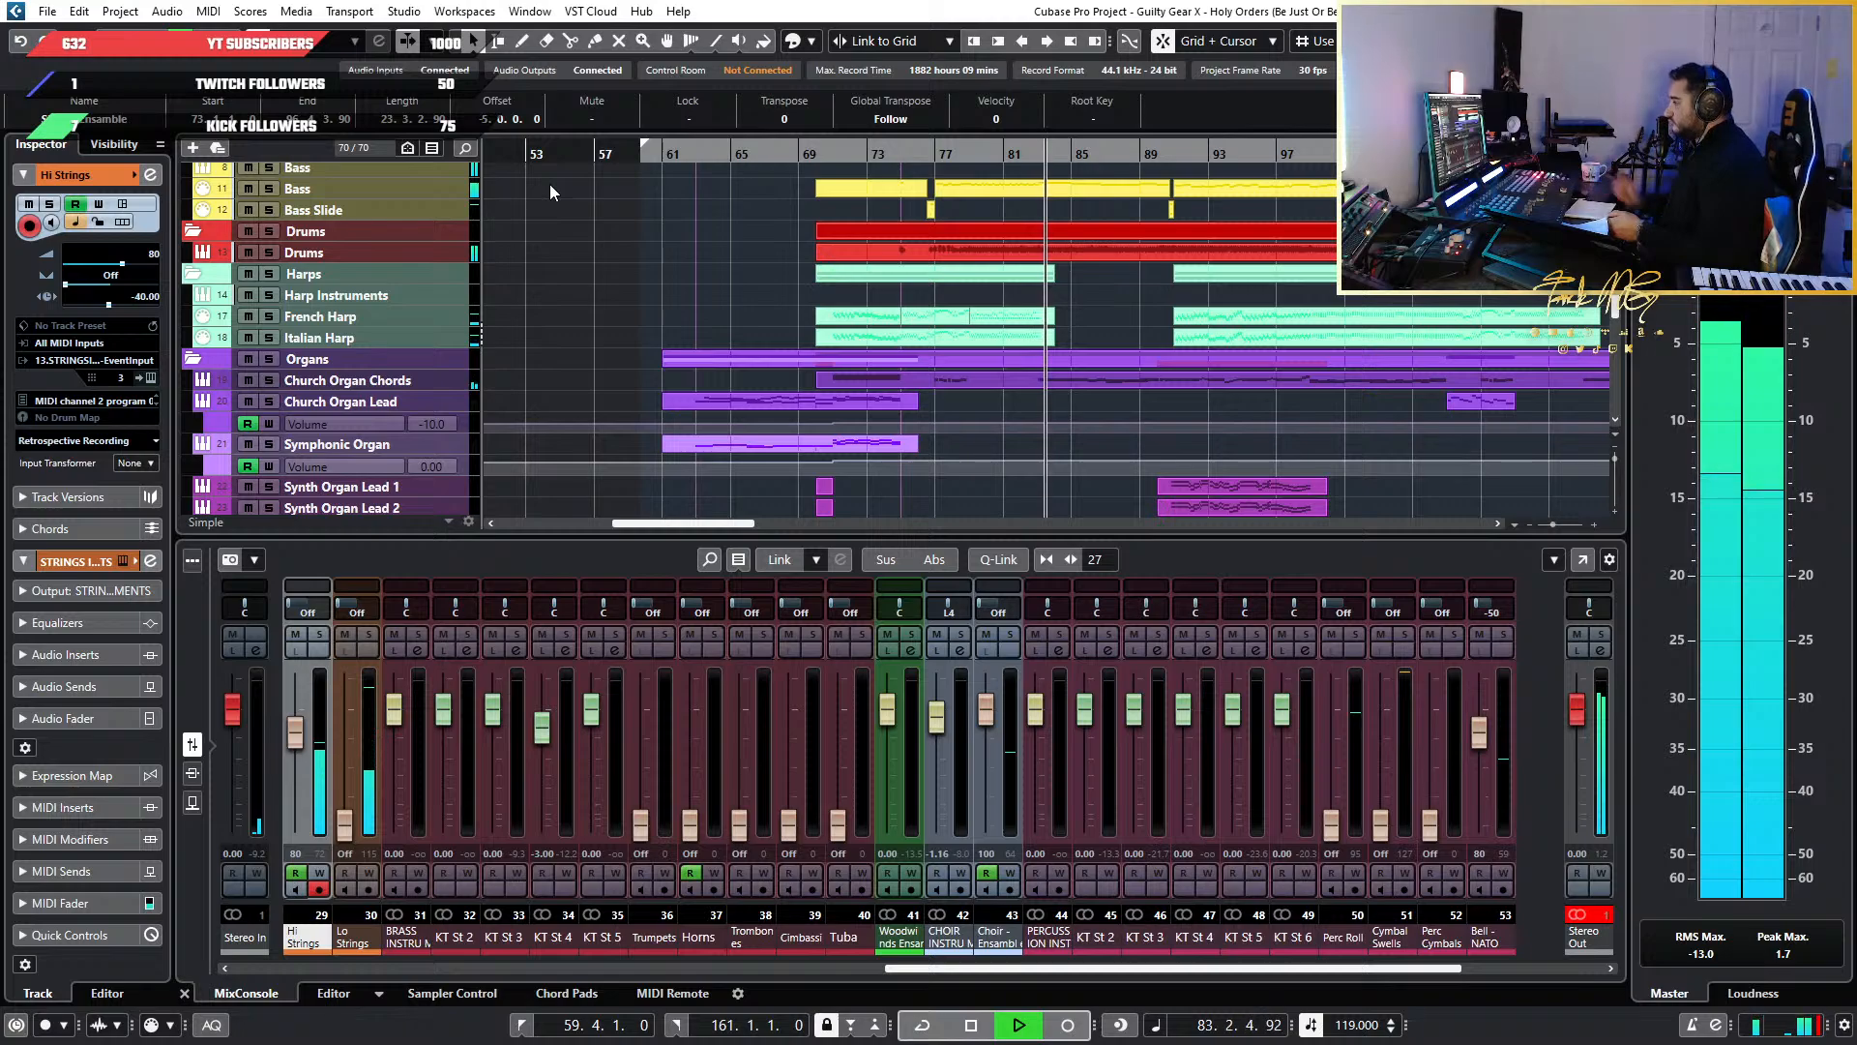
Look through the instrument rack, media browser, Control Room, level meter and loudness readings while the project plays
scroll(658, 454, up, 5)
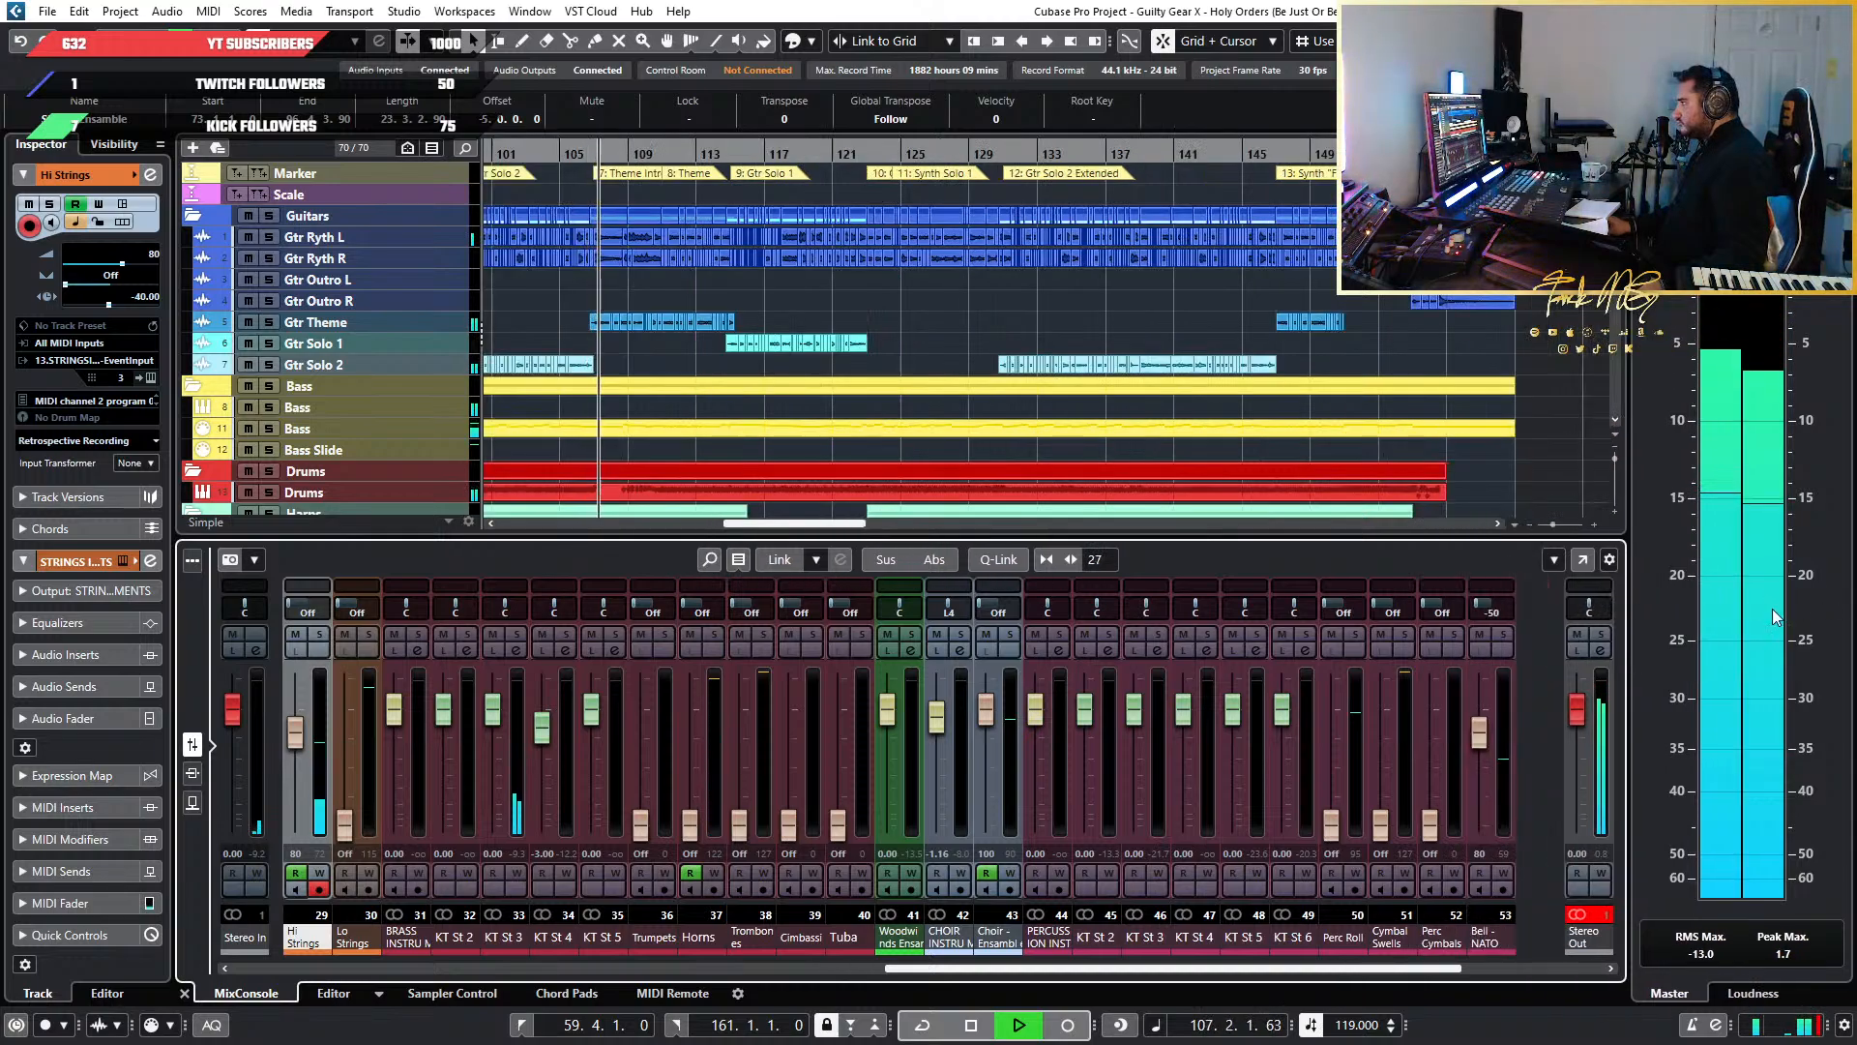
click(1656, 144)
click(1713, 144)
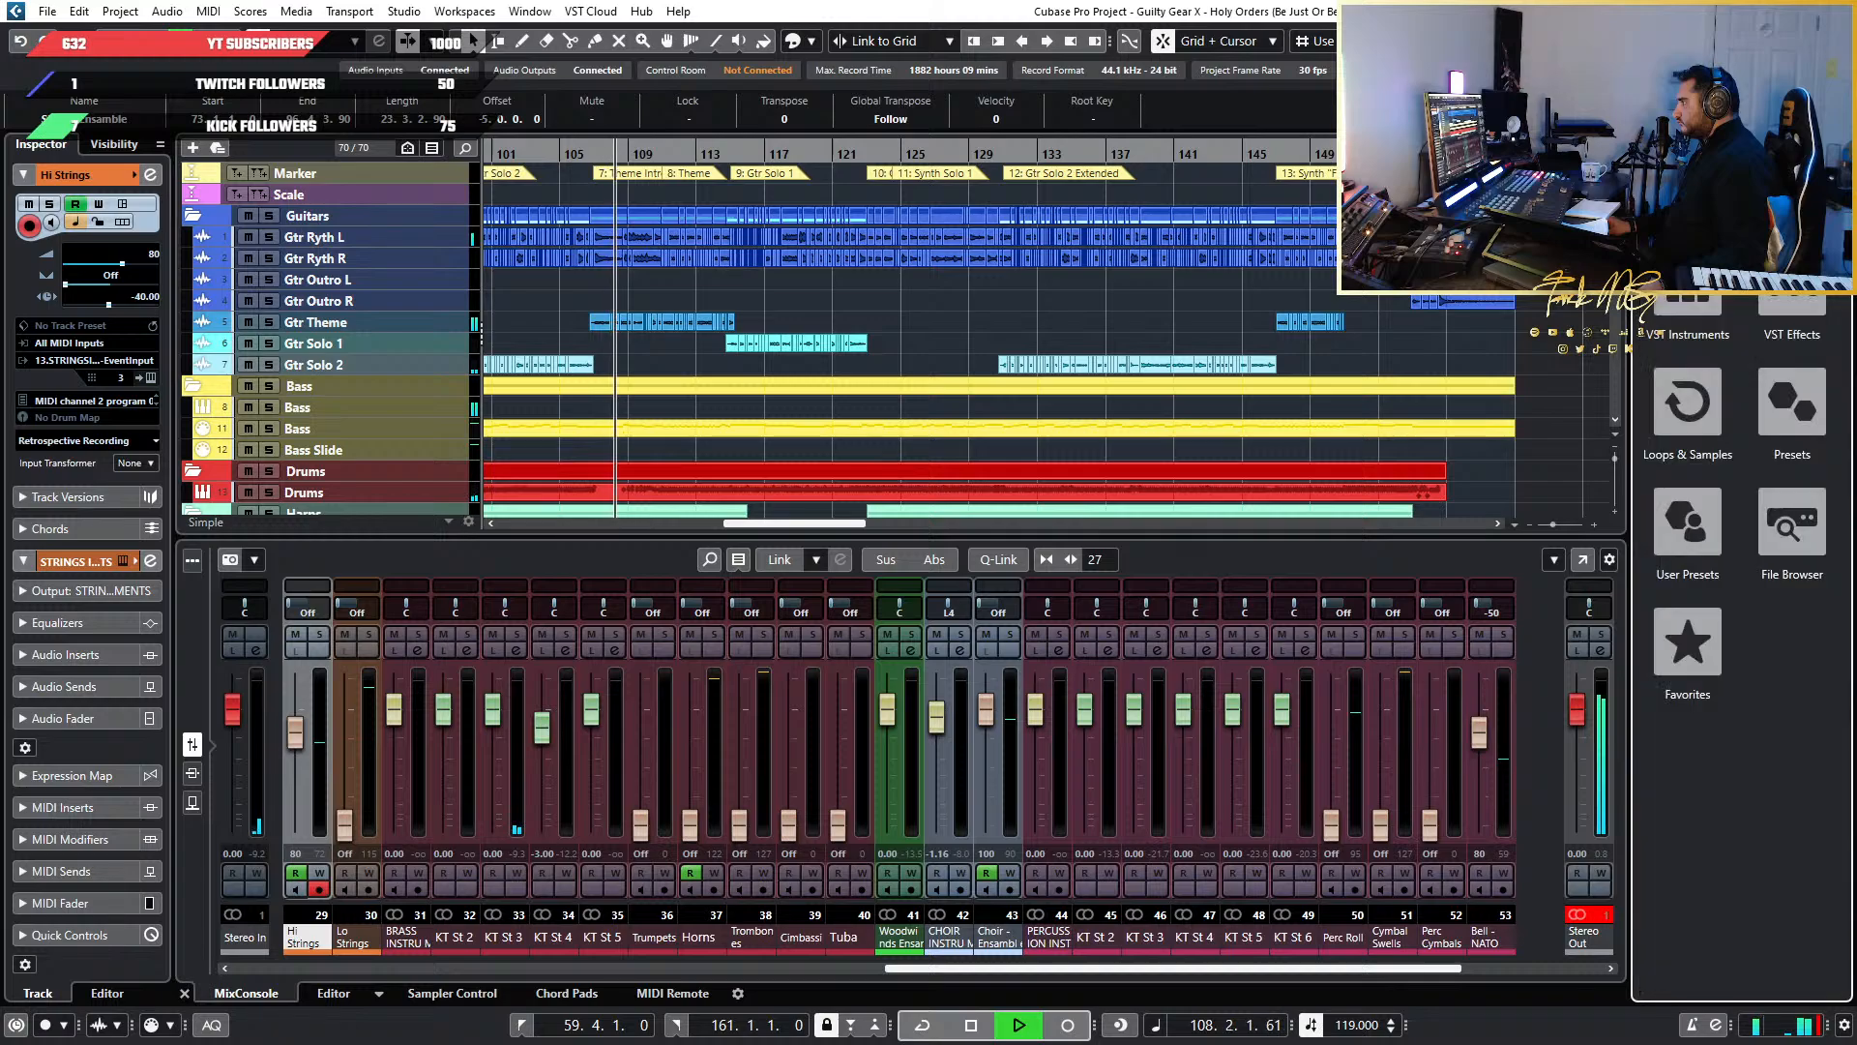
click(1761, 144)
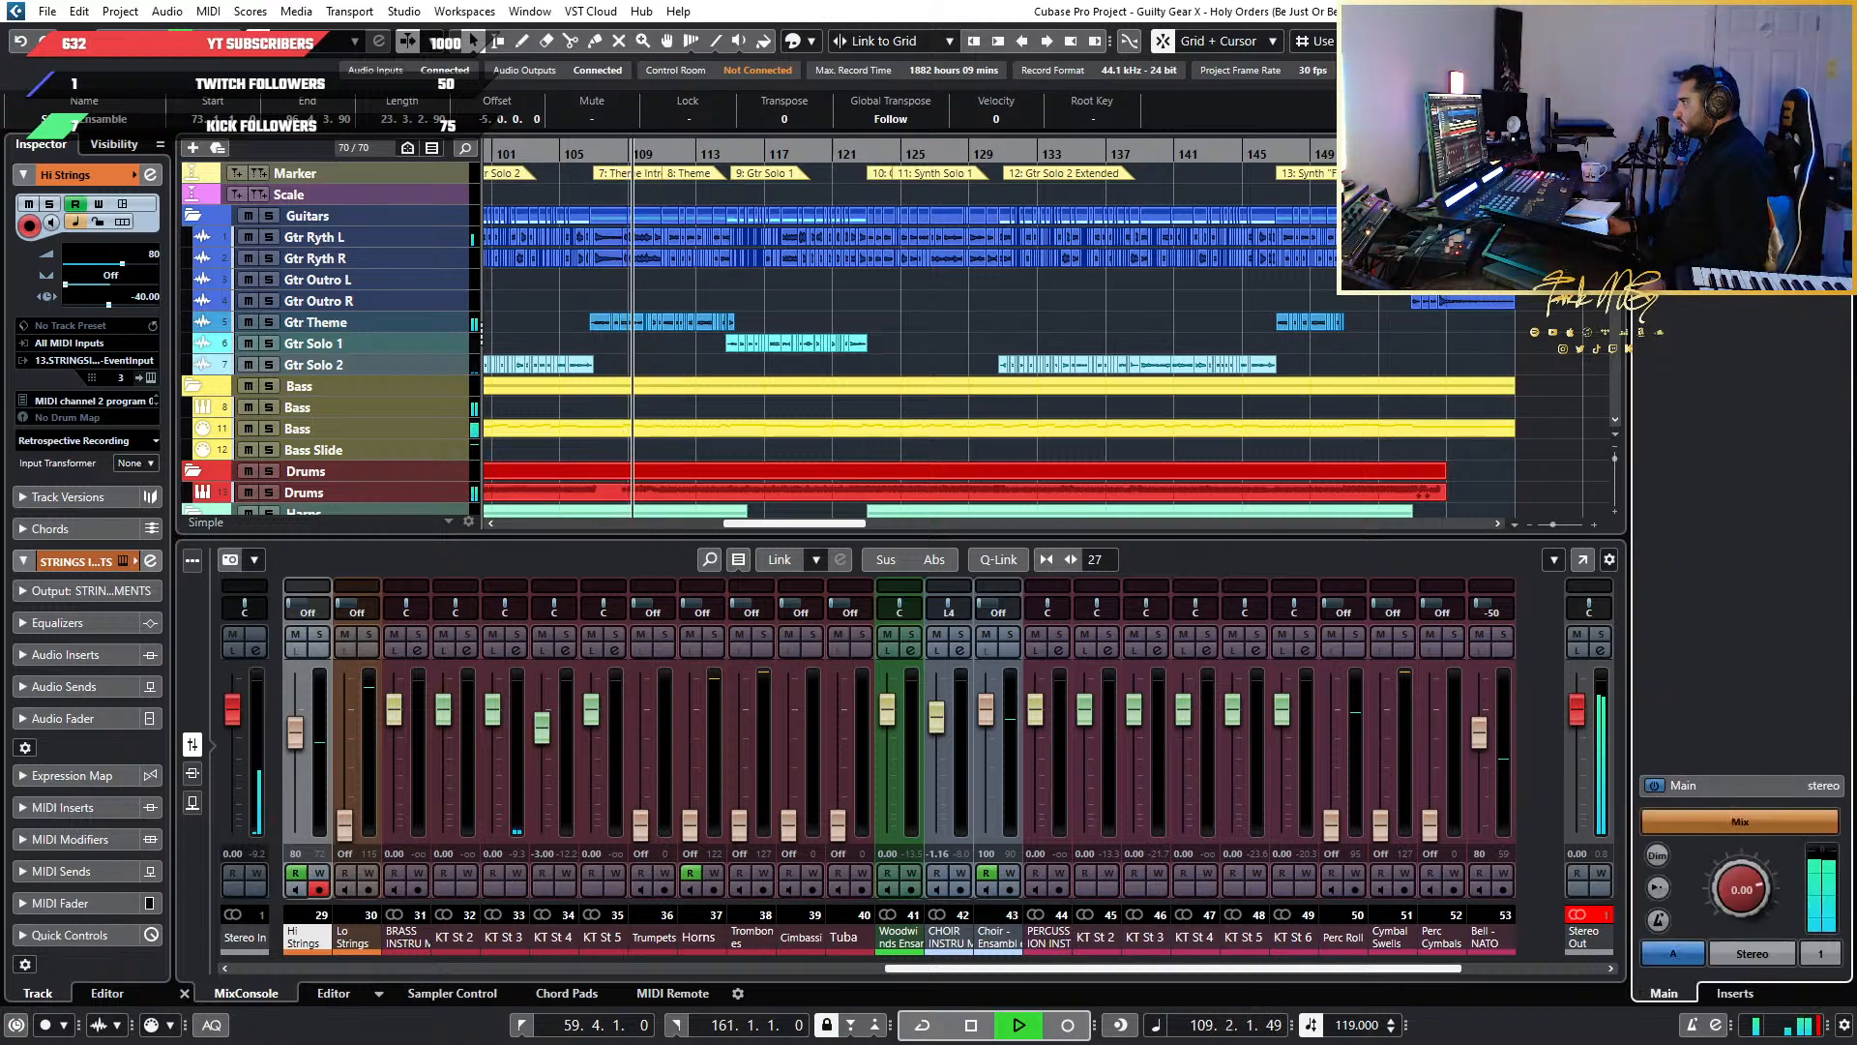
click(1807, 144)
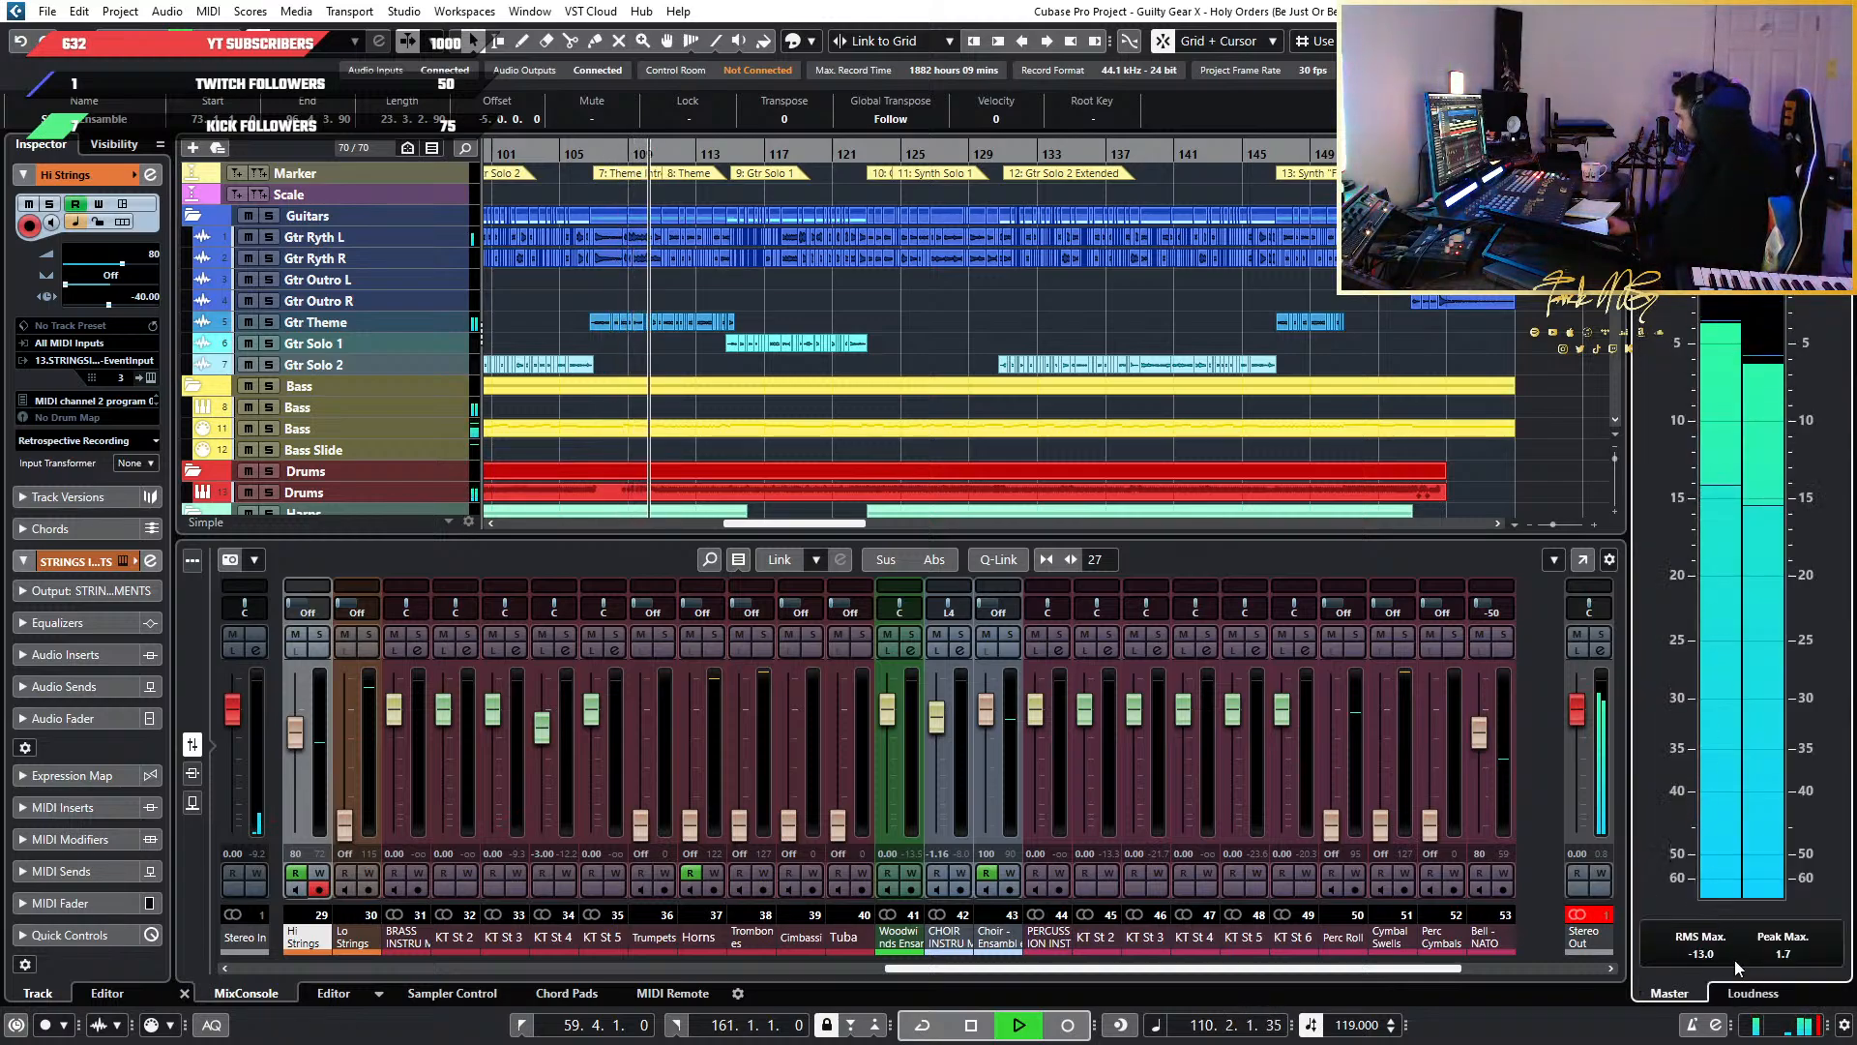
click(1746, 993)
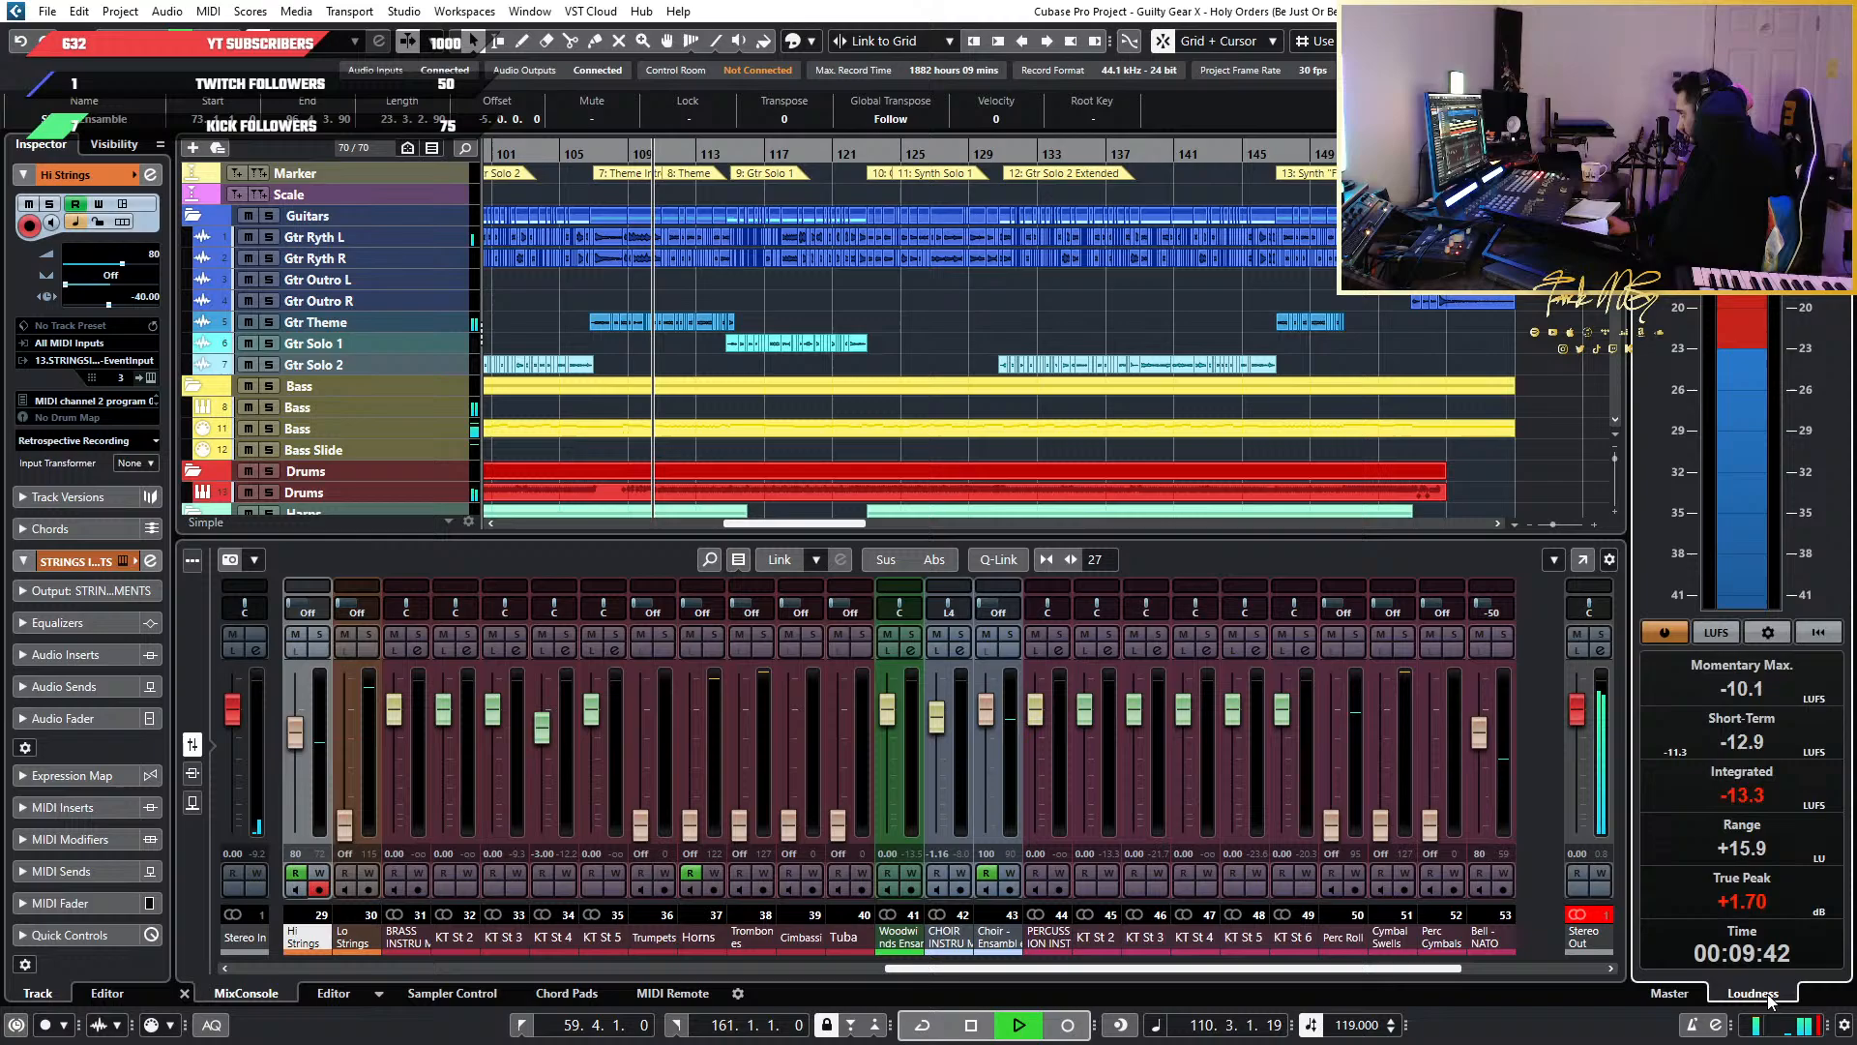
click(1674, 994)
Revisit the Control Room's Monitors section, the media browser and the instrument rack, and return to the master meter
click(1760, 144)
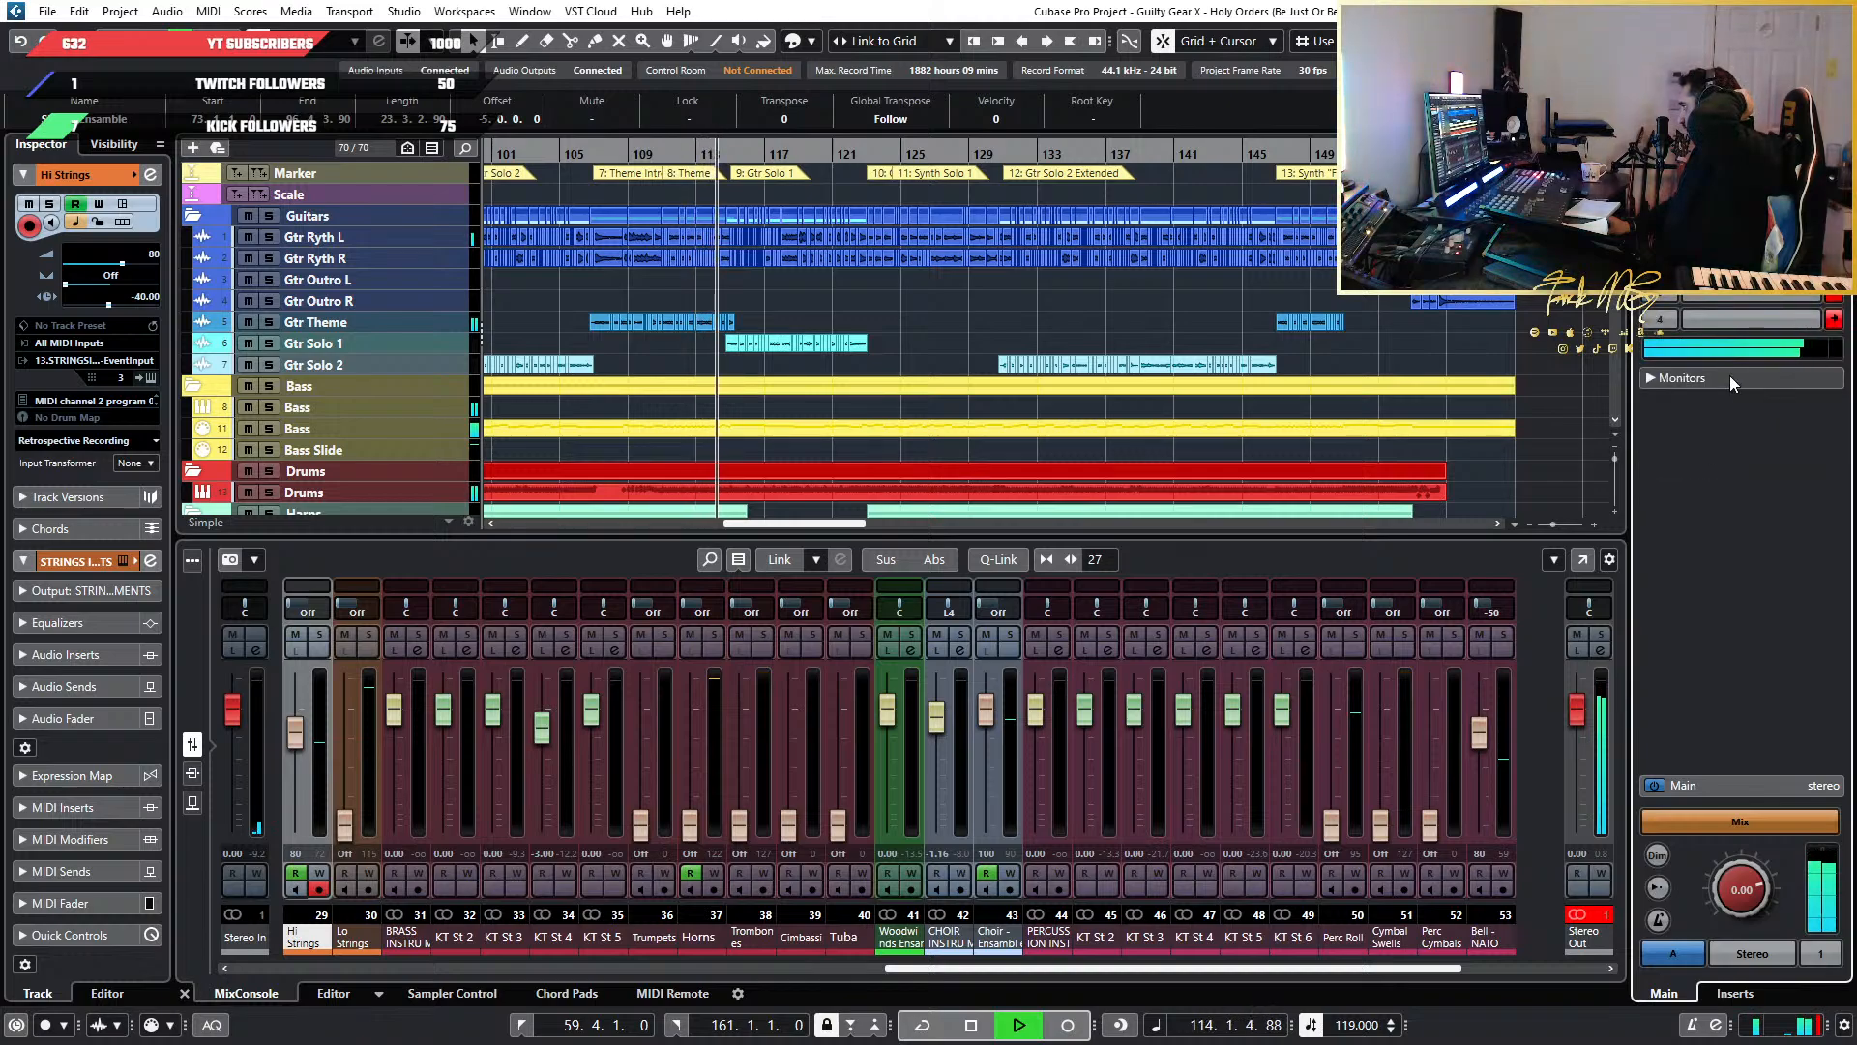
click(1732, 379)
click(1708, 144)
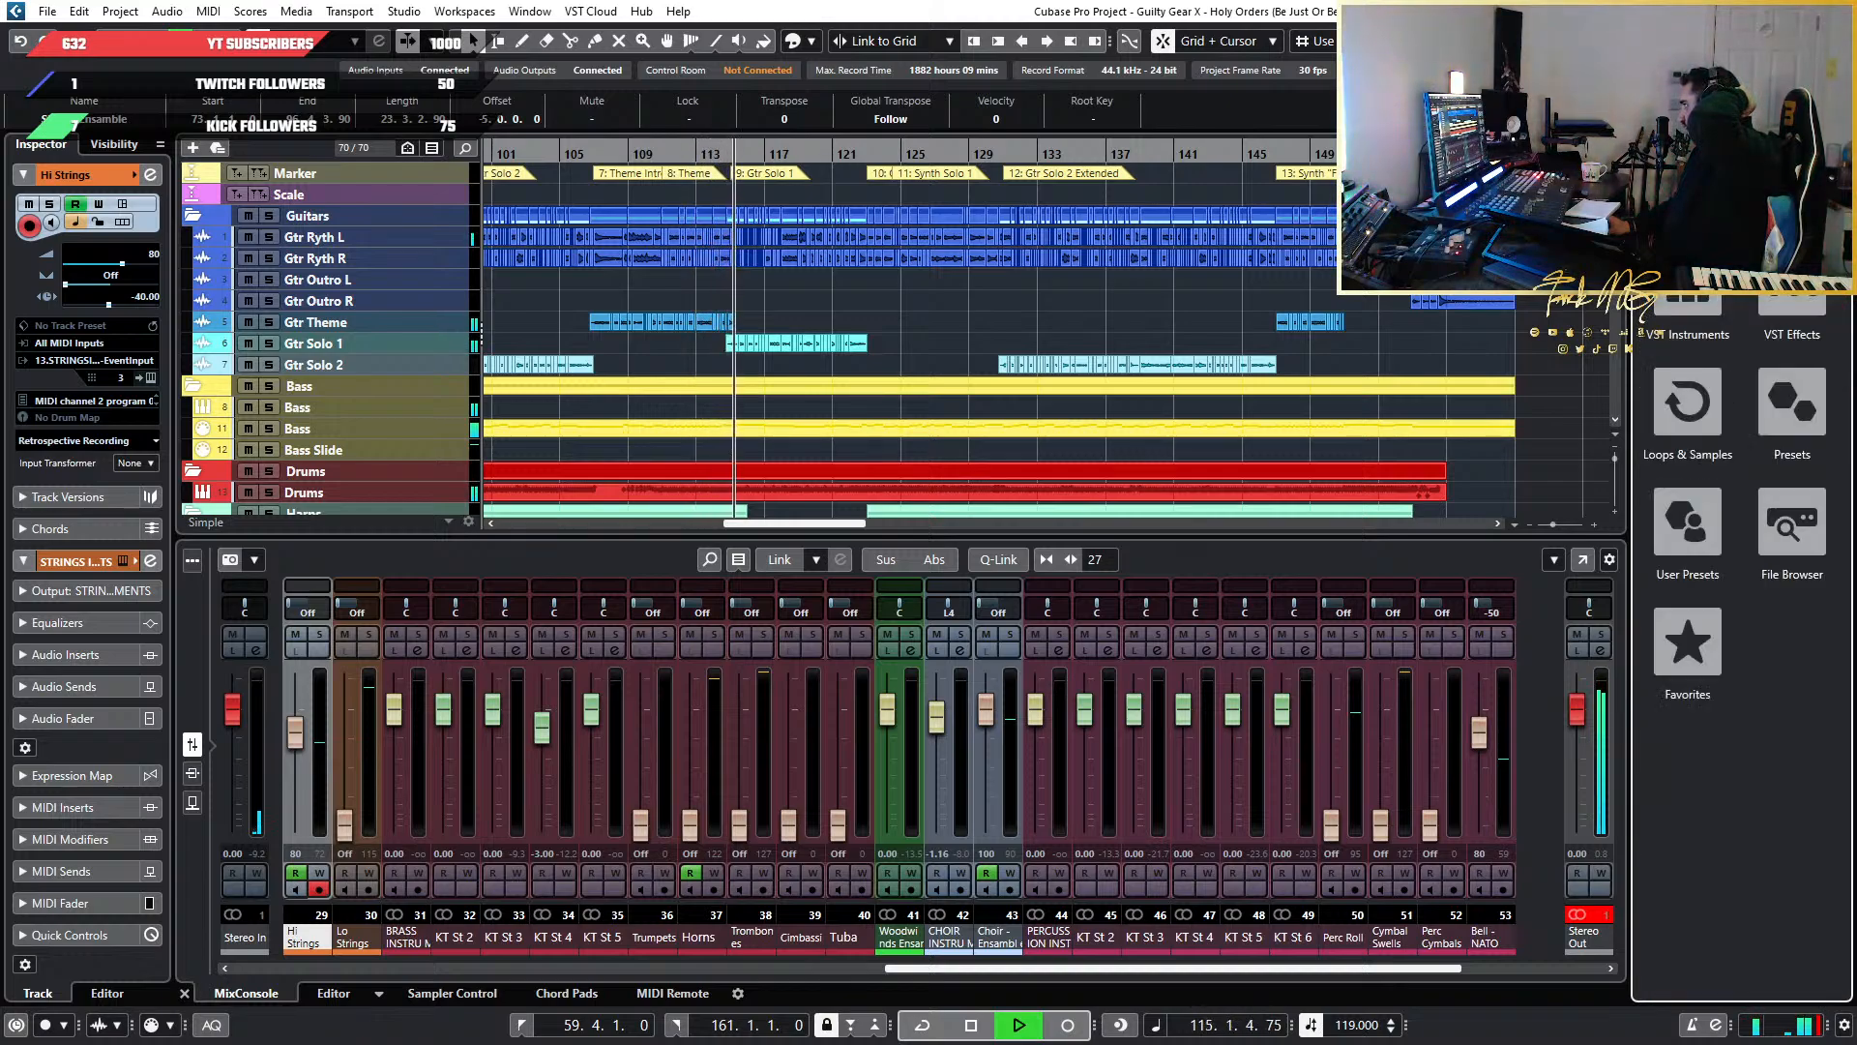
click(1661, 144)
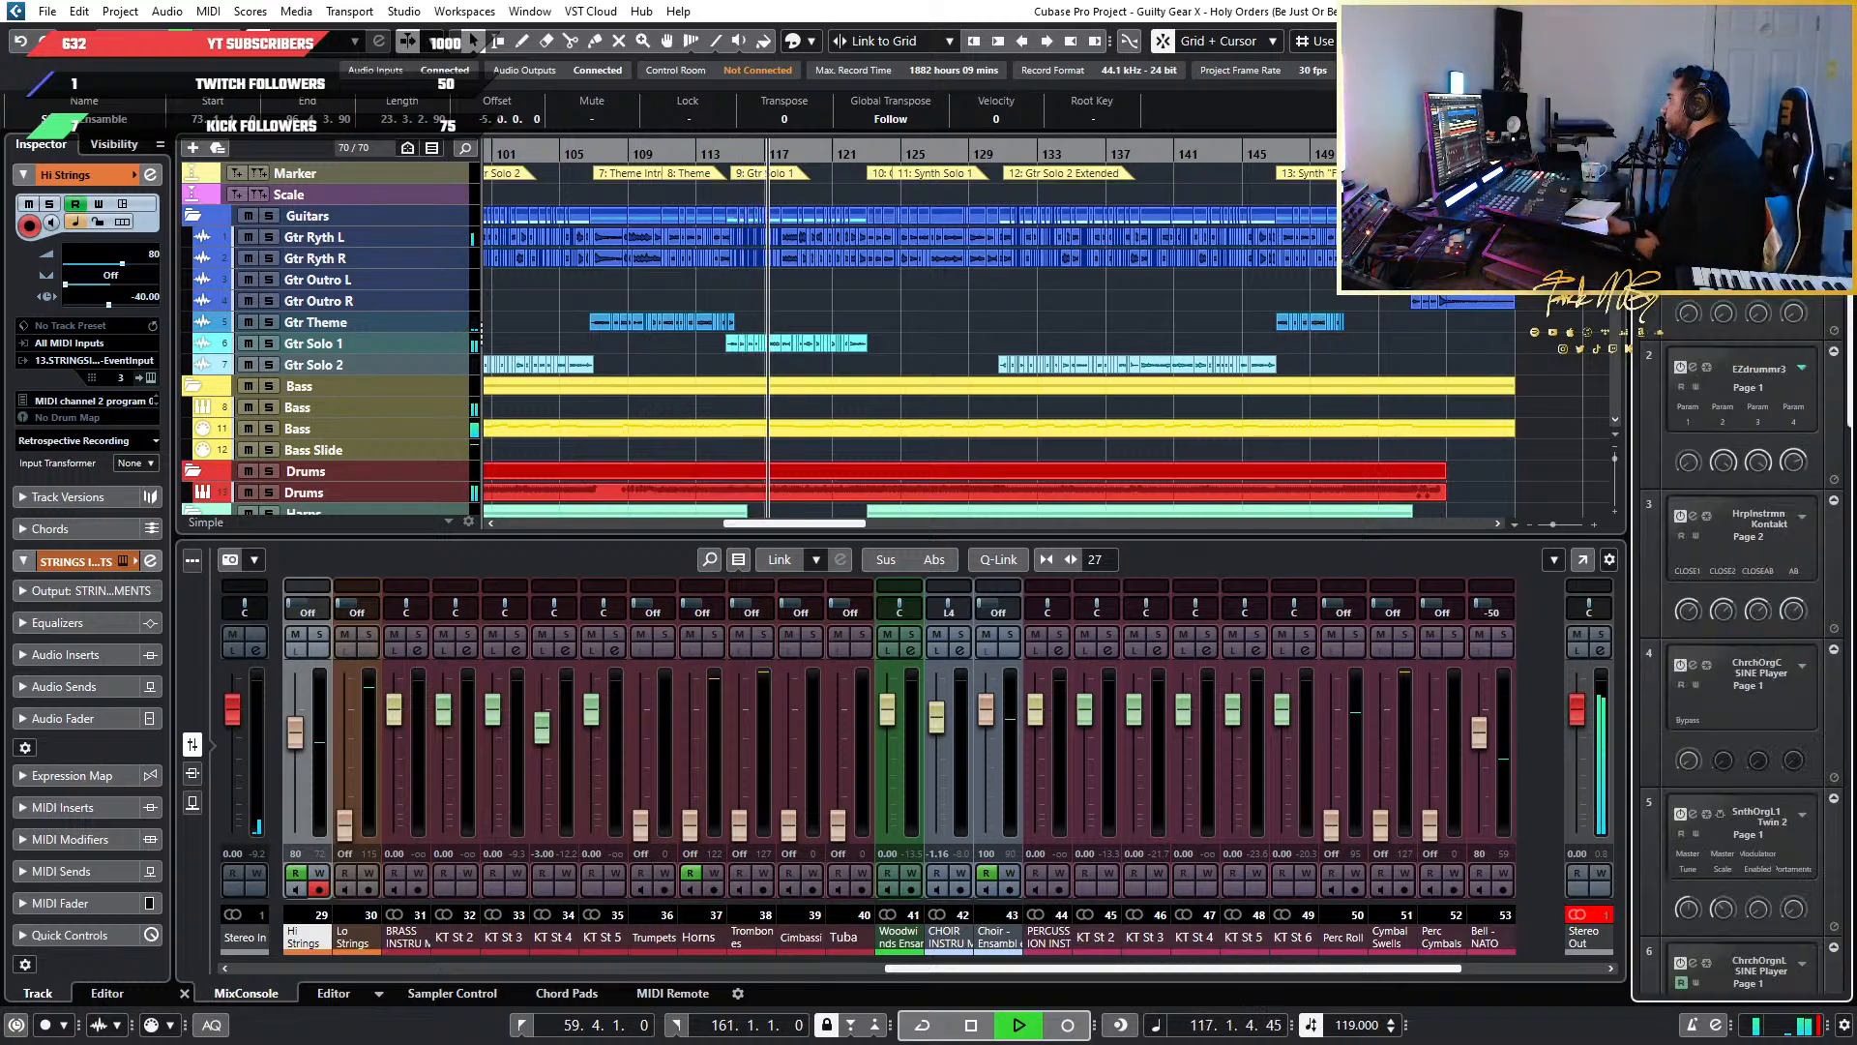
click(1790, 144)
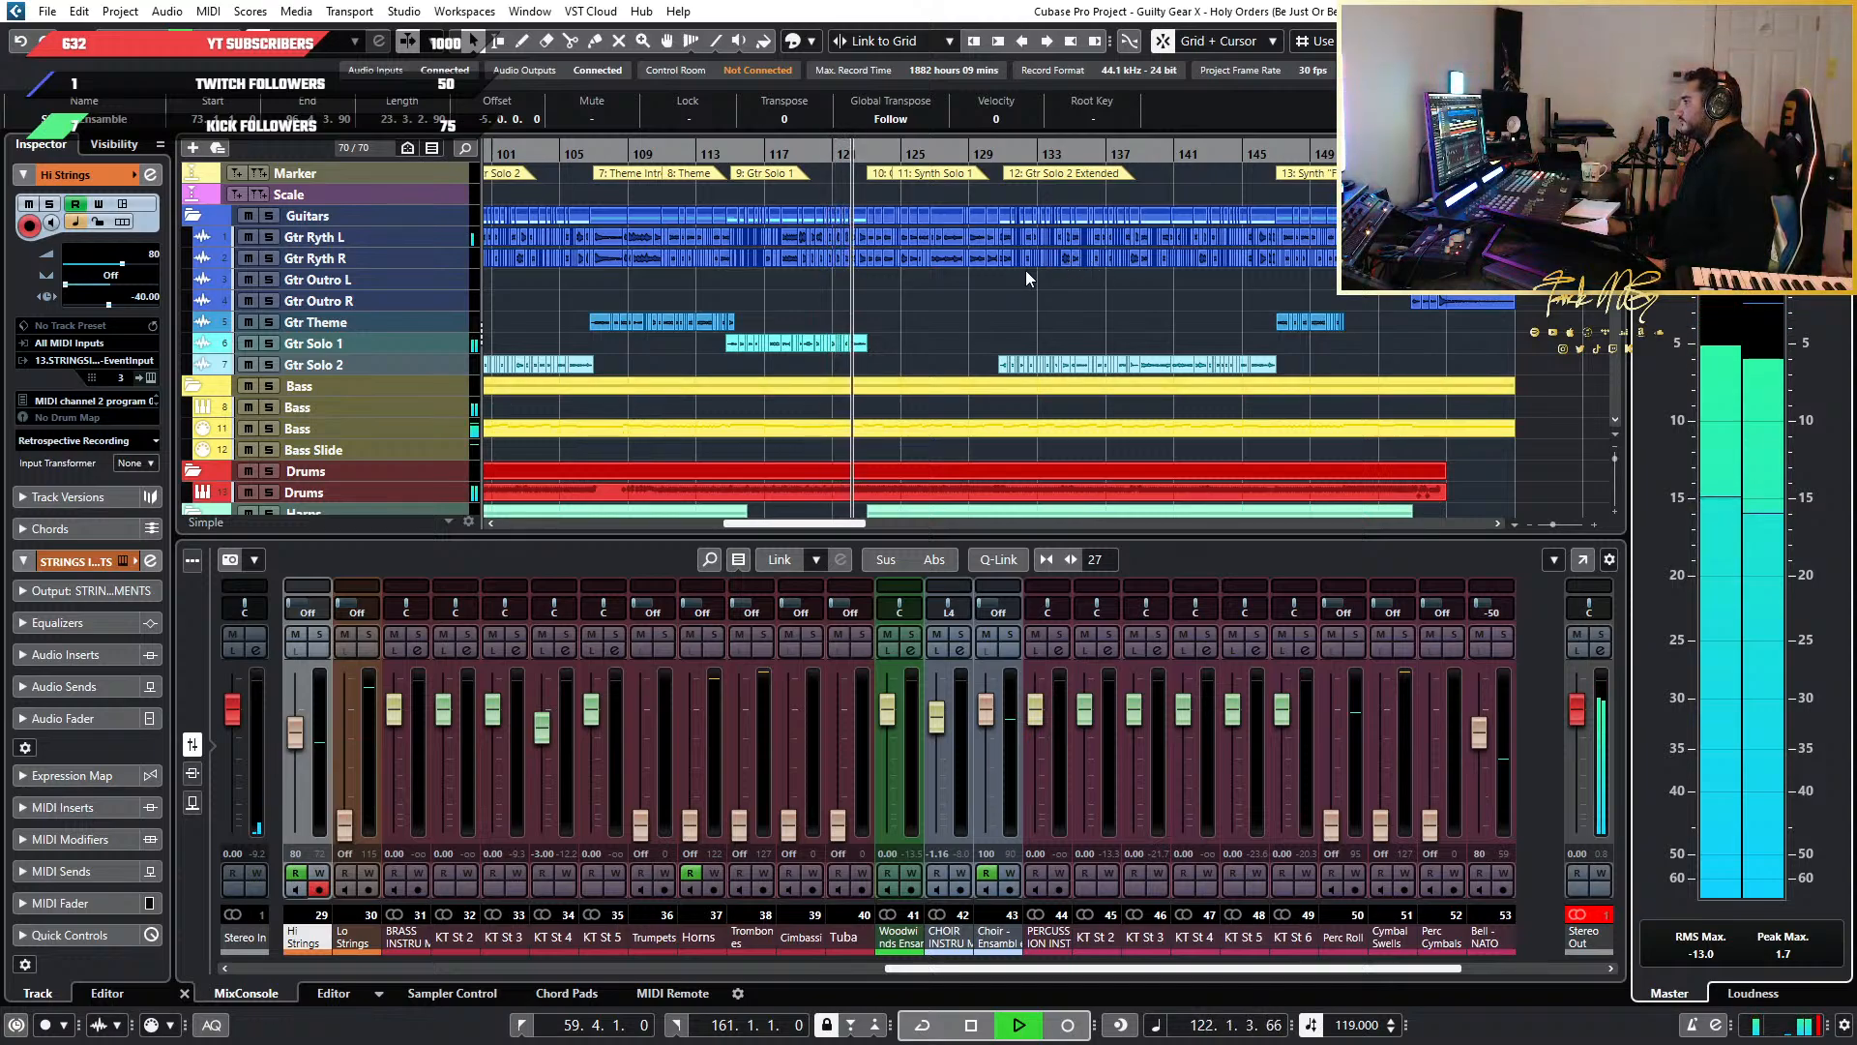
Stop playback and examine the arrangement from the guitar tracks down to the strings and brass around bars 73 to 90
key(space)
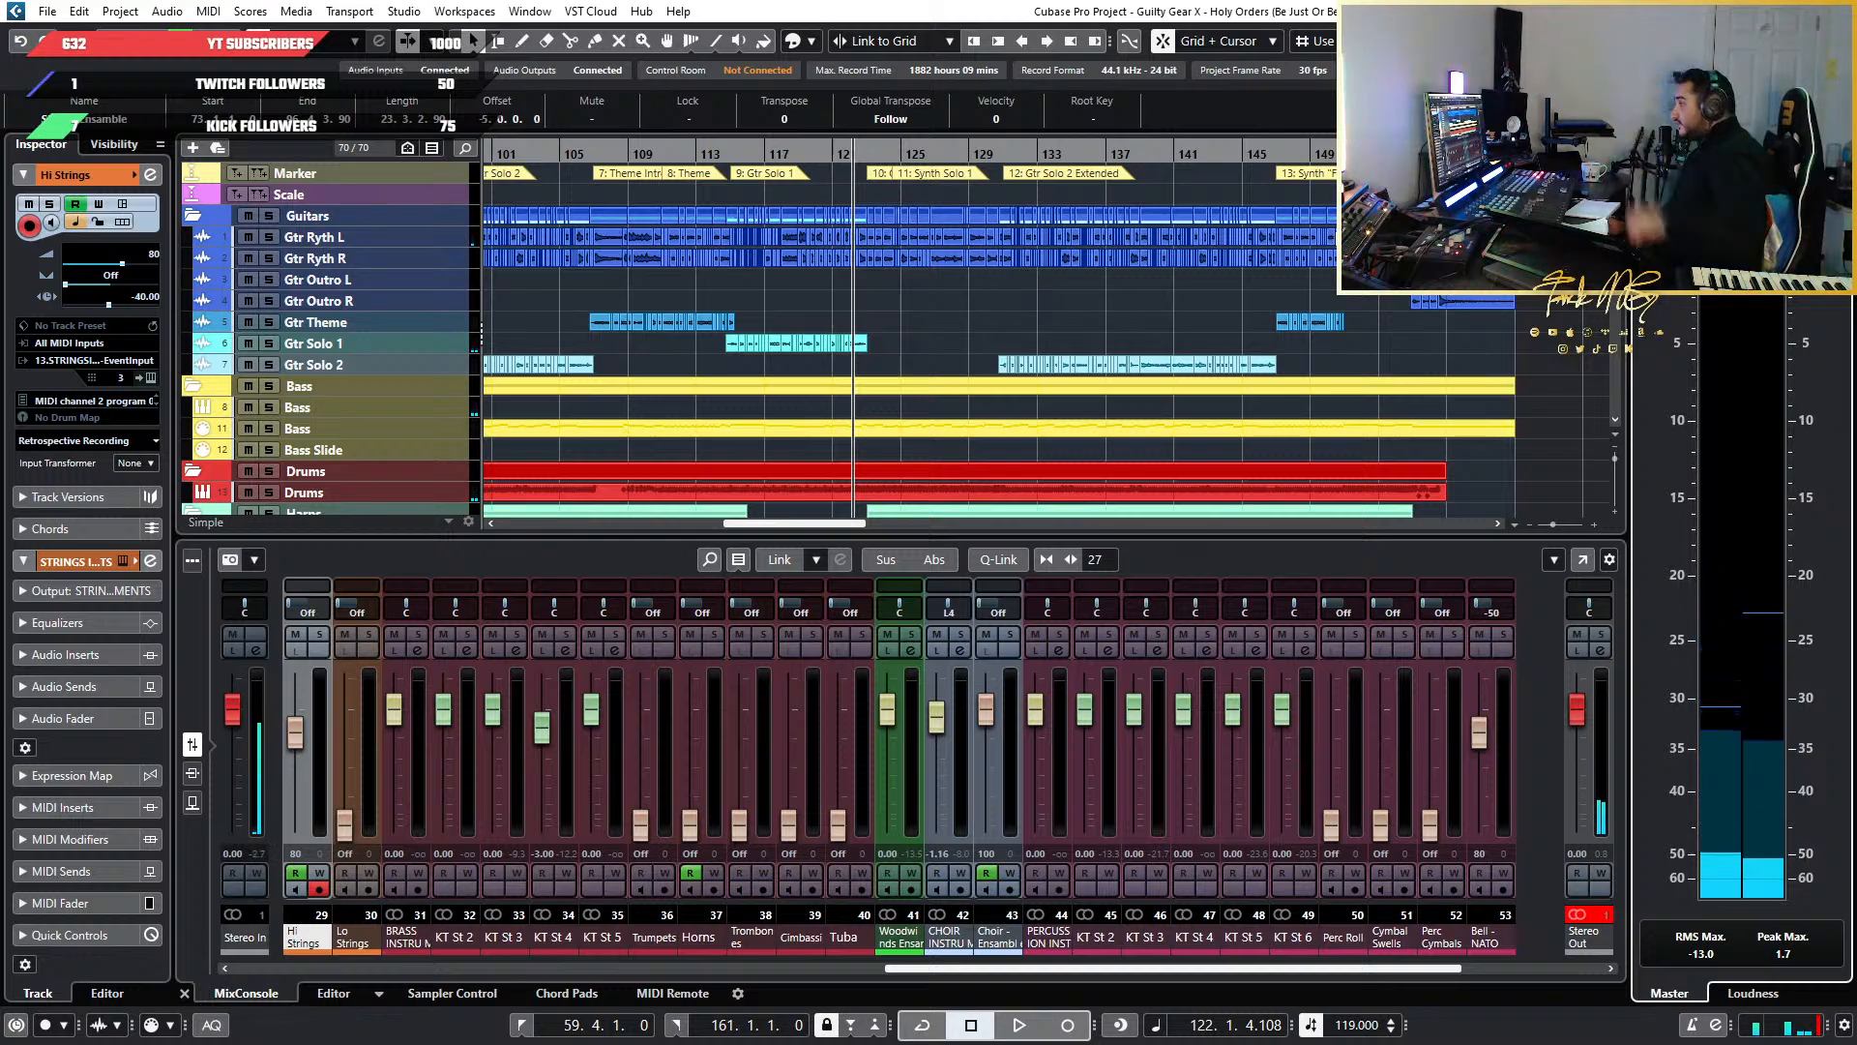
scroll(1302, 237, left, 5)
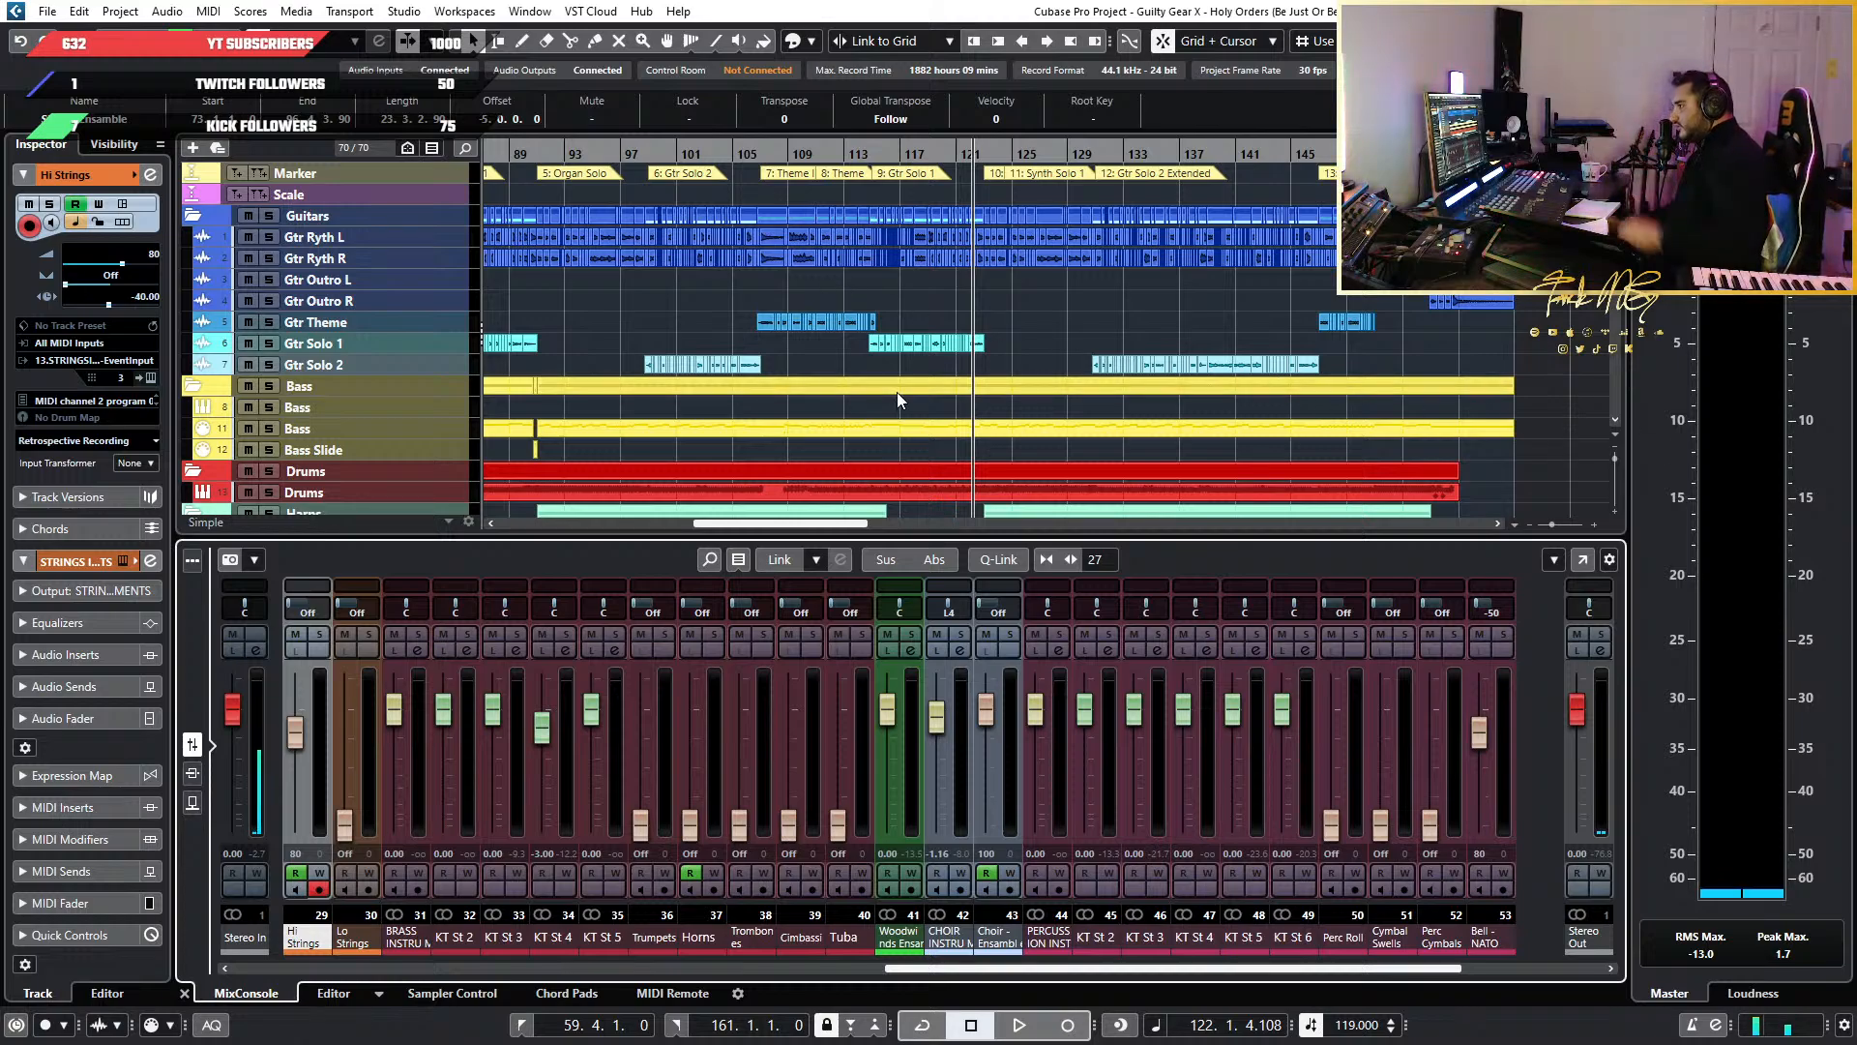
scroll(885, 387, down, 3)
scroll(586, 374, up, 7)
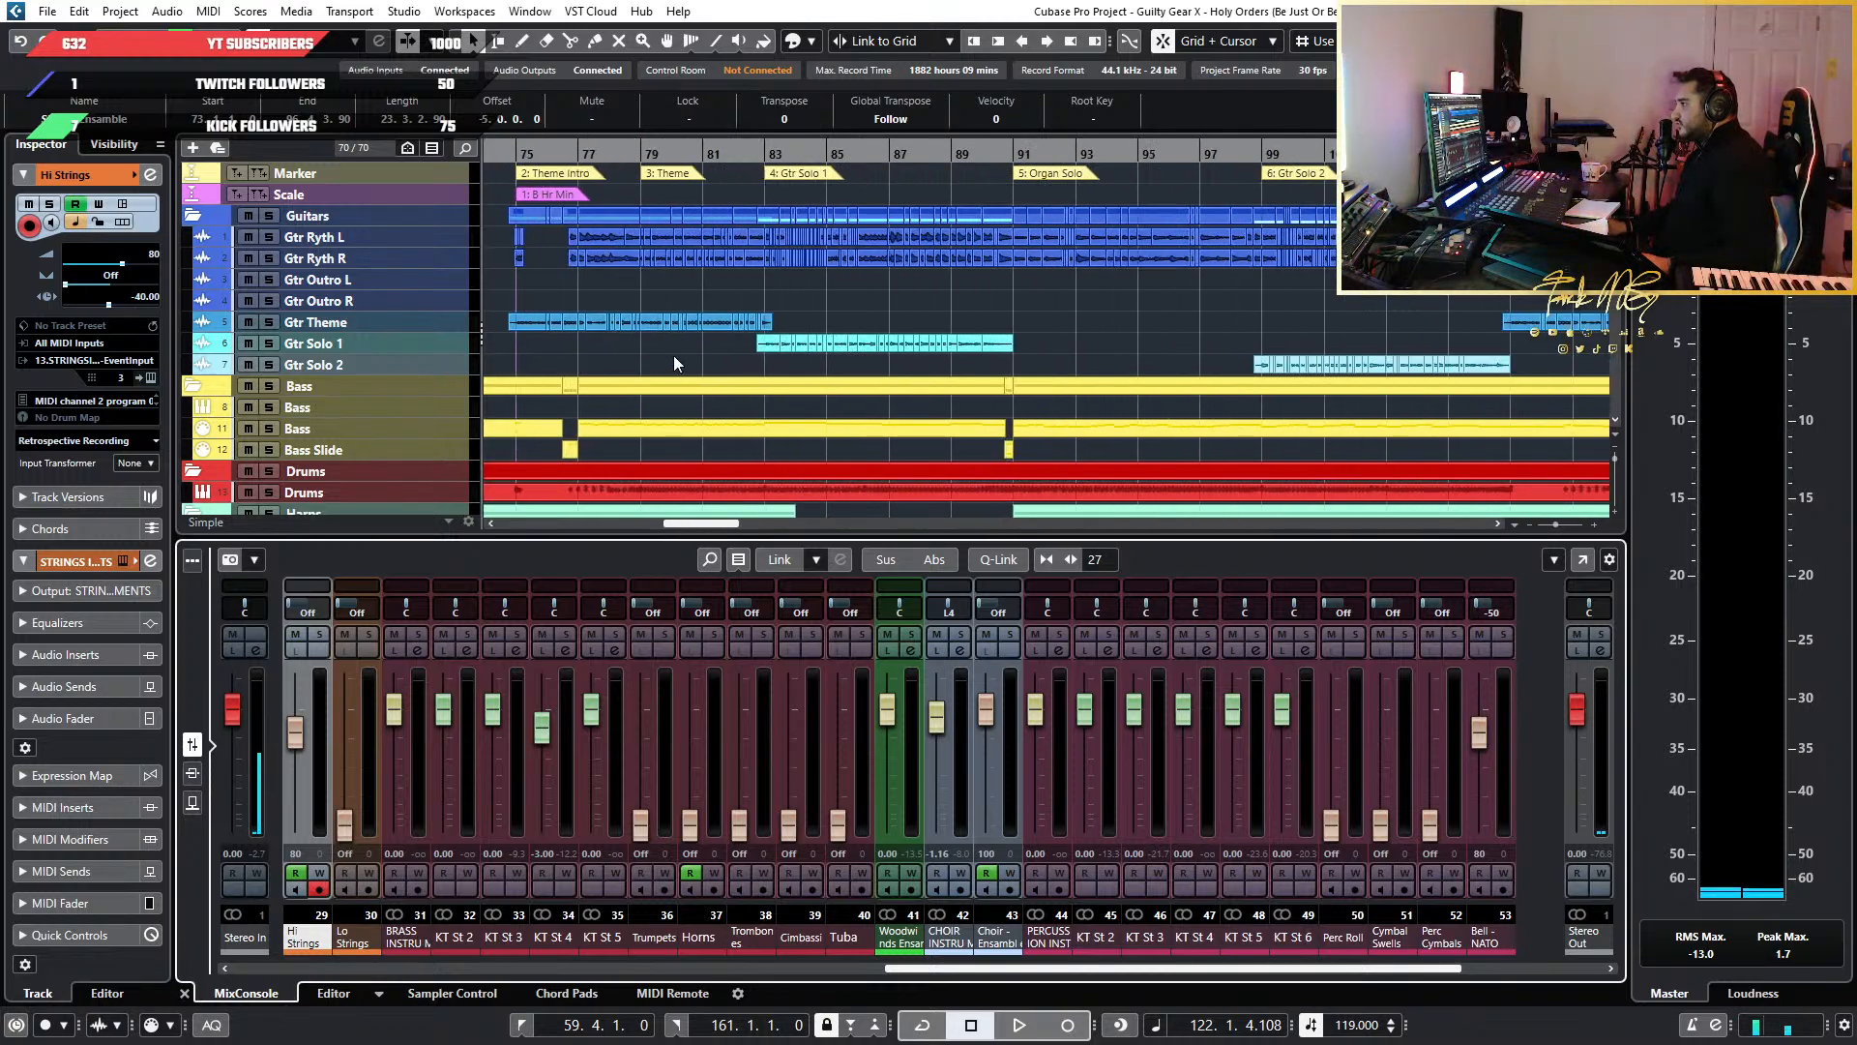
scroll(987, 387, left, 5)
scroll(1223, 398, up, 4)
scroll(1048, 377, down, 2)
scroll(869, 376, right, 3)
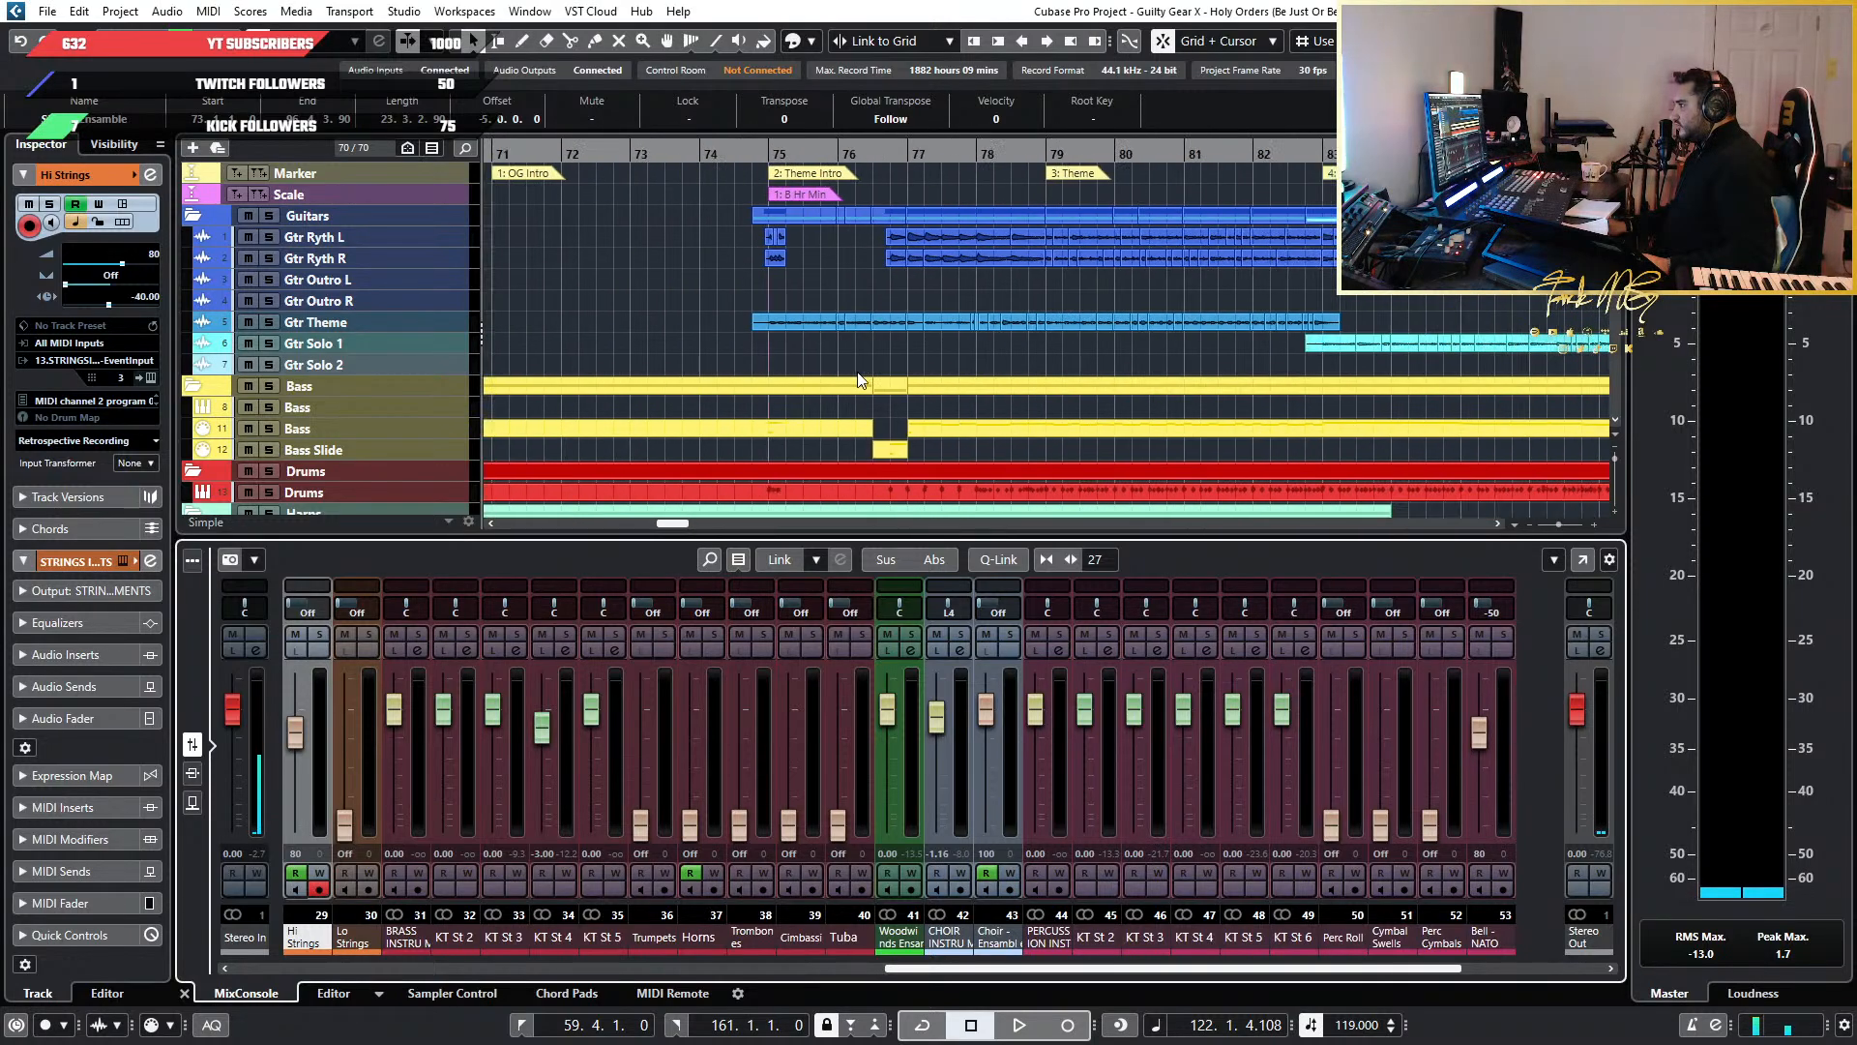
scroll(572, 373, down, 5)
scroll(650, 369, down, 3)
scroll(547, 374, down, 3)
scroll(580, 385, up, 6)
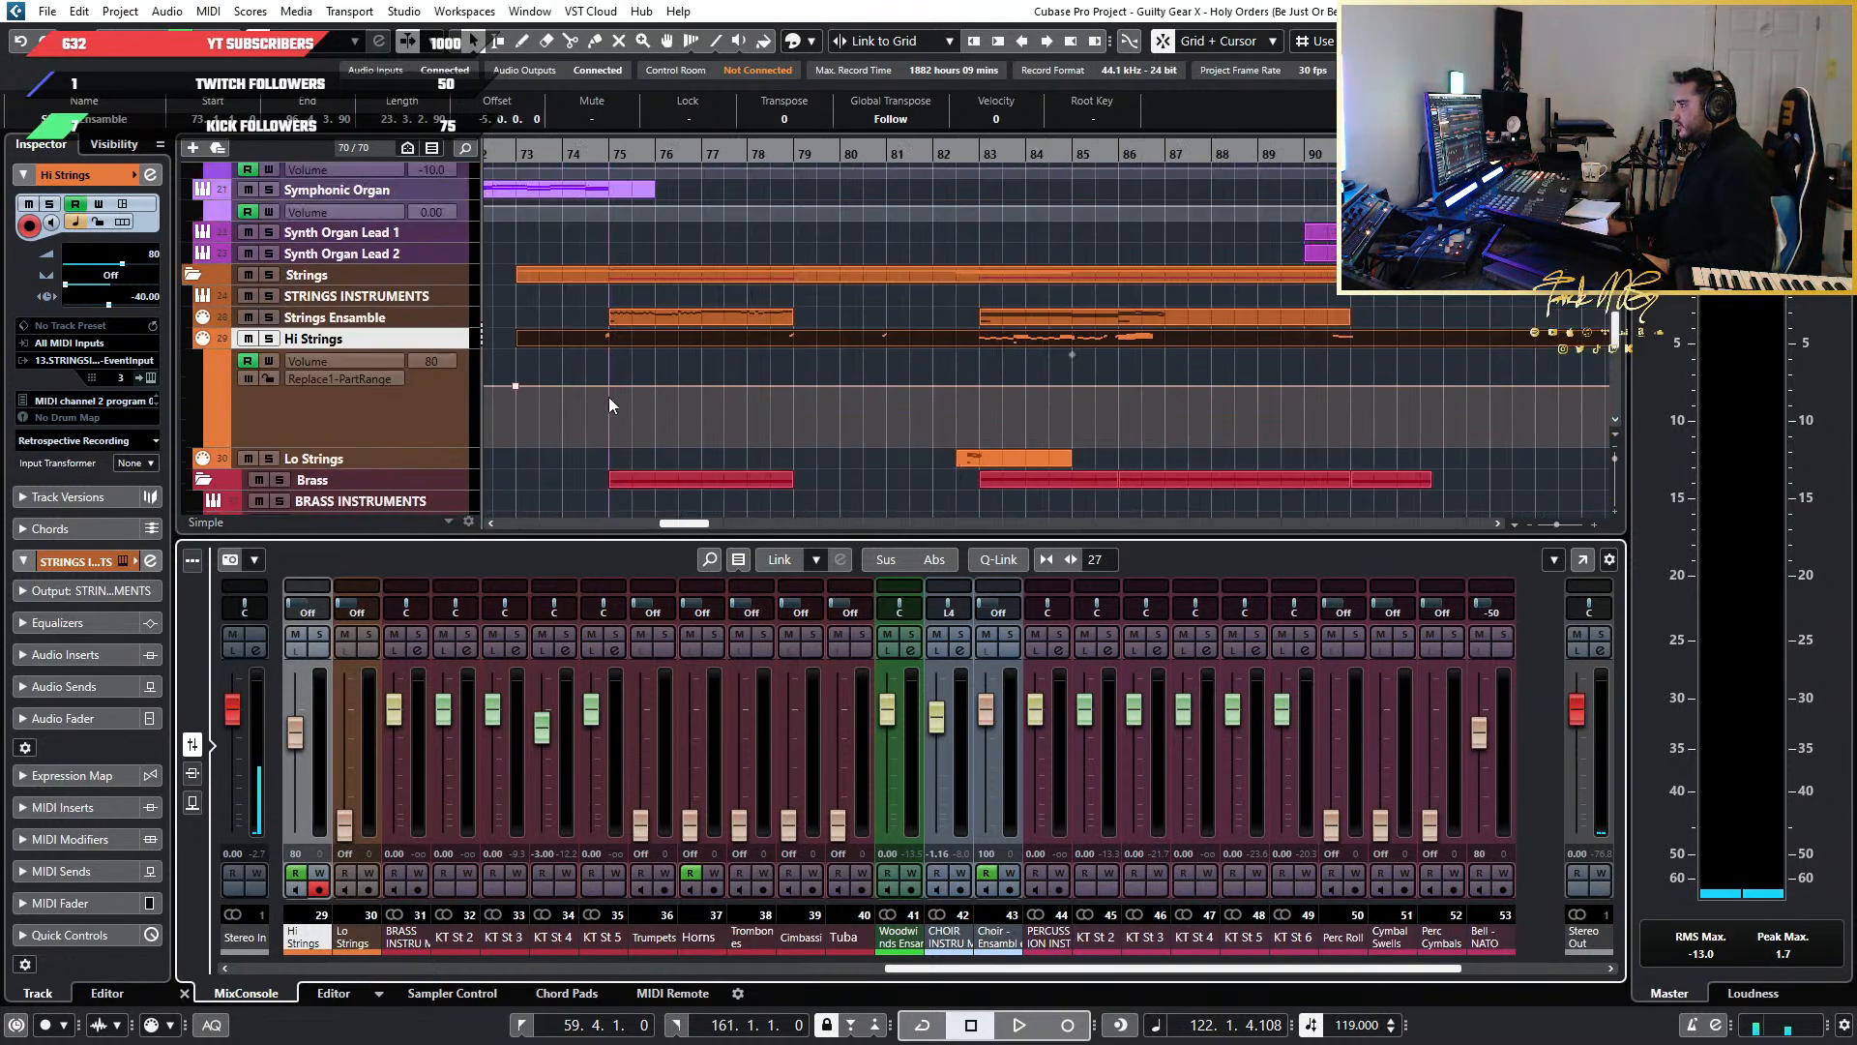
Shrink the enlarged Hi Strings track and extend the end of its part at bar 73 to a length of 25.2.0.60
click(527, 342)
key(z)
key(z)
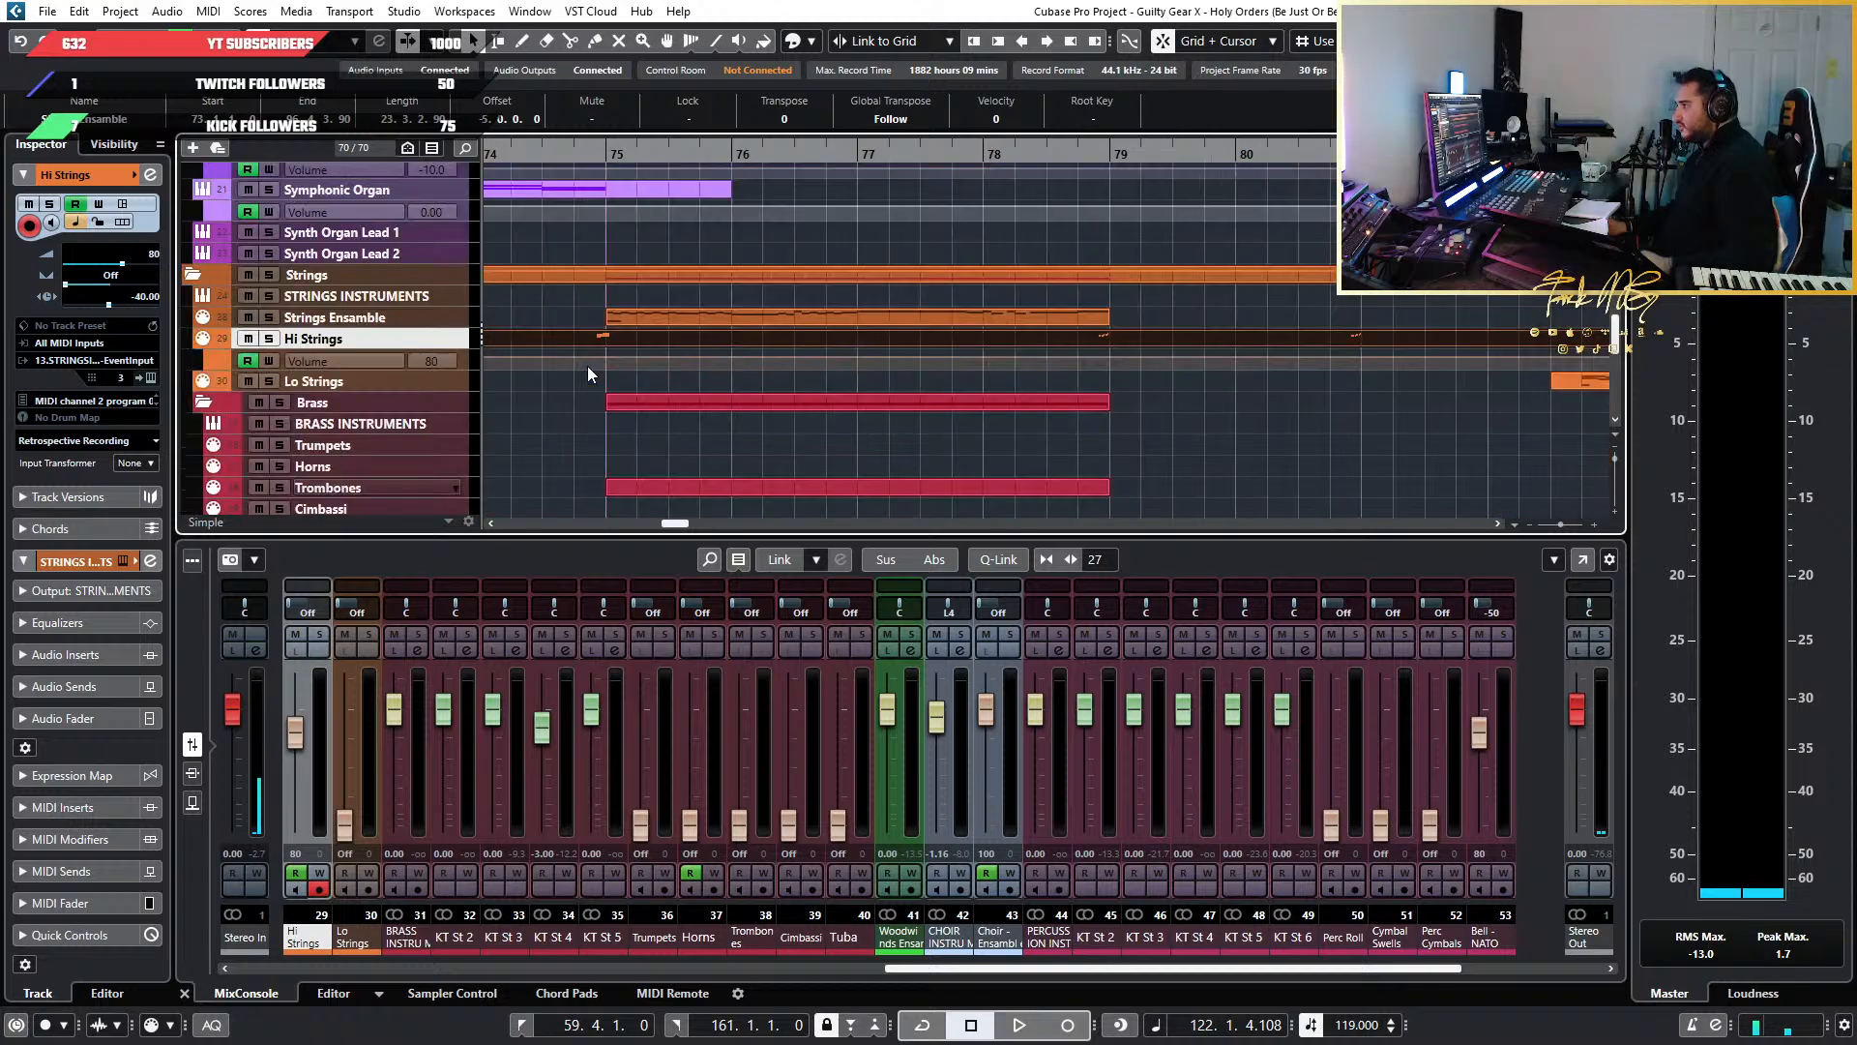
scroll(523, 361, down, 4)
scroll(532, 377, up, 4)
scroll(556, 369, left, 4)
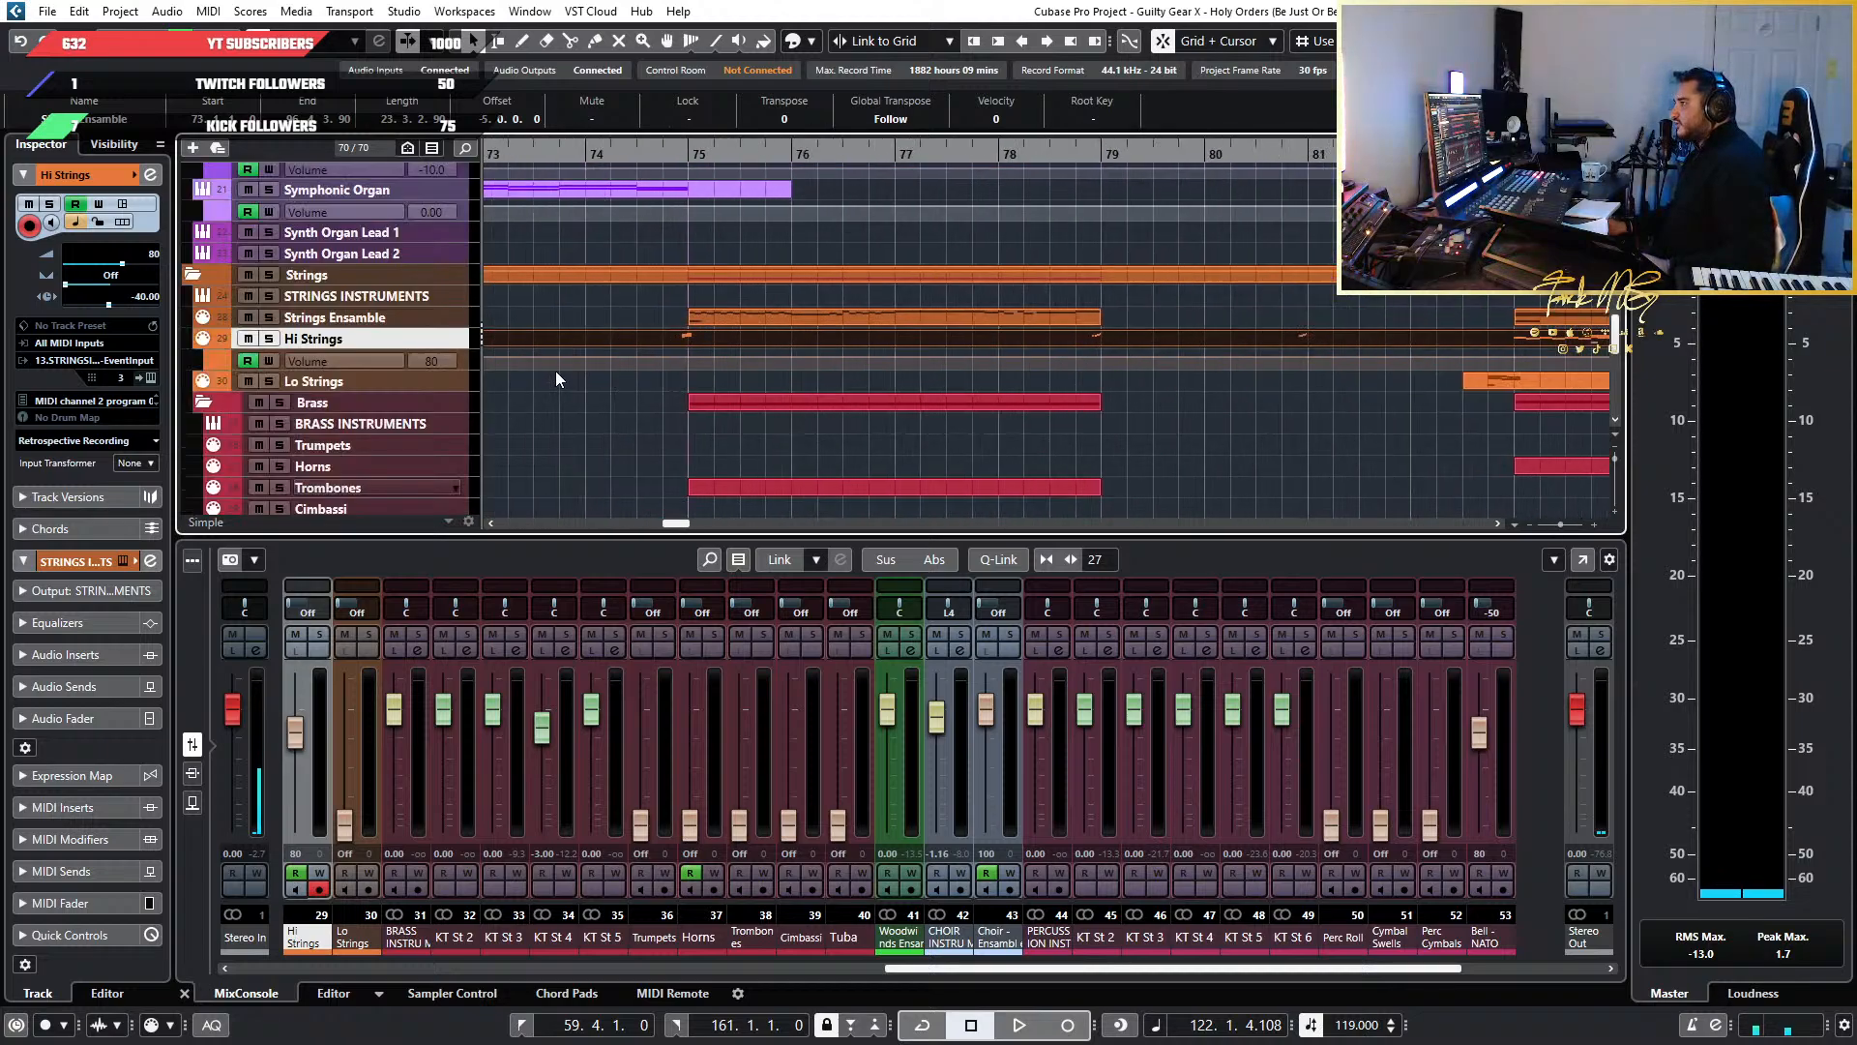
scroll(967, 380, up, 2)
scroll(776, 381, up, 6)
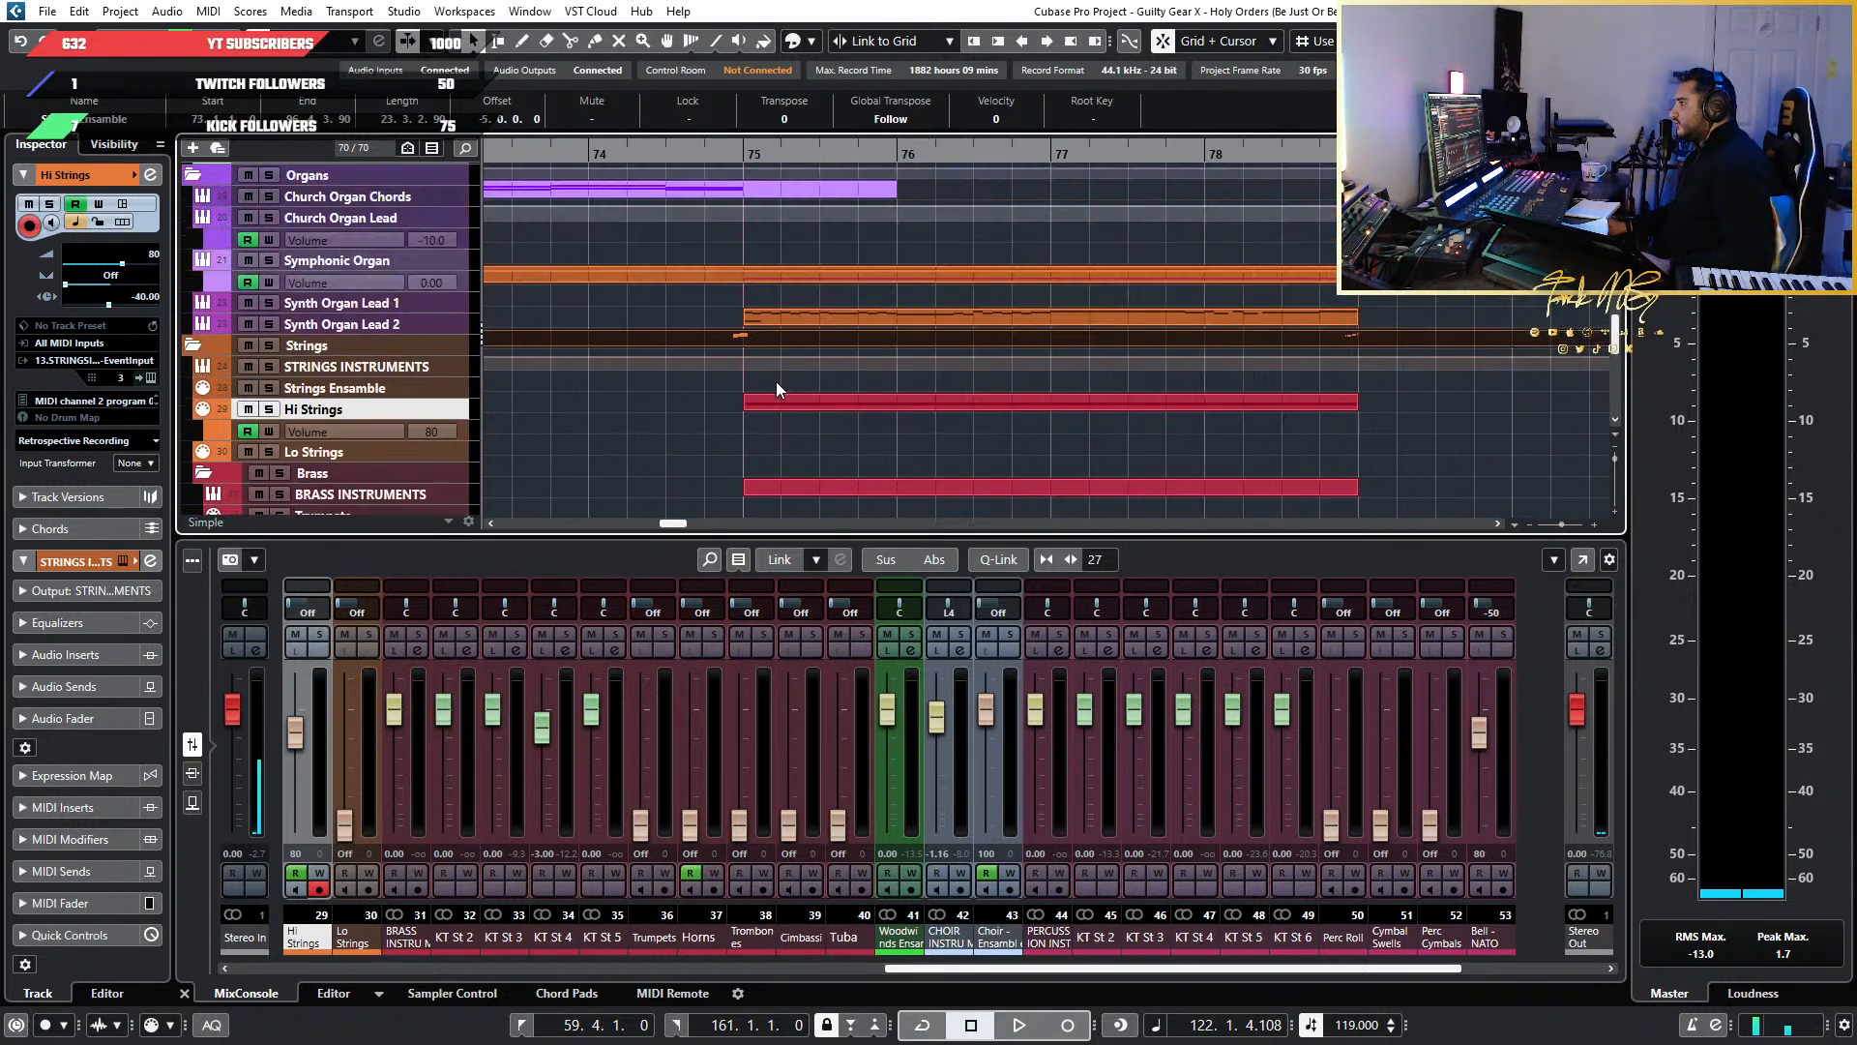
scroll(820, 449, down, 8)
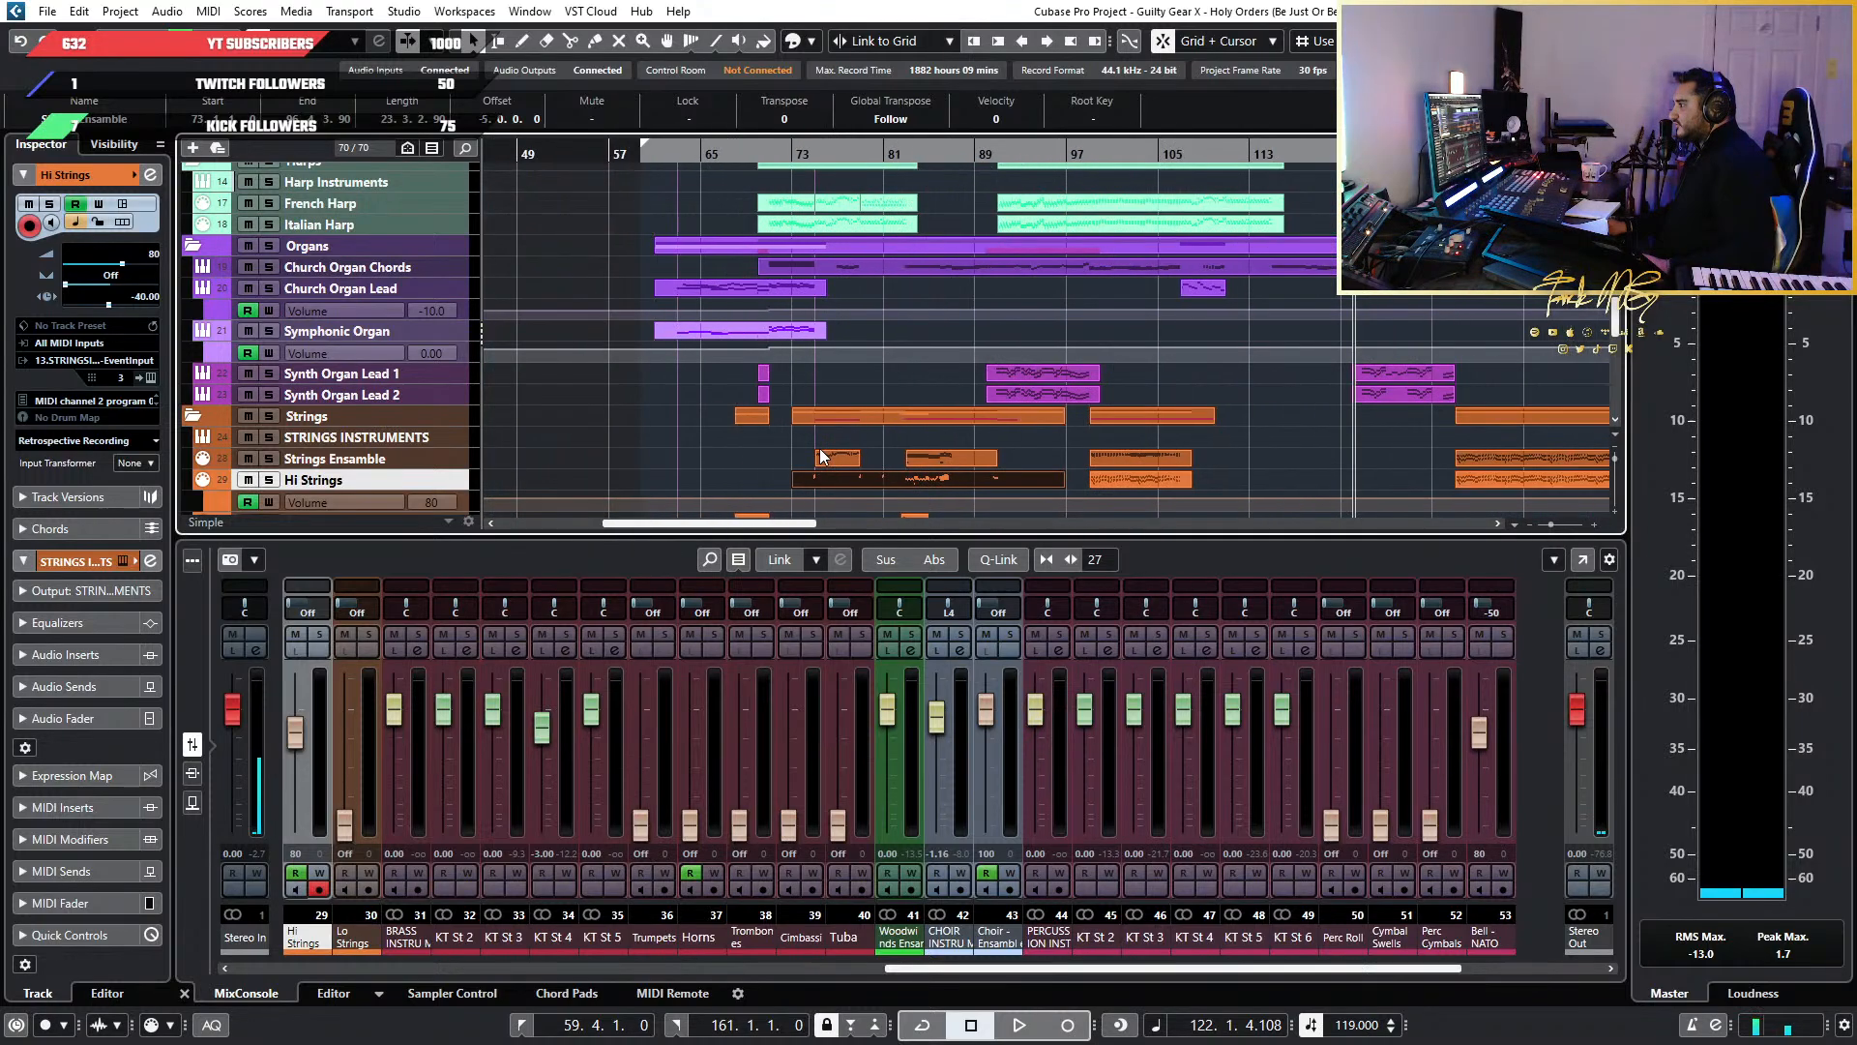
drag(1058, 484, 1082, 484)
scroll(1141, 474, up, 5)
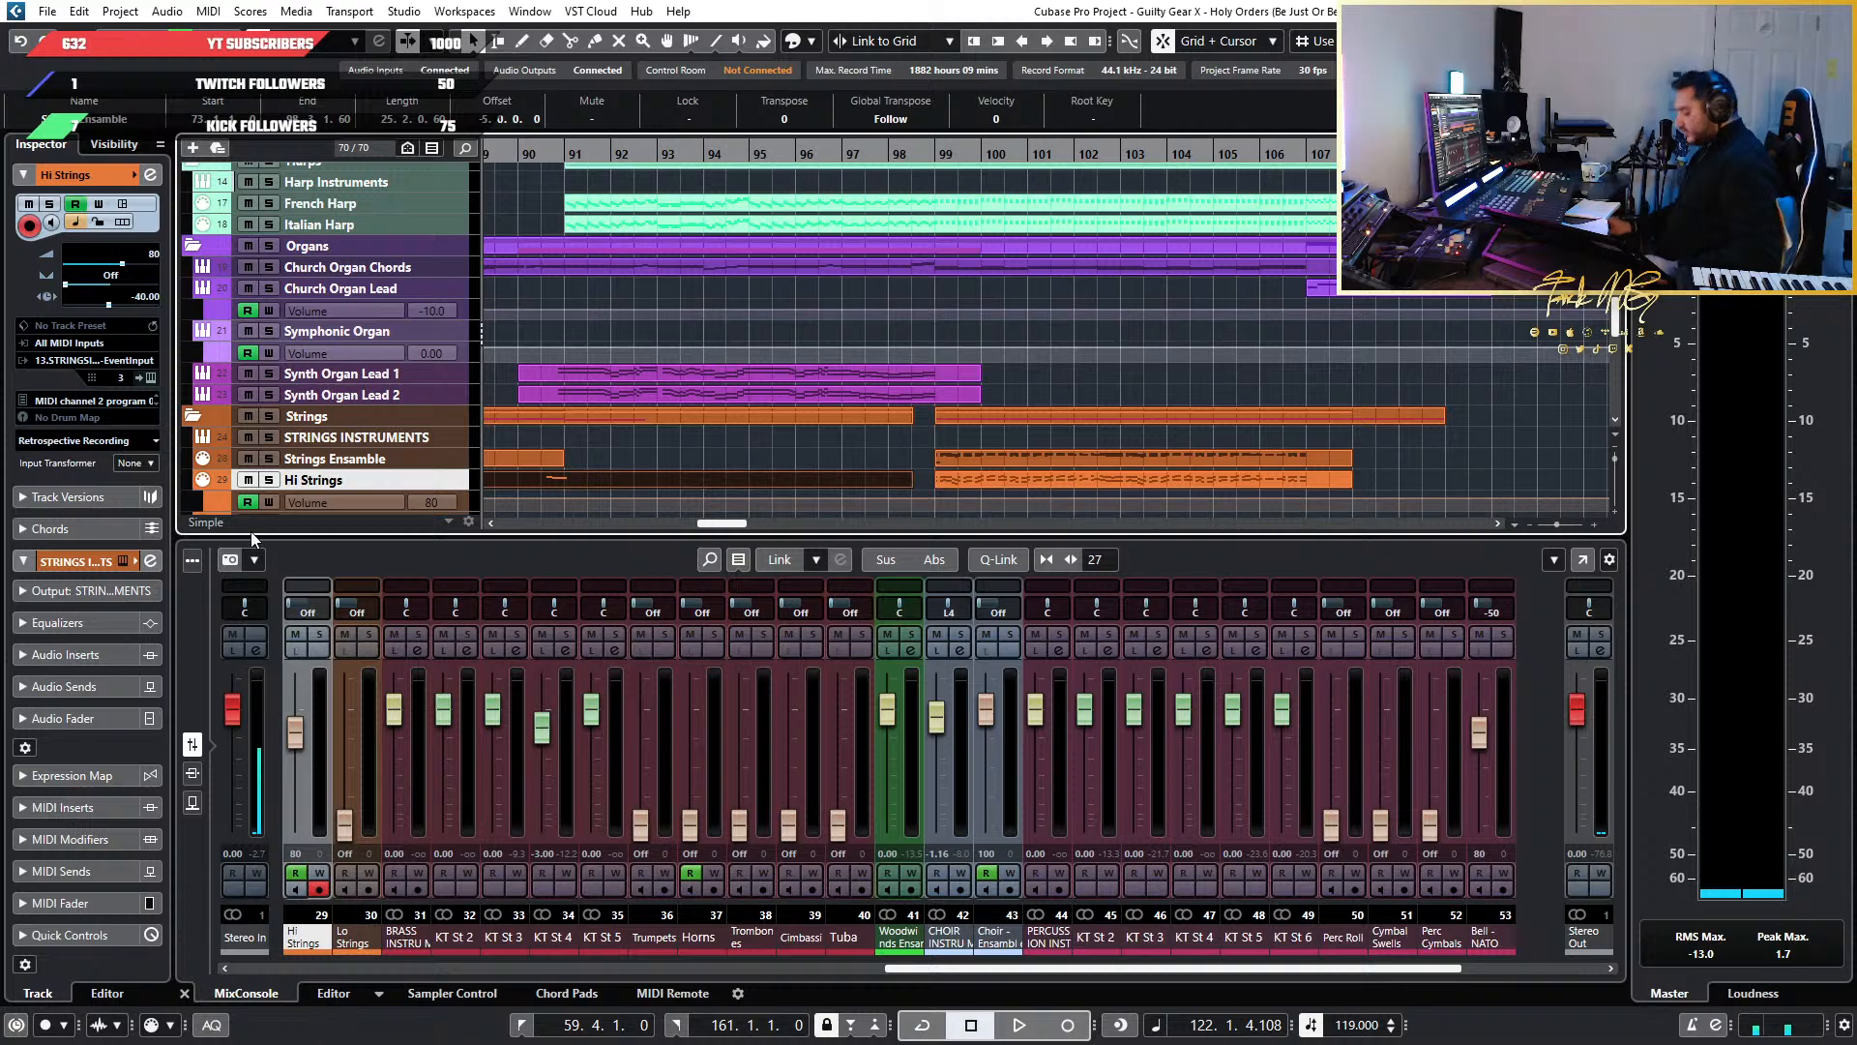
Play the project briefly at bar 61, stop it, and show the Hi Strings part in the Key Editor
key(space)
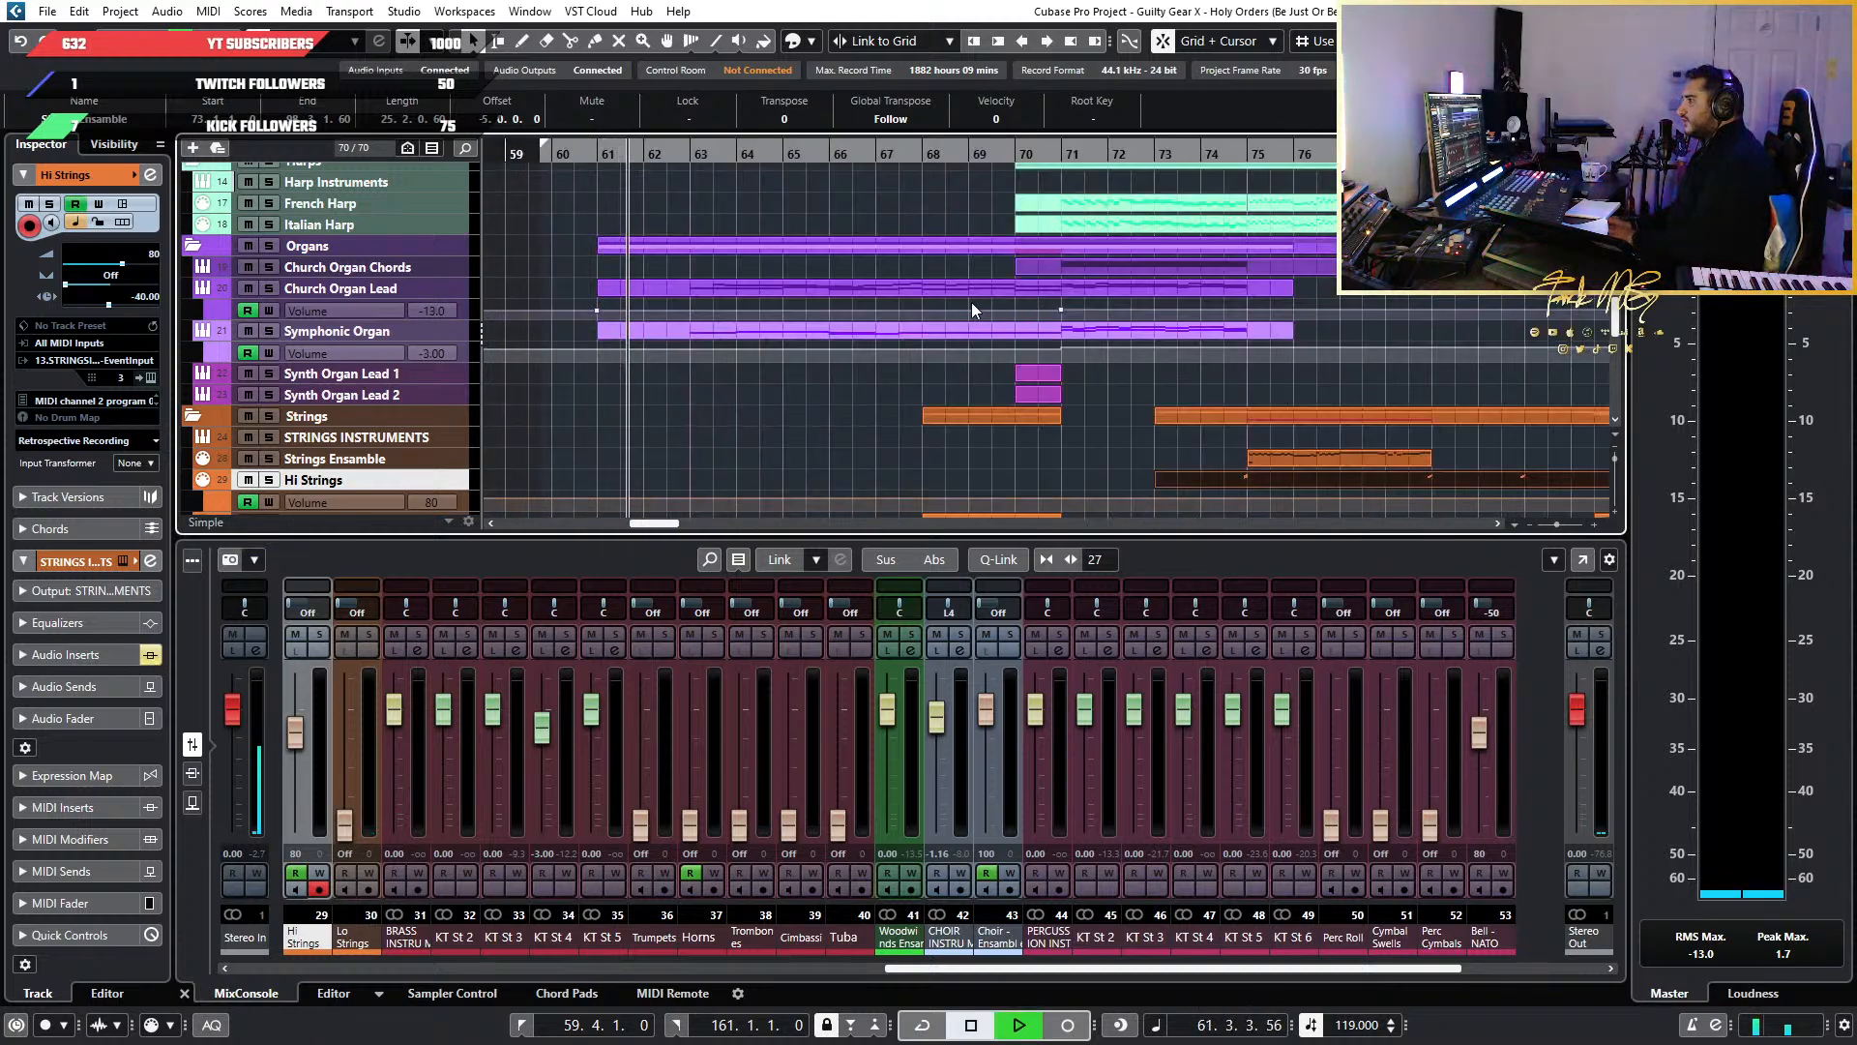
key(space)
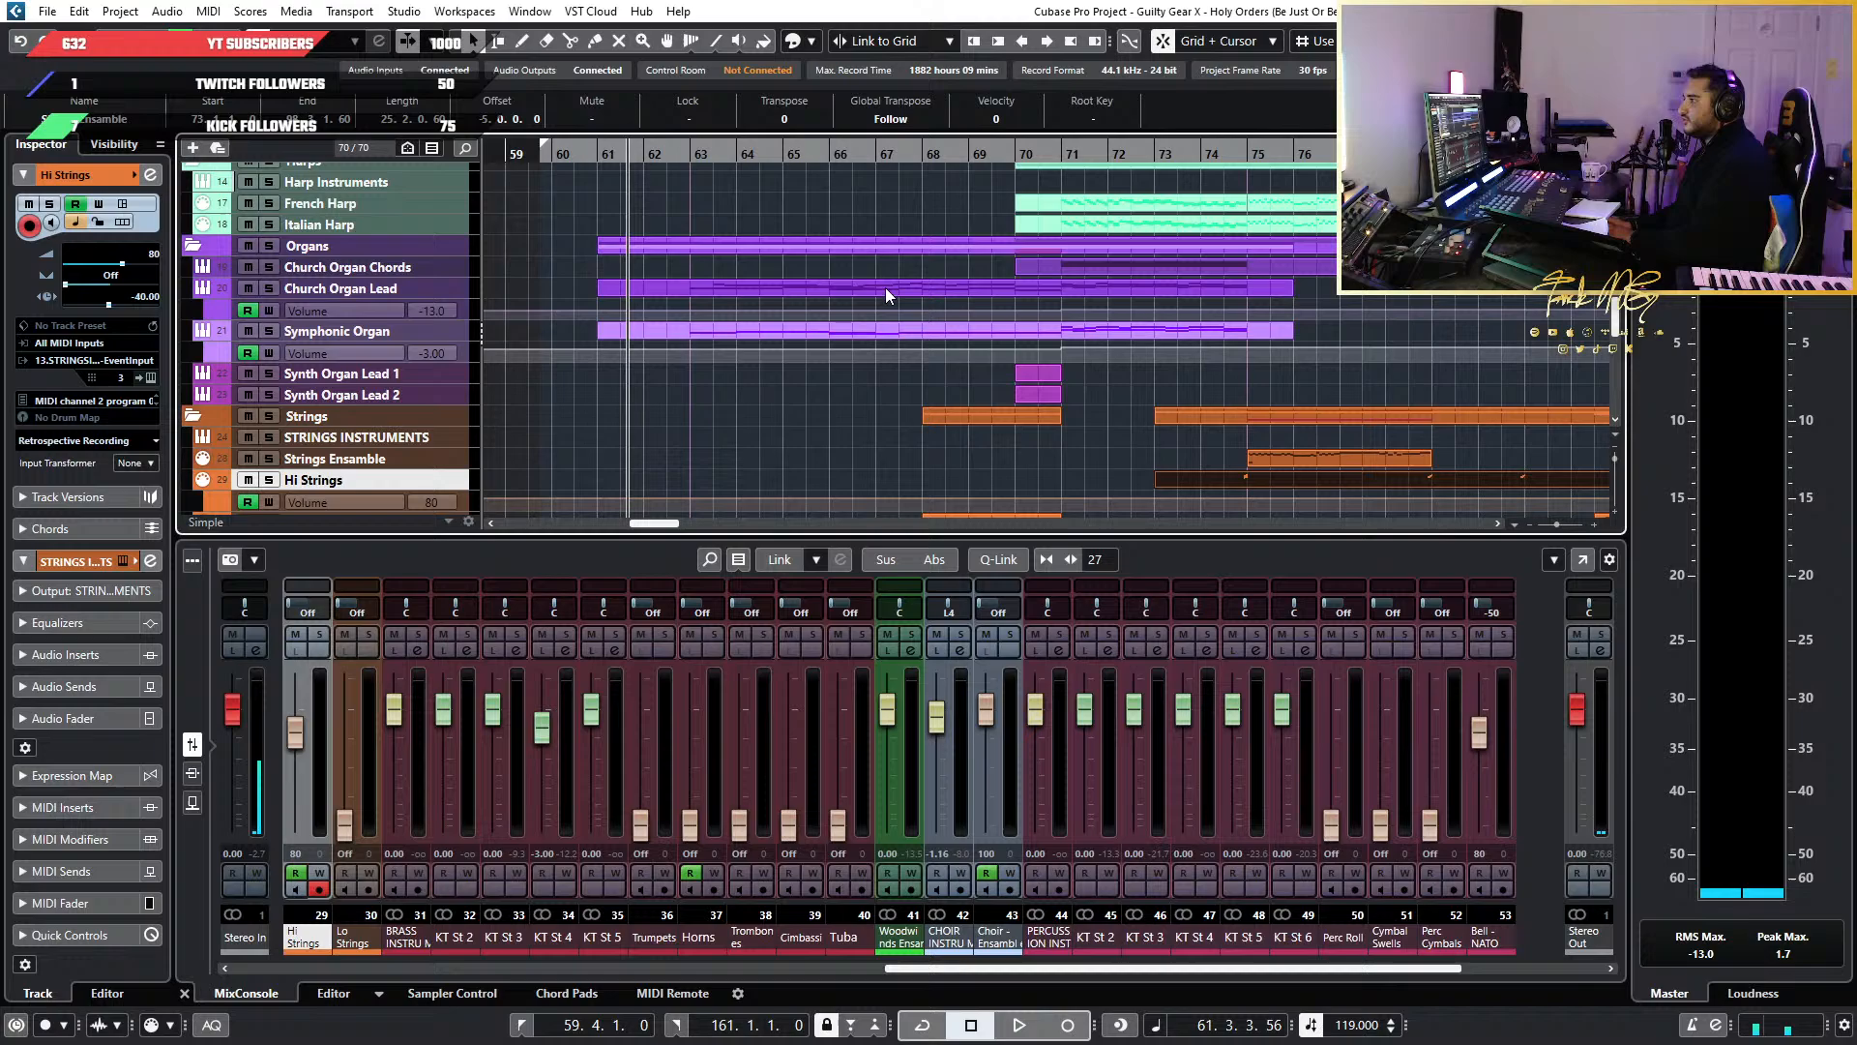
click(304, 996)
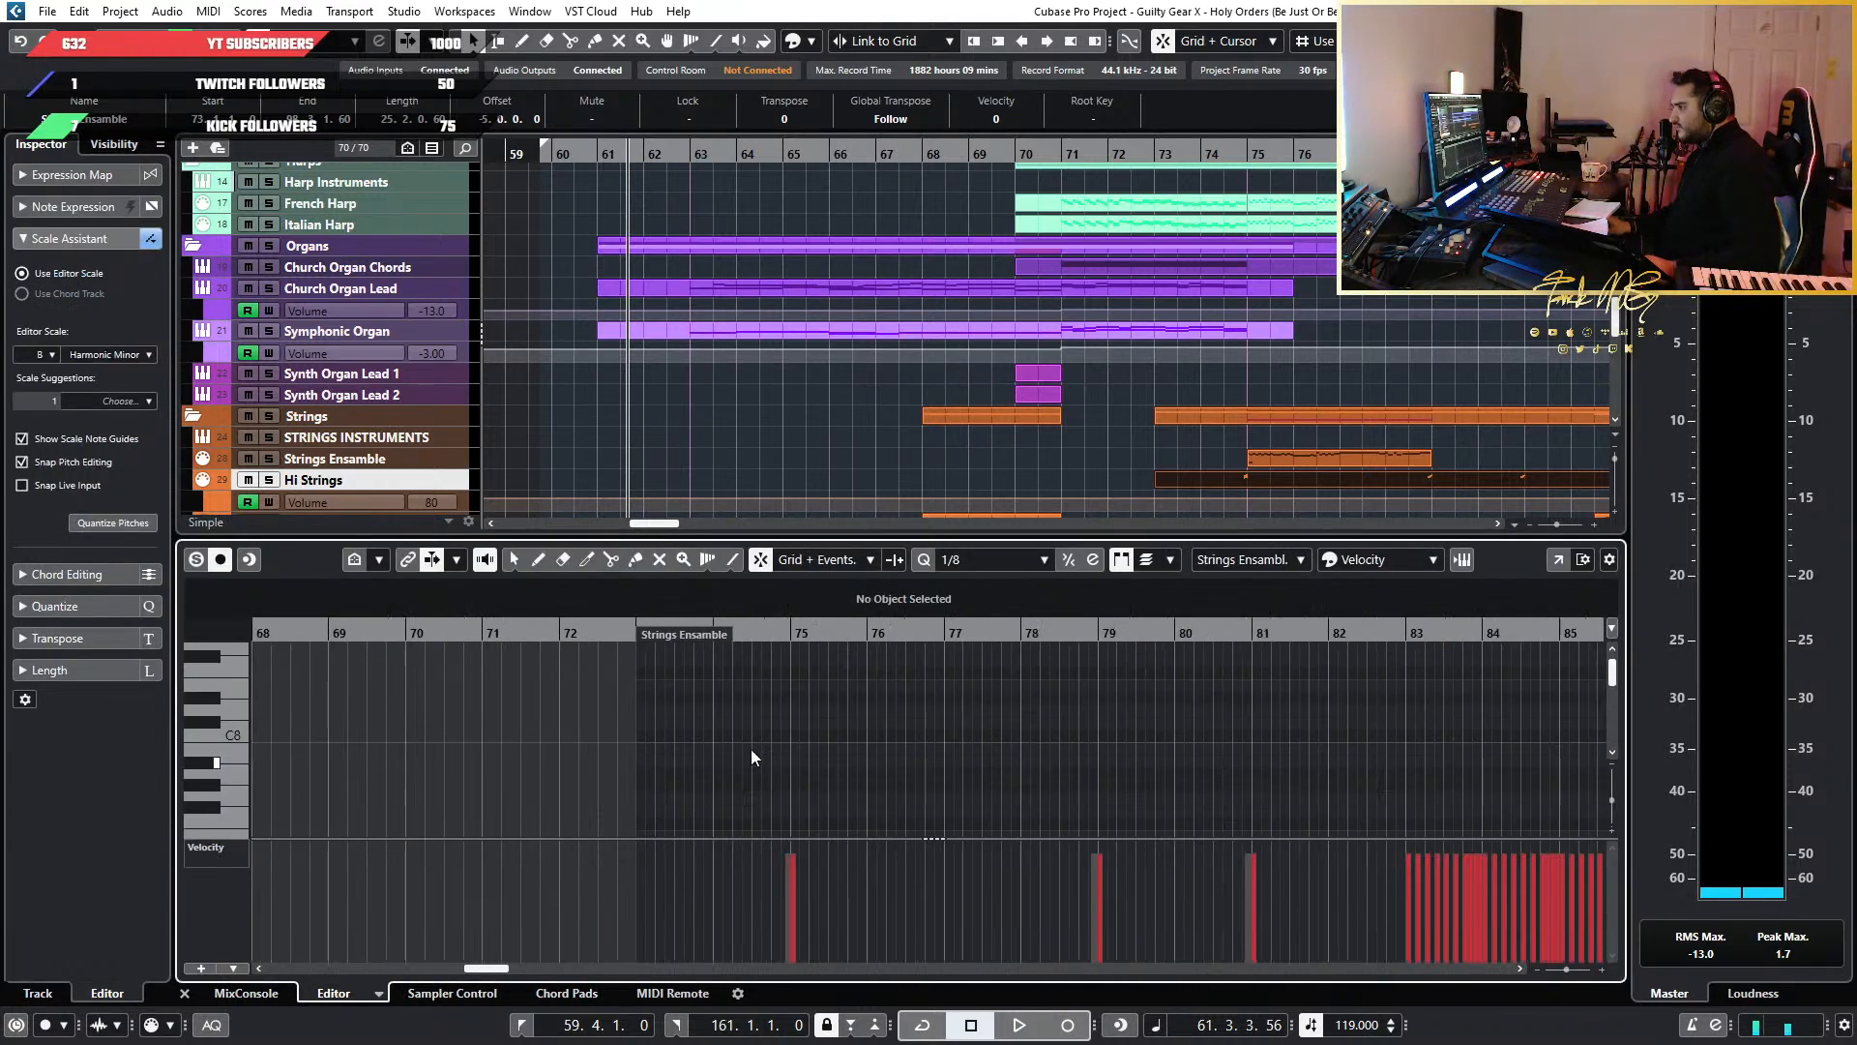
scroll(1088, 356, down, 4)
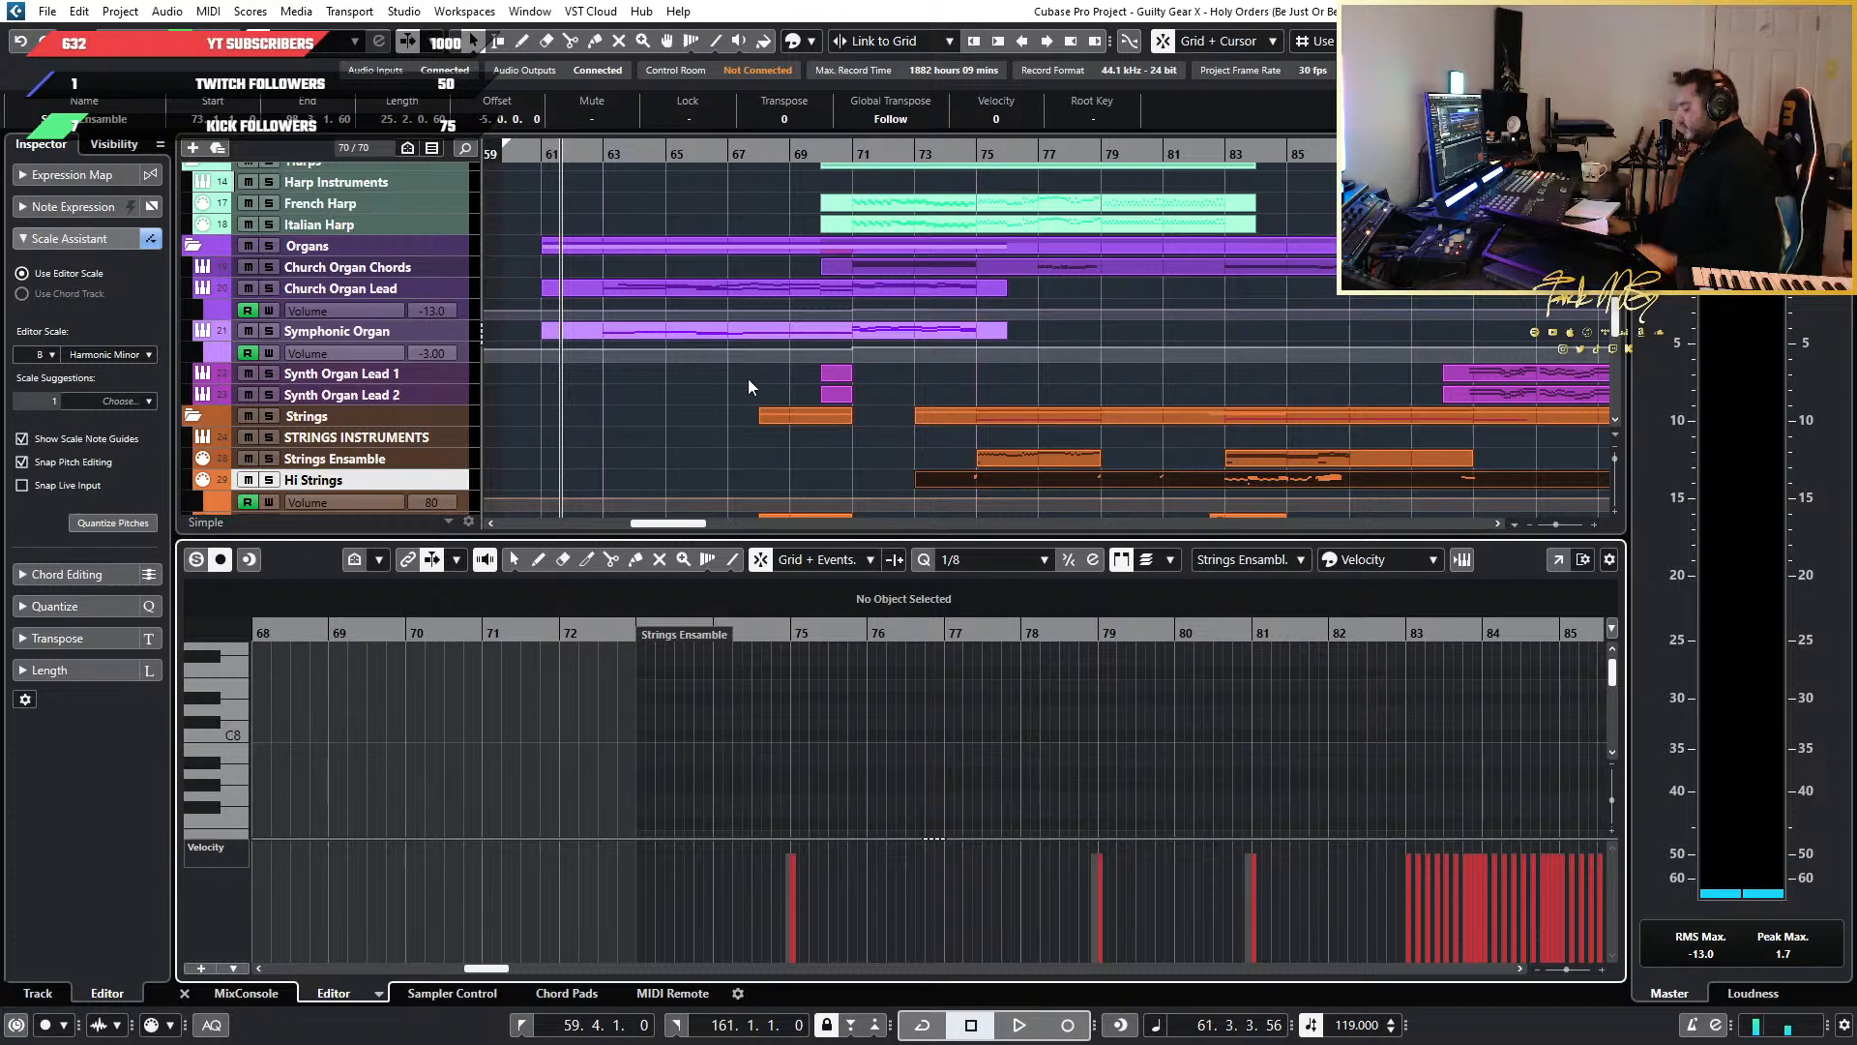
Open the Key Commands list, examine the transport commands around Jog Left and Jog Right, and close it
click(135, 13)
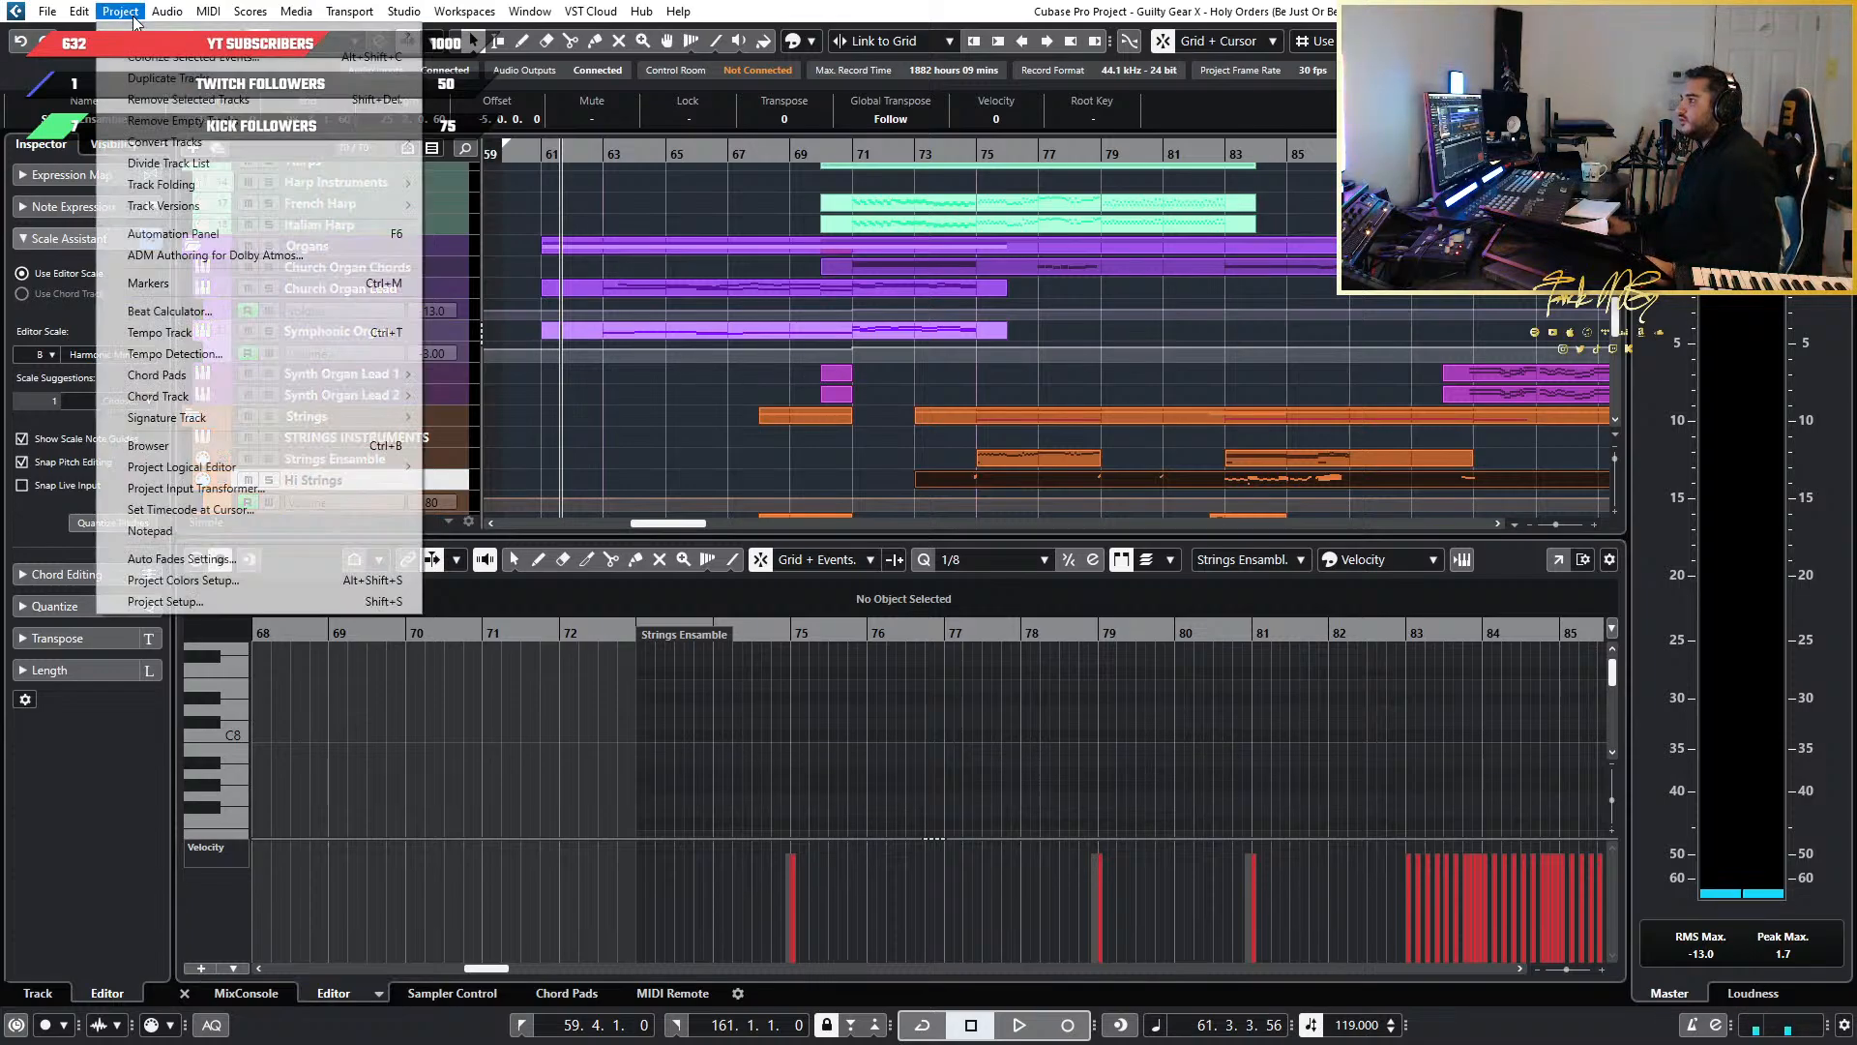
mouse_move(209, 11)
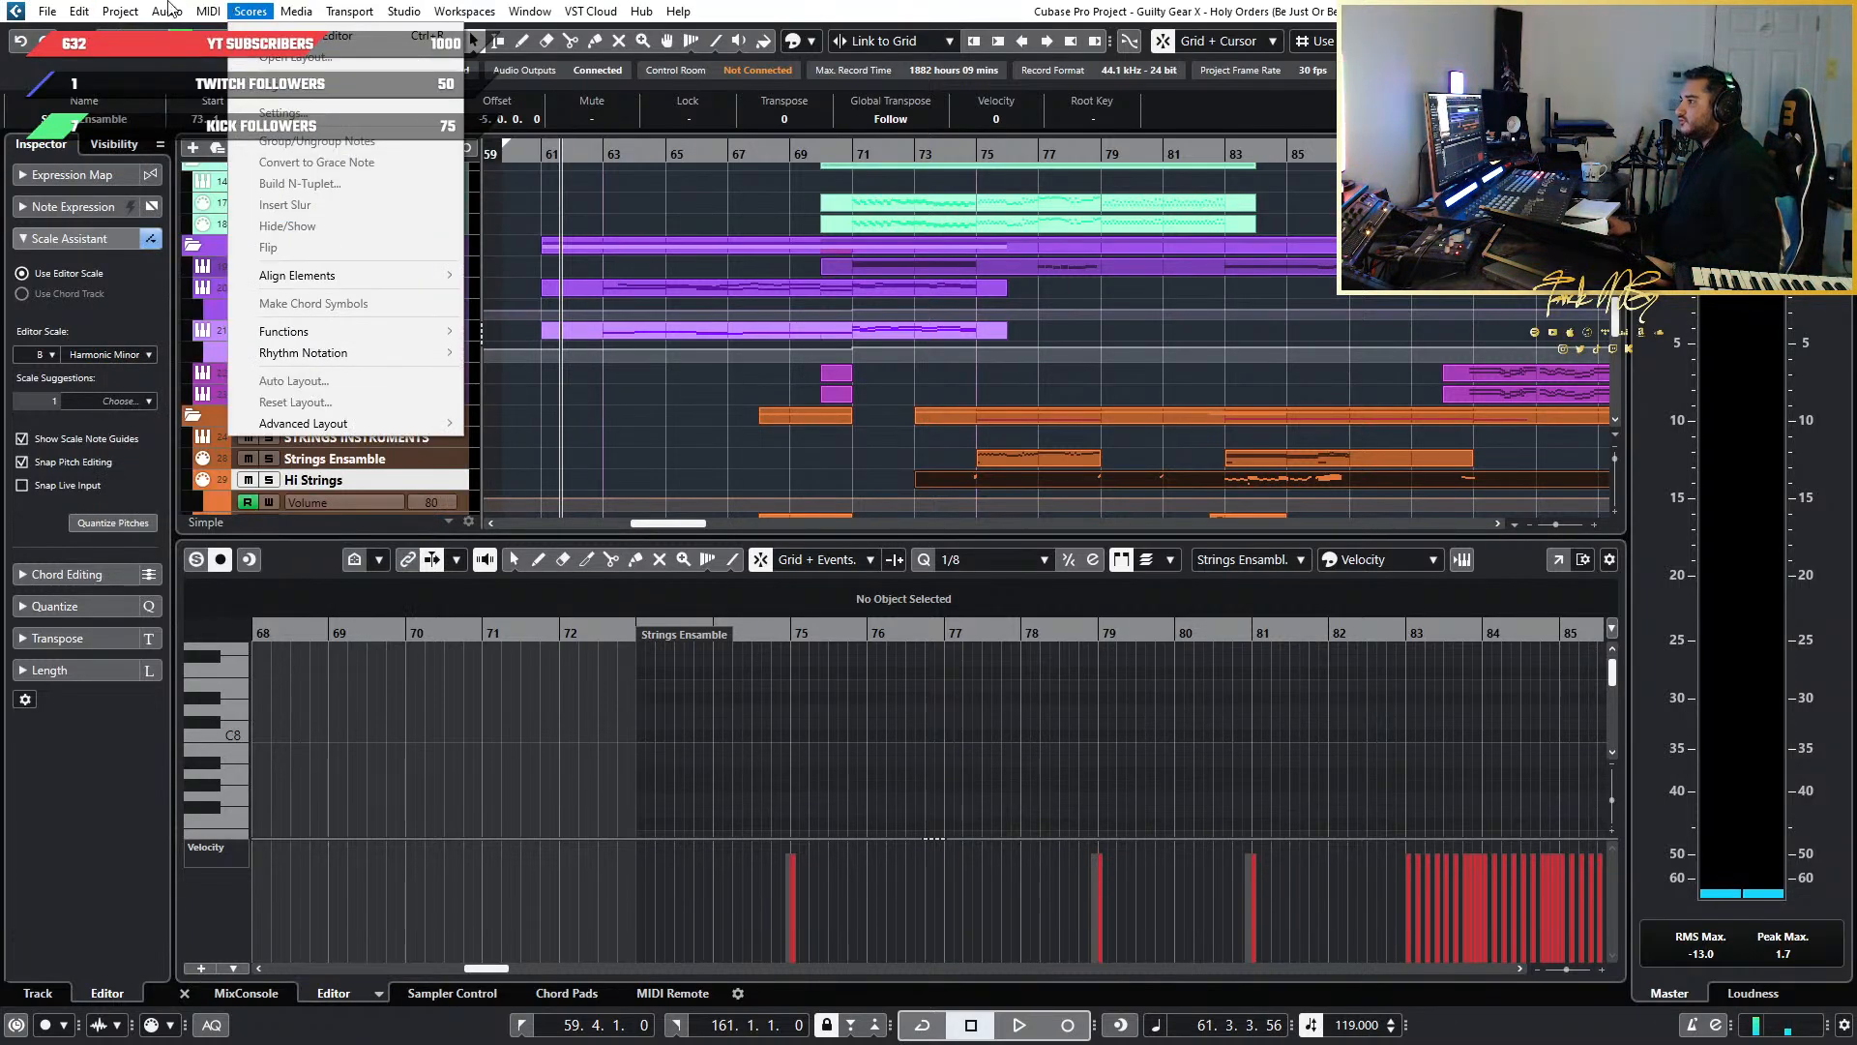
mouse_move(89, 16)
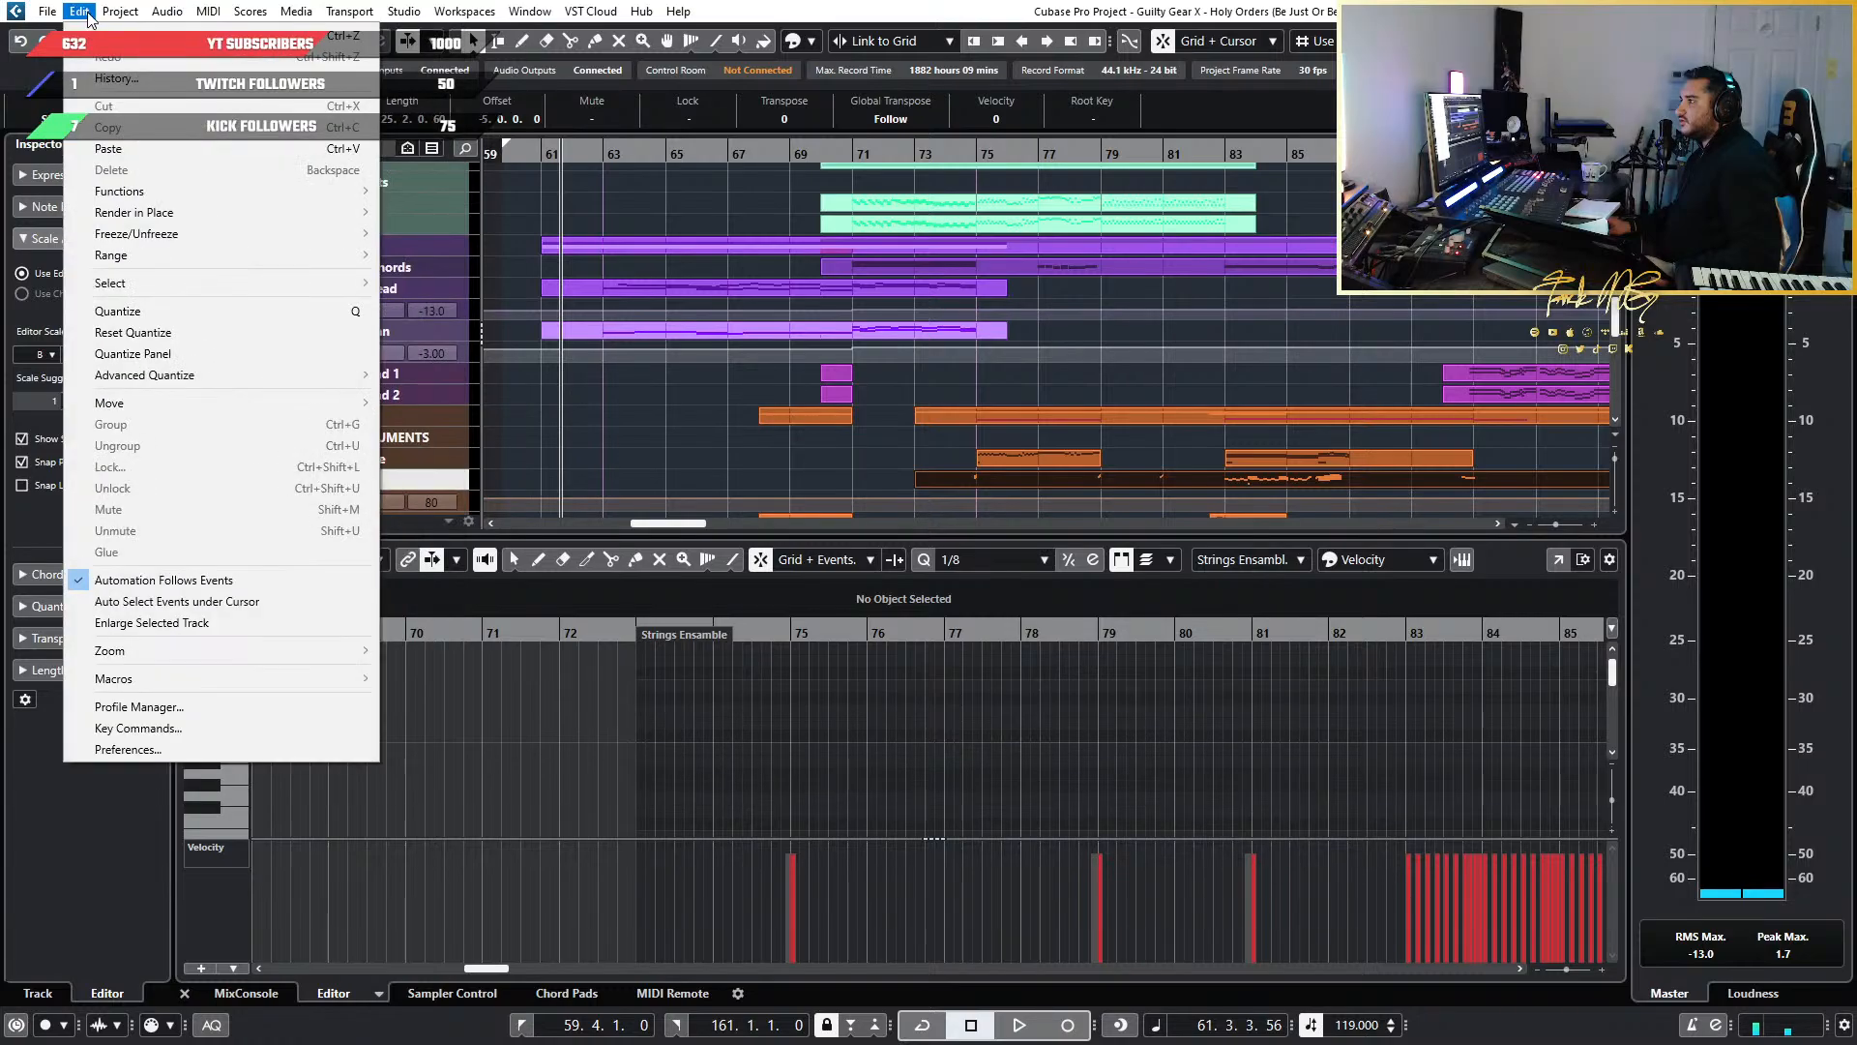
click(271, 728)
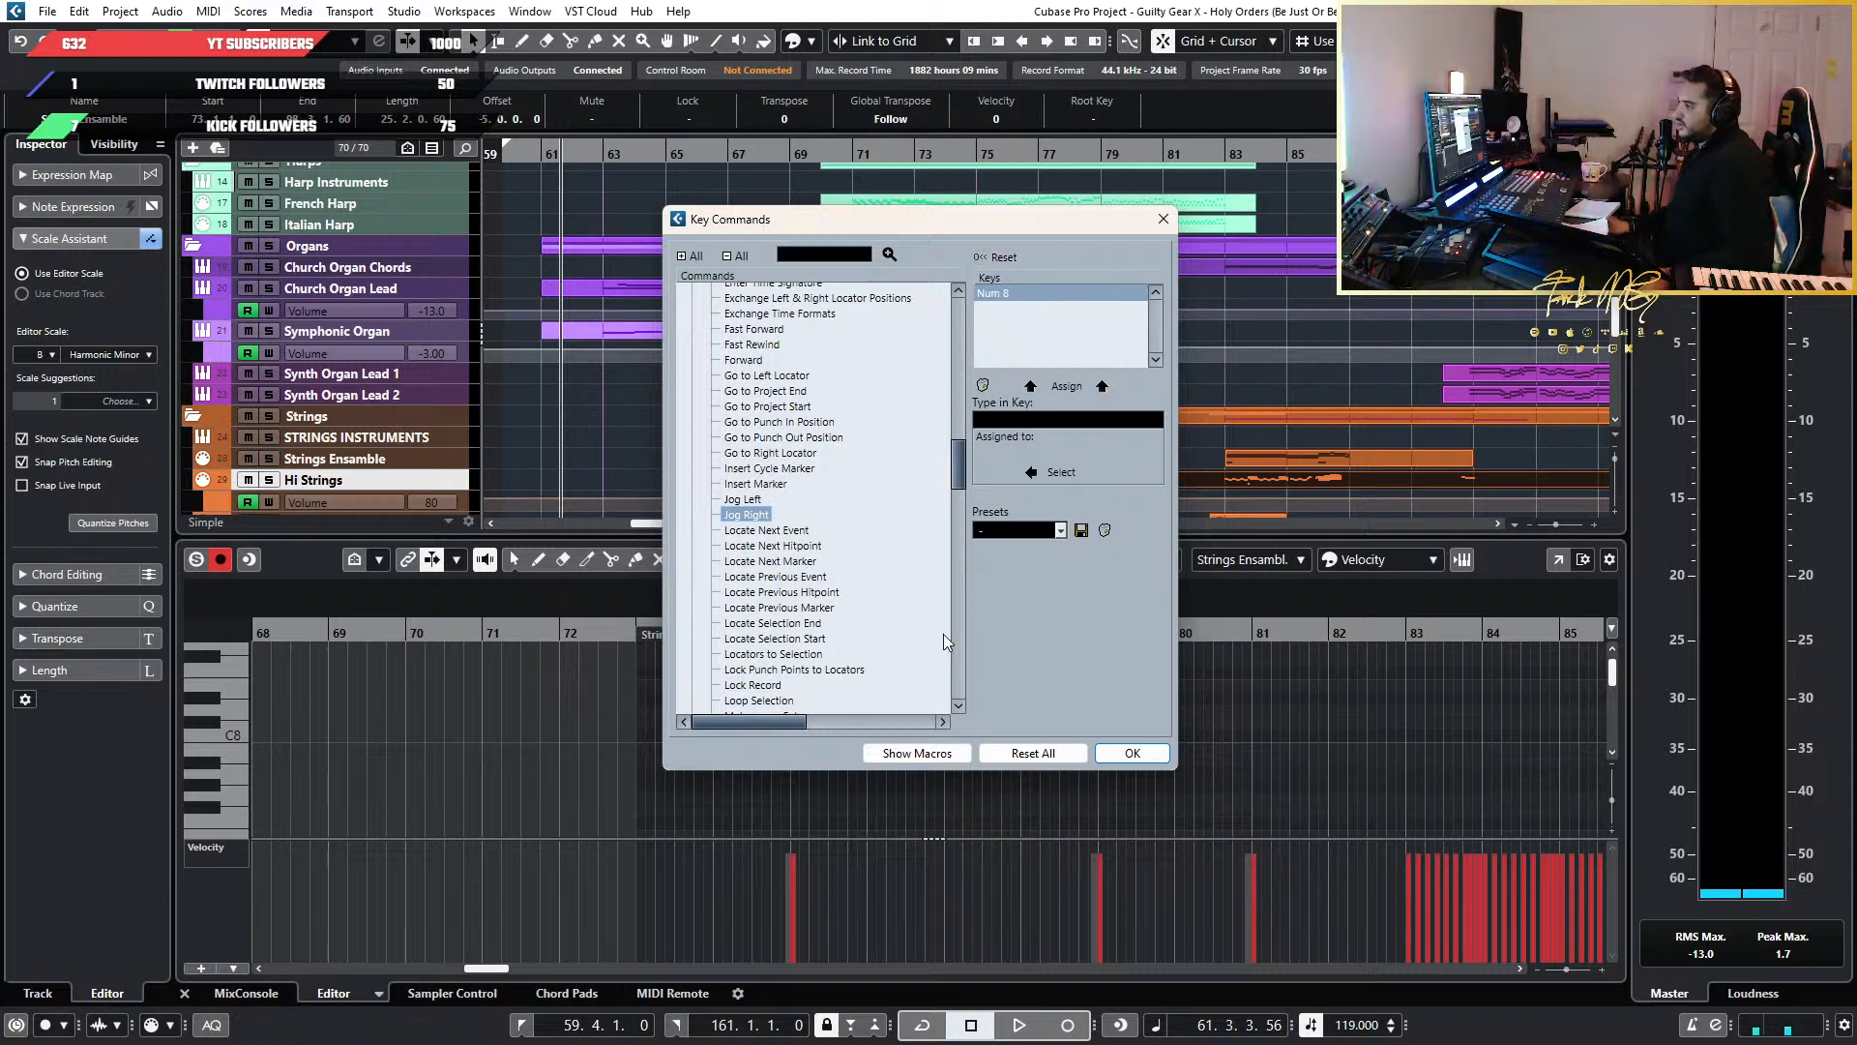
scroll(774, 522, down, 2)
scroll(831, 537, up, 4)
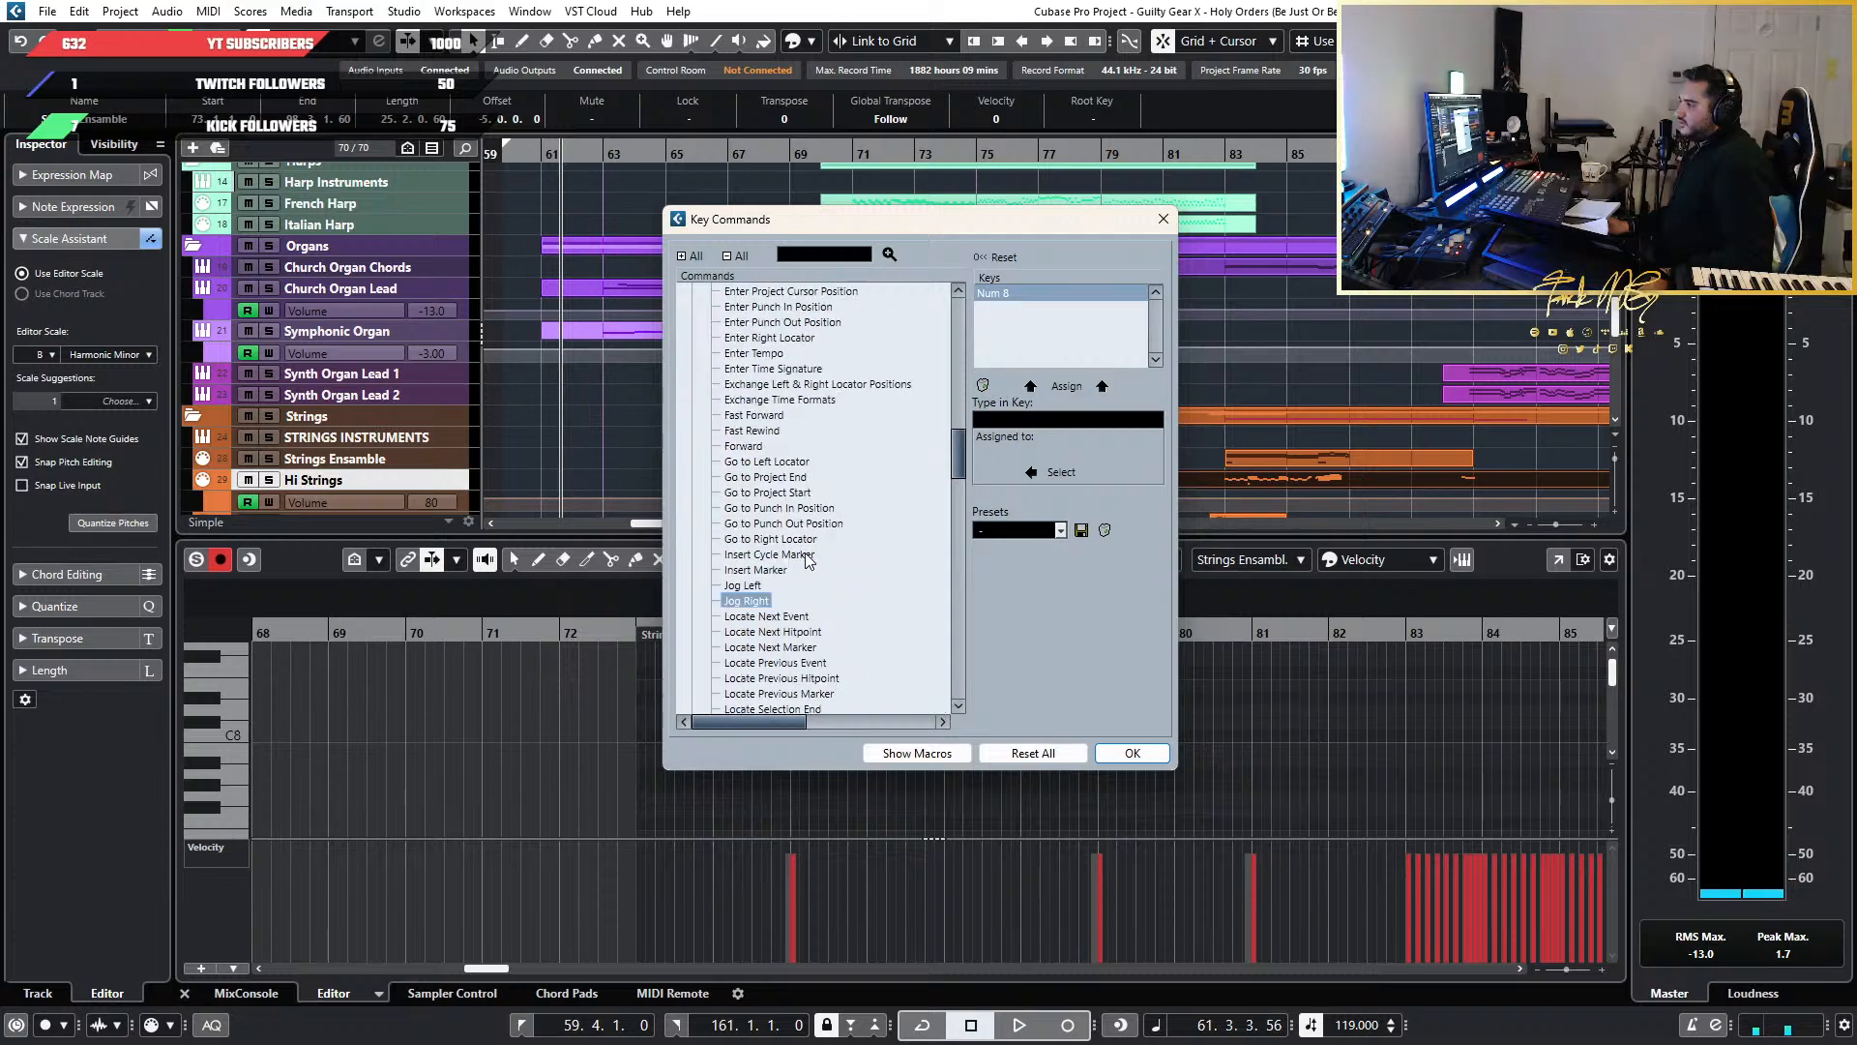
scroll(890, 552, down, 2)
mouse_move(960, 475)
mouse_down()
mouse_move(962, 547)
mouse_move(972, 368)
mouse_move(996, 546)
mouse_up()
click(1163, 220)
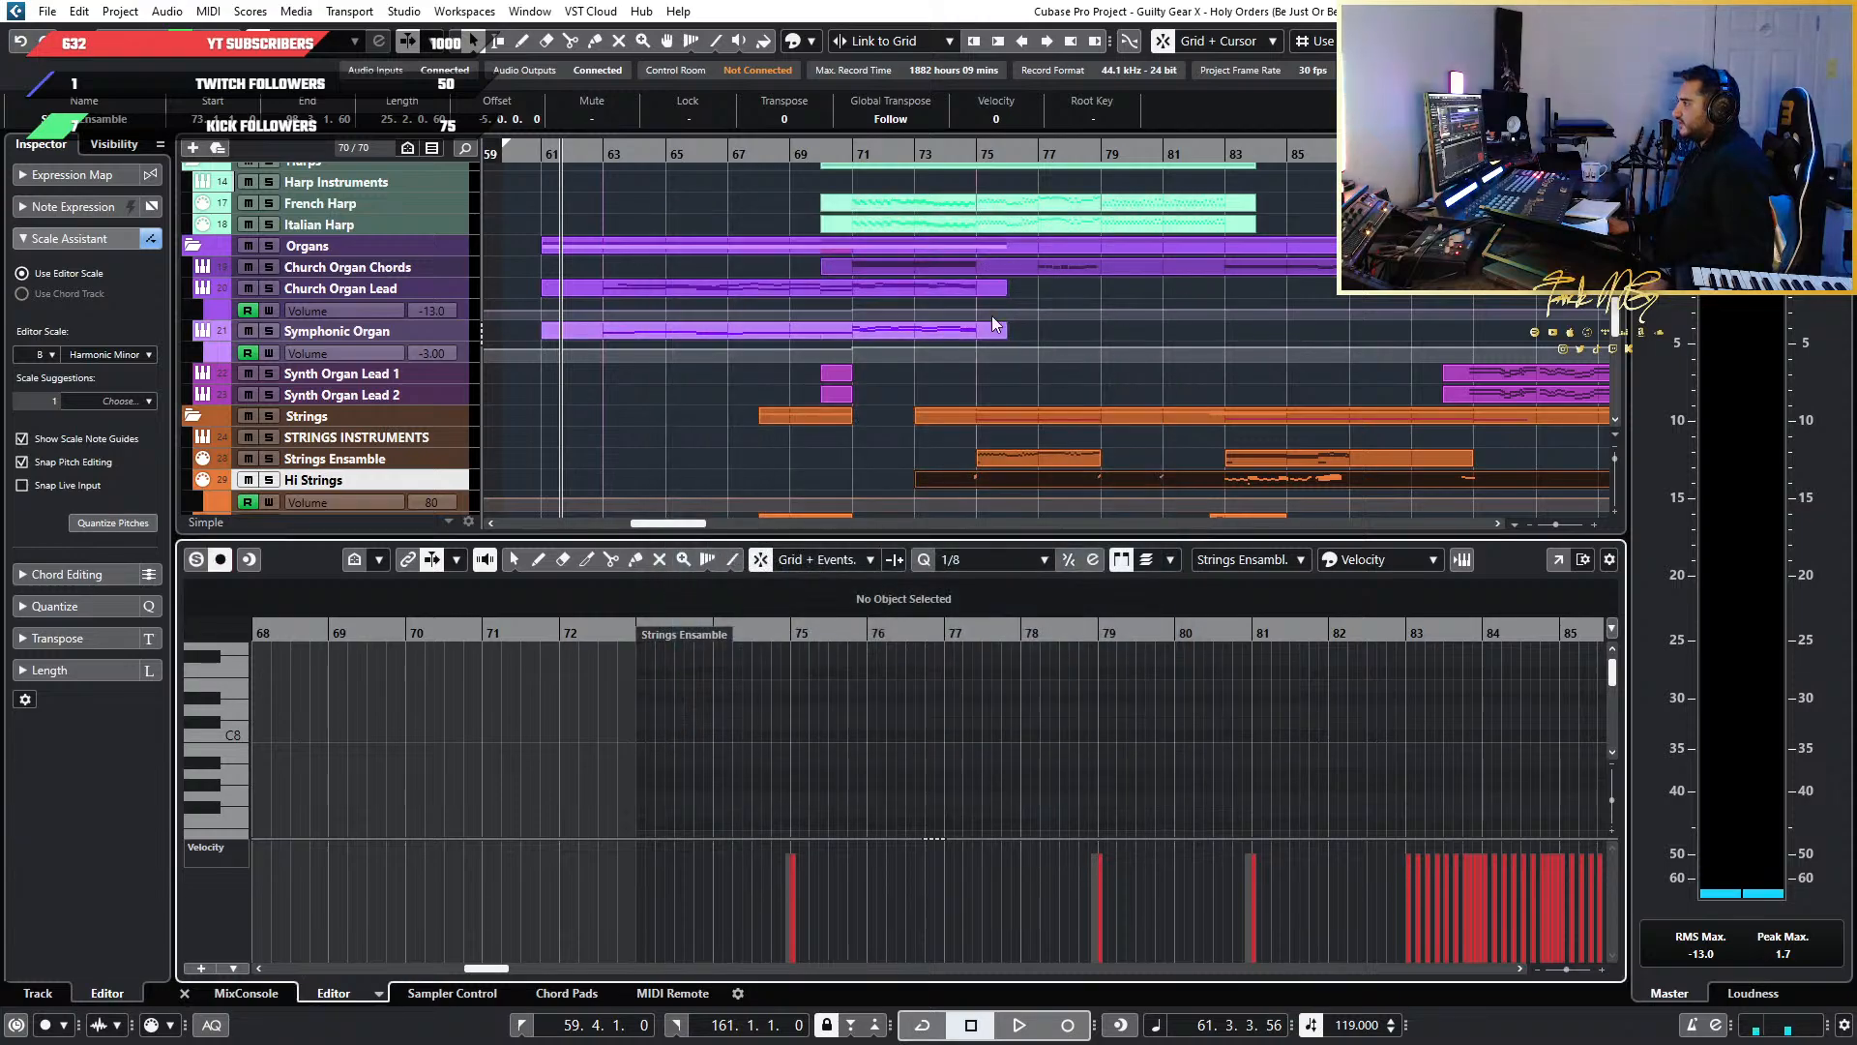
Bring the Hi Strings notes at bar 83 into view in the Key Editor, cycle through the quantize values and set 1/32
scroll(1064, 737, down, 3)
scroll(1293, 791, up, 5)
scroll(927, 770, down, 3)
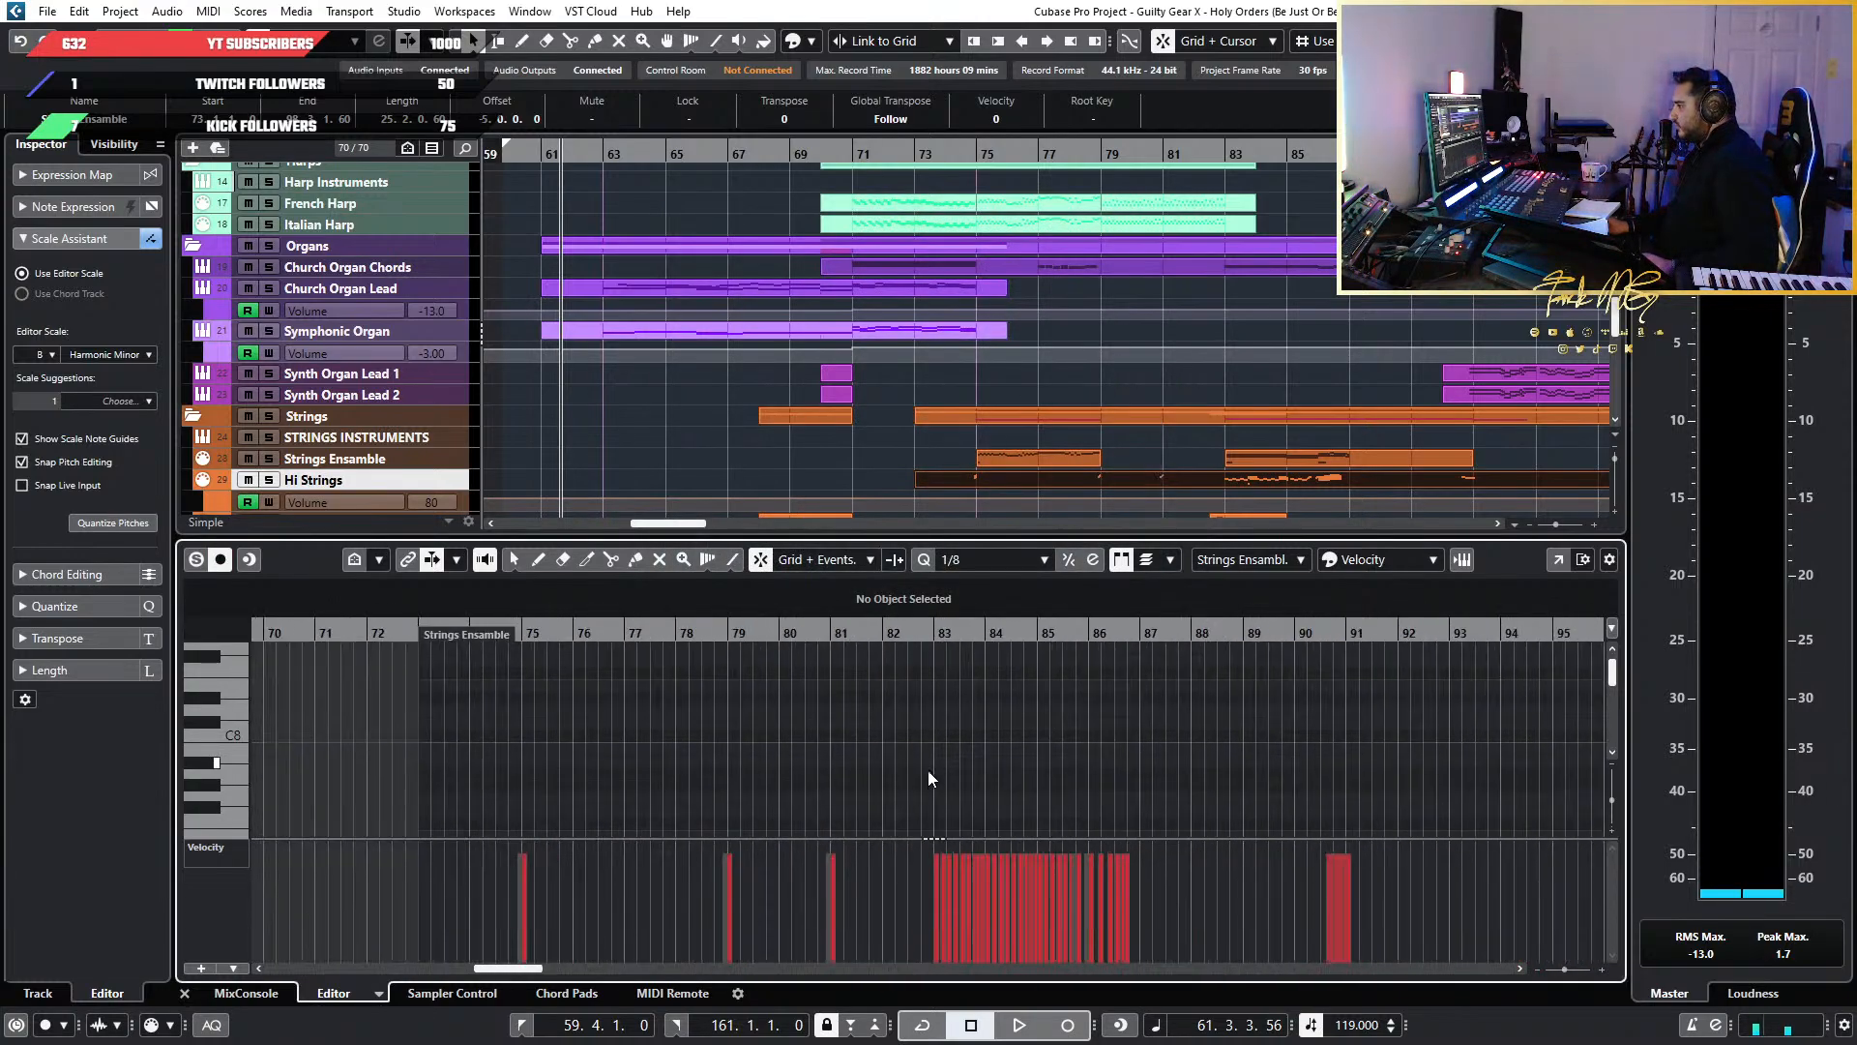
scroll(1152, 793, down, 4)
scroll(1100, 791, down, 3)
scroll(896, 760, up, 5)
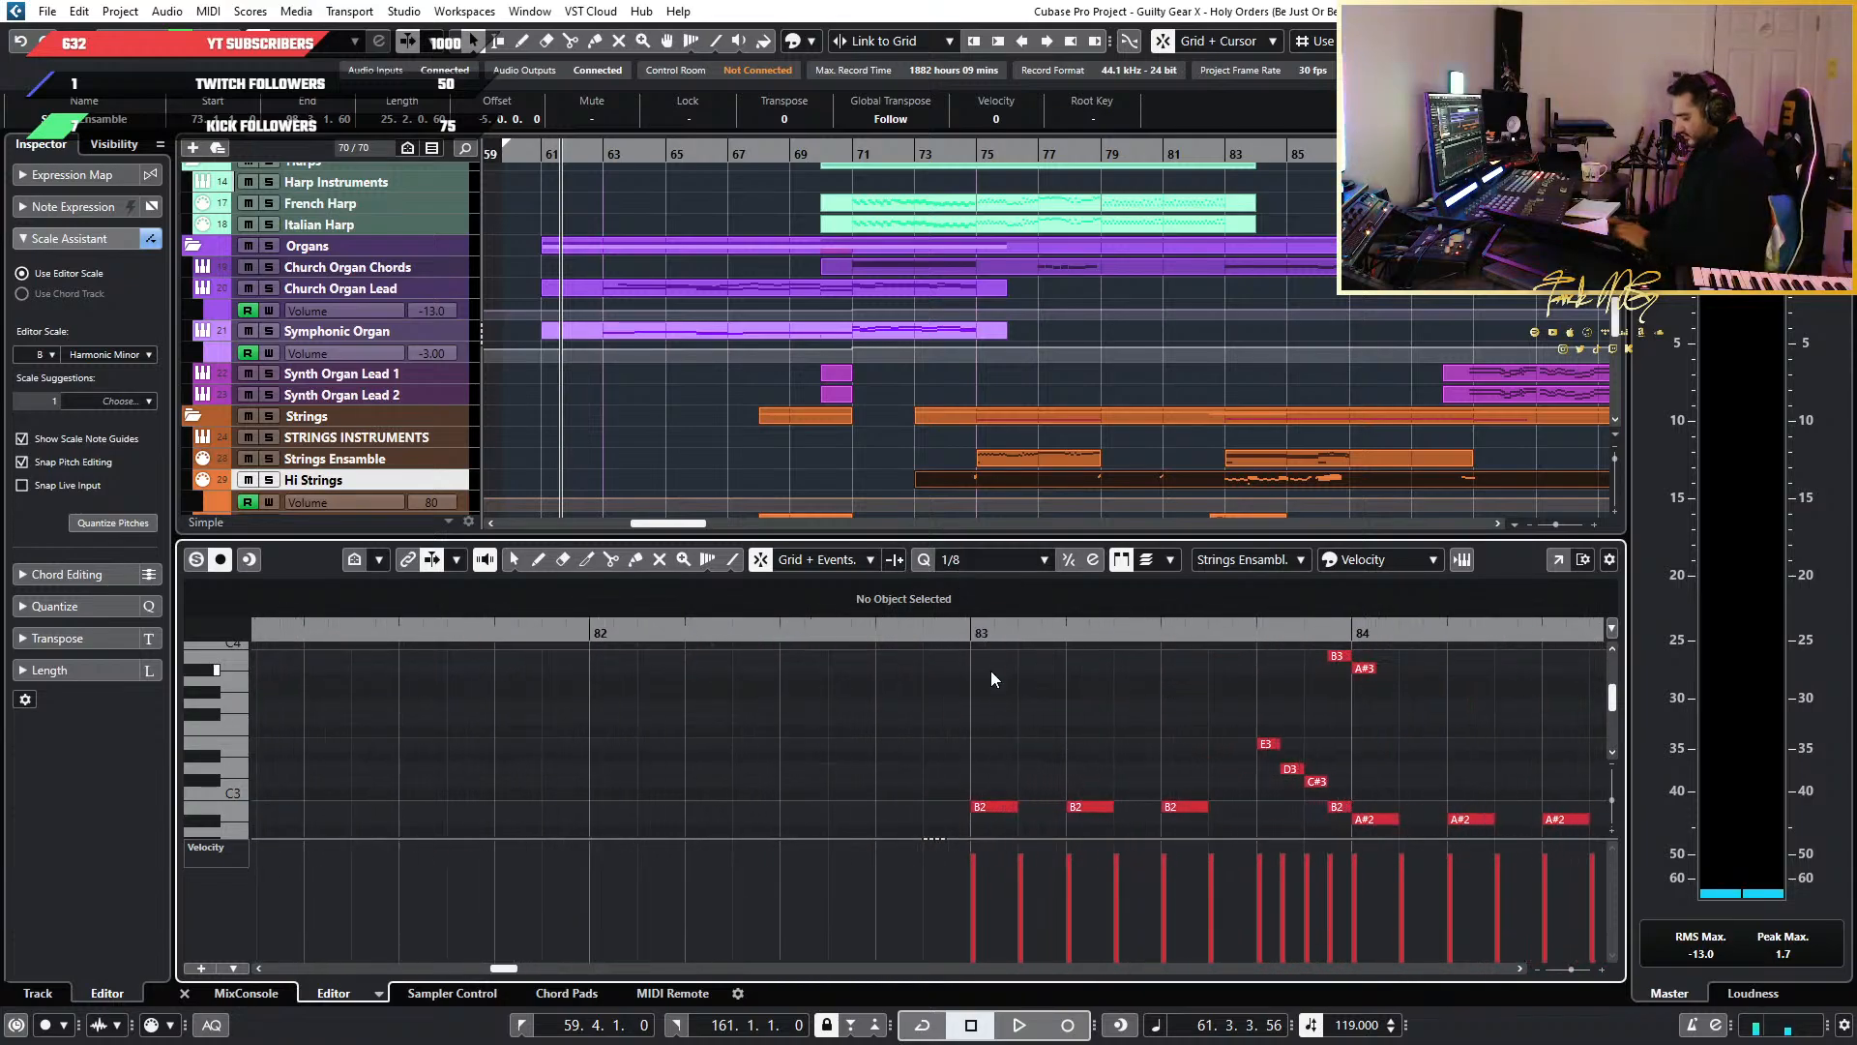
key(Down)
key(Down)
key(Down)
key(Down)
key(Down)
key(Down)
key(Down)
key(Down)
key(Down)
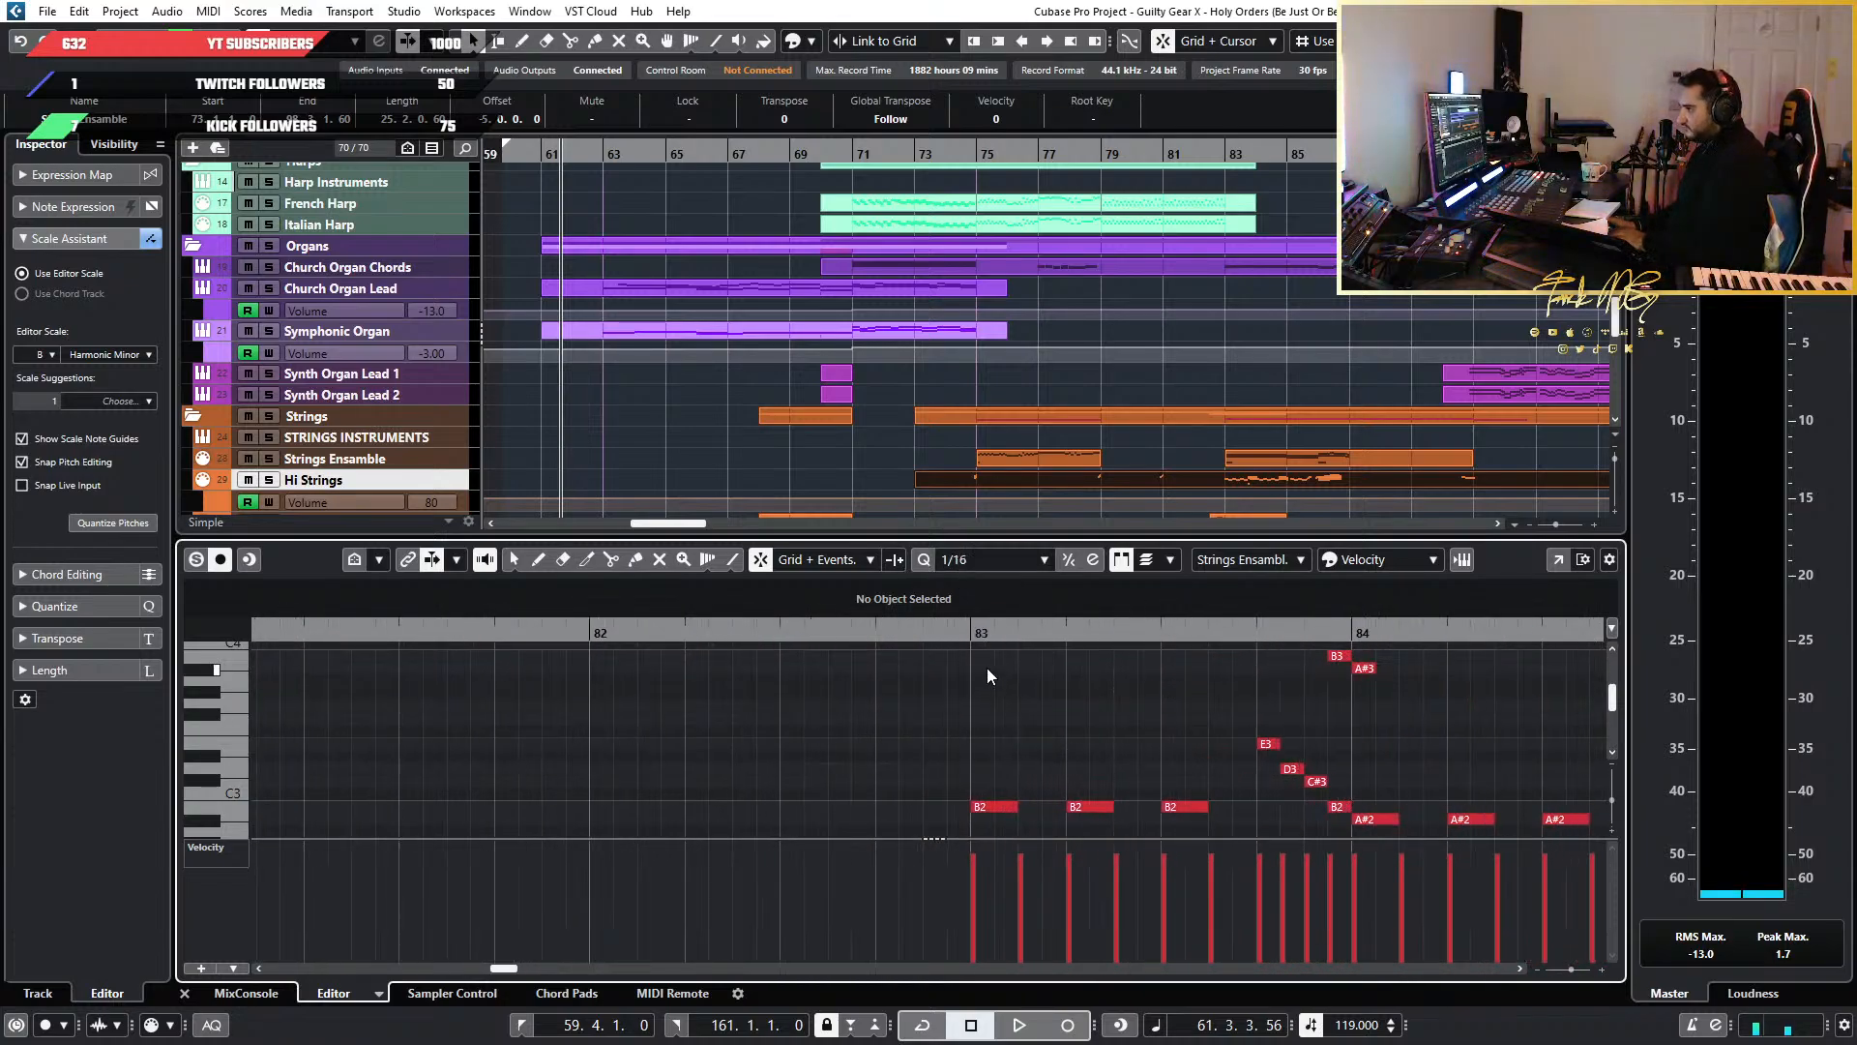
key(Up)
key(Up)
key(Up)
key(Up)
key(Up)
key(Up)
key(Up)
key(Up)
key(Up)
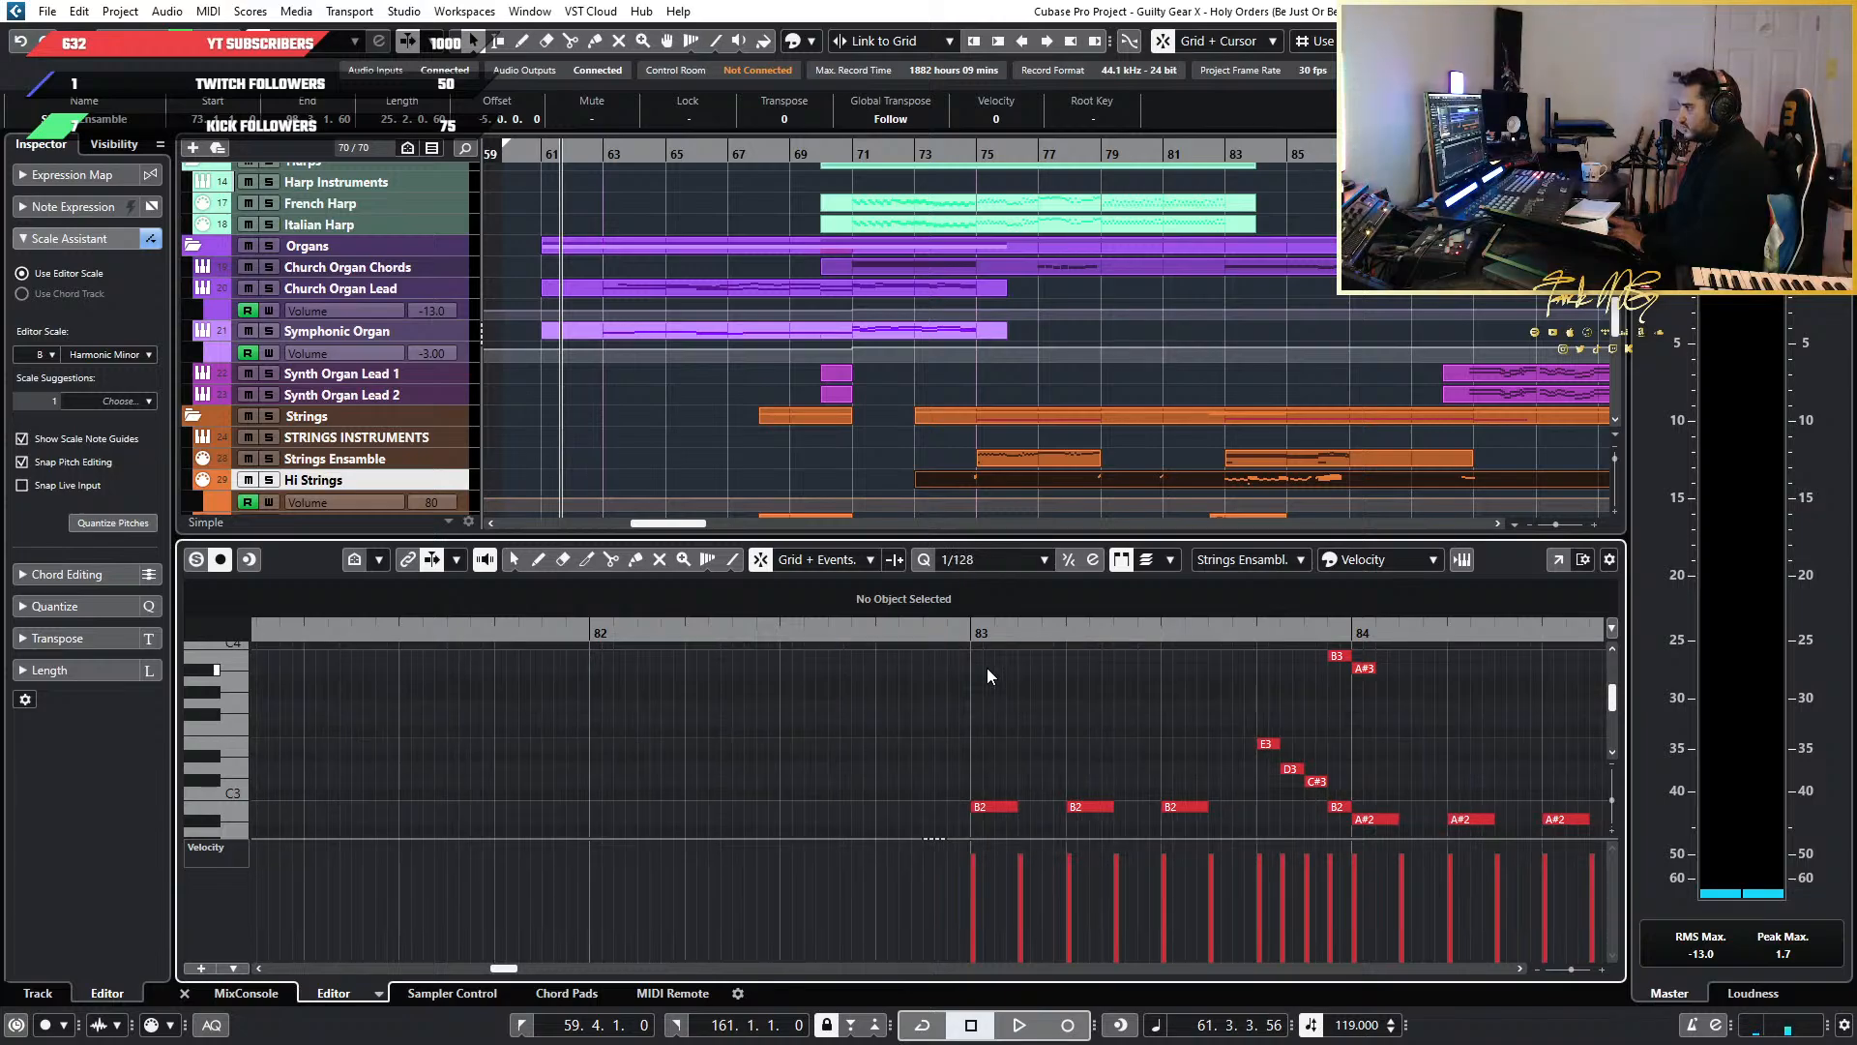
key(Down)
key(Down)
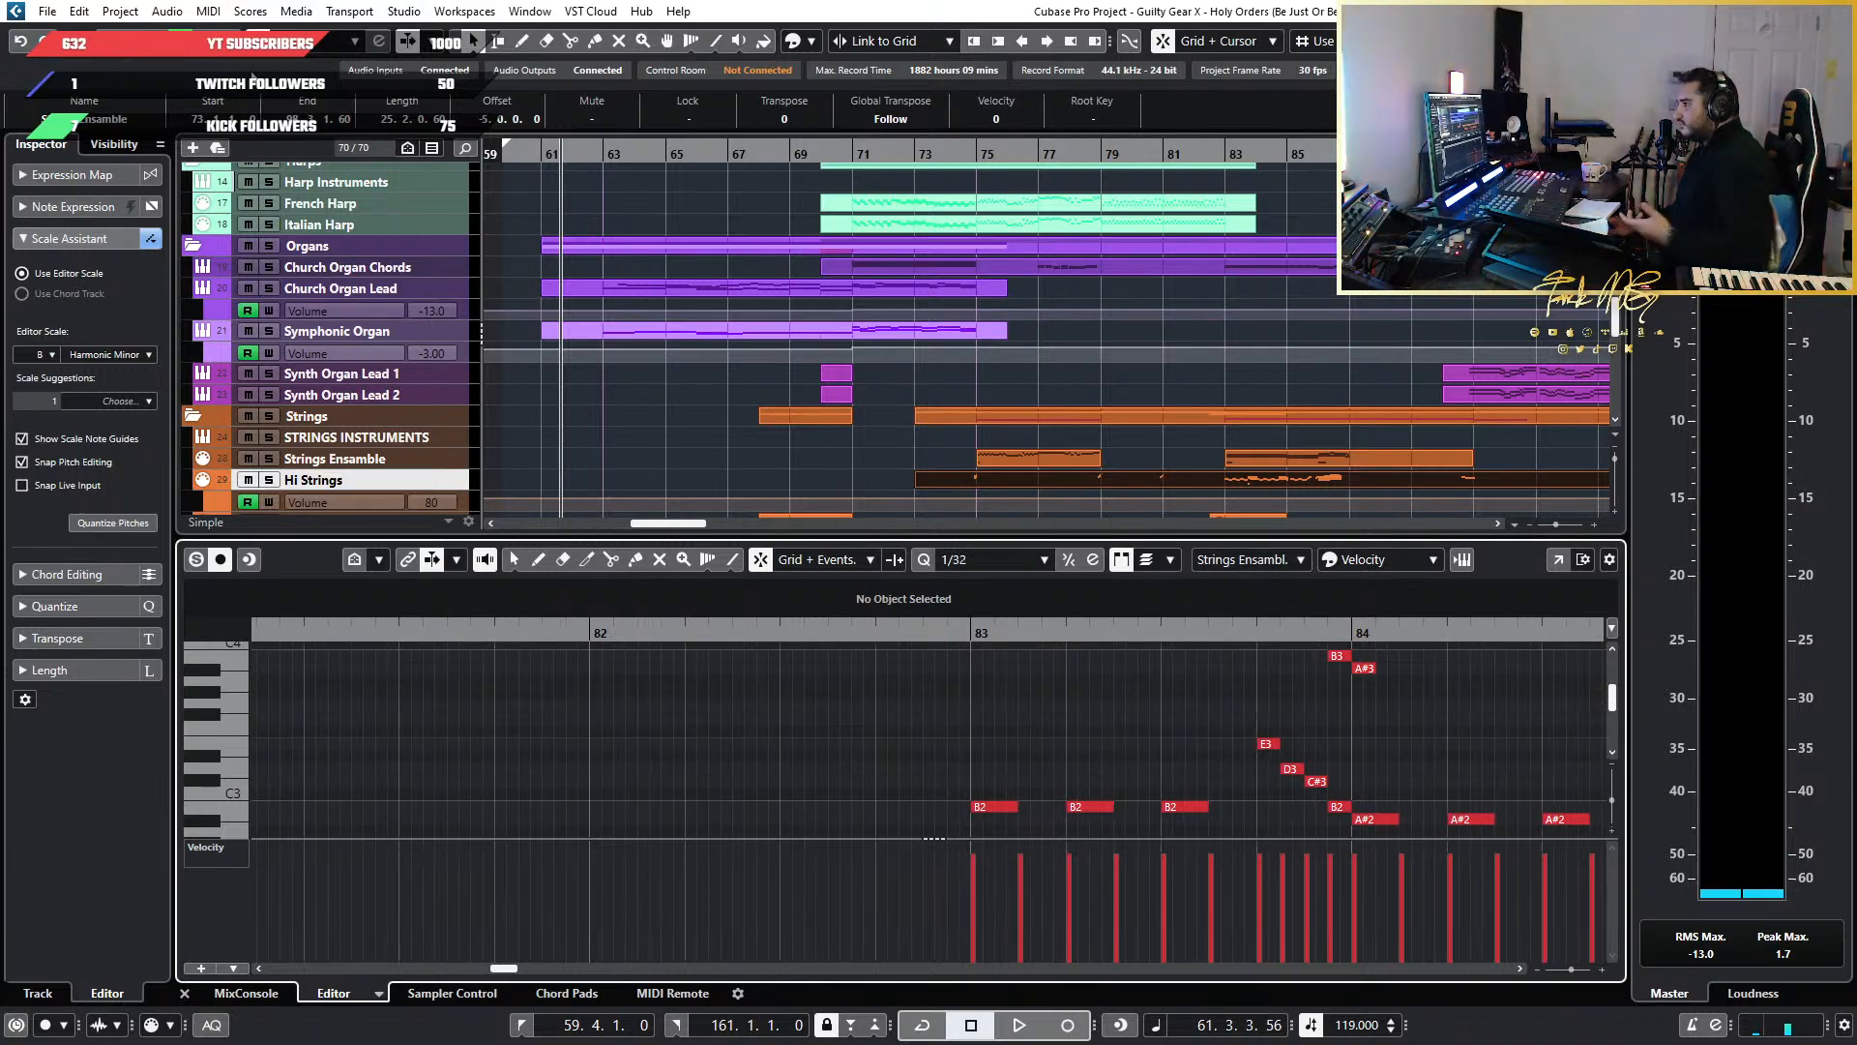
Search the Key Commands list for "quantize", examine the keys assigned to Select Next Quantize and Select Prev Quantize, and close the list
click(114, 12)
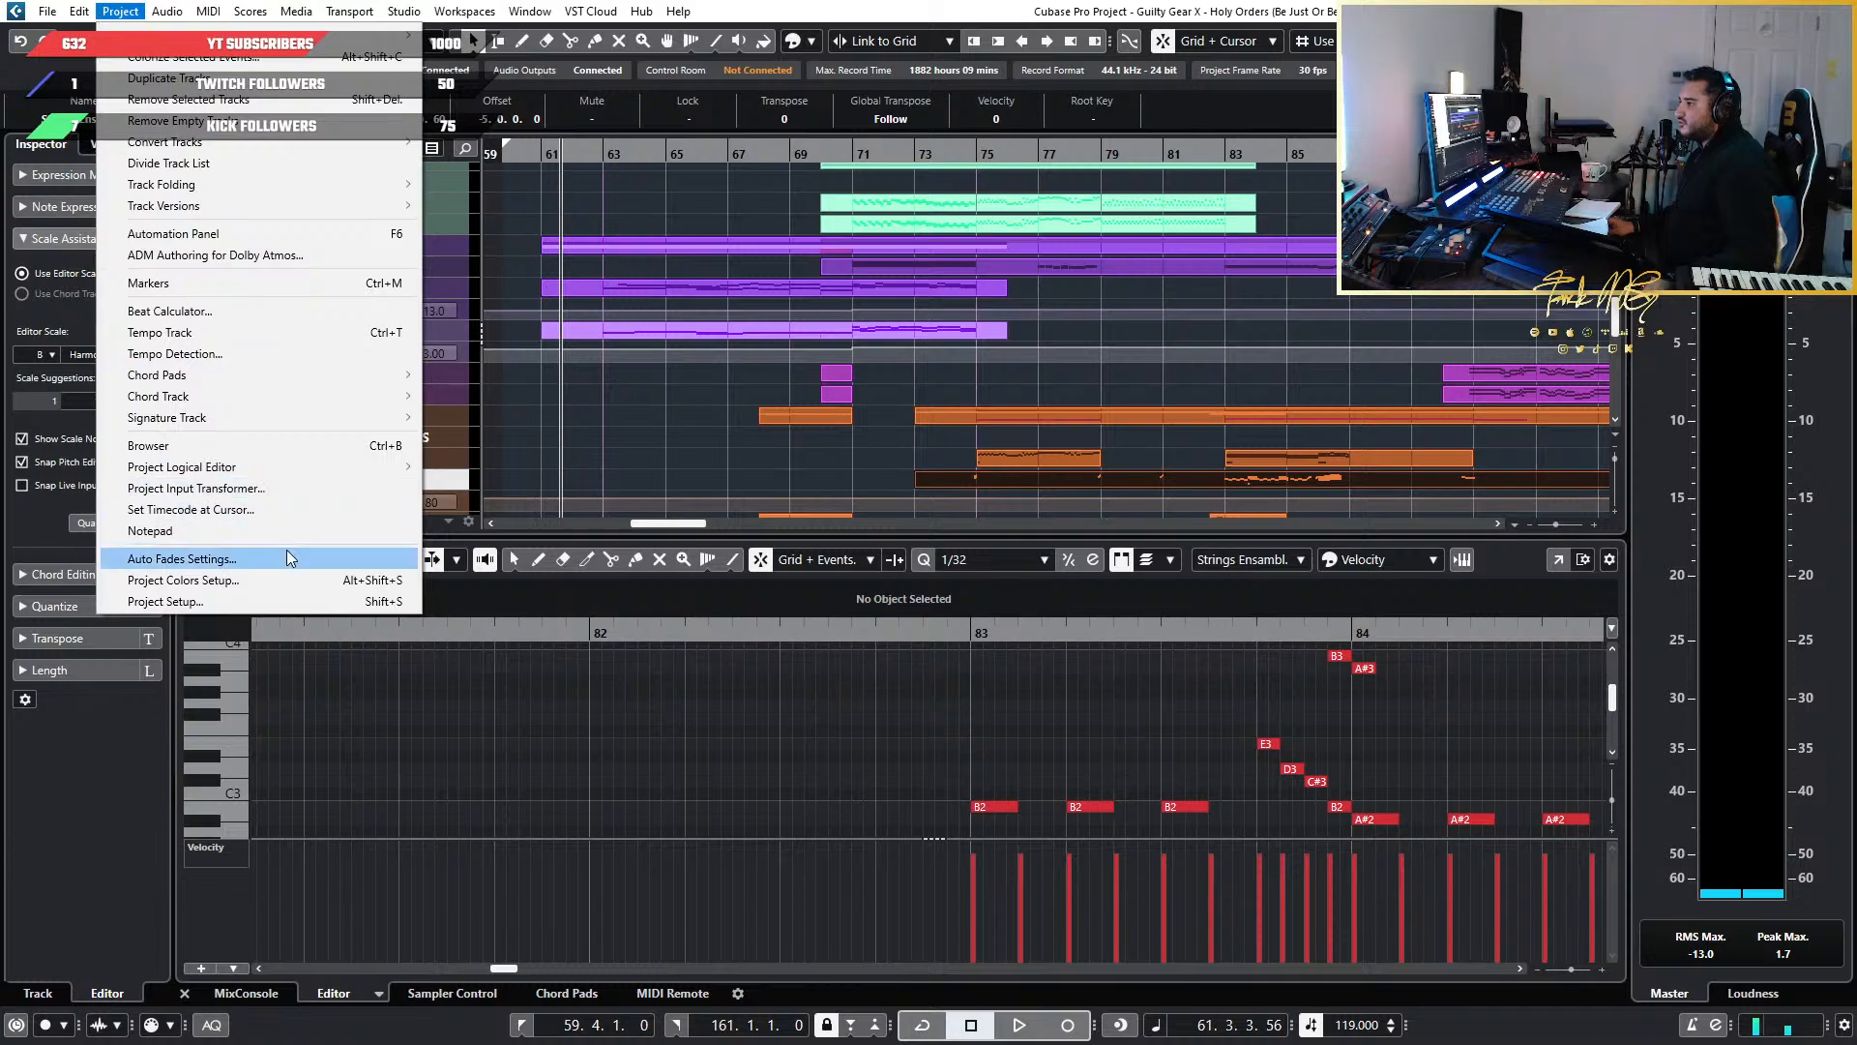
mouse_move(80, 12)
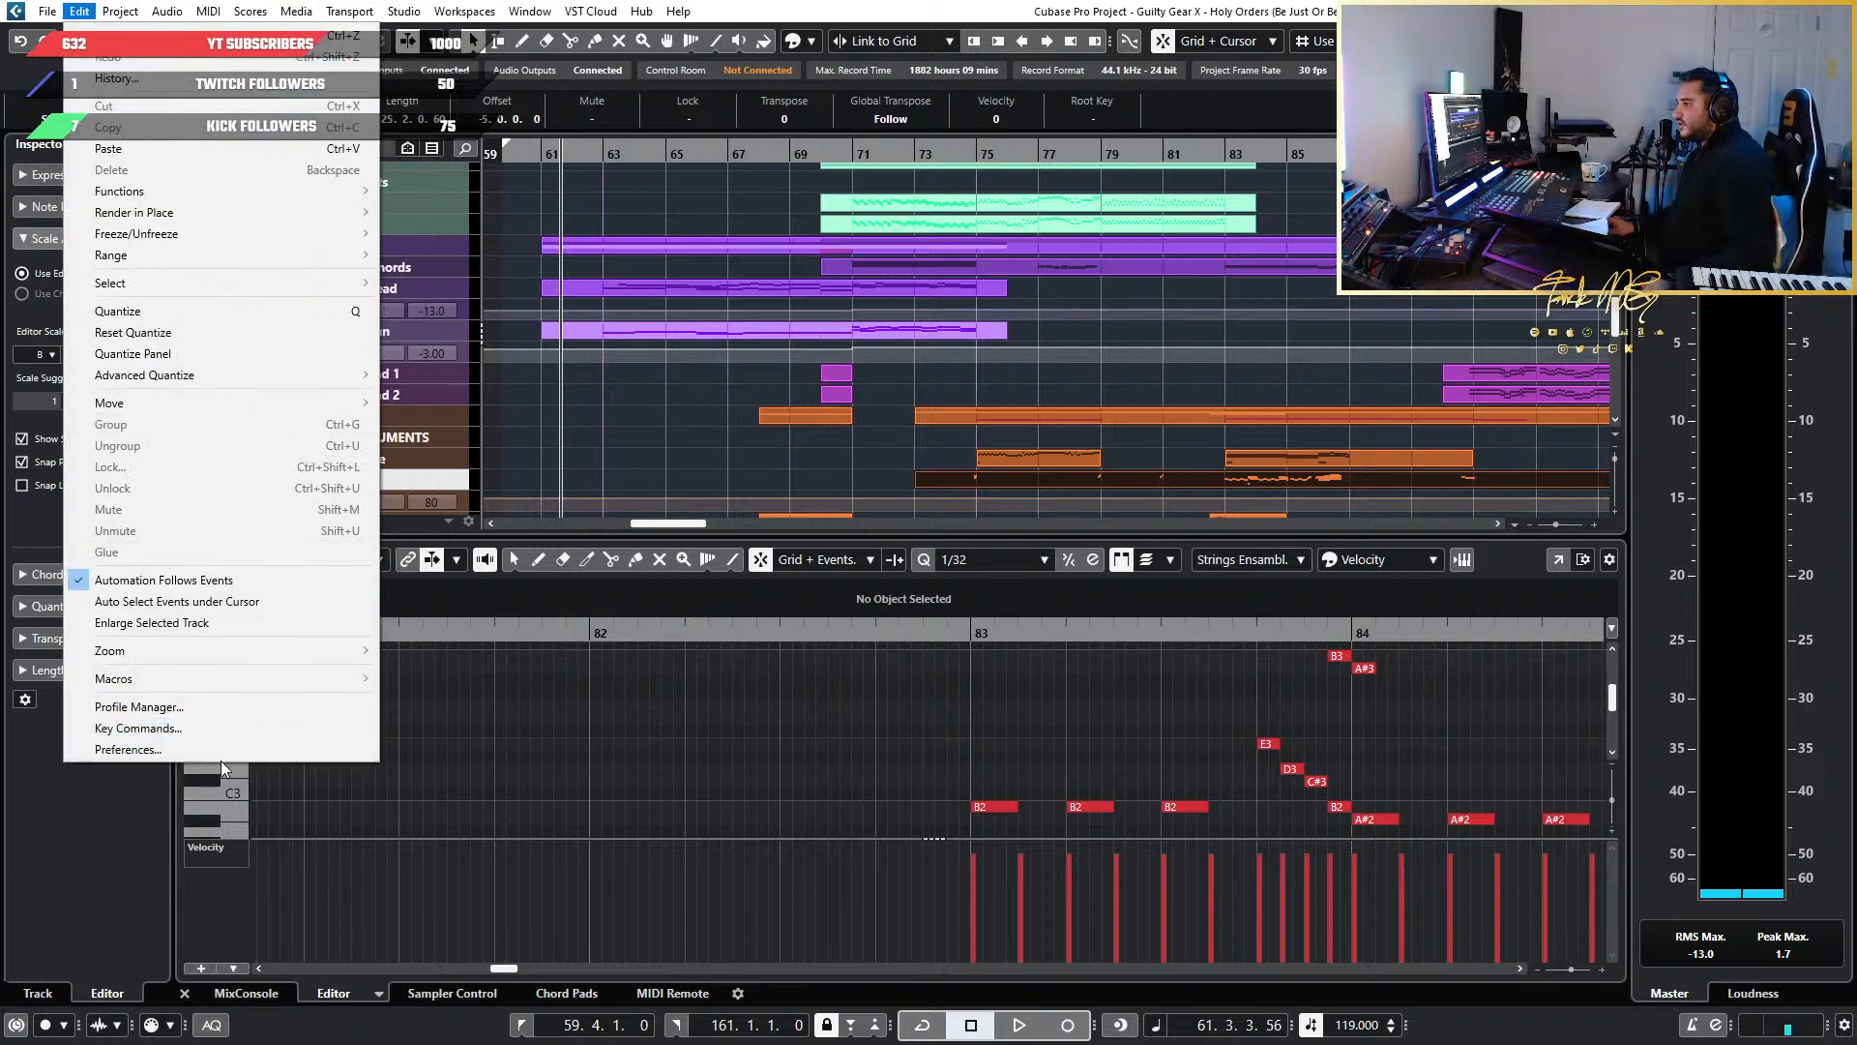
click(228, 726)
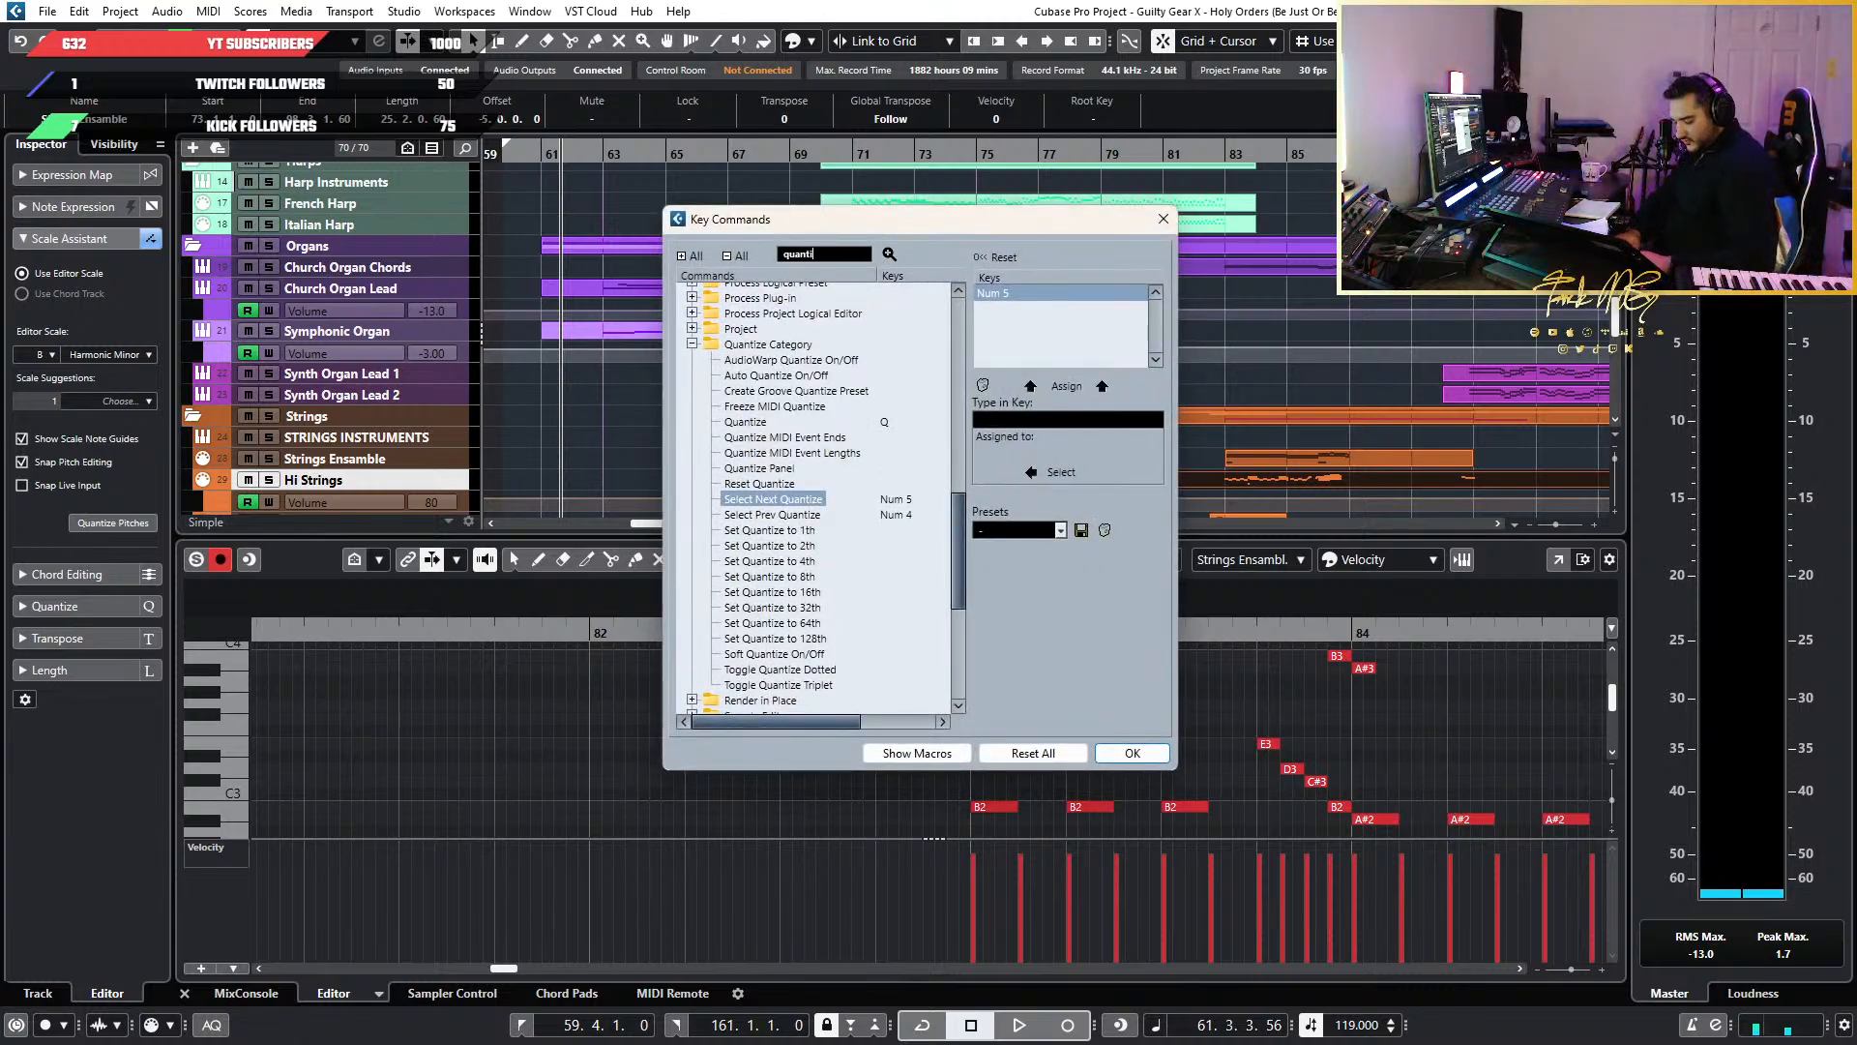
click(890, 253)
click(890, 253)
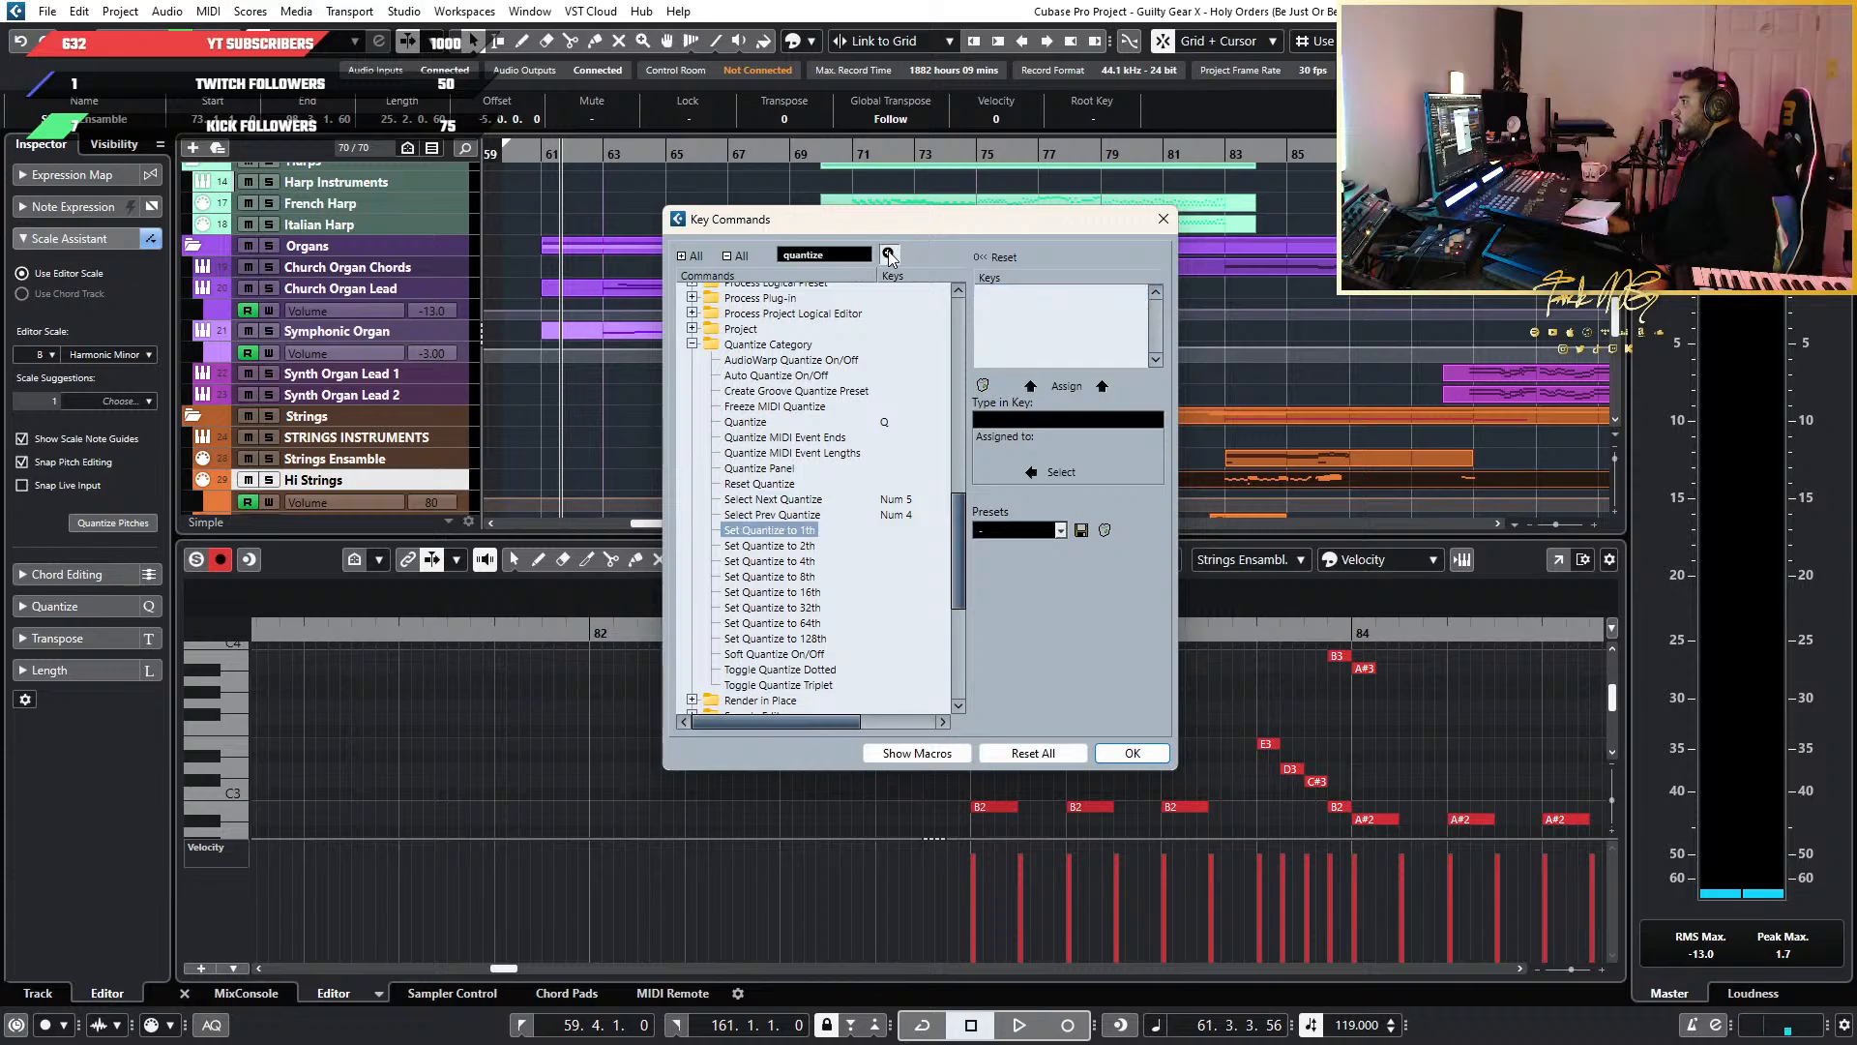
click(890, 253)
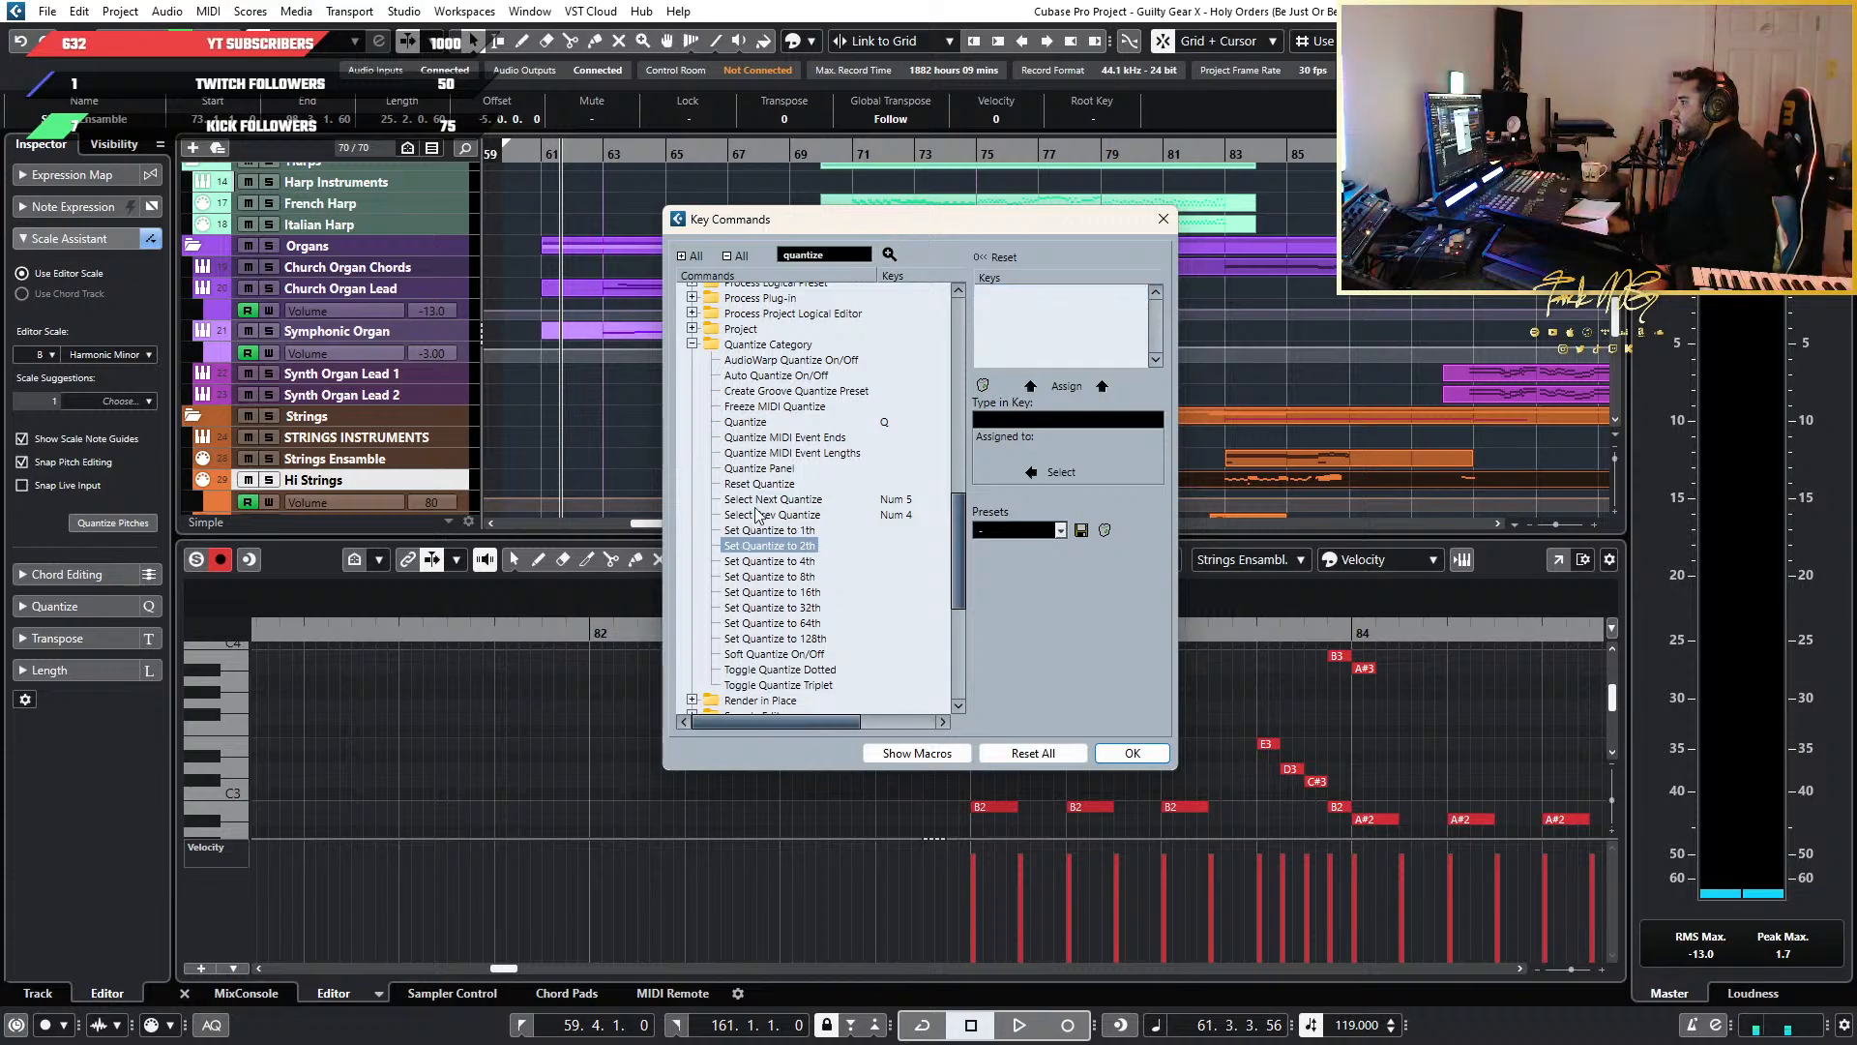
click(898, 502)
click(791, 515)
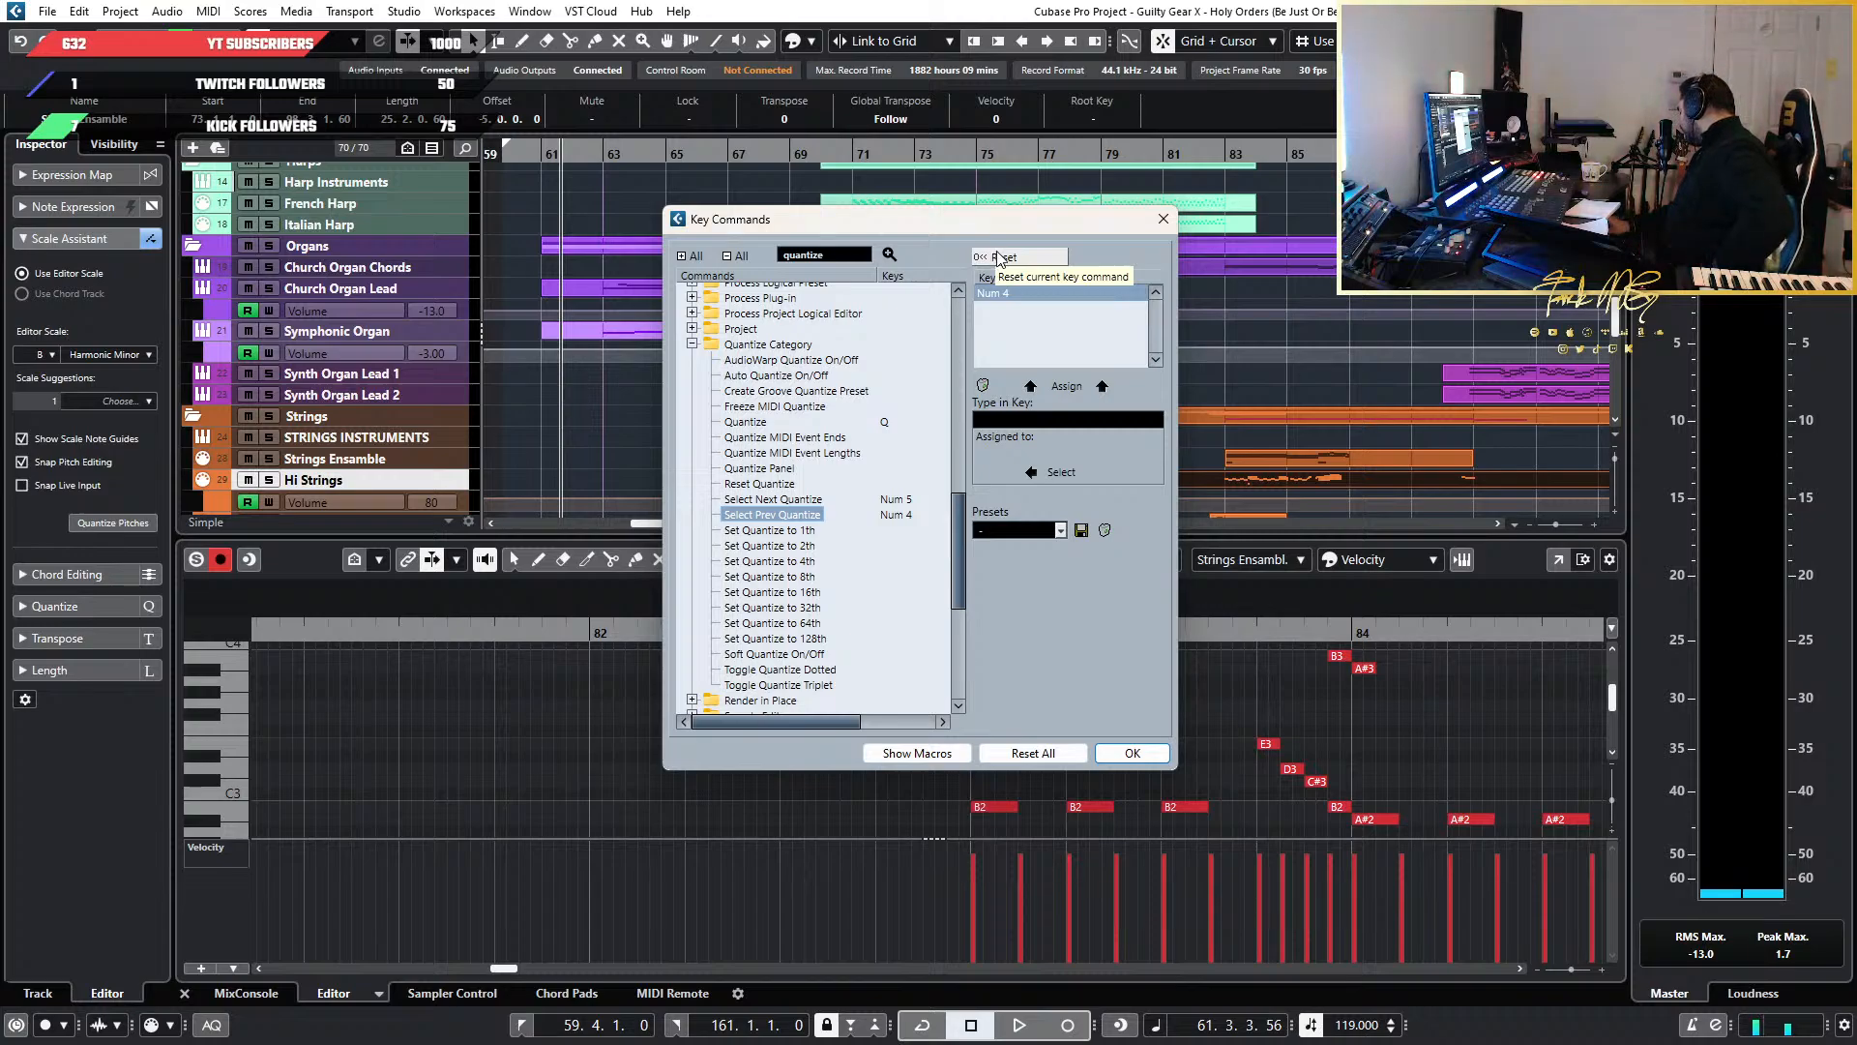
click(1164, 220)
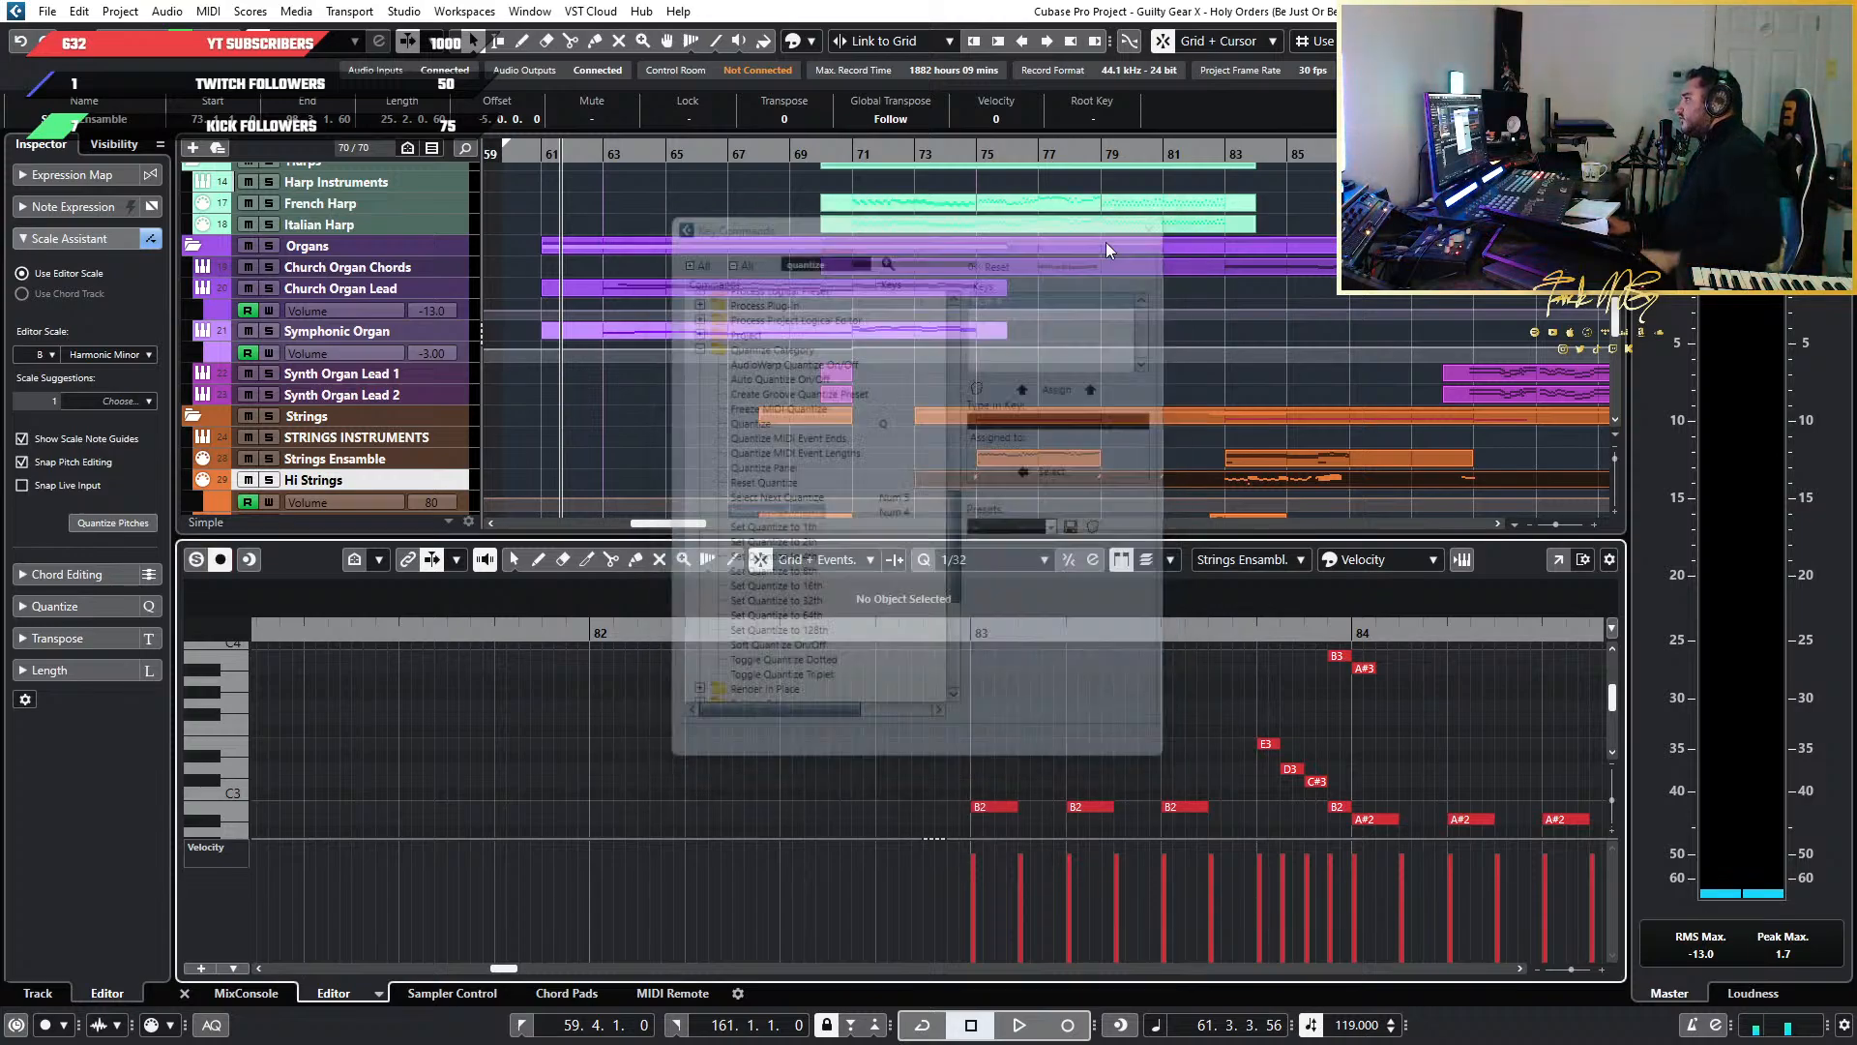
Look over the arrangement from the marker track to the drums, step through the quantize values and set 1/4 Triplet
scroll(1093, 276, up, 10)
scroll(1179, 207, down, 3)
scroll(1163, 193, right, 3)
scroll(1163, 193, right, 3)
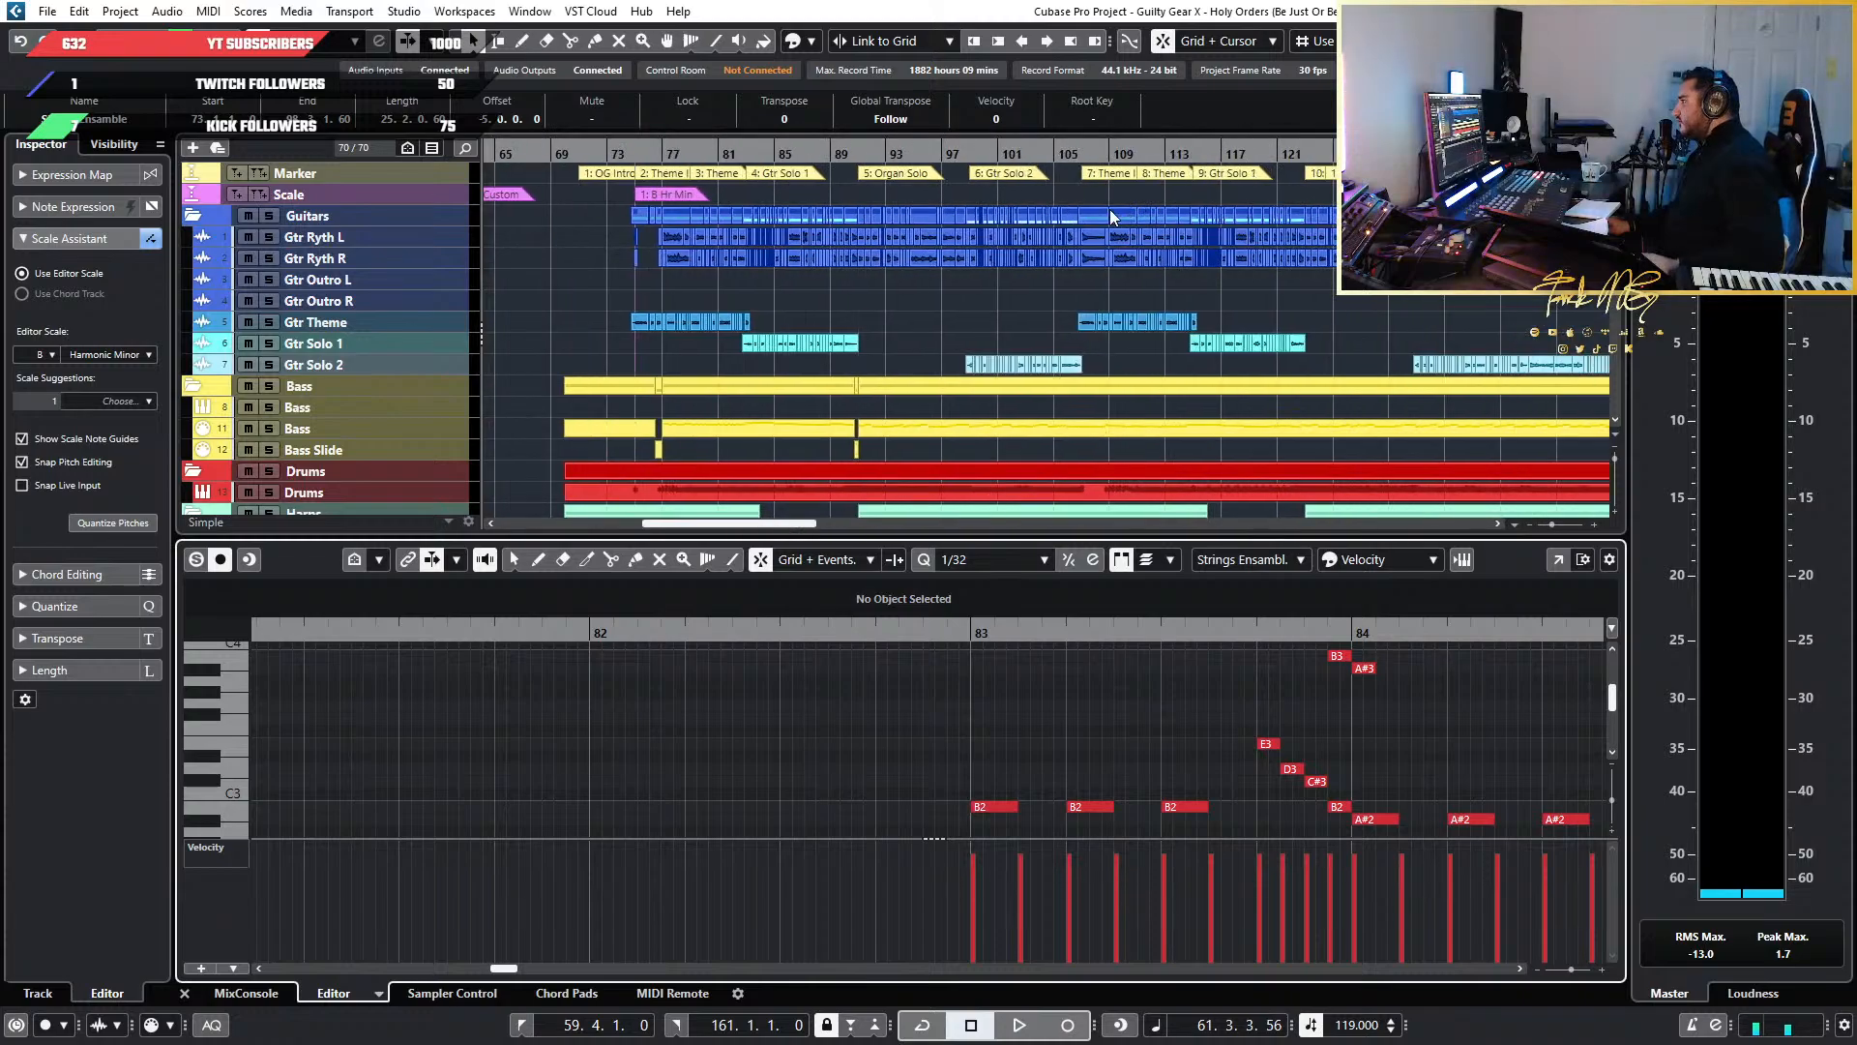
scroll(1110, 209, up, 3)
scroll(1111, 208, down, 4)
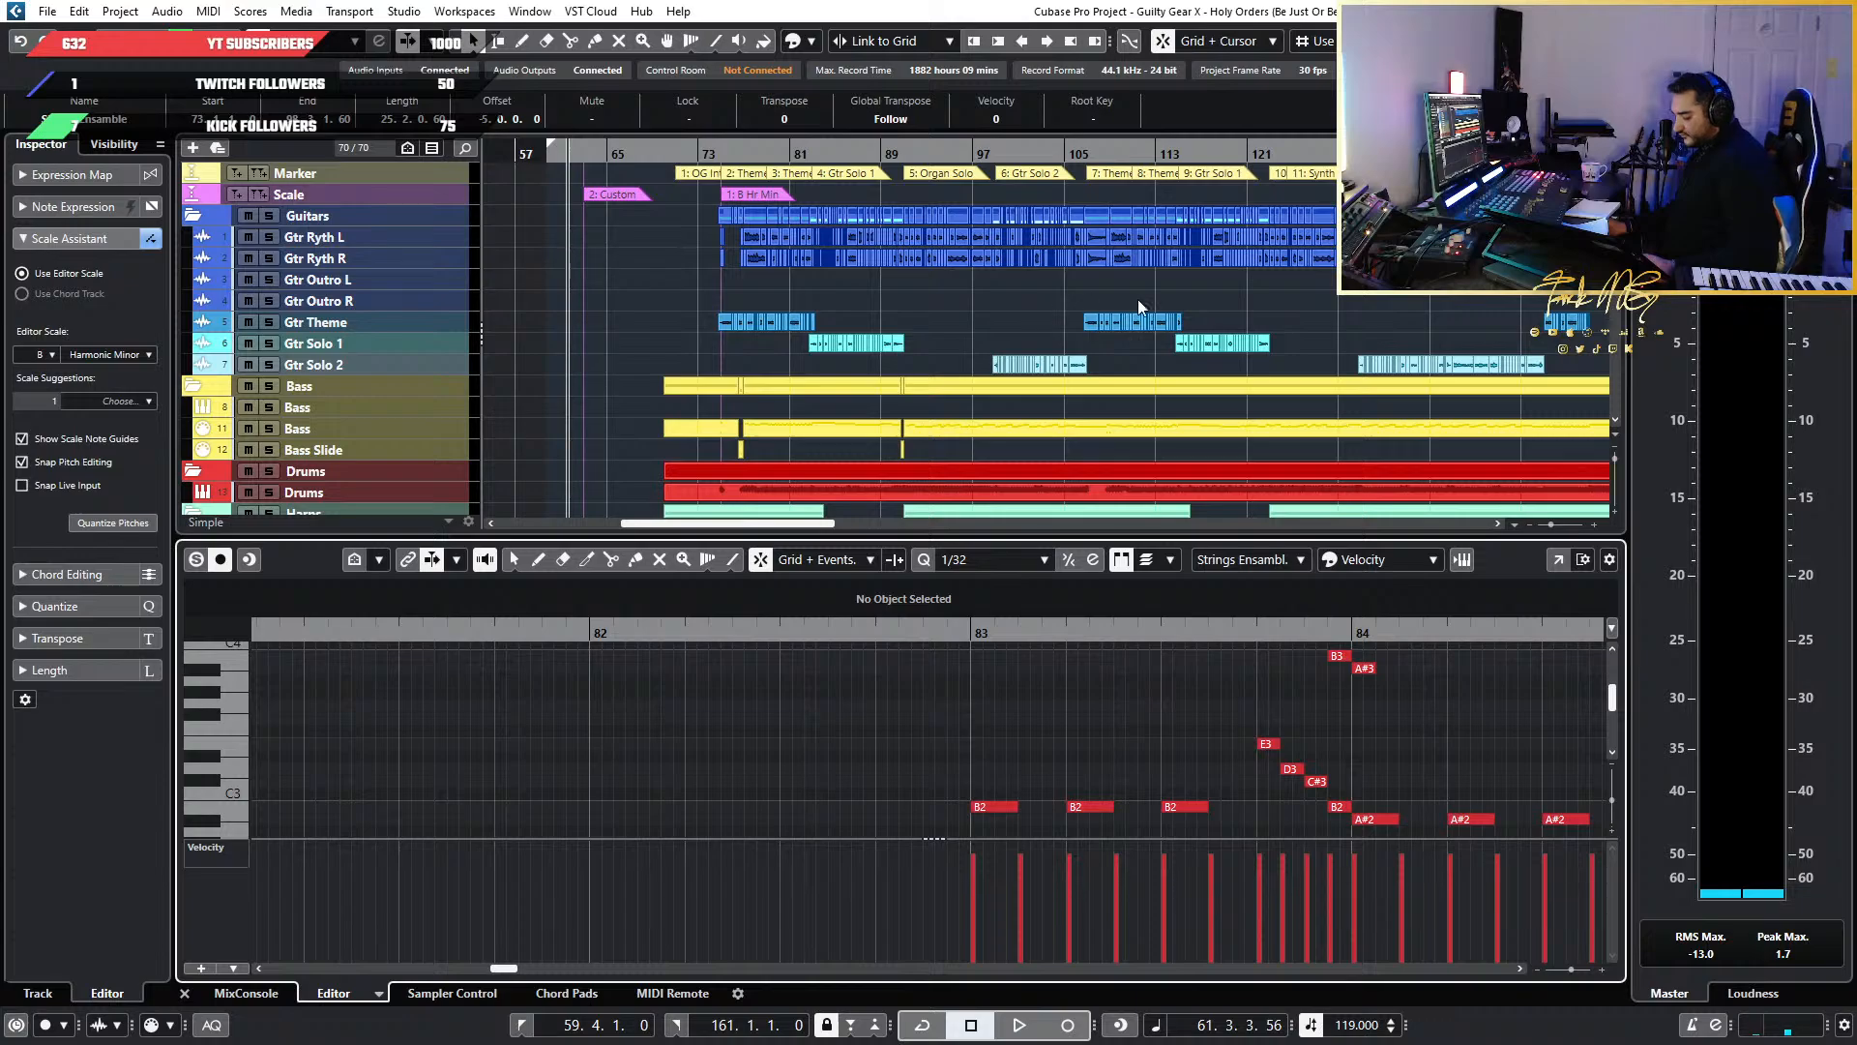
scroll(1099, 357, down, 4)
scroll(1099, 357, up, 6)
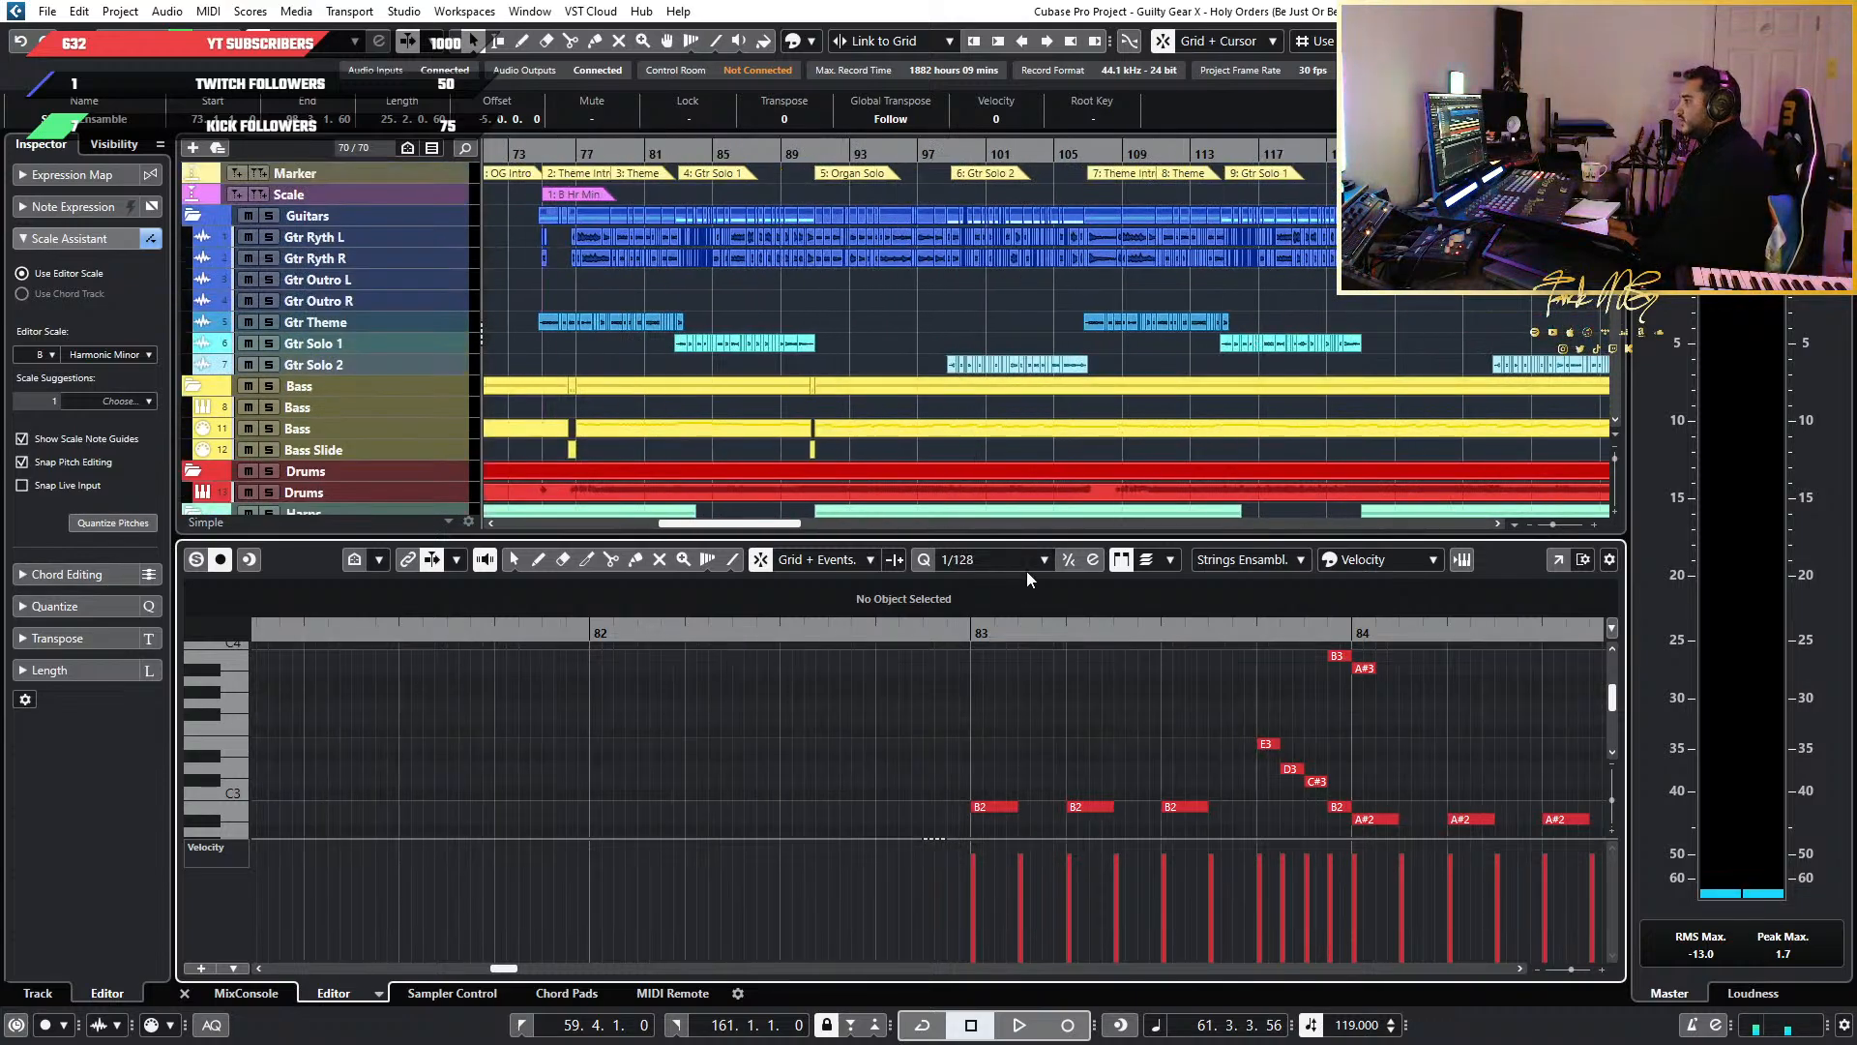
scroll(981, 575, down, 6)
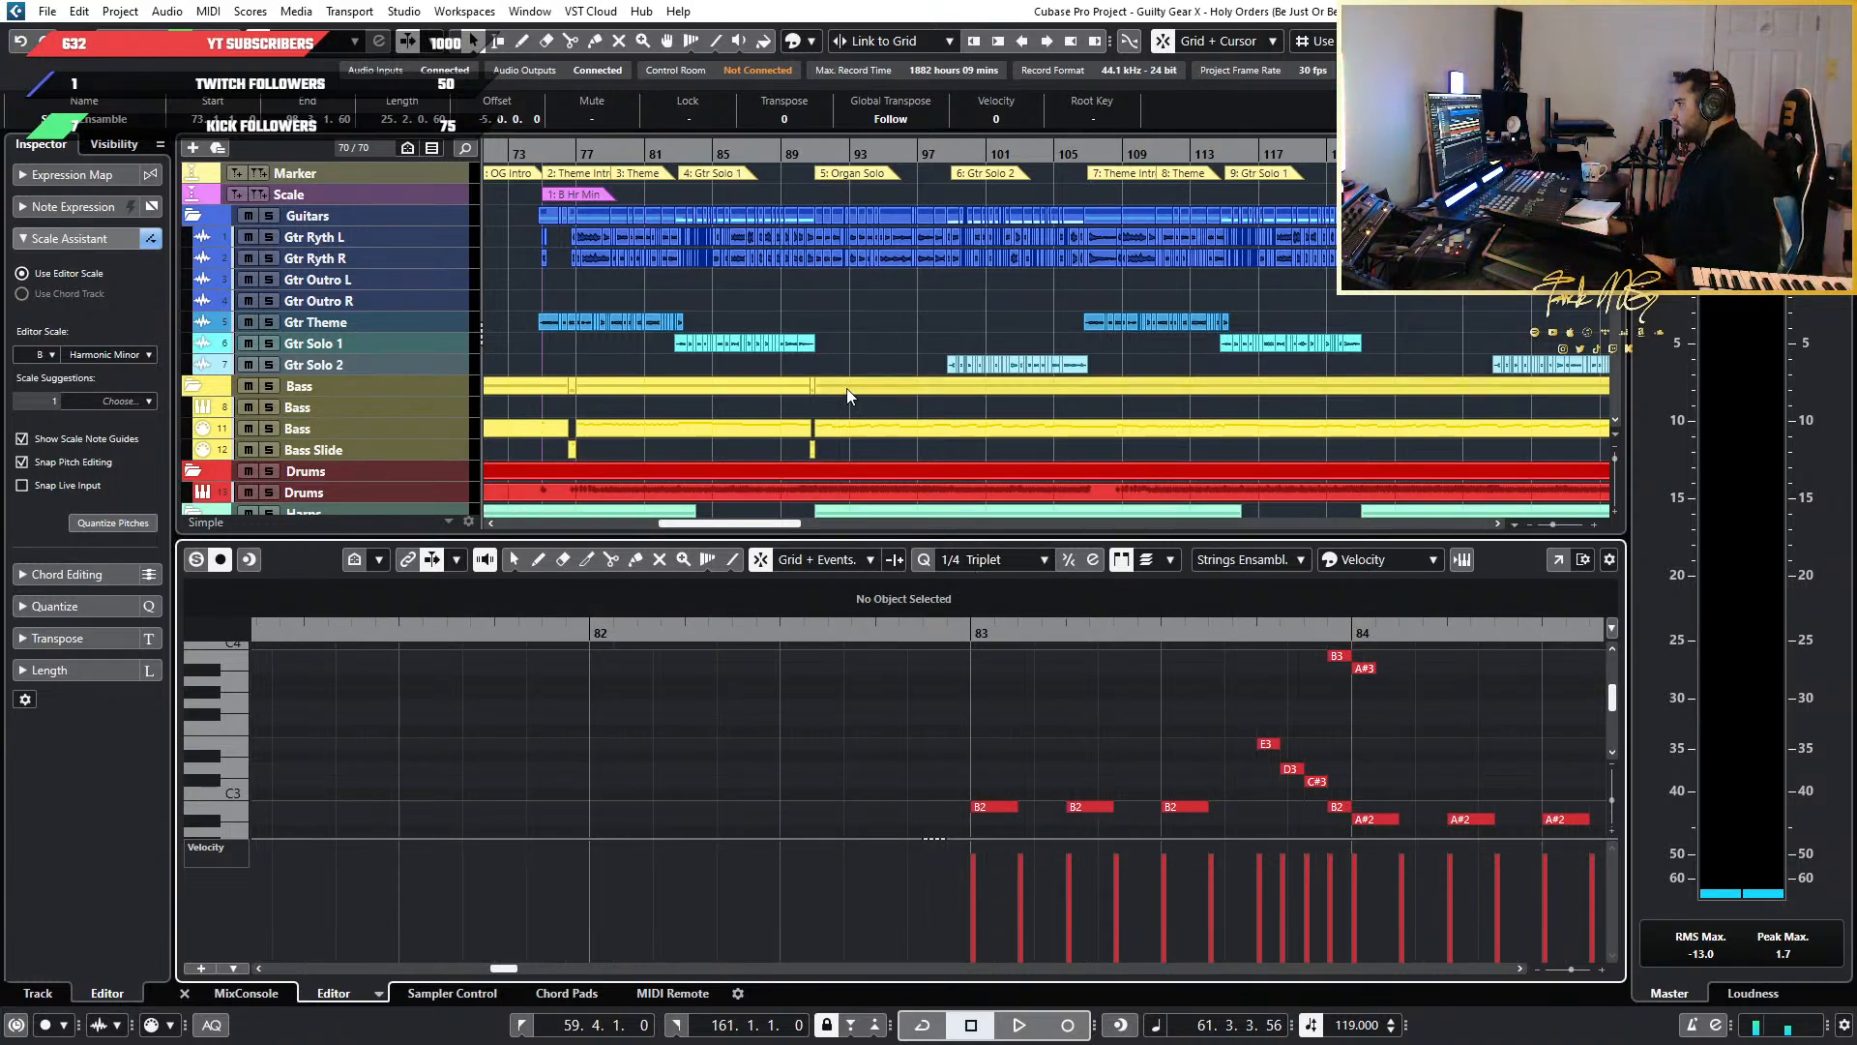
Look through the bass, harp and organ tracks and place the project cursor just before bar 75
scroll(841, 387, down, 3)
scroll(836, 386, down, 4)
scroll(807, 386, up, 3)
scroll(807, 386, down, 2)
scroll(689, 390, up, 3)
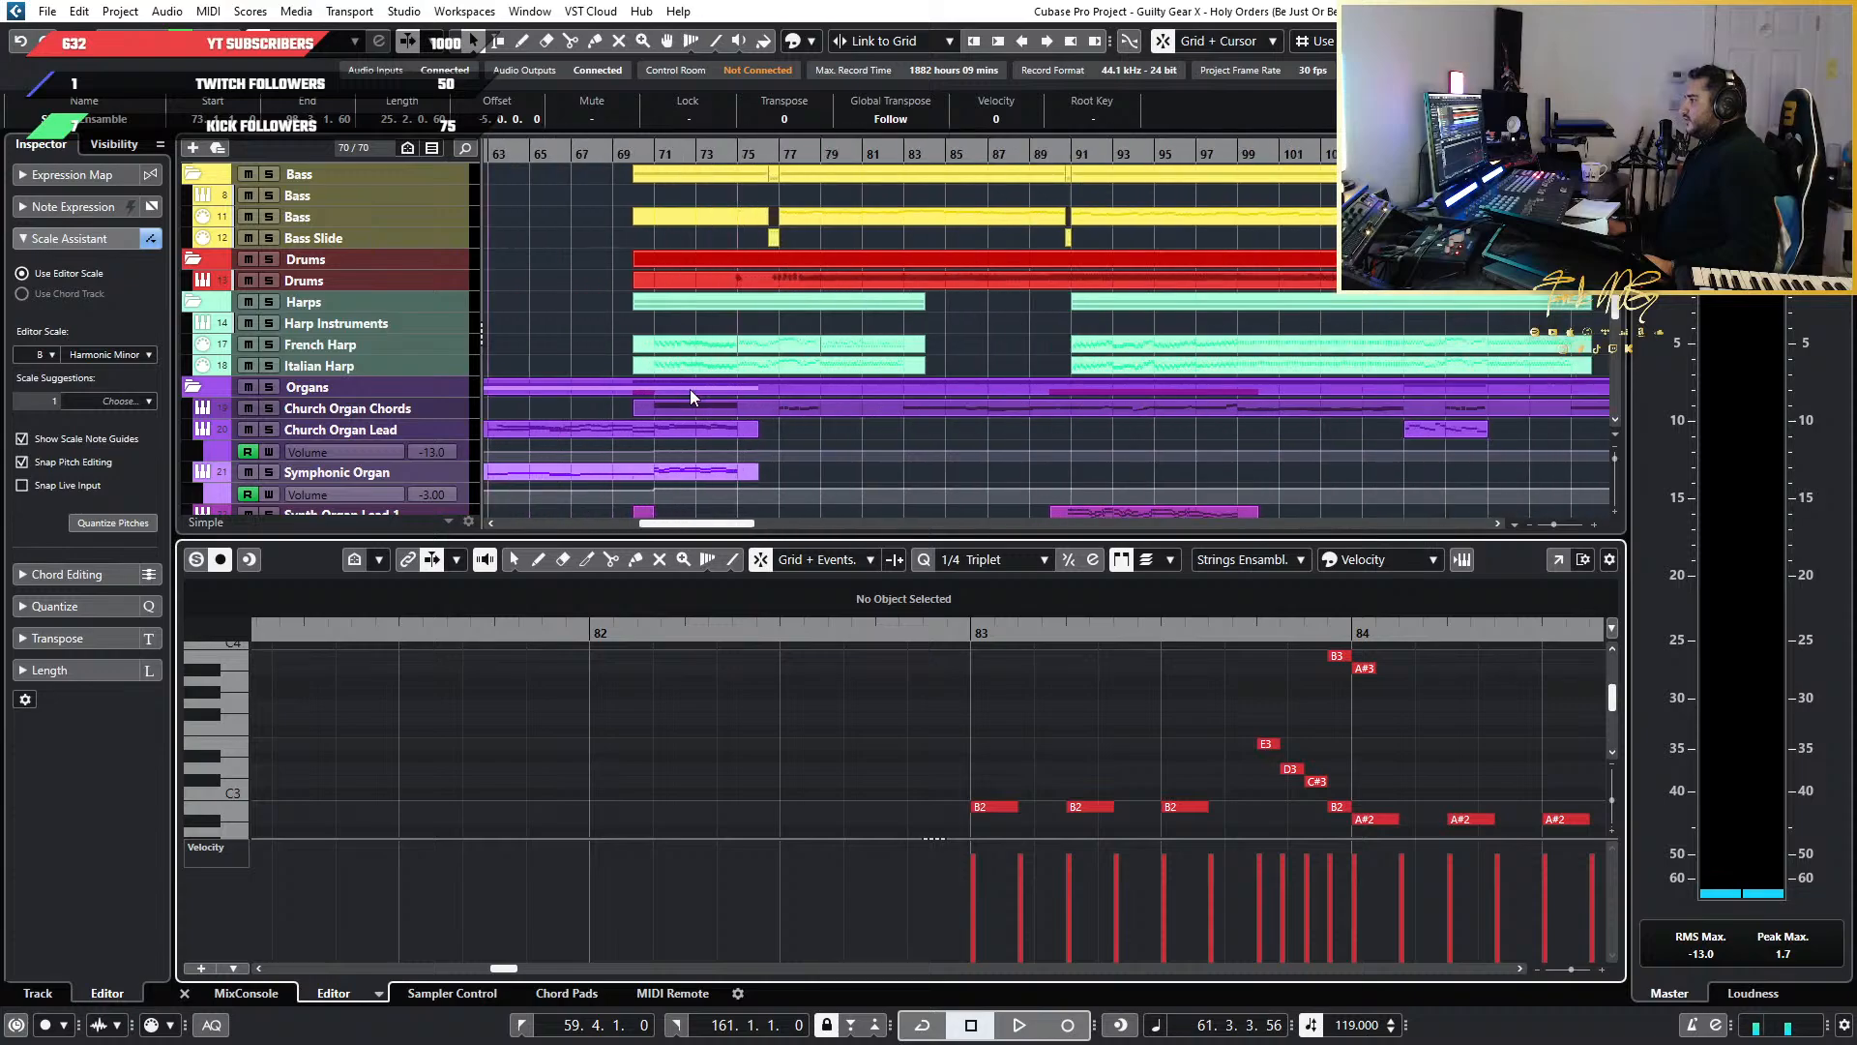
scroll(688, 389, up, 4)
click(734, 151)
Bring the Hi Strings track around bar 75 into view and start playback there
scroll(875, 333, down, 2)
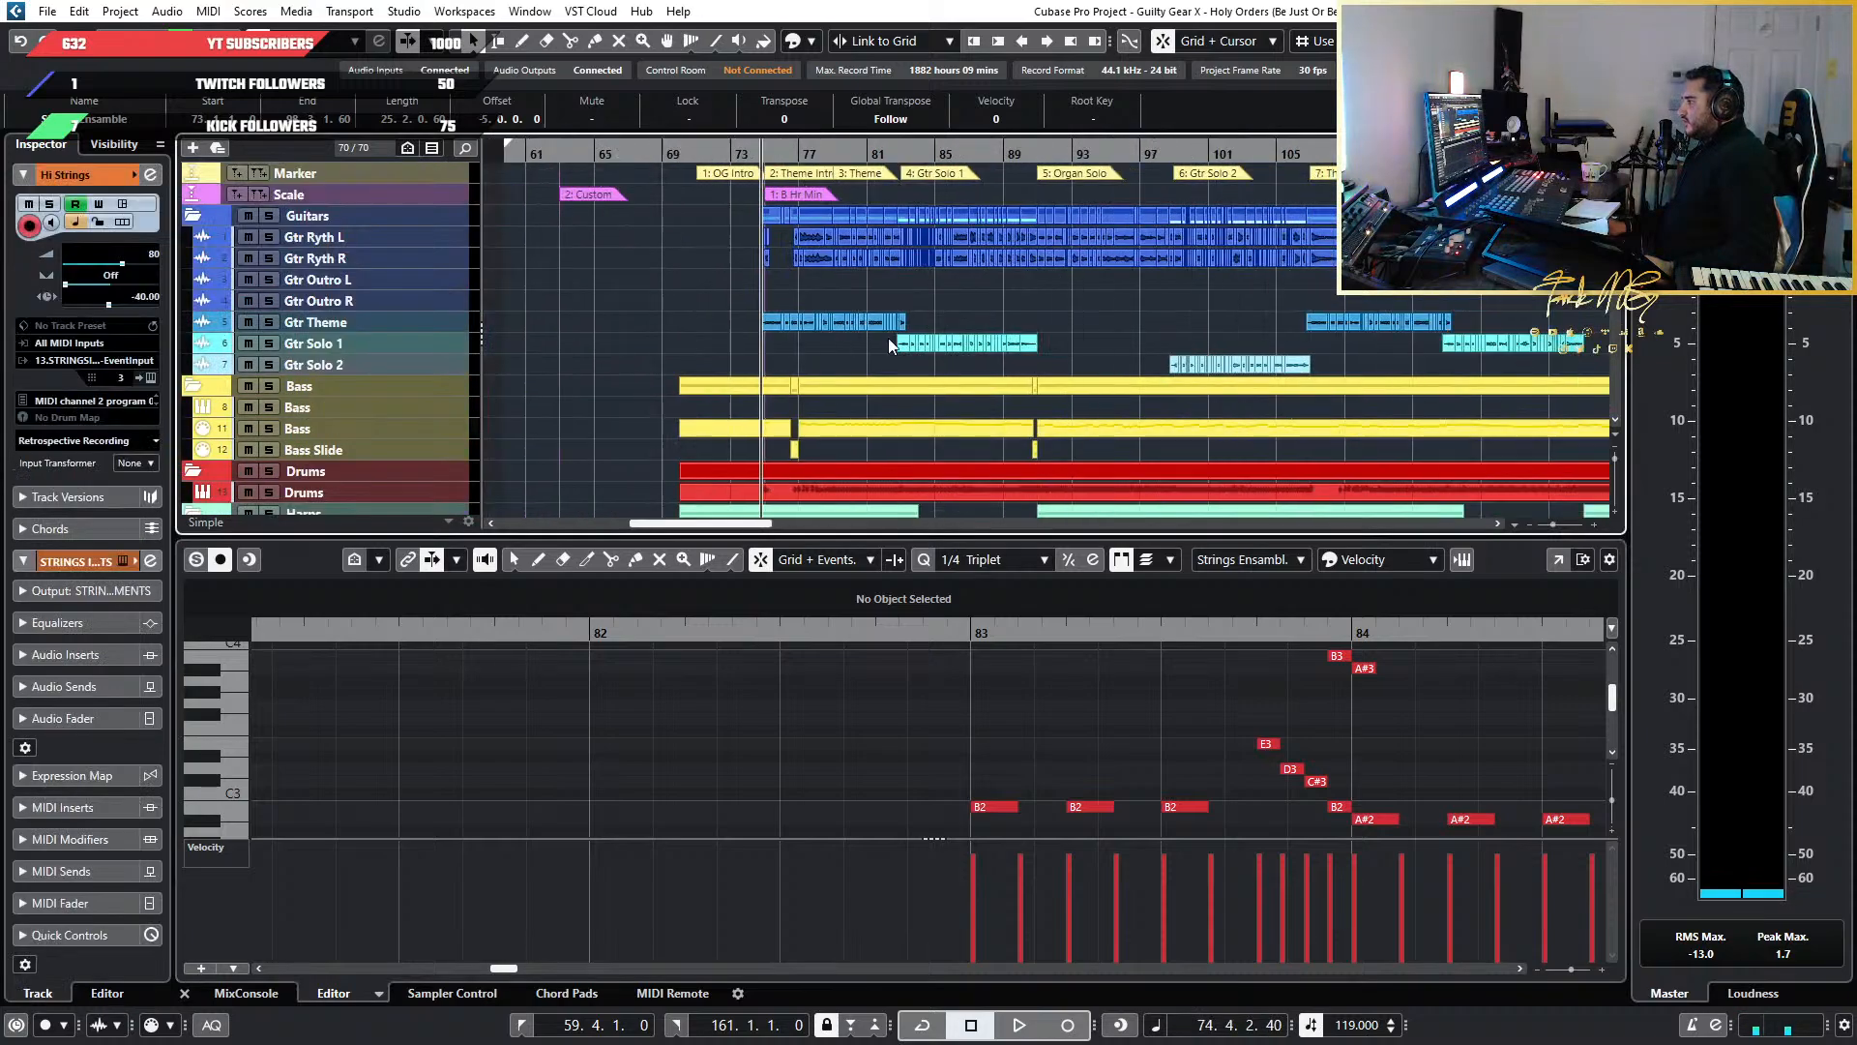
scroll(887, 340, up, 4)
scroll(1124, 782, down, 5)
scroll(1215, 786, up, 2)
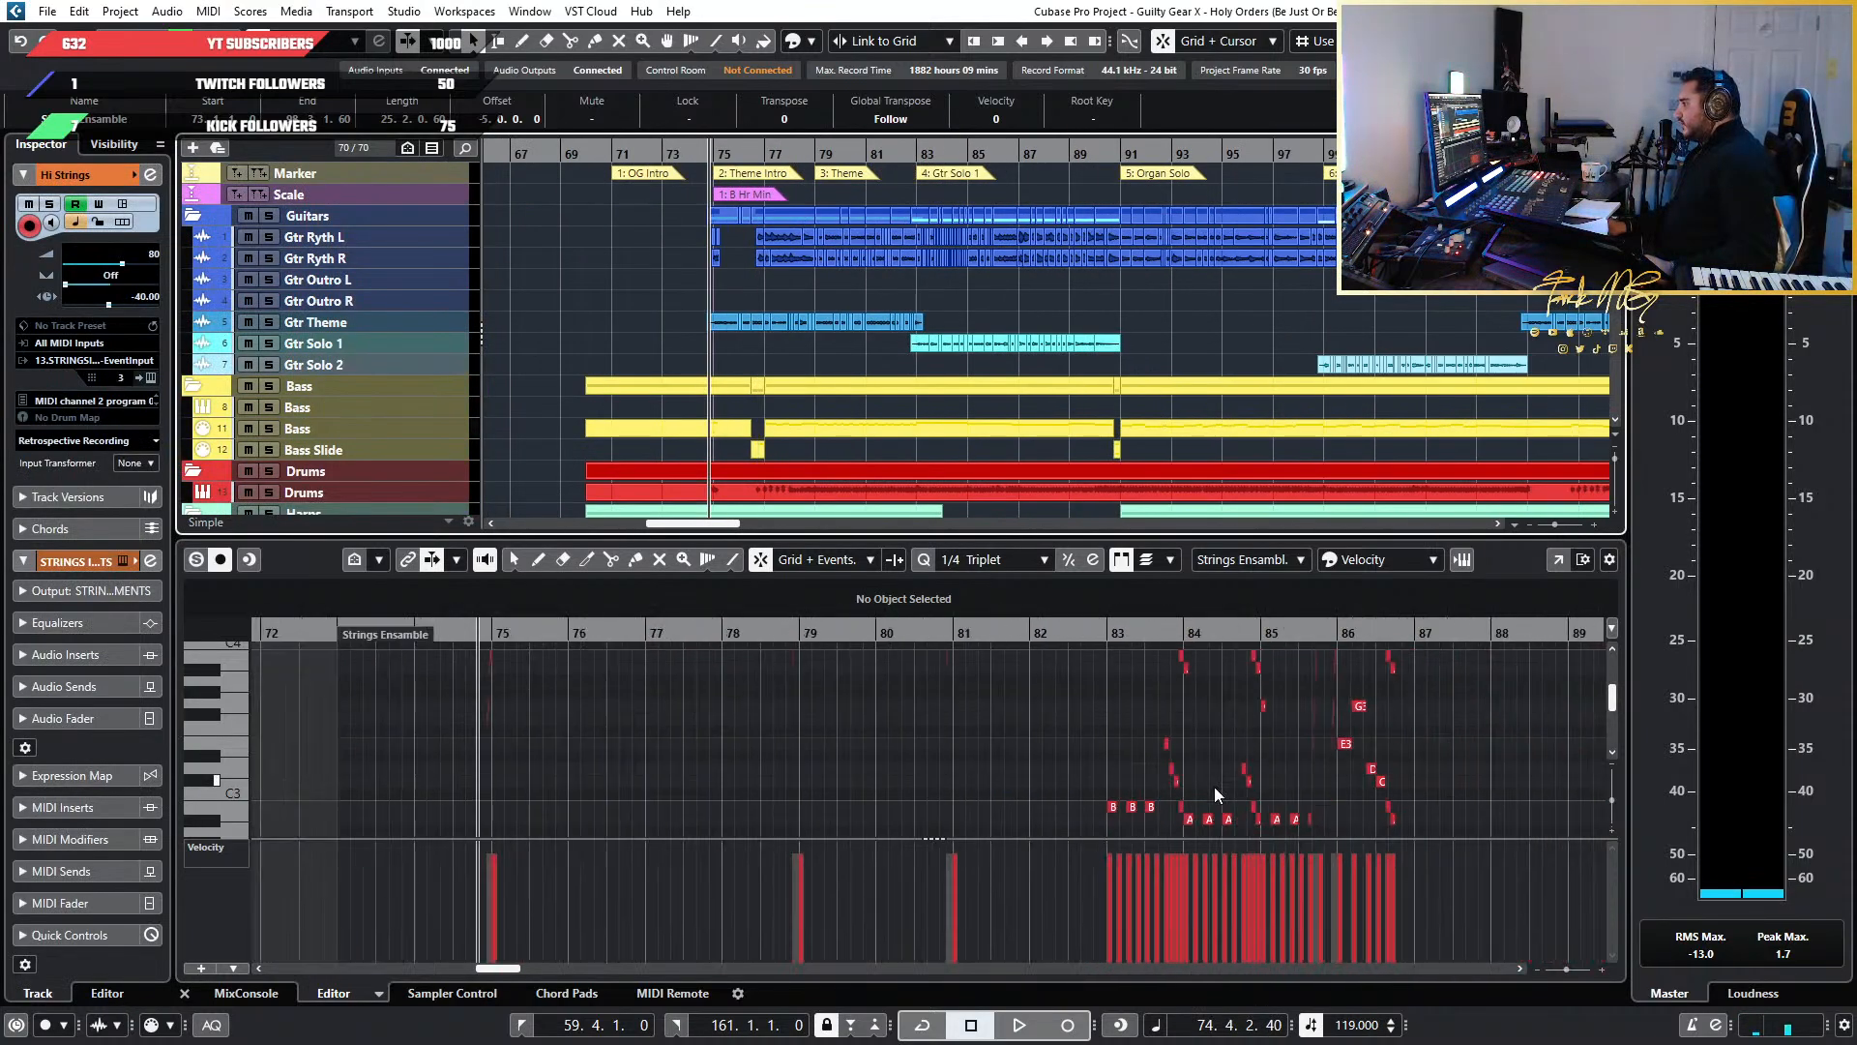
scroll(896, 416, down, 5)
scroll(897, 415, up, 2)
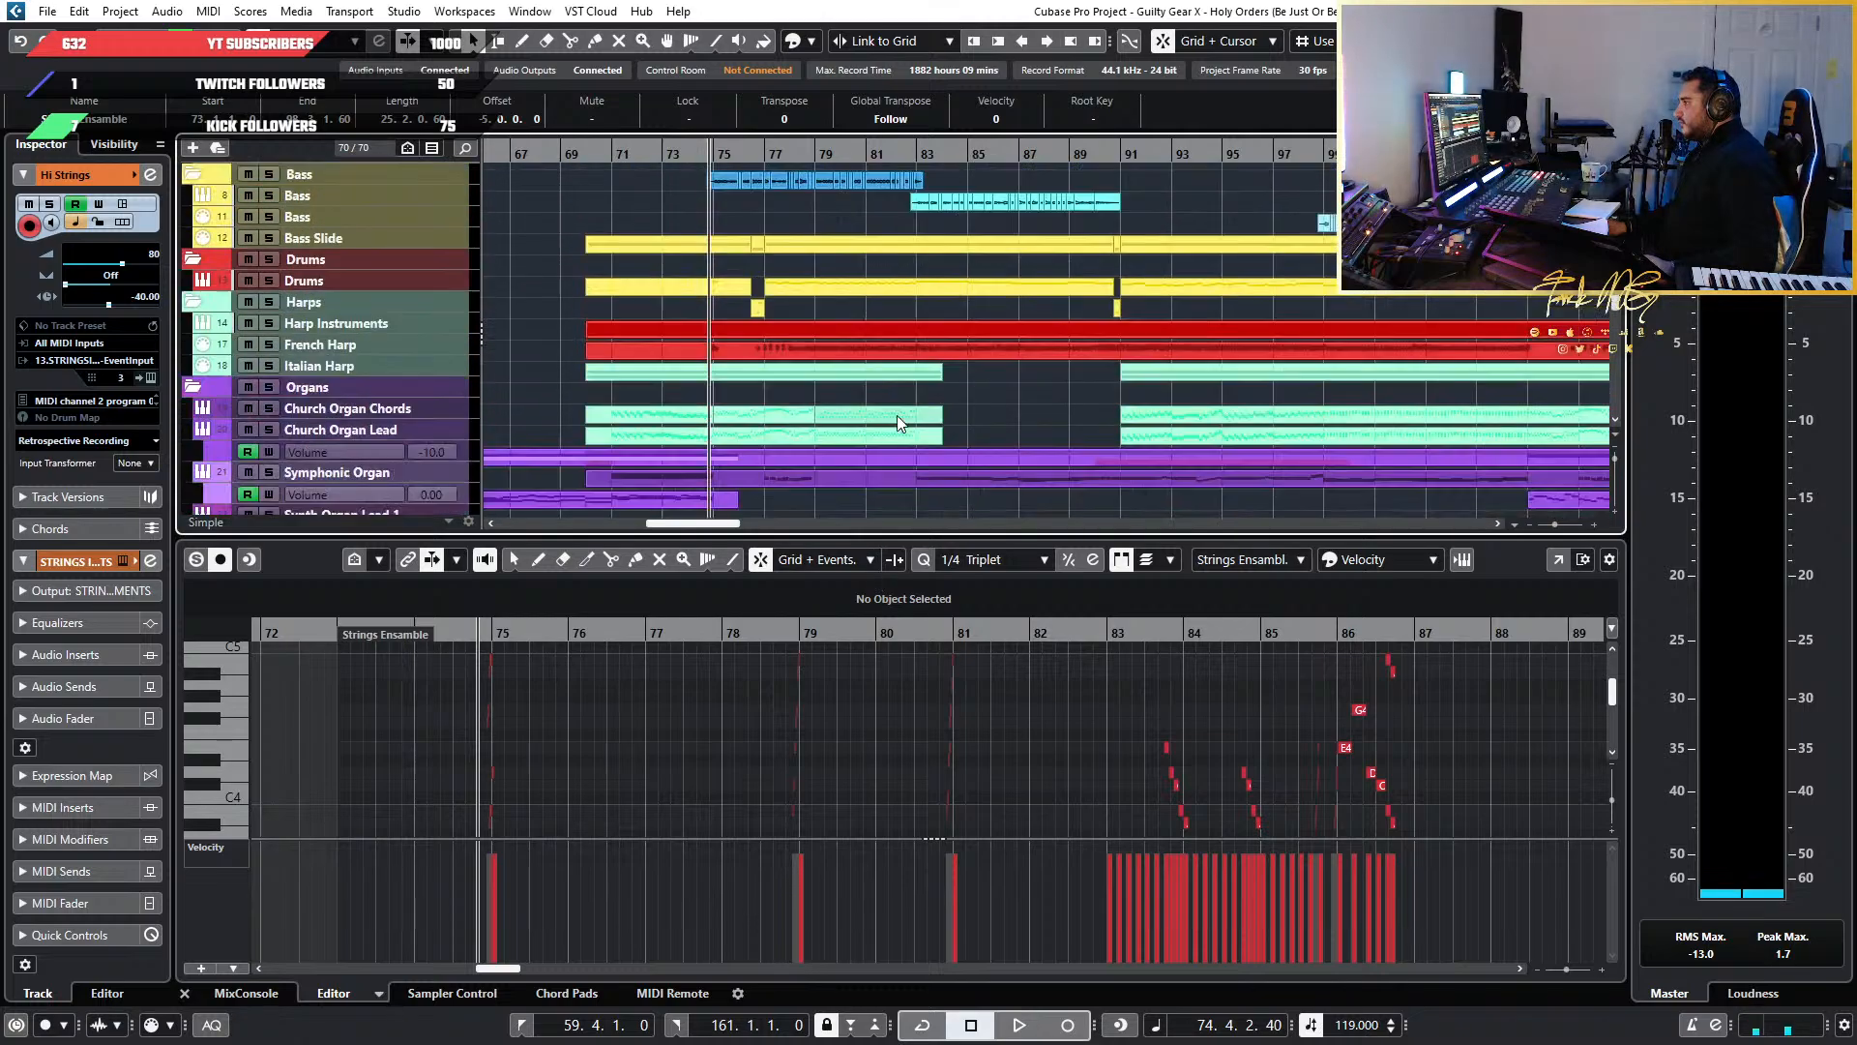
scroll(896, 415, down, 4)
scroll(594, 269, up, 3)
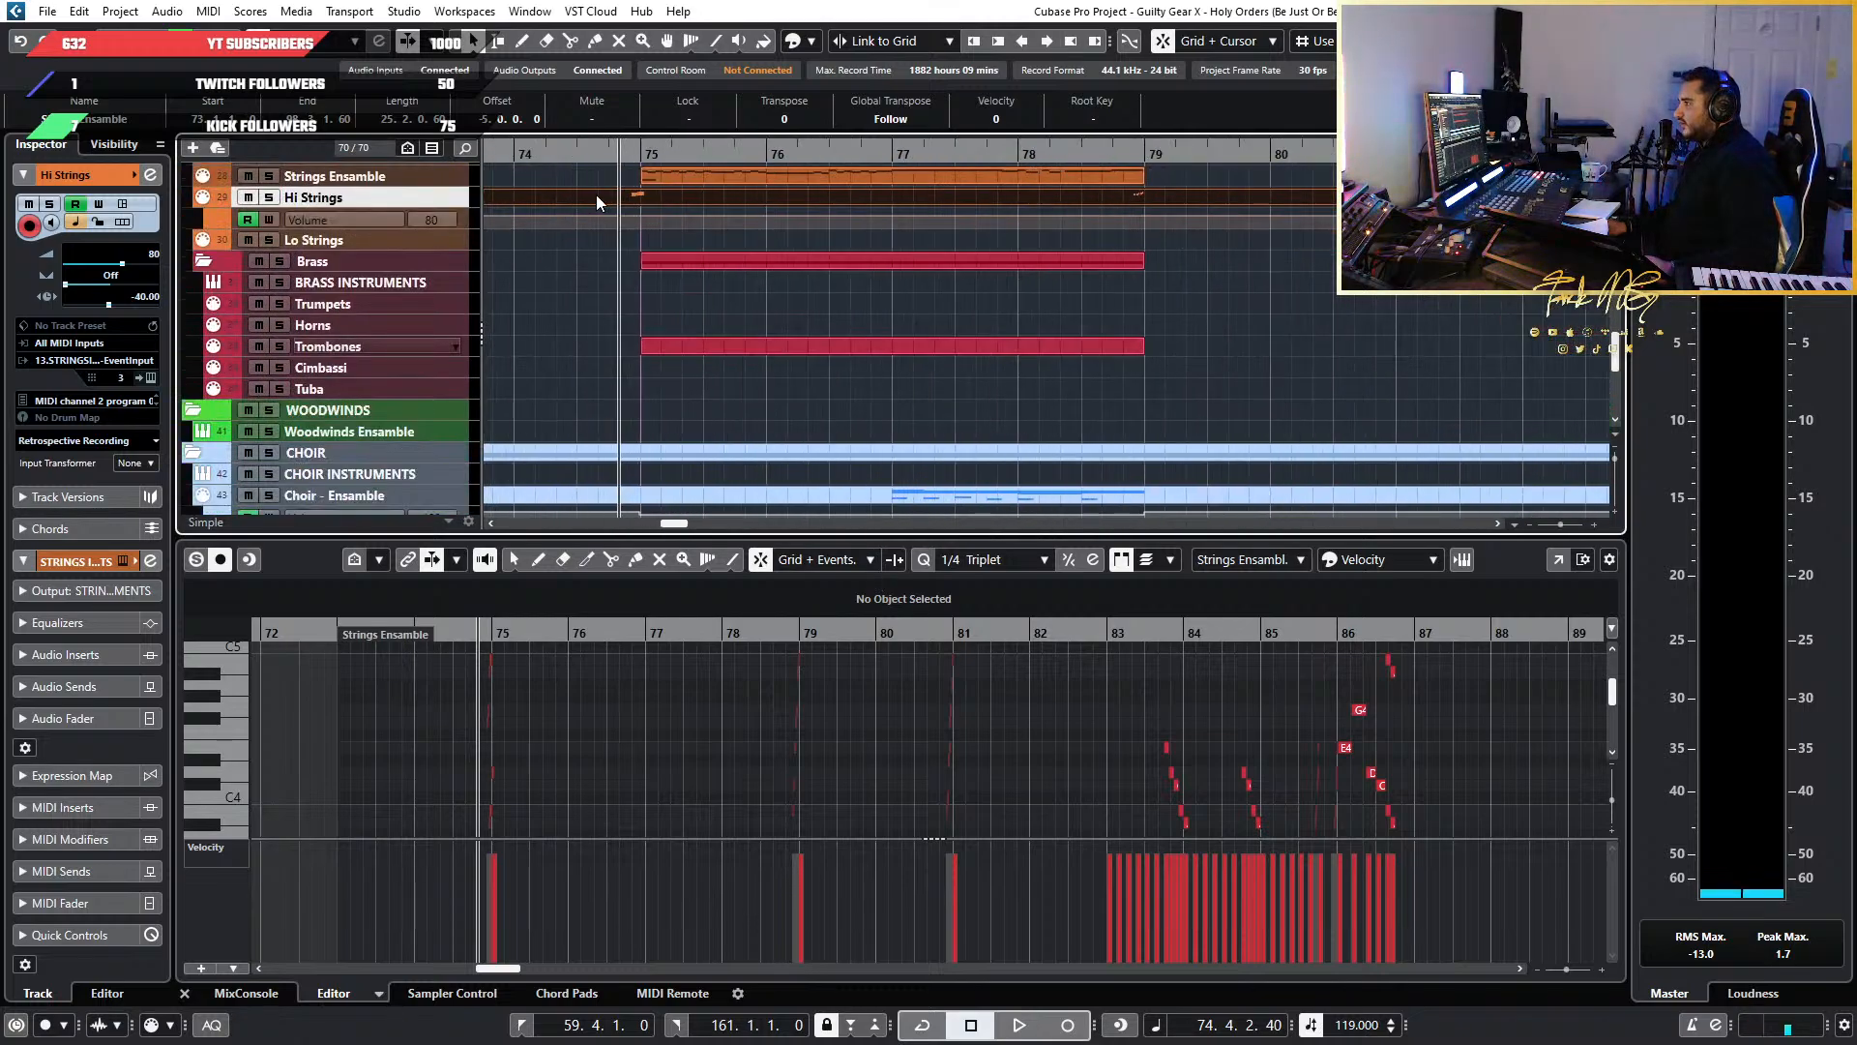
key(space)
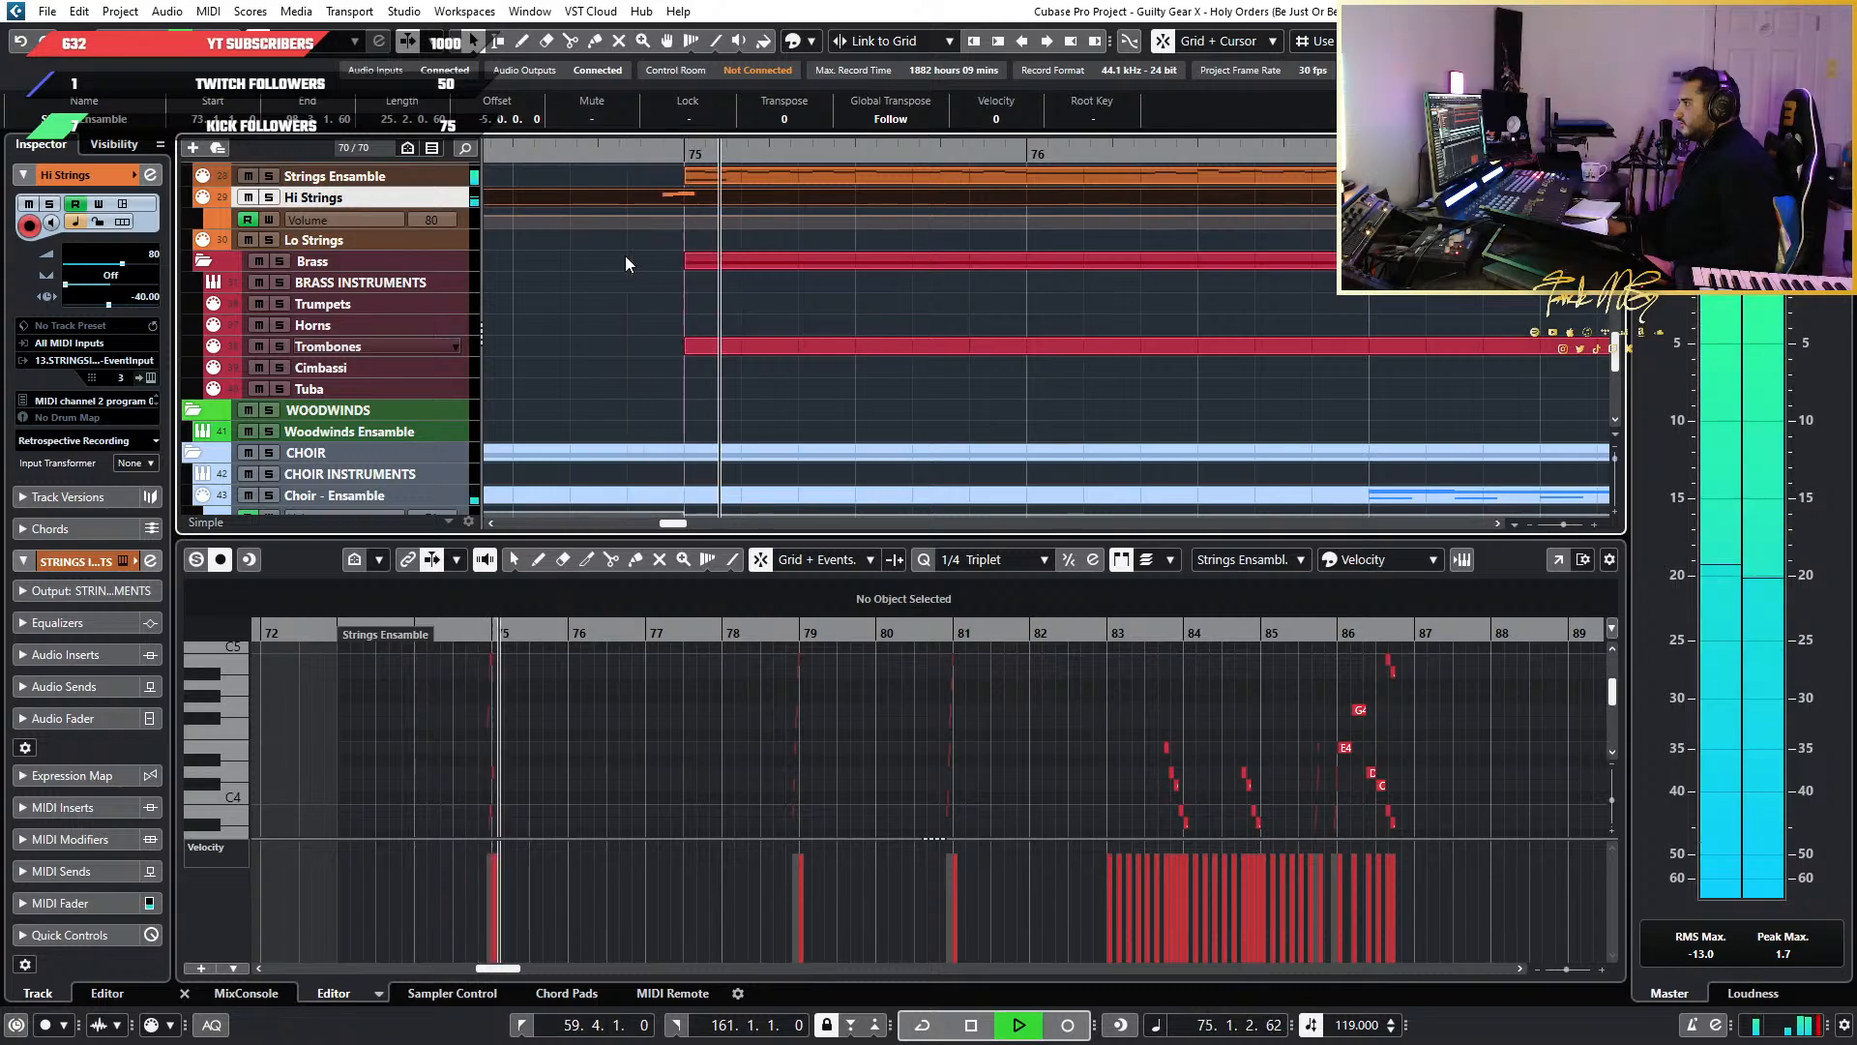
Follow the Hi Strings runs before bars 75, 79 and 81 and the notes from bar 83 during playback, and stop just after bar 84
scroll(735, 257, up, 5)
scroll(844, 257, up, 3)
scroll(844, 257, down, 3)
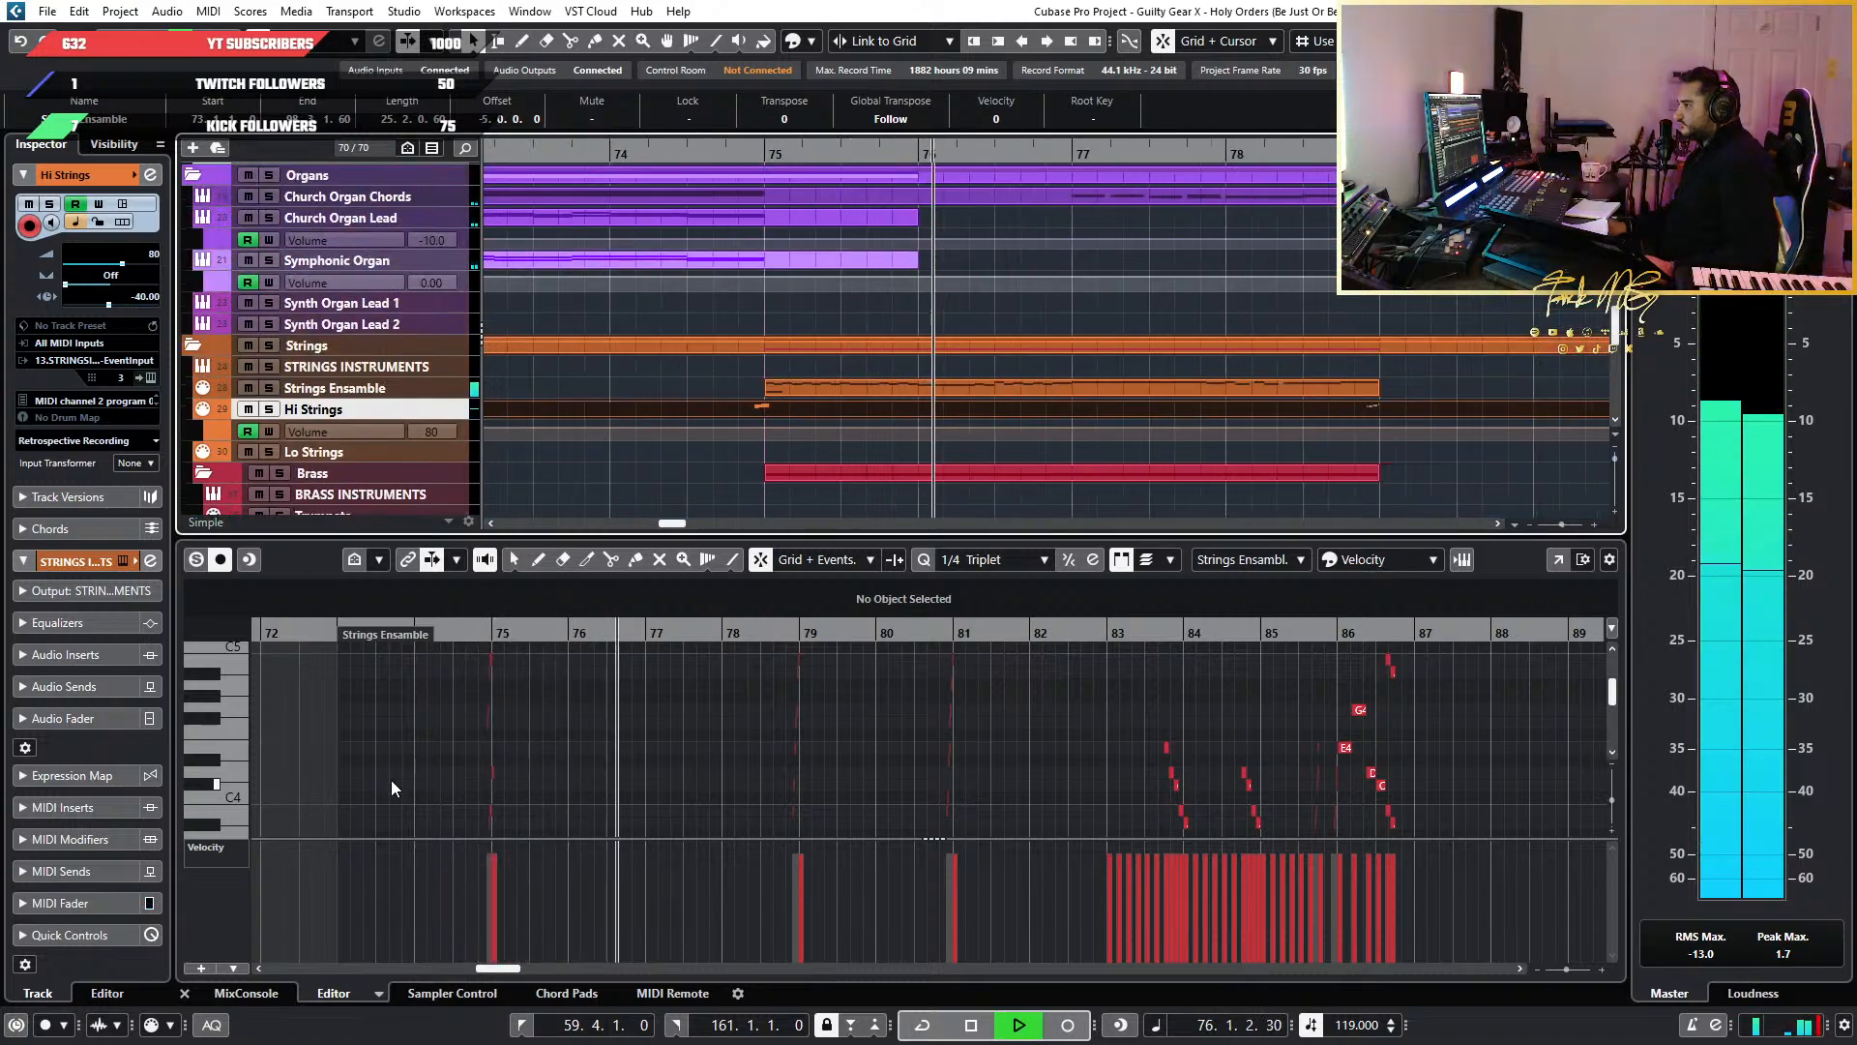
scroll(606, 734, up, 6)
scroll(585, 699, down, 4)
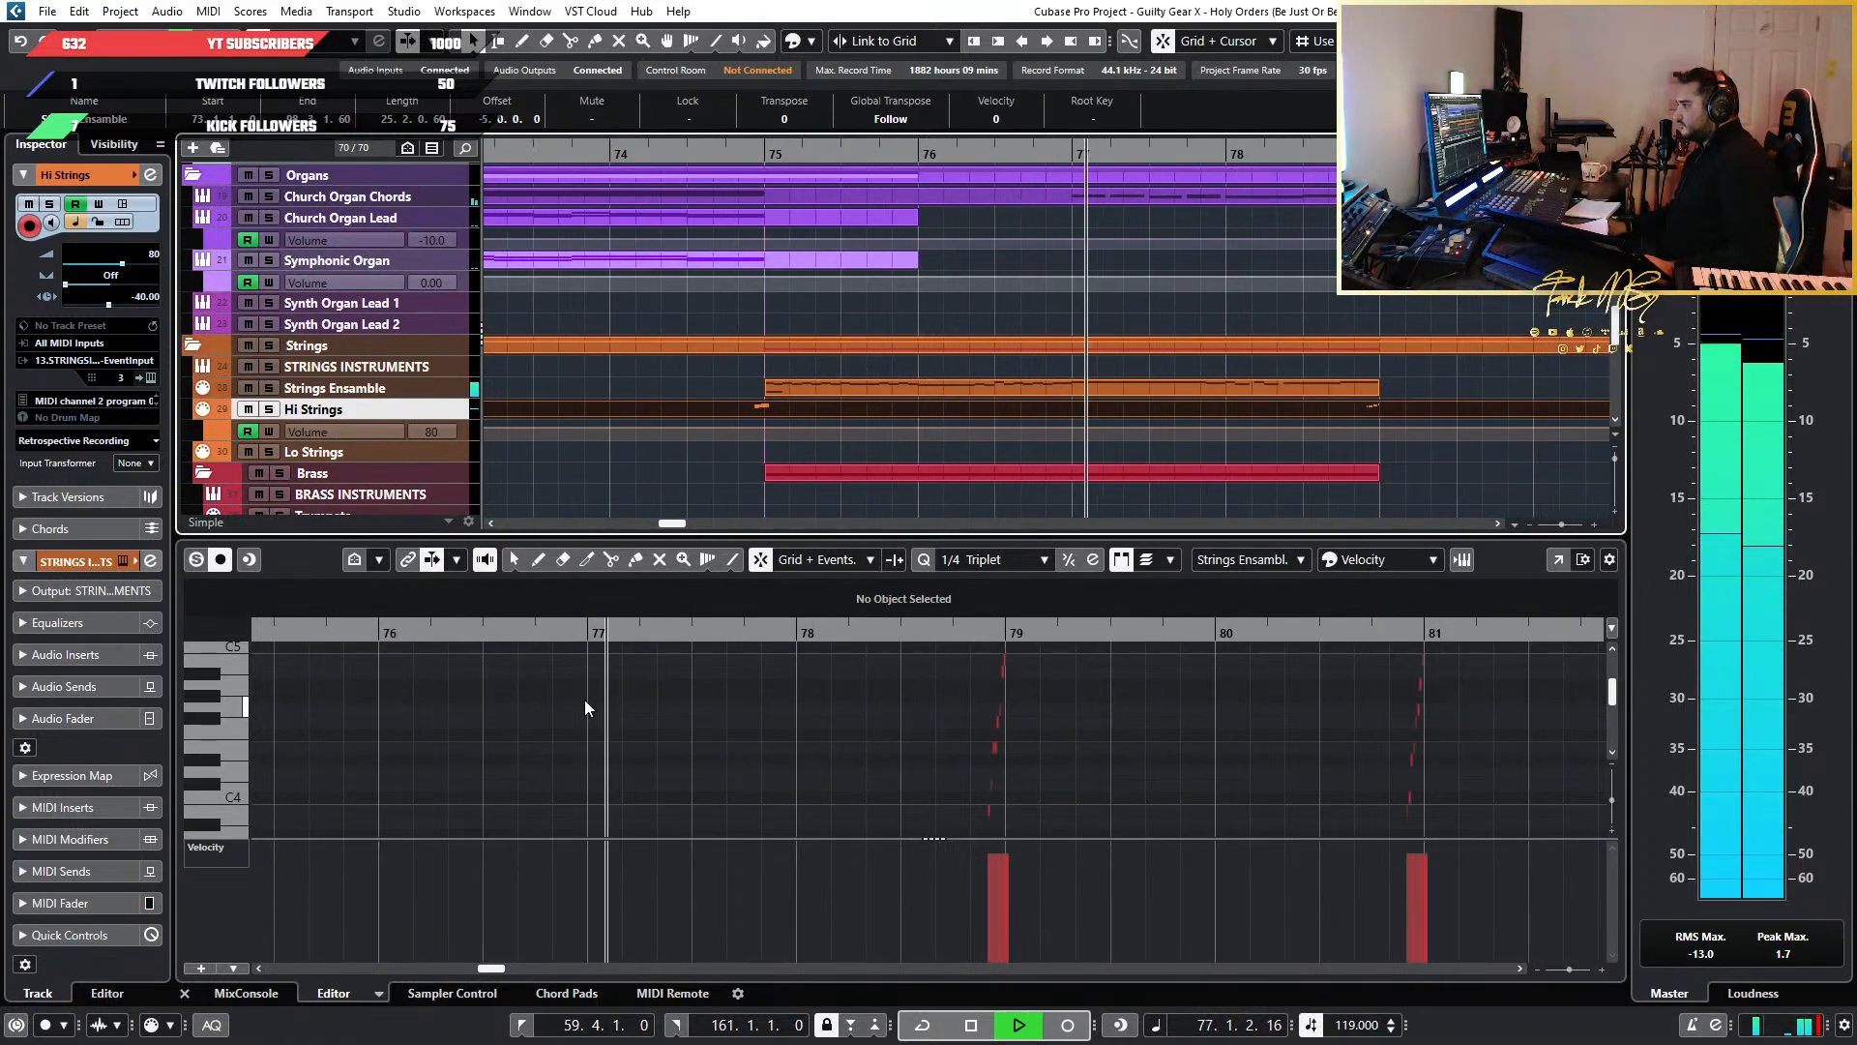
scroll(625, 714, left, 3)
scroll(624, 714, up, 1)
scroll(624, 714, up, 2)
scroll(625, 714, down, 3)
scroll(601, 718, up, 5)
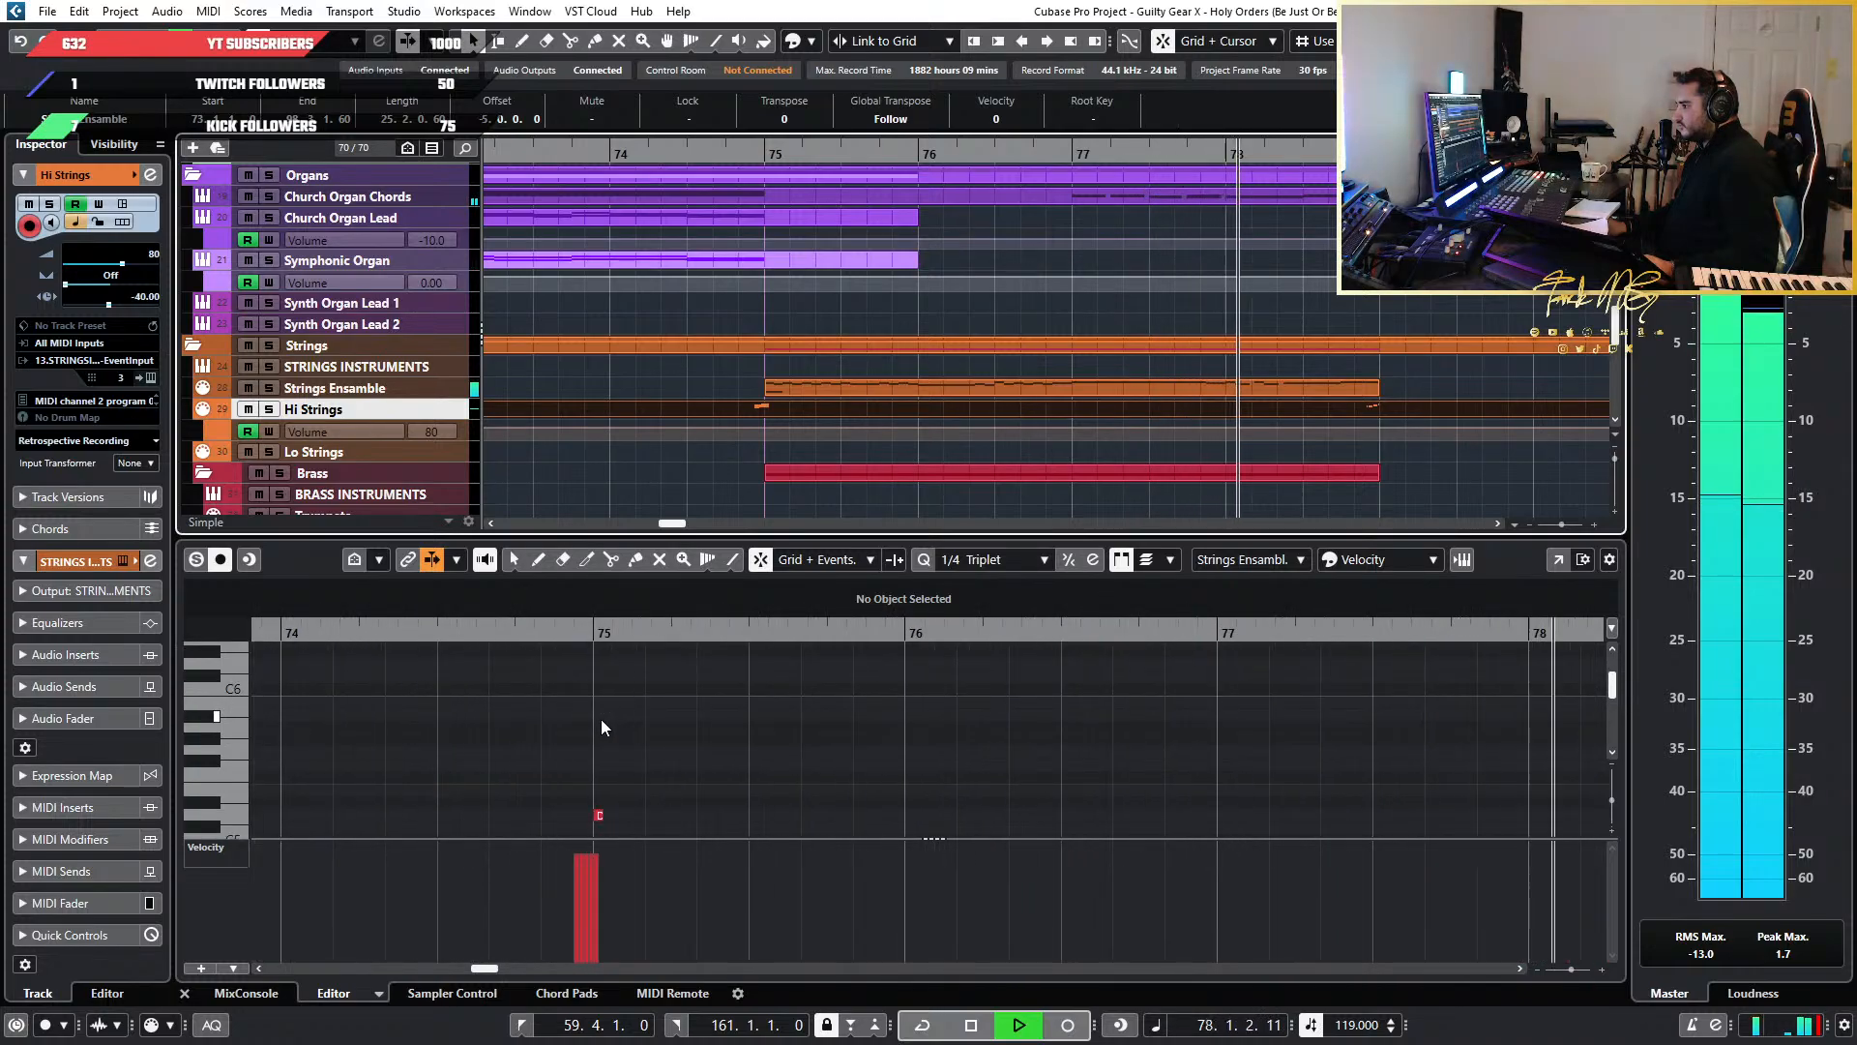
scroll(605, 721, down, 2)
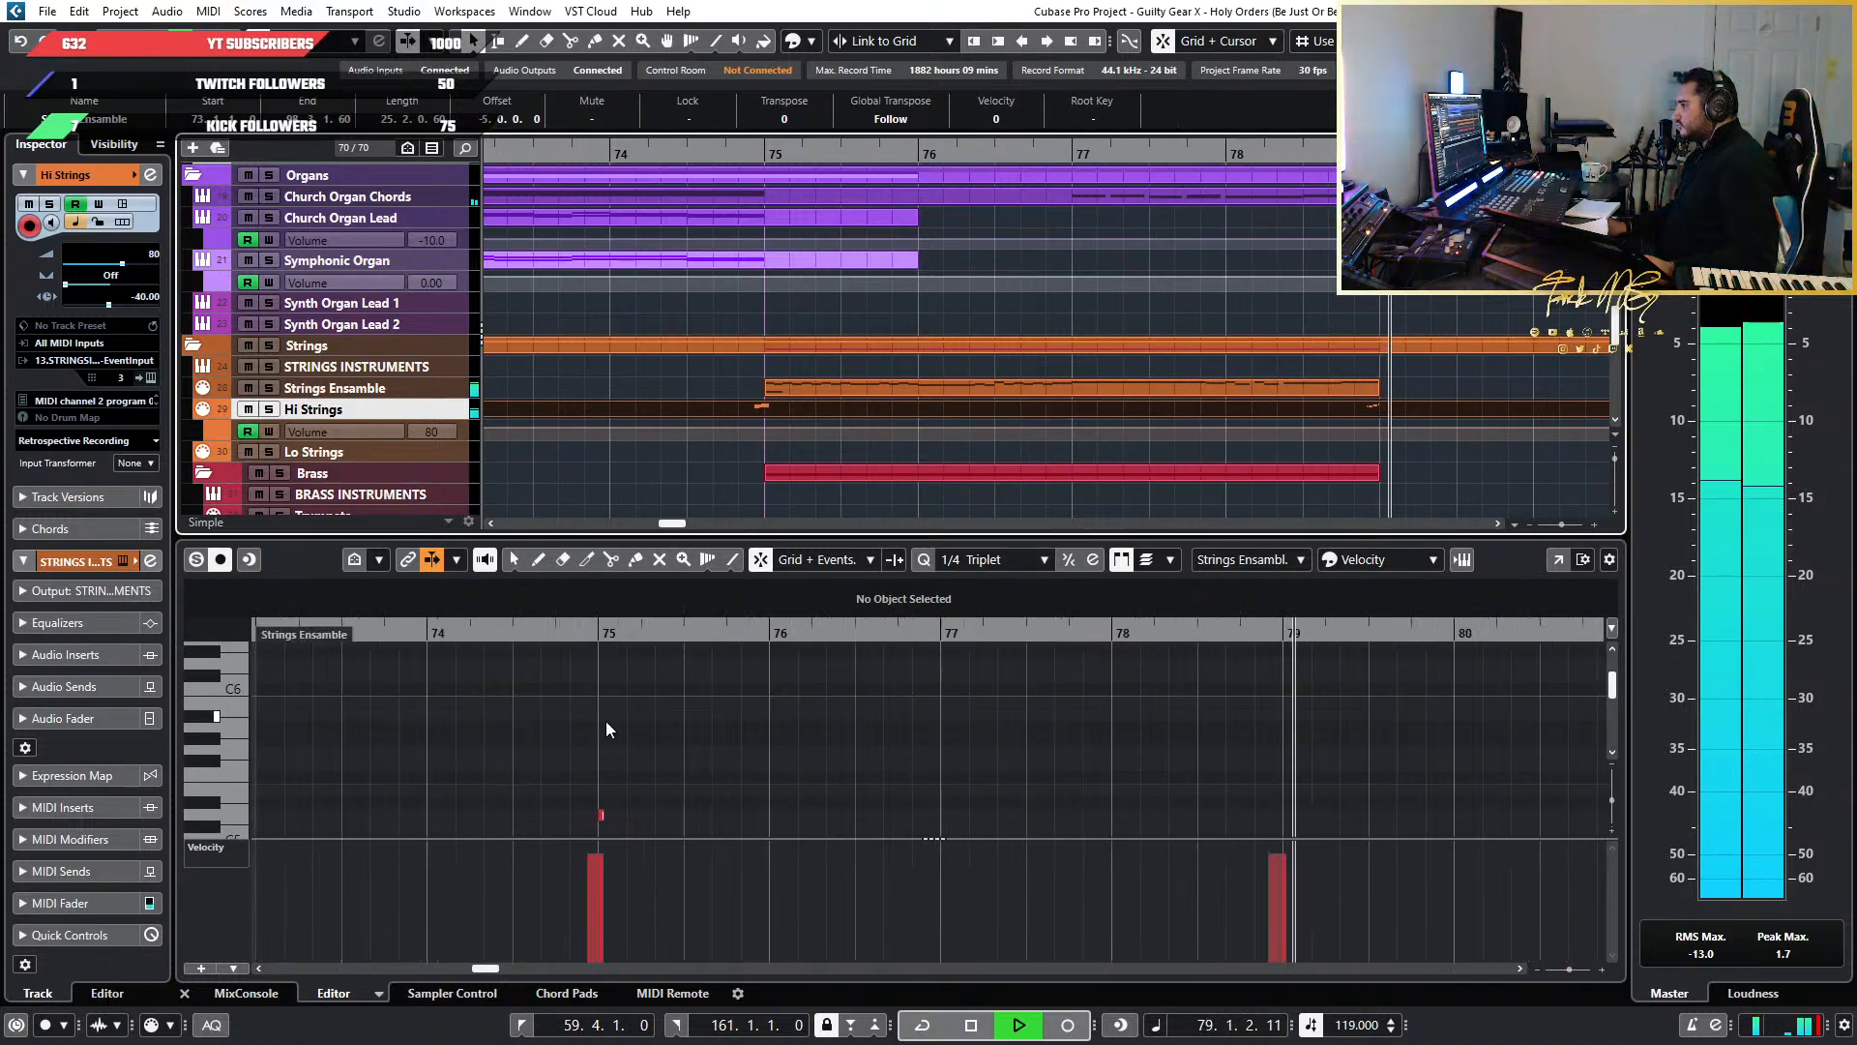
scroll(1339, 779, down, 1)
scroll(1341, 776, down, 2)
scroll(1470, 766, down, 2)
scroll(1403, 772, up, 5)
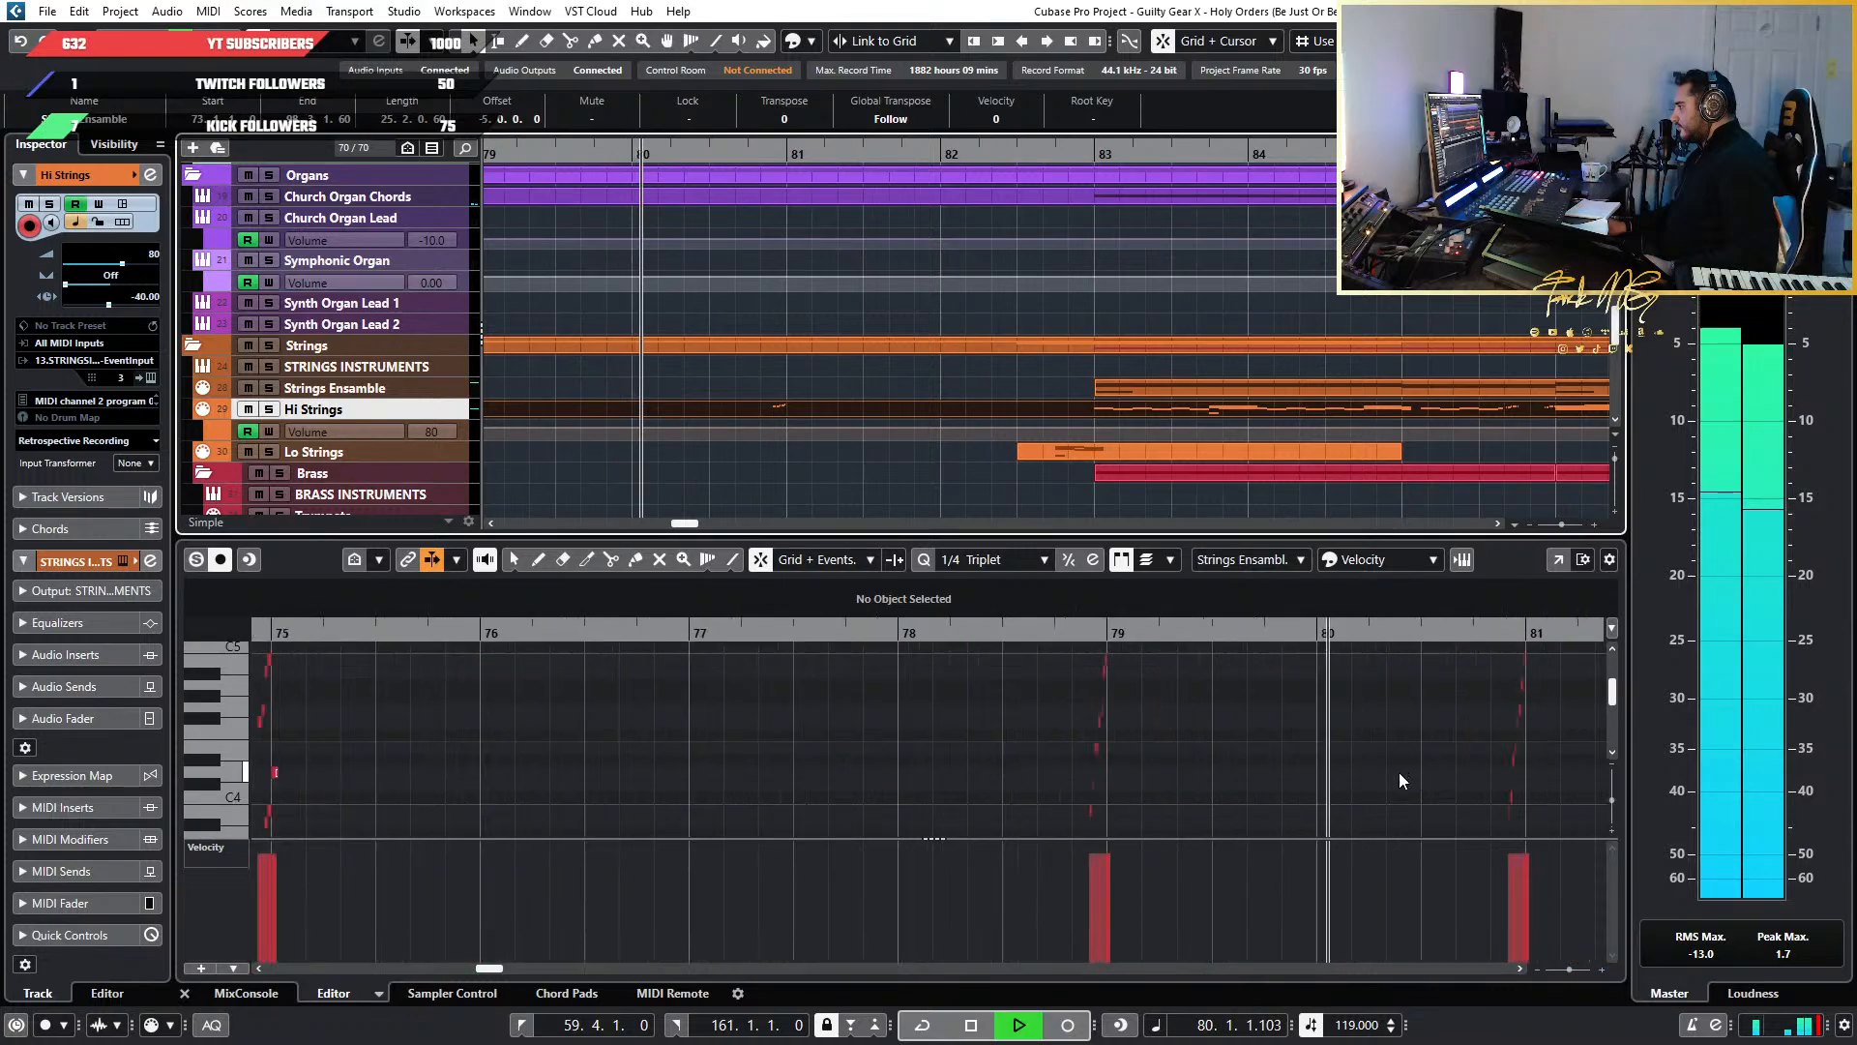
scroll(1403, 769, up, 3)
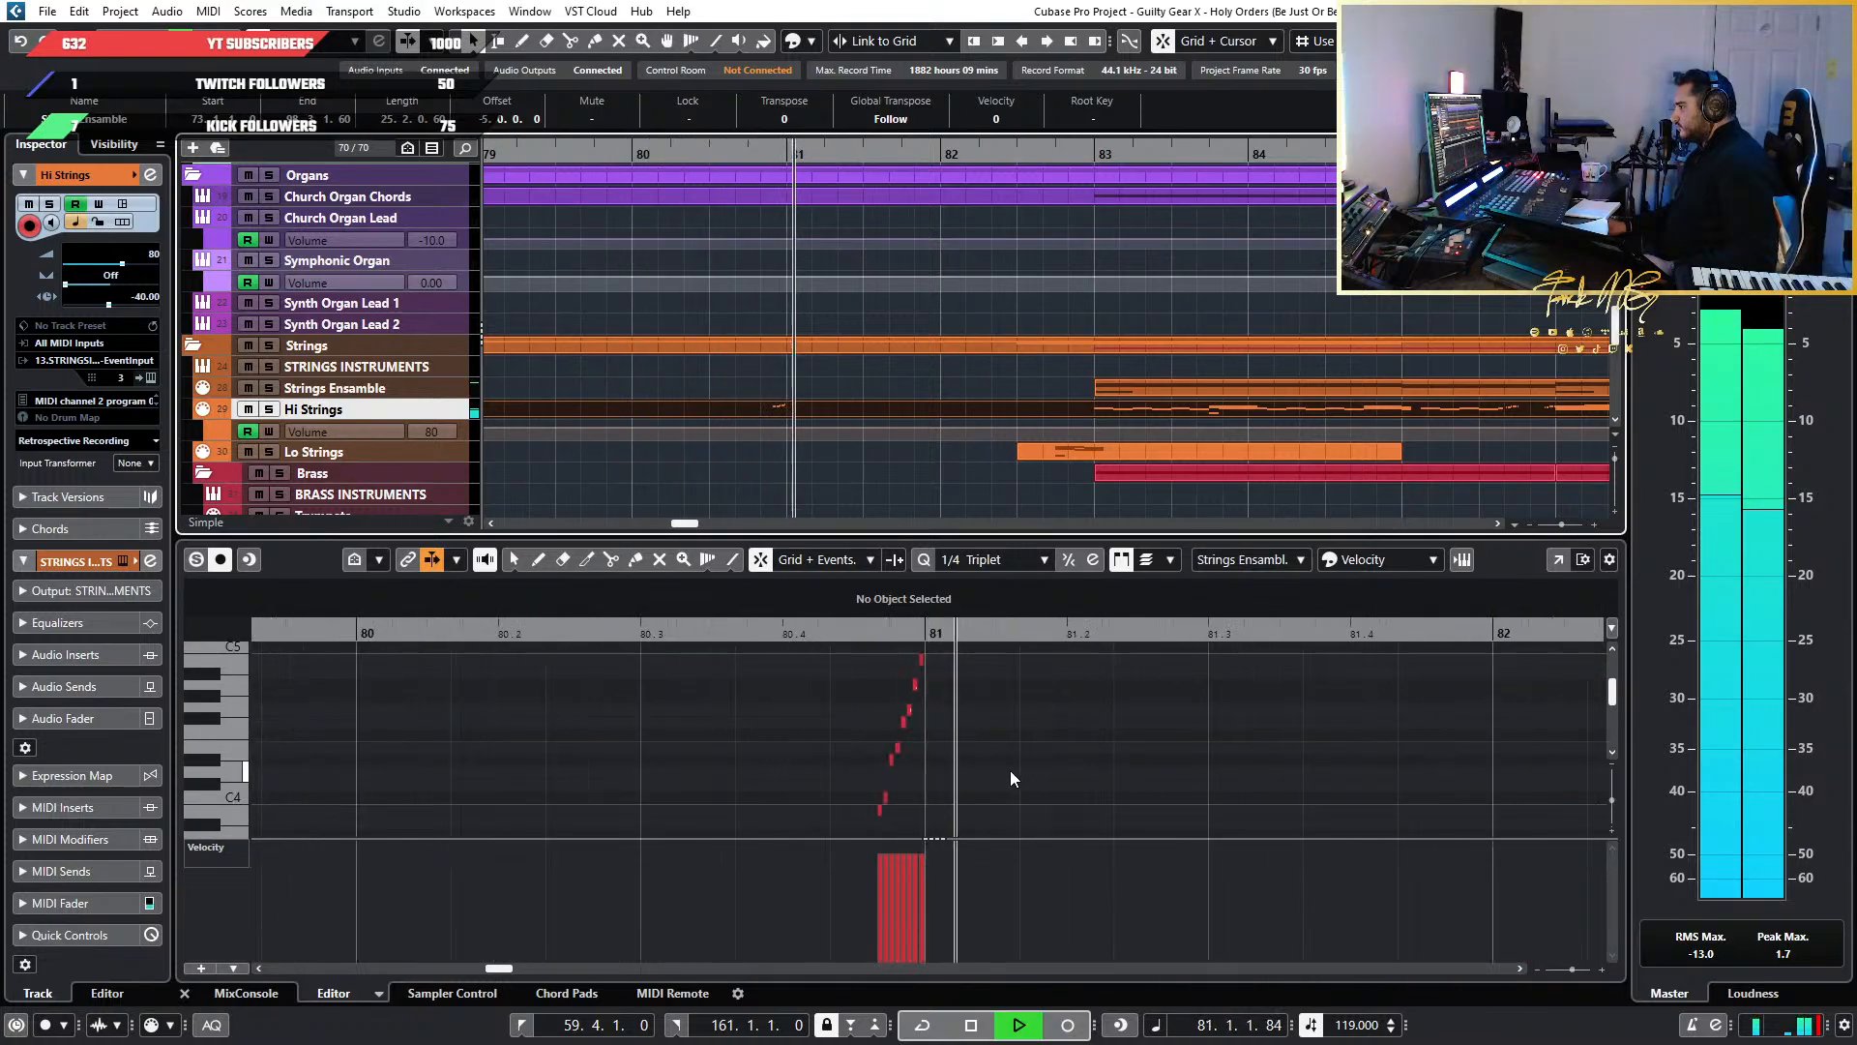
scroll(1077, 774, down, 3)
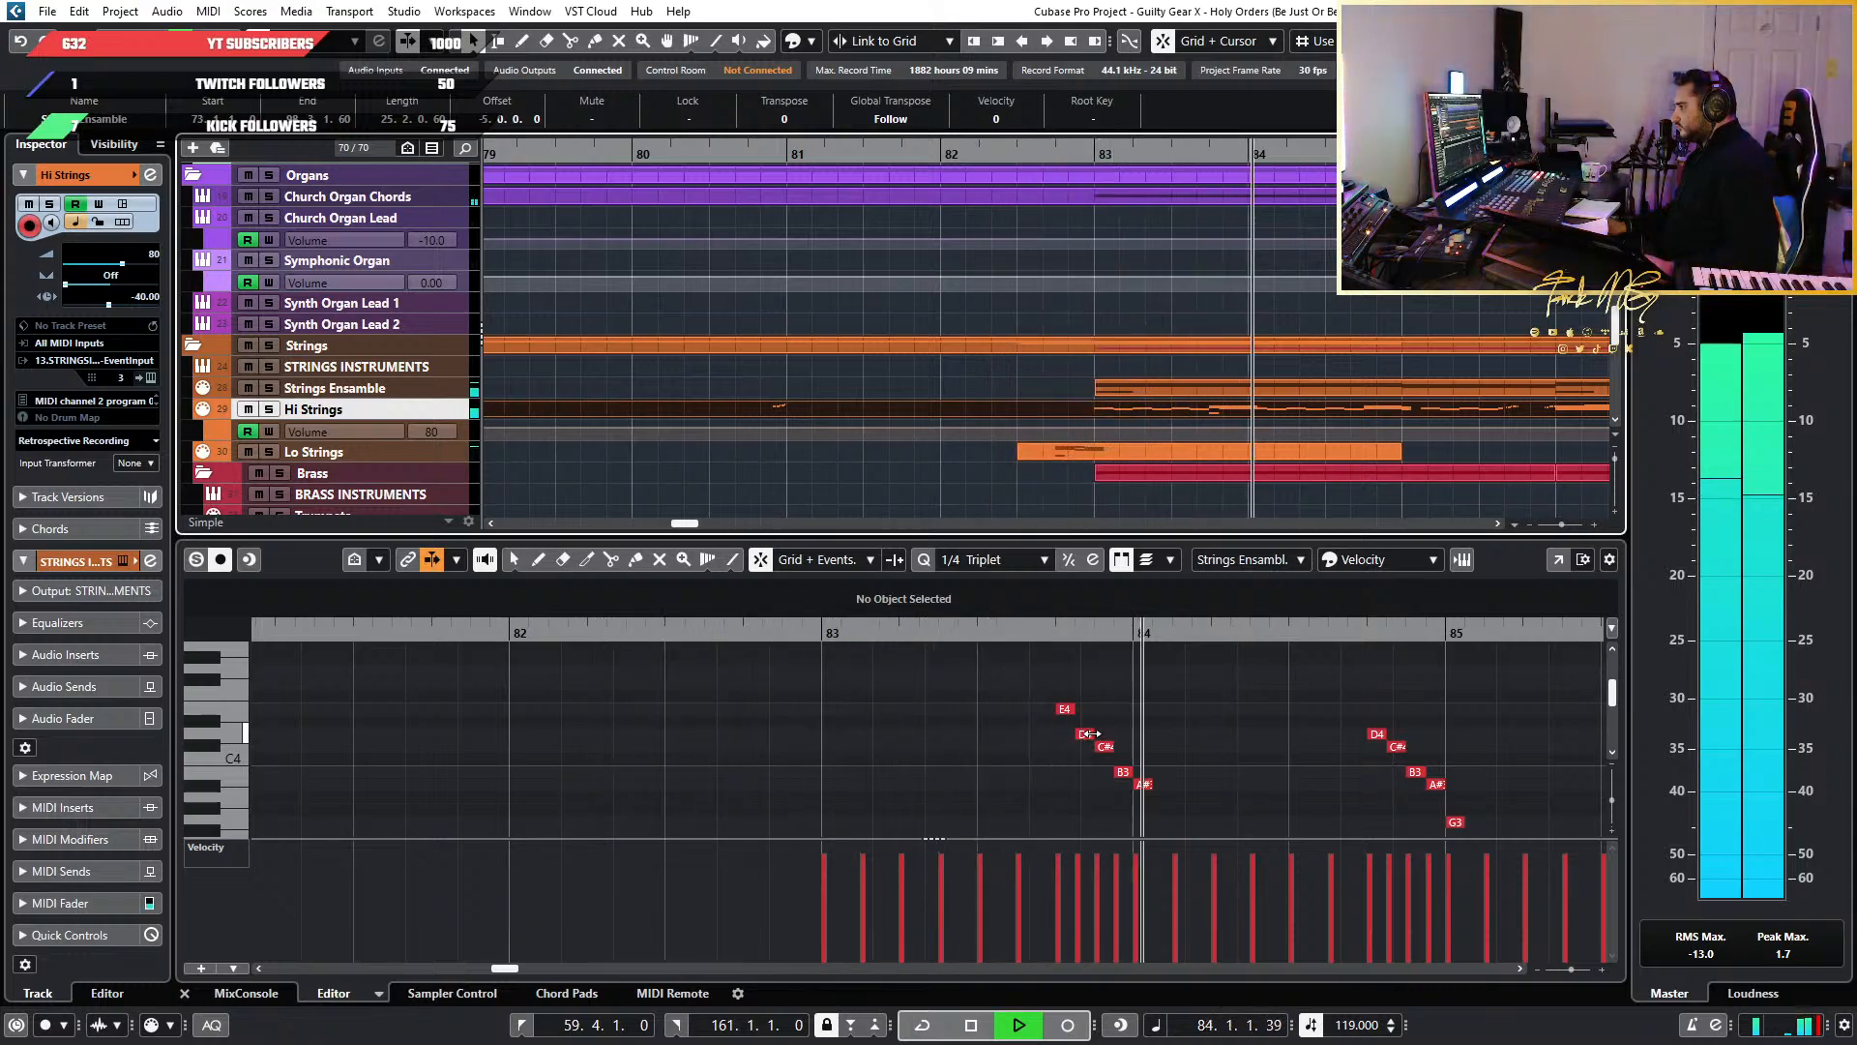
scroll(749, 739, down, 3)
key(space)
Examine the short Hi Strings run leading into bar 75 up close in the Key Editor
scroll(594, 728, left, 6)
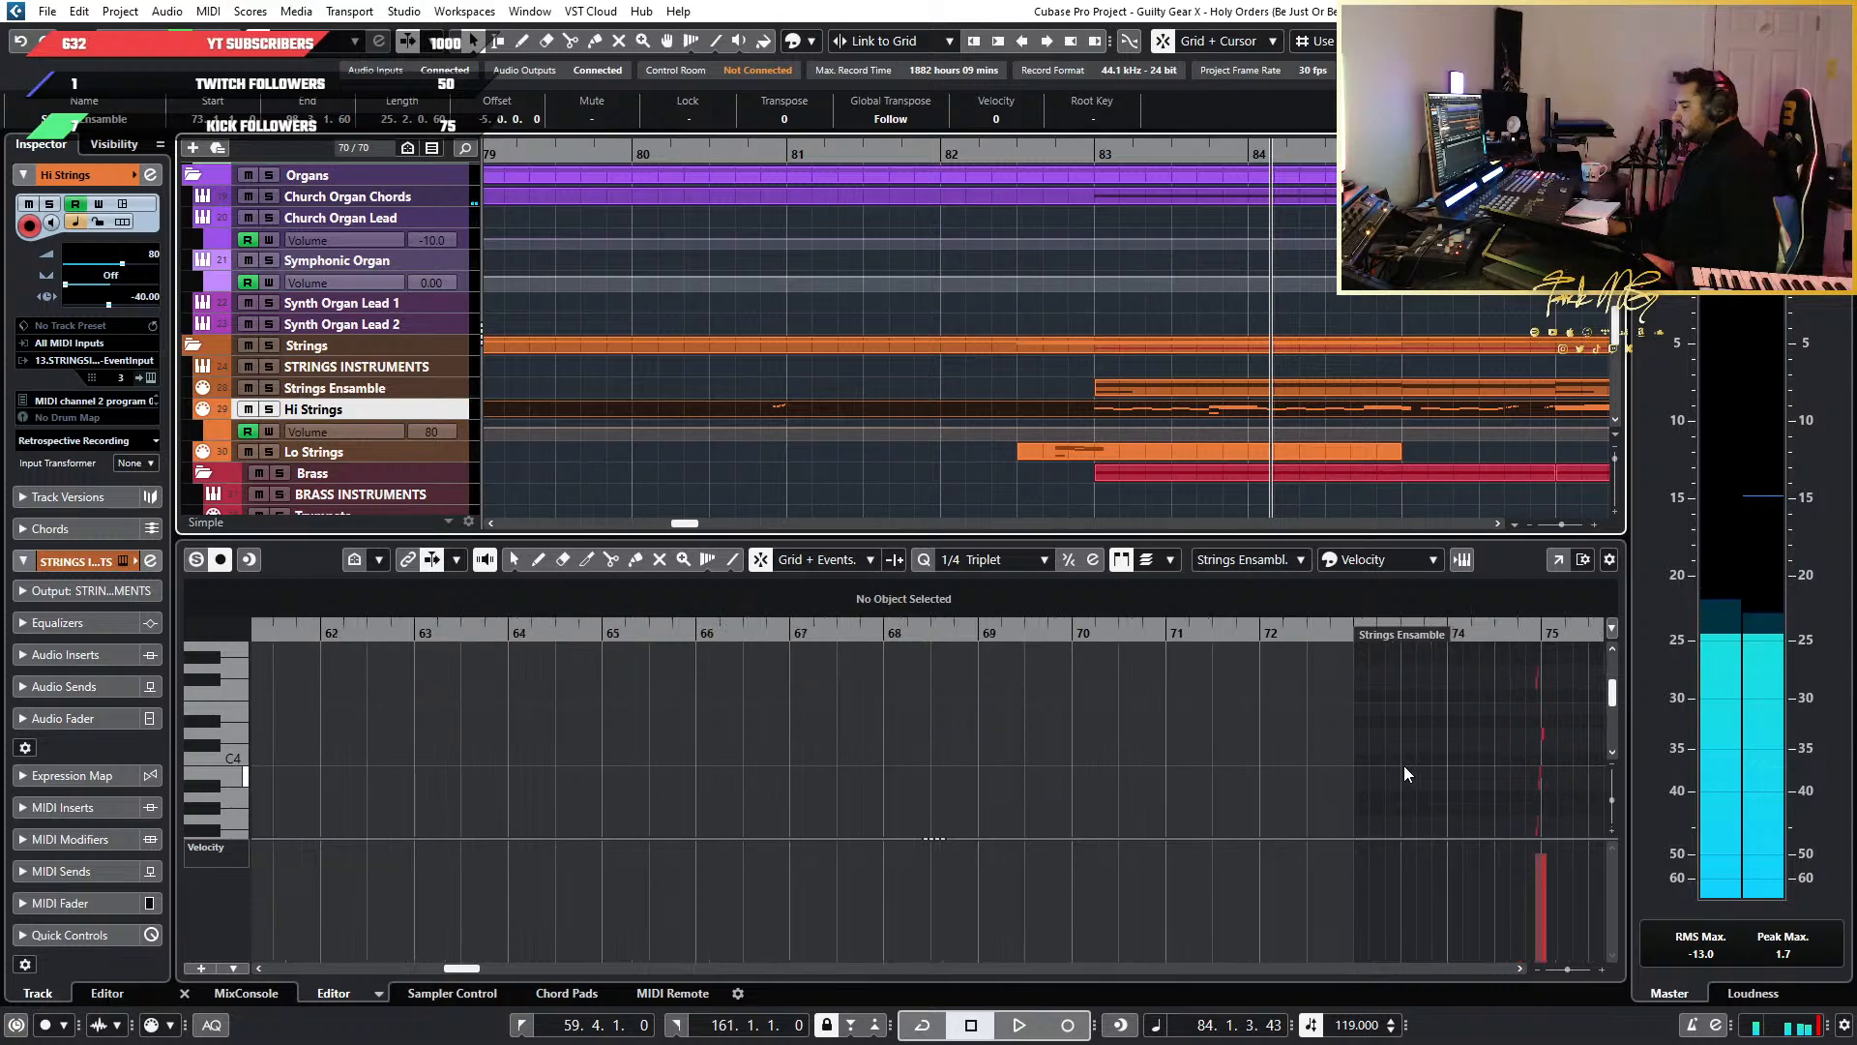
scroll(1393, 774, right, 1)
scroll(967, 780, up, 5)
scroll(1157, 765, up, 3)
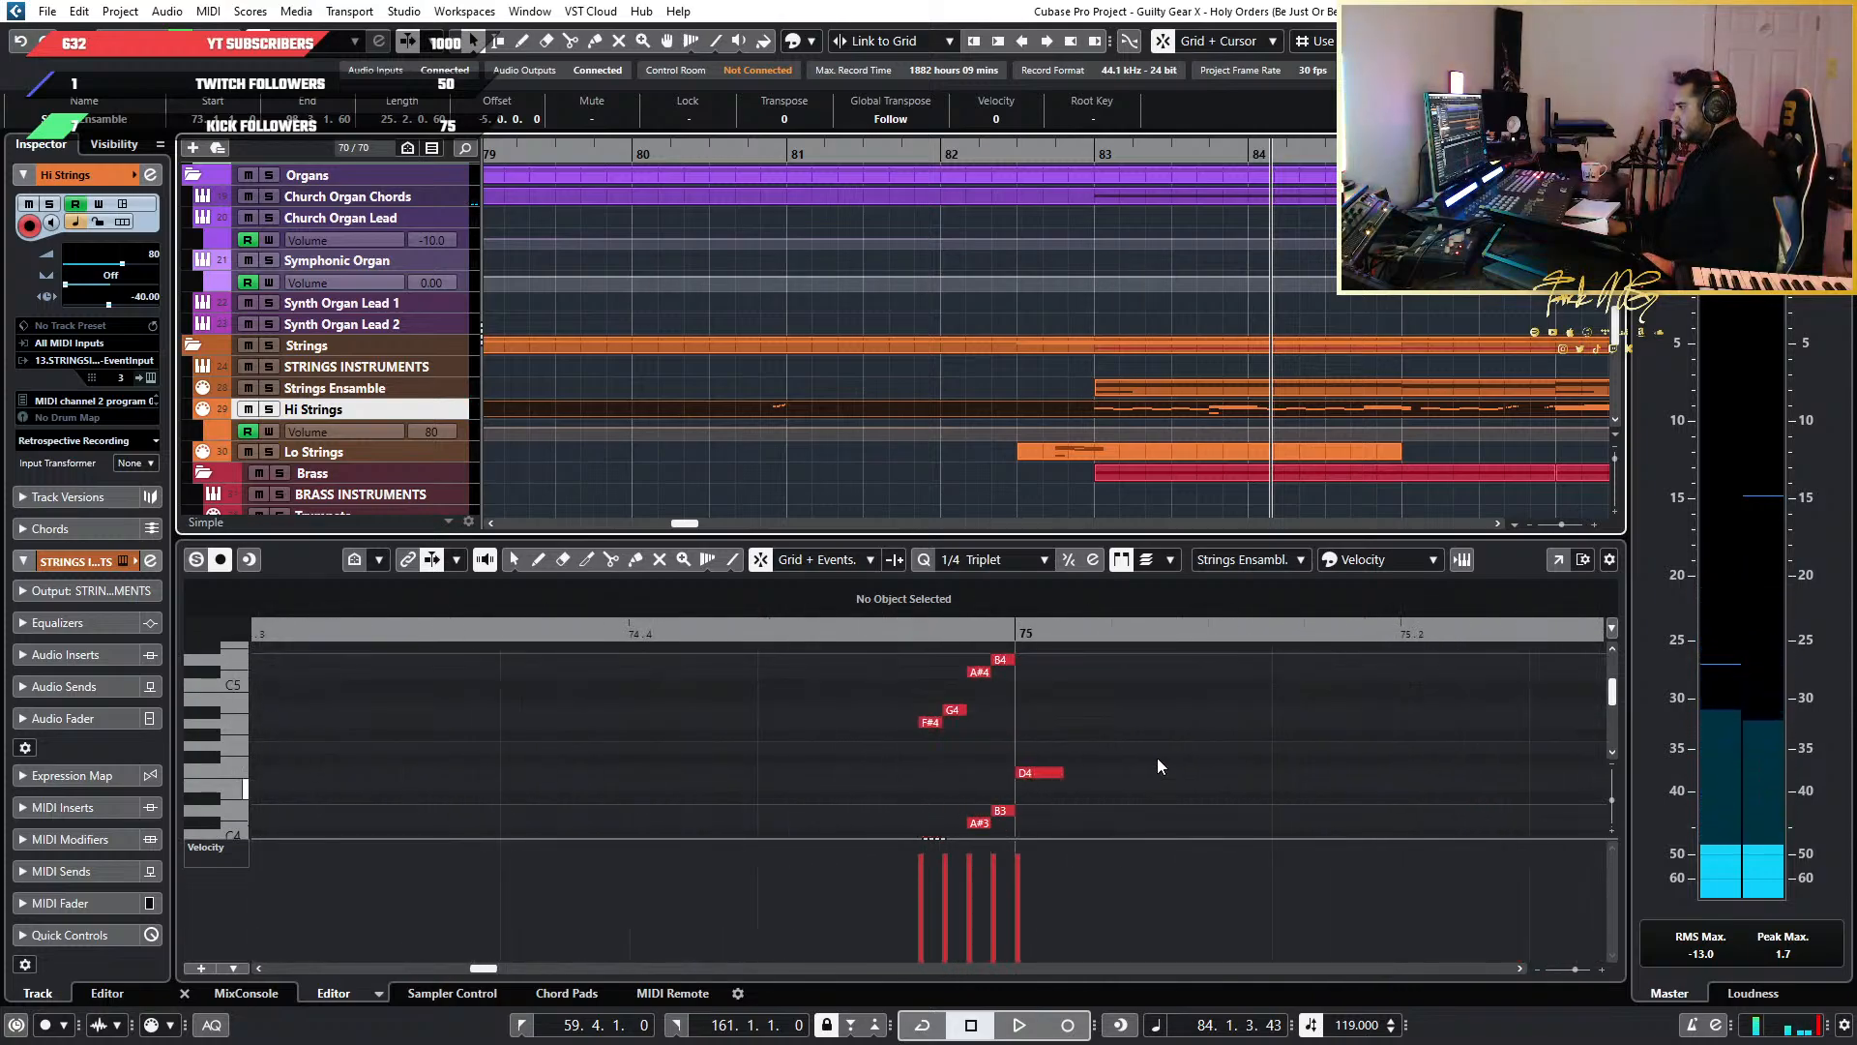
scroll(1138, 758, down, 2)
scroll(1093, 784, up, 4)
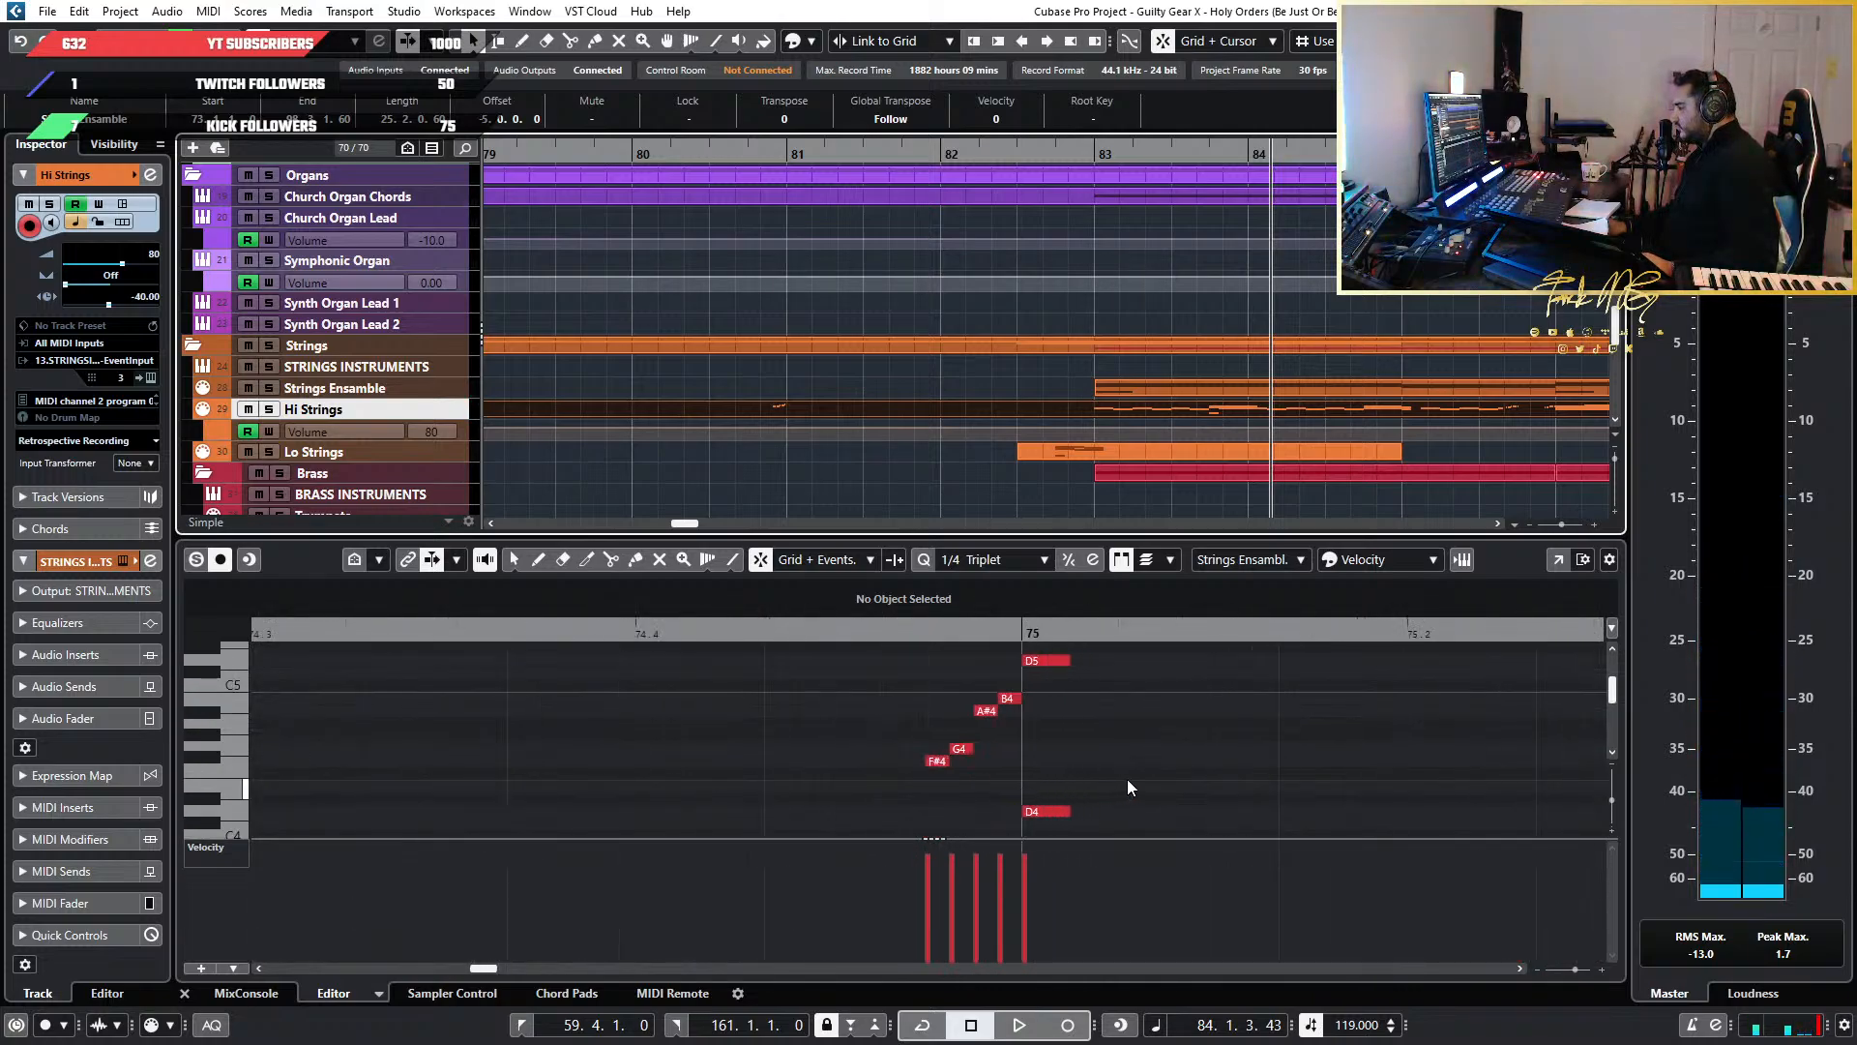
scroll(1067, 344, down, 10)
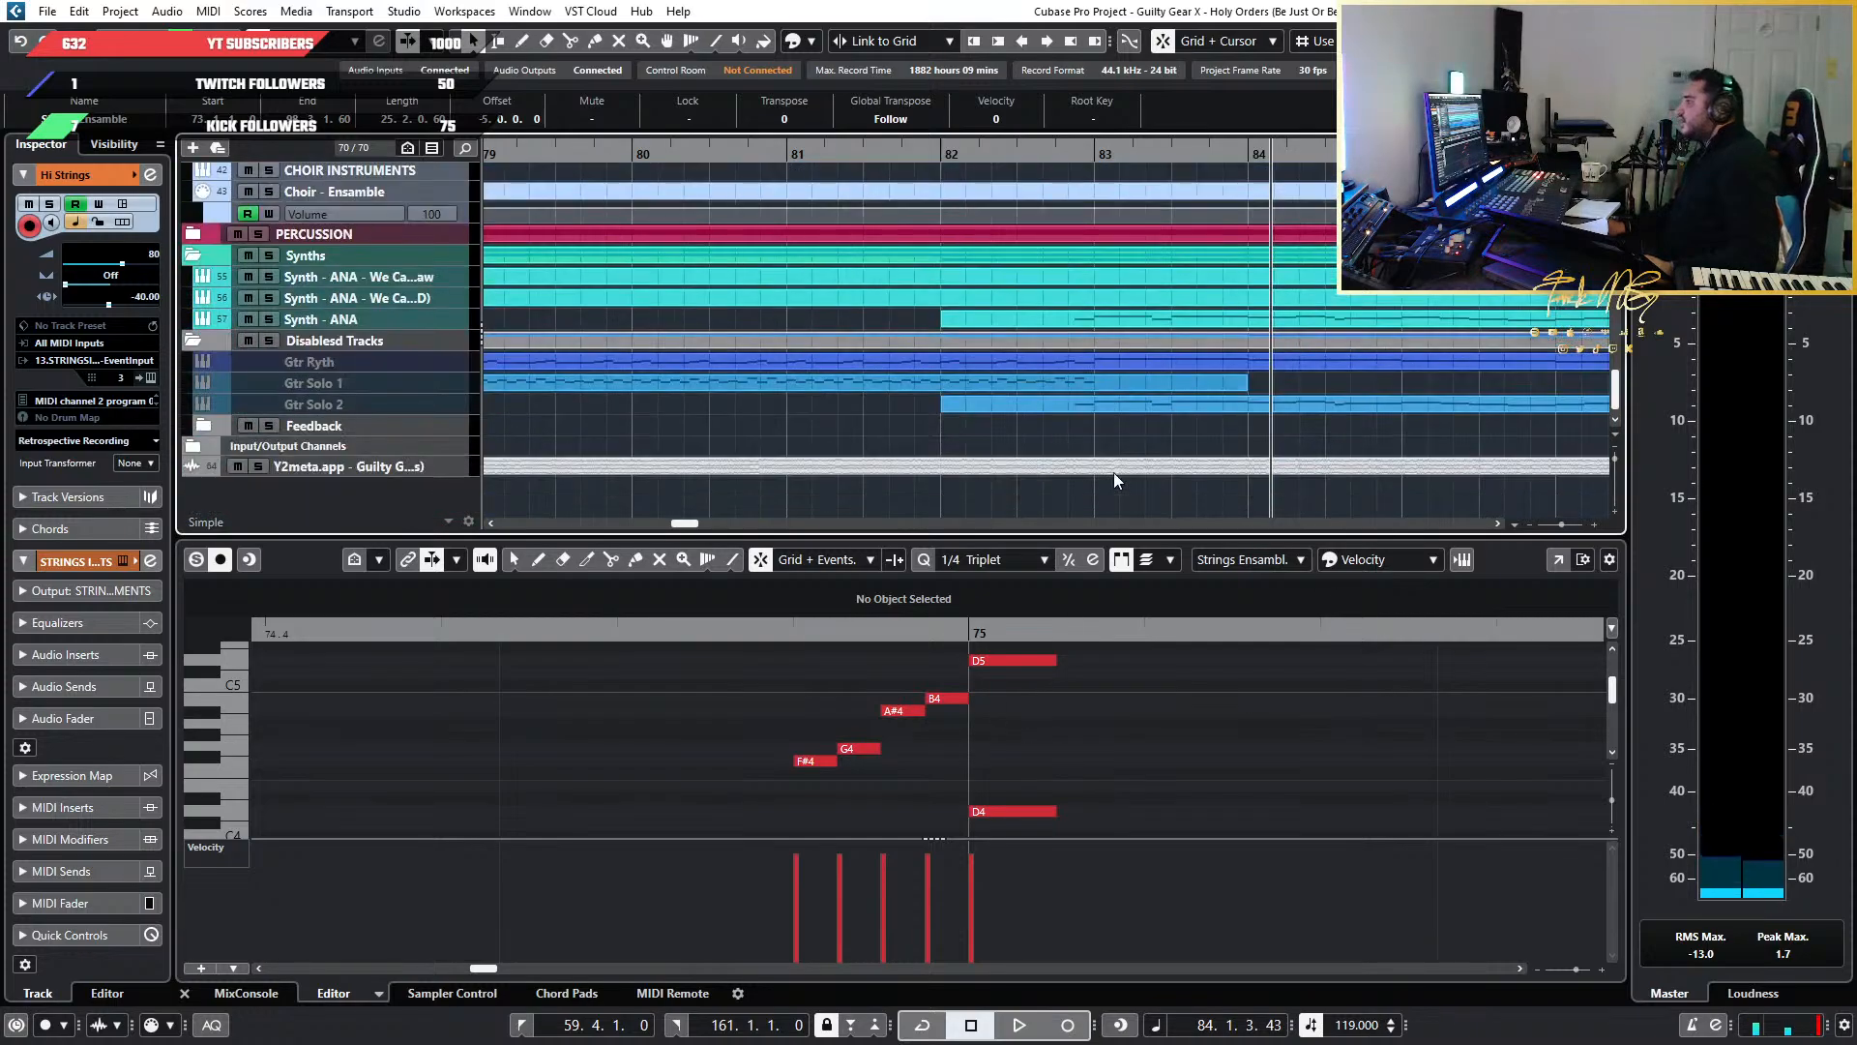
scroll(1070, 716, down, 5)
Compare the Hi Strings run before bar 79 with the one before bar 75 in the Key Editor
scroll(1059, 733, right, 6)
scroll(1059, 732, right, 3)
scroll(567, 736, up, 5)
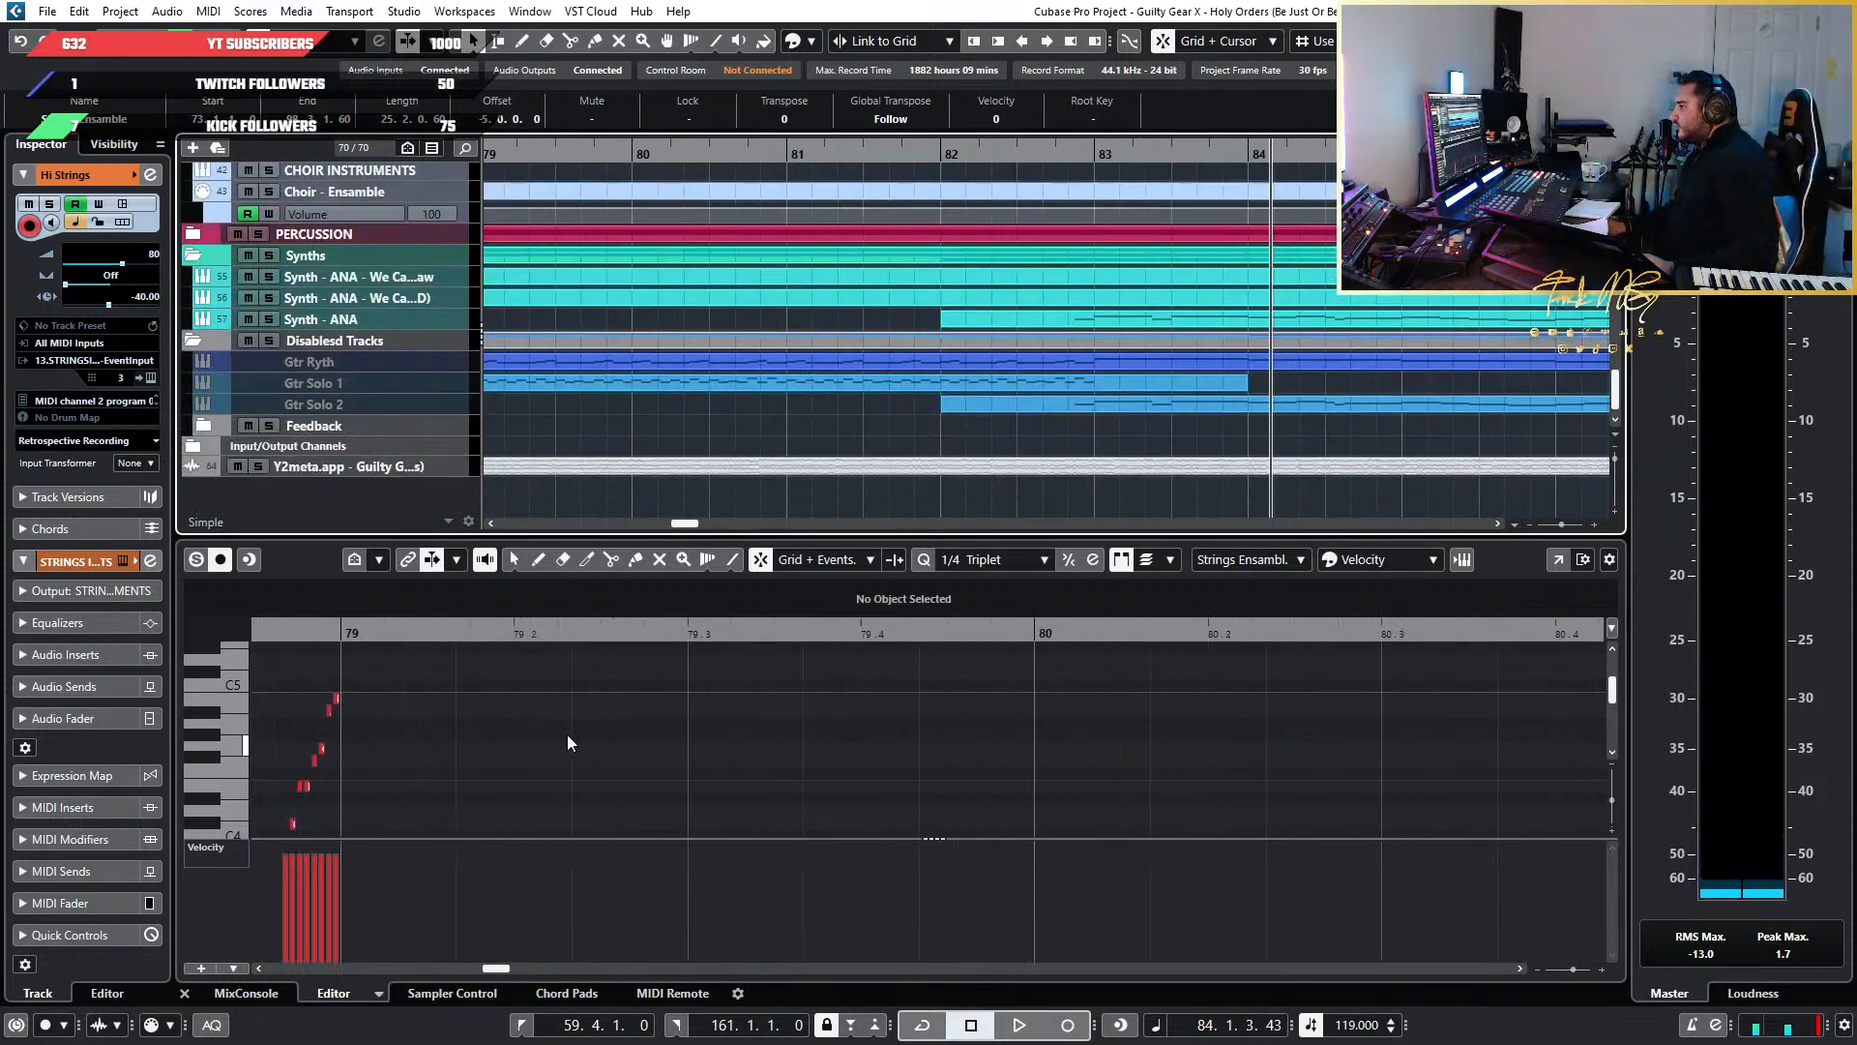
scroll(450, 730, left, 4)
scroll(527, 733, up, 2)
scroll(532, 731, down, 3)
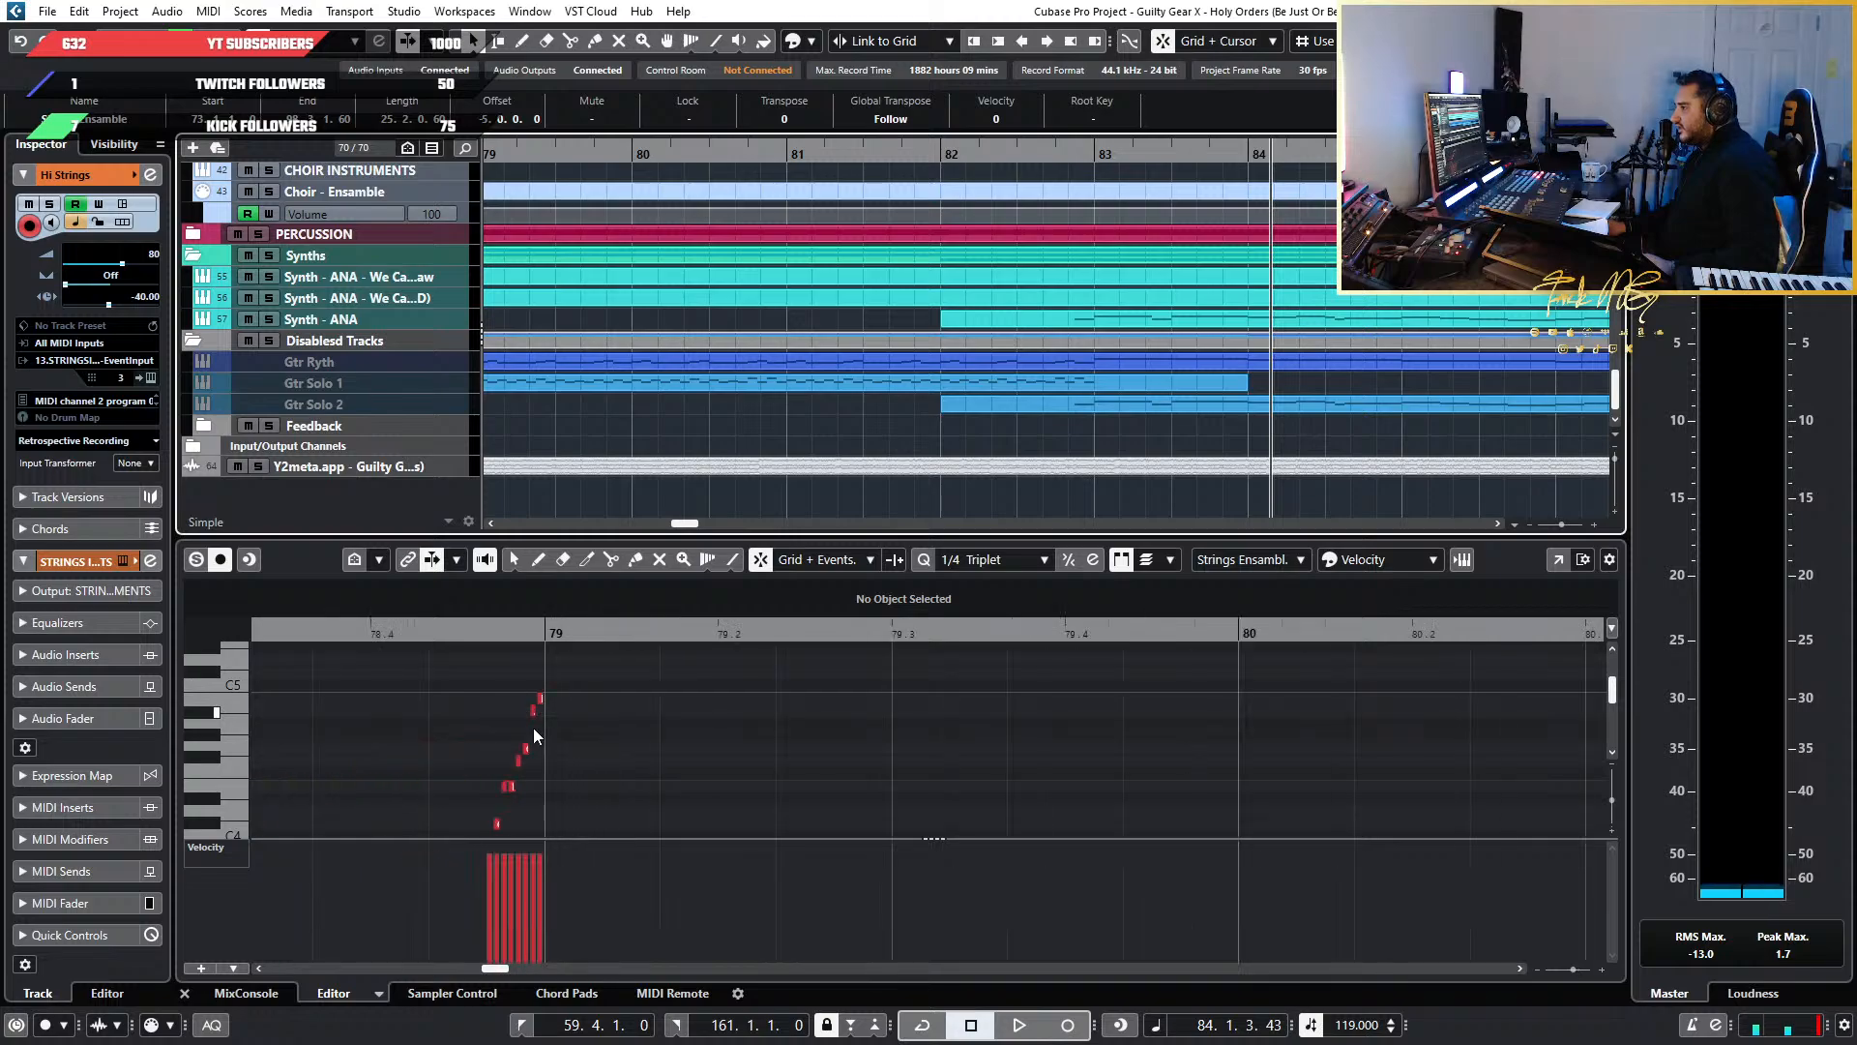
scroll(532, 728, left, 6)
scroll(532, 727, up, 3)
scroll(533, 727, left, 3)
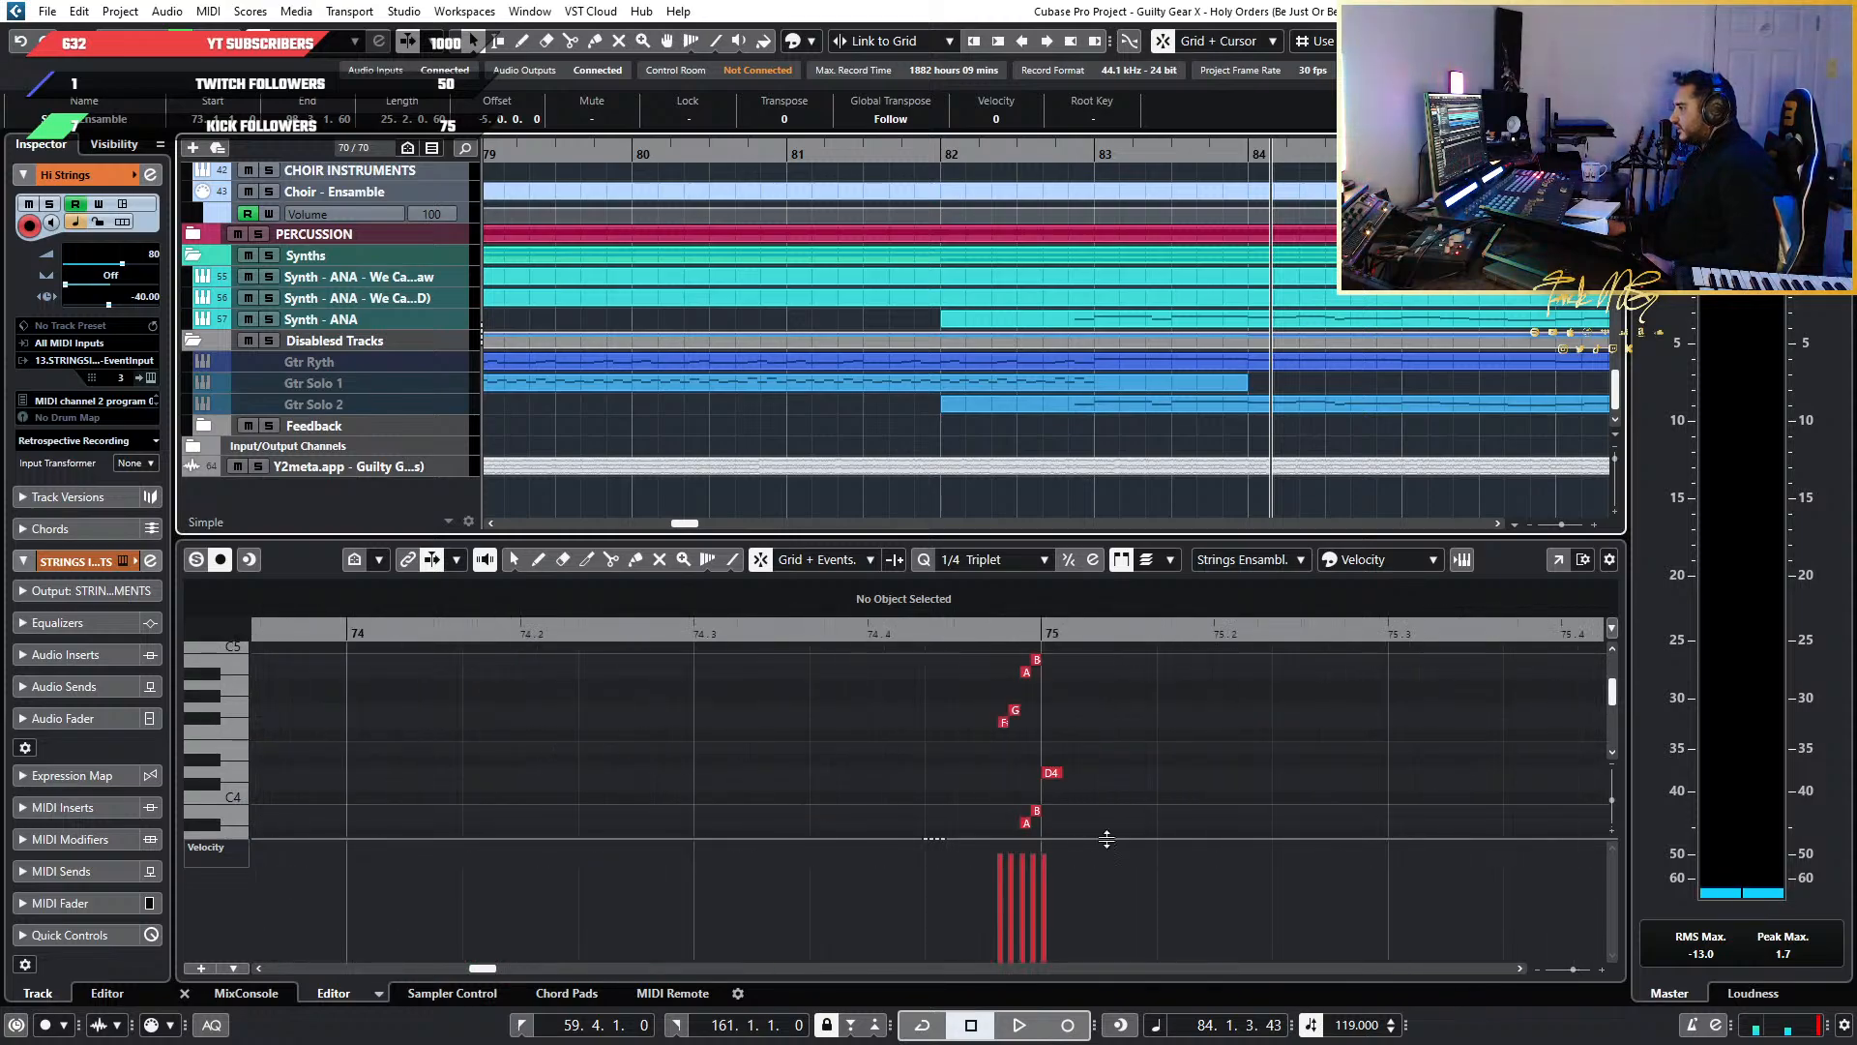
scroll(1092, 793, up, 5)
scroll(815, 763, right, 1)
scroll(810, 758, down, 3)
scroll(774, 760, up, 3)
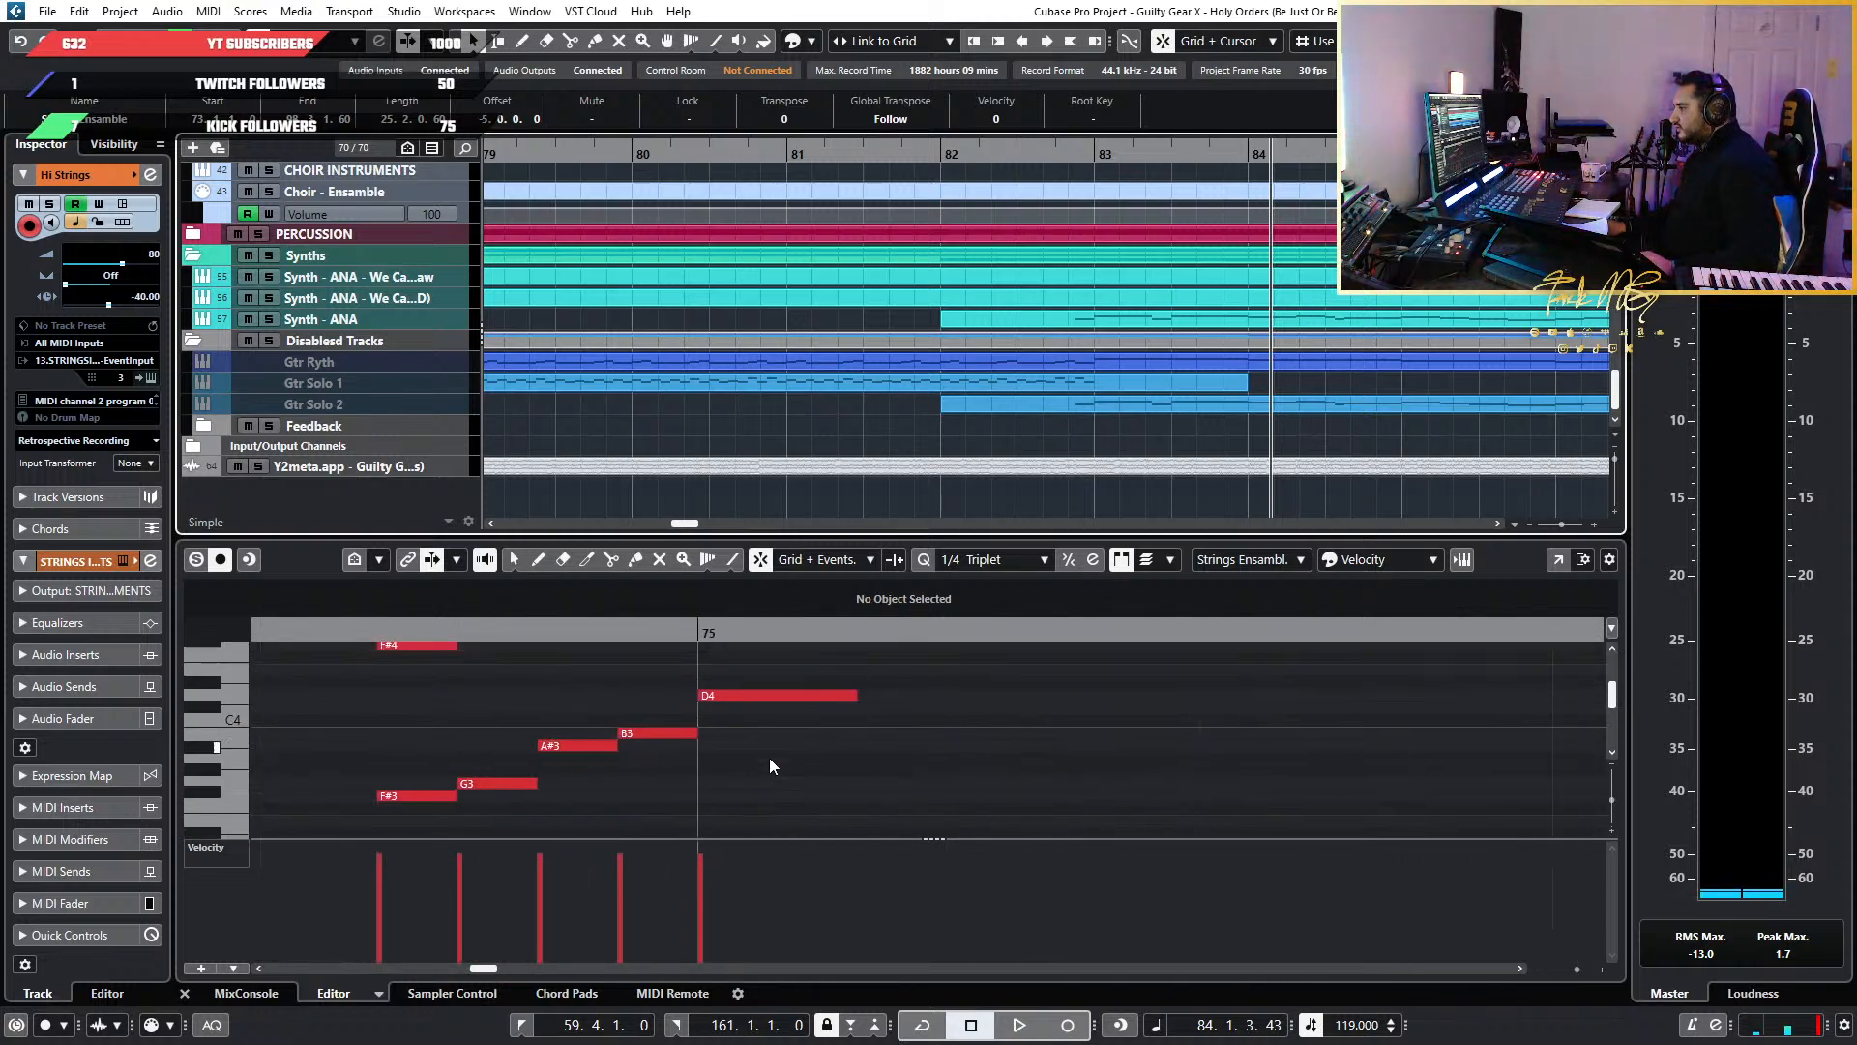
scroll(769, 757, down, 2)
scroll(769, 757, down, 2)
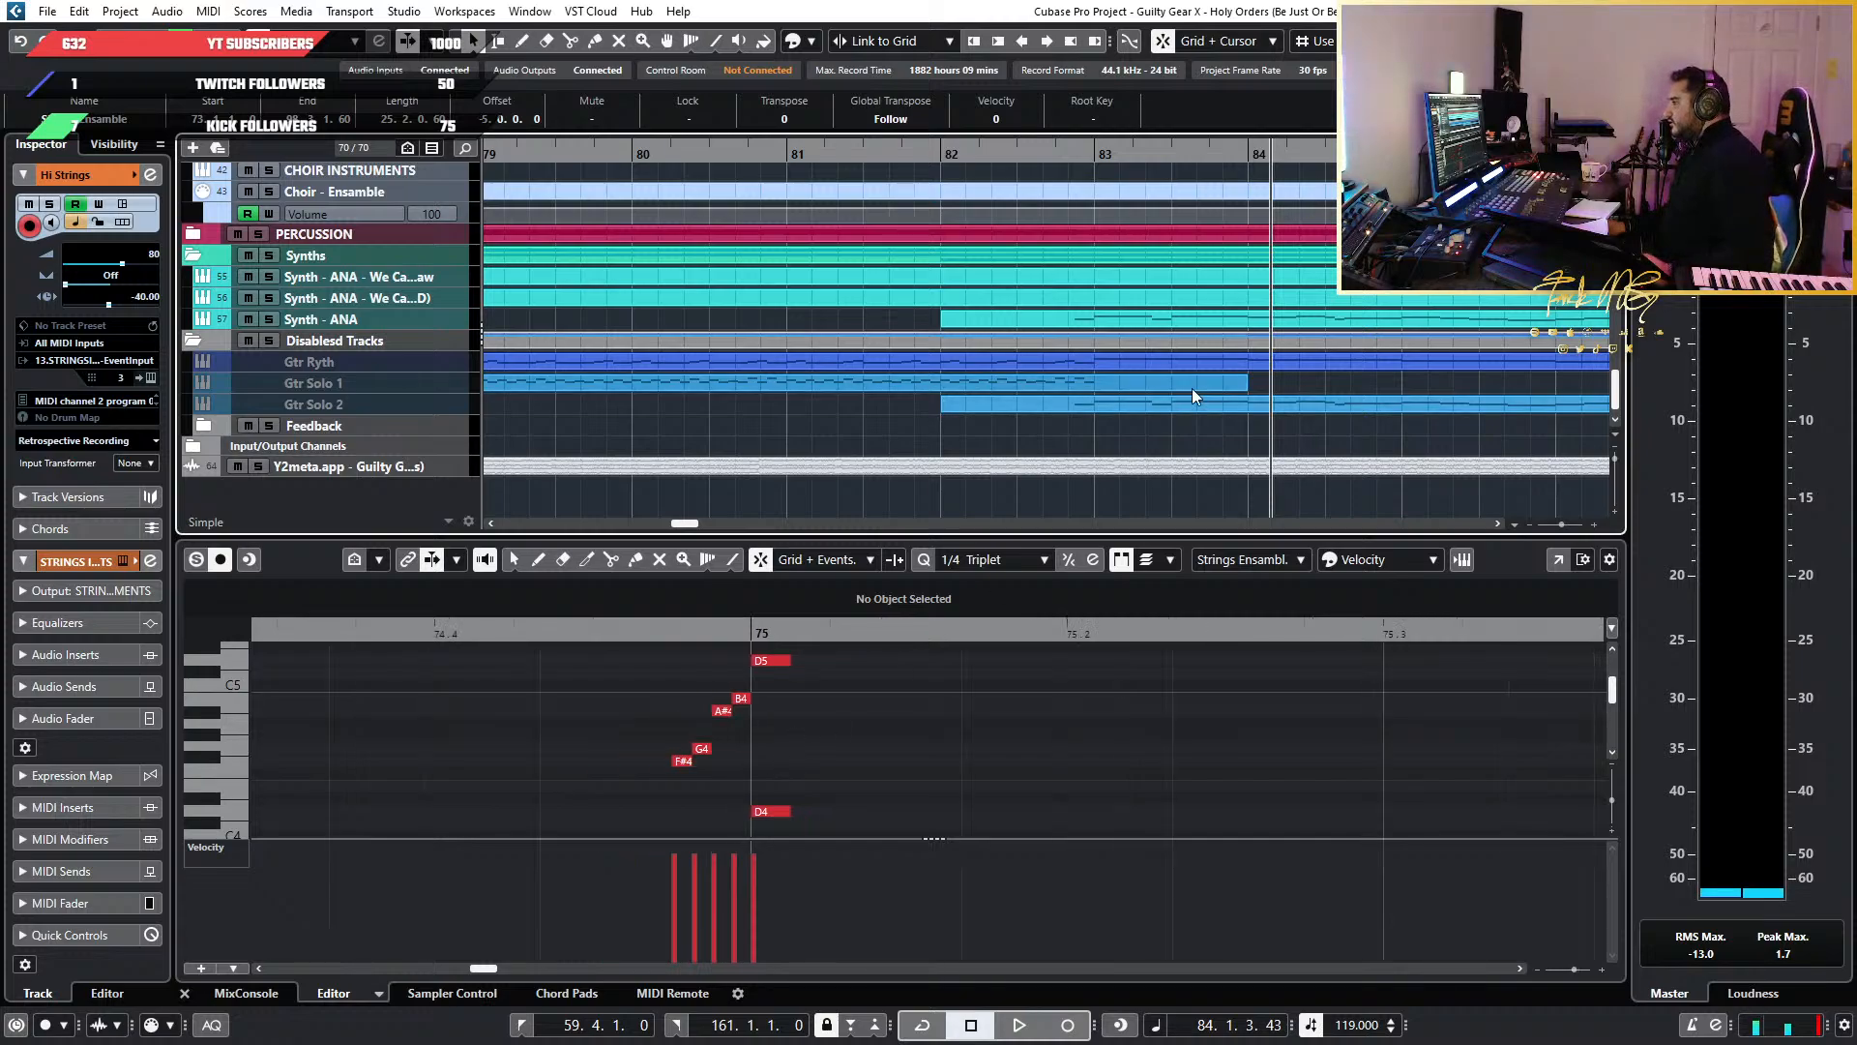
Look over the whole track list, from the marker track to the disabled tracks and input/output channels
scroll(1199, 387, up, 12)
scroll(1200, 387, up, 3)
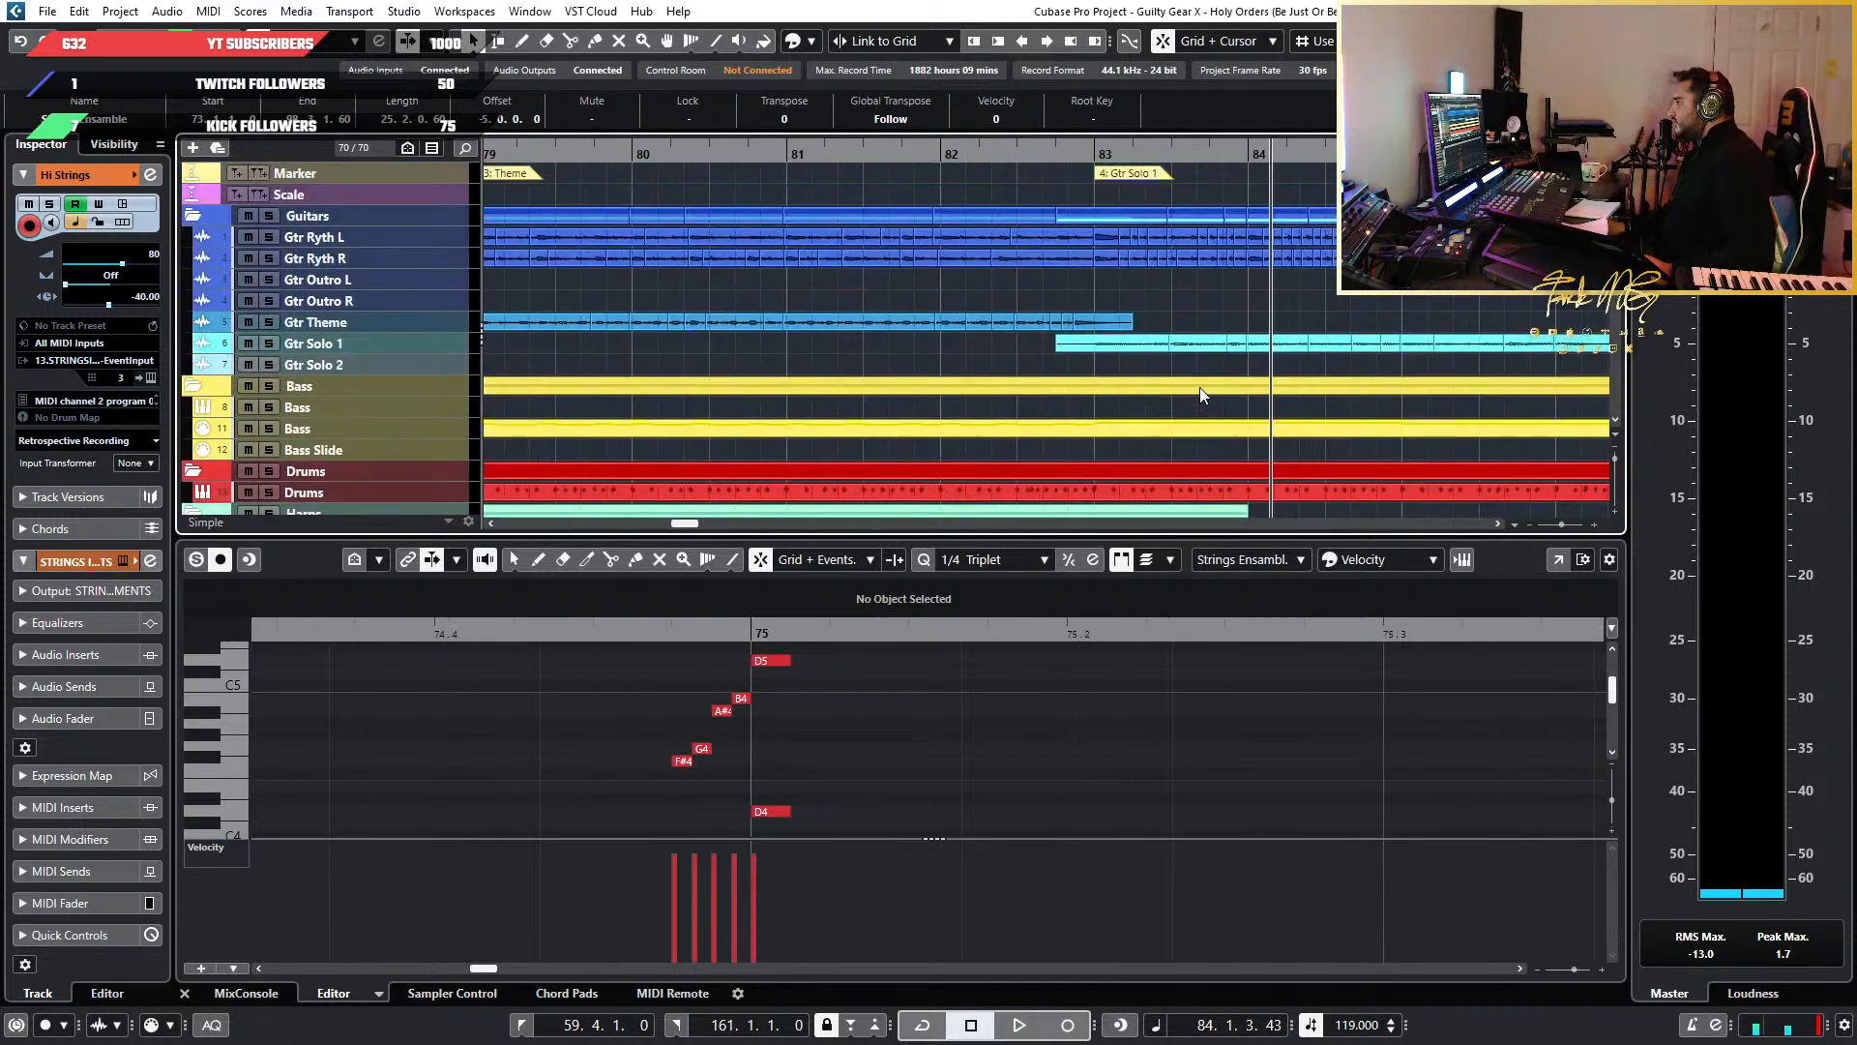
scroll(1117, 375, down, 15)
scroll(1168, 440, down, 4)
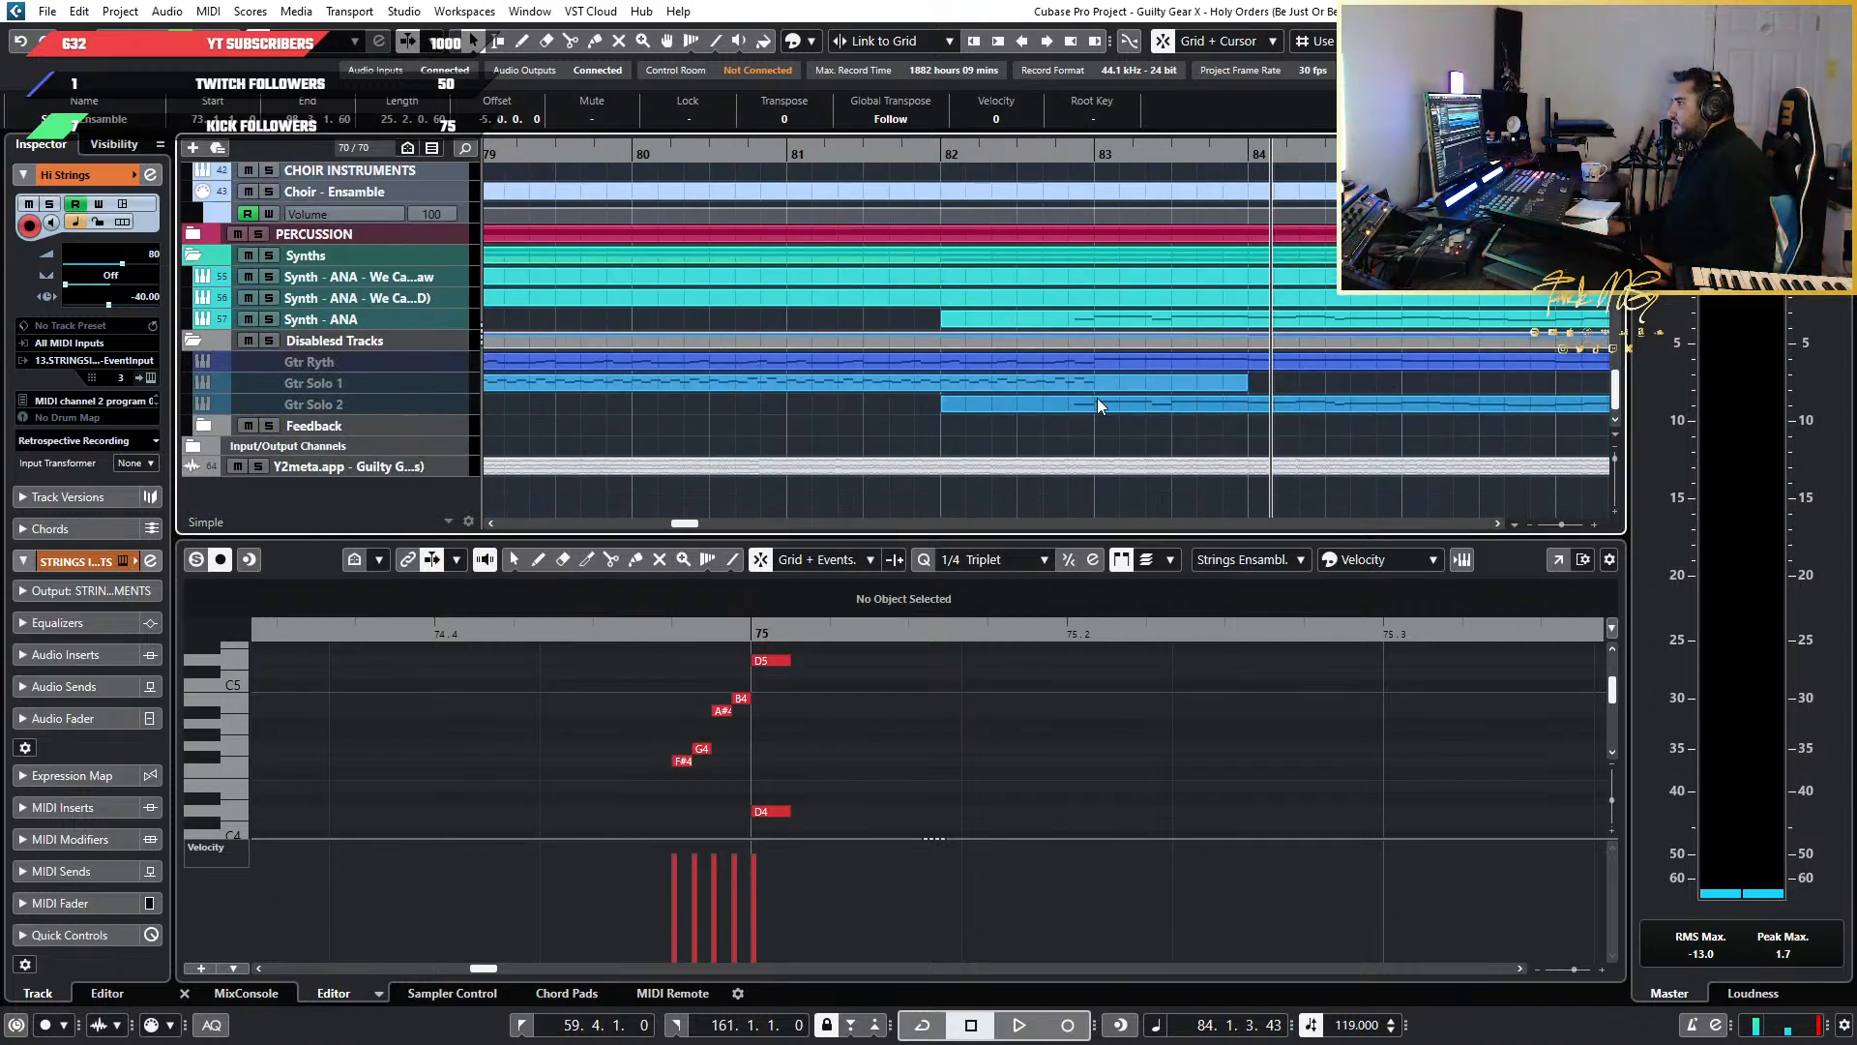
Examine the disabled Gtr Solo 2 and Gtr Solo 1 parts in the Key Editor, focusing on the Gtr Solo 1 notes from bar 75
click(1155, 400)
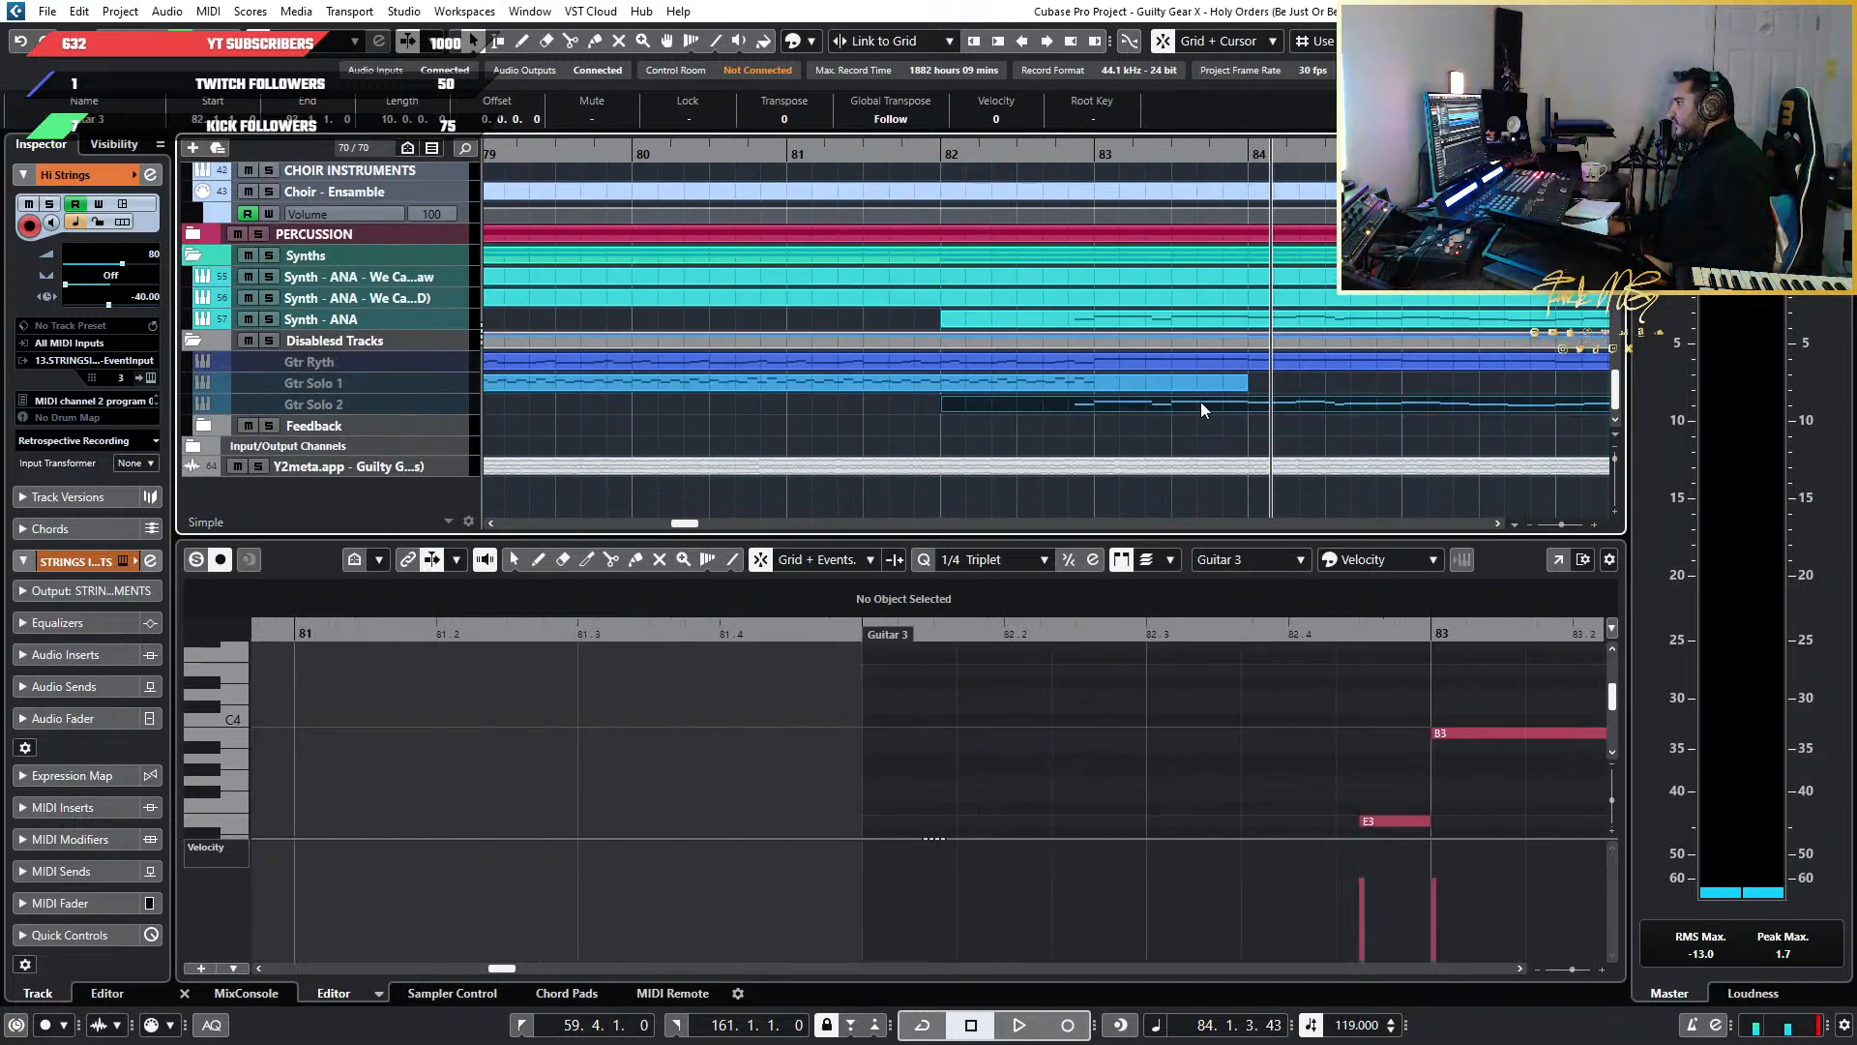
scroll(838, 345, up, 10)
scroll(813, 333, left, 6)
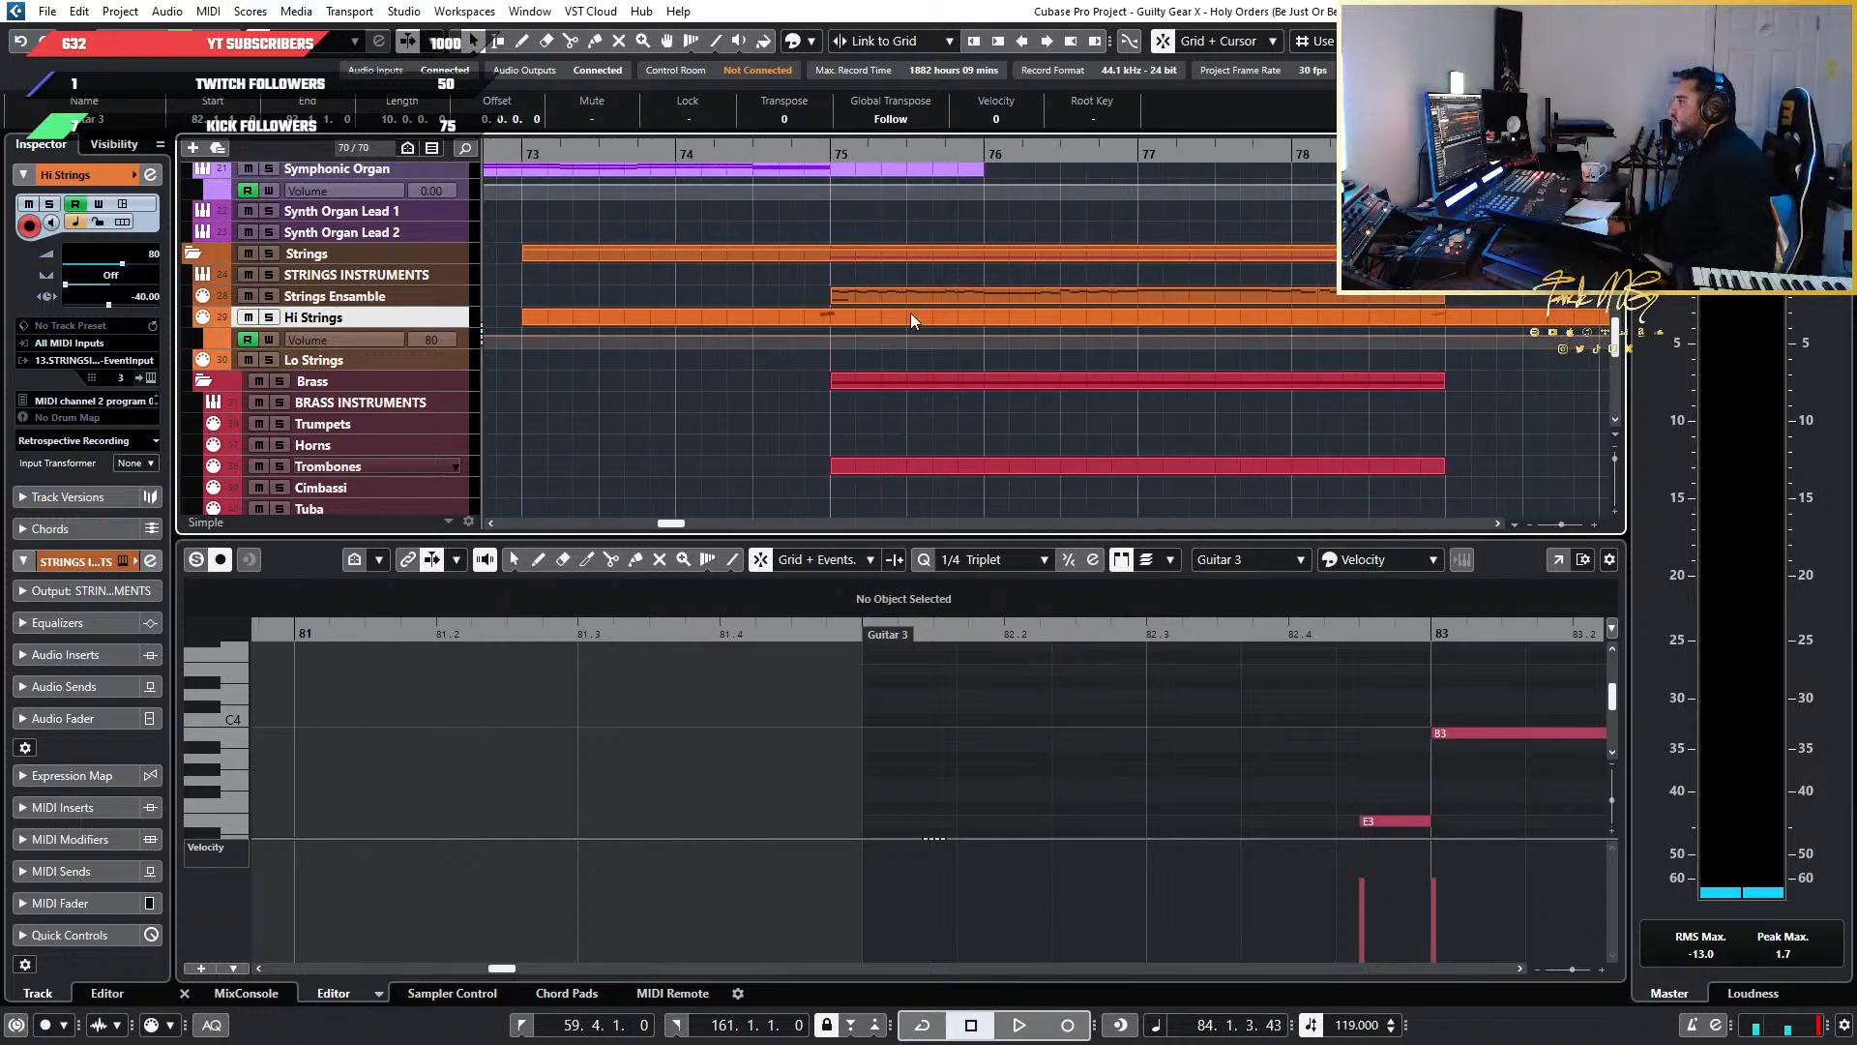
click(838, 294)
scroll(795, 391, down, 10)
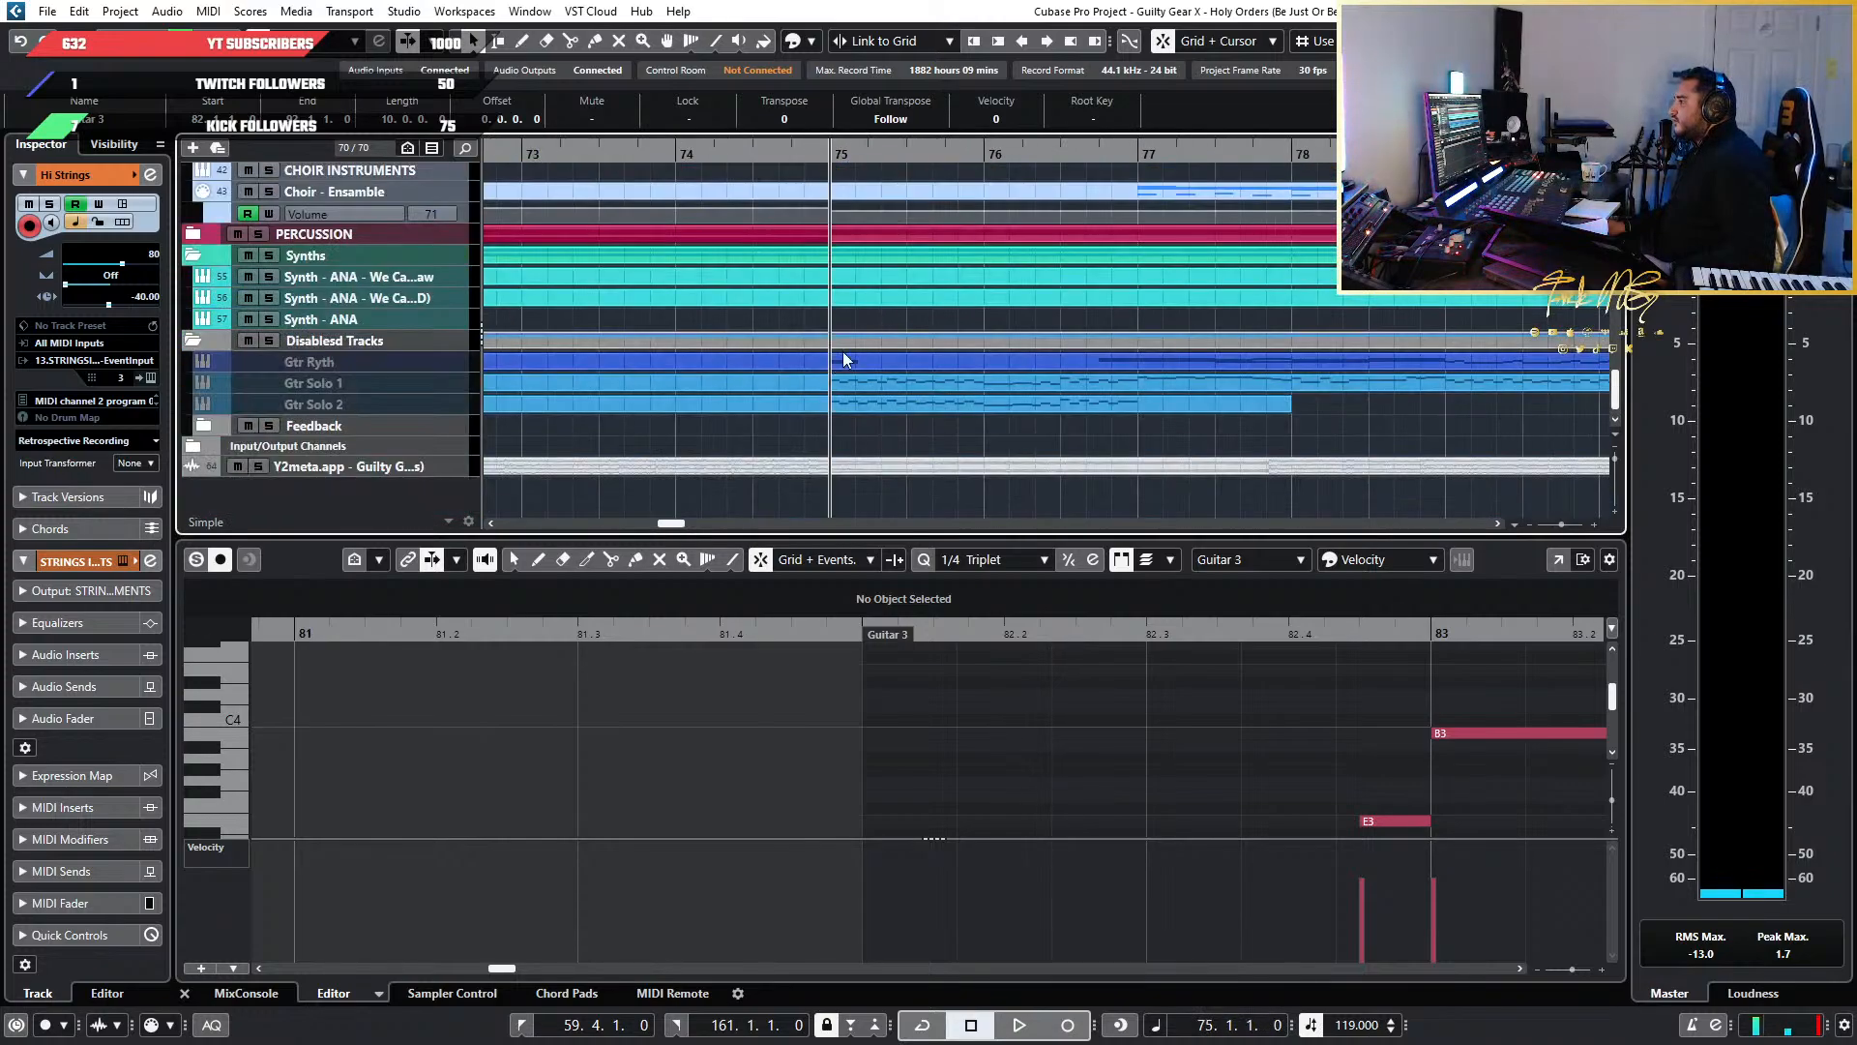
click(845, 360)
scroll(1377, 778, down, 6)
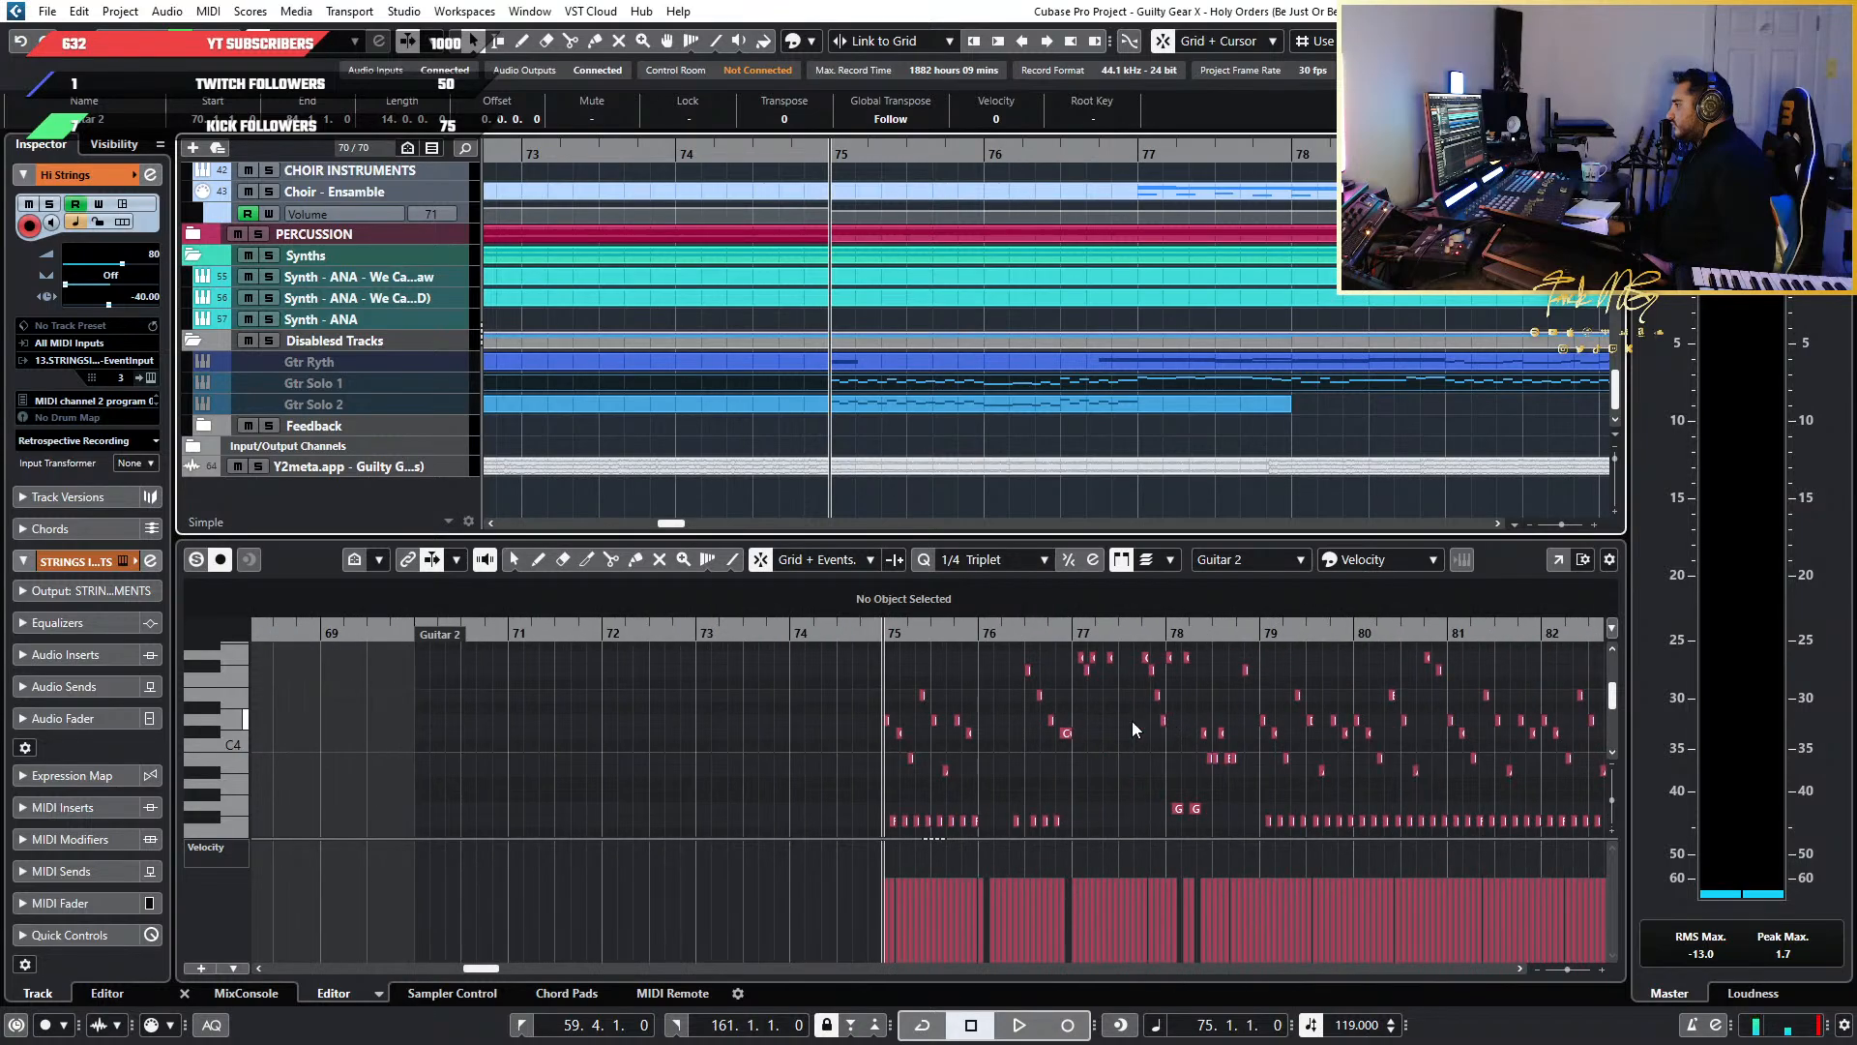
scroll(971, 735, up, 7)
scroll(791, 728, down, 3)
scroll(791, 728, down, 3)
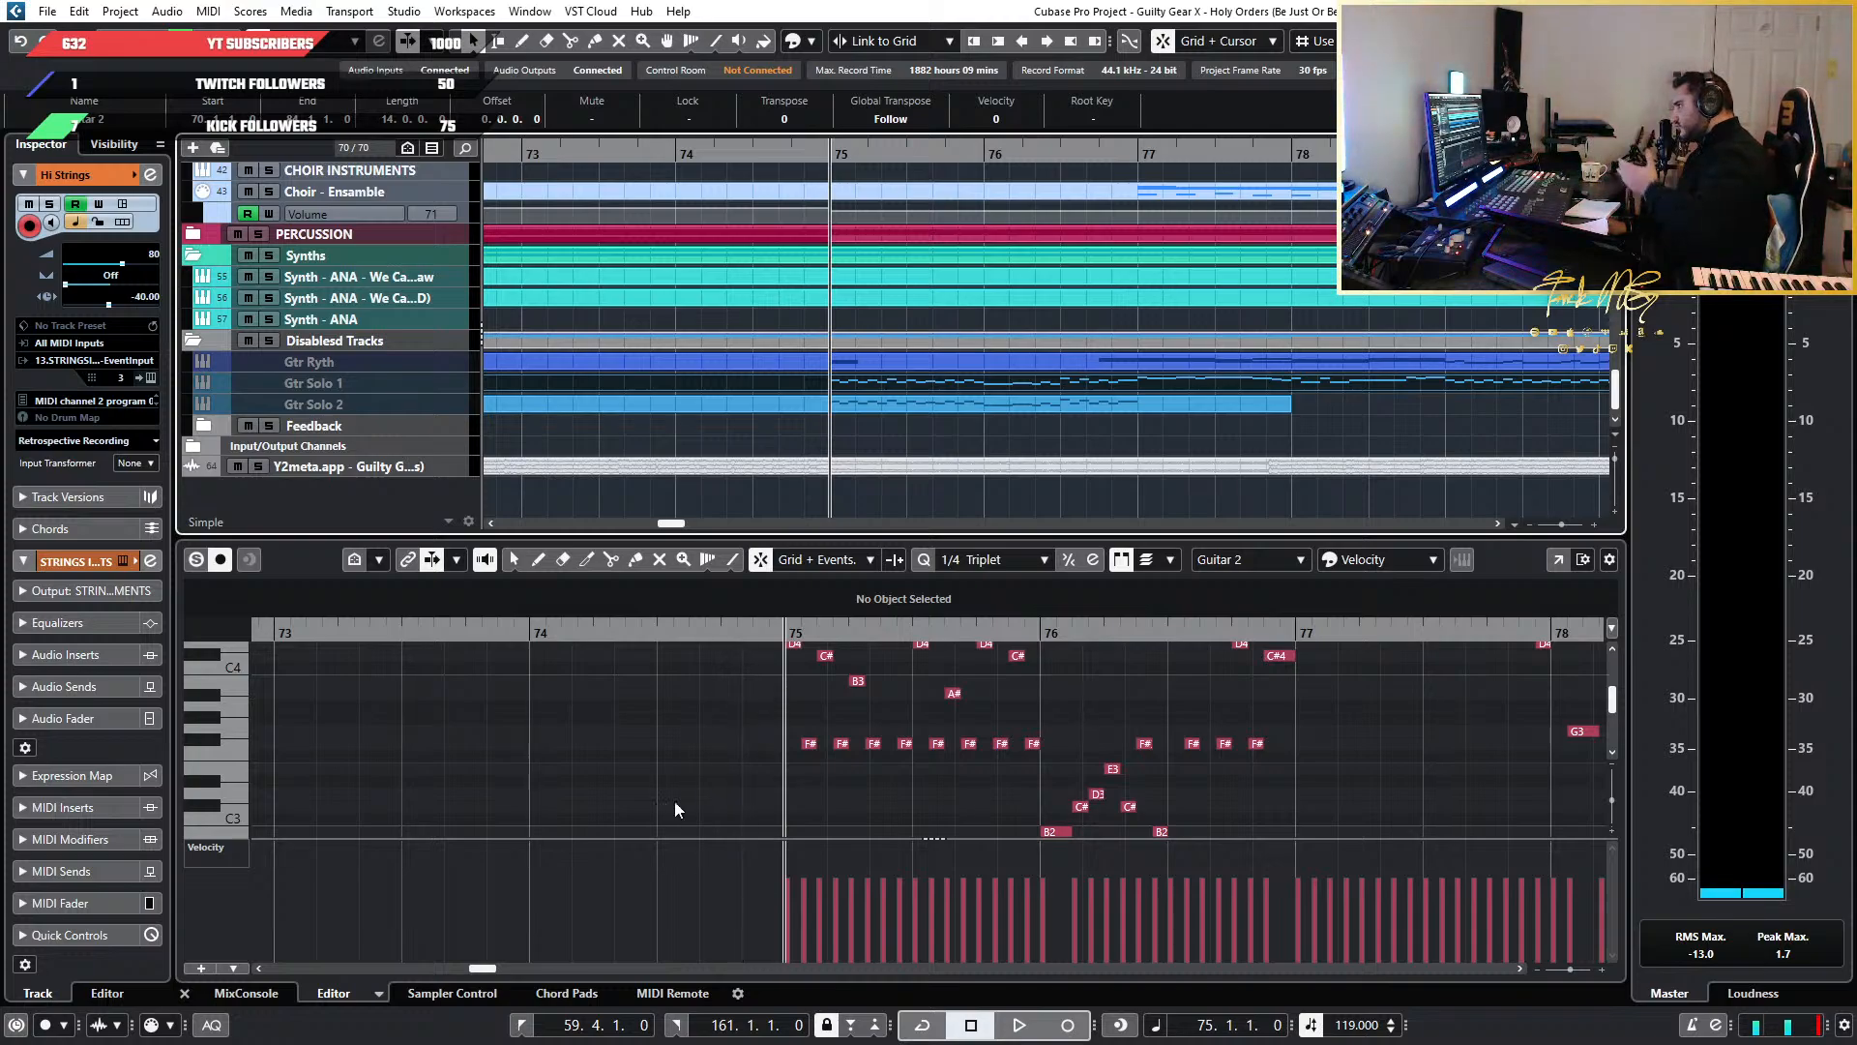
Open the Hi Strings part in the Key Editor and play the short run leading into bar 75
scroll(780, 379, up, 10)
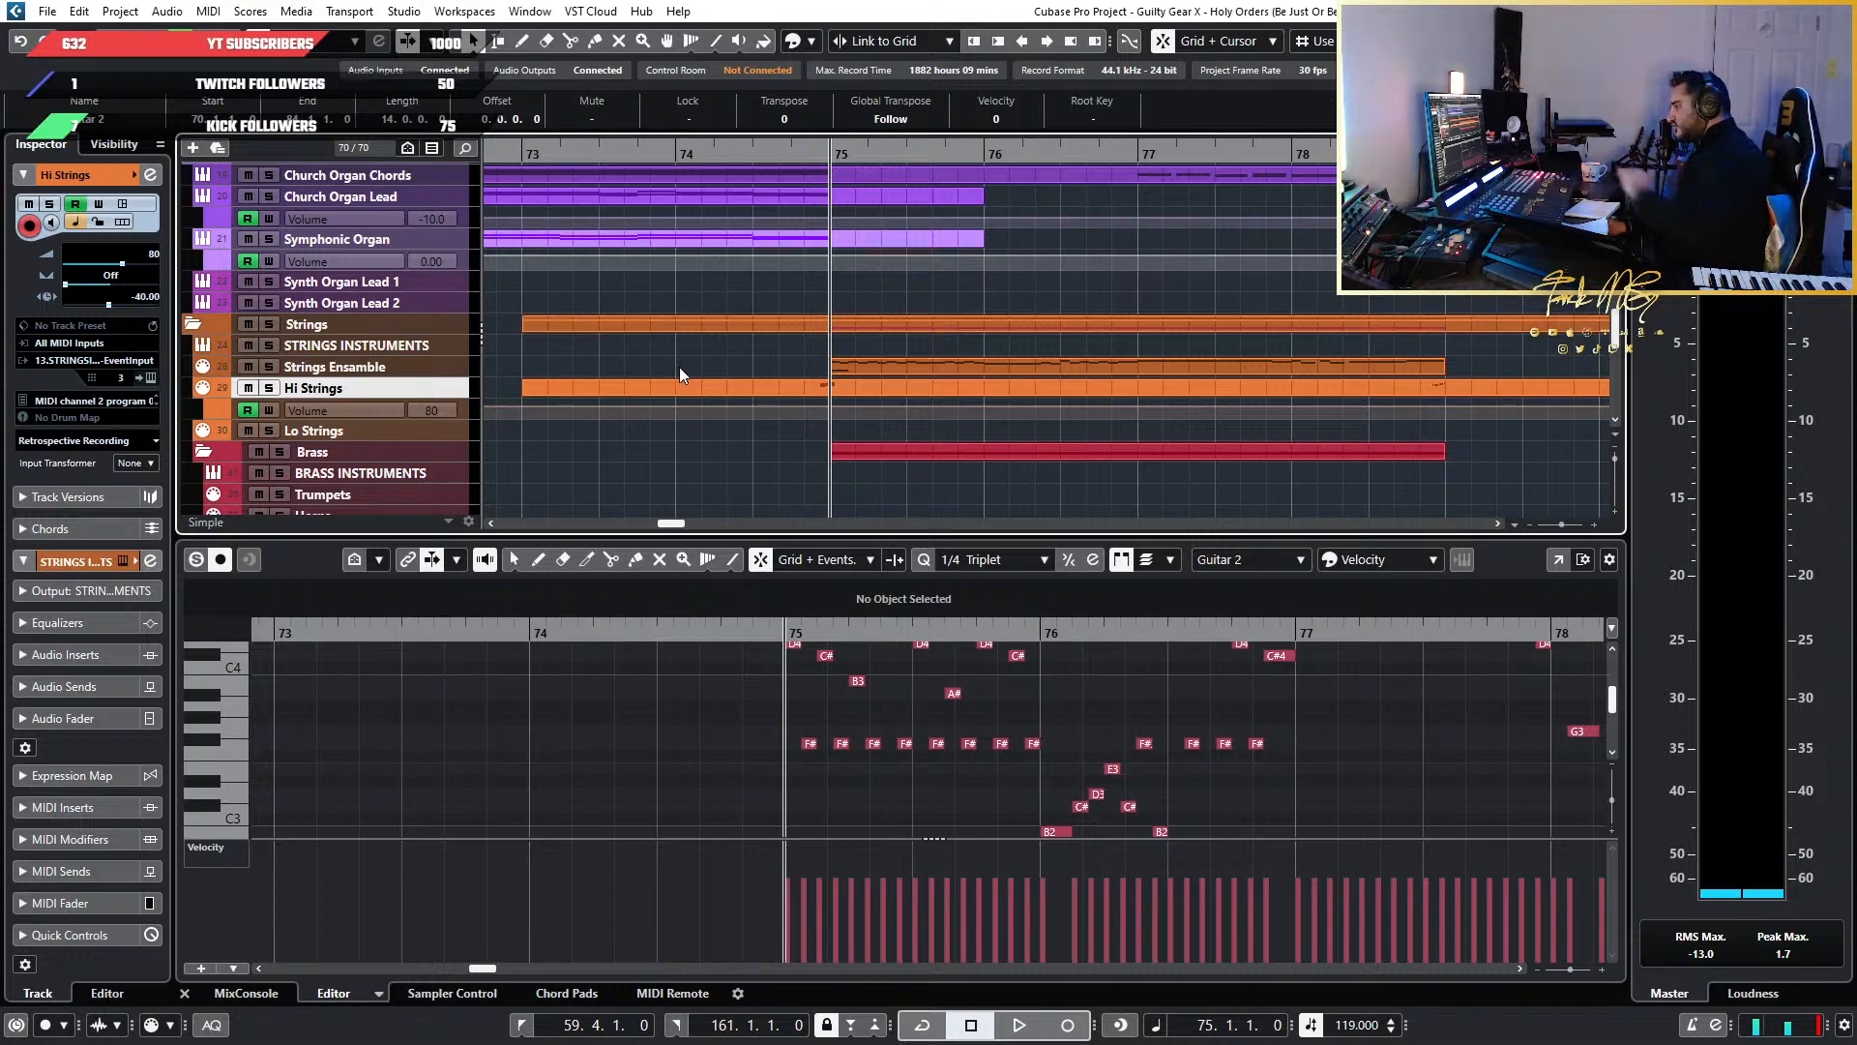
scroll(823, 406, down, 4)
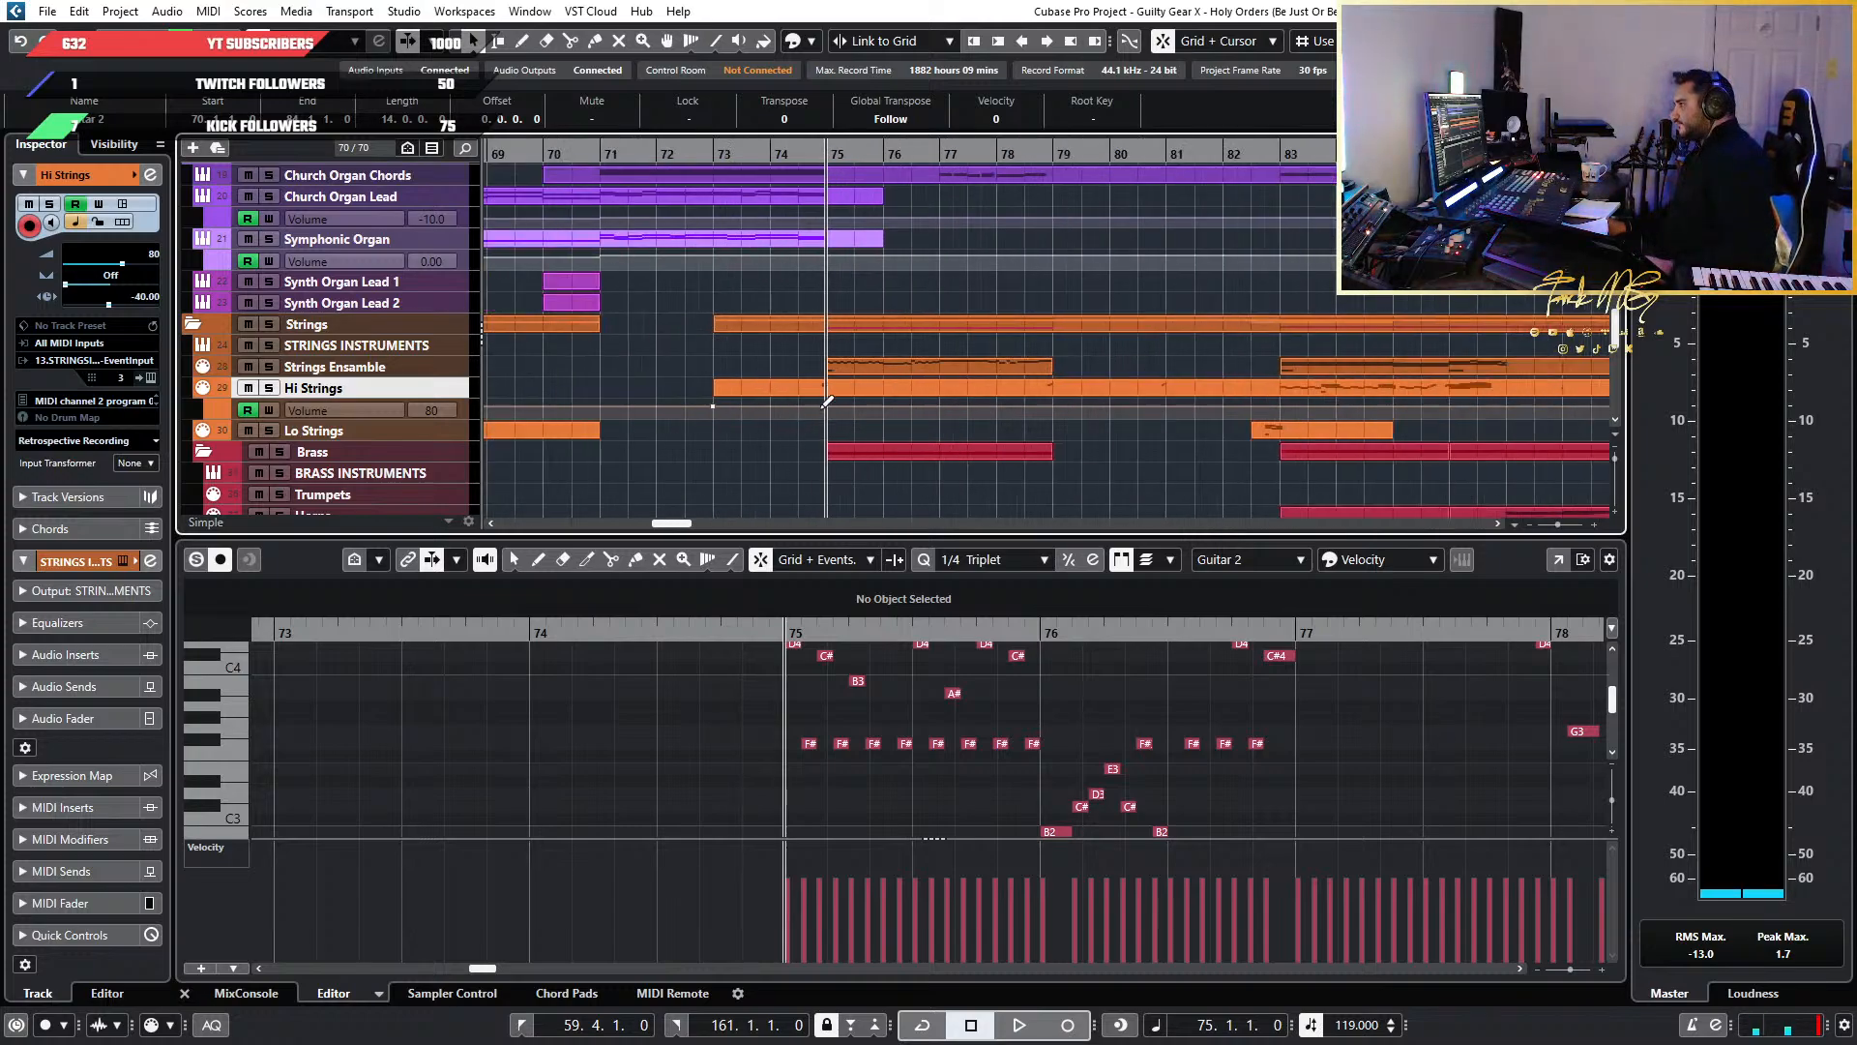
scroll(826, 401, up, 5)
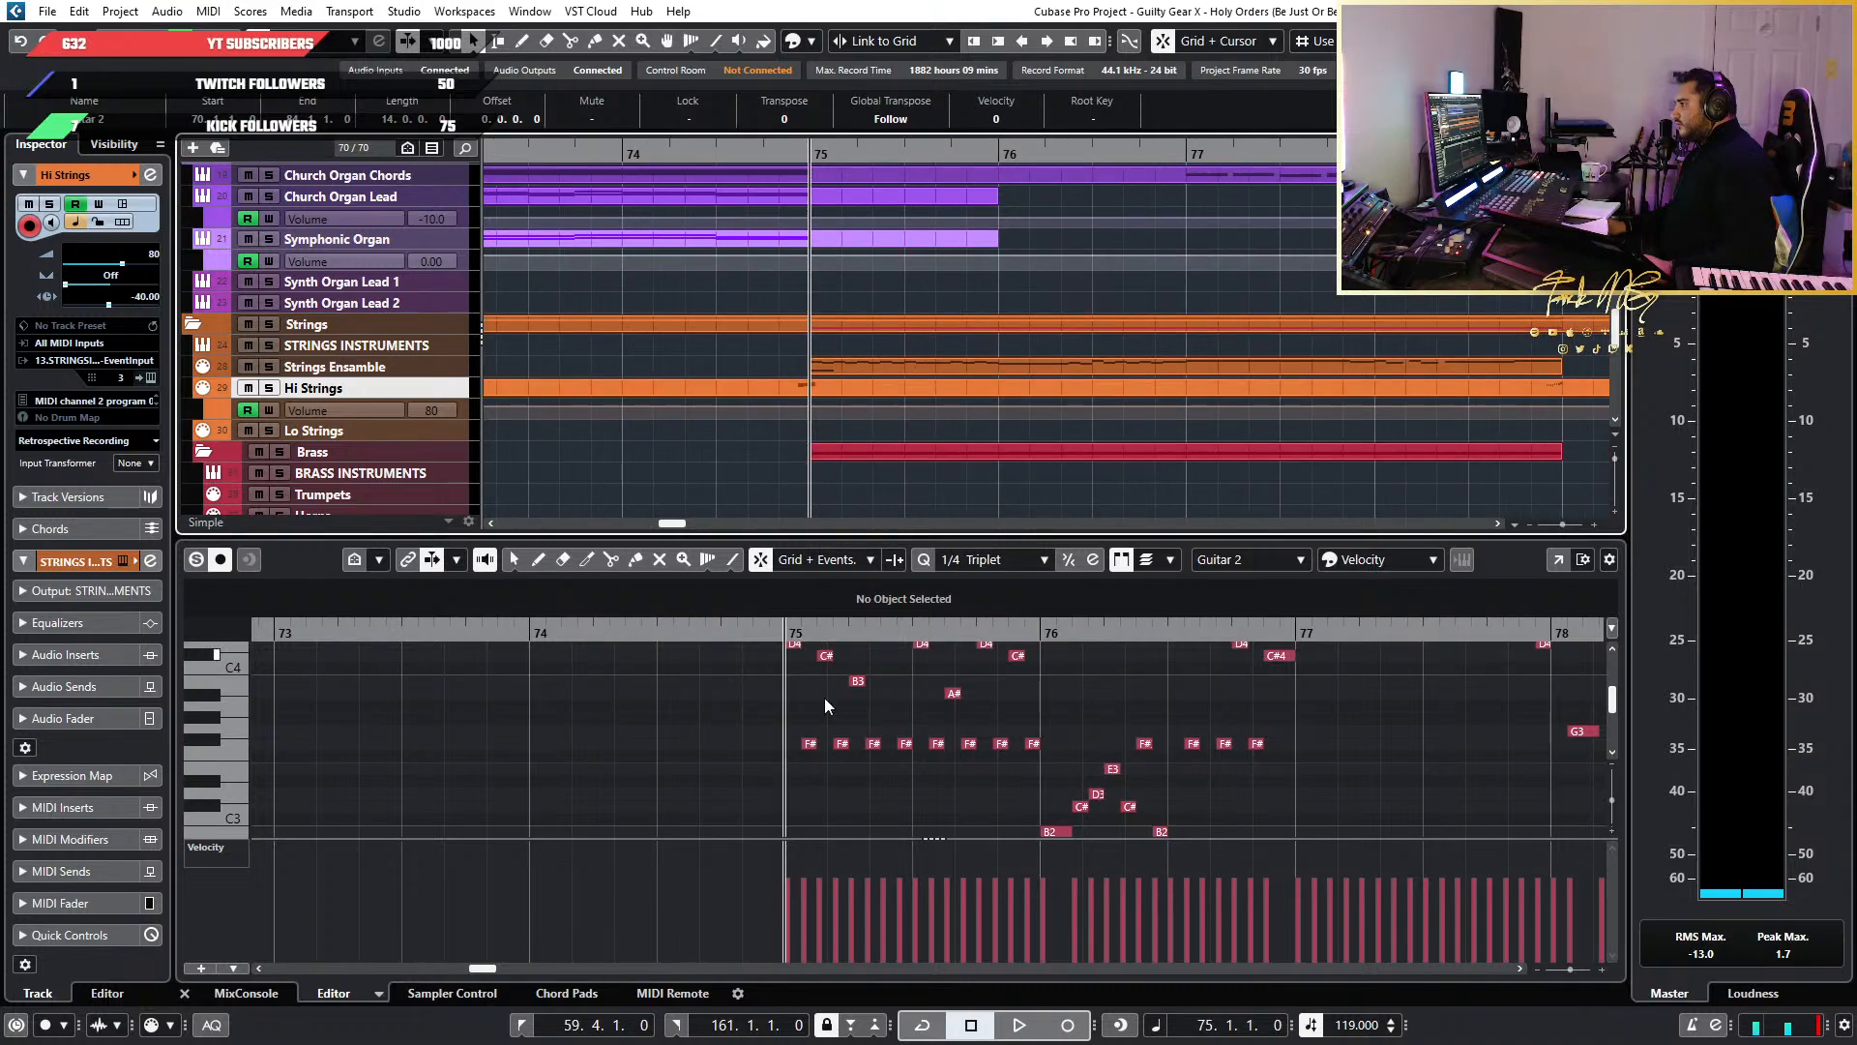
double_click(851, 371)
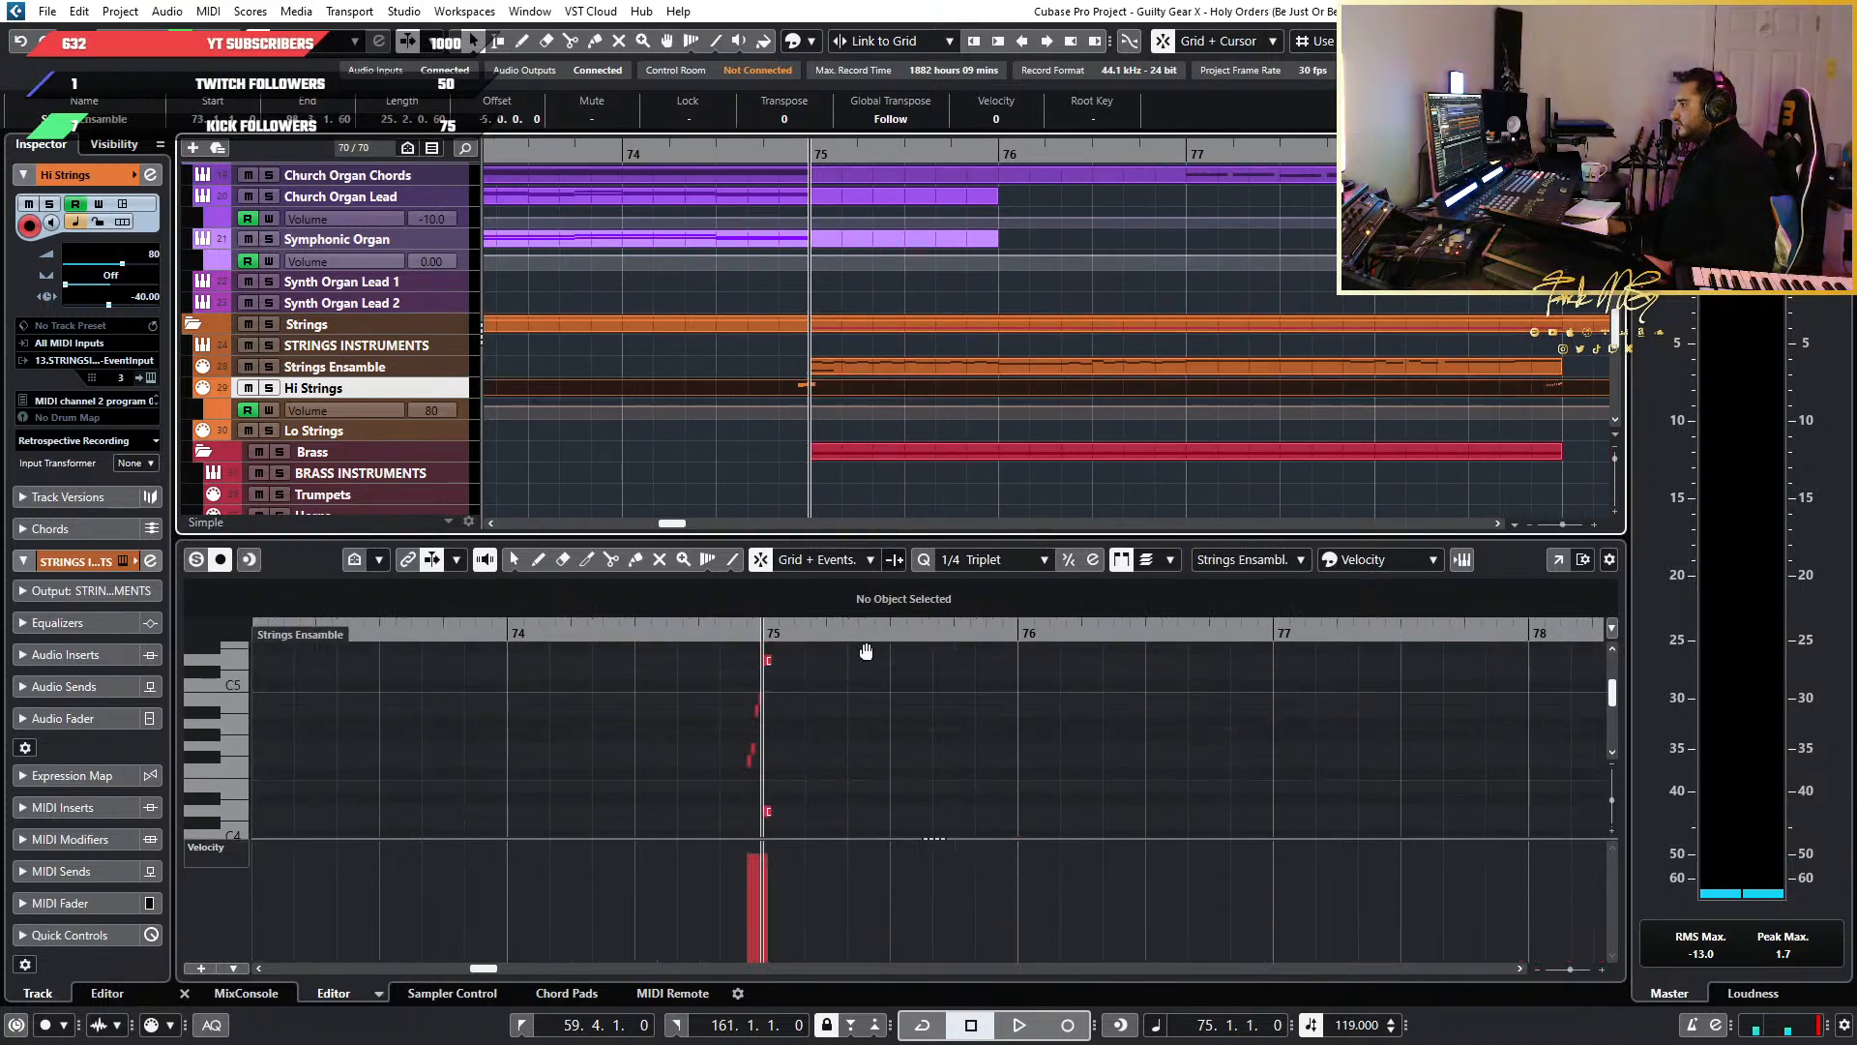
scroll(755, 774, up, 8)
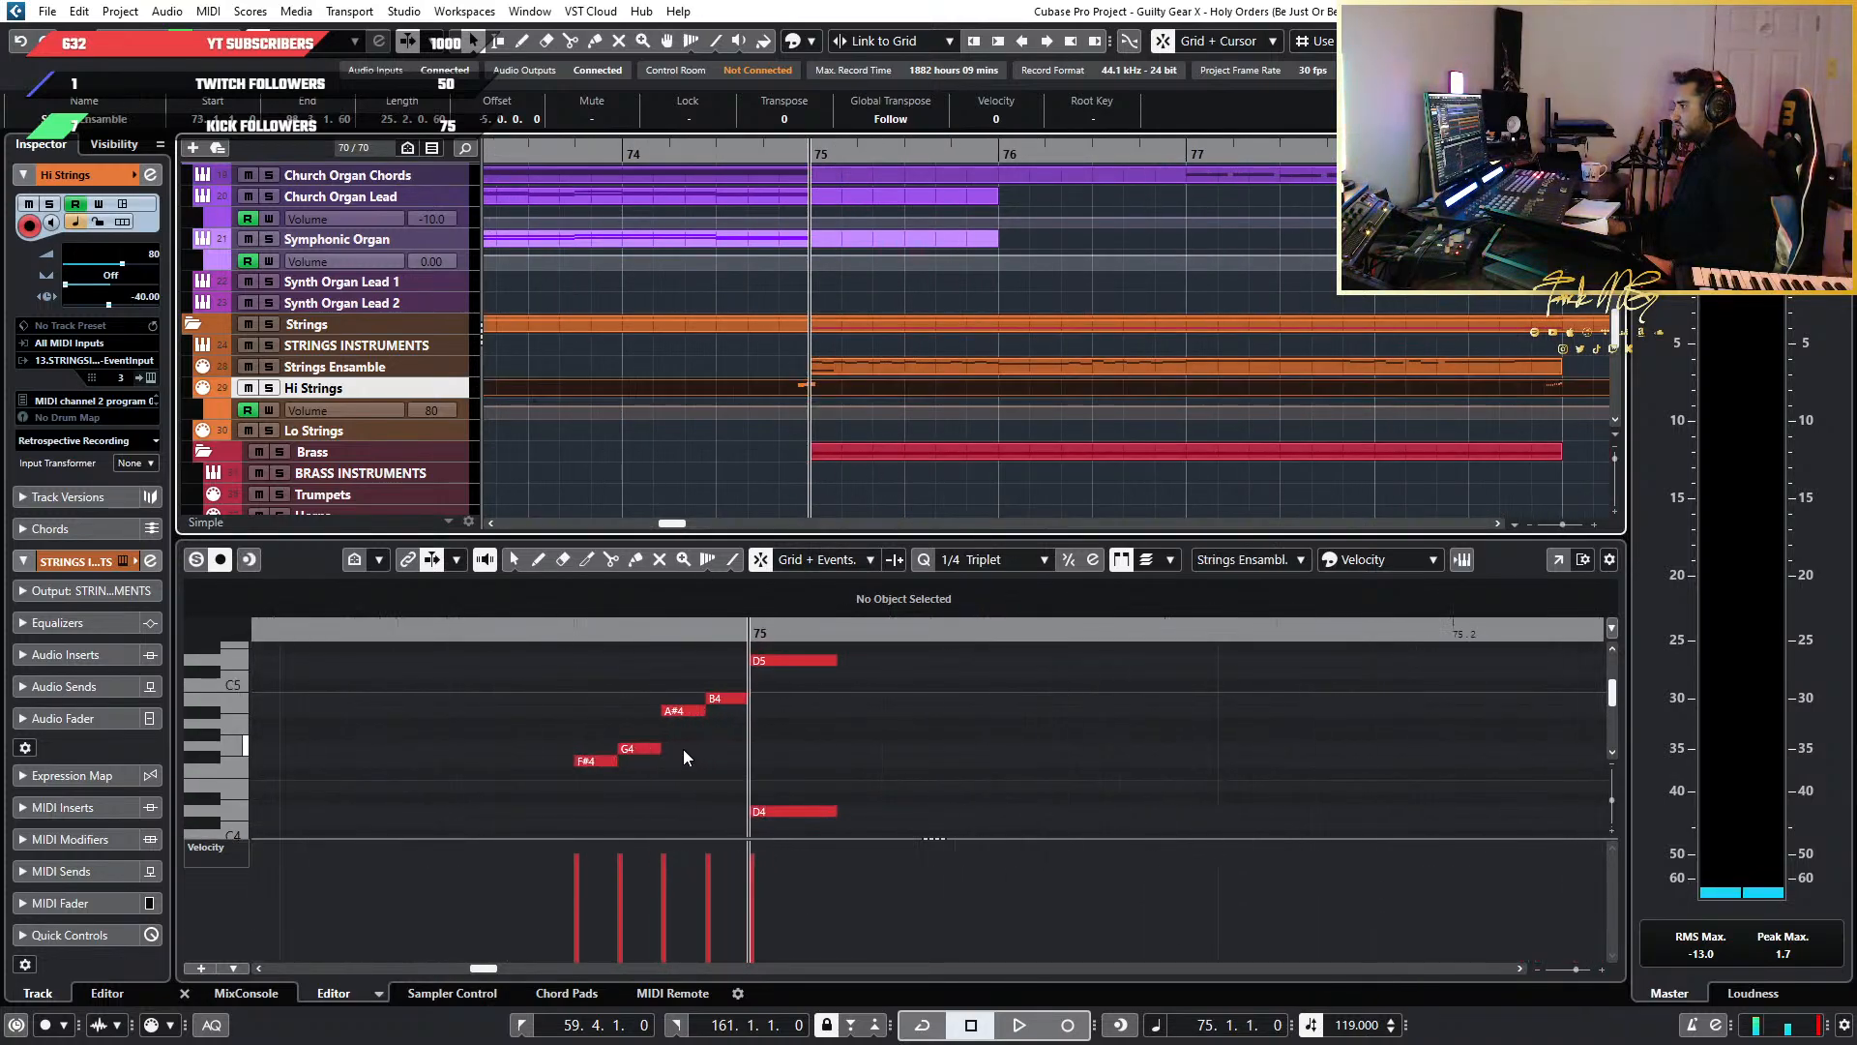
scroll(764, 752, down, 3)
scroll(589, 670, down, 3)
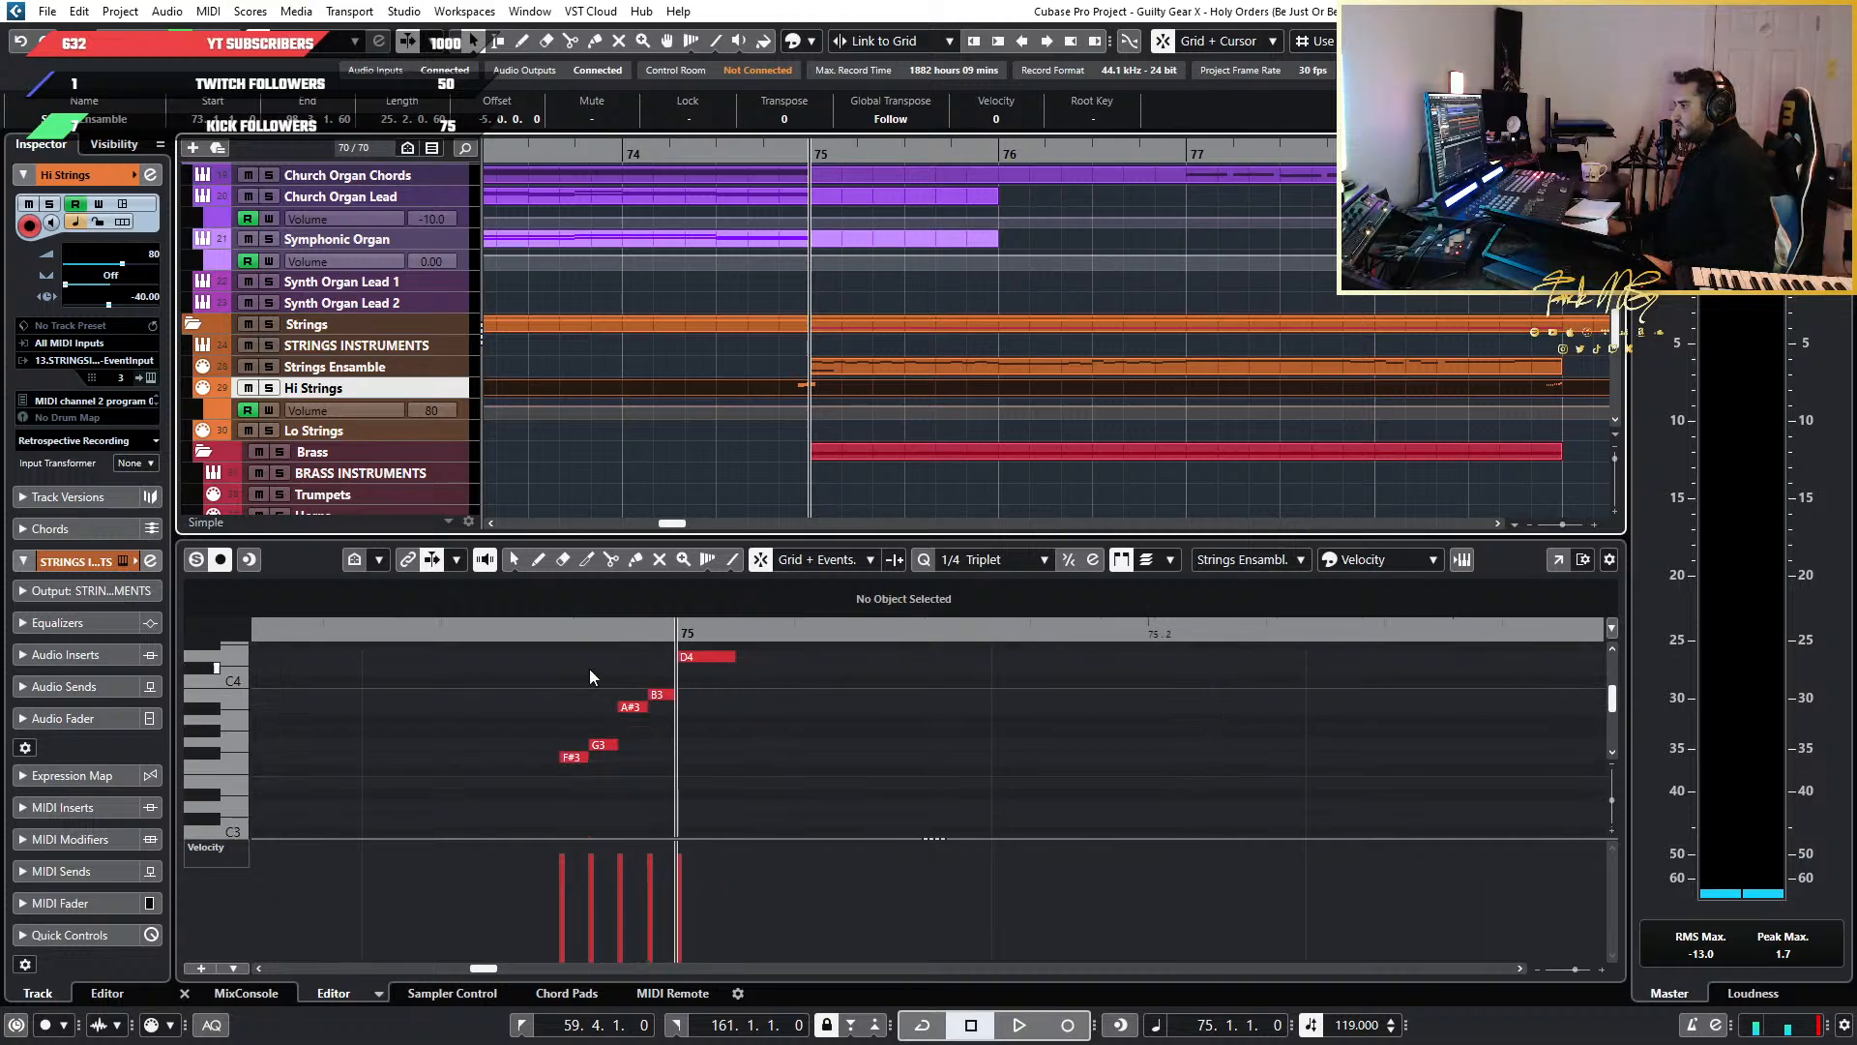
click(378, 633)
key(space)
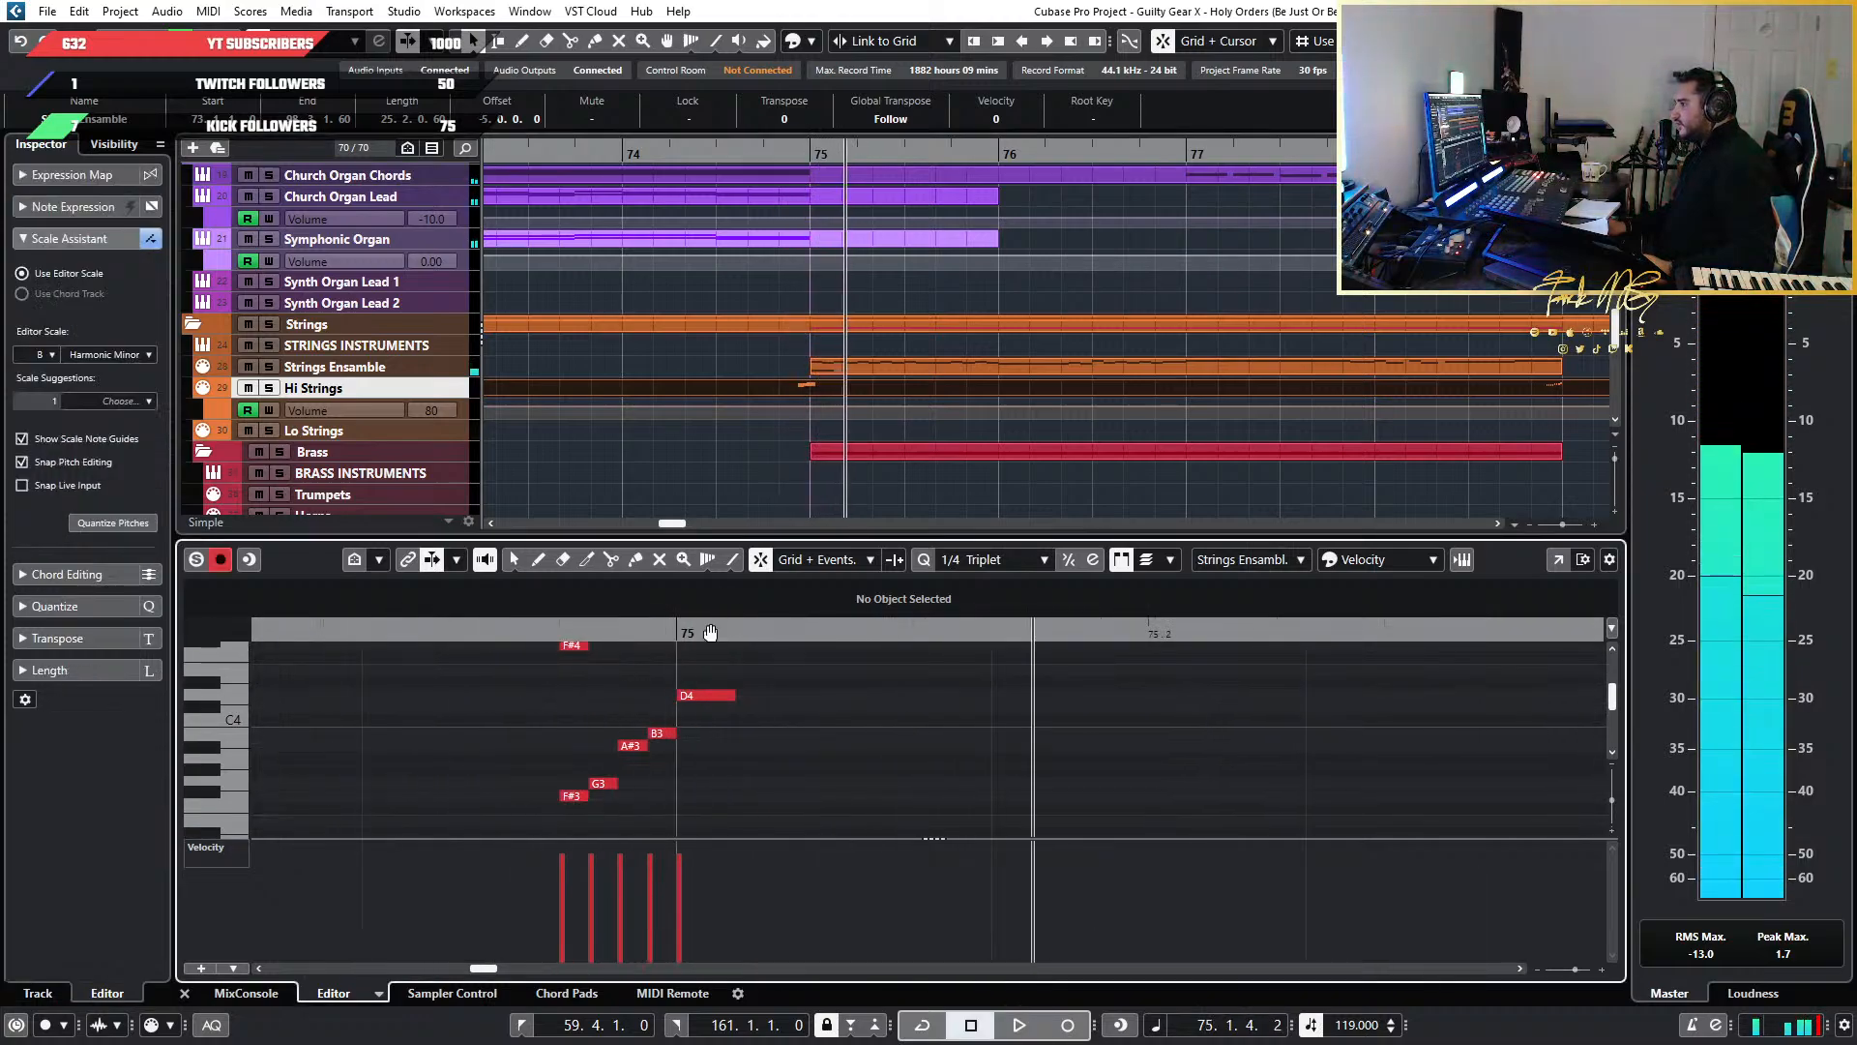
key(space)
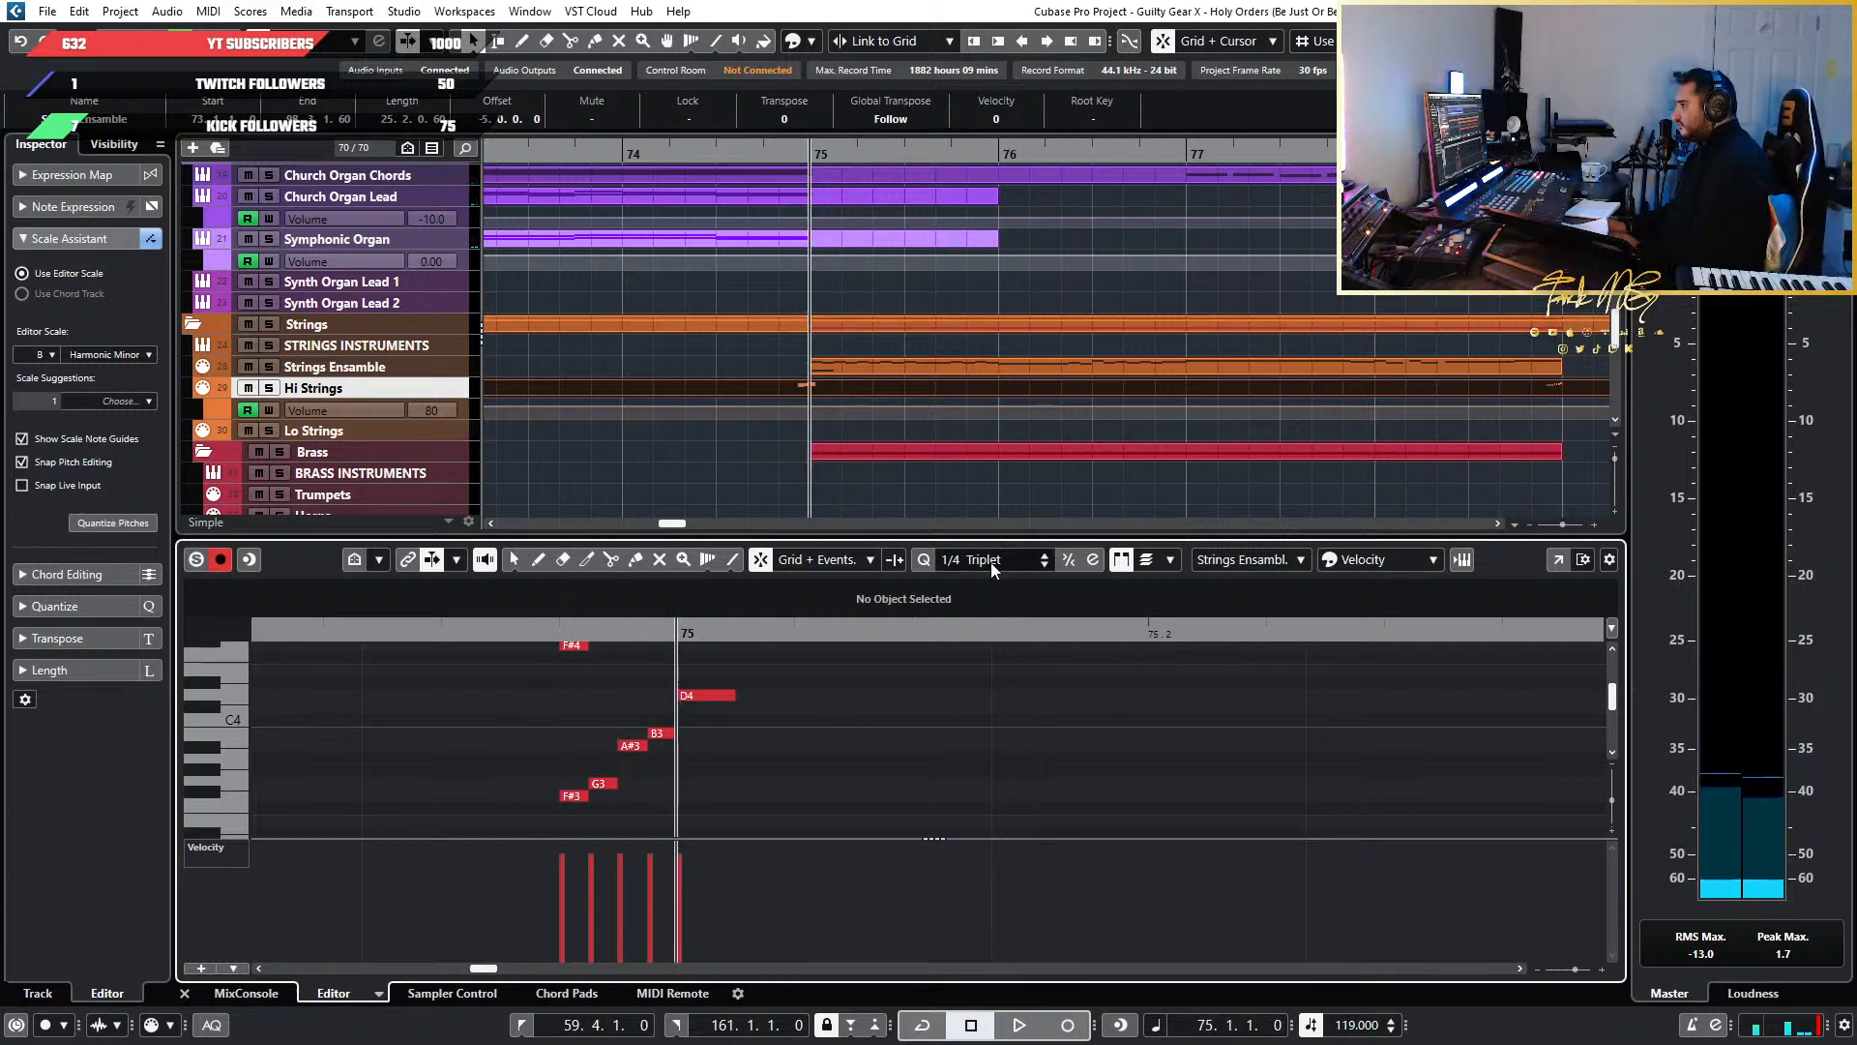
Set the Key Editor's quantize value to 1/64 and play through the Hi Strings run before bar 79
scroll(992, 563, down, 9)
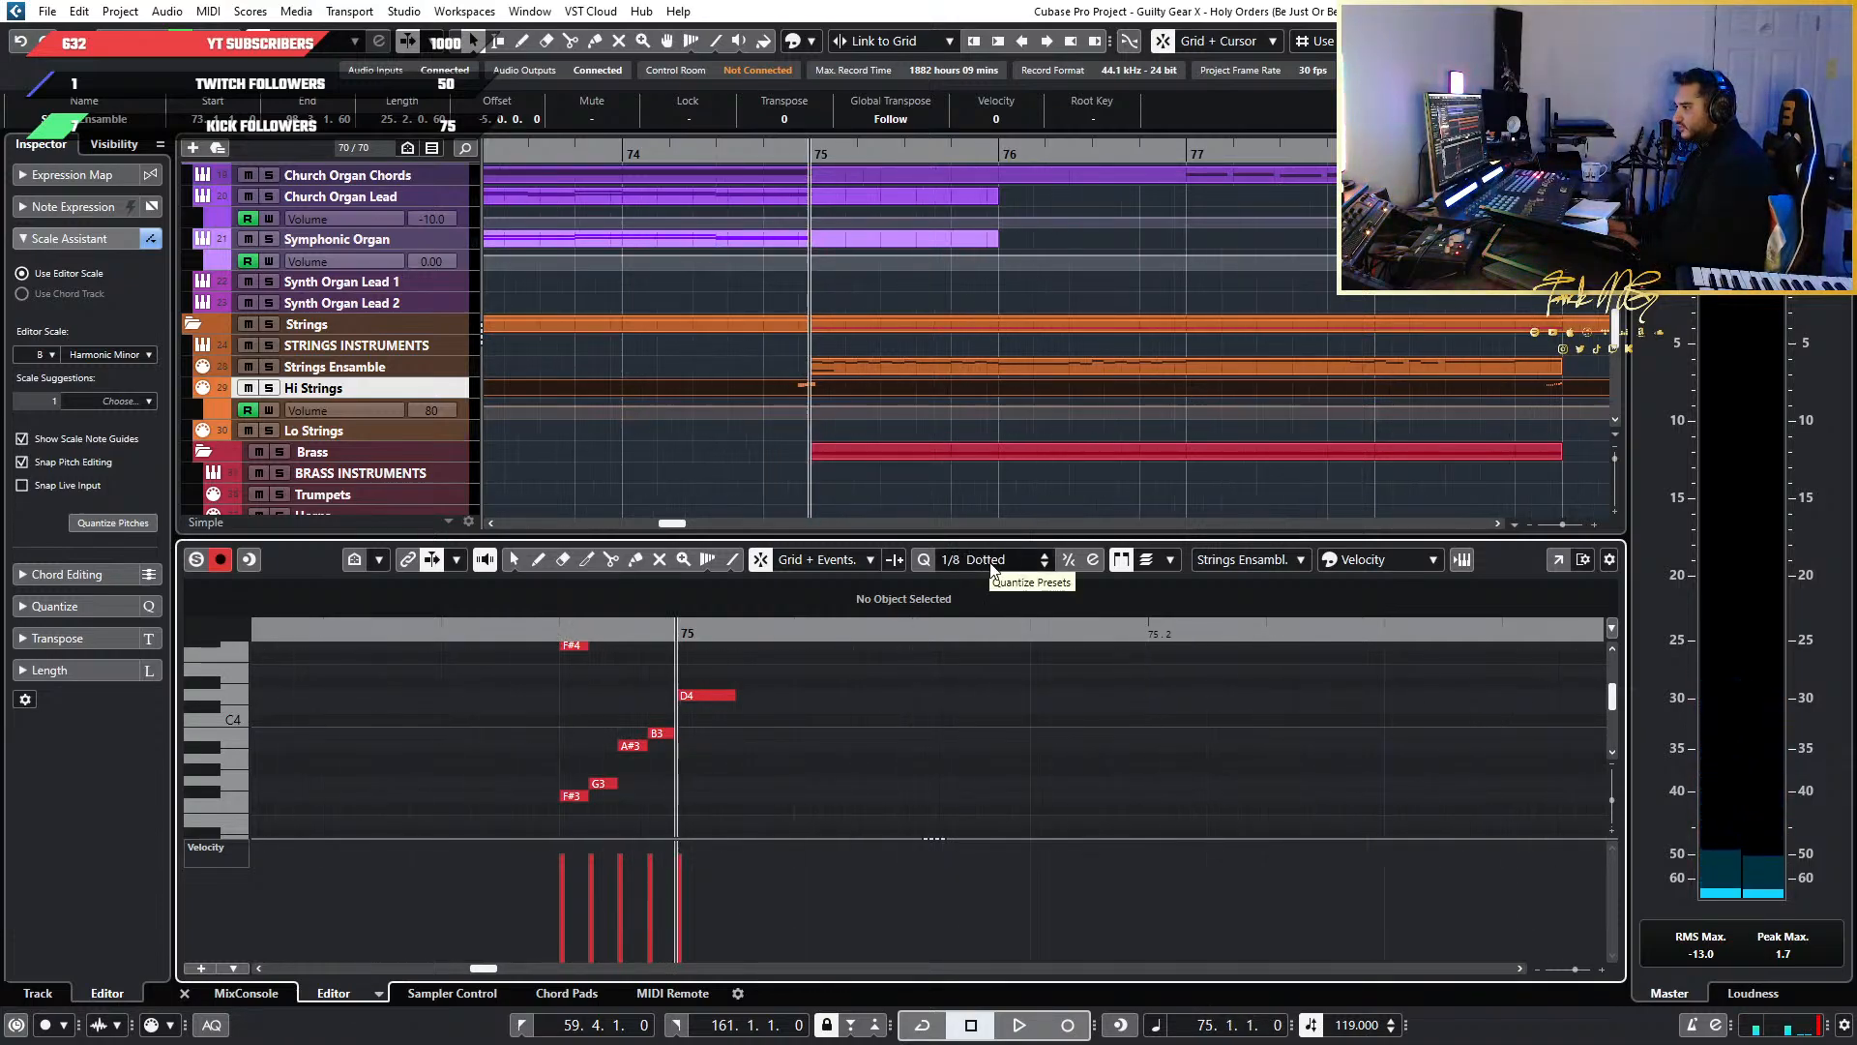
scroll(992, 563, up, 15)
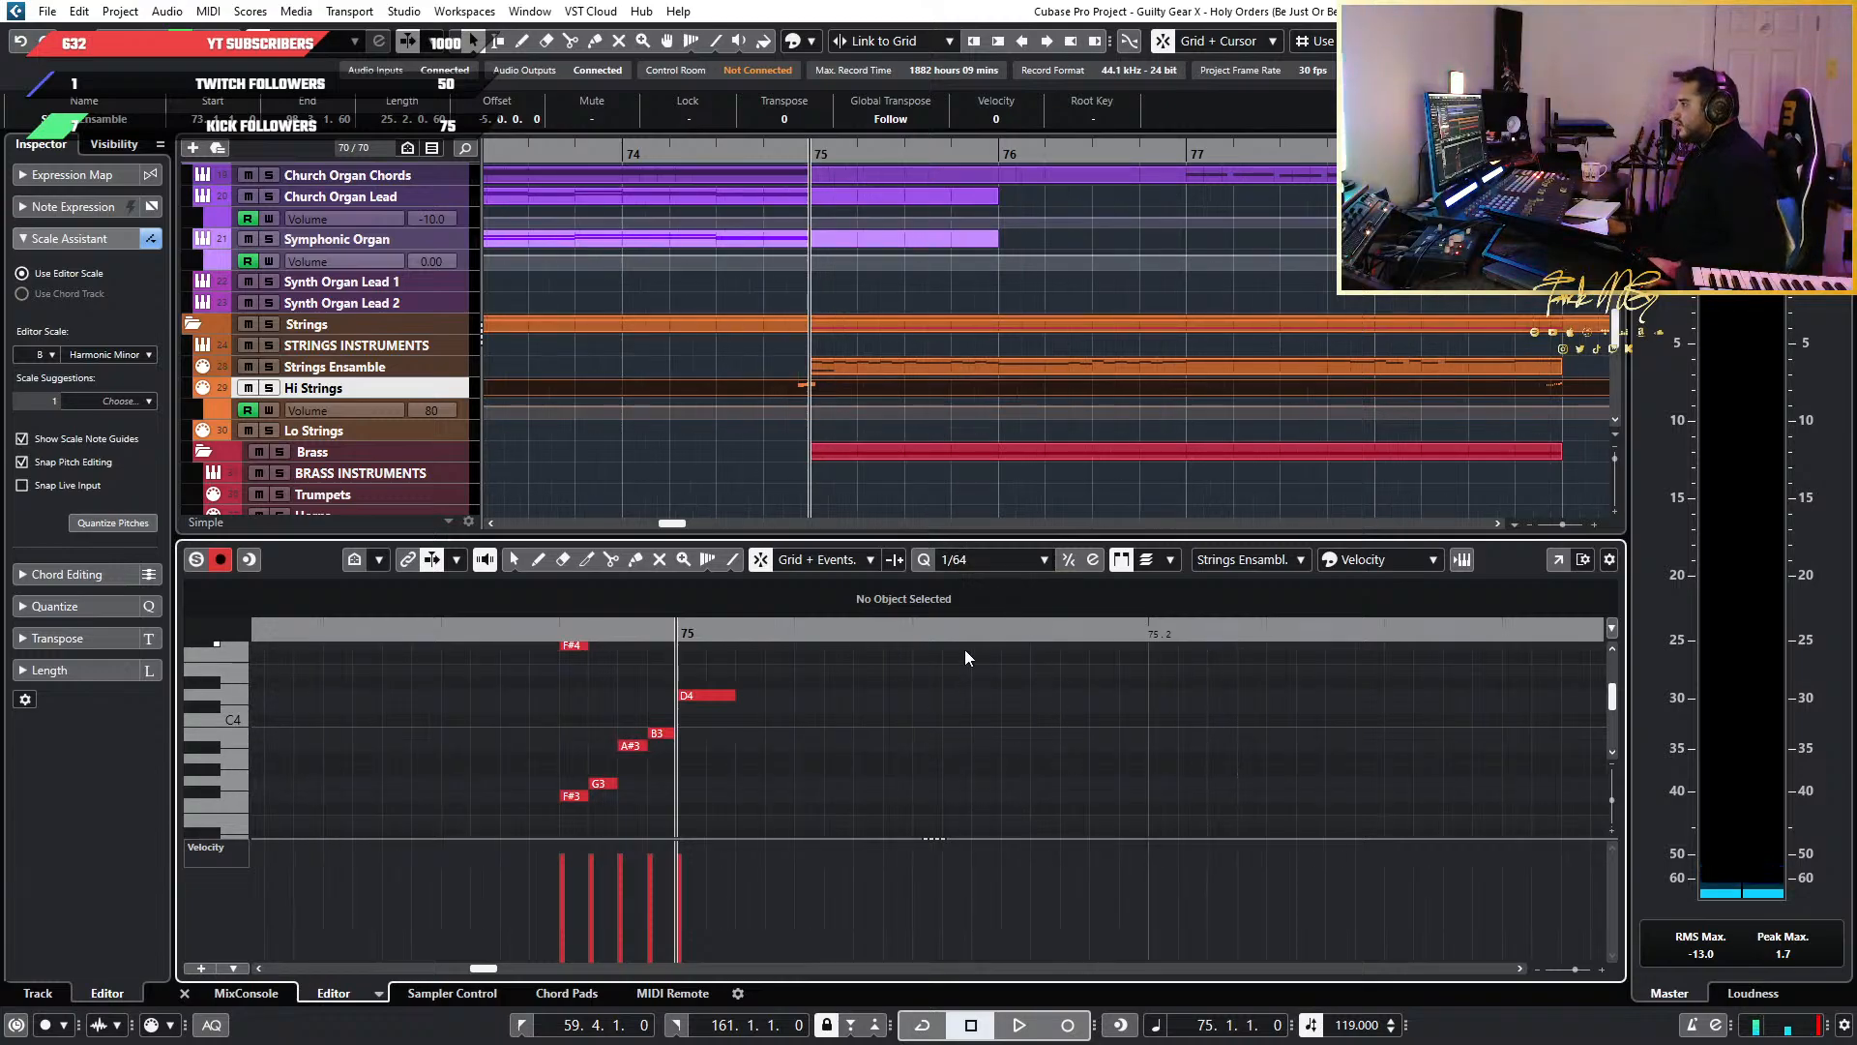
drag(996, 638, 919, 770)
key(space)
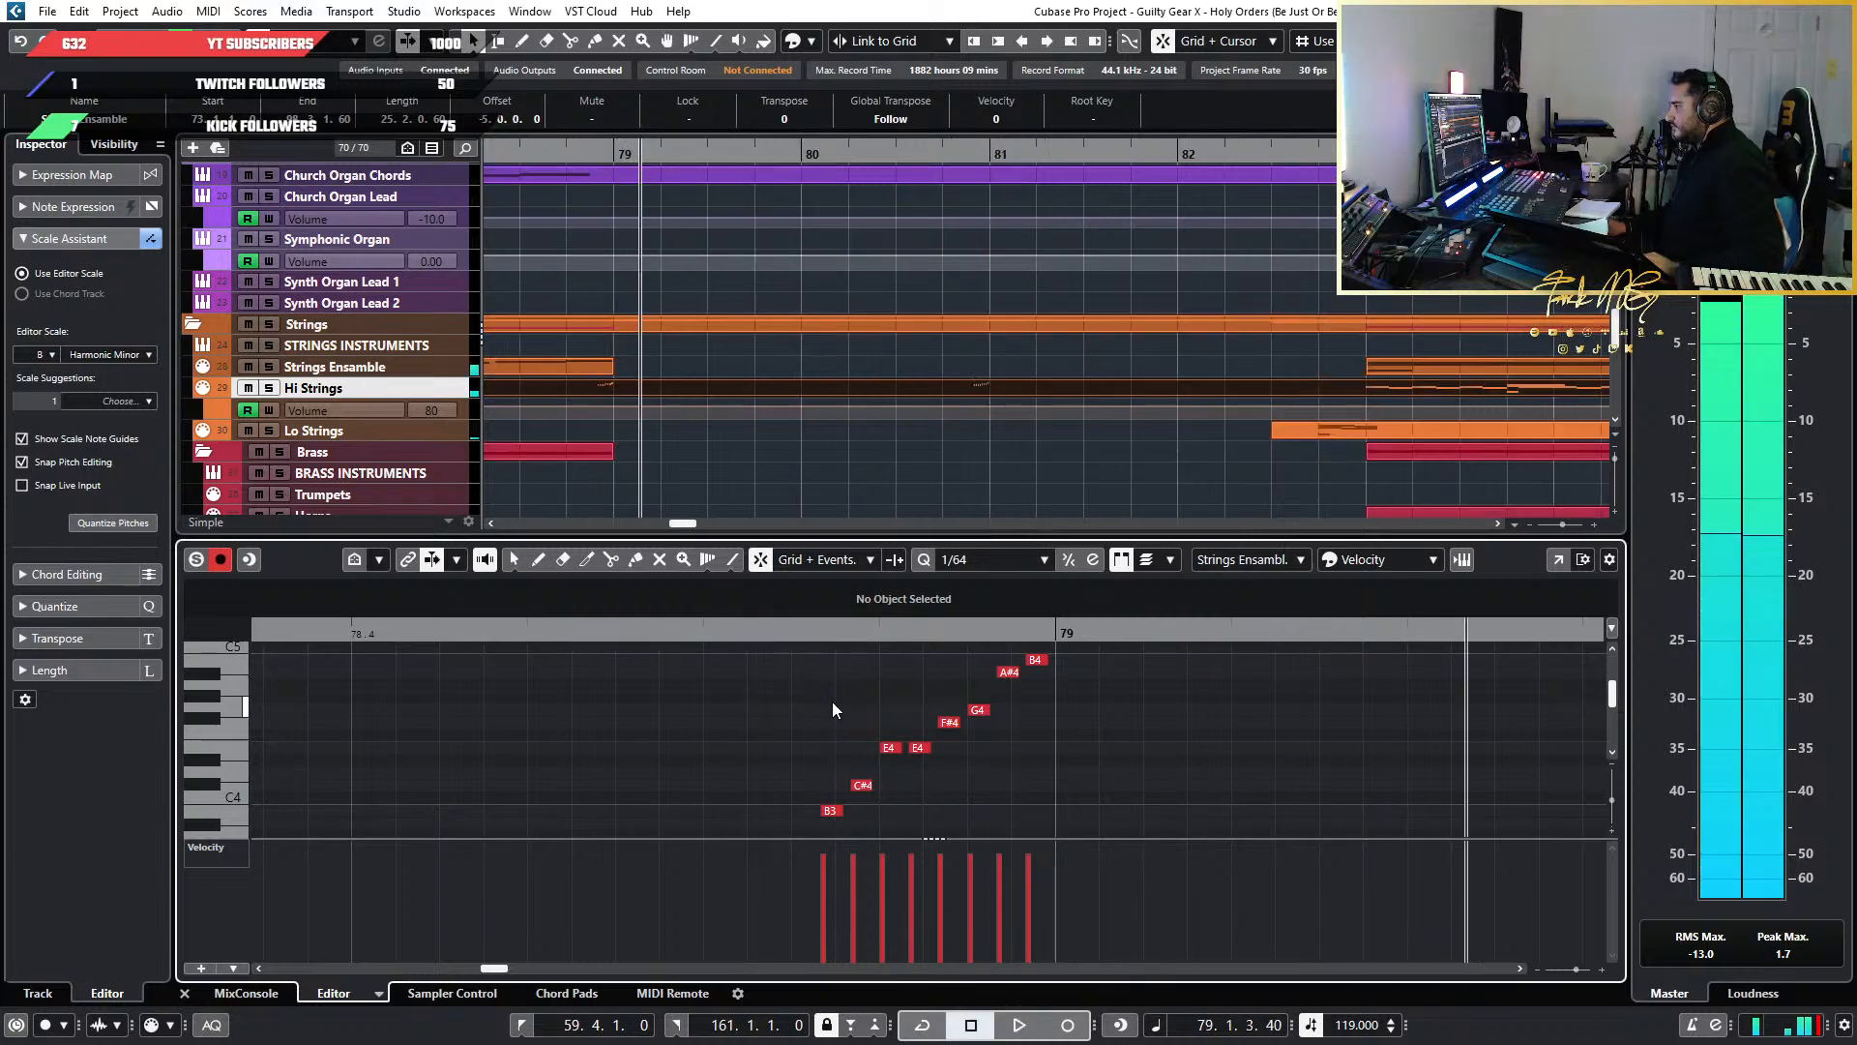
Solo the Hi Strings track and play the run leading into bar 79
scroll(875, 739, down, 3)
scroll(875, 740, up, 1)
click(269, 388)
scroll(991, 663, down, 1)
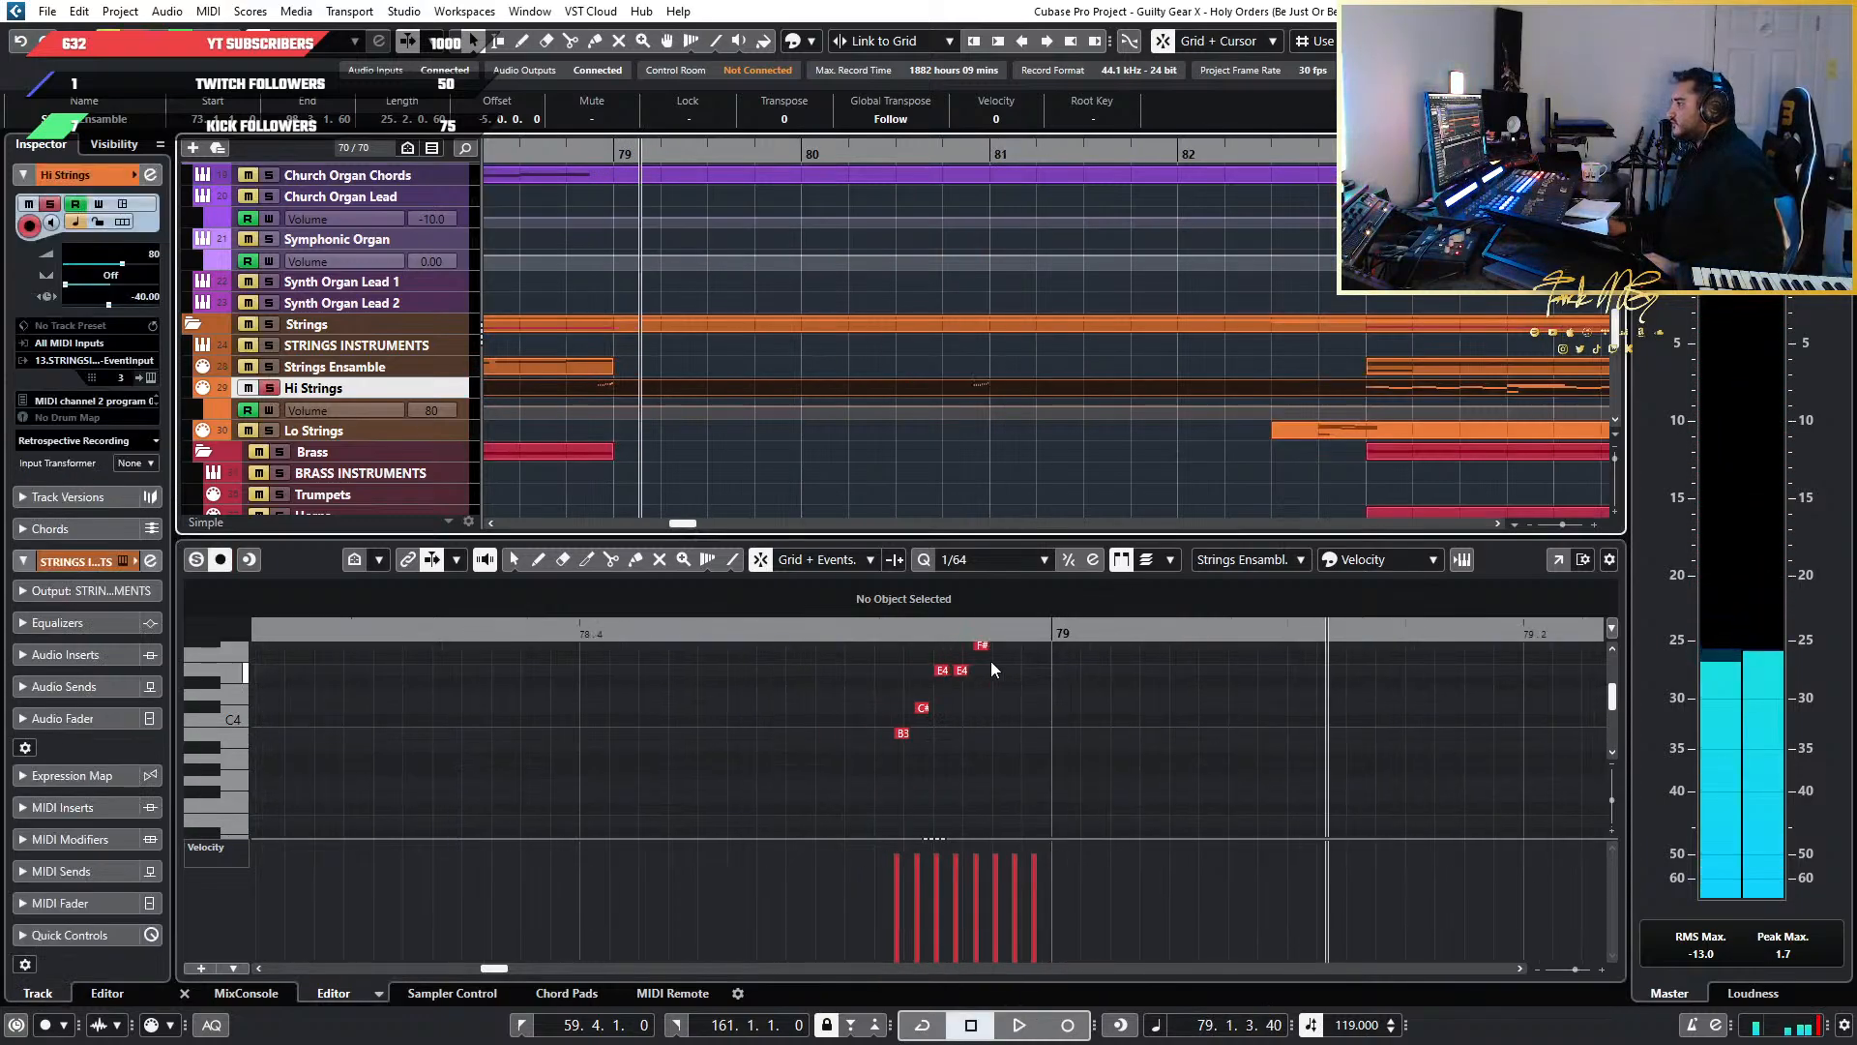
click(773, 629)
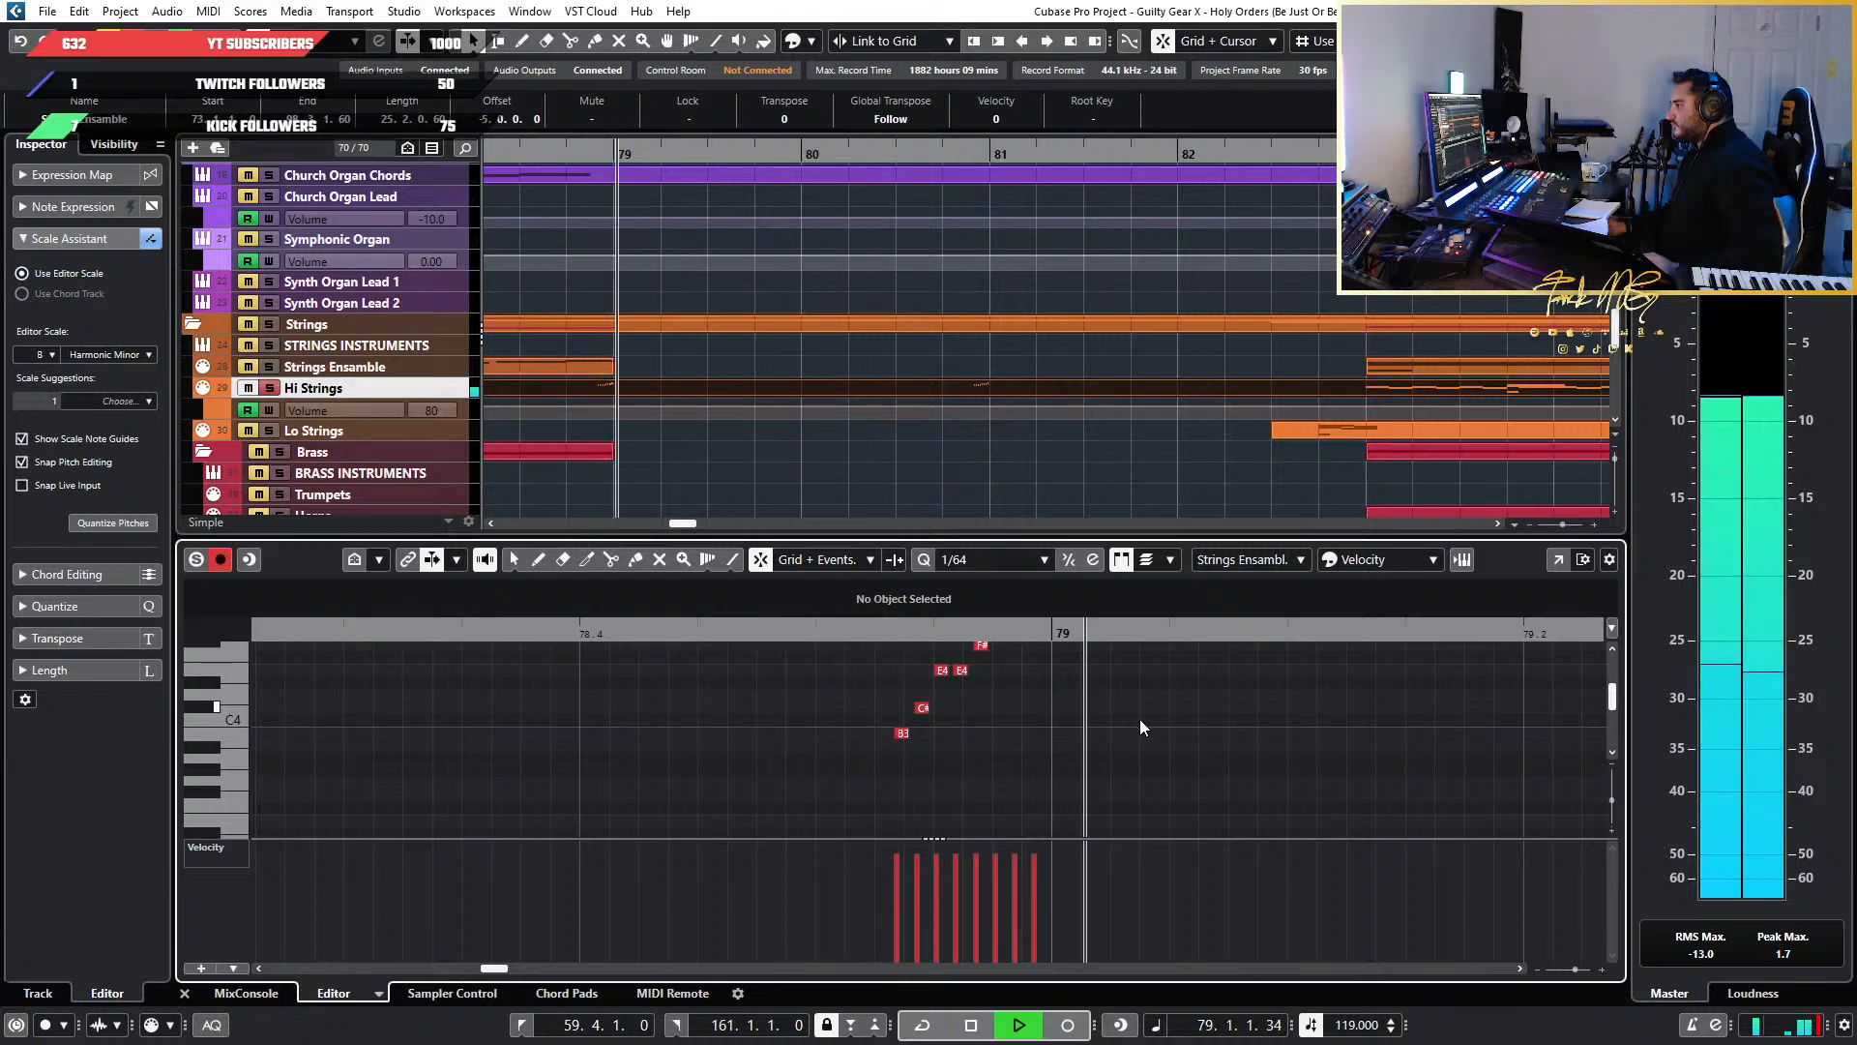
scroll(683, 763, left, 4)
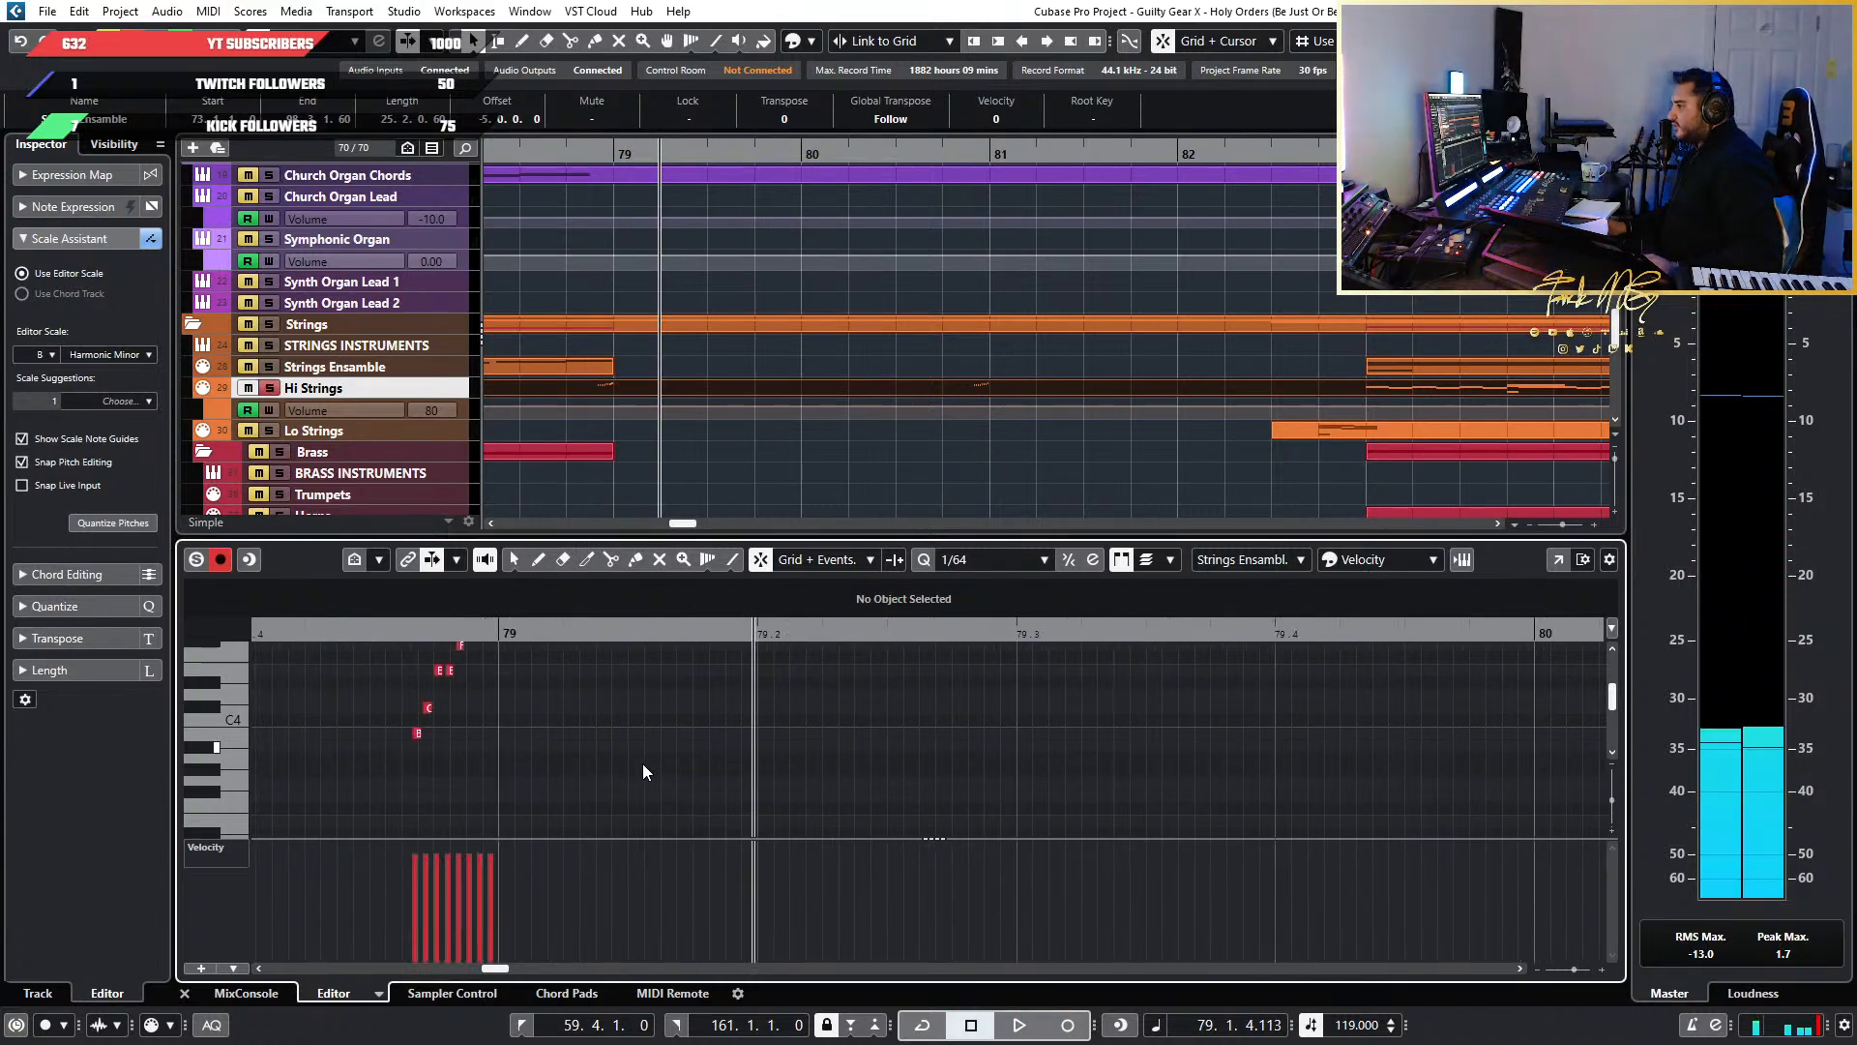
Select the notes of the Hi Strings run before bar 79 and quantize them to 1/64
scroll(523, 761, left, 3)
drag(609, 774, 834, 685)
scroll(792, 722, up, 3)
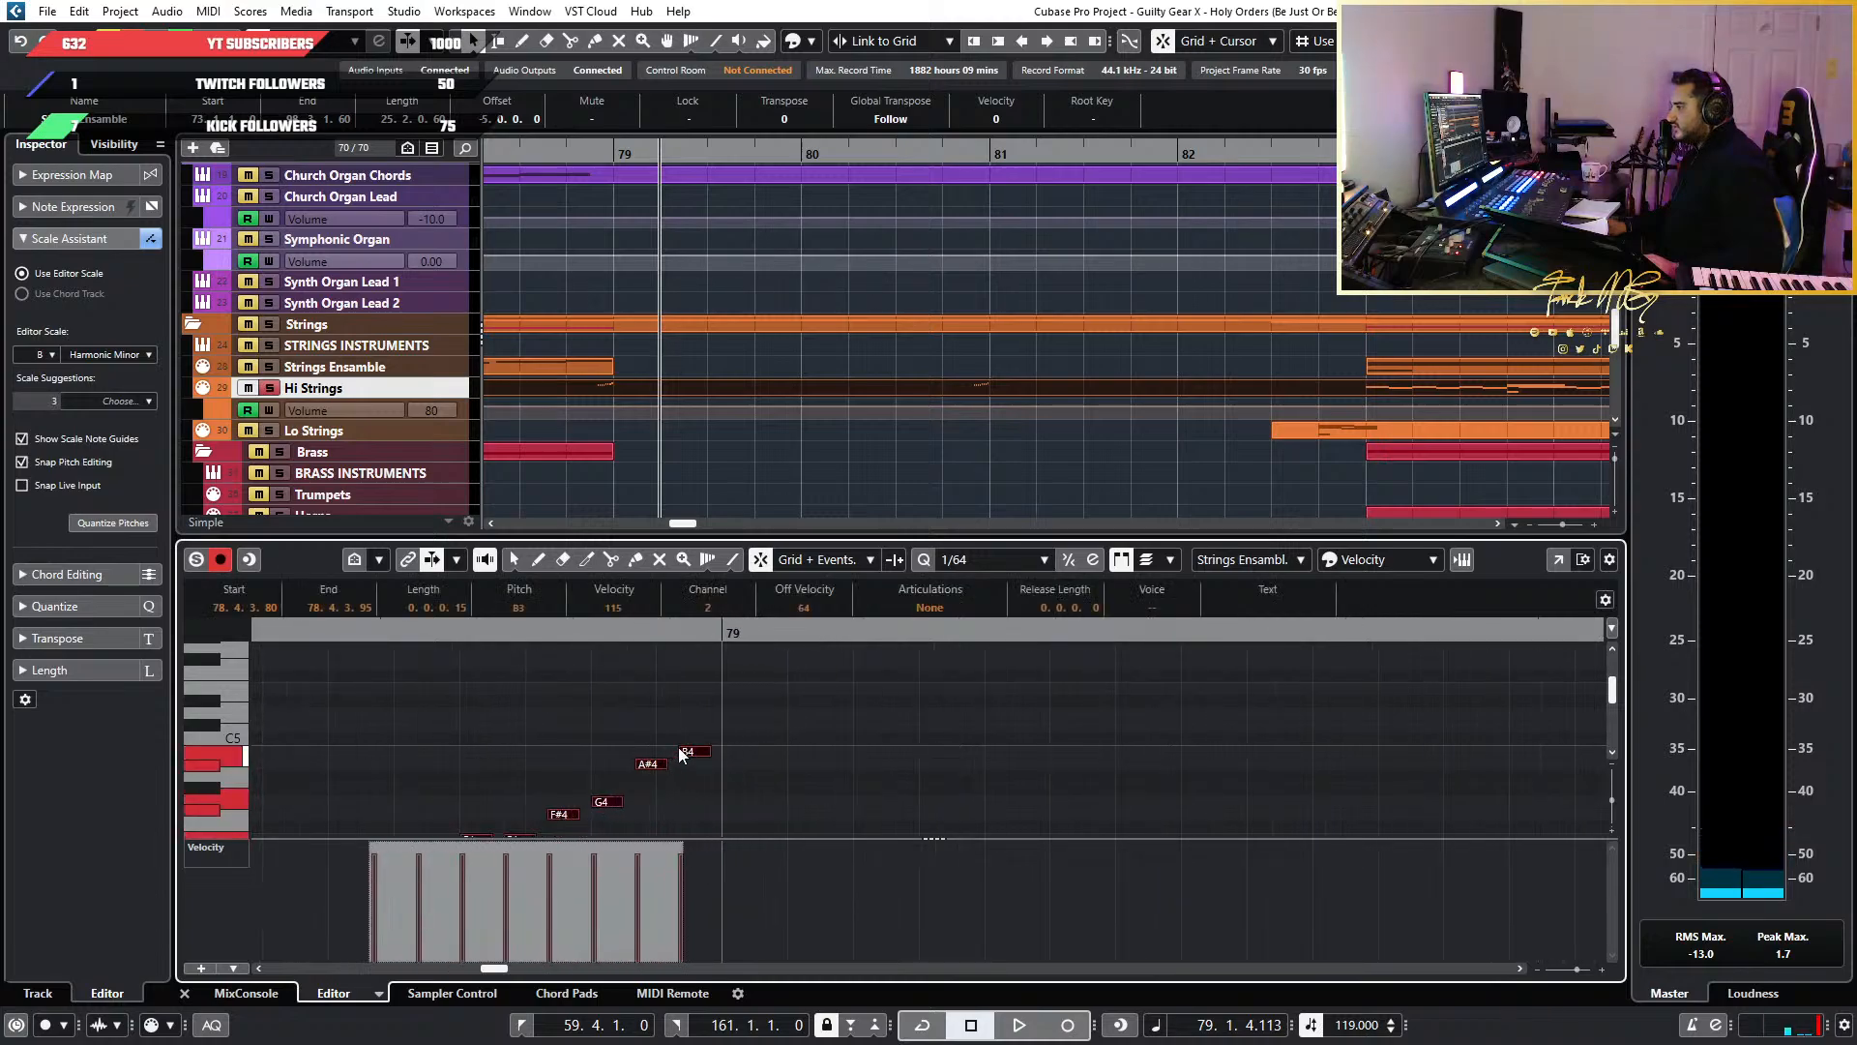
click(87, 604)
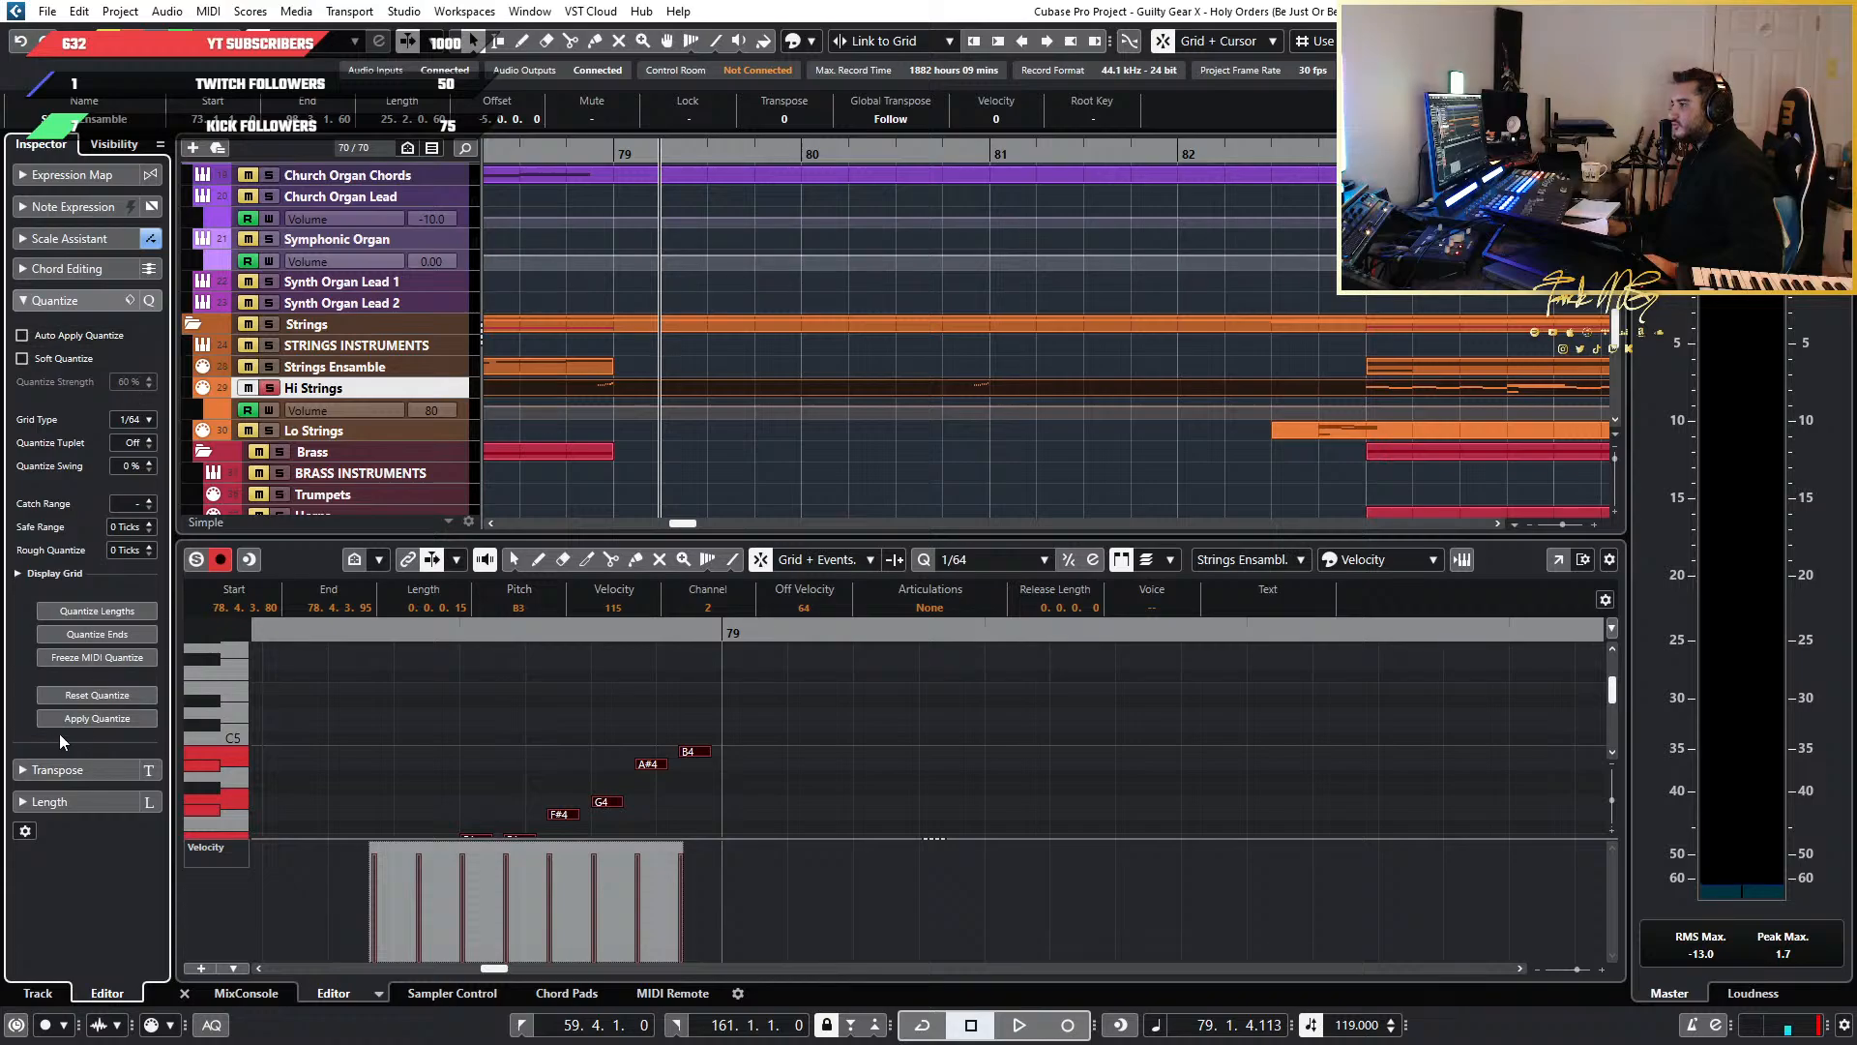
click(99, 719)
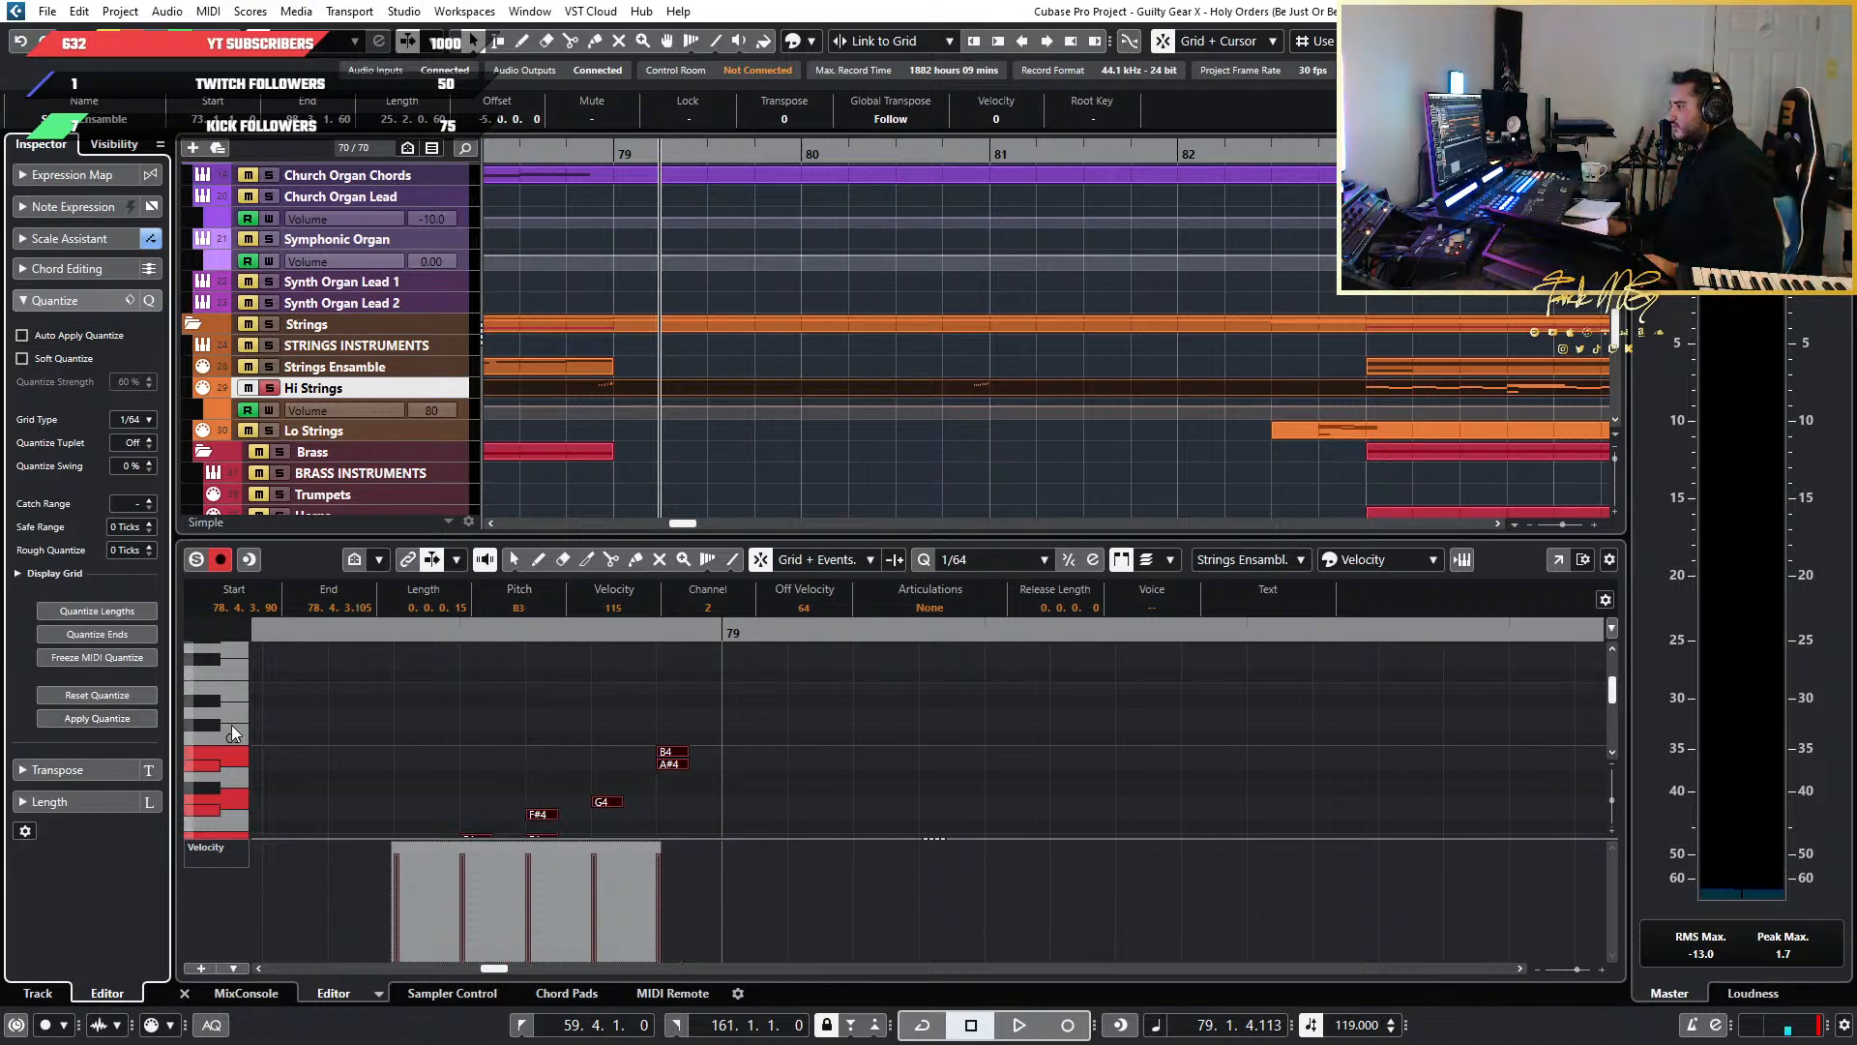
Shift the whole quantized run so its last notes start on bar 79
scroll(387, 731, down, 3)
click(451, 834)
drag(365, 797, 741, 689)
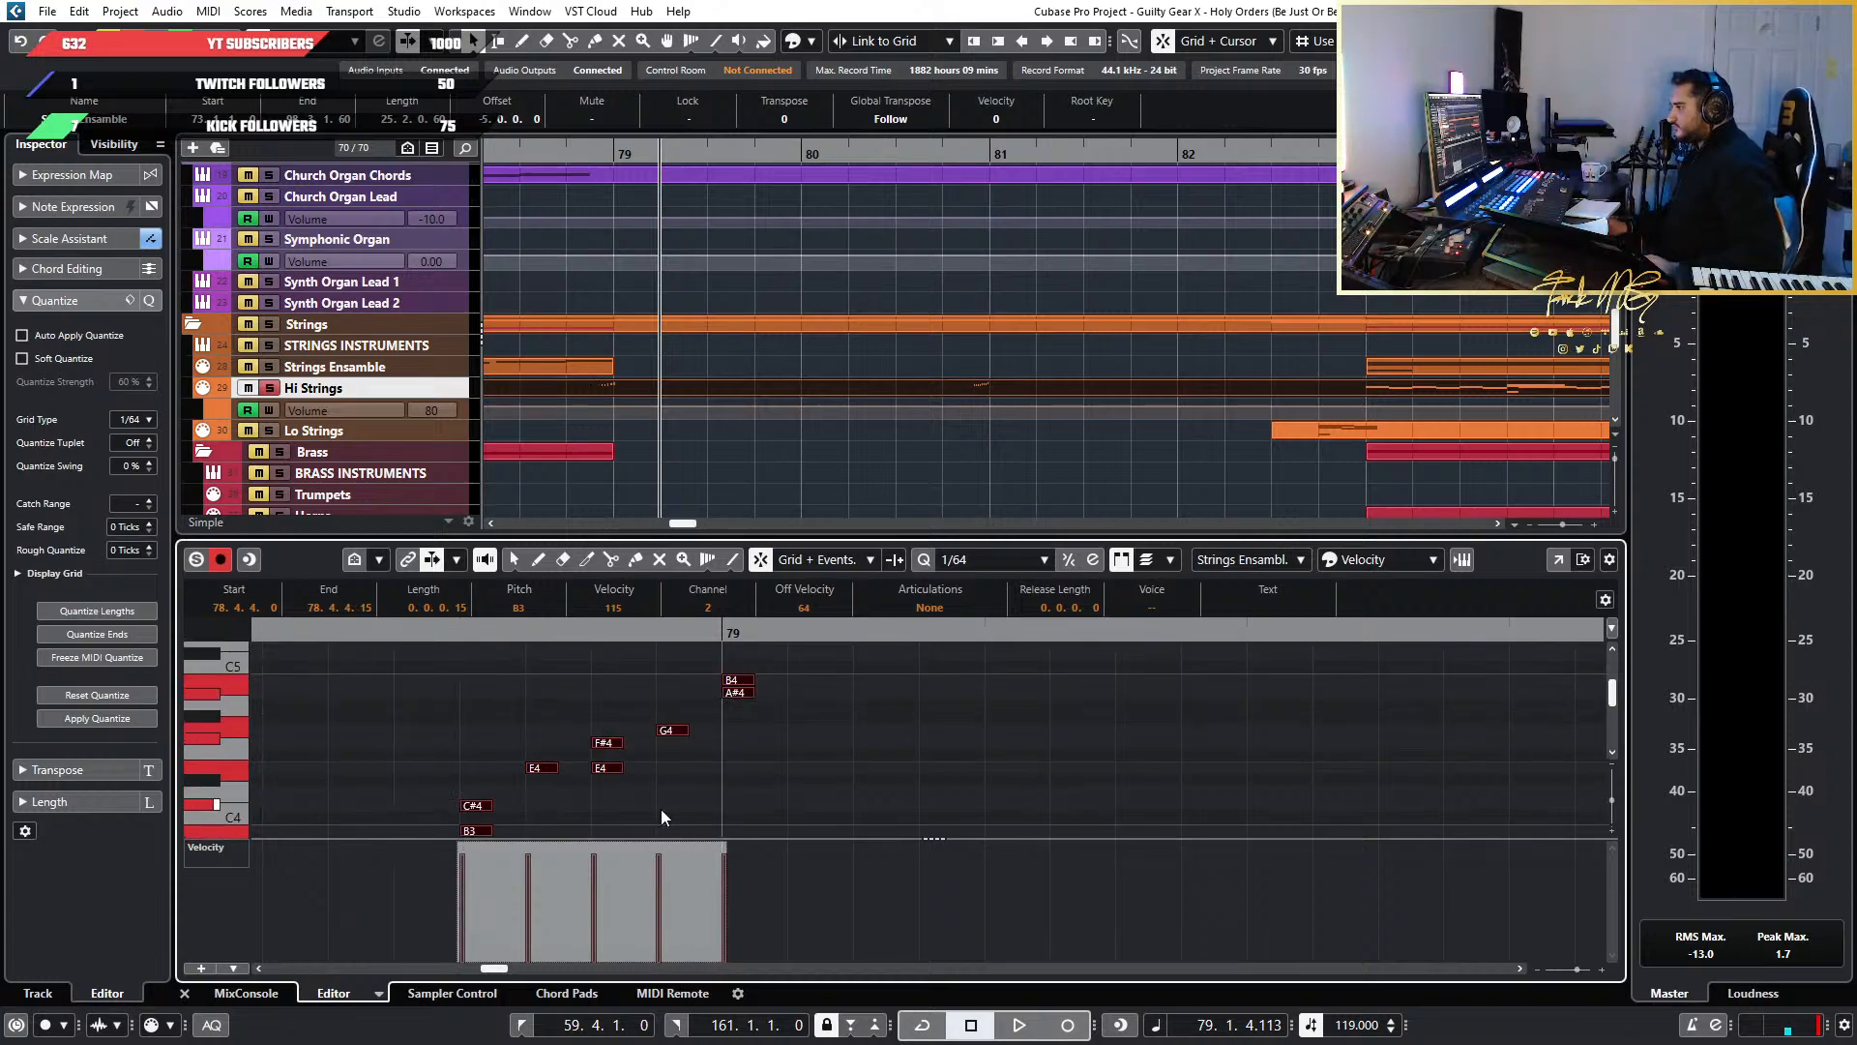
click(739, 726)
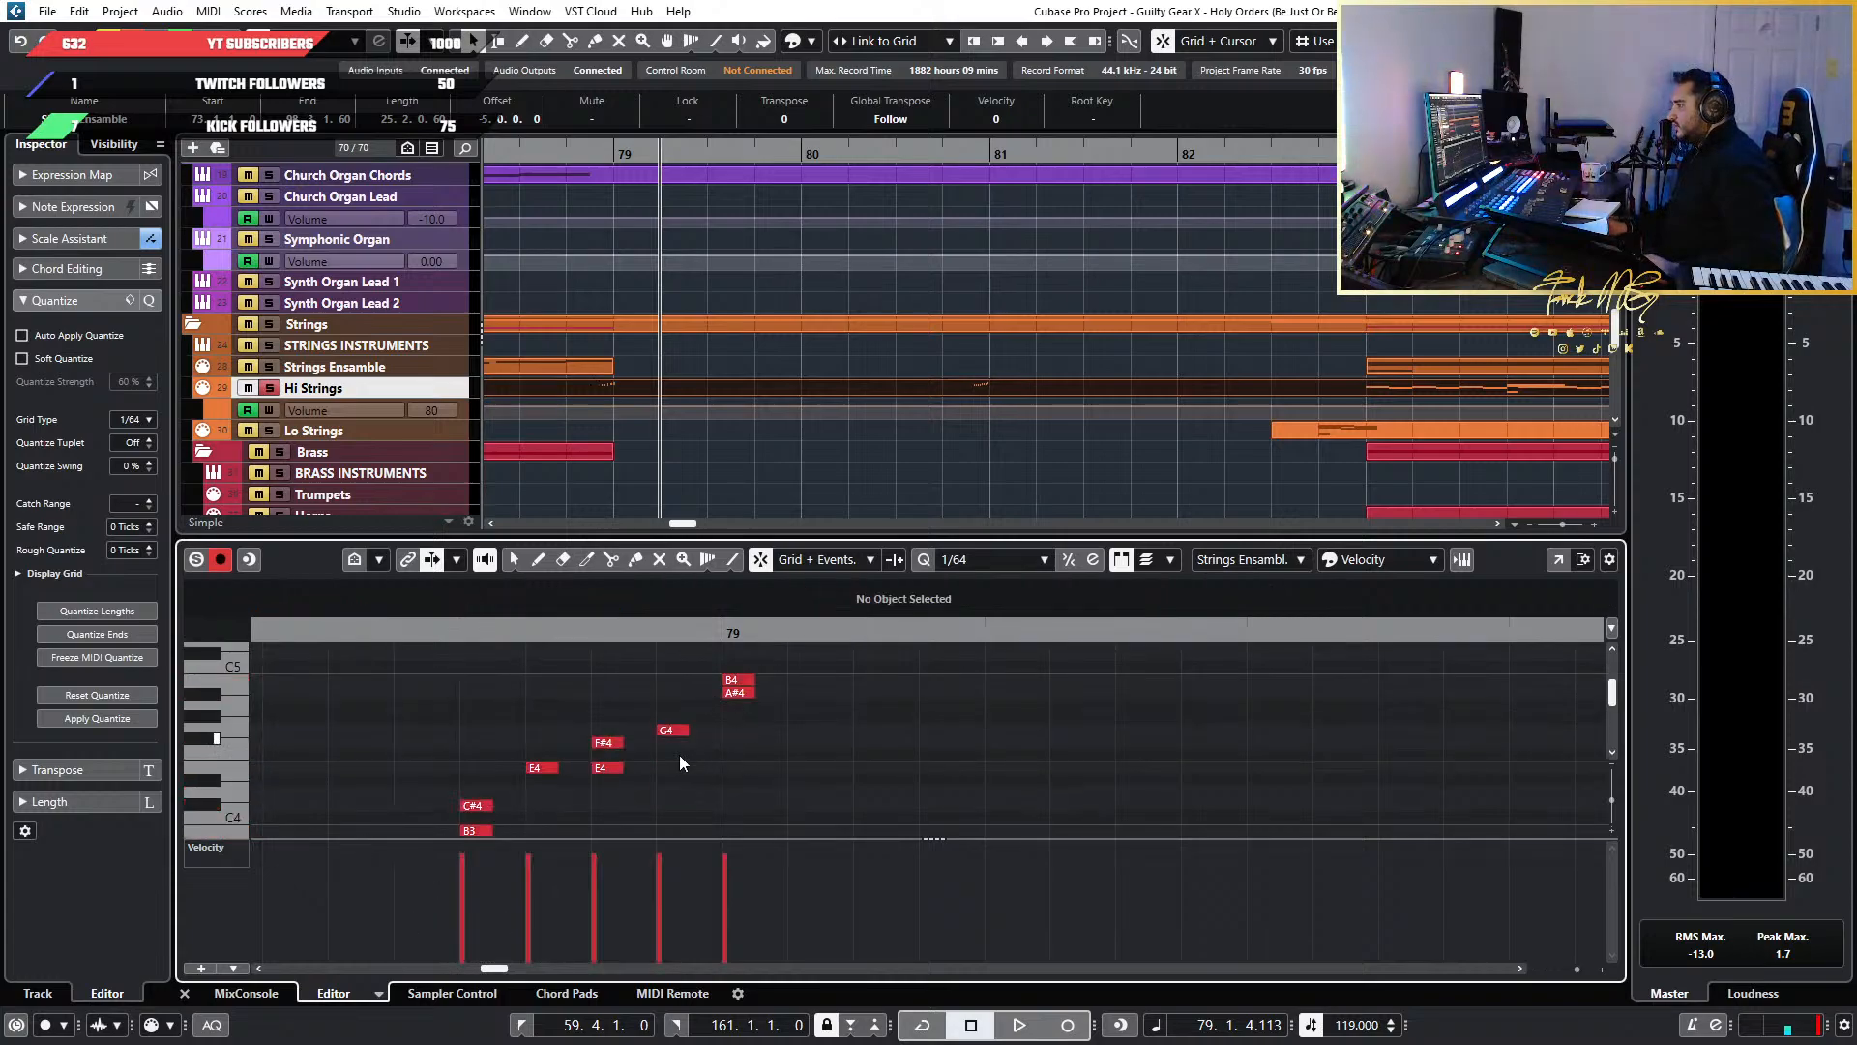
Compare the spacing of the Hi Strings run leading into bar 75 with the run before bar 79
scroll(620, 757, down, 3)
scroll(619, 756, left, 5)
scroll(620, 758, left, 20)
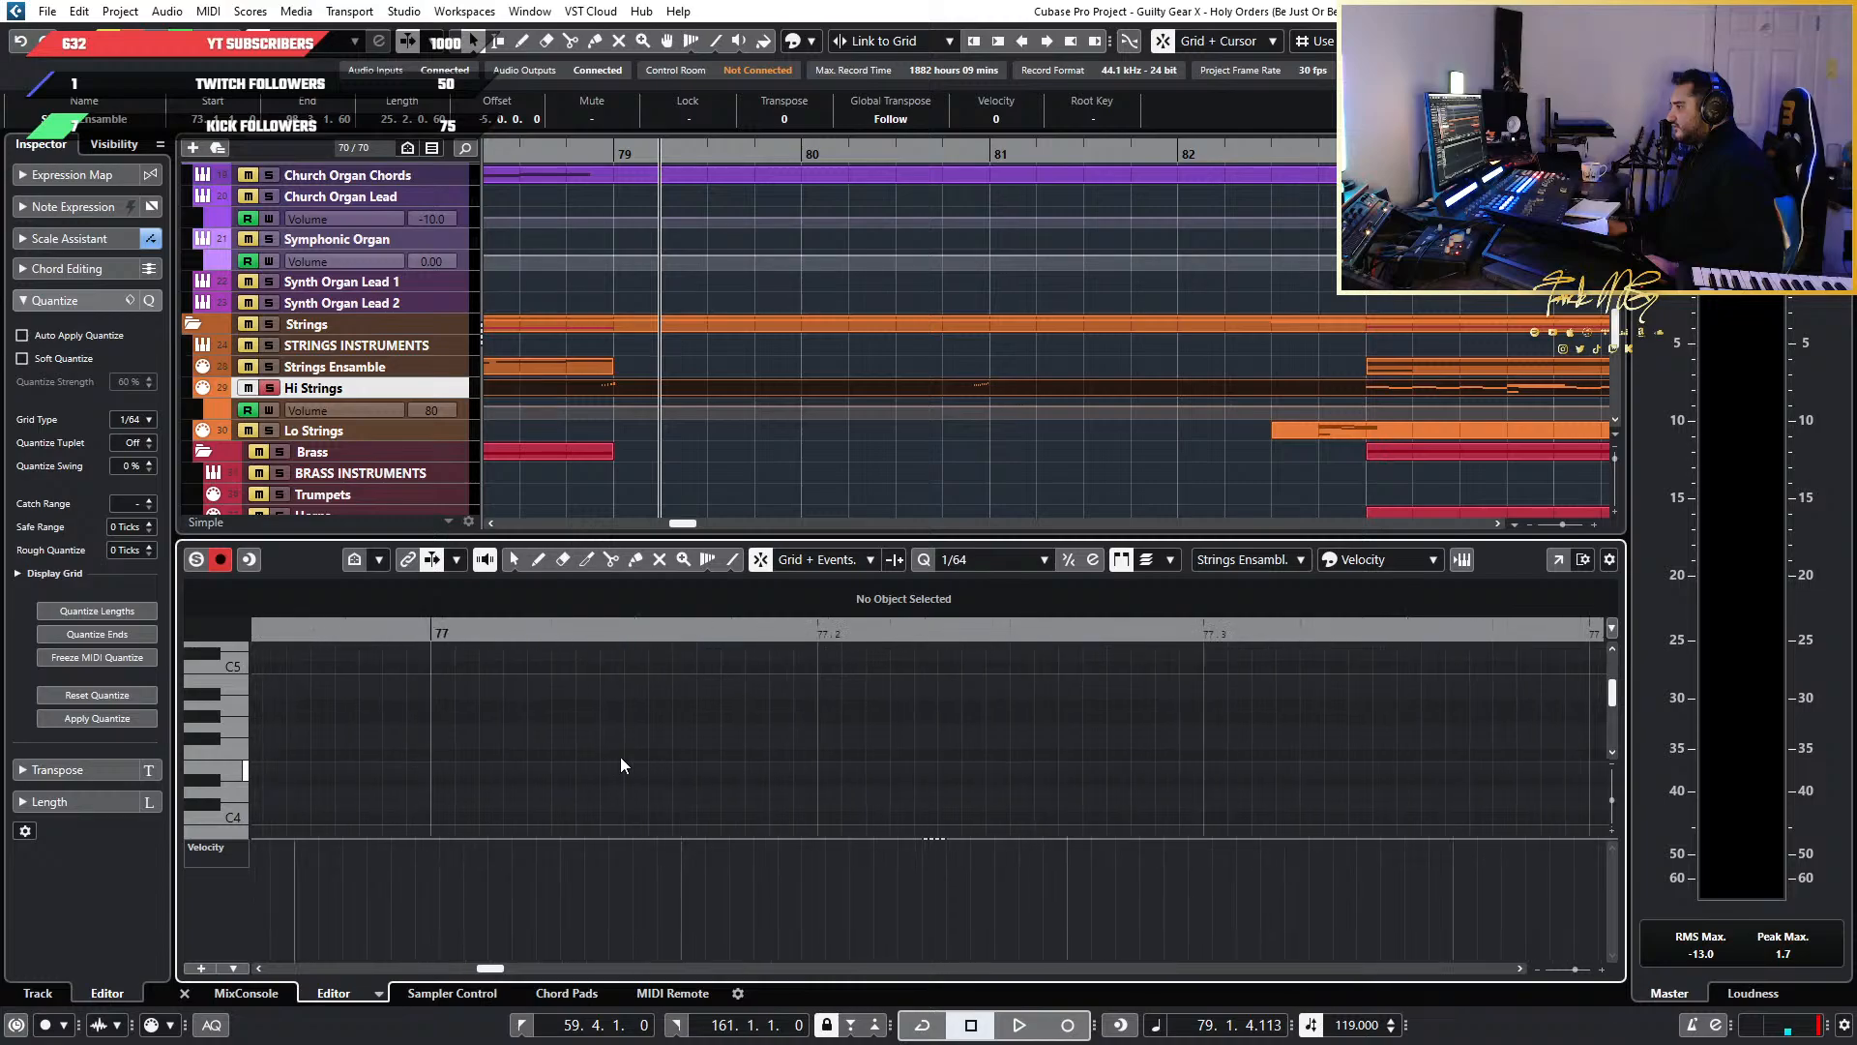
scroll(620, 758, down, 3)
scroll(620, 758, down, 3)
scroll(389, 758, up, 9)
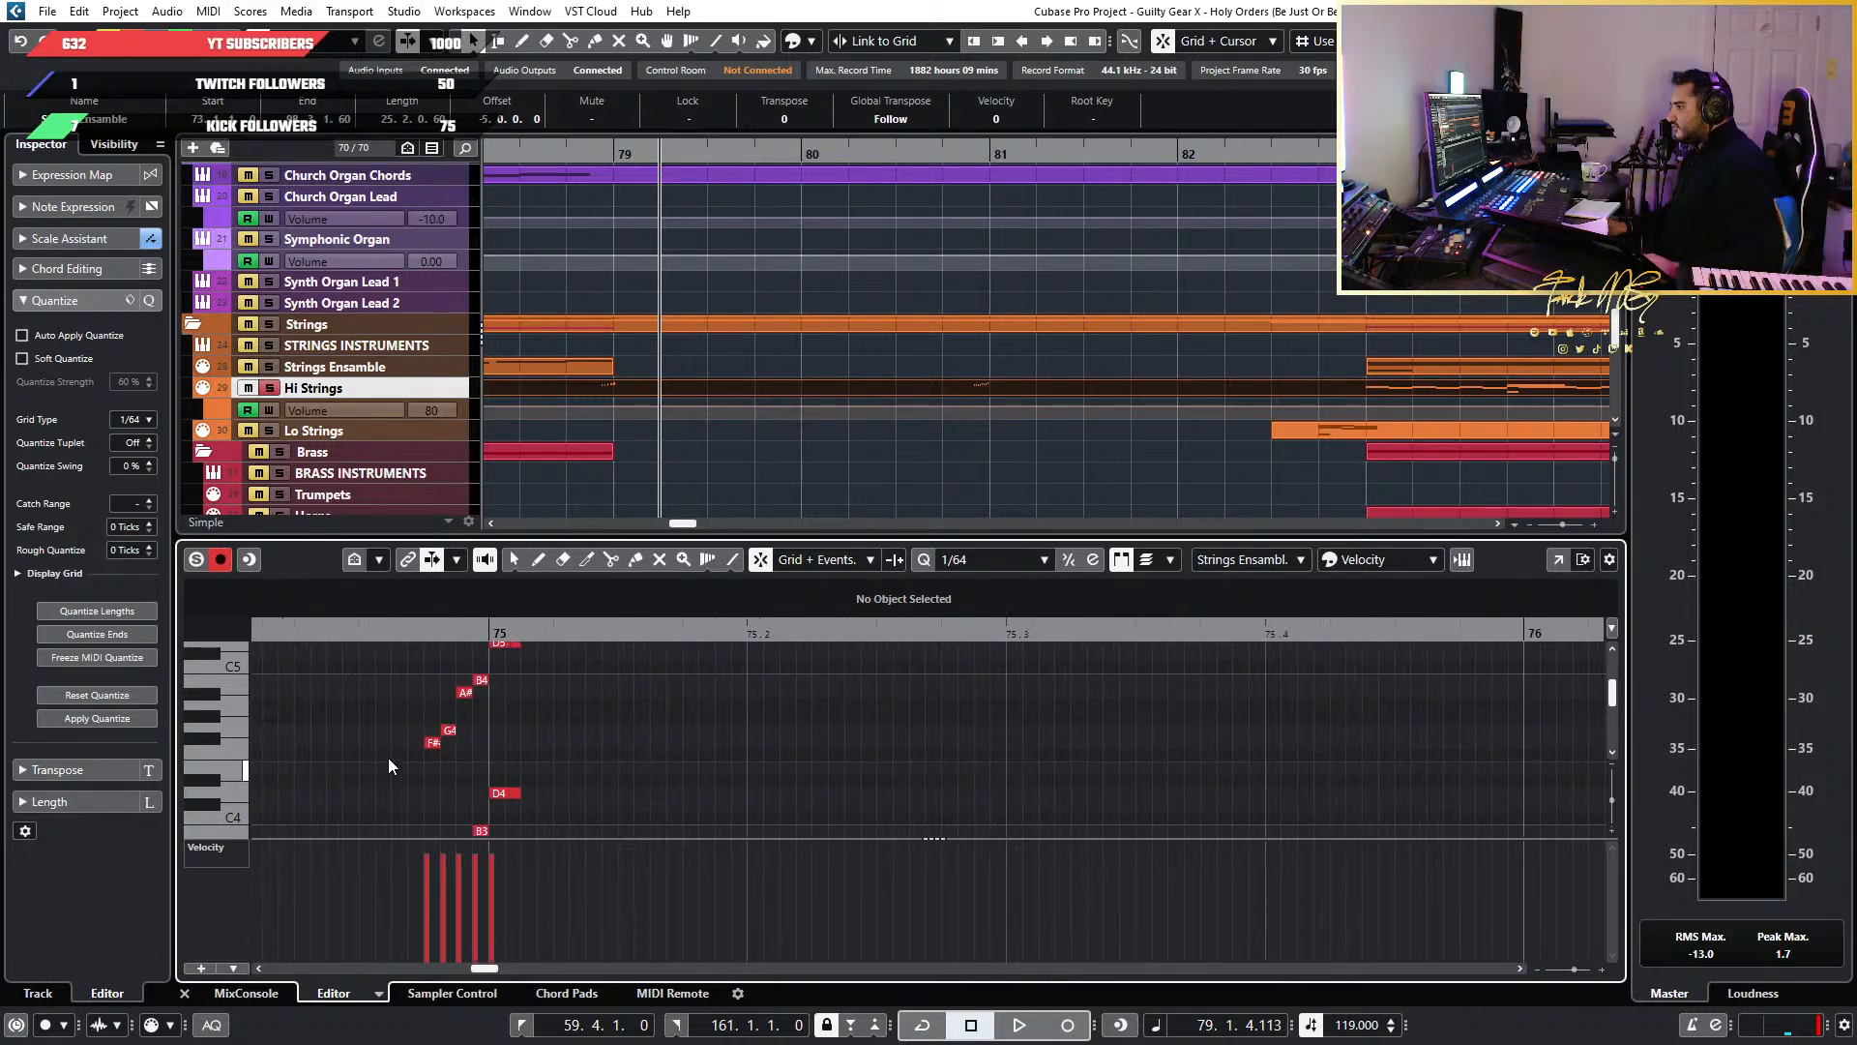
scroll(929, 764, down, 6)
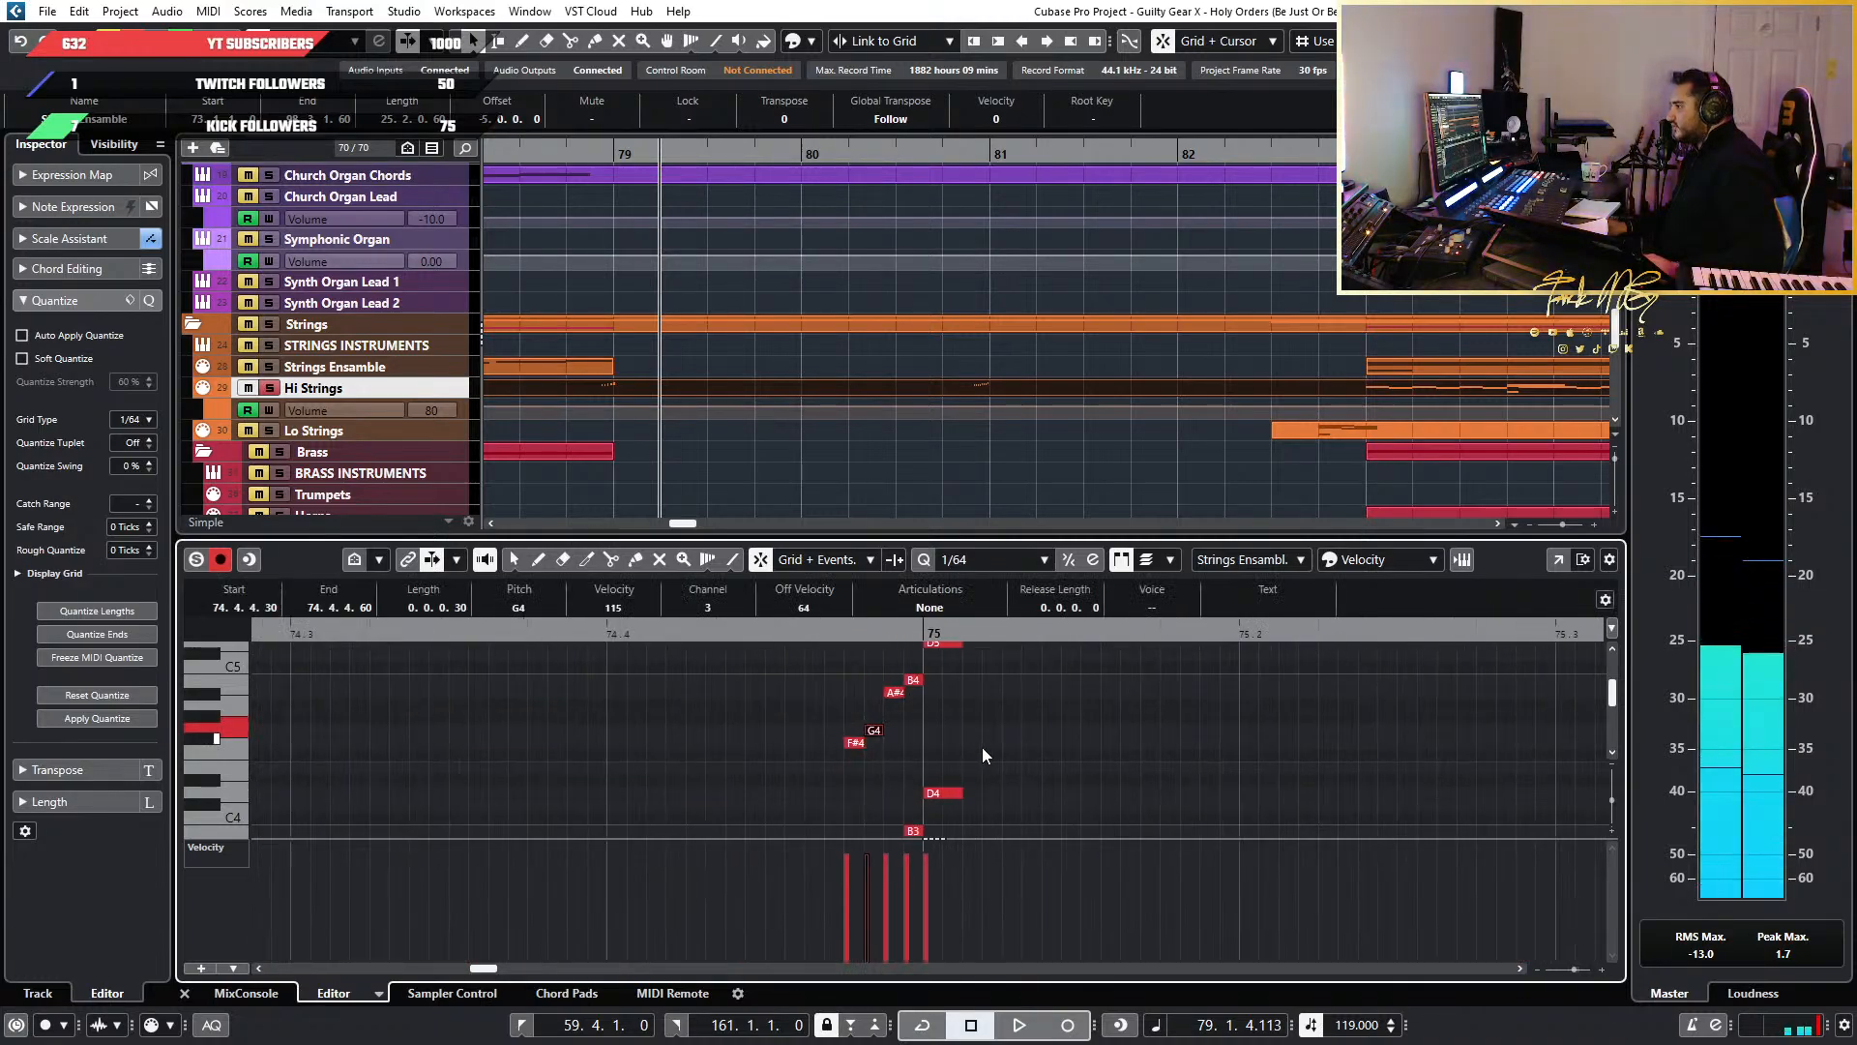
scroll(983, 747, right, 10)
scroll(929, 765, left, 10)
scroll(705, 764, down, 3)
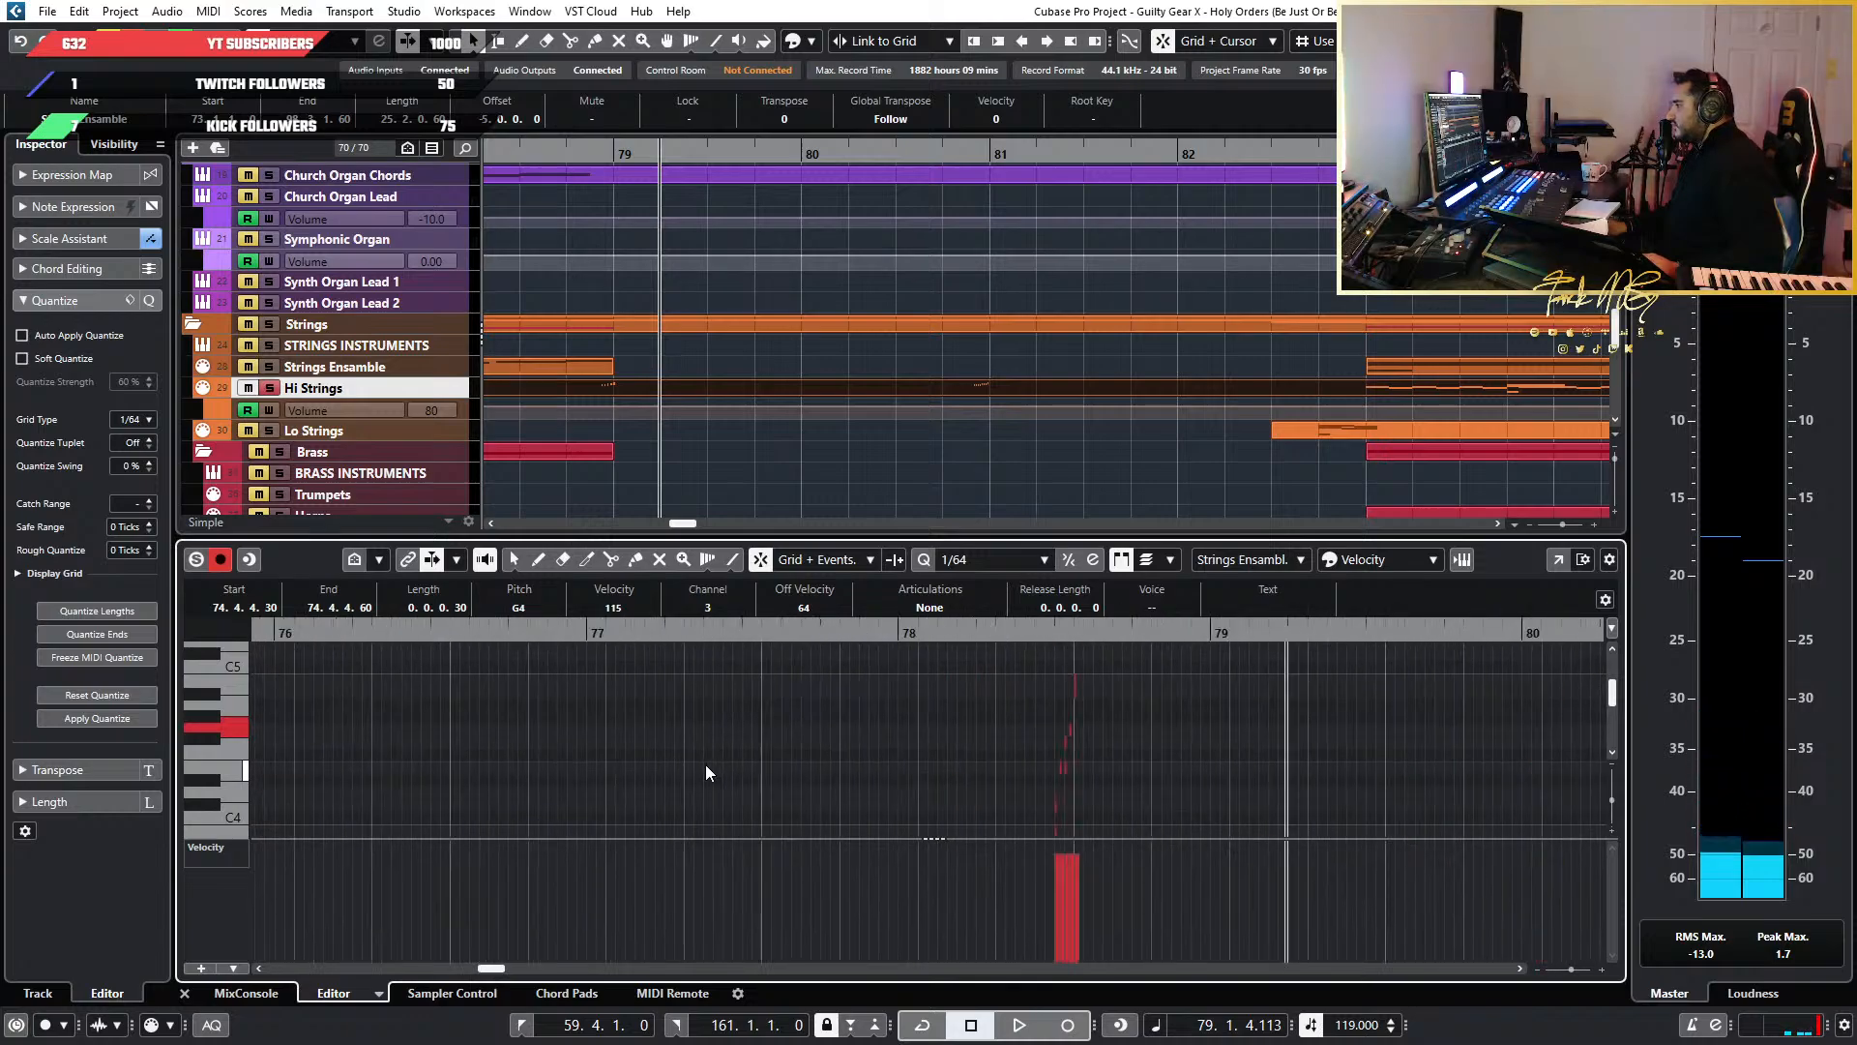
Select the notes of the Hi Strings run leading into bar 75 and inspect their timing in the lower octave
scroll(704, 764, left, 10)
scroll(646, 787, down, 3)
drag(647, 787, 437, 679)
drag(603, 781, 664, 822)
scroll(490, 696, up, 3)
scroll(631, 751, up, 5)
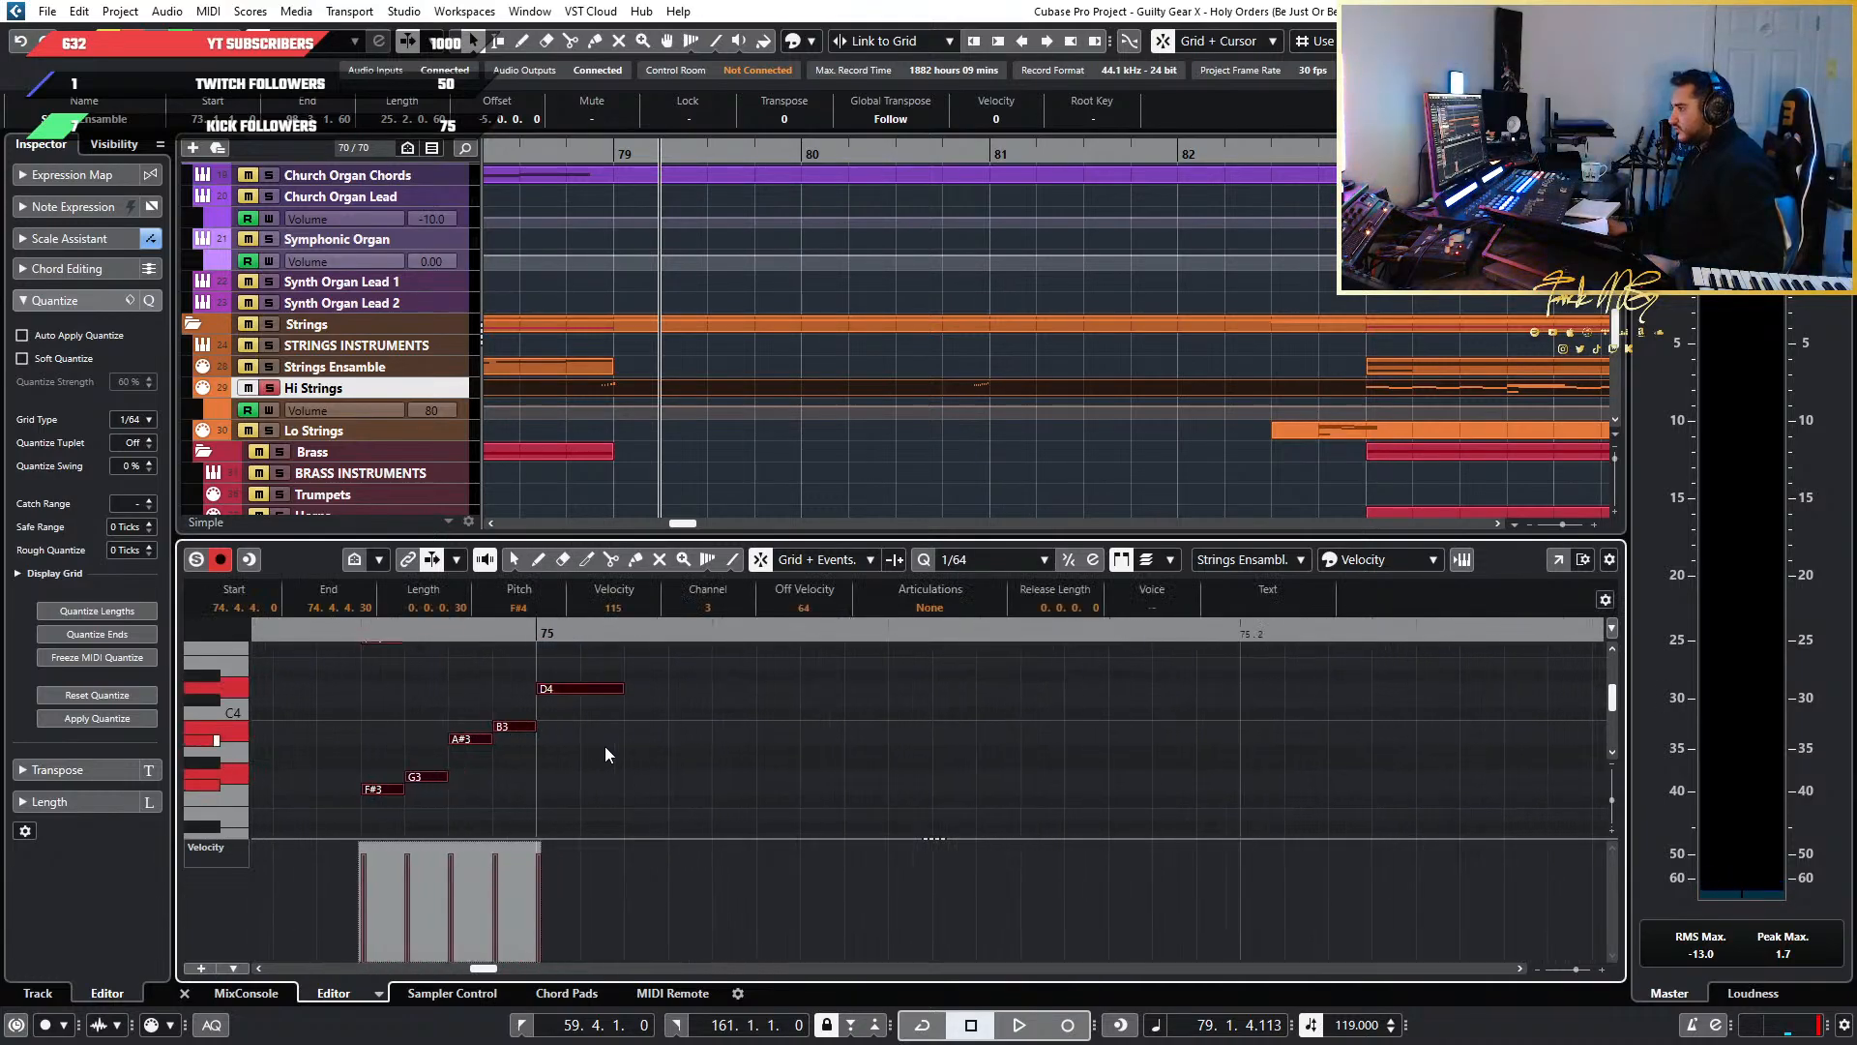
Delete the Hi Strings run leading into bar 79 and place the cursor at 78.4.3.30
scroll(561, 743, down, 6)
scroll(1006, 751, right, 4)
scroll(1006, 745, right, 14)
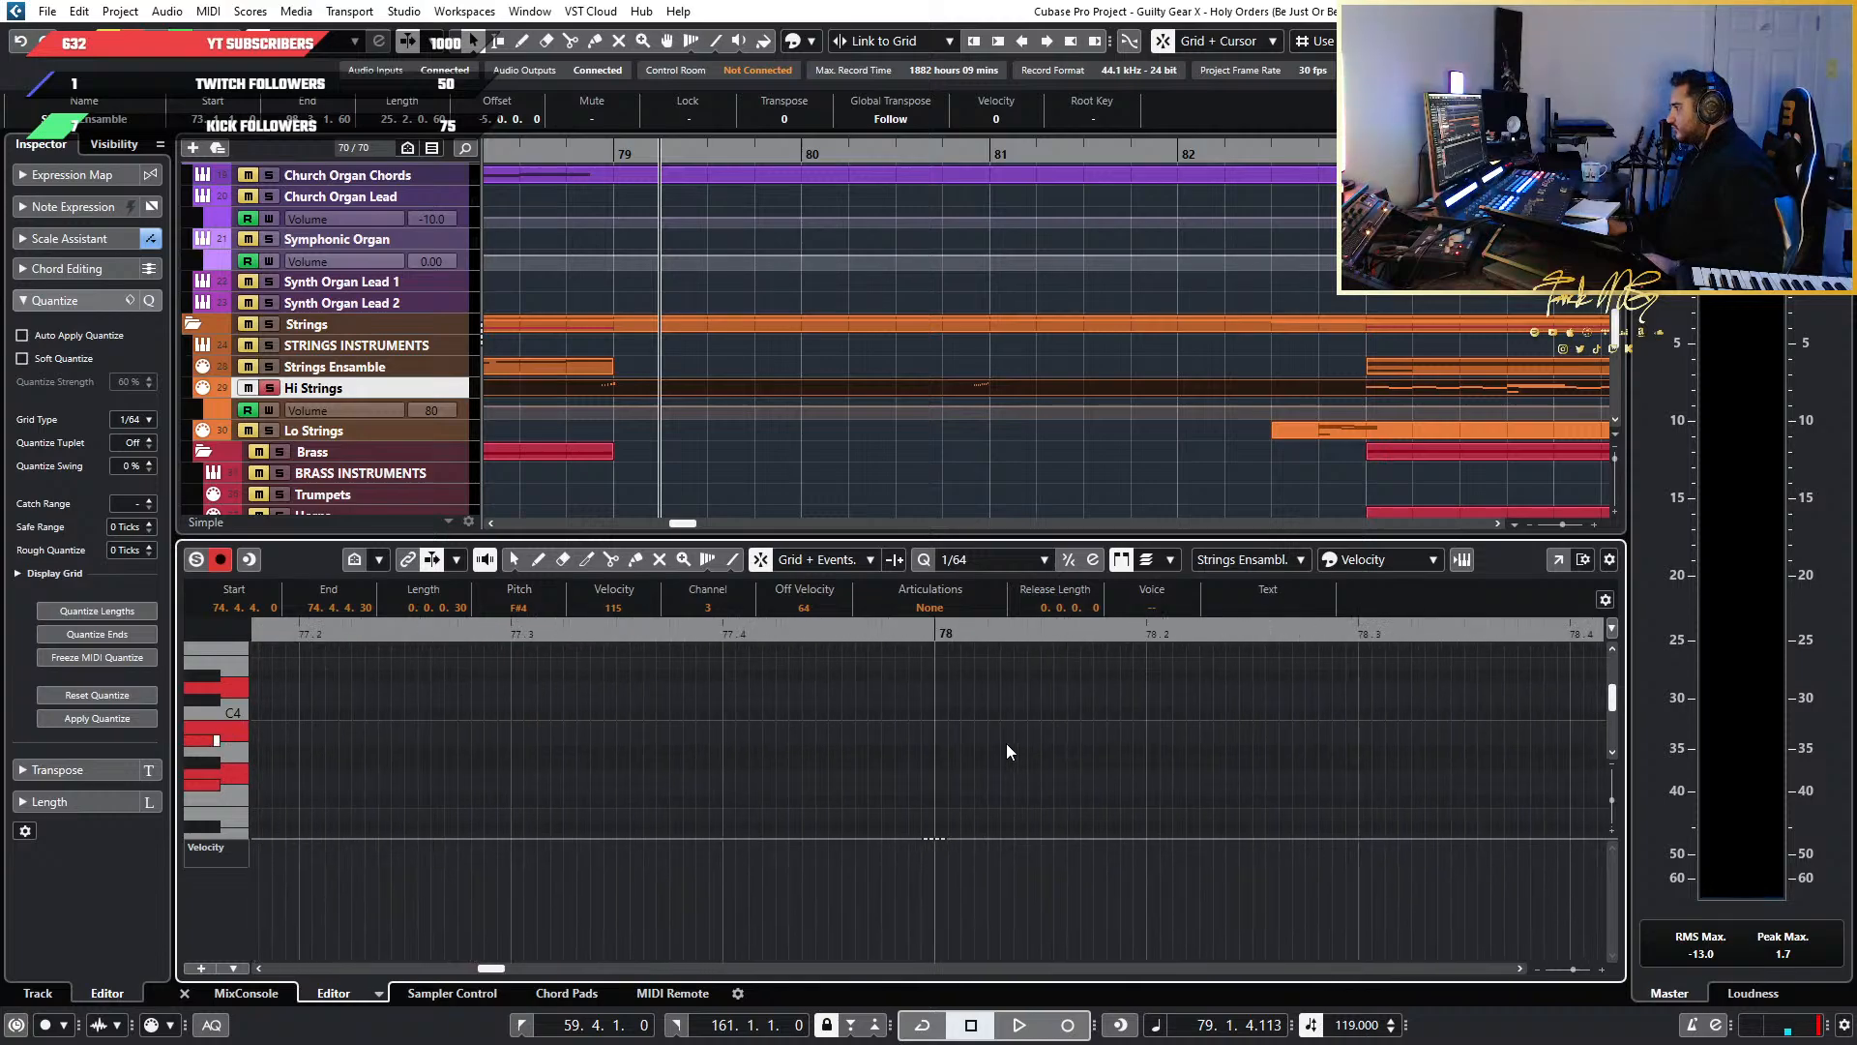
scroll(573, 762, up, 4)
drag(931, 782, 624, 624)
scroll(658, 736, down, 5)
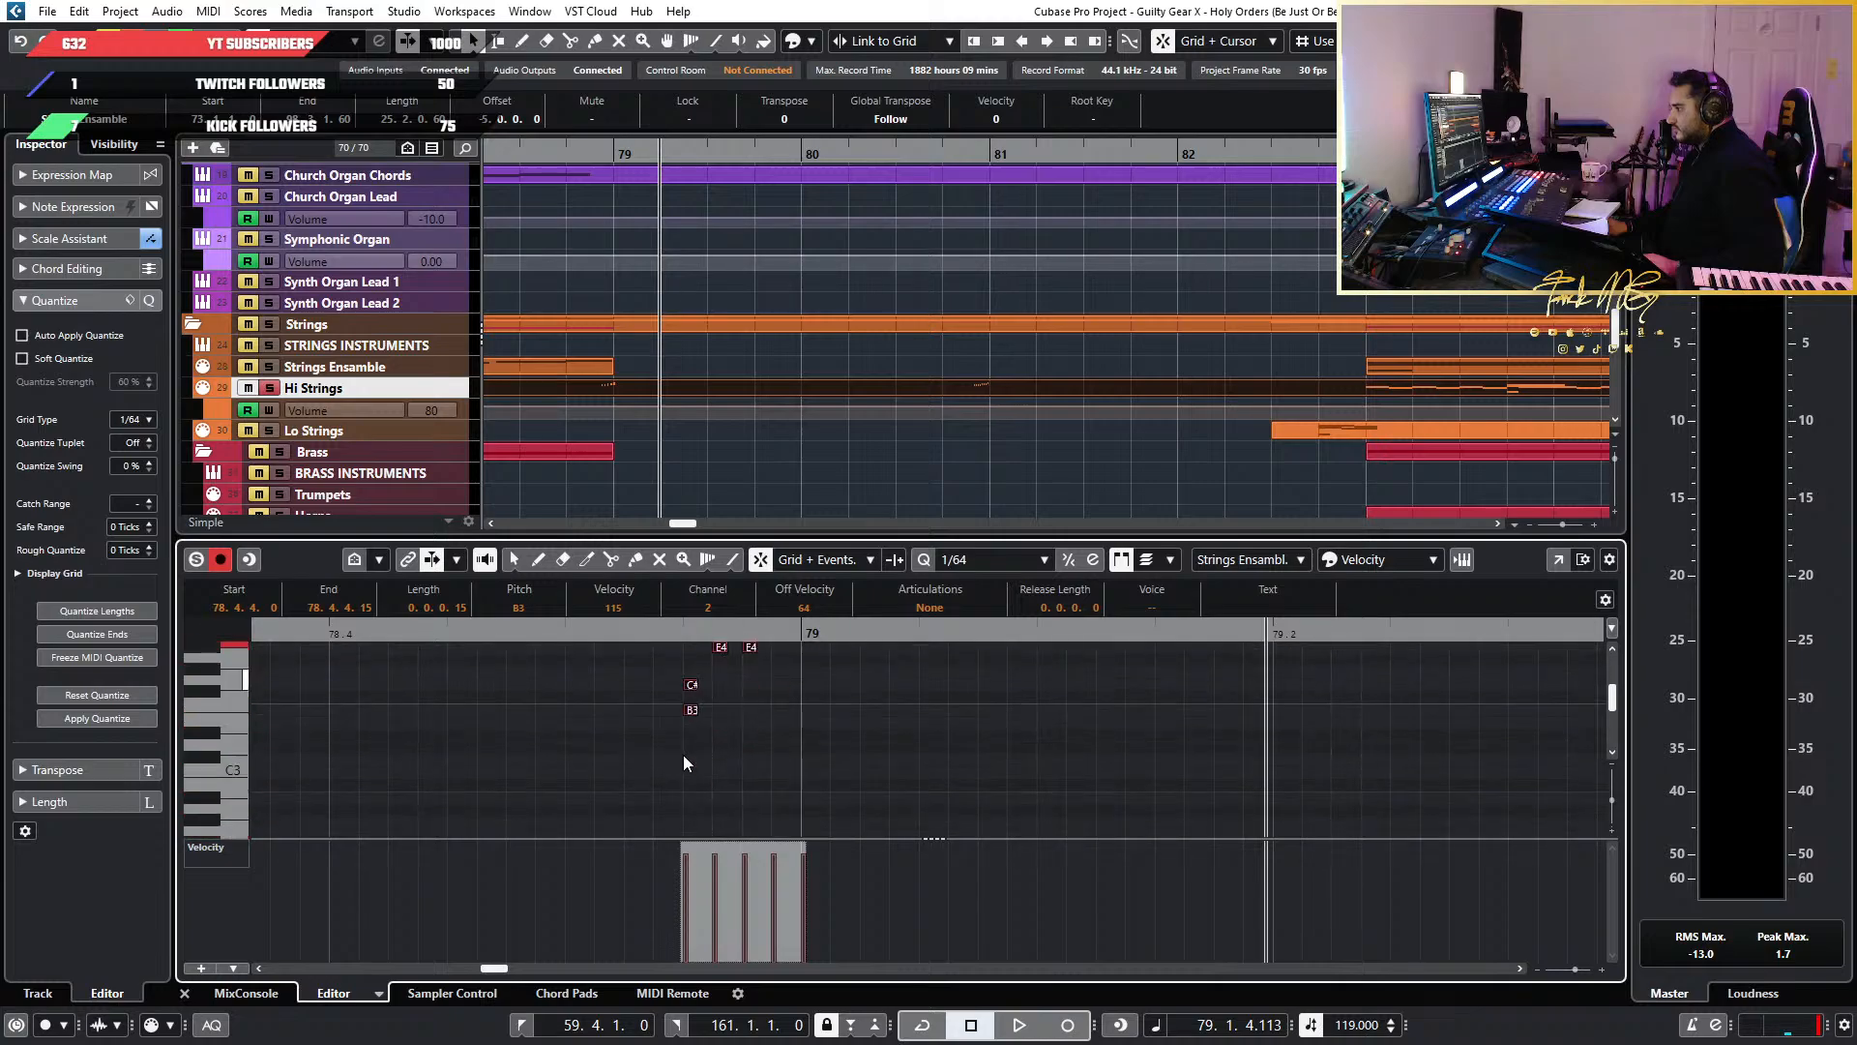
scroll(806, 794, down, 5)
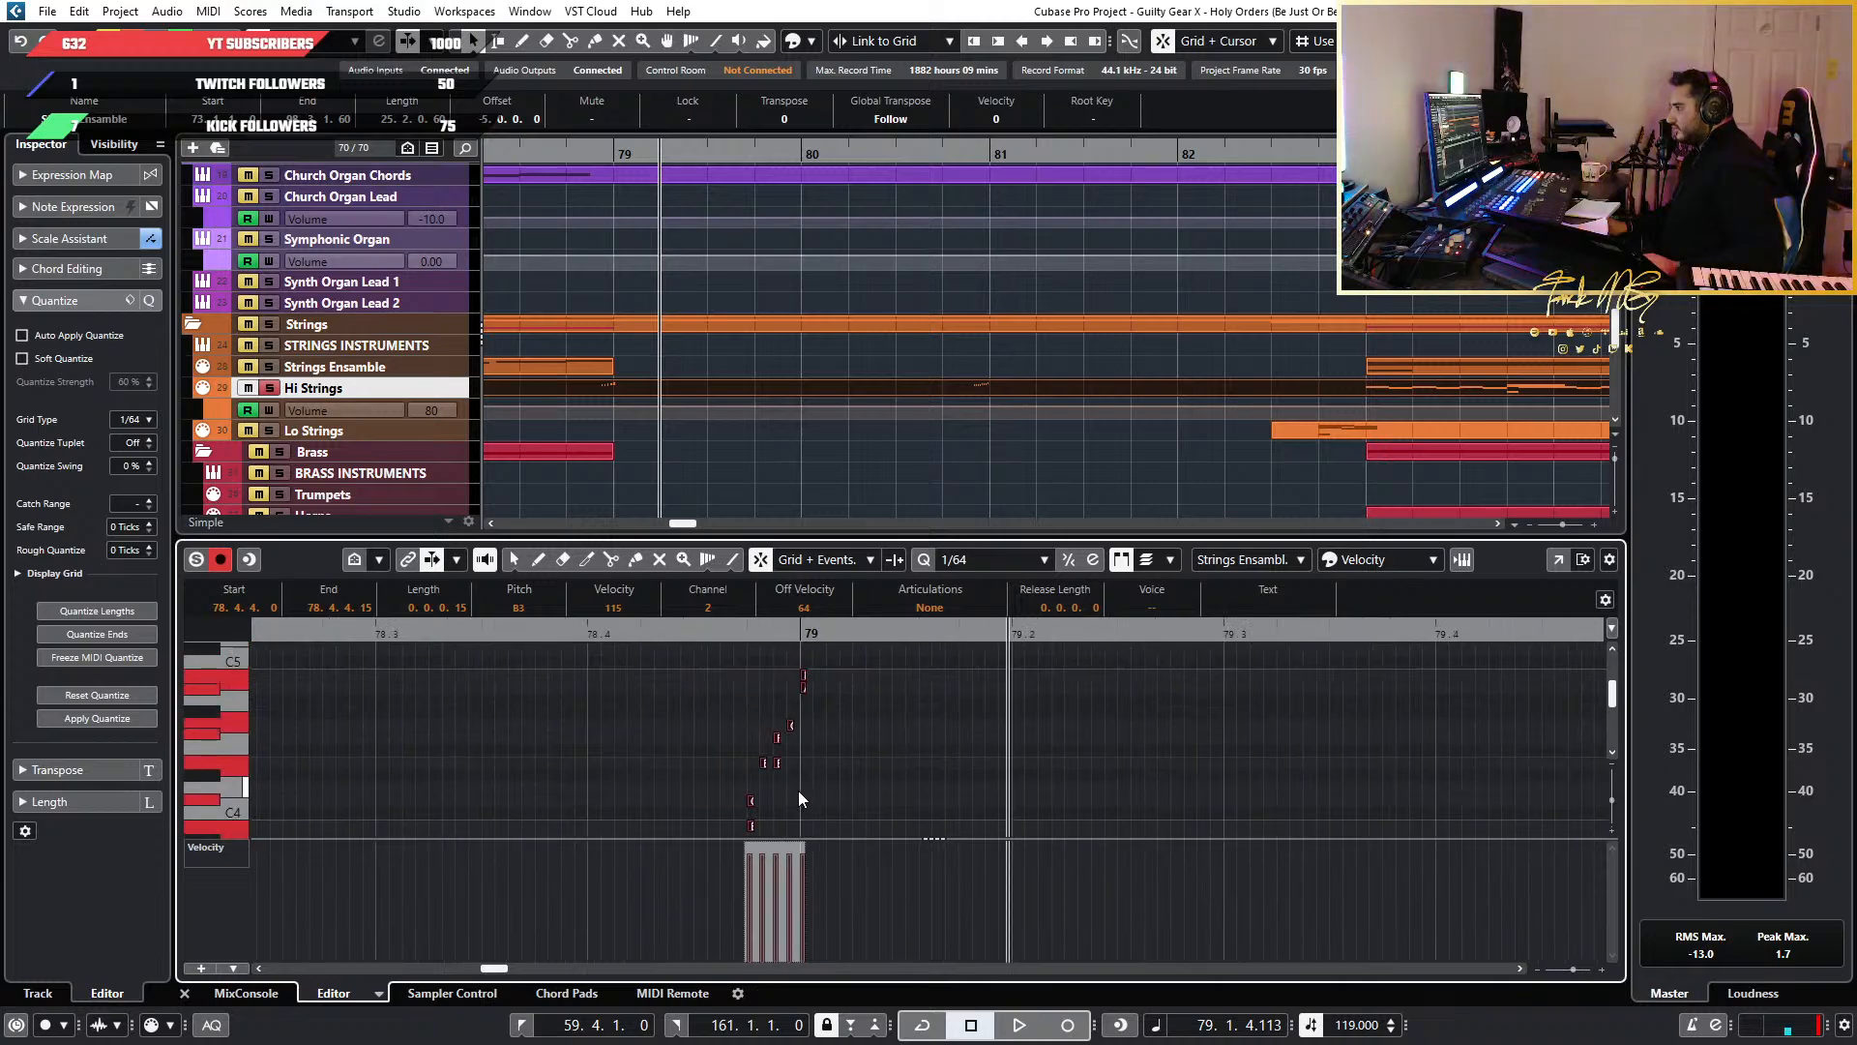
scroll(799, 793, up, 5)
scroll(795, 784, down, 5)
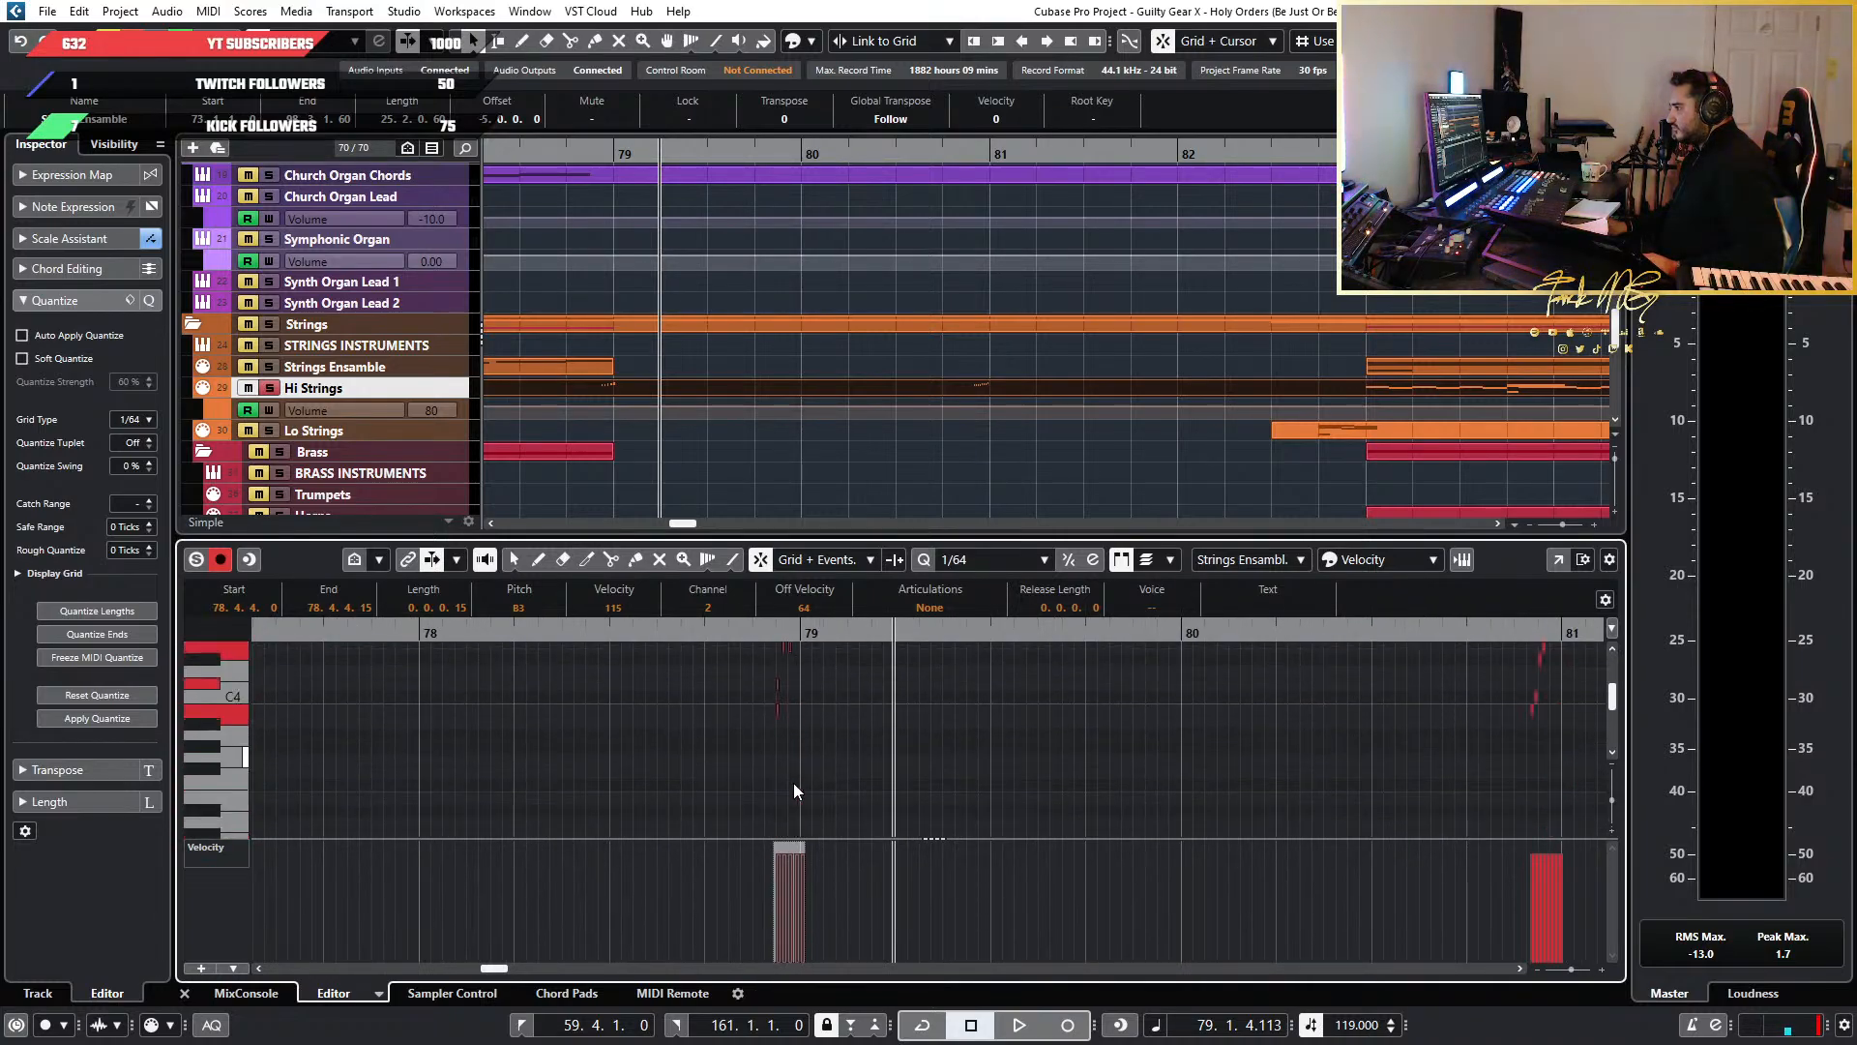
scroll(793, 782, up, 5)
scroll(794, 782, up, 1)
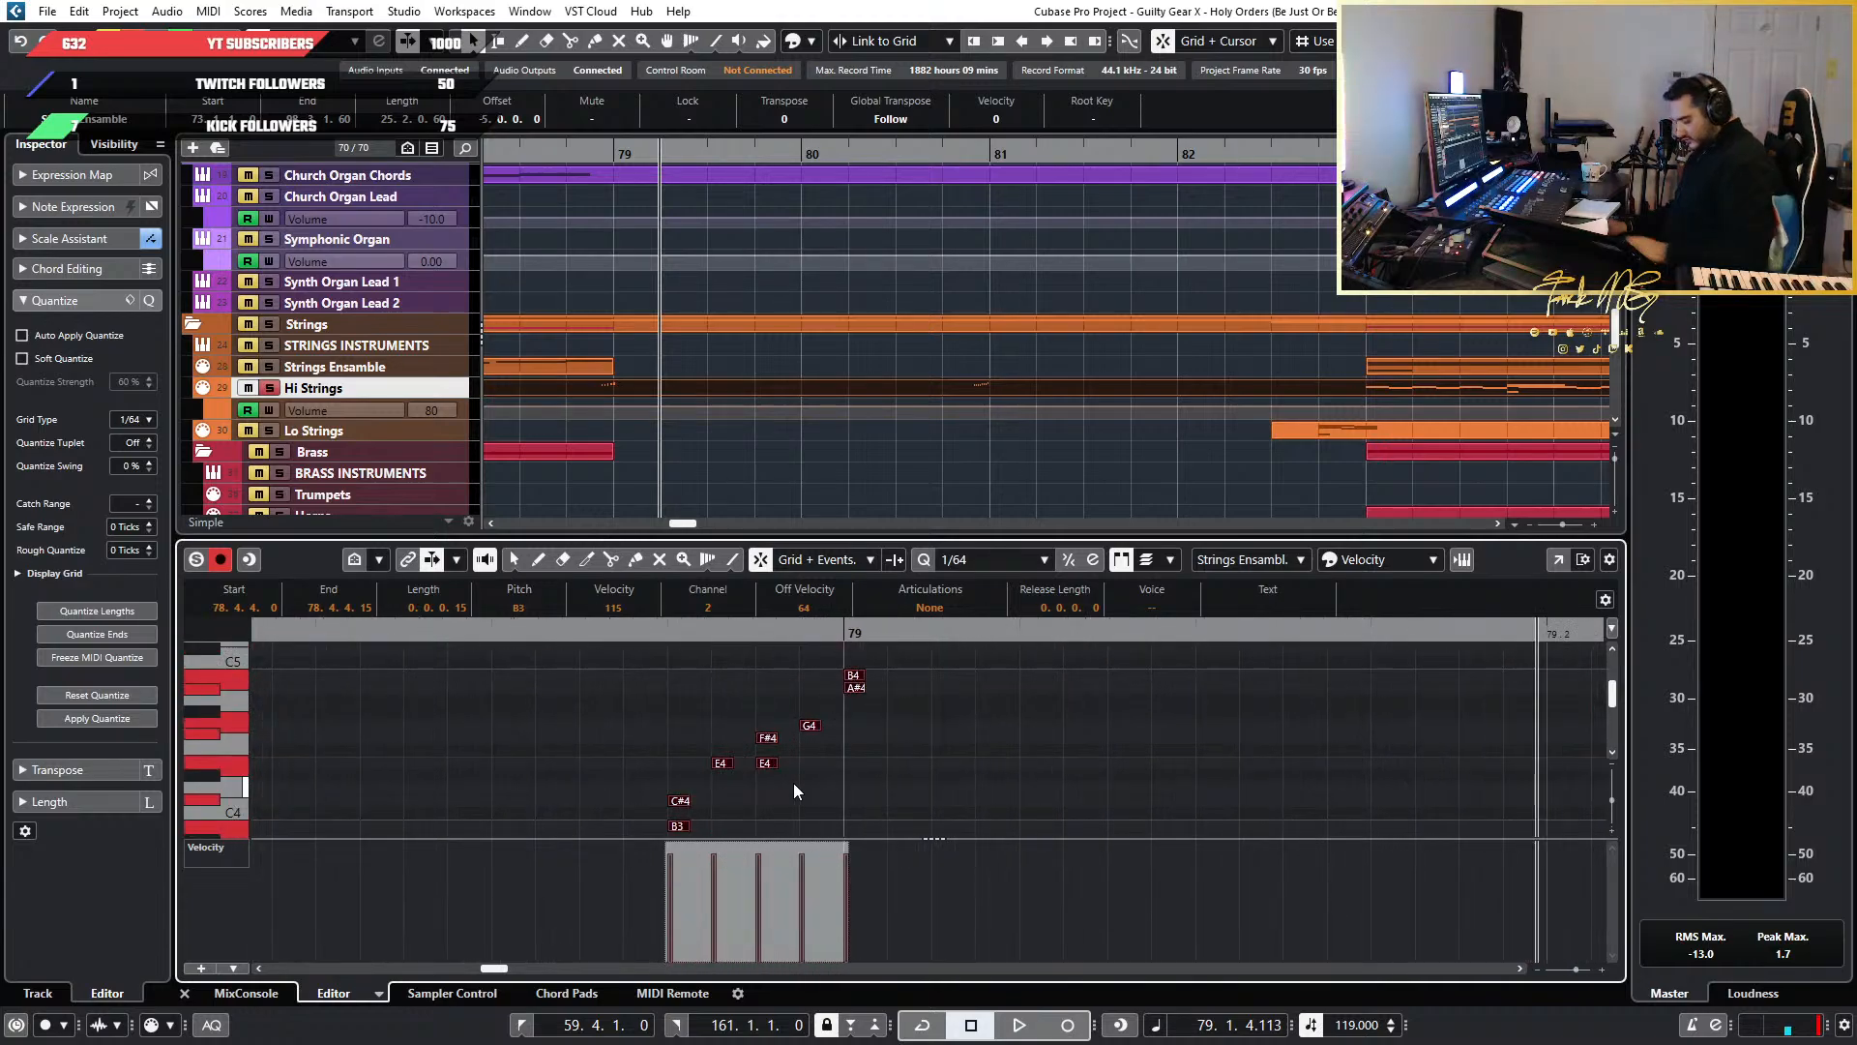
key(Delete)
click(535, 631)
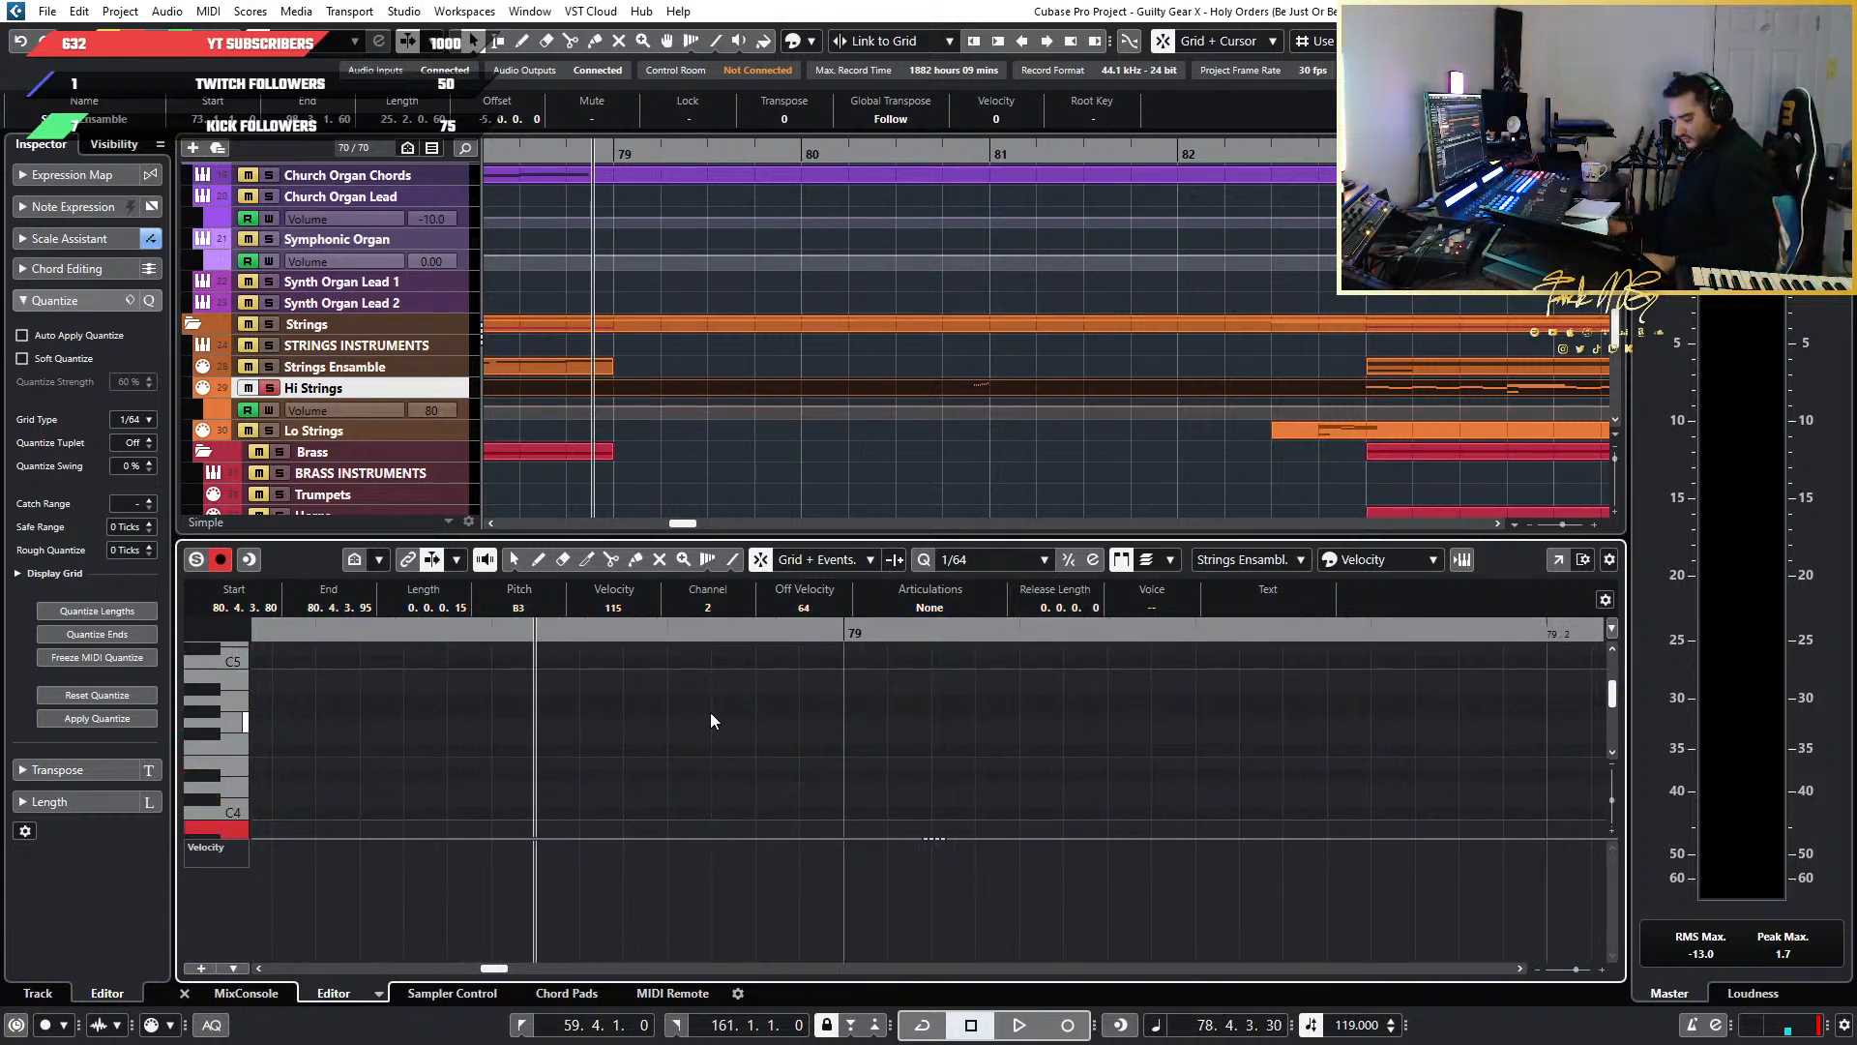
Paste the copied Hi Strings run before bar 79, nudge it to start at 78.4.4.0, and play it back
key(ctrl+z)
key(ctrl+Left)
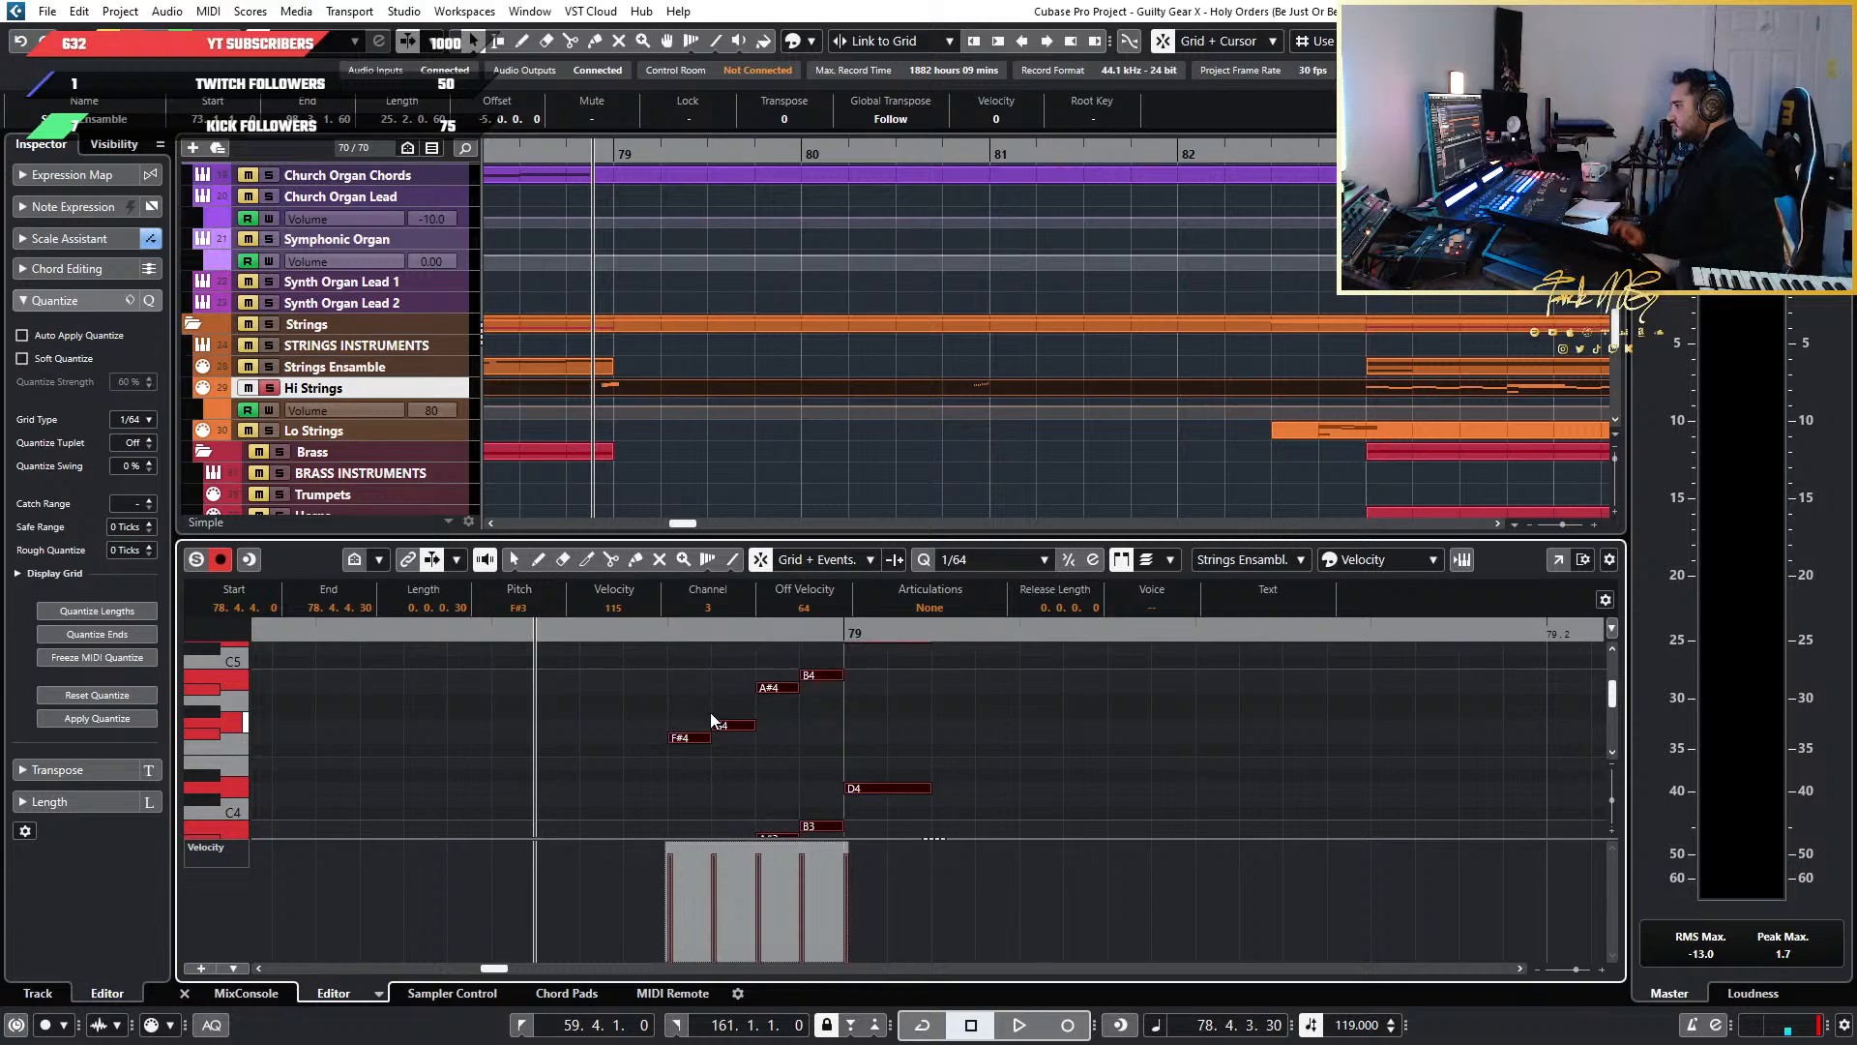
scroll(737, 726, down, 2)
key(space)
key(space)
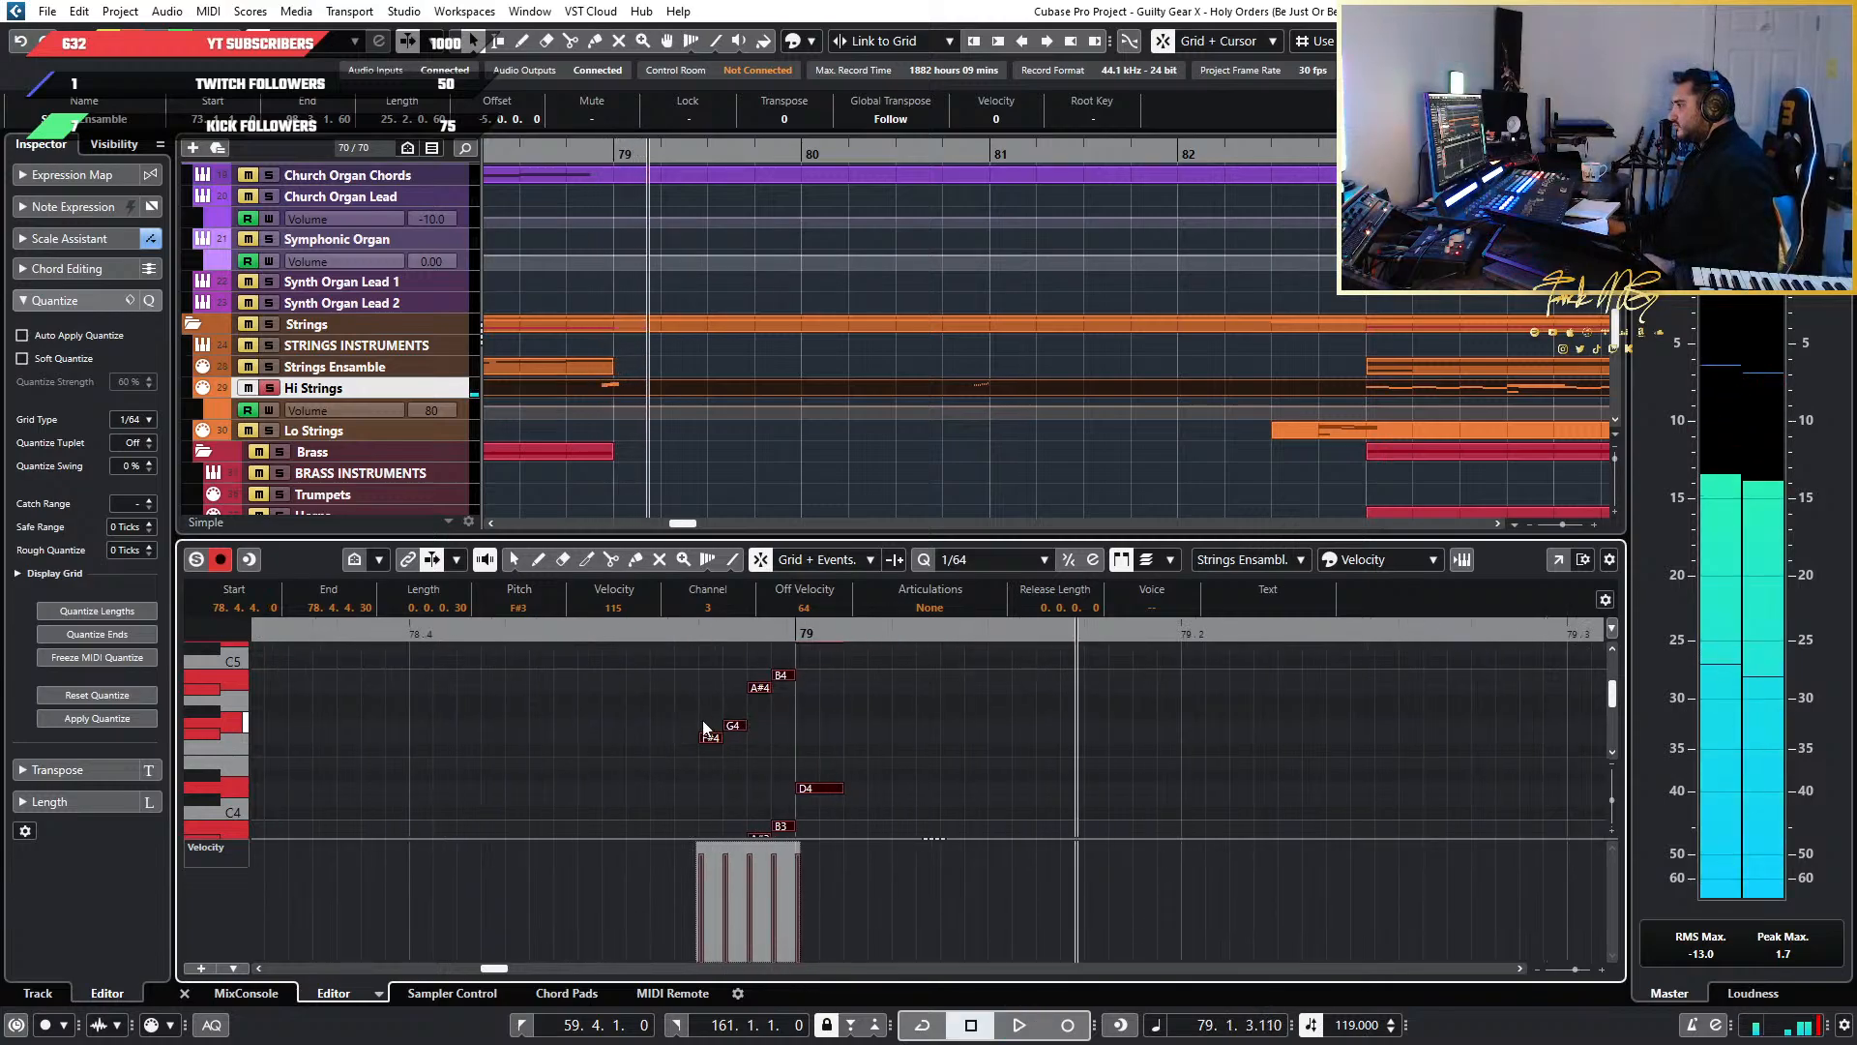
Turn off the Hi Strings solo and play from 74.3.4.30 to check the runs into bars 75 and 79
scroll(728, 730, down, 3)
scroll(759, 729, up, 4)
scroll(757, 740, up, 3)
scroll(745, 762, down, 5)
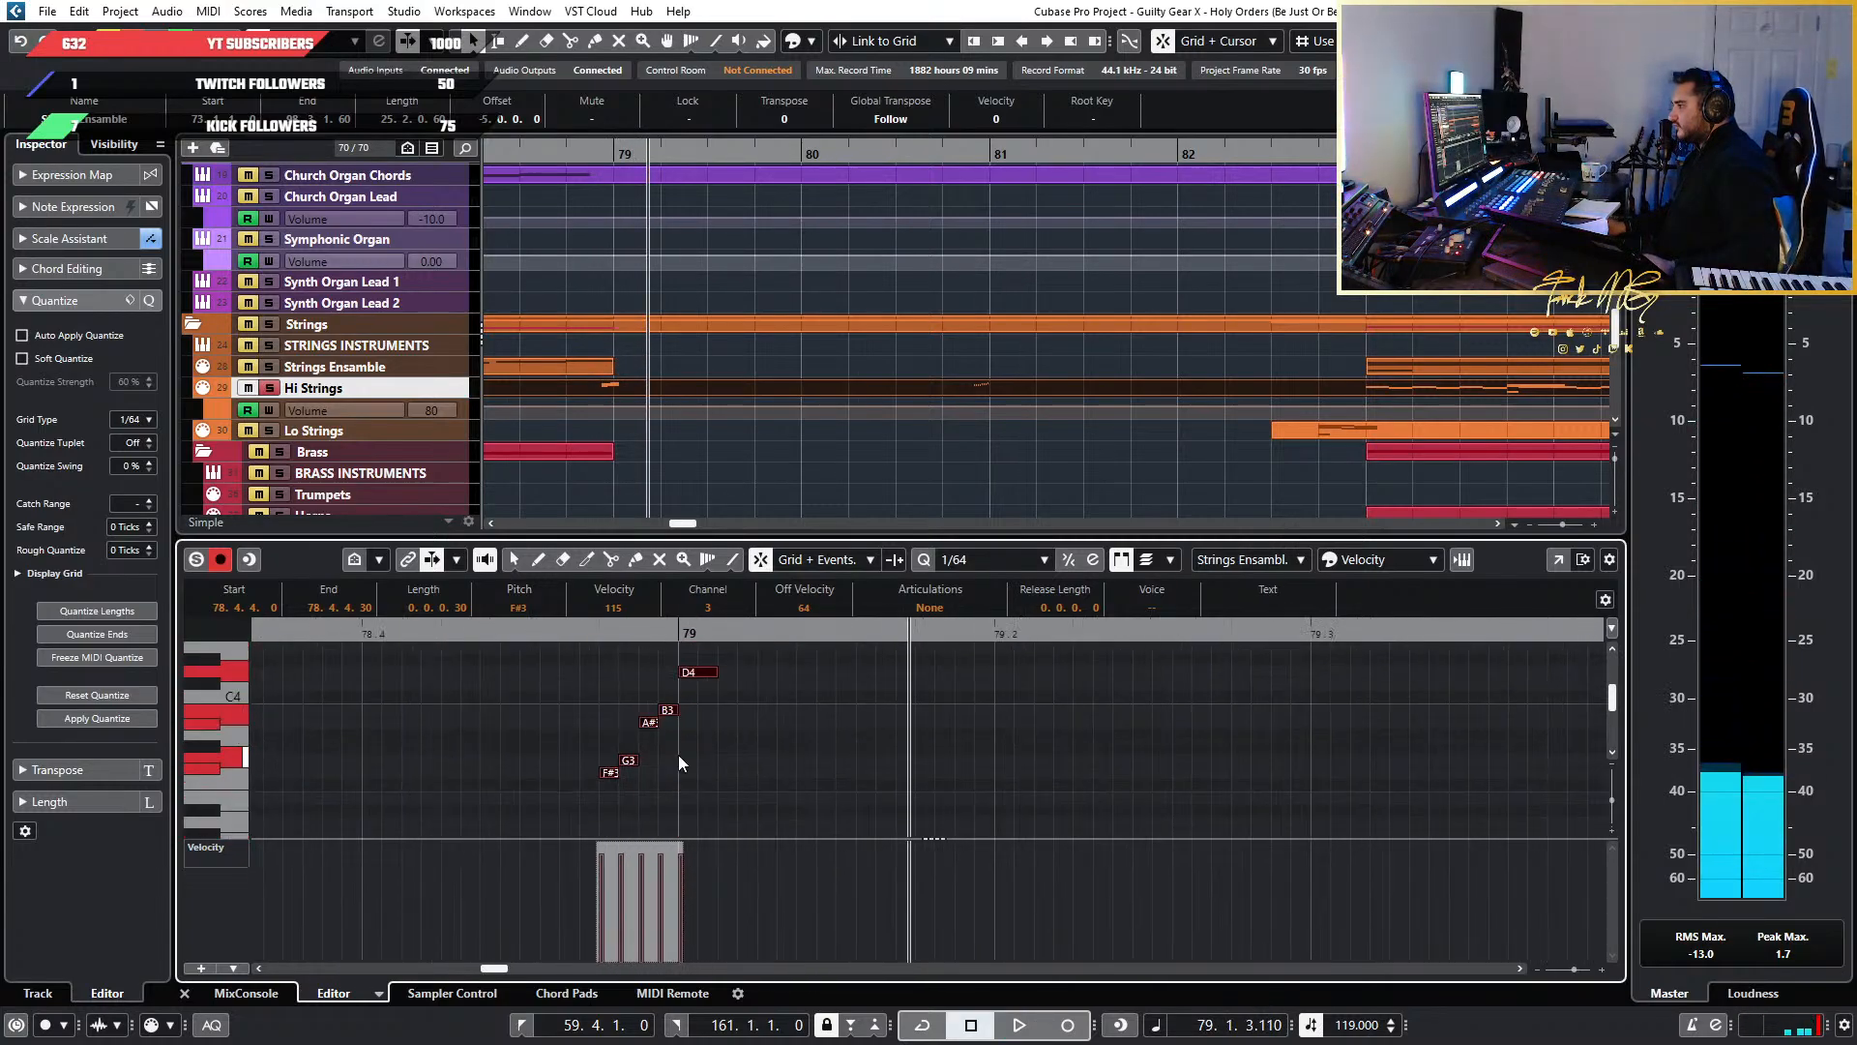
scroll(677, 753, down, 6)
click(808, 638)
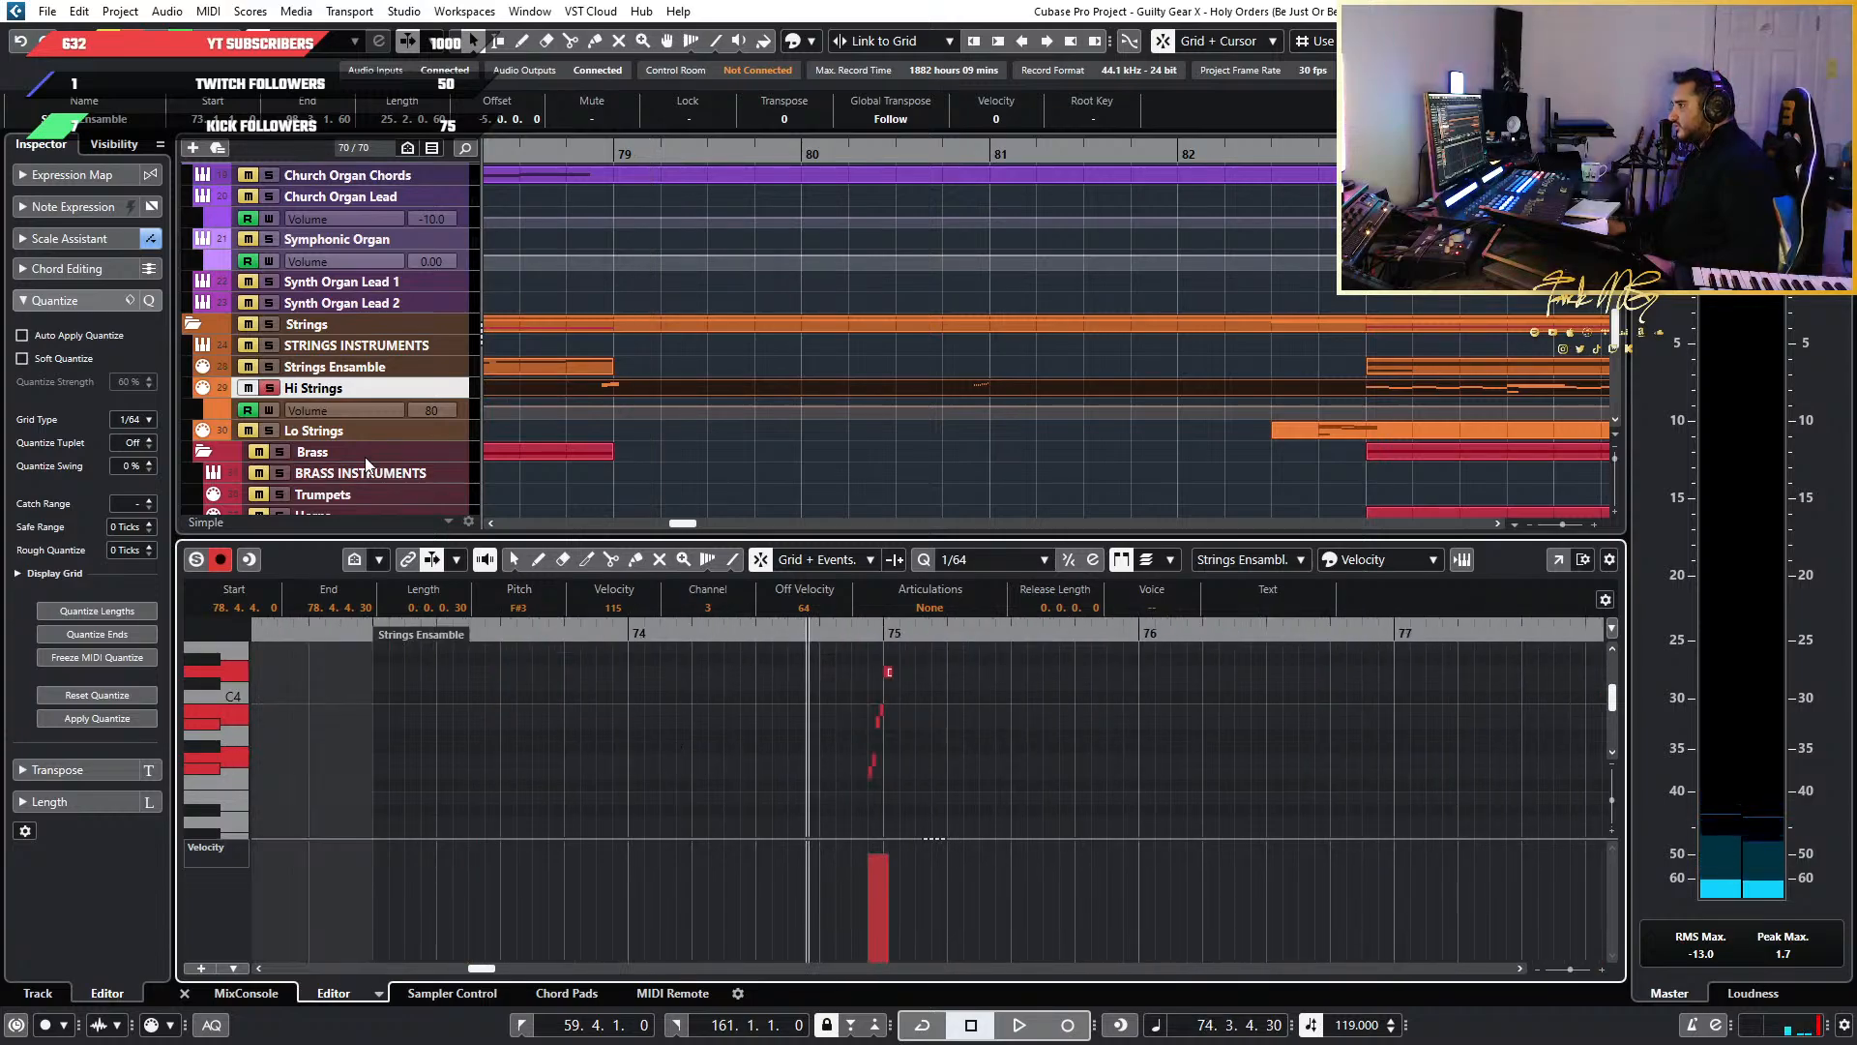
click(283, 388)
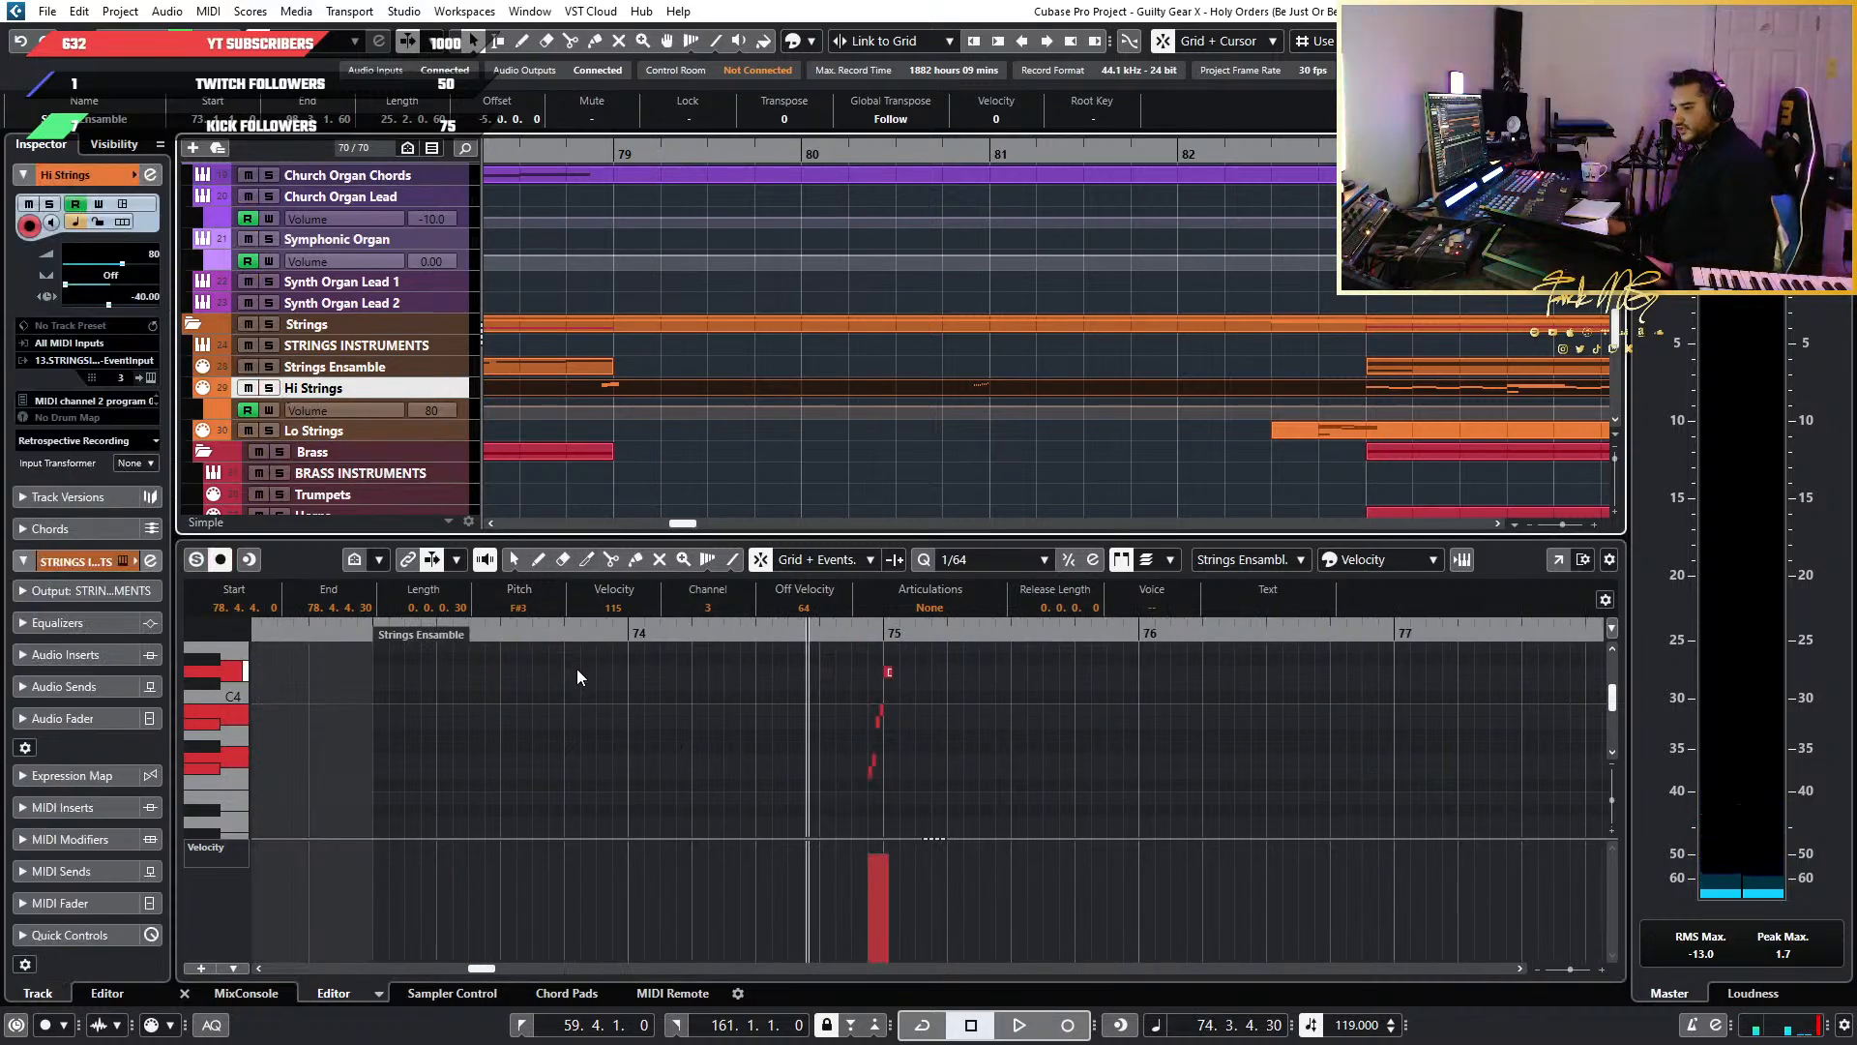
key(space)
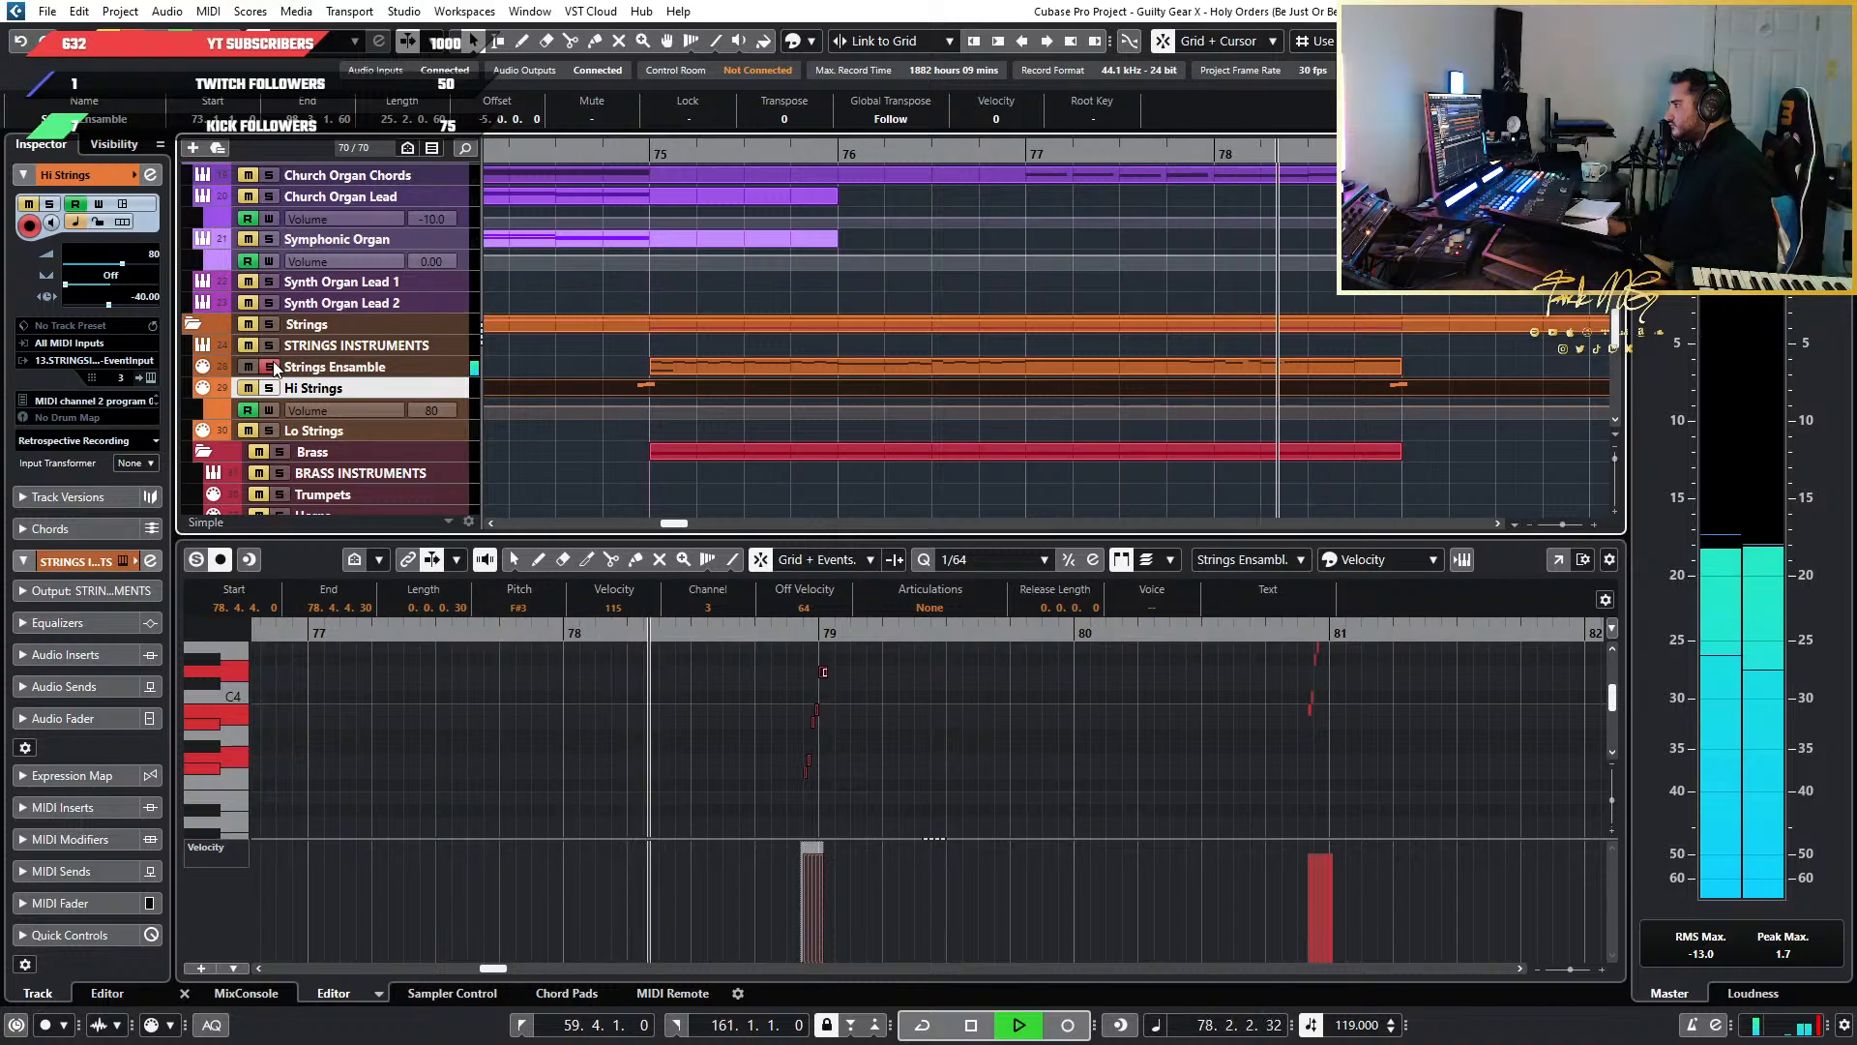
key(space)
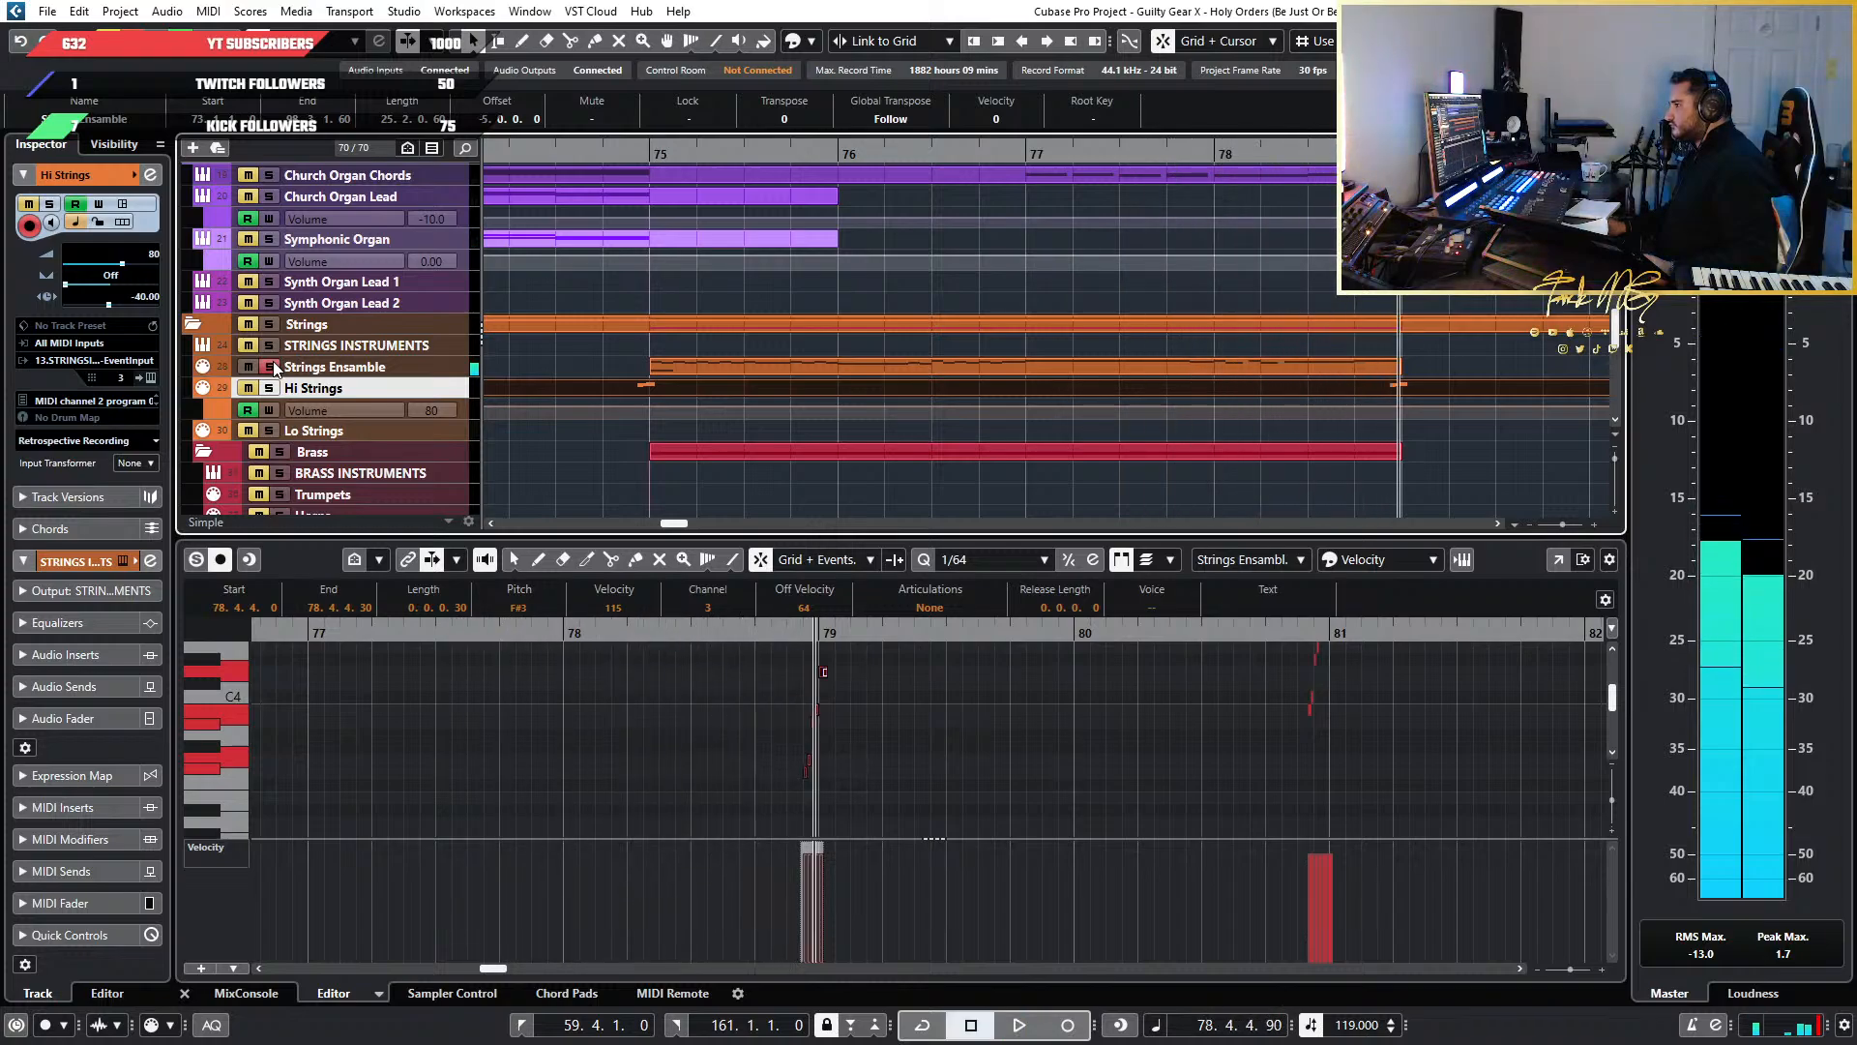
Play the full arrangement from 78.2.3.90 through bar 79, and again from just before bar 75
click(671, 633)
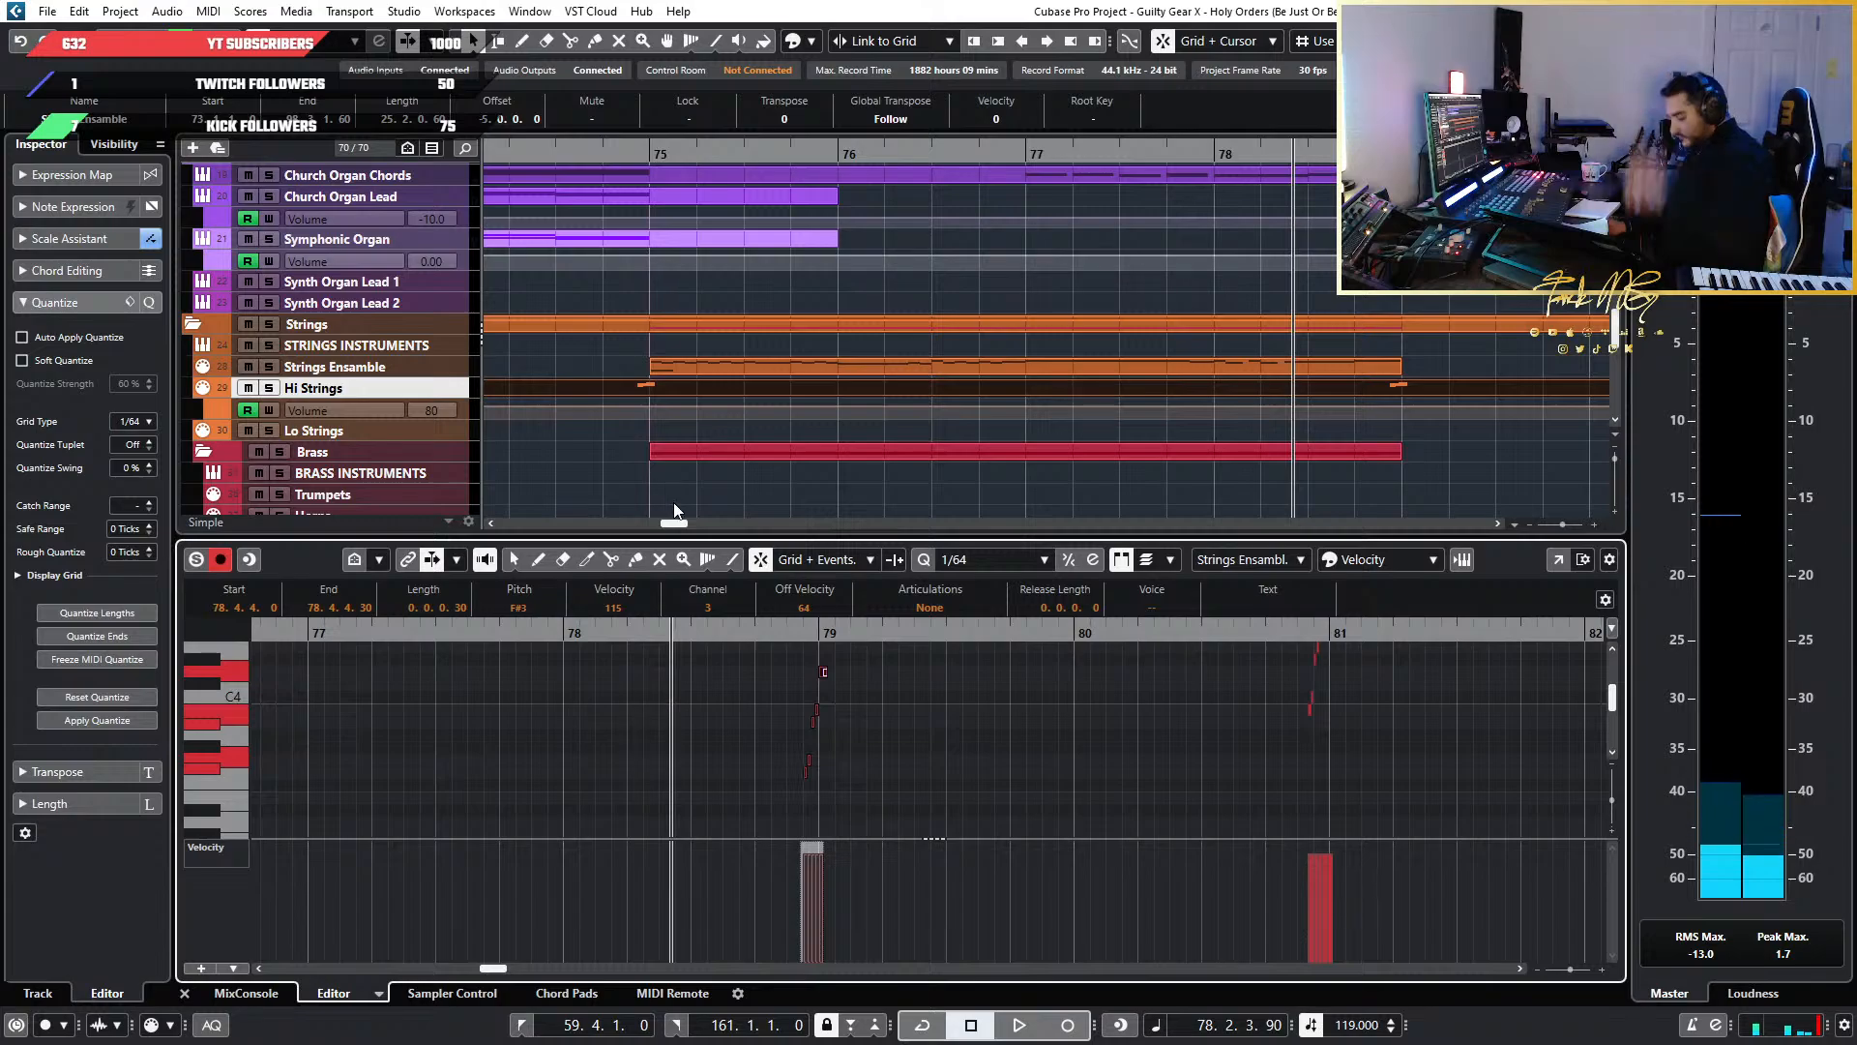
key(space)
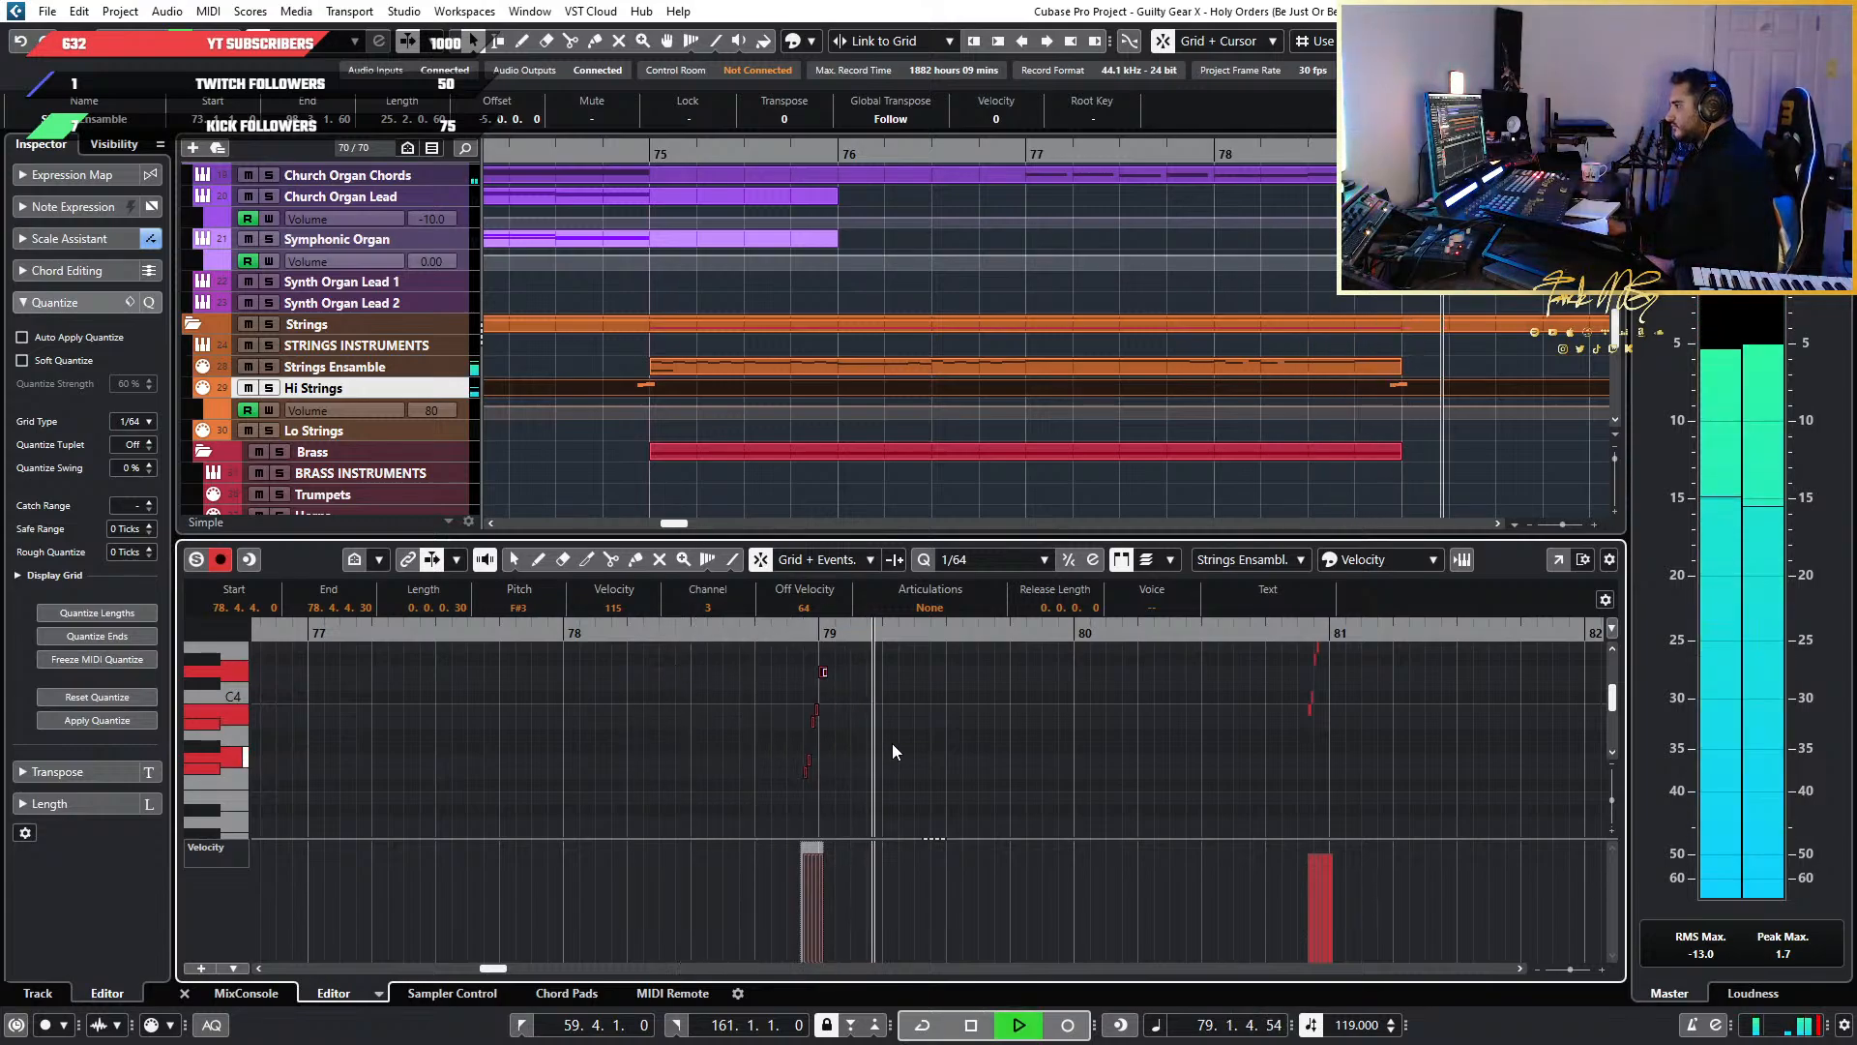
scroll(615, 721, down, 3)
click(462, 635)
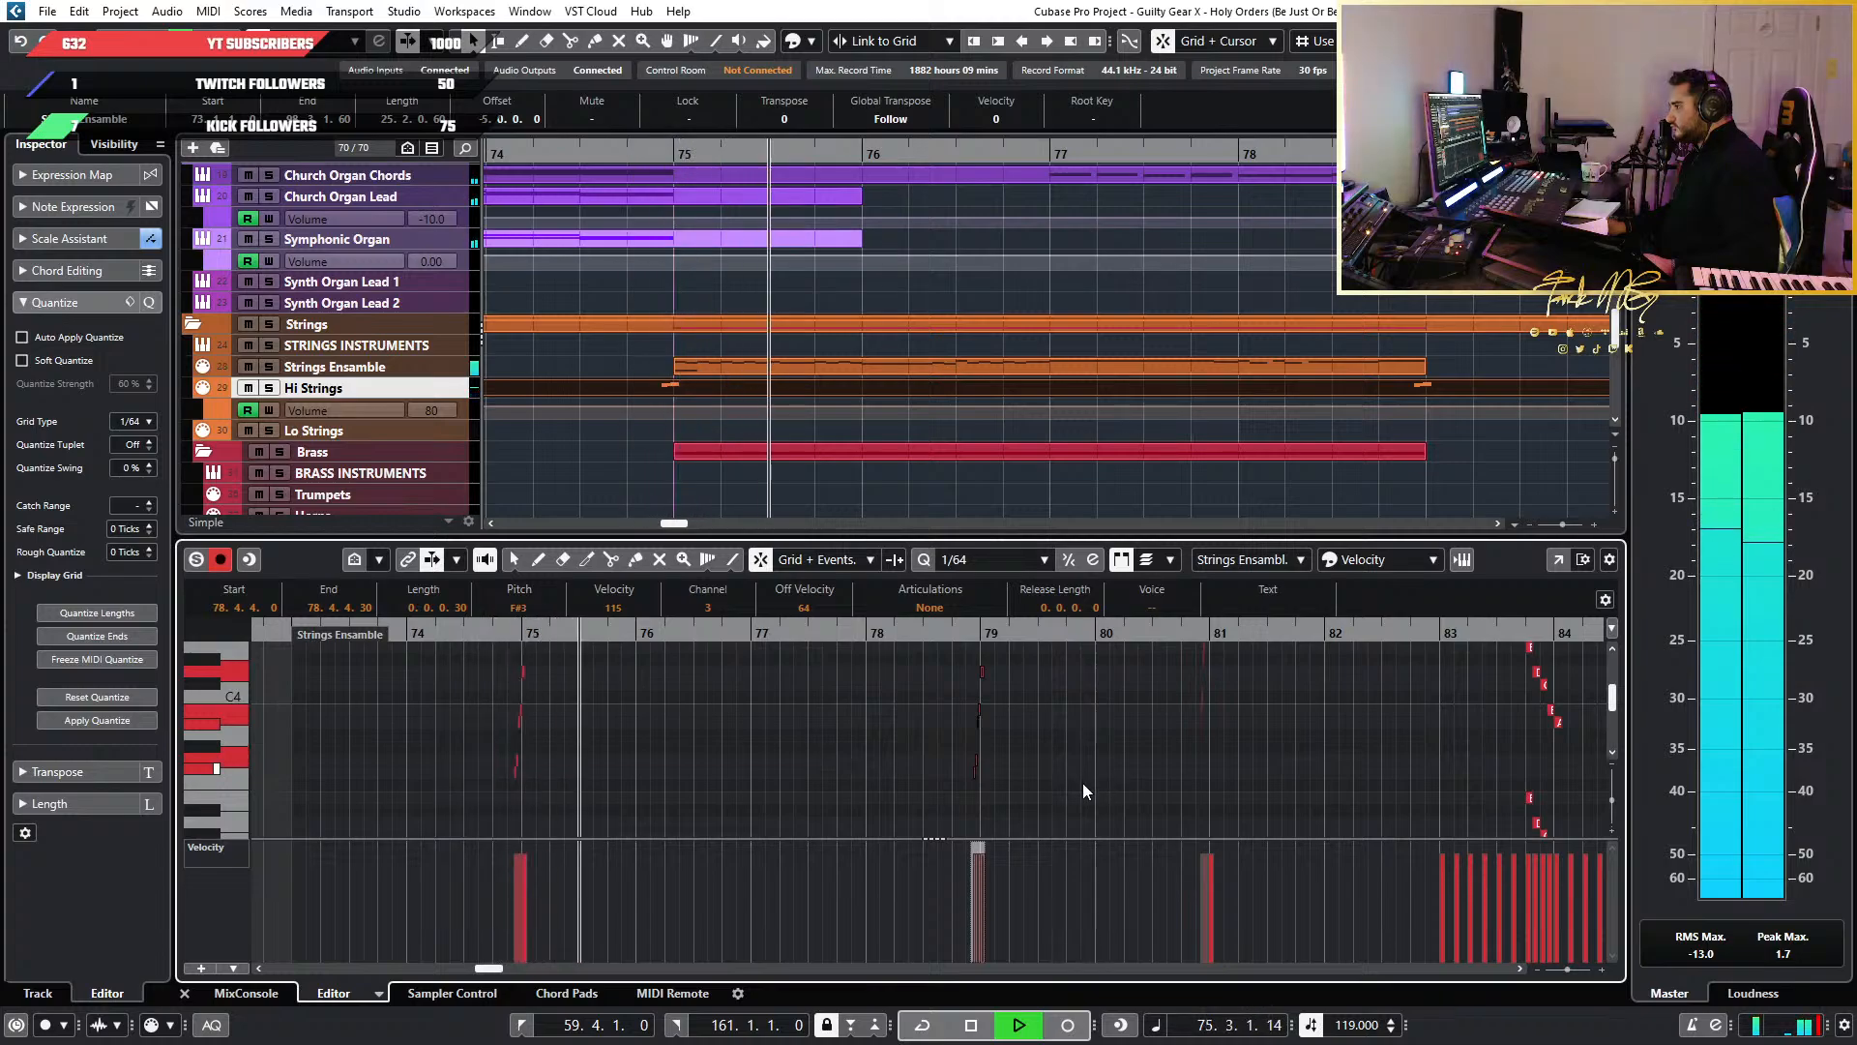
scroll(1077, 782, up, 3)
drag(1323, 743, 849, 782)
scroll(849, 782, down, 3)
scroll(838, 780, down, 2)
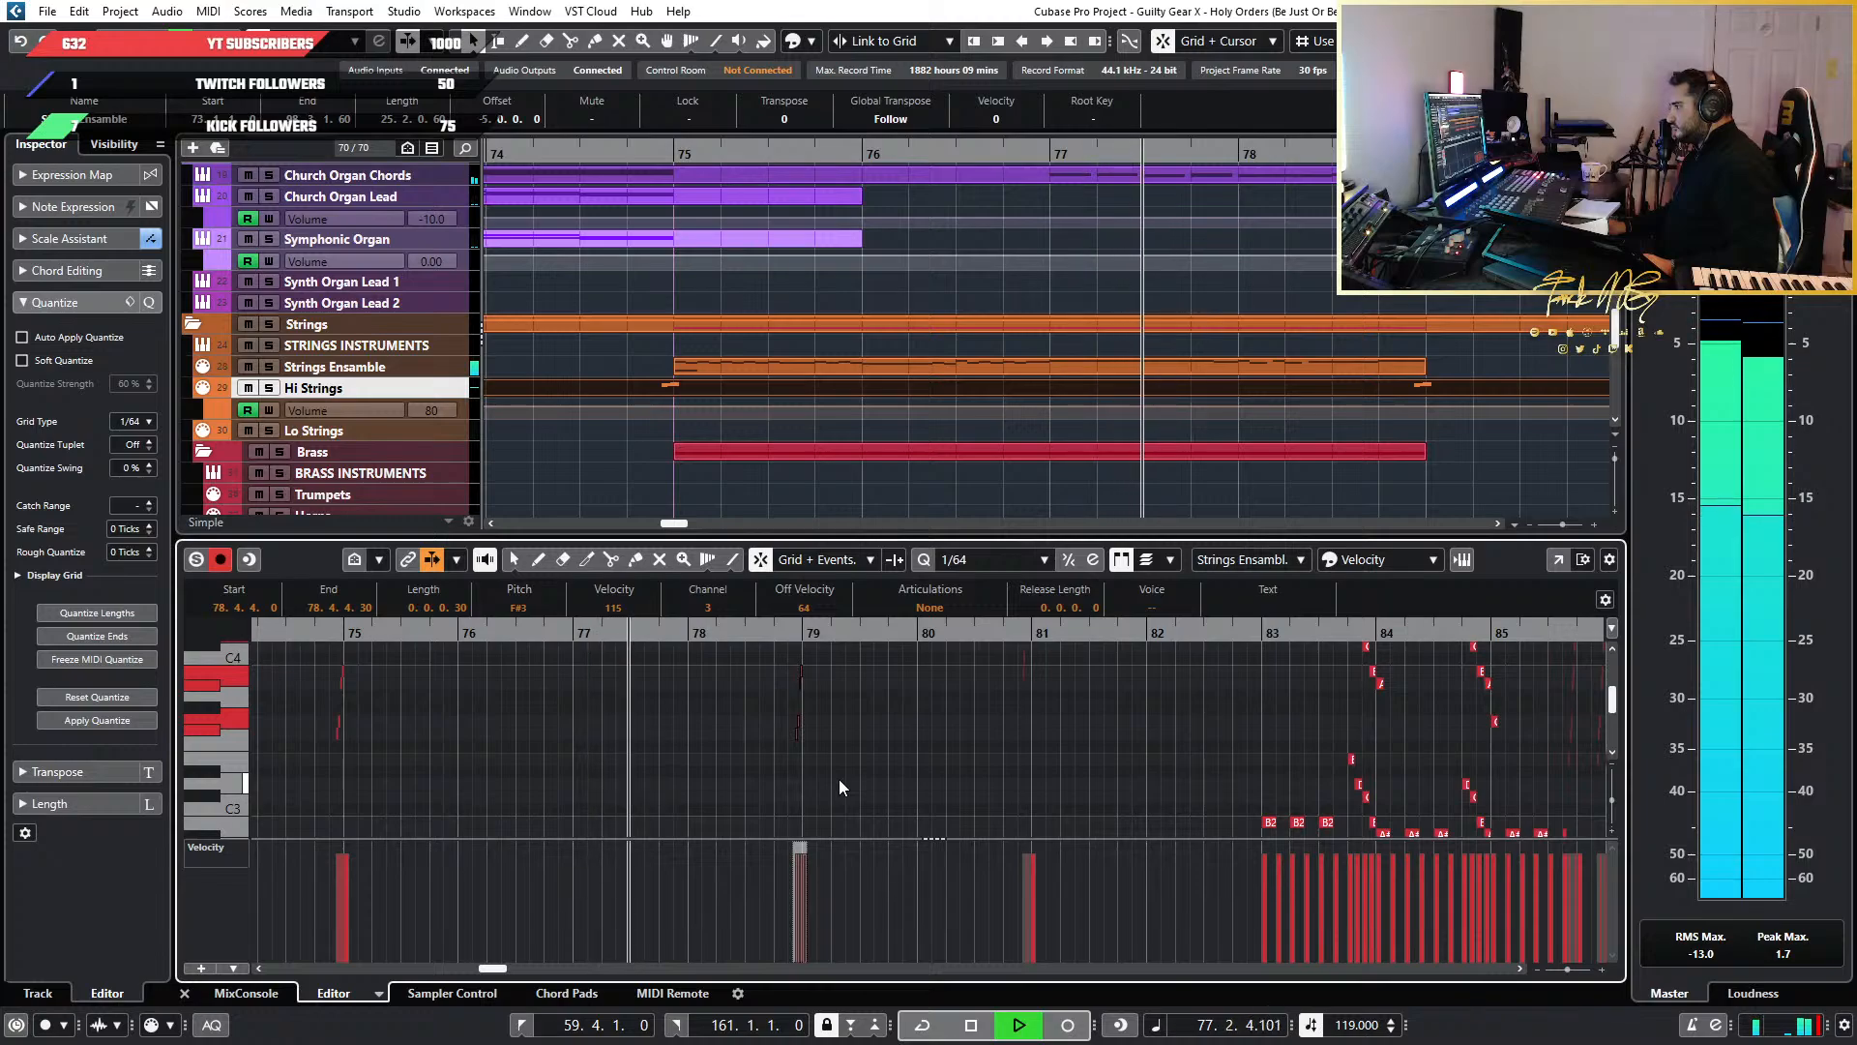
key(space)
drag(876, 782, 720, 608)
scroll(729, 652, up, 1)
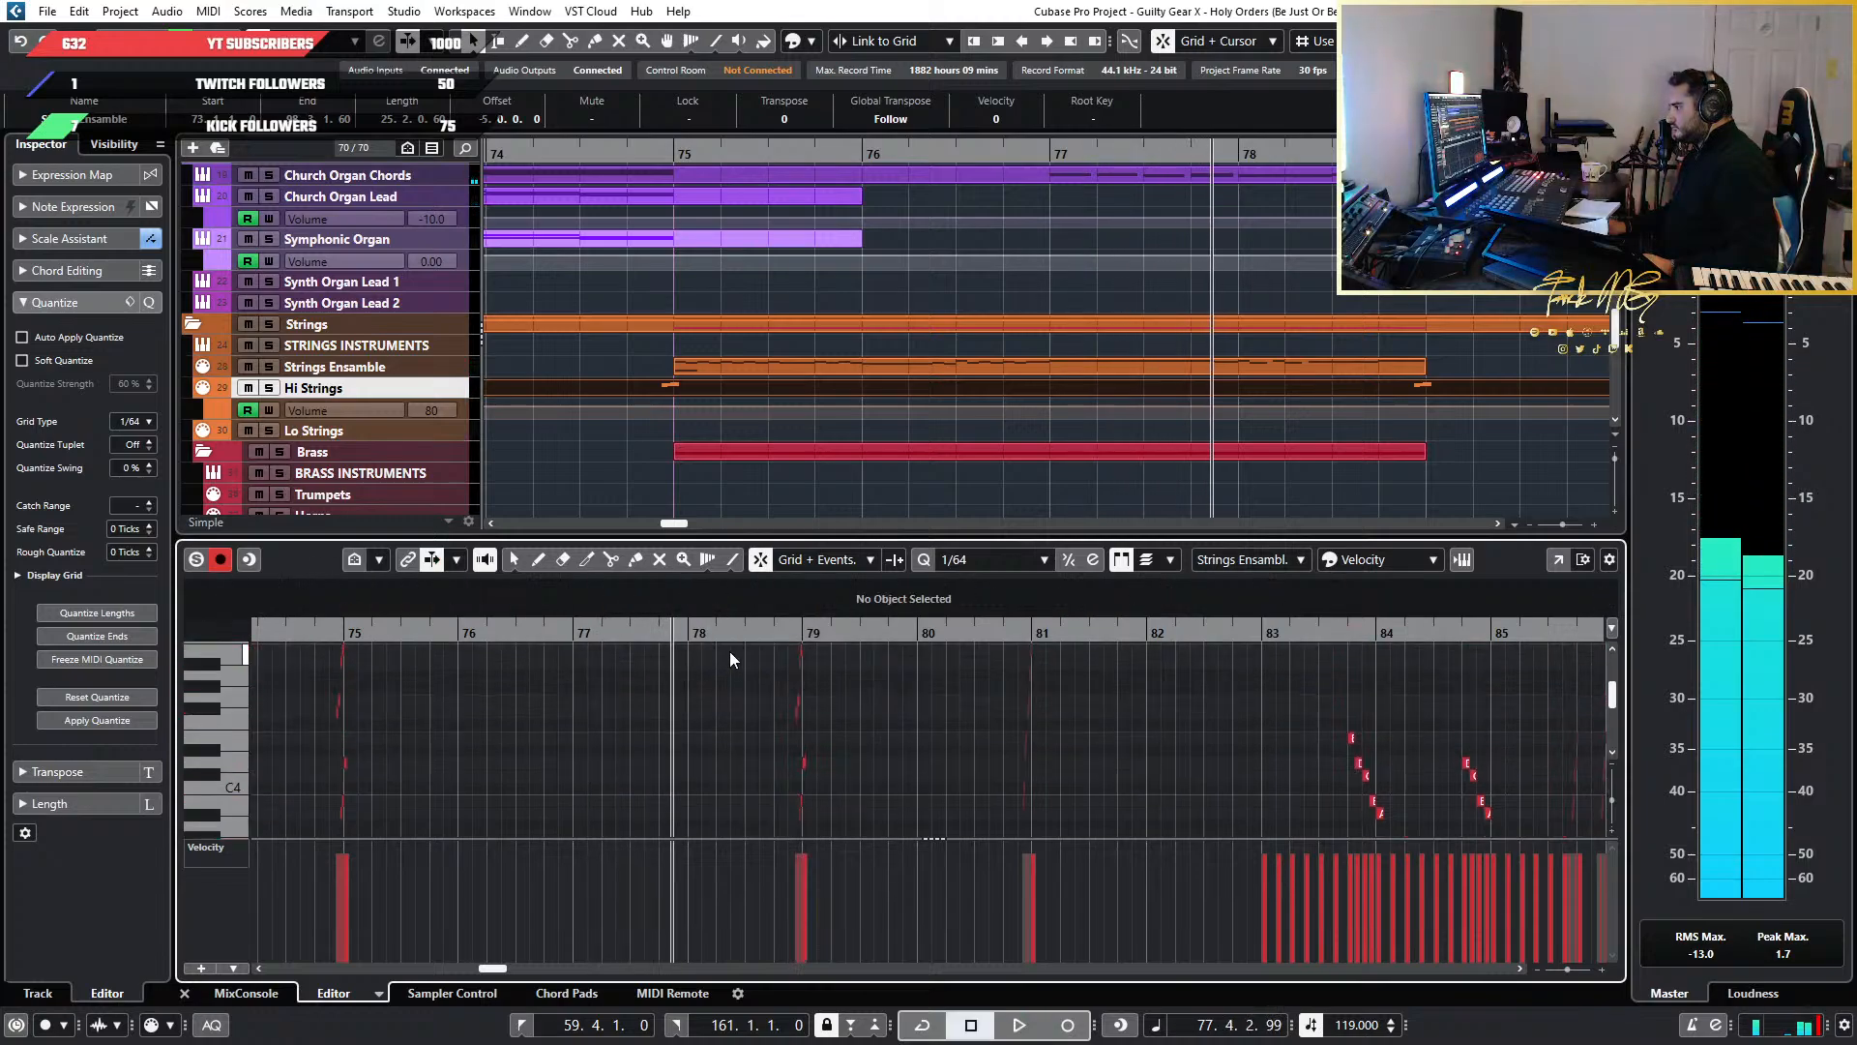
drag(884, 764, 735, 677)
click(738, 682)
scroll(847, 722, down, 3)
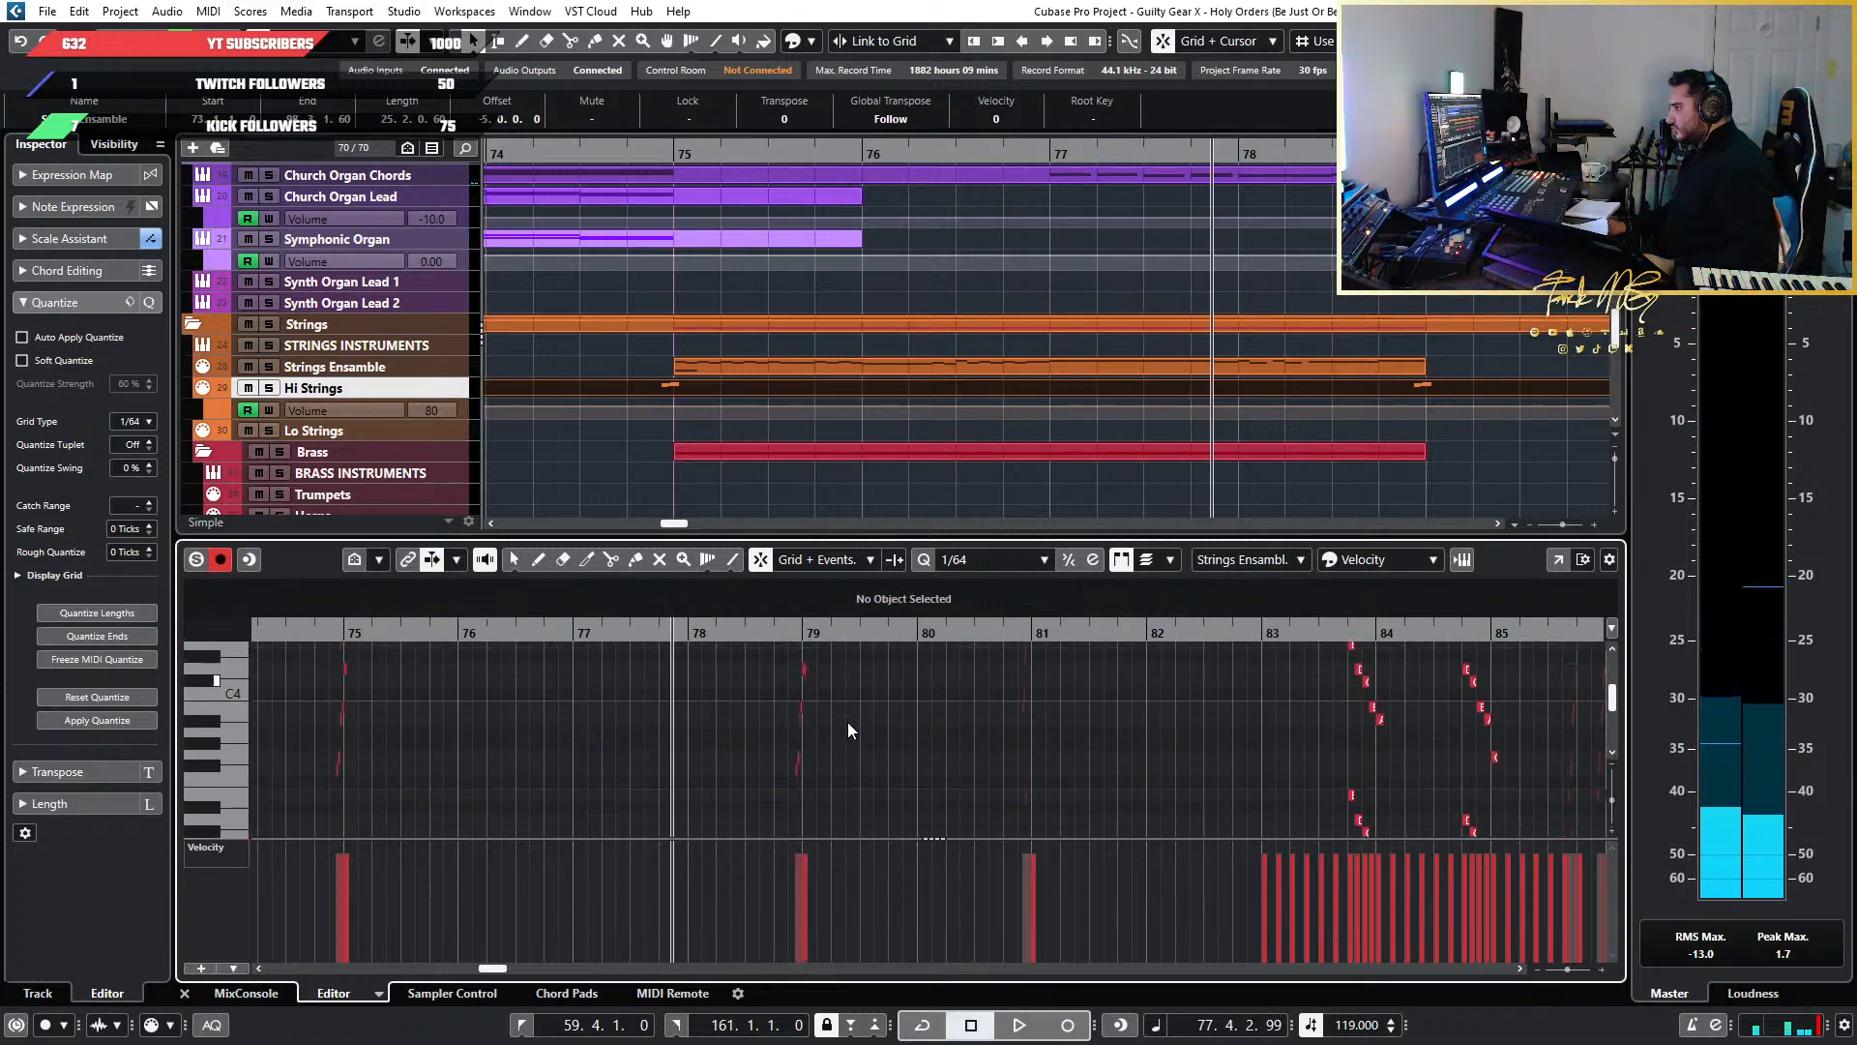
scroll(826, 737, up, 4)
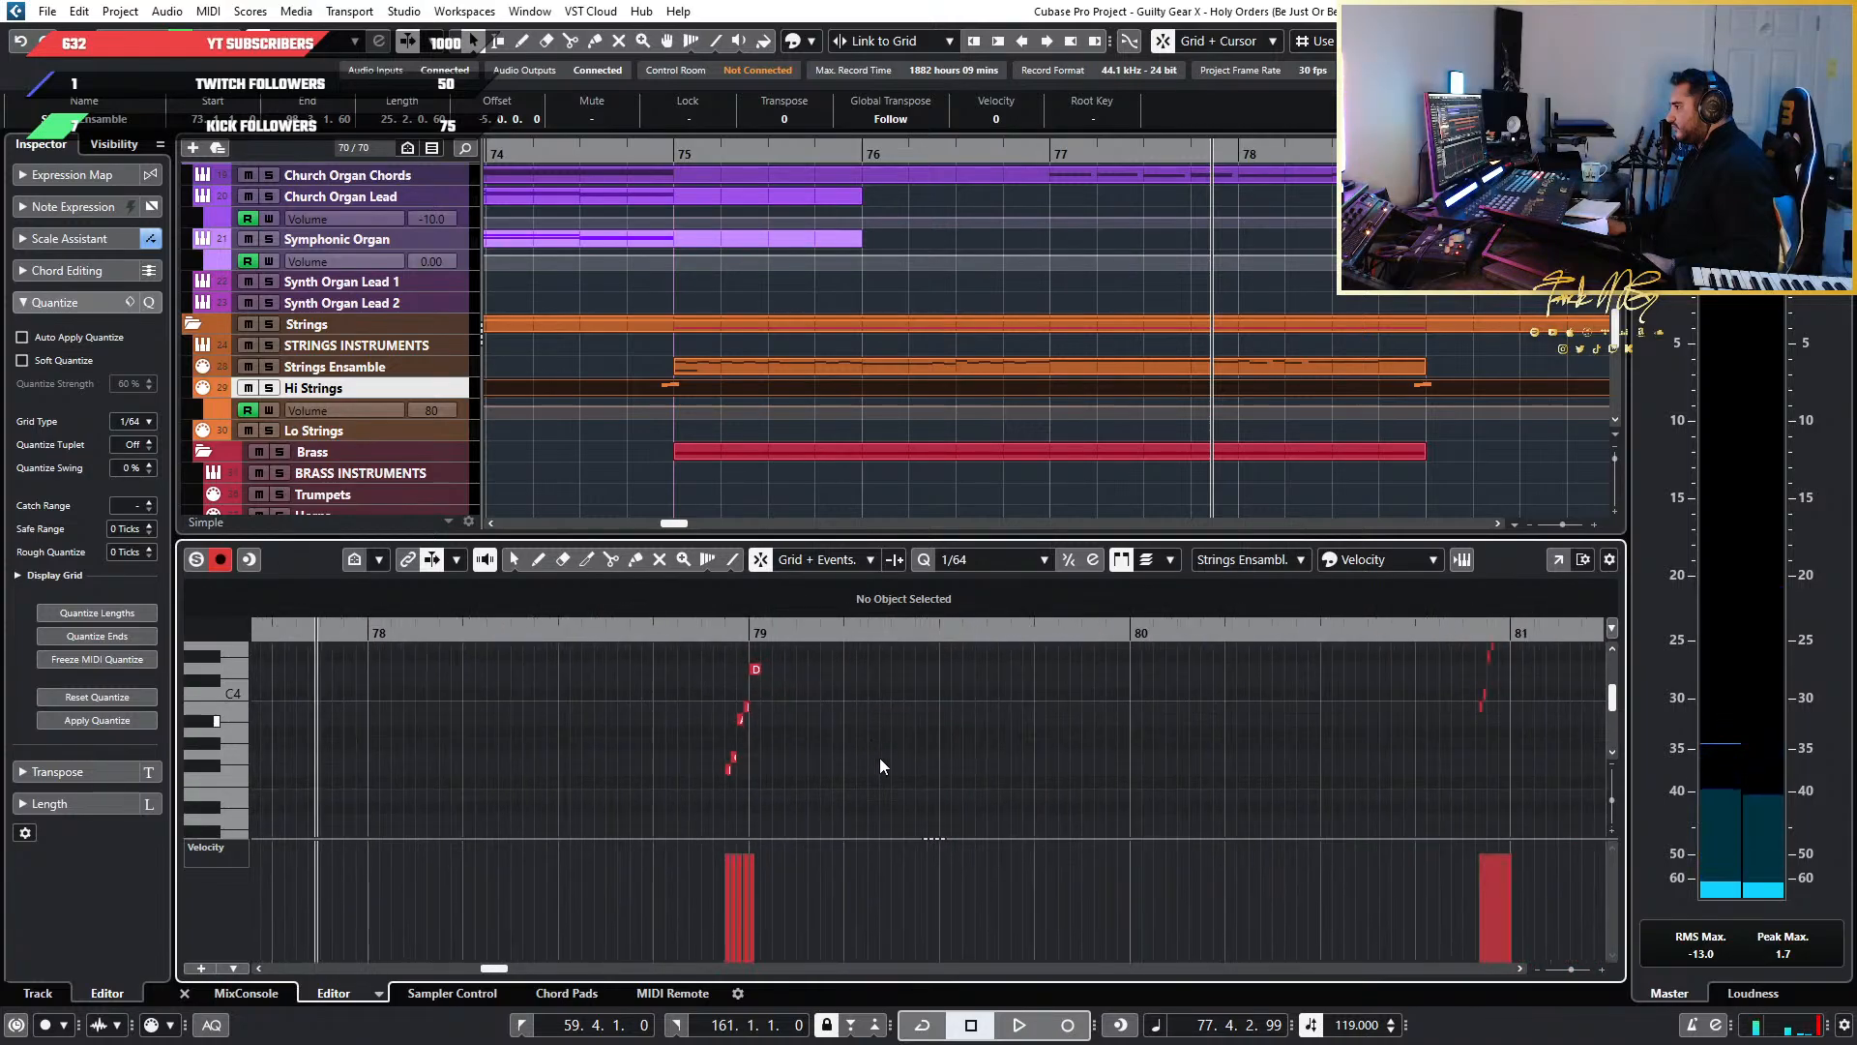
click(644, 684)
drag(681, 768, 665, 598)
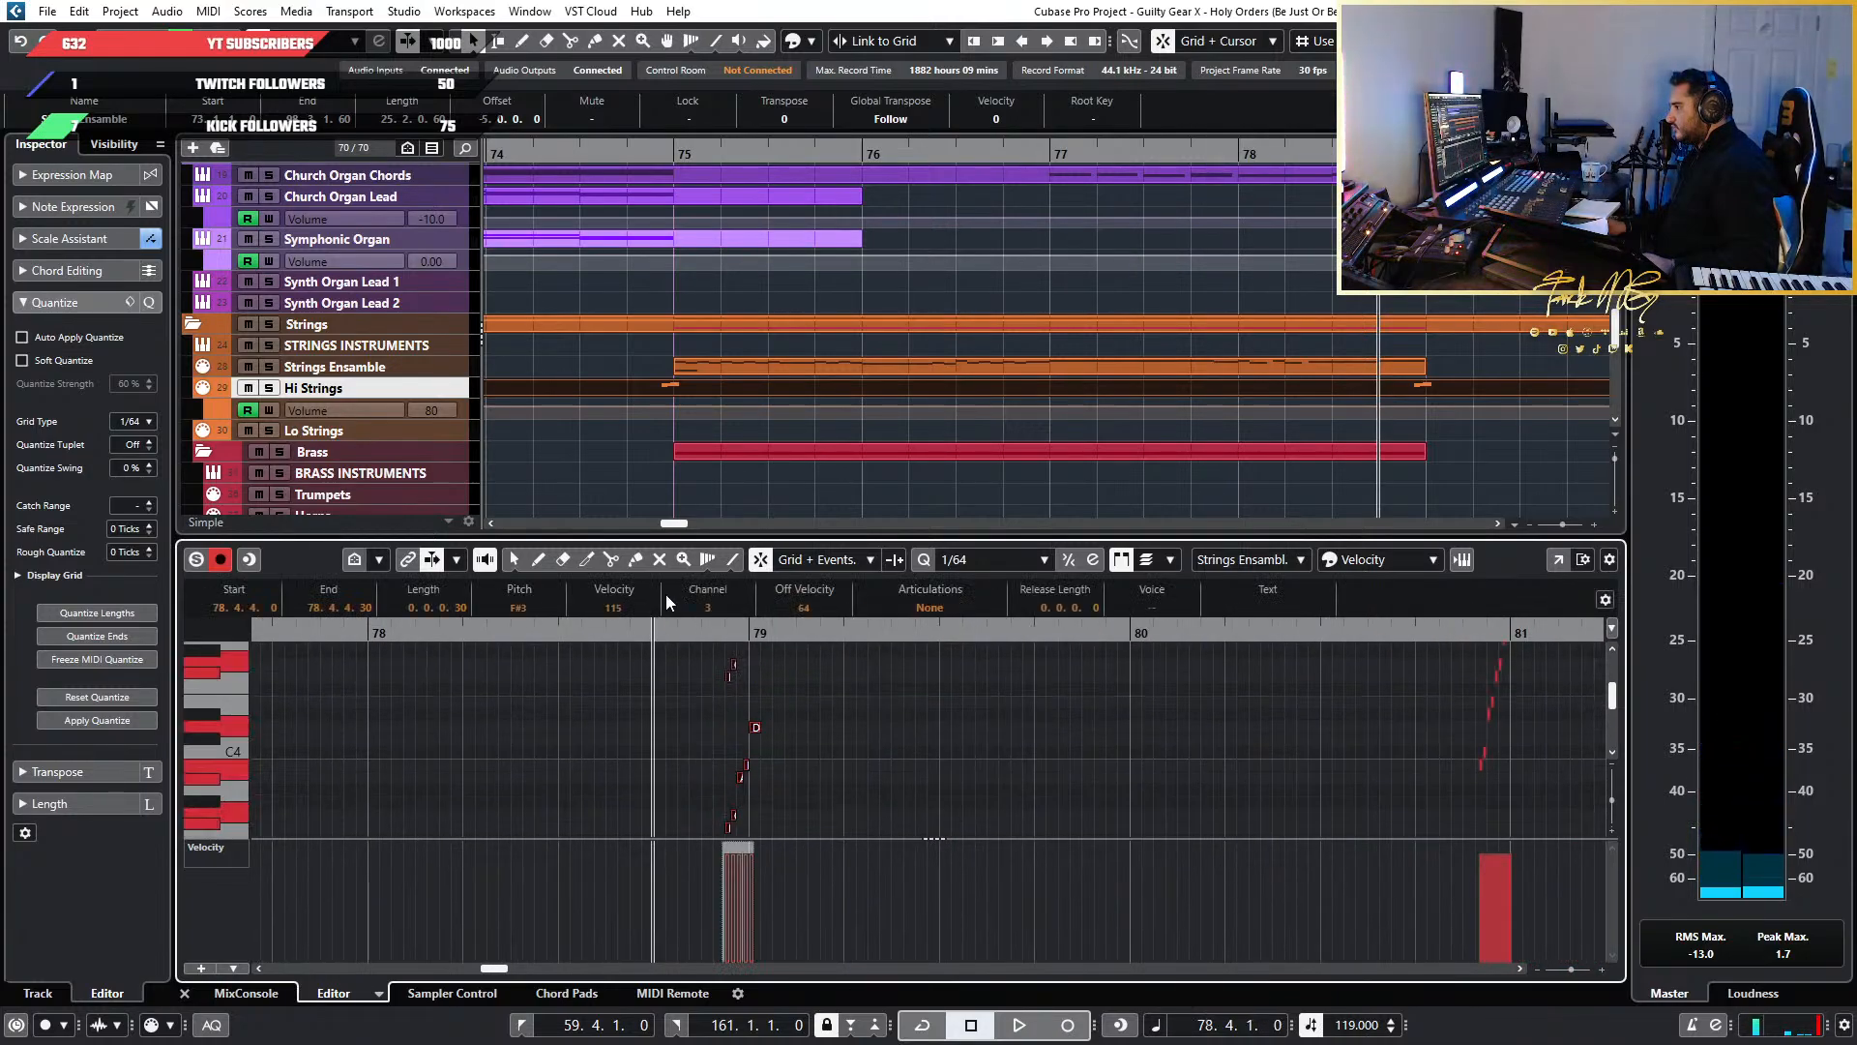
click(680, 631)
click(824, 728)
scroll(914, 740, down, 4)
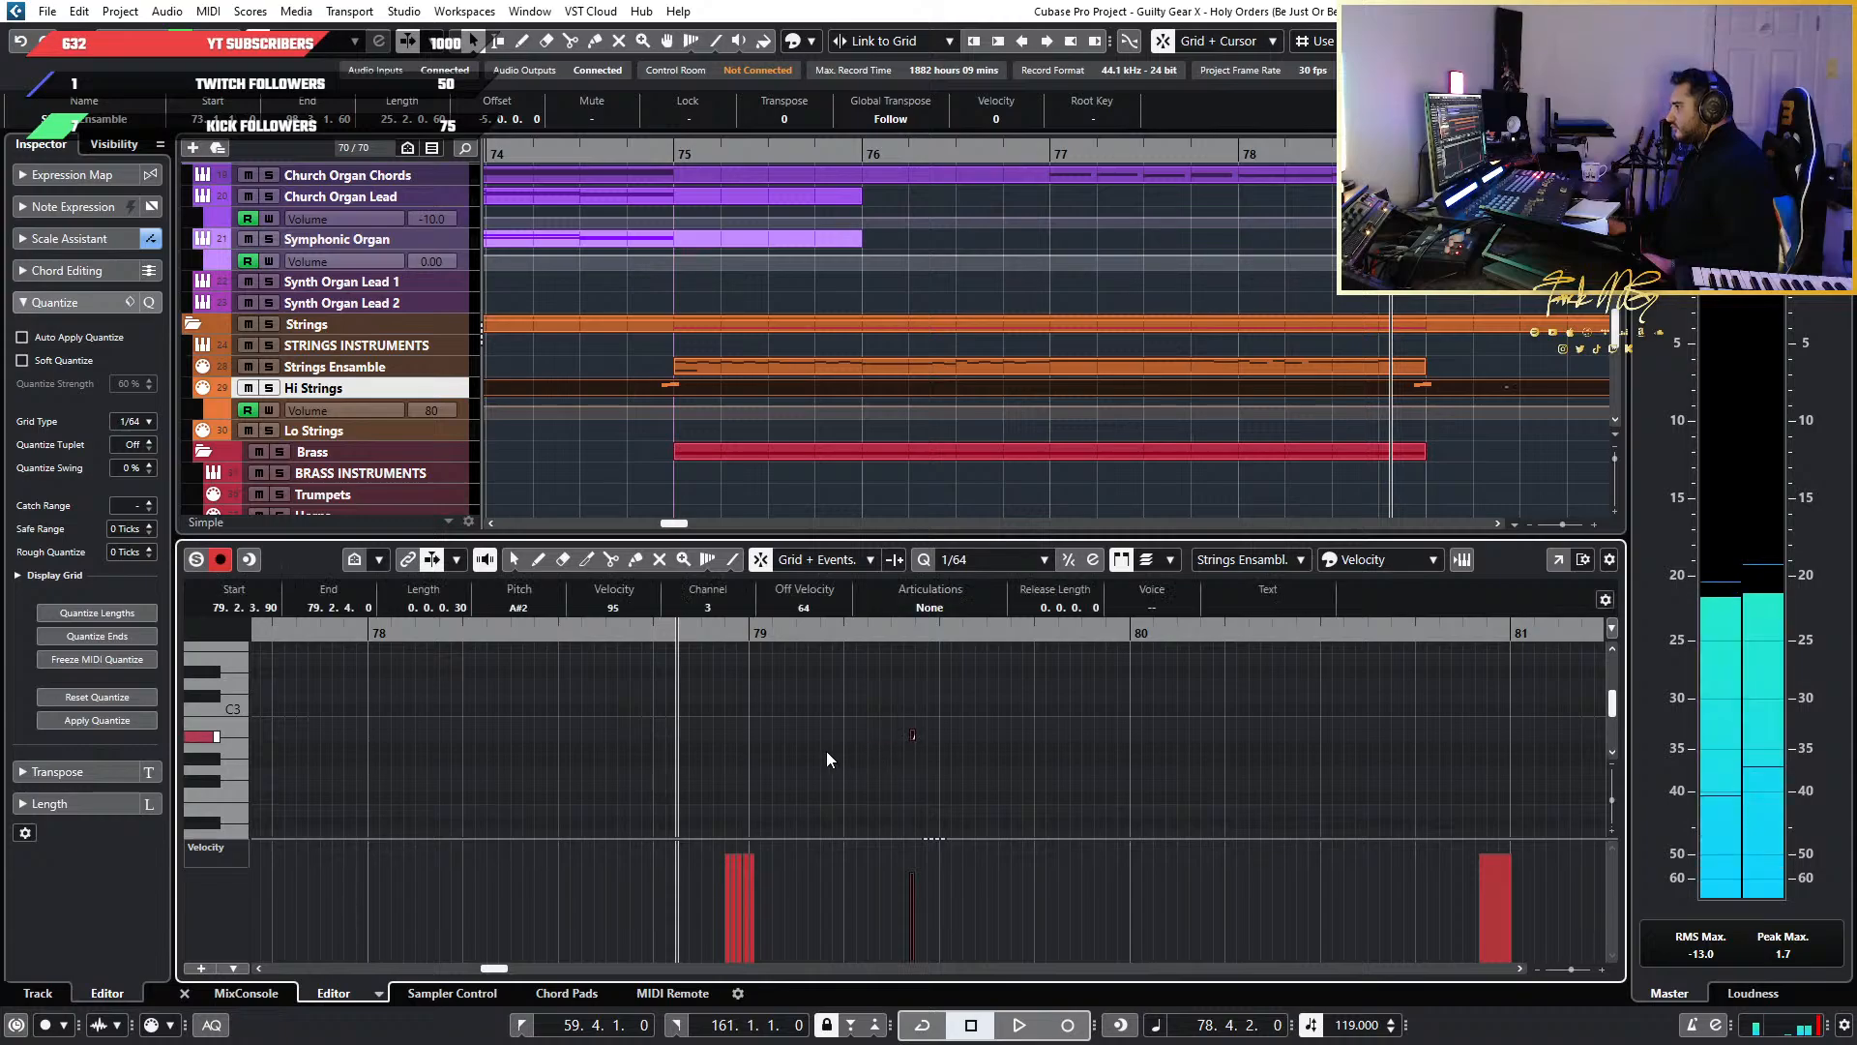
Place the cursor at 78.3.4.30 and select all notes of the Hi Strings run leading into bar 79 across its octaves
drag(824, 761, 627, 620)
click(634, 628)
scroll(666, 710, up, 4)
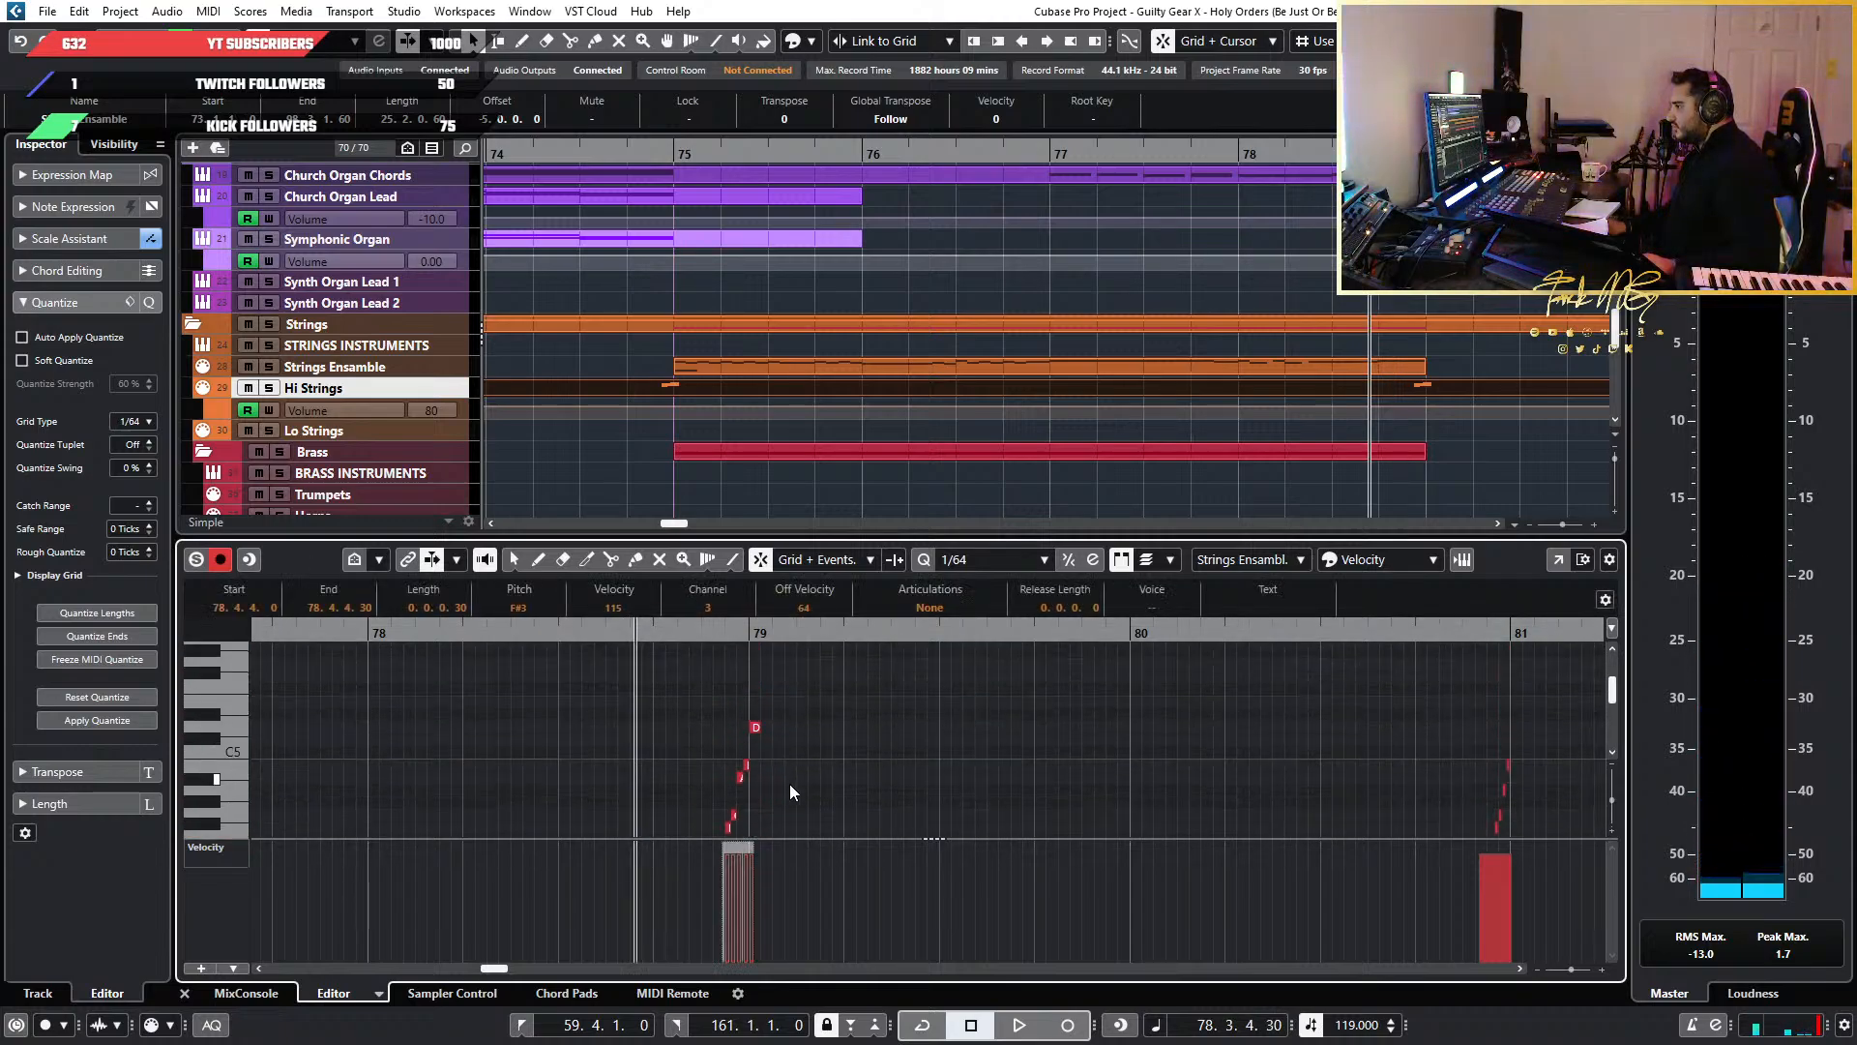
click(658, 724)
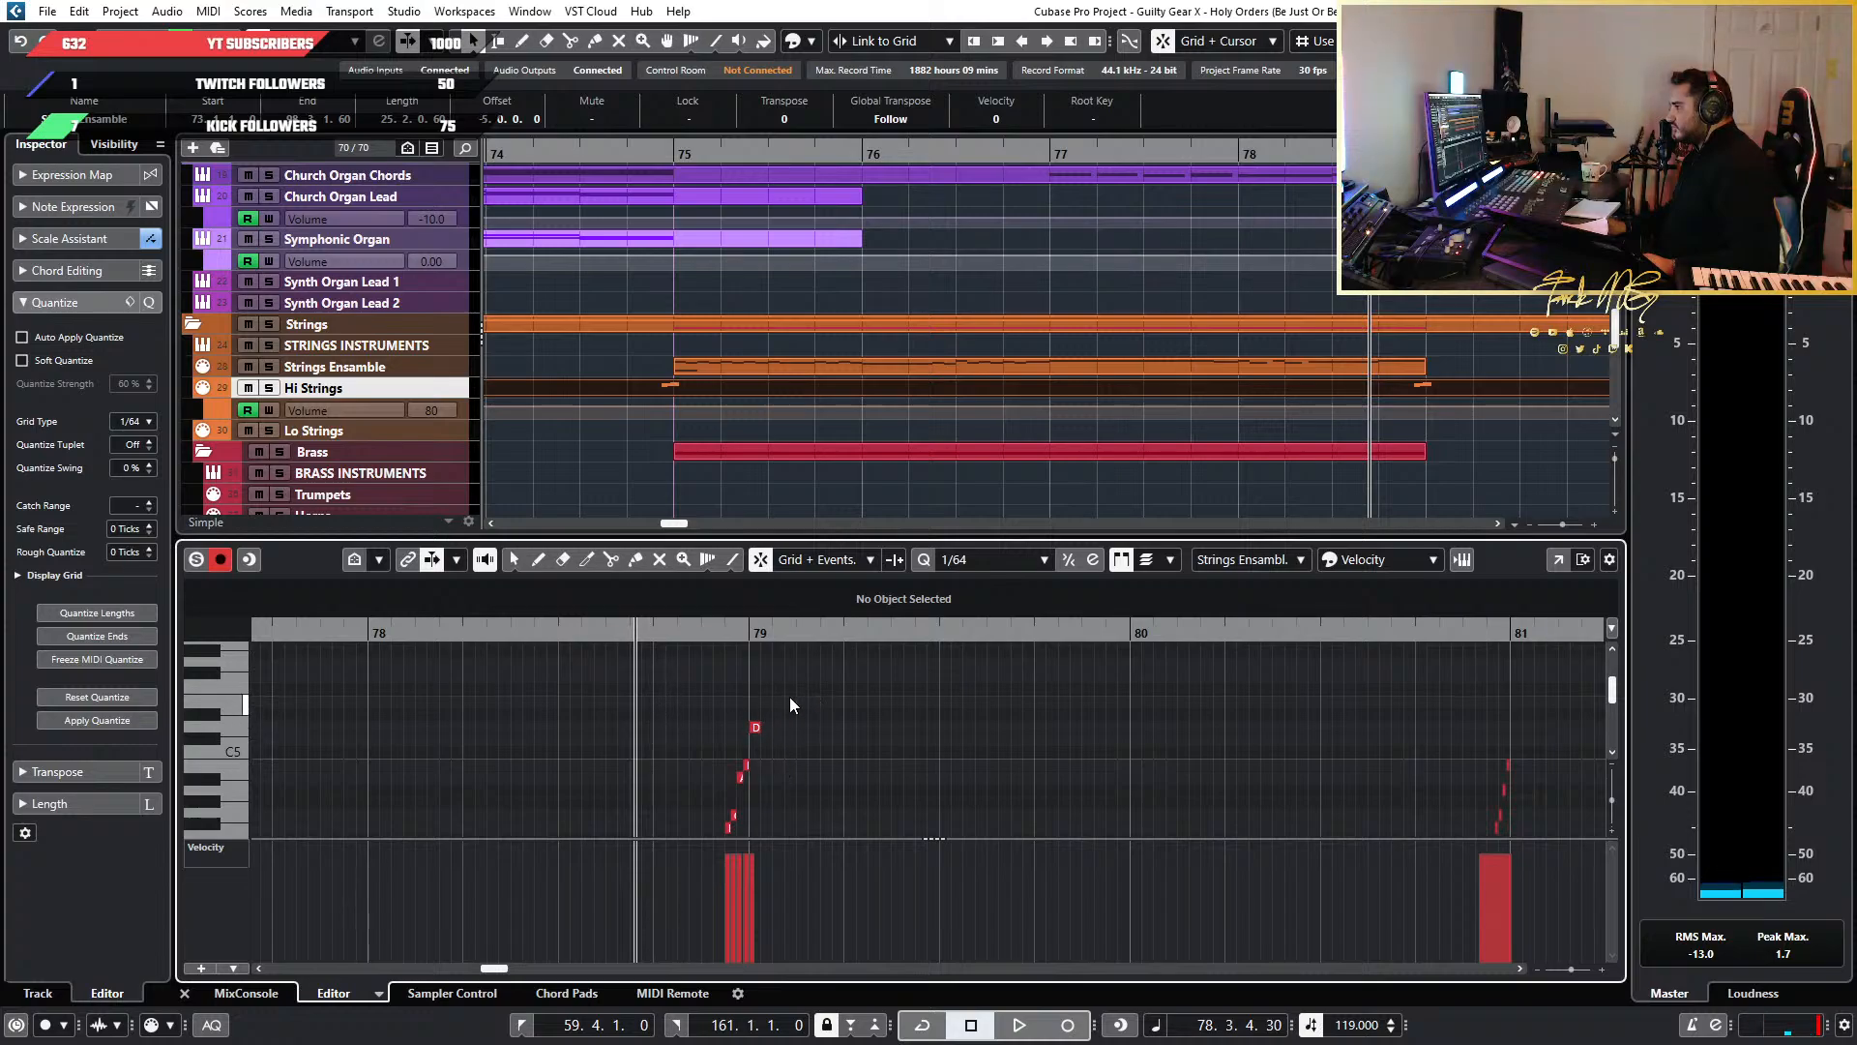
drag(811, 692, 677, 784)
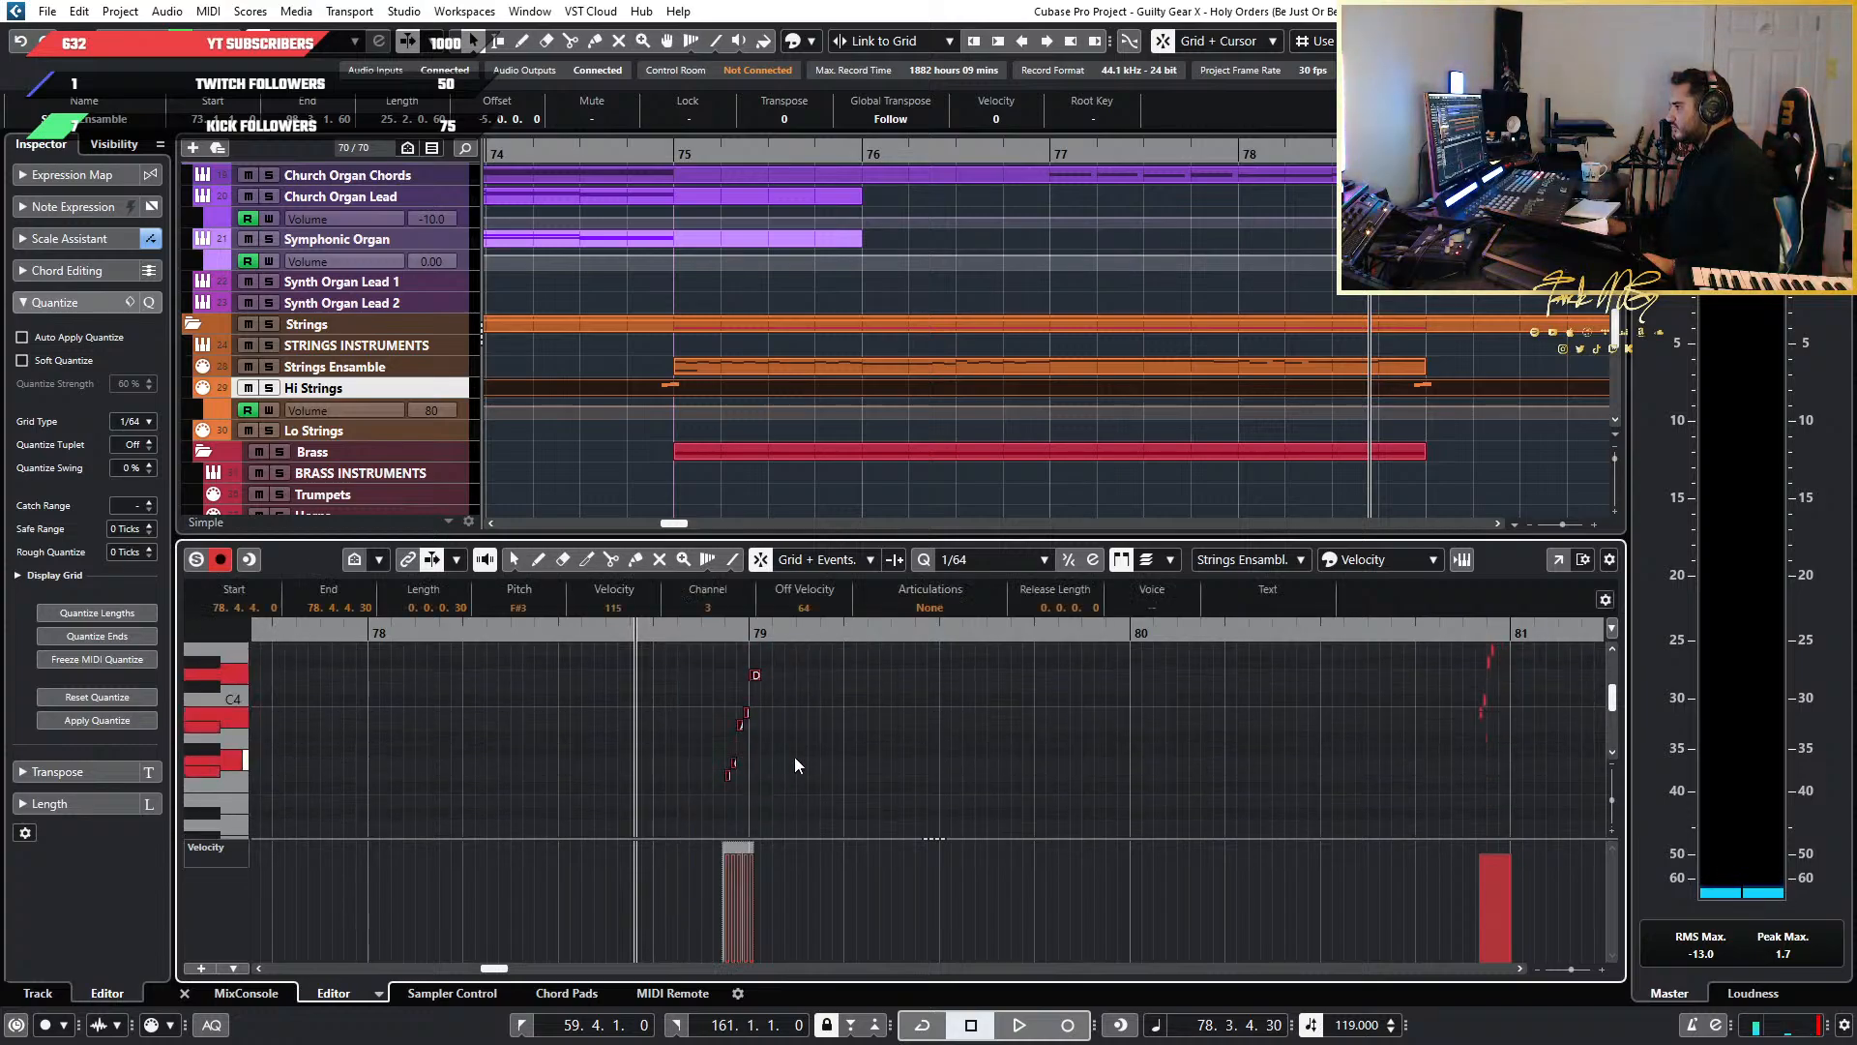
Play the existing Hi Strings run leading into bar 81
scroll(1431, 739, right, 6)
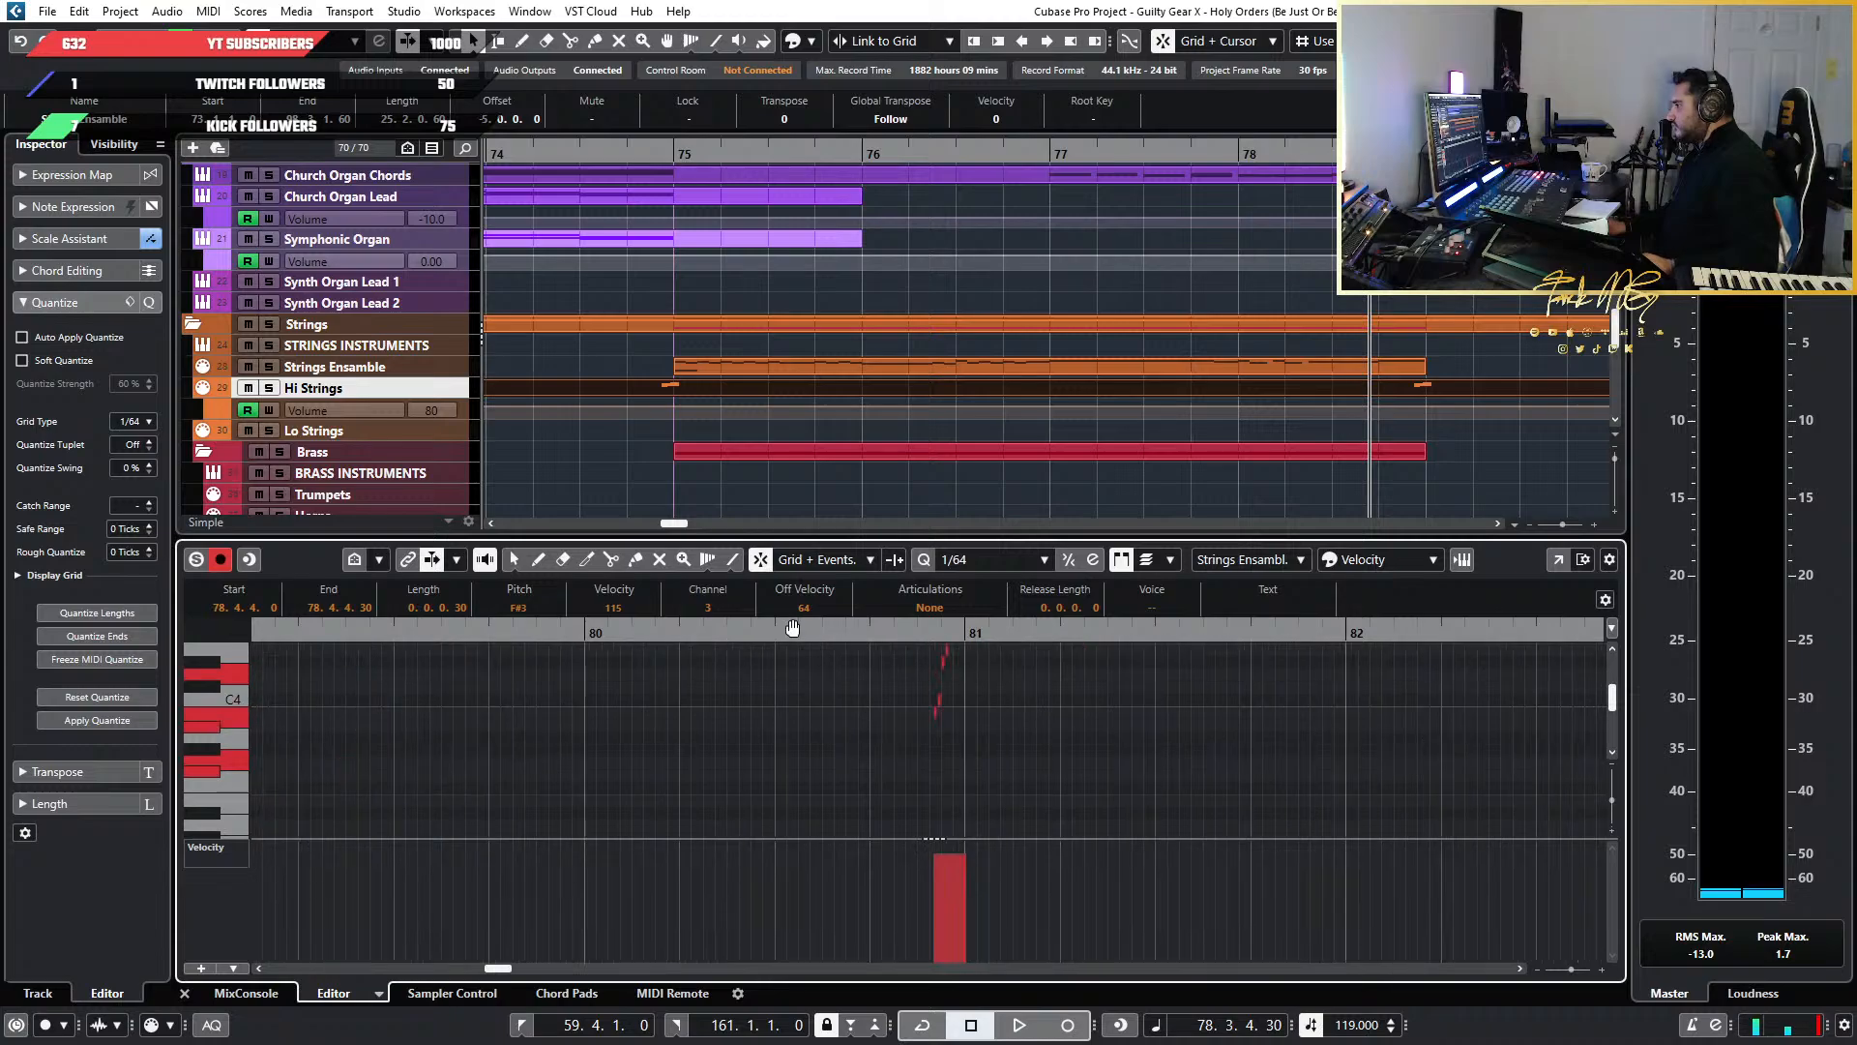
click(823, 633)
key(space)
key(space)
Delete all notes of the Hi Strings run leading into bar 81, from B3 up to B4
scroll(983, 768, up, 5)
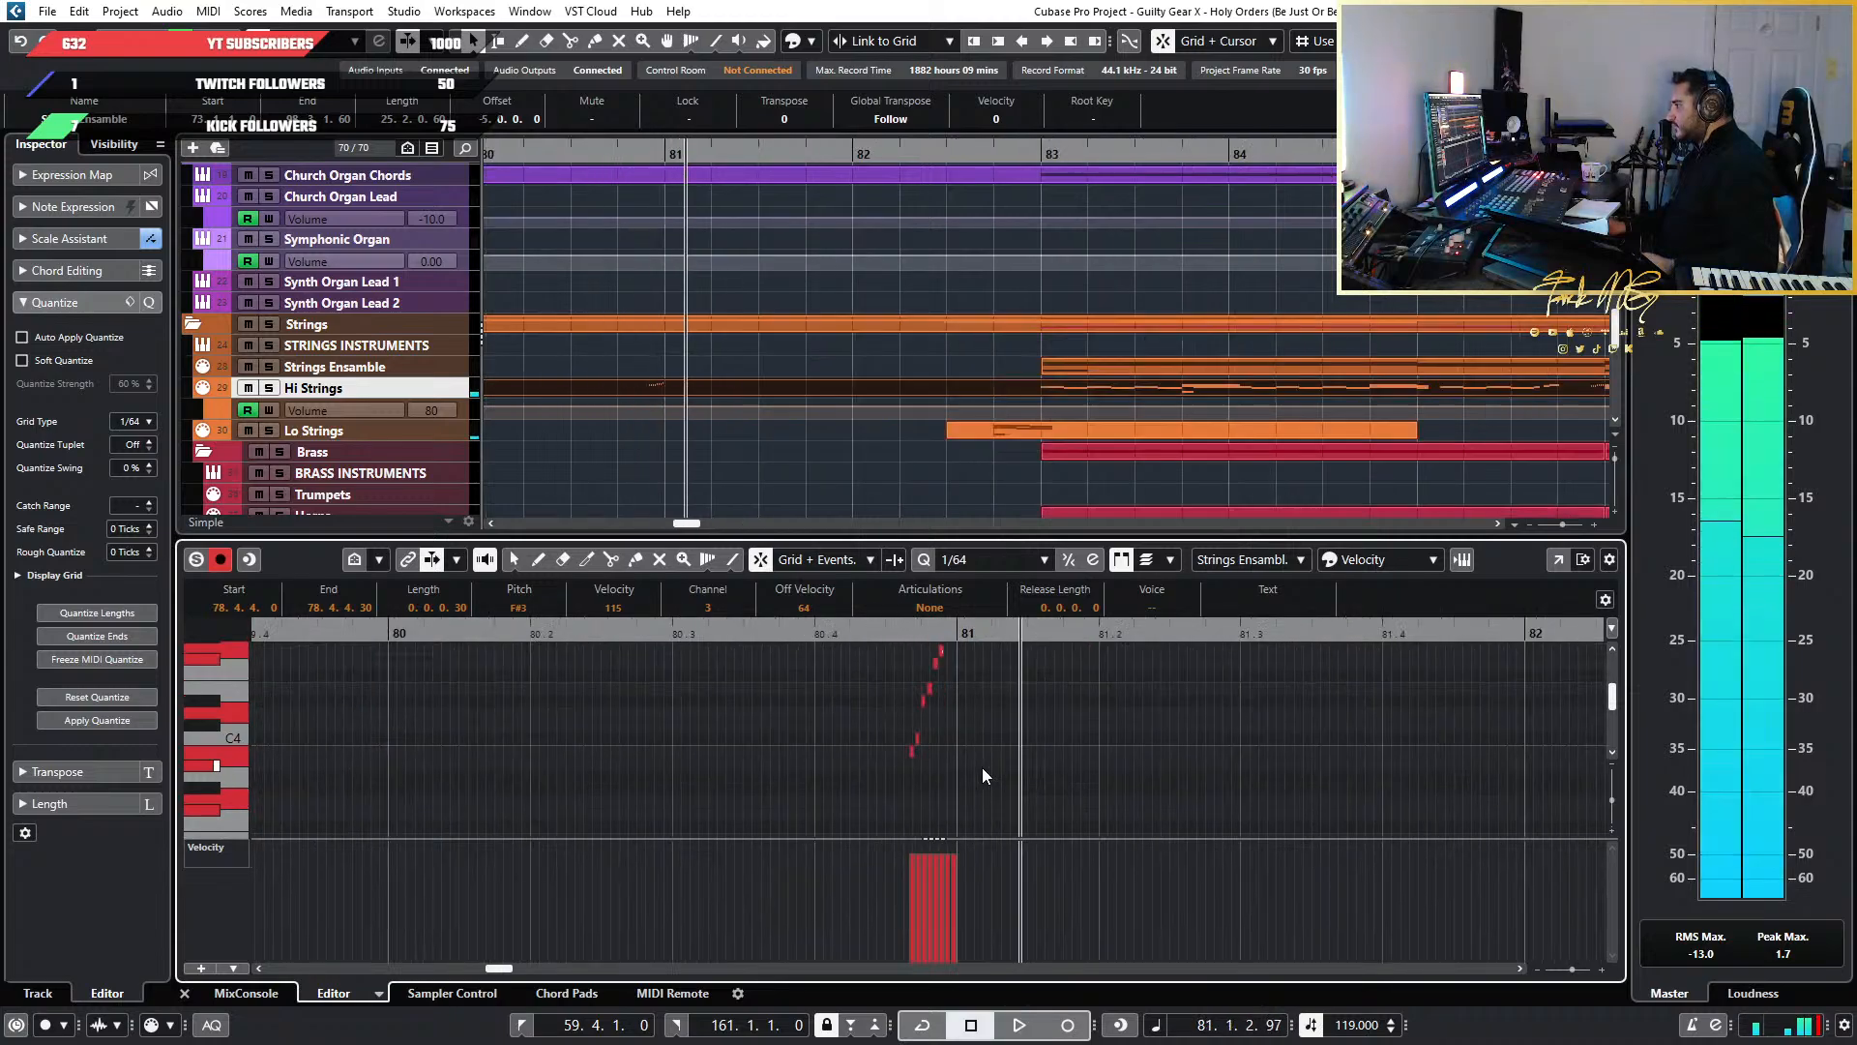
scroll(813, 727, up, 3)
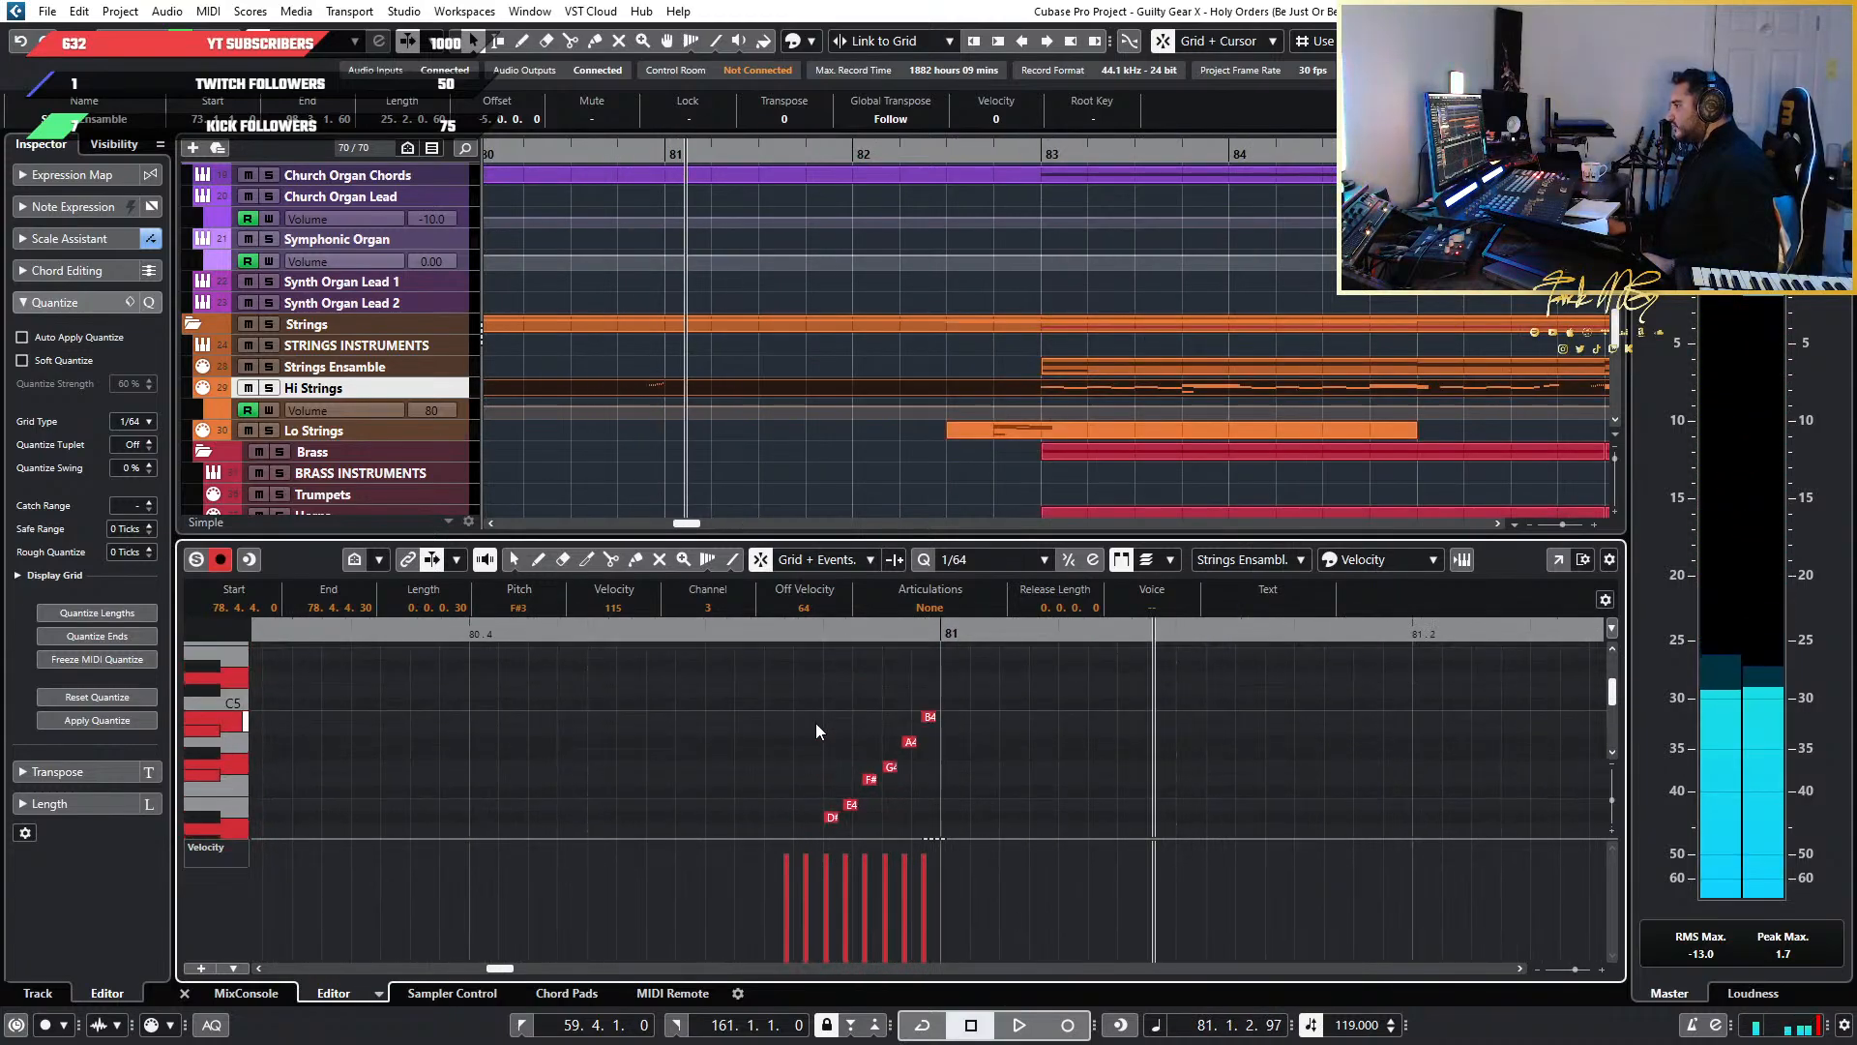
scroll(774, 774, up, 1)
drag(773, 799, 1016, 643)
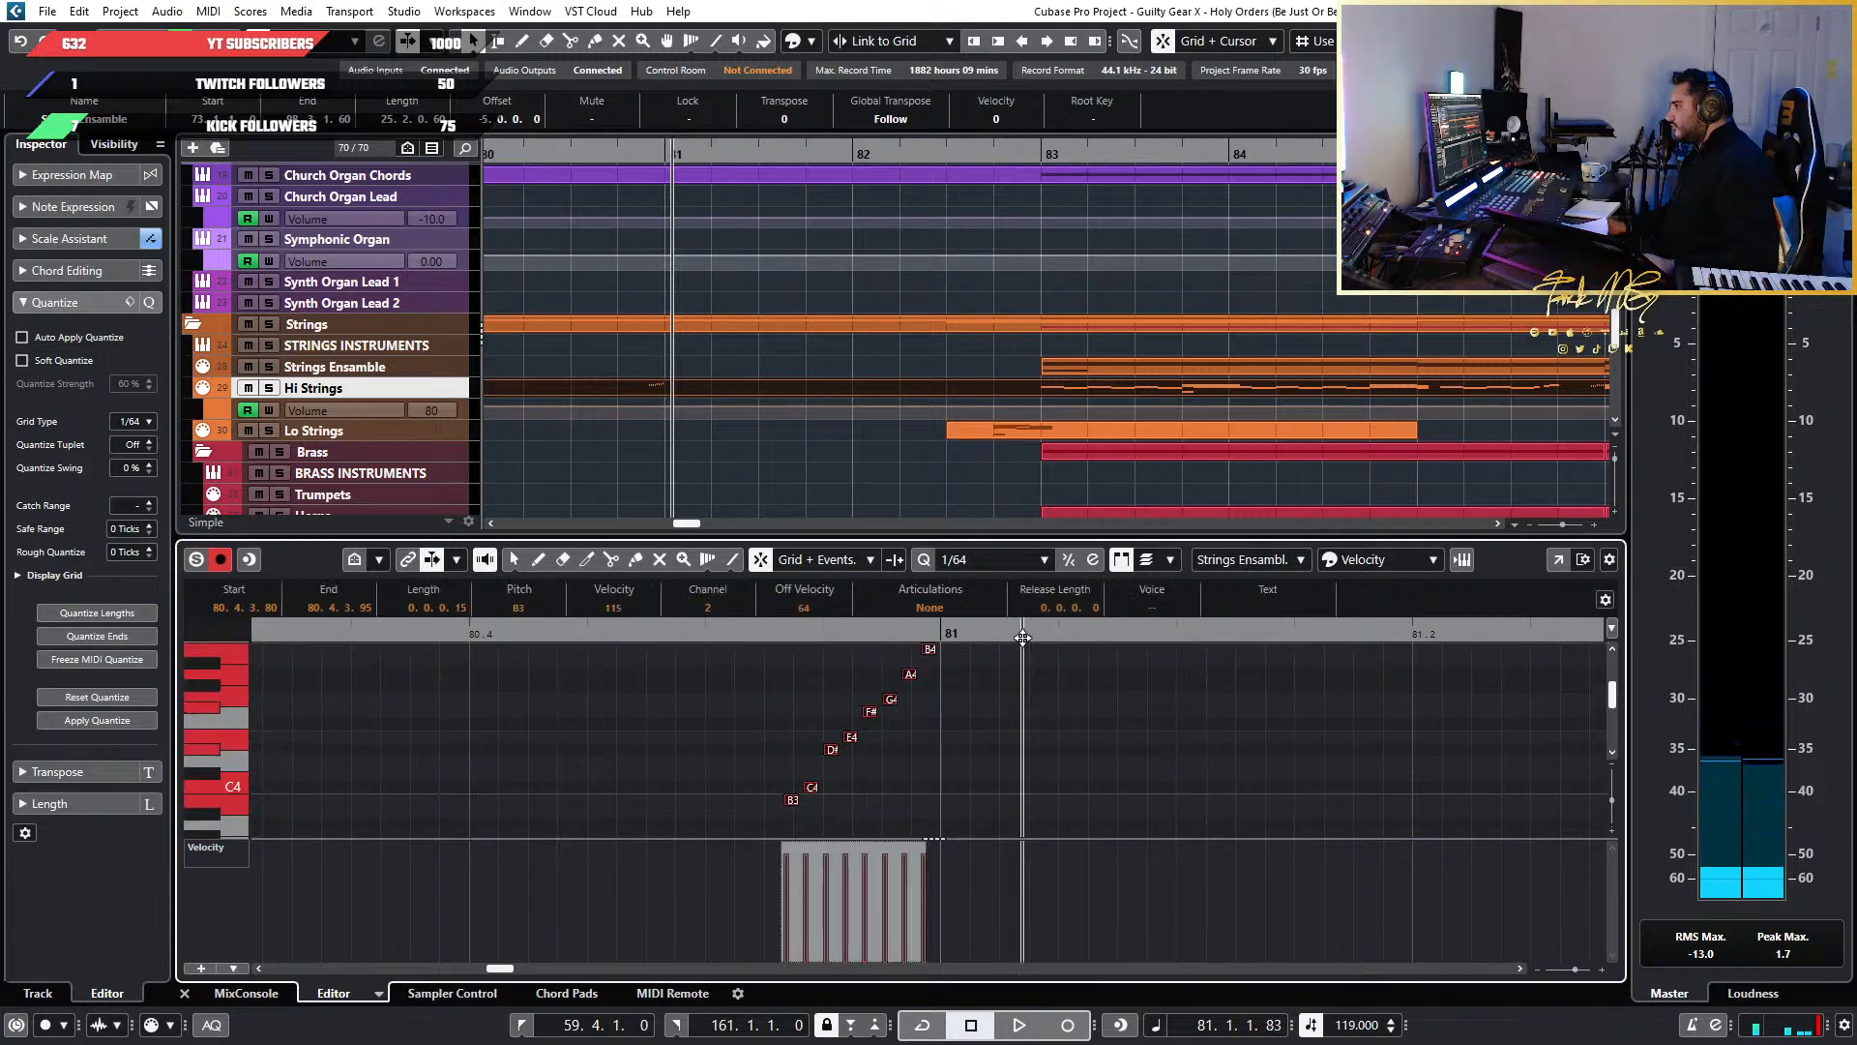
key(Delete)
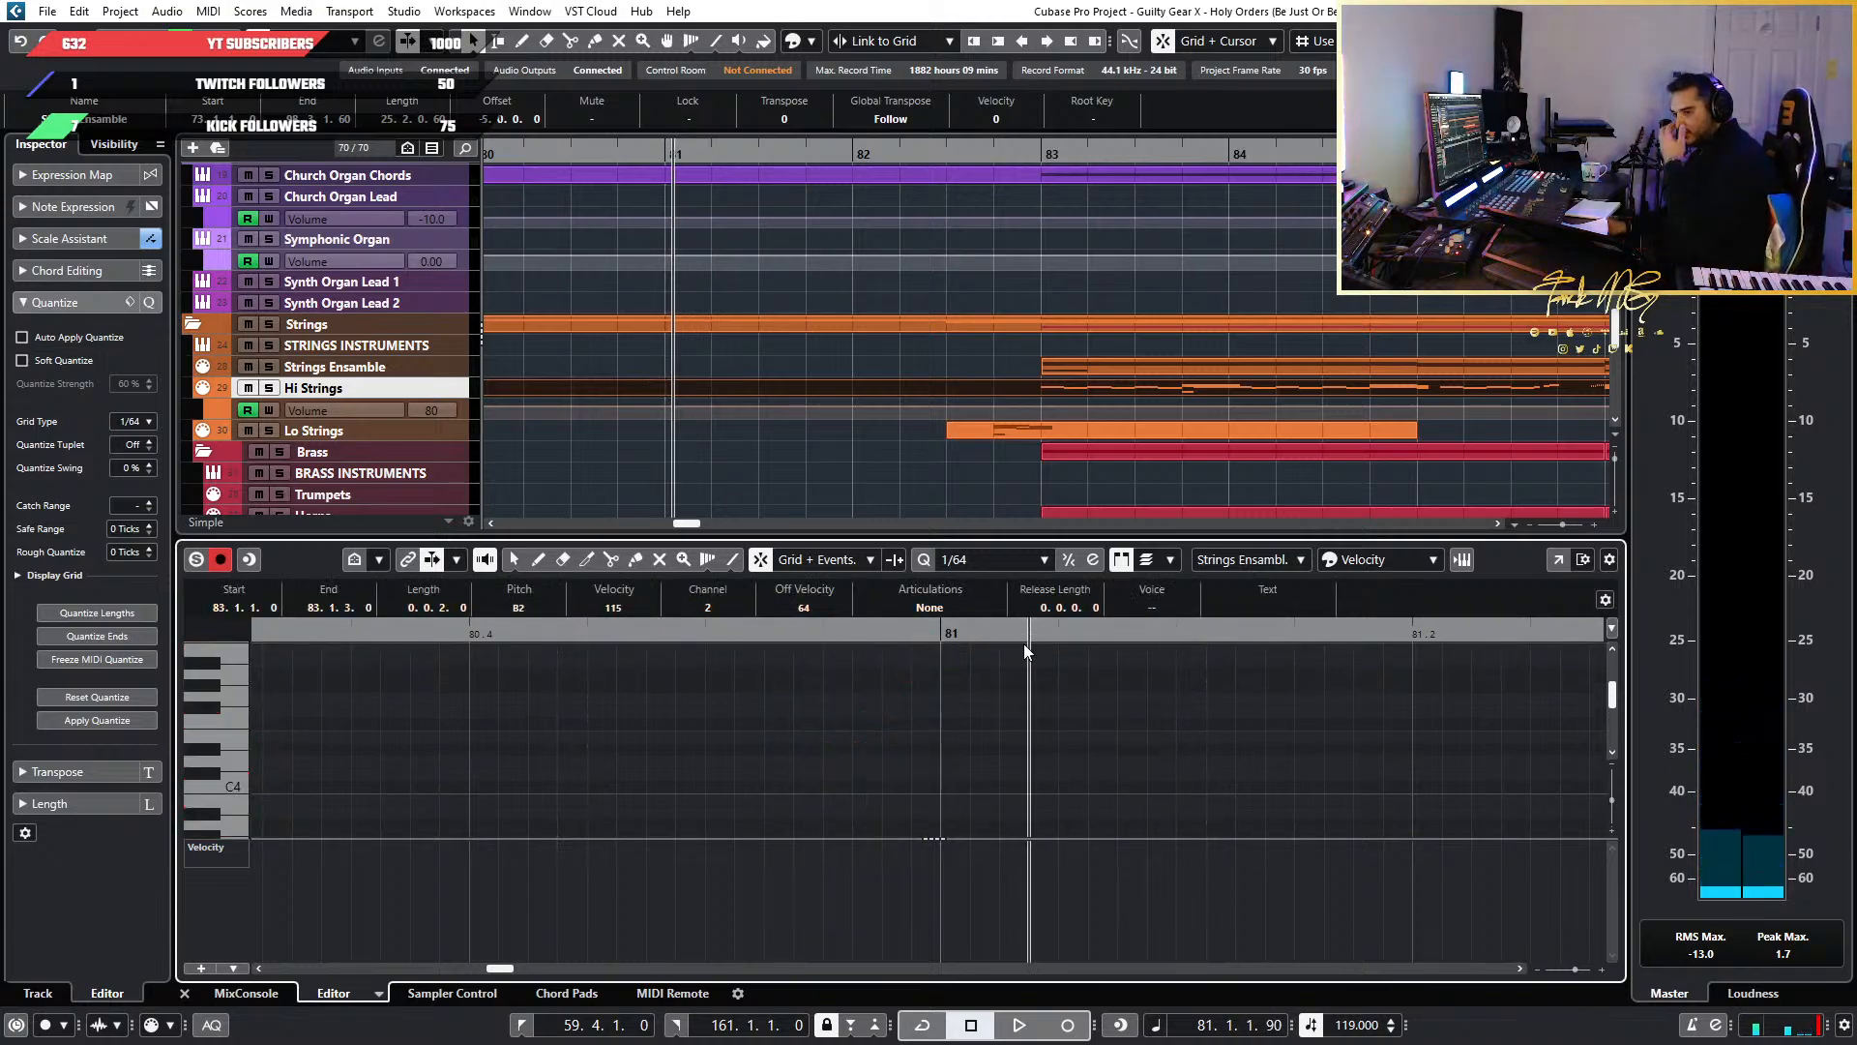
Paste the copied run at 80.4.3.0 and nudge it to start at 80.4.4.0, with its D notes on bar 81
click(708, 634)
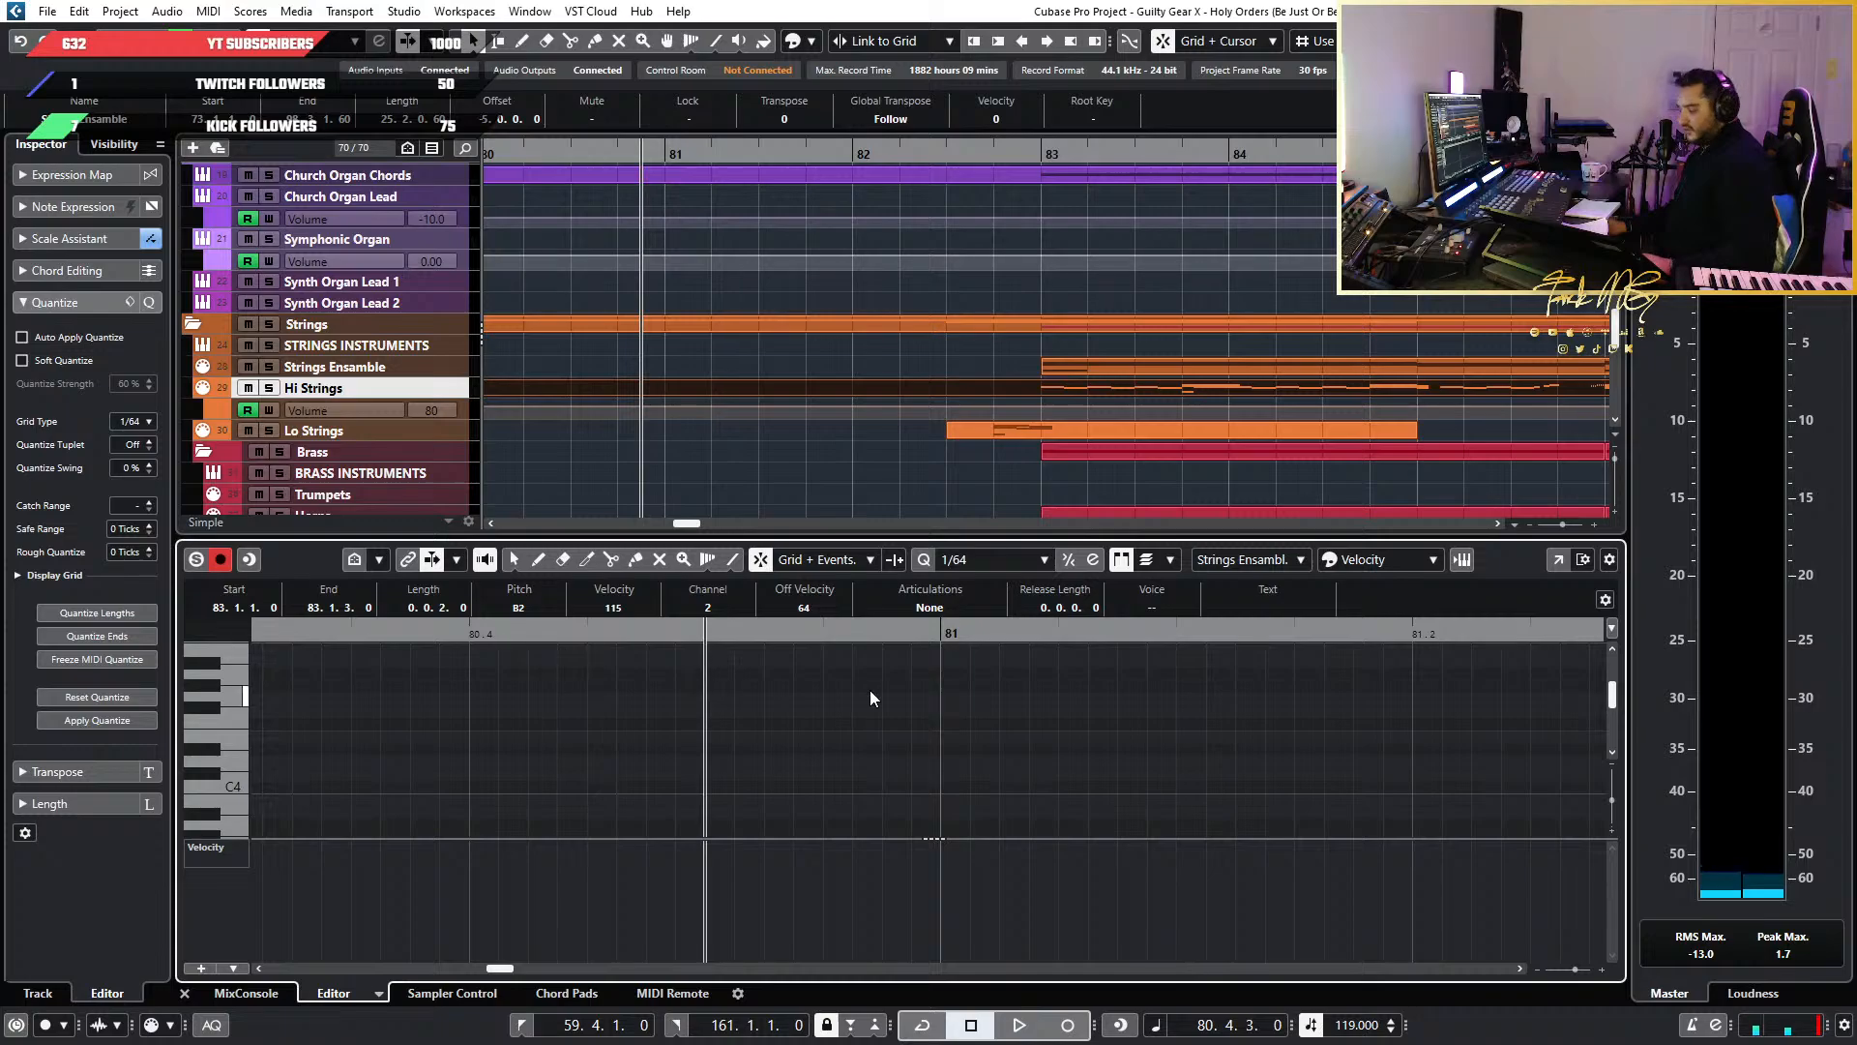
key(ctrl+v)
key(ctrl+Right)
key(ctrl+Right)
key(ctrl+Right)
key(ctrl+Right)
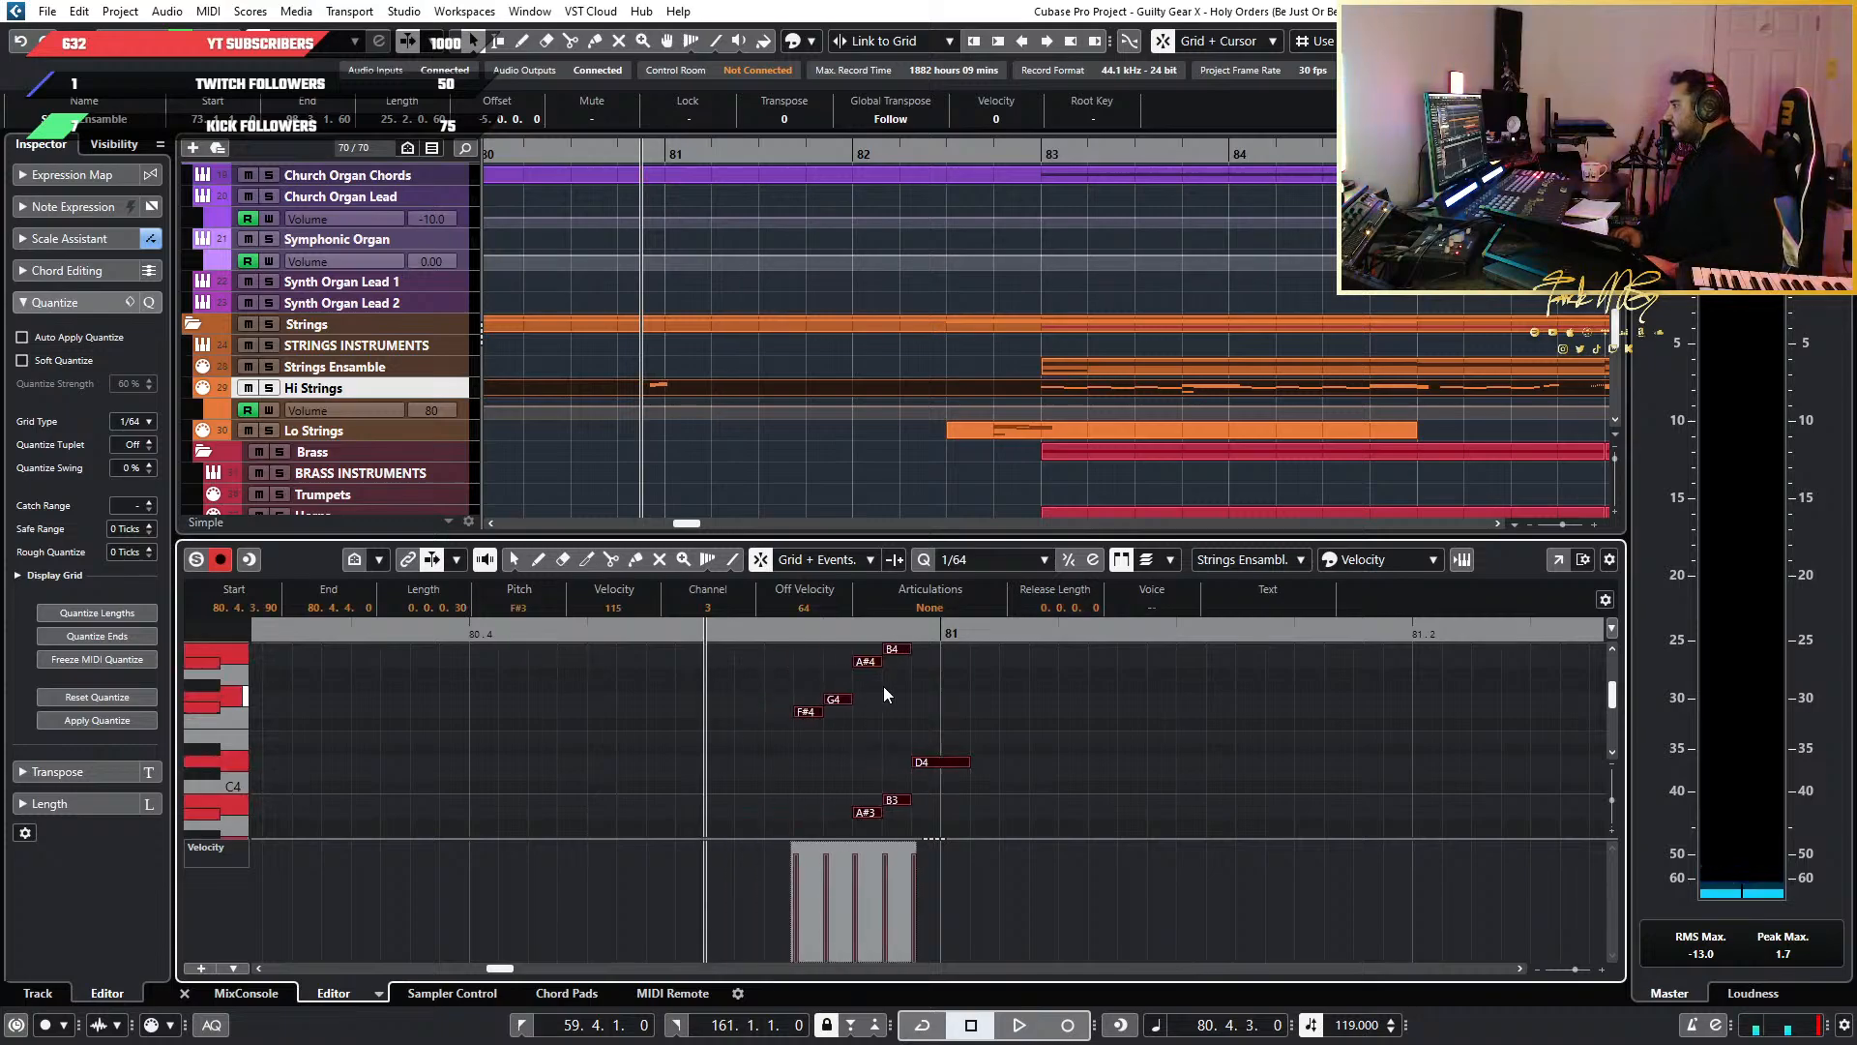
ctrl+scroll(750, 745, down, 2)
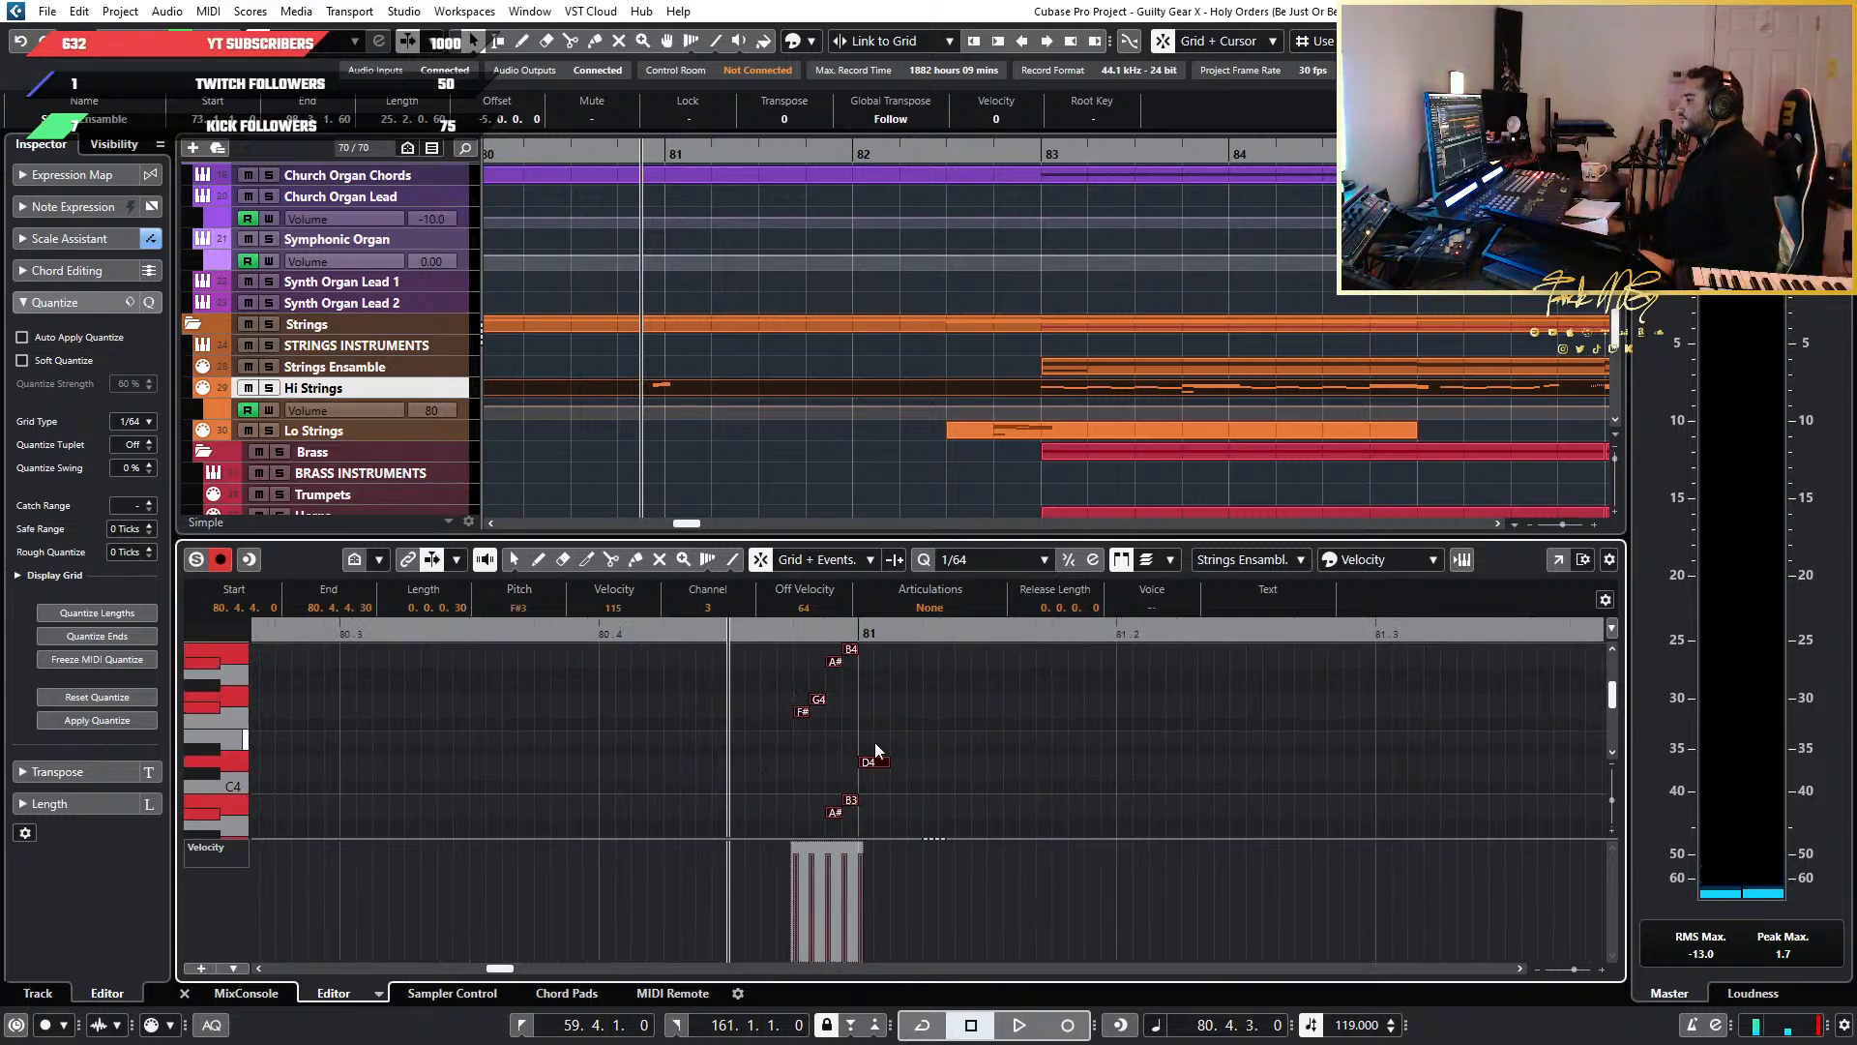
Play from 80.4.3.0 past bar 83 to check the pasted run in the arrangement
scroll(874, 741, down, 1)
ctrl+scroll(920, 741, up, 2)
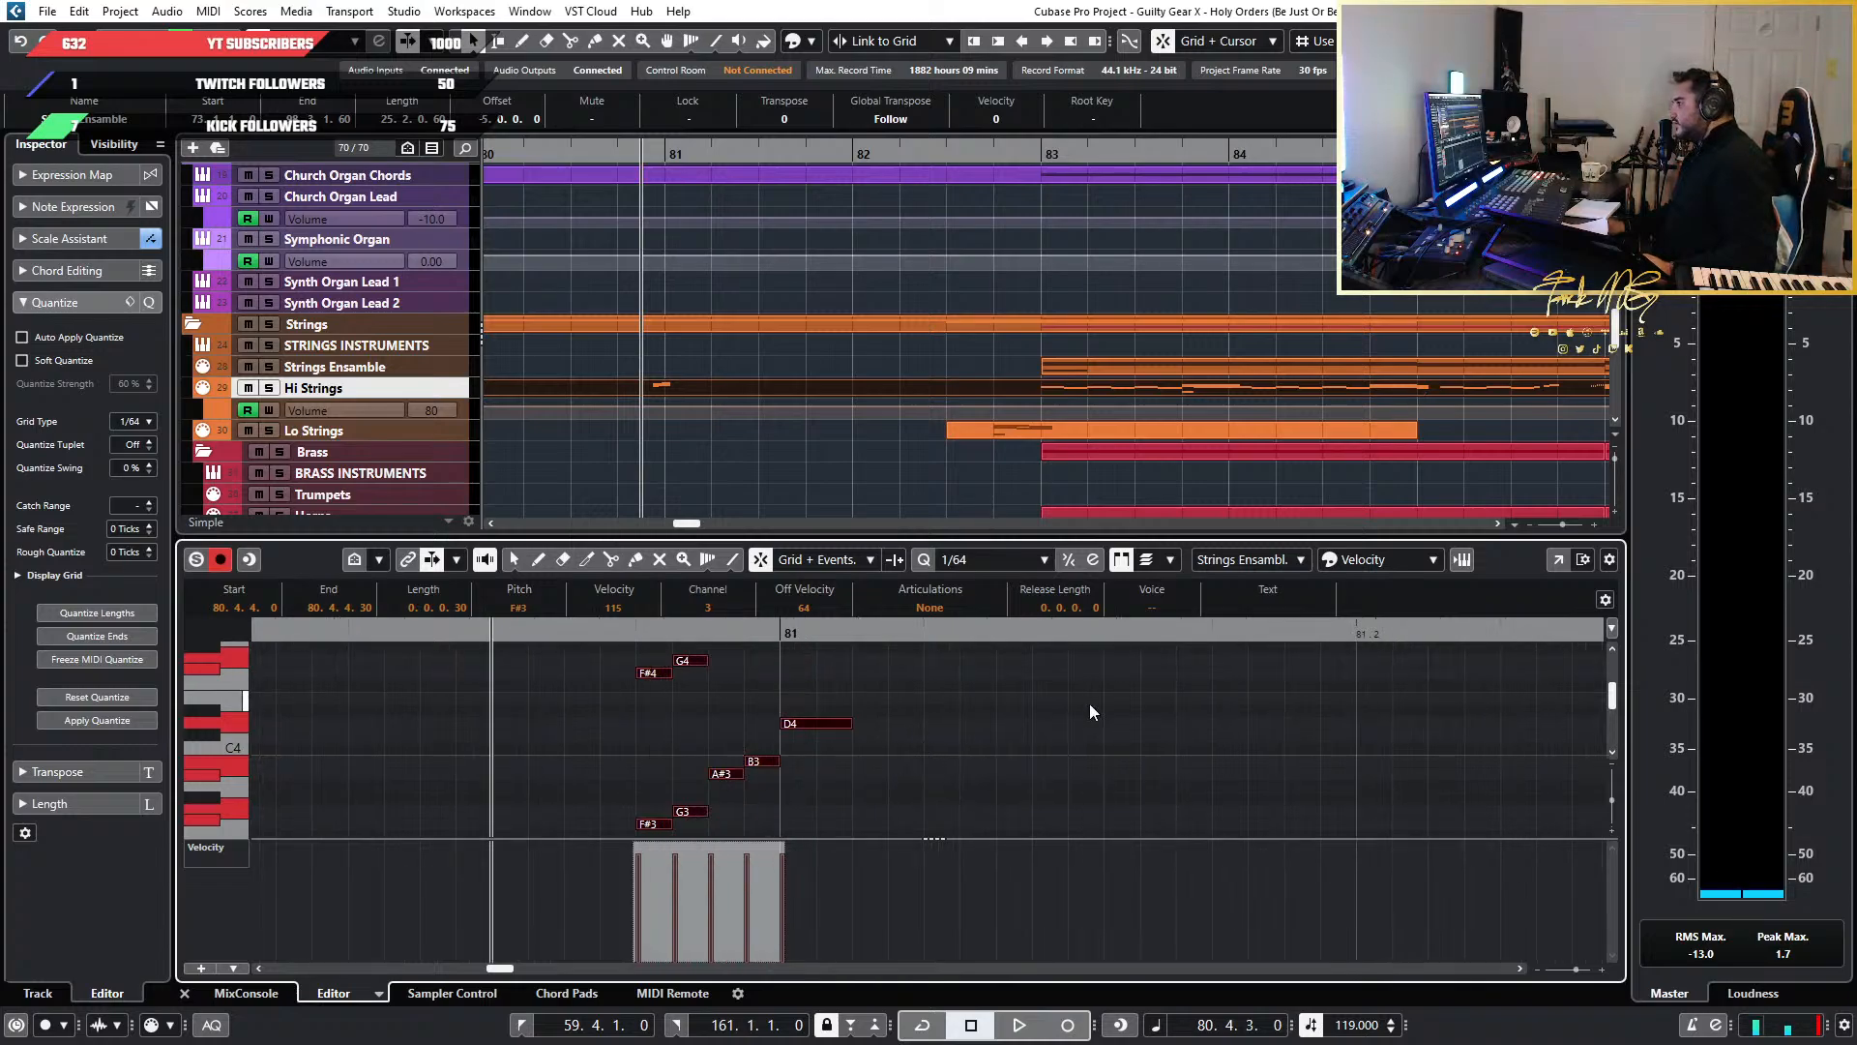
scroll(909, 716, down, 1)
key(space)
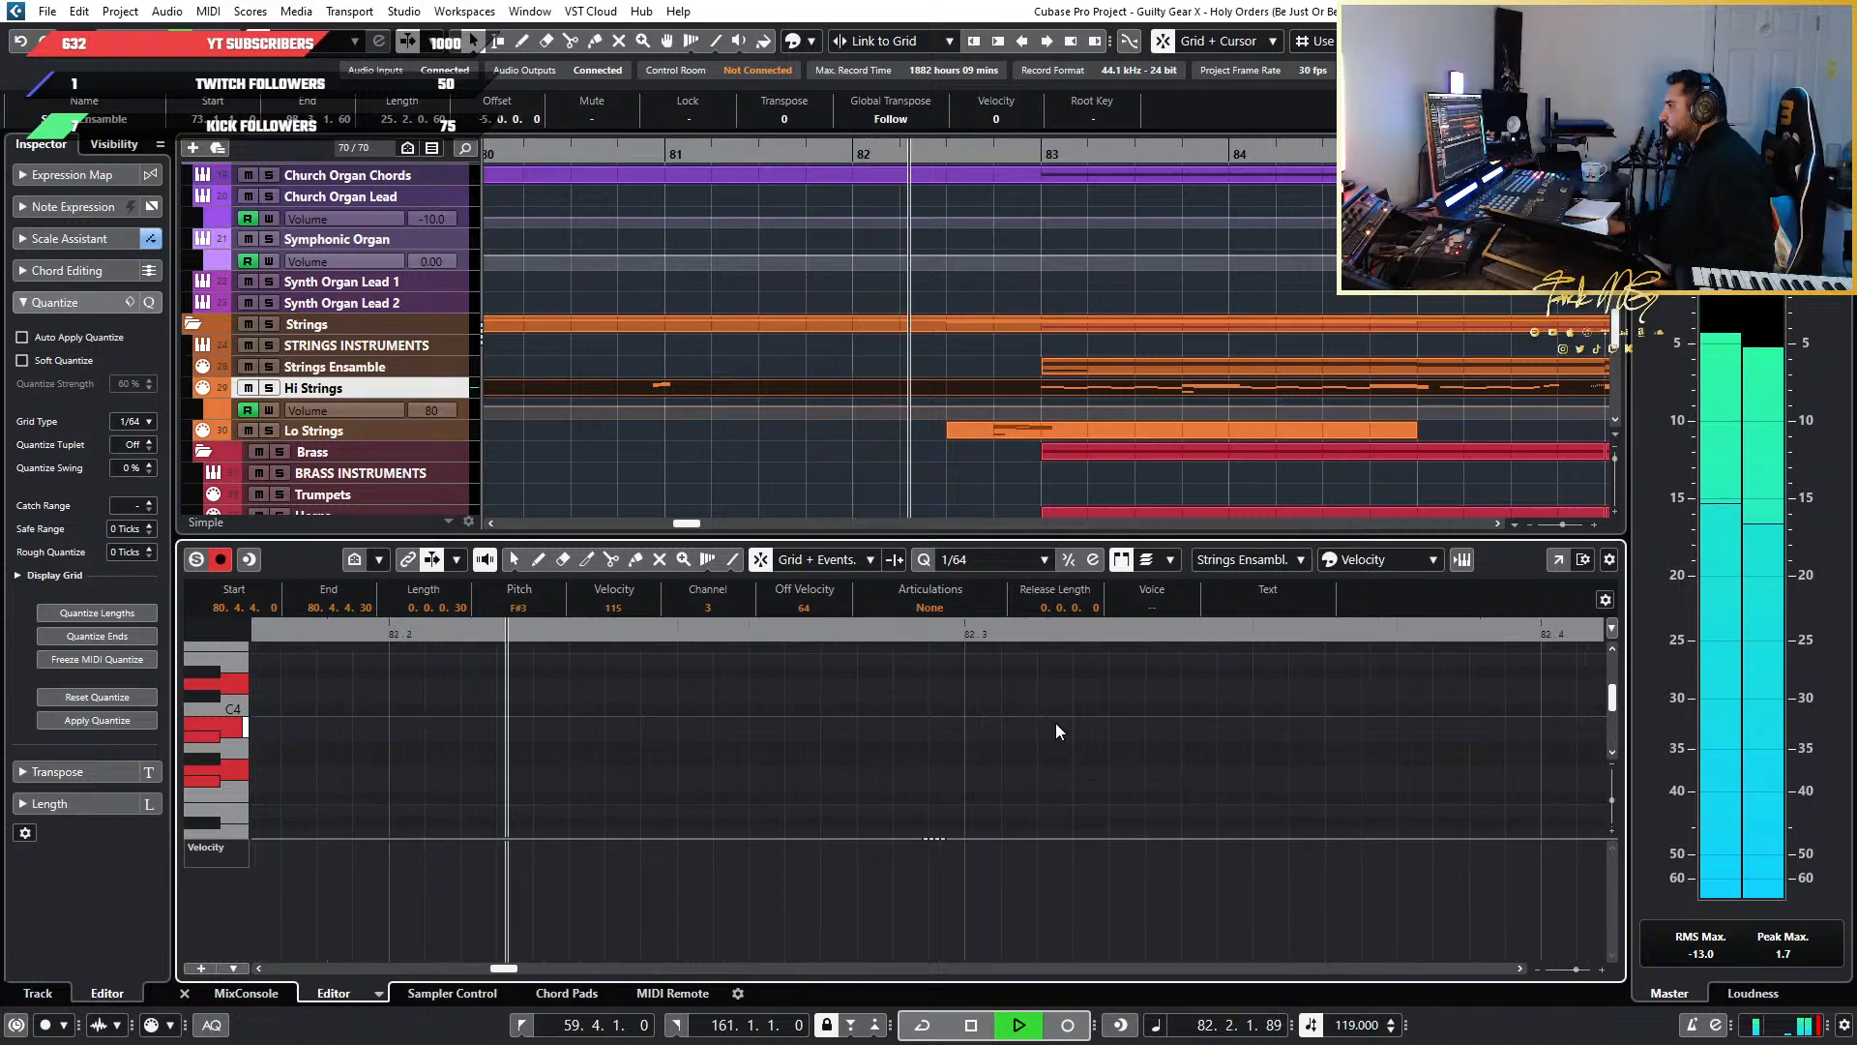
ctrl+scroll(1055, 722, down, 4)
key(space)
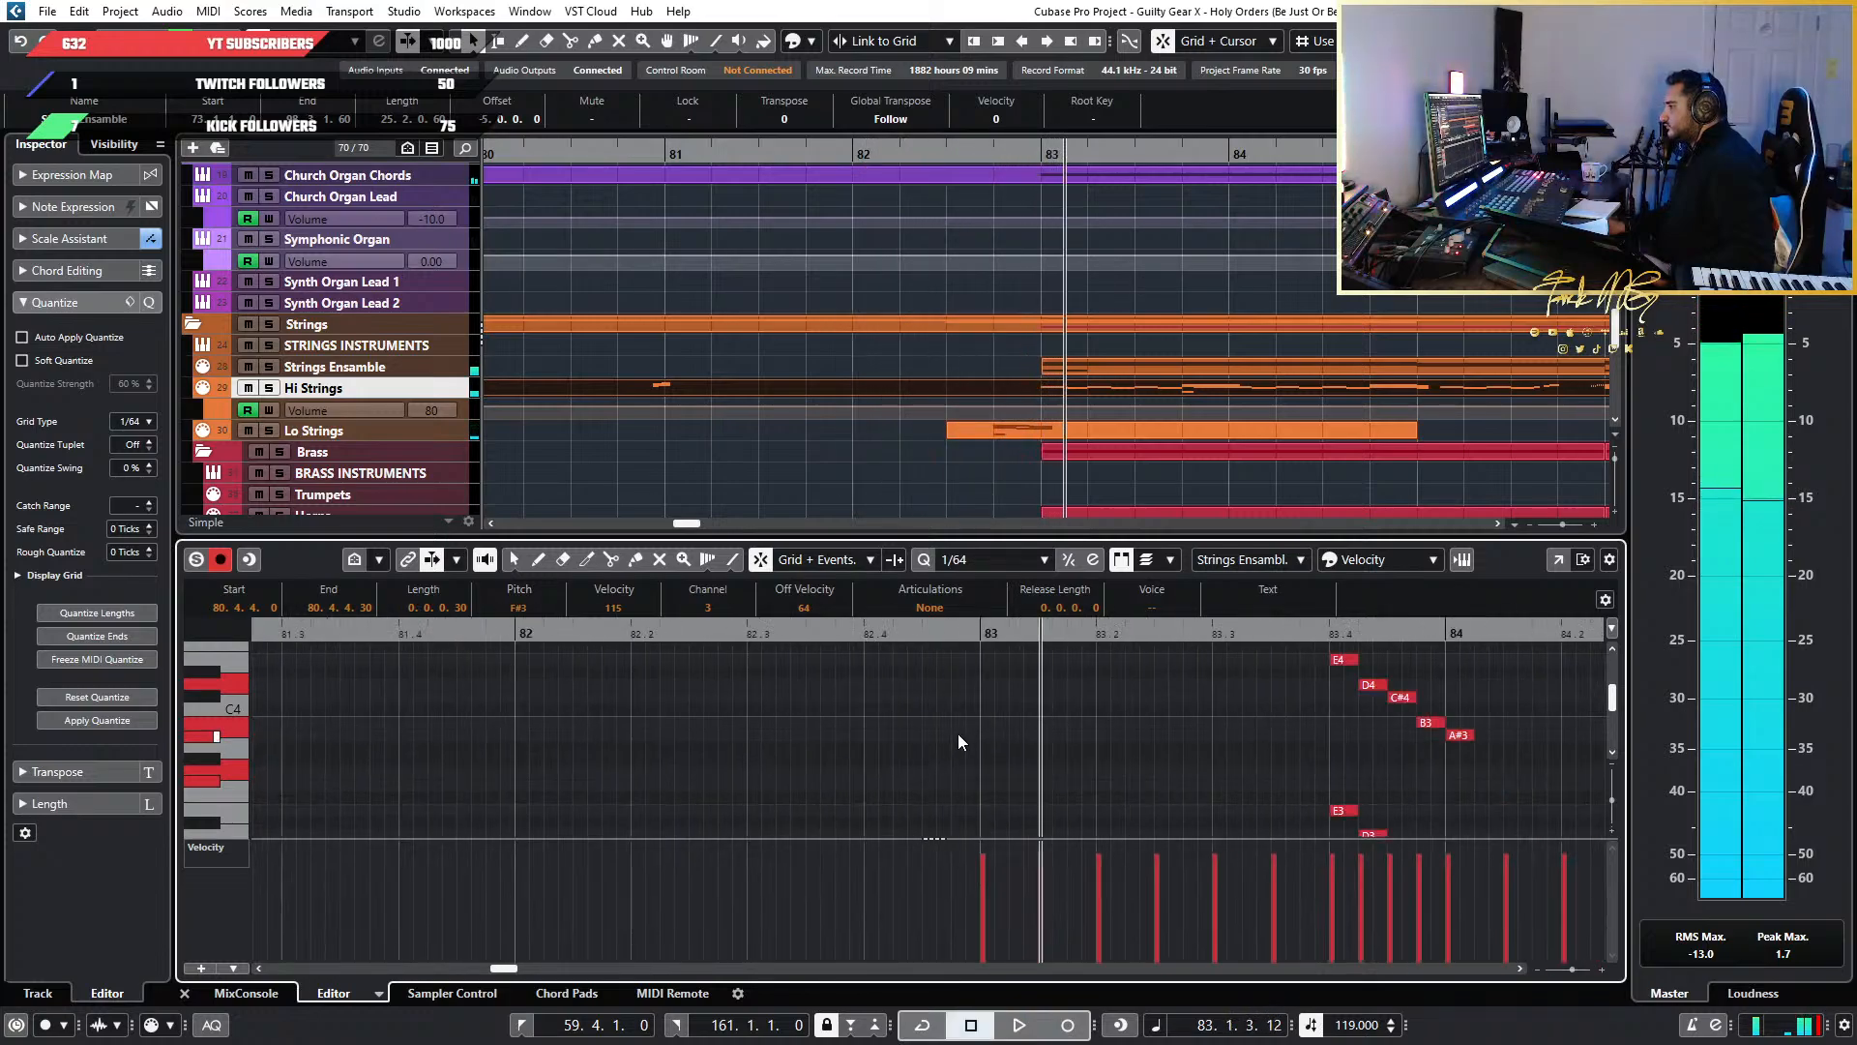
Examine the Hi Strings runs before bars 75, 79 and 81 alongside the surrounding string and brass parts
ctrl+scroll(779, 745, down, 3)
scroll(762, 746, left, 5)
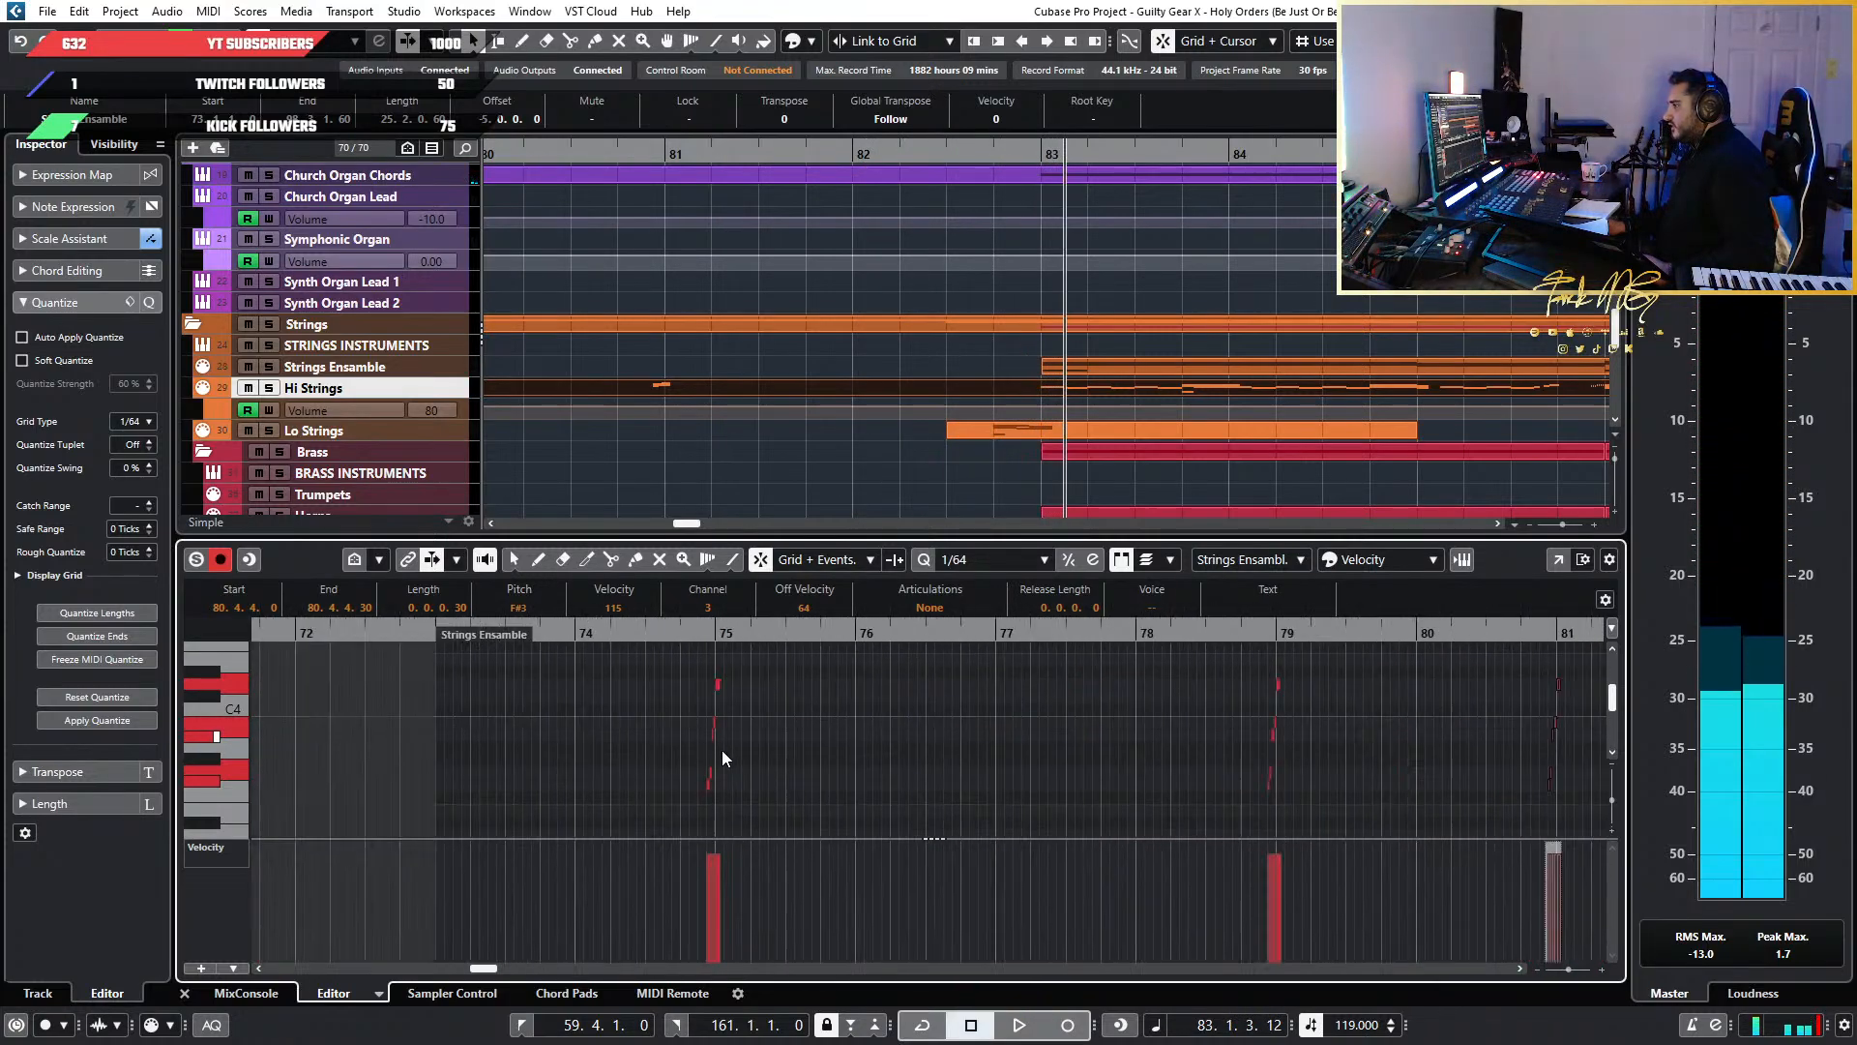
ctrl+scroll(722, 751, down, 3)
scroll(565, 444, down, 5)
ctrl+scroll(683, 438, down, 2)
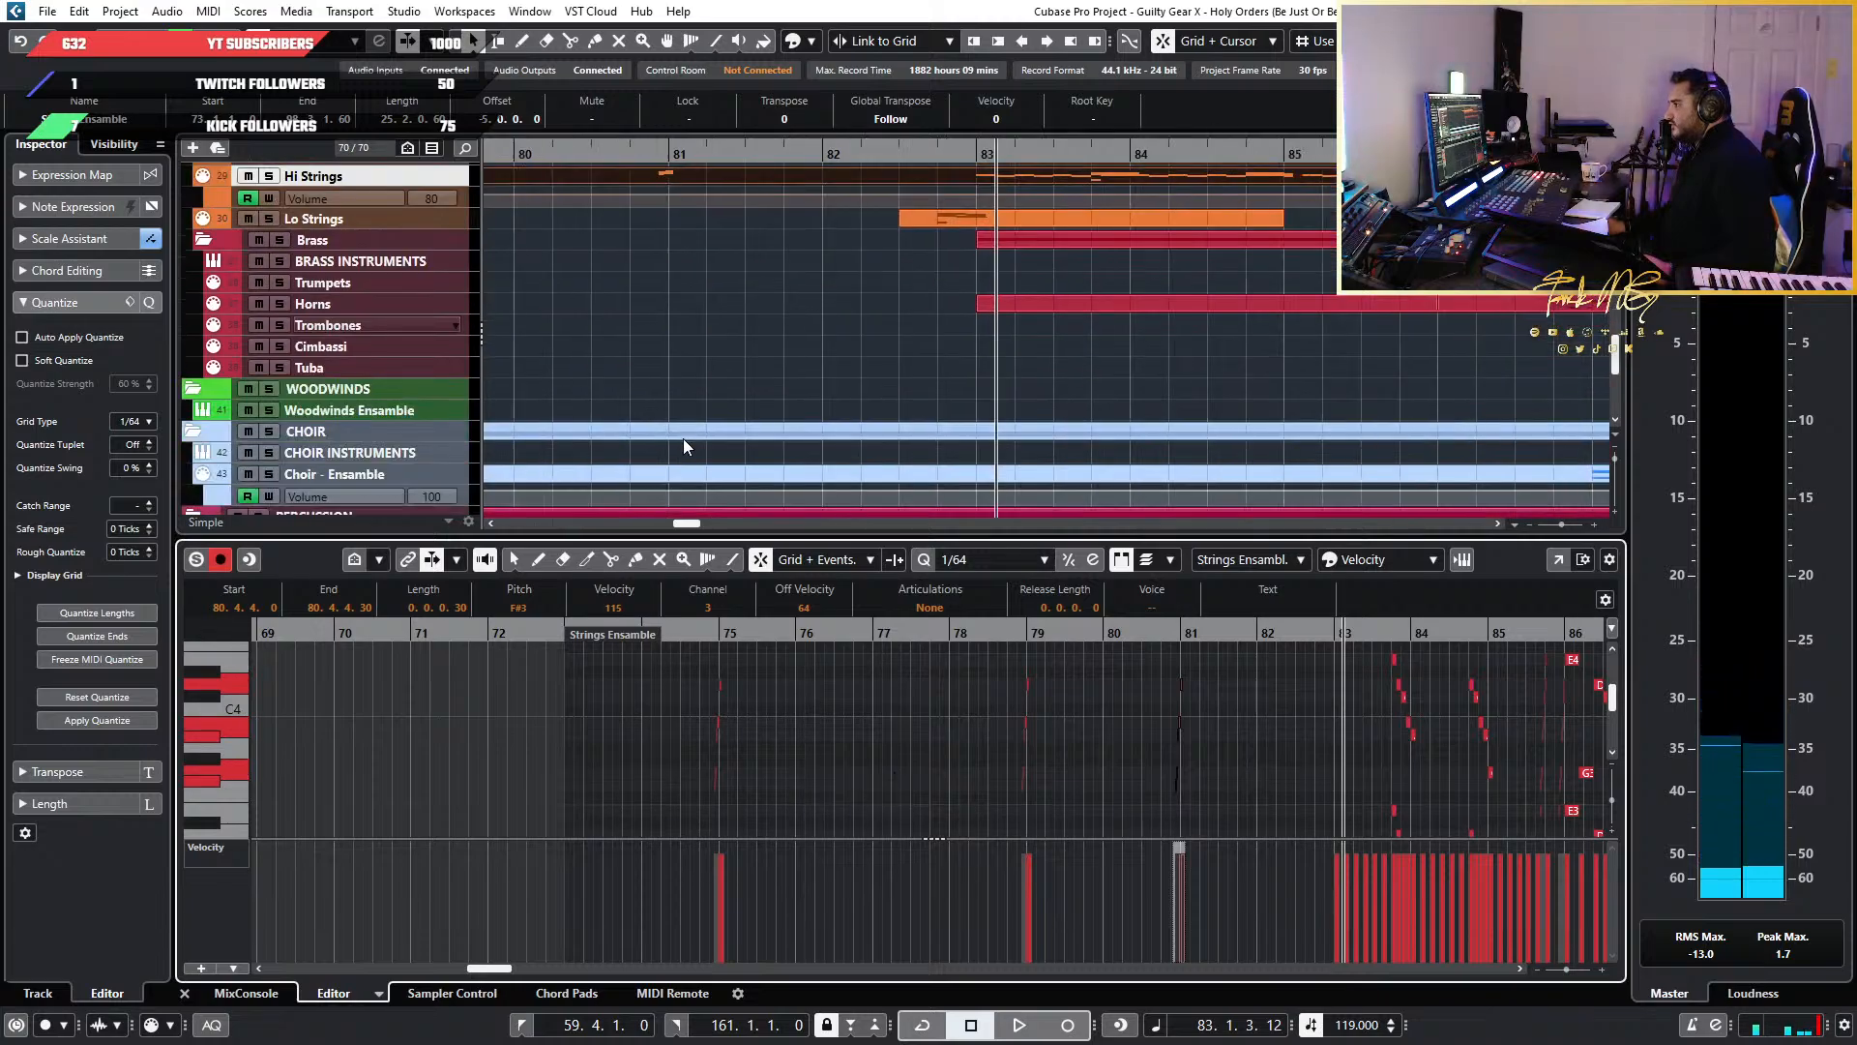
scroll(805, 275, up, 3)
ctrl+scroll(807, 276, down, 2)
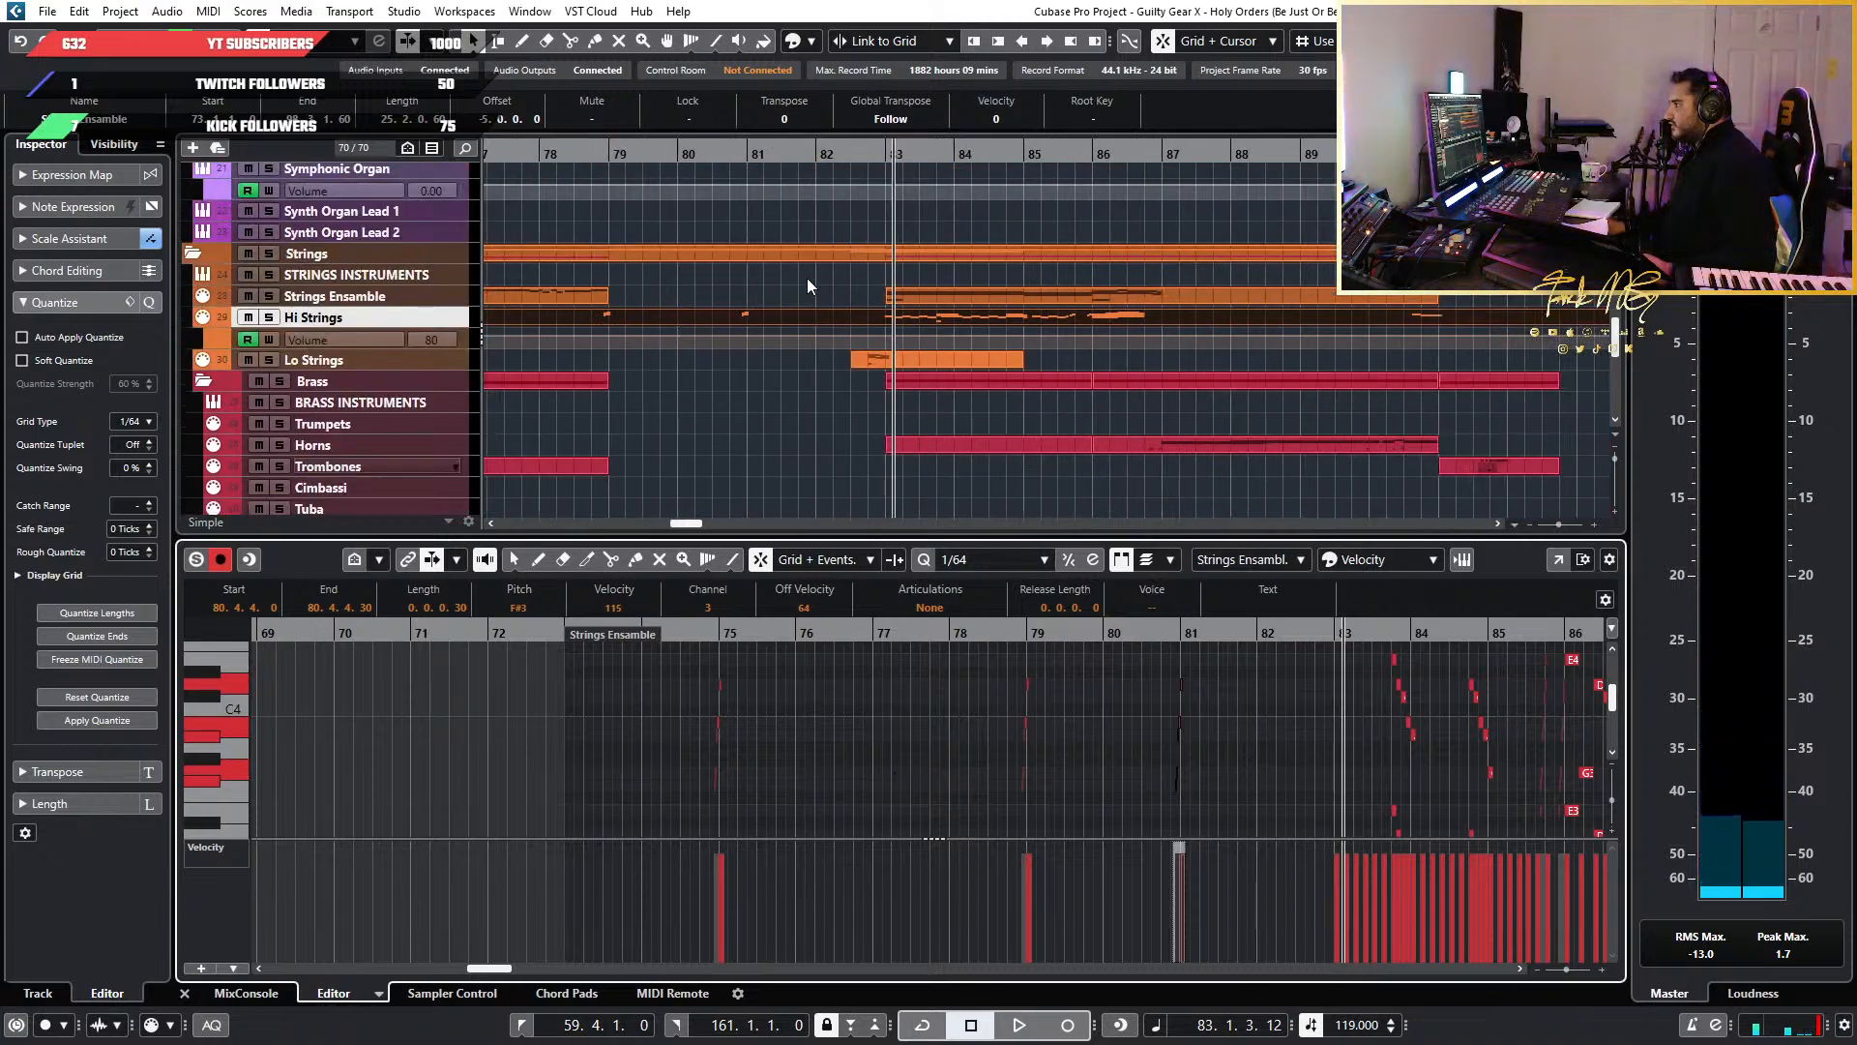
scroll(803, 318, left, 4)
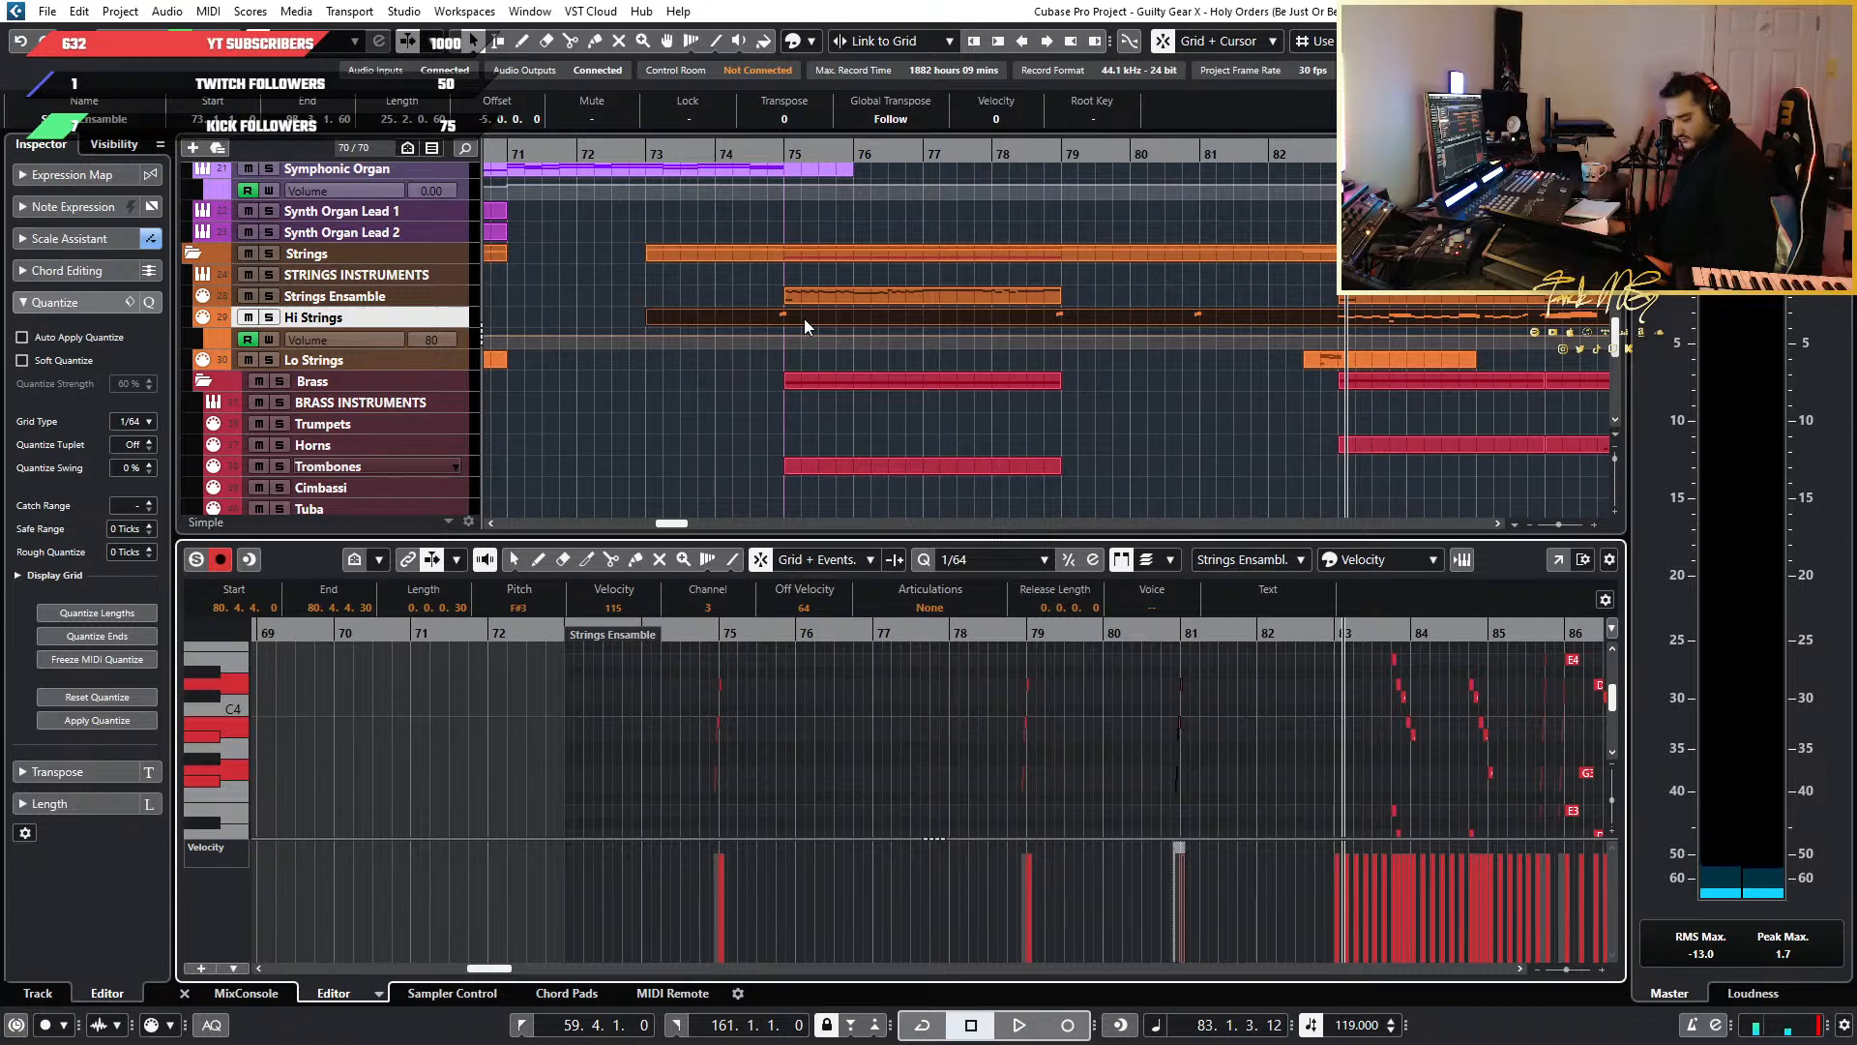
ctrl+scroll(1333, 322, up, 2)
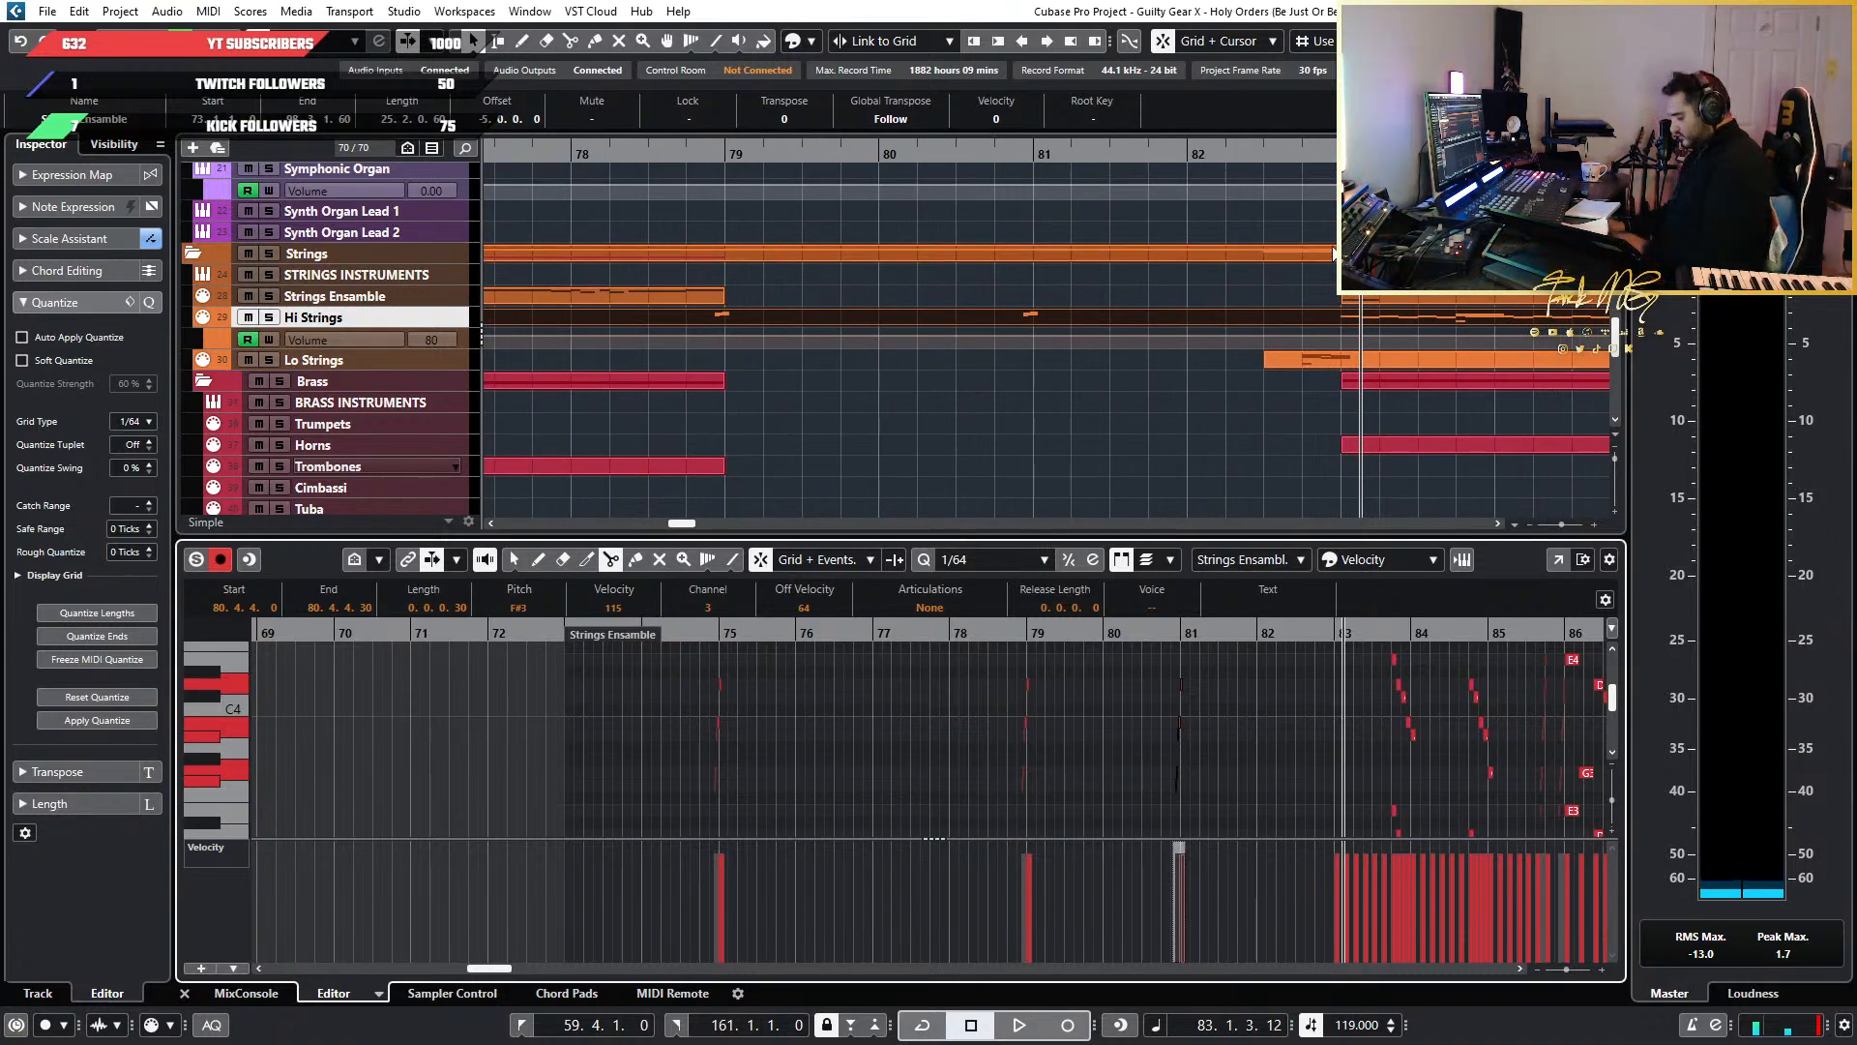
Split the Hi Strings part at bar 83, leaving its runs in a separate part from bar 73
ctrl+scroll(1362, 328, up, 2)
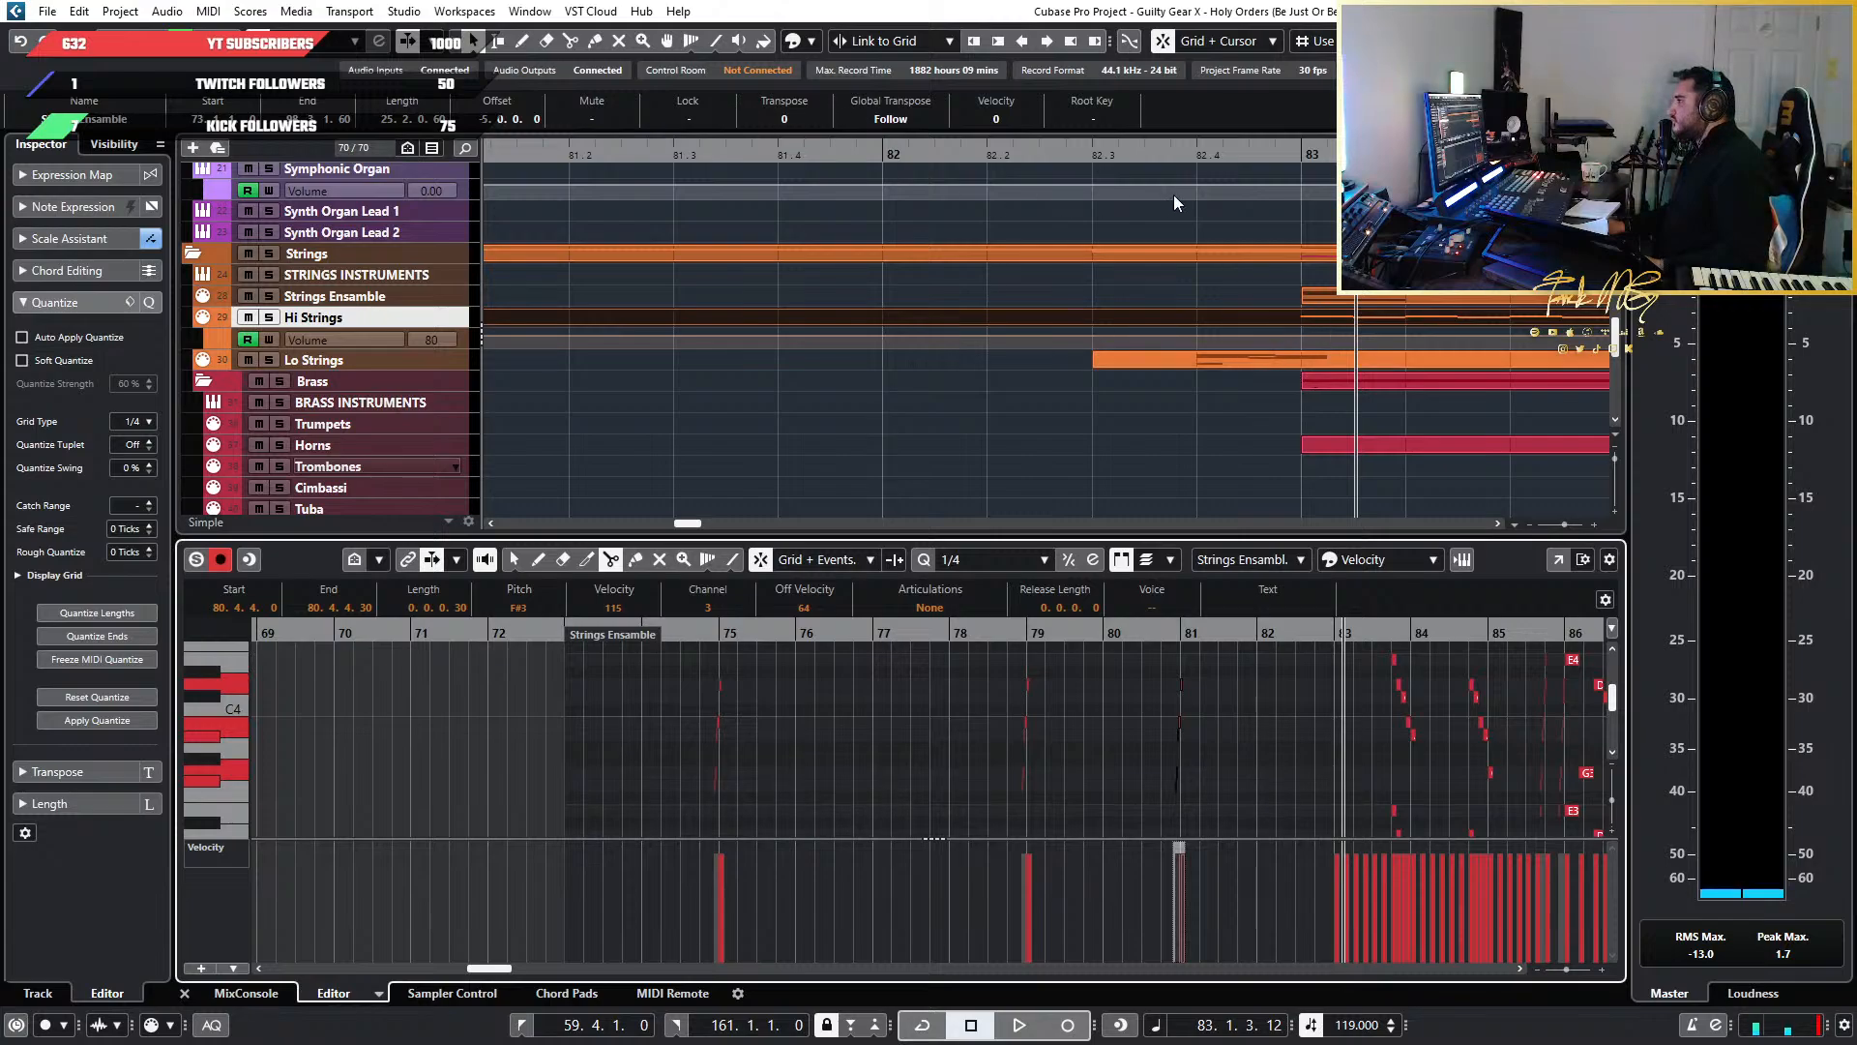
key(3)
click(1306, 329)
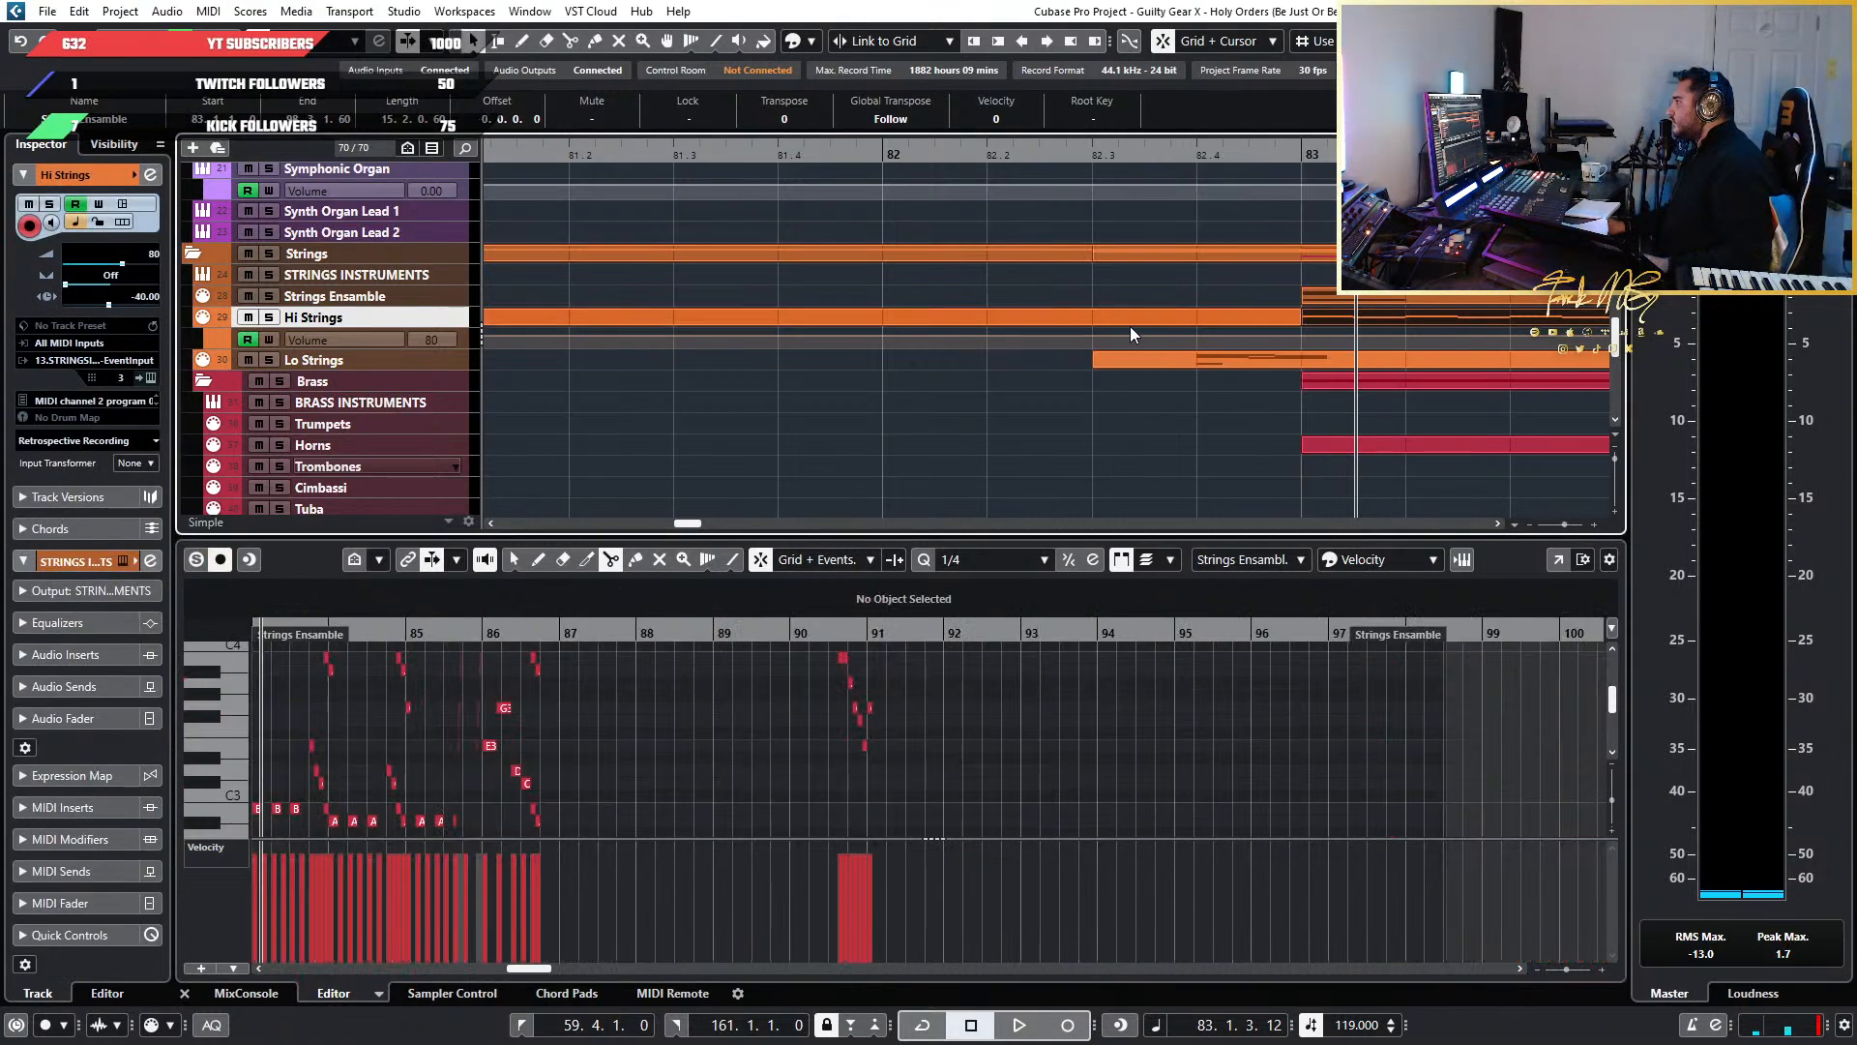
key(1)
scroll(772, 435, down, 3)
scroll(714, 438, left, 3)
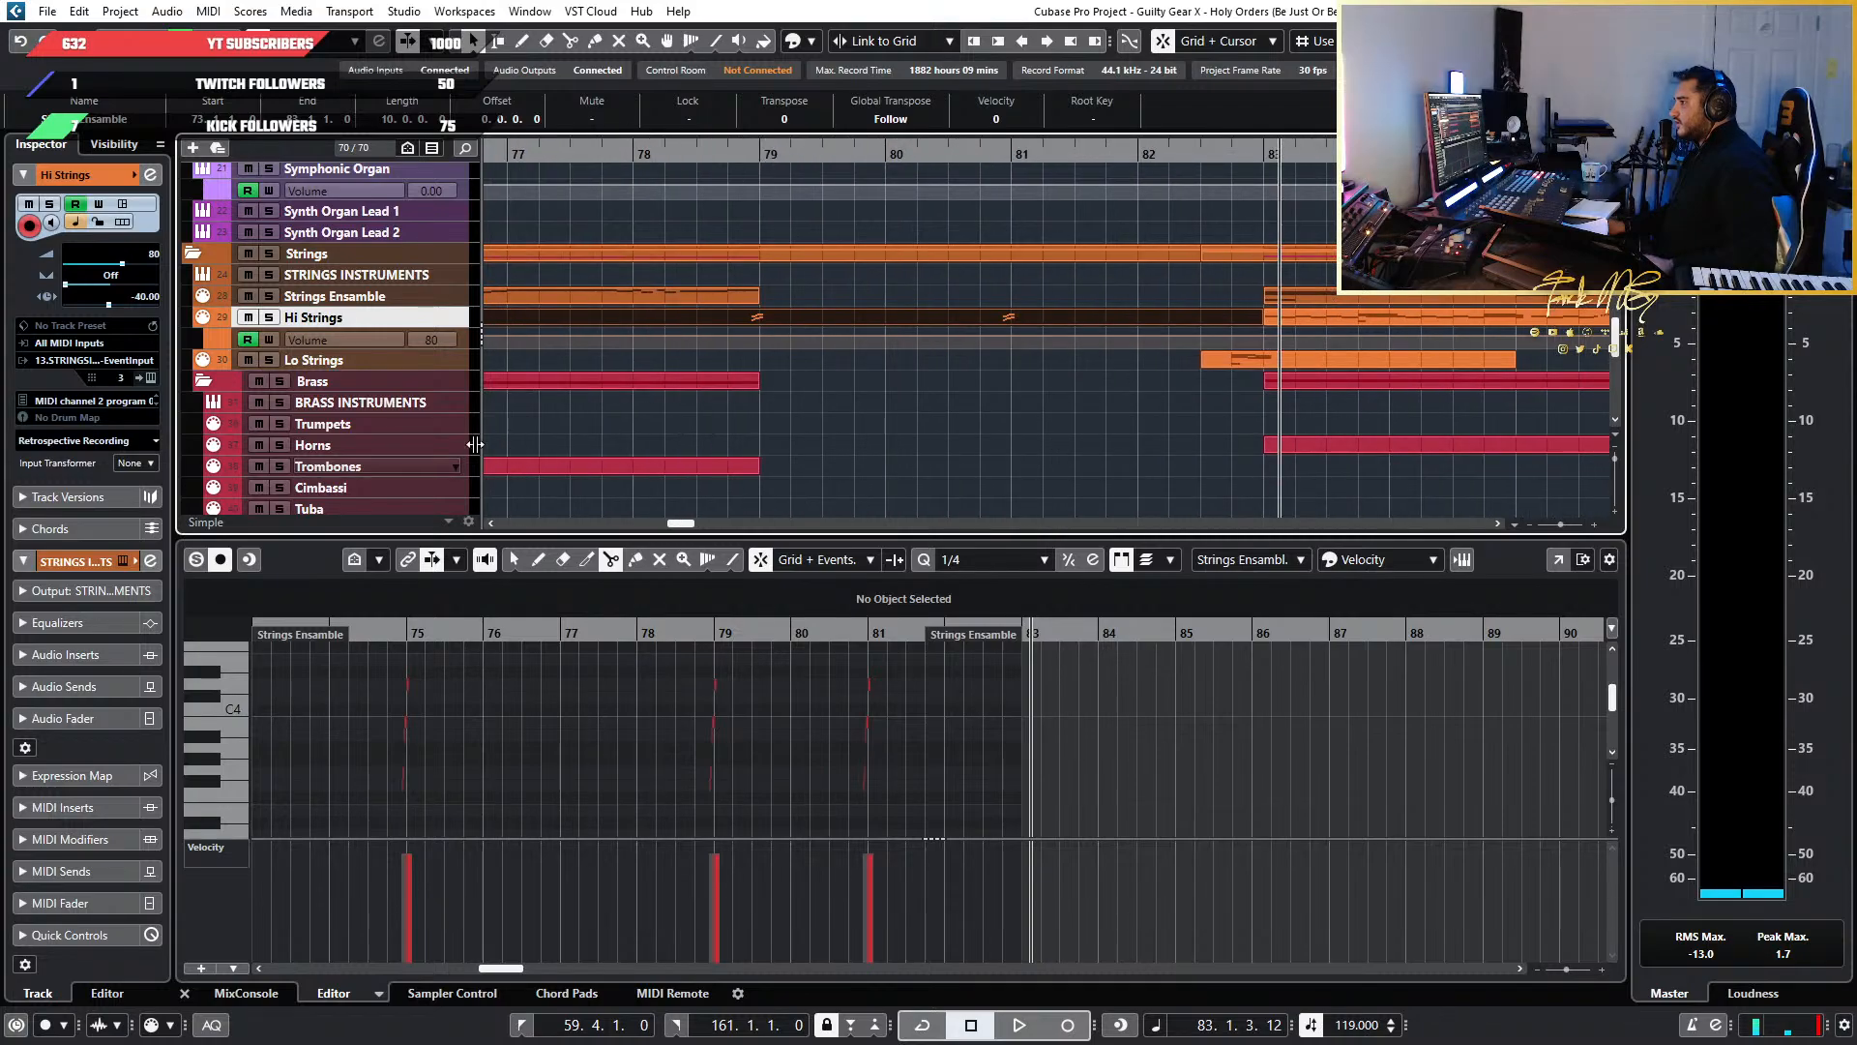
Copy the Hi Strings part spanning bars 73 to 83 and paste it onto the Horns track at bar 75
click(456, 445)
click(913, 462)
scroll(764, 464, down, 1)
scroll(596, 471, down, 3)
scroll(620, 460, left, 3)
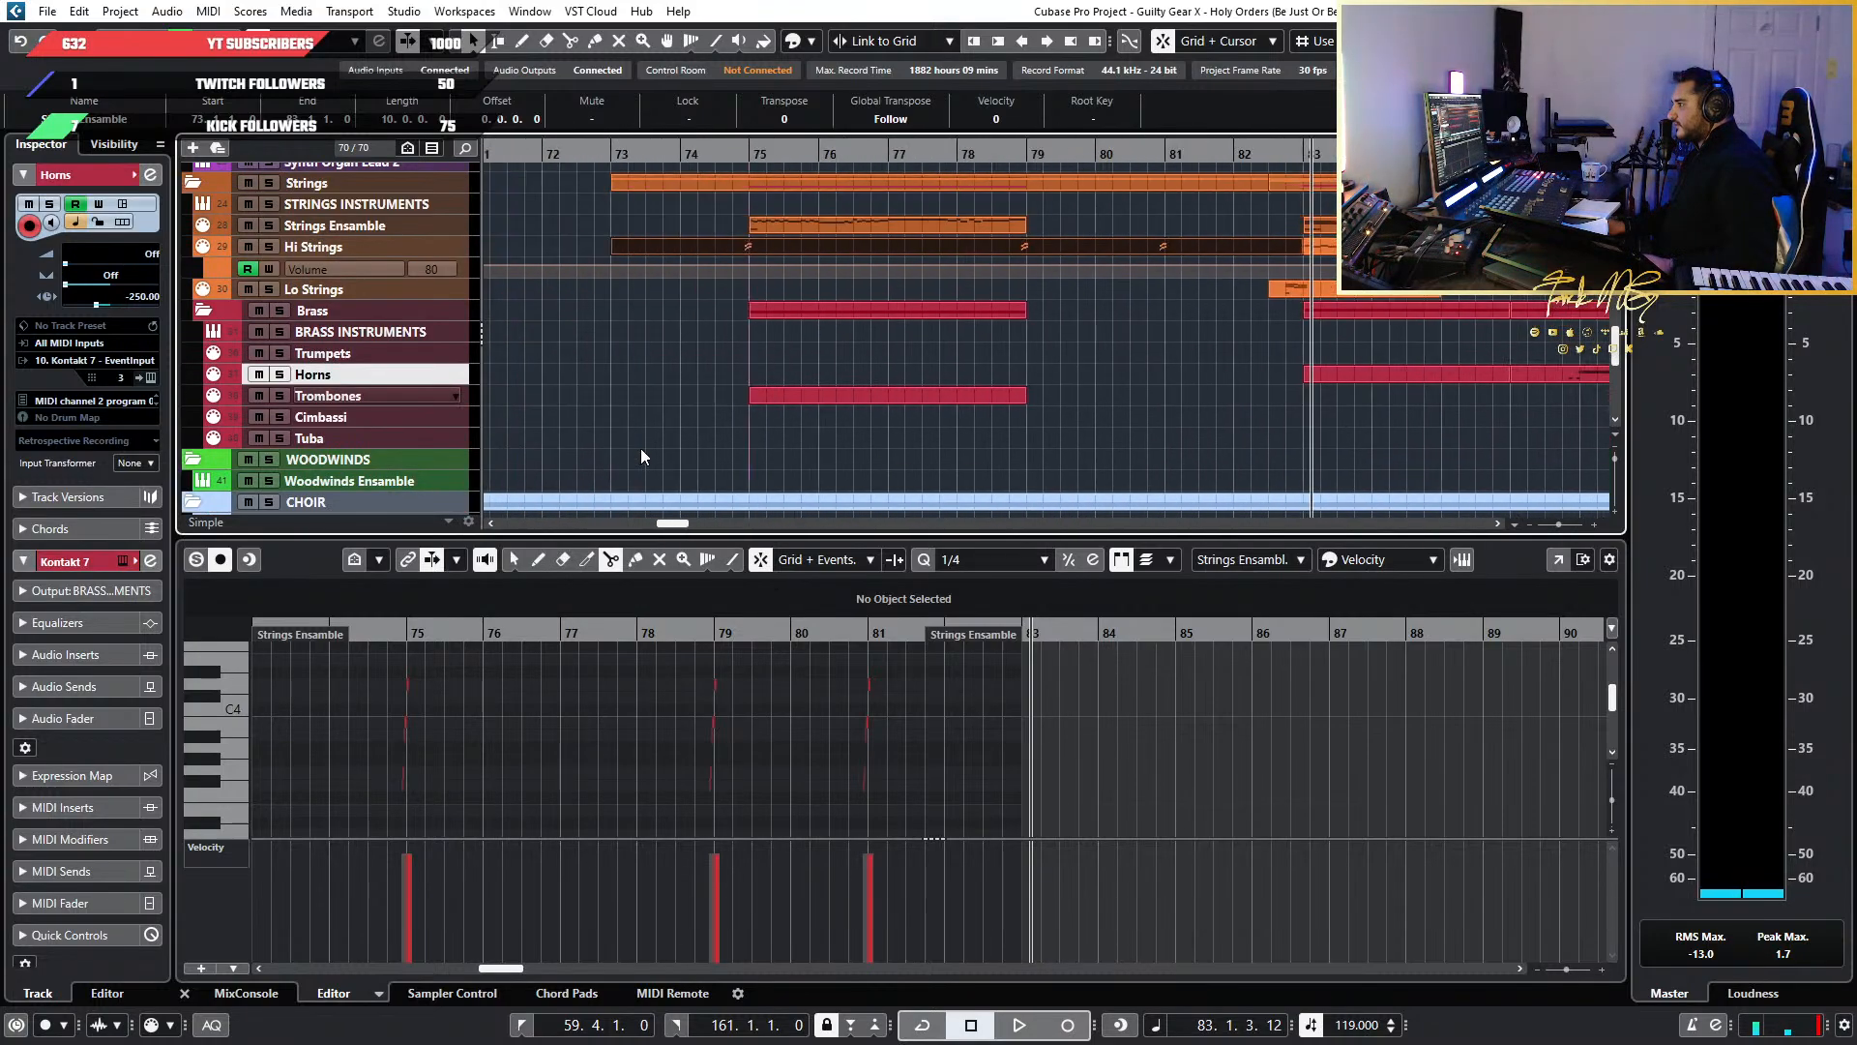
scroll(677, 425, up, 4)
scroll(688, 401, up, 2)
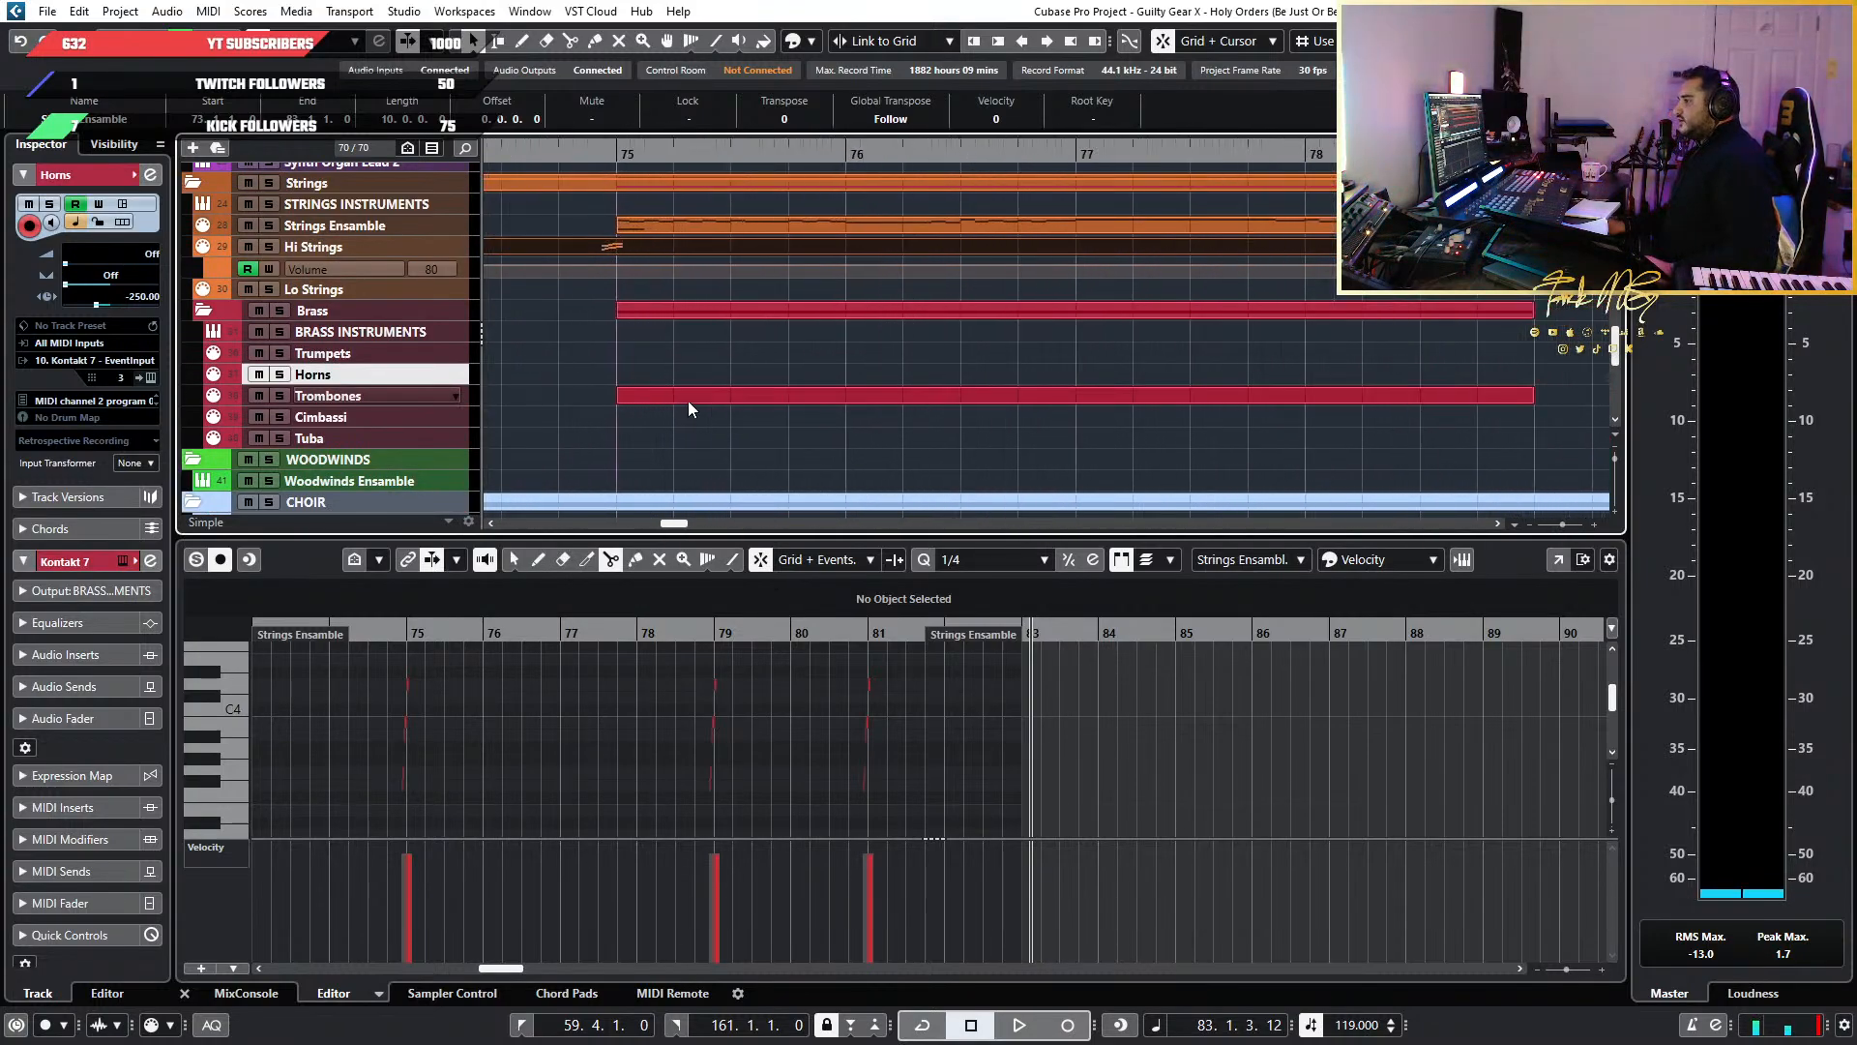
click(617, 150)
click(909, 227)
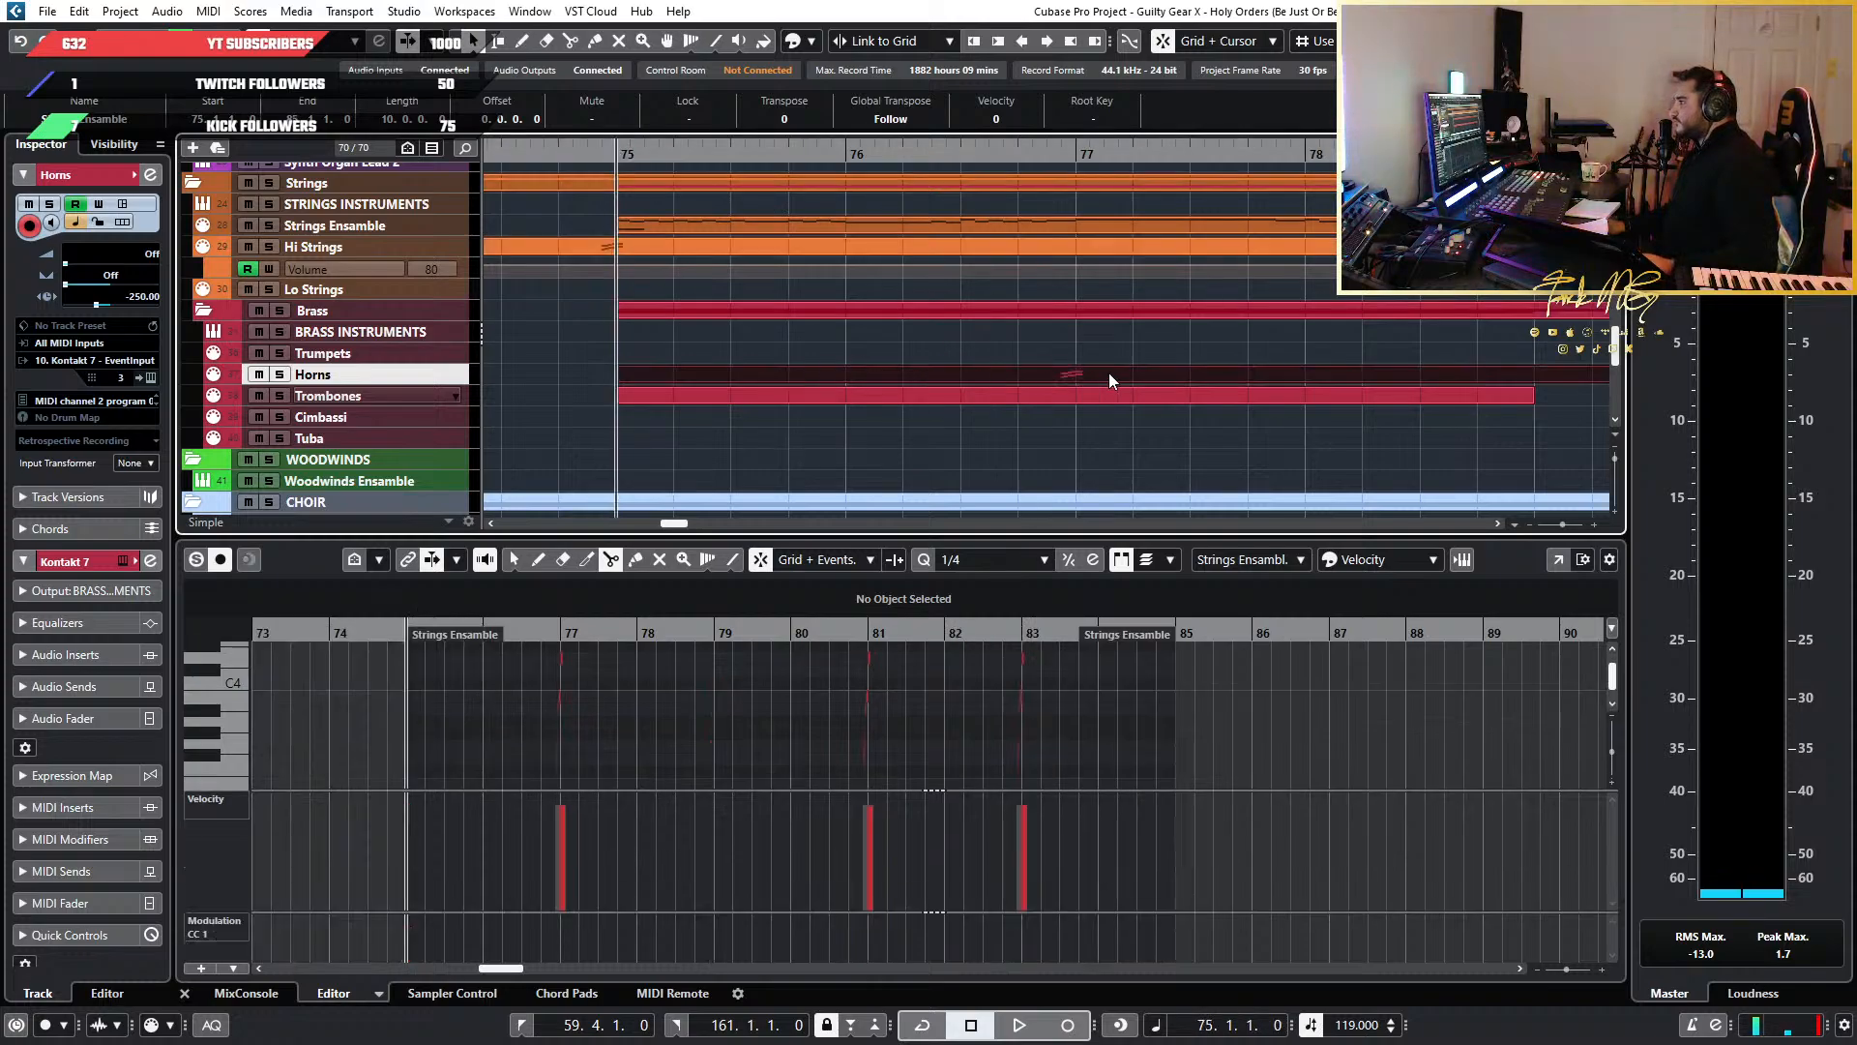
Move the pasted Horns part back to bar 73 and open the Horns' Kontakt 7 instrument beside the arrangement
scroll(1108, 373, down, 4)
scroll(705, 399, up, 1)
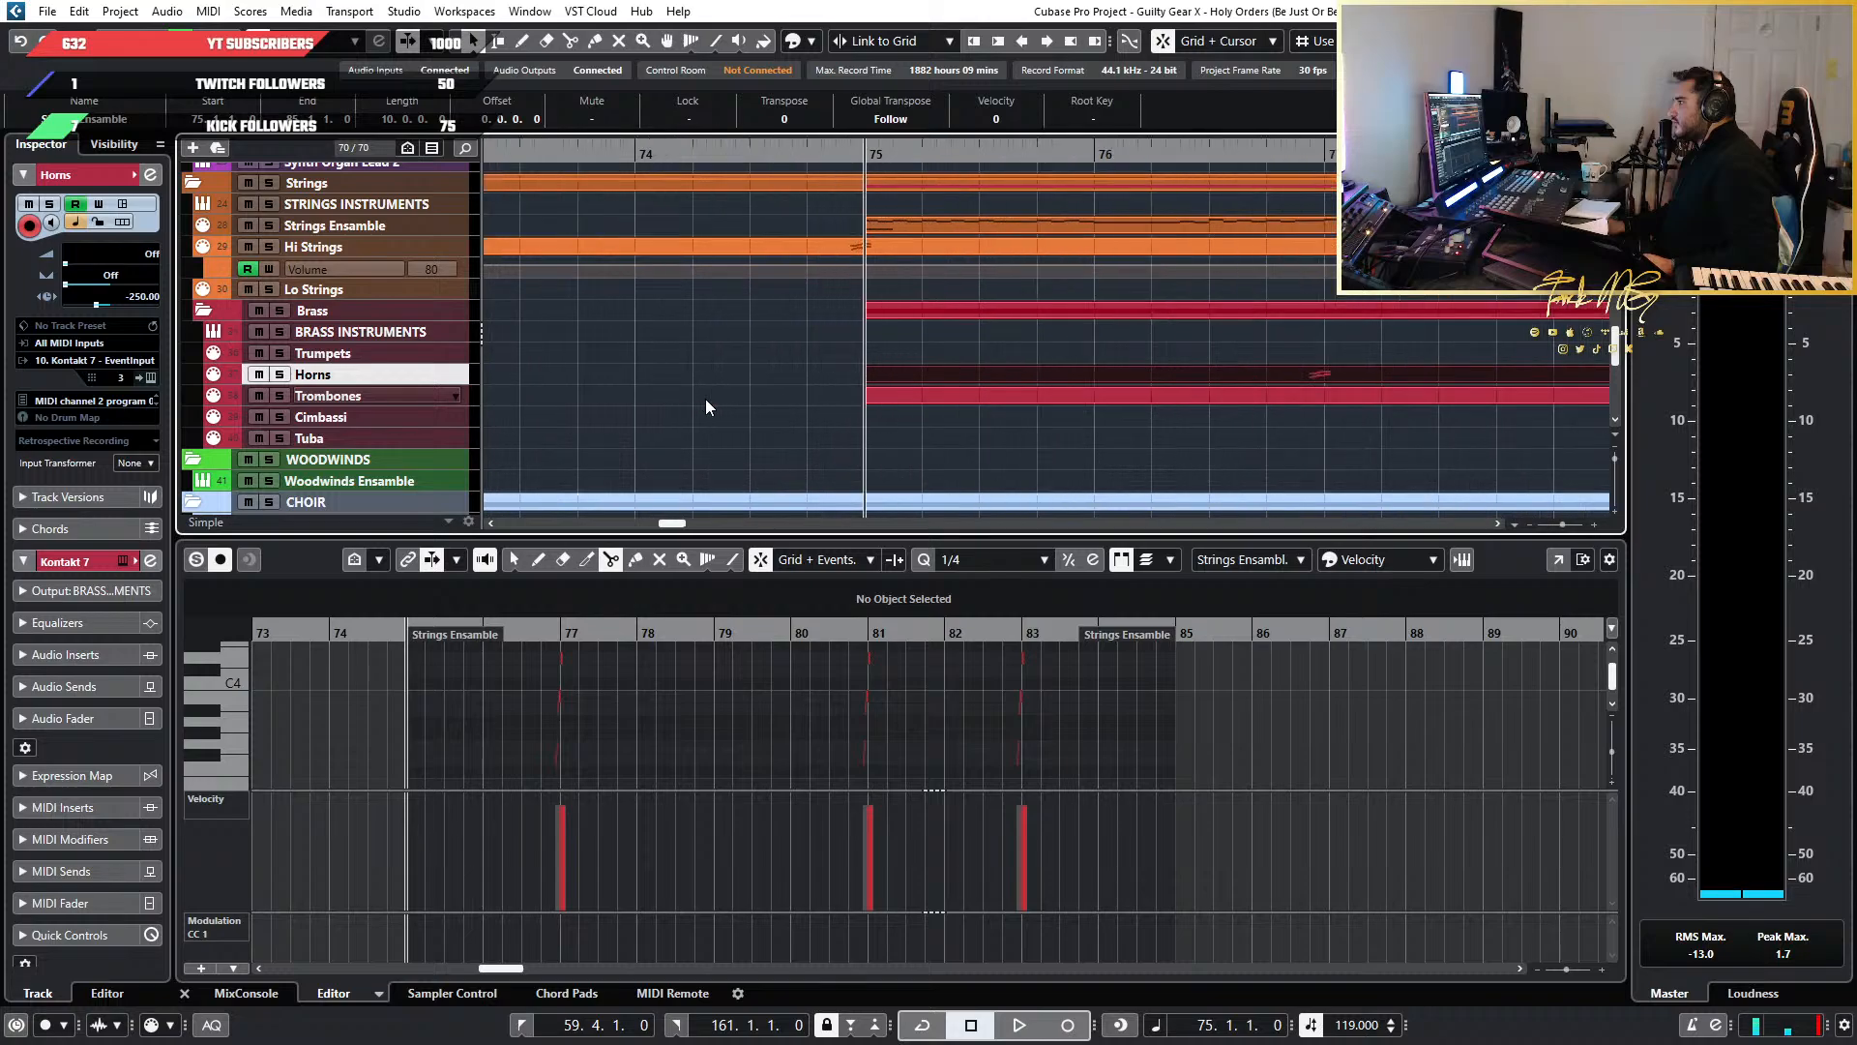
scroll(845, 381, up, 1)
drag(907, 369, 691, 378)
scroll(794, 392, up, 2)
scroll(796, 397, down, 1)
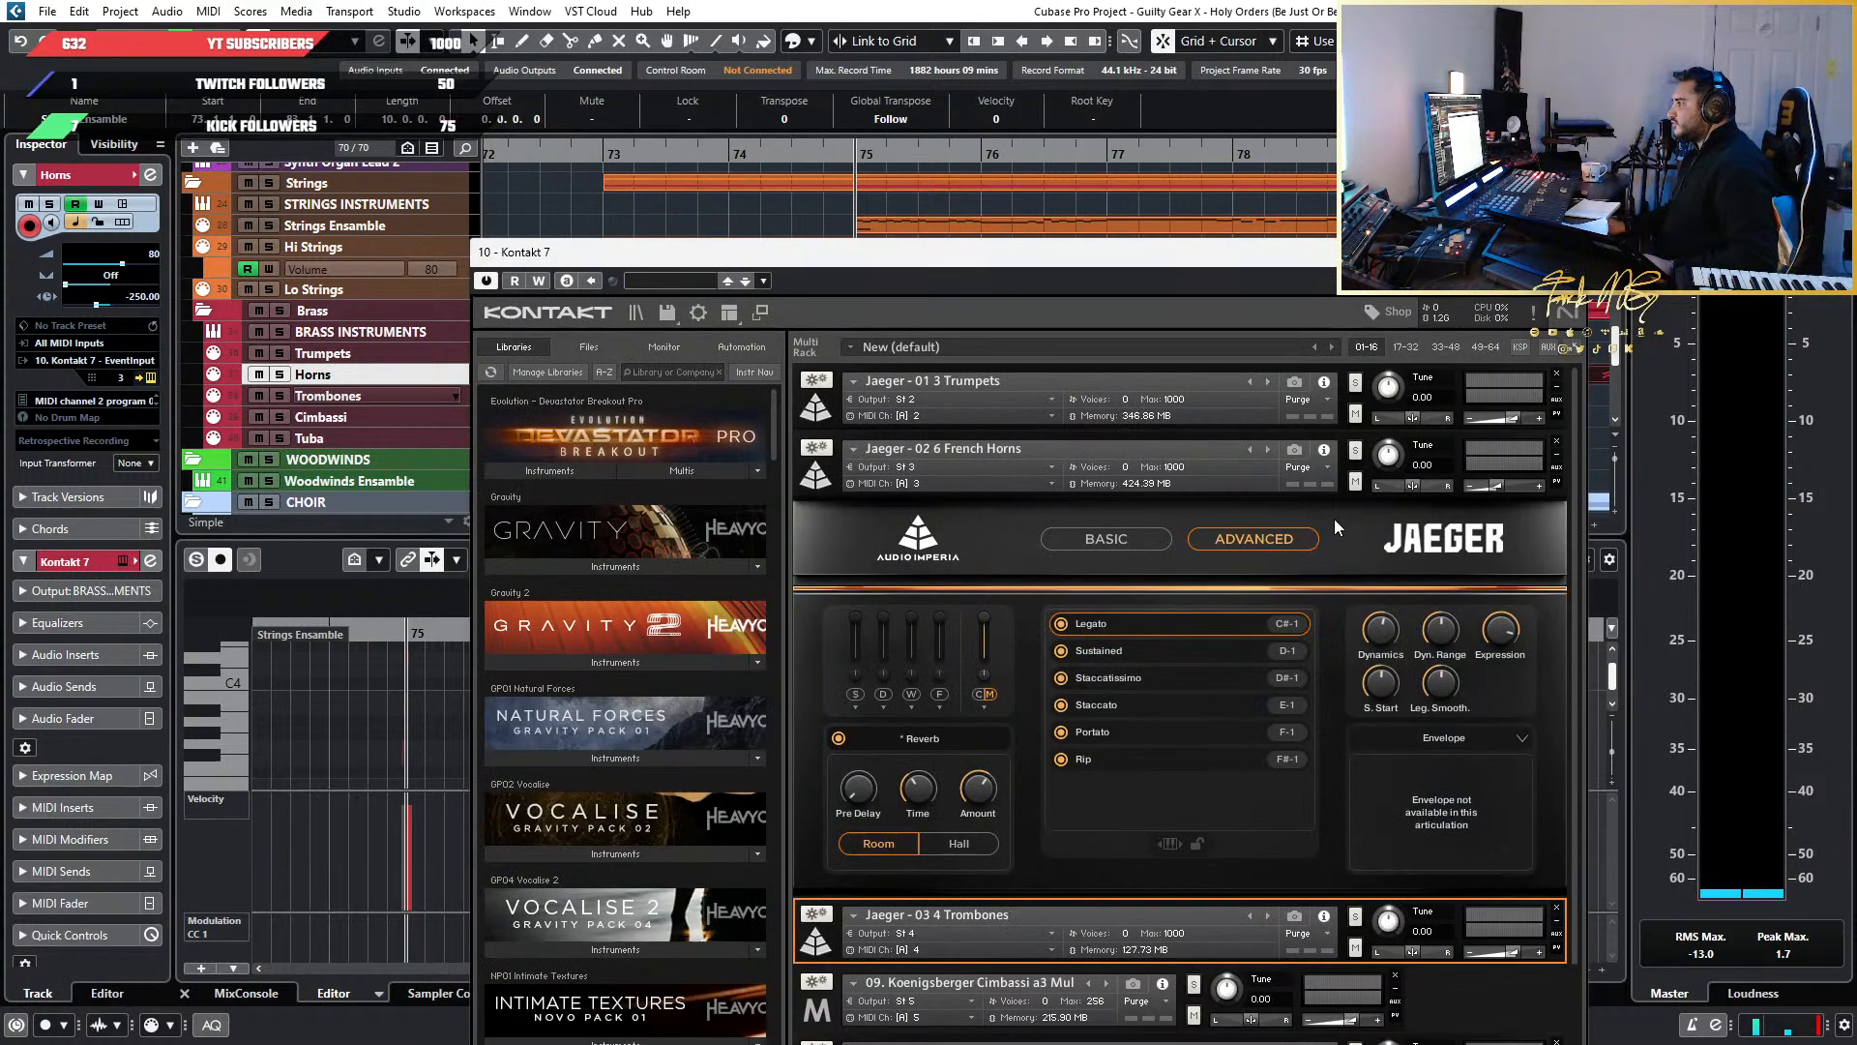
drag(1015, 261, 1524, 152)
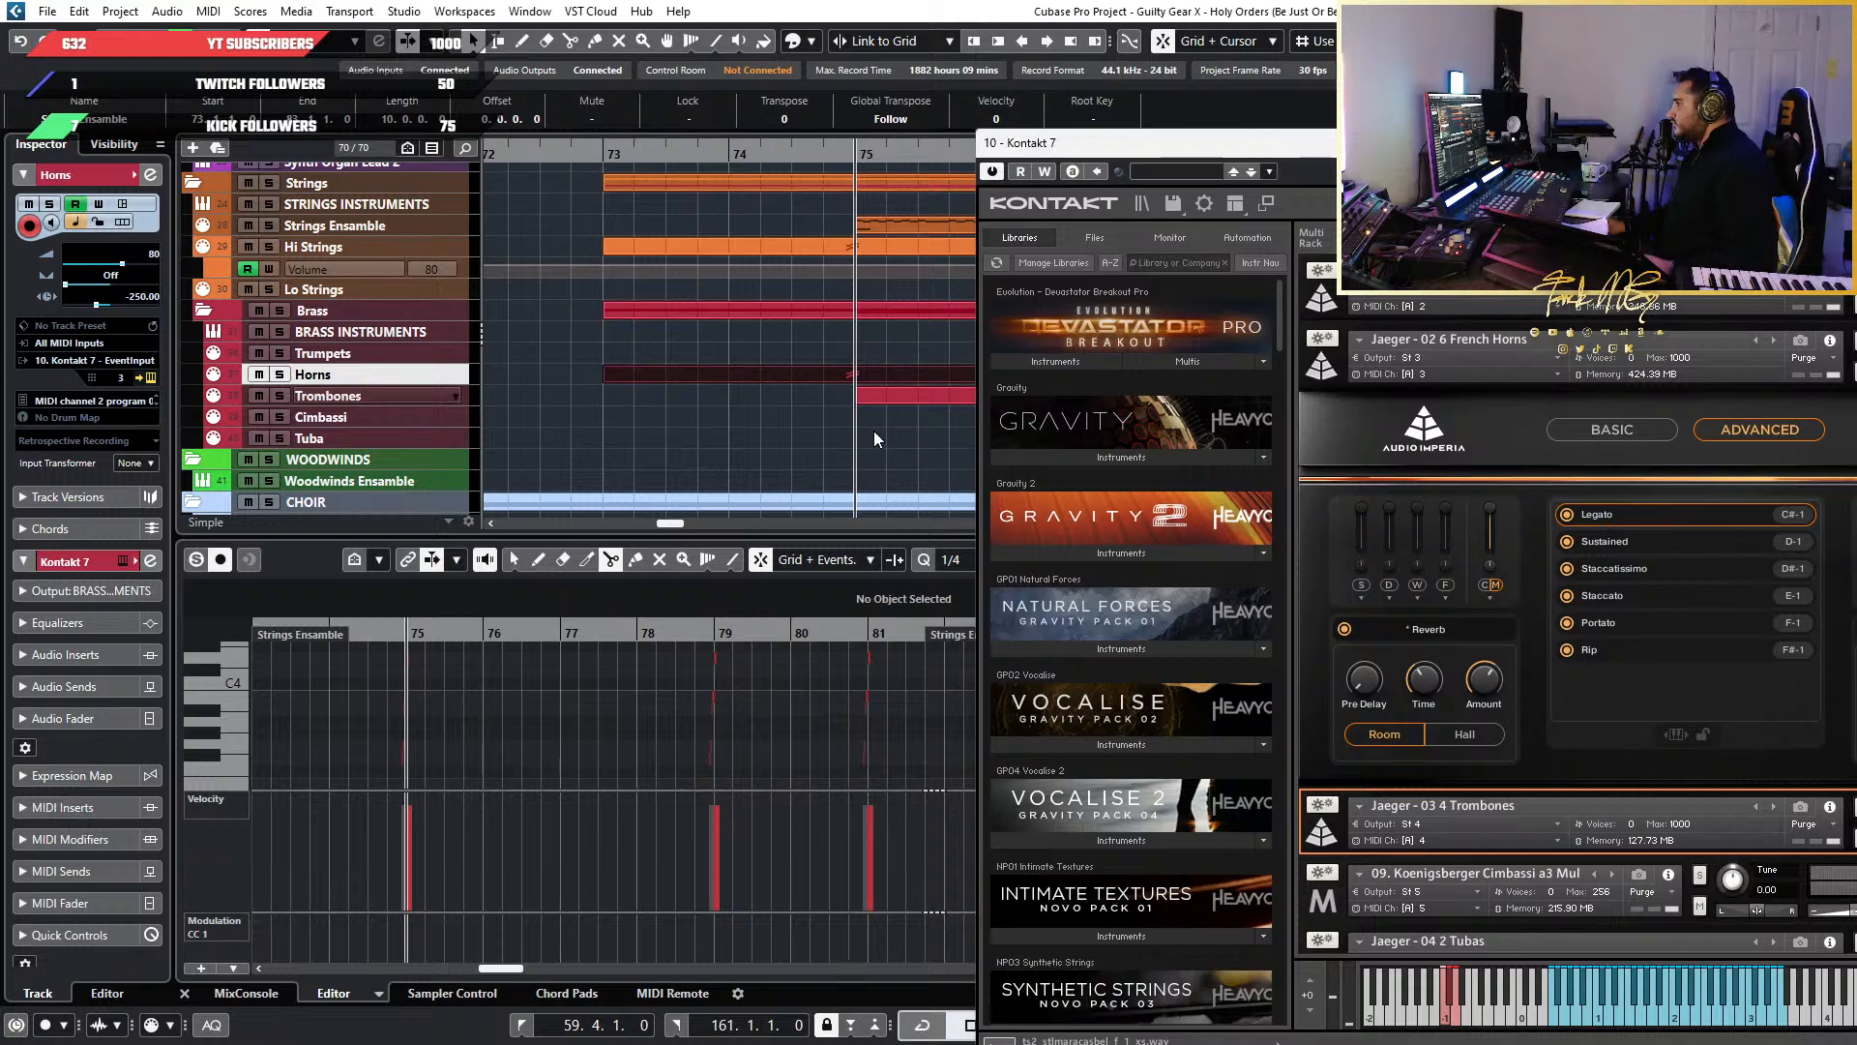
Examine the individual notes of the copied Horns run leading into bar 75
scroll(803, 415, down, 2)
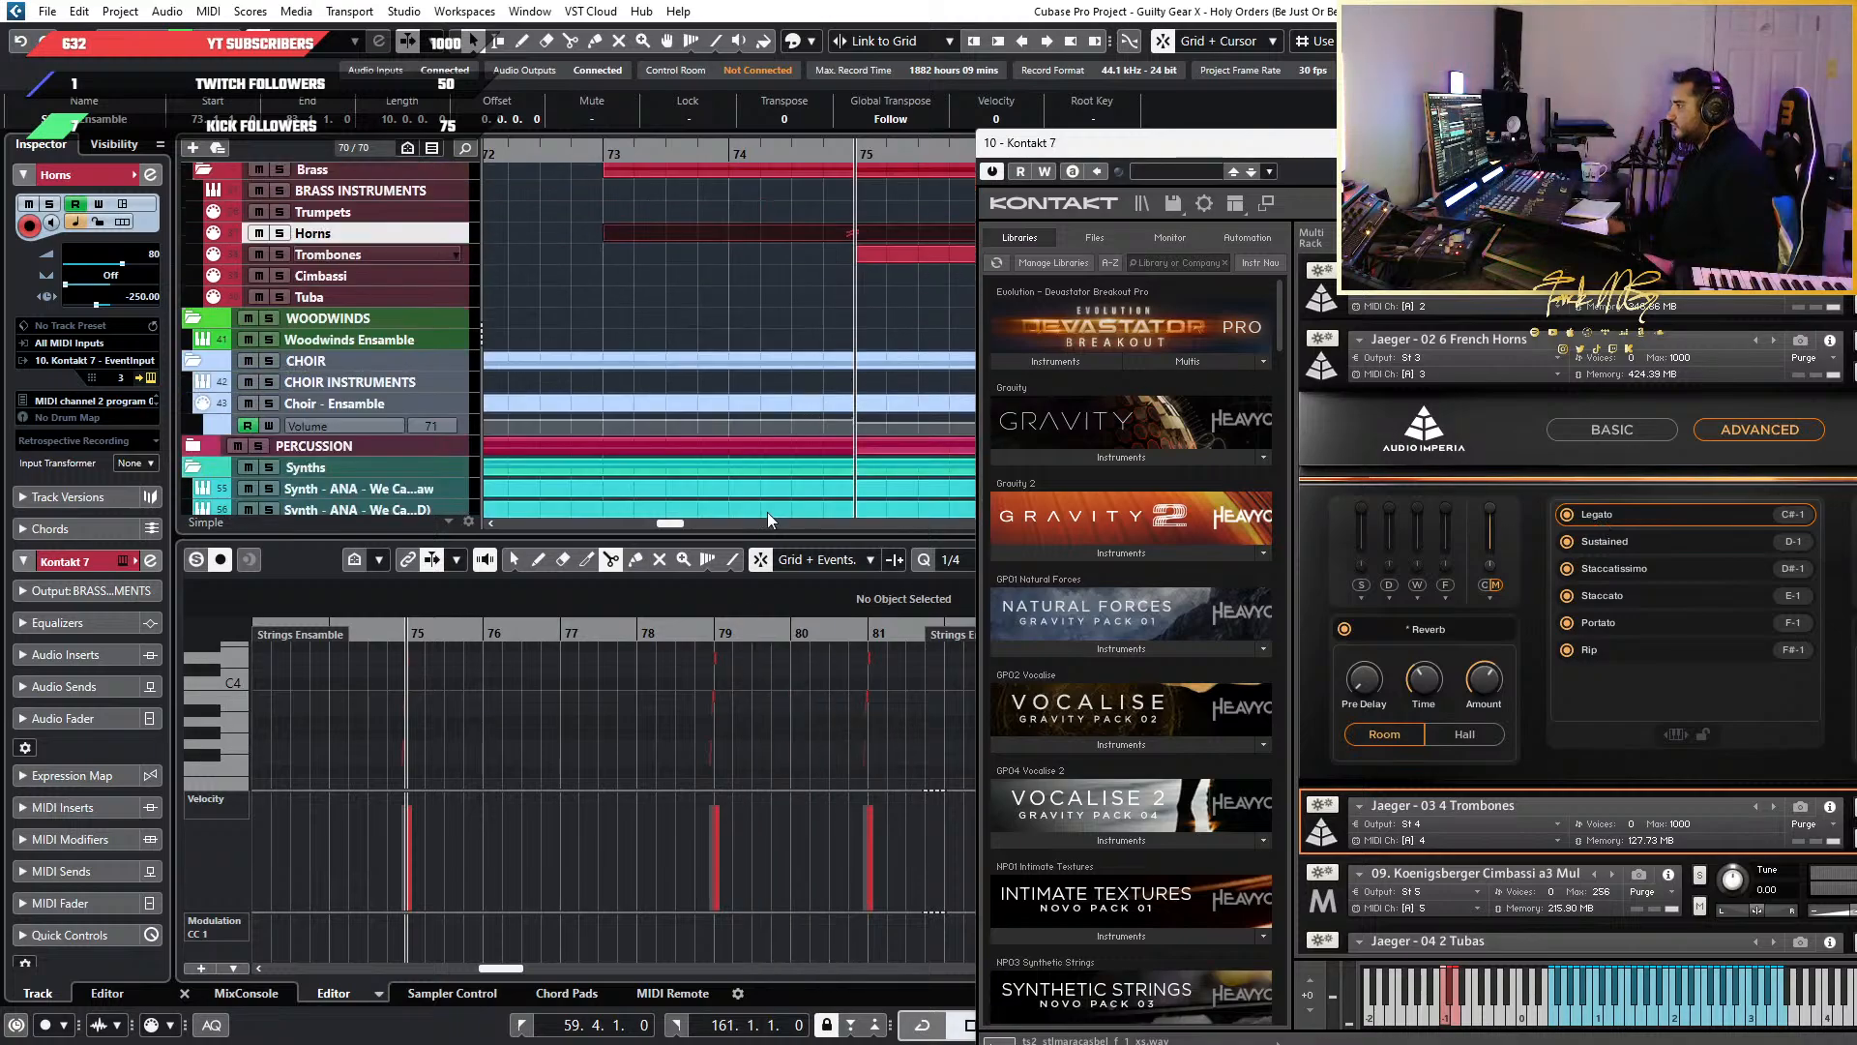
scroll(871, 317, up, 2)
scroll(870, 317, up, 3)
scroll(782, 281, up, 2)
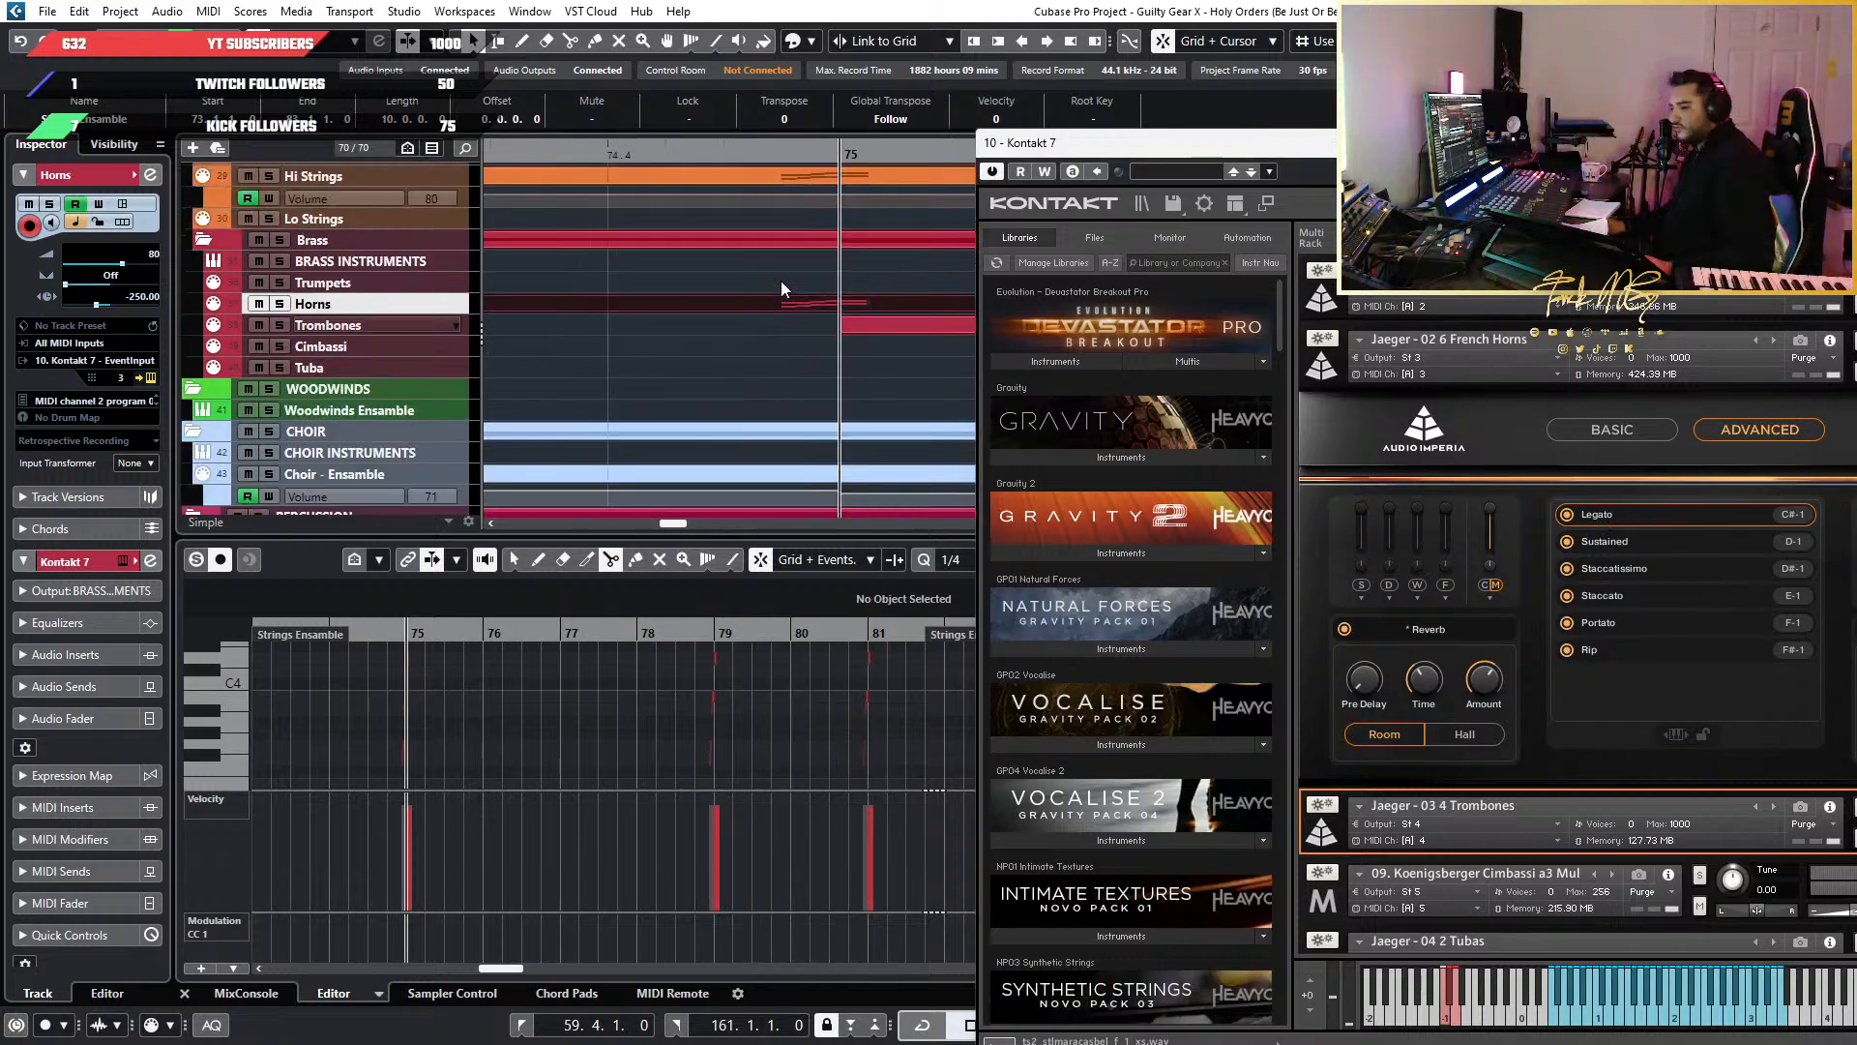
click(782, 283)
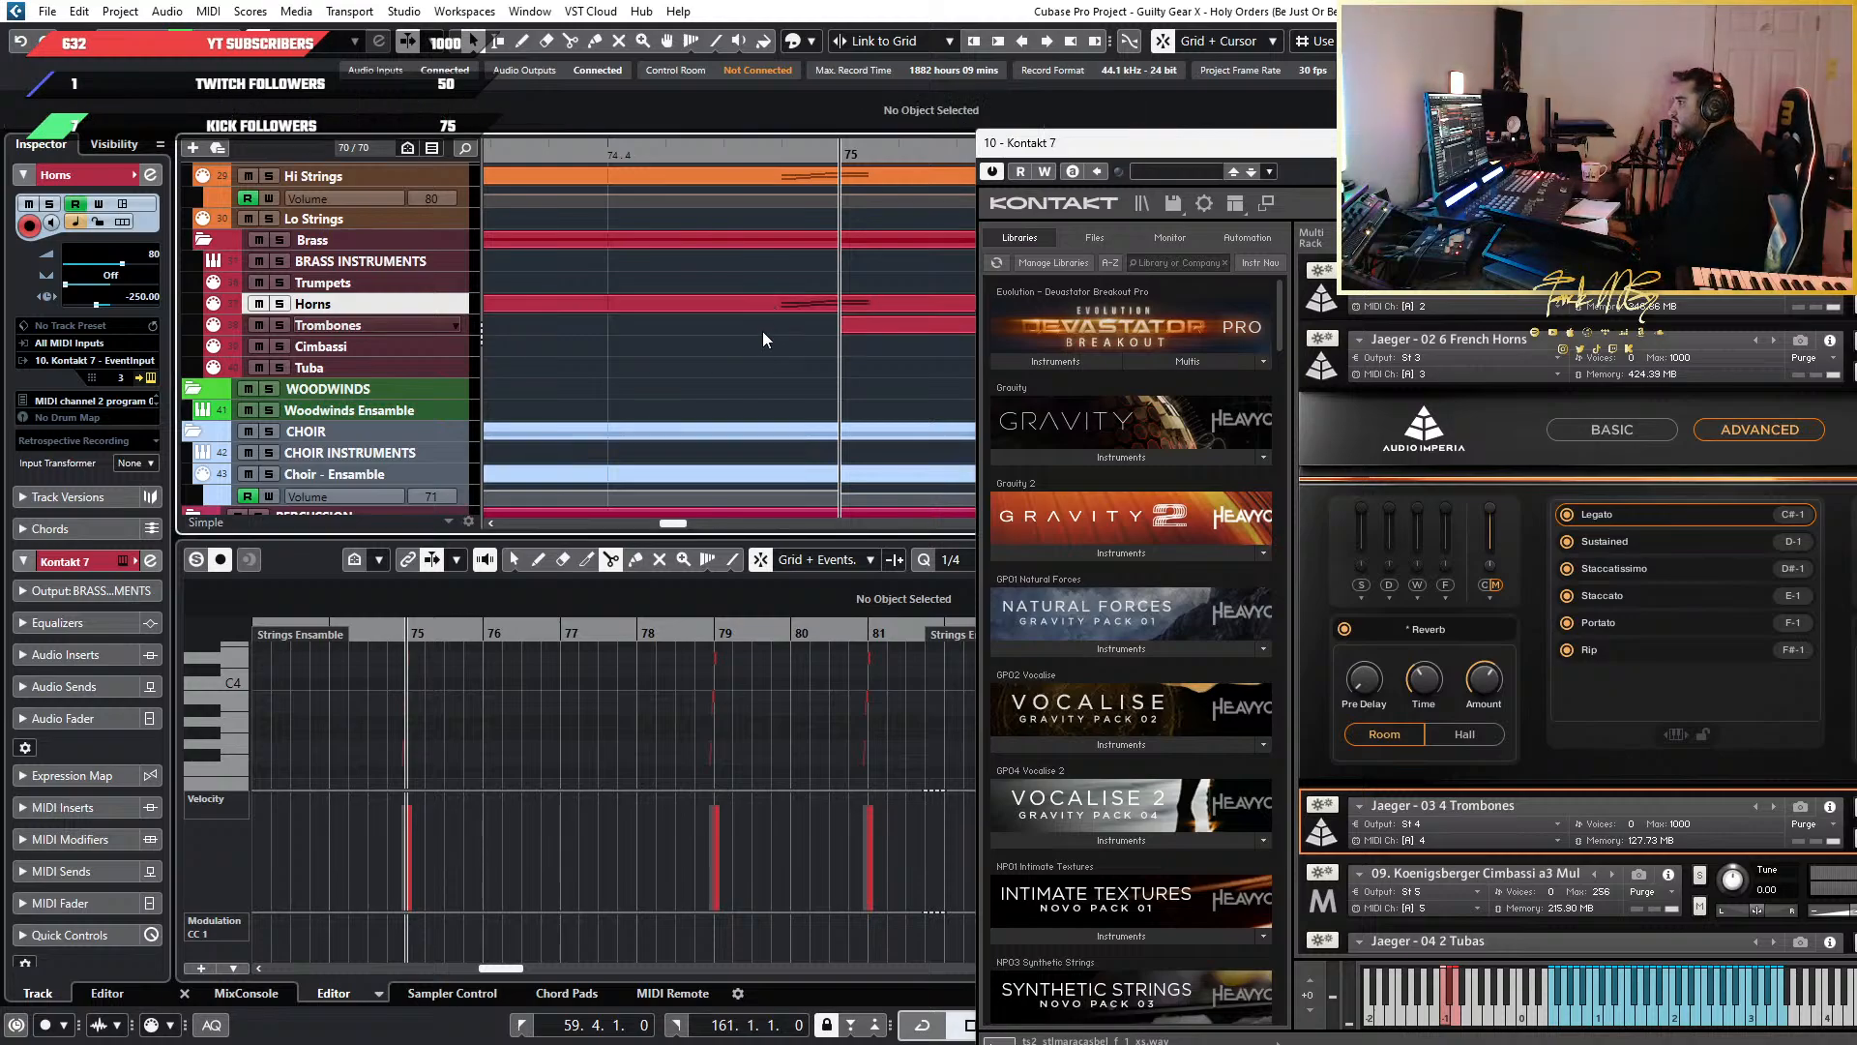
click(522, 558)
key(alt+2)
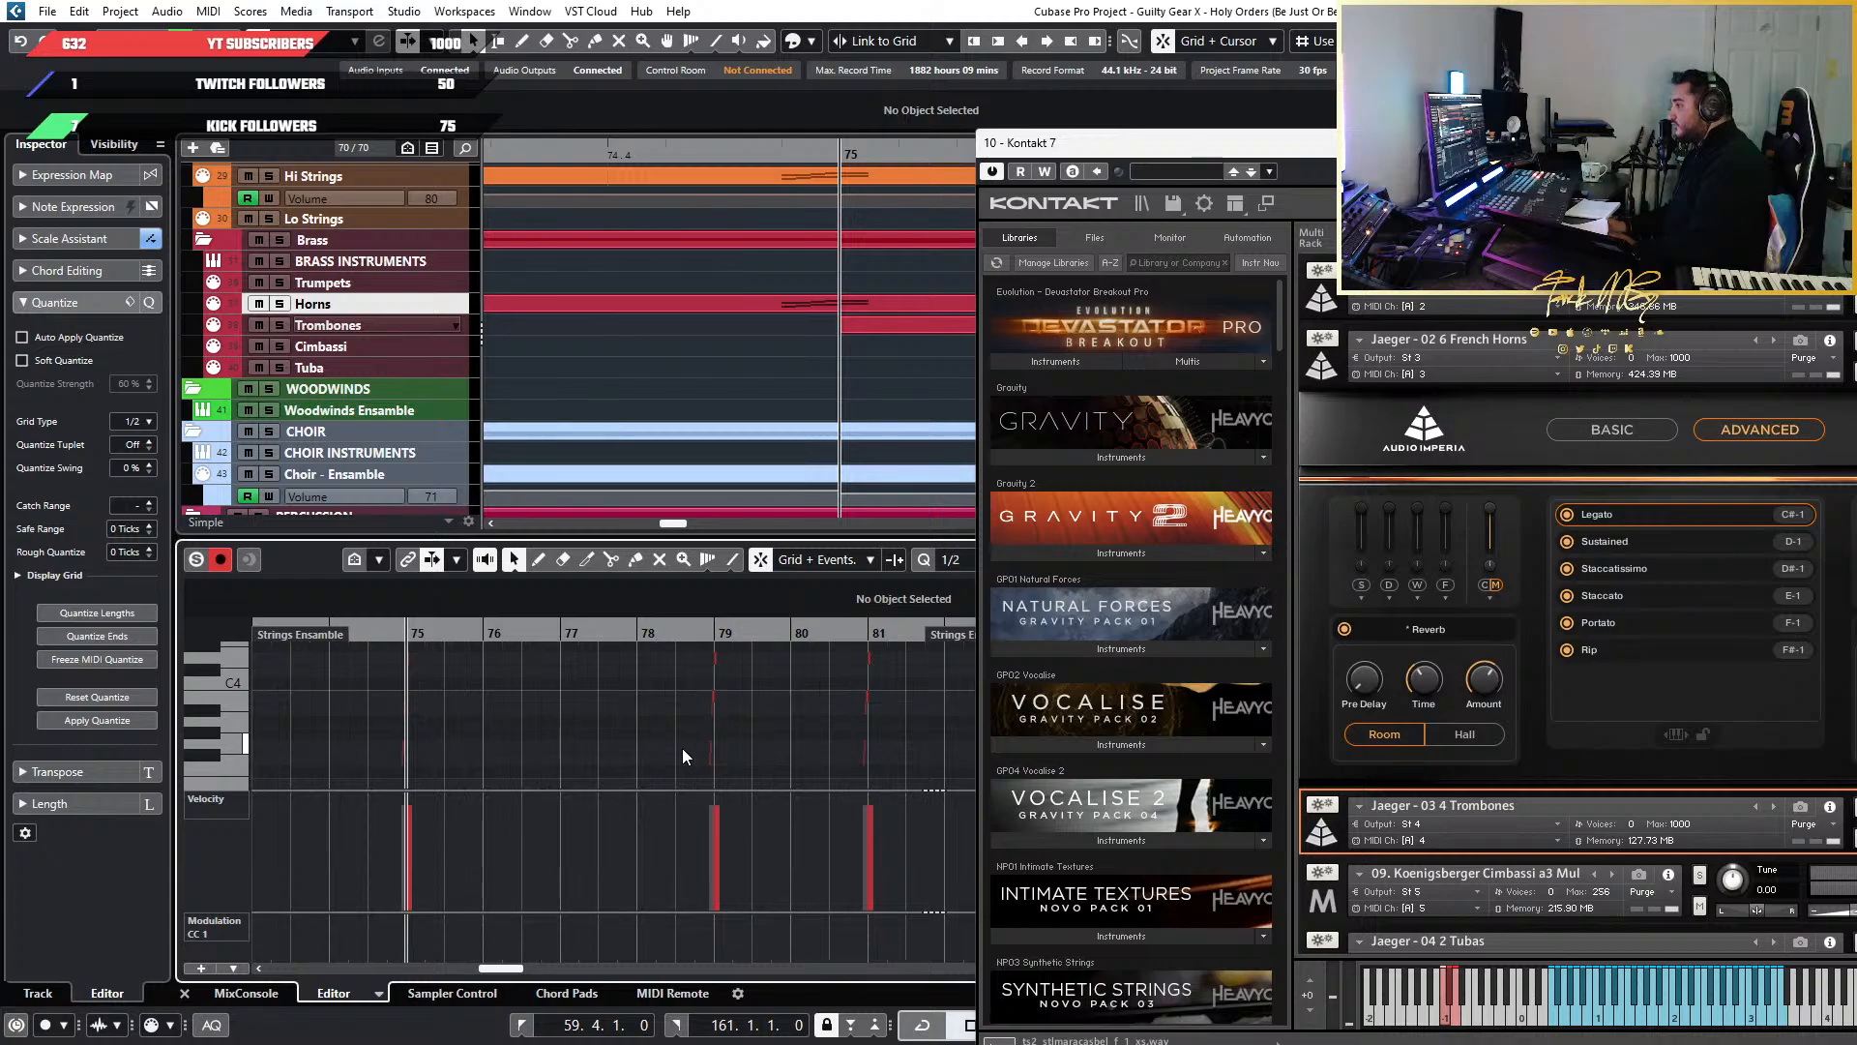
key(alt+1)
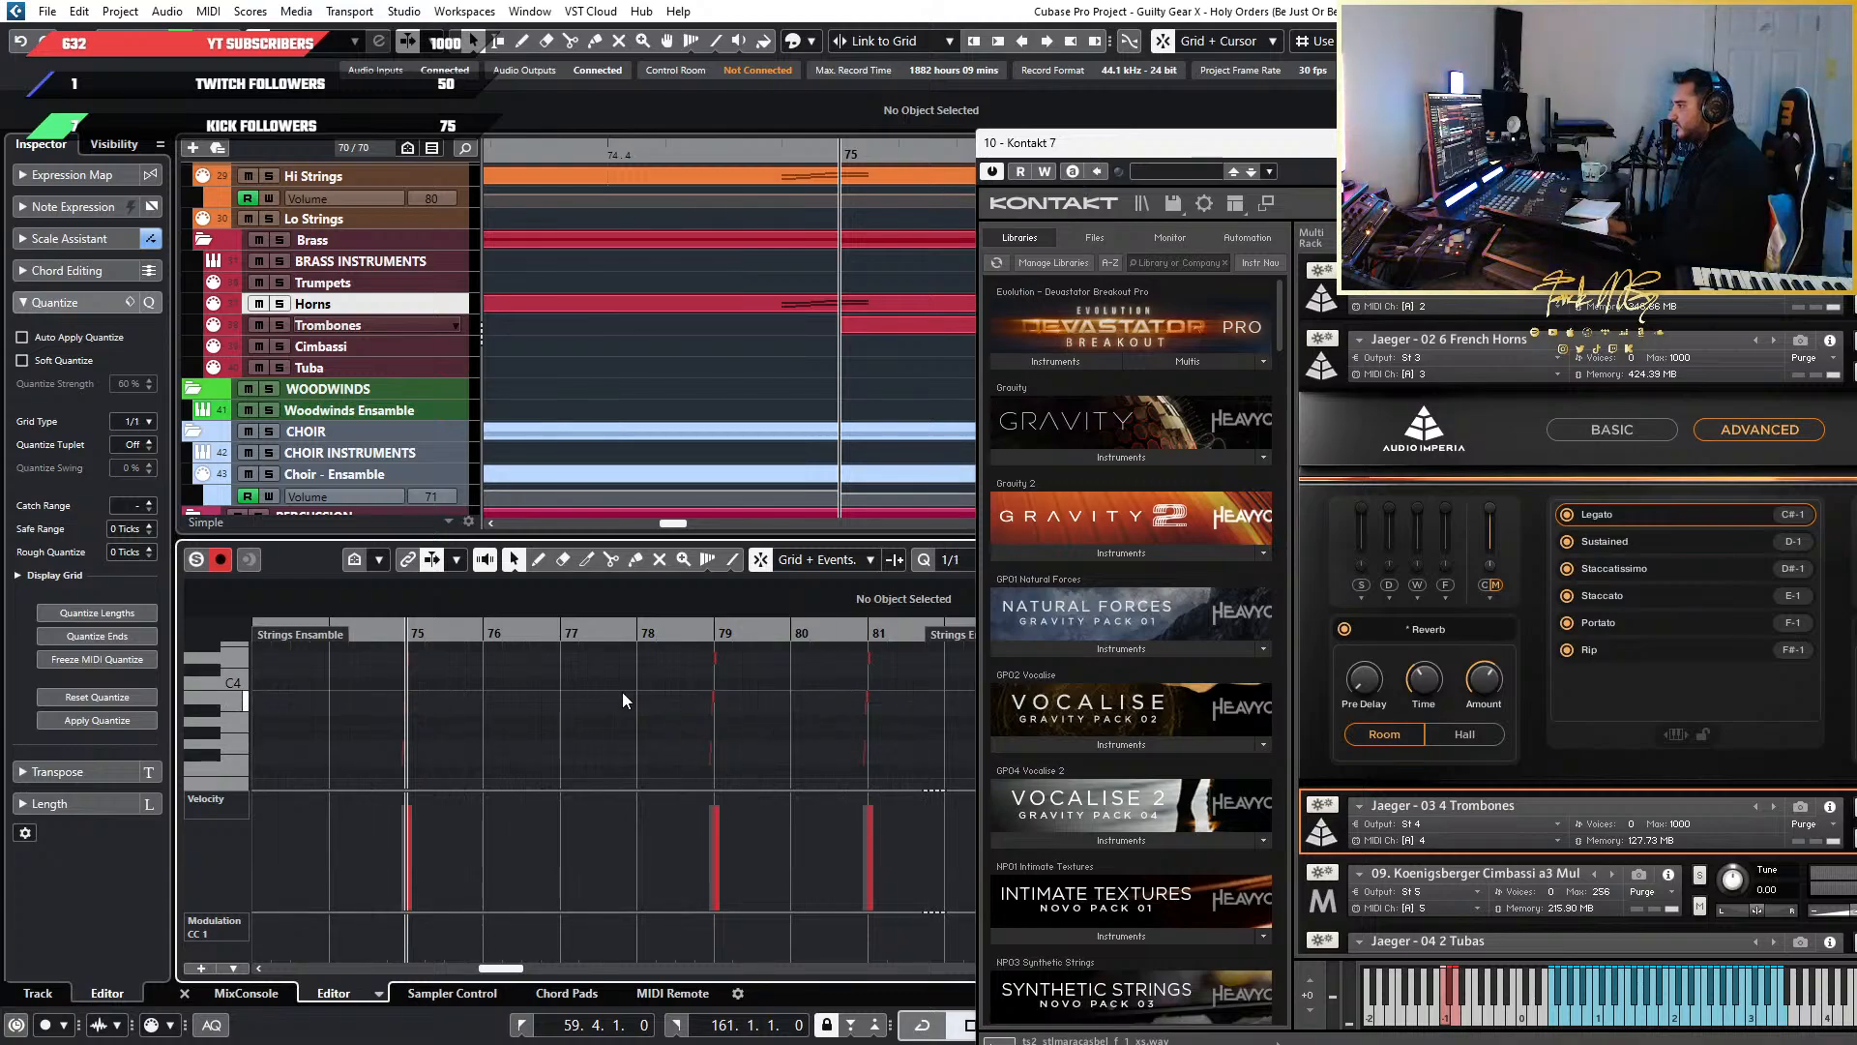
key(alt+8)
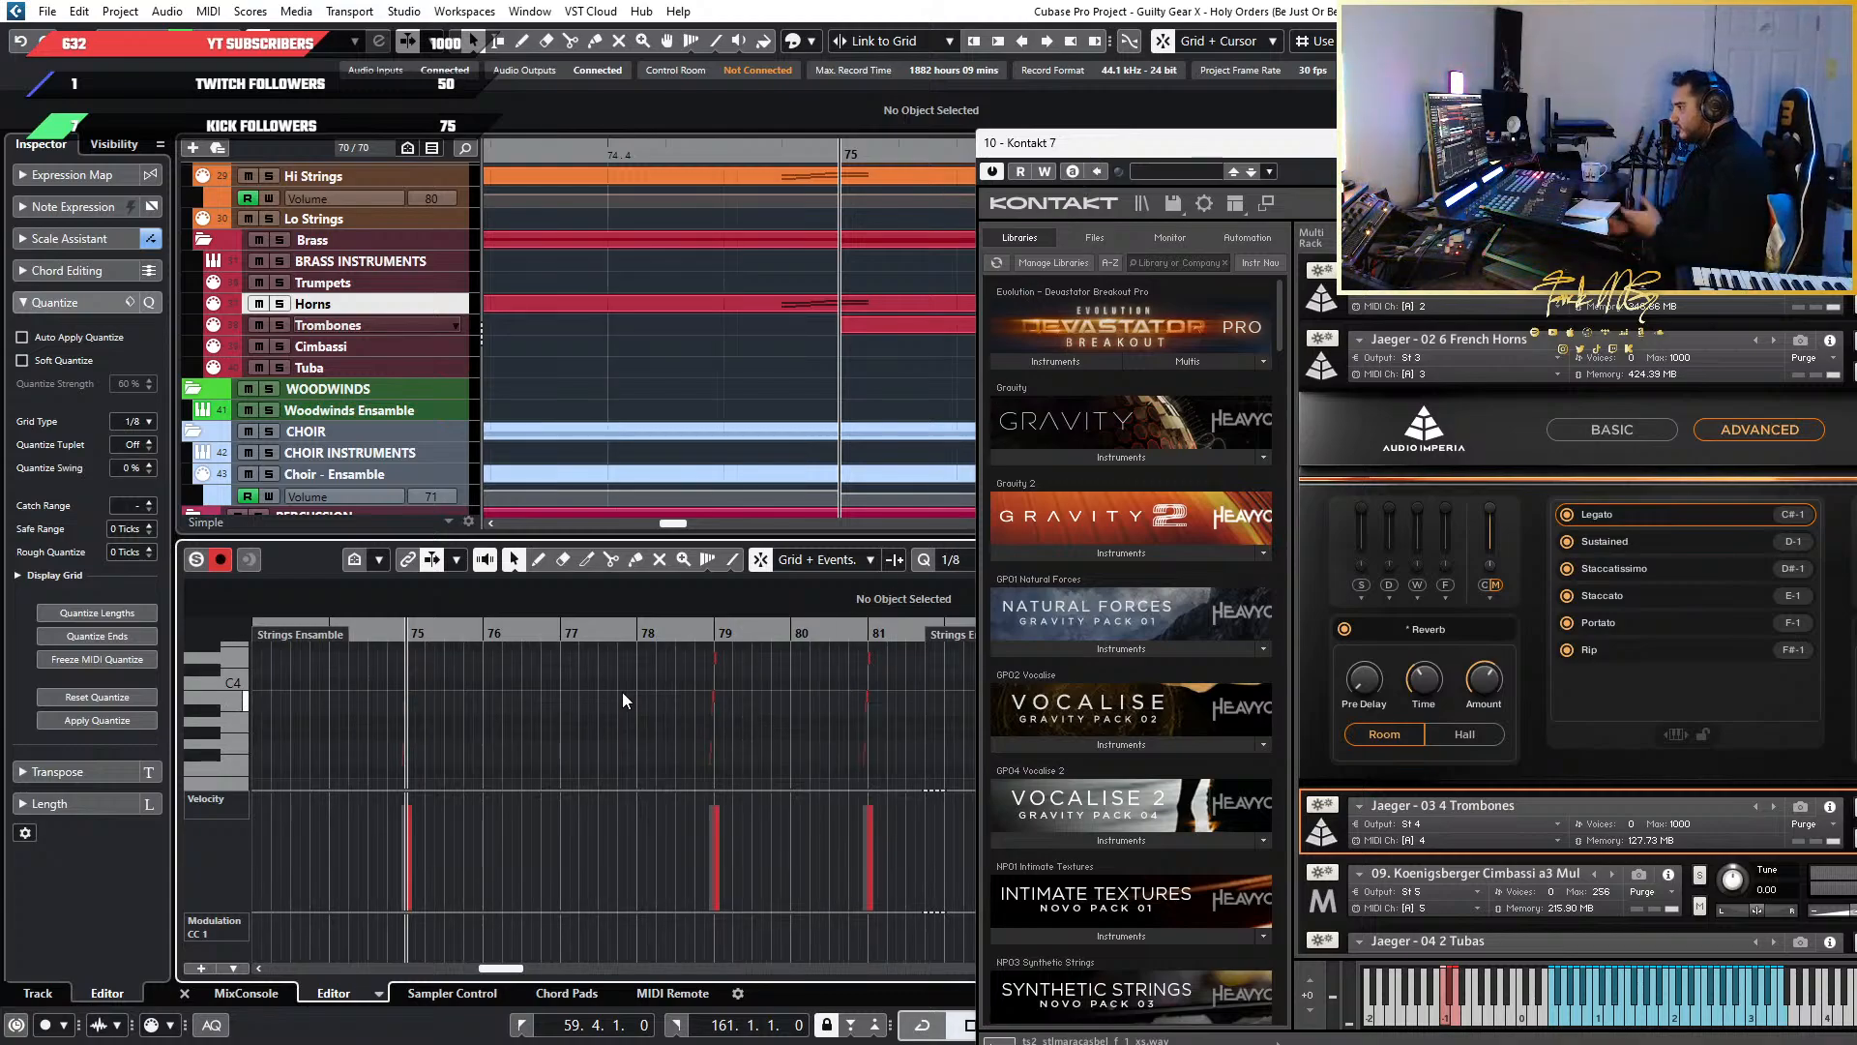
scroll(399, 735, up, 8)
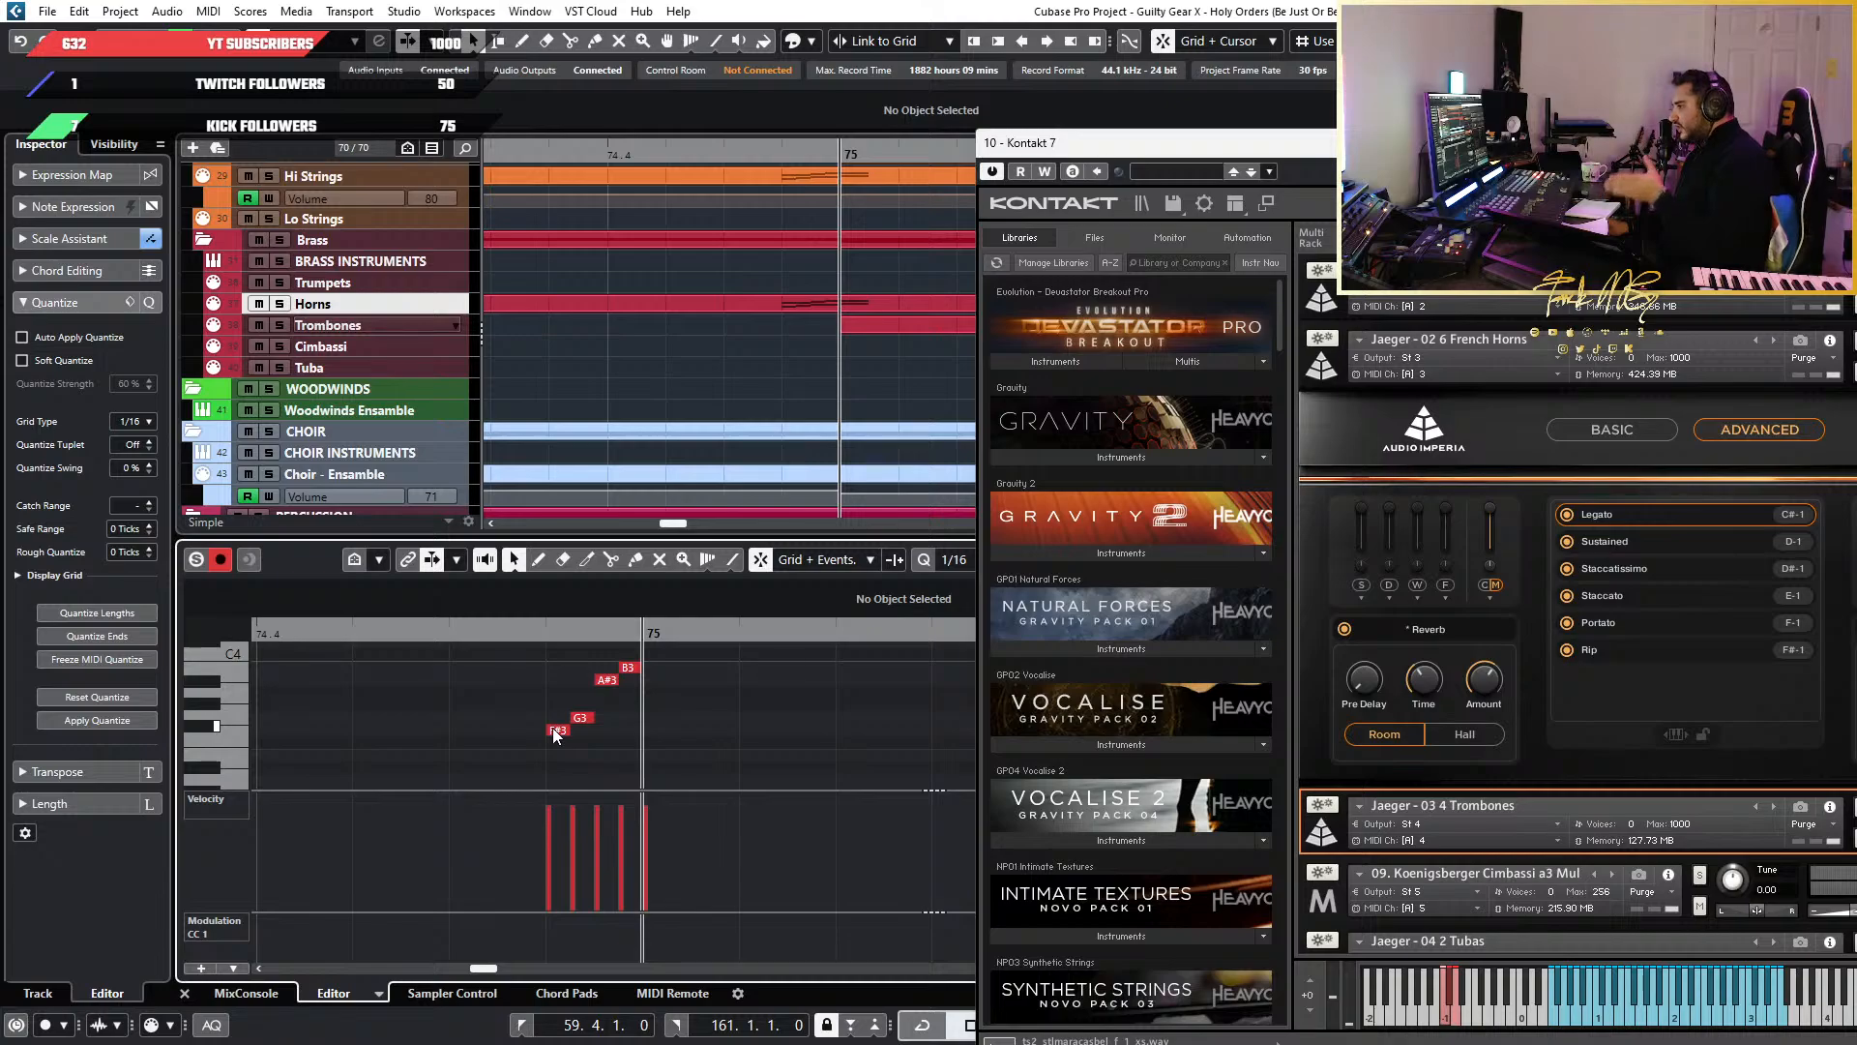
scroll(665, 723, down, 3)
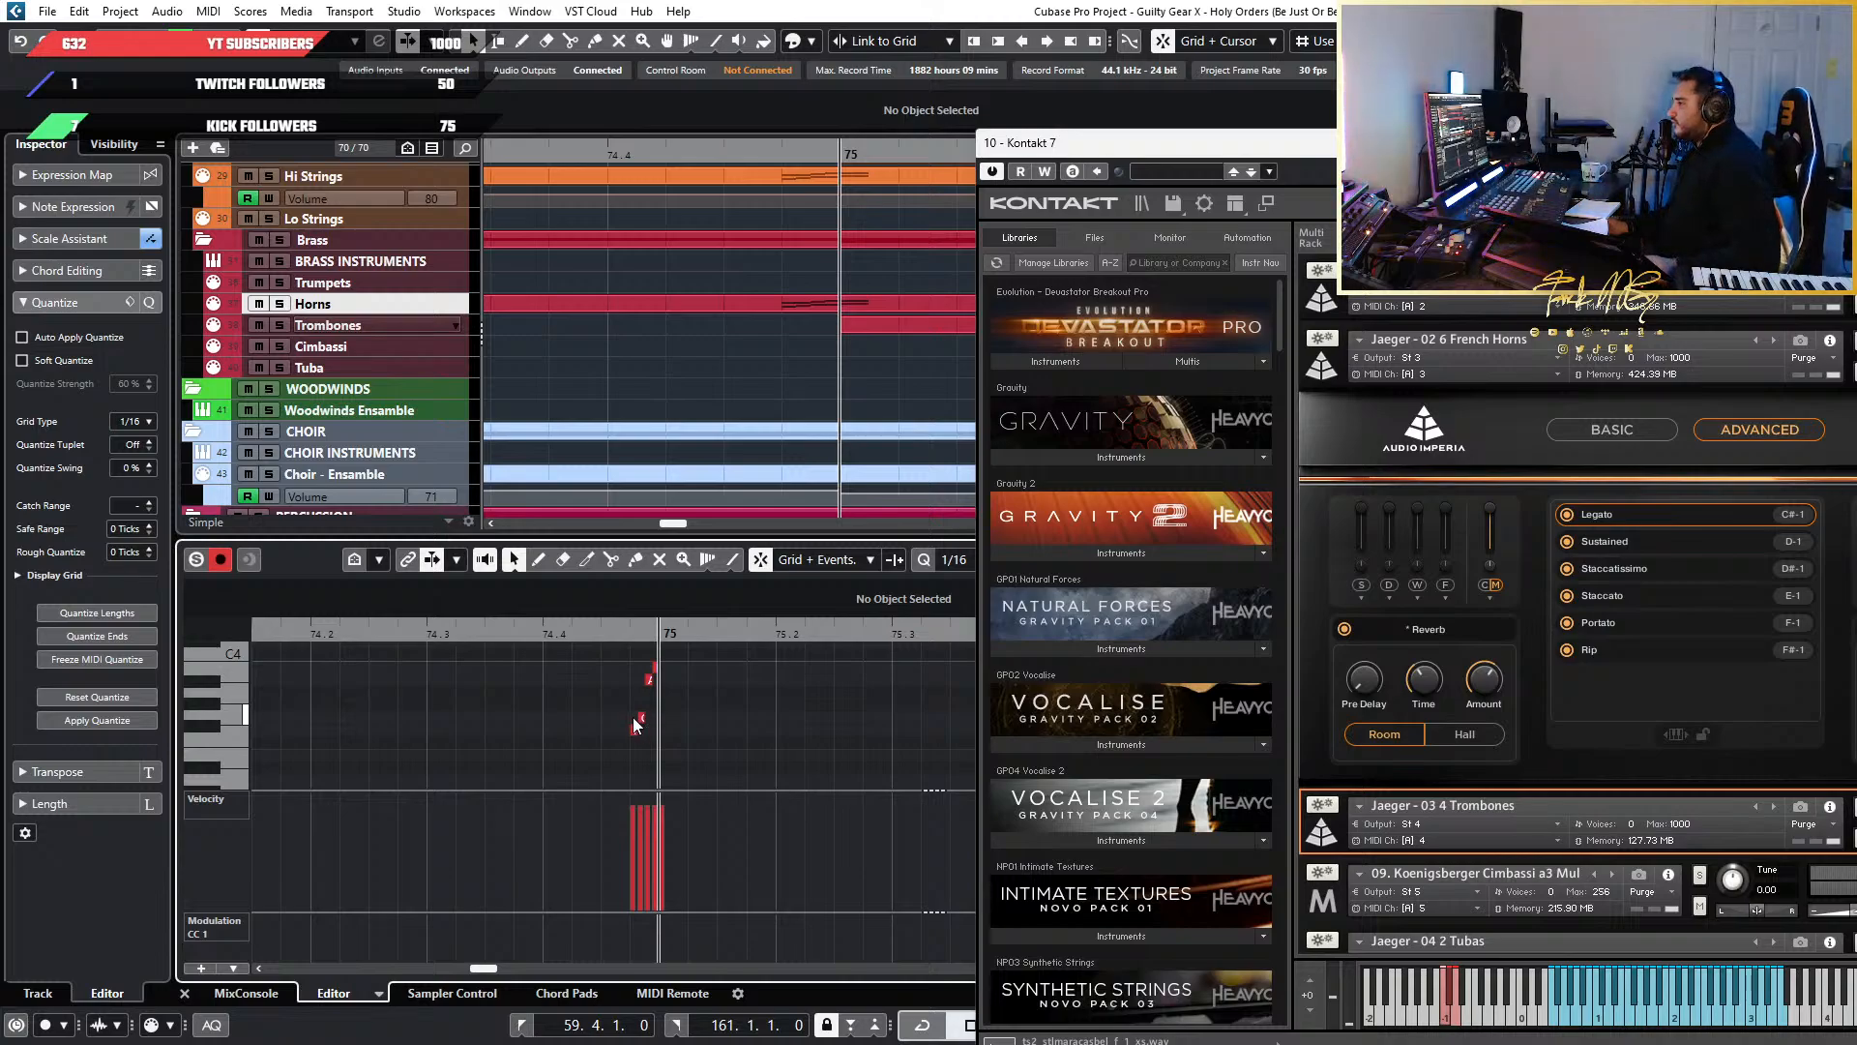
scroll(597, 768, up, 4)
scroll(768, 746, down, 2)
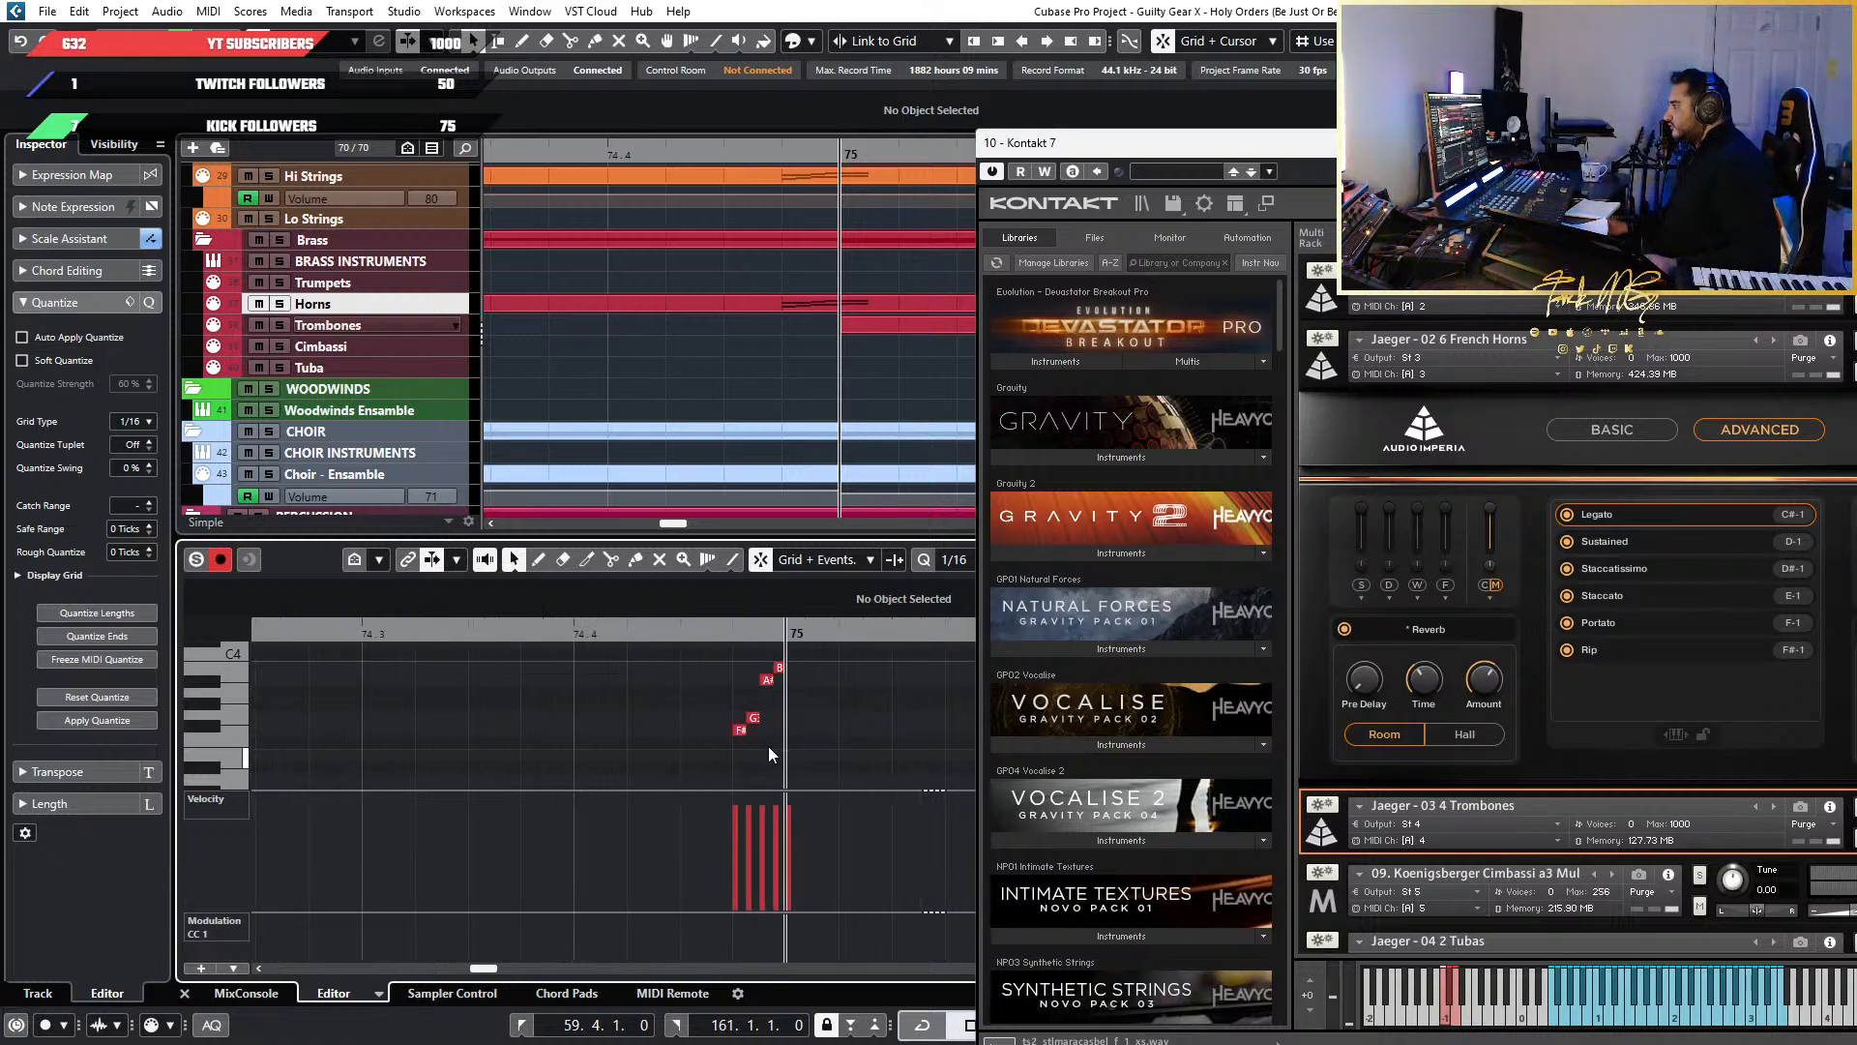
scroll(791, 751, up, 3)
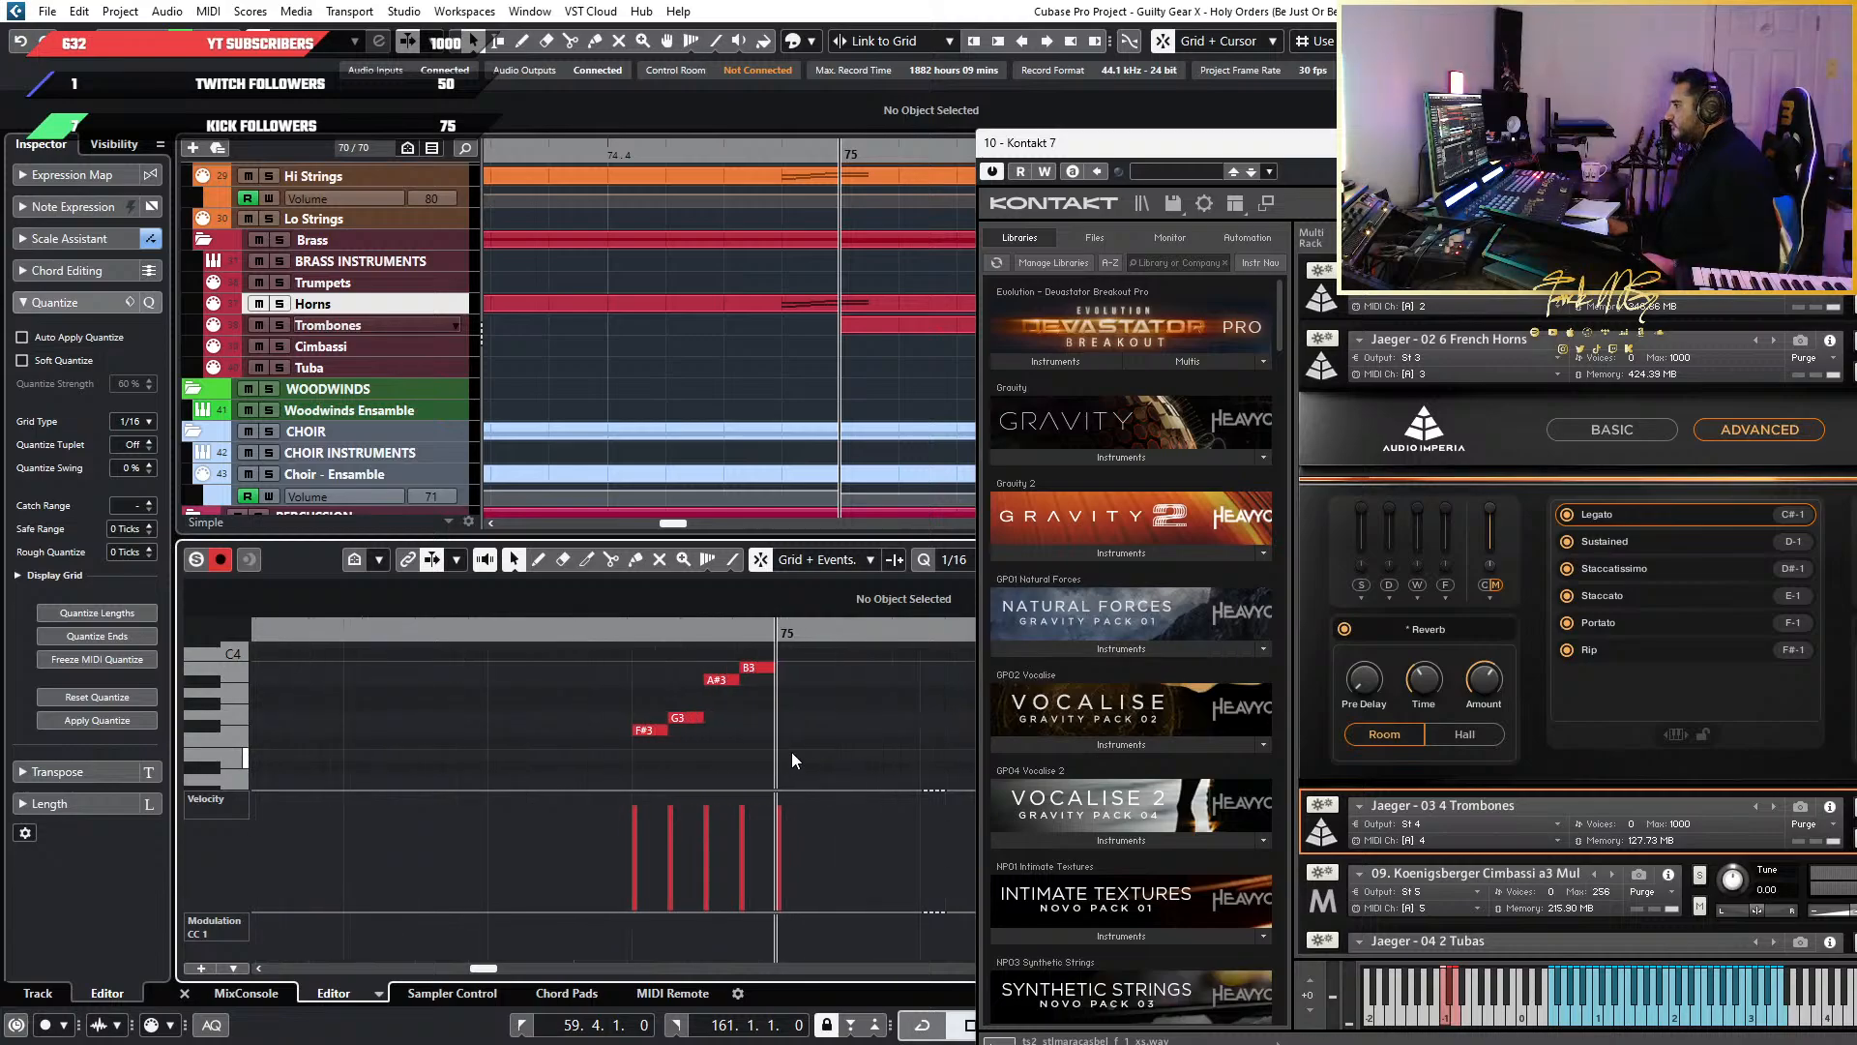
scroll(754, 750, down, 2)
scroll(600, 752, down, 2)
scroll(599, 752, up, 3)
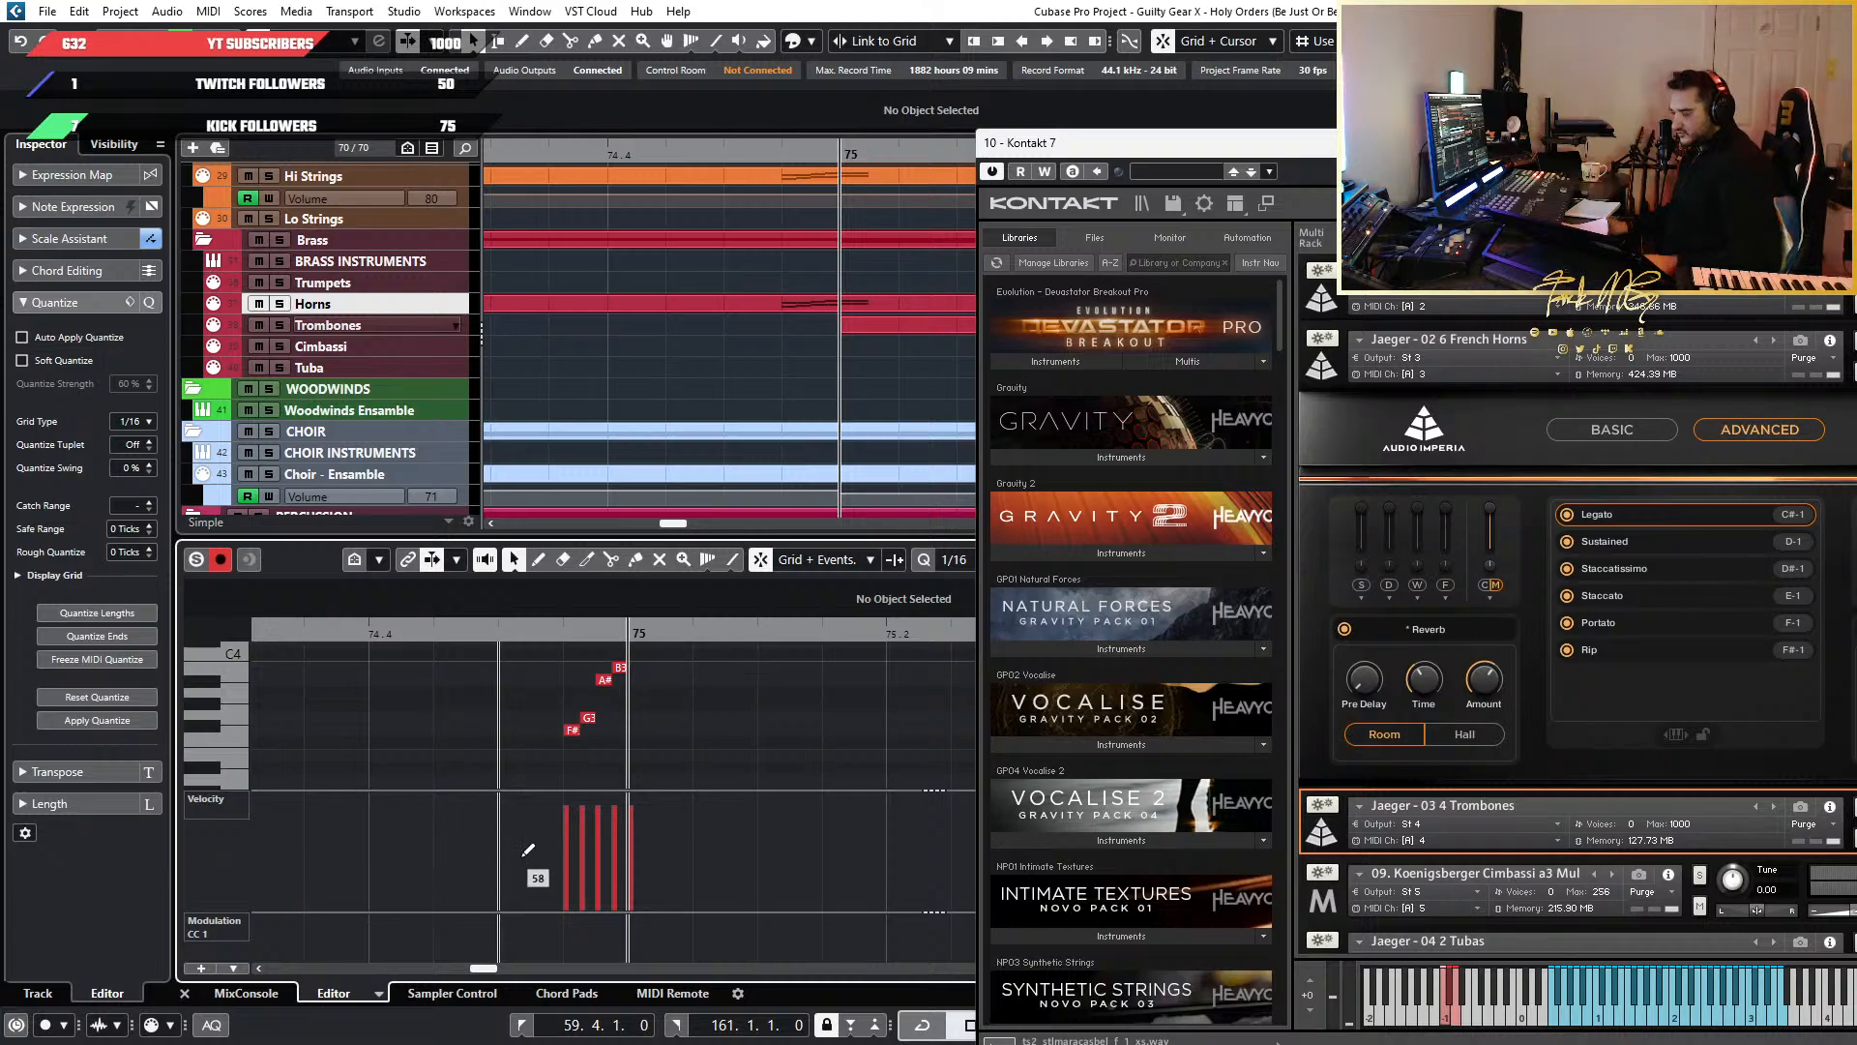
scroll(498, 779, up, 4)
scroll(624, 753, down, 3)
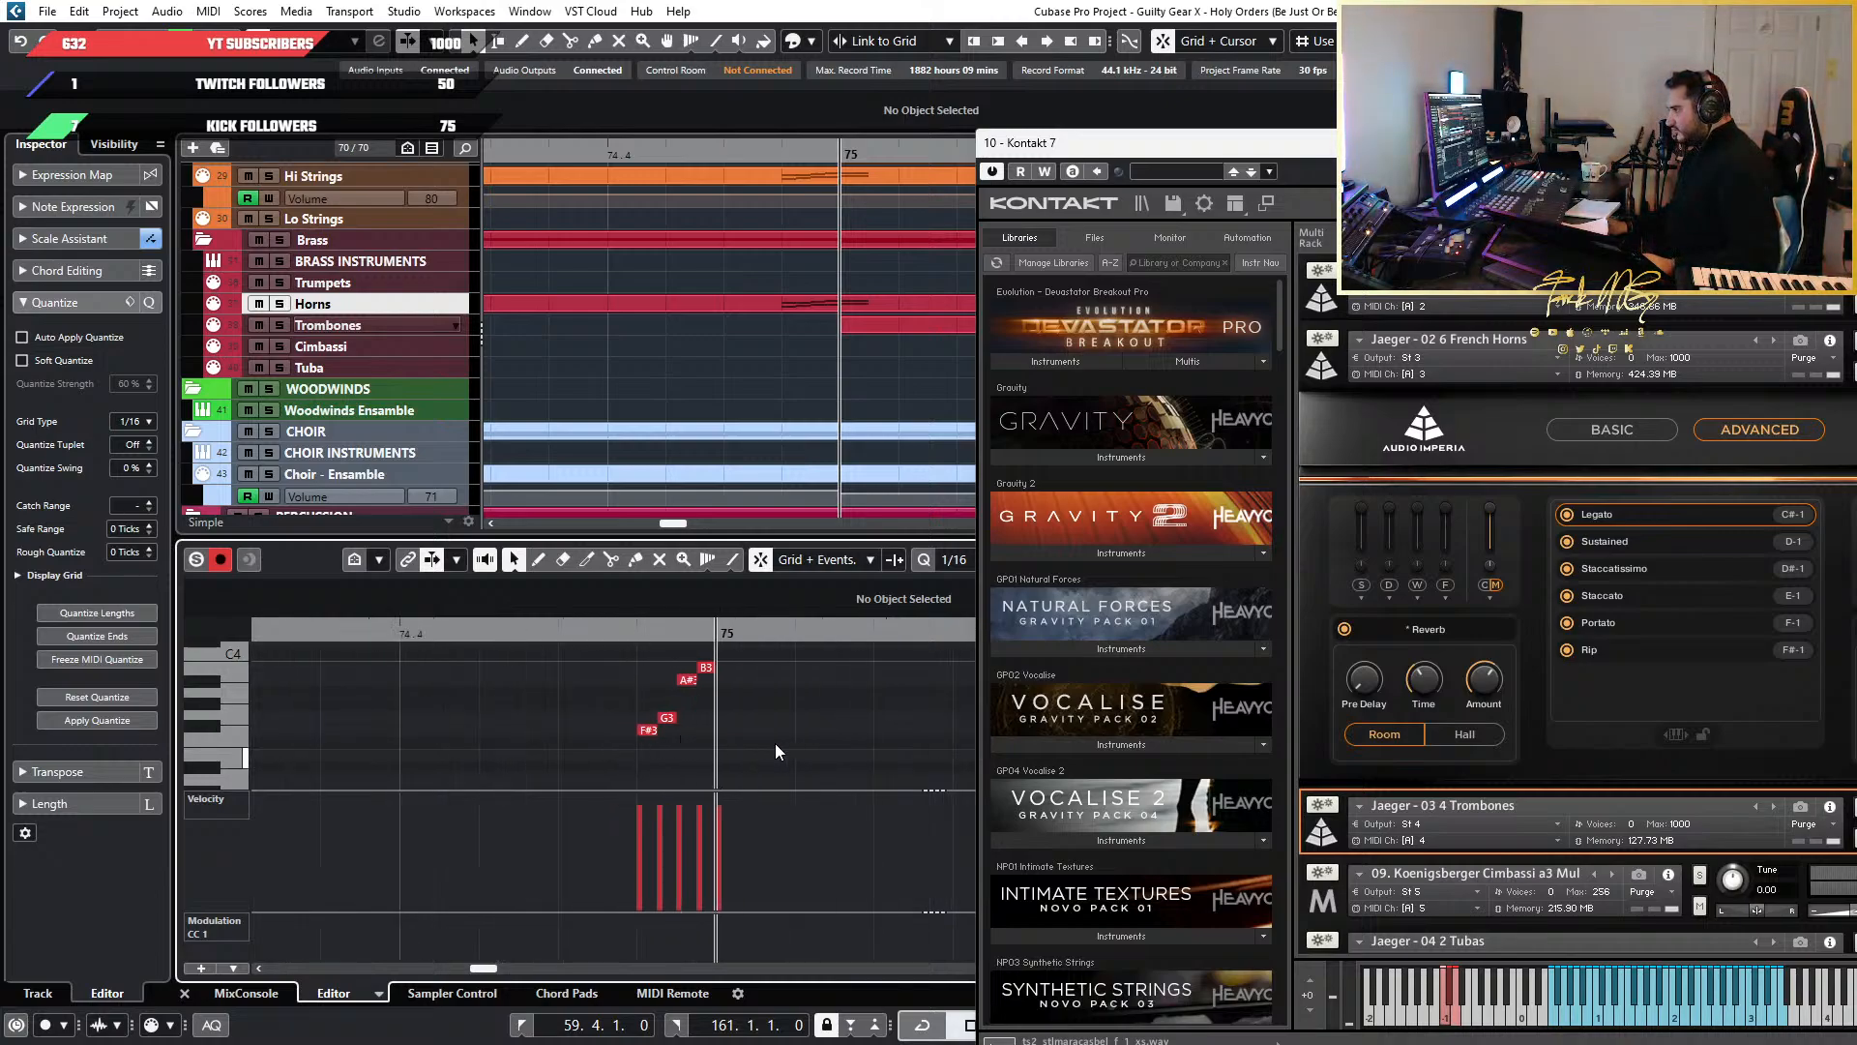
drag(785, 744, 612, 664)
click(760, 718)
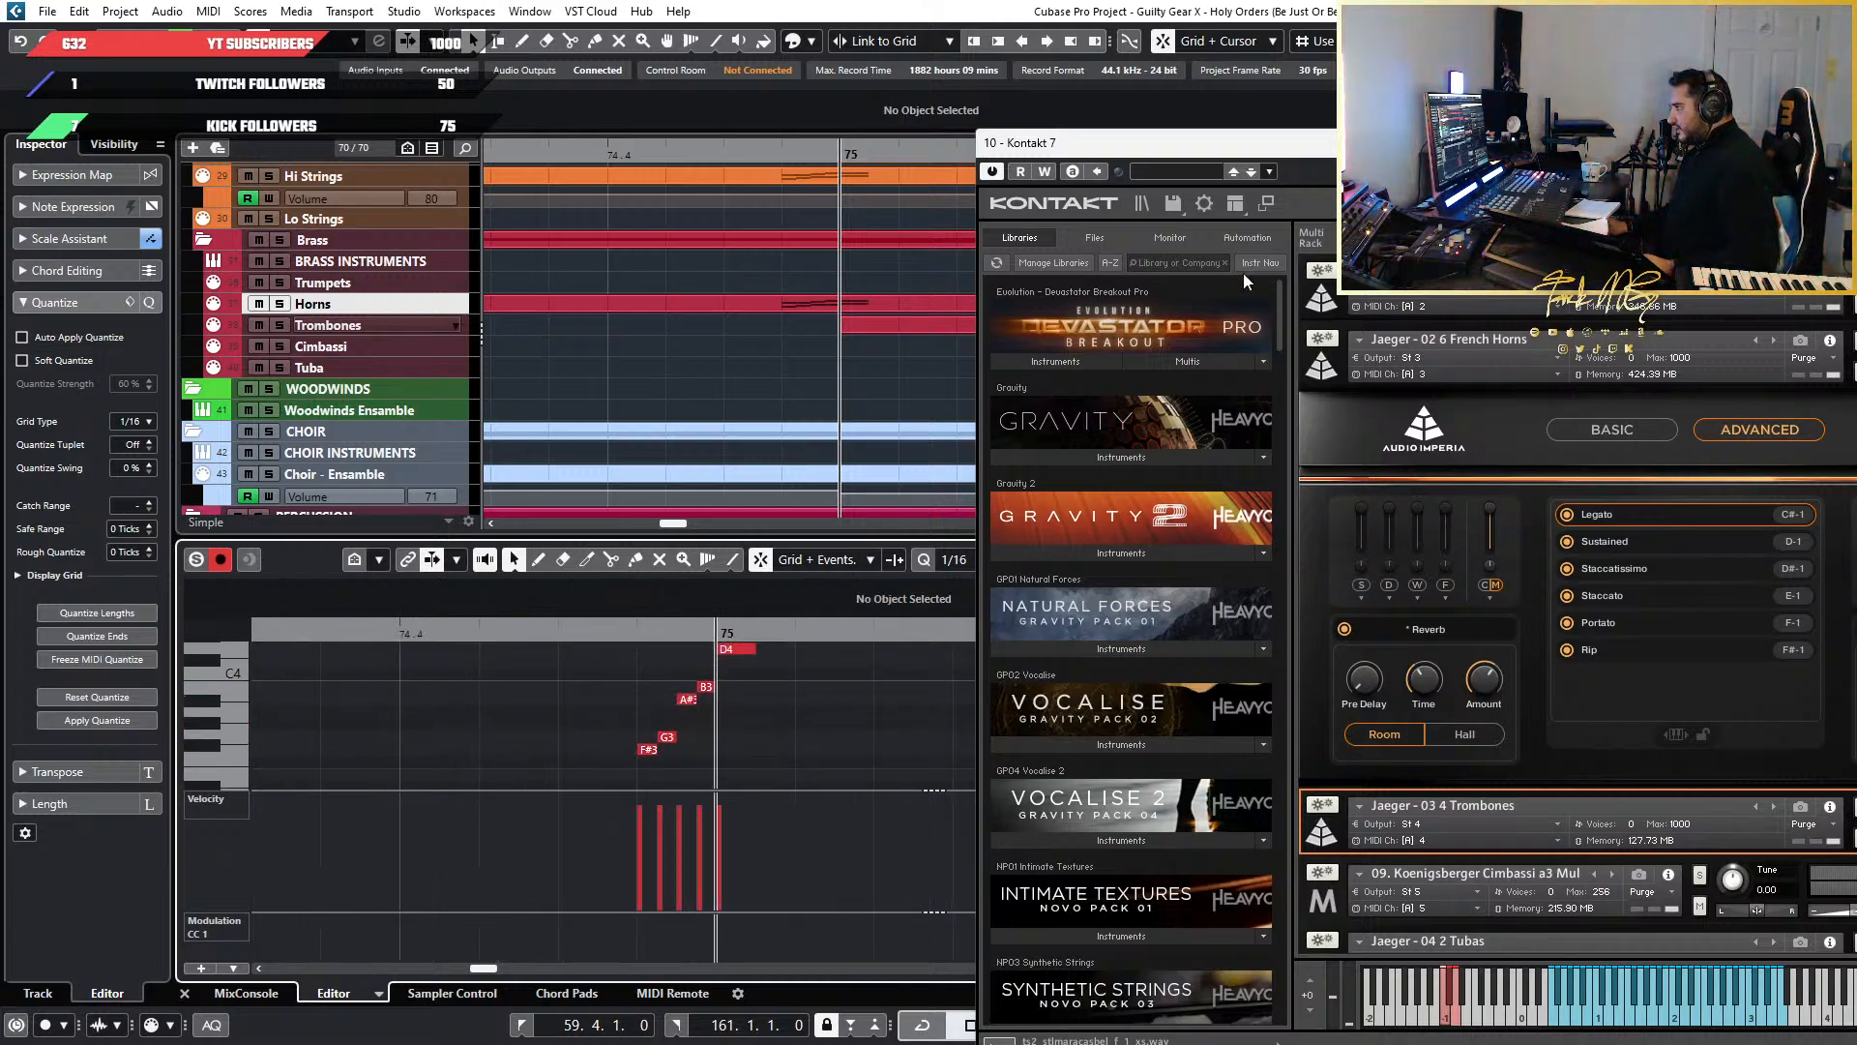
Set the quantize grid to 1/64 and show the Horns run before bar 75 clear of the Kontakt window
drag(1431, 146, 1601, 639)
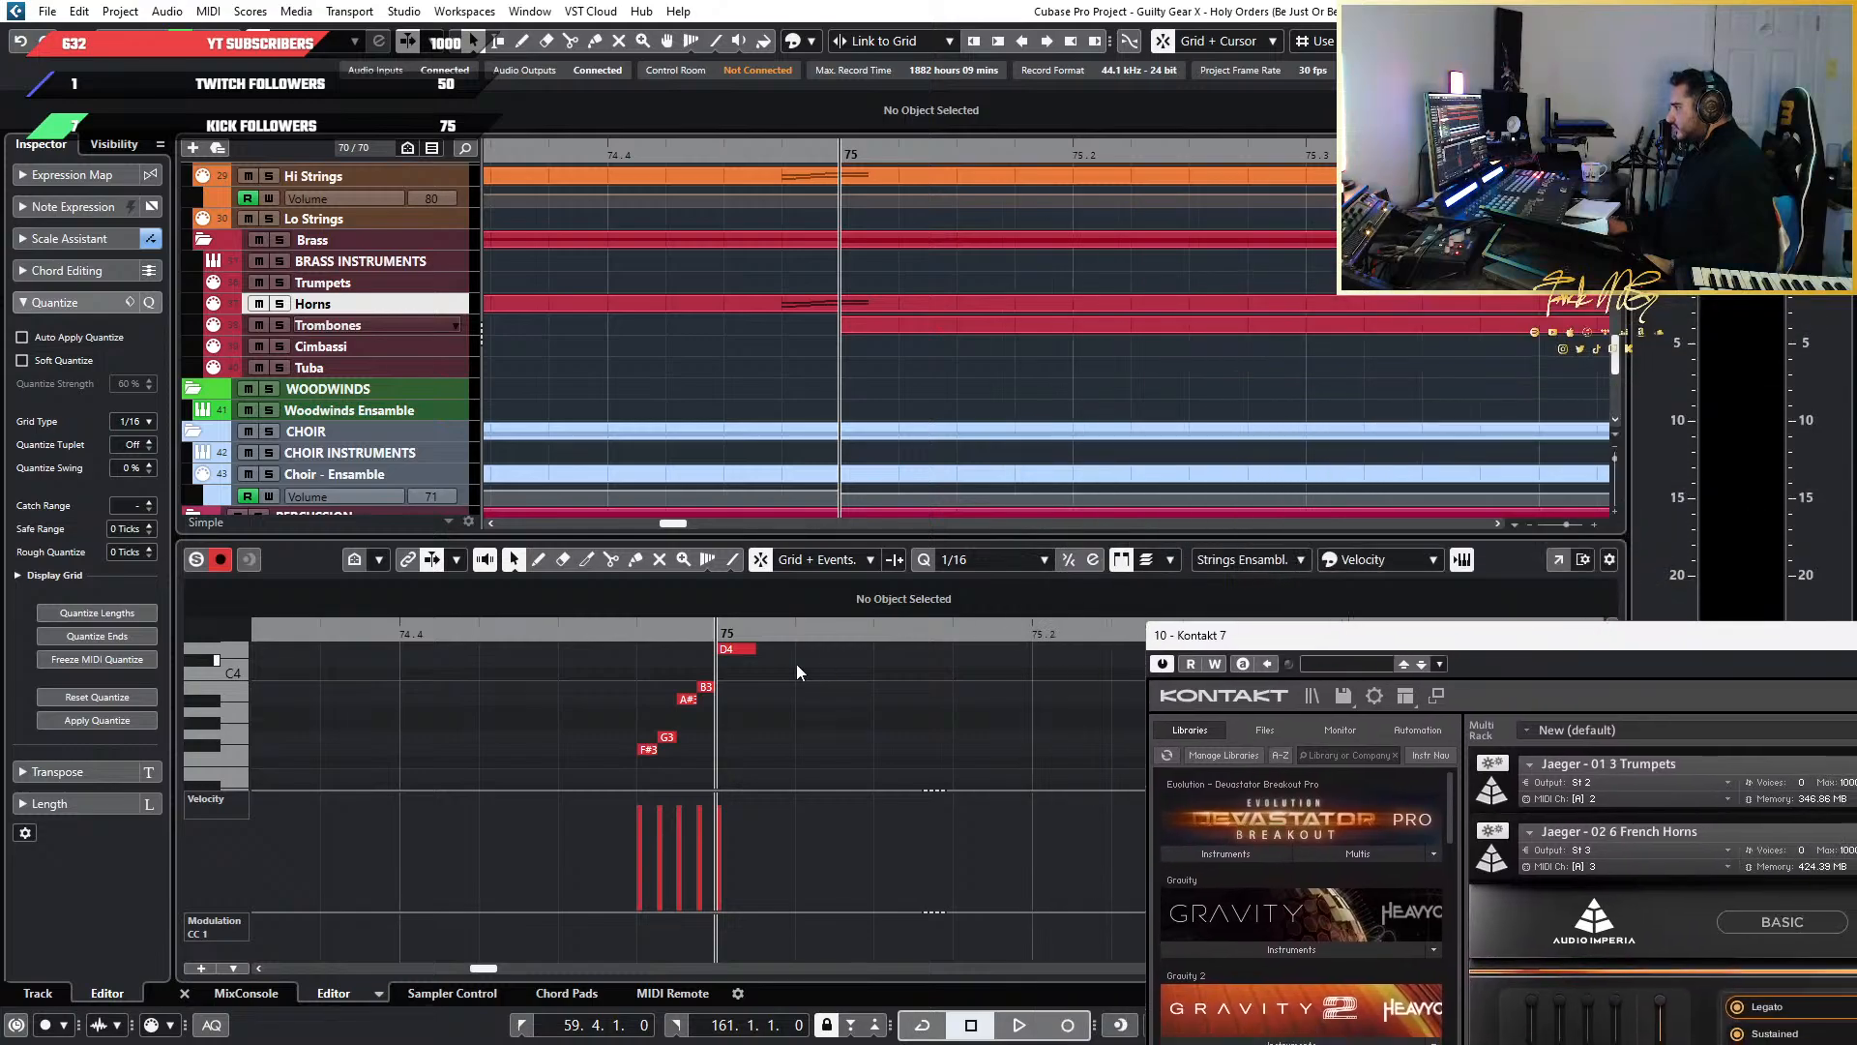
key(alt+6)
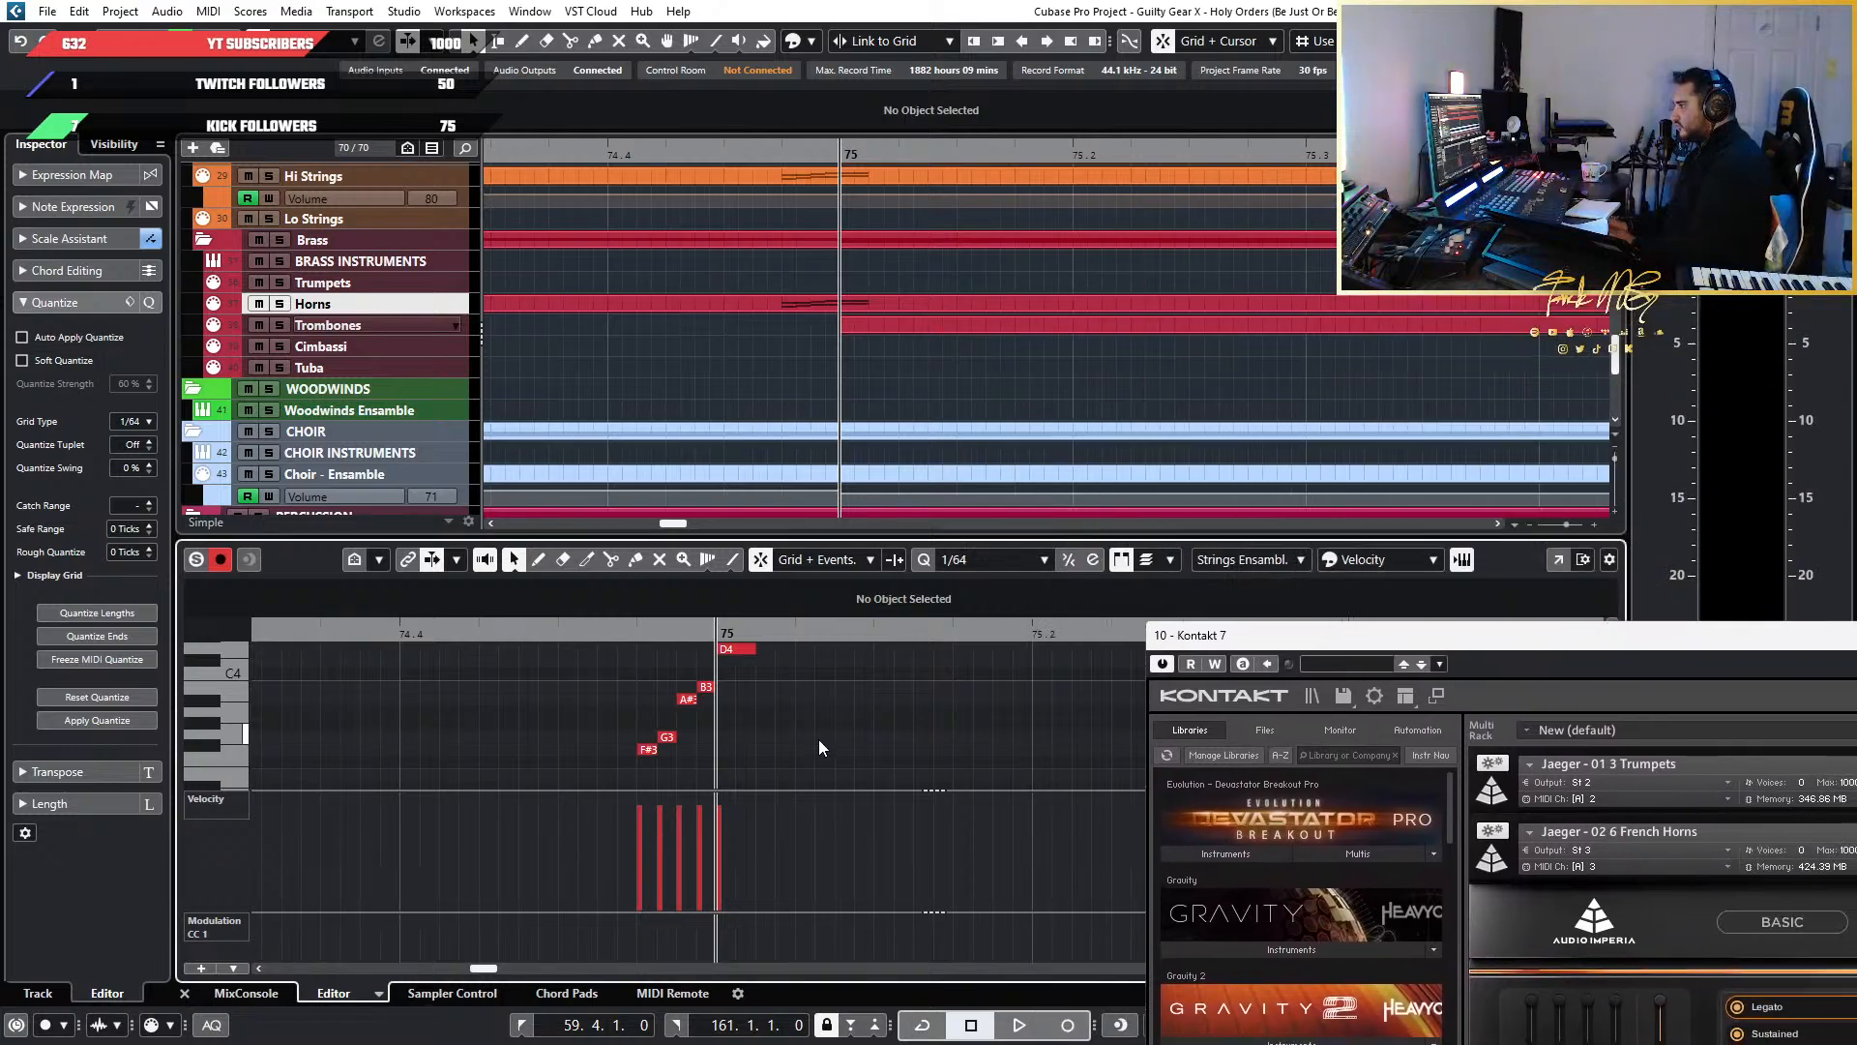
key(alt+8)
key(alt+6)
key(alt+7)
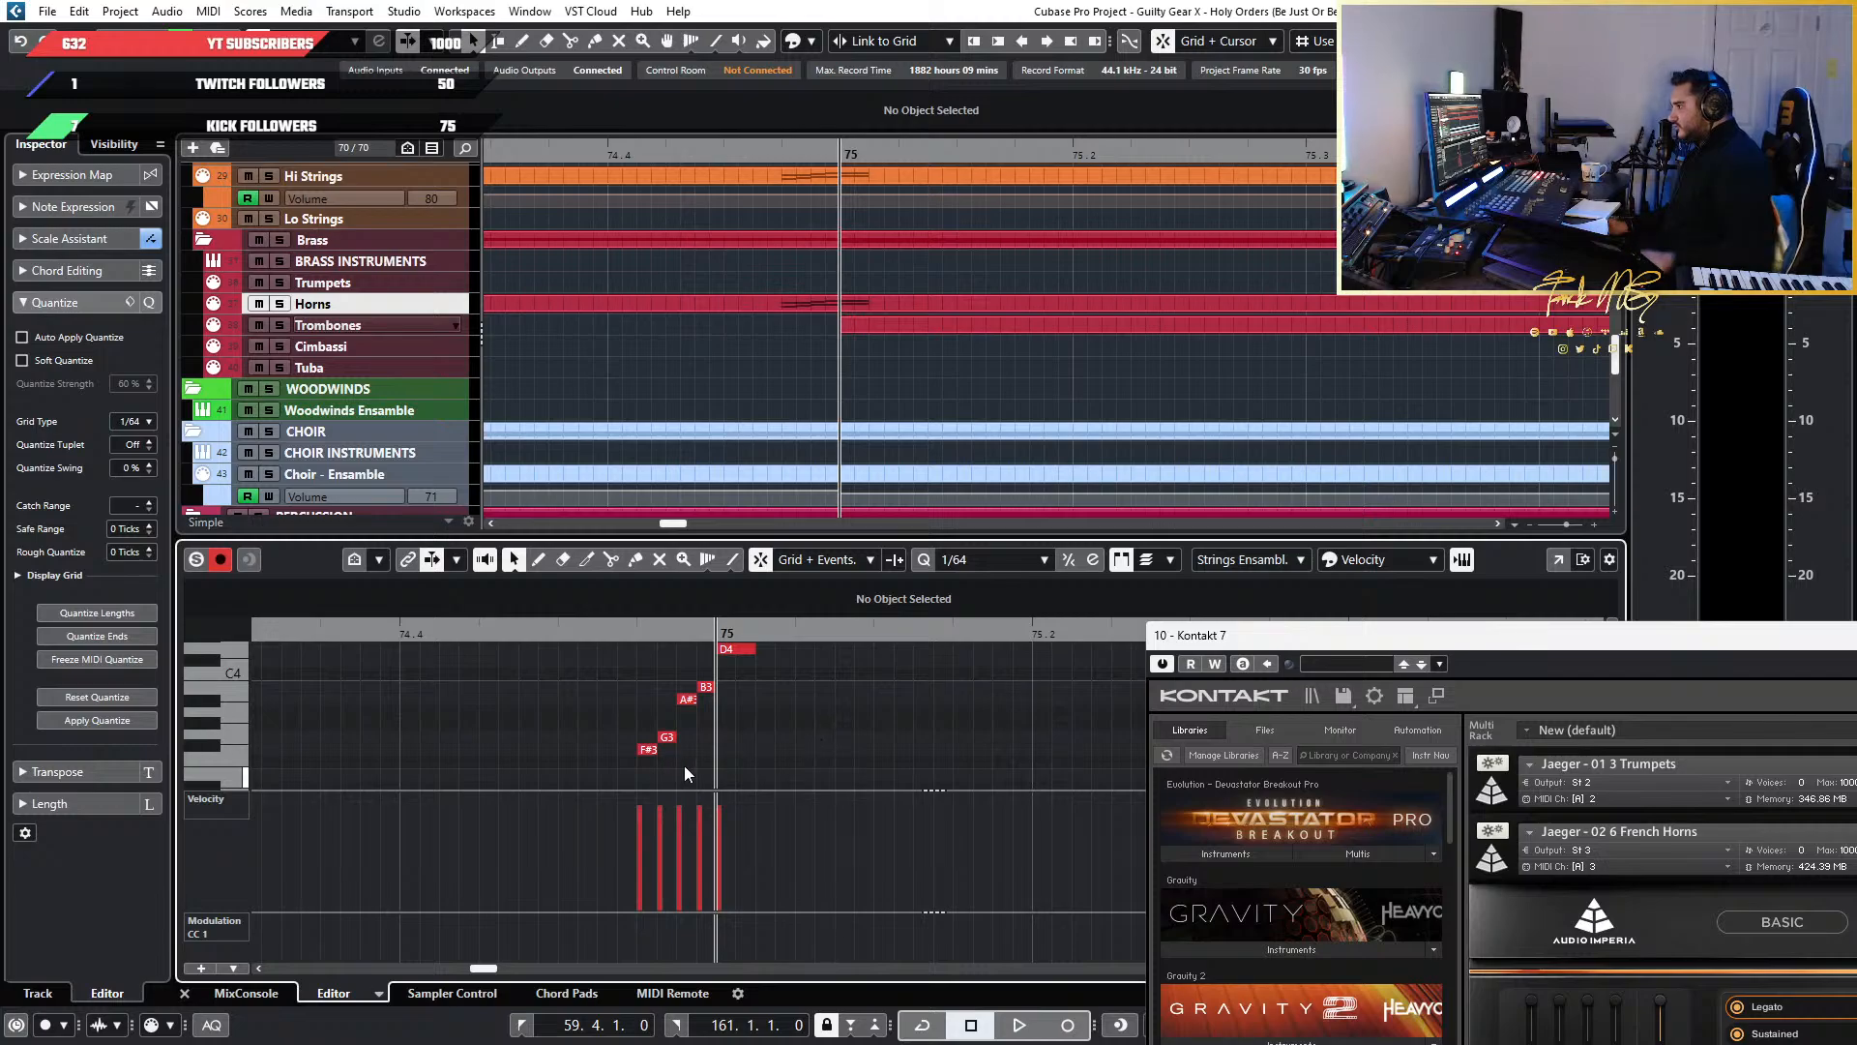
drag(842, 782, 535, 694)
scroll(619, 778, up, 3)
click(629, 769)
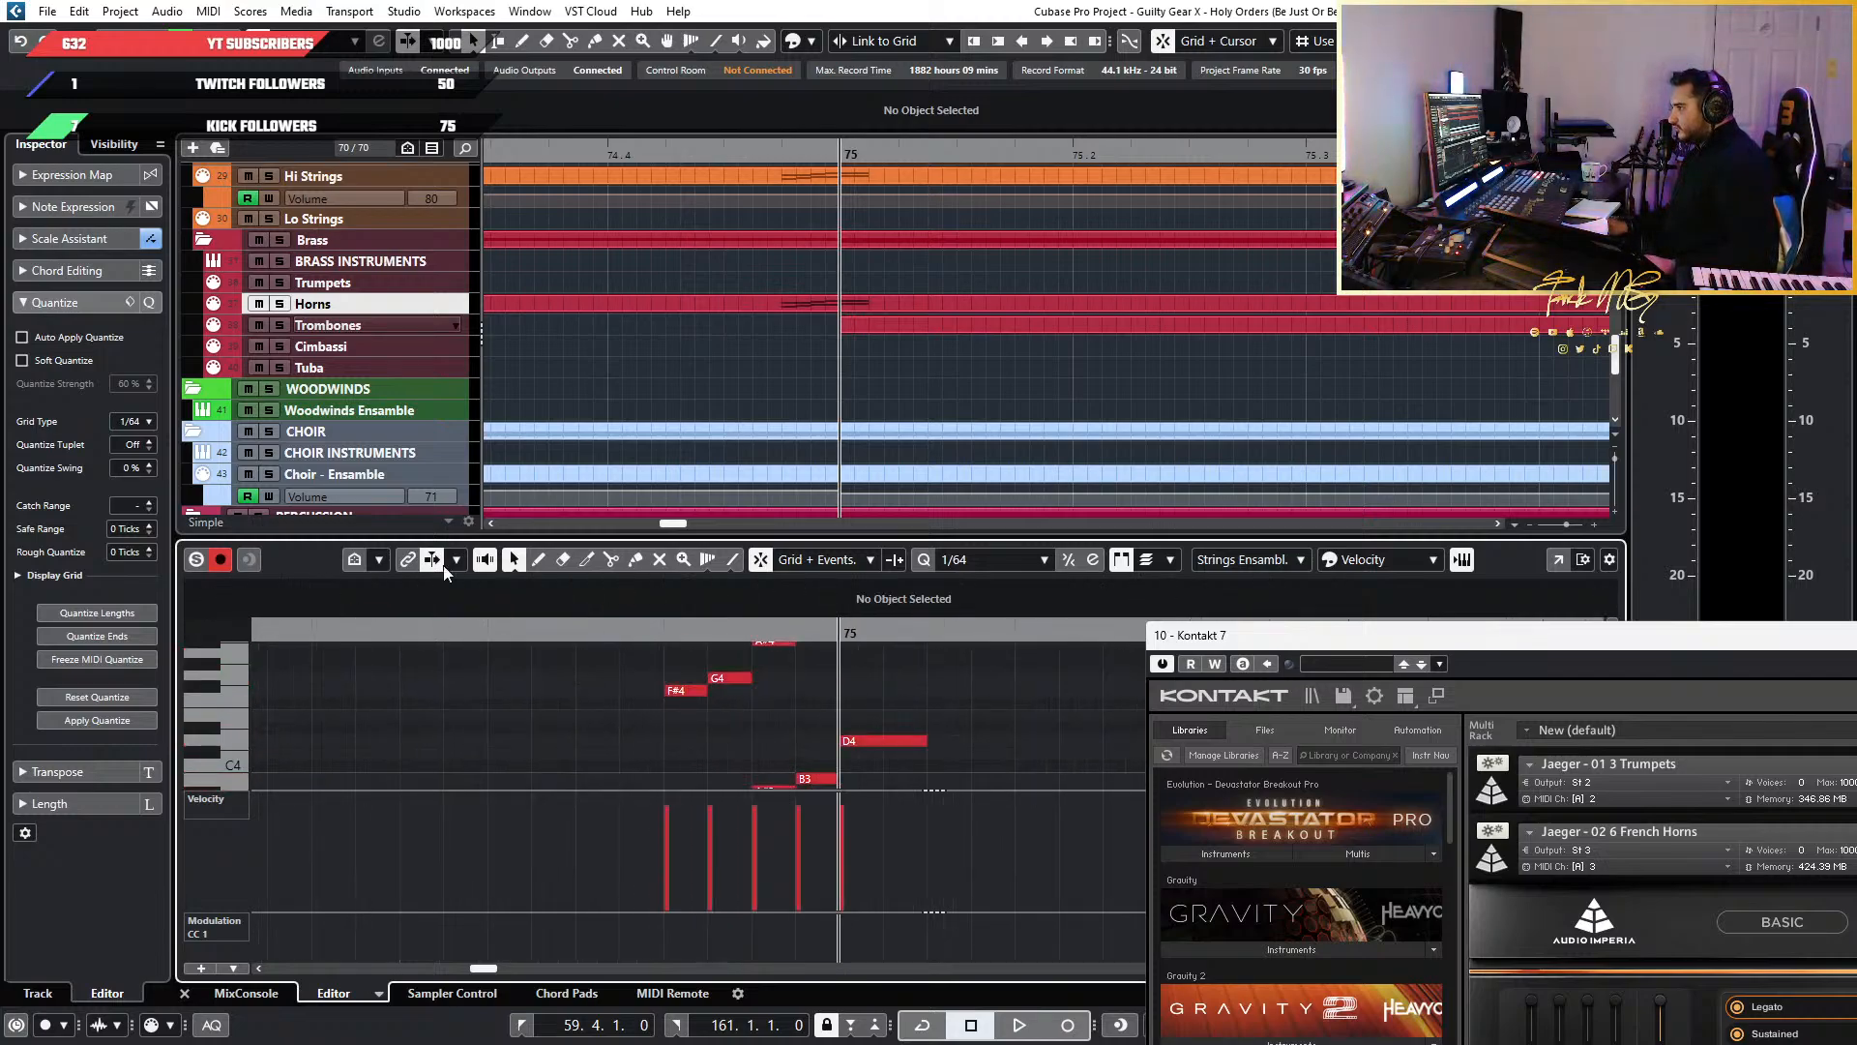
Solo the Horns track and draw a 1/64 D3 note at 74.4.3.90, just before the run
click(279, 304)
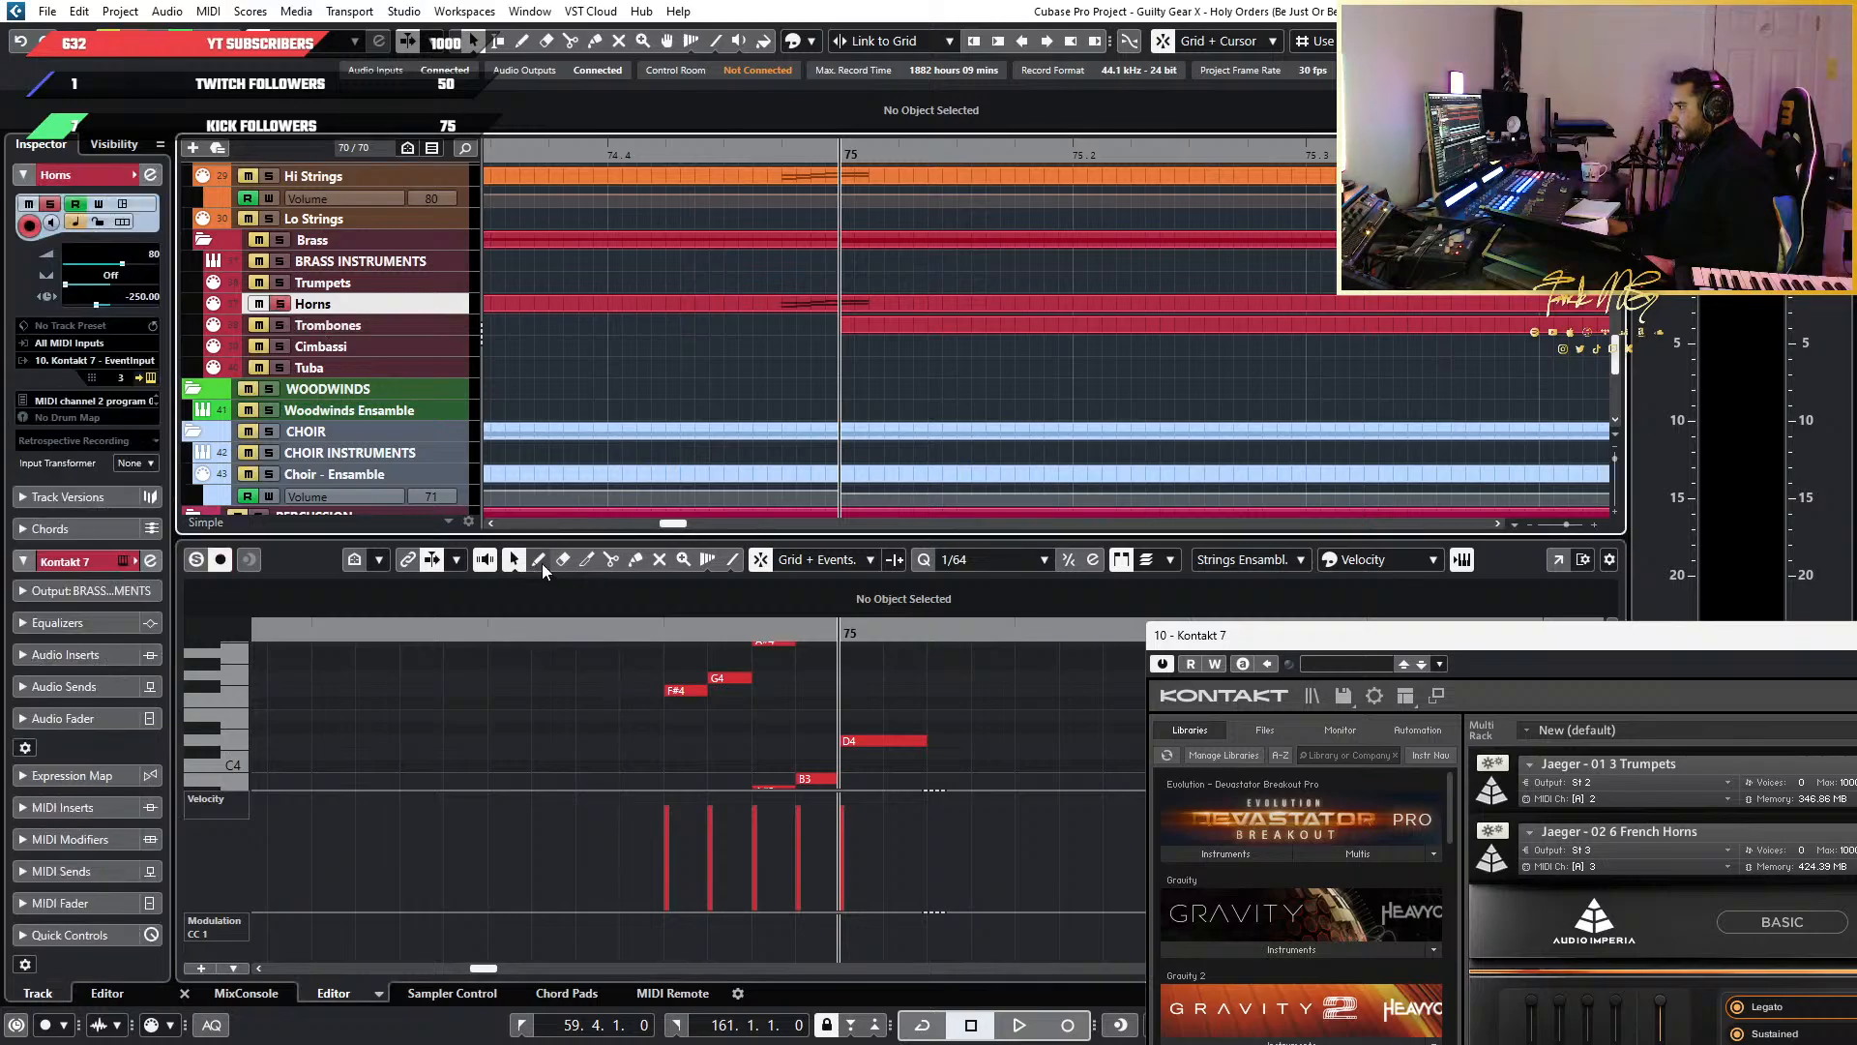
click(540, 564)
scroll(743, 683, down, 7)
click(646, 715)
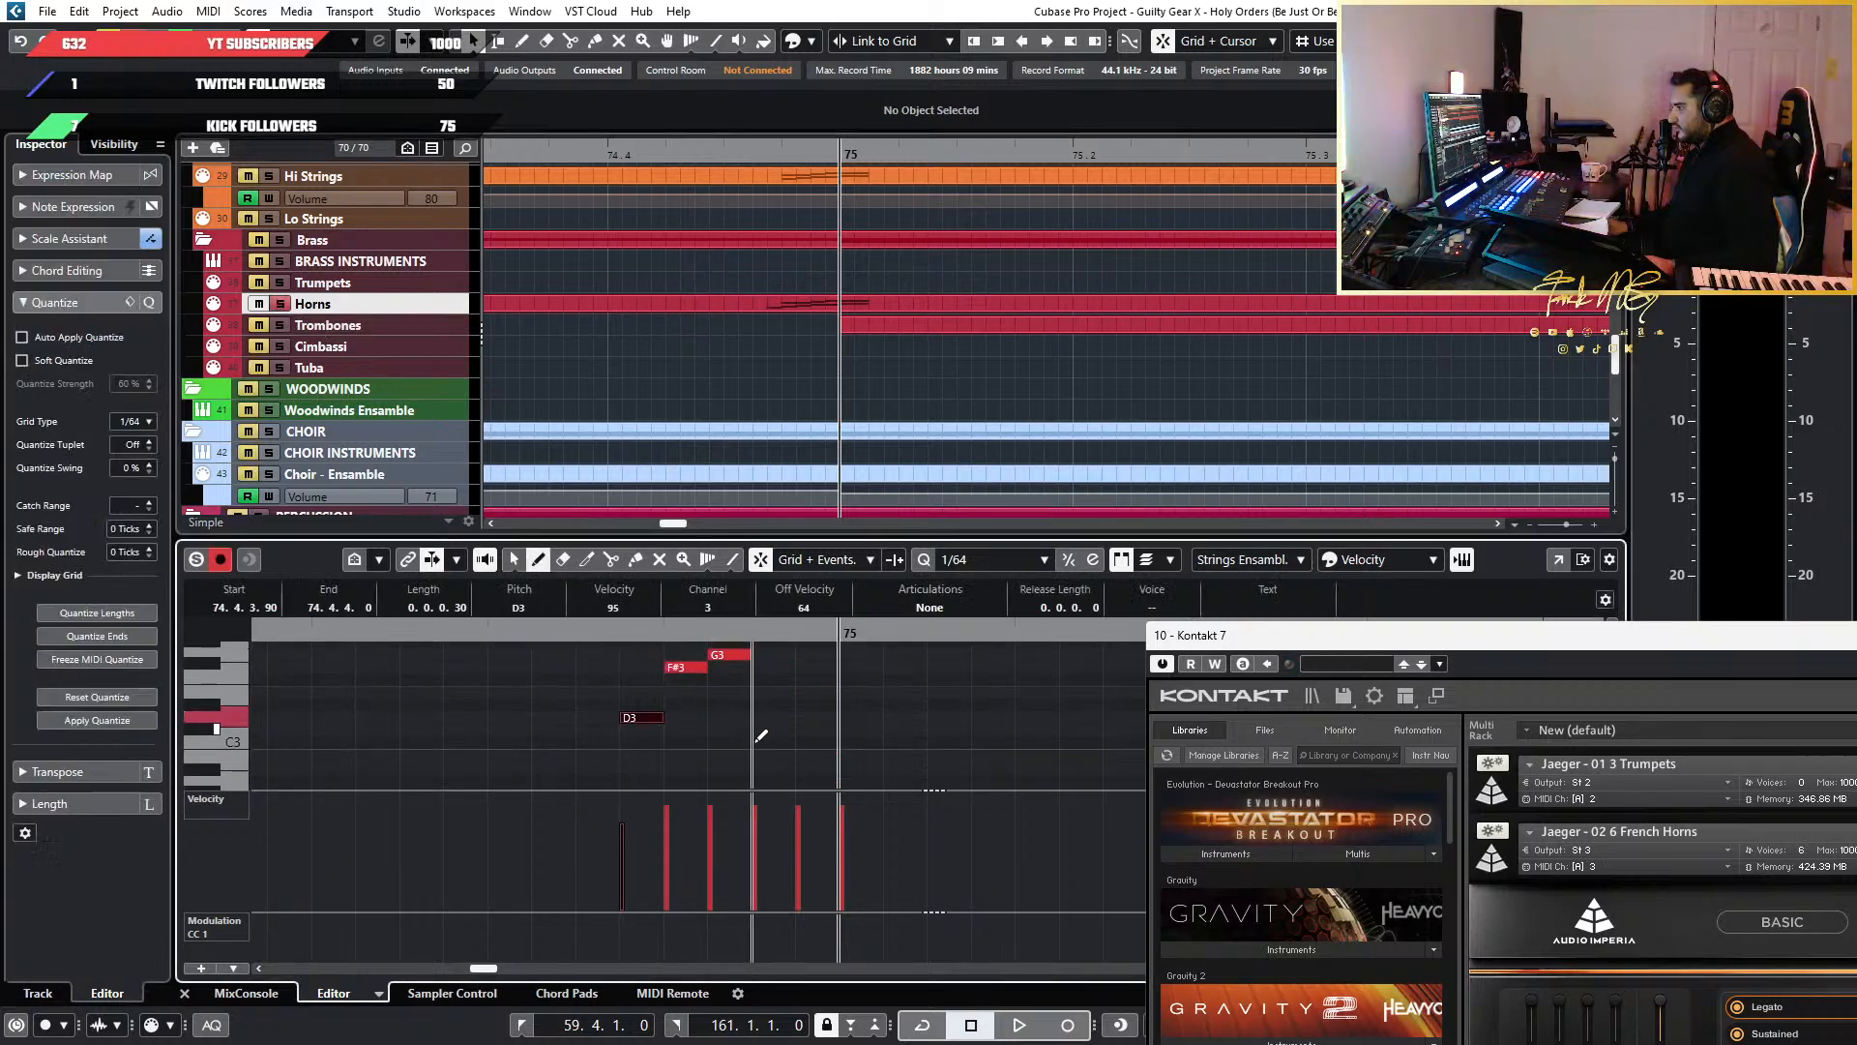
Transpose the new Horns note down to the E-1 Staccato keyswitch and set its velocity to 24
key(1)
click(620, 718)
drag(1372, 636, 1163, 193)
click(815, 588)
key(Down)
key(Down)
key(Down)
key(Down)
key(Down)
key(Down)
key(Down)
key(Down)
key(Down)
key(Down)
key(Down)
key(Down)
key(Down)
key(Down)
key(Down)
key(Down)
key(Down)
key(Down)
key(Down)
key(Down)
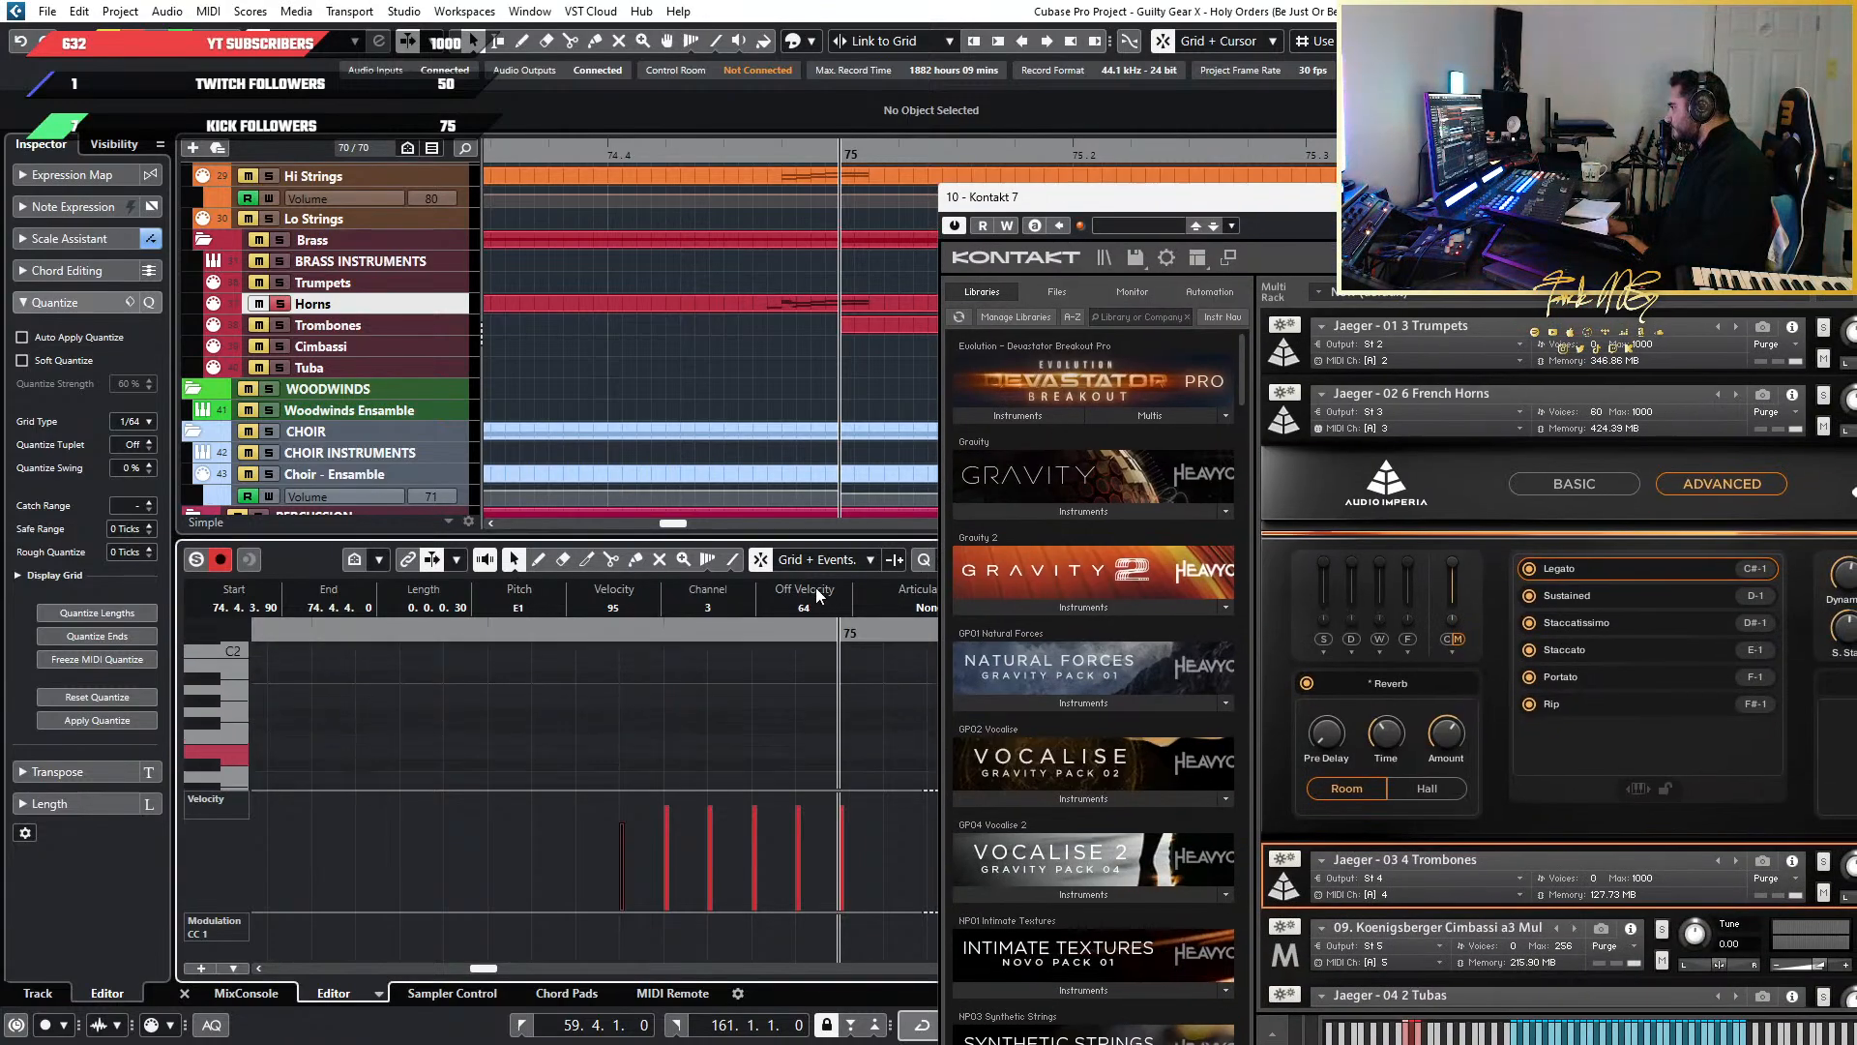
key(Down)
key(Down)
key(Down)
key(Down)
key(Down)
key(Down)
key(Down)
key(Down)
key(Down)
key(Down)
key(Down)
key(Down)
key(Down)
key(Down)
key(Down)
key(Down)
key(Down)
key(Down)
key(Down)
key(Down)
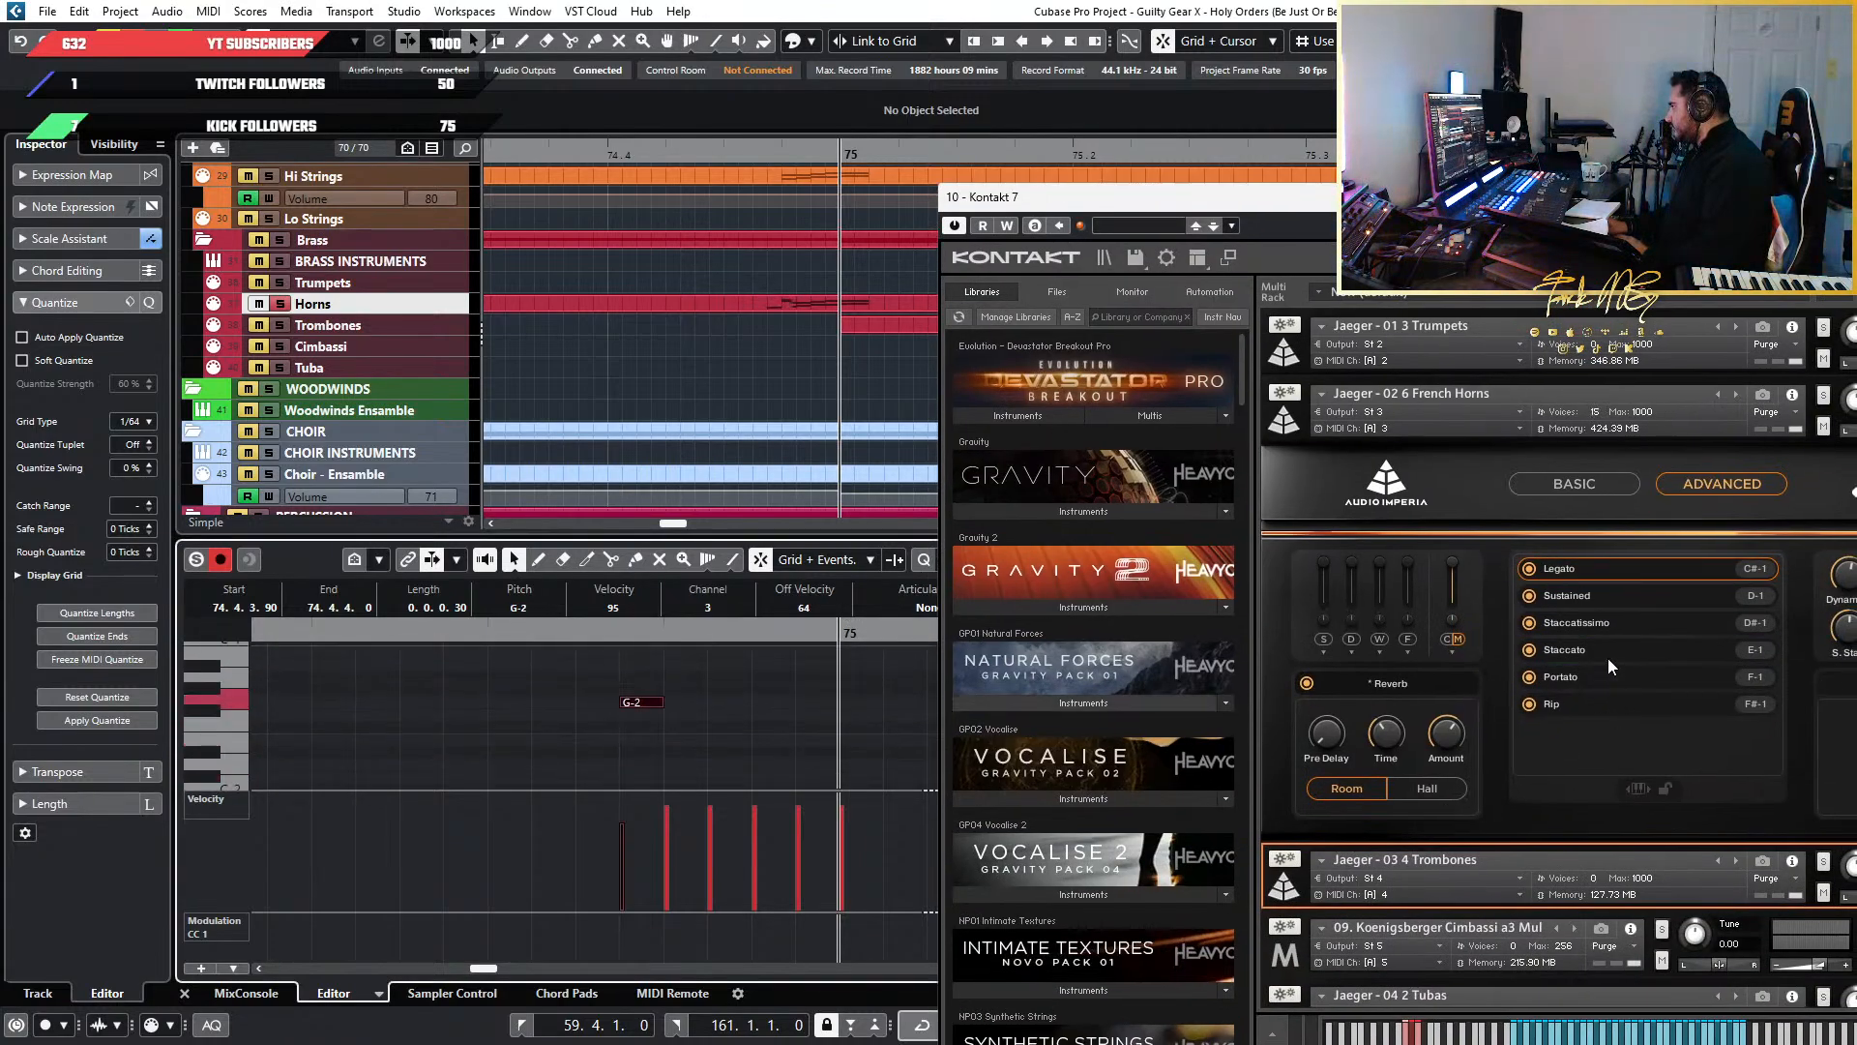
key(Up)
key(Up)
key(Up)
key(Up)
key(Up)
key(Up)
key(Up)
key(Up)
key(Up)
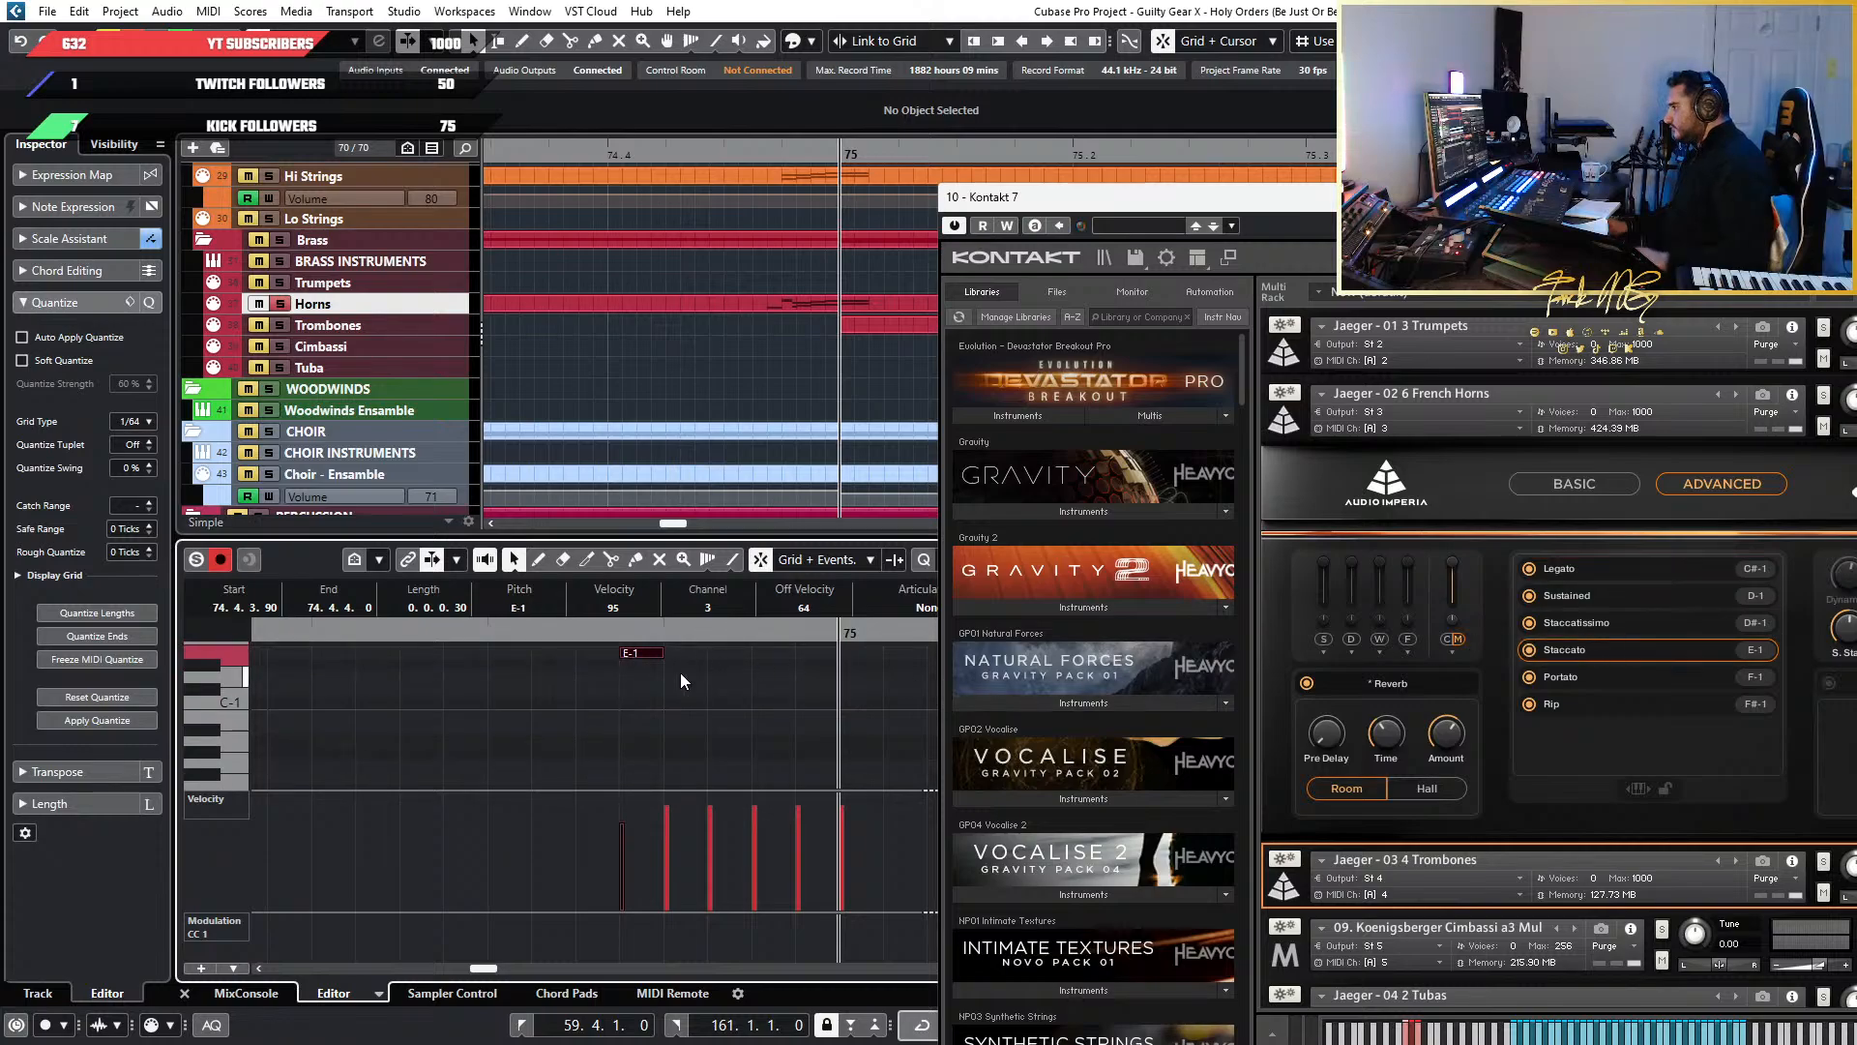
scroll(681, 675, up, 2)
click(625, 889)
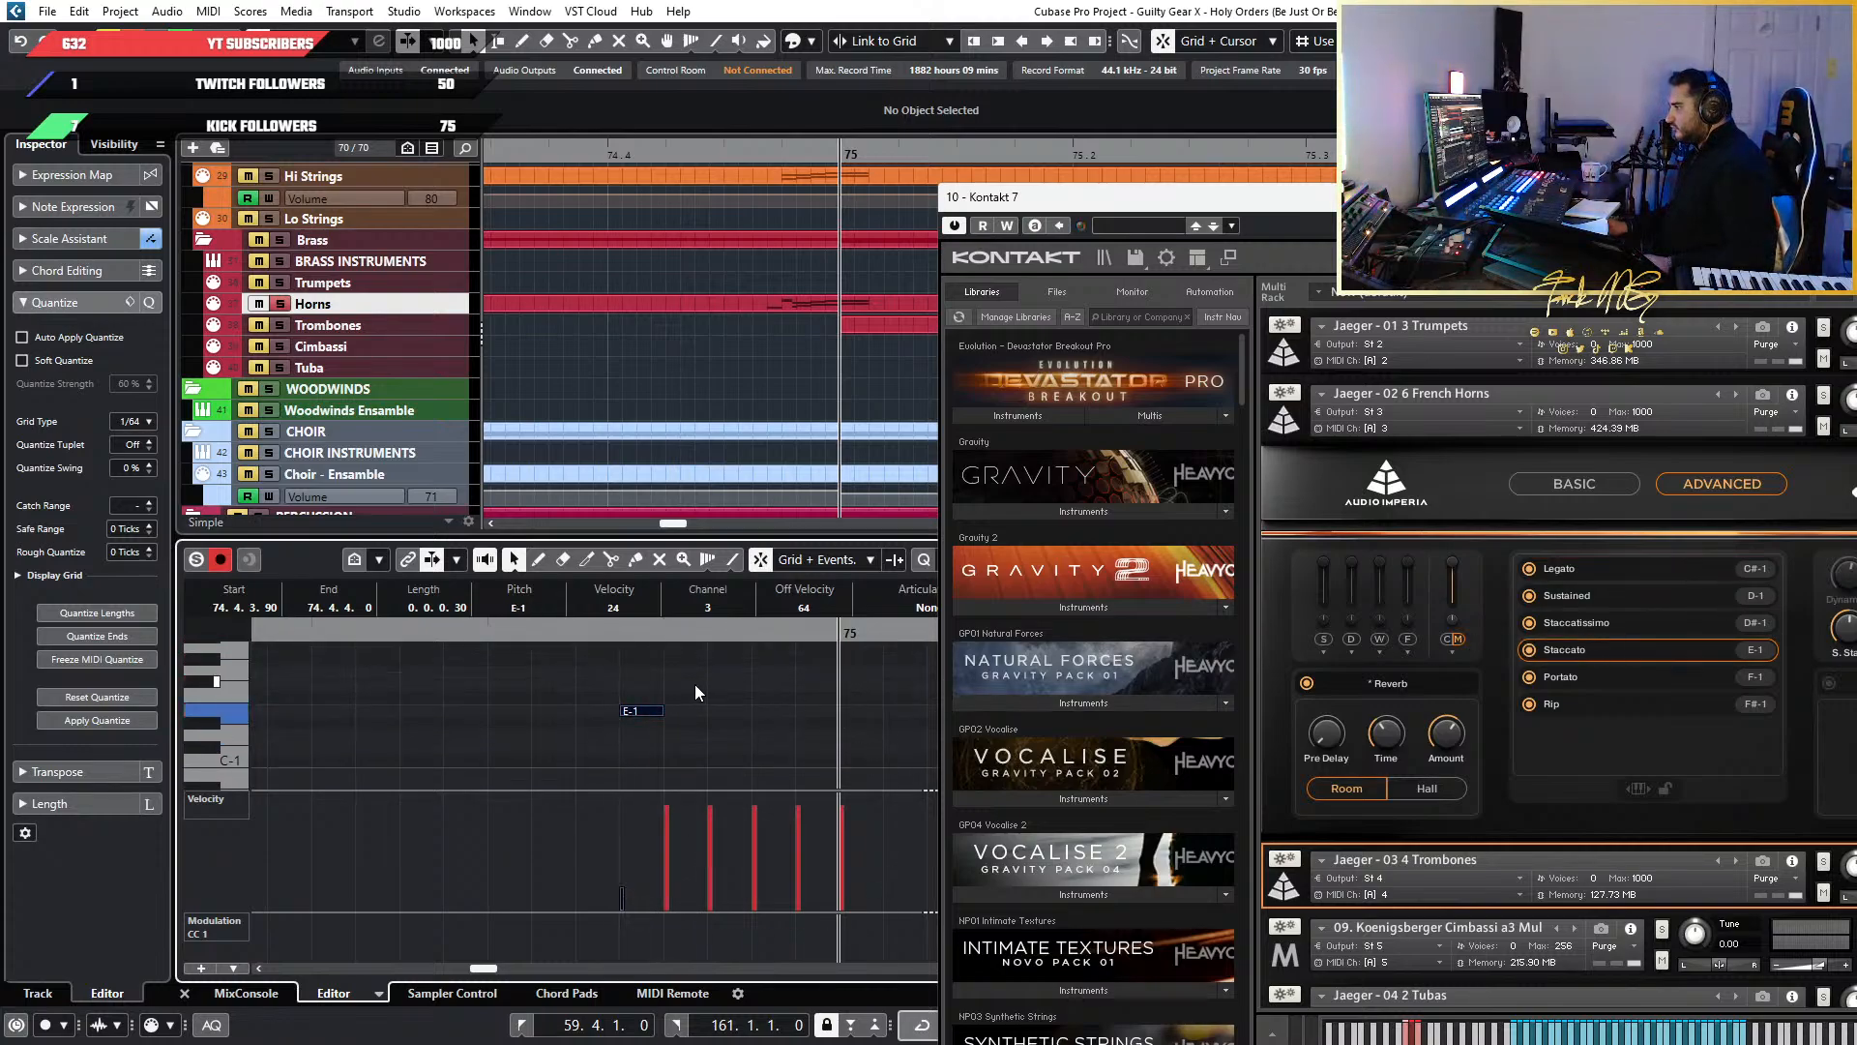
Play the soloed Horns, and place the cursor at 74.4.3.90 on the keyswitch note
scroll(785, 662, down, 2)
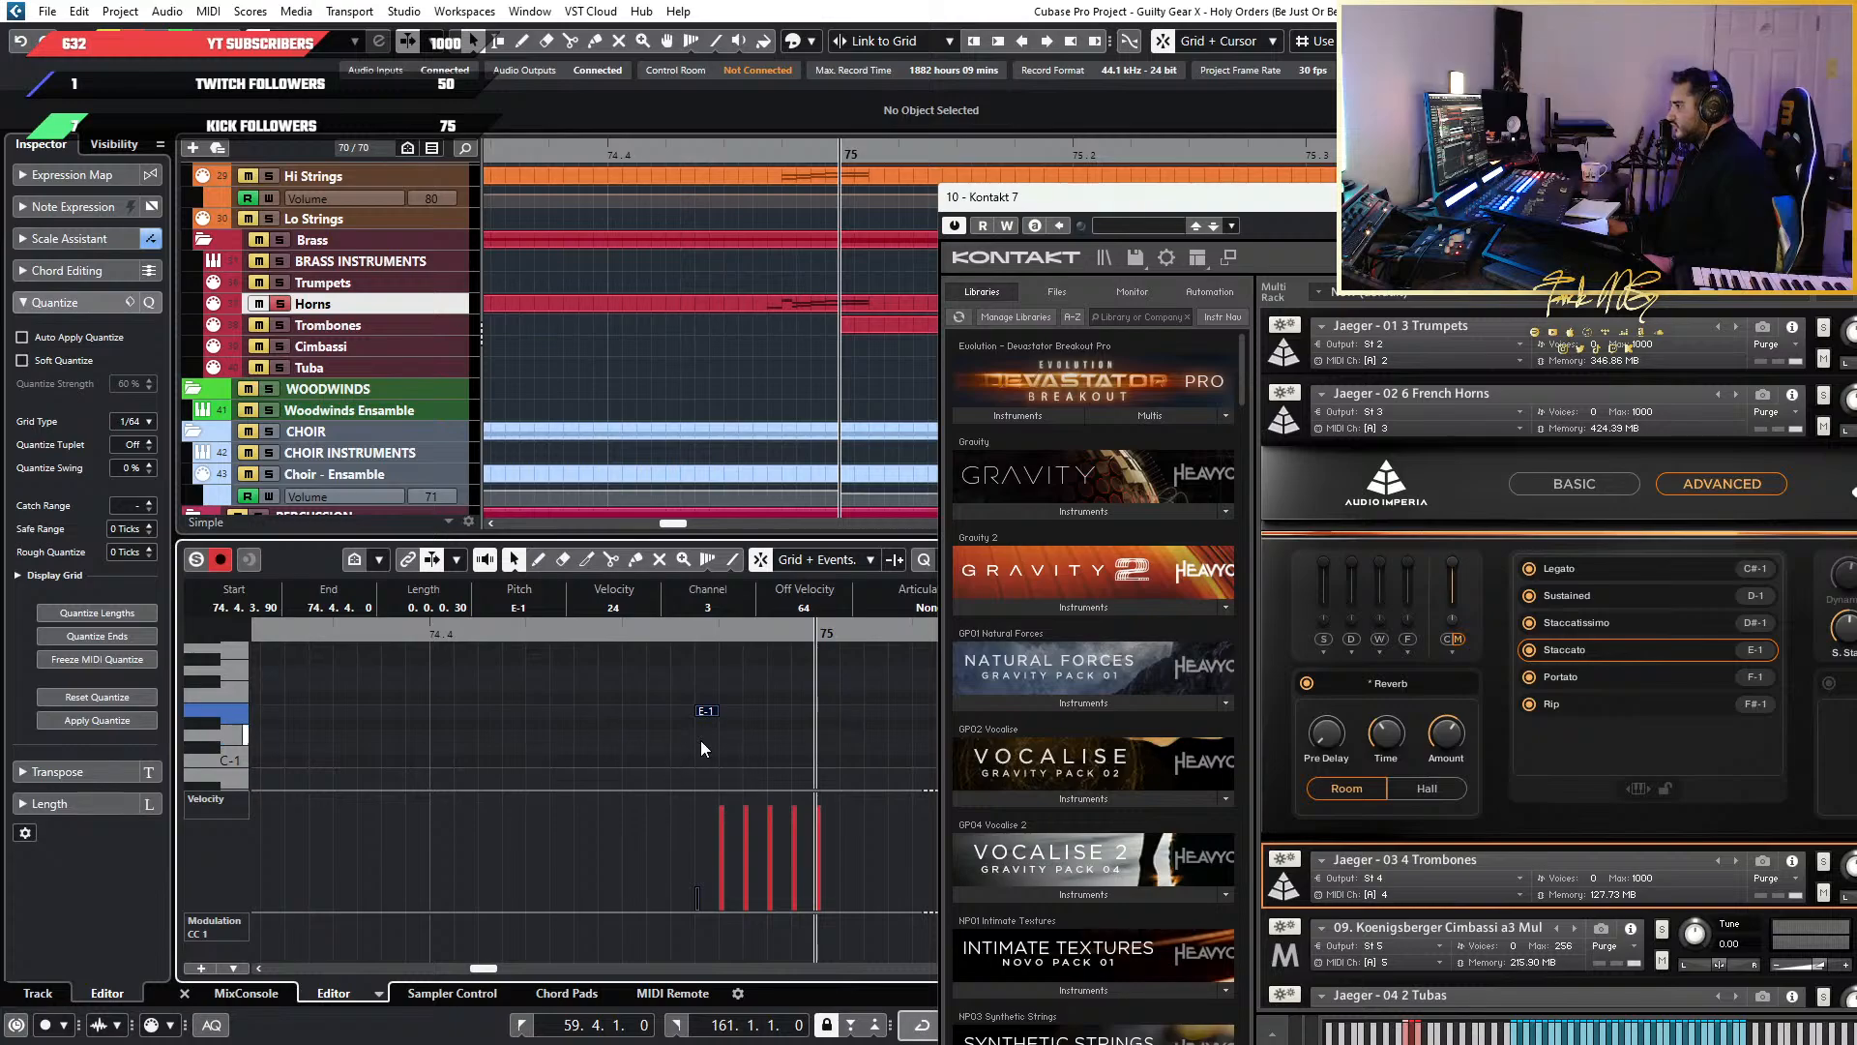
key(space)
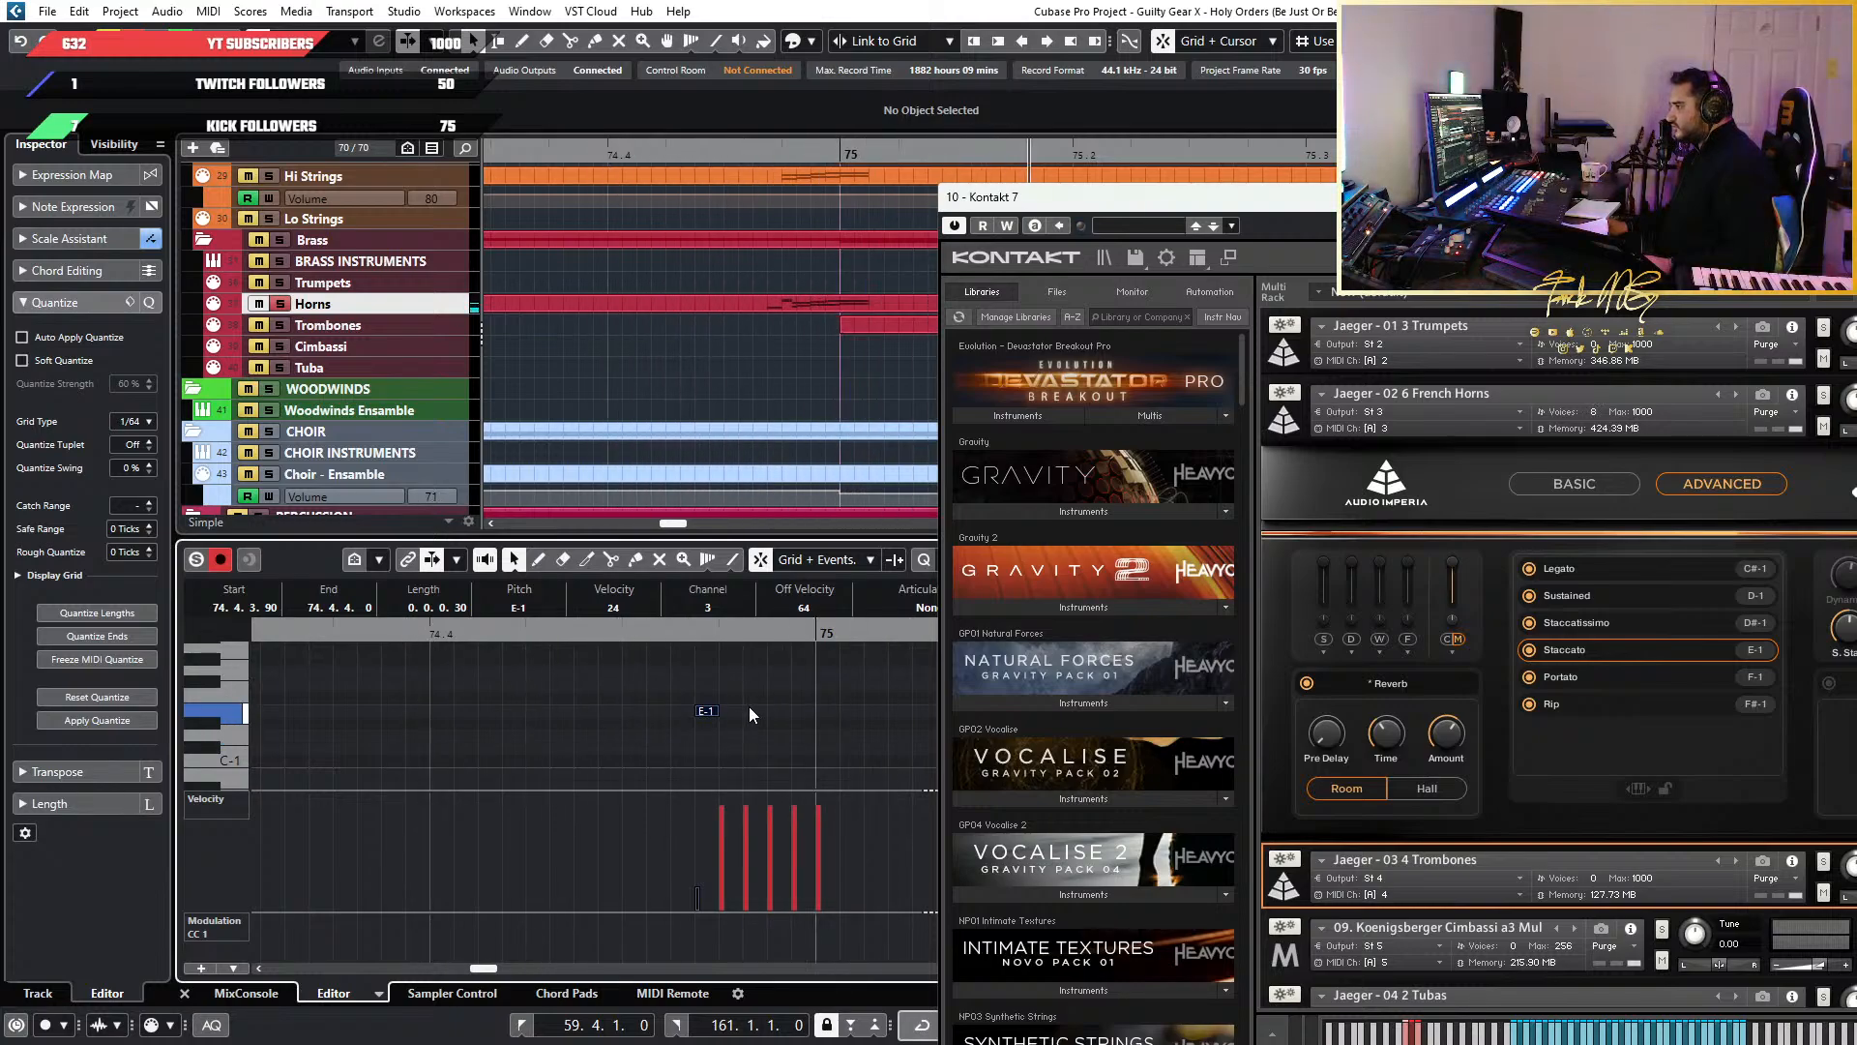
scroll(749, 706, up, 2)
click(612, 642)
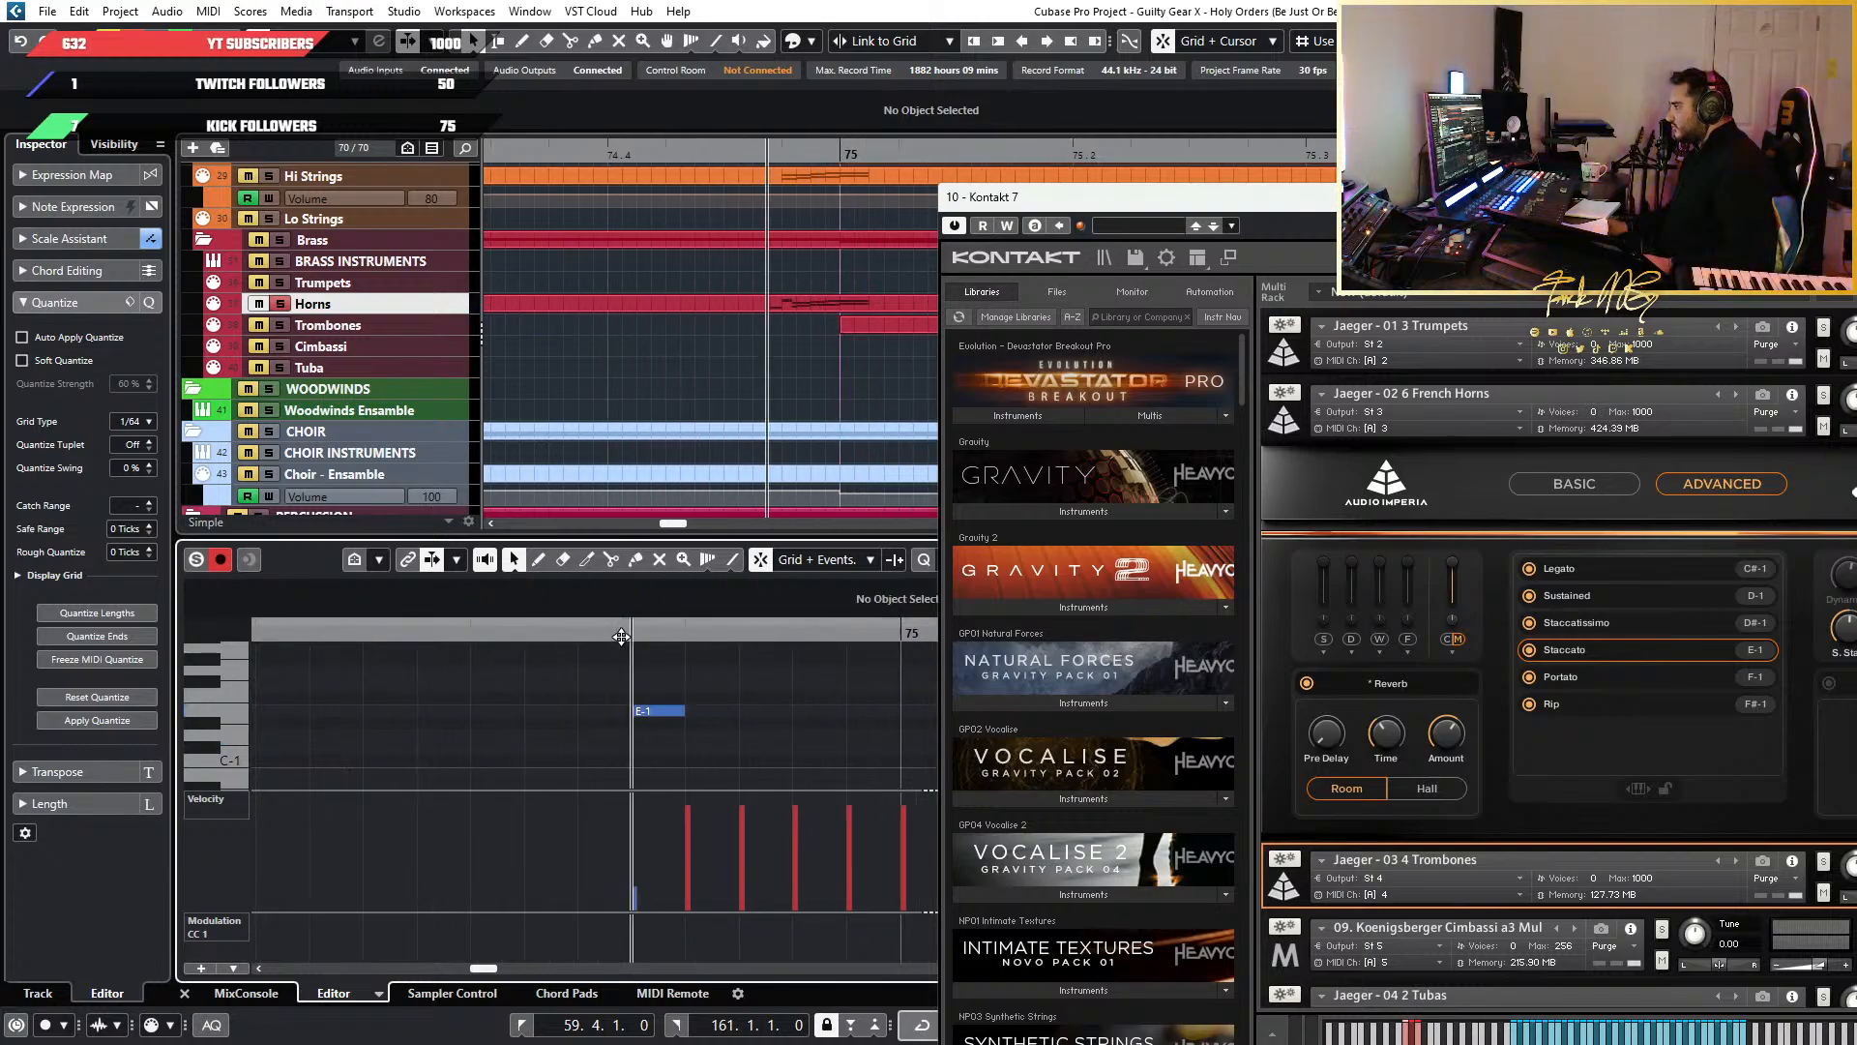
Select the E-1 keyswitch note before bar 75 and turn off Snap Pitch Editing in the Scale Assistant
scroll(1528, 685, down, 2)
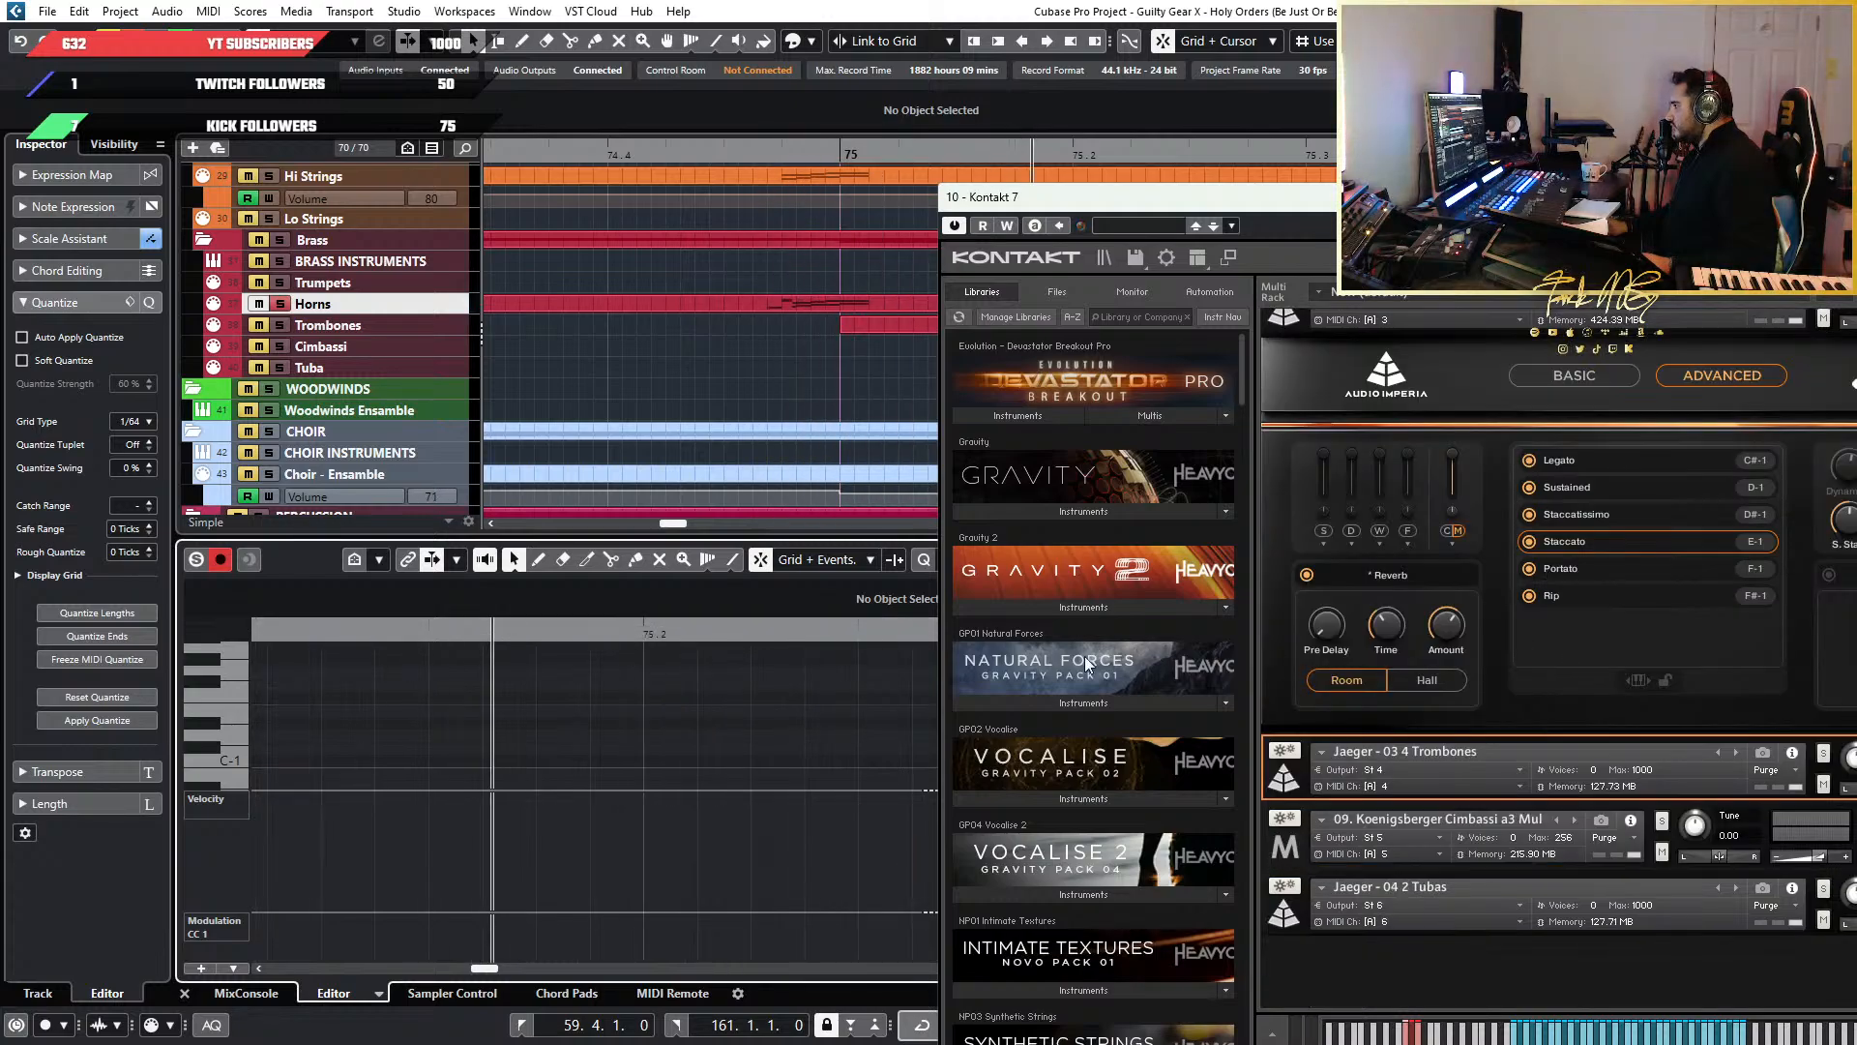
scroll(350, 733, left, 6)
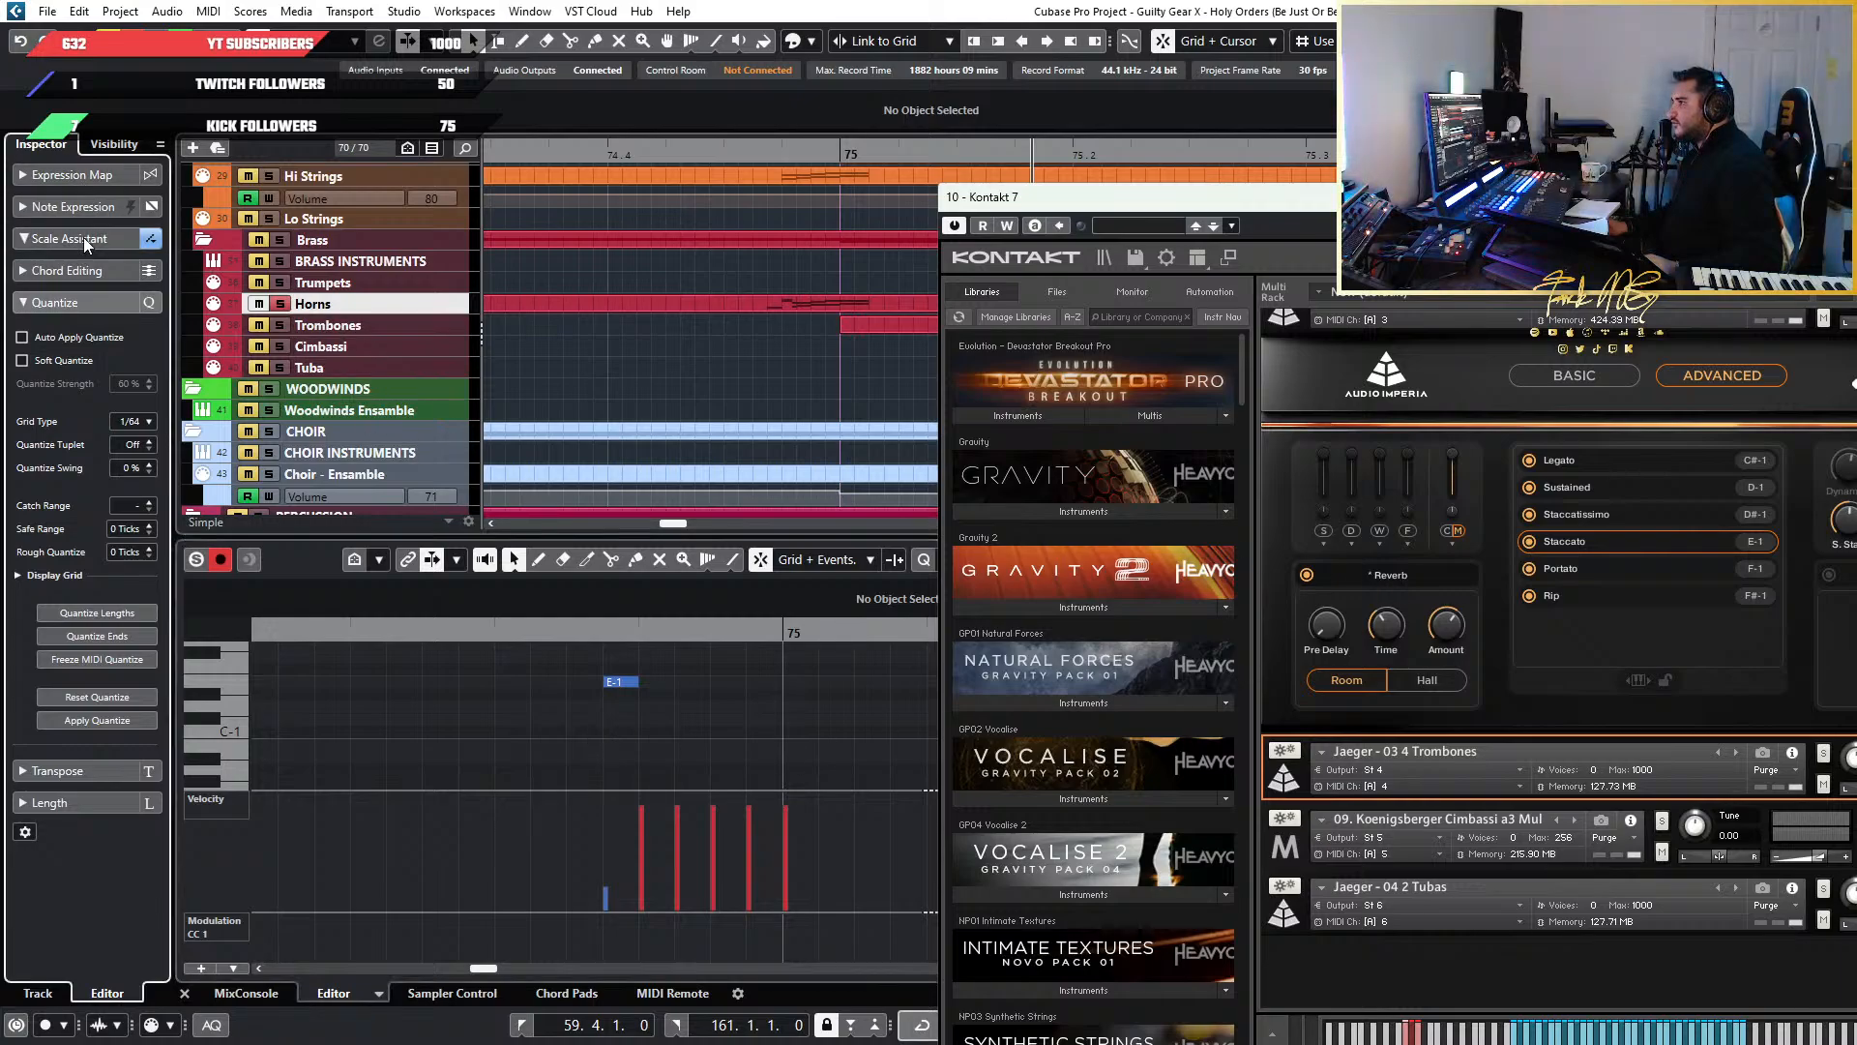
click(116, 145)
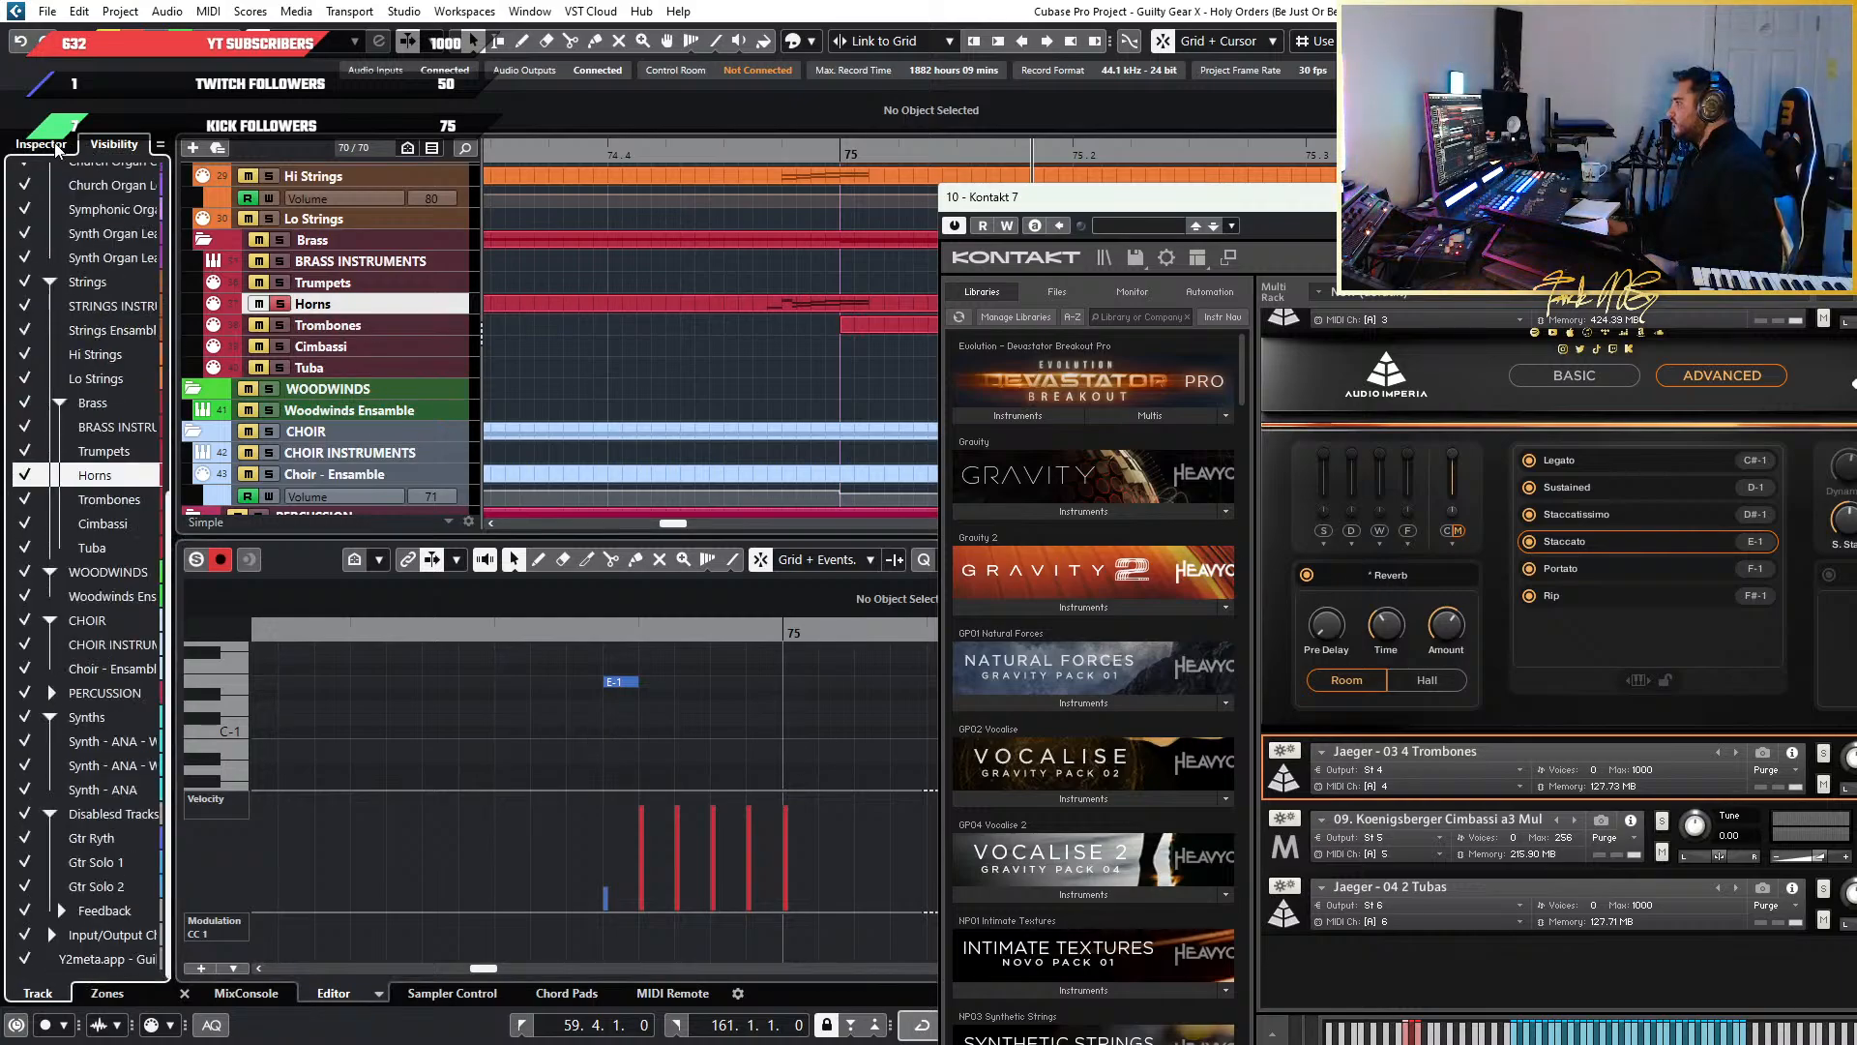
click(41, 144)
click(68, 240)
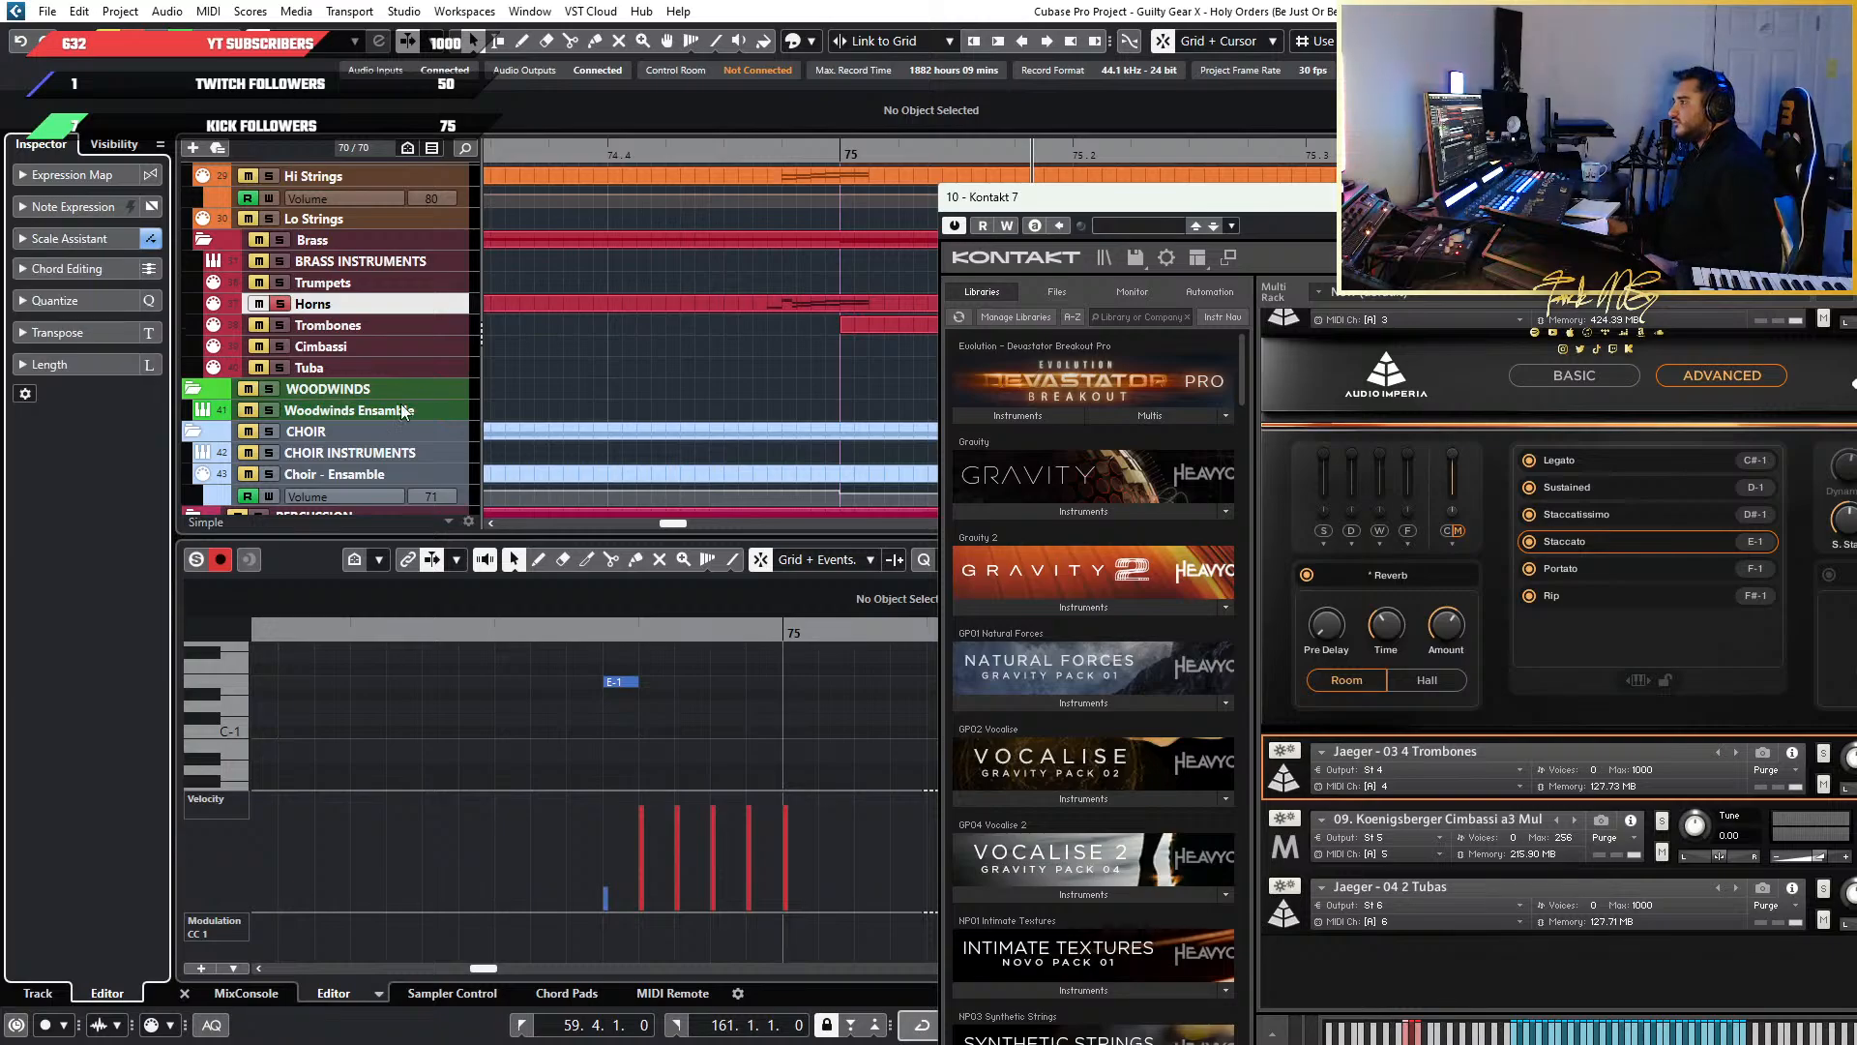
click(462, 303)
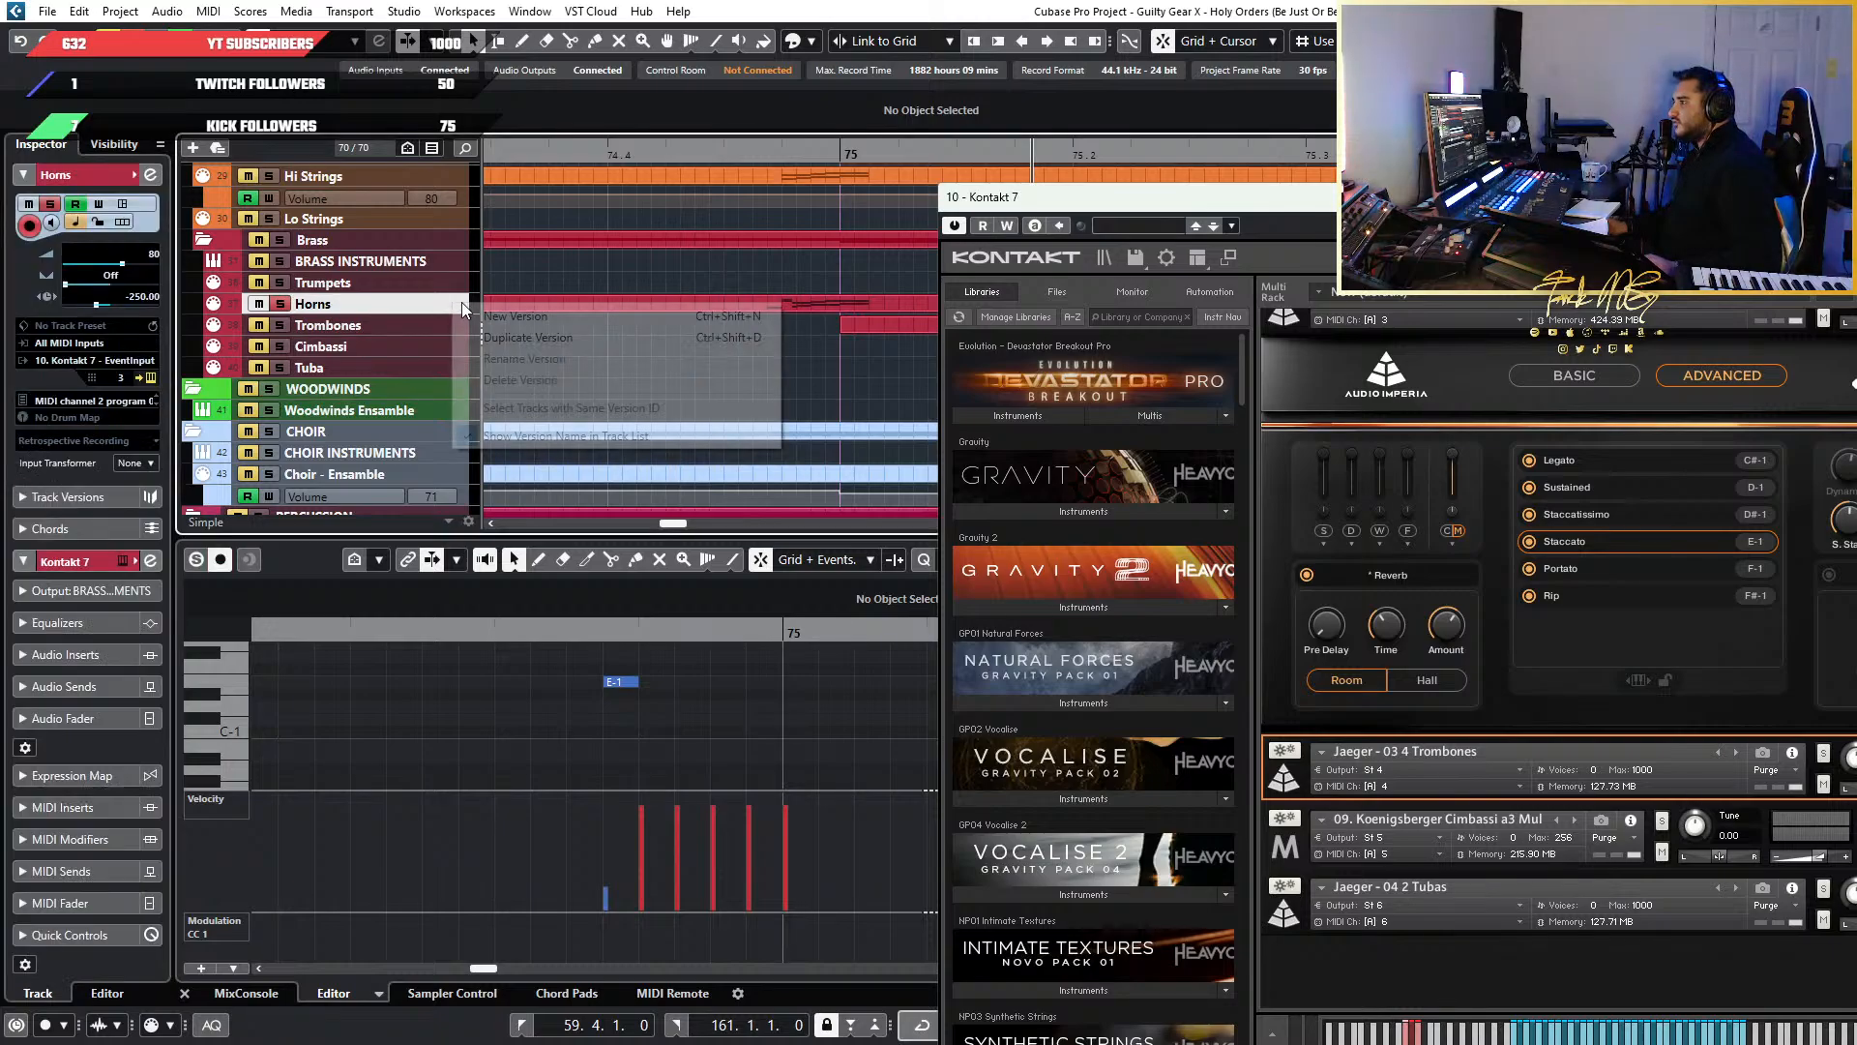
click(13, 291)
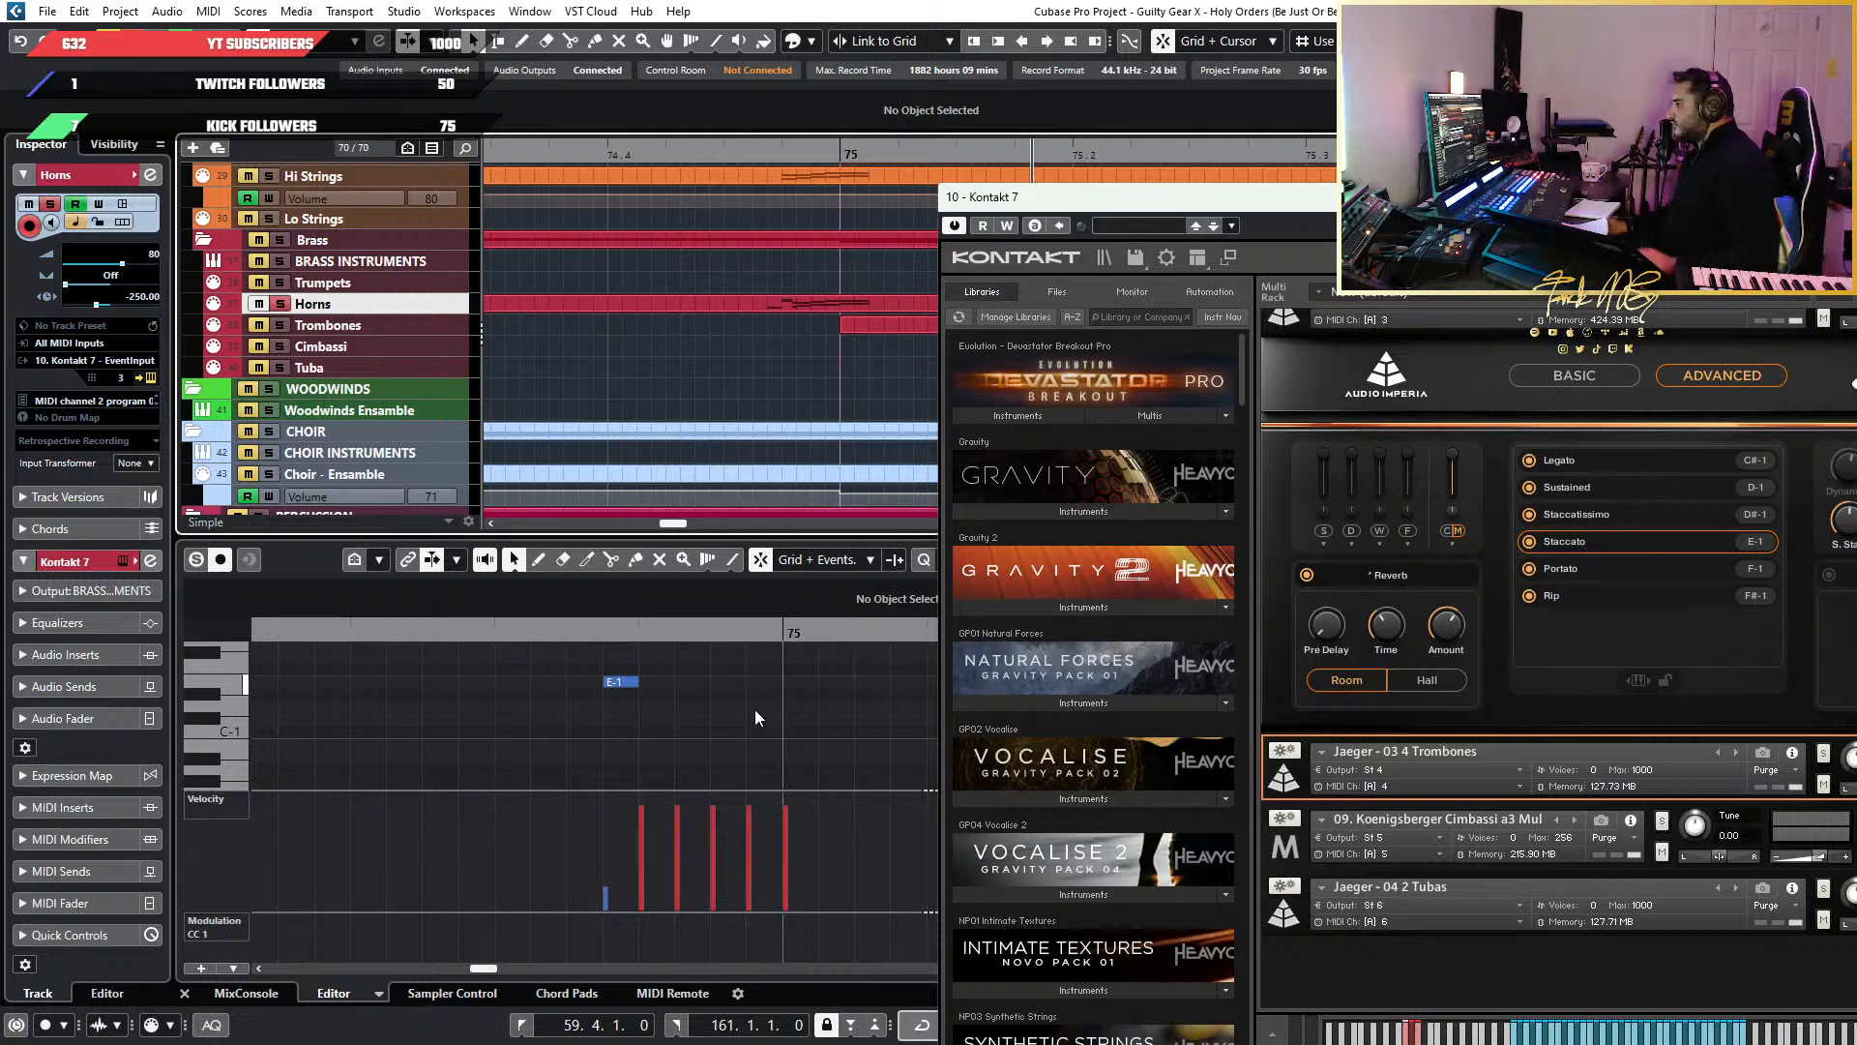
click(550, 693)
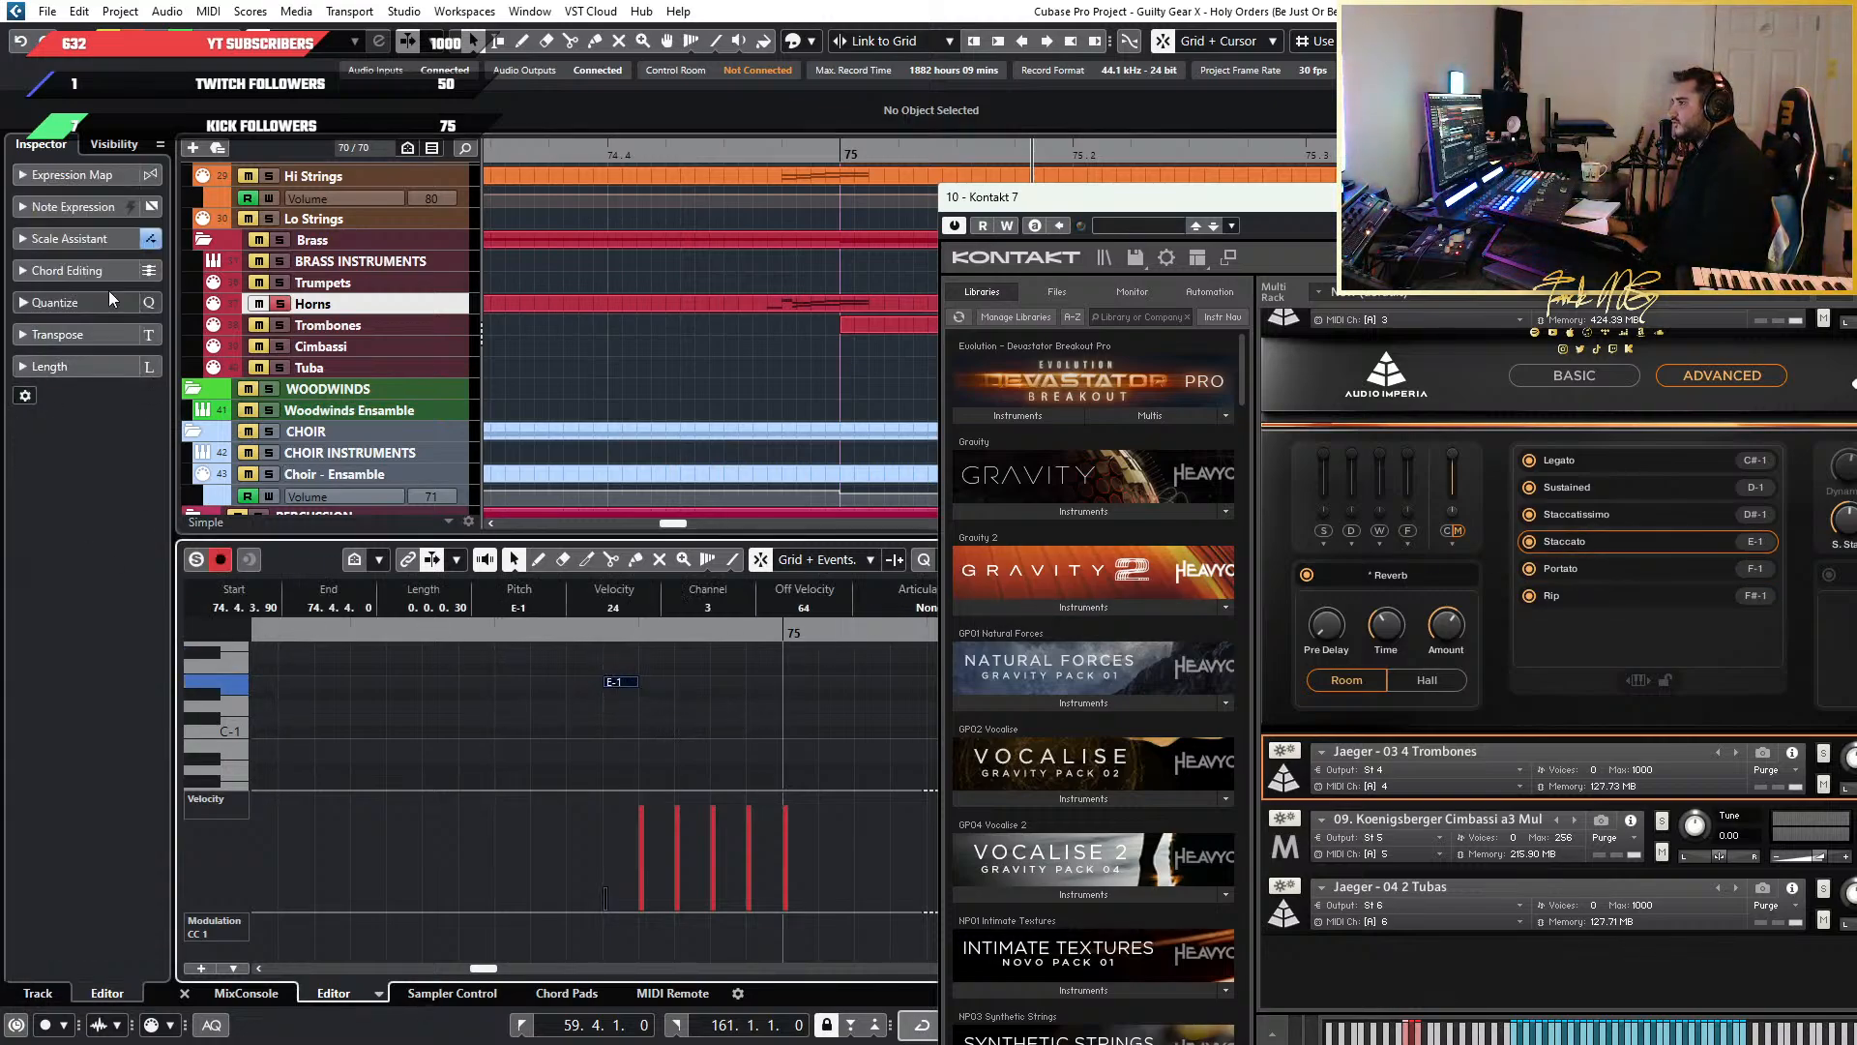
click(69, 238)
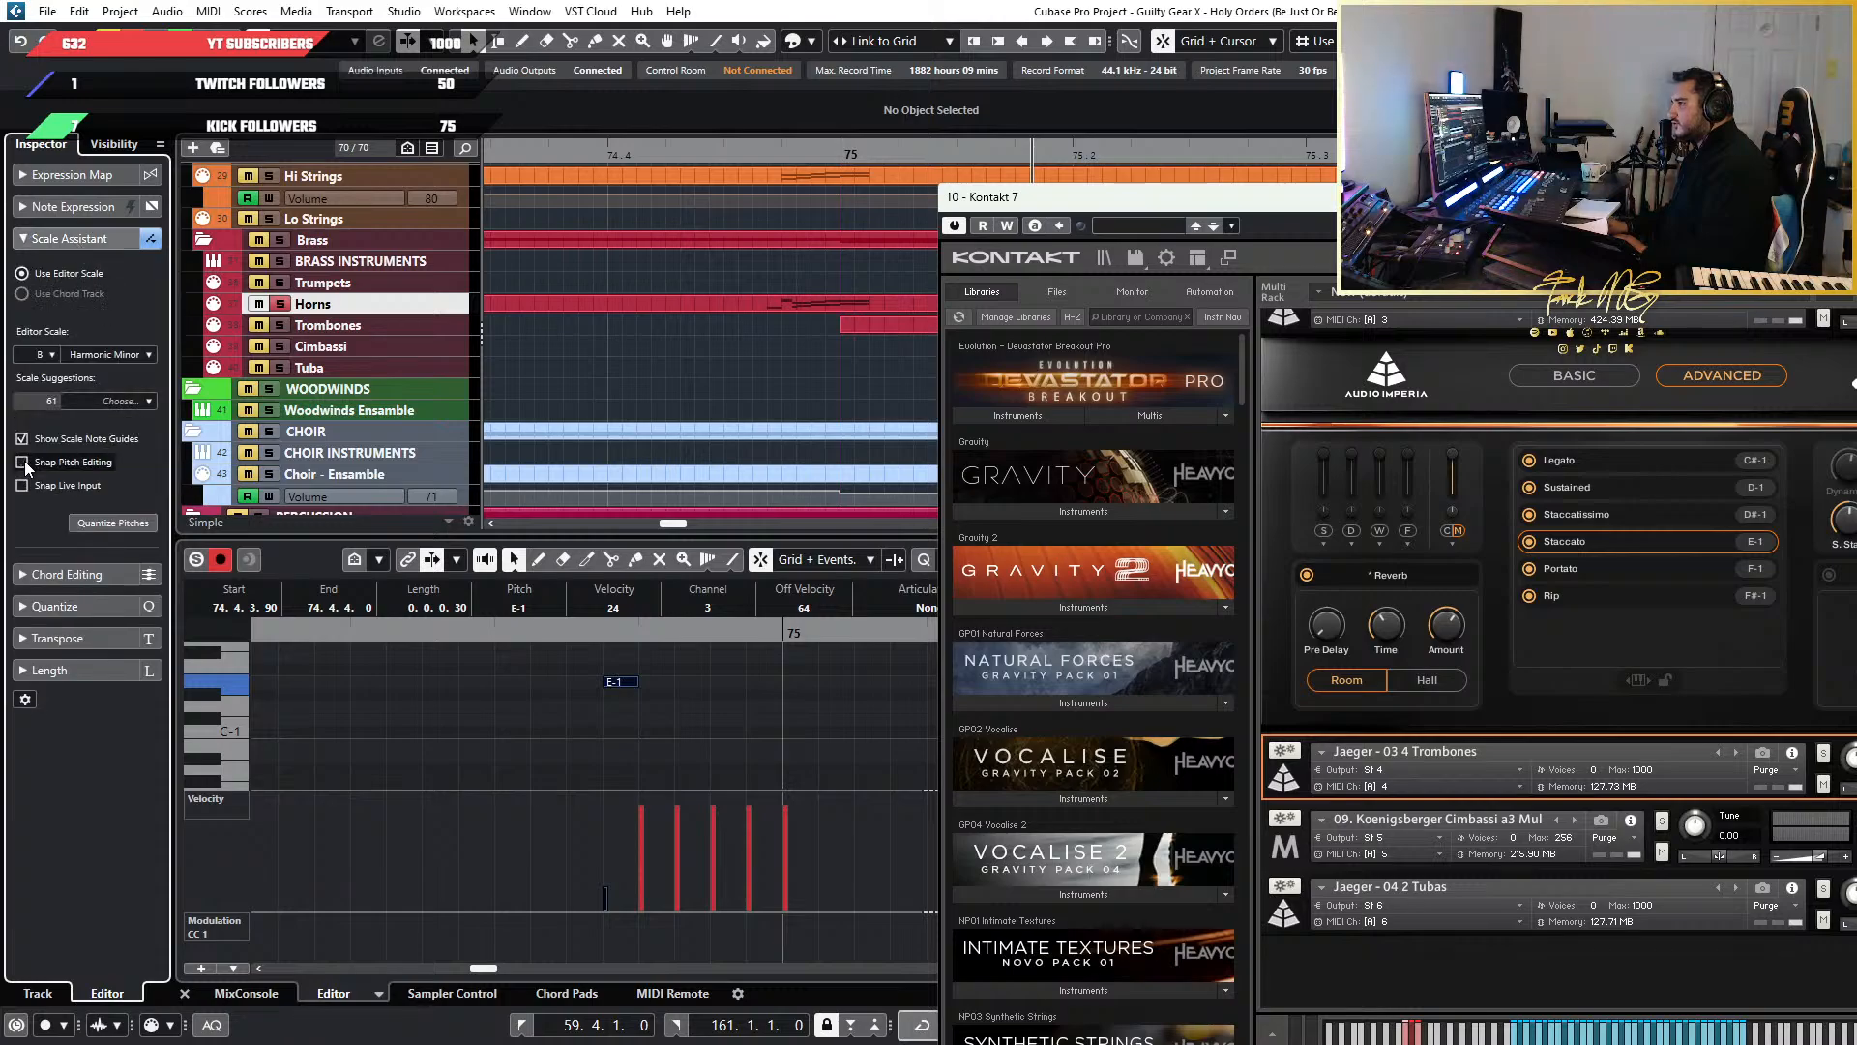
click(25, 461)
Try the Horns keyswitch note at F-1 for the Portato articulation
key(Up)
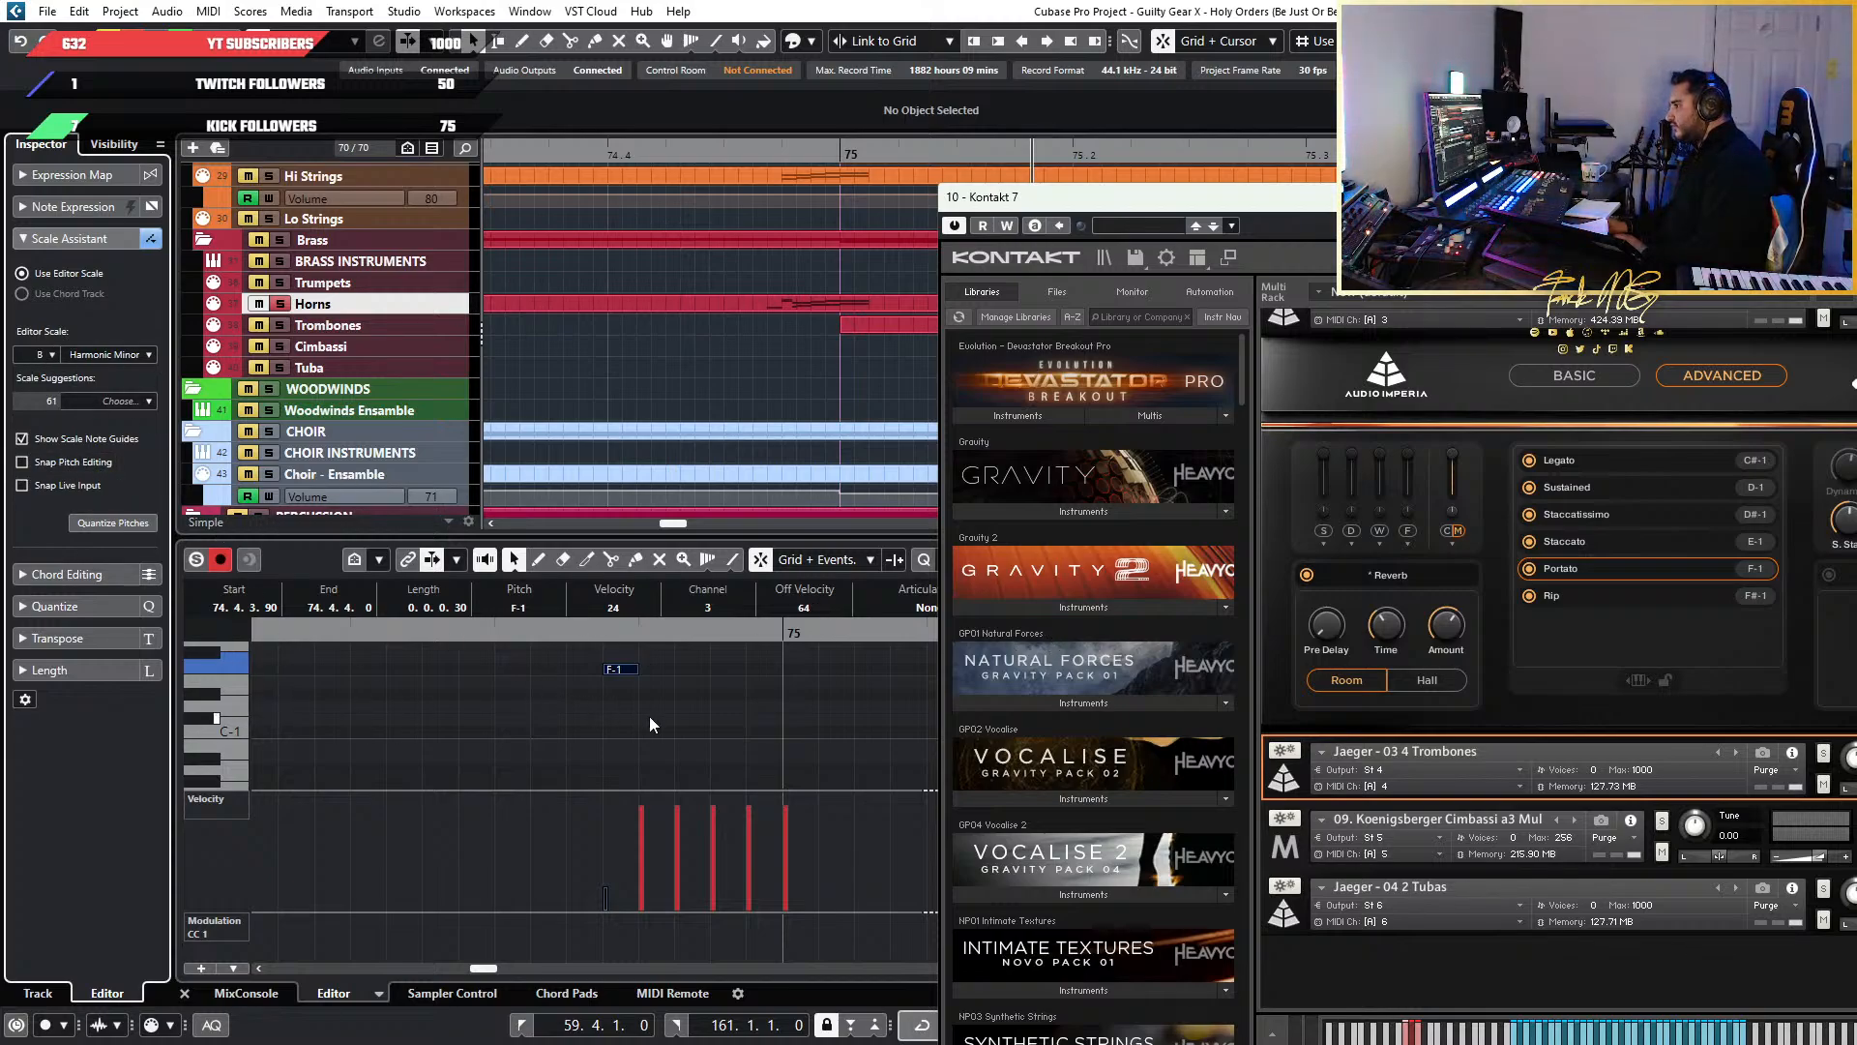
key(Down)
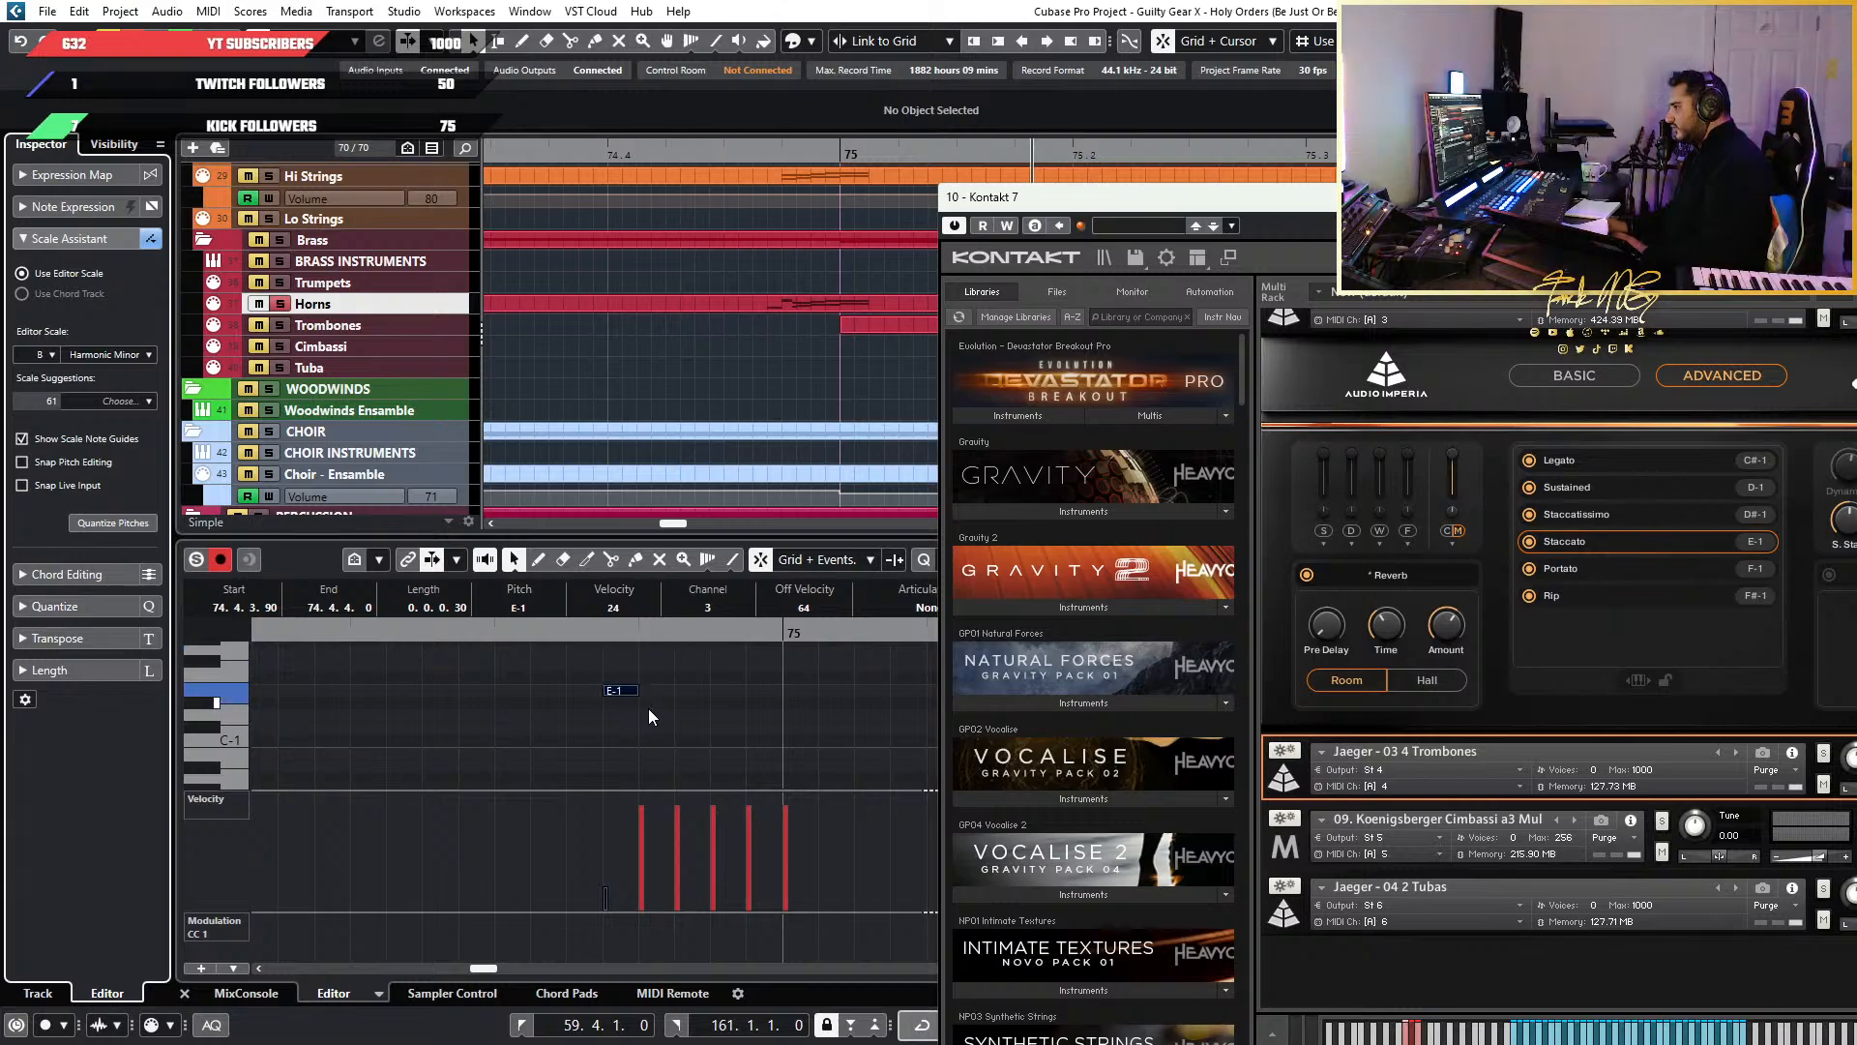
key(Up)
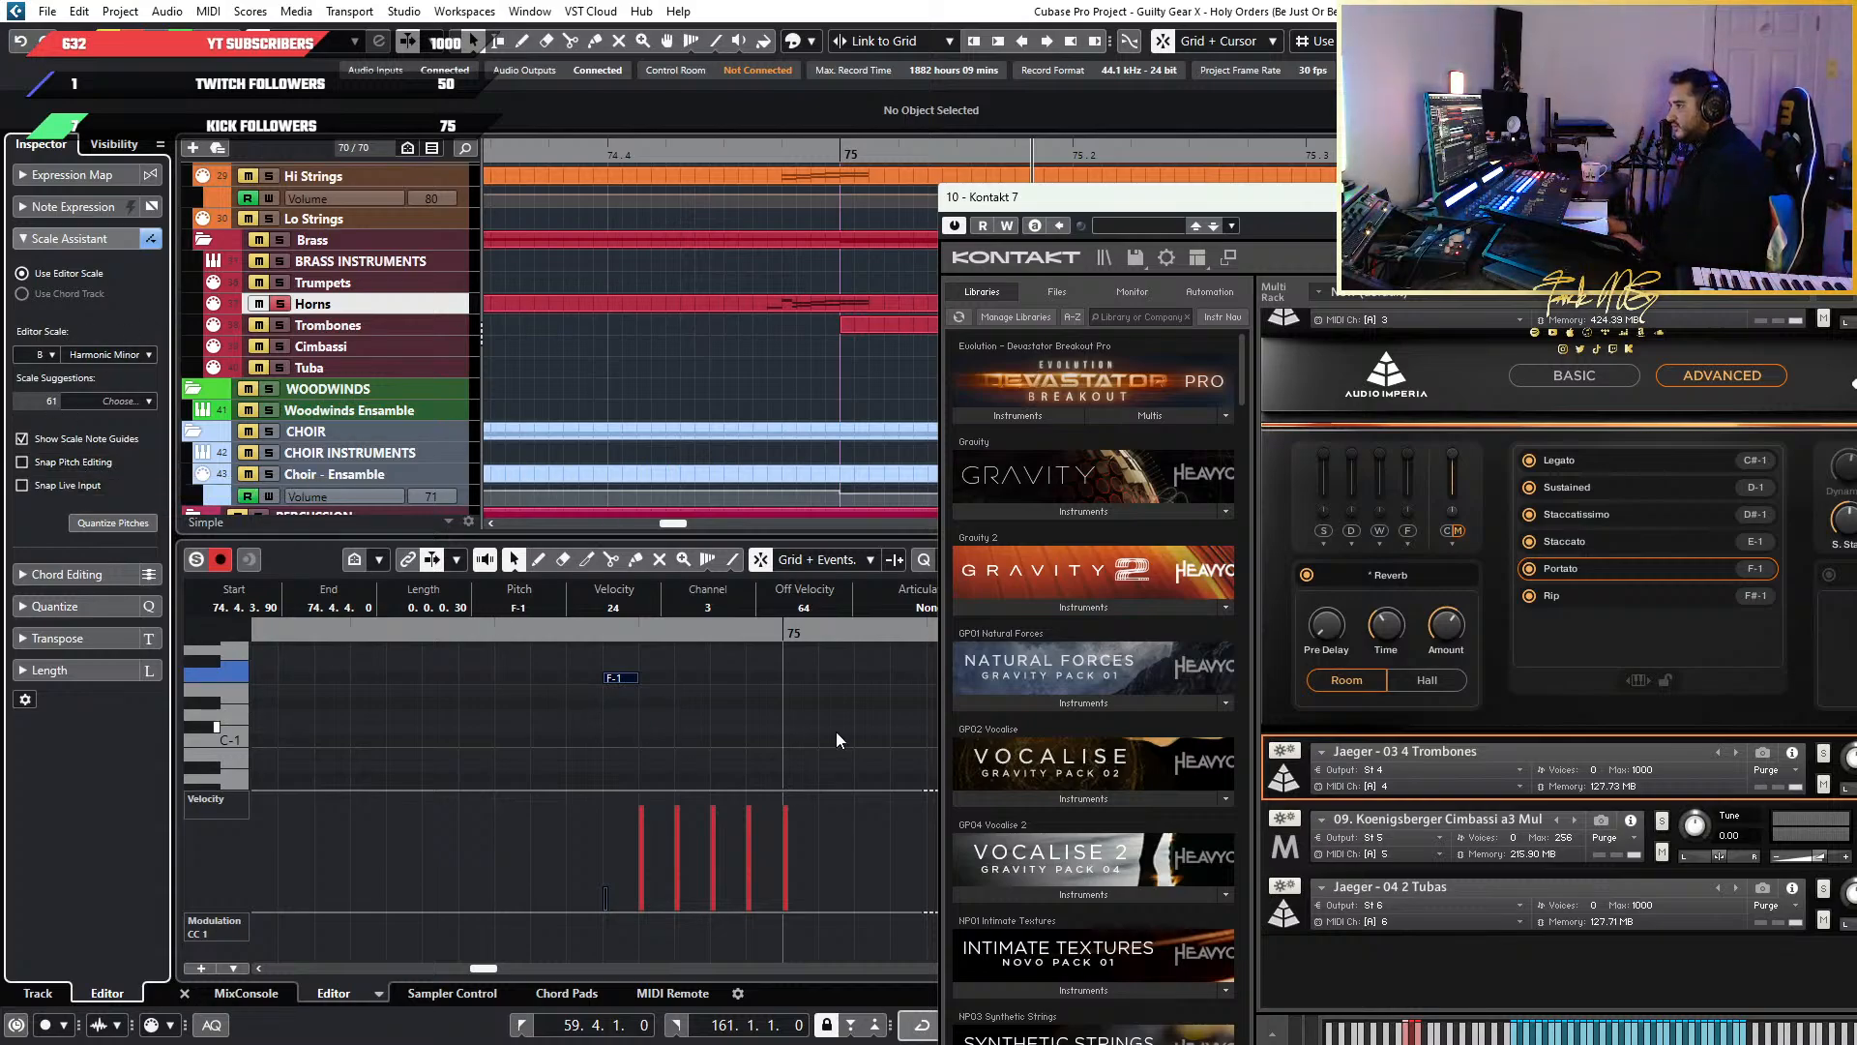
drag(718, 700, 518, 669)
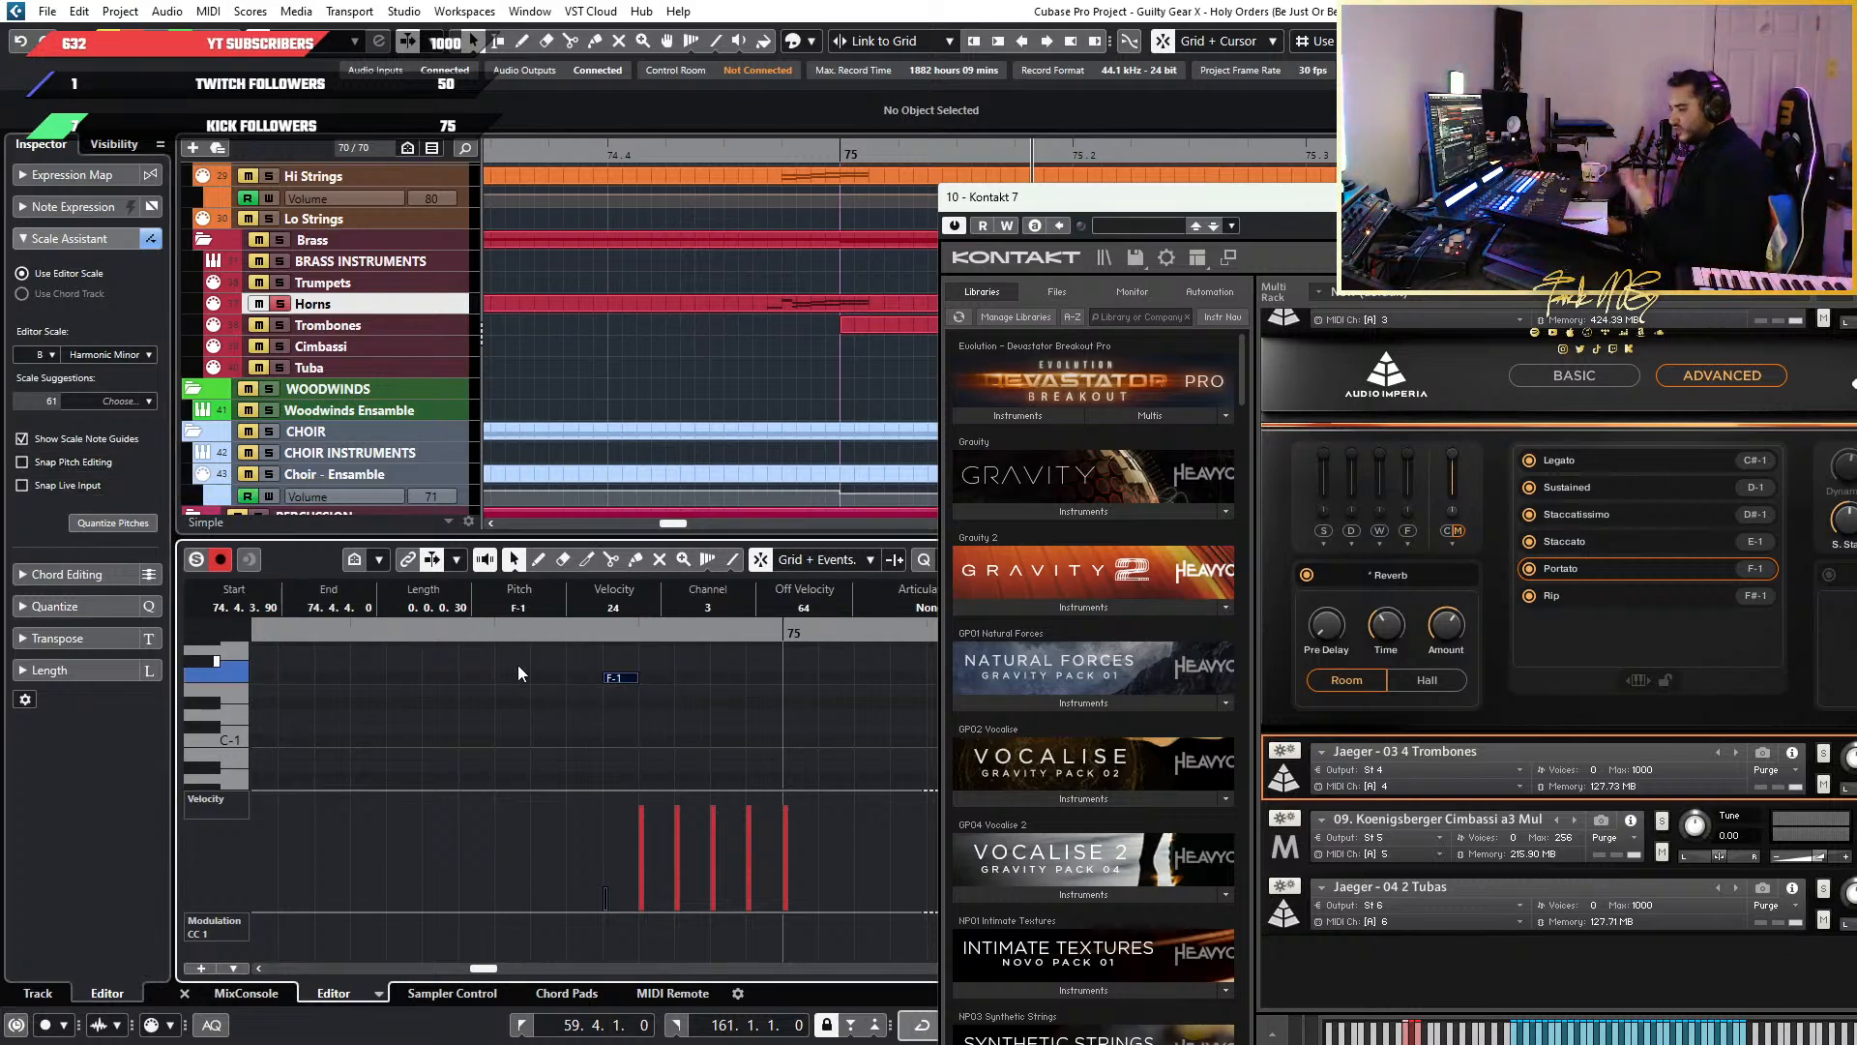
click(519, 664)
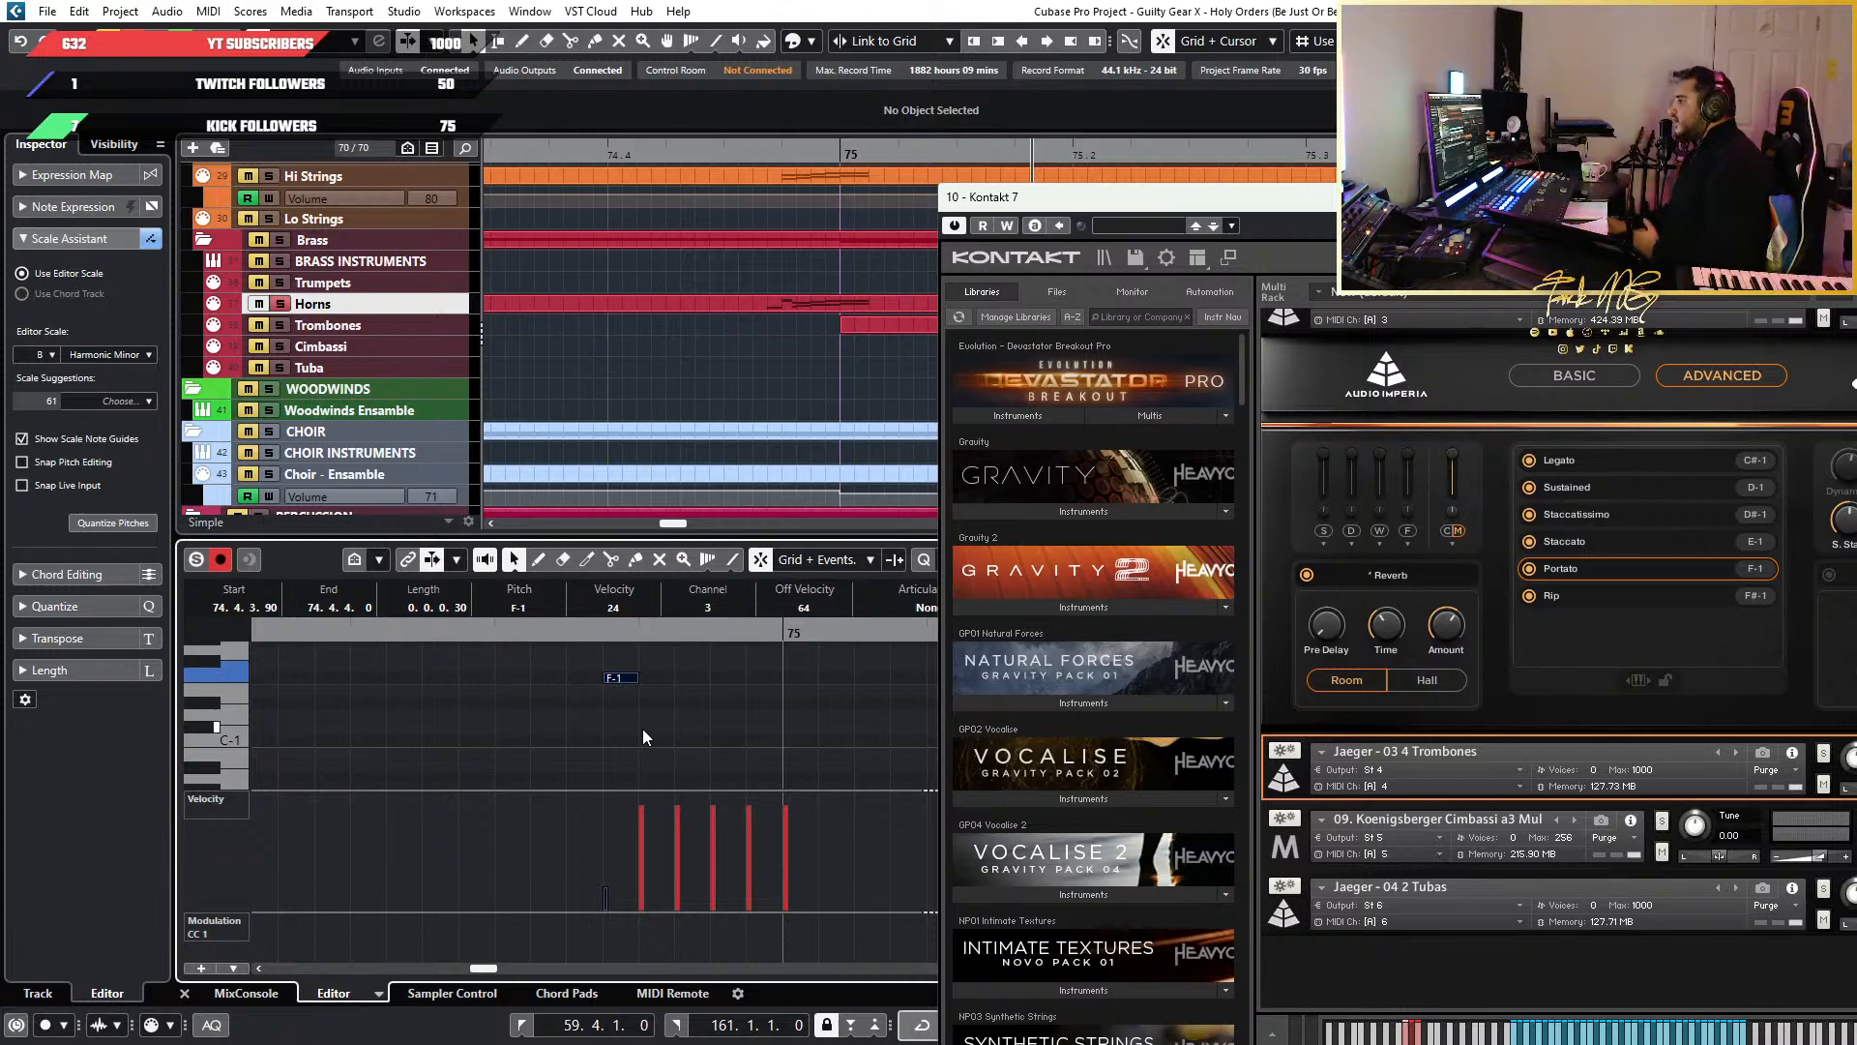
drag(648, 693, 576, 665)
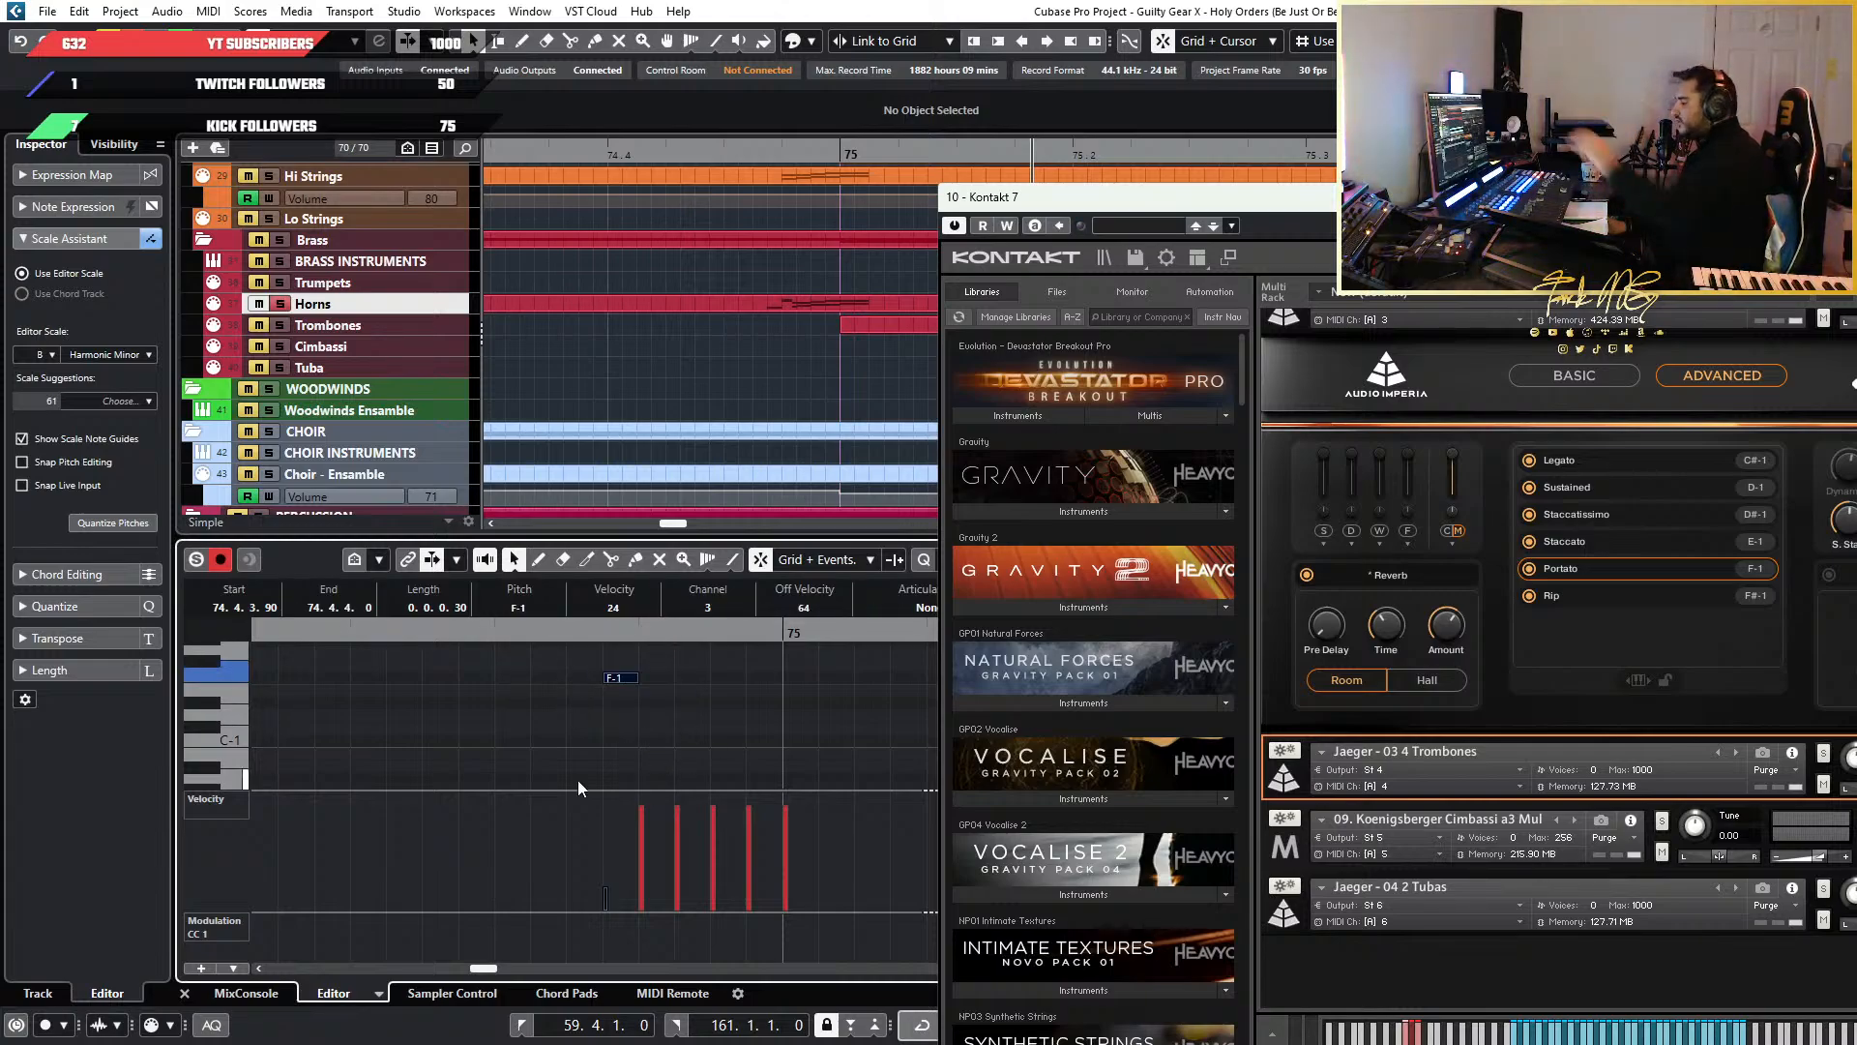
Transpose the Horns keyswitch note down to D#-1 for the Staccatissimo articulation and deselect it
key(Down)
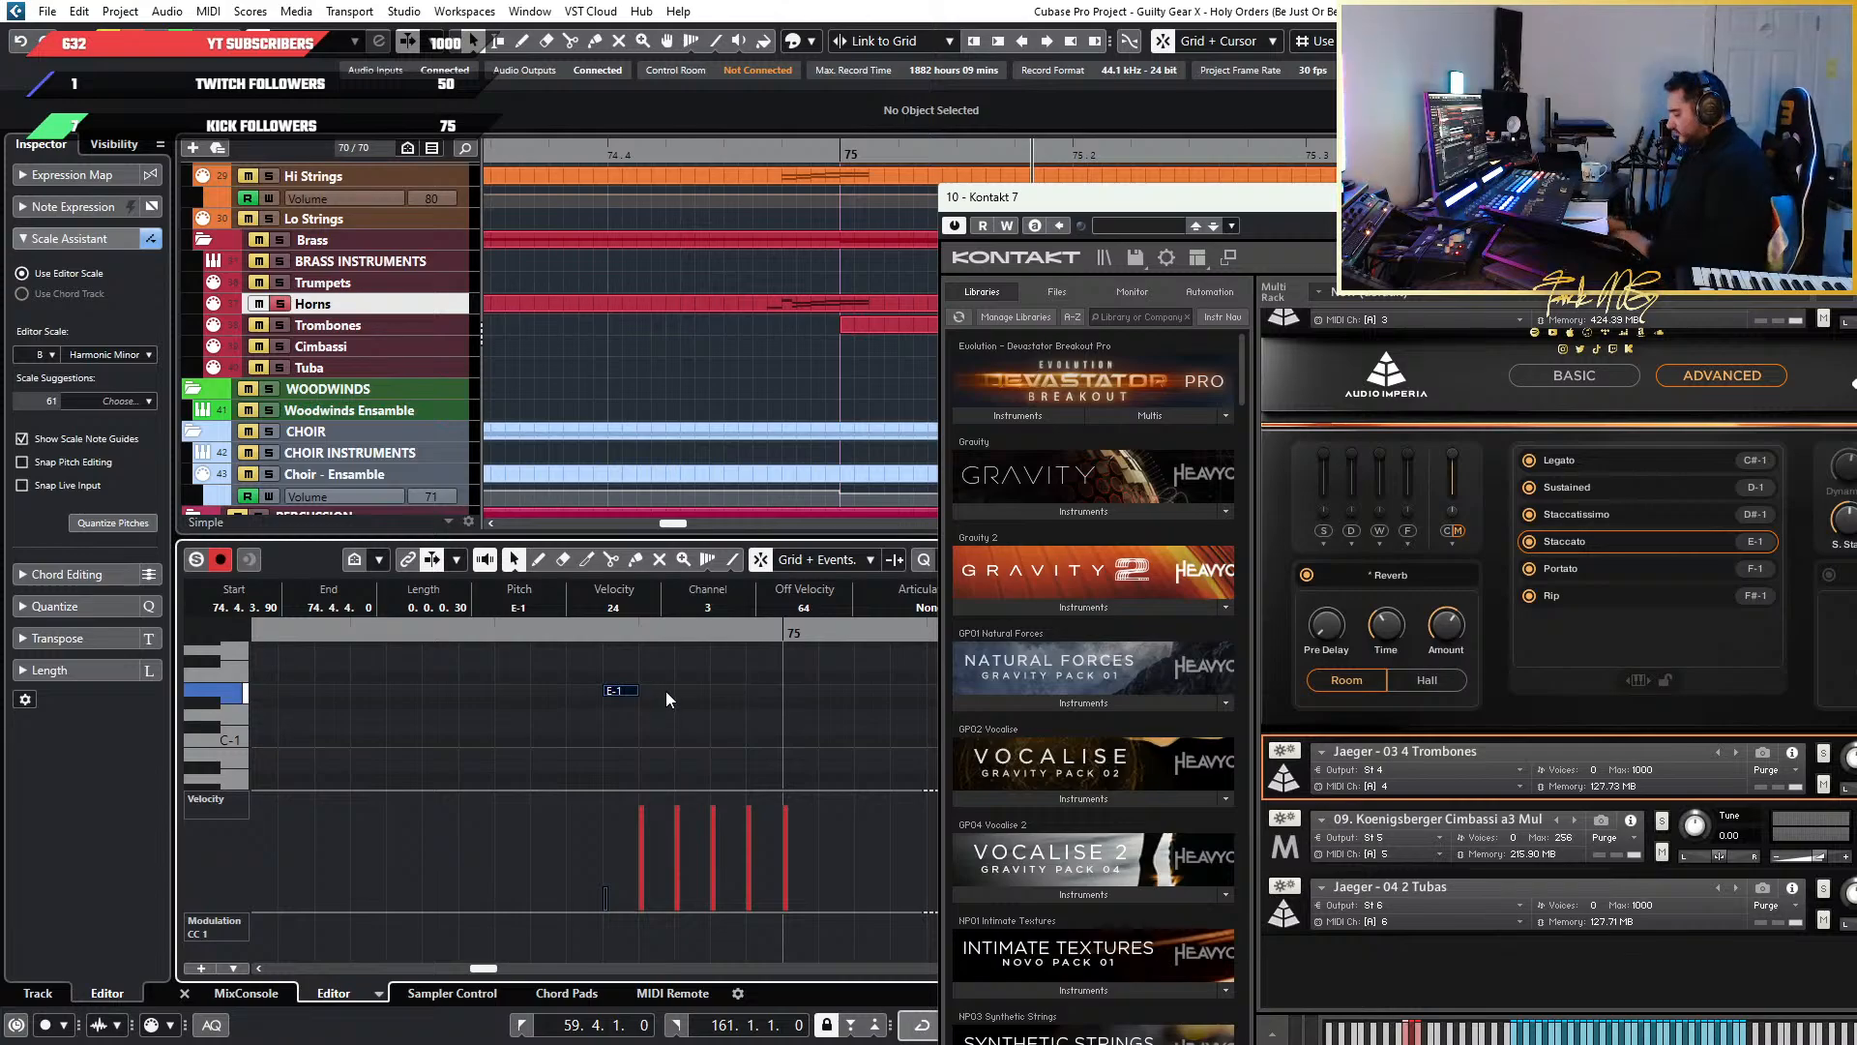
key(Down)
click(510, 705)
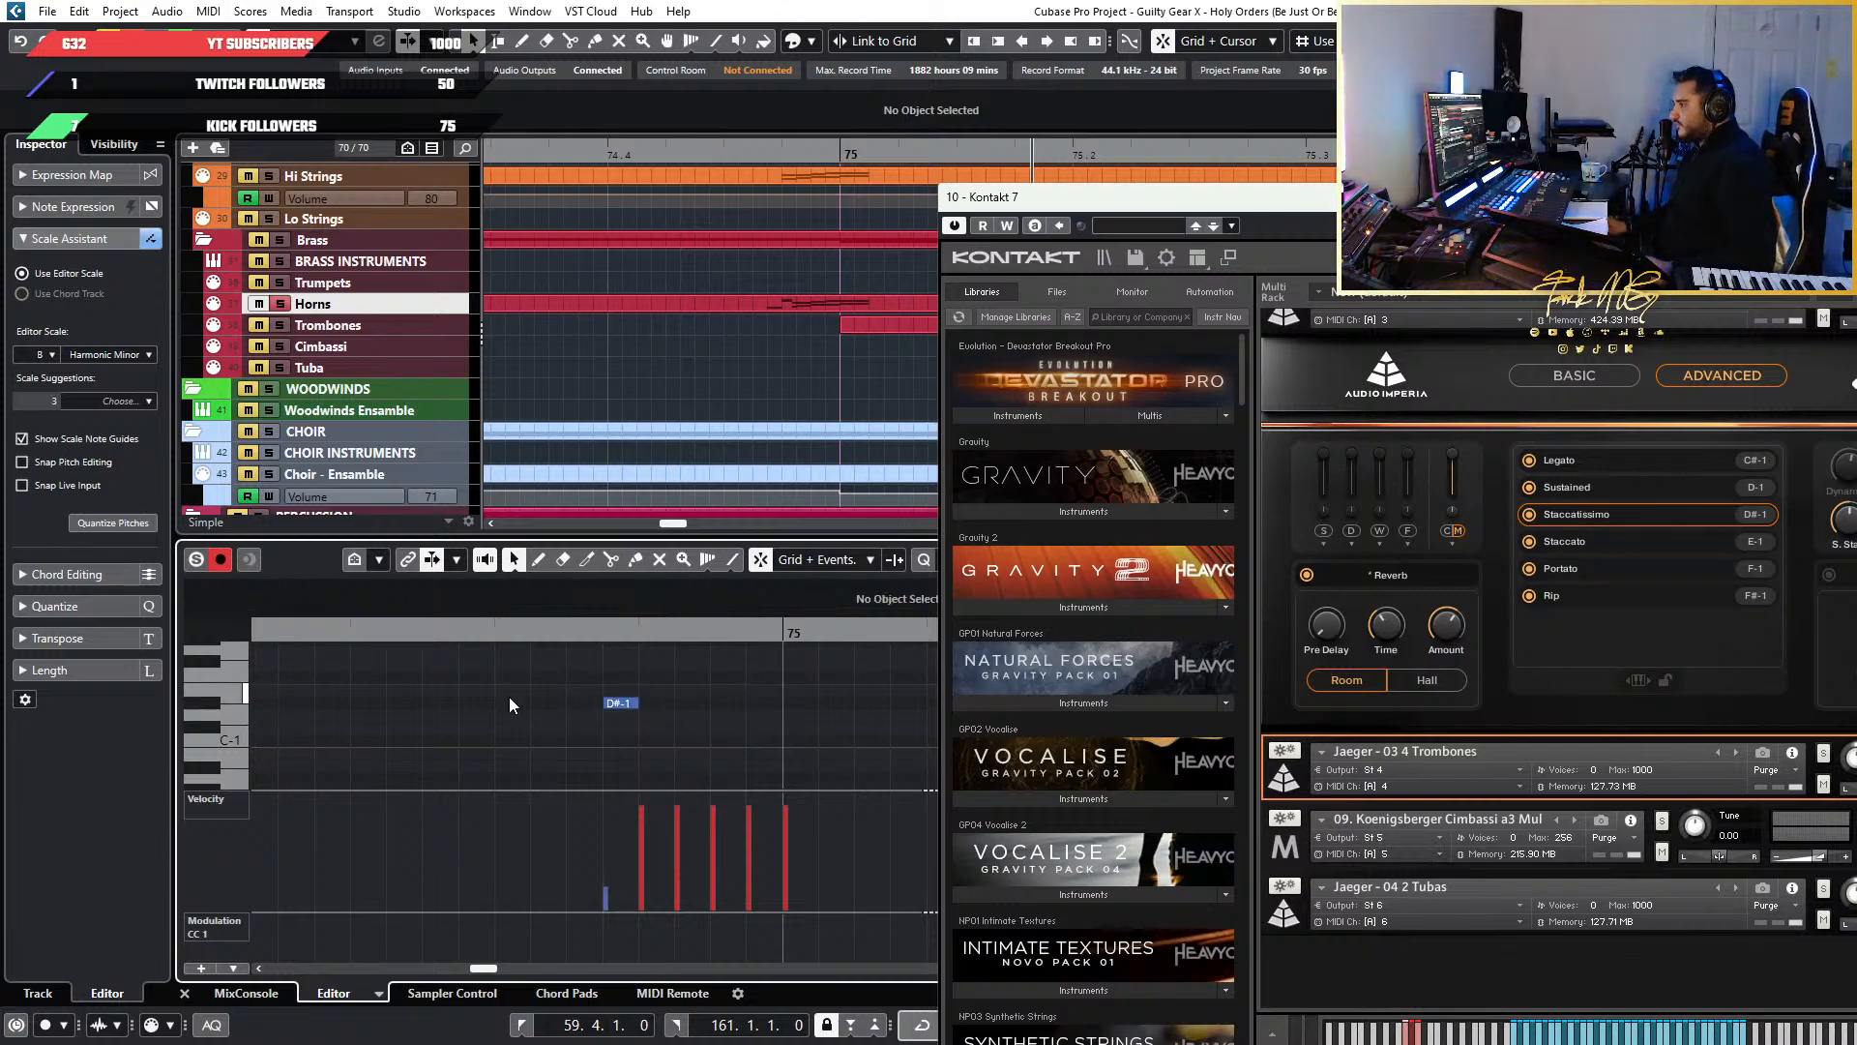
Move the Kontakt window to expose the full Jaeger panel, and inspect the Horns run and its D#-1 keyswitch note around bar 75
scroll(575, 746, down, 3)
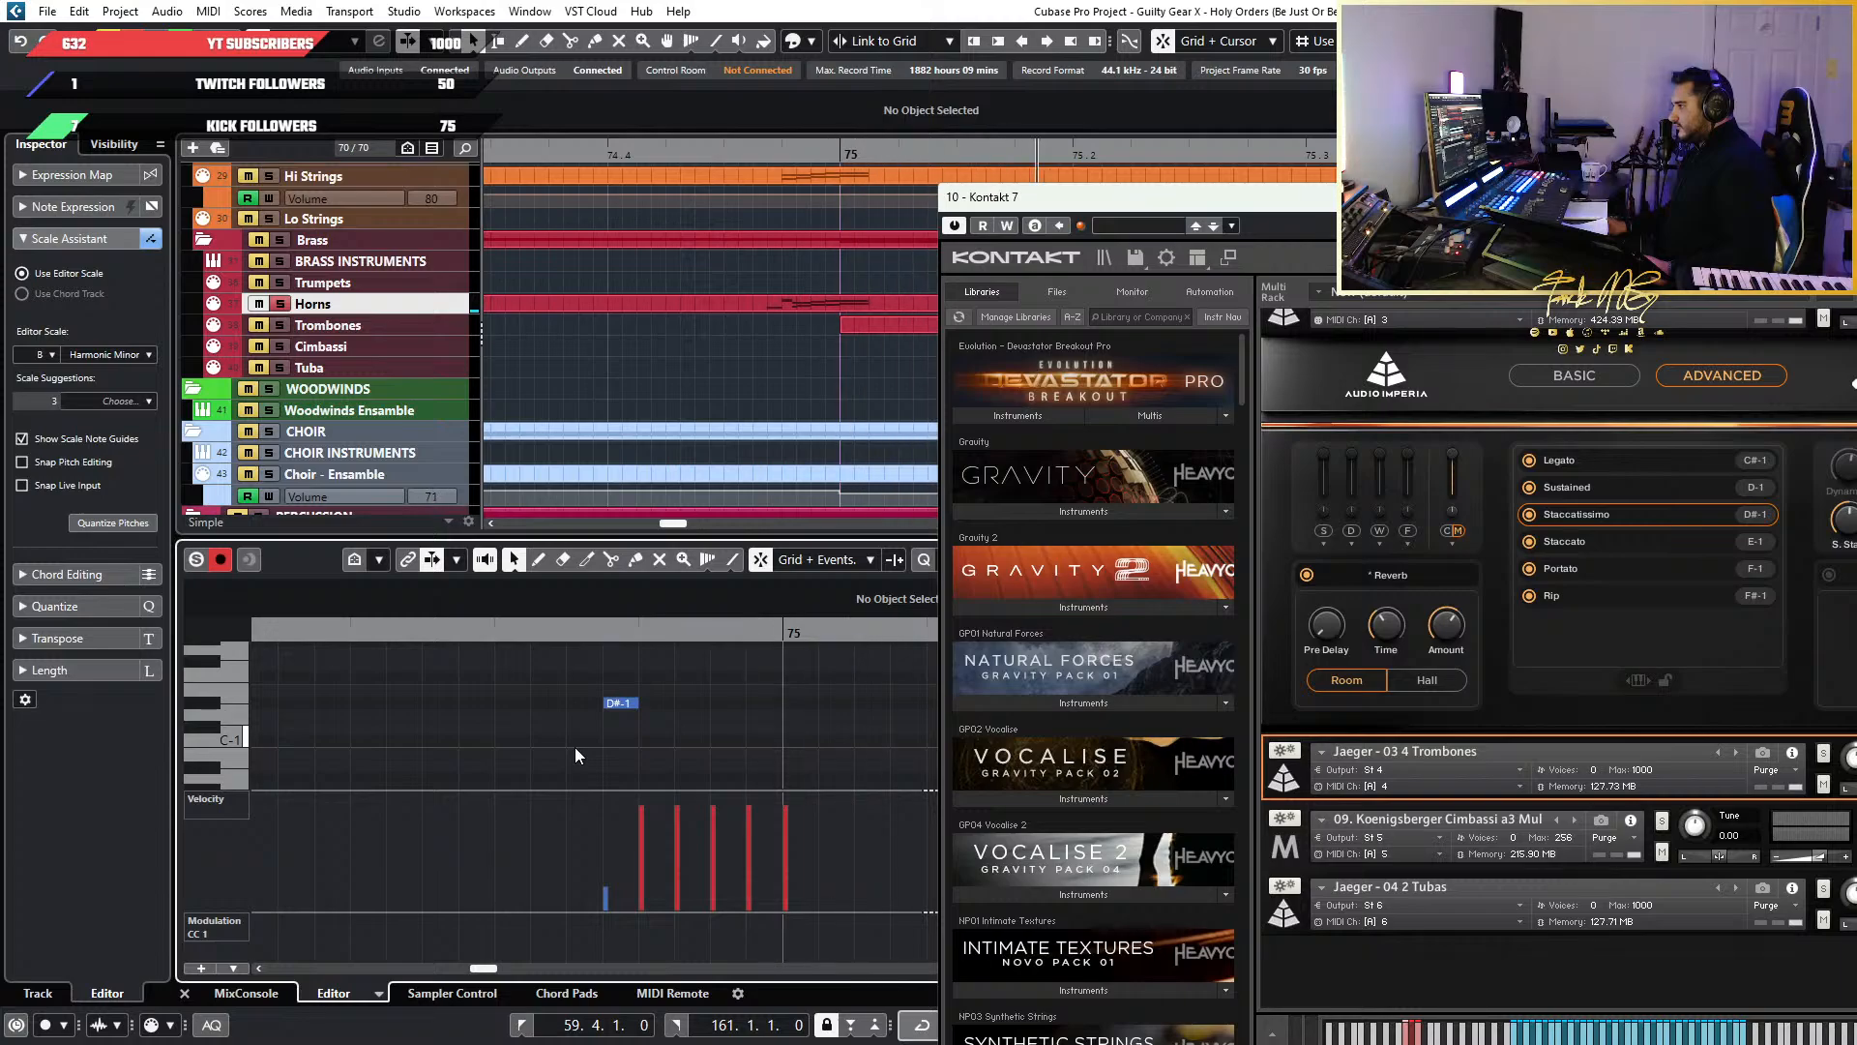
scroll(753, 753, up, 10)
scroll(693, 753, up, 4)
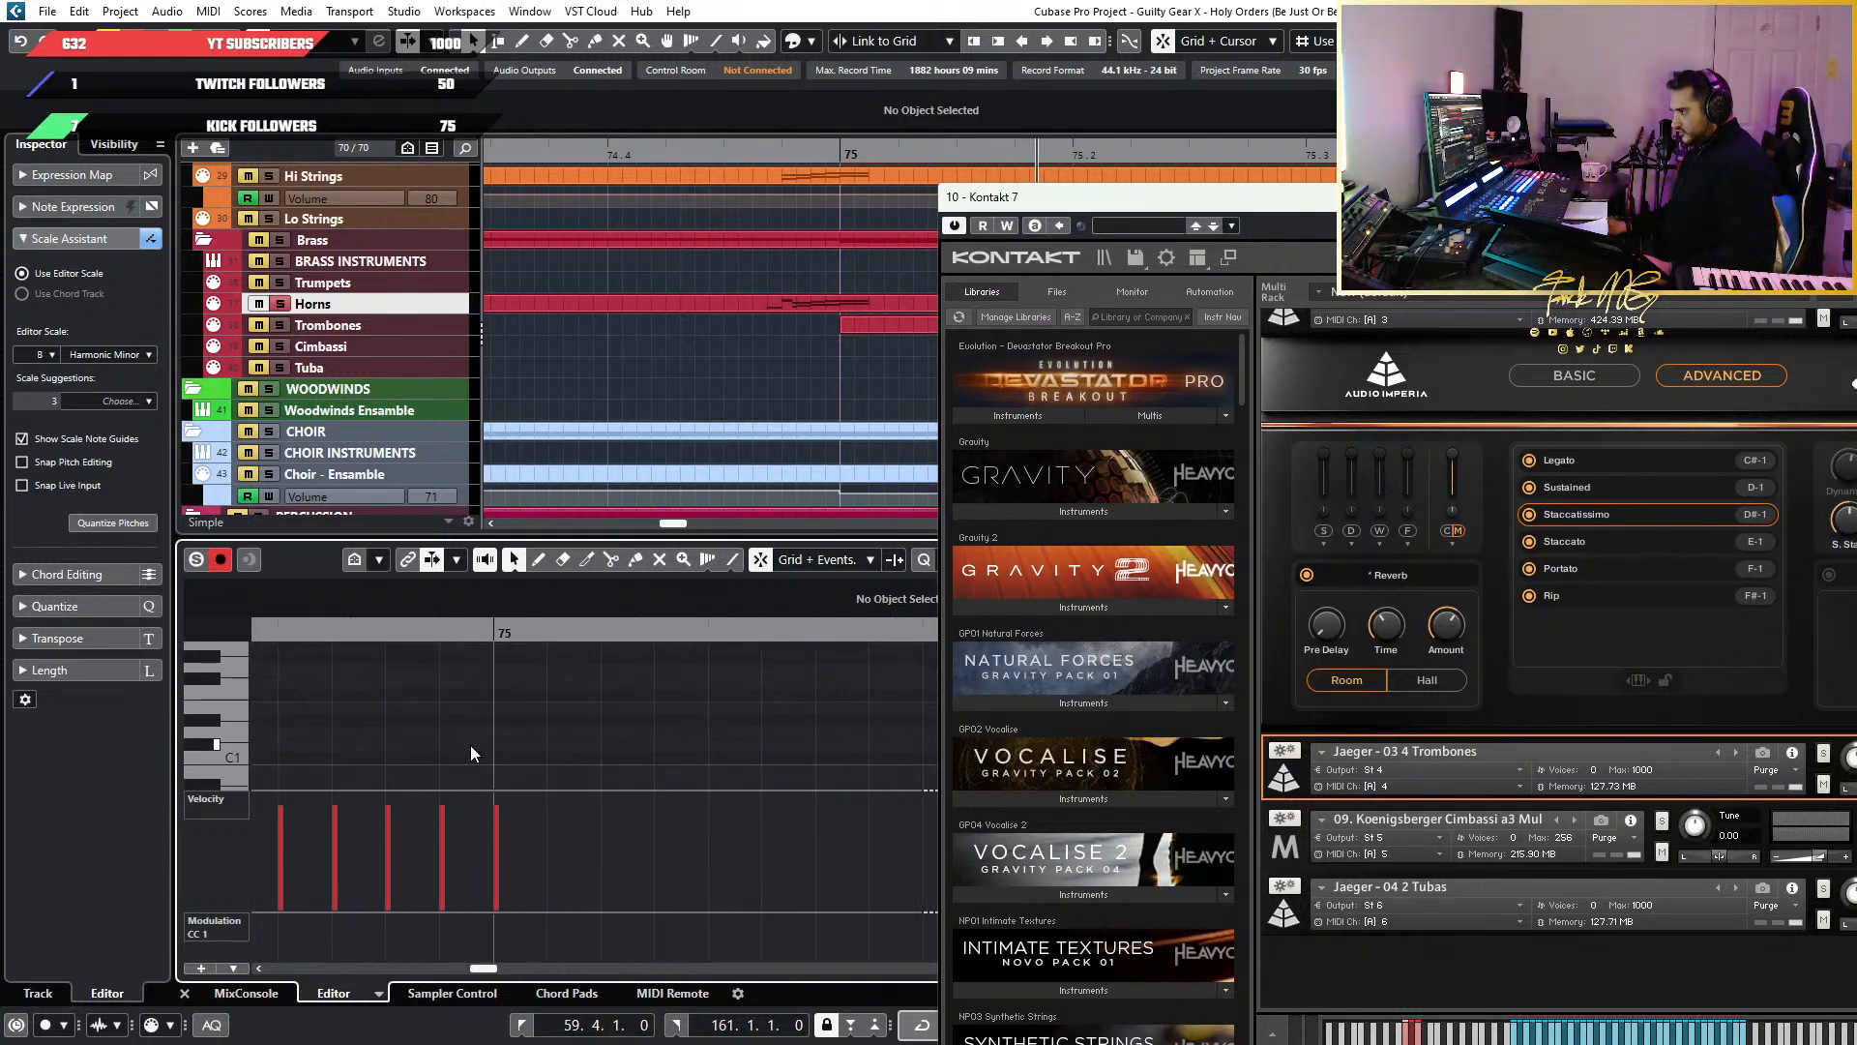
scroll(463, 741, down, 3)
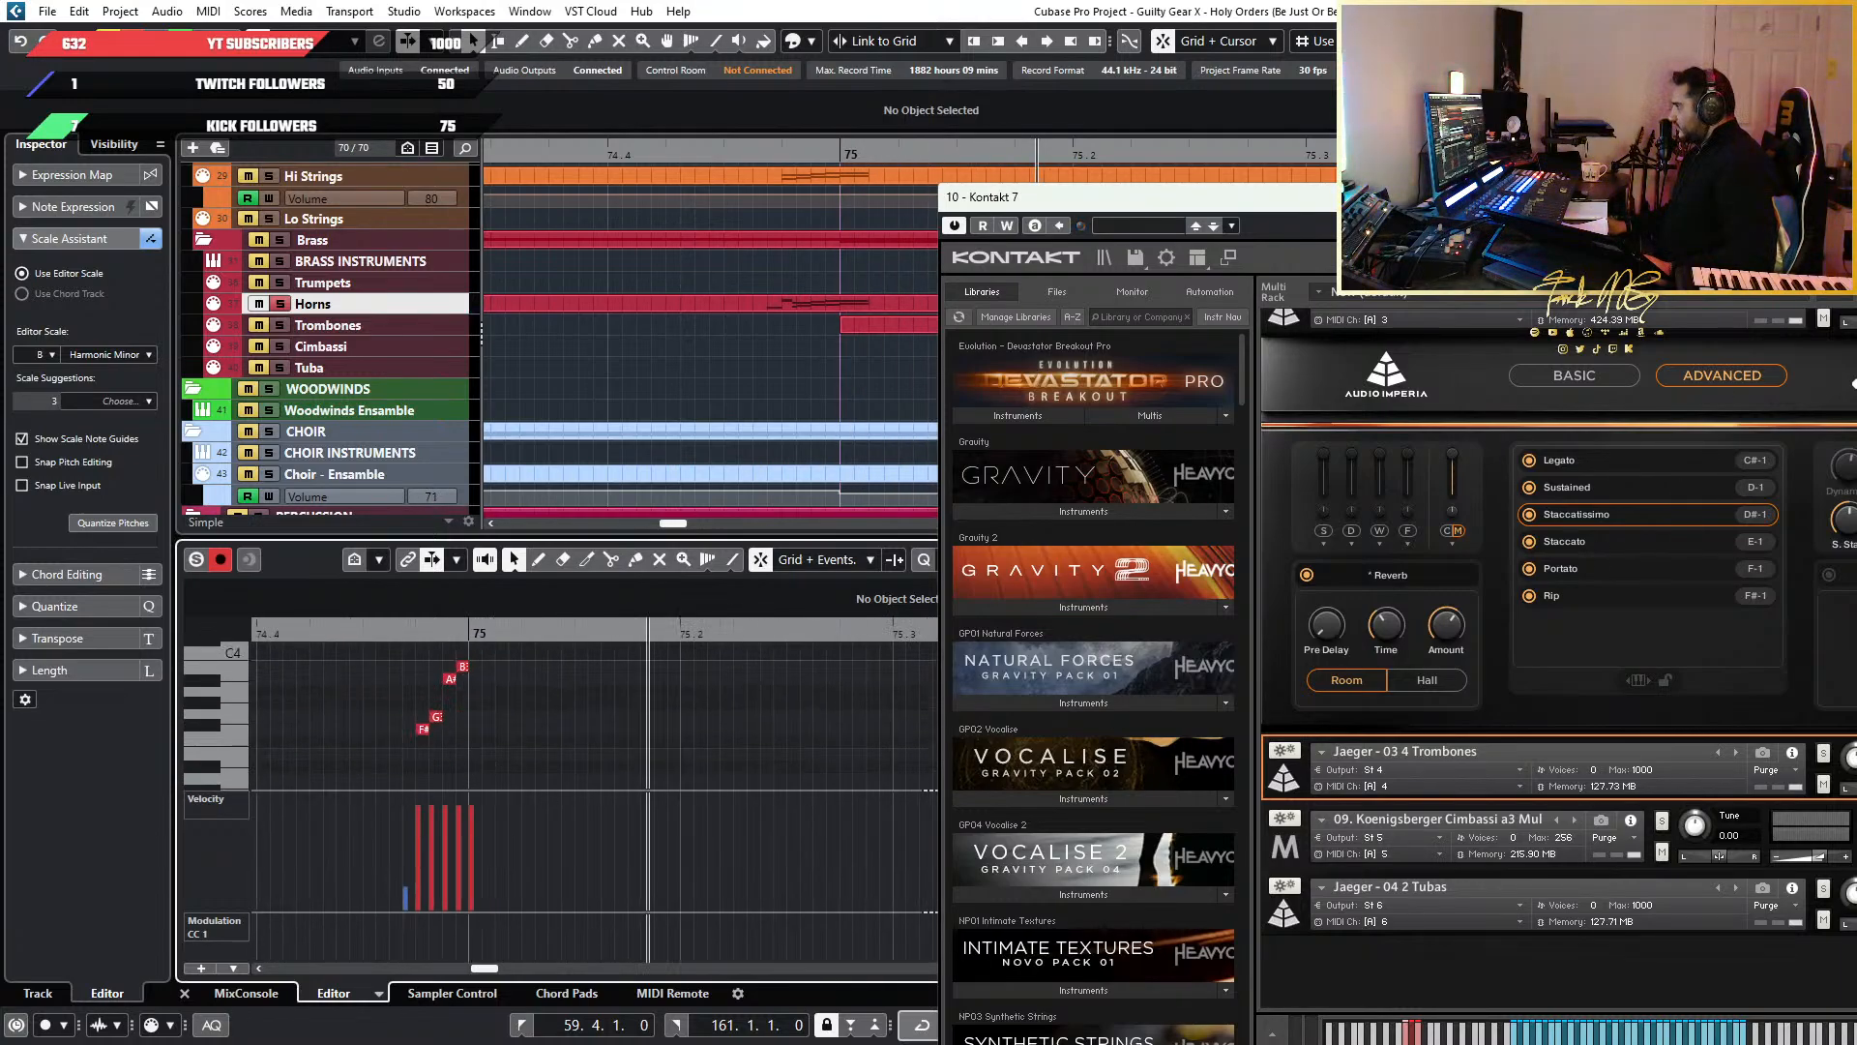
drag(1492, 204, 1253, 205)
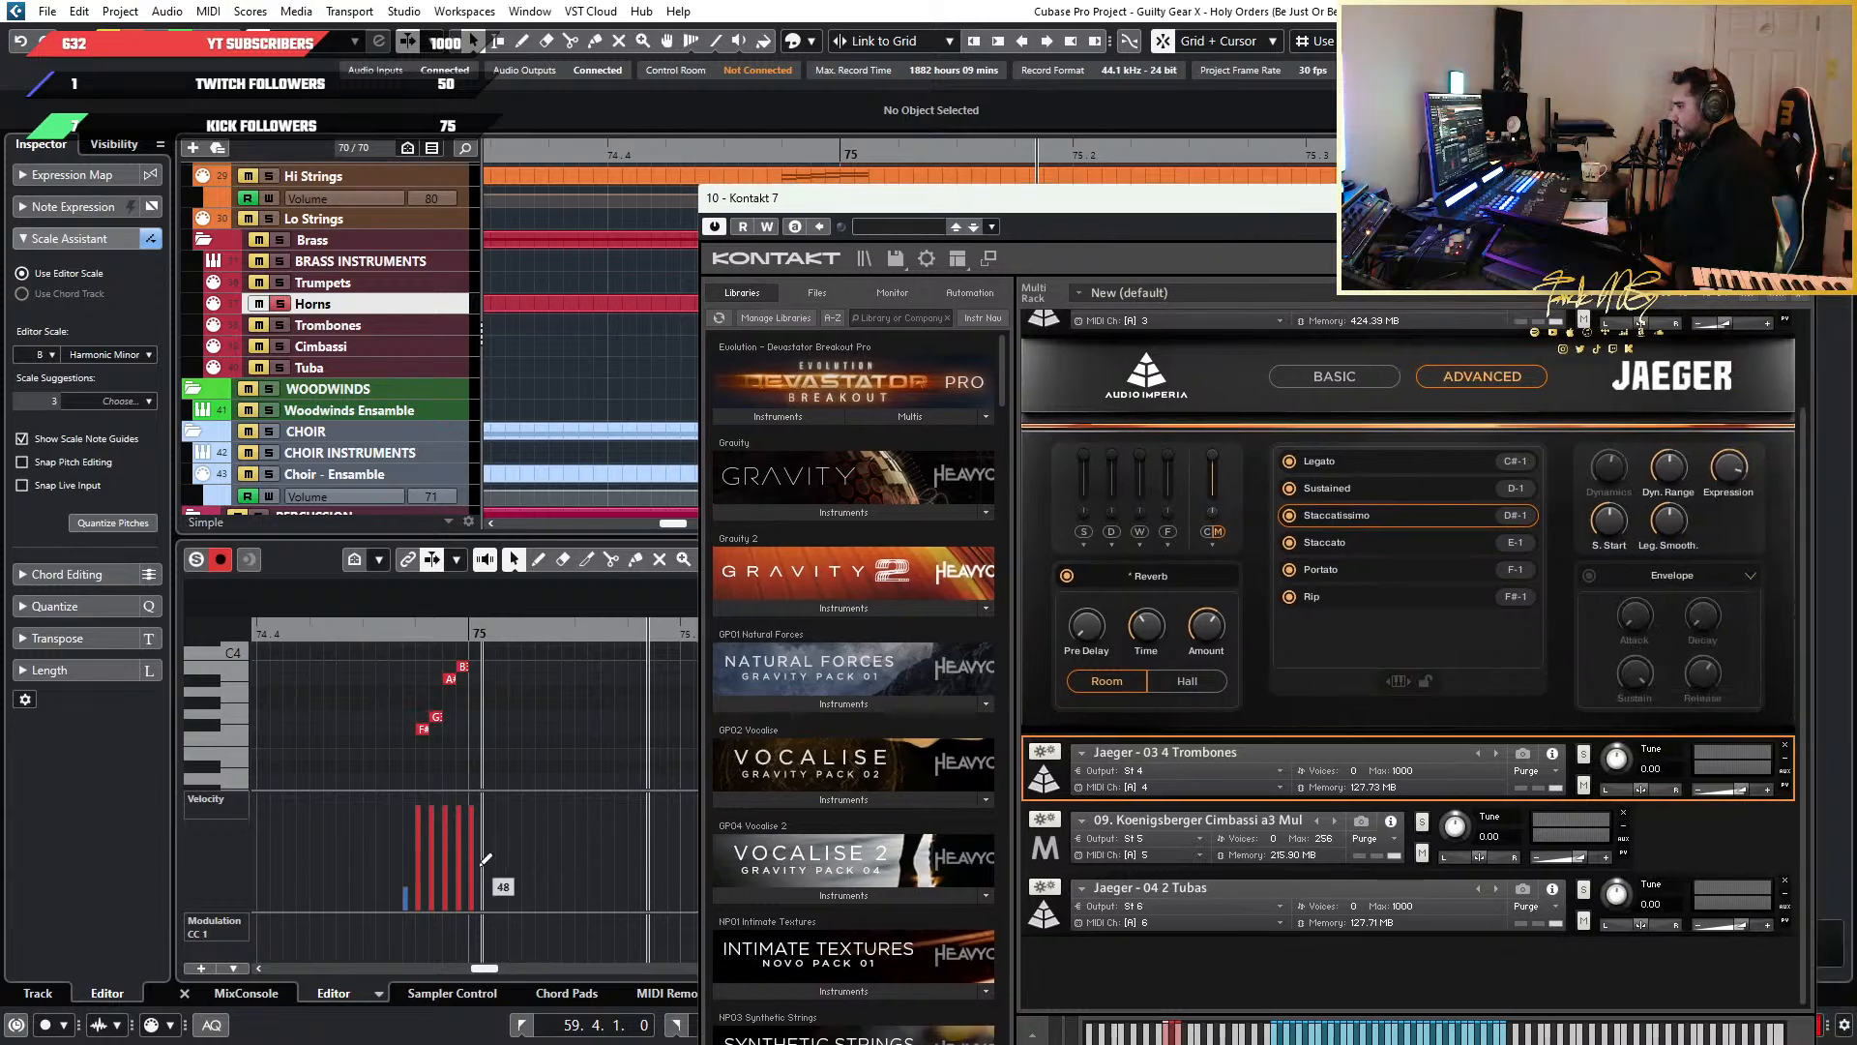
scroll(454, 773, up, 4)
scroll(453, 776, up, 7)
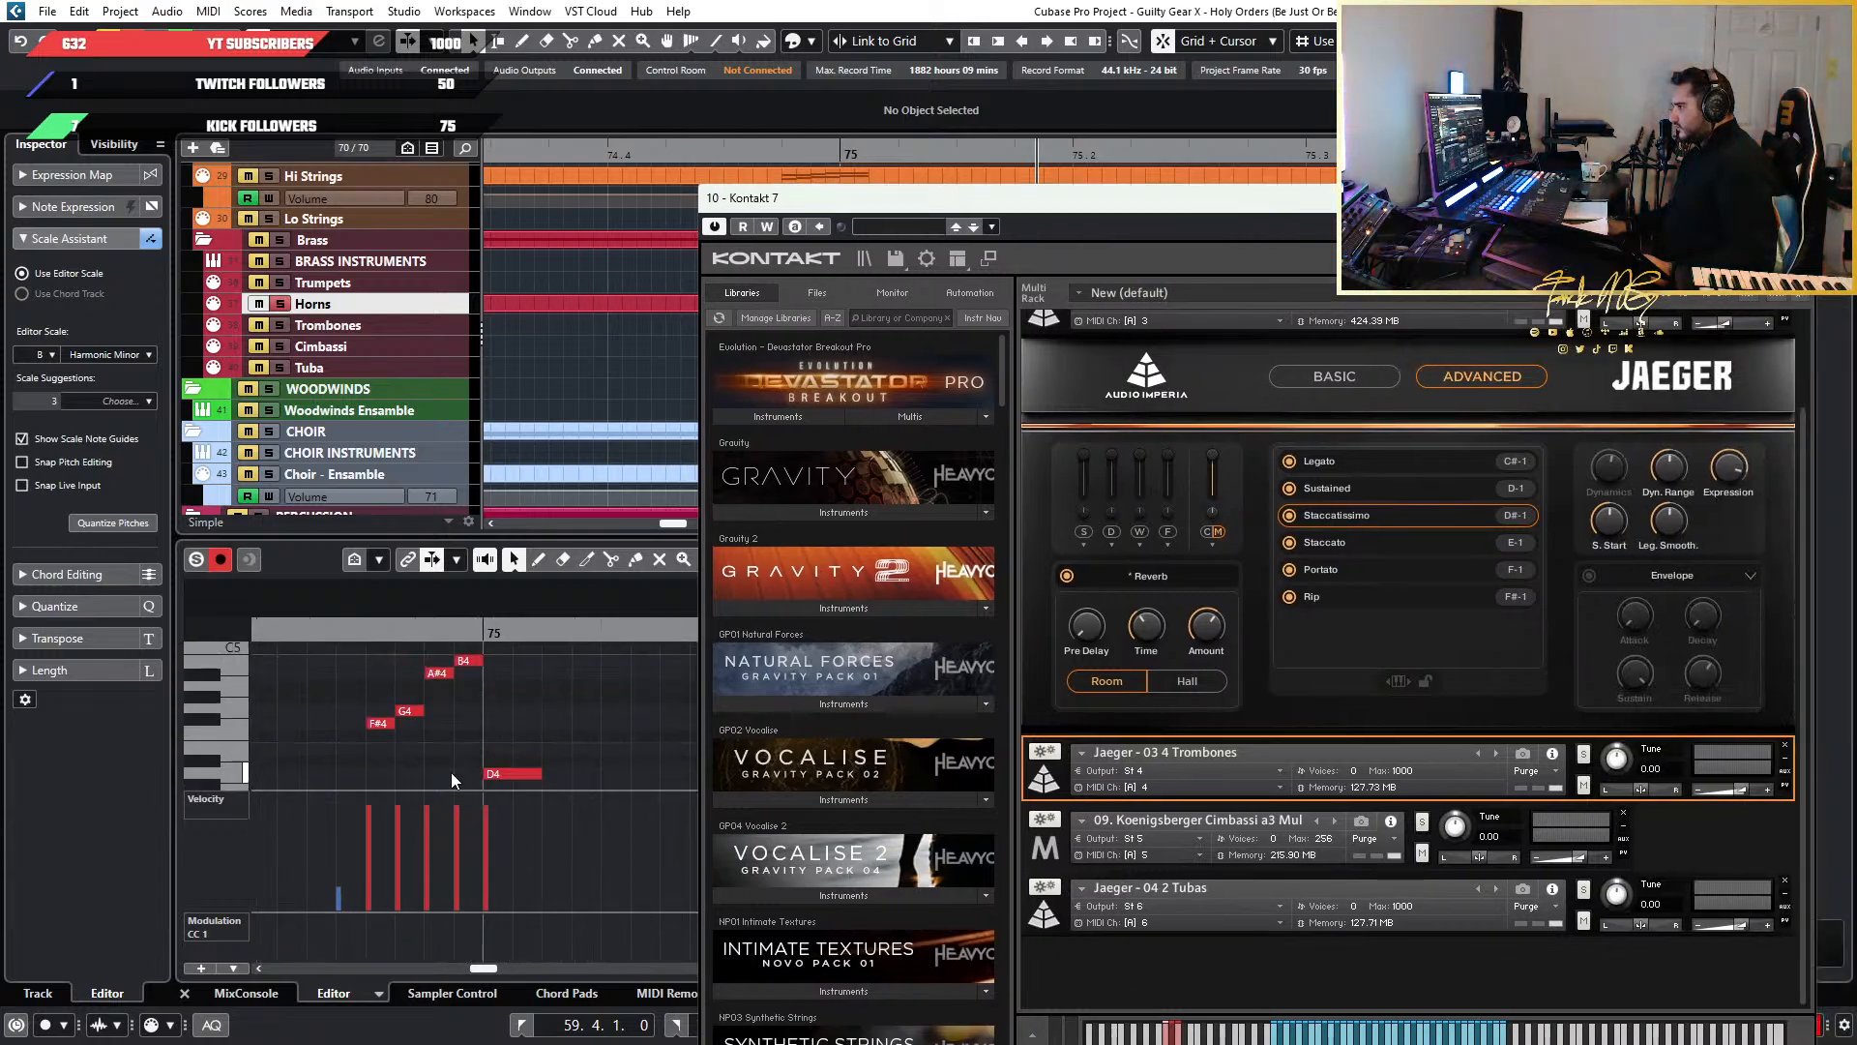
scroll(452, 780, down, 5)
scroll(453, 780, down, 2)
scroll(451, 772, down, 5)
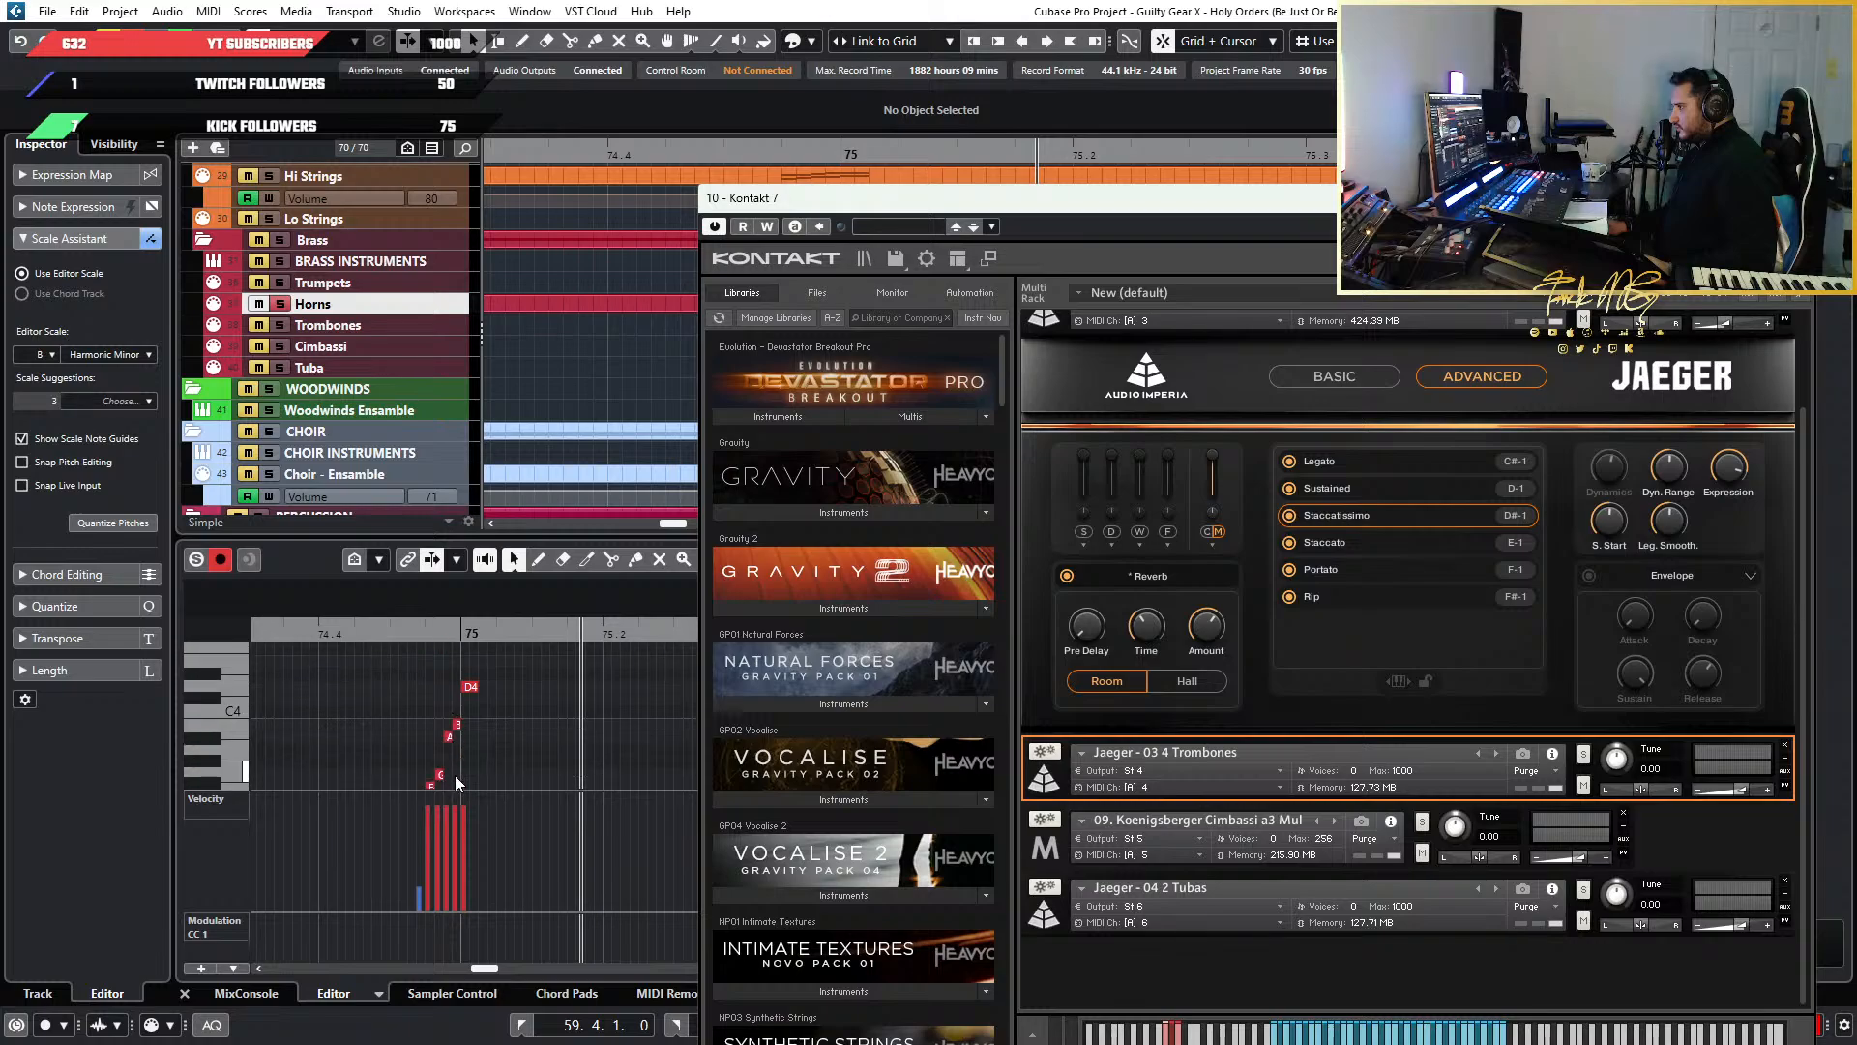
scroll(445, 762, down, 2)
scroll(435, 749, up, 2)
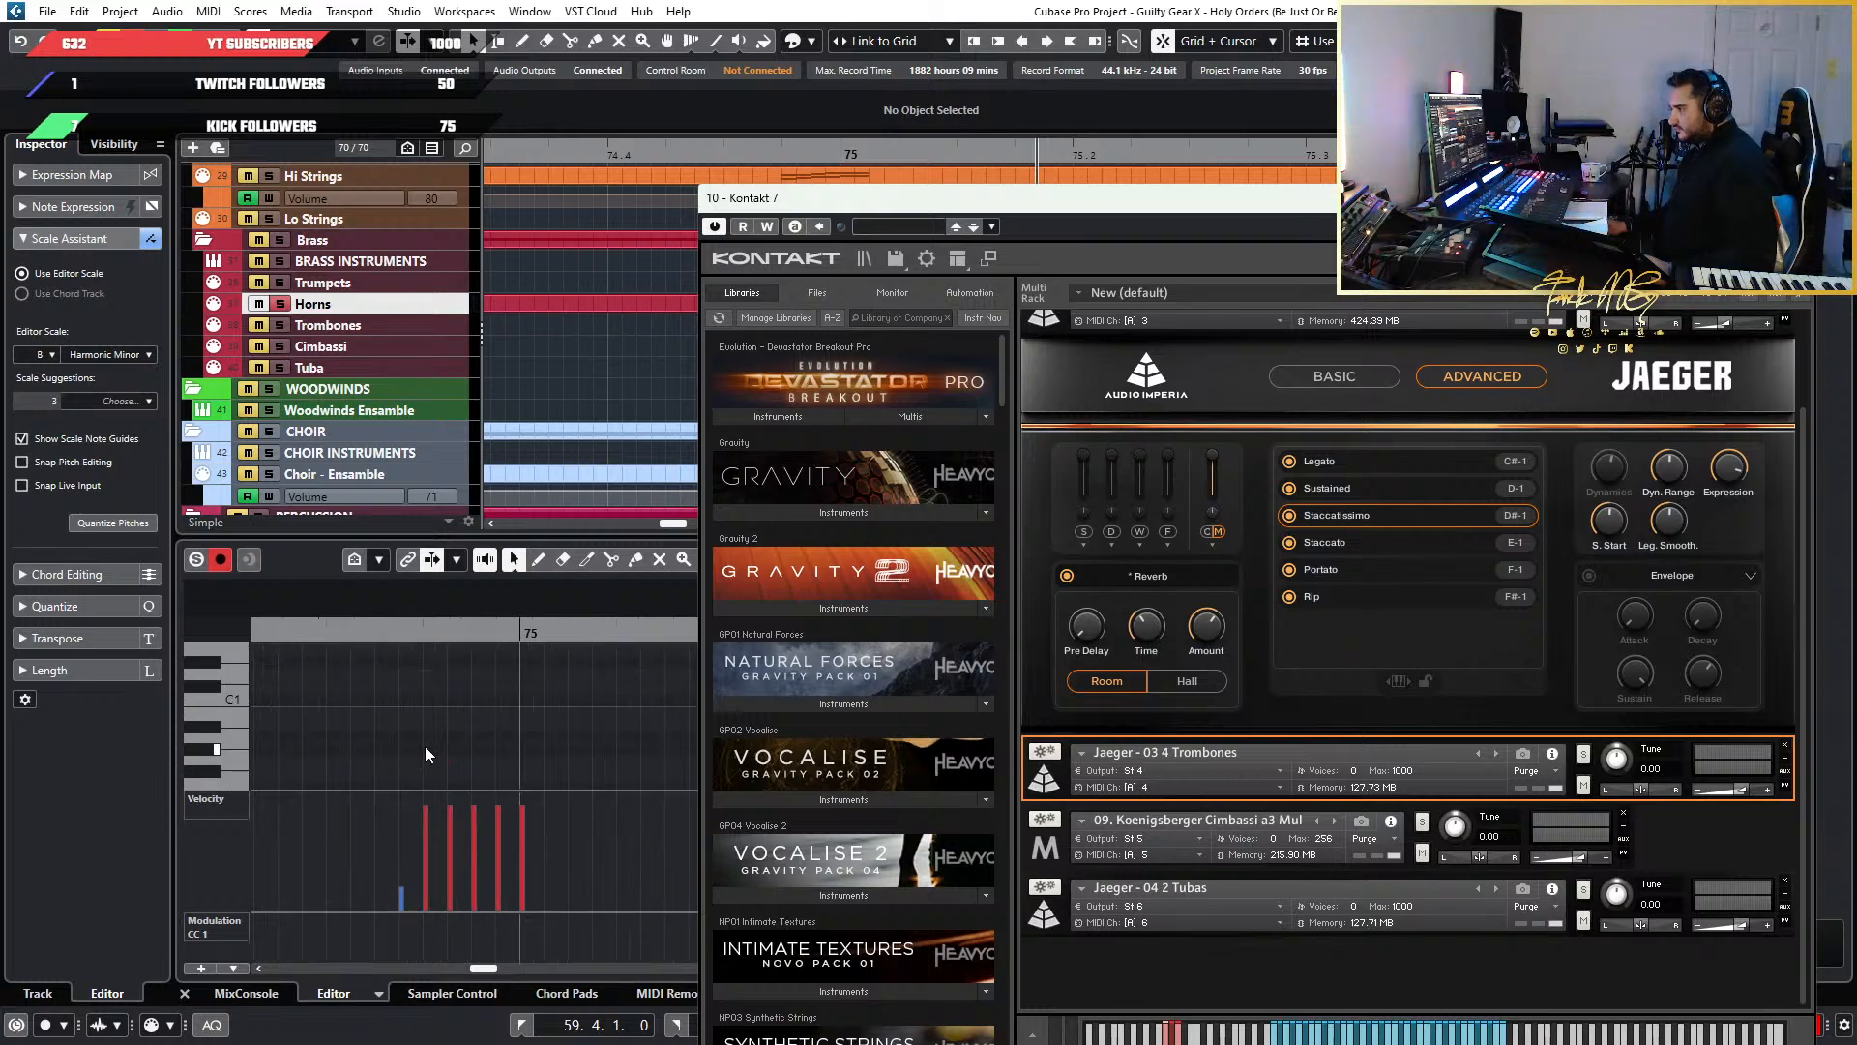
scroll(425, 745, down, 3)
drag(518, 722, 378, 638)
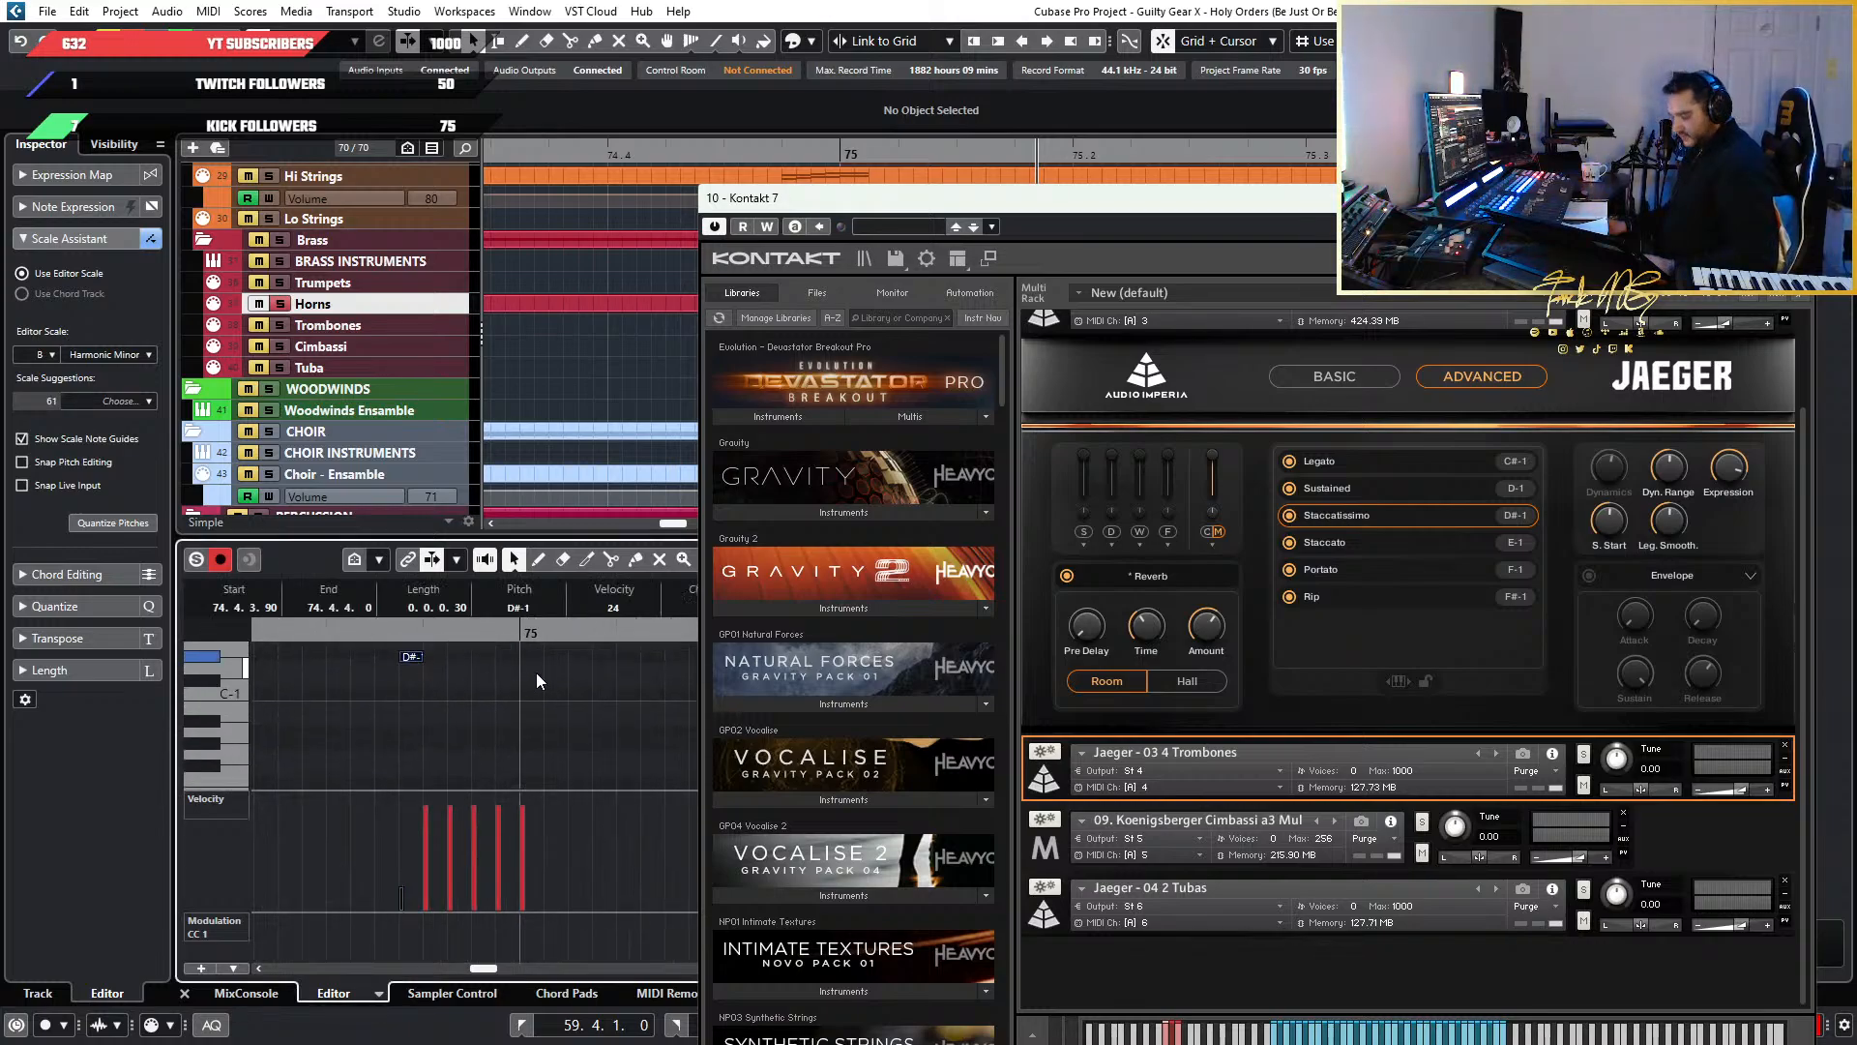
Look over the Horns part around bars 67 to 81 and play it soloed from about bar 74
scroll(531, 760, down, 3)
scroll(530, 759, down, 2)
scroll(536, 755, up, 2)
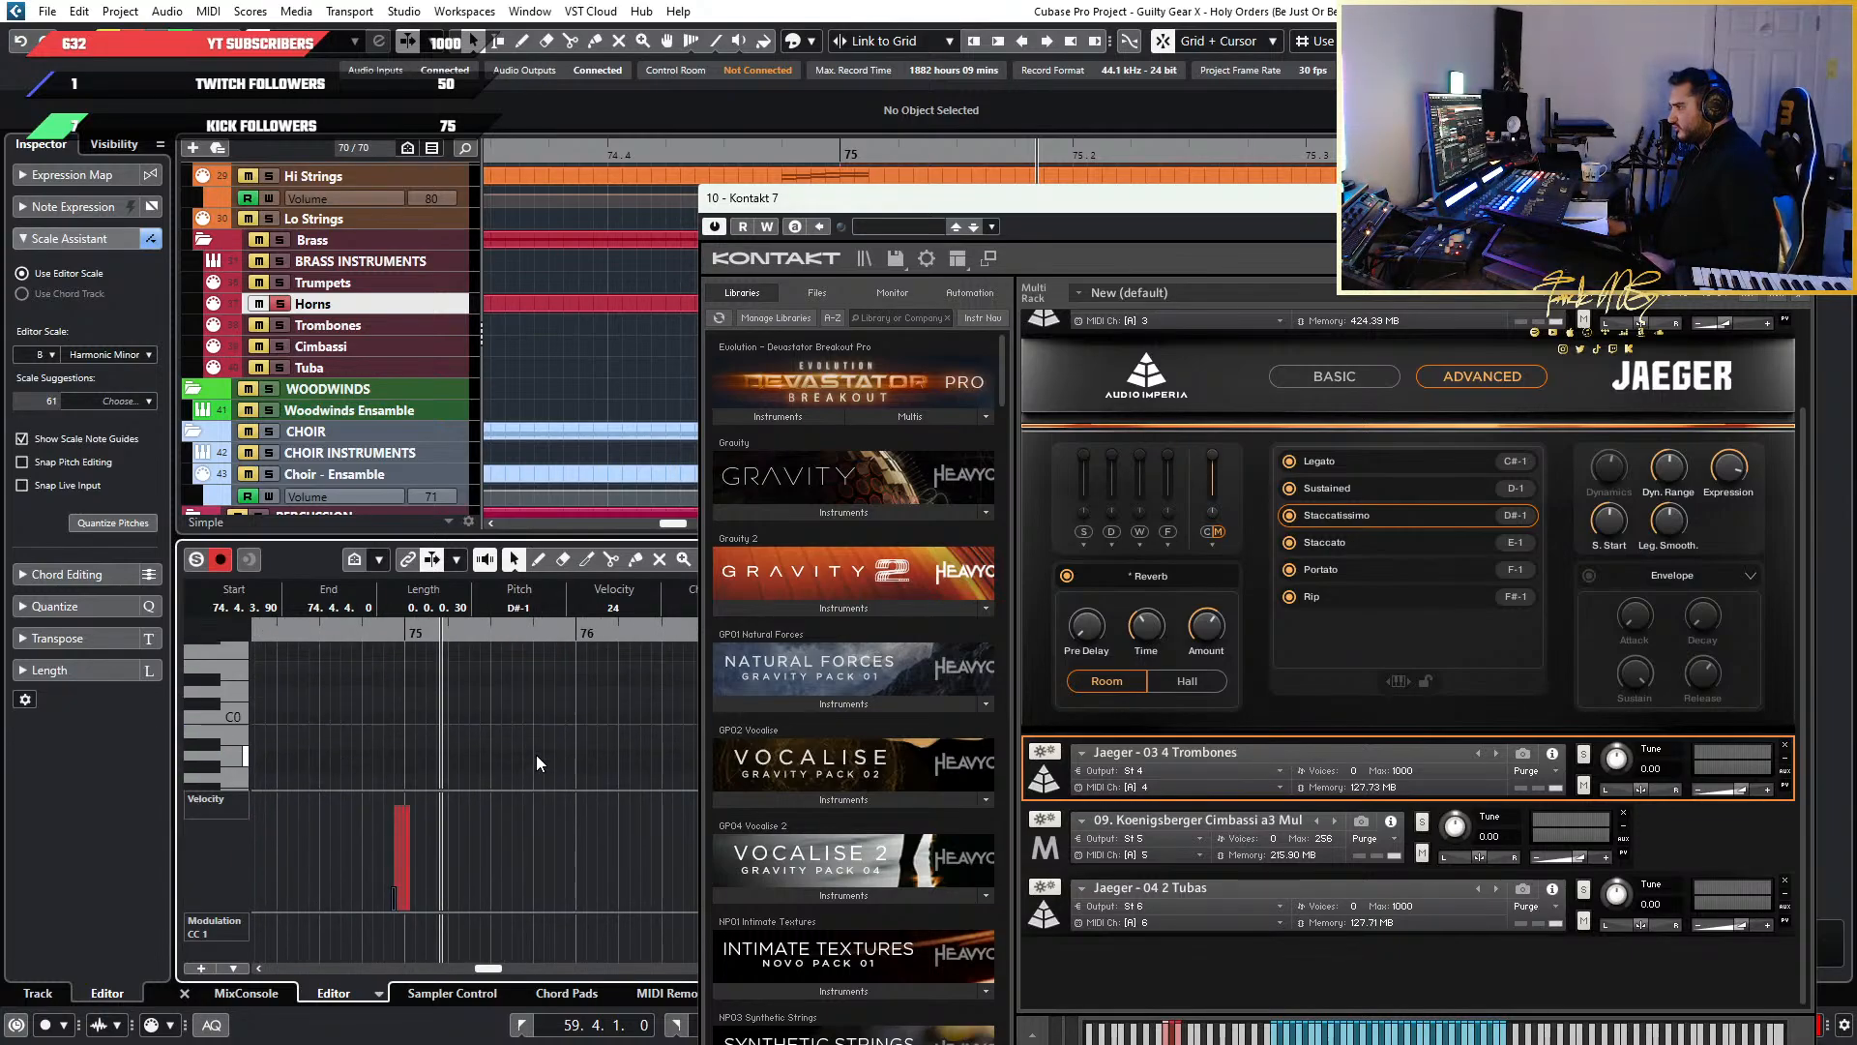
scroll(536, 757, down, 3)
scroll(536, 762, up, 3)
scroll(454, 762, down, 3)
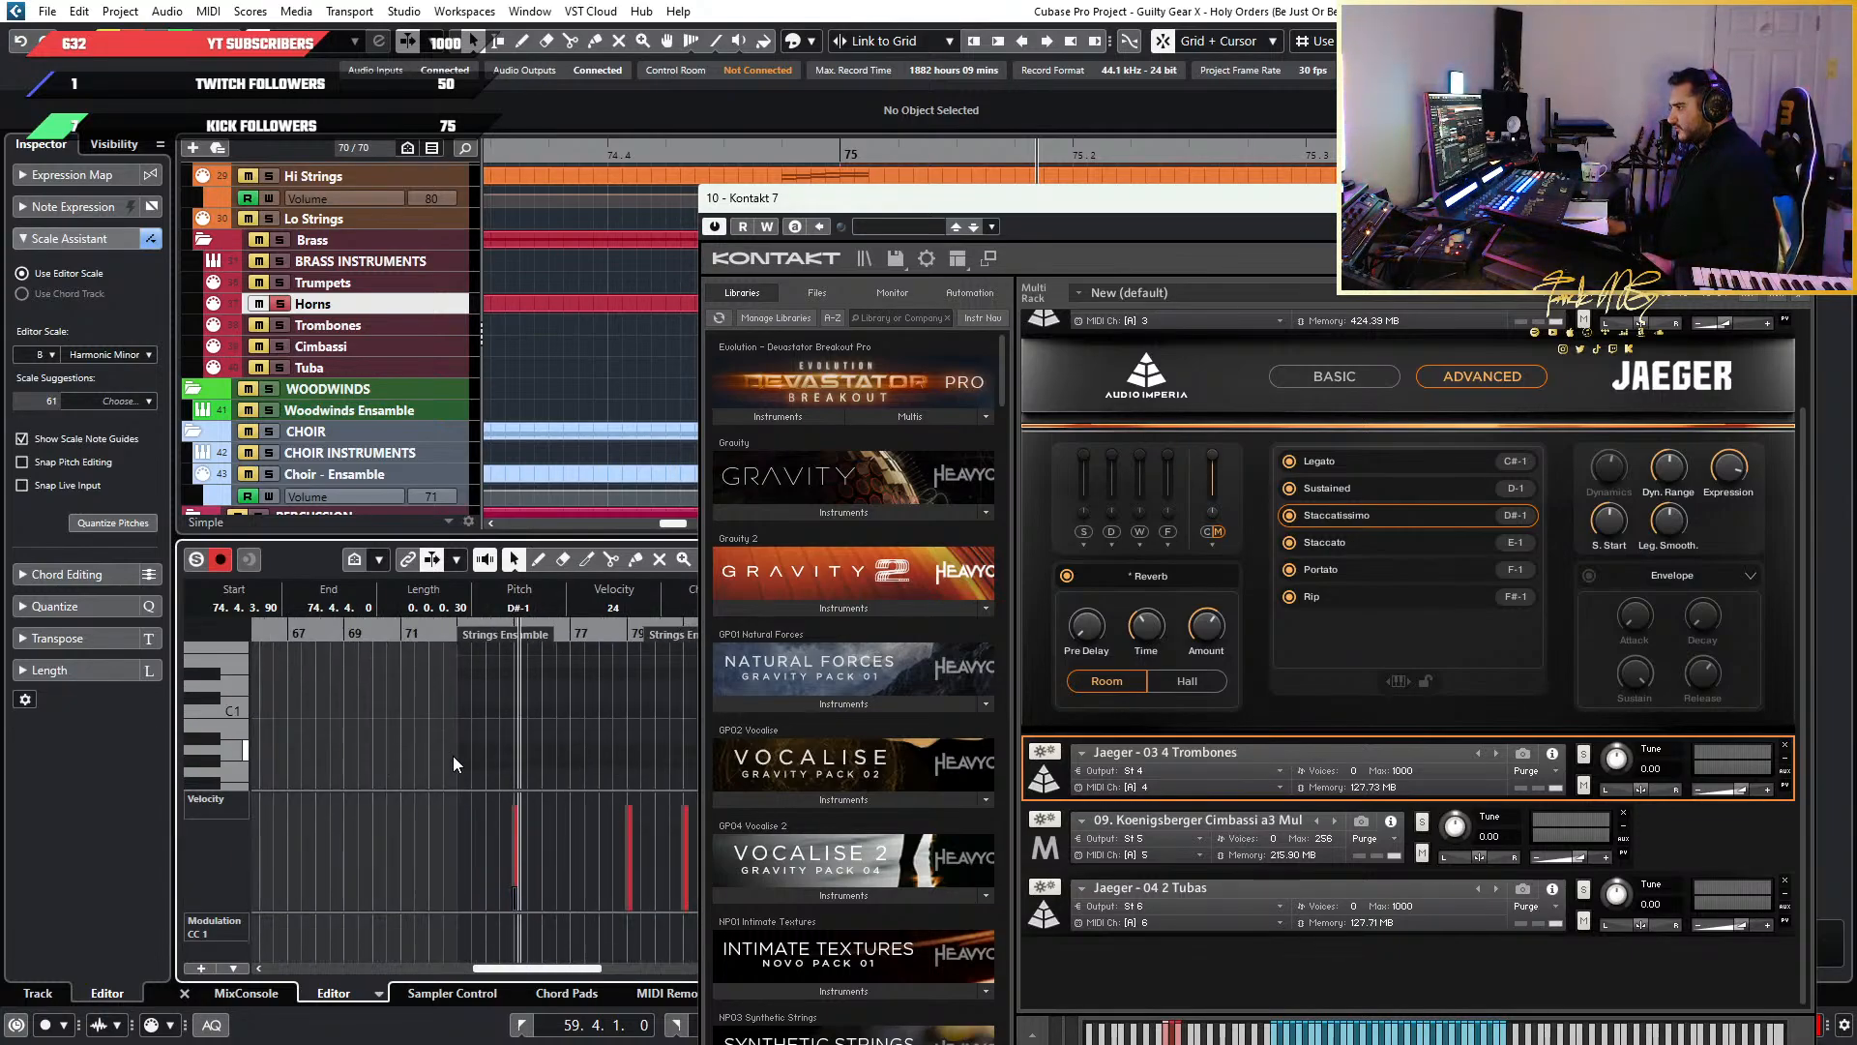
scroll(486, 760, right, 2)
scroll(446, 760, up, 2)
scroll(445, 761, up, 1)
scroll(445, 762, left, 3)
scroll(450, 760, right, 3)
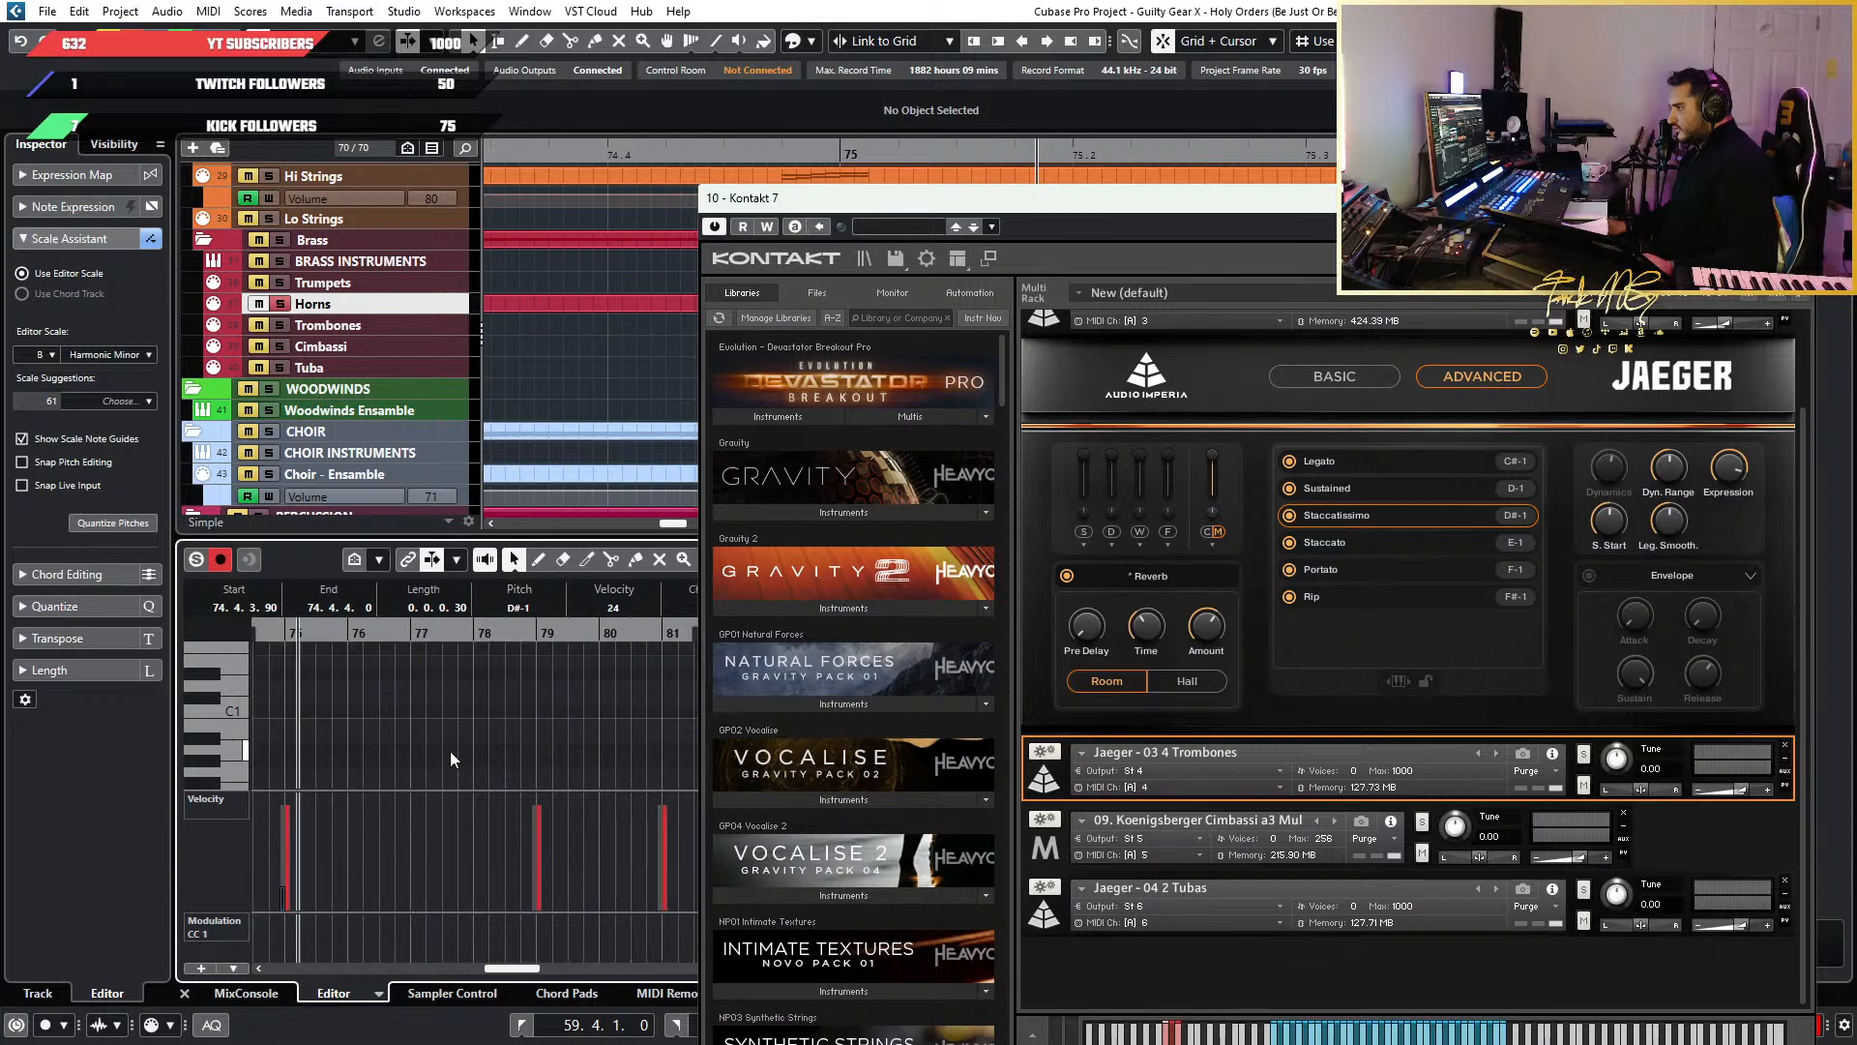
scroll(334, 731, left, 2)
drag(543, 640, 529, 636)
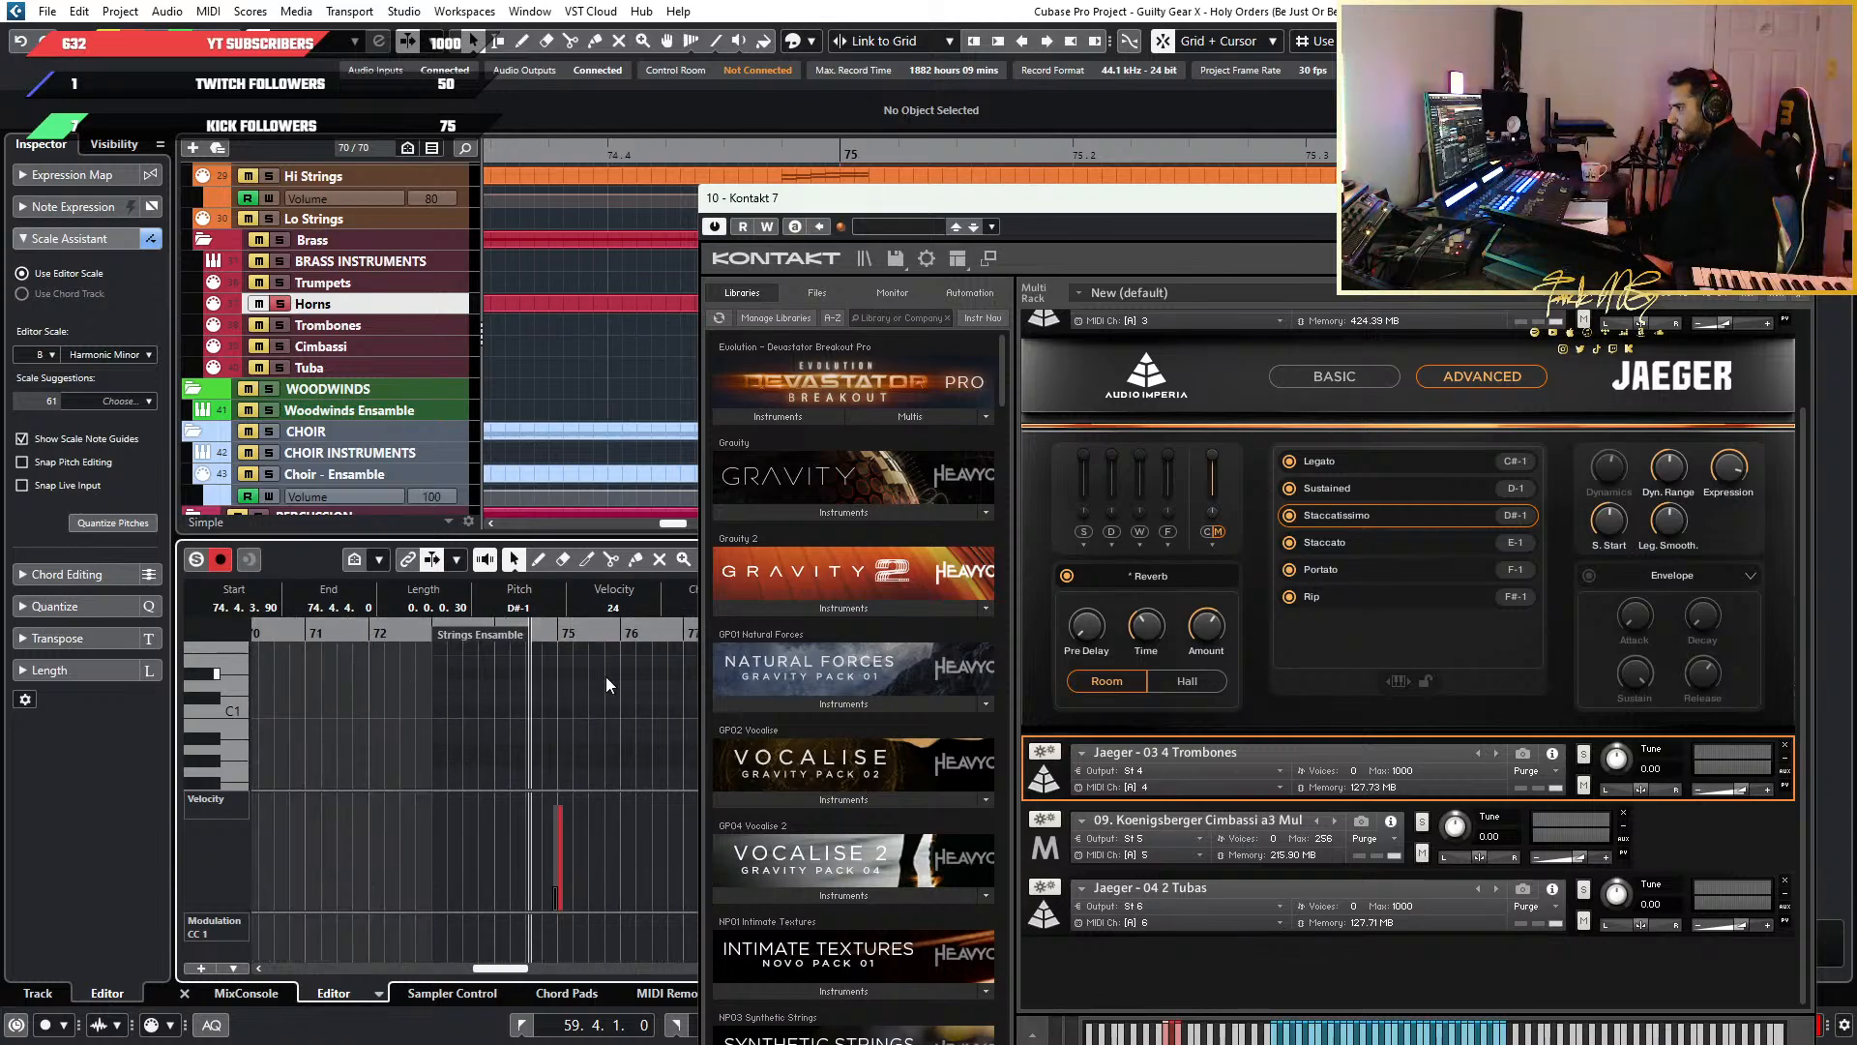
key(space)
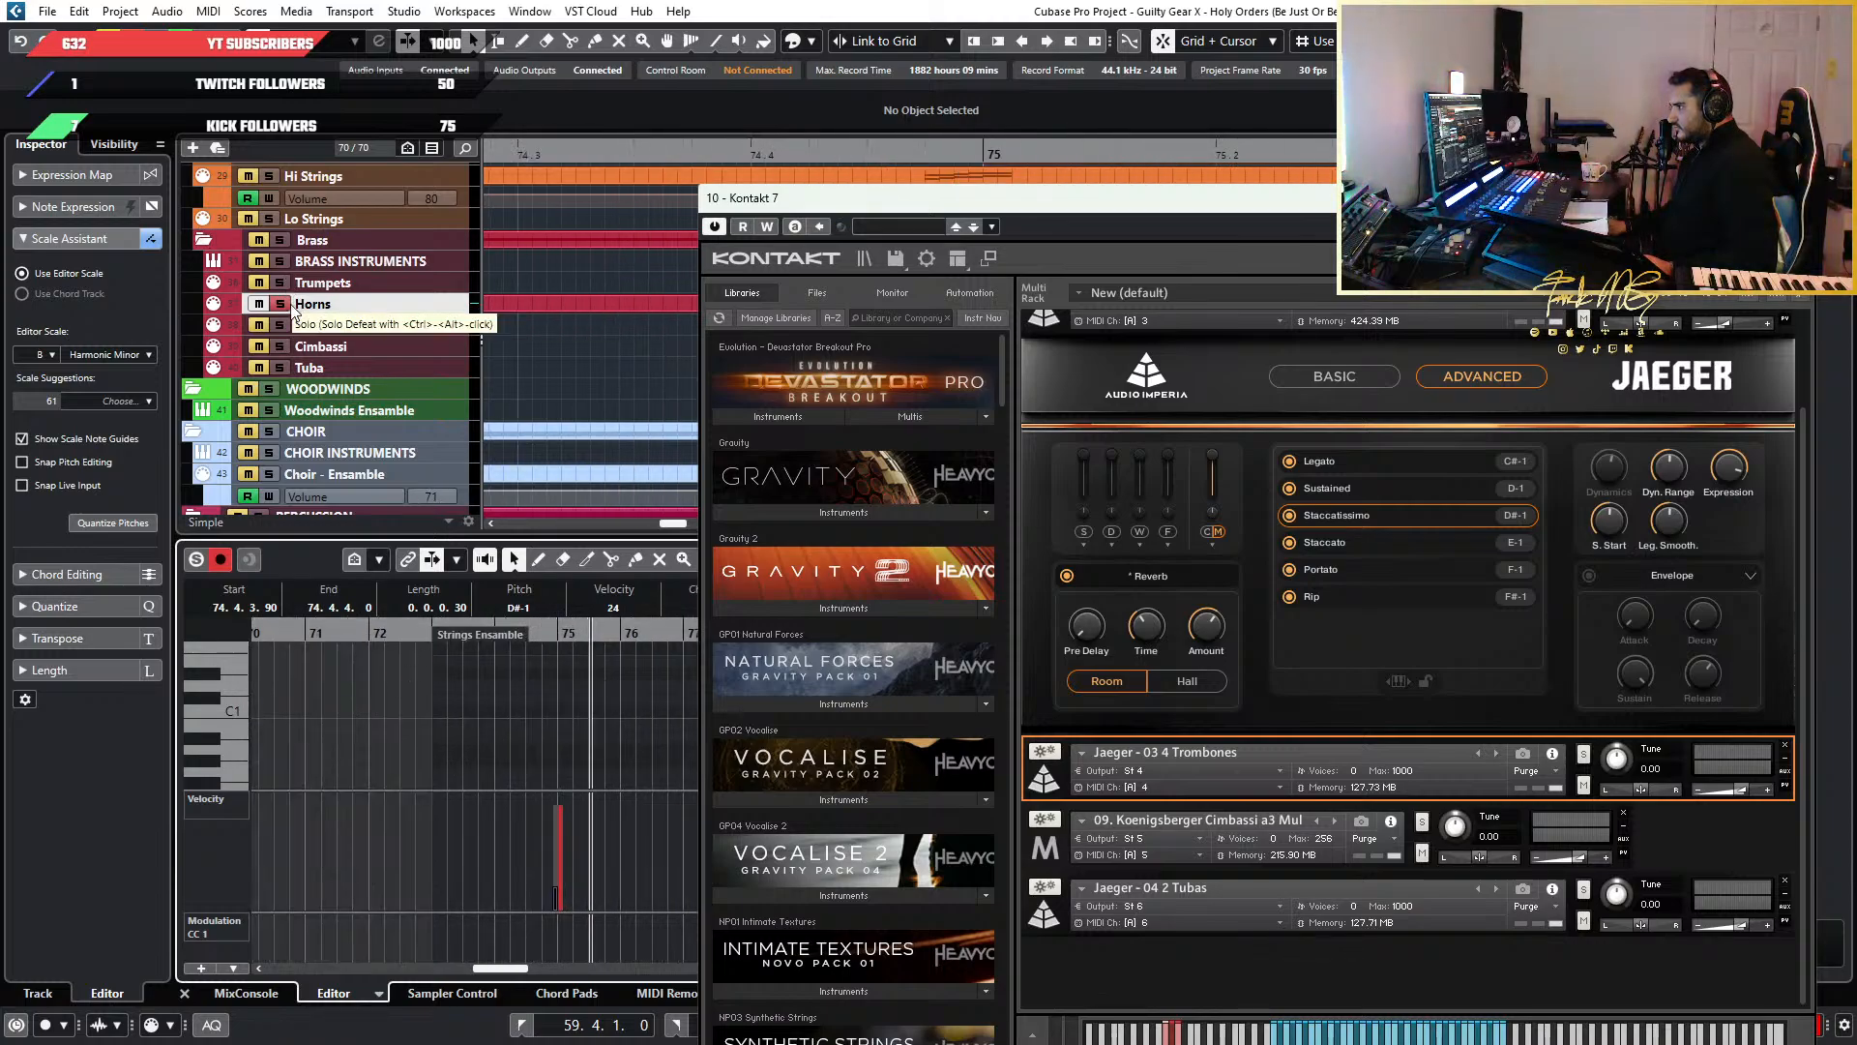
Solo the Hi Strings together with the Horns and play the doubled run into bar 75 several times
scroll(290, 323, up, 3)
click(271, 320)
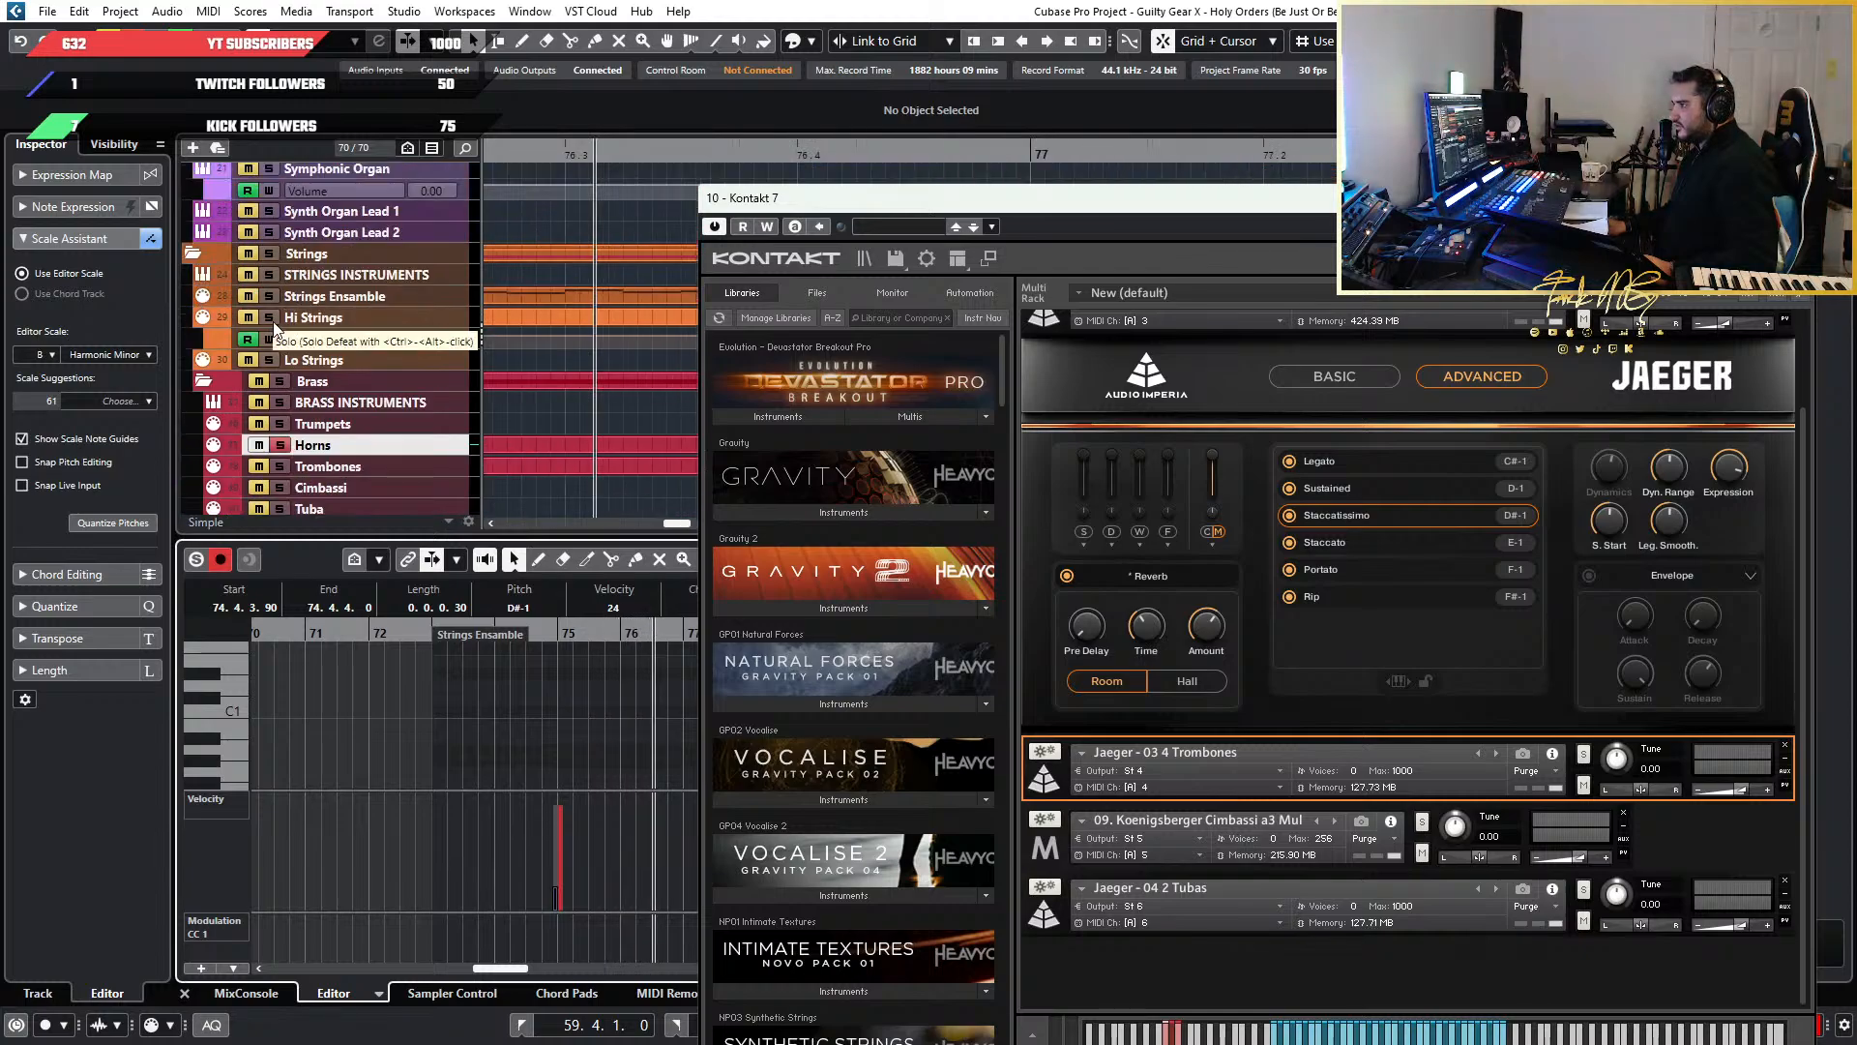
drag(549, 635, 554, 714)
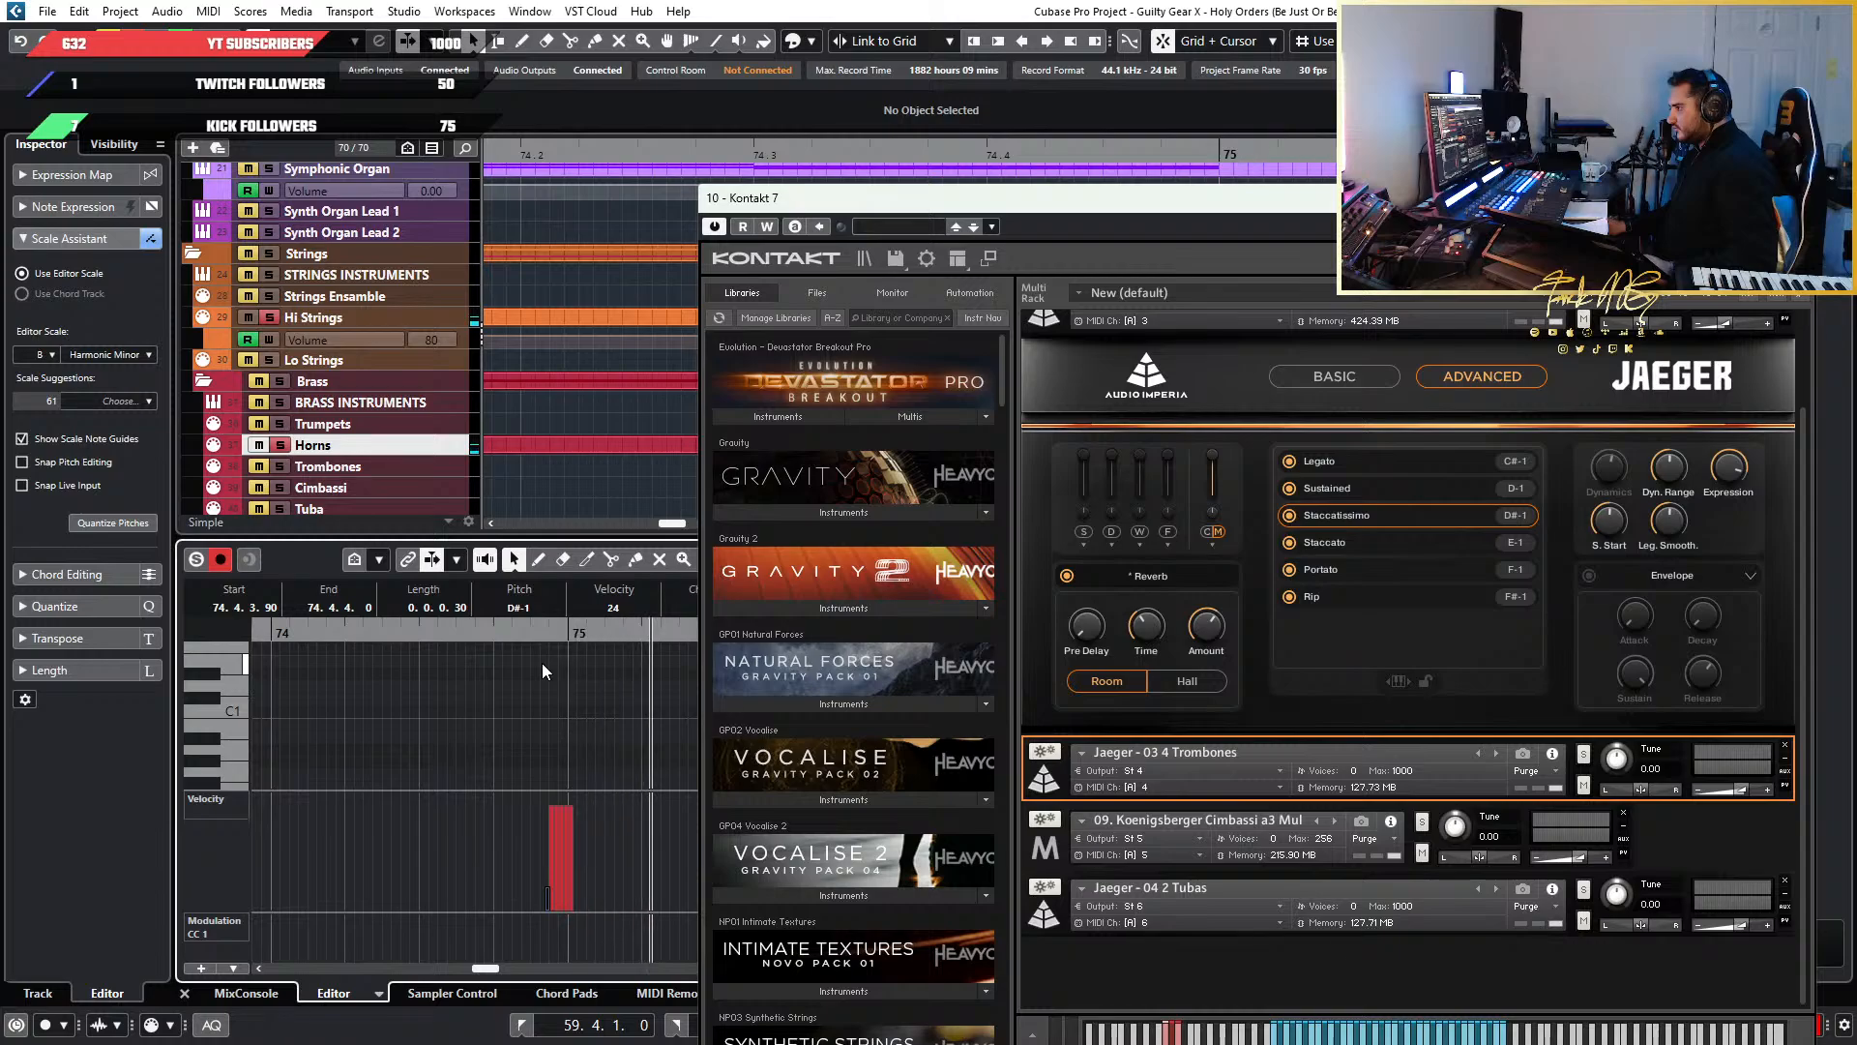
click(468, 630)
drag(468, 629, 499, 692)
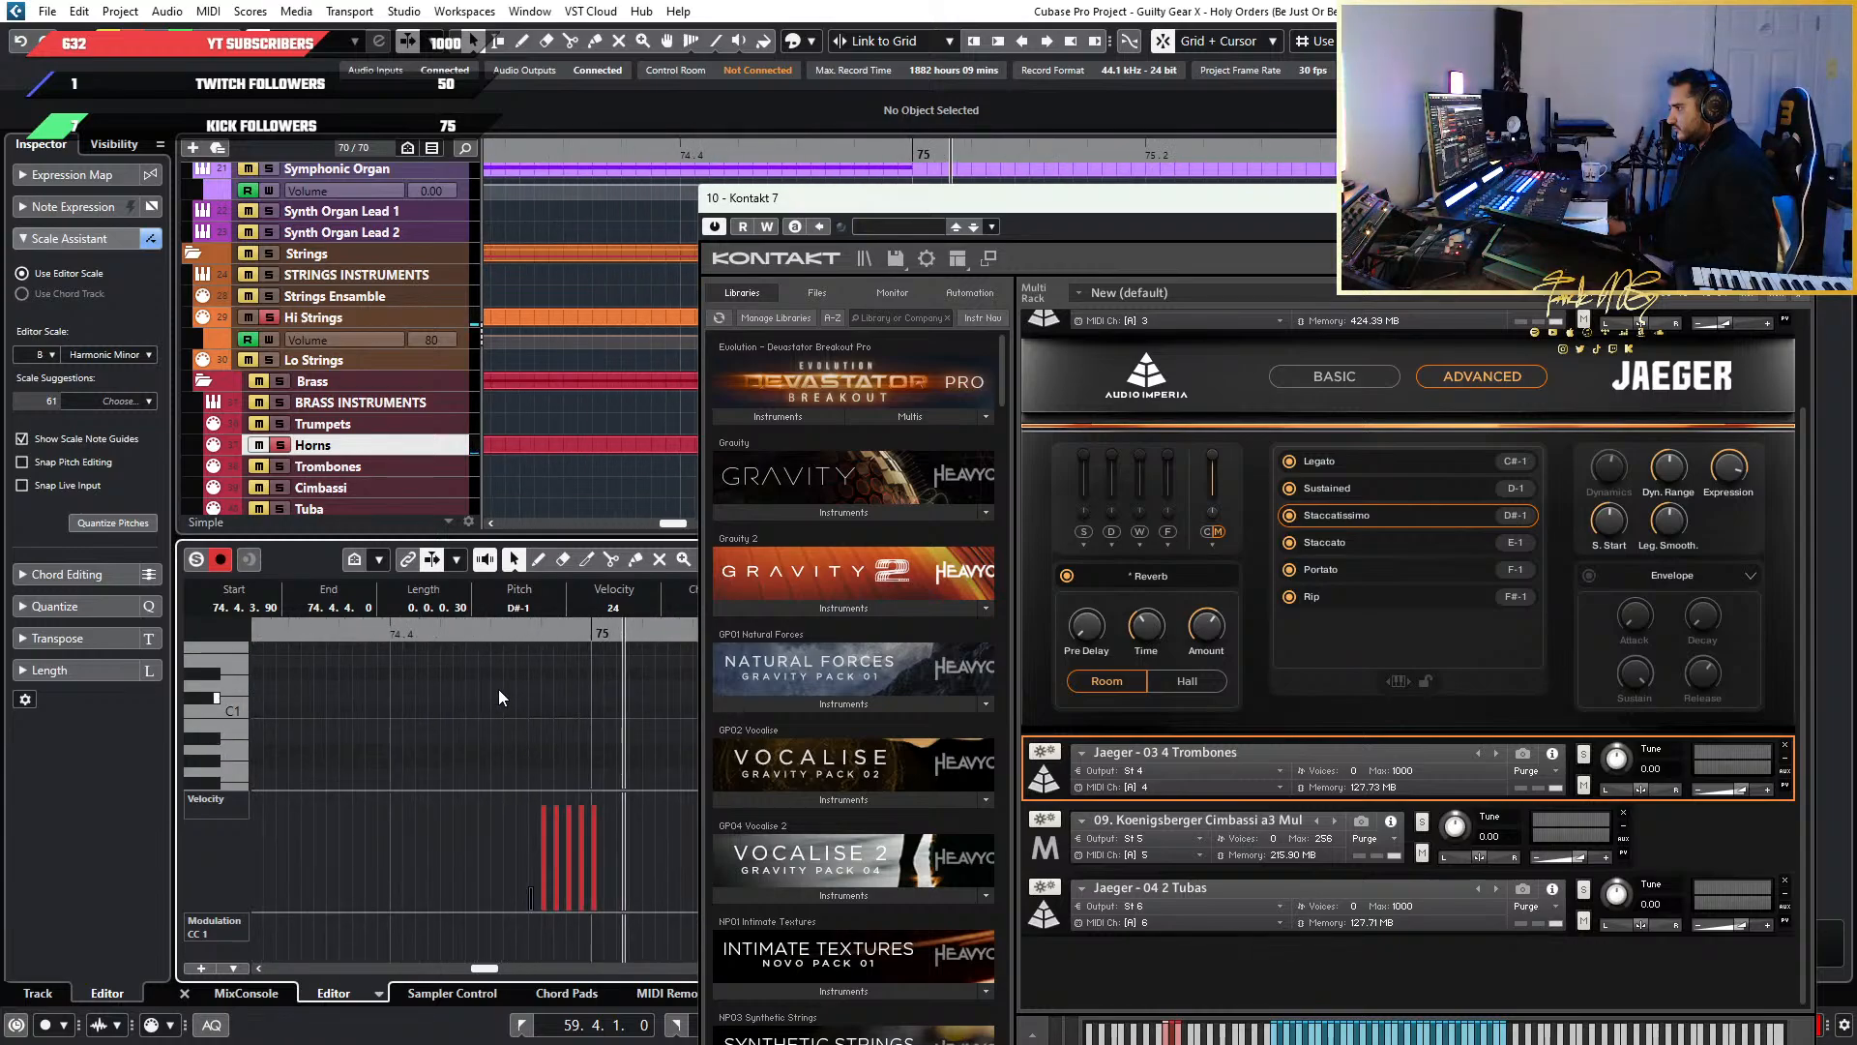
click(468, 639)
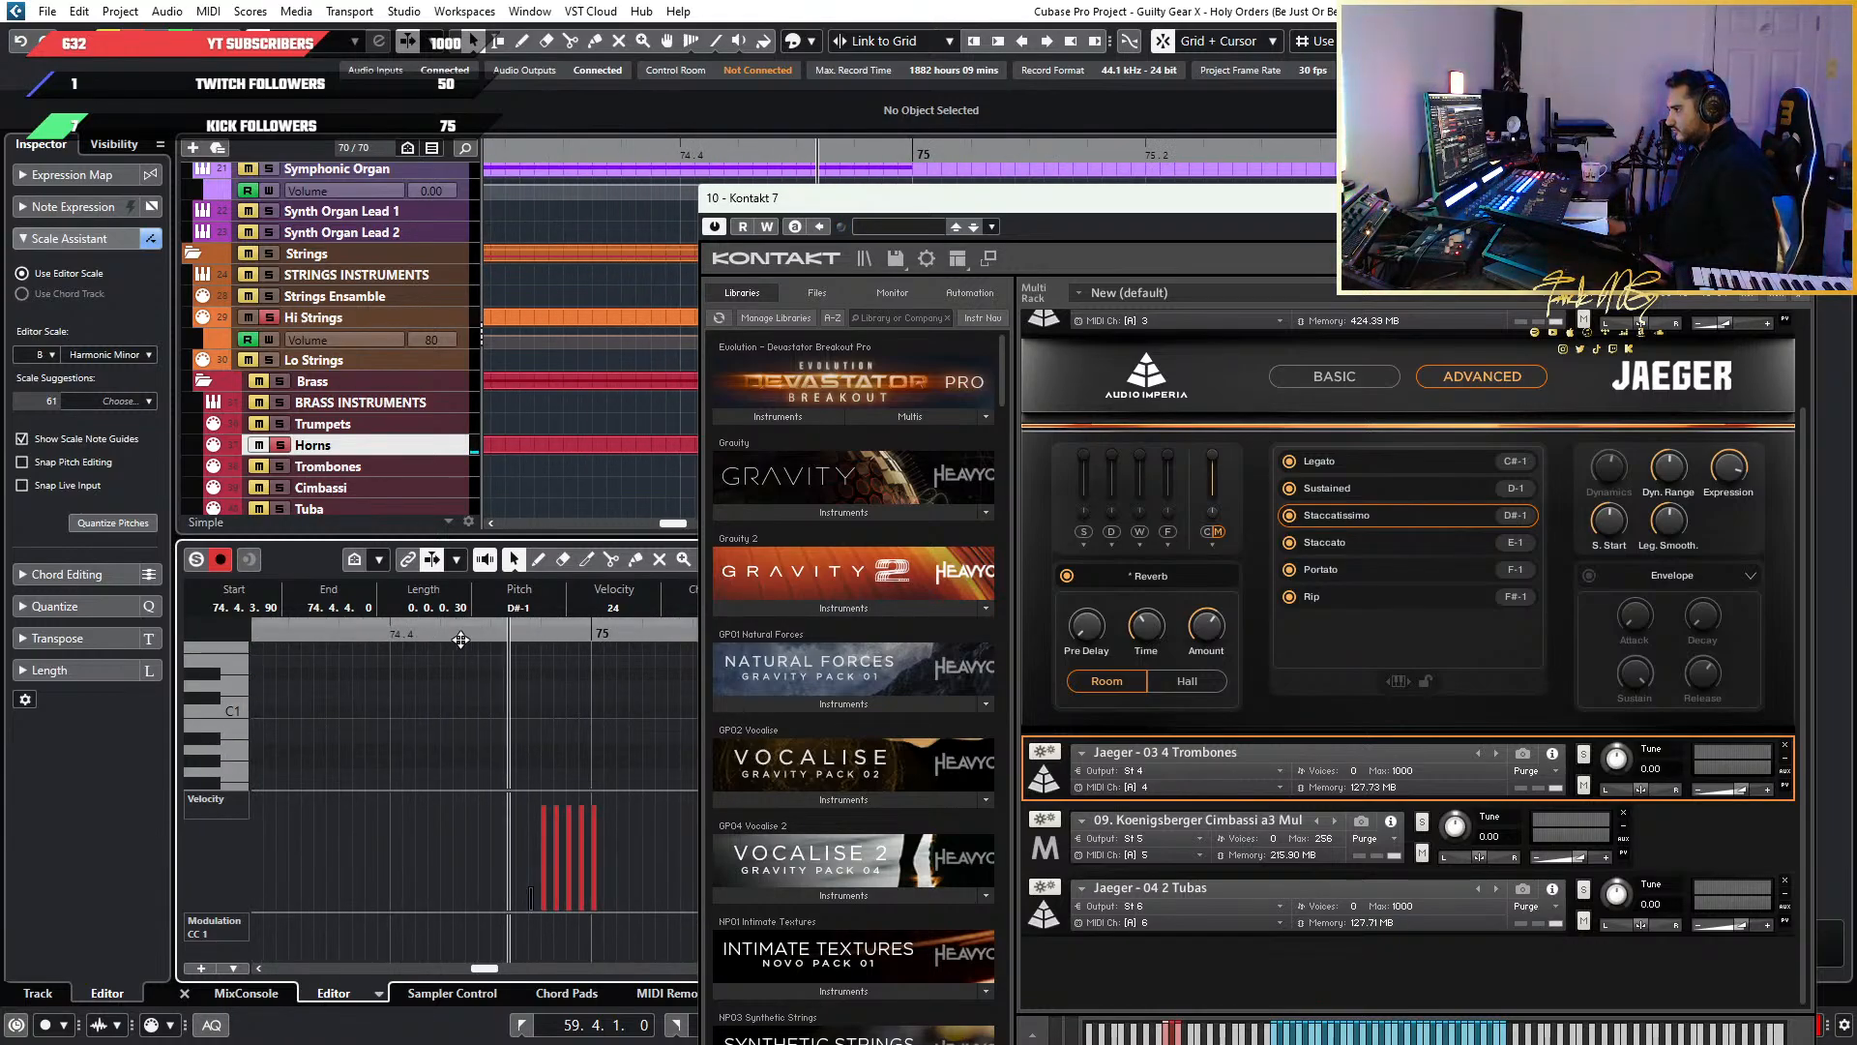
click(451, 638)
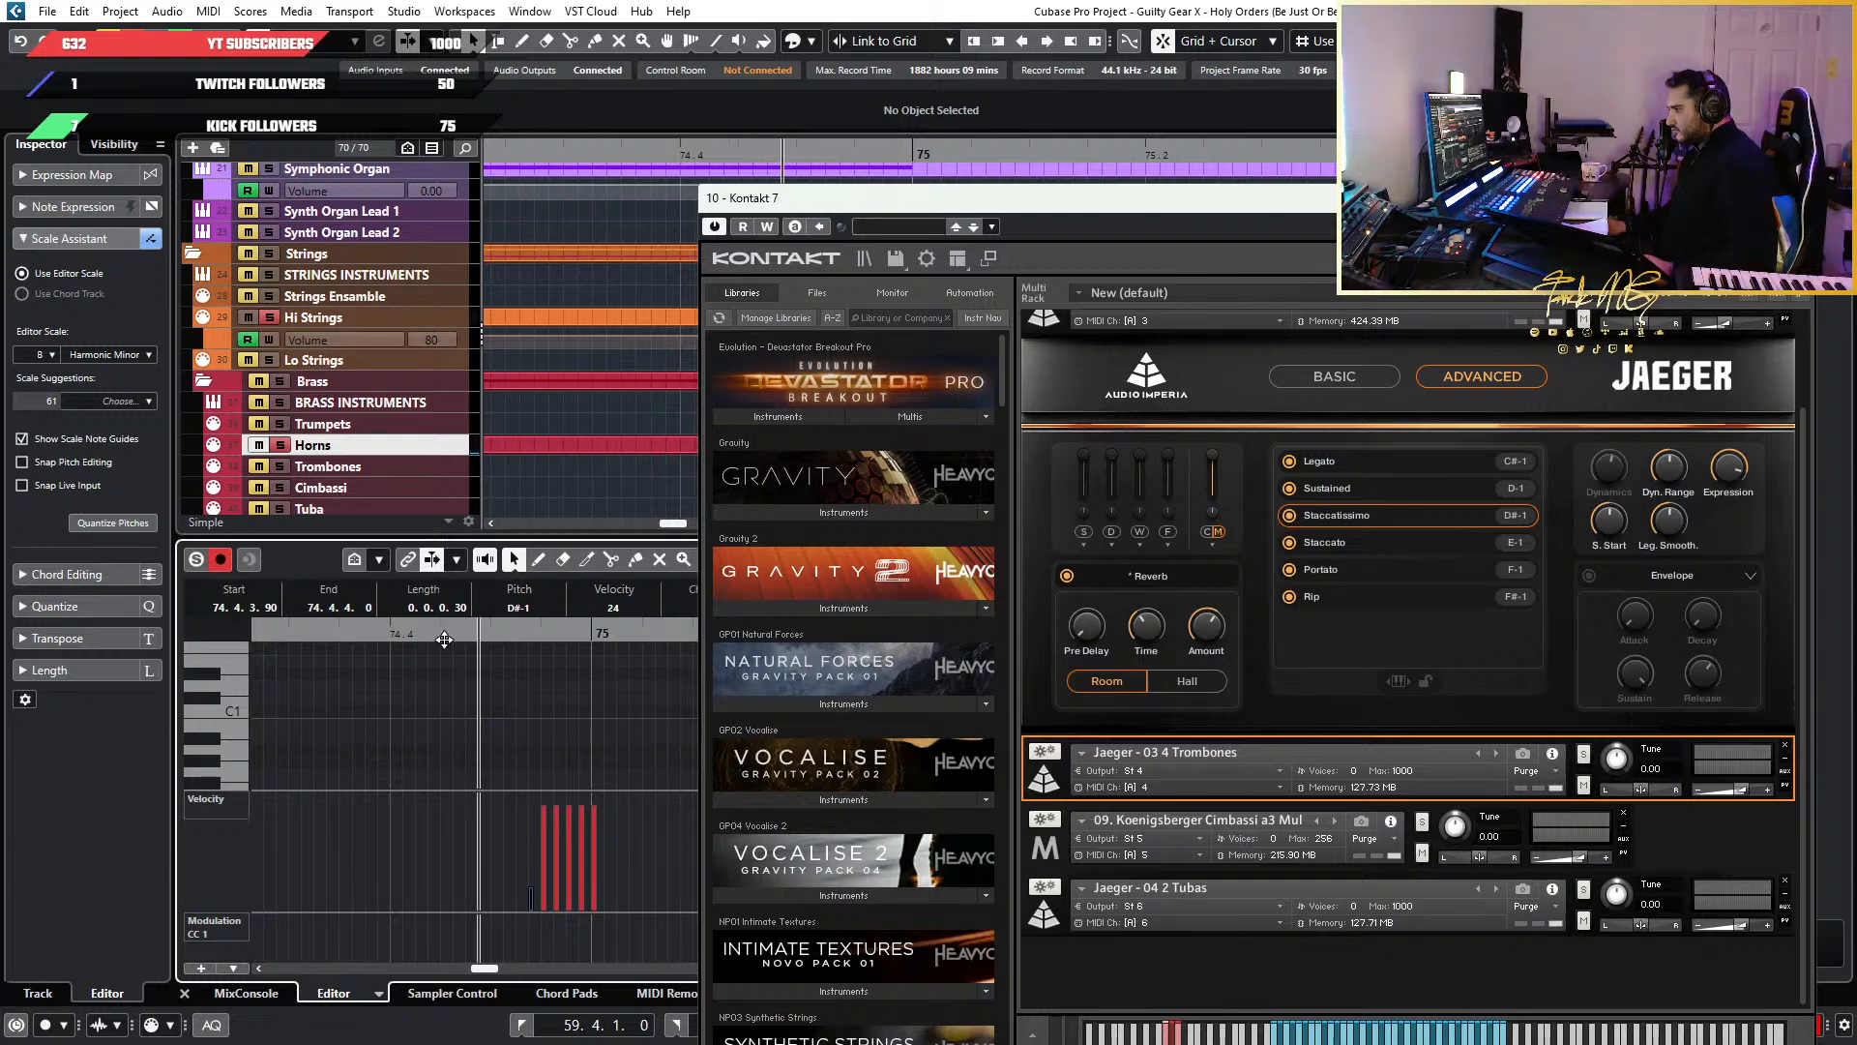
click(411, 639)
key(space)
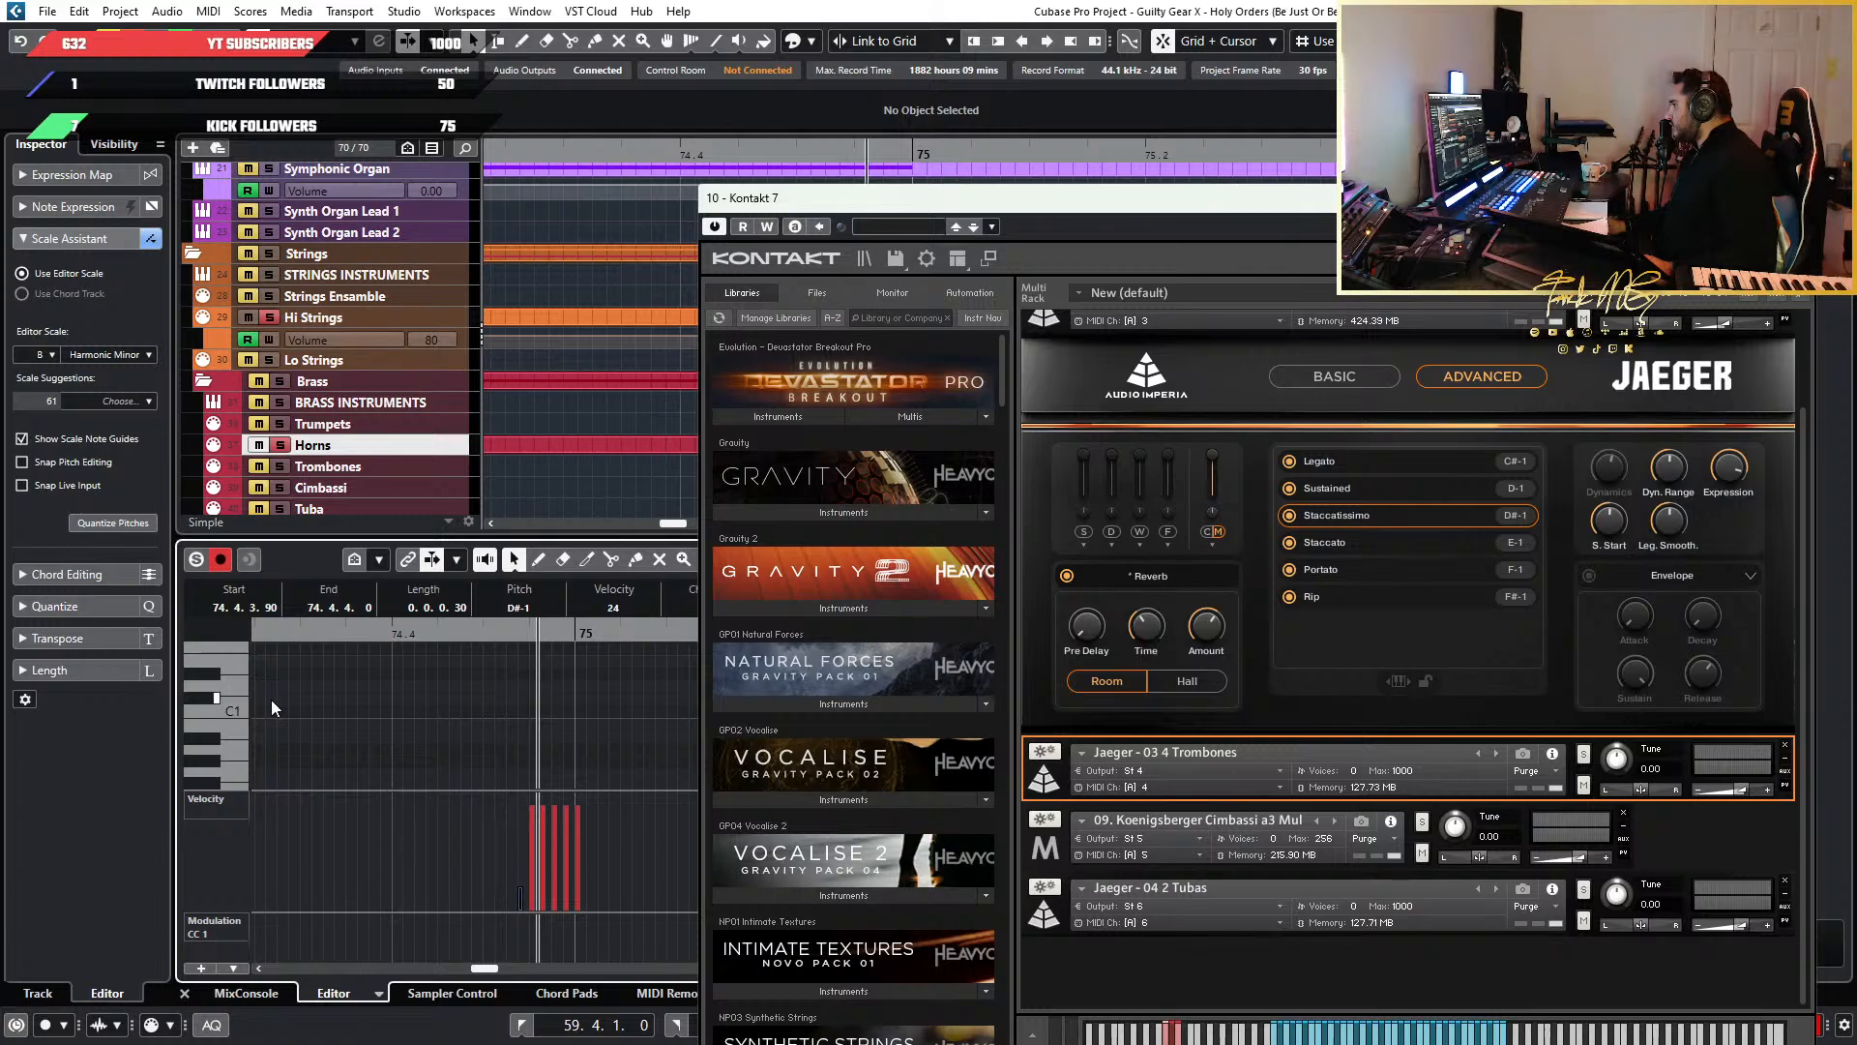
Replay the doubled run before bar 75 and set the Horns track's delay to -125
key(space)
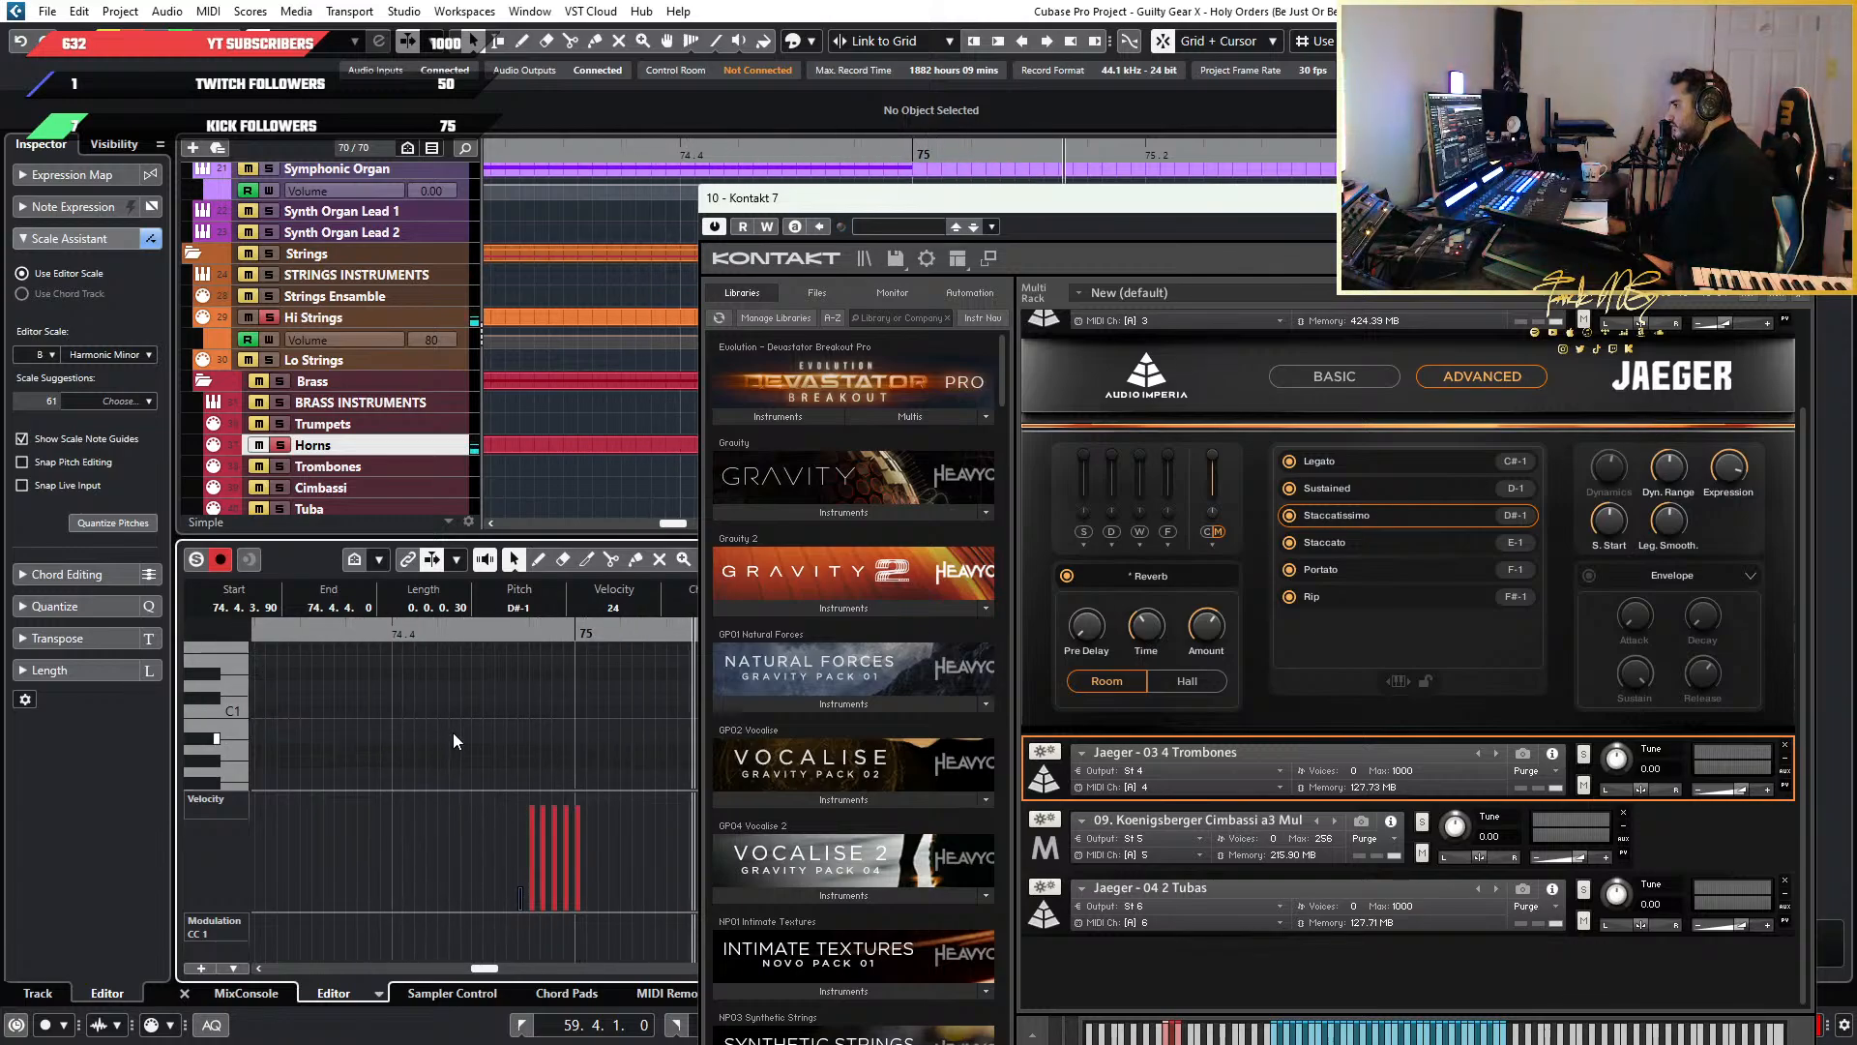
click(364, 636)
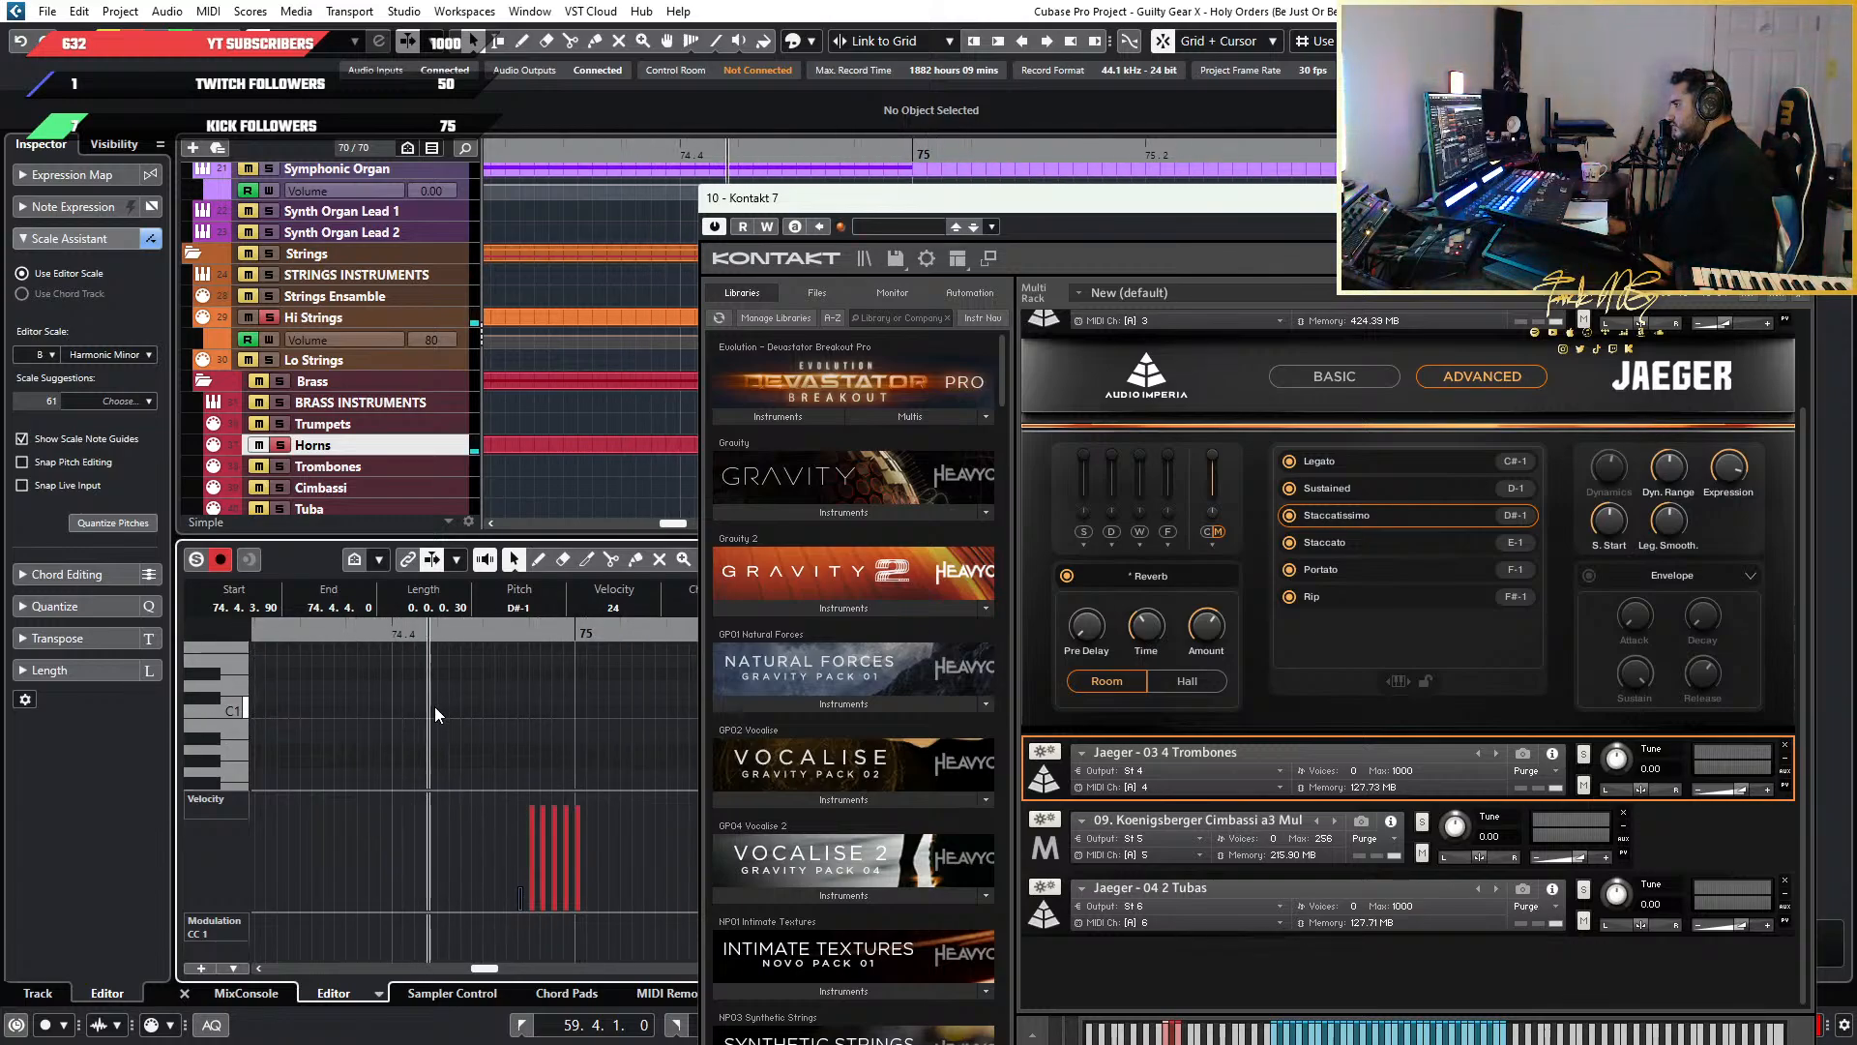
click(87, 147)
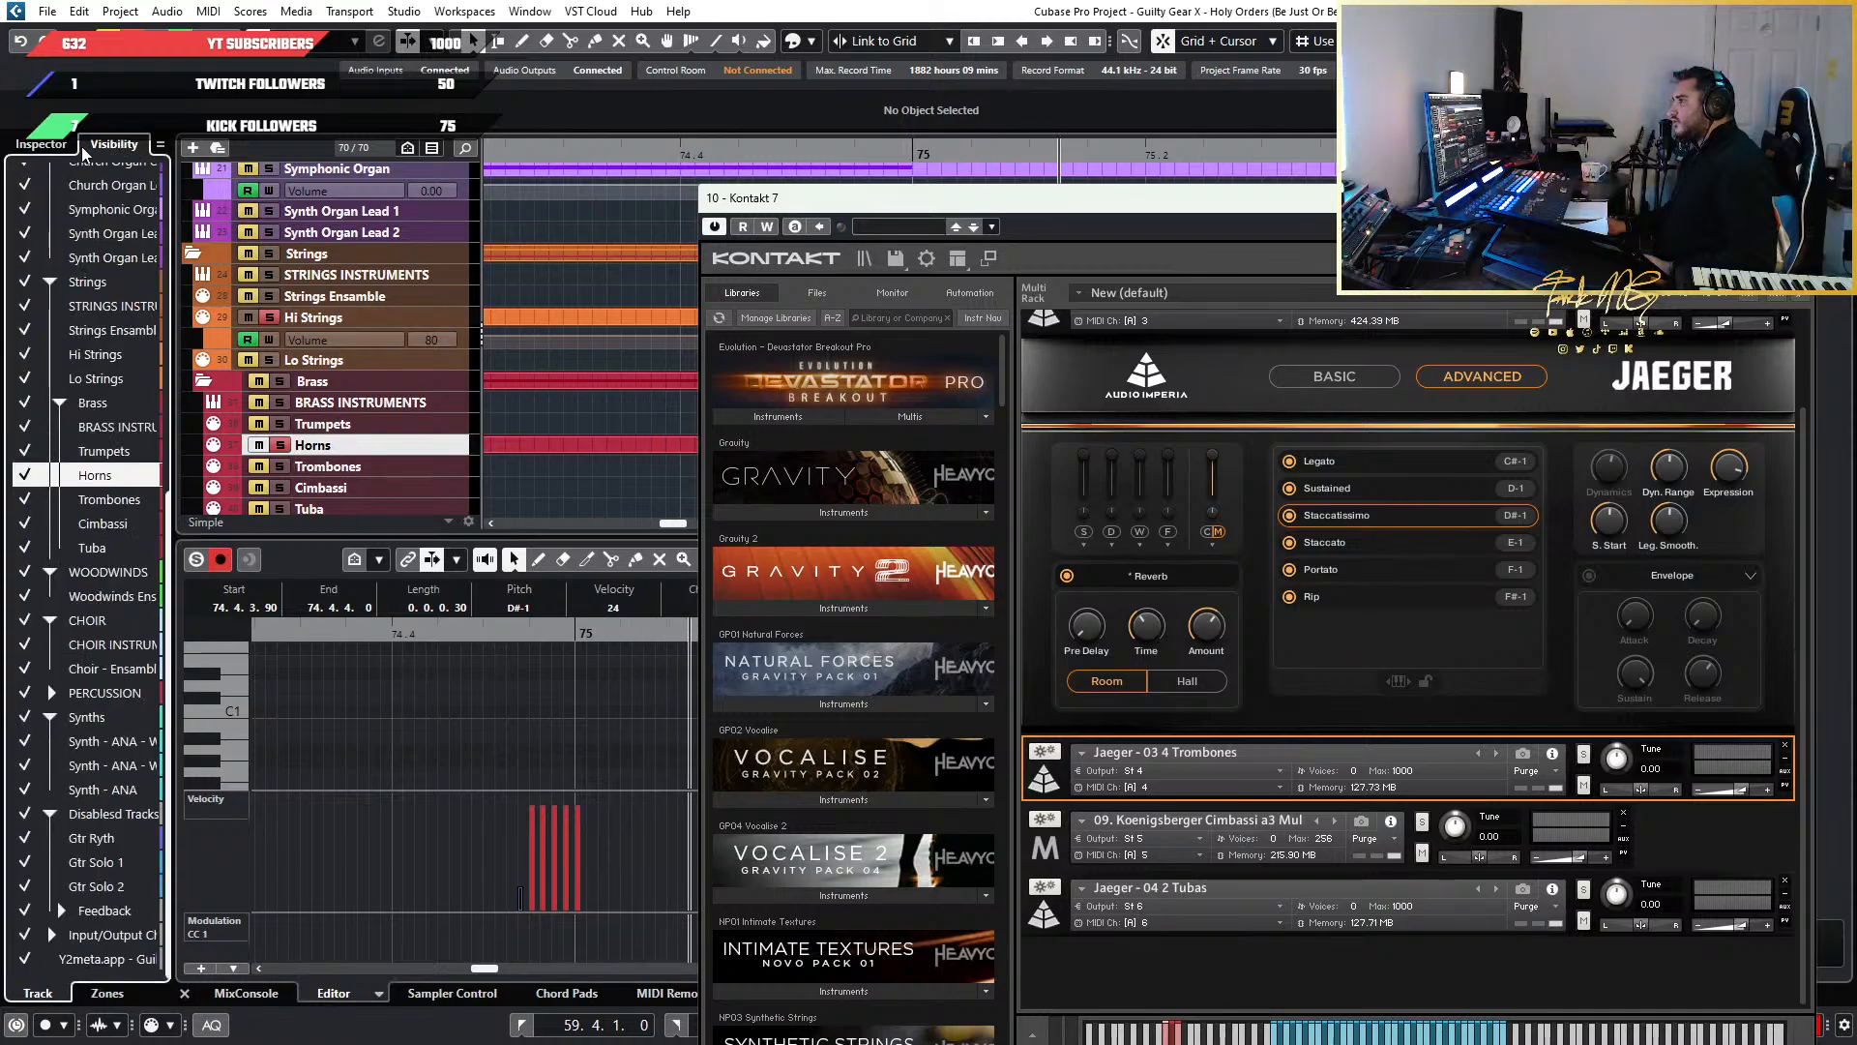
click(41, 145)
click(89, 242)
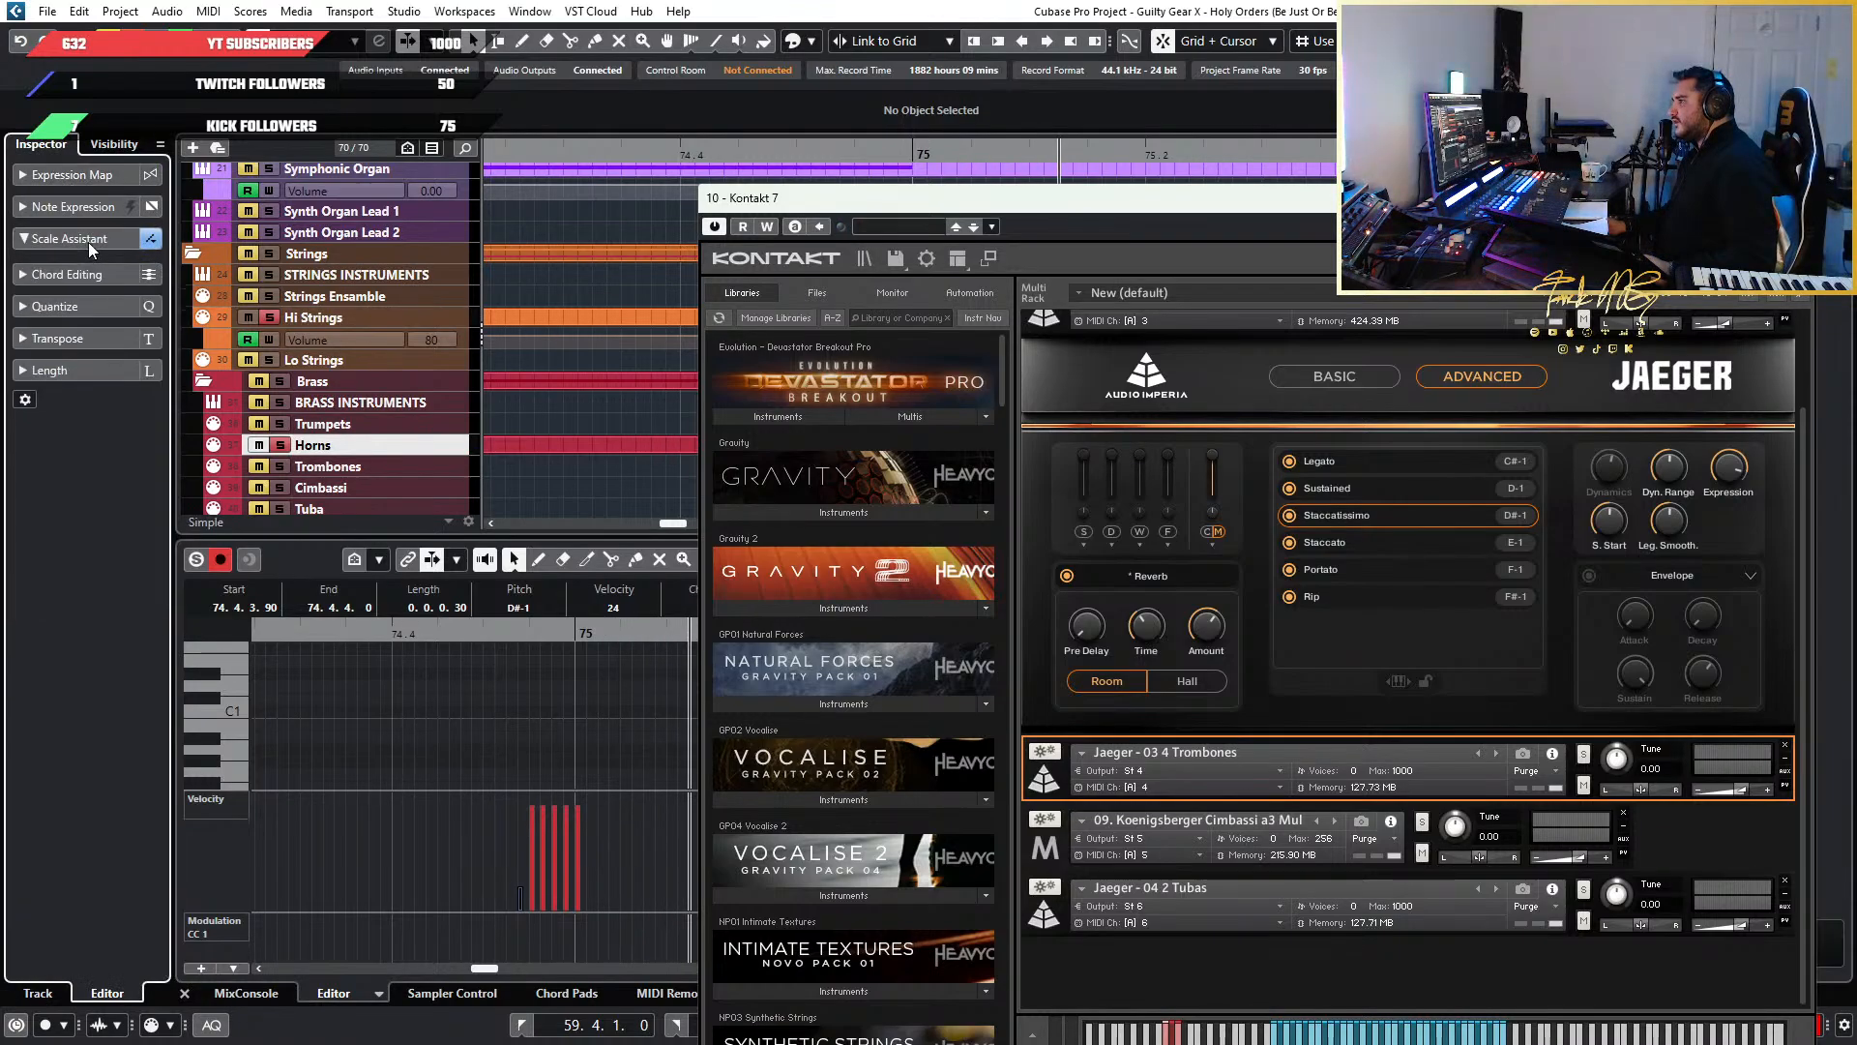
click(107, 178)
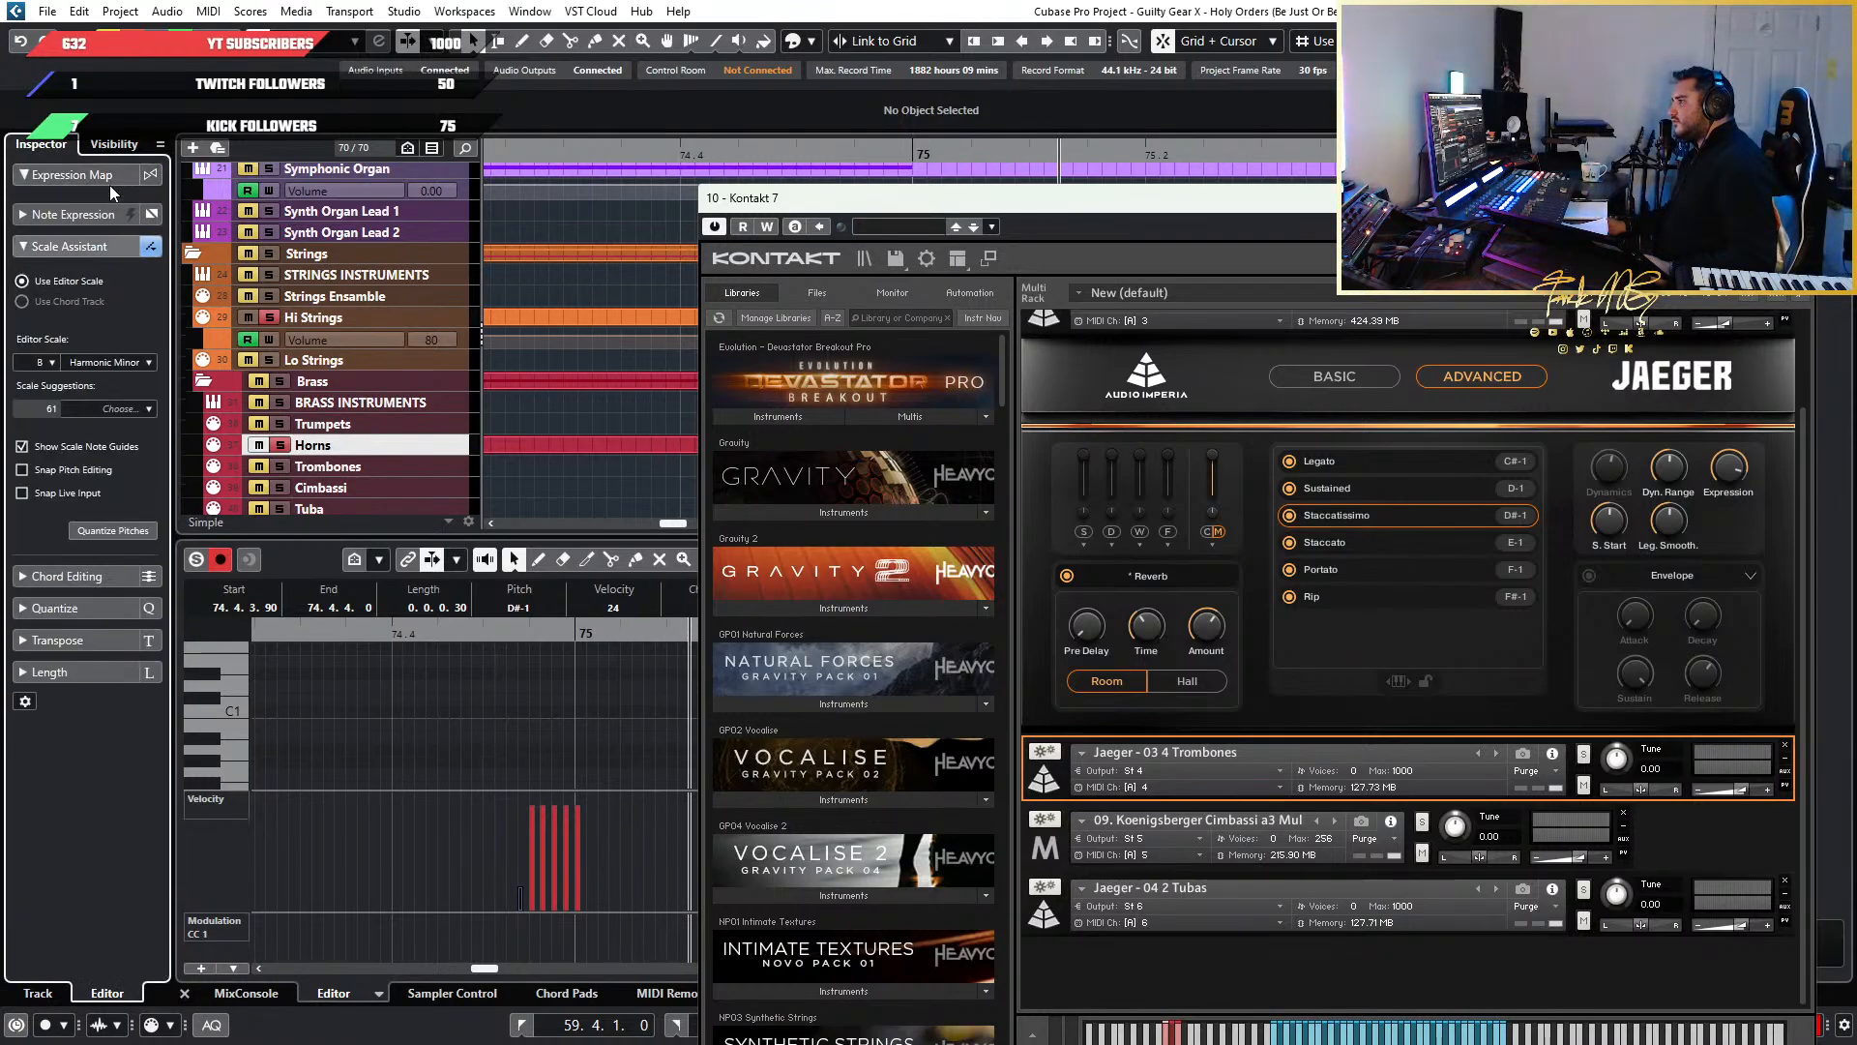
click(444, 448)
click(409, 774)
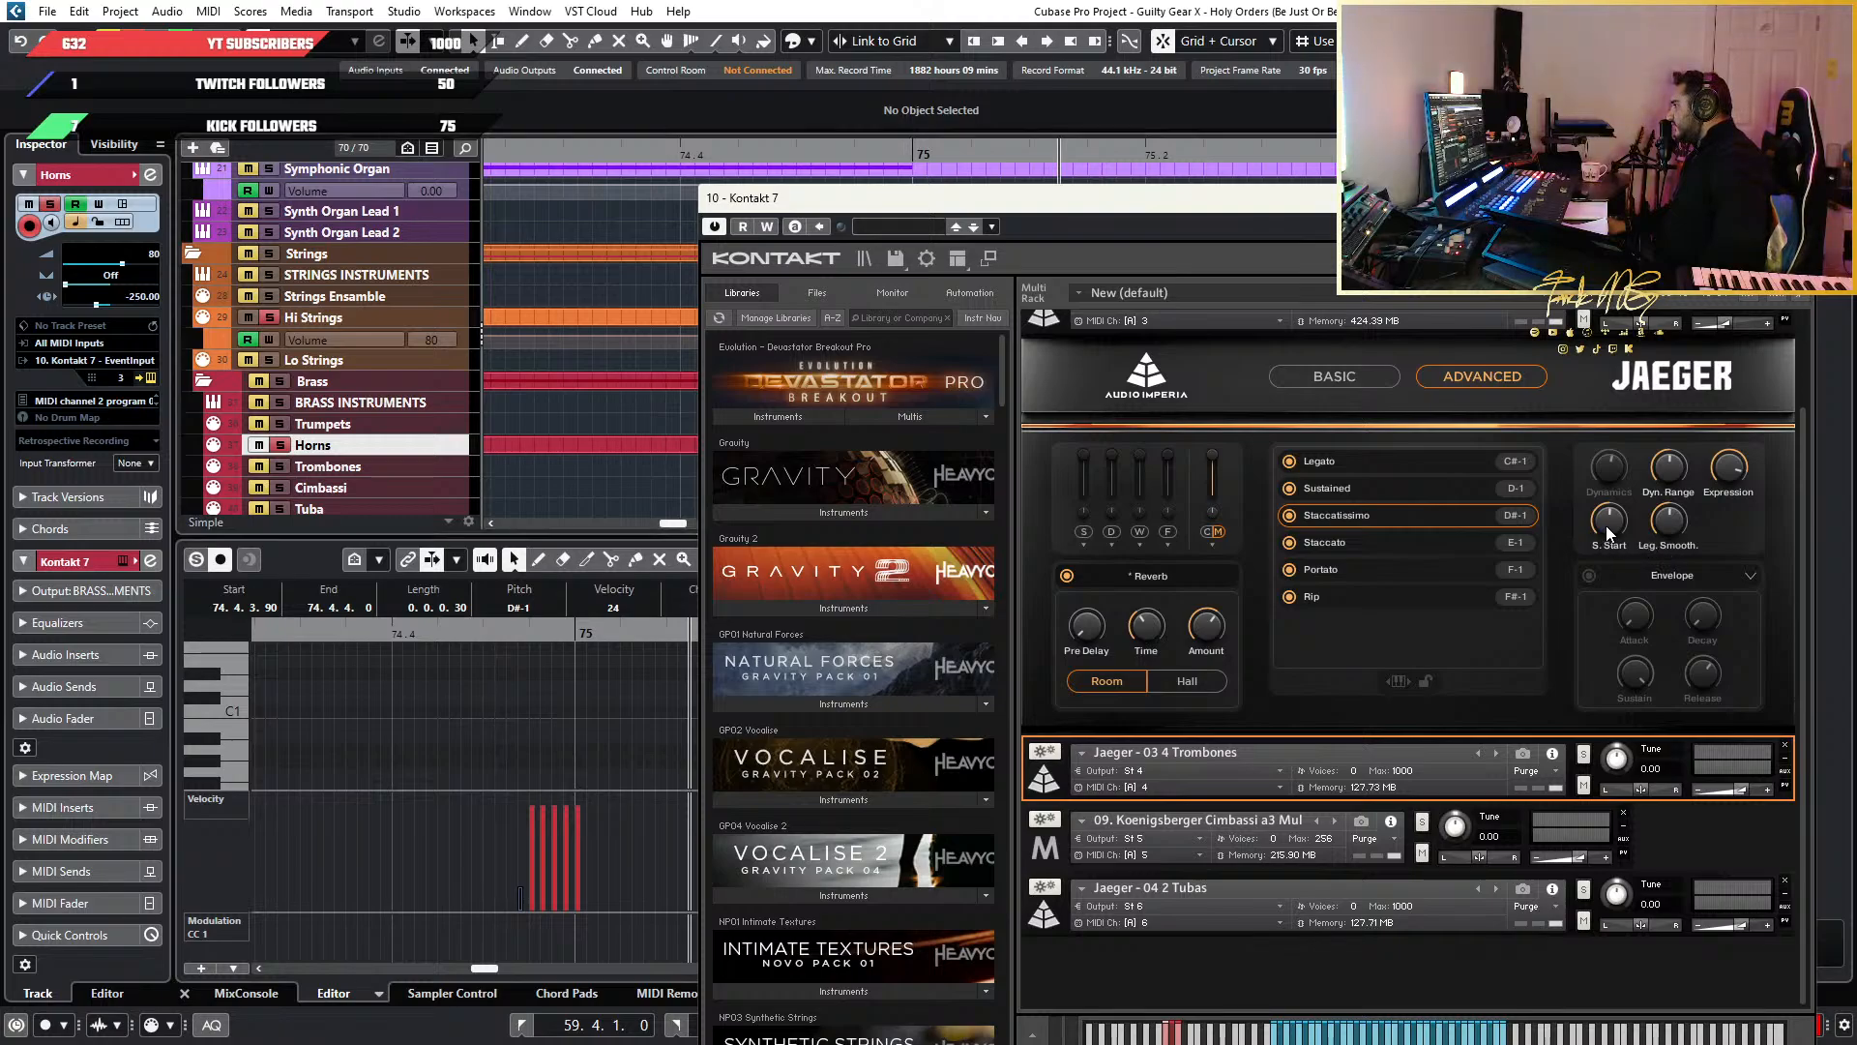
mouse_move(1607, 528)
mouse_down()
mouse_move(1616, 435)
mouse_move(1618, 528)
mouse_up()
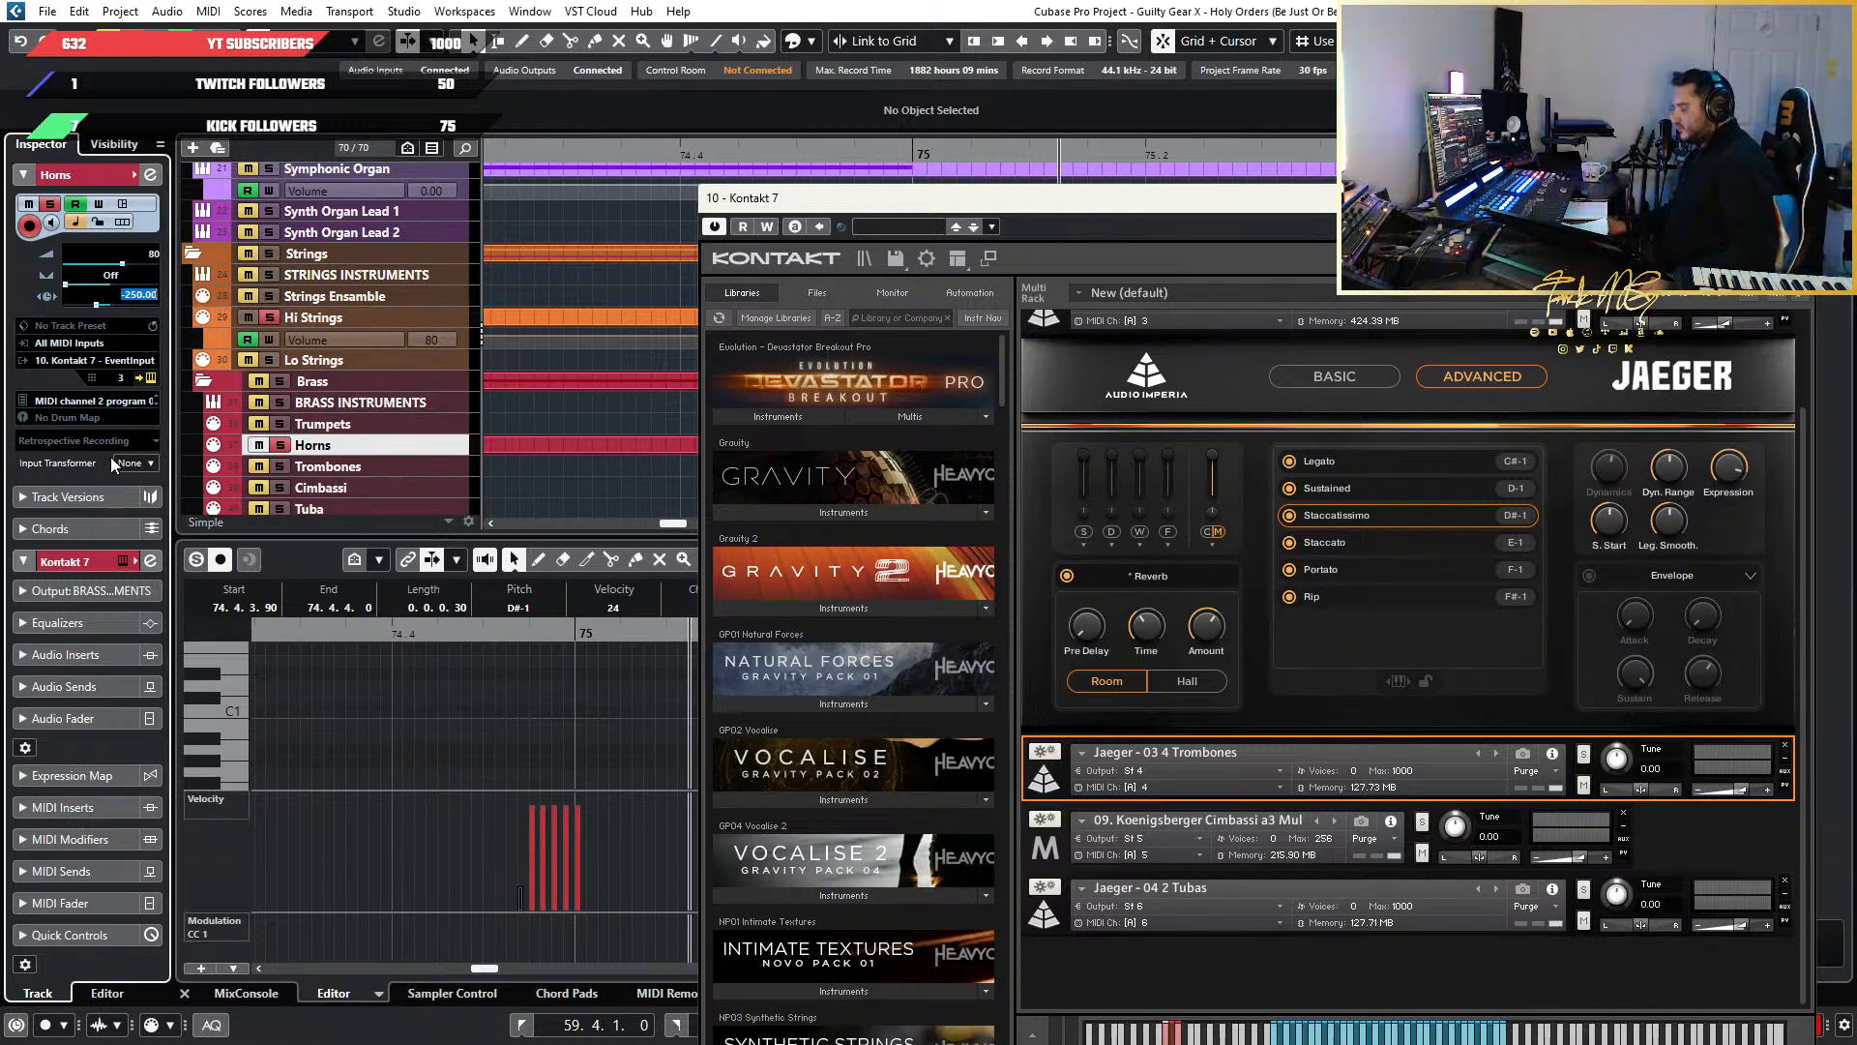
text(-125)
key(Return)
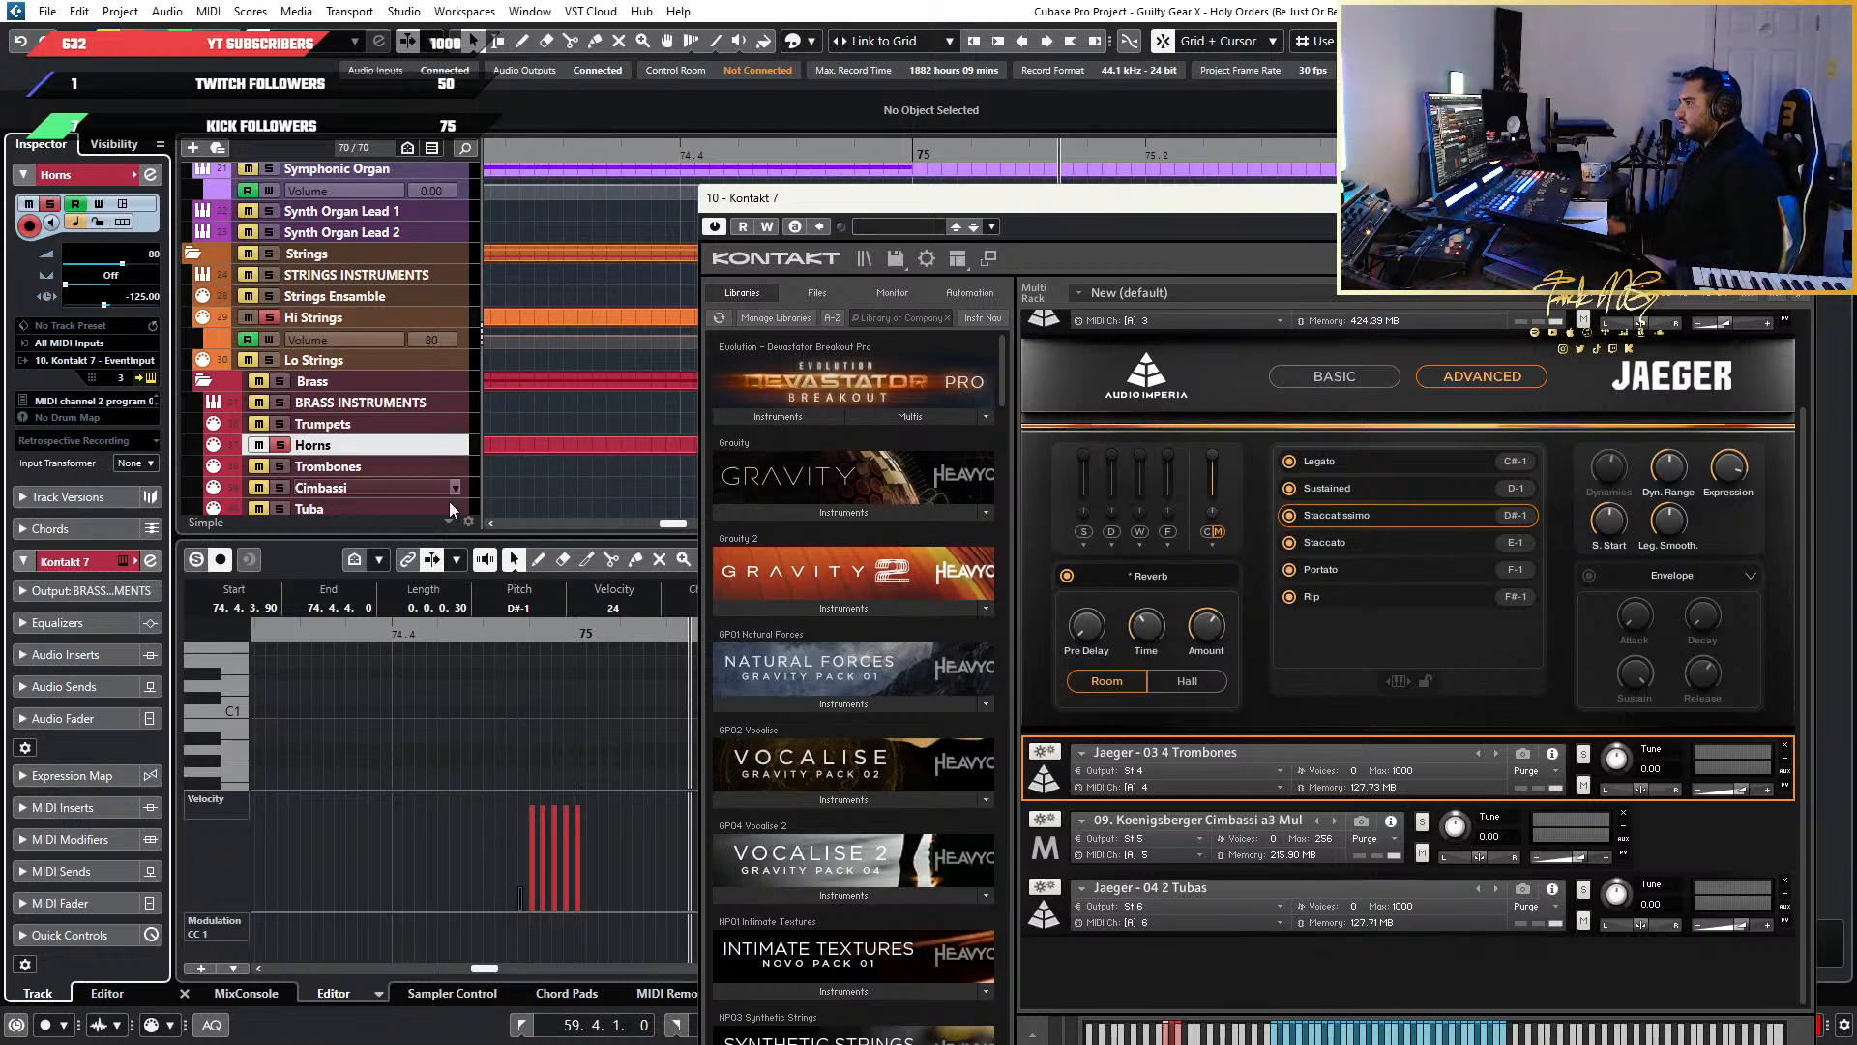
Play the soloed Hi Strings and Horns run into bar 75 again to check the Horns timing
click(353, 638)
key(space)
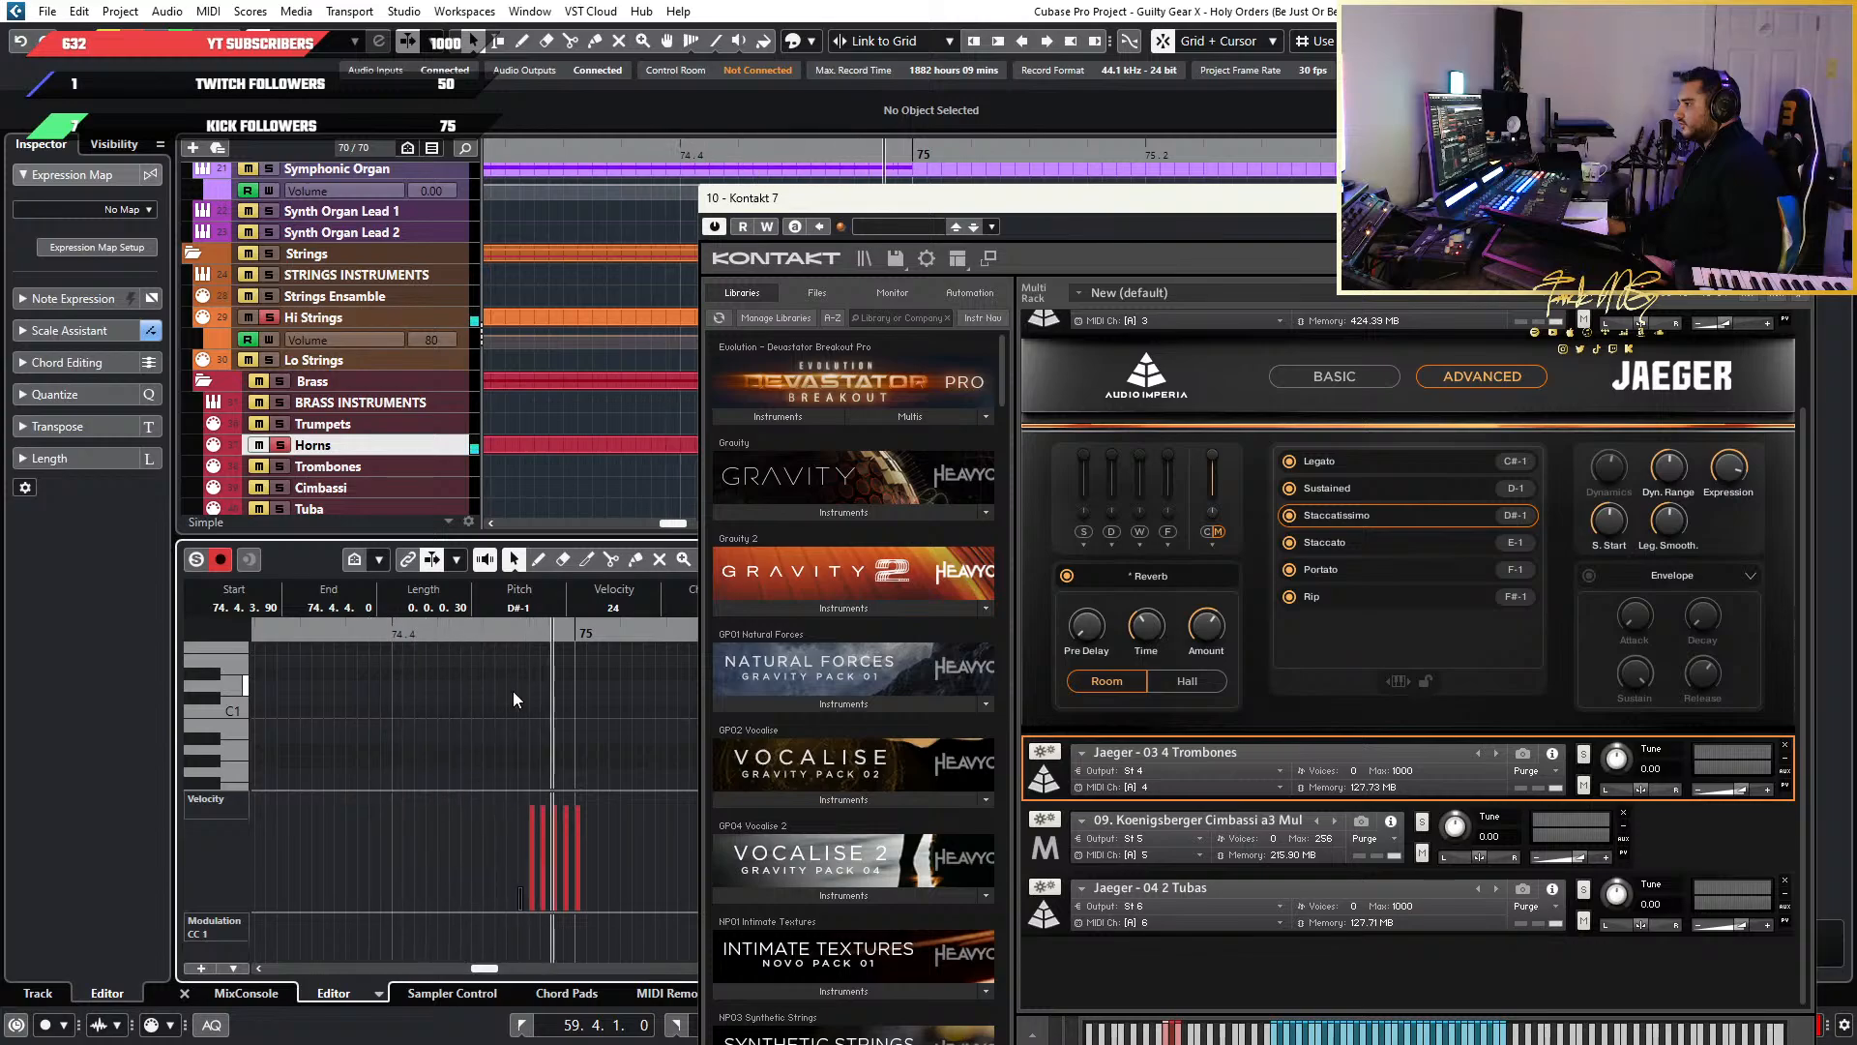
key(space)
scroll(478, 717, down, 3)
scroll(478, 717, down, 2)
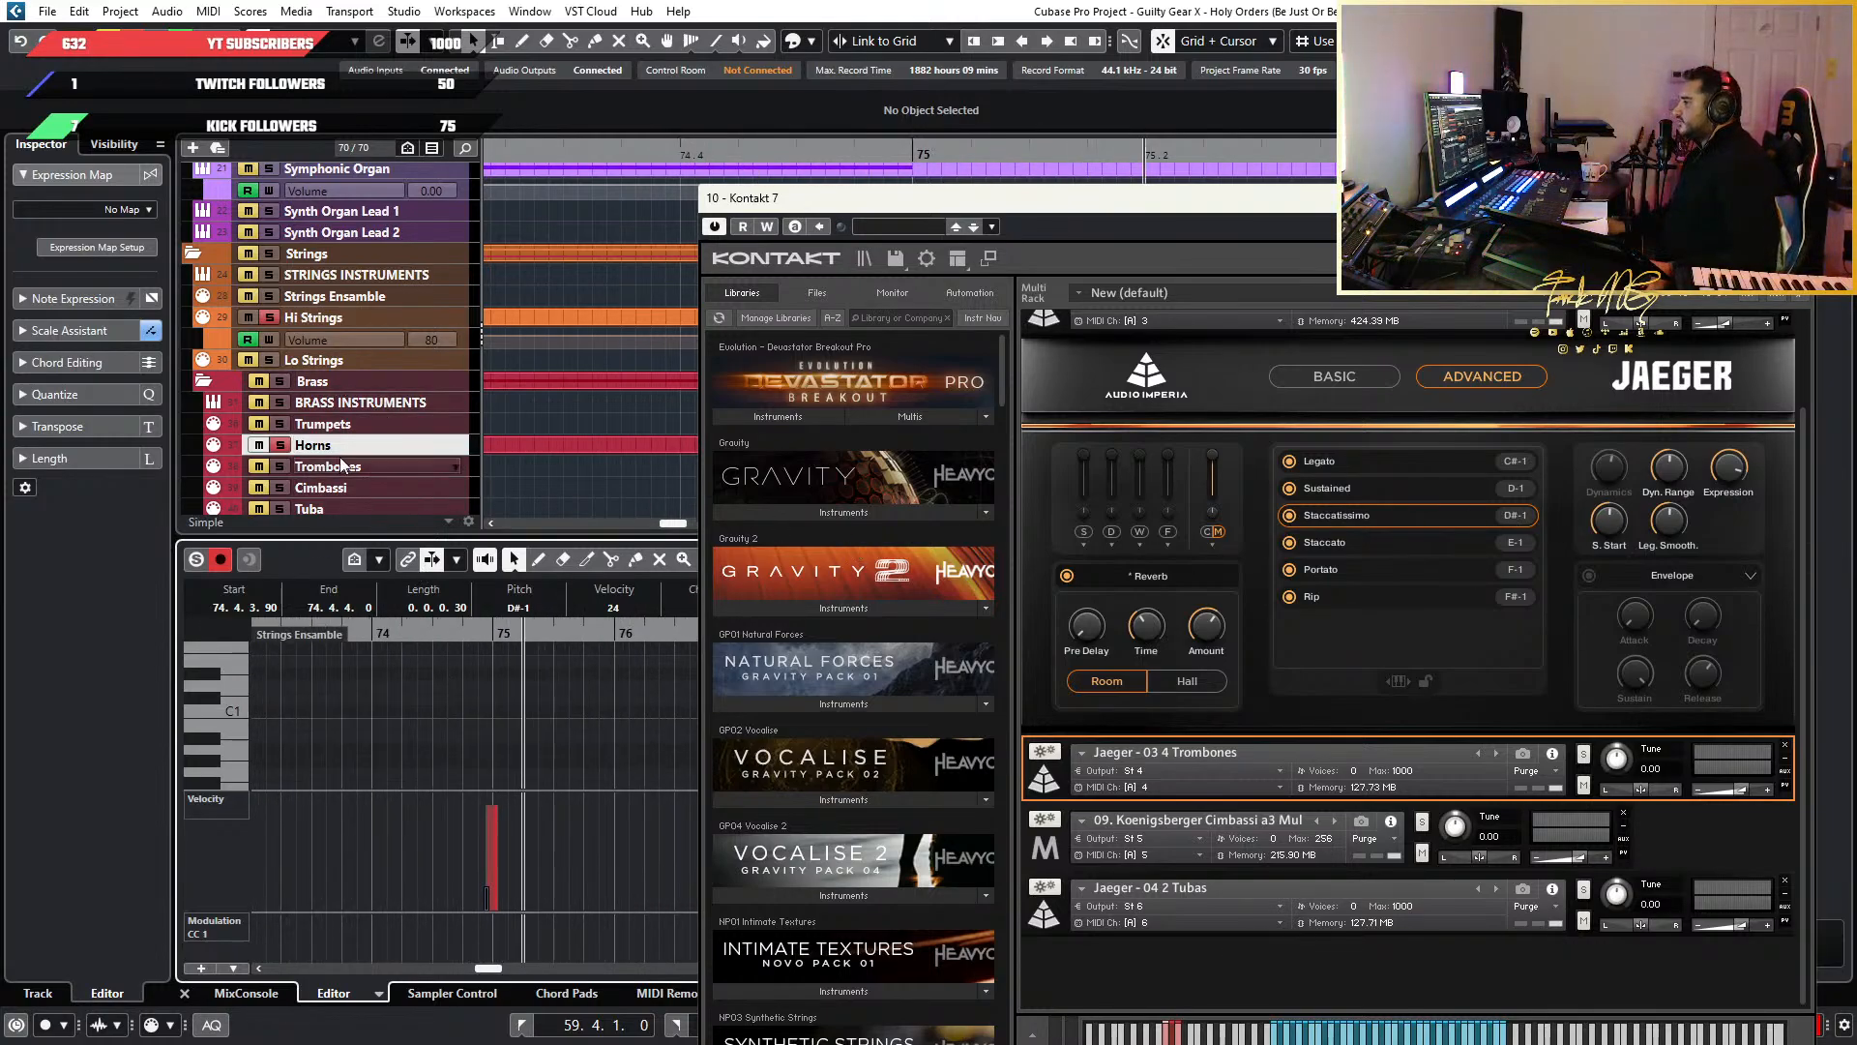
click(457, 448)
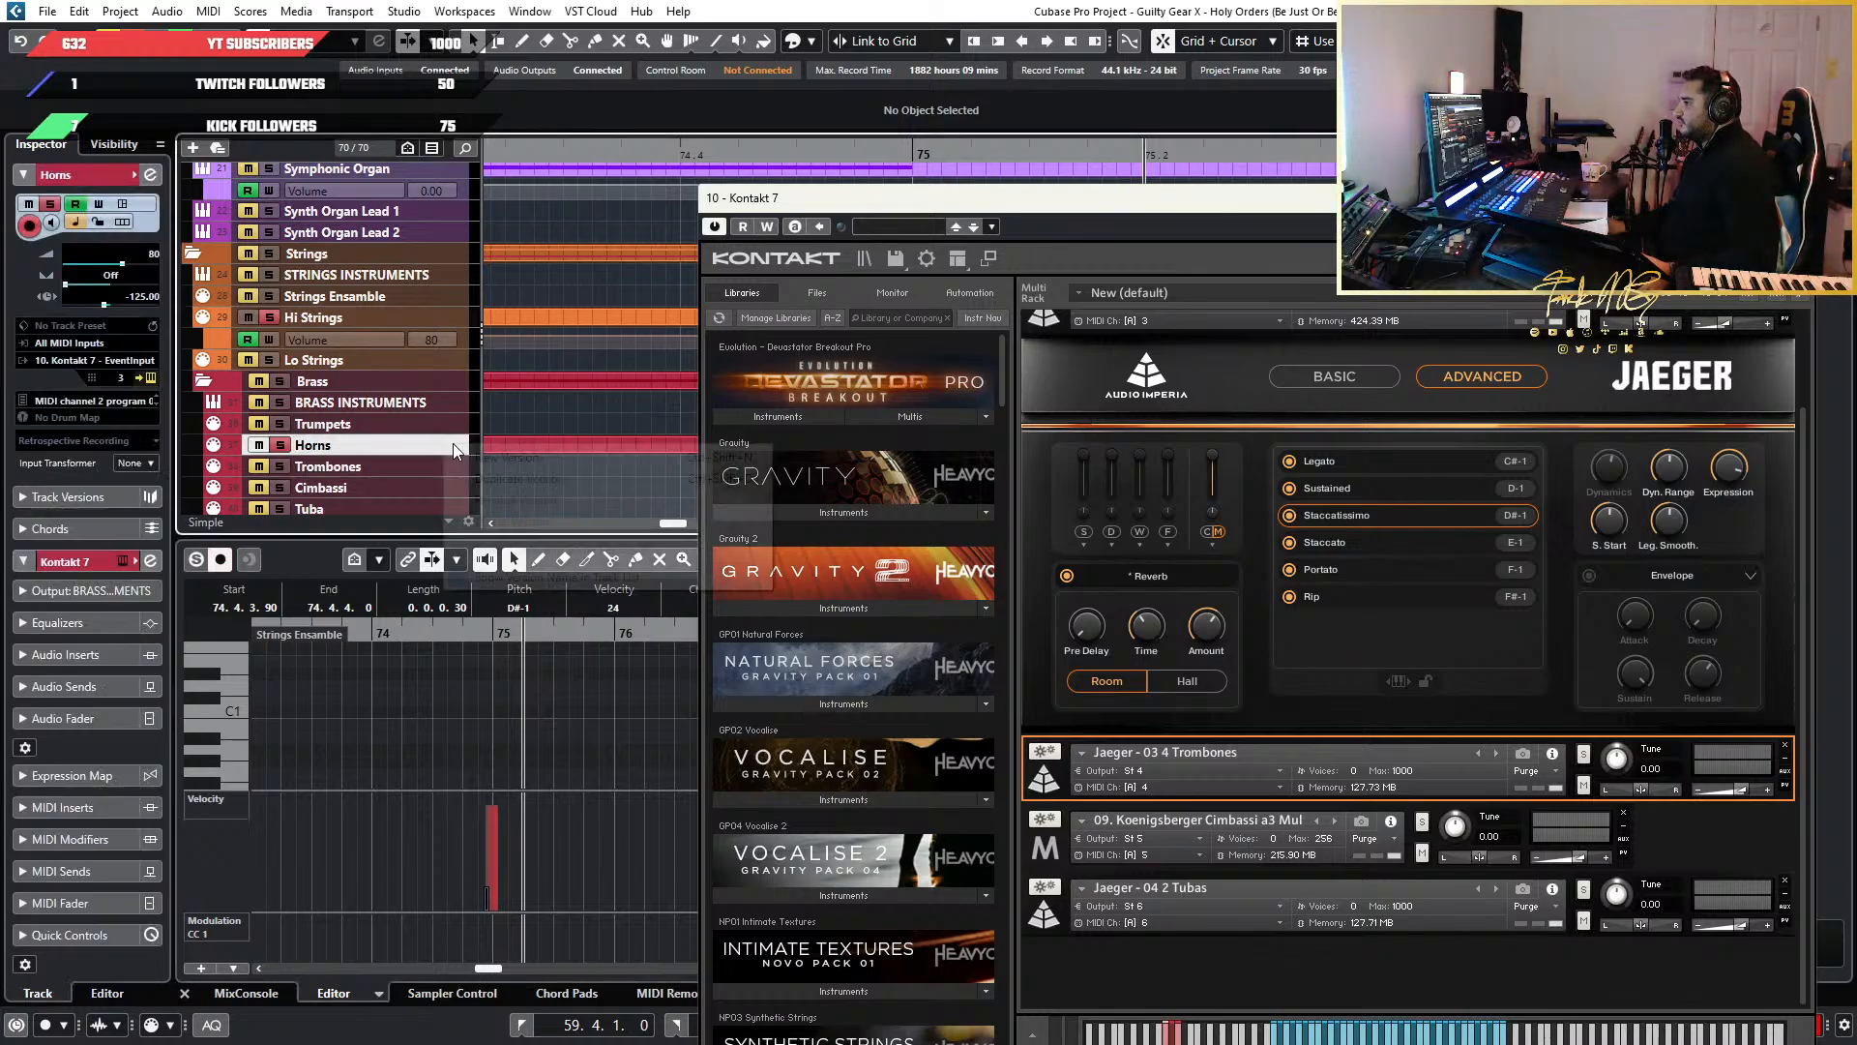
click(1613, 527)
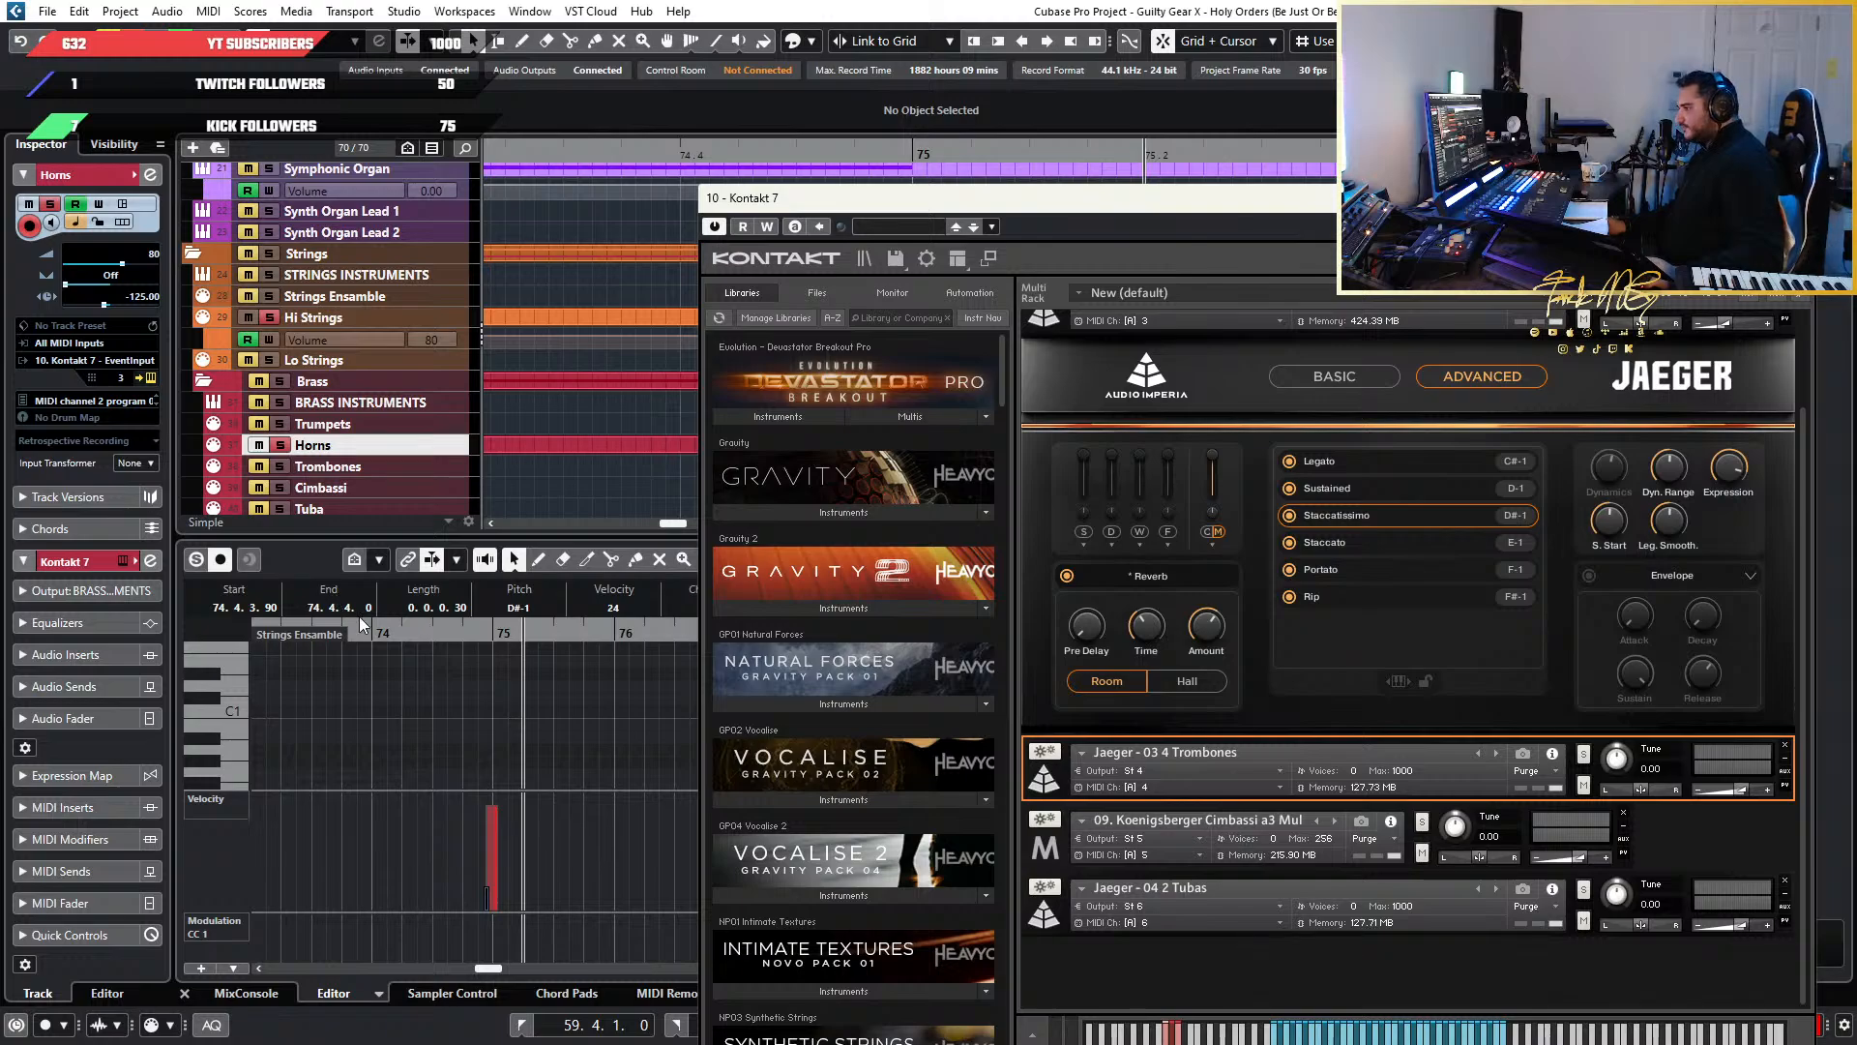
scroll(639, 779, up, 5)
scroll(436, 740, left, 3)
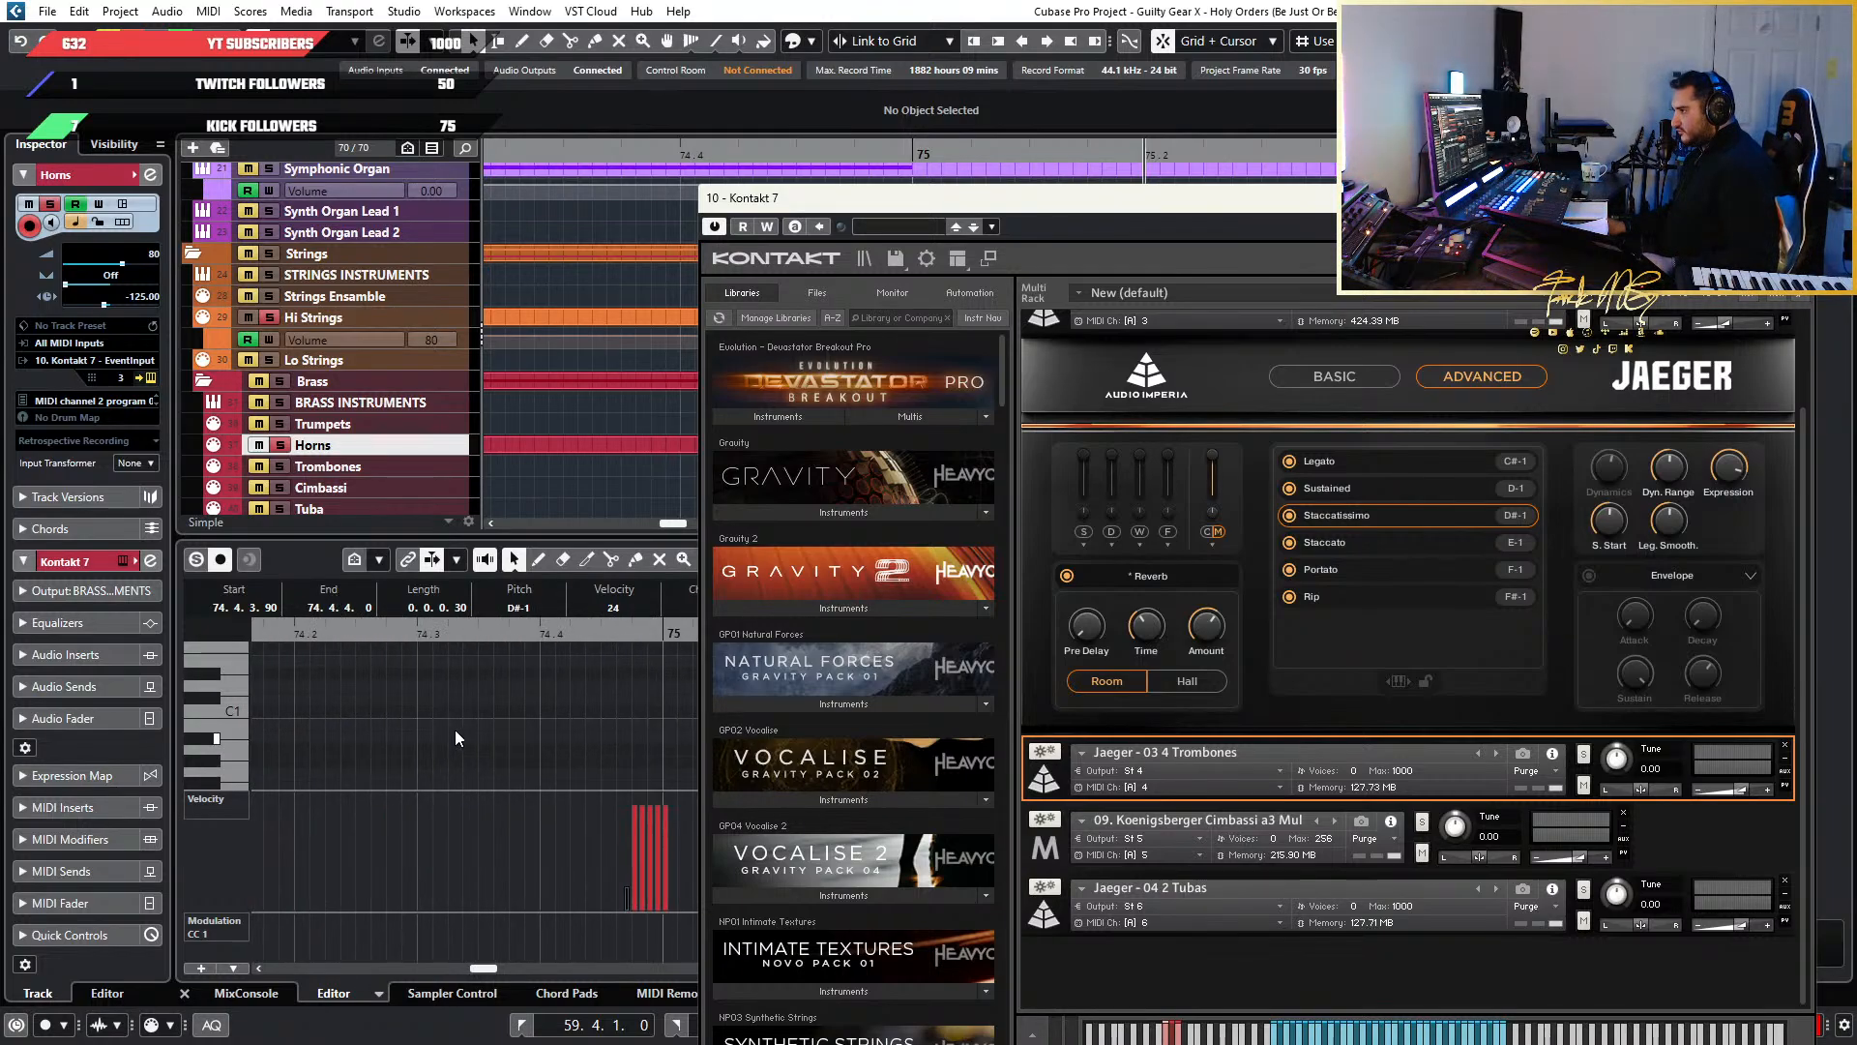
click(499, 673)
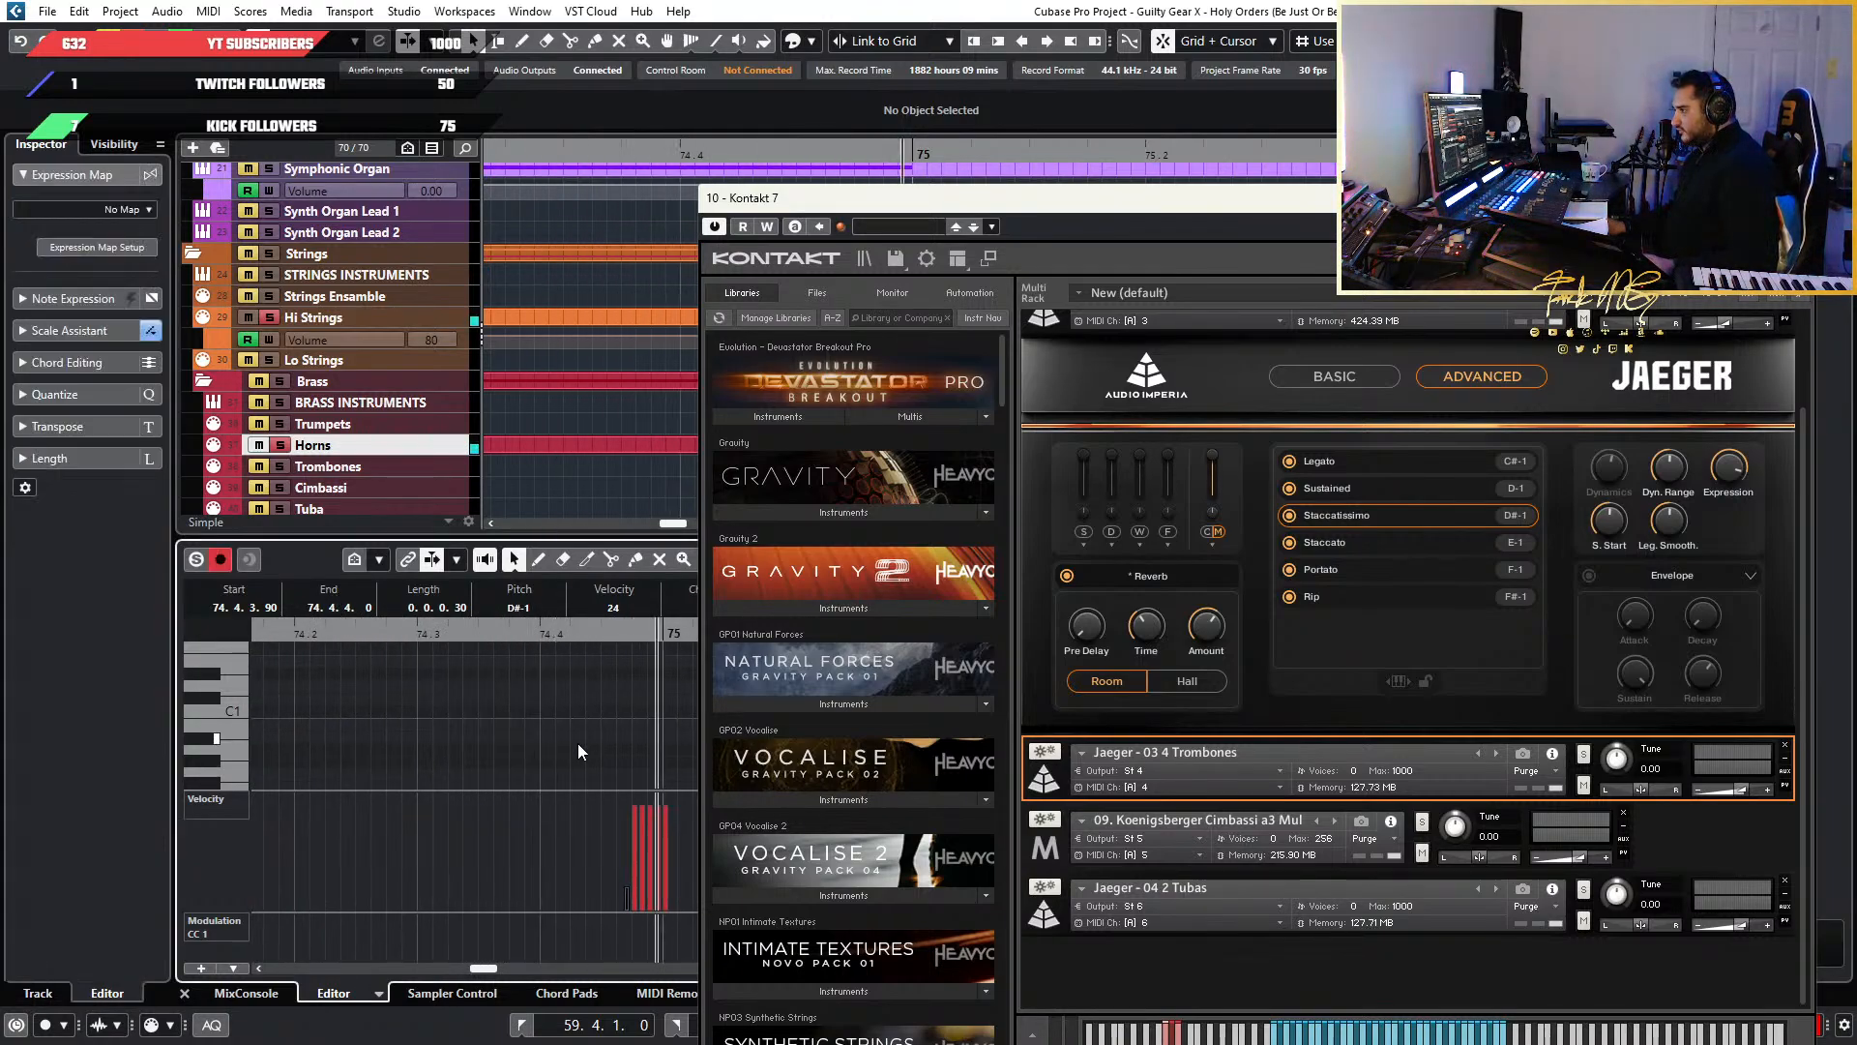
Move the Kontakt window off the tracks and play the soloed Hi Strings and Horns runs at bars 79 and 81
drag(1040, 199, 1707, 714)
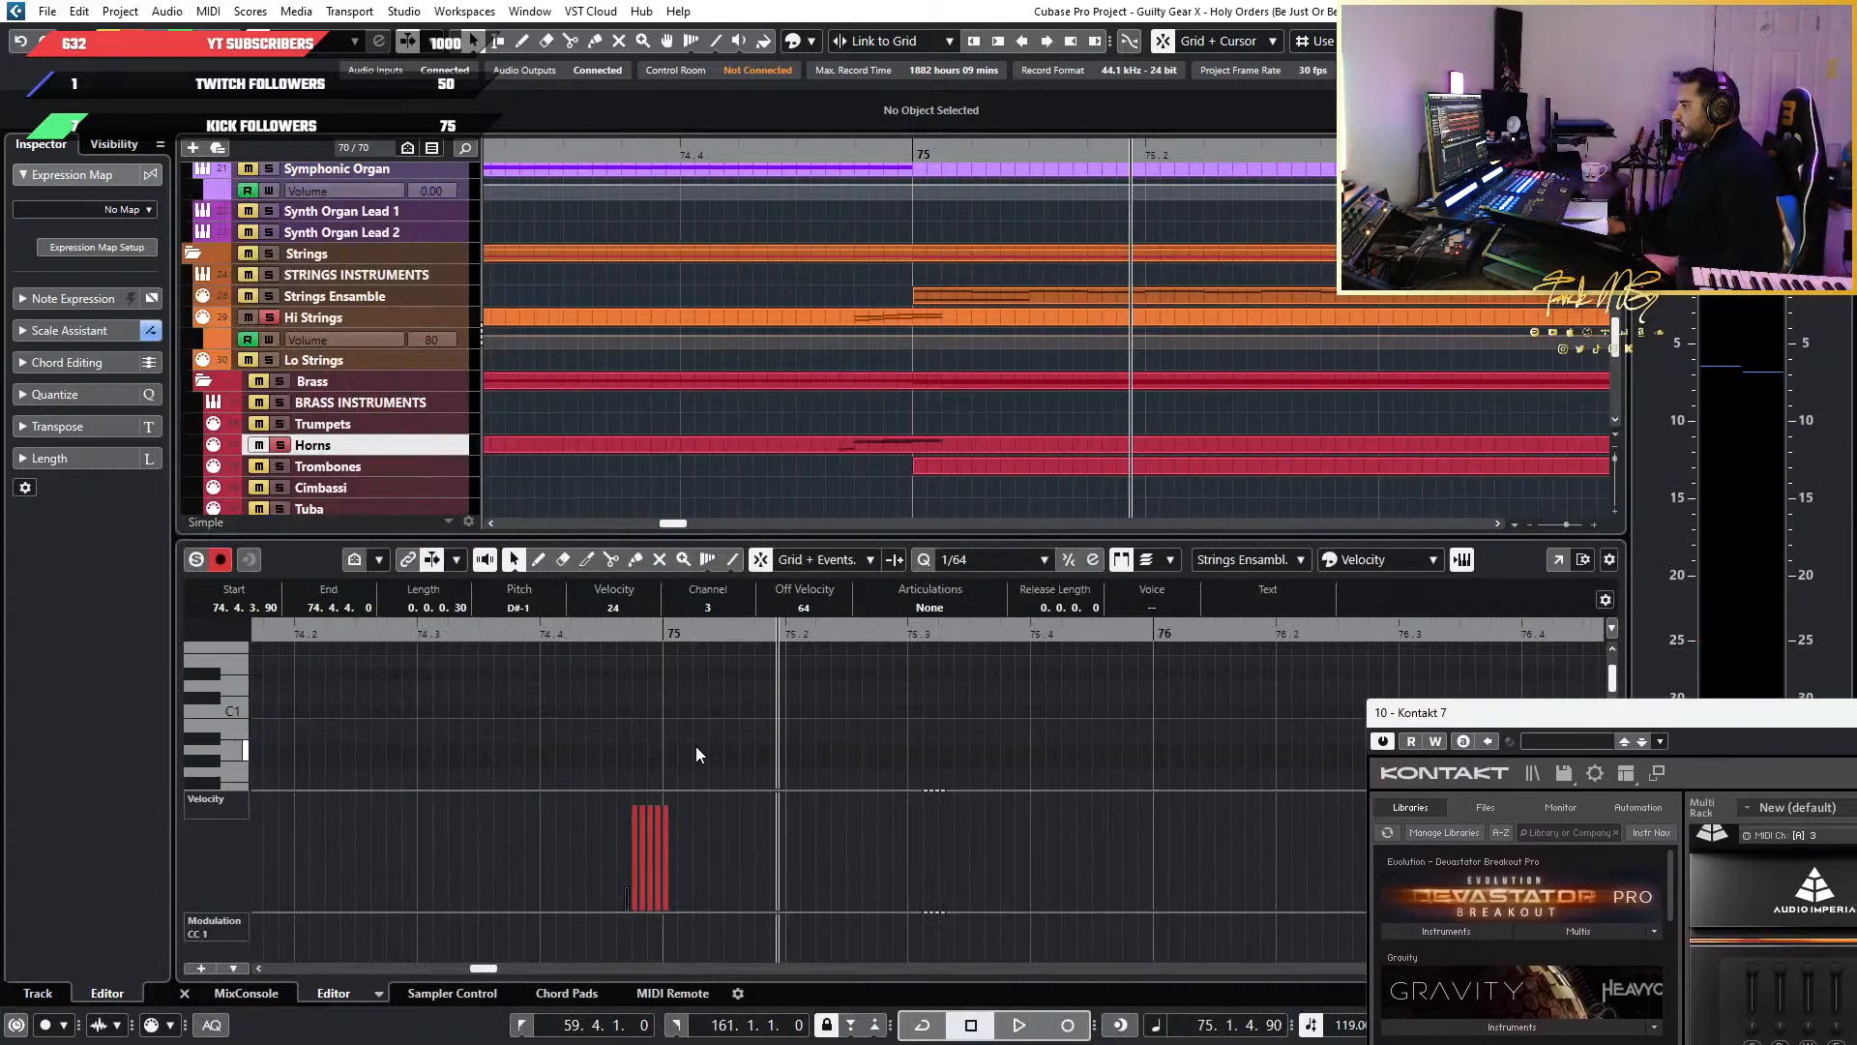
scroll(817, 751, down, 3)
key(space)
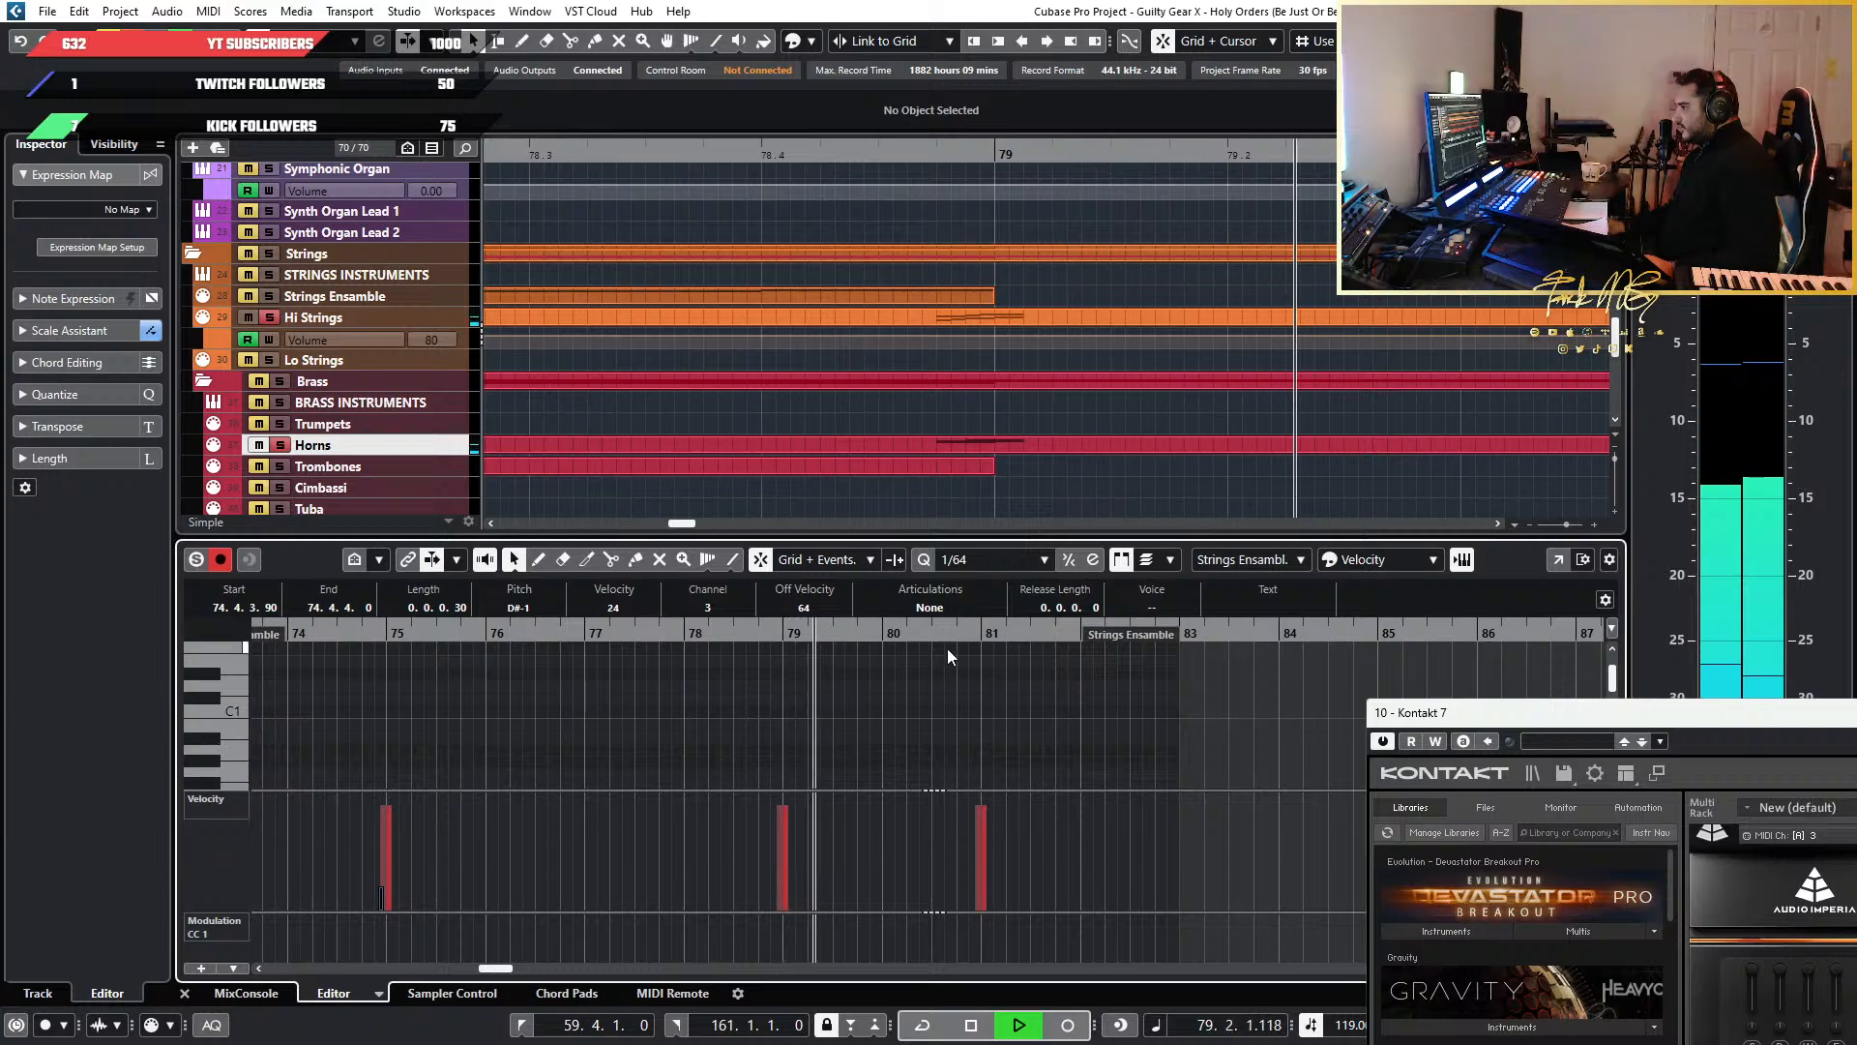
key(space)
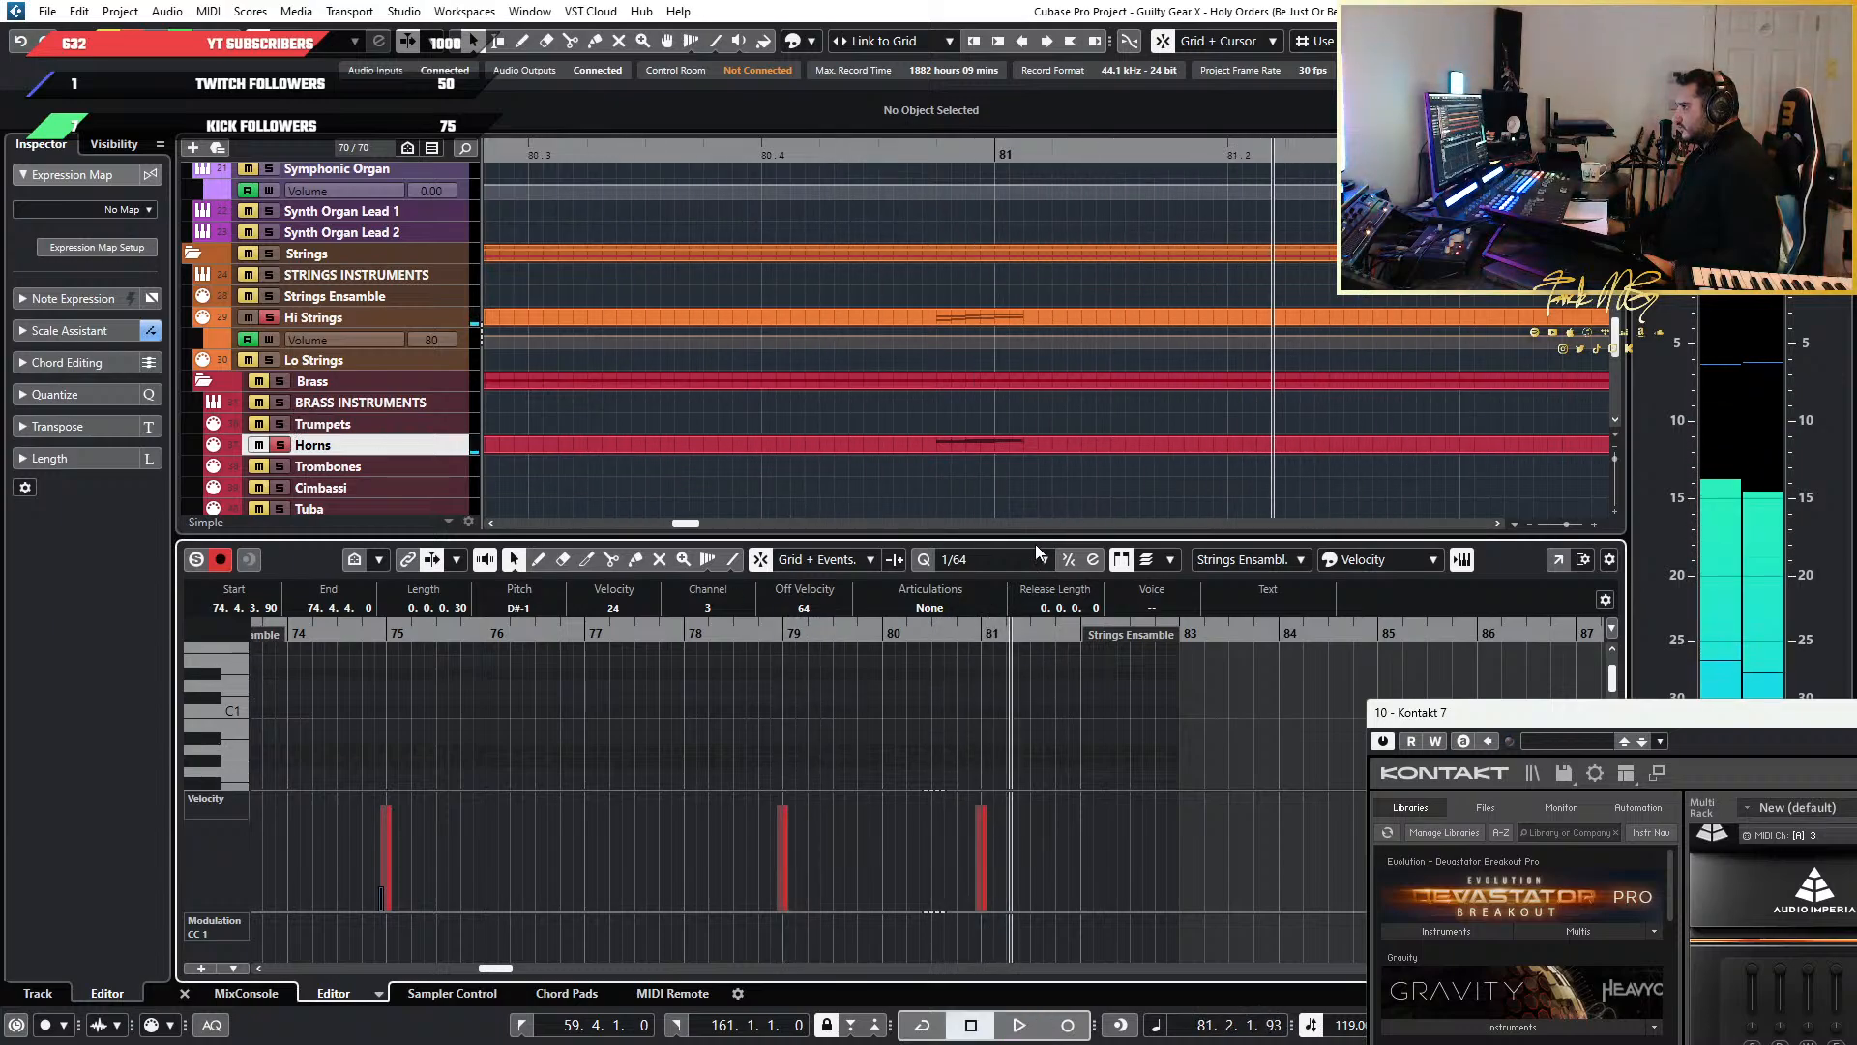
Turn off solo on the Horns and Hi Strings and play the runs from bar 75 to 81 in the full mix
drag(1483, 699, 1070, 320)
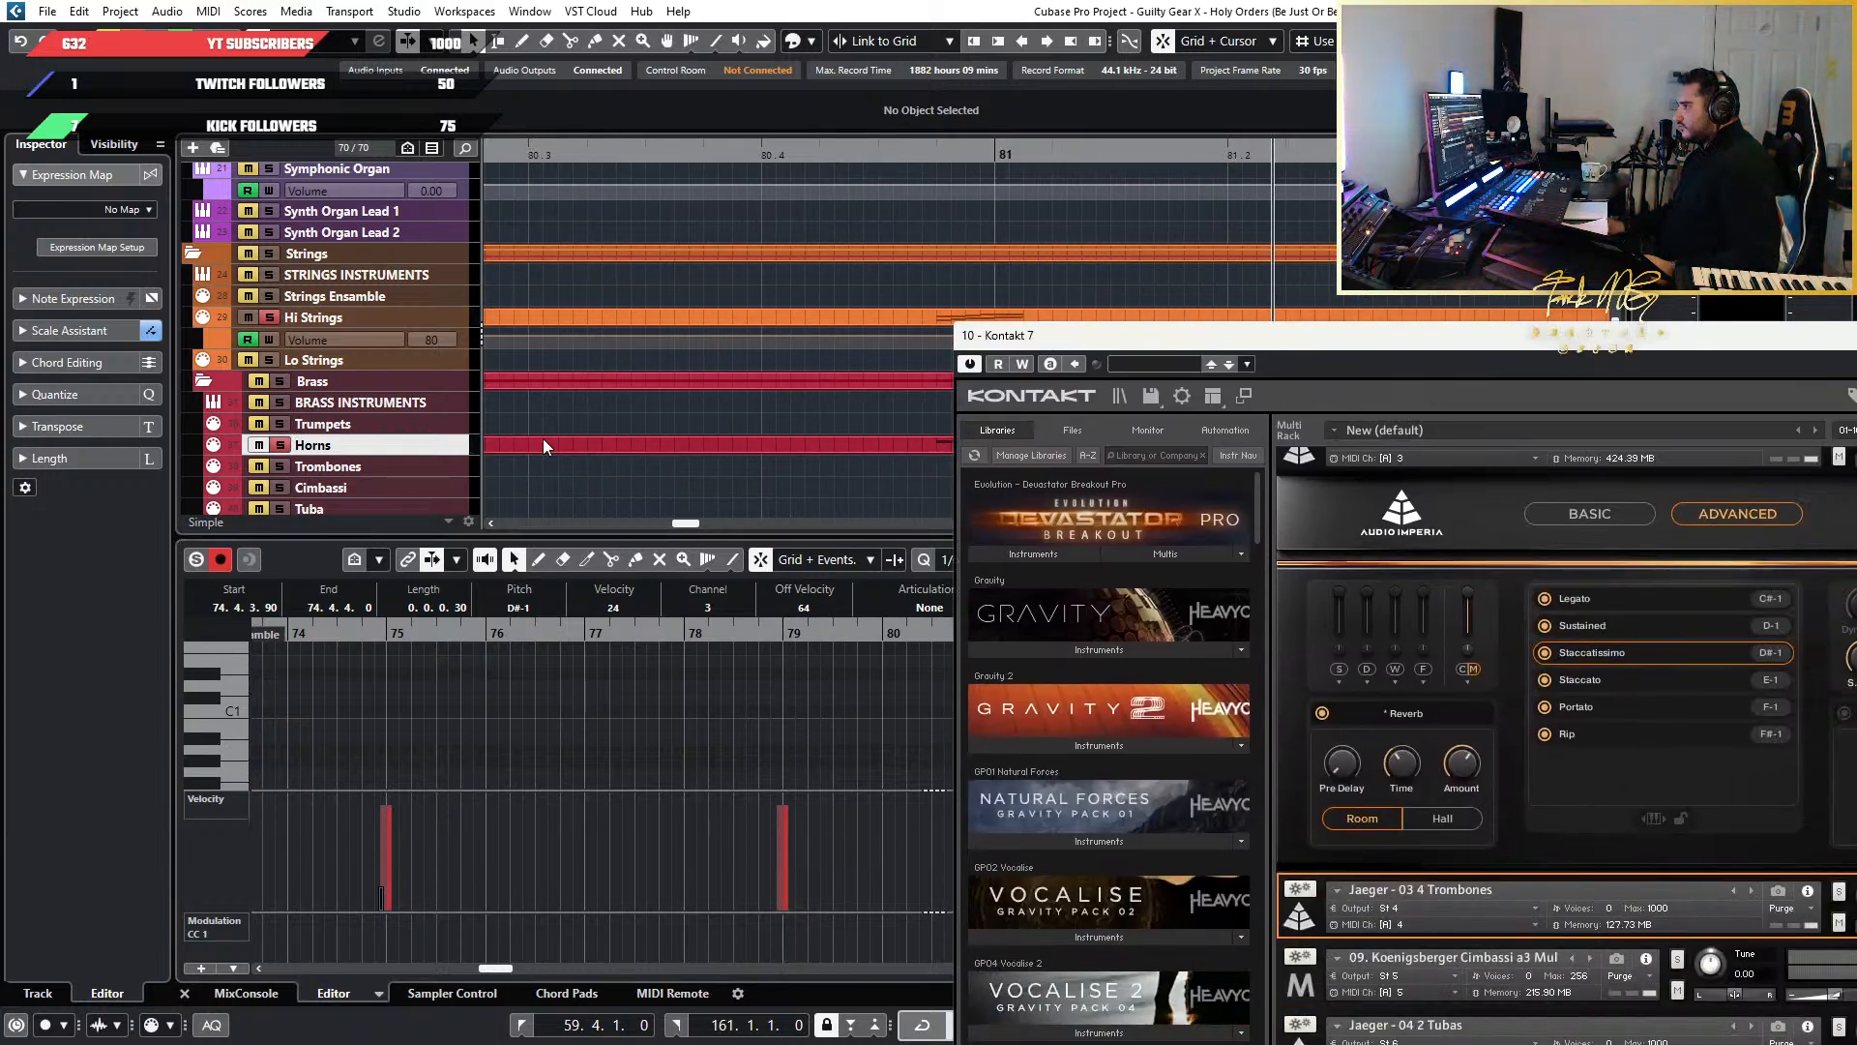
click(294, 445)
click(271, 317)
scroll(526, 721, down, 2)
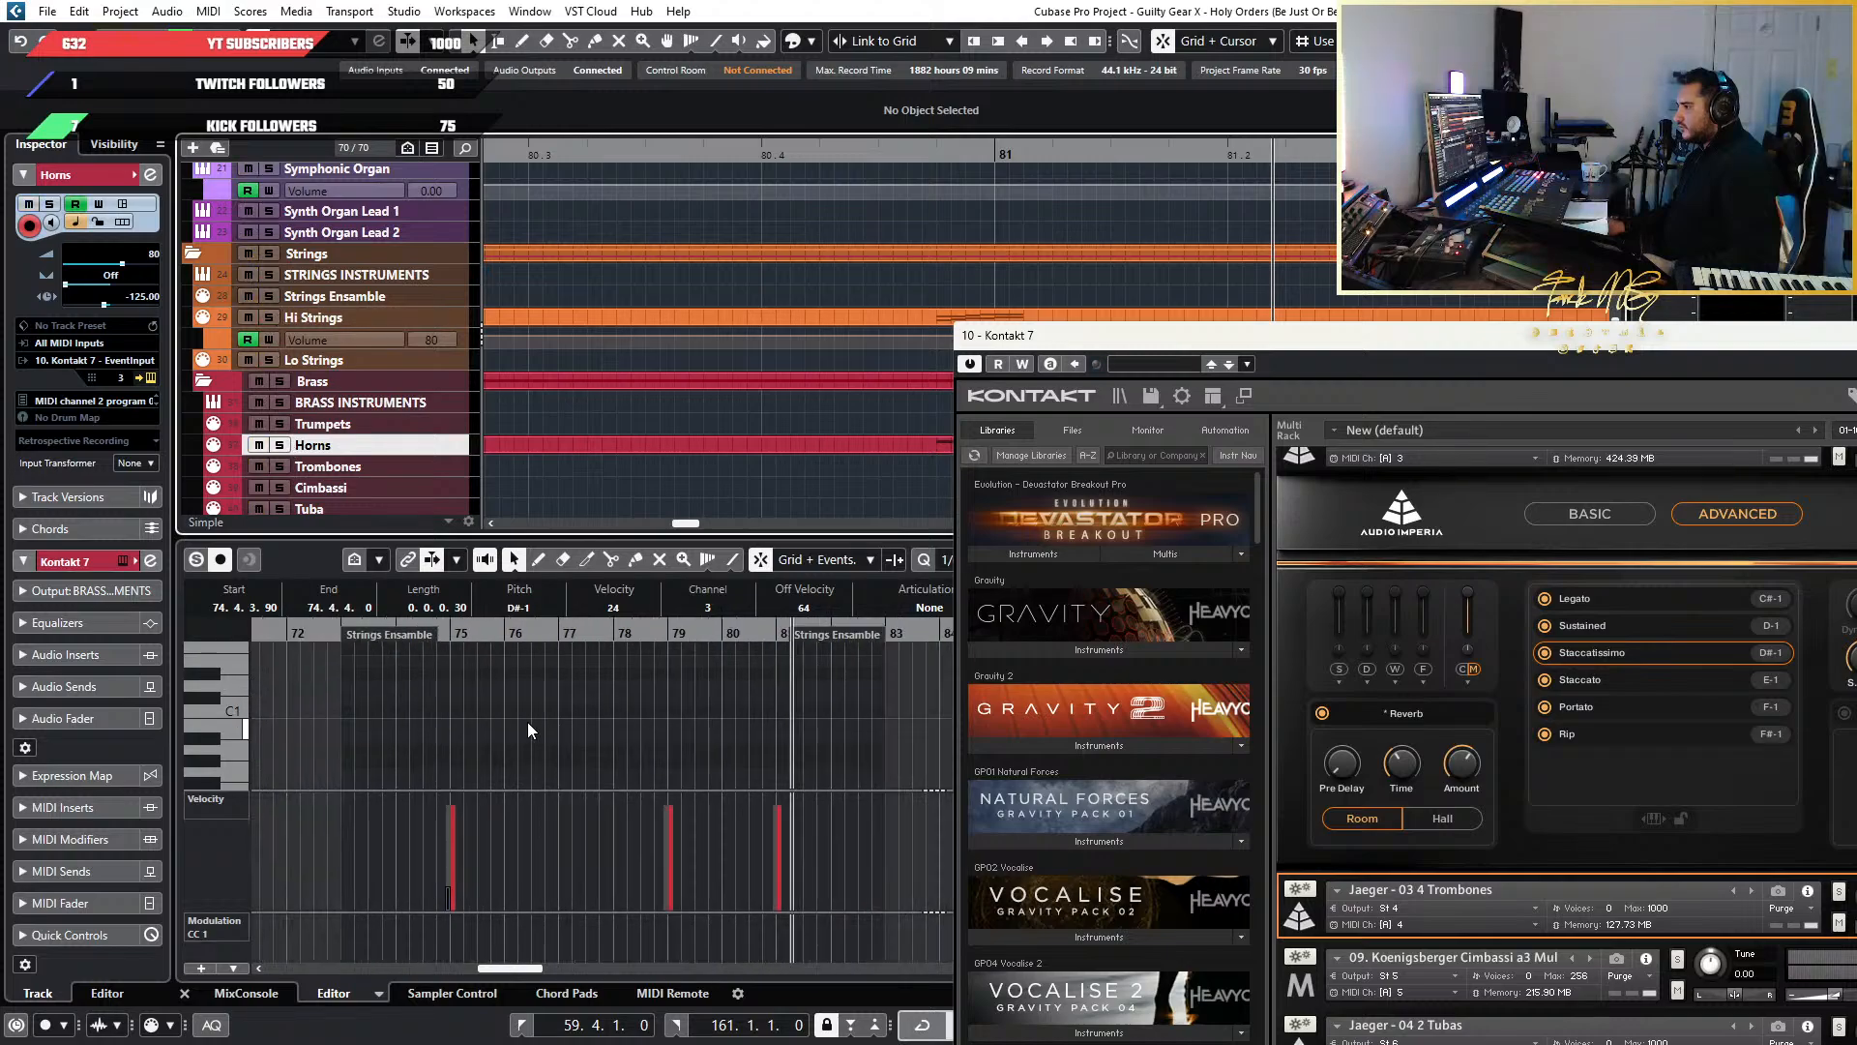
scroll(526, 721, left, 3)
scroll(740, 669, up, 4)
click(665, 646)
key(space)
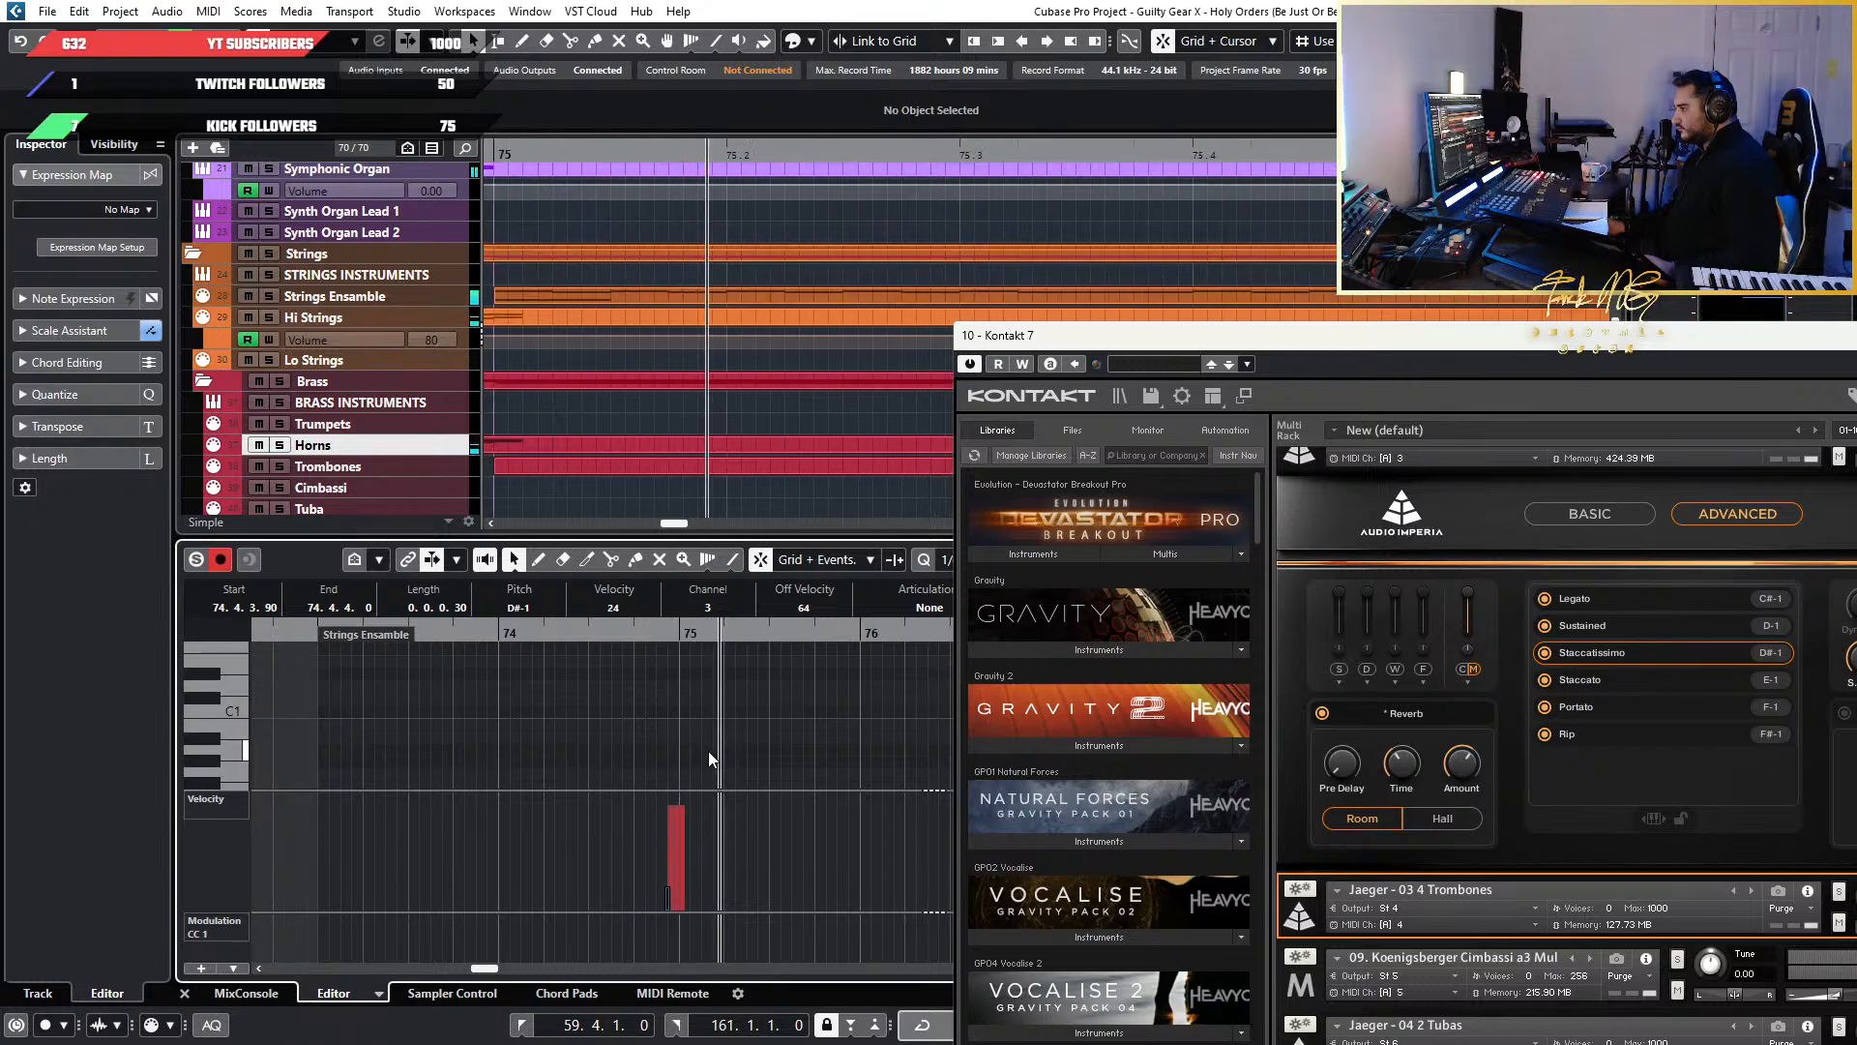
scroll(709, 751, down, 2)
scroll(607, 734, down, 3)
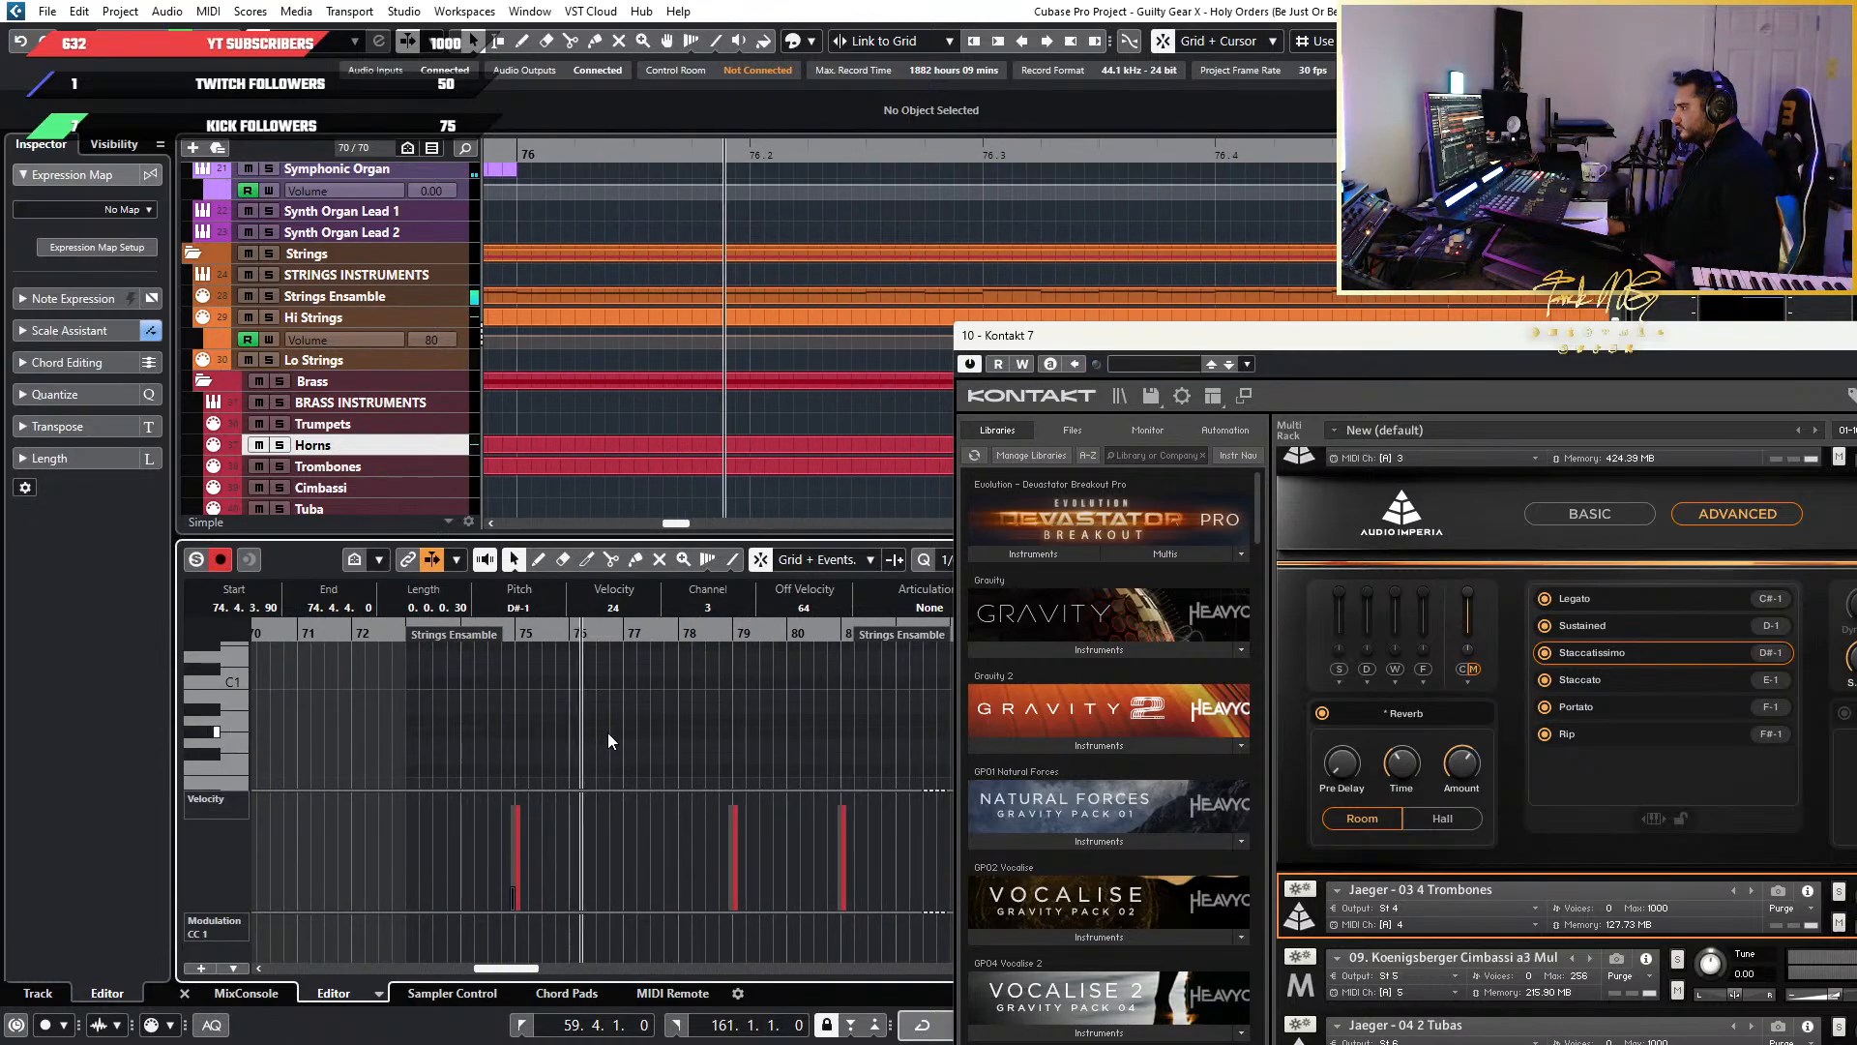
scroll(817, 713, up, 3)
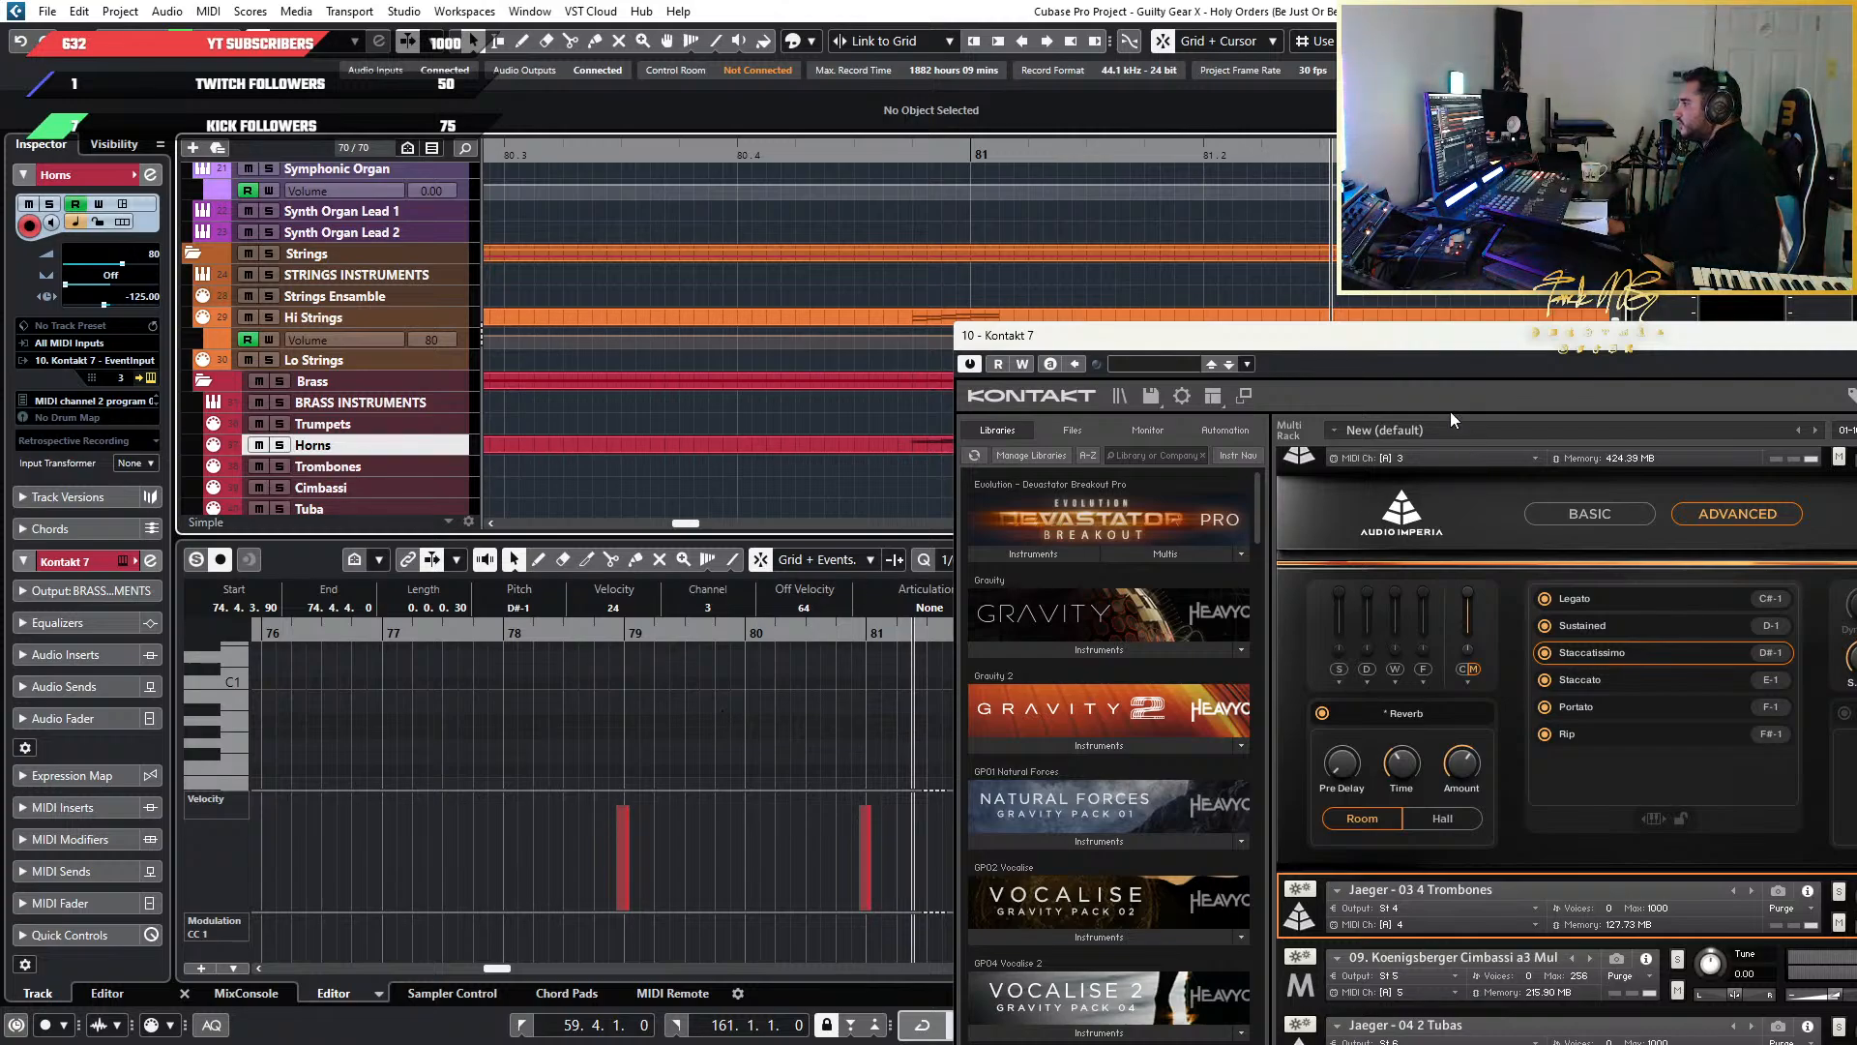
Move the Kontakt window further aside and look over the whole arrangement around bars 61 to 113
drag(1399, 336, 1525, 303)
key(g)
key(g)
scroll(804, 426, down, 5)
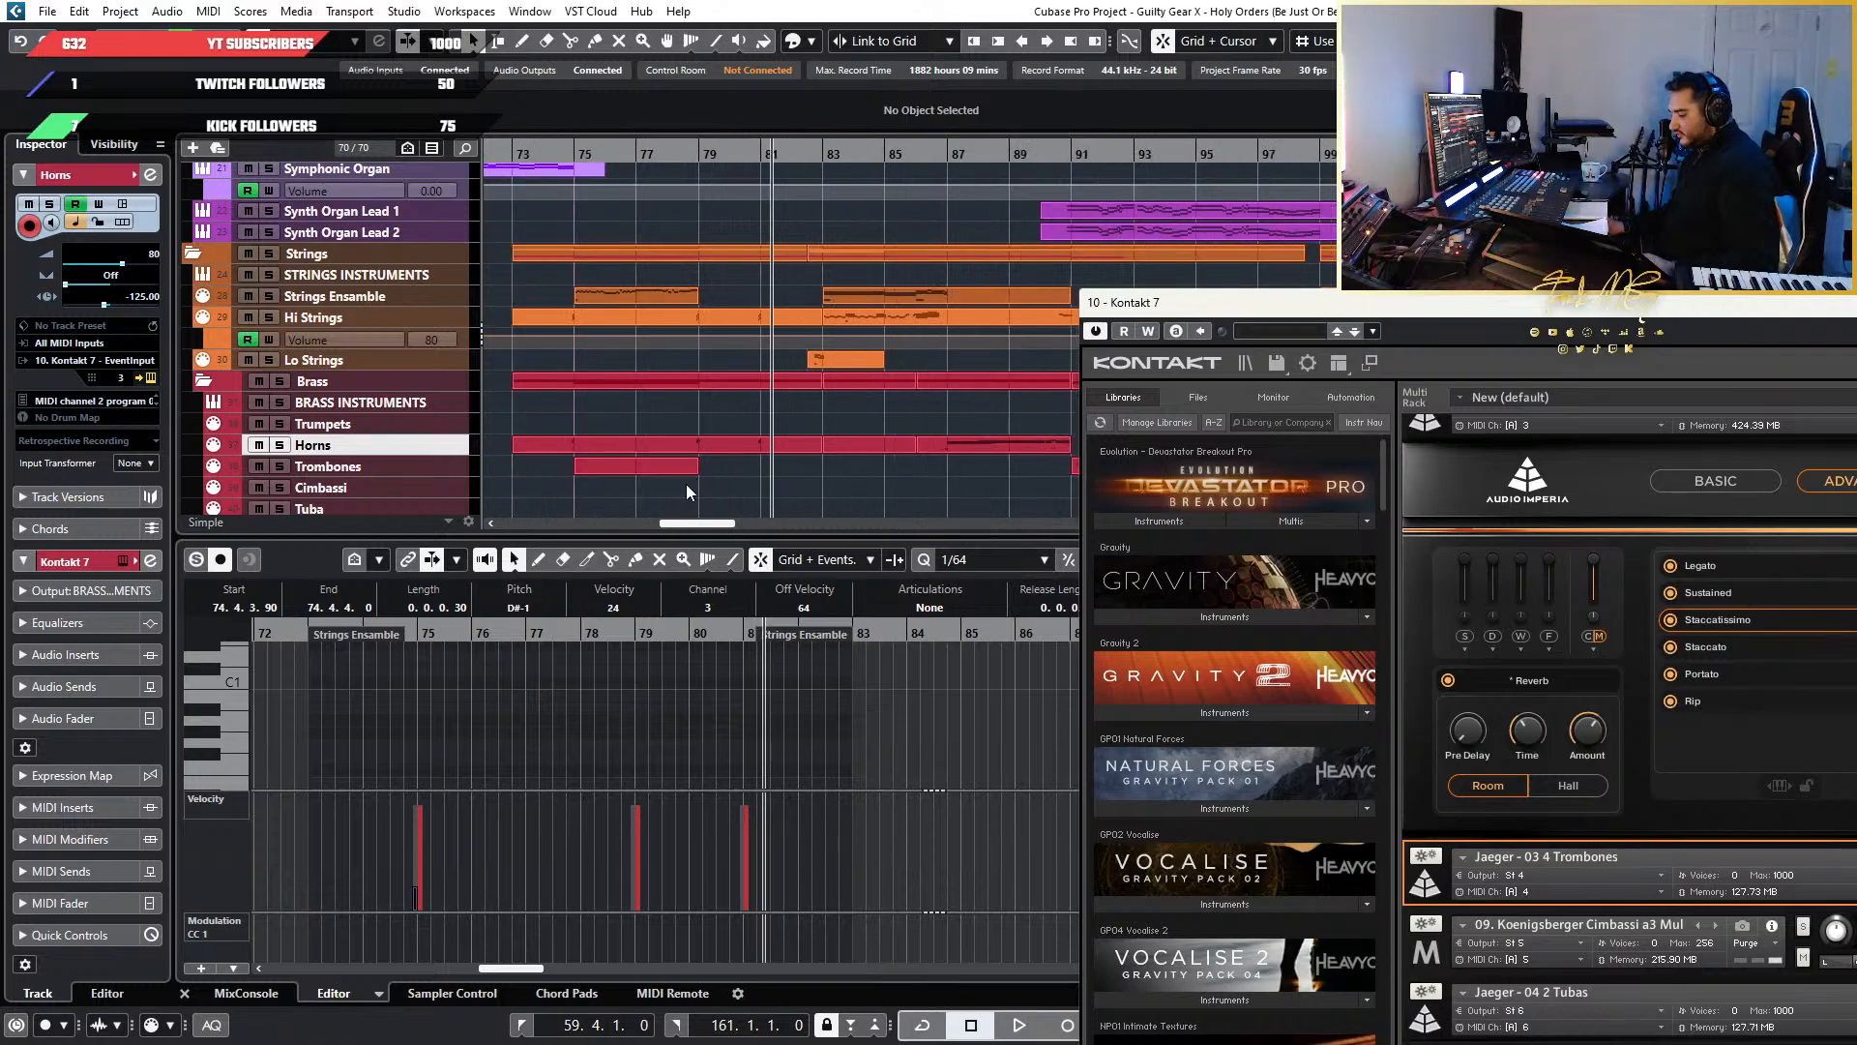
scroll(687, 437, up, 4)
scroll(687, 434, down, 2)
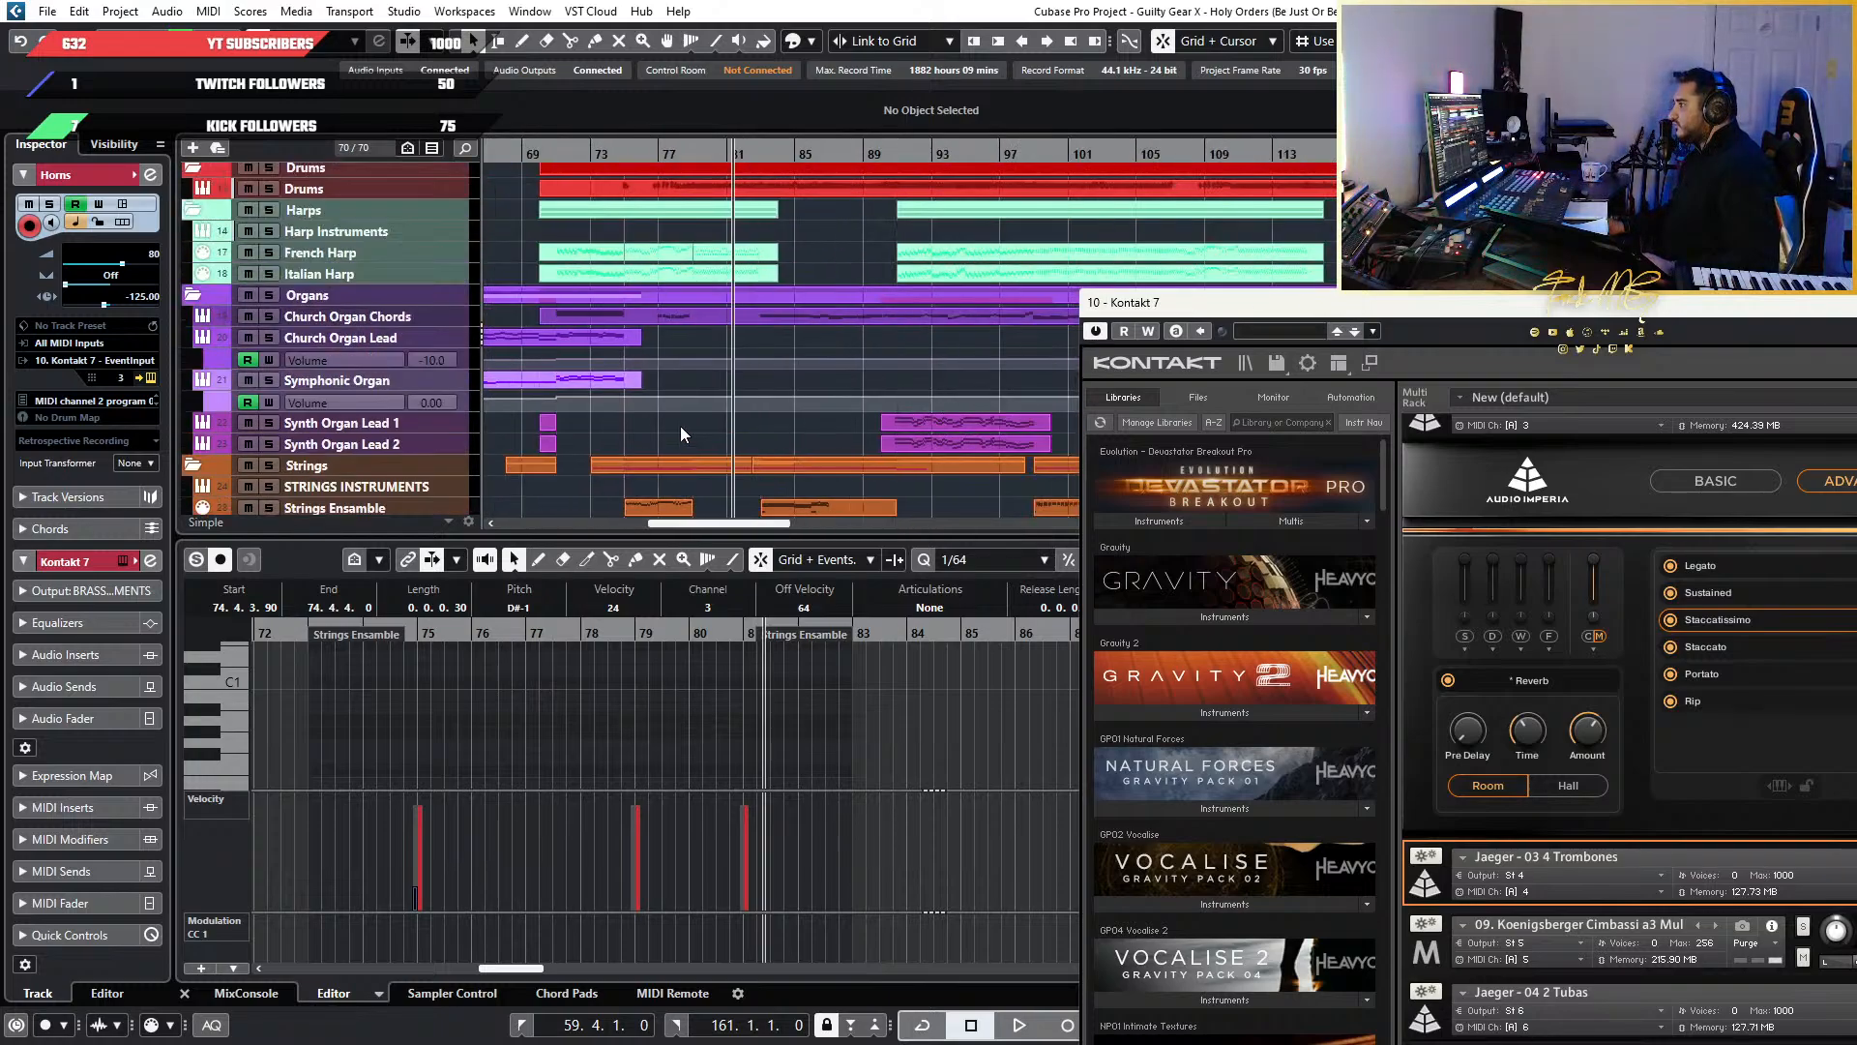
scroll(683, 434, left, 3)
scroll(891, 346, right, 2)
Play the full mix from about bar 81 to 85 and look over the harp, organ and string parts
key(space)
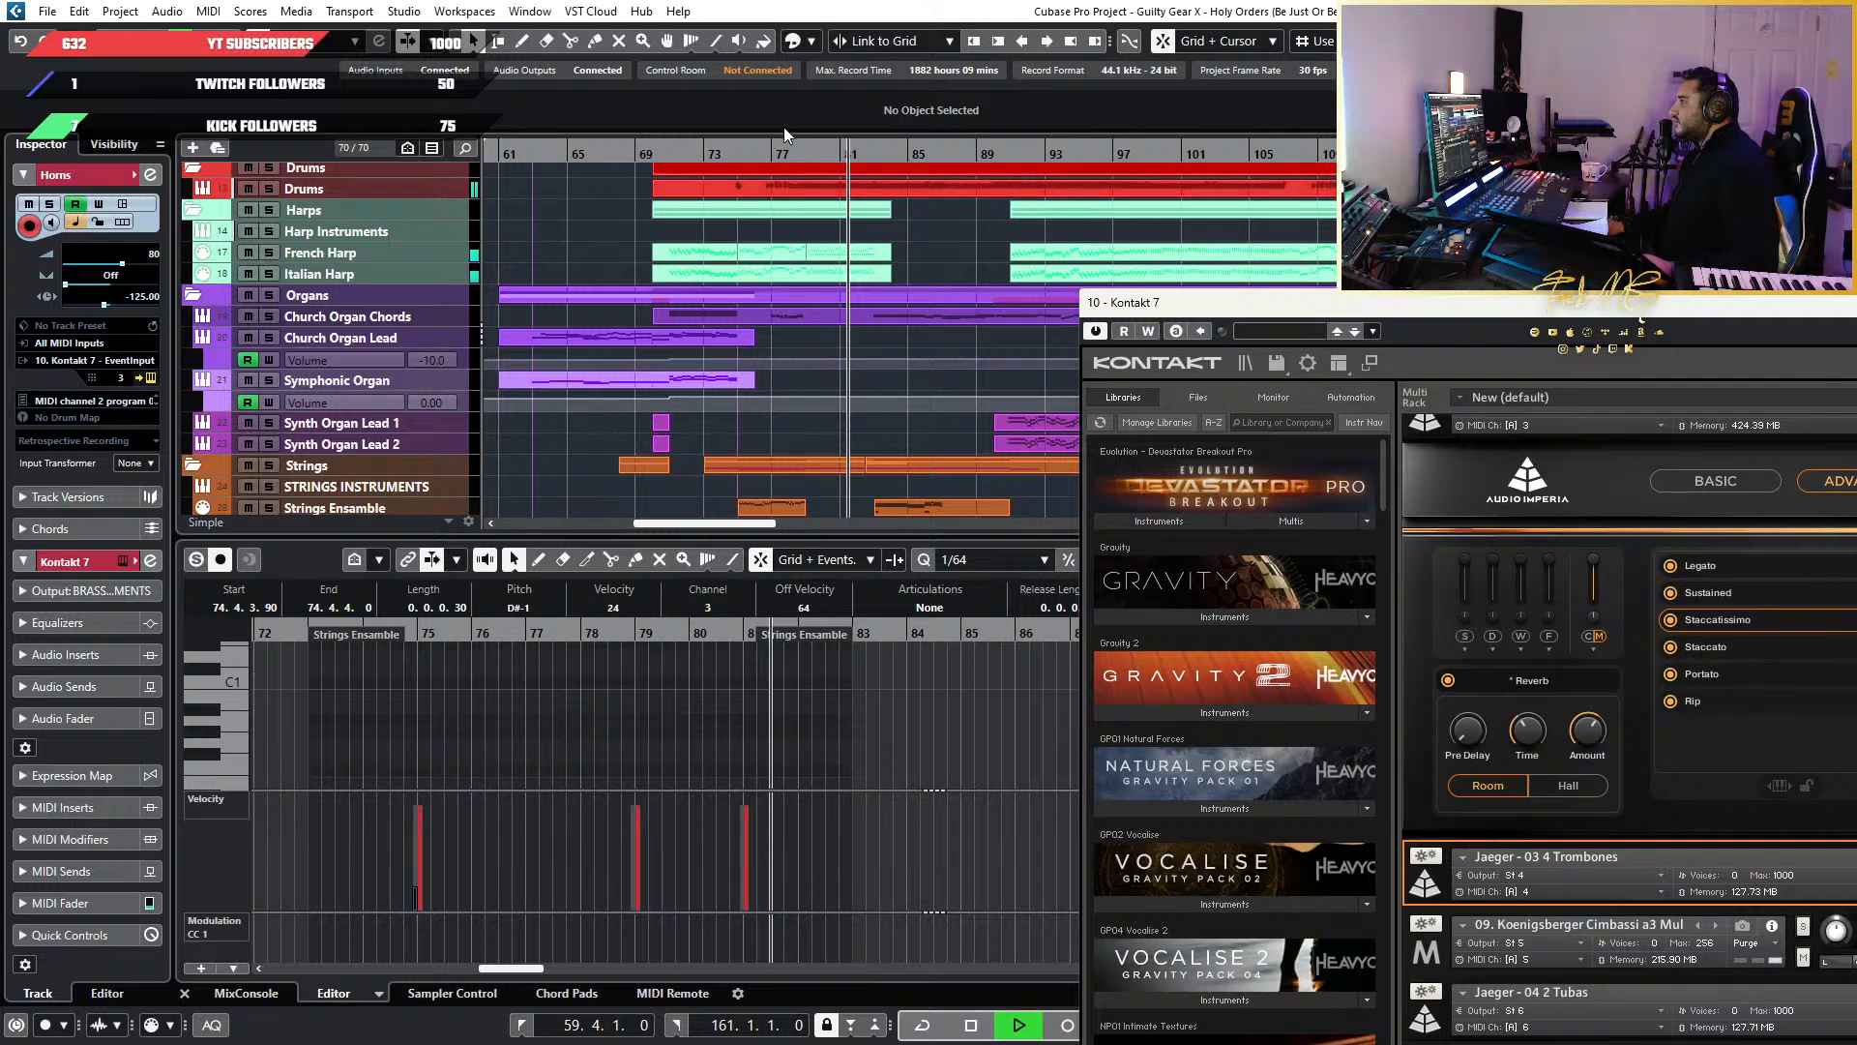
scroll(869, 224, up, 4)
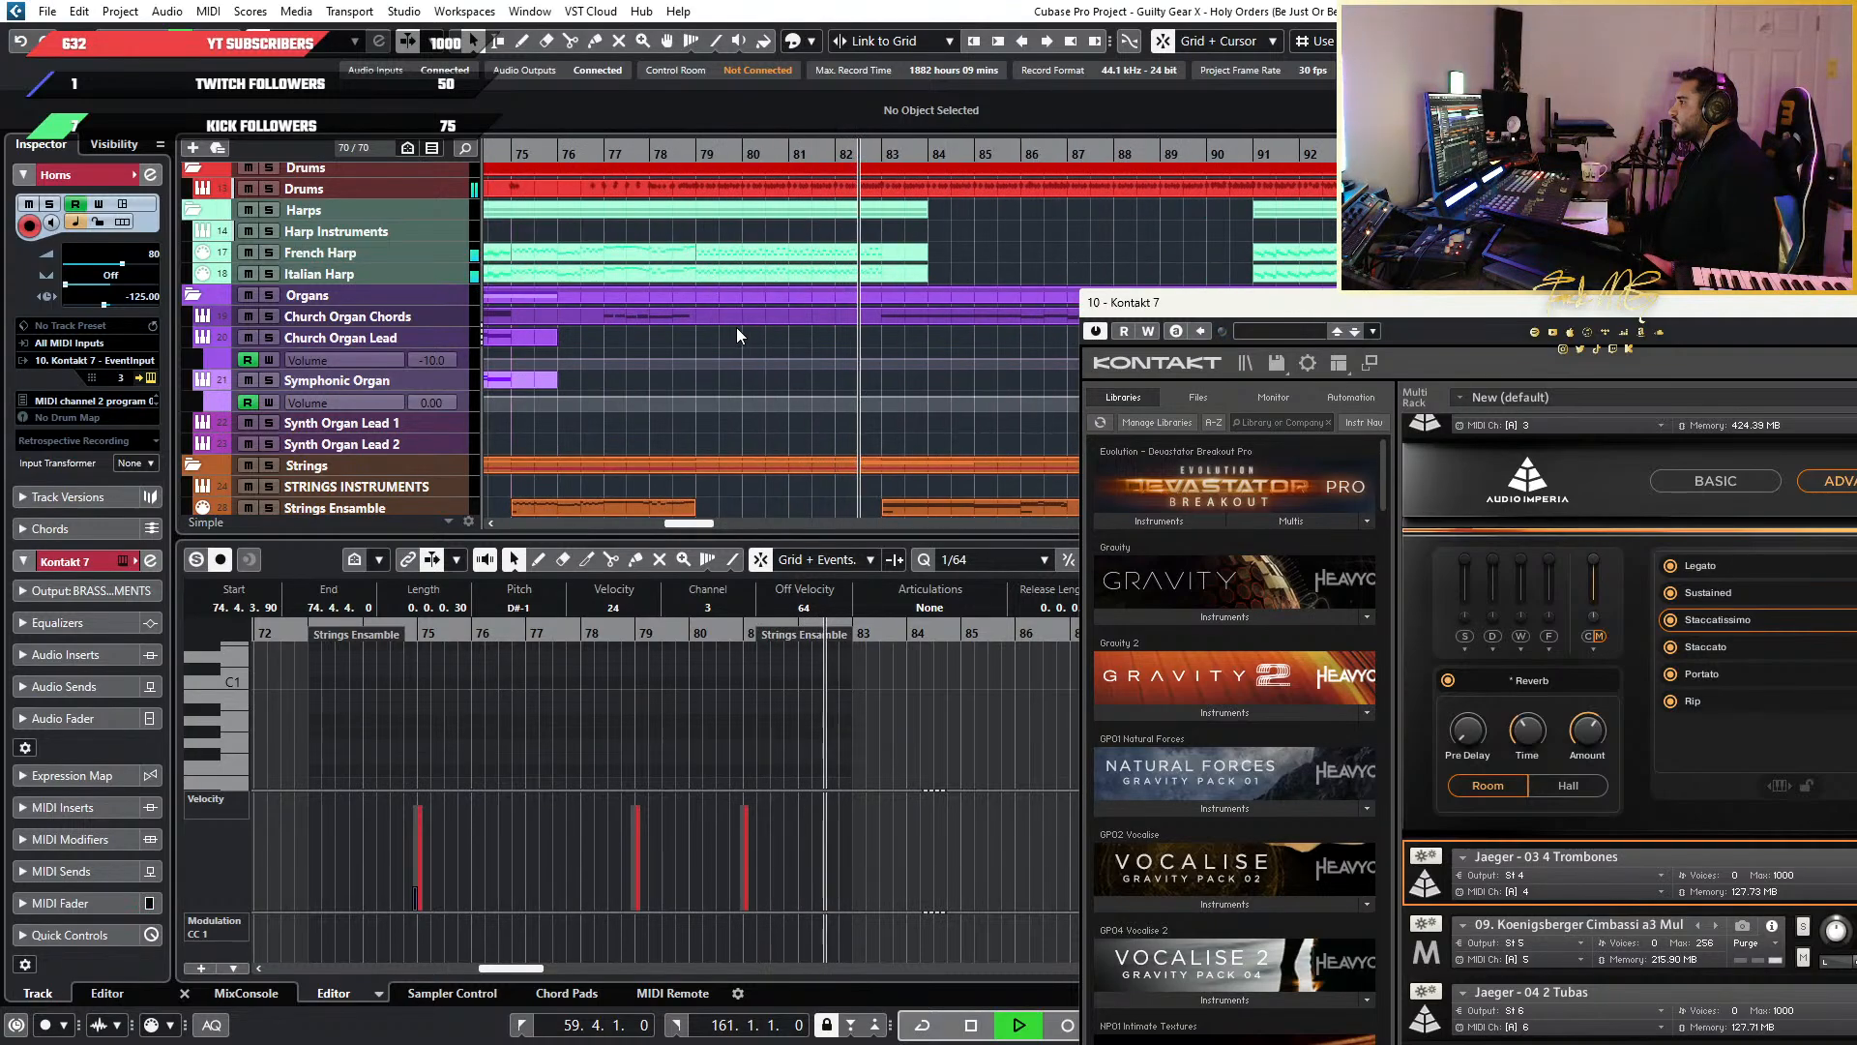
scroll(797, 334, up, 2)
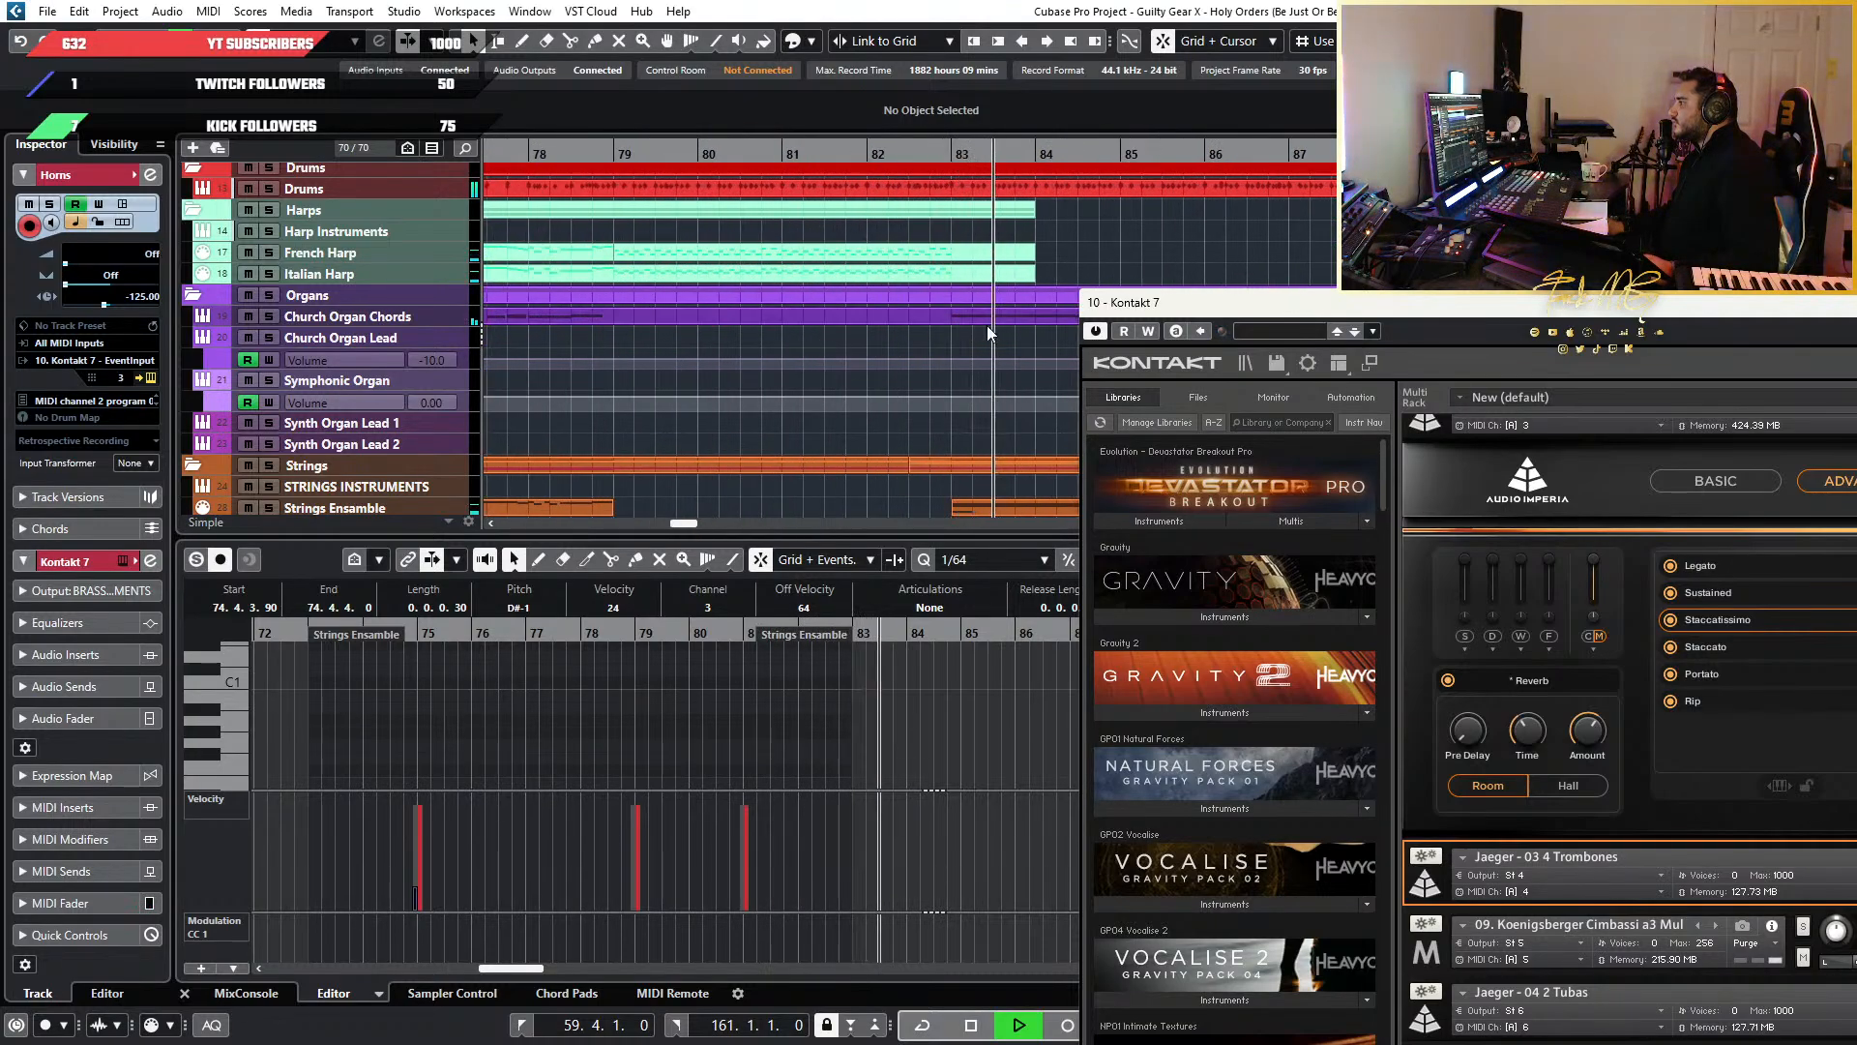
scroll(821, 327, down, 3)
scroll(822, 325, down, 2)
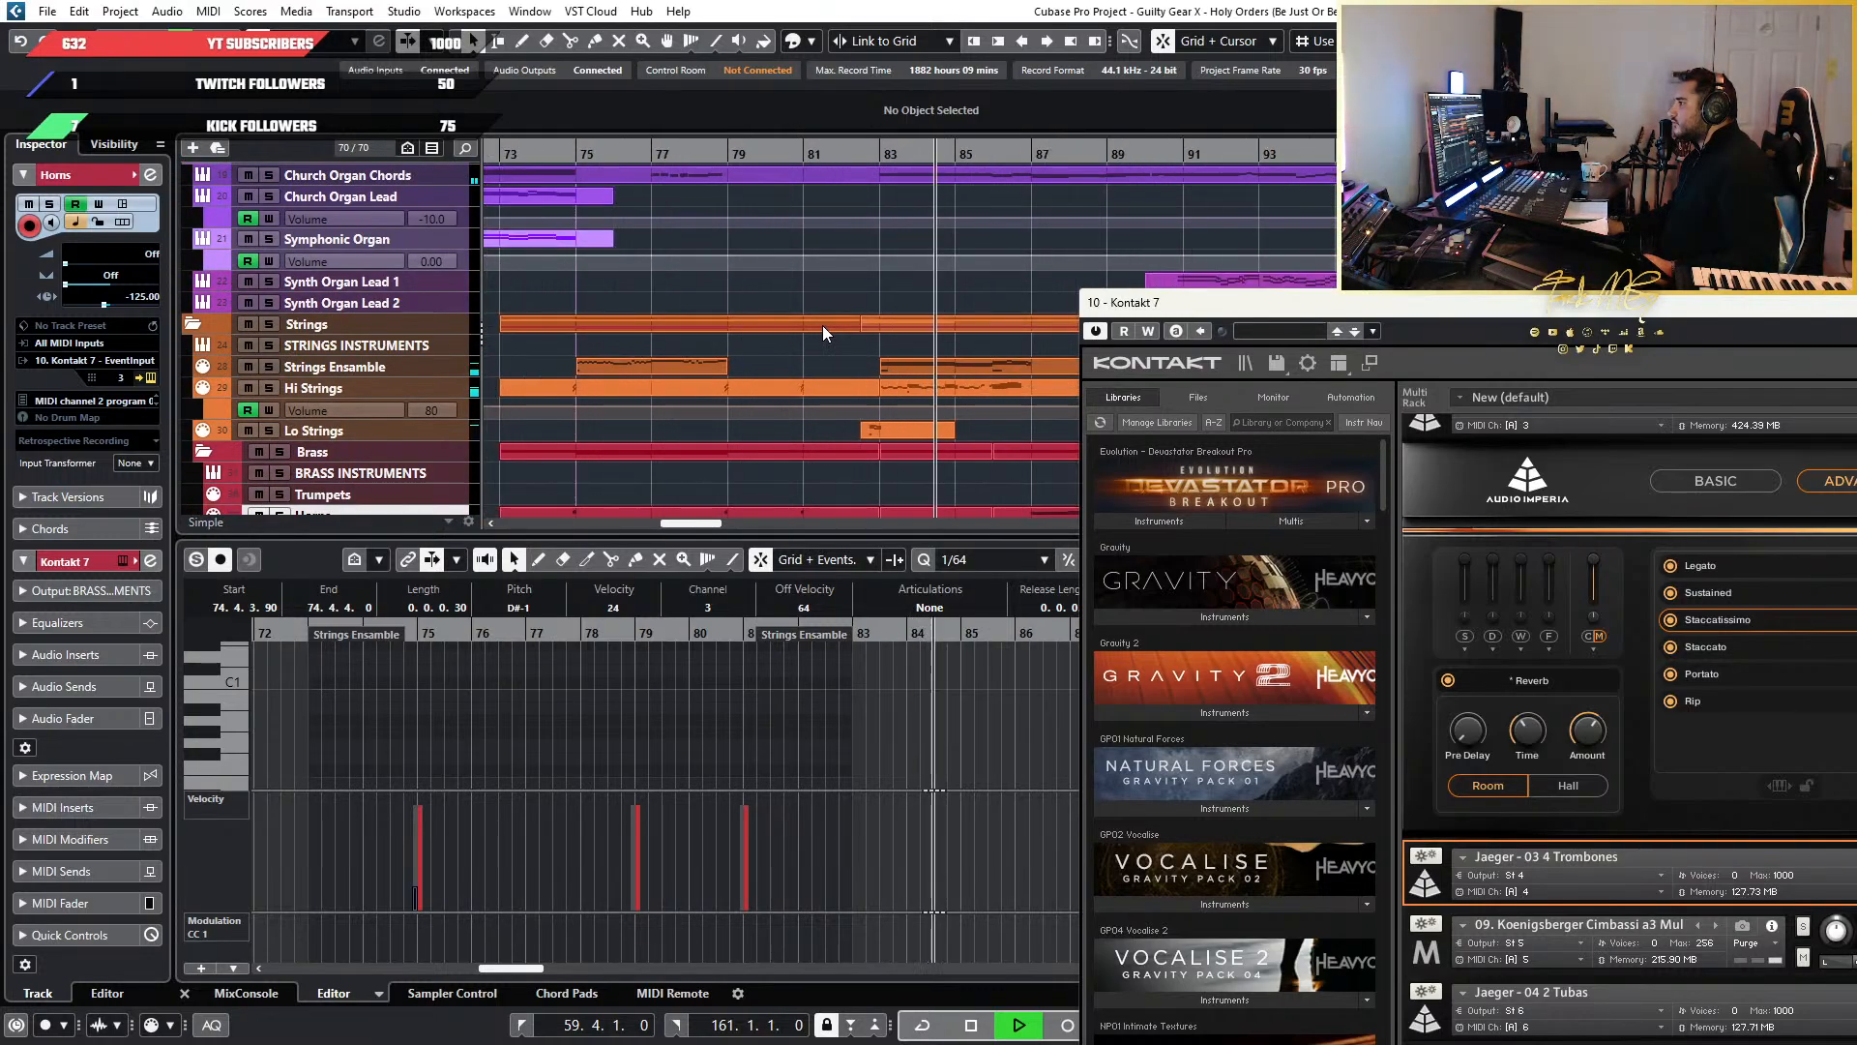
scroll(823, 325, right, 3)
scroll(630, 368, up, 2)
key(space)
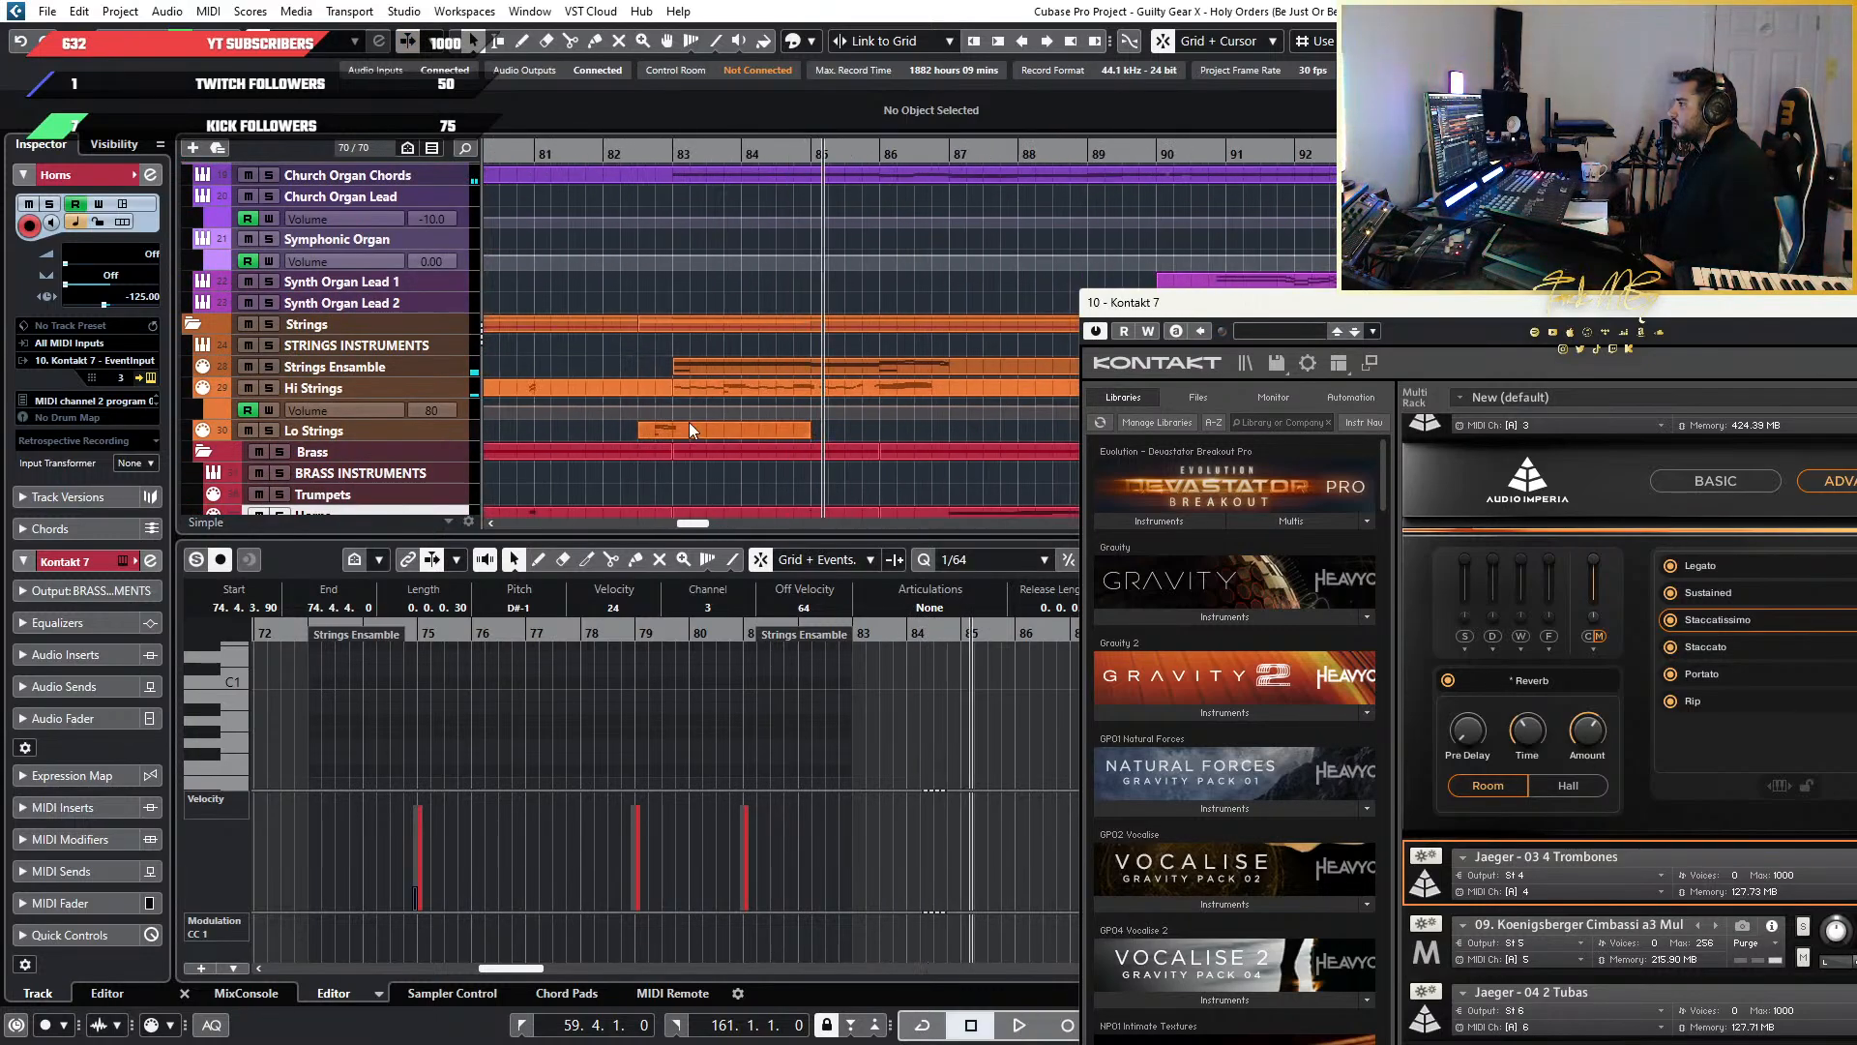
Examine the notes of the Hi Strings part around bar 85, then of the Strings Ensemble part starting at bar 83
scroll(412, 729, up, 3)
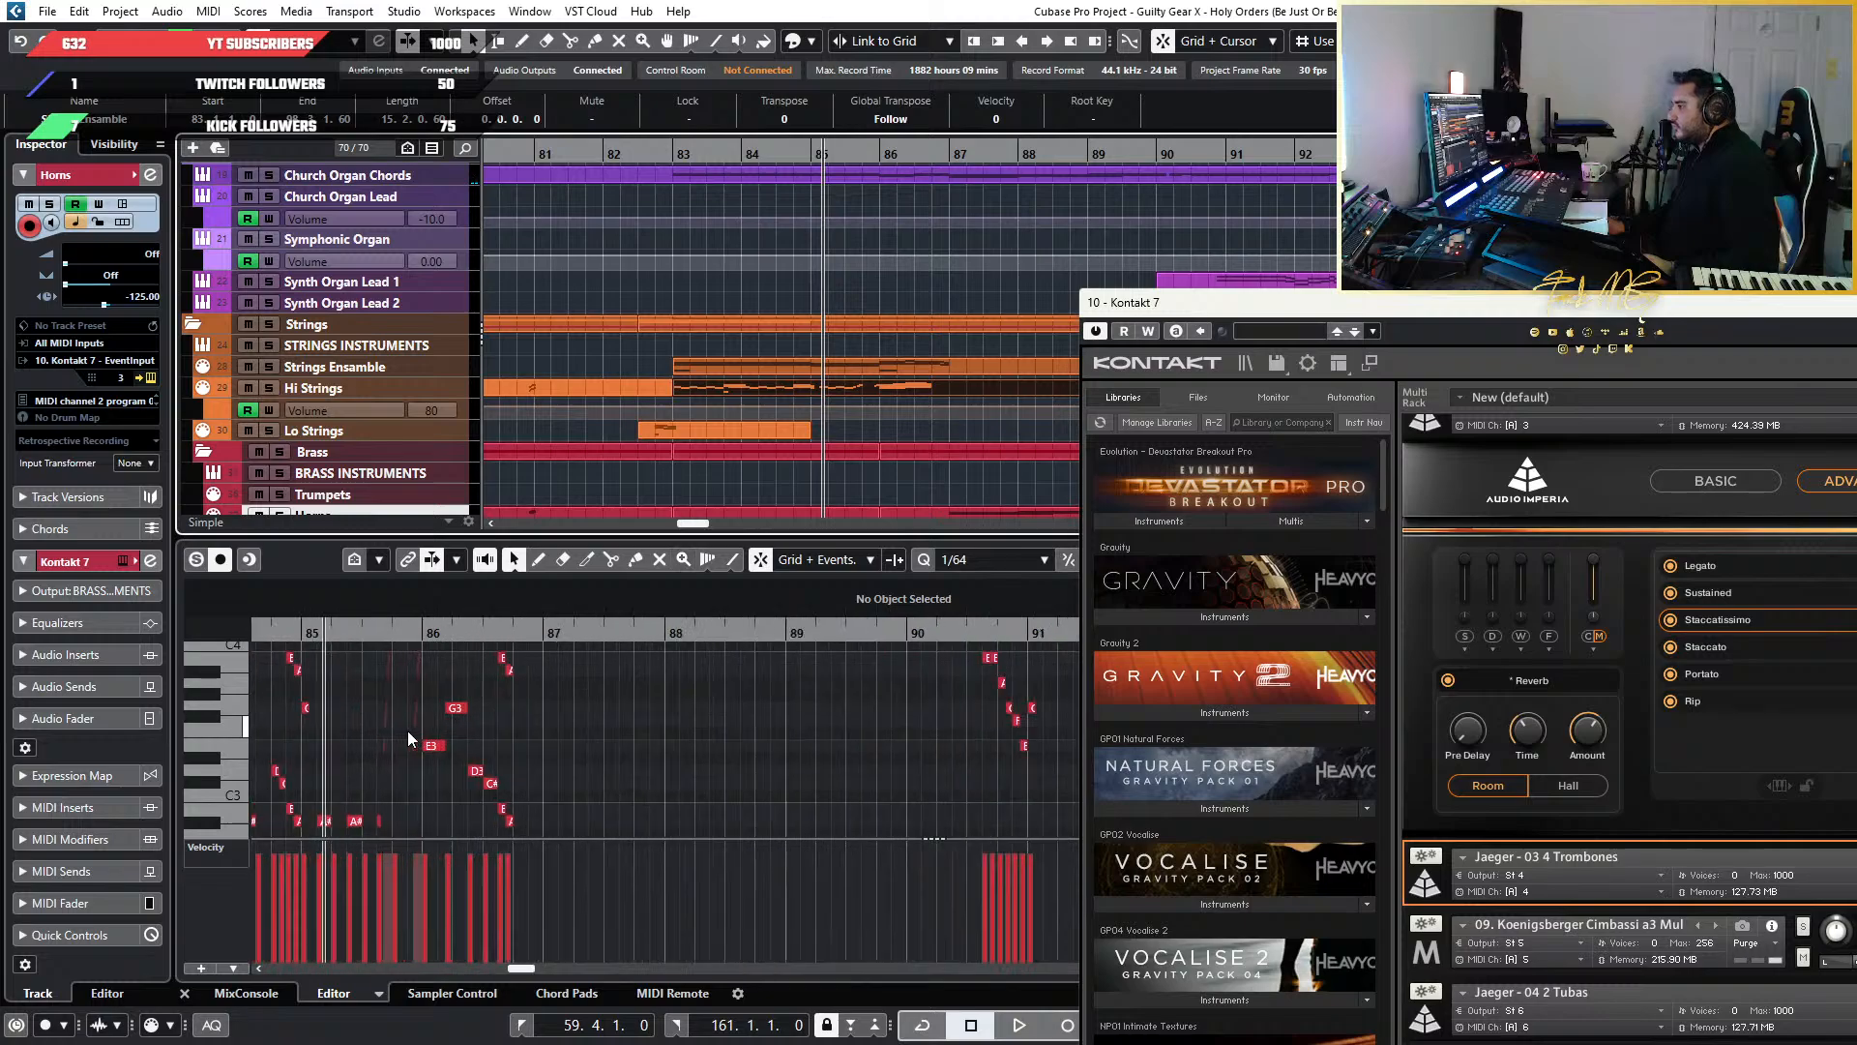
scroll(677, 405, down, 5)
scroll(624, 397, up, 4)
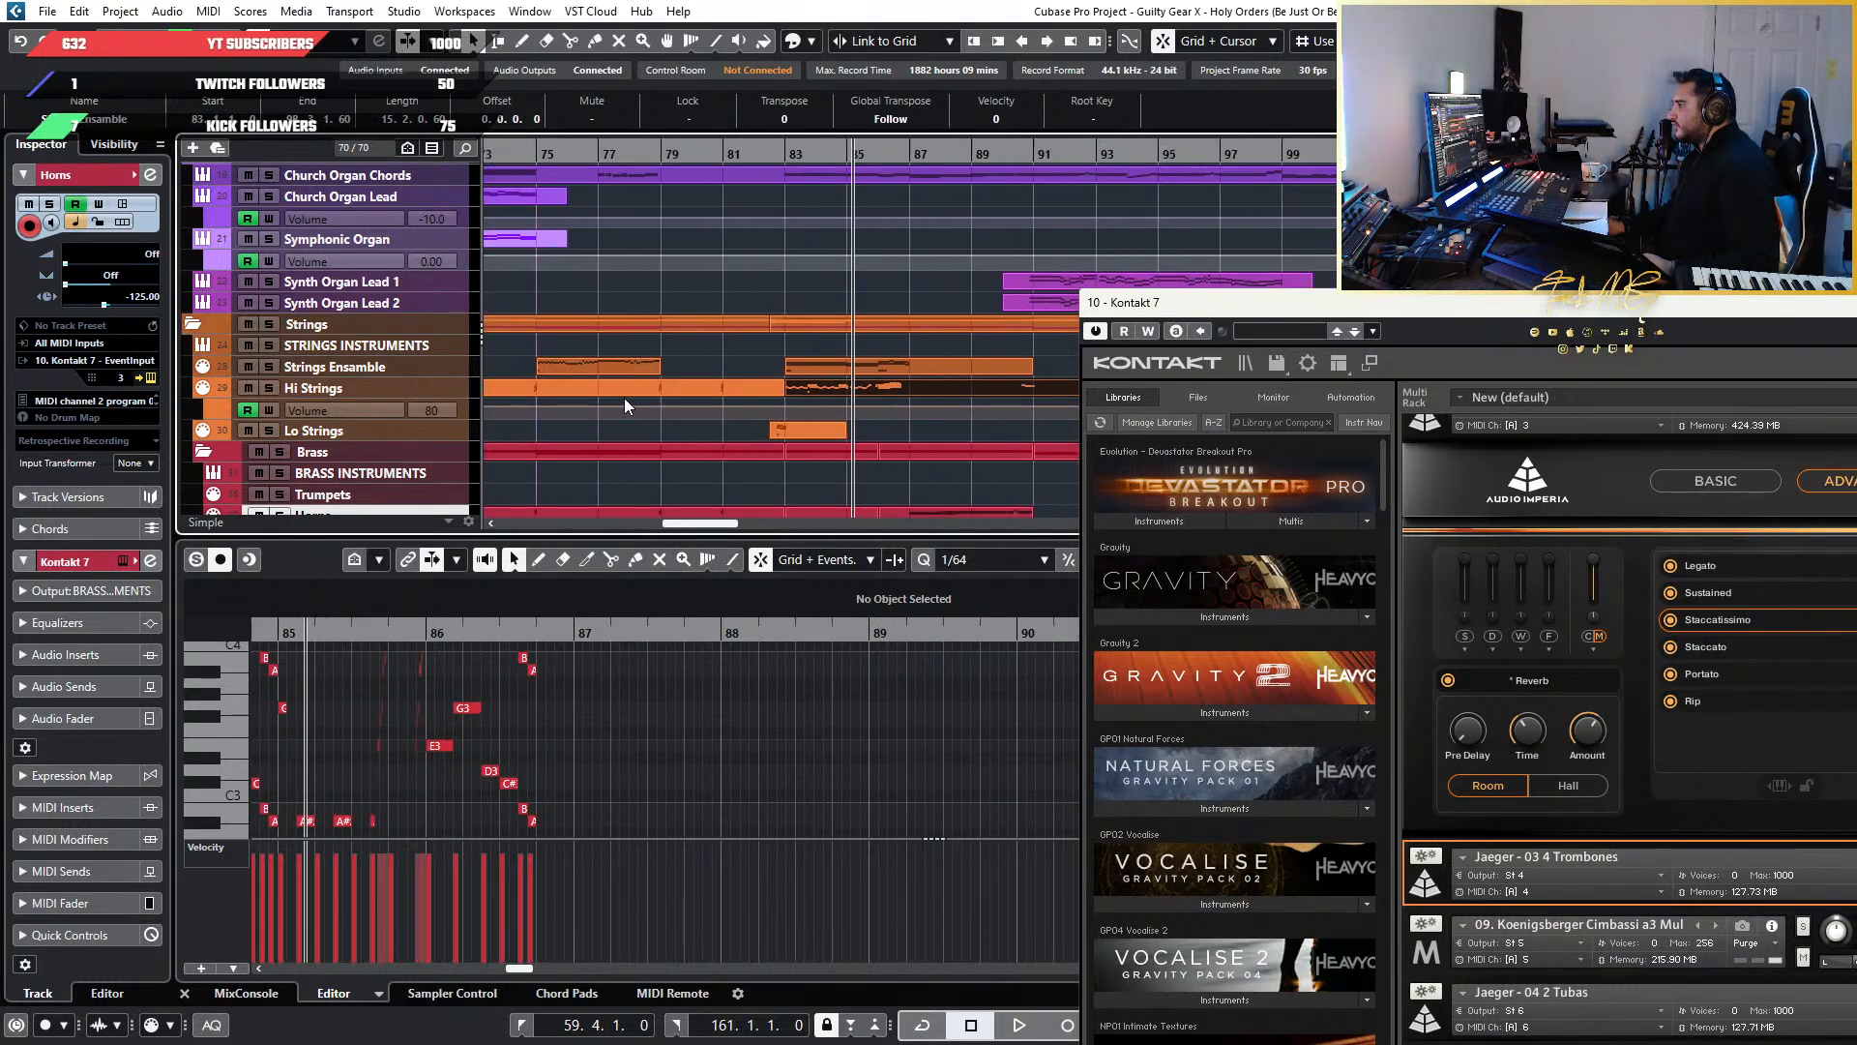
click(787, 386)
scroll(598, 726, down, 1)
scroll(571, 724, up, 3)
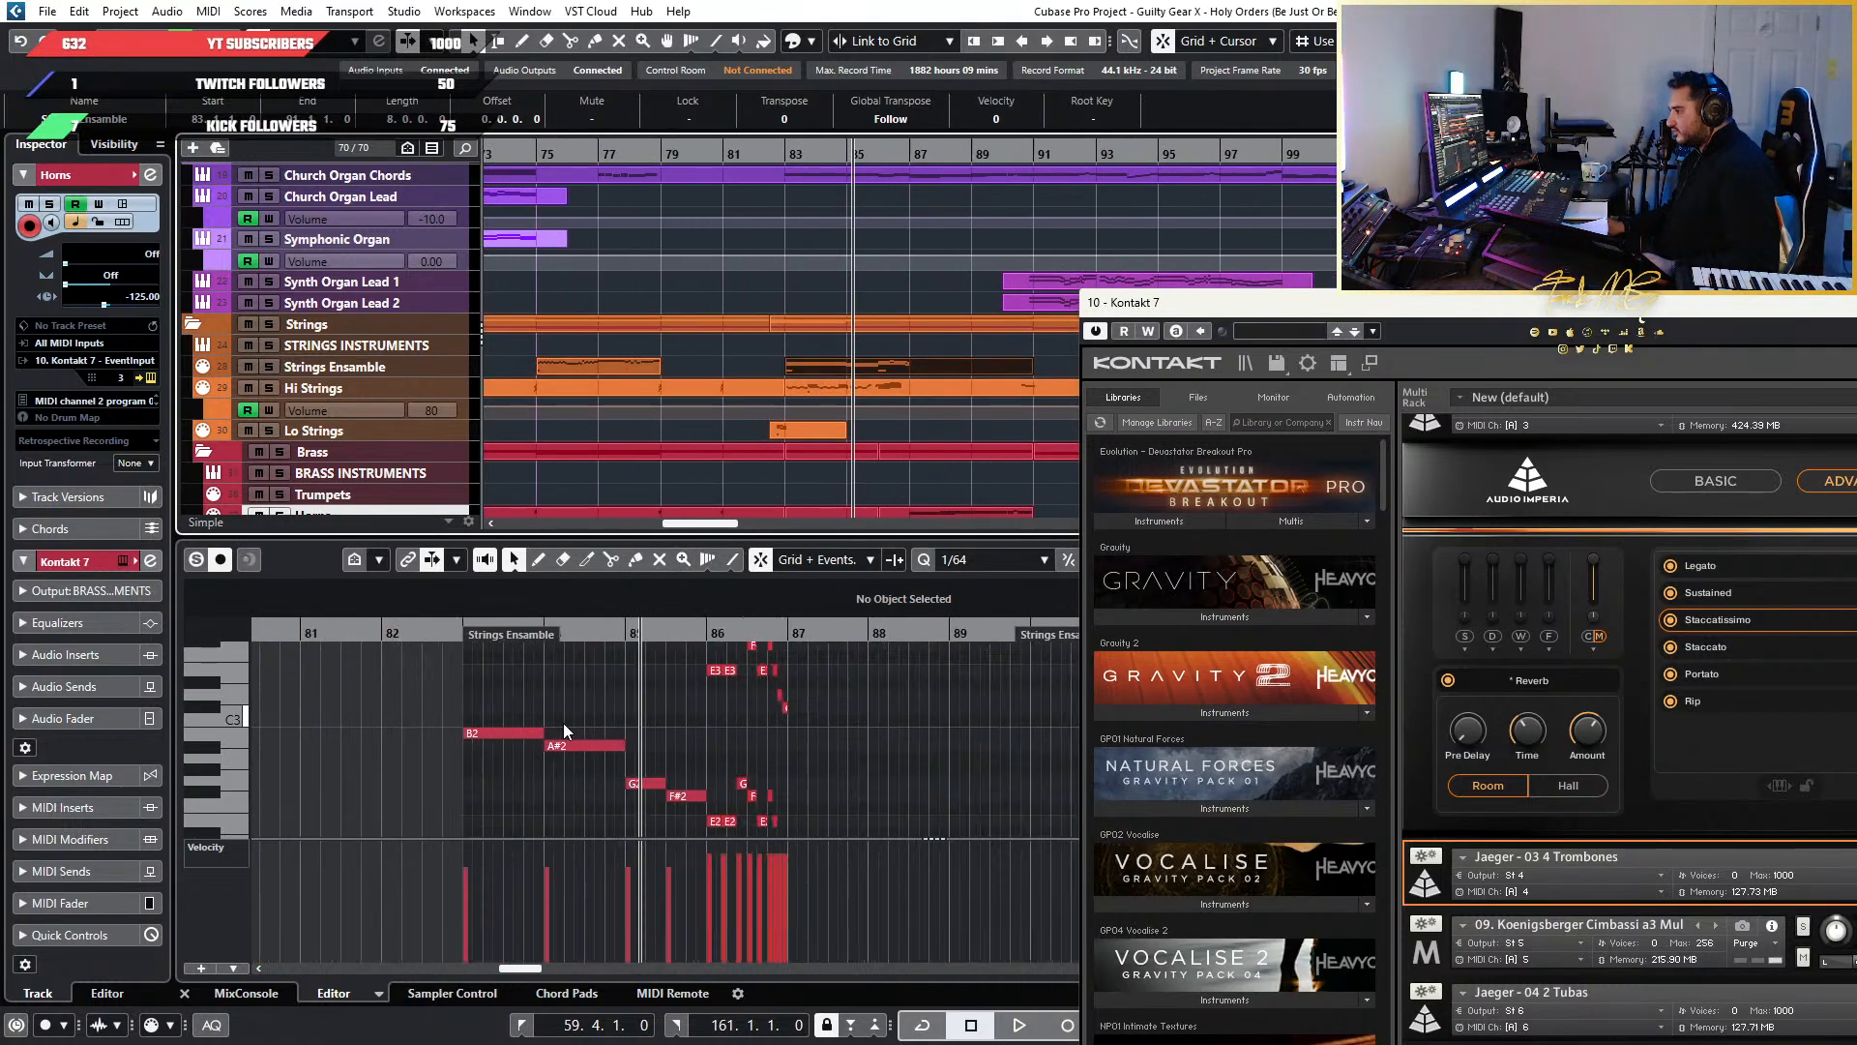
Play the passage from about bar 83, solo the Strings Ensemble, and inspect its low keyswitch notes
click(424, 635)
key(space)
scroll(671, 701, down, 1)
scroll(670, 699, down, 1)
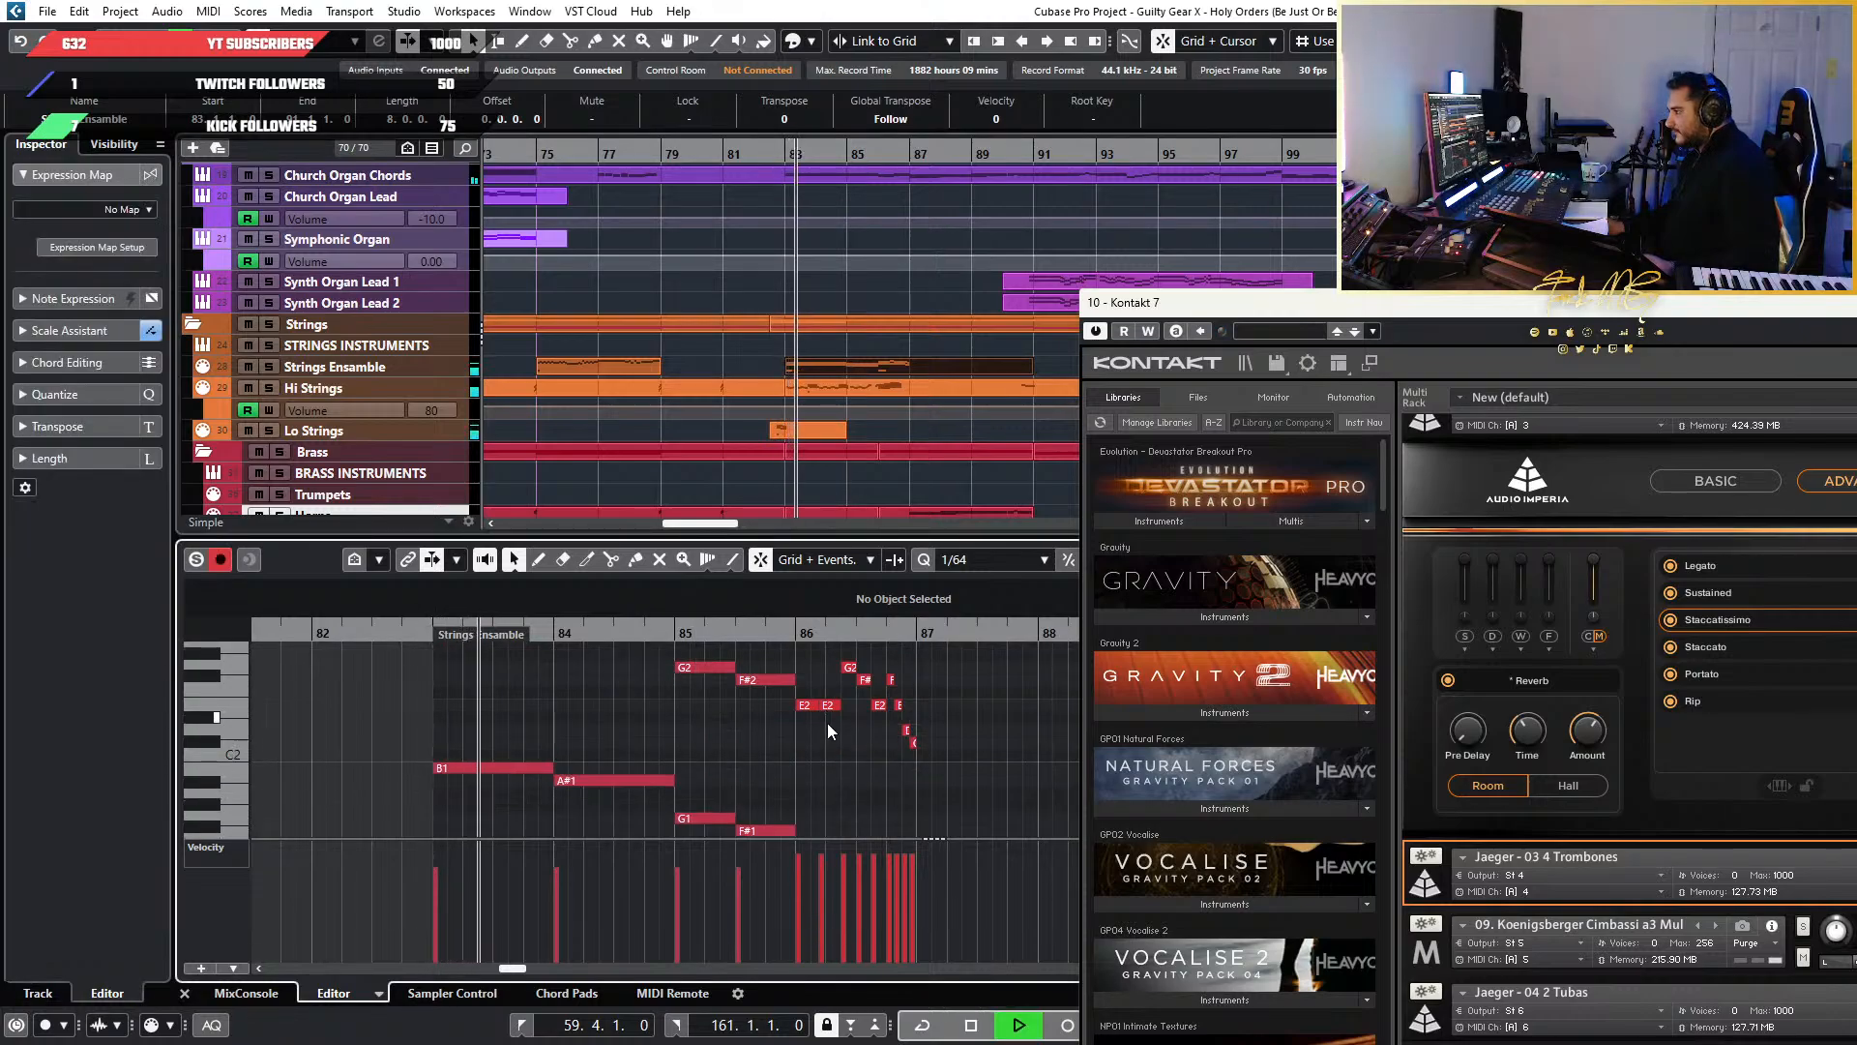
click(271, 366)
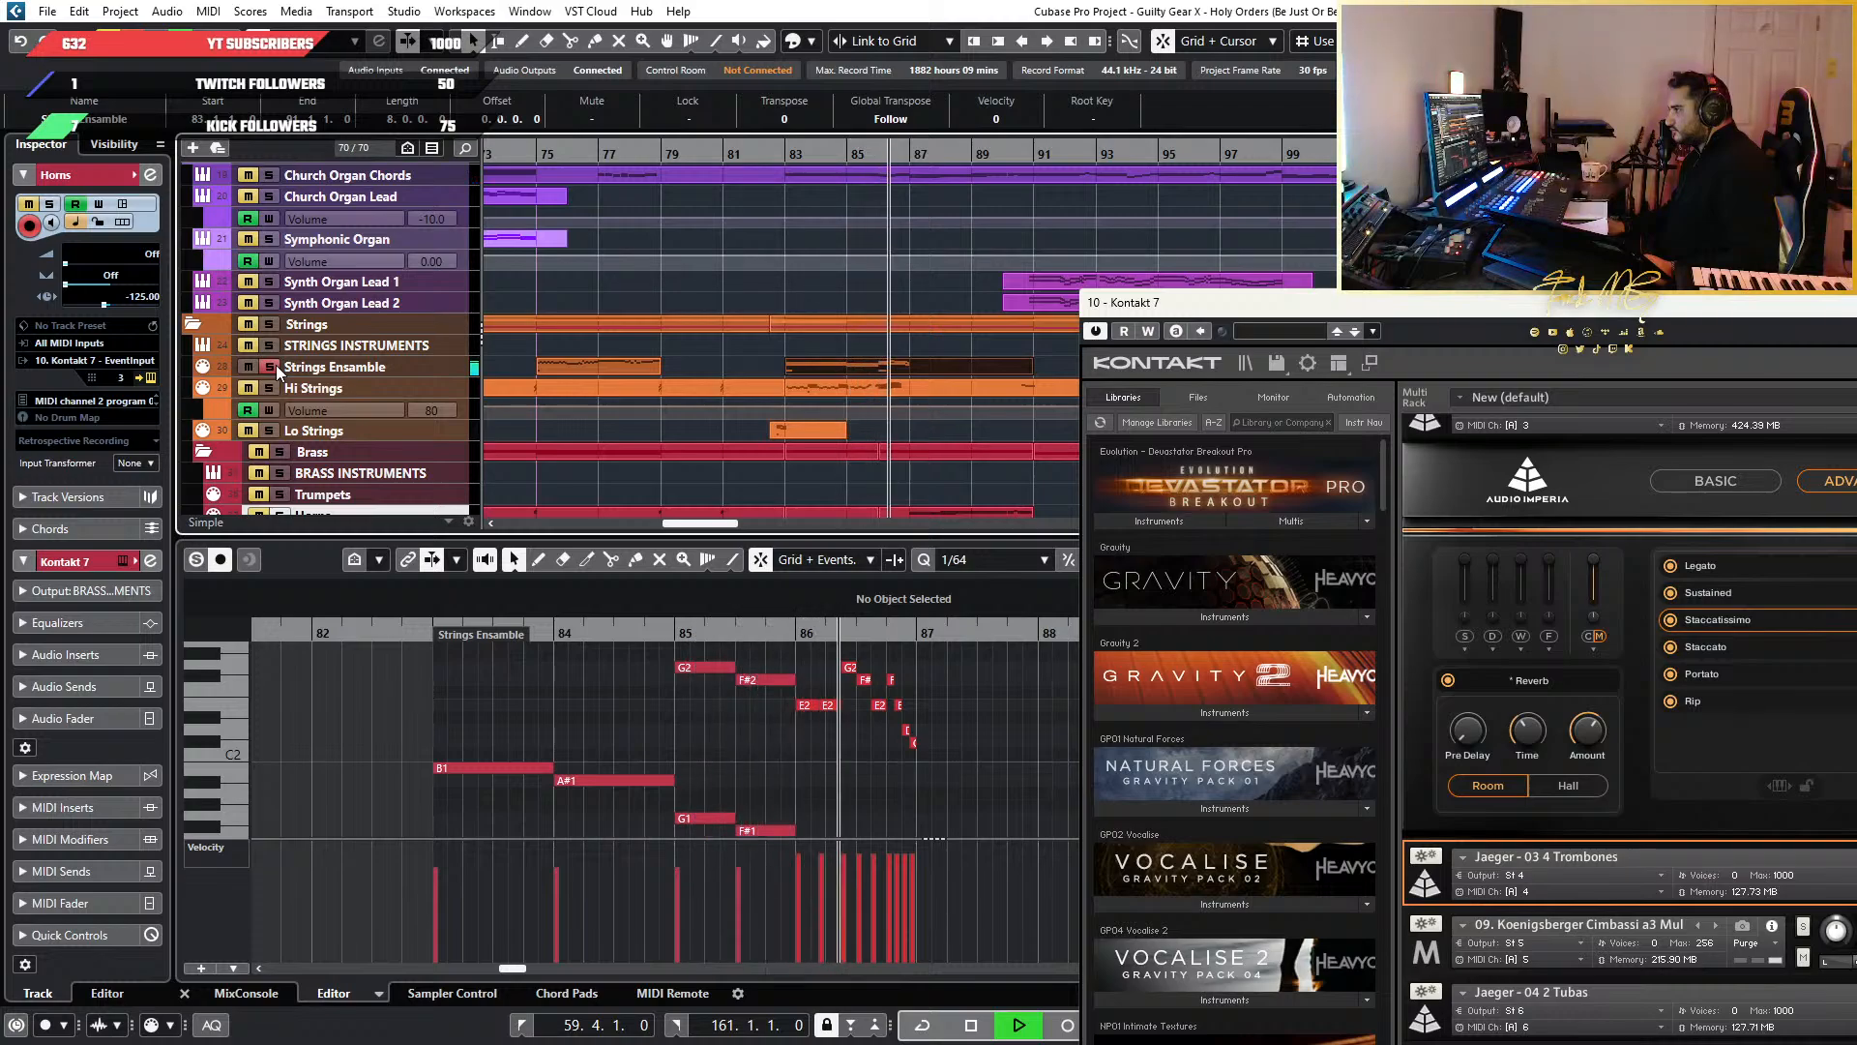
scroll(863, 724, down, 8)
scroll(863, 724, down, 3)
key(space)
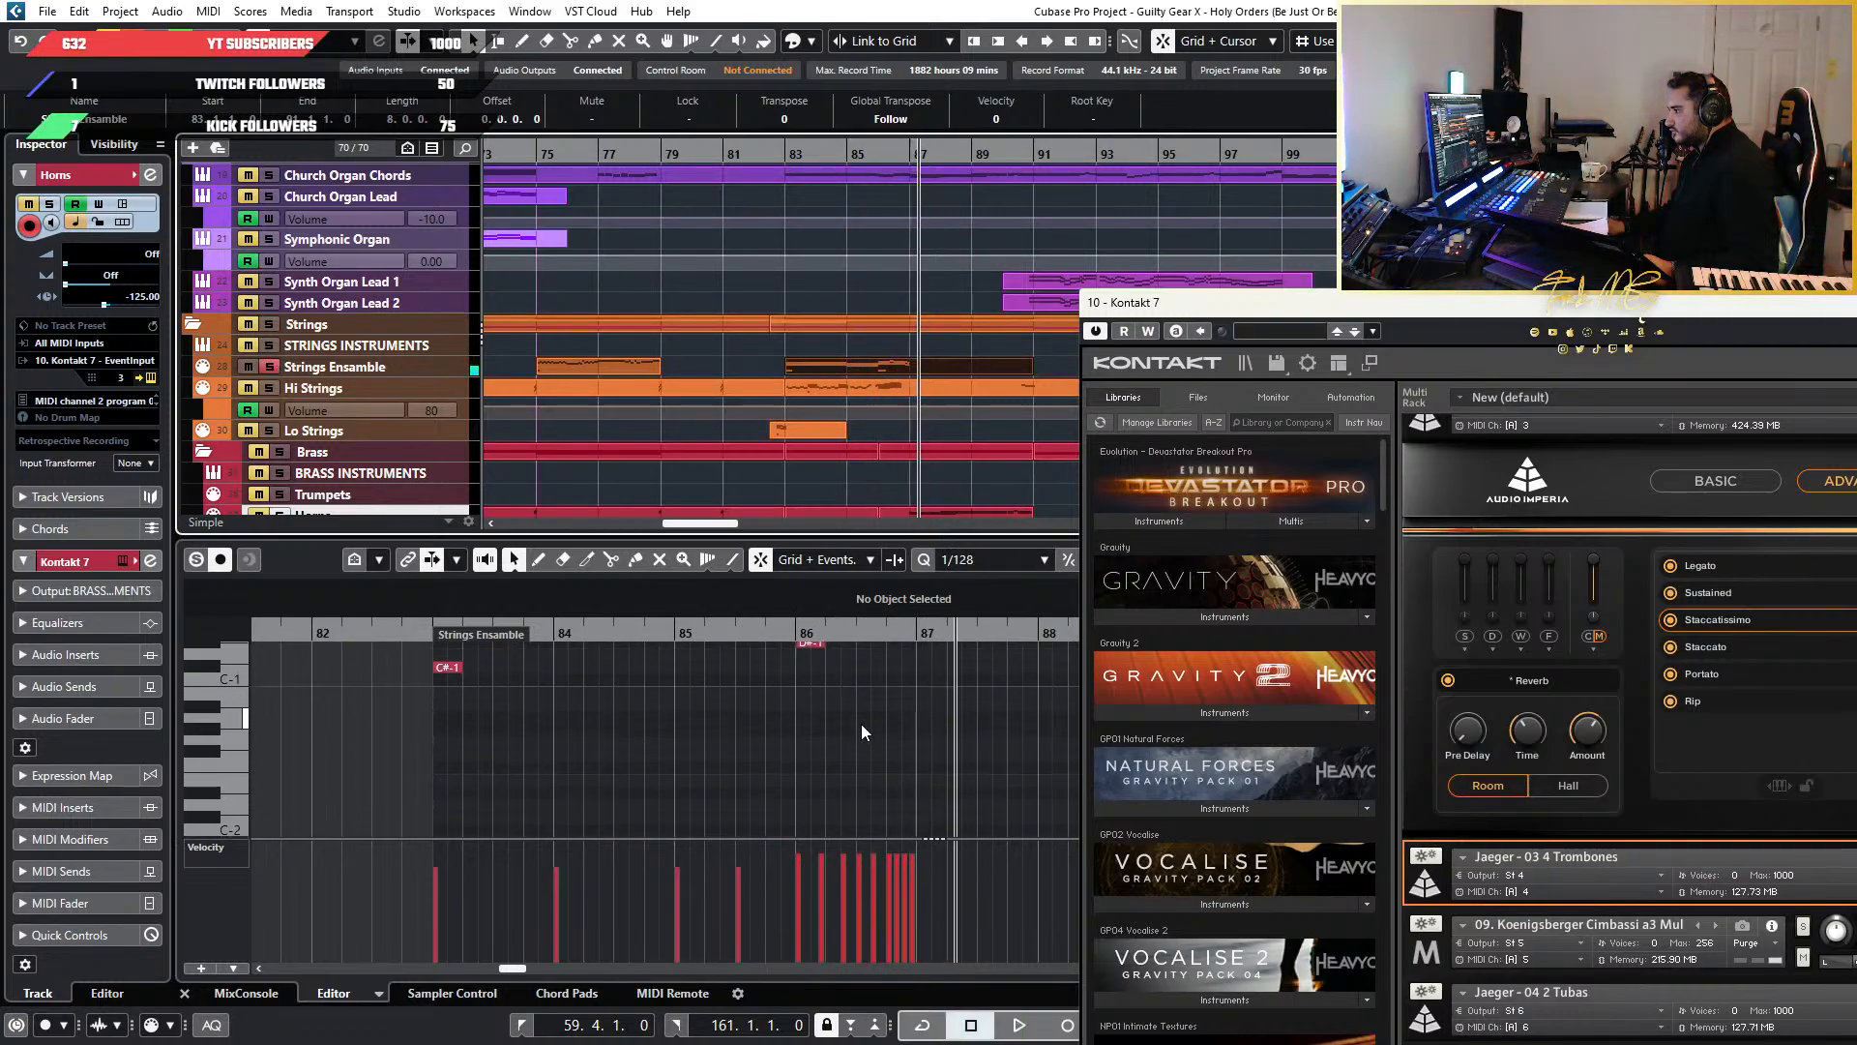
Extend the start of the Strings Ensemble part at bar 83 back to bar 82, using a 1/4 quantize grid
drag(863, 744, 310, 635)
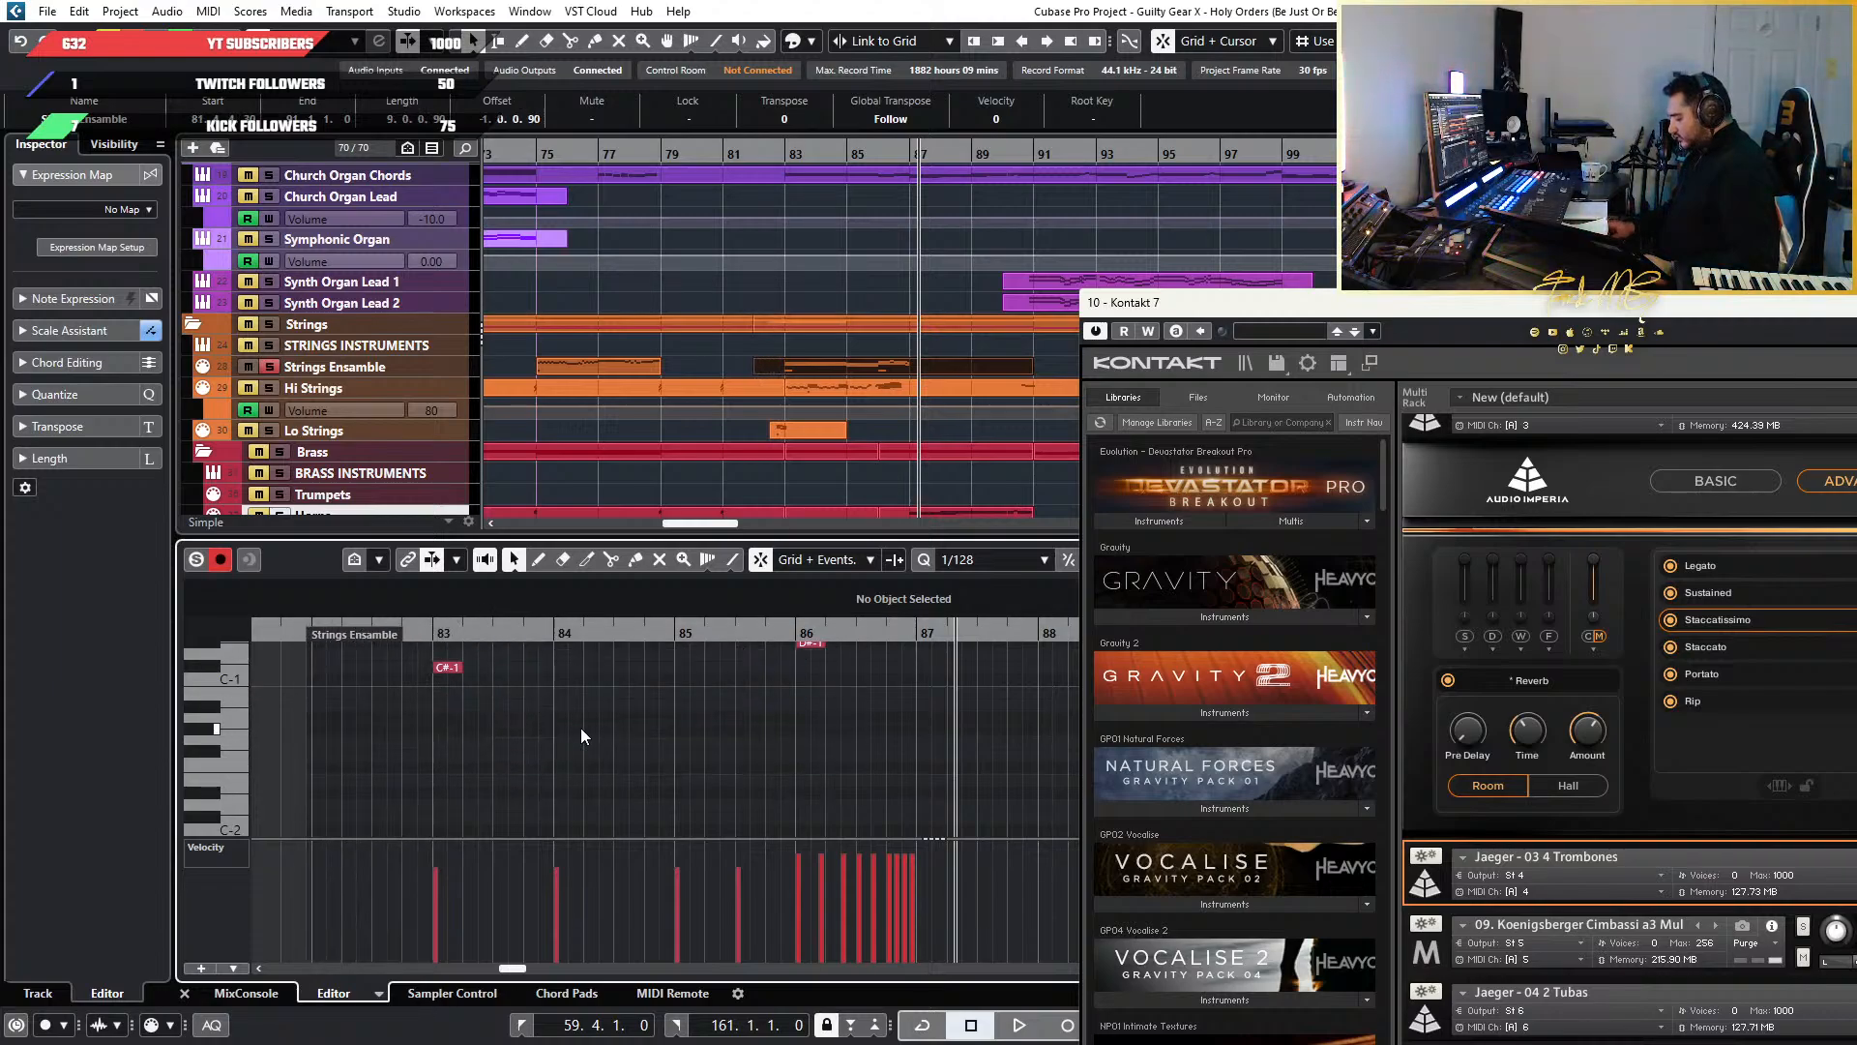
key(alt+3)
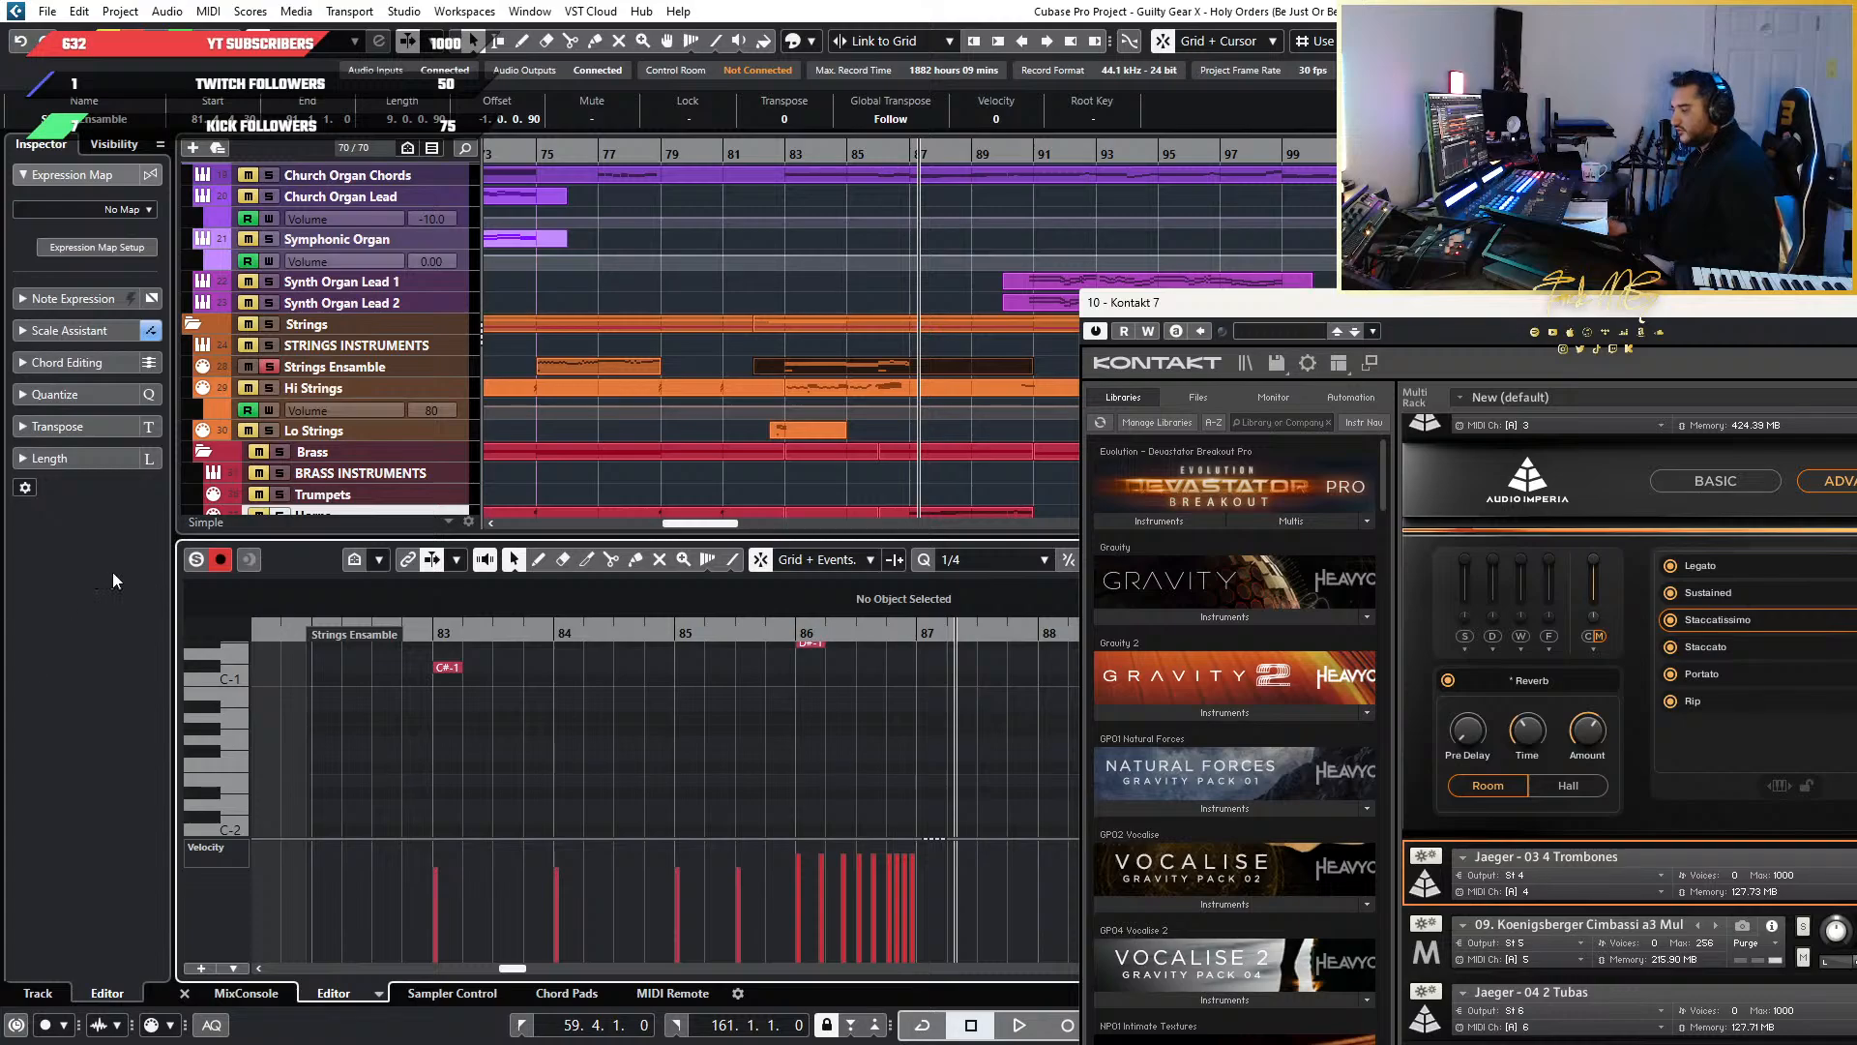
drag(357, 641, 364, 640)
Move the C#-1 and D#-1 keyswitch notes in this Strings Ensemble part one quarter note earlier
drag(862, 757, 390, 632)
scroll(364, 818, up, 3)
scroll(410, 798, up, 2)
key(ctrl+Left)
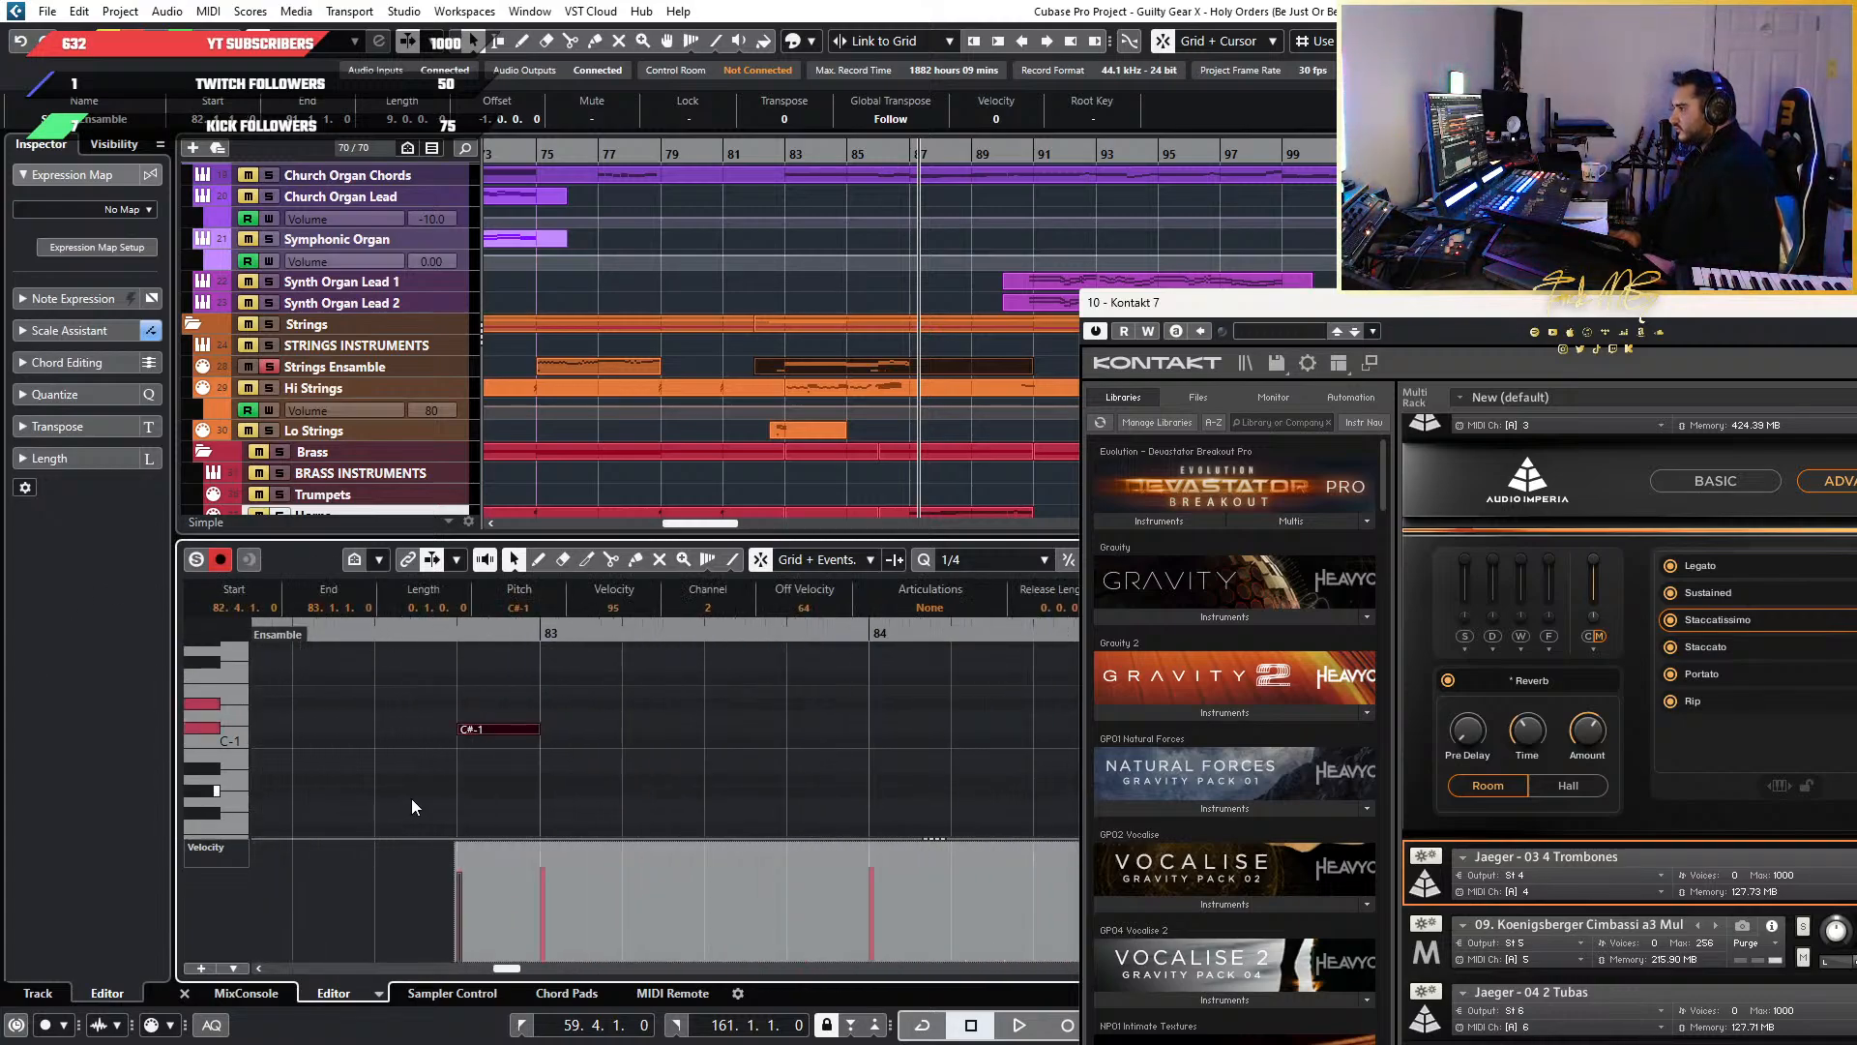
scroll(705, 683, down, 5)
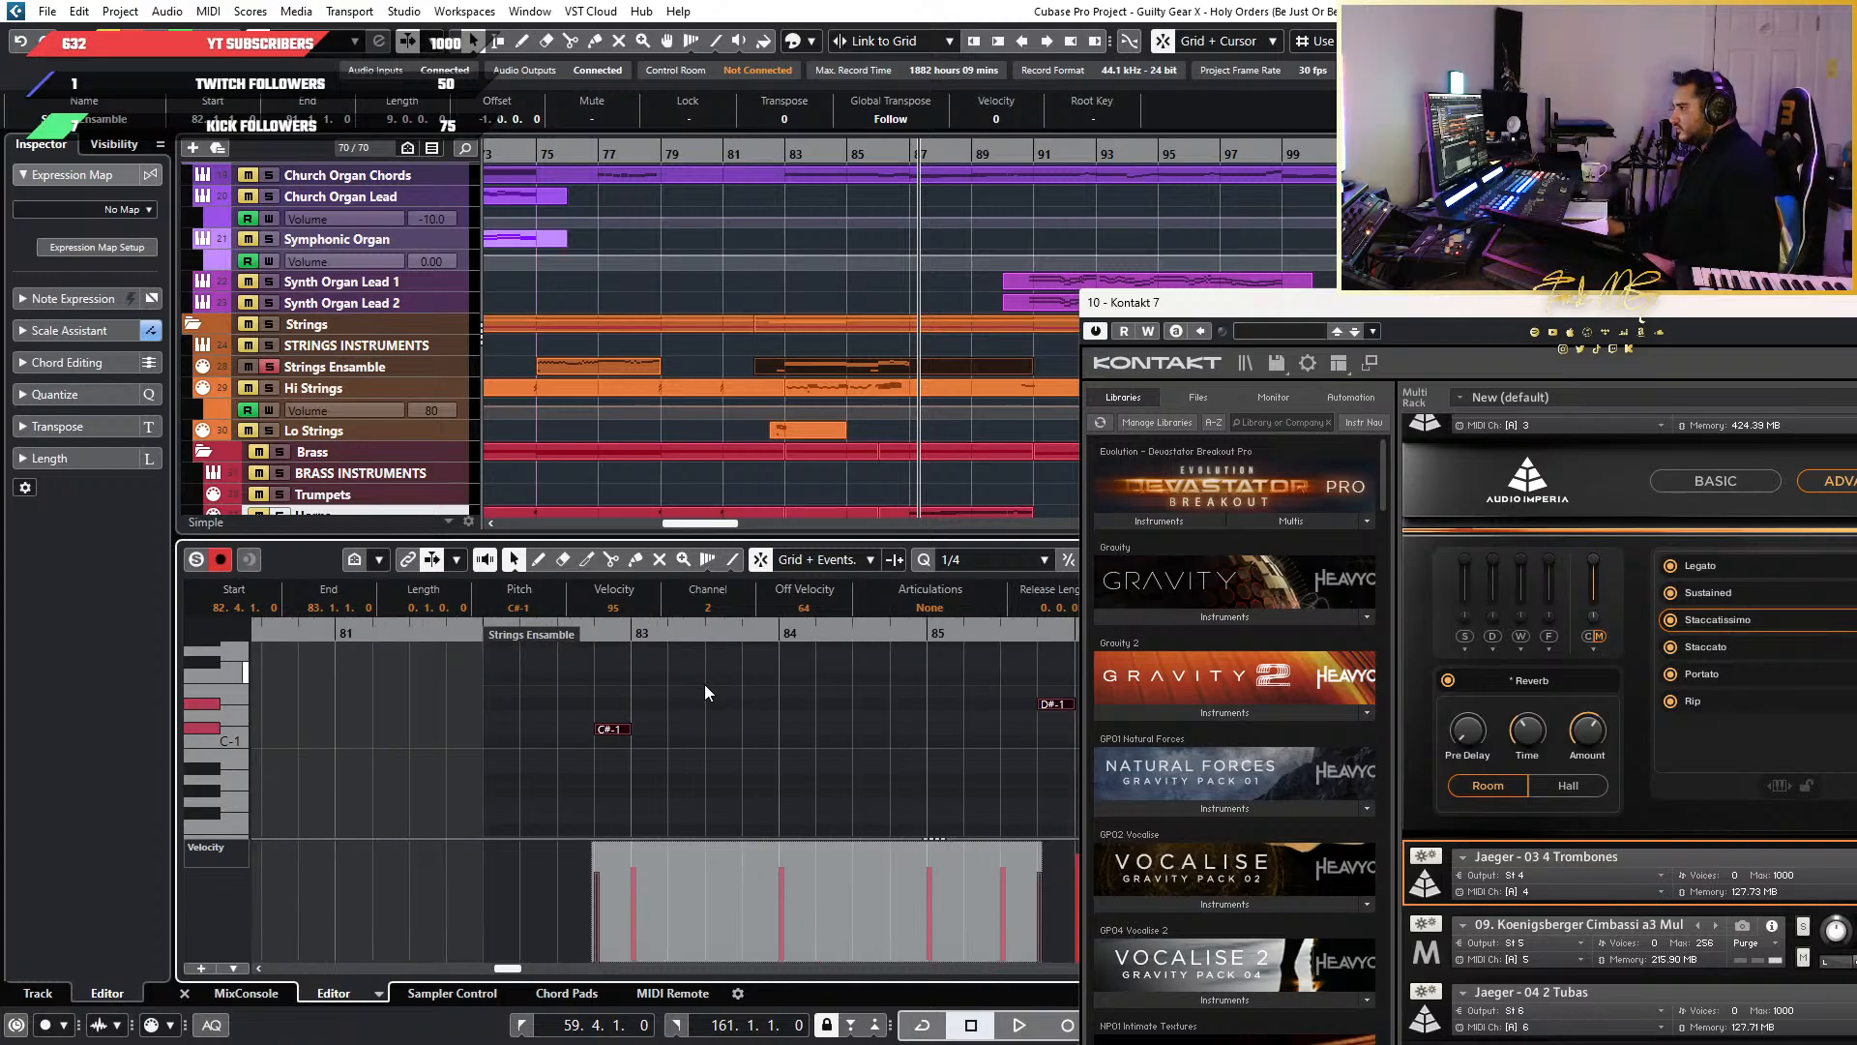
Play the soloed Strings Ensemble from about bar 82 to 87 to check the moved keyswitch notes
click(581, 634)
key(space)
scroll(660, 706, up, 2)
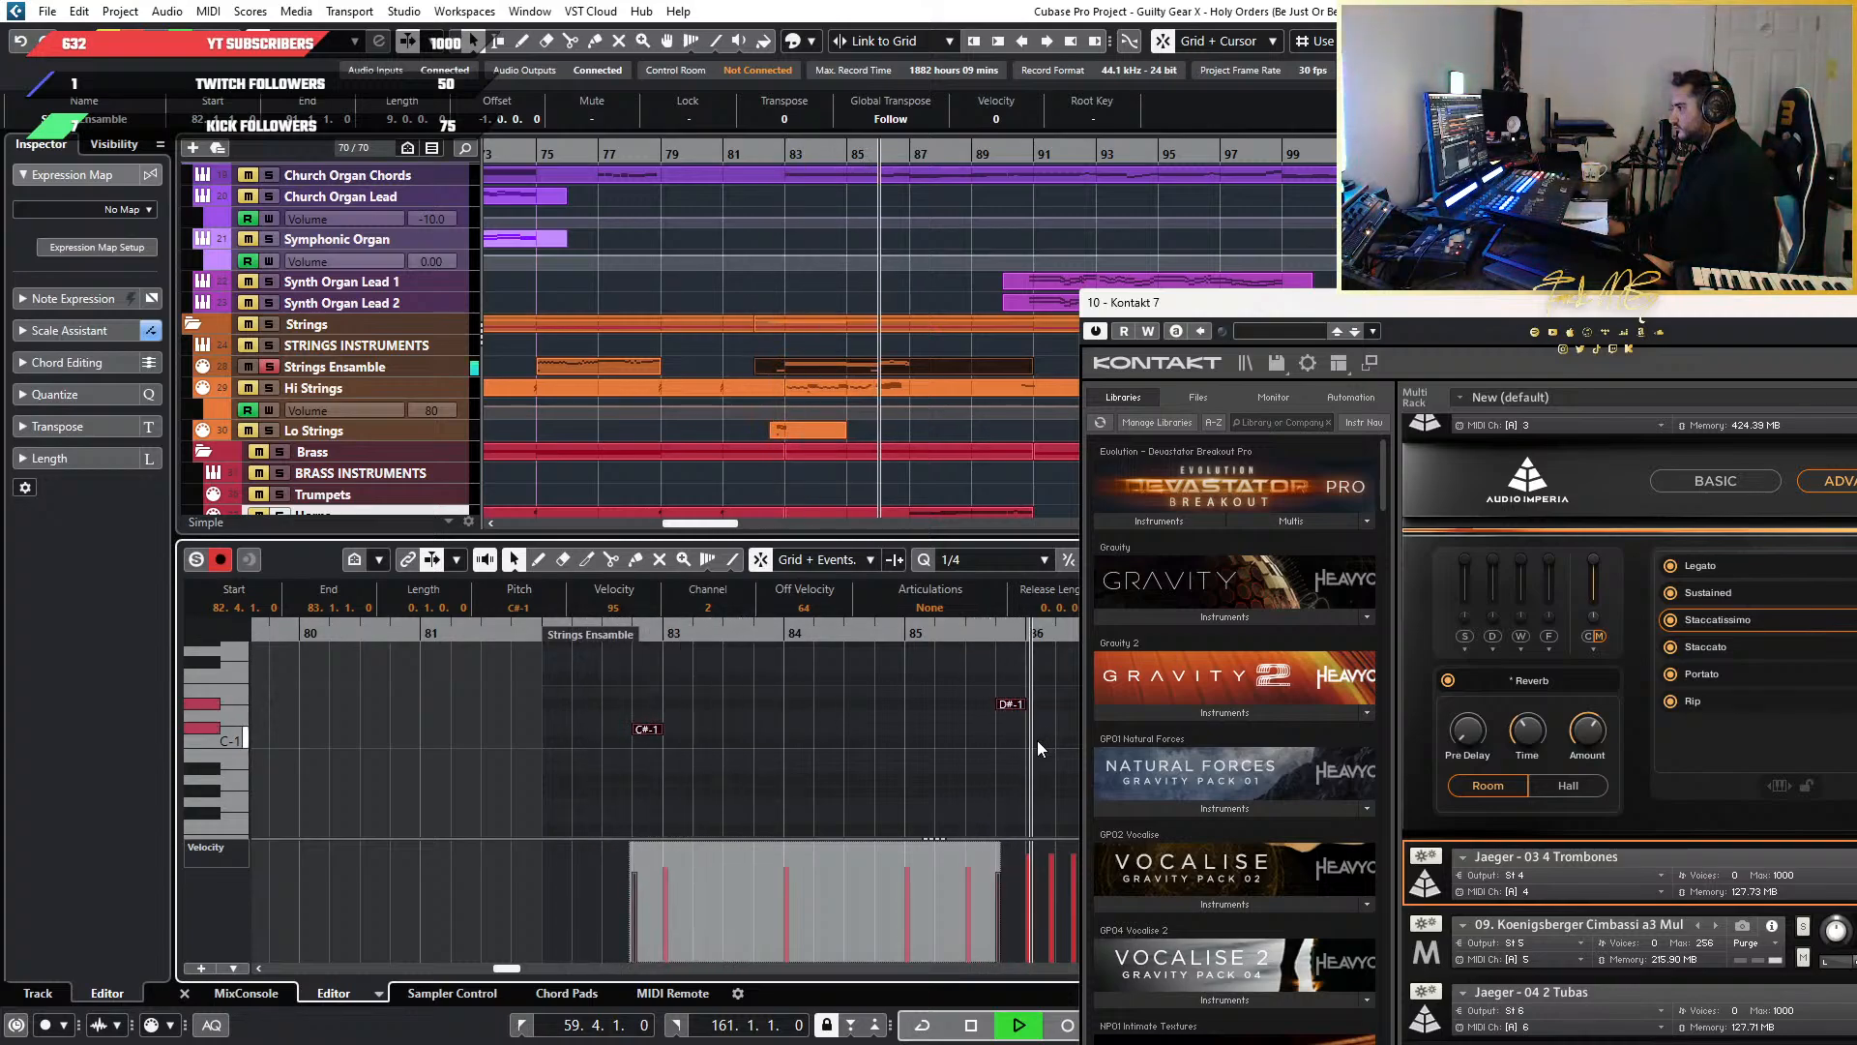
scroll(902, 707, down, 2)
scroll(903, 707, right, 3)
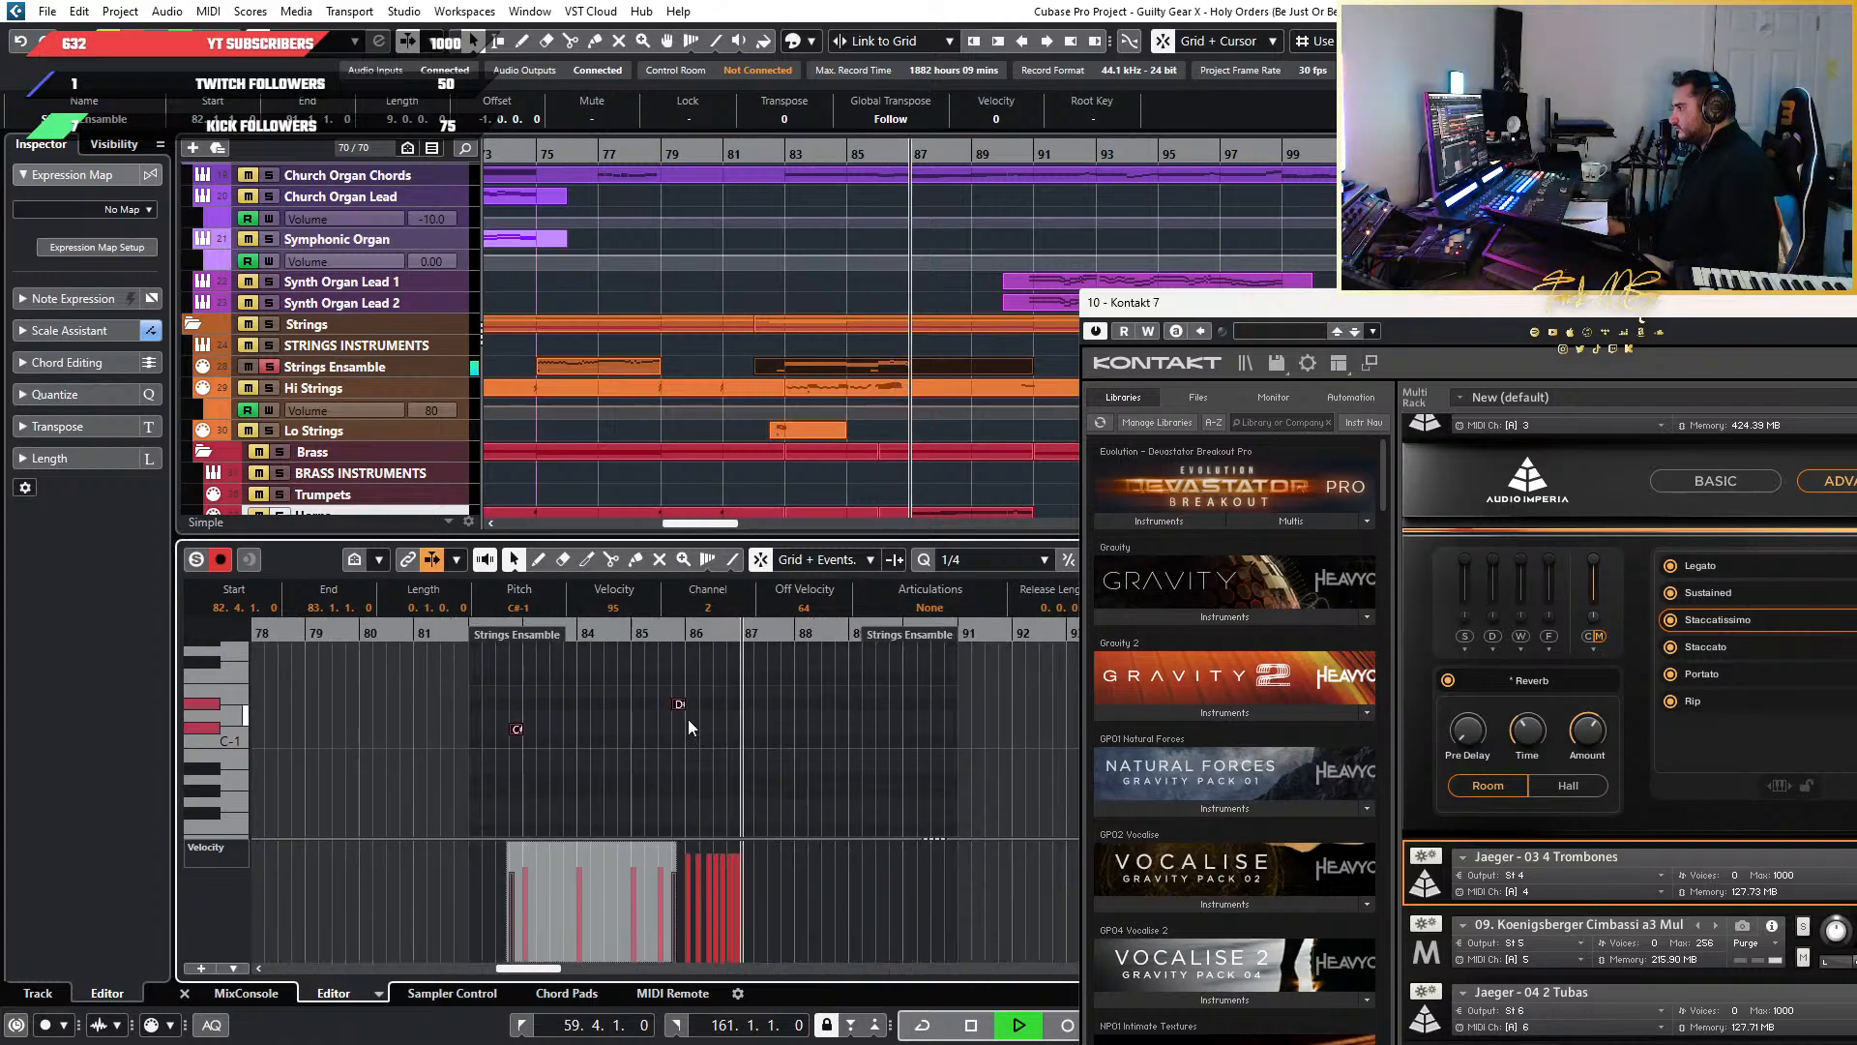
key(space)
Open the Strings Ensemble part that begins at bar 99 and play its opening bar
scroll(708, 781, up, 5)
scroll(934, 329, down, 4)
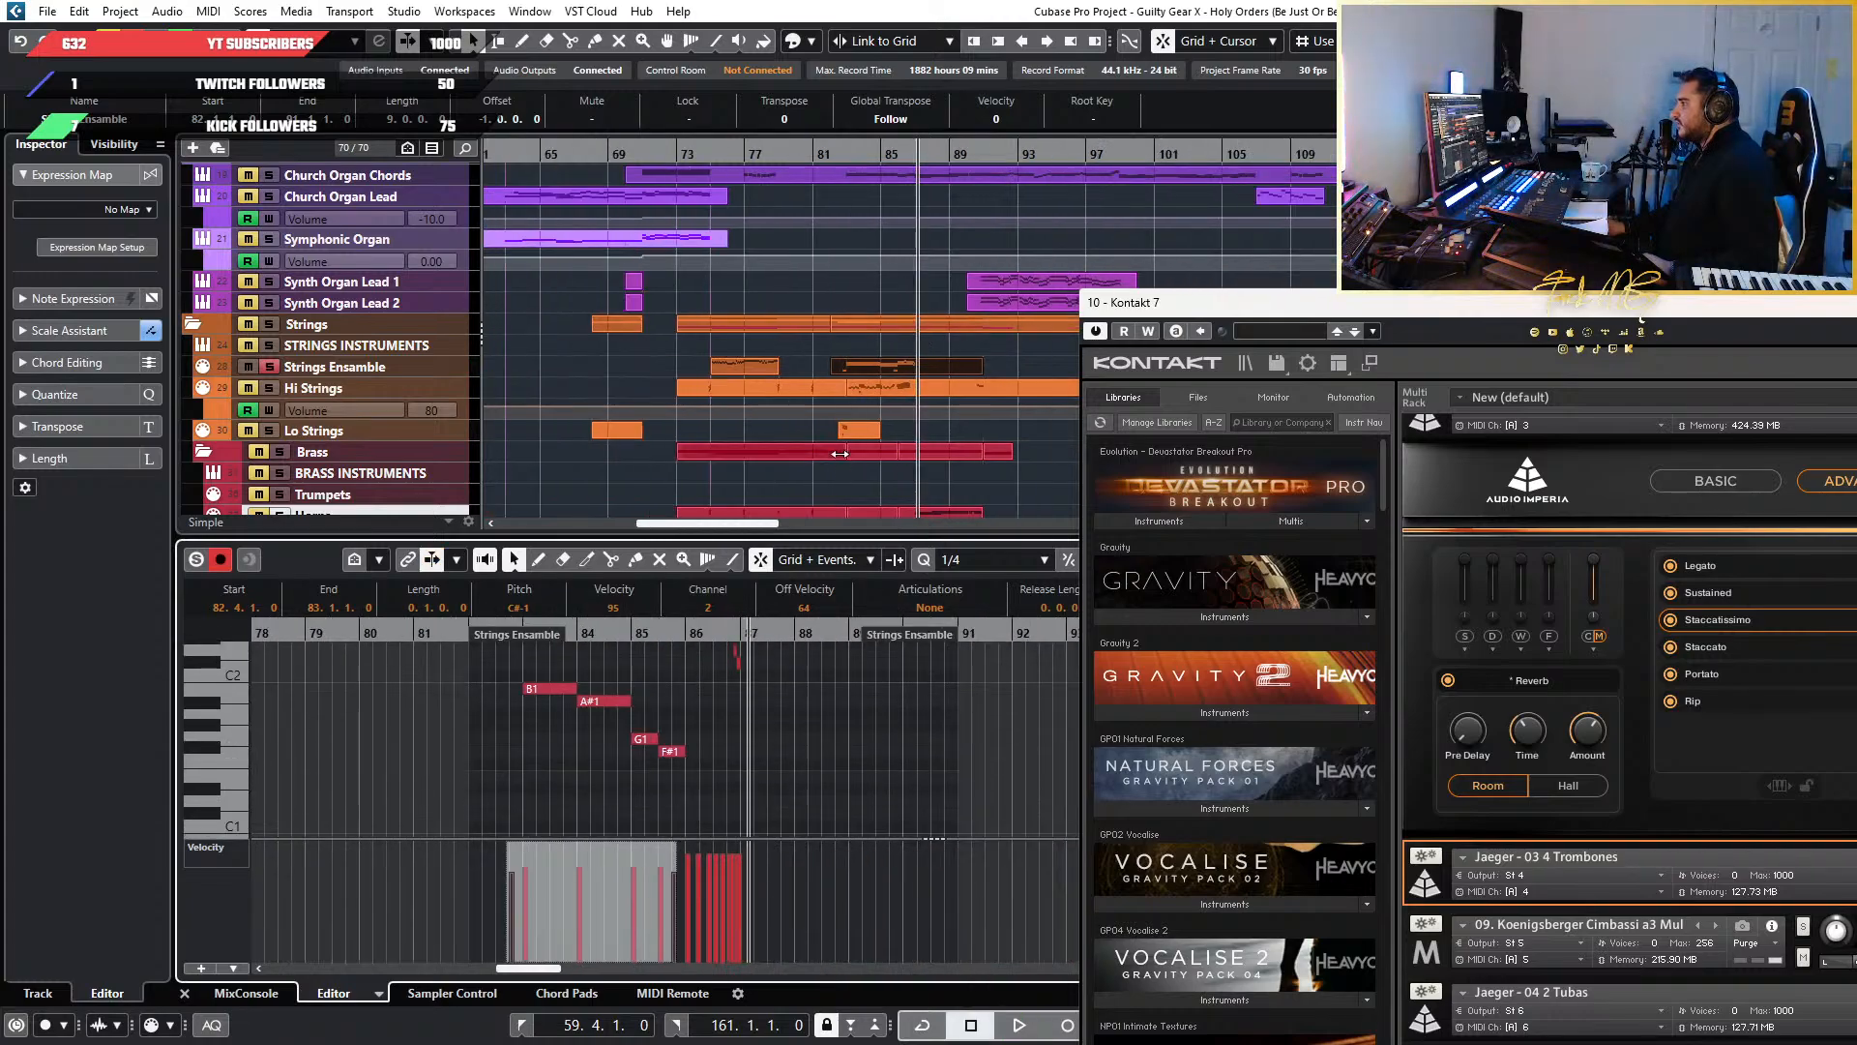
click(770, 366)
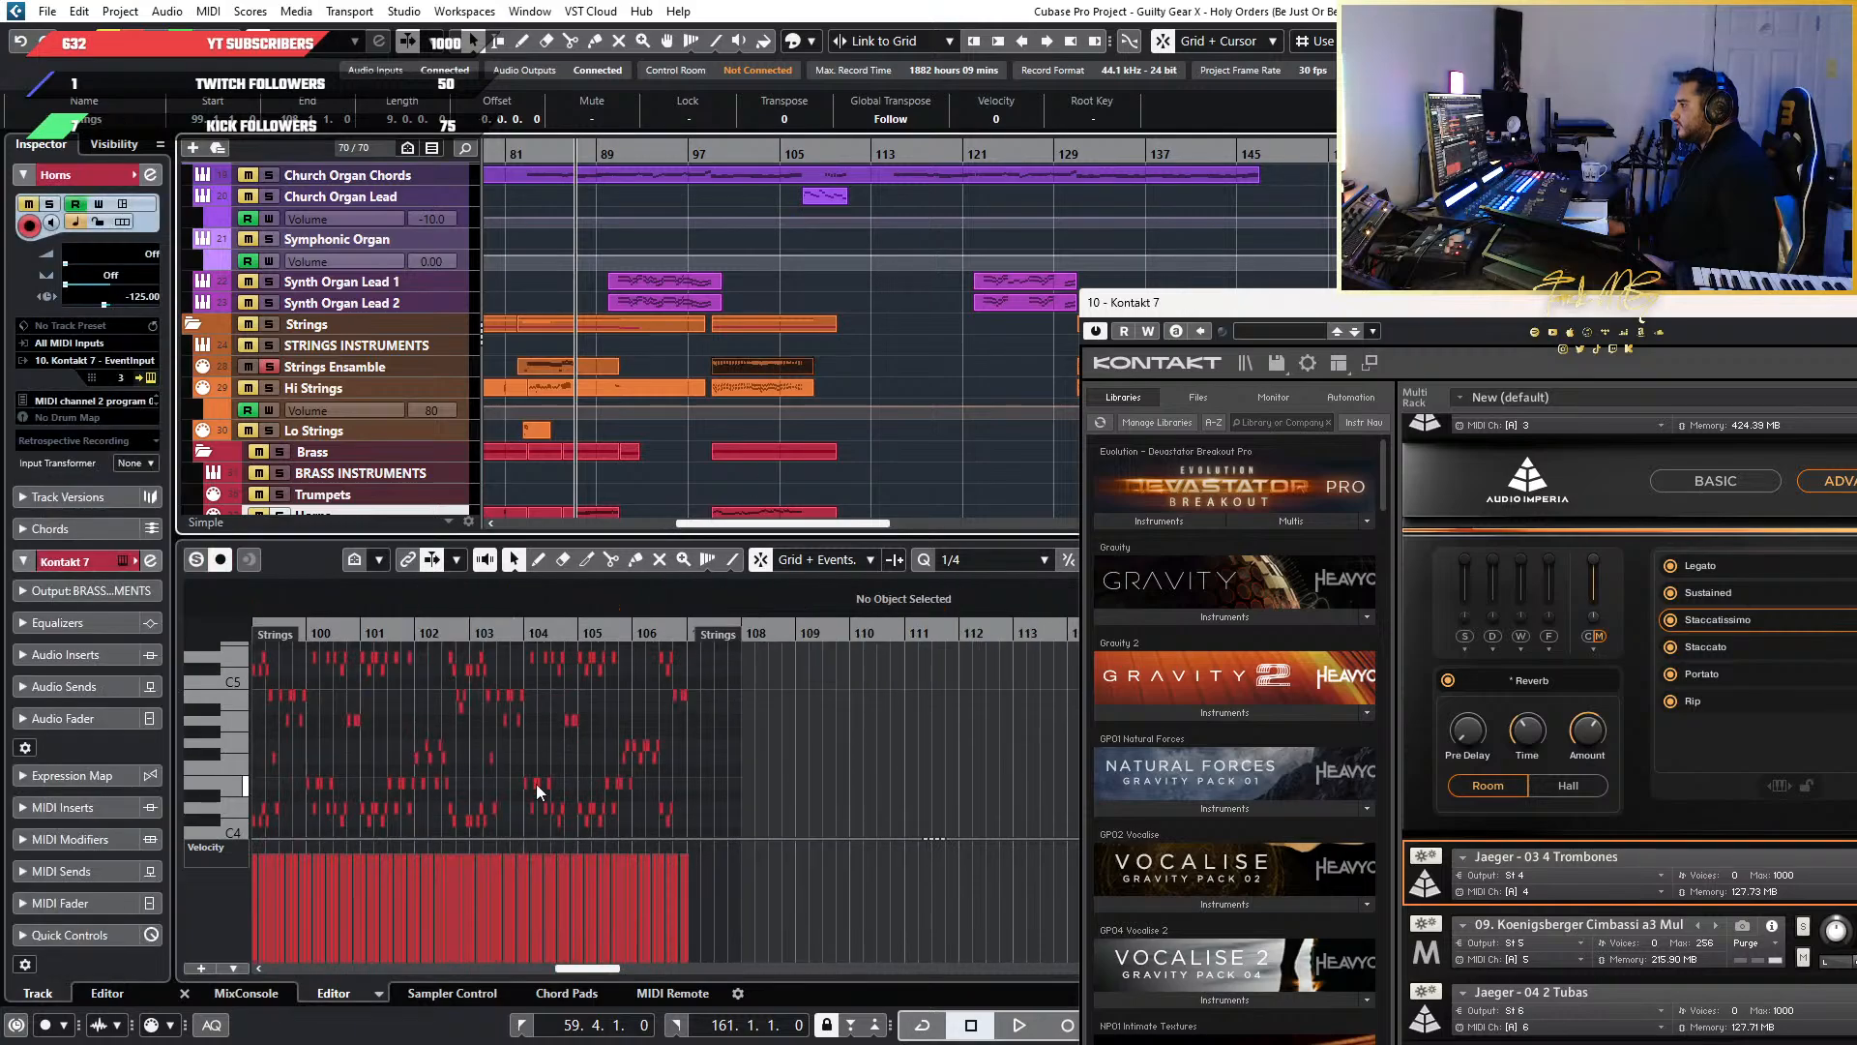
scroll(535, 784, up, 4)
click(544, 641)
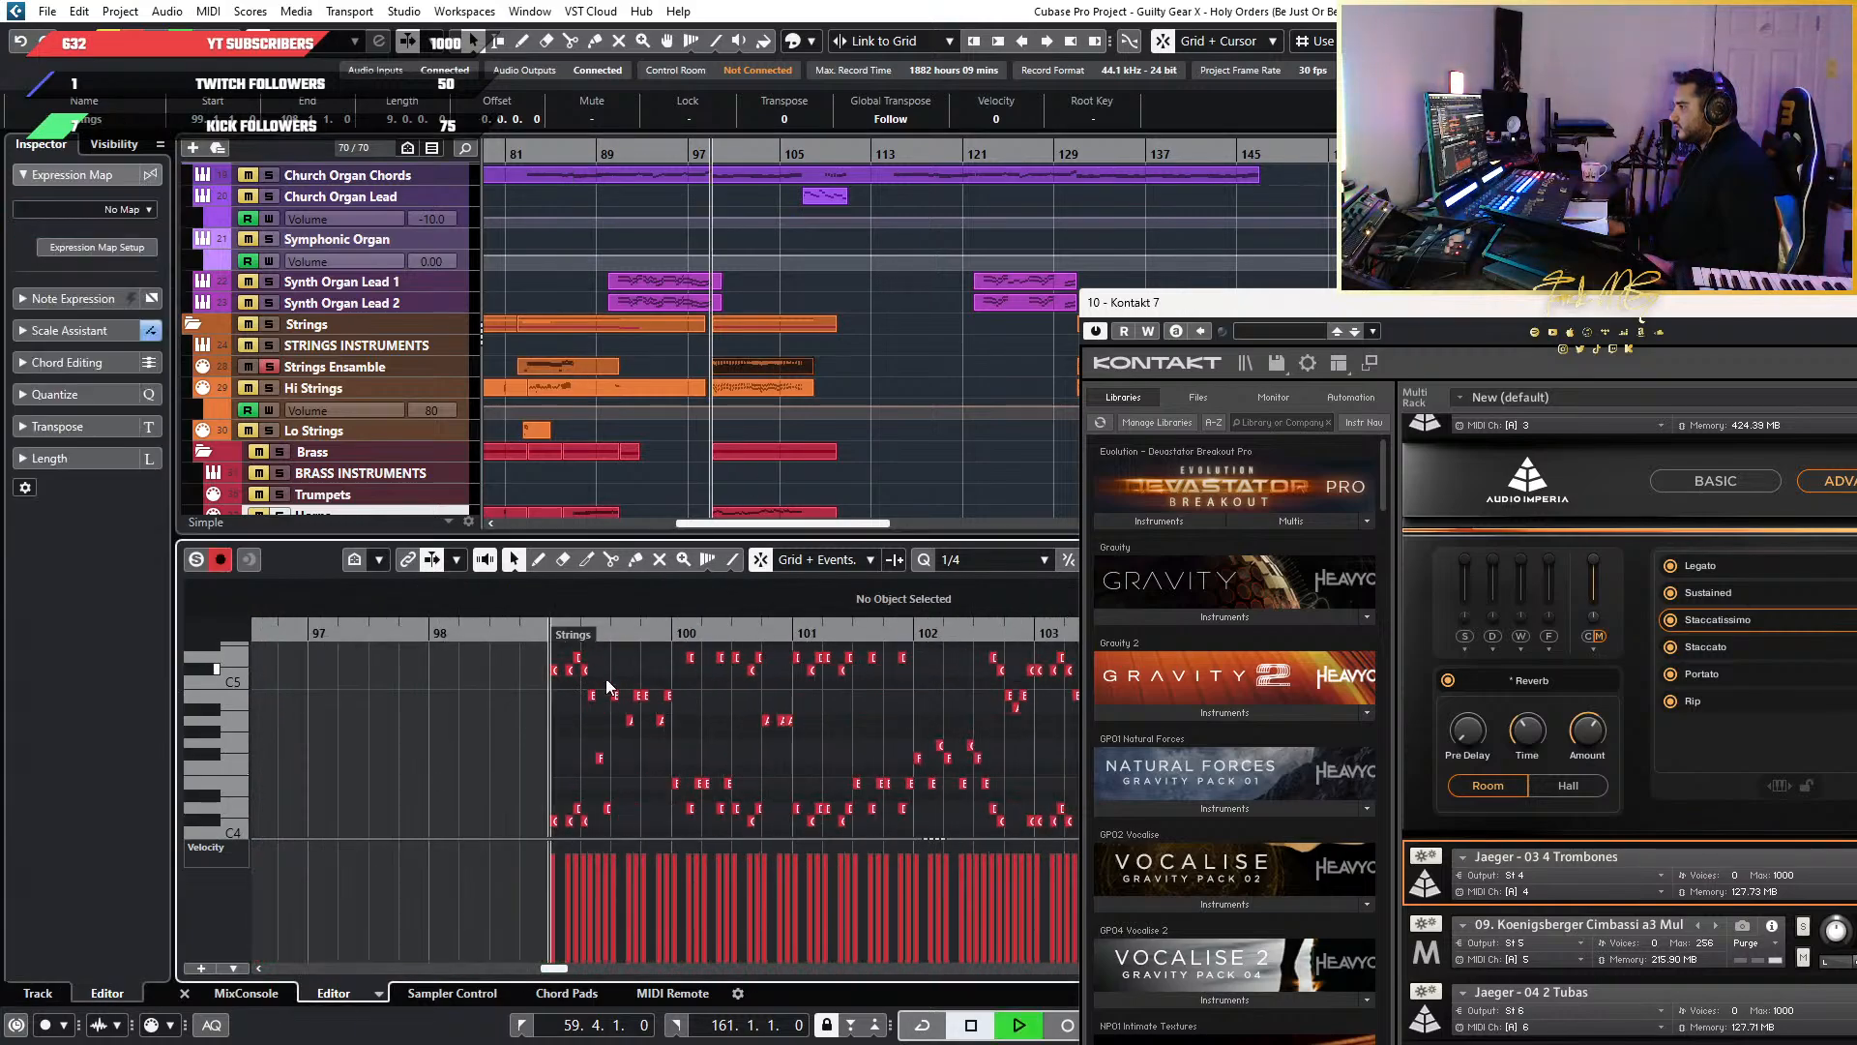
key(space)
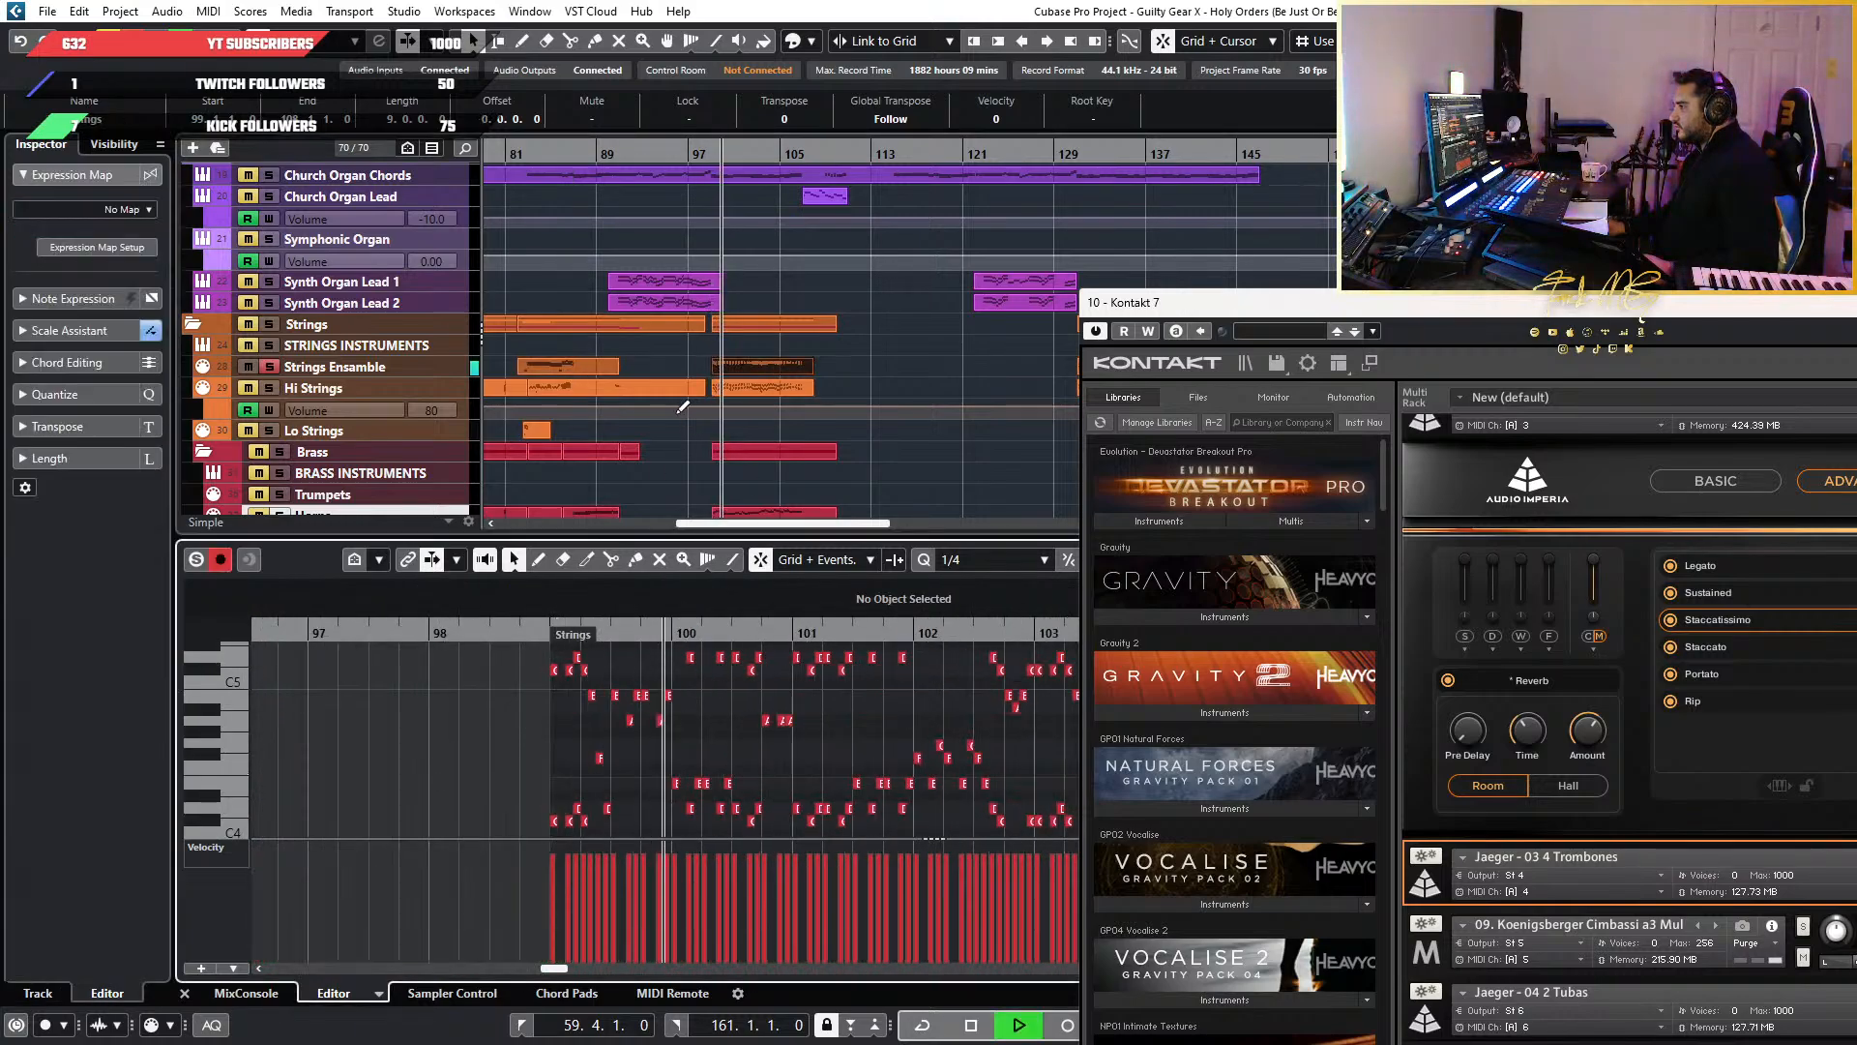
key(space)
Open the Hi Strings part starting at bar 83 and examine where the string parts meet around bar 99
click(604, 383)
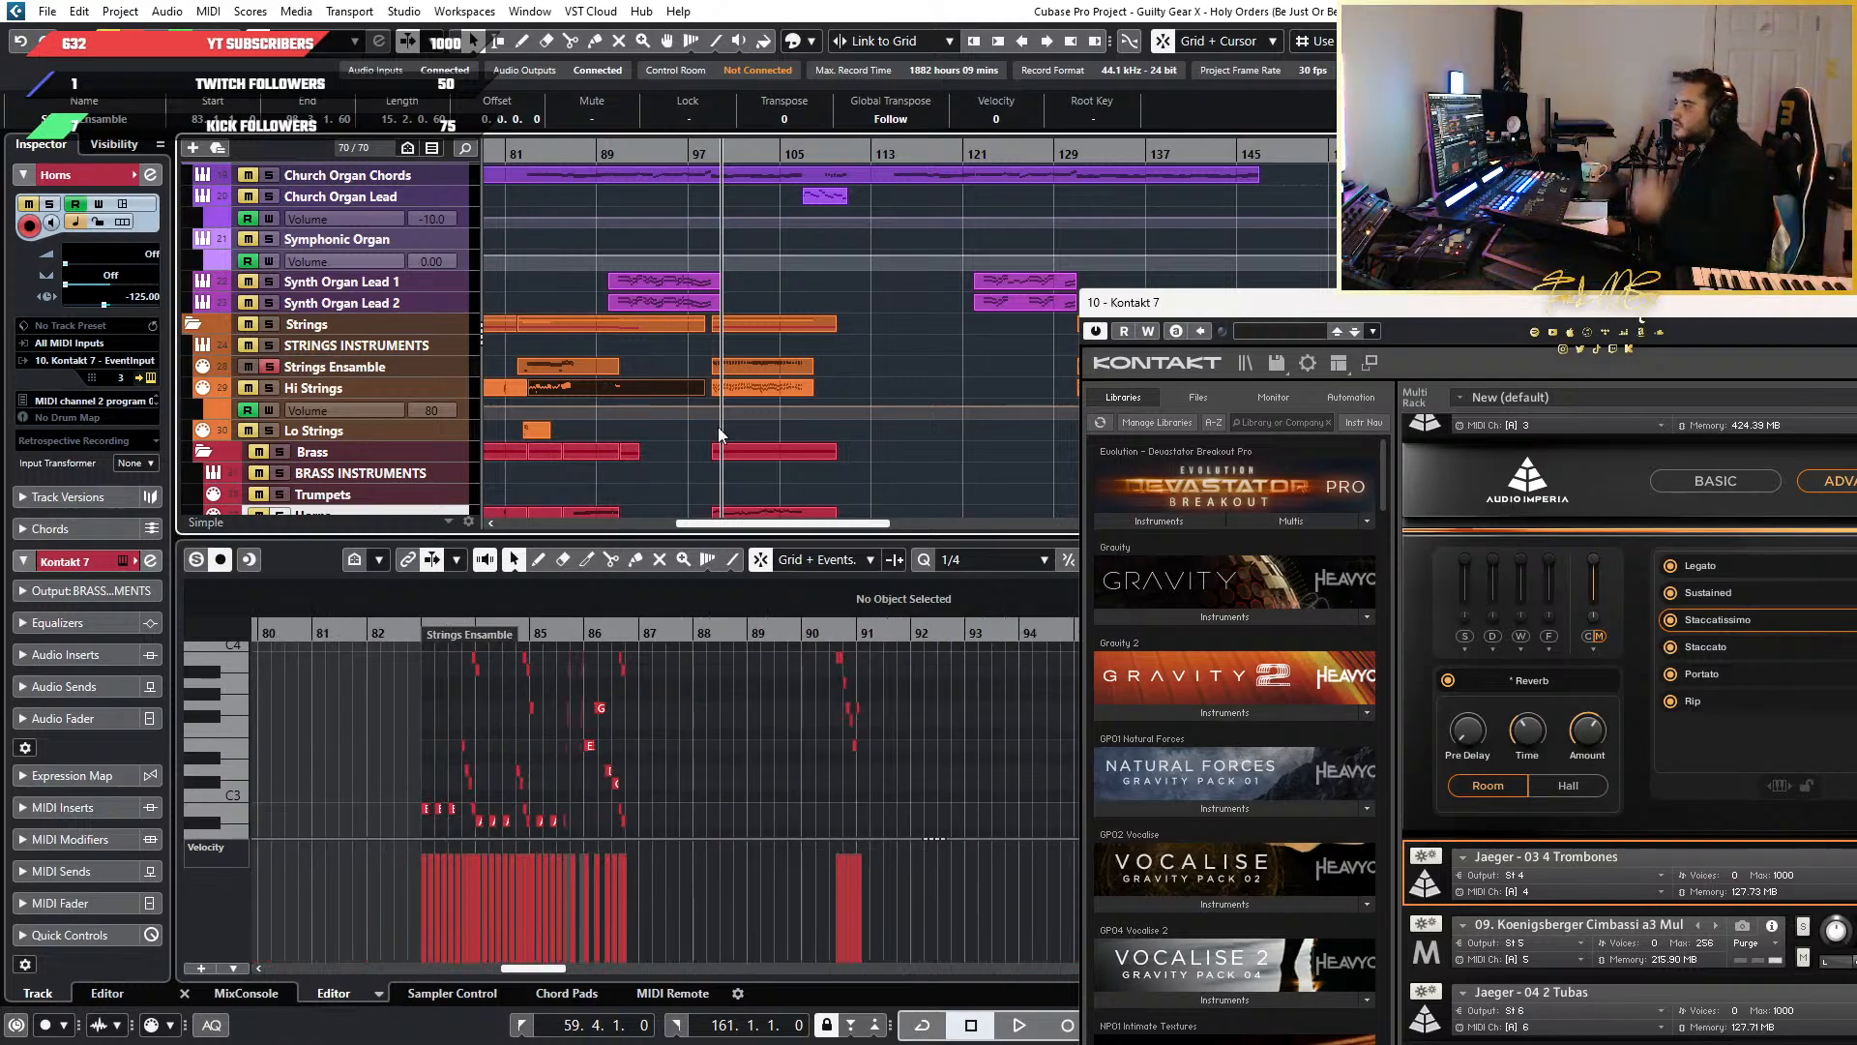
scroll(660, 361, up, 6)
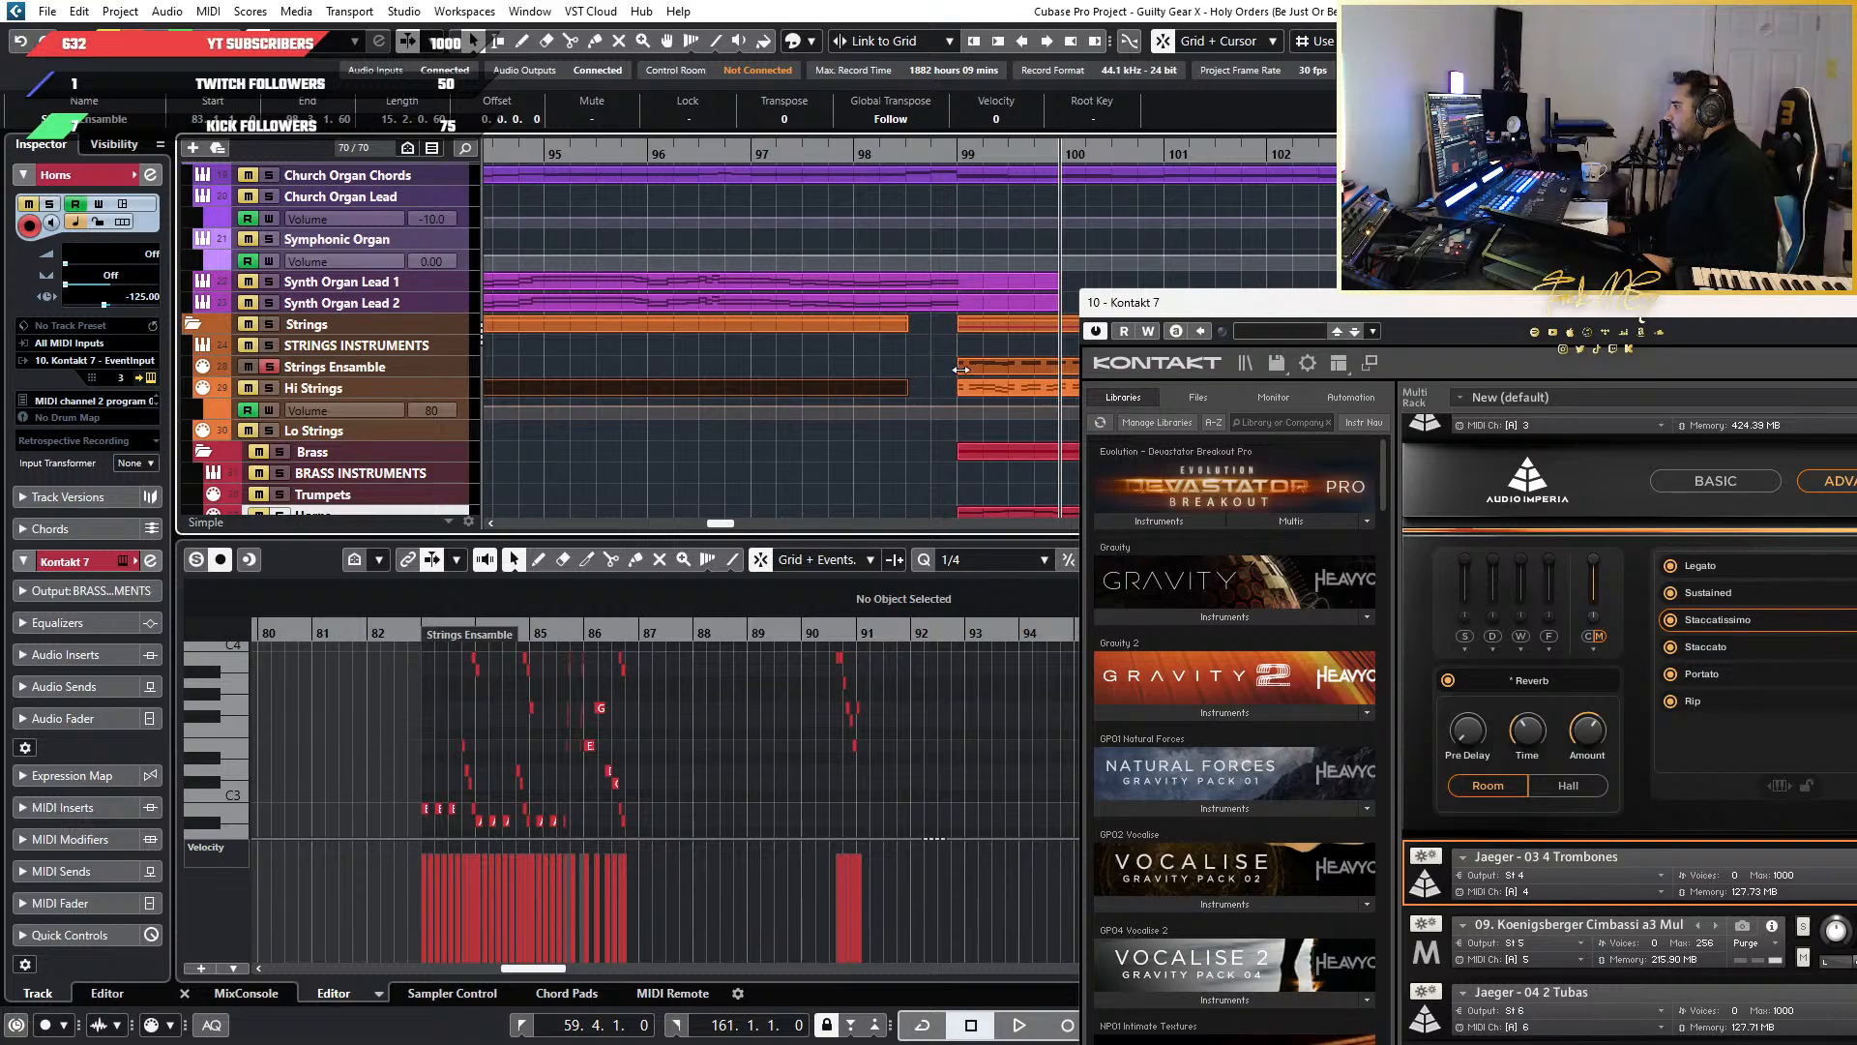
scroll(561, 687, down, 4)
scroll(992, 387, down, 8)
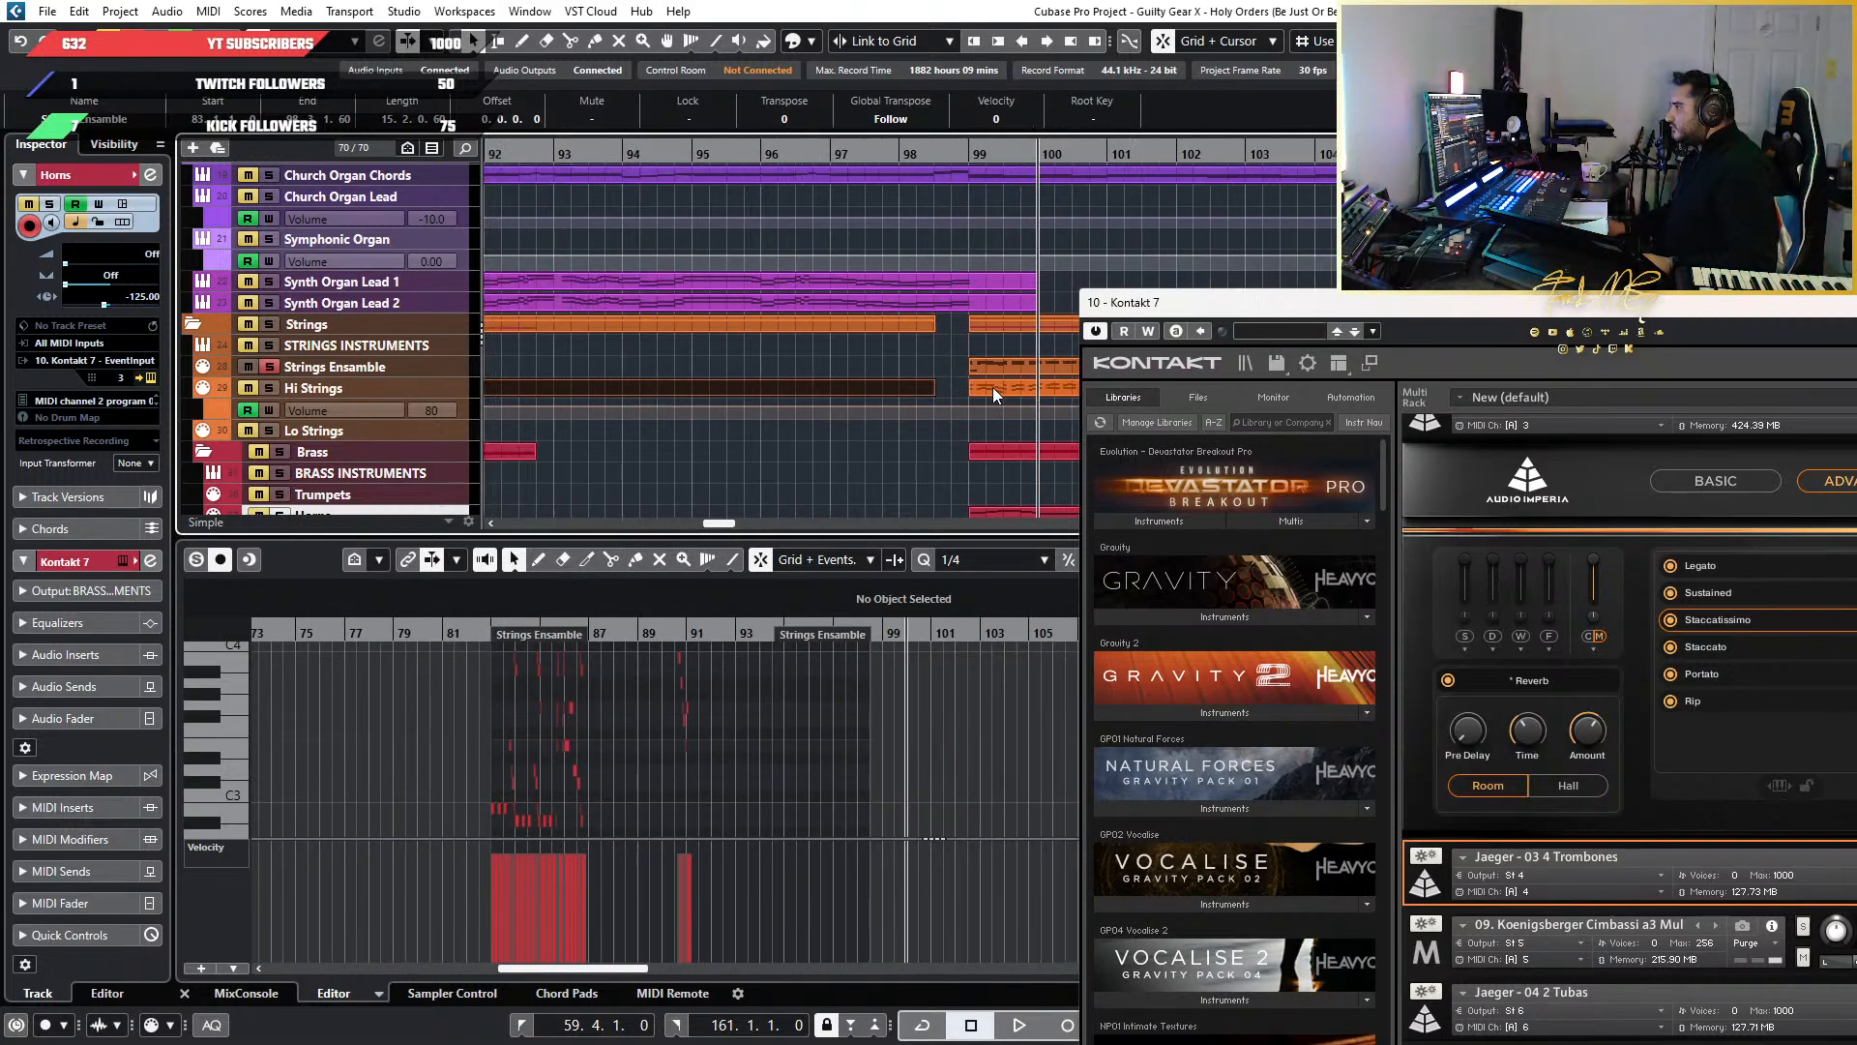
Reopen the Strings Ensemble part at bar 99 and extend its start one quarter note earlier to 98.4
click(890, 365)
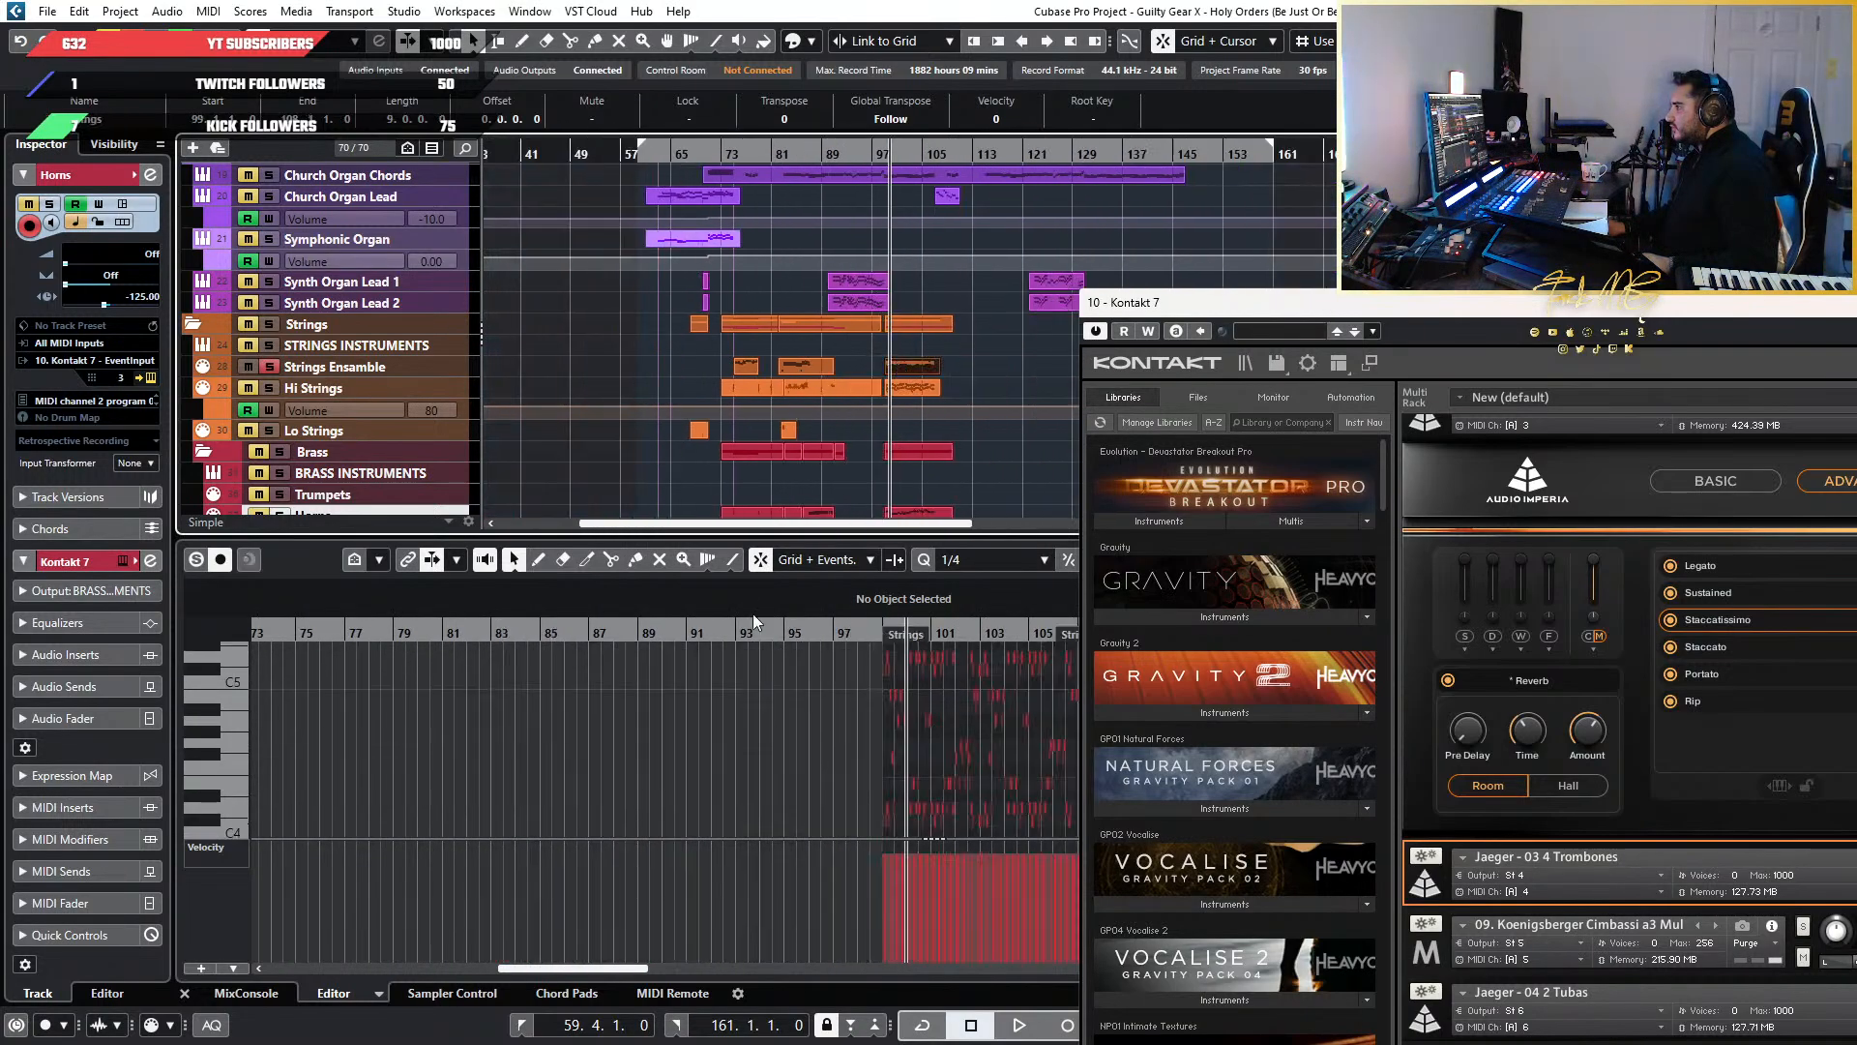
scroll(870, 697, up, 8)
click(775, 646)
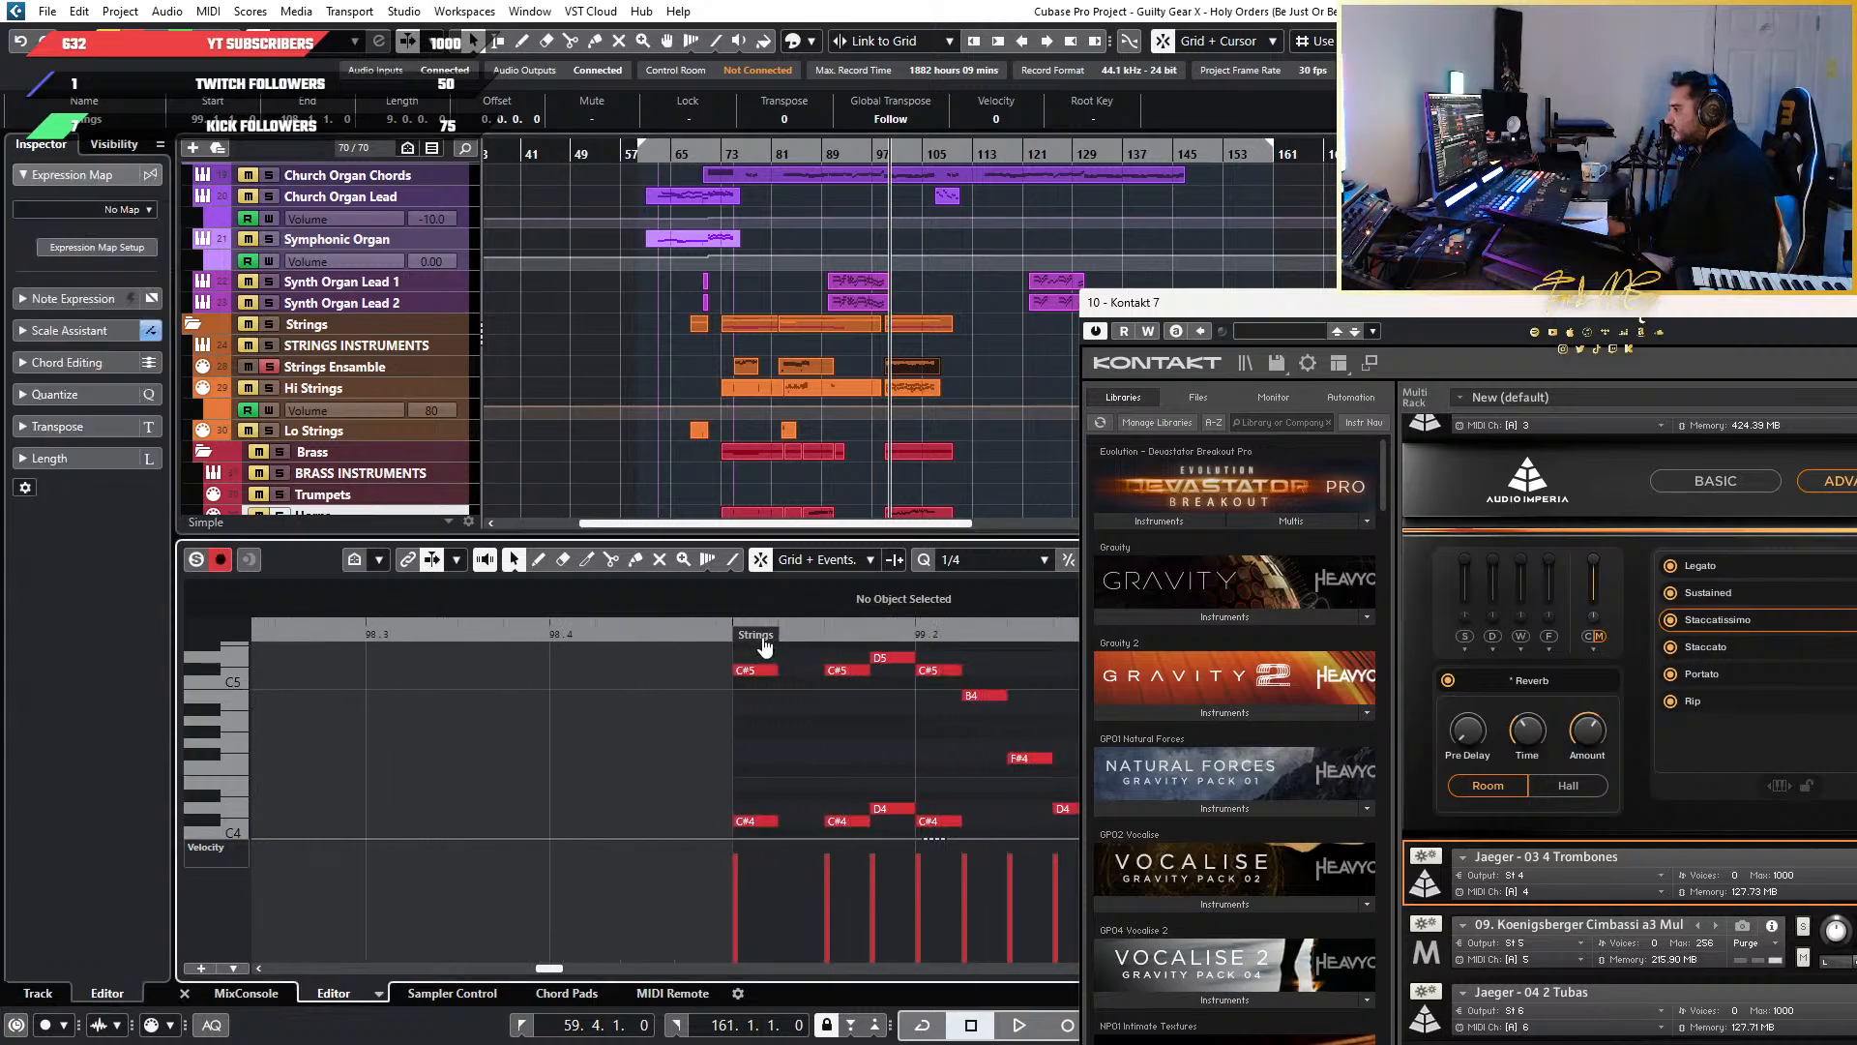
scroll(746, 692, down, 2)
Draw a G#3 note before bar 99, set the quantize grid to 1/32, and shorten the note to run from 98.4.4.60 to bar 99
click(538, 559)
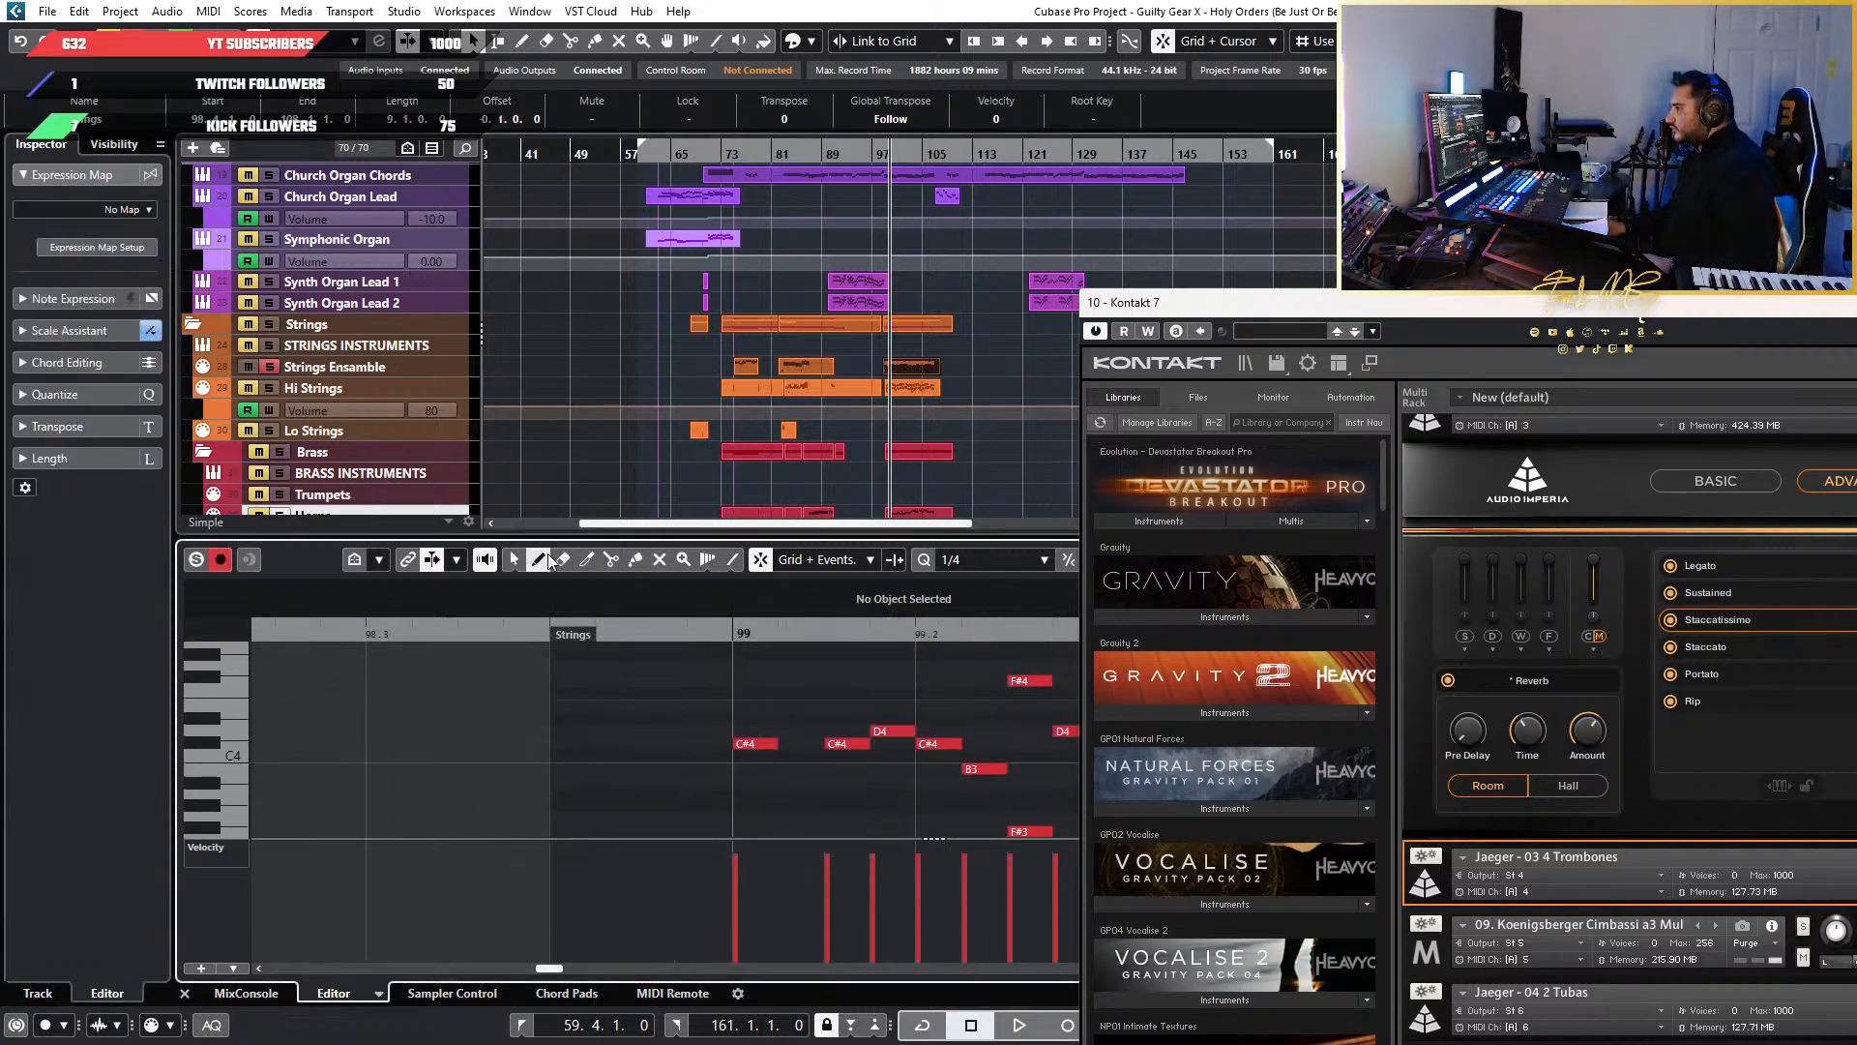
click(641, 806)
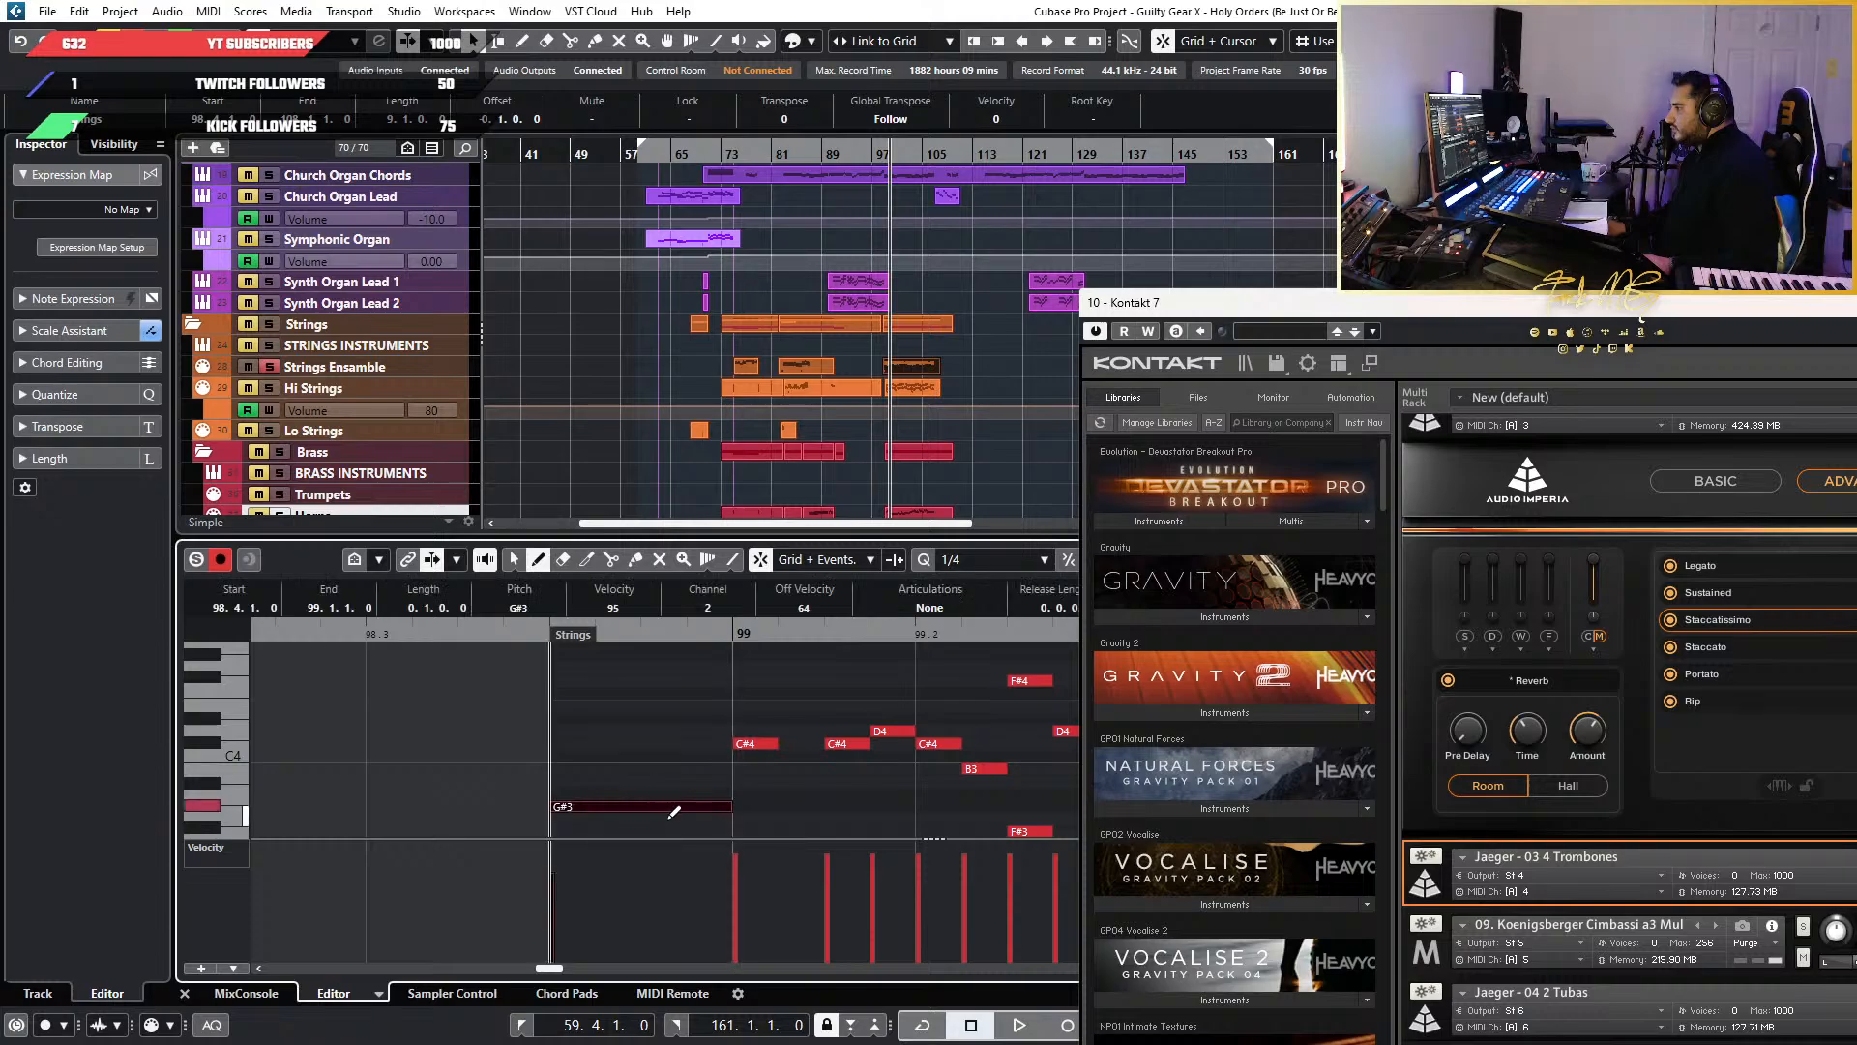
click(964, 561)
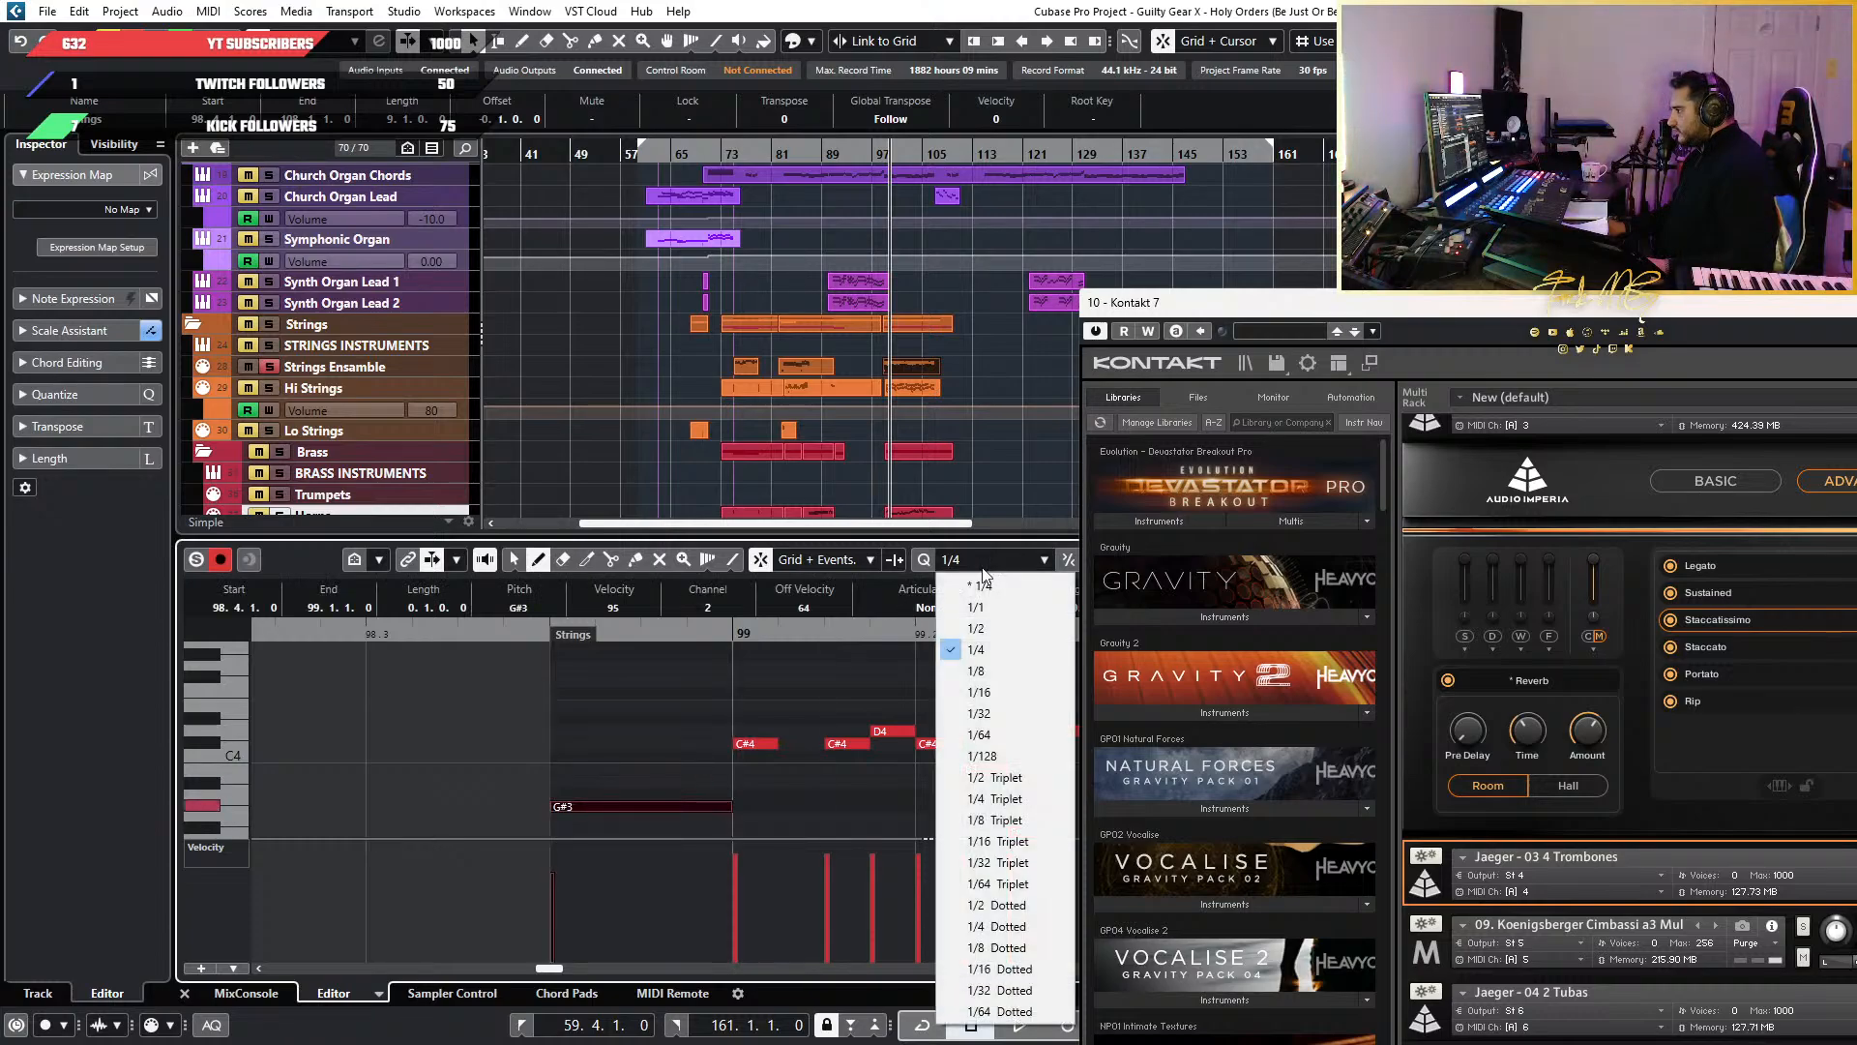
click(1006, 716)
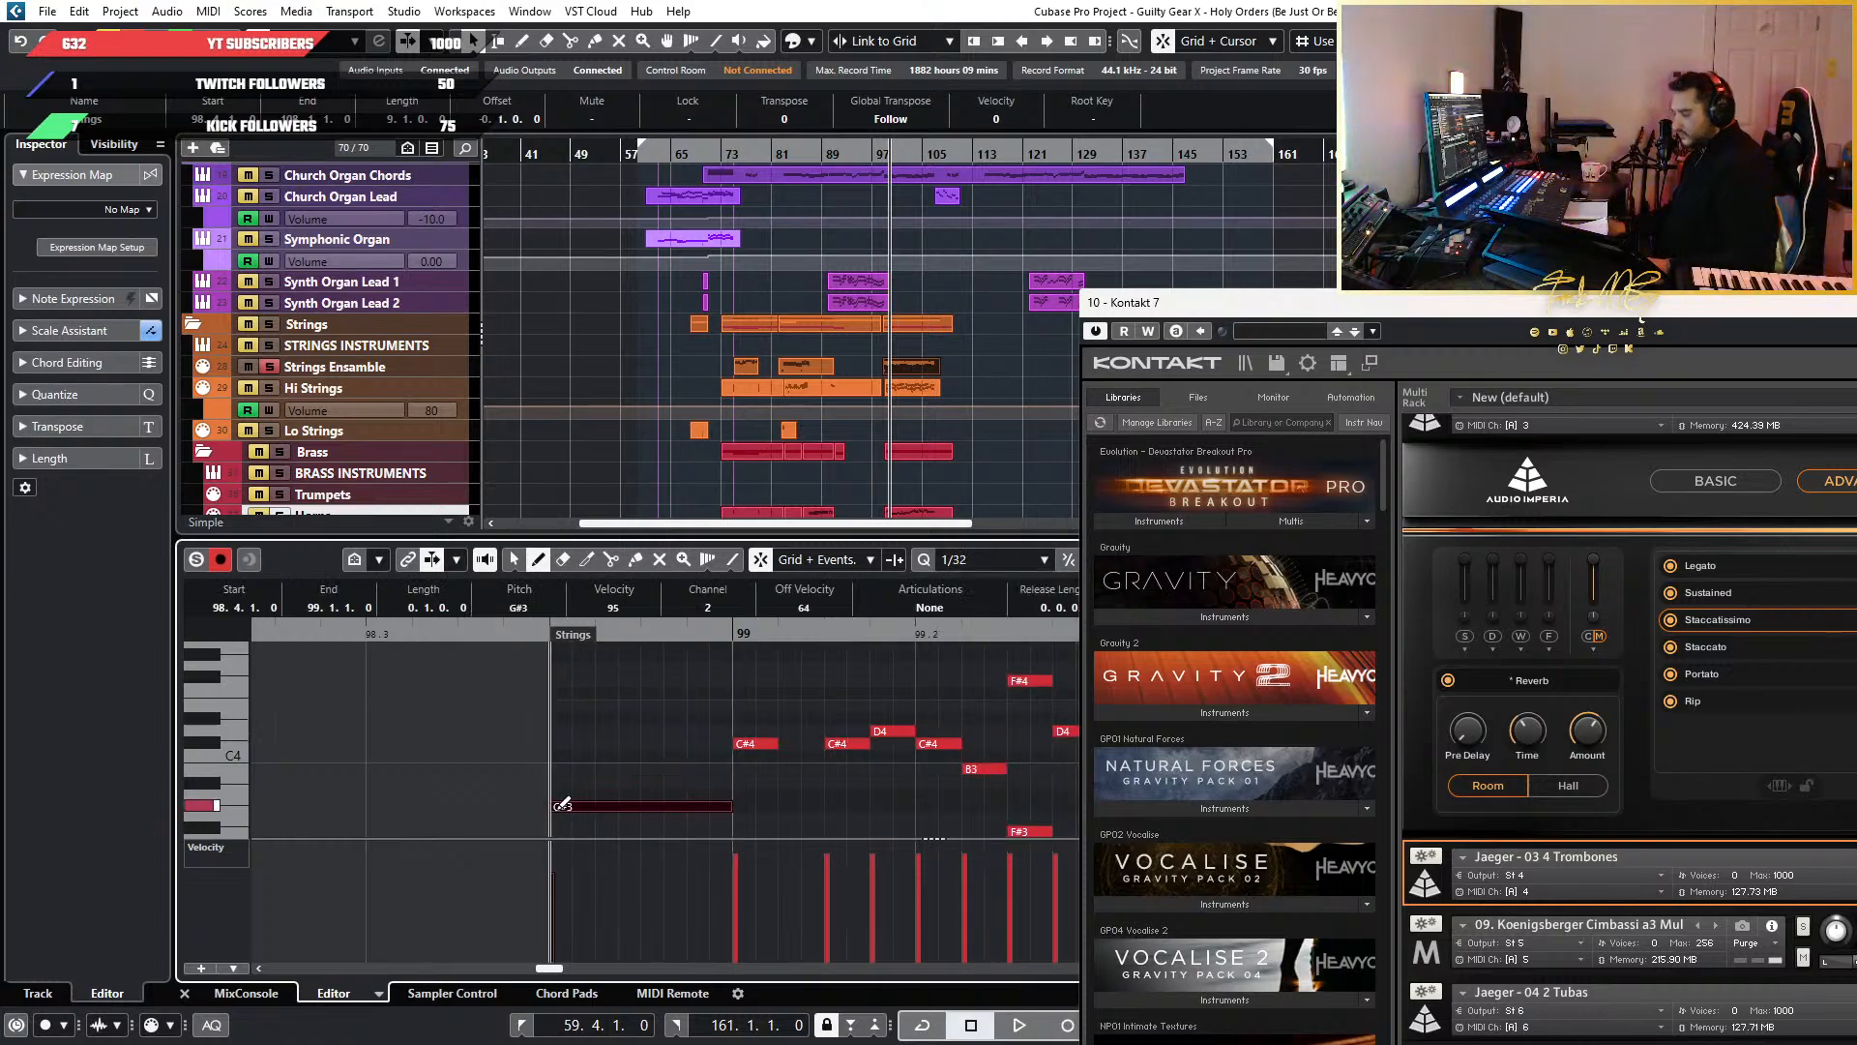
key(1)
drag(555, 807, 719, 801)
drag(680, 825, 743, 792)
key(KP_Divide)
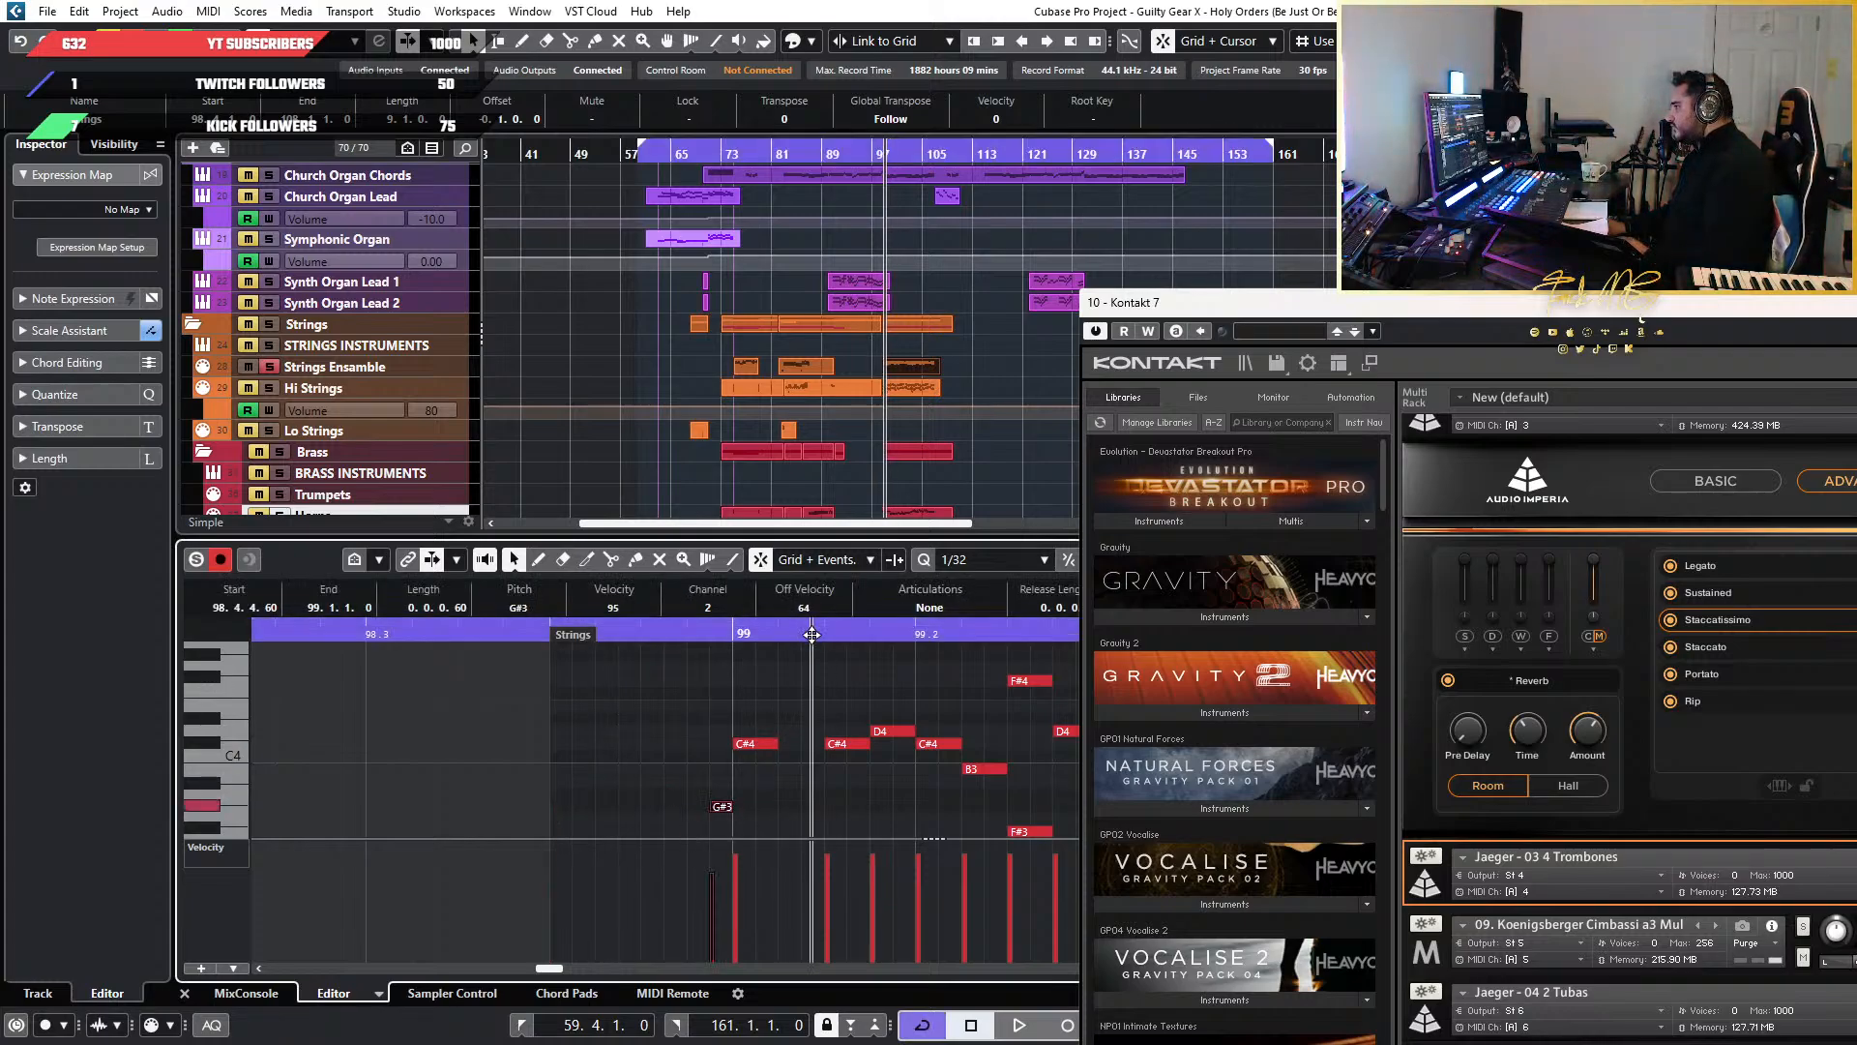
Select the new short note before bar 99 and transpose it down to F#1
drag(580, 778, 751, 816)
key(Down)
key(Down)
key(Down)
key(Down)
key(Down)
key(Down)
key(Down)
key(Down)
key(Down)
key(Down)
key(Down)
key(Down)
key(Down)
key(Down)
key(Down)
key(Down)
key(Down)
key(Down)
key(Down)
key(Down)
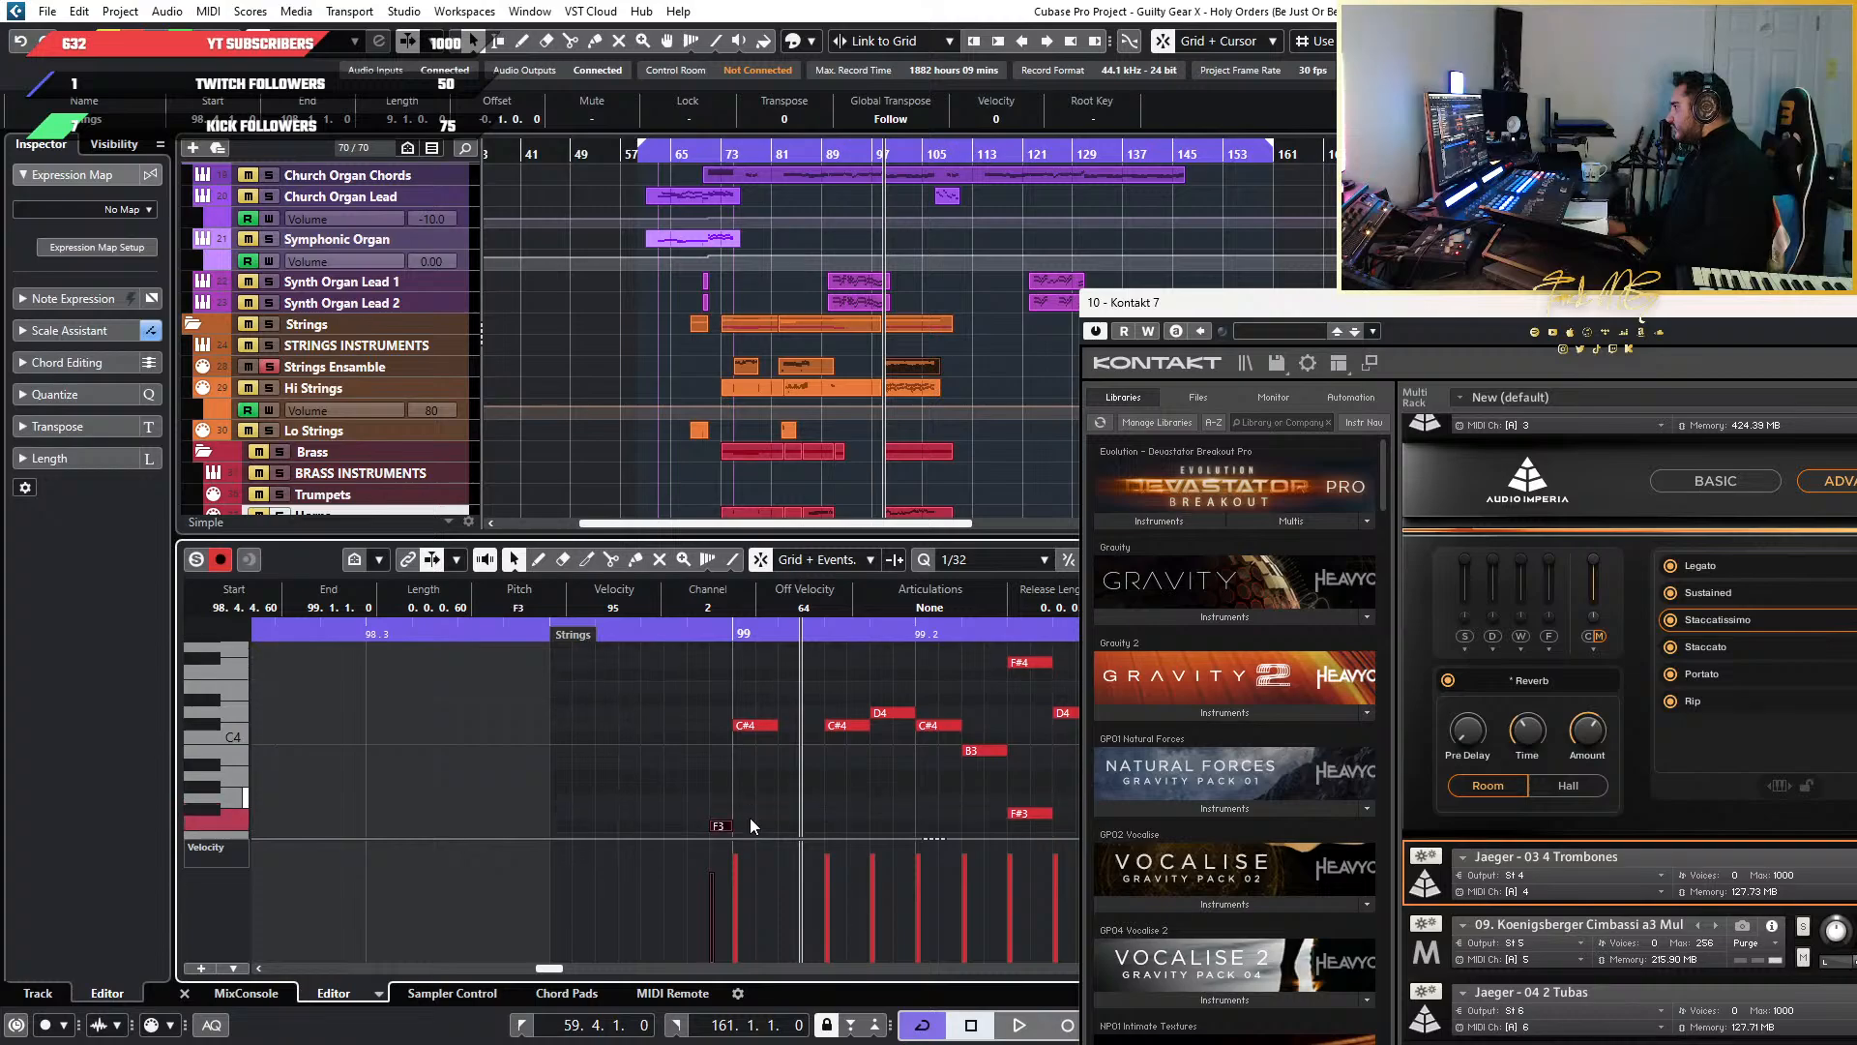
key(Down)
key(Down)
key(Down)
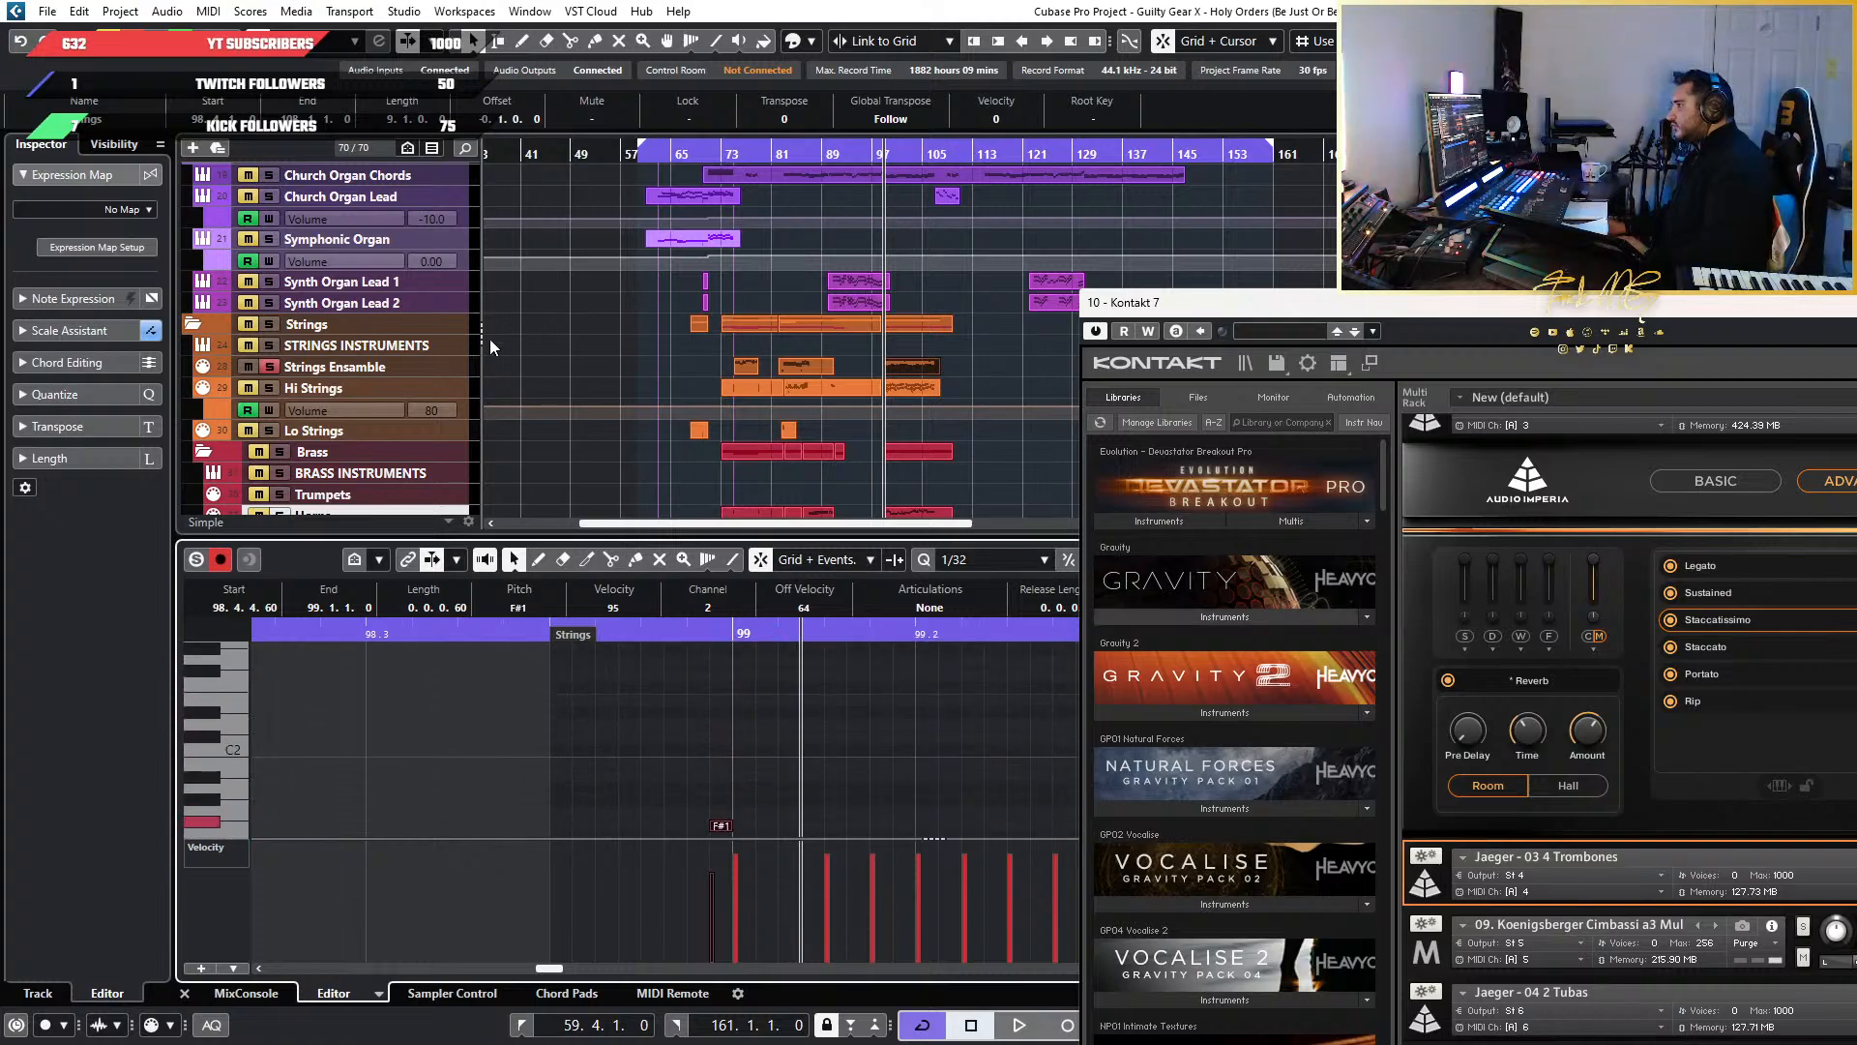
Open the Strings Ensemble track's Kontakt instrument, expand Finckenstein Strings (High), and move the window clear of the note editor
click(468, 366)
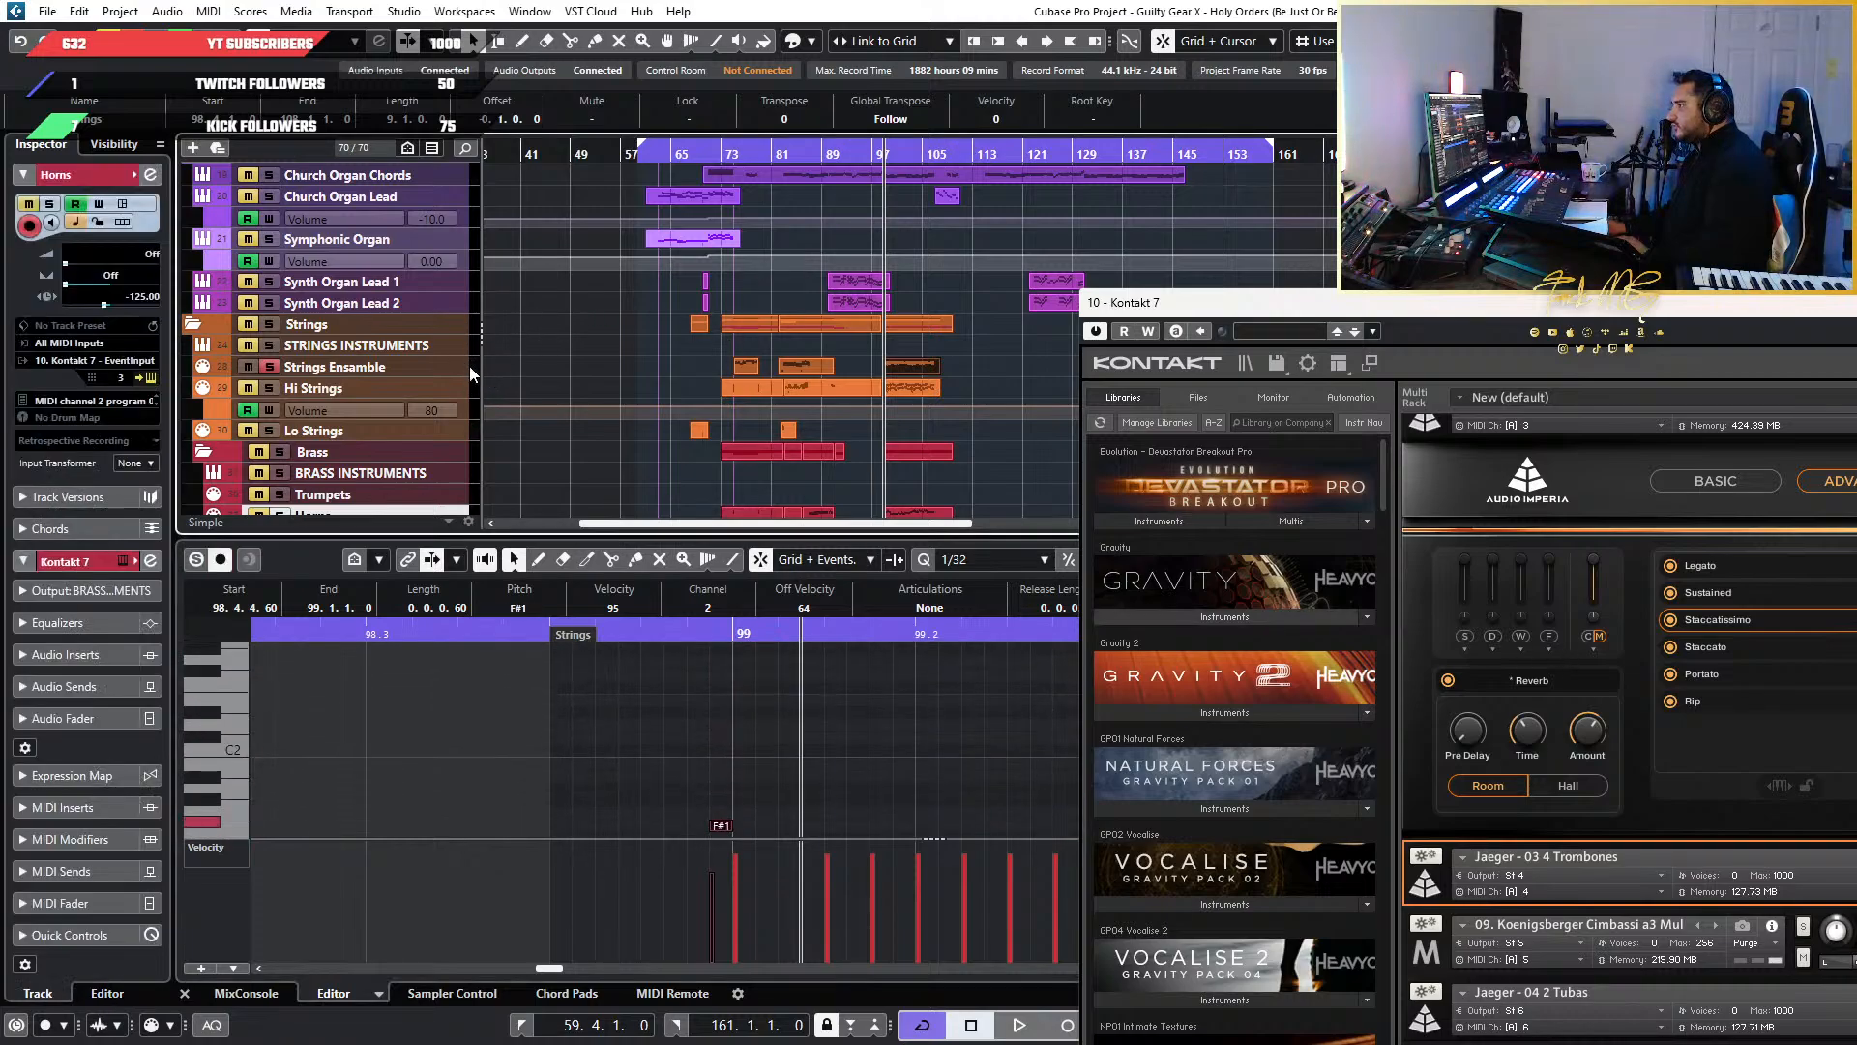
click(151, 377)
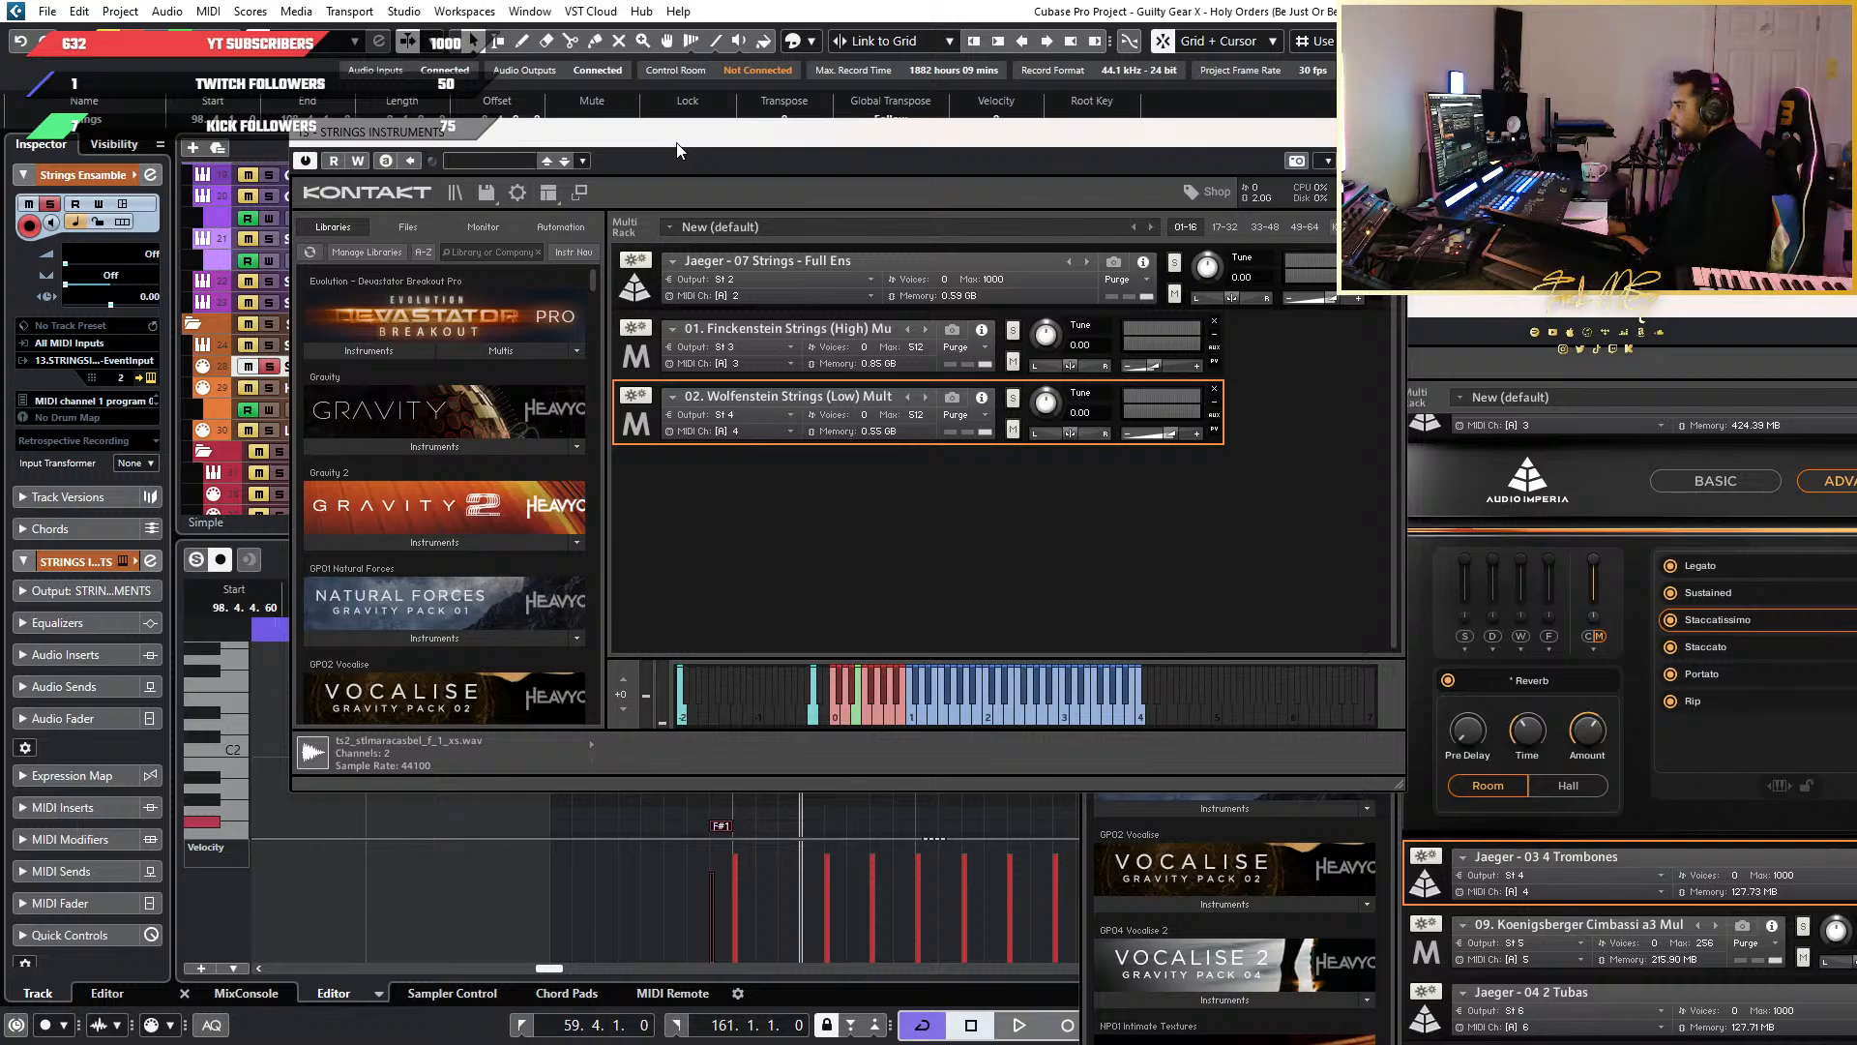
click(642, 356)
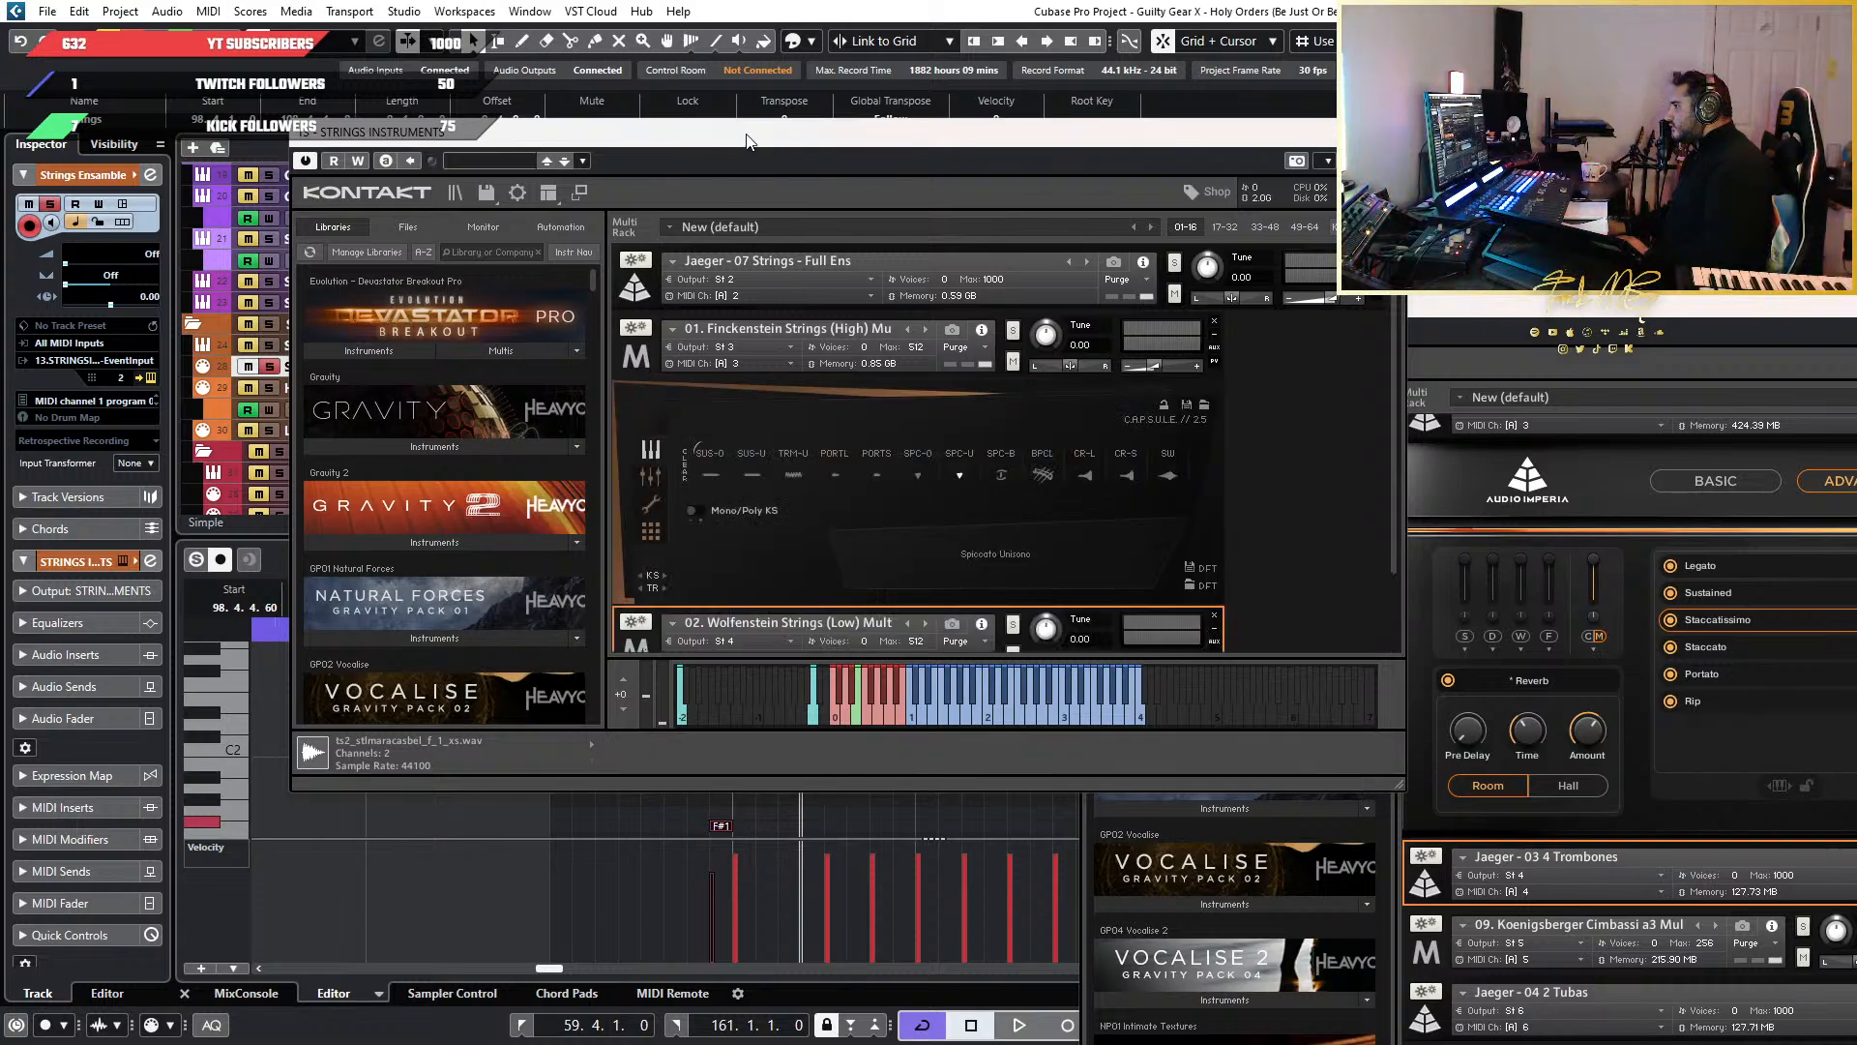
drag(746, 142, 1447, 138)
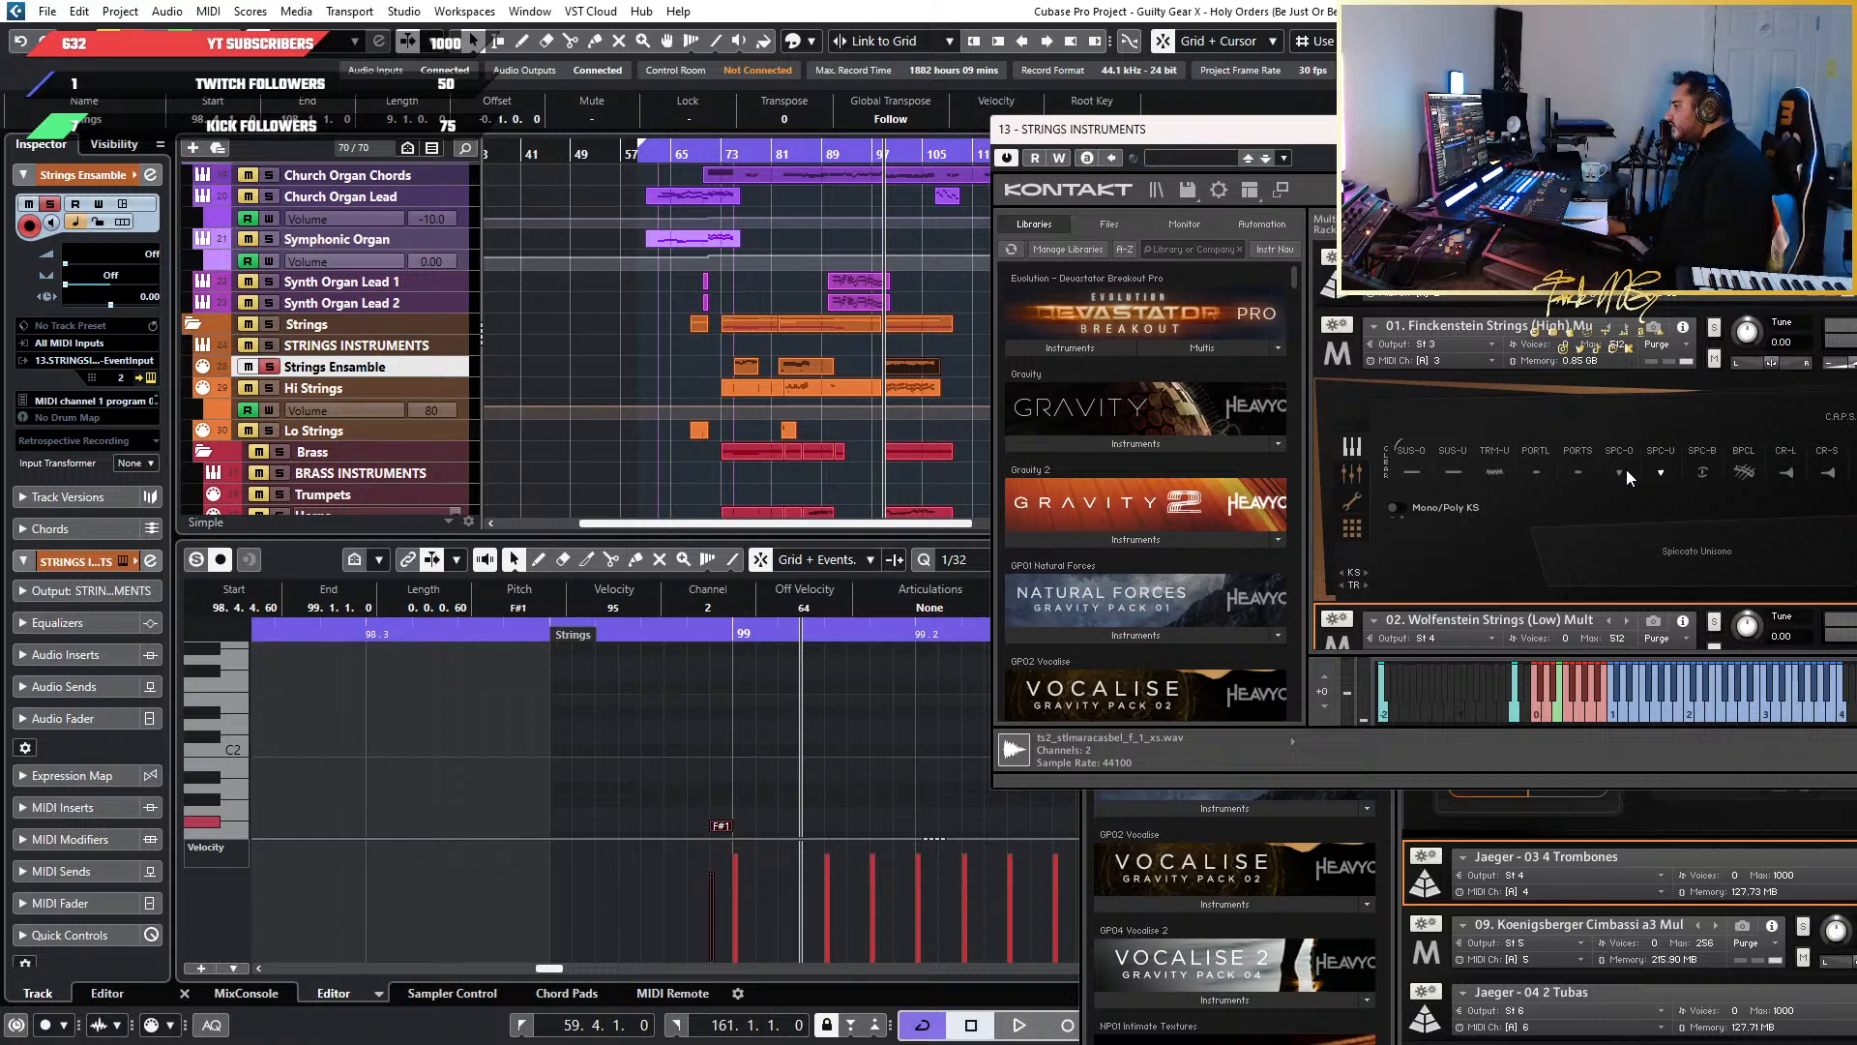
Switch Finckenstein Strings (High) to Spiccato Octaved, return it to Spiccato Unisono, and reselect the short note before bar 99
drag(582, 756, 766, 826)
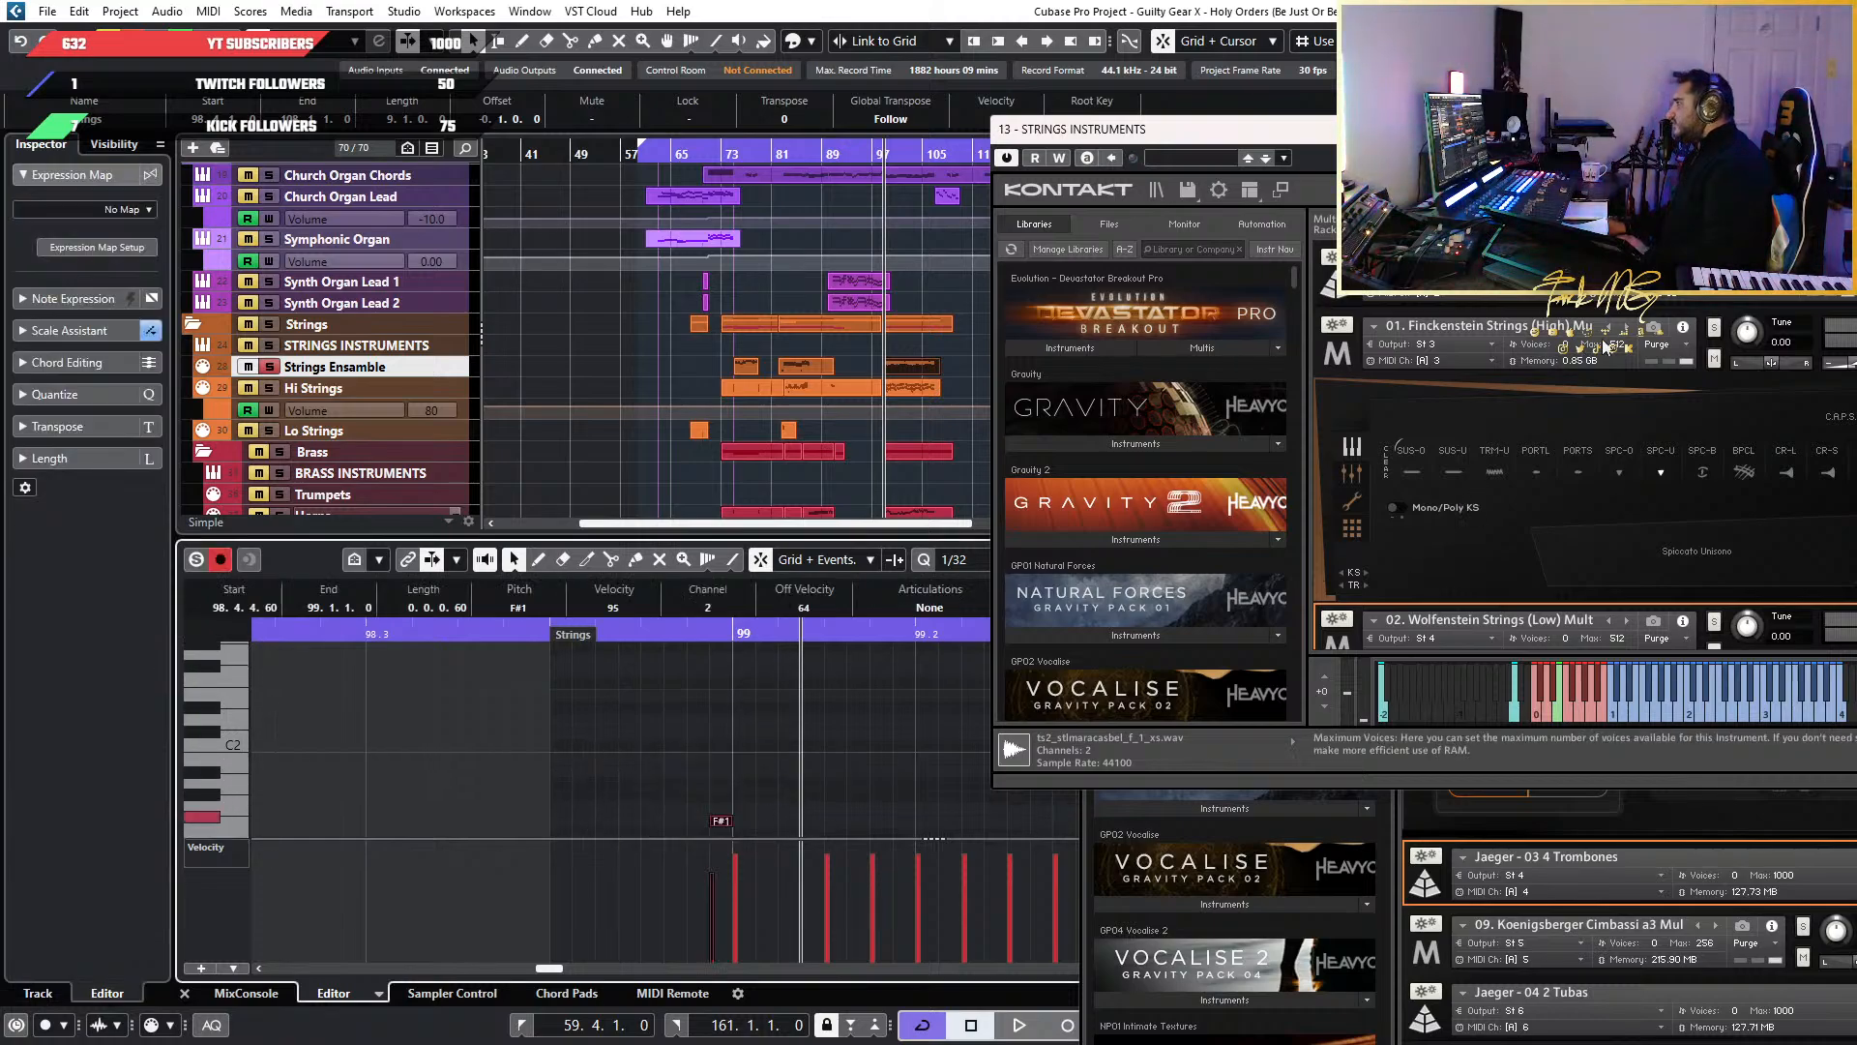
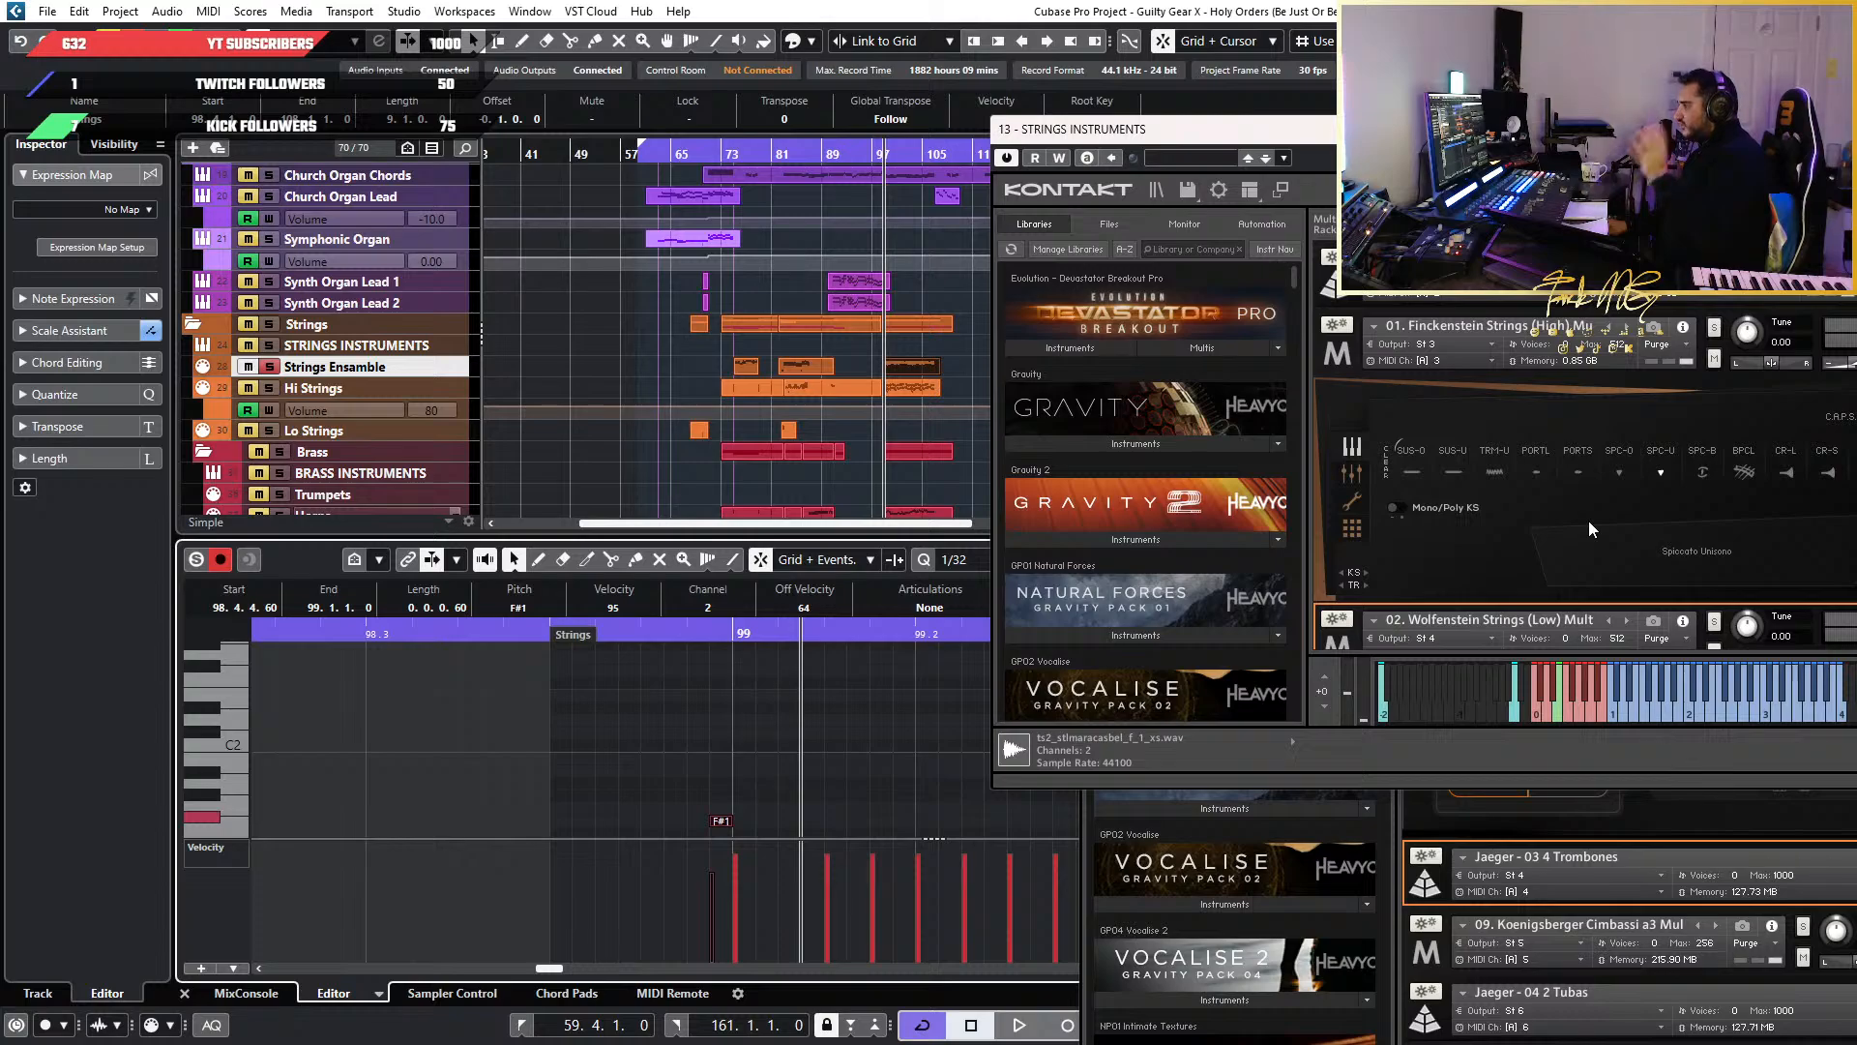
click(1621, 471)
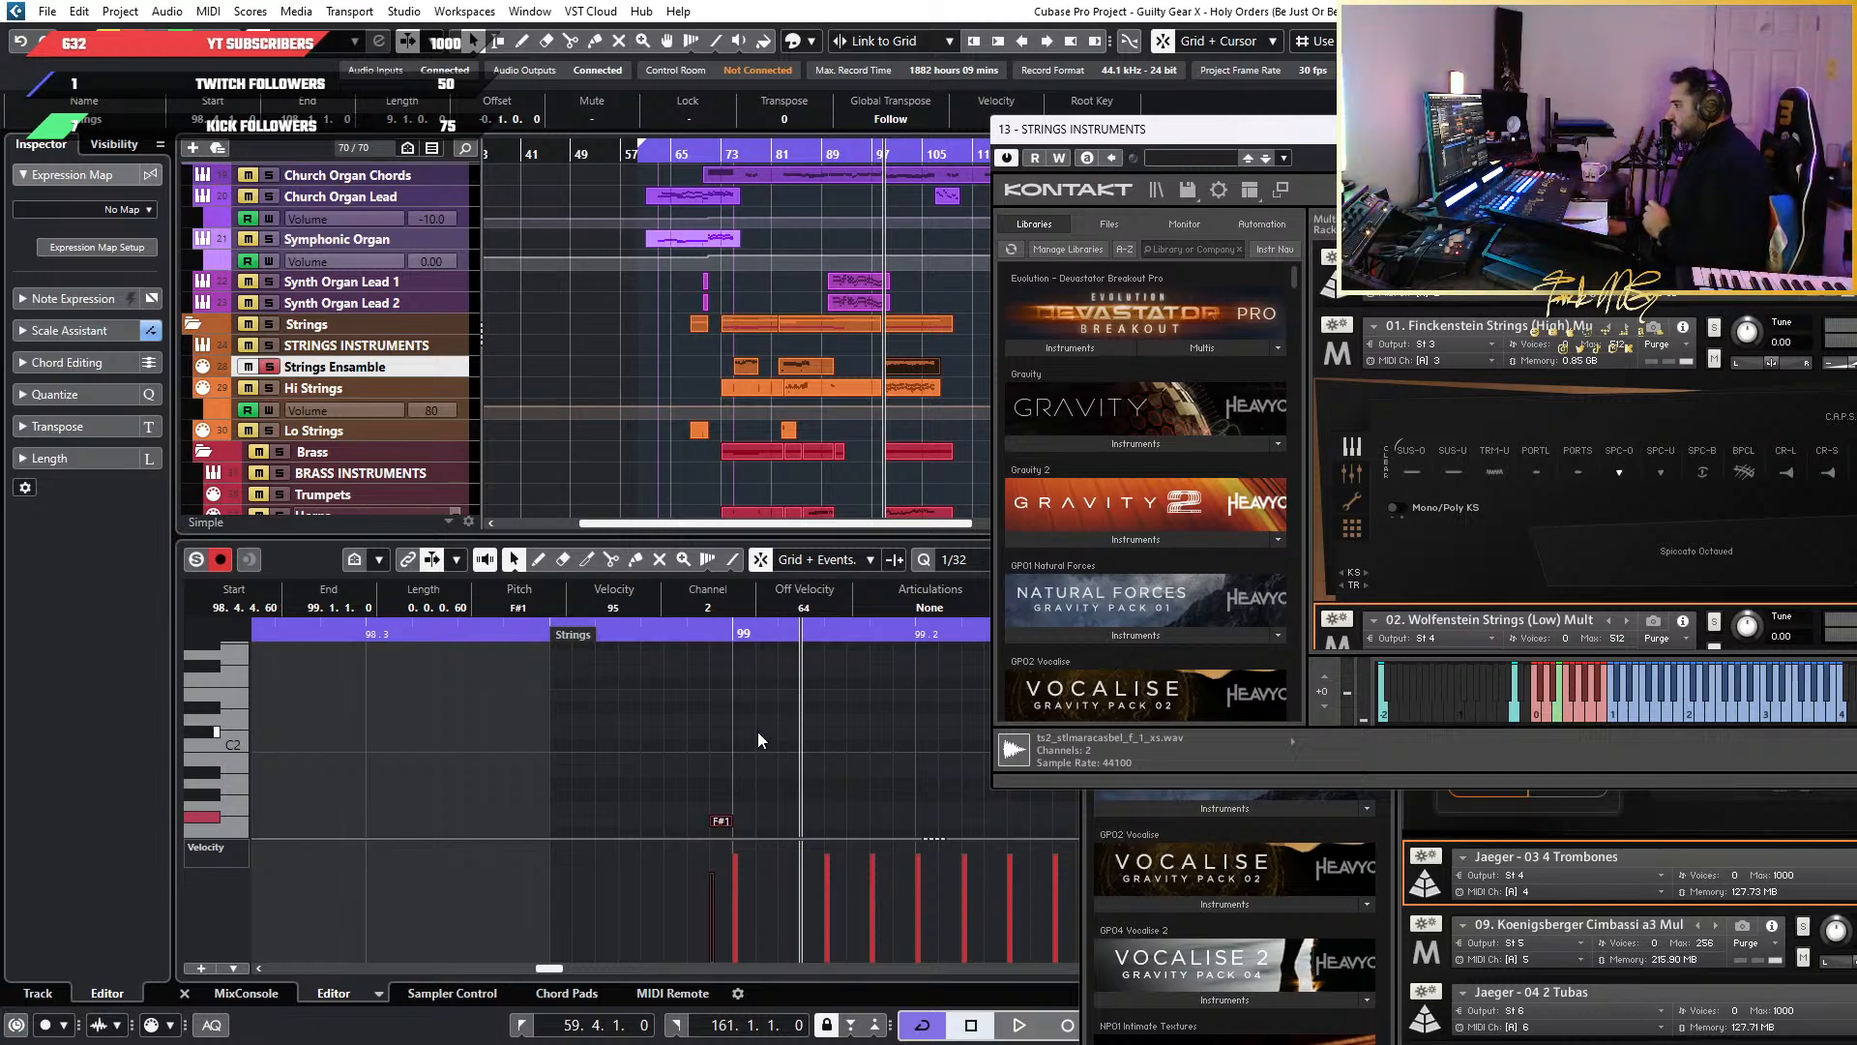
click(1663, 473)
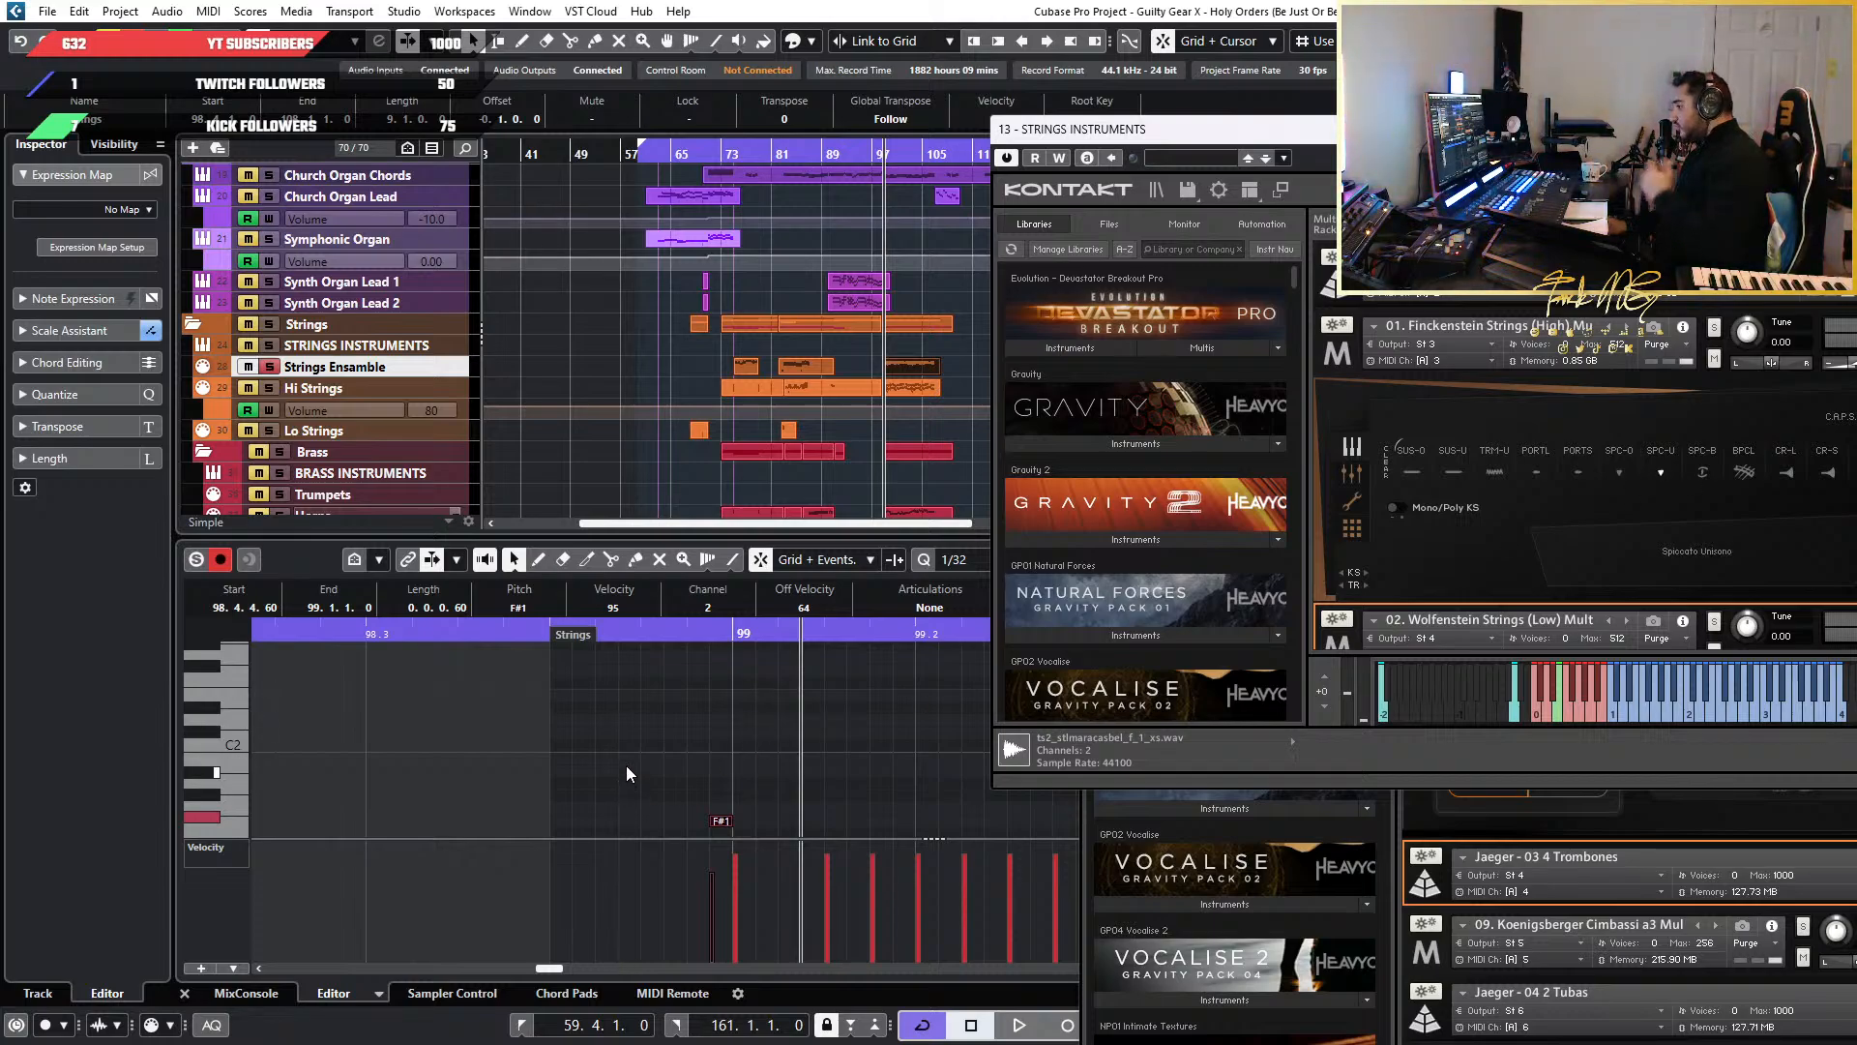
drag(625, 765, 763, 816)
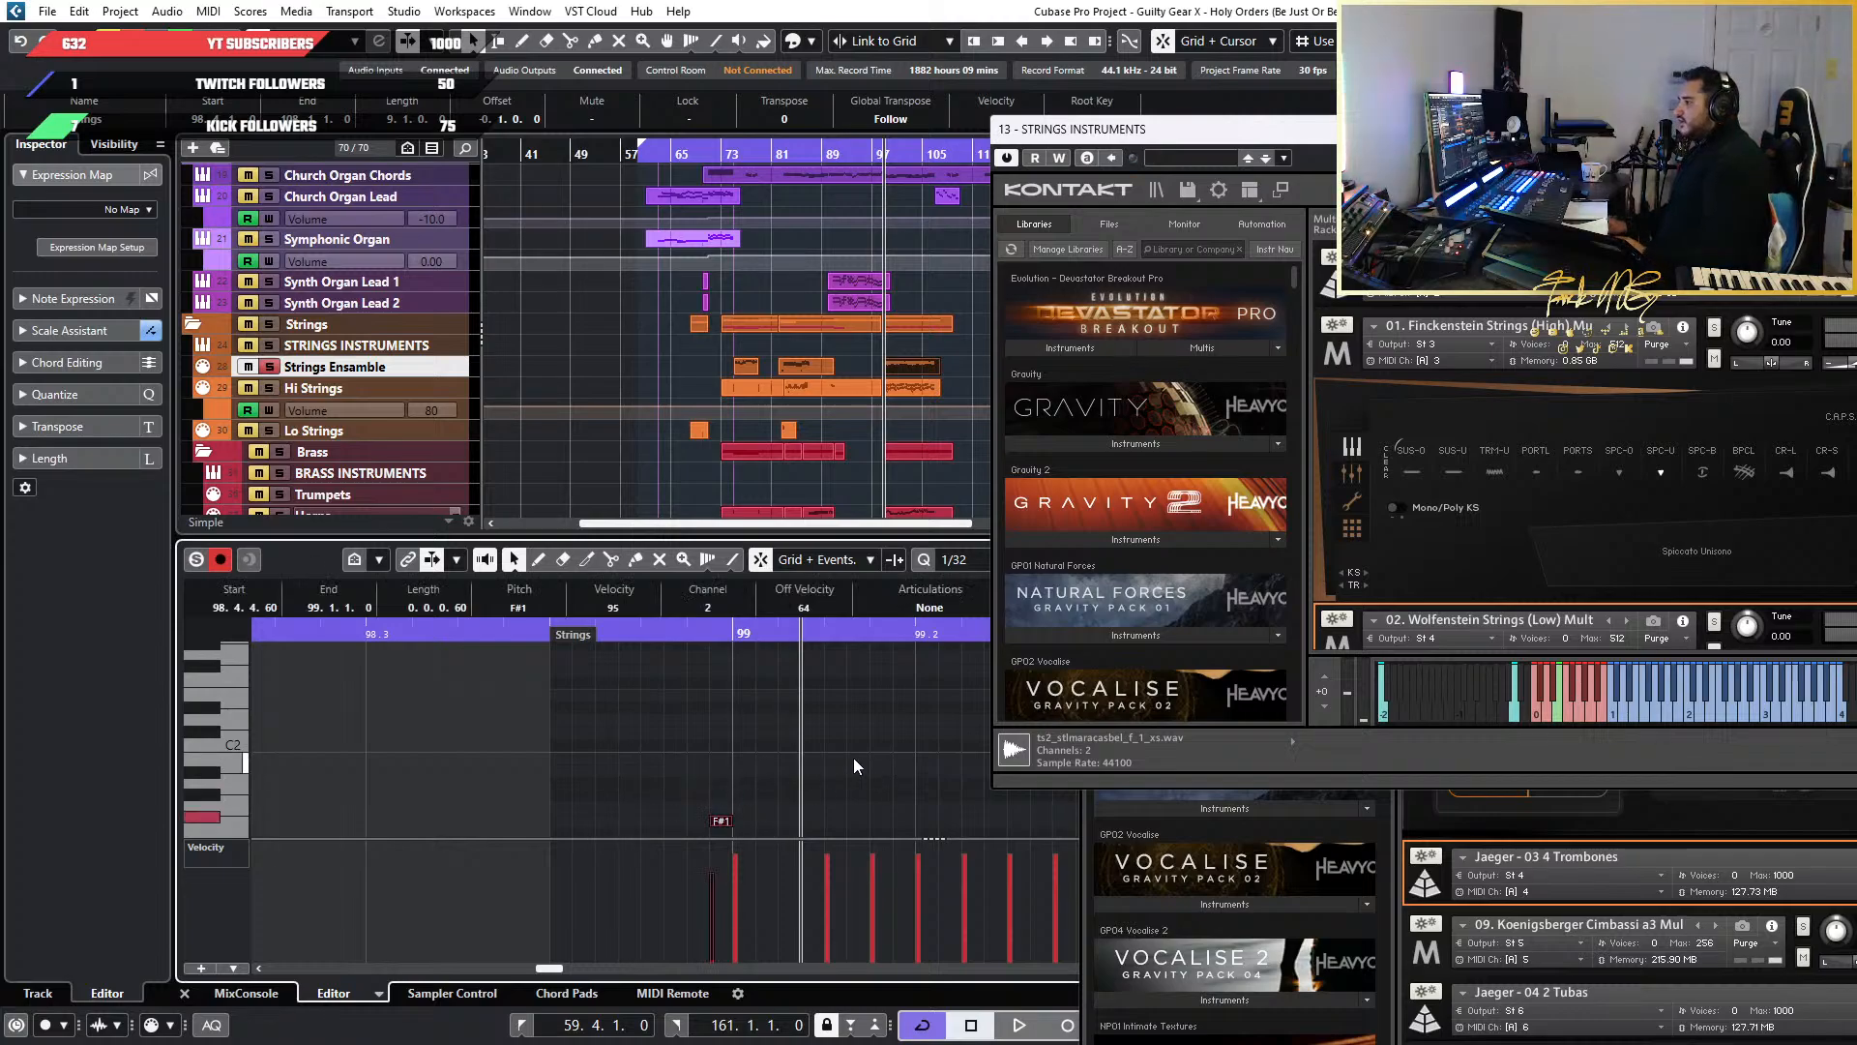
Transpose the short keyswitch note before bar 99 to D#0 and place the playhead just ahead of it
scroll(822, 763, down, 1)
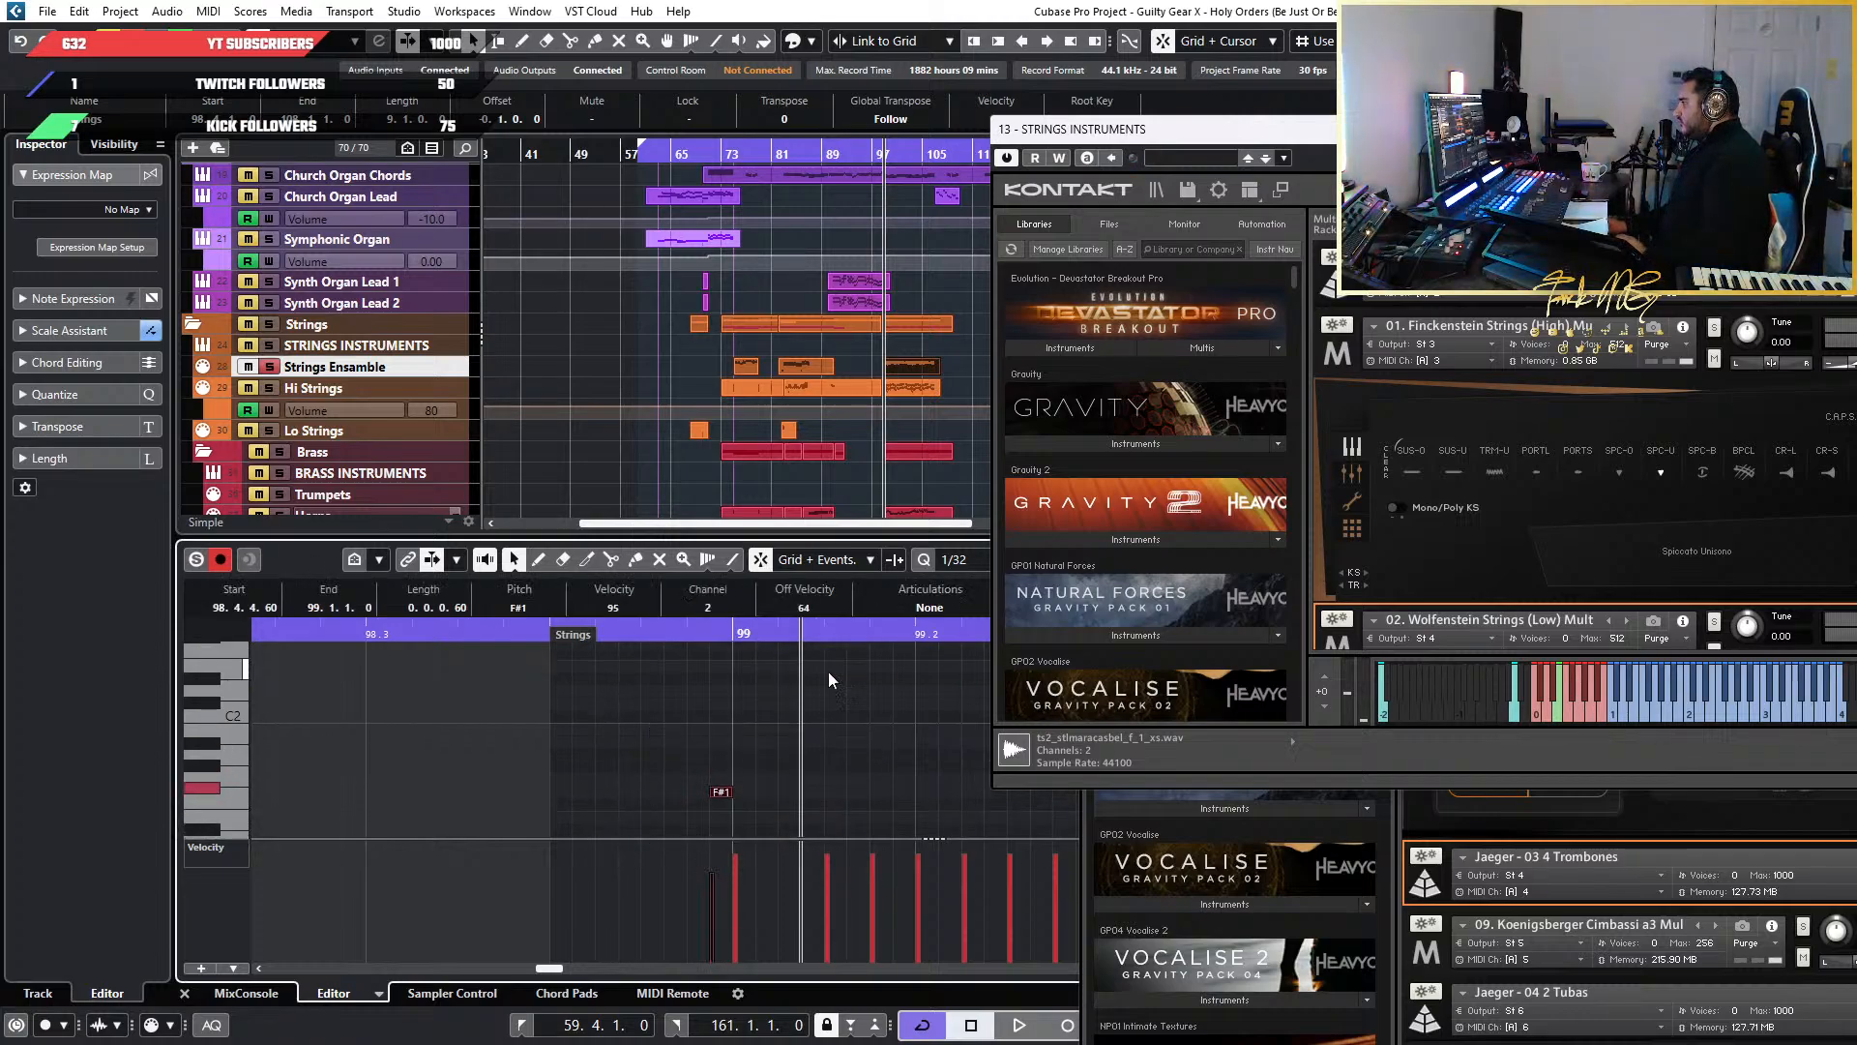
key(Down)
key(Down)
key(Down)
key(Down)
key(Down)
key(Down)
key(Down)
key(Down)
key(Down)
key(Down)
key(Down)
key(Down)
key(Down)
key(Down)
key(Down)
key(Down)
key(Down)
key(Down)
key(Down)
key(Down)
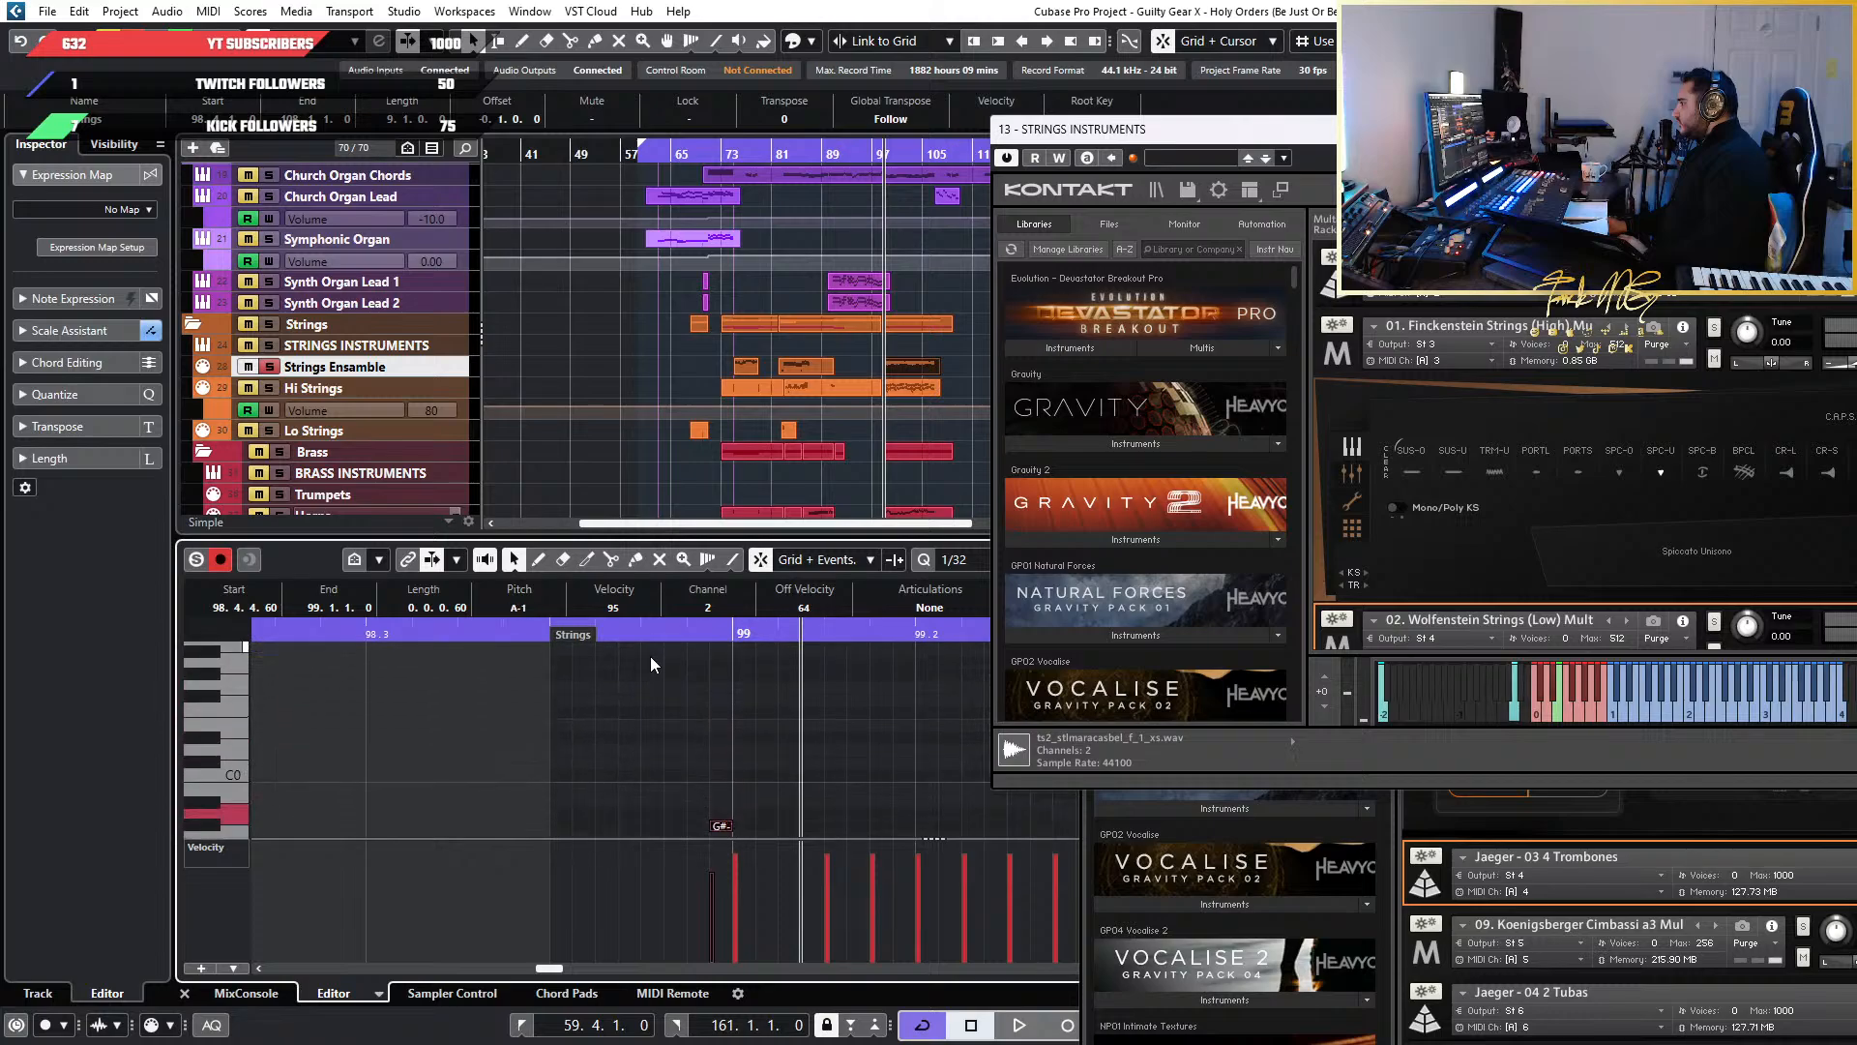
key(Up)
key(Up)
key(Up)
key(Up)
key(Up)
key(Up)
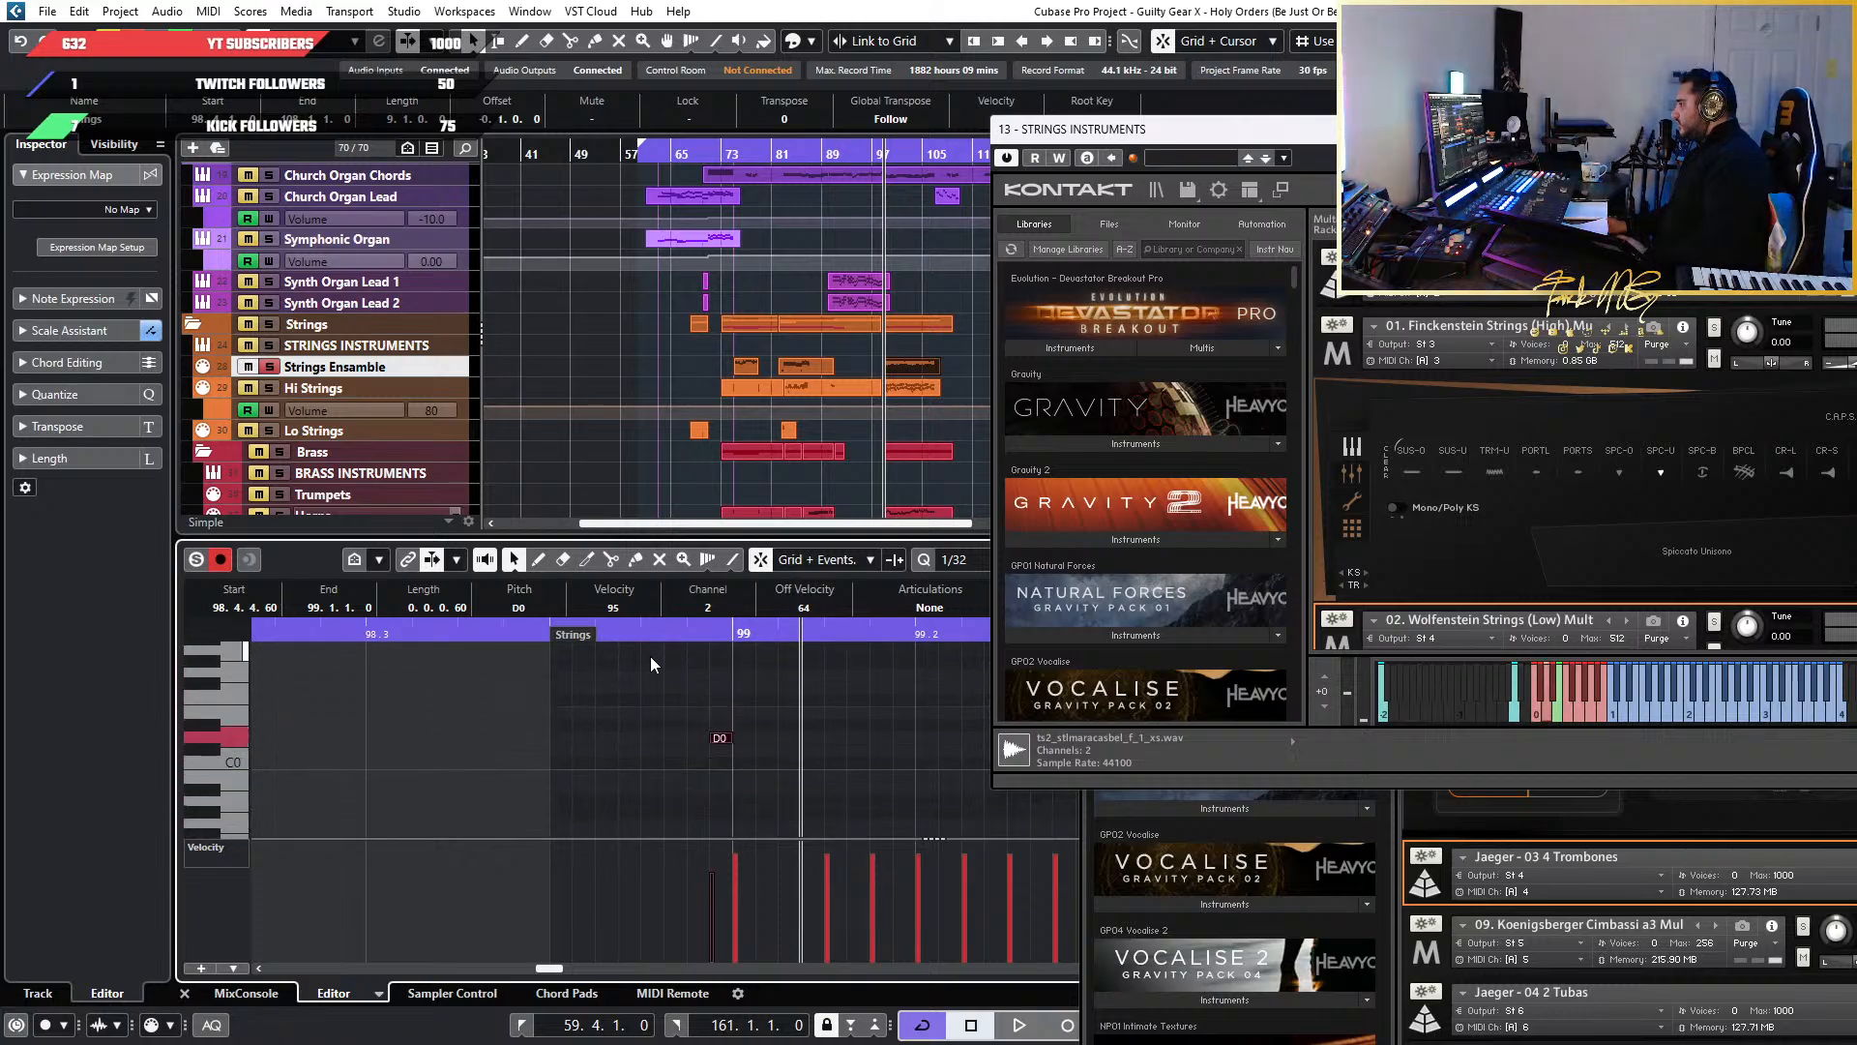
key(Up)
drag(732, 630, 714, 631)
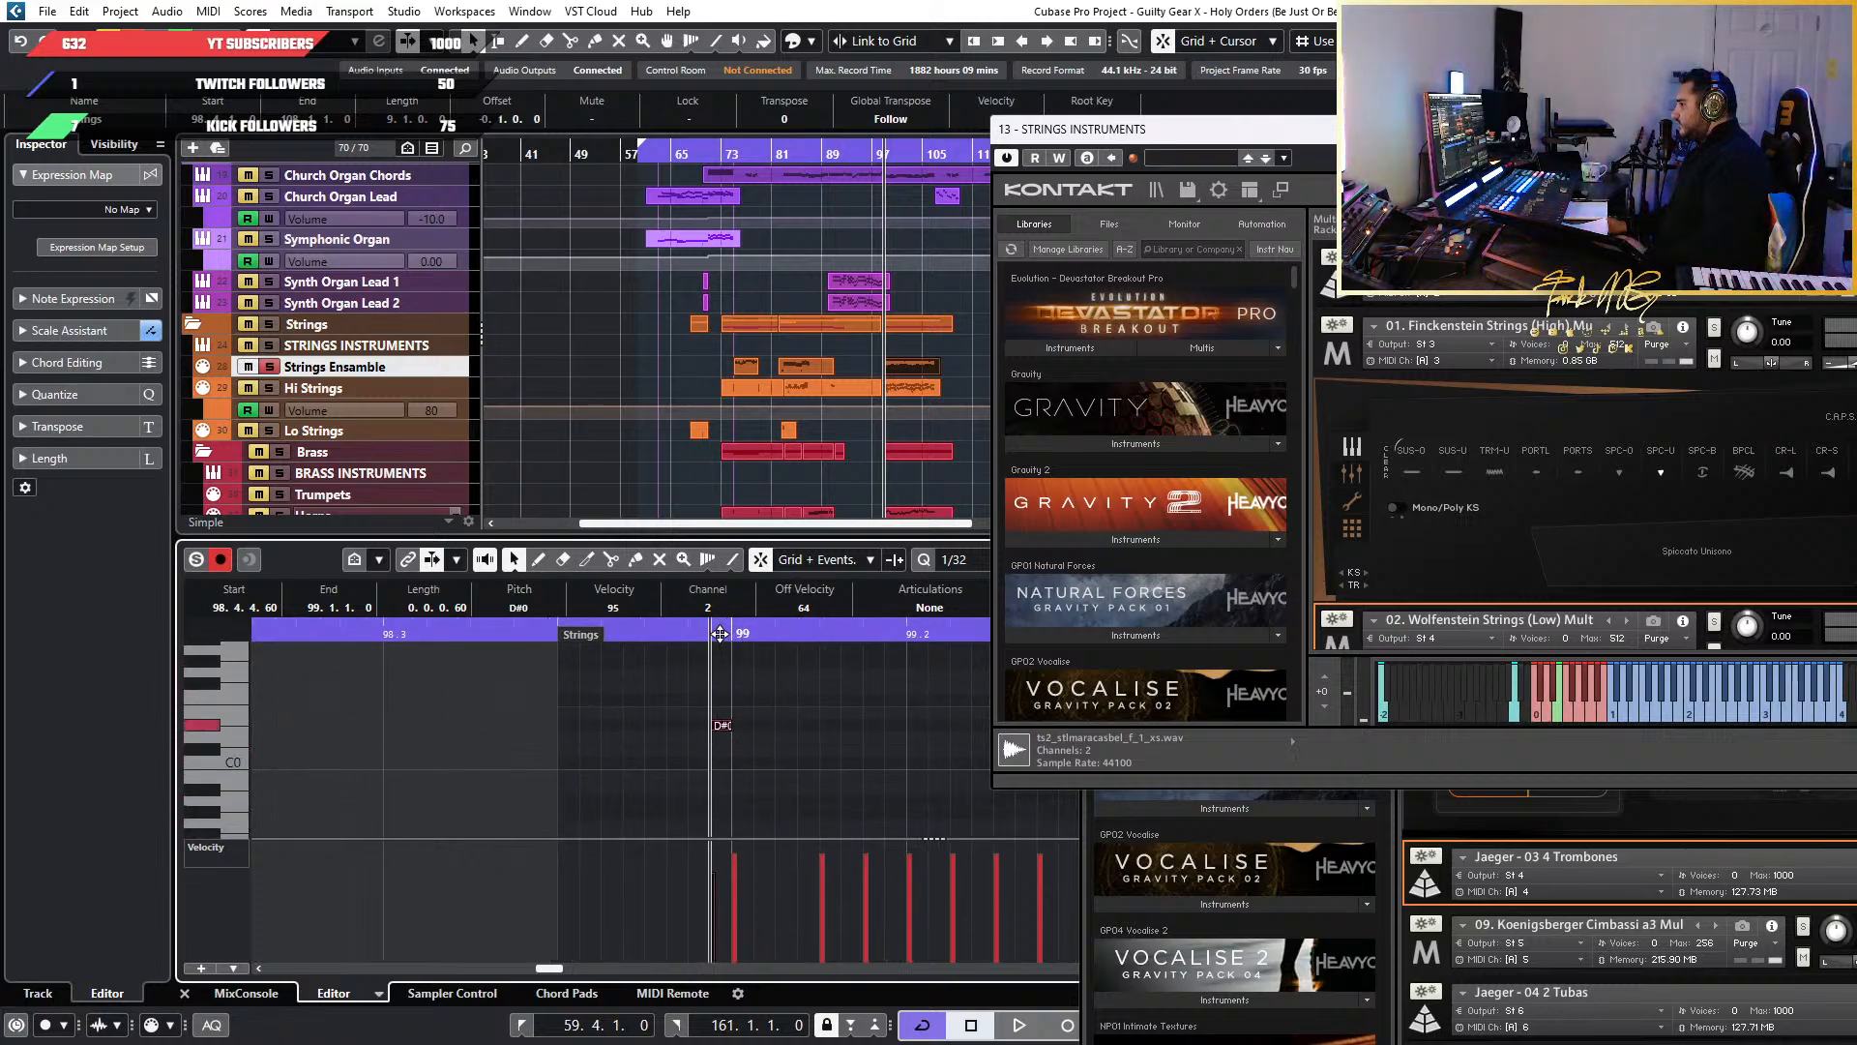
Try transposing the short keyswitch note before bar 99 up to G#0 and audition a keyswitch on the Kontakt keyboard
key(Up)
key(Up)
key(Up)
key(Up)
key(Up)
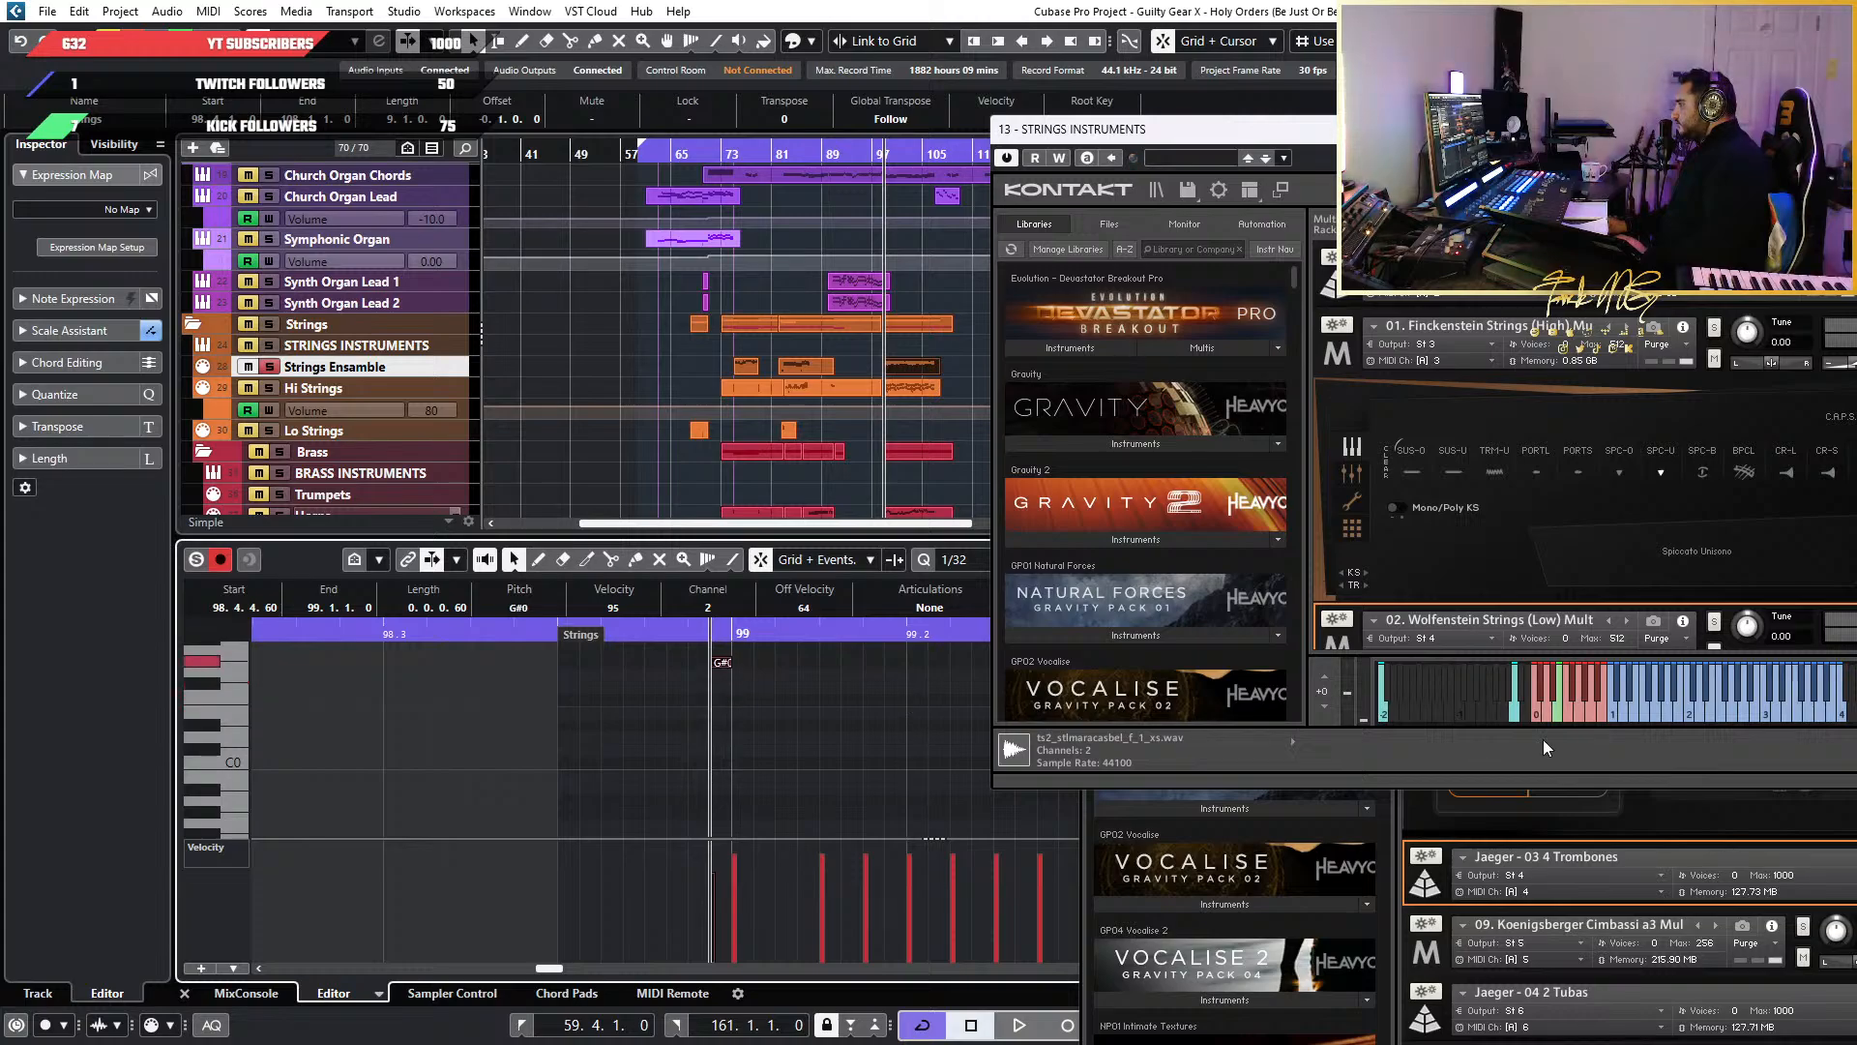
click(1582, 716)
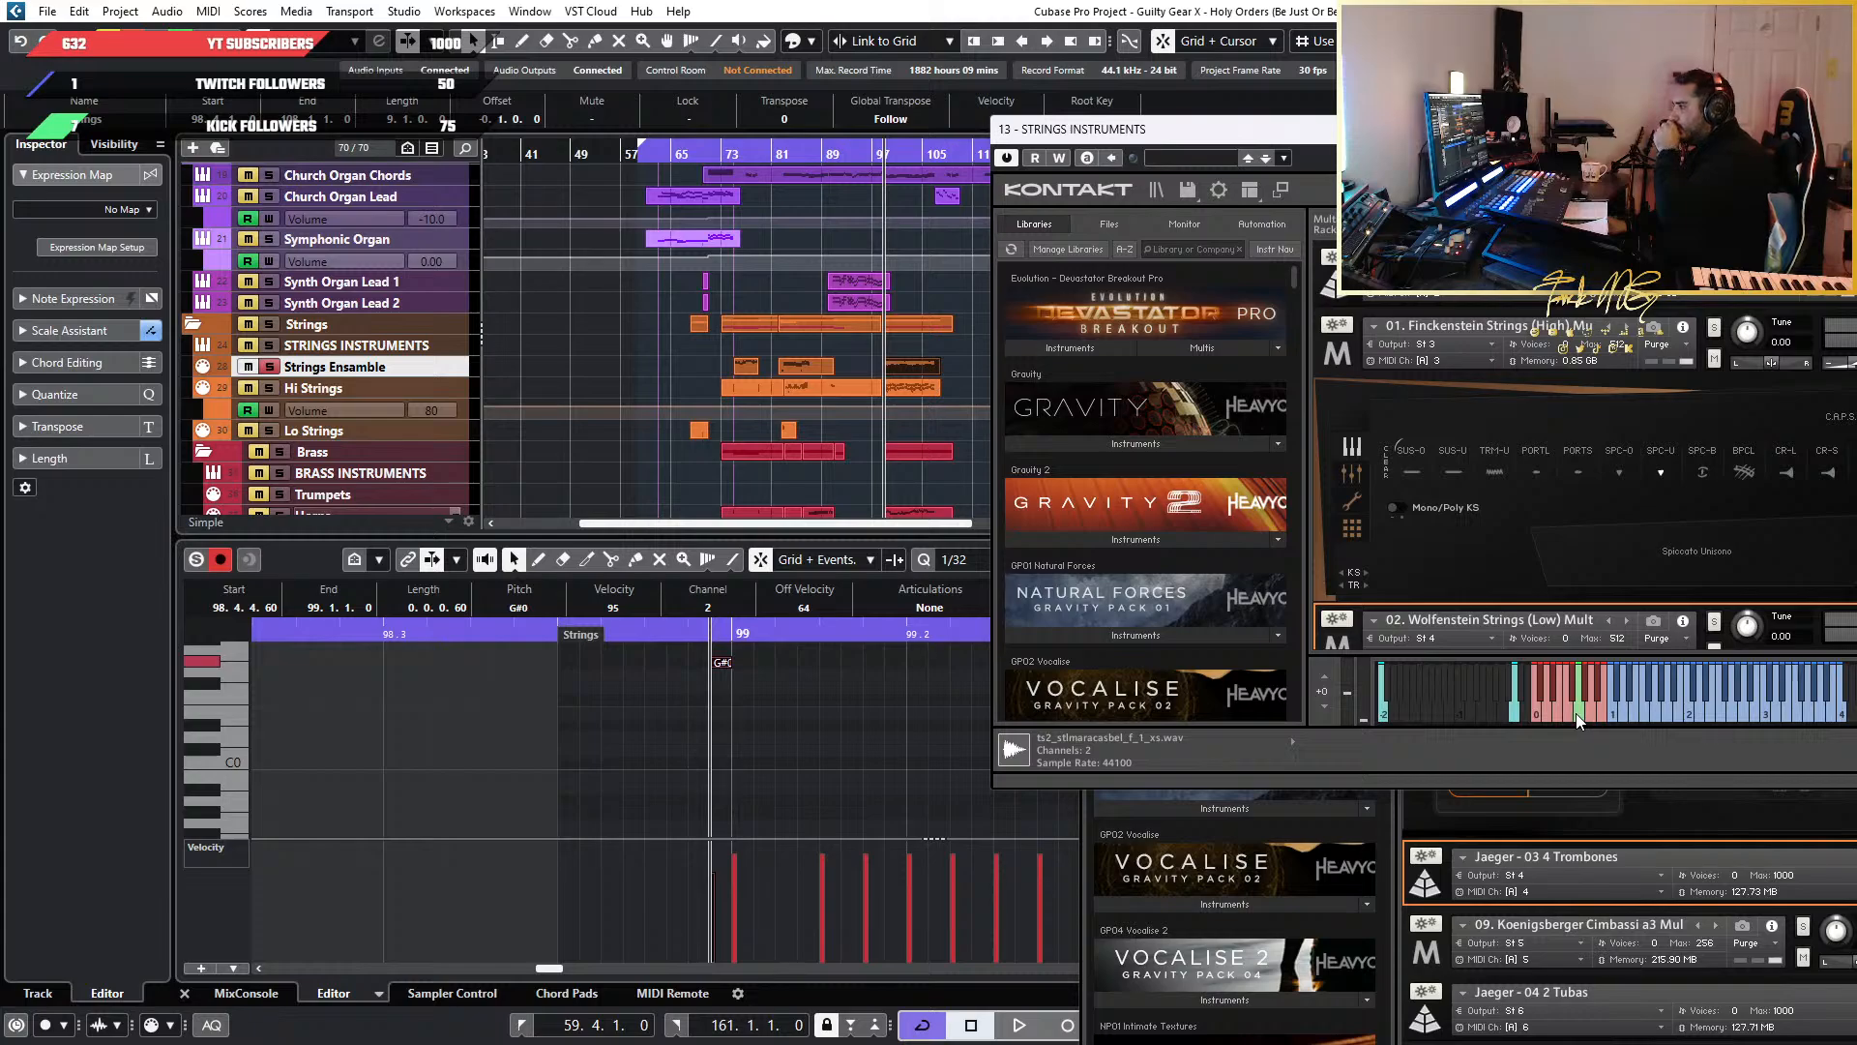
Select the Finckenstein Strings (High) instrument and try the short keyswitch note before bar 99 at A0
scroll(1509, 509, down, 1)
scroll(1509, 509, down, 2)
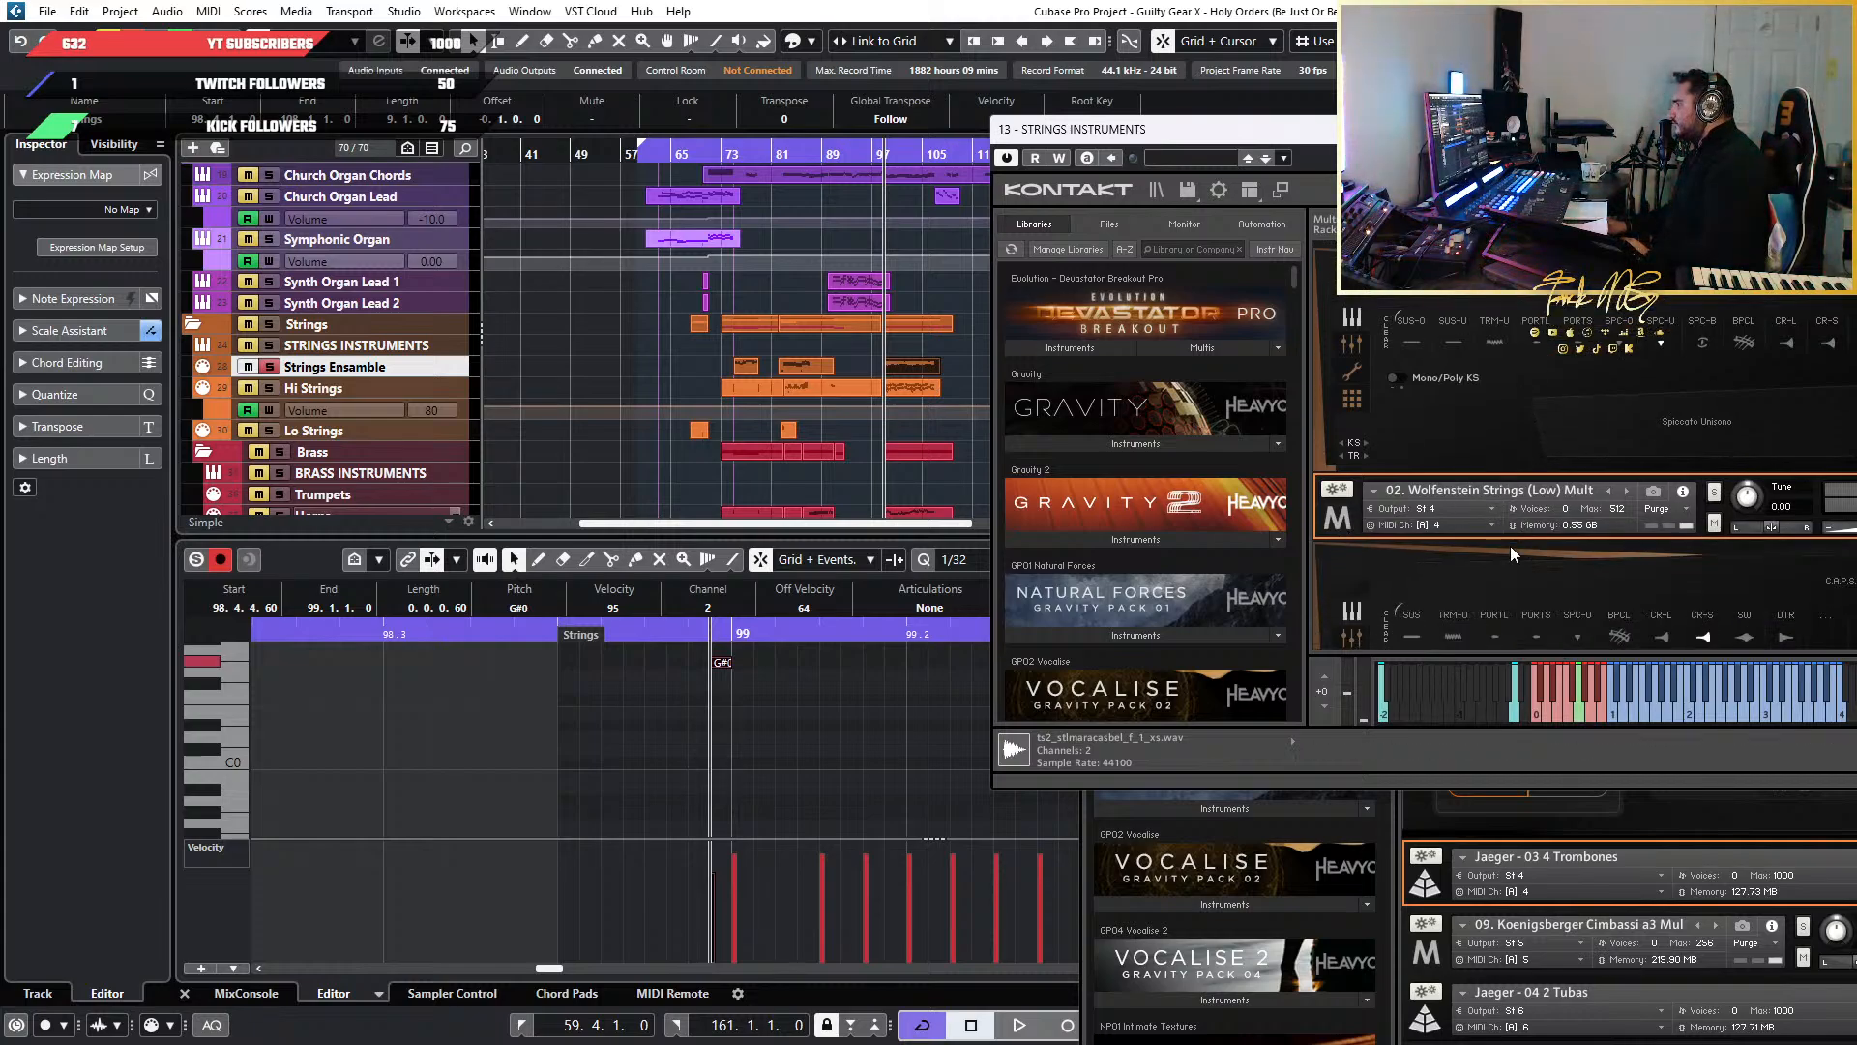
scroll(1437, 466, up, 2)
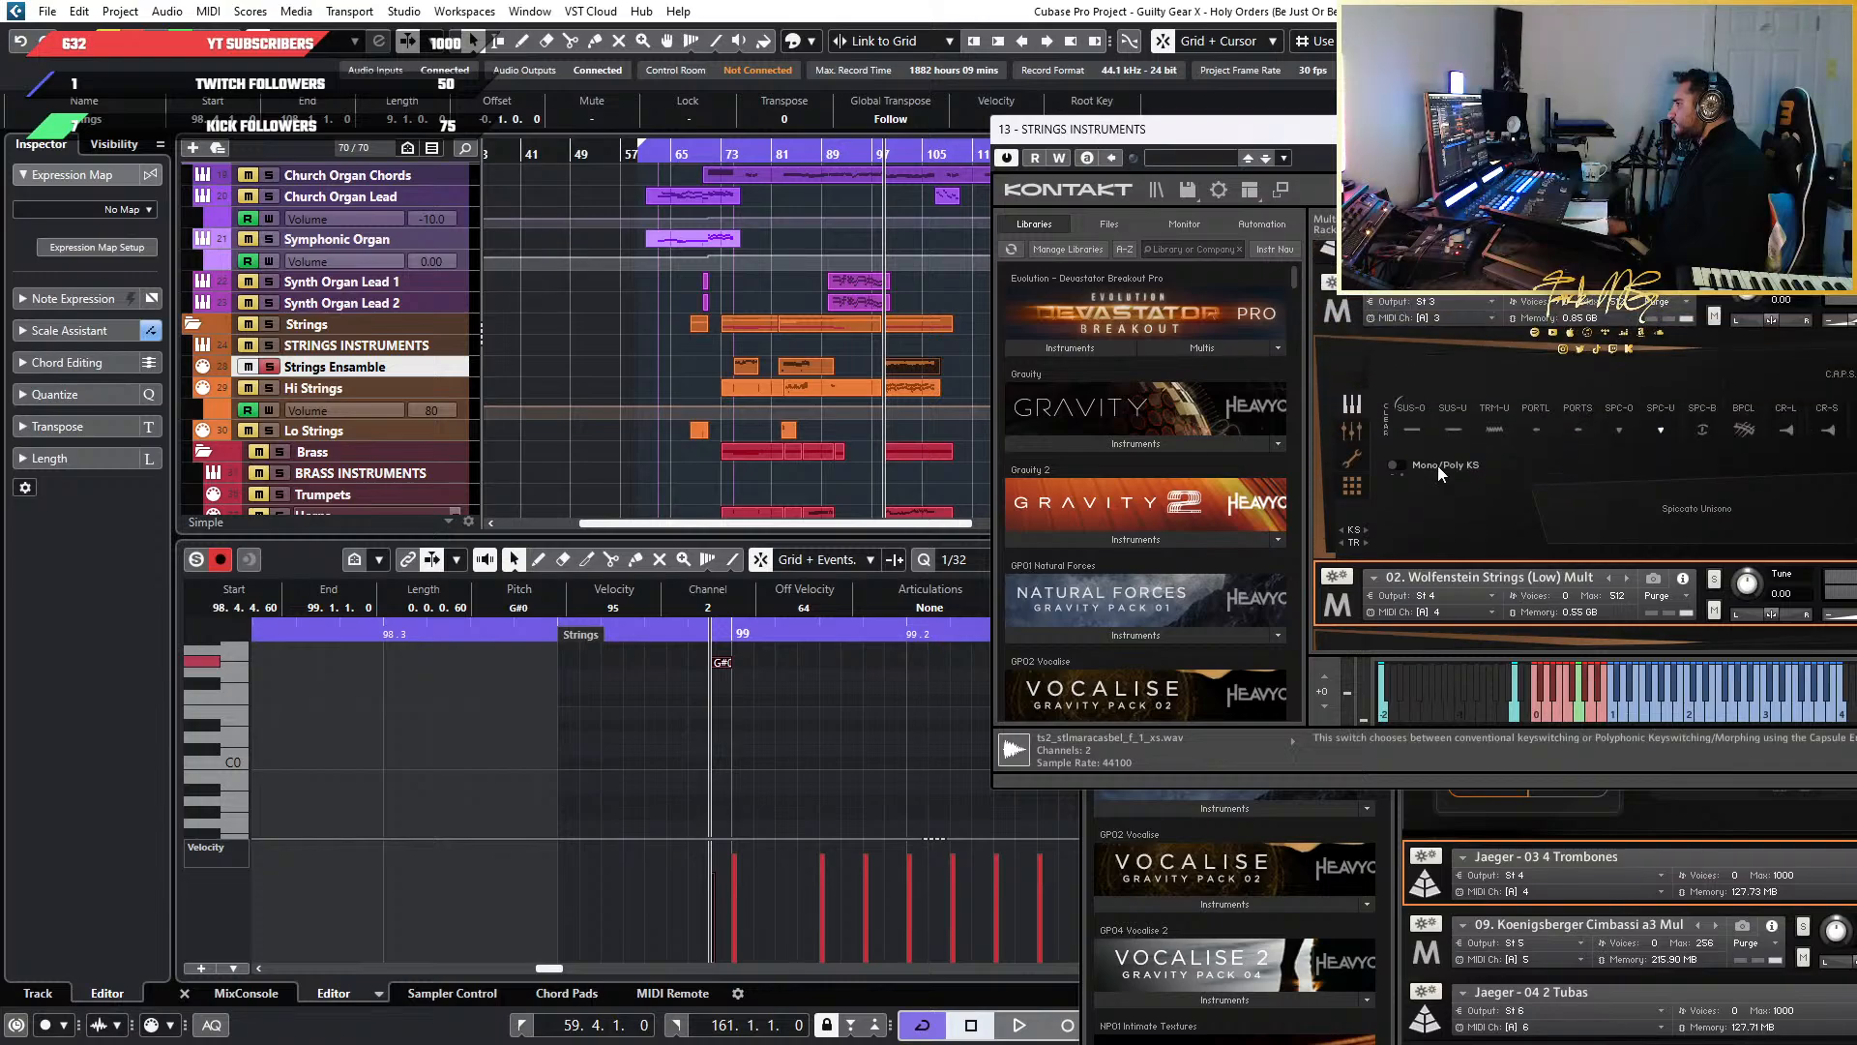
click(1356, 317)
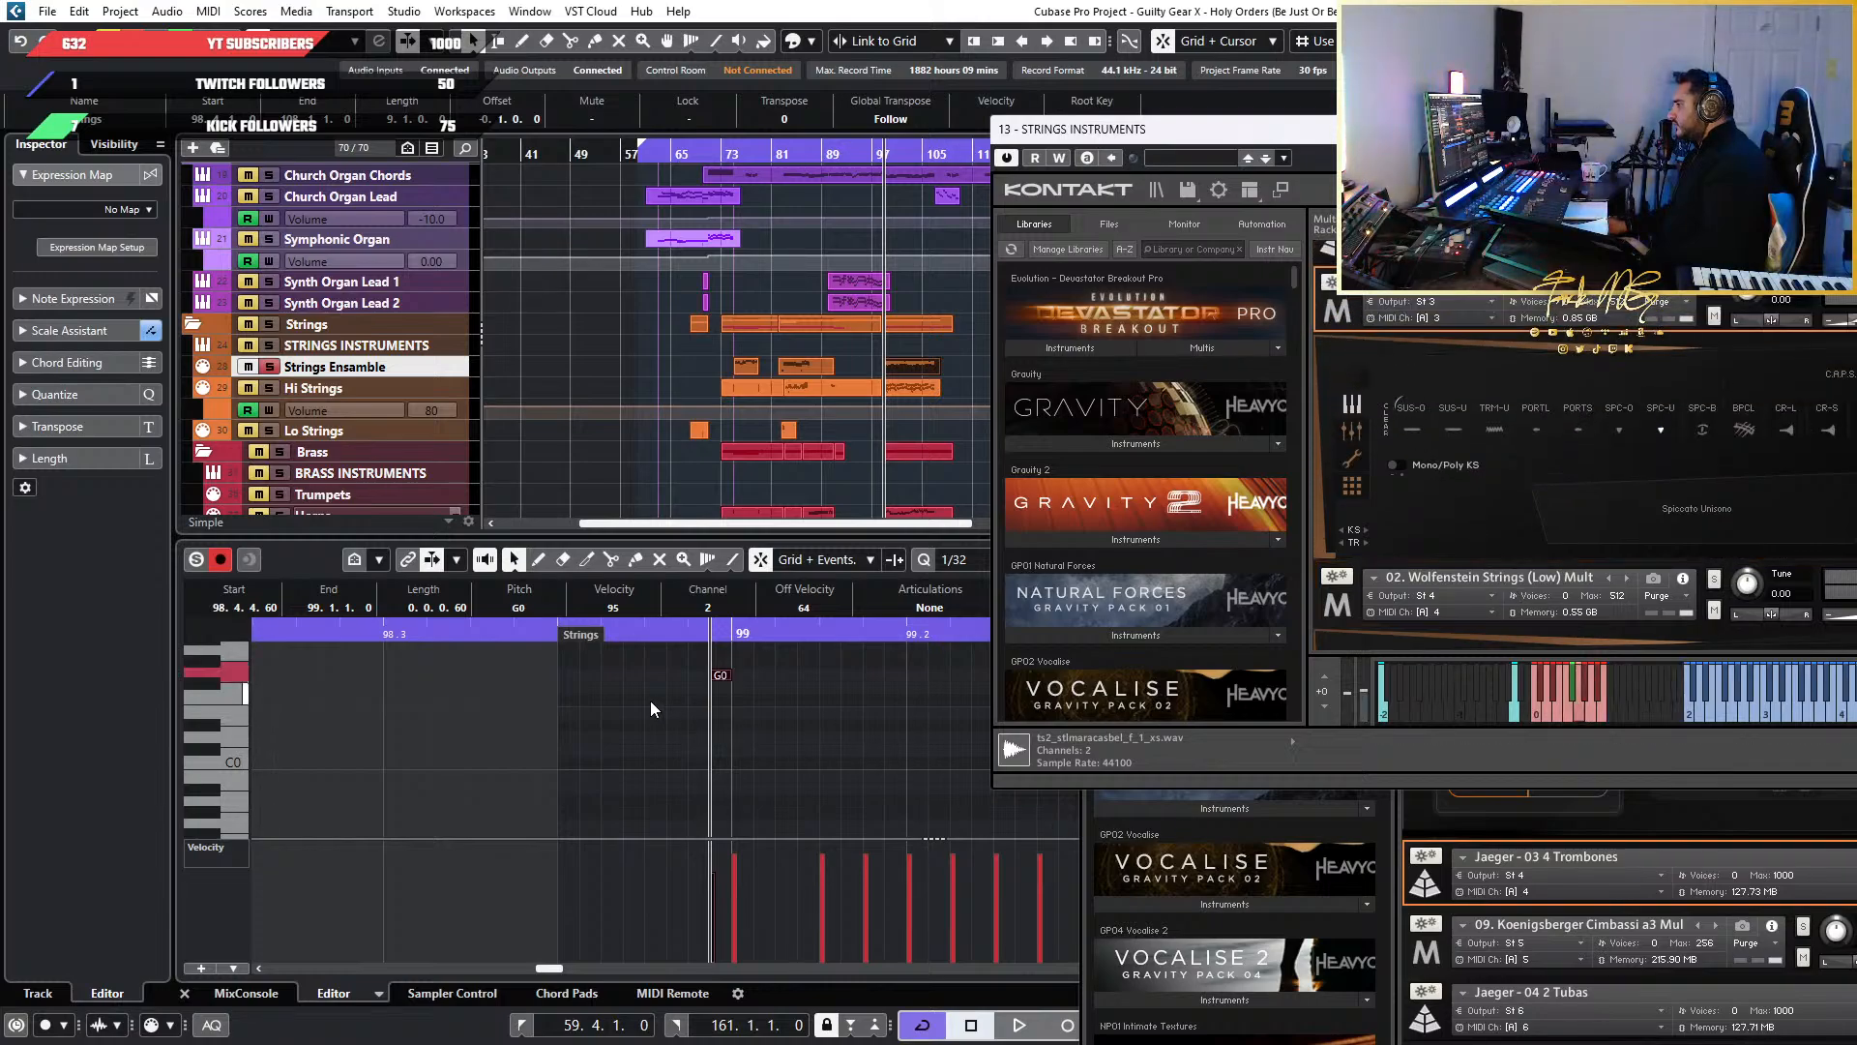
key(Down)
key(Down)
key(Down)
key(Down)
key(Up)
key(Up)
key(Up)
key(Up)
key(Up)
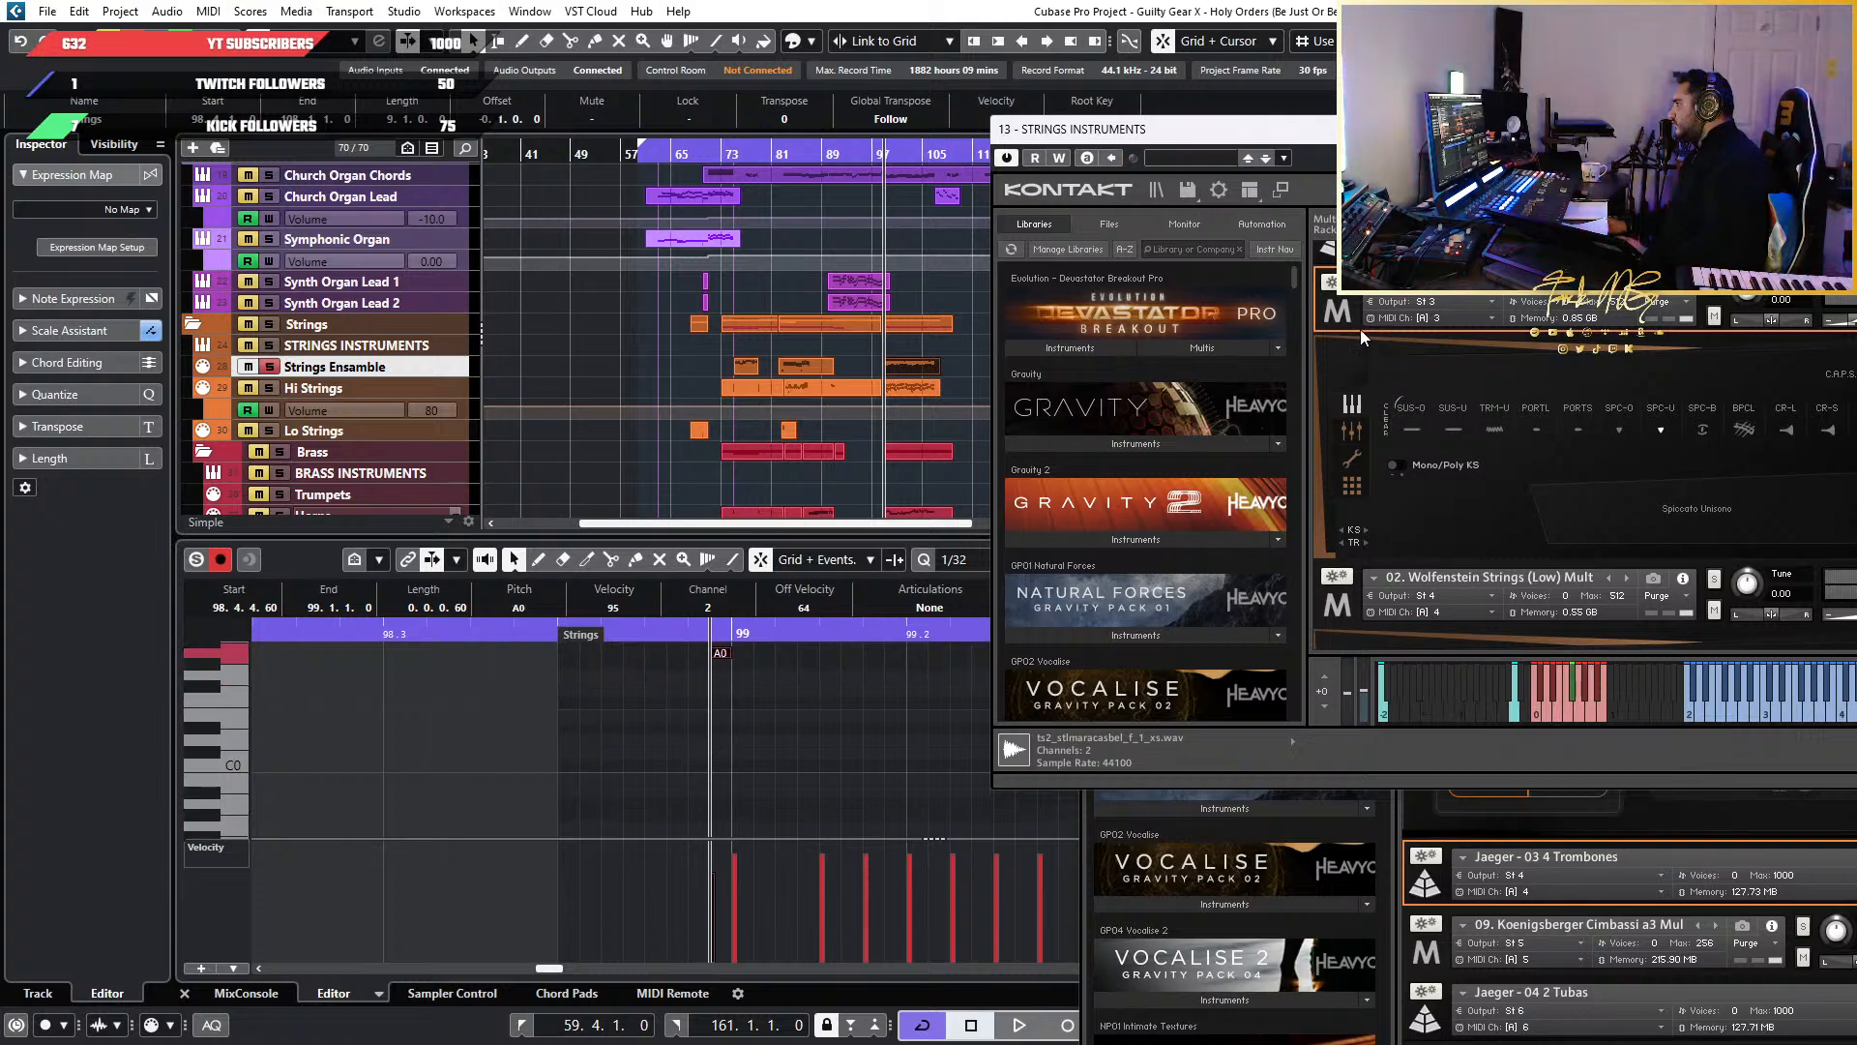
Audition the Portato Short, Blurred Spiccato and Spiccato Unisono keyswitches of Finckenstein Strings (High)
click(1576, 711)
click(1559, 701)
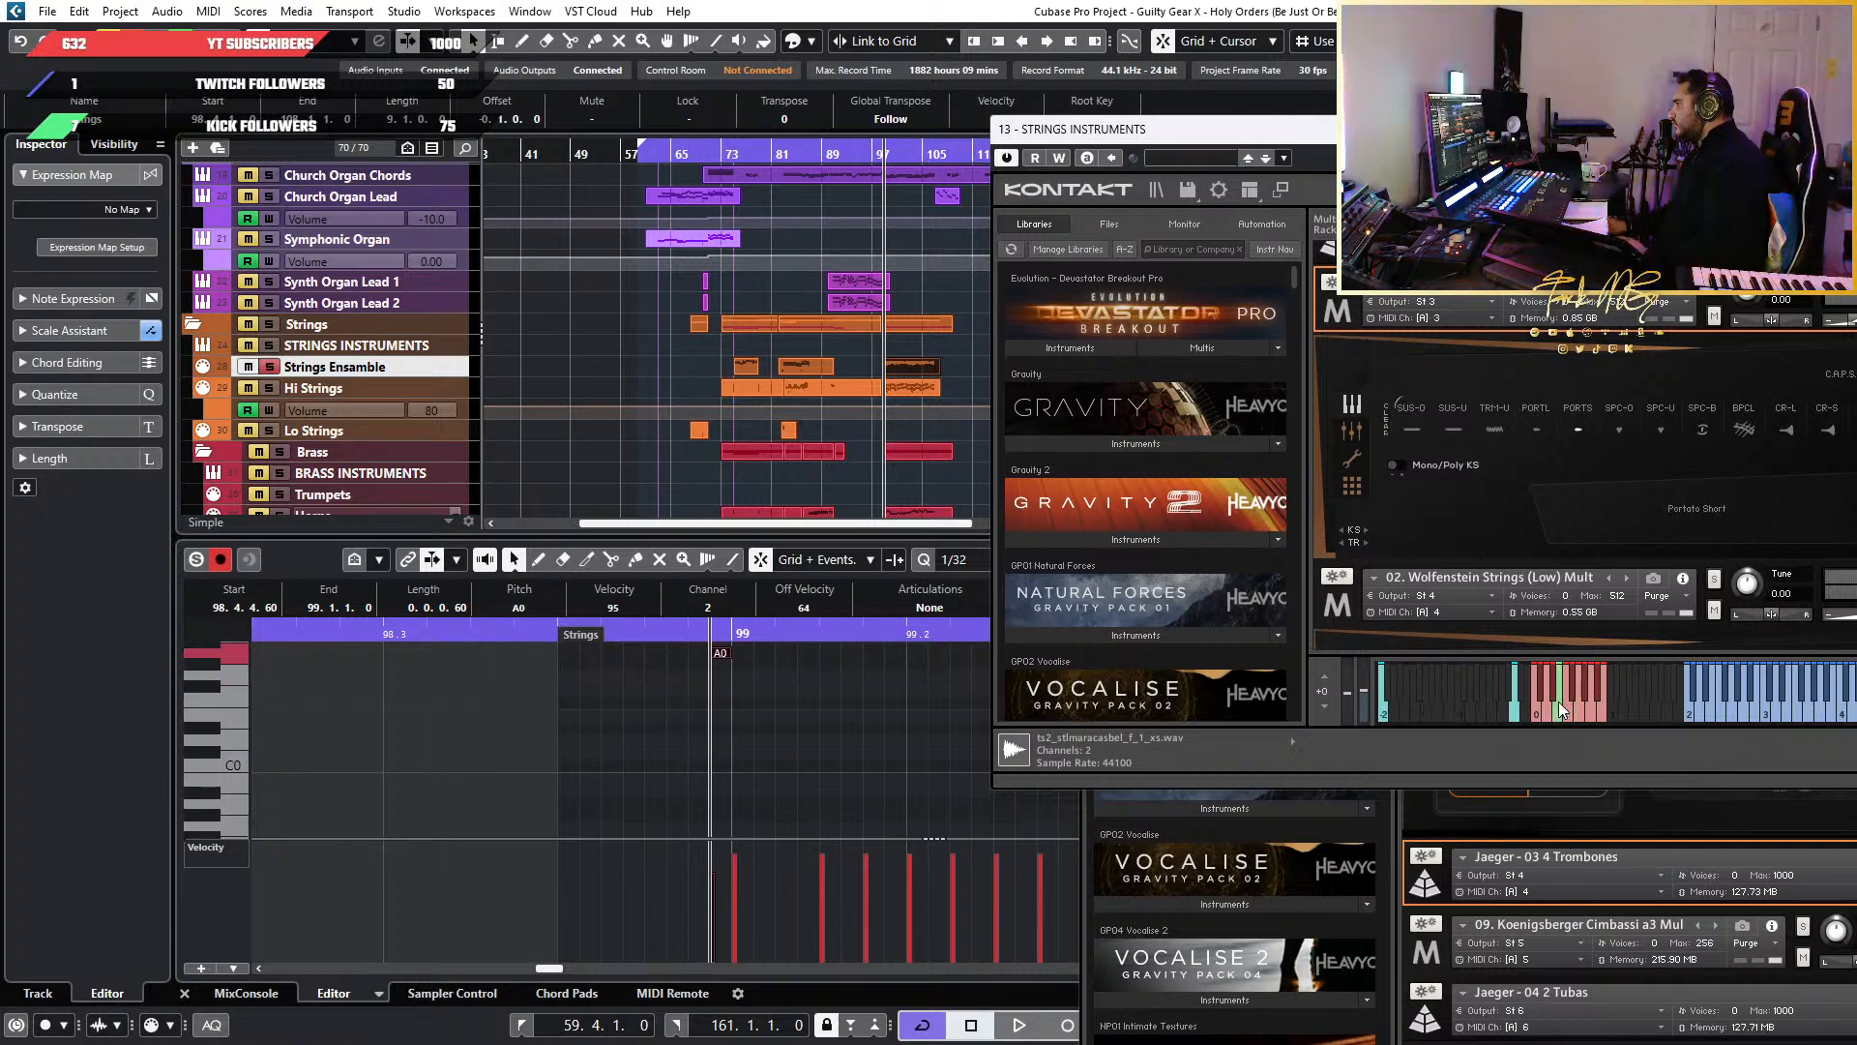
click(1576, 709)
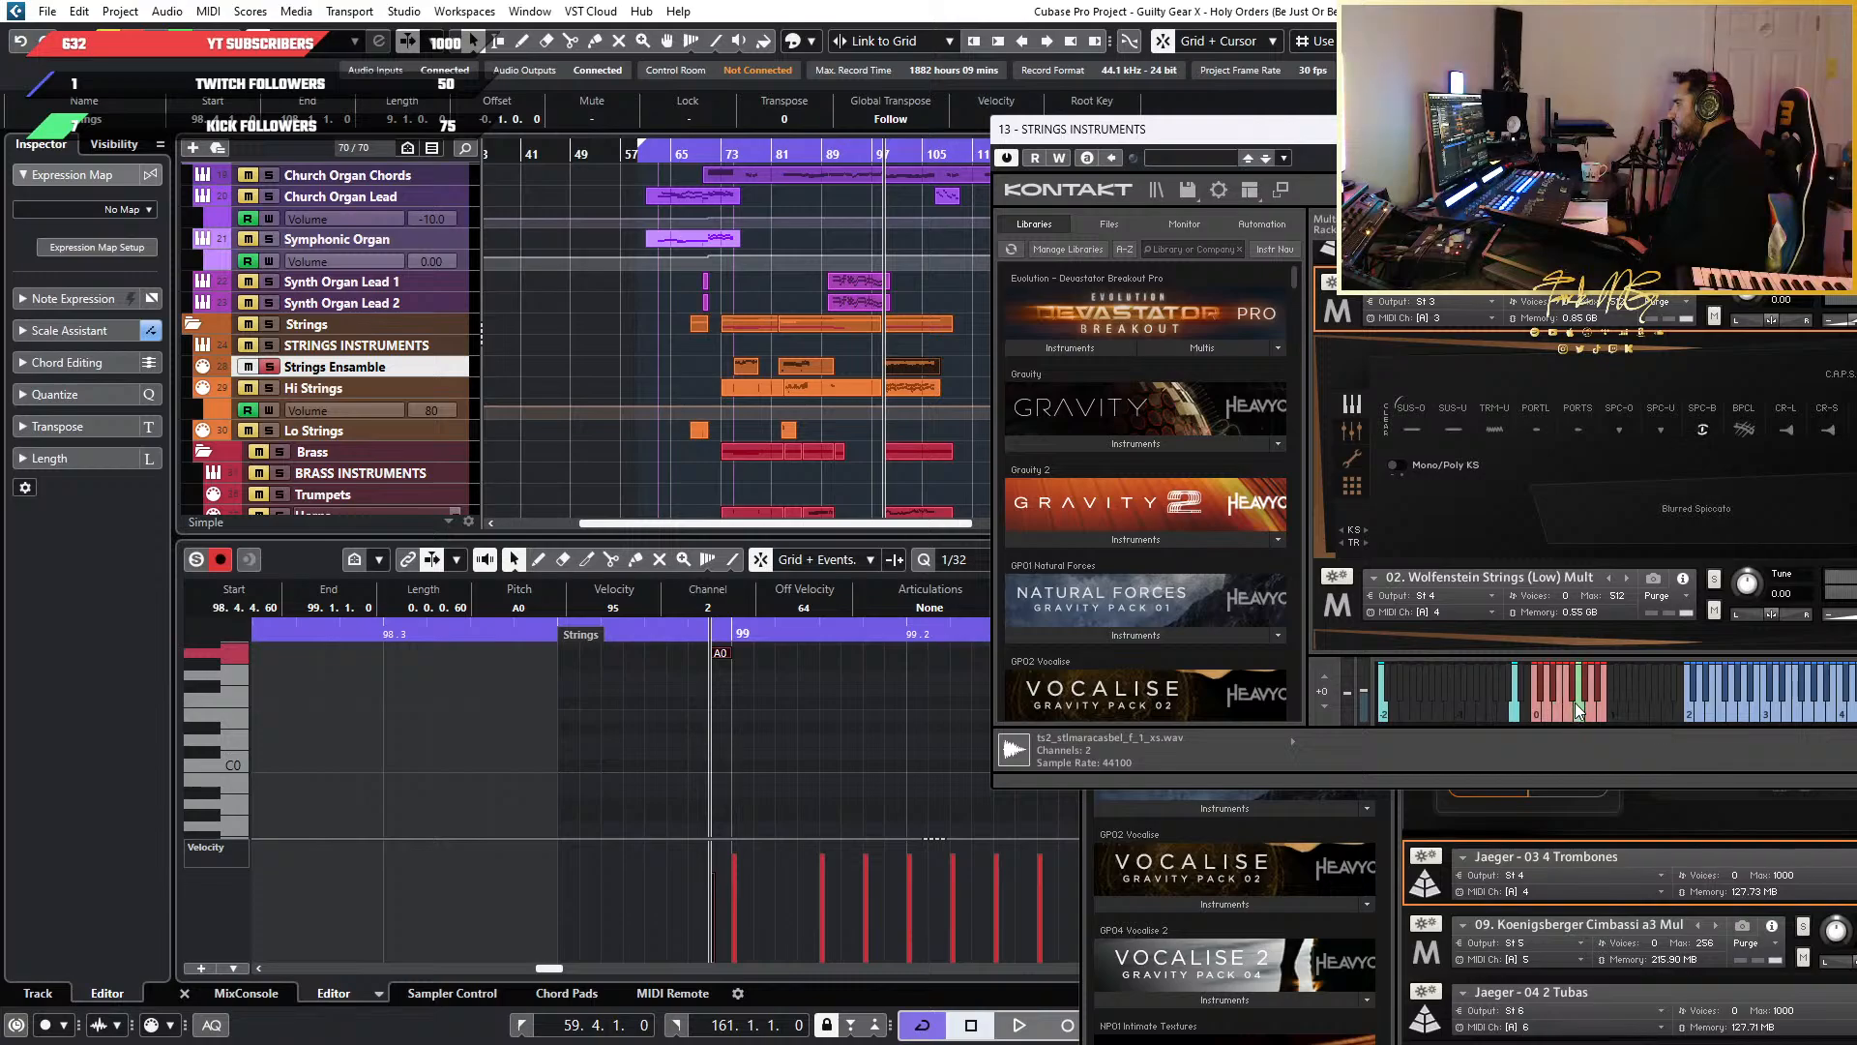
click(1570, 690)
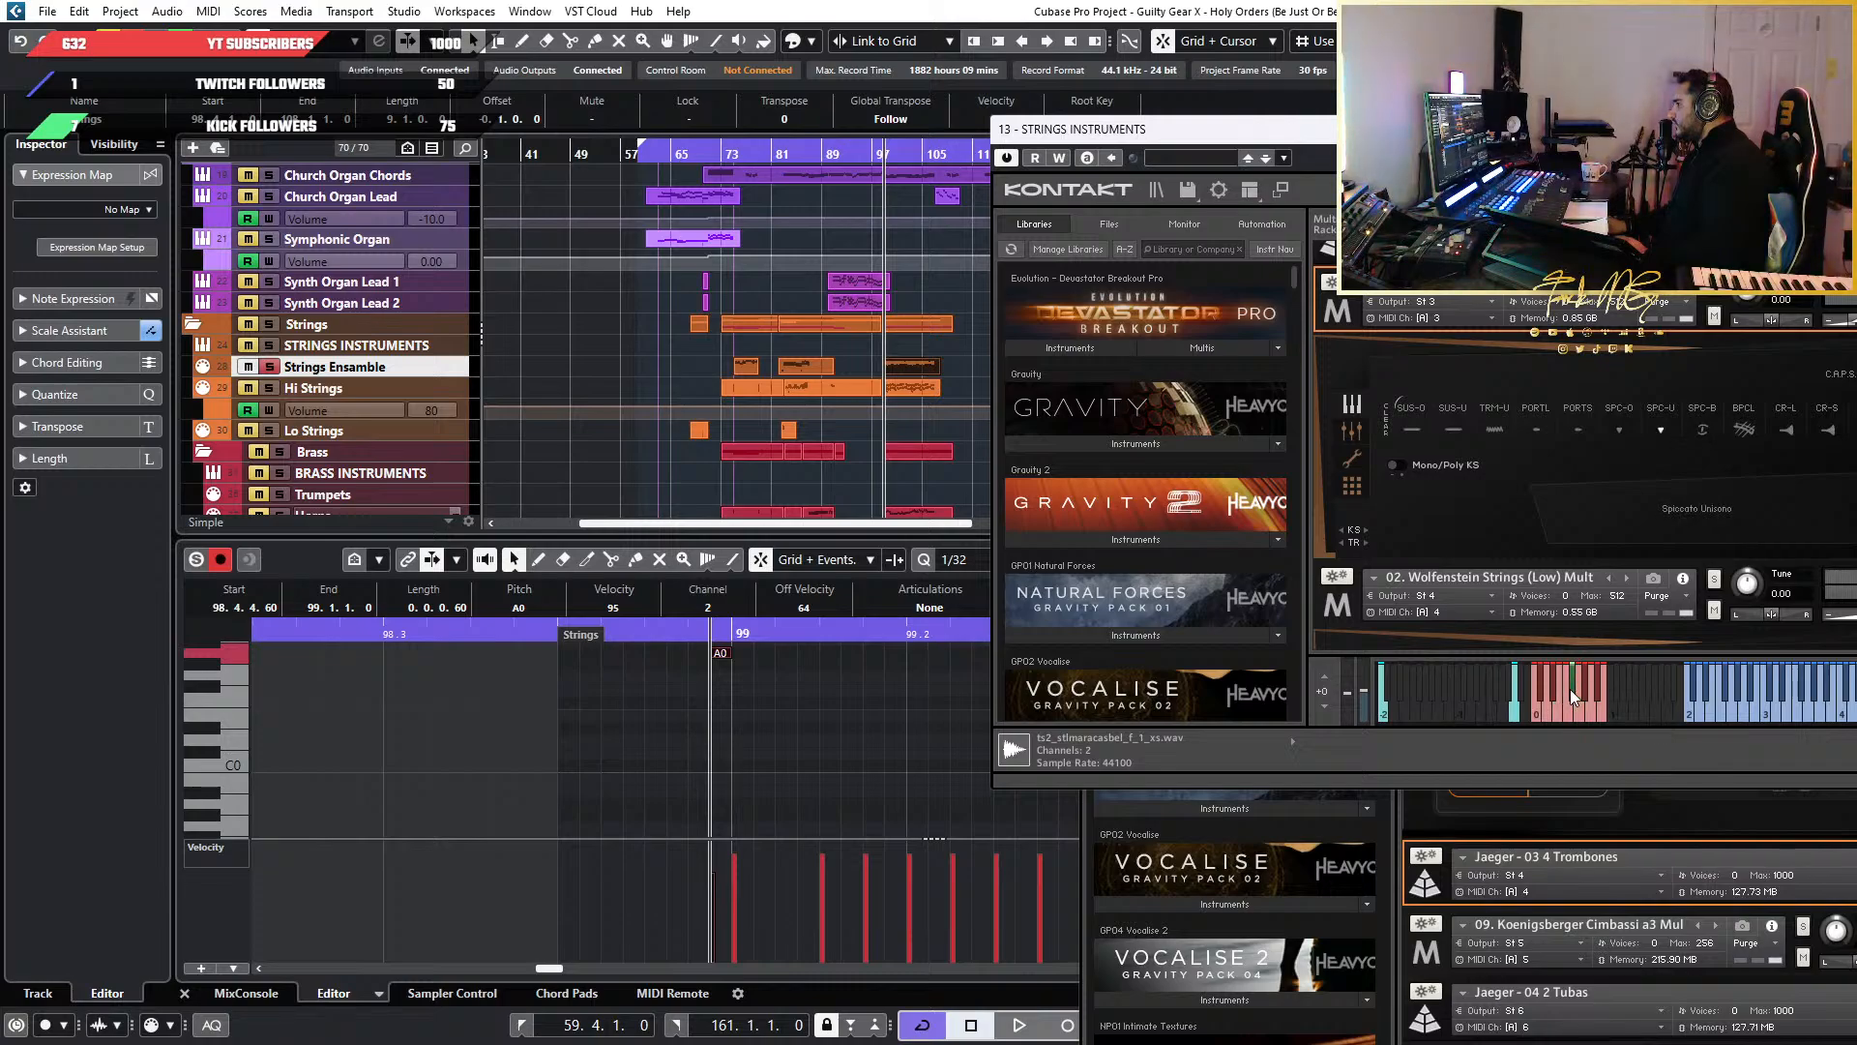
Transpose the short keyswitch note before bar 99 down to F#0
key(Down)
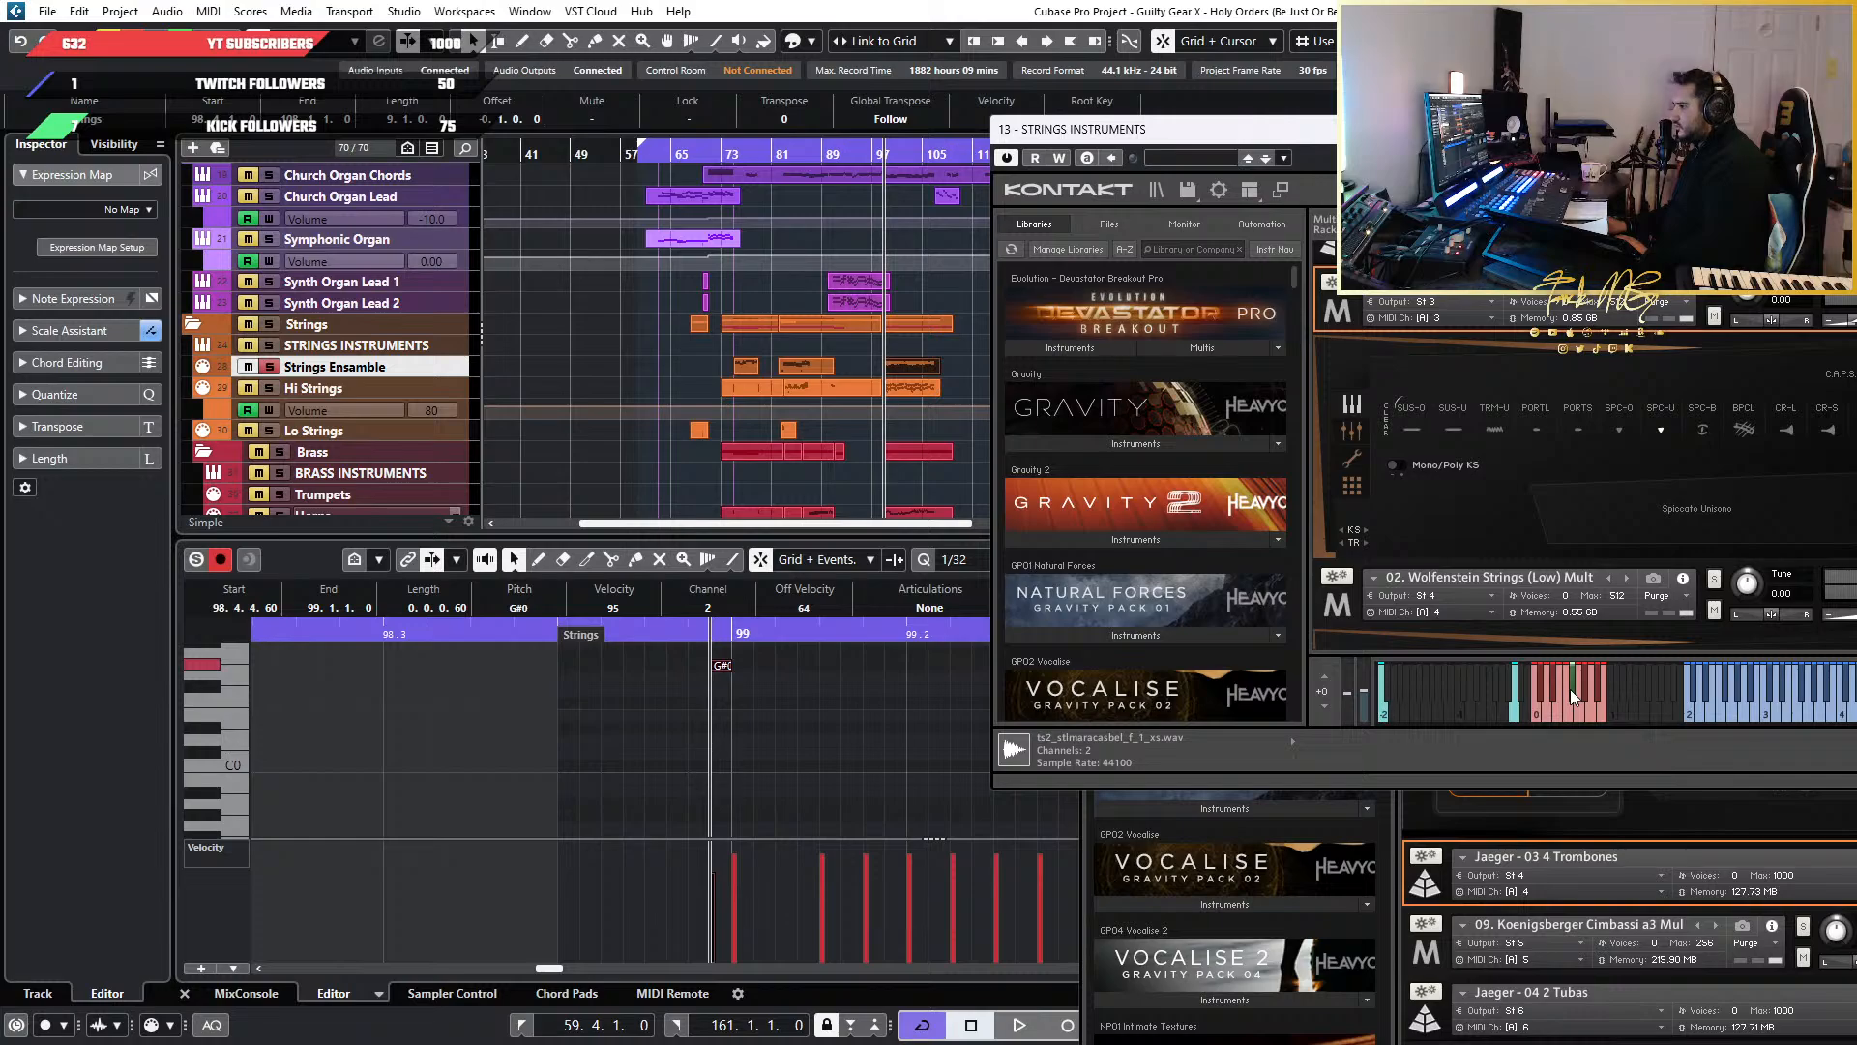
key(Down)
key(Down)
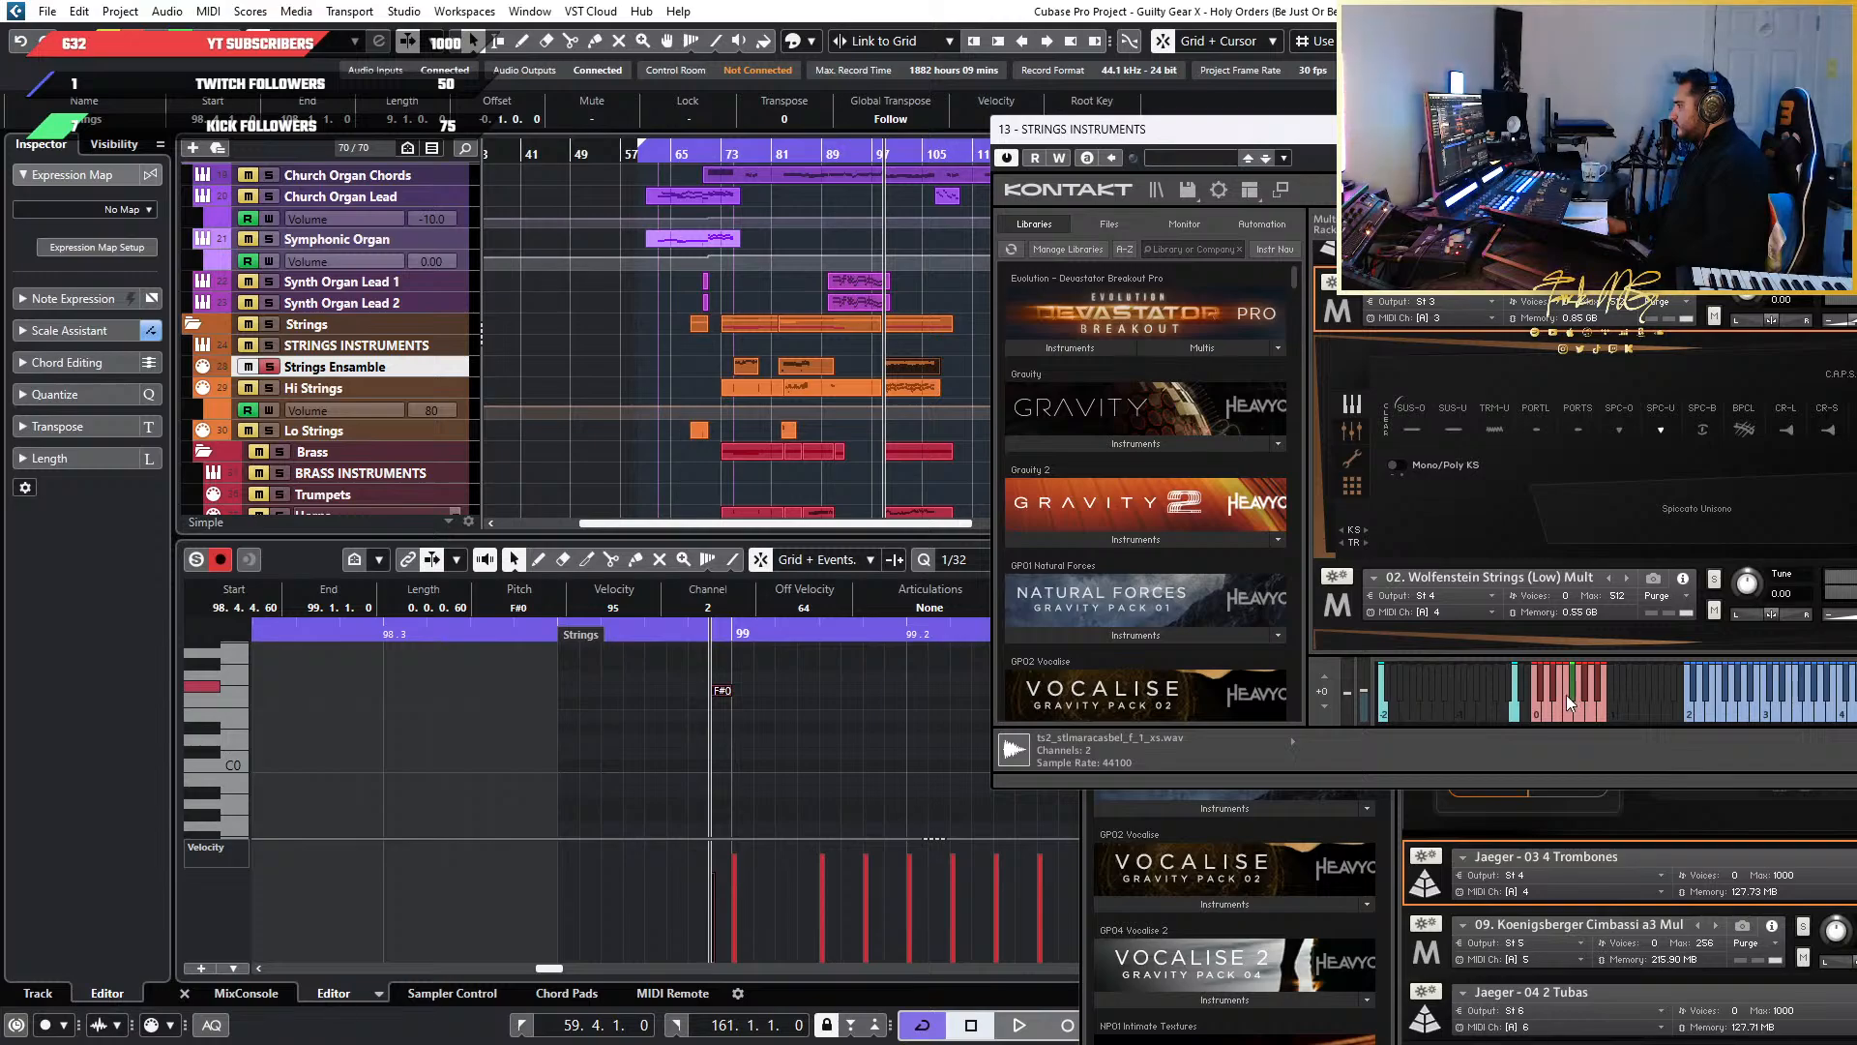
scroll(521, 765, up, 2)
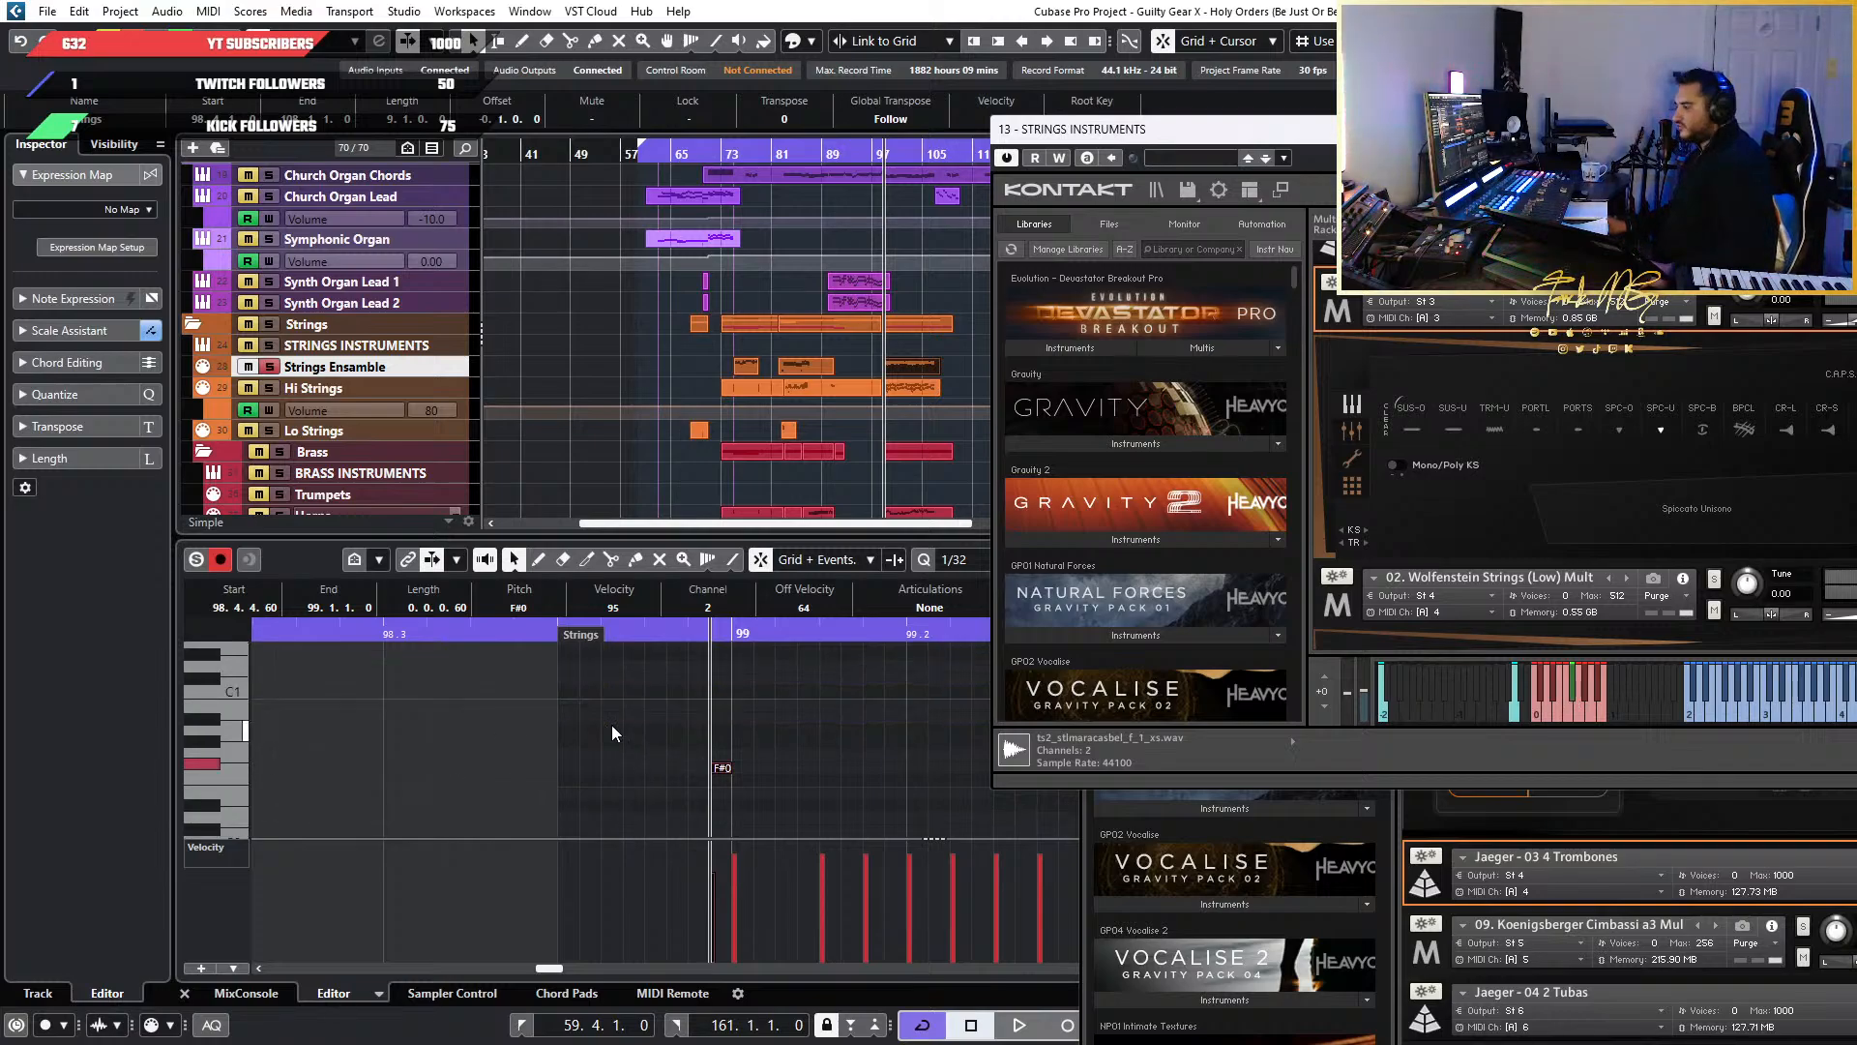
Play the Strings Ensemble phrase at bar 99 twice to check how it responds to the F#0 keyswitch
key(space)
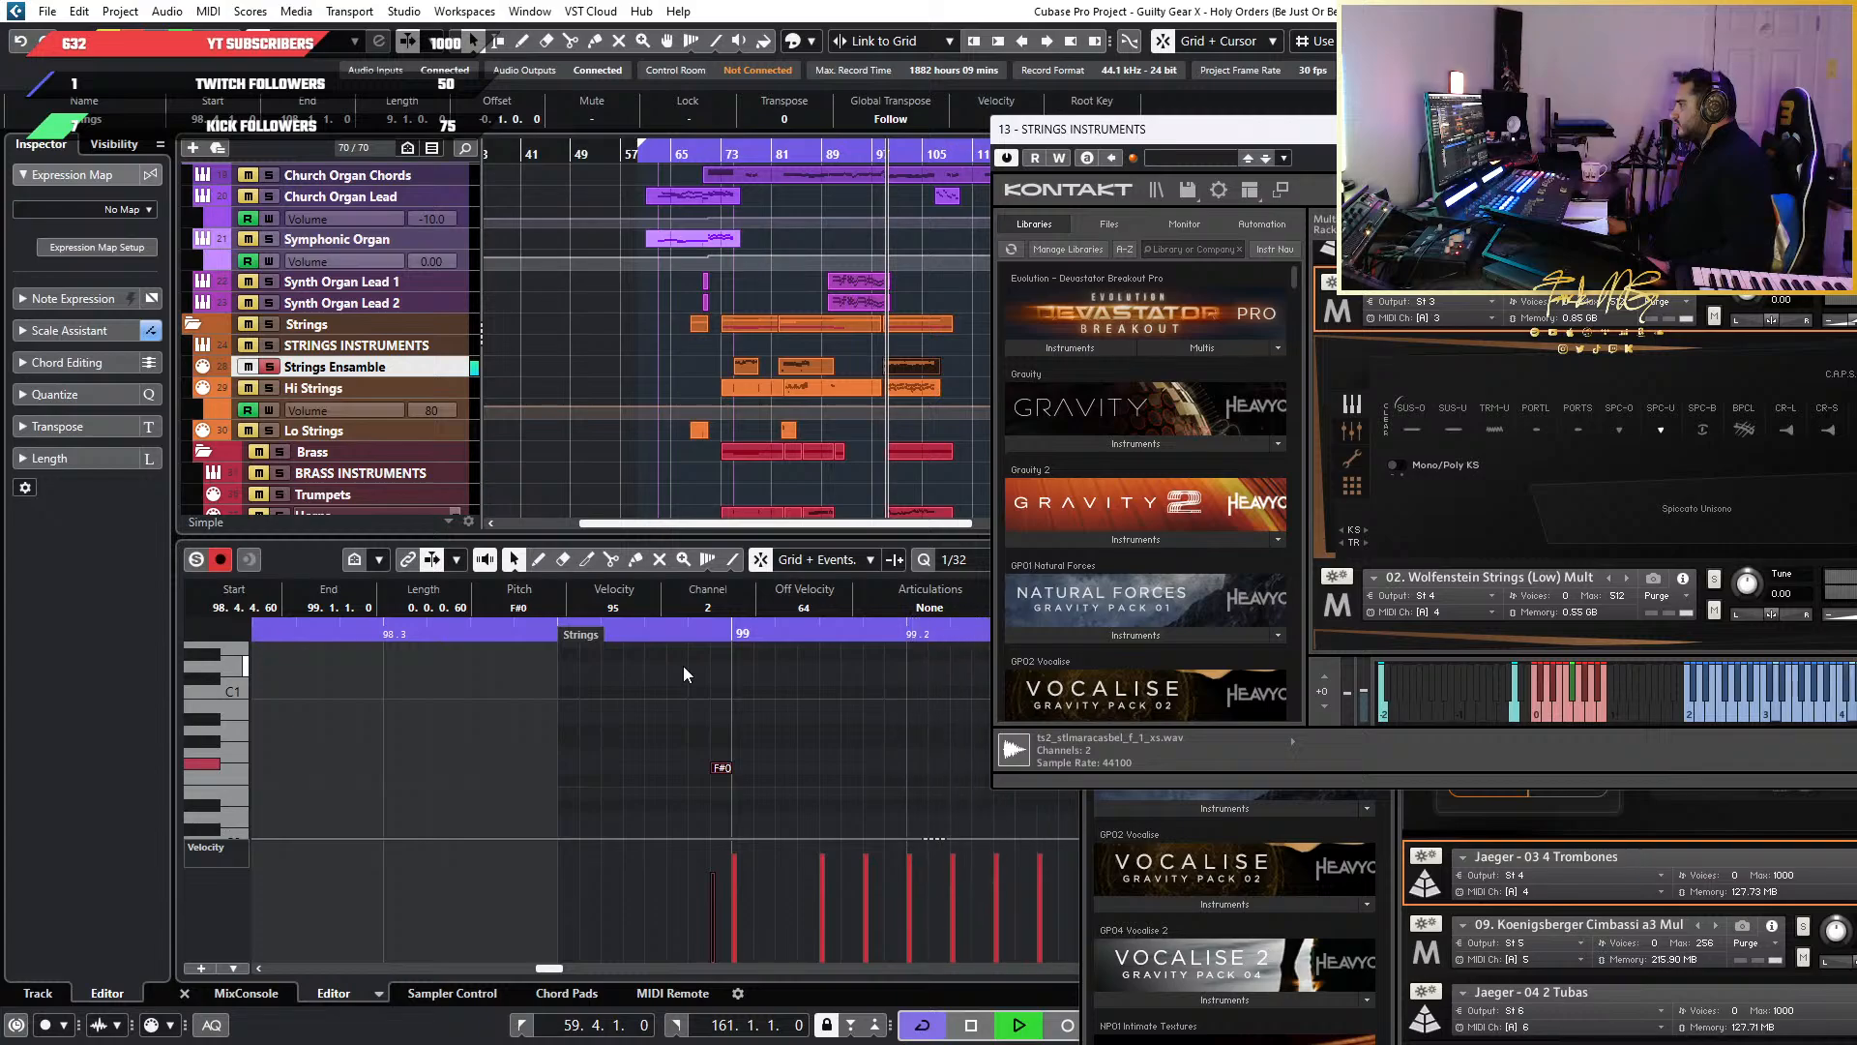
key(space)
click(787, 733)
drag(787, 728, 641, 793)
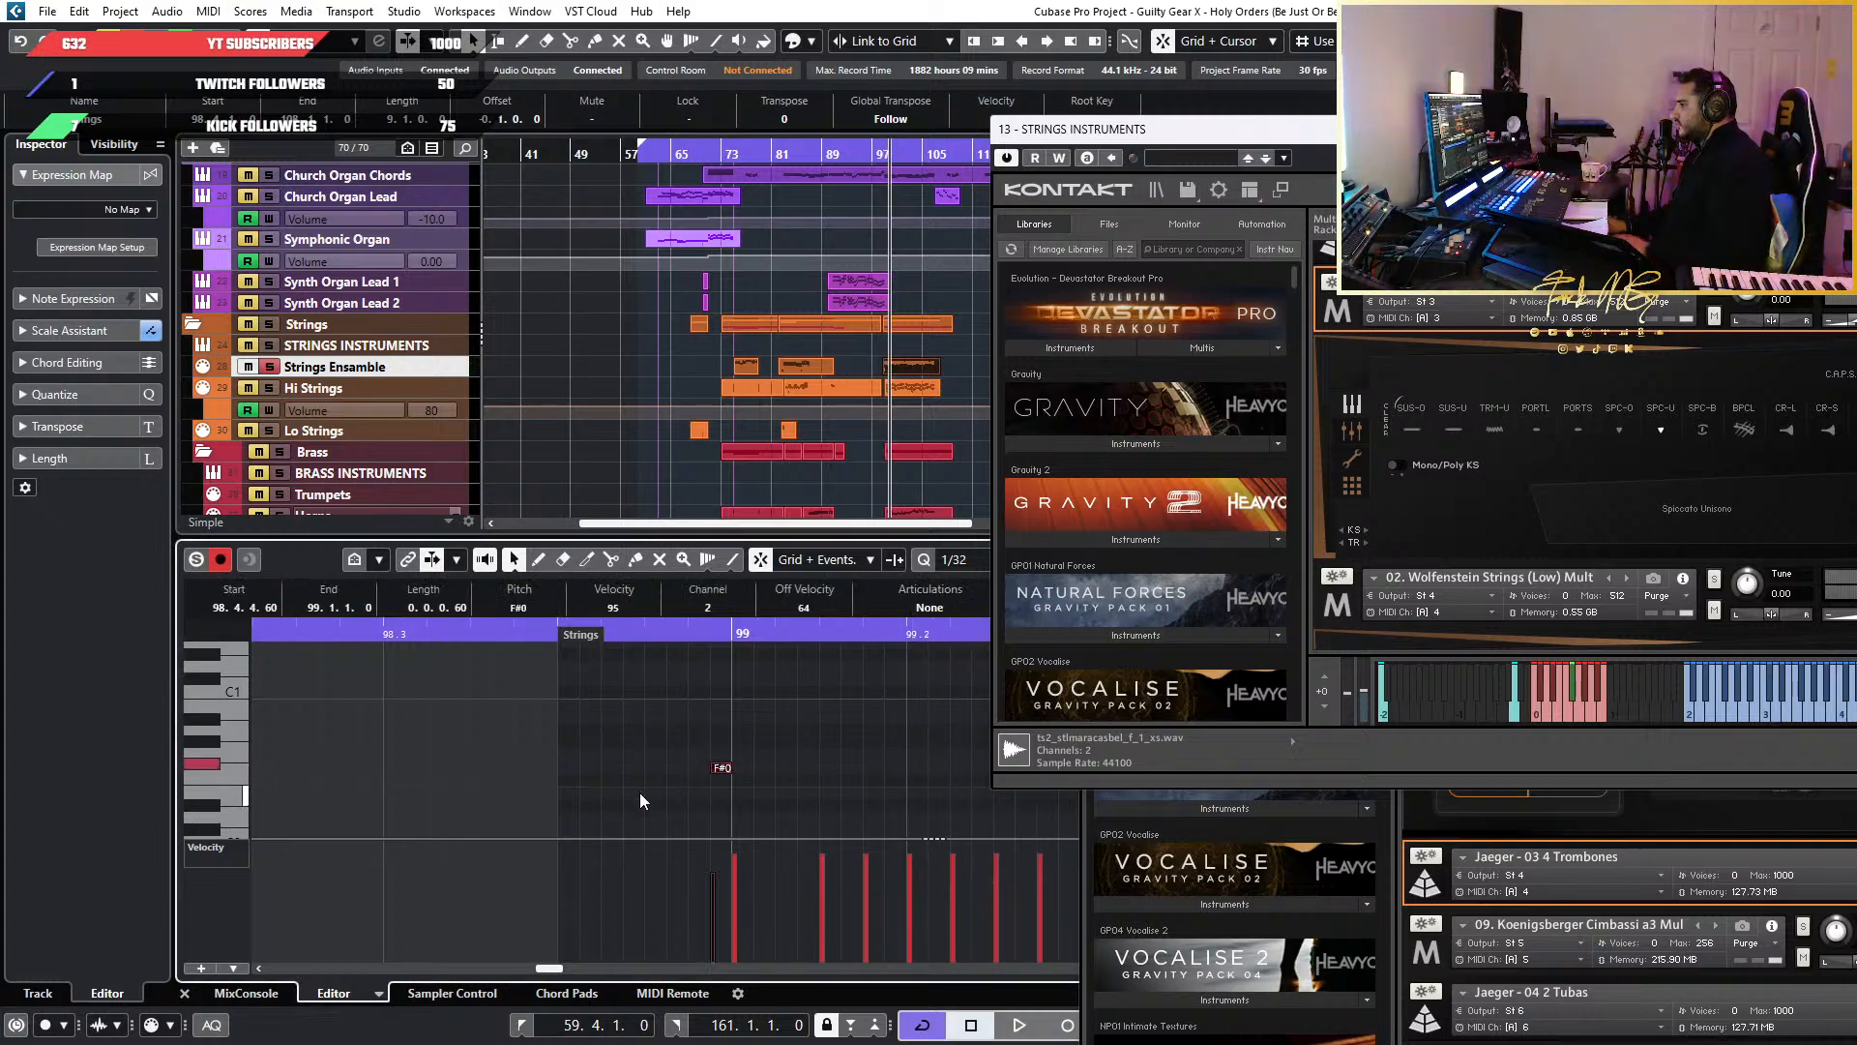
key(Down)
key(Up)
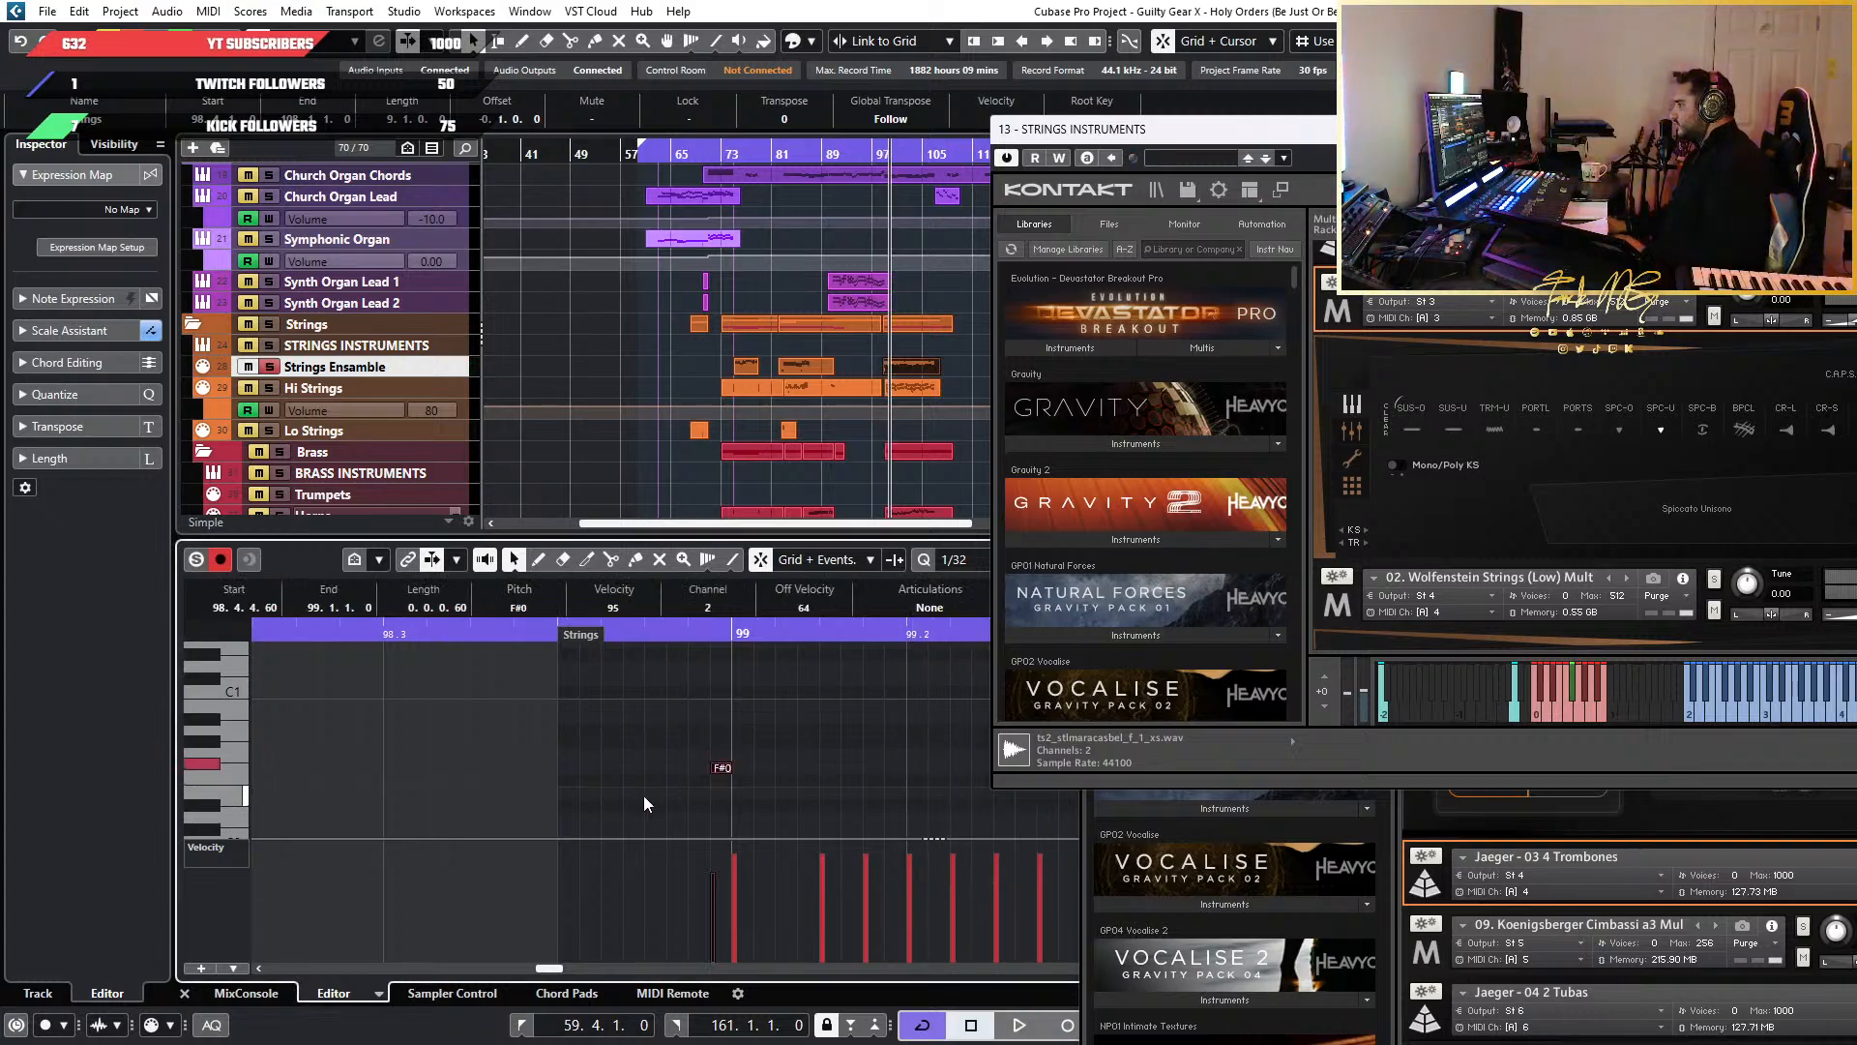
key(space)
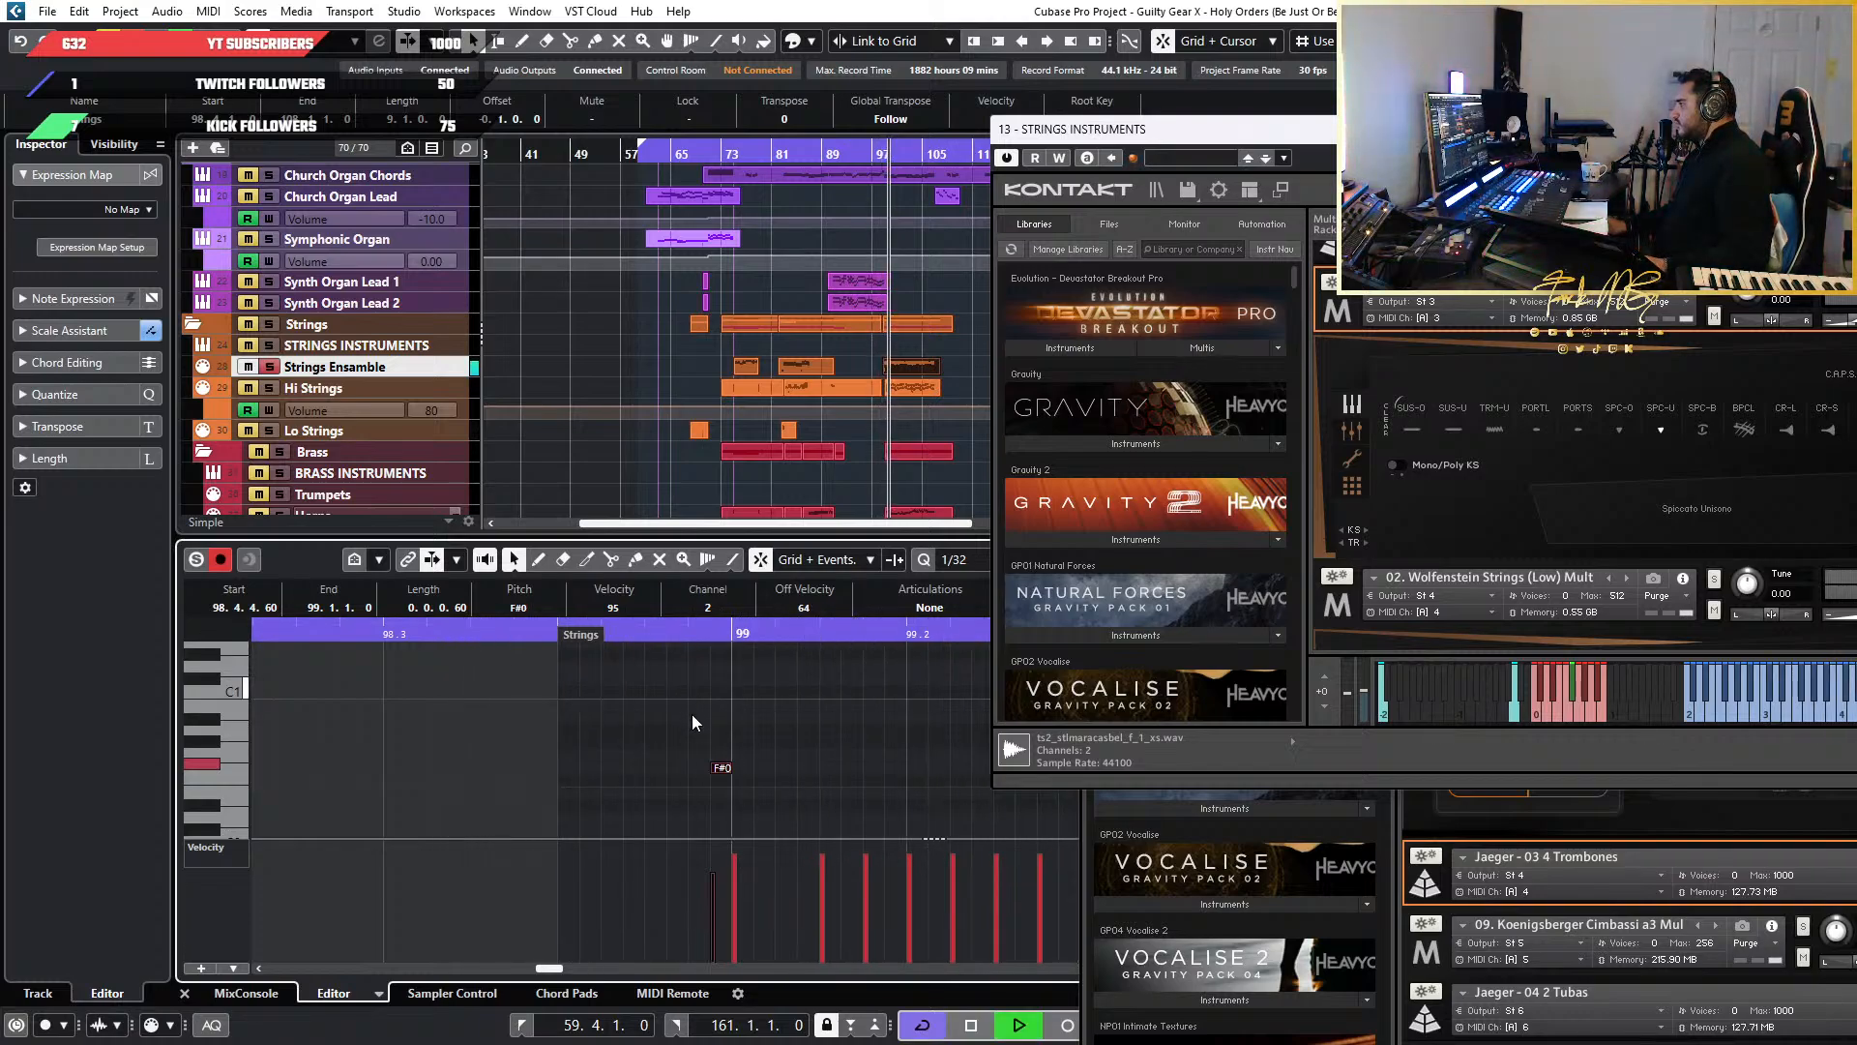
scroll(691, 751, down, 5)
key(space)
Delete the old D-1 keyswitch note that starts exactly on bar 99
scroll(435, 779, up, 2)
scroll(433, 779, down, 1)
scroll(433, 780, down, 6)
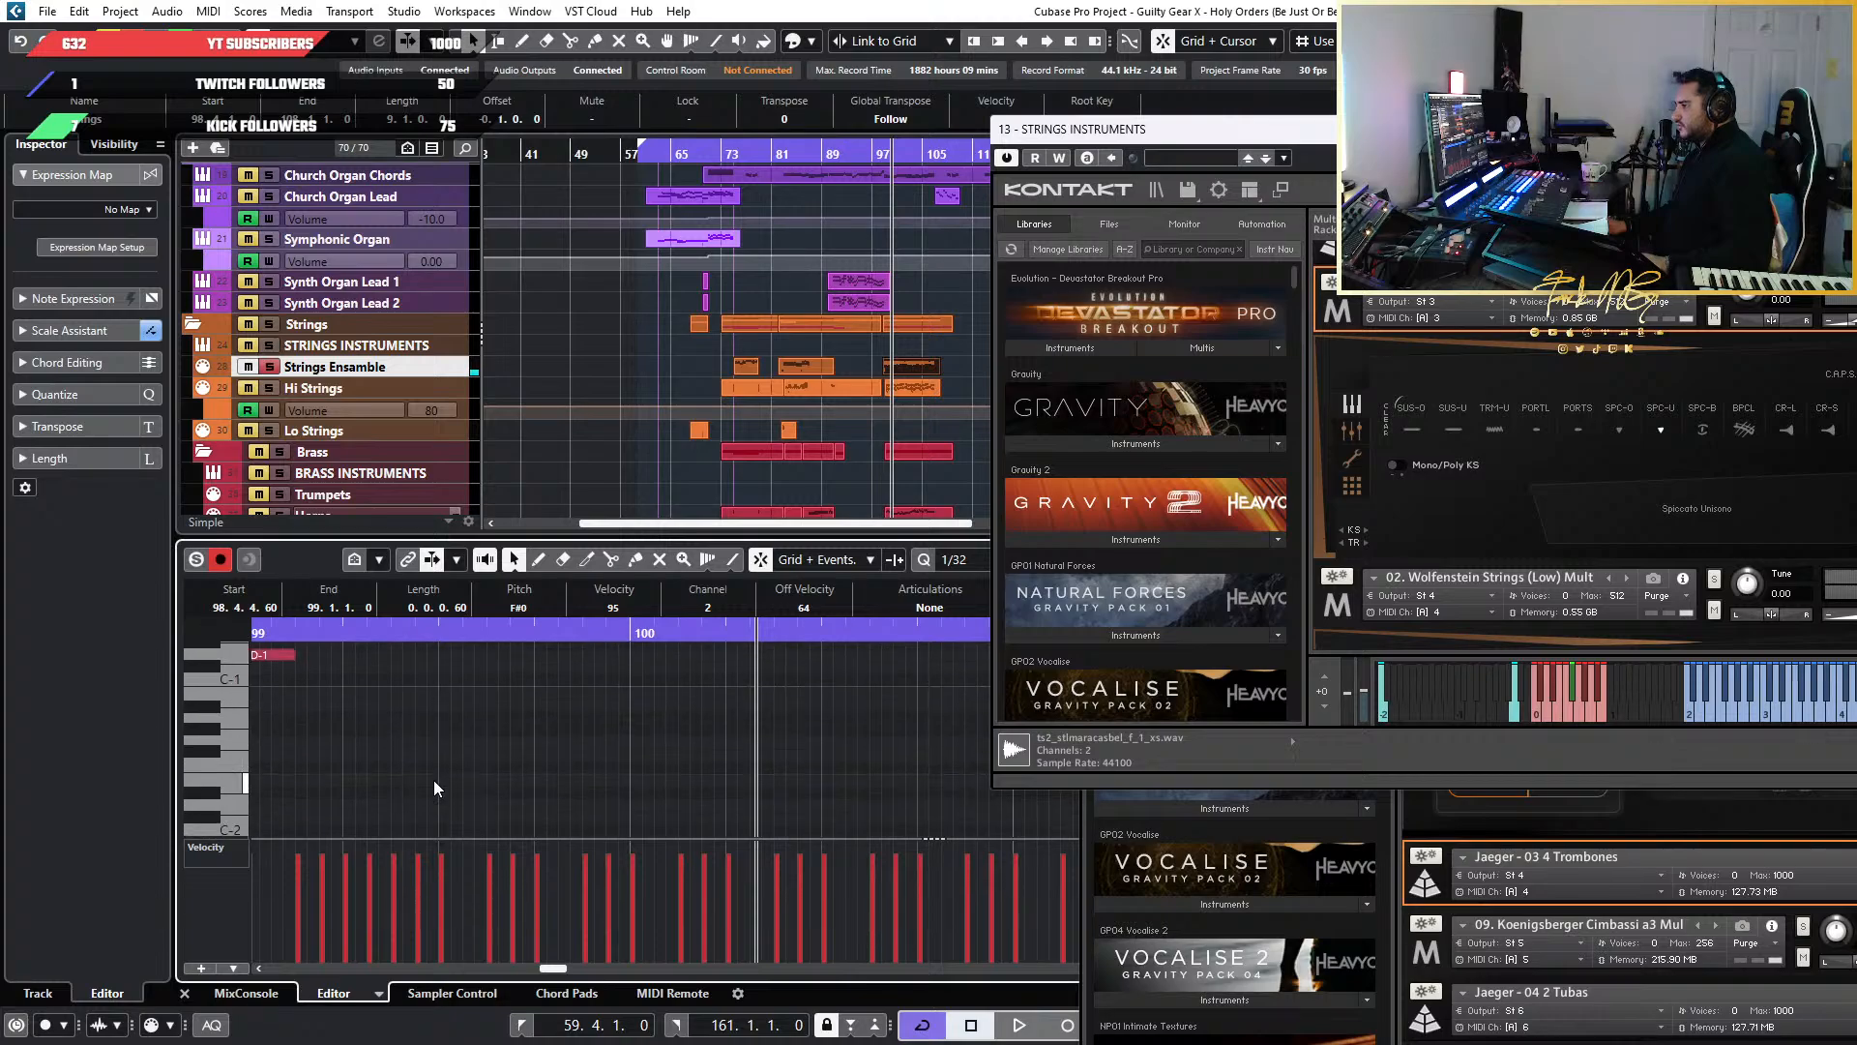
scroll(430, 780, down, 3)
scroll(328, 746, up, 1)
scroll(330, 746, up, 5)
click(580, 693)
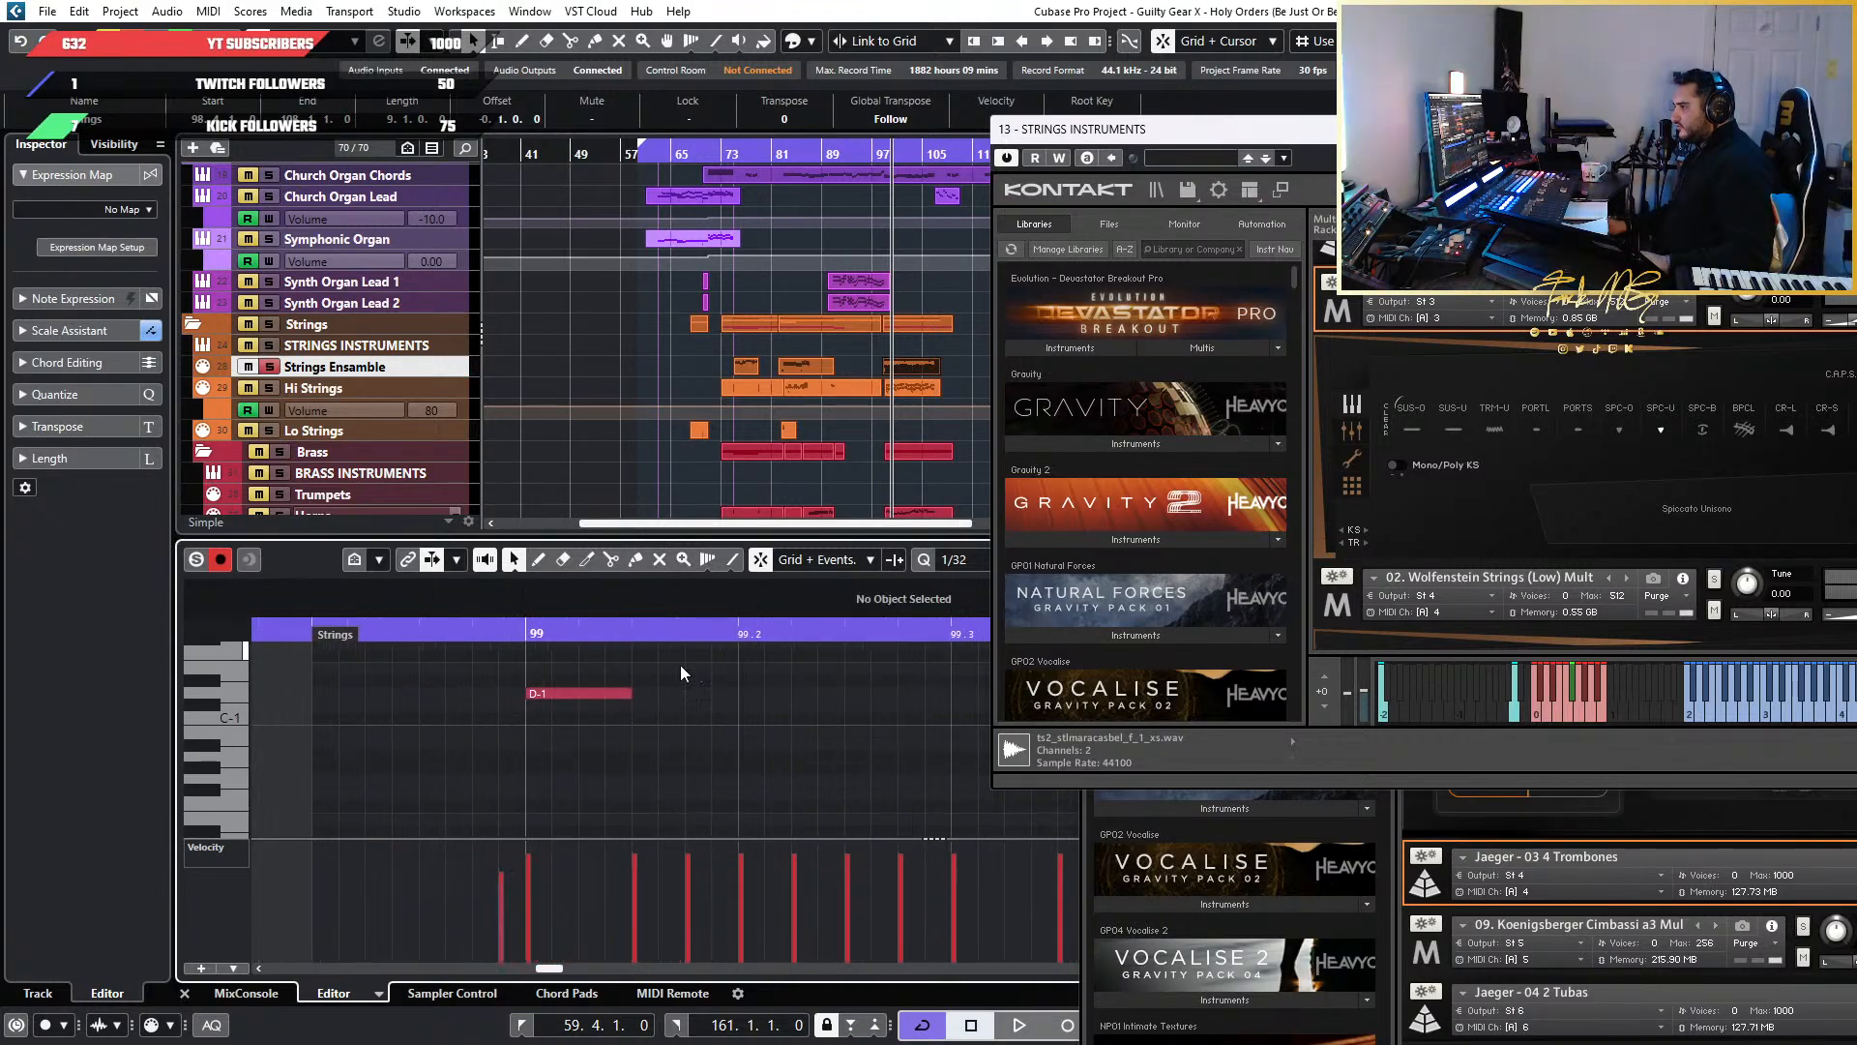
key(Delete)
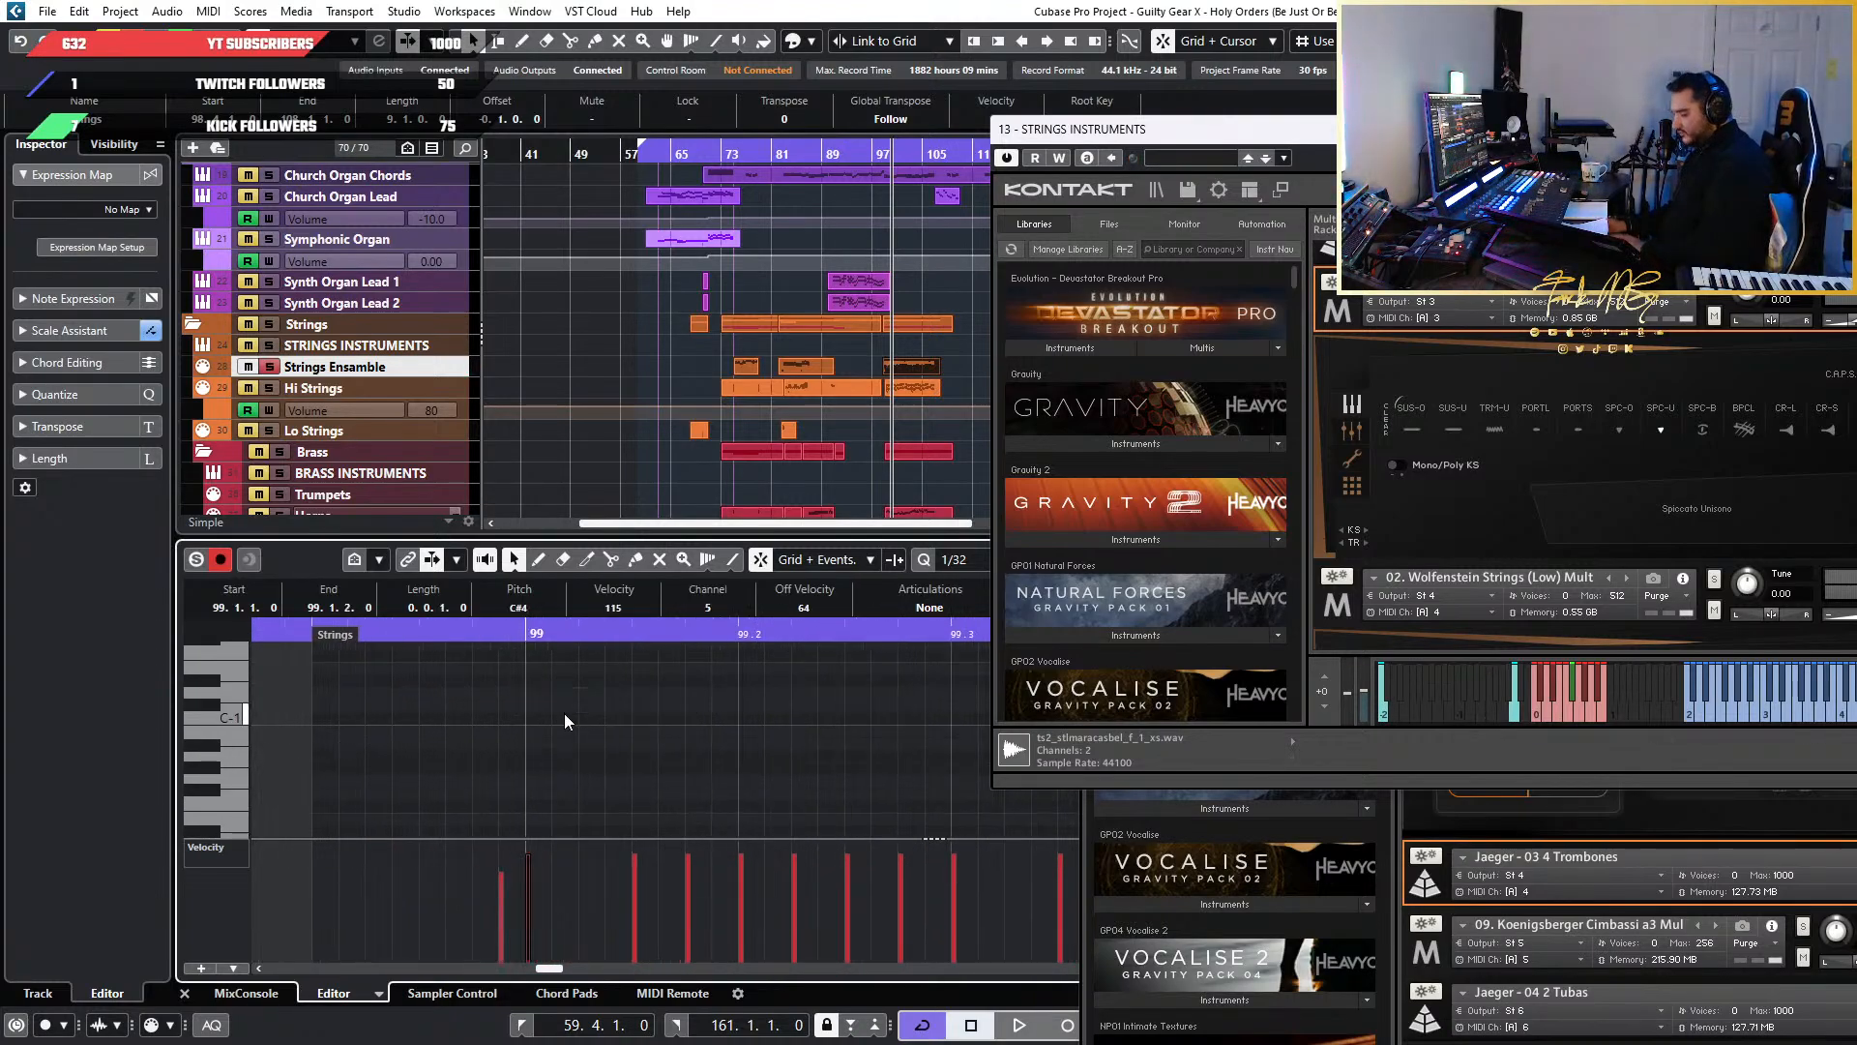
Lower the velocity of the short keyswitch note before bar 99 to 29 and play the phrase
drag(506, 930, 505, 936)
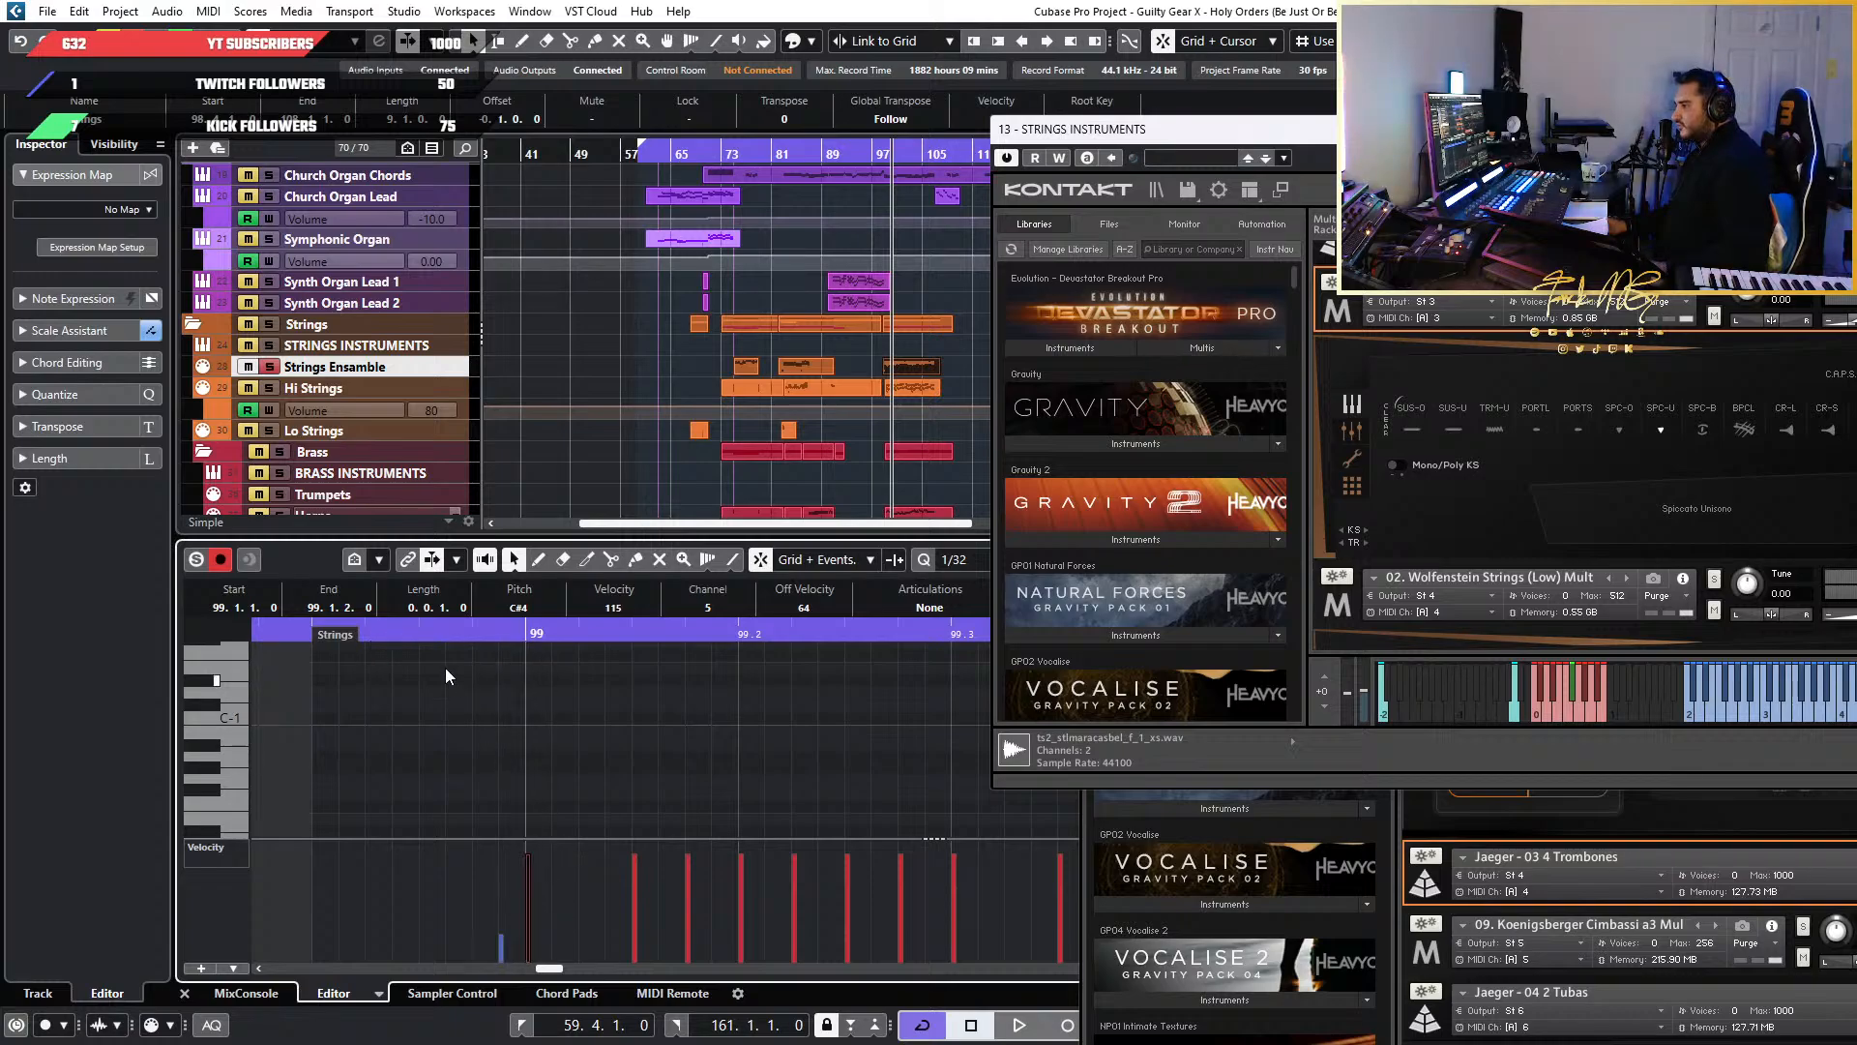
key(space)
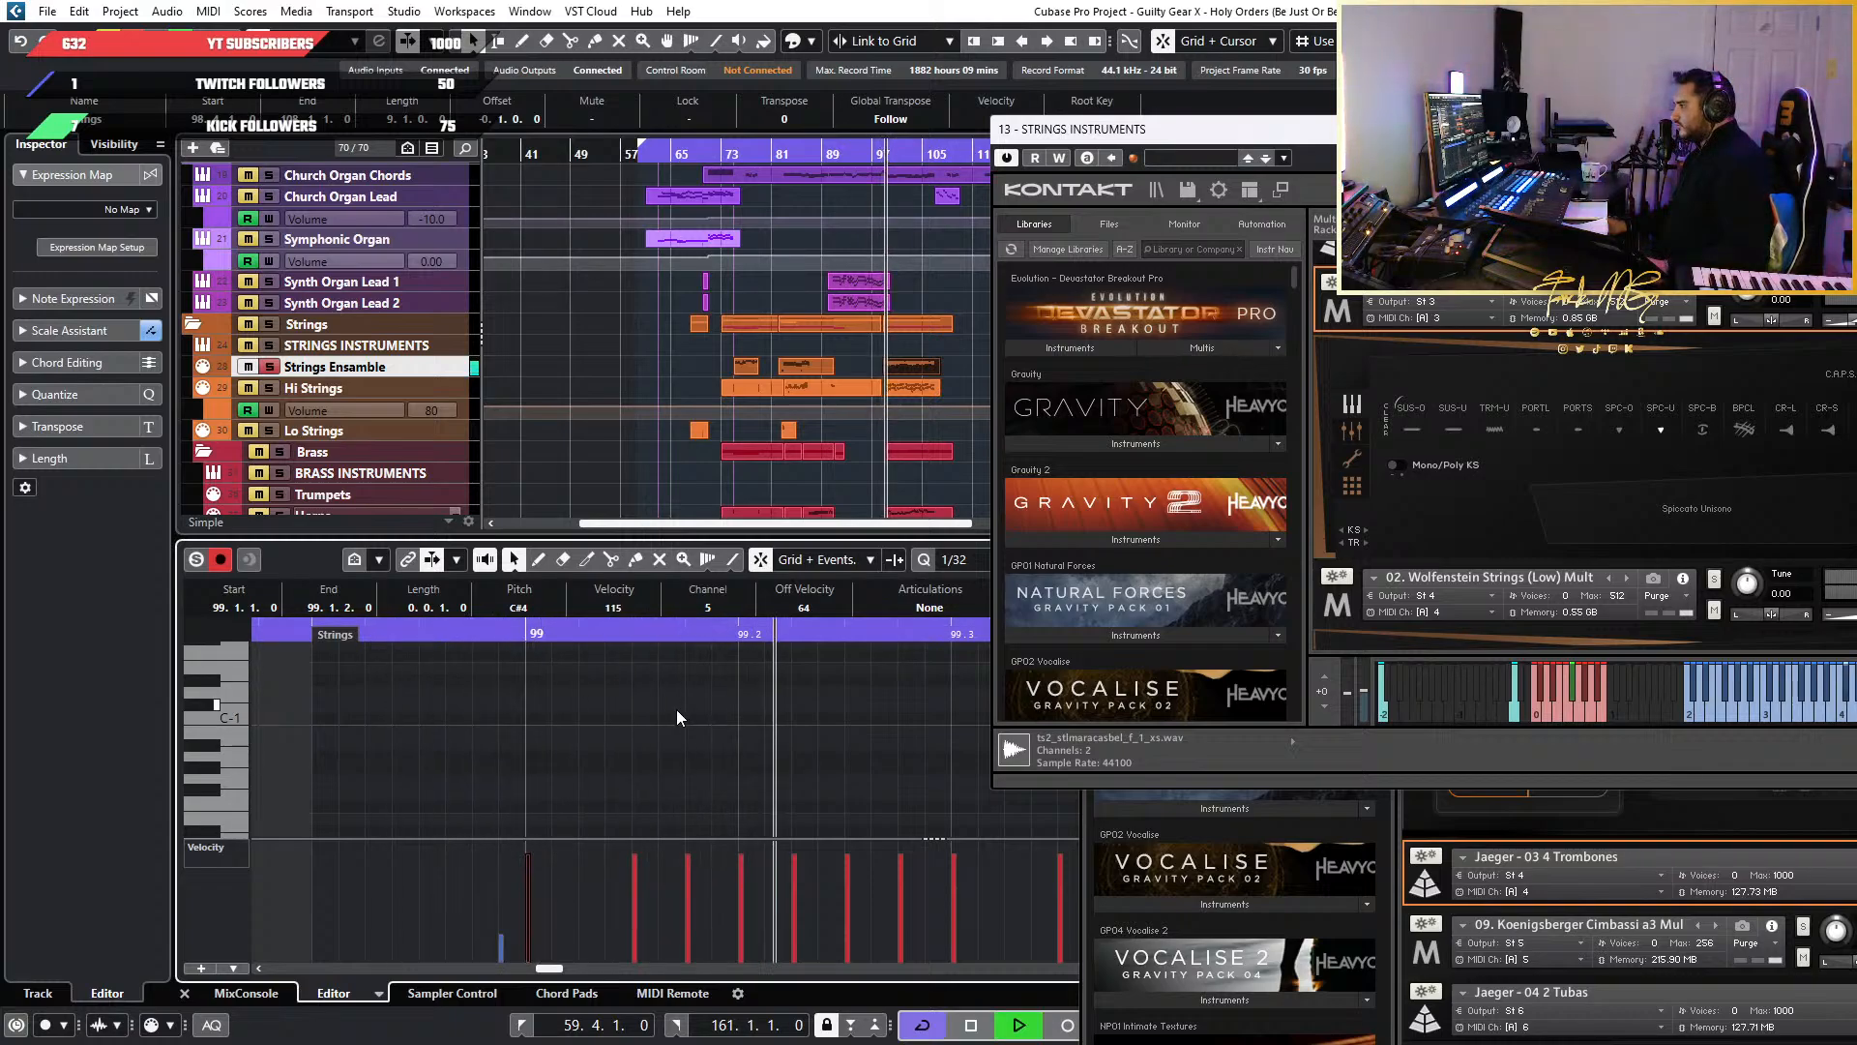
scroll(676, 710, down, 3)
key(space)
Select the short F#0 note before bar 99 and bring the Audio Imperia strings articulation list into view in Kontakt
scroll(600, 740, up, 4)
scroll(599, 740, up, 8)
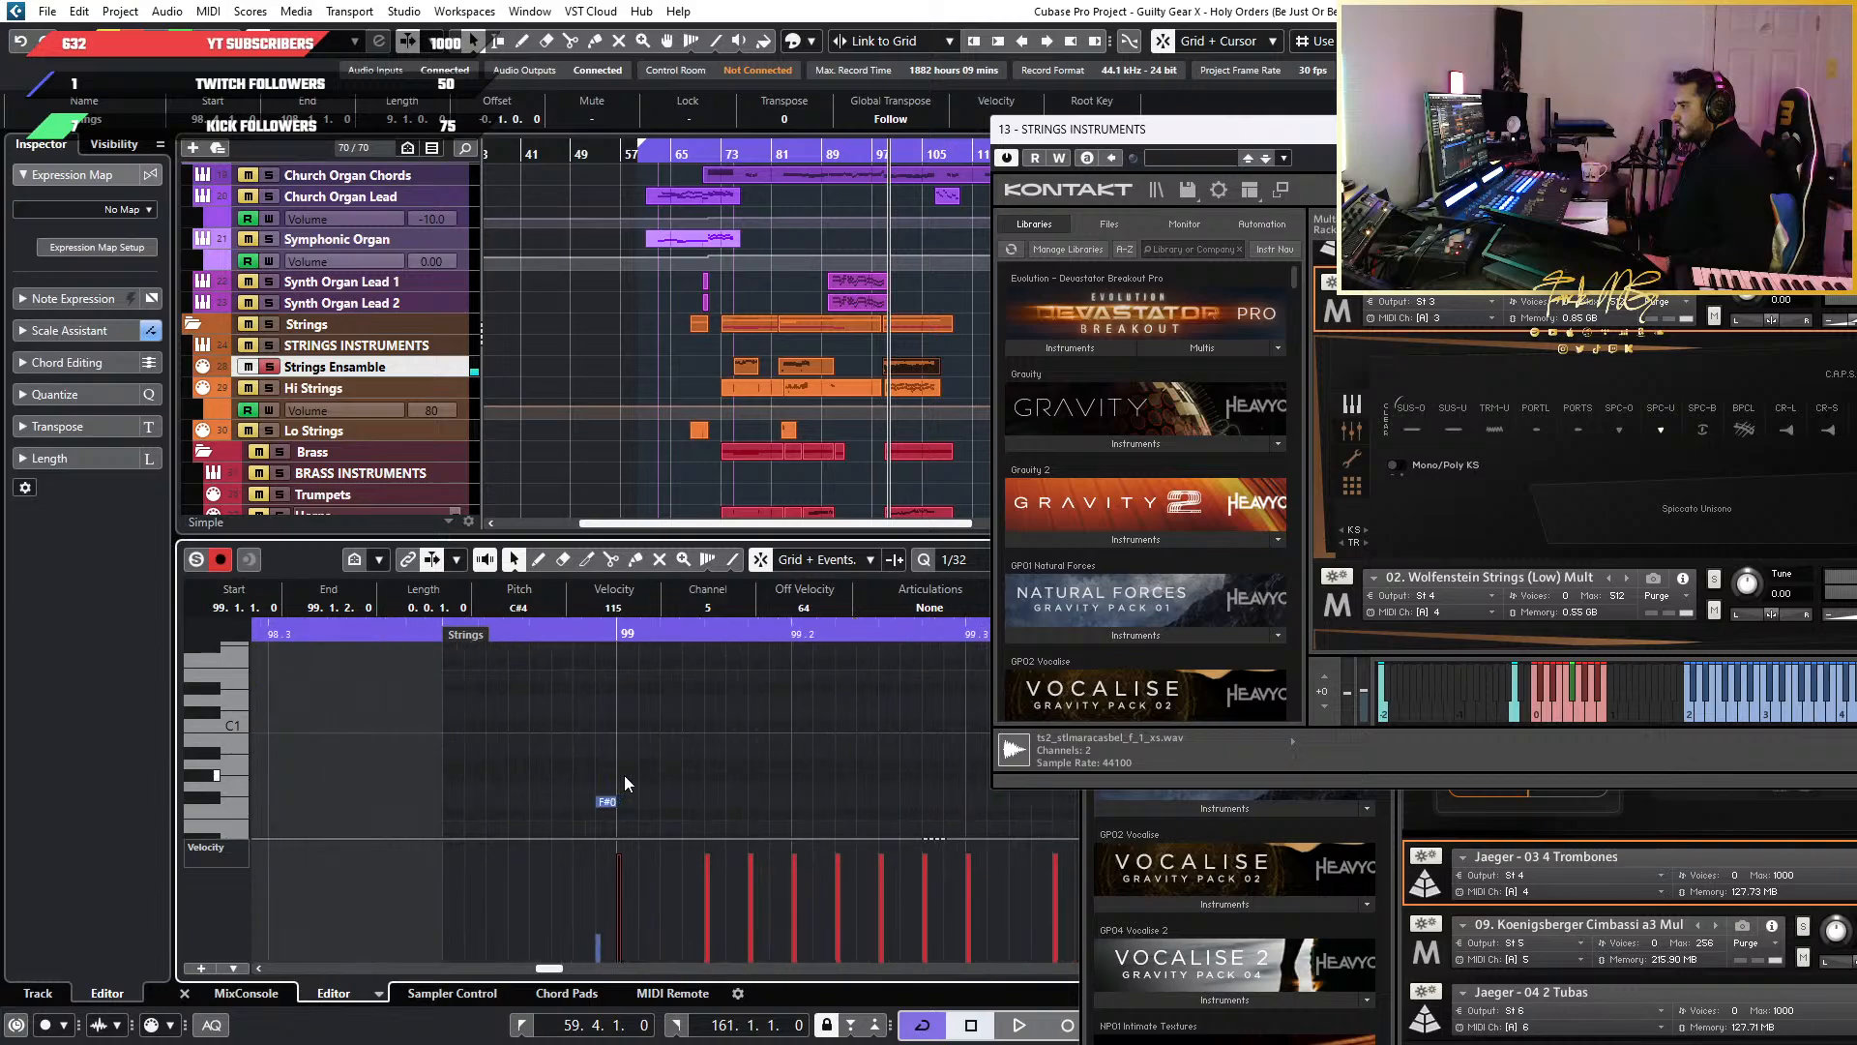
click(564, 799)
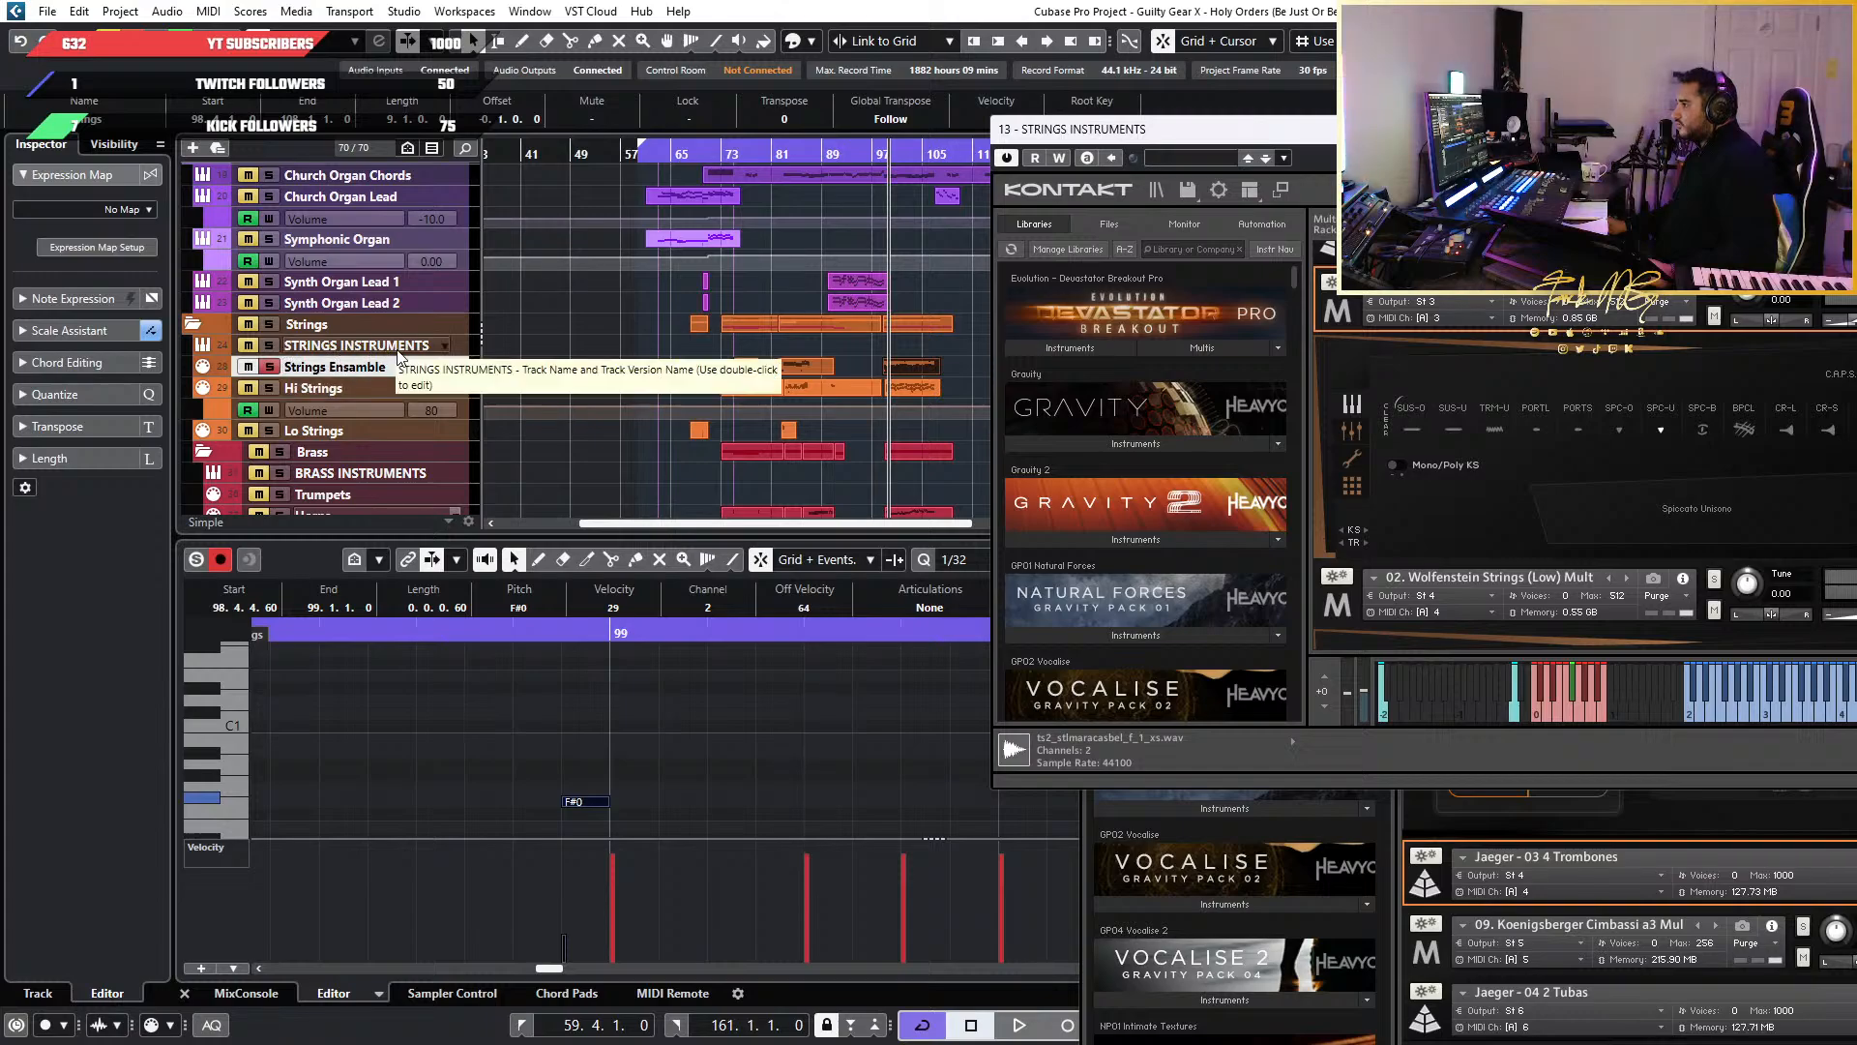
click(1372, 323)
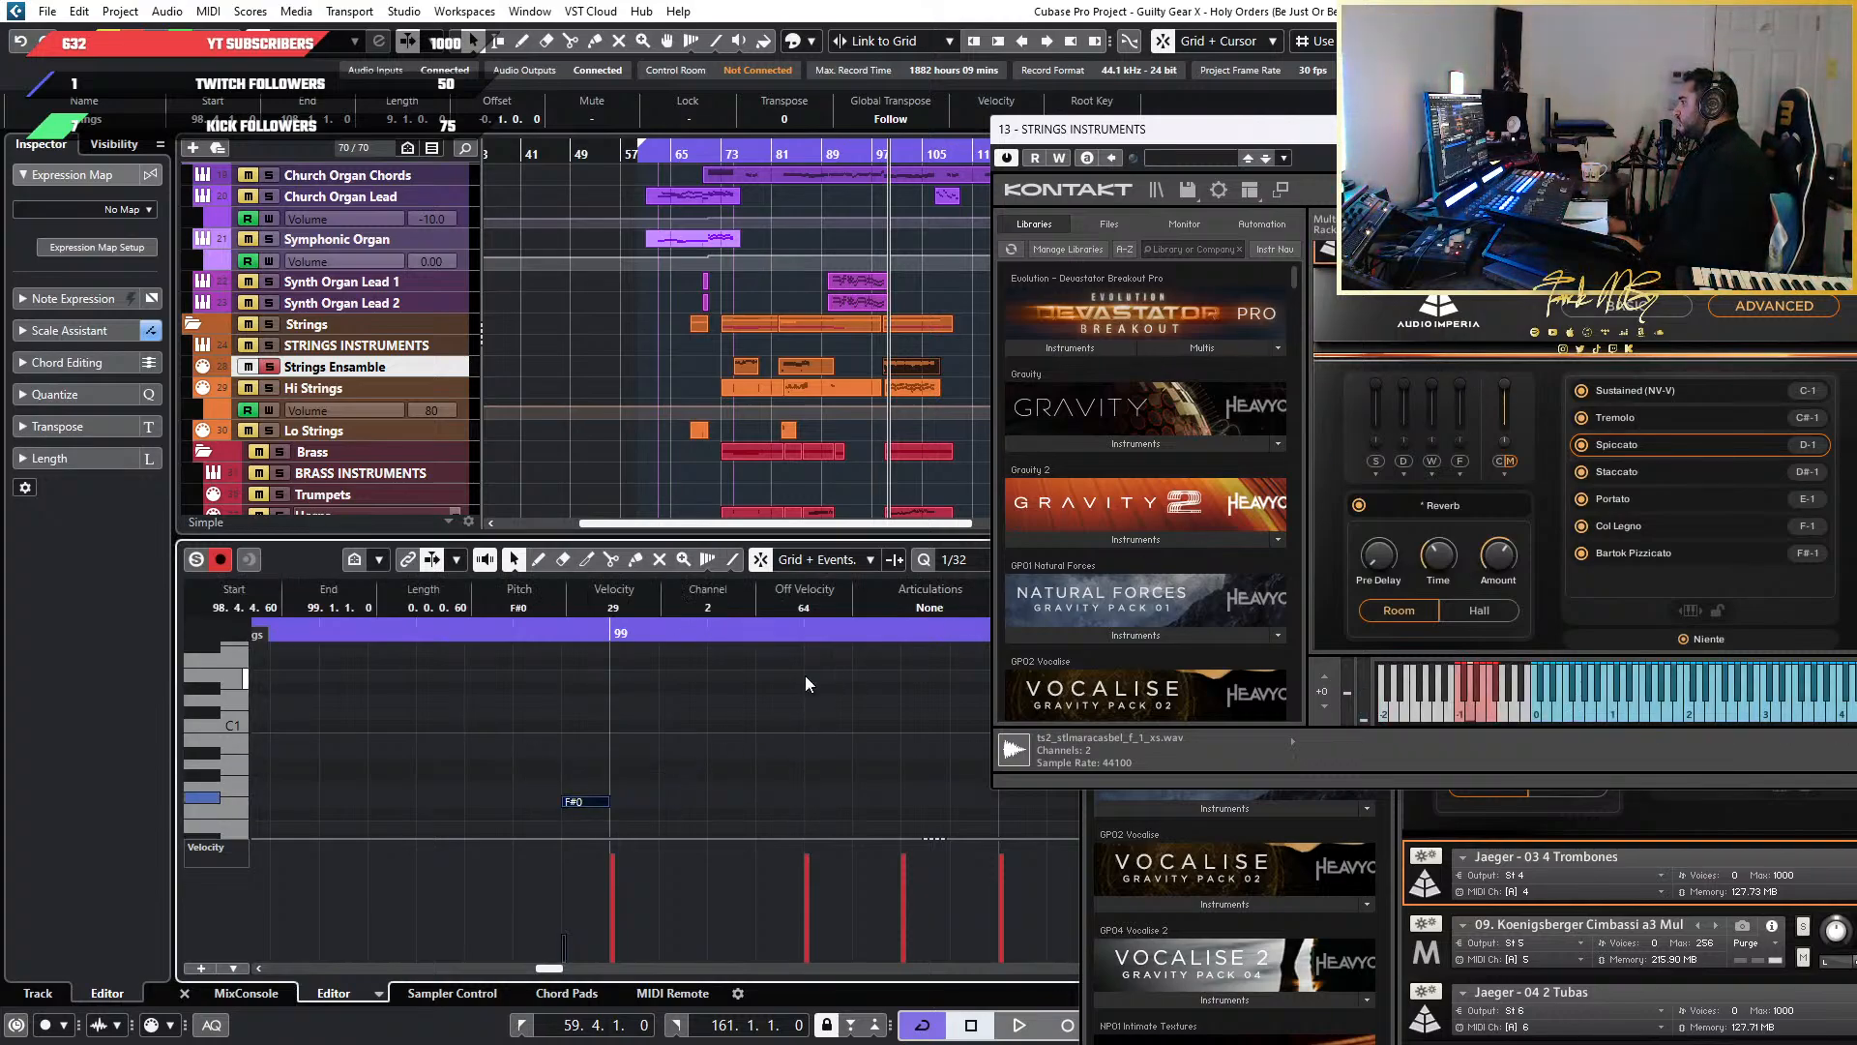
Transpose the short keyswitch note before bar 99 down to D-1 for the Spiccato articulation
key(Down)
key(Down)
key(Down)
key(Down)
key(Down)
key(Down)
key(Down)
key(Down)
key(Down)
key(Down)
key(Down)
key(Down)
key(Down)
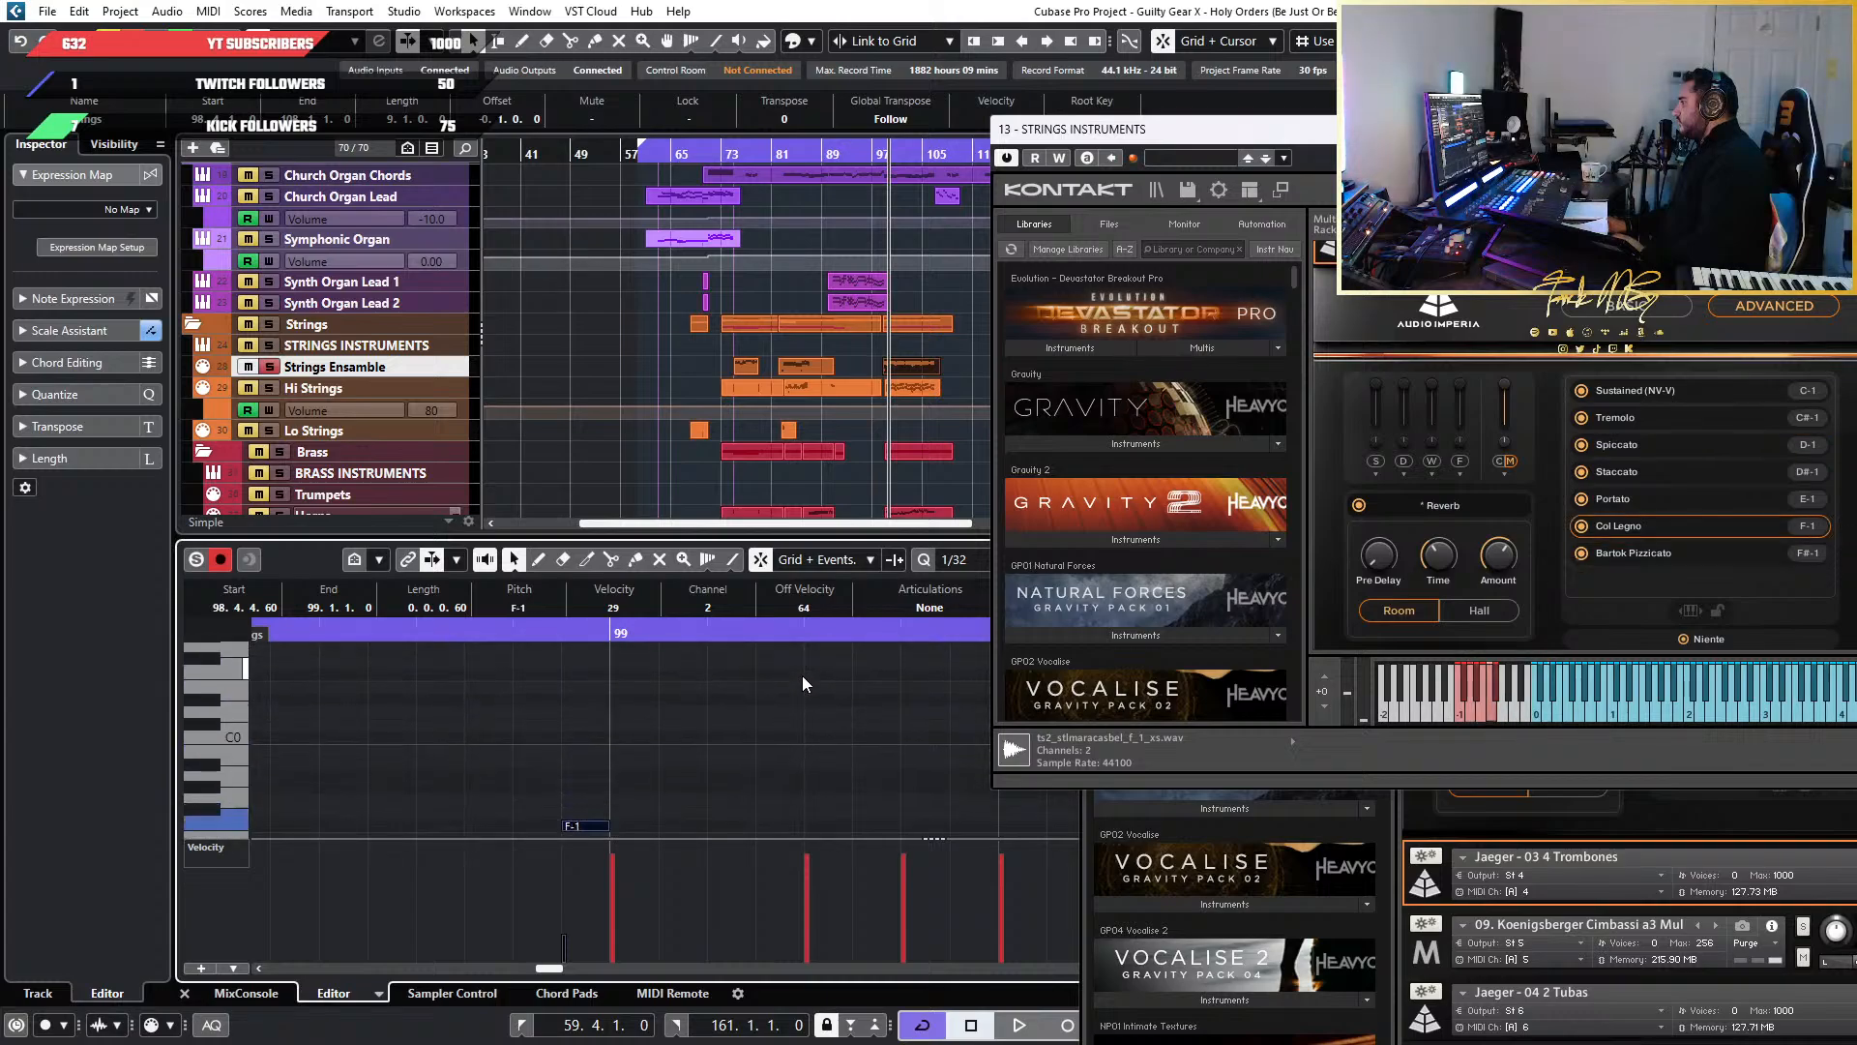
key(Down)
key(Down)
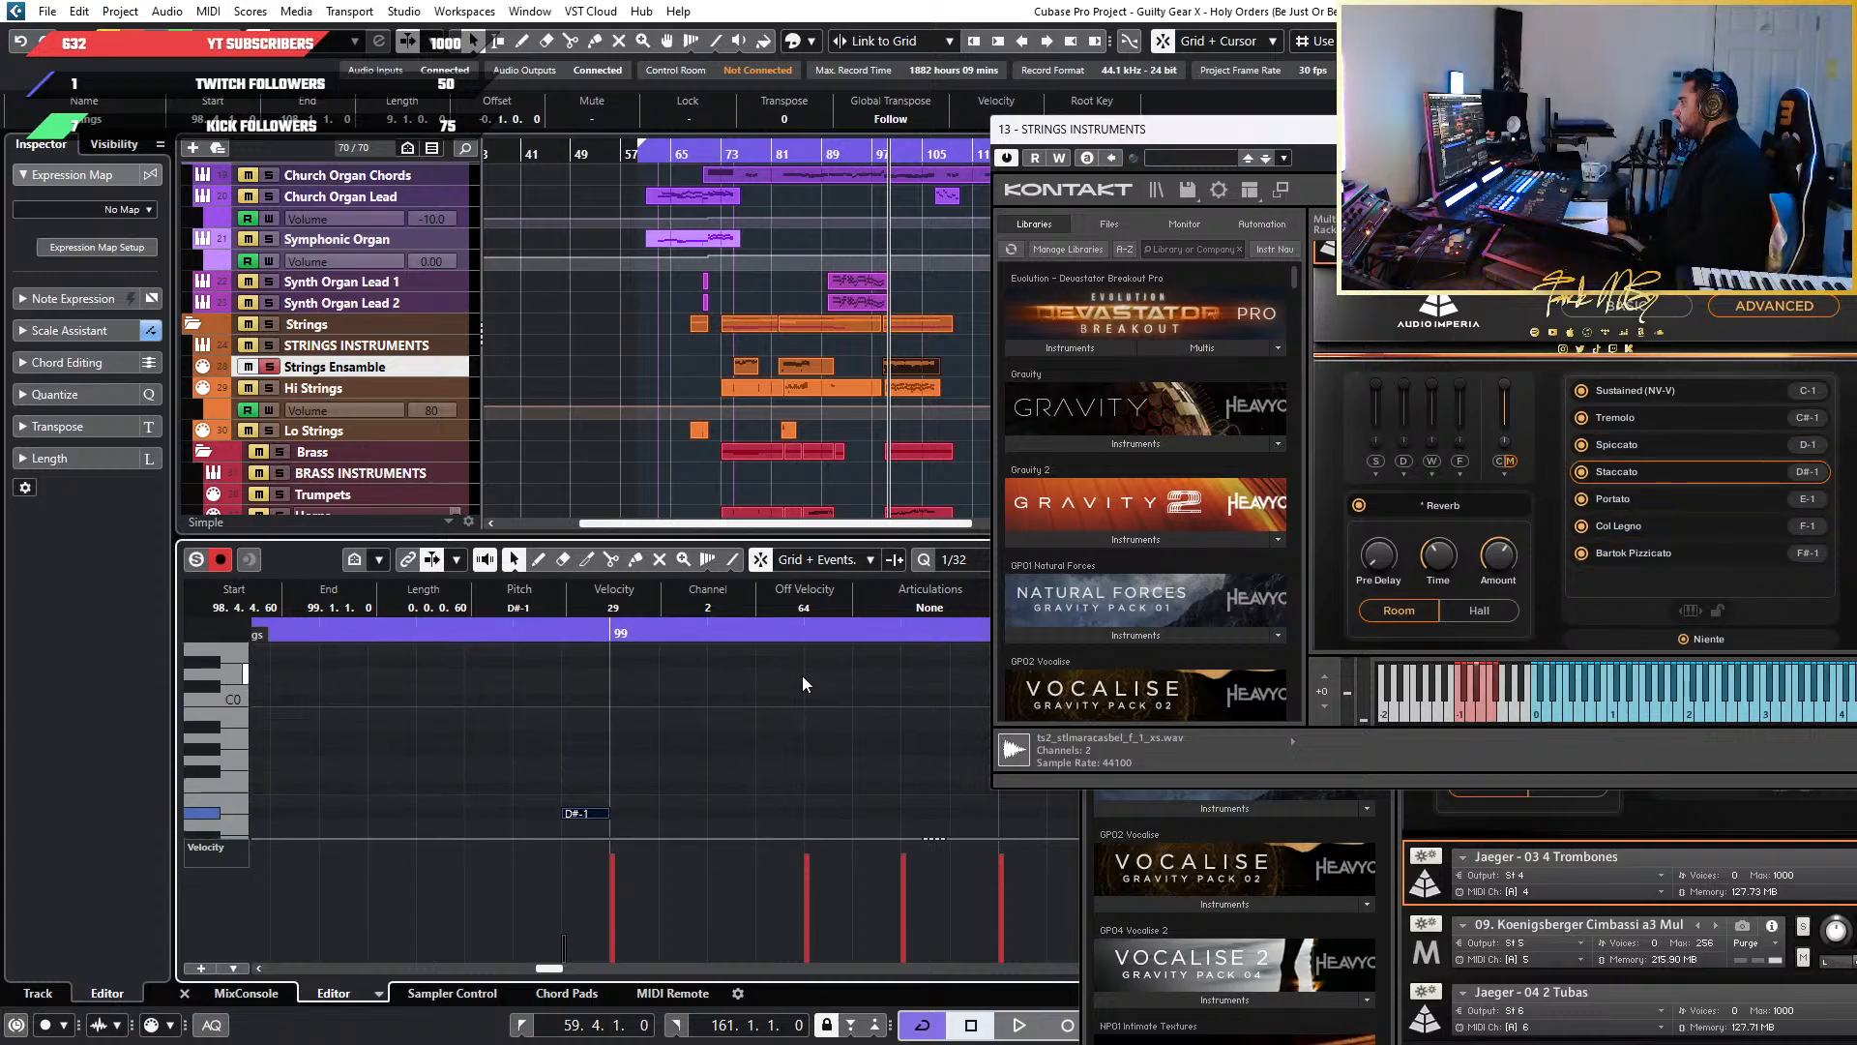
key(Down)
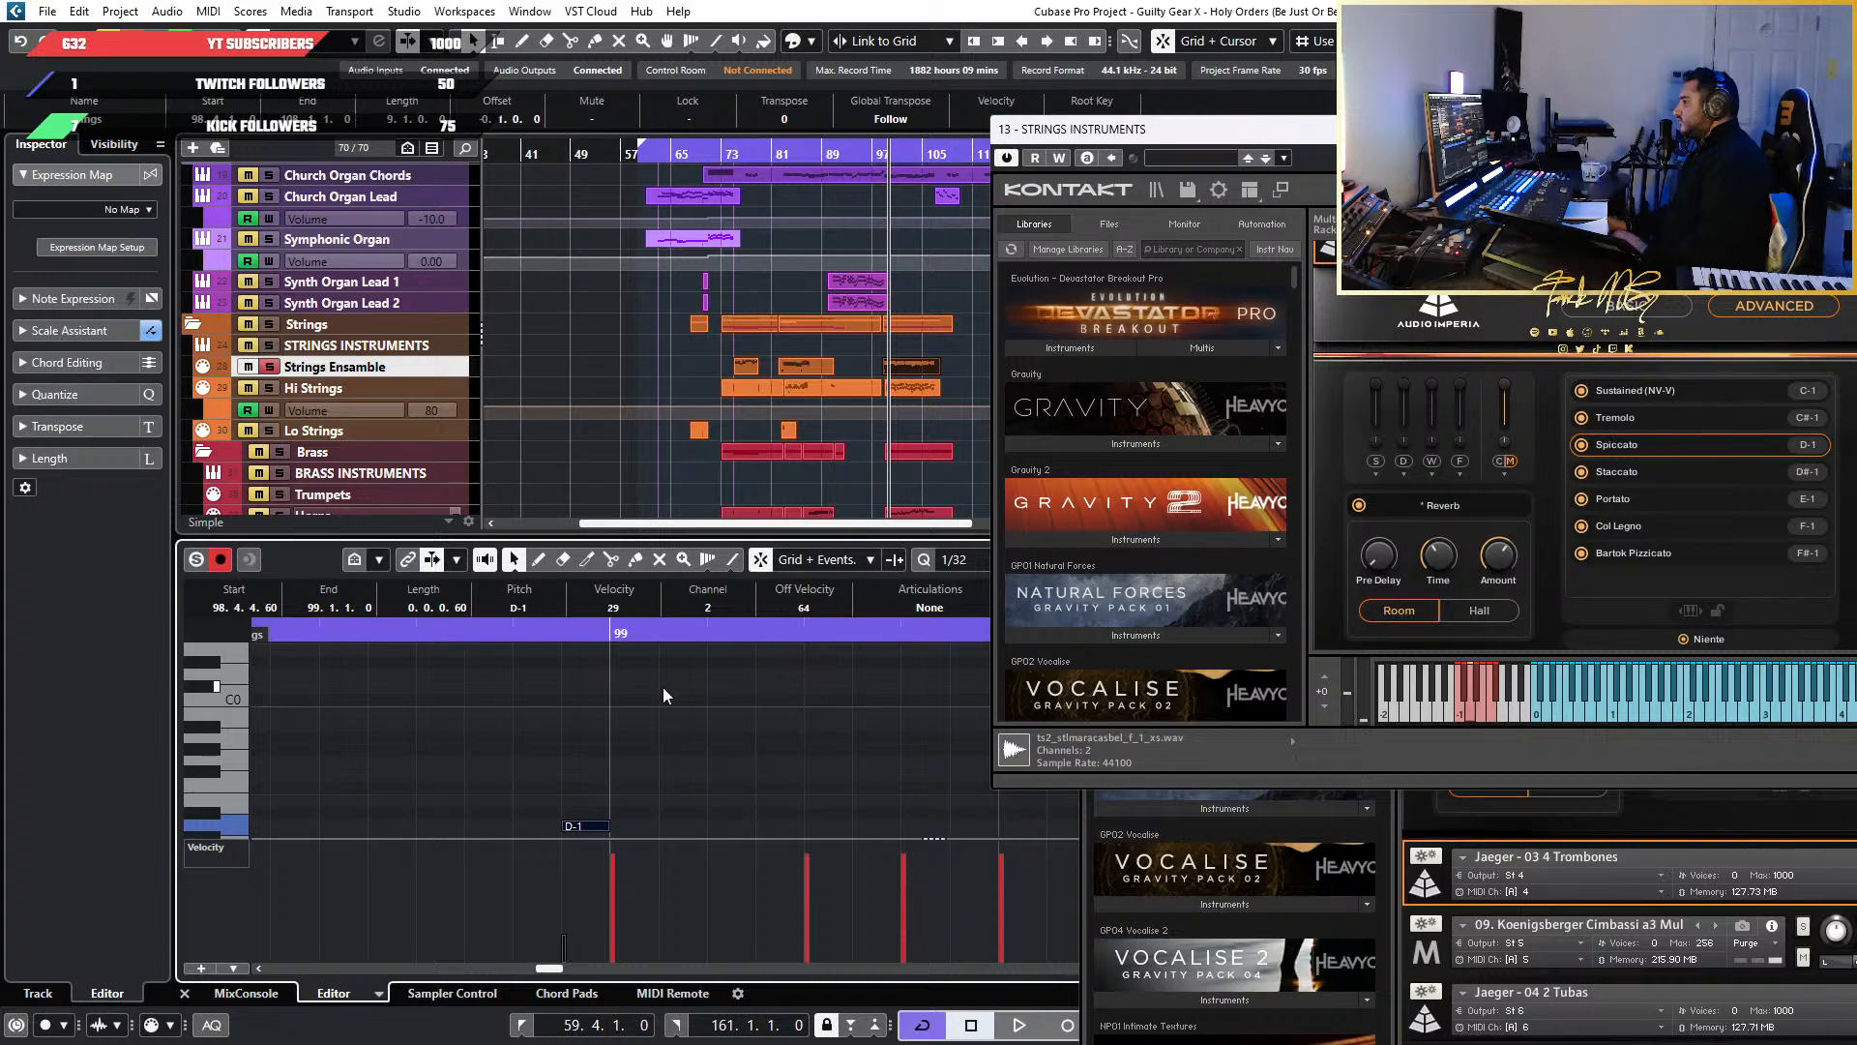
Play the Strings Ensemble phrase from ahead of bar 99 to check the D-1 keyswitch
click(461, 635)
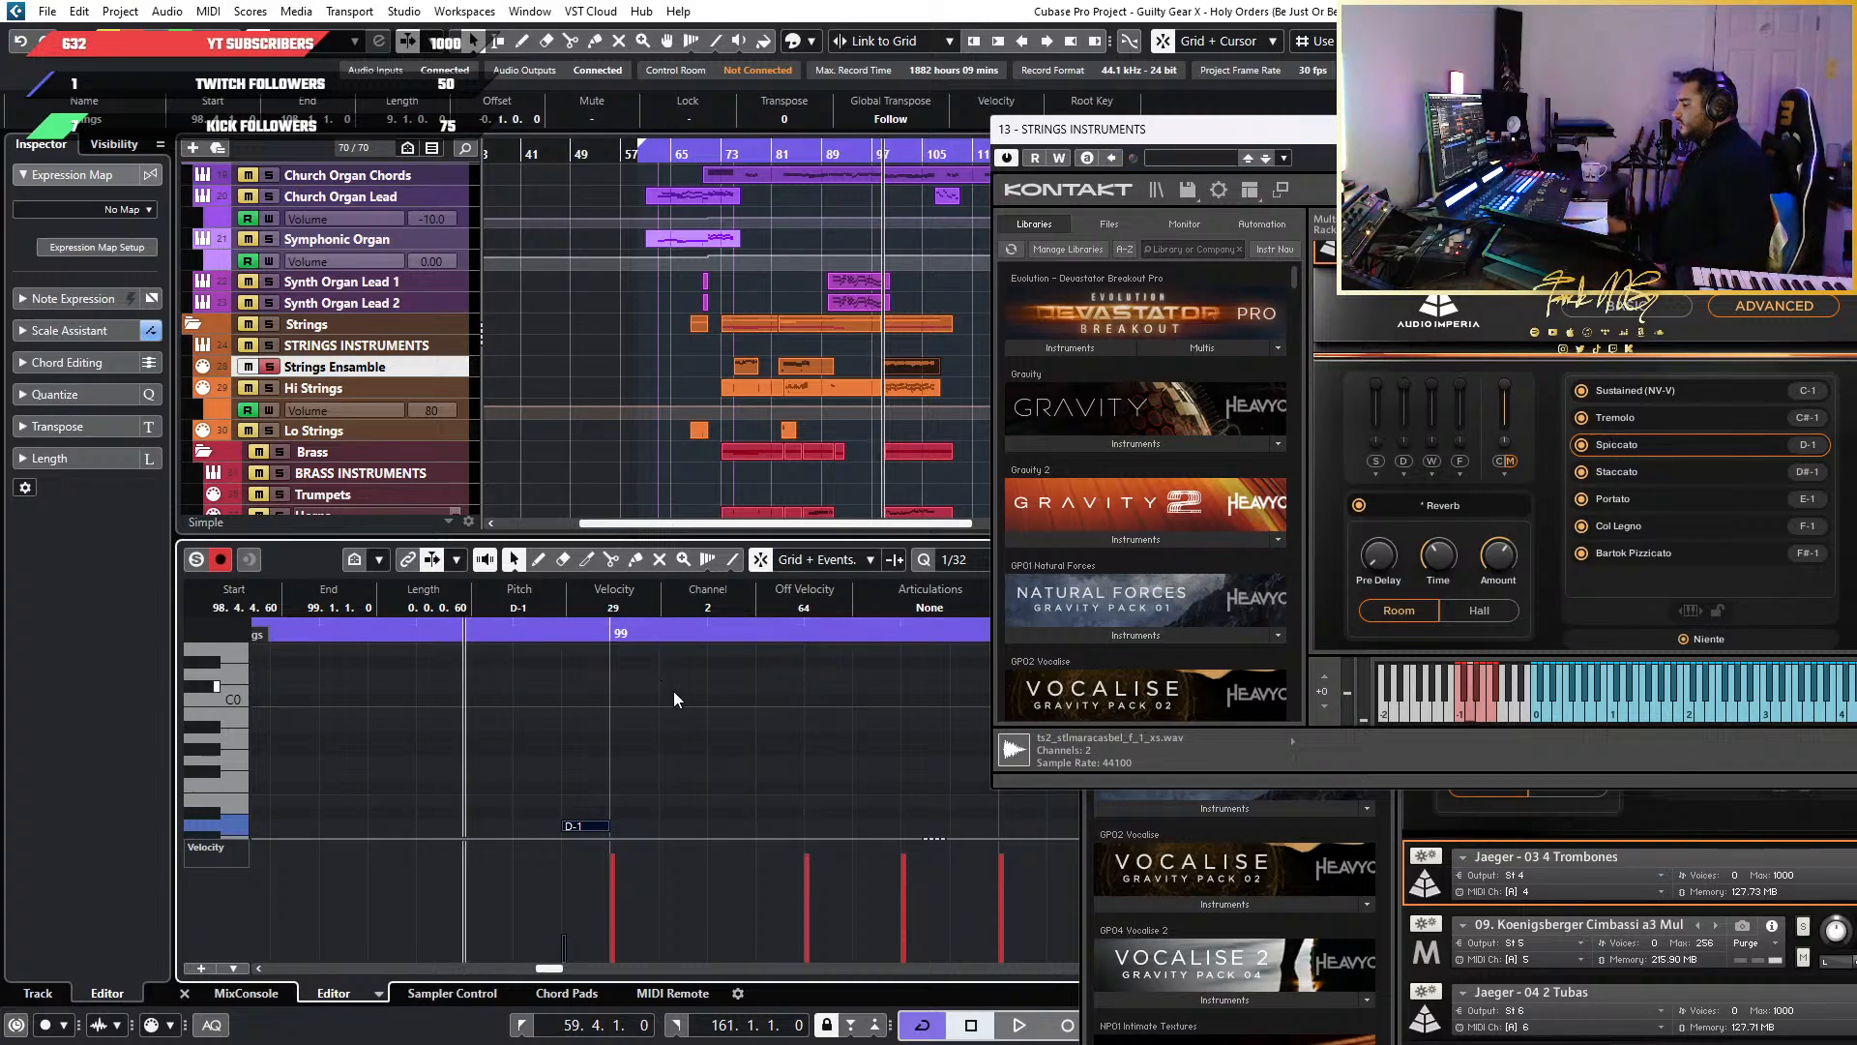
key(space)
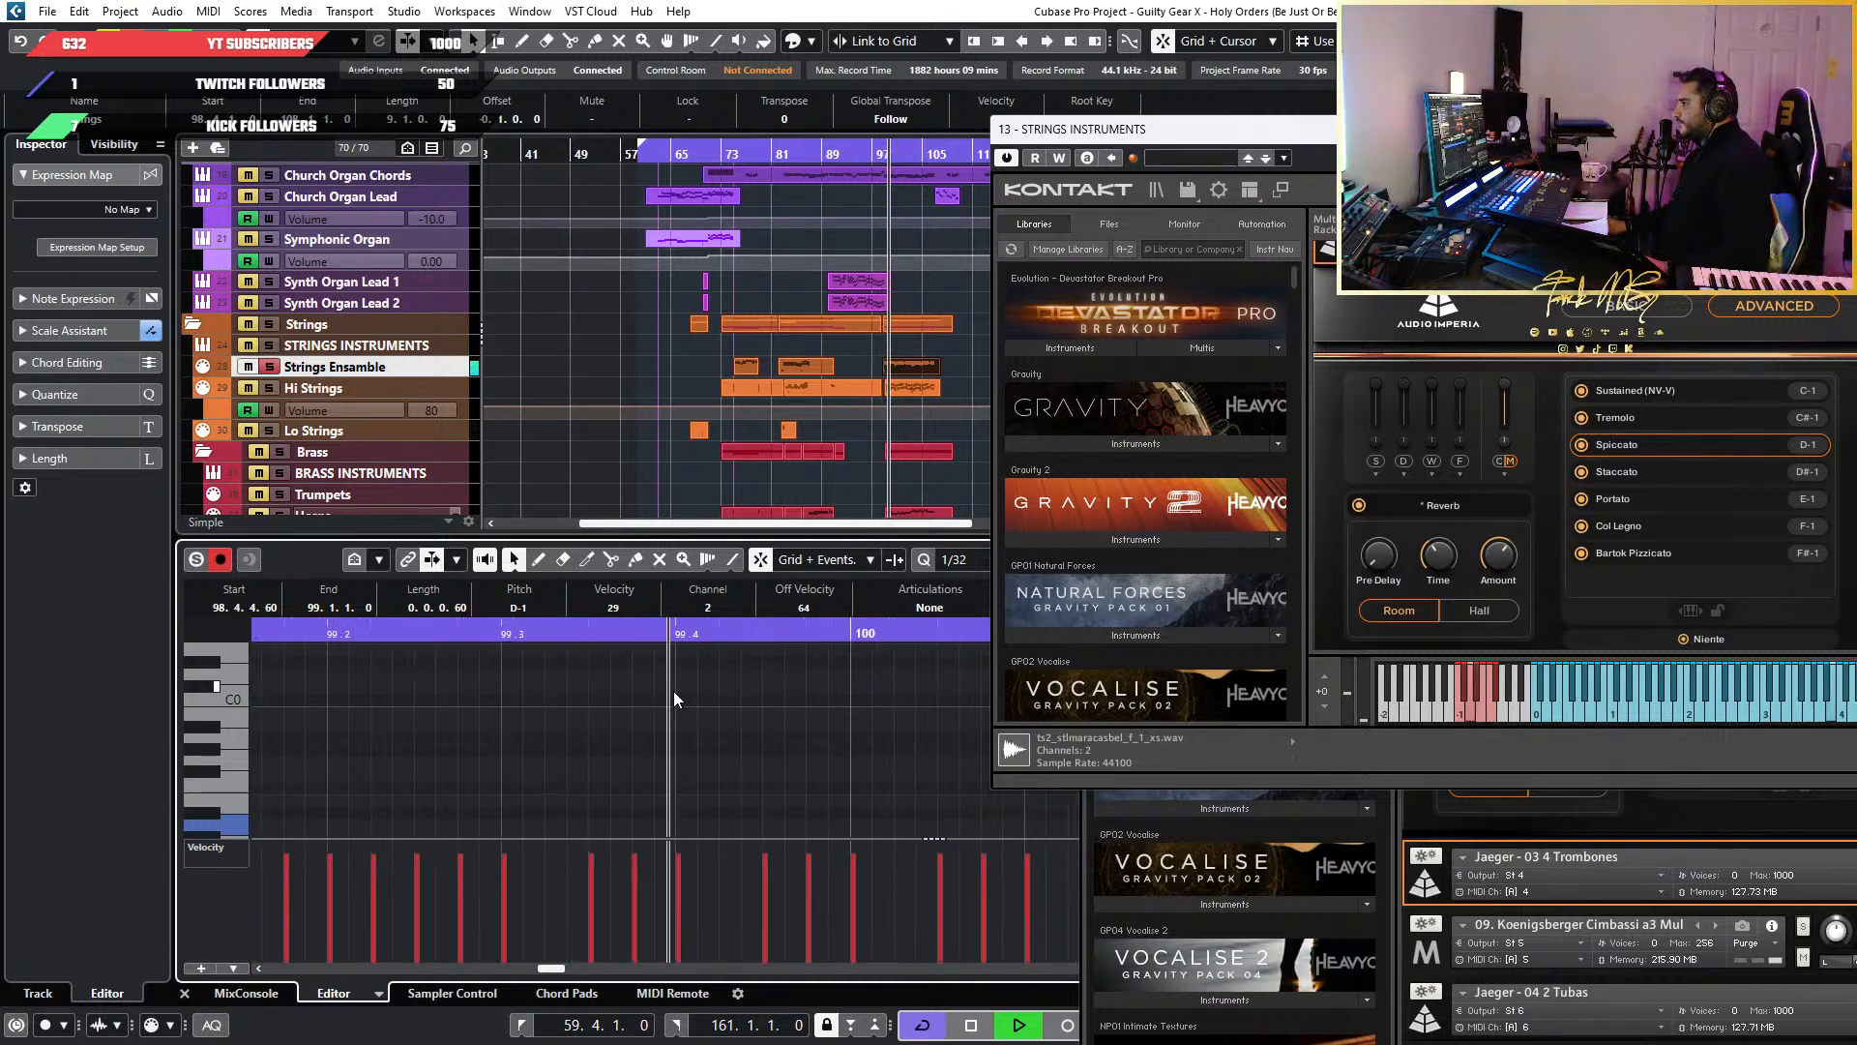
key(space)
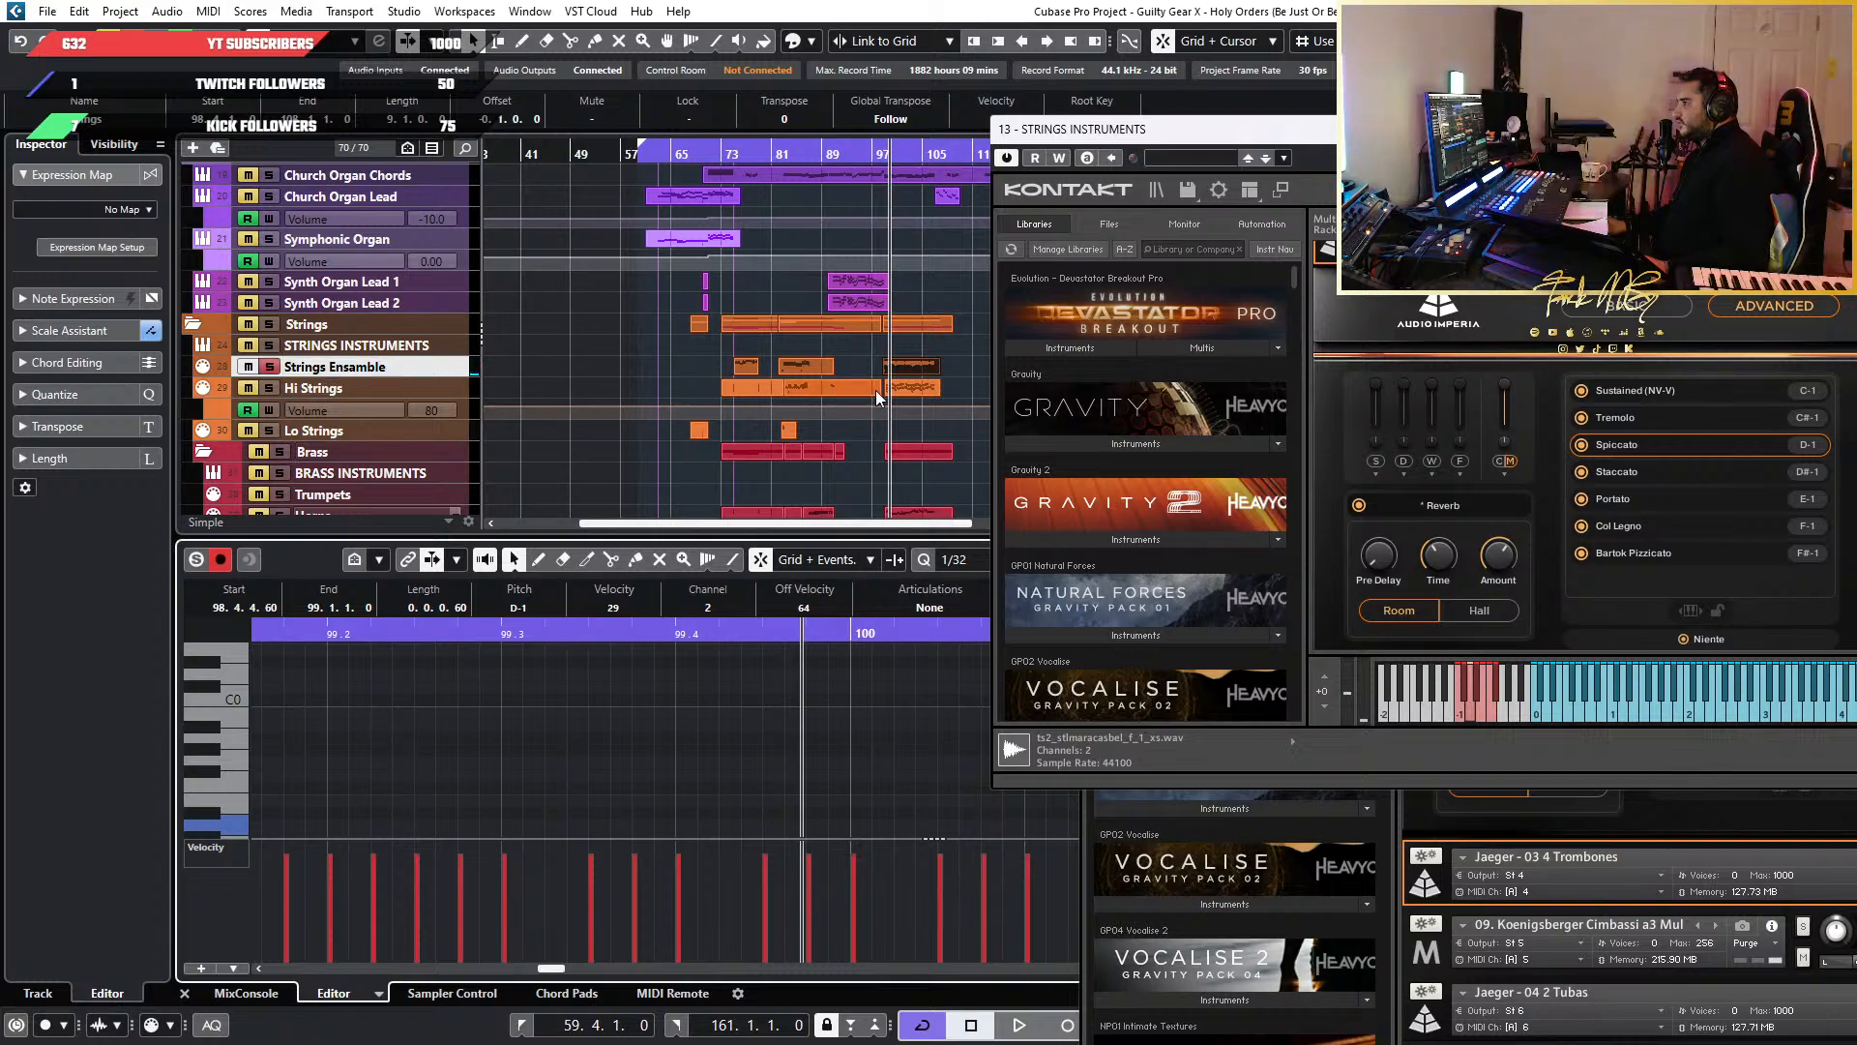
Set the start of the Hi Strings part near bar 99 to 98.4, aligned with the Strings Ensemble part
scroll(889, 394, up, 7)
drag(861, 392, 854, 397)
scroll(855, 401, up, 6)
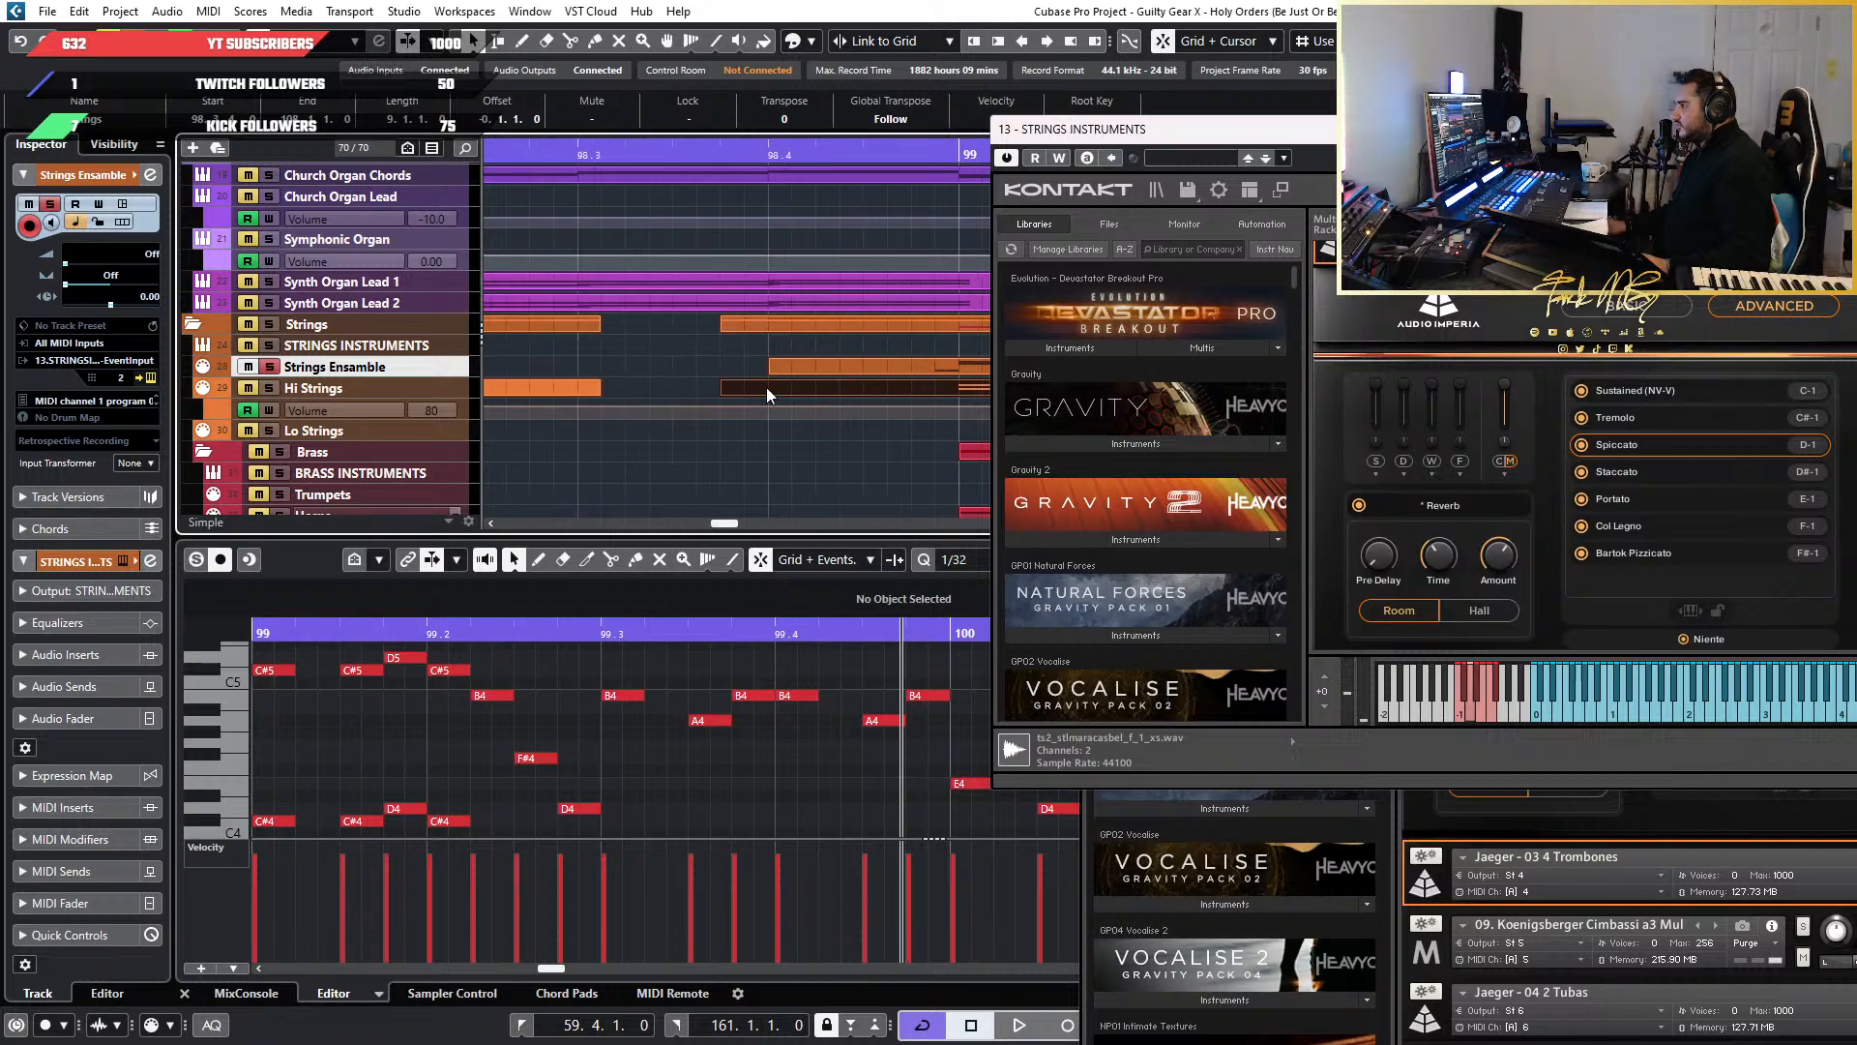
drag(724, 393, 772, 394)
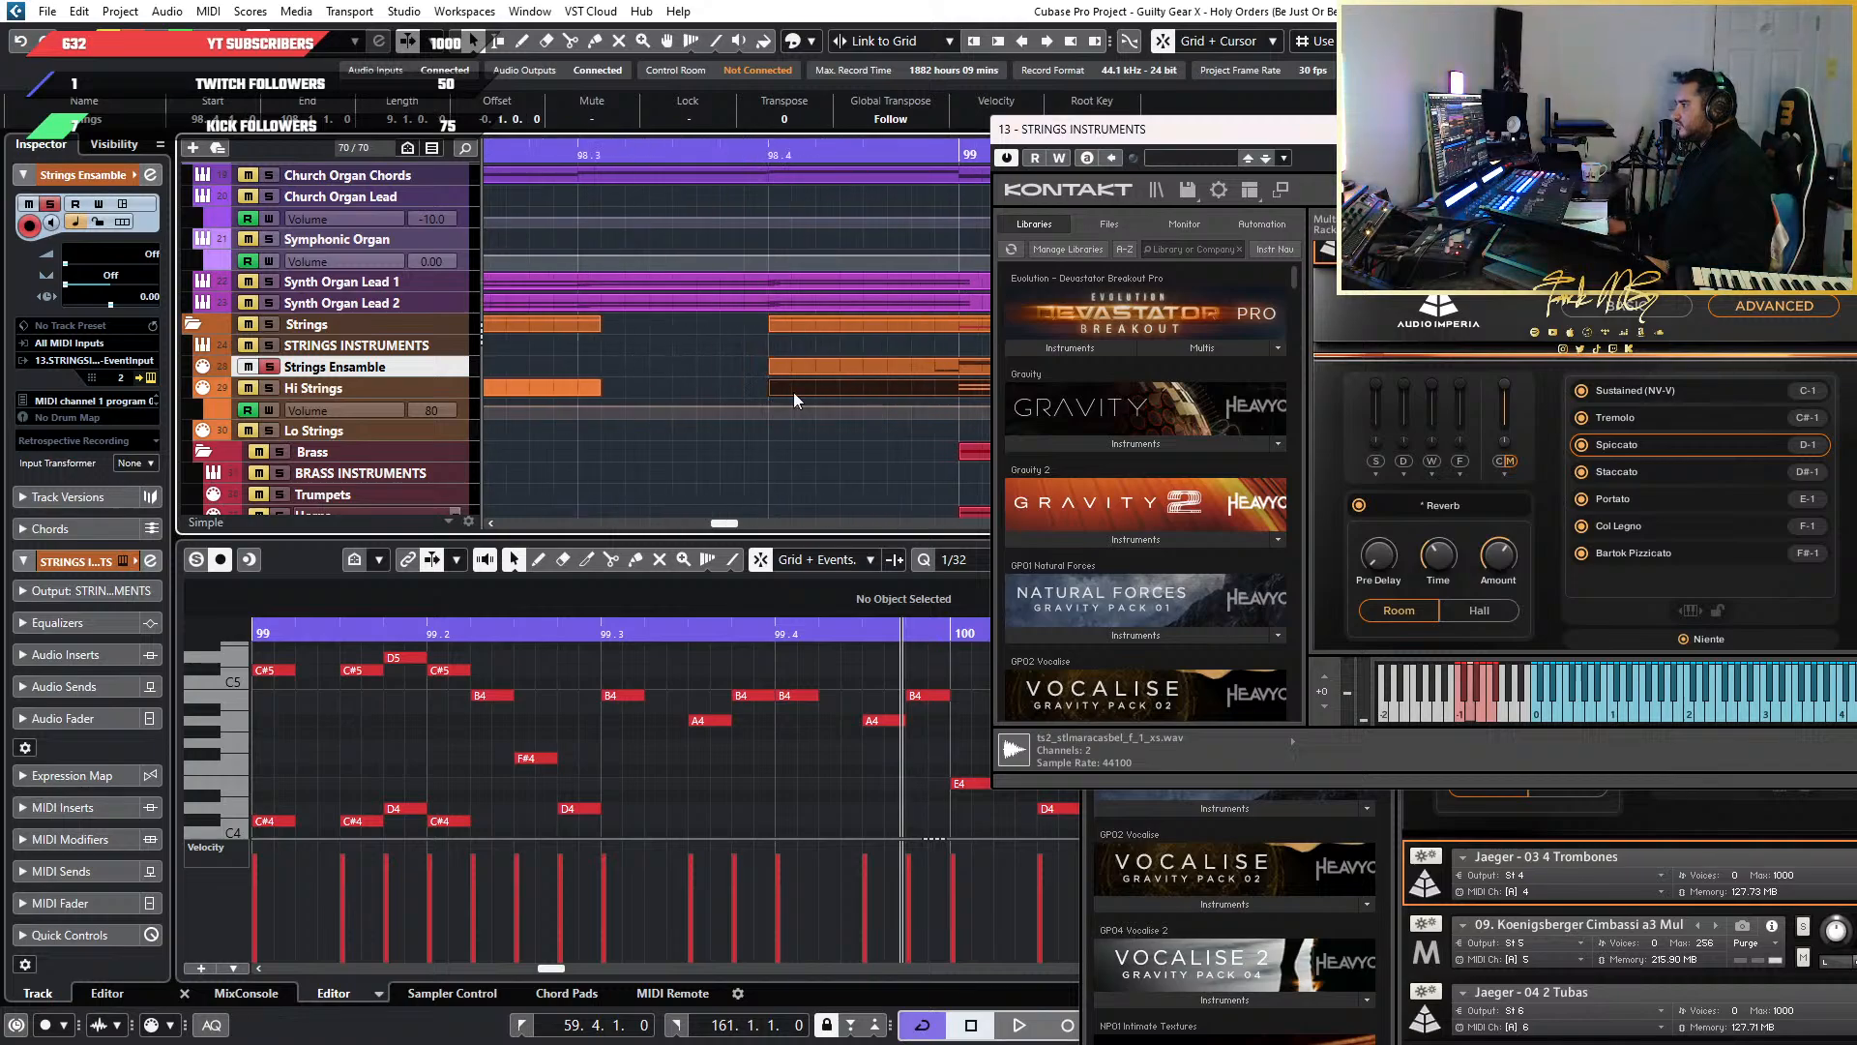
Select the Hi Strings part starting at 98.4 alongside Strings Ensemble and place the playhead just ahead of bar 99
scroll(691, 392, down, 2)
click(356, 392)
click(702, 392)
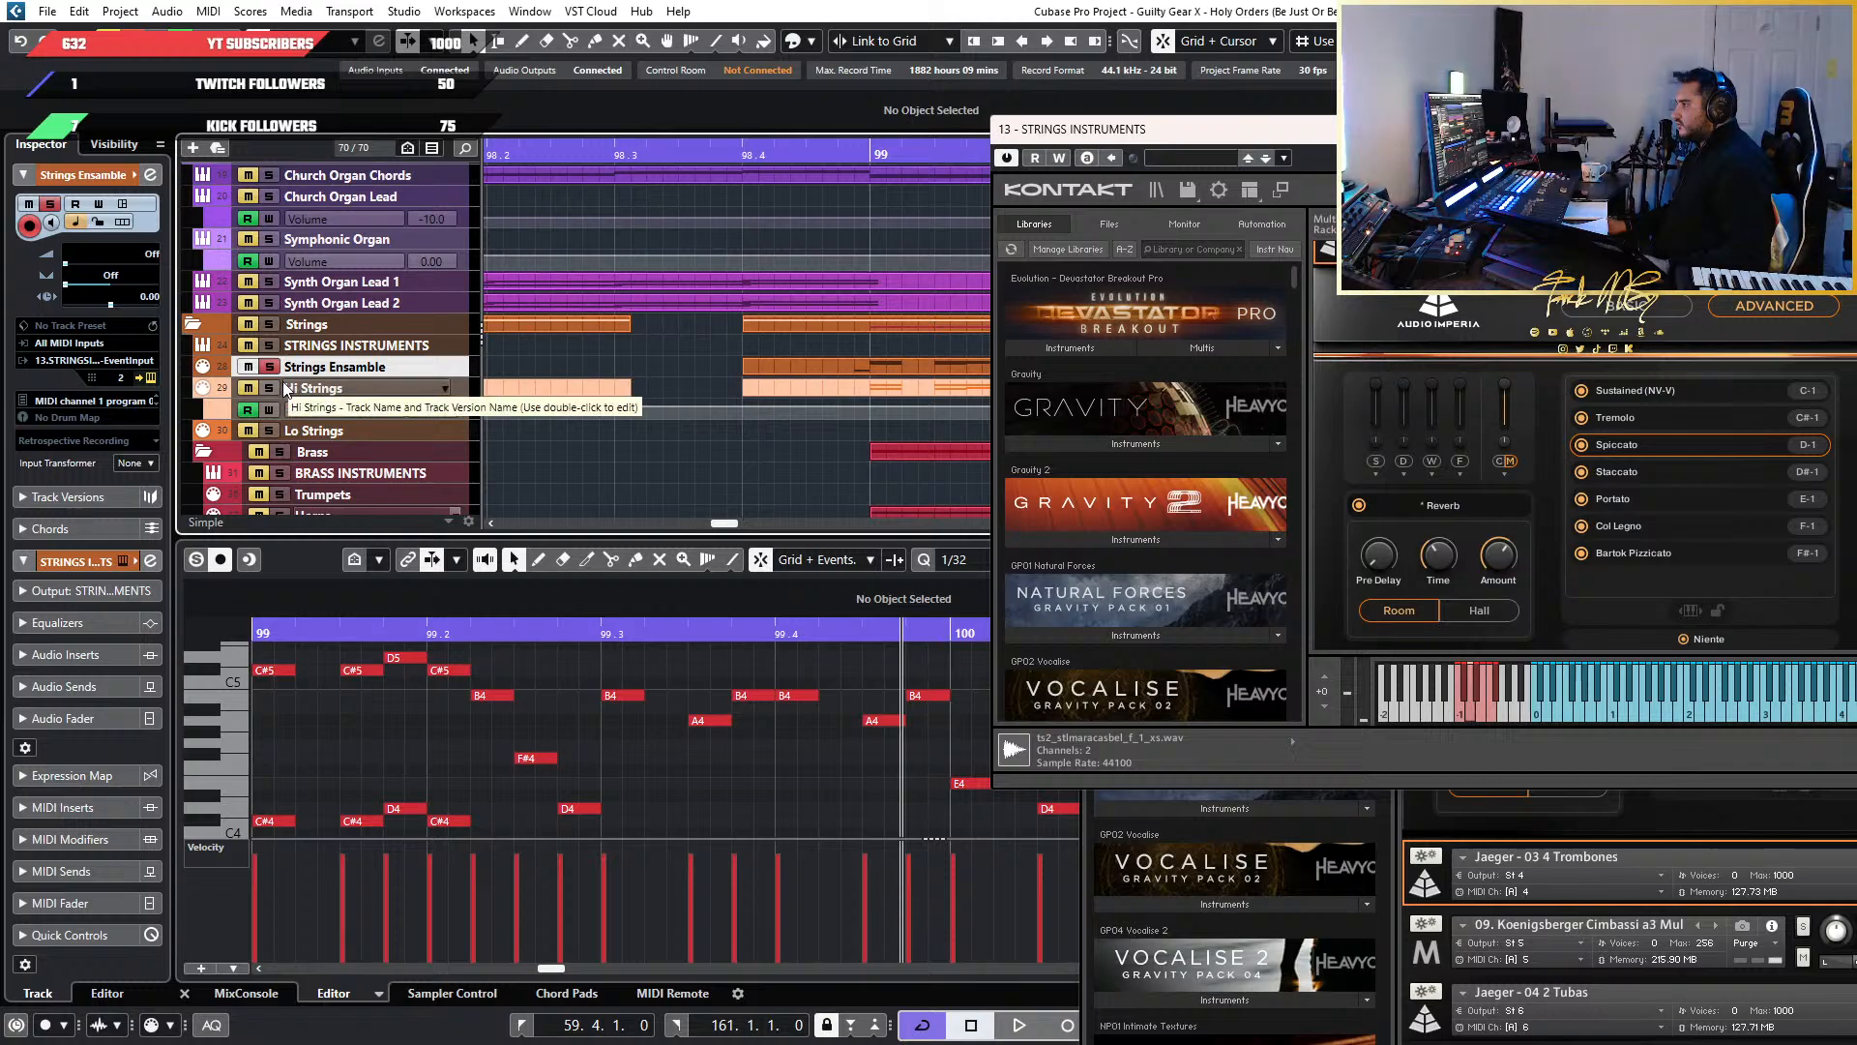
click(799, 387)
scroll(706, 798, down, 5)
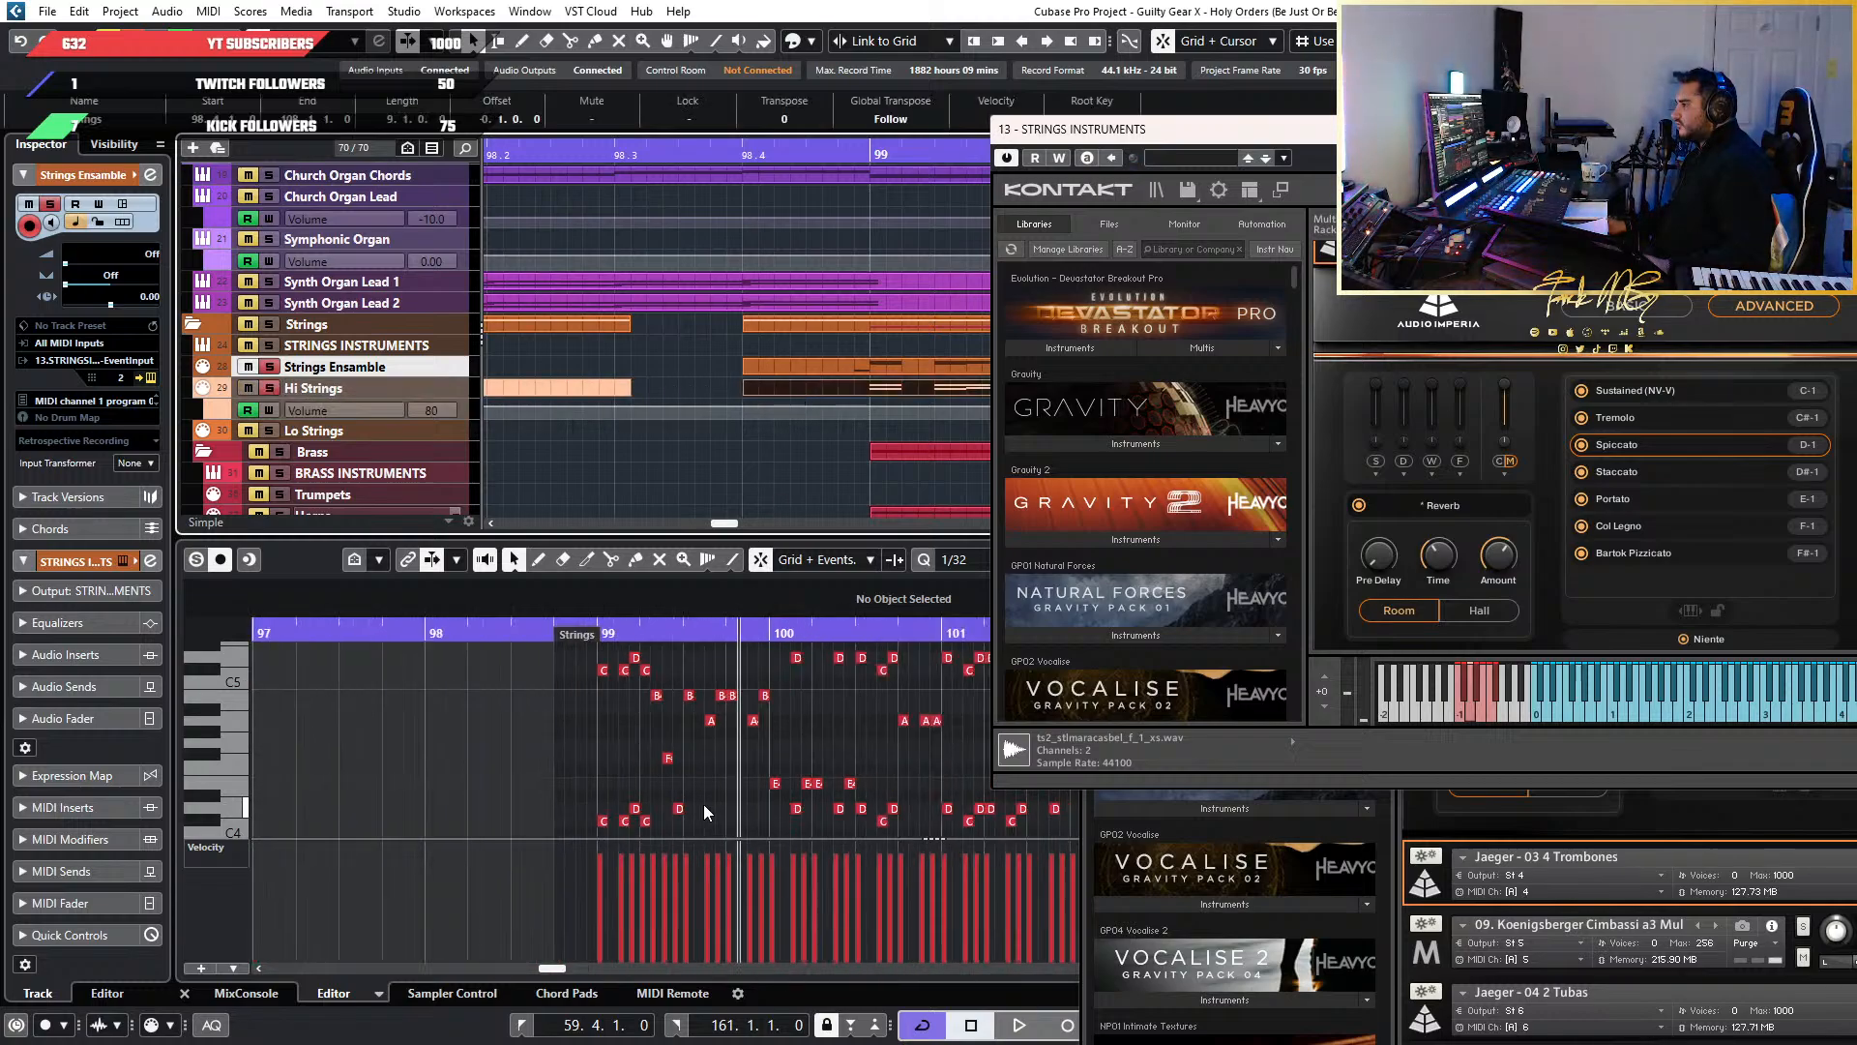
click(855, 154)
scroll(618, 760, up, 6)
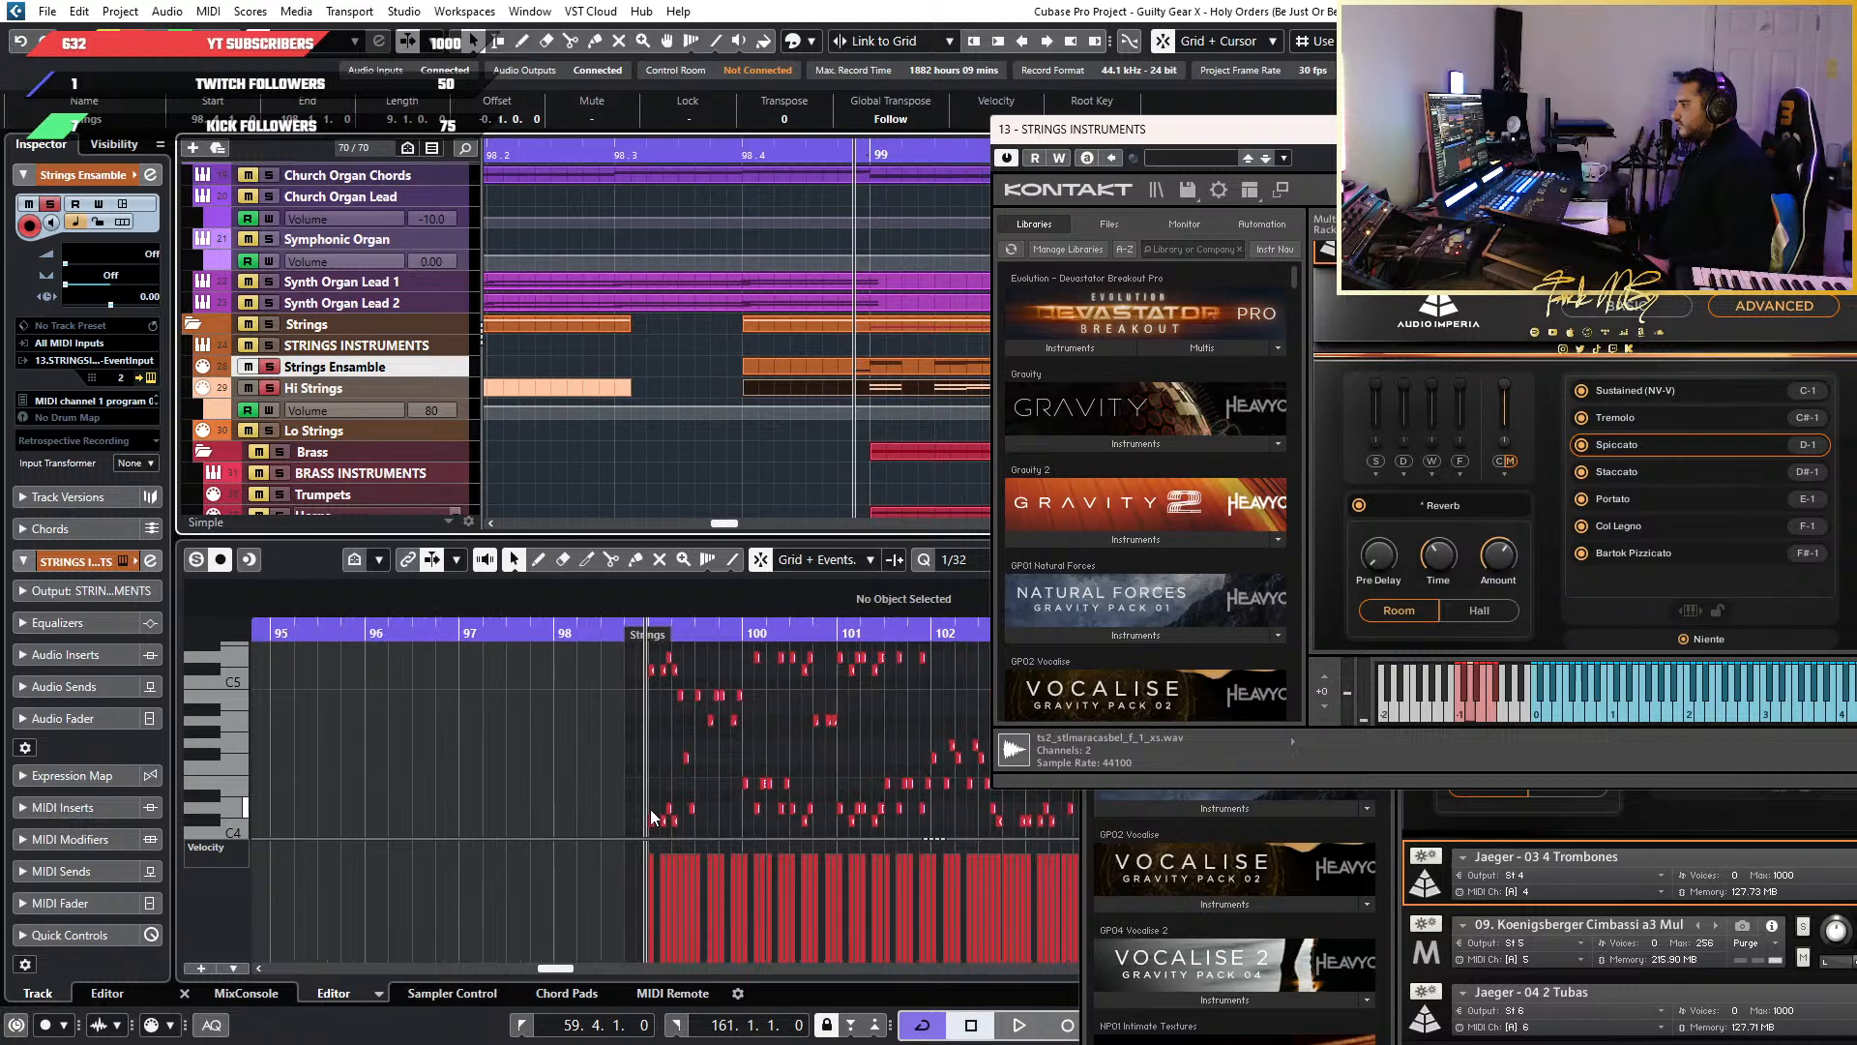
Draw a short keyswitch note at D#4 from 98.4.4.60 up to bar 99 in the Hi Strings part
click(538, 559)
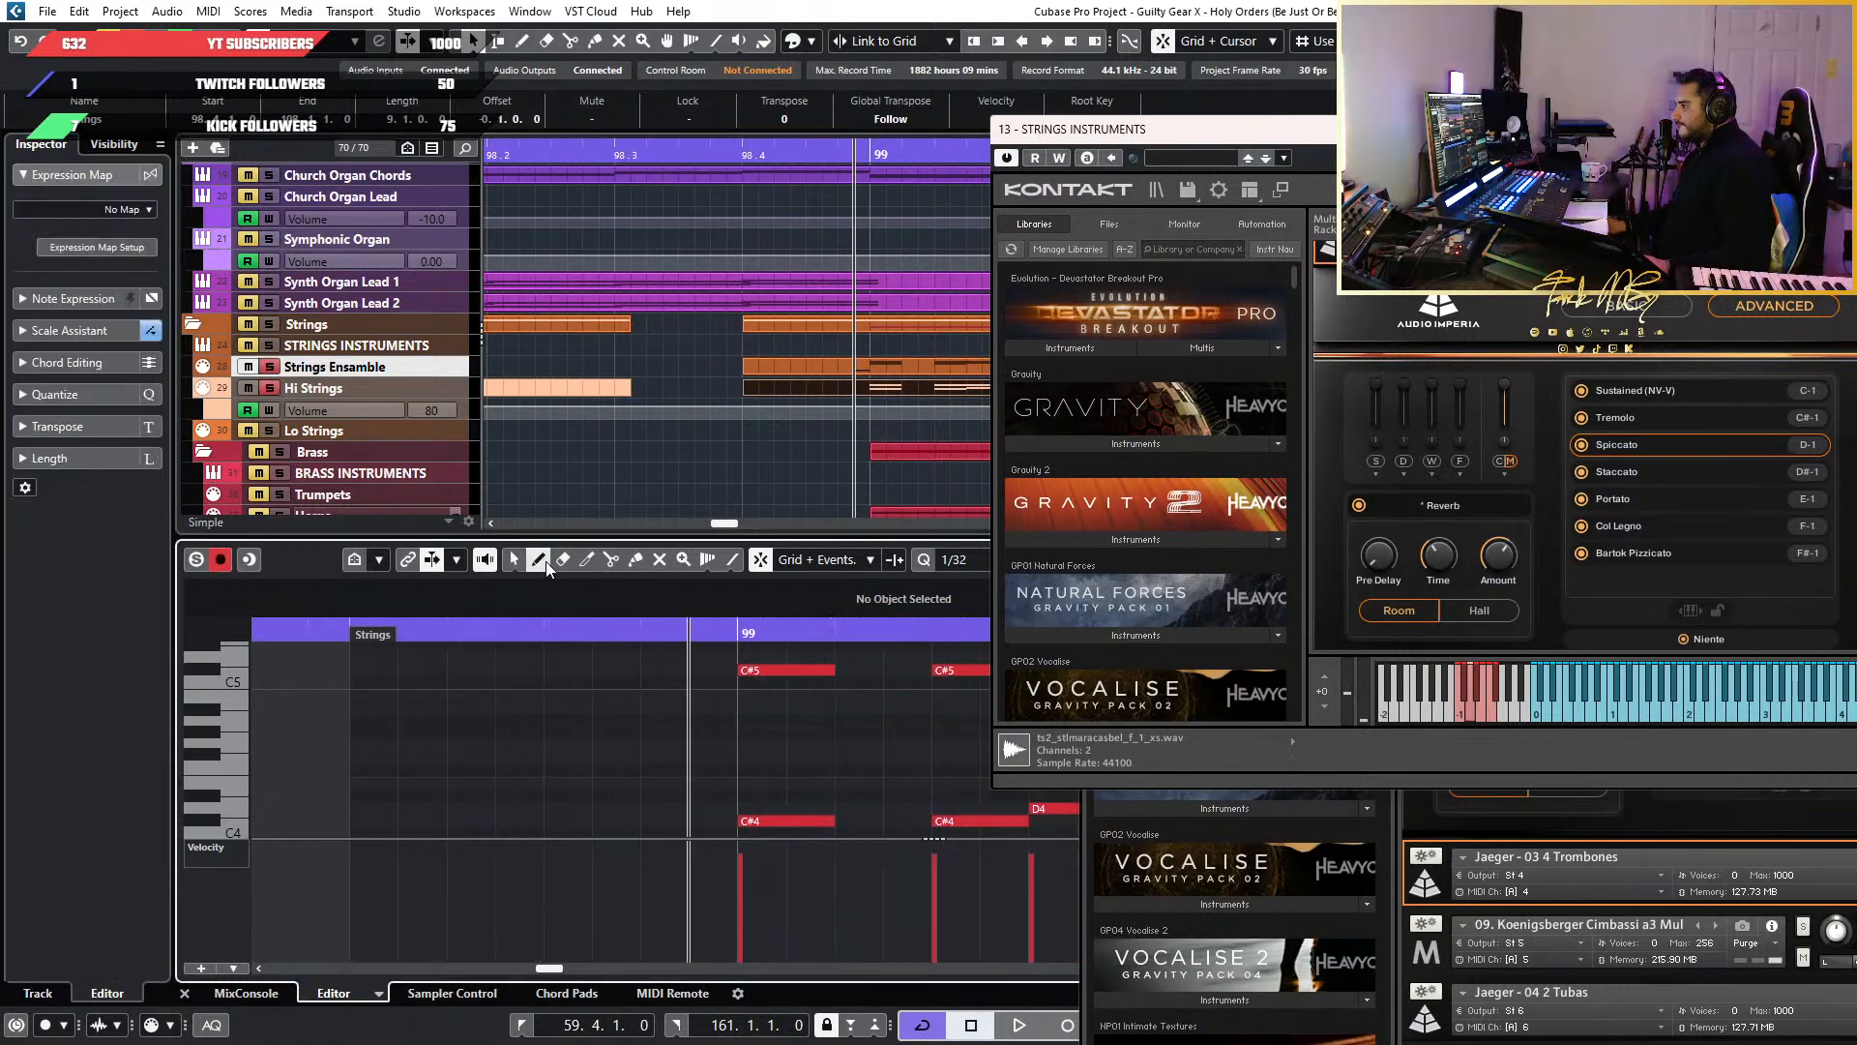
click(693, 796)
key(1)
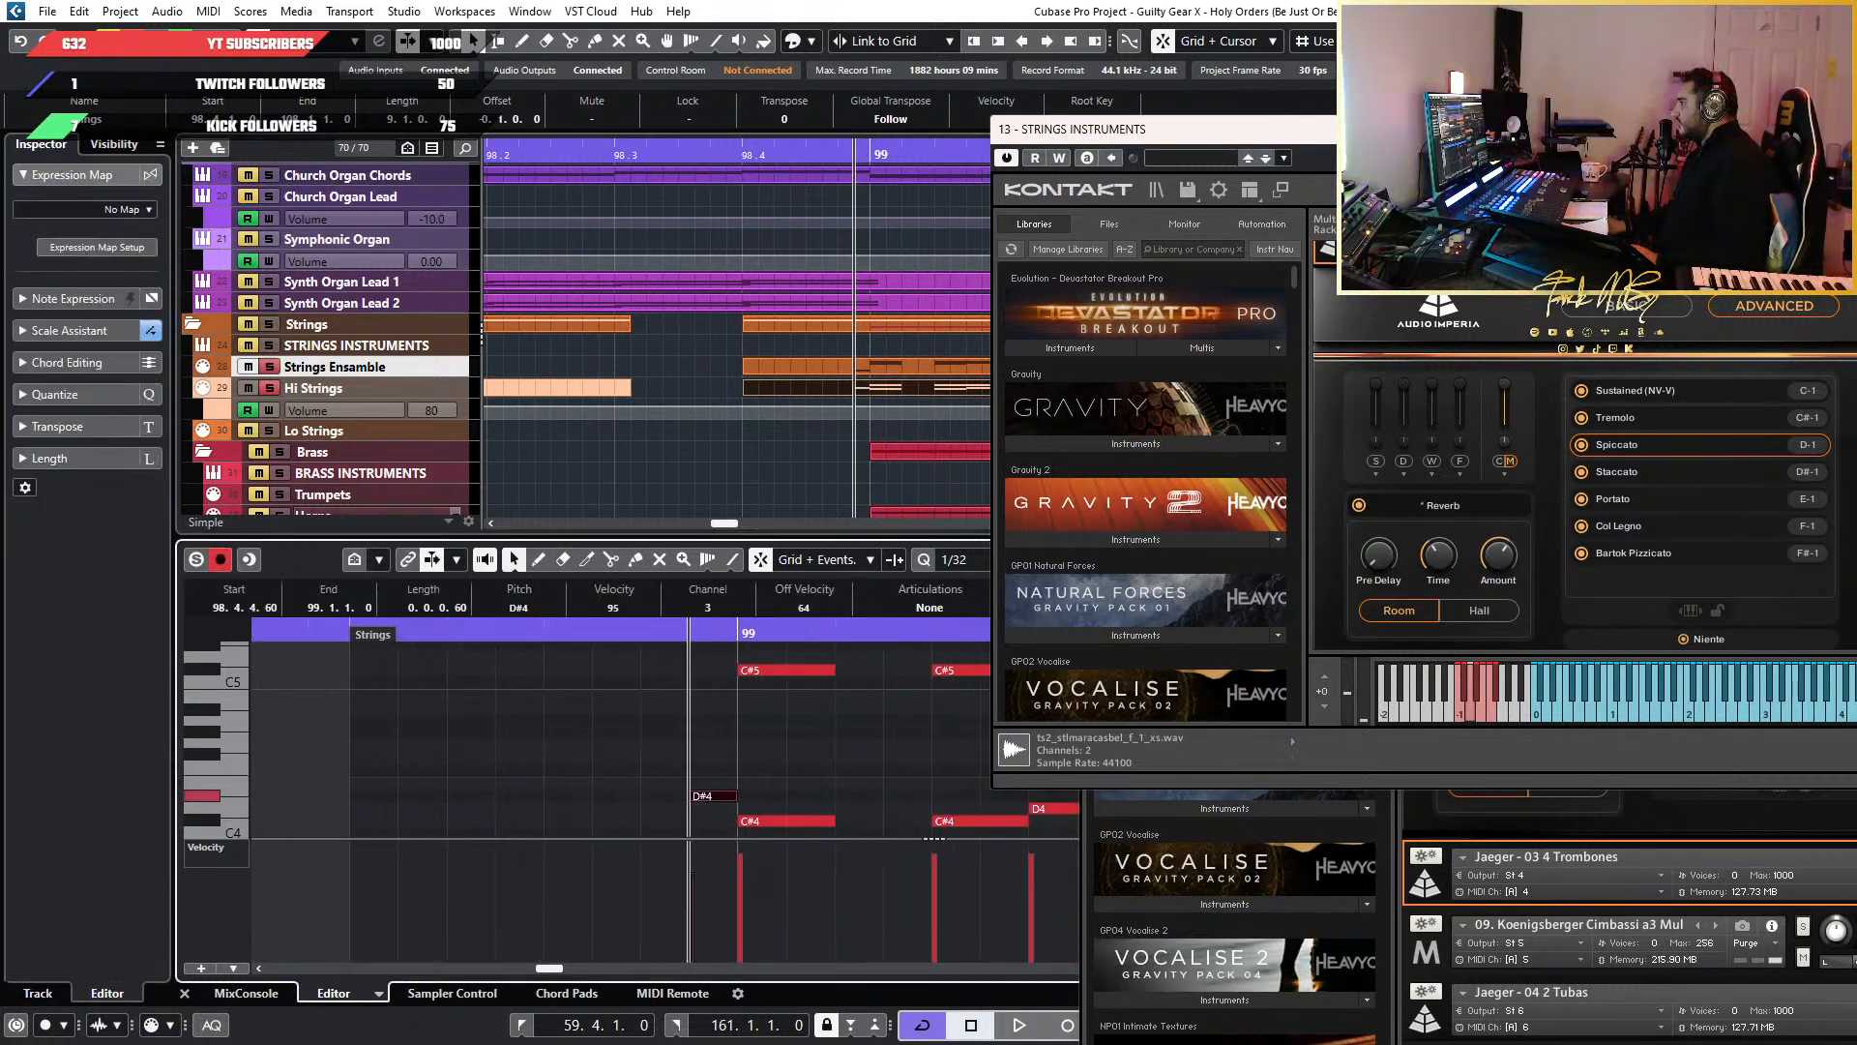
Bring up the Wolfenstein Strings instrument on MIDI channel 3 in the Kontakt rack to examine its articulation keyswitches
click(1342, 245)
click(1344, 322)
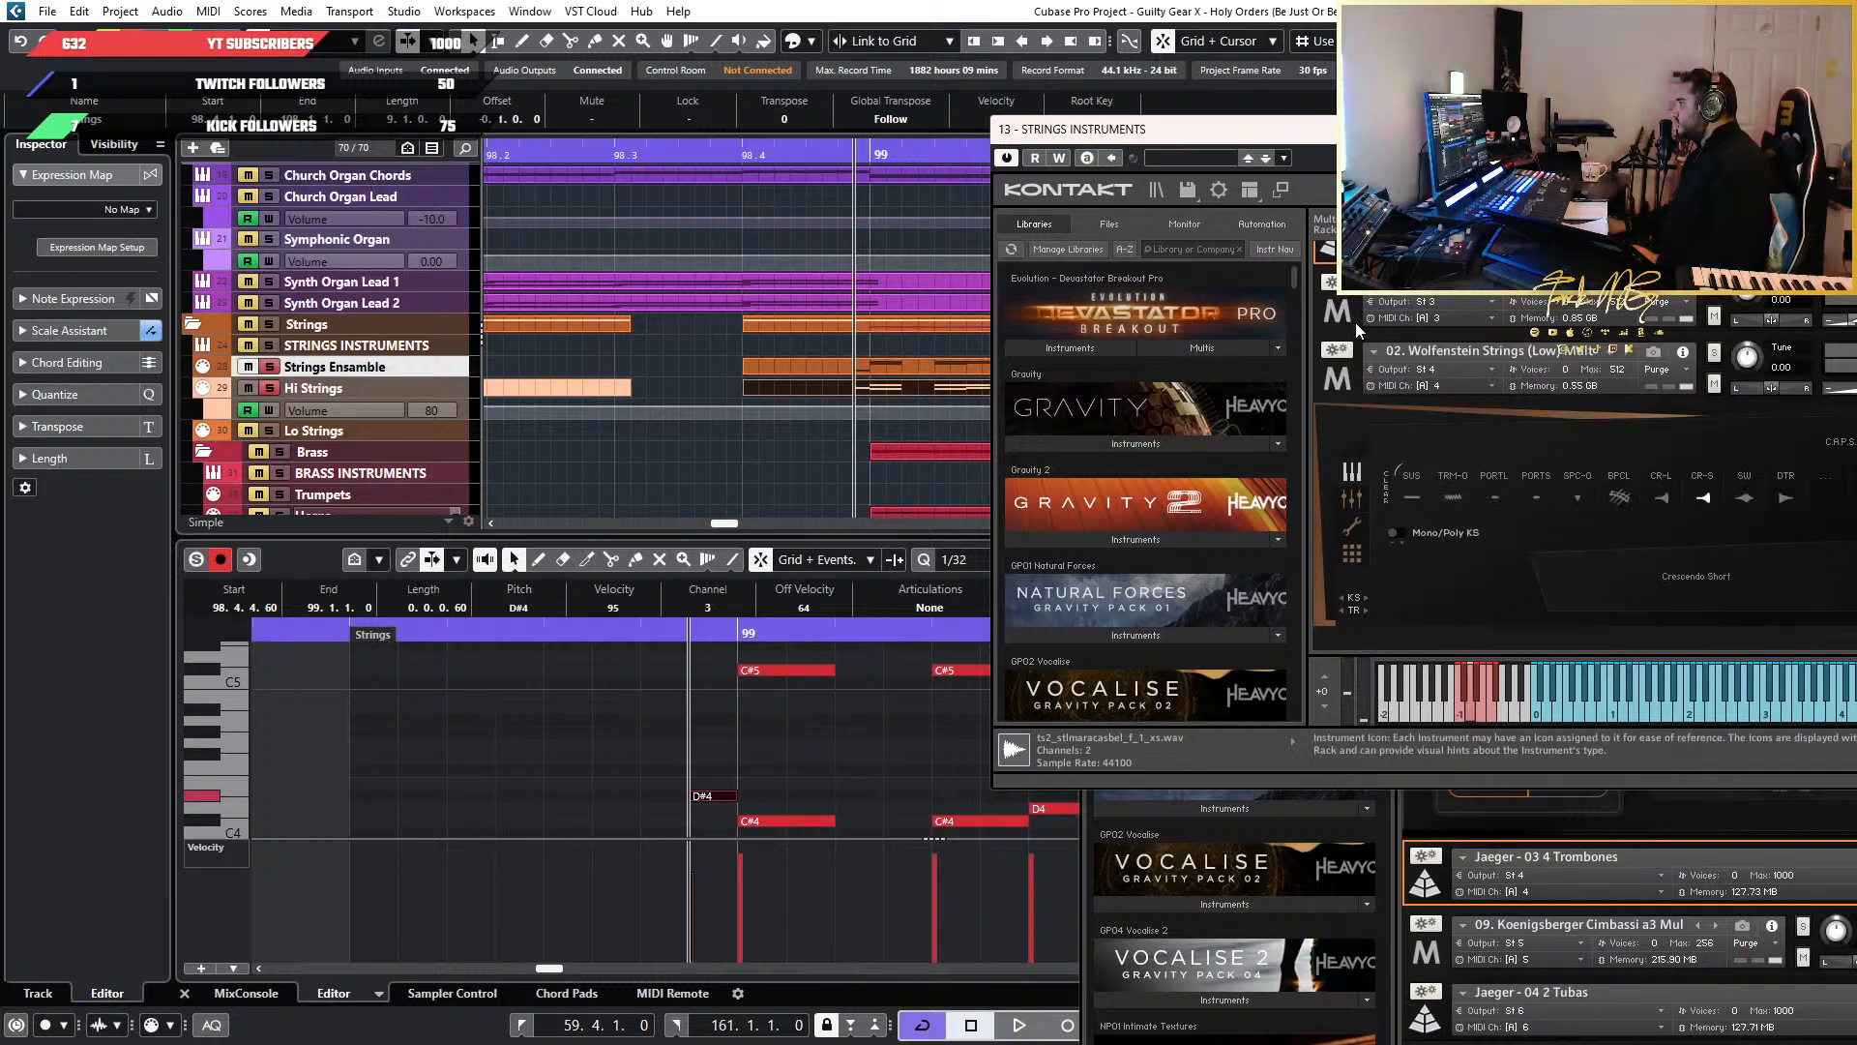
drag(584, 751, 733, 799)
click(1356, 376)
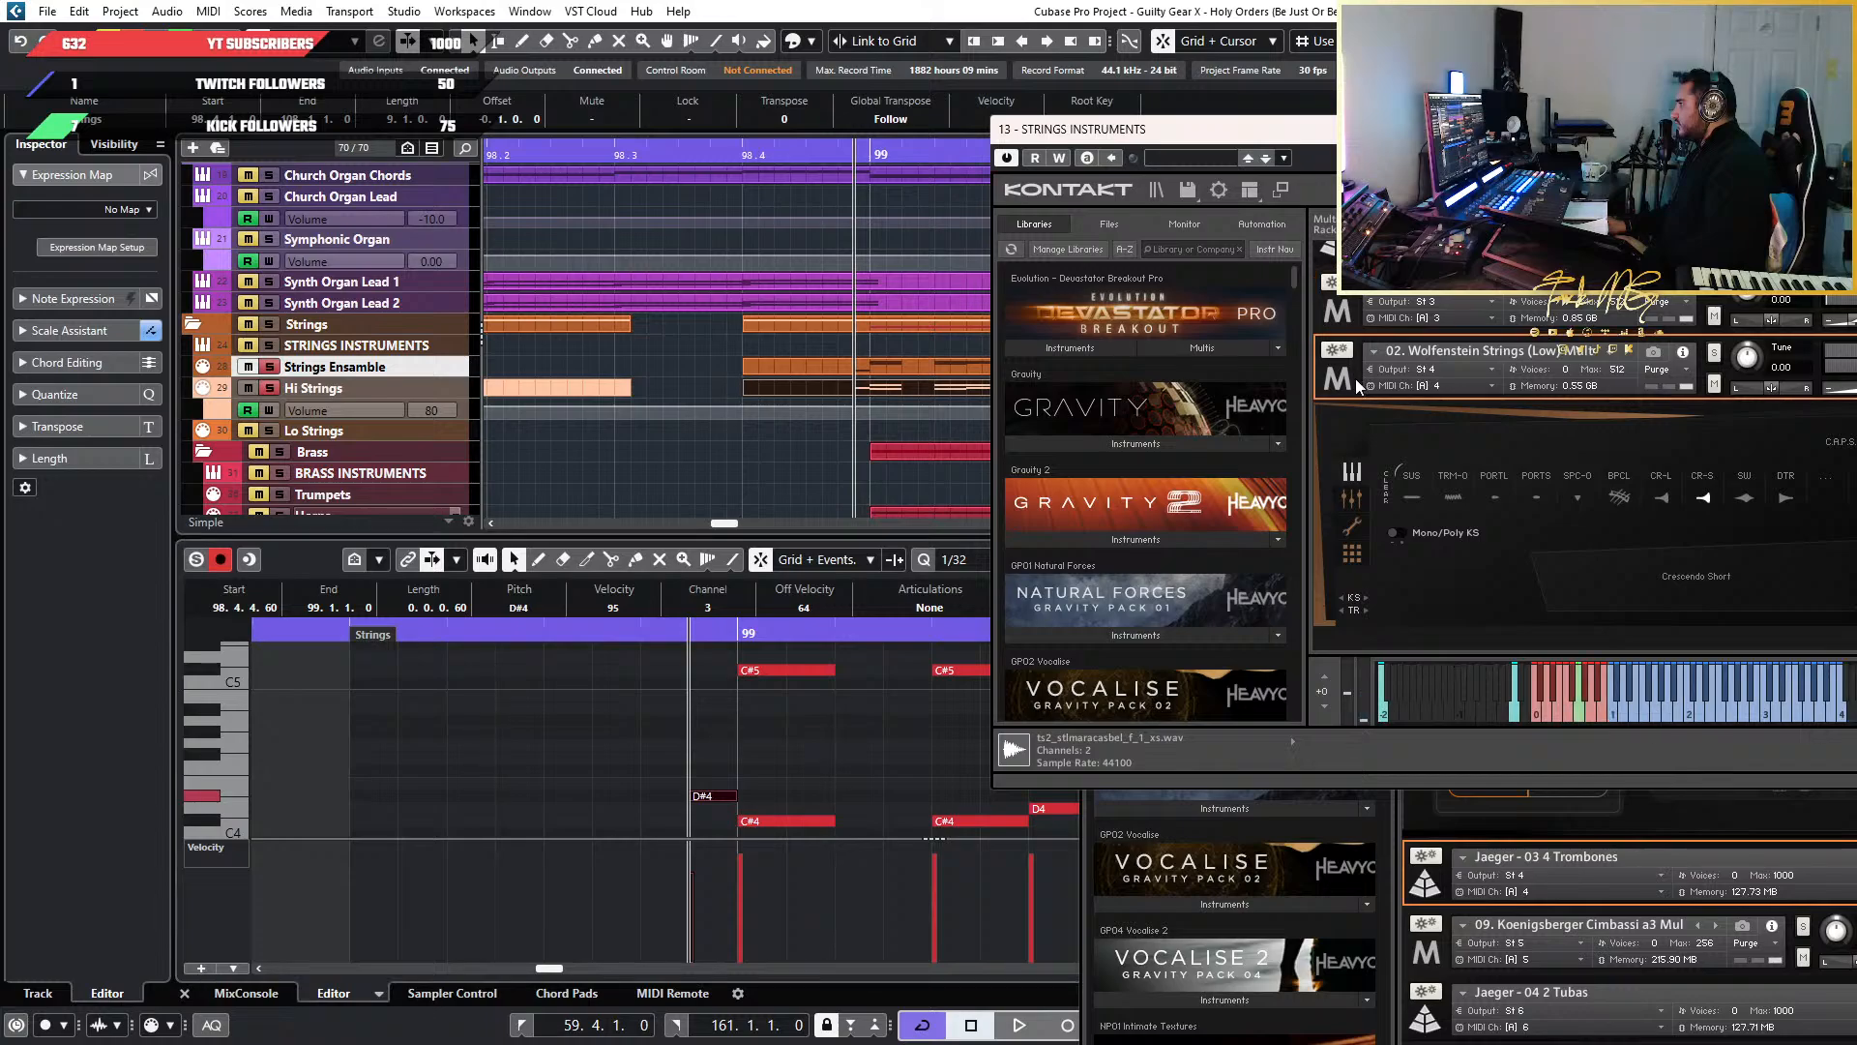
click(1348, 304)
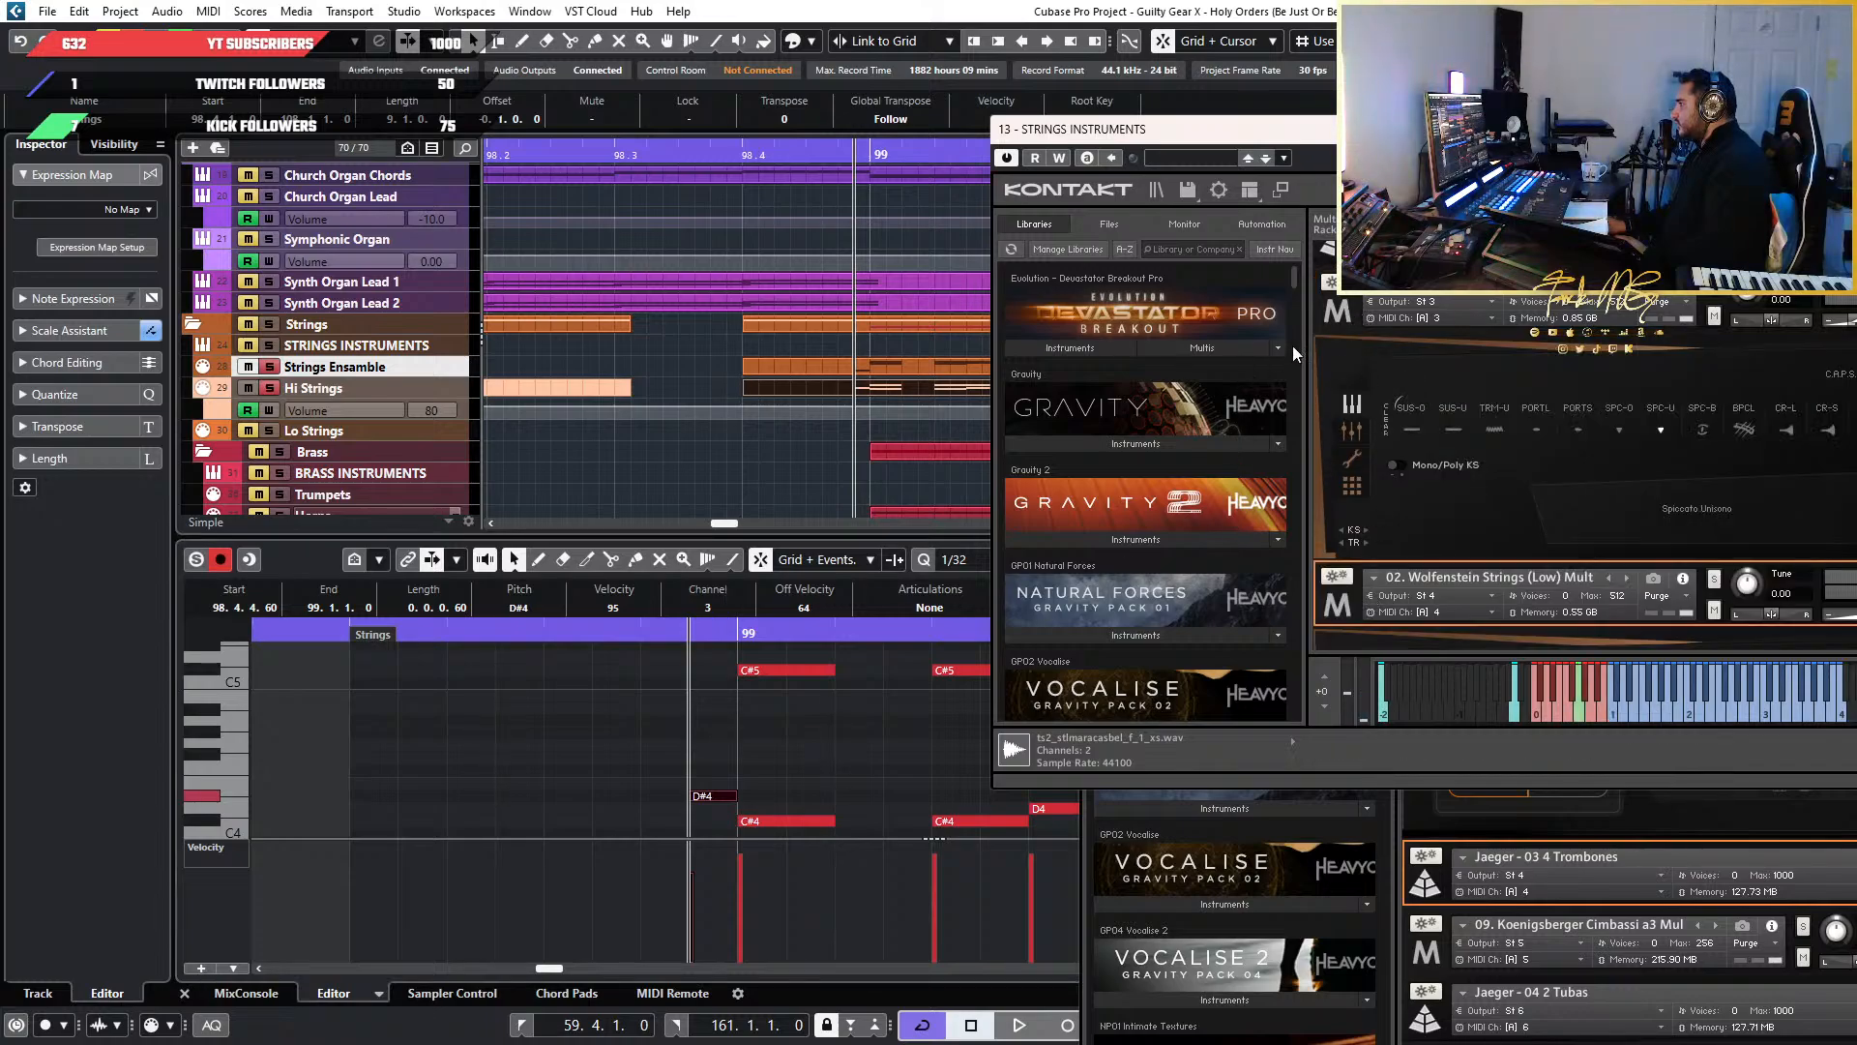
click(1368, 323)
Transpose the Hi Strings keyswitch note before bar 99 down to F#0 for Spiccato Unisono and play the phrase to check it
key(Down)
key(Down)
key(Down)
key(Down)
key(Down)
key(Down)
key(Down)
key(Down)
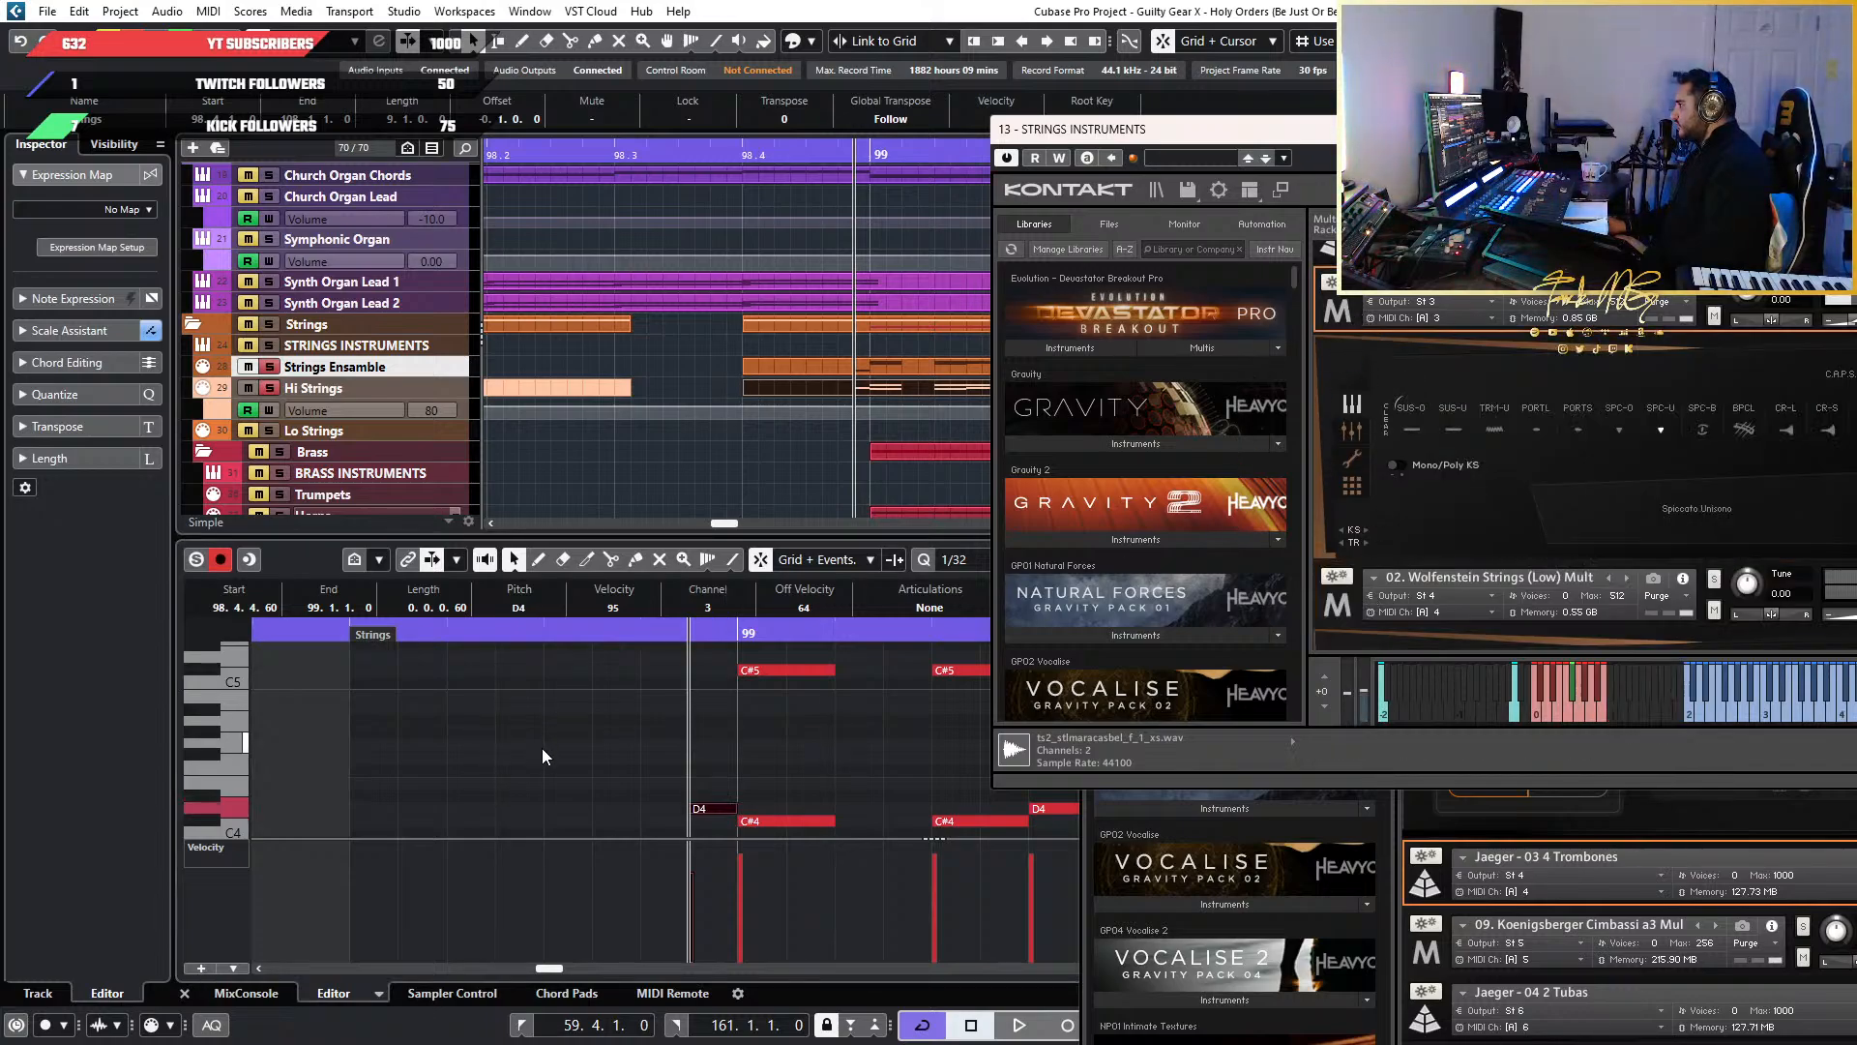
key(shift+Down)
key(shift+Down)
key(shift+Down)
key(Down)
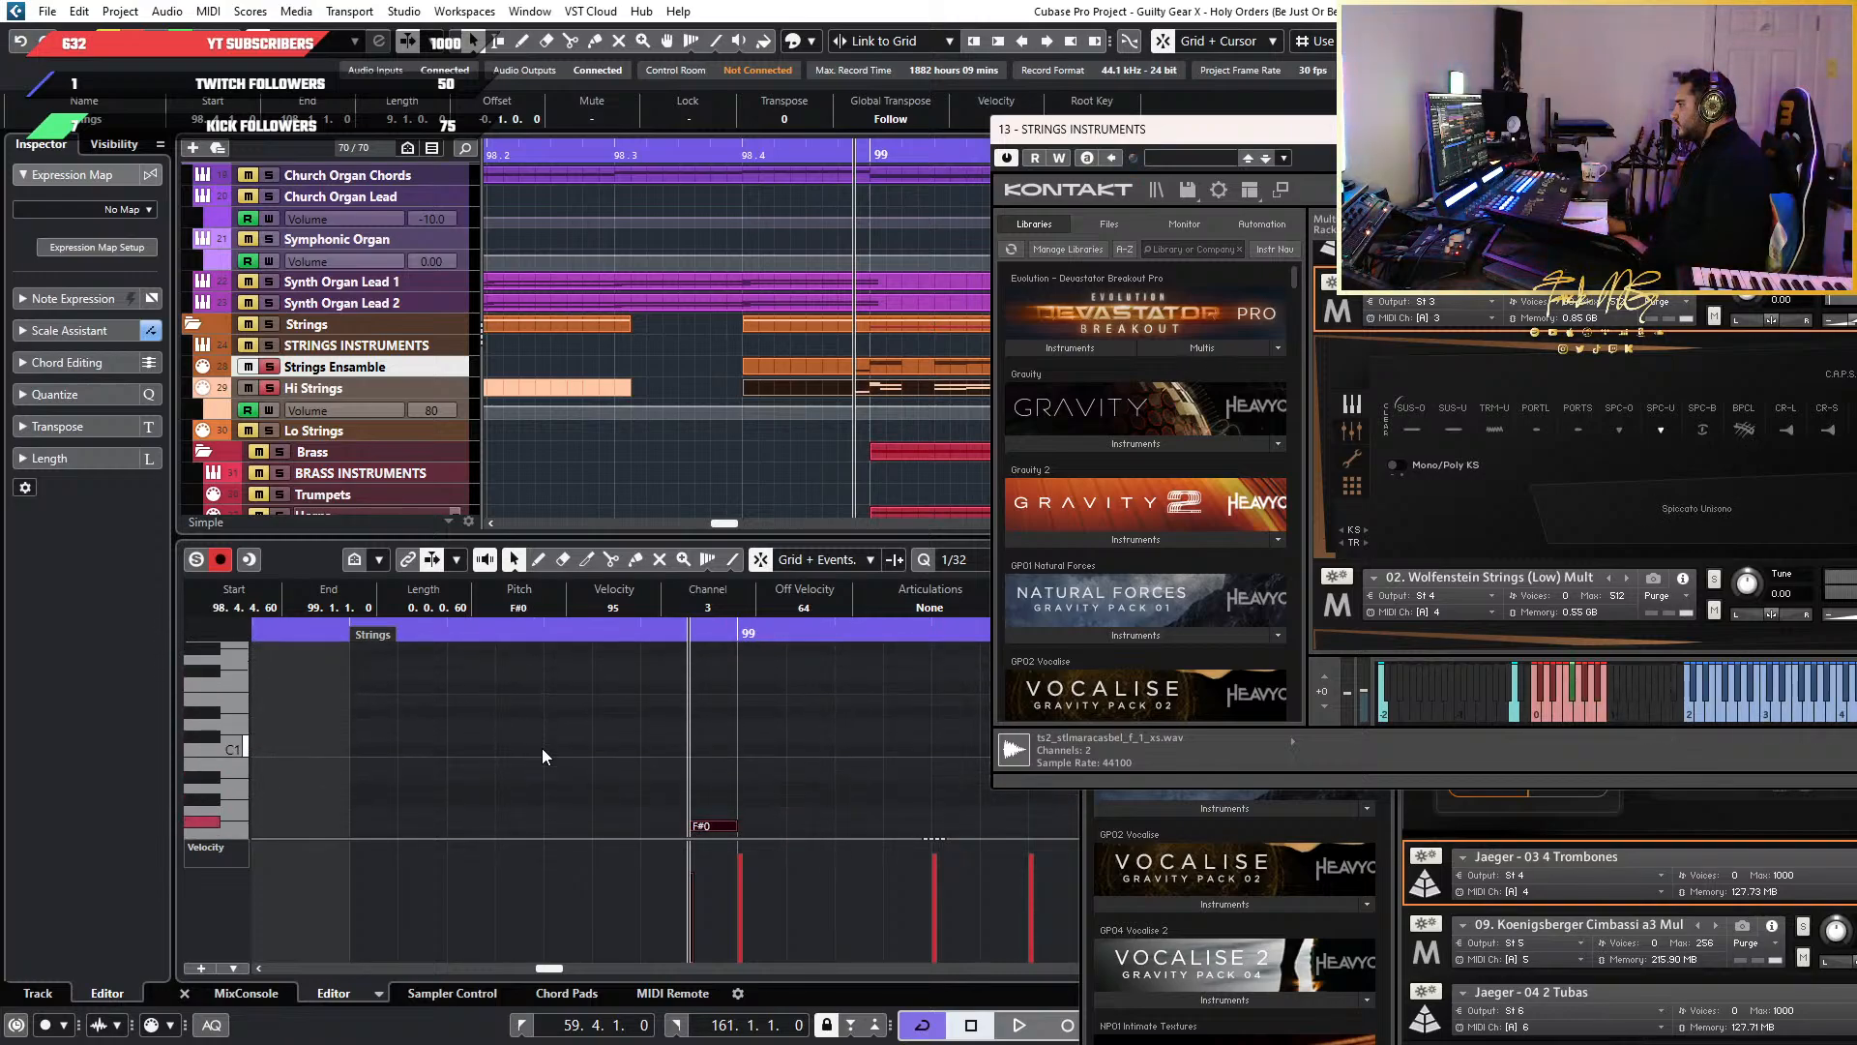
key(Down)
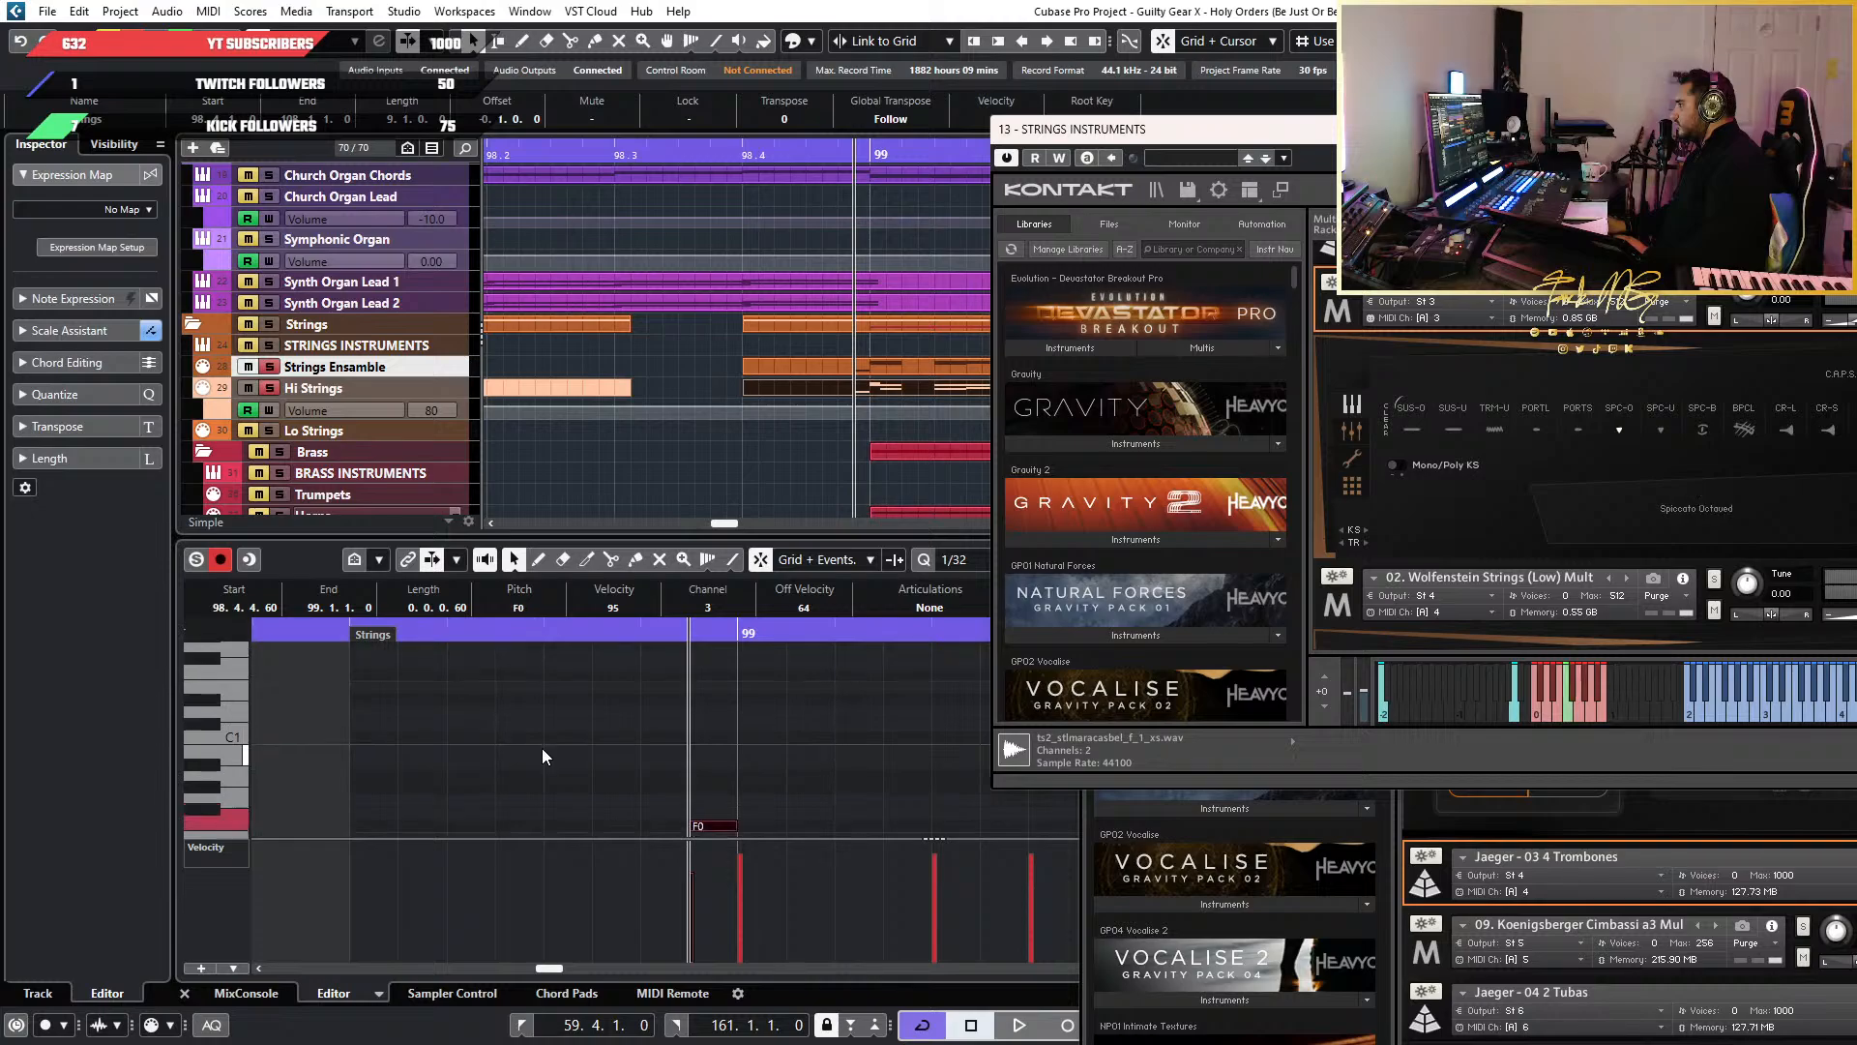
key(Up)
key(space)
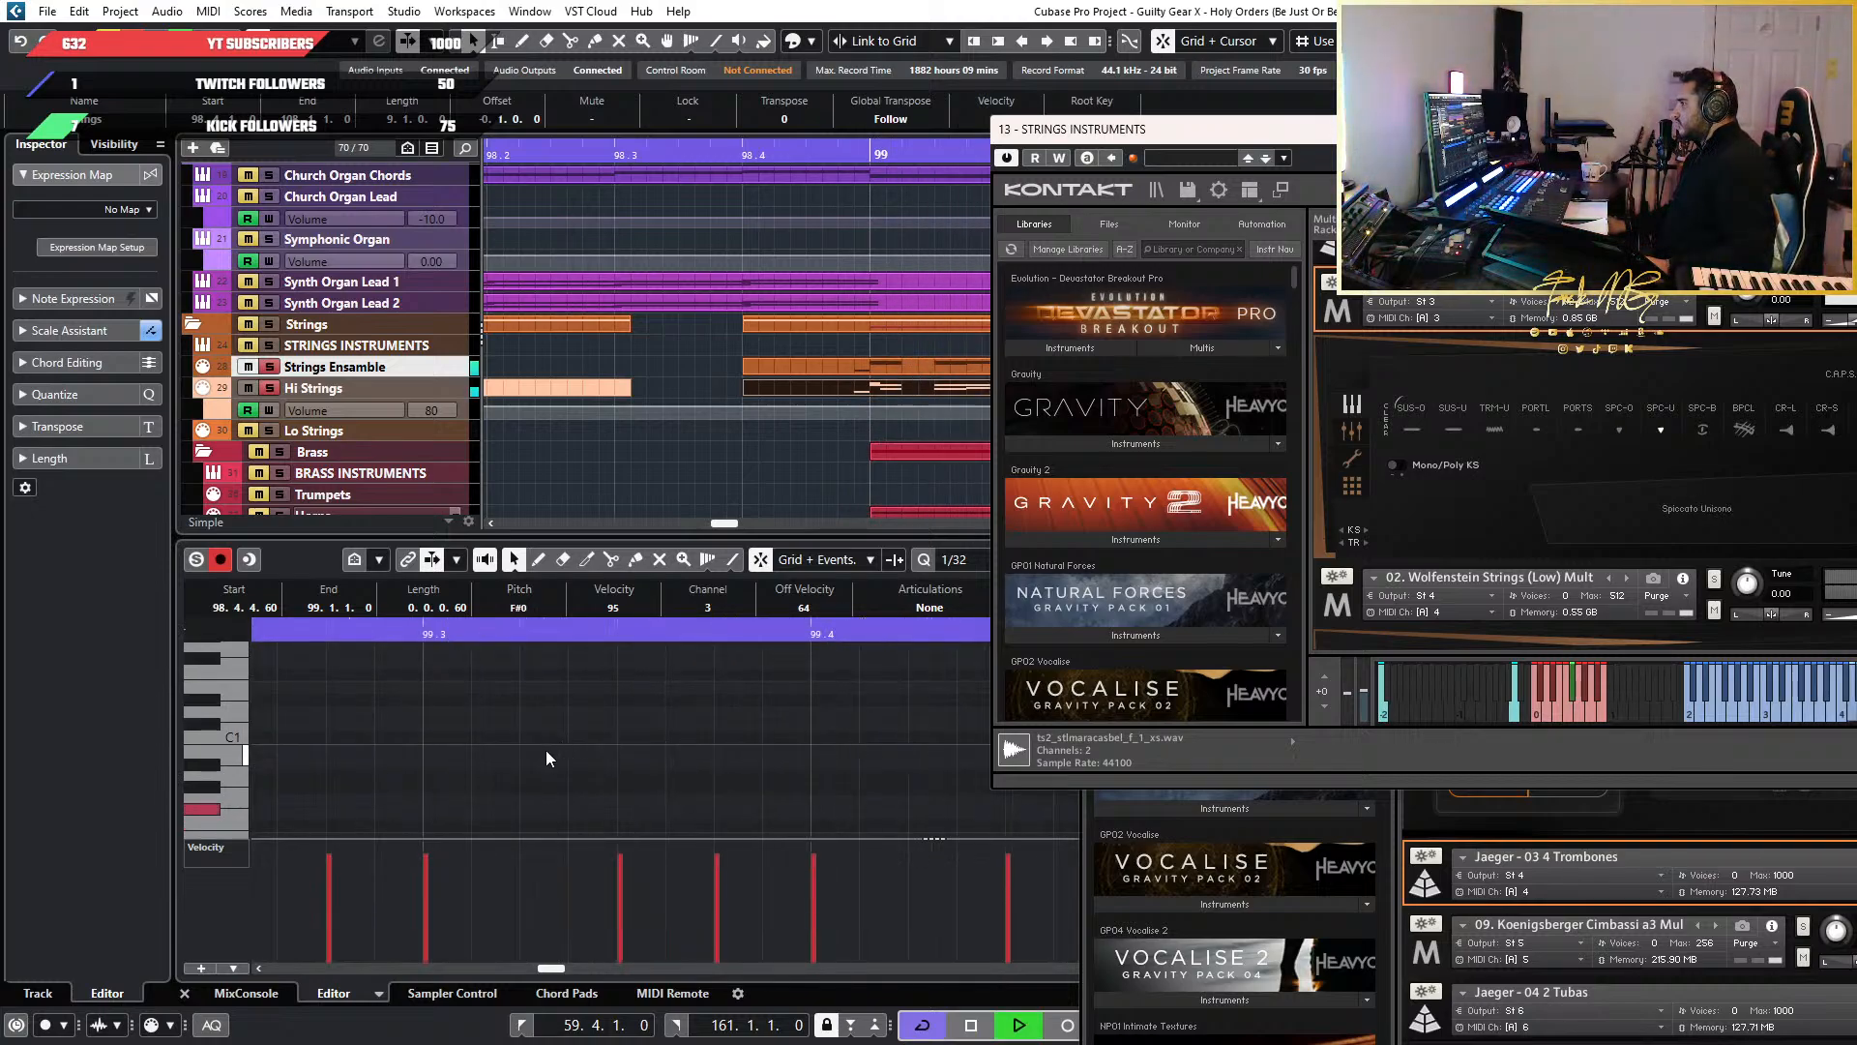
key(space)
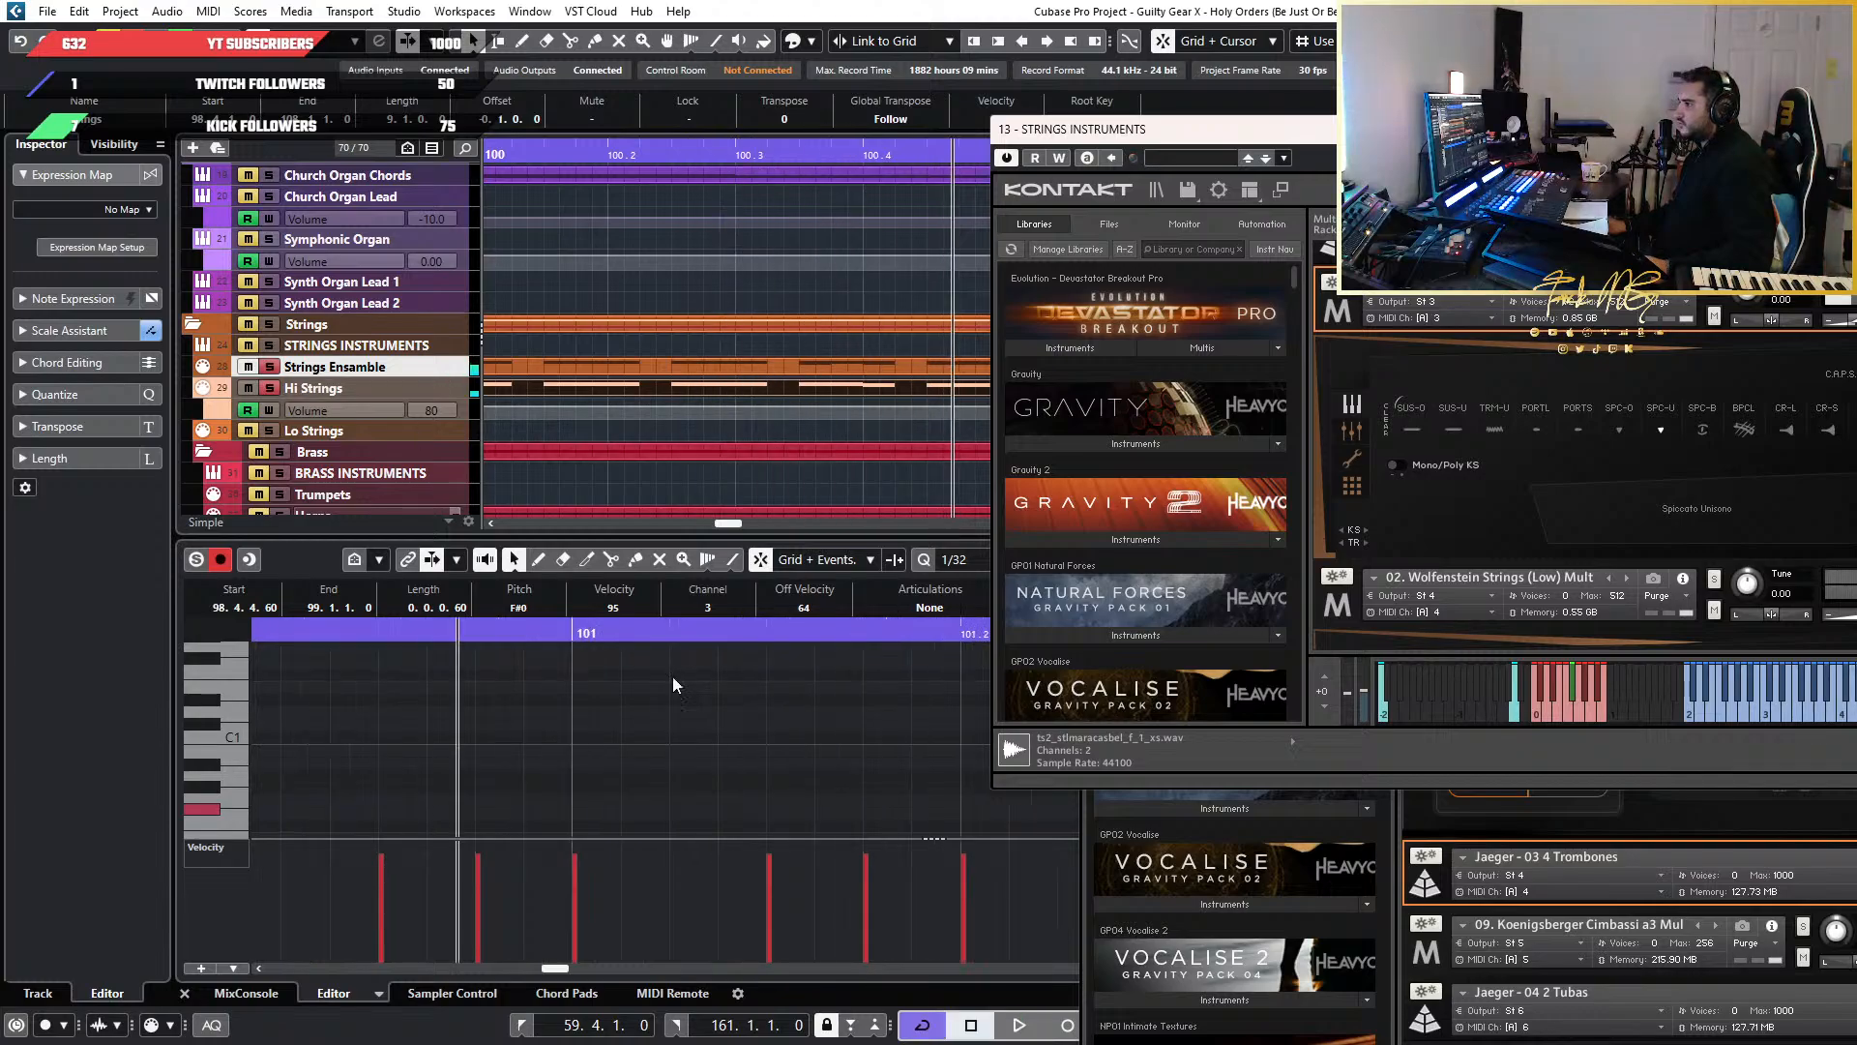
Select the Hi Strings track and colour its selected part starting at 98.4 dark orange
scroll(587, 764, down, 5)
scroll(583, 362, down, 5)
key(Down)
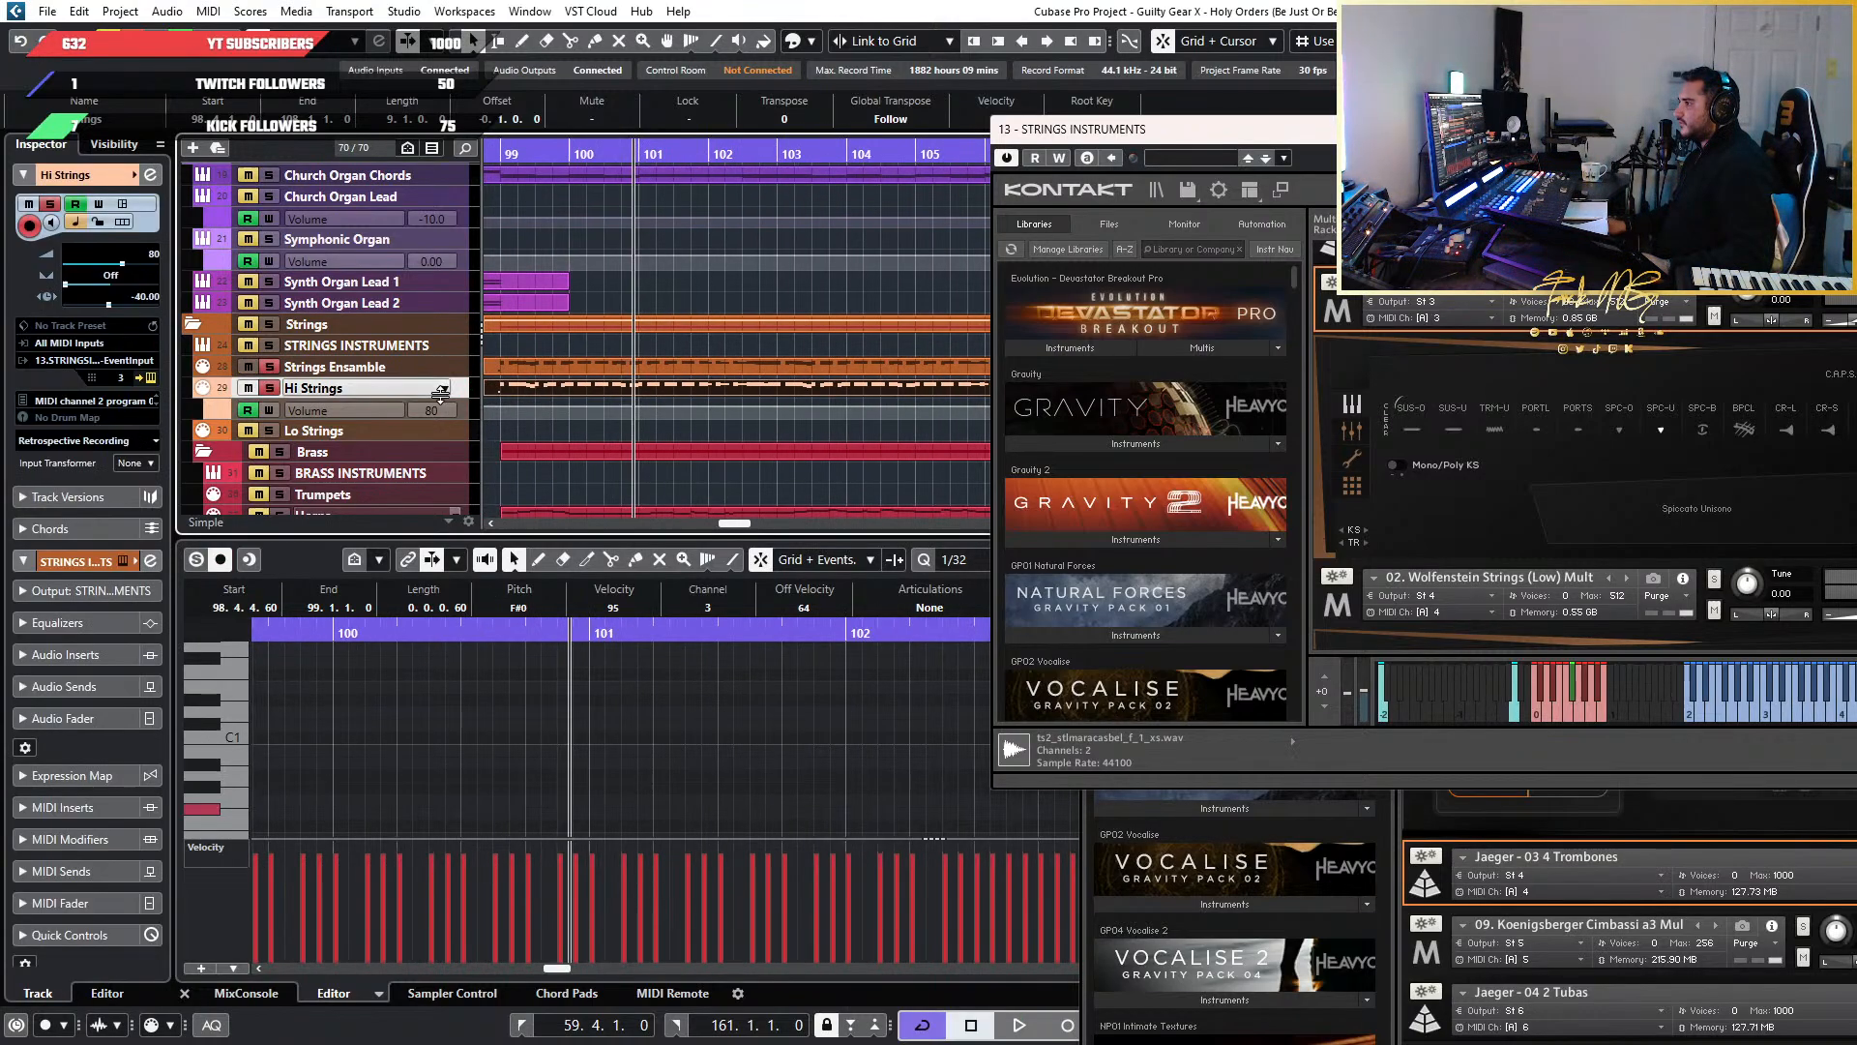
scroll(515, 360, left, 2)
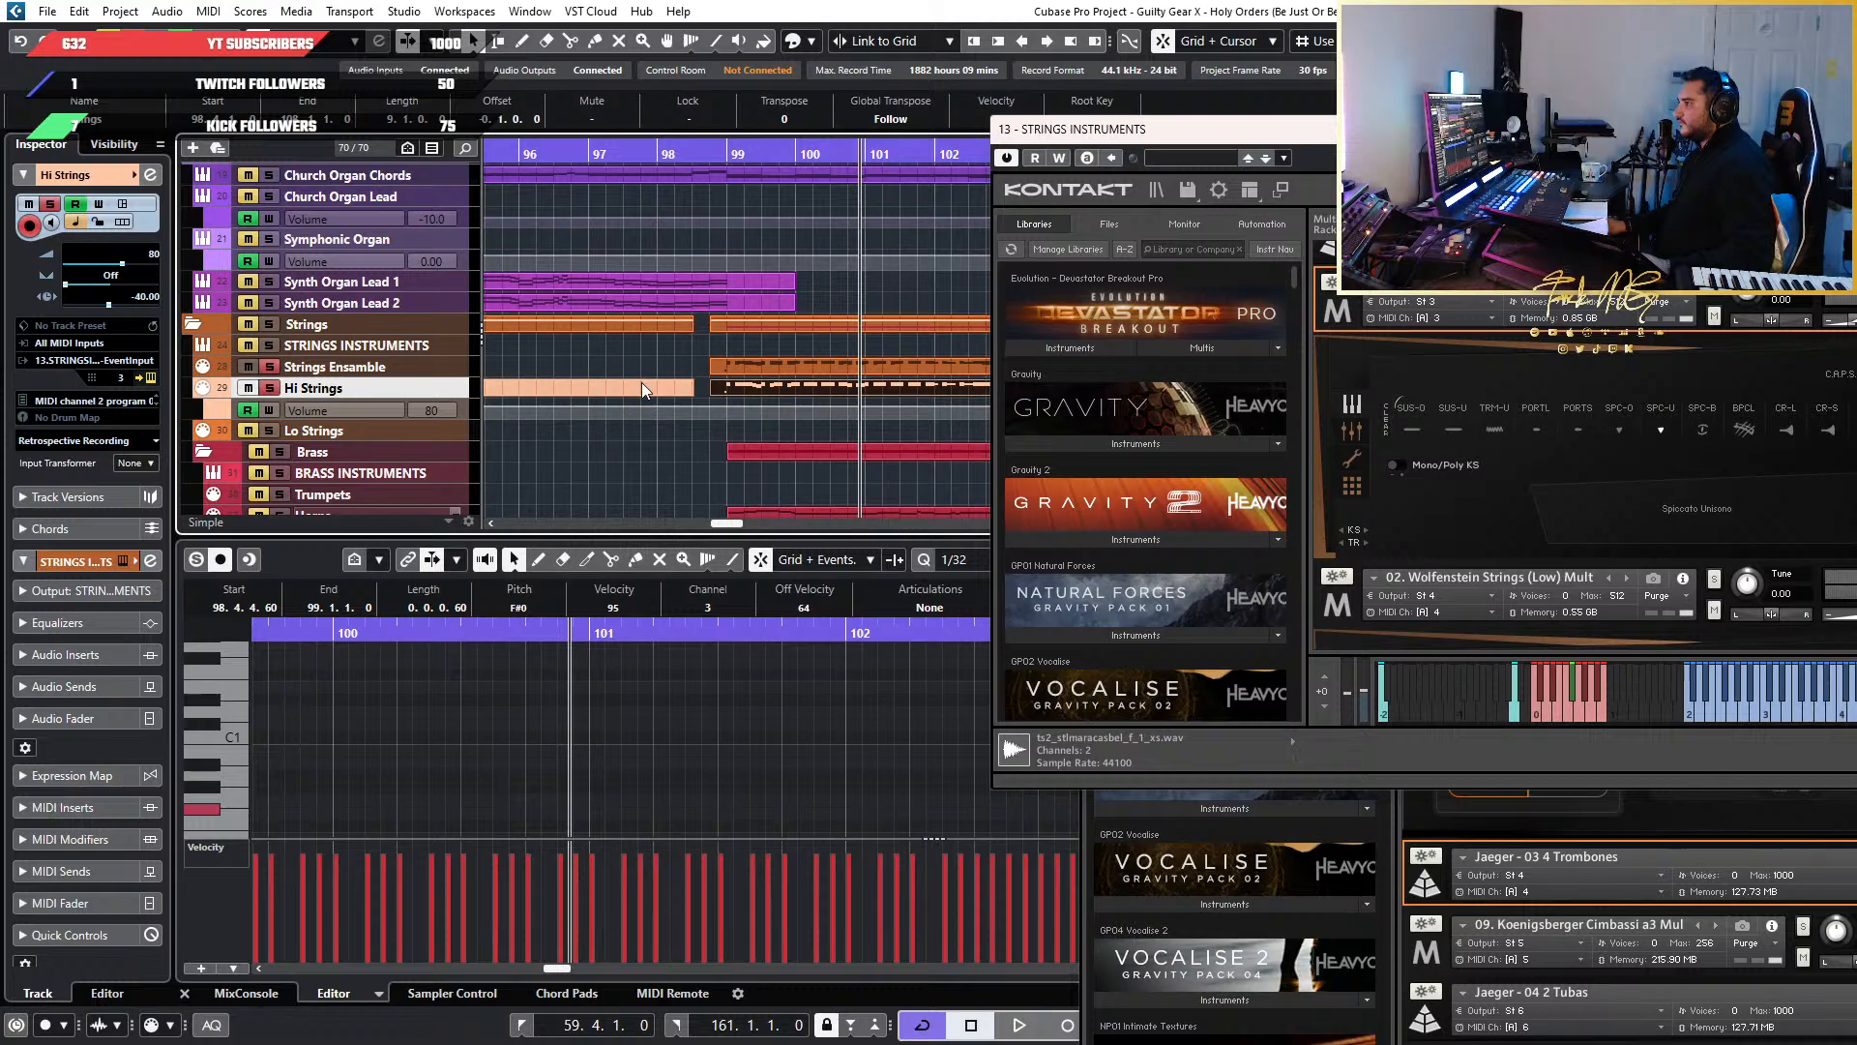
scroll(641, 381, left, 2)
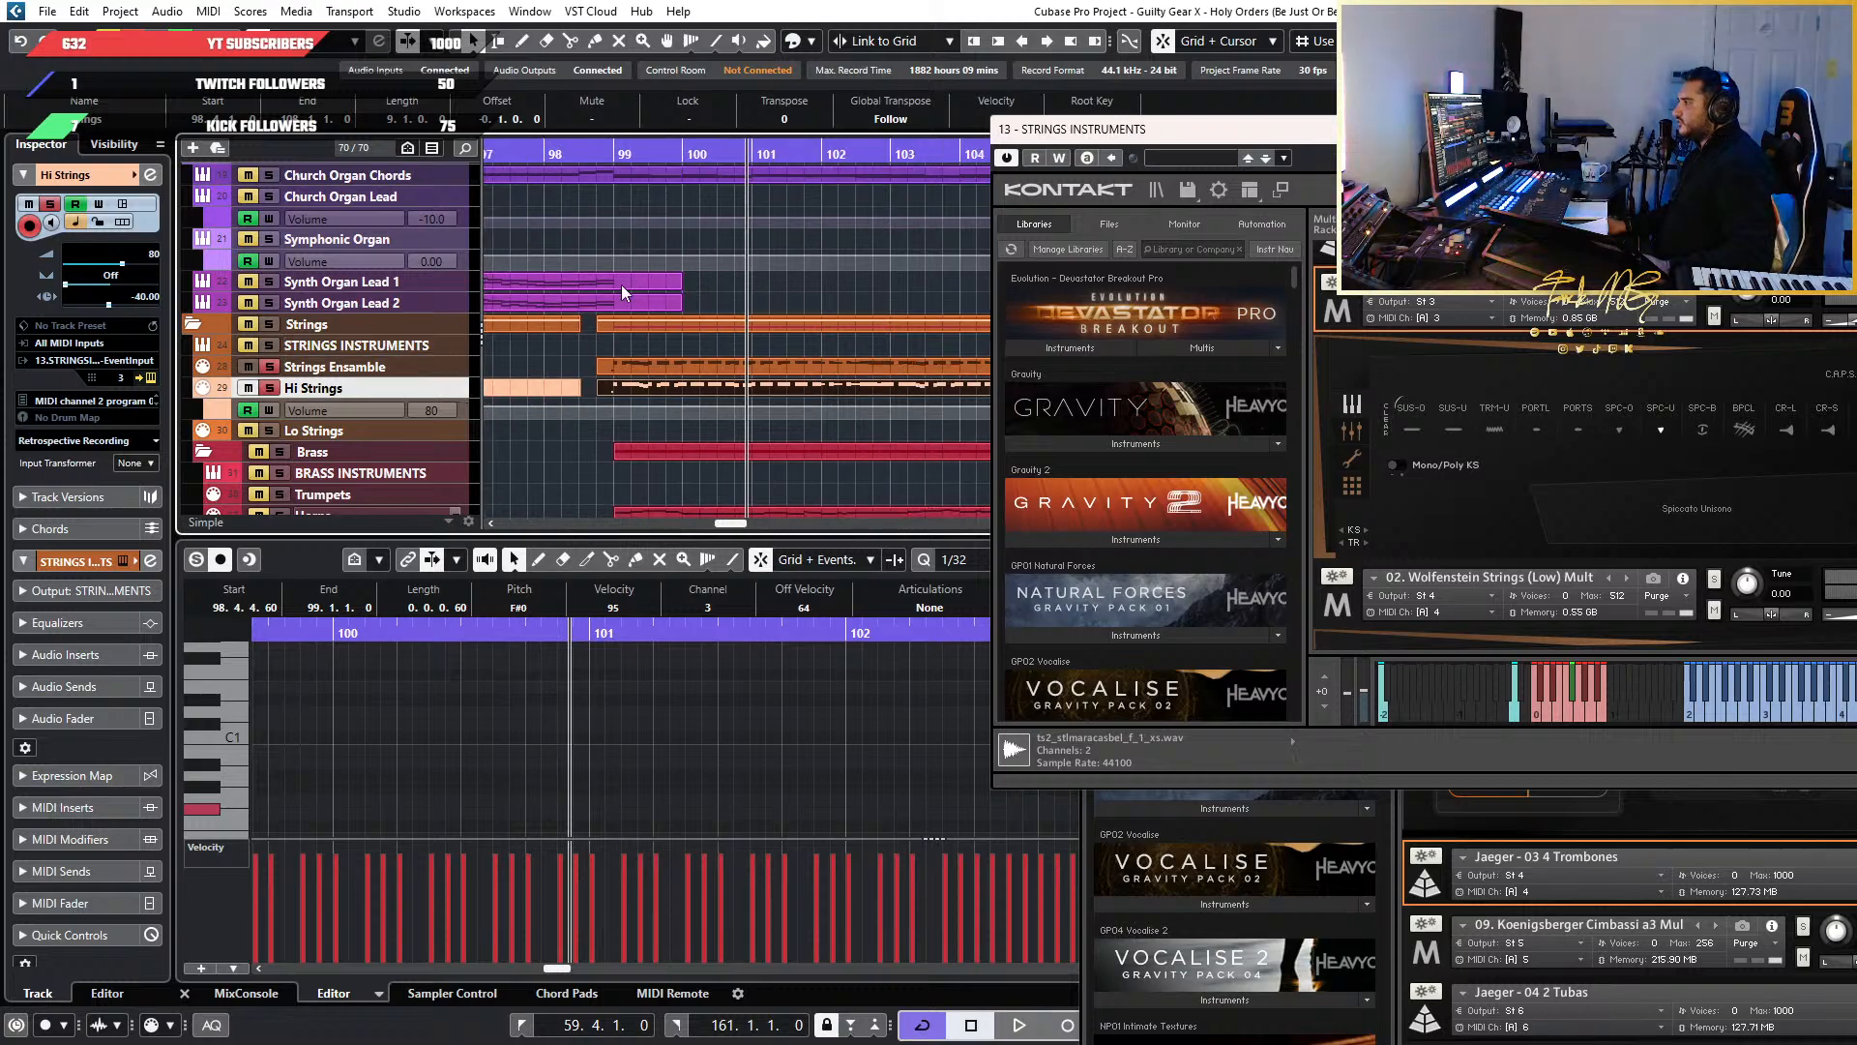
click(795, 41)
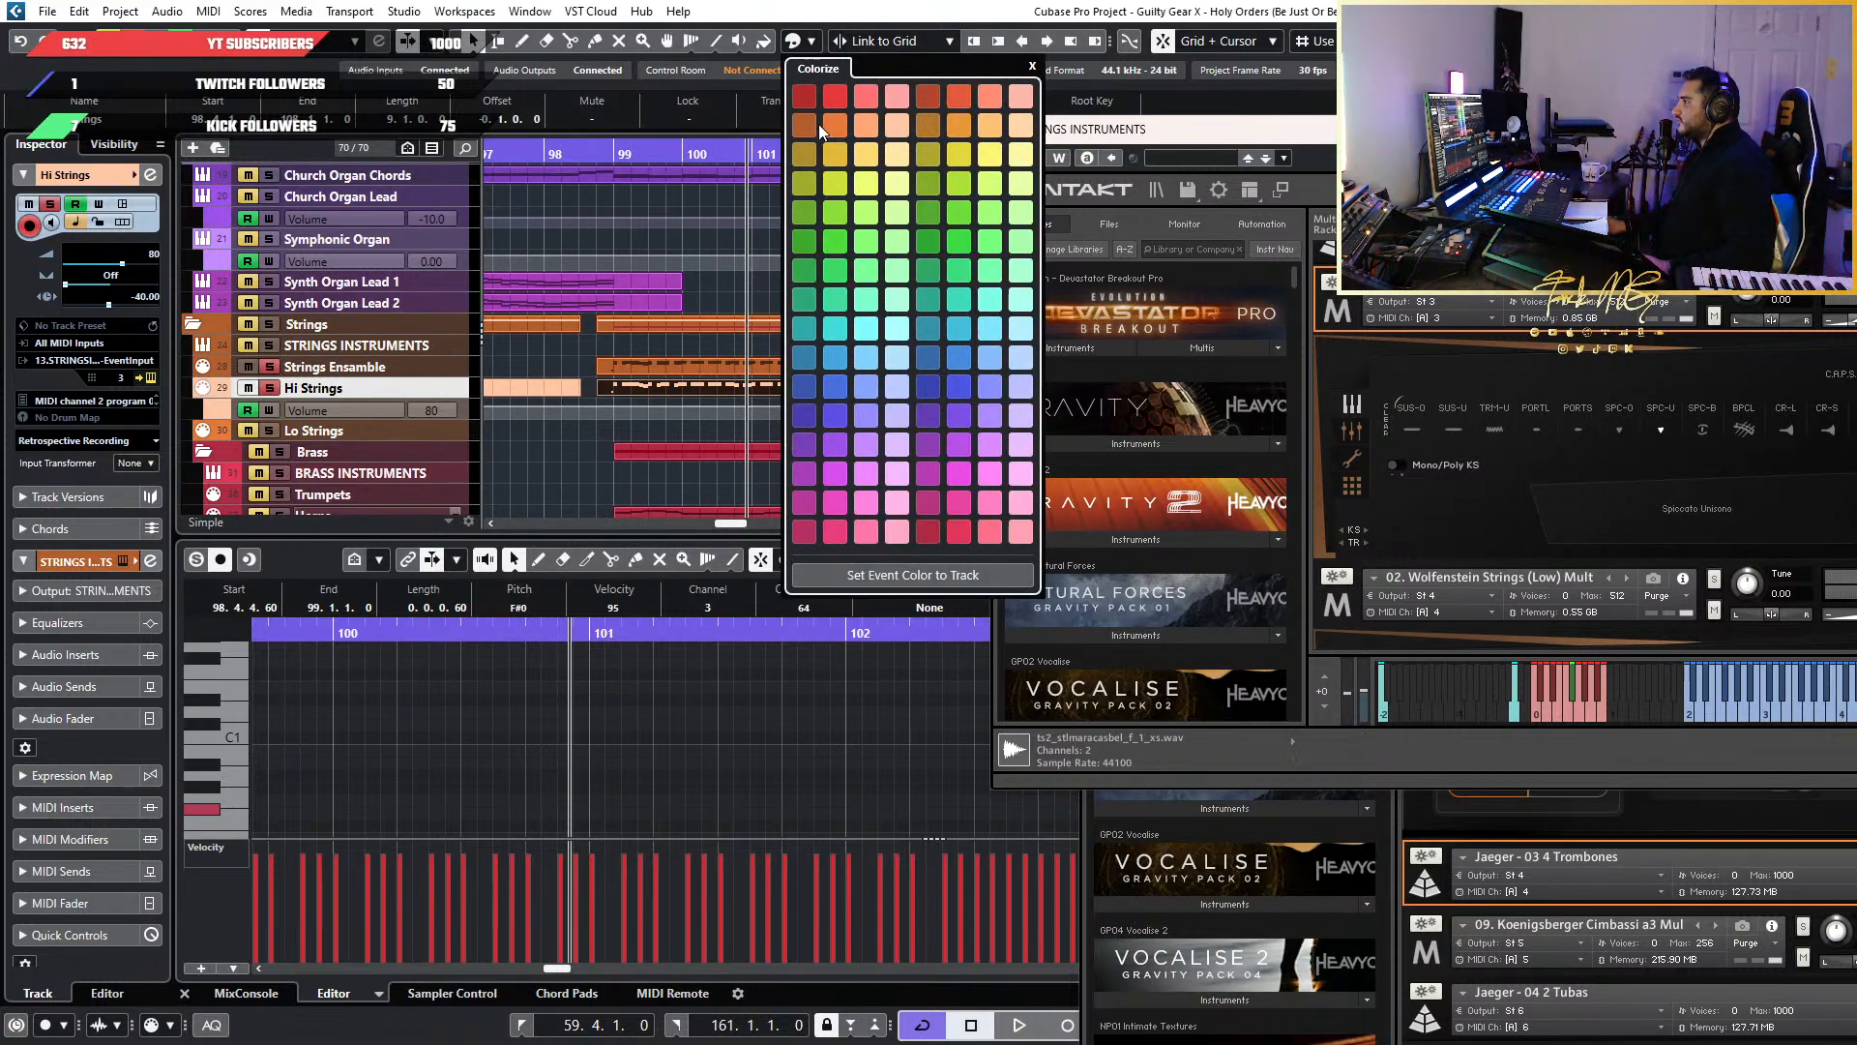
click(814, 120)
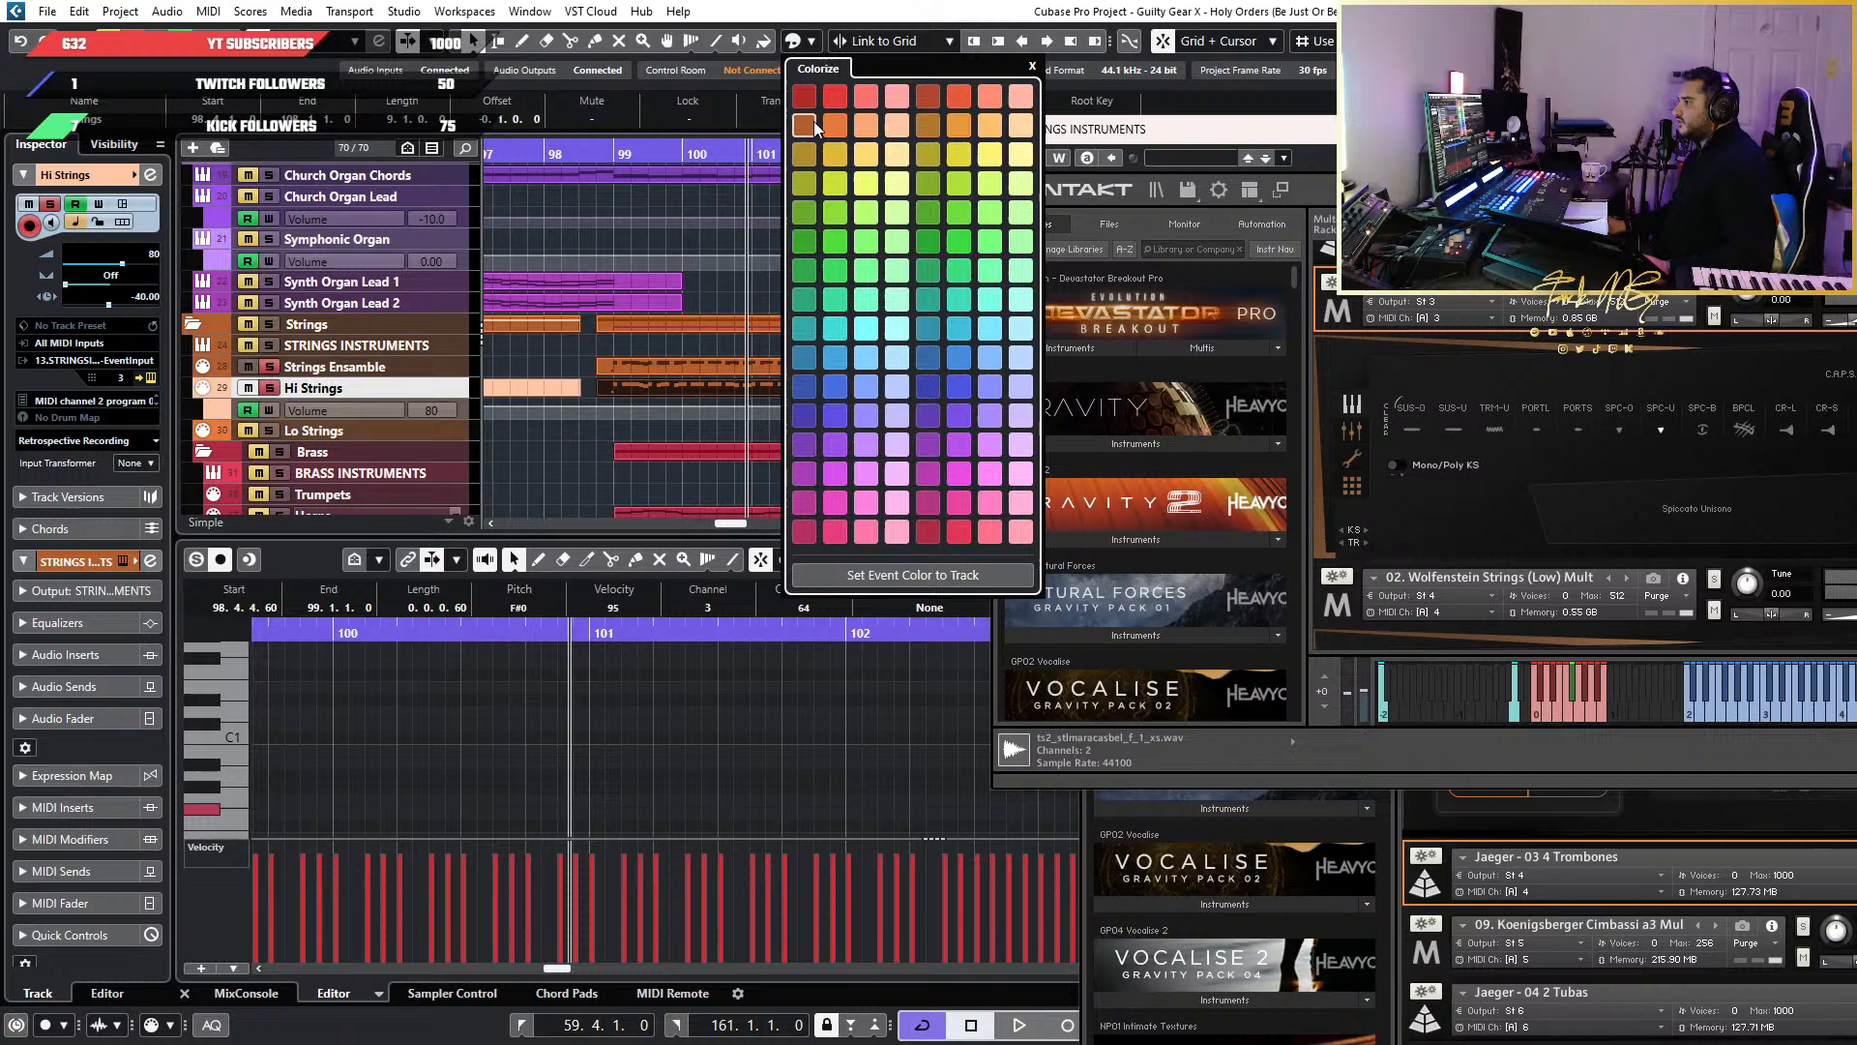
Change the colour of the Hi Strings track itself, cycling it to yellow
click(215, 389)
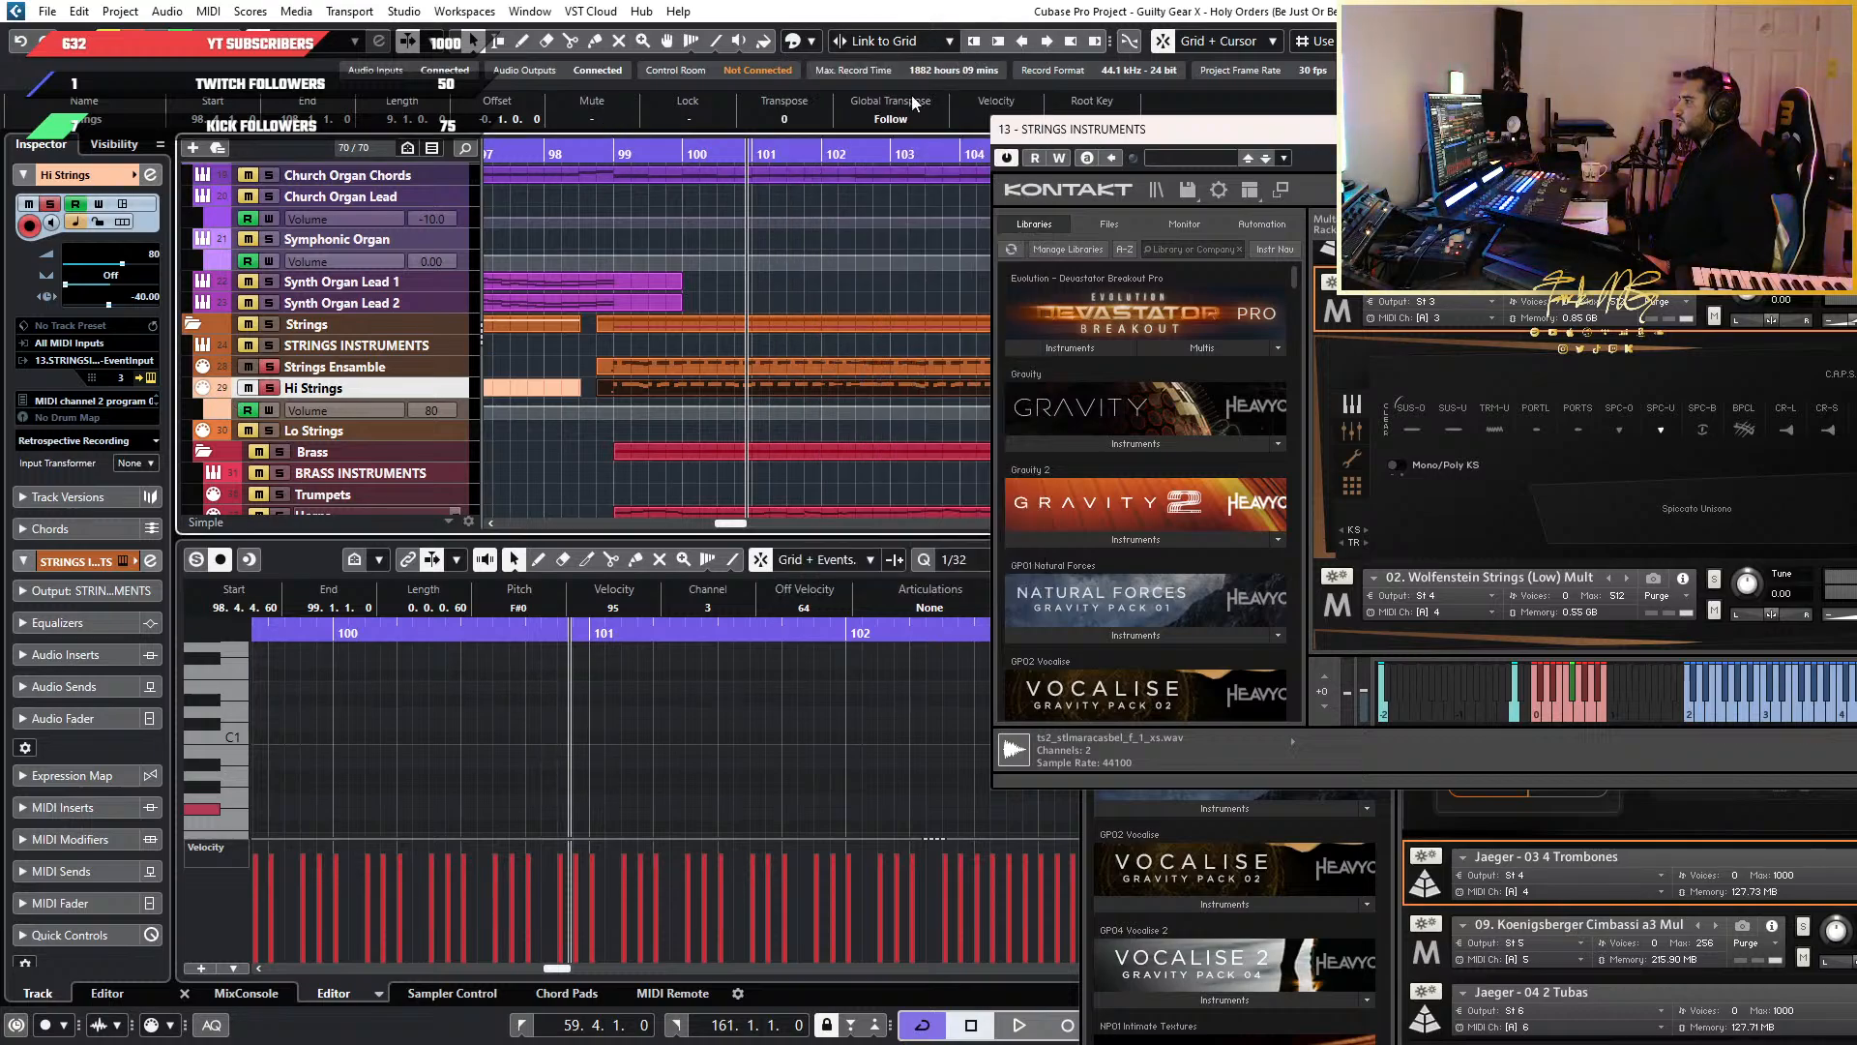
click(463, 408)
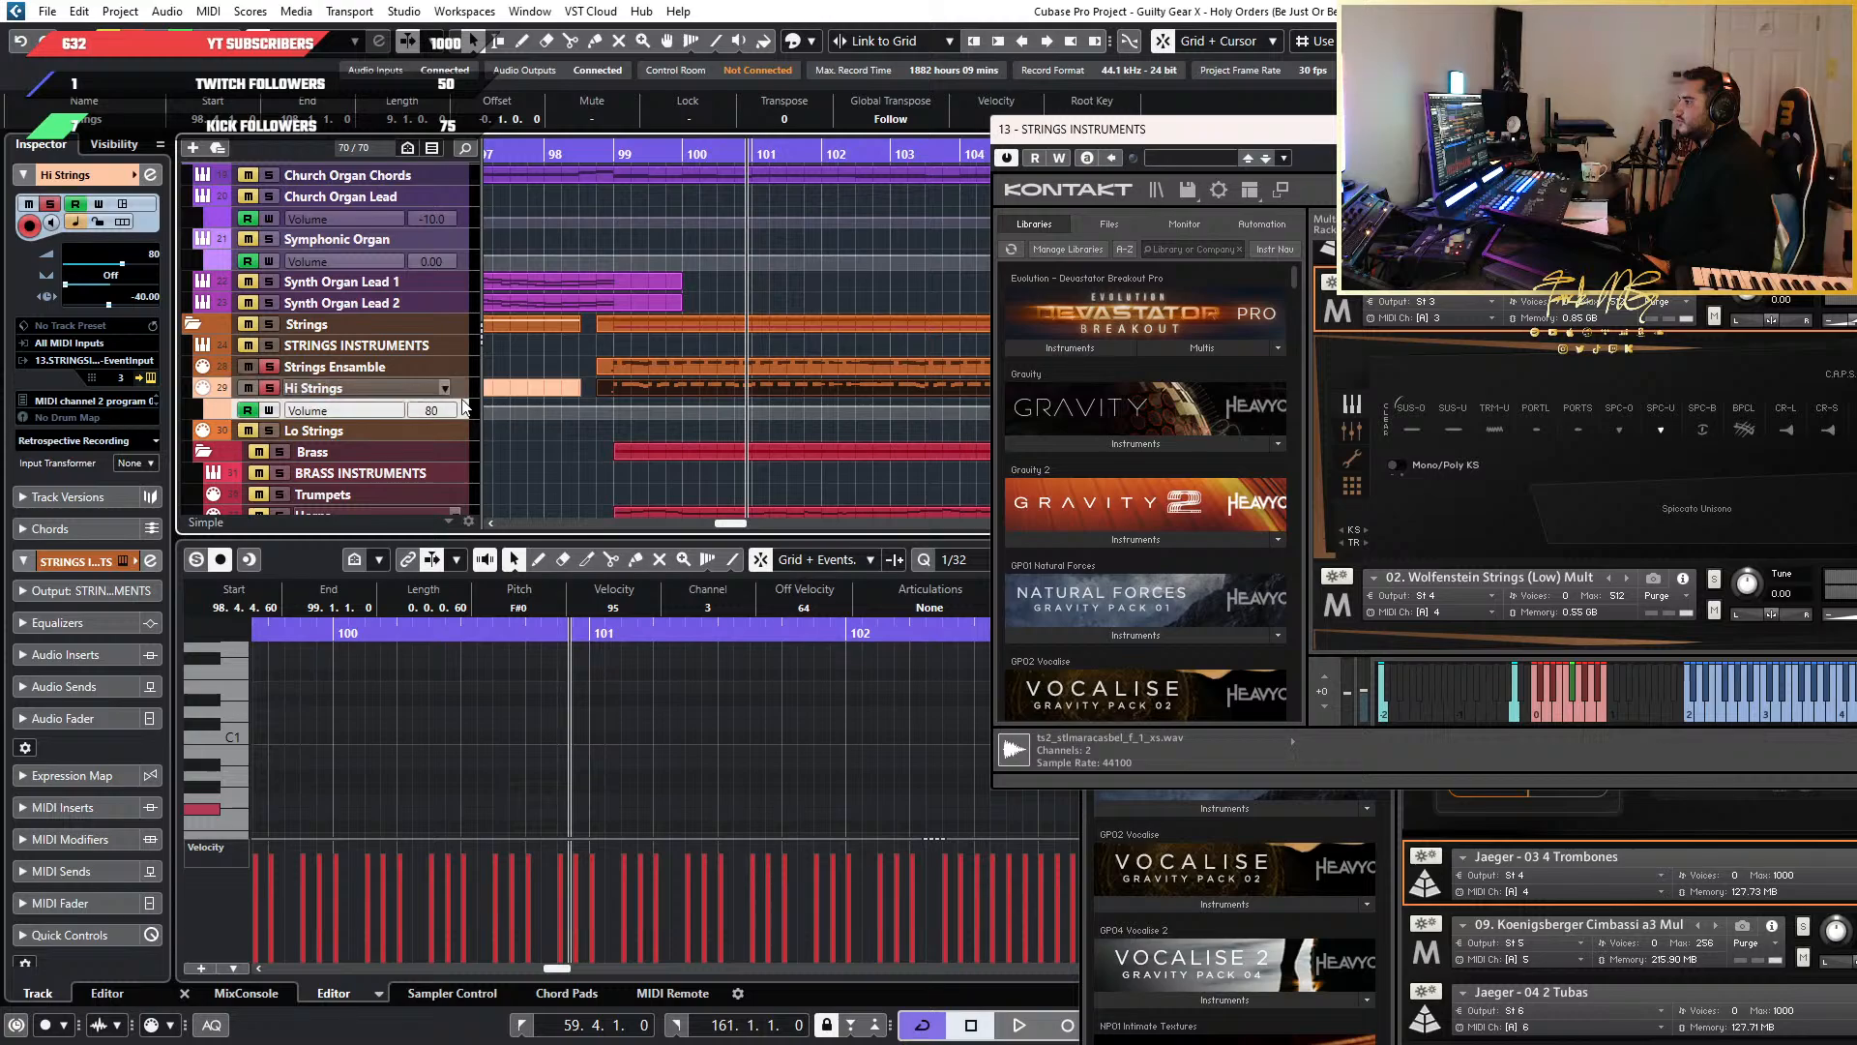
click(467, 396)
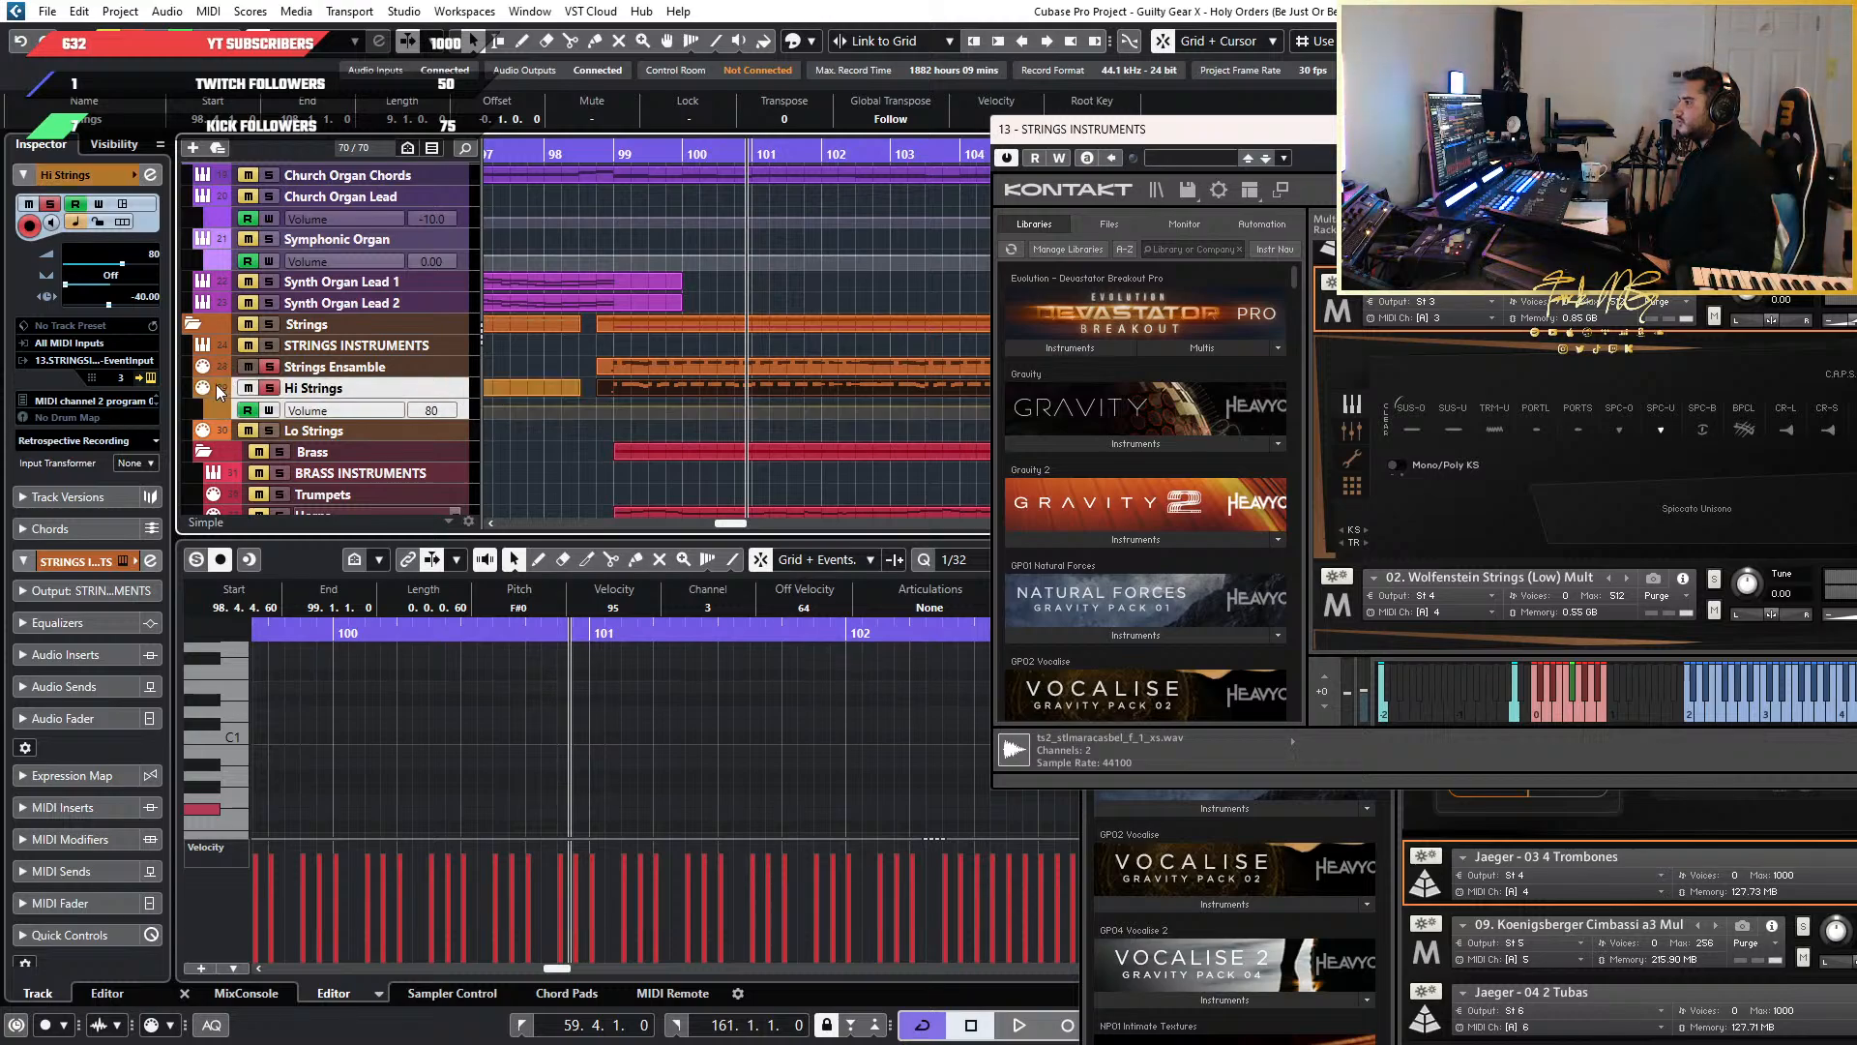
click(217, 385)
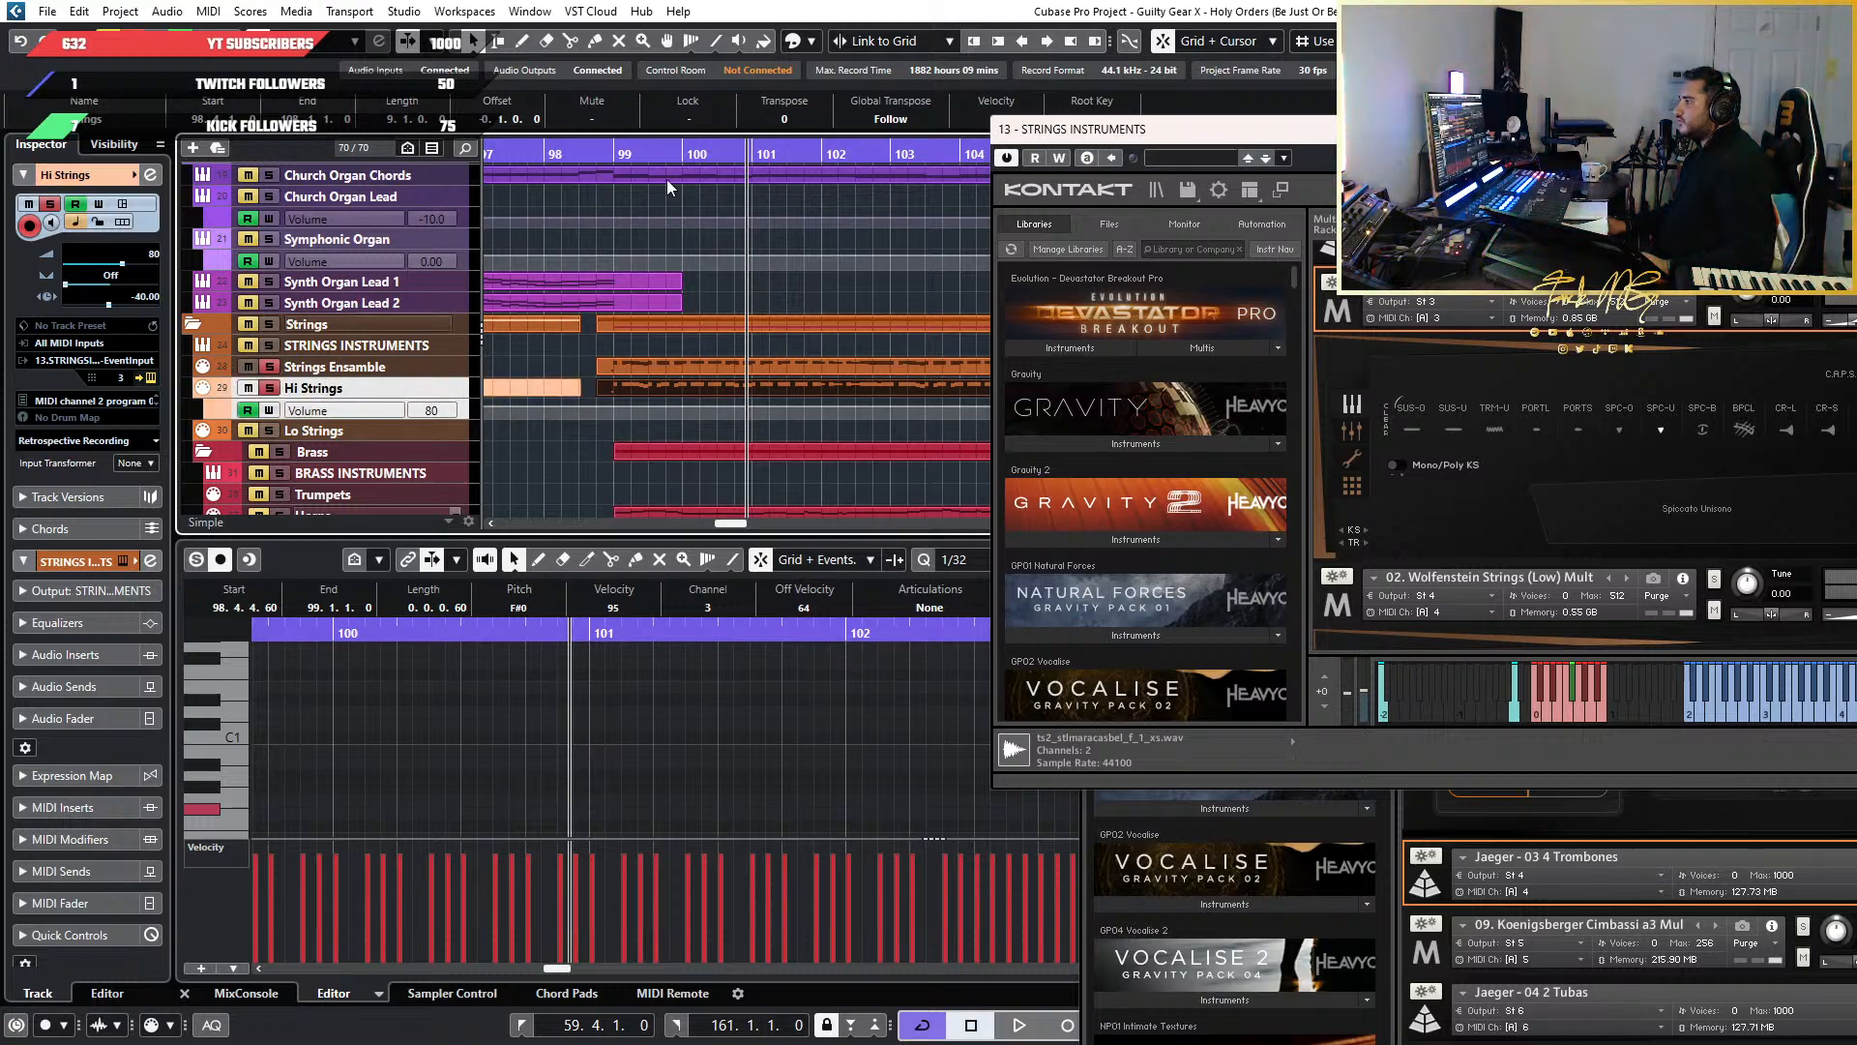
click(811, 41)
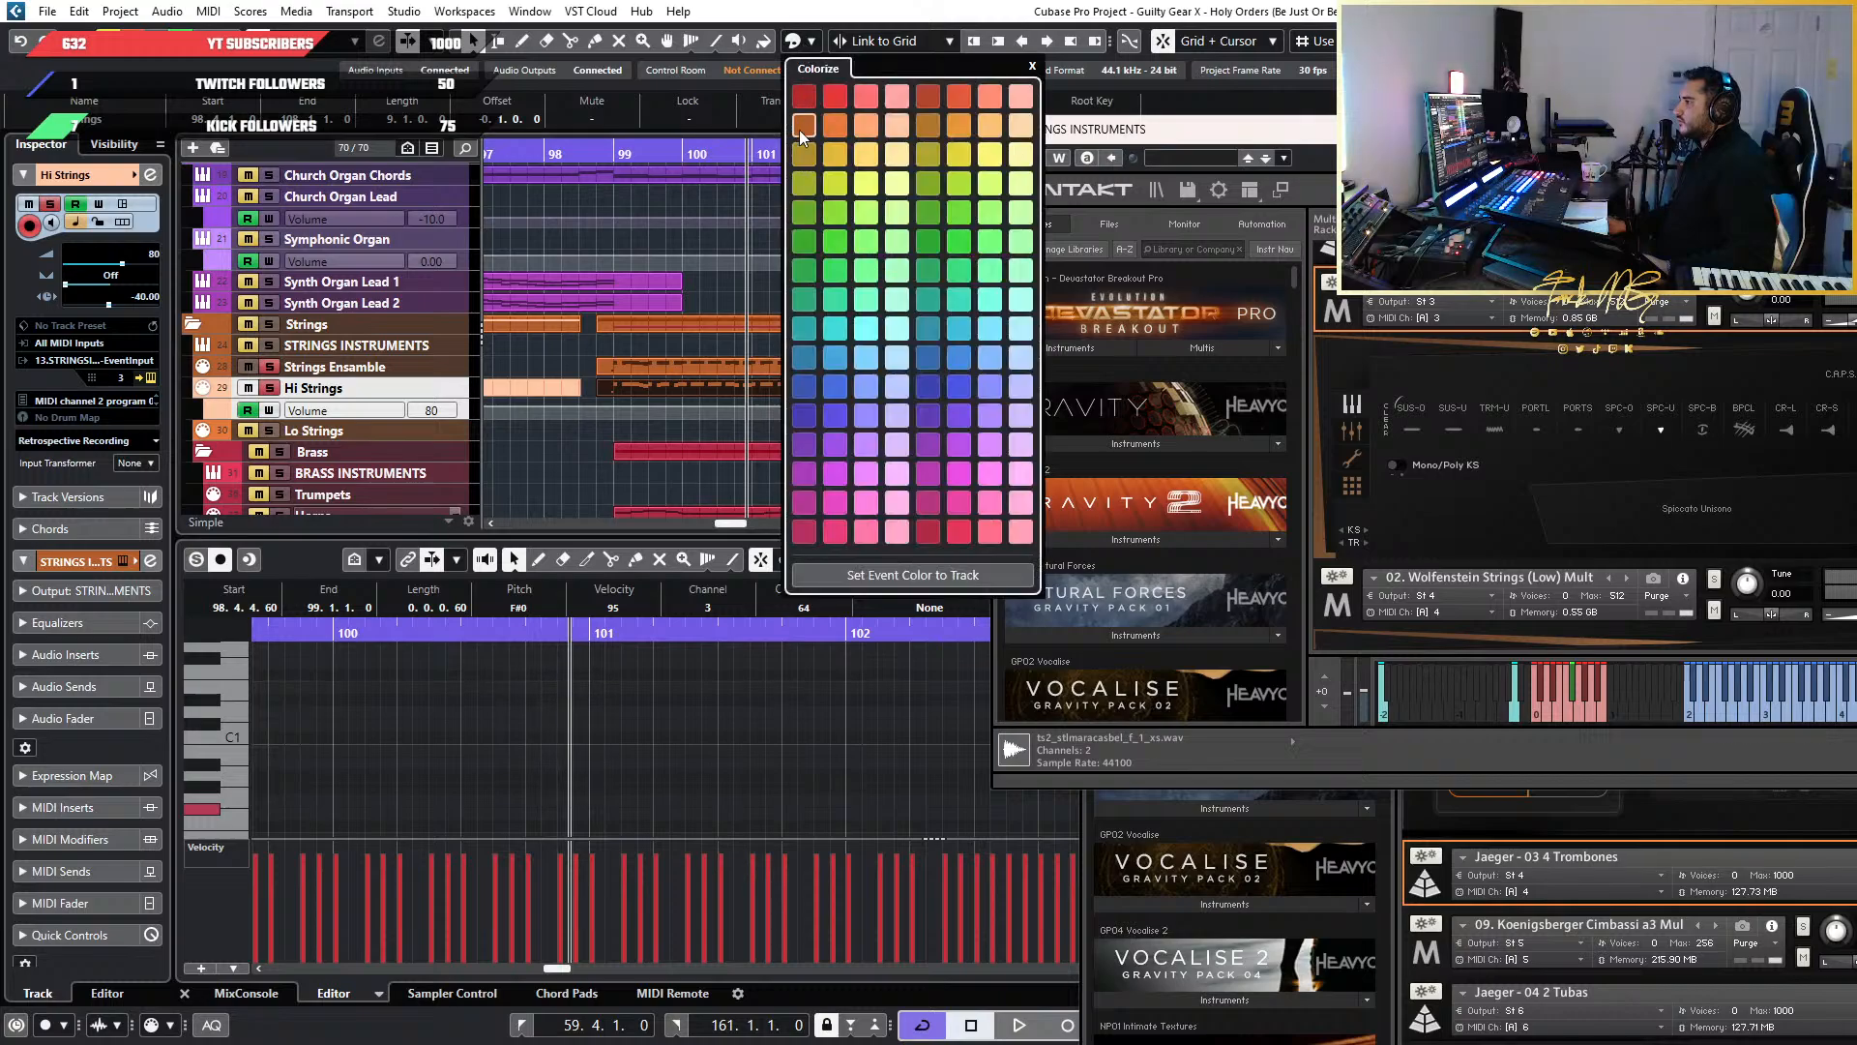
click(227, 387)
scroll(228, 387, up, 2)
scroll(227, 387, up, 3)
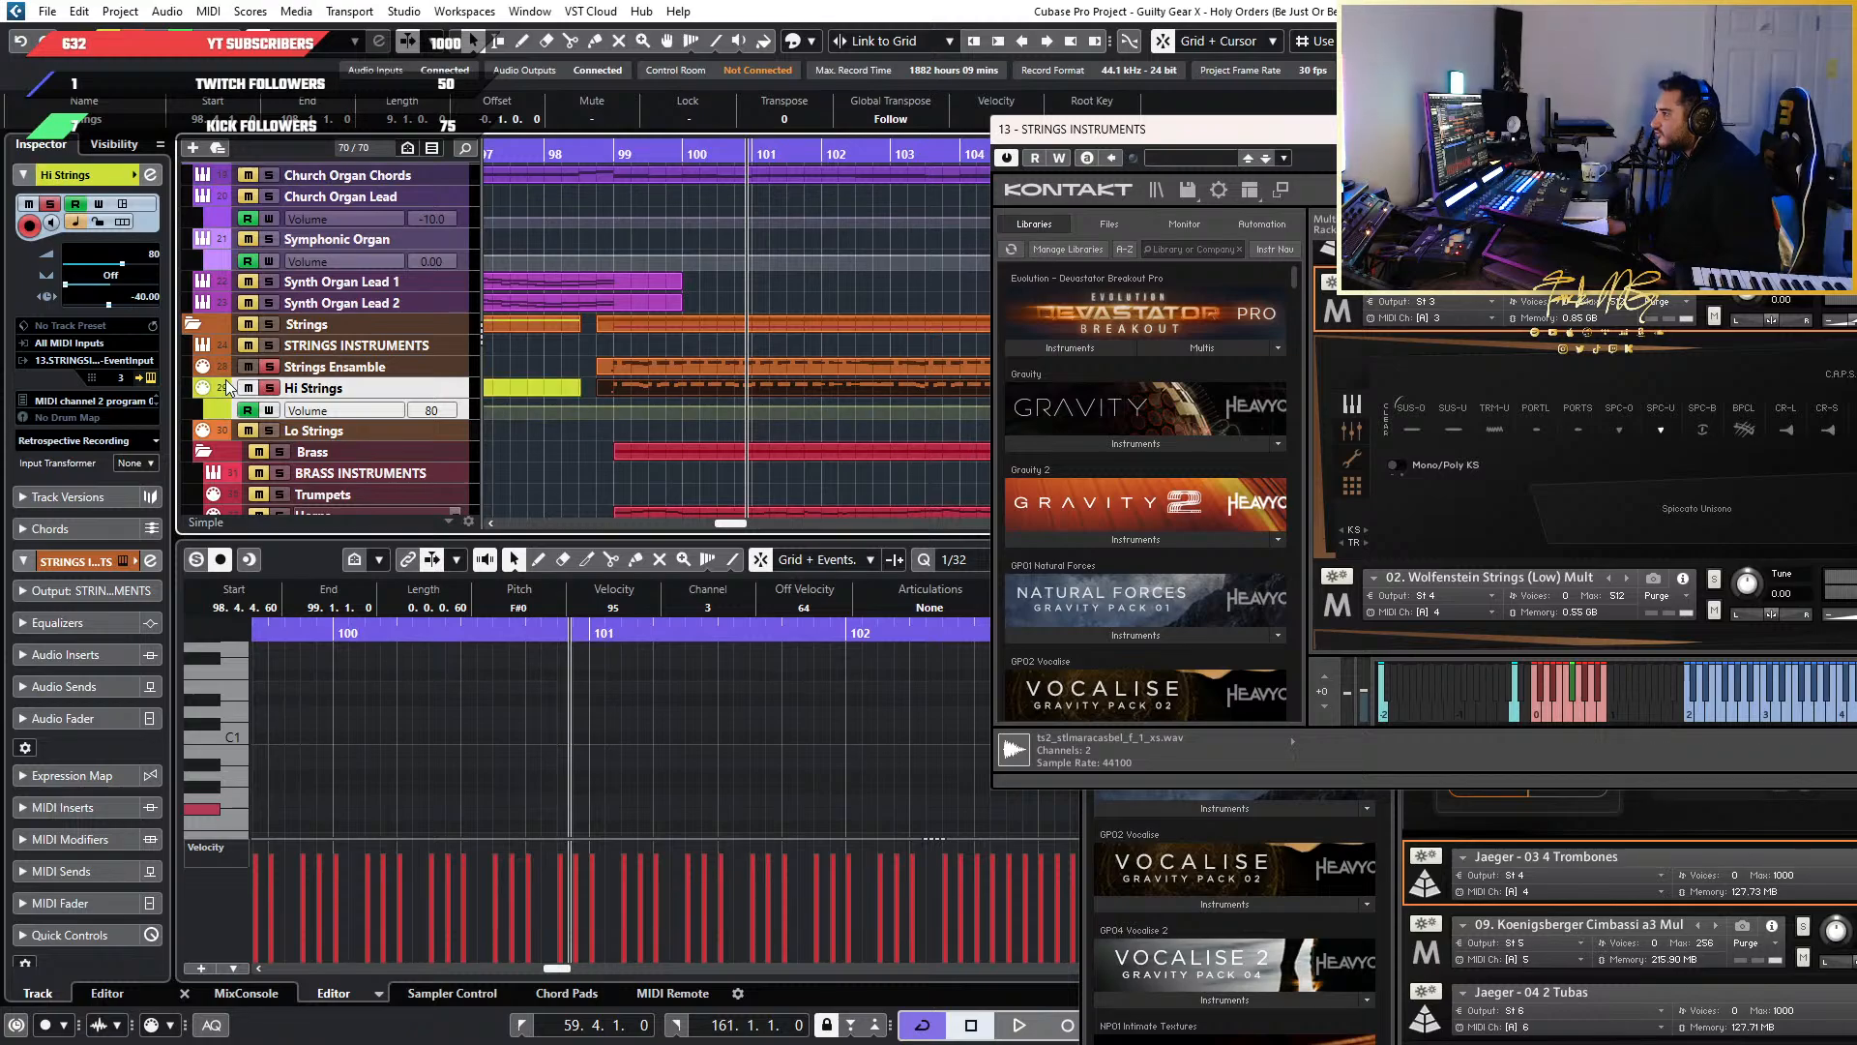
Try out different track colours on the Hi Strings track
scroll(228, 387, up, 6)
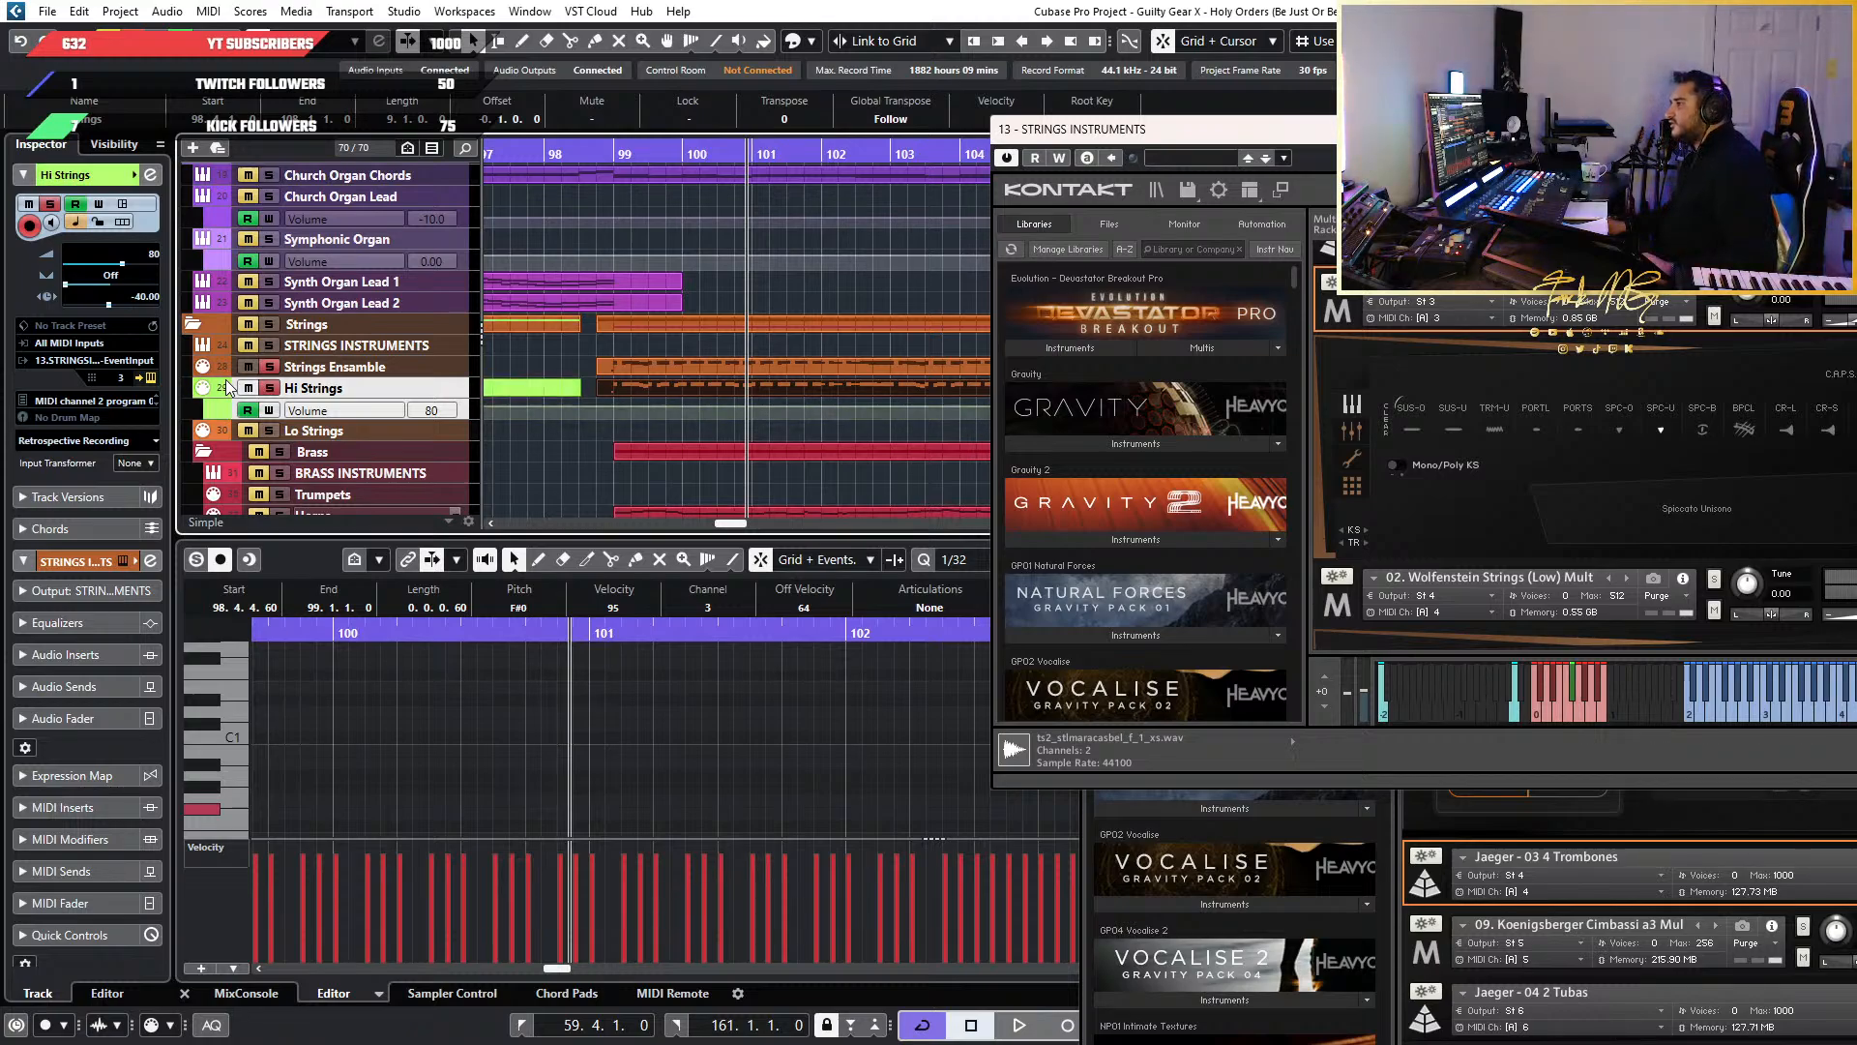
scroll(228, 386, up, 3)
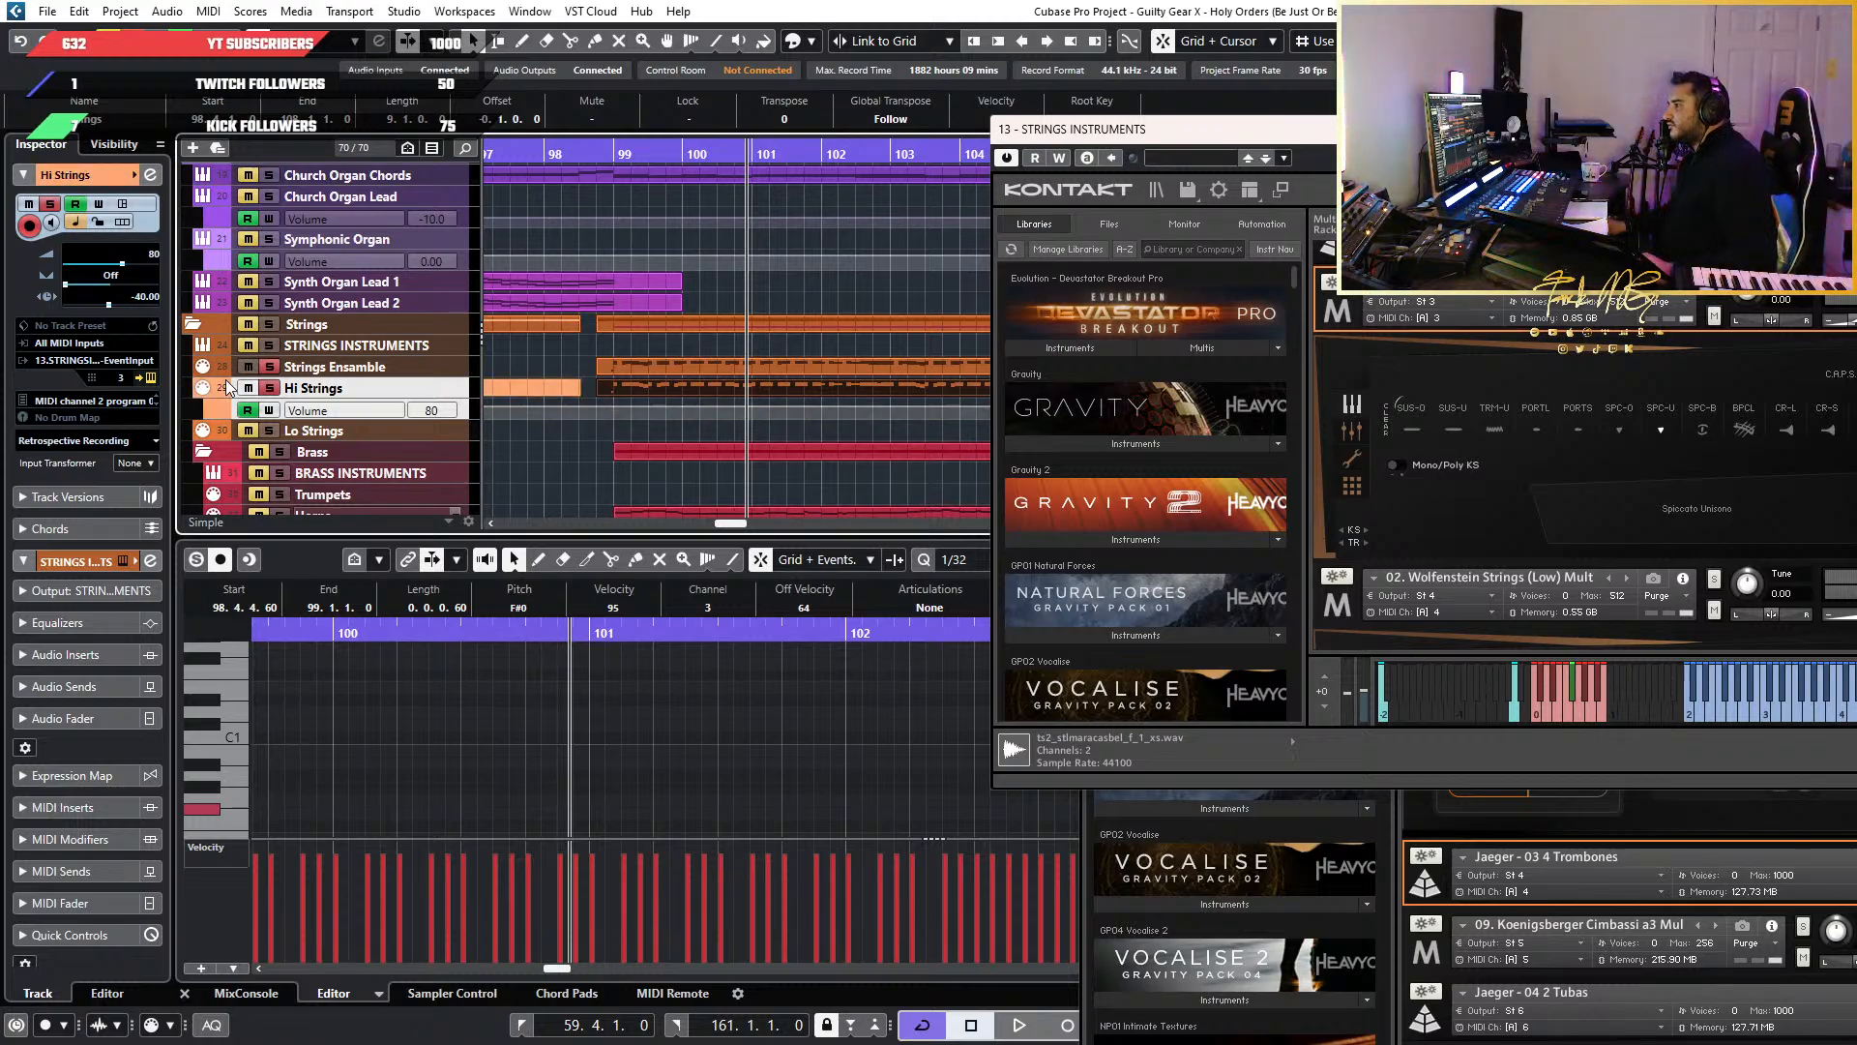
scroll(228, 387, up, 3)
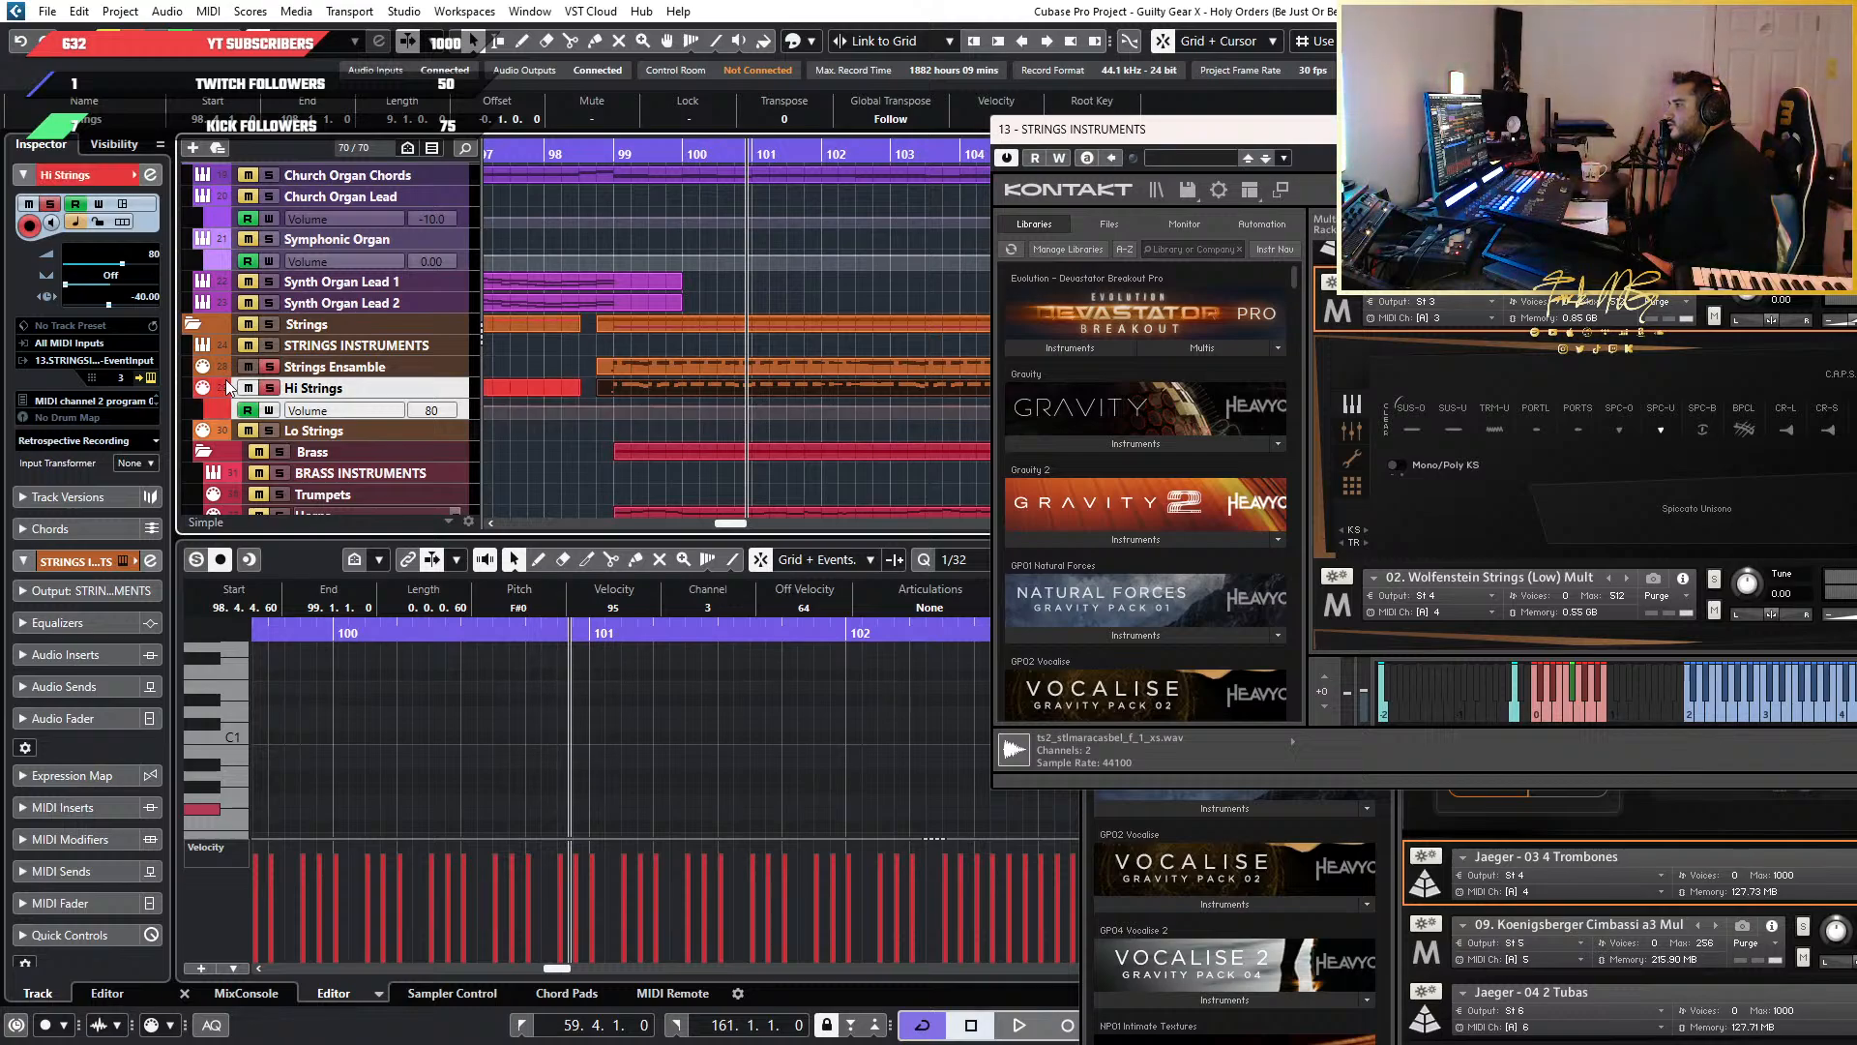
scroll(227, 387, down, 4)
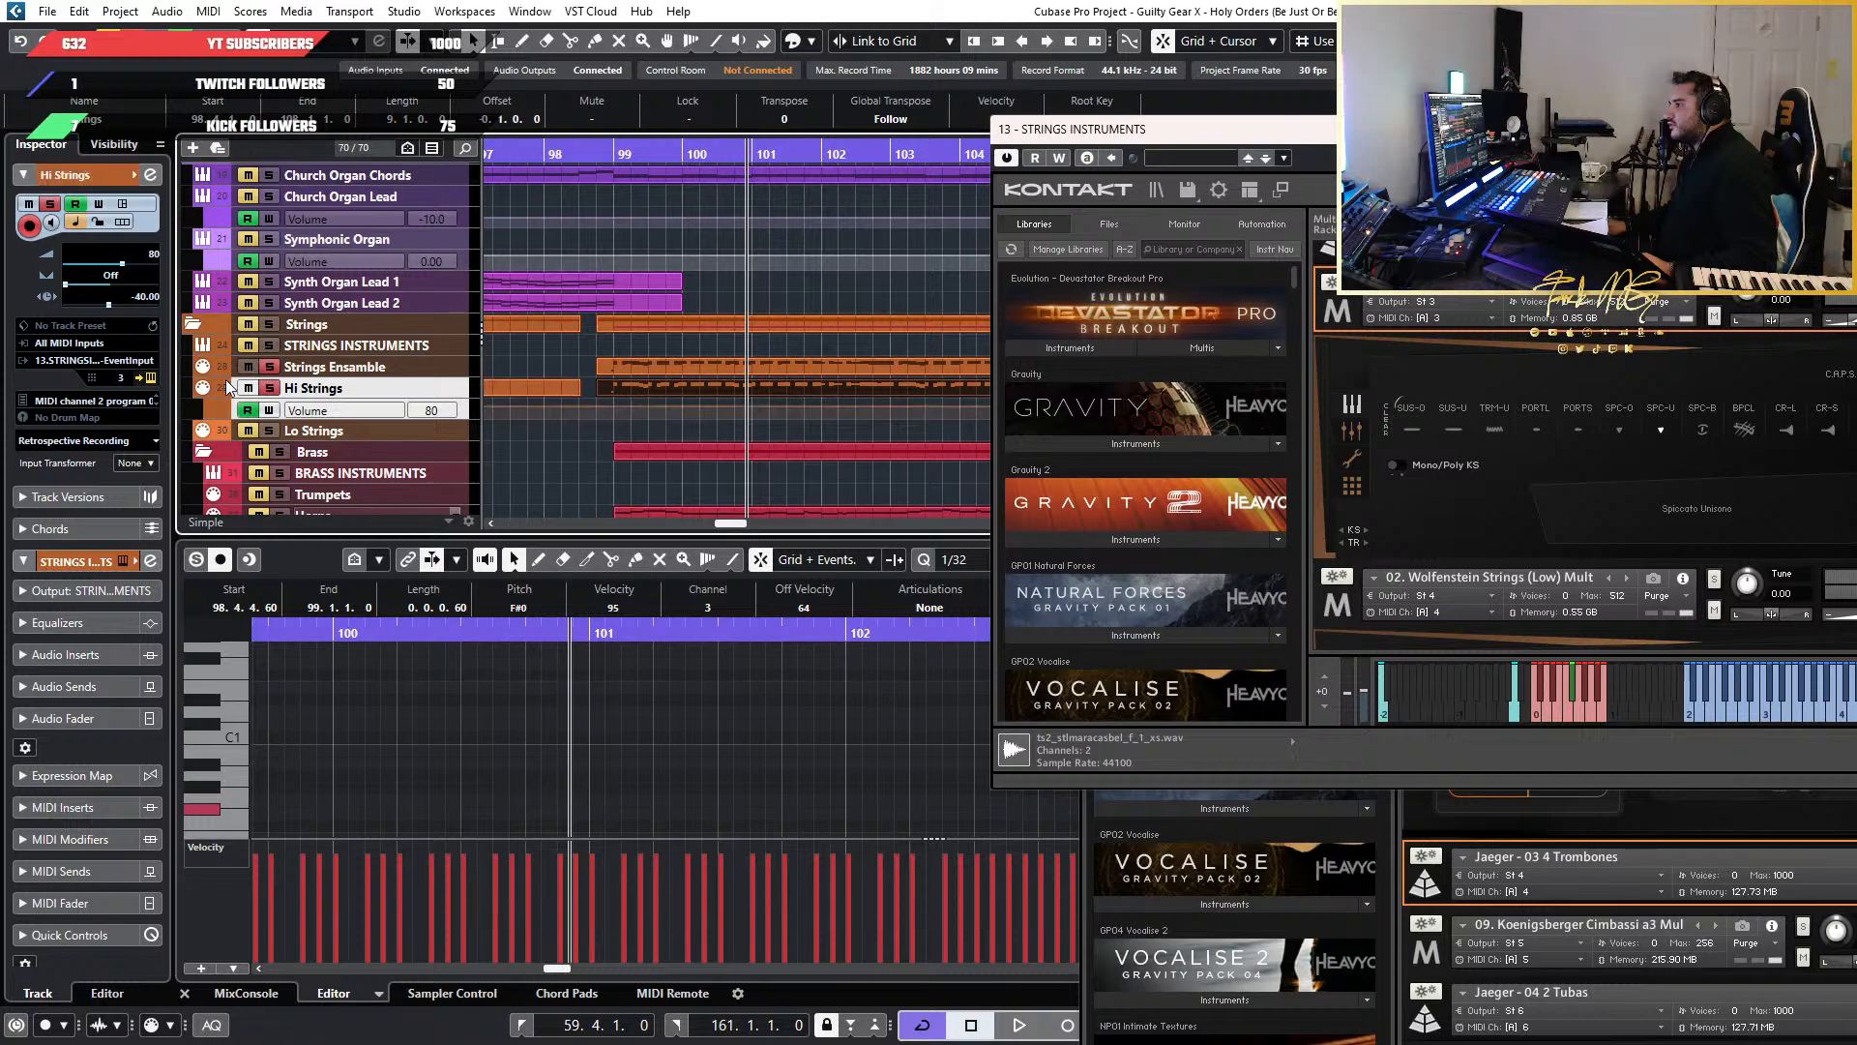
scroll(228, 387, down, 5)
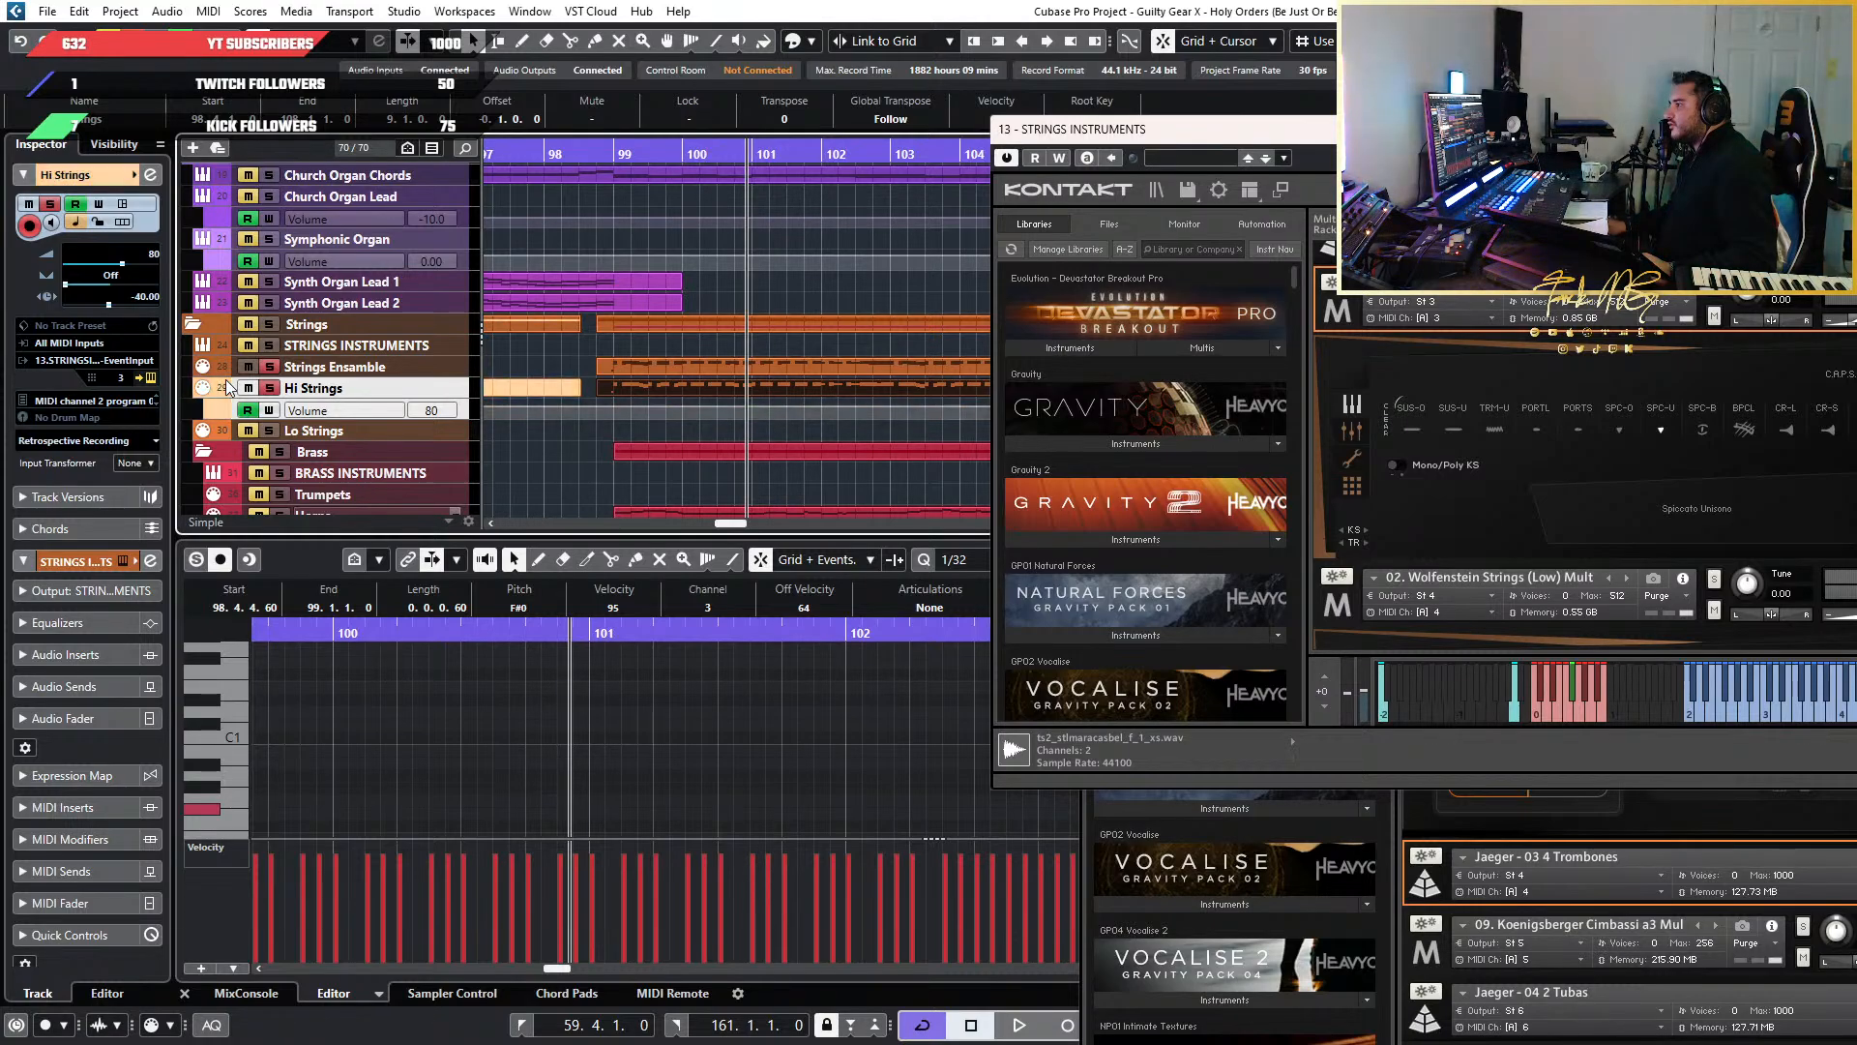
scroll(227, 387, down, 1)
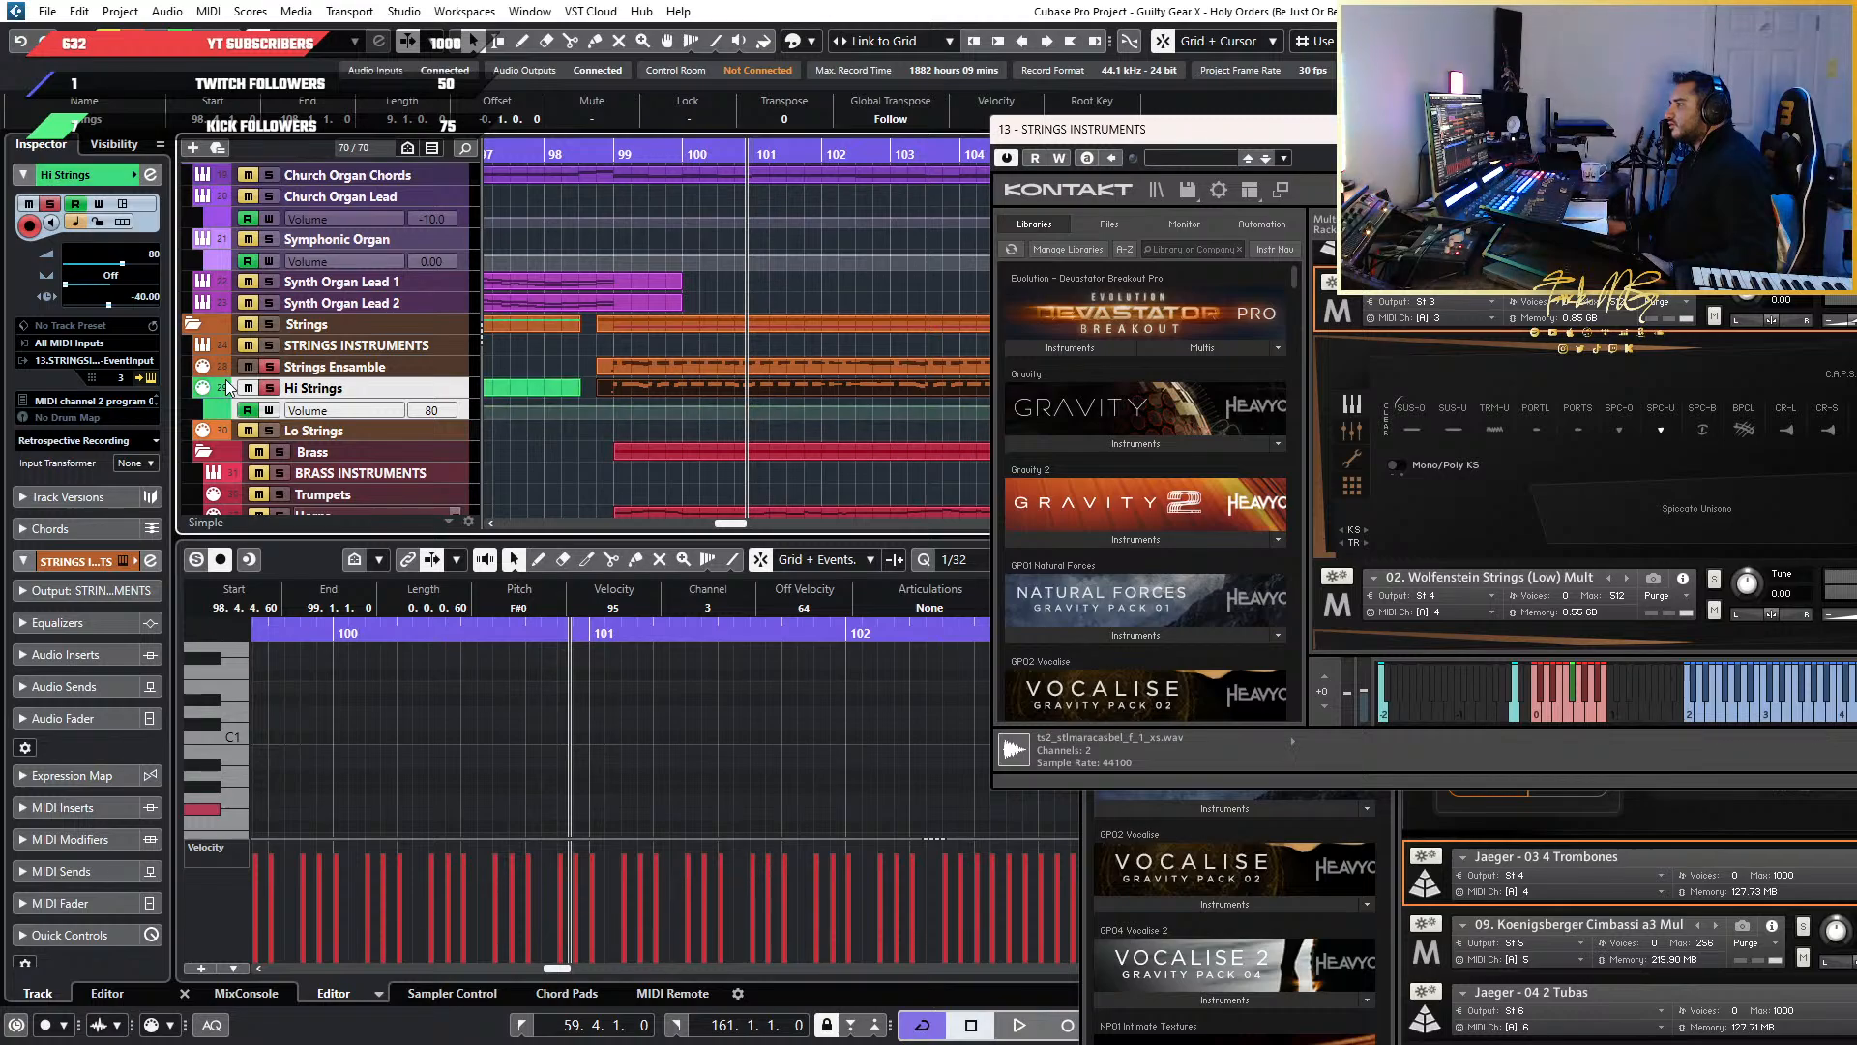
scroll(228, 387, down, 5)
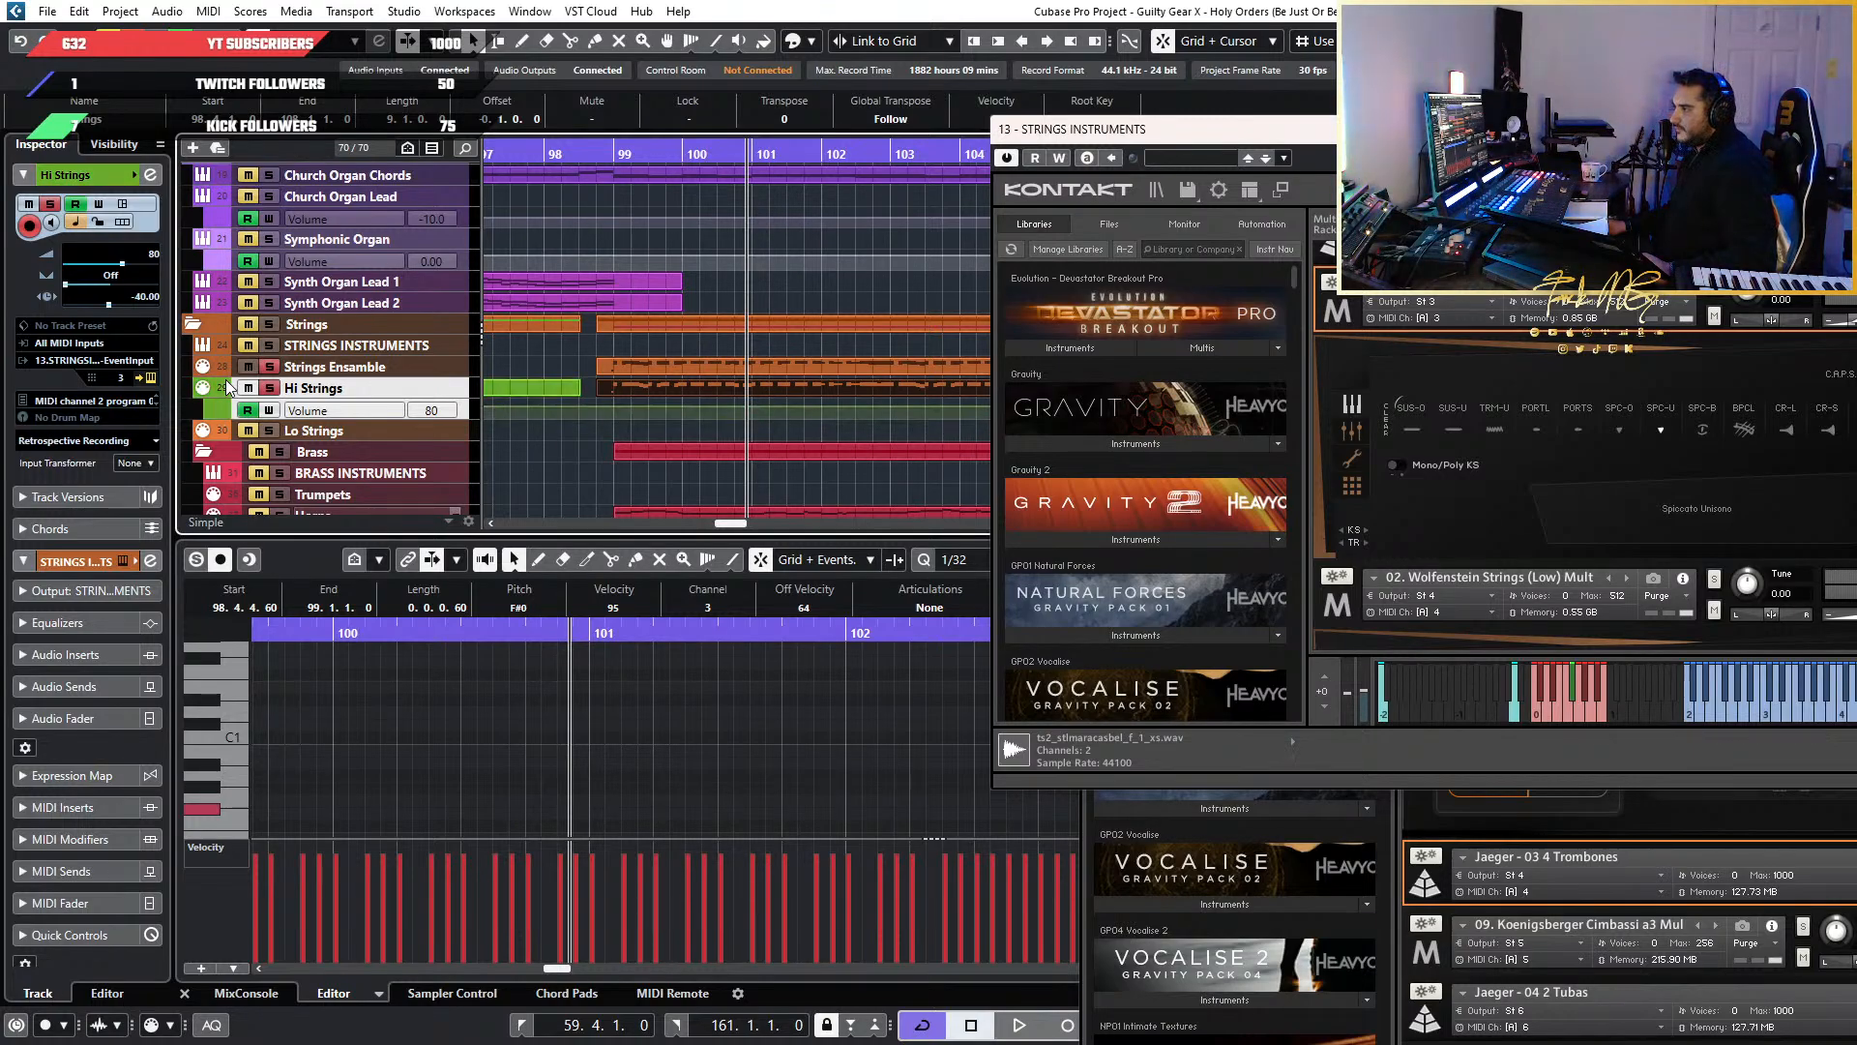
scroll(227, 386, down, 6)
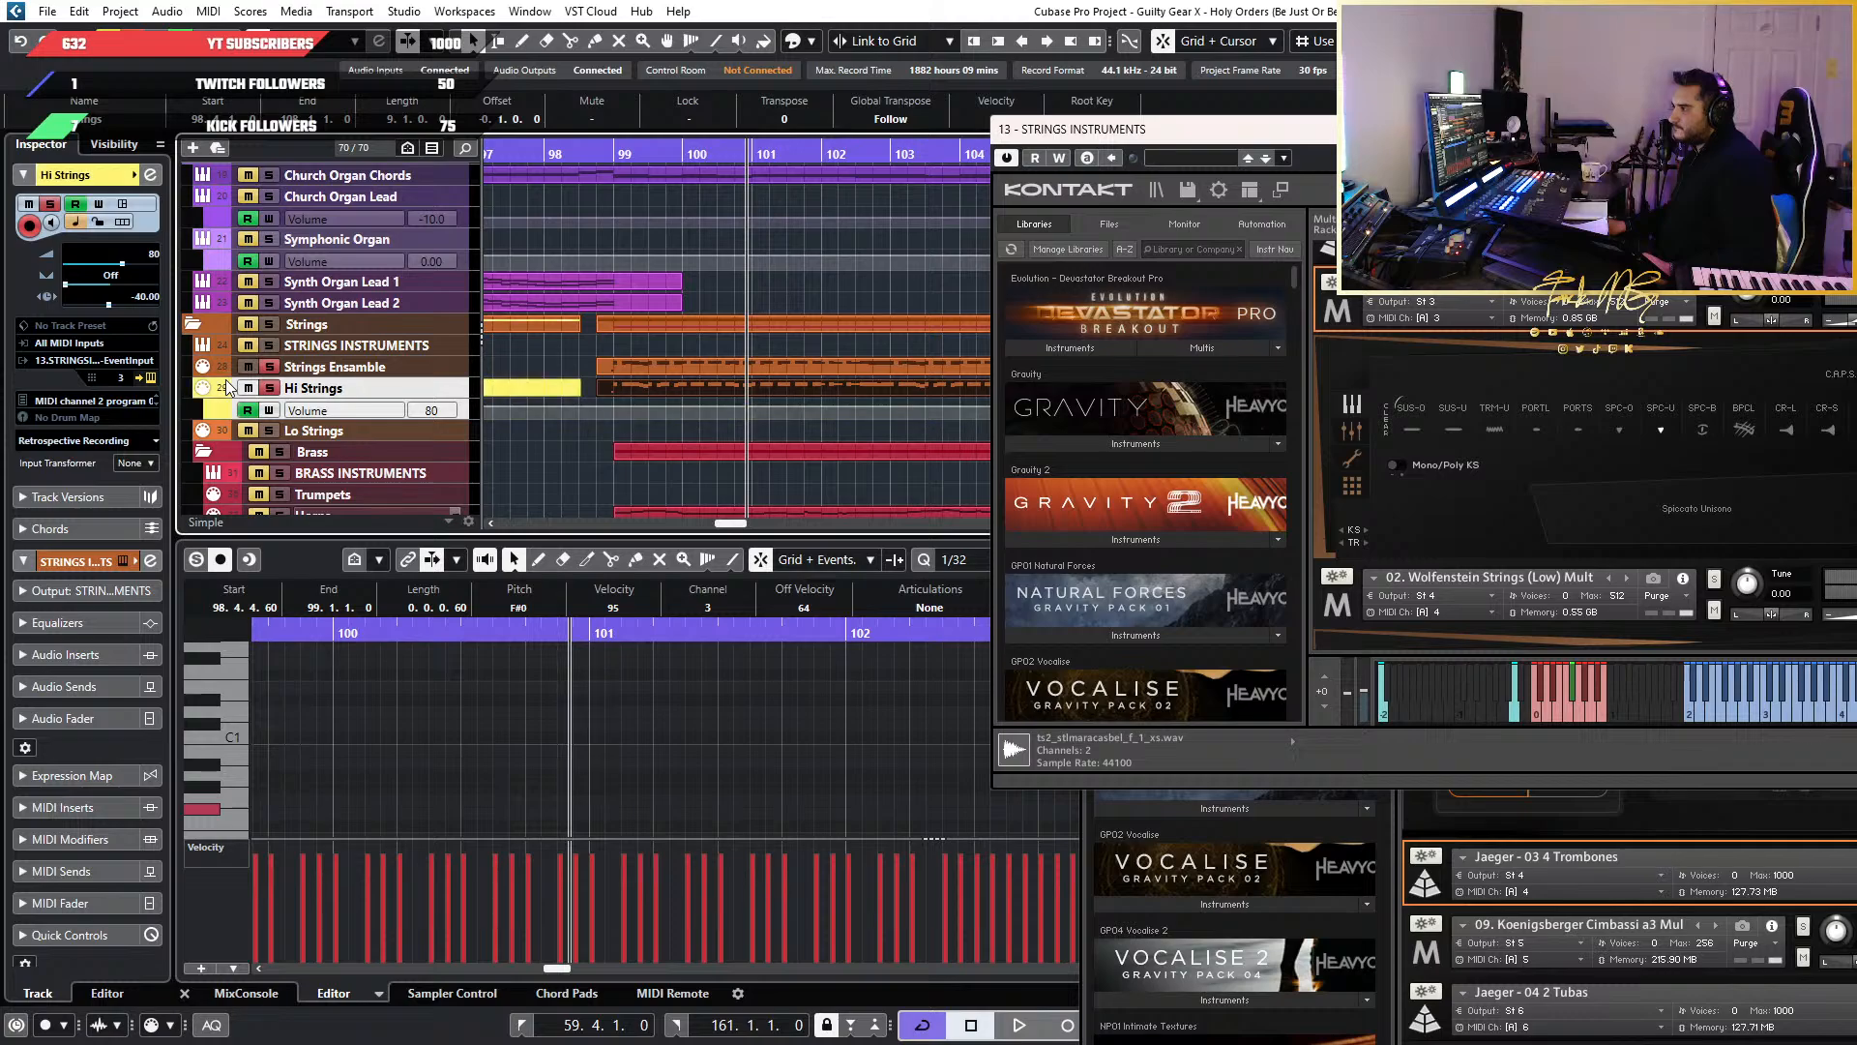
scroll(227, 387, down, 5)
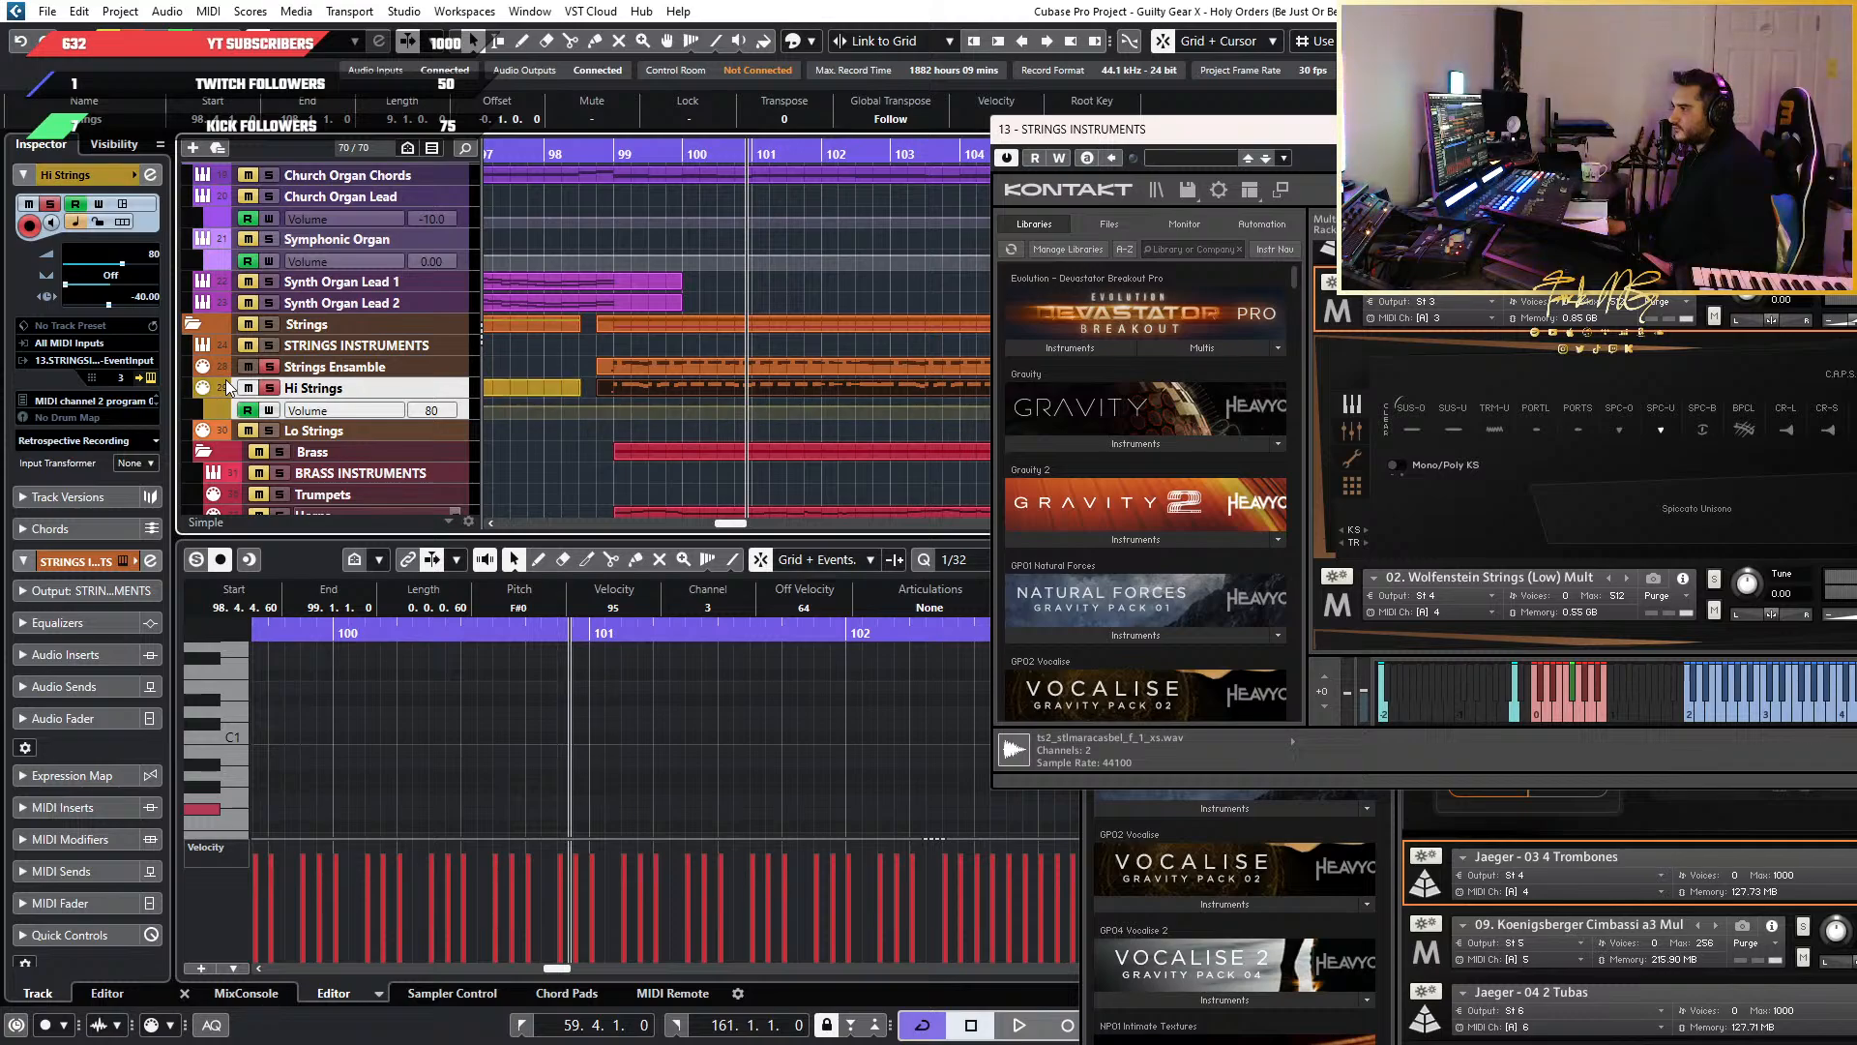
scroll(227, 387, down, 2)
scroll(227, 387, down, 2)
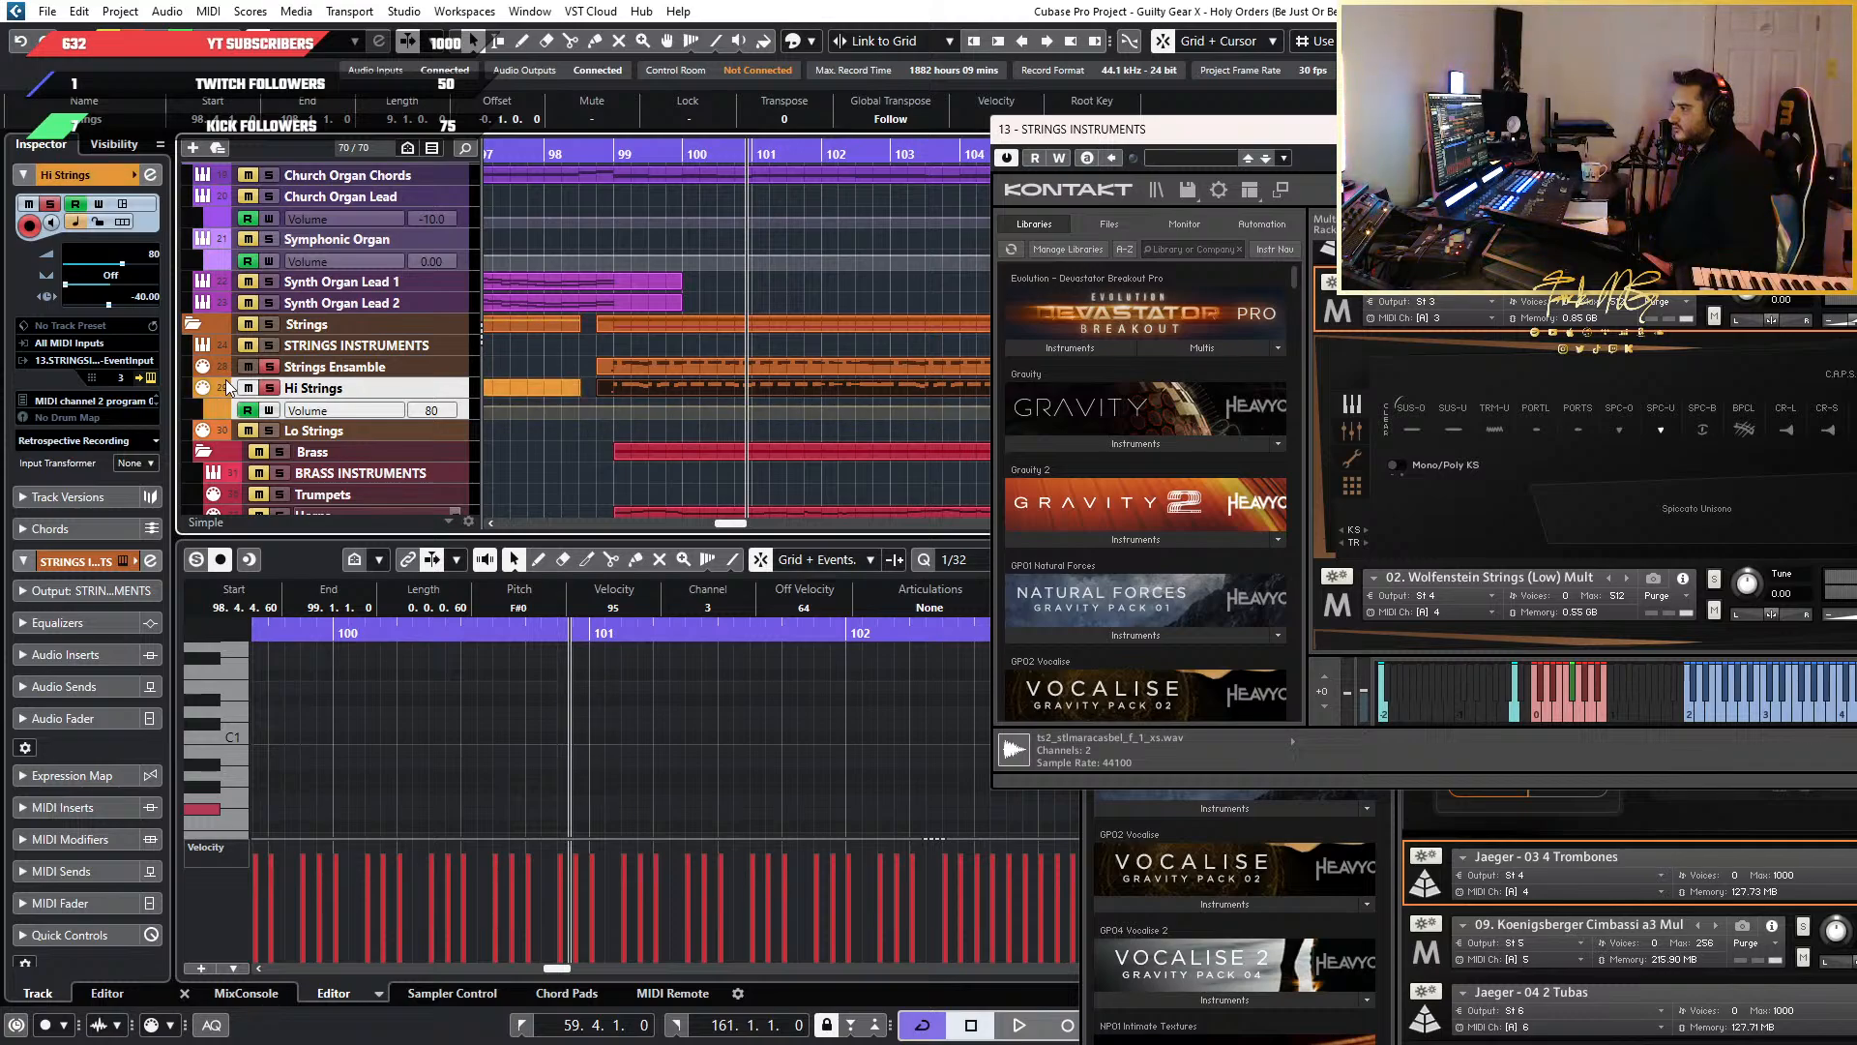
scroll(227, 387, down, 1)
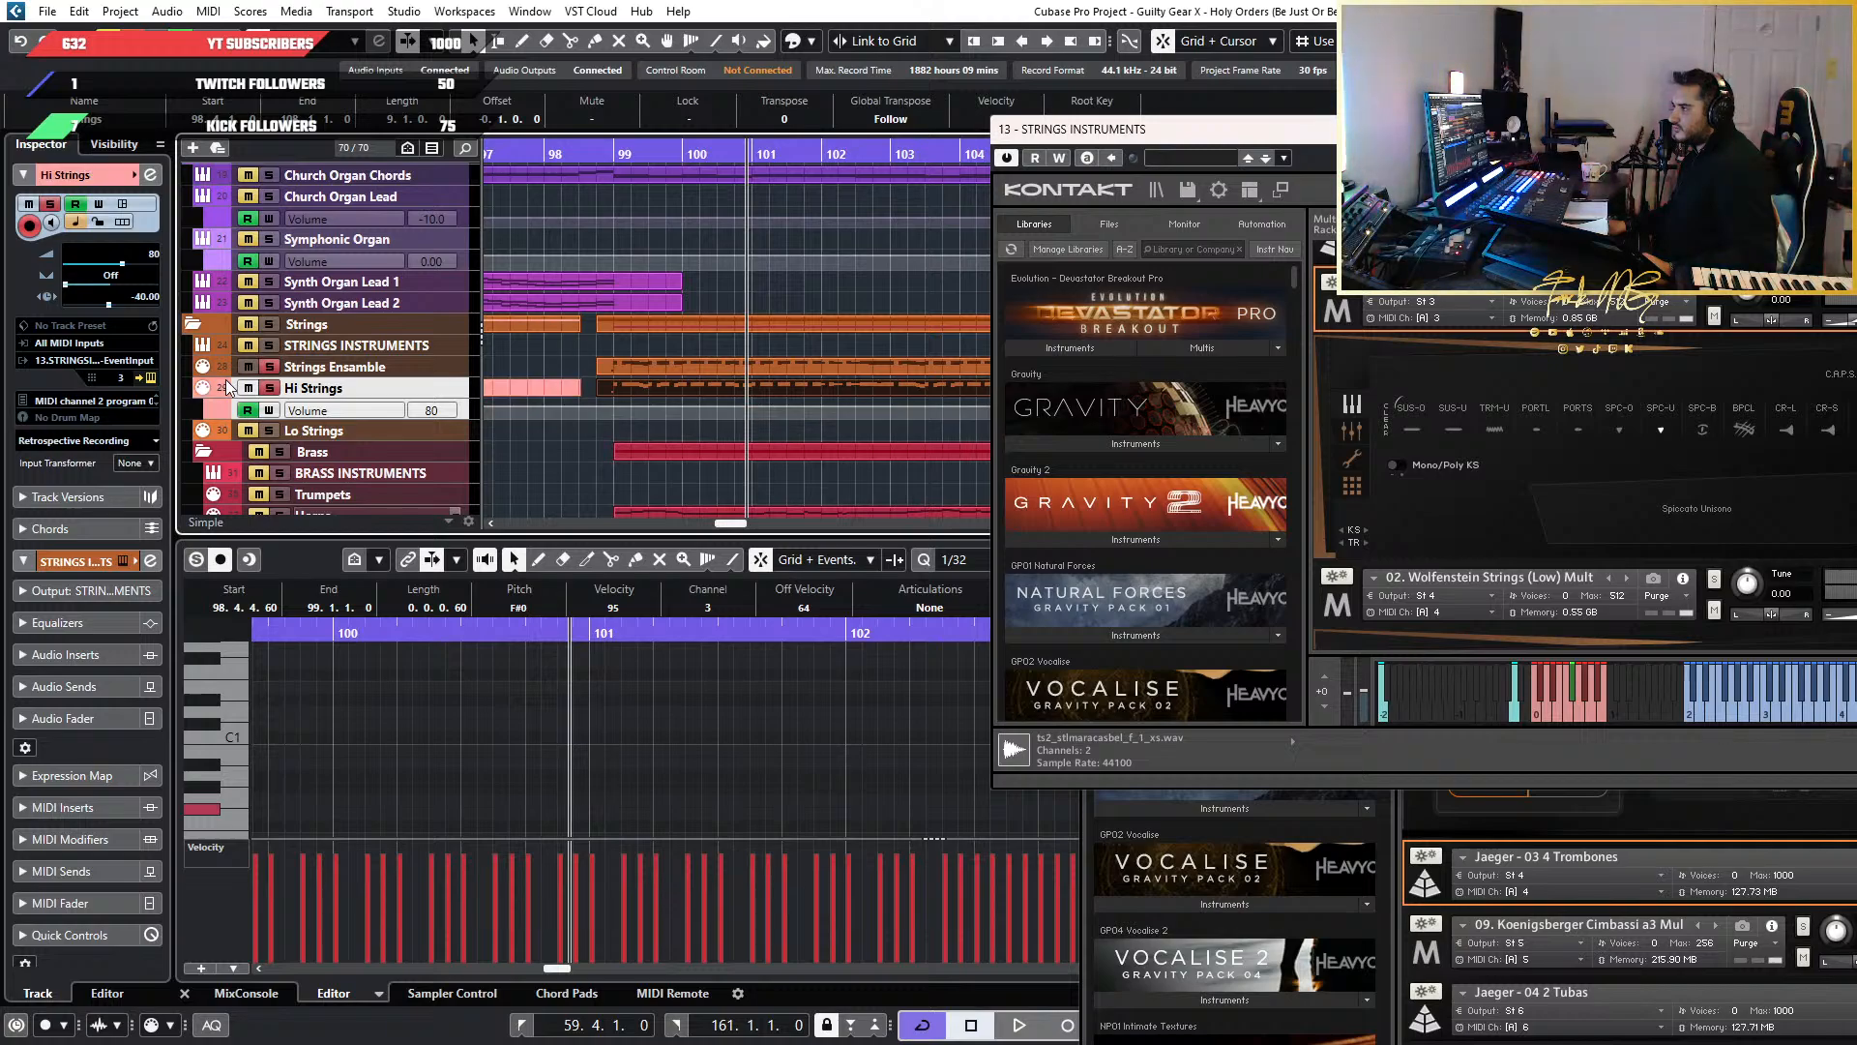
scroll(227, 387, up, 2)
scroll(227, 387, down, 4)
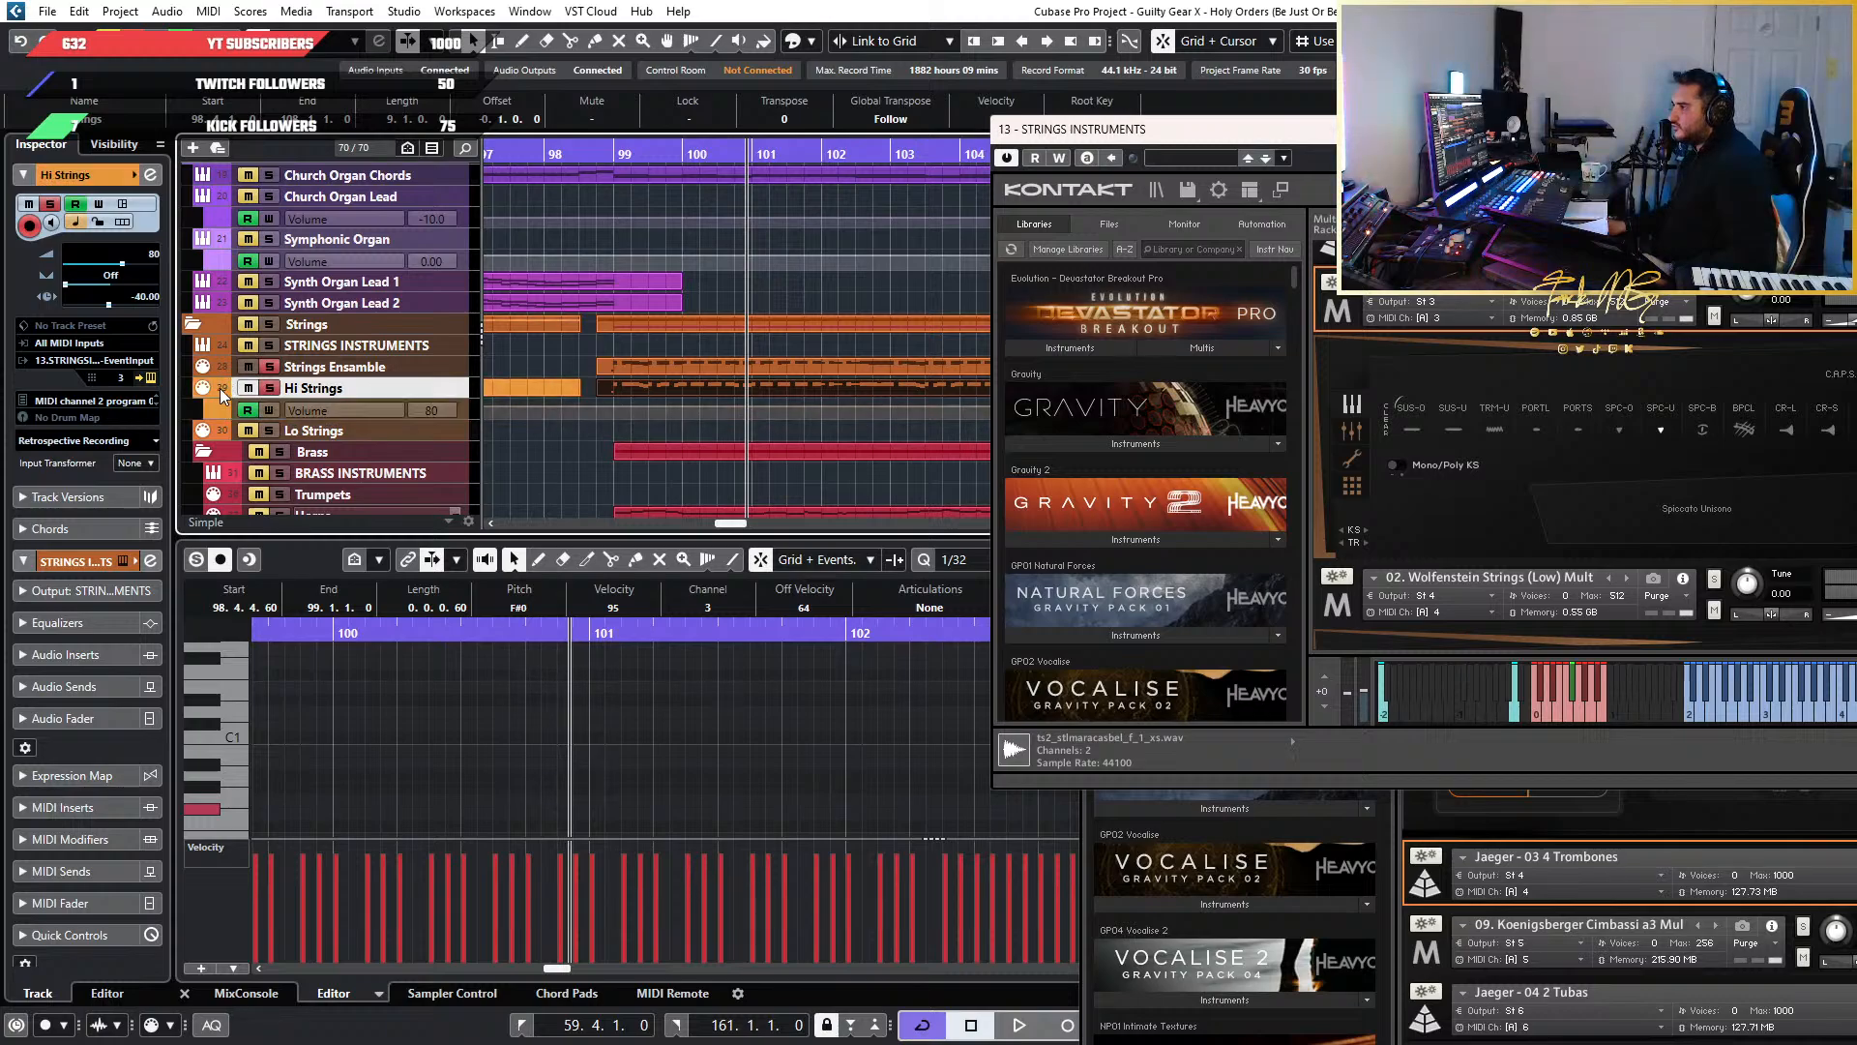
click(806, 42)
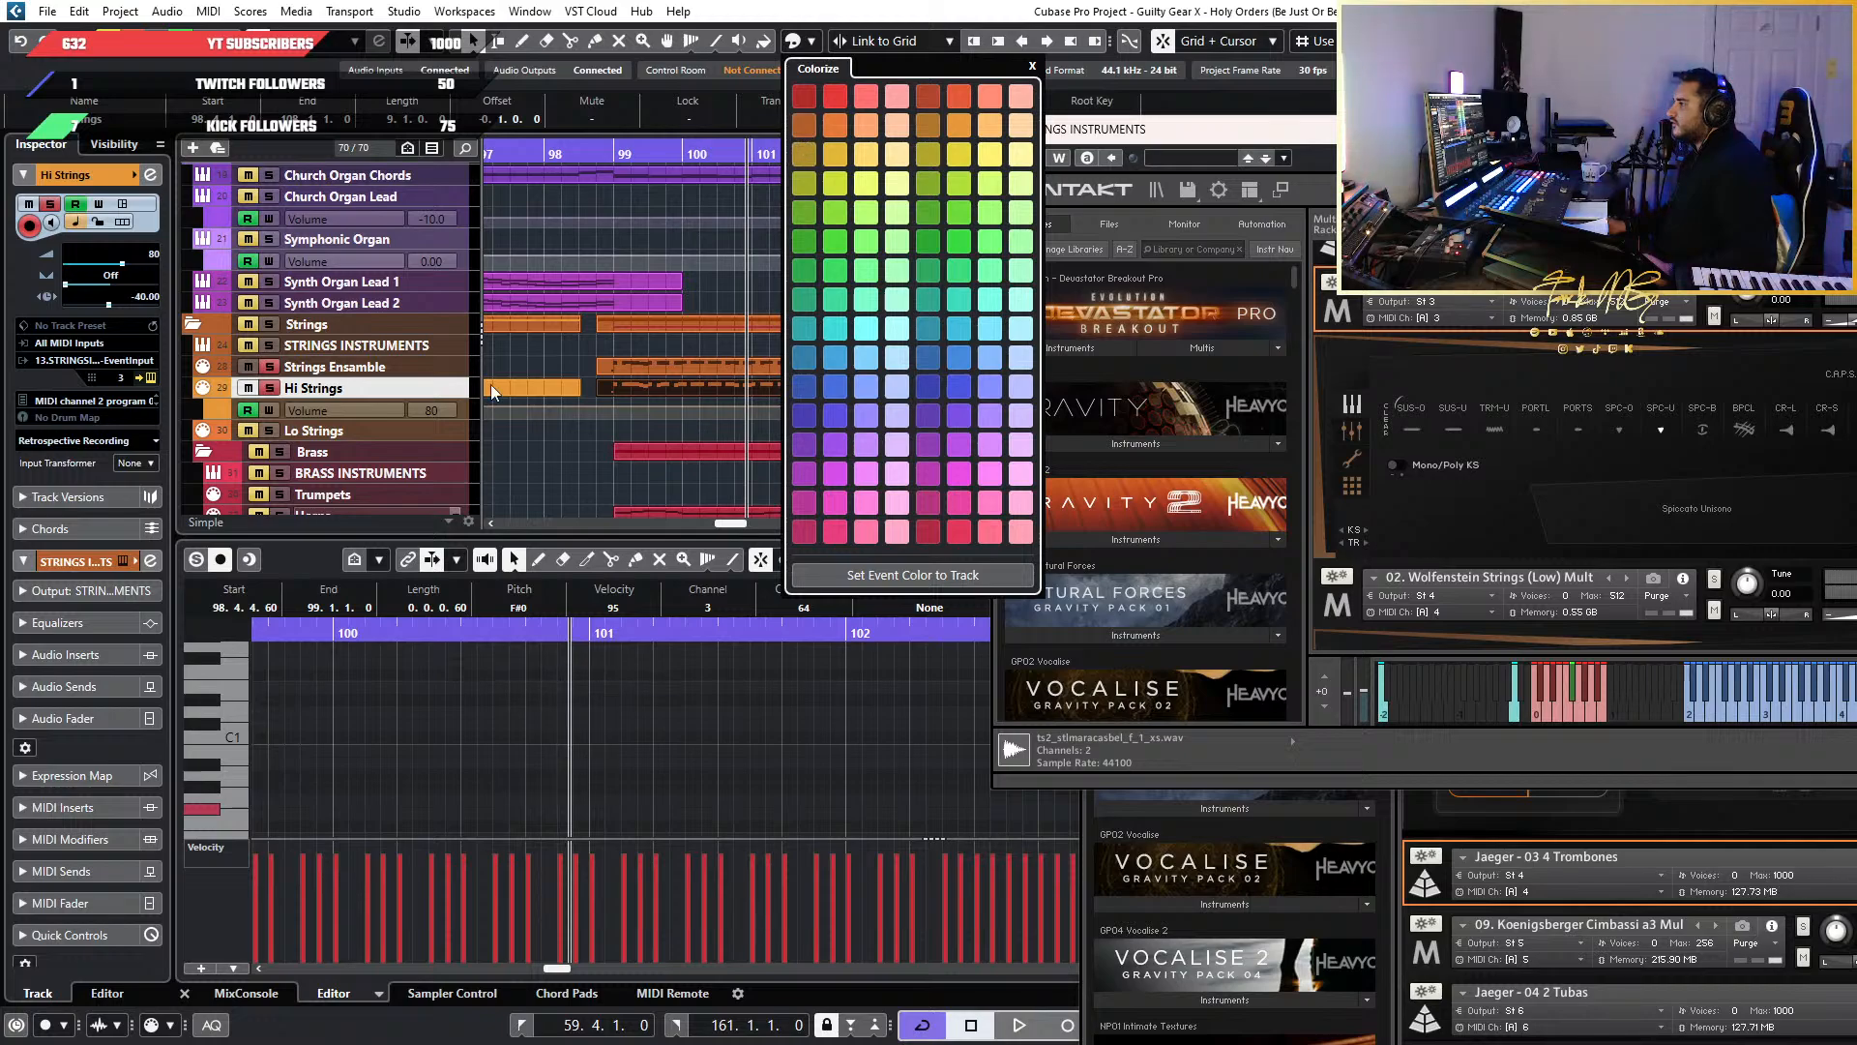
click(550, 398)
scroll(497, 398, down, 5)
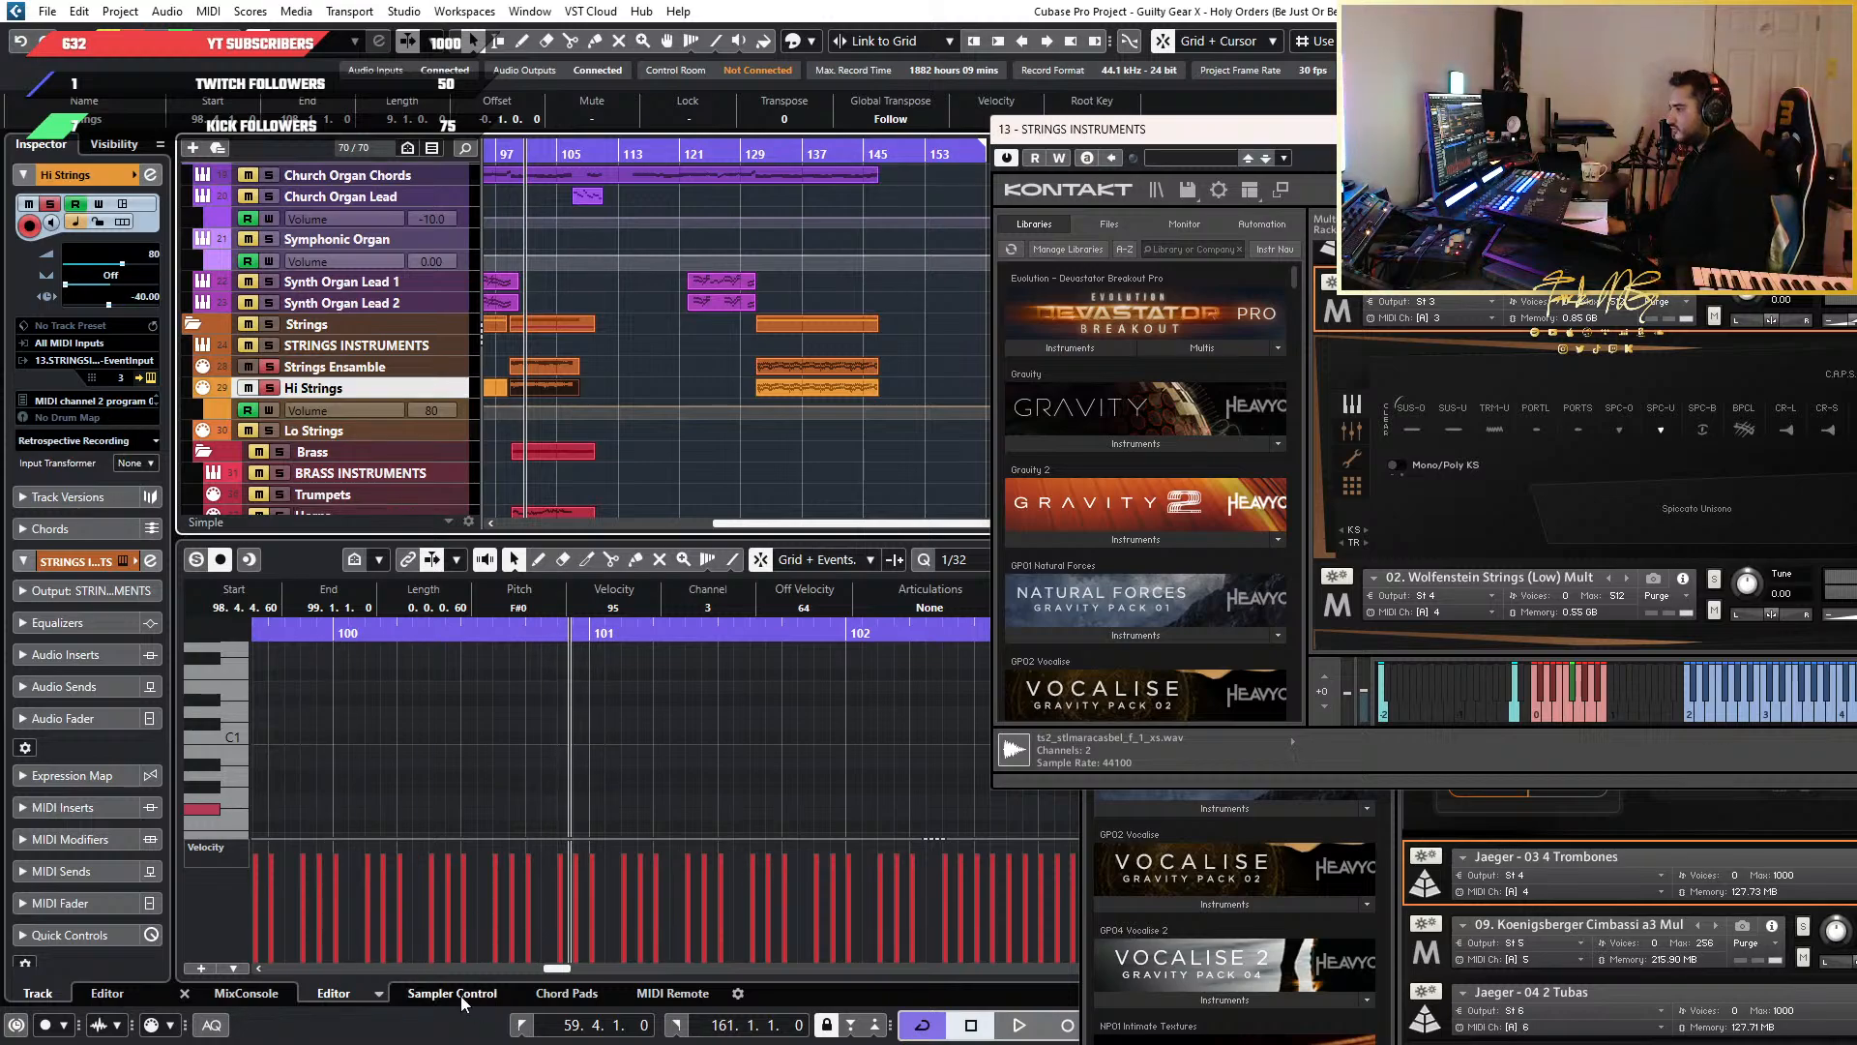
Open the MixConsole and recolour the Hi Strings channel with the same dark orange as Lo Strings
key(F3)
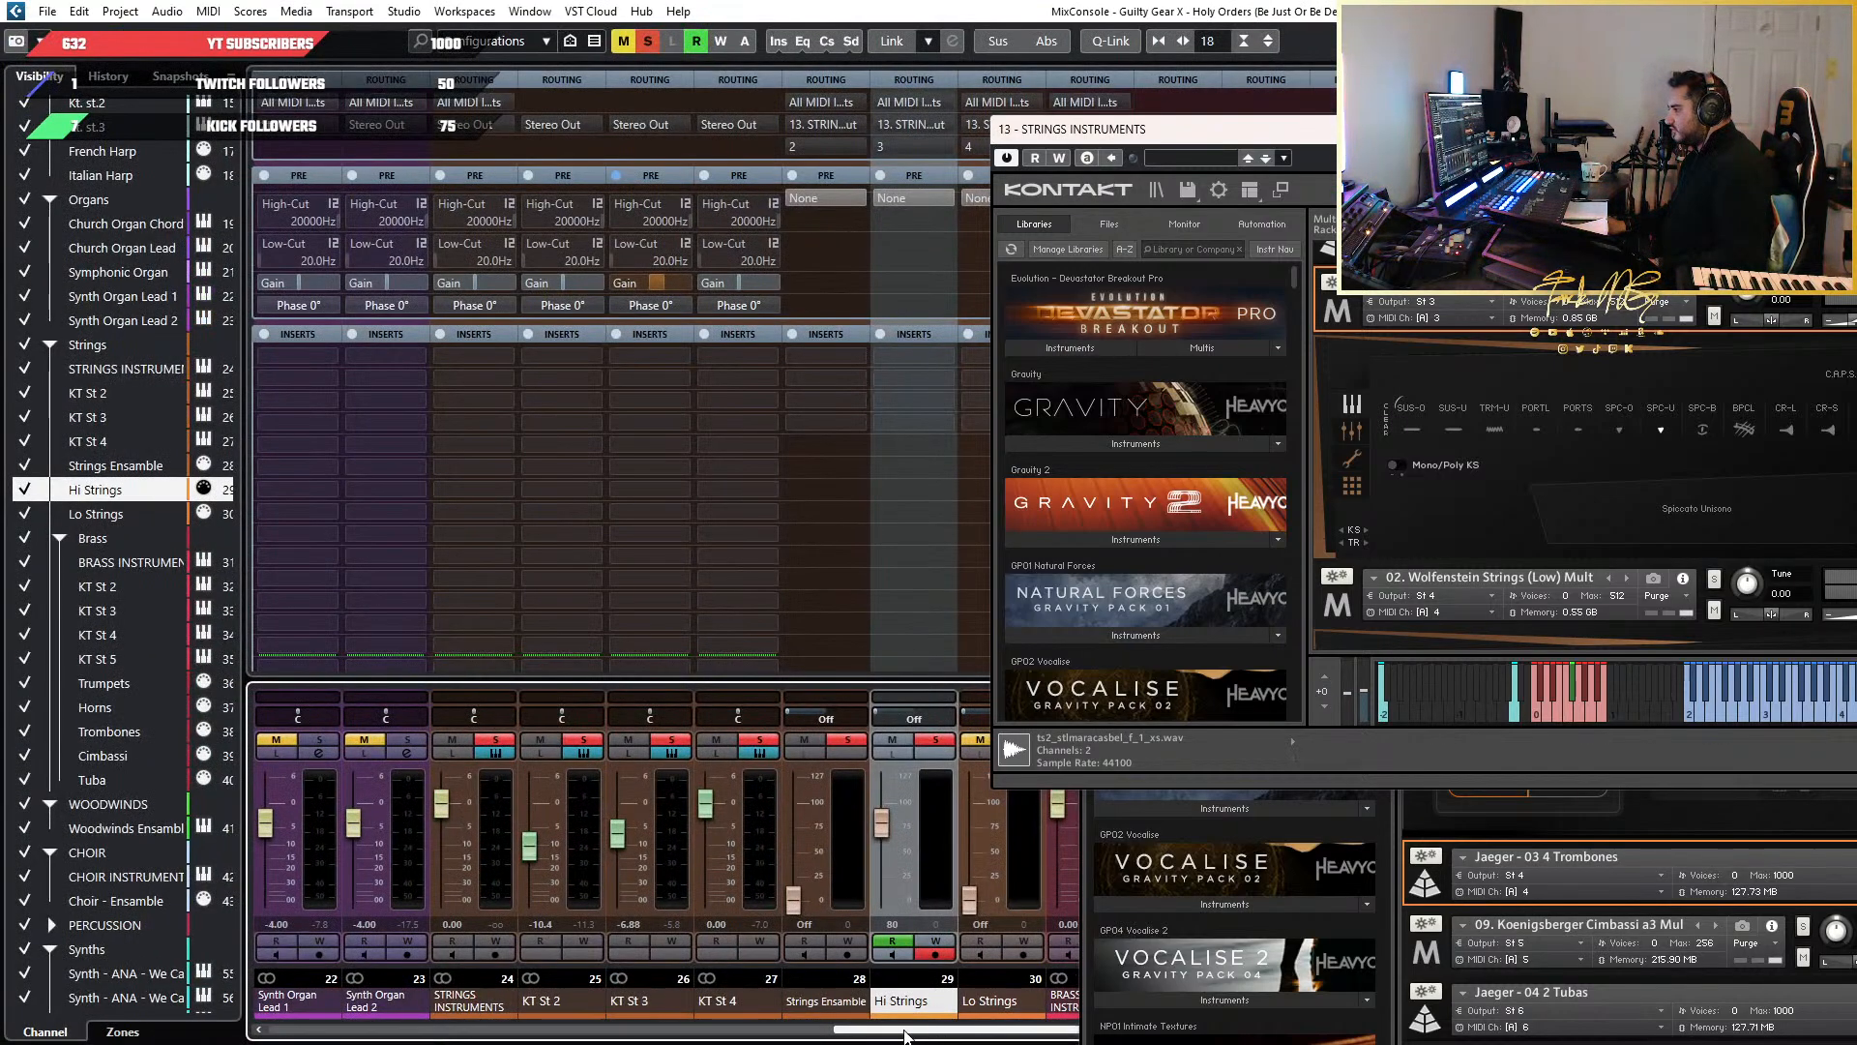
mouse_move(914, 1031)
mouse_down()
mouse_move(1437, 1015)
mouse_move(914, 1037)
mouse_up()
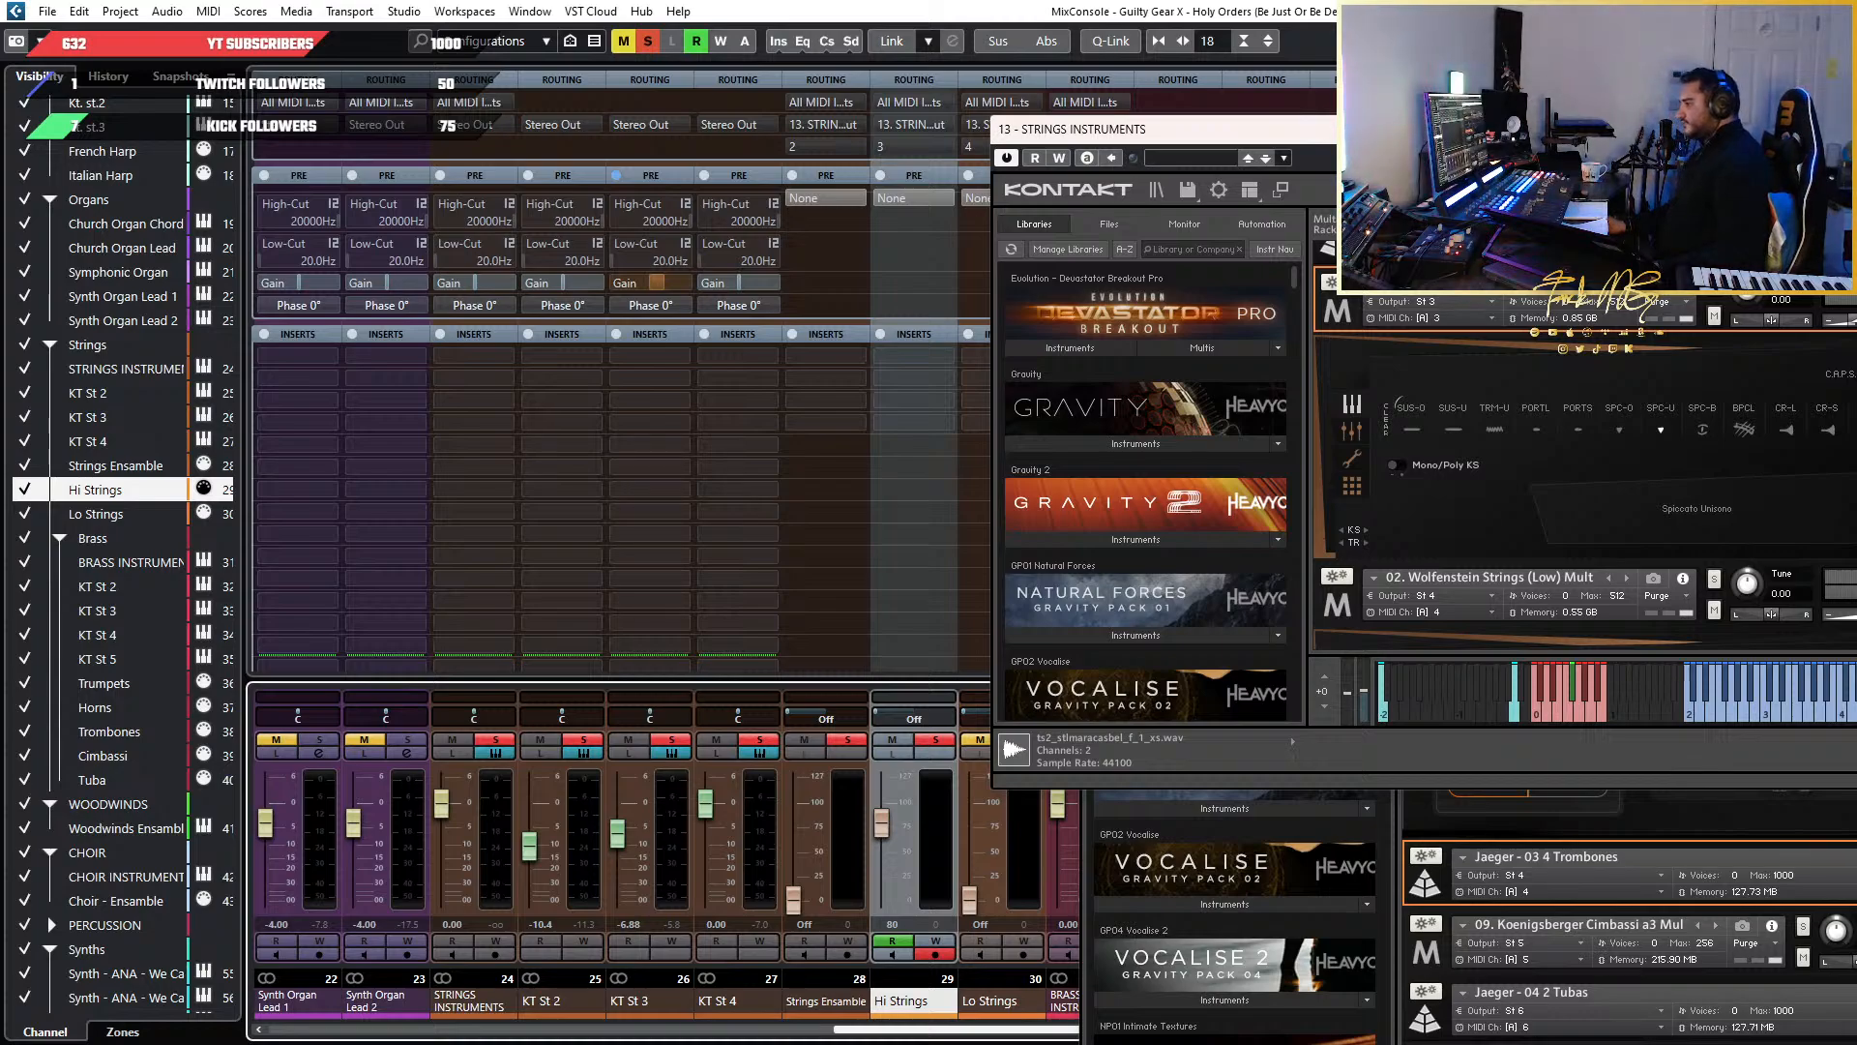
click(948, 1009)
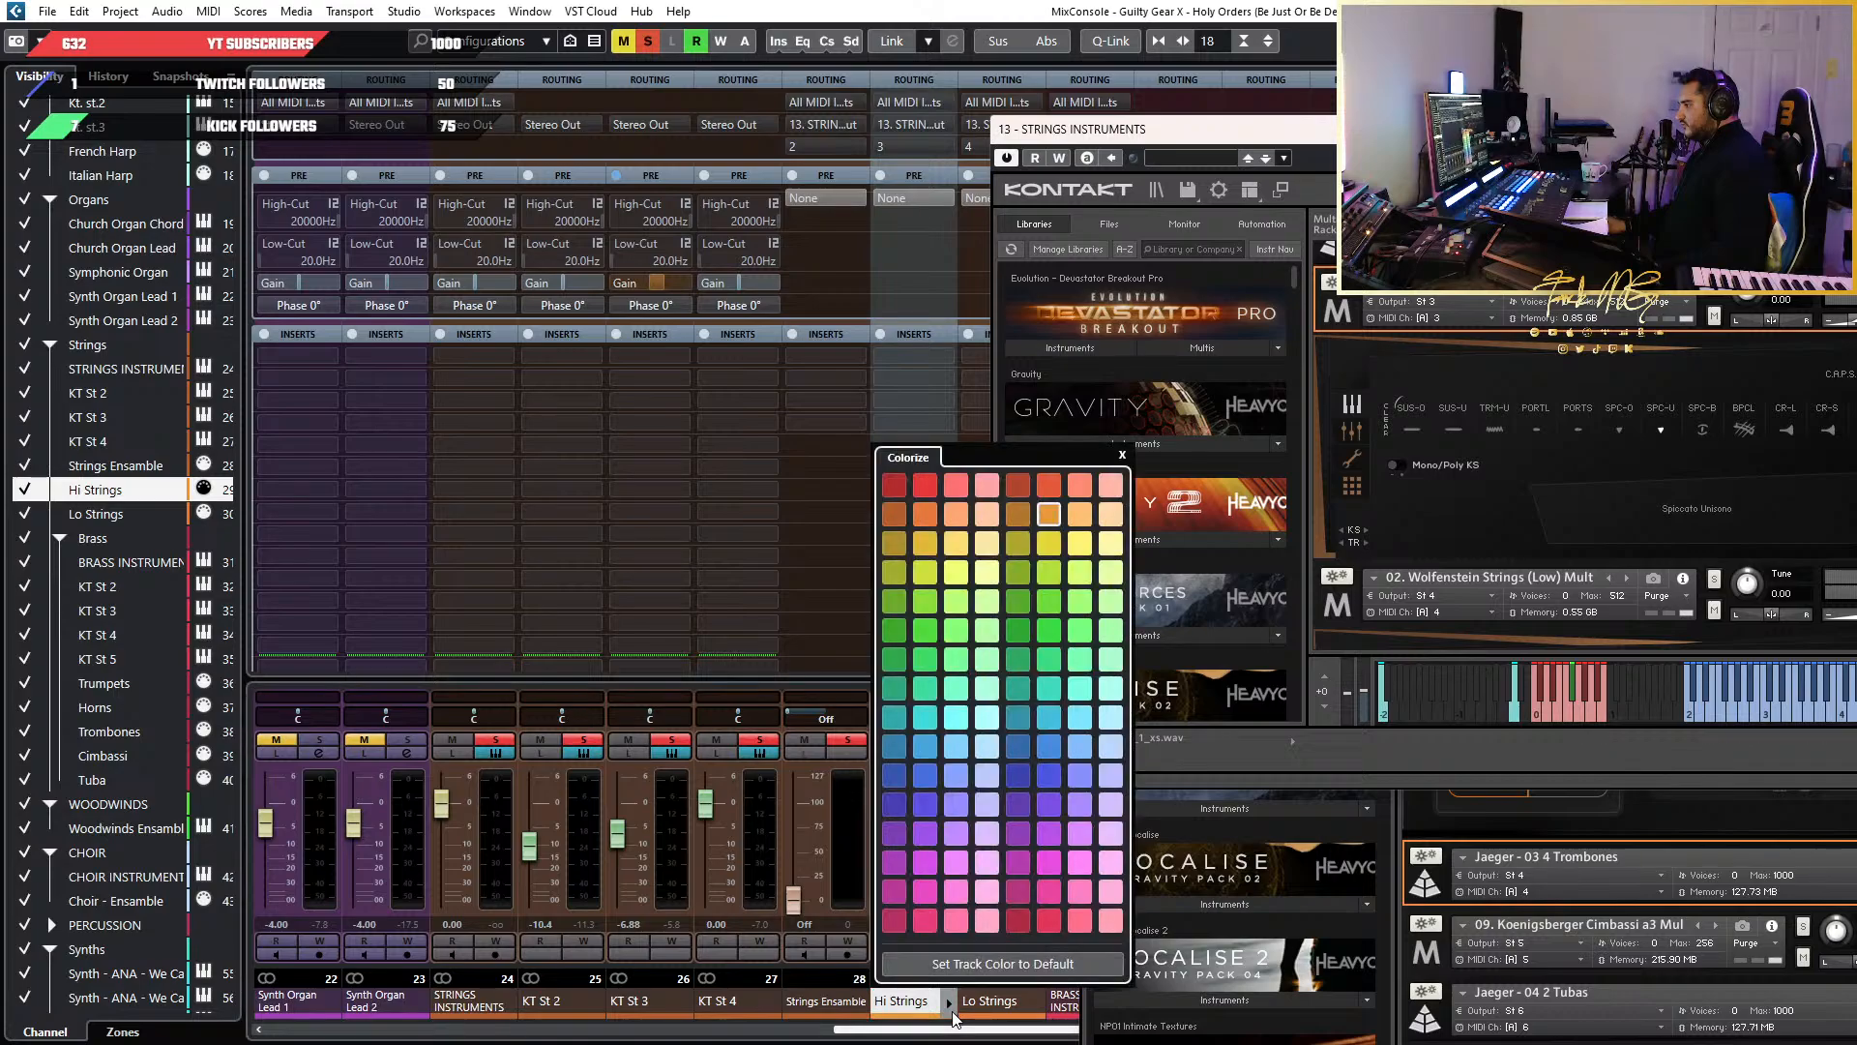
click(895, 511)
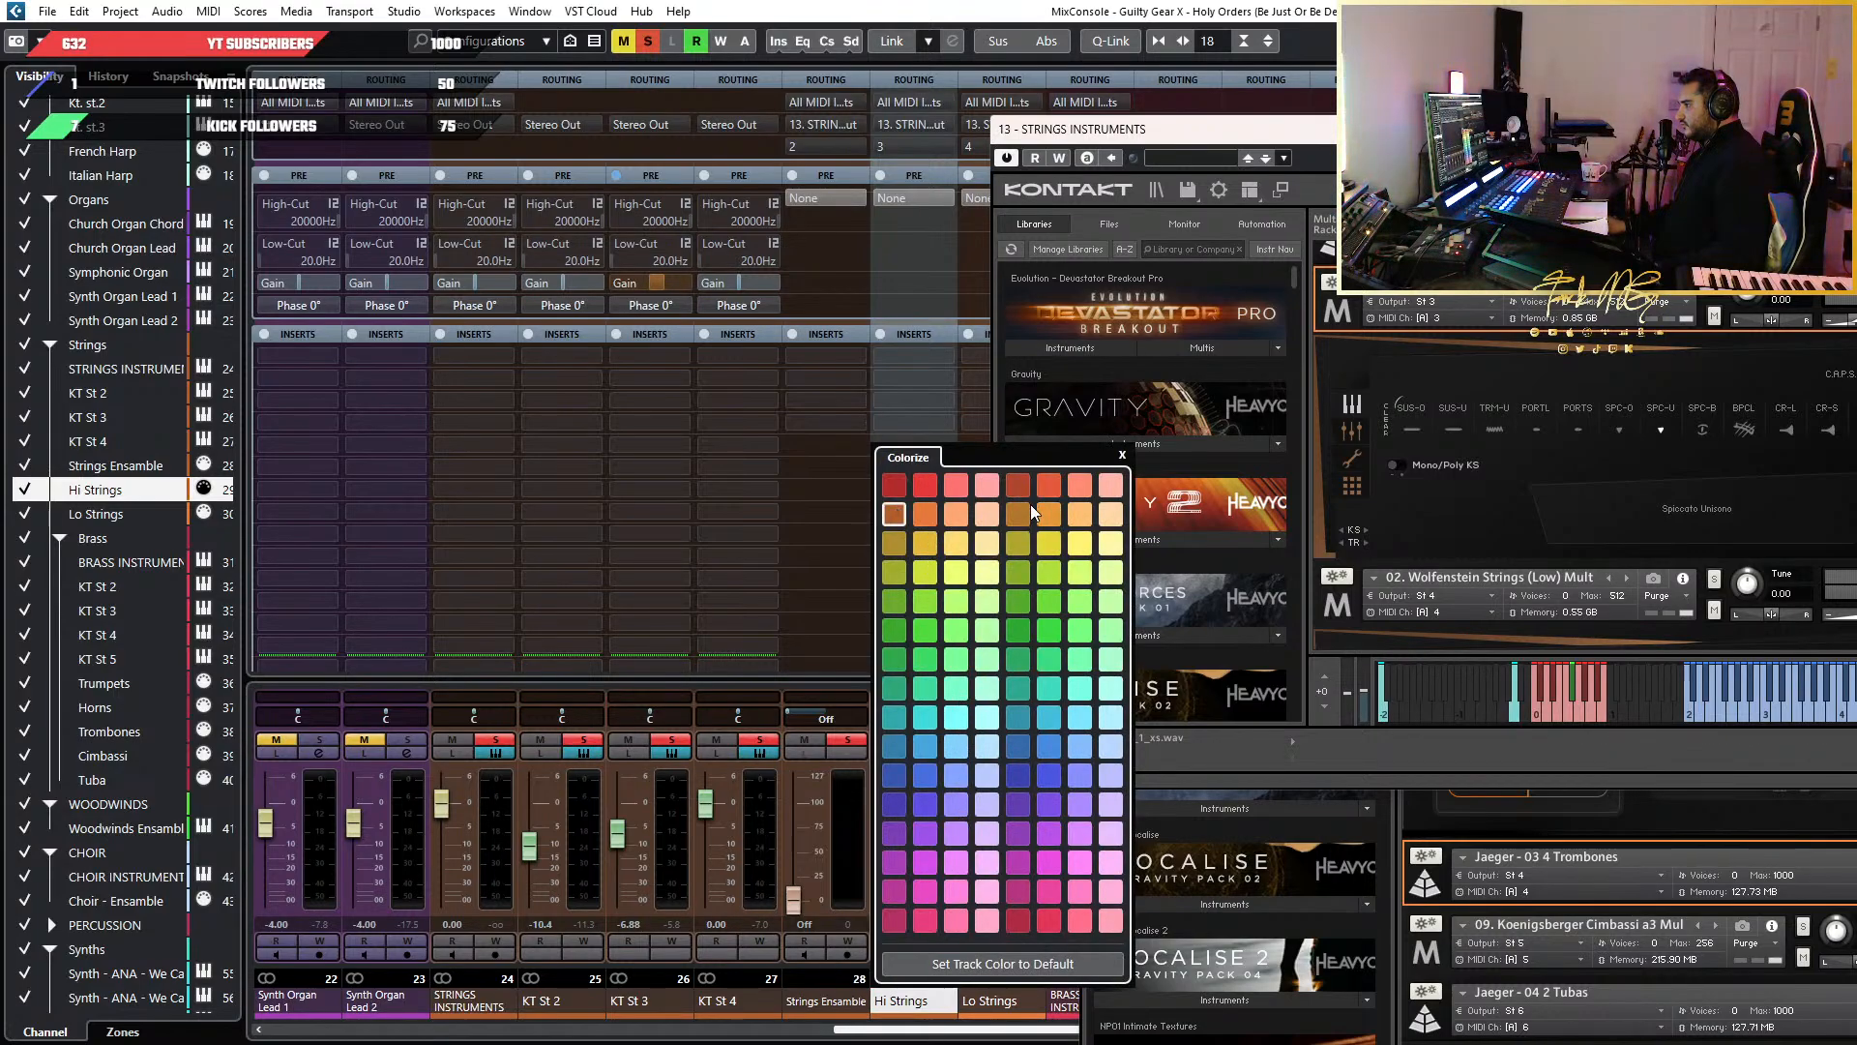
click(927, 517)
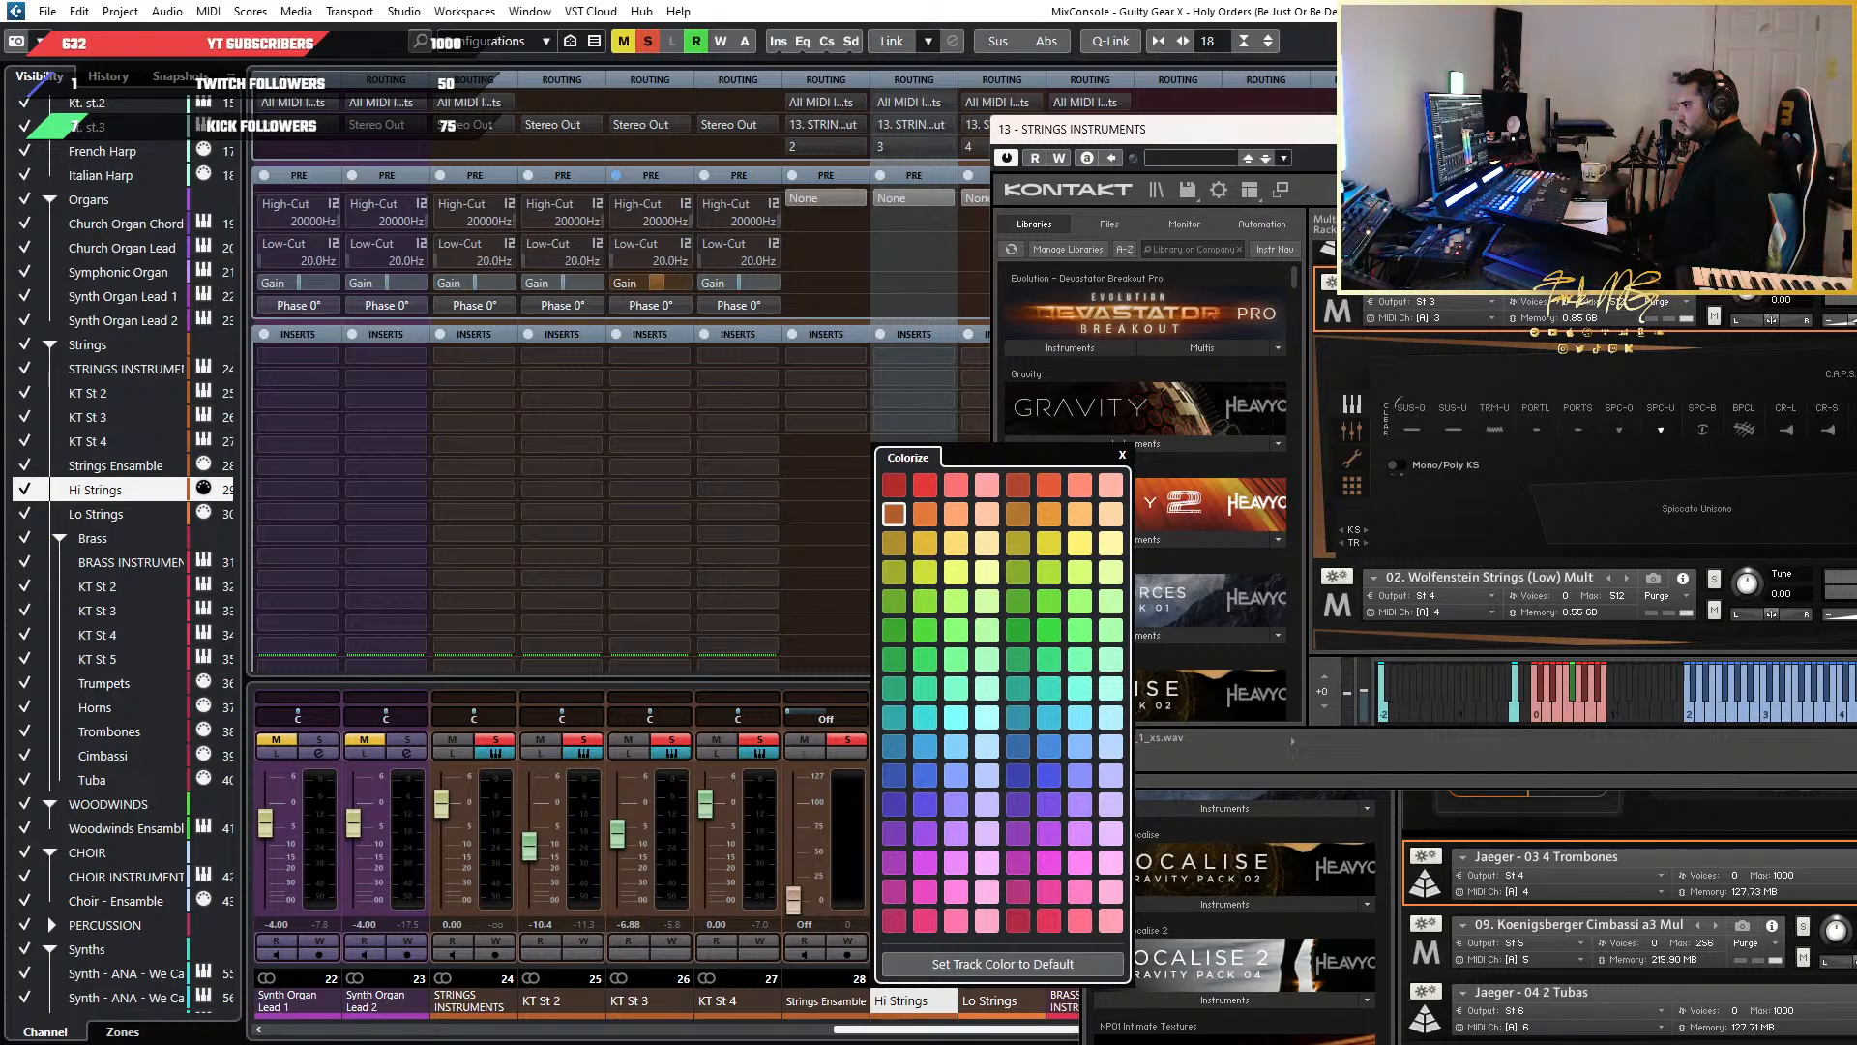
click(1029, 1012)
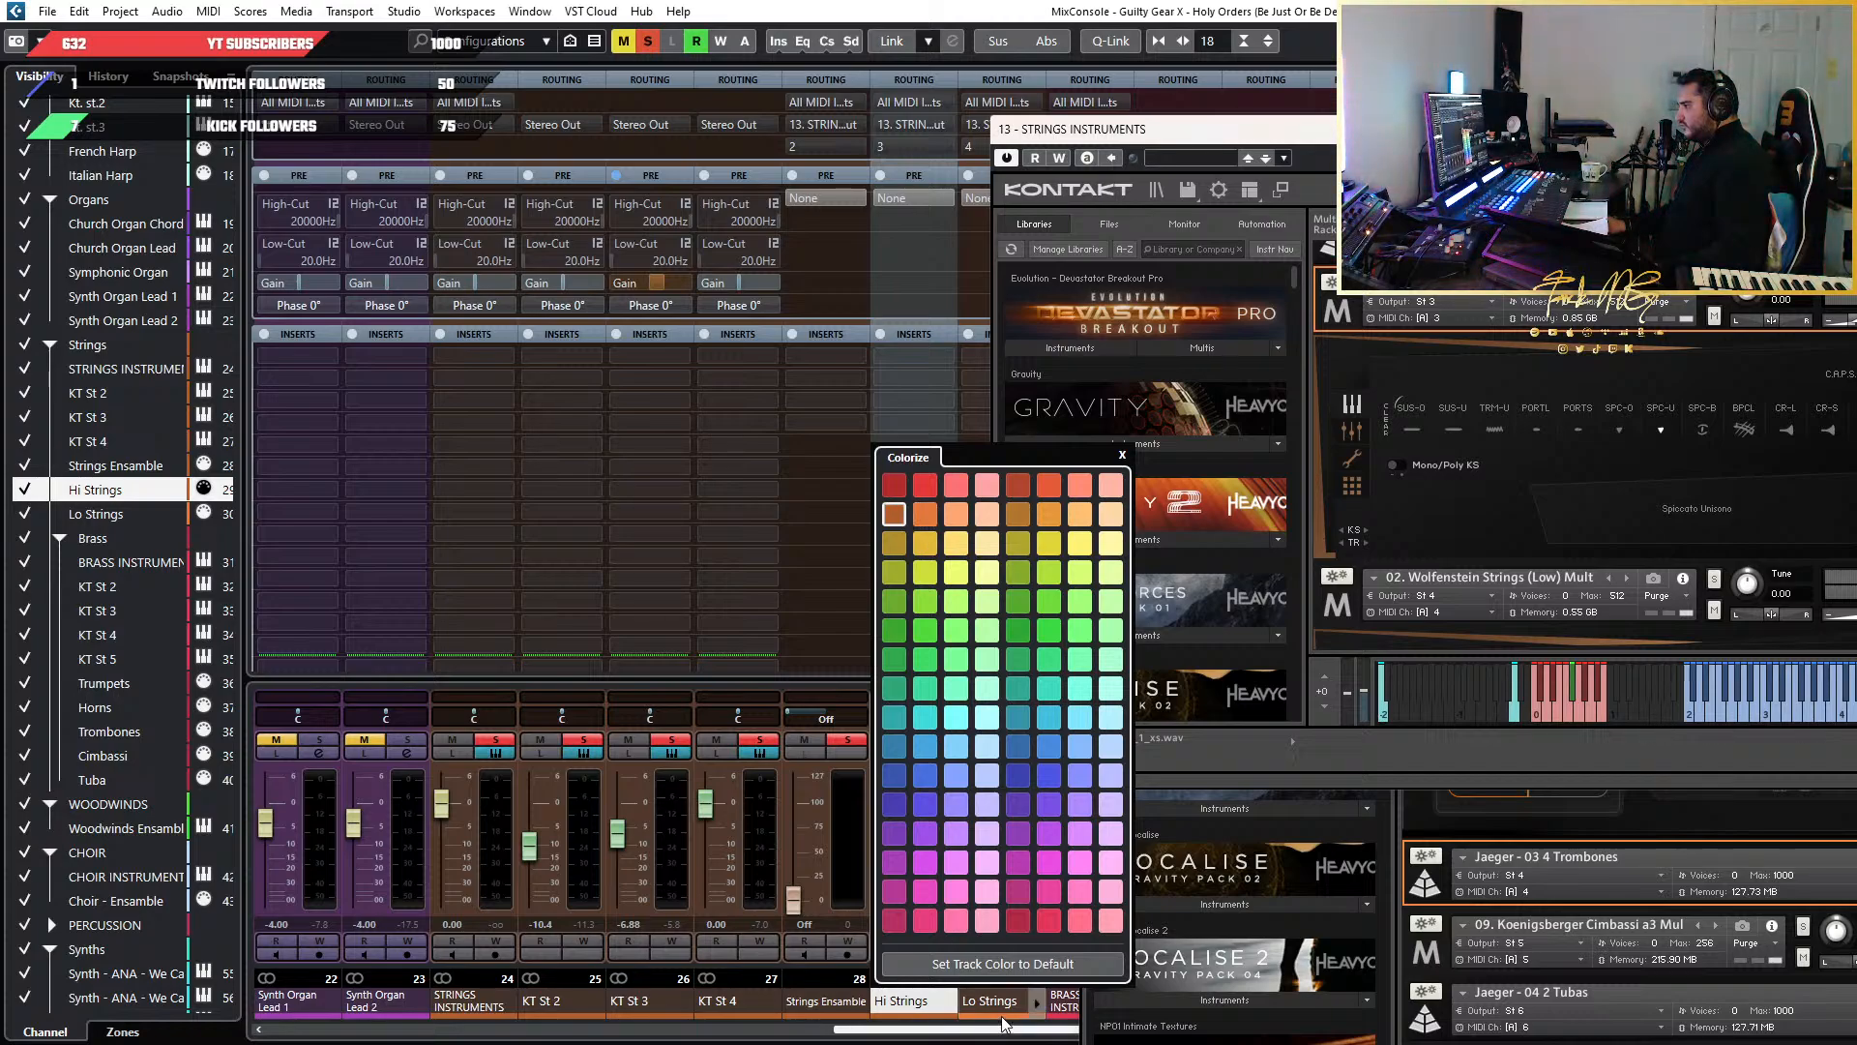
click(1038, 1011)
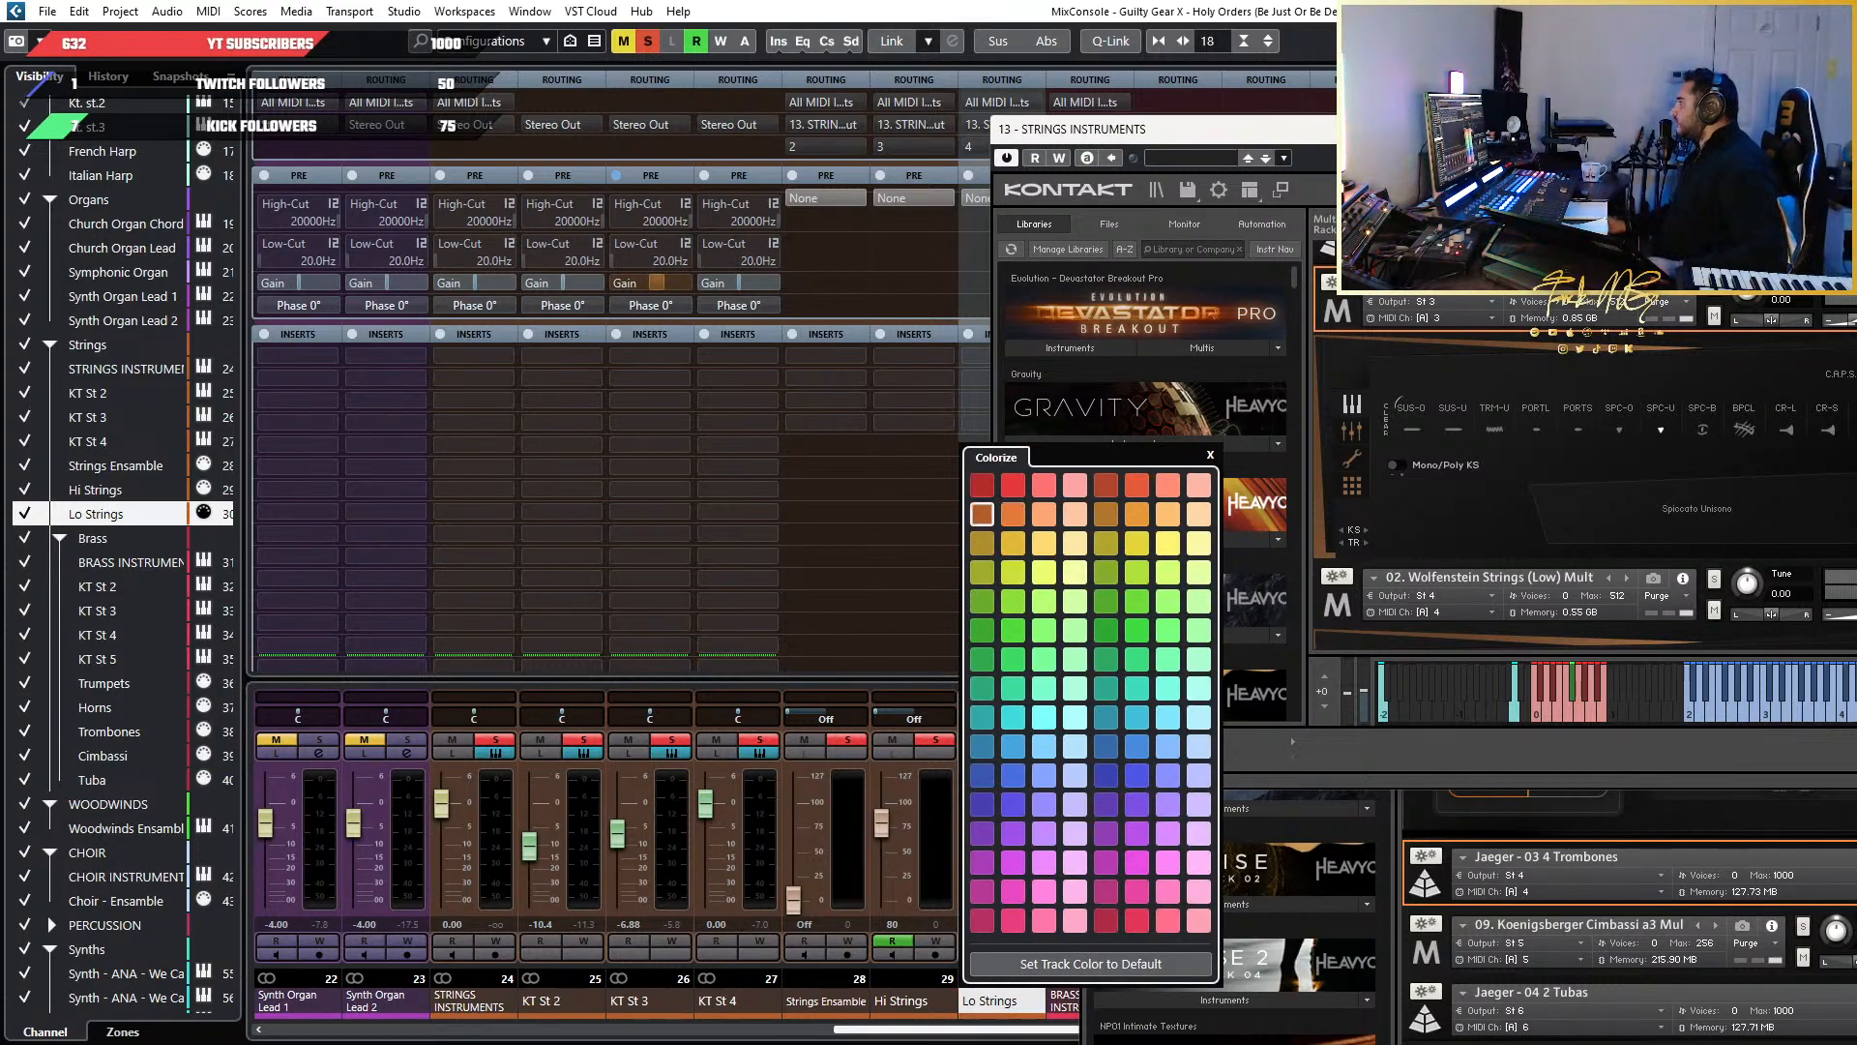
Close the MixConsole and the STRINGS INSTRUMENTS window, and move the Kontakt 7 window away from the arrangement
drag(1487, 134, 815, 310)
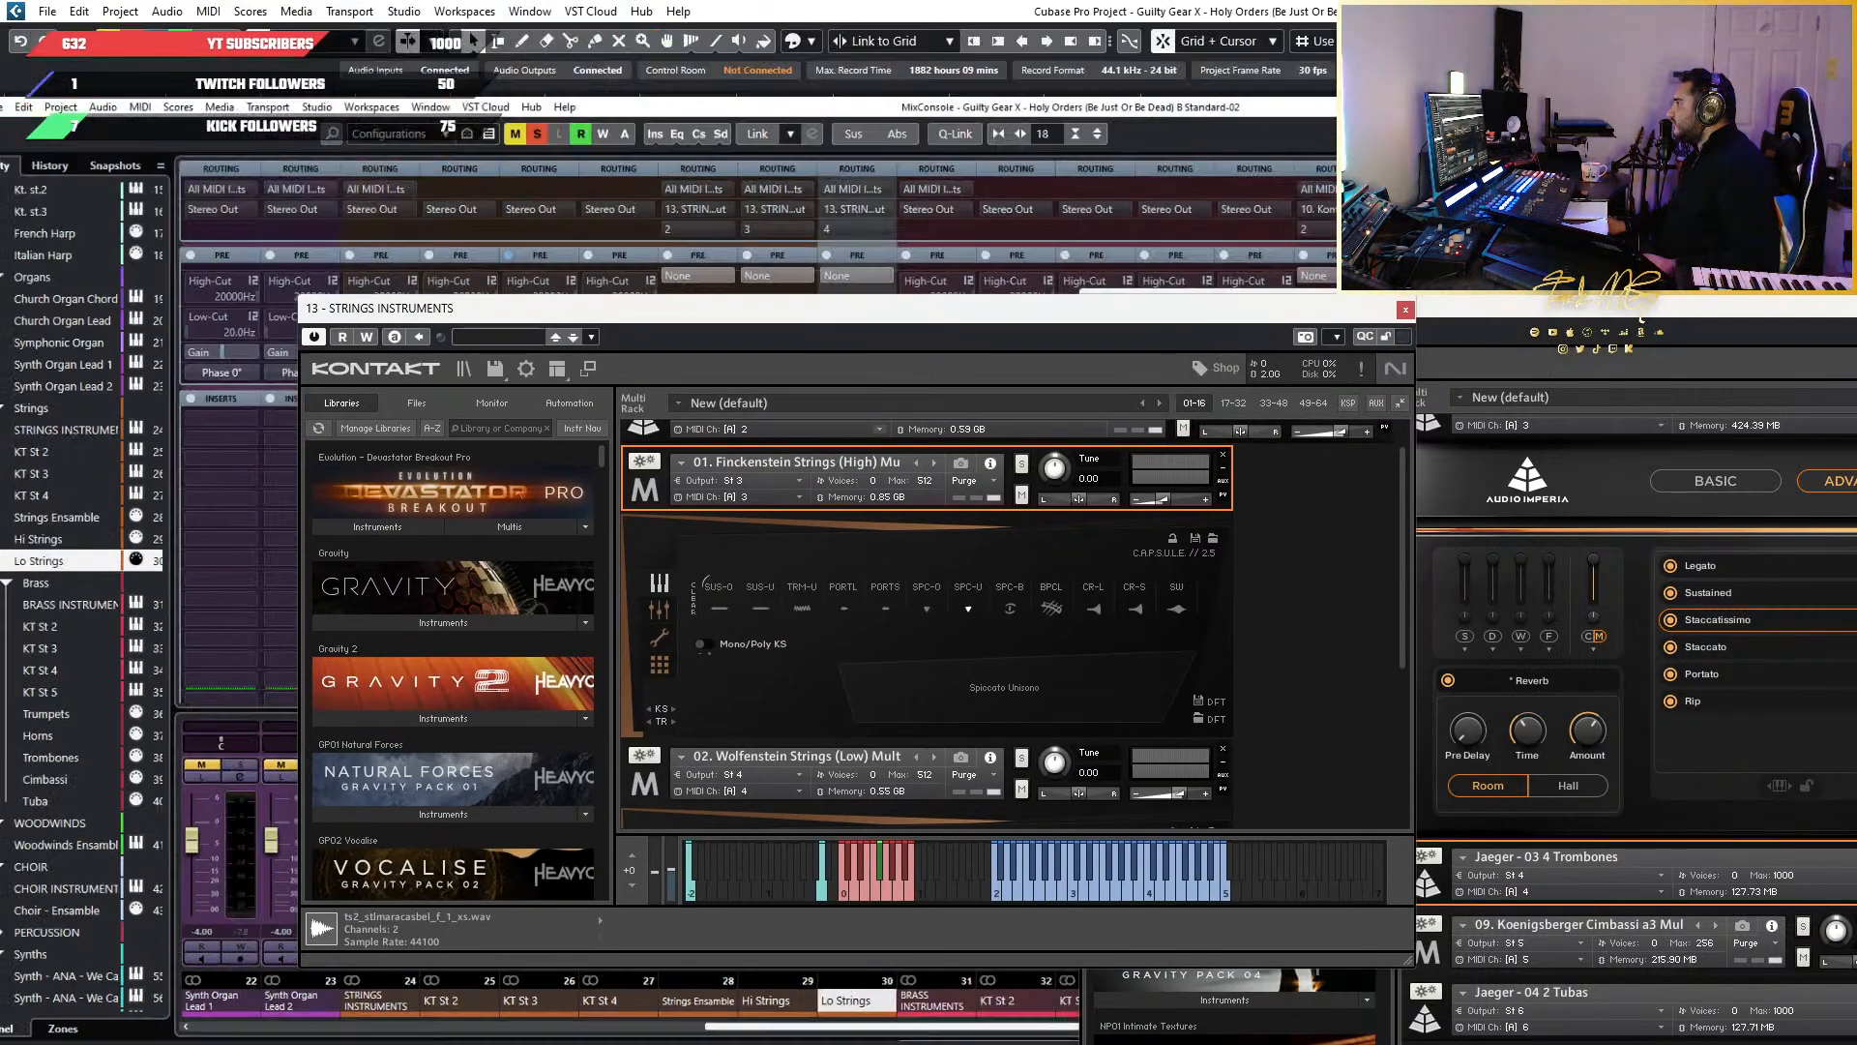
key(F3)
click(1406, 309)
drag(1431, 311, 1591, 480)
Extend the start of the Strings Ensemble part at bar 75 one beat earlier, to 74.4
scroll(850, 321, left, 5)
scroll(736, 339, up, 4)
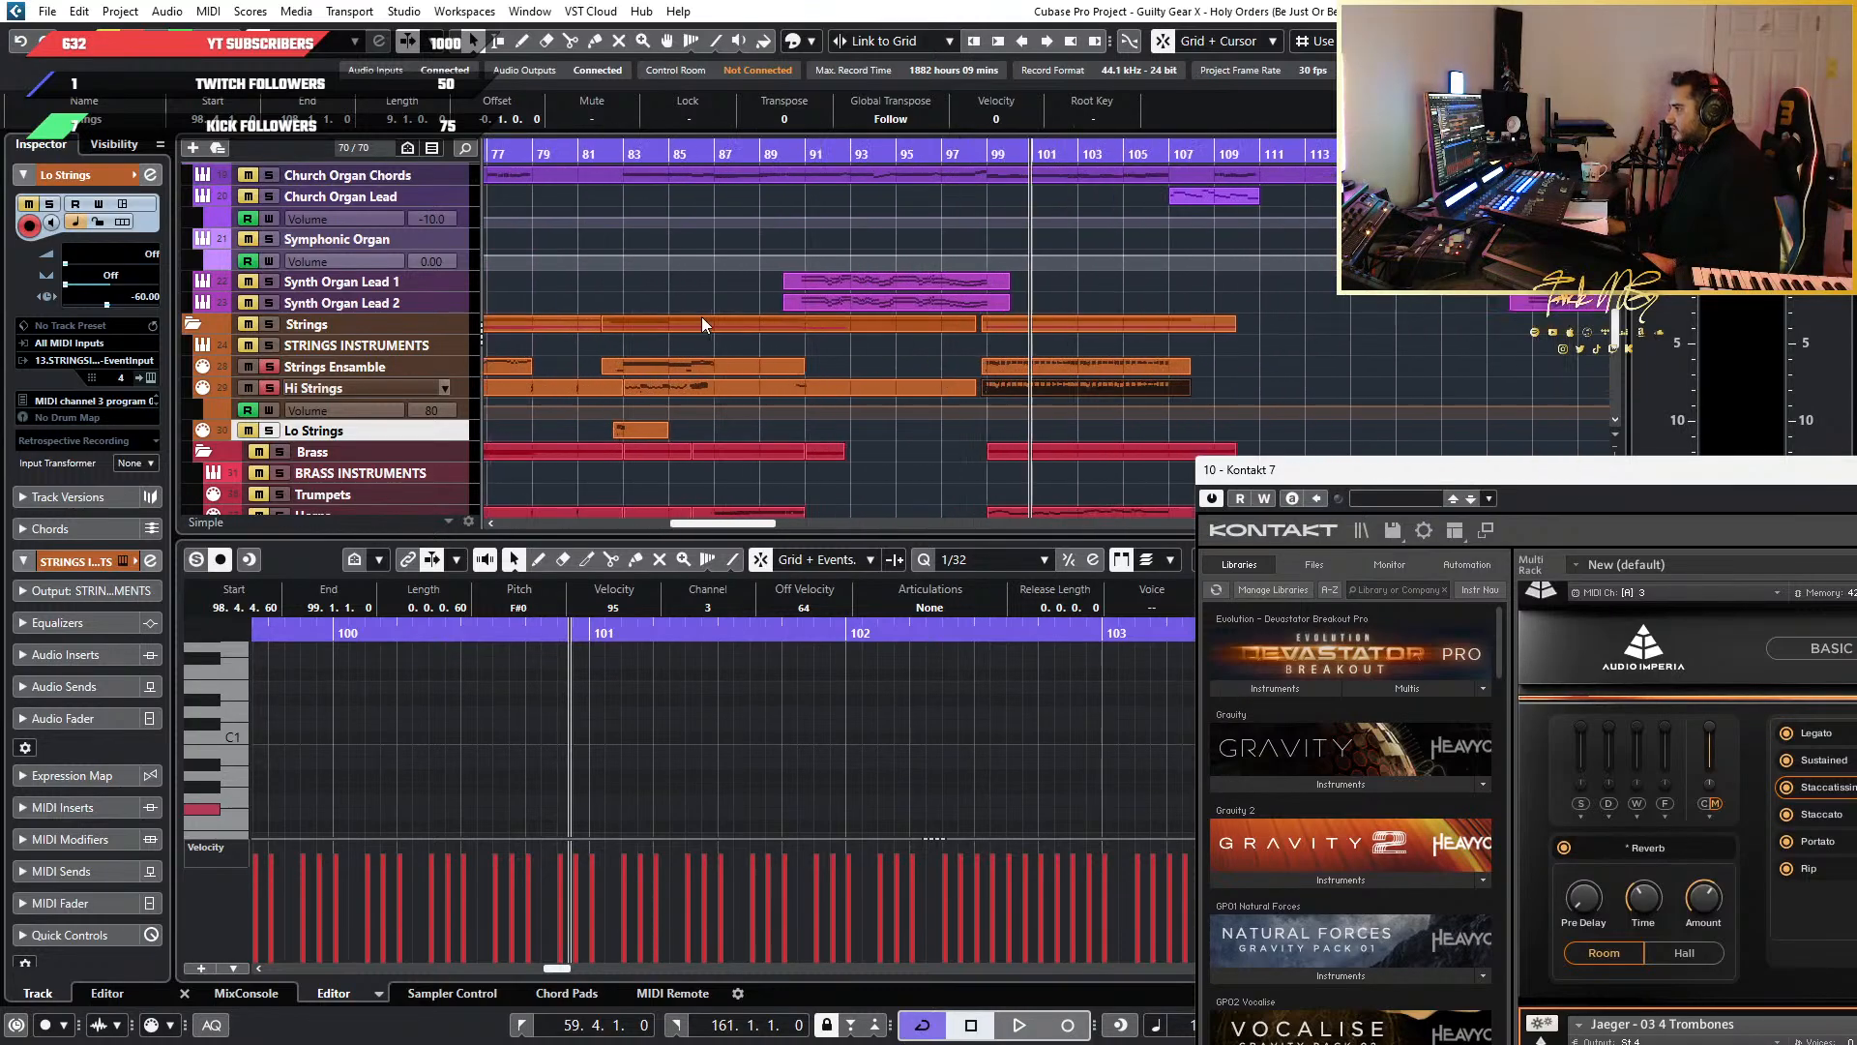
scroll(699, 321, down, 3)
scroll(698, 321, left, 3)
scroll(699, 321, up, 4)
scroll(983, 356, up, 5)
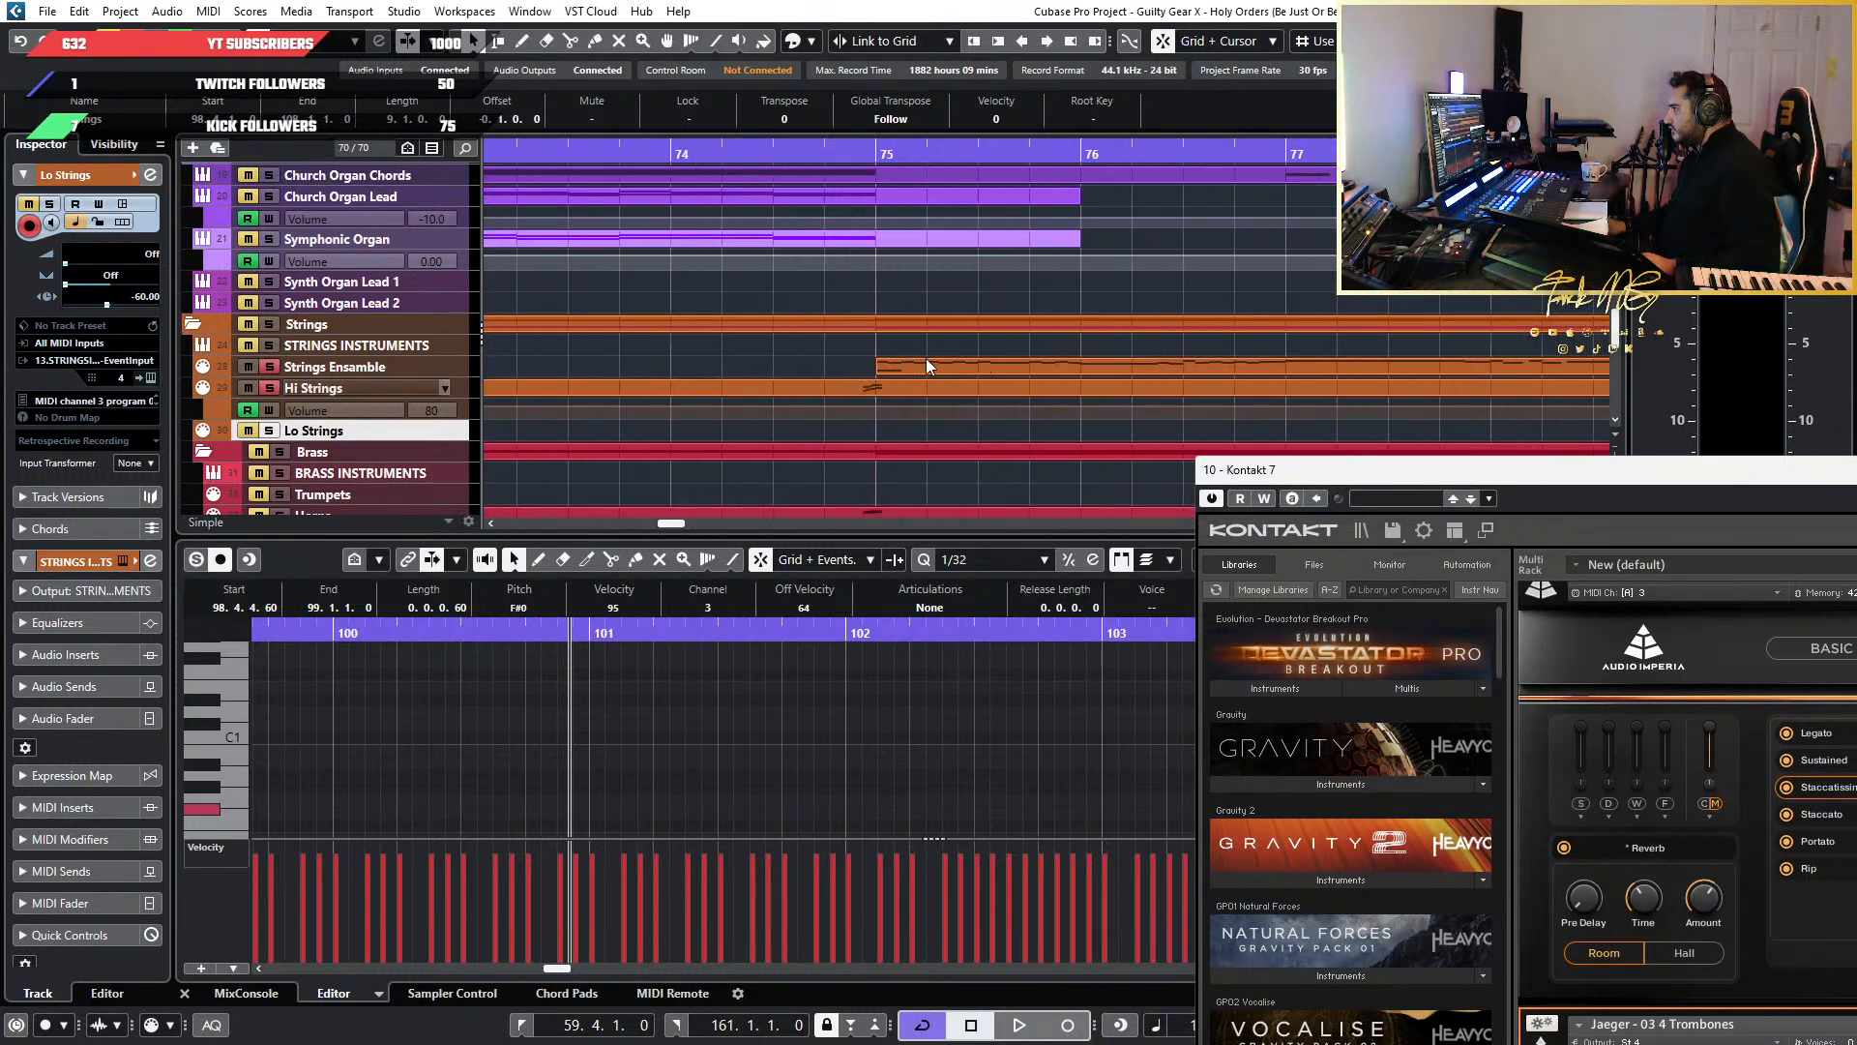
drag(876, 368, 834, 366)
drag(832, 367, 826, 366)
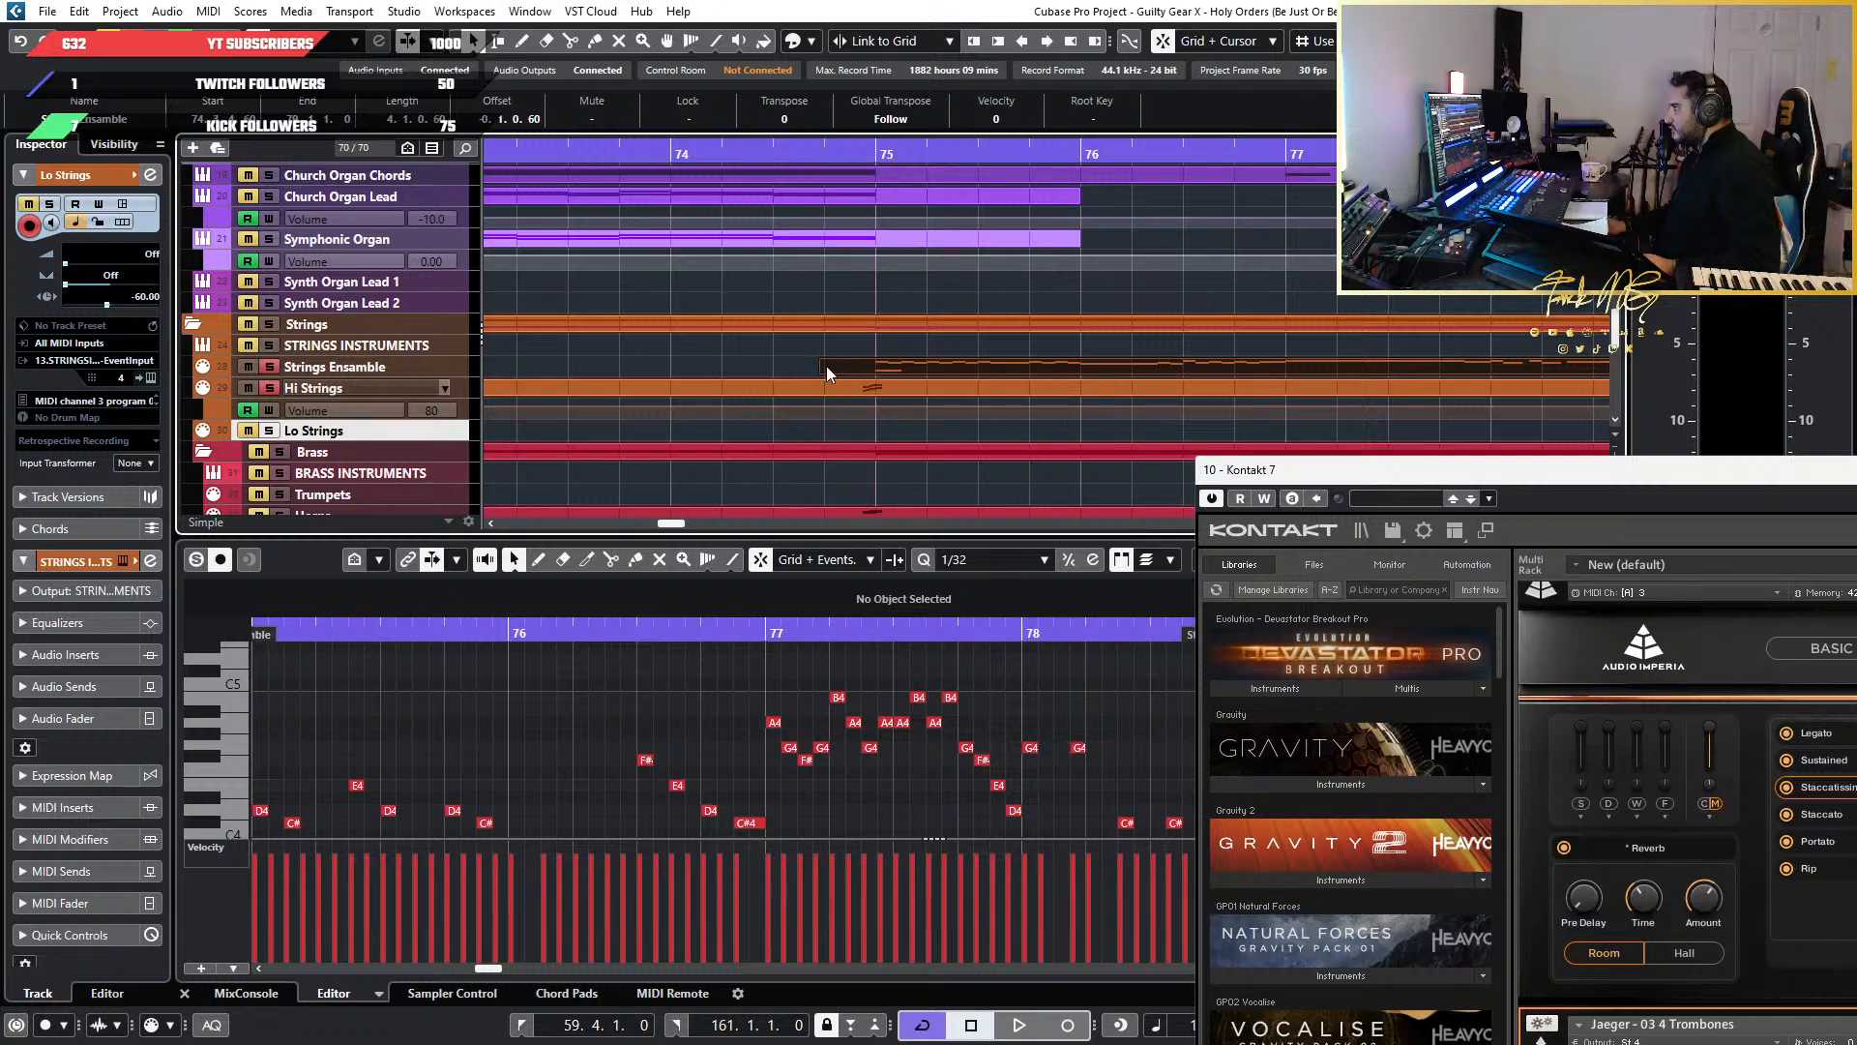
Set the quantize preset to 1/2 and extend the start of the Strings Ensemble part back to 74.3
scroll(885, 365, up, 4)
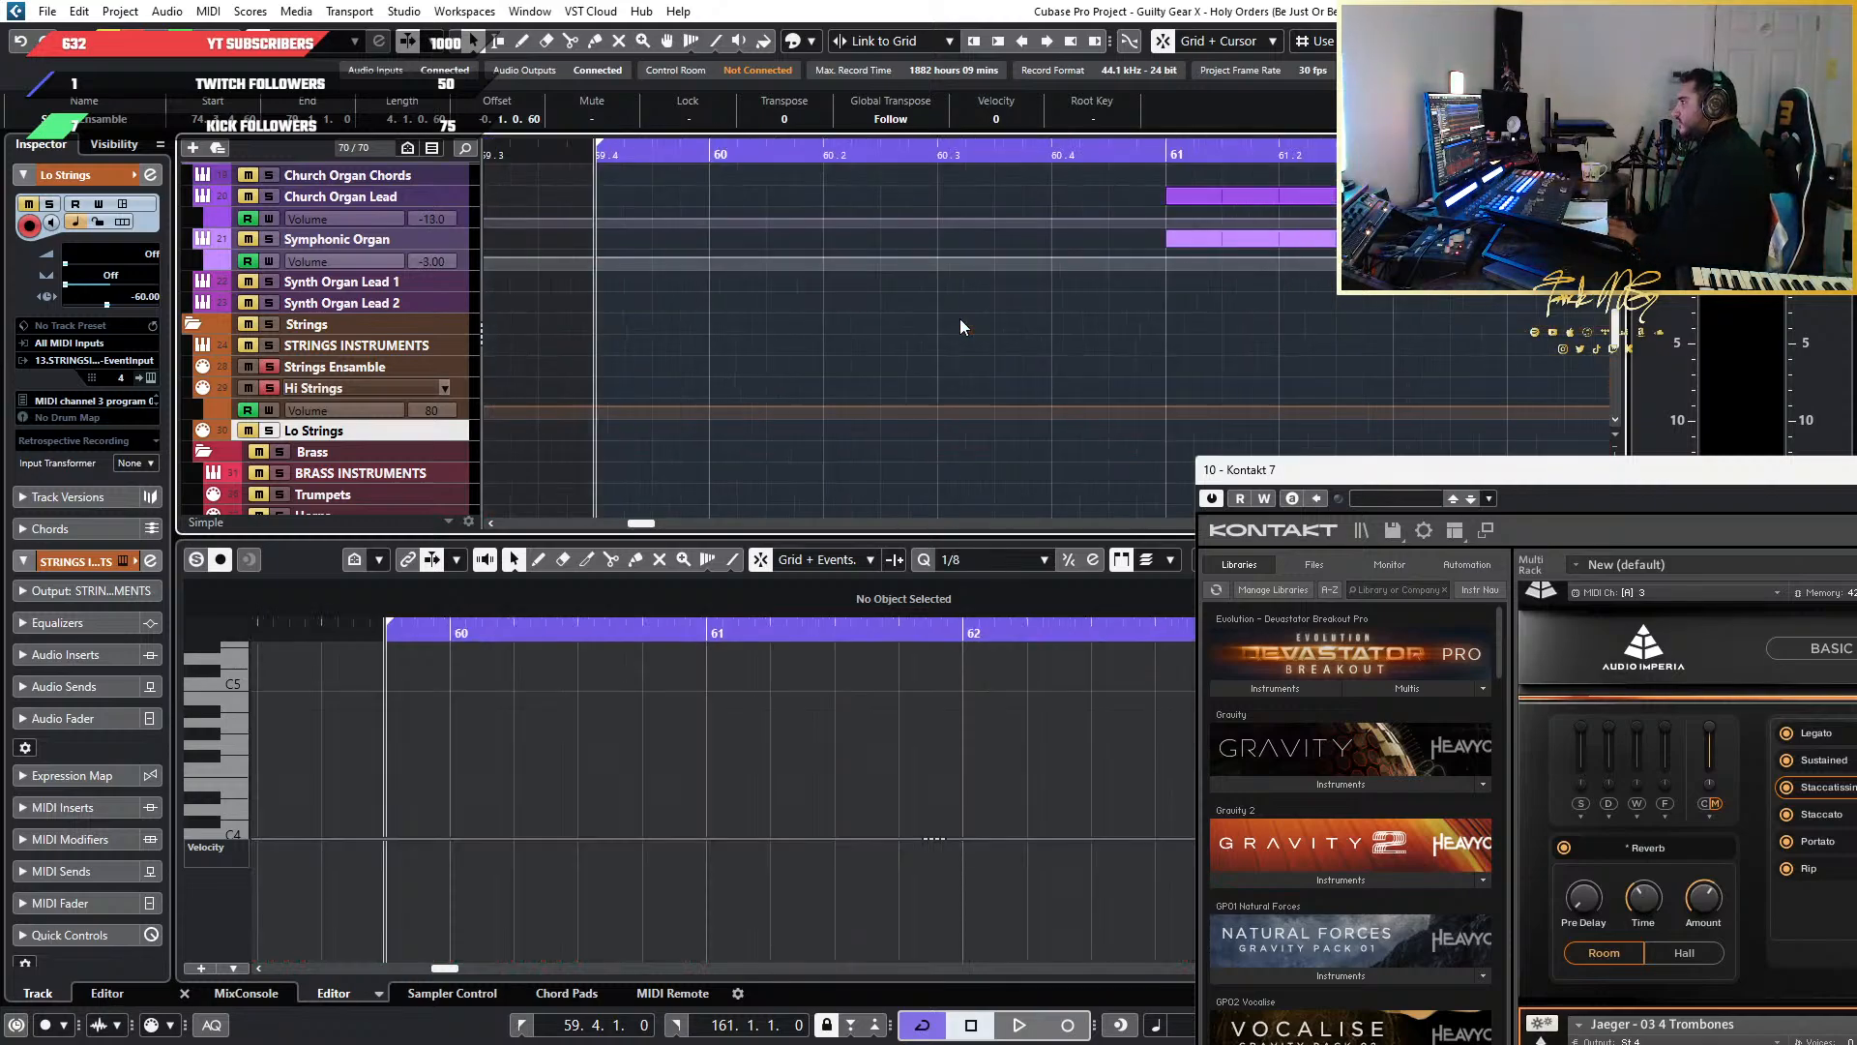
scroll(762, 316, down, 8)
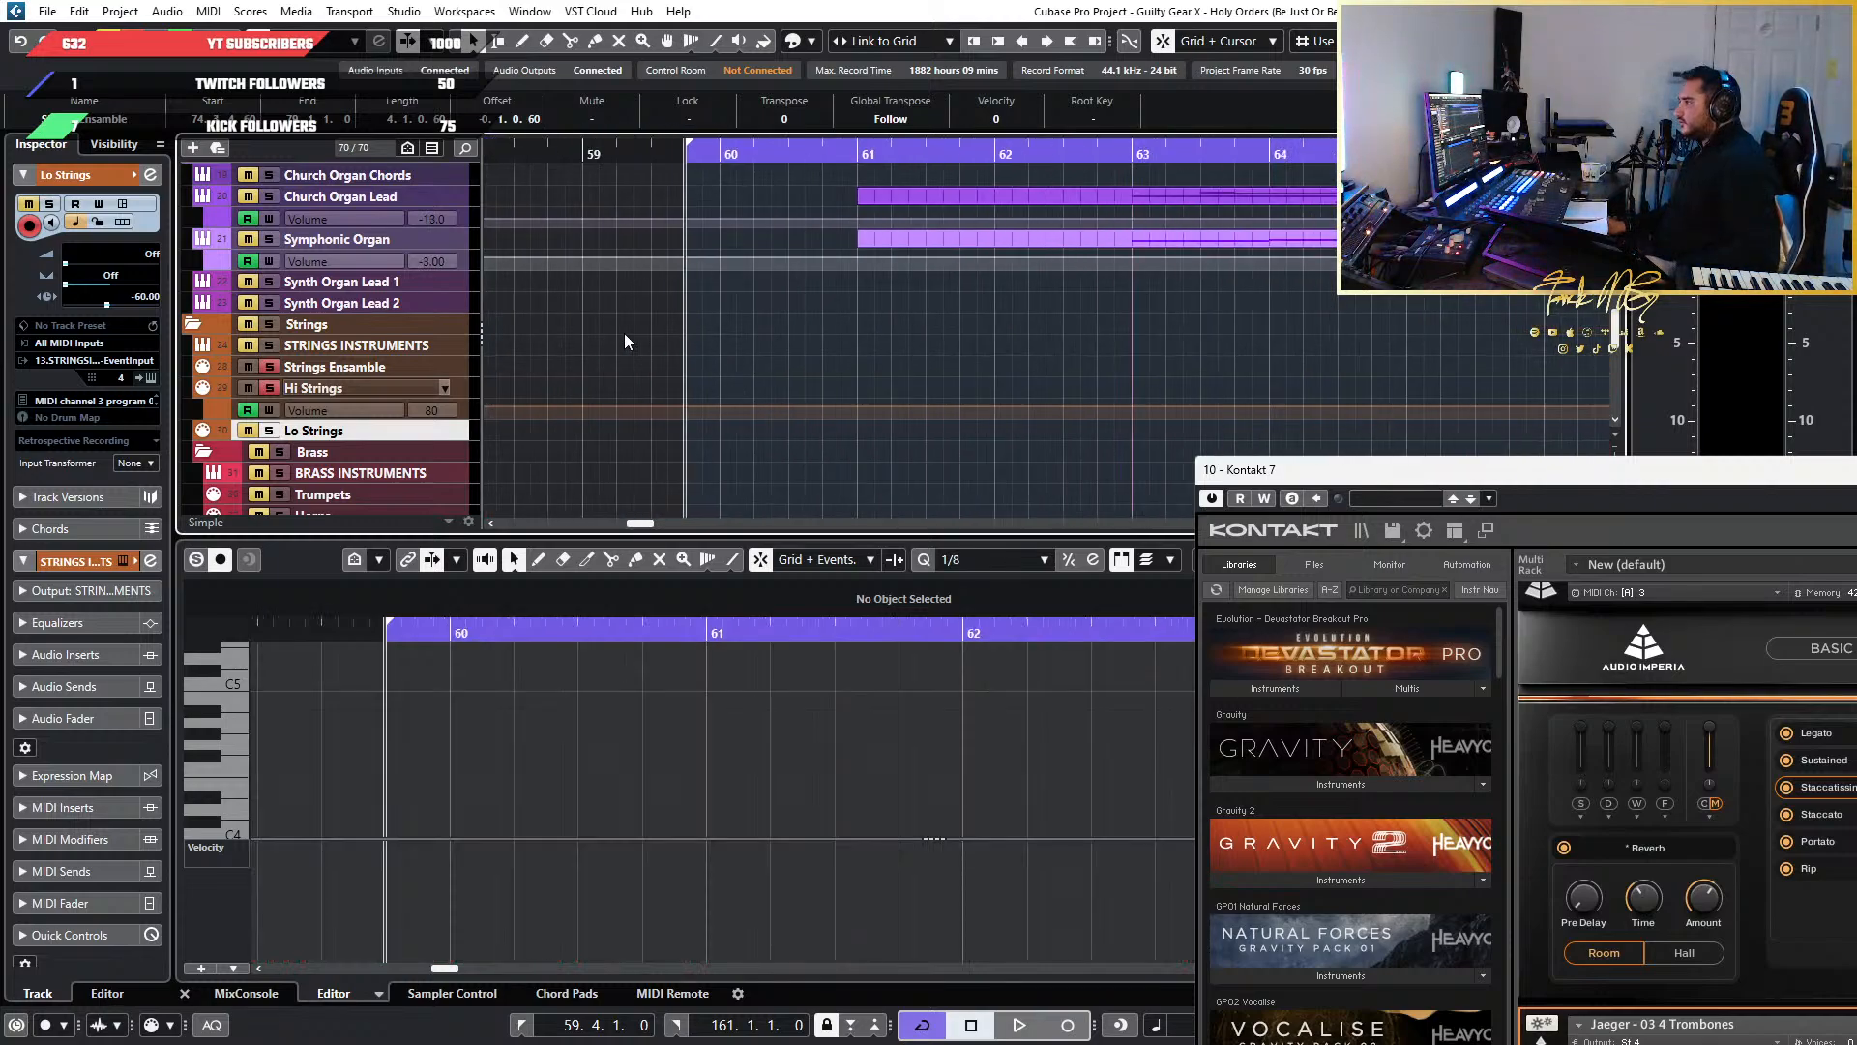
scroll(611, 330, up, 1)
scroll(612, 331, up, 3)
scroll(894, 368, down, 3)
scroll(1113, 391, down, 4)
scroll(1175, 399, up, 5)
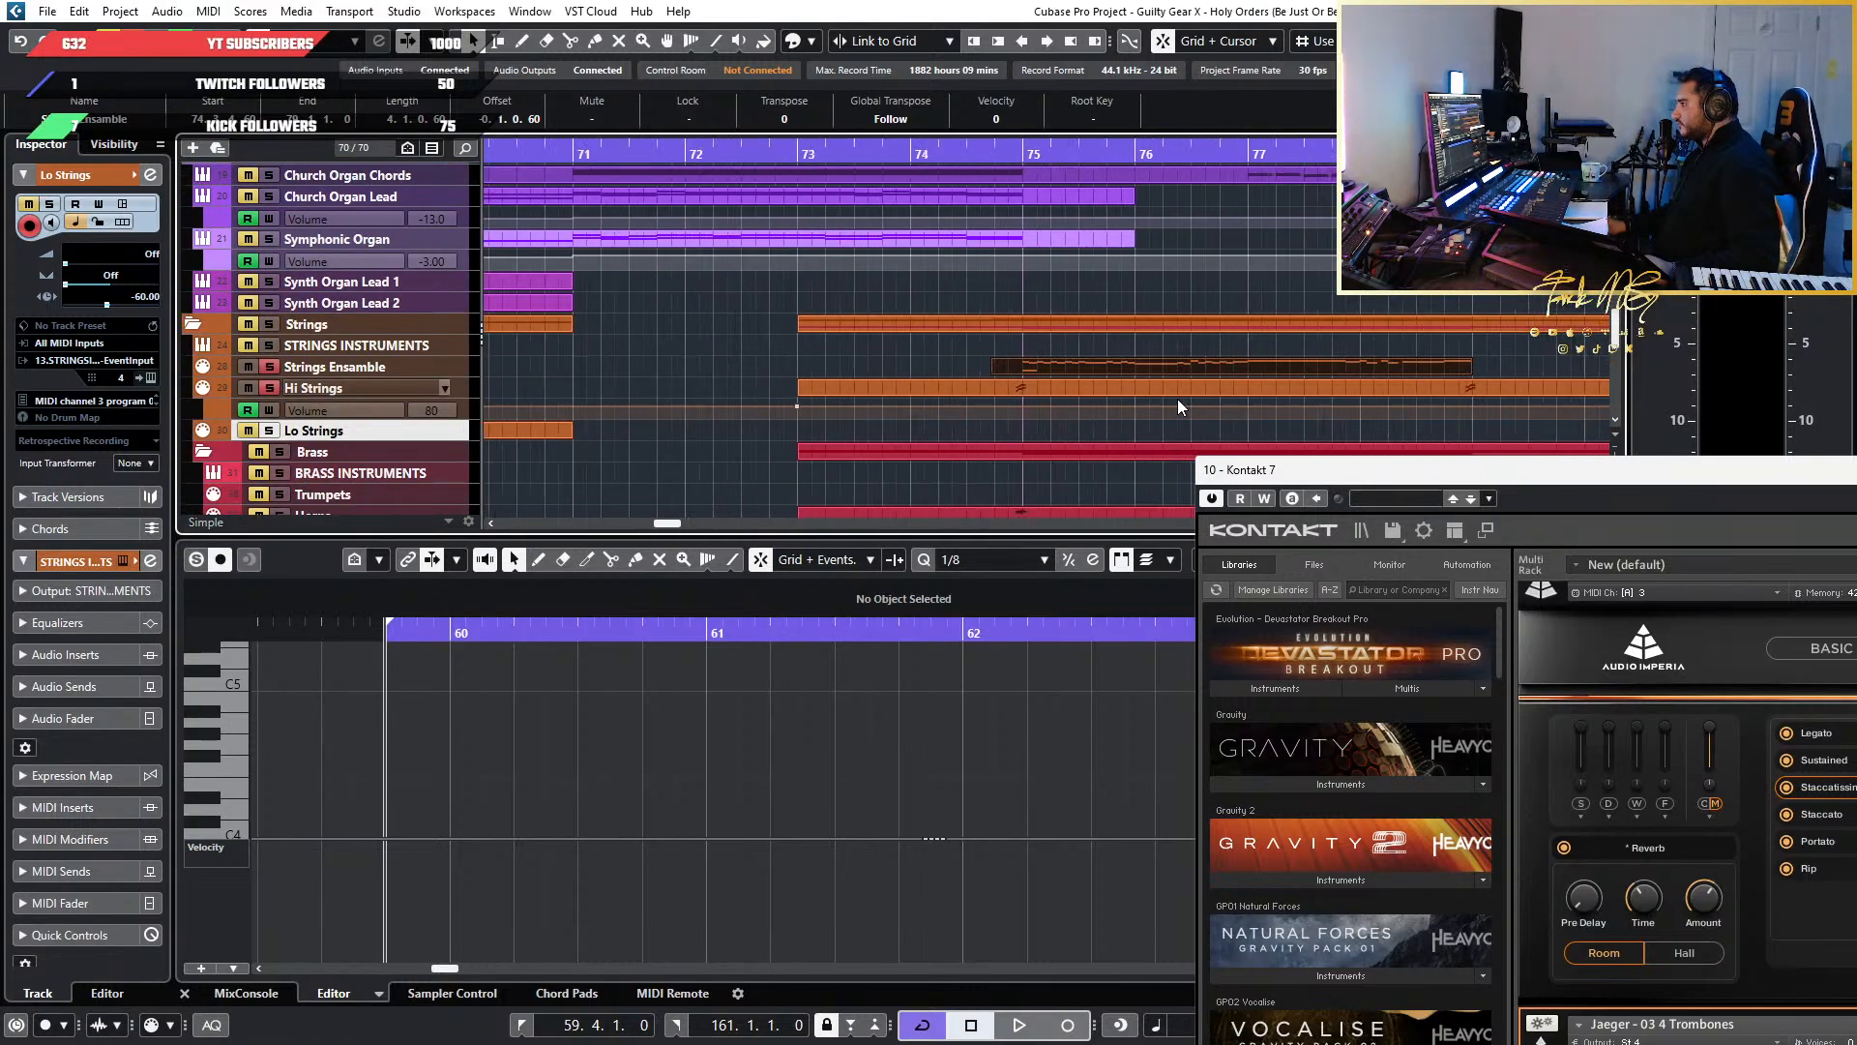
scroll(1151, 304, up, 3)
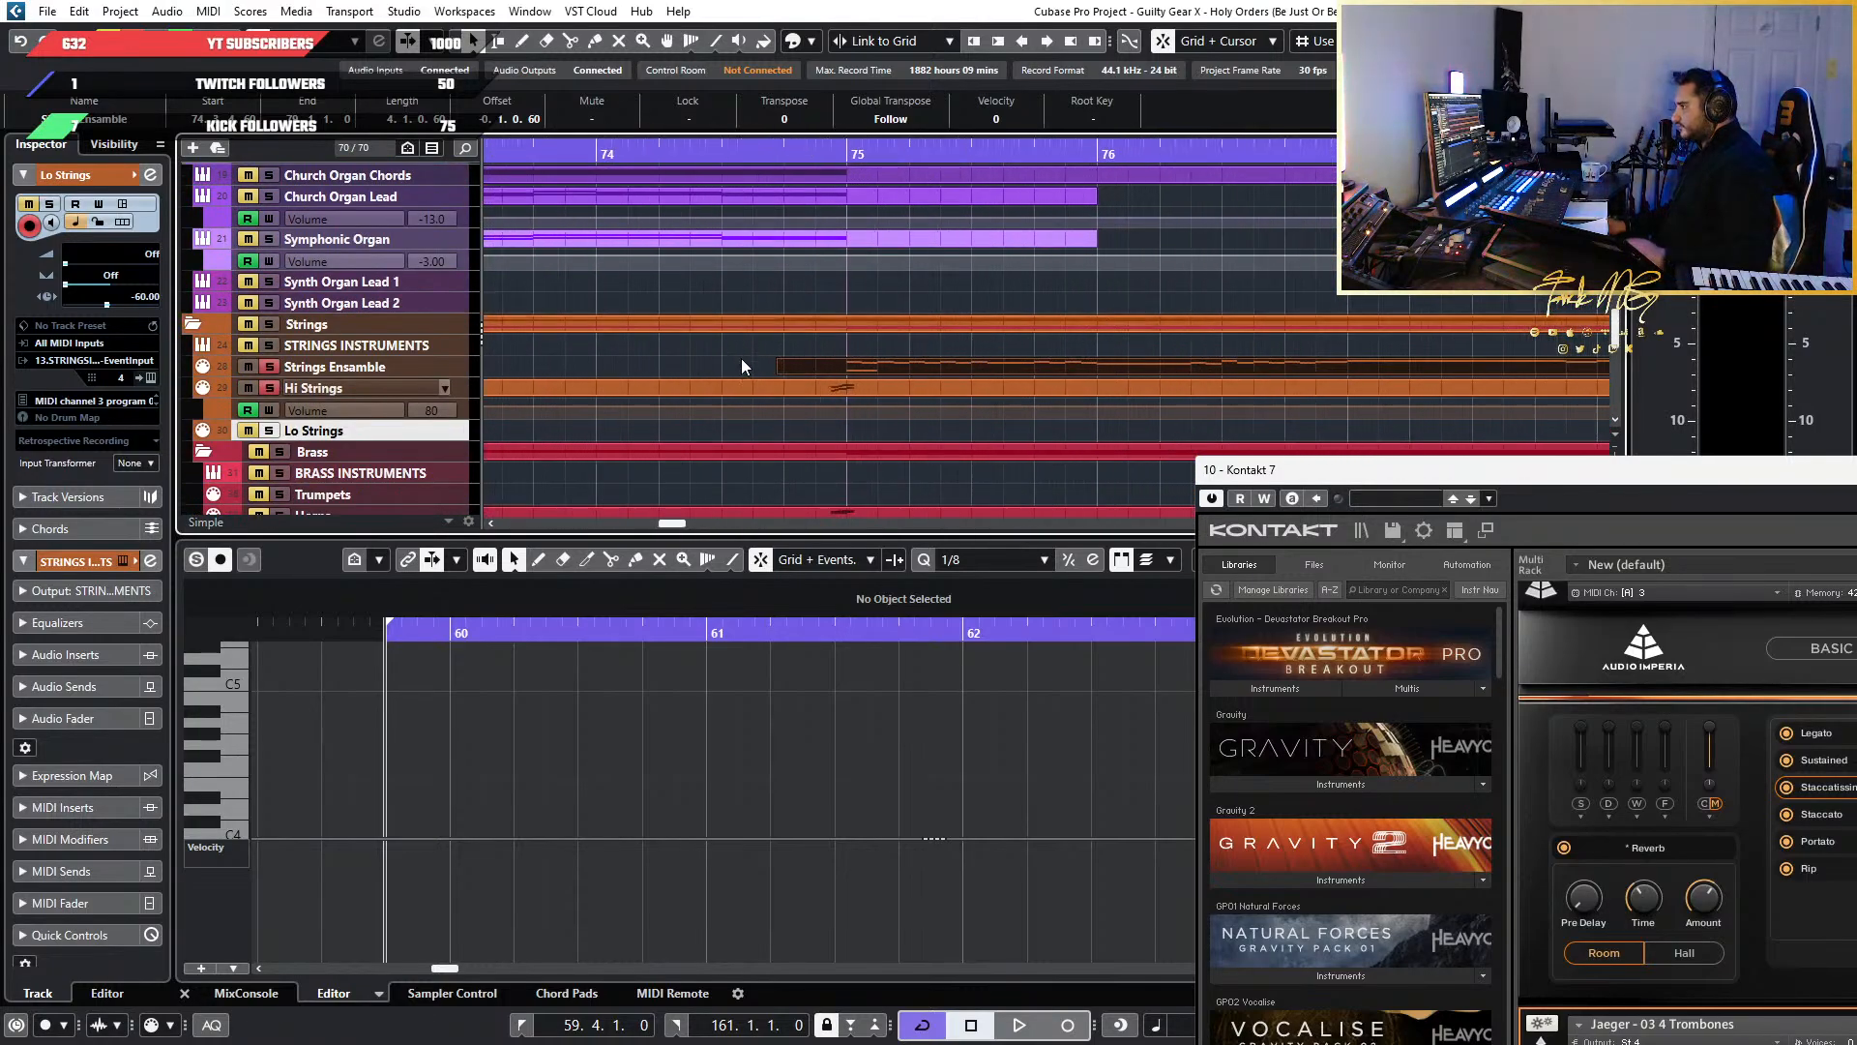
key(alt+5)
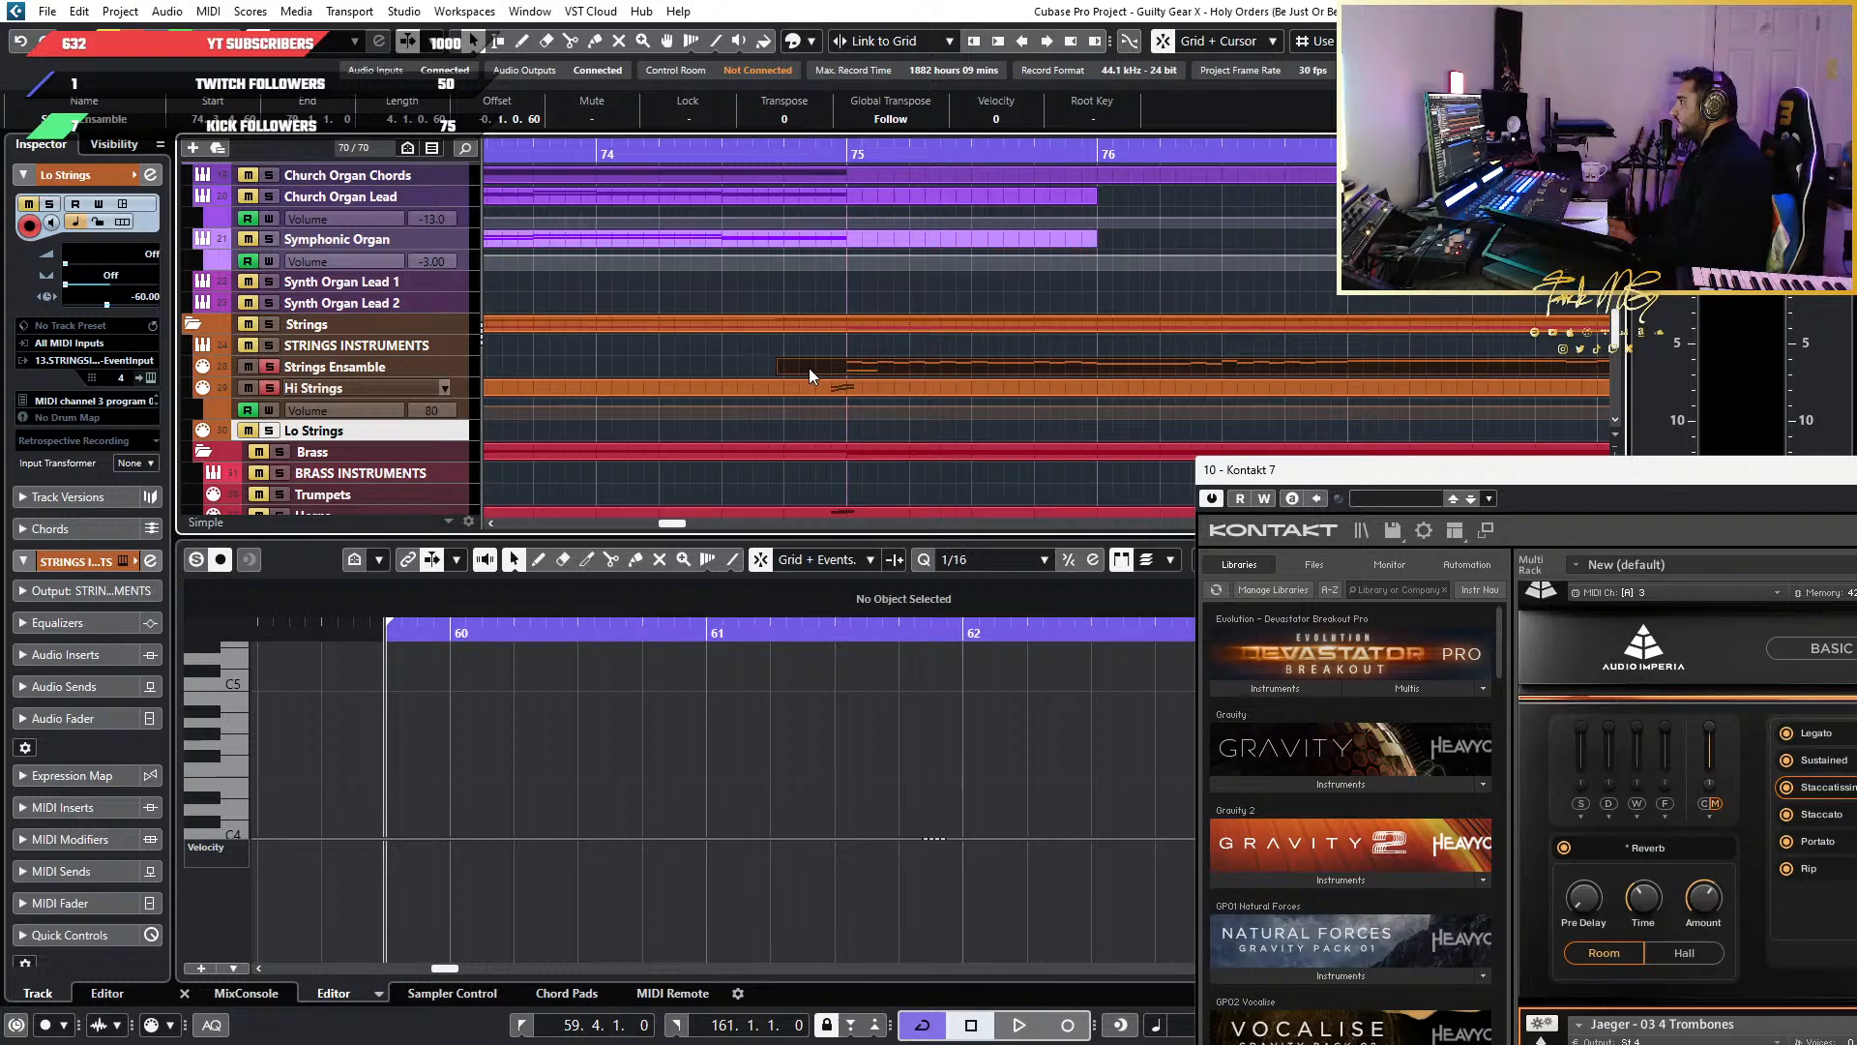
key(alt+2)
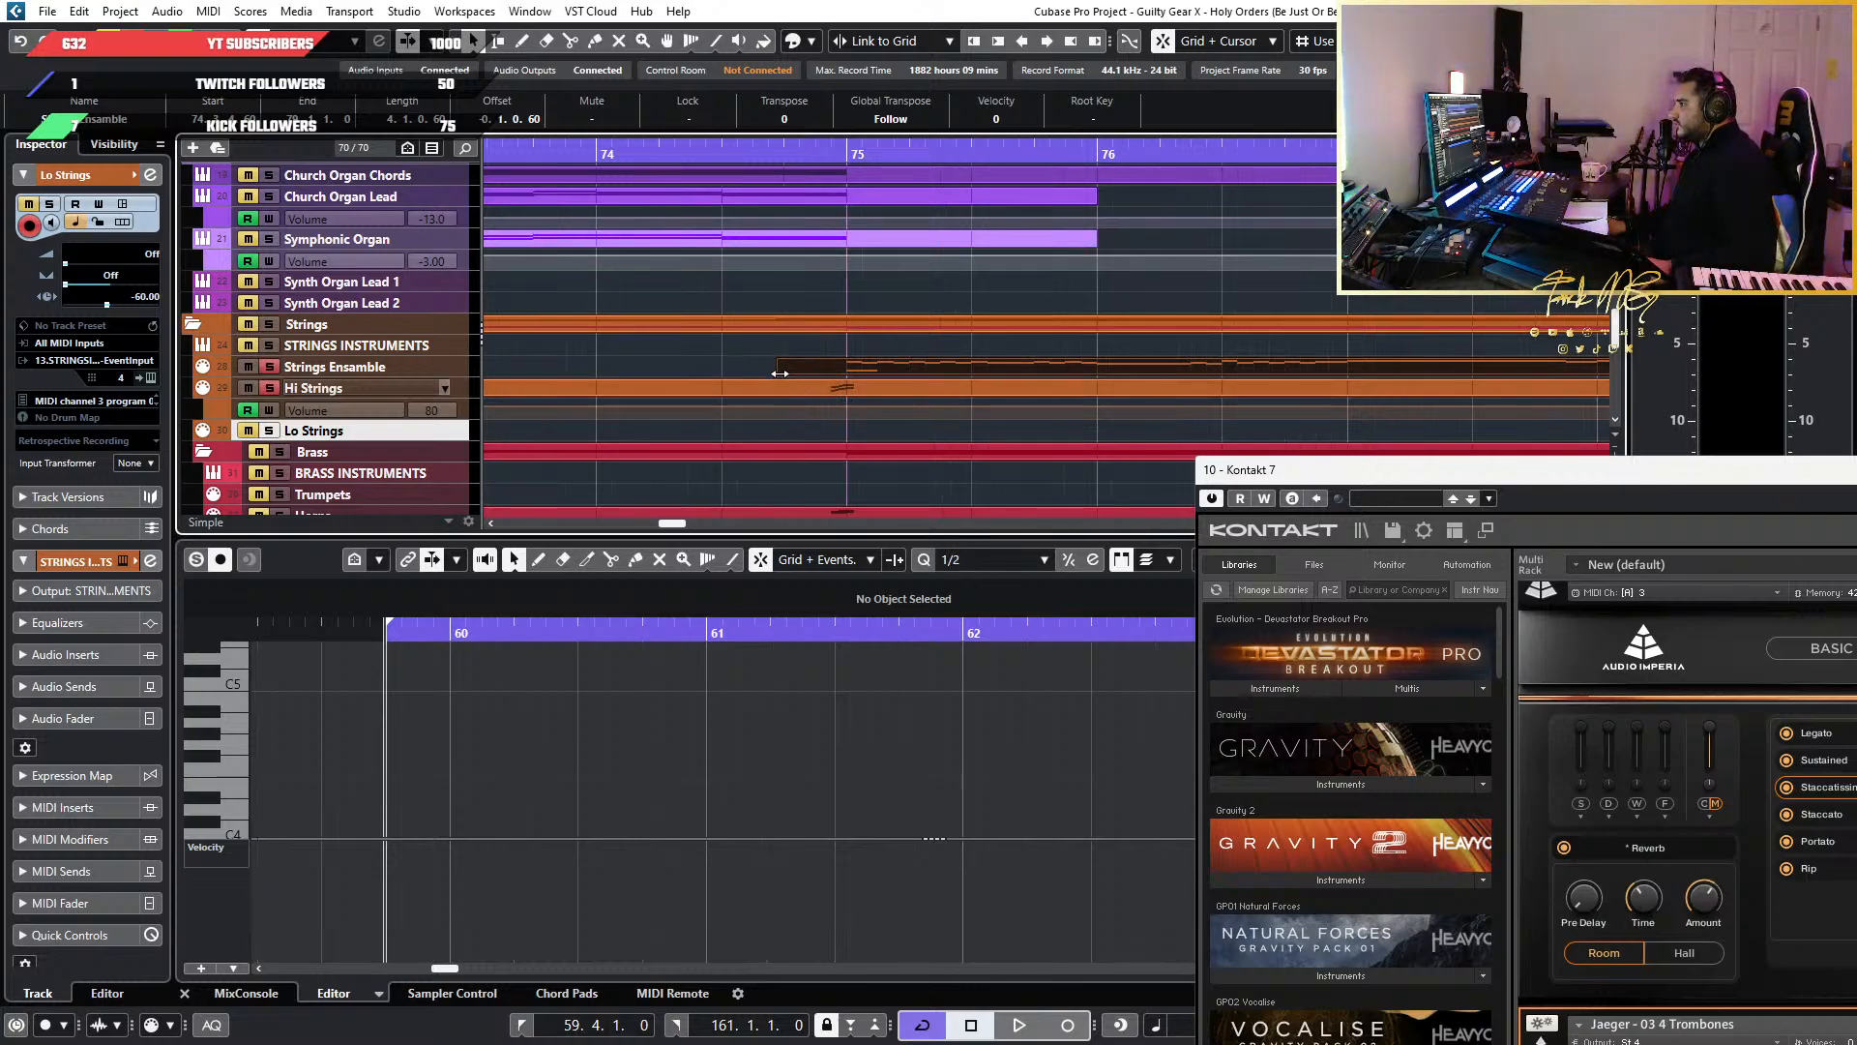
drag(780, 373, 723, 372)
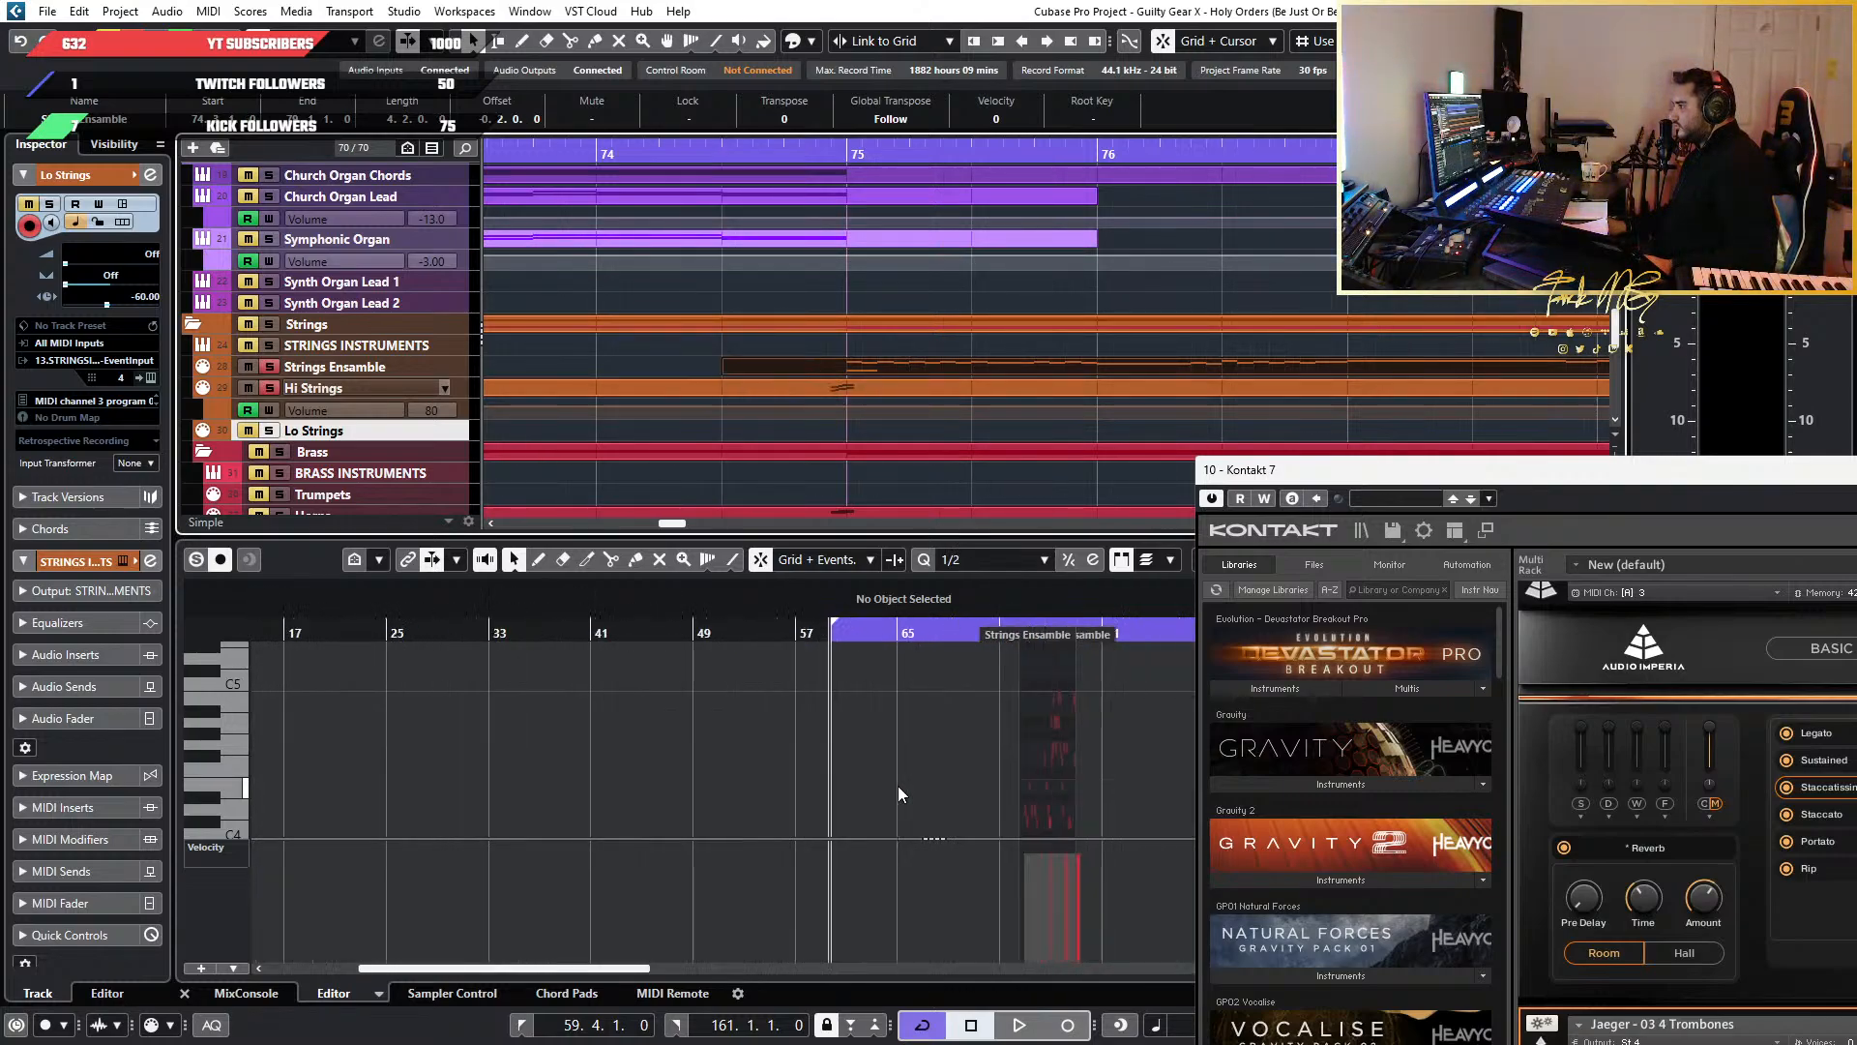
Place the project cursor at 74.3 and draw a half-note D4 there in the Strings Ensemble part
scroll(898, 785, down, 1)
scroll(1043, 805, up, 3)
click(724, 152)
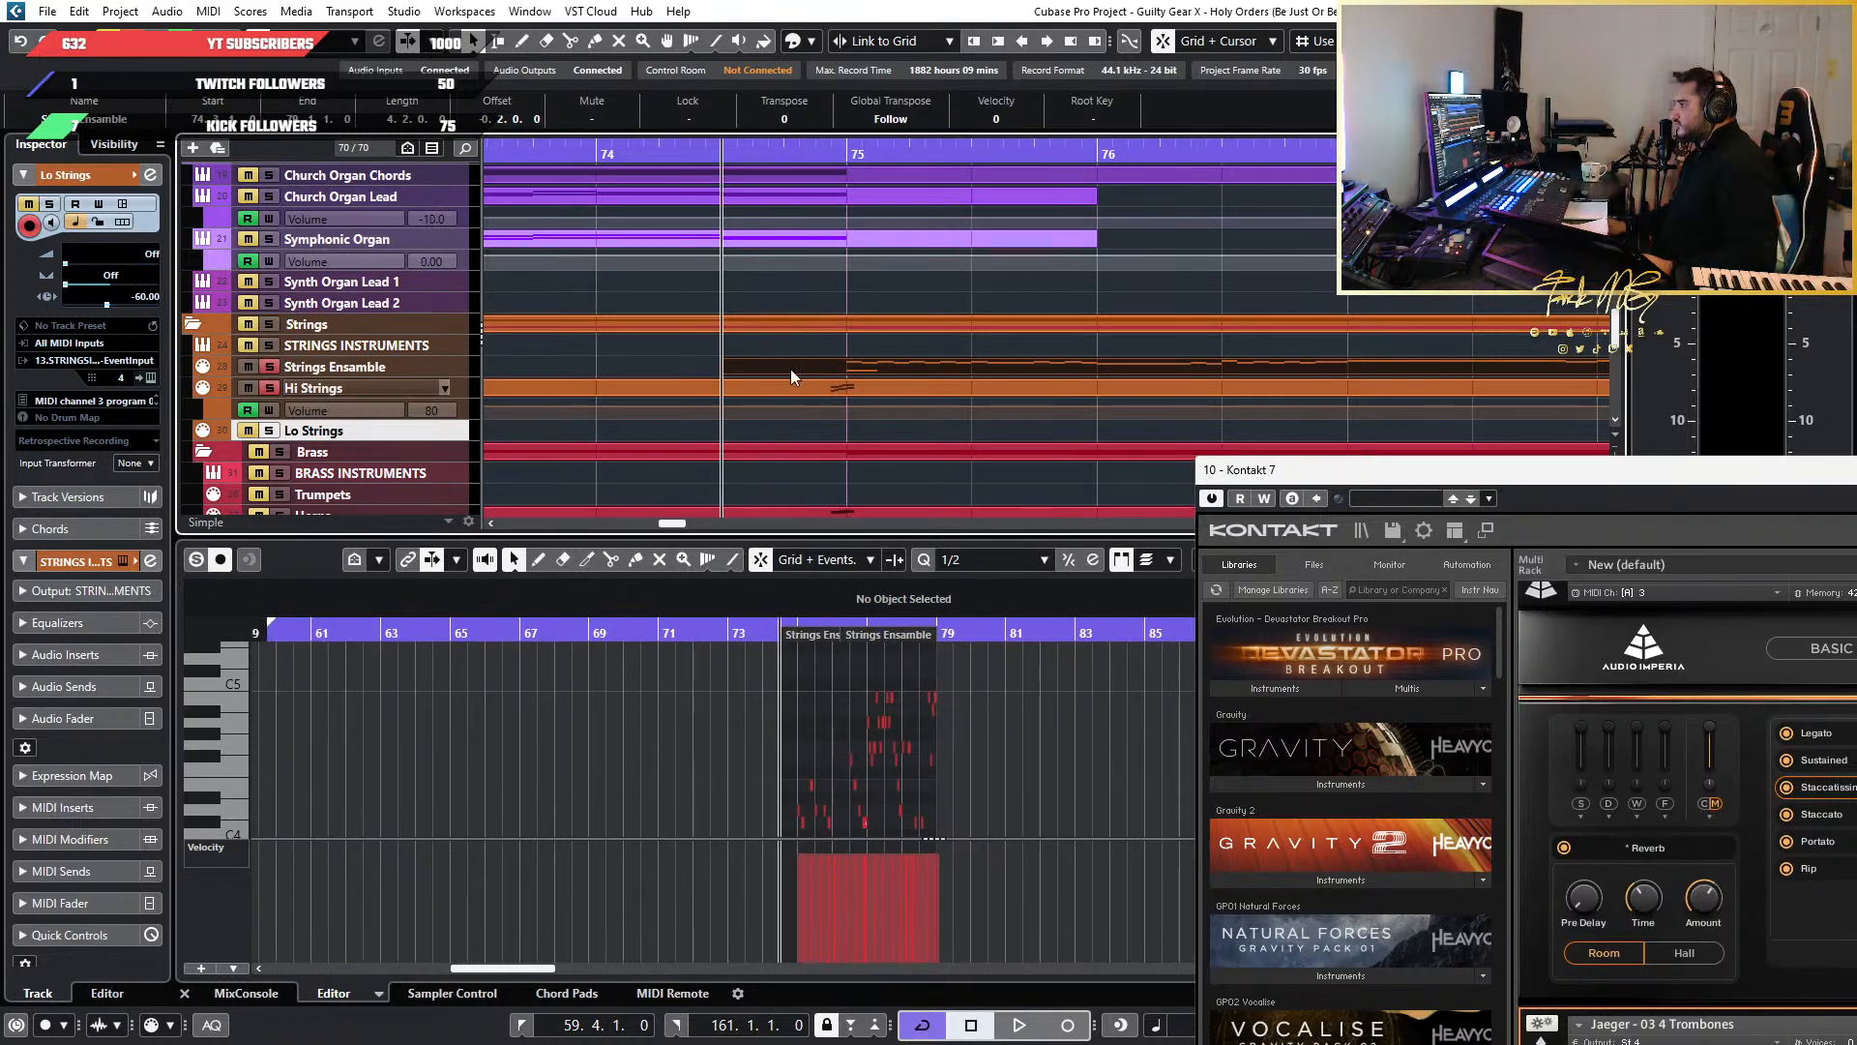
scroll(786, 805, up, 8)
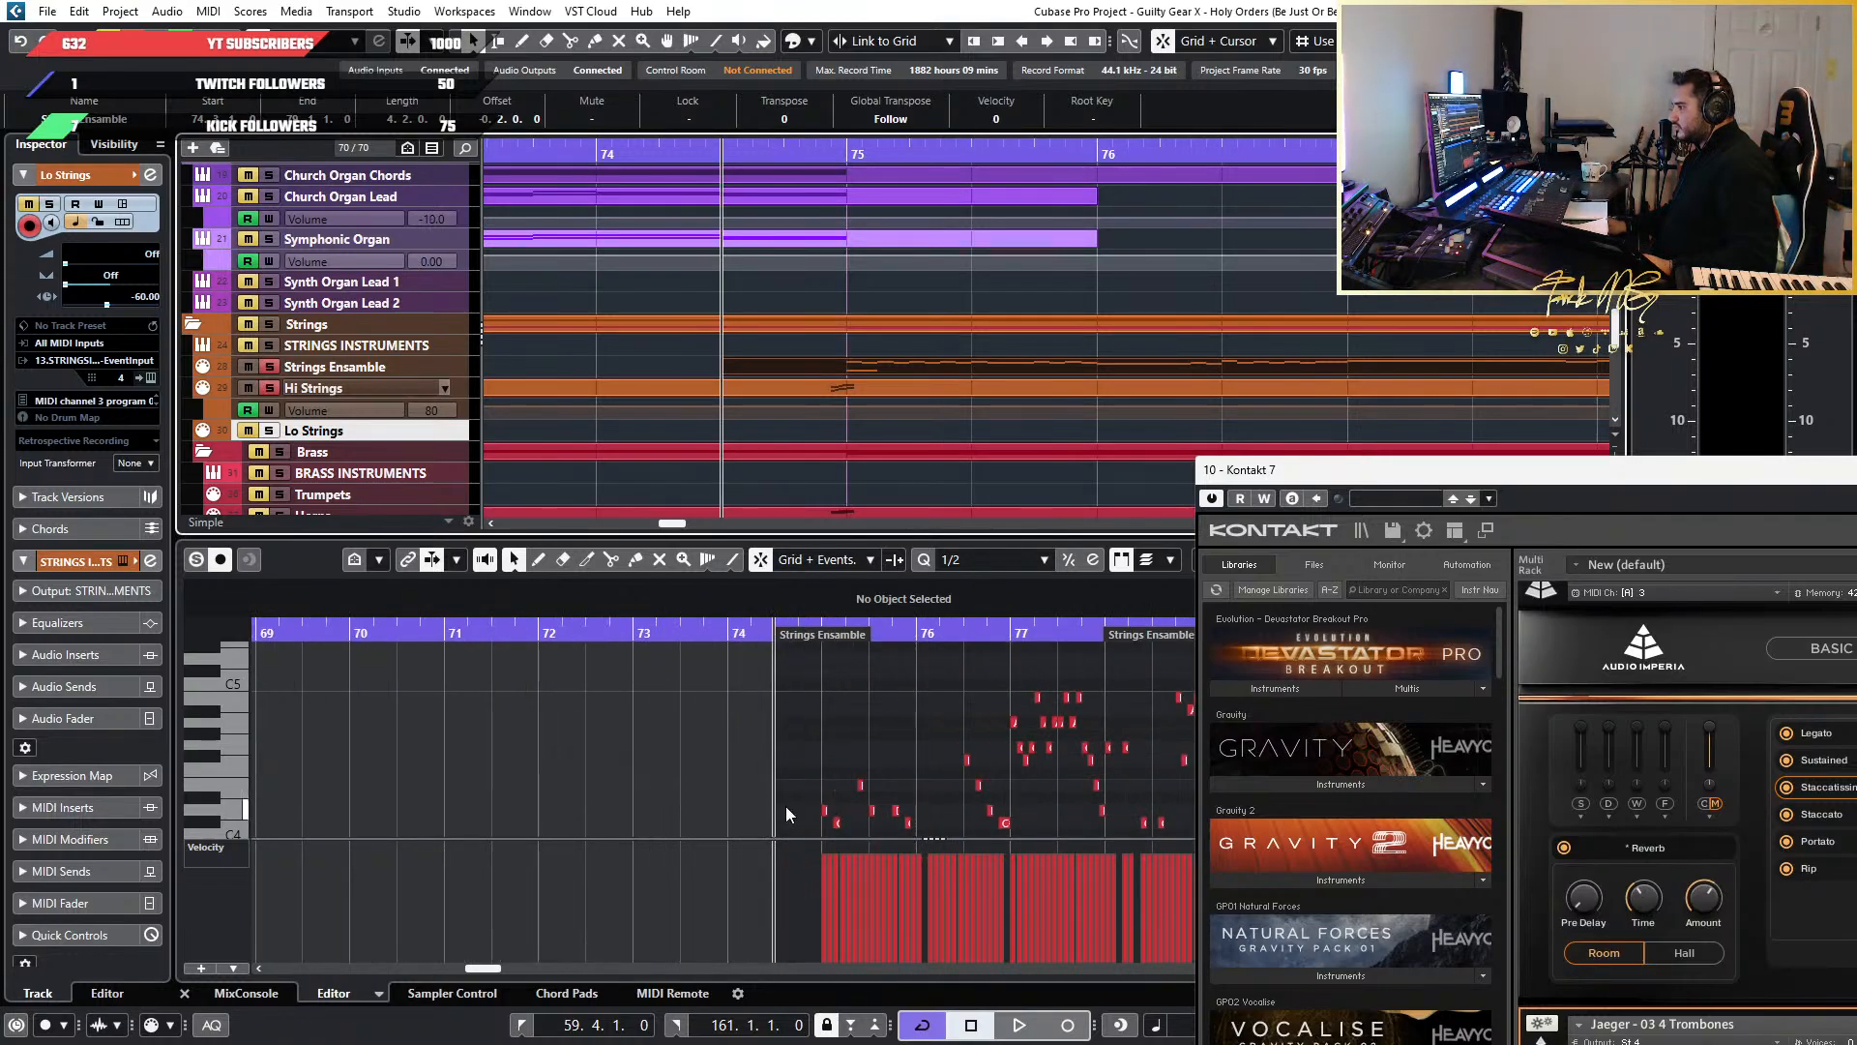
click(539, 565)
click(648, 808)
key(1)
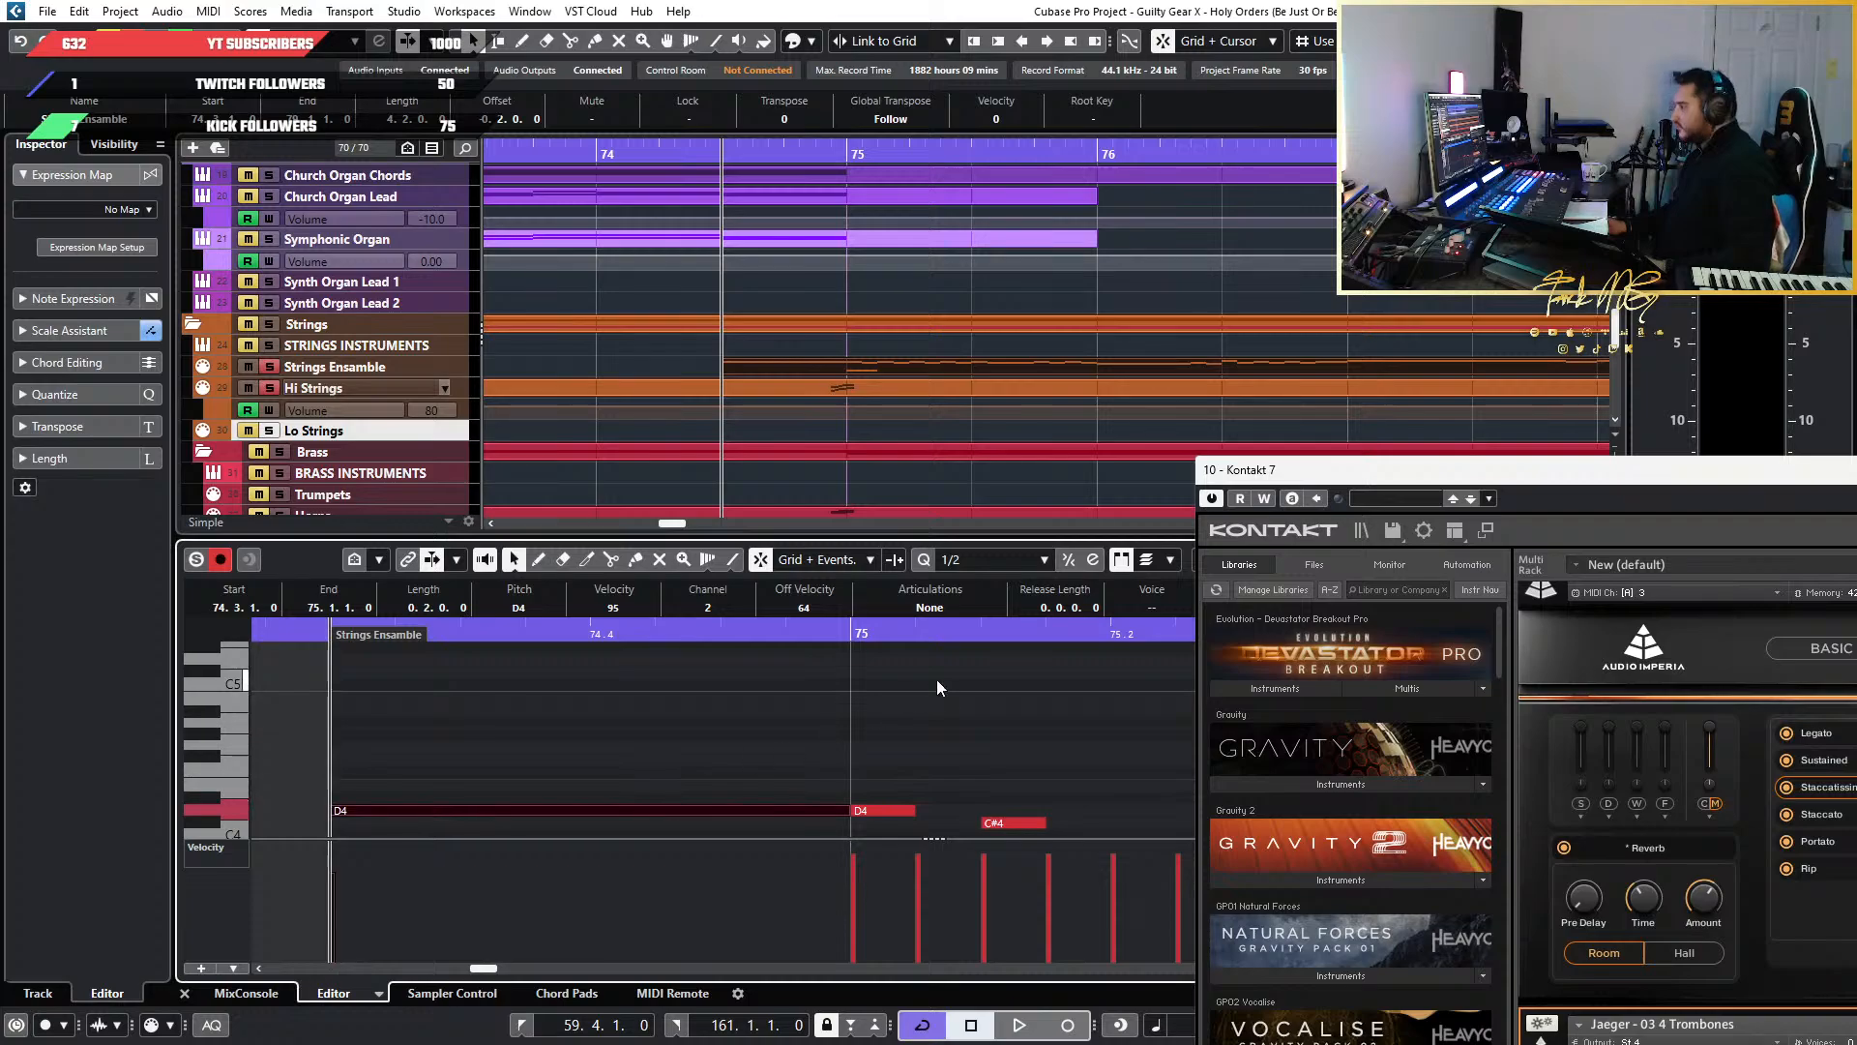
Set the quantize preset to 1/8 and shorten the D4 lead-in before bar 75 to an eighth note starting at 74.4.3
drag(1344, 479, 1714, 463)
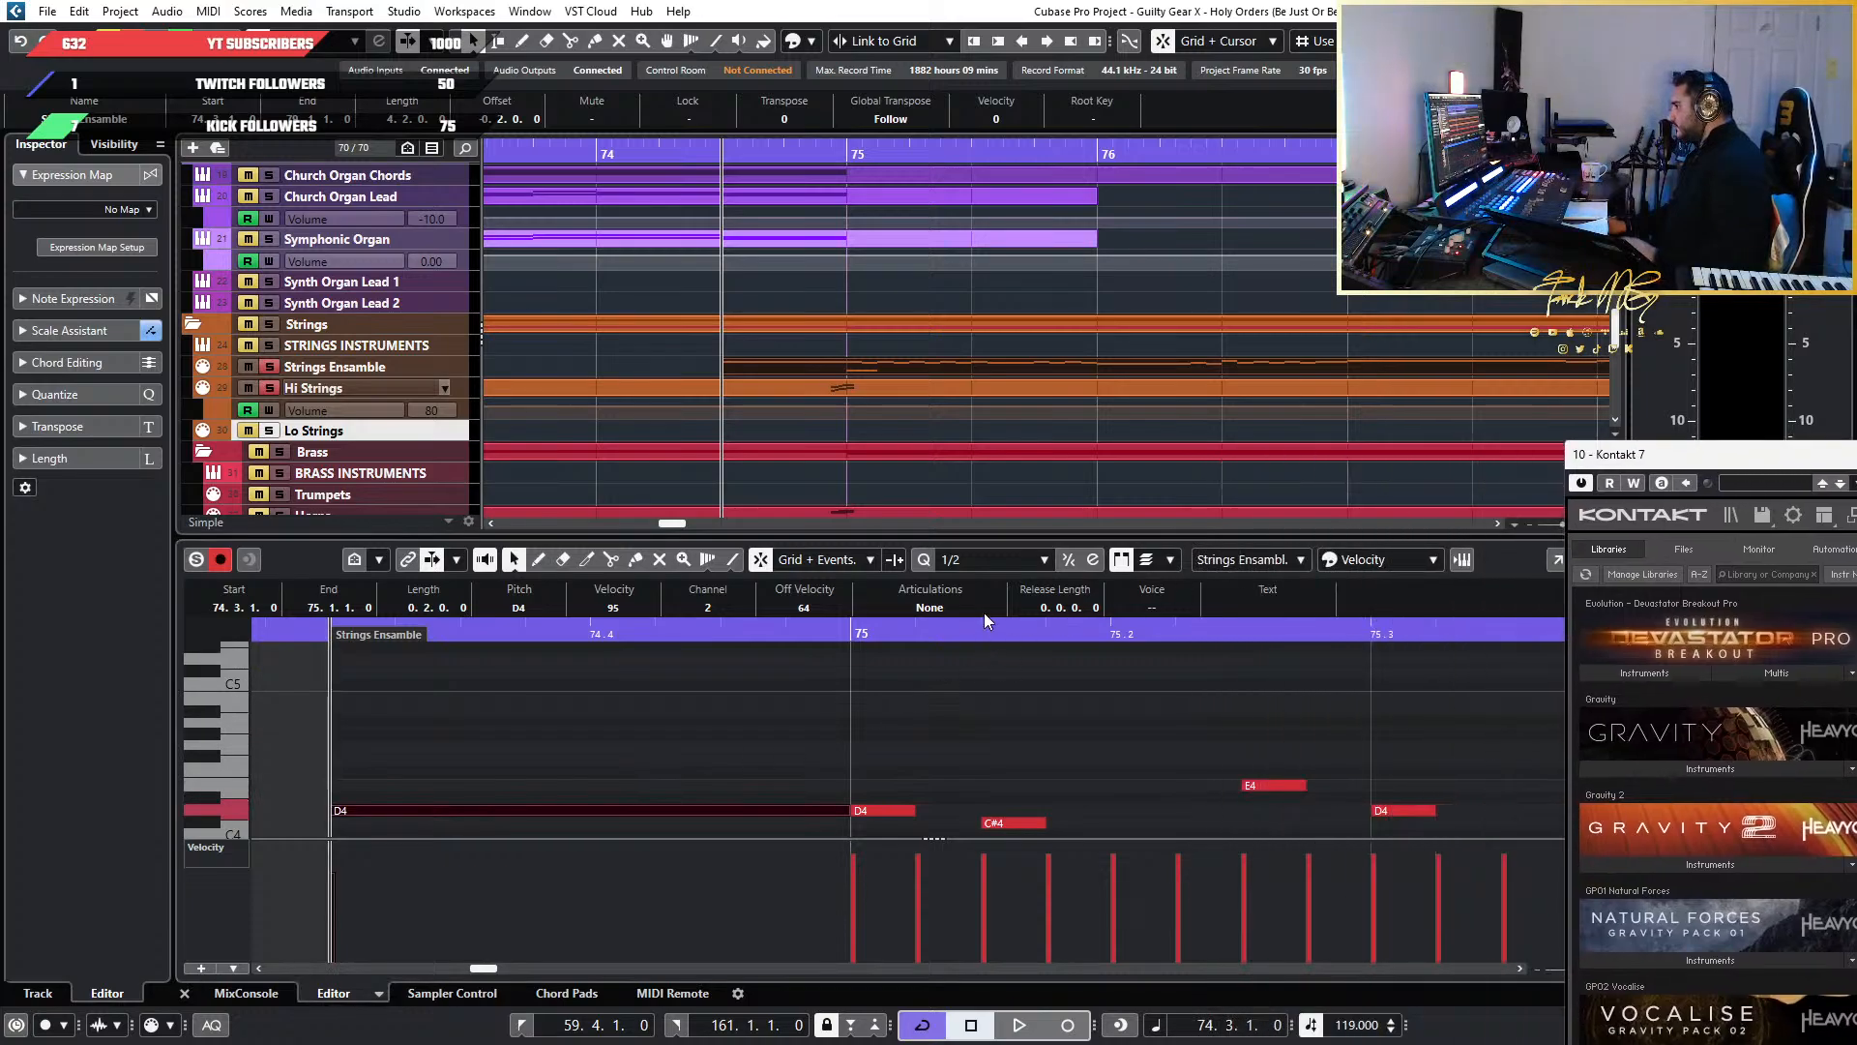
click(1003, 557)
click(1032, 681)
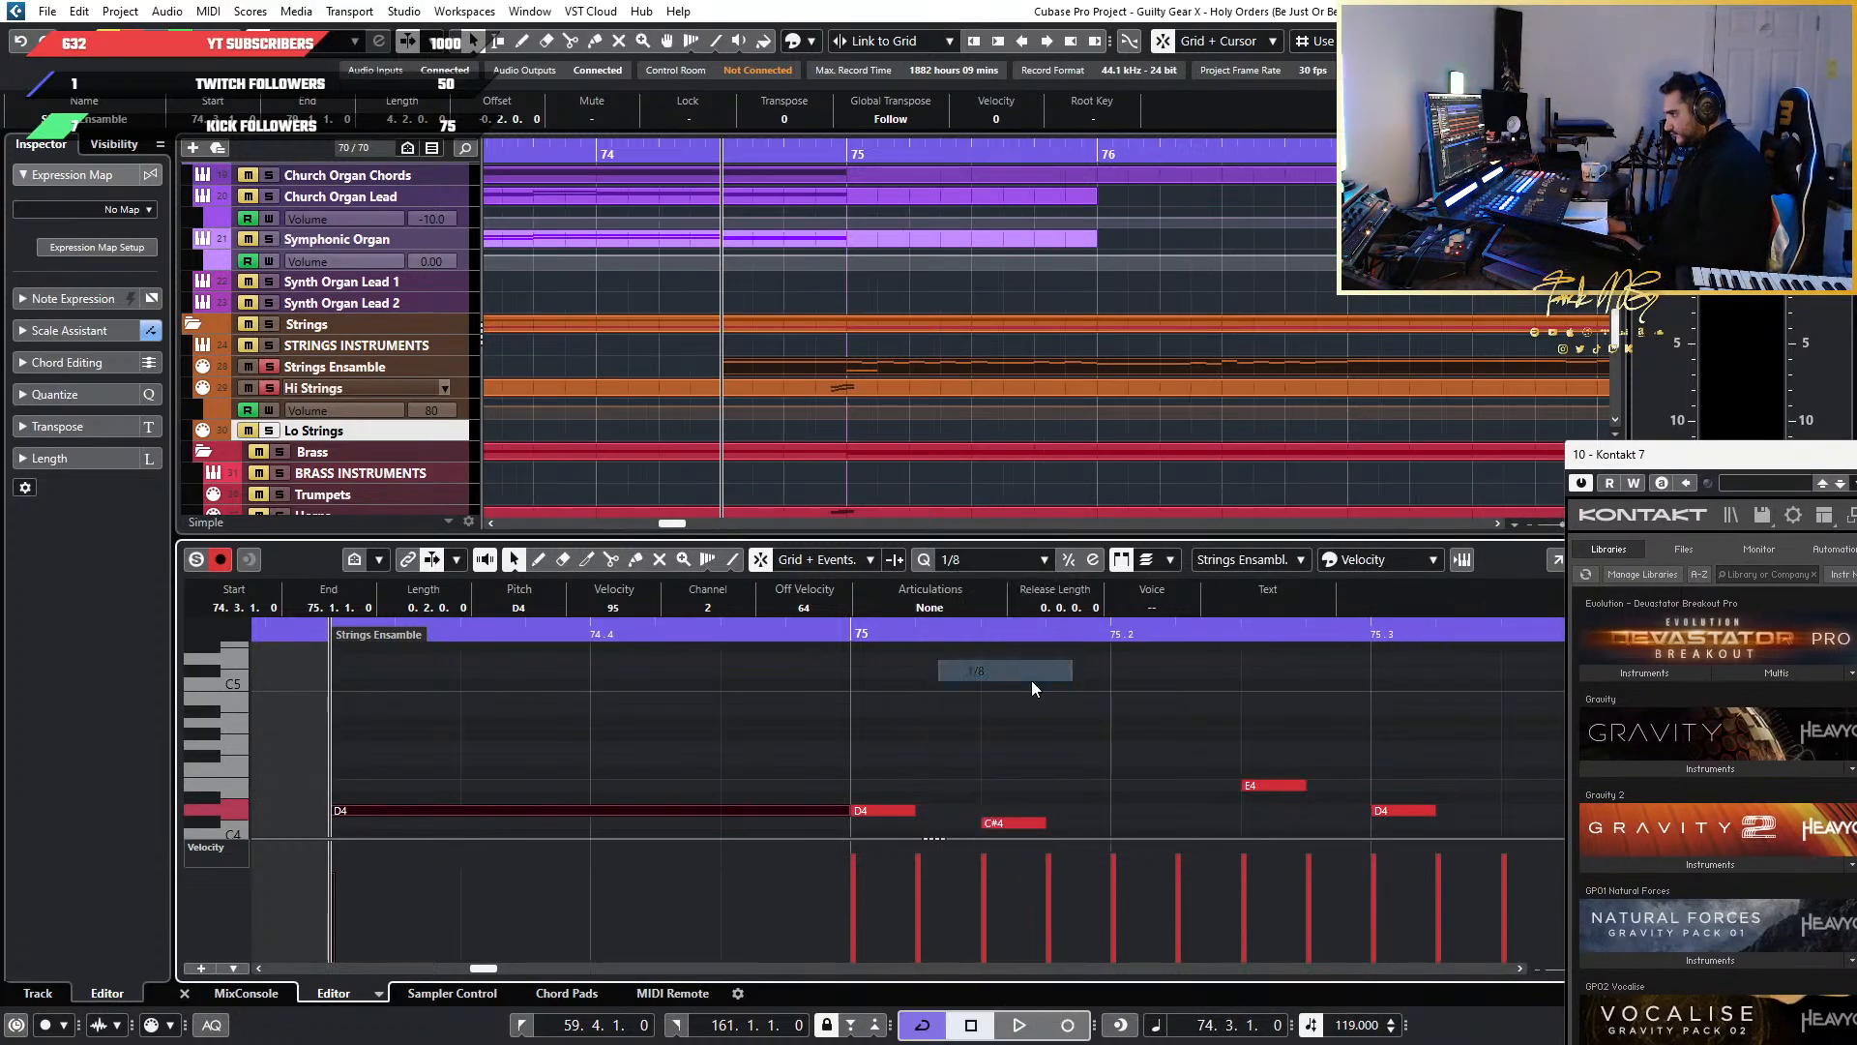
click(759, 817)
key(1)
click(537, 811)
key(Delete)
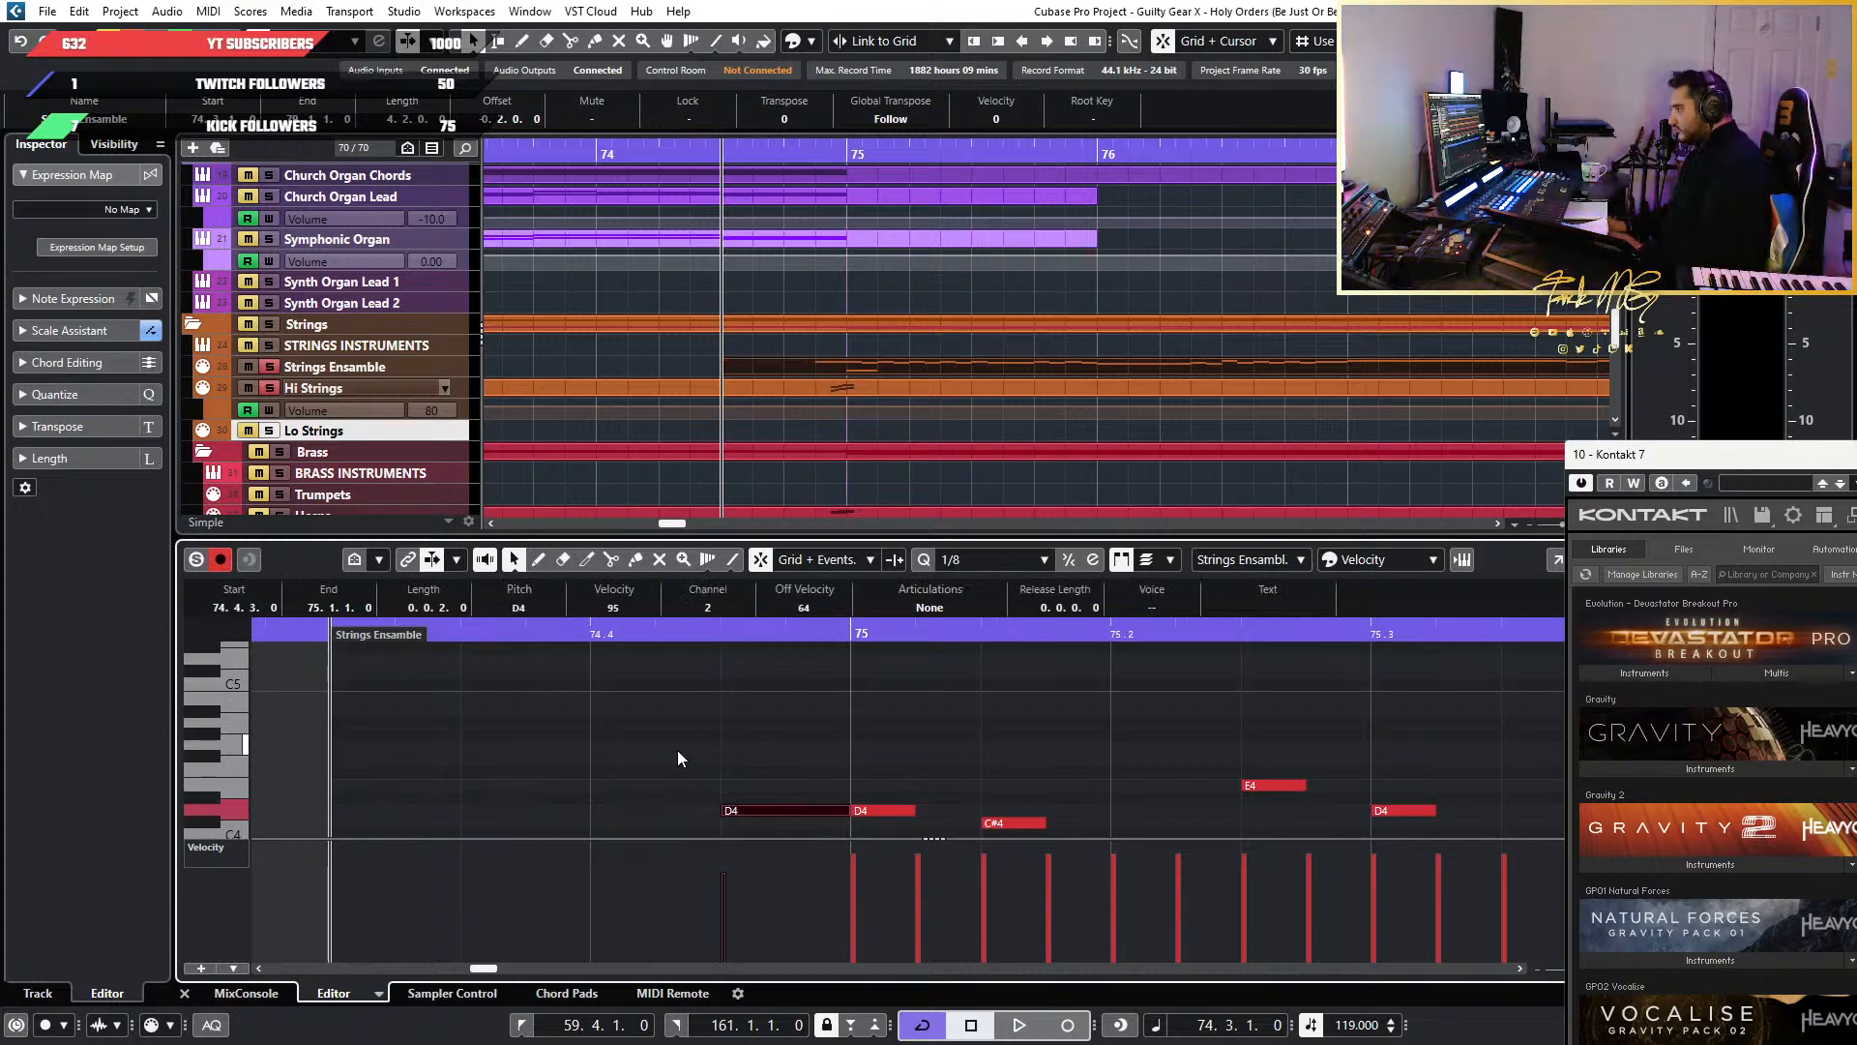
click(795, 810)
Open the Strings Ensemble track's STRINGS INSTRUMENTS window beside the editor and show the articulations of Jaeger - 07 Strings - Full Ens
drag(1641, 461, 1060, 78)
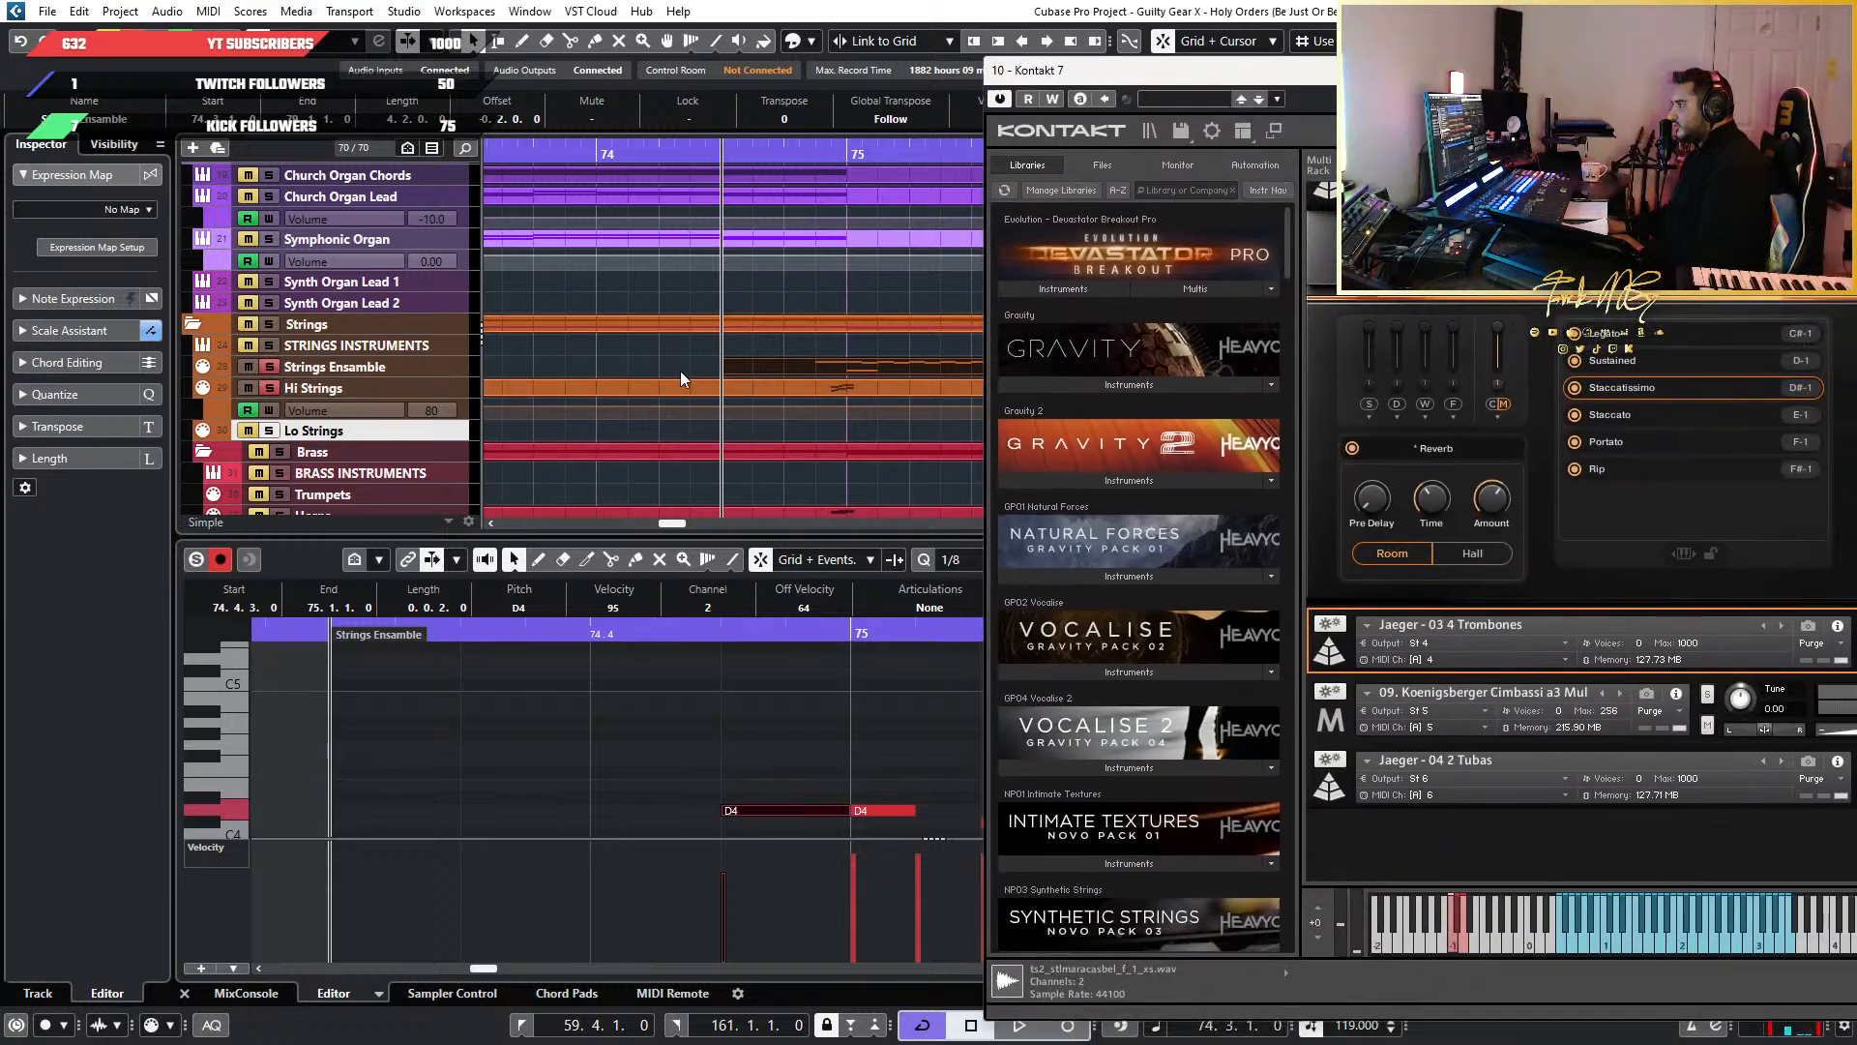
scroll(1451, 334, up, 3)
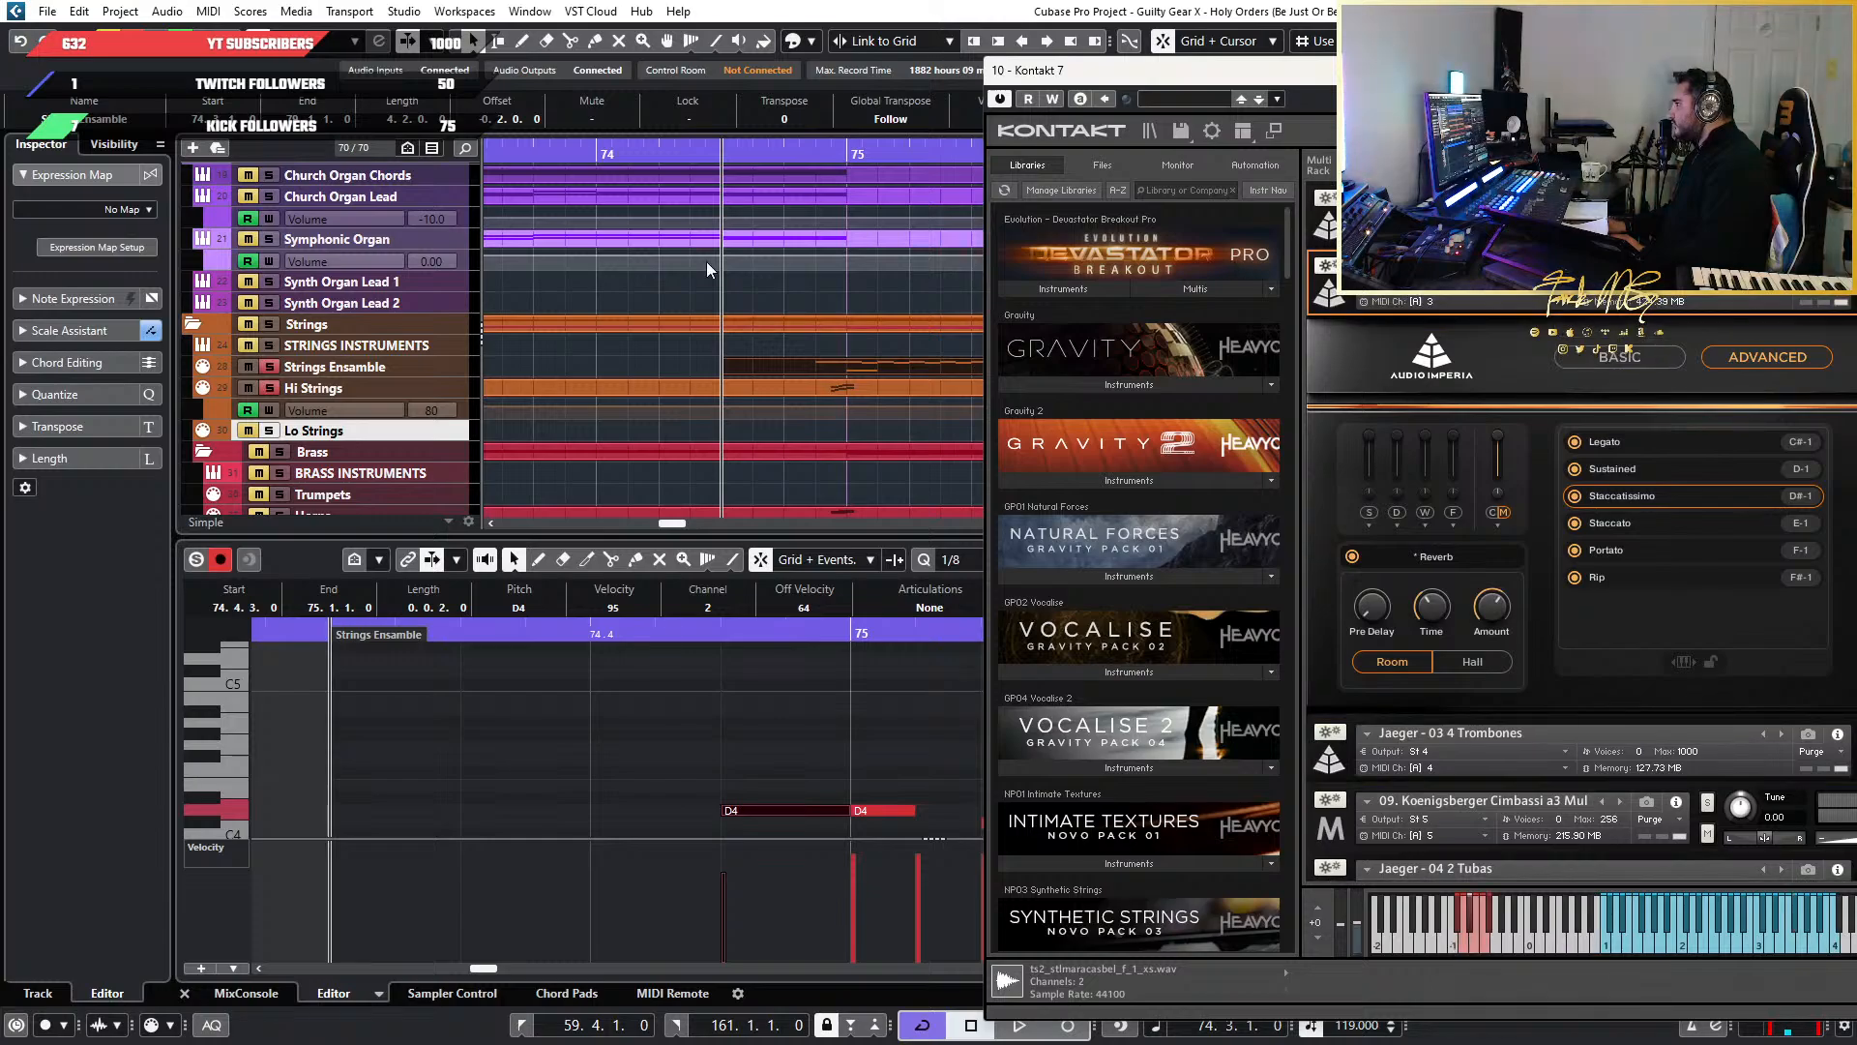
click(329, 366)
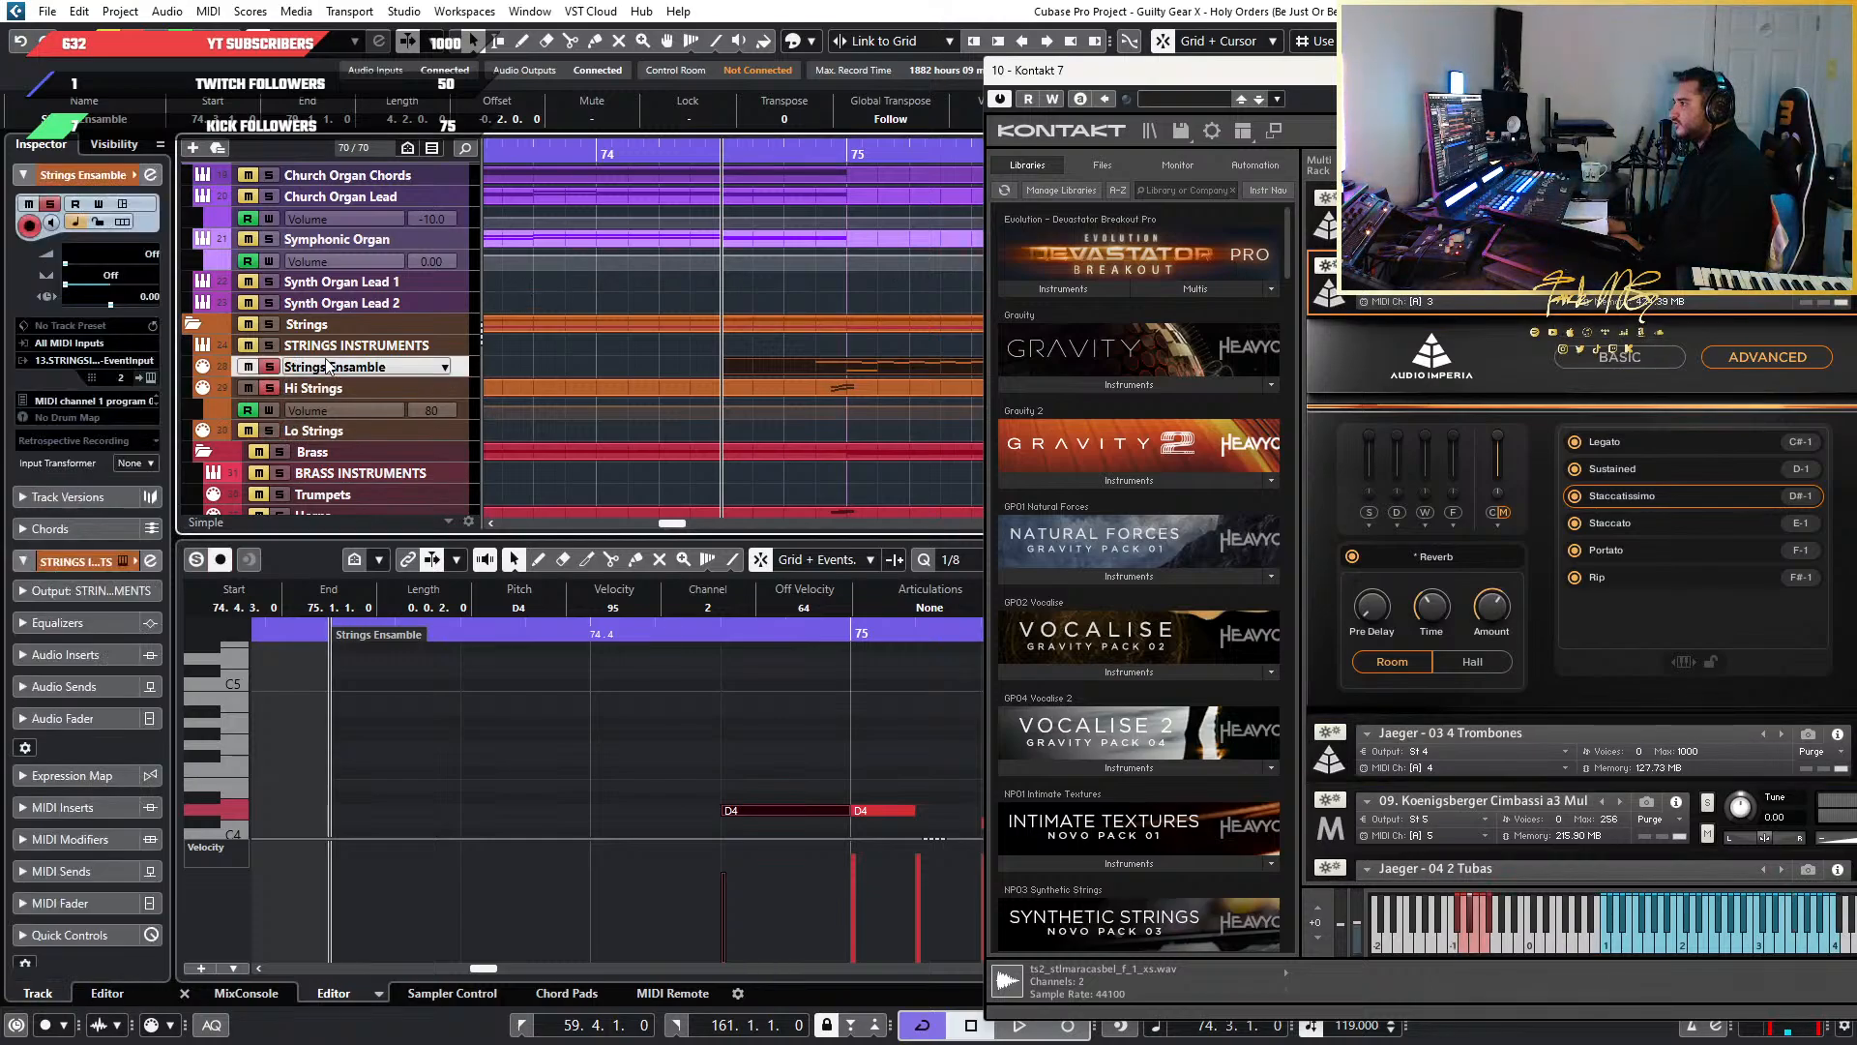
click(150, 379)
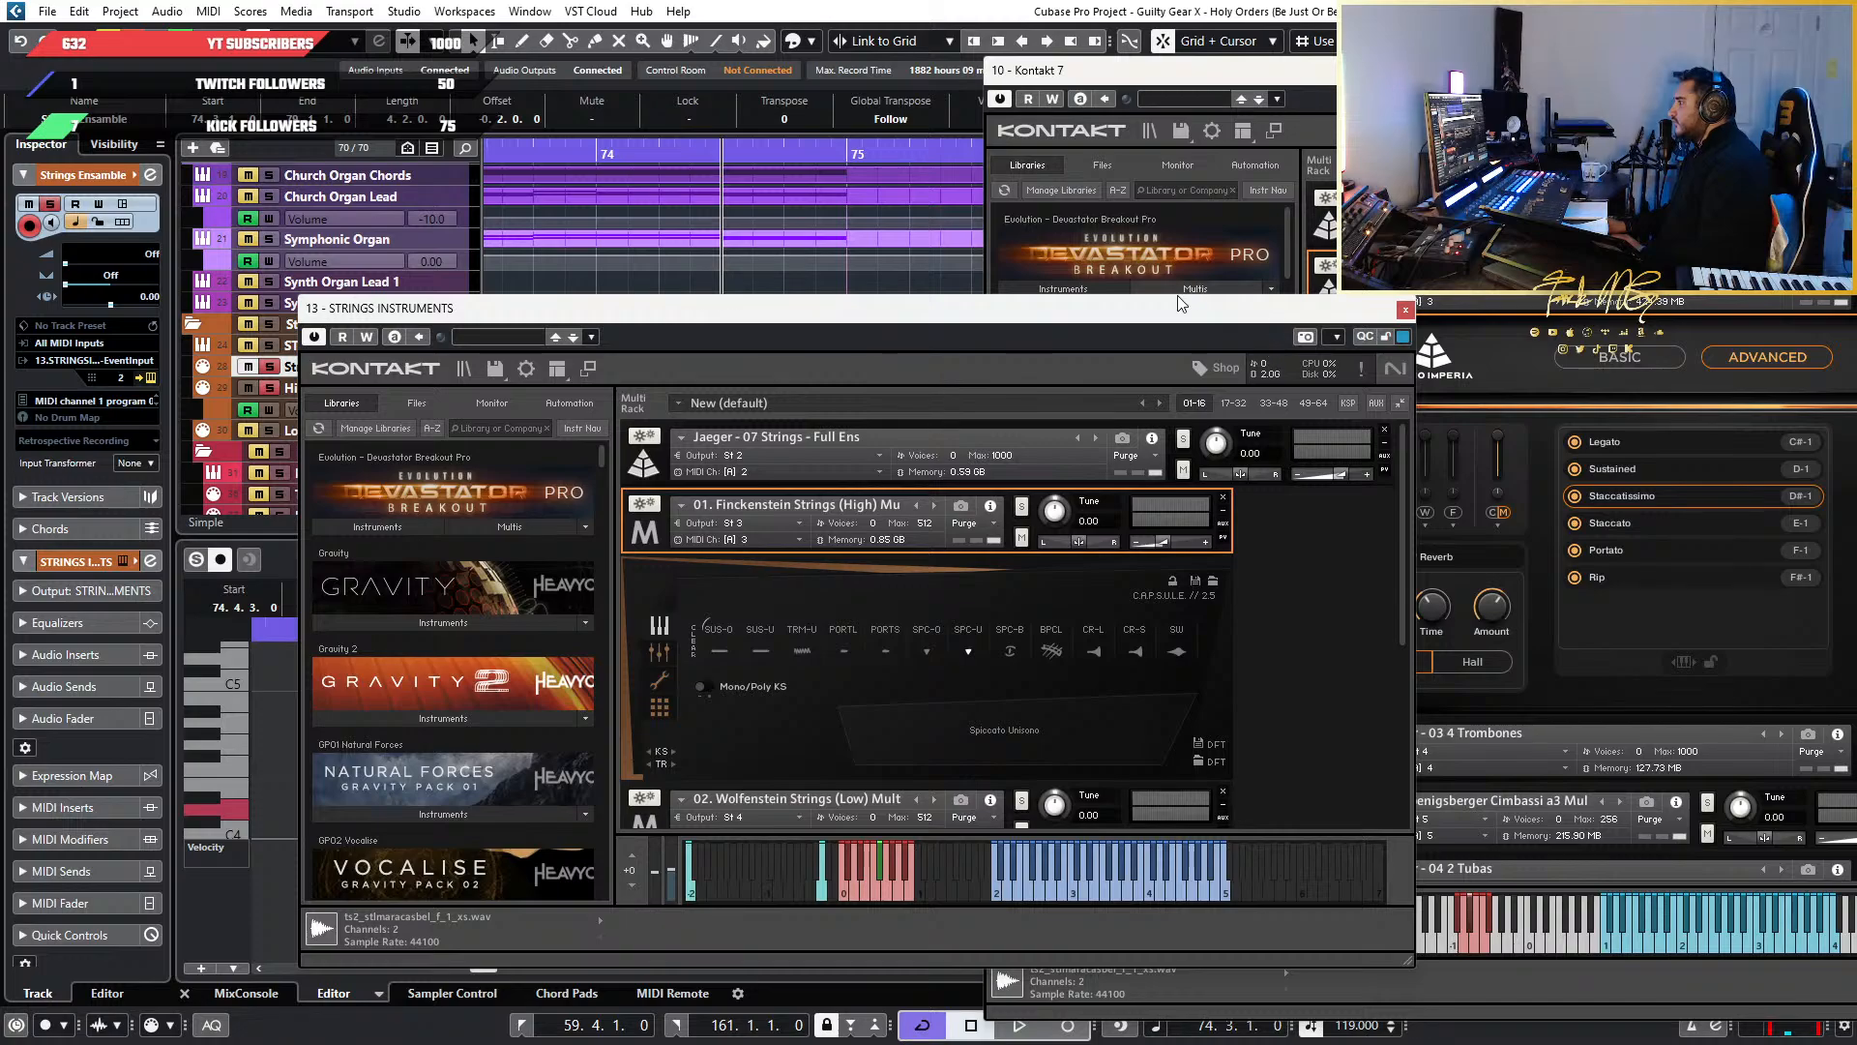
drag(1180, 303, 1856, 146)
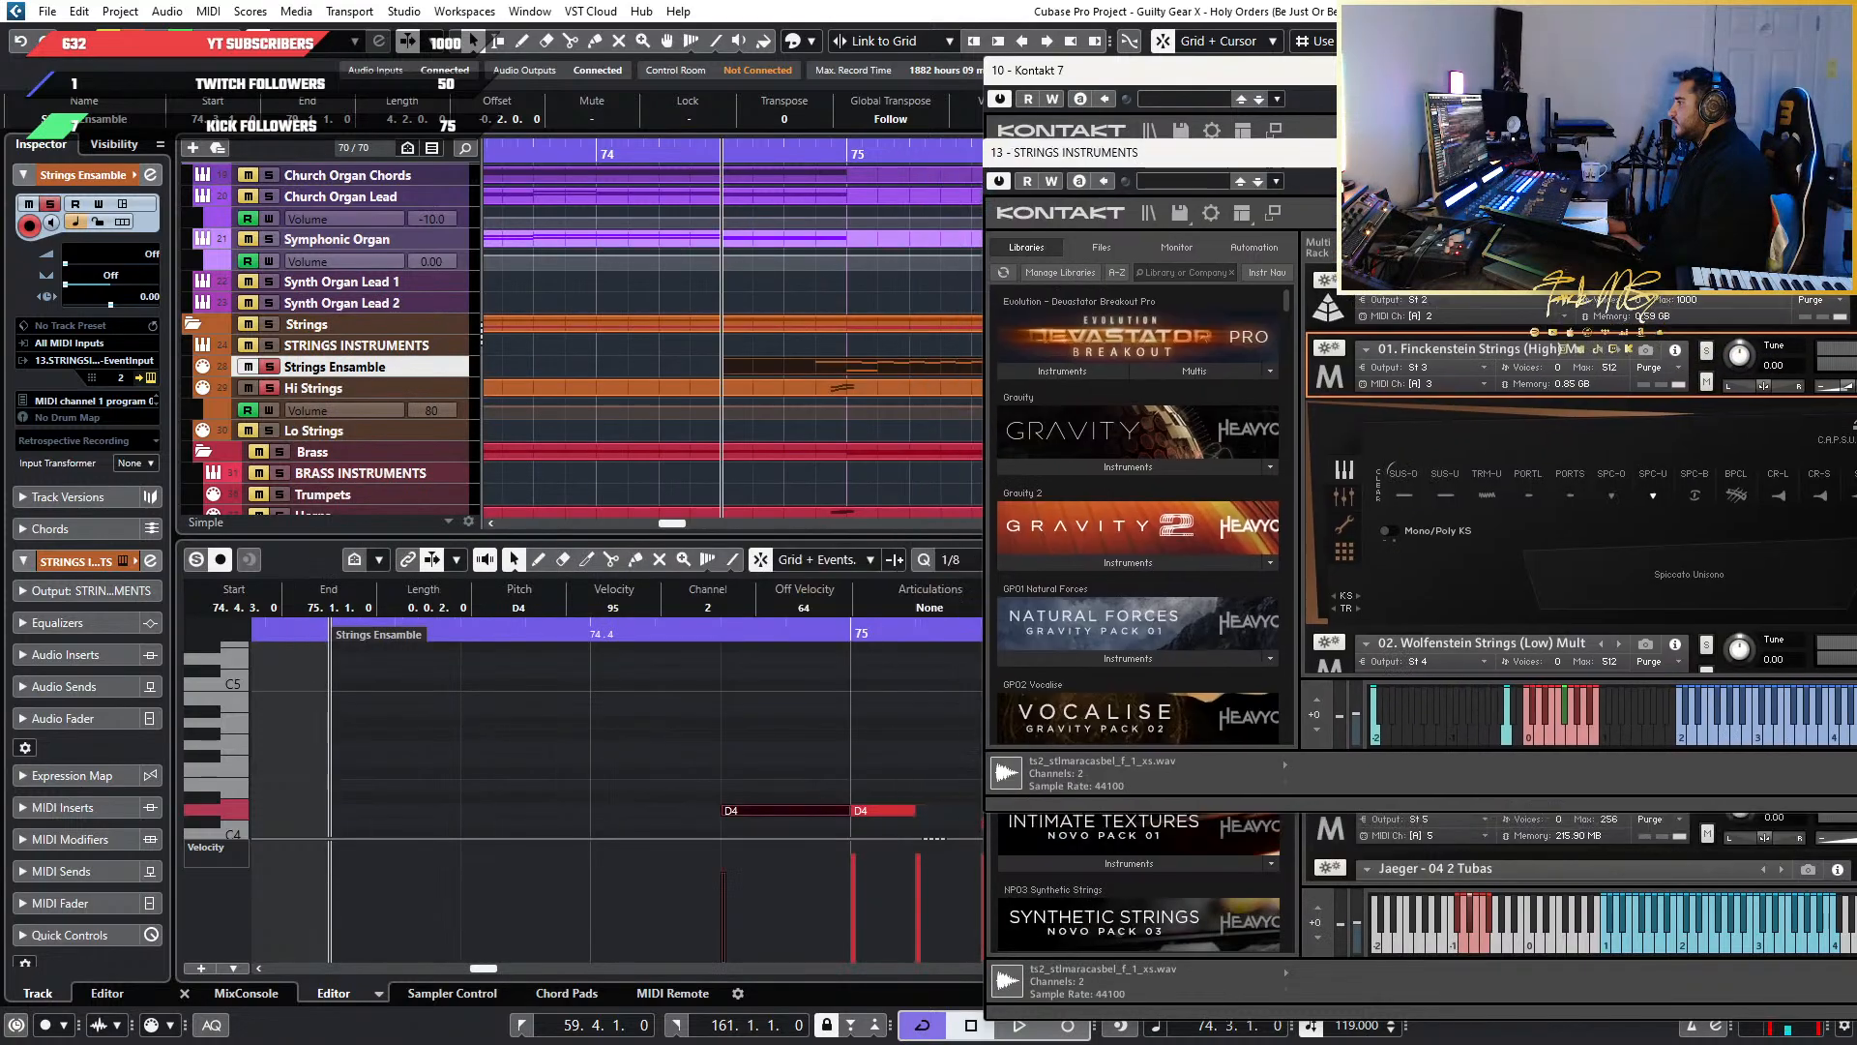
click(1350, 320)
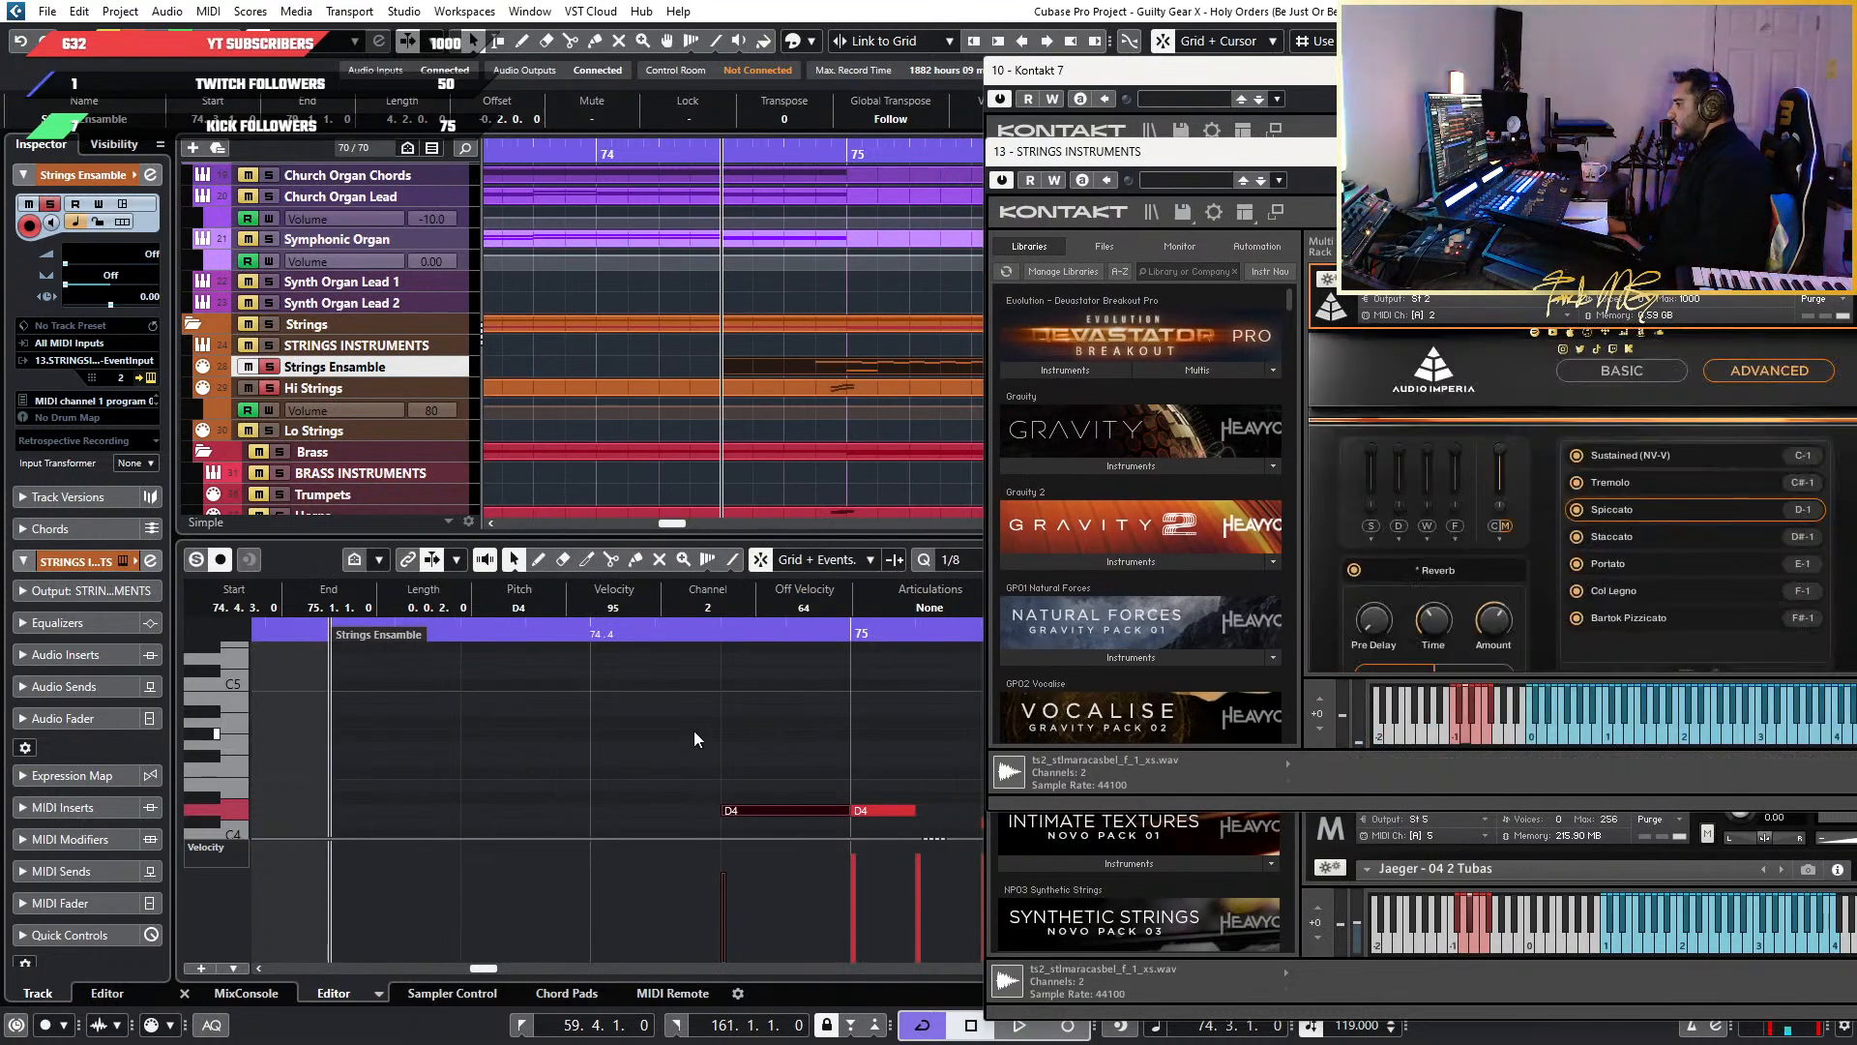
Transpose the lead-in note at 74.4.3 down to the D-1 Spiccato keyswitch and delete the D#-1 note at bar 75
drag(764, 810, 811, 834)
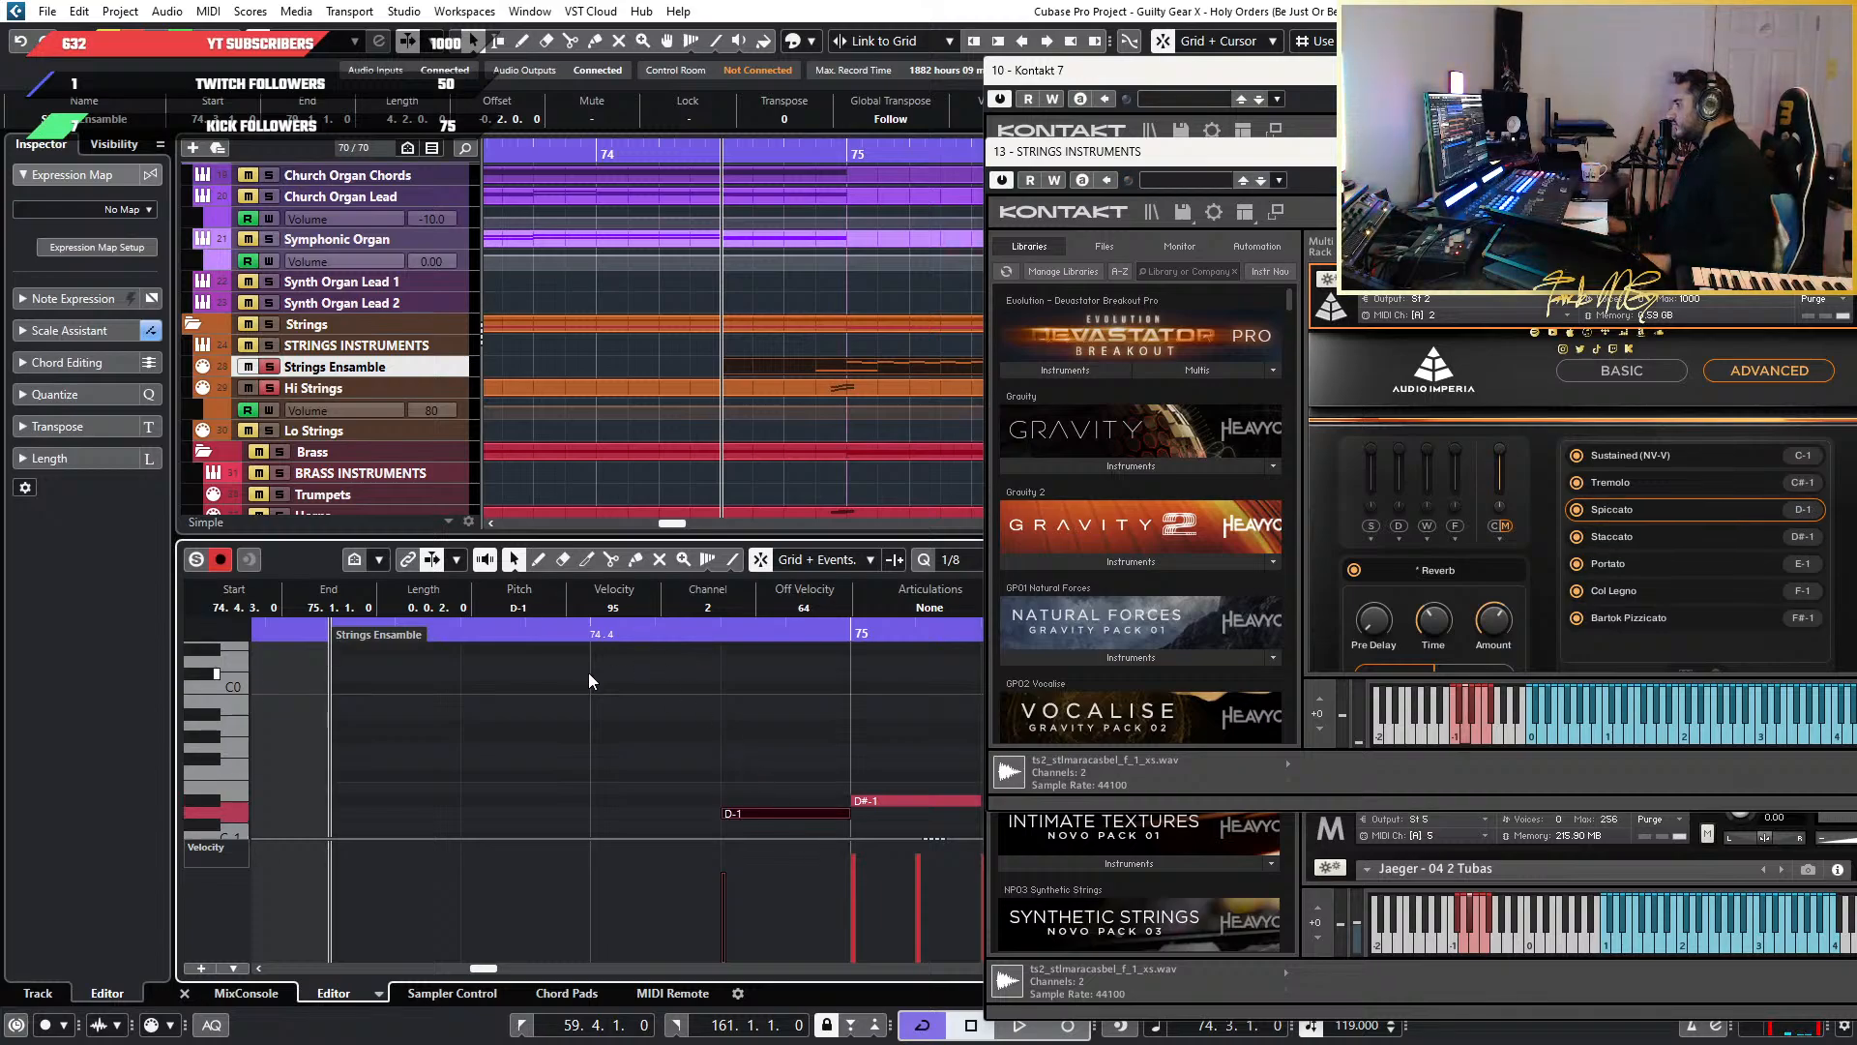
scroll(621, 712, down, 3)
key(space)
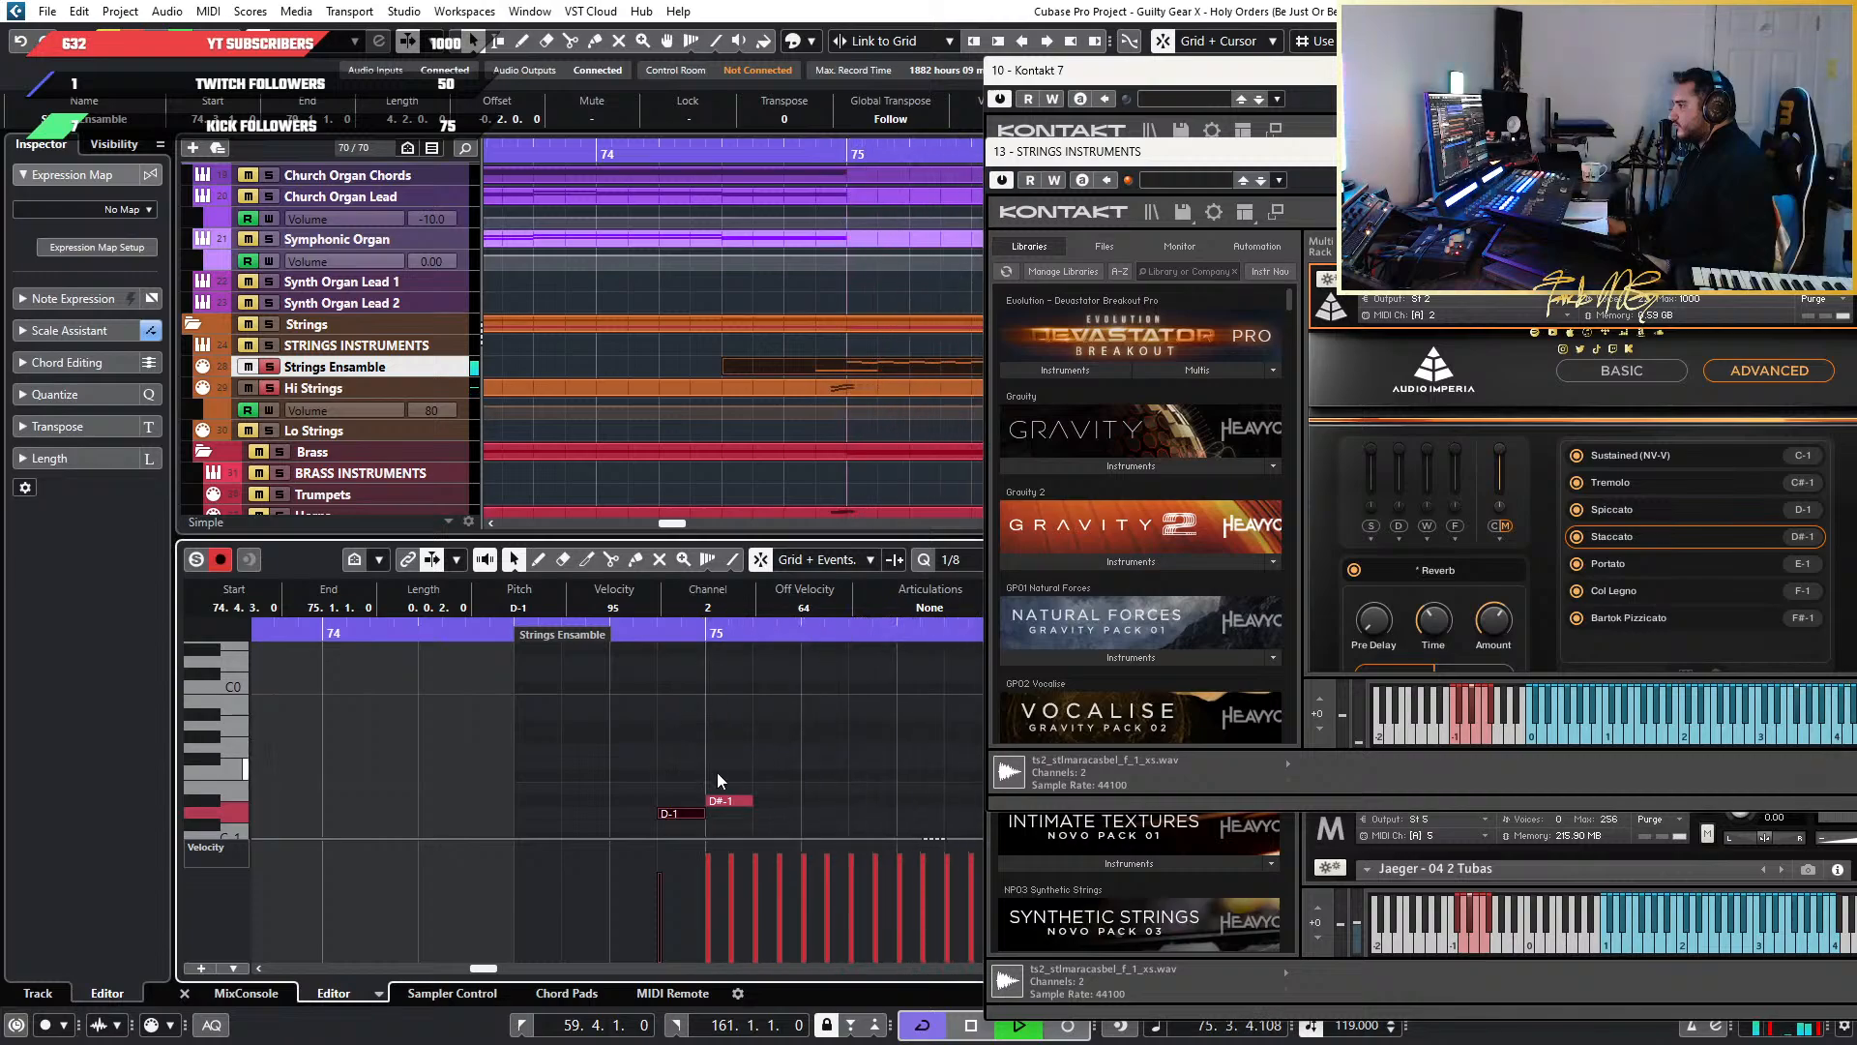
scroll(752, 759, up, 3)
click(677, 800)
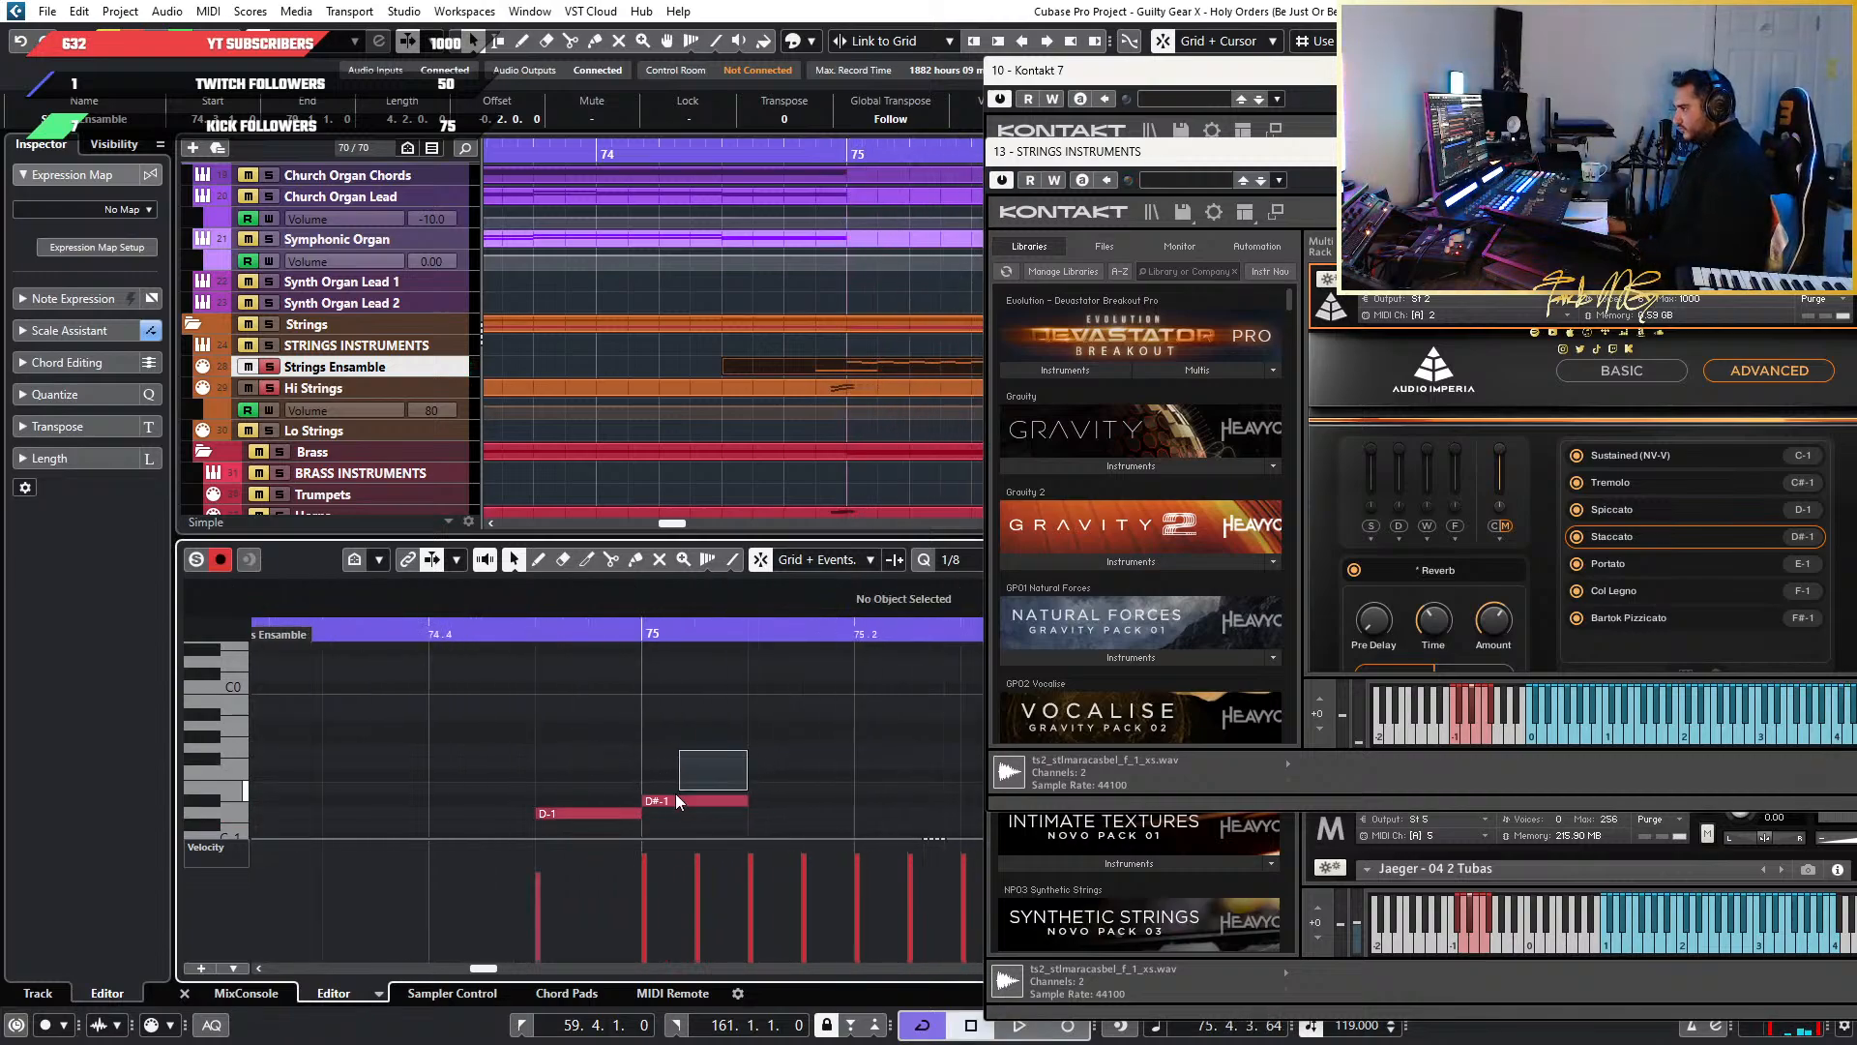
key(Delete)
Audition the Strings Ensemble part from the lead-in, raise its keyswitch note to D#-1 for Staccato, and play it again
click(536, 639)
key(space)
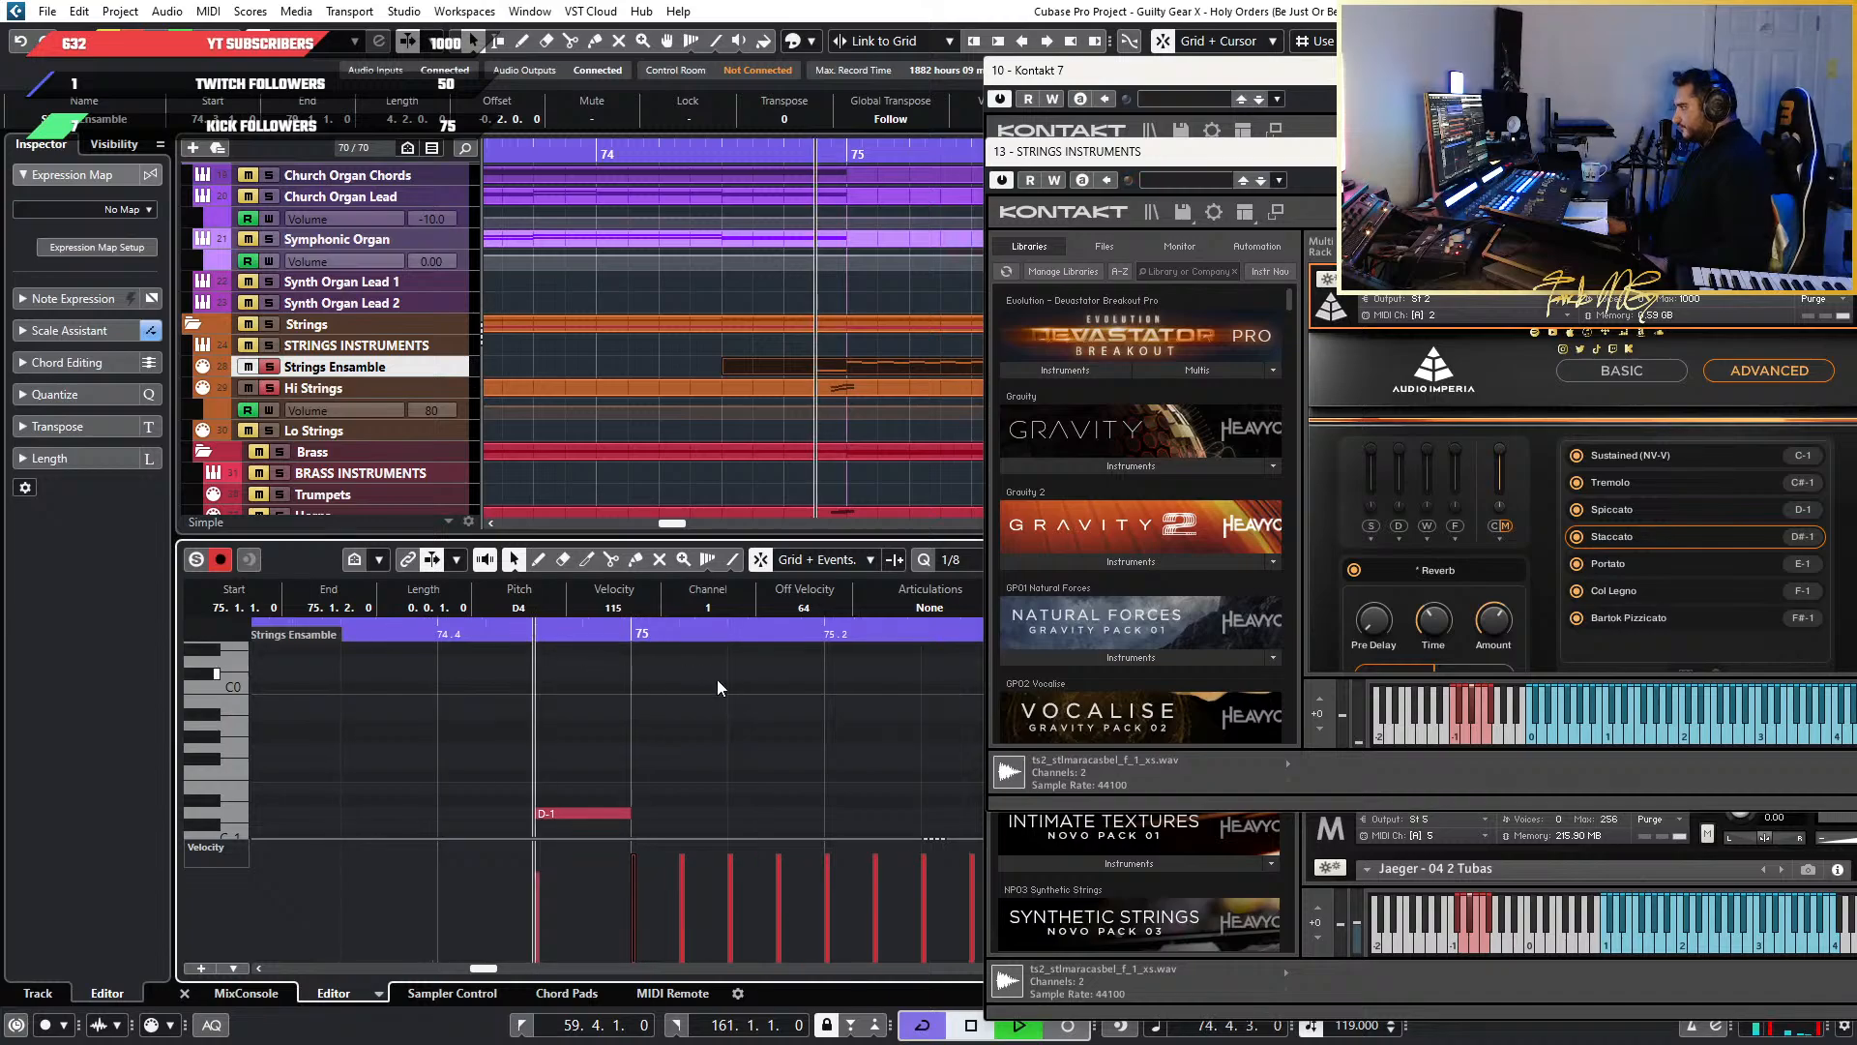
scroll(757, 683, down, 3)
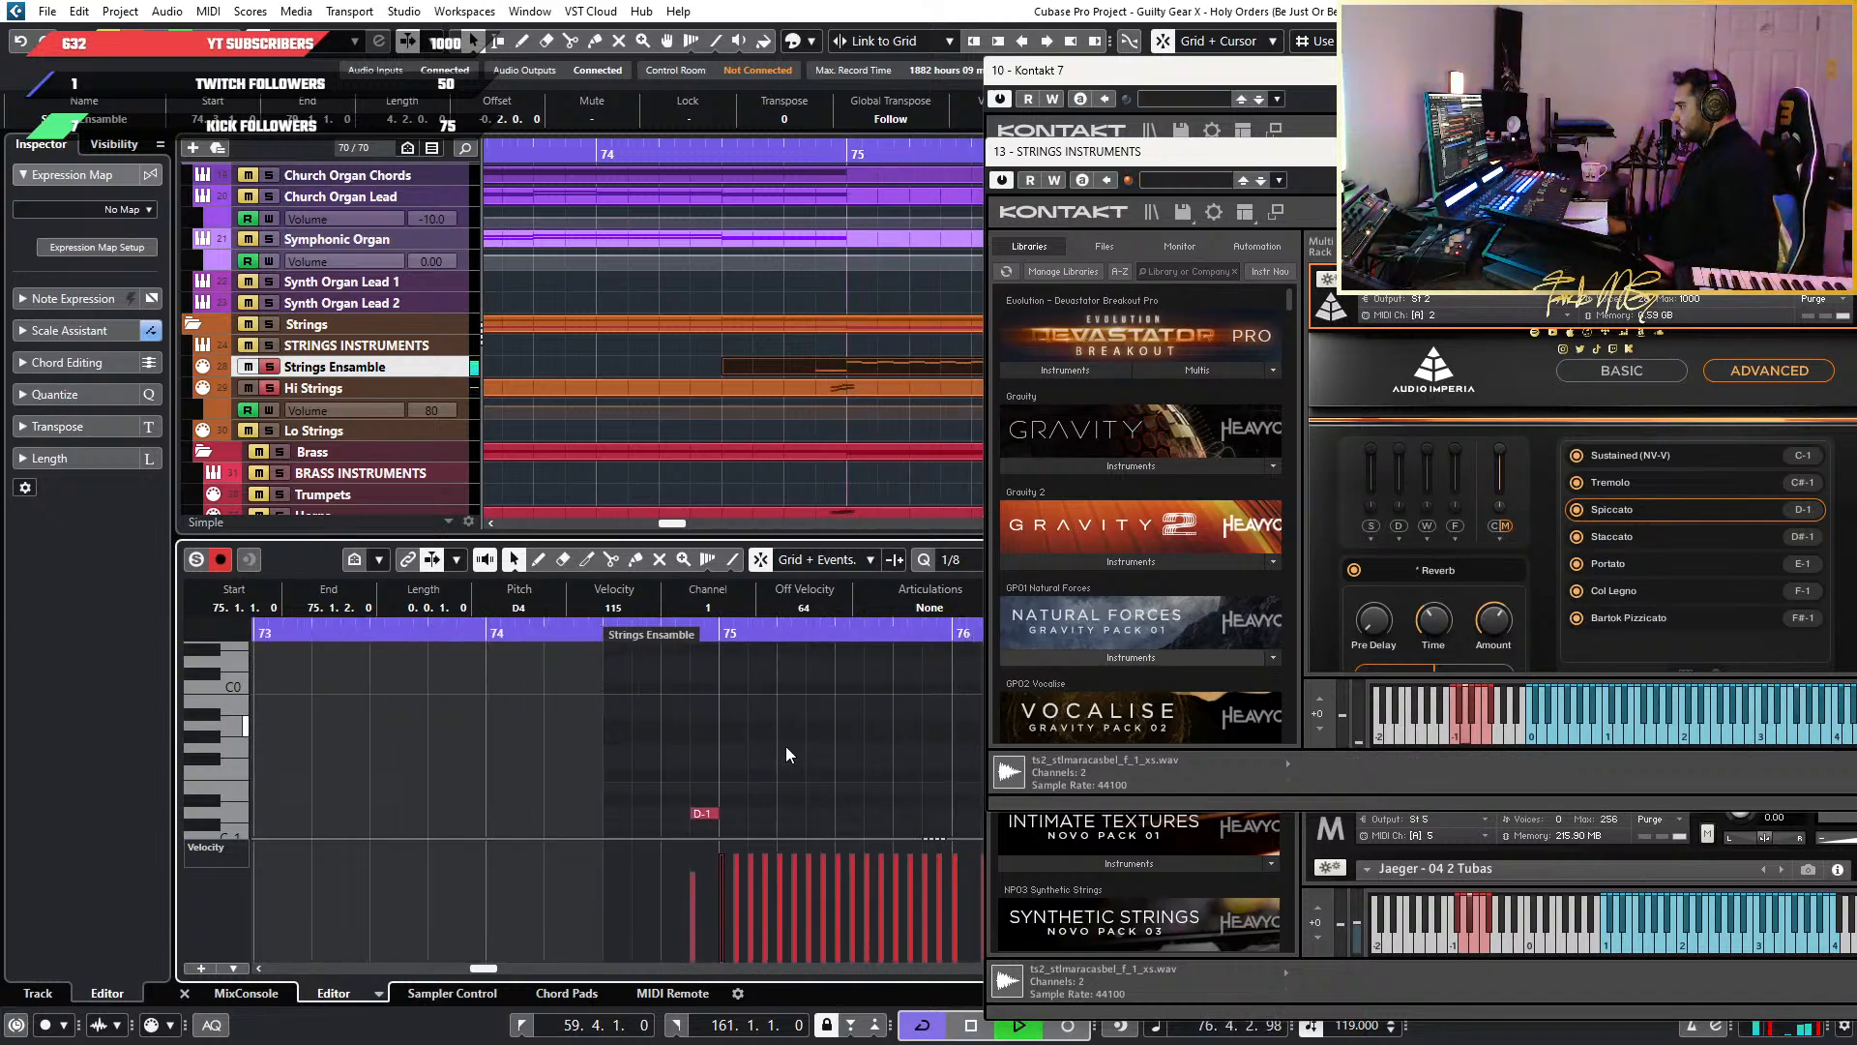
key(space)
drag(781, 763, 672, 810)
key(Up)
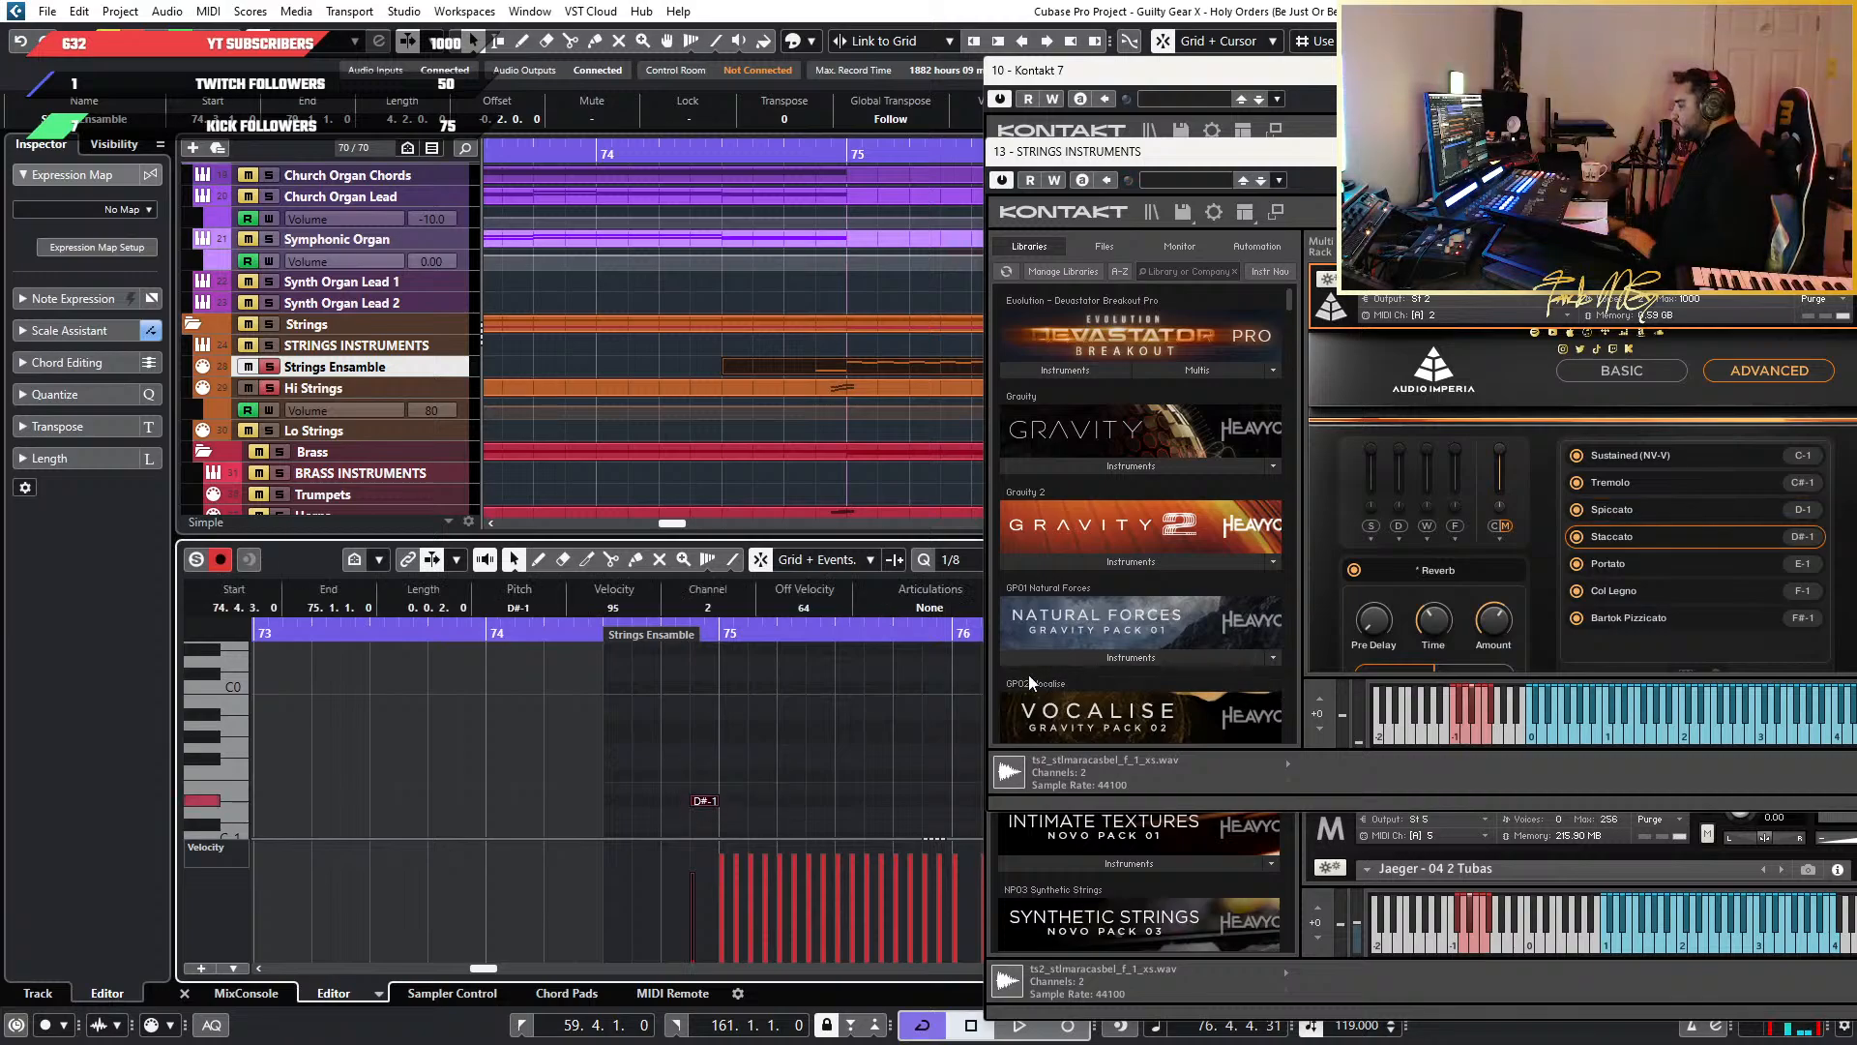
drag(755, 631, 654, 638)
key(space)
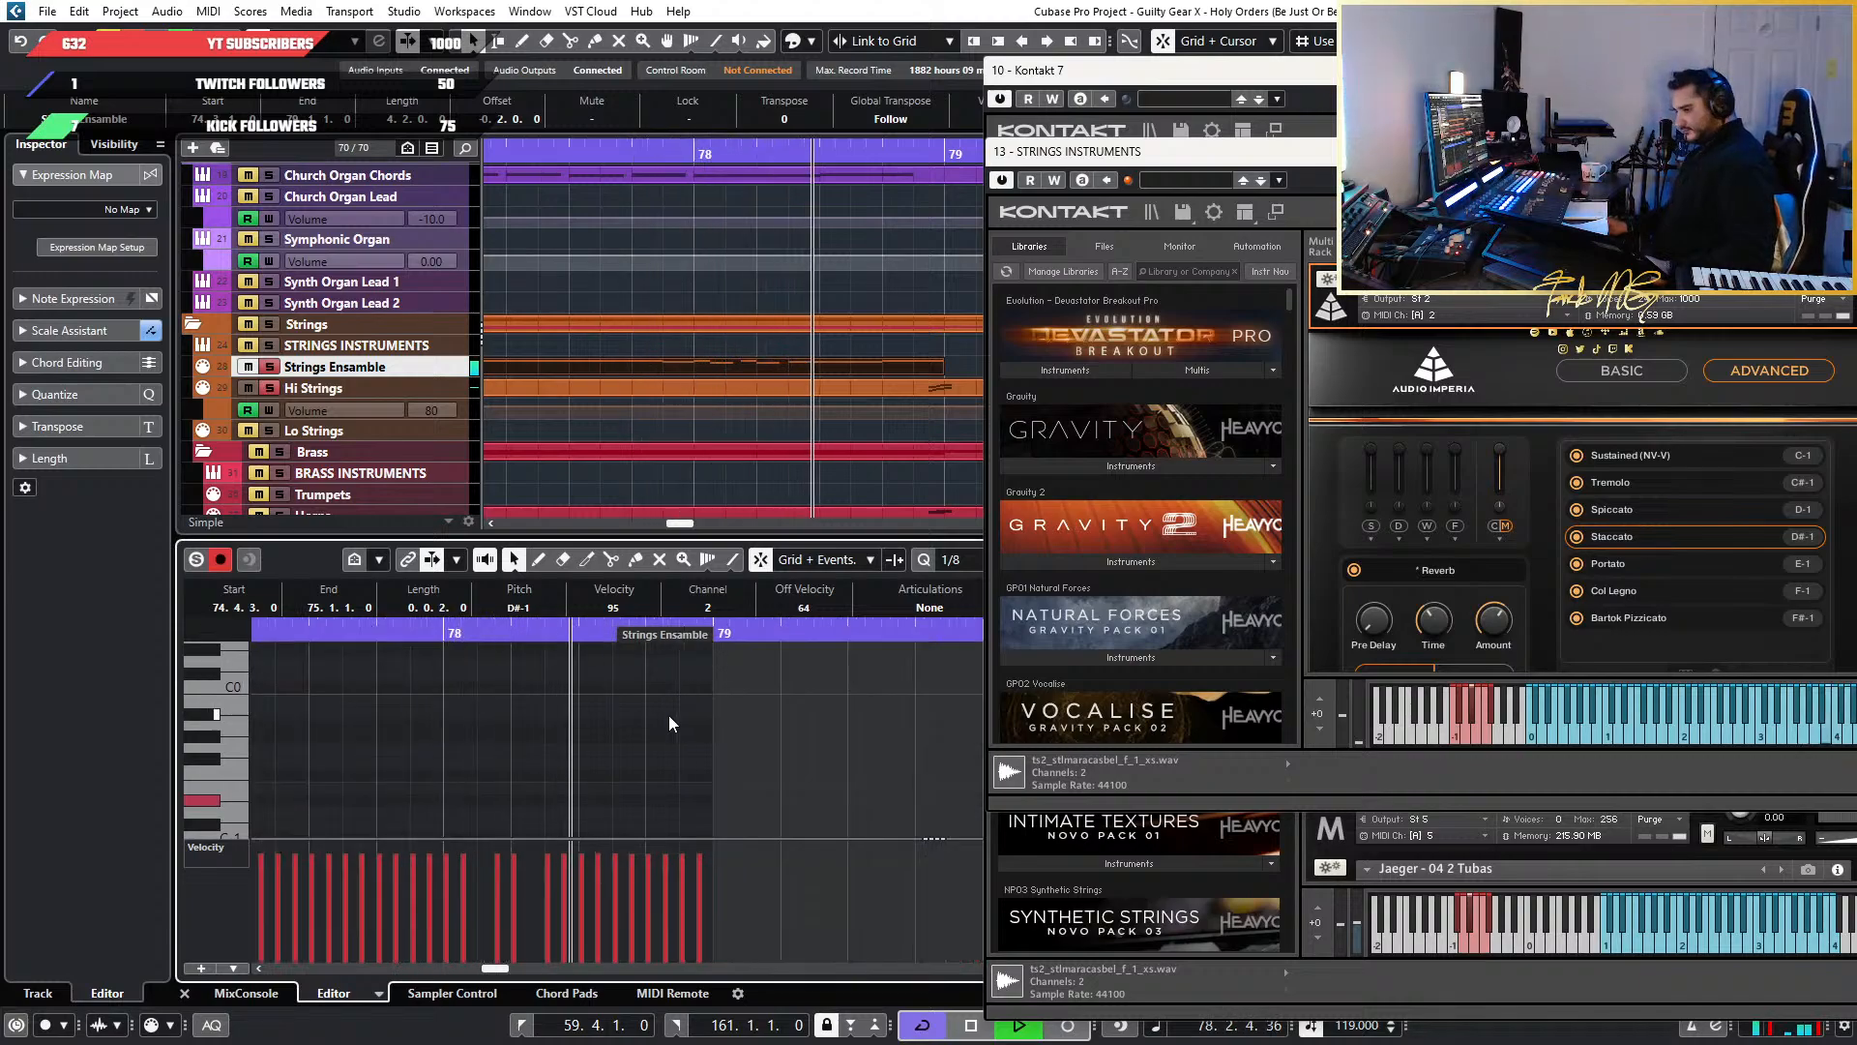
Open the Hi Strings part spanning bar 75 in the editor and examine its notes, including the low keyswitch range
scroll(668, 711, down, 8)
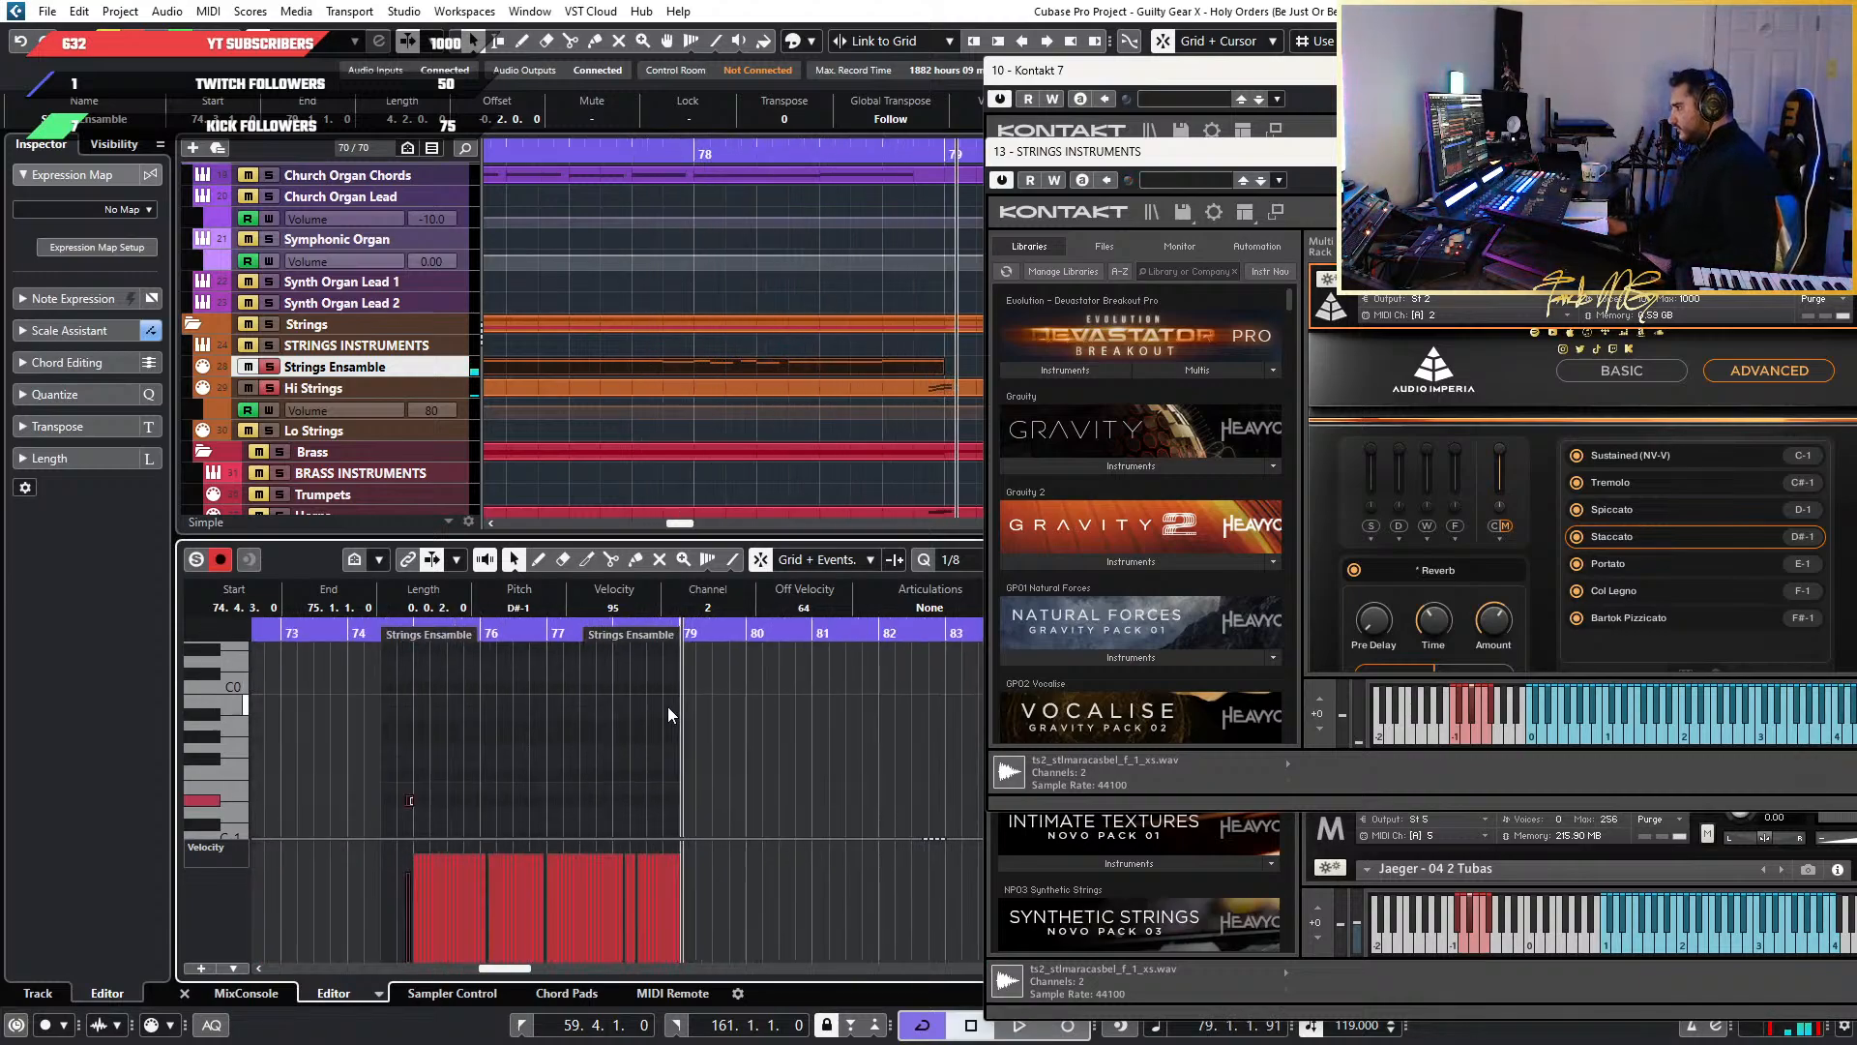
scroll(664, 440, down, 6)
click(665, 388)
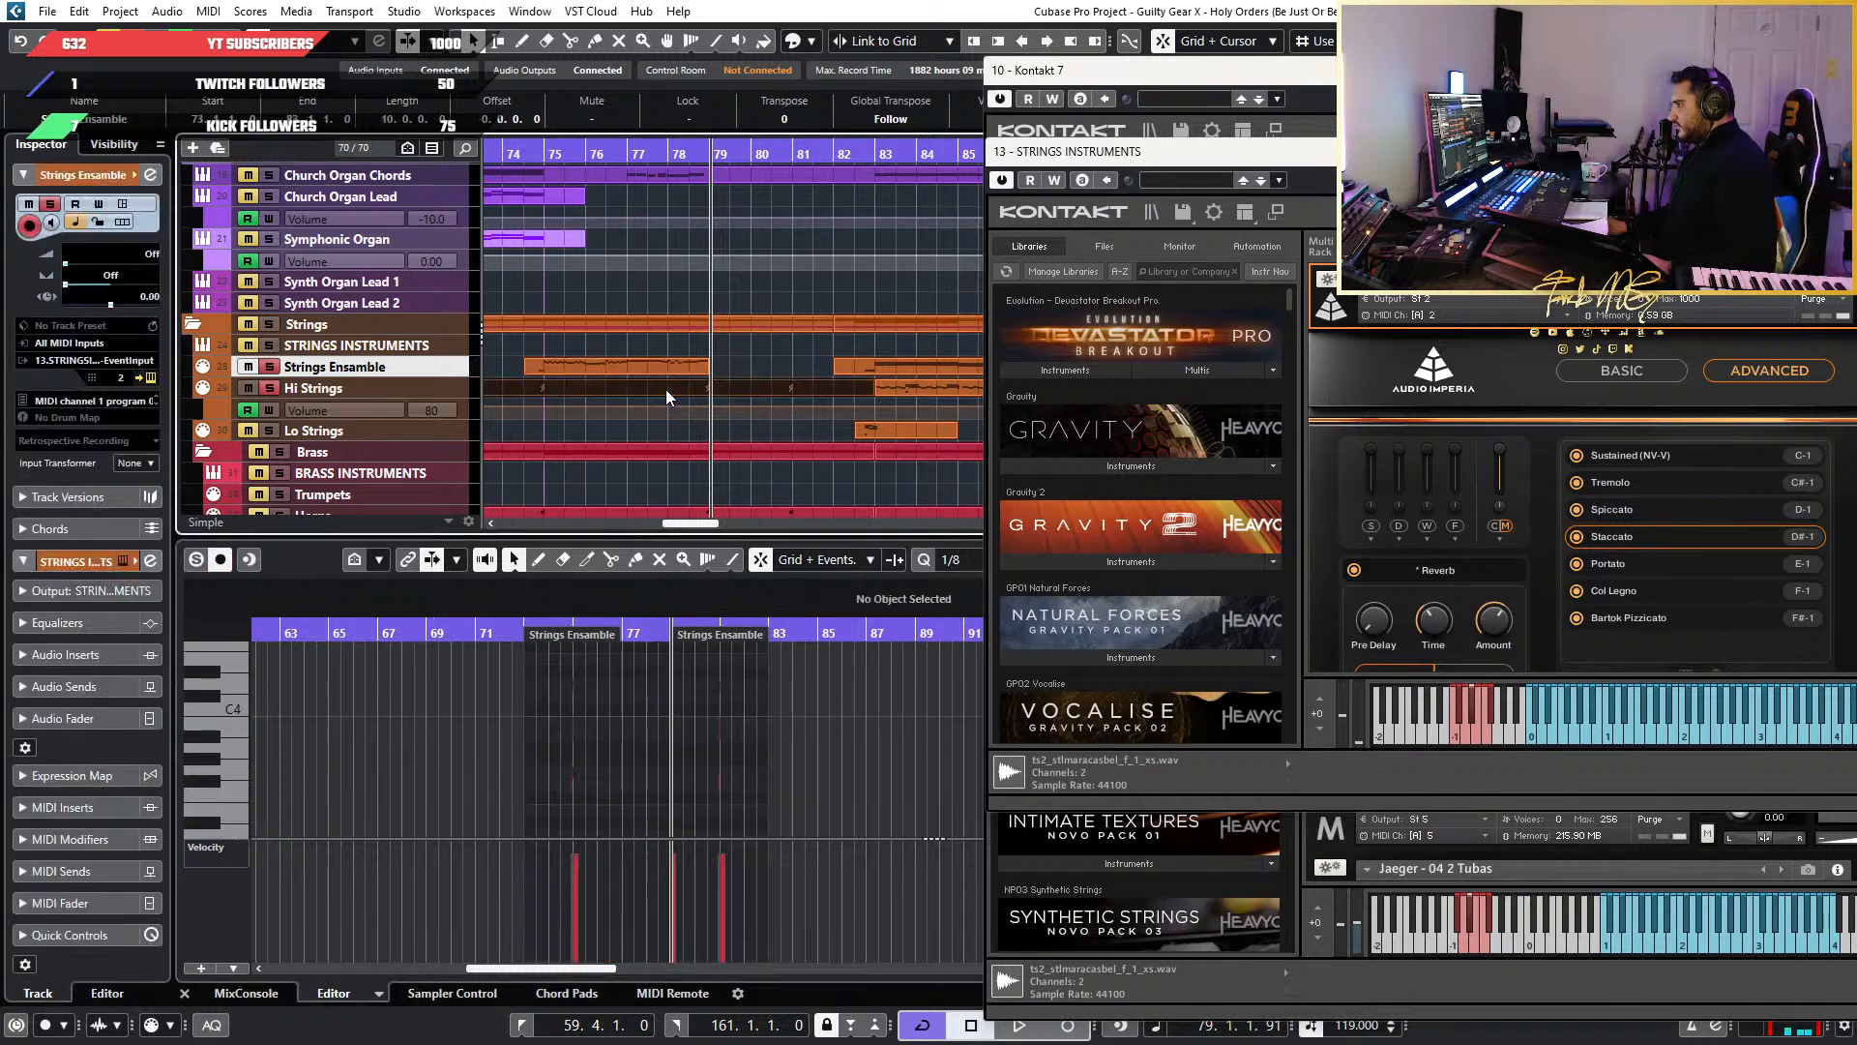
scroll(617, 758, up, 10)
scroll(683, 775, right, 3)
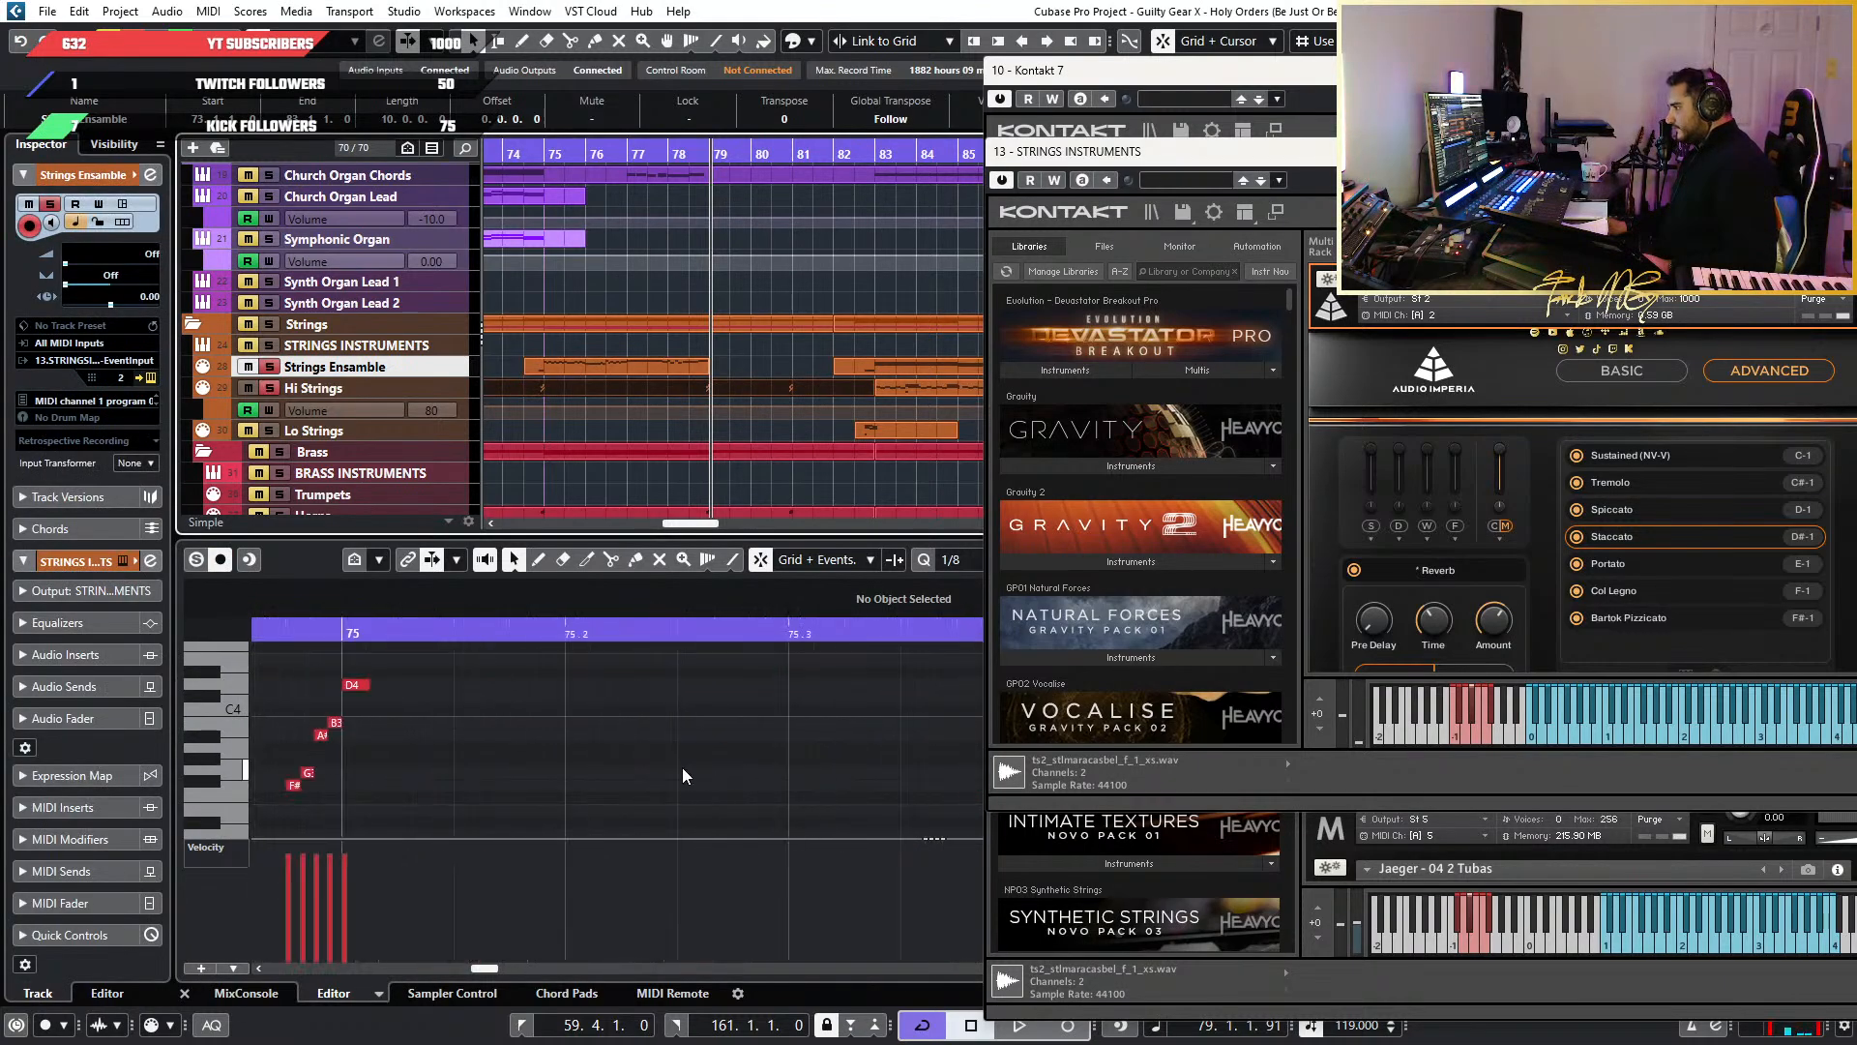
scroll(443, 756, down, 1)
scroll(455, 762, left, 3)
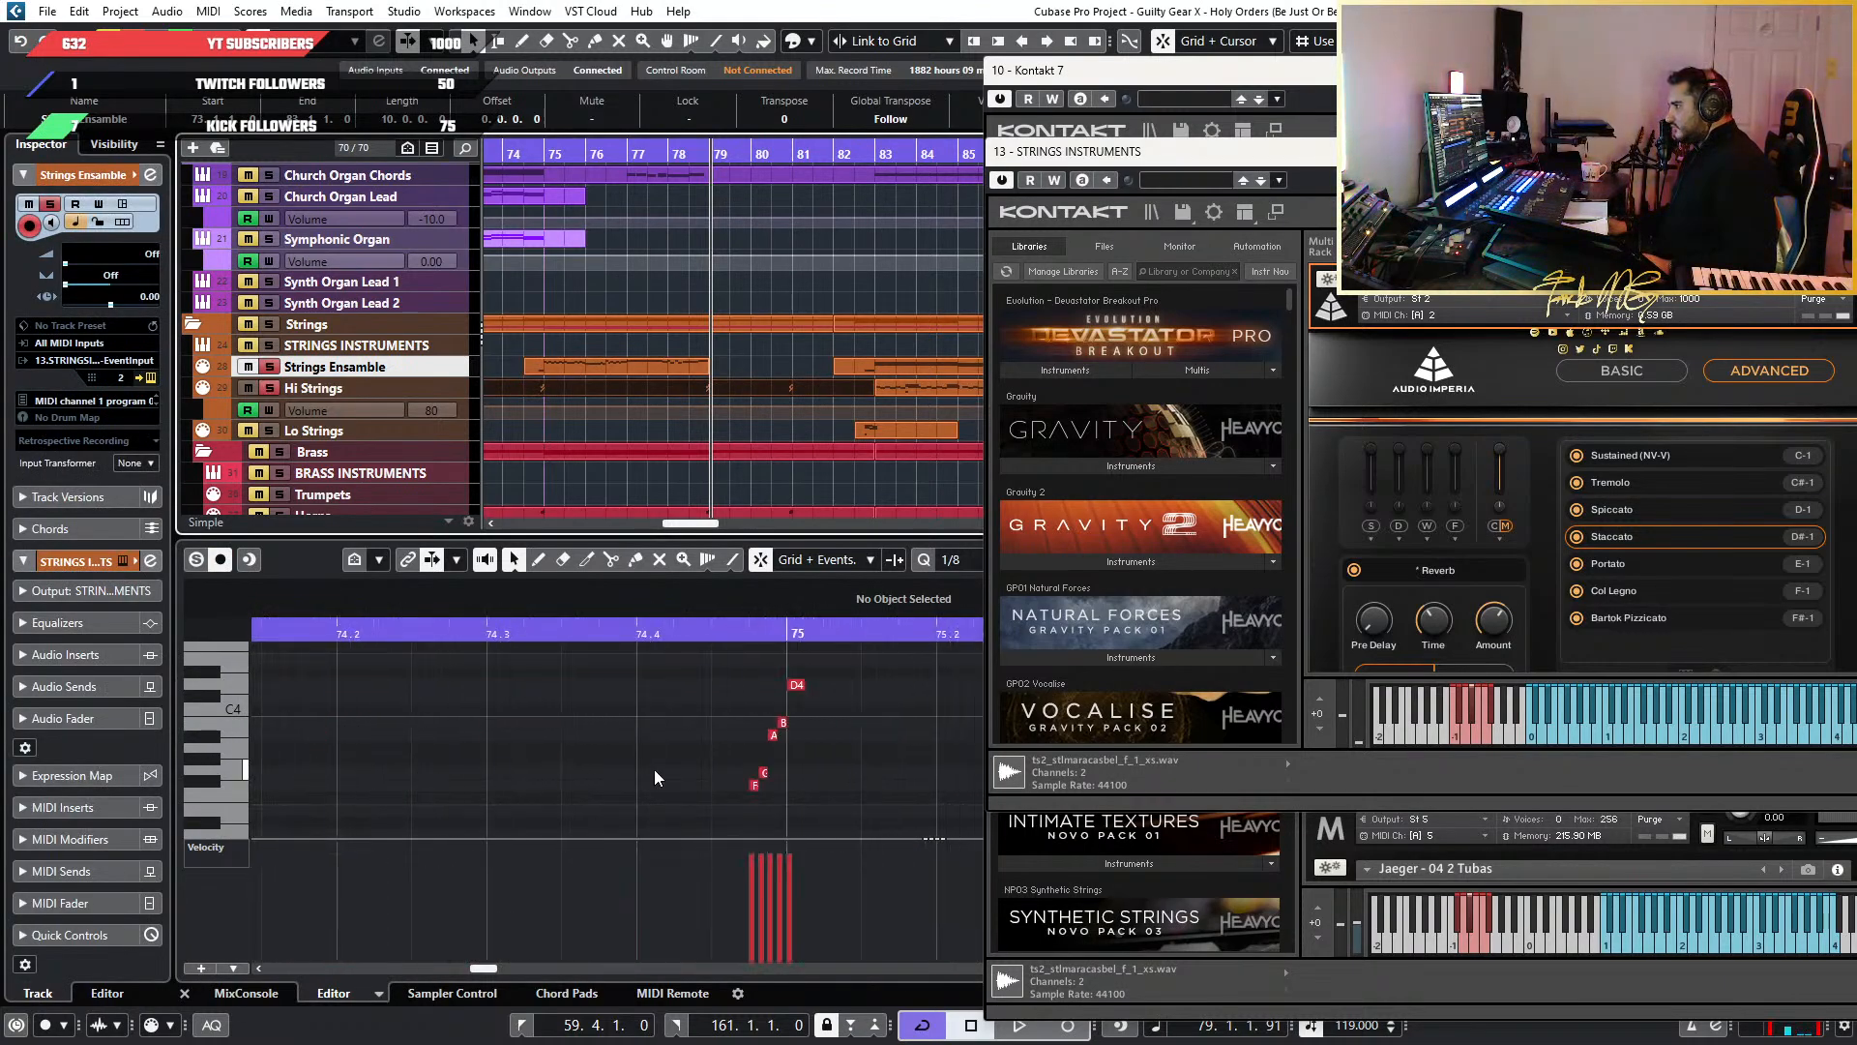
scroll(780, 789, down, 3)
scroll(782, 798, down, 5)
scroll(695, 752, down, 4)
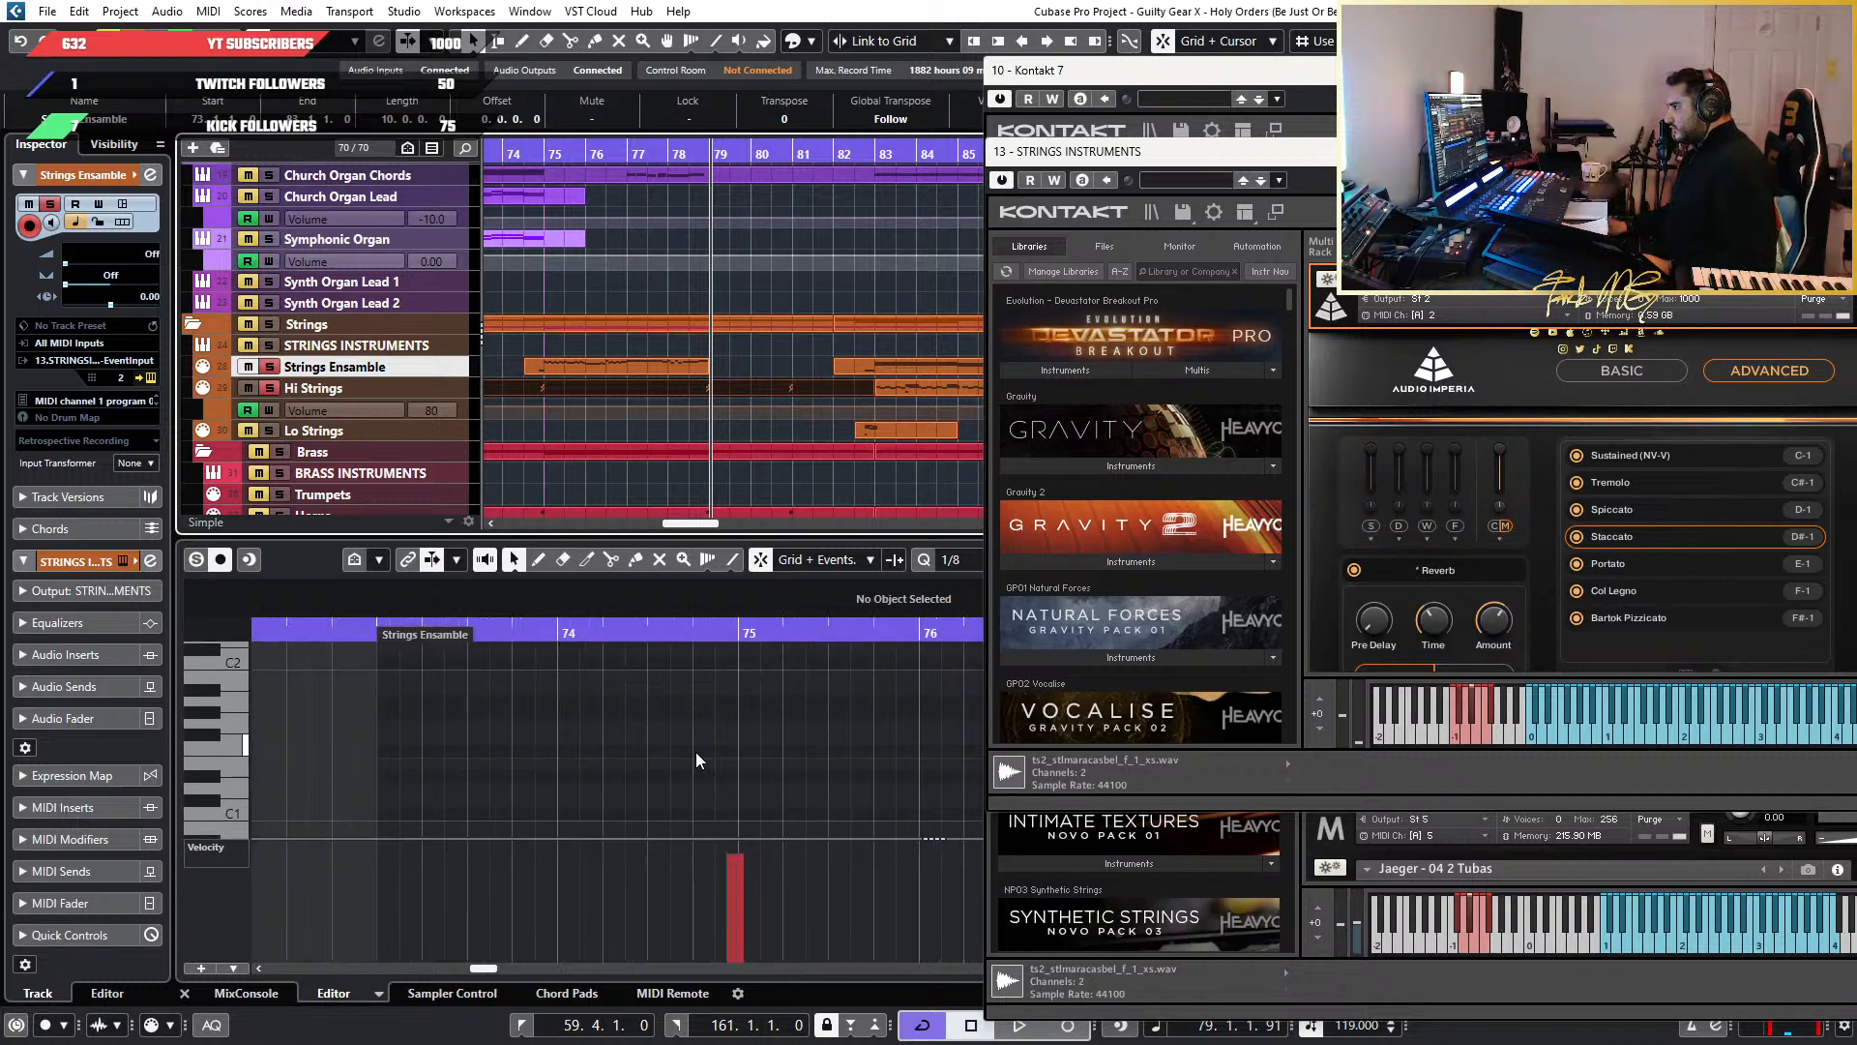
scroll(803, 348, down, 3)
scroll(774, 367, right, 3)
scroll(584, 376, left, 1)
Open the Strings Ensemble part at bar 131 in the editor and extend its start back to 130.3
scroll(584, 375, down, 1)
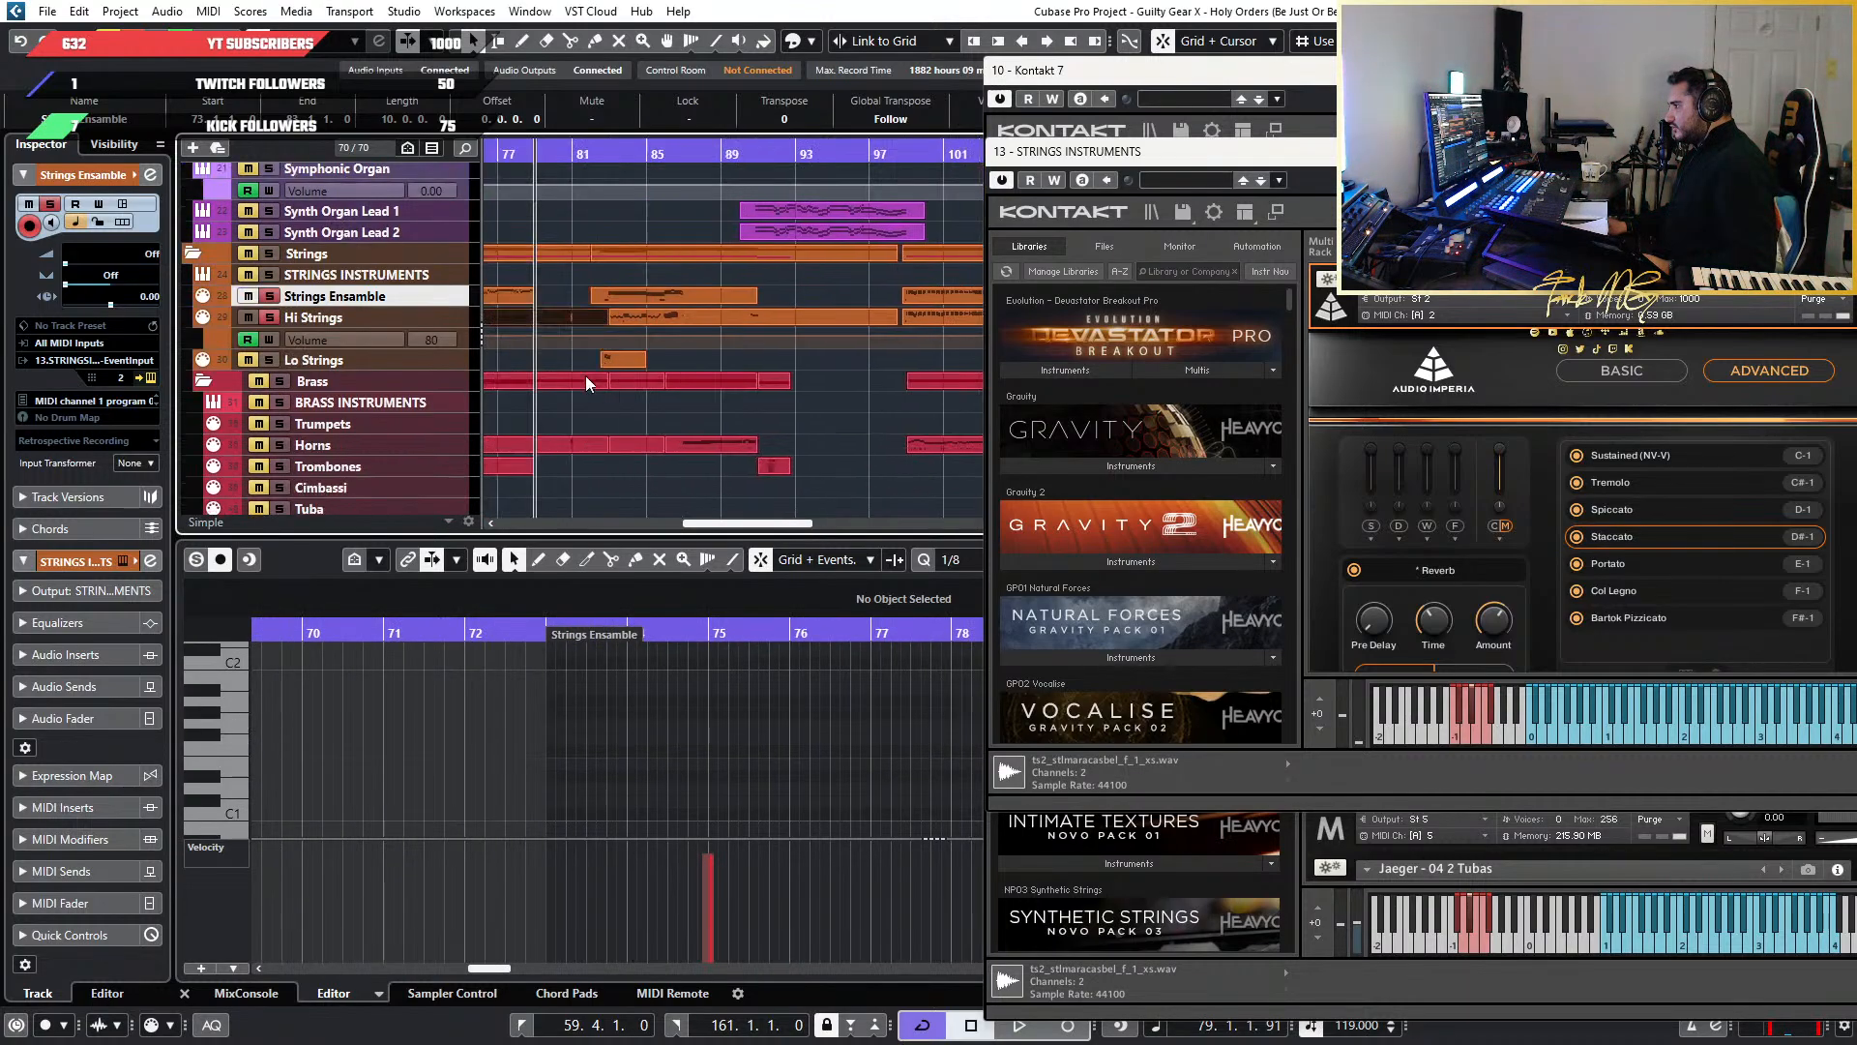
scroll(590, 367, down, 1)
scroll(639, 324, left, 2)
scroll(755, 295, right, 3)
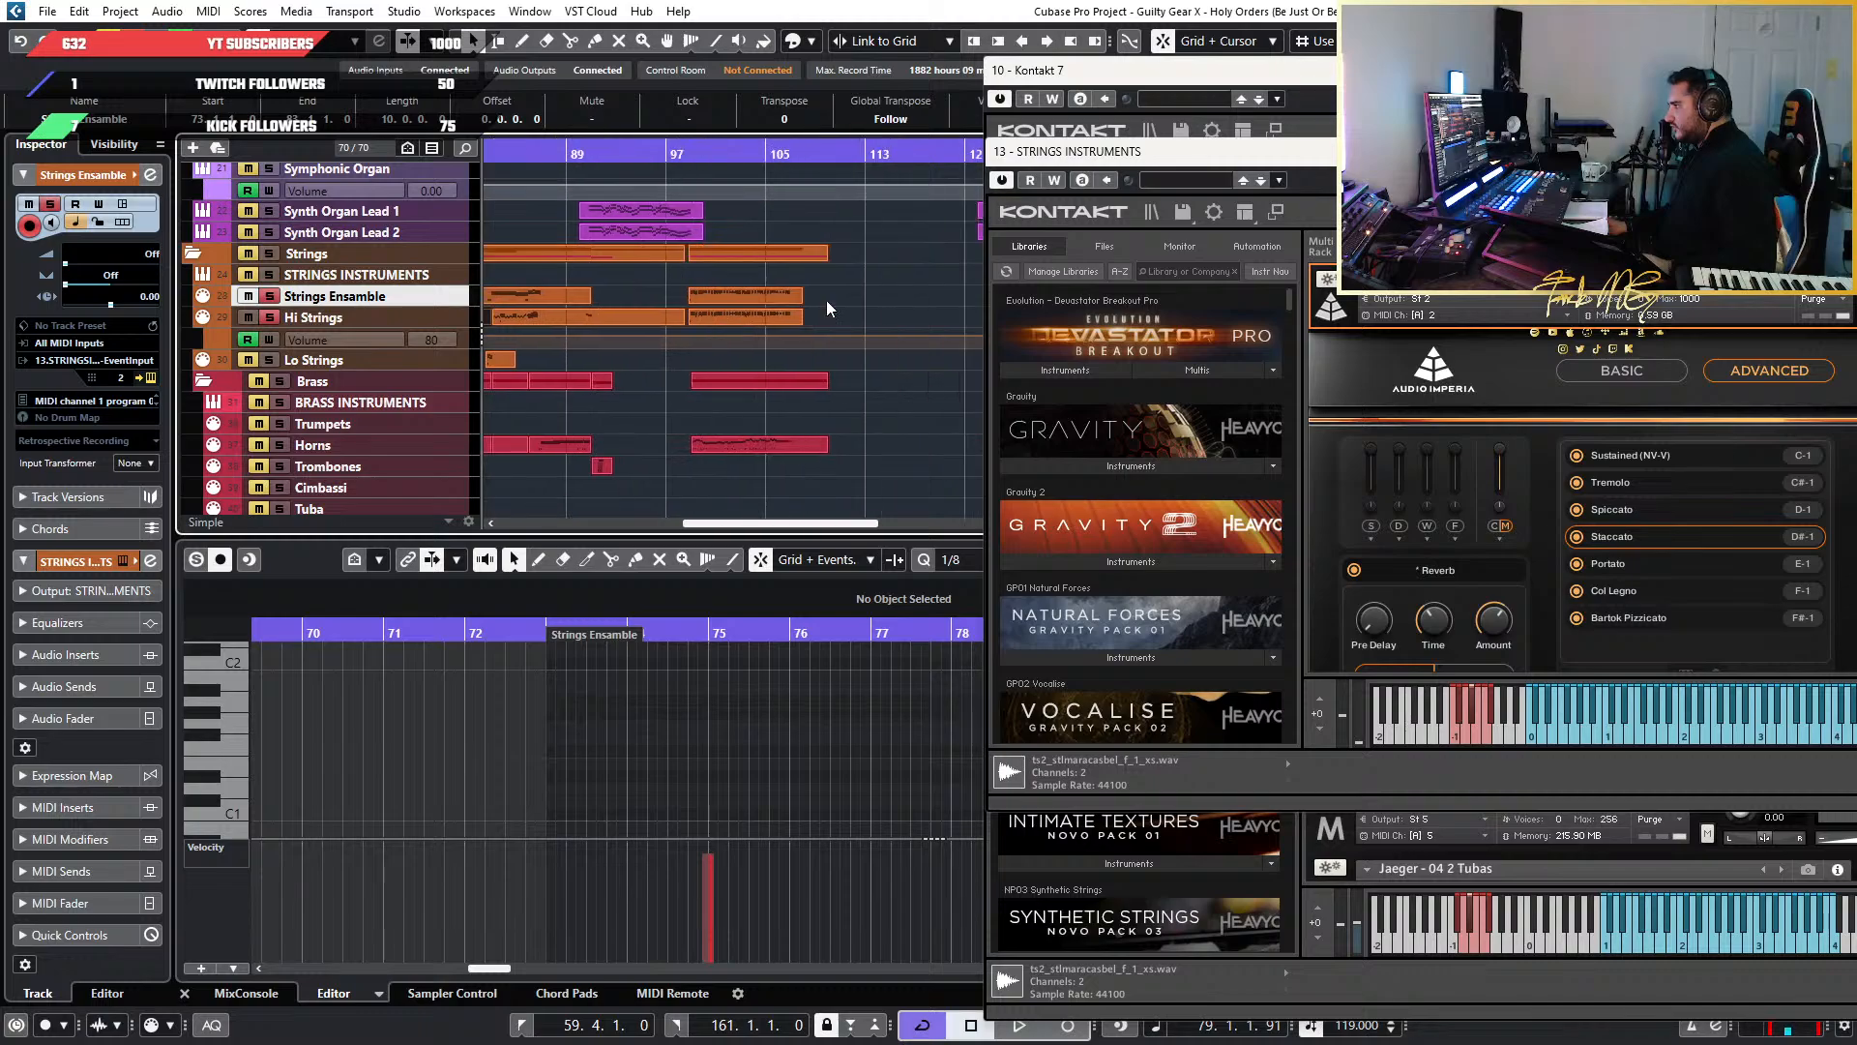
scroll(694, 303, up, 5)
scroll(695, 304, right, 5)
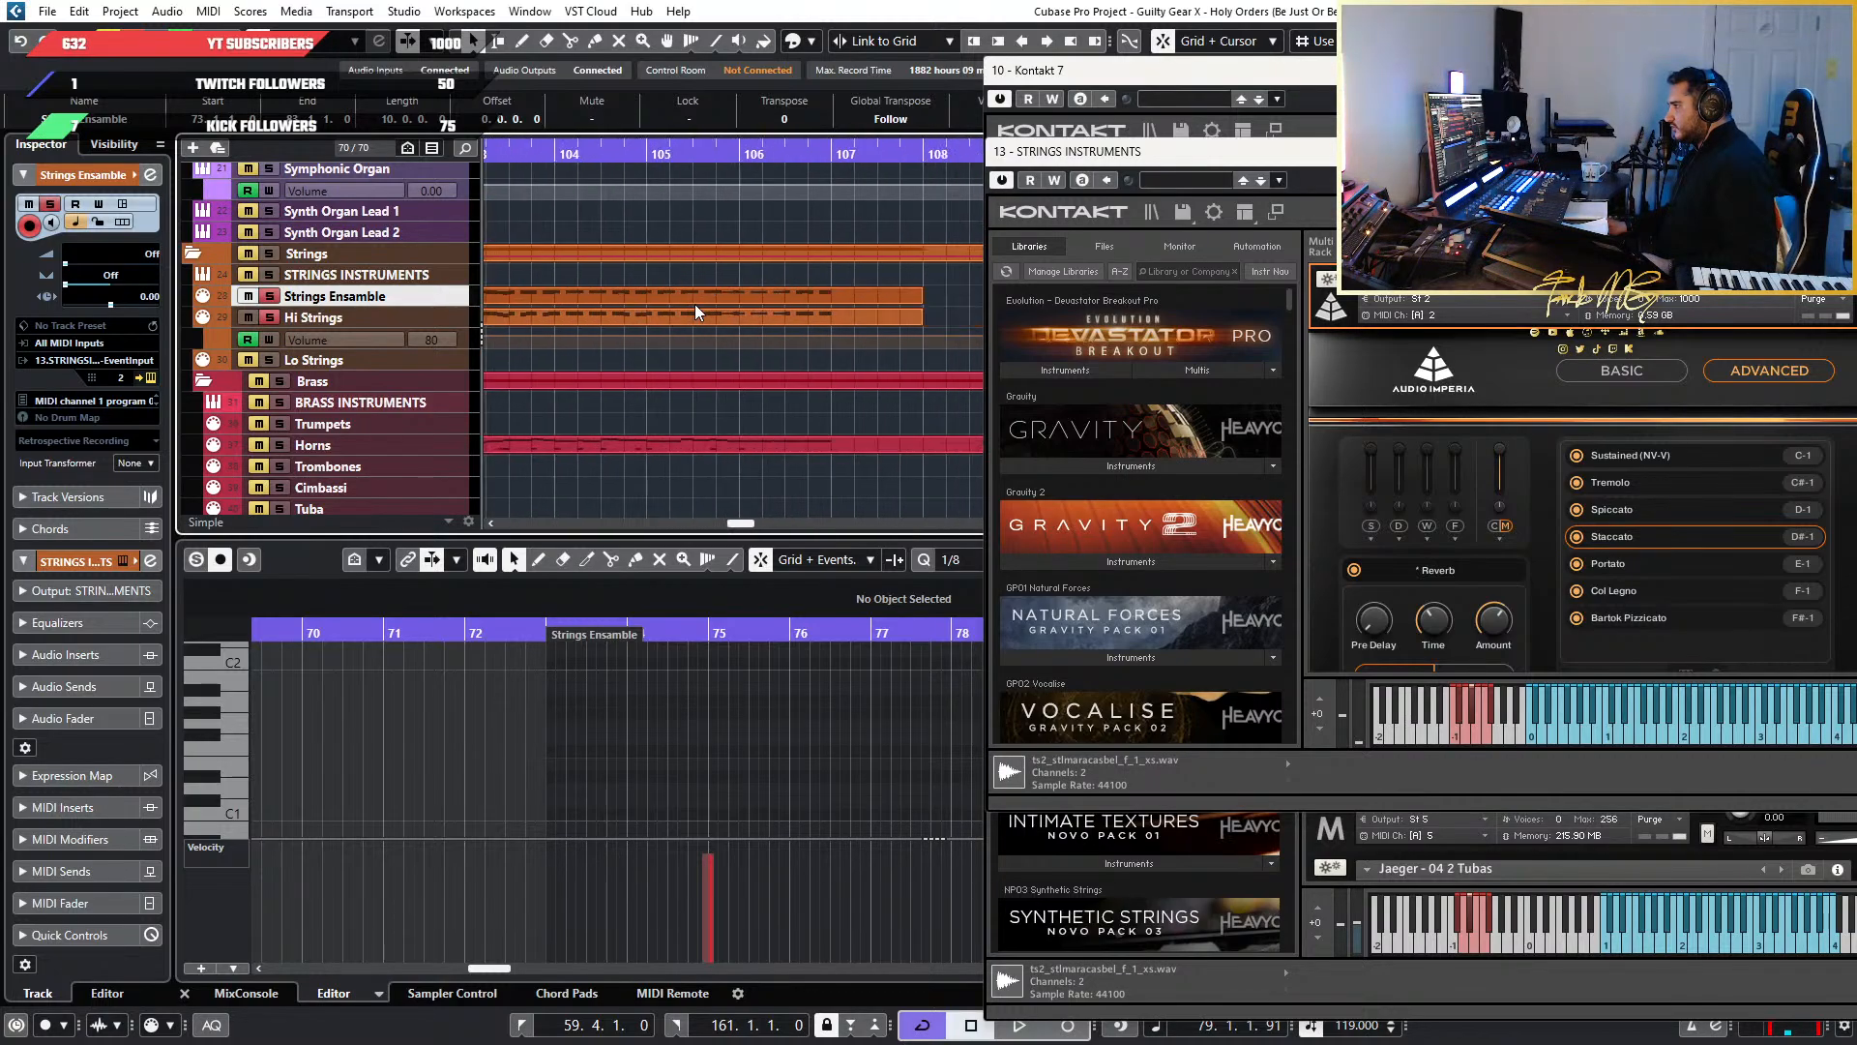
scroll(700, 304, down, 3)
scroll(700, 304, right, 5)
click(685, 300)
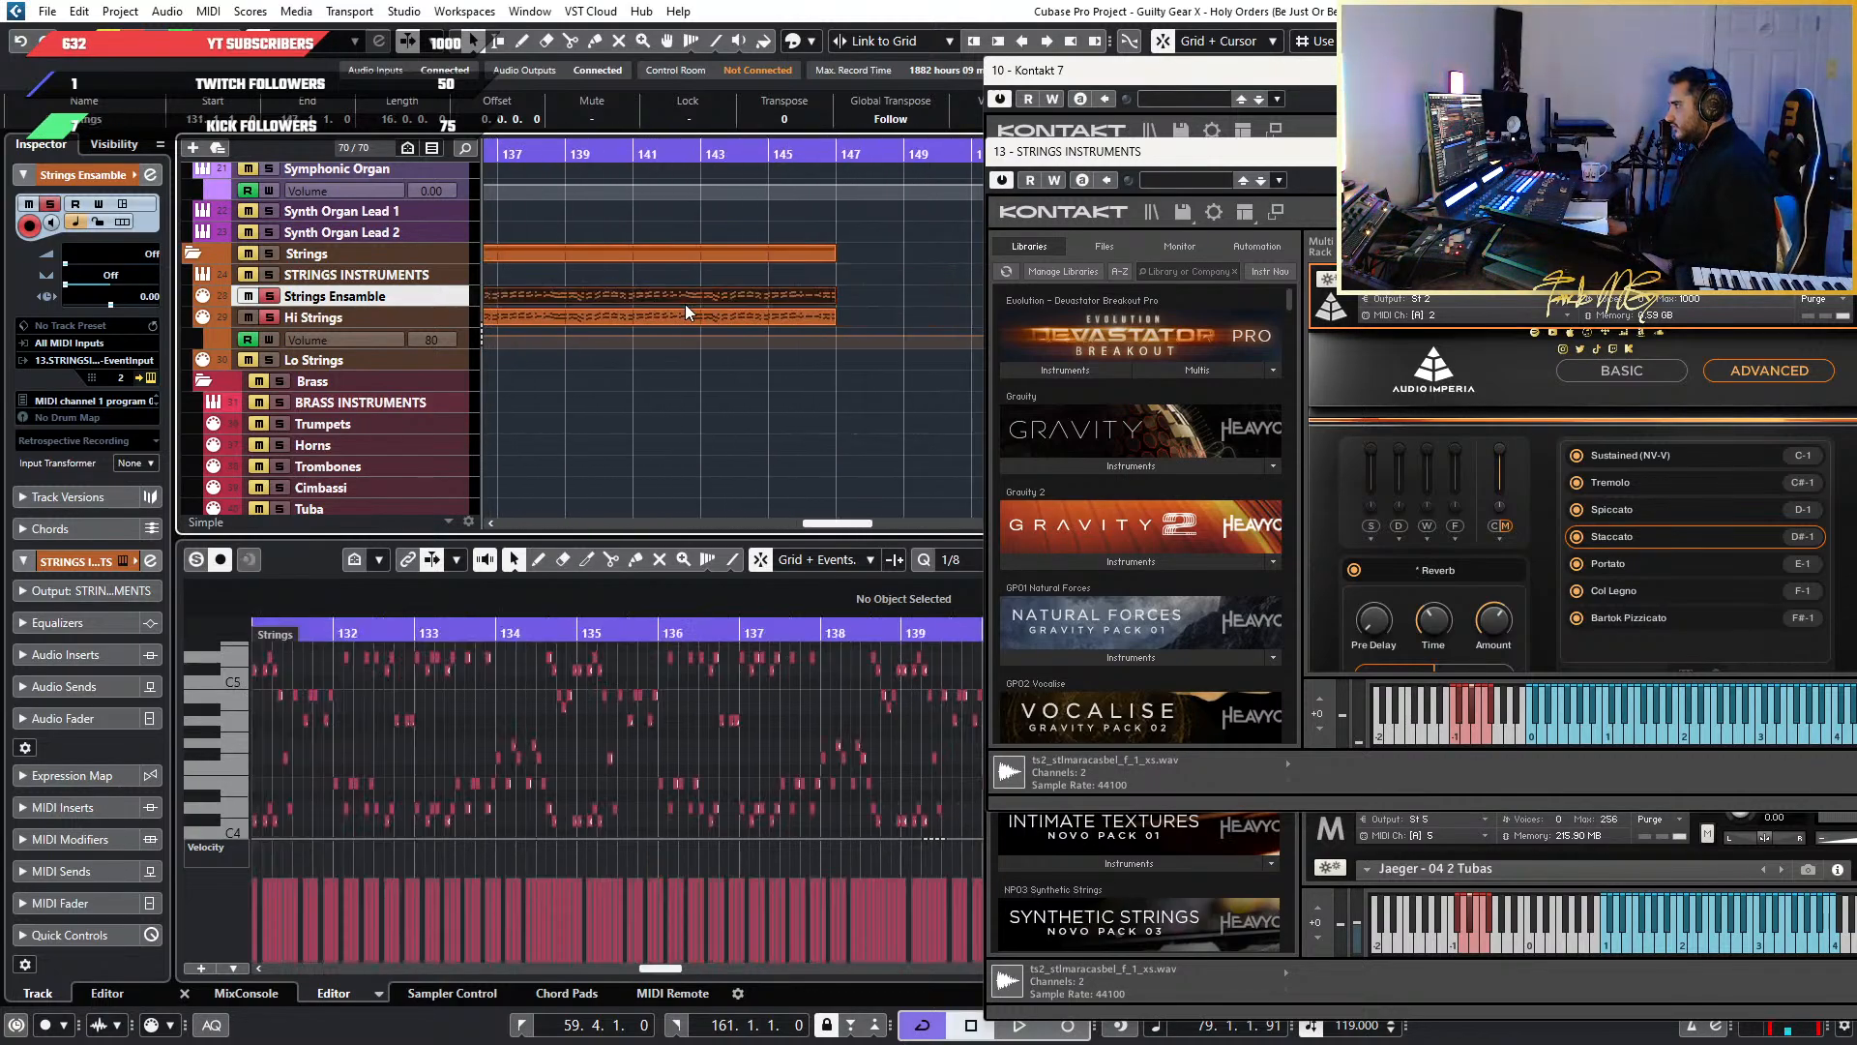
scroll(445, 757, down, 3)
scroll(428, 705, up, 7)
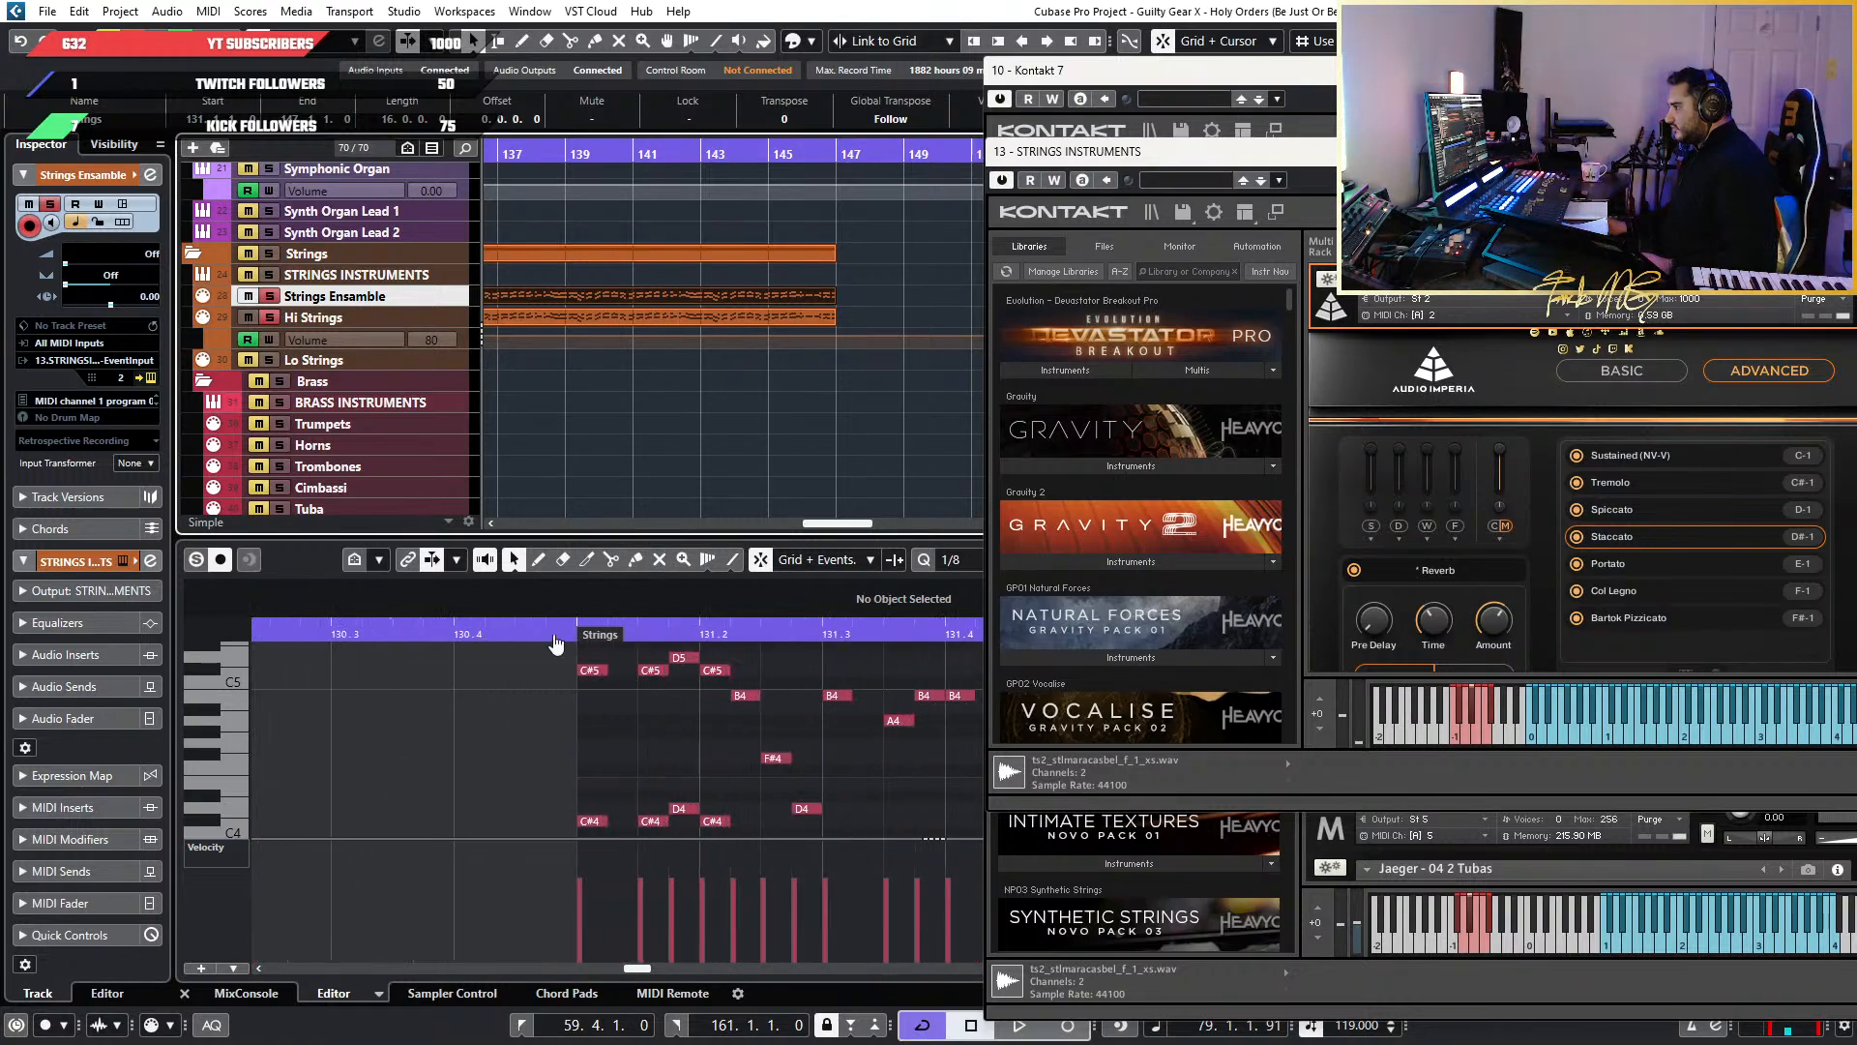
click(586, 640)
drag(586, 640, 362, 646)
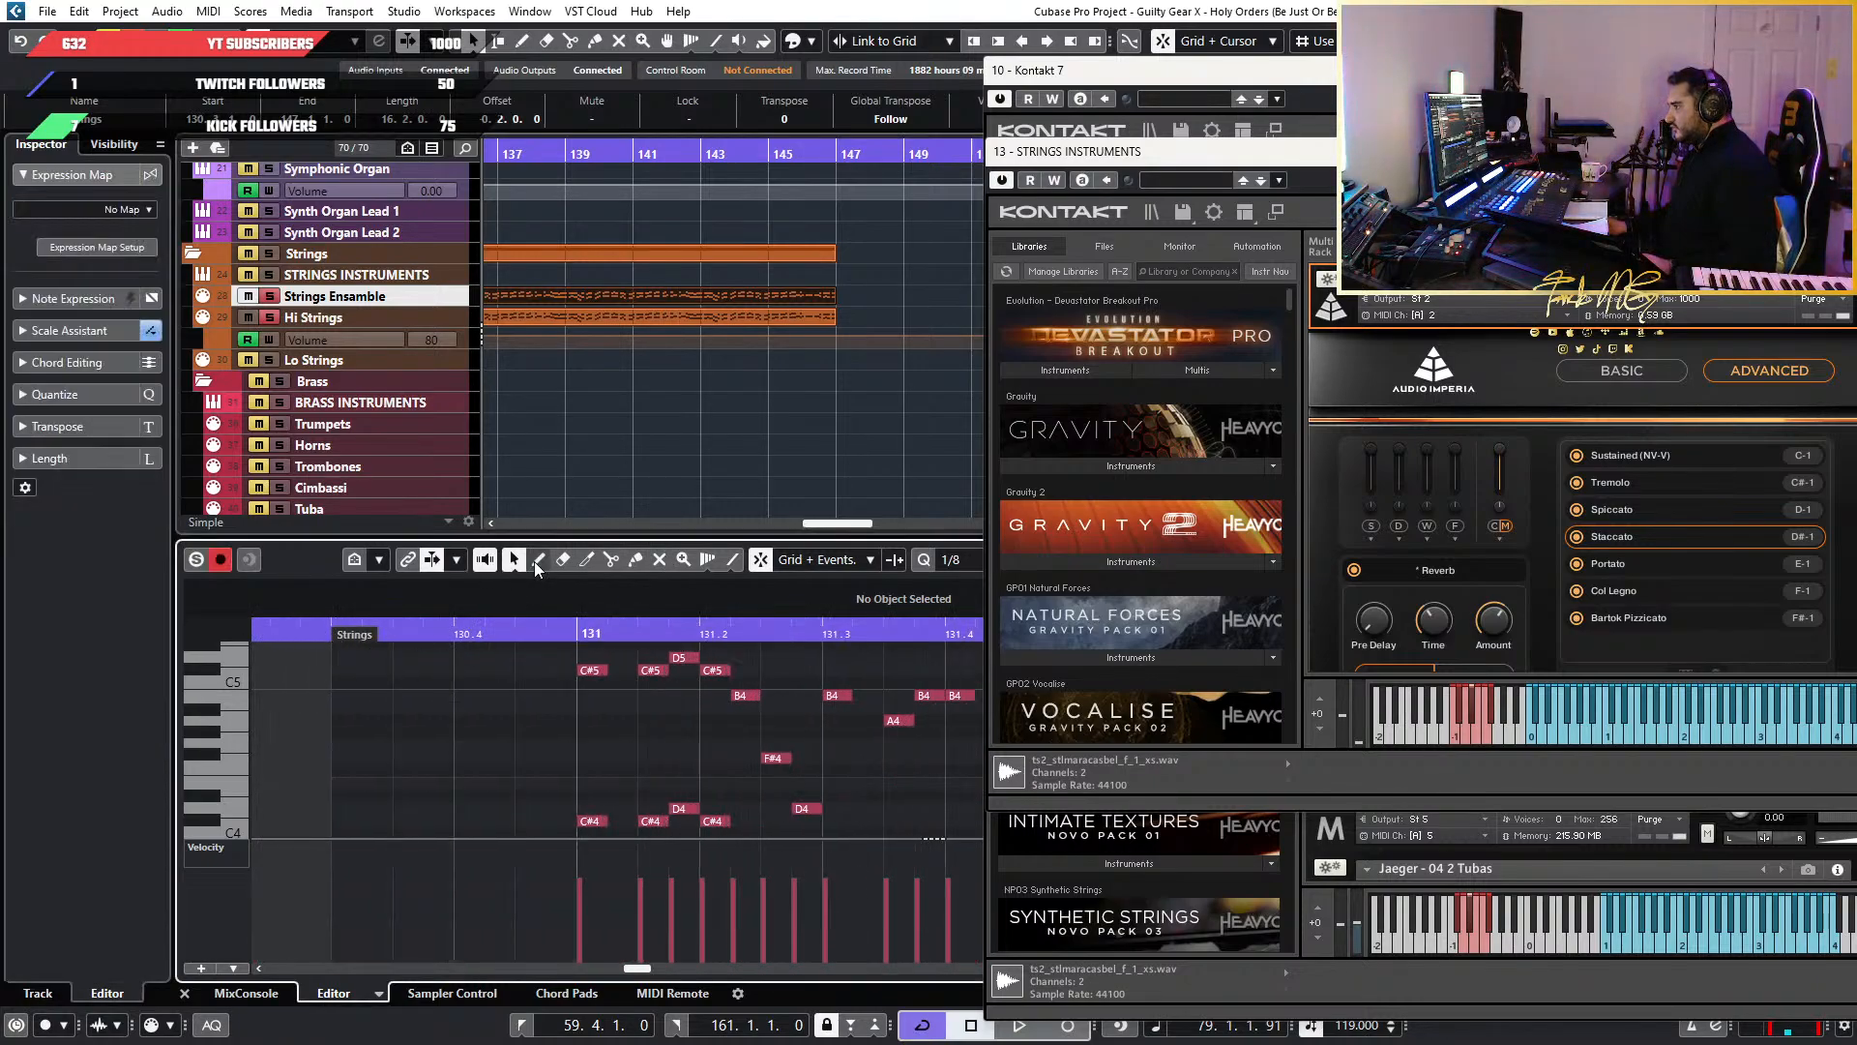
Draw an eighth note before bar 131 at 130.4.3 and transpose it down to the D#-1 Staccato keyswitch
click(572, 829)
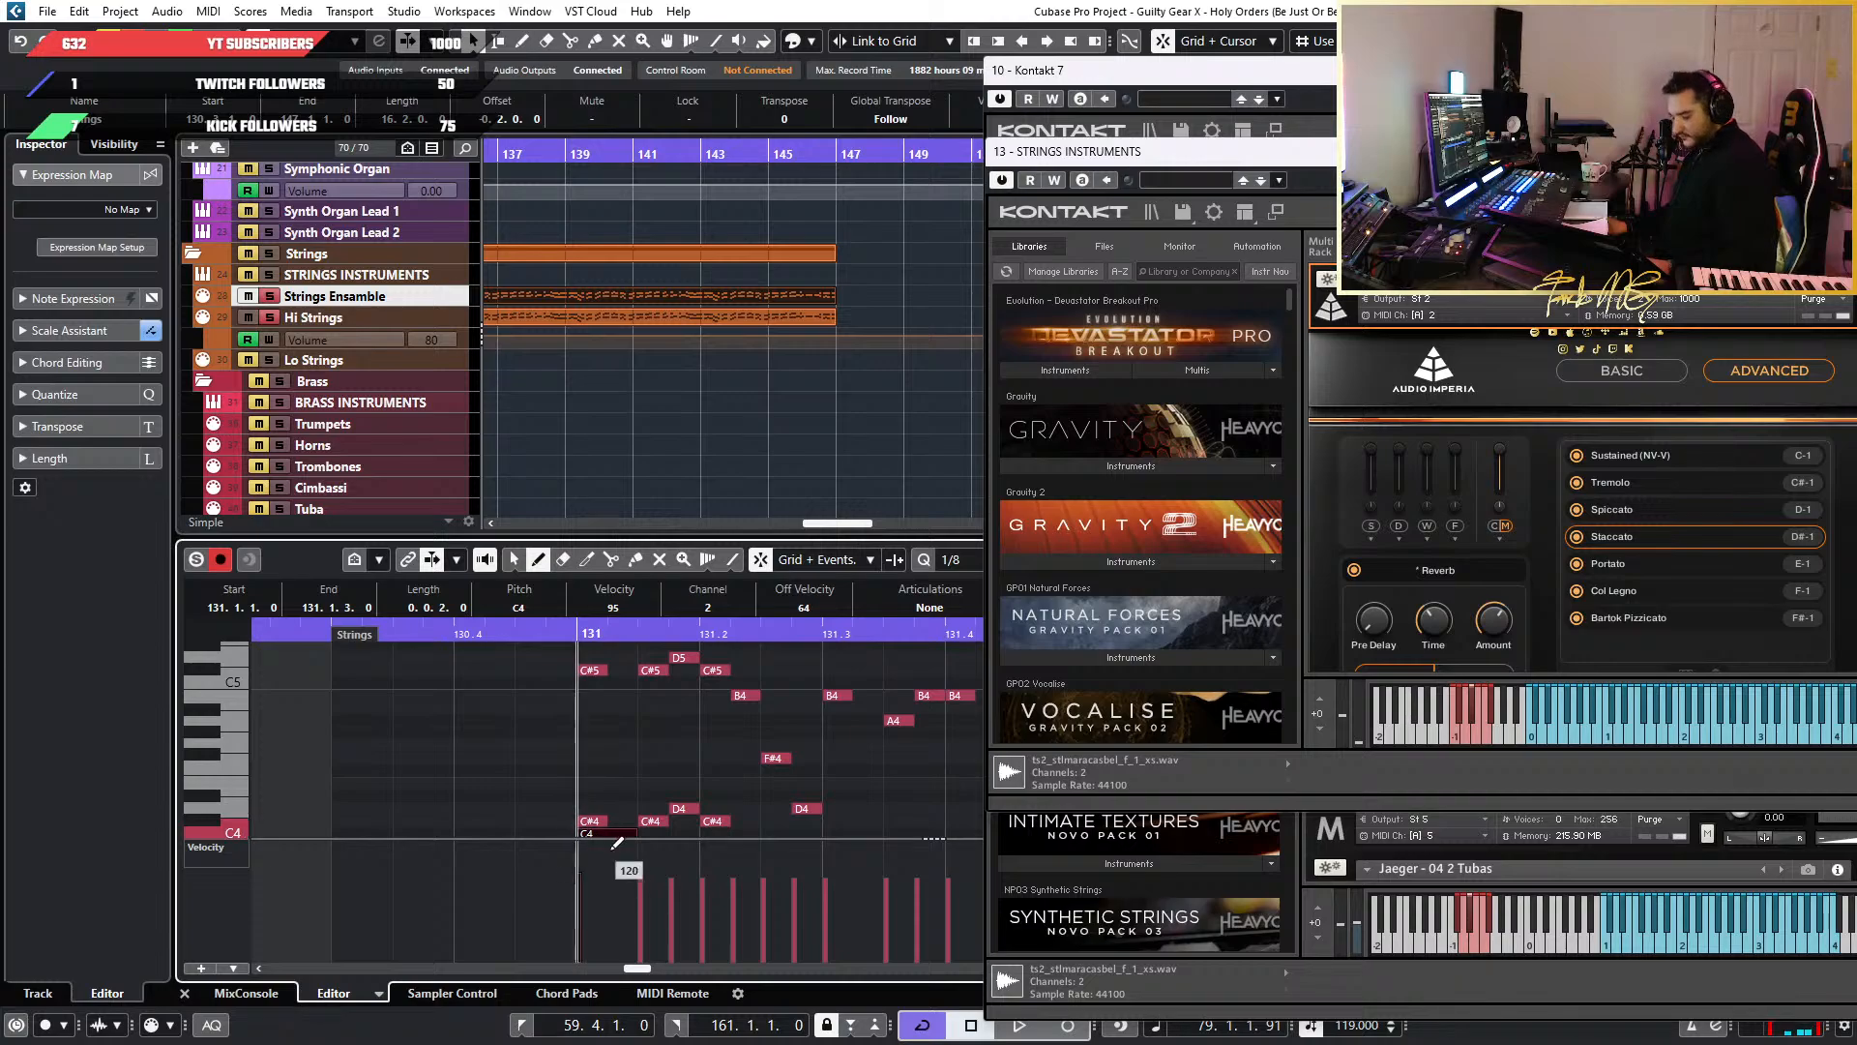
key(ctrl+Left)
key(Down)
key(Down)
key(Down)
key(Down)
key(Down)
key(Down)
key(Down)
key(Down)
key(Down)
key(Down)
key(Down)
key(Down)
key(Down)
key(Down)
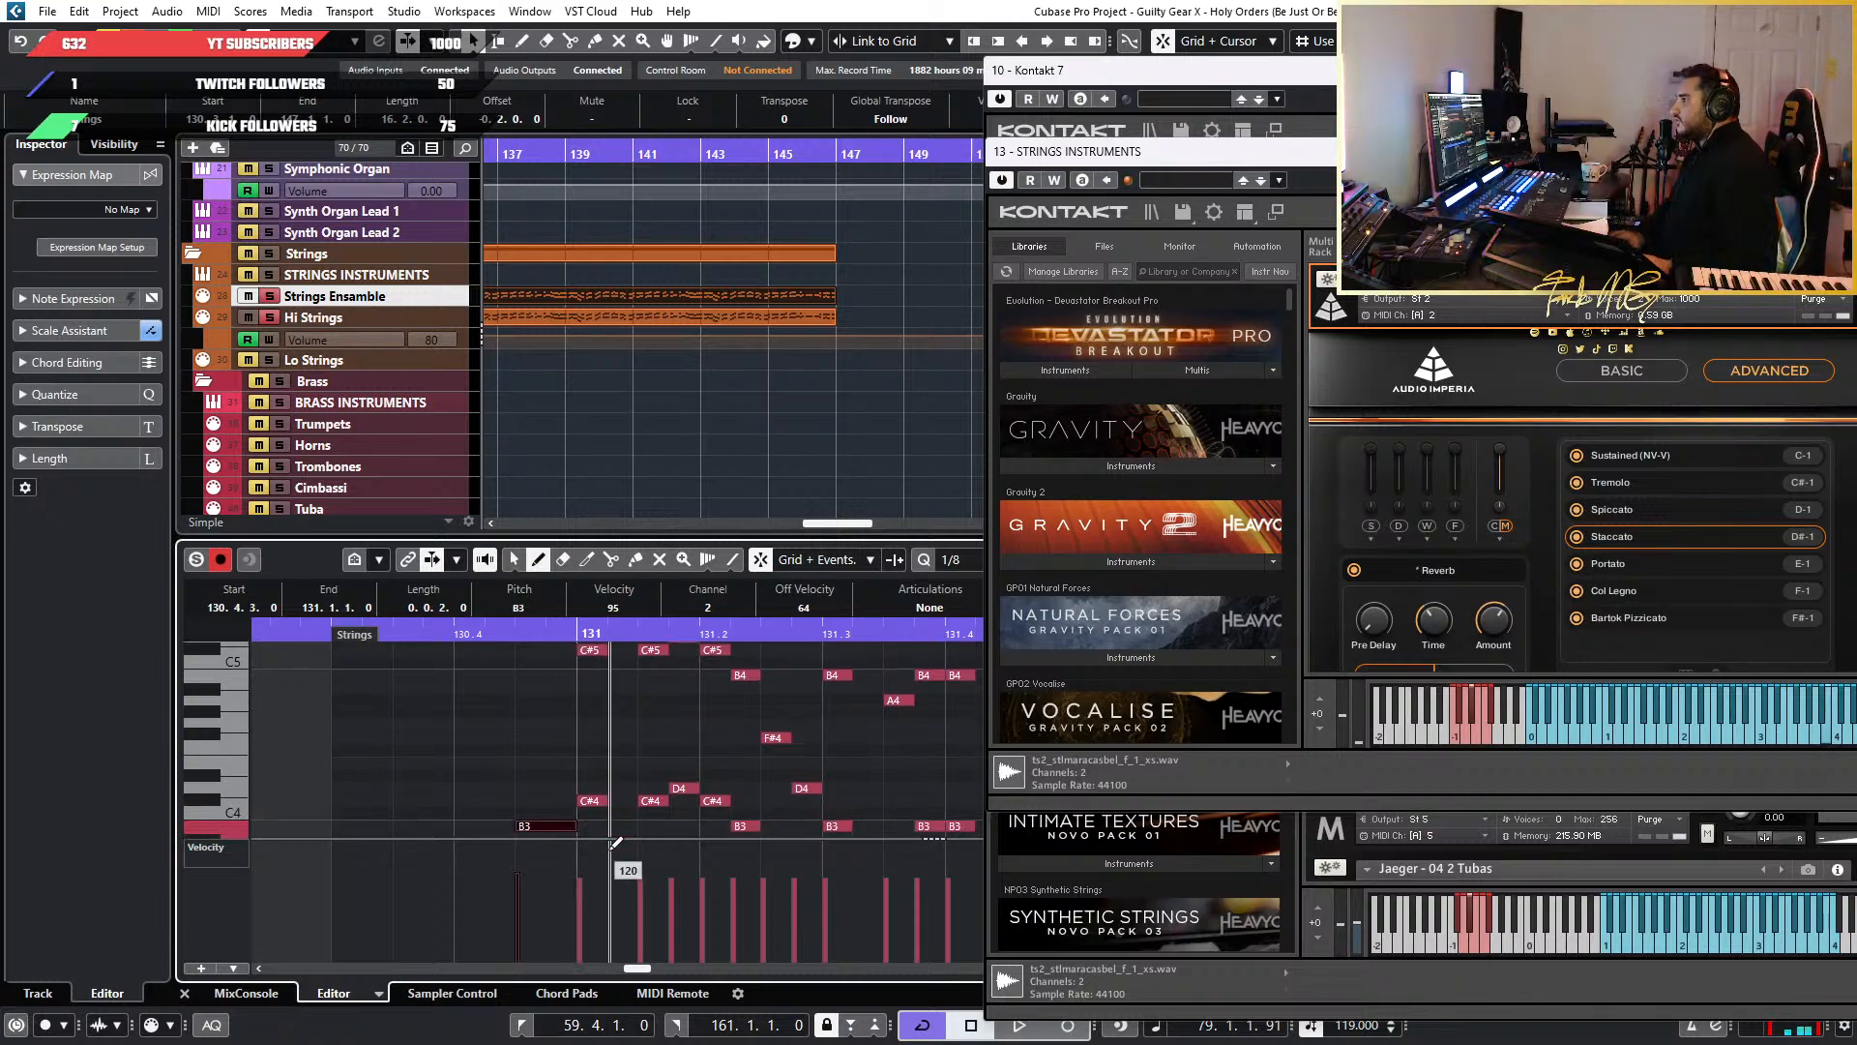
key(Down)
key(Down)
key(Down)
key(Down)
key(Down)
key(Down)
key(Down)
key(Down)
key(Down)
key(Down)
key(Down)
key(Down)
key(Down)
key(Down)
key(Down)
key(Down)
key(Down)
key(Down)
key(Down)
key(Down)
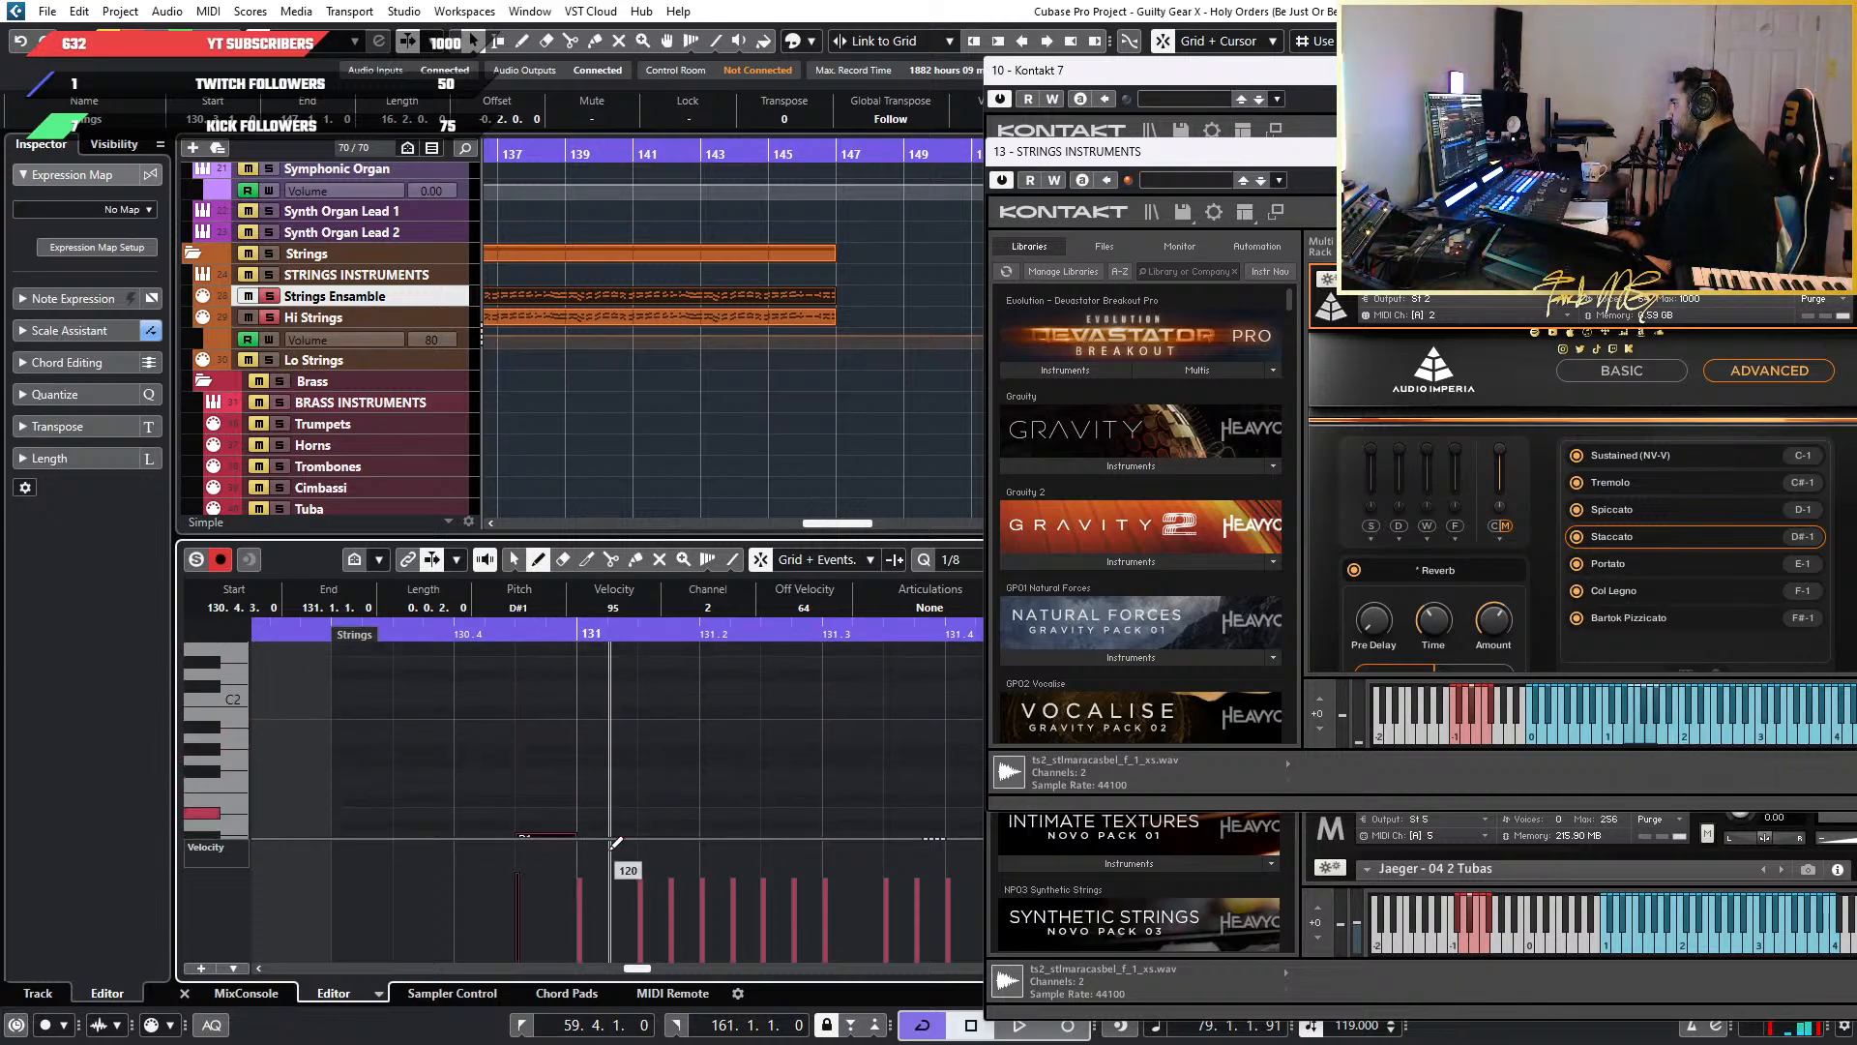
key(Up)
key(Up)
key(Up)
key(Up)
key(Up)
key(Up)
key(Up)
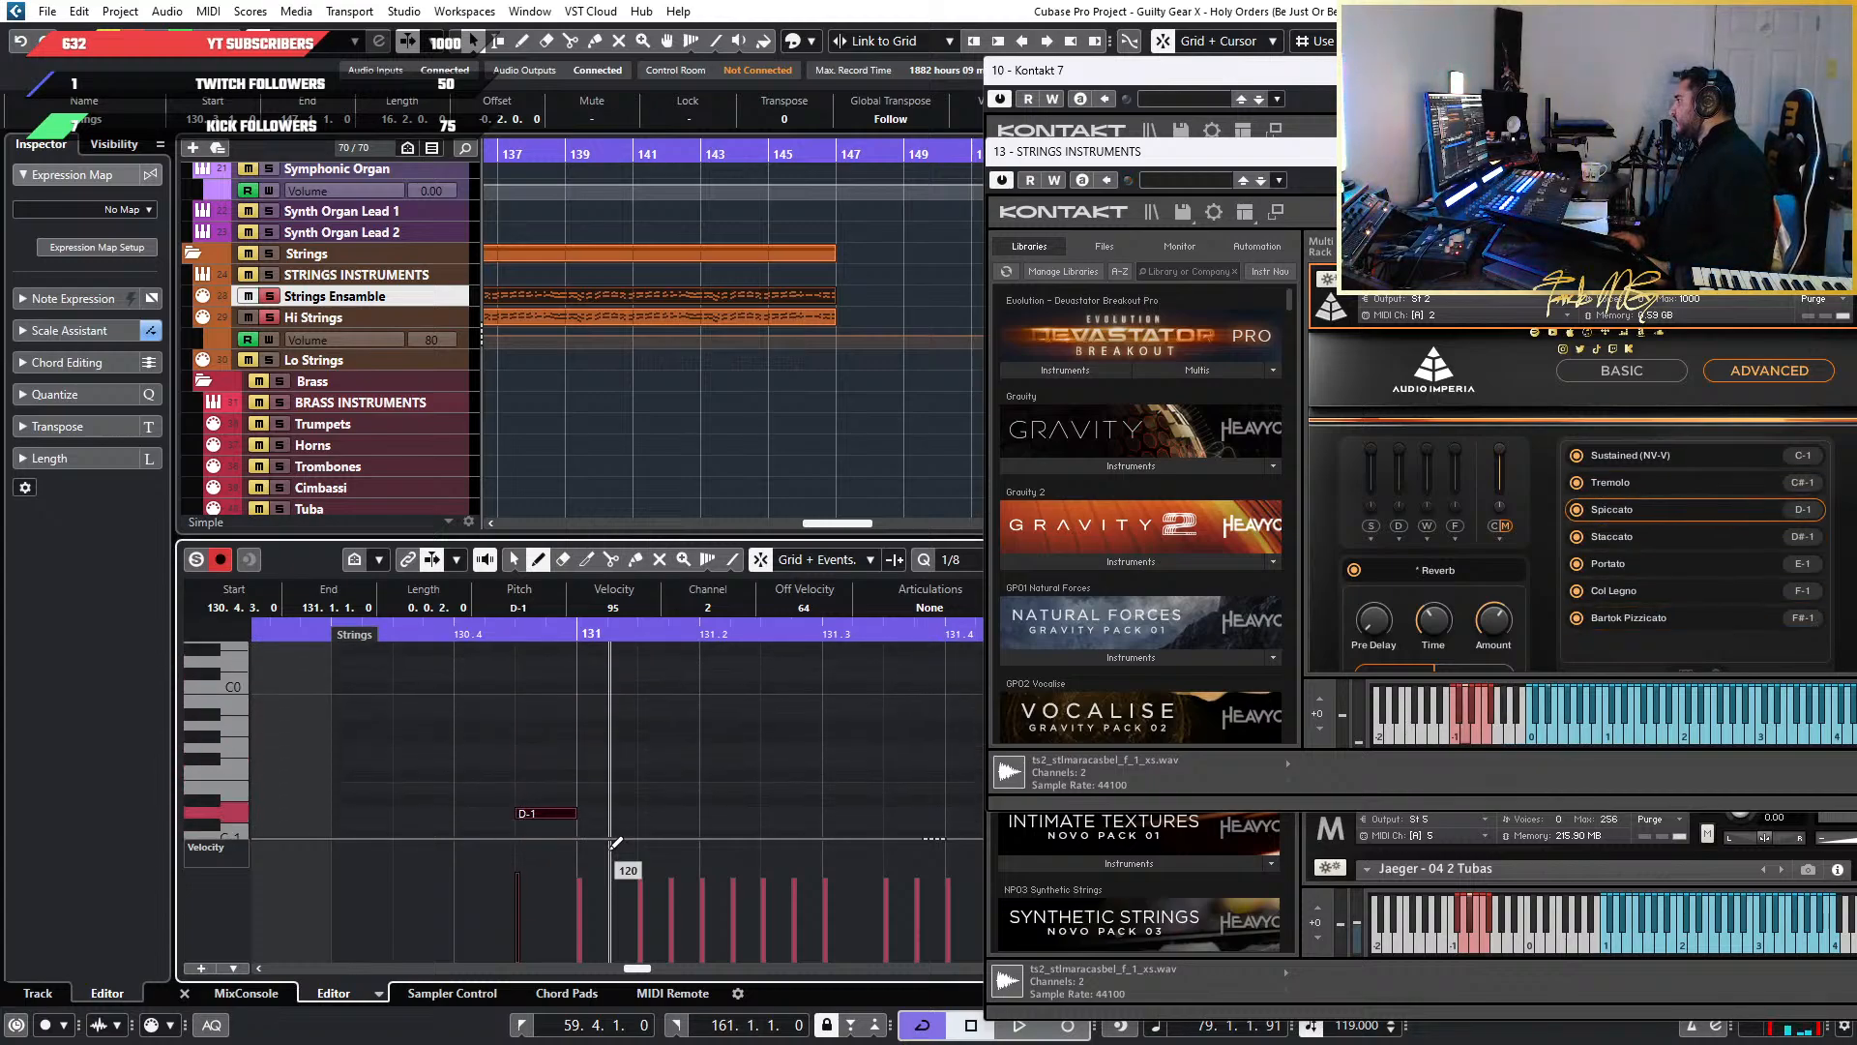
key(Up)
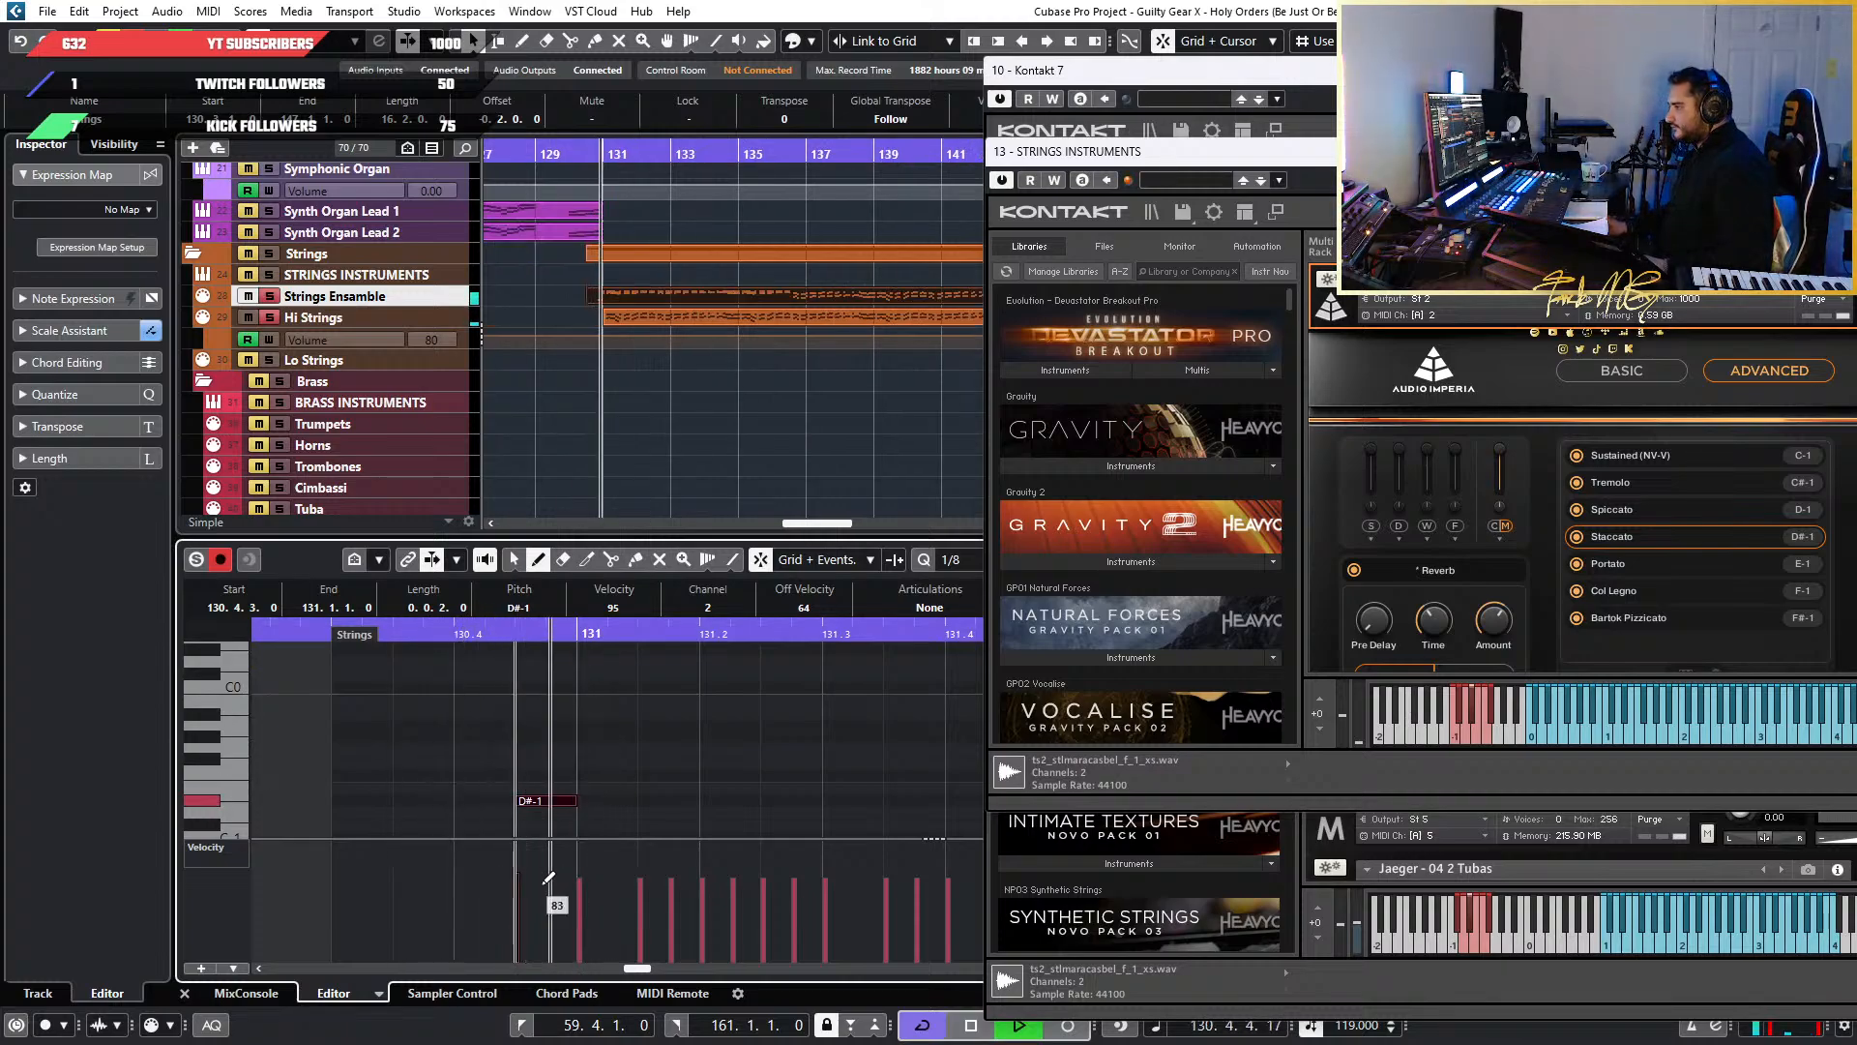
Set the D#-1 keyswitch note's velocity to 23, audition the passage from bar 131, and show the wider arrangement
click(520, 938)
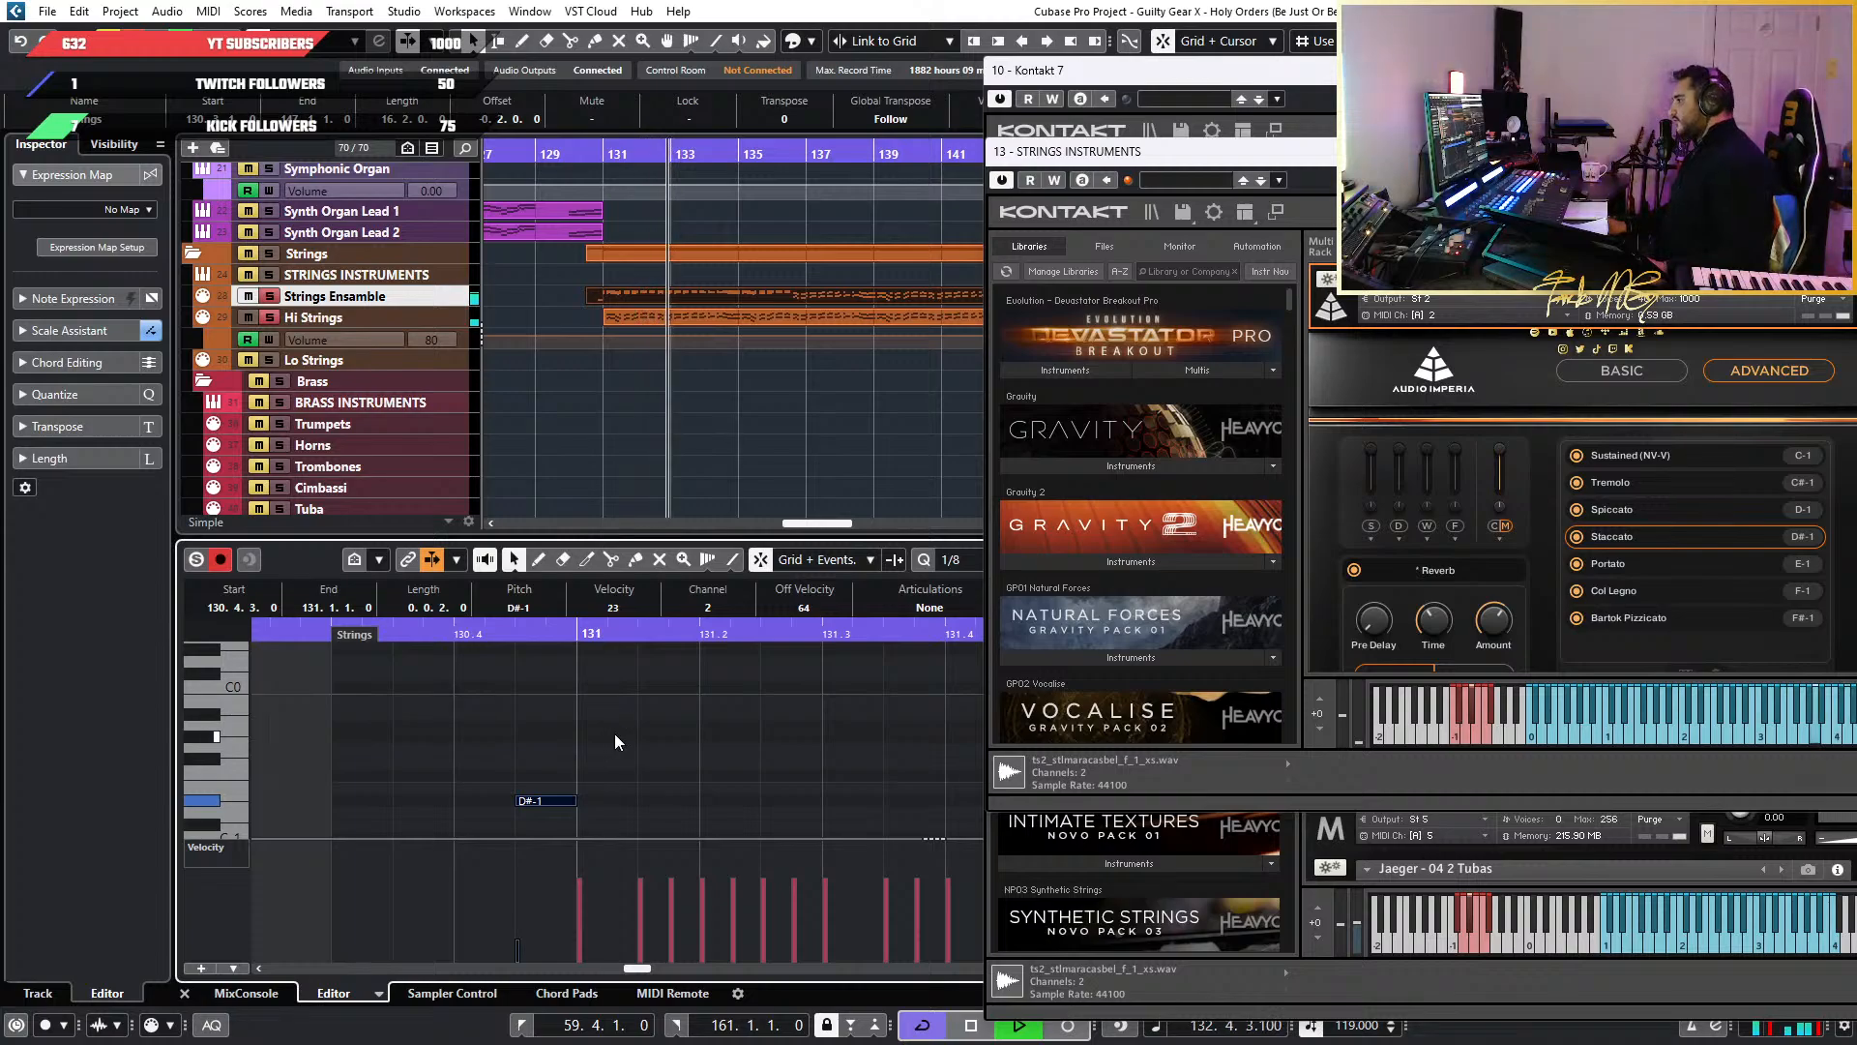
key(space)
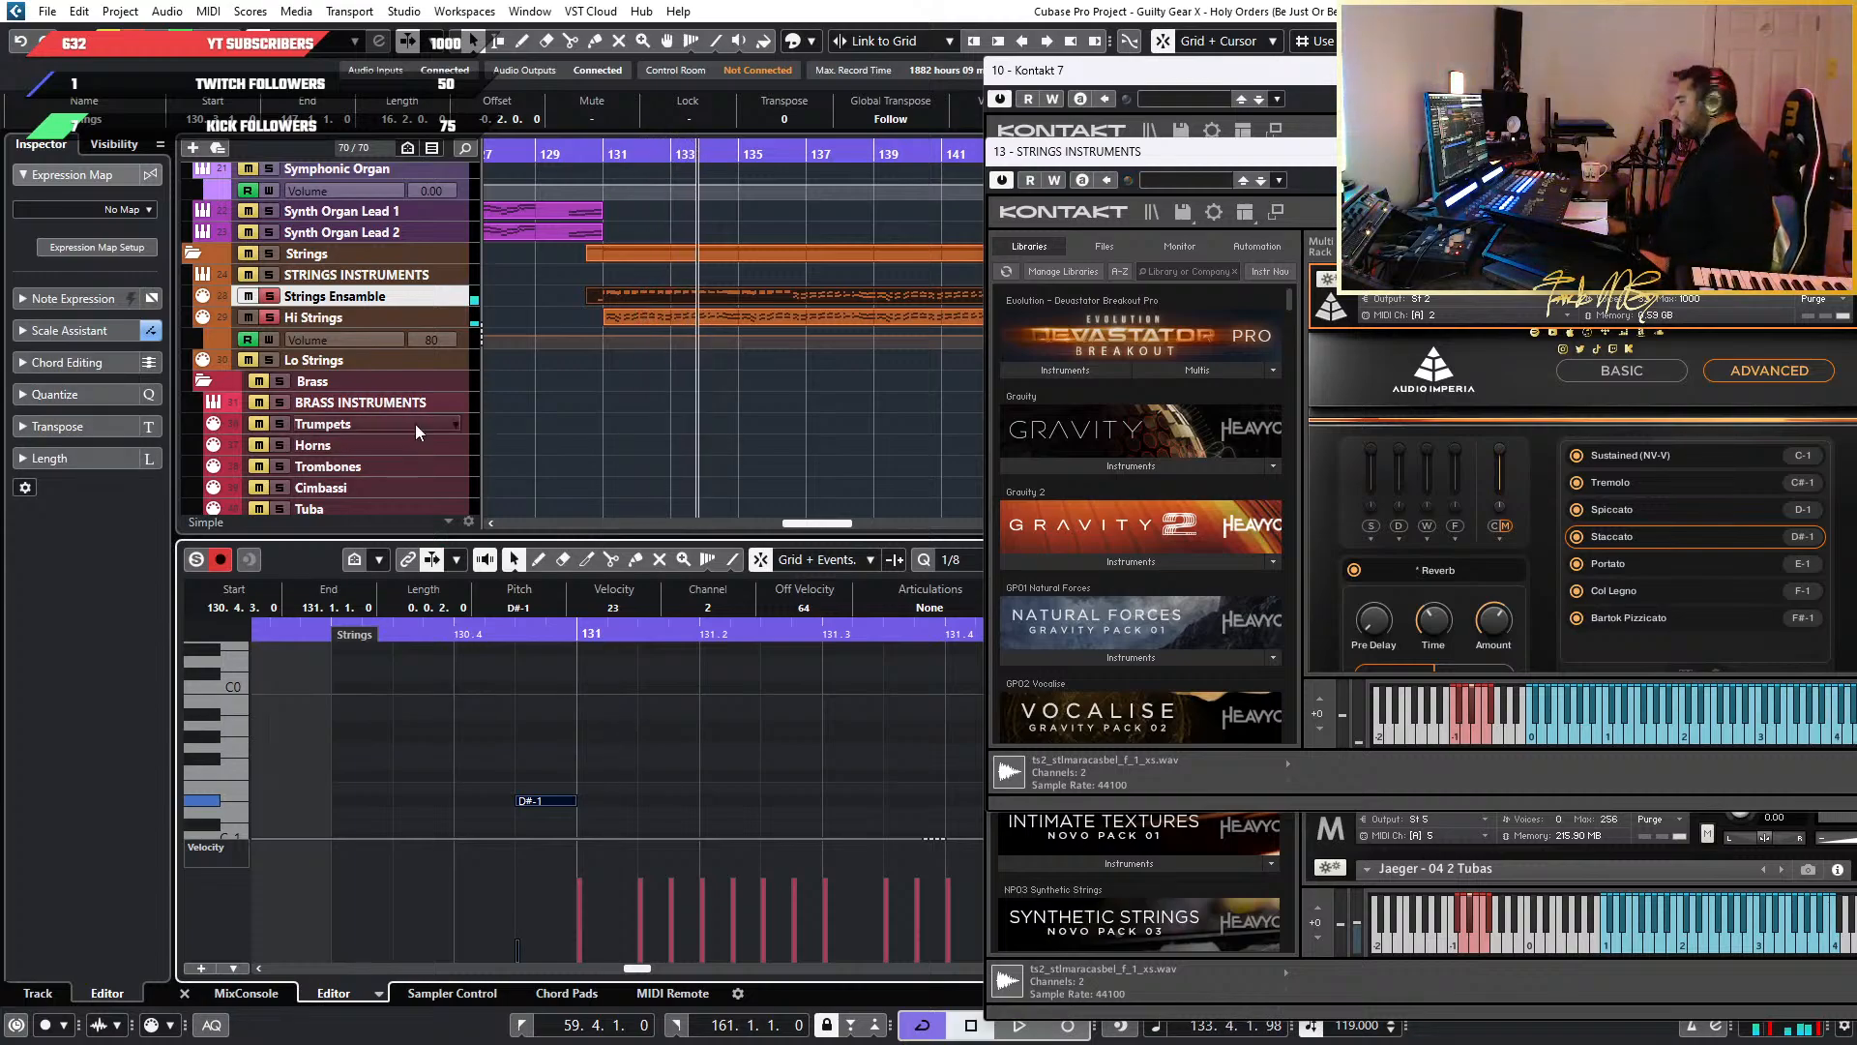
key(g)
key(g)
key(g)
key(g)
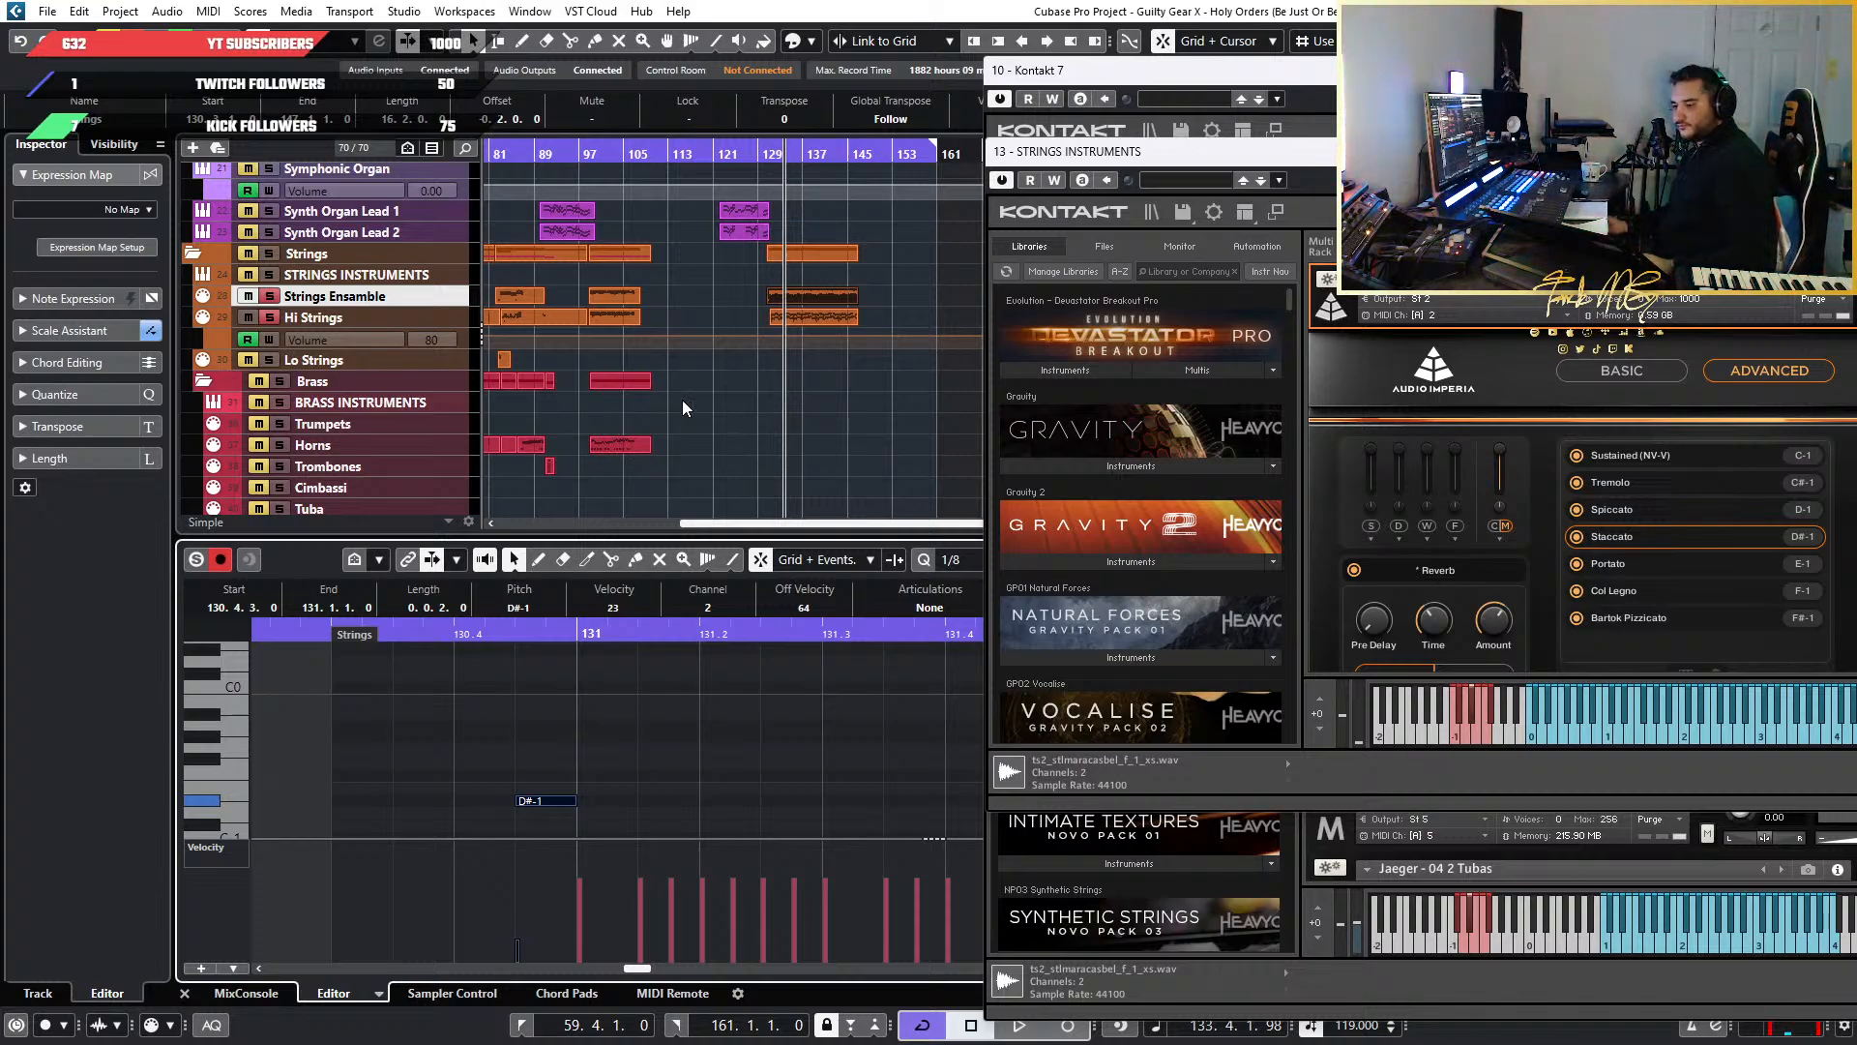
Audition the soloed strings tracks from around bar 68 through the Strings Ensemble entry at bar 75
scroll(787, 412, down, 4)
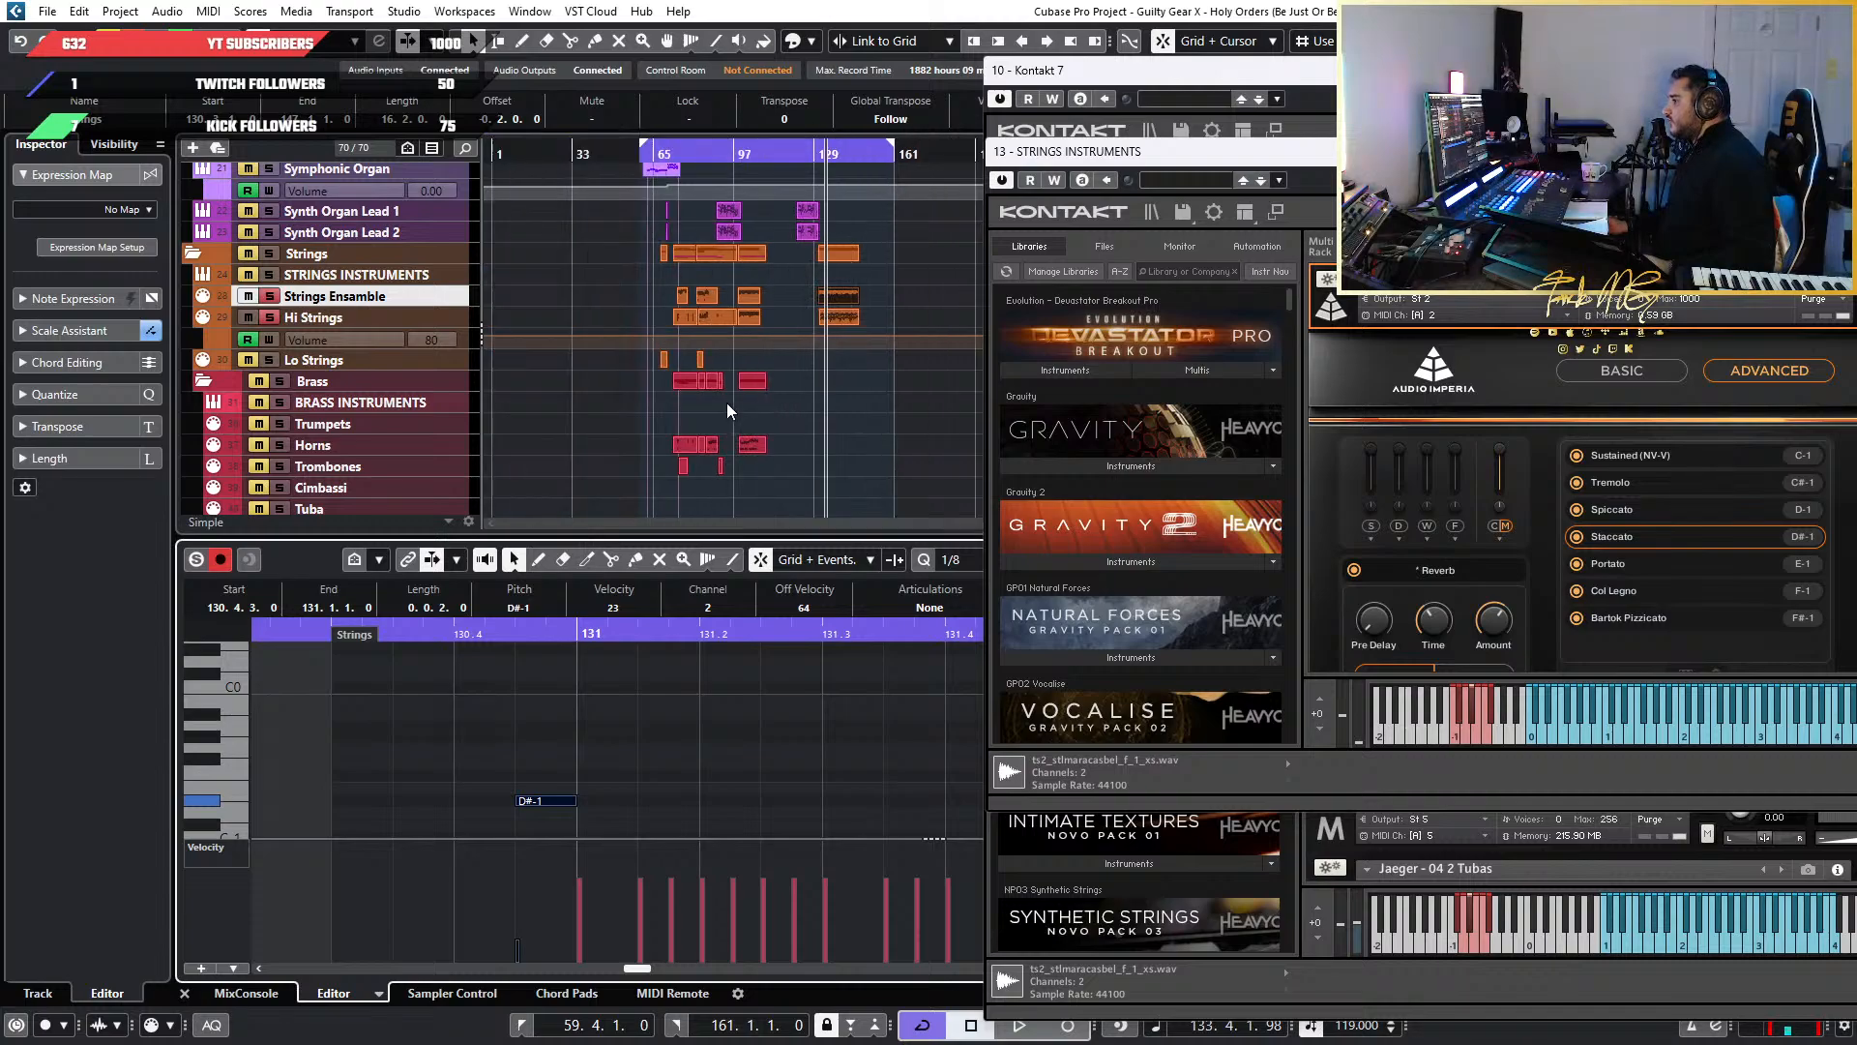
scroll(669, 409, up, 7)
click(604, 320)
scroll(607, 323, up, 3)
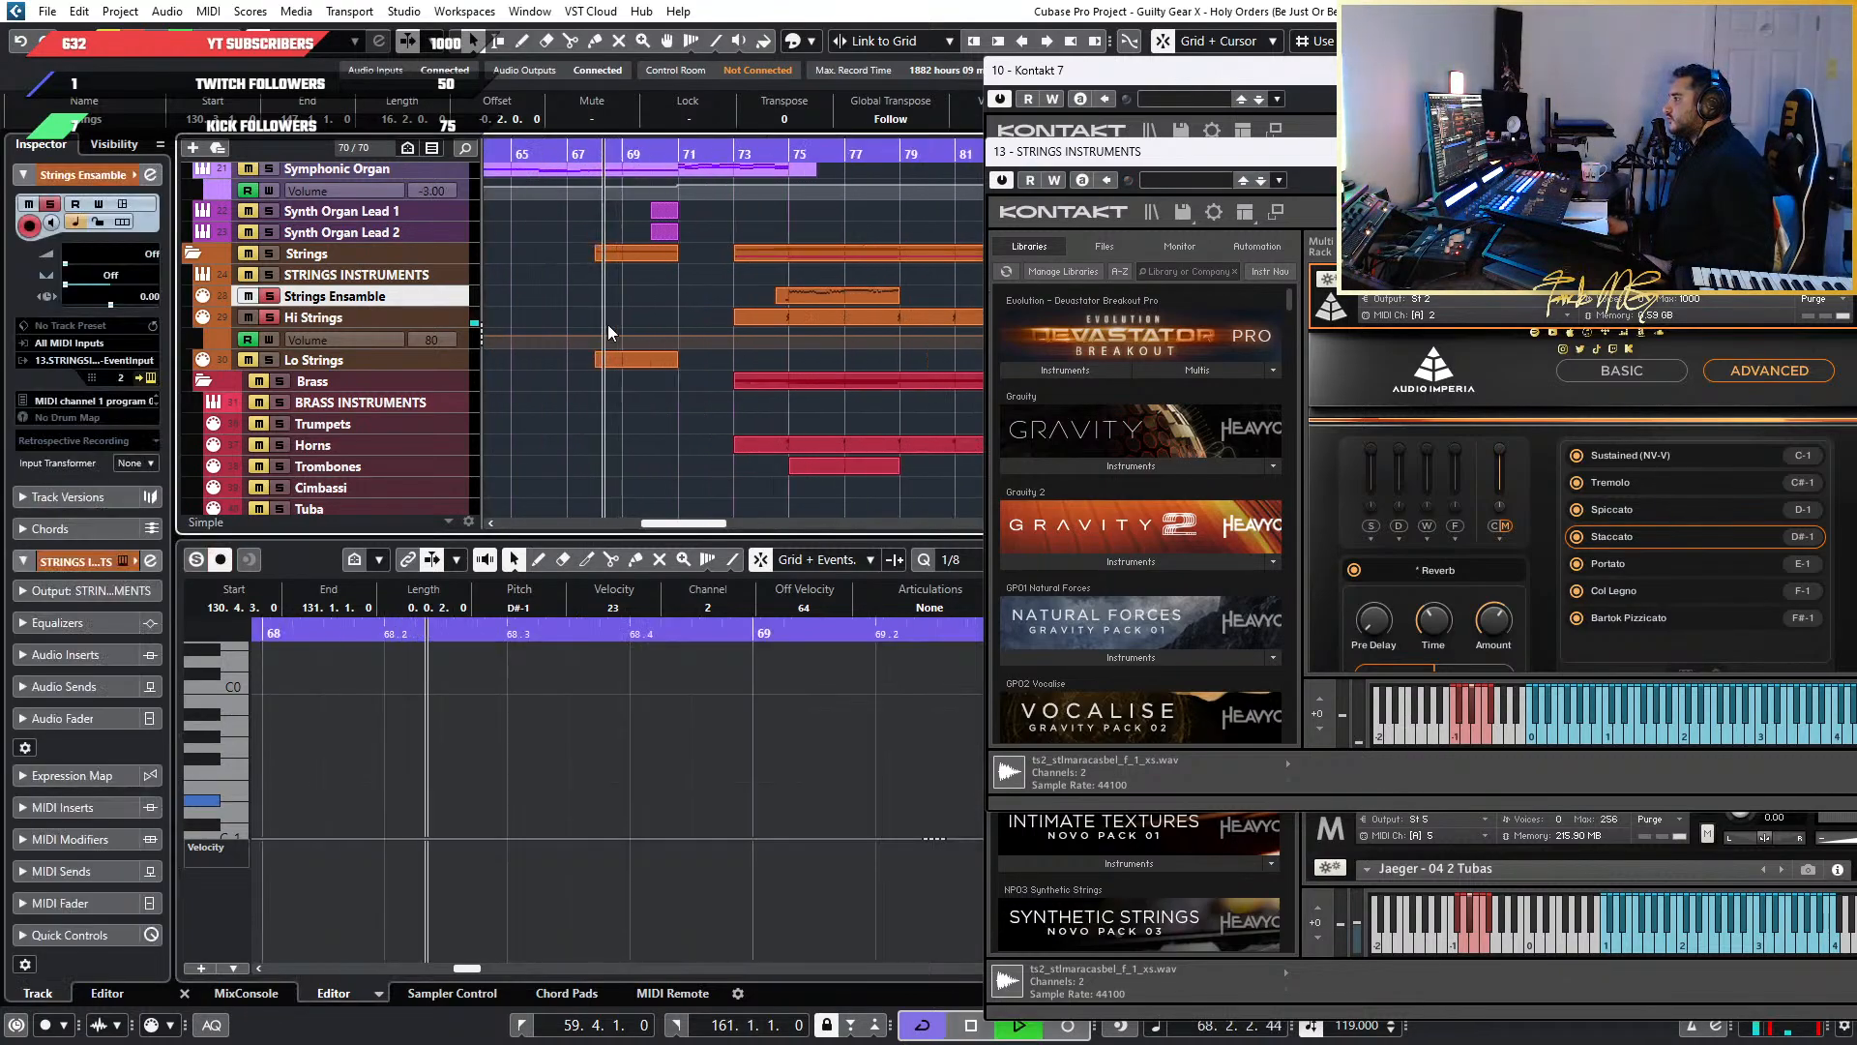
click(860, 224)
key(space)
scroll(881, 242, up, 3)
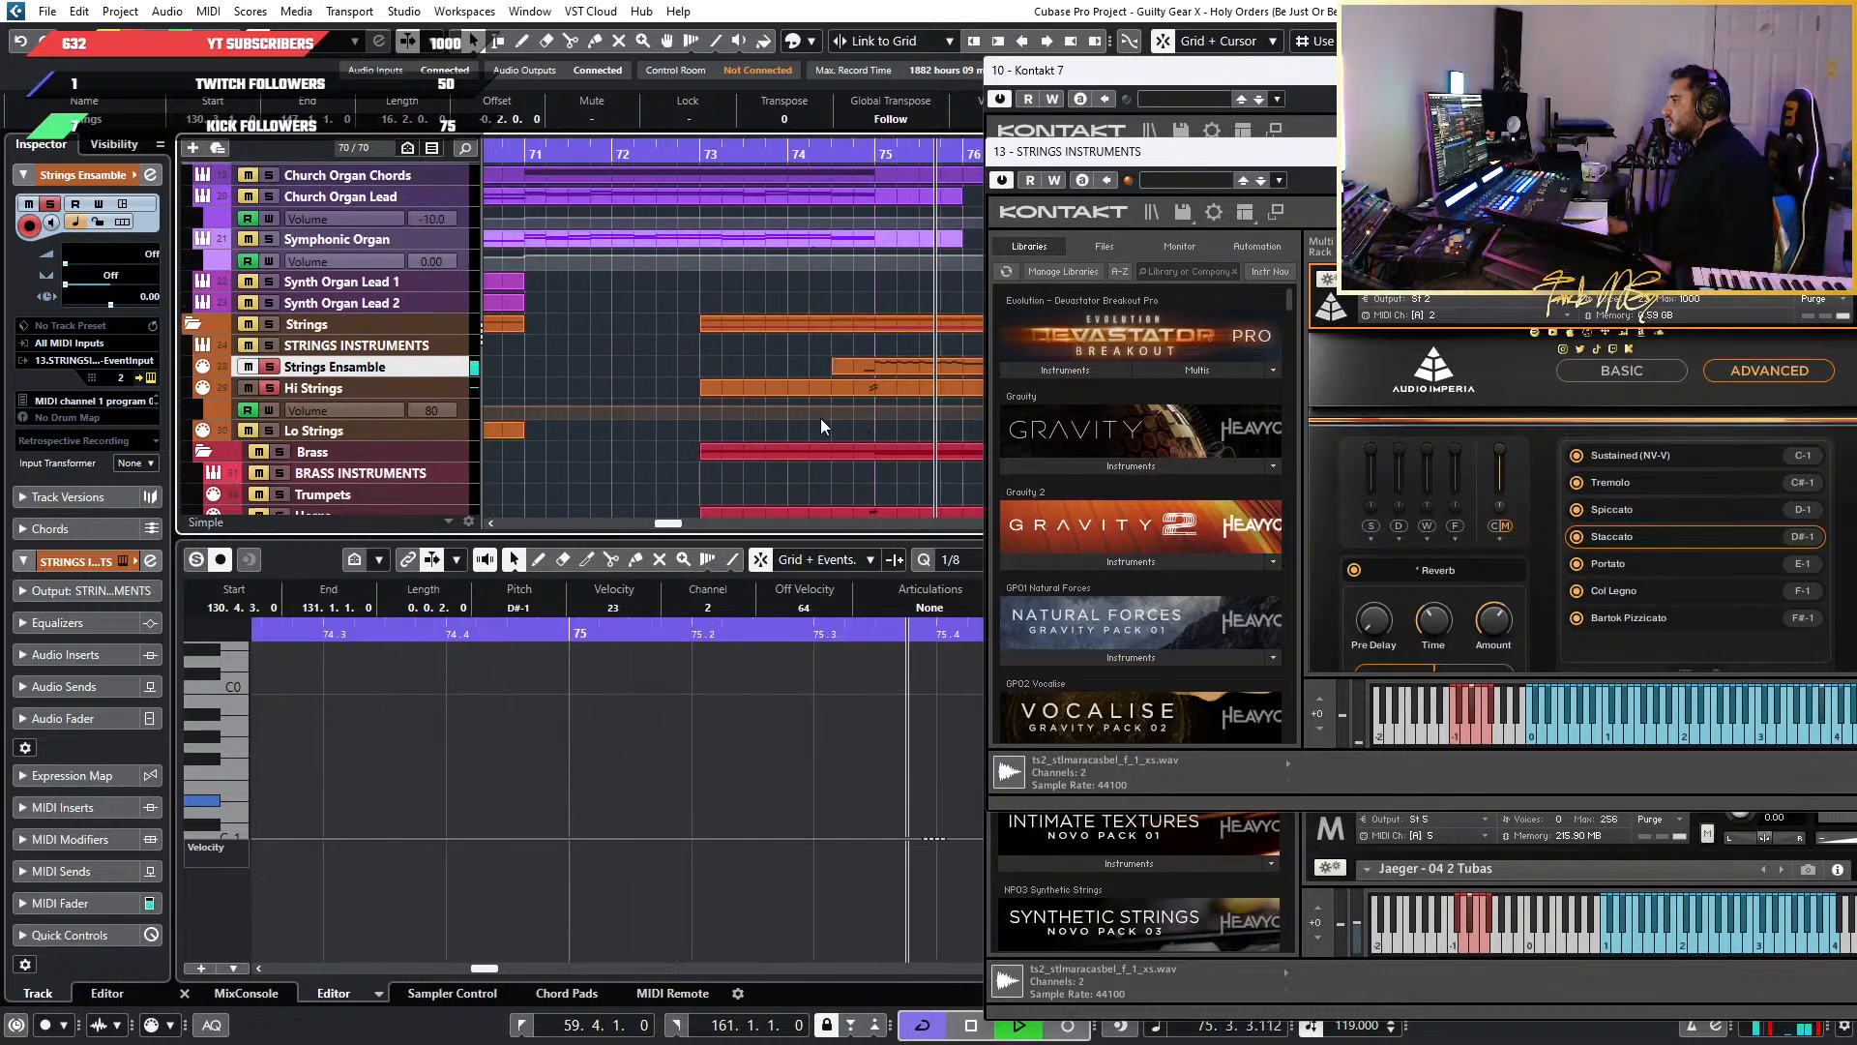
scroll(773, 414, down, 2)
scroll(577, 412, up, 2)
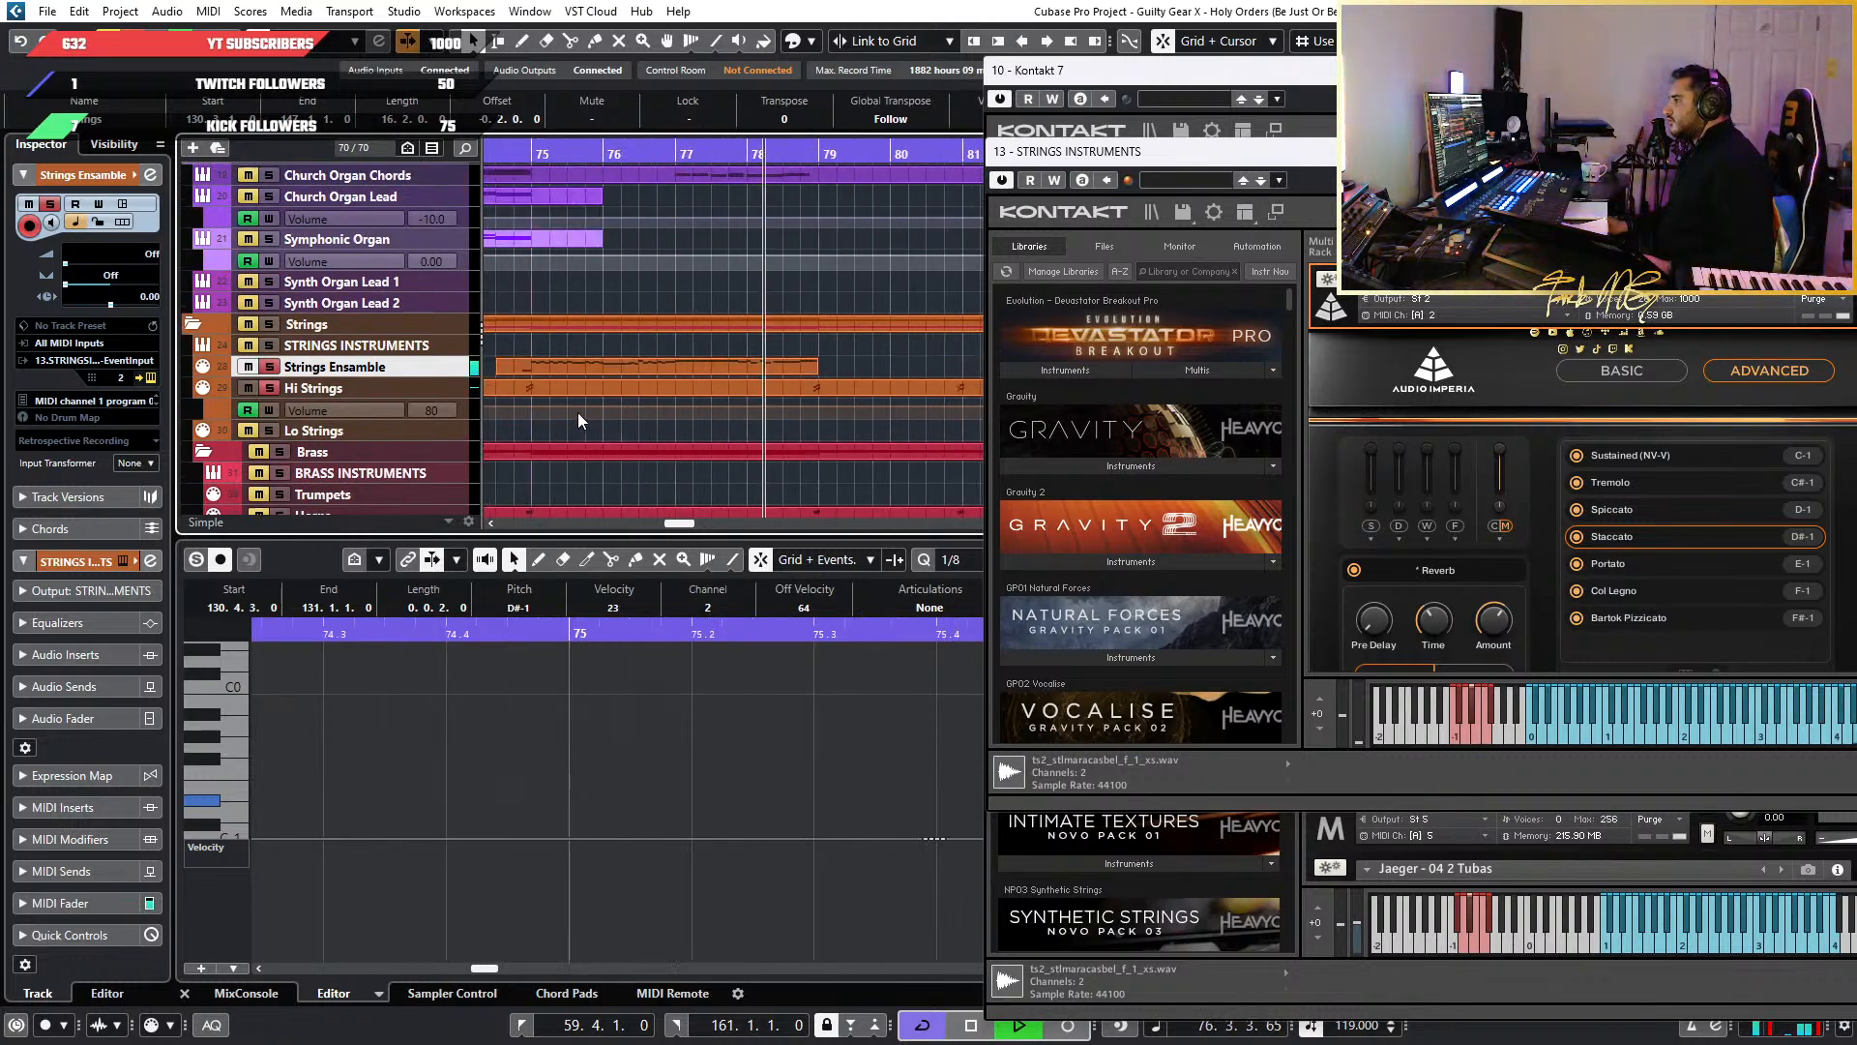
key(space)
Select the Hi Strings track, close the 10 - Kontakt 7 window and place the STRINGS INSTRUMENTS window clear of the editor
drag(1161, 151, 1168, 338)
right_click(444, 392)
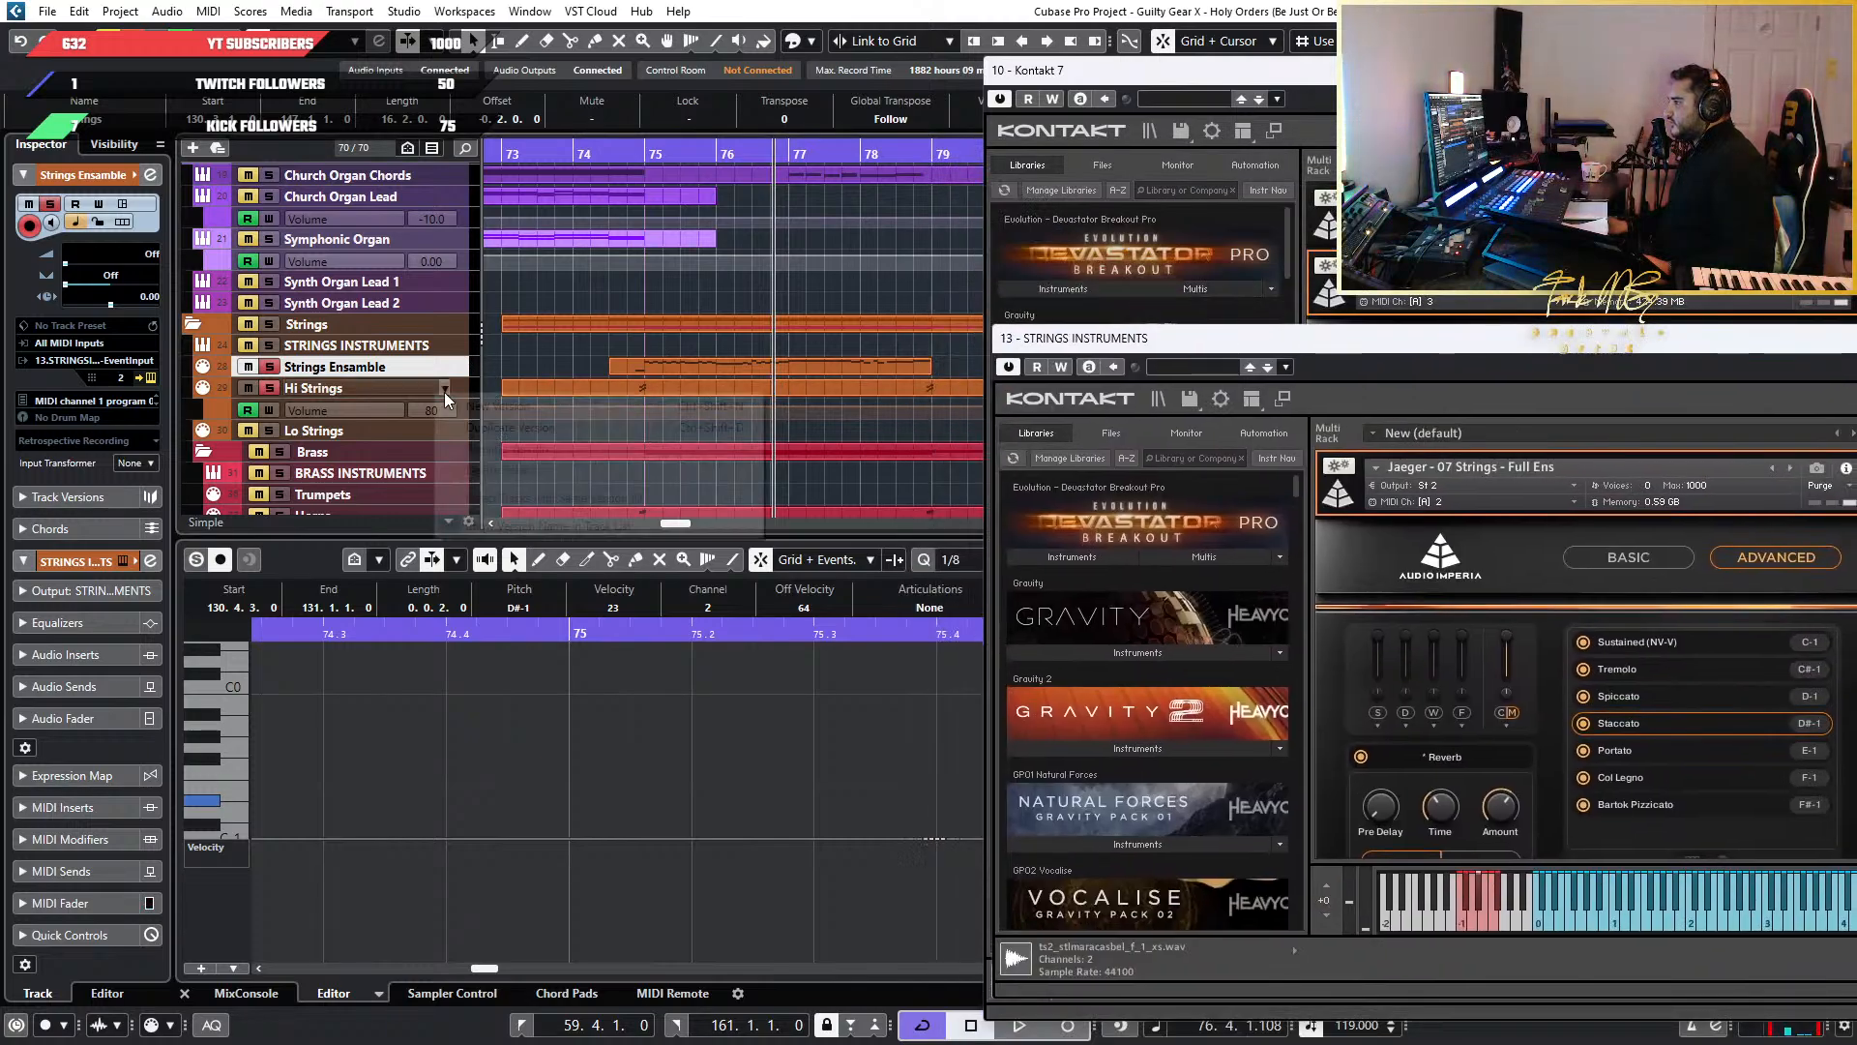
click(1412, 353)
click(1447, 322)
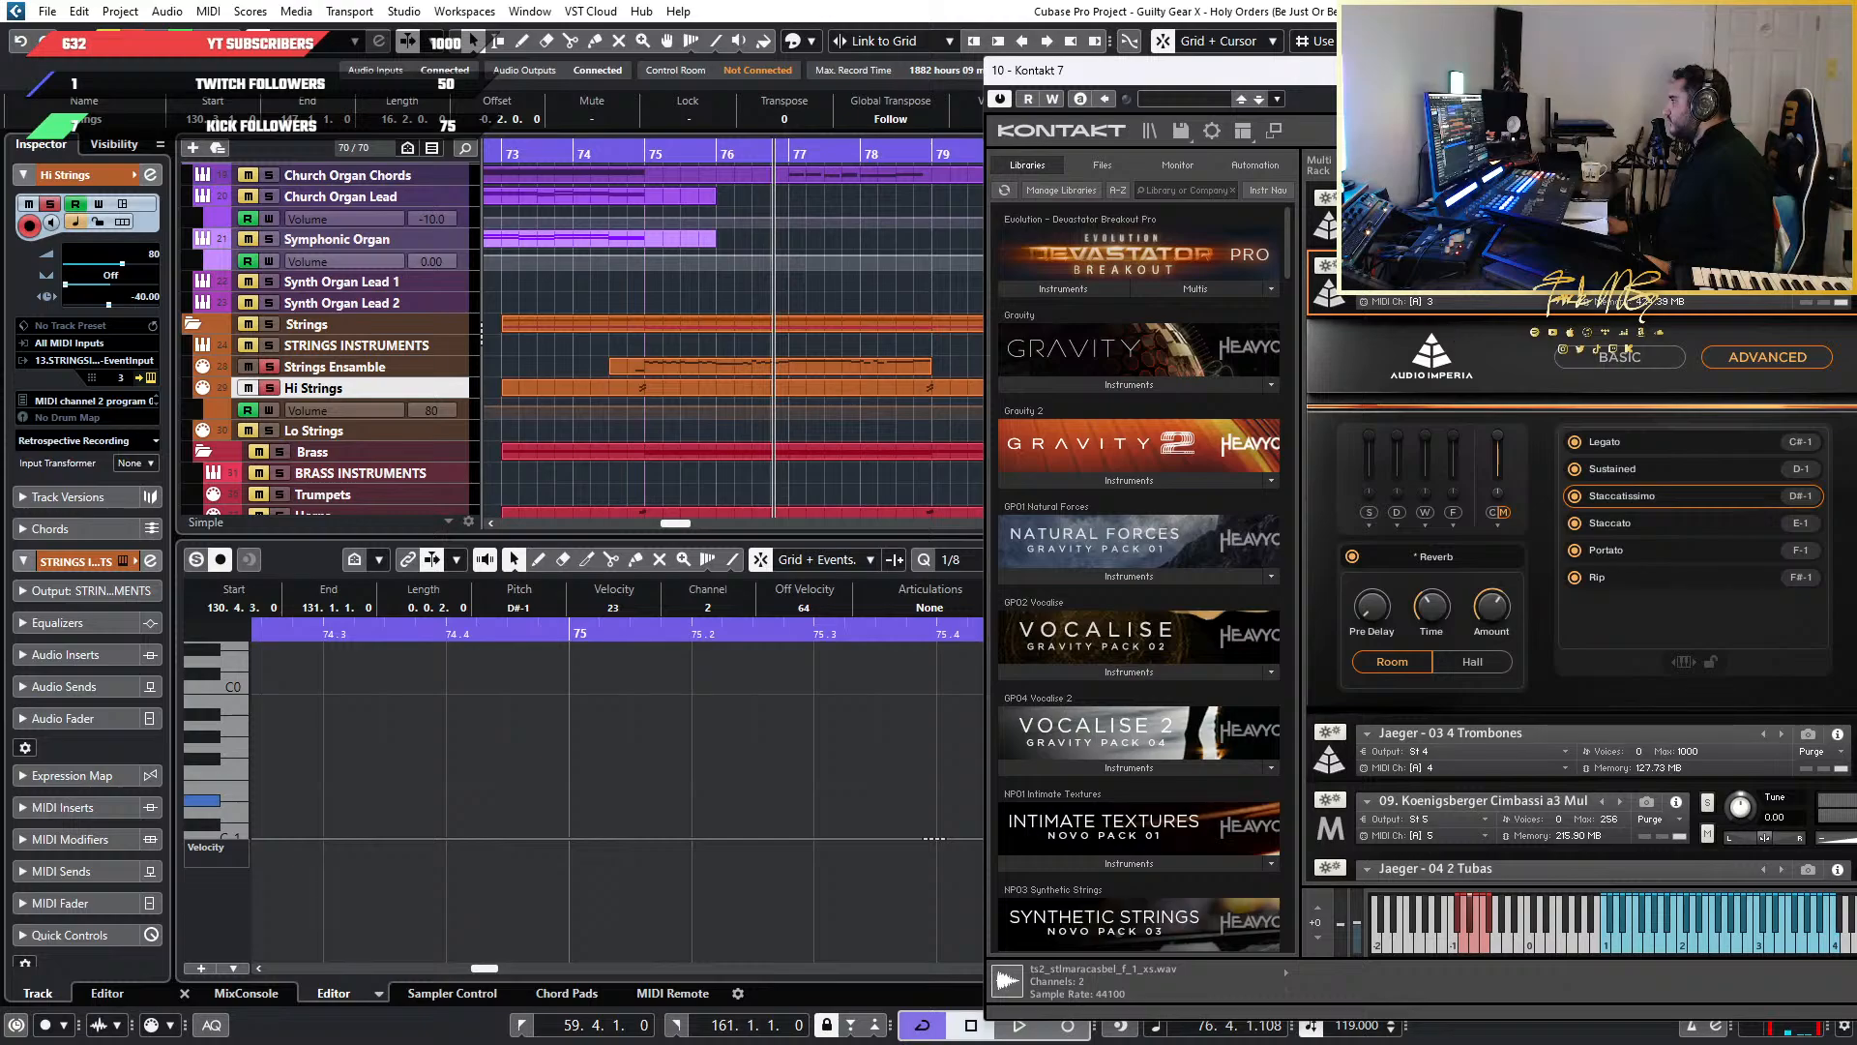
drag(1854, 77, 996, 183)
click(1234, 179)
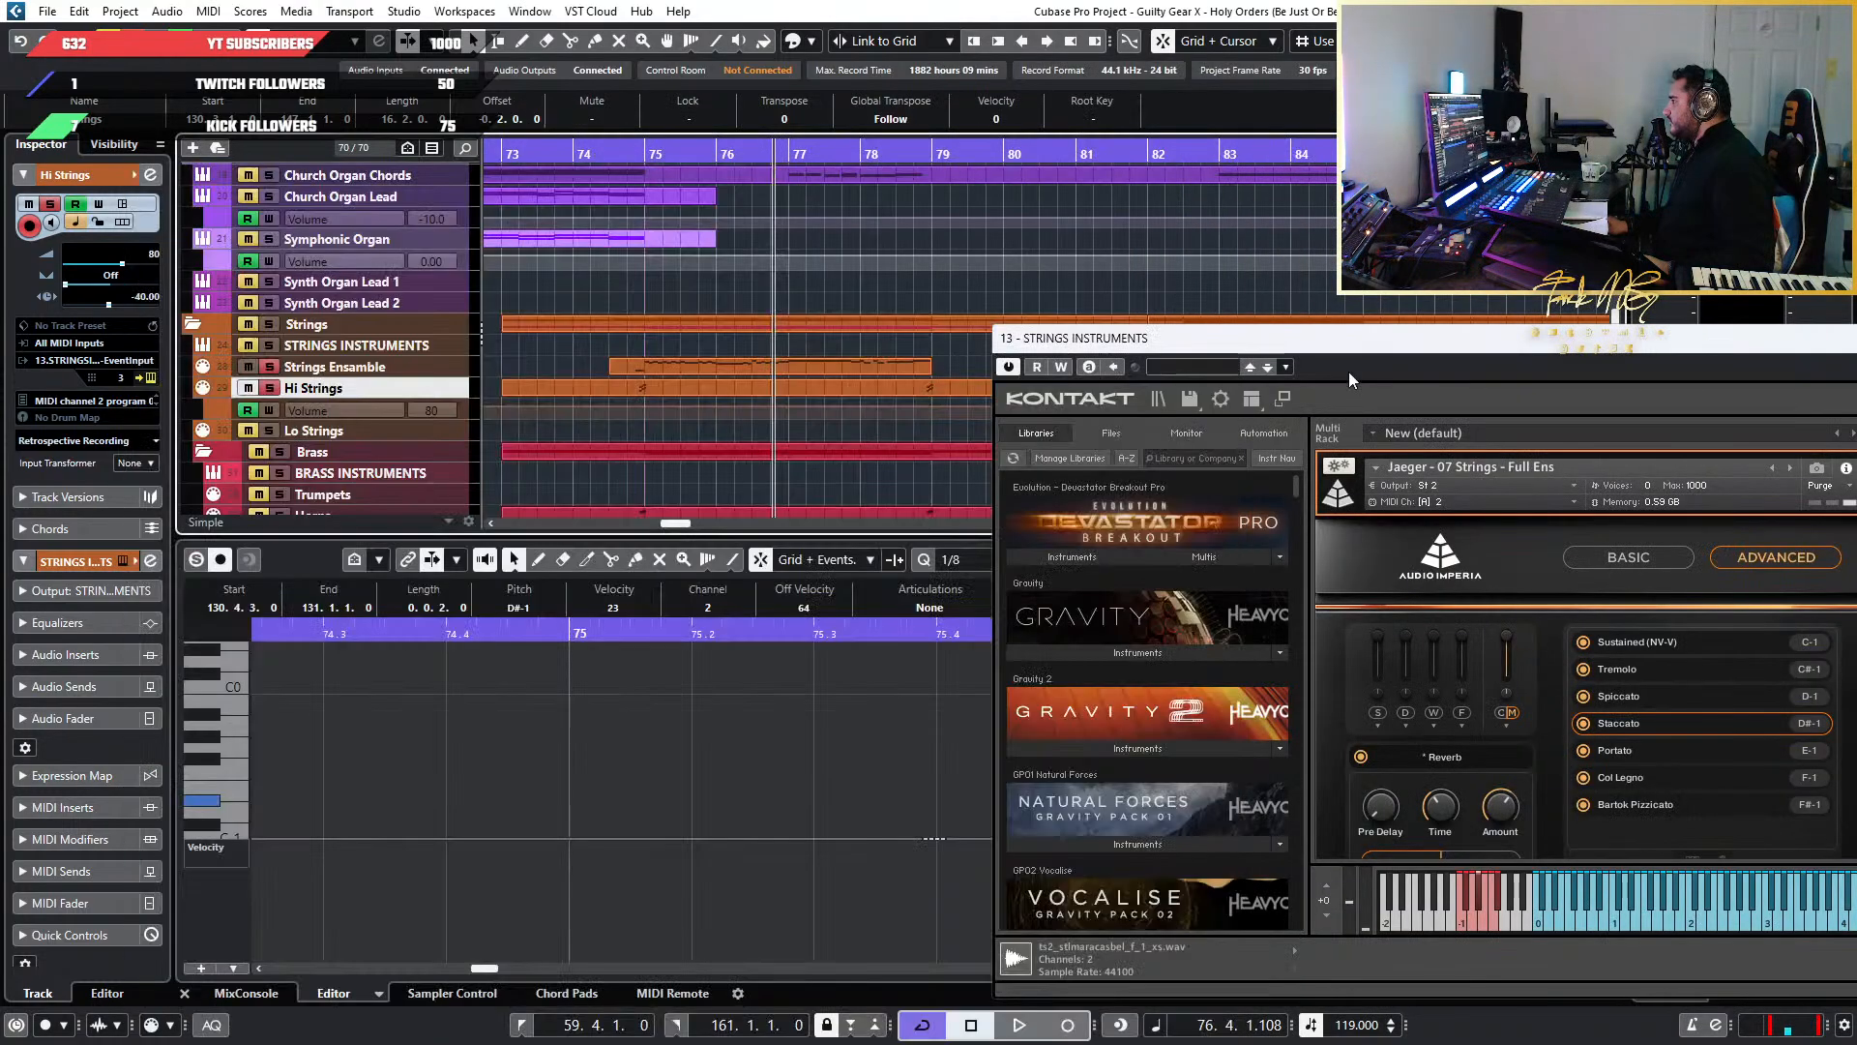
drag(1345, 338, 1420, 163)
Open the Hi Strings part spanning bar 75 in the editor and examine the notes leading into the bar
scroll(585, 407, up, 2)
scroll(562, 435, up, 2)
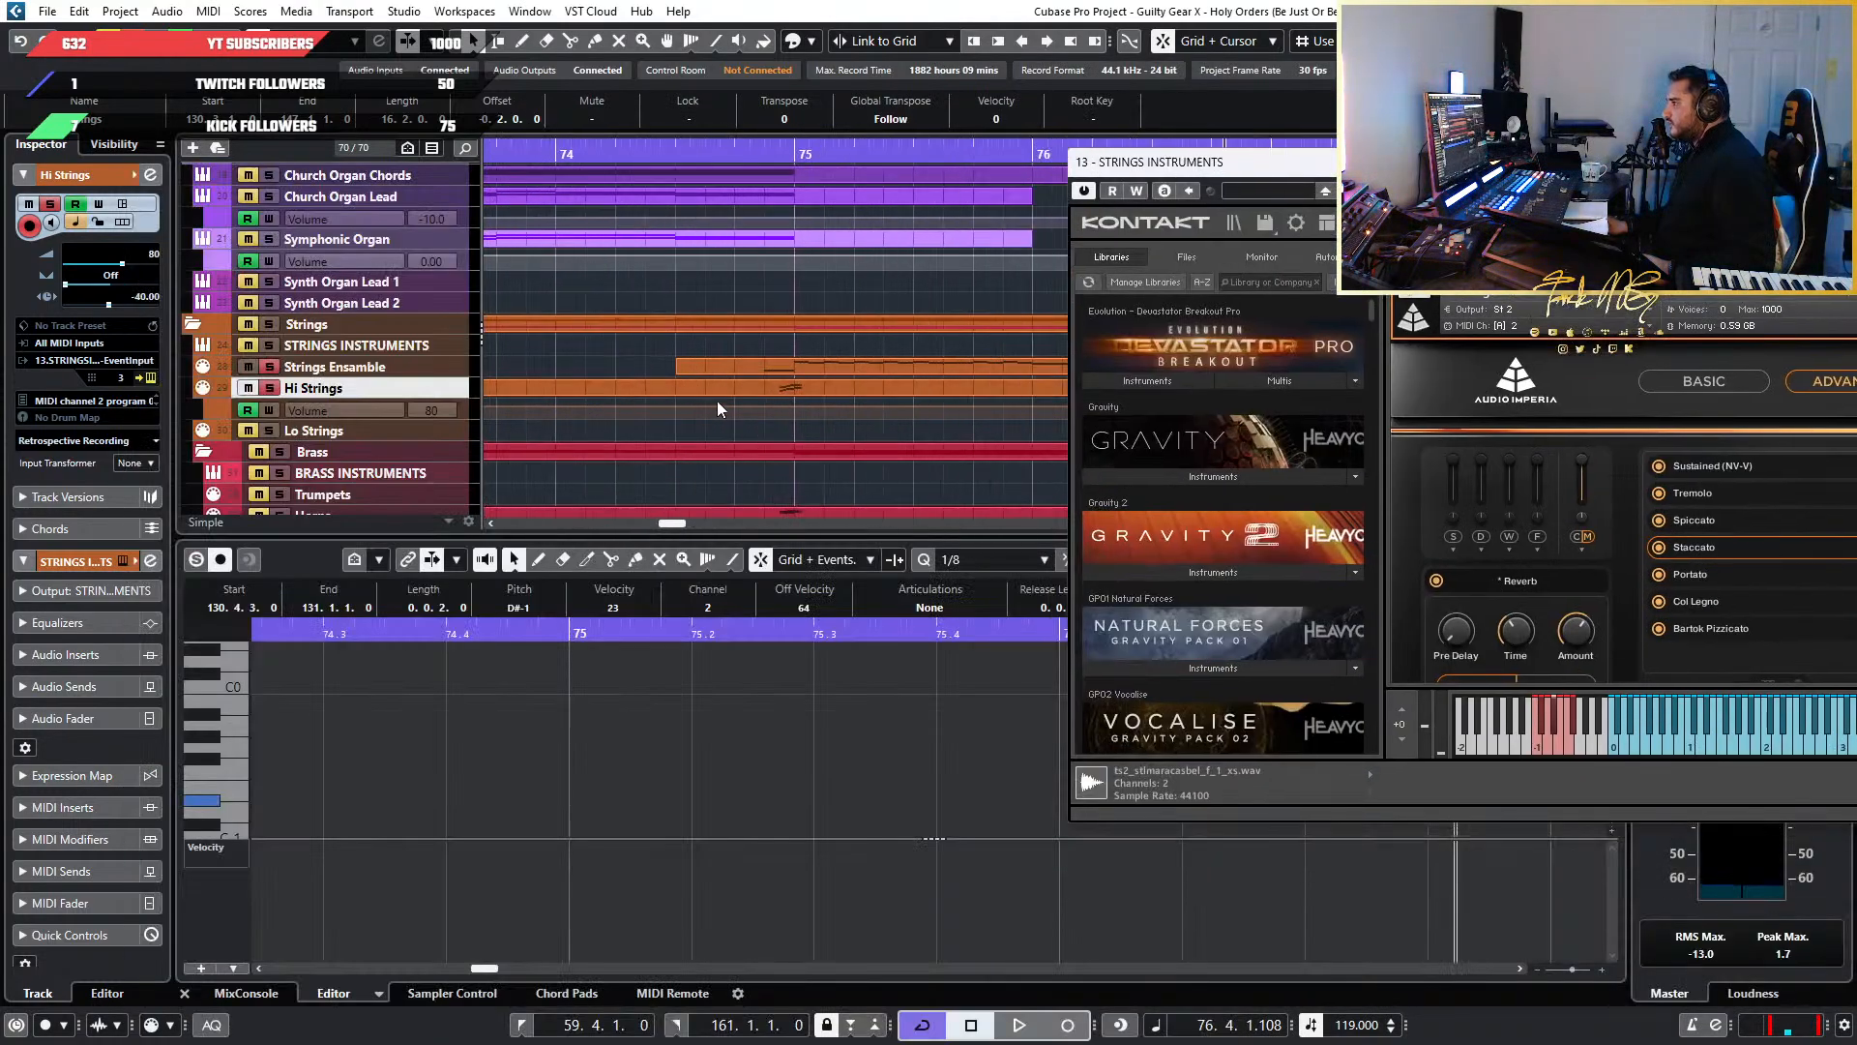
click(772, 391)
scroll(765, 762, down, 3)
scroll(677, 766, right, 2)
scroll(618, 770, up, 7)
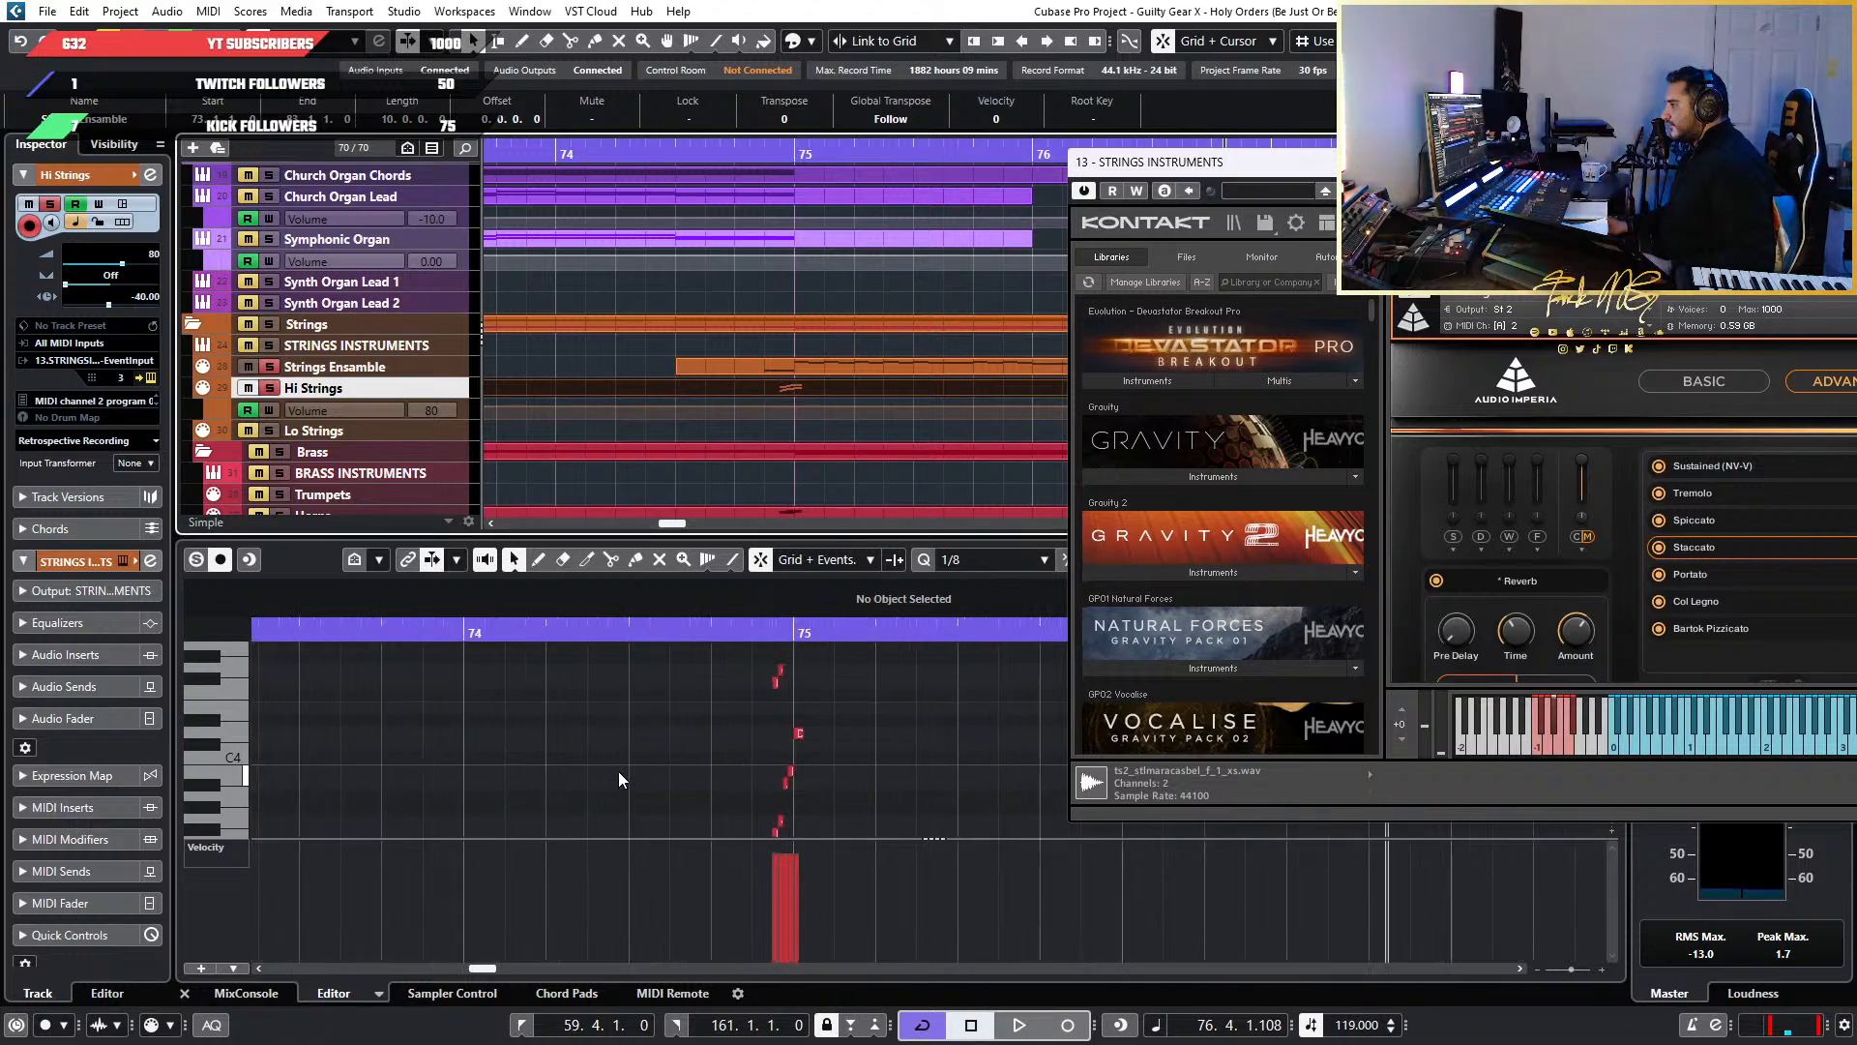
scroll(764, 755, right, 4)
scroll(674, 750, down, 2)
scroll(667, 747, down, 3)
scroll(474, 732, down, 2)
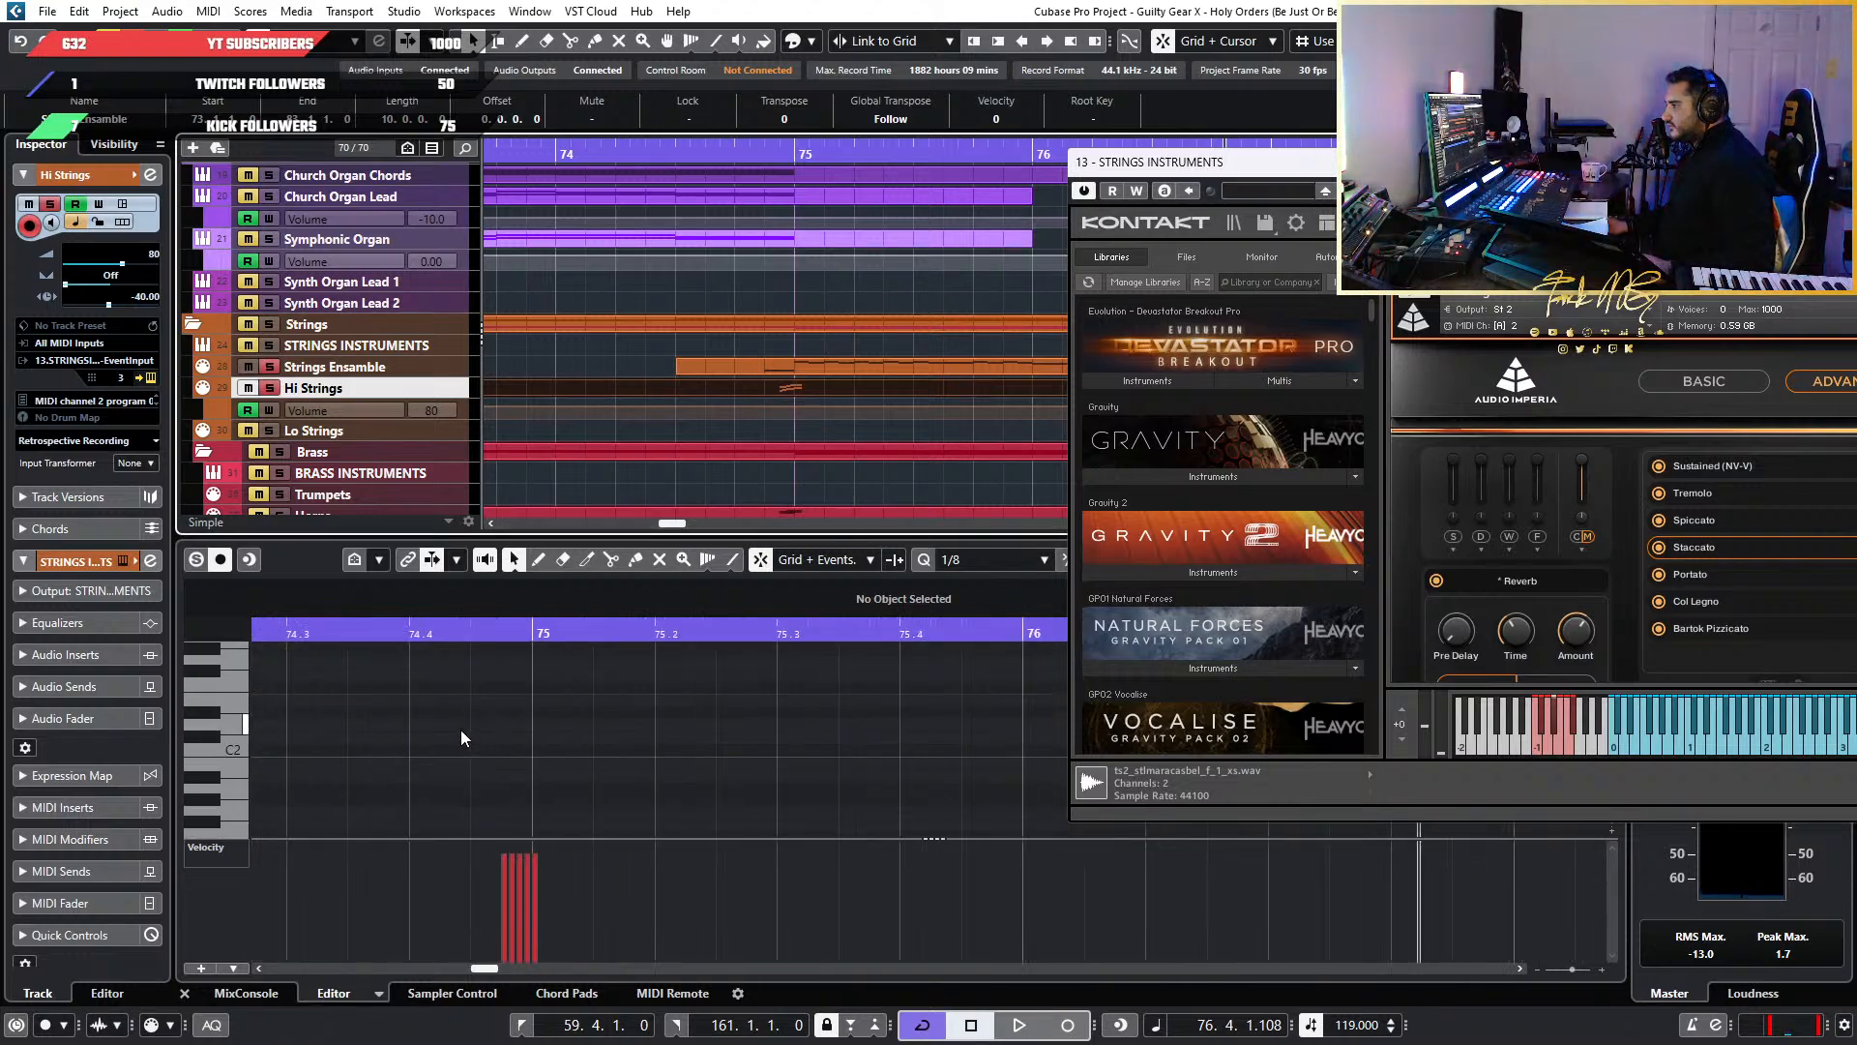
scroll(410, 735, down, 6)
scroll(397, 735, up, 6)
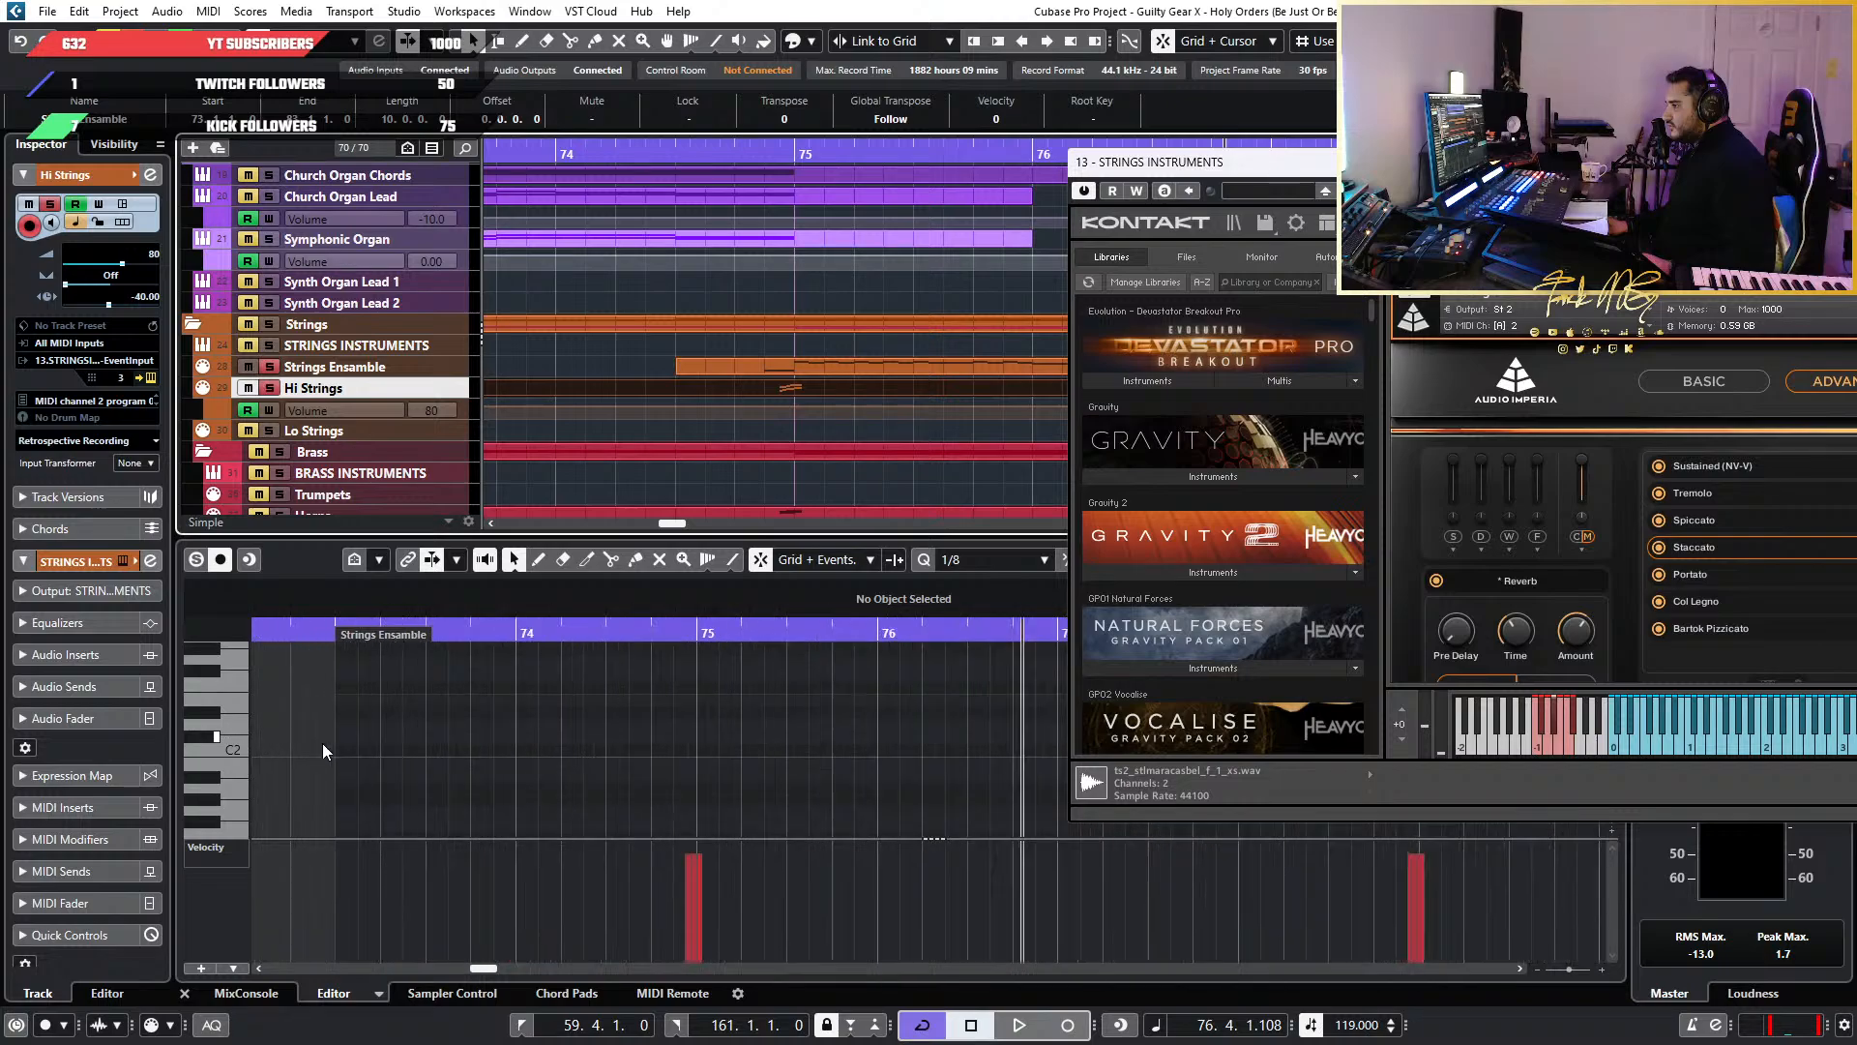
scroll(755, 745, up, 2)
scroll(792, 698, up, 2)
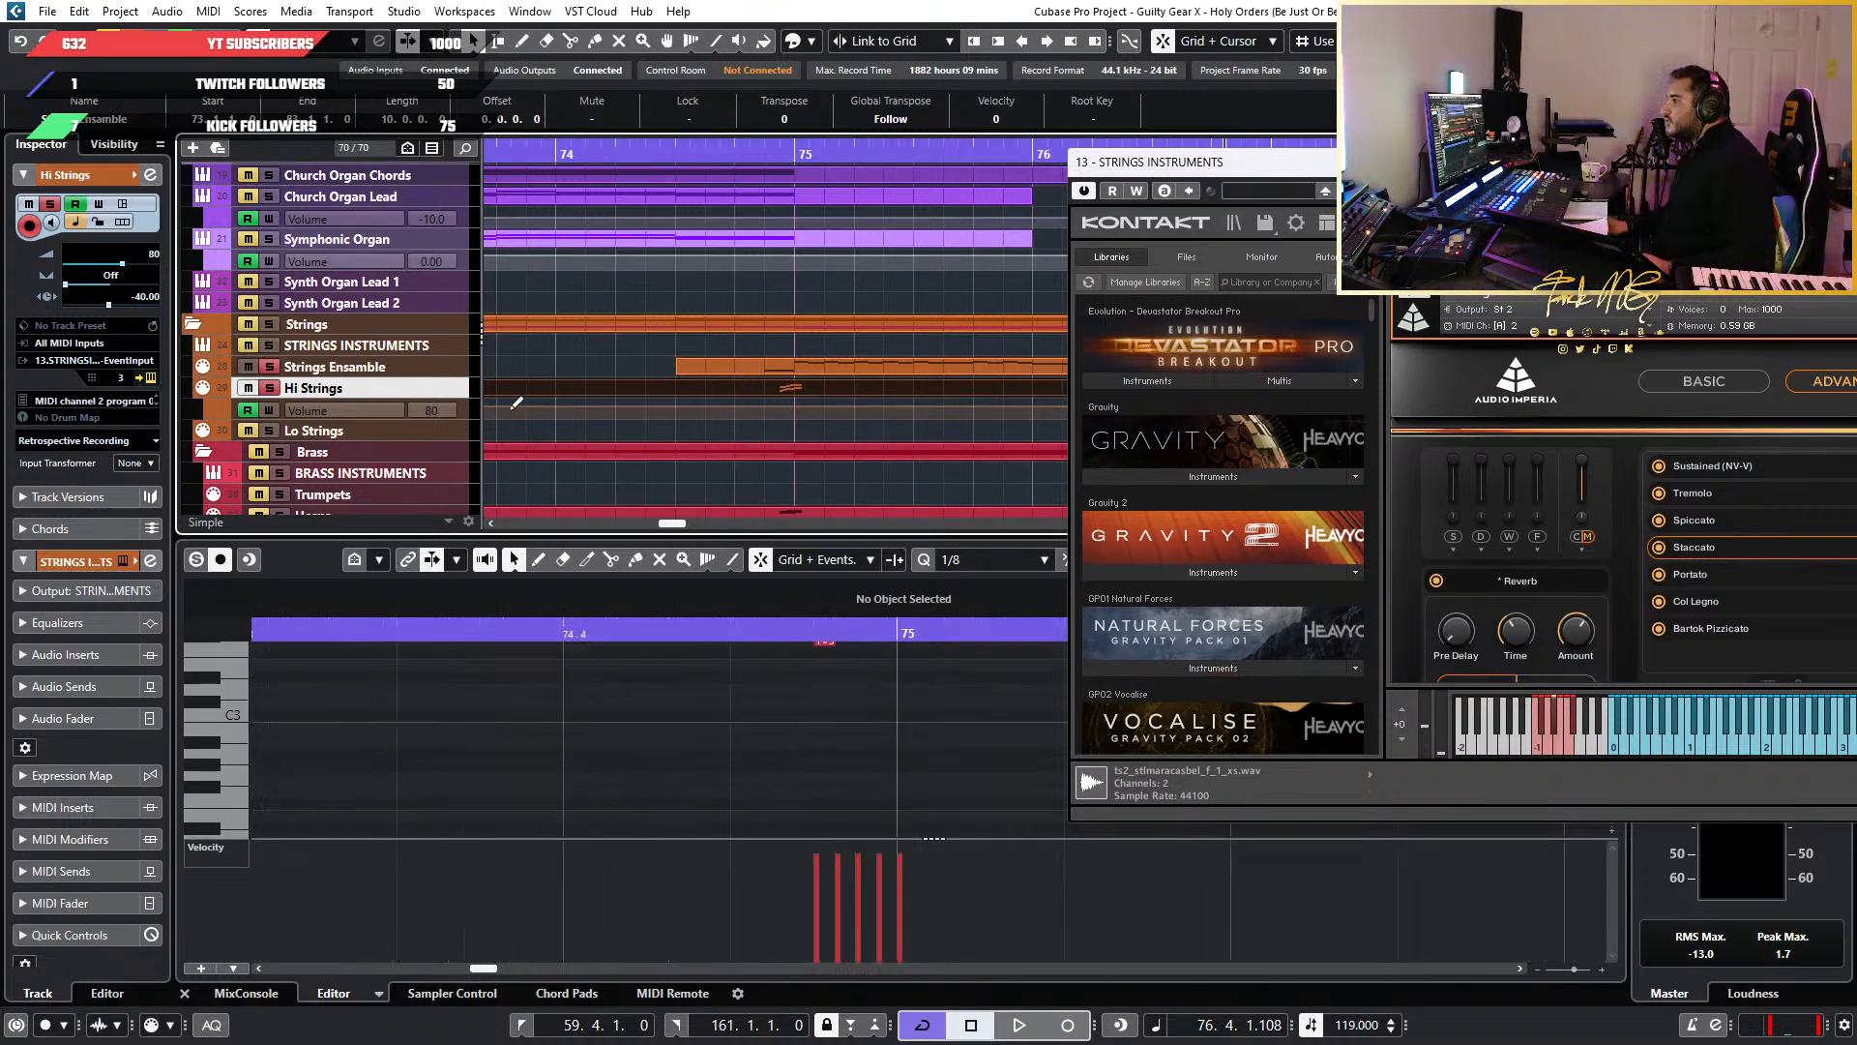
Draw a C#3 note at 74.4.3 in the Hi Strings part and shorten it at 1/128 quantize to 0.0.0.30, starting at 74.4.3.90
click(538, 559)
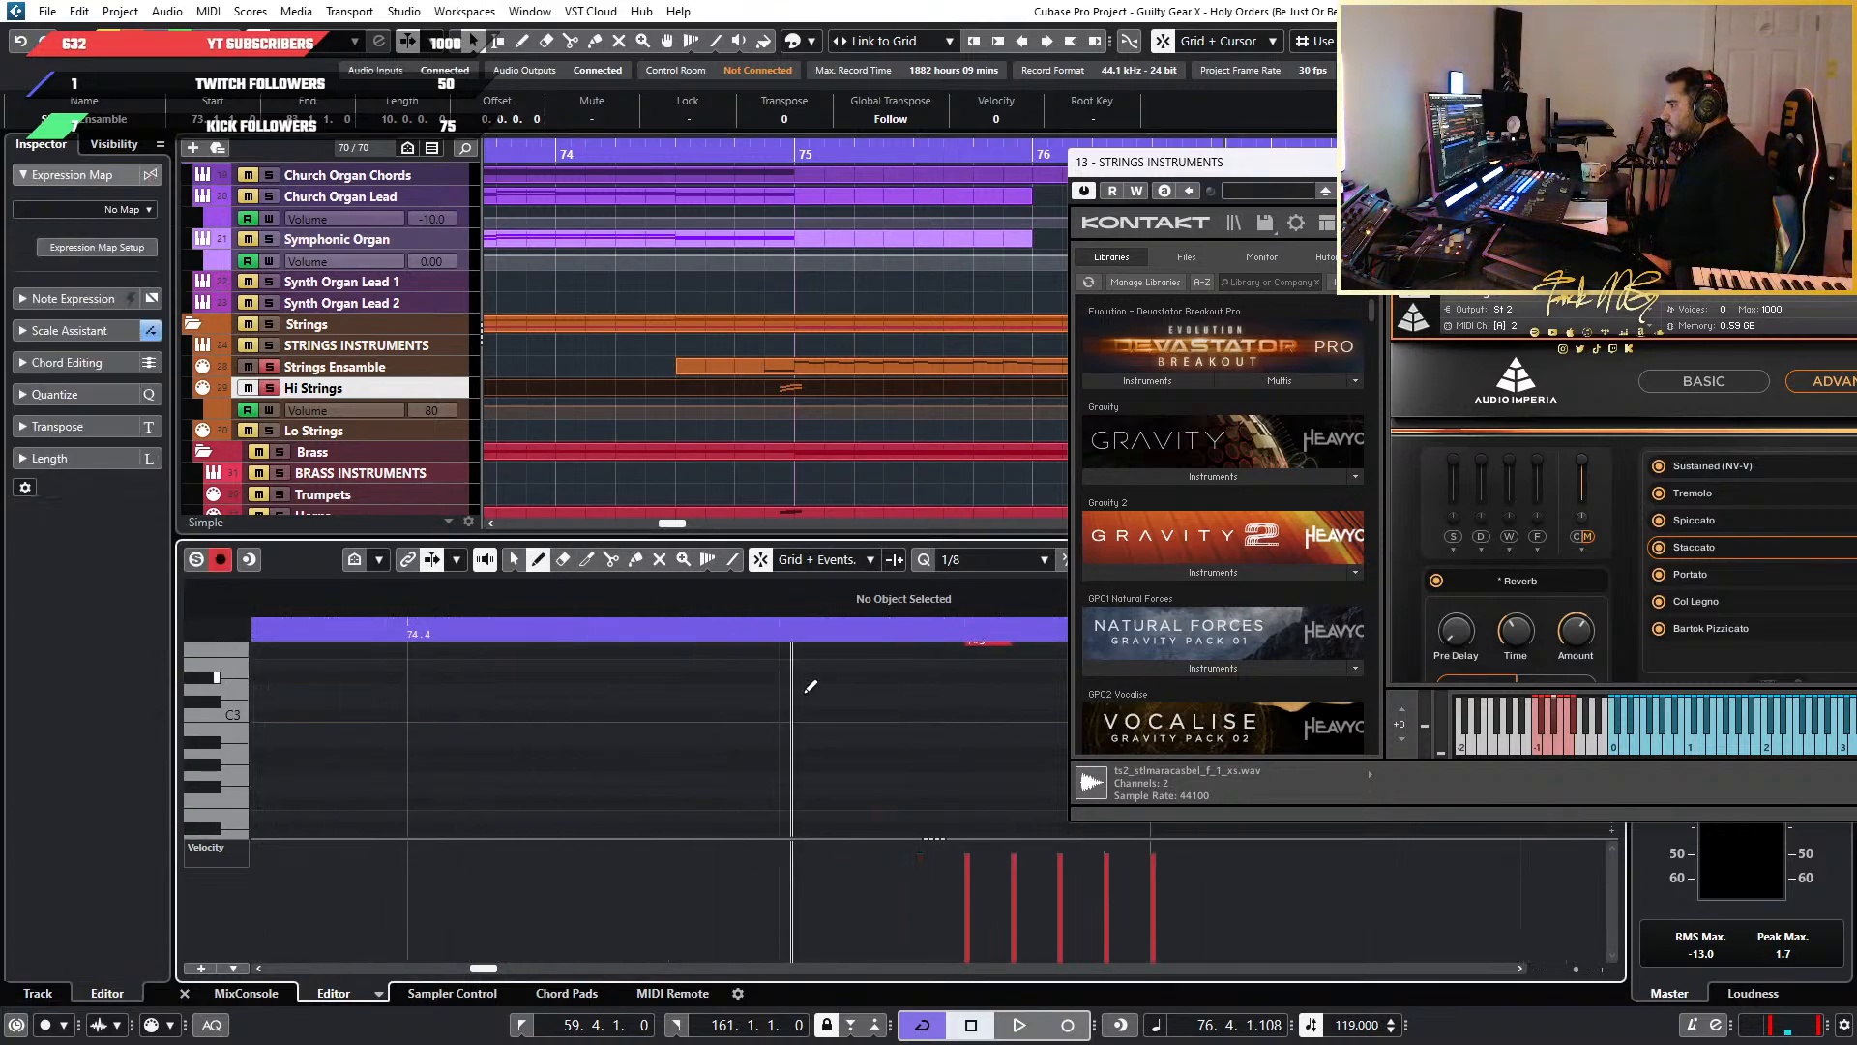
click(843, 702)
scroll(726, 731, down, 3)
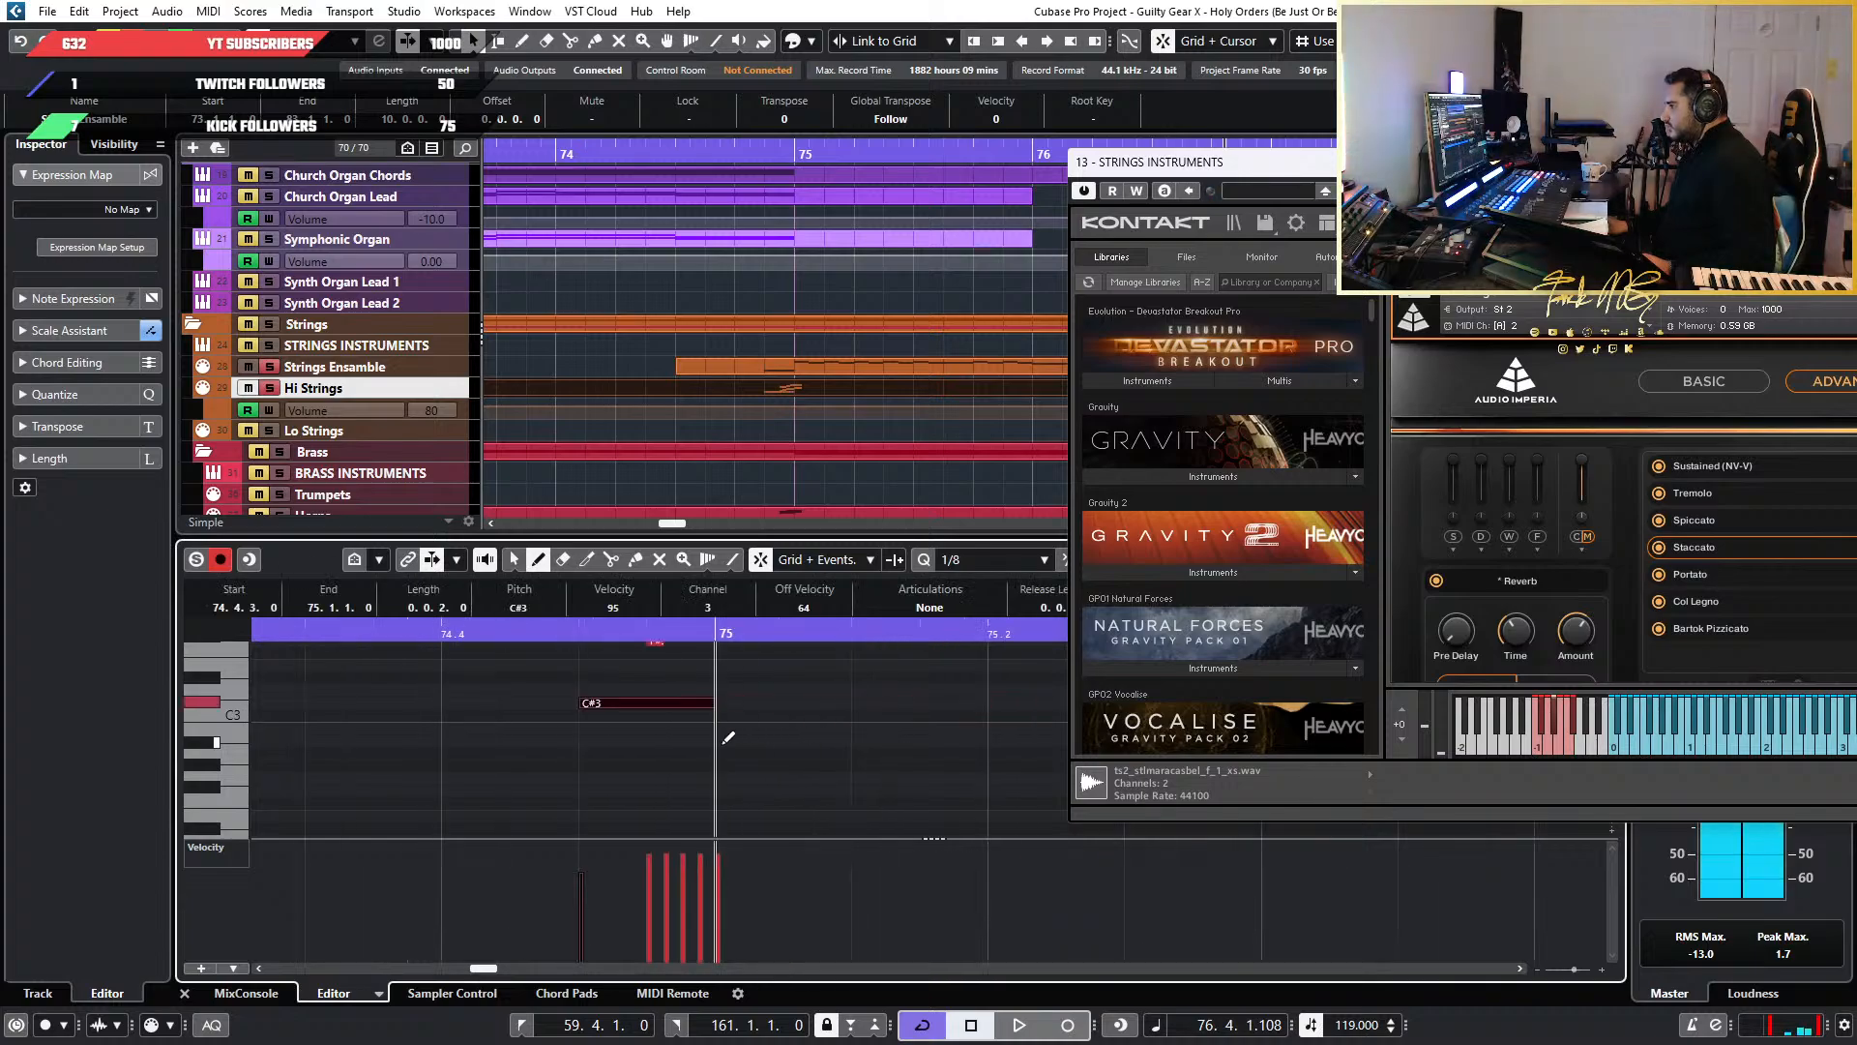
key(alt+7)
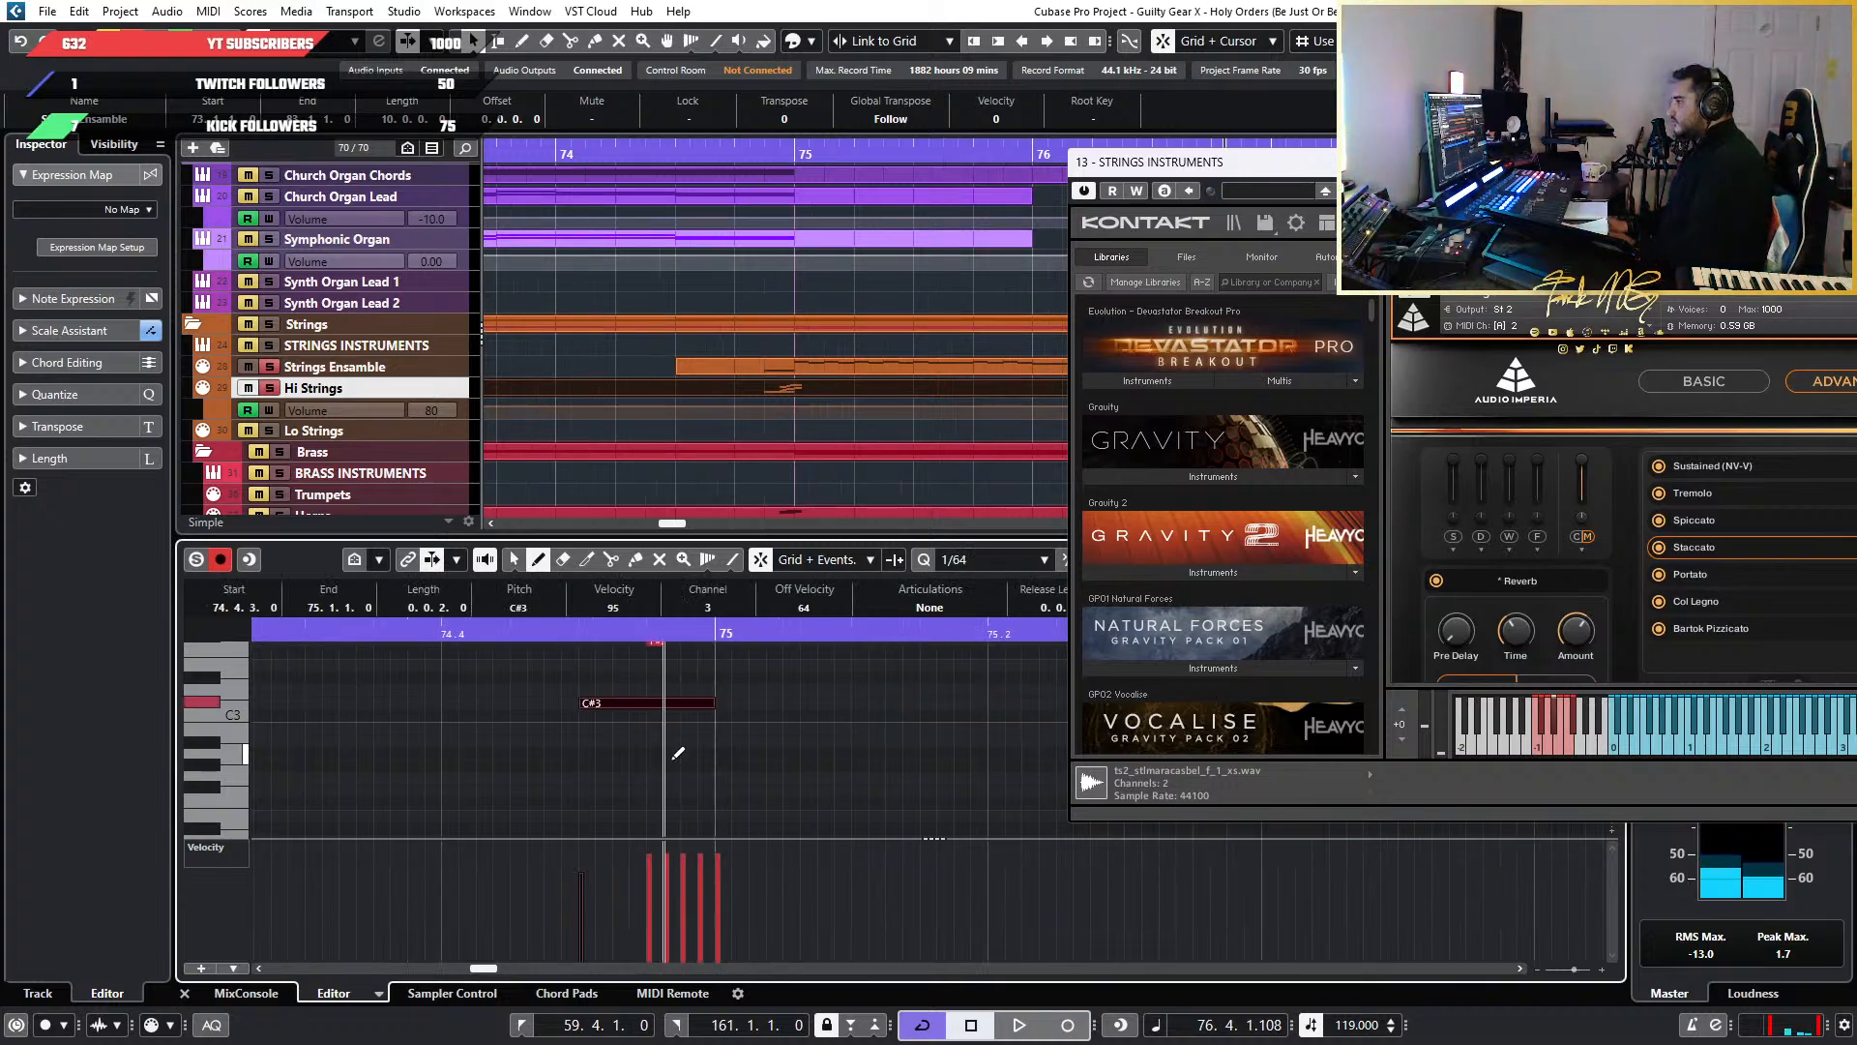
key(alt+8)
key(1)
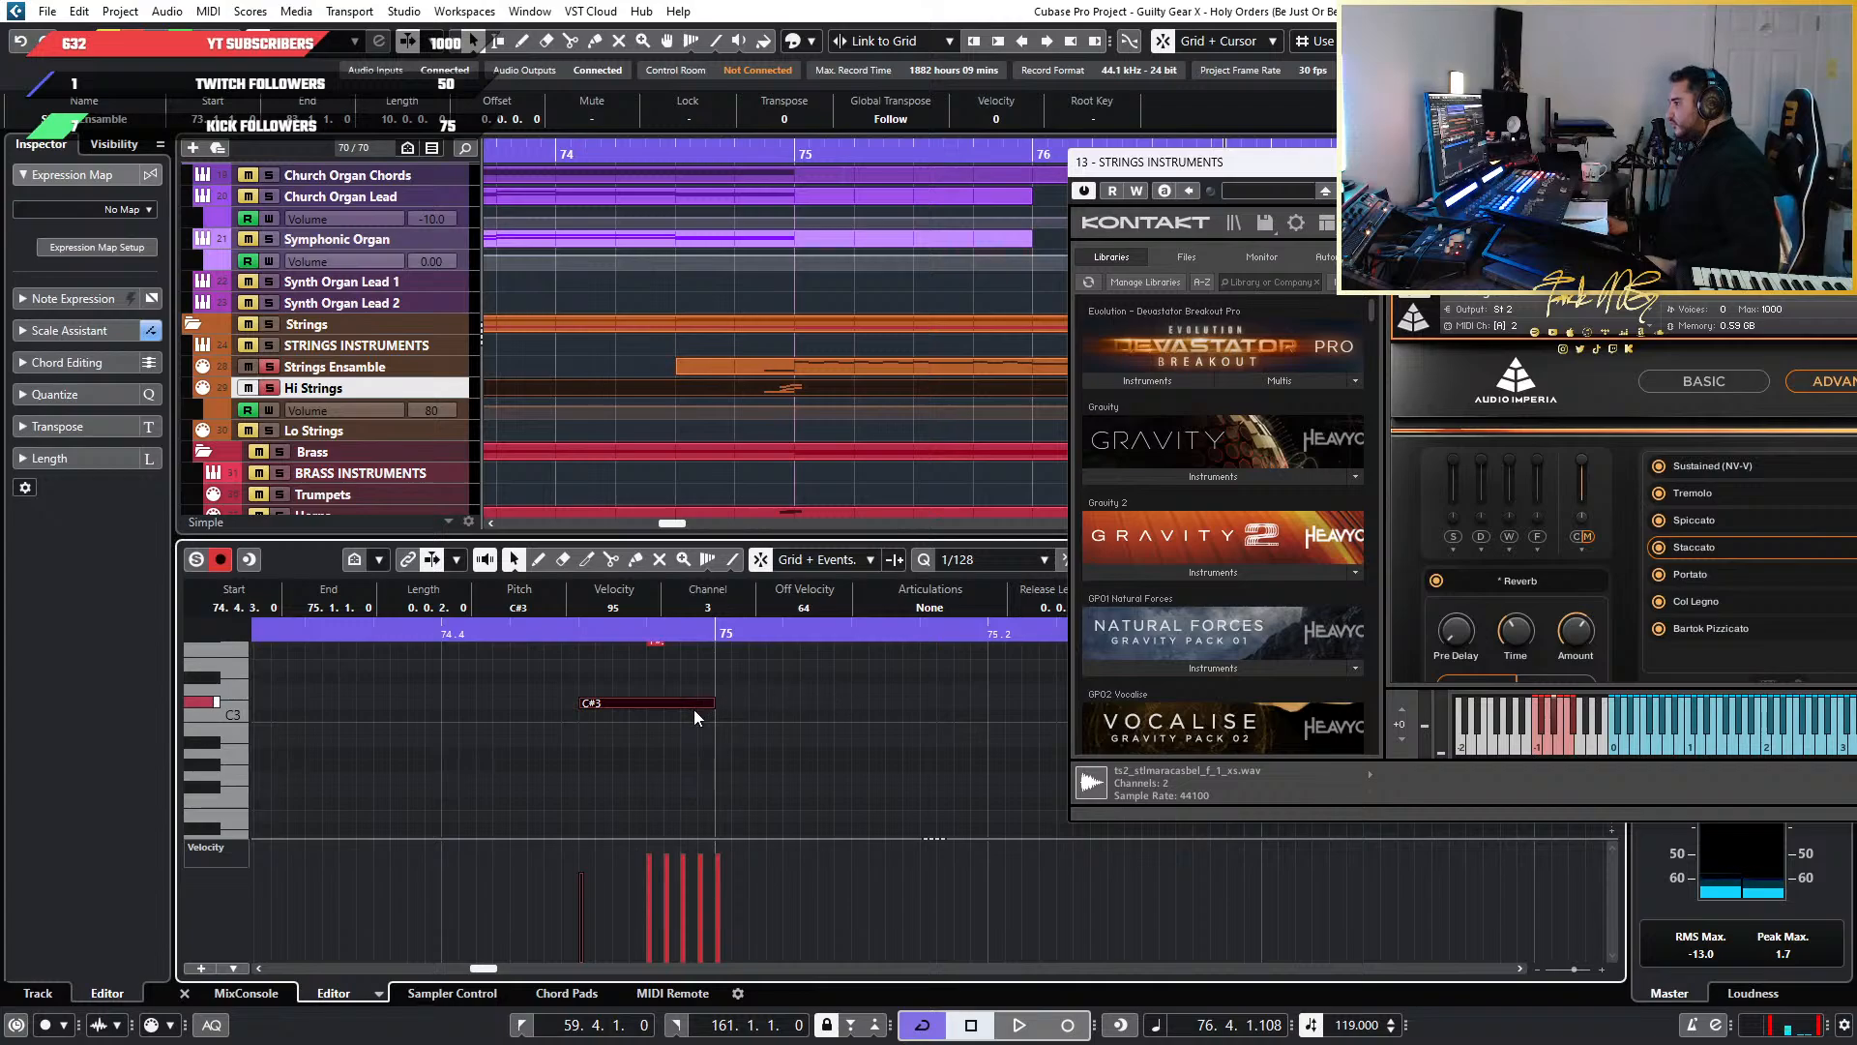
drag(711, 706, 632, 706)
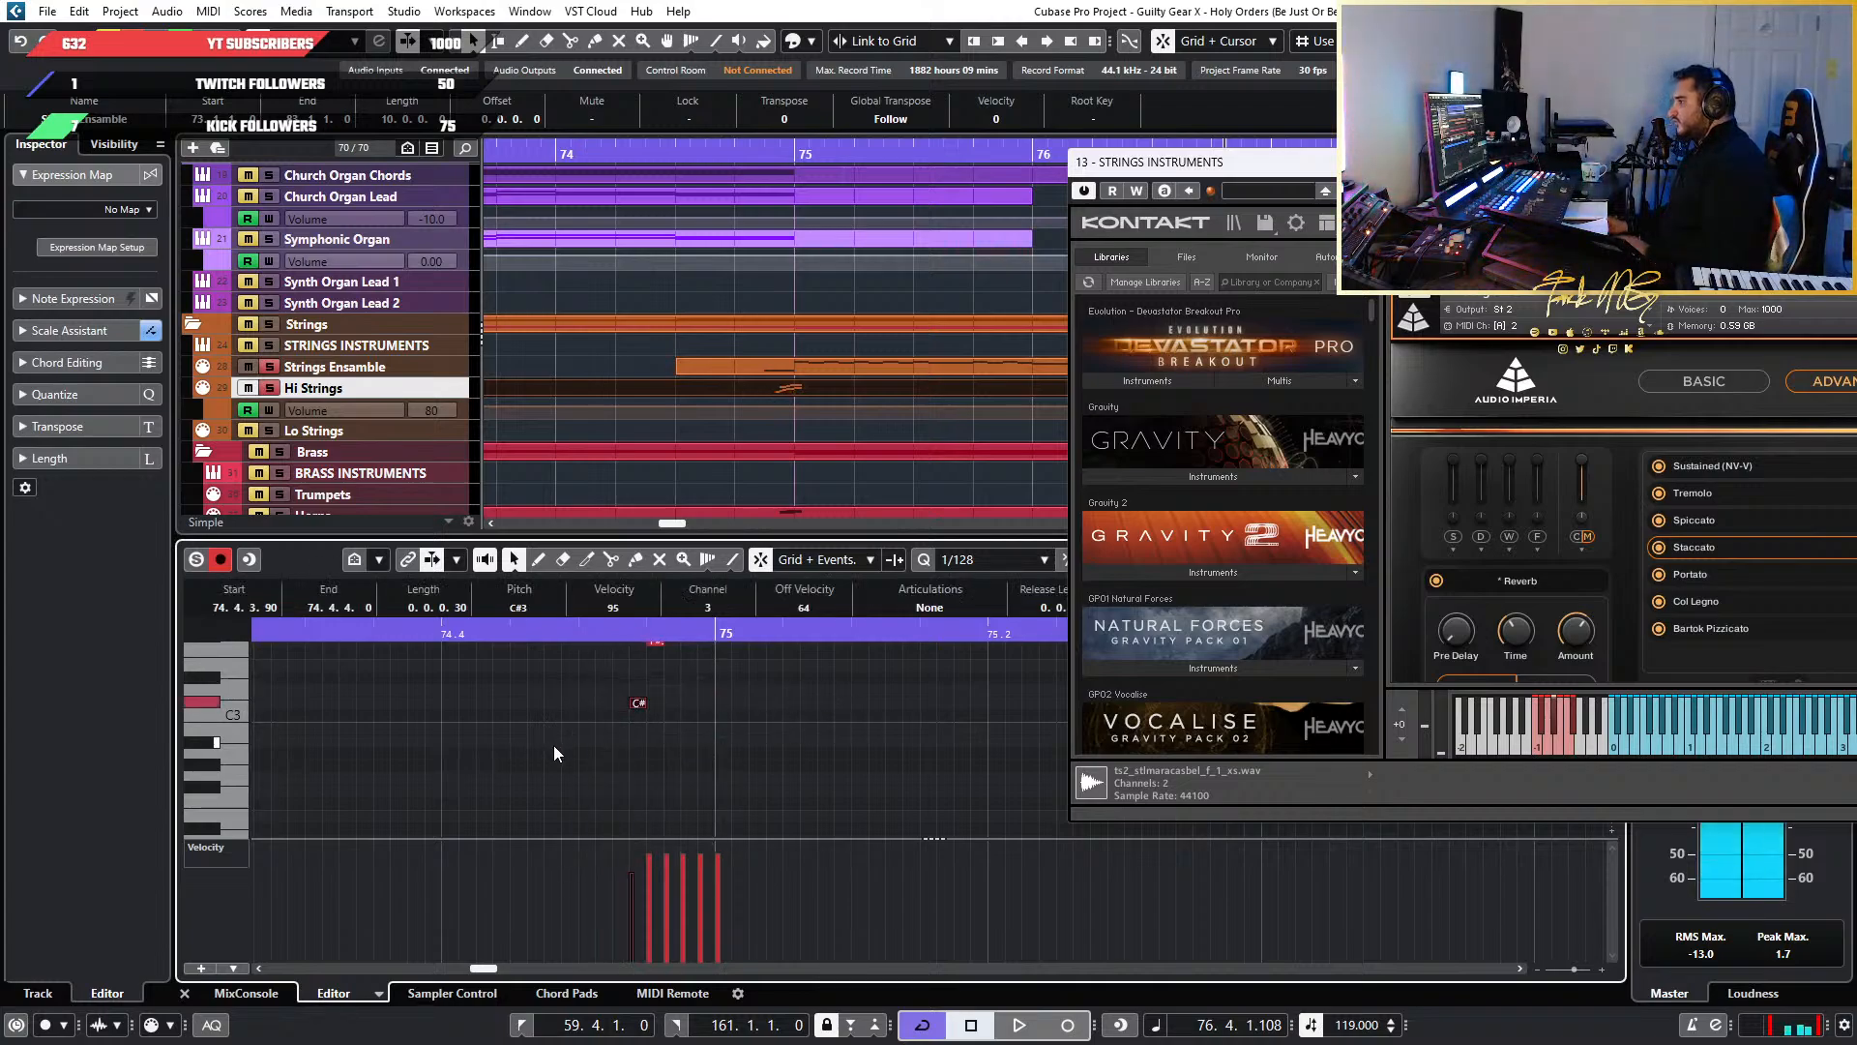
Transpose the short note before bar 75 down to C#1 and back up to F#3
key(shift+Down)
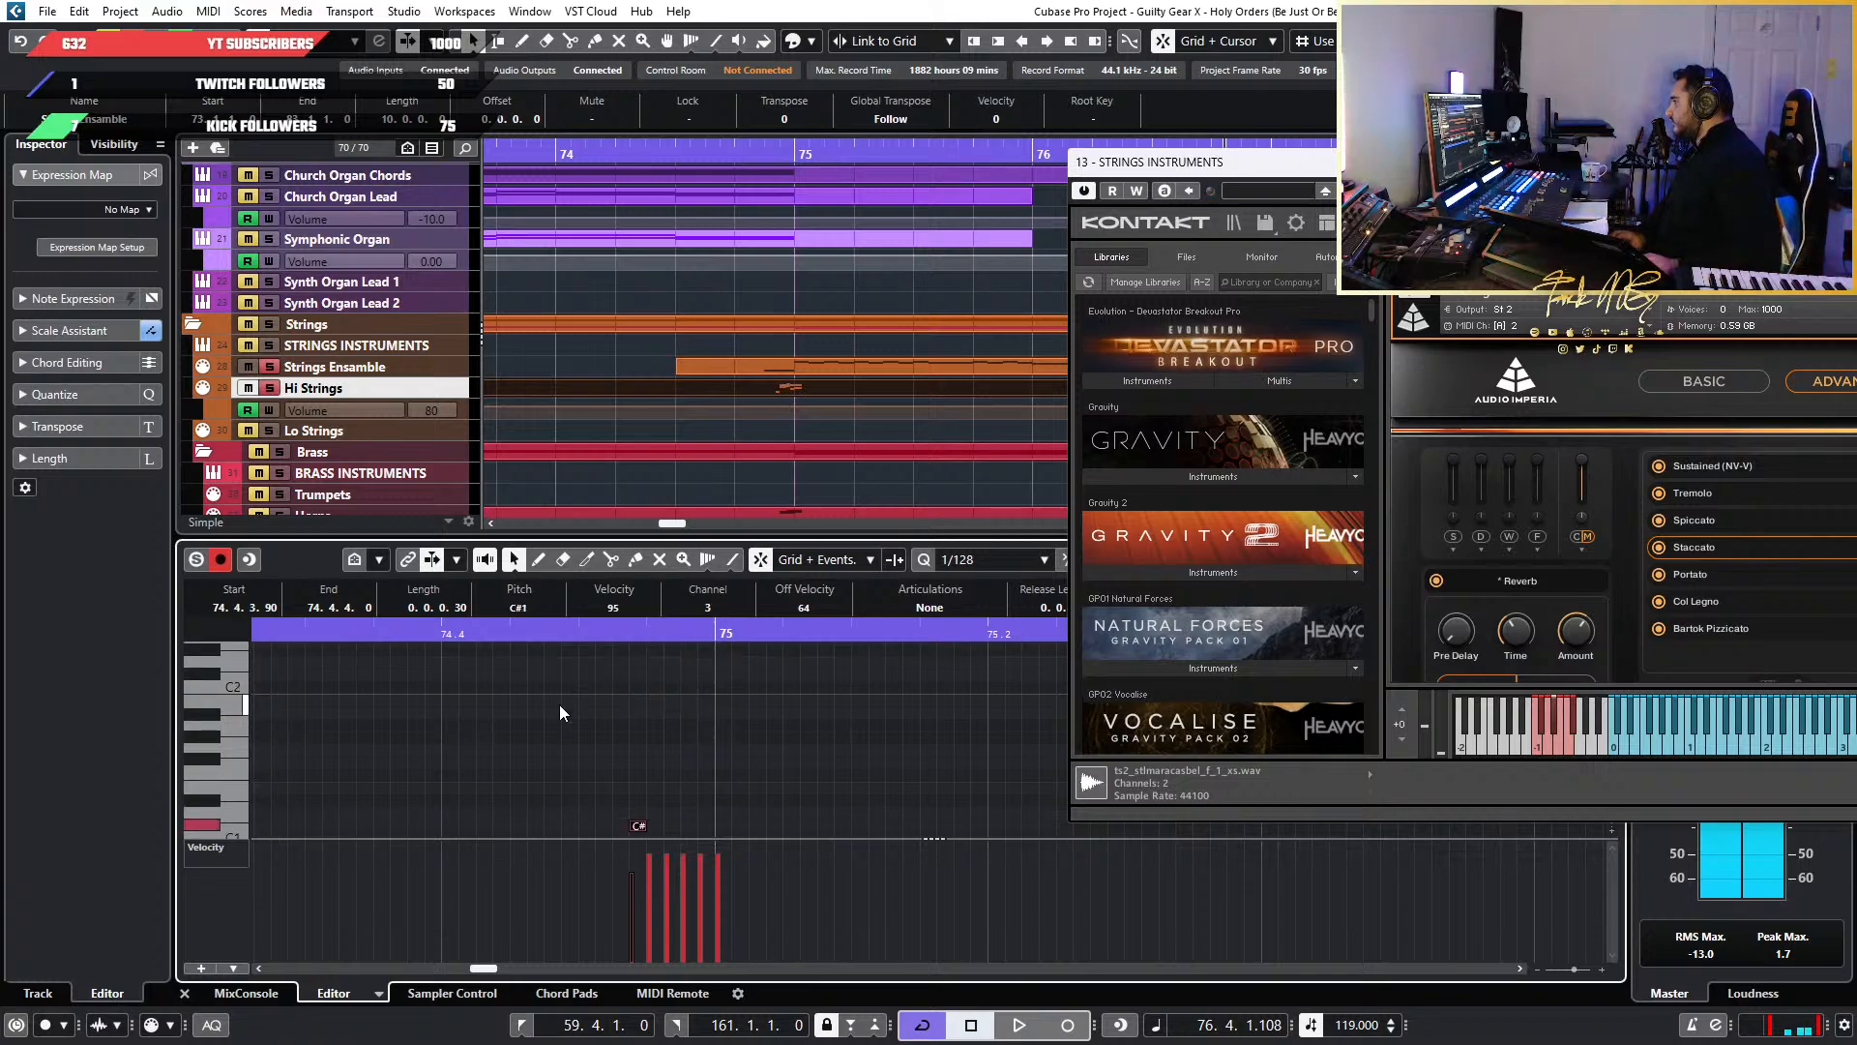
key(Up)
key(Up)
key(Up)
key(Up)
key(Up)
key(Up)
key(Up)
key(Up)
key(Up)
key(Up)
key(Up)
key(Up)
key(Up)
key(Up)
key(Up)
key(Up)
key(Up)
key(Up)
key(Up)
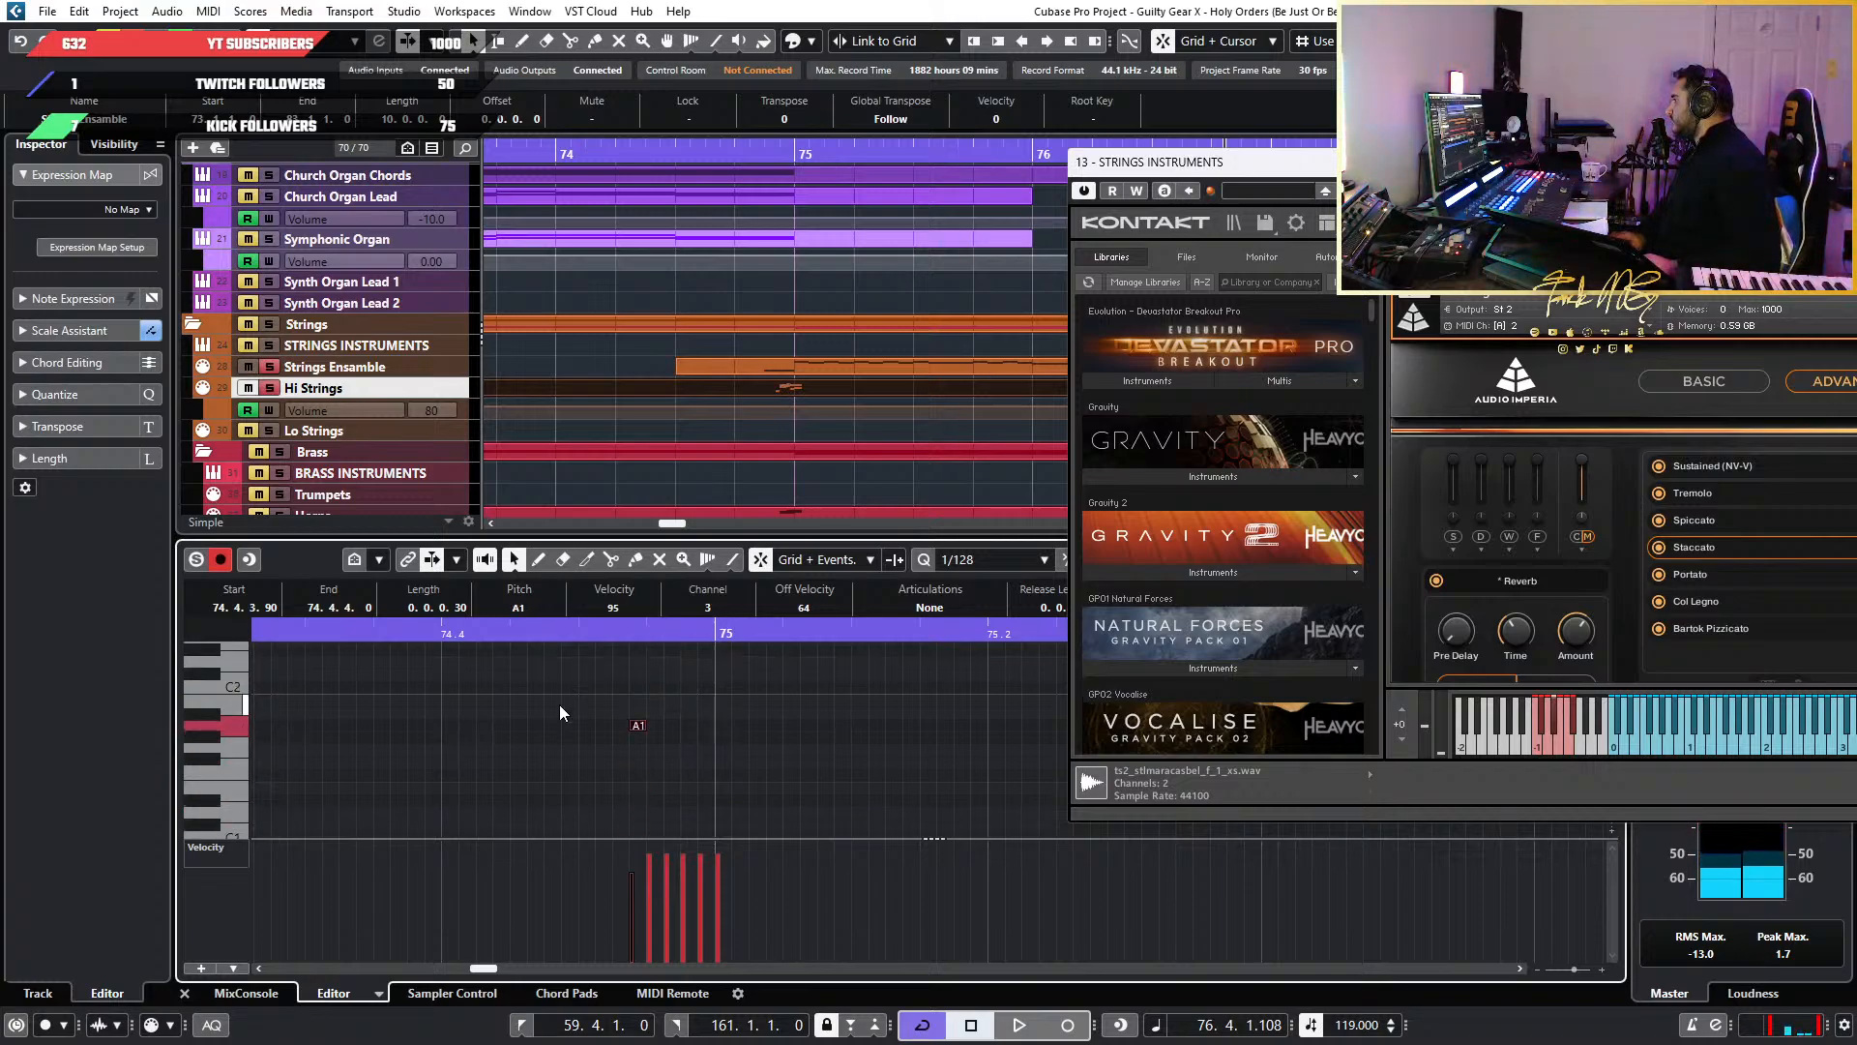
key(Up)
key(Up)
key(Up)
key(Up)
key(Up)
key(Up)
key(Up)
key(Up)
key(Up)
key(Up)
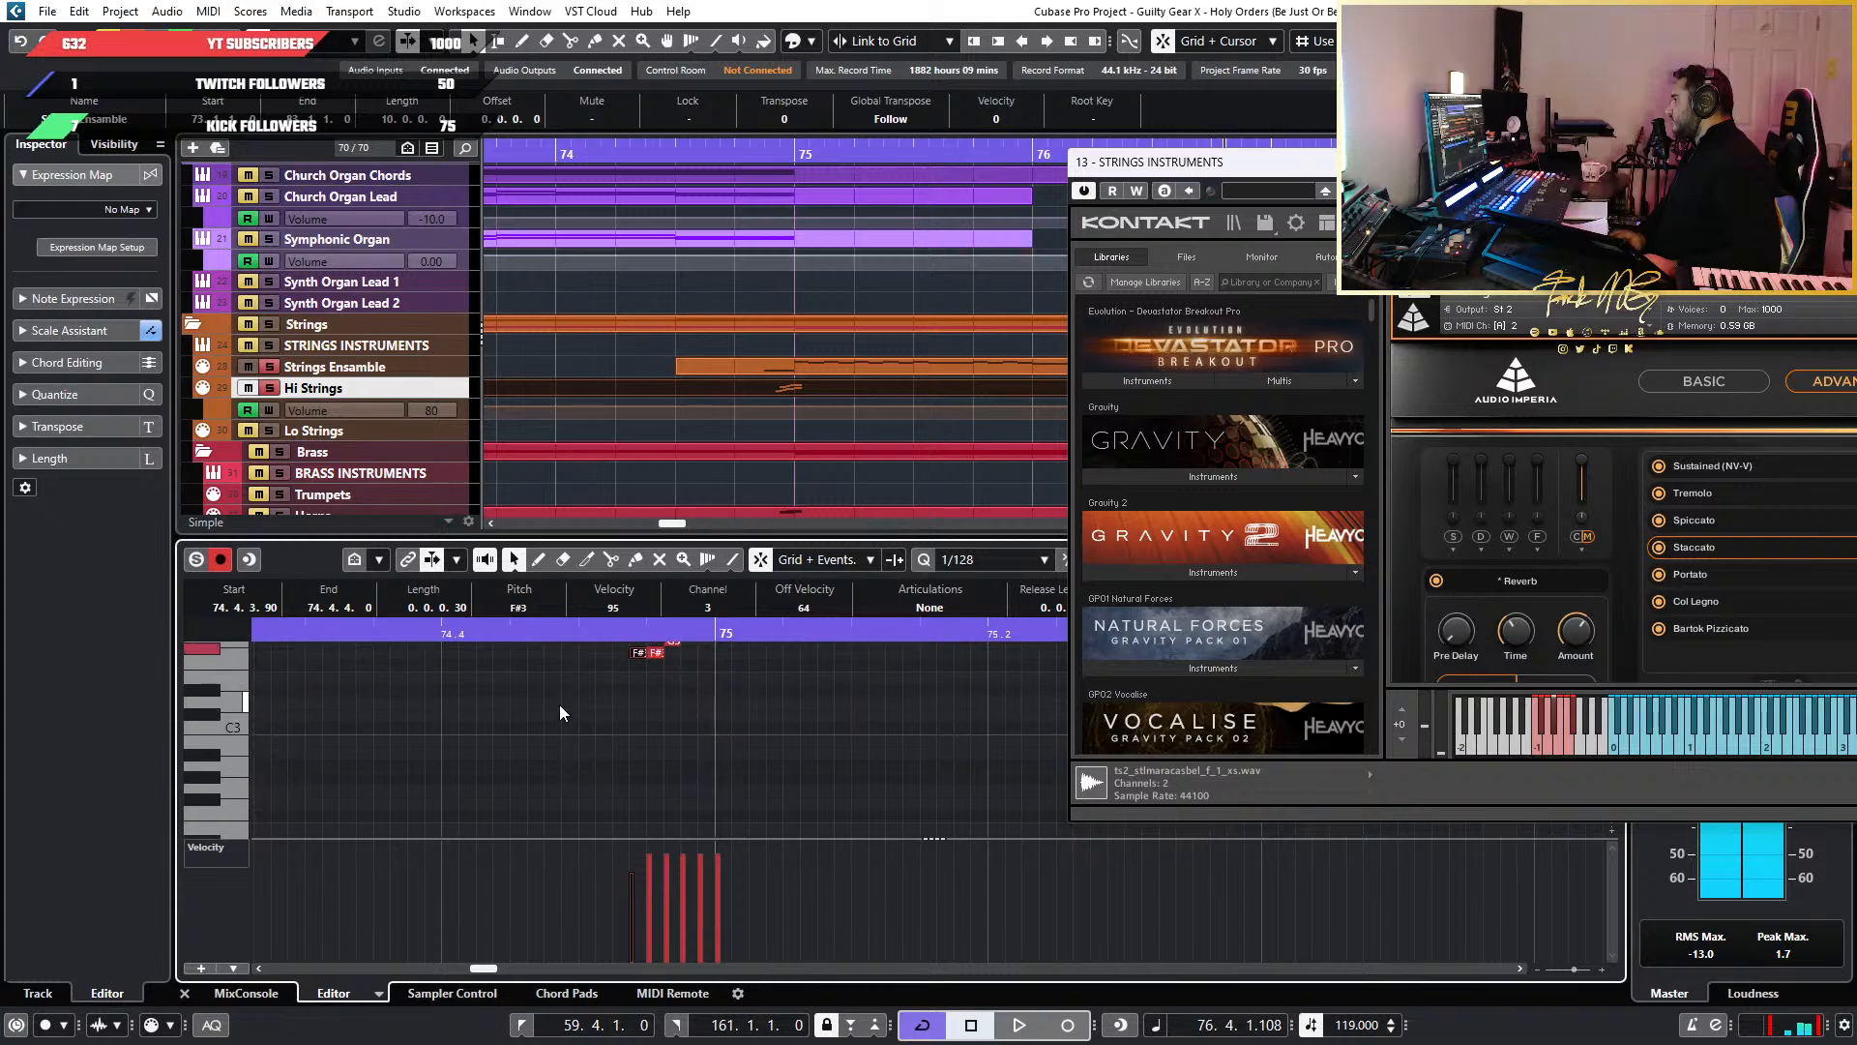
Select the Finckenstein Strings (High) instrument in Kontakt and show its articulations
click(1418, 322)
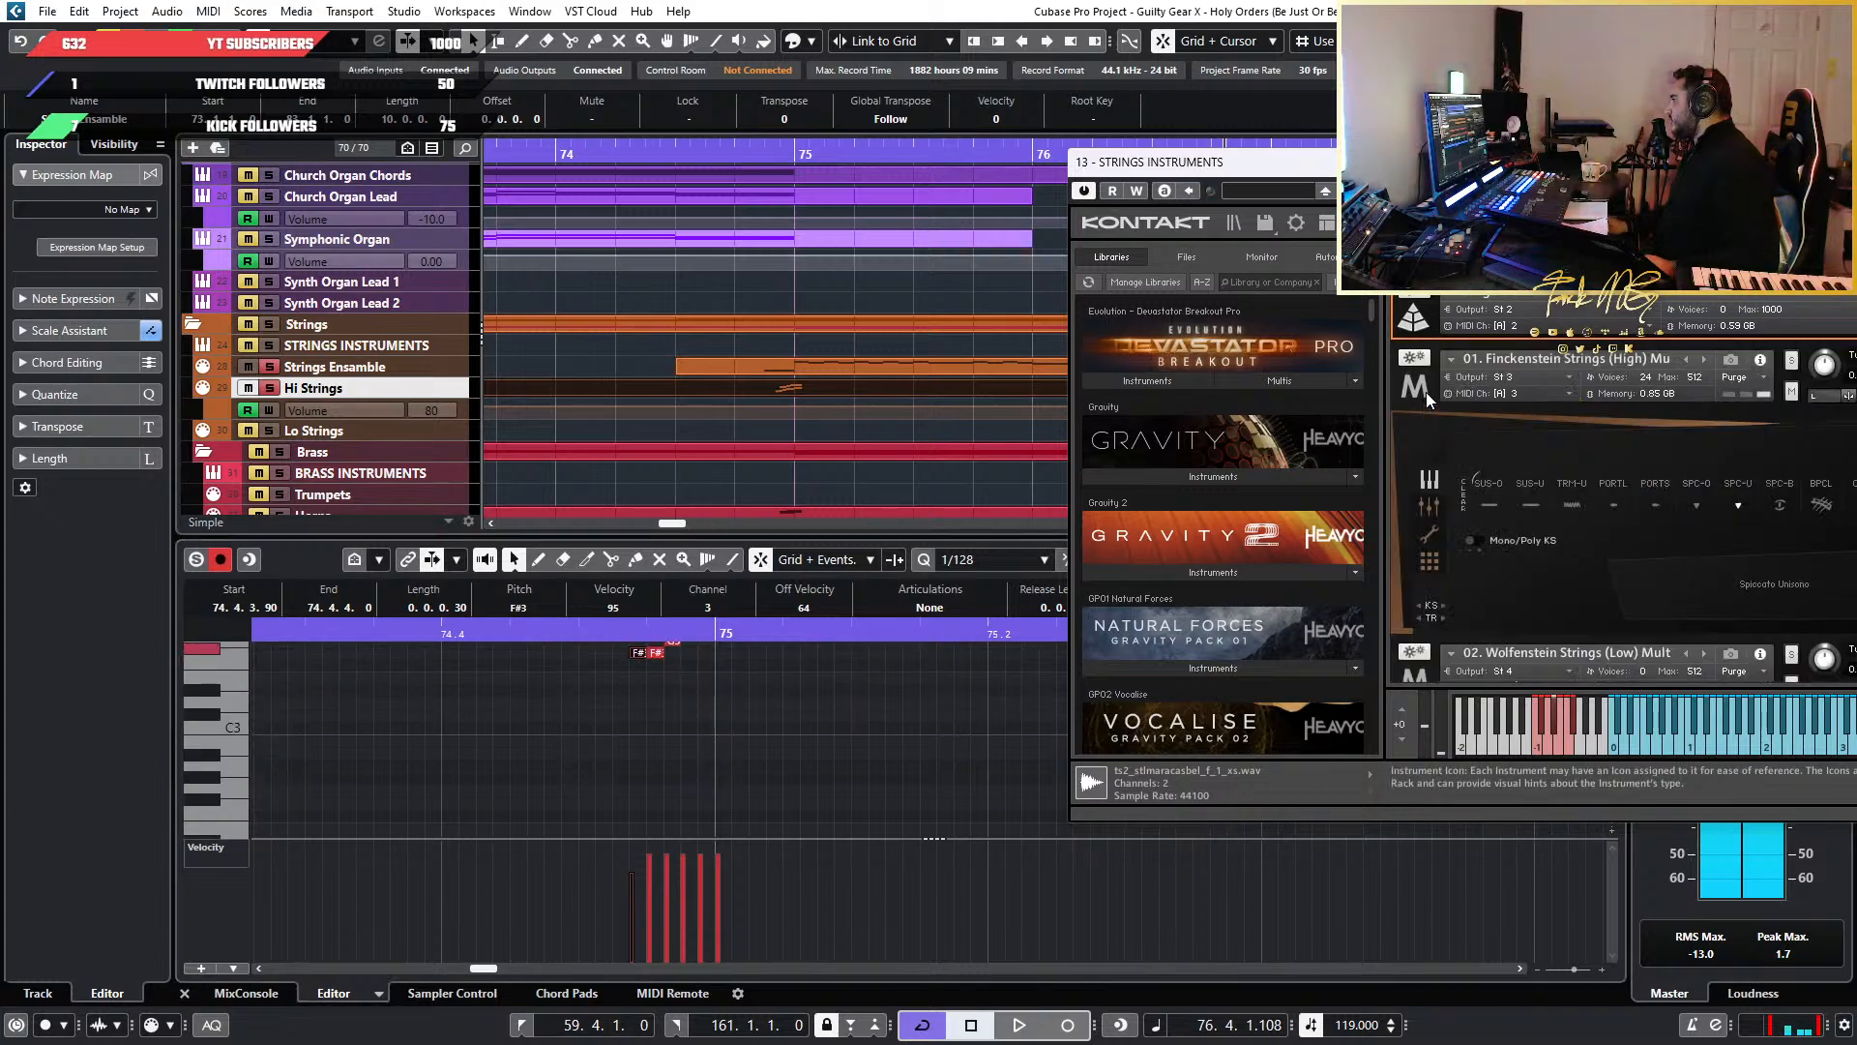
click(1424, 389)
click(1413, 383)
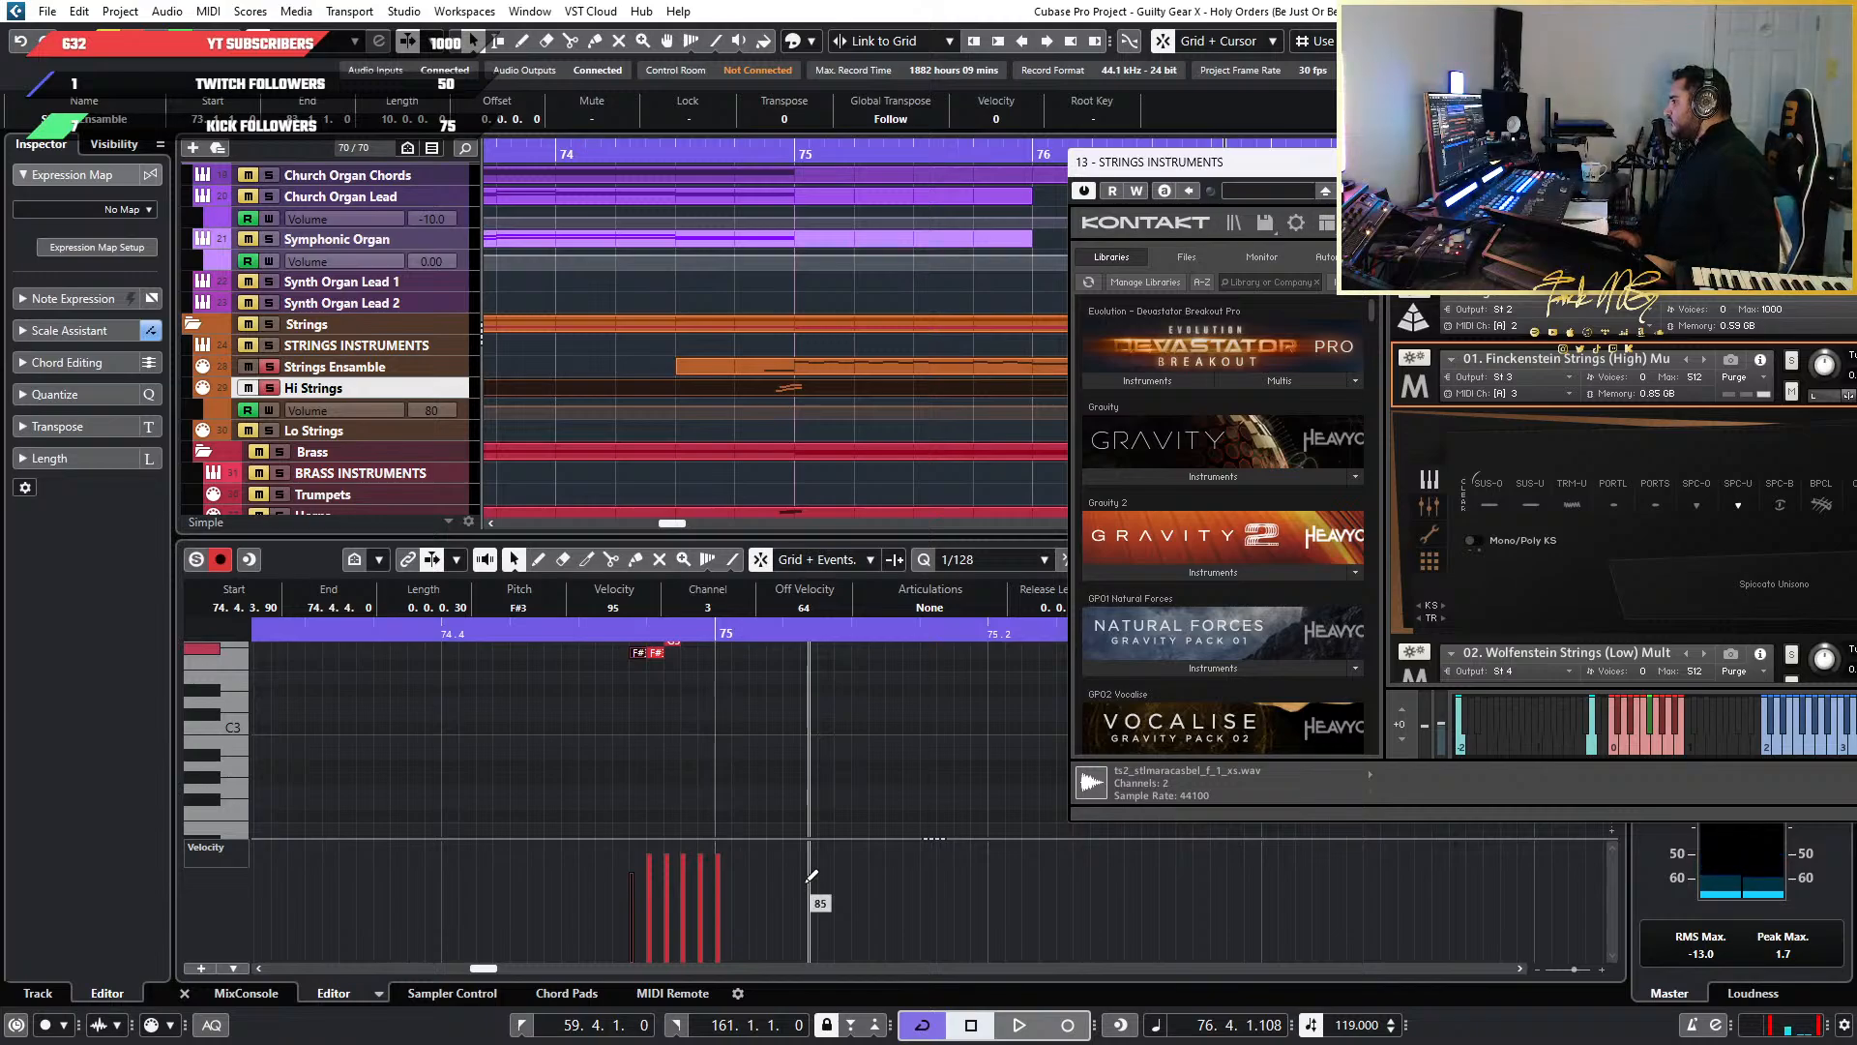
Transpose the short Hi Strings note before bar 75 down to the F#0 keyswitch for Spiccato Unisono
key(Down)
key(Down)
key(Down)
key(Down)
key(Down)
key(Down)
key(Down)
key(Down)
key(Down)
key(Down)
key(Down)
key(Down)
key(Down)
key(Down)
key(Down)
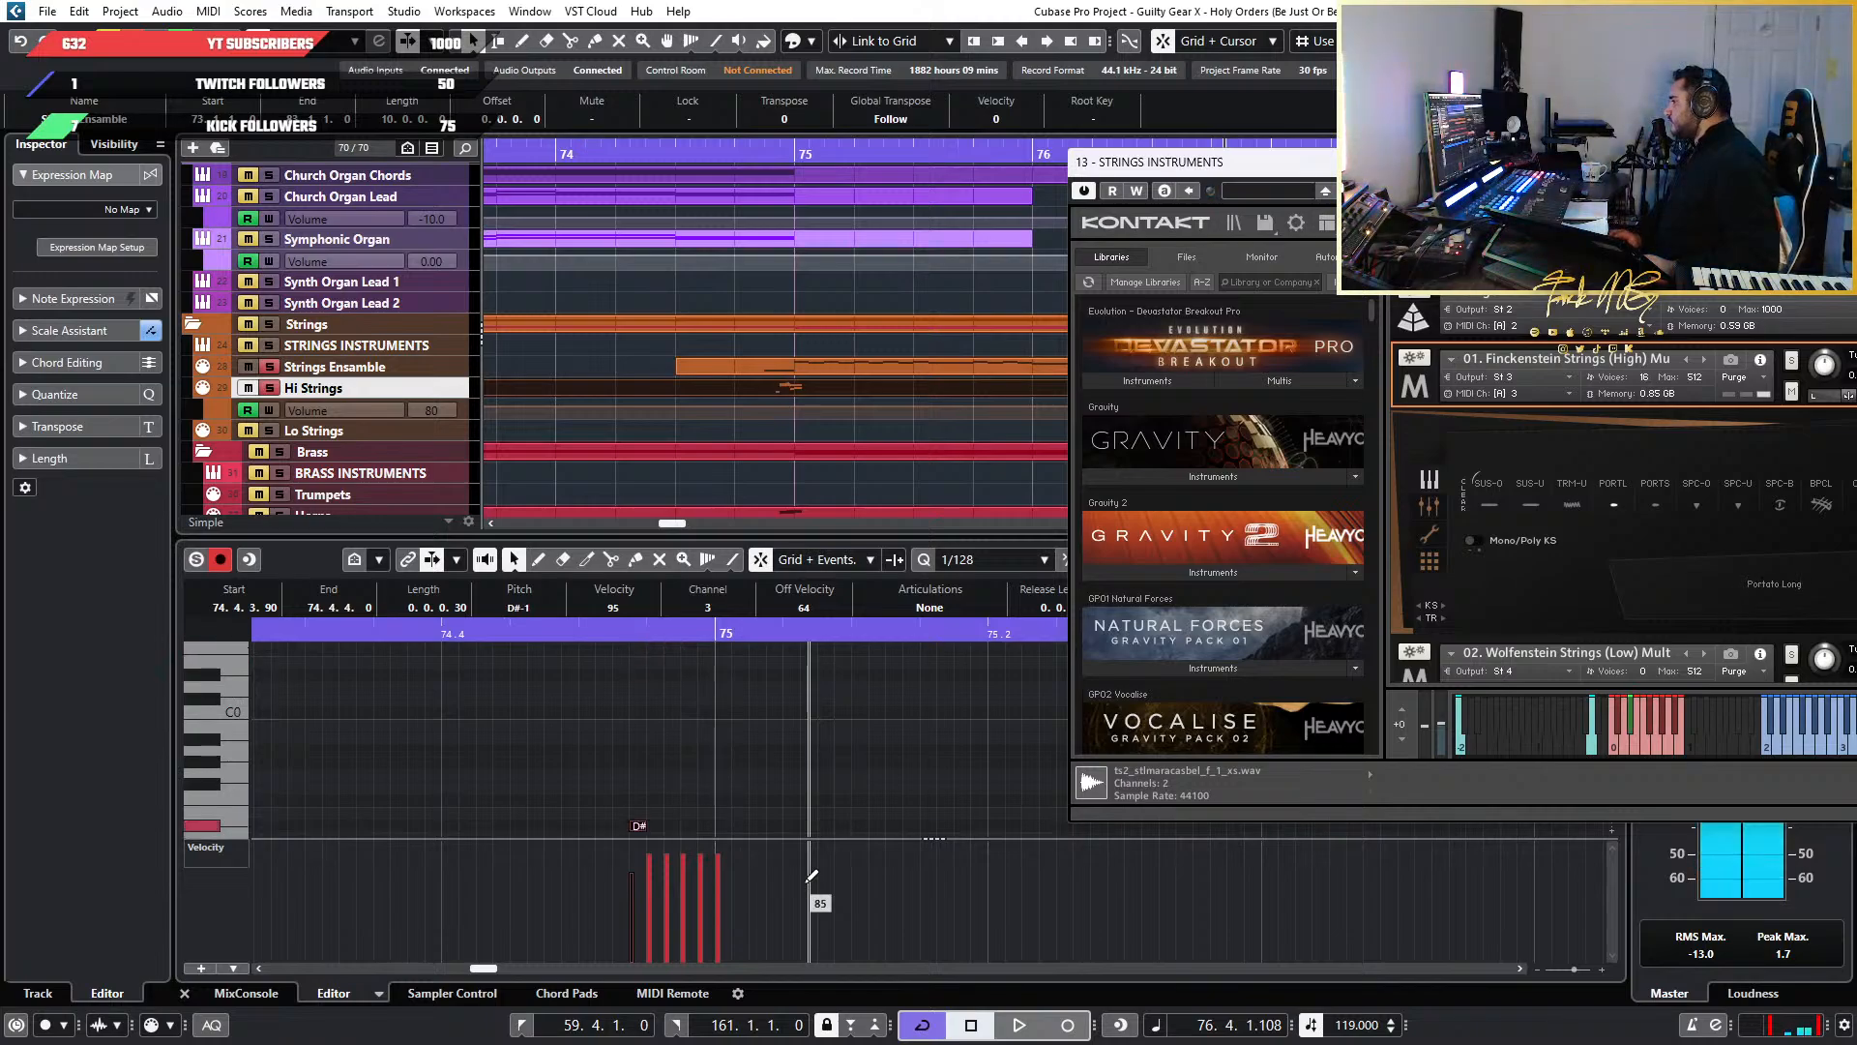
key(Up)
key(Up)
key(Up)
key(Up)
key(Up)
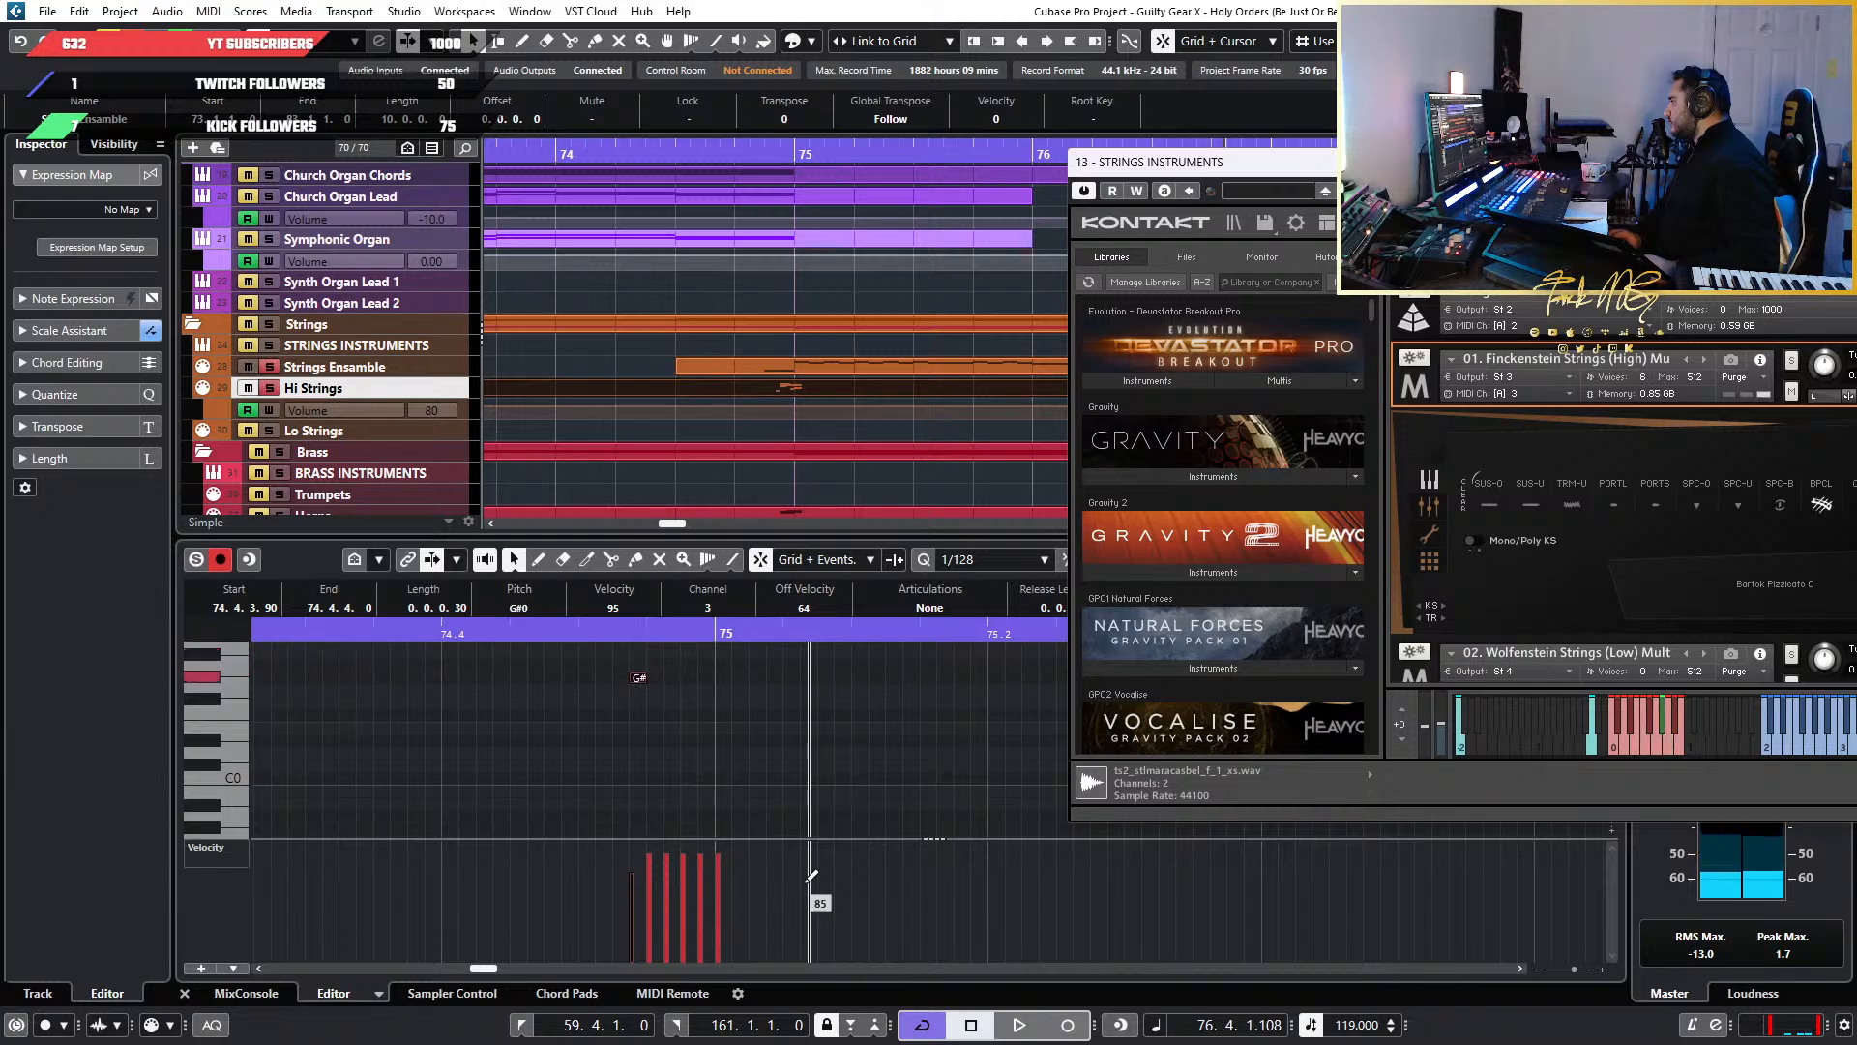
key(Up)
key(Up)
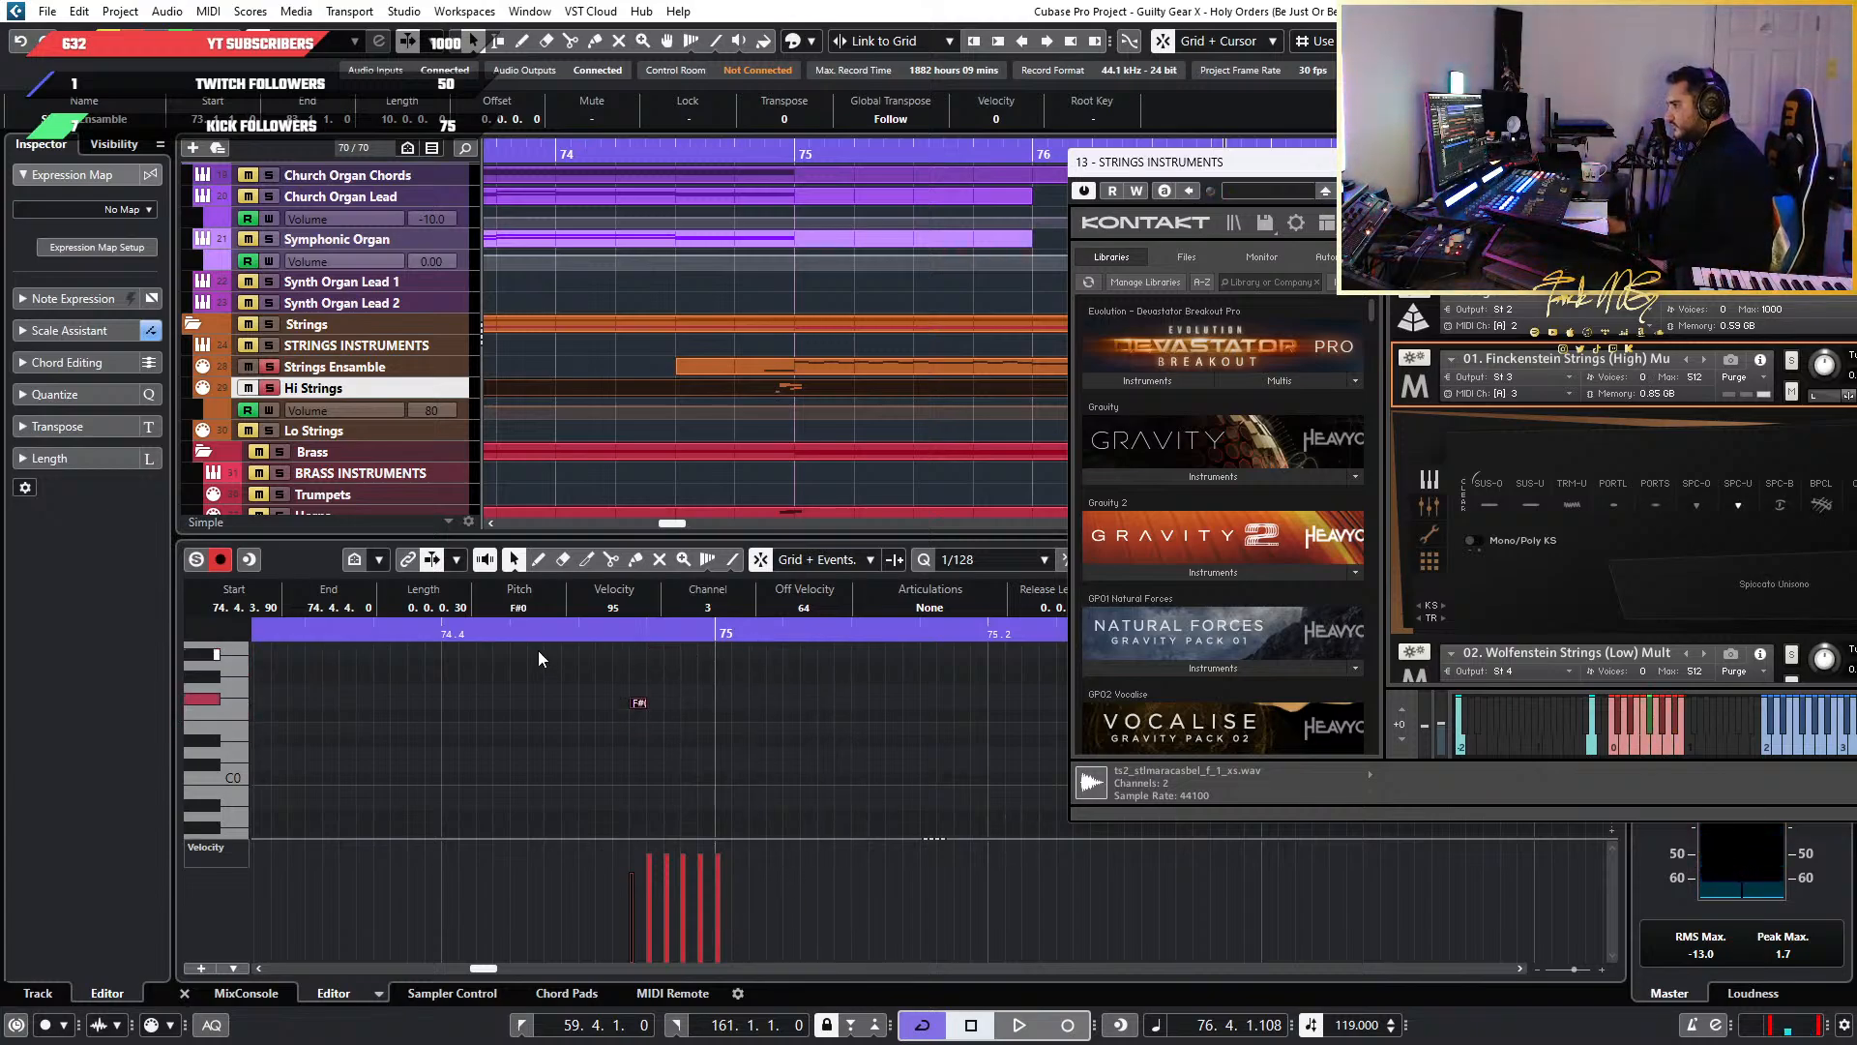
Audition the Hi Strings keyswitch from just before bar 75 and look over the rest of the part in the editor
click(569, 639)
key(space)
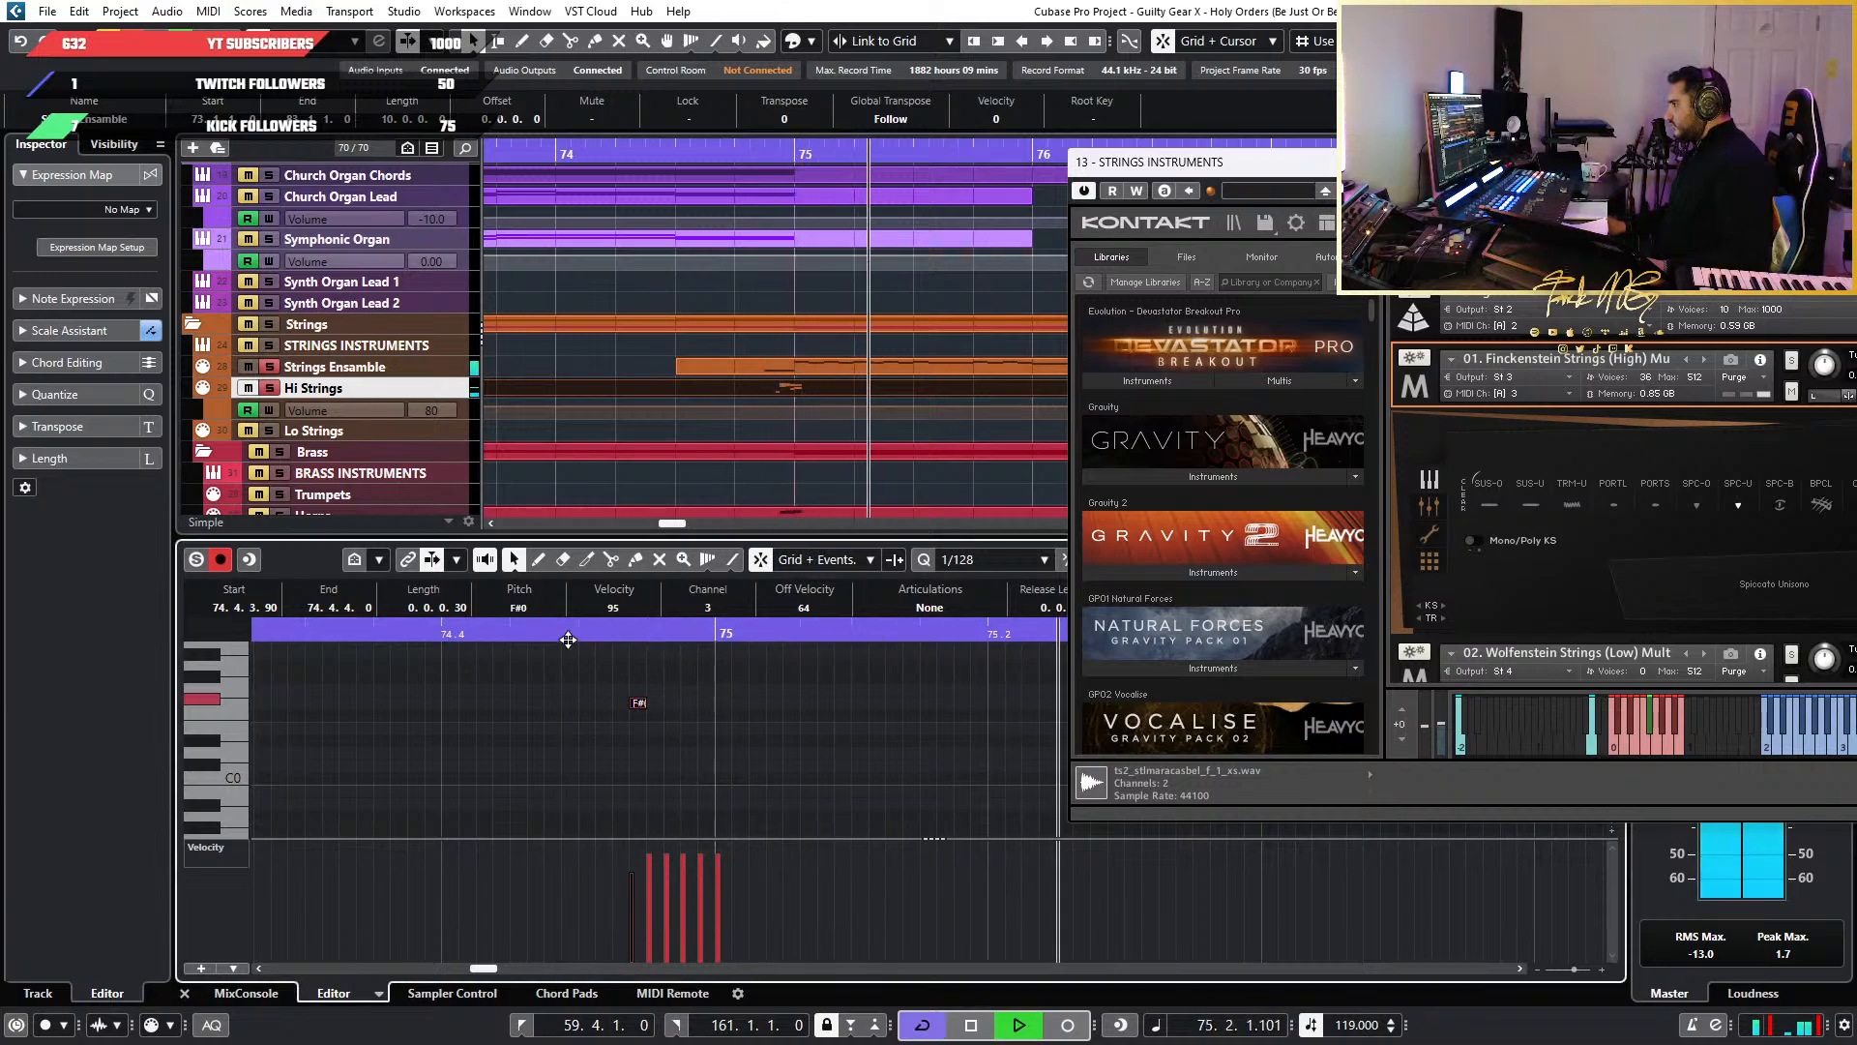
key(space)
scroll(840, 722, down, 5)
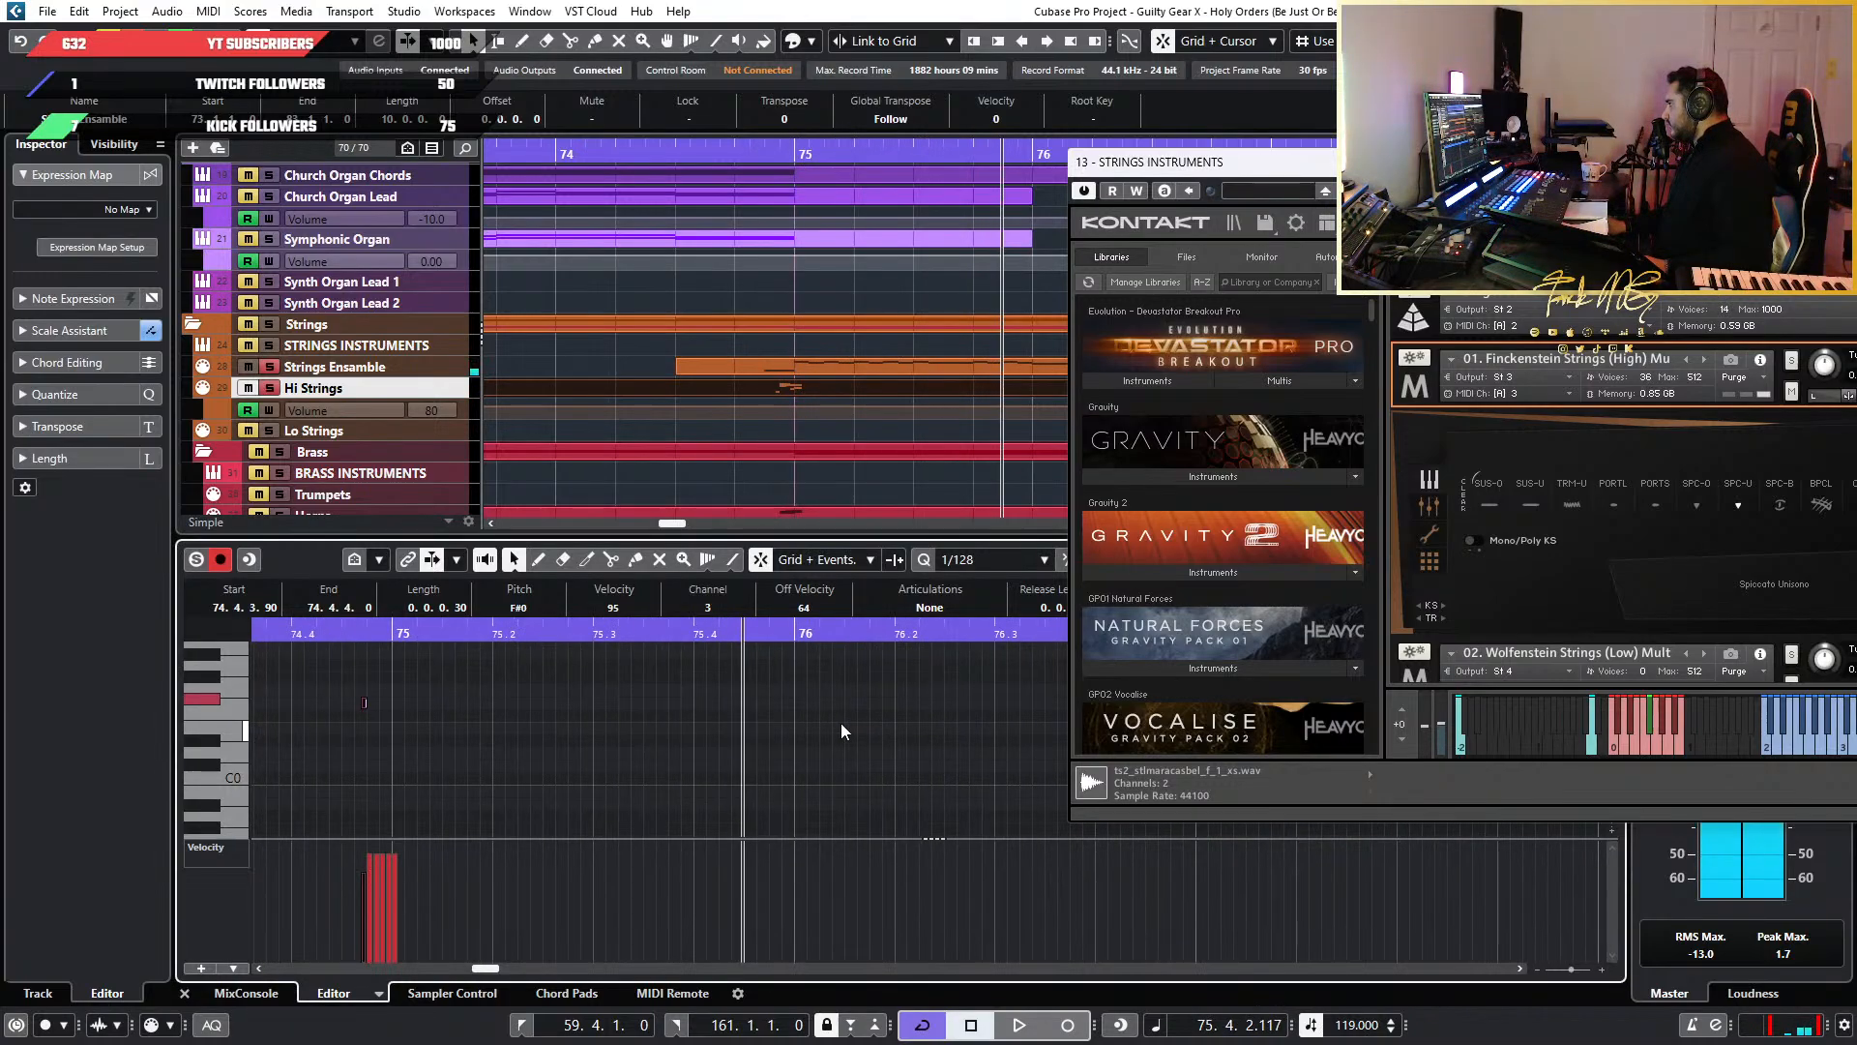
scroll(832, 724, right, 1)
scroll(499, 743, up, 2)
scroll(497, 741, down, 3)
scroll(469, 750, up, 2)
scroll(549, 747, down, 4)
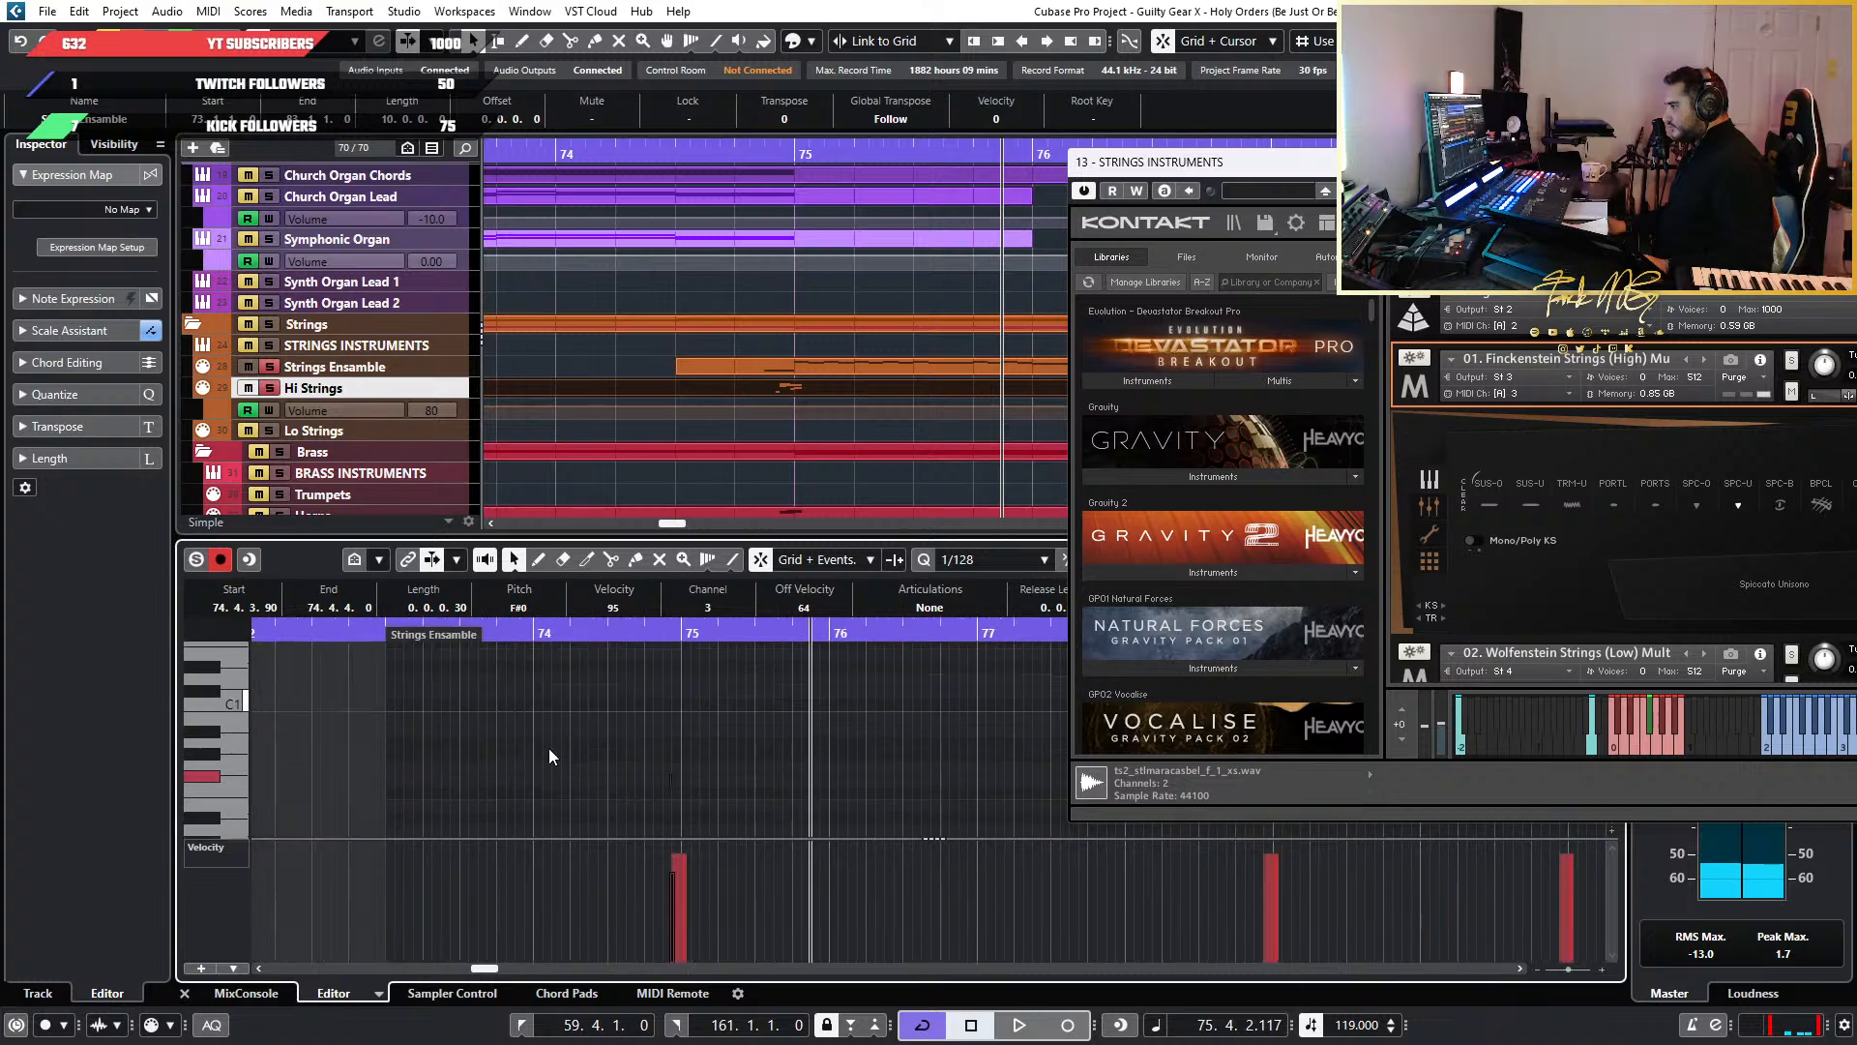
scroll(714, 718, up, 3)
Play the strings again from beat 4 of bar 74 and check the Hi Strings notes around bars 79 to 81
click(562, 636)
key(space)
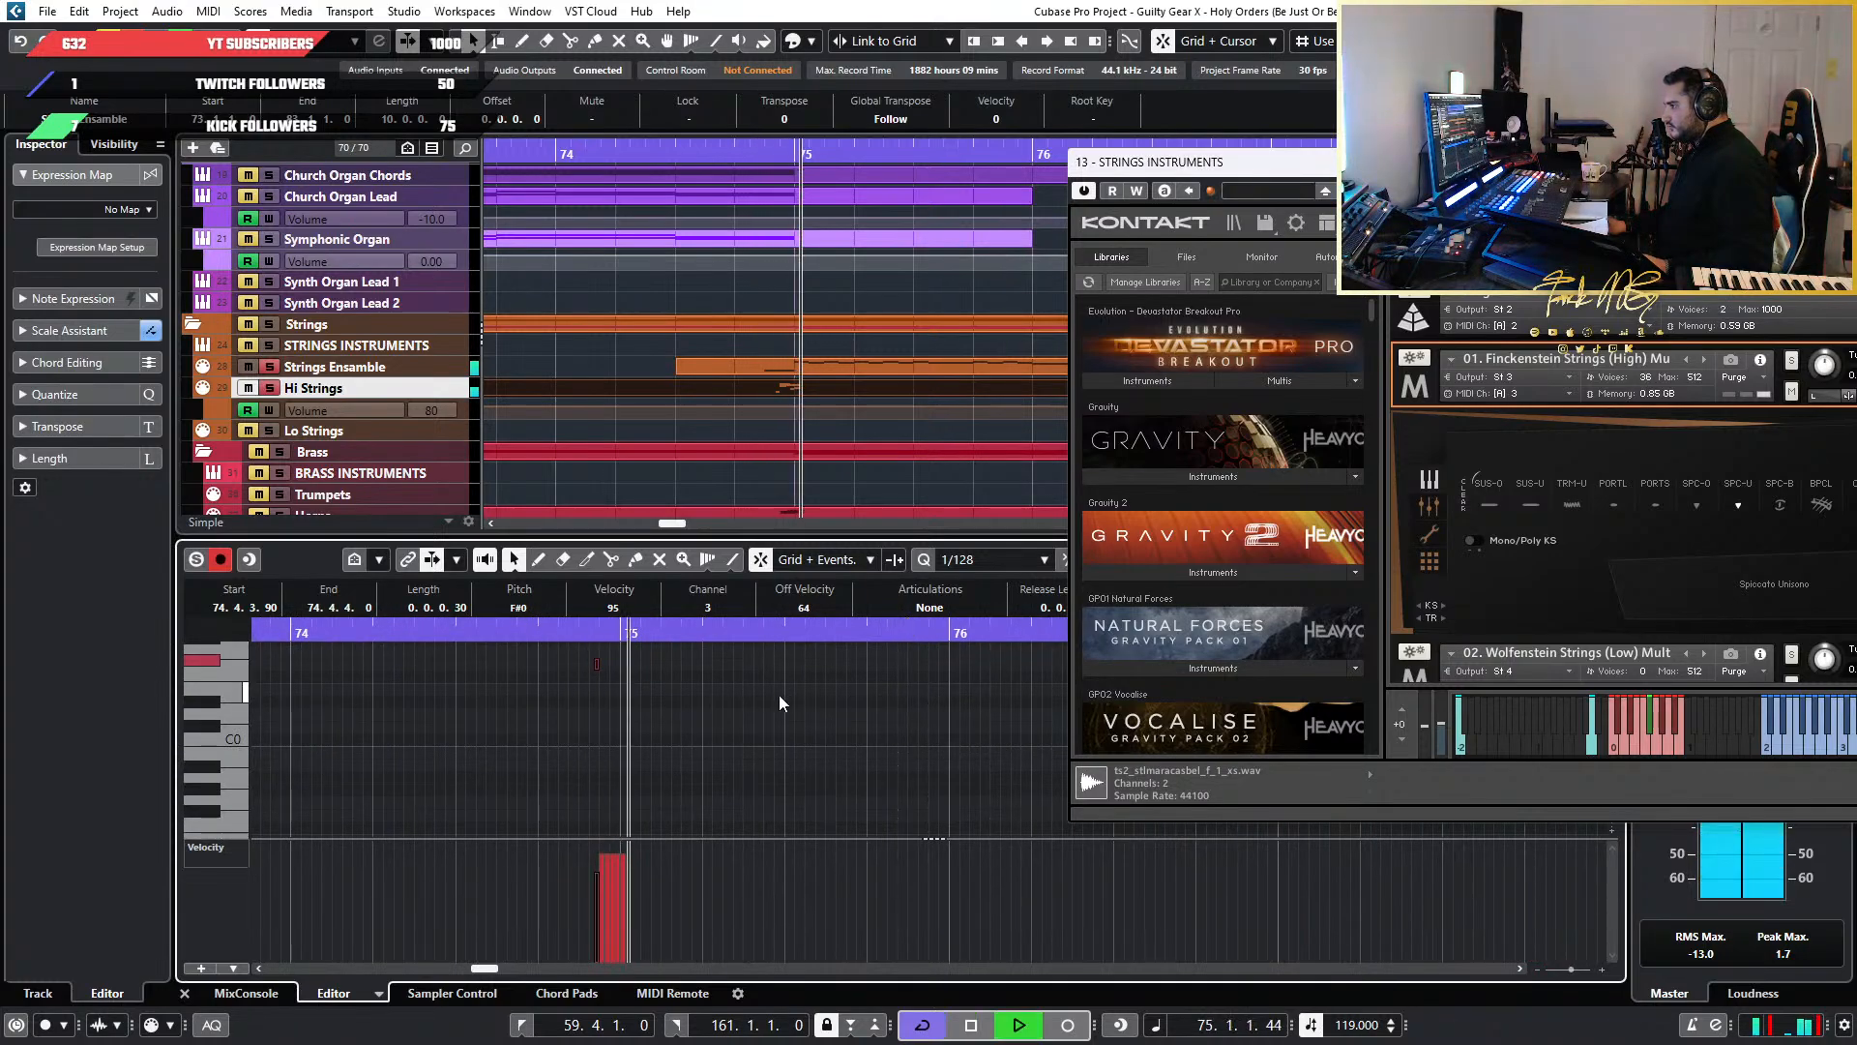
scroll(681, 701, up, 2)
scroll(681, 701, down, 2)
scroll(682, 702, down, 2)
scroll(723, 711, right, 2)
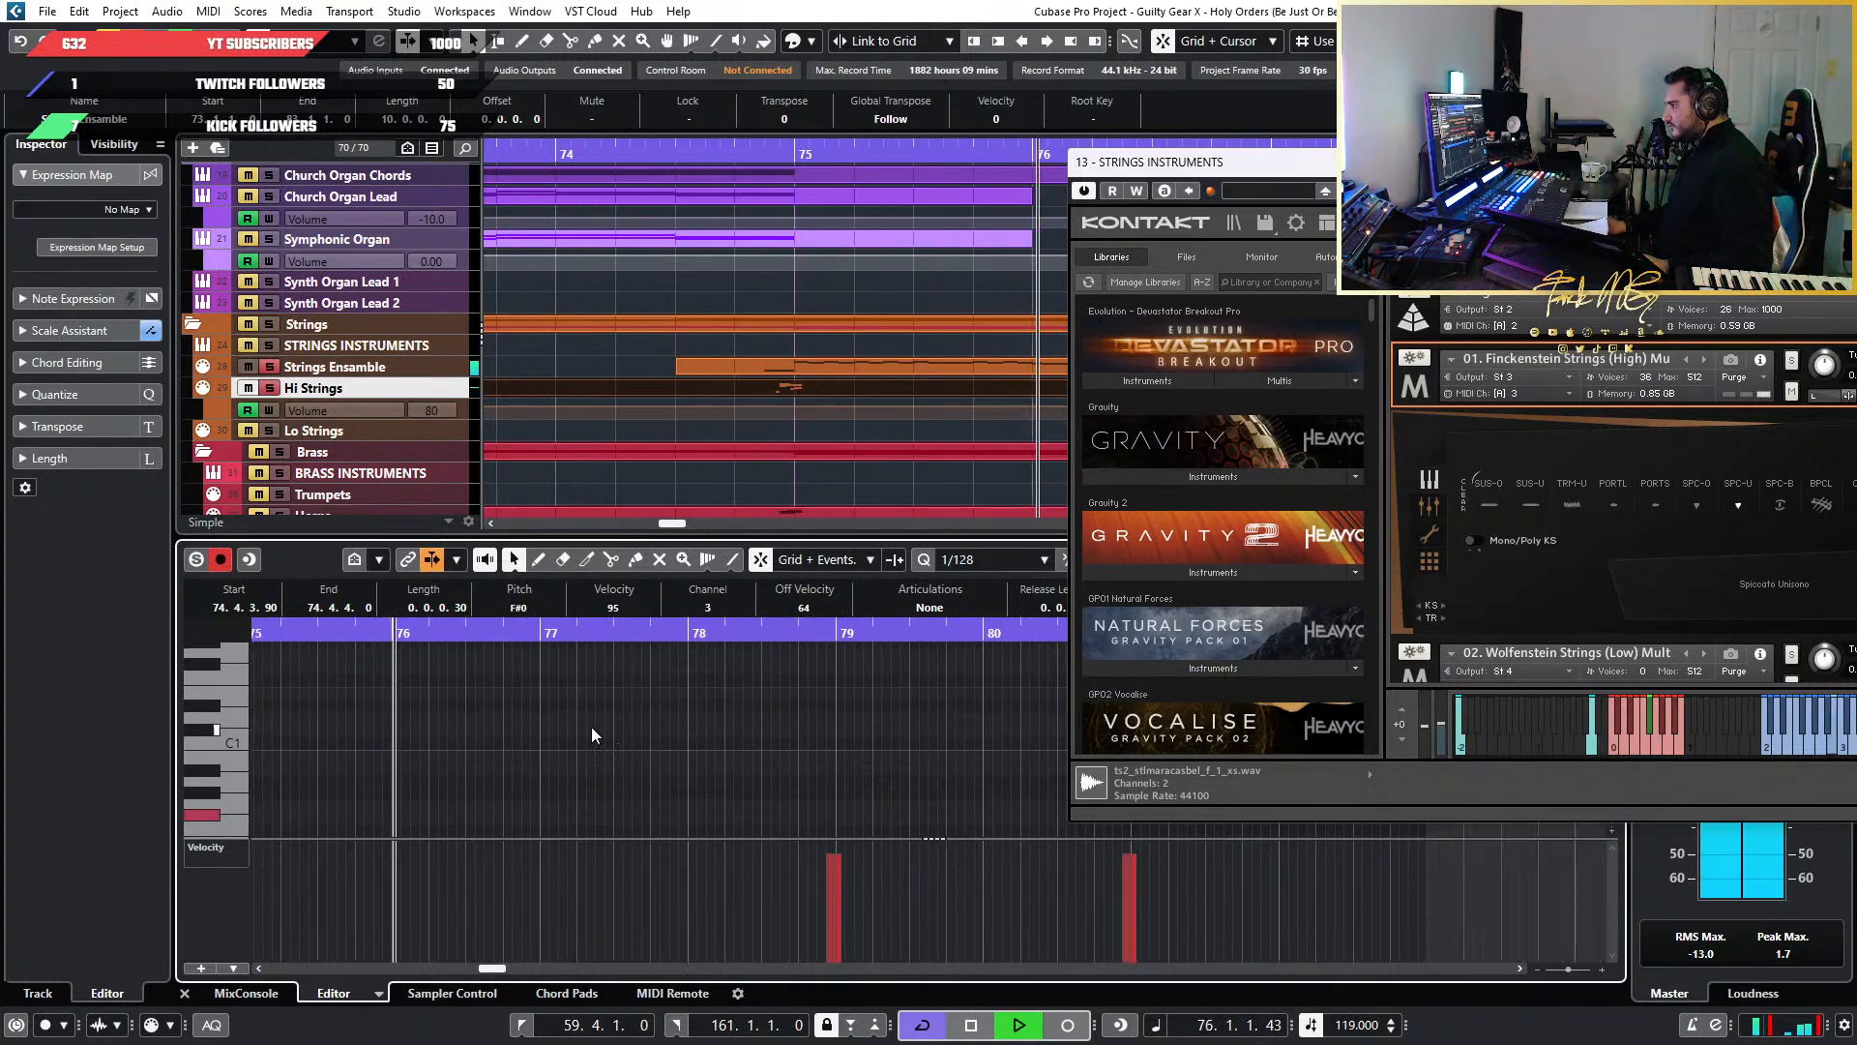
scroll(567, 740, up, 3)
scroll(579, 739, down, 4)
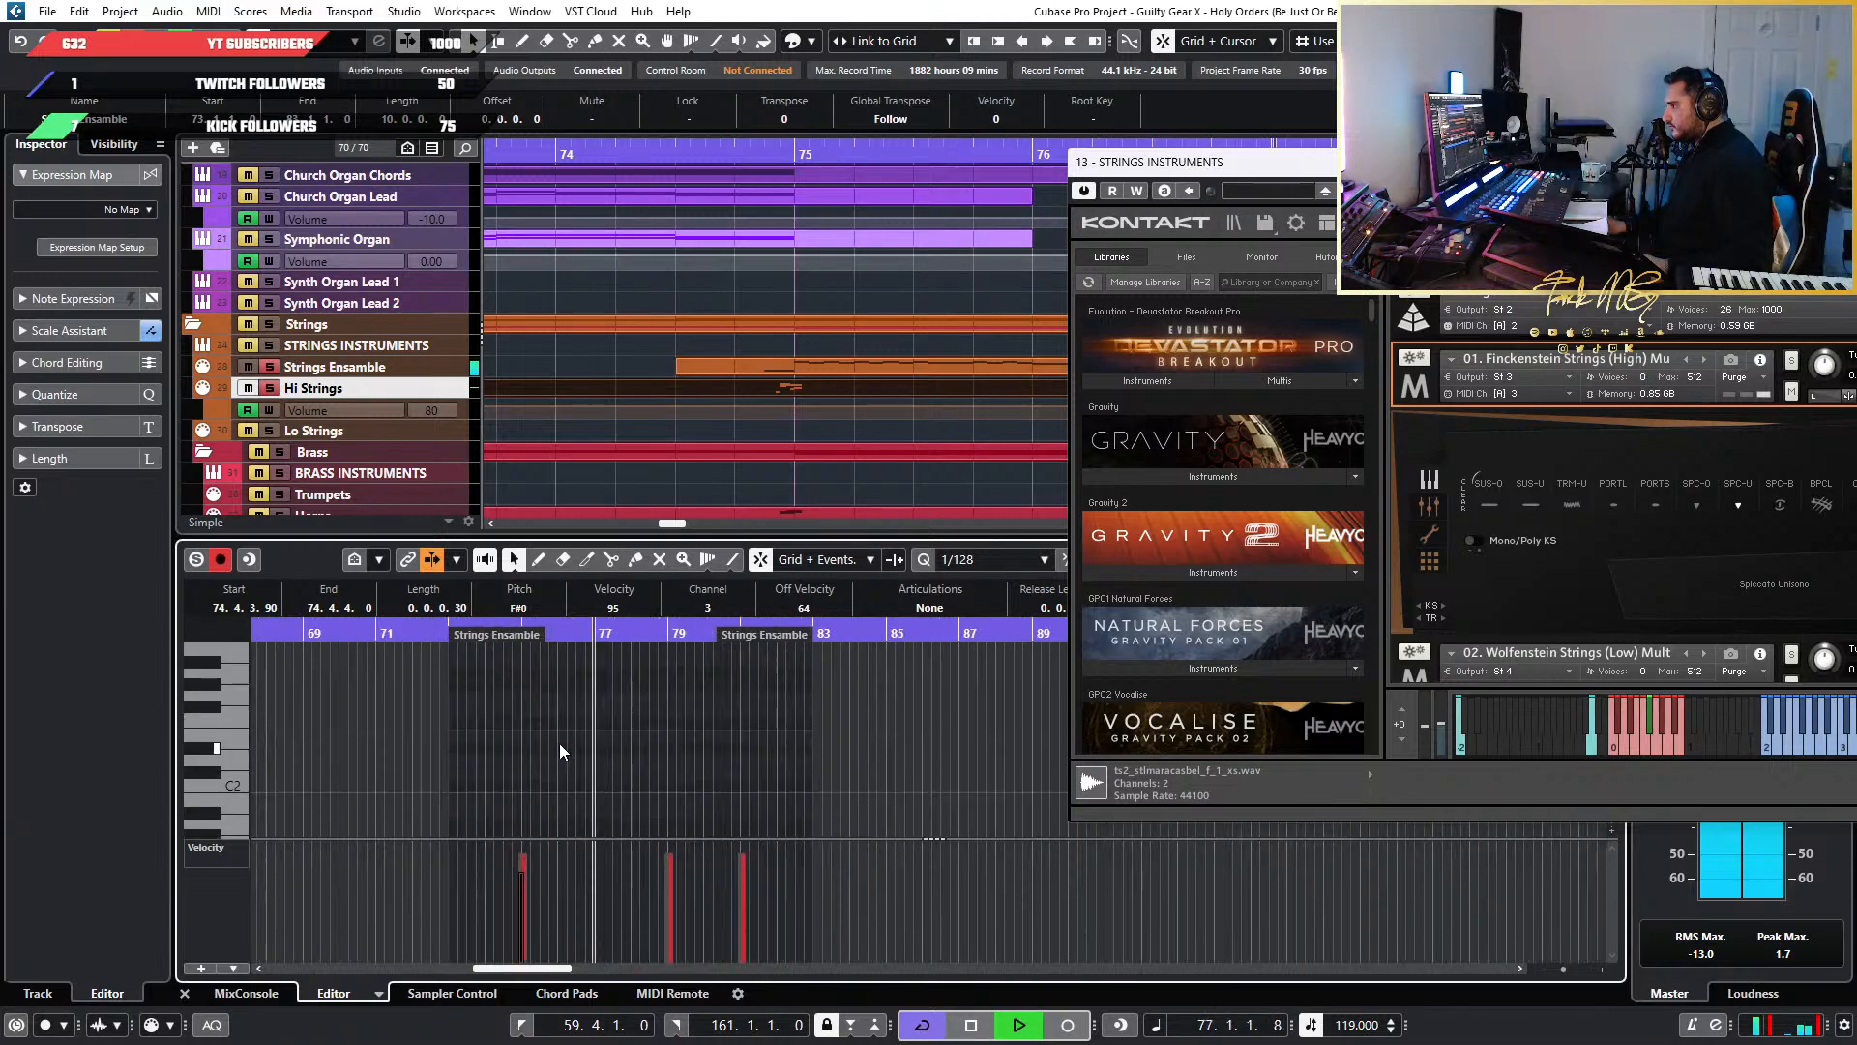
key(space)
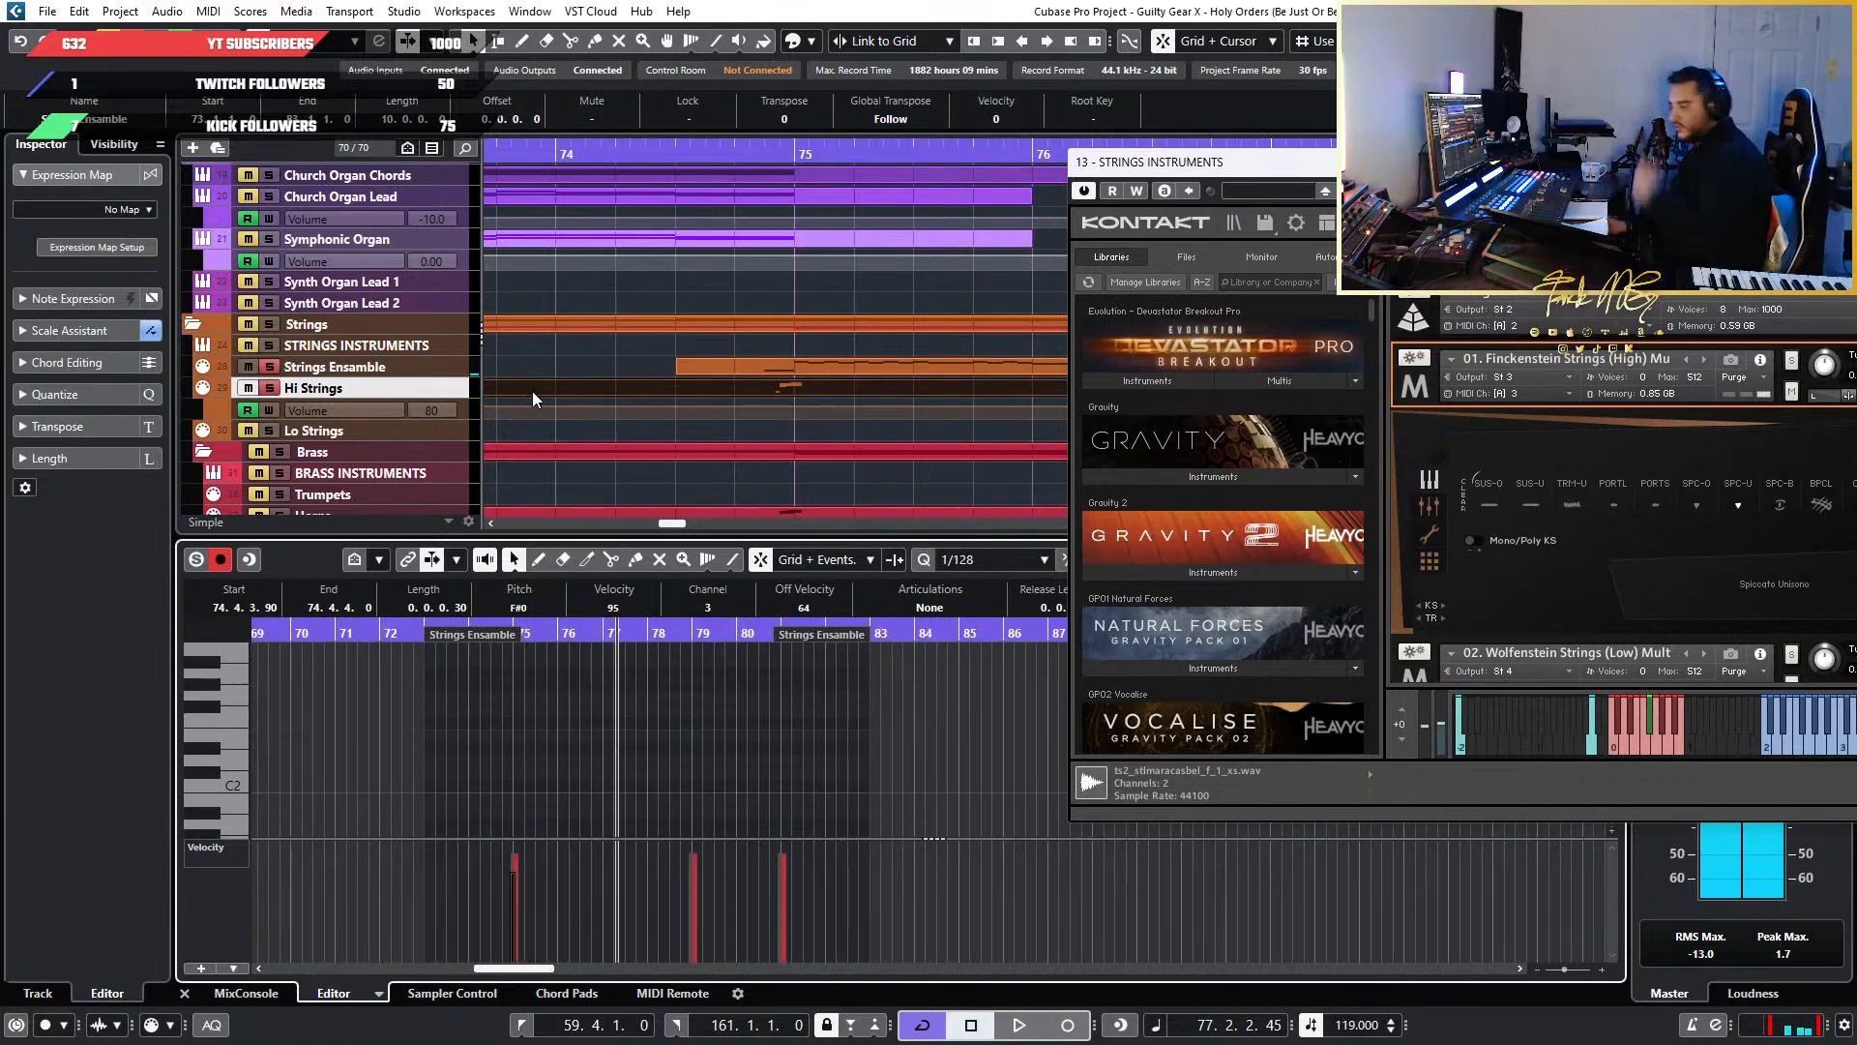
Turn off solo on the Strings Ensemble and Hi Strings tracks and look over the neighbouring tracks around bars 74 to 82
click(269, 388)
scroll(618, 350, down, 4)
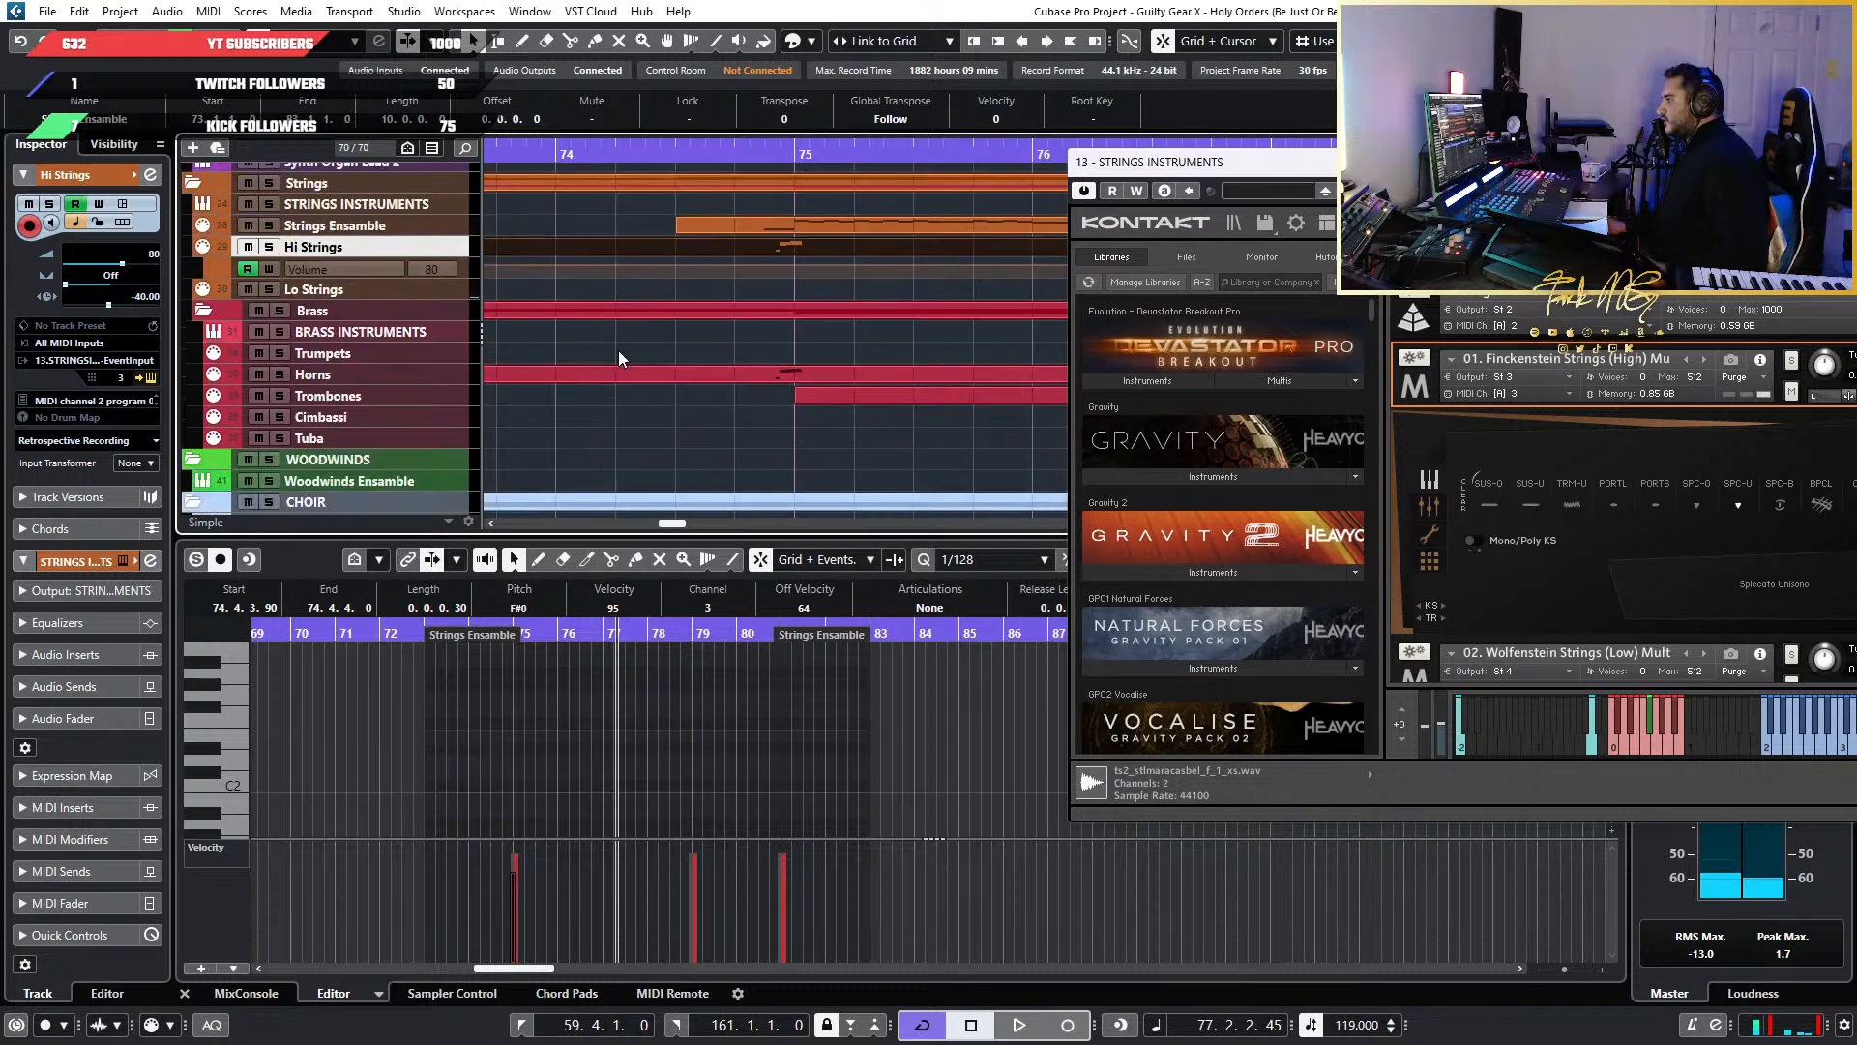
scroll(829, 356, down, 2)
scroll(829, 356, up, 1)
scroll(829, 356, down, 2)
scroll(829, 352, right, 1)
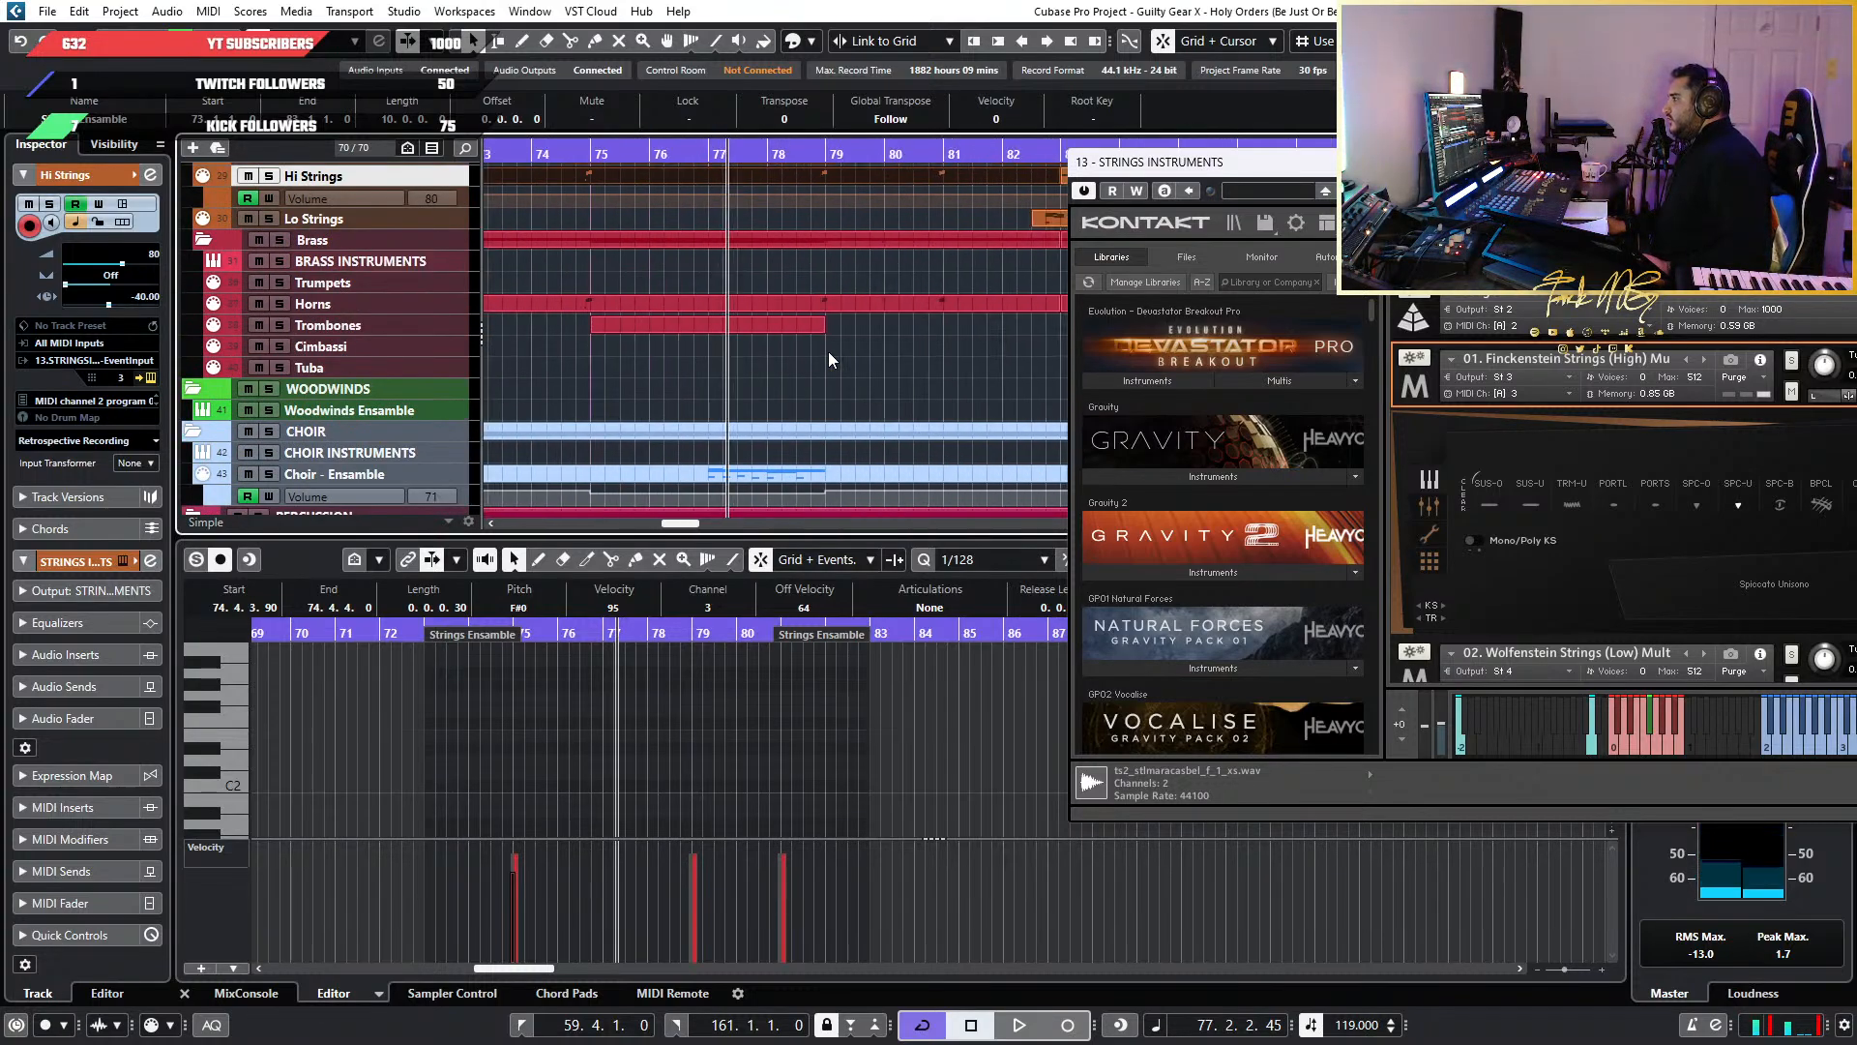
scroll(813, 350, up, 2)
scroll(814, 459, right, 1)
scroll(669, 462, right, 2)
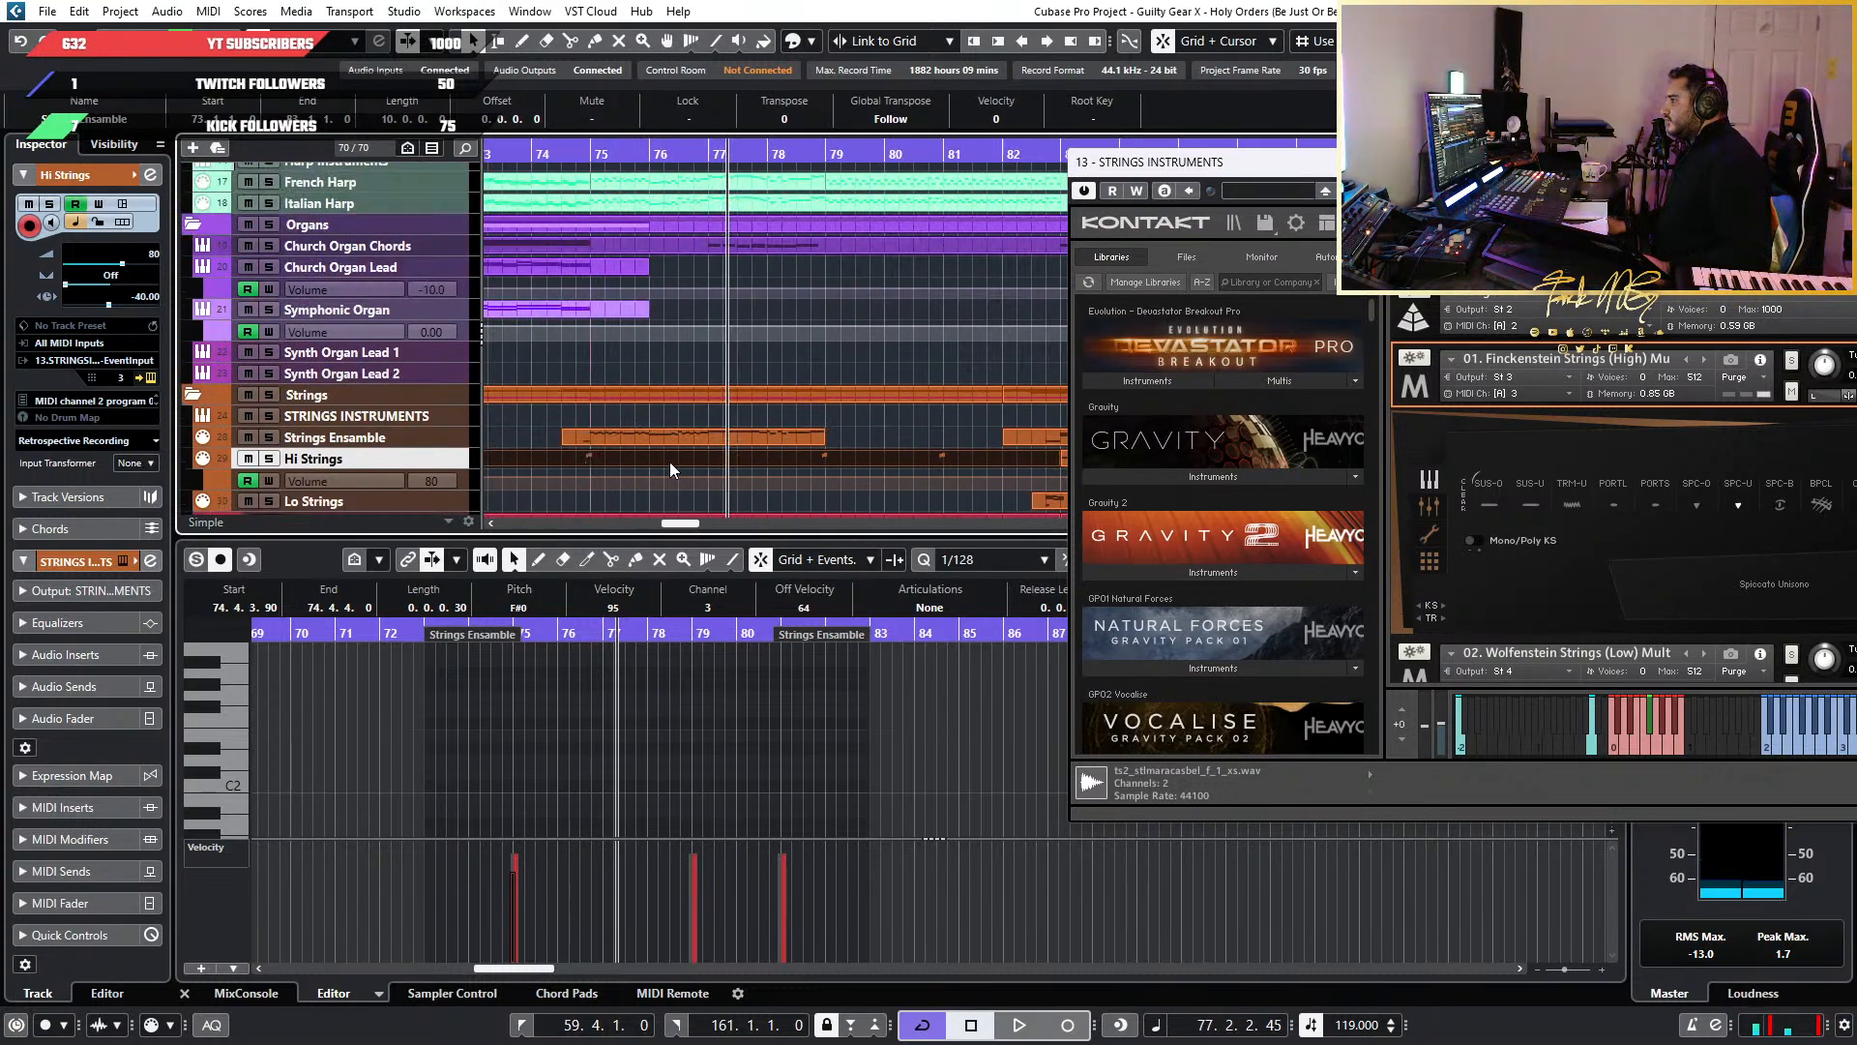
Solo the Hi Strings track and play its passage from just before bar 83
click(745, 462)
scroll(950, 723, up, 5)
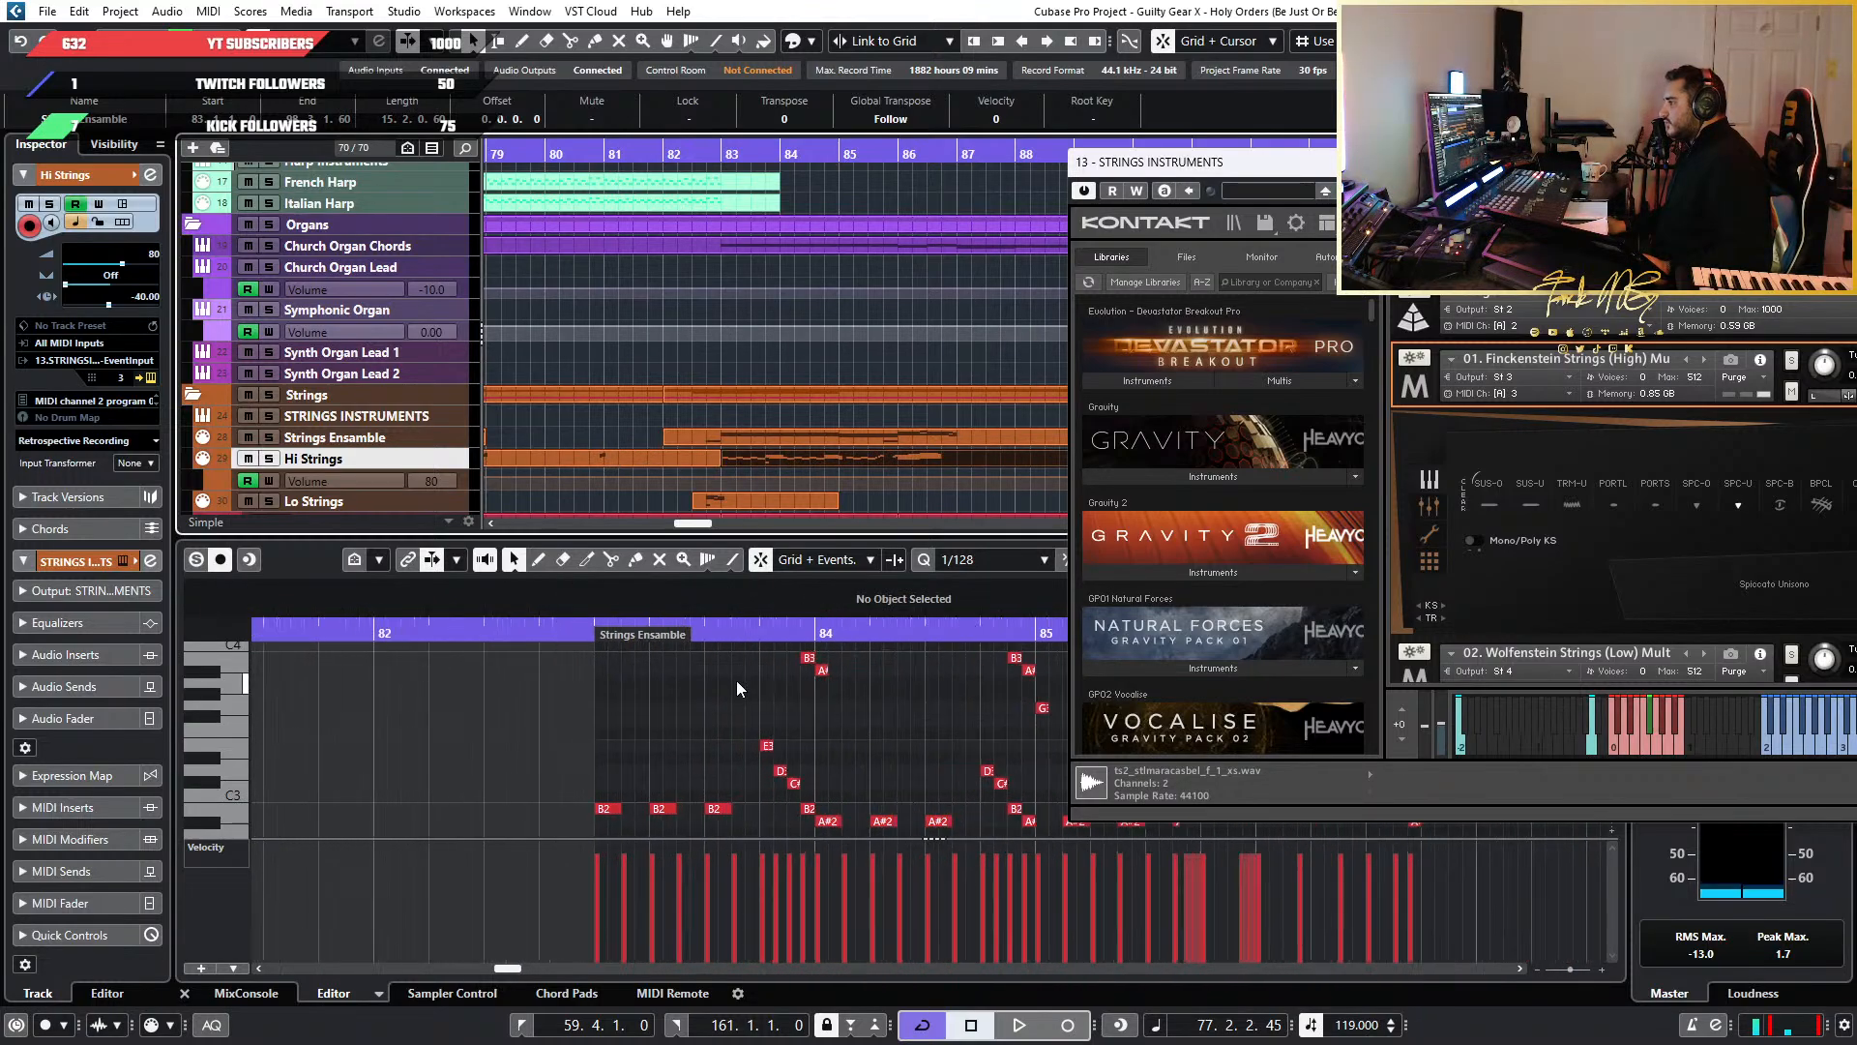
click(577, 635)
key(space)
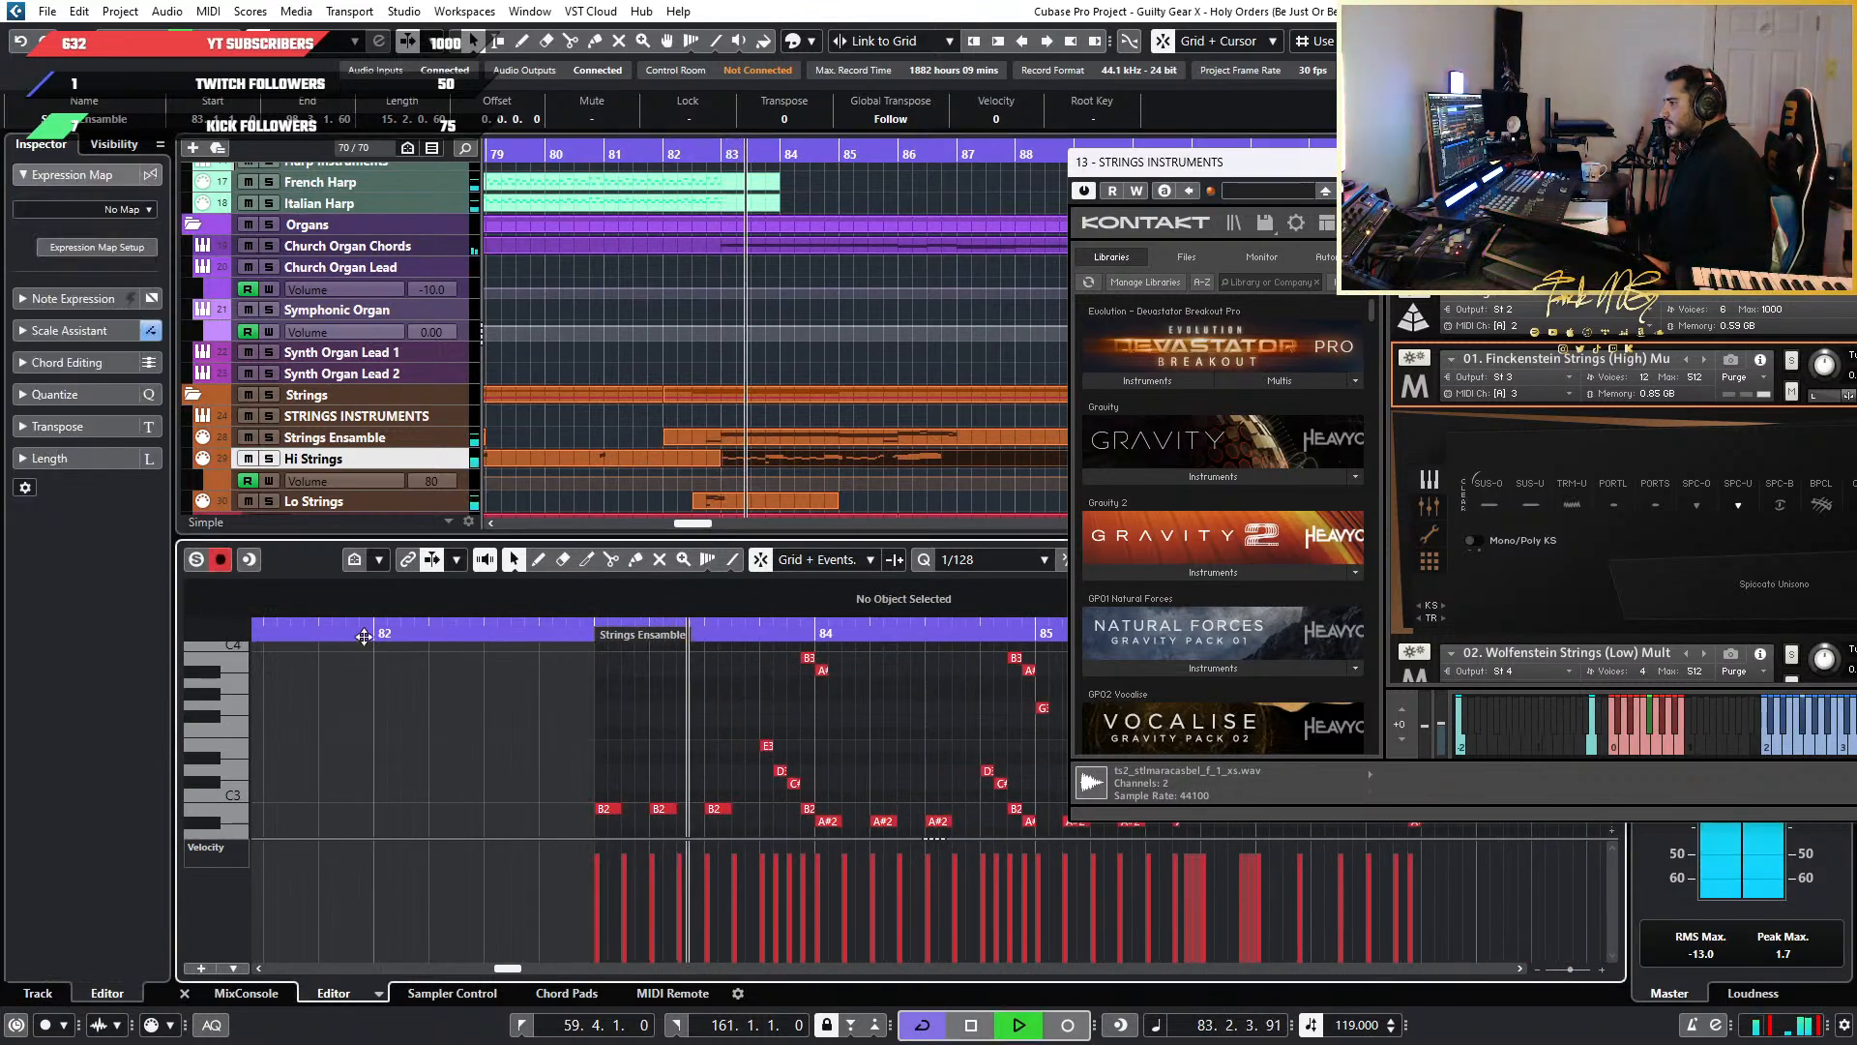
click(289, 472)
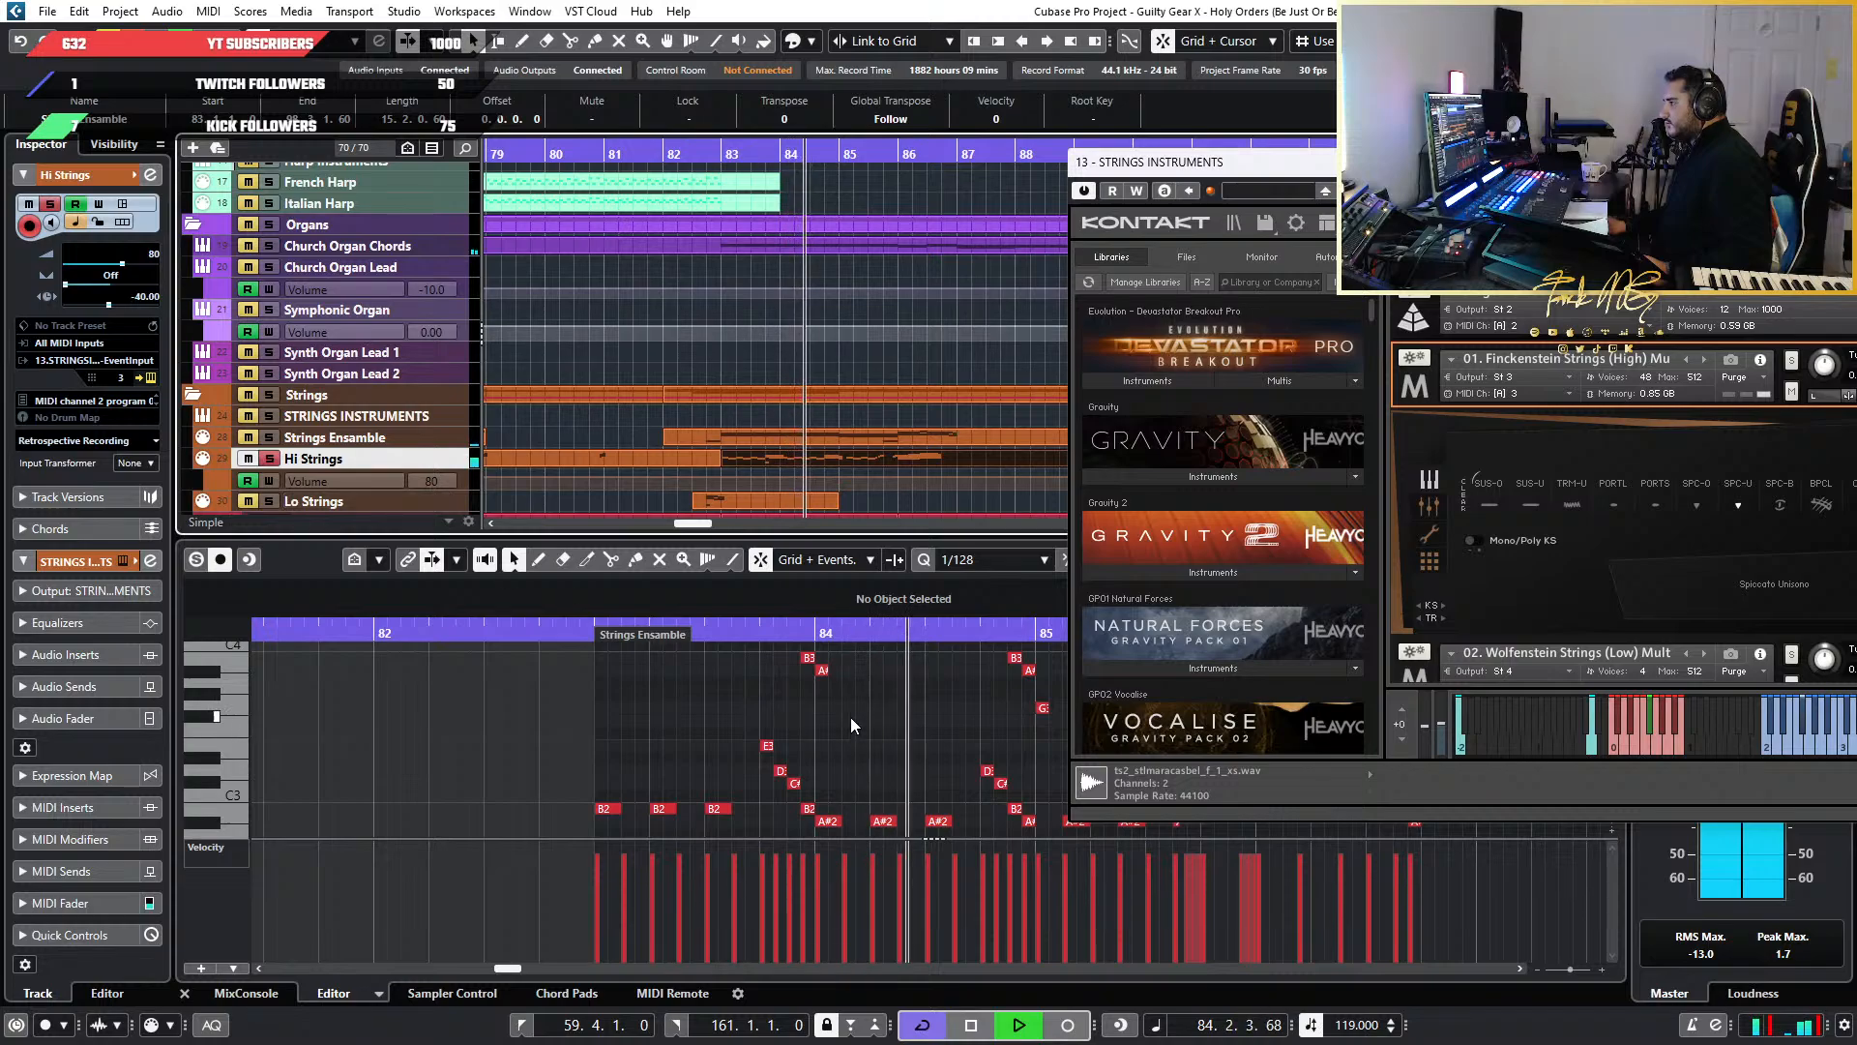
Try to extend the start of the Hi Strings part slightly ahead of bar 83, and stop playback
scroll(882, 743, down, 4)
mouse_move(829, 640)
mouse_down()
mouse_move(741, 643)
mouse_move(821, 652)
mouse_up()
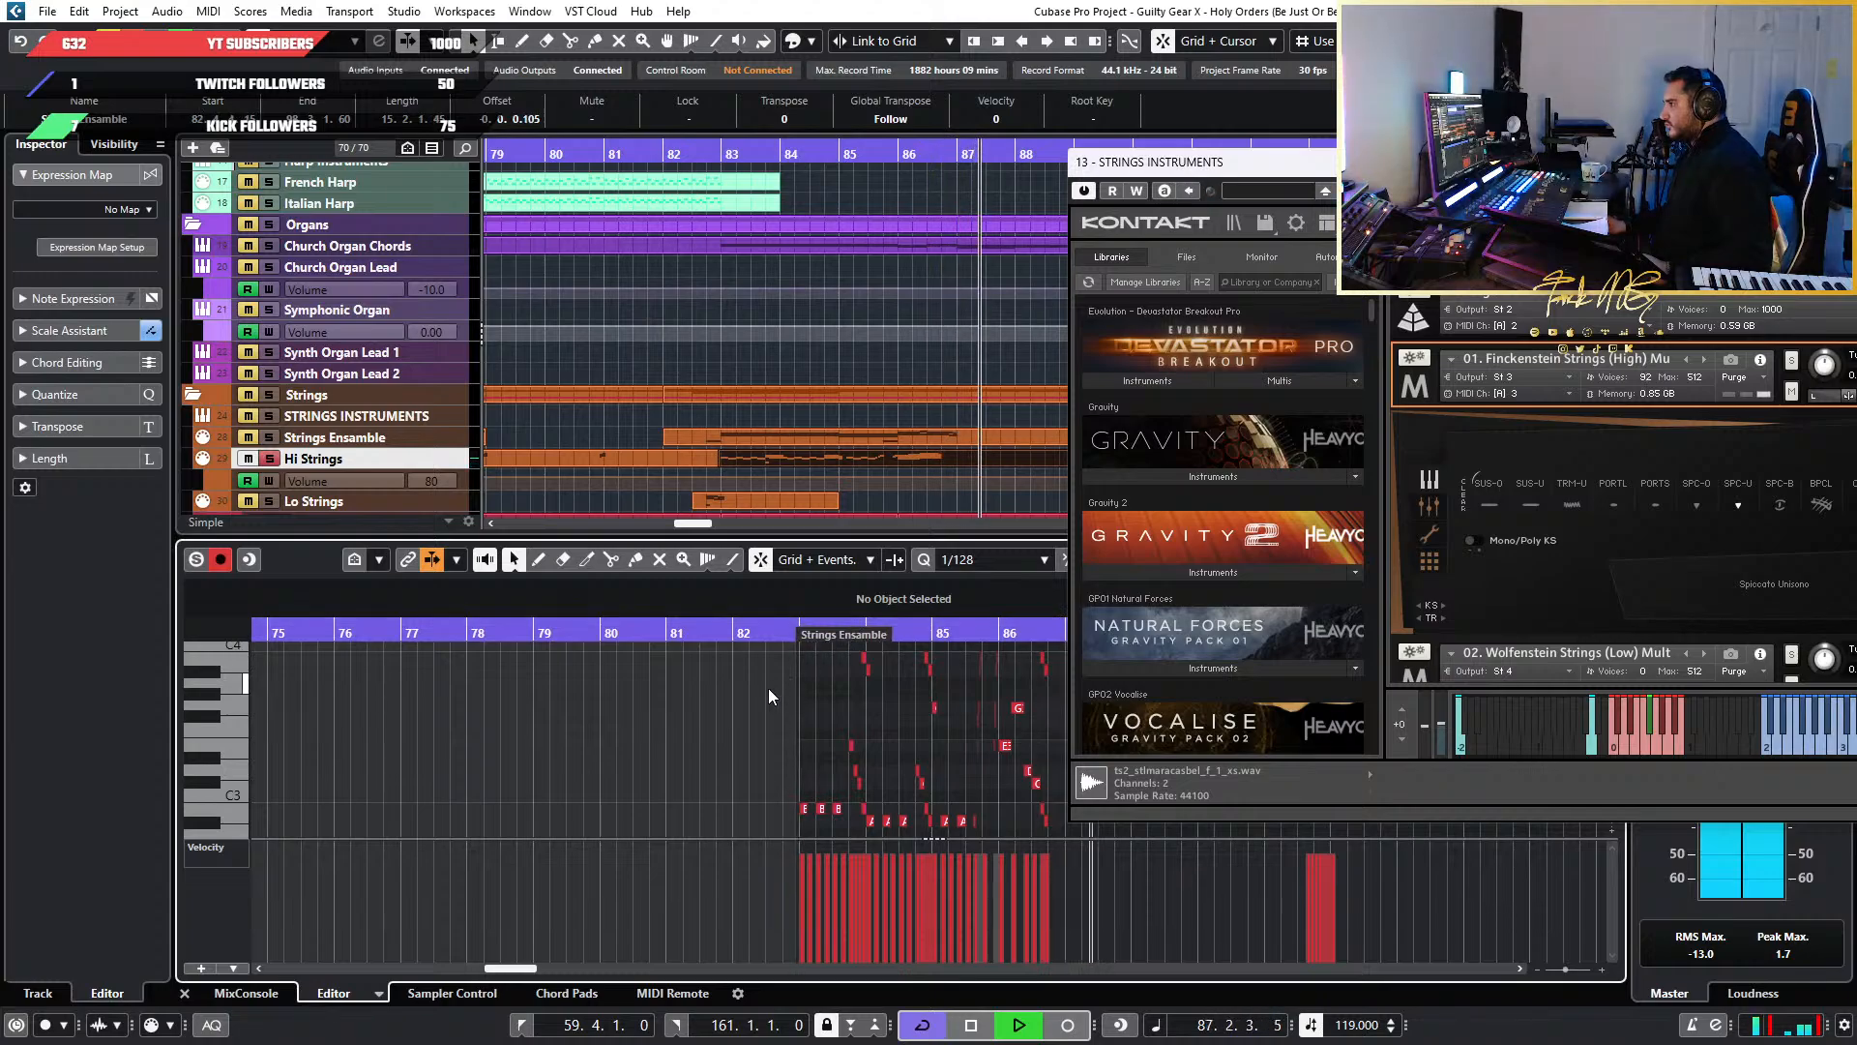
scroll(769, 688, down, 3)
scroll(798, 496, down, 3)
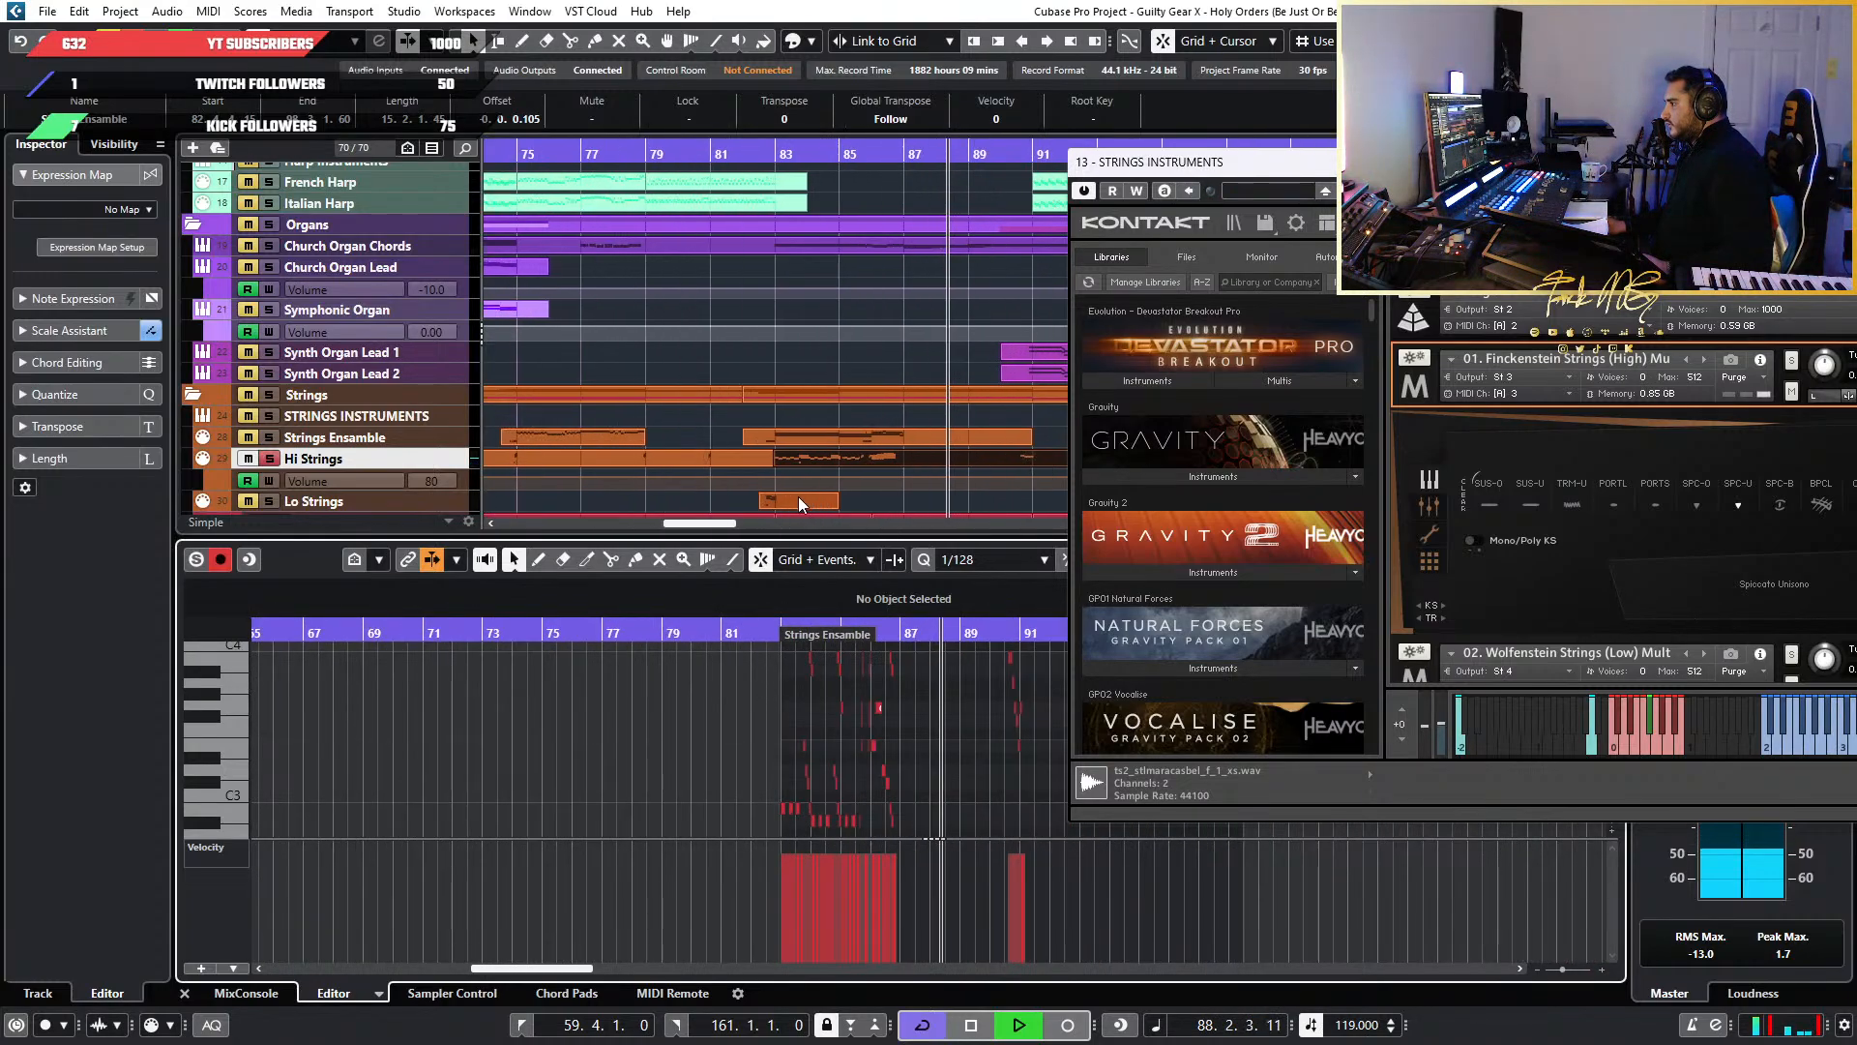
scroll(803, 656, up, 3)
key(space)
scroll(759, 646, up, 3)
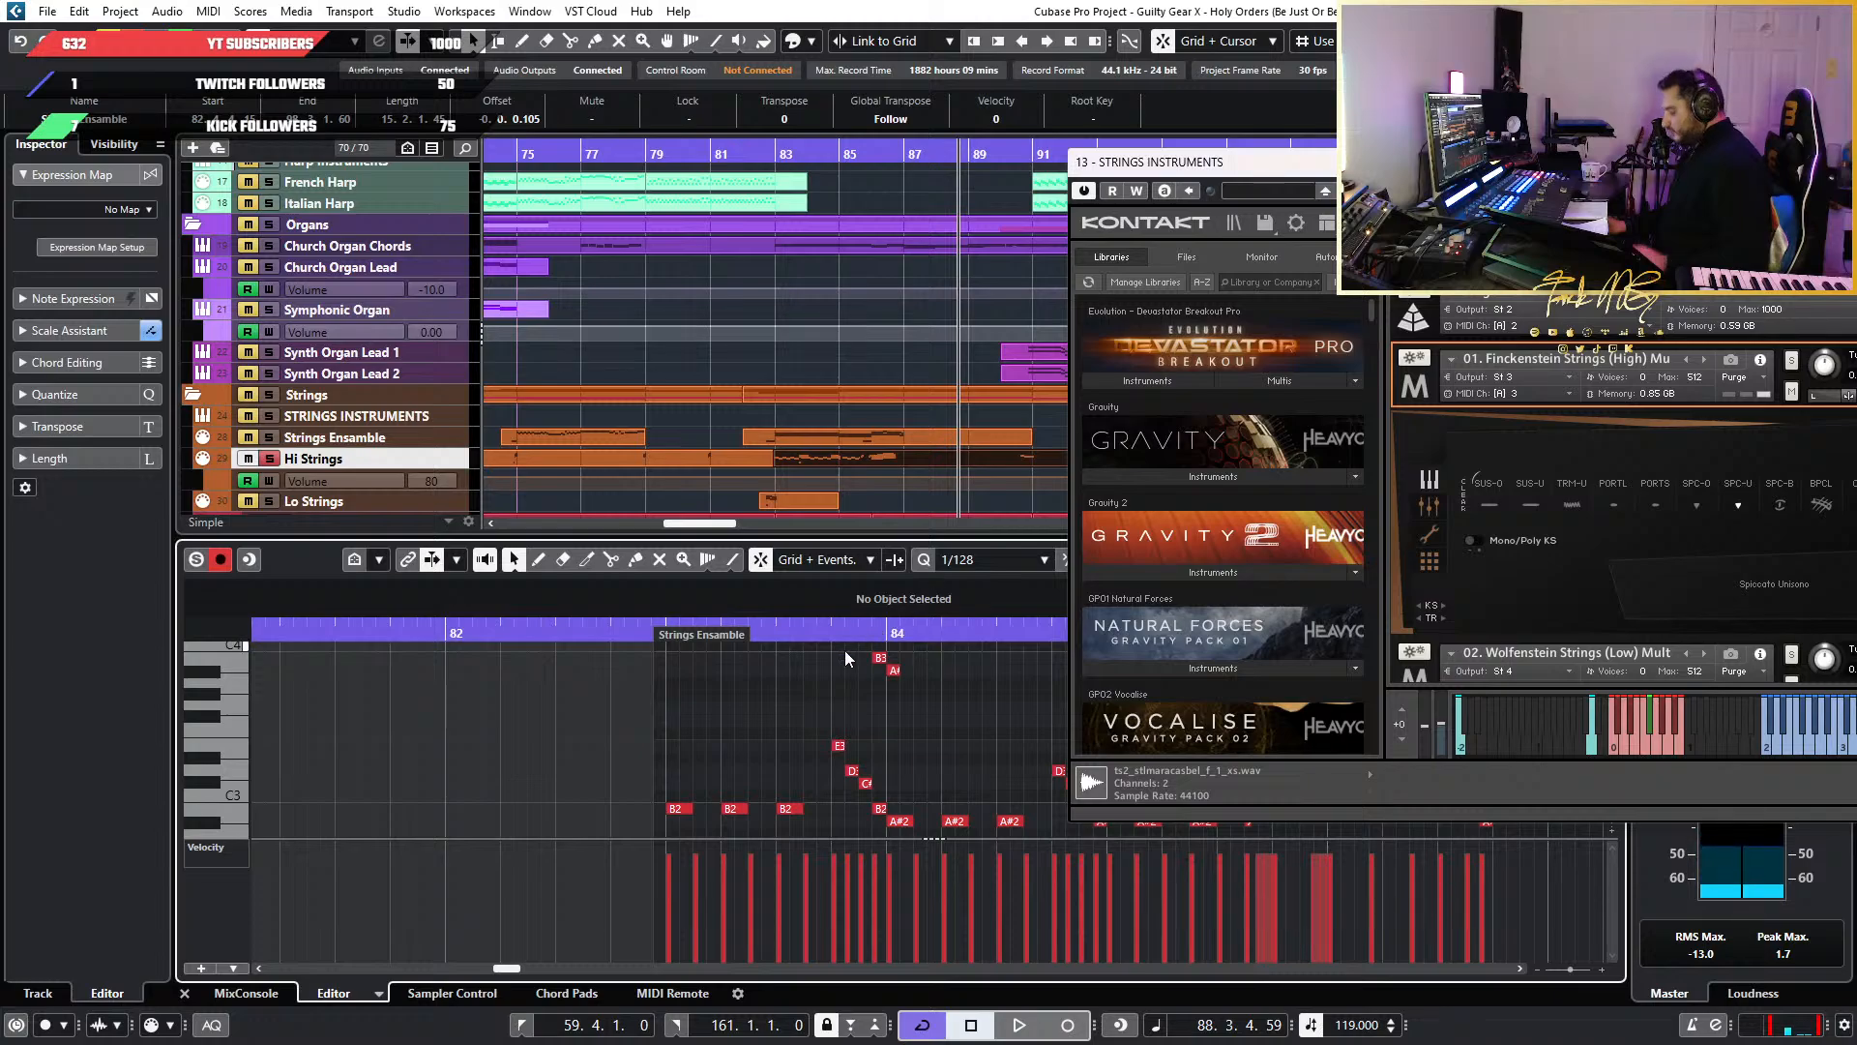
scroll(726, 668, down, 2)
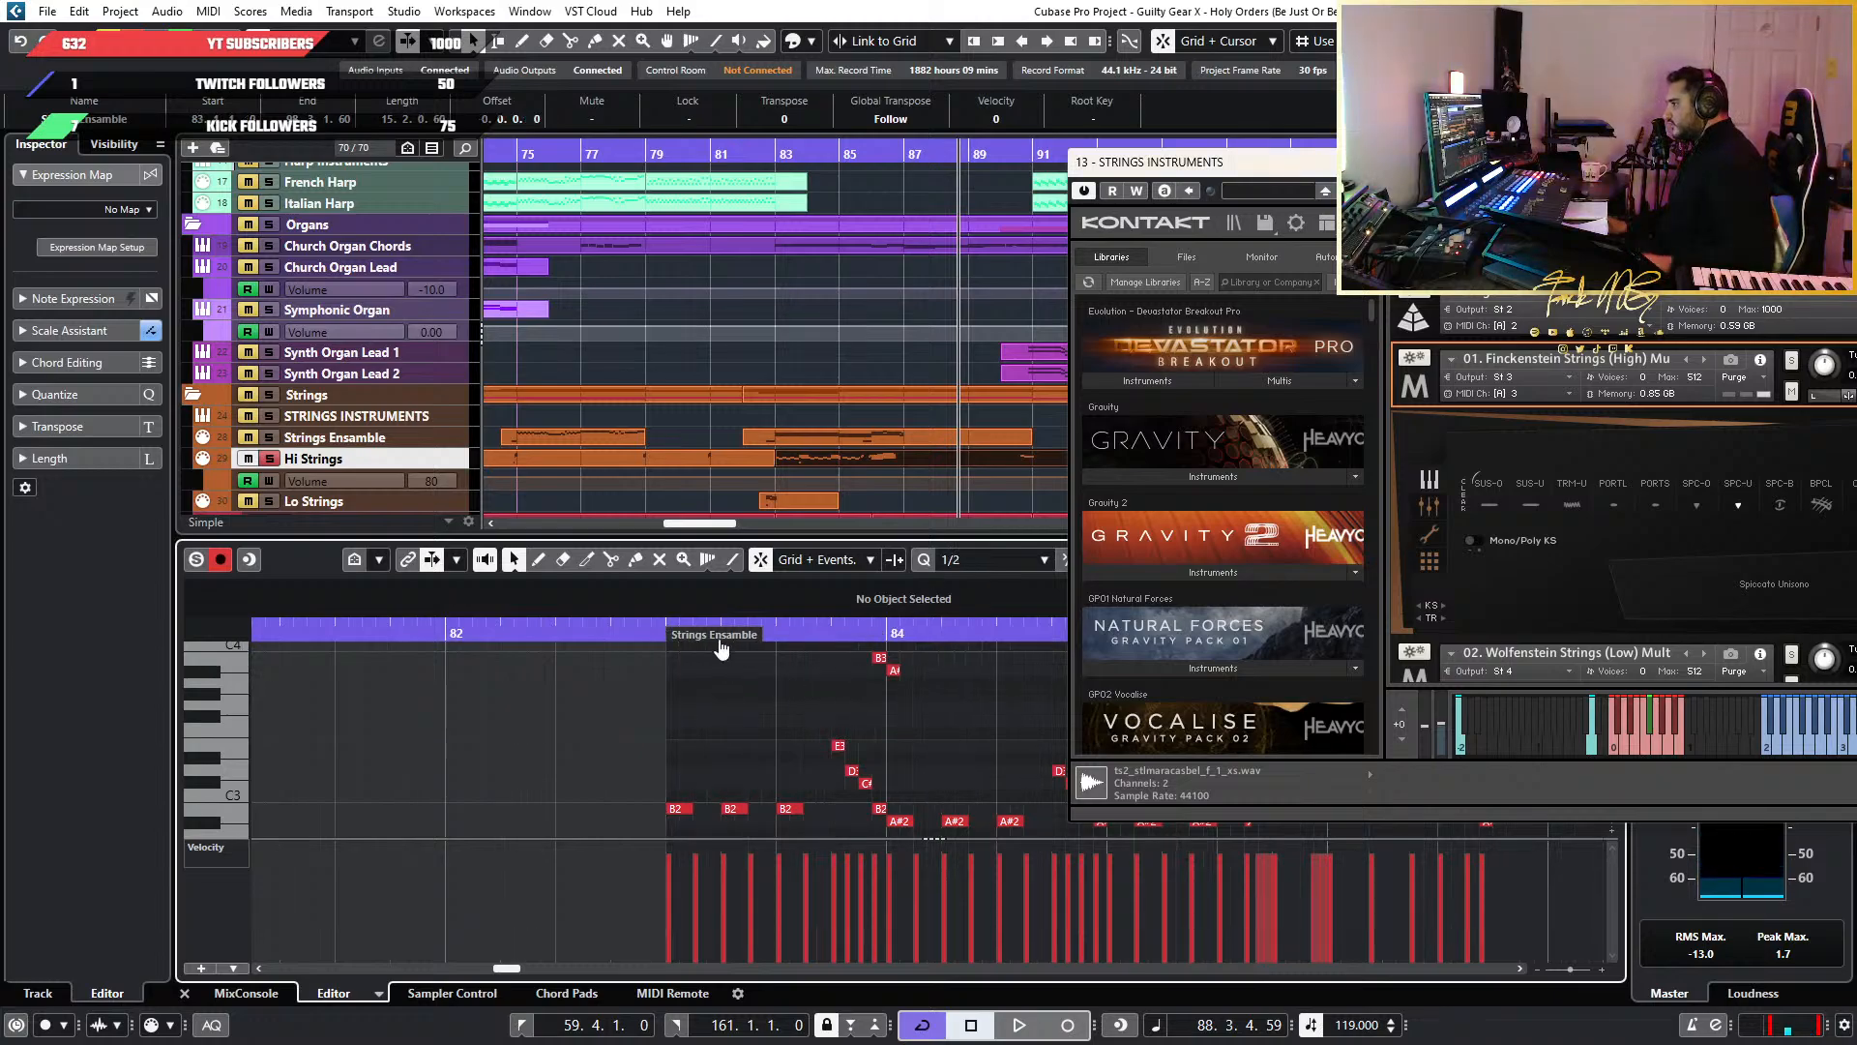
scroll(739, 701, down, 3)
Merge the two neighbouring Hi Strings parts that meet at bar 83 into one with Bounce MIDI
click(746, 463)
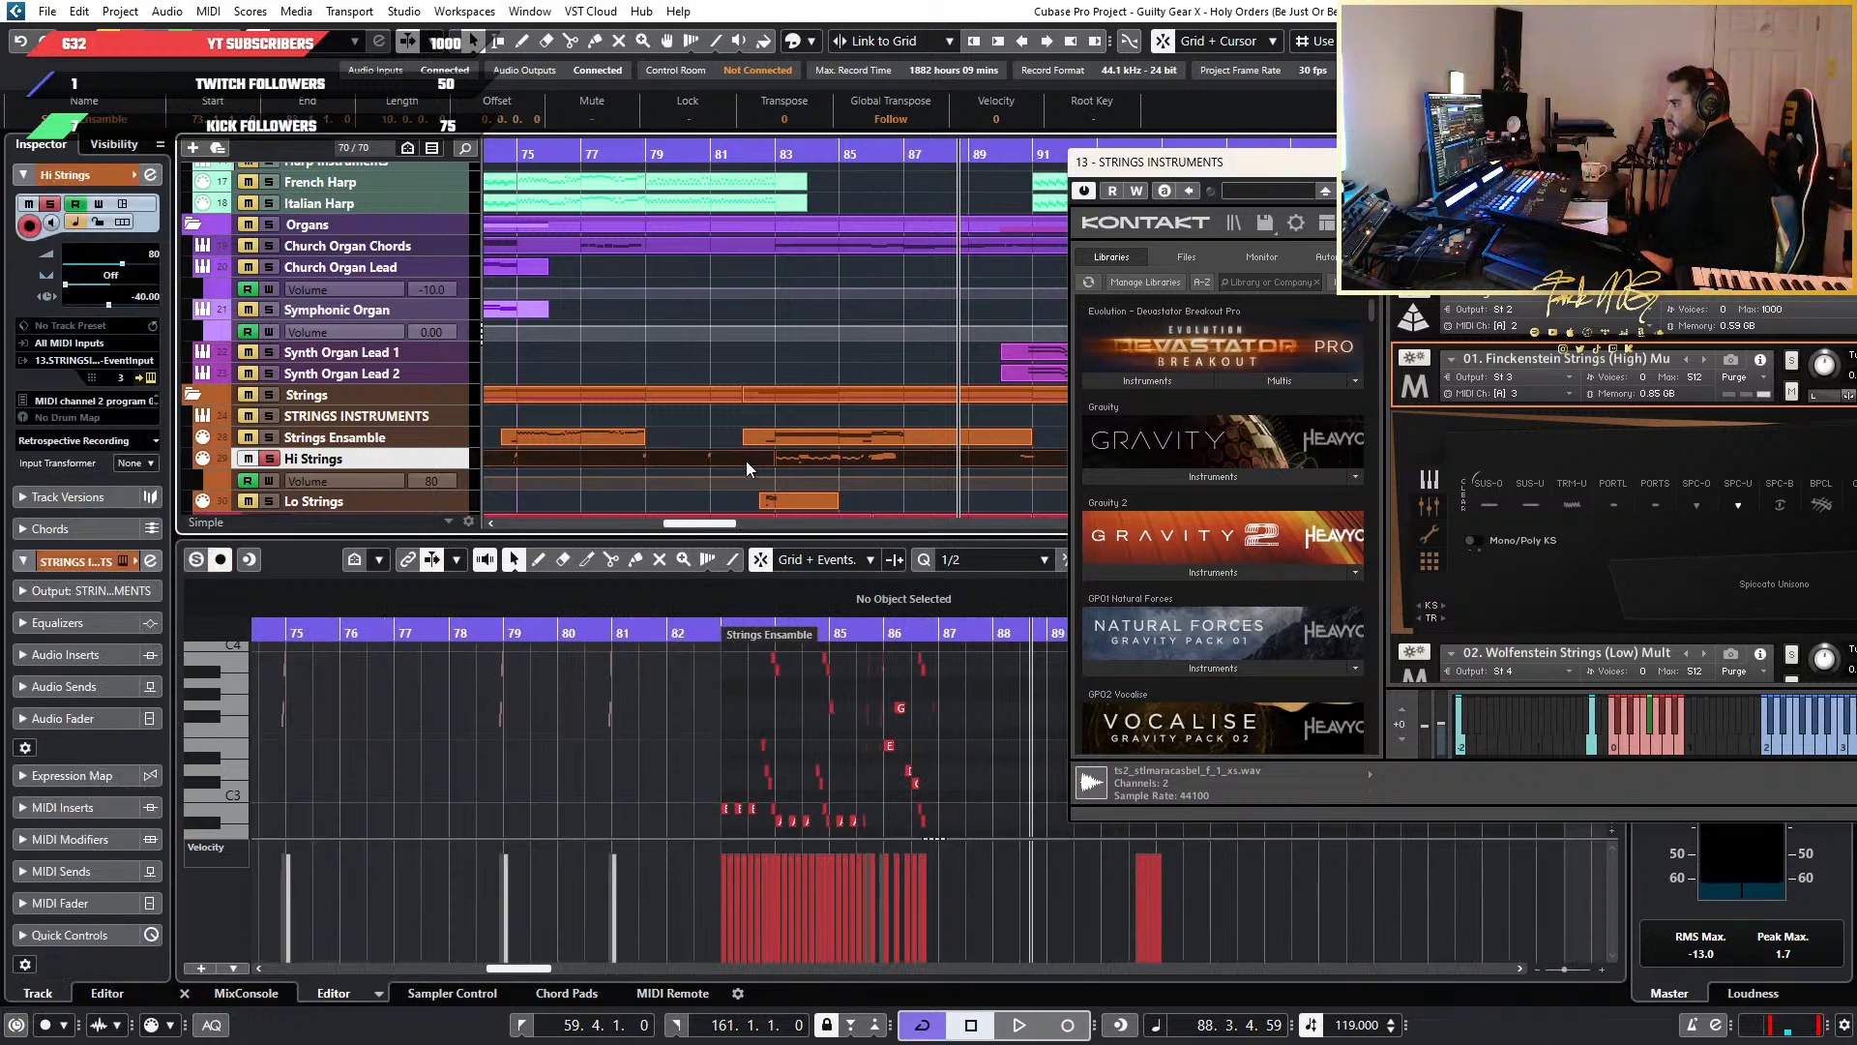
click(209, 11)
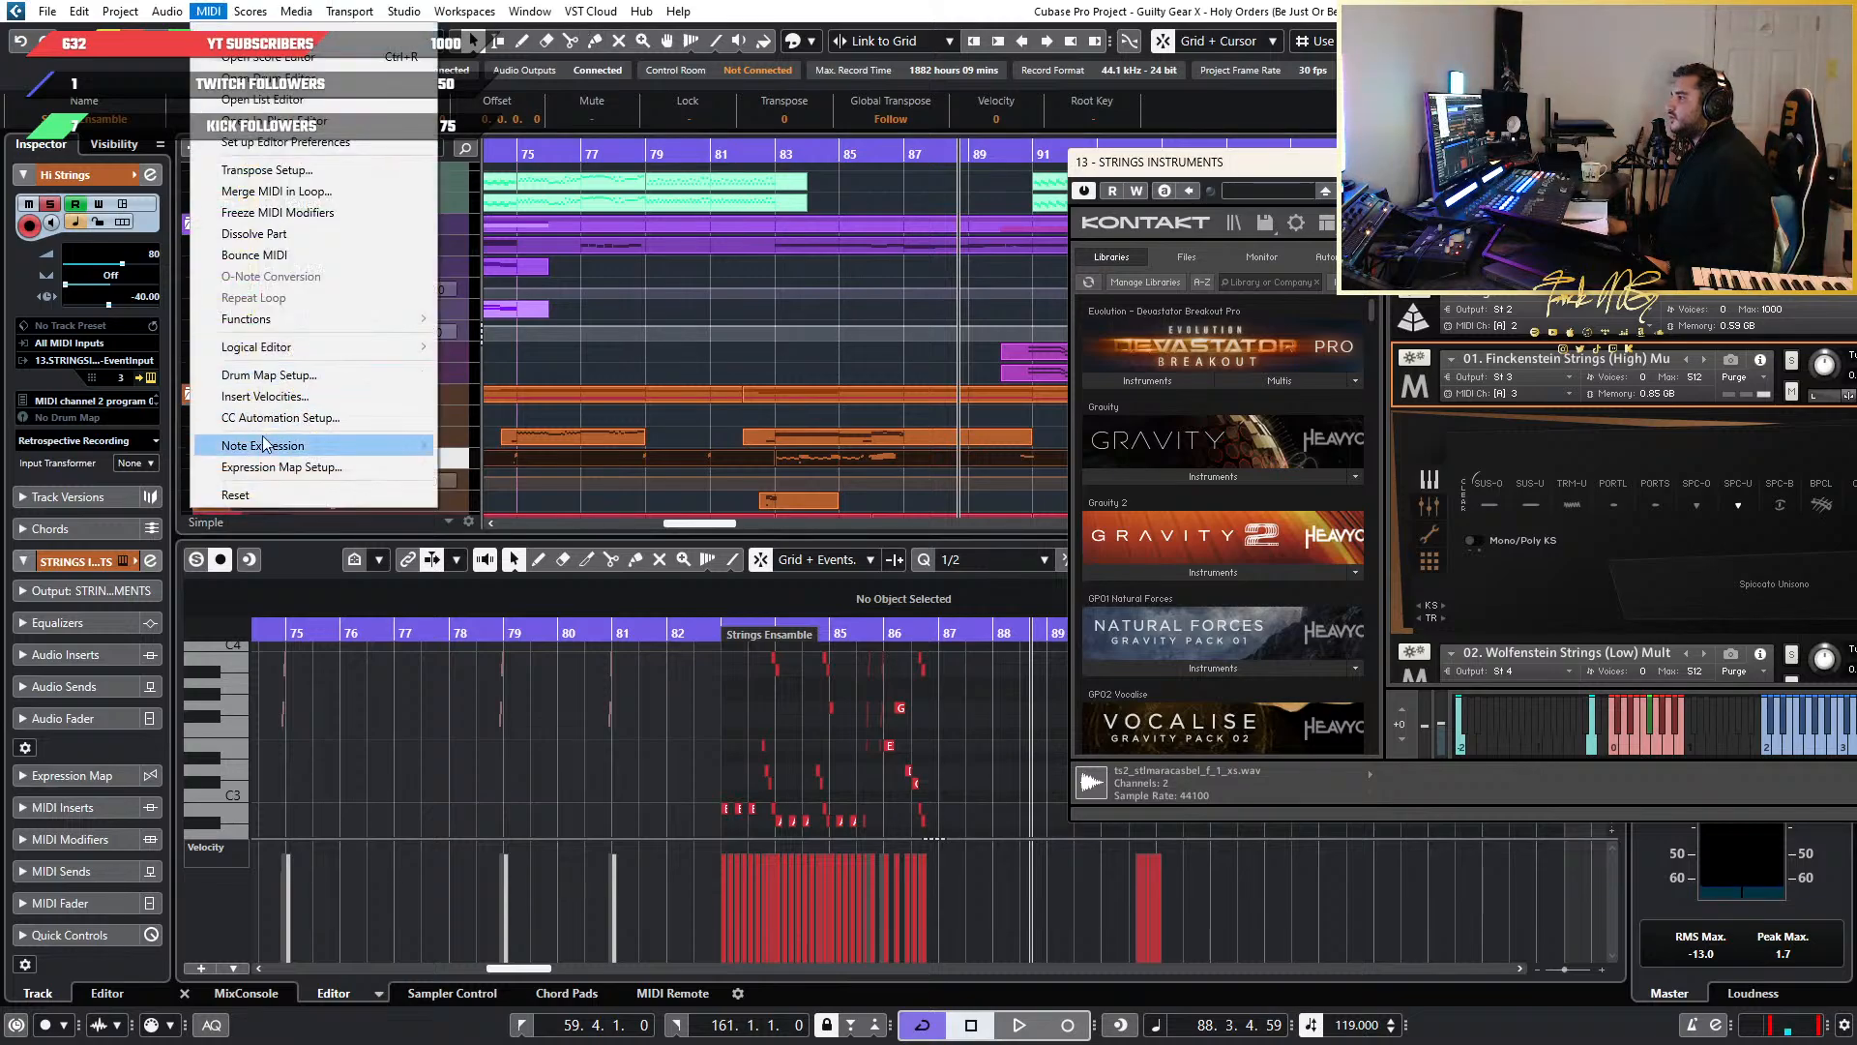
click(316, 255)
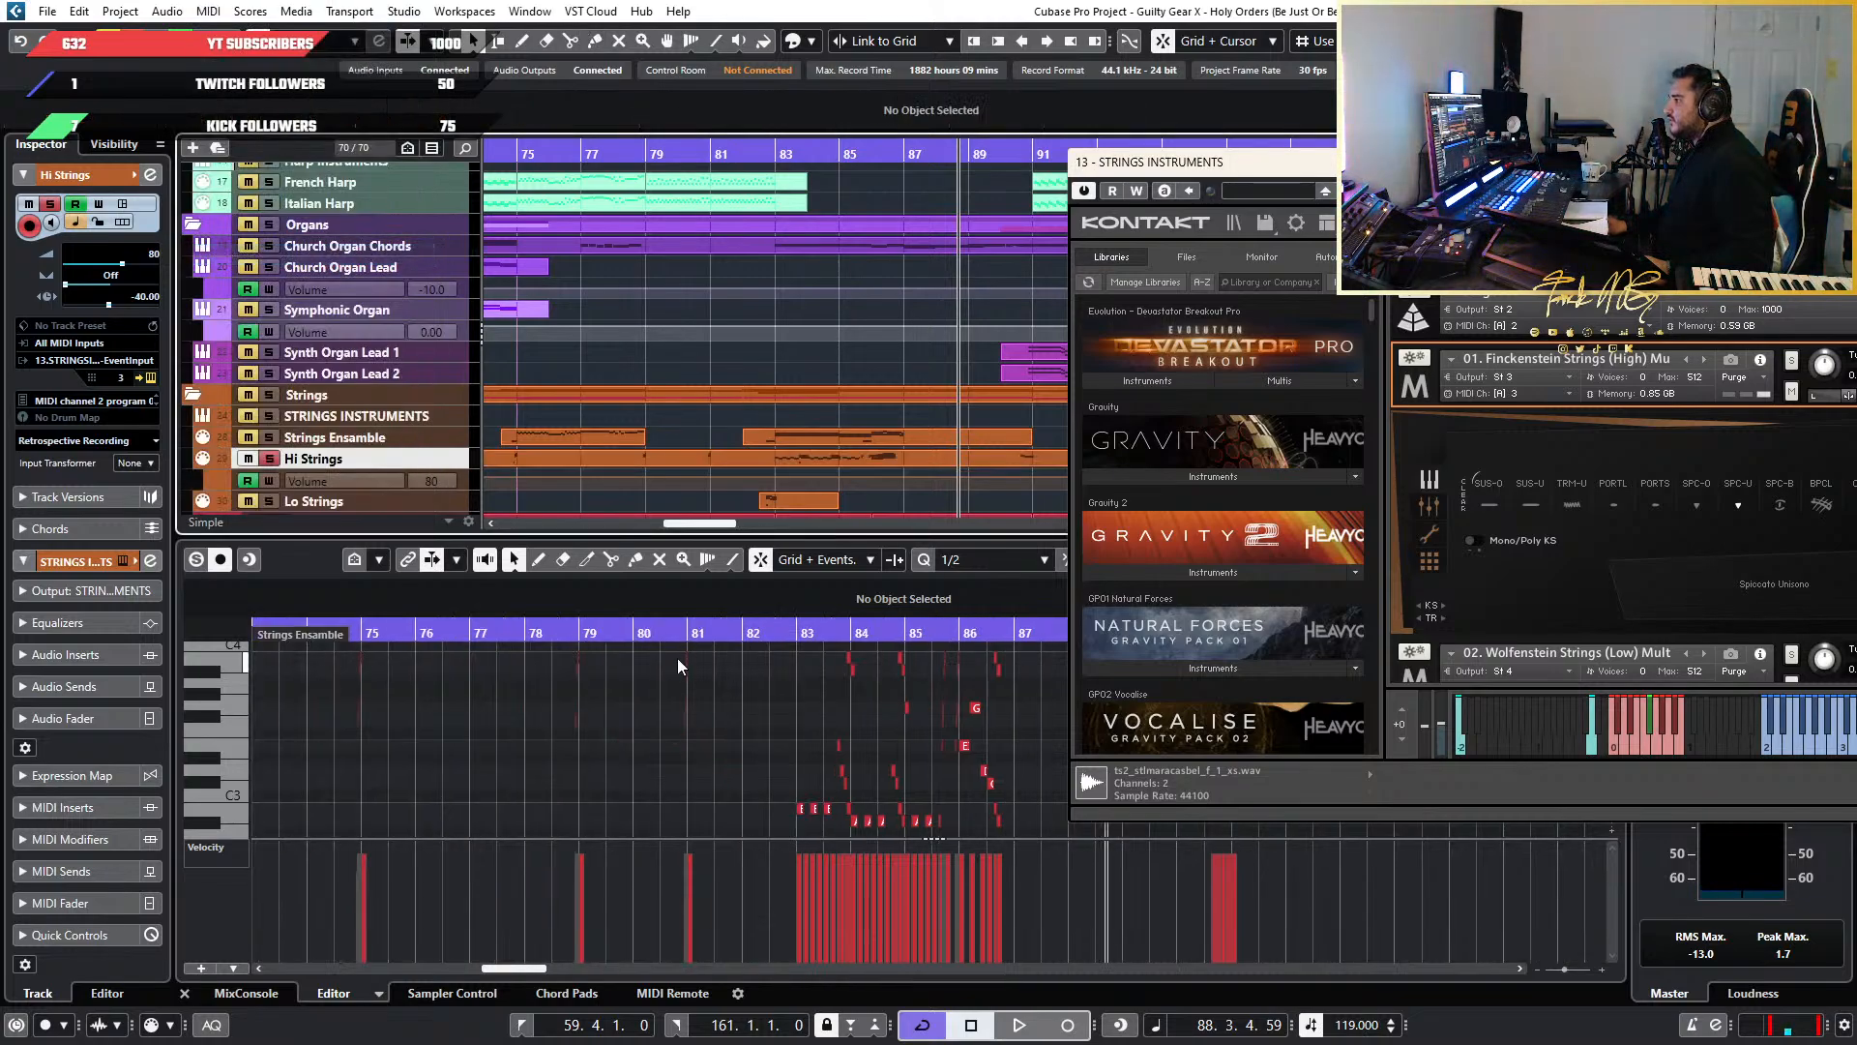
Set the quantize value to 1/32 and draw a short F2 note ending exactly at bar 83 in the Hi Strings part
scroll(822, 743, up, 6)
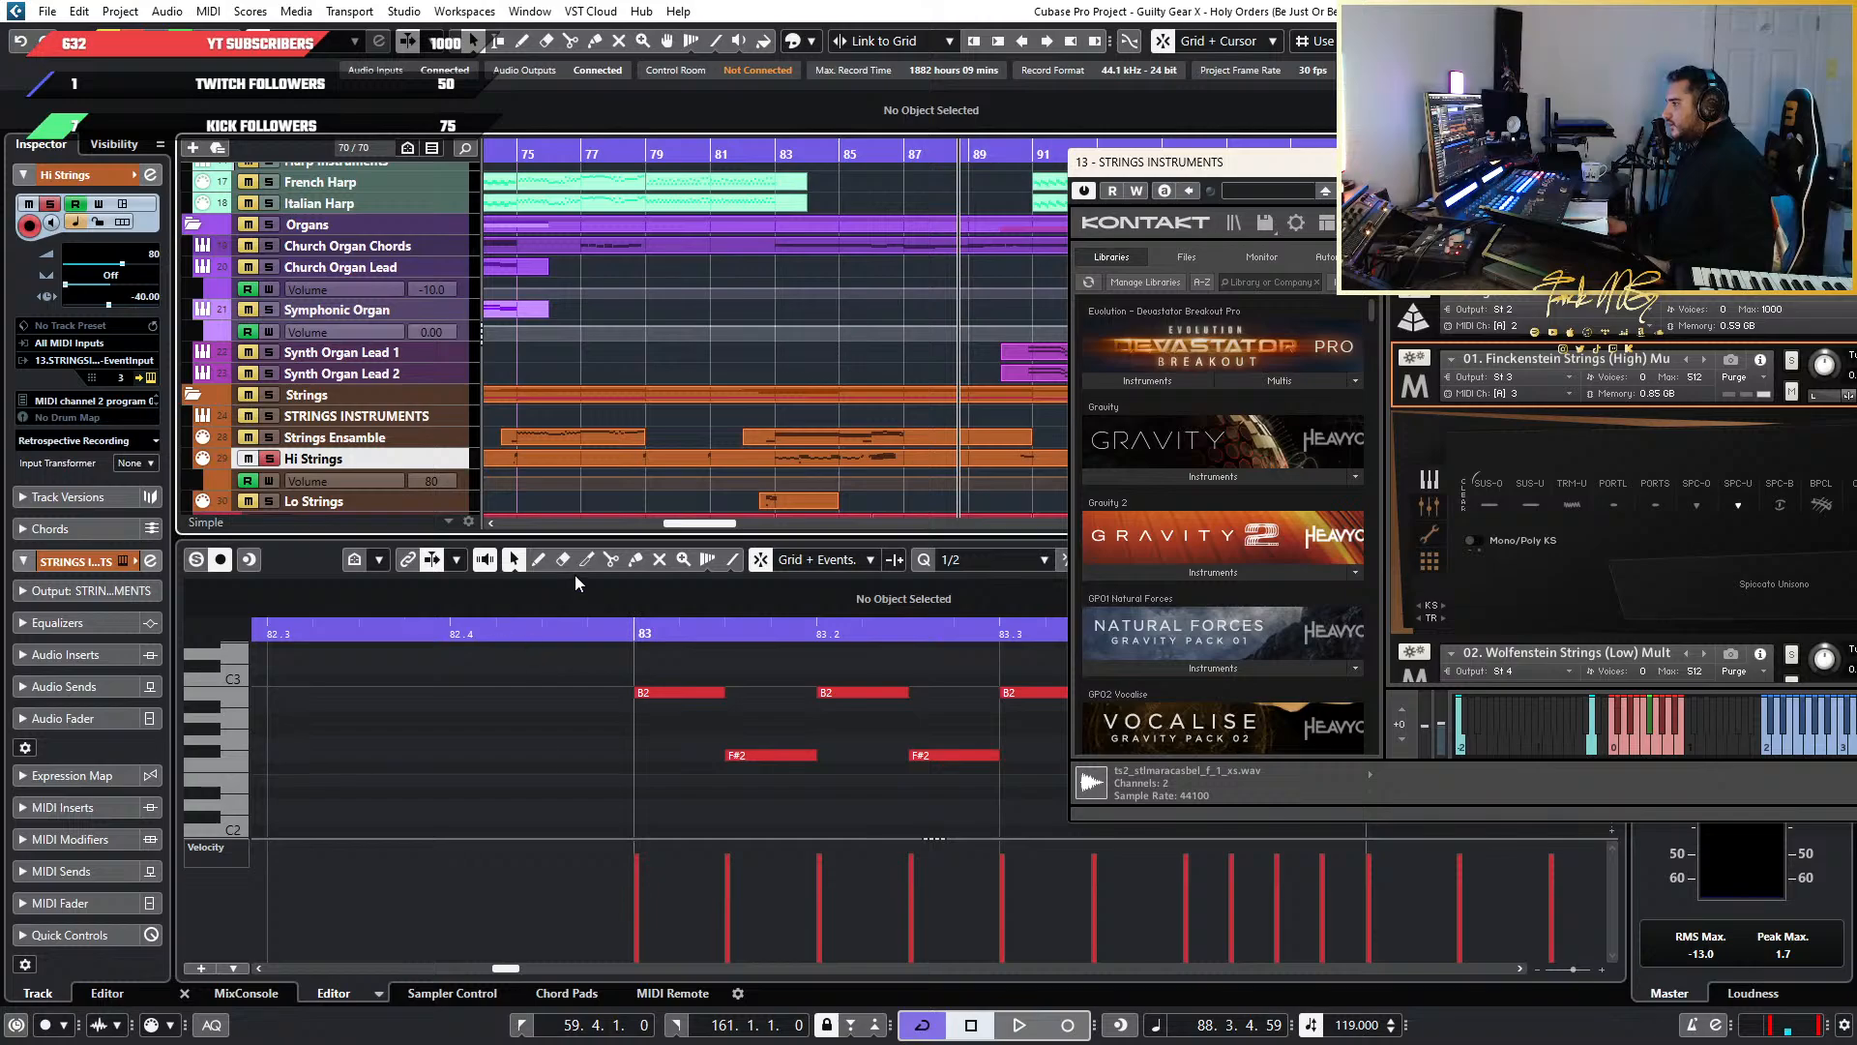
scroll(676, 739, down, 4)
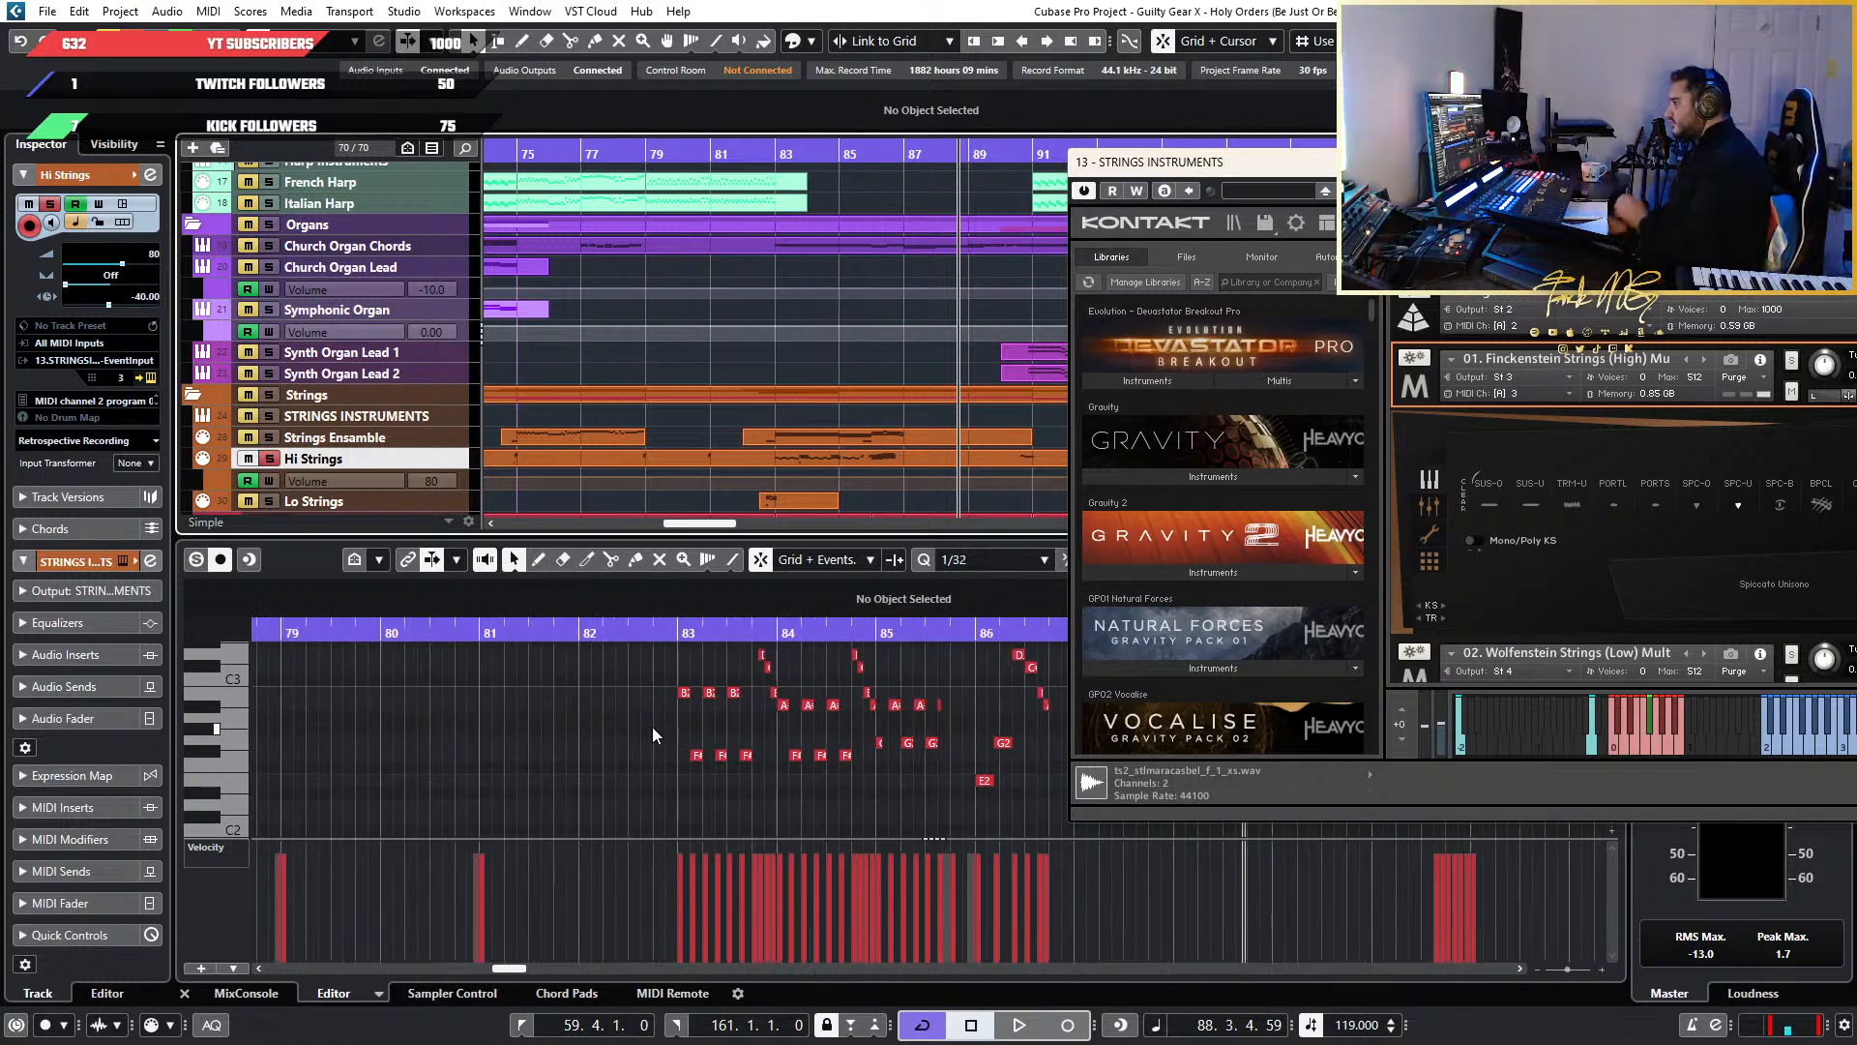
click(539, 559)
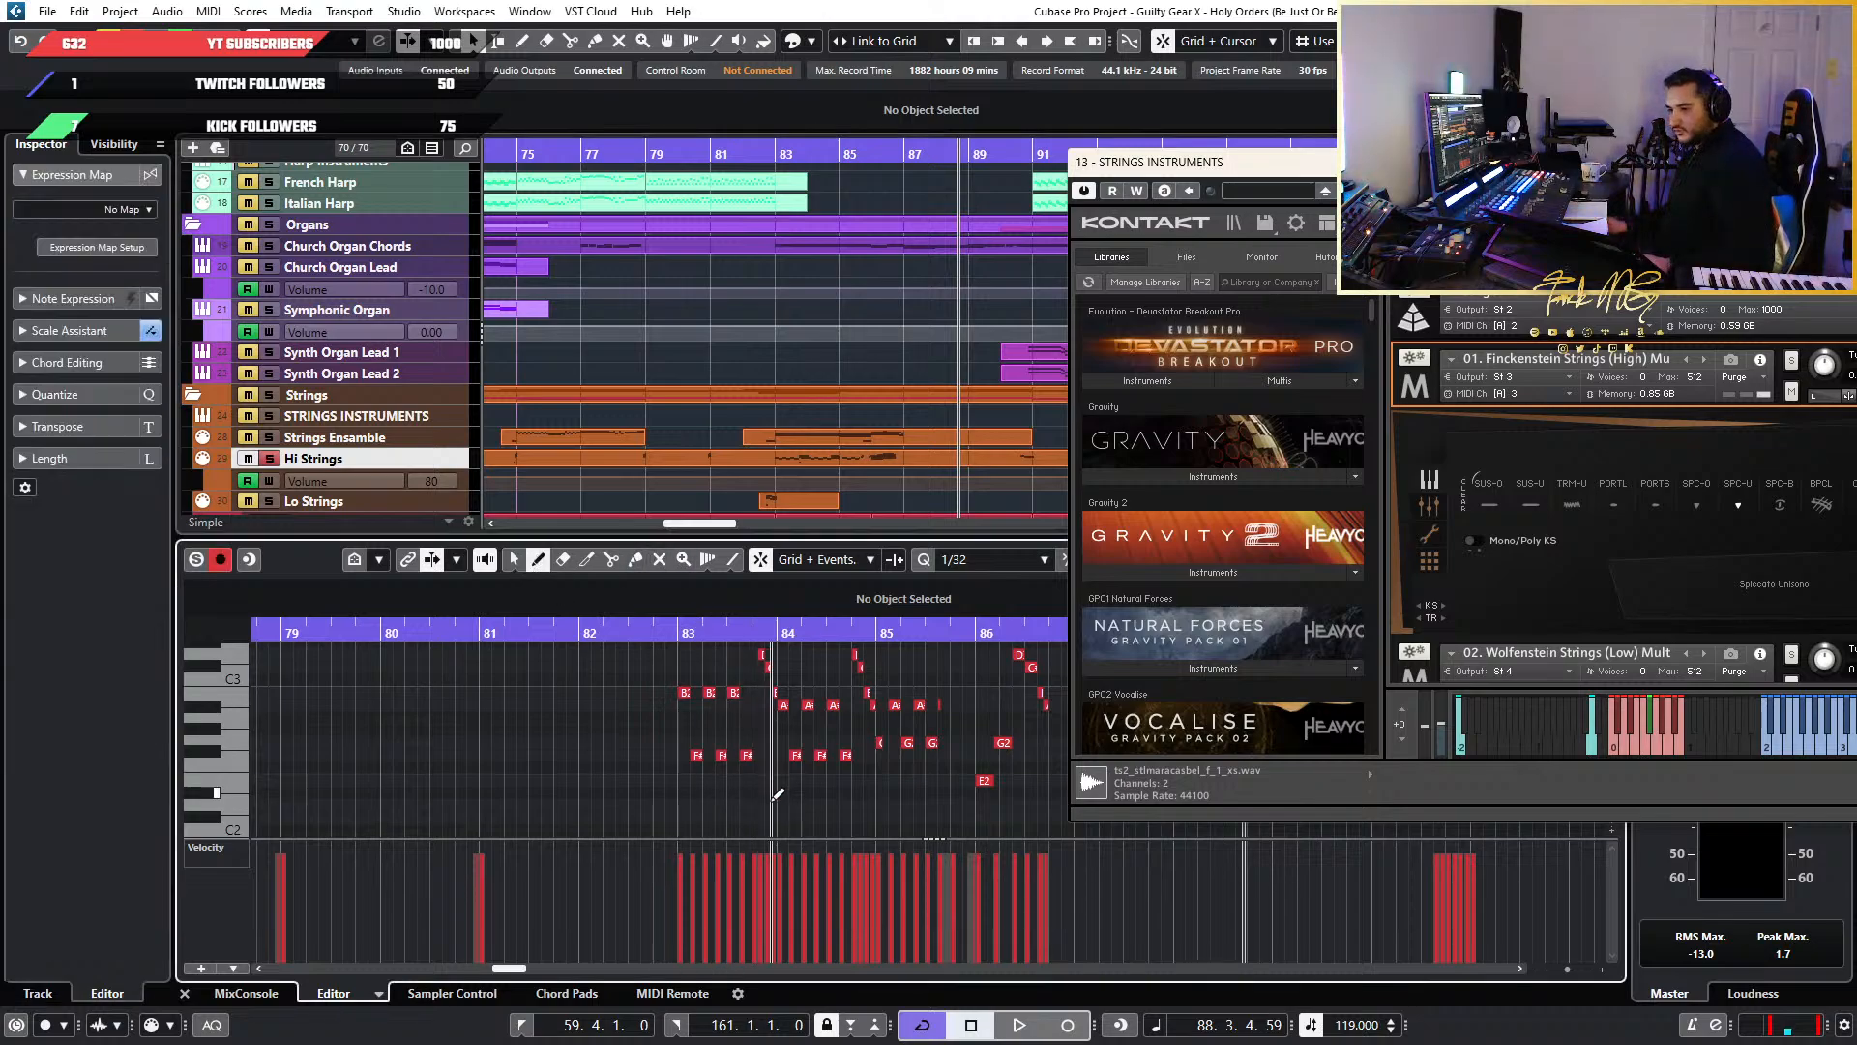
scroll(774, 774, up, 4)
scroll(472, 774, up, 2)
click(469, 770)
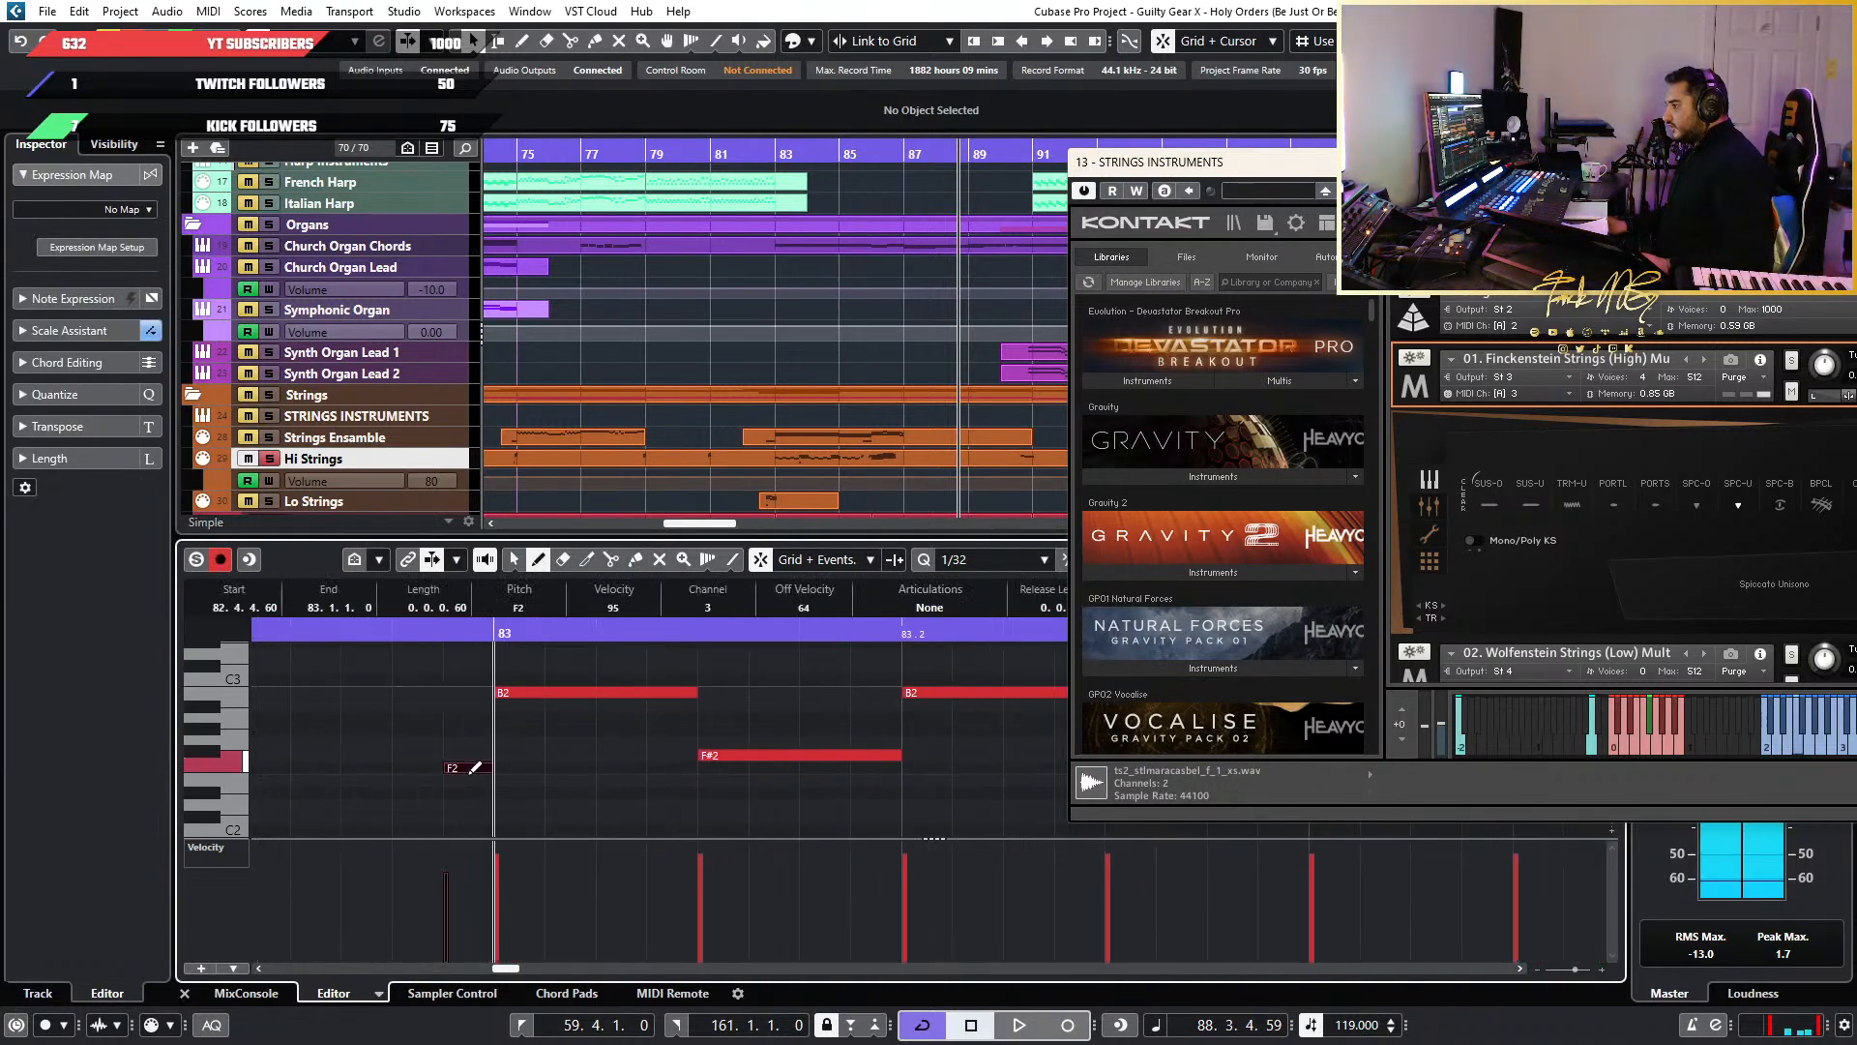
key(1)
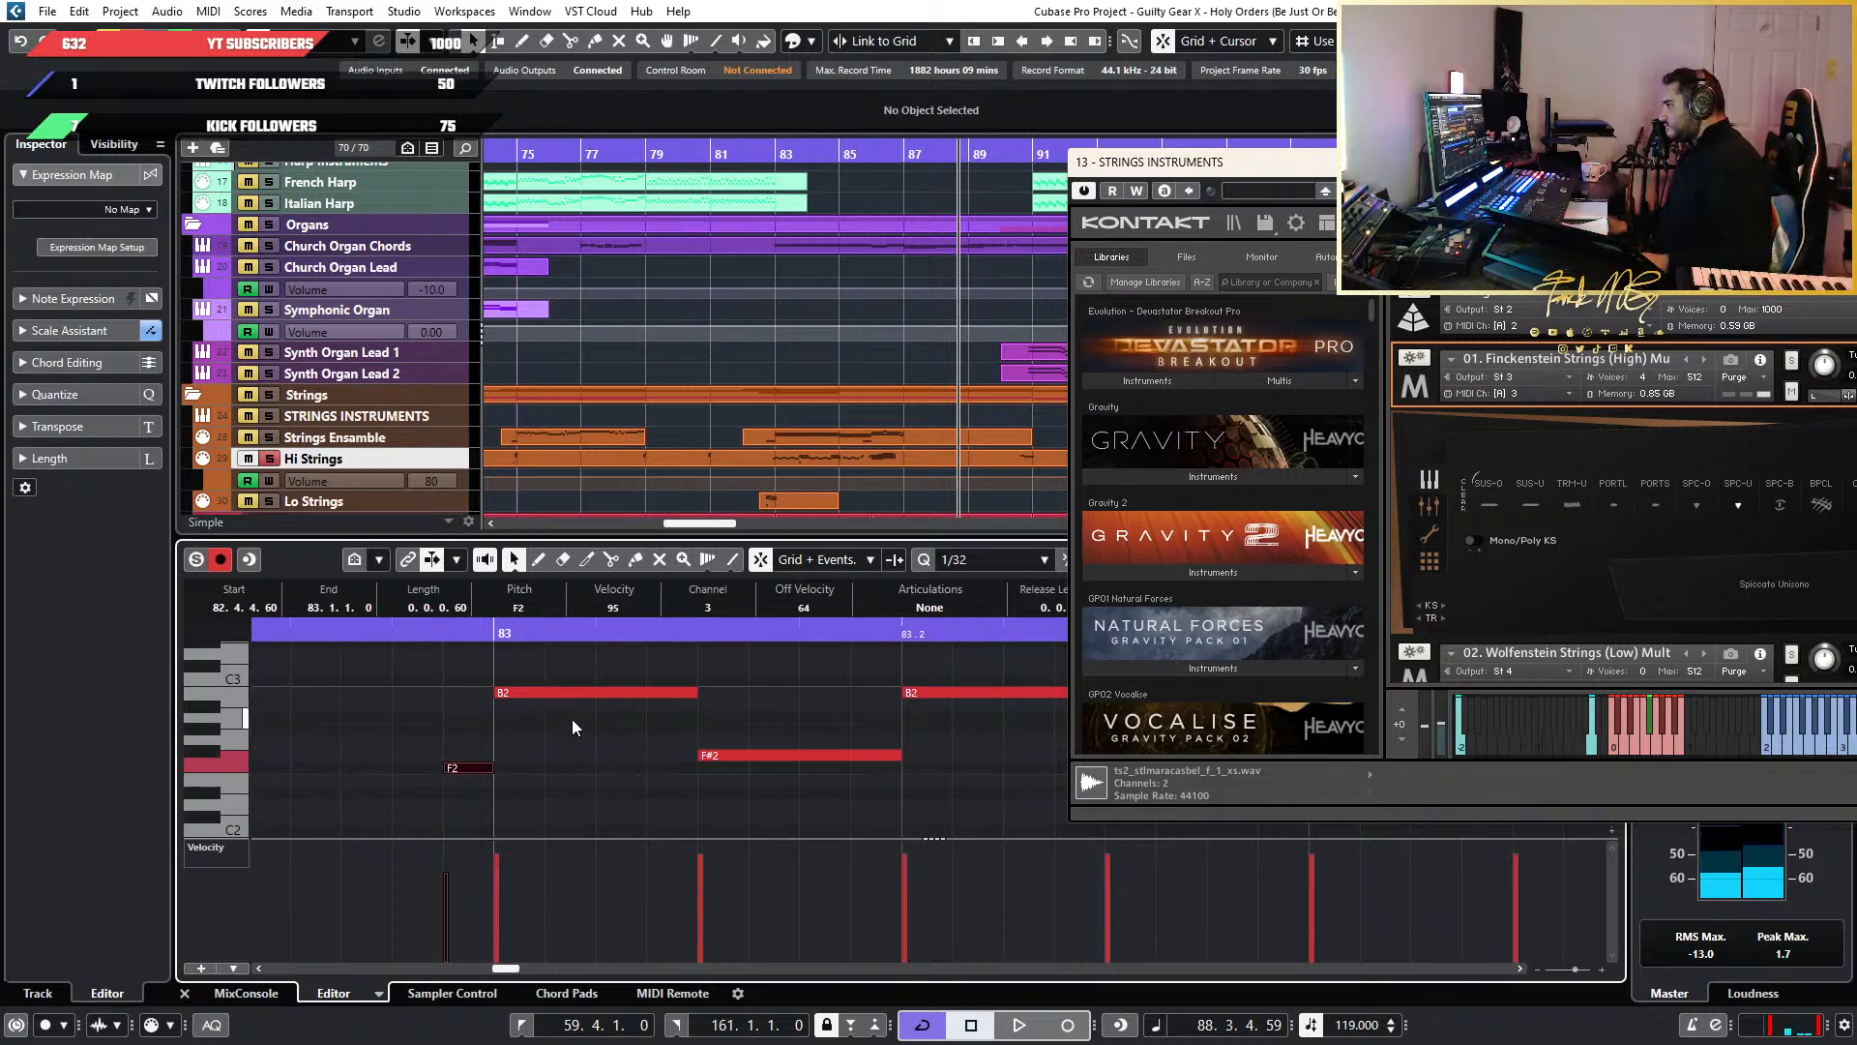
Play briefly from bar 83 and transpose the new short note before it down to the F#0 keyswitch
click(498, 633)
key(space)
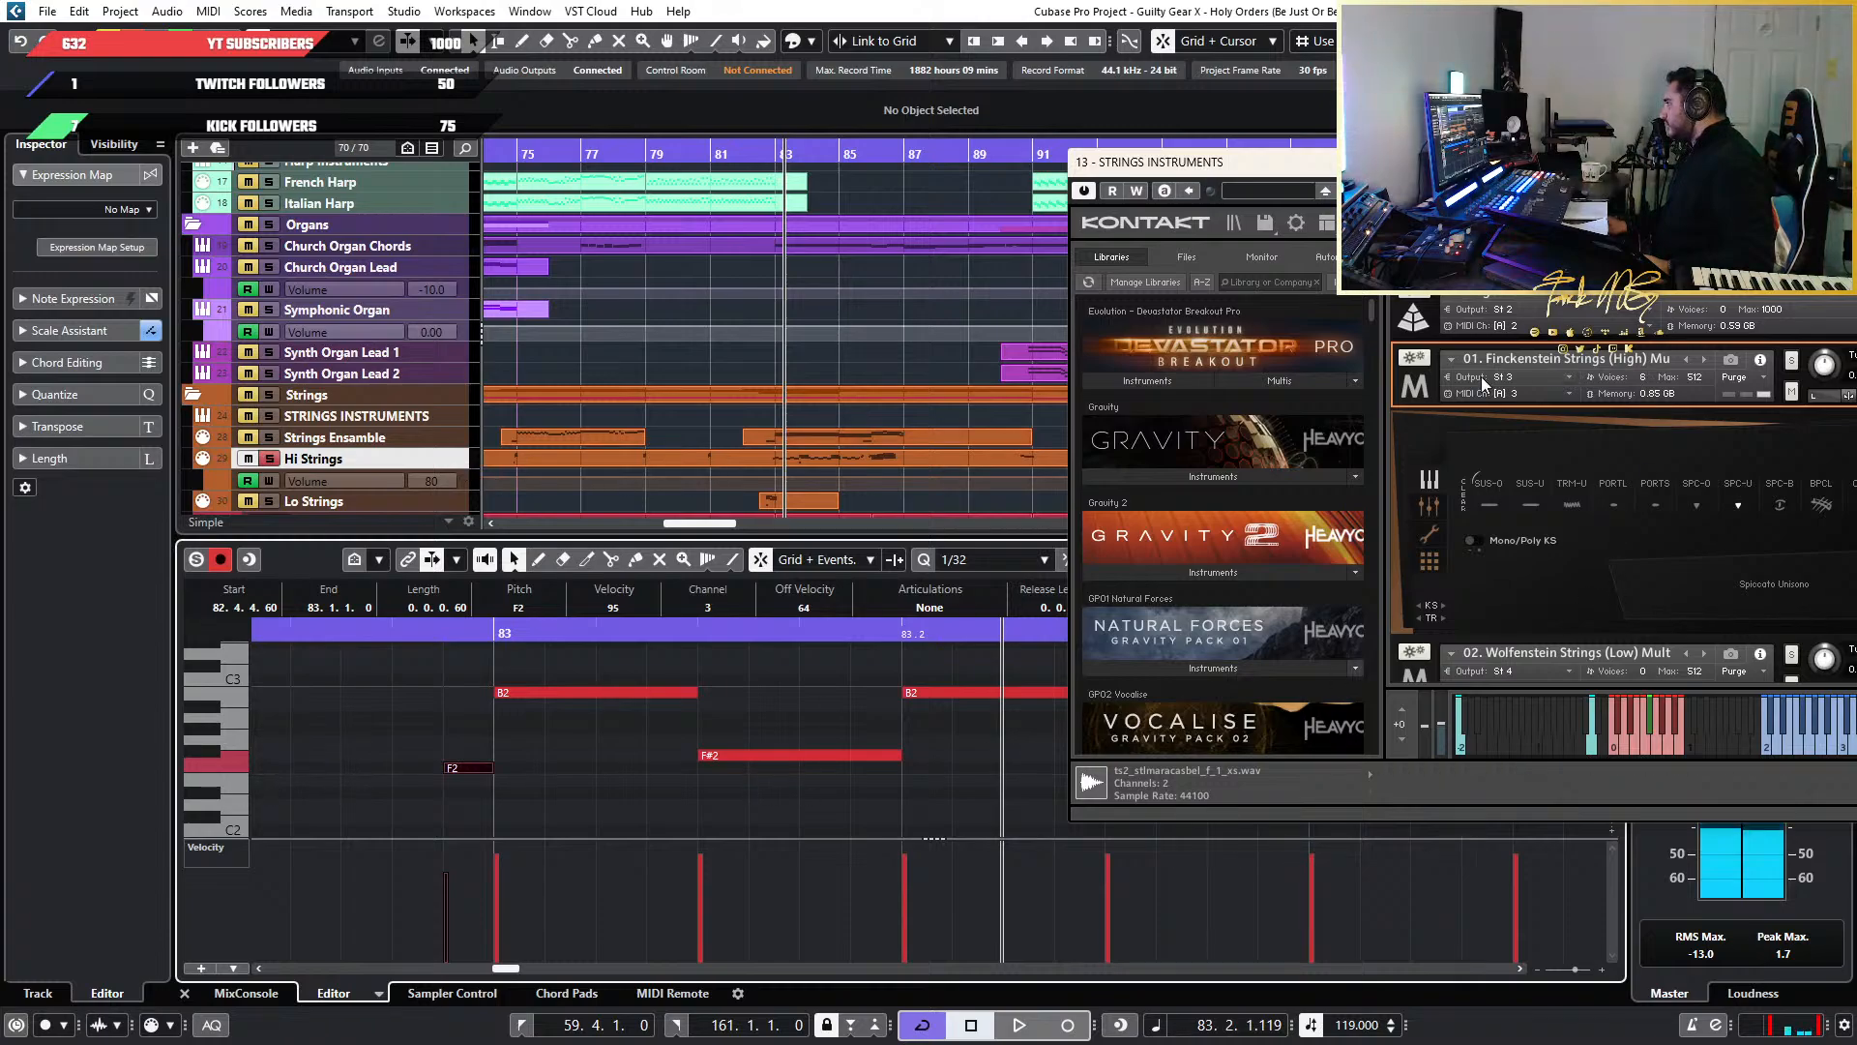
drag(347, 768, 577, 778)
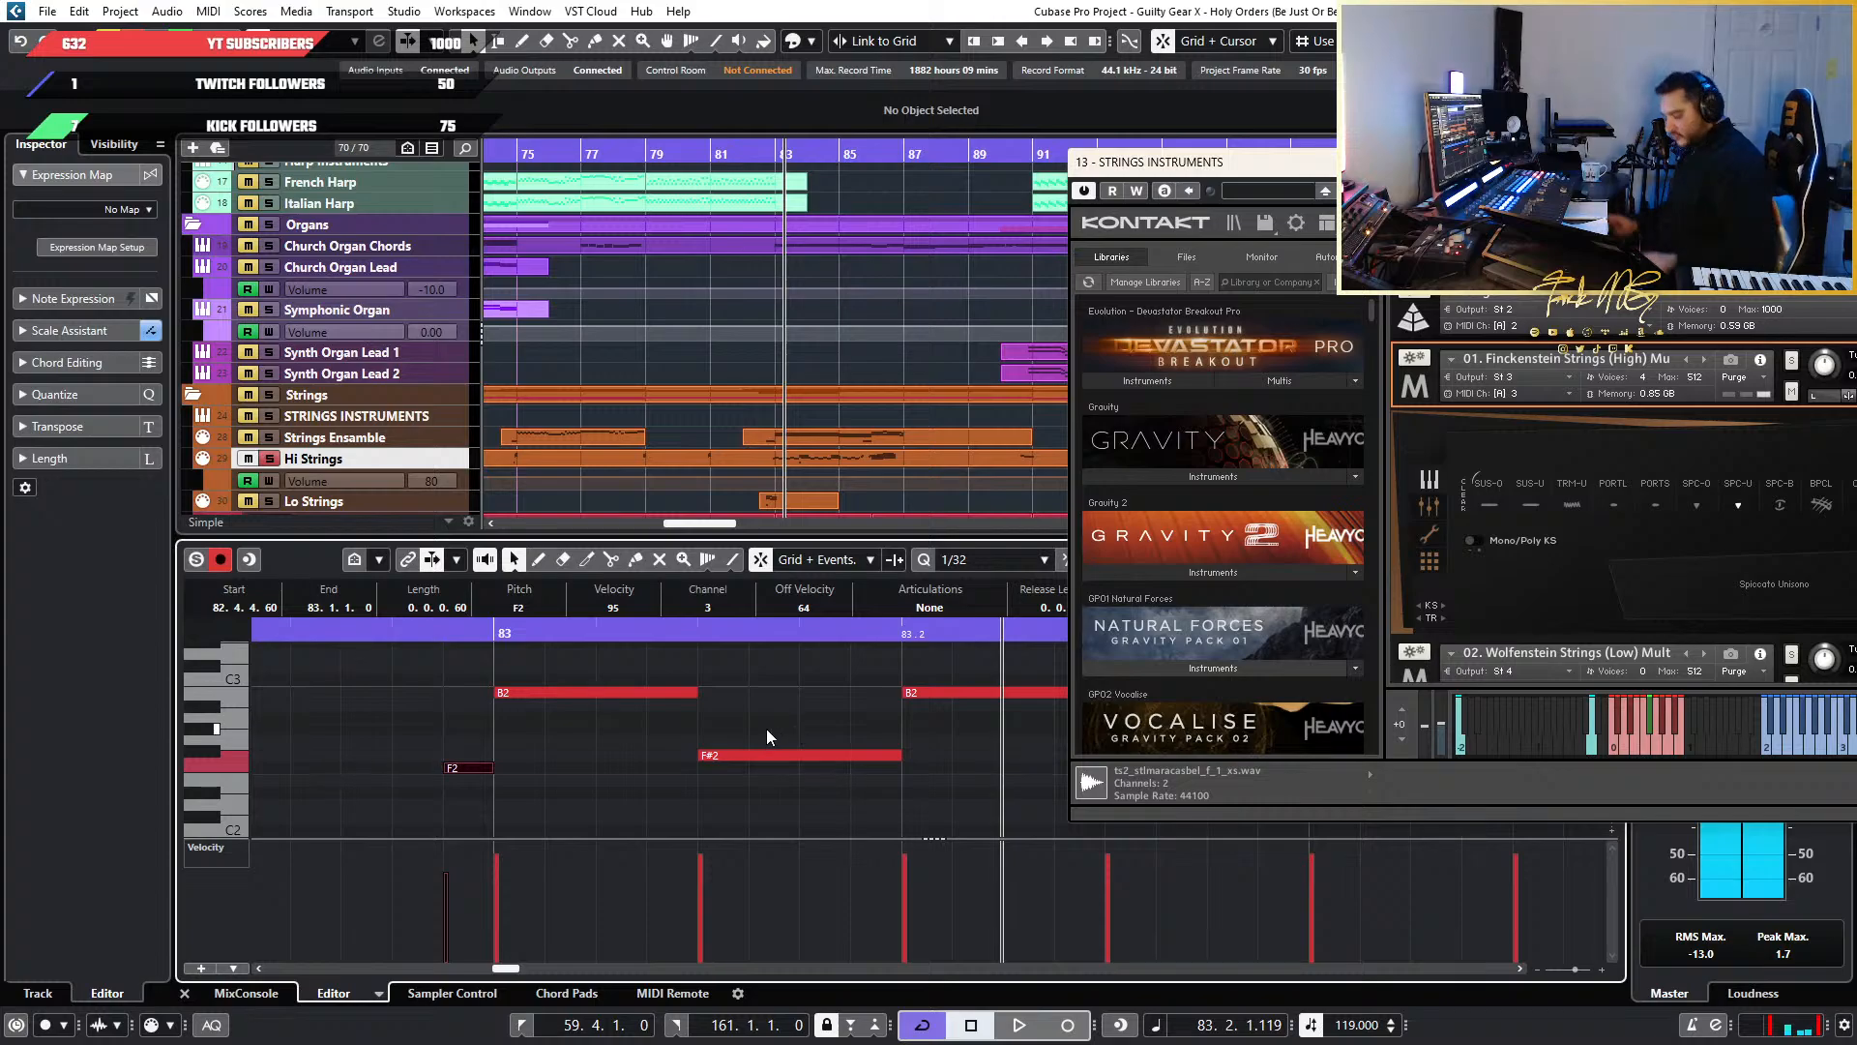
key(shift+Down)
key(shift+Down)
key(shift+Down)
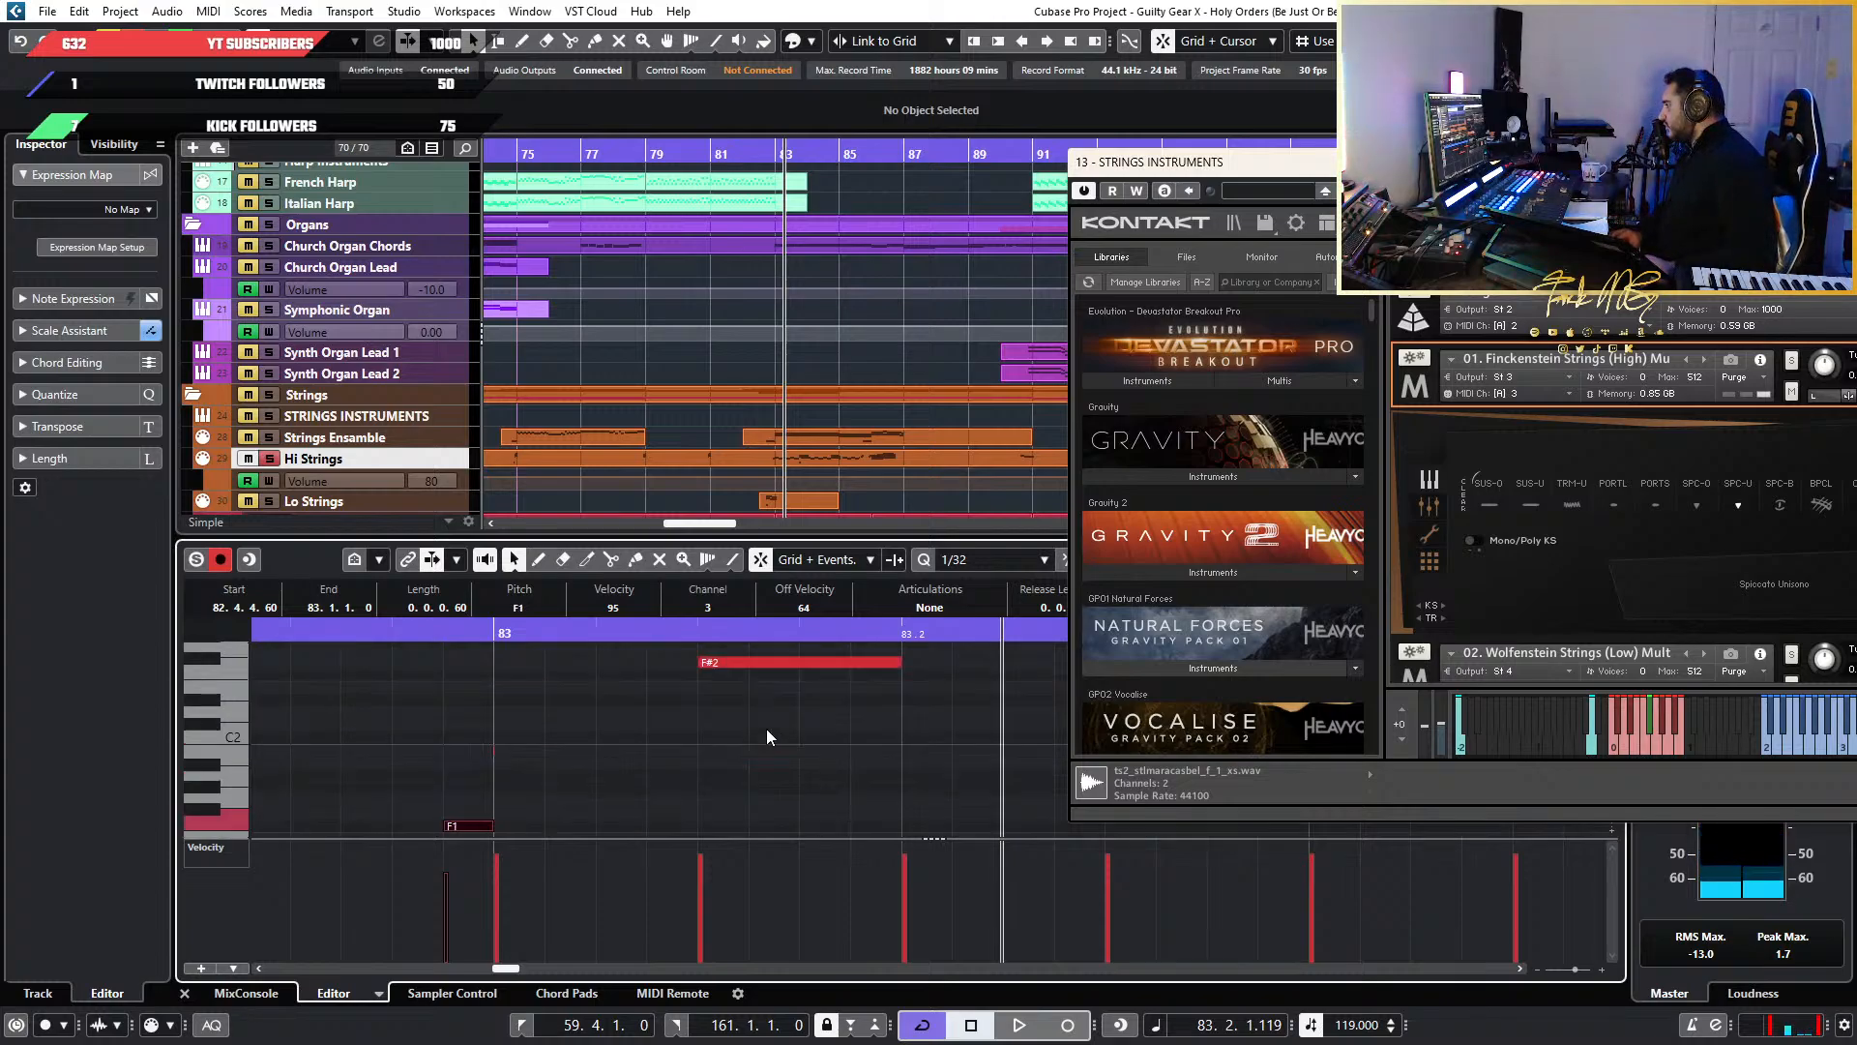
key(shift+Up)
key(Up)
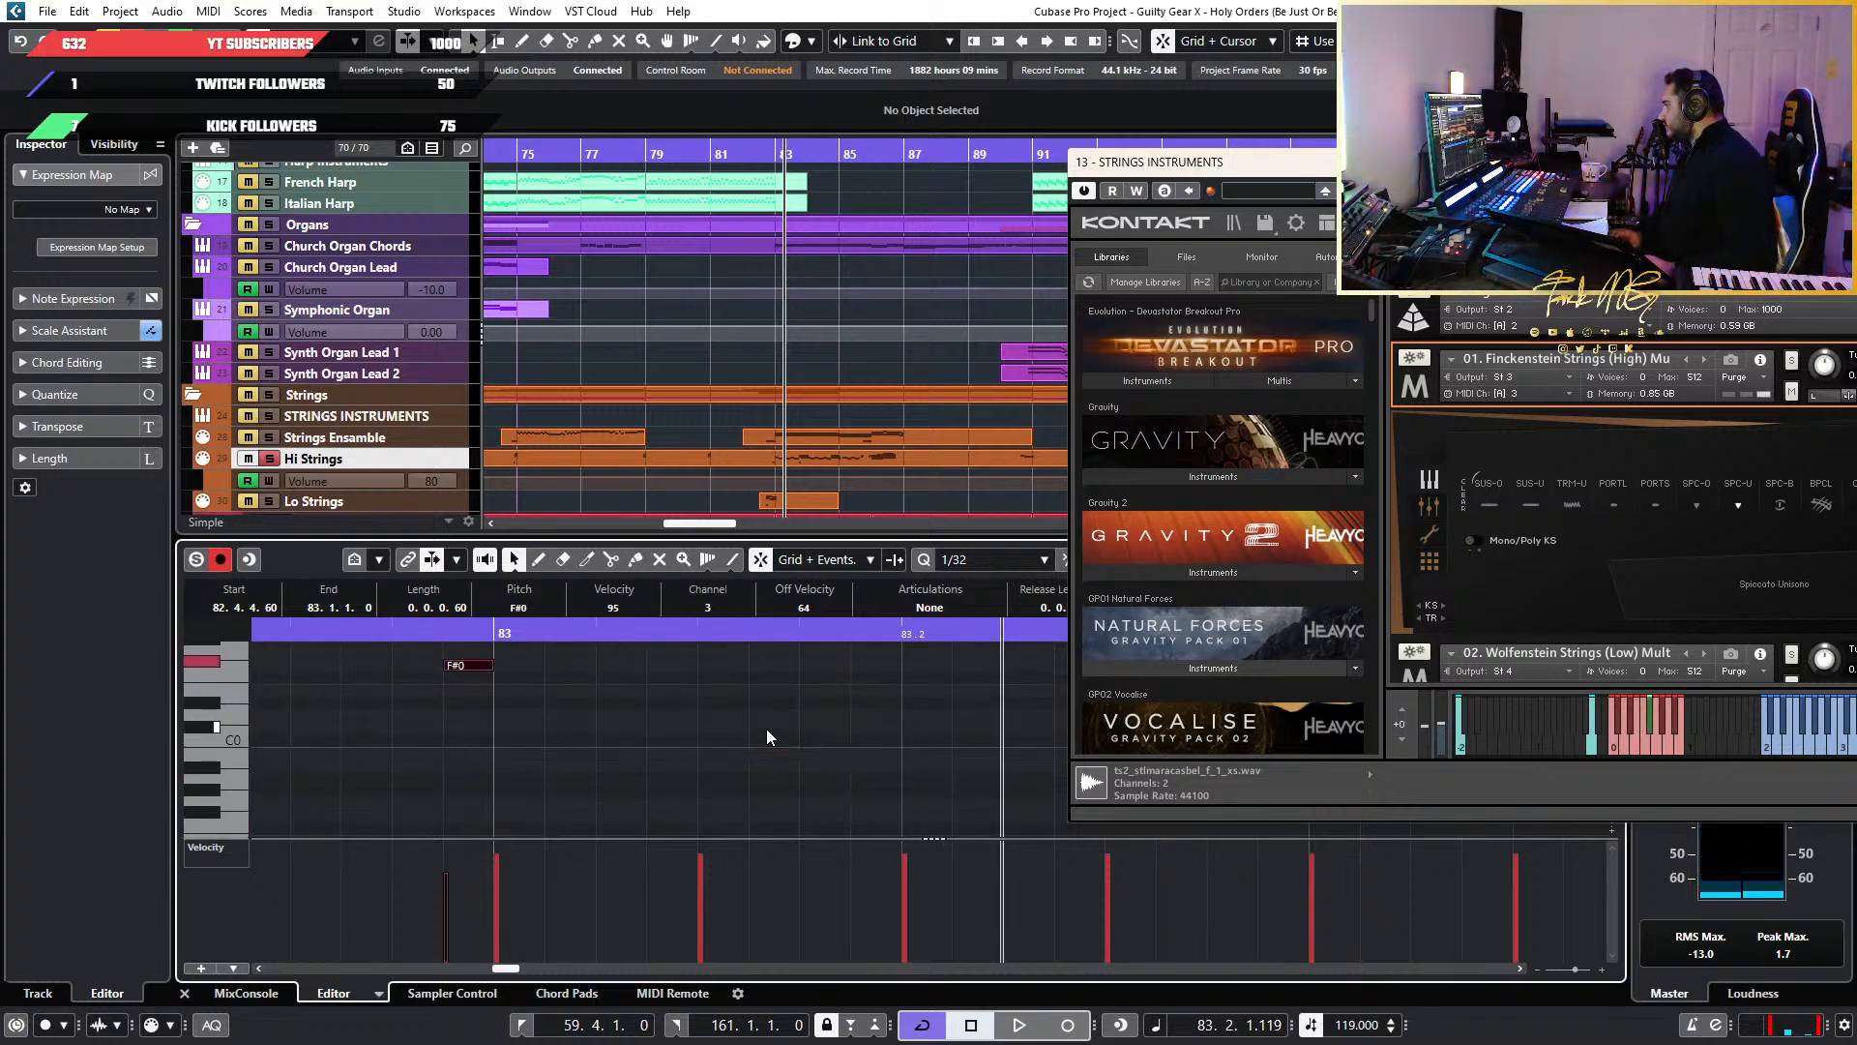
Check the keyswitch's position and play the Hi Strings from just before bar 83
scroll(700, 739, down, 5)
scroll(694, 749, up, 3)
scroll(530, 767, down, 4)
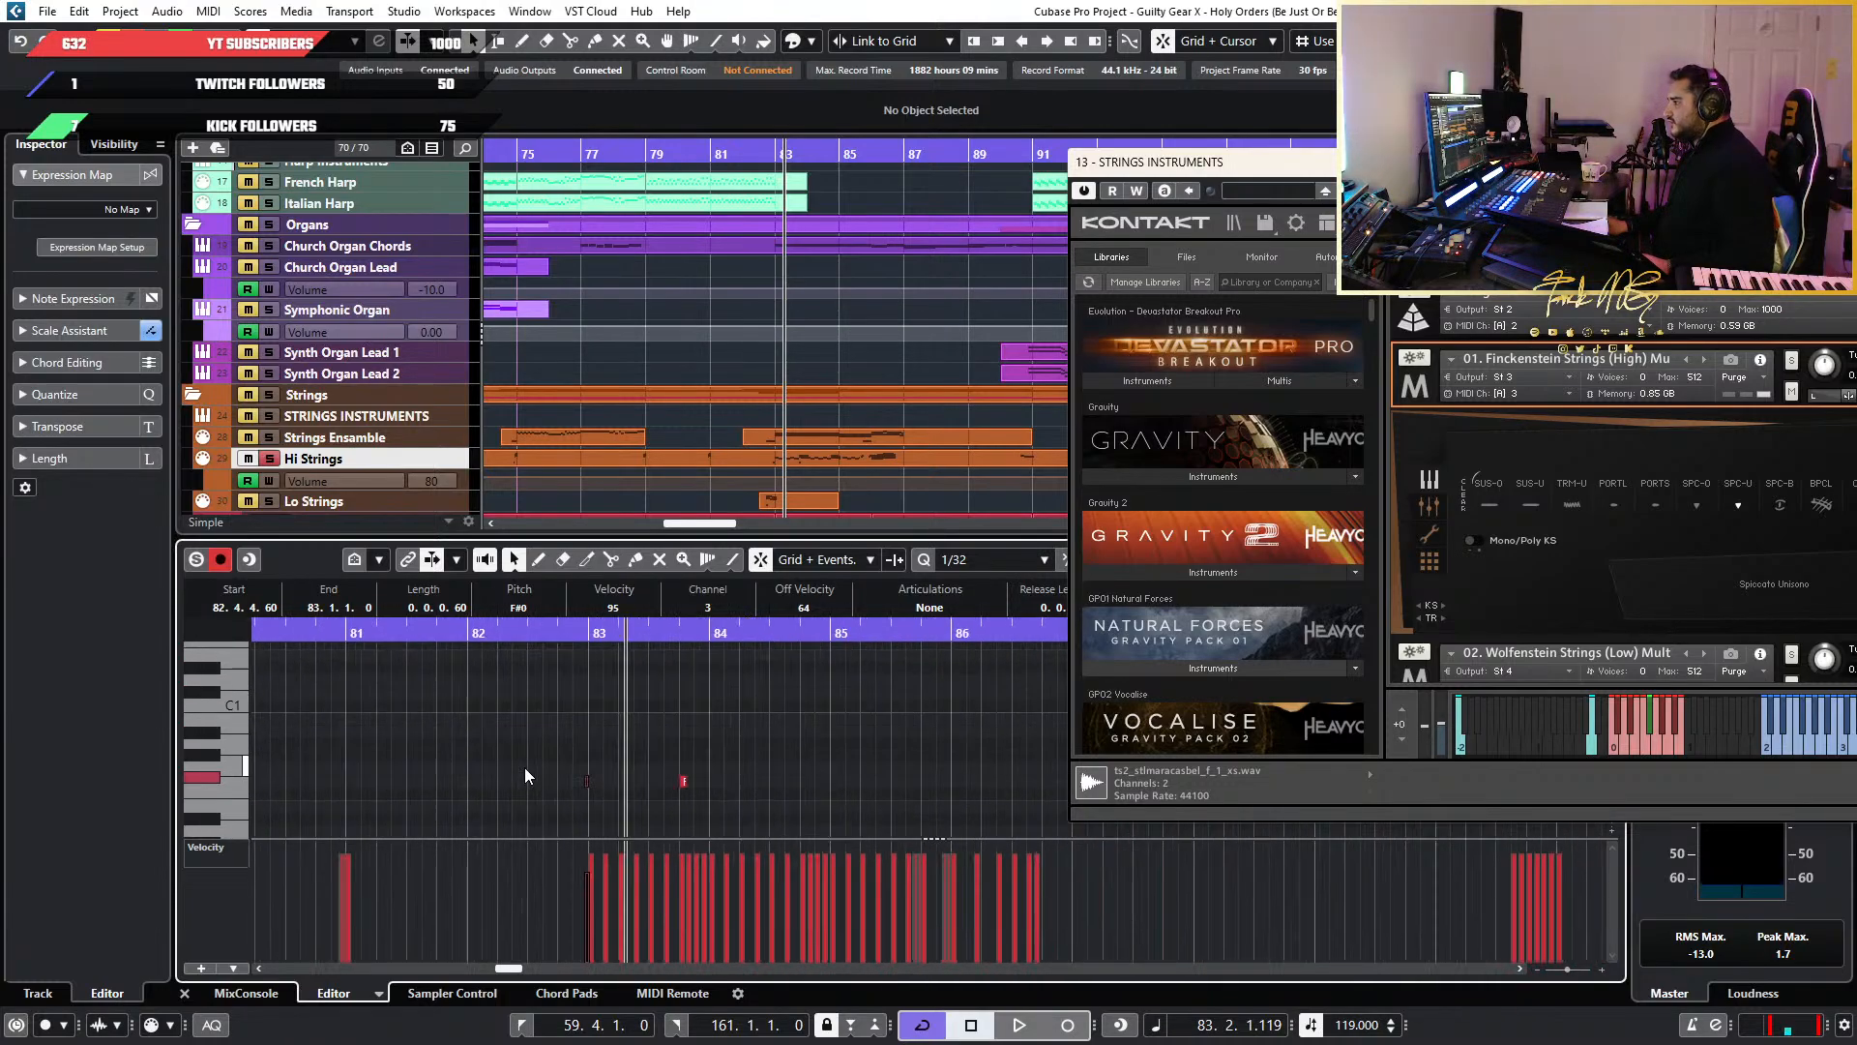
scroll(531, 764, up, 5)
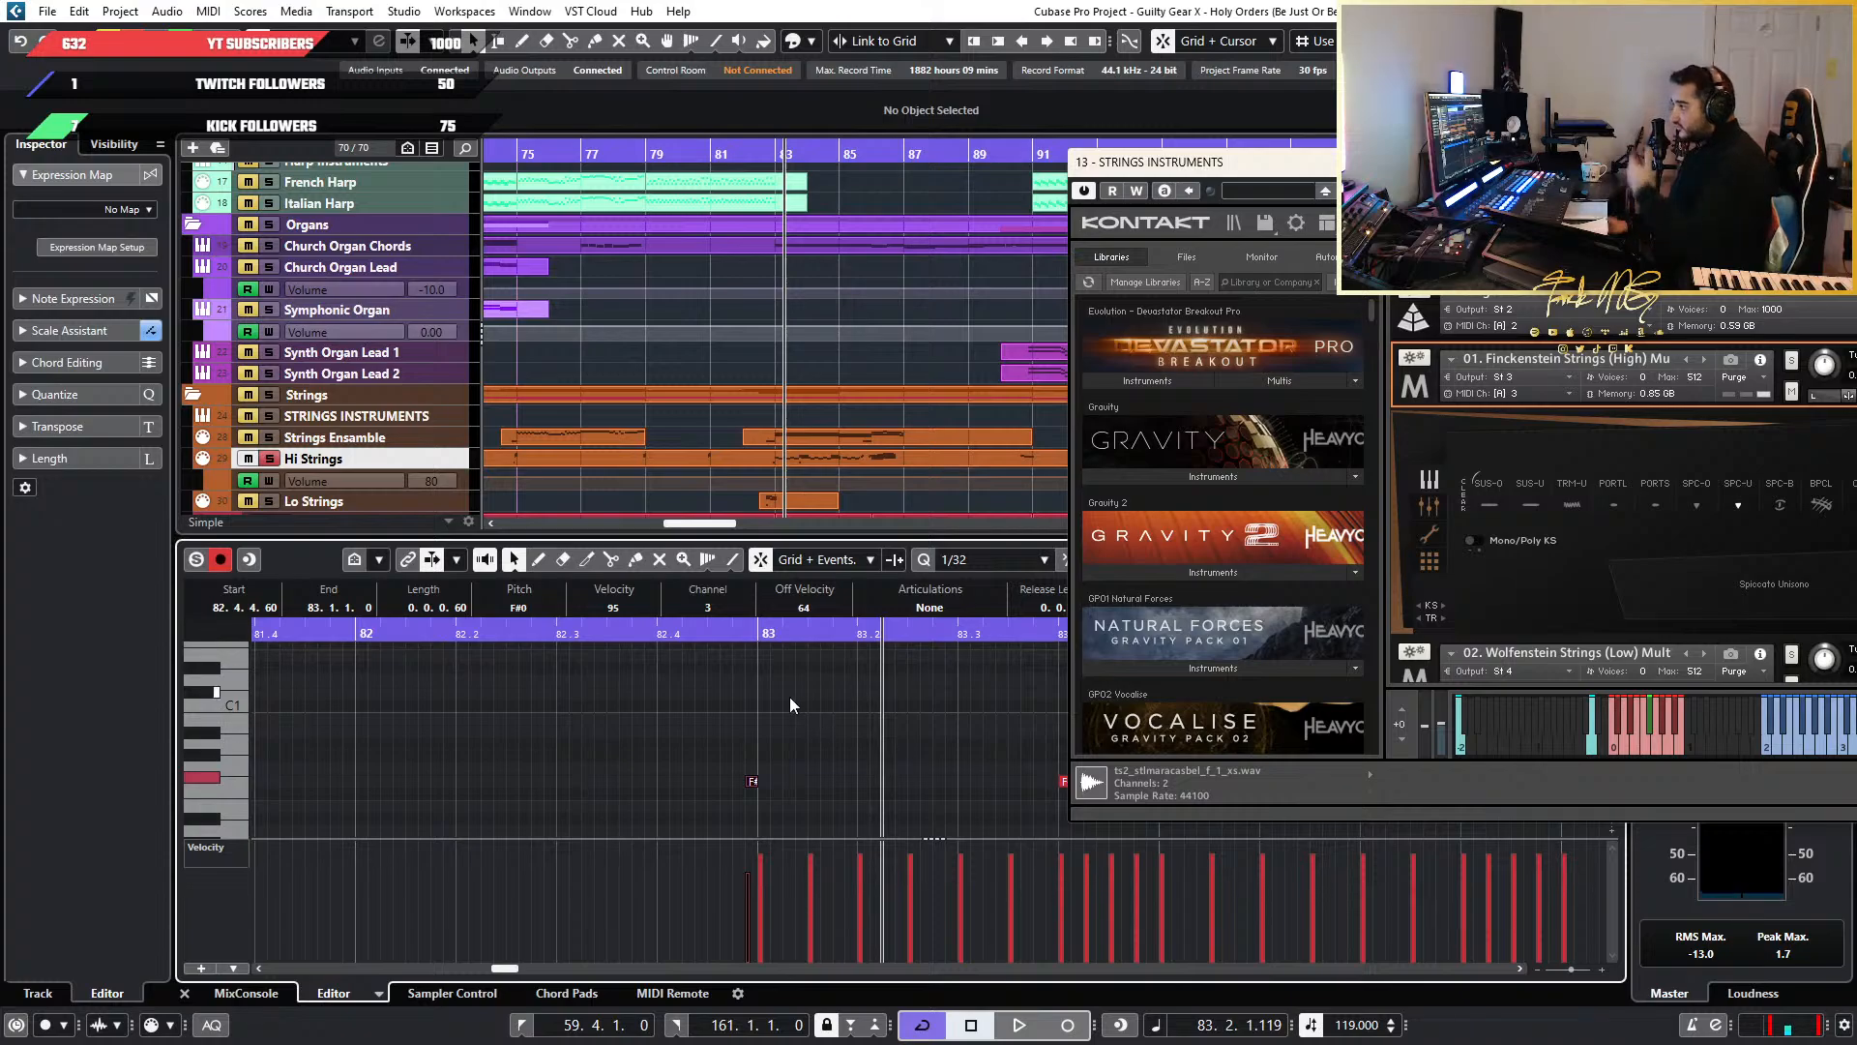
click(725, 633)
key(space)
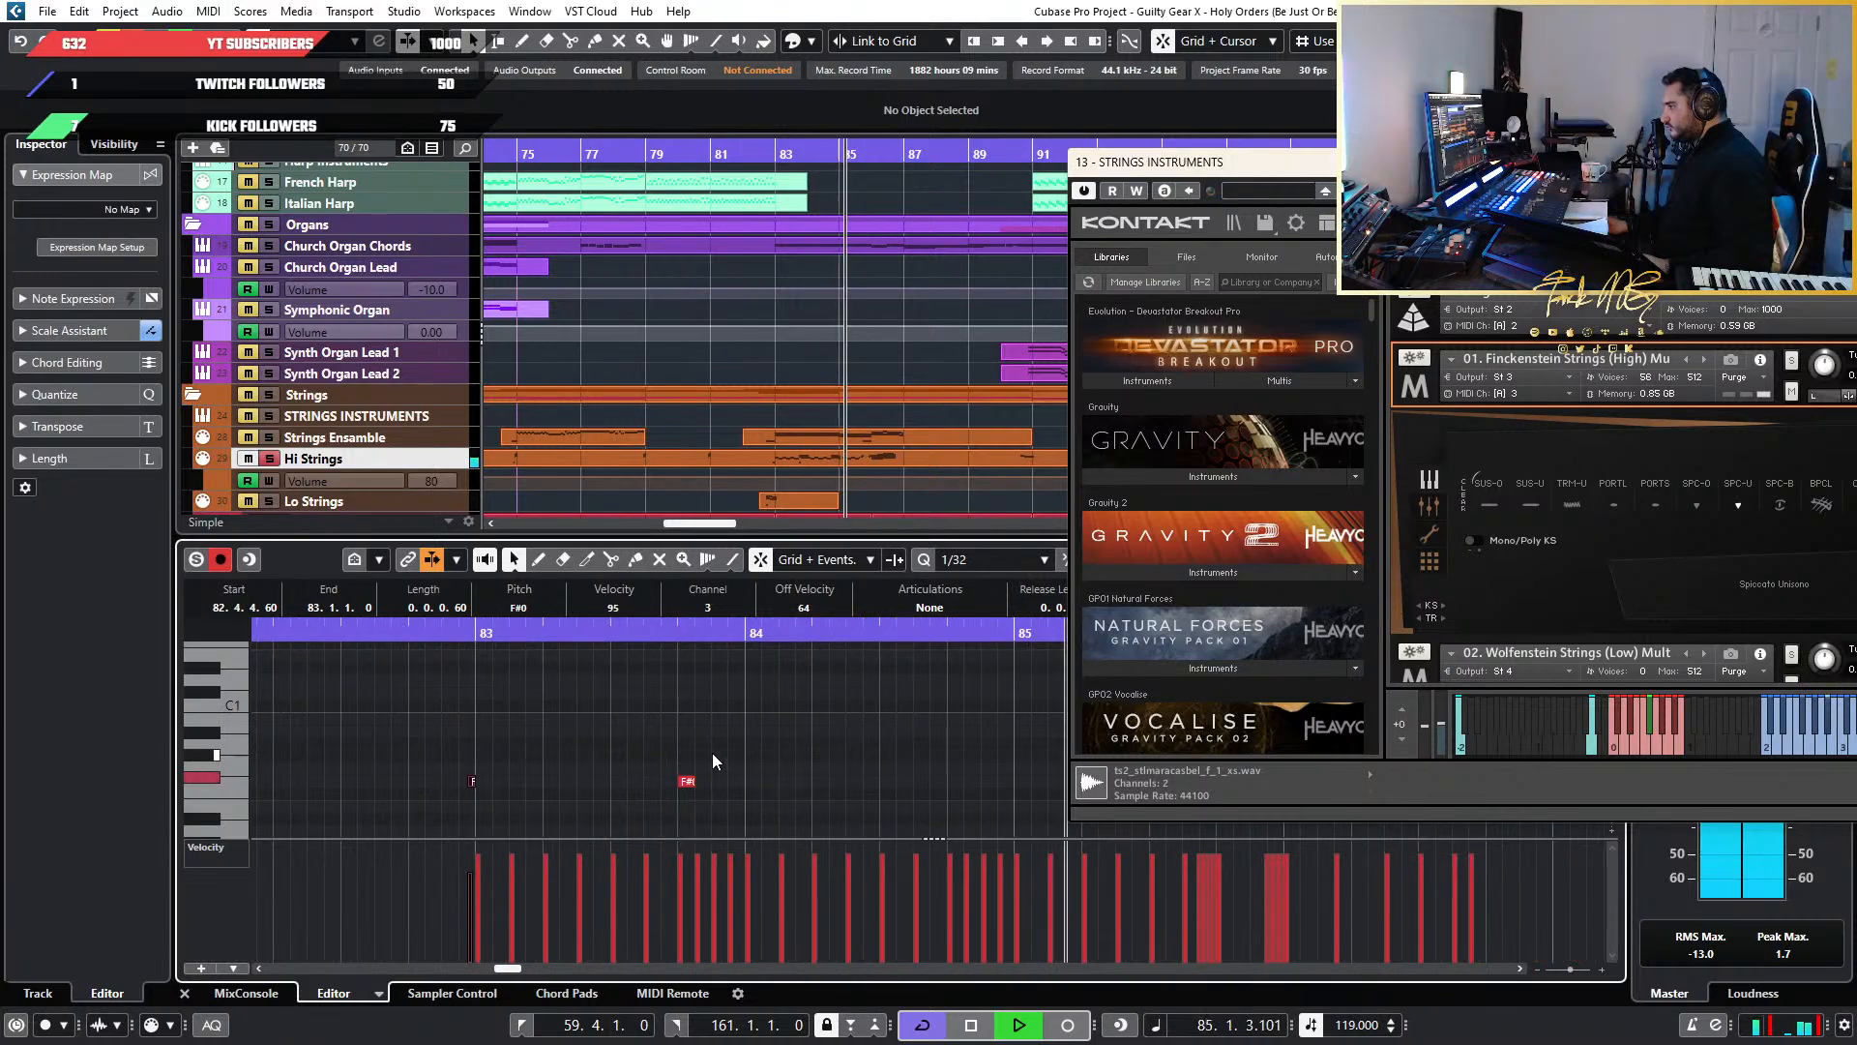
key(space)
Restore the note on beat 4 of bar 83 to E3 and lower the velocity of the F#0 keyswitch before bar 83
scroll(677, 754, up, 3)
scroll(587, 759, up, 1)
scroll(549, 761, down, 5)
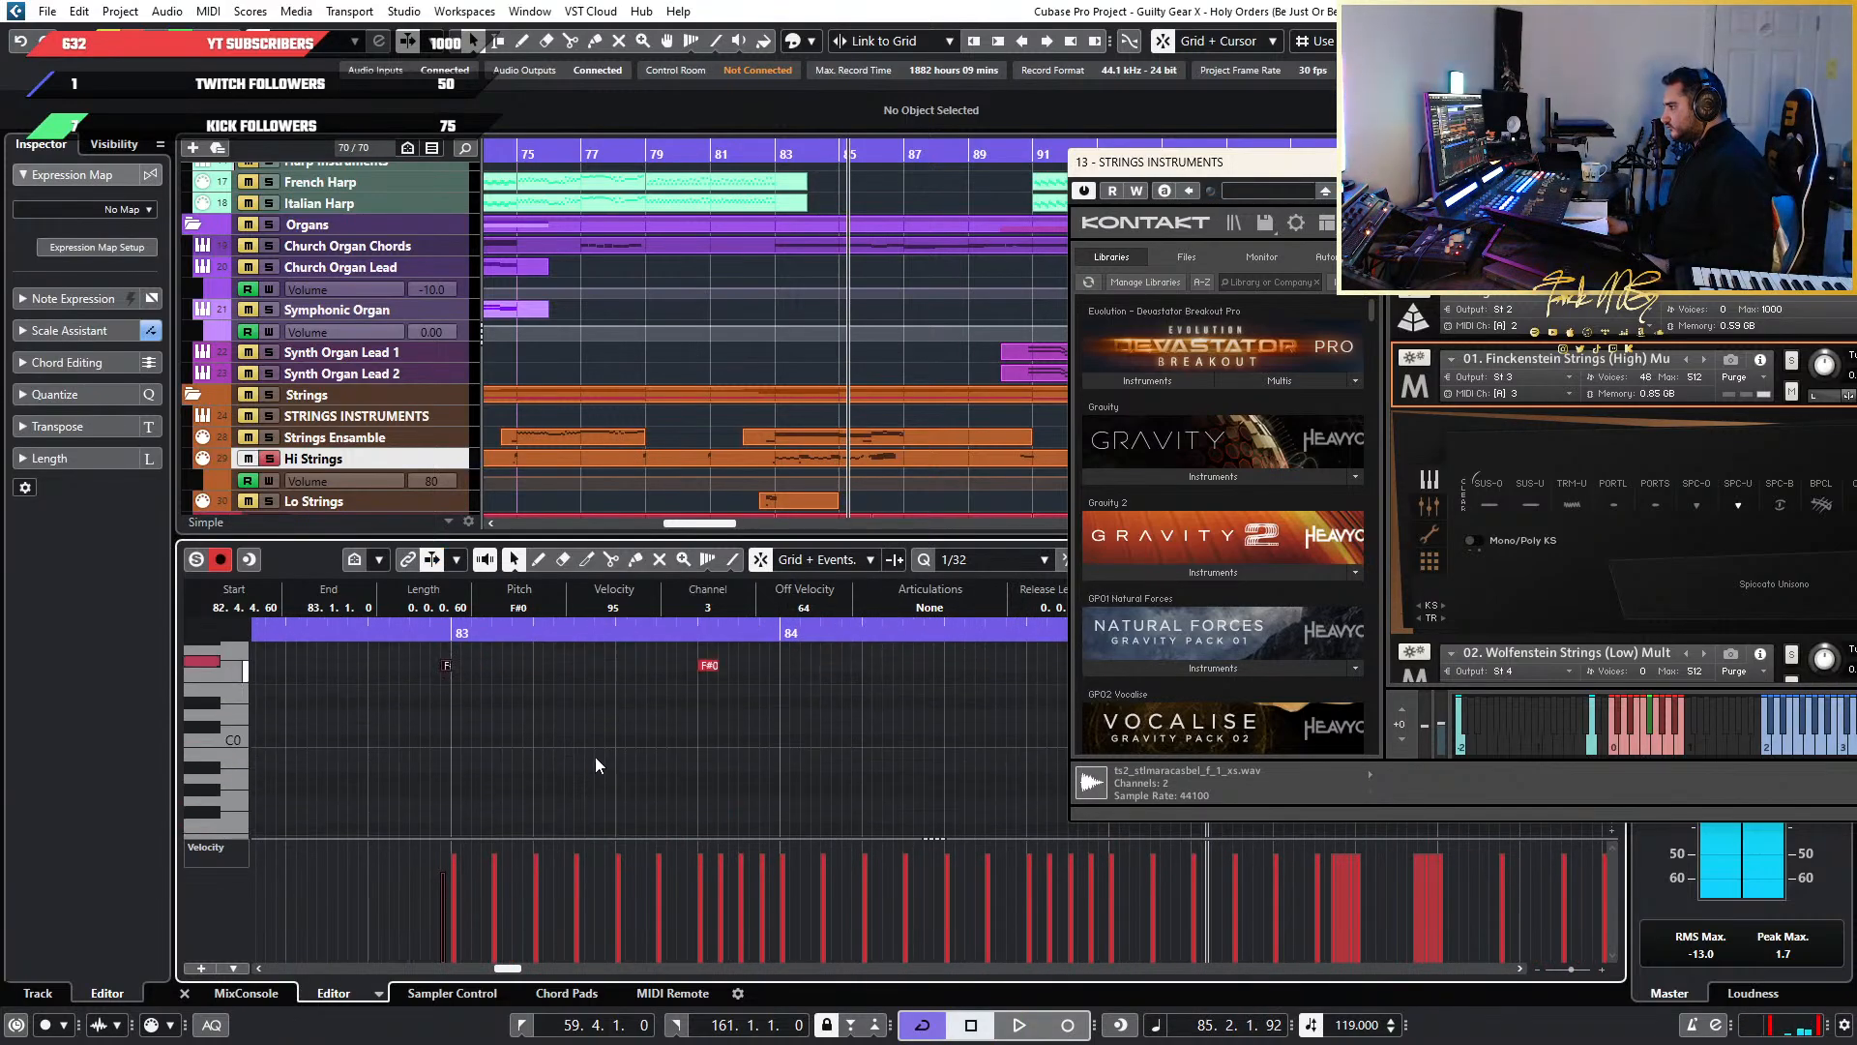
scroll(730, 756, down, 2)
scroll(746, 753, up, 2)
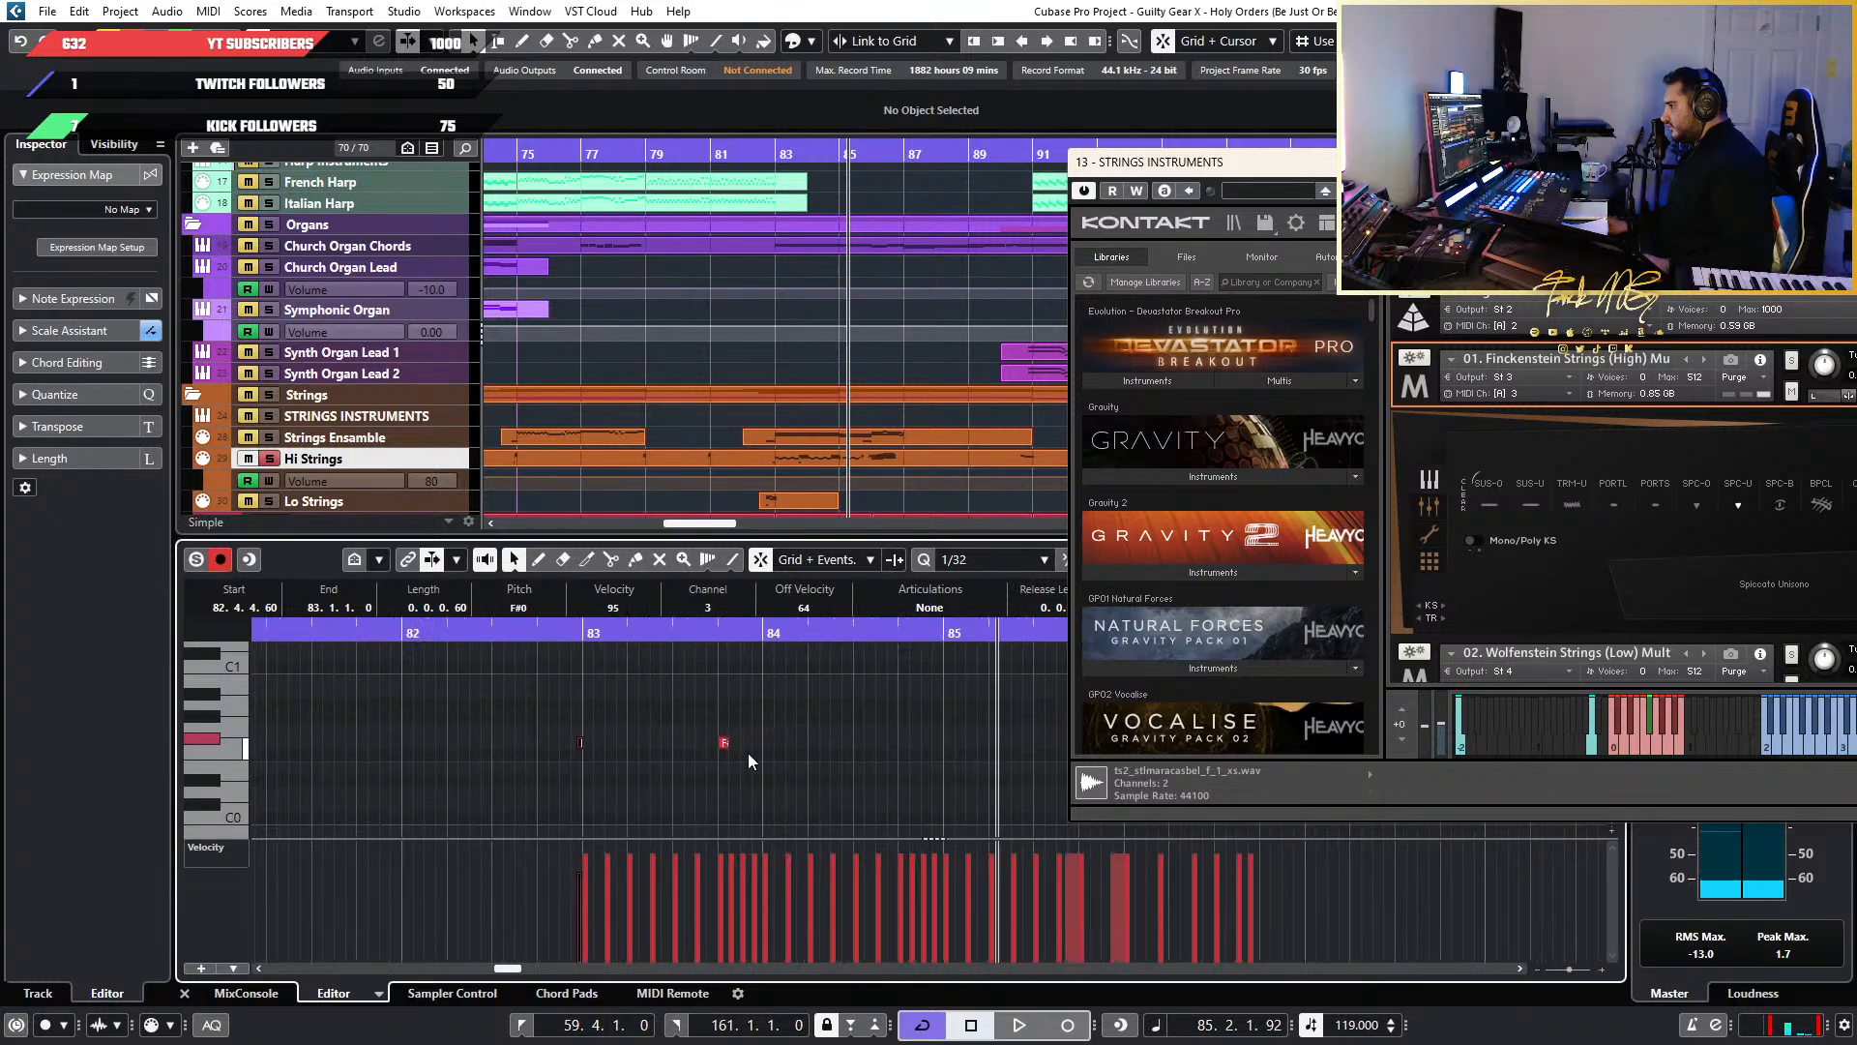
drag(775, 723, 586, 803)
key(ctrl+z)
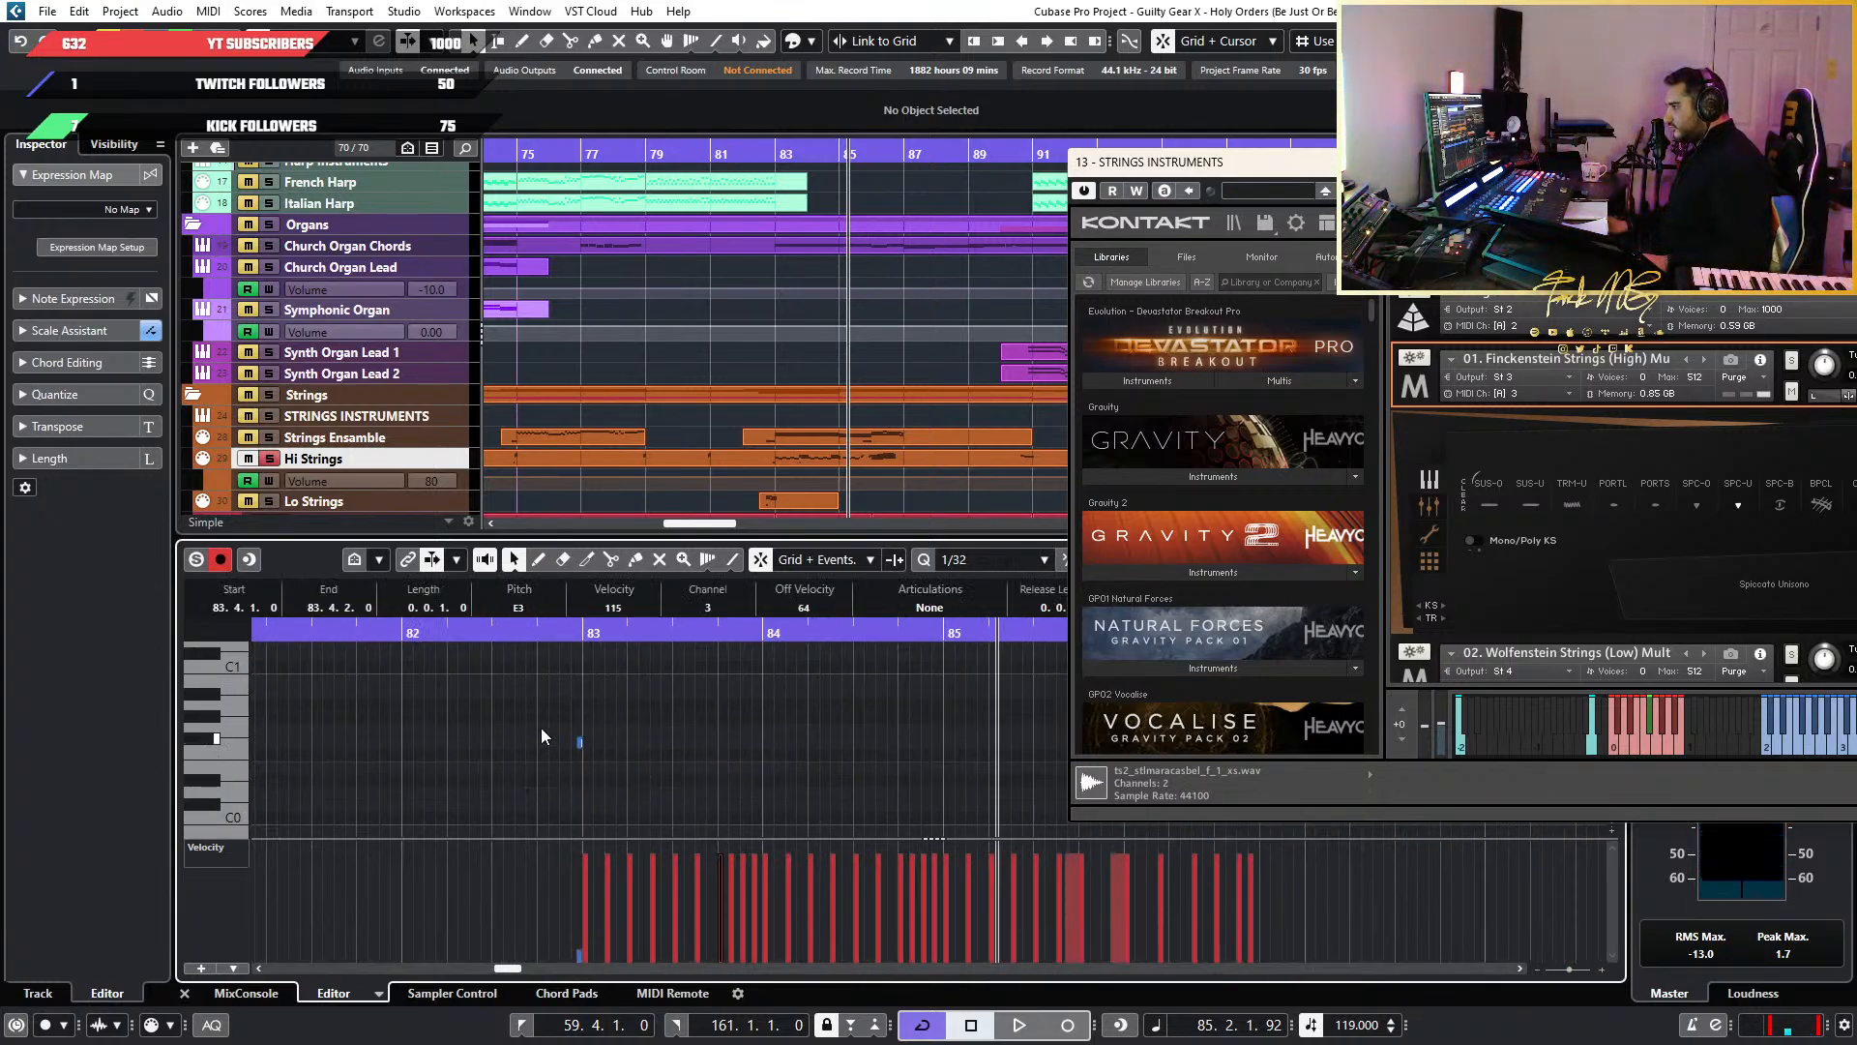
Play the Hi Strings again from just before bar 83 through bar 86
click(553, 648)
key(space)
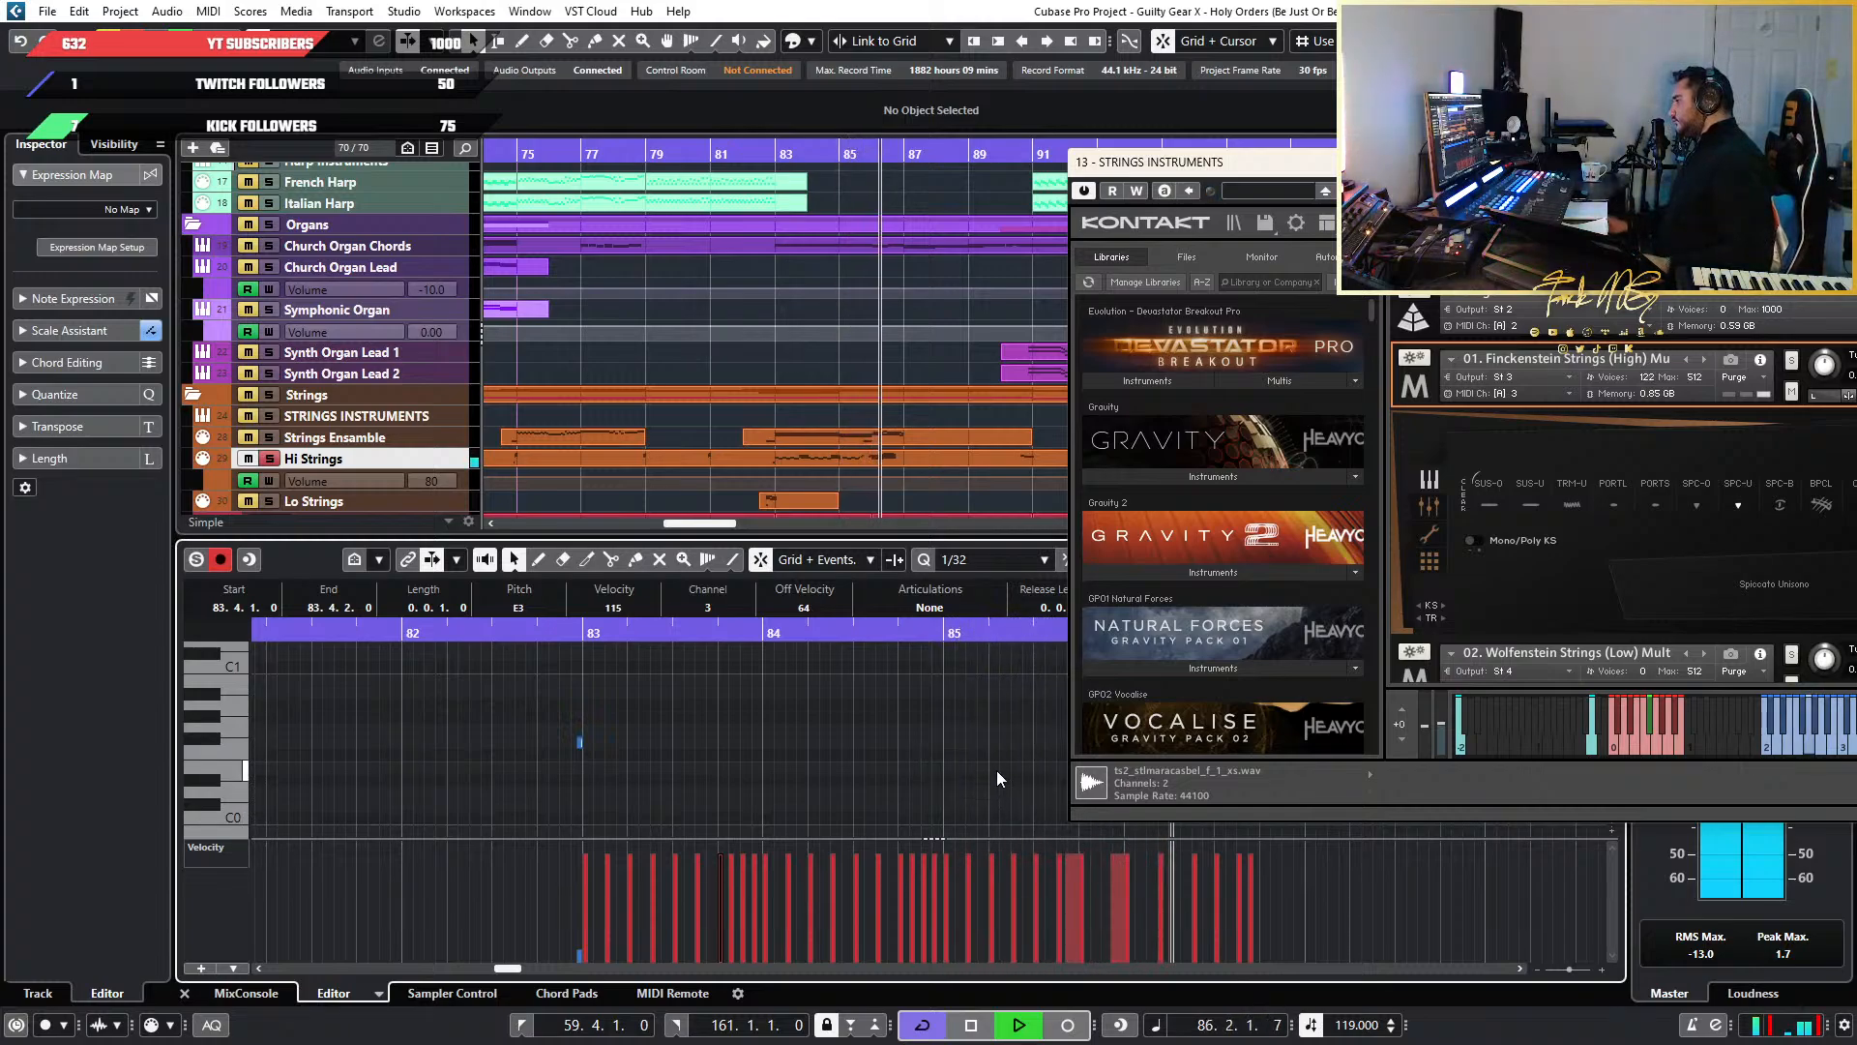
scroll(996, 767, down, 2)
key(space)
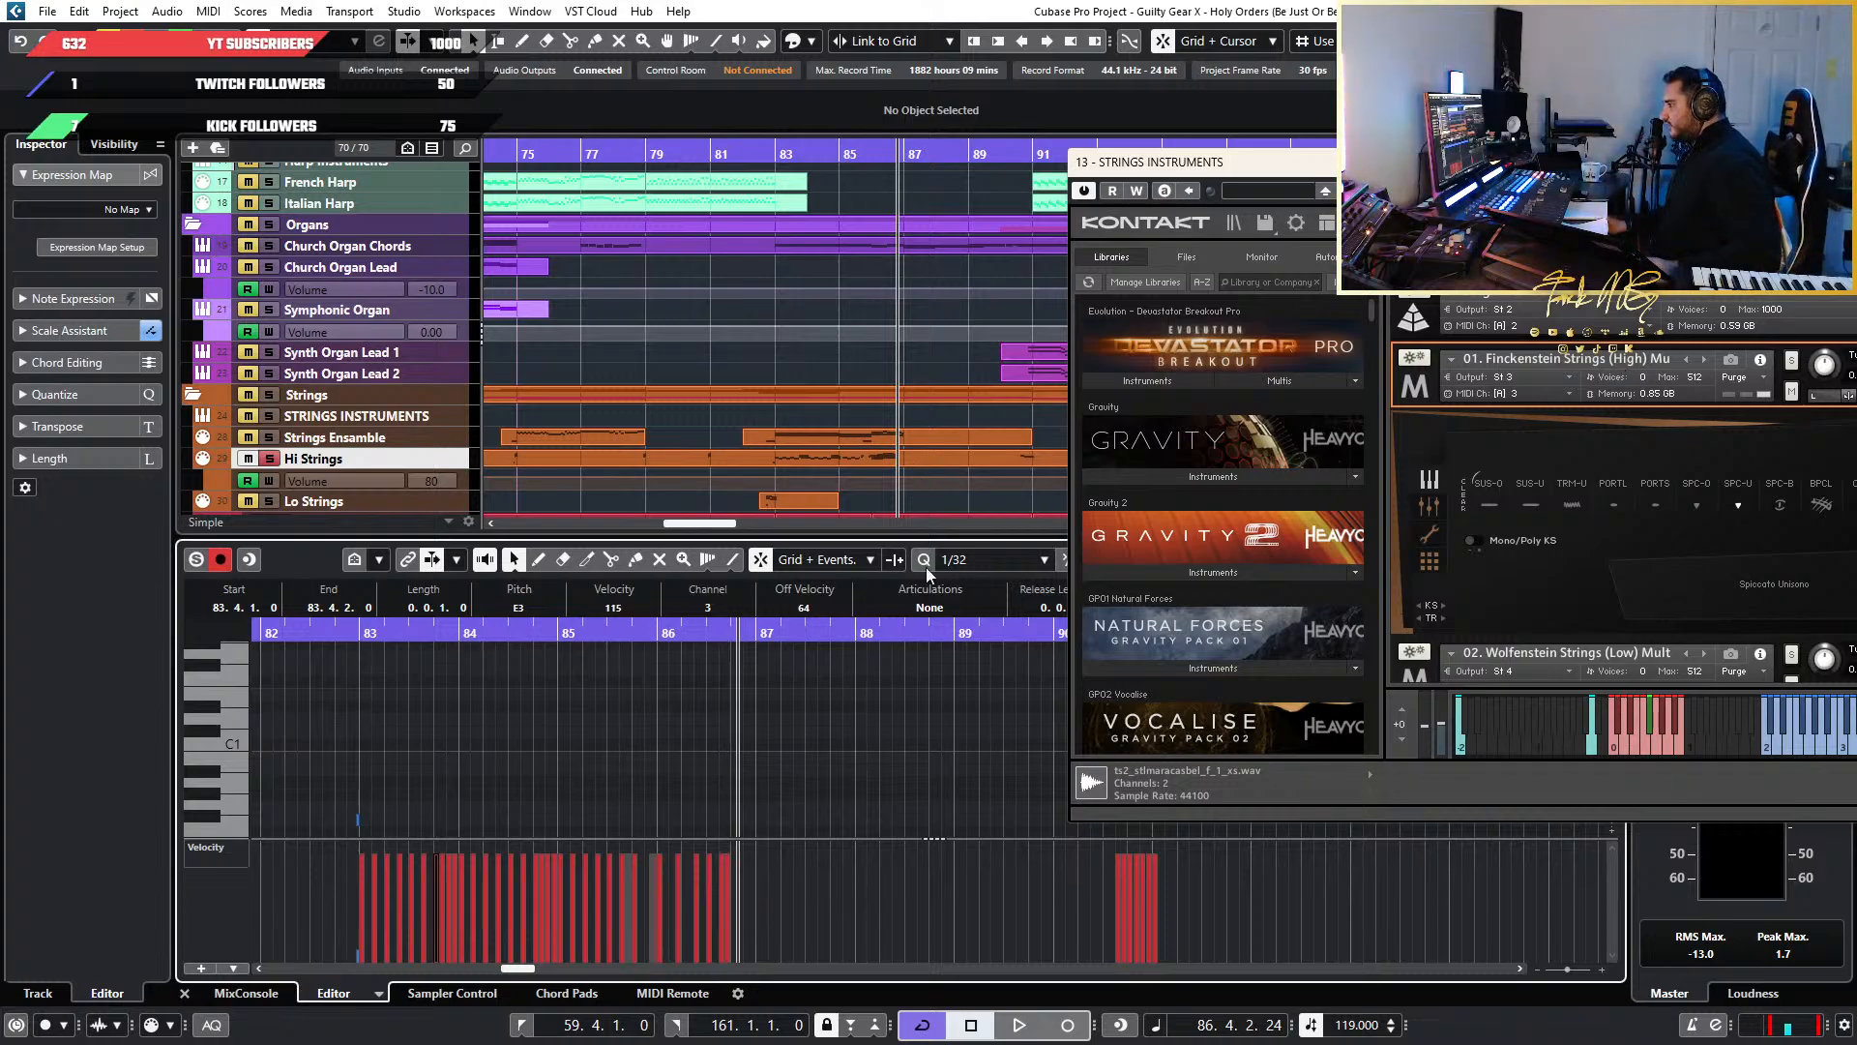
Examine the short Hi Strings run leading into bar 91 and audition it from bar 90
scroll(838, 730, up, 5)
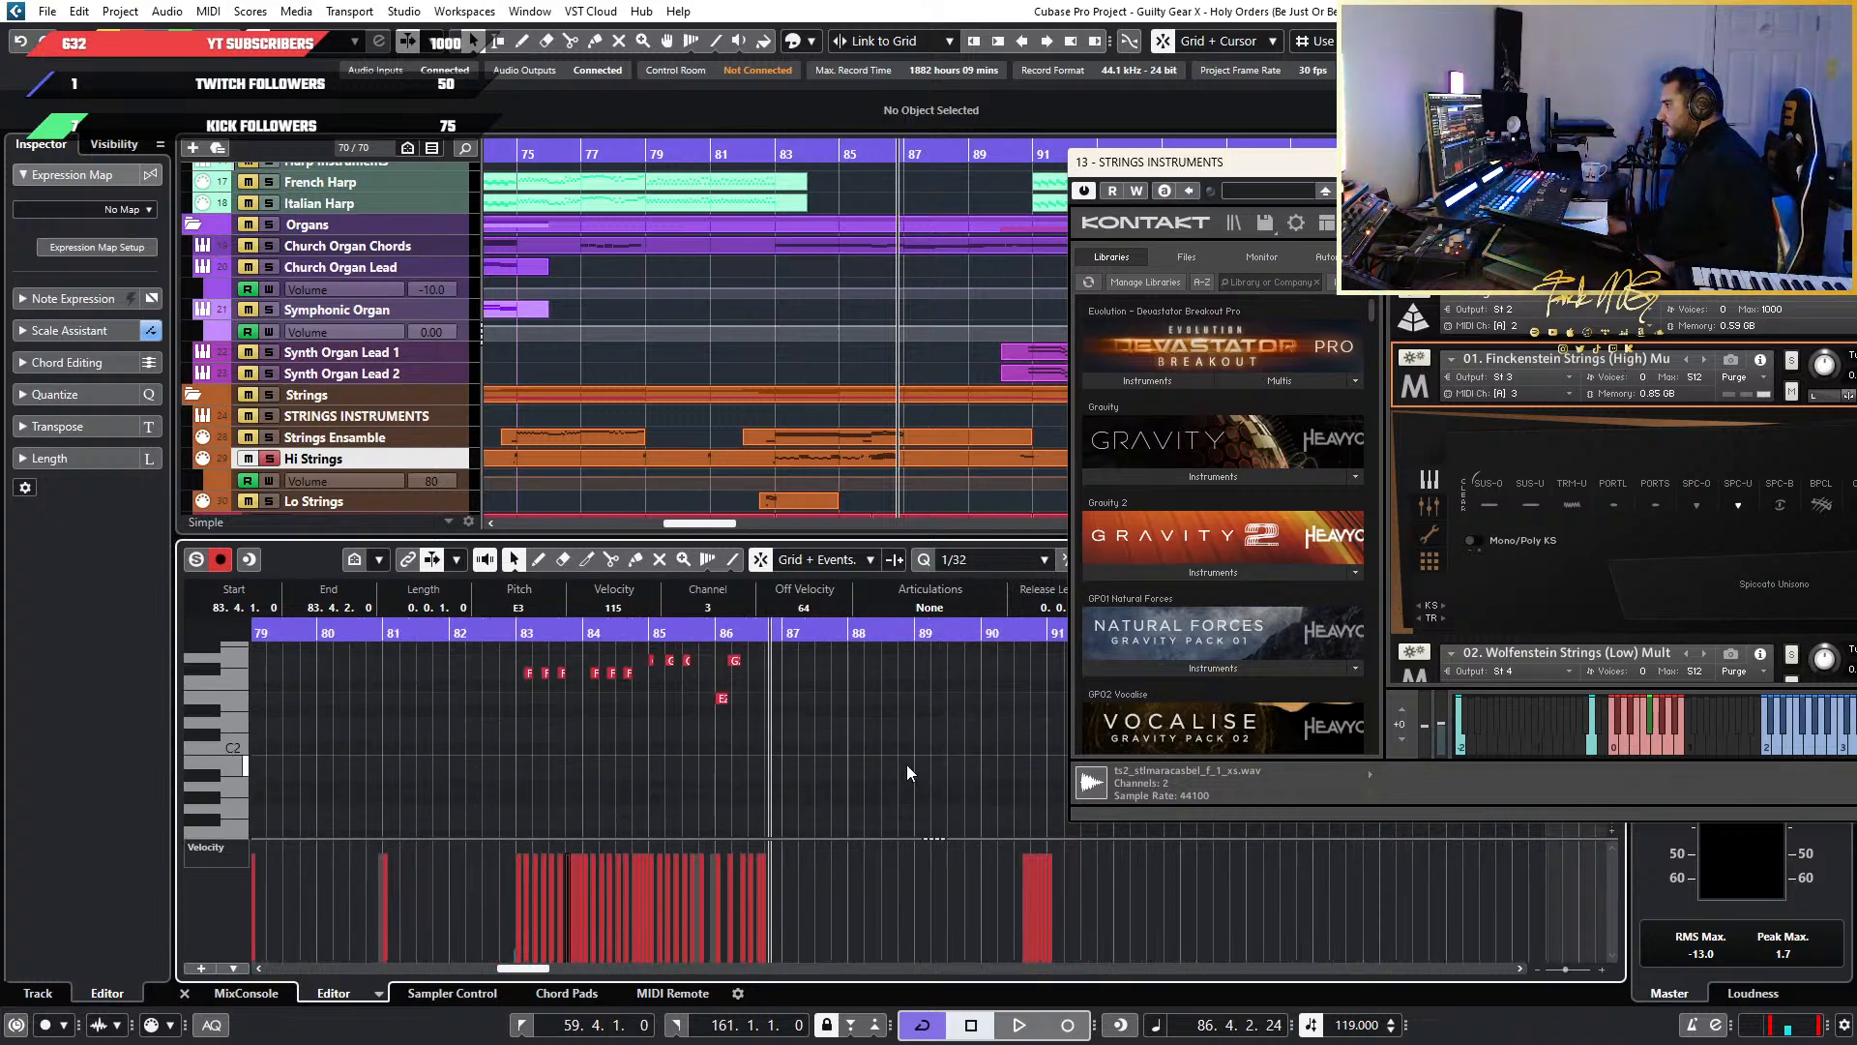
scroll(908, 765, right, 2)
scroll(933, 761, right, 3)
scroll(890, 754, up, 2)
scroll(620, 755, up, 3)
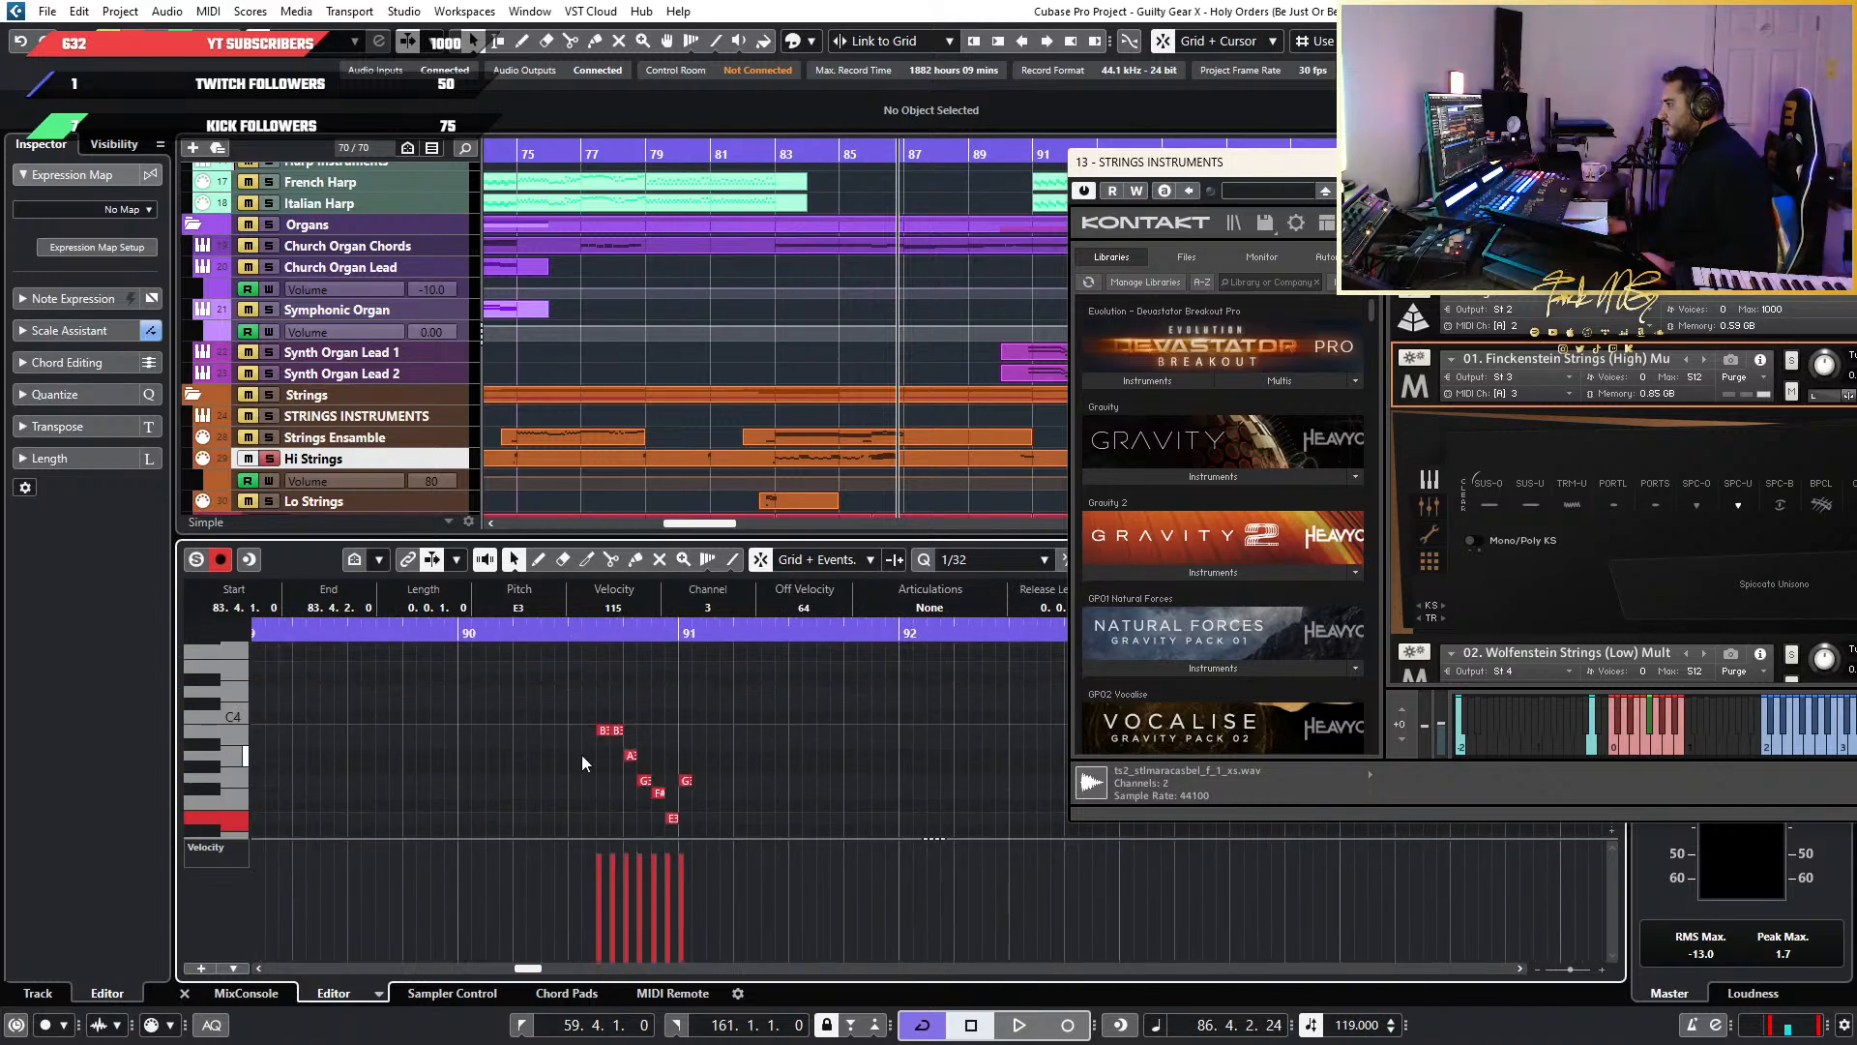
scroll(570, 751, down, 1)
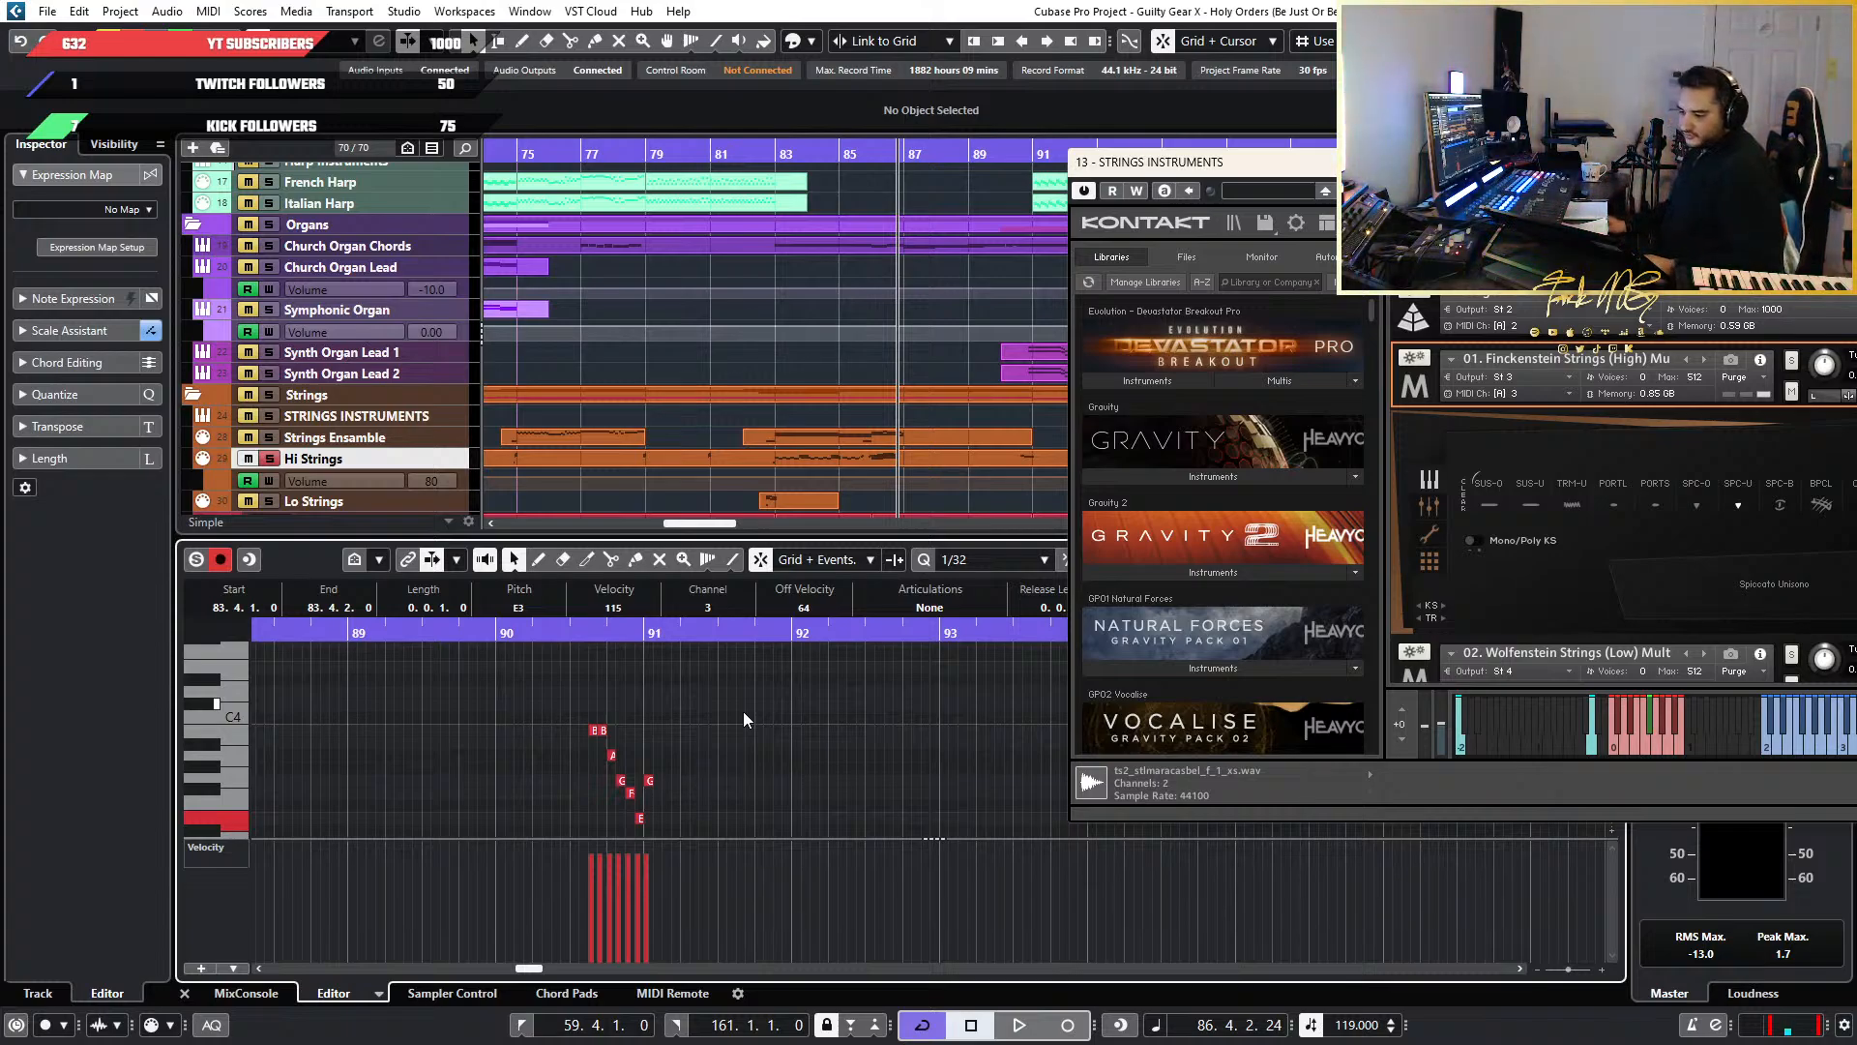
click(557, 637)
scroll(677, 771, up, 5)
key(space)
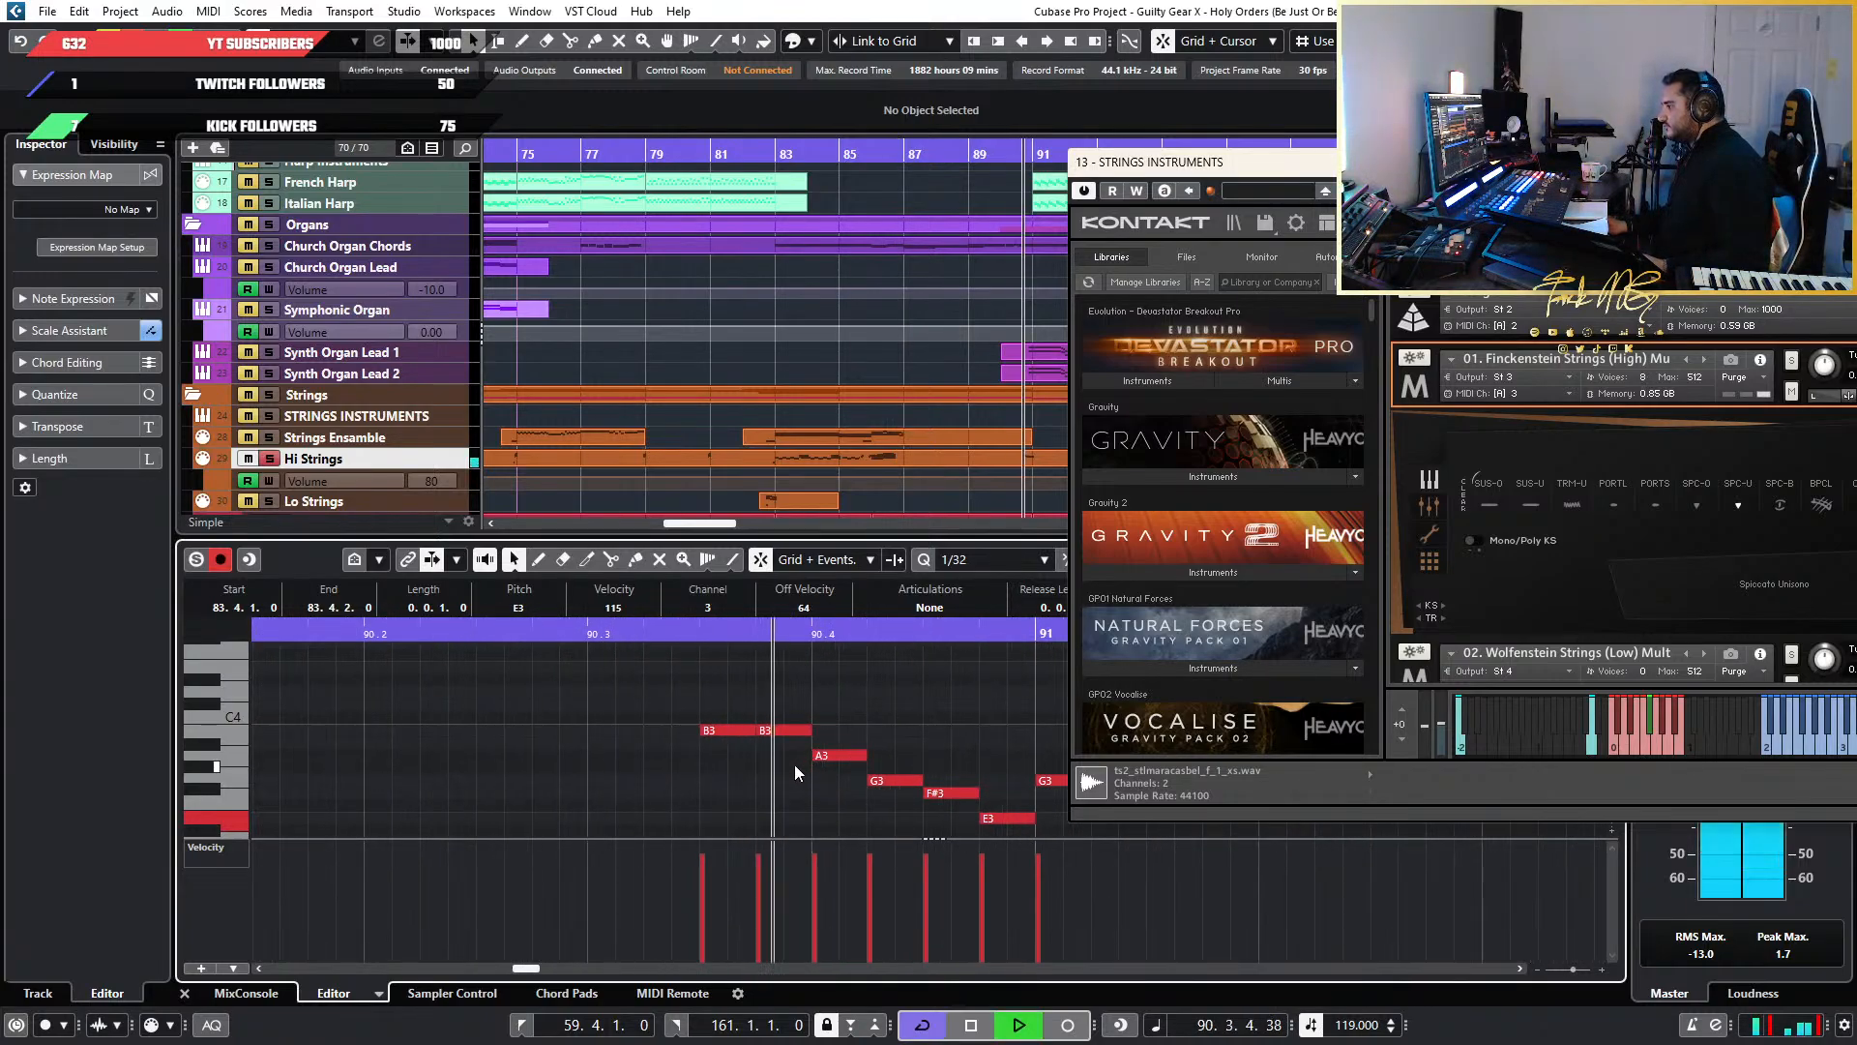
key(space)
Audition the Hi Strings run once more from the start of bar 90
scroll(697, 753, down, 5)
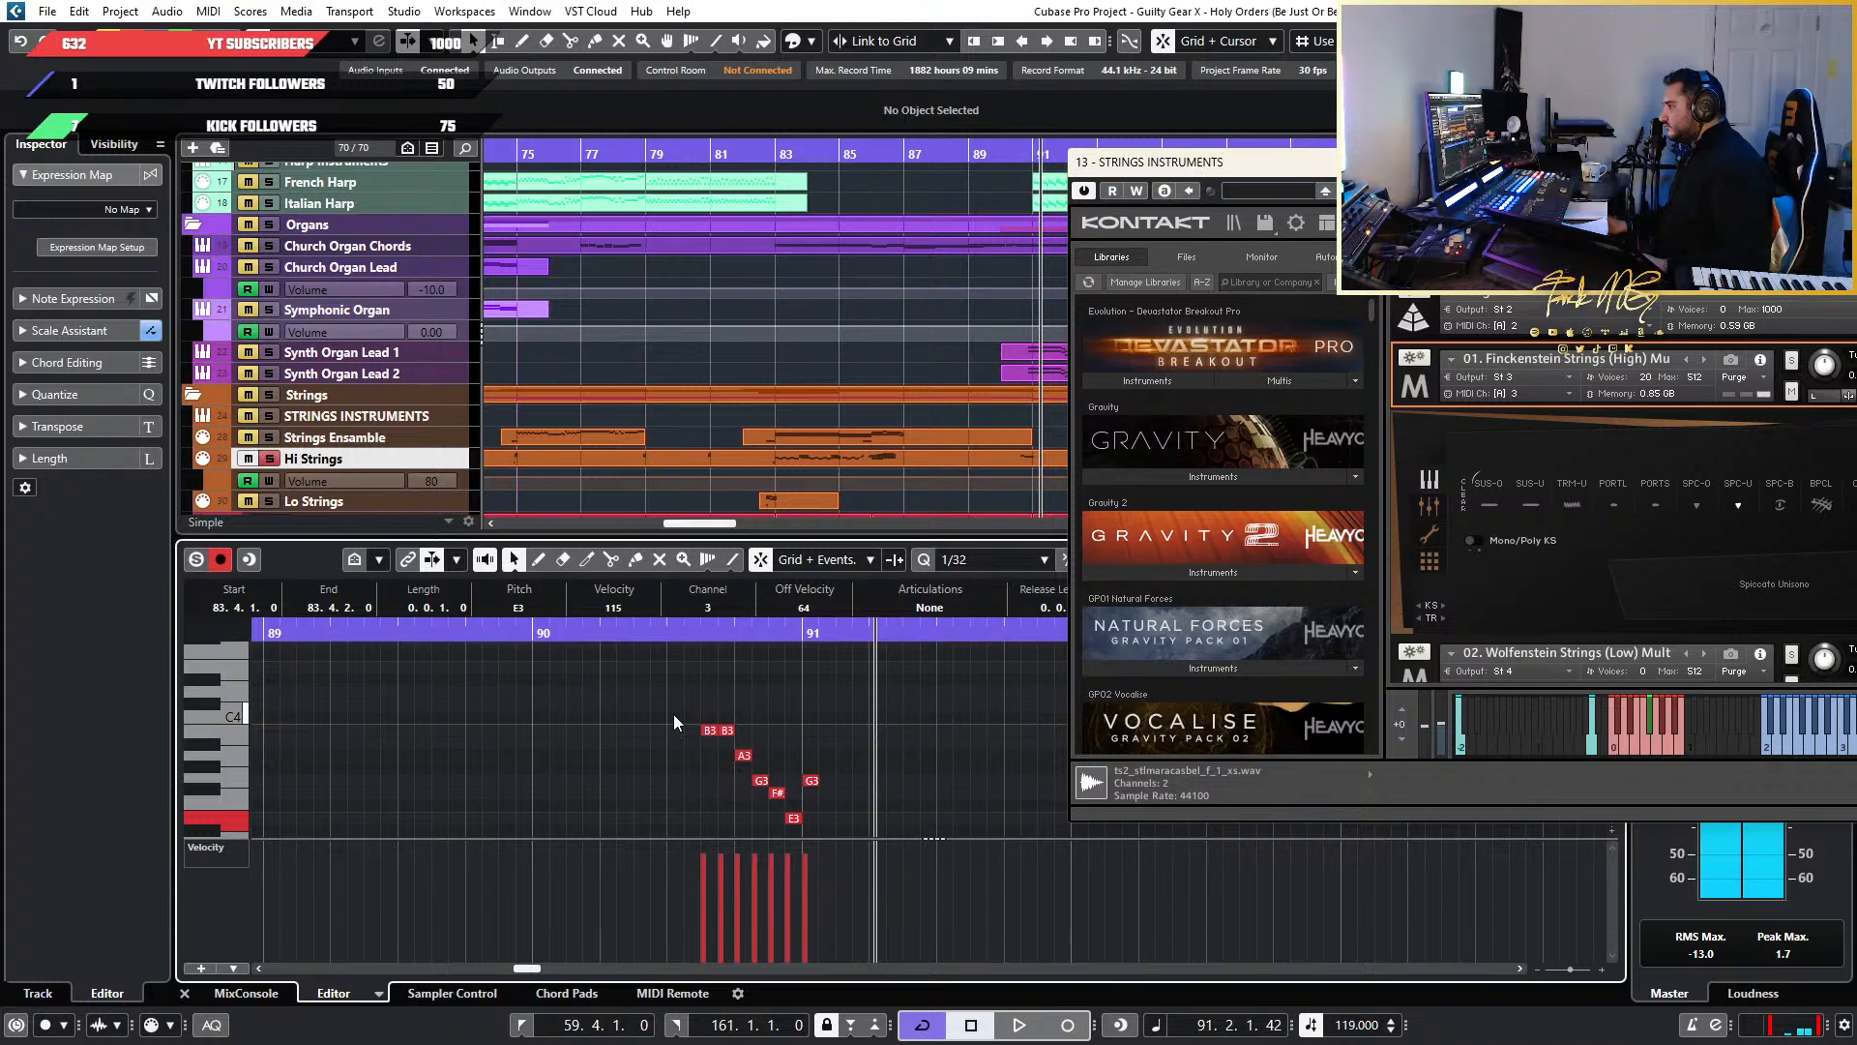
click(542, 637)
key(space)
scroll(643, 708, up, 5)
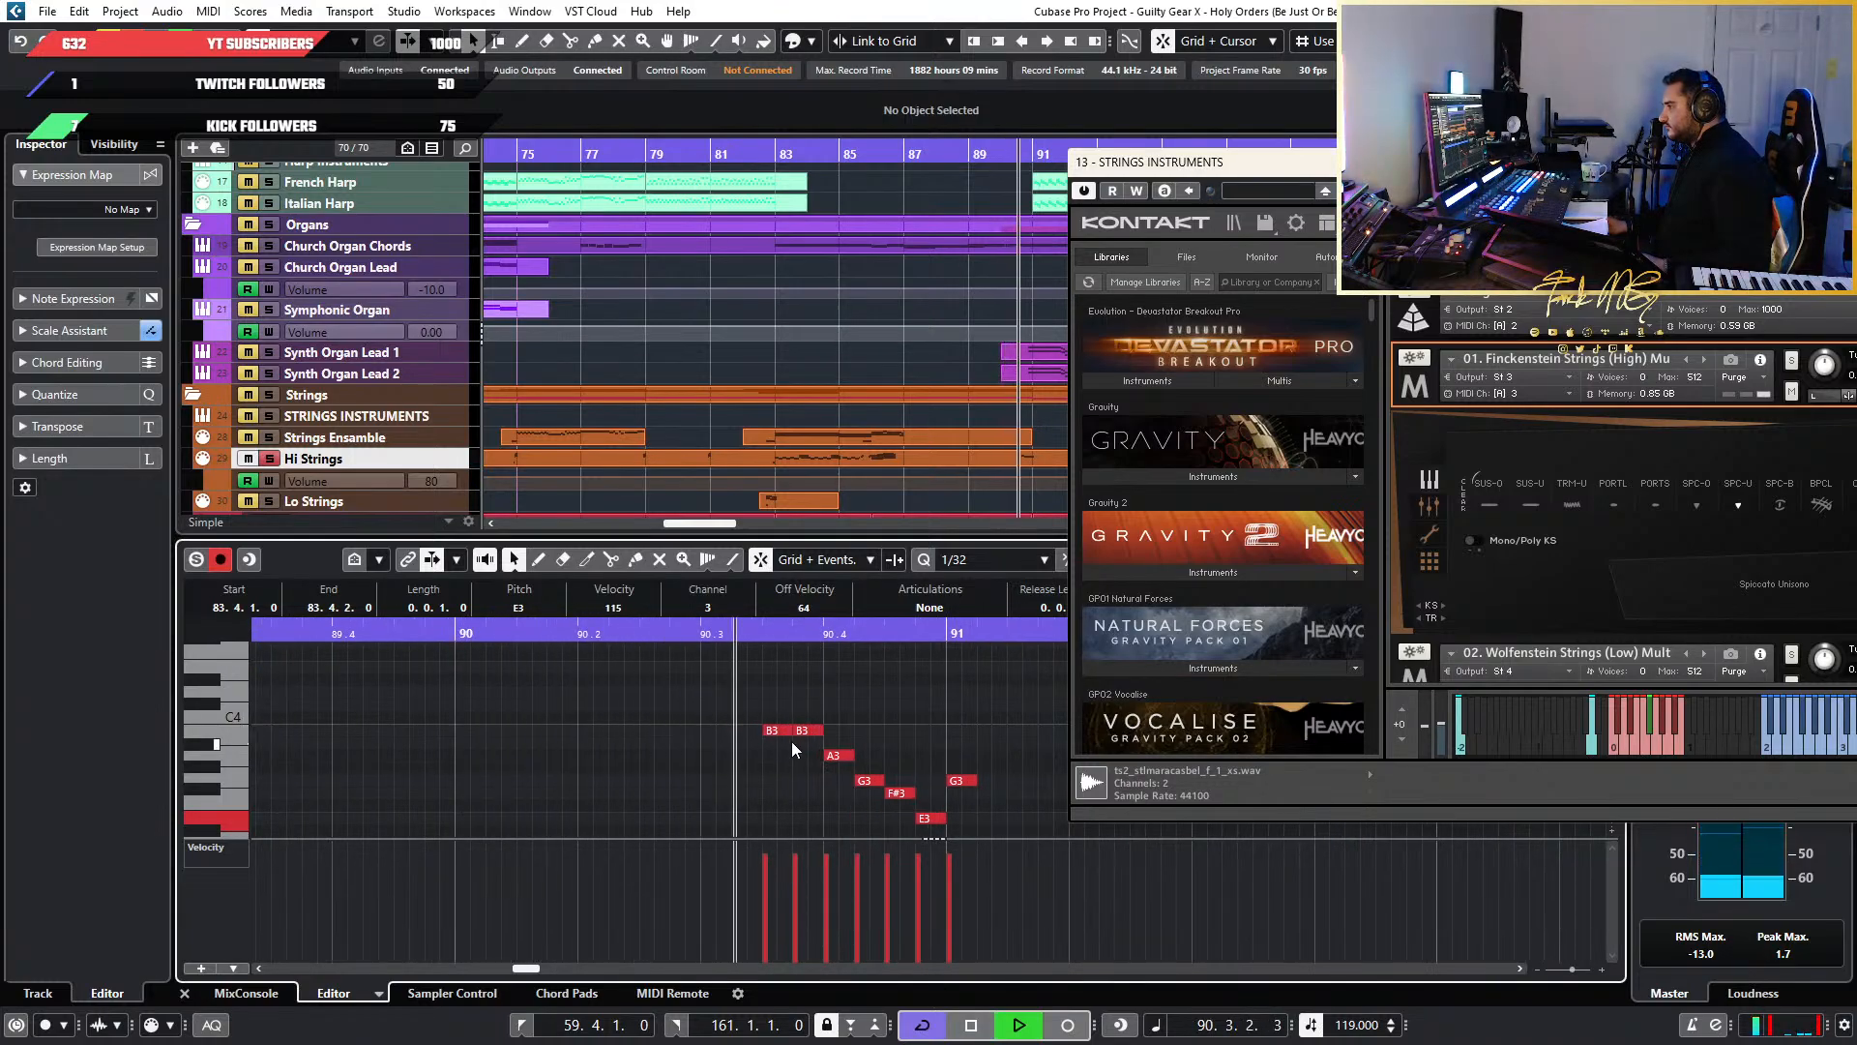
key(space)
scroll(850, 747, down, 5)
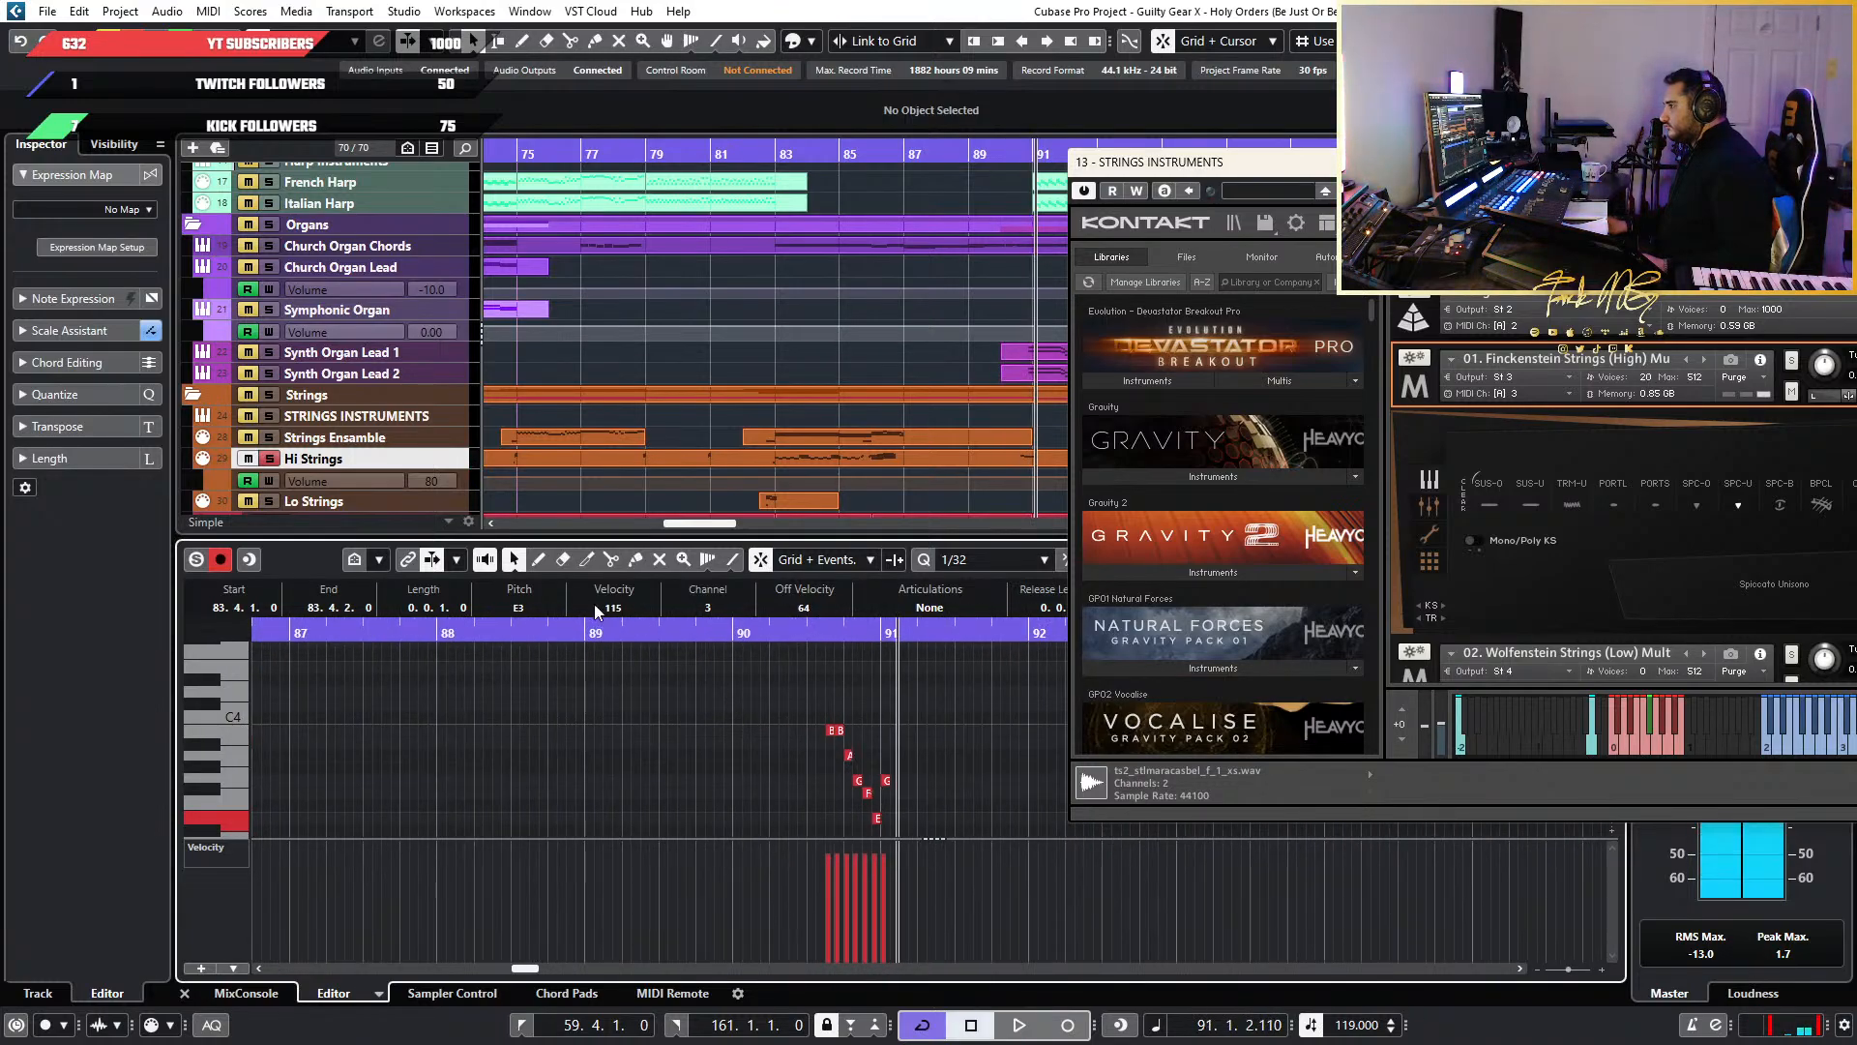
Draw a 1/32 note at 90.3.2.60, directly before the first B3 of the Hi Strings run in bar 90
click(538, 559)
scroll(890, 813, up, 6)
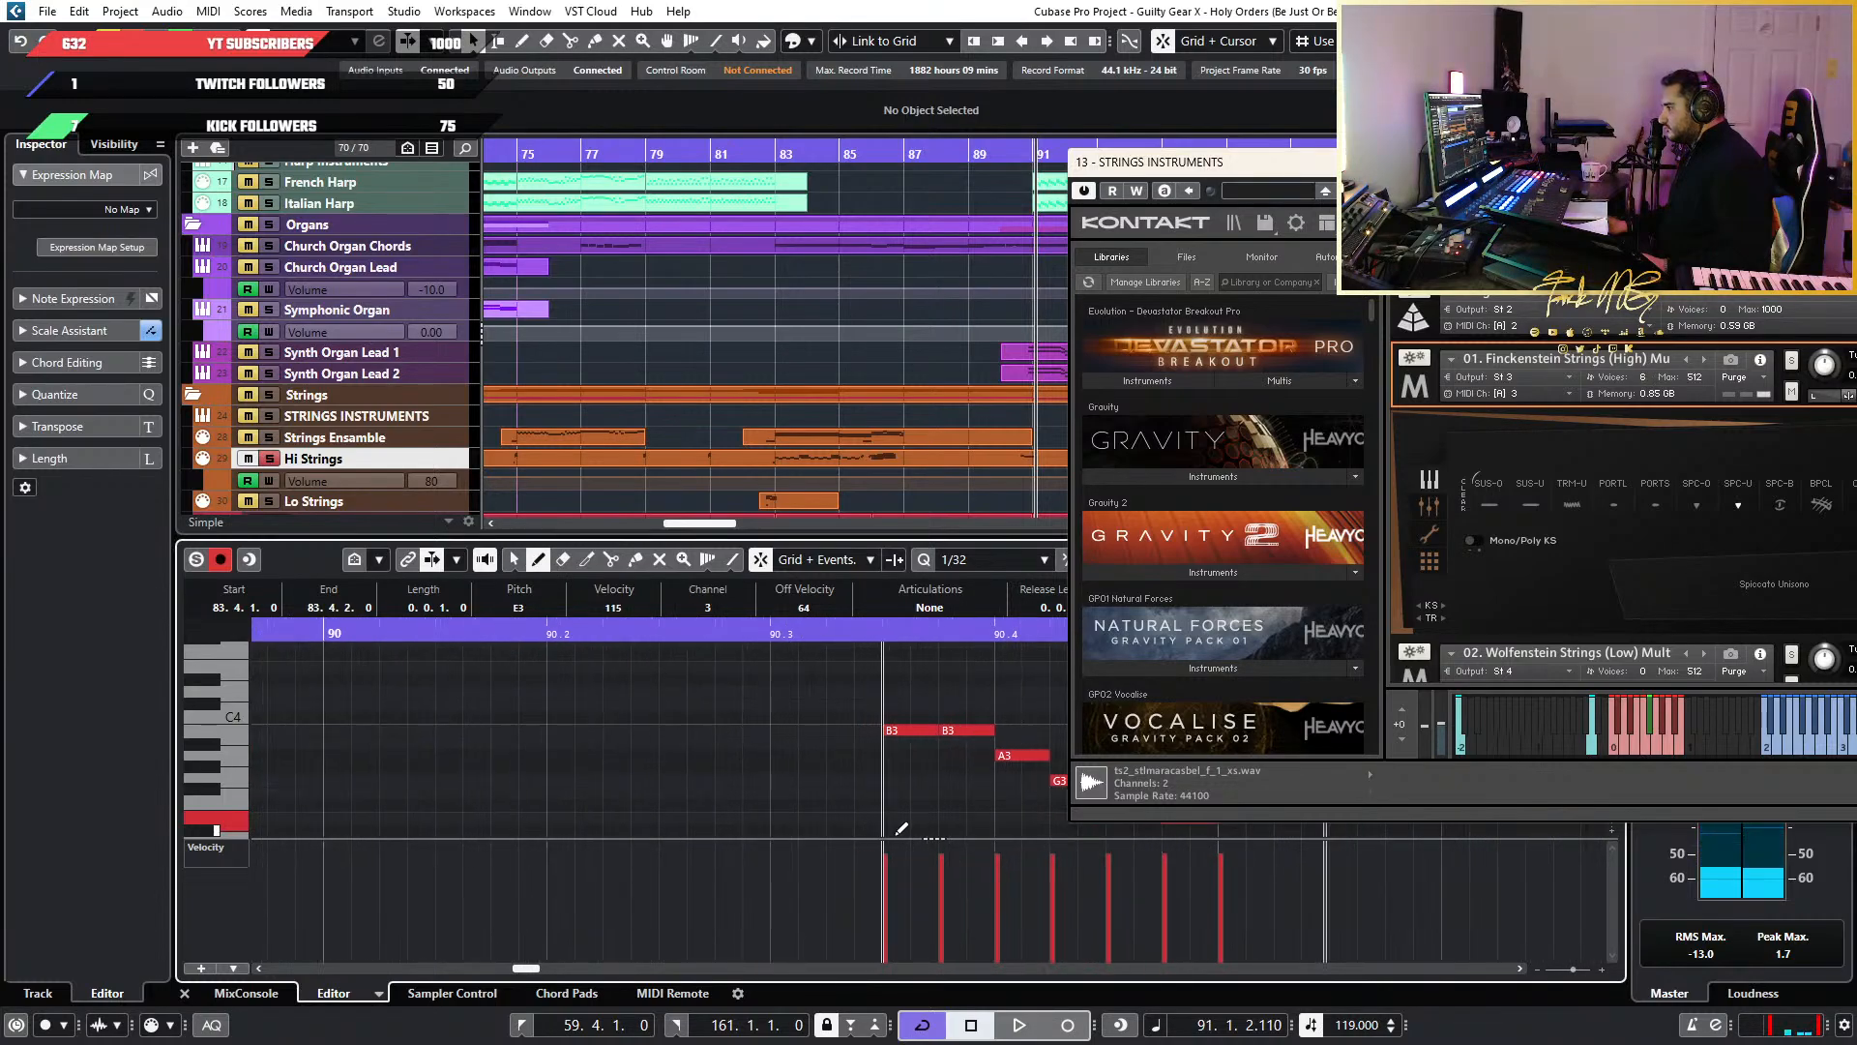
scroll(900, 829, down, 2)
click(859, 765)
key(1)
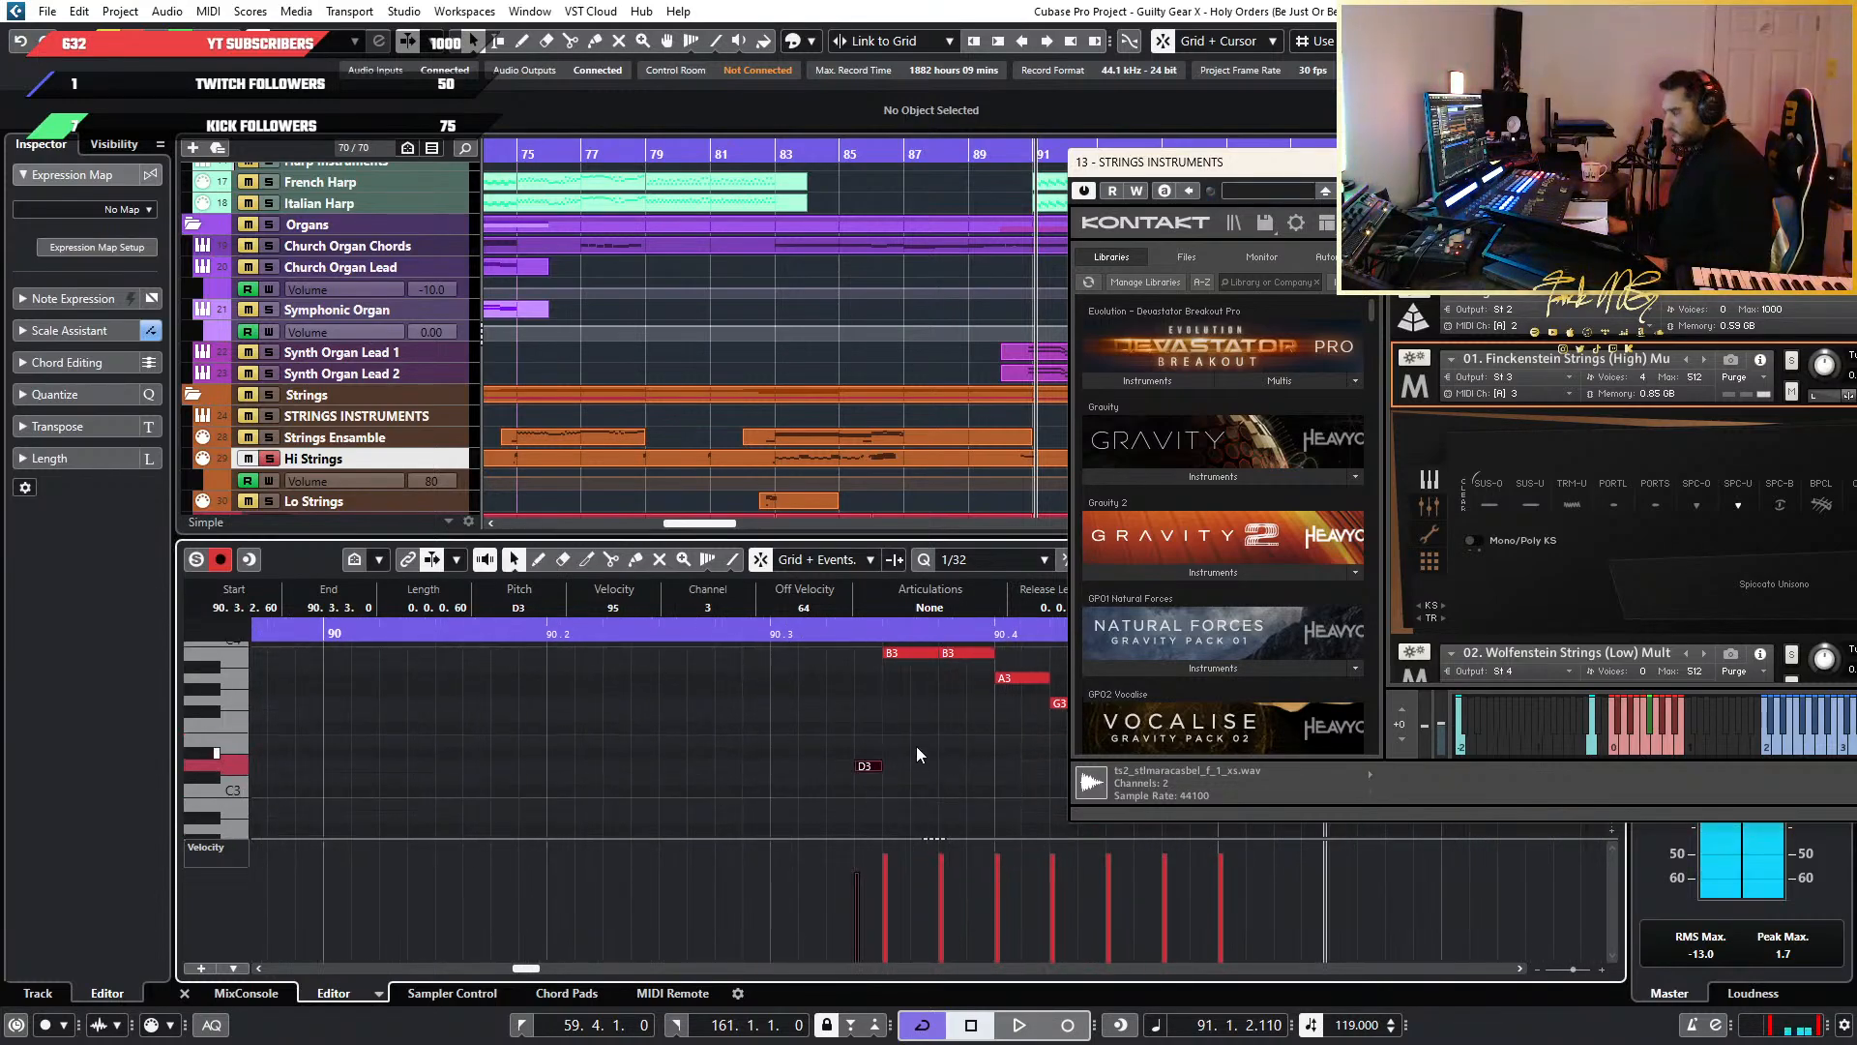
Transpose the new note before the bar 90 run down to the F#0 keyswitch and lower its velocity to 23
click(866, 765)
key(Down)
key(Down)
key(Down)
key(Down)
key(Down)
key(Down)
key(Down)
key(Down)
key(Down)
key(Down)
key(Down)
key(Down)
key(Down)
key(Down)
key(Down)
key(Down)
key(Down)
key(Down)
key(Down)
key(Down)
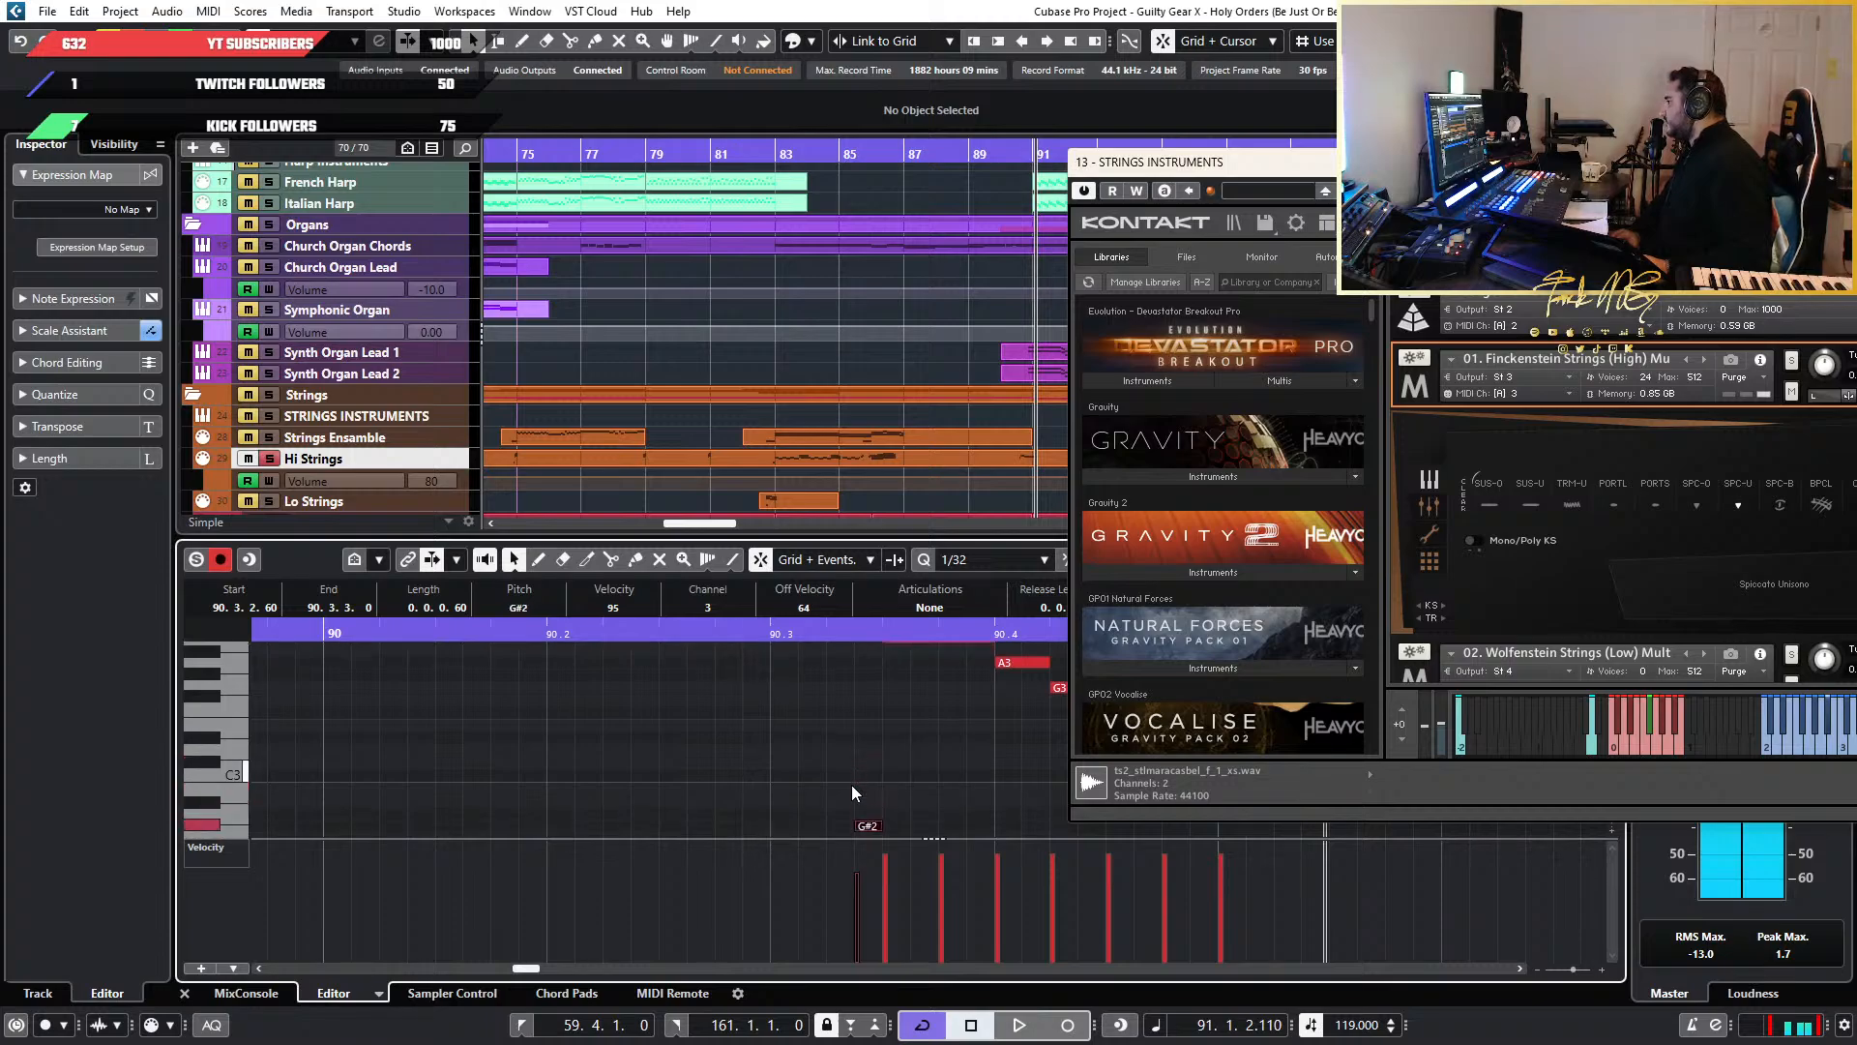
key(Up)
key(Up)
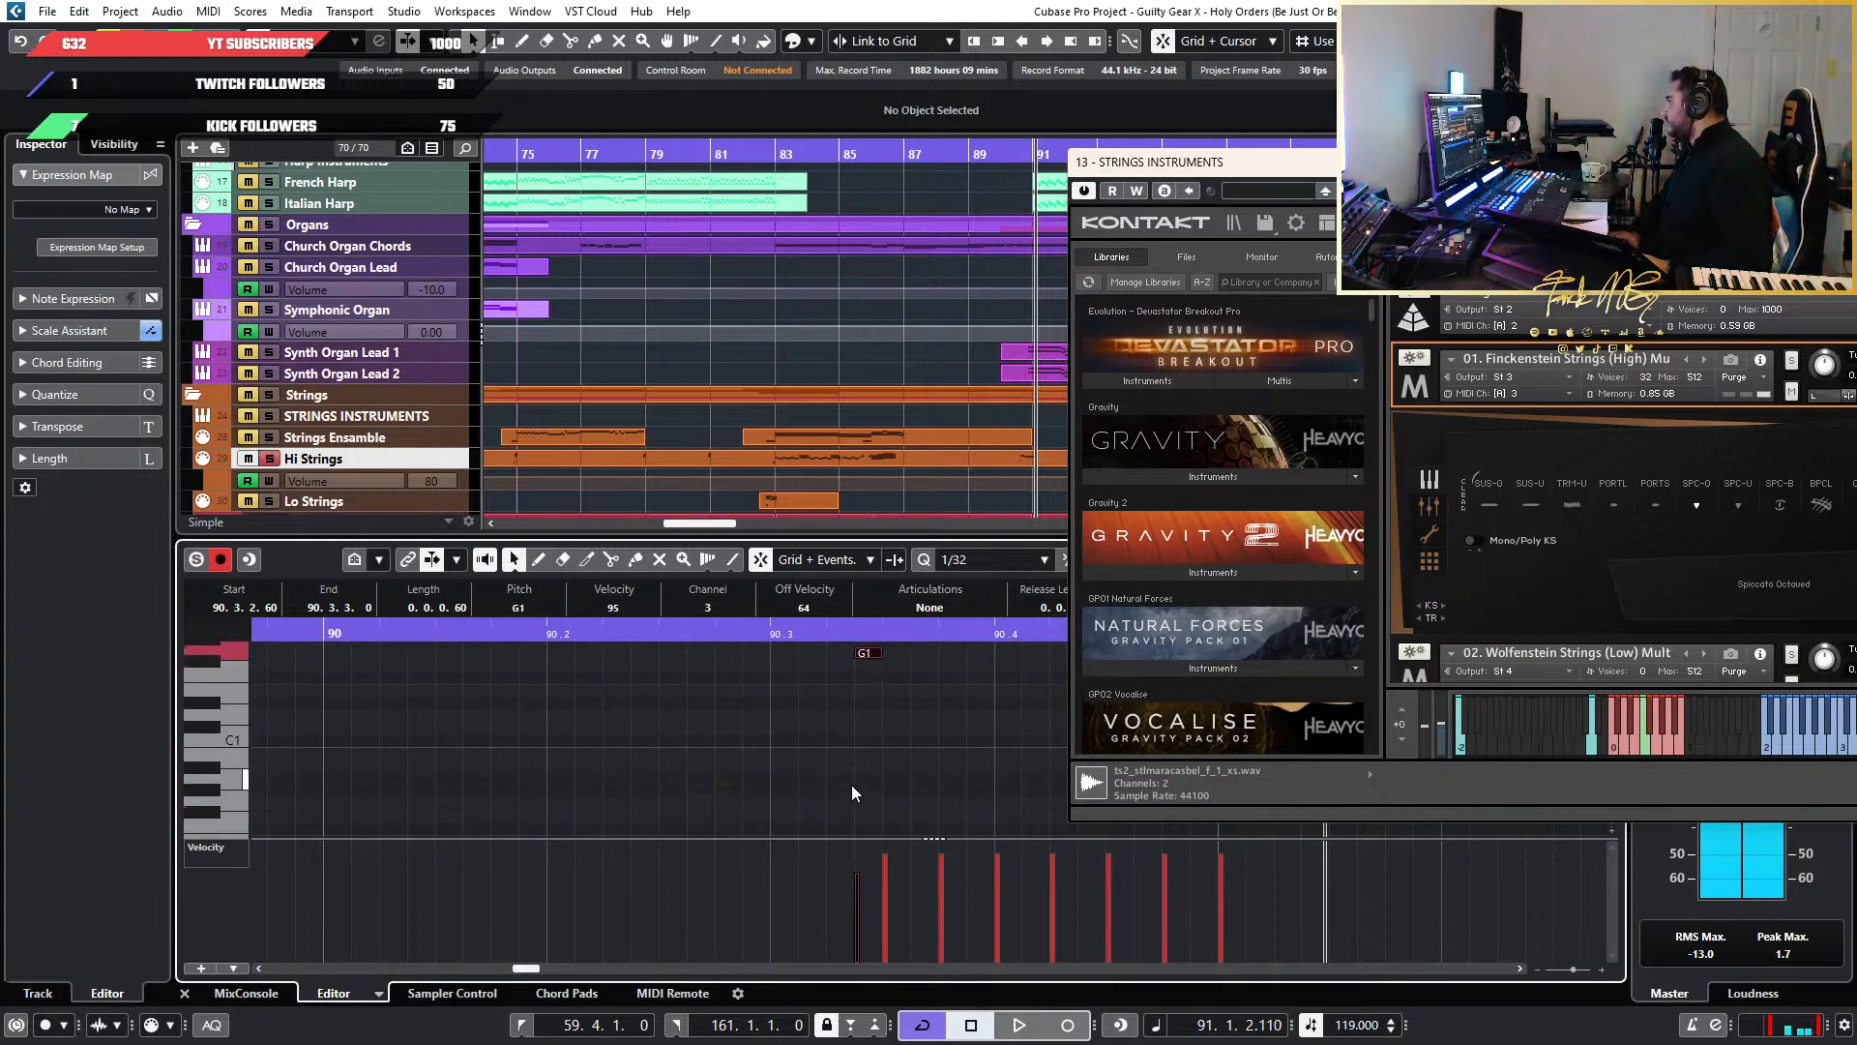
key(Down)
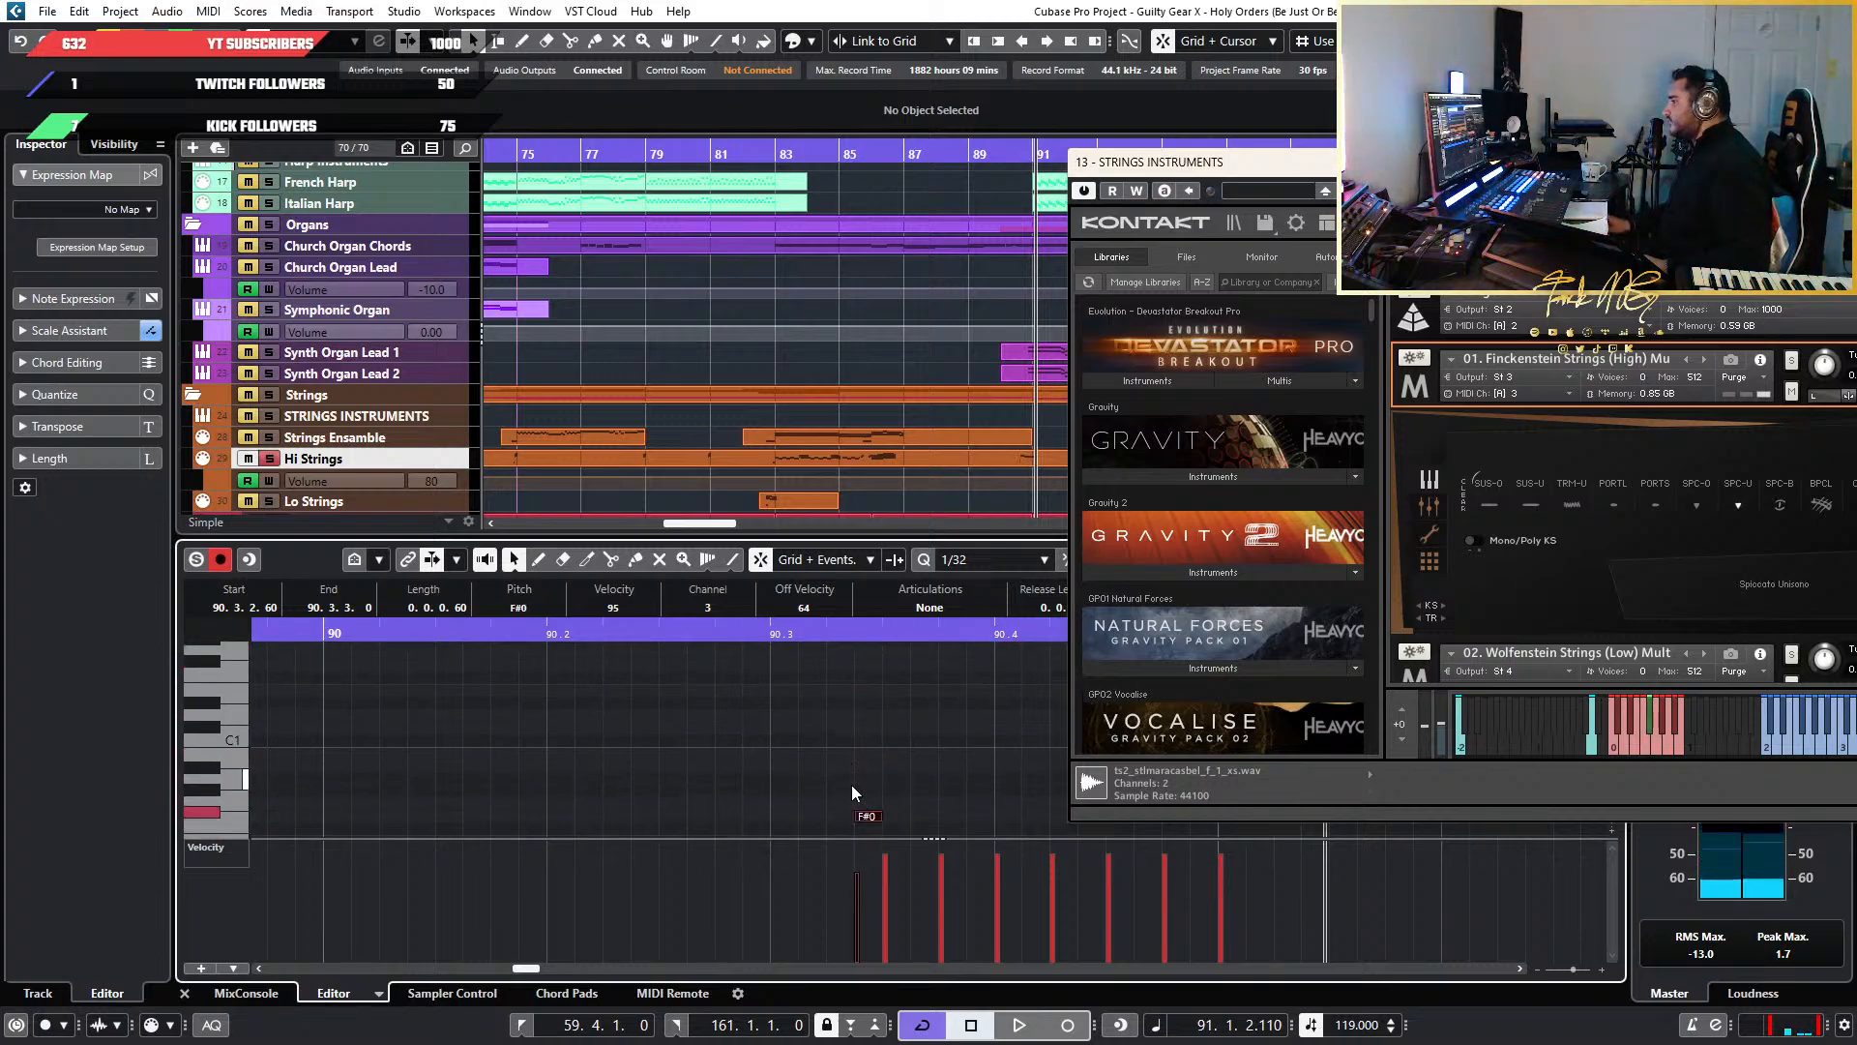
drag(858, 900, 873, 934)
Extend the start of the Hi Strings part at bar 131 back to beat 3 of bar 130
scroll(862, 664, down, 4)
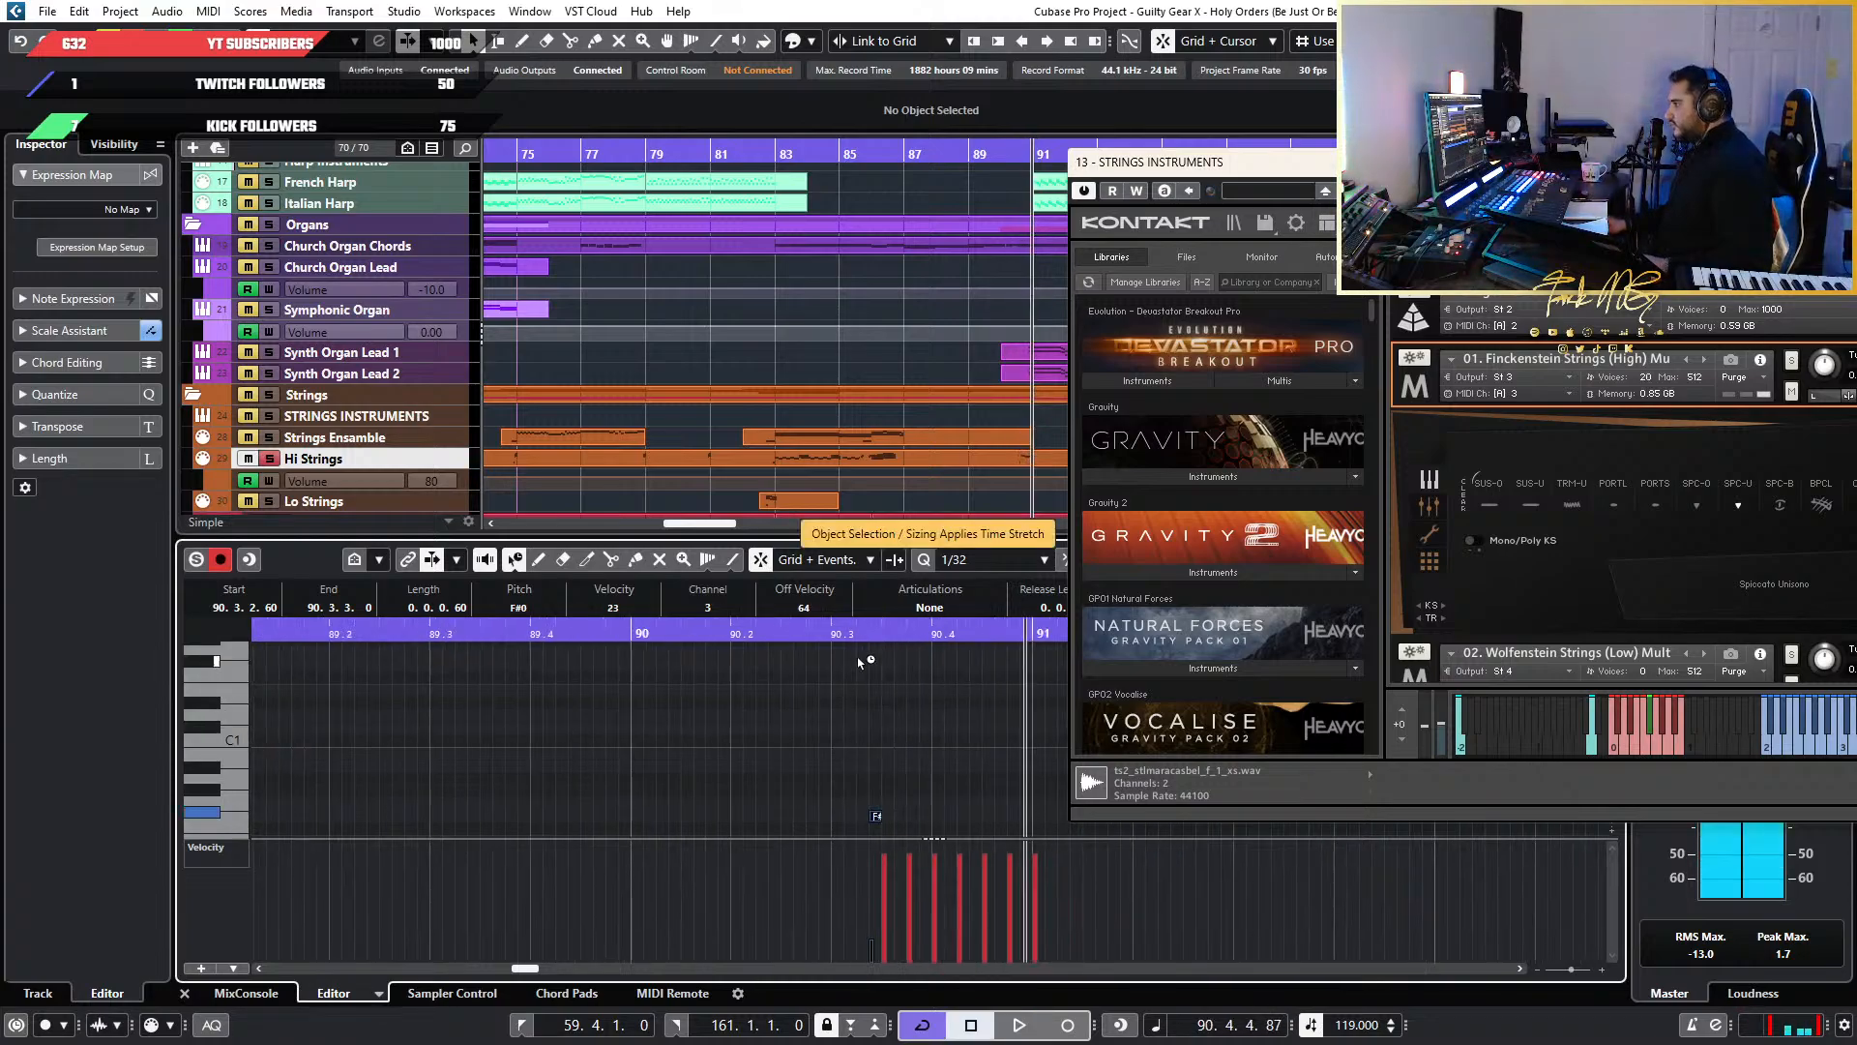
scroll(967, 433, down, 5)
scroll(913, 444, up, 4)
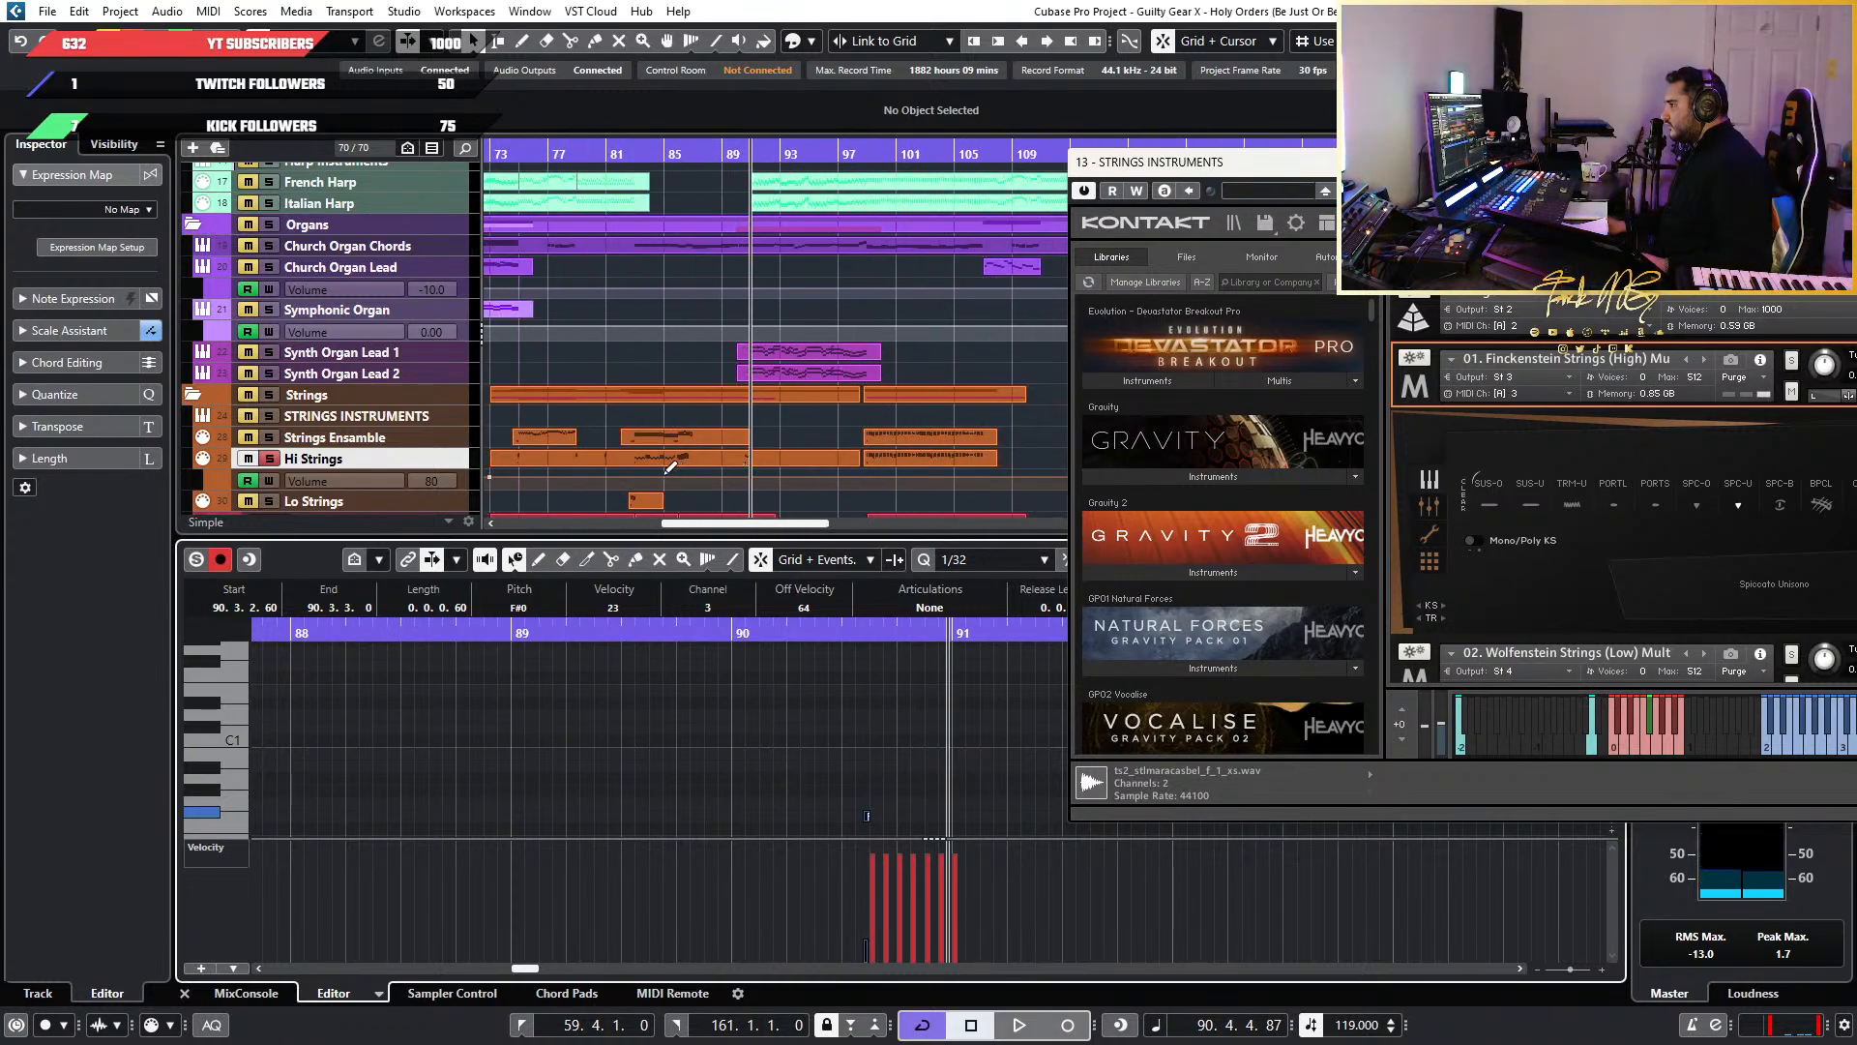
scroll(852, 464, up, 4)
scroll(797, 464, right, 8)
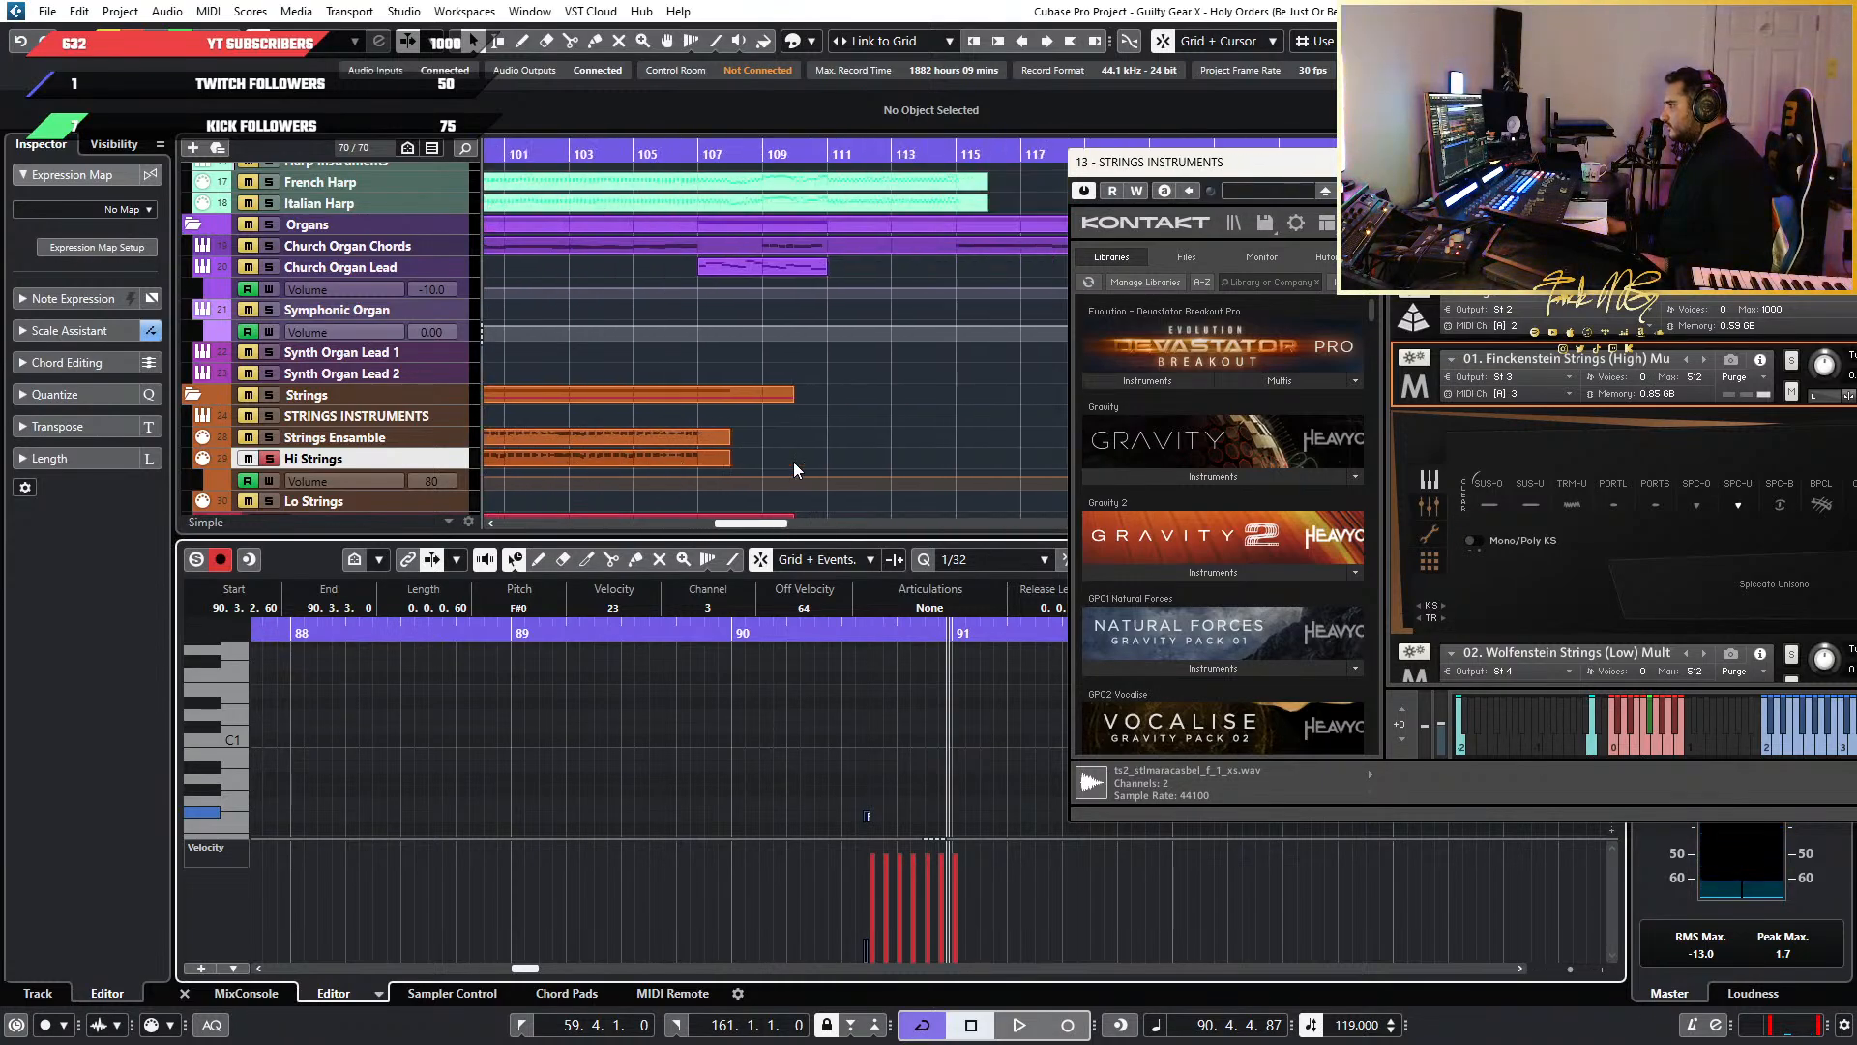
click(701, 462)
scroll(699, 462, up, 9)
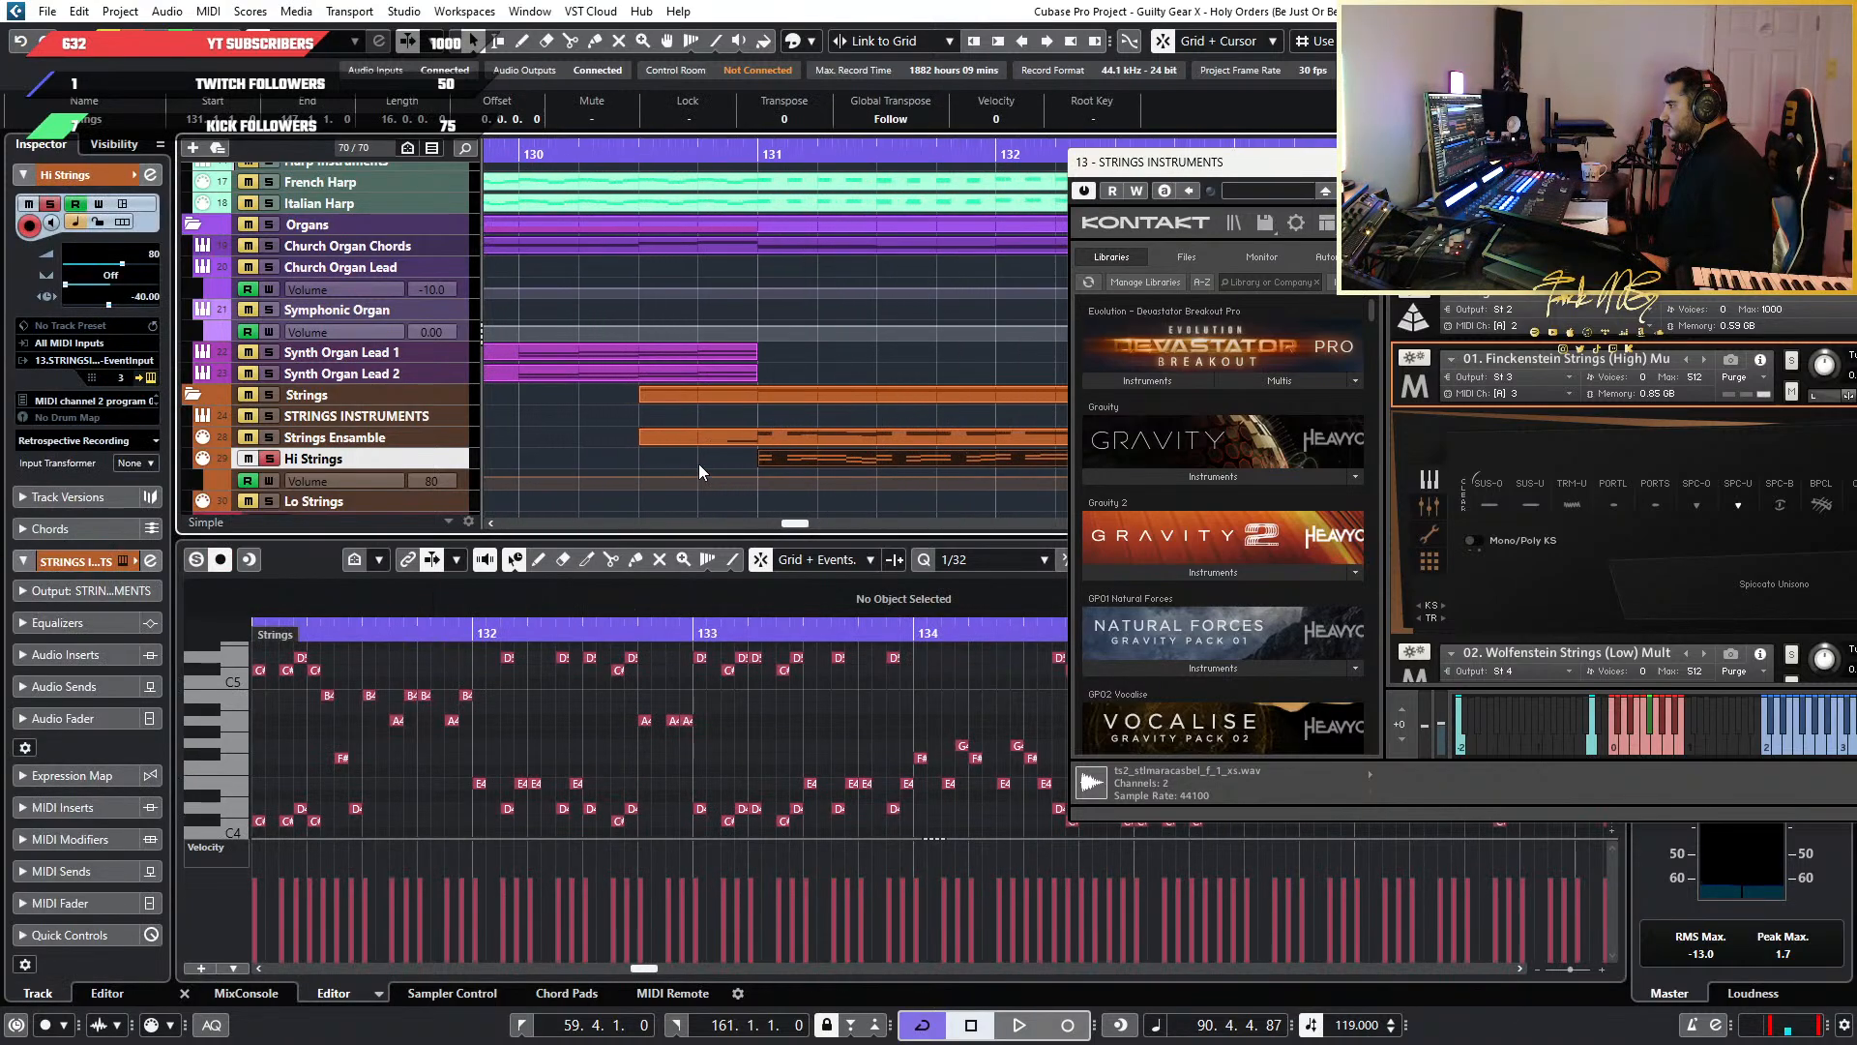
drag(758, 464, 642, 465)
Draw a 1/32 note at 130.4.4.60 in the Hi Strings part, directly before bar 131
scroll(587, 735, left, 6)
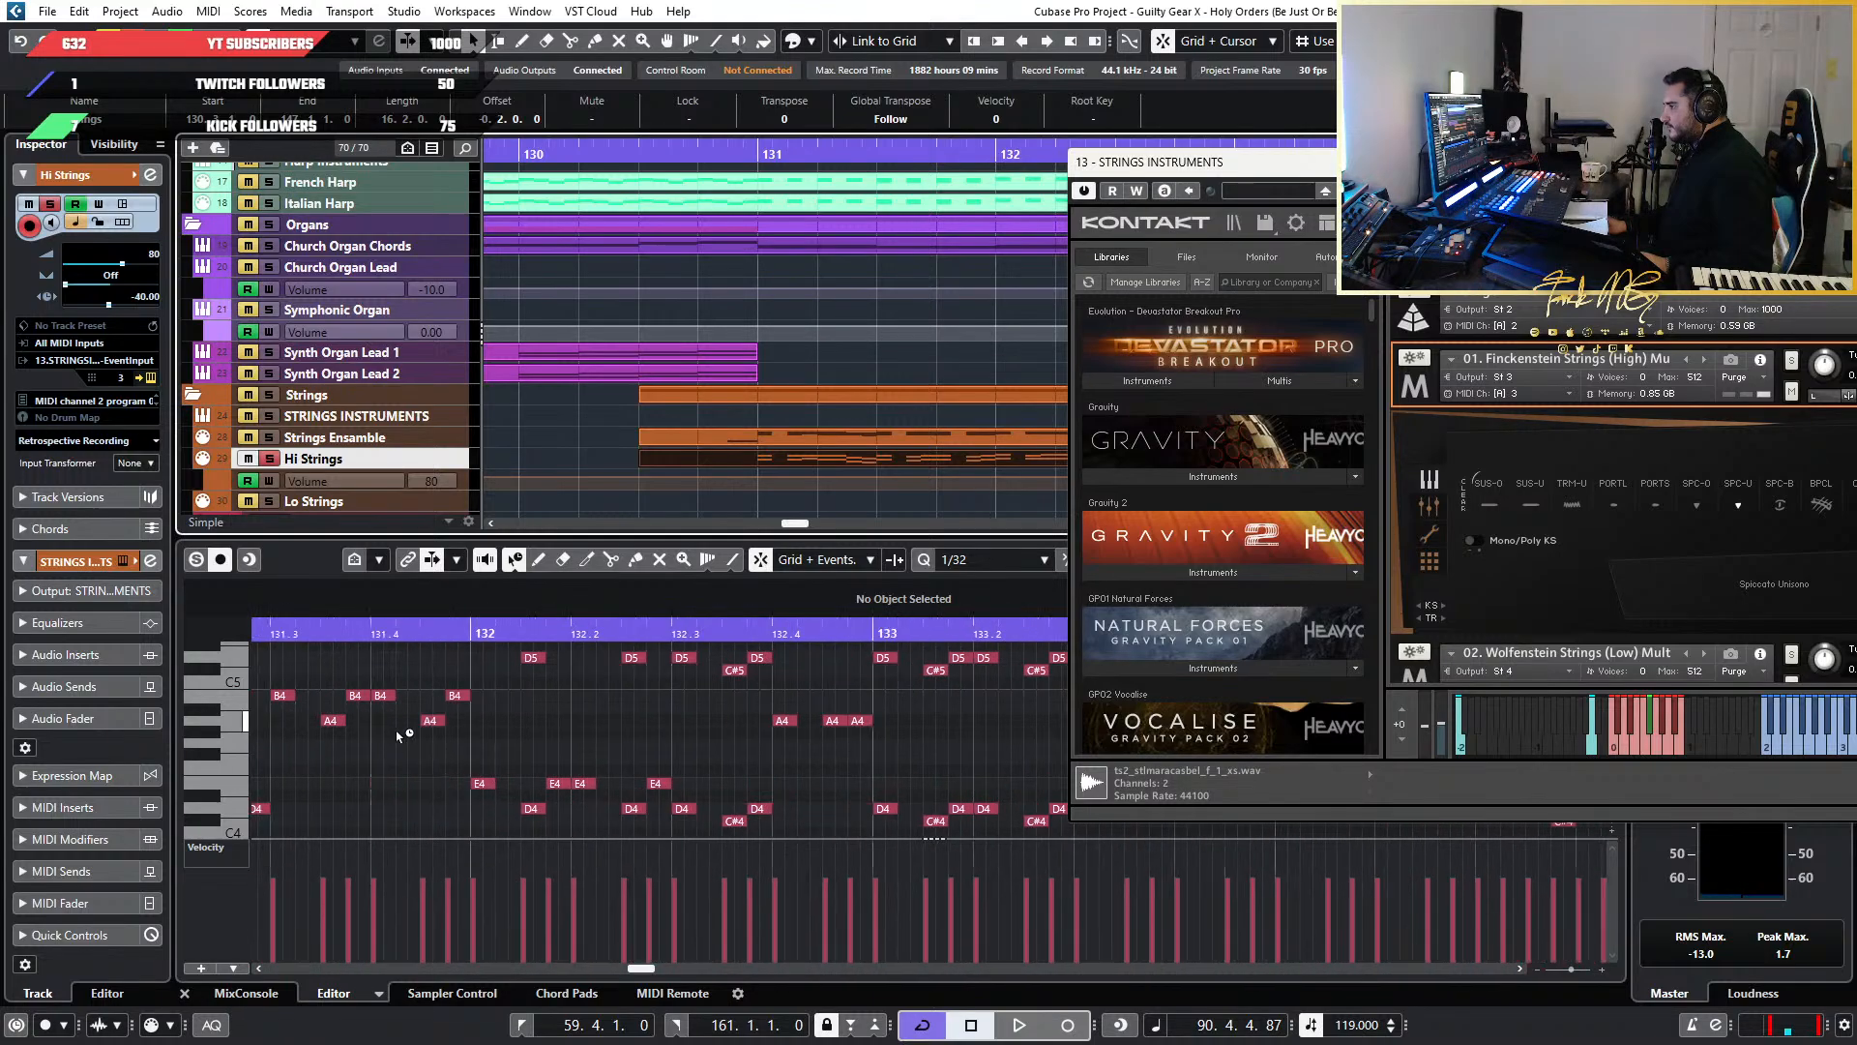
scroll(878, 746, up, 1)
scroll(829, 759, up, 4)
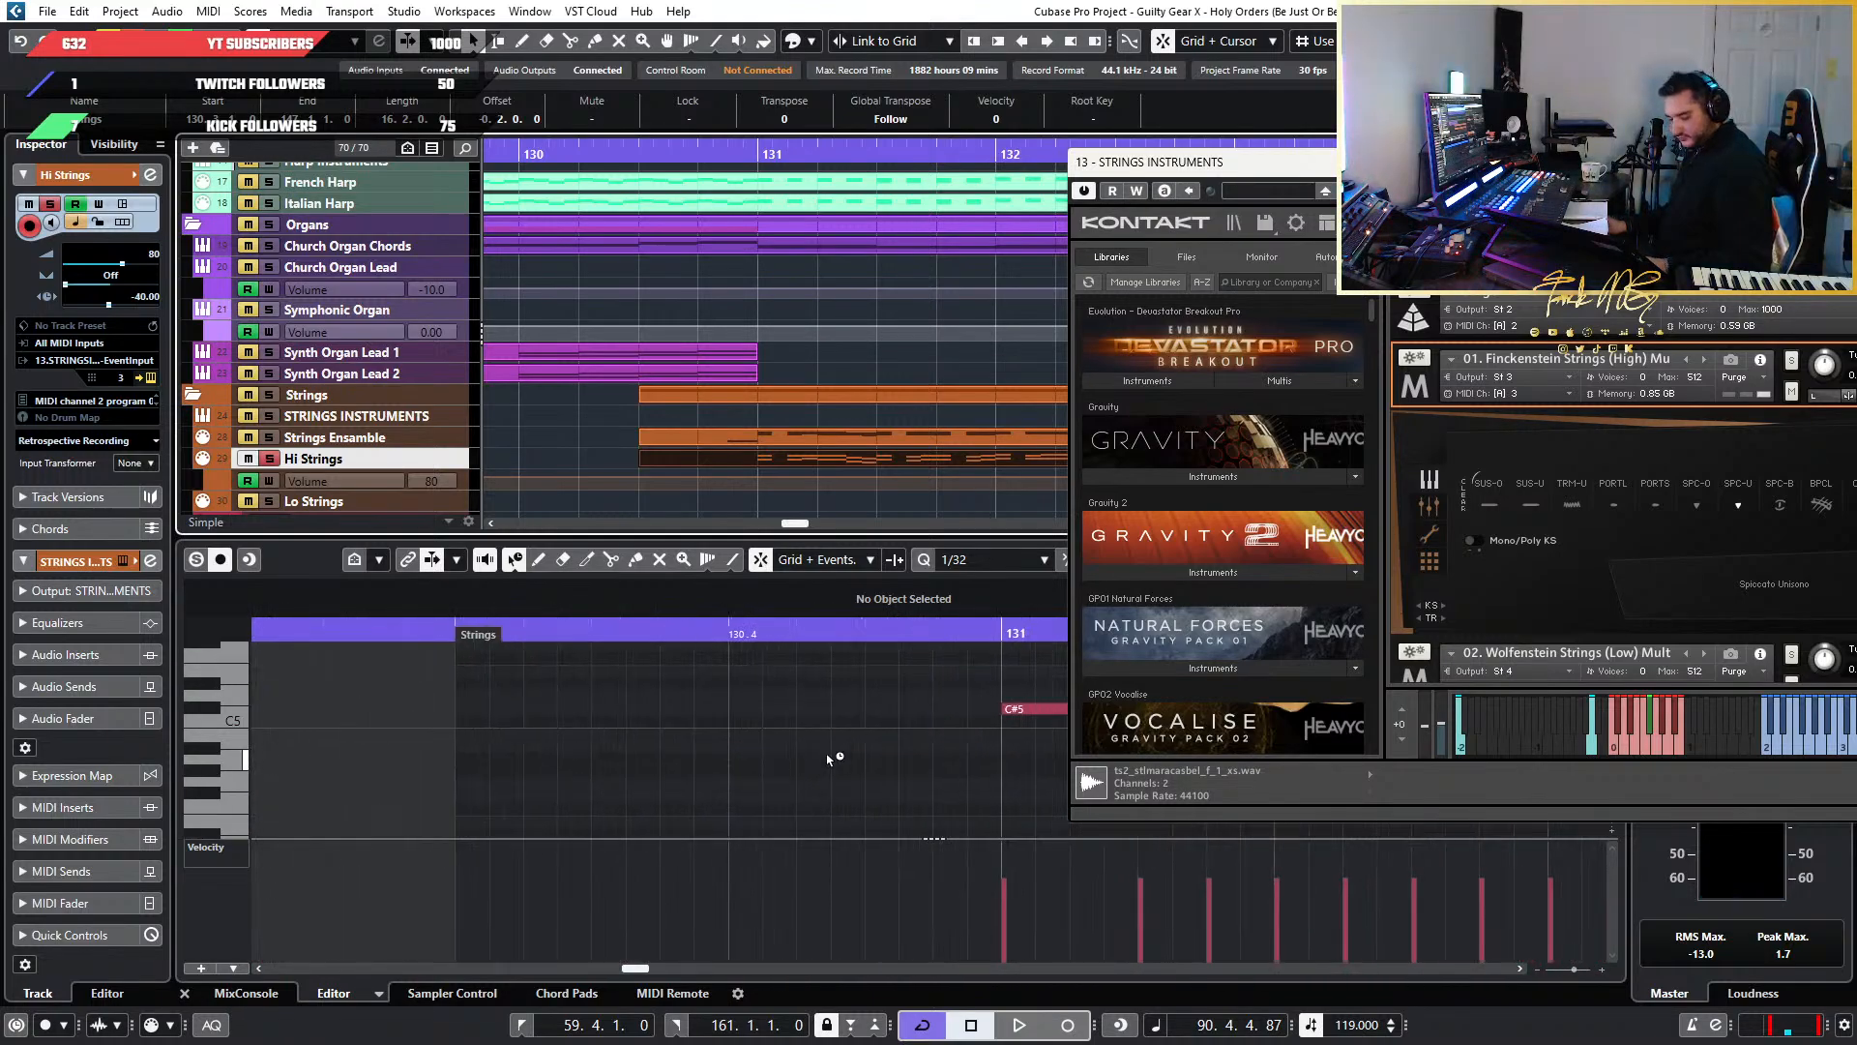
click(538, 577)
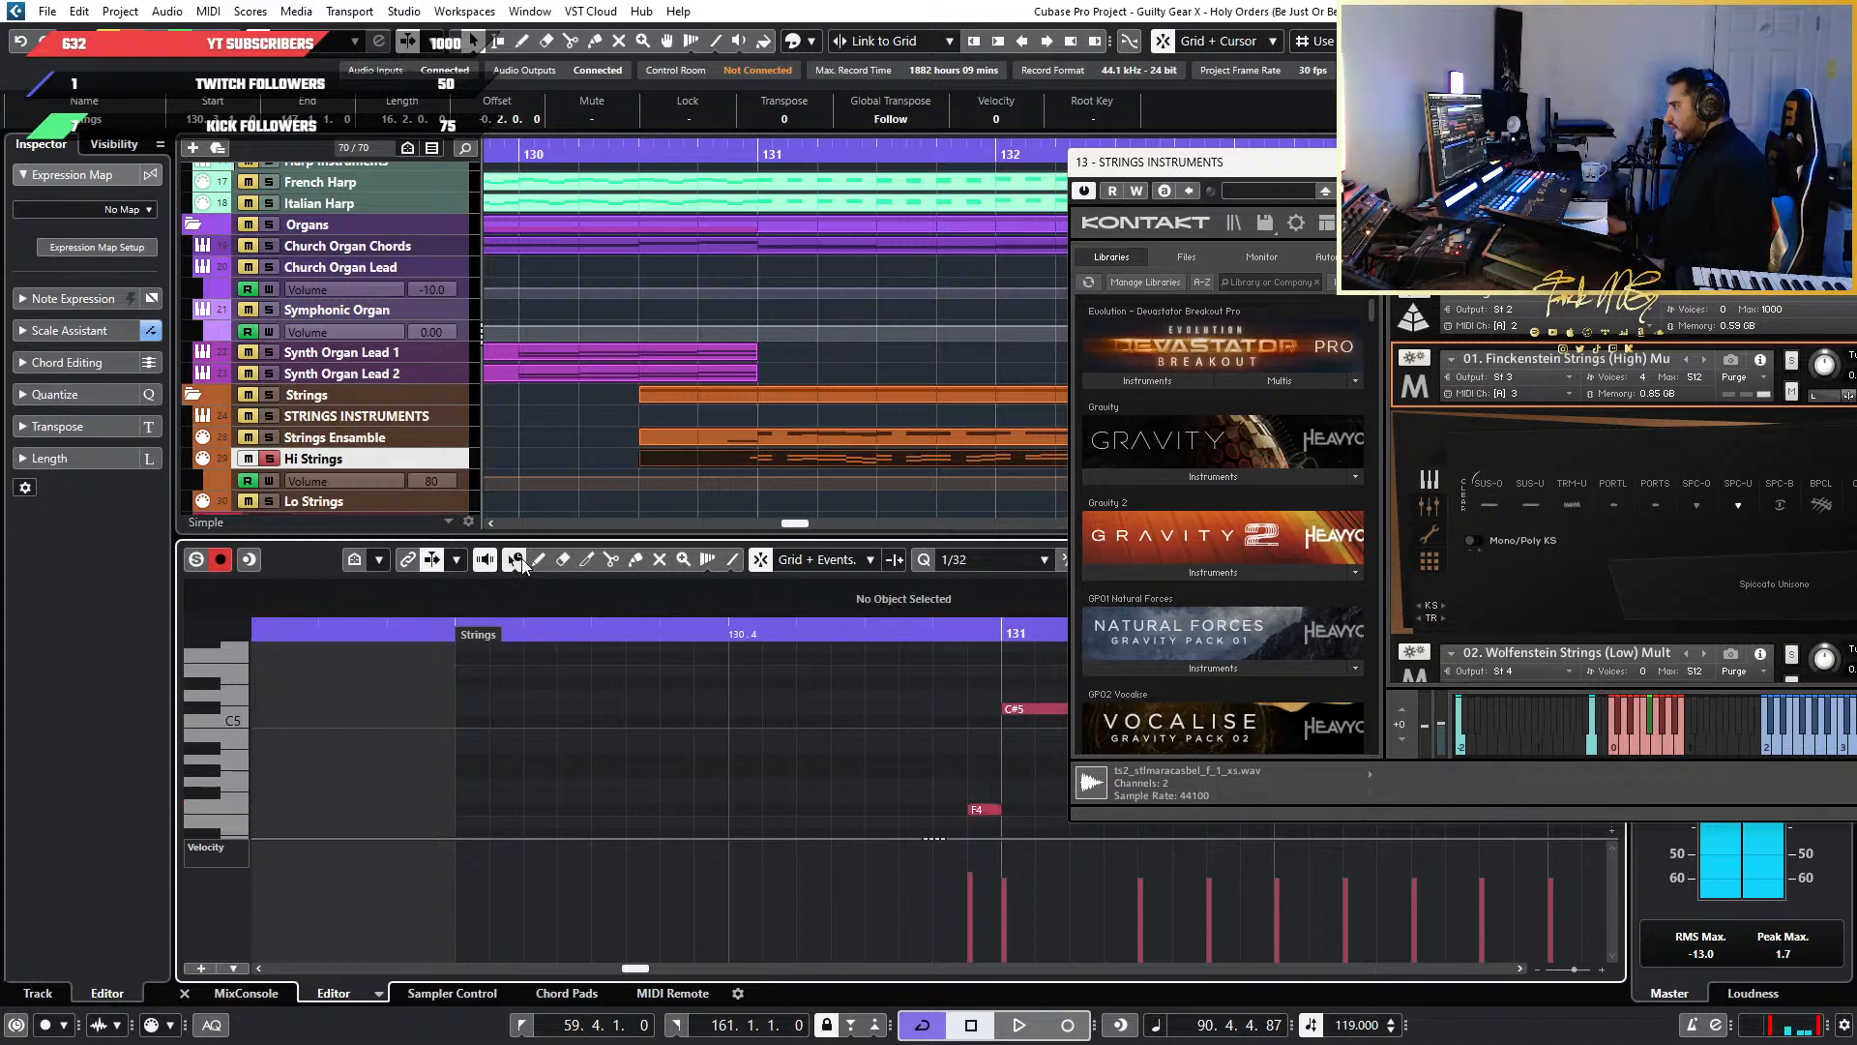
key(1)
Transpose the new note before bar 131 down to the F#0 keyswitch and lower its velocity to 11
click(986, 811)
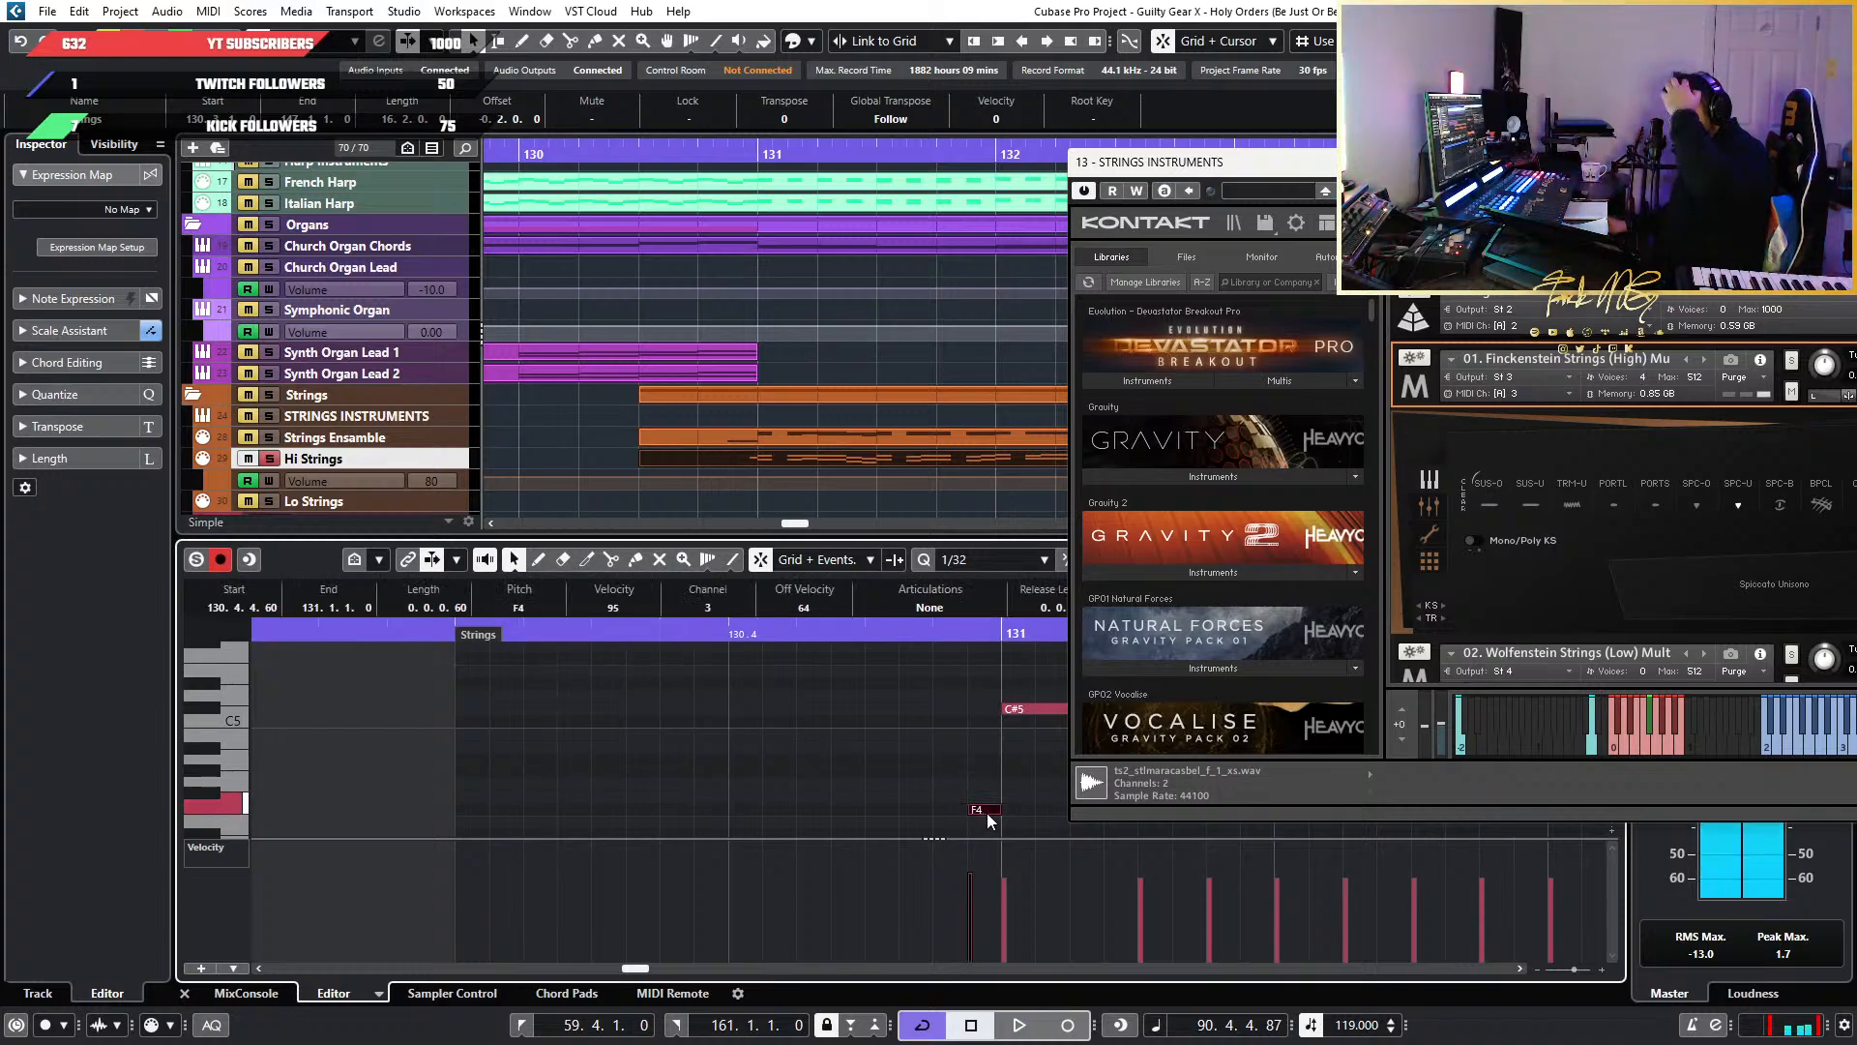
key(shift+Down)
key(shift+Down)
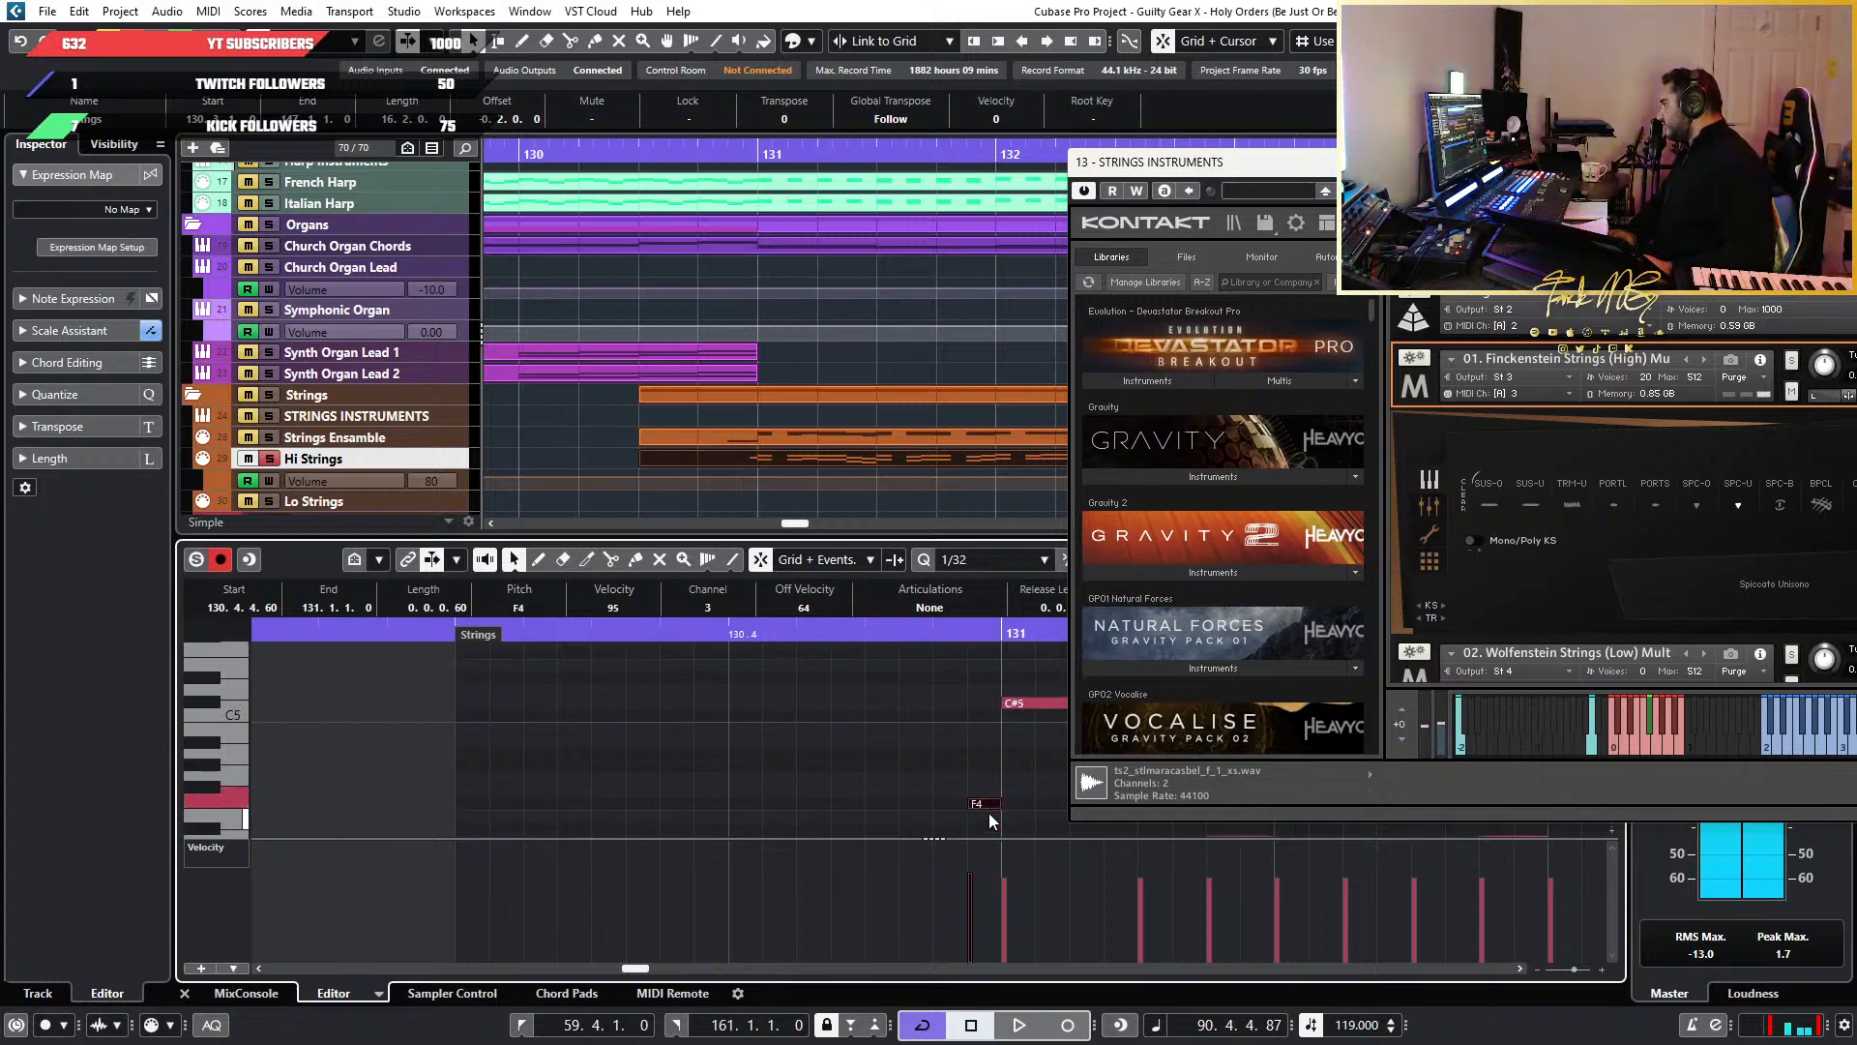
key(shift+Up)
key(shift+Down)
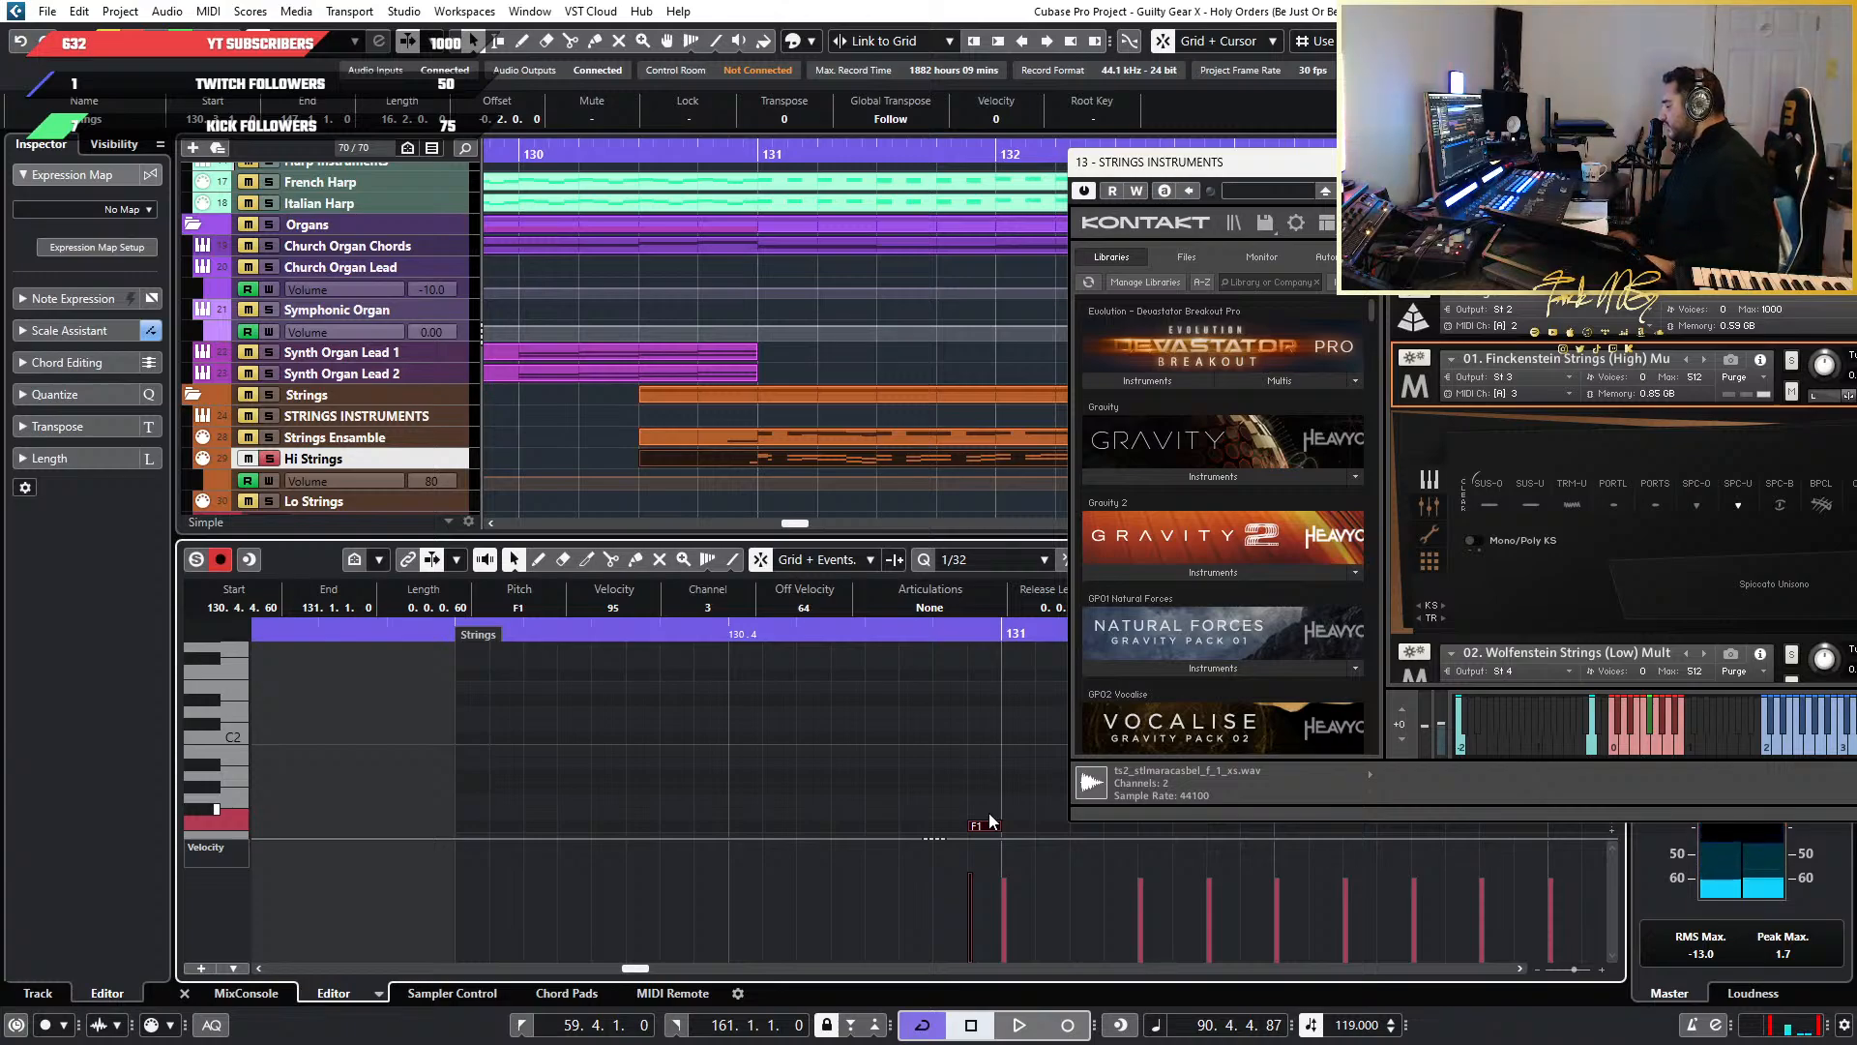
key(shift+Up)
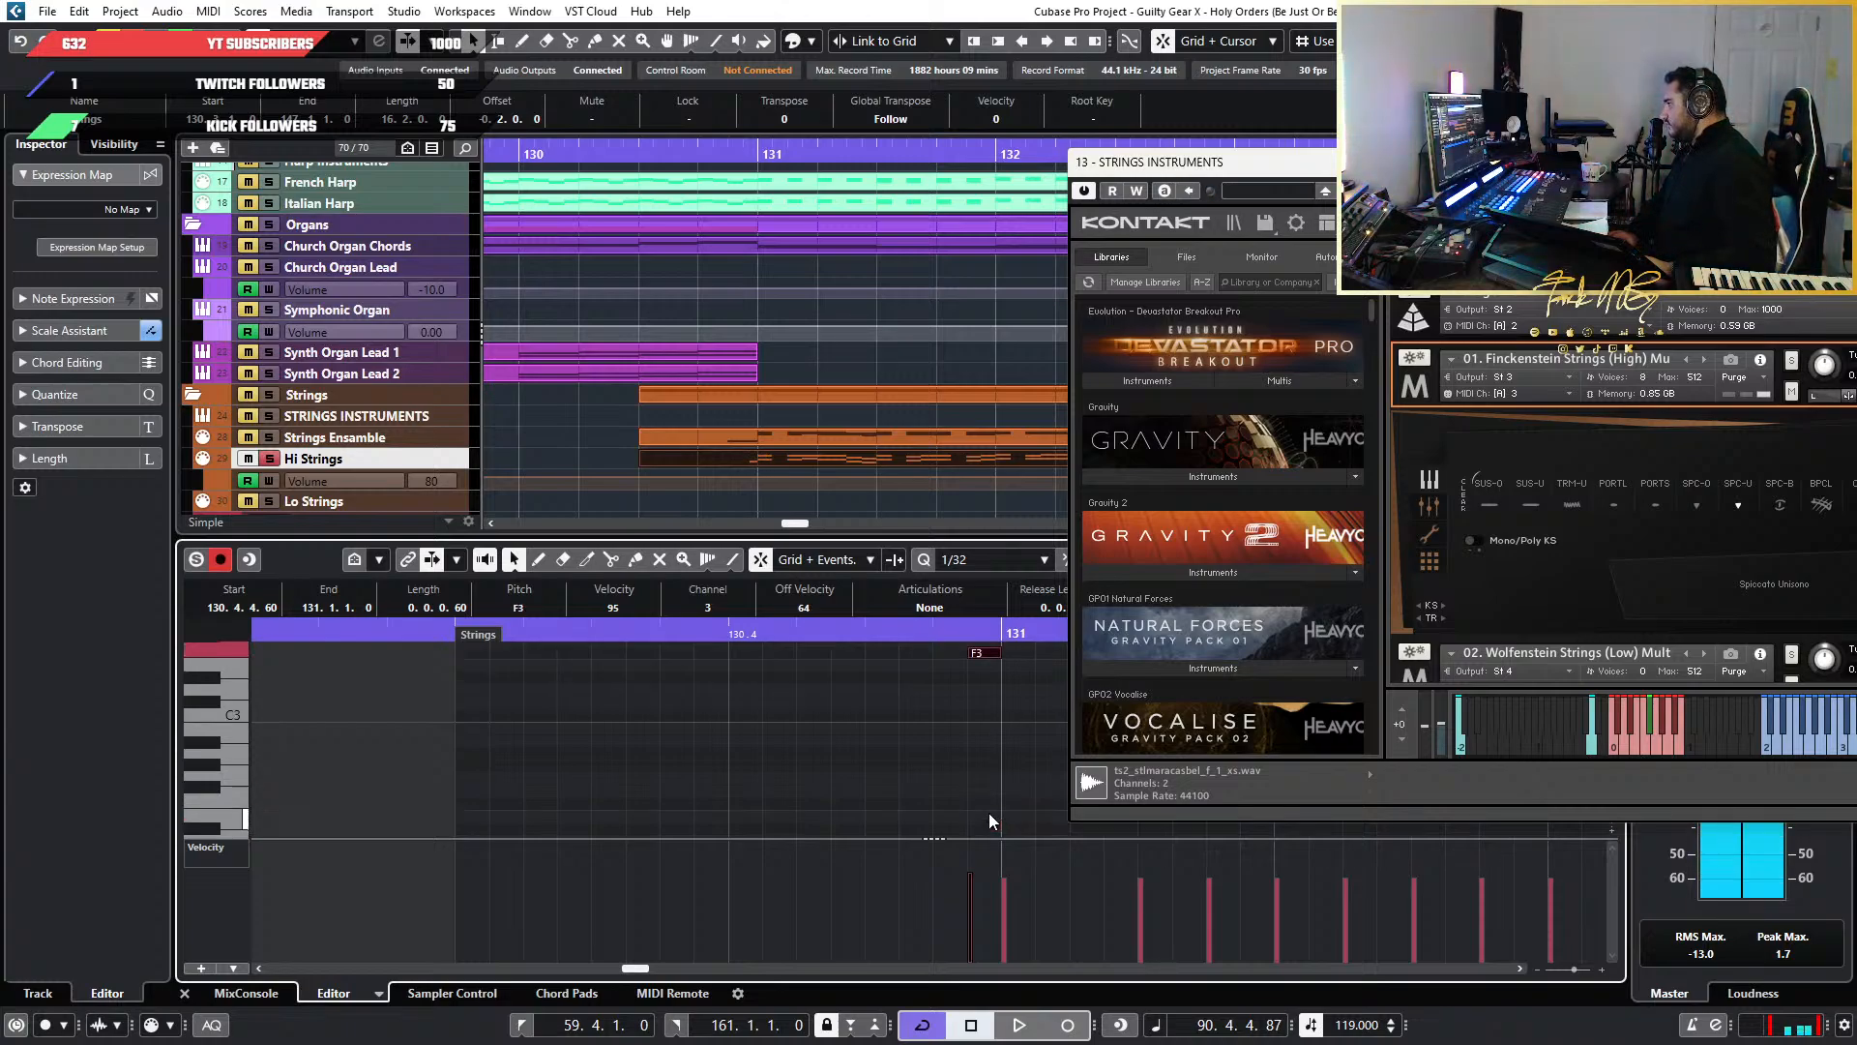
scroll(988, 812, down, 3)
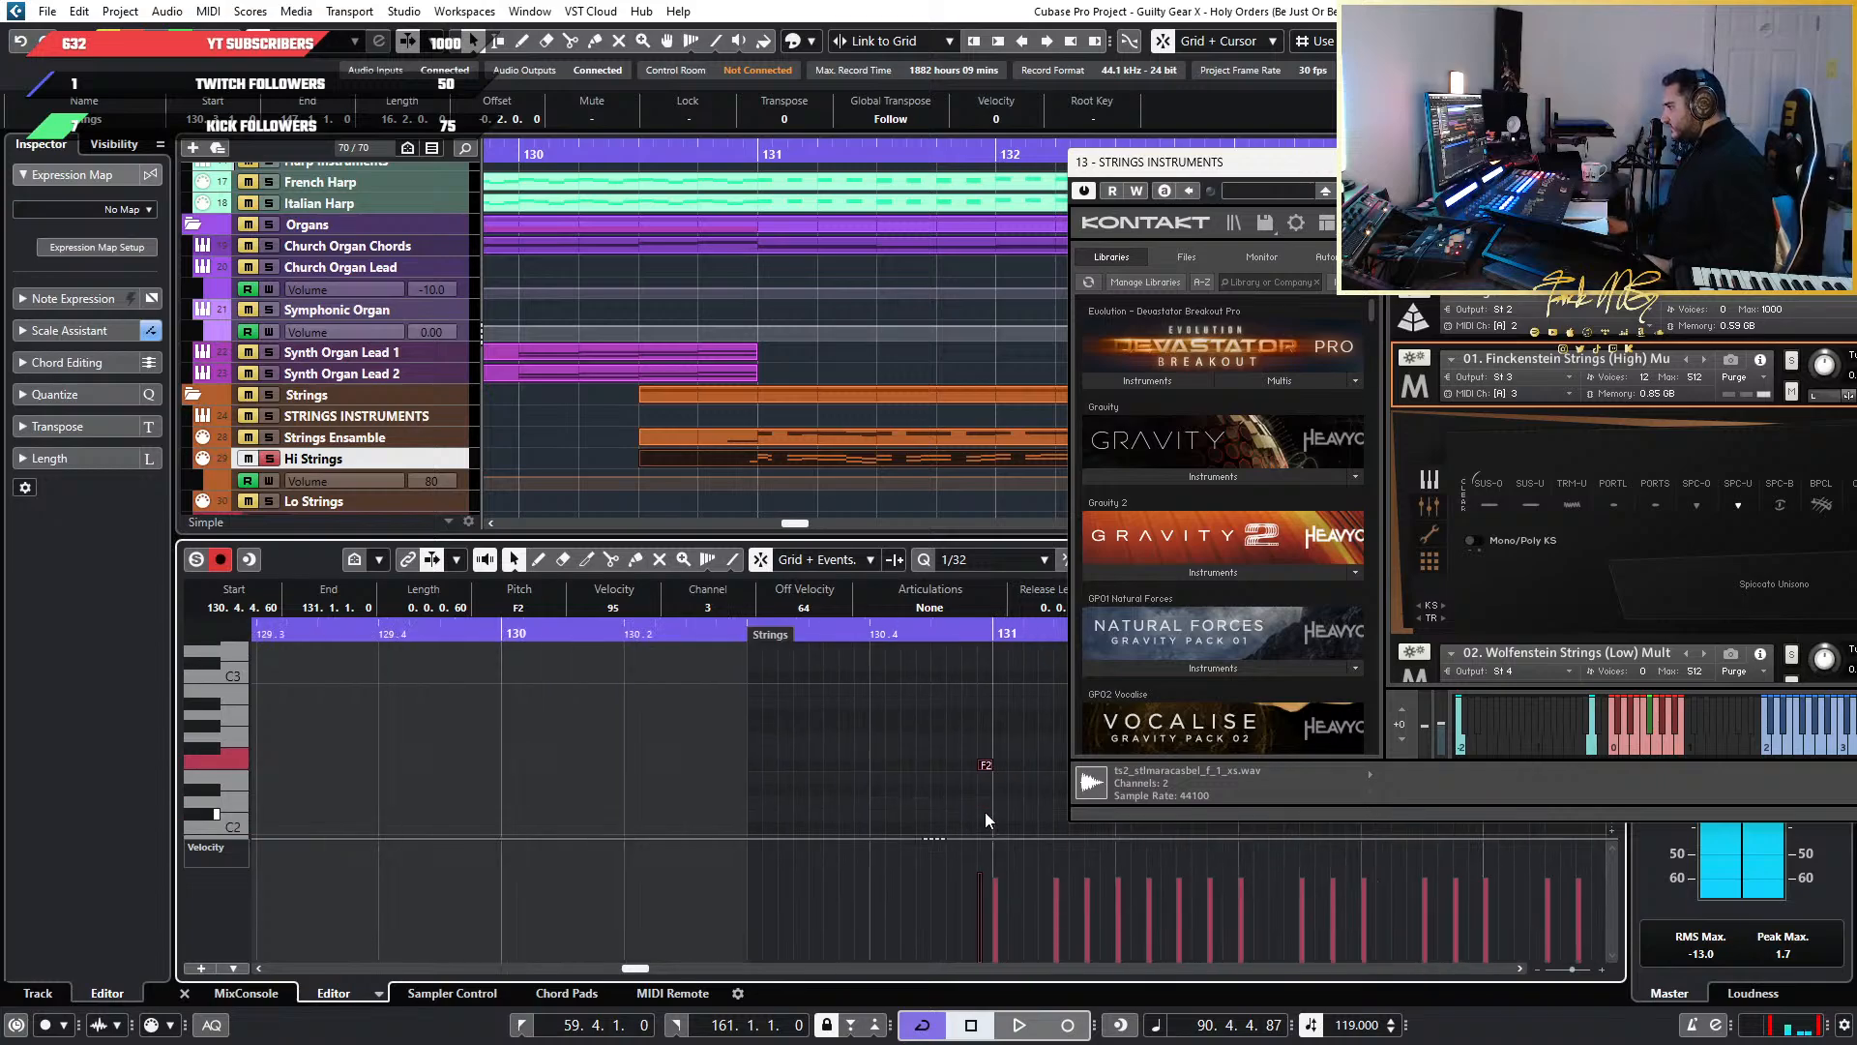
scroll(983, 812, up, 5)
scroll(851, 780, right, 3)
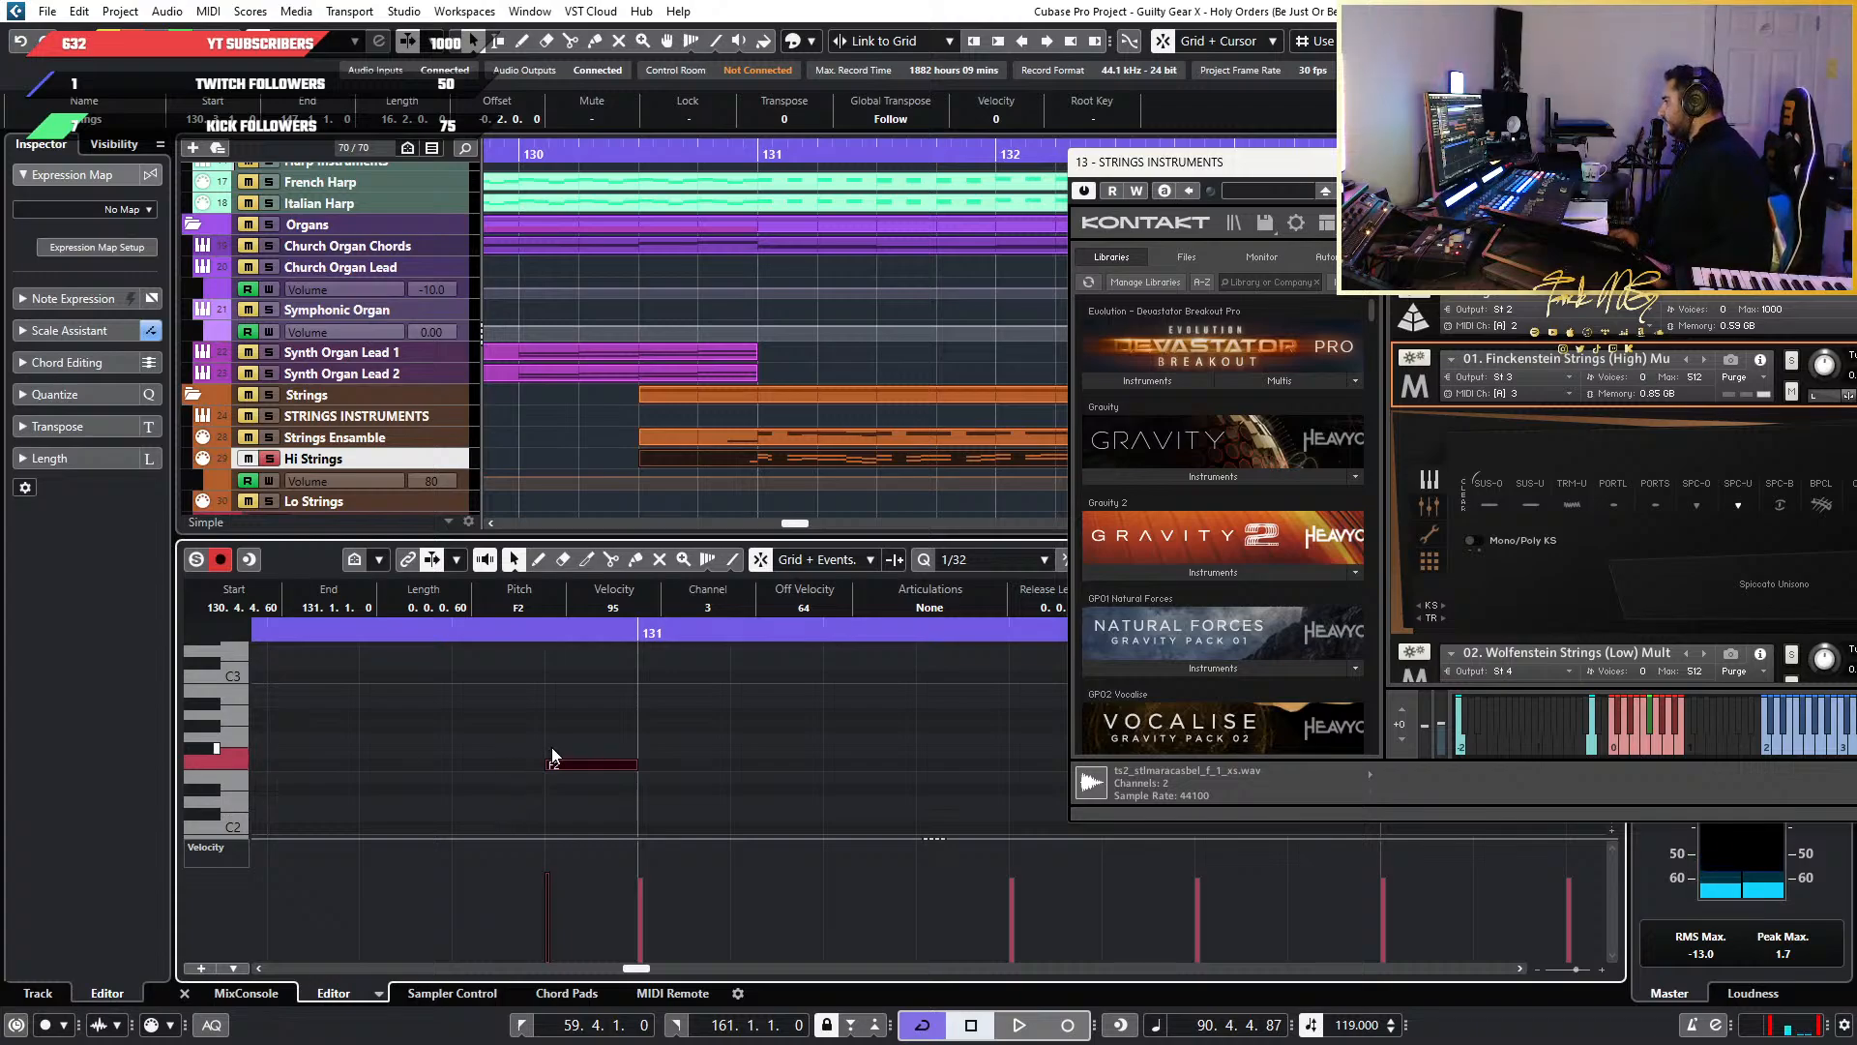
key(shift+Down)
key(Up)
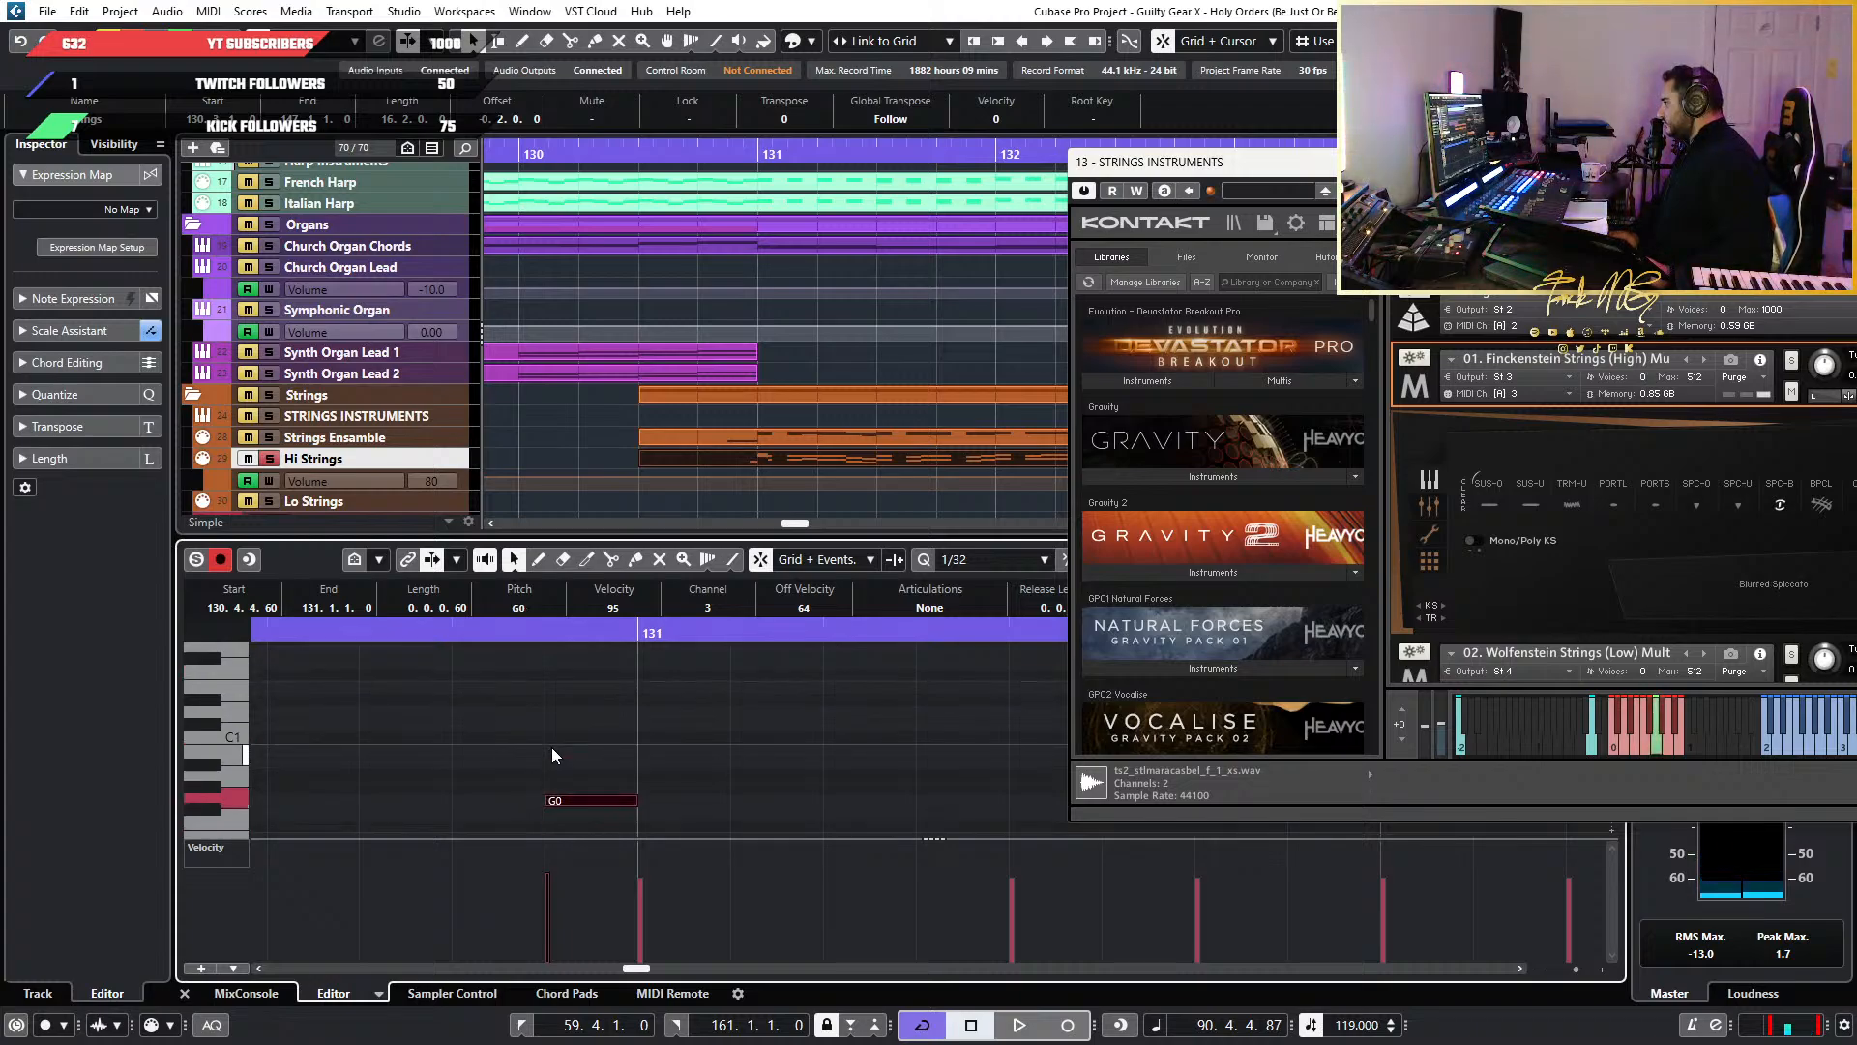
ctrl+scroll(675, 764, down, 3)
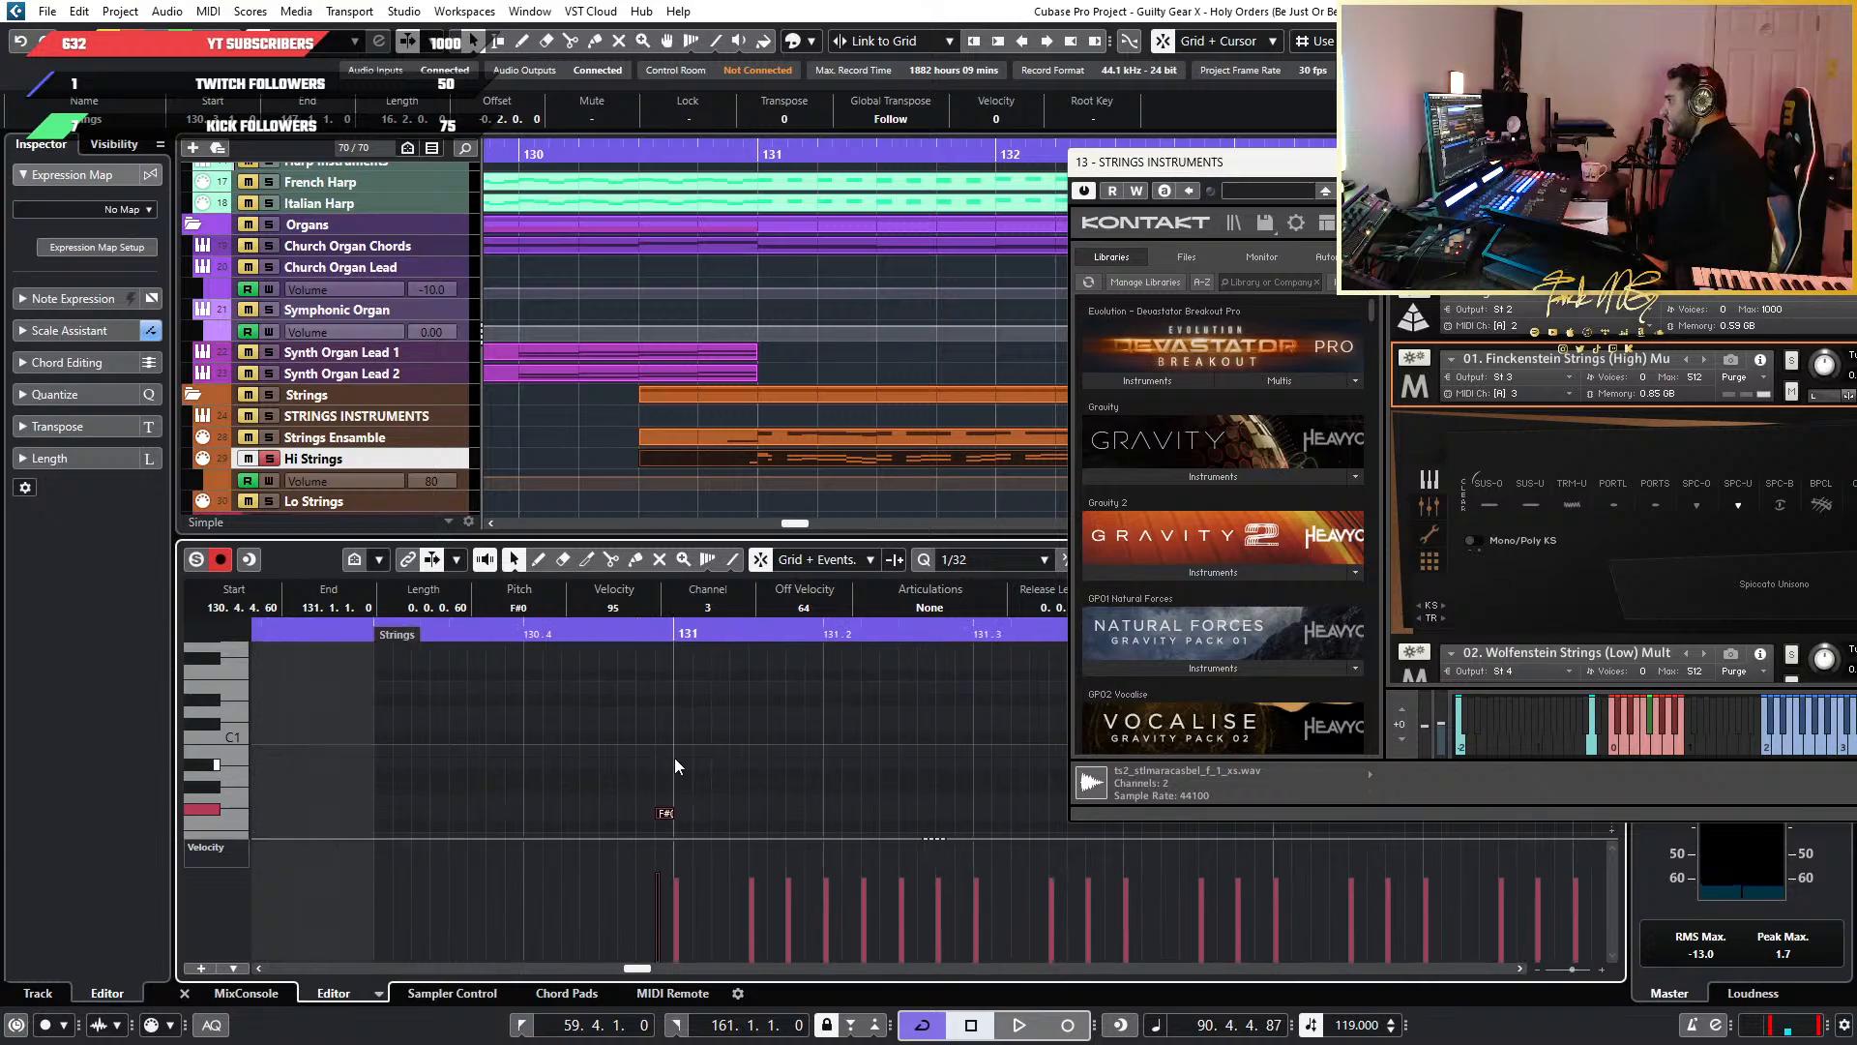
drag(693, 931, 661, 953)
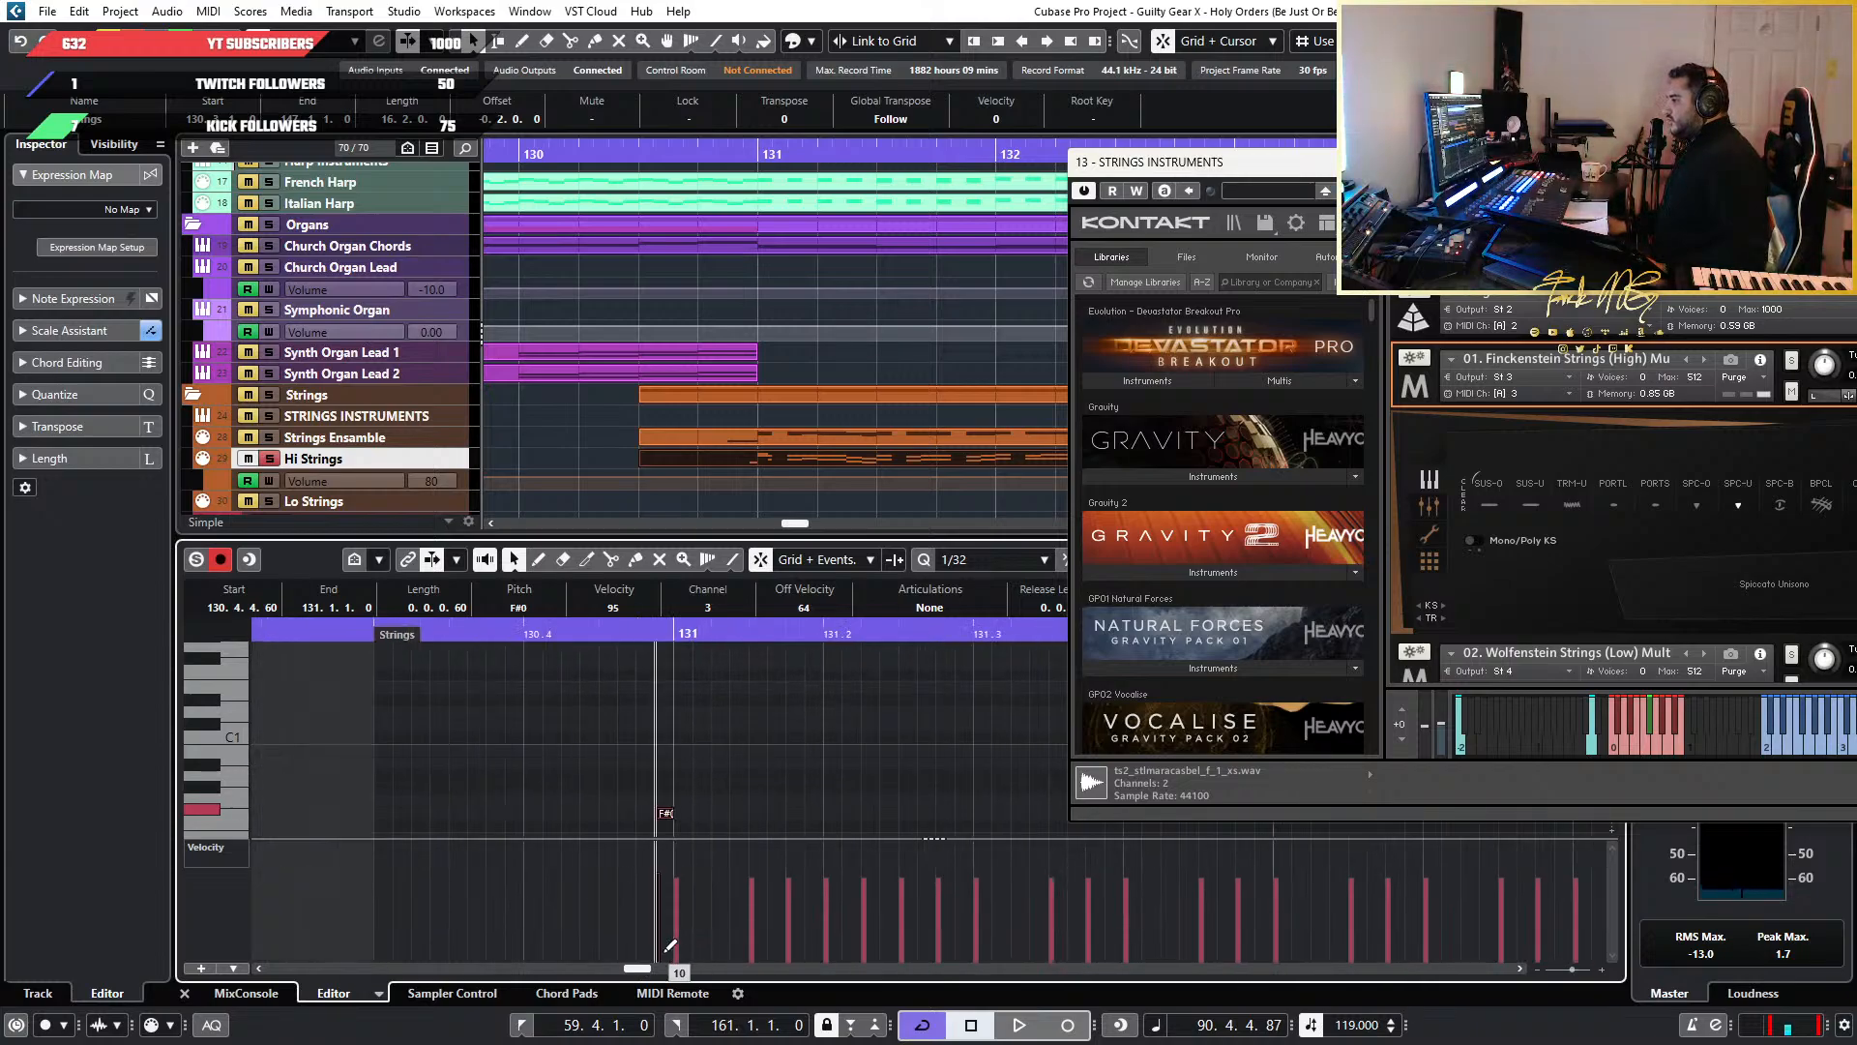
Set the velocity of all Hi Strings notes from bar 131 to the end of the part to 115, leaving out the keyswitch
ctrl+scroll(844, 751, down, 8)
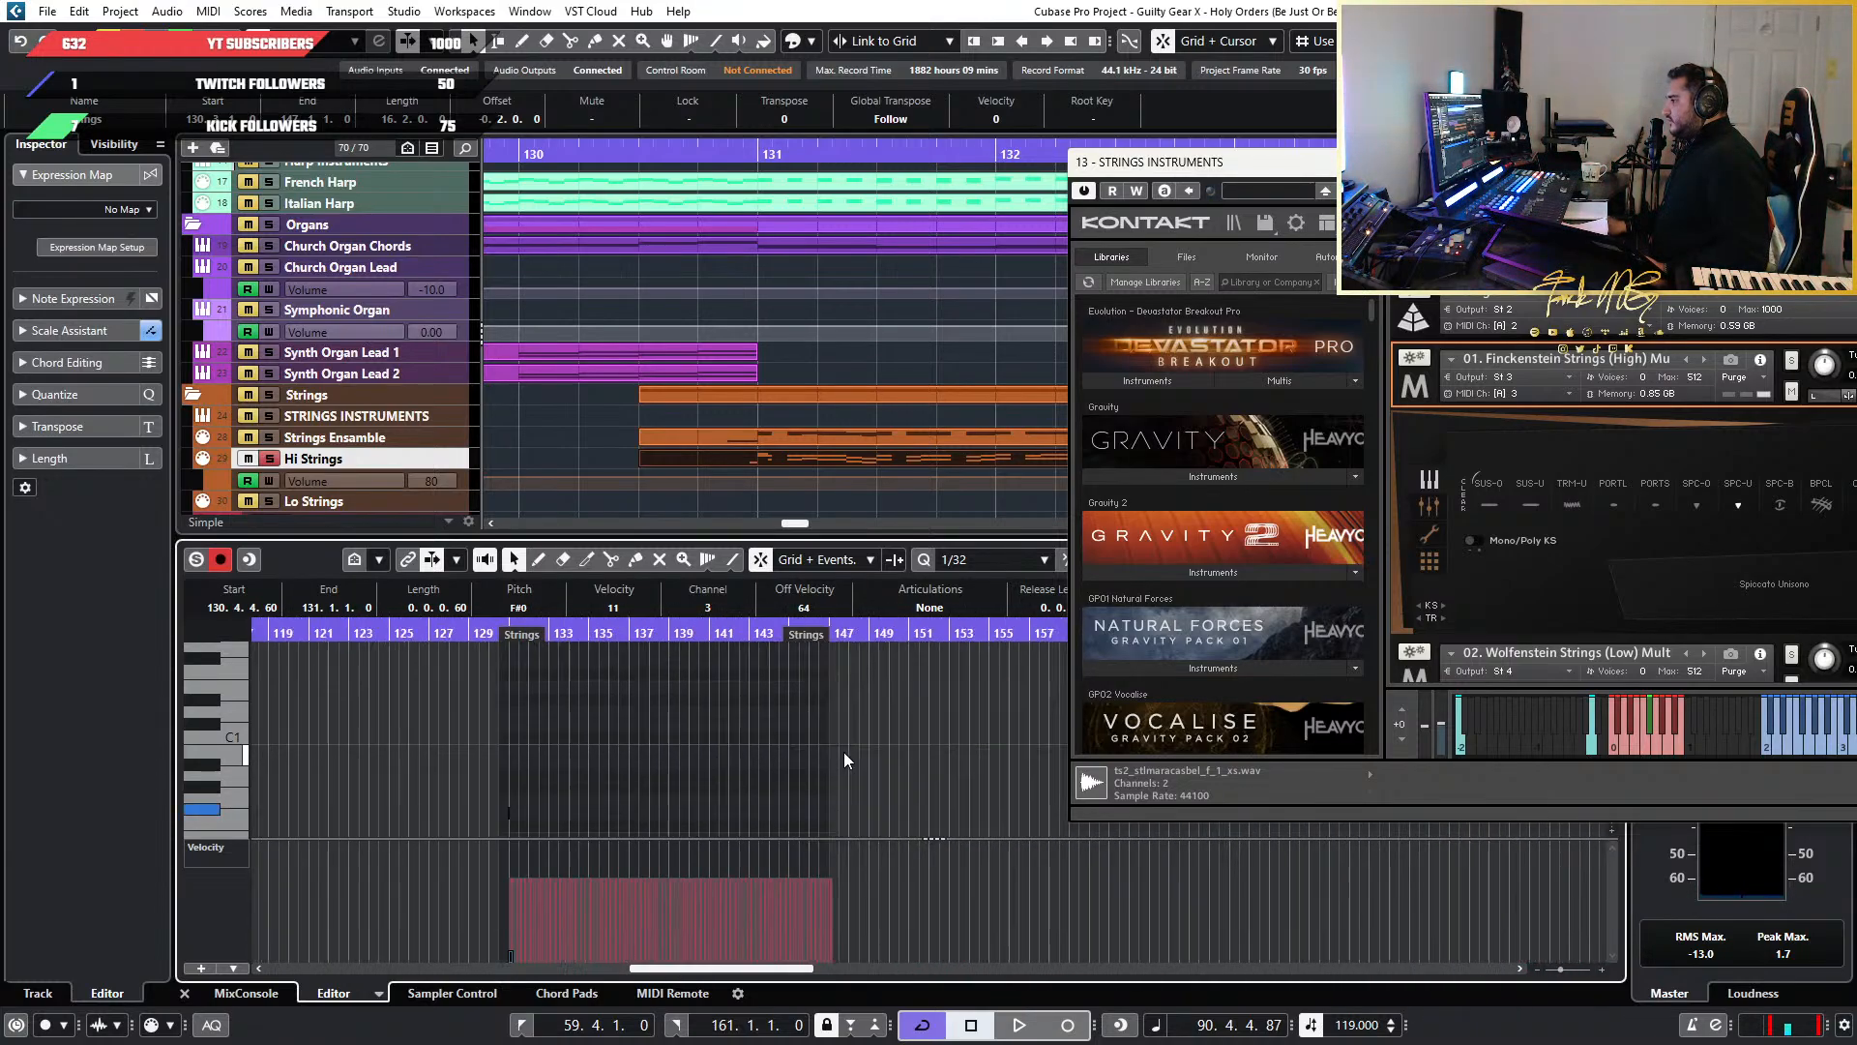
scroll(577, 777, up, 3)
scroll(579, 769, up, 4)
click(772, 817)
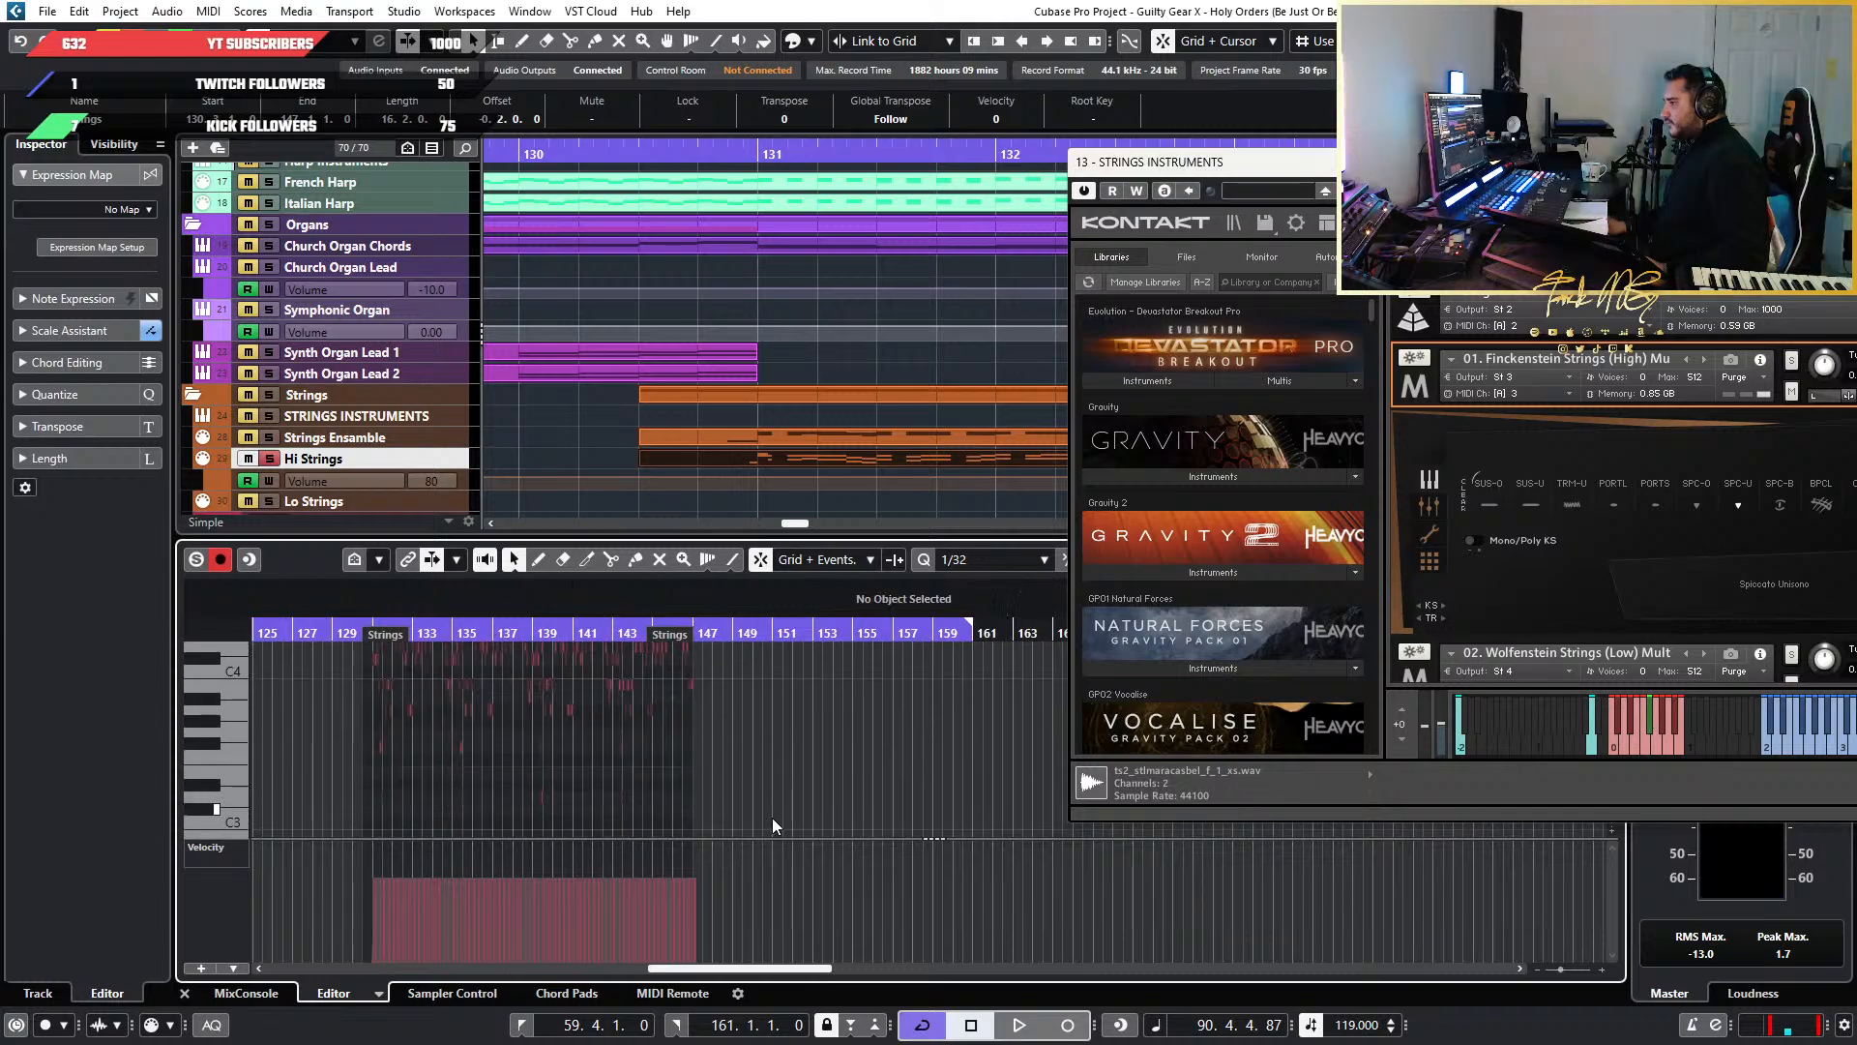
drag(784, 811, 452, 677)
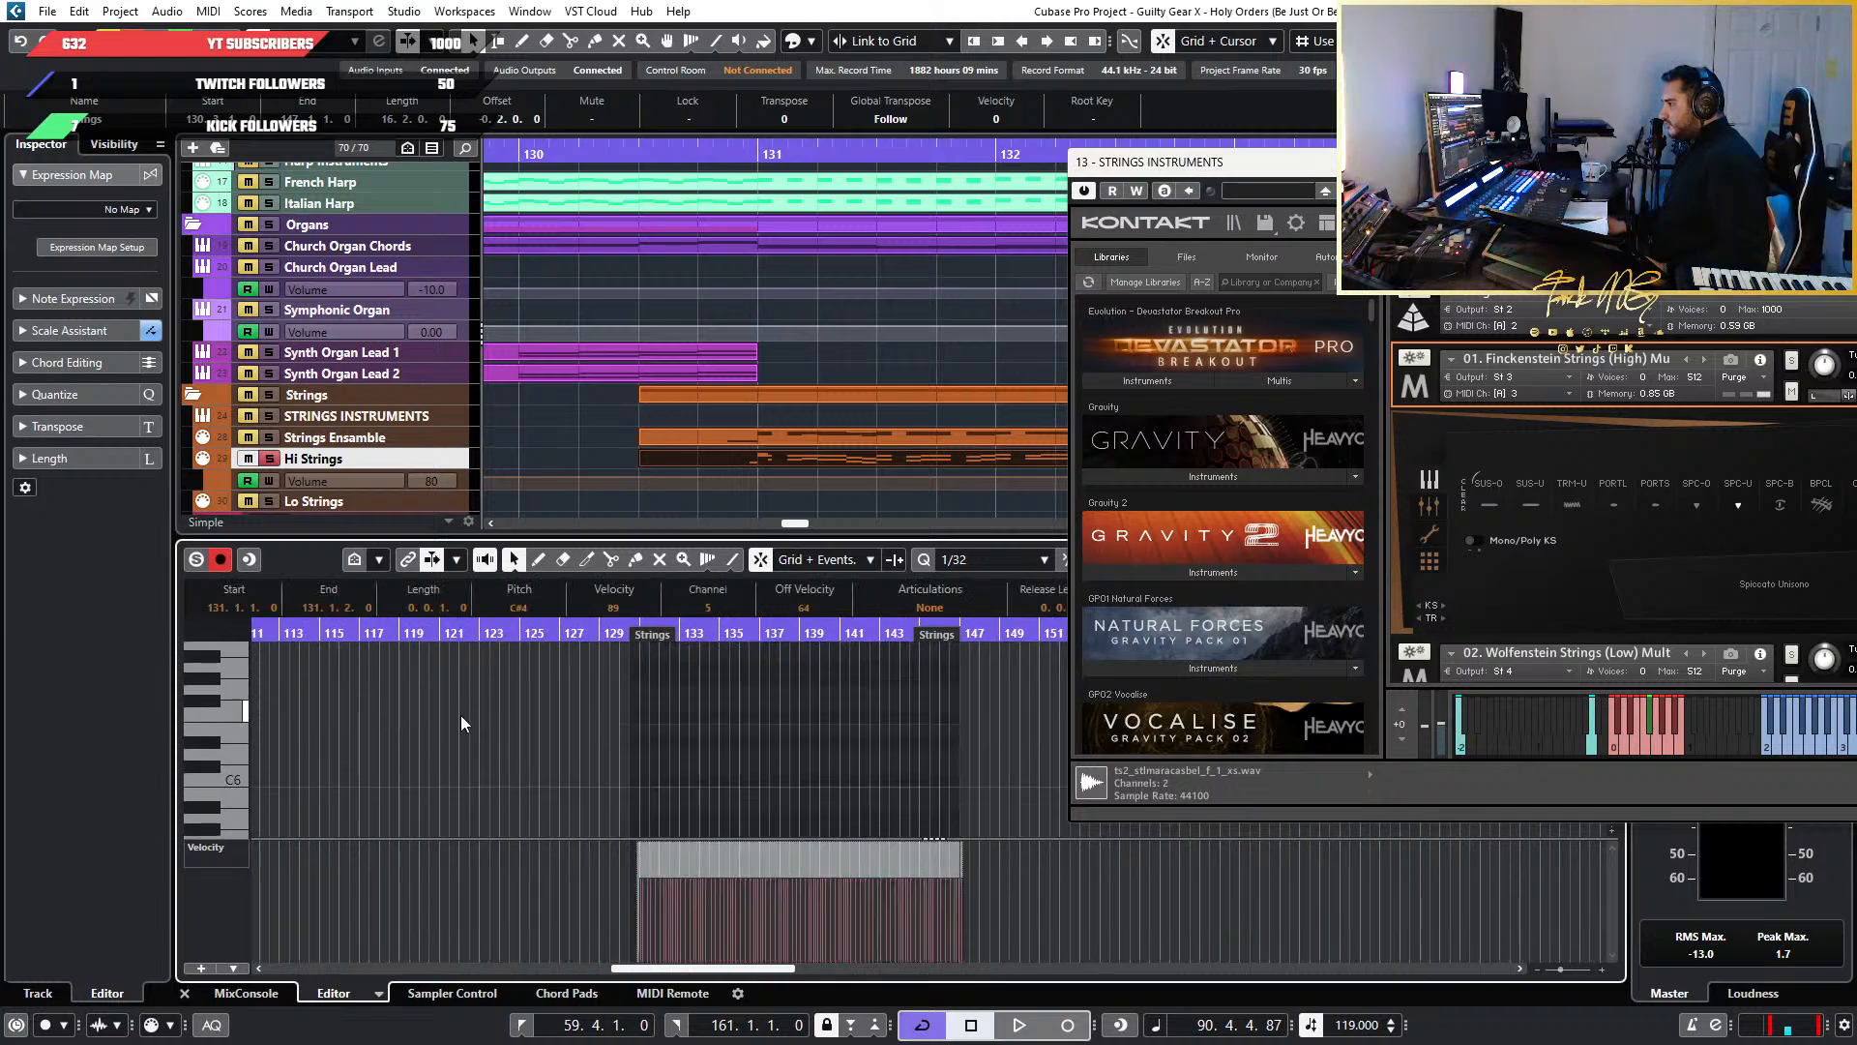
scroll(702, 717, down, 2)
scroll(703, 718, down, 3)
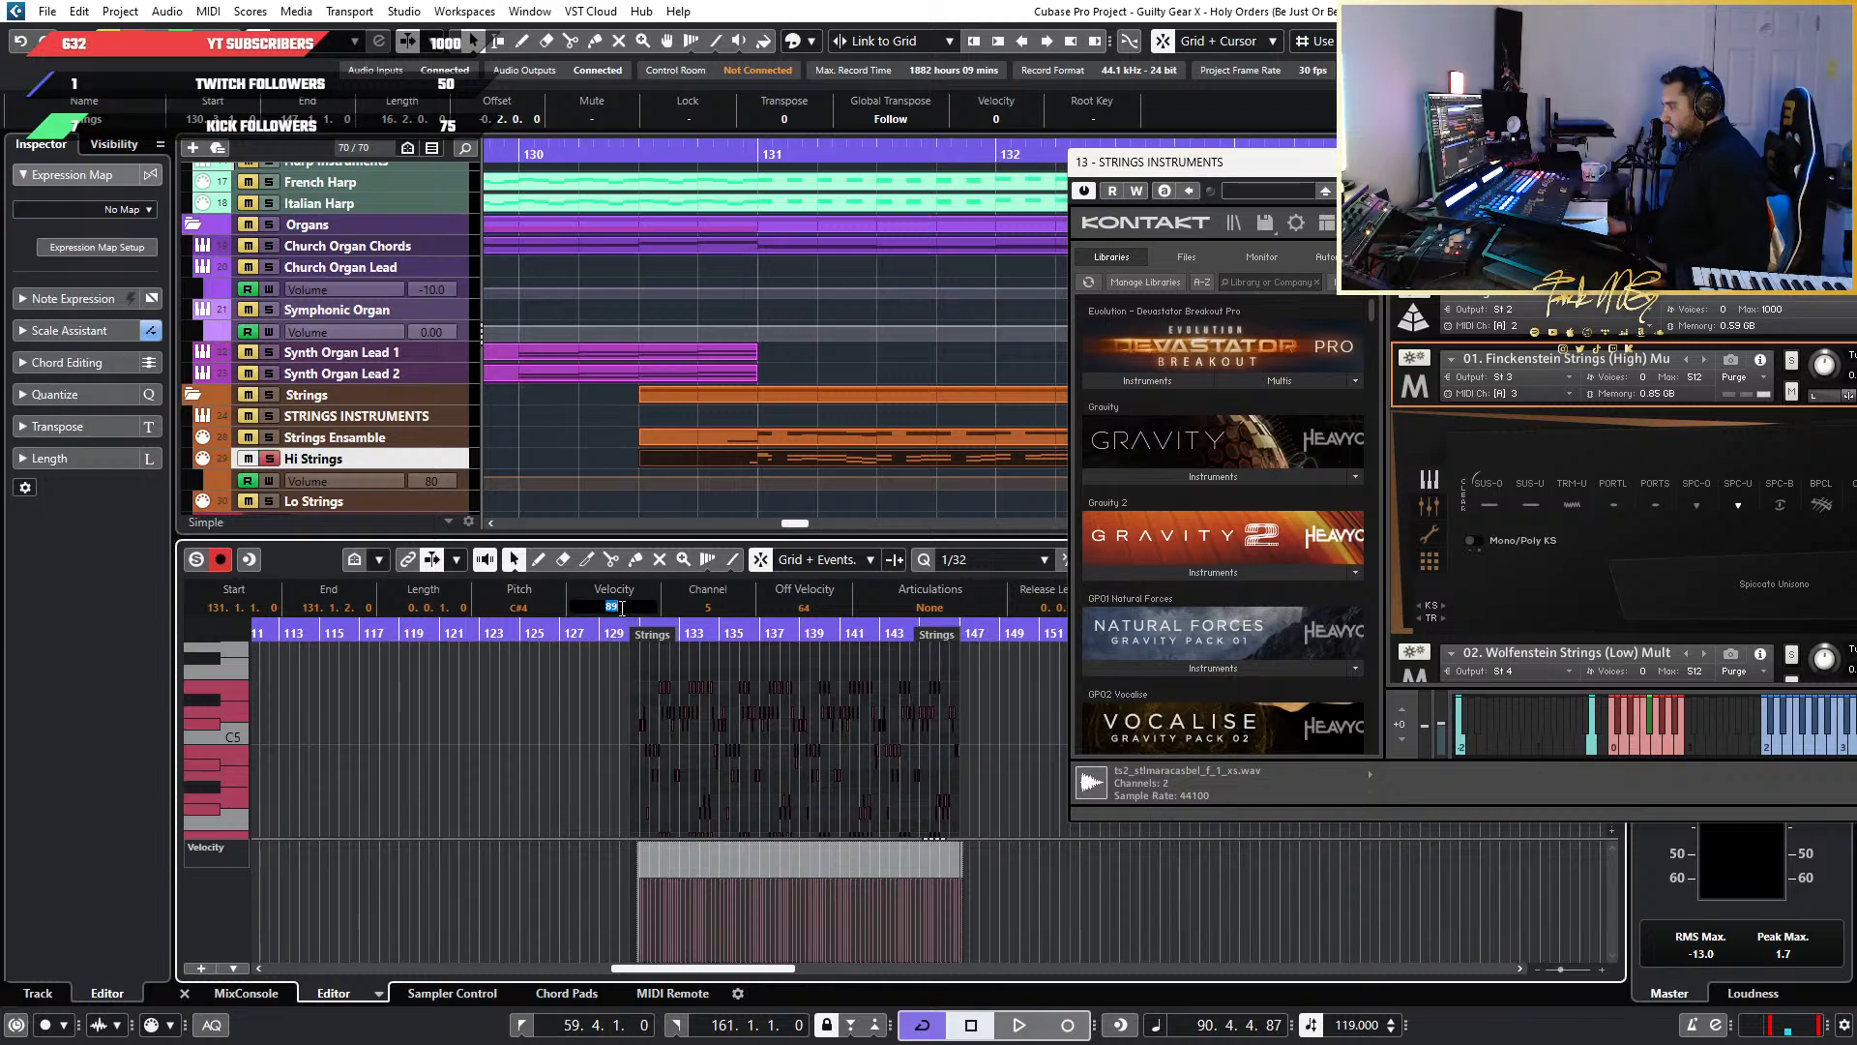
key(Return)
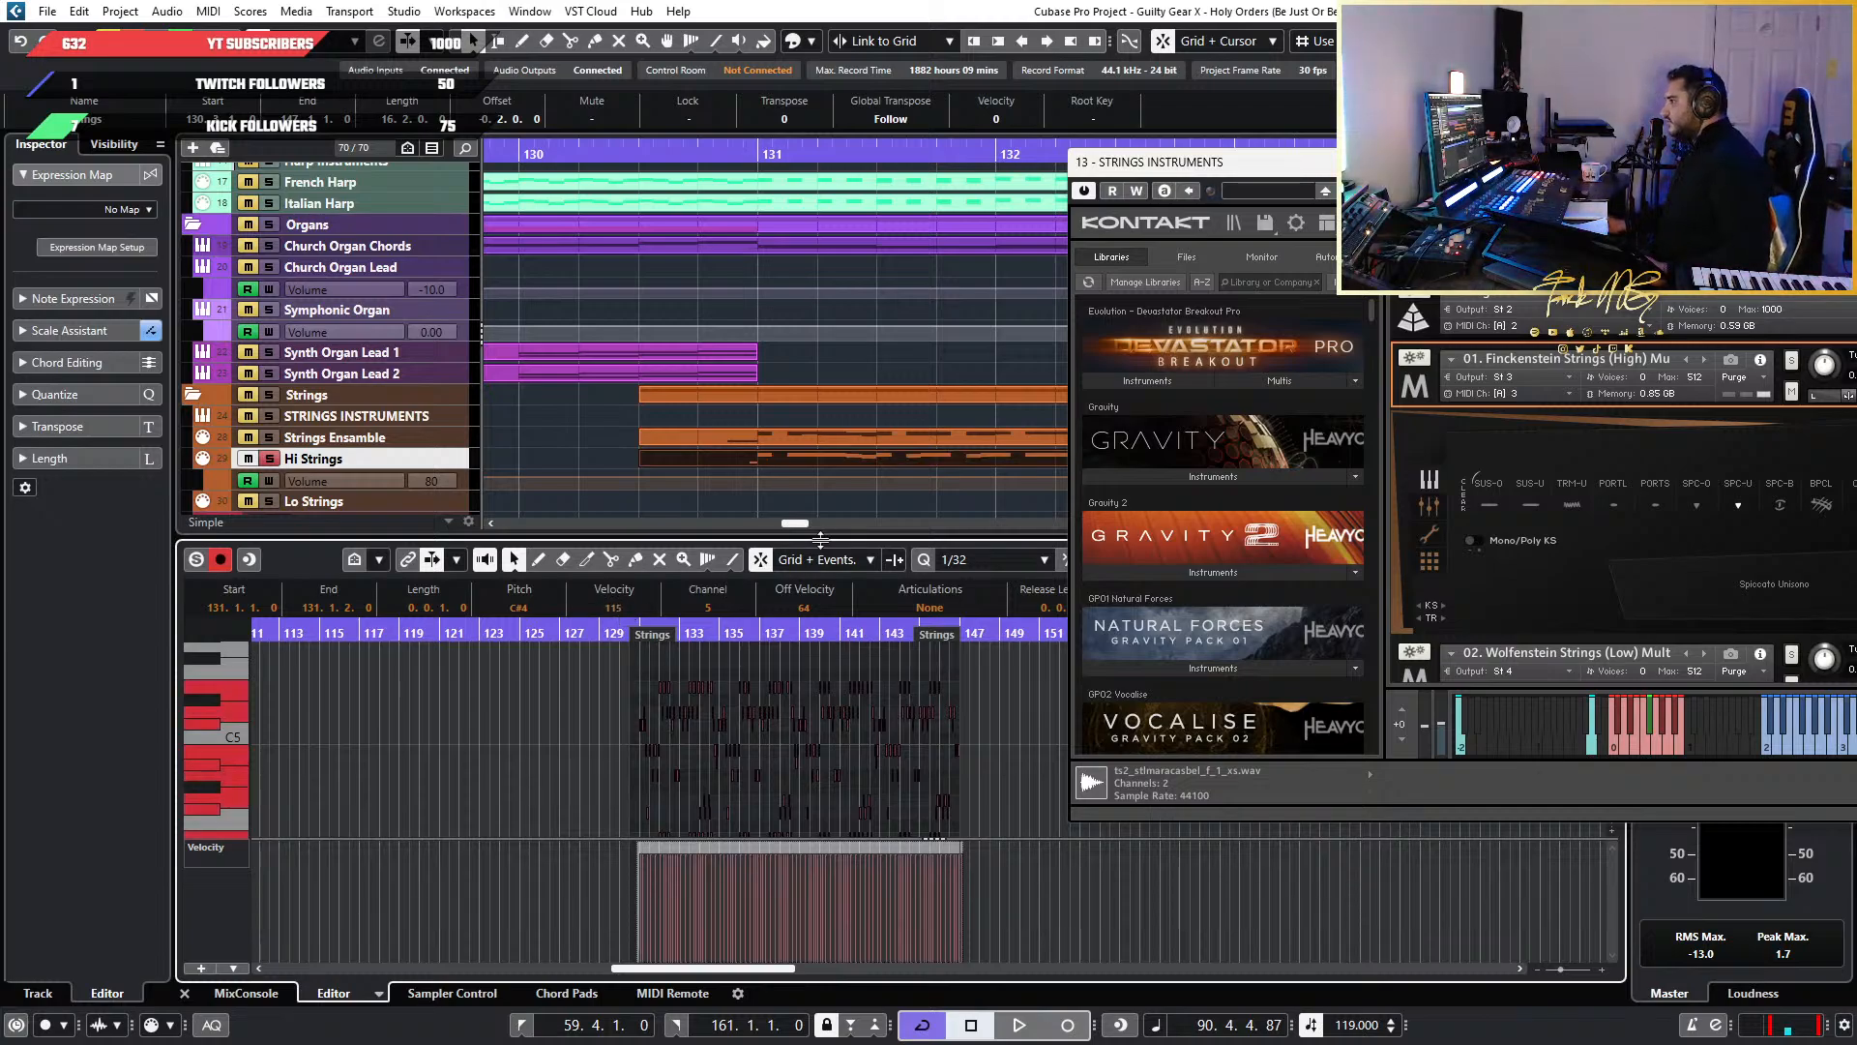
Set the Strings Ensemble notes from bar 131 to the part's end to velocity 115 and check the matching Hi Strings part
scroll(719, 486, down, 5)
click(791, 377)
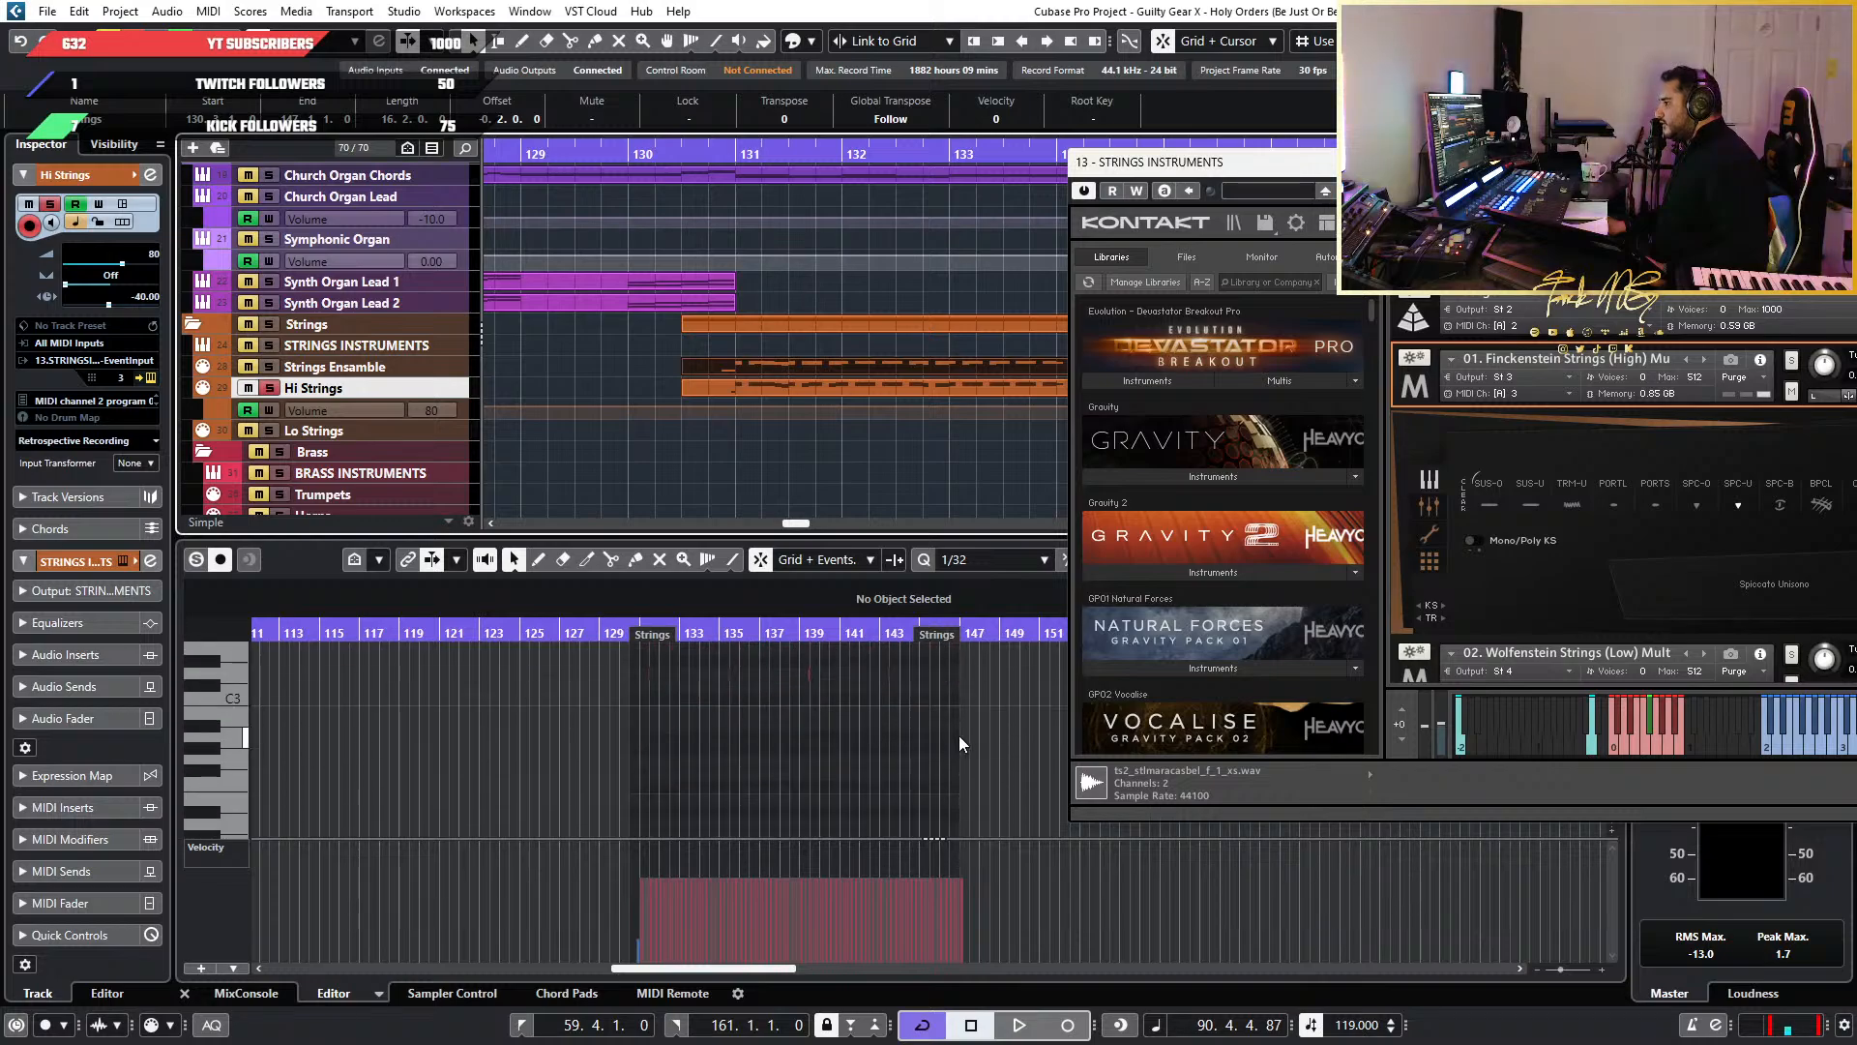
drag(977, 735, 639, 638)
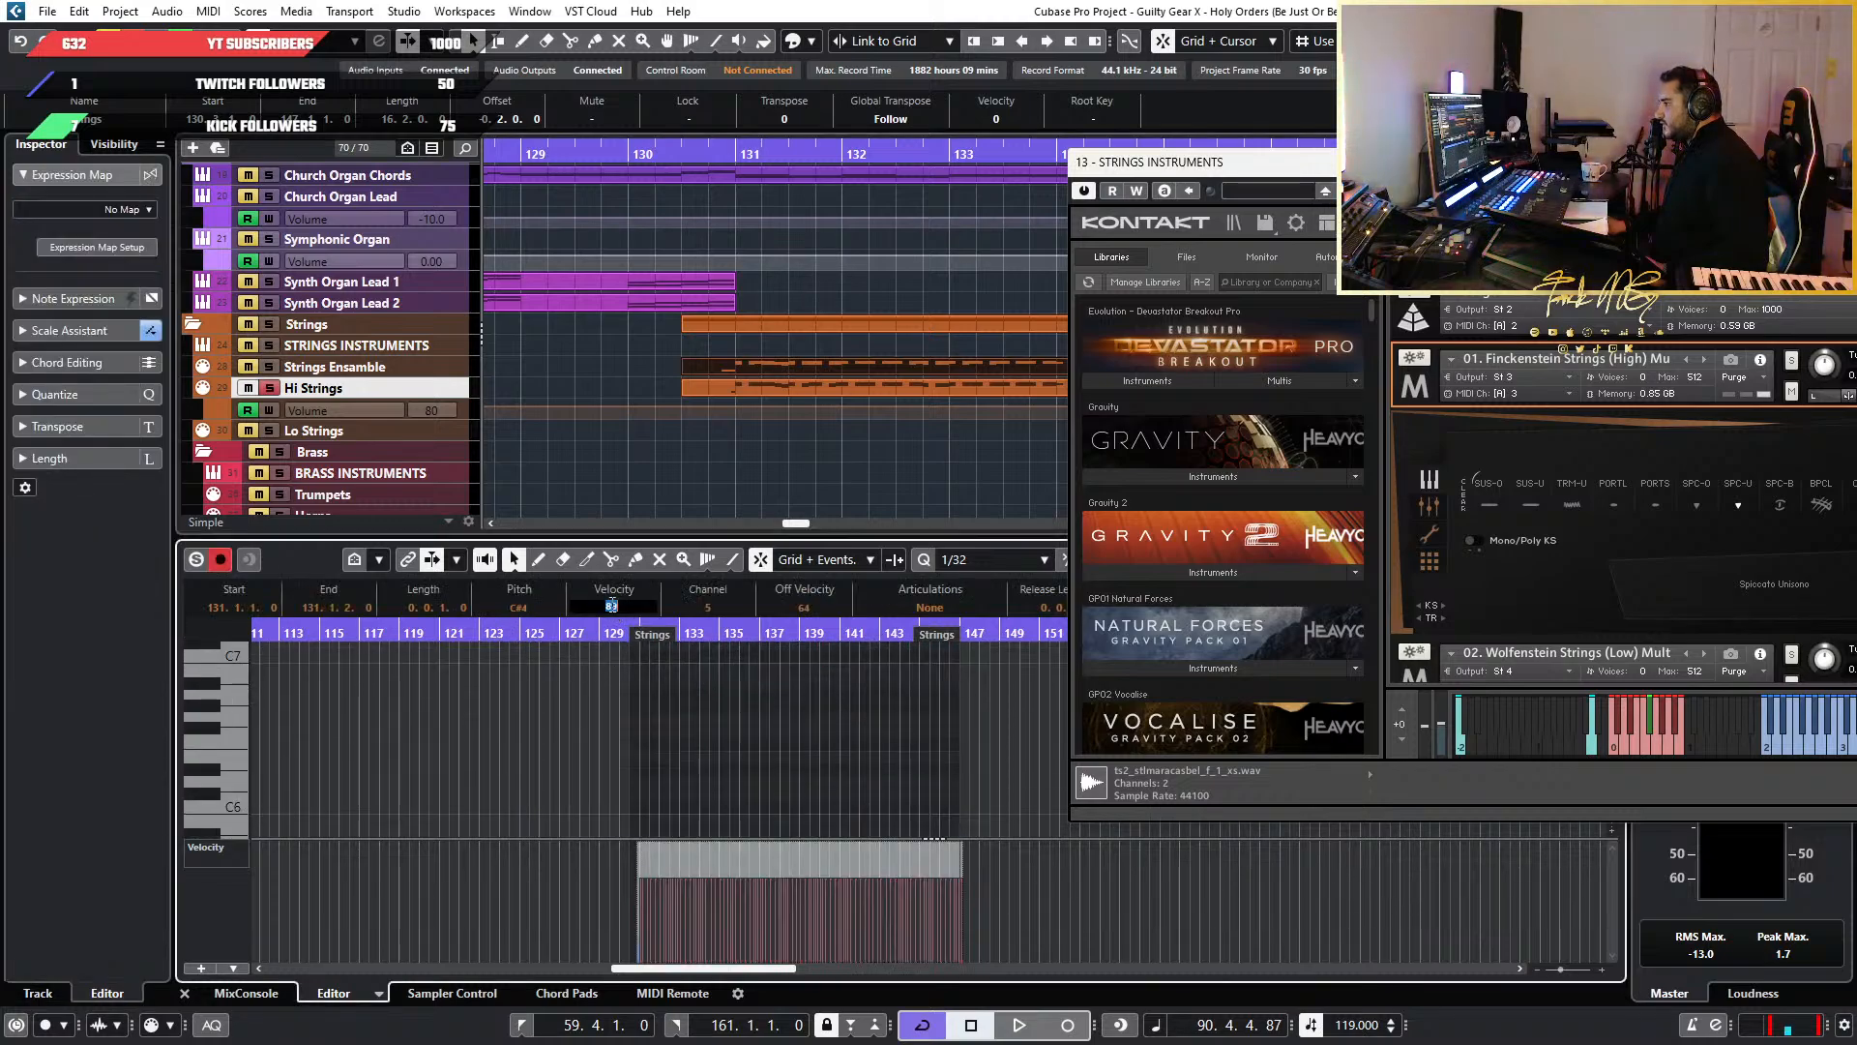
text(5)
key(Return)
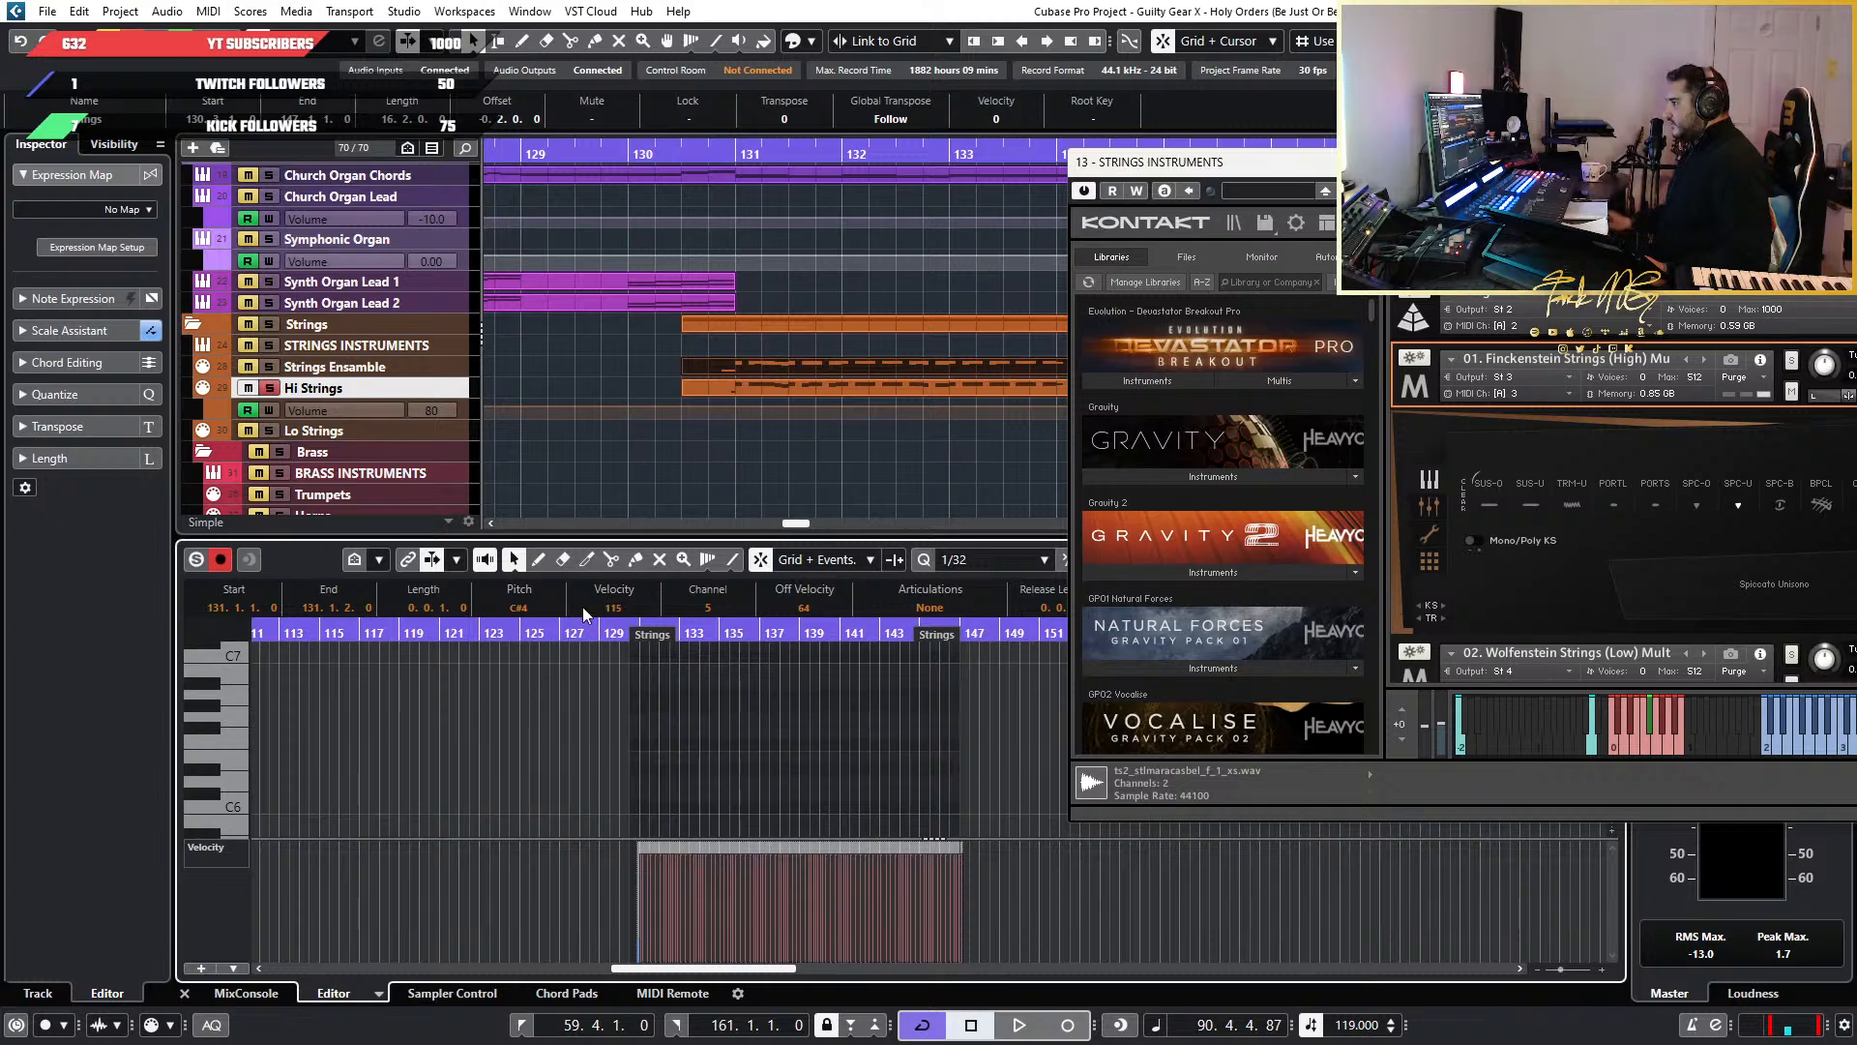
scroll(655, 874, up, 6)
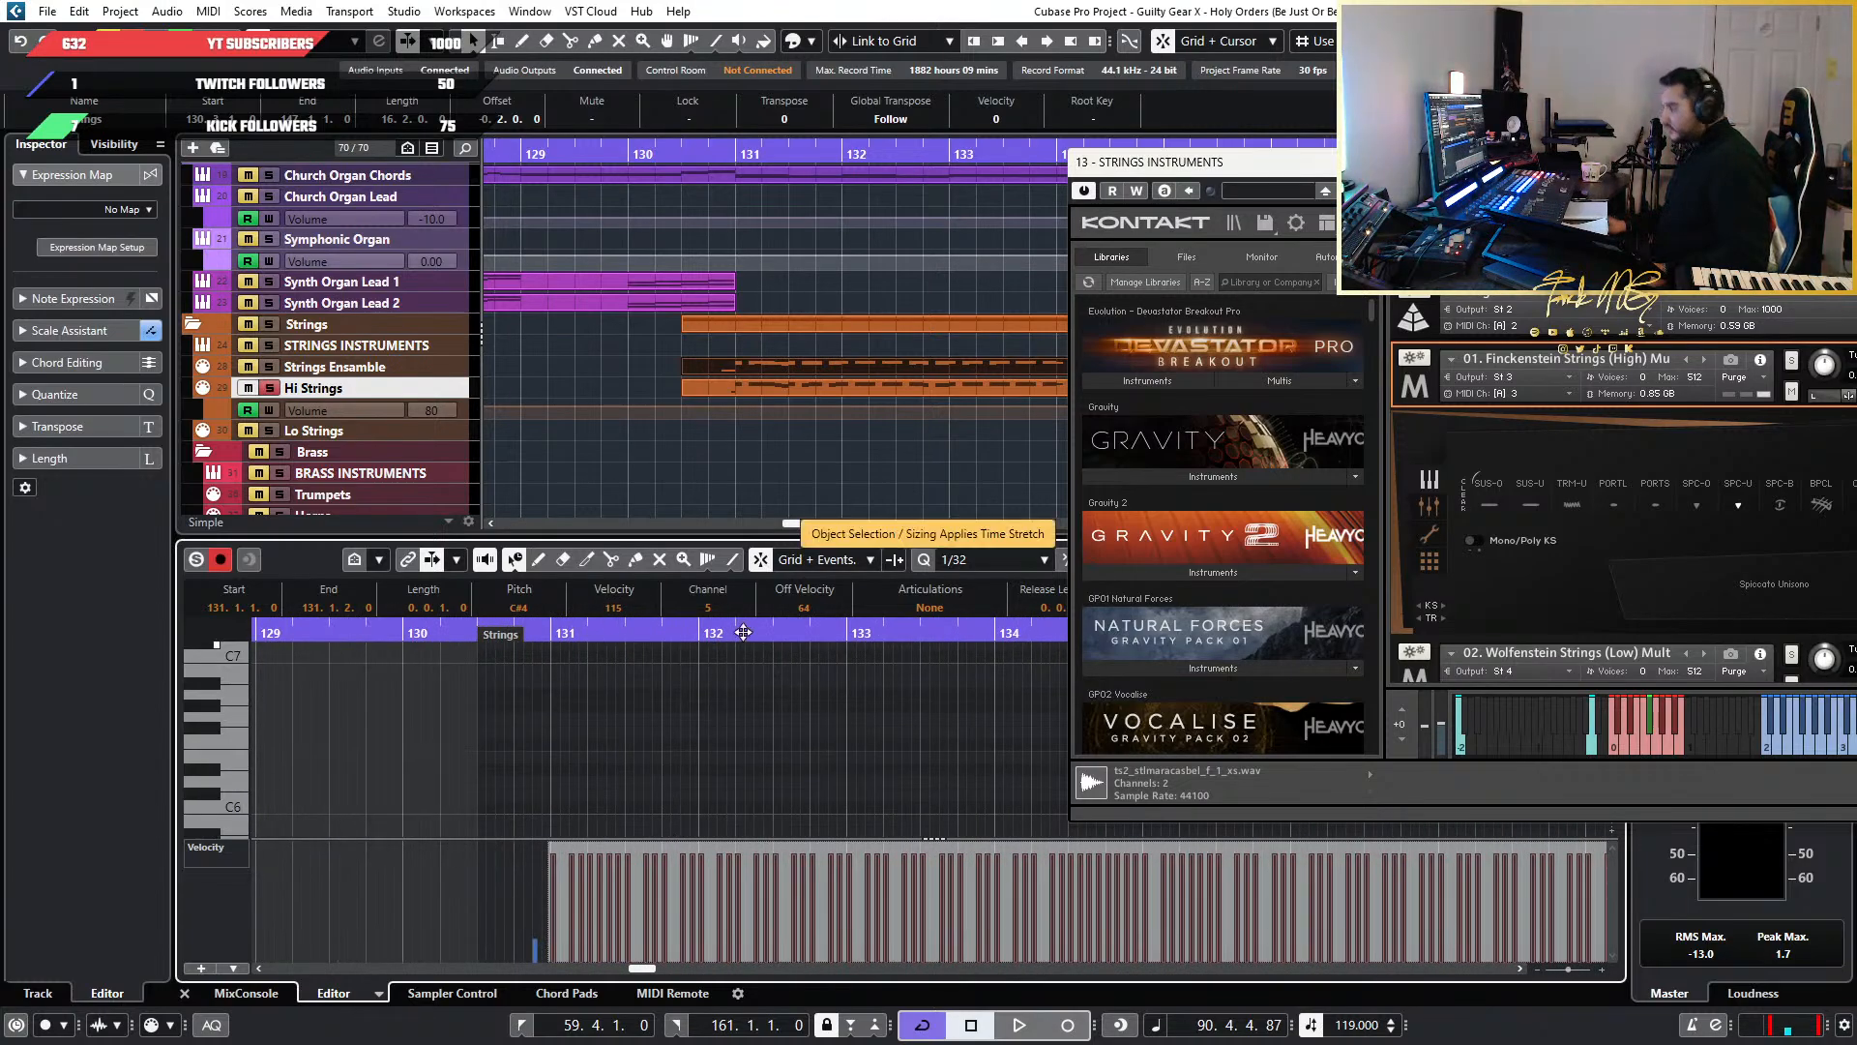
click(761, 389)
scroll(725, 680, down, 3)
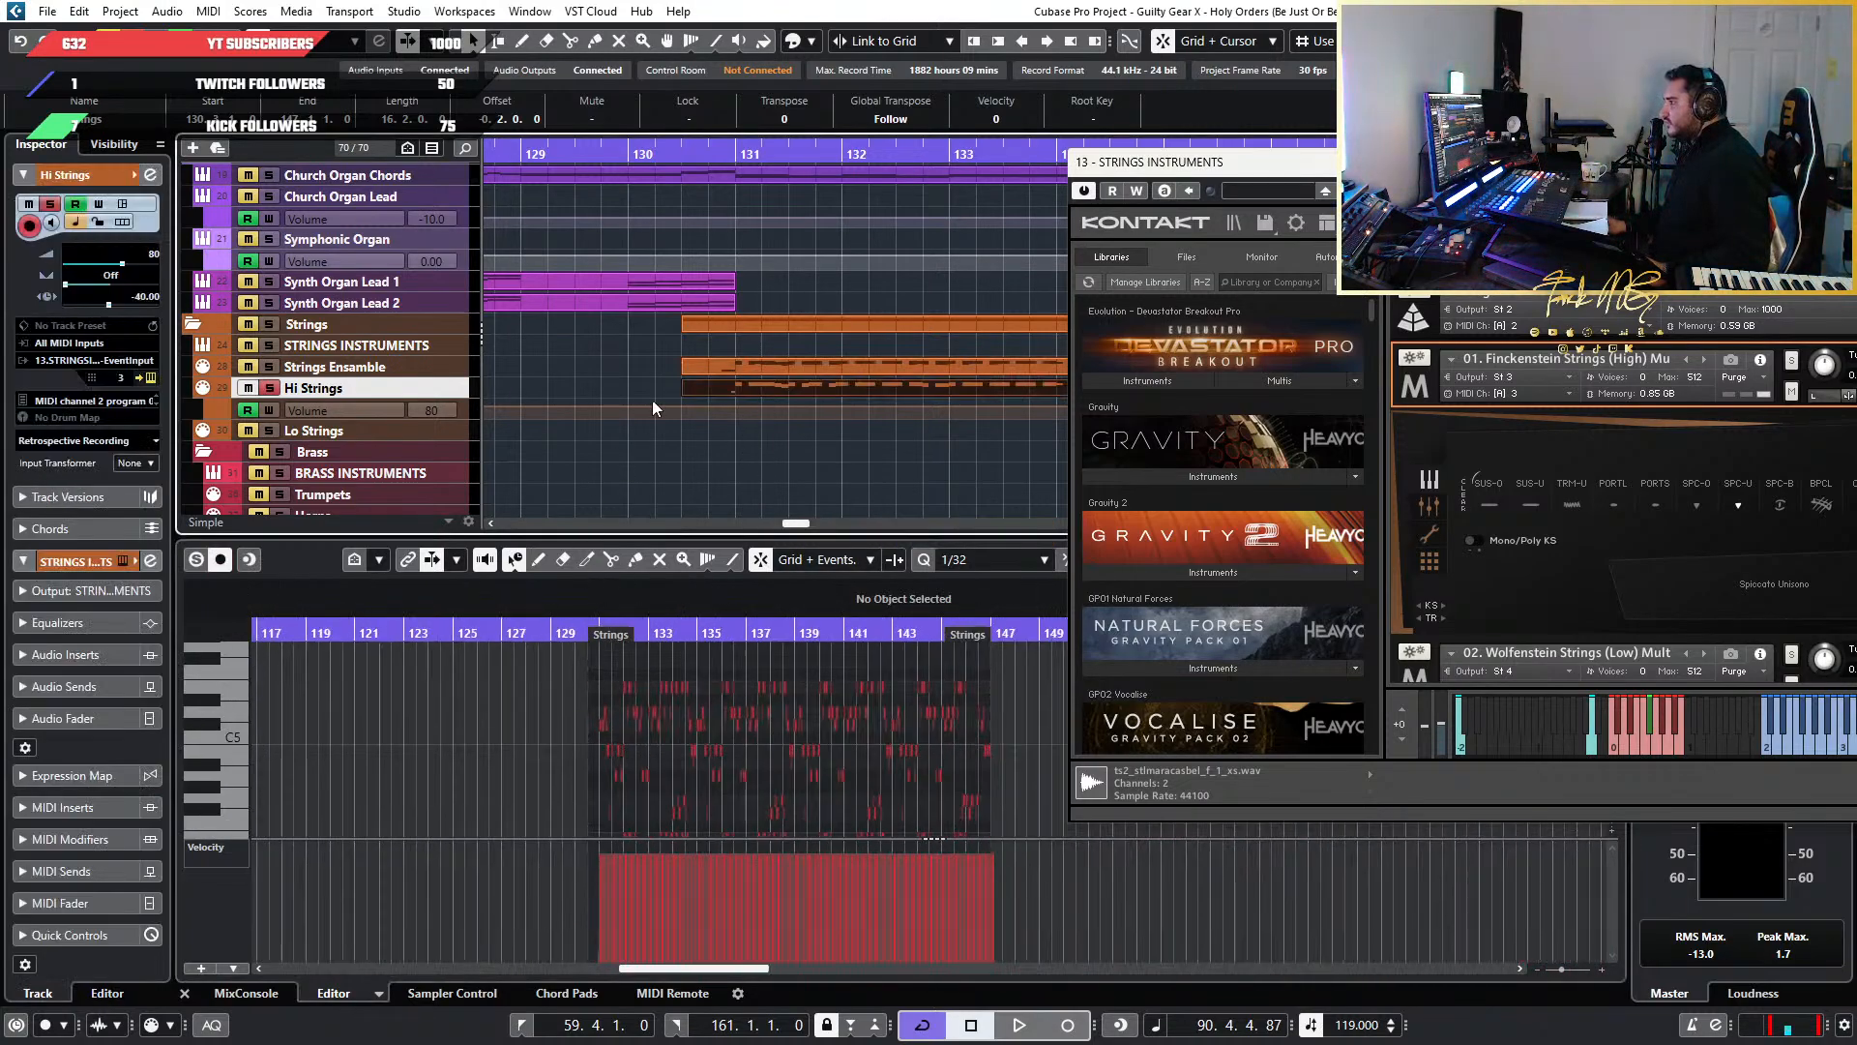
Find the Hi Strings part that starts at bar 98 and open it to review its notes
scroll(653, 399, down, 8)
scroll(519, 797, up, 3)
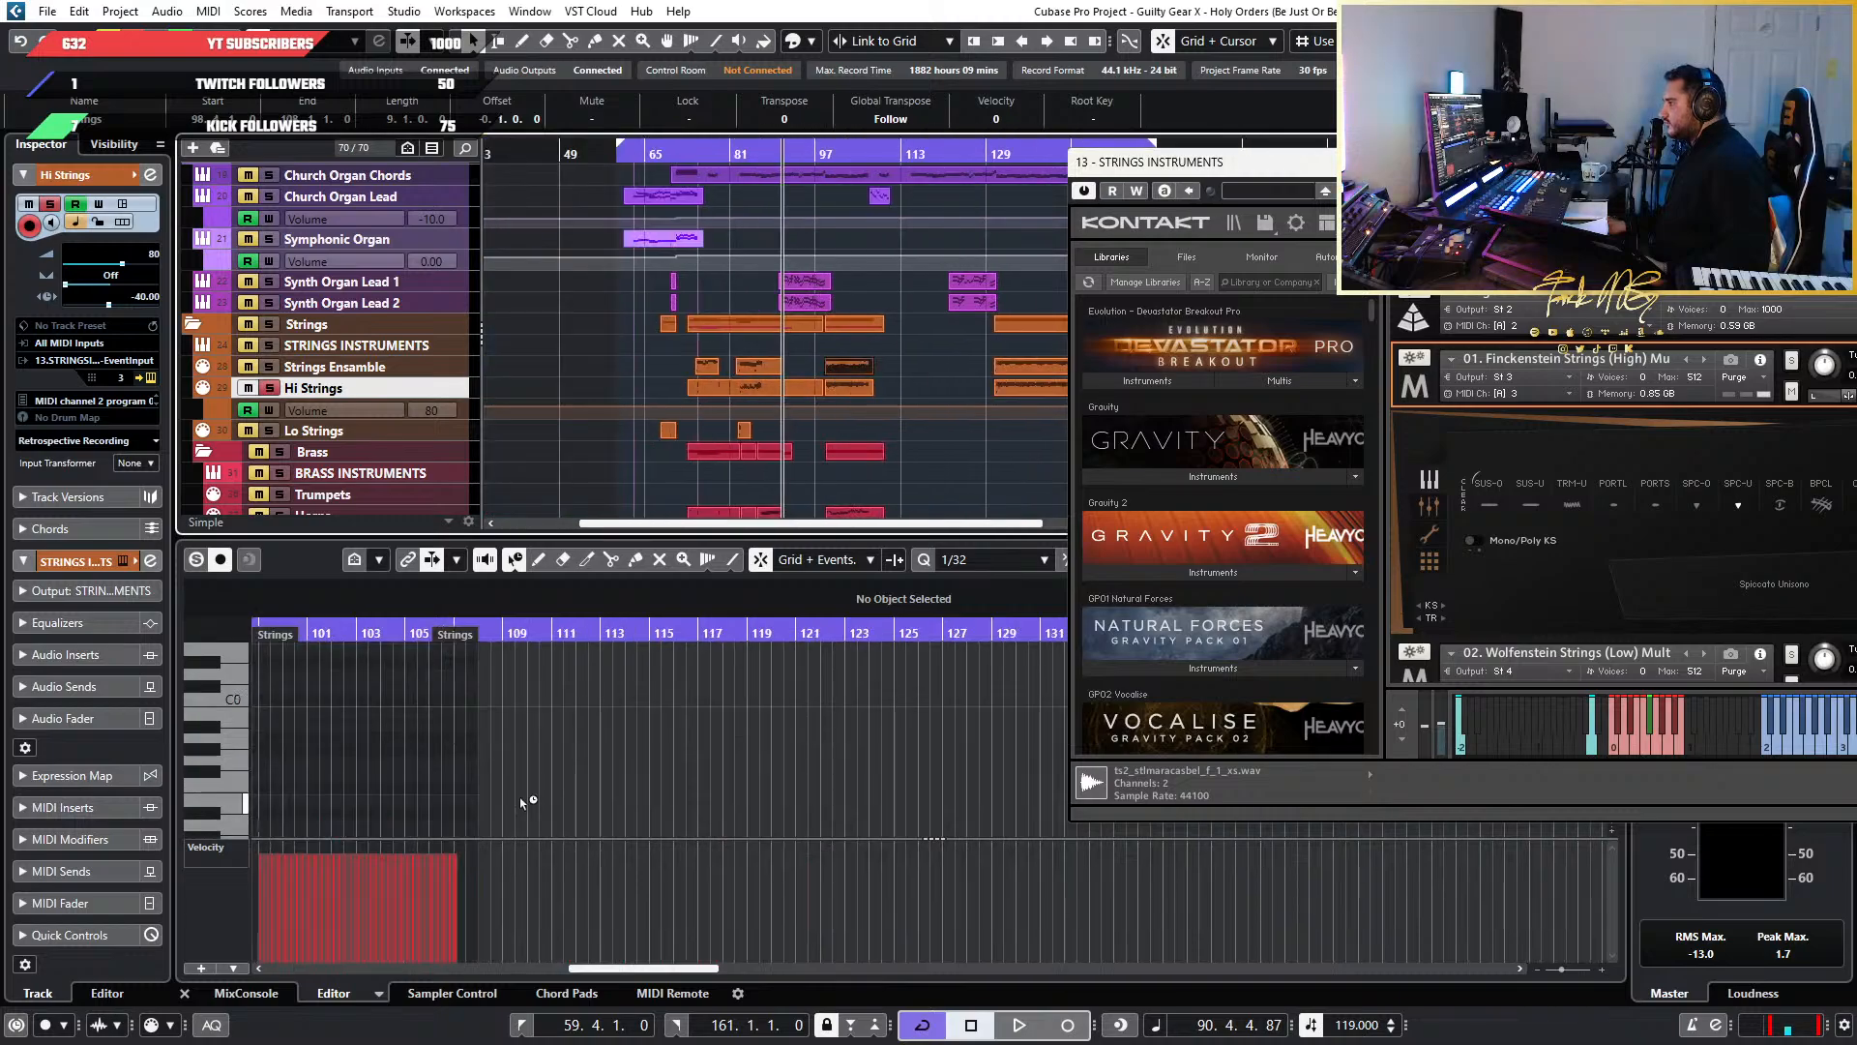
scroll(839, 468, up, 4)
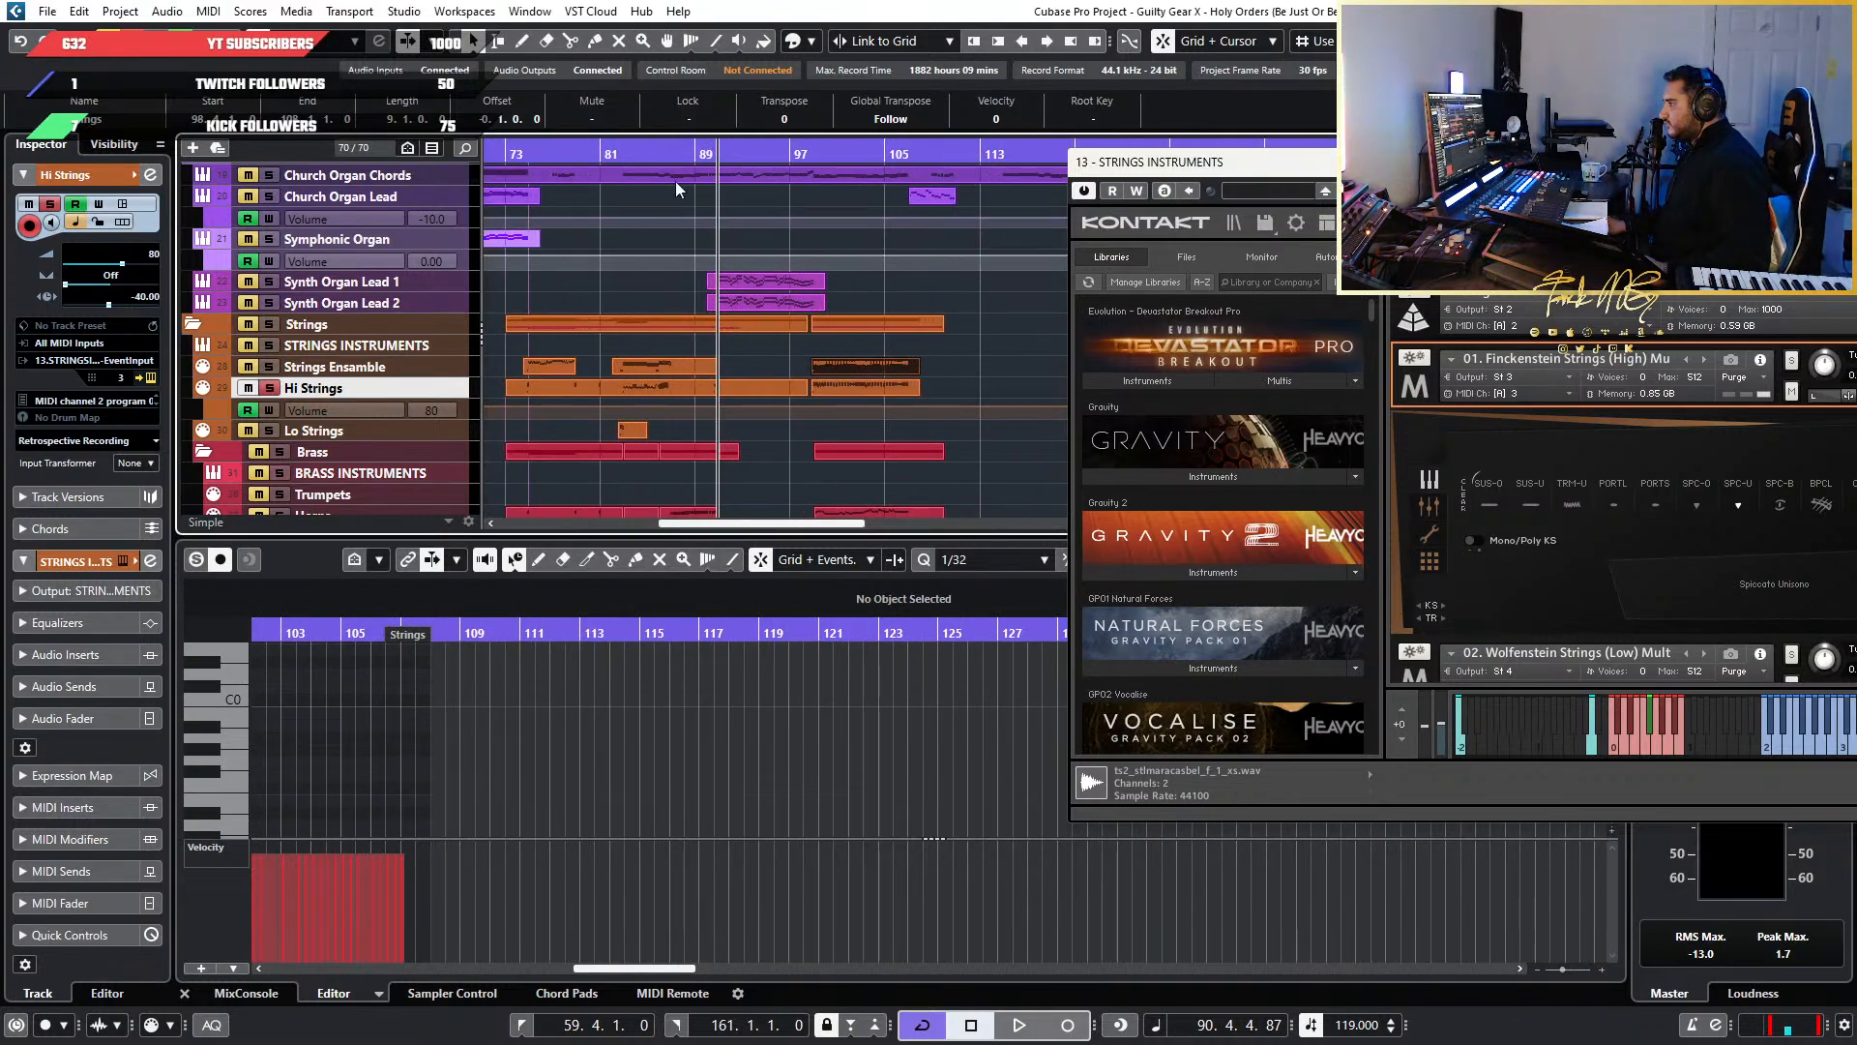
scroll(929, 298, down, 4)
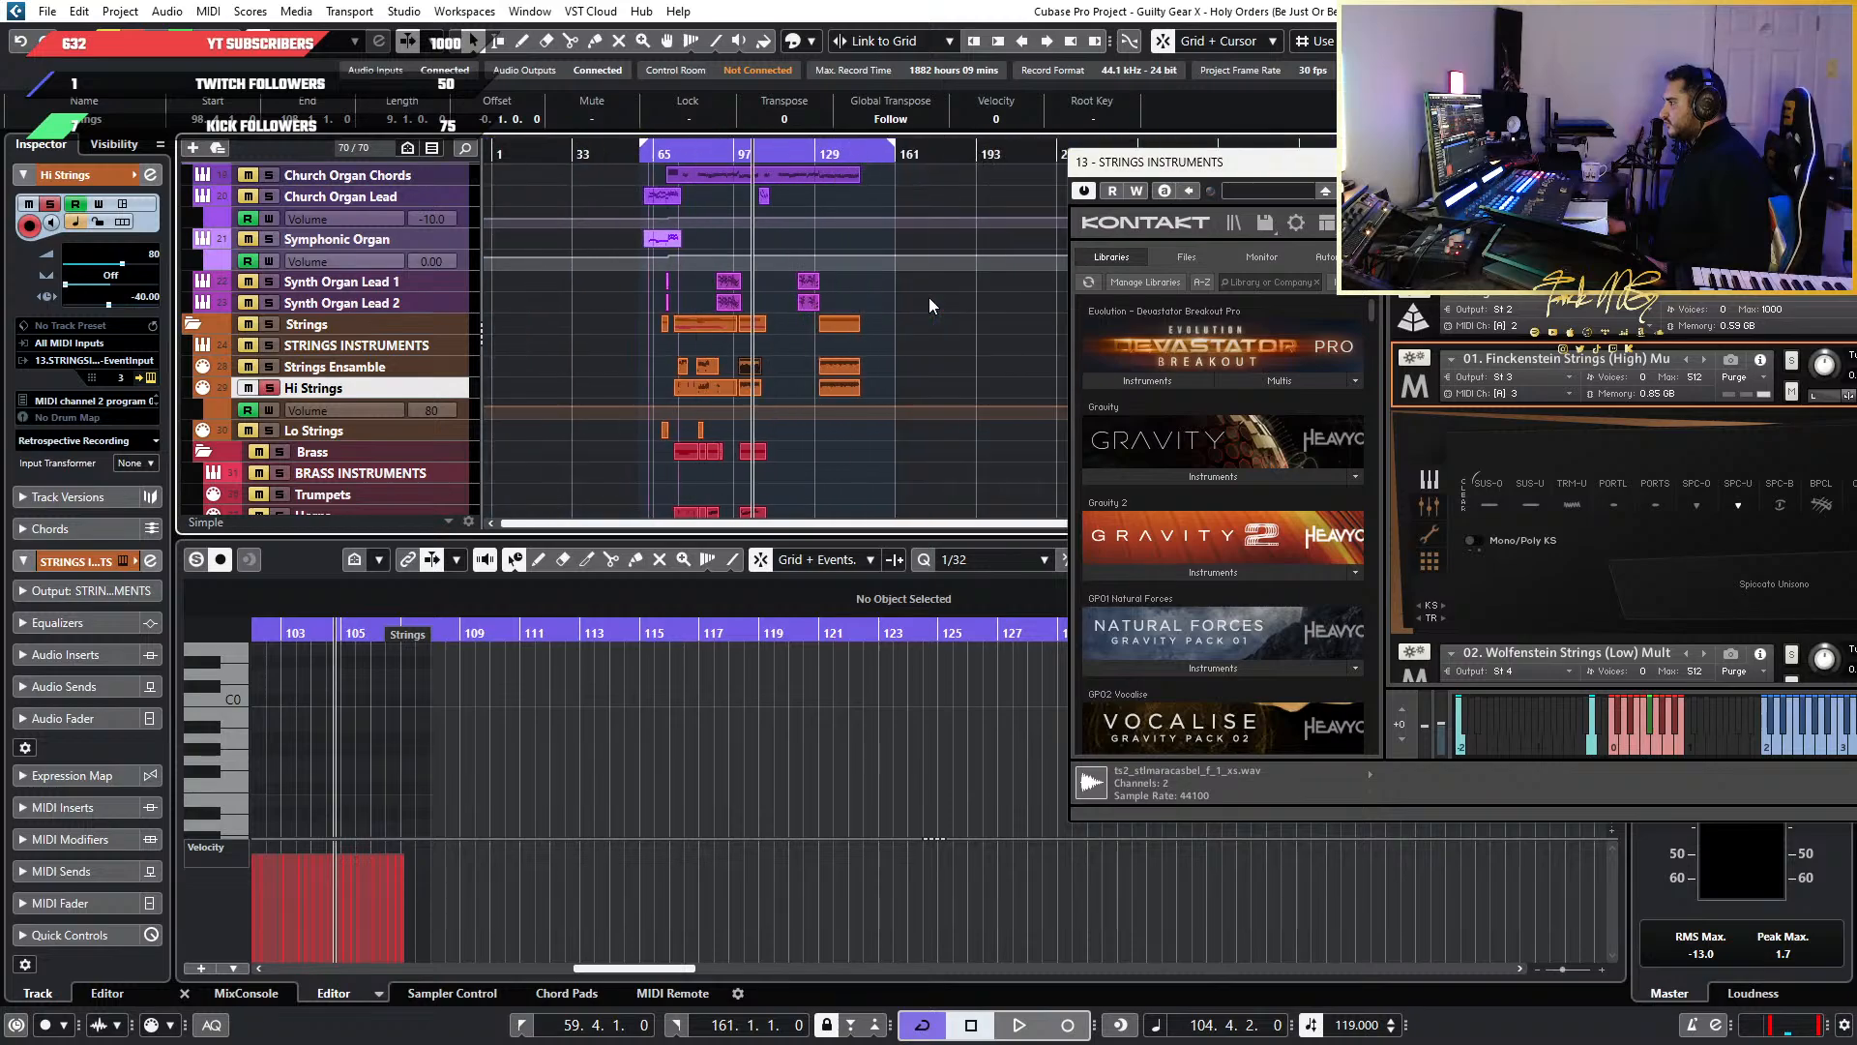
click(729, 391)
scroll(394, 746, down, 2)
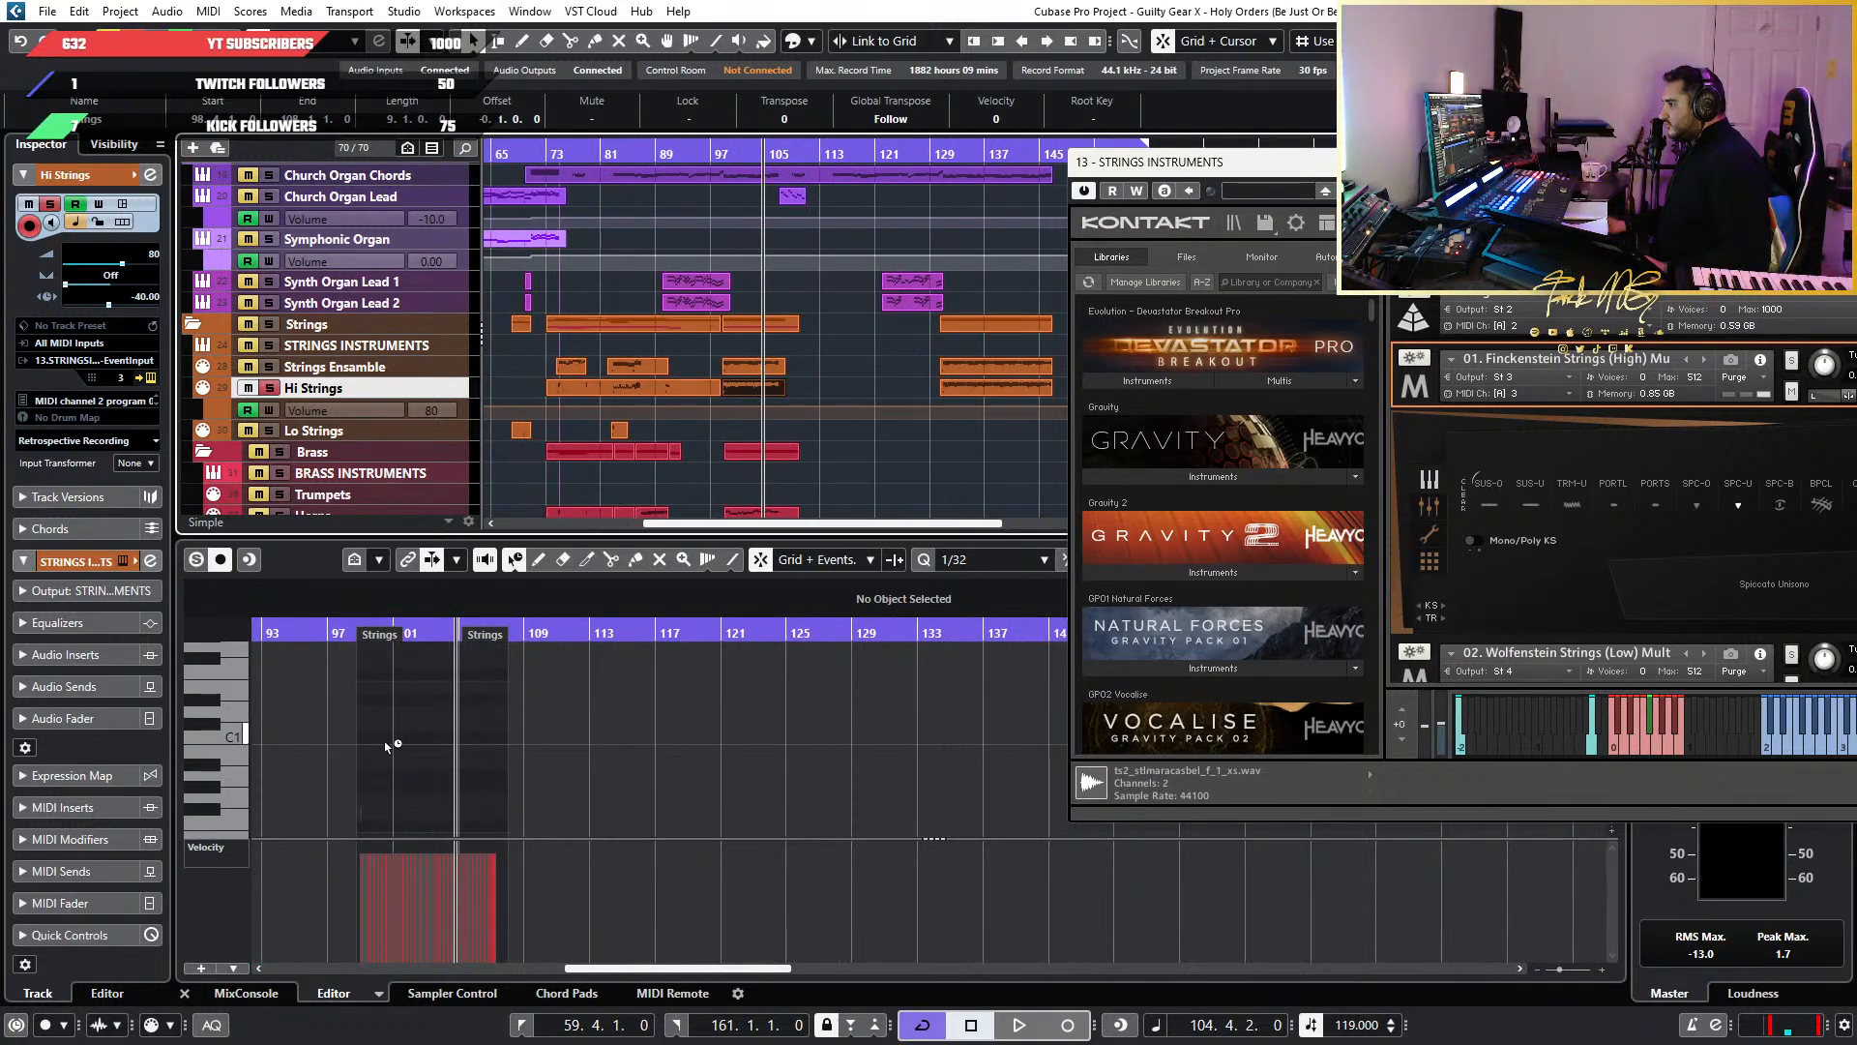
Set the selection tool to Normal Sizing in both the key editor and the project window
click(513, 562)
click(516, 565)
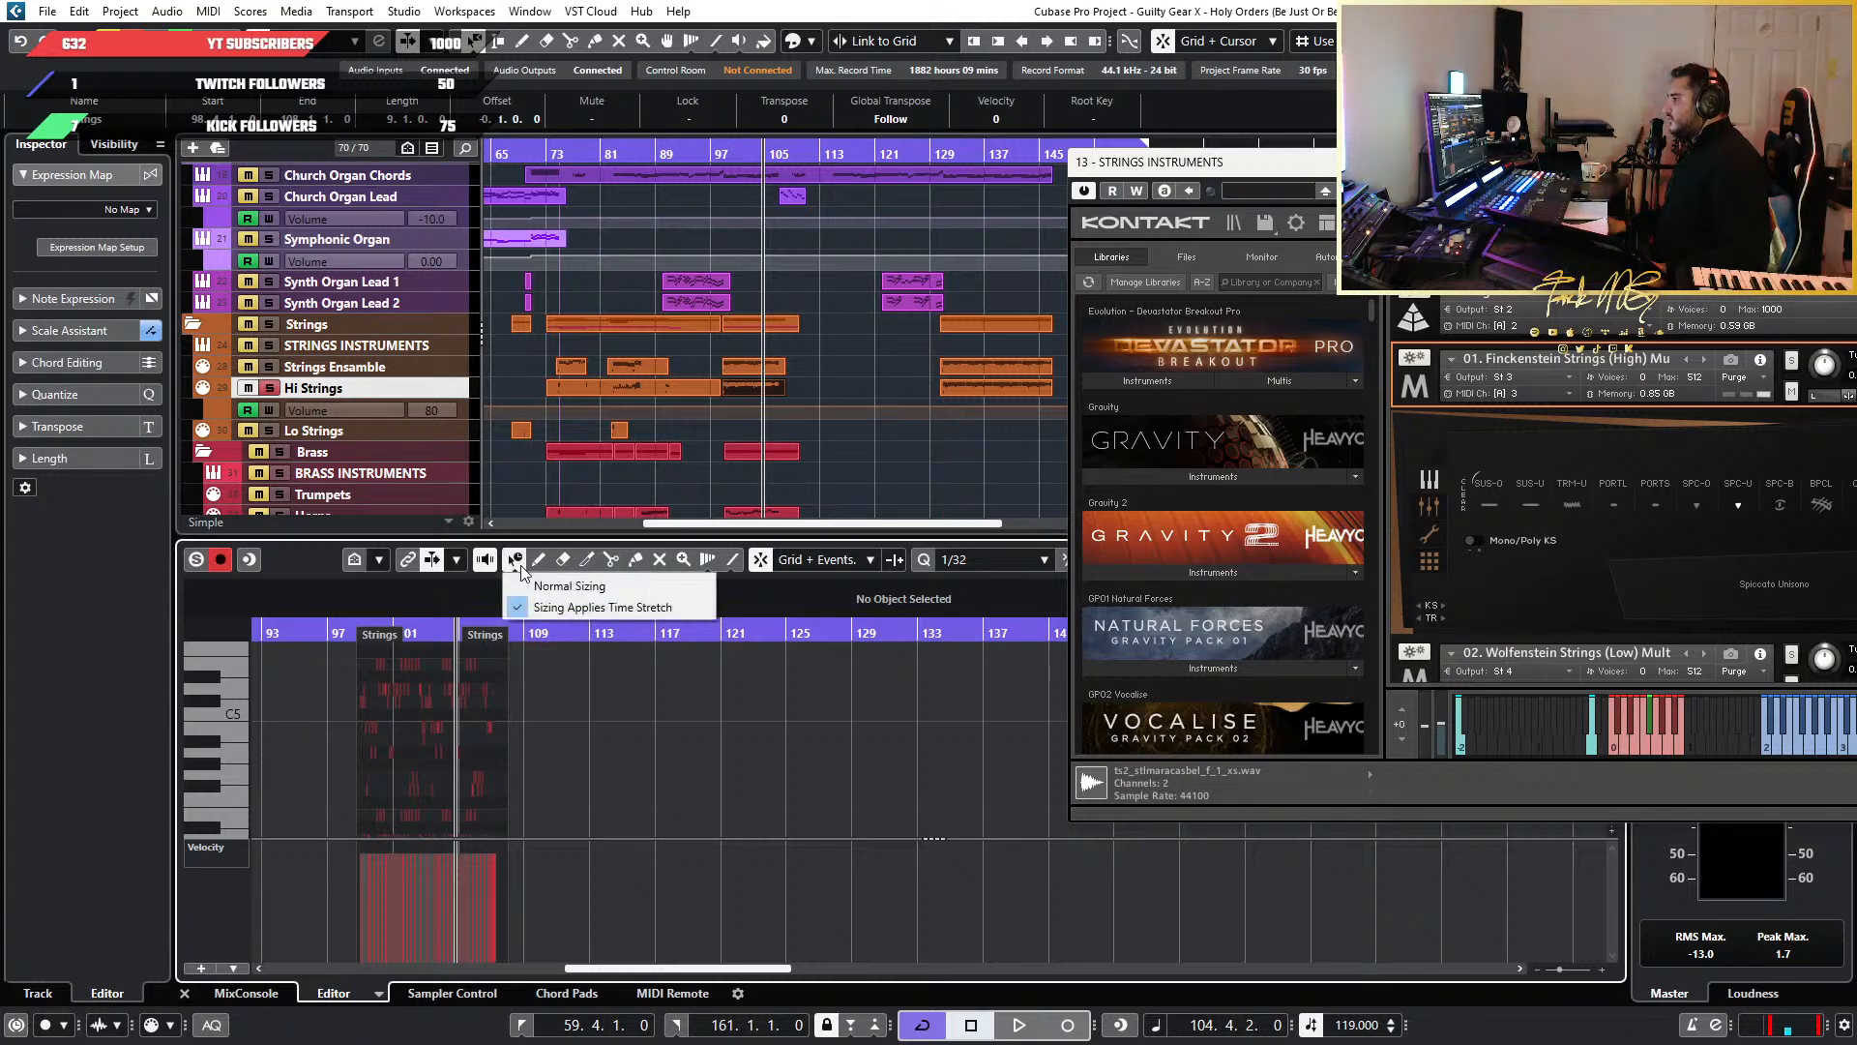
click(570, 585)
scroll(897, 391, up, 3)
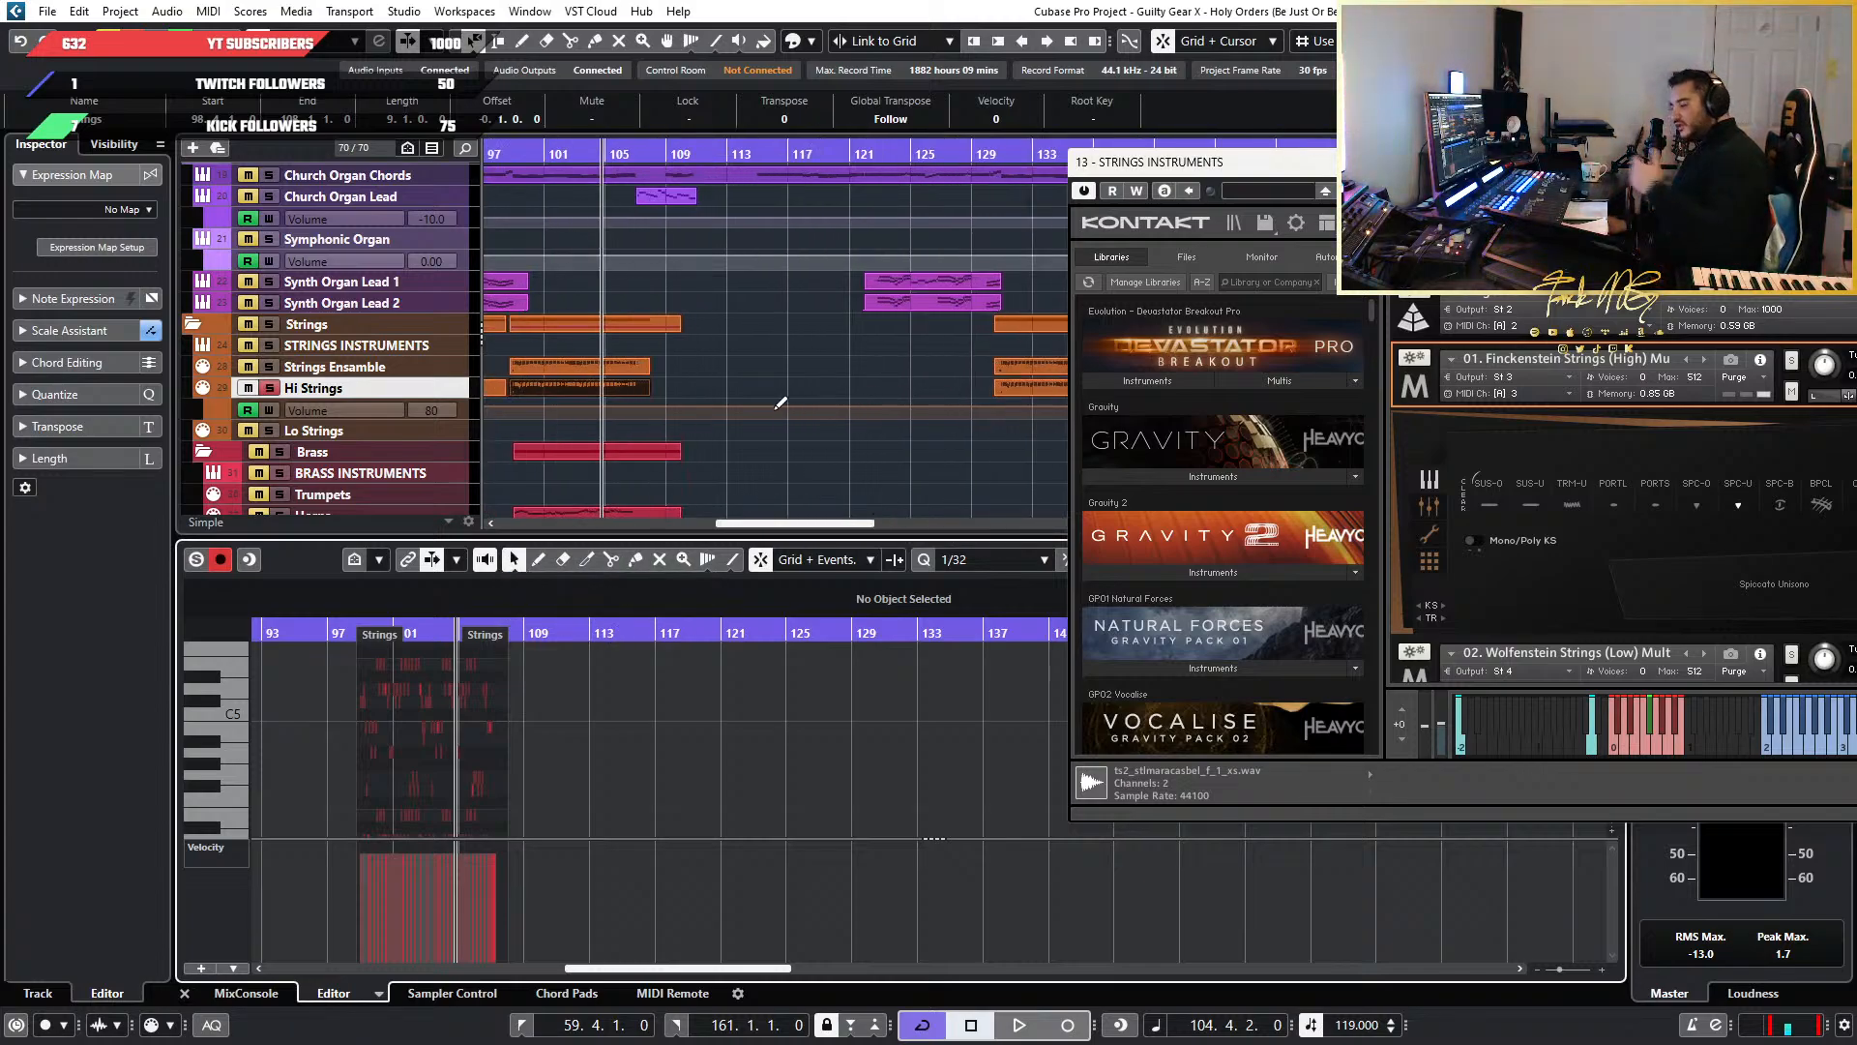
click(474, 41)
click(527, 66)
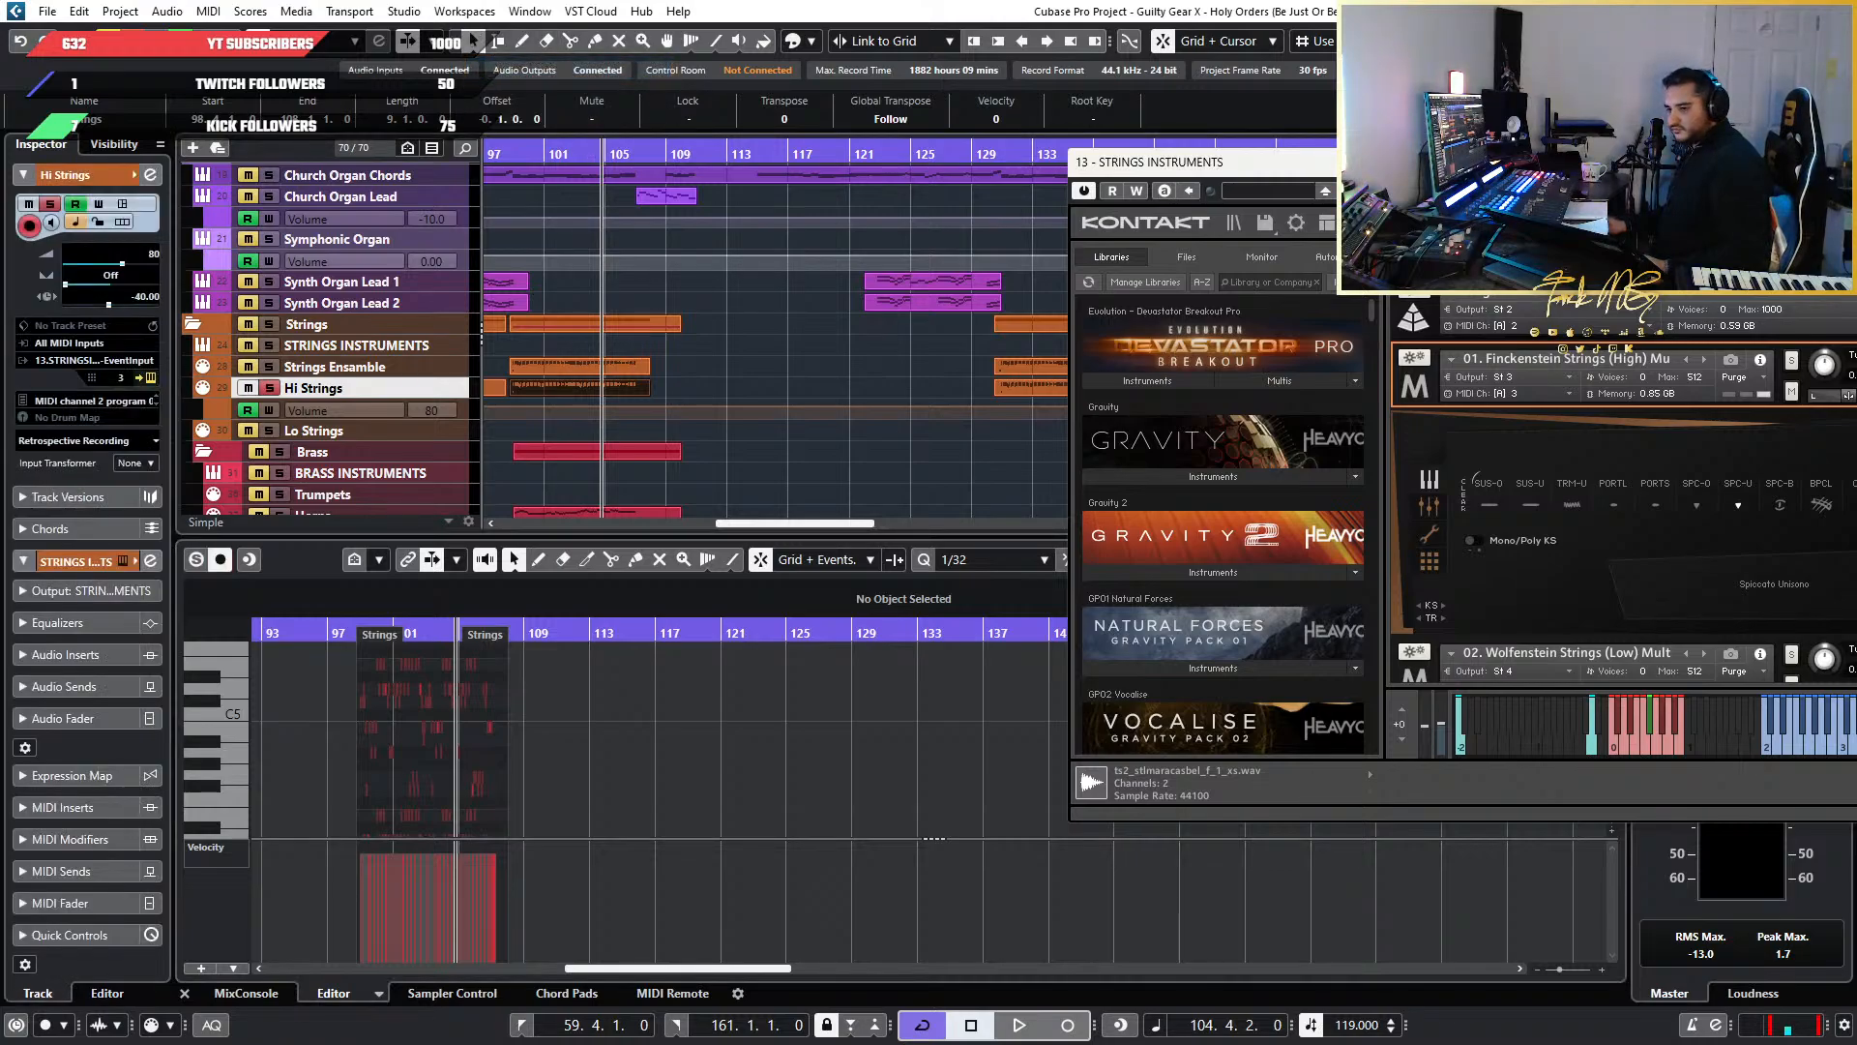
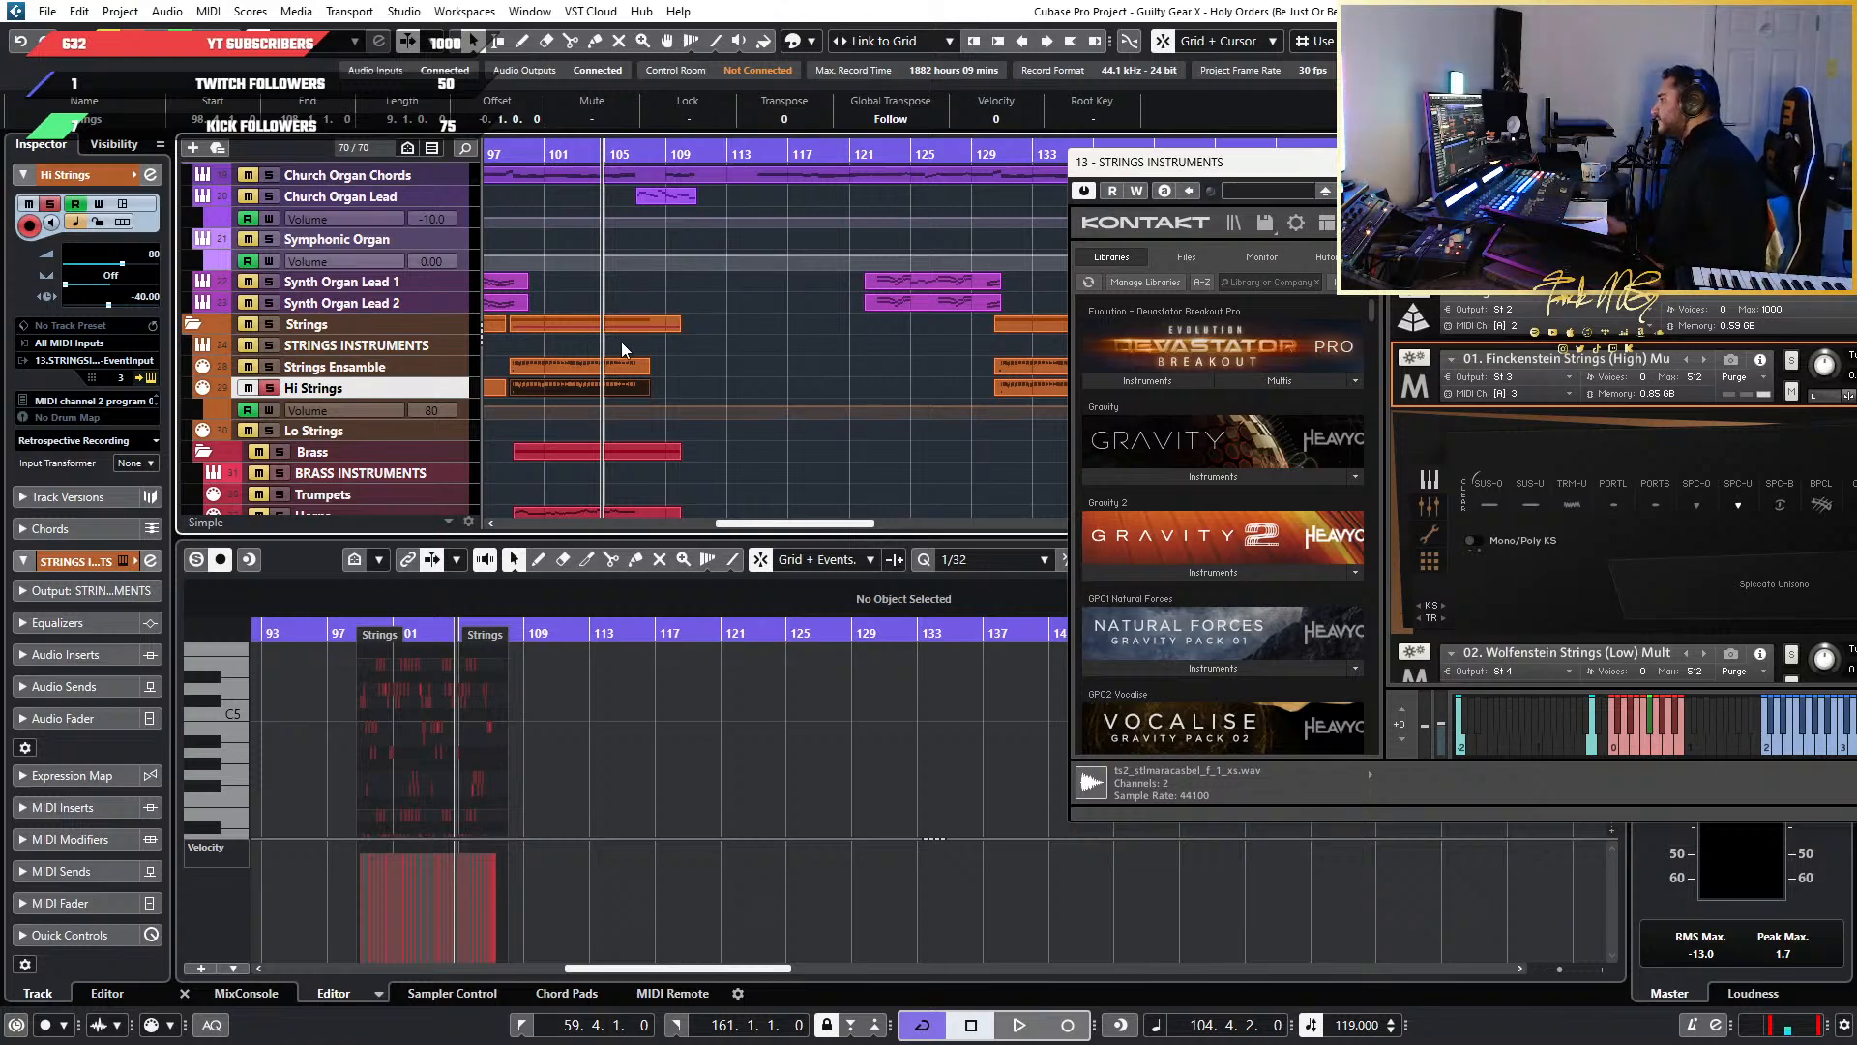
Select the brass instruments track and open the Horns part that starts at bar 73 for editing
scroll(693, 315, down, 3)
scroll(696, 334, left, 5)
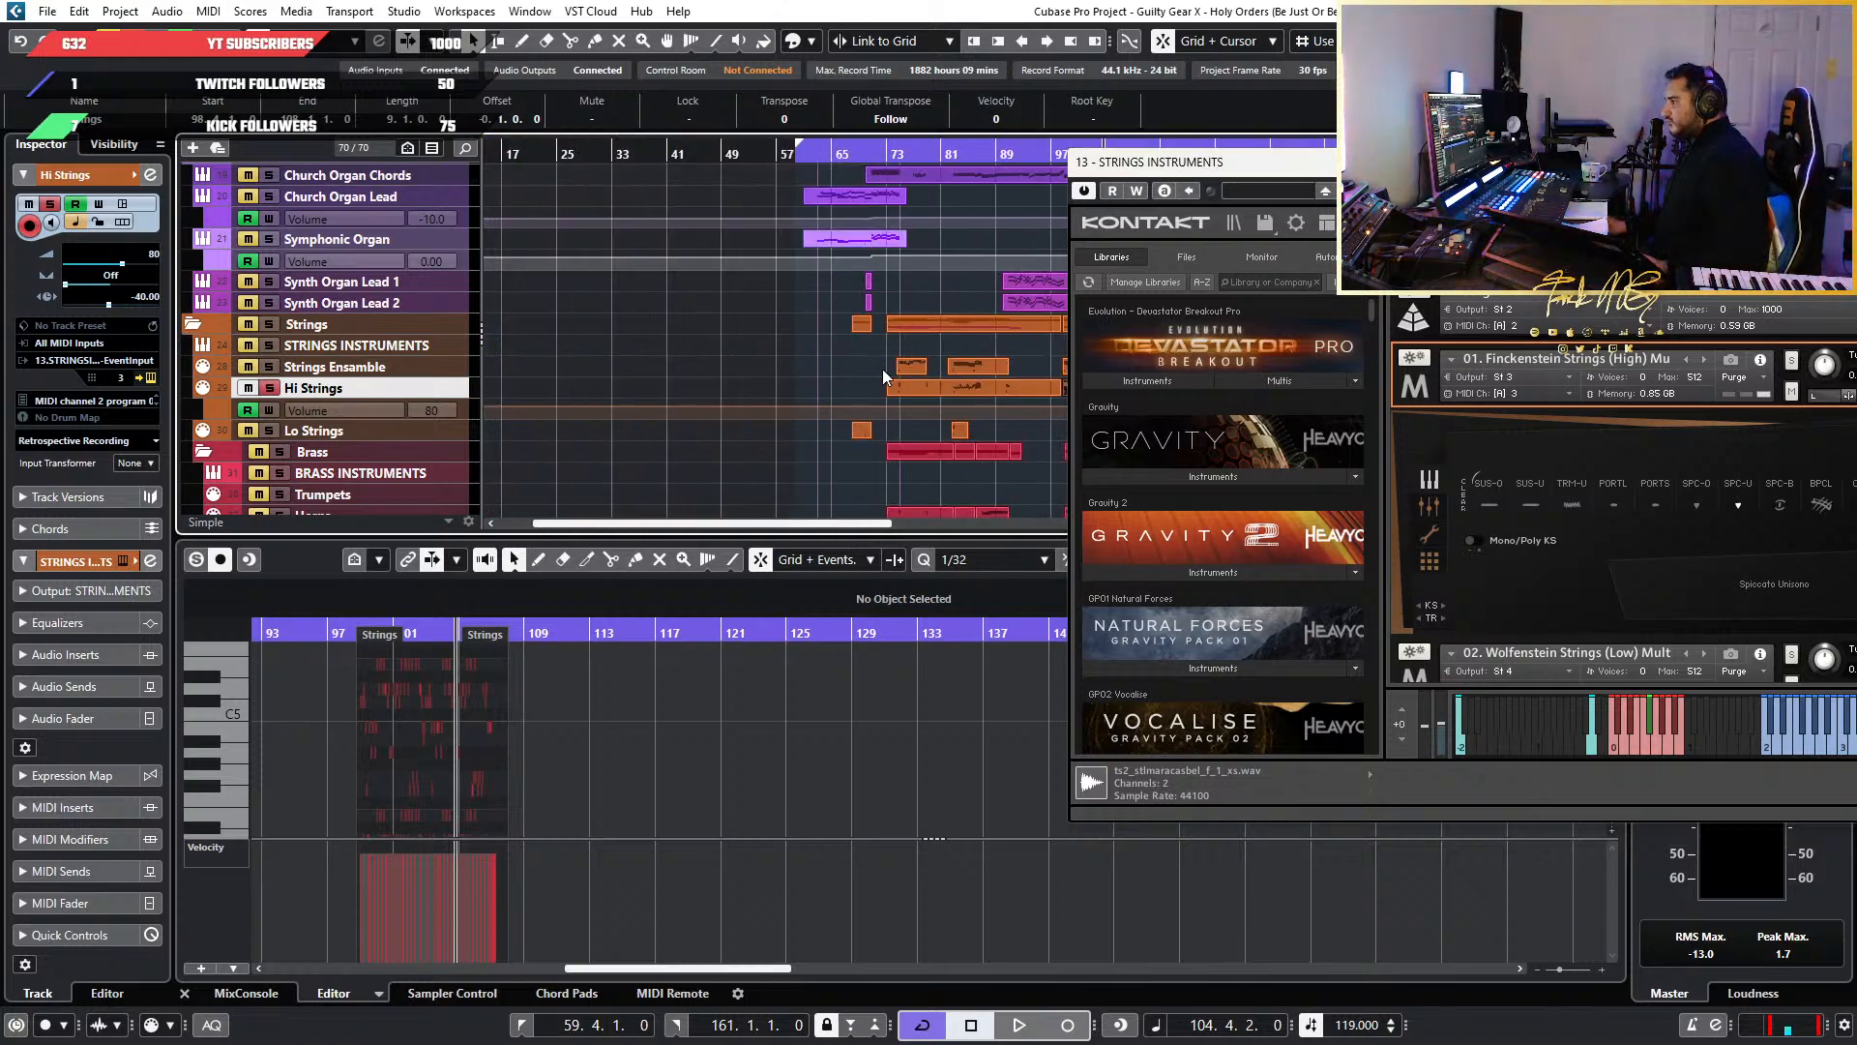
scroll(907, 391, down, 4)
scroll(910, 390, up, 6)
scroll(932, 381, up, 2)
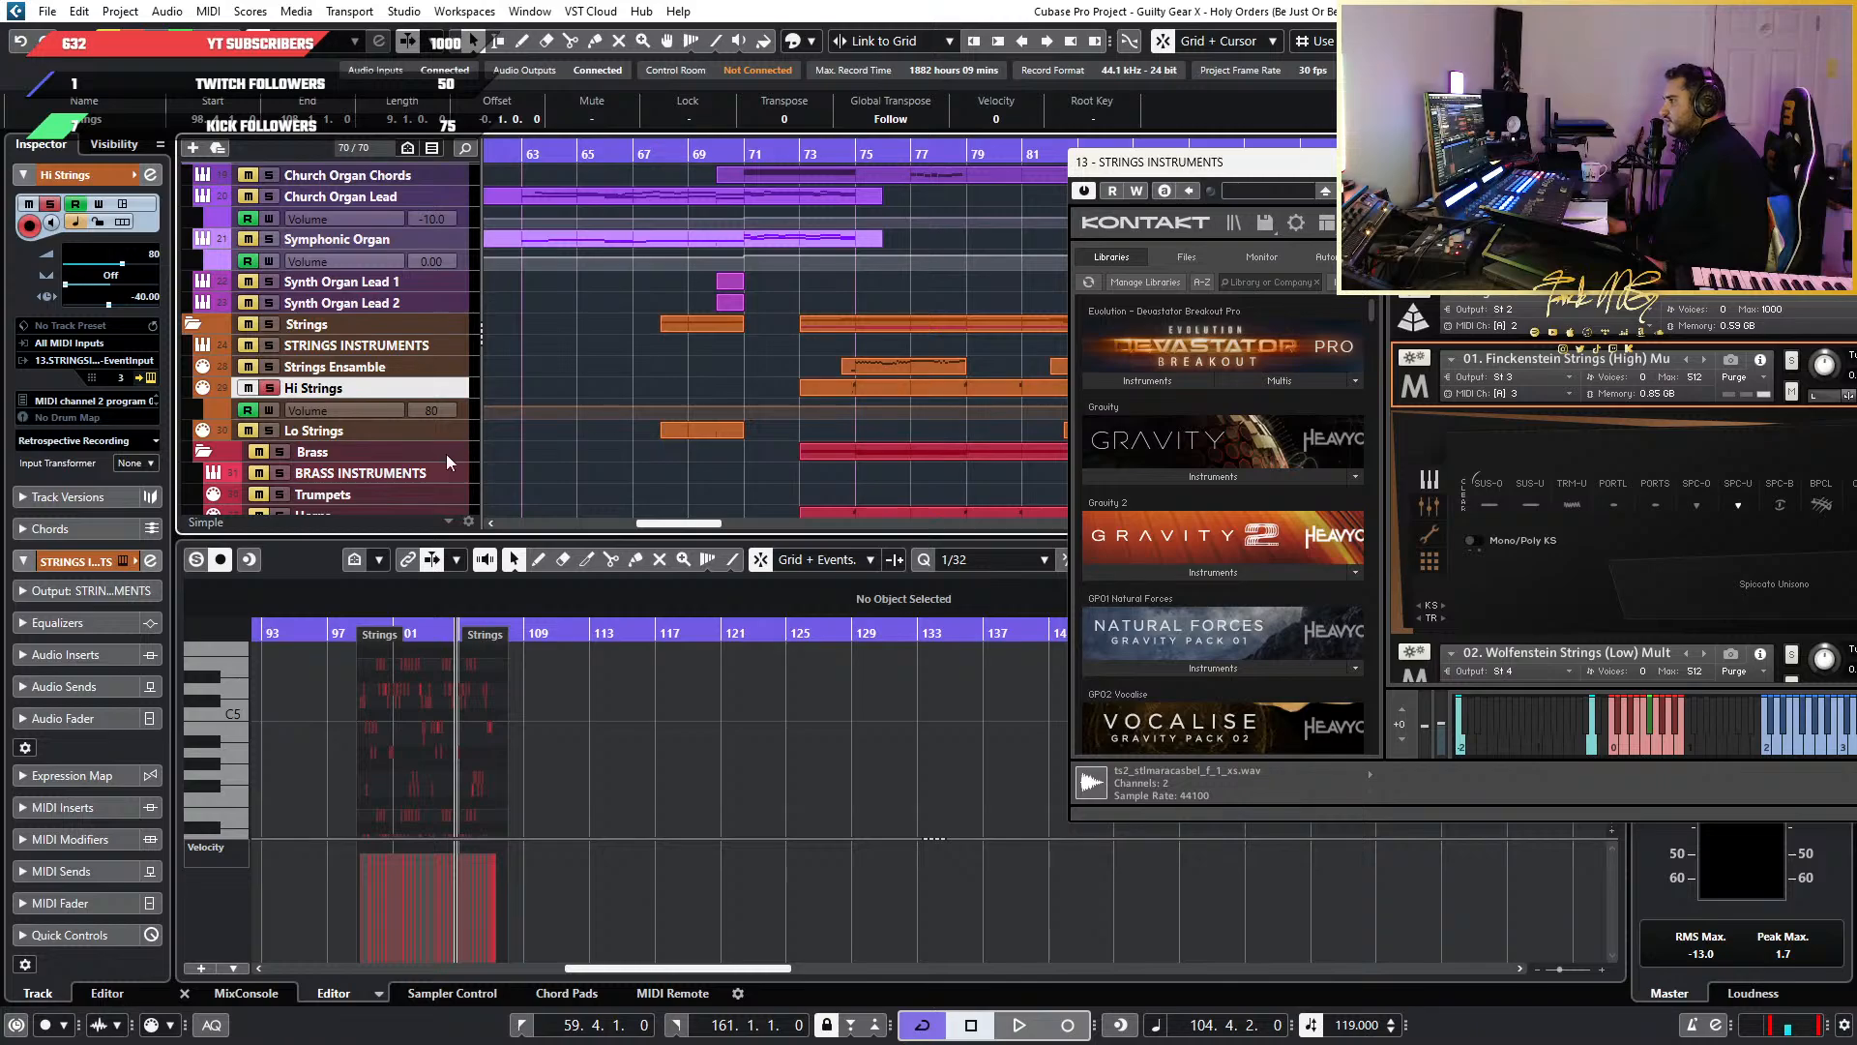
click(447, 472)
scroll(821, 445, right, 6)
scroll(696, 447, down, 5)
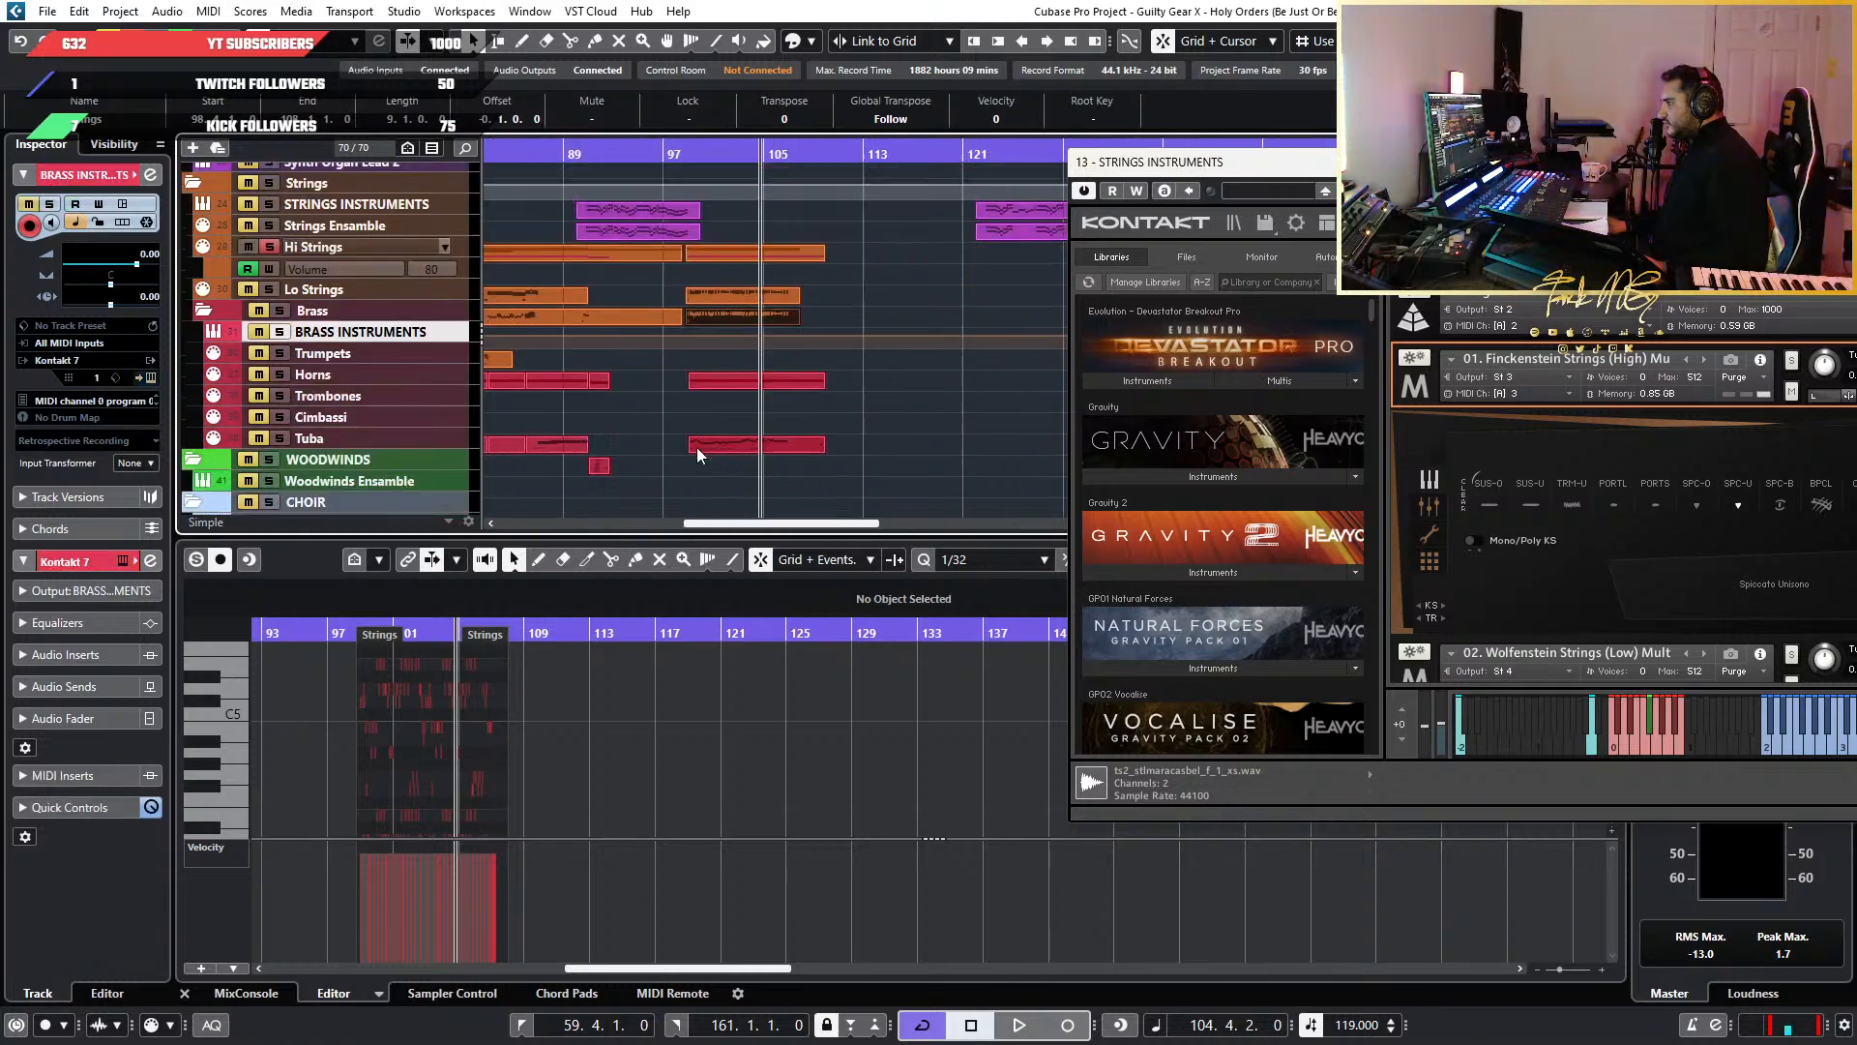
scroll(743, 381, left, 5)
click(762, 298)
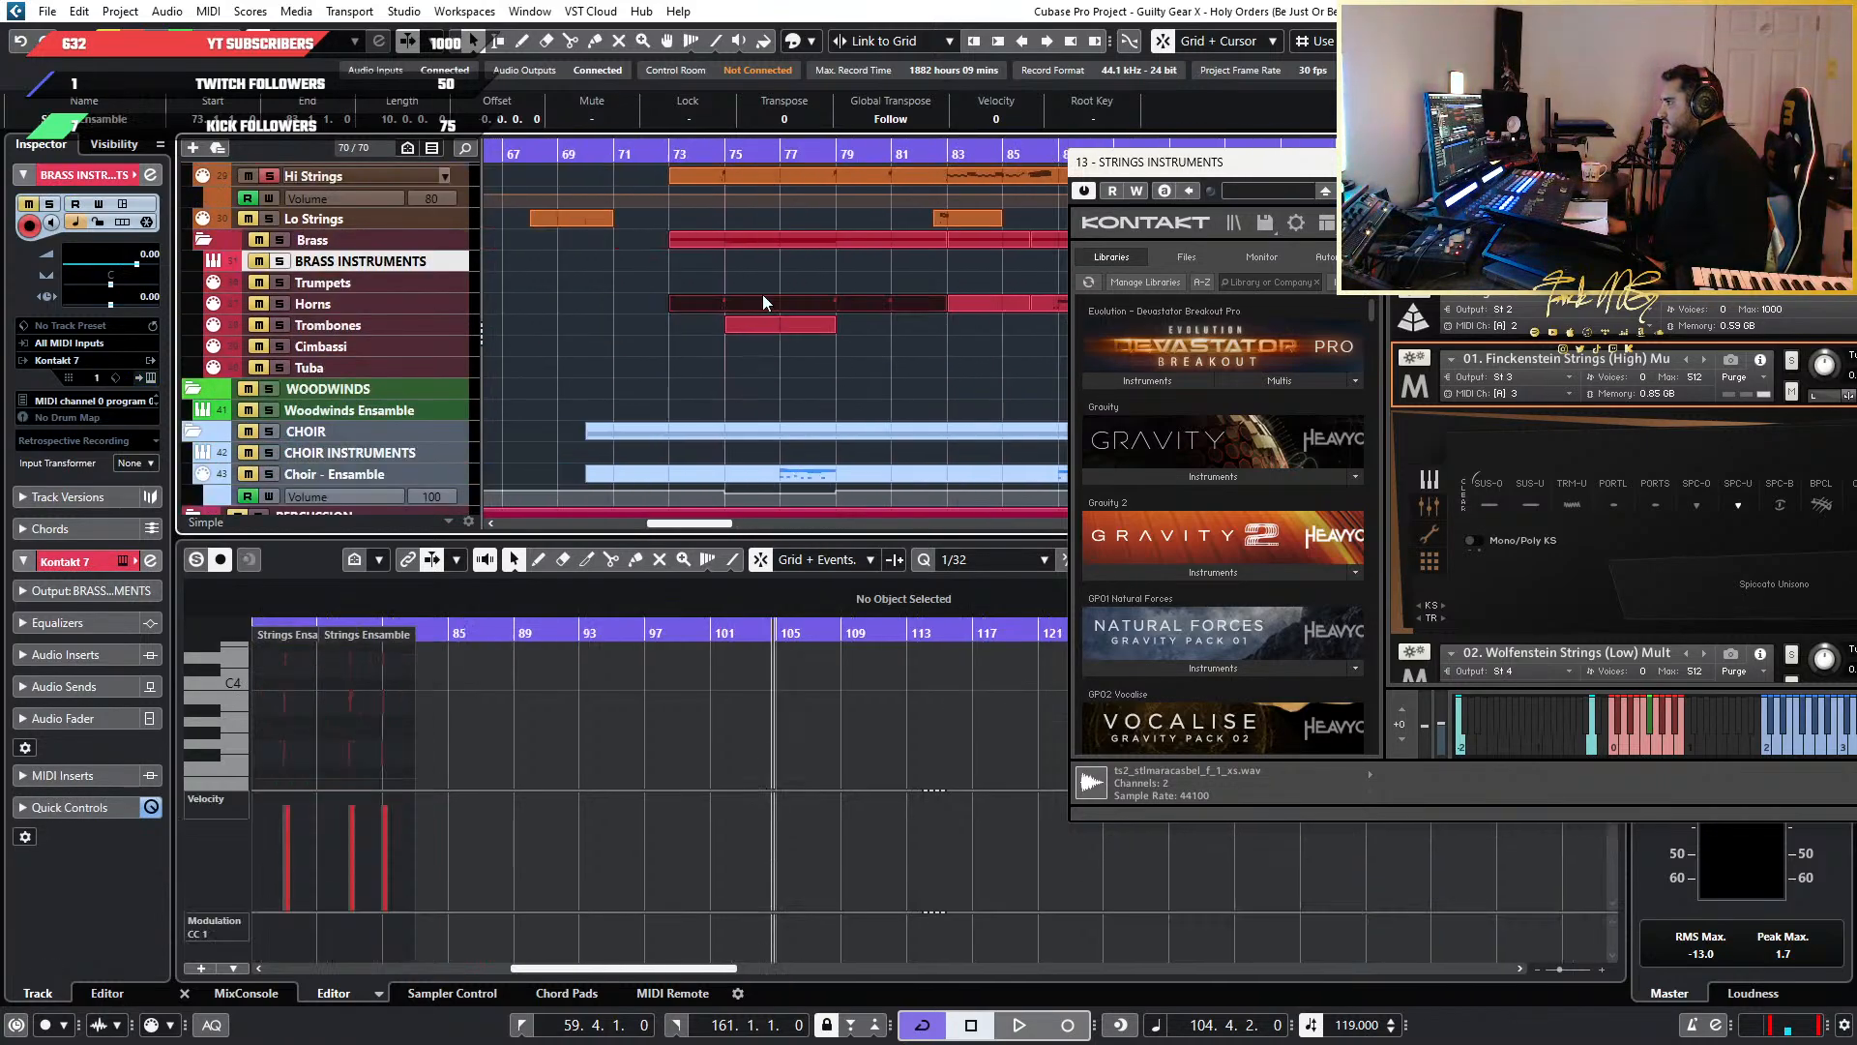
Locate and select the D#-1 keyswitch note just before the run into bar 75 in the Horns part
scroll(507, 654, up, 8)
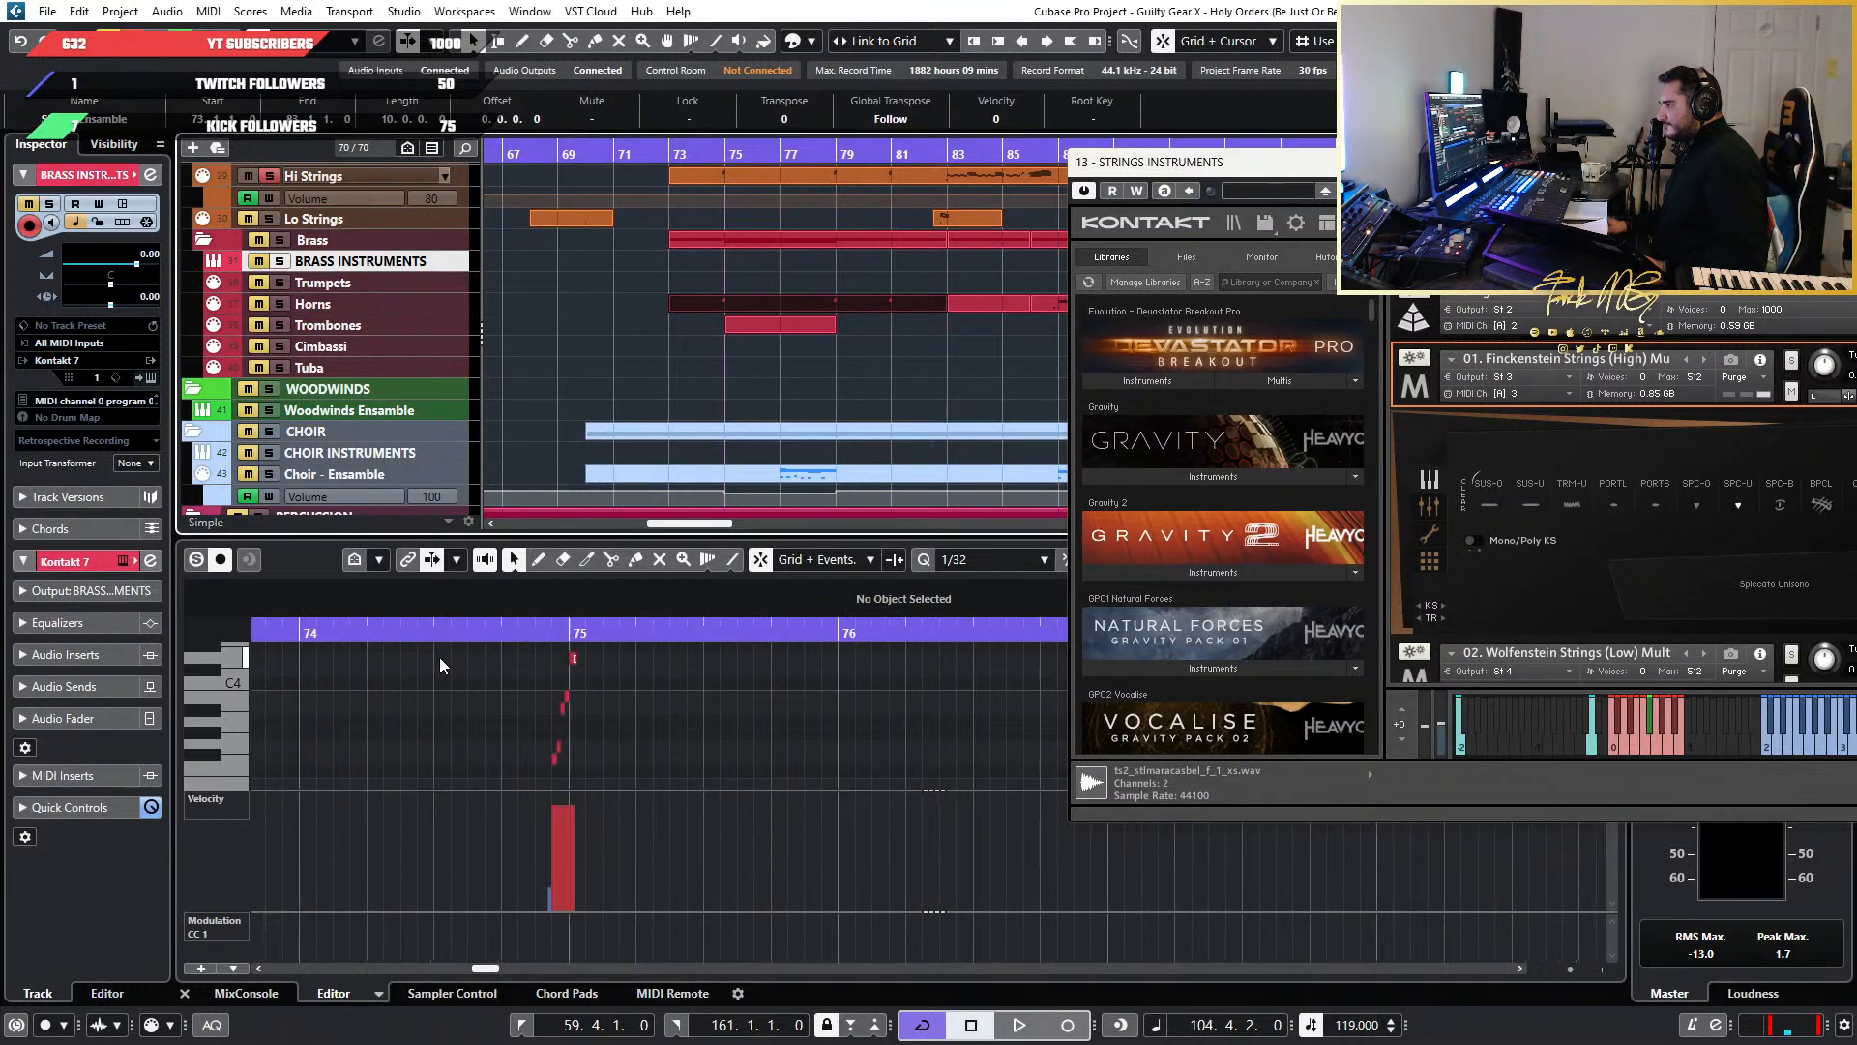
scroll(439, 658, up, 2)
scroll(569, 673, right, 10)
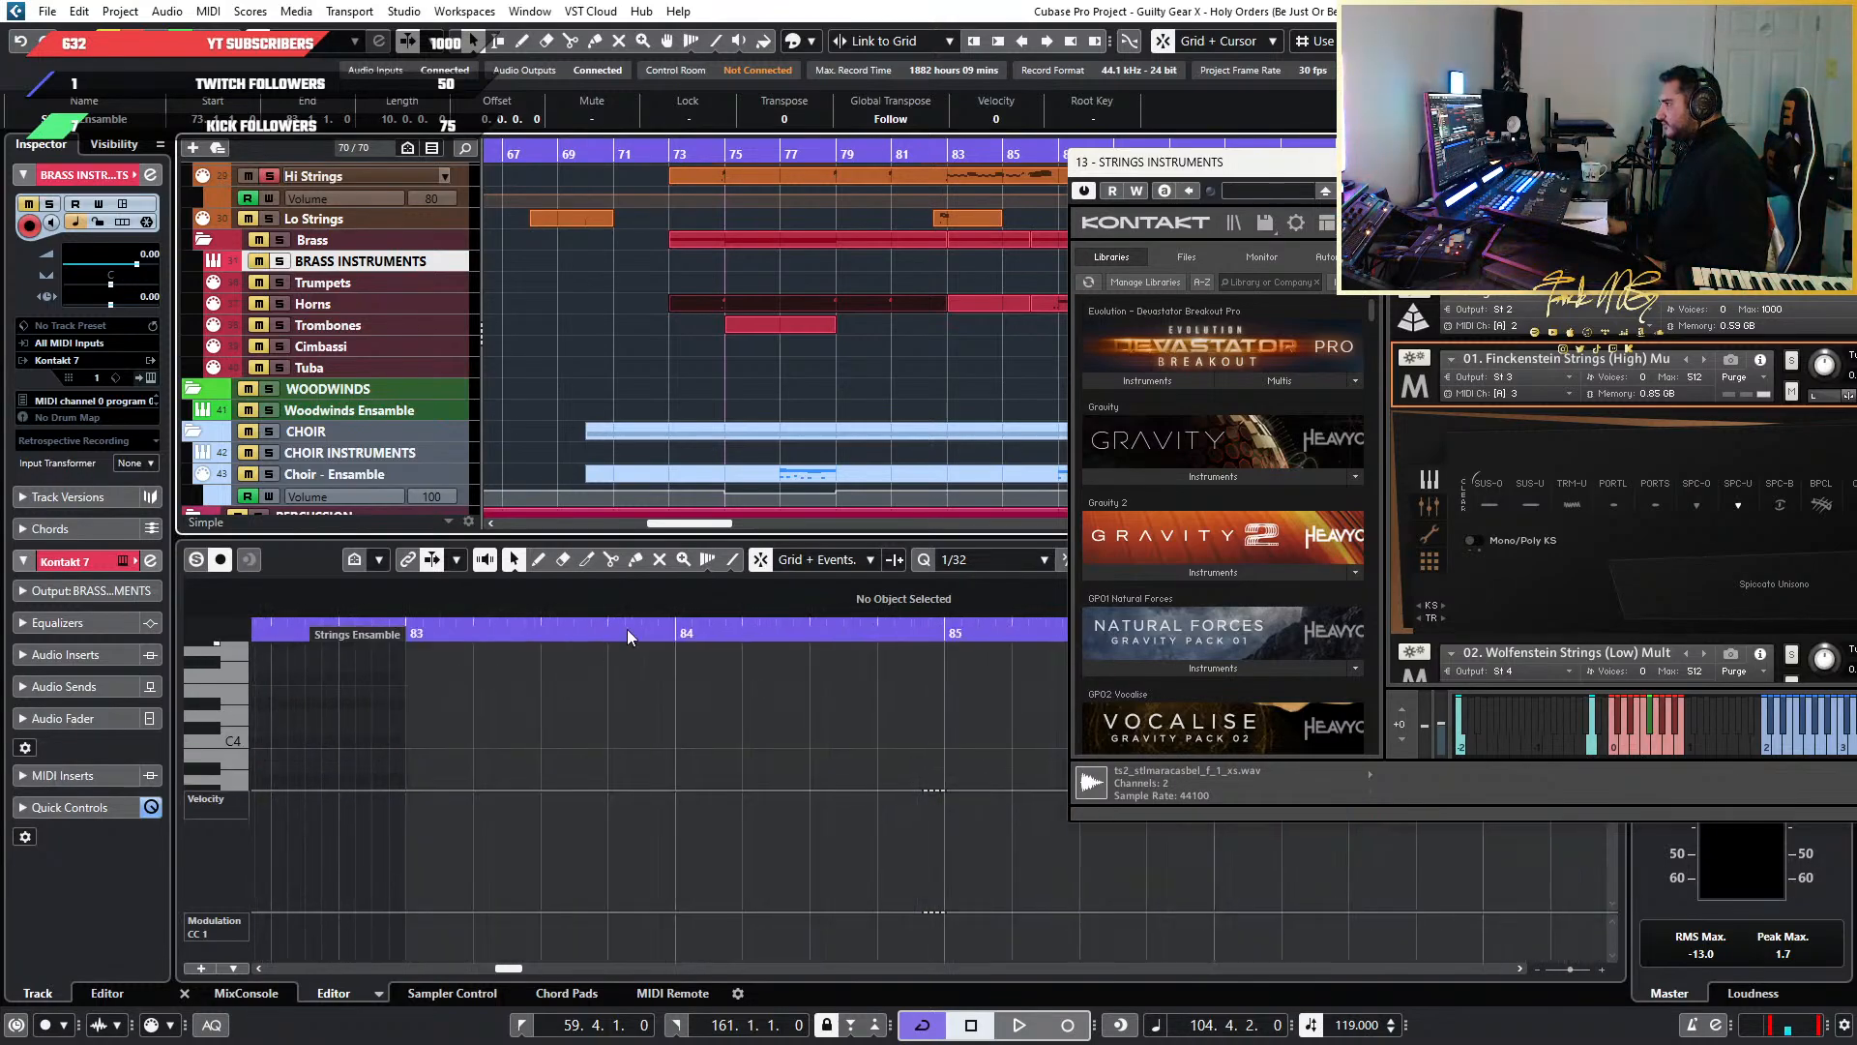
scroll(857, 391, down, 3)
scroll(526, 720, left, 13)
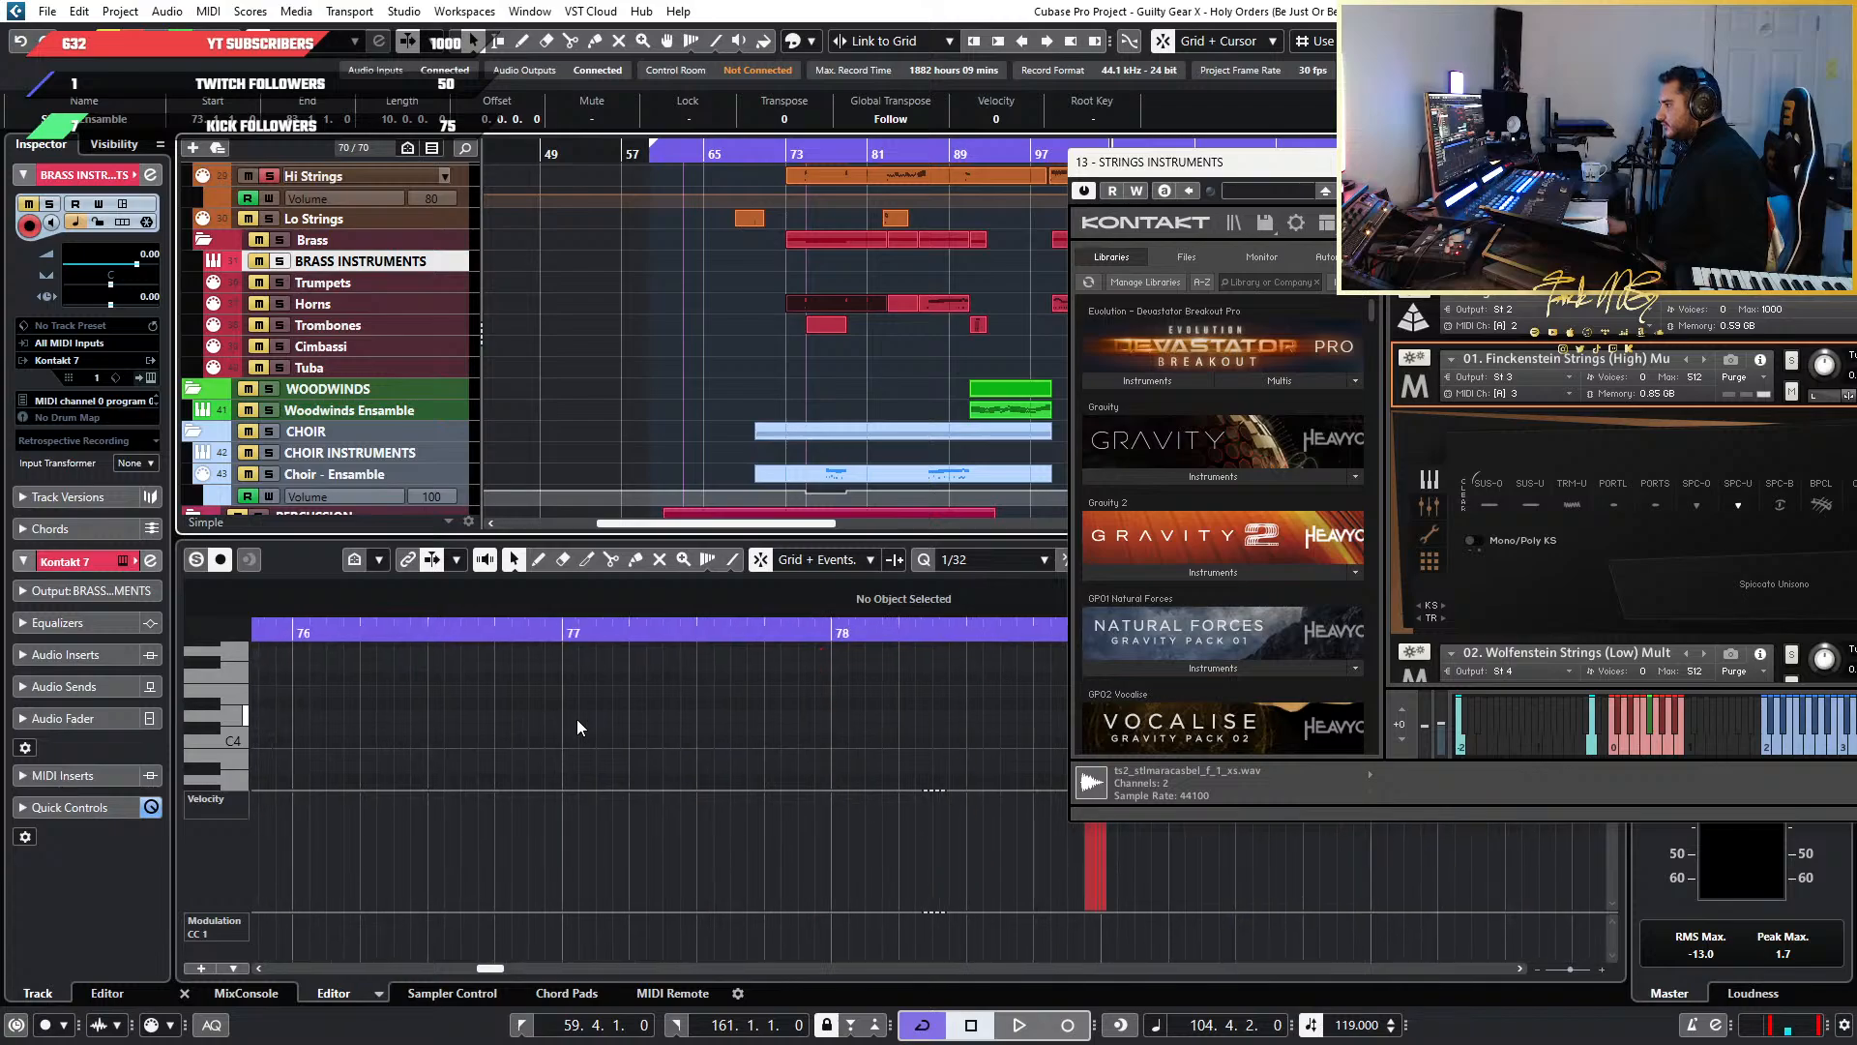
scroll(896, 762, right, 4)
scroll(706, 751, down, 4)
scroll(365, 763, up, 5)
scroll(416, 752, left, 4)
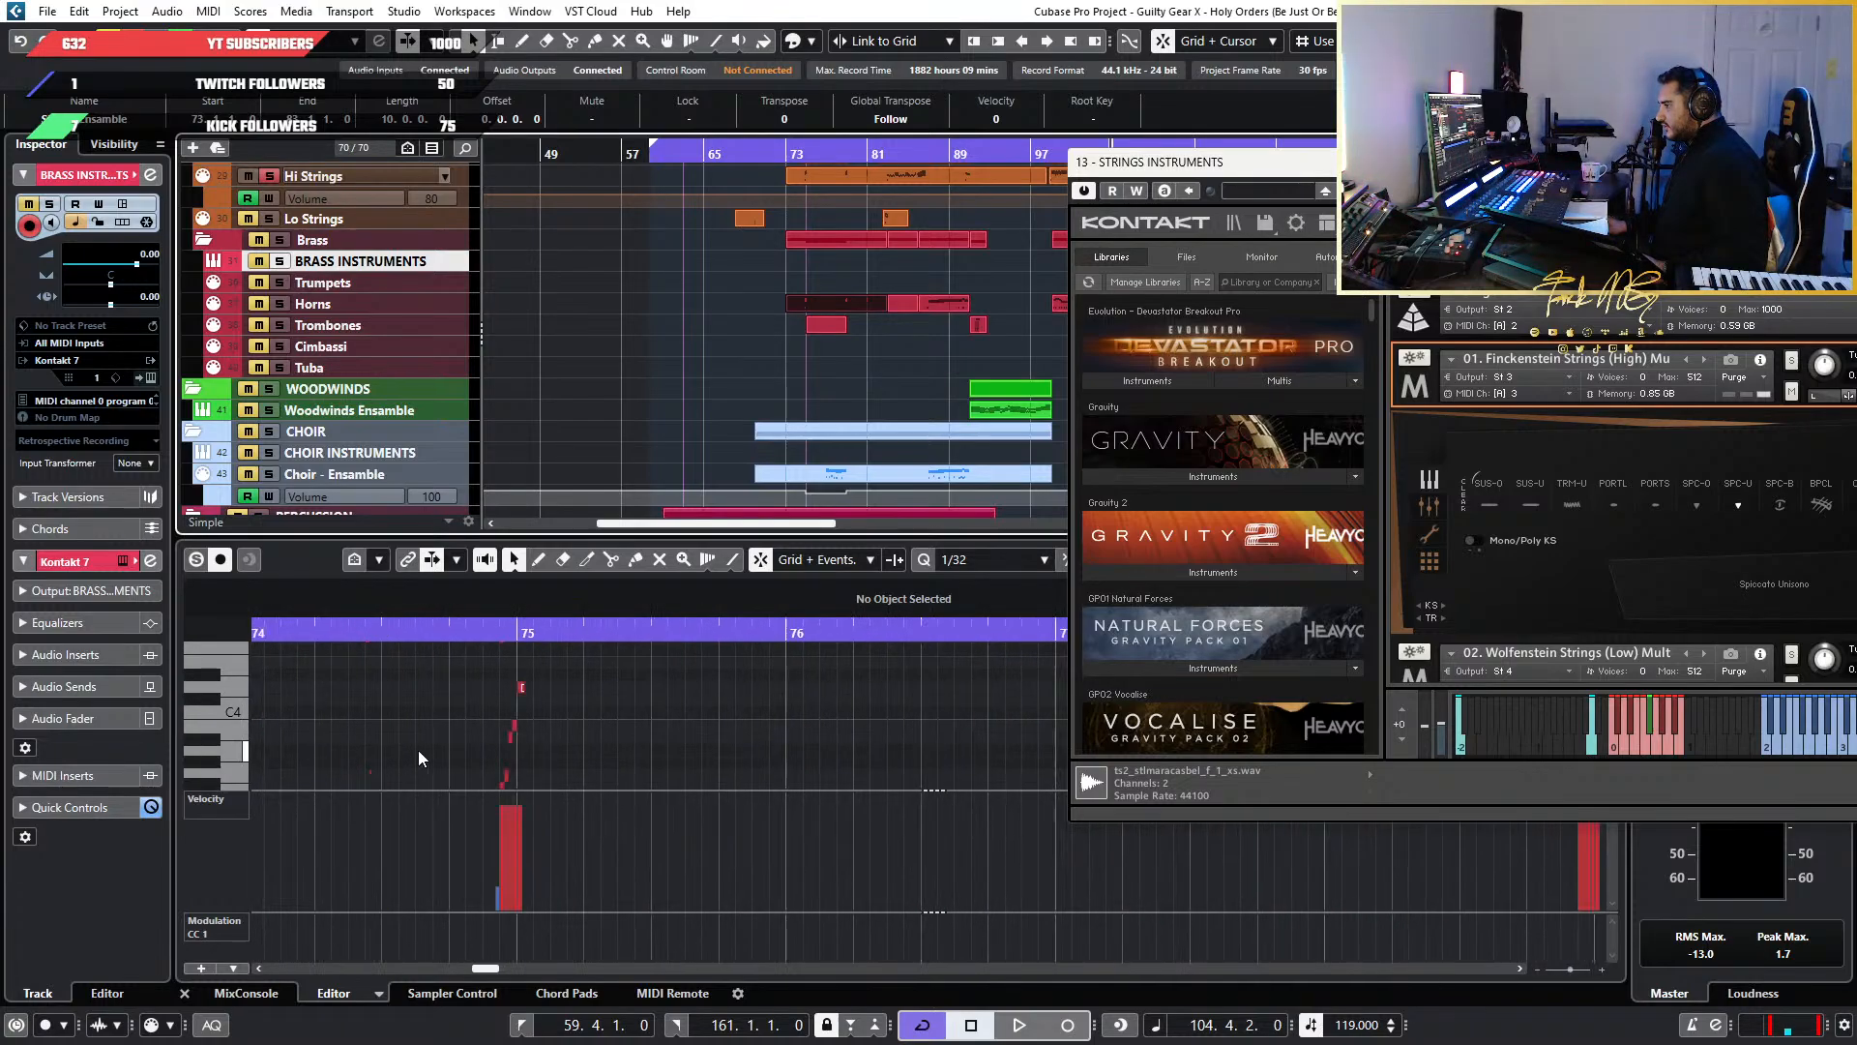
scroll(410, 718, down, 3)
scroll(403, 709, up, 5)
scroll(645, 721, down, 8)
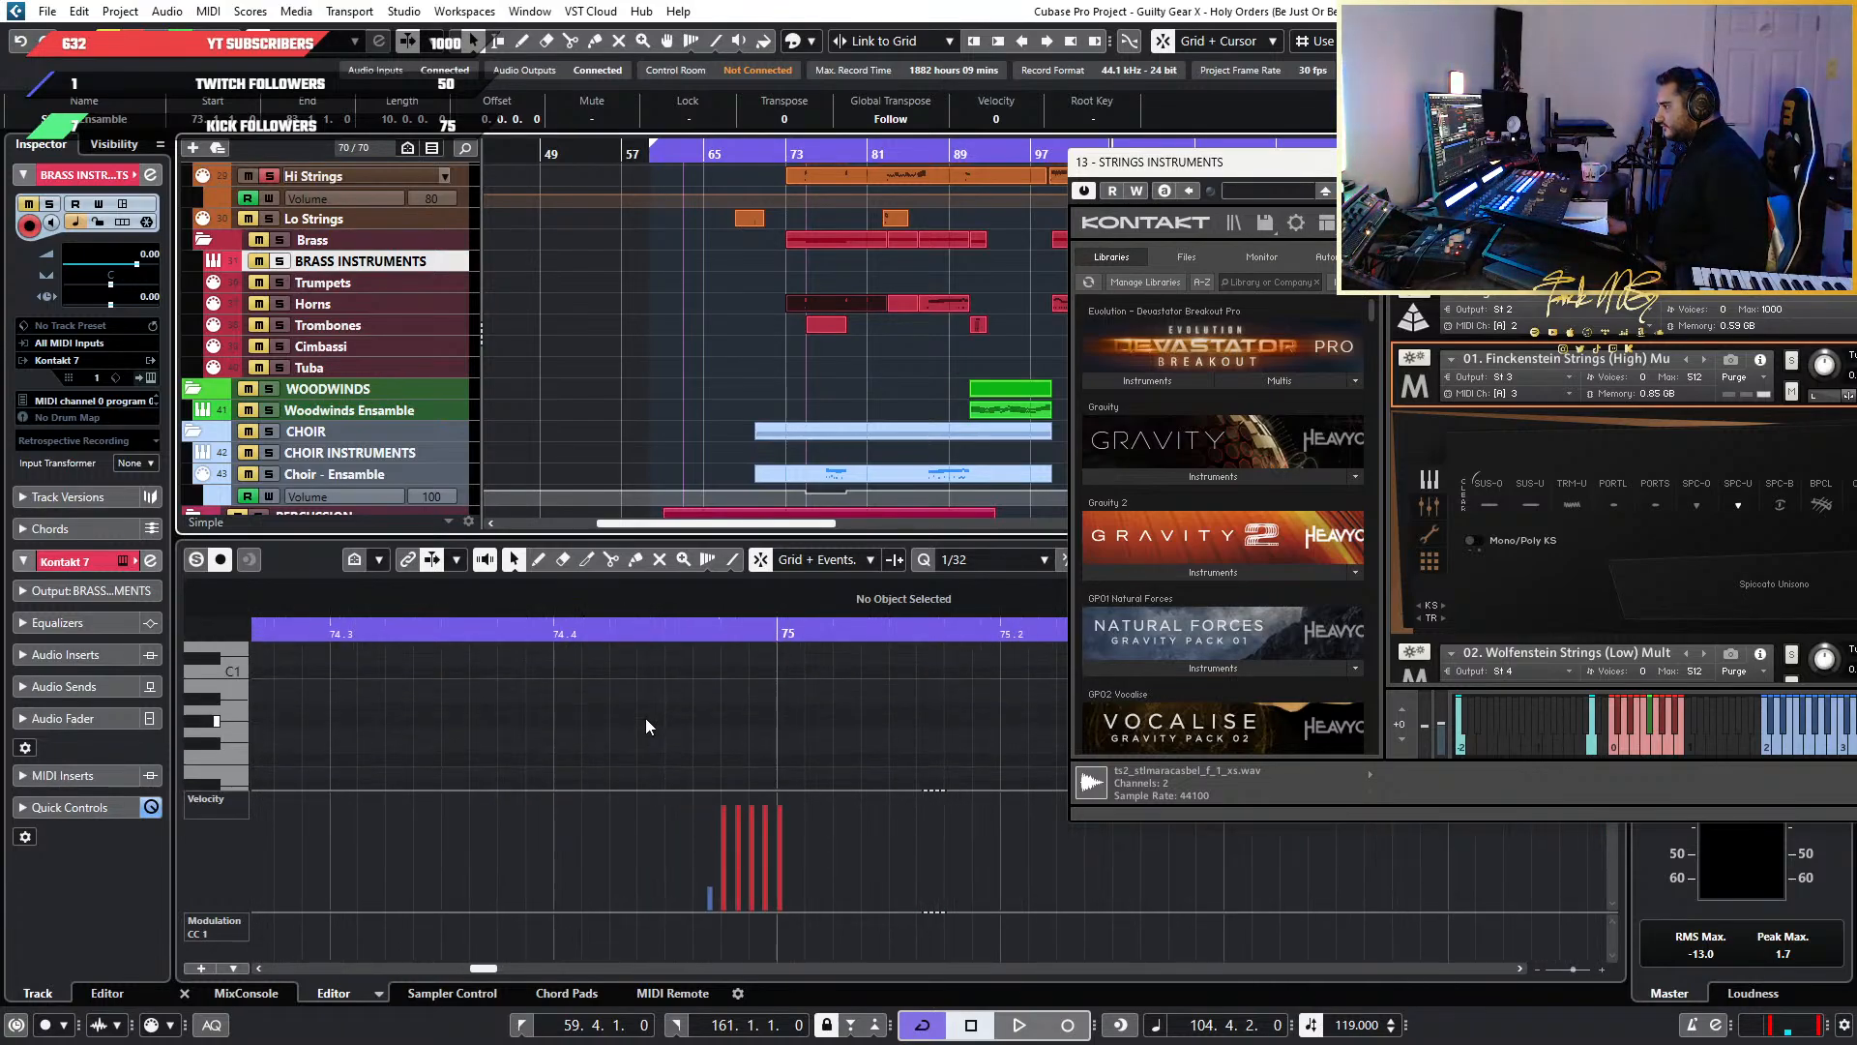
drag(646, 718, 804, 762)
Compare the keyswitch's position before bar 75 with the start of the note run leading into bar 79
scroll(815, 689, right, 10)
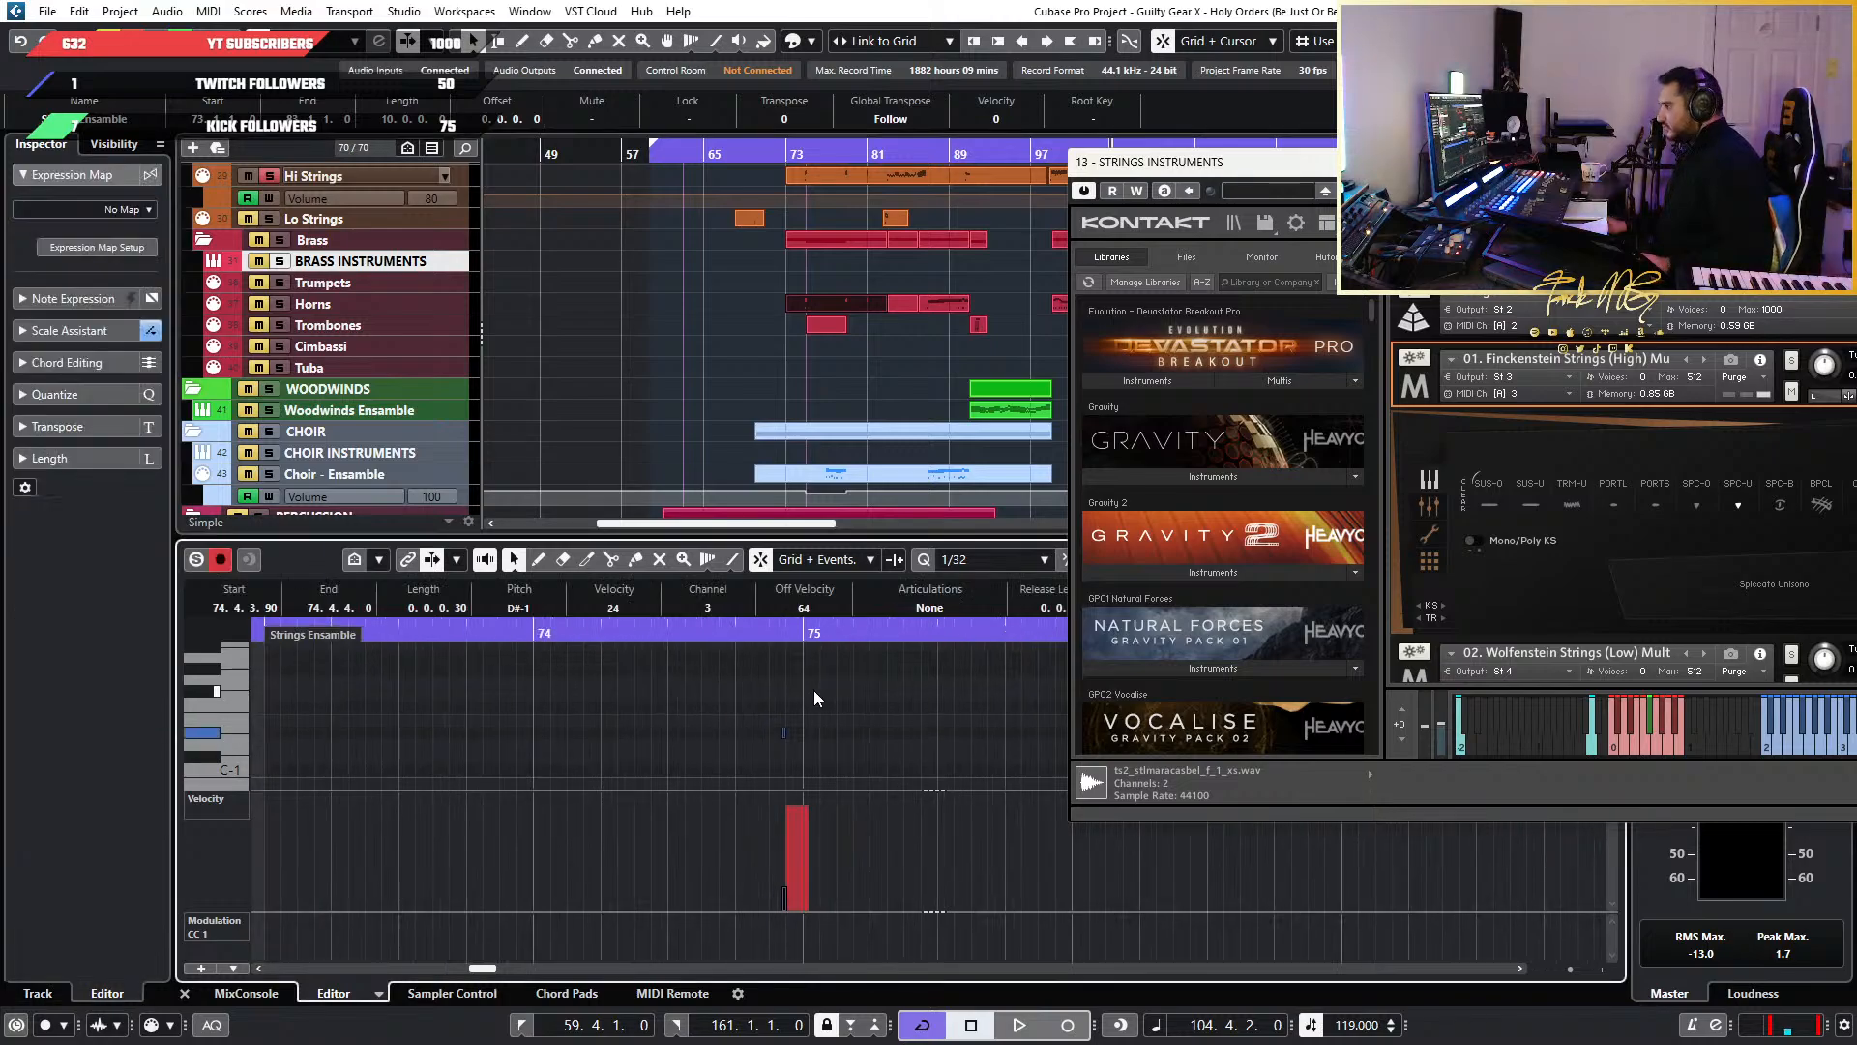
scroll(873, 704, up, 4)
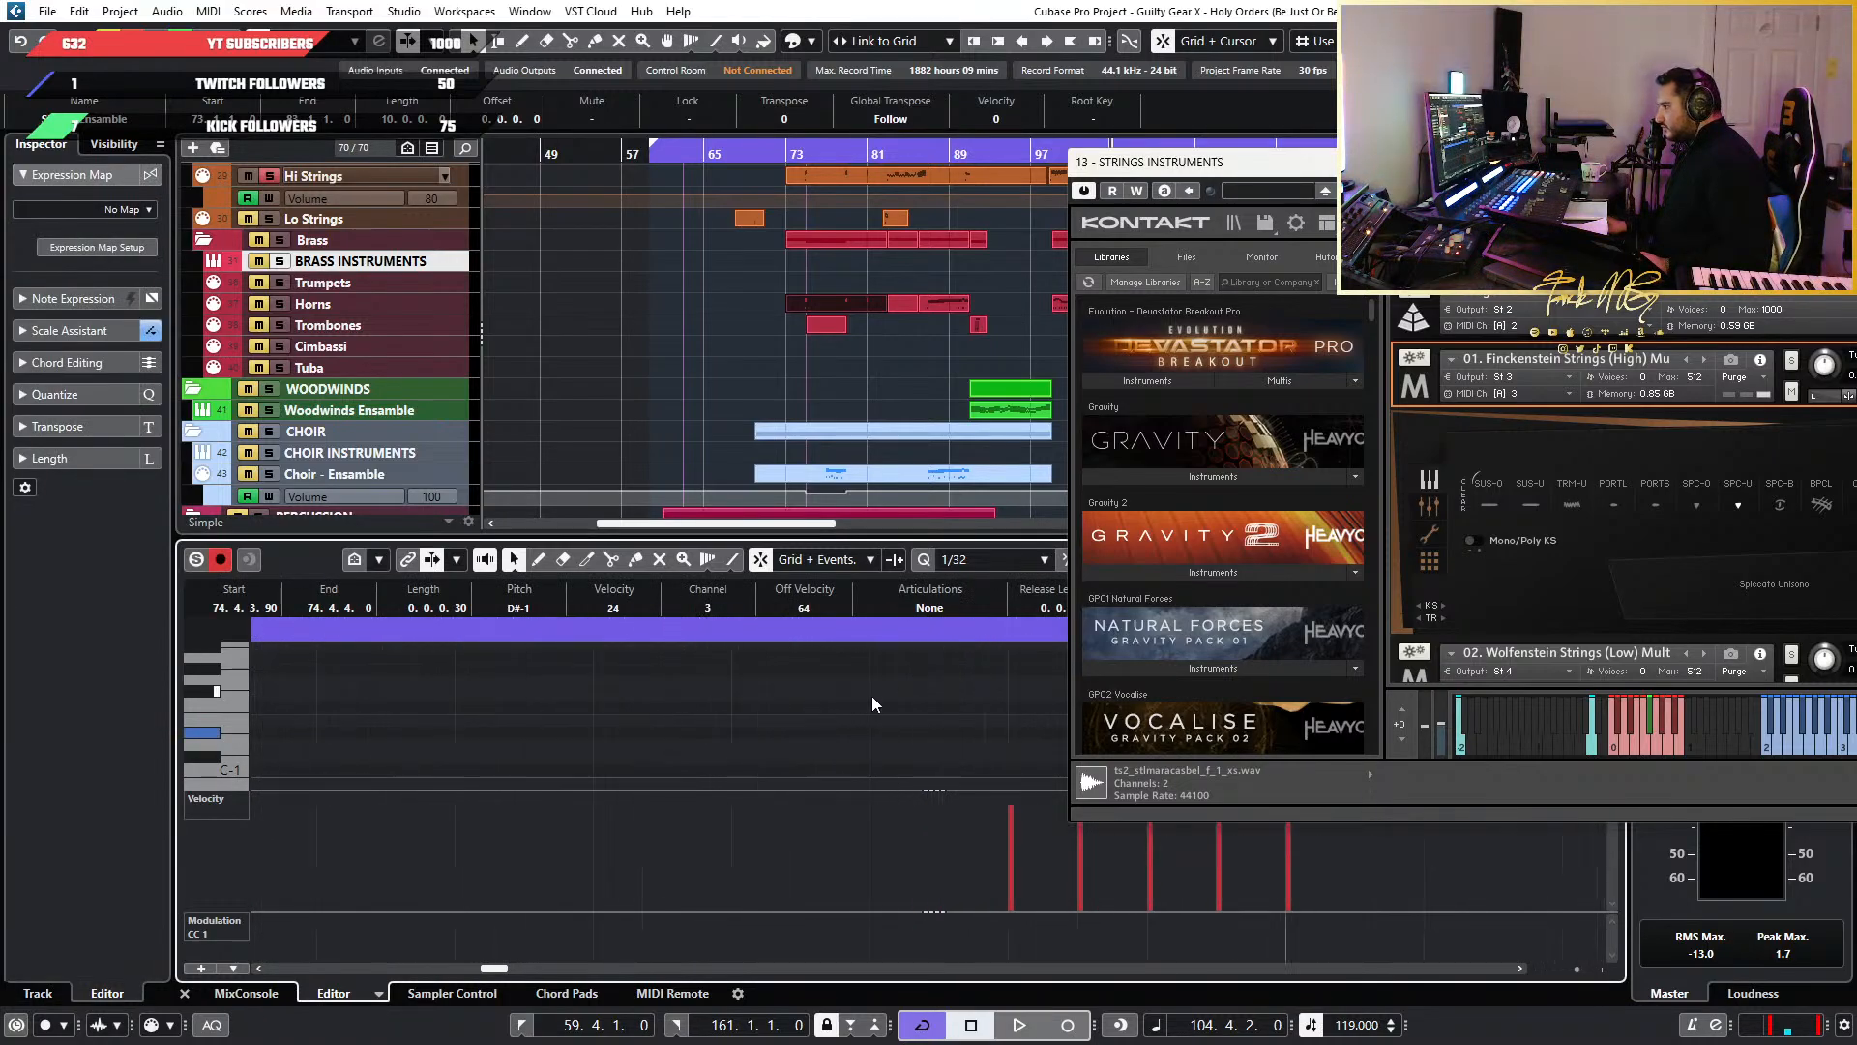
scroll(604, 698, down, 5)
scroll(484, 689, left, 10)
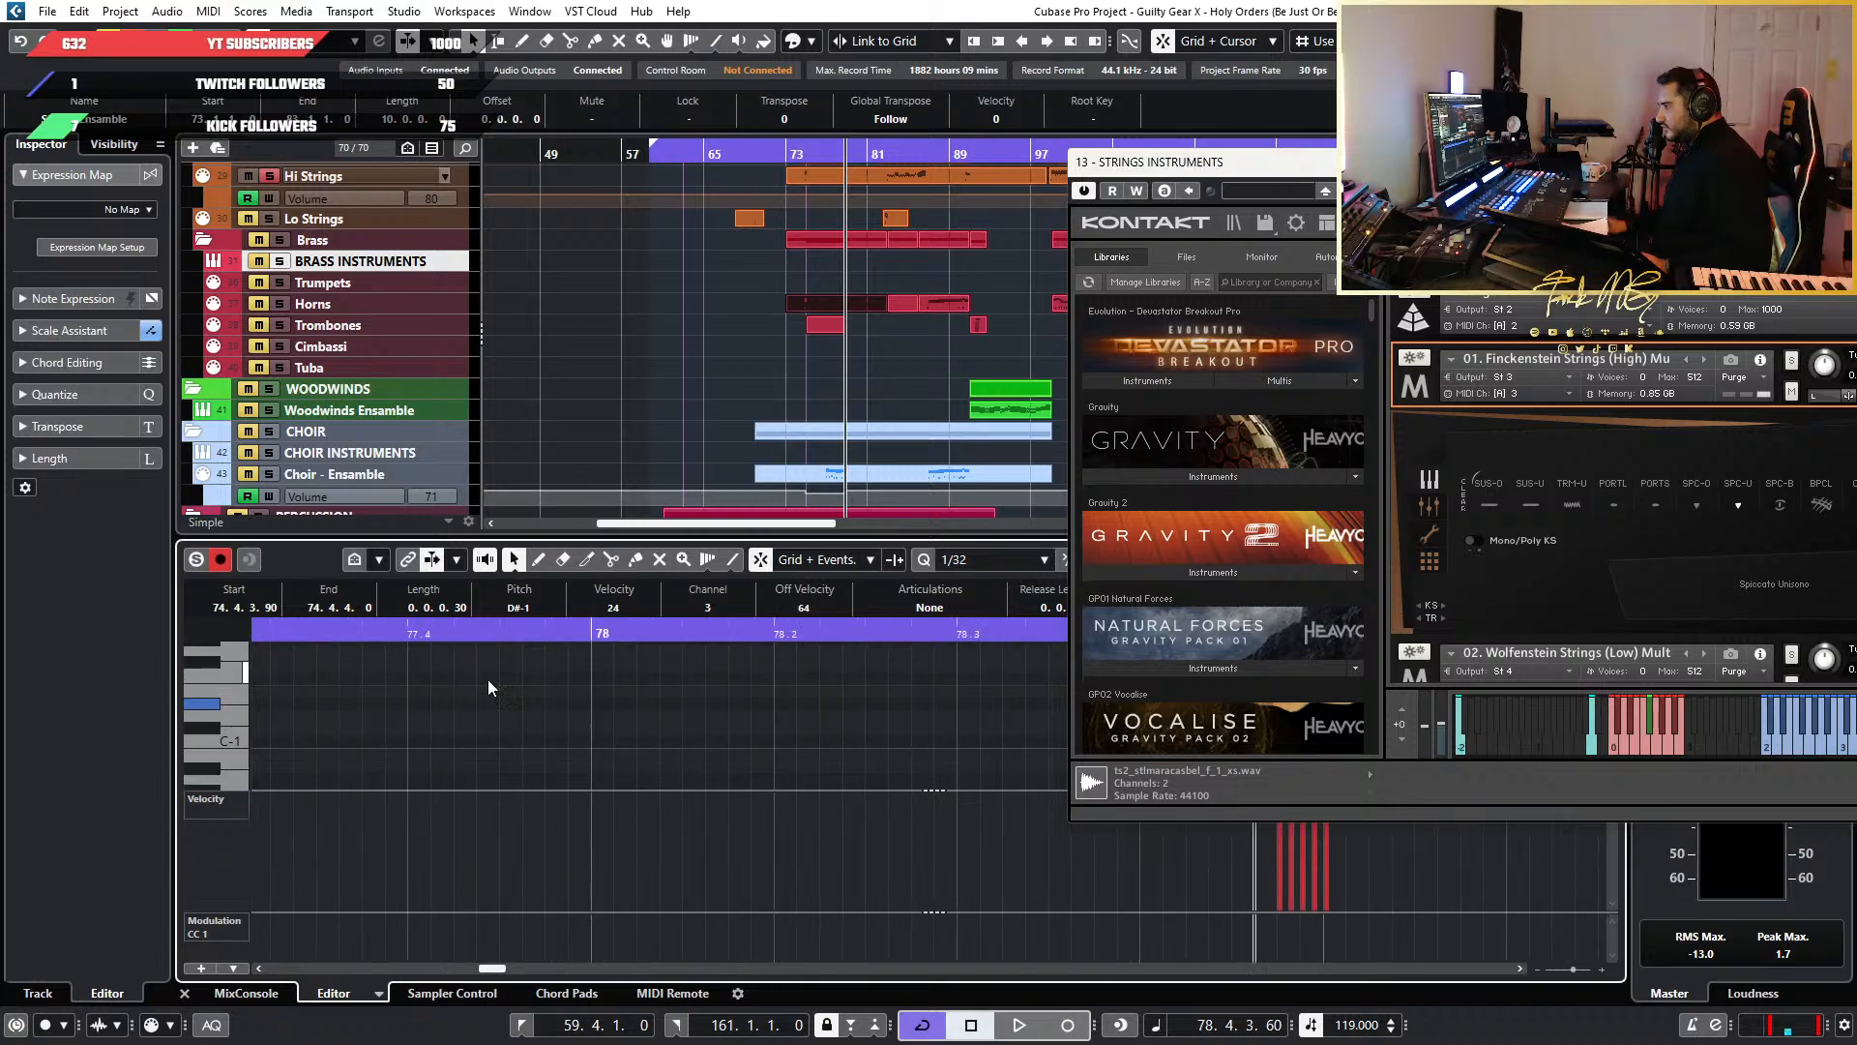
scroll(595, 694, left, 3)
scroll(439, 732, up, 5)
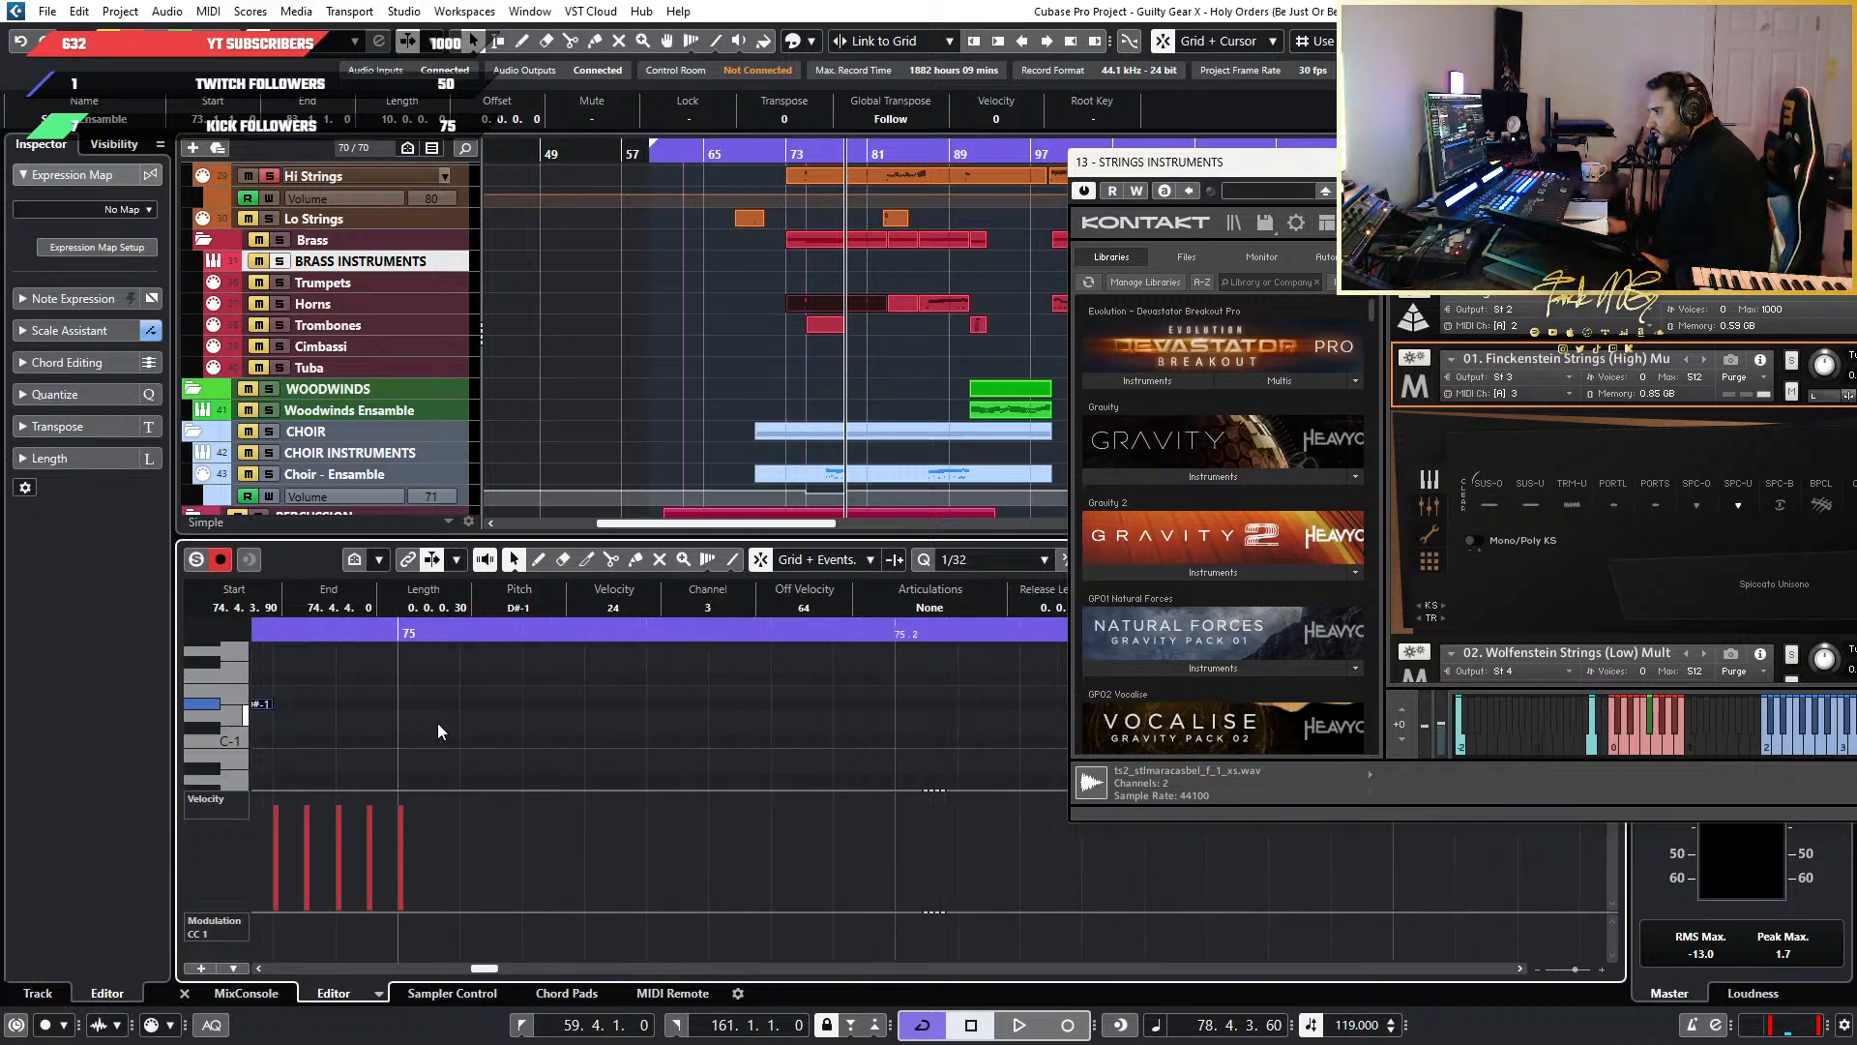
scroll(430, 736, left, 4)
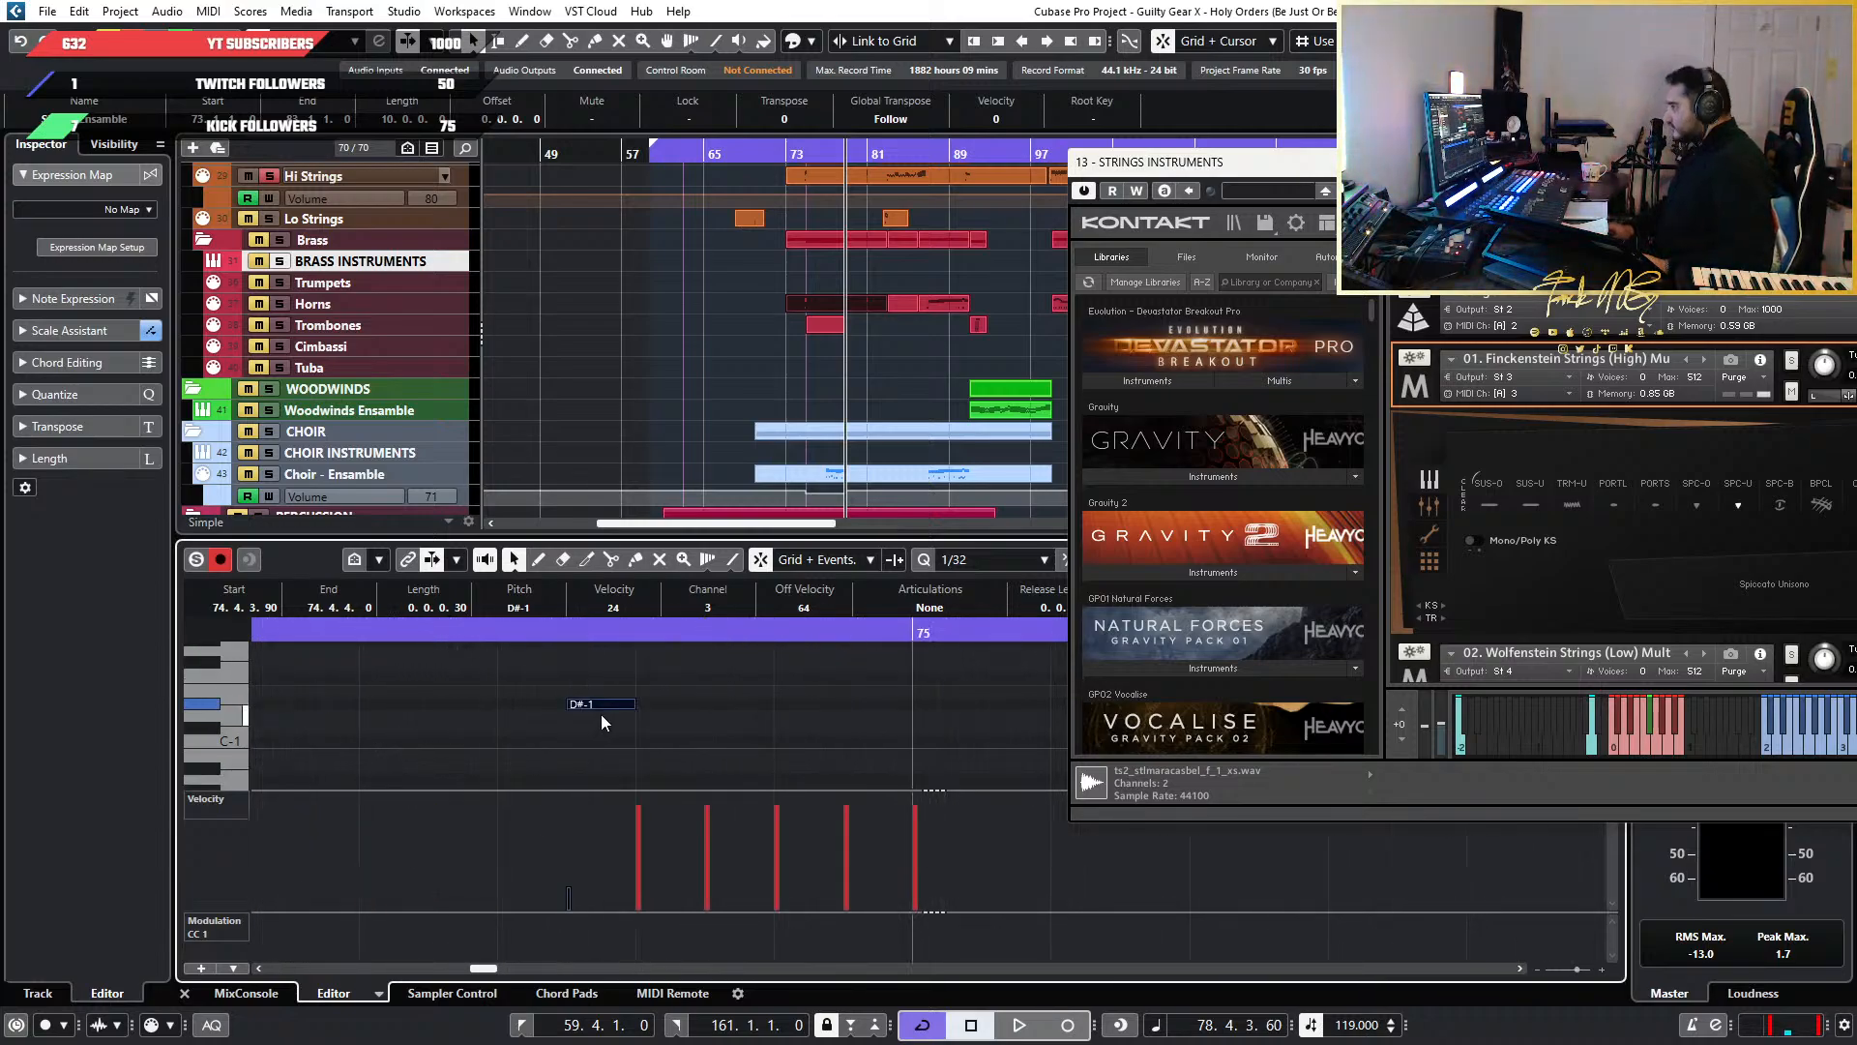
Set the quantize grid to 1/64 and paste the D#-1 keyswitch at 78.4.3.90, before the run into bar 79
scroll(601, 714, down, 5)
scroll(733, 752, right, 9)
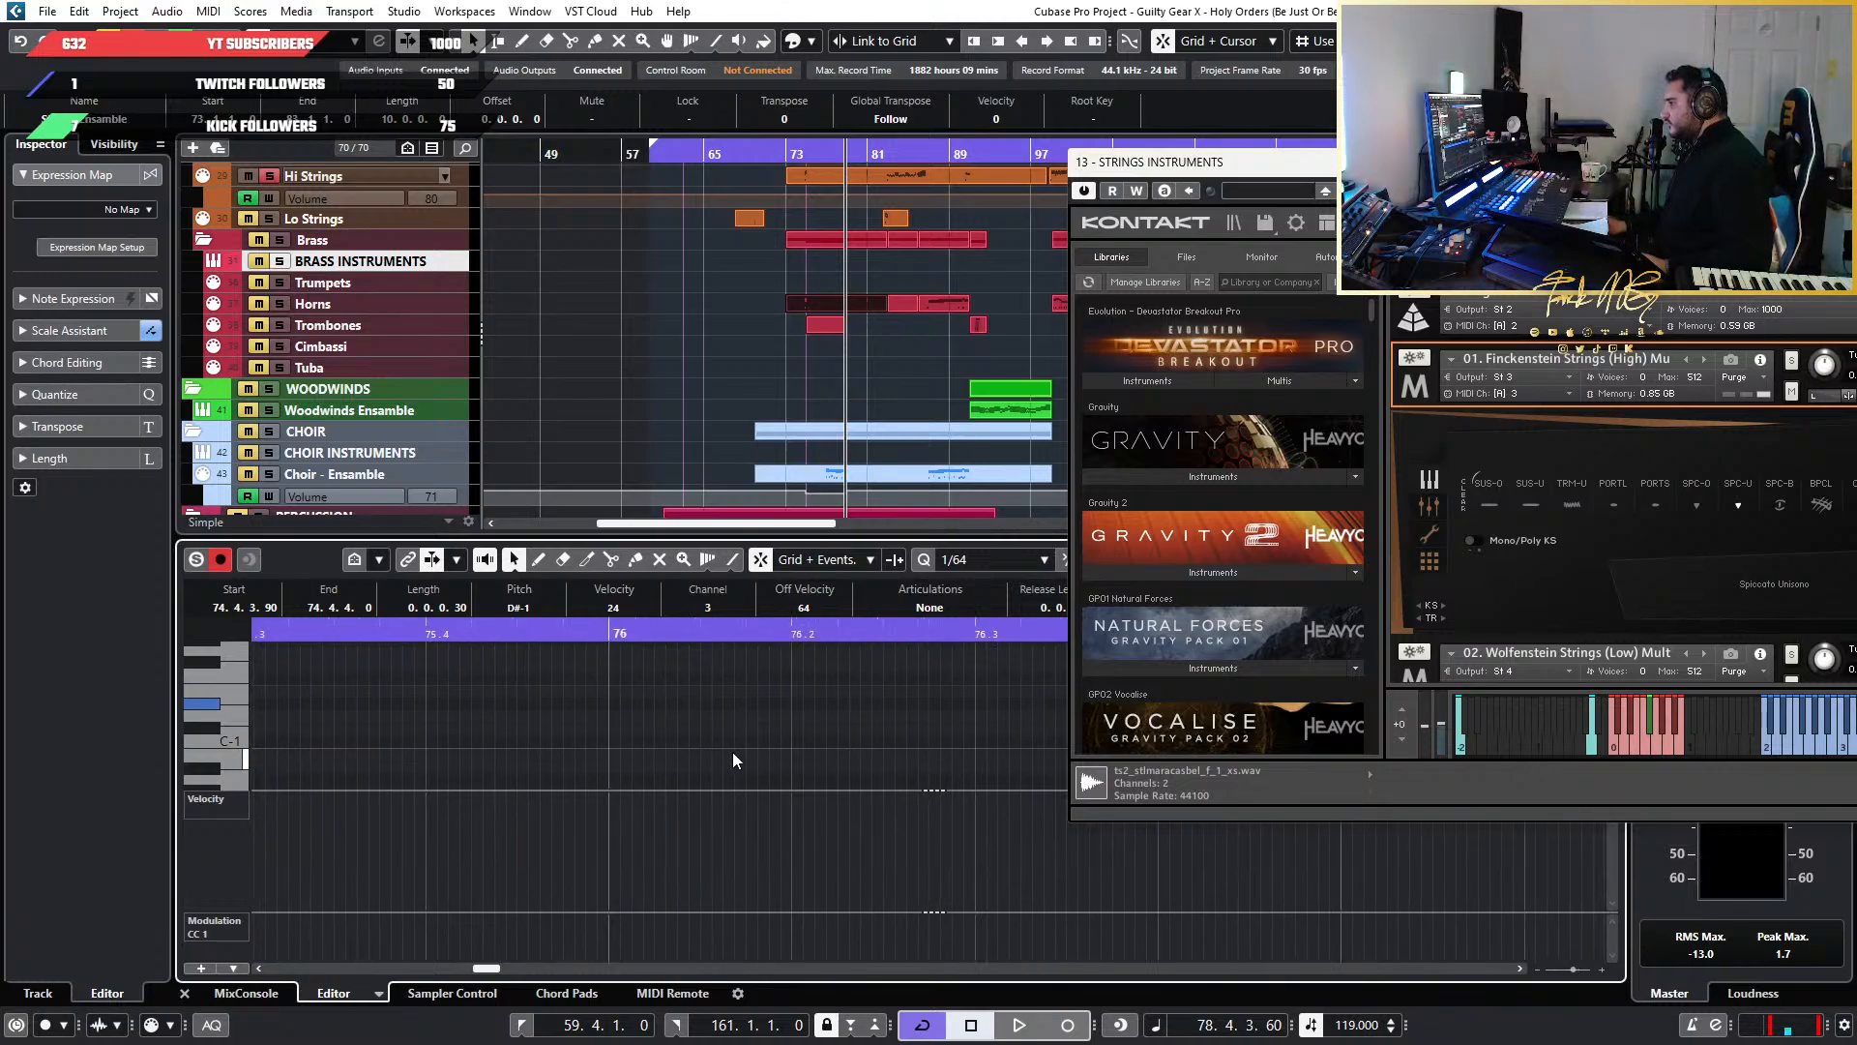
scroll(764, 751, left, 8)
scroll(822, 747, up, 3)
scroll(841, 743, up, 4)
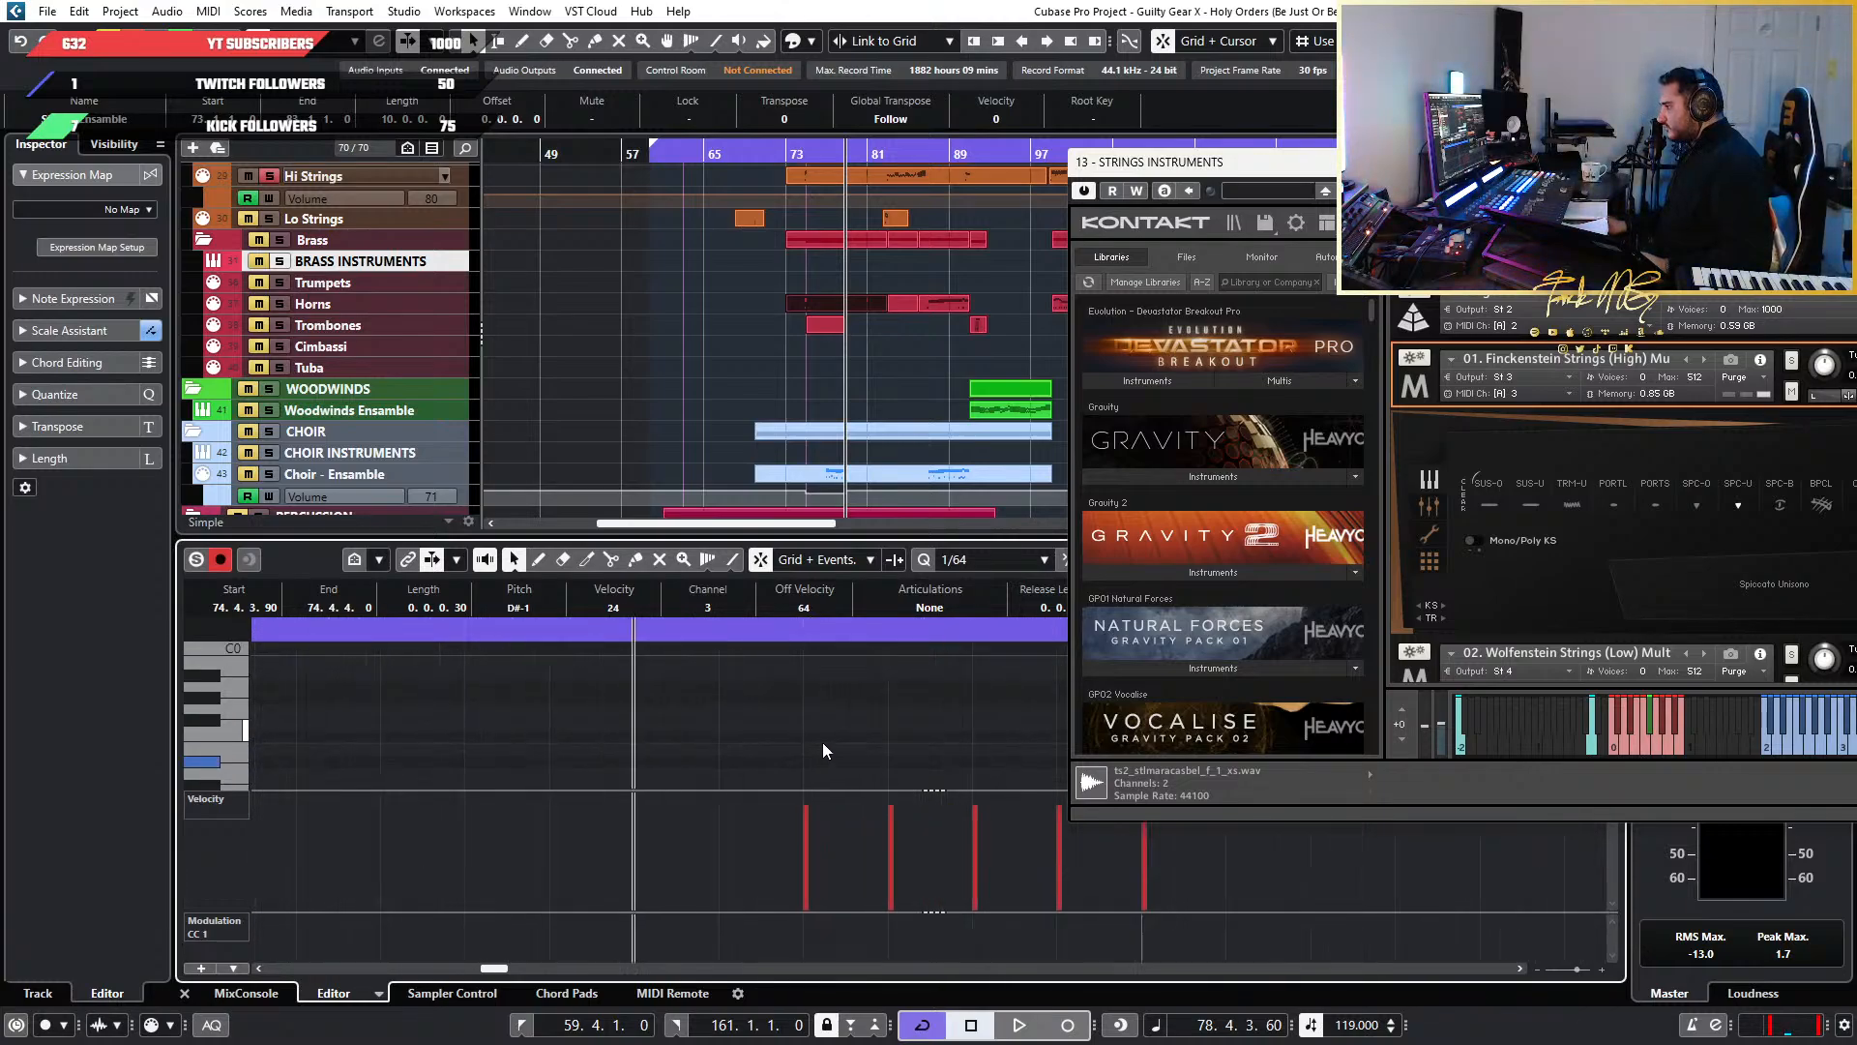
click(695, 634)
key(ctrl+v)
scroll(852, 688, down, 2)
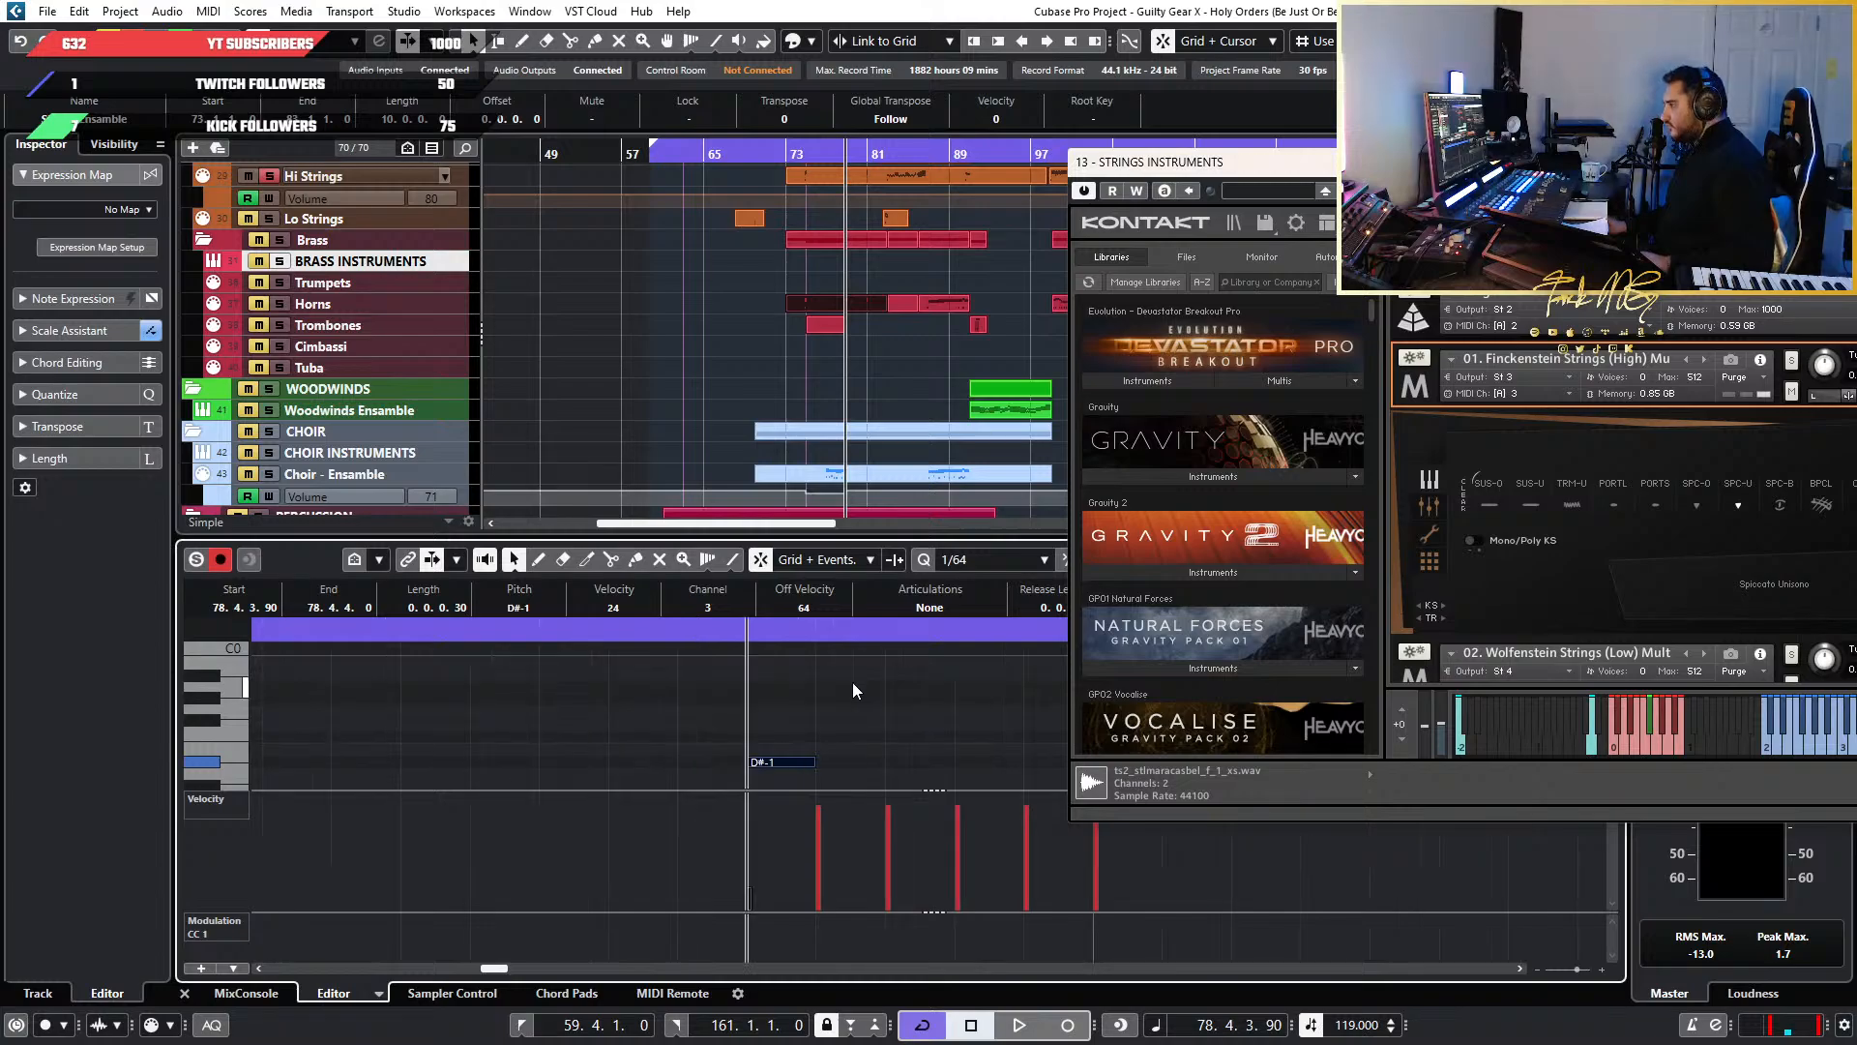
Paste the D#-1 keyswitch at 80.4.3.90, before the run into bar 81, and play the passage briefly
scroll(749, 704, down, 3)
scroll(716, 716, right, 14)
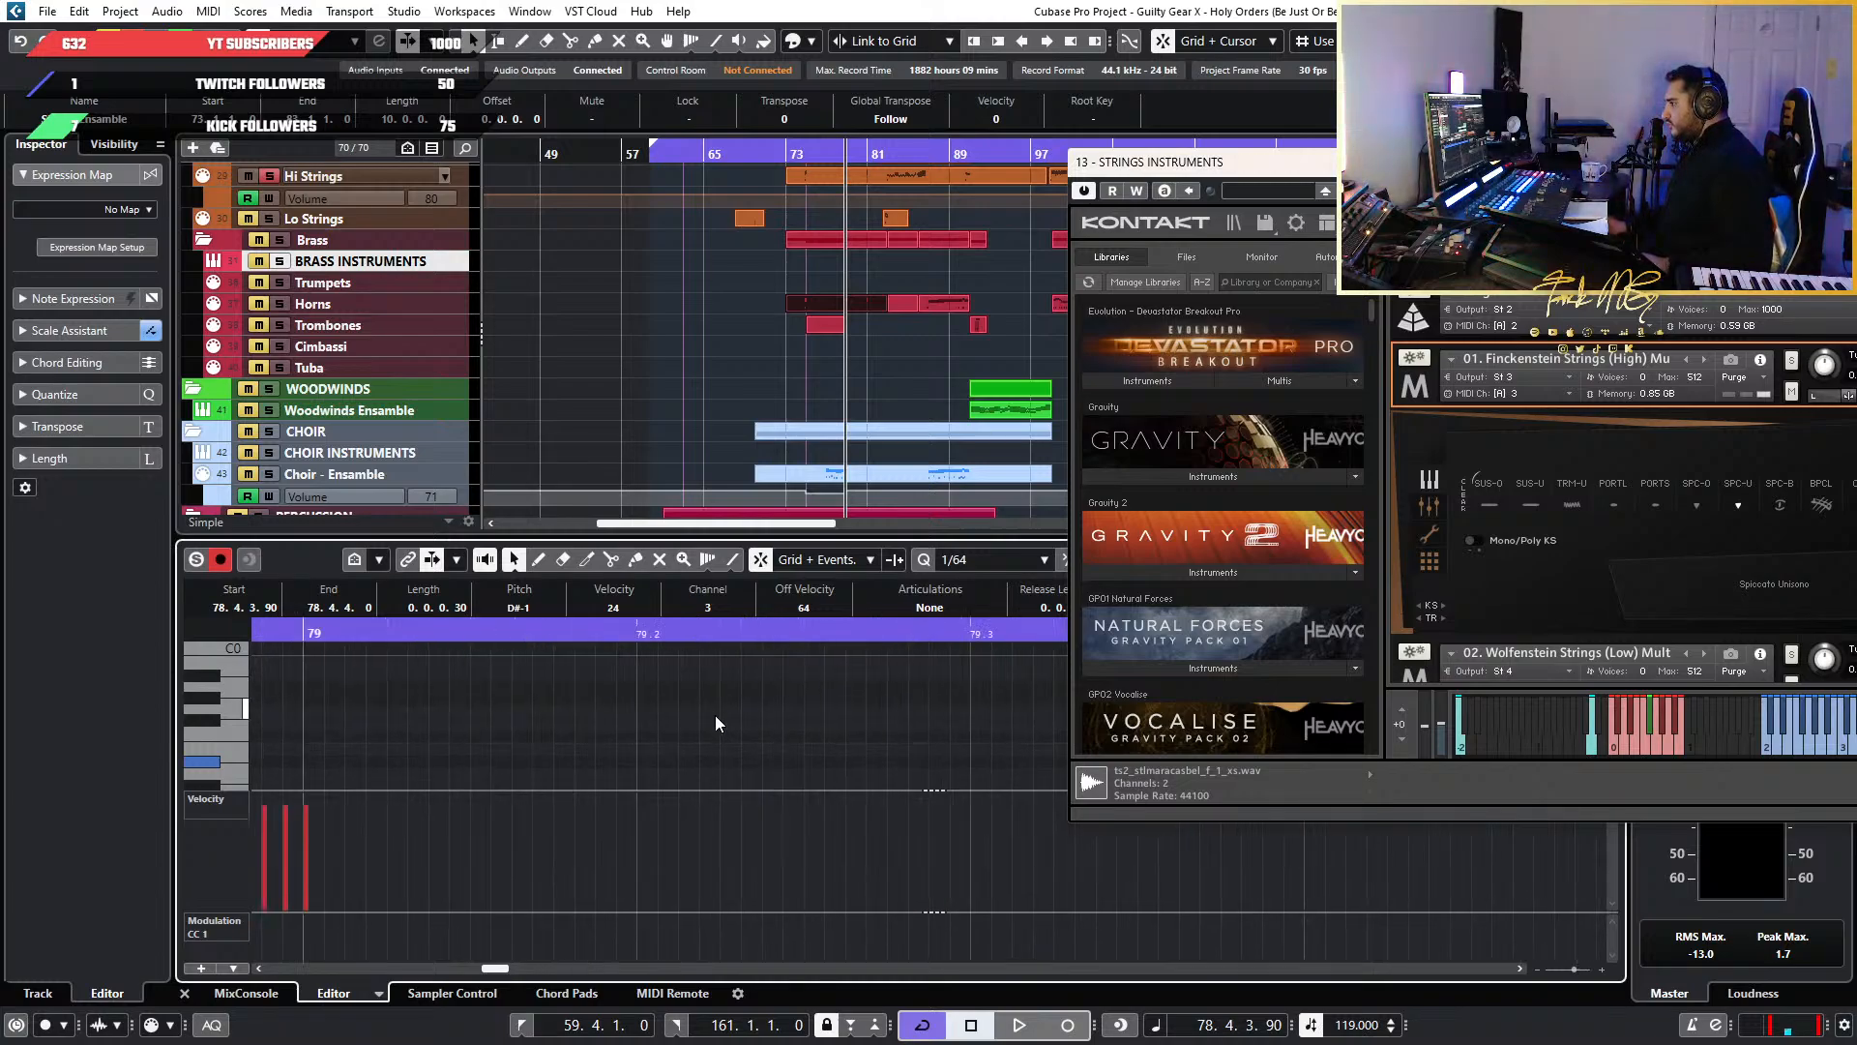
scroll(421, 695, up, 4)
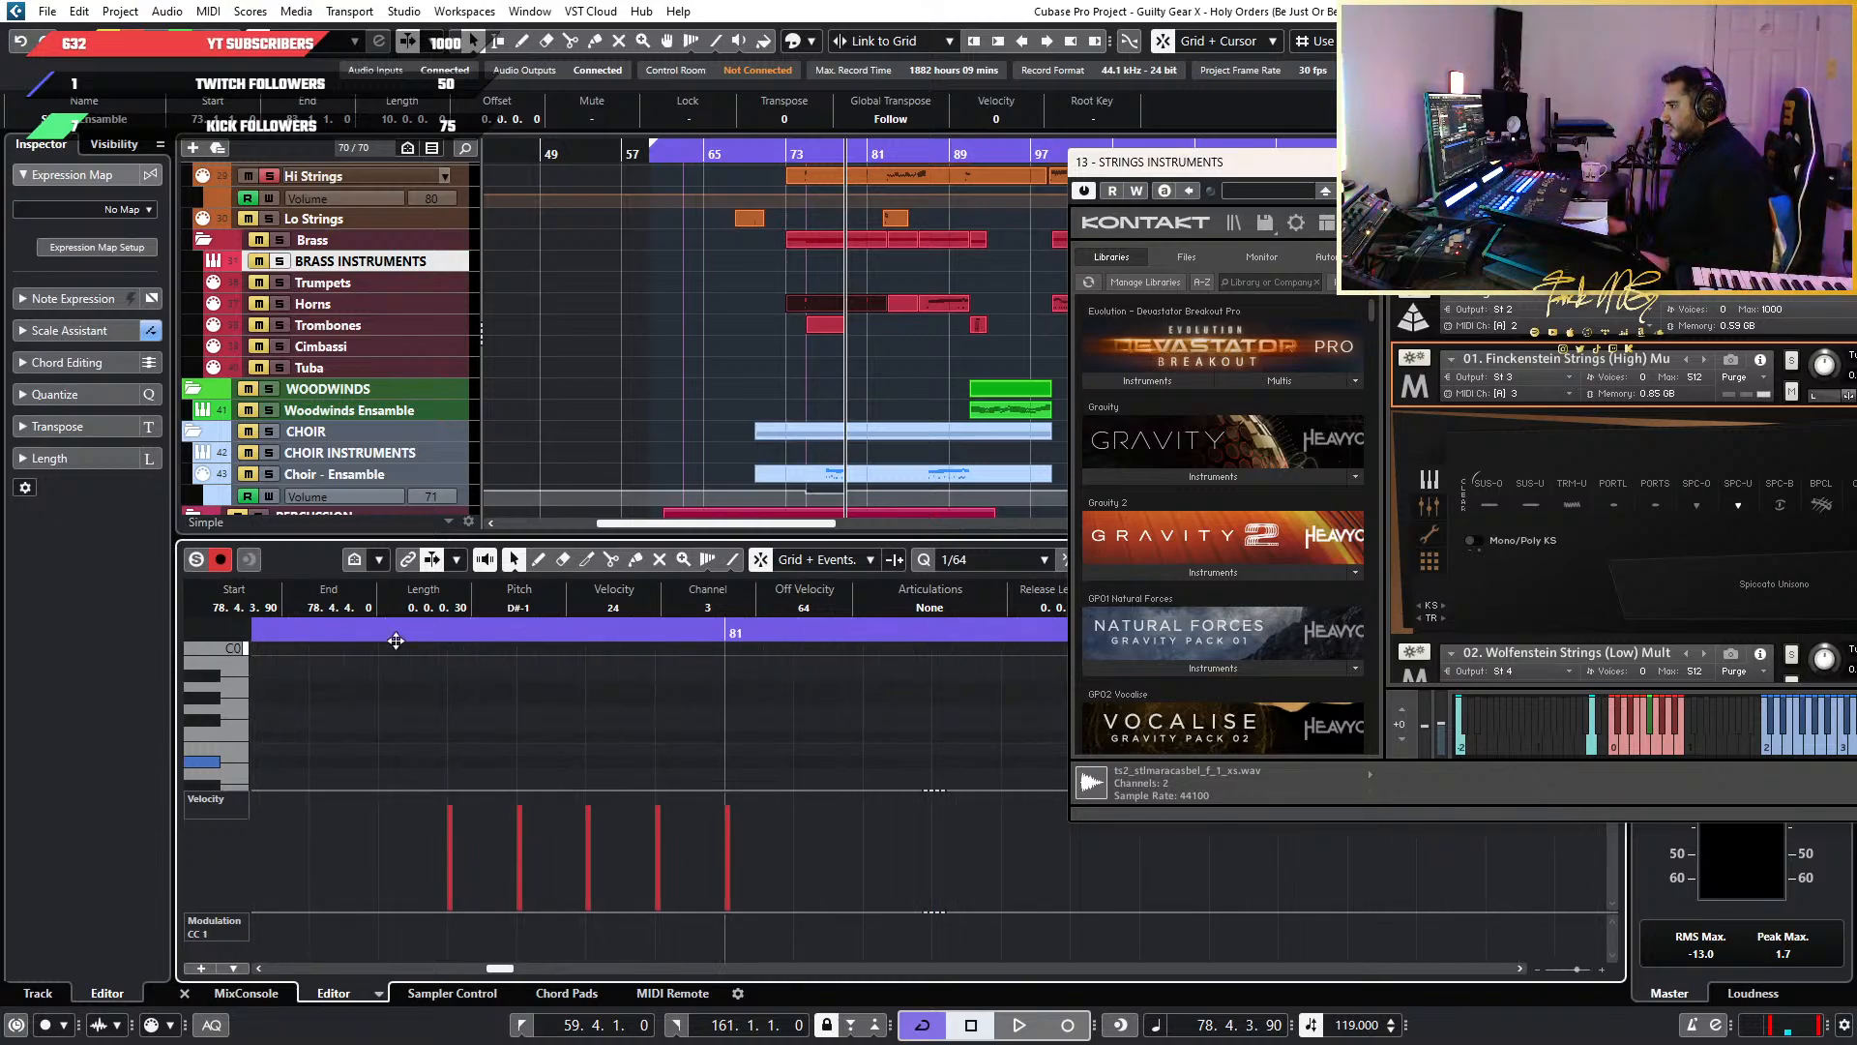
click(379, 633)
key(ctrl+v)
scroll(535, 734, down, 4)
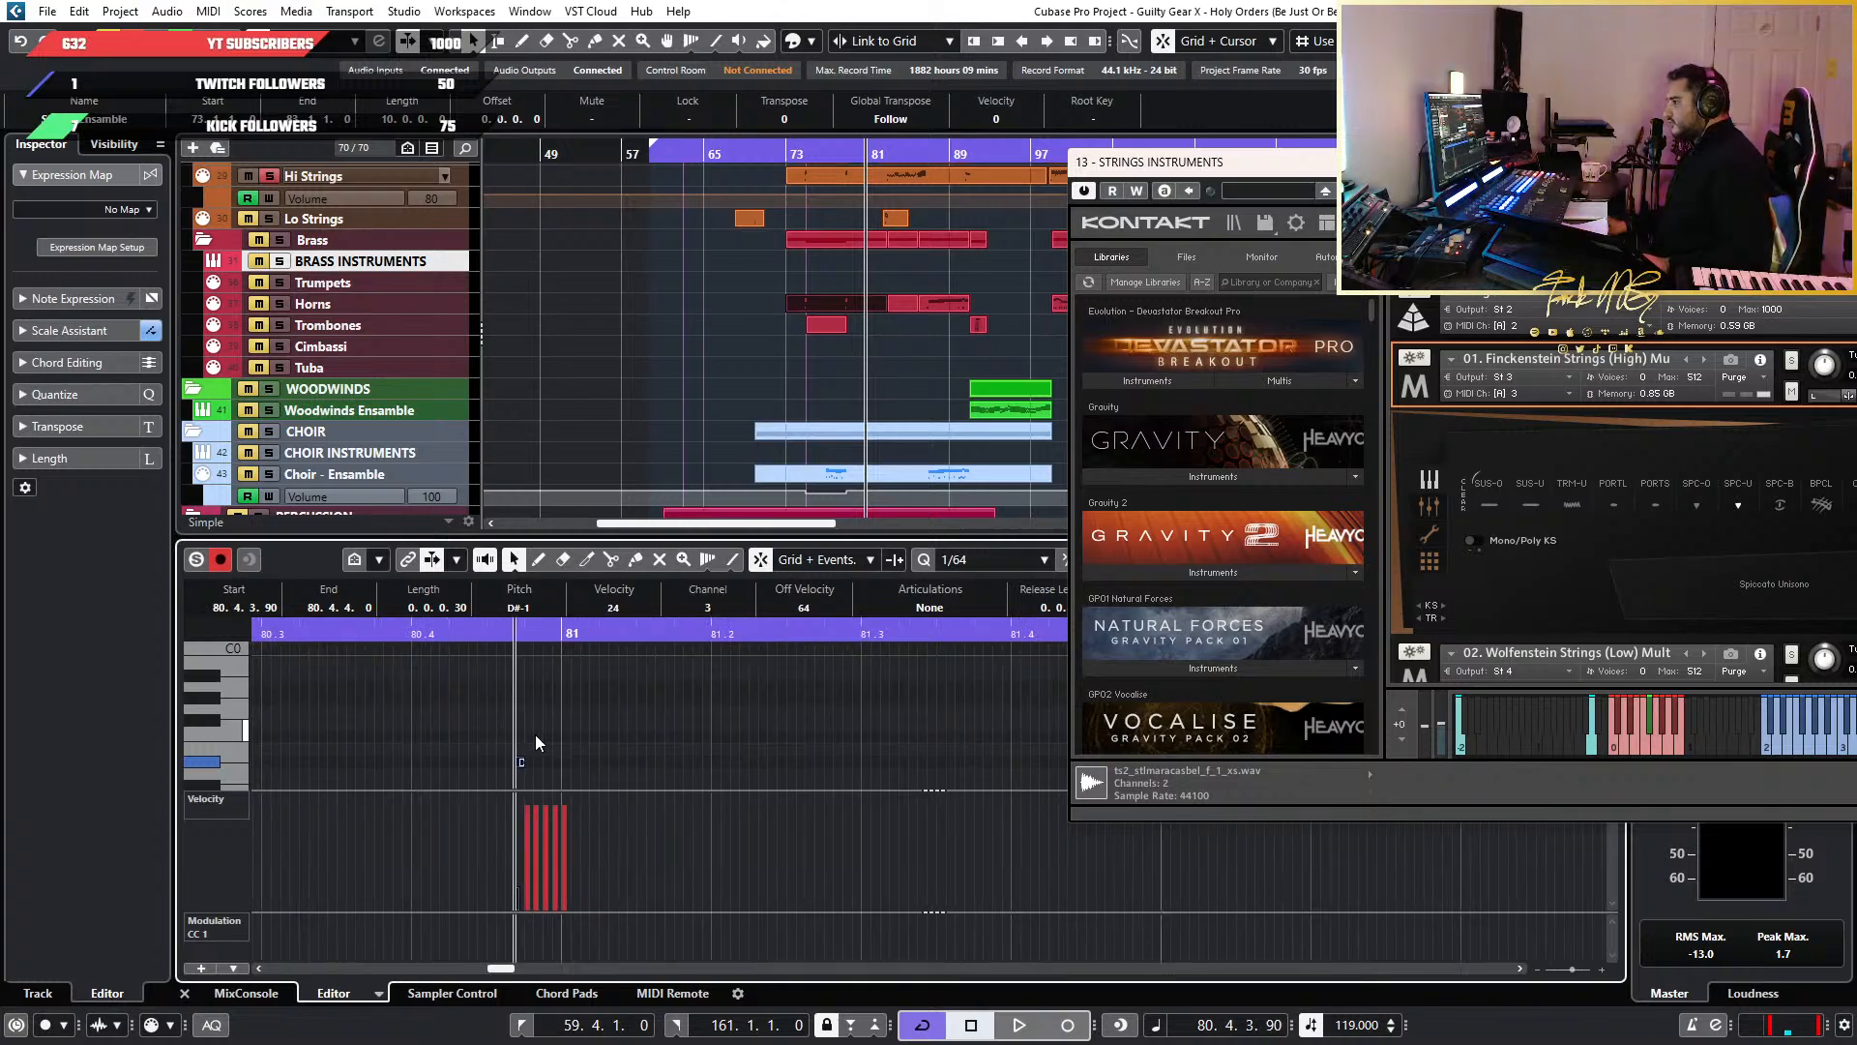
key(space)
key(space)
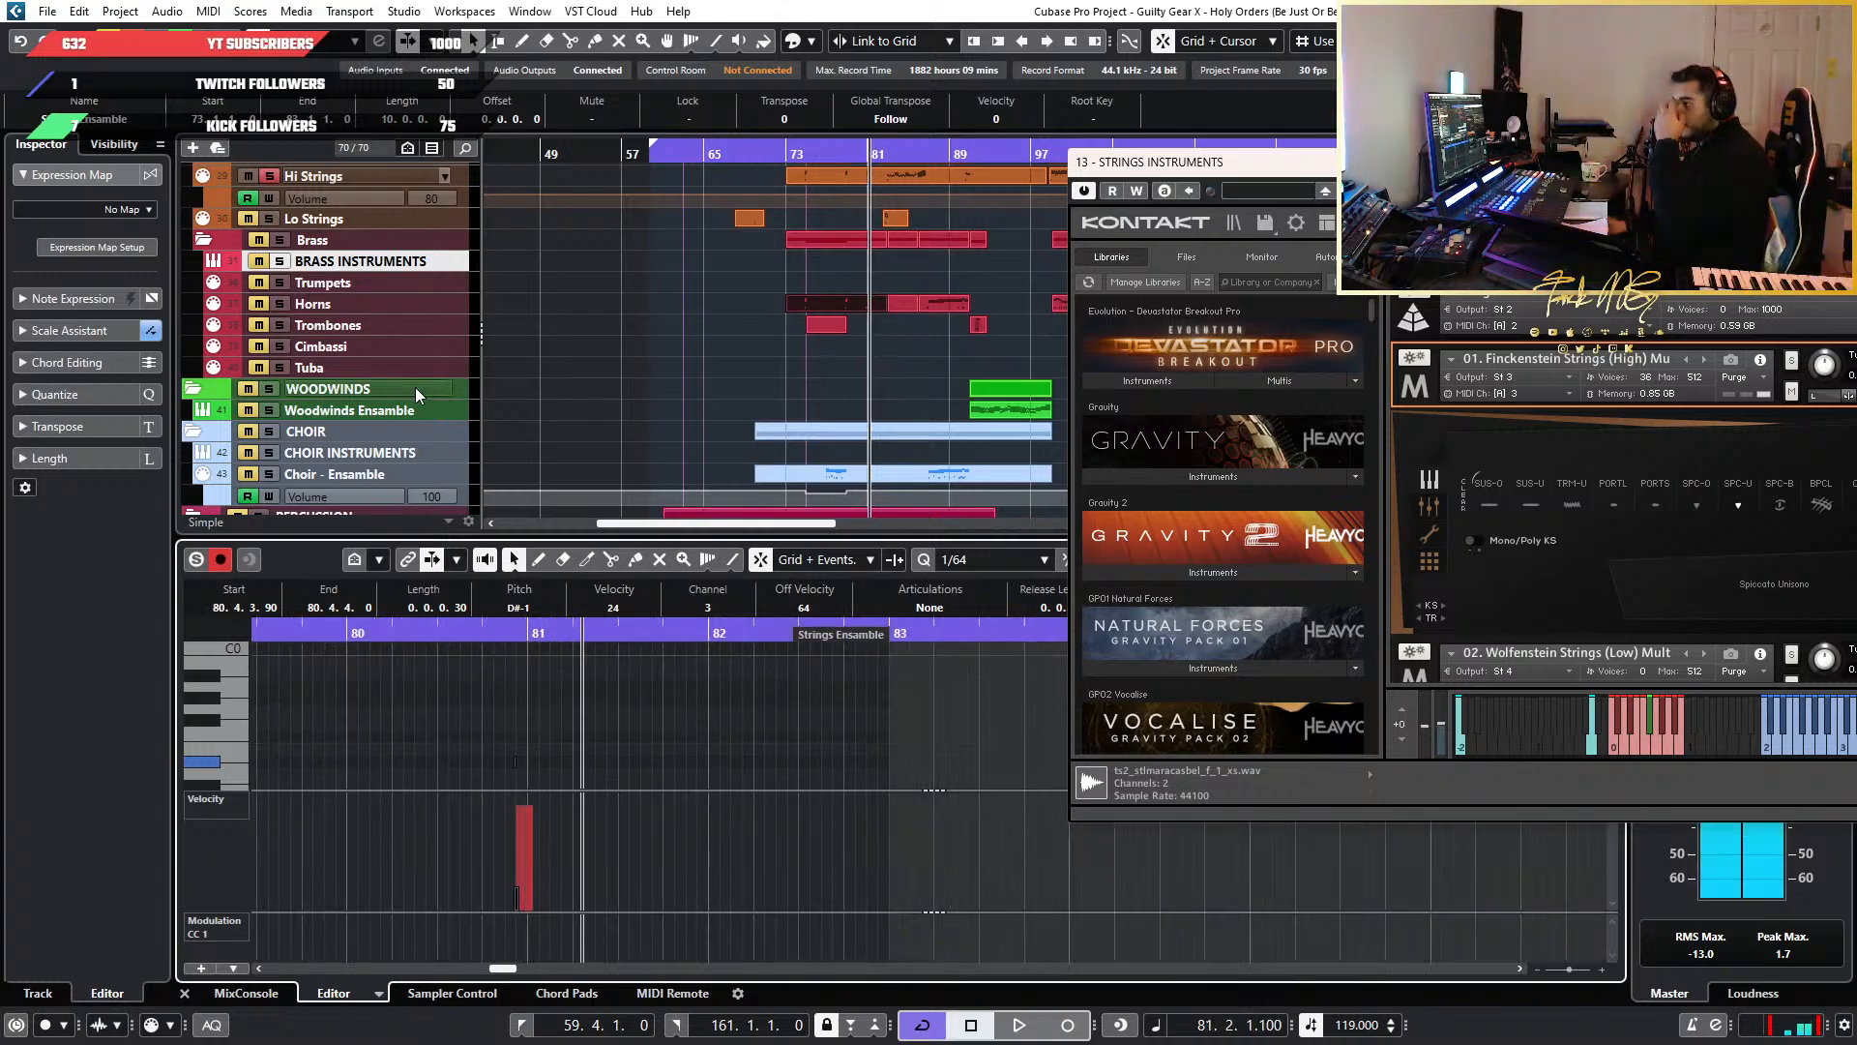
Delete the Horns part spanning bars 83 to 86
scroll(971, 299, up, 4)
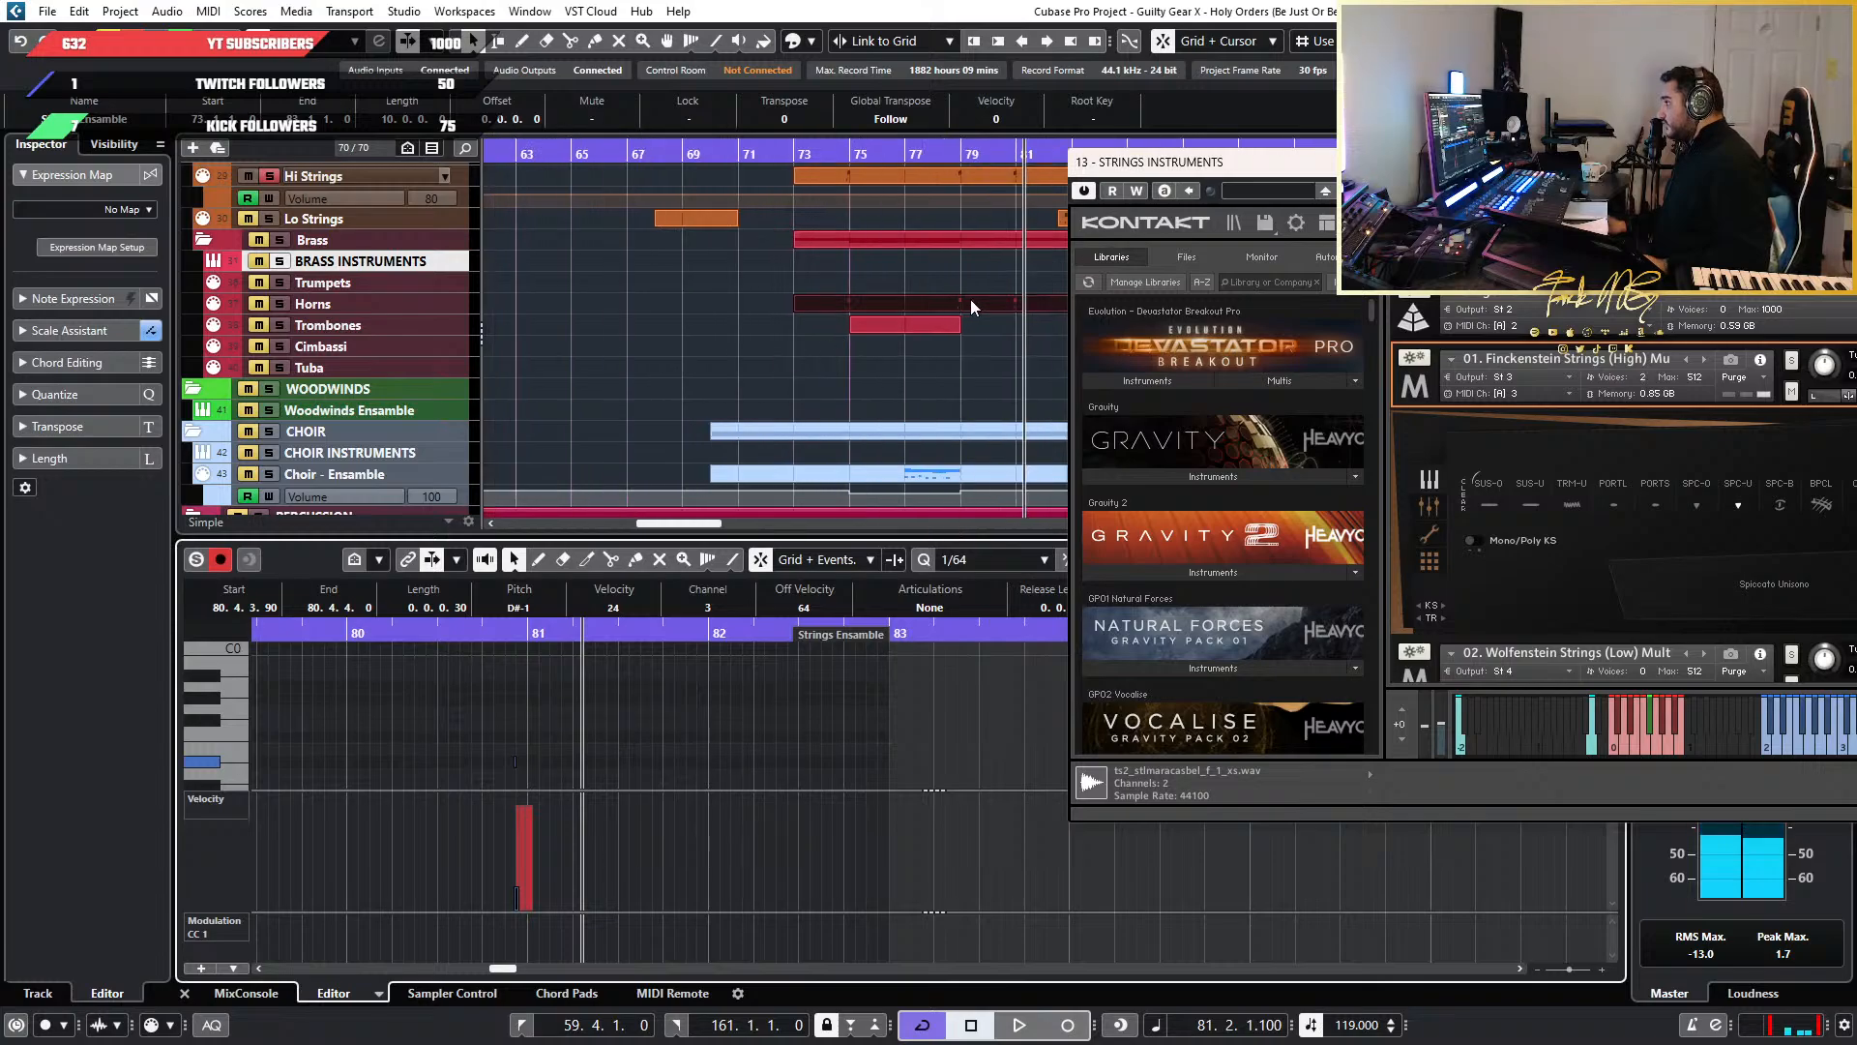
click(761, 305)
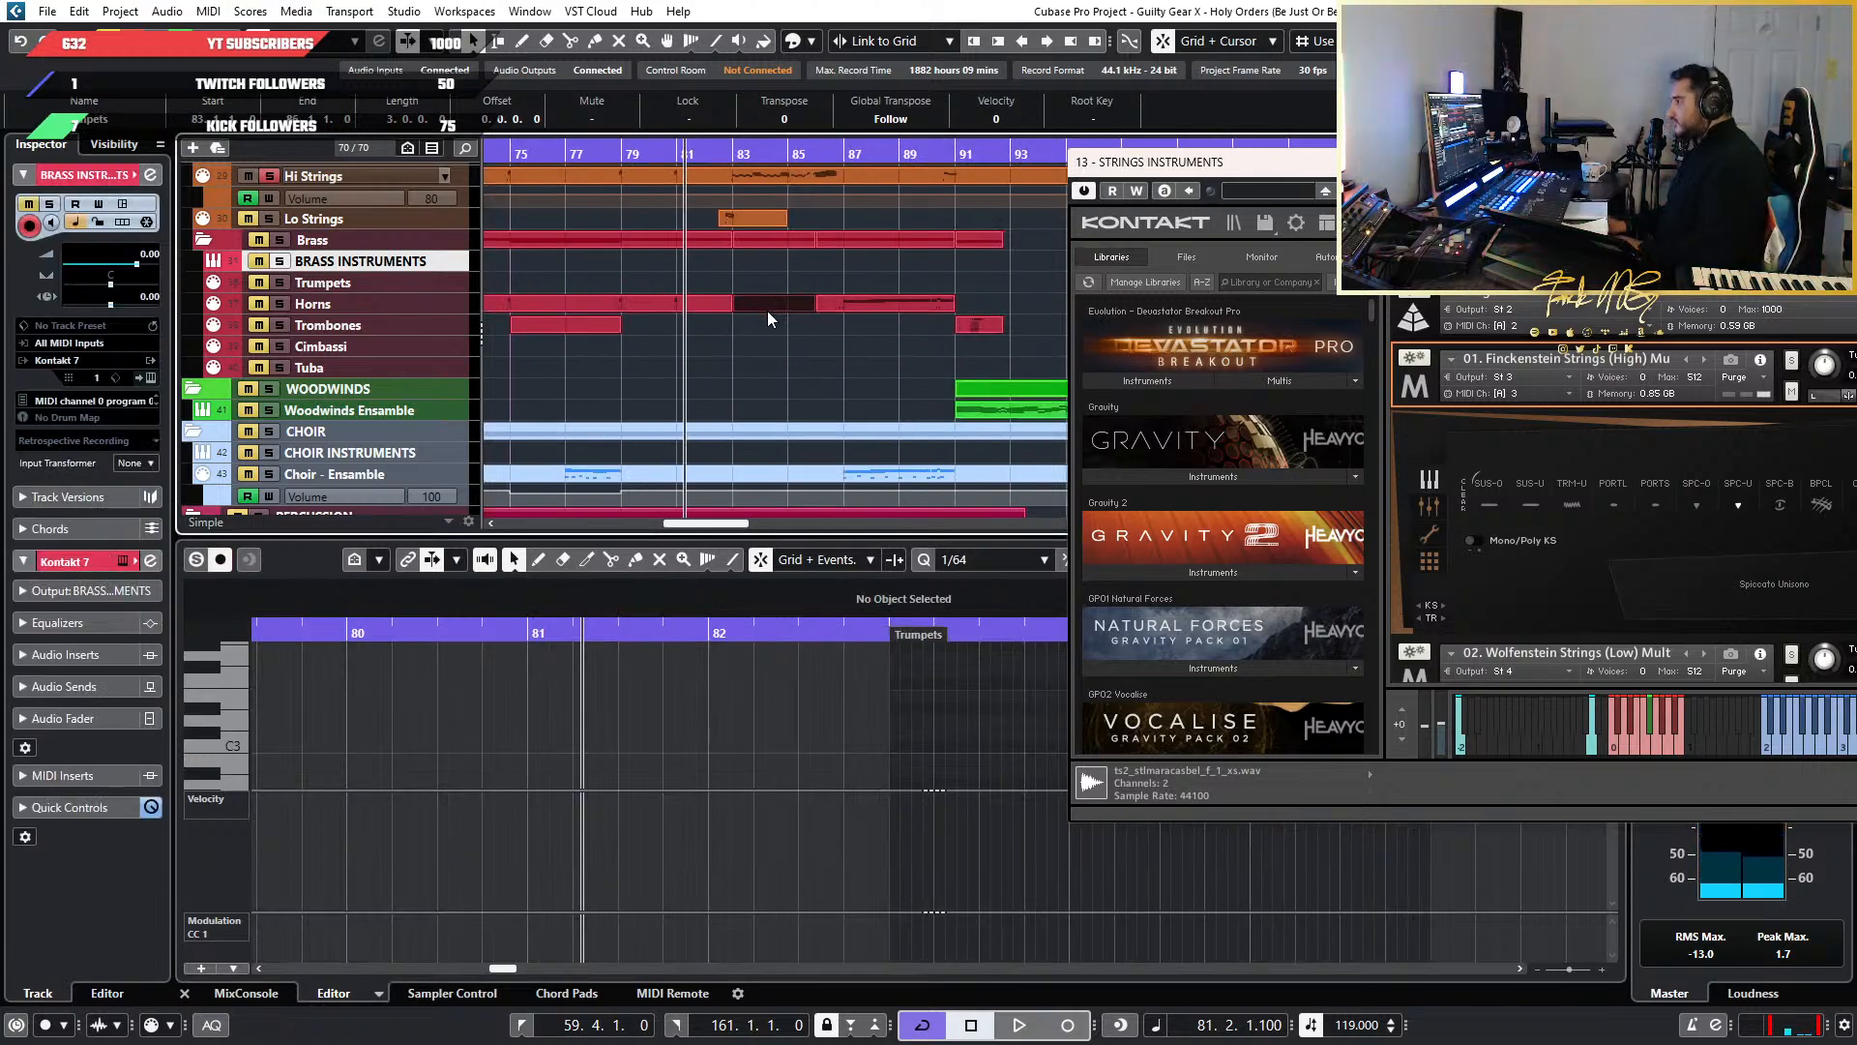
key(Delete)
Play back the Horns part from around bars 86 and 87 and check it against the strings parts
click(843, 154)
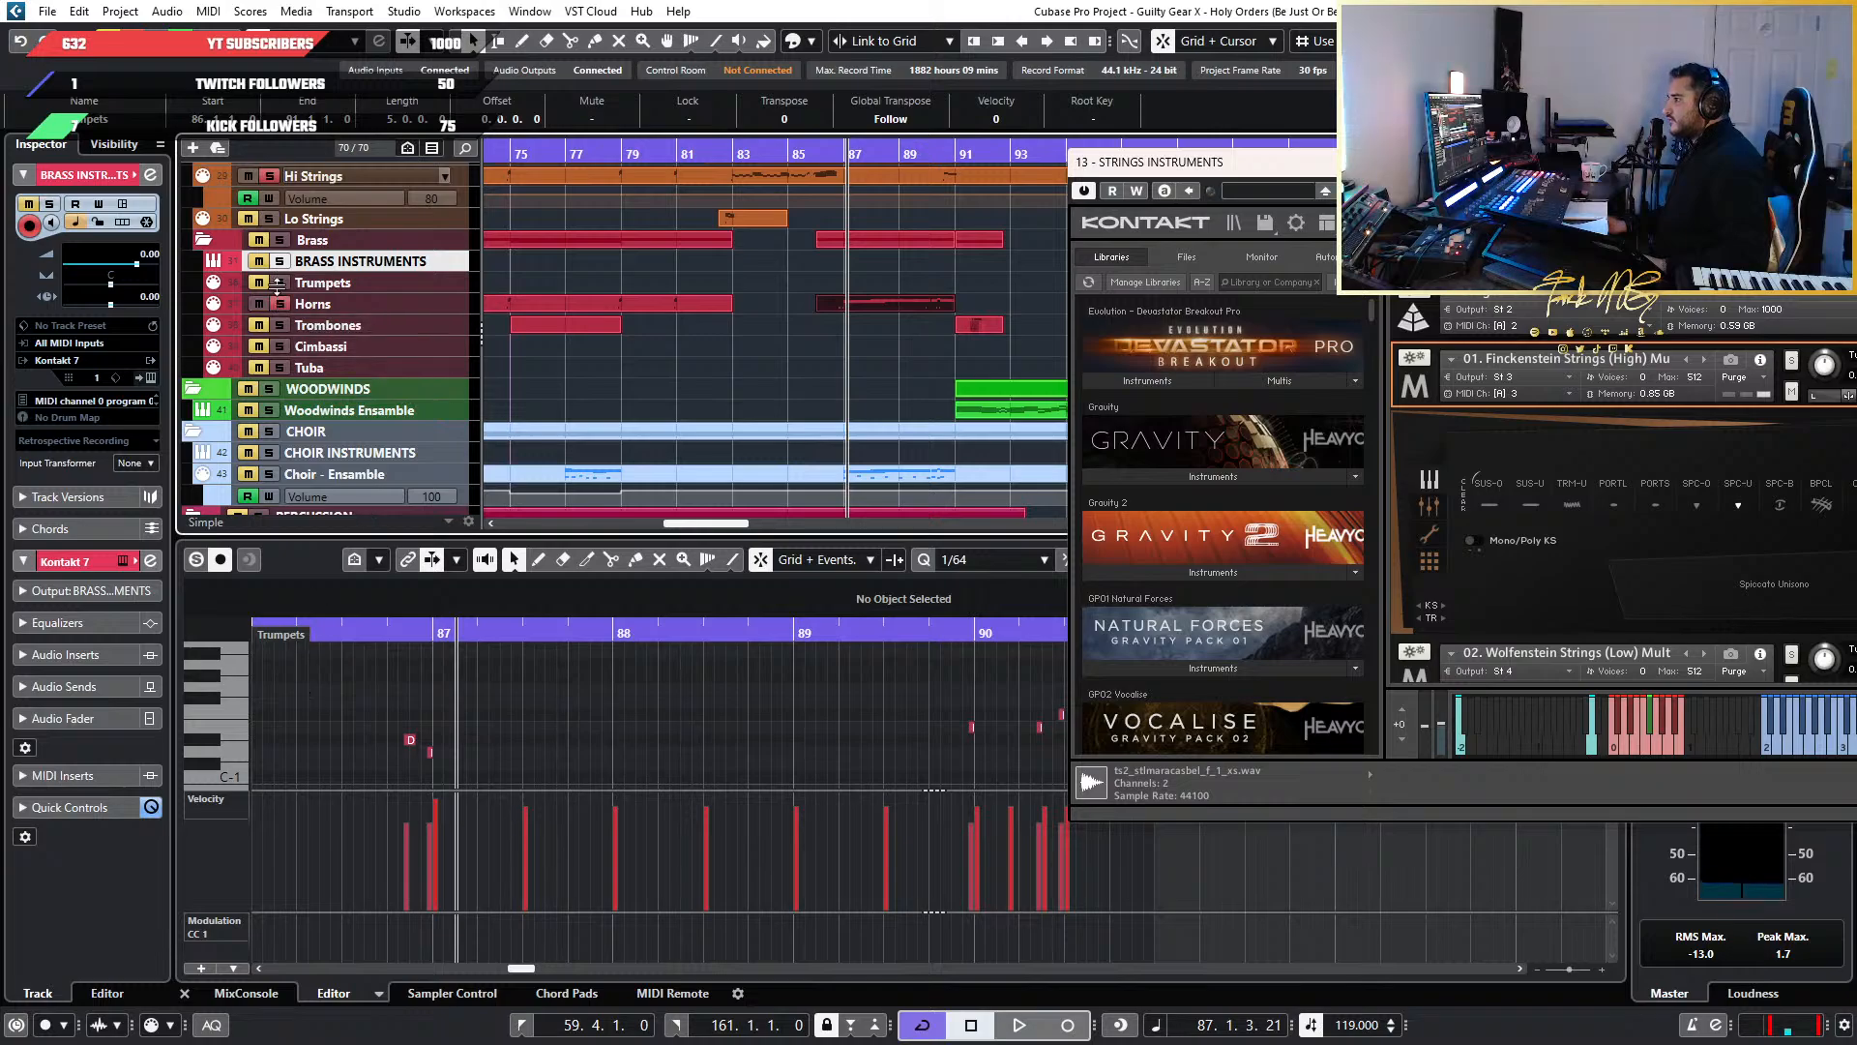
click(825, 155)
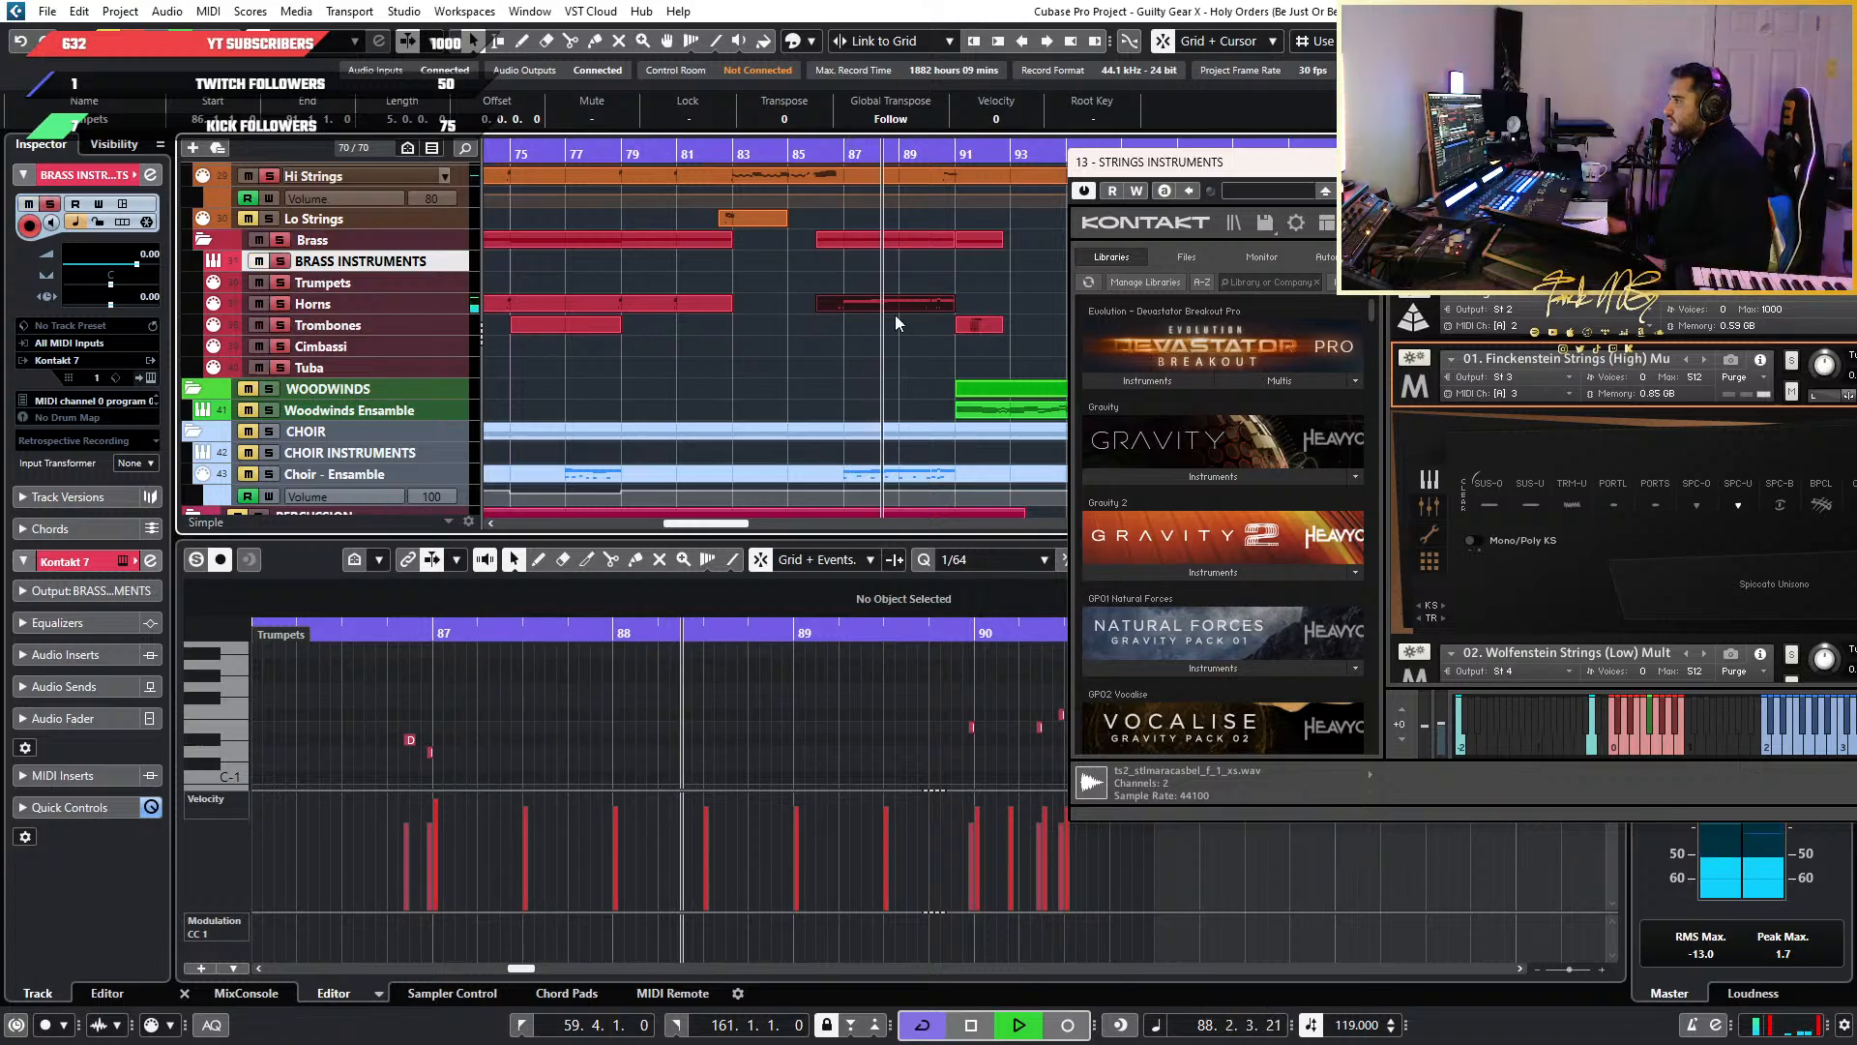
click(828, 155)
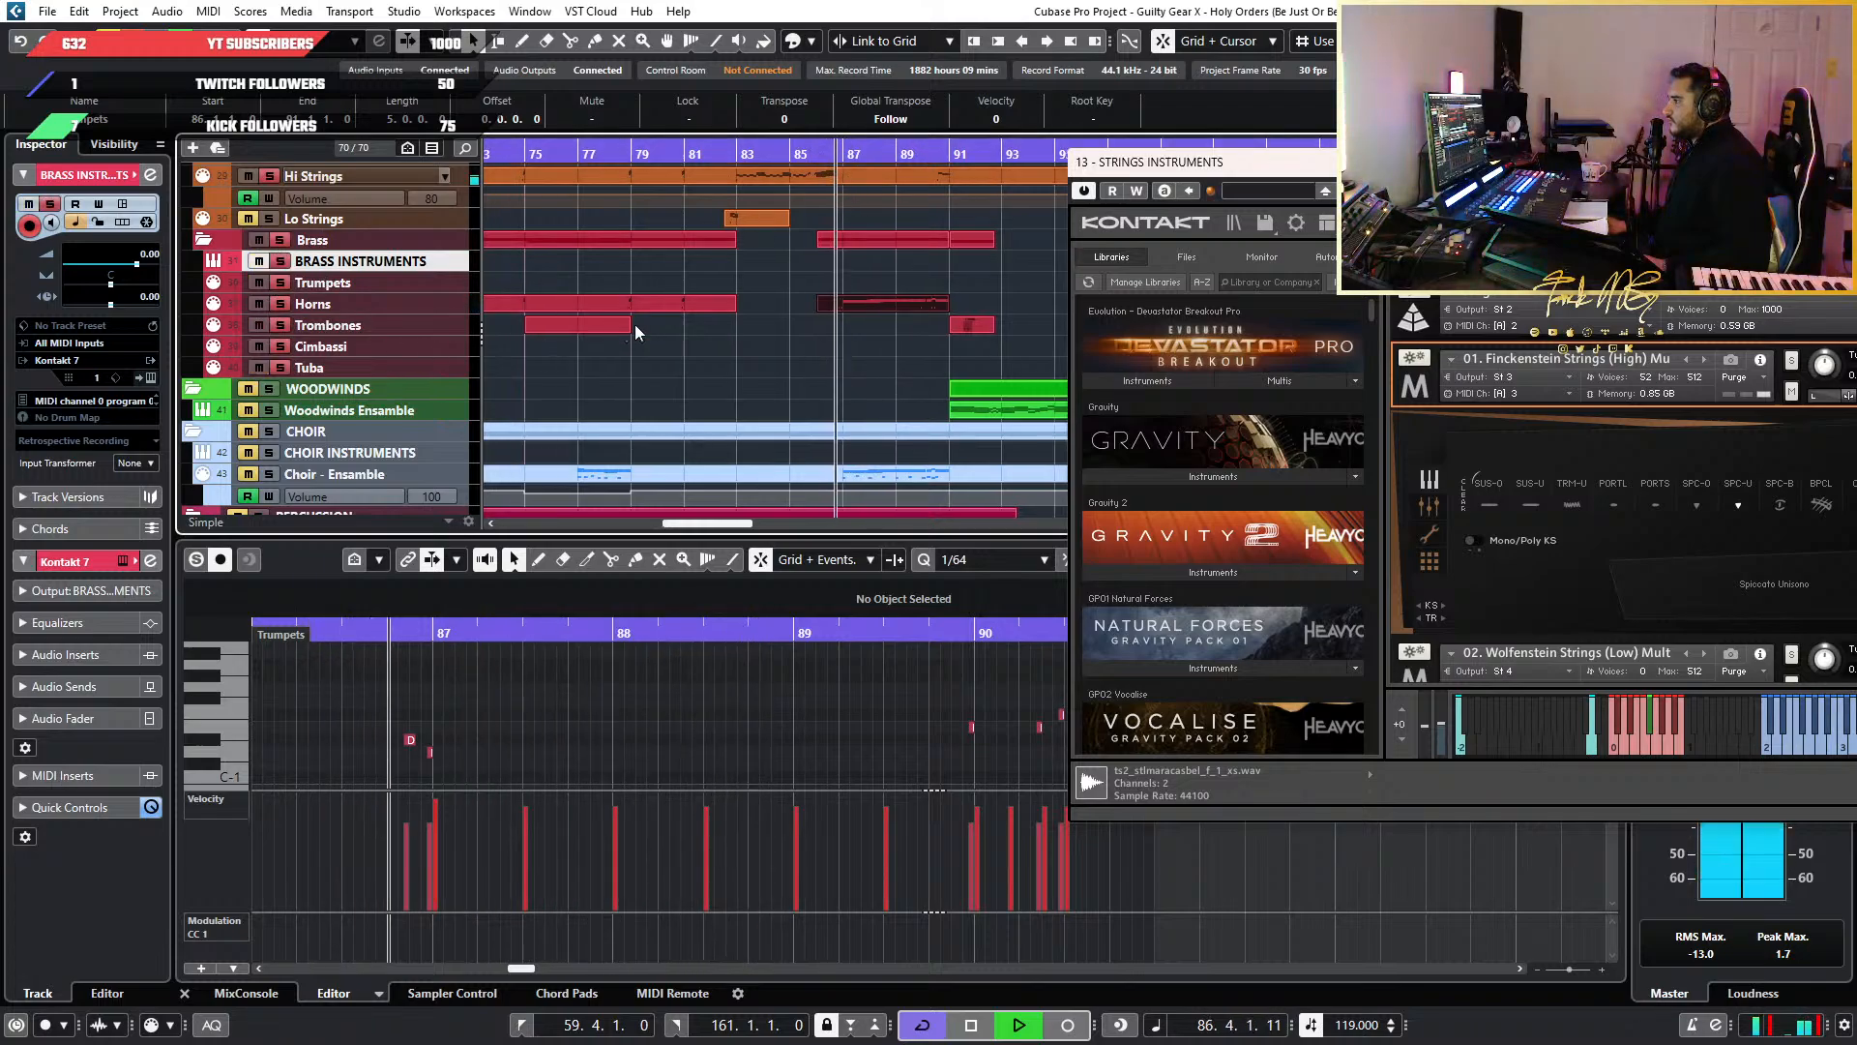
scroll(406, 384, up, 3)
scroll(406, 384, up, 3)
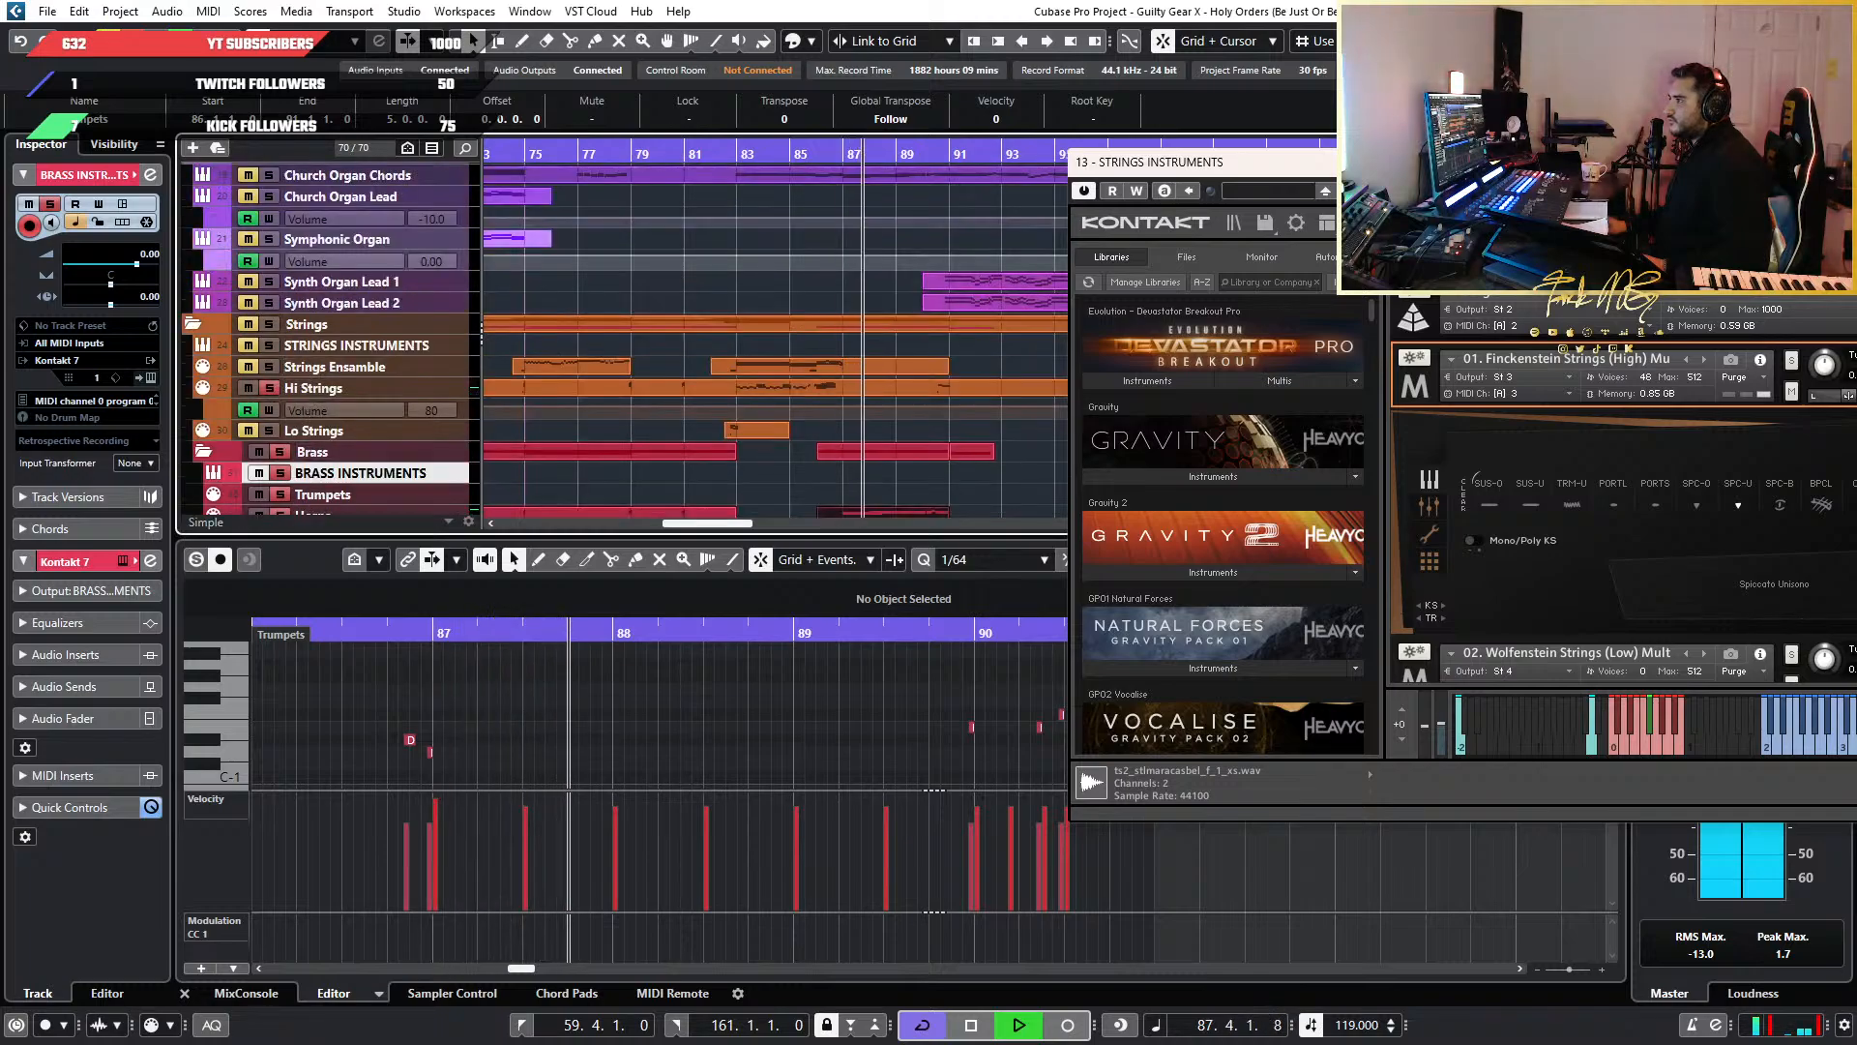
Play back the brass passage from just before bar 87 with the brass tracks in view
scroll(279, 374, down, 3)
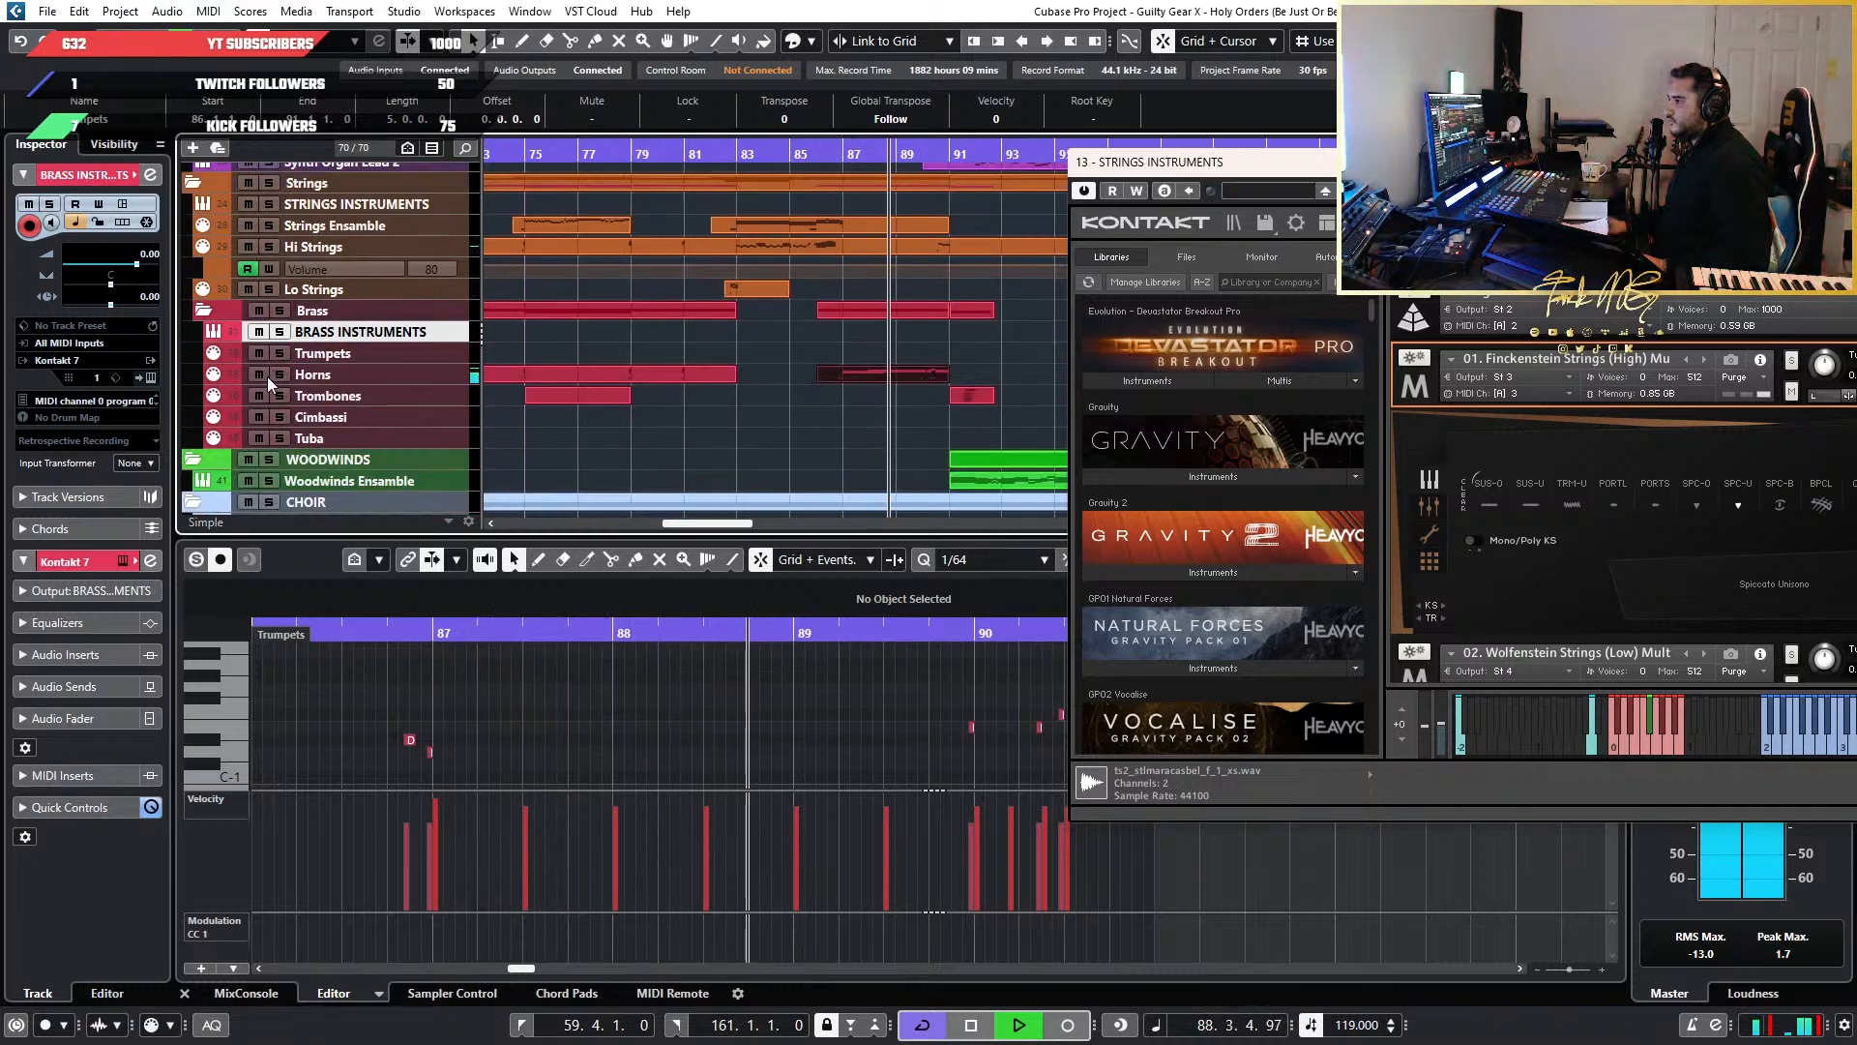
click(829, 155)
scroll(932, 348, up, 3)
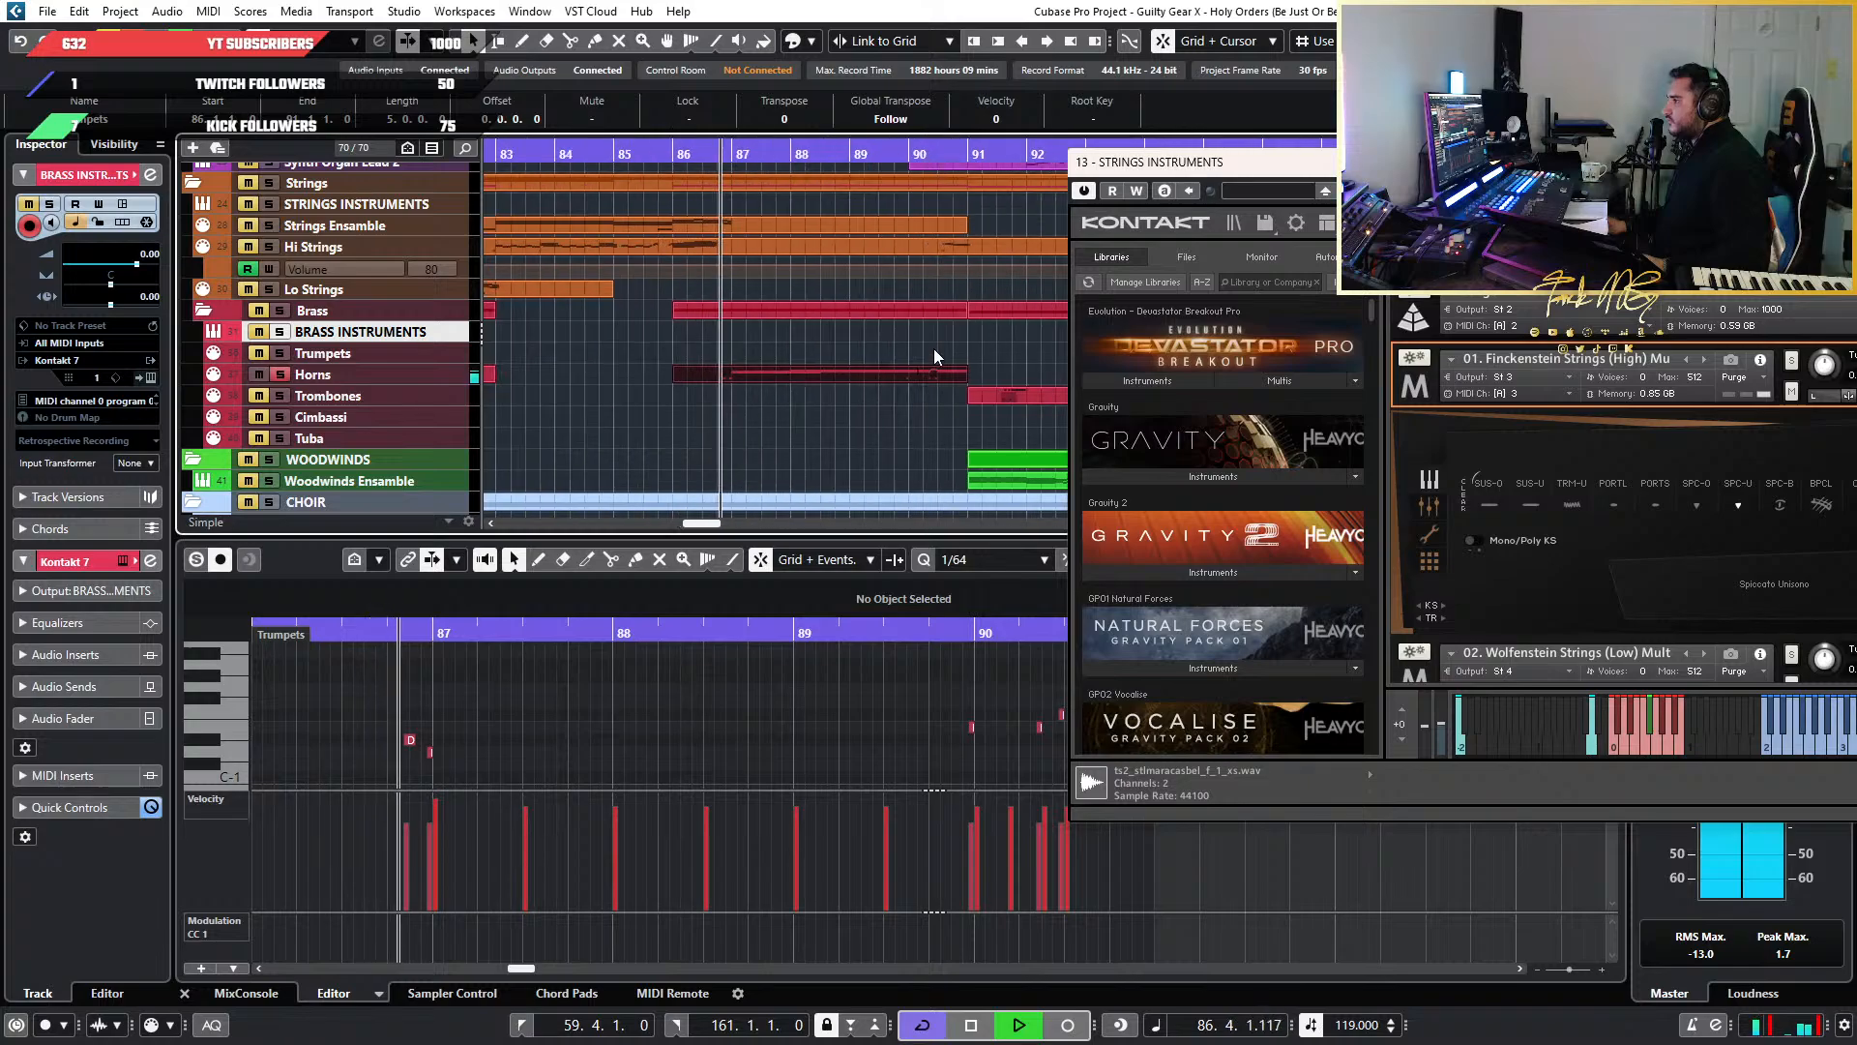
drag(1431, 180, 1497, 207)
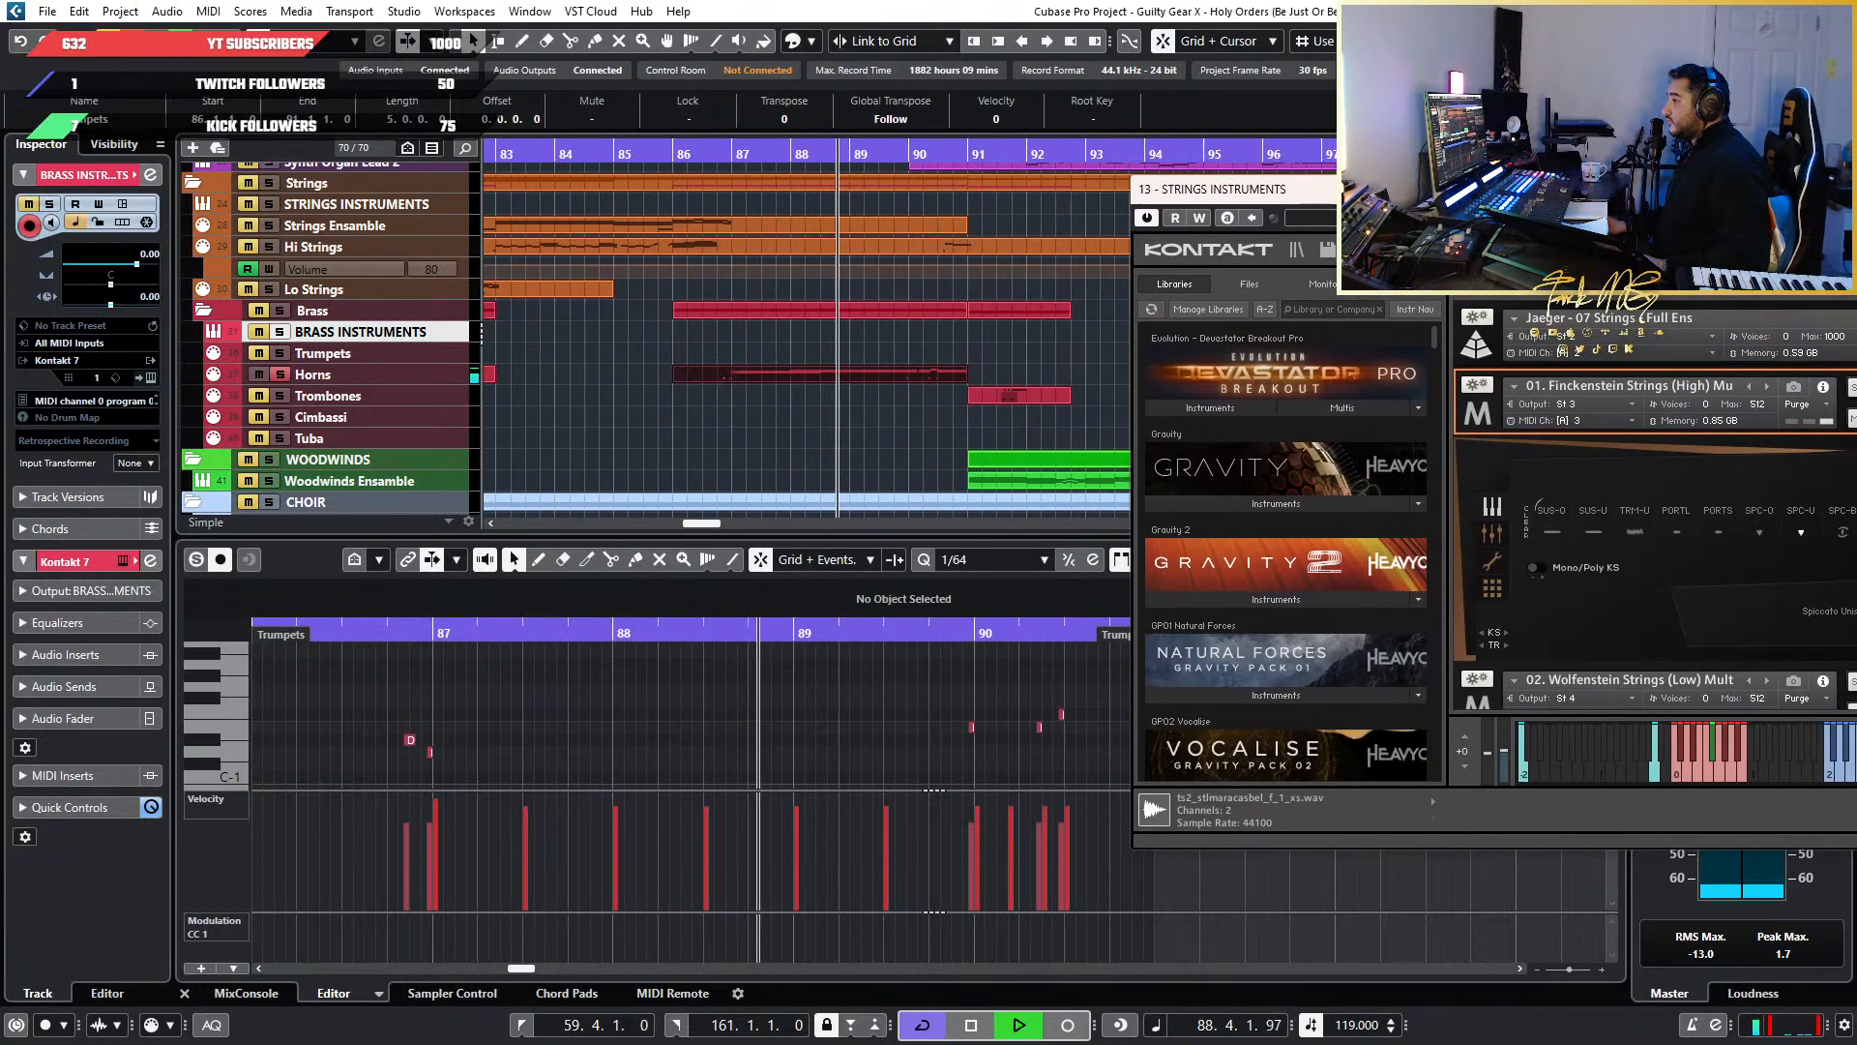
Select the Horns track and bring the brass channels into view in the MixConsole
click(441, 377)
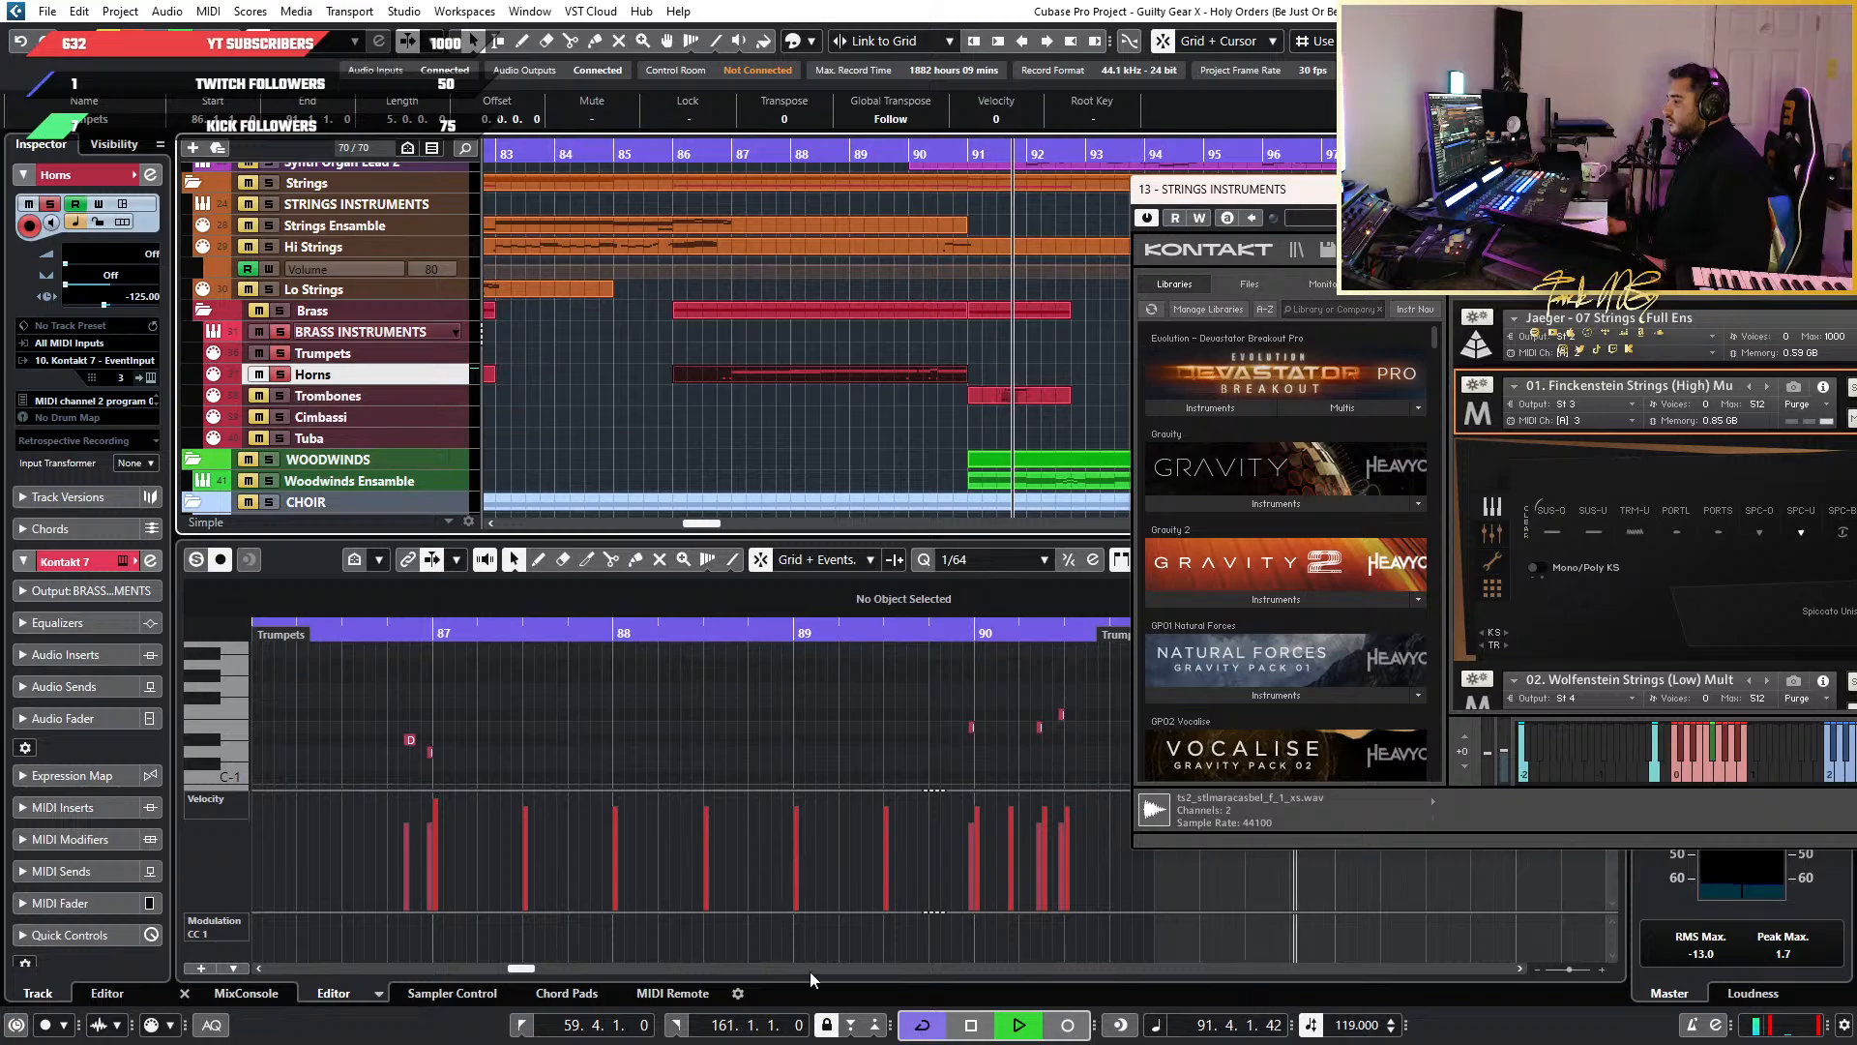
click(265, 998)
click(264, 996)
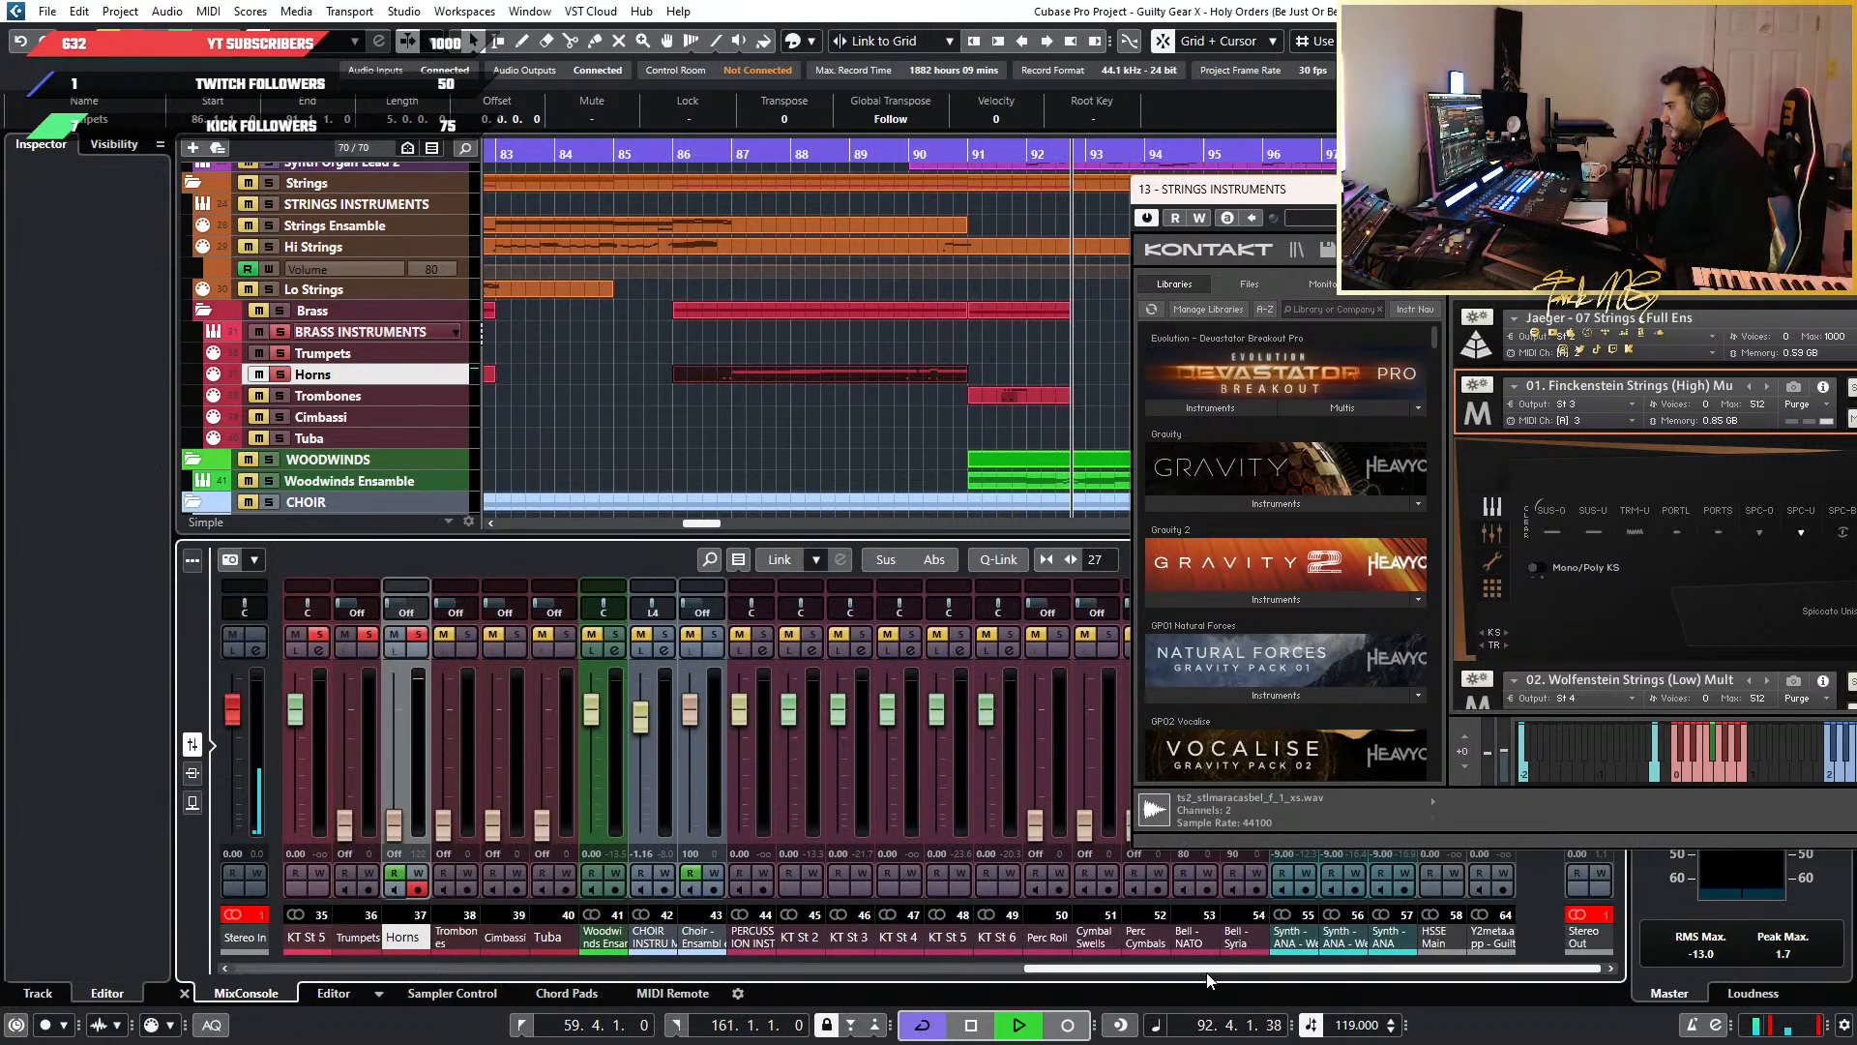
drag(1283, 969, 1013, 977)
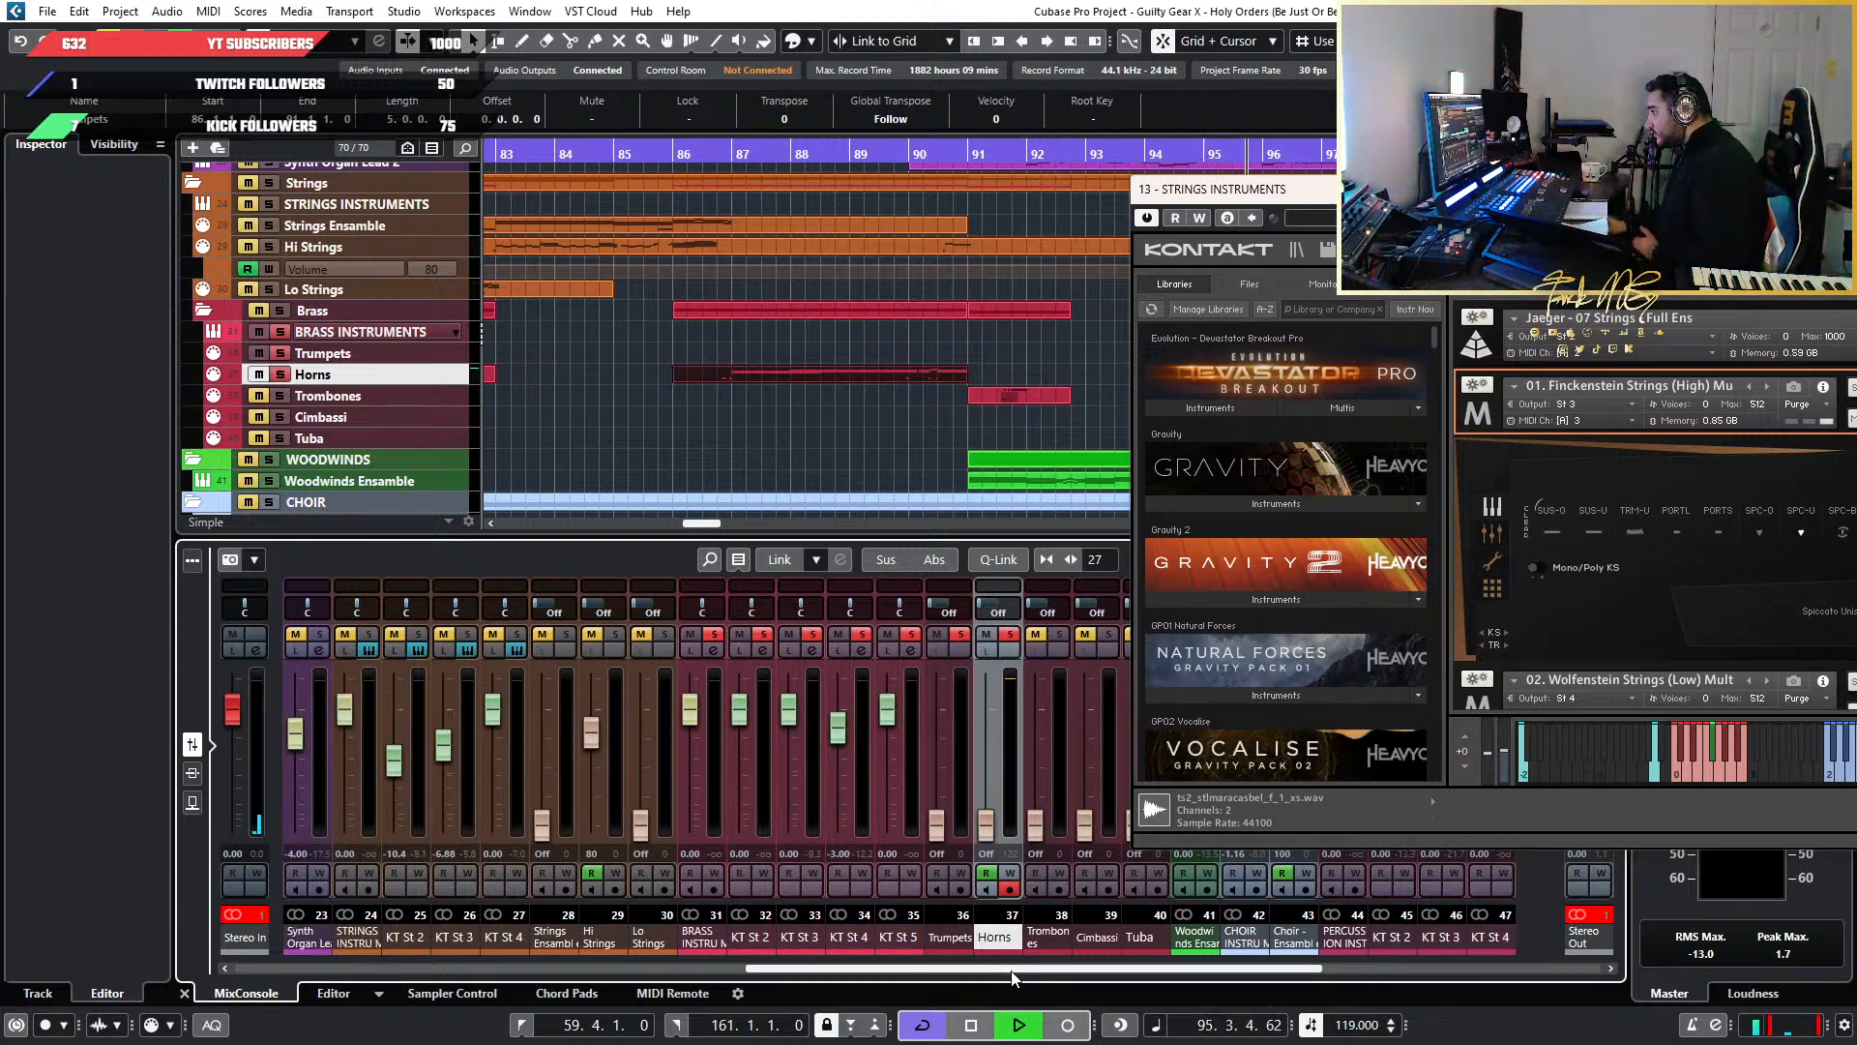
drag(1013, 977, 1076, 967)
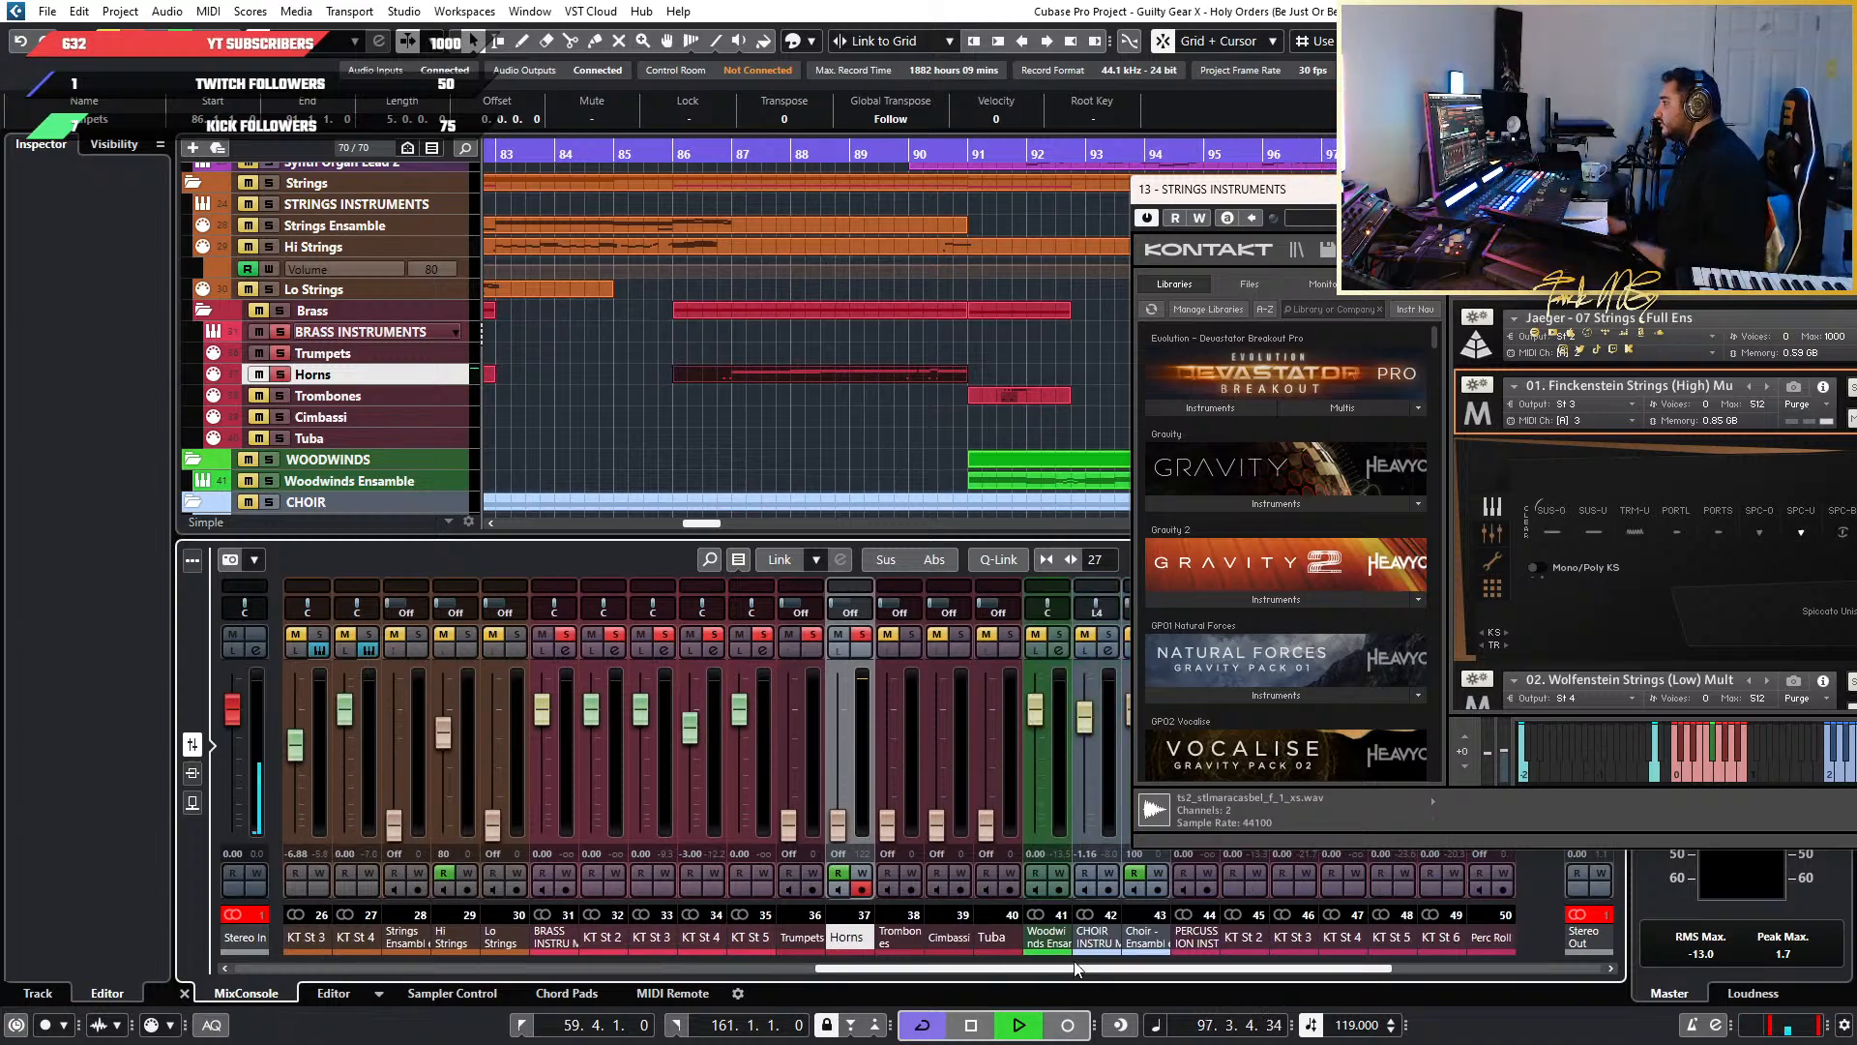
Play the Horns passage from just before bar 87 and the Trombones entry at bar 91, and stop playback
click(747, 381)
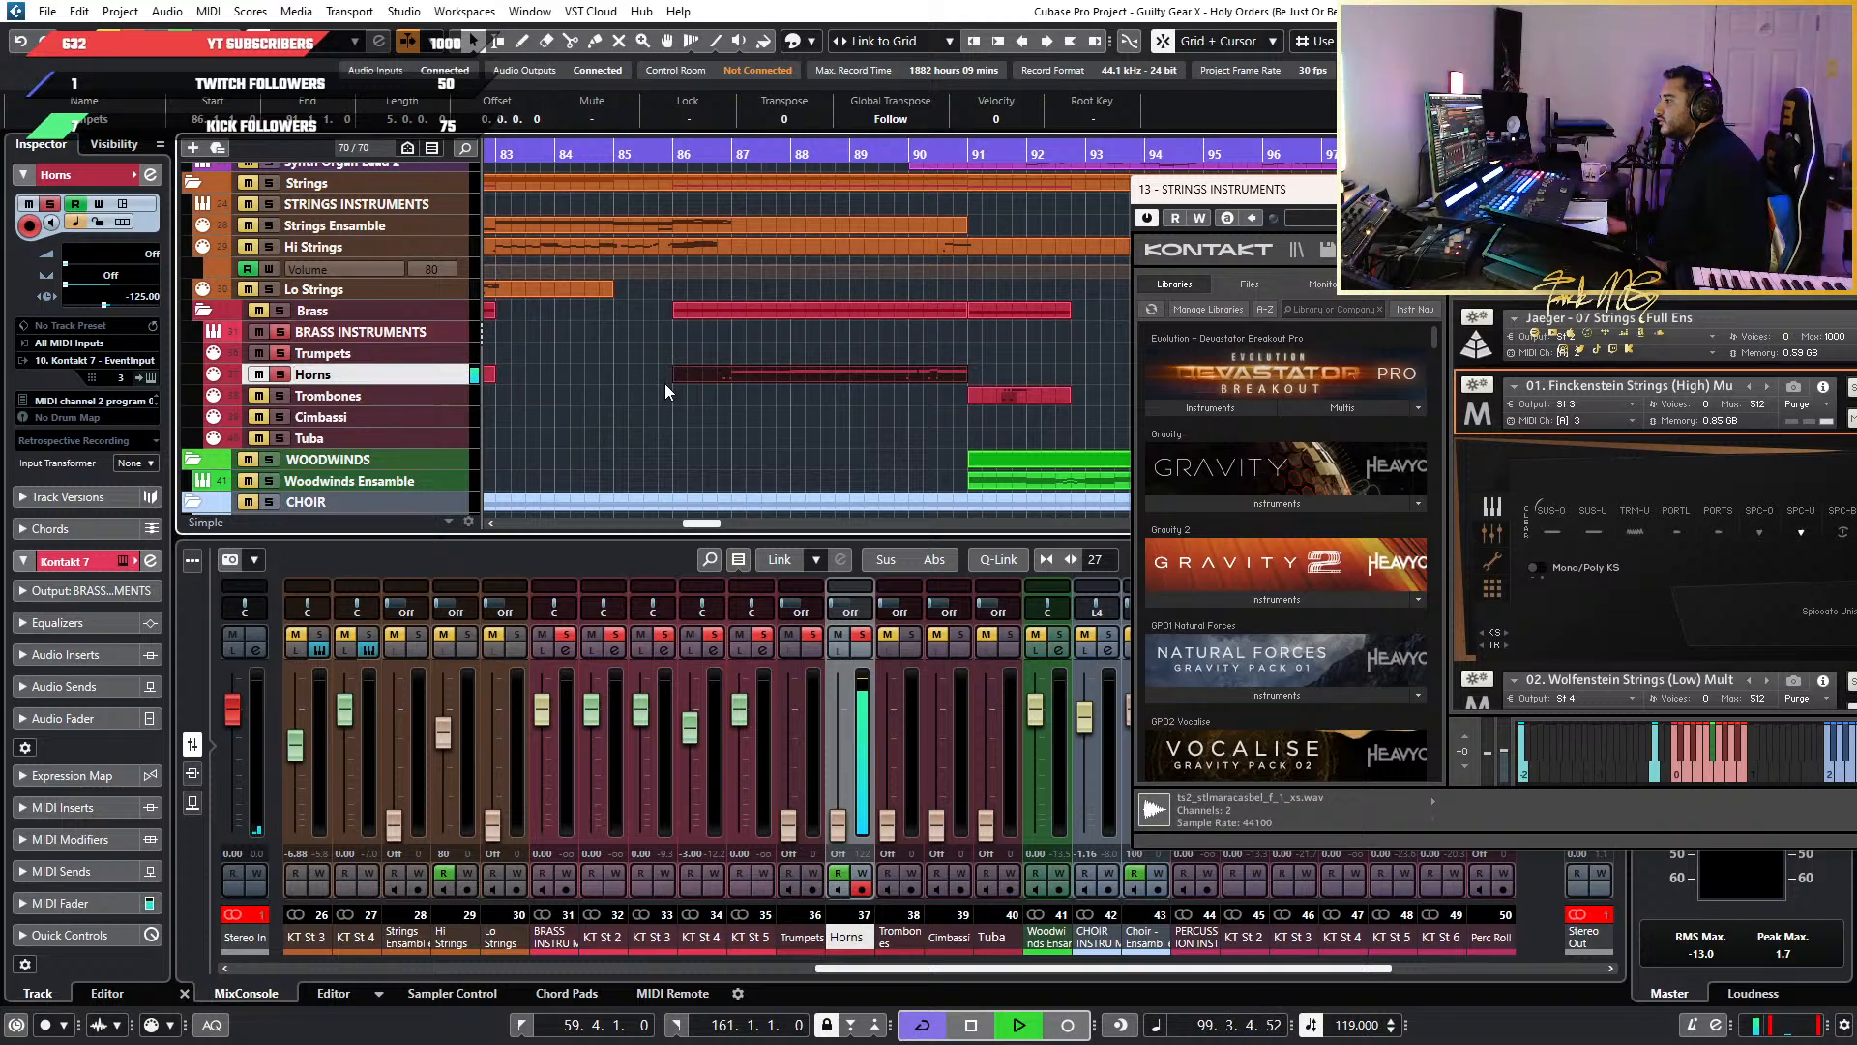
click(723, 154)
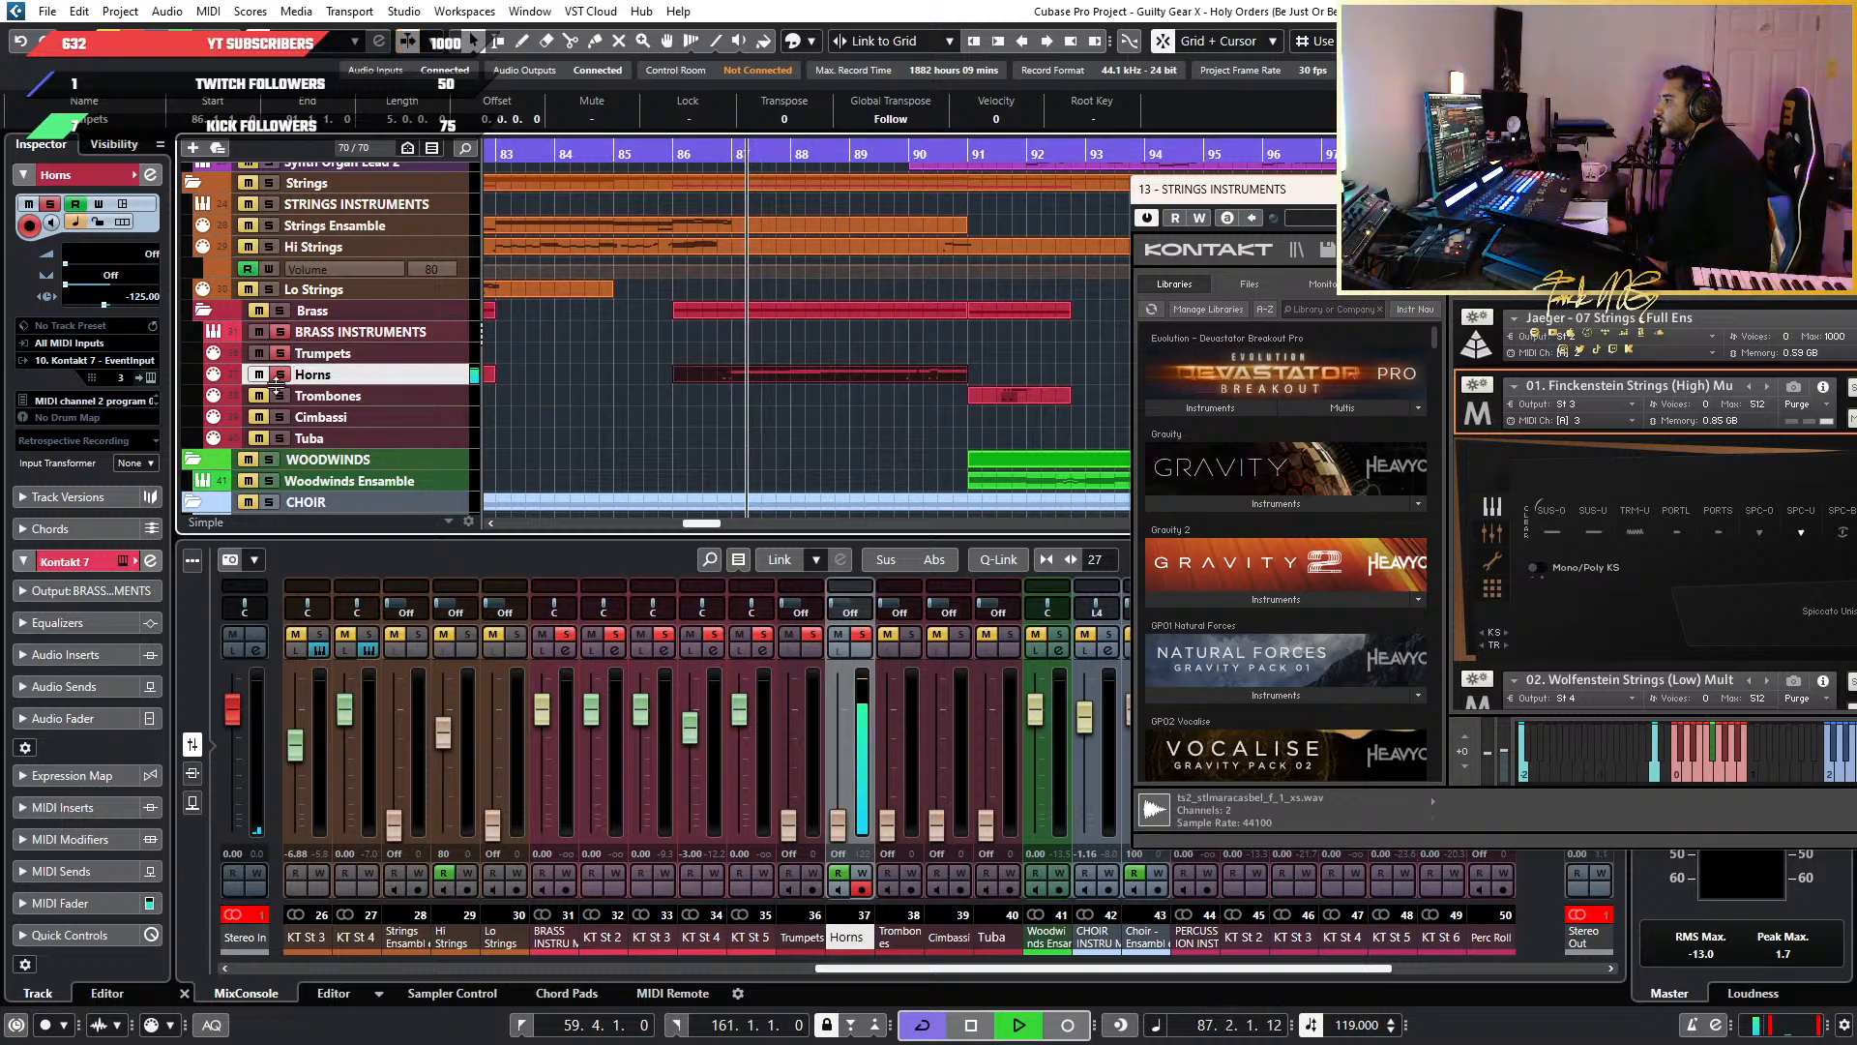
click(983, 155)
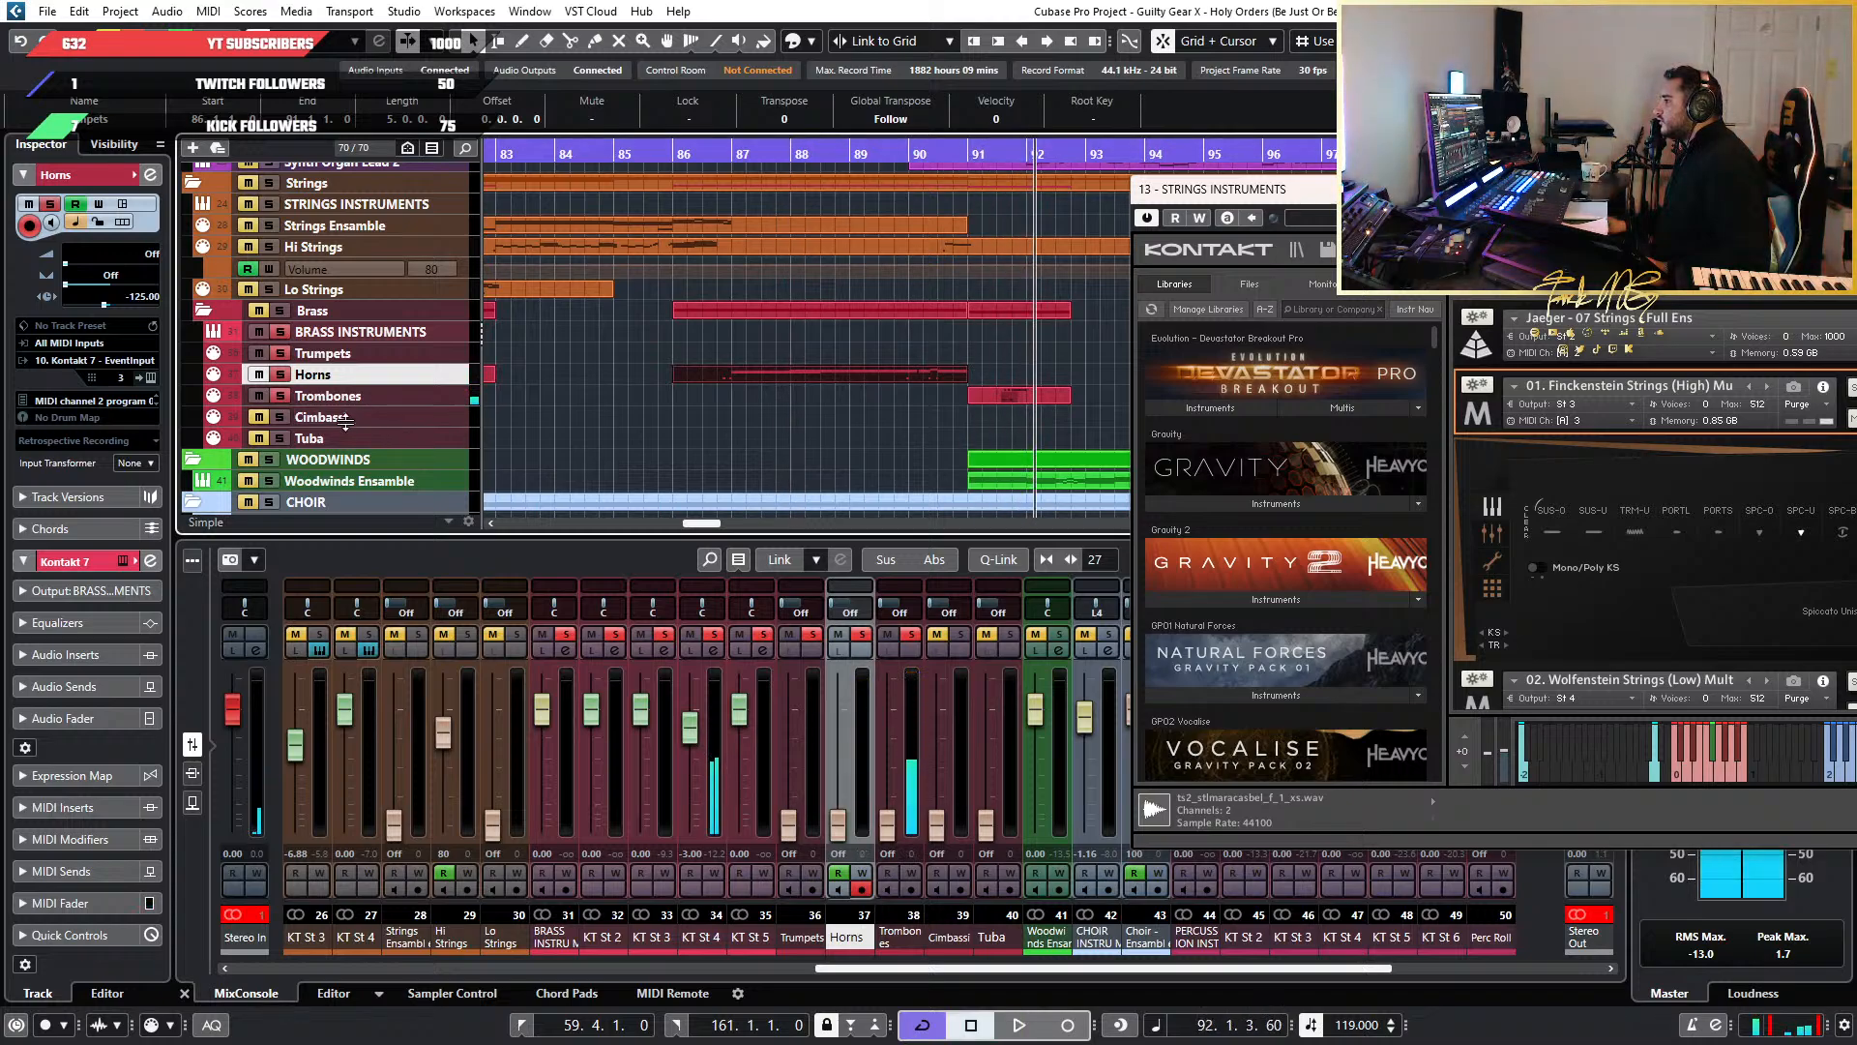
key(space)
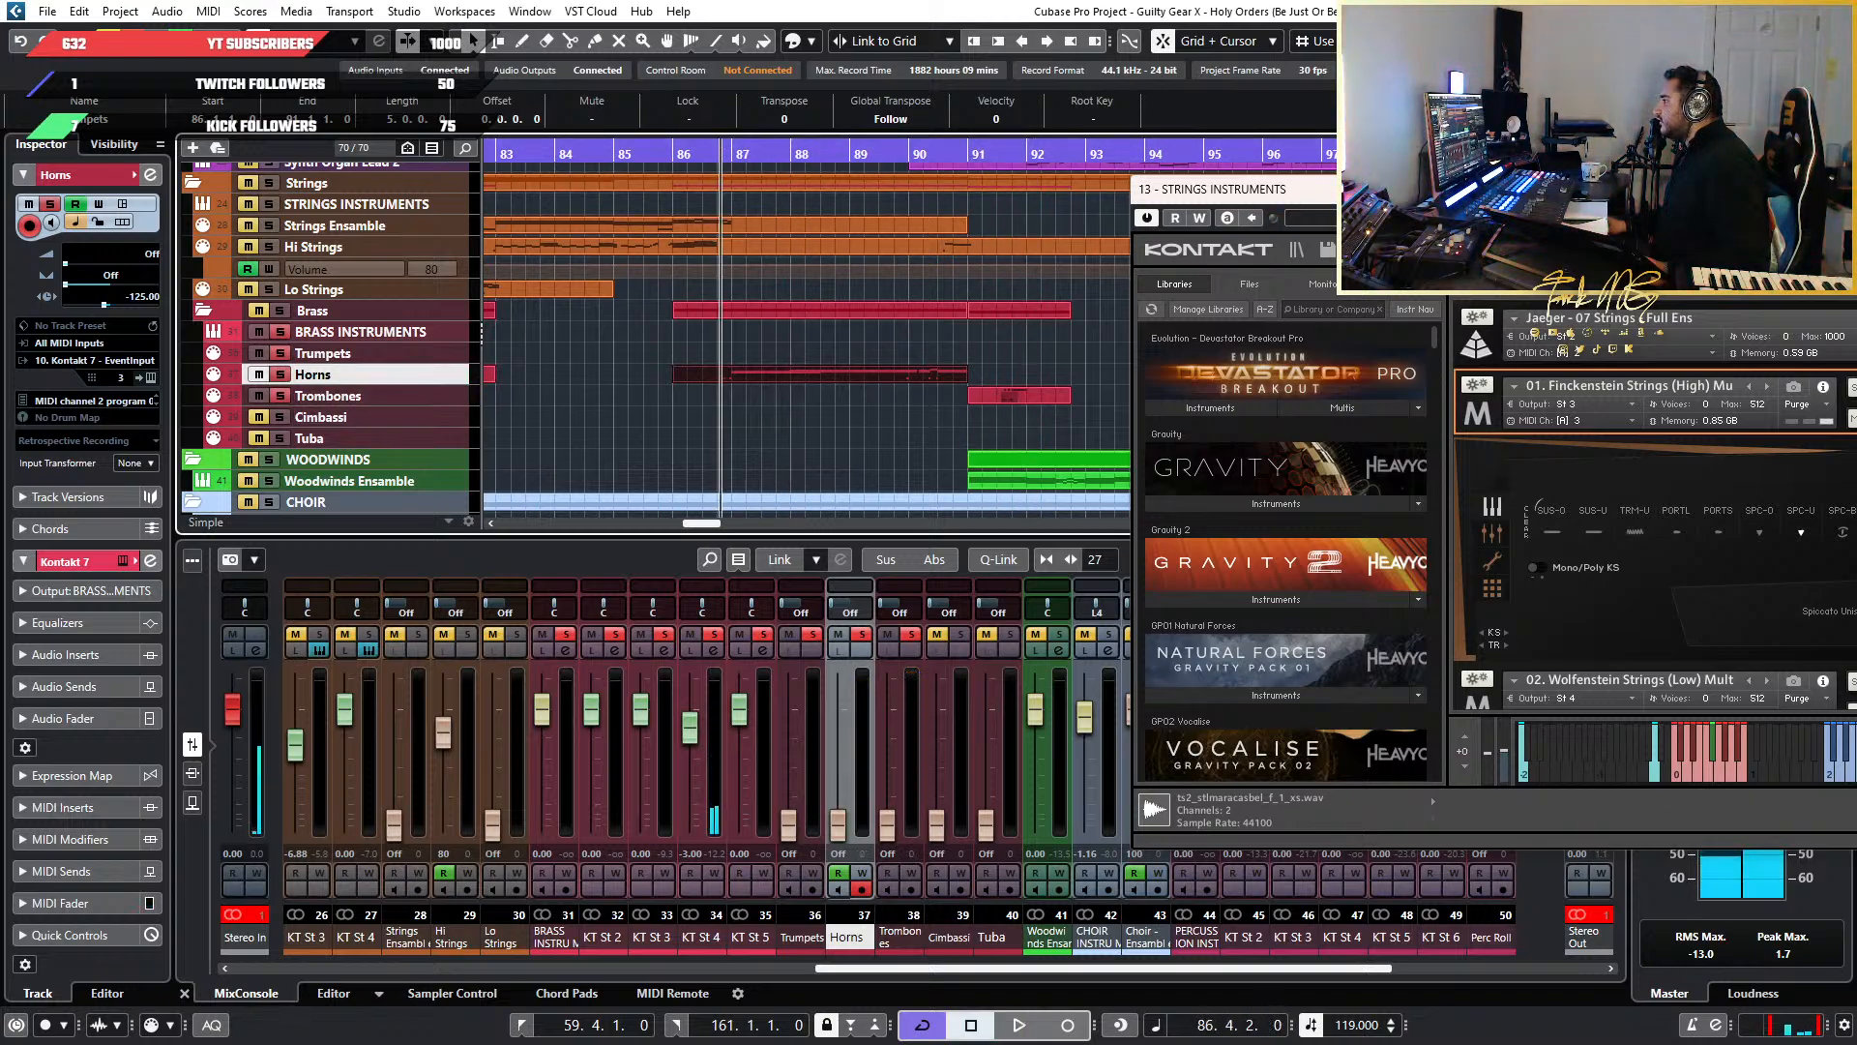
Close the strings Kontakt window and open the Horns track's Kontakt instrument, placing it beside the arrangement during playback
drag(1701, 200, 921, 247)
click(1447, 238)
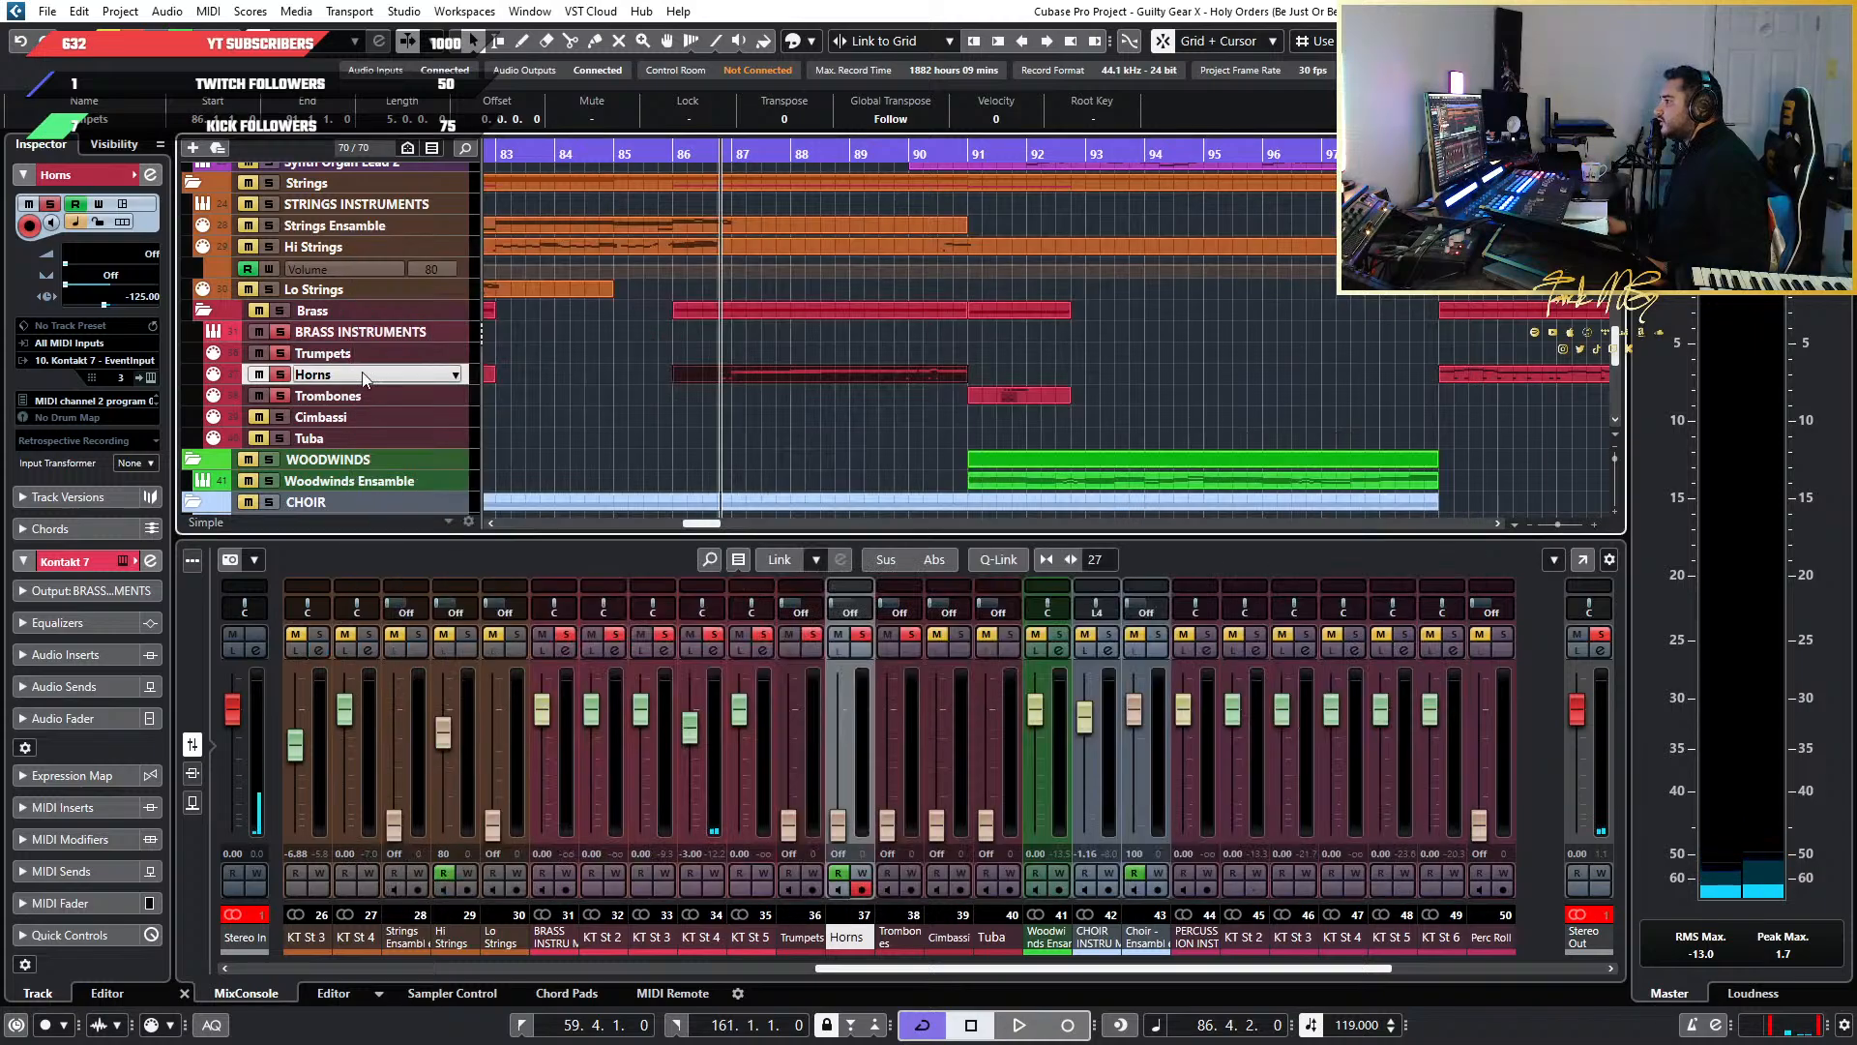
click(151, 379)
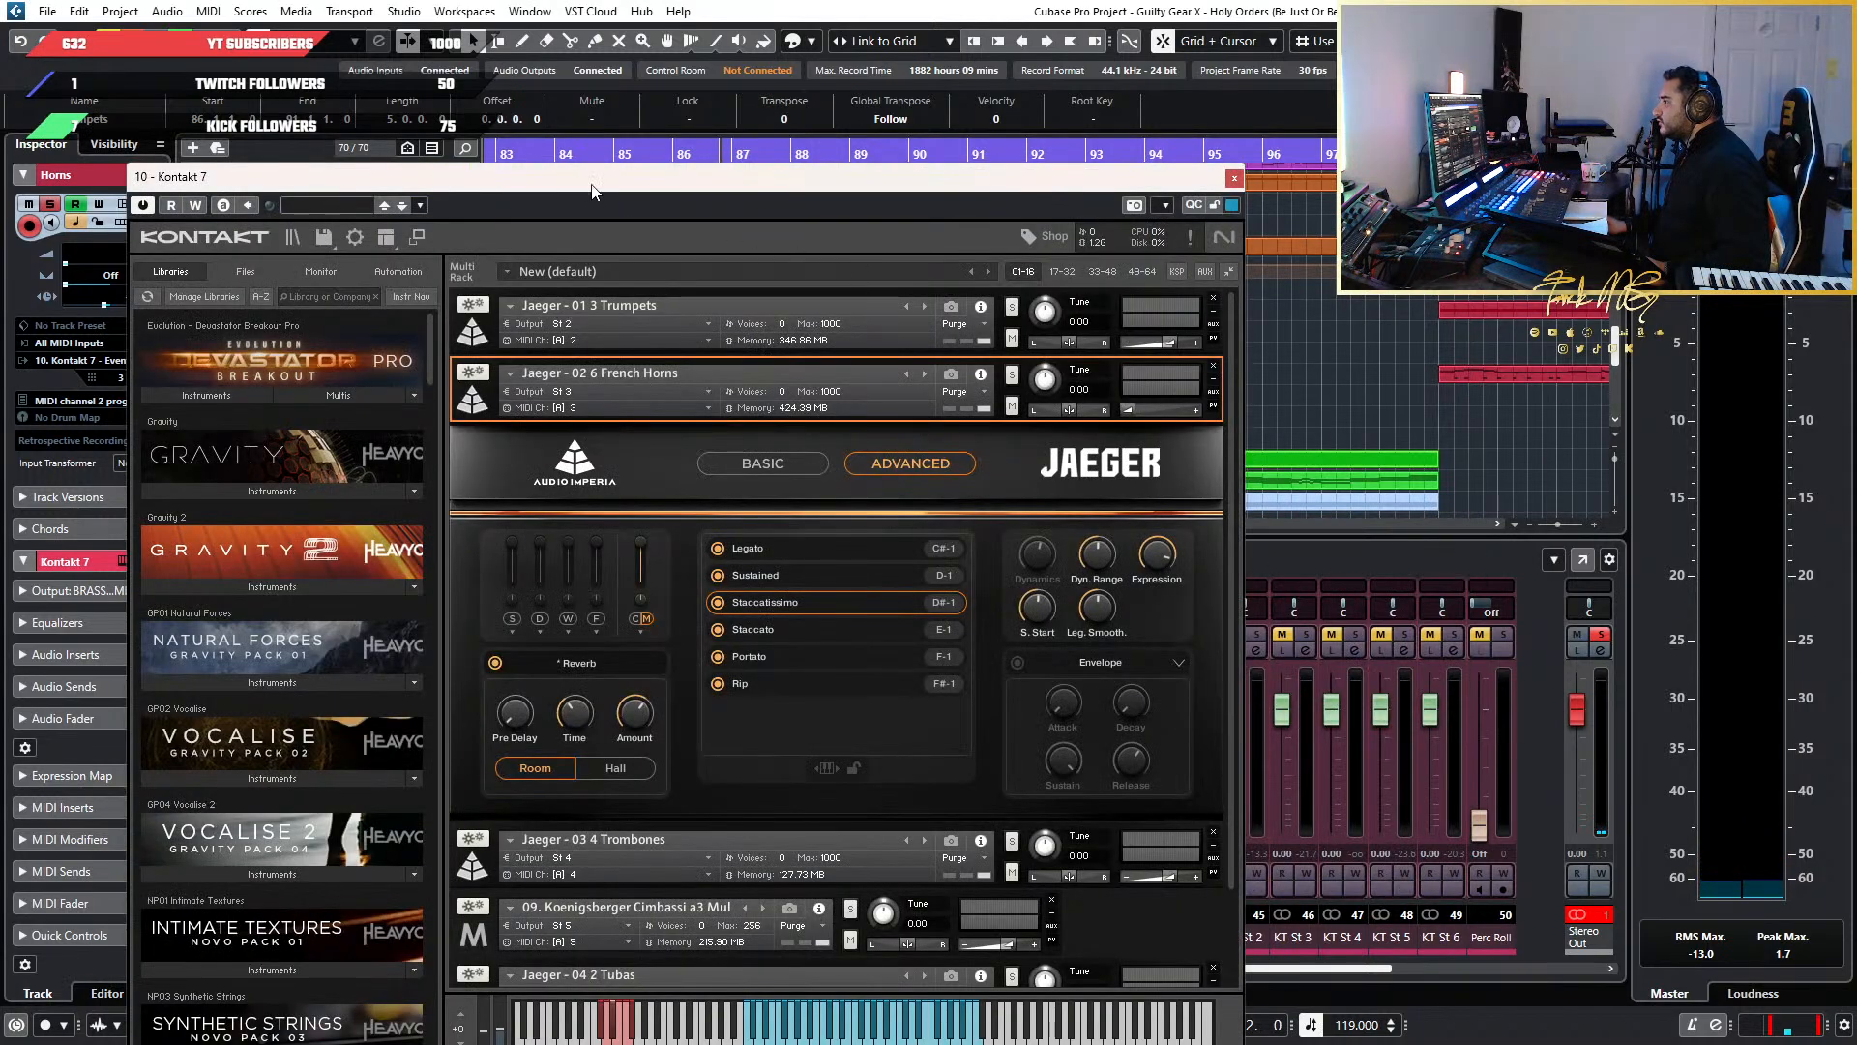
drag(592, 190, 1362, 172)
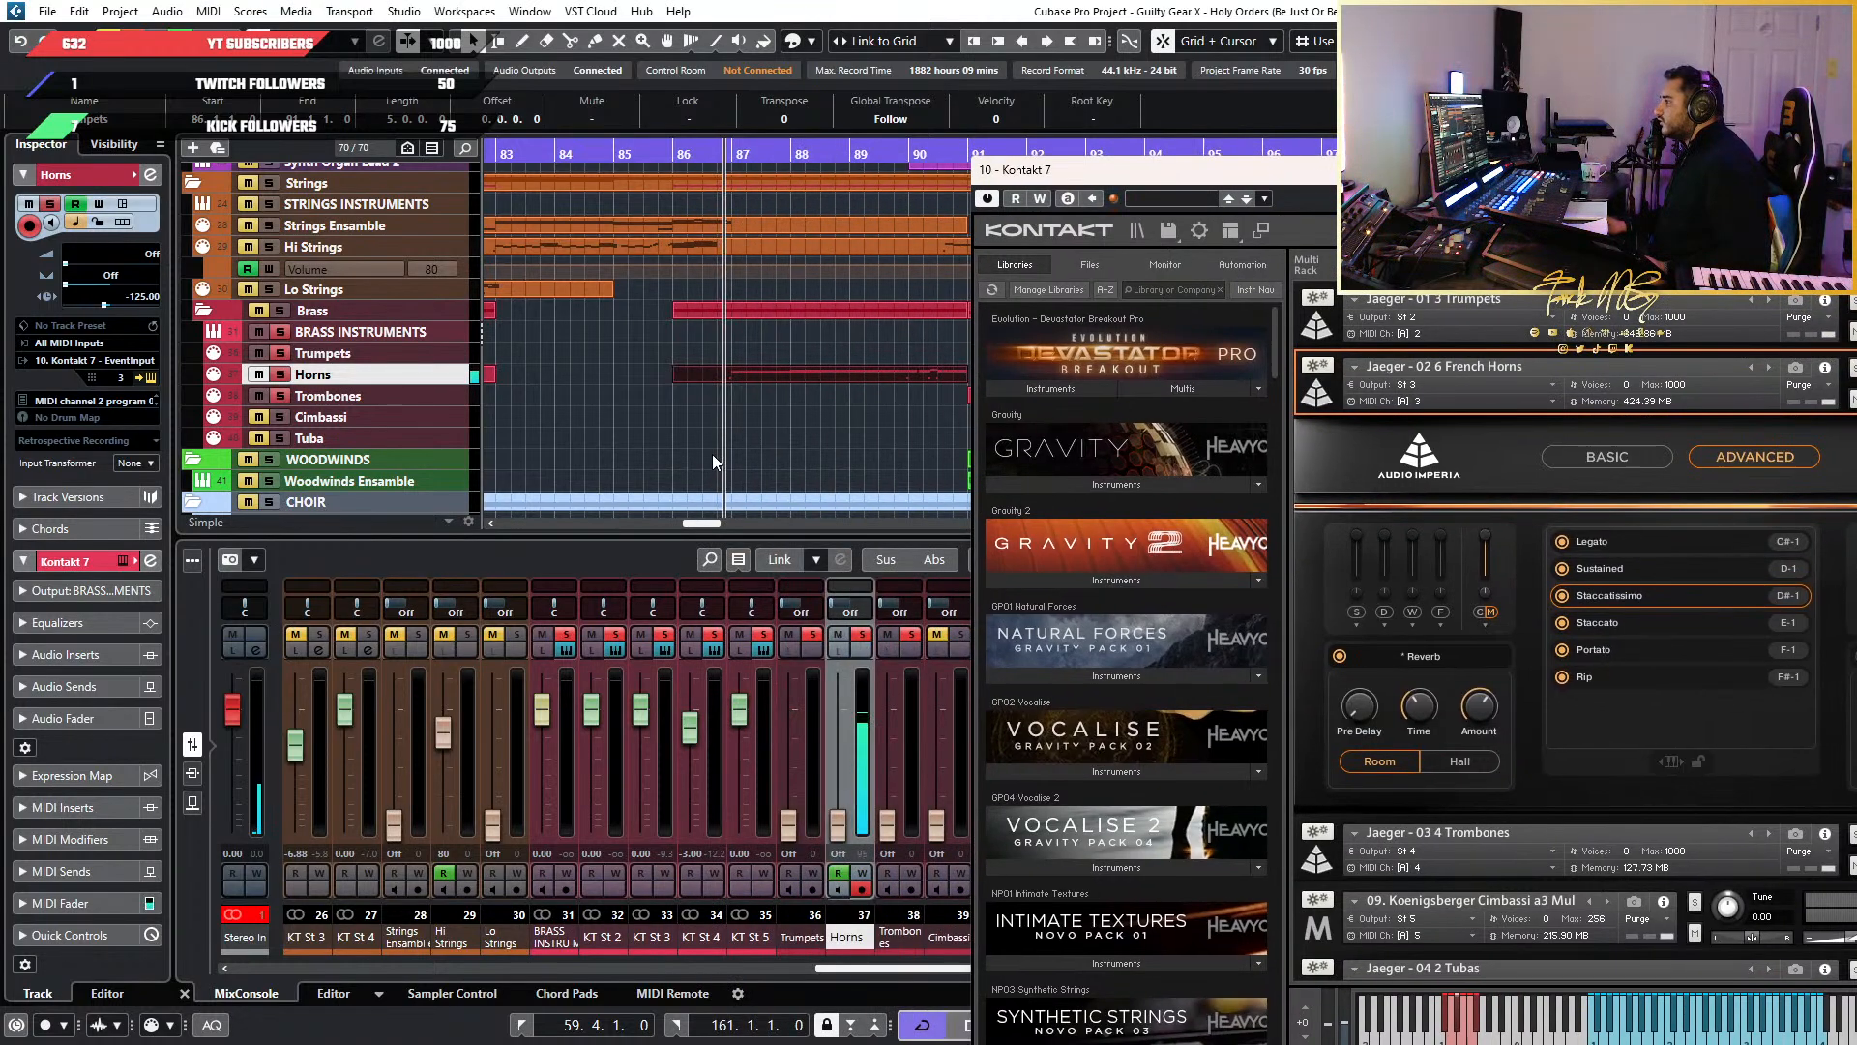
scroll(569, 352, down, 3)
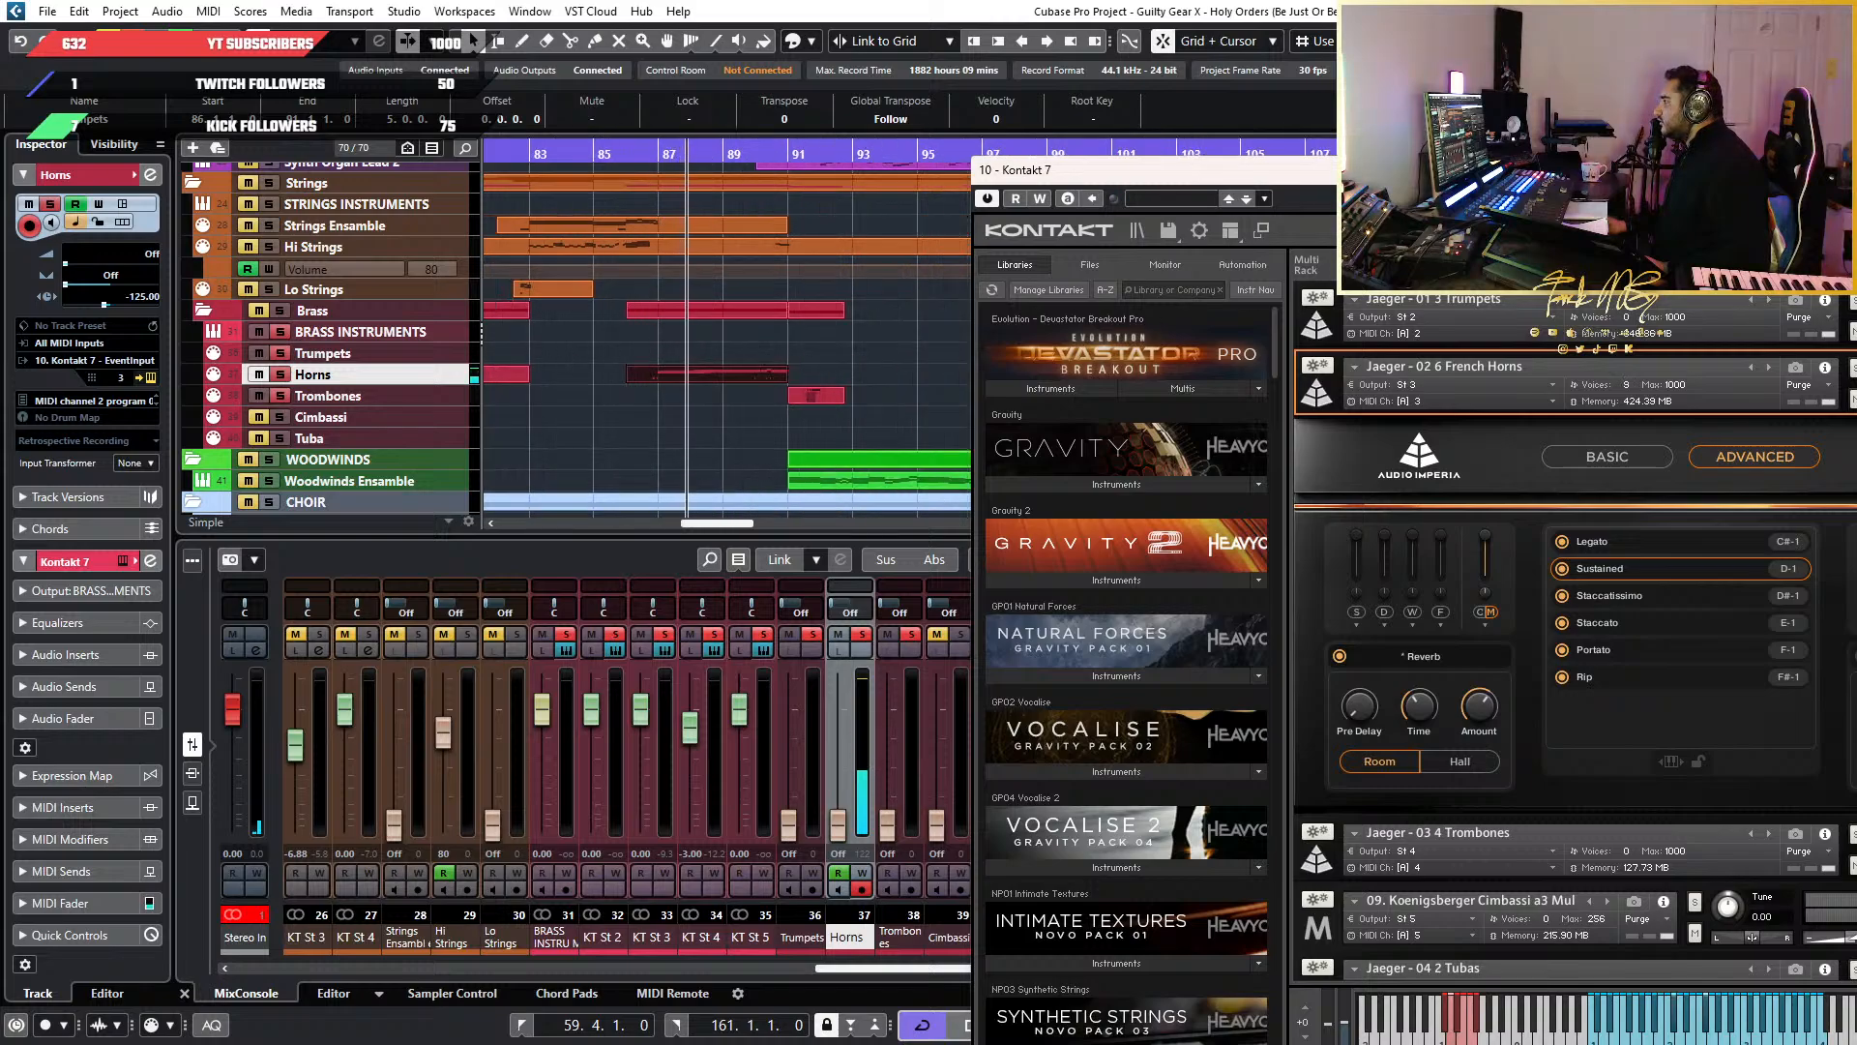
mouse_move(1122, 169)
mouse_down()
mouse_move(846, 164)
mouse_move(1120, 163)
mouse_up()
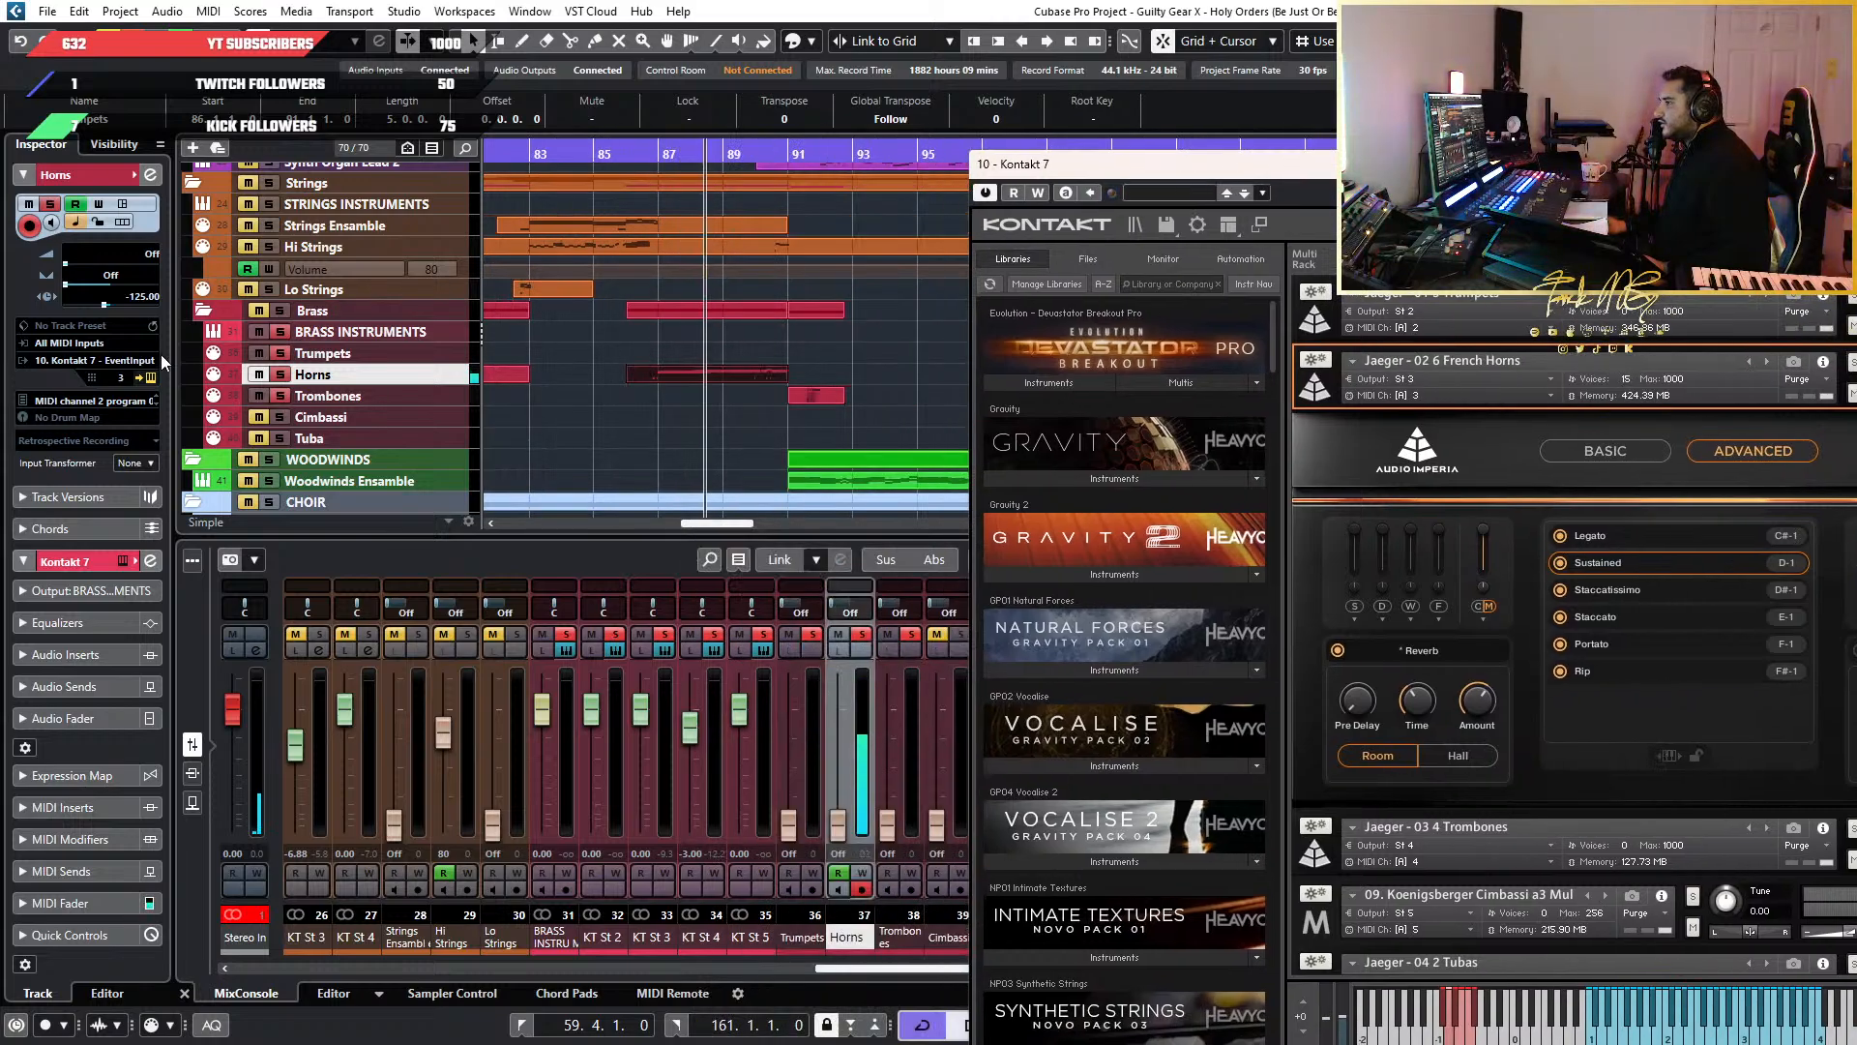
Reveal the Horns track's volume automation, delete the automation data, and fold the lane away
click(218, 377)
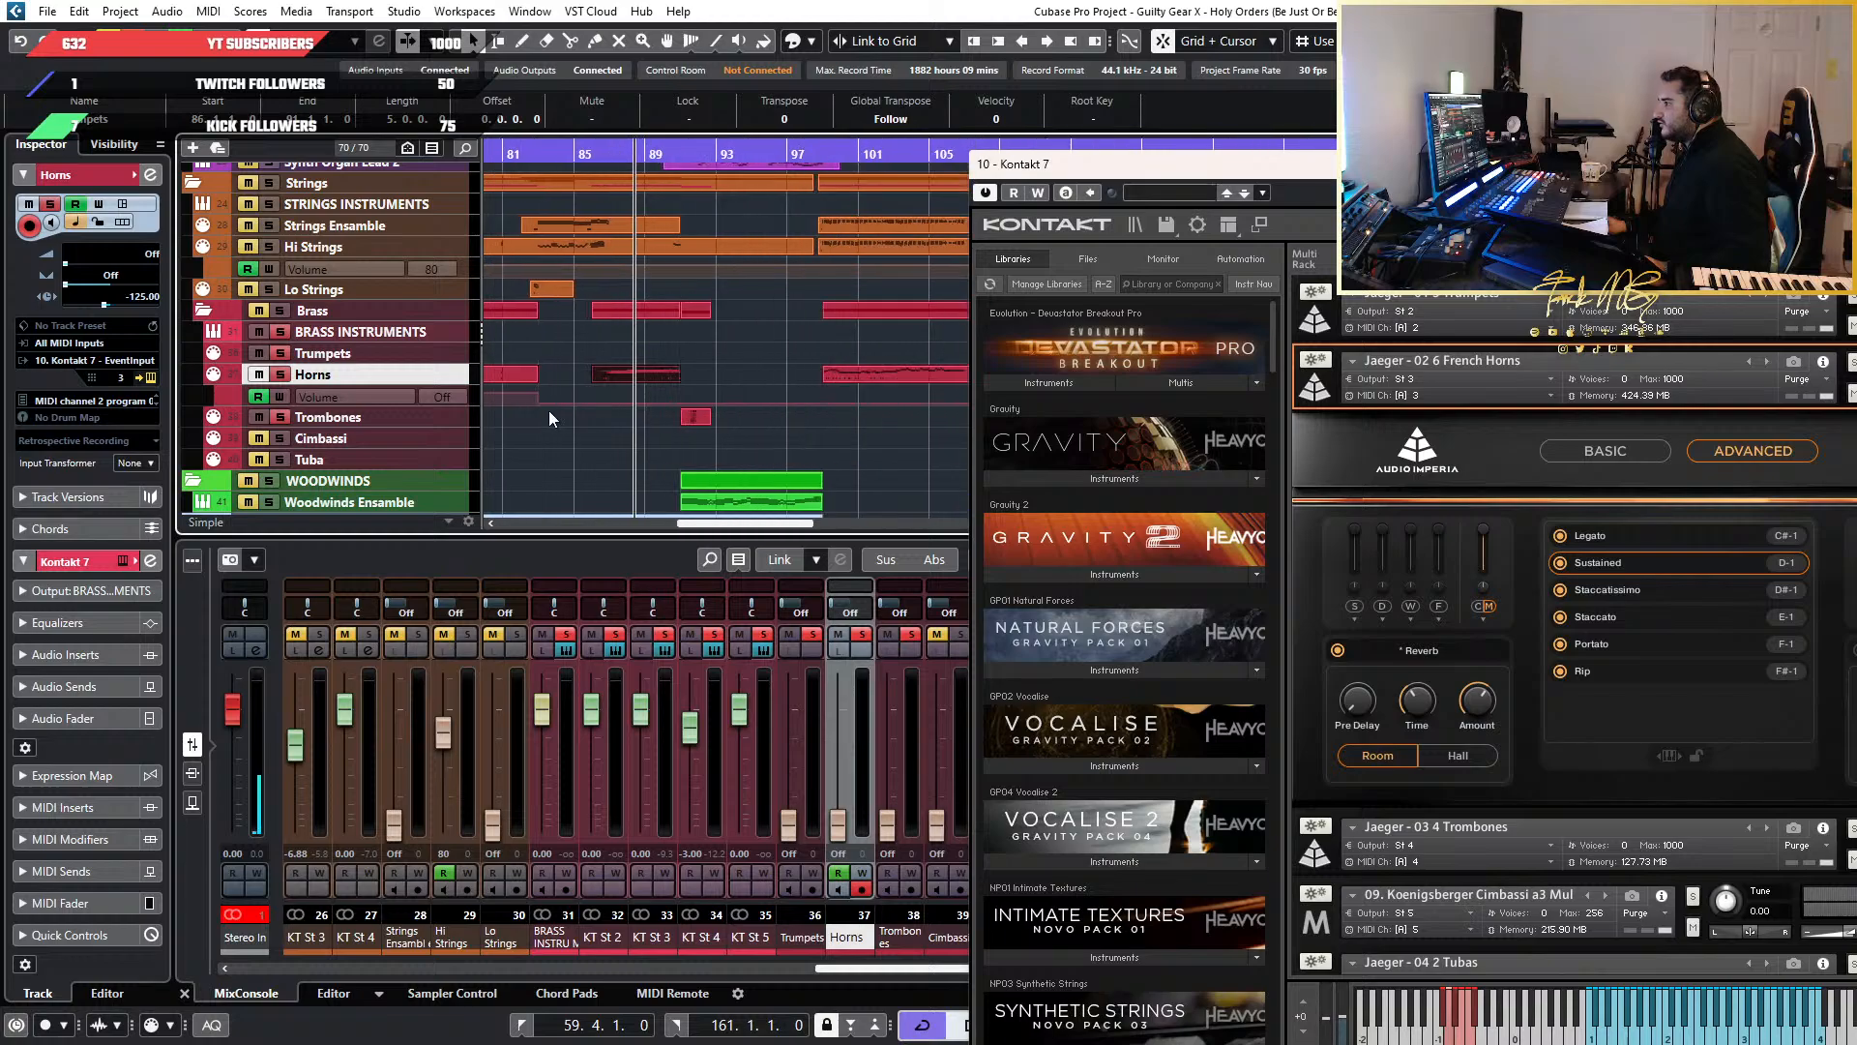
scroll(567, 411, up, 6)
scroll(714, 432, right, 3)
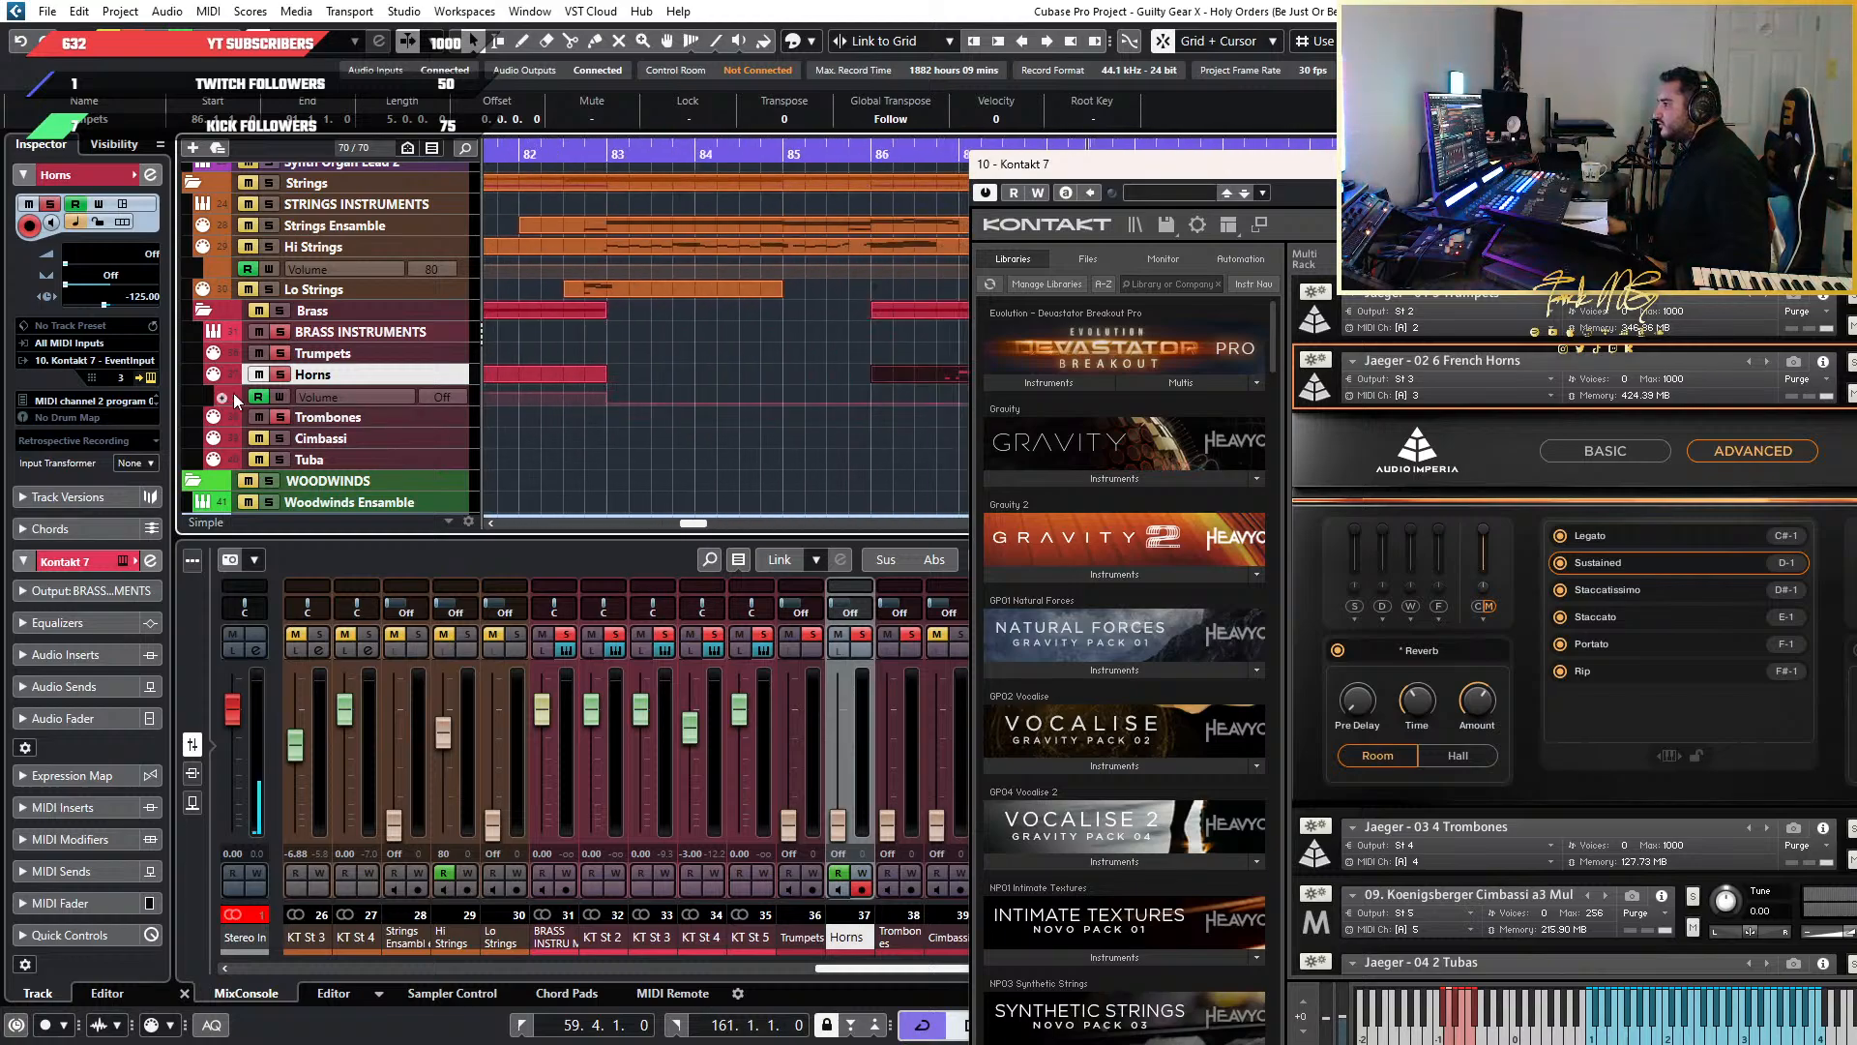
drag(828, 385, 598, 425)
scroll(743, 423, down, 10)
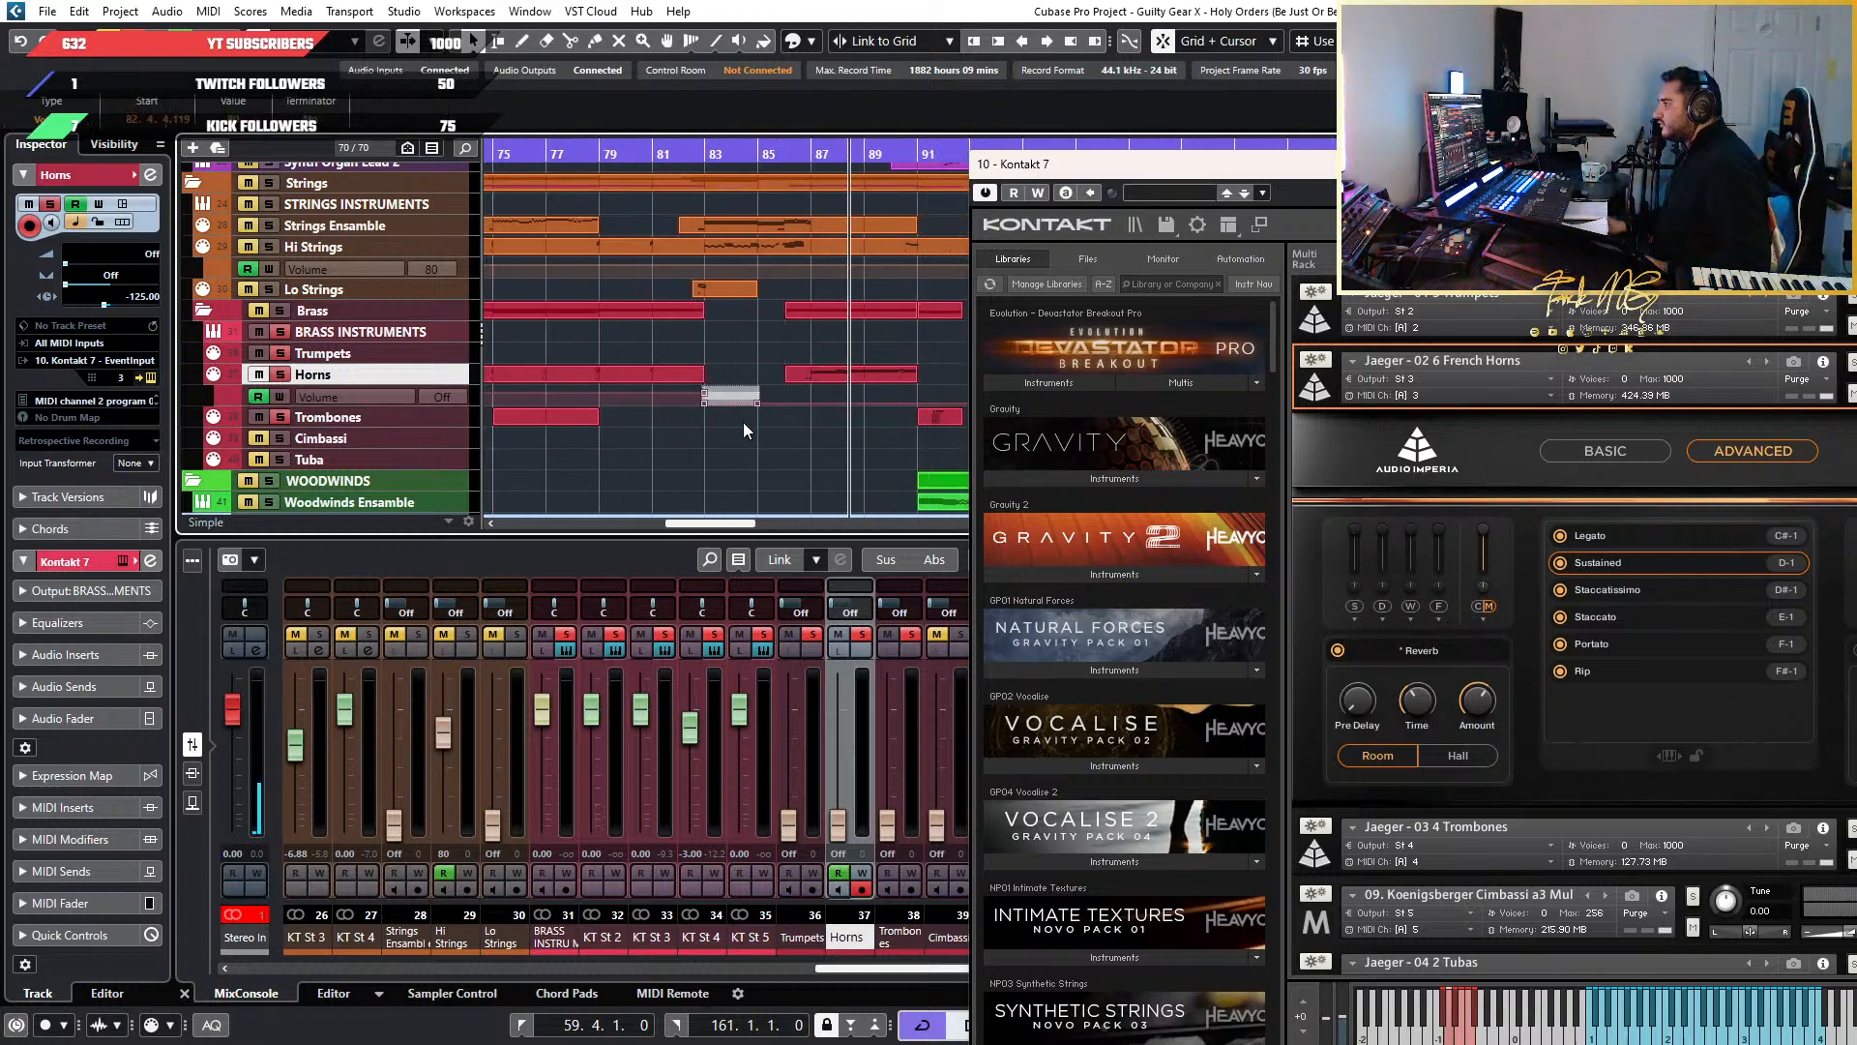
scroll(736, 421, up, 8)
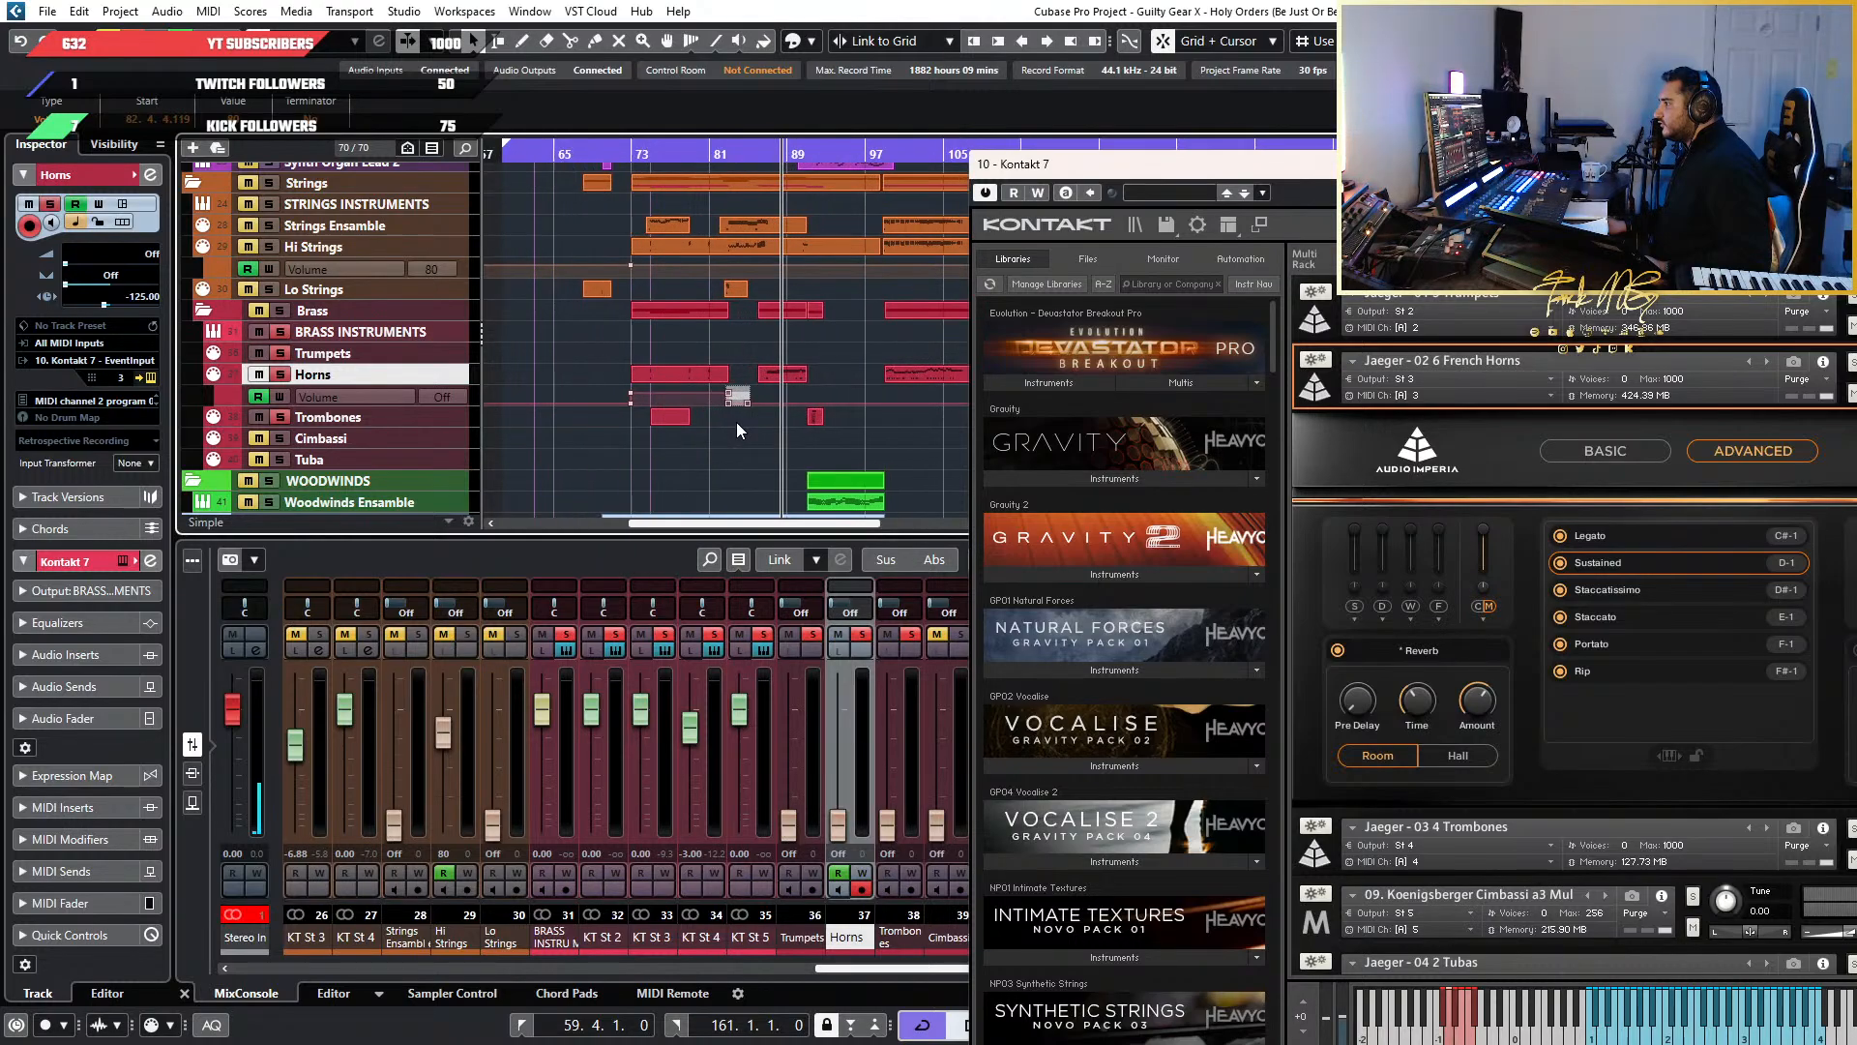
key(Delete)
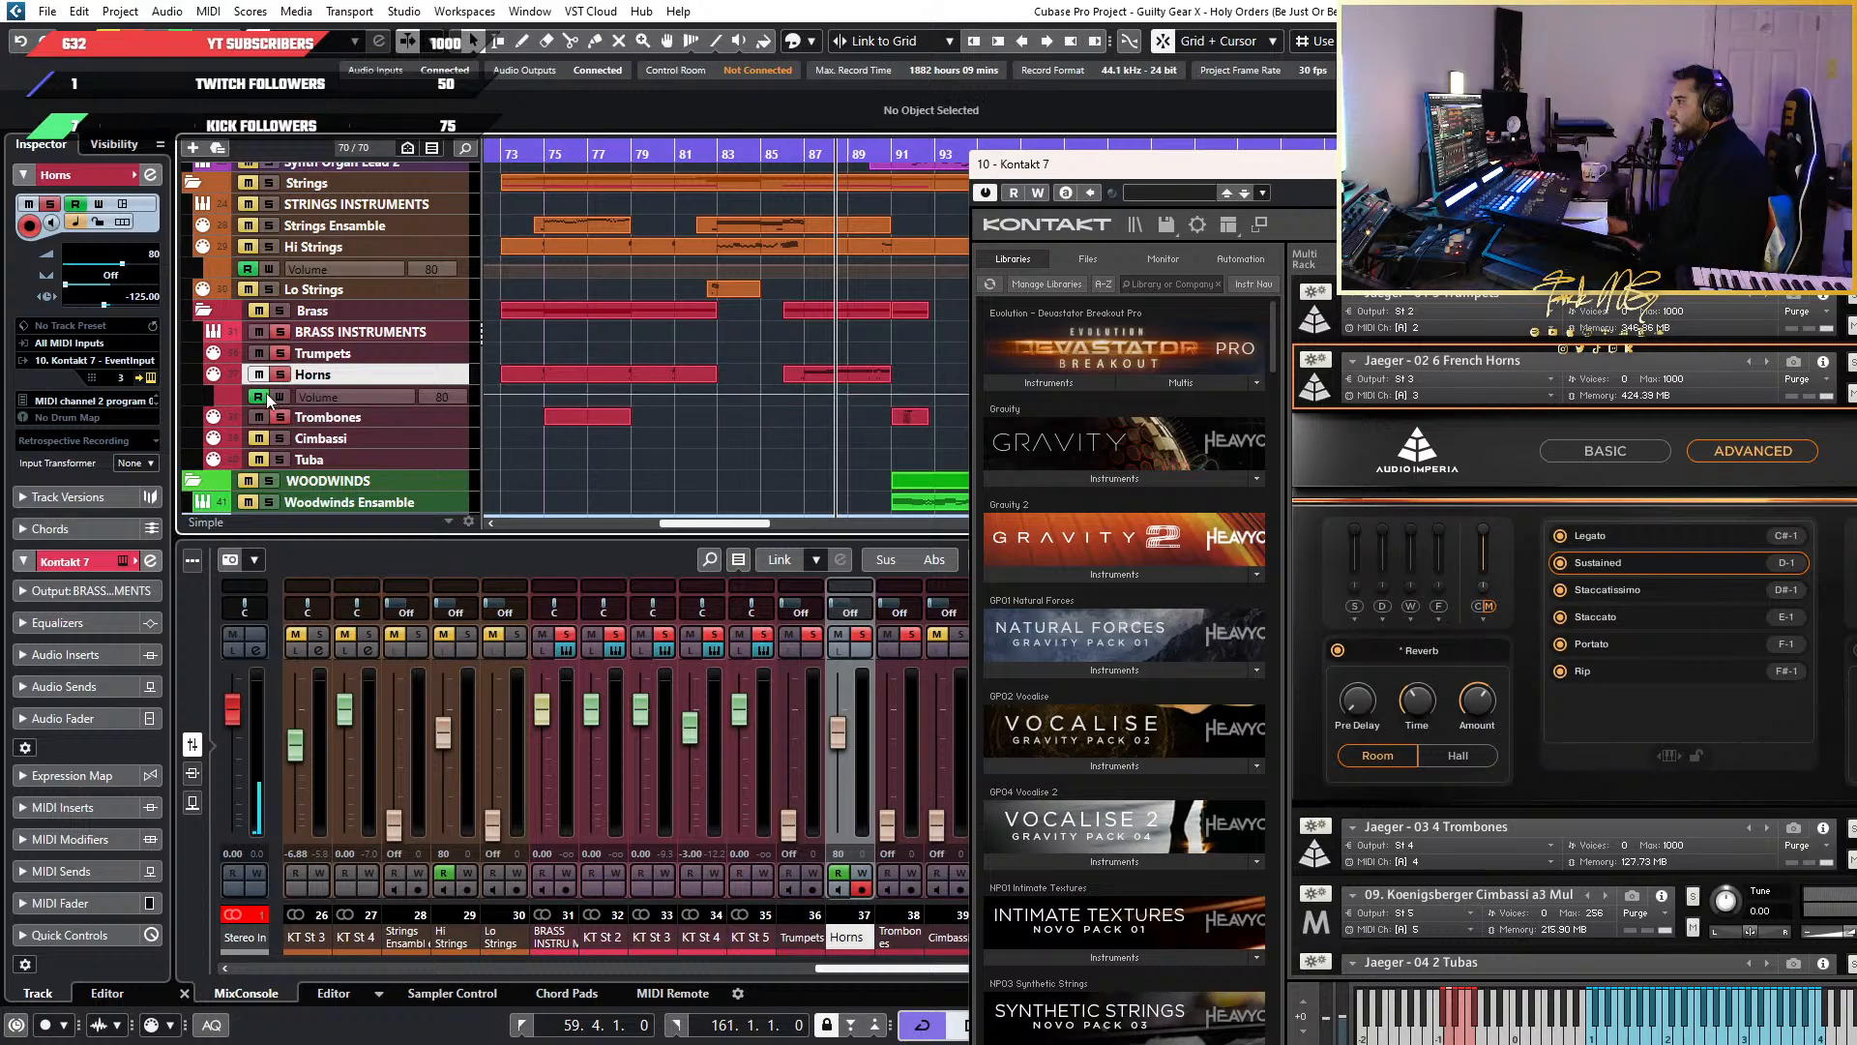
click(216, 377)
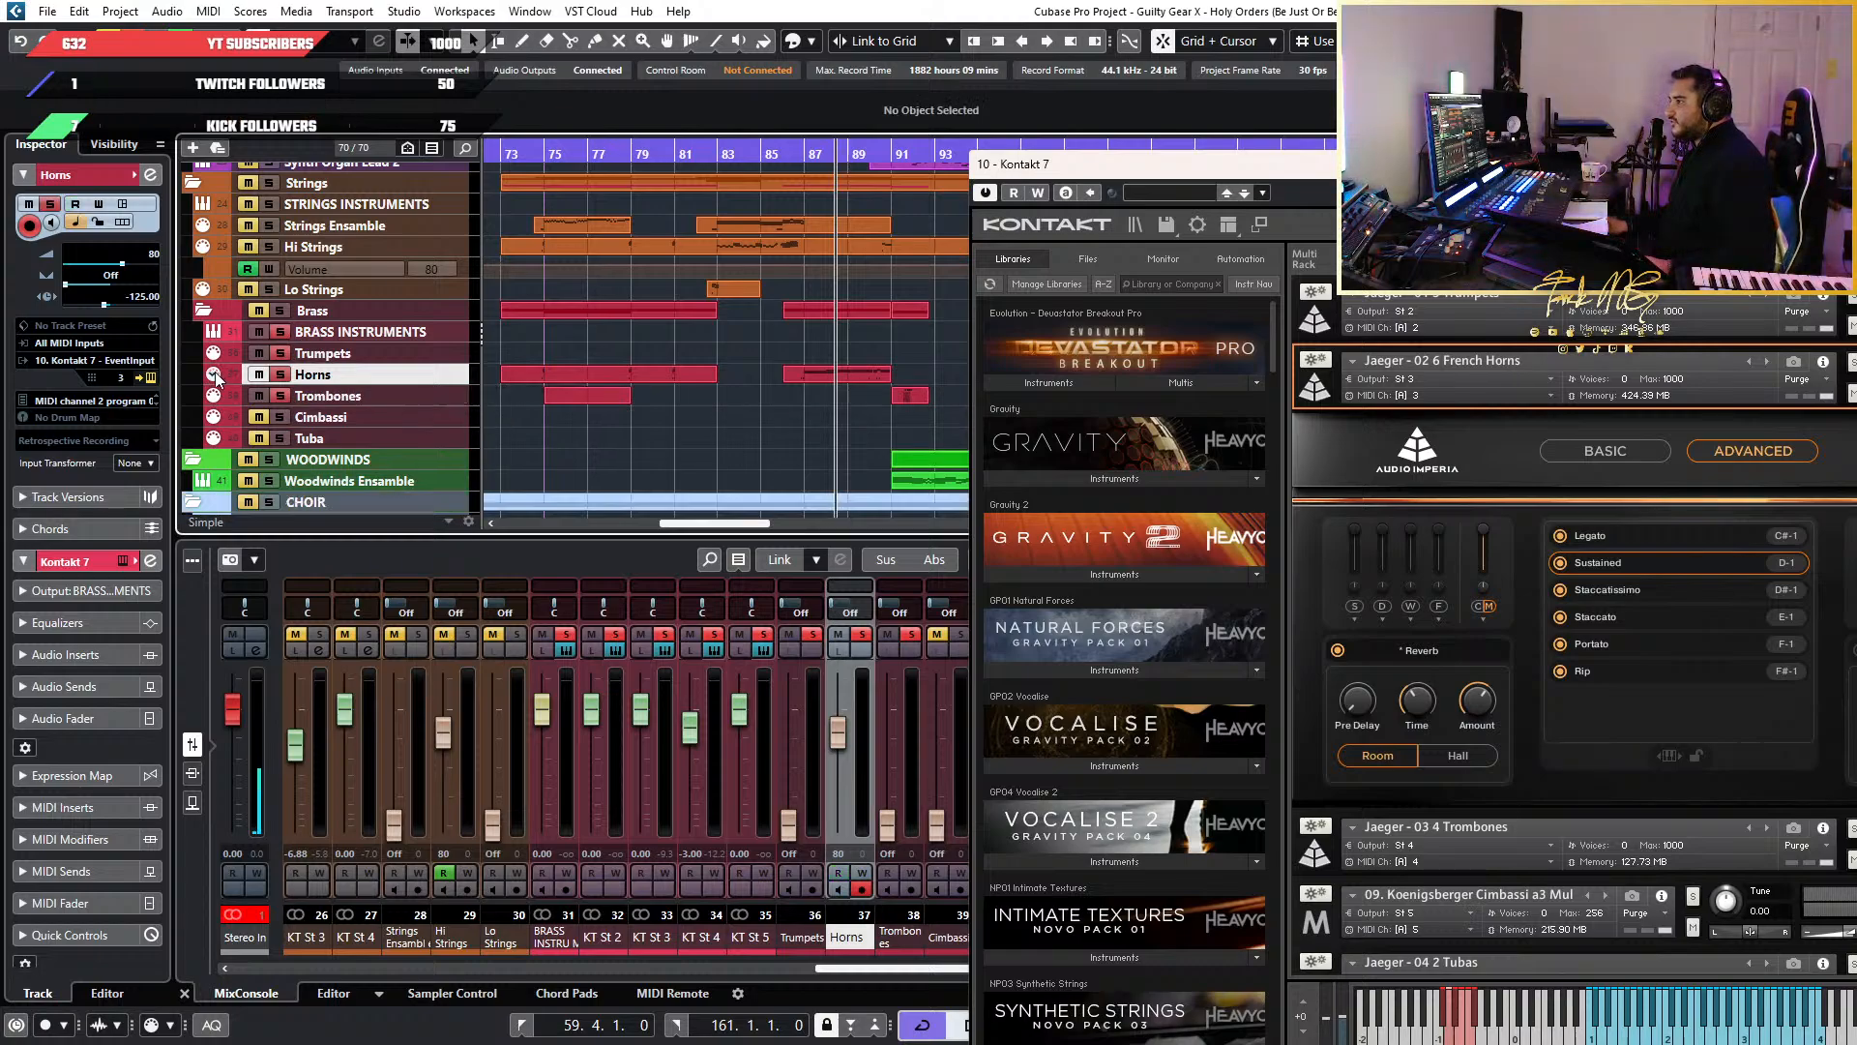
Play the Horns passage from just before bar 87 to check its level without the volume automation
key(h)
key(h)
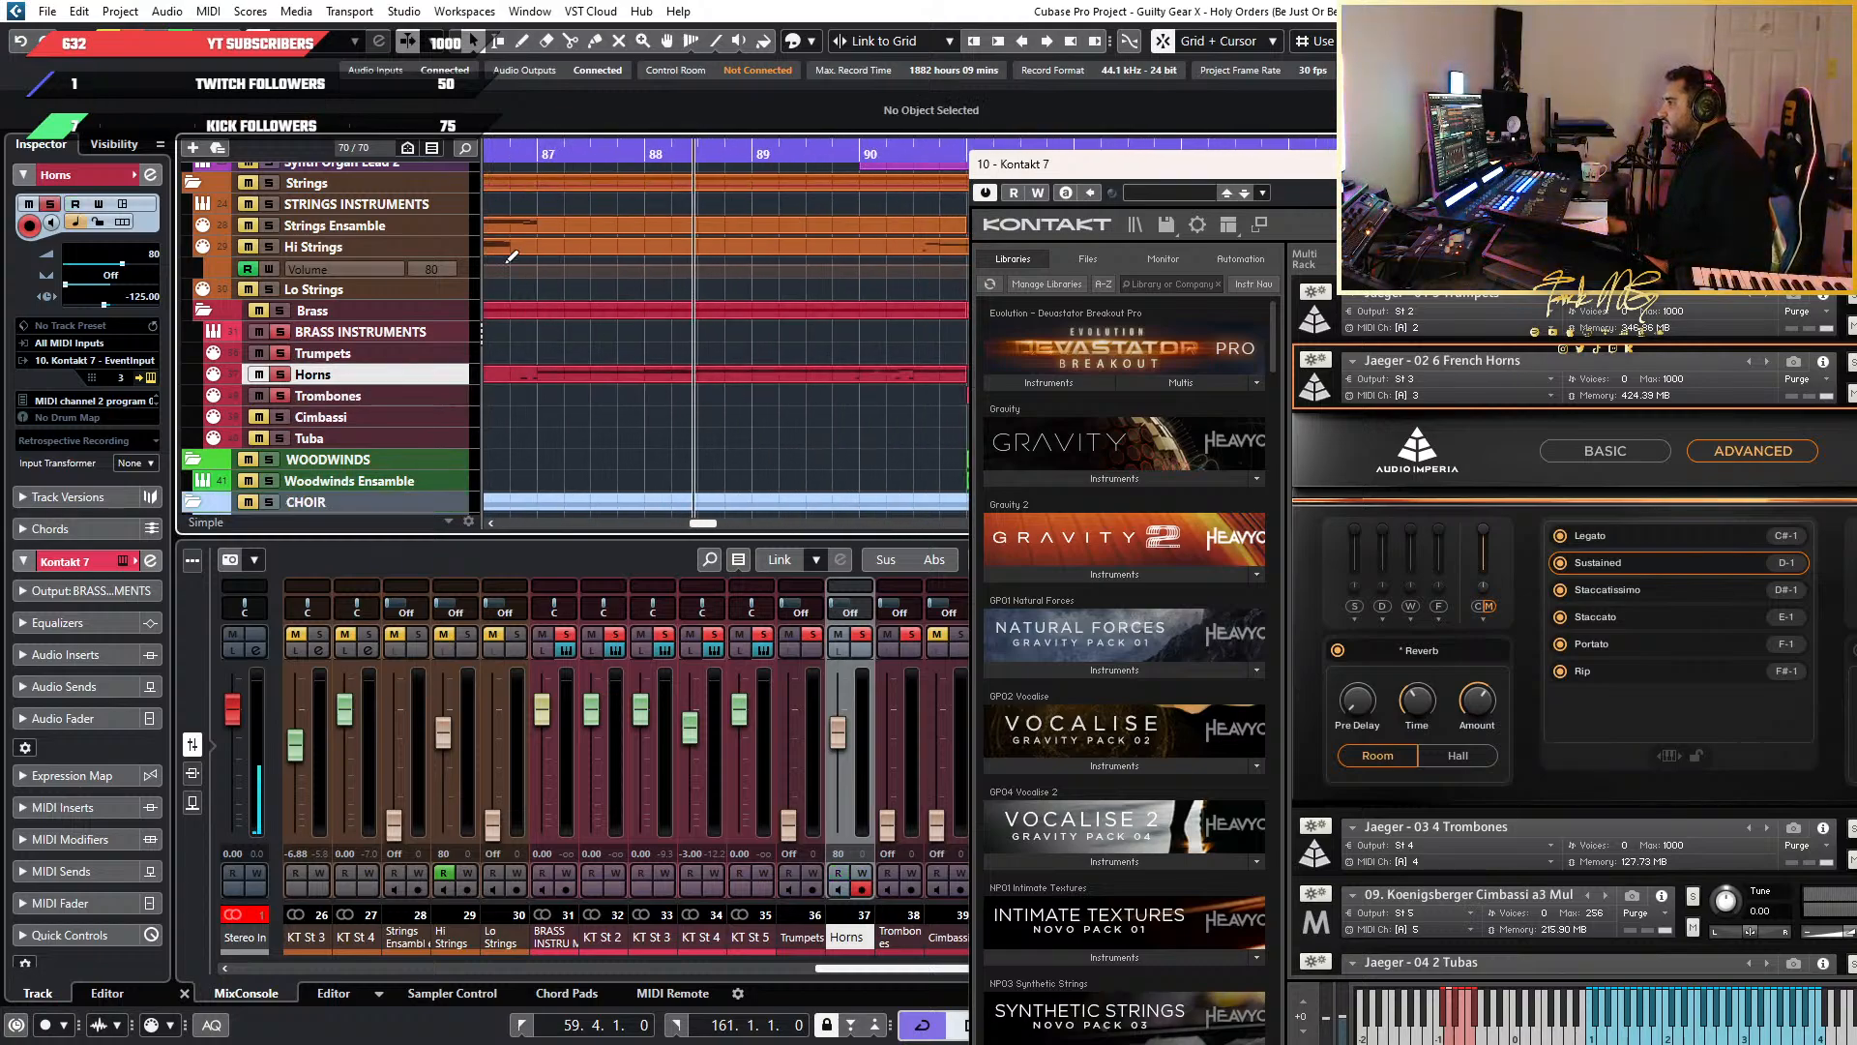
click(514, 160)
key(space)
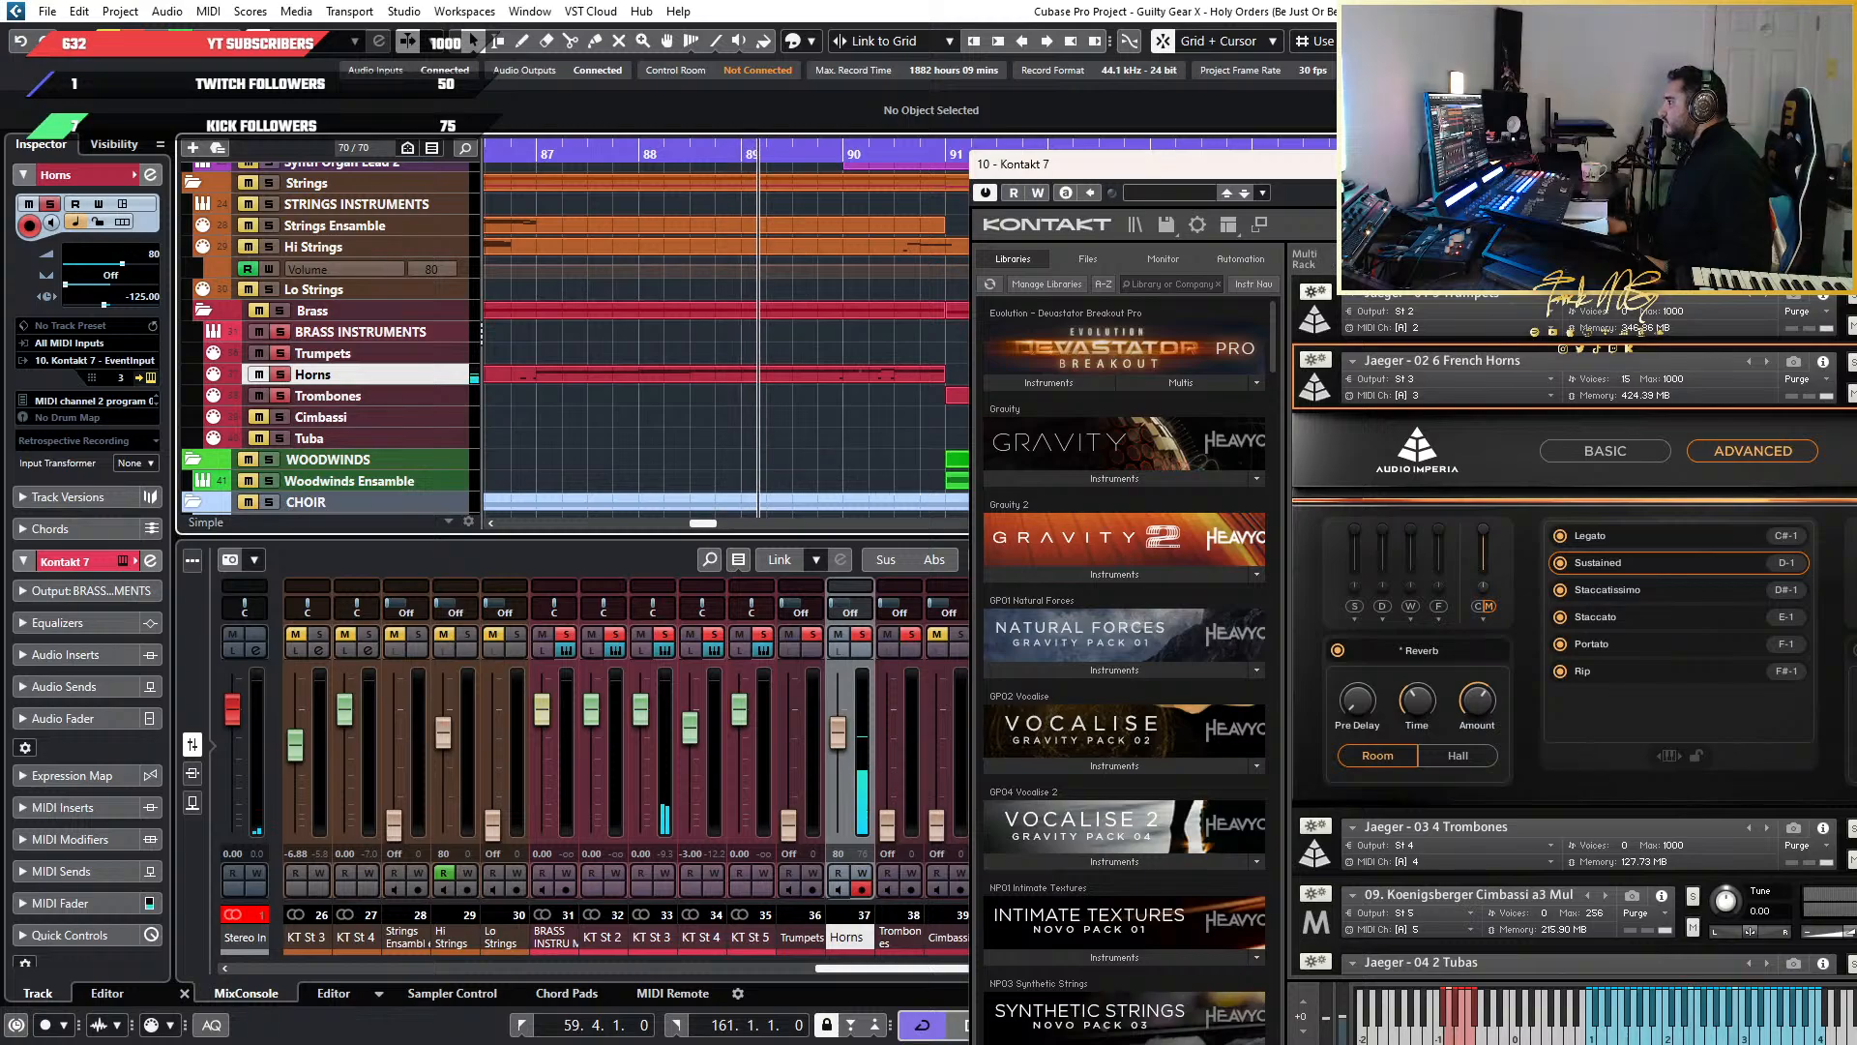
Set the output volume of the Jaeger 6 French Horns instrument in Kontakt to -6.0
drag(1349, 173, 954, 174)
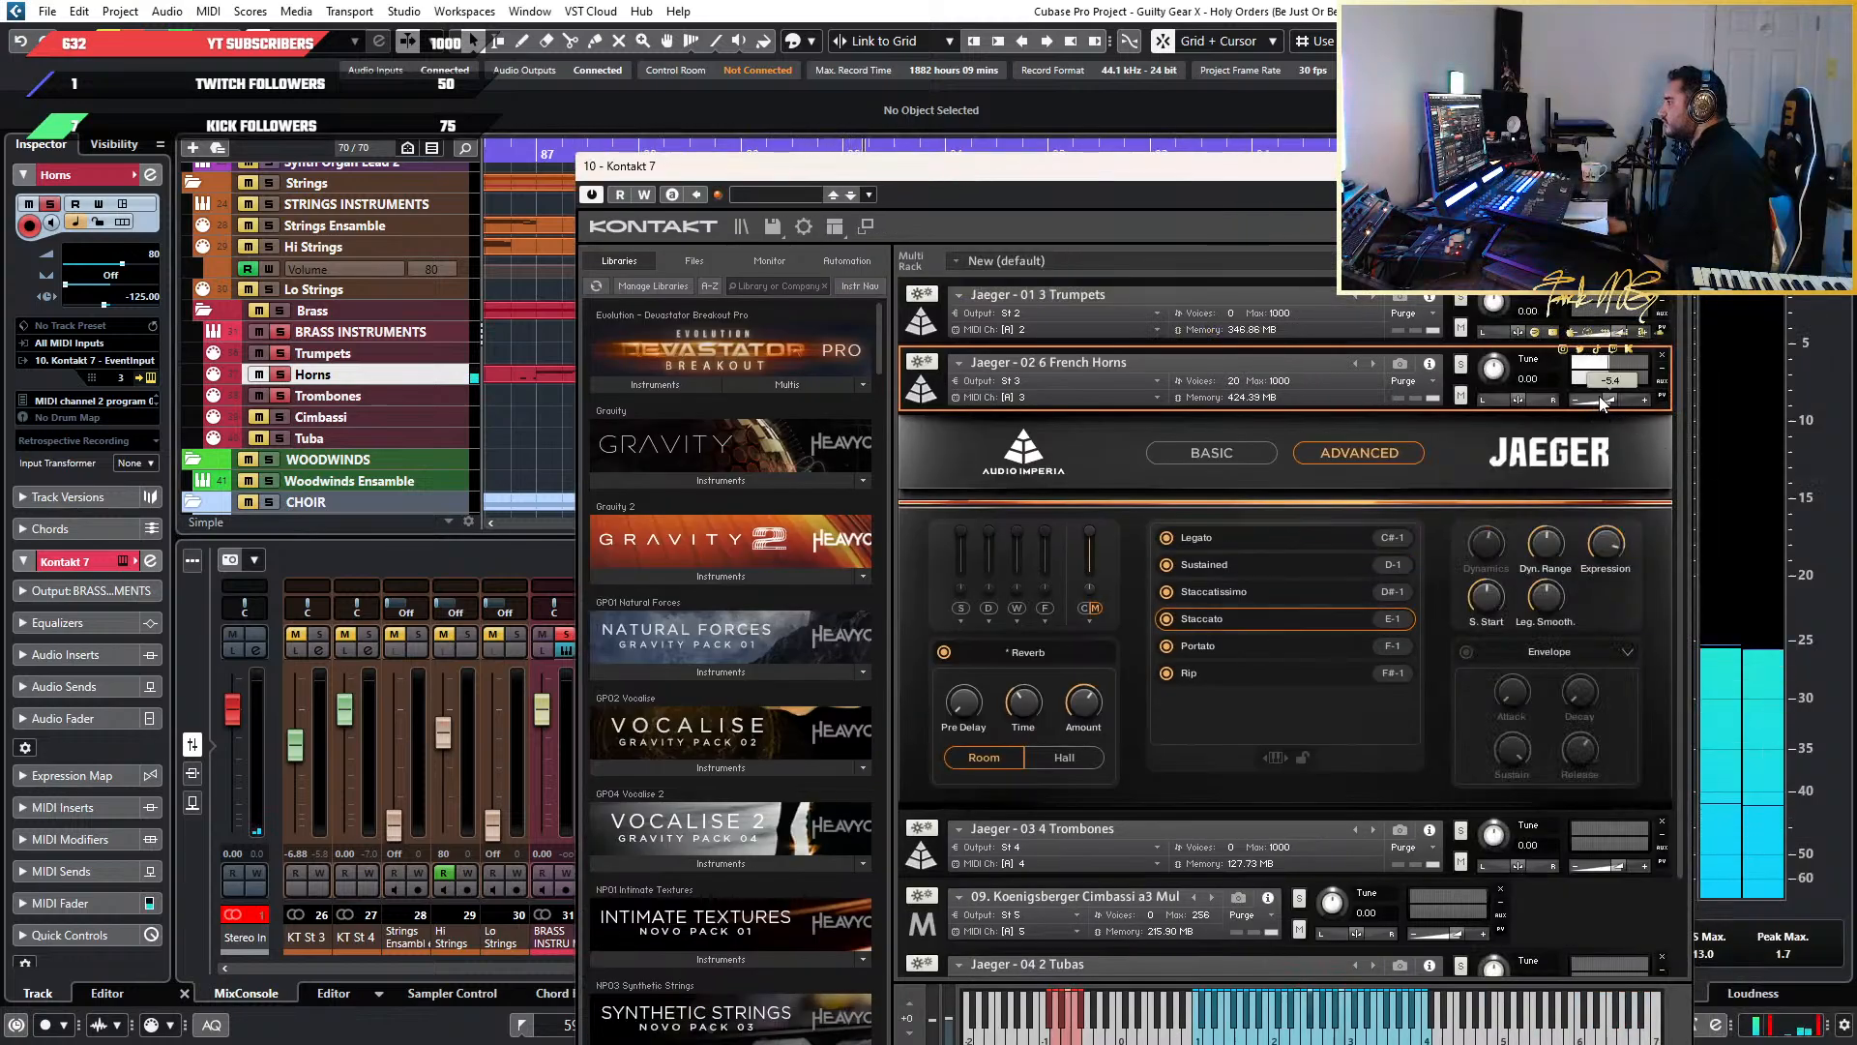
drag(1599, 396, 1617, 395)
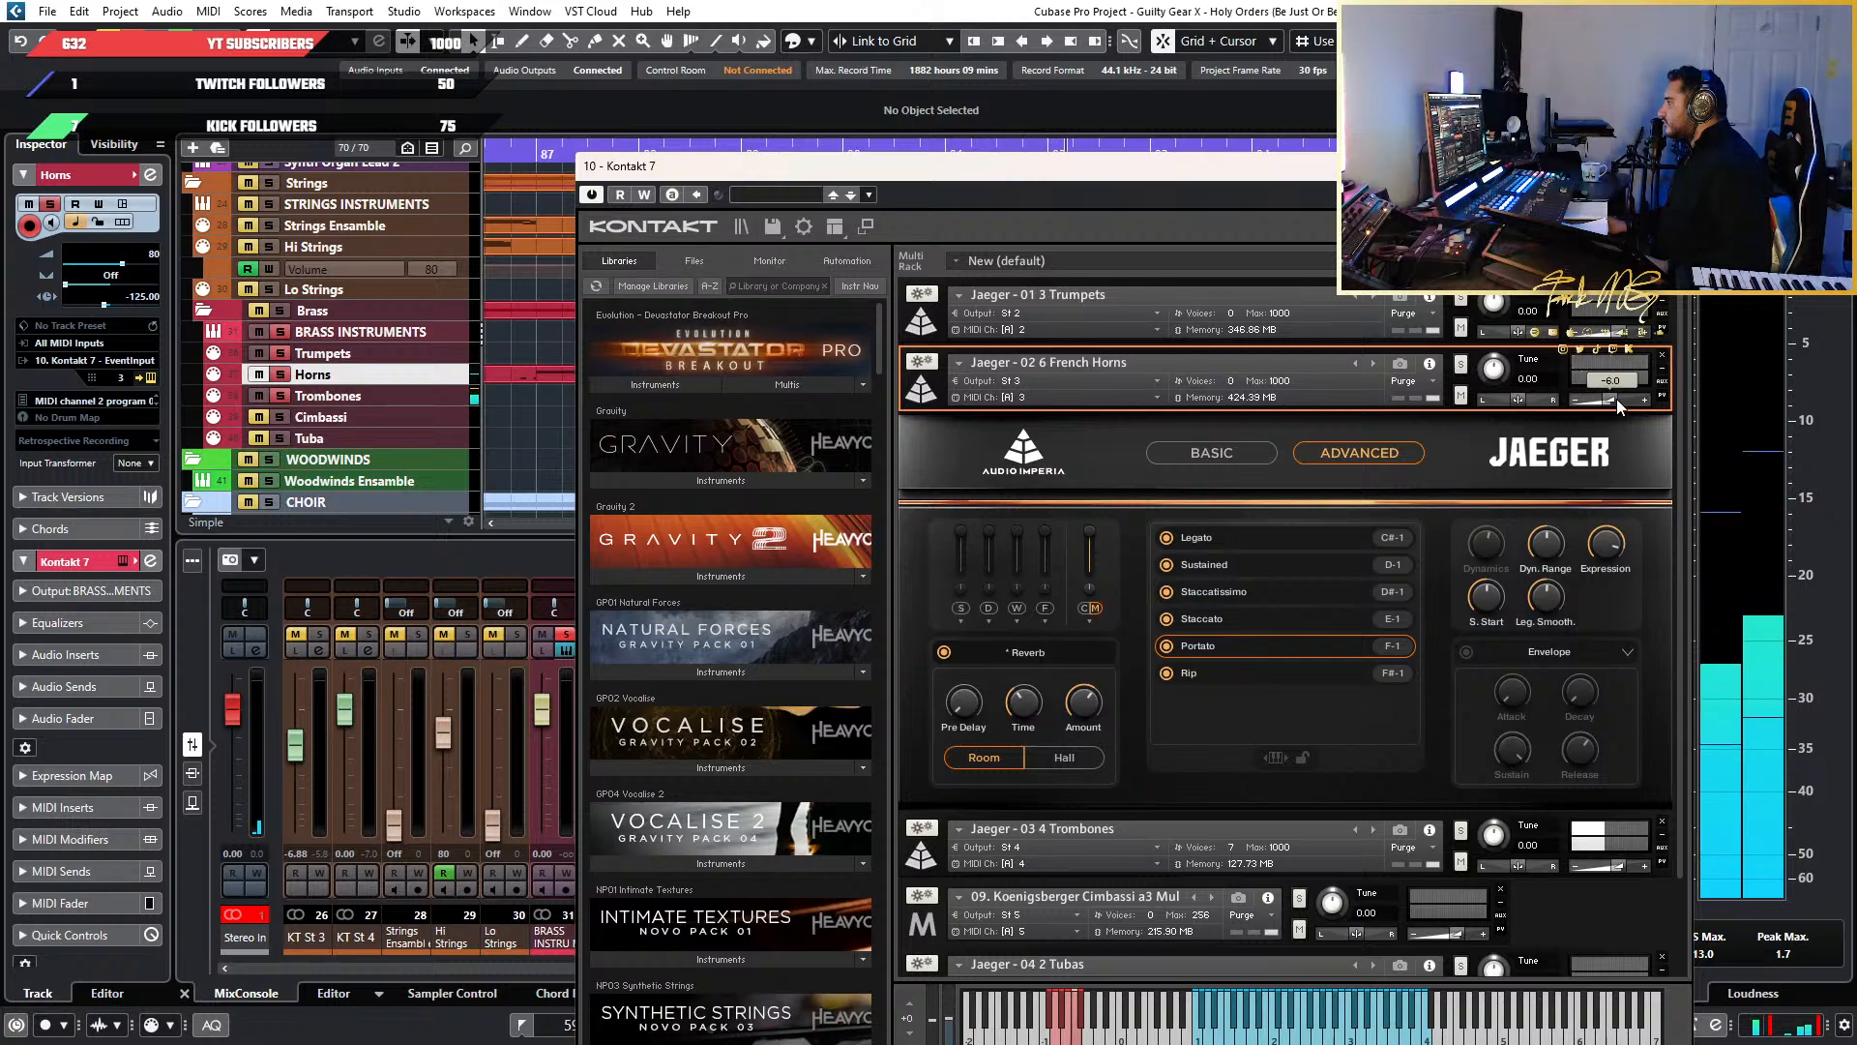
drag(1547, 167, 1592, 167)
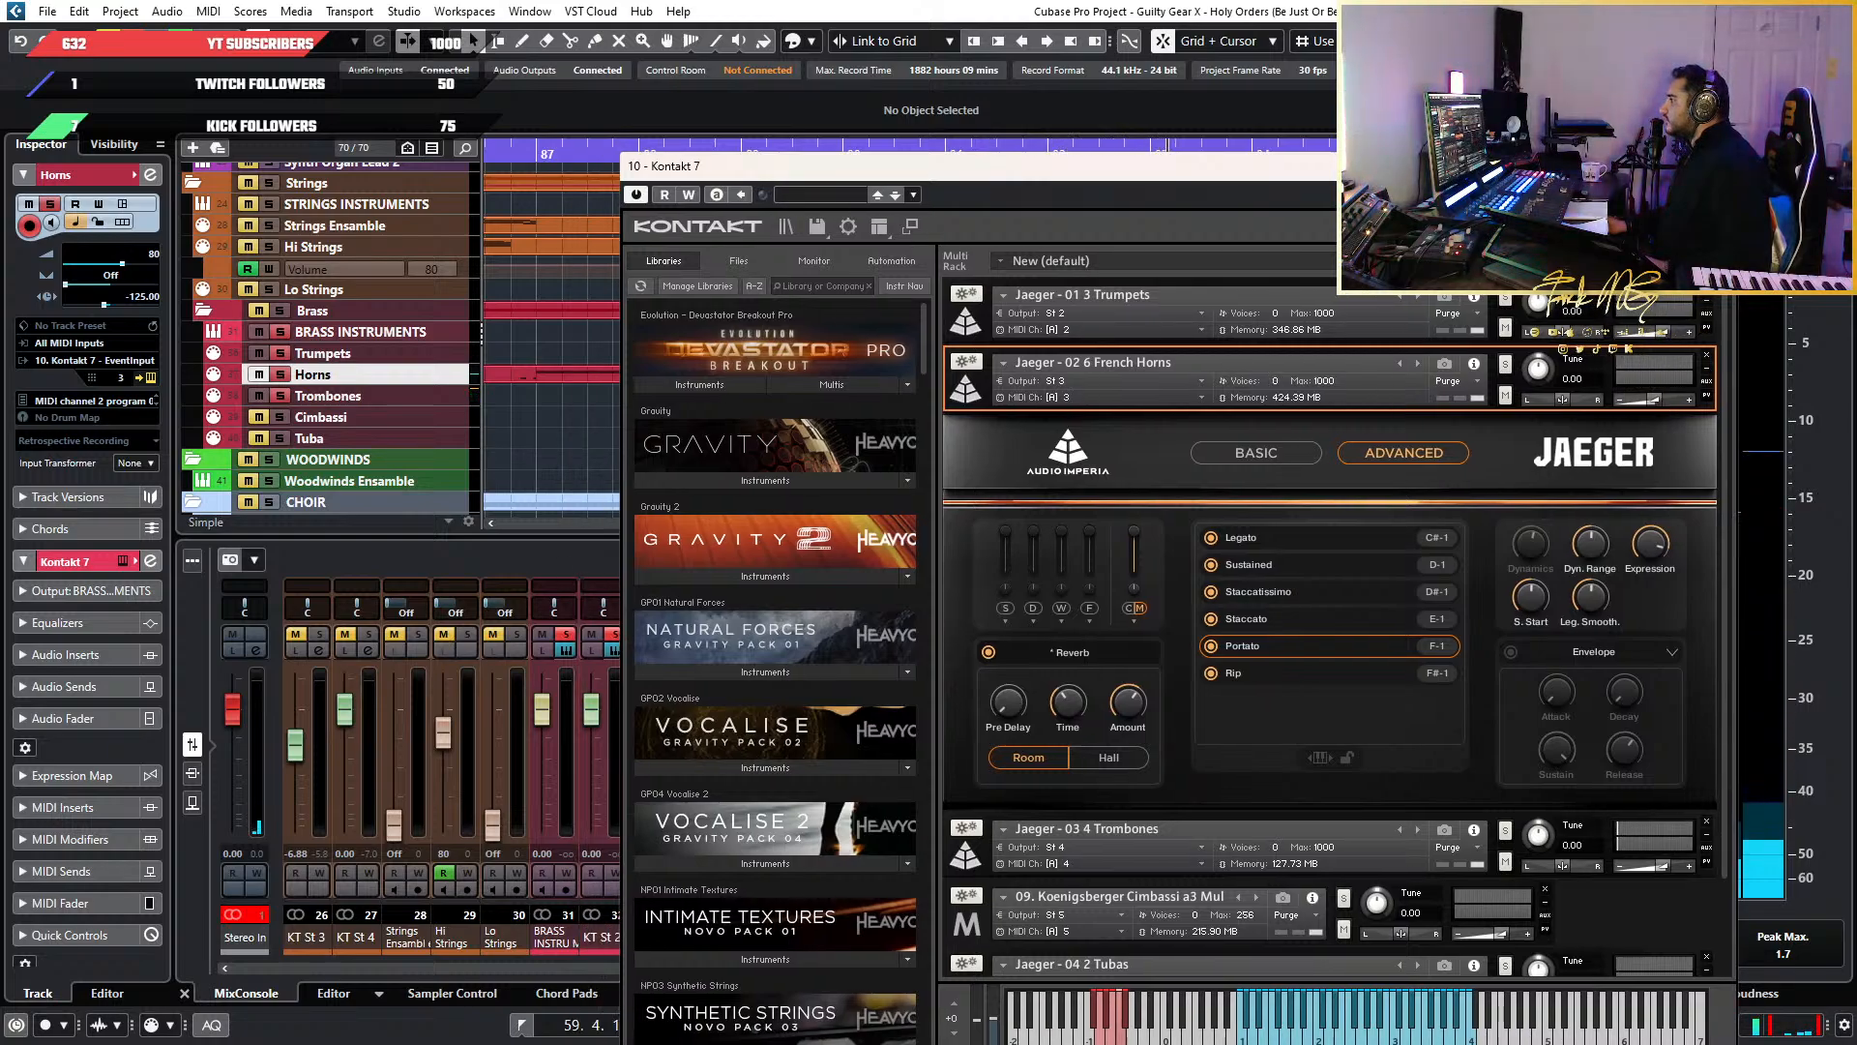
drag(1090, 181, 1184, 187)
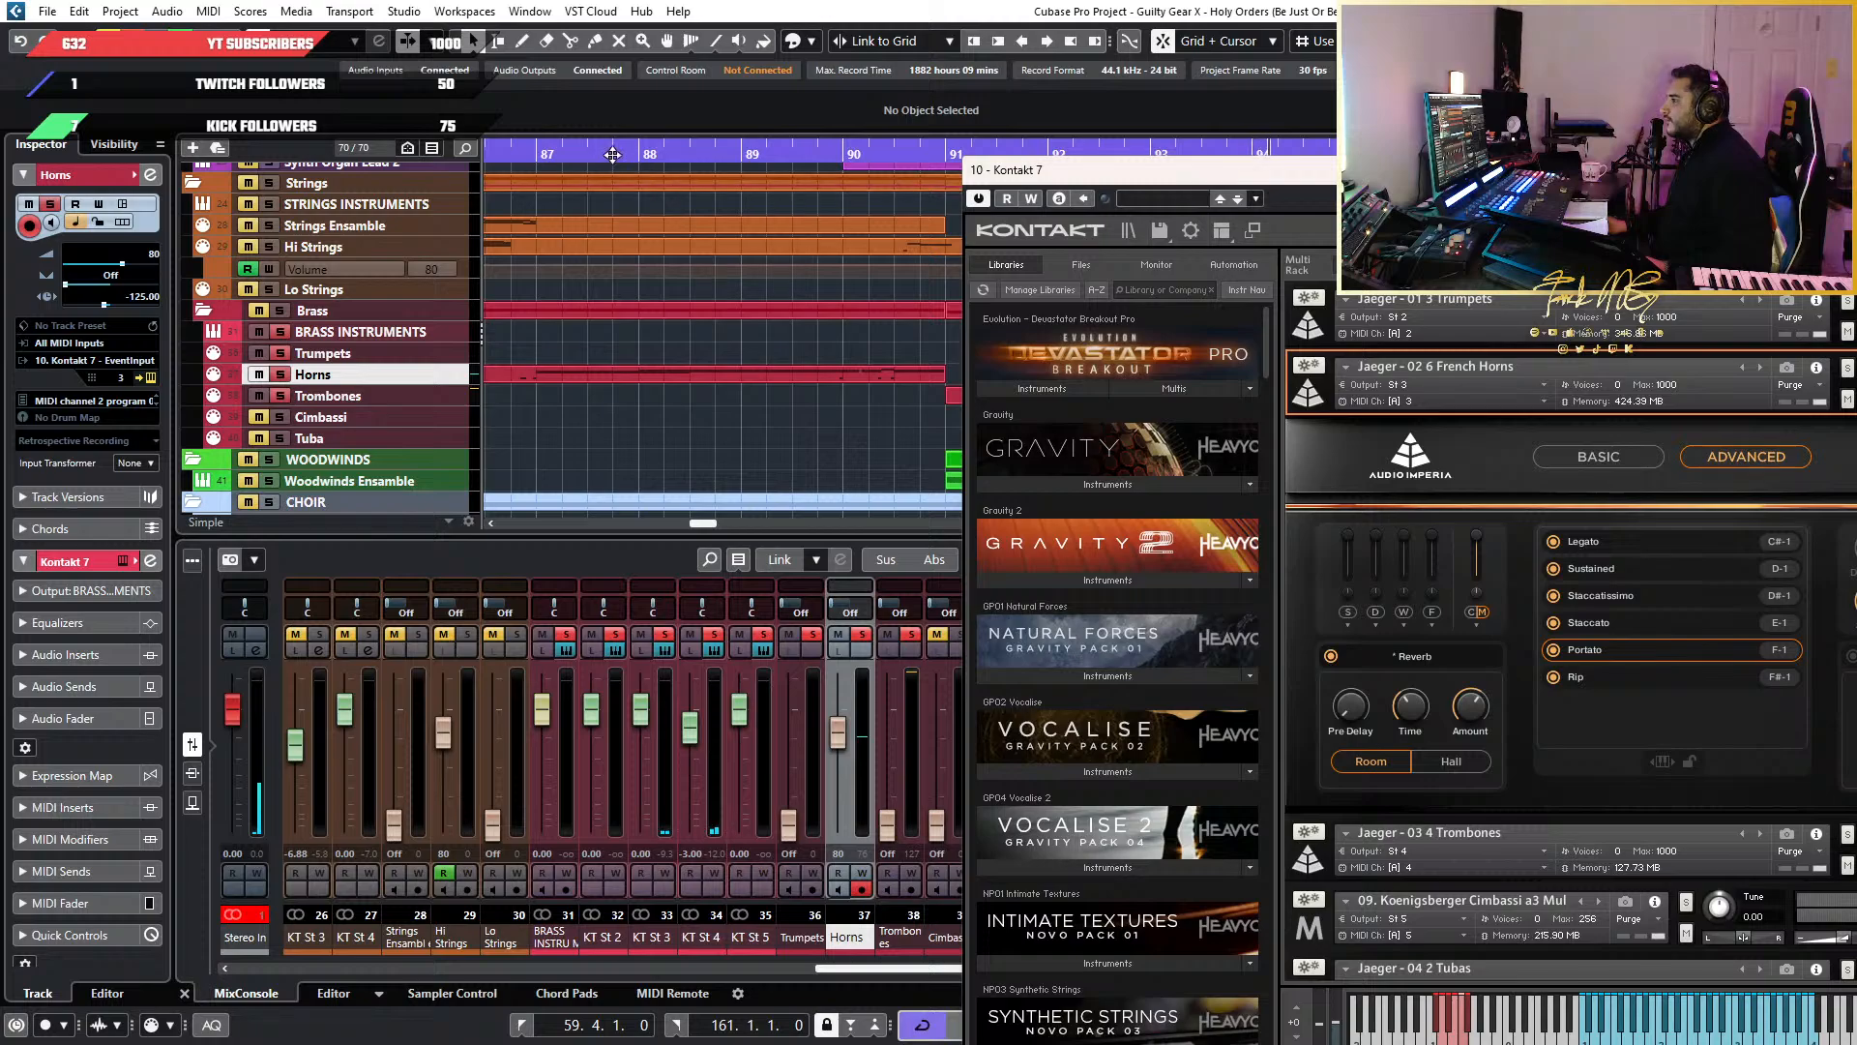
Replay the Horns passage while watching the French Horns level in Kontakt, and set the Horns track volume to 100
key(space)
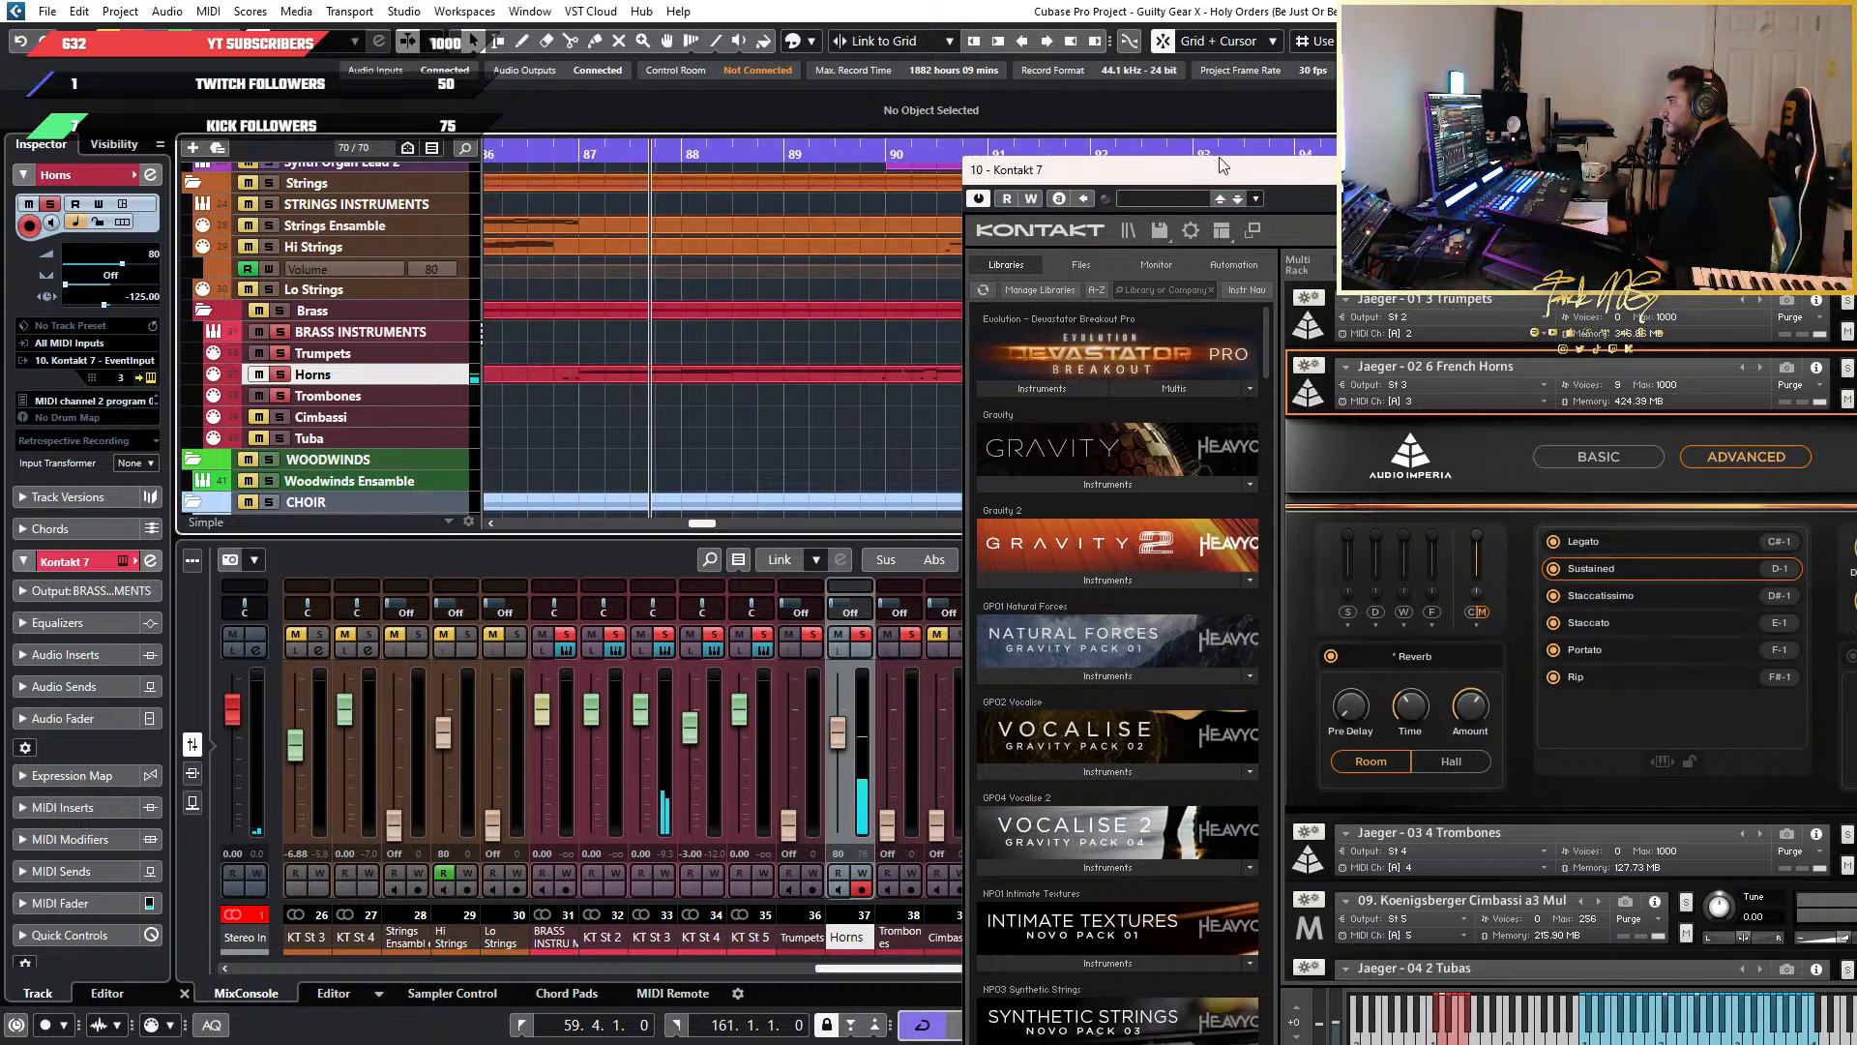
drag(1226, 180, 582, 182)
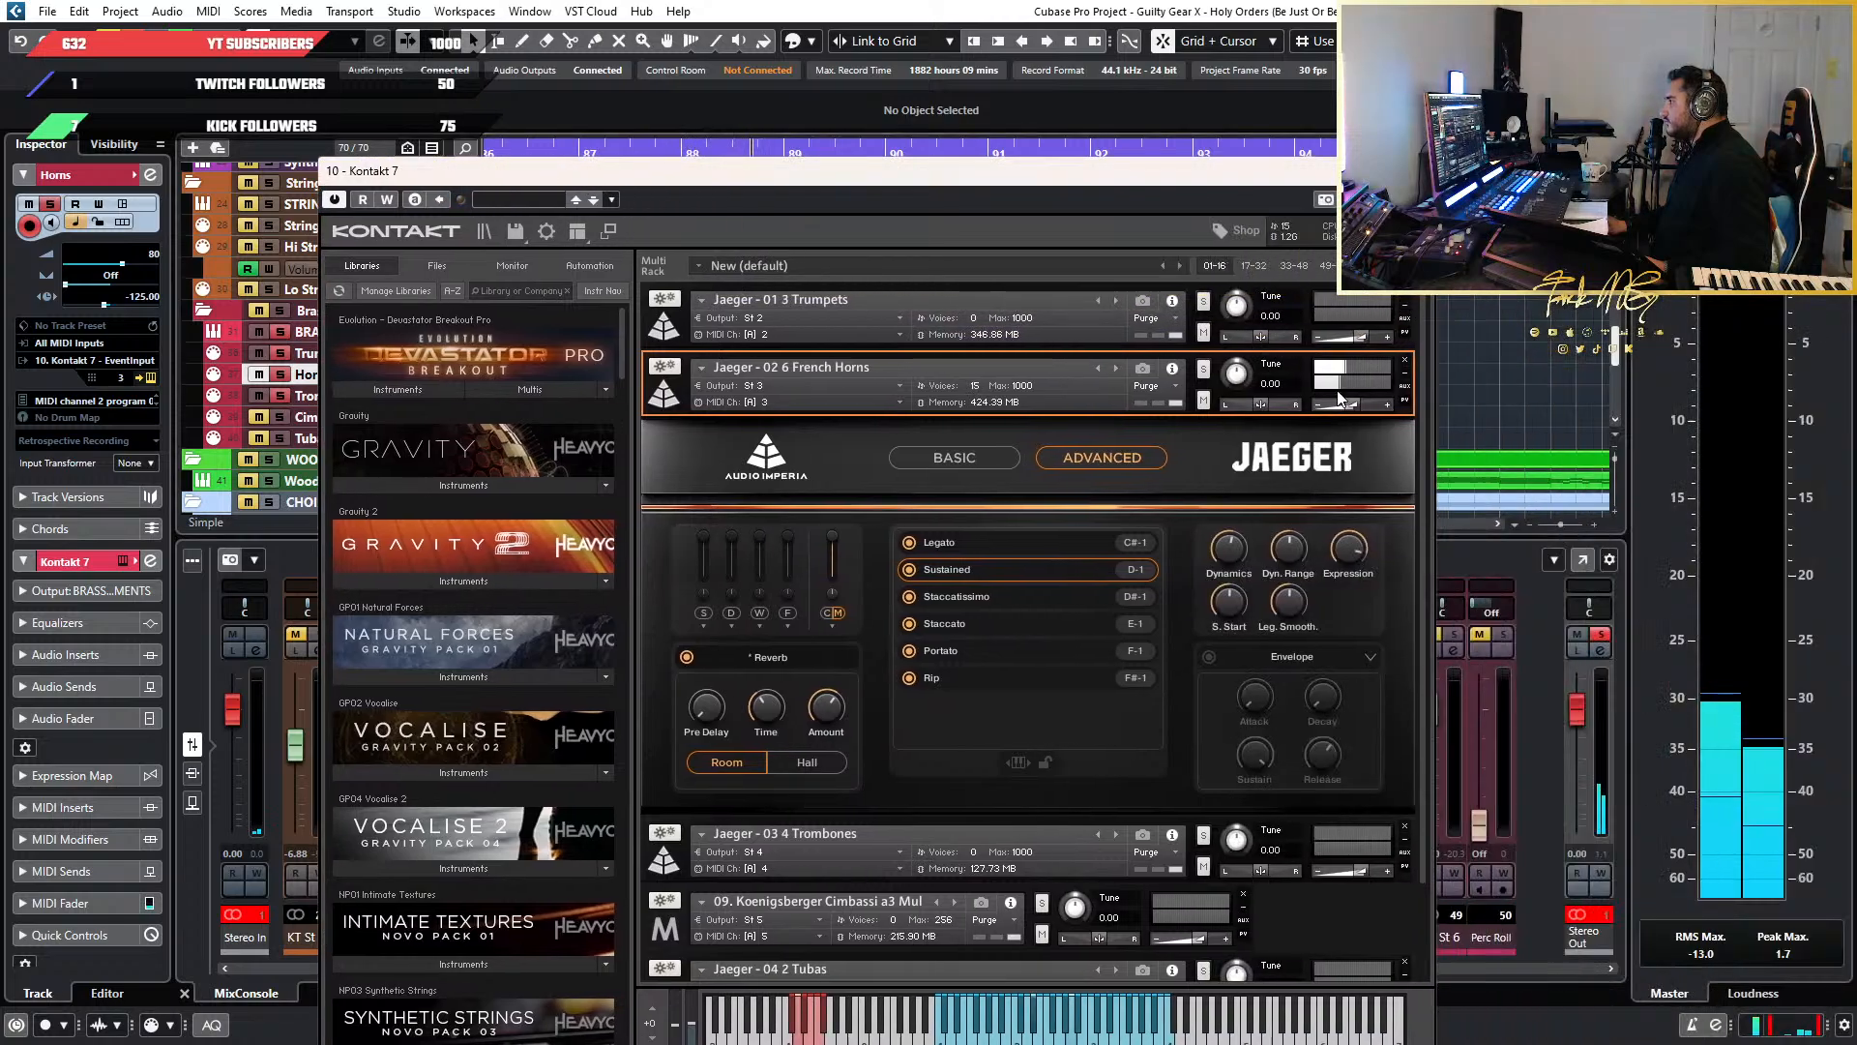
drag(1200, 173, 1327, 170)
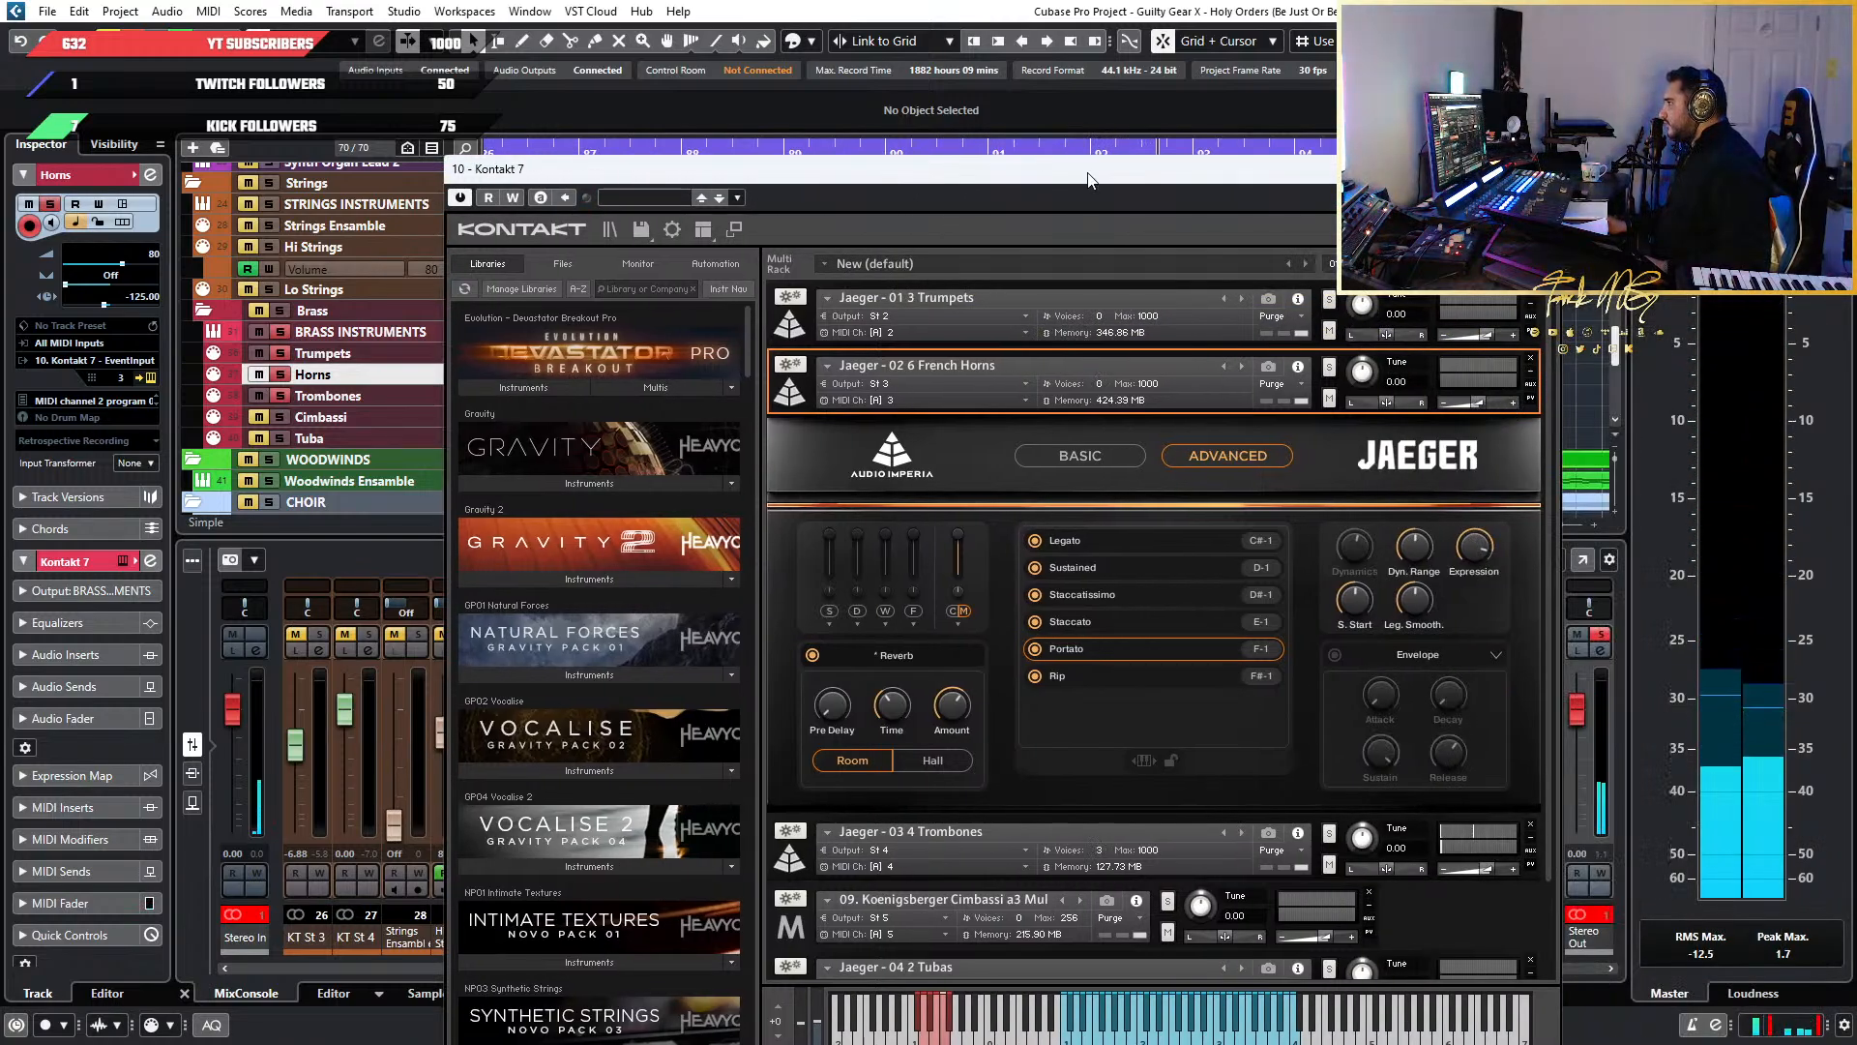
drag(1123, 169, 1409, 165)
ctrl+click(156, 256)
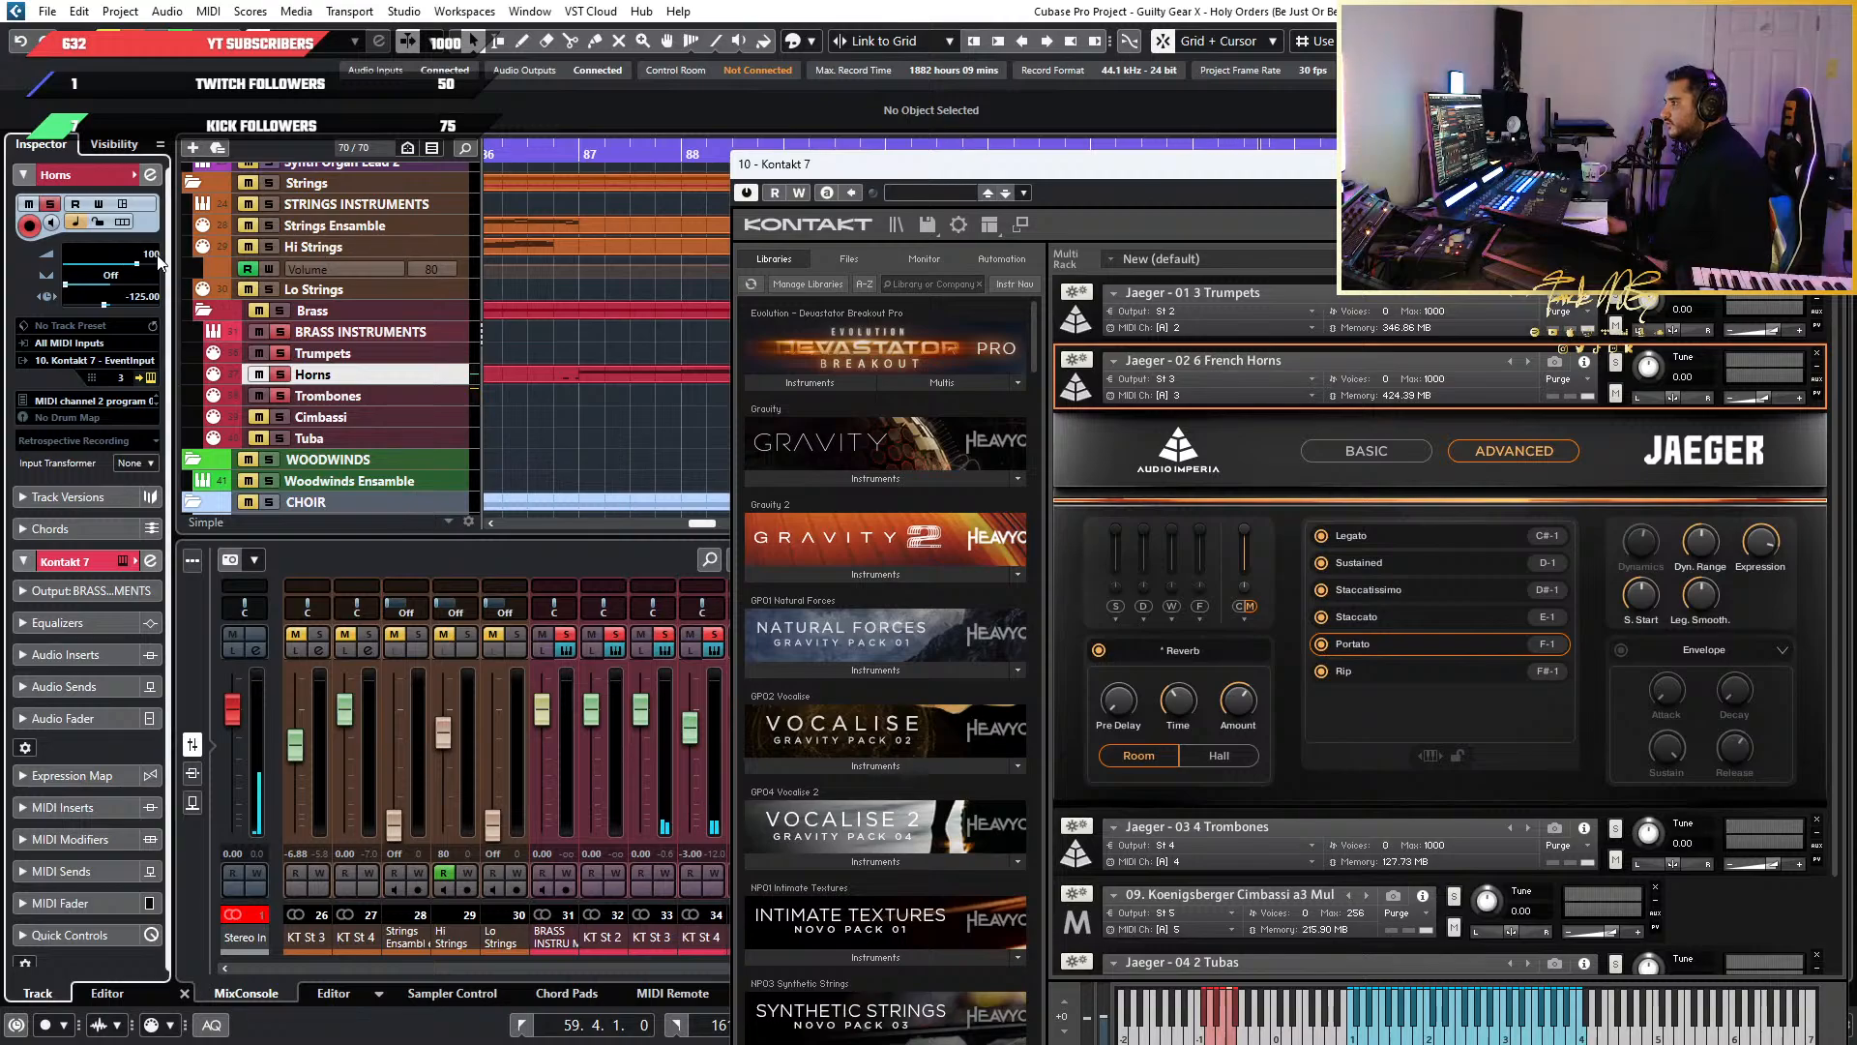
Play the Horns passage again from just before bar 87 and close the Kontakt window to watch the mixer levels
drag(1098, 164, 1364, 162)
click(542, 158)
key(space)
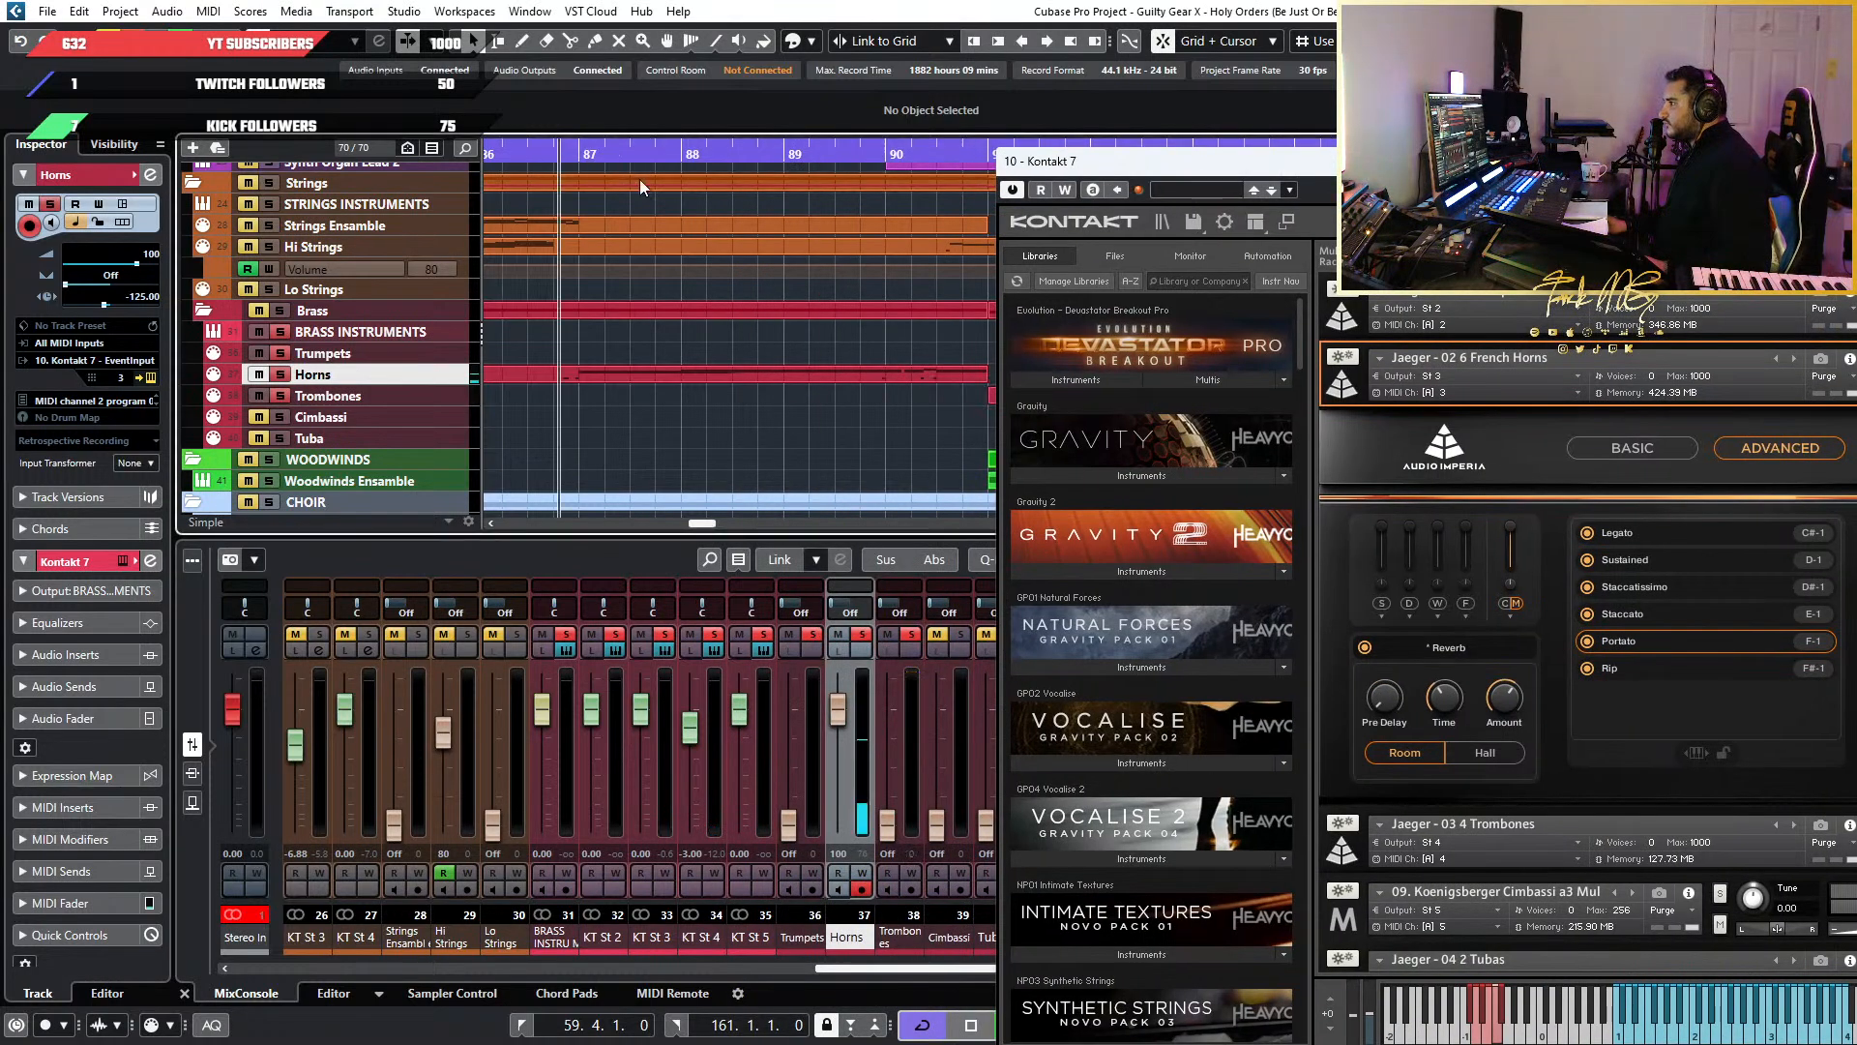
drag(1640, 173, 1125, 207)
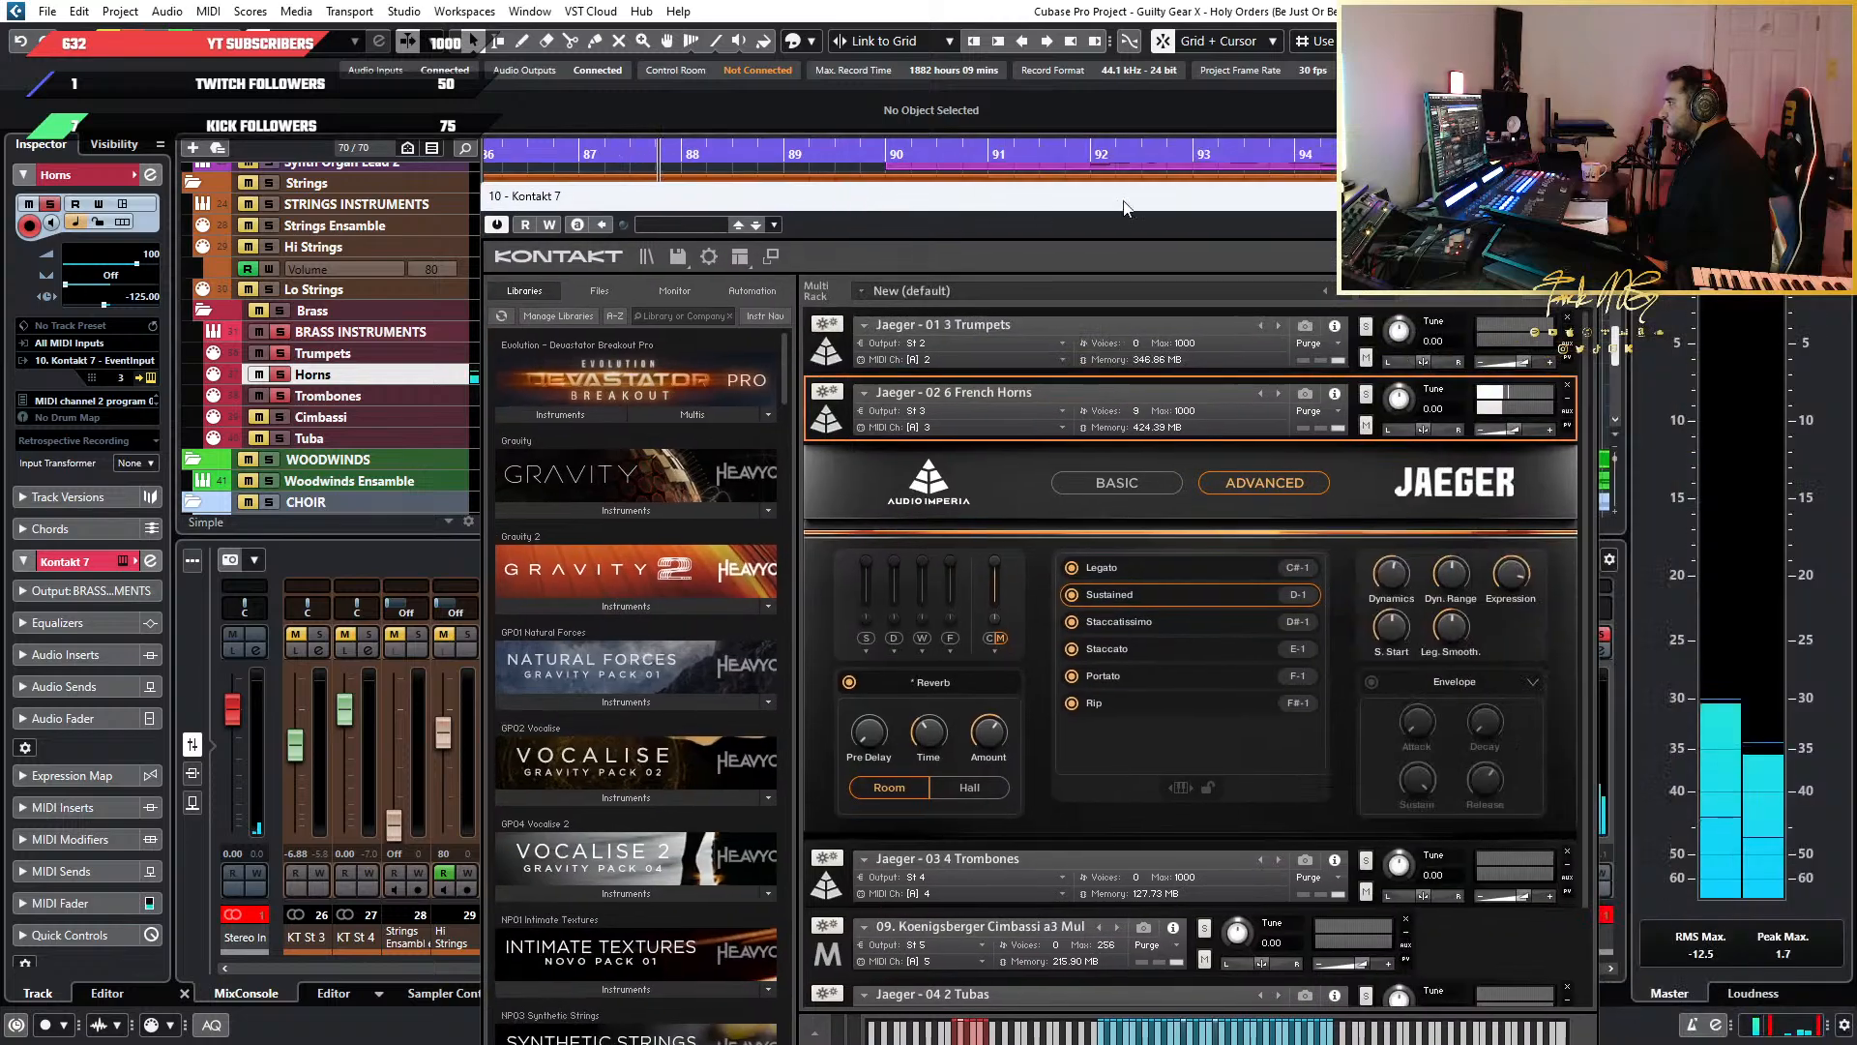
click(1578, 197)
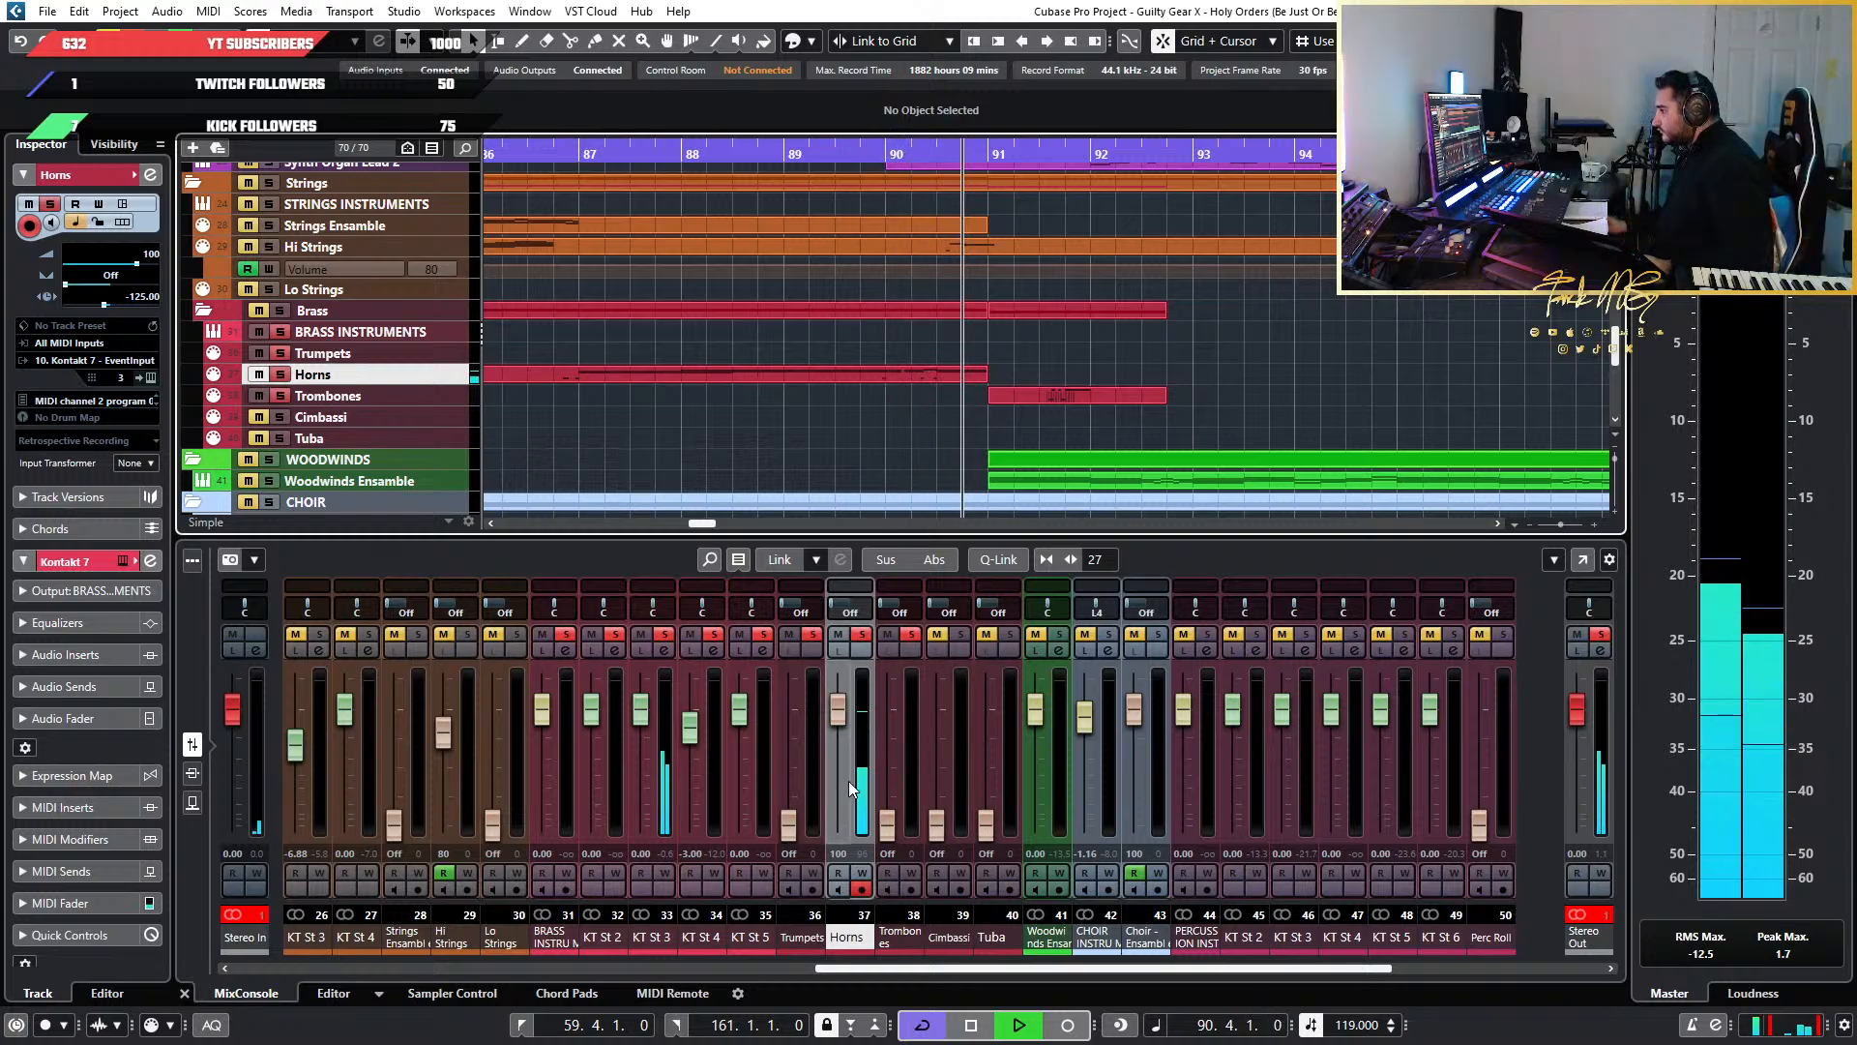
Stop playback, return the playhead to just before bar 87 and open the Horns part there in the Key Editor
key(space)
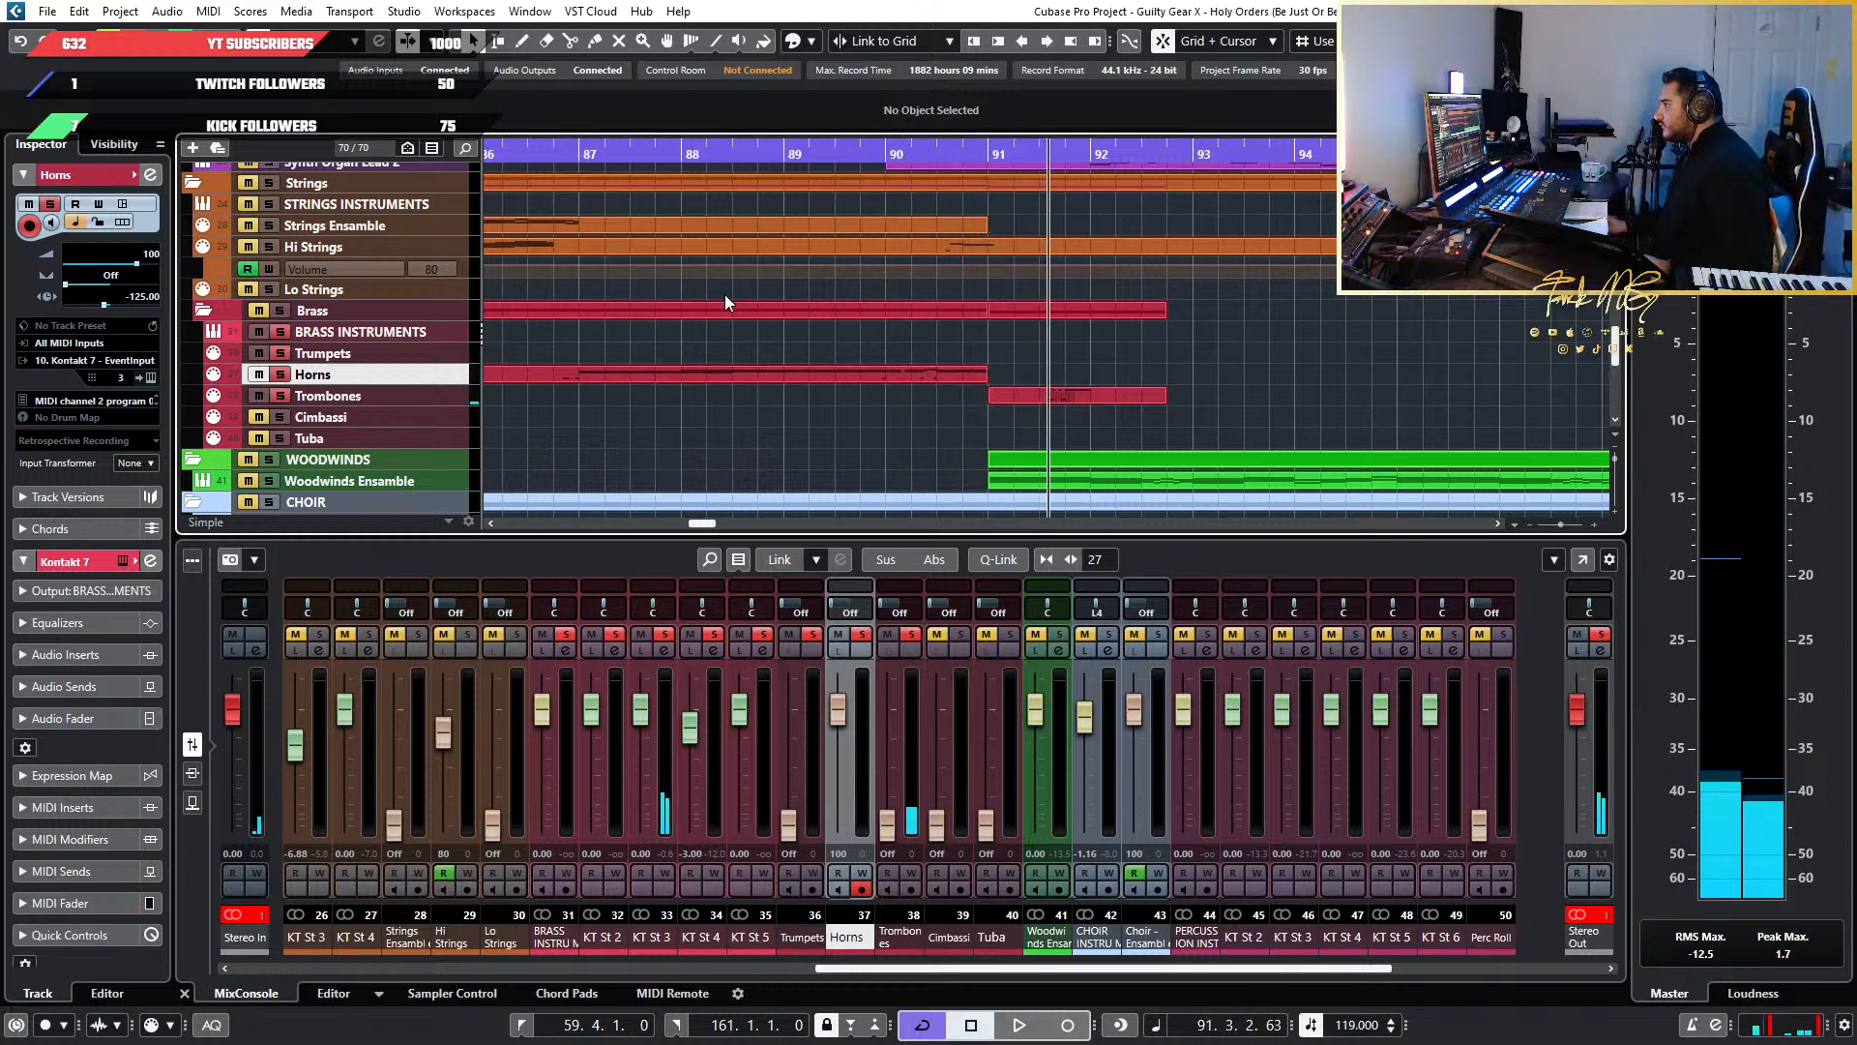
click(529, 158)
click(620, 374)
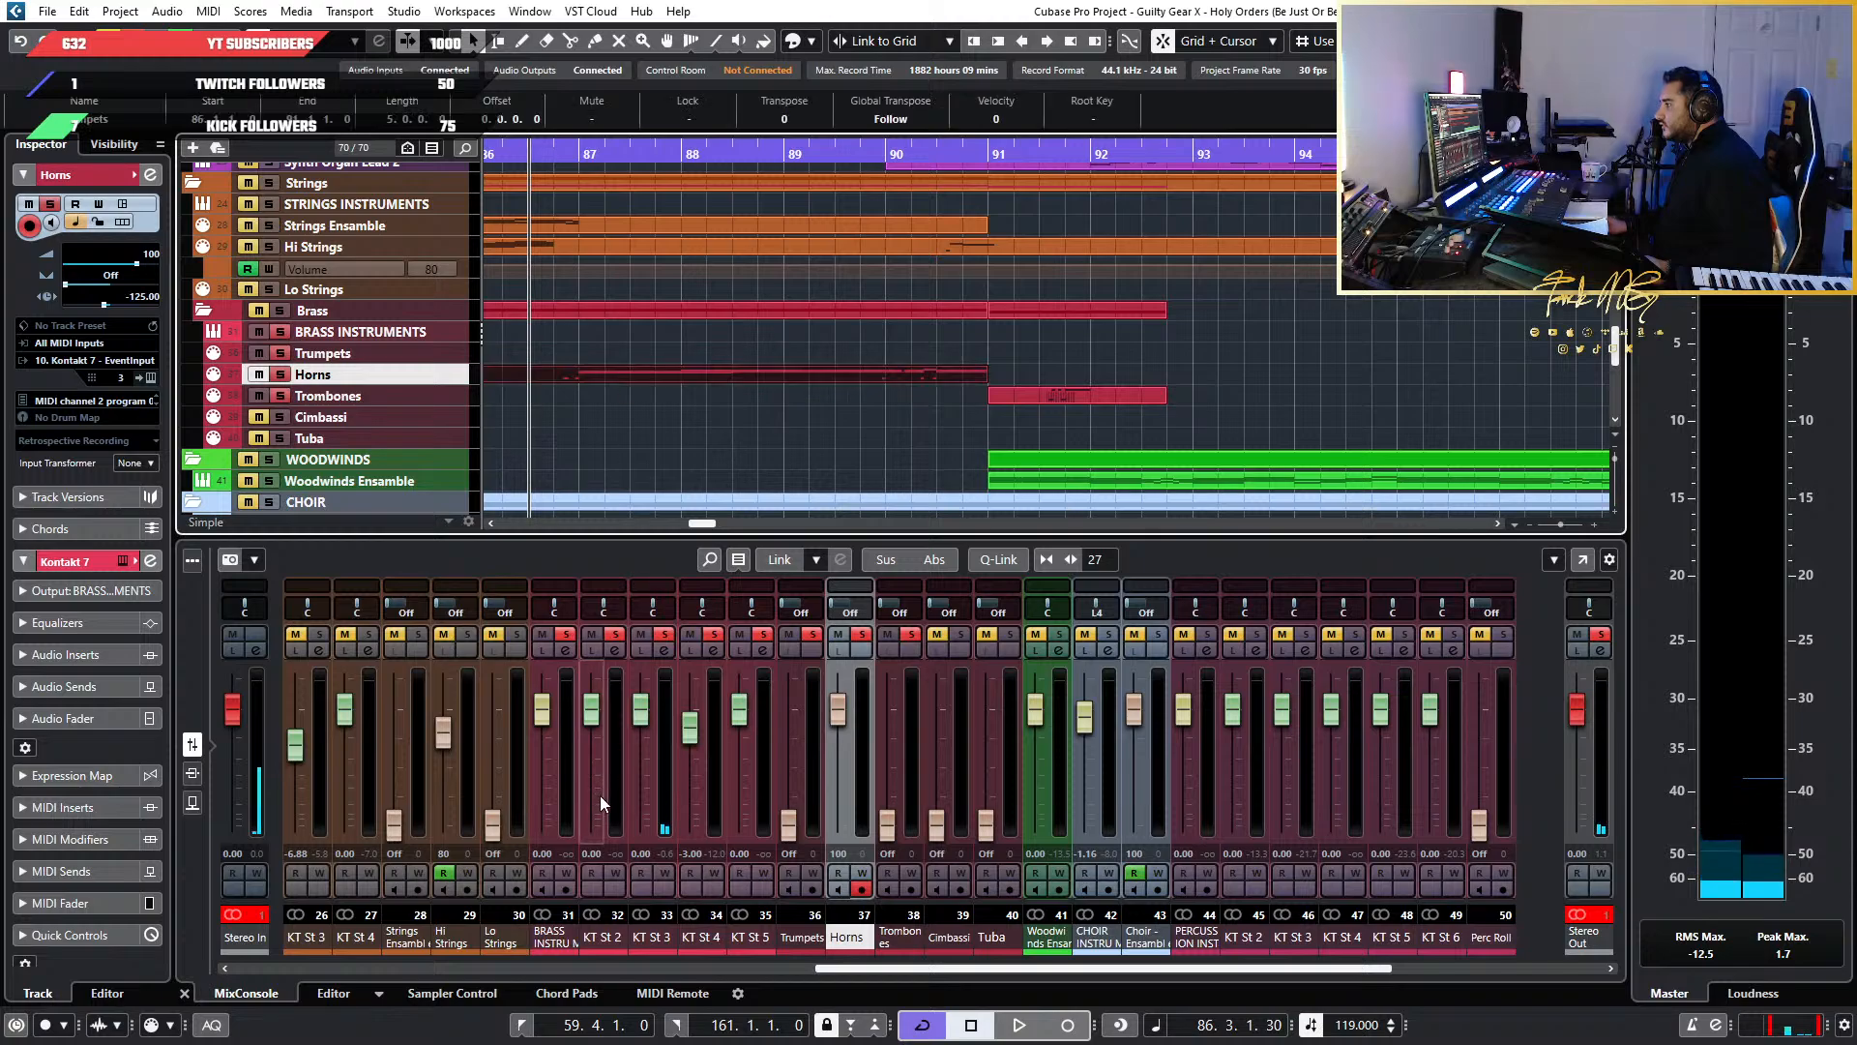
click(354, 996)
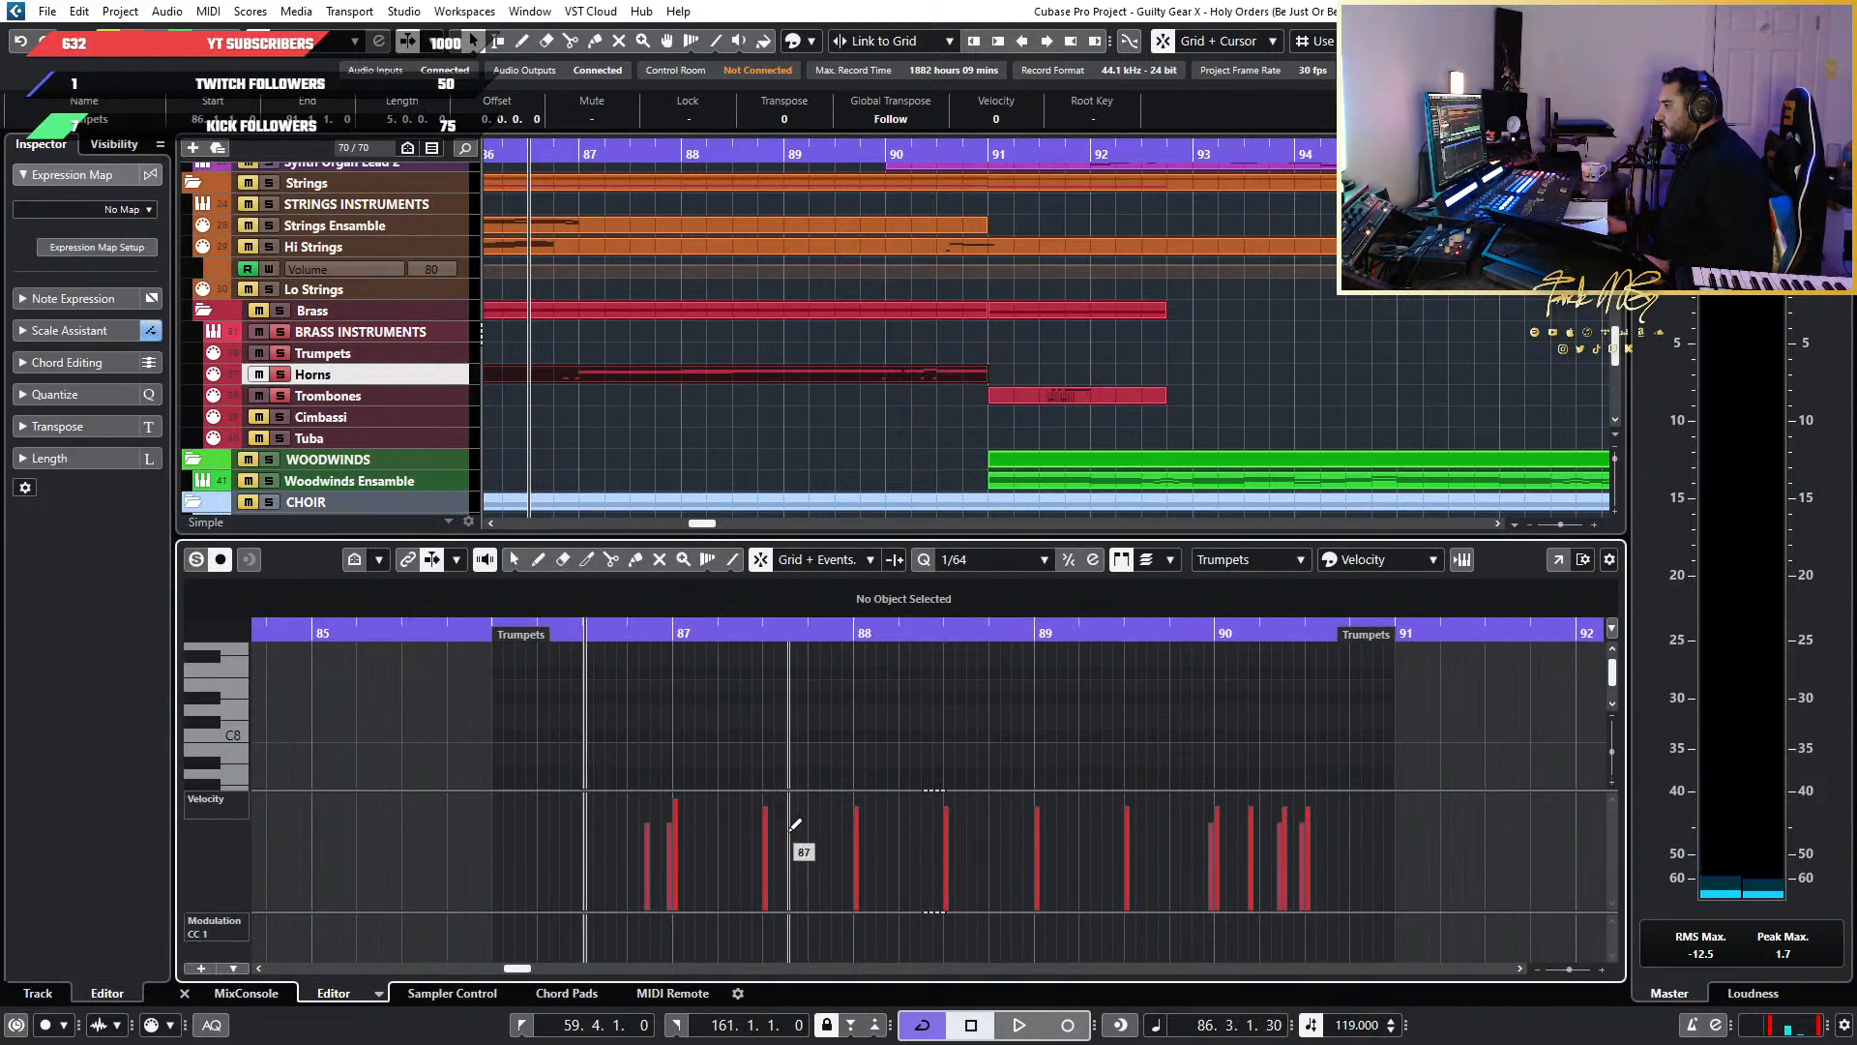
Examine the notes and velocities of the Horns part between bars 86 and 91
scroll(855, 726, down, 10)
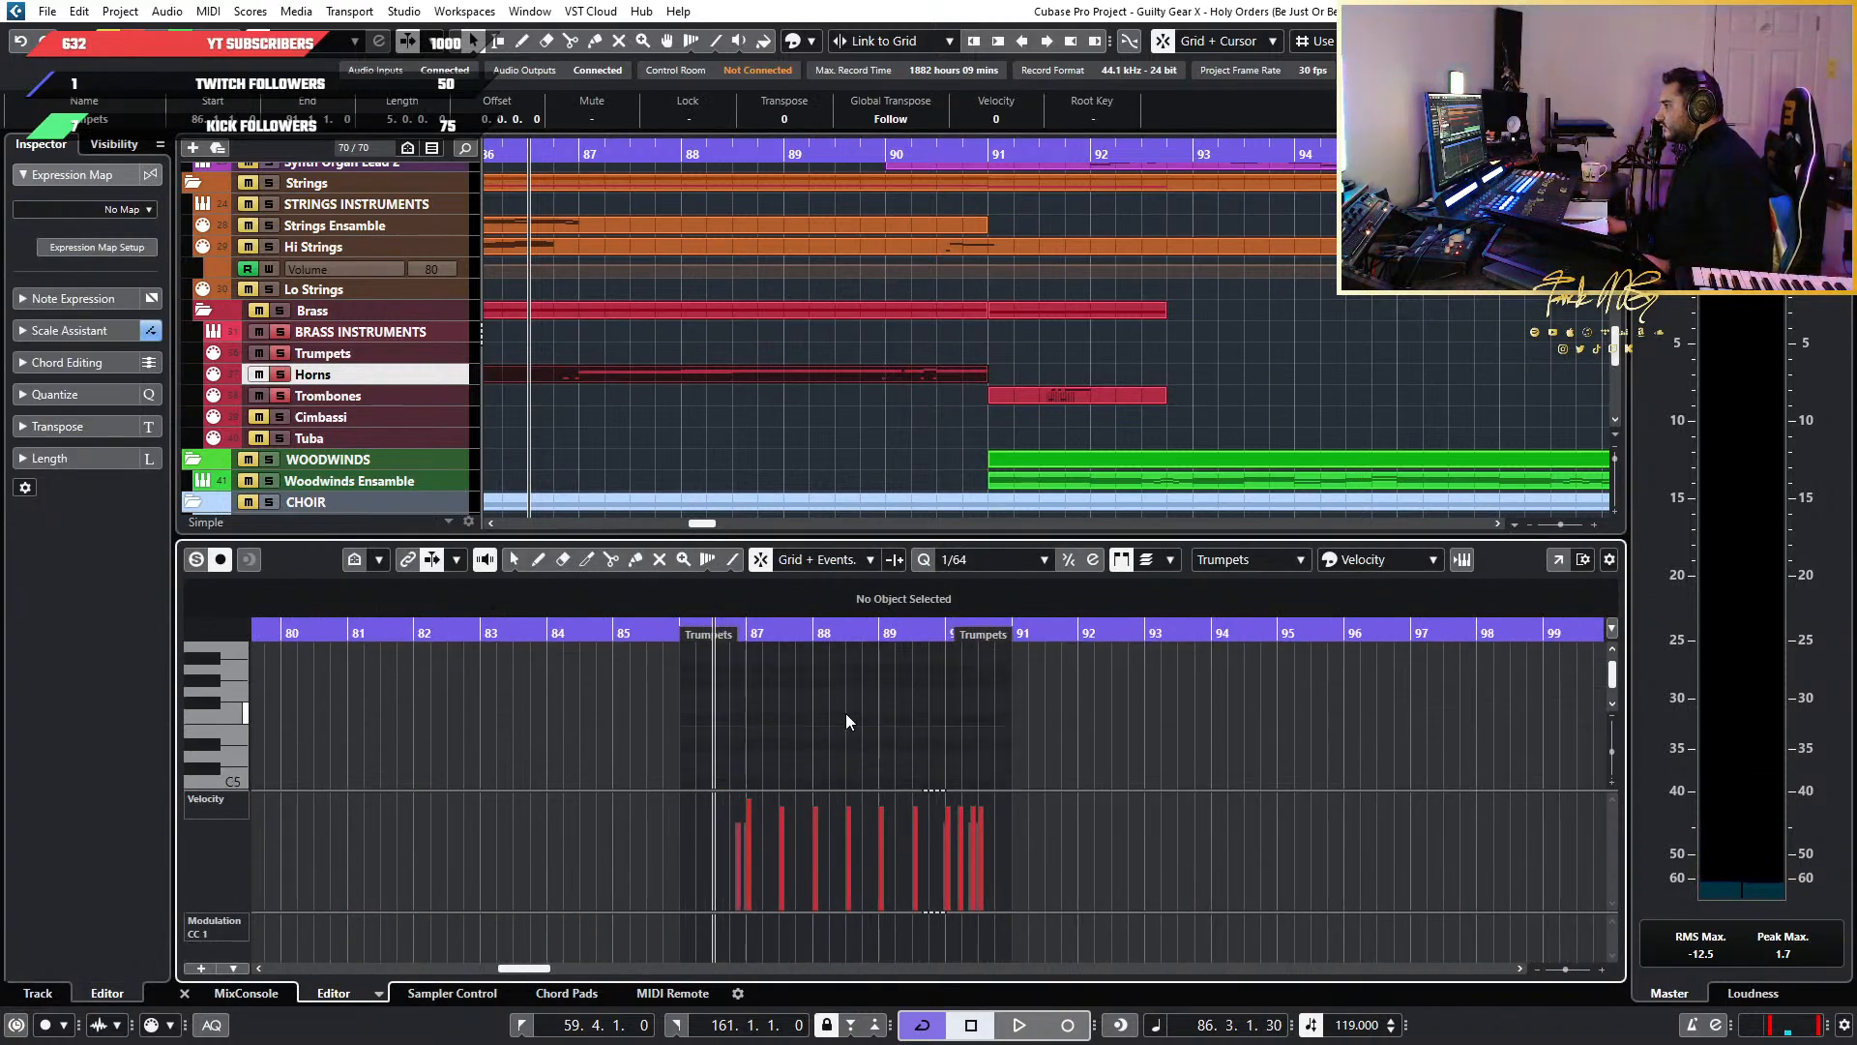
scroll(834, 706, up, 5)
scroll(480, 702, up, 10)
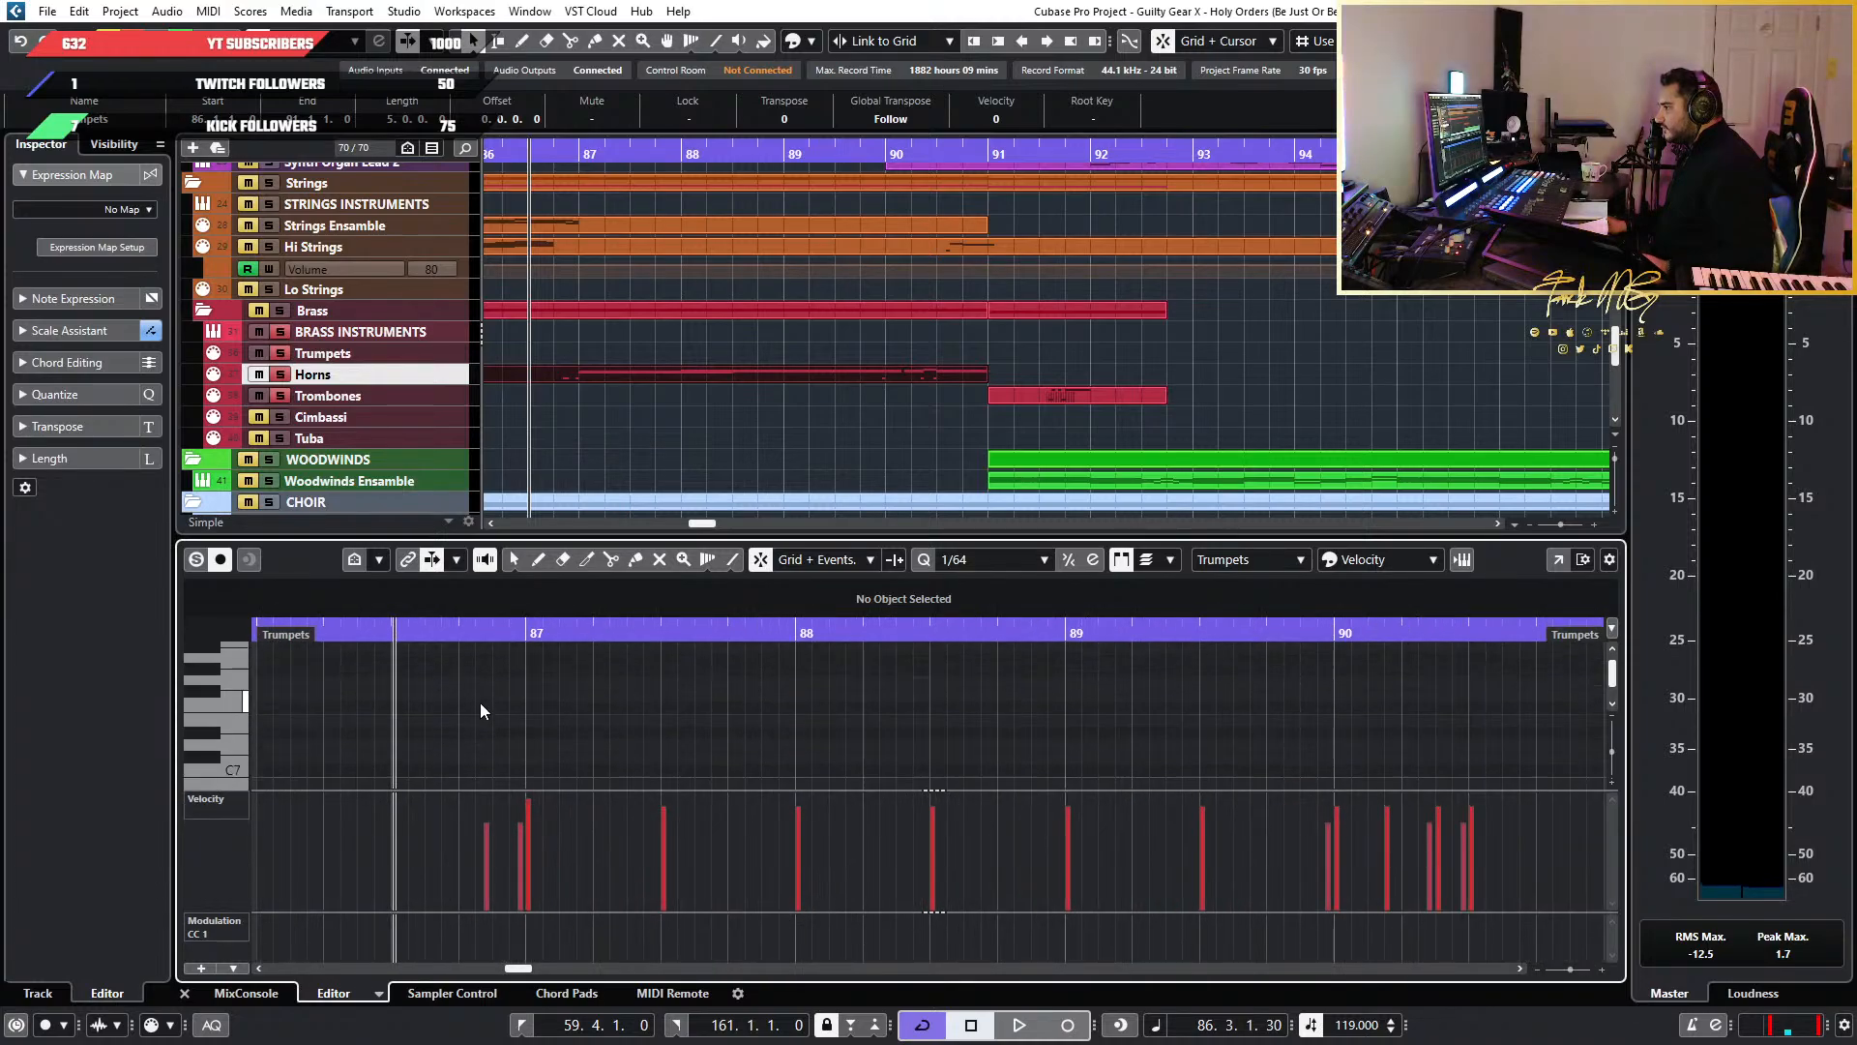
scroll(511, 693, down, 2)
scroll(561, 692, down, 5)
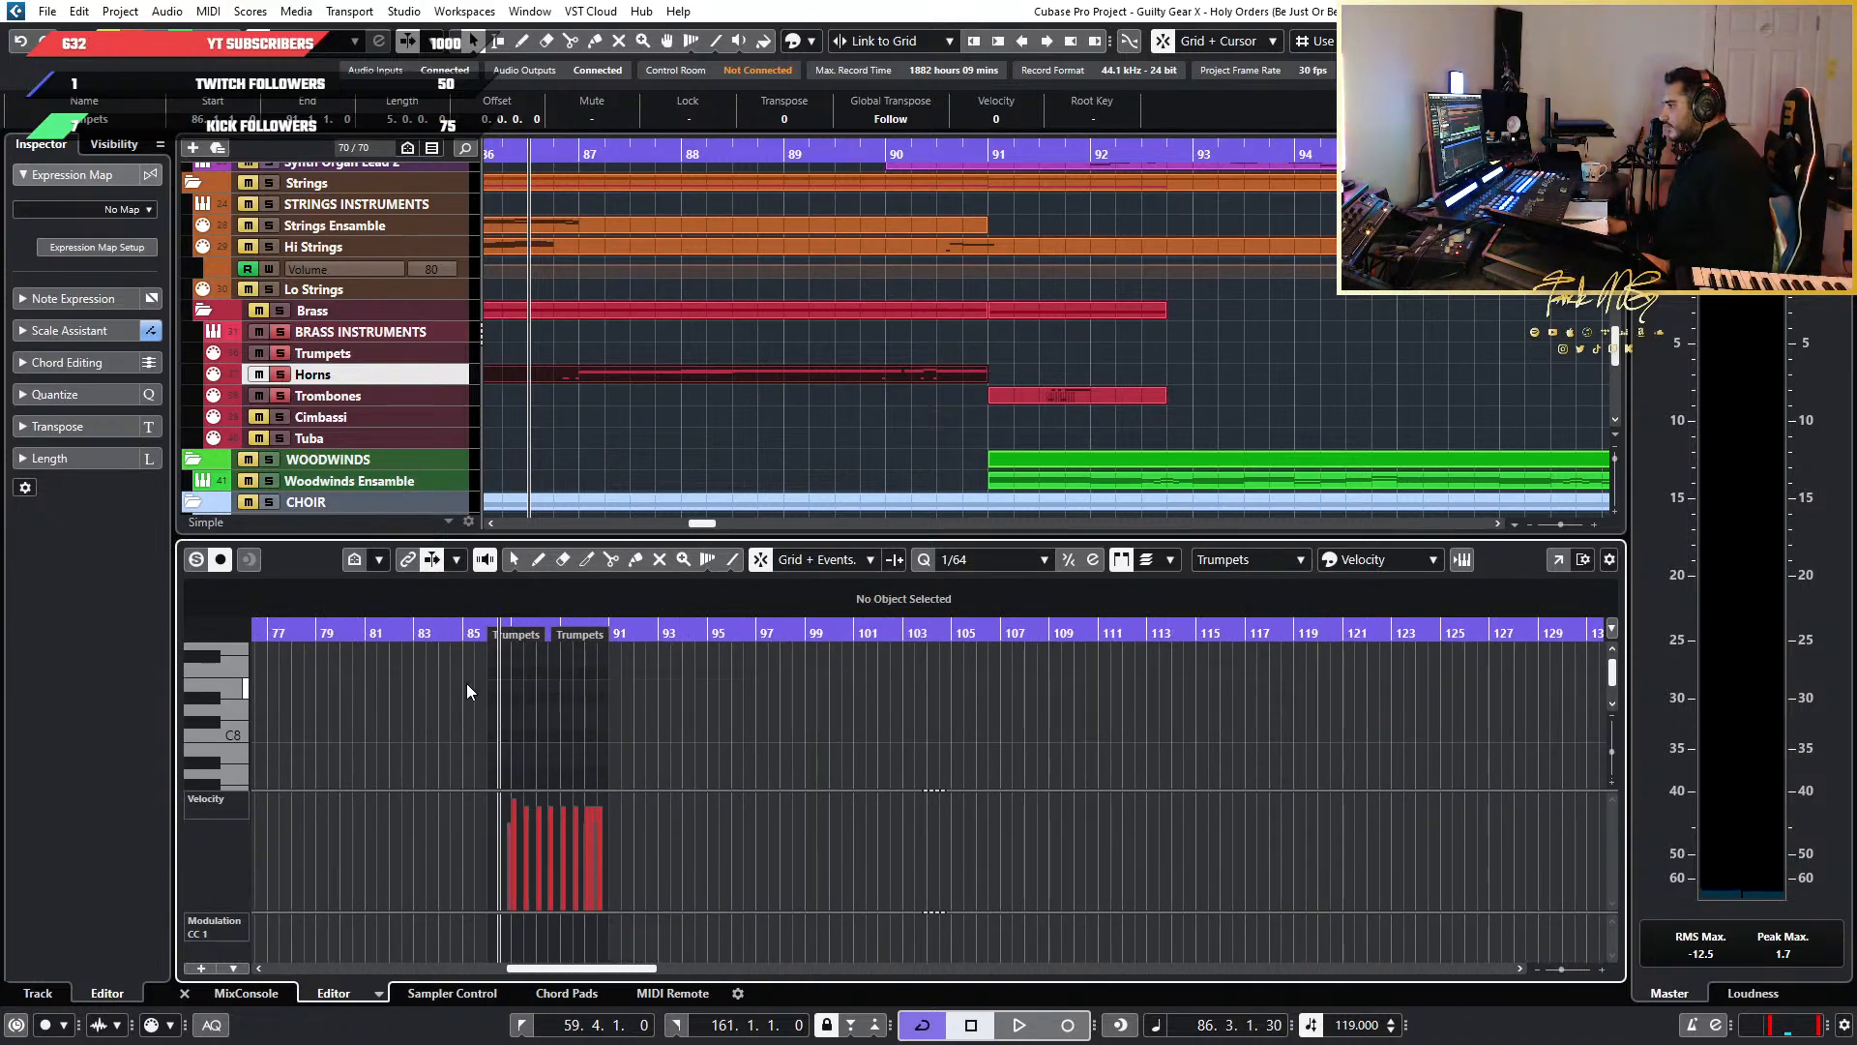
scroll(472, 677, up, 5)
scroll(659, 683, down, 1)
scroll(844, 712, down, 15)
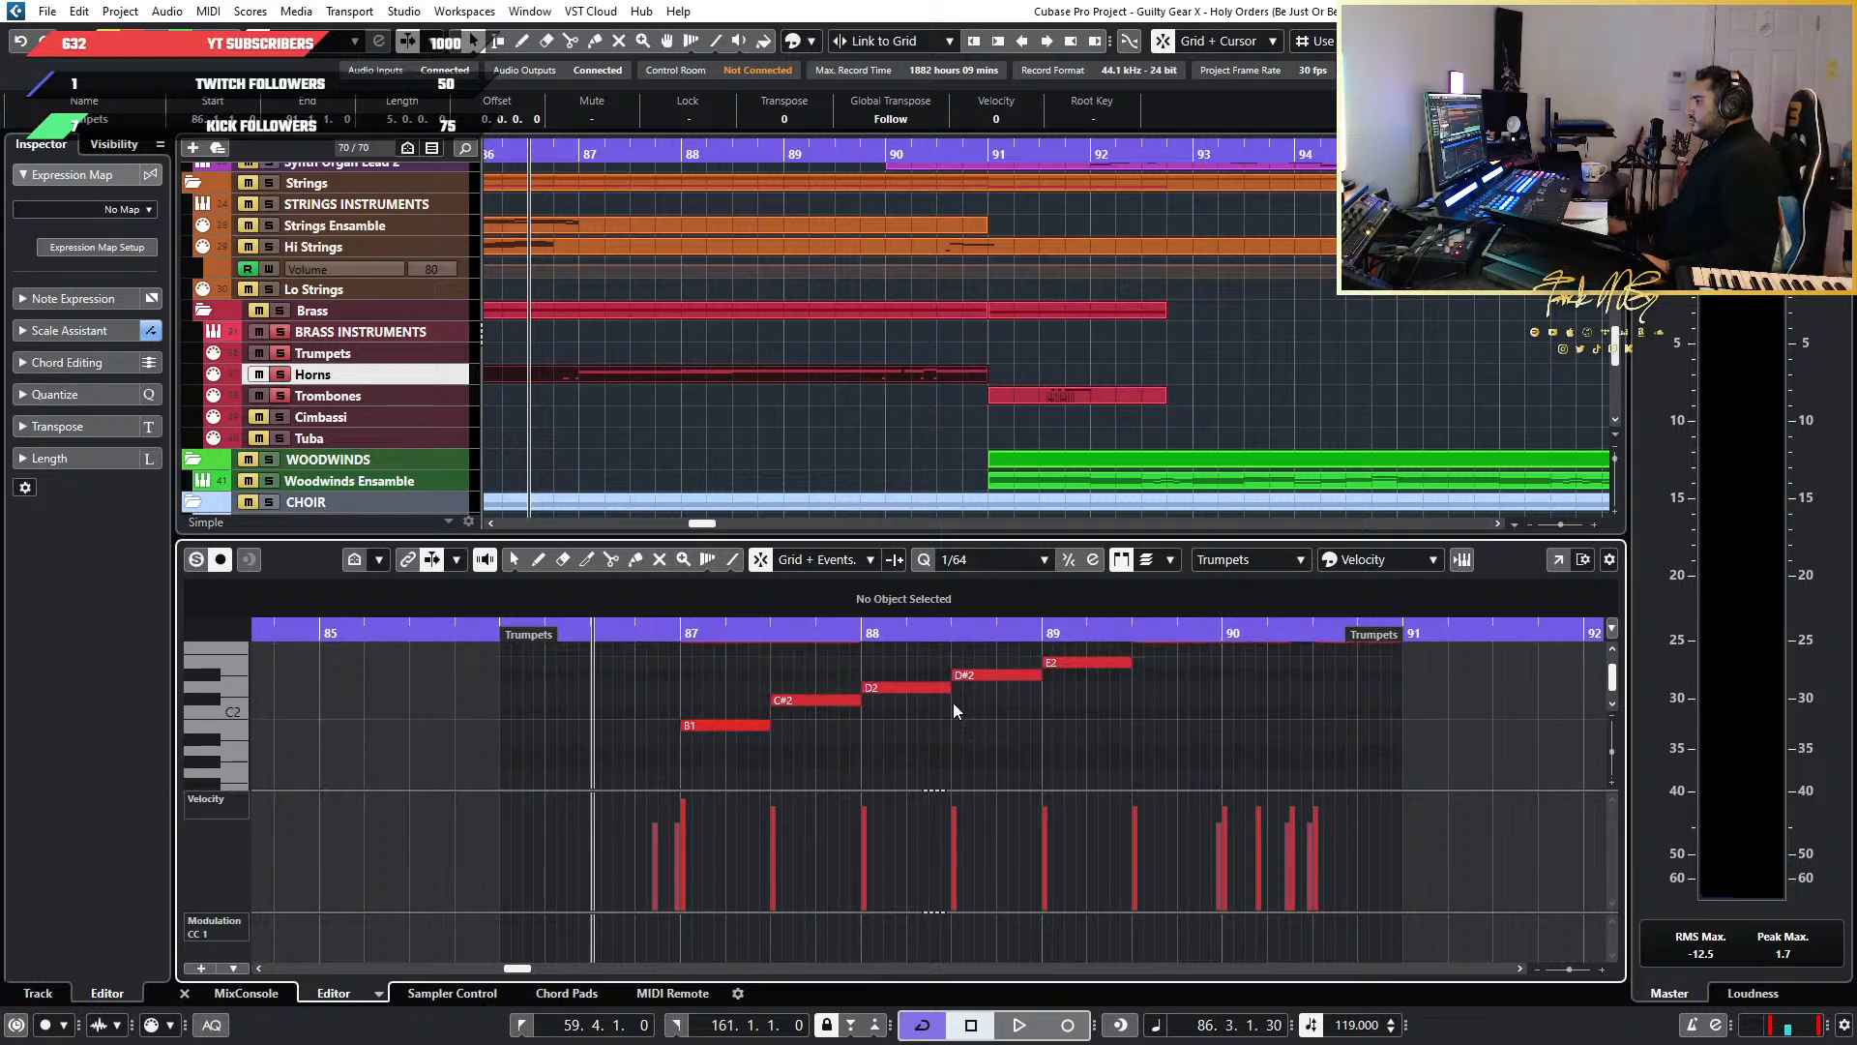
scroll(952, 702, up, 3)
scroll(677, 726, up, 5)
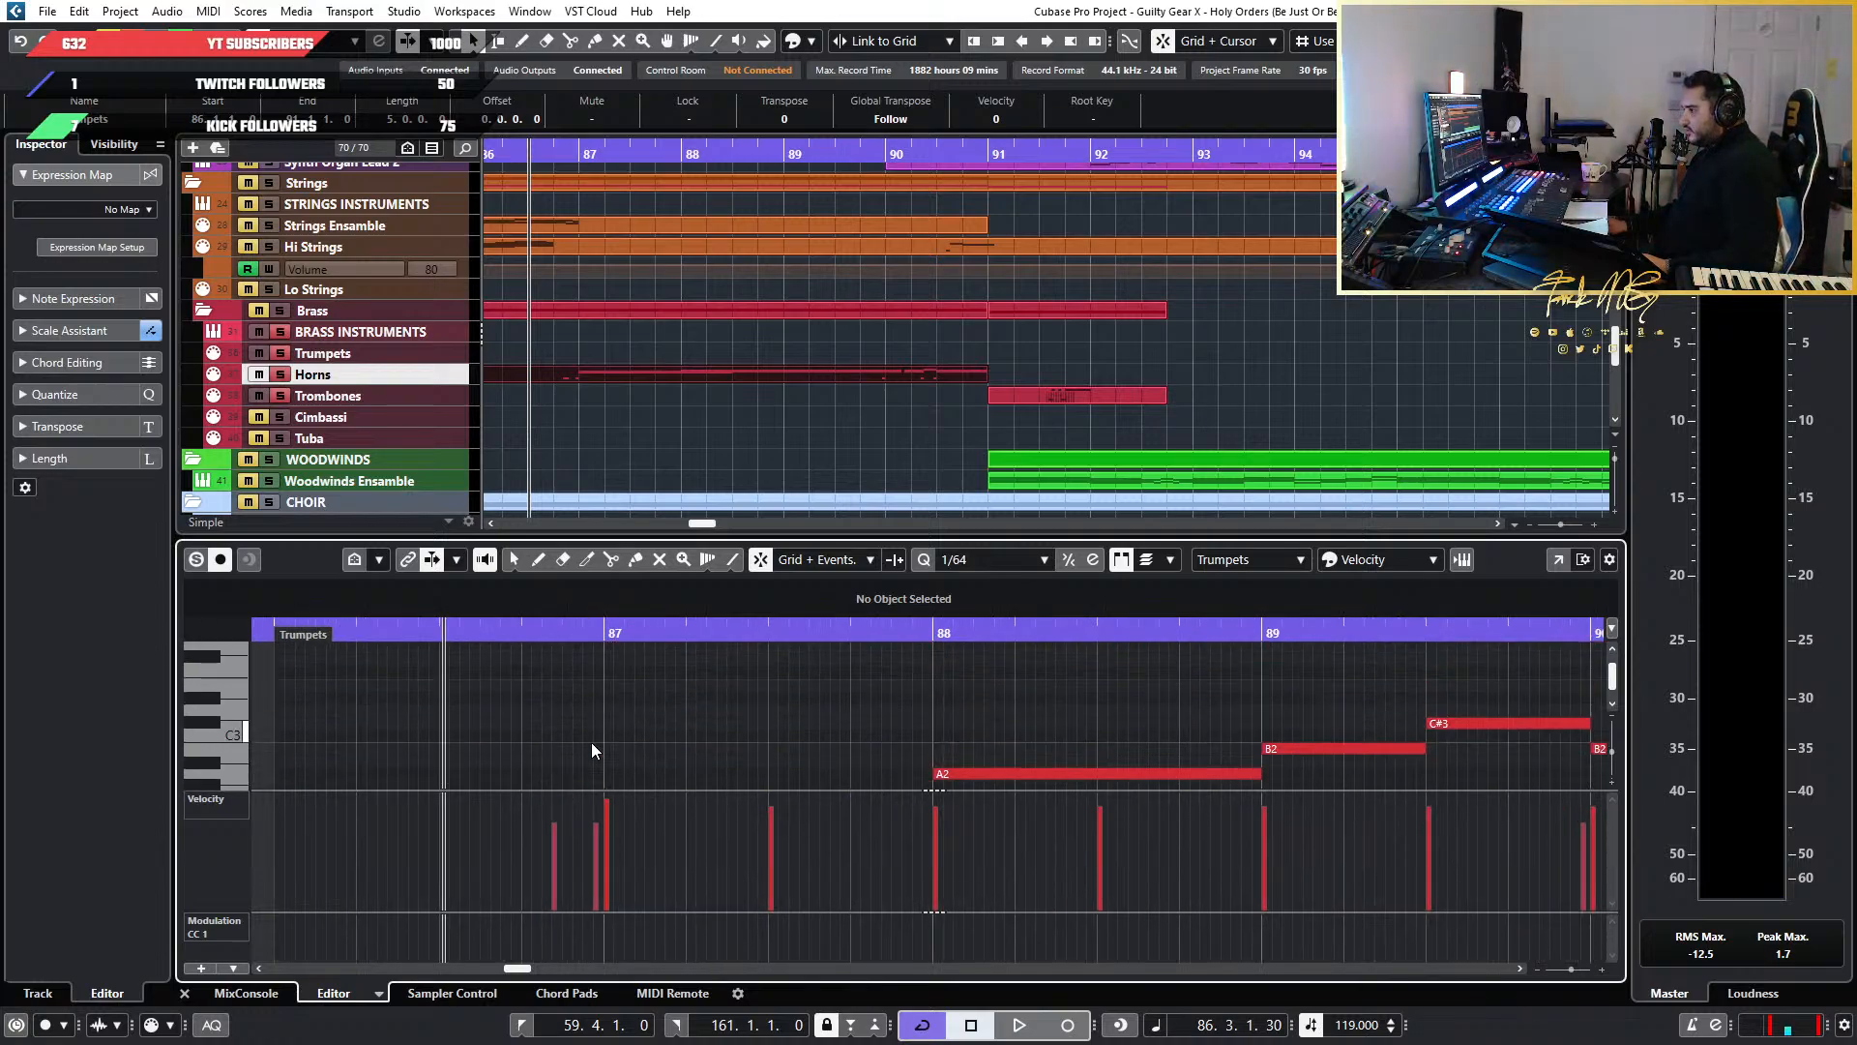
Play the start of the Horns passage briefly, open the track's Kontakt instrument and move its window clear of the notes
key(space)
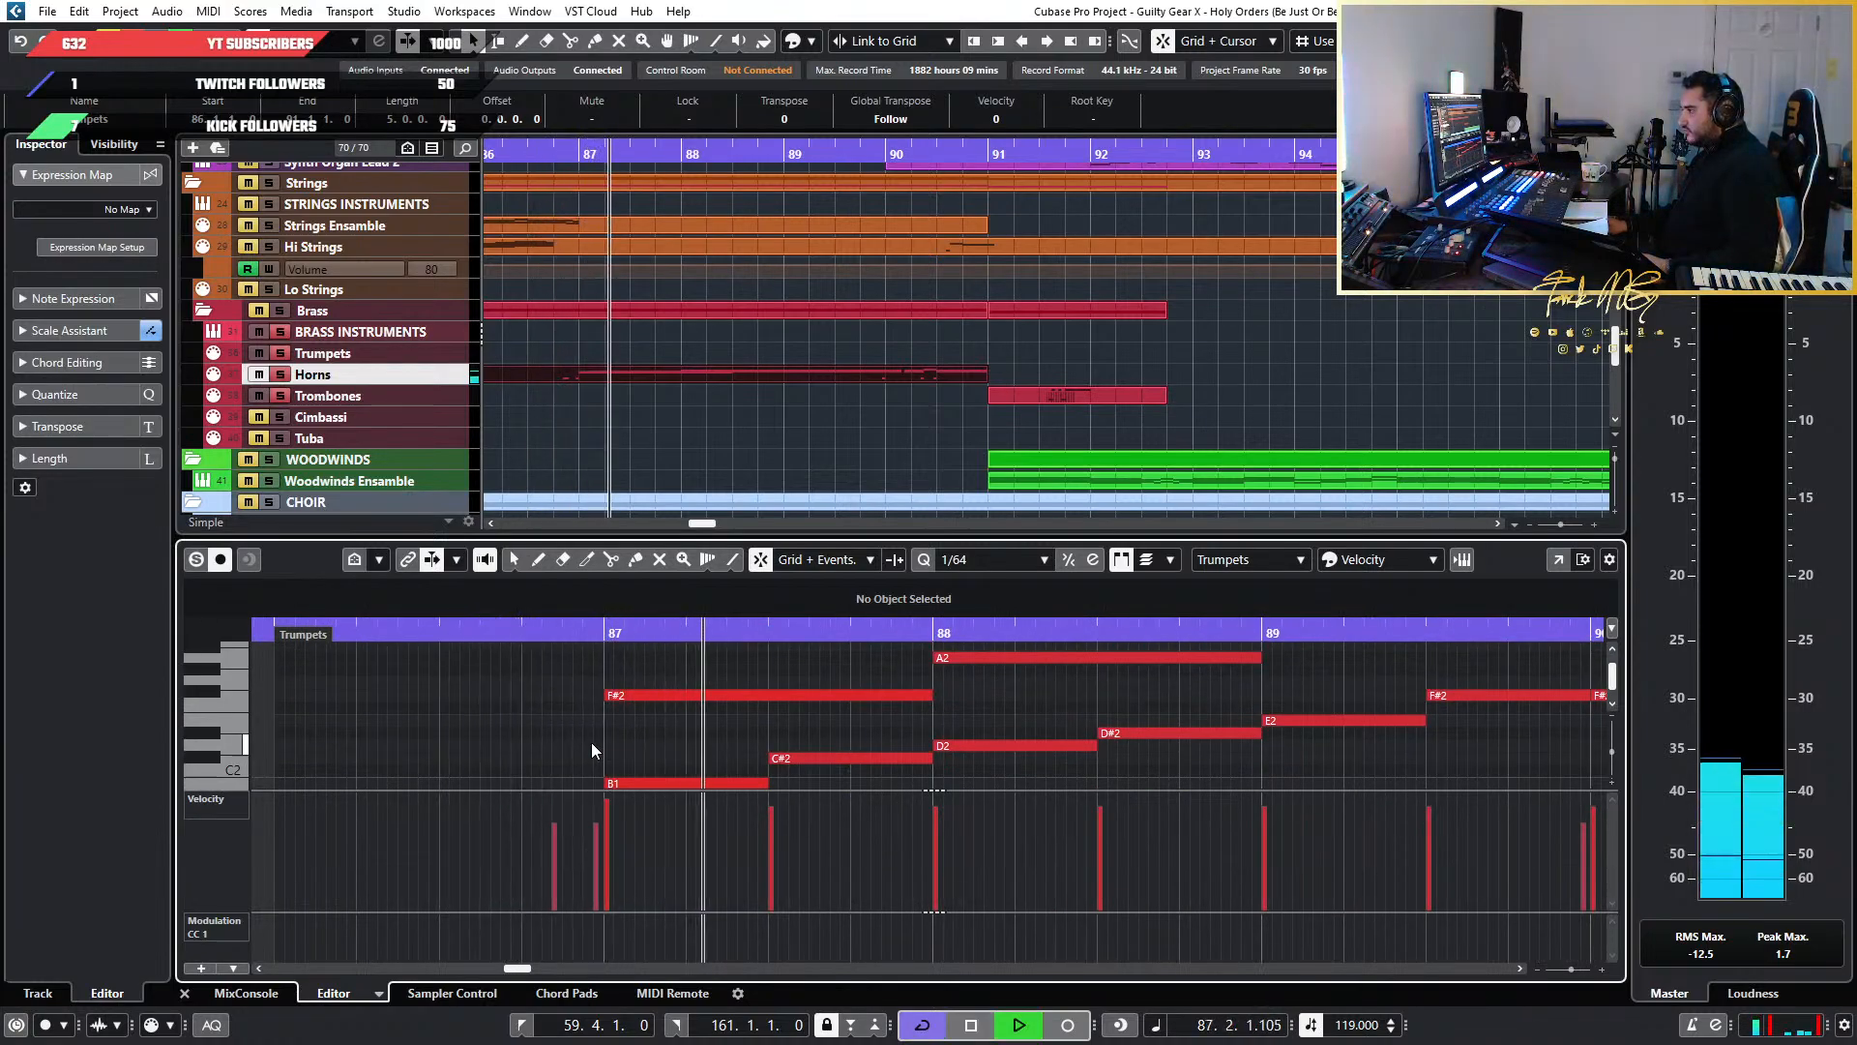
key(space)
click(426, 378)
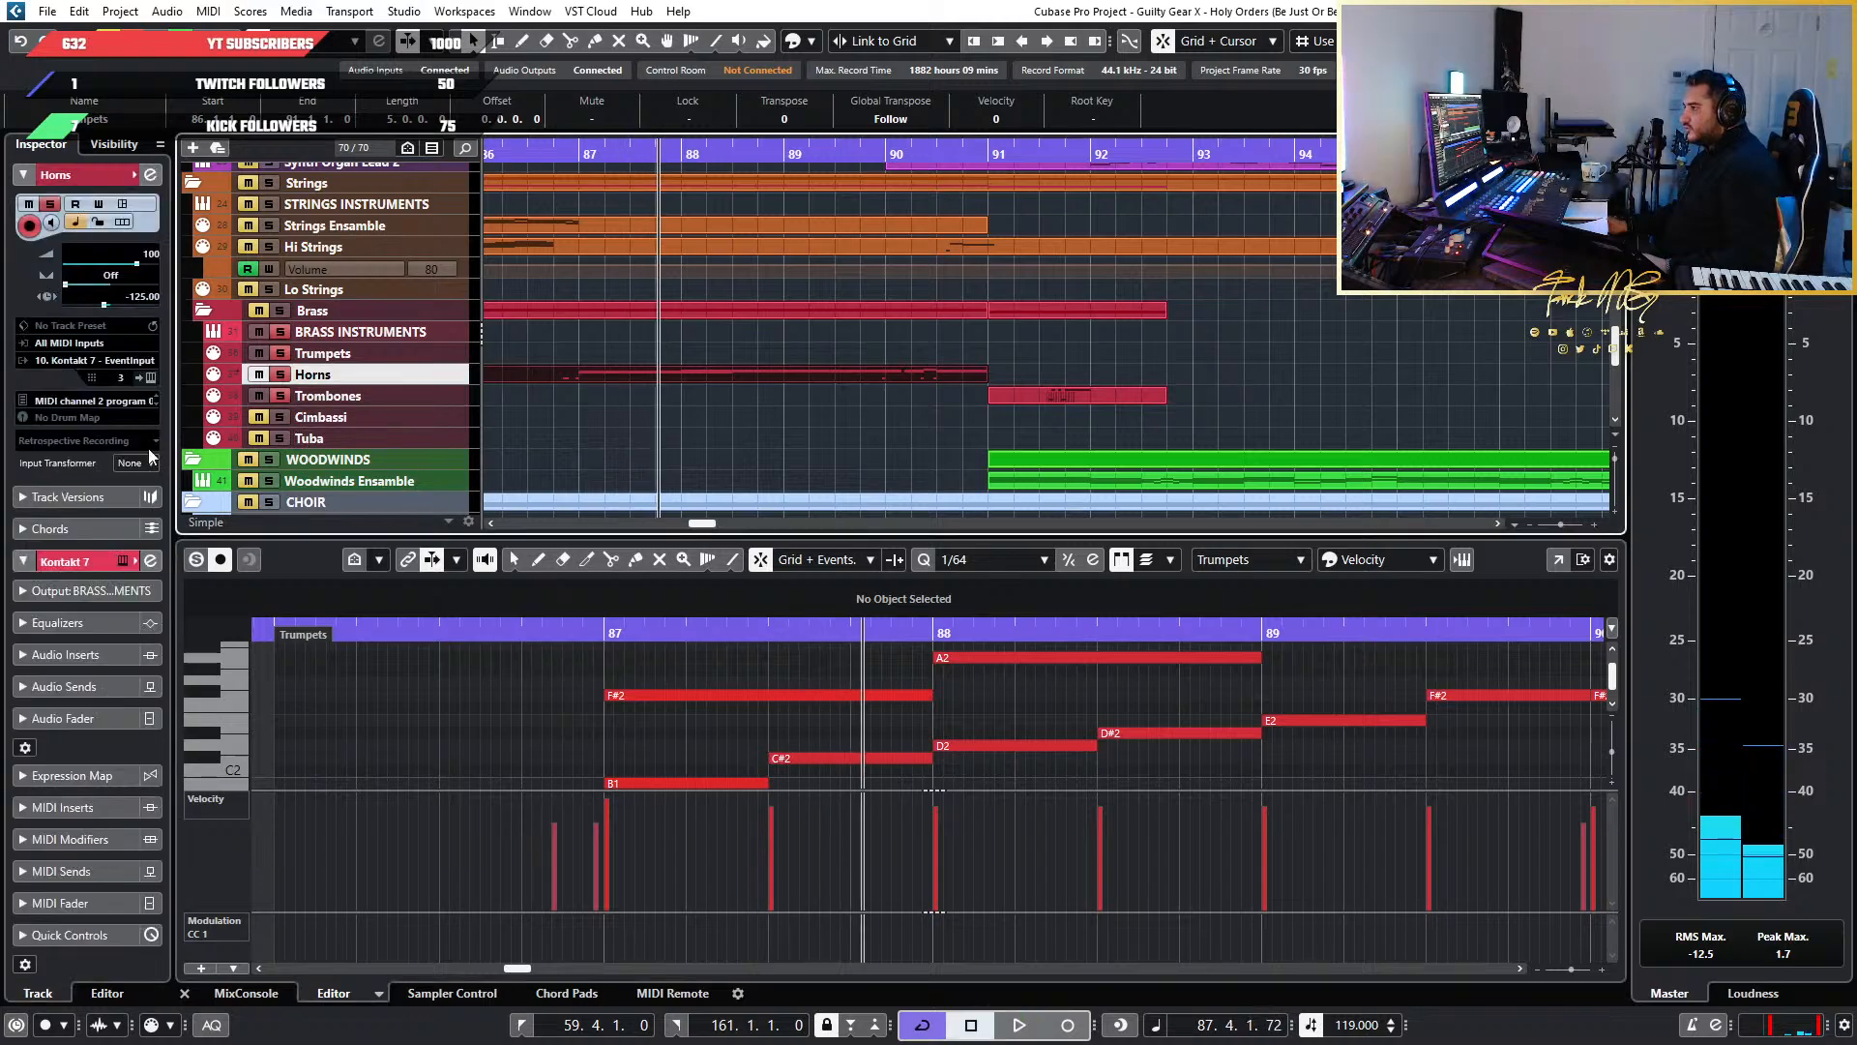
click(154, 378)
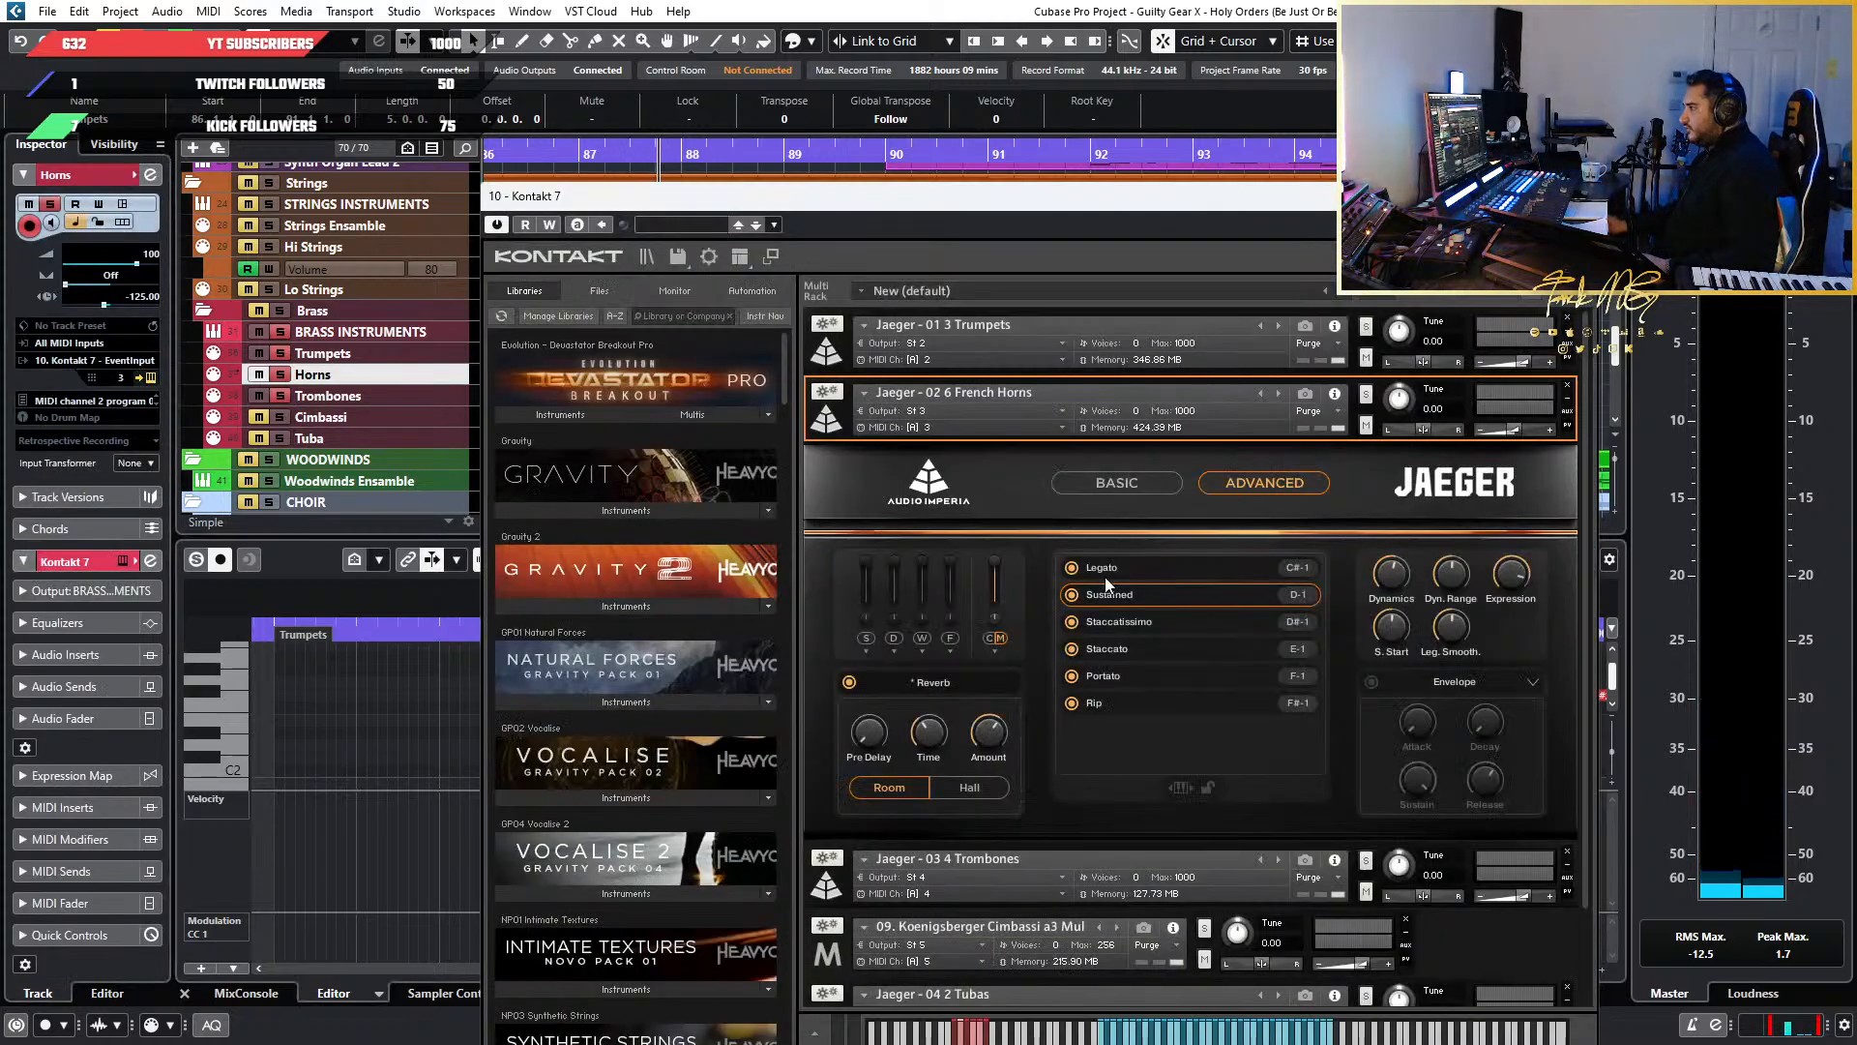
drag(1261, 198, 1444, 143)
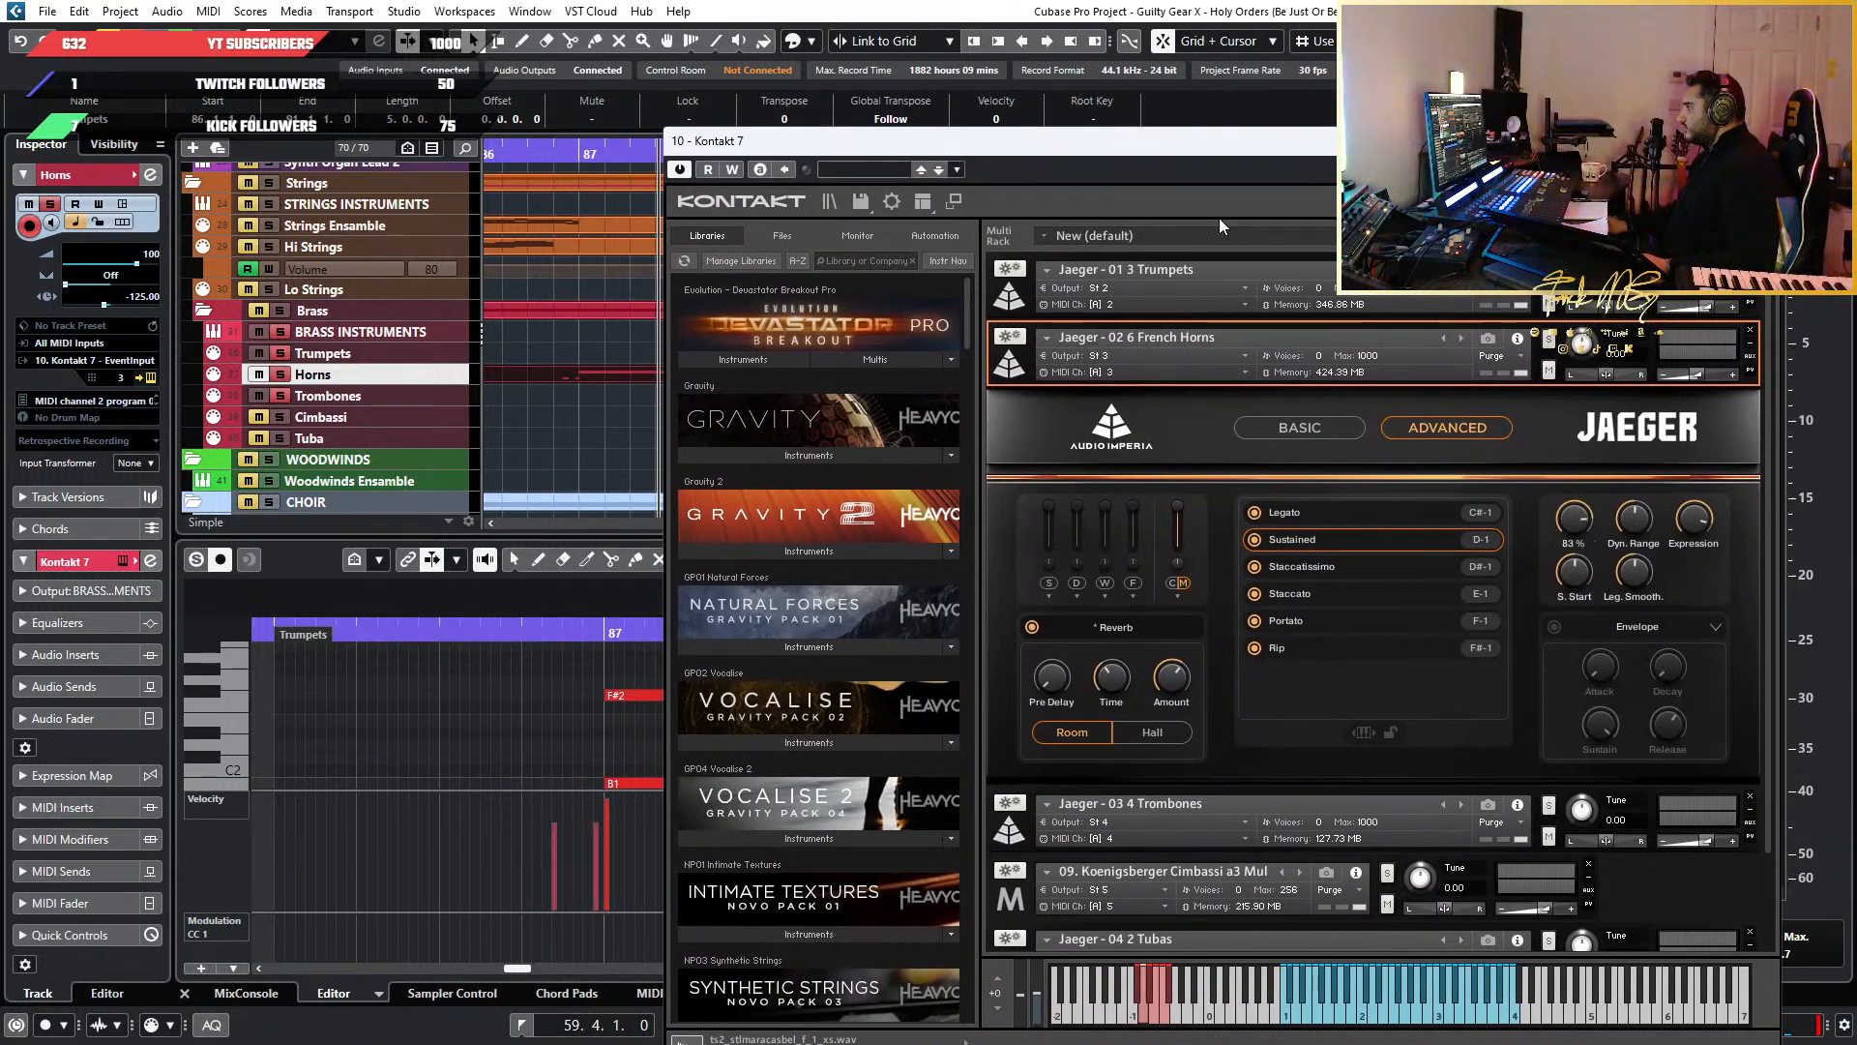
drag(1084, 135, 1519, 143)
Replay the Horns passage from just before bar 87 while watching the French Horns articulations and level in Kontakt
click(654, 654)
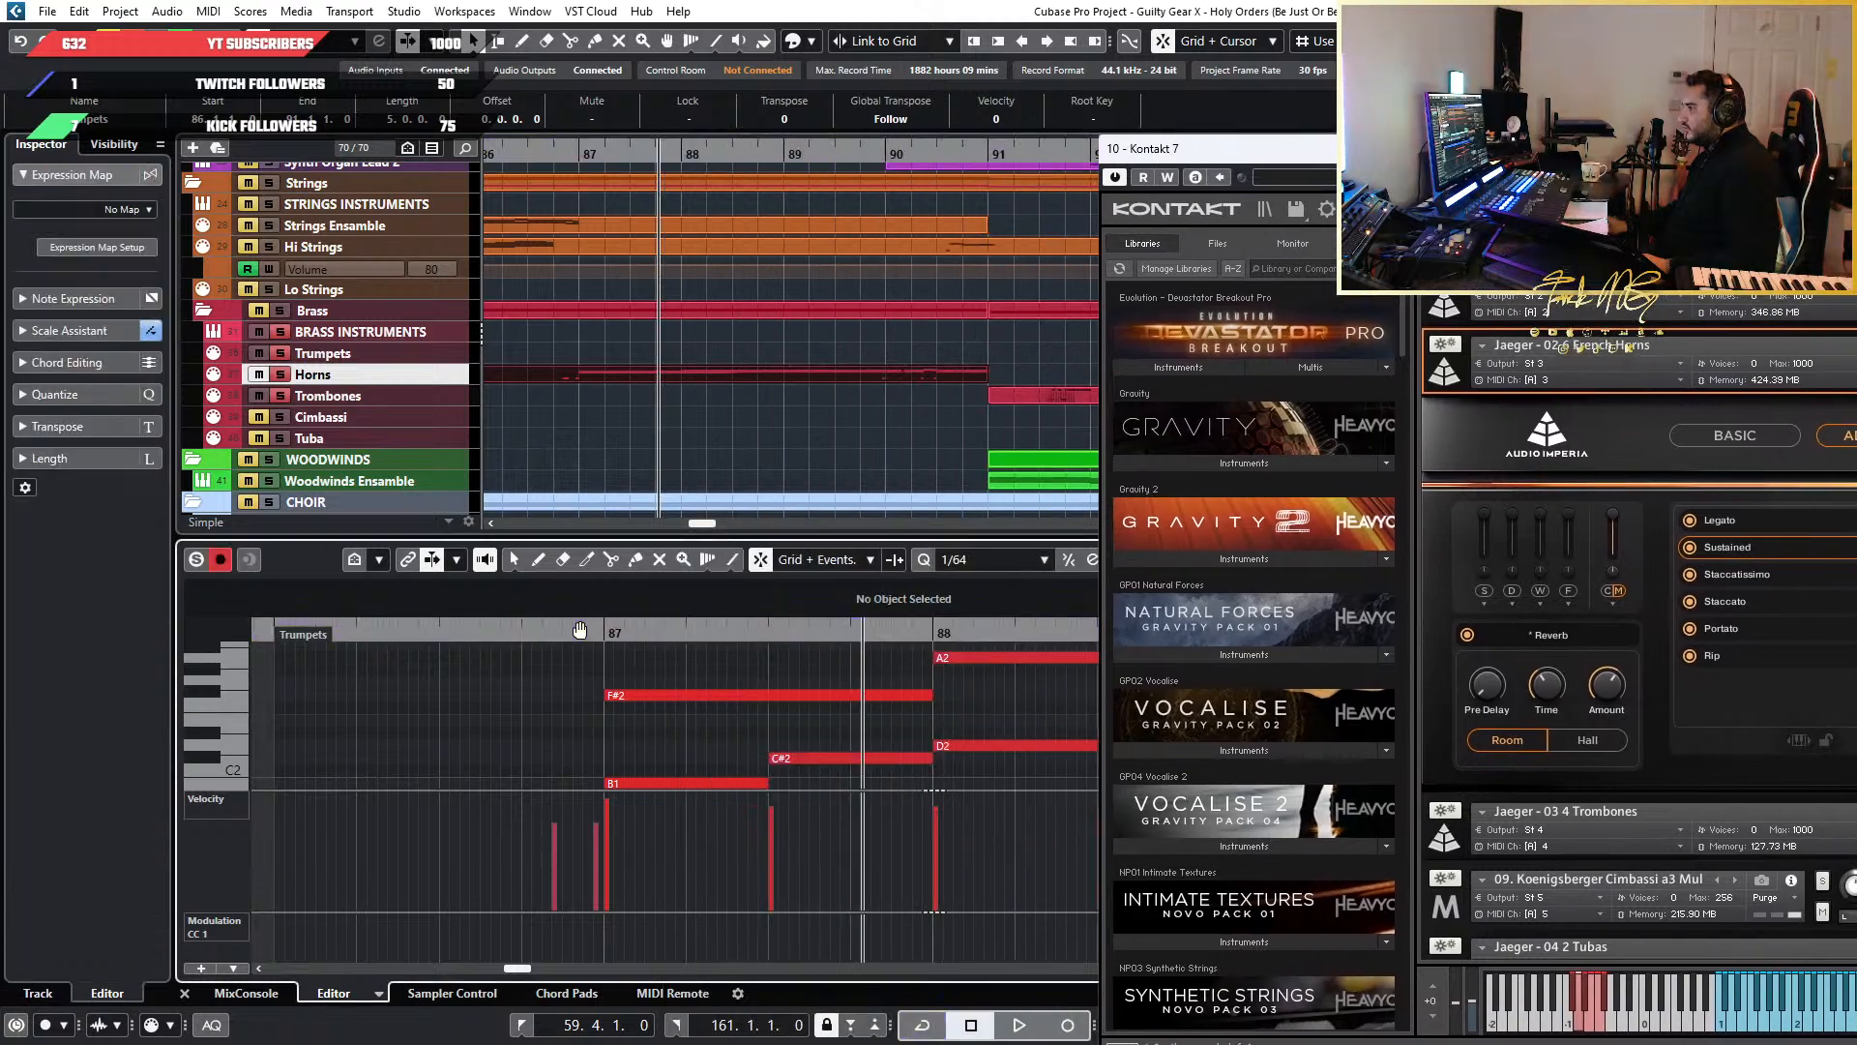
key(space)
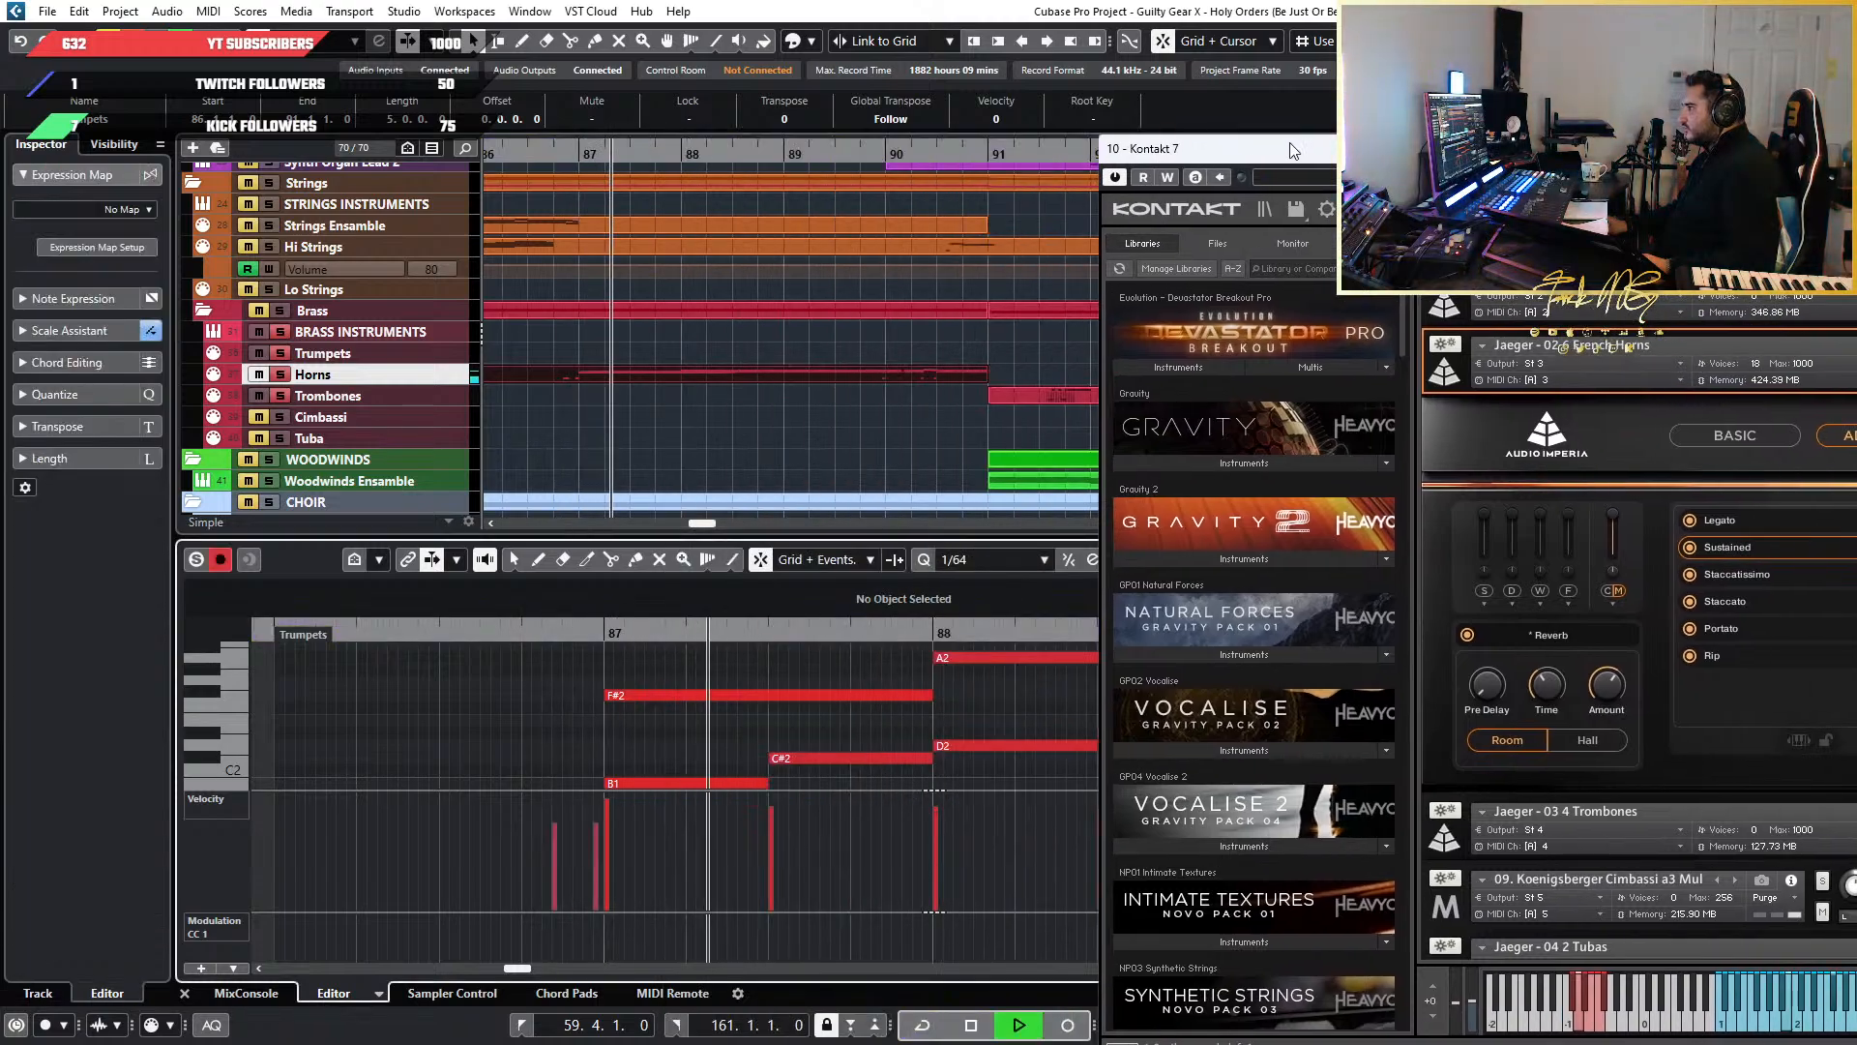
drag(1209, 148, 665, 98)
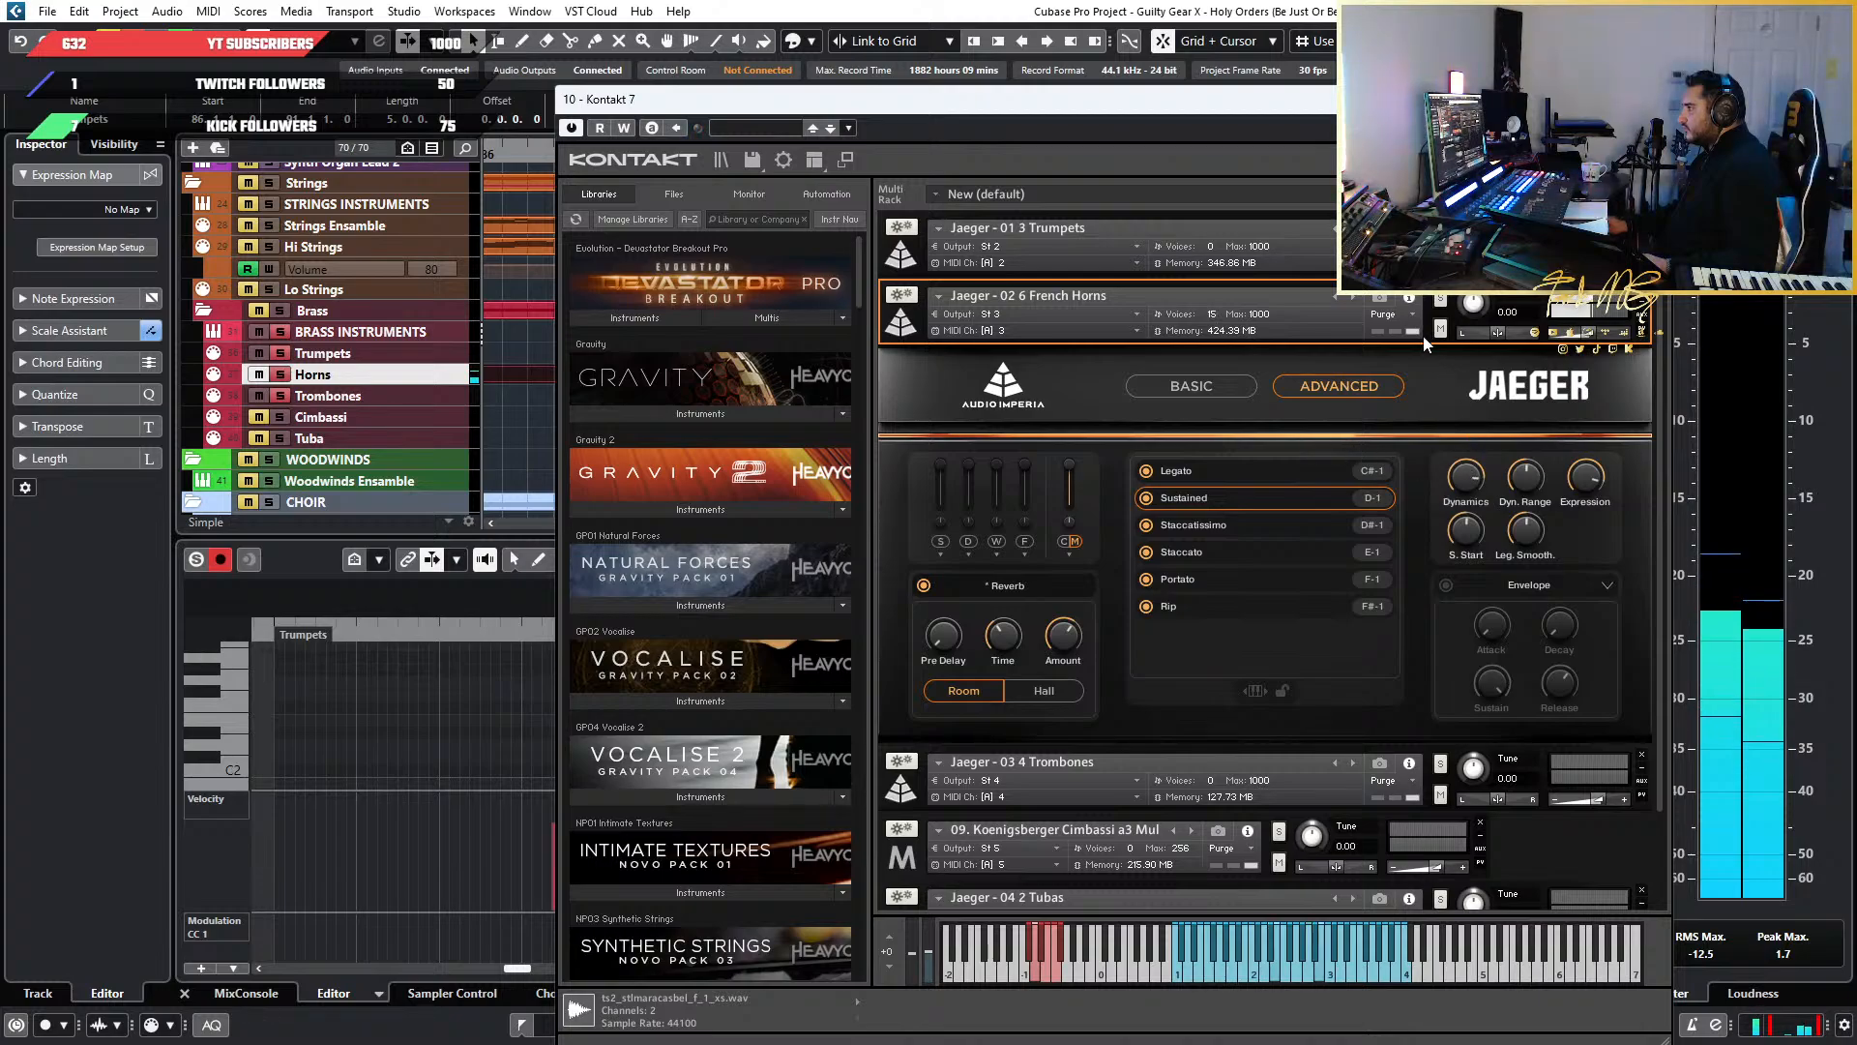
drag(1038, 108, 1049, 174)
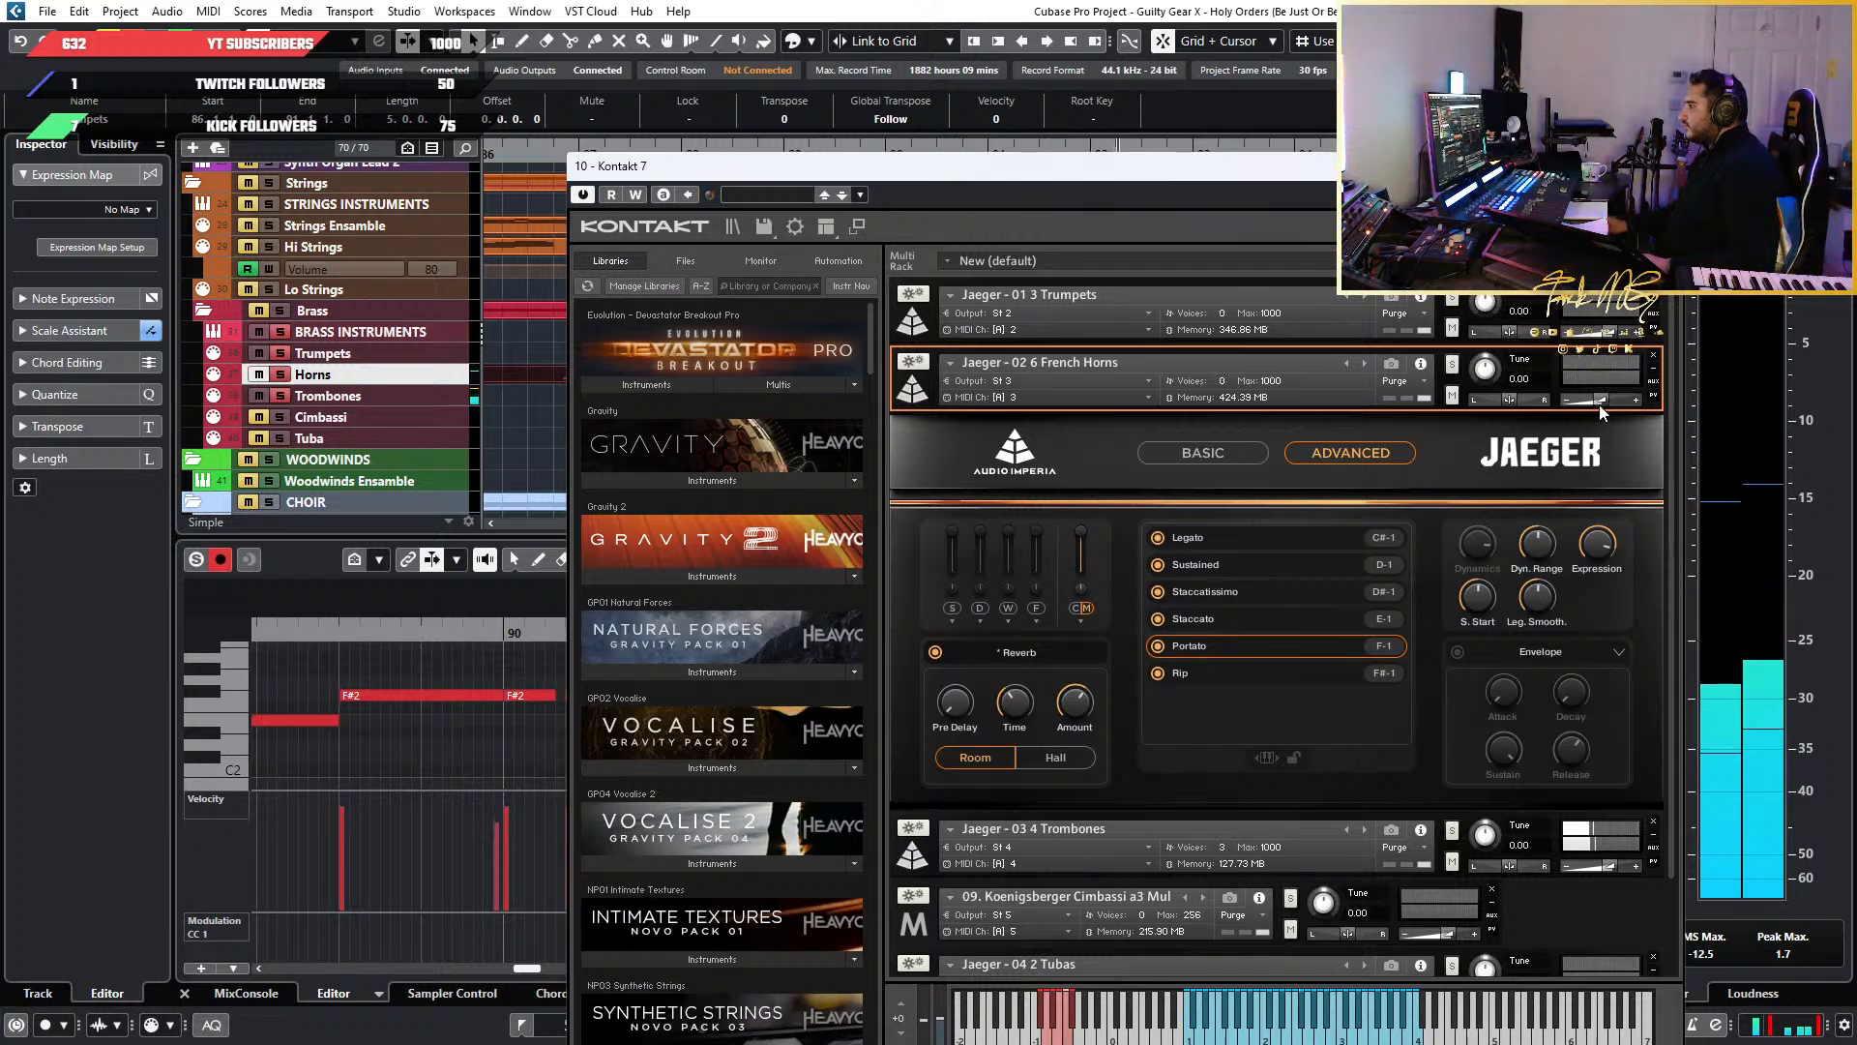
drag(792, 184, 1221, 182)
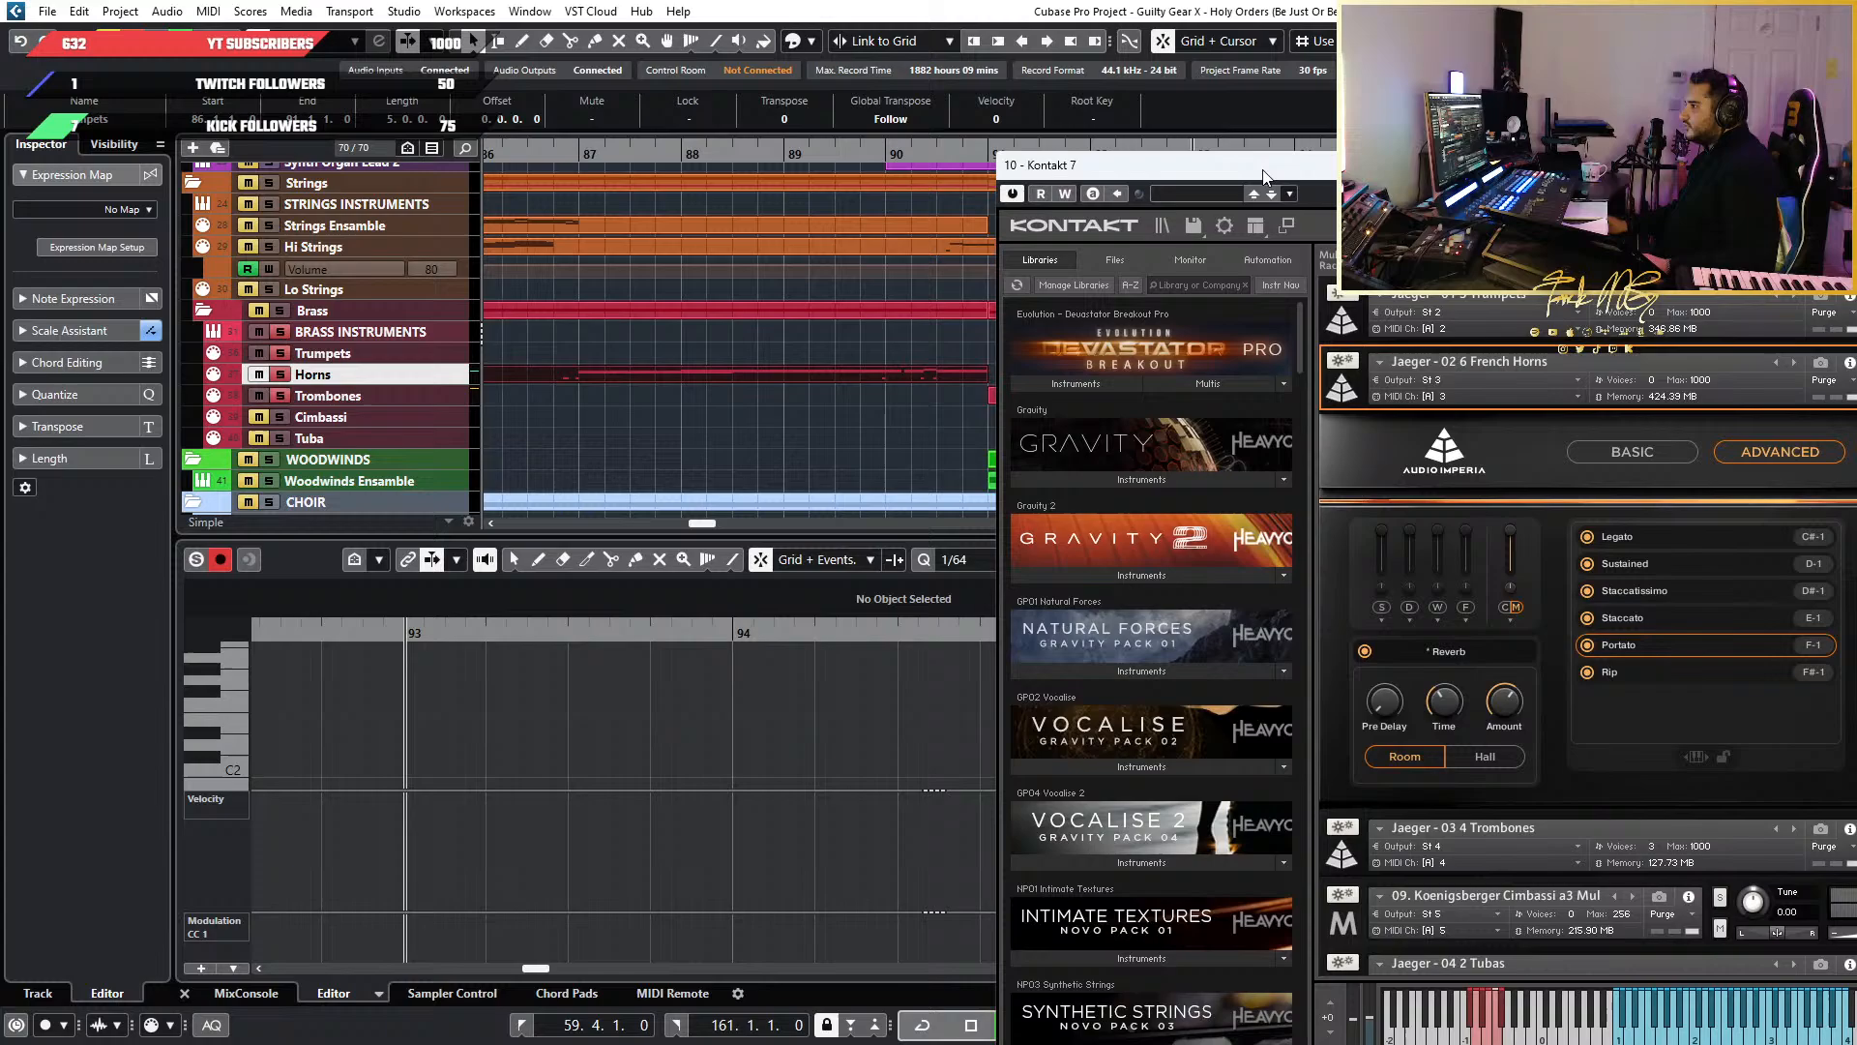
Set the Horns track volume to 115 and replay the passage from bar 86 with Kontakt in view
click(422, 379)
double_click(150, 253)
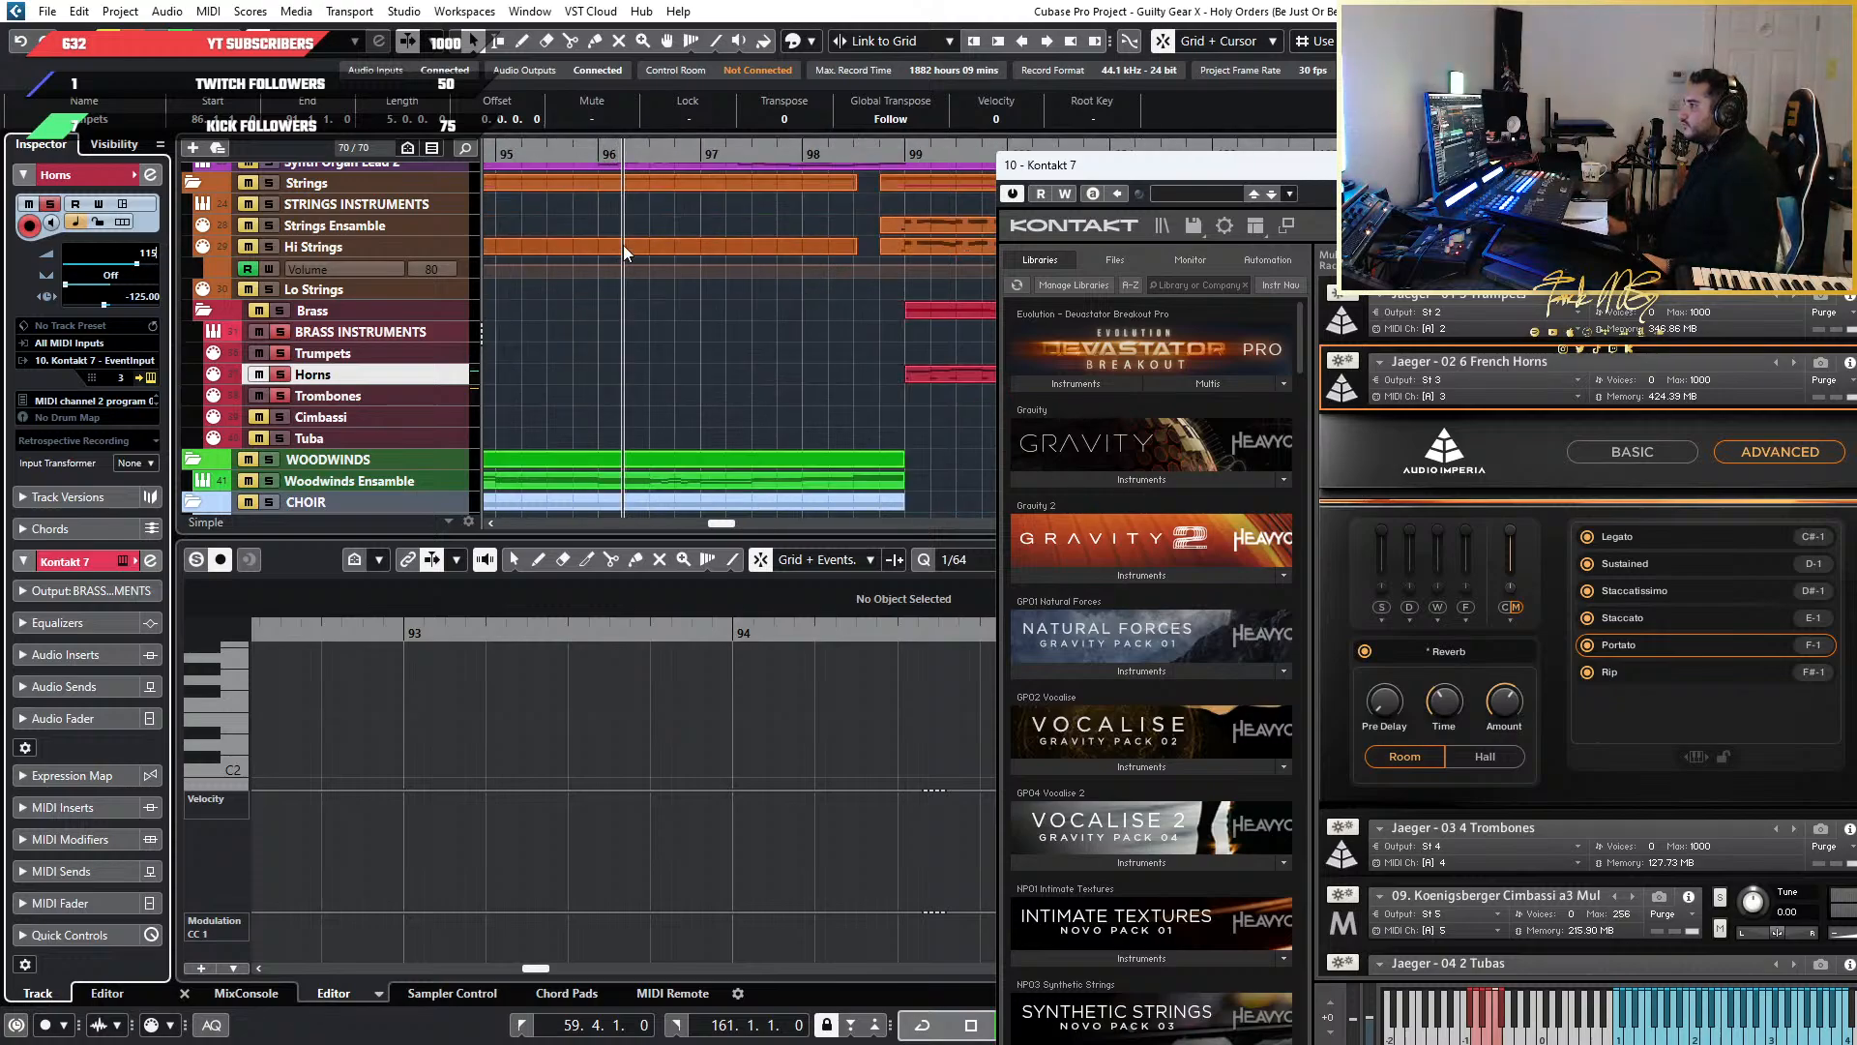
scroll(603, 347, down, 4)
scroll(603, 348, down, 1)
scroll(619, 300, left, 3)
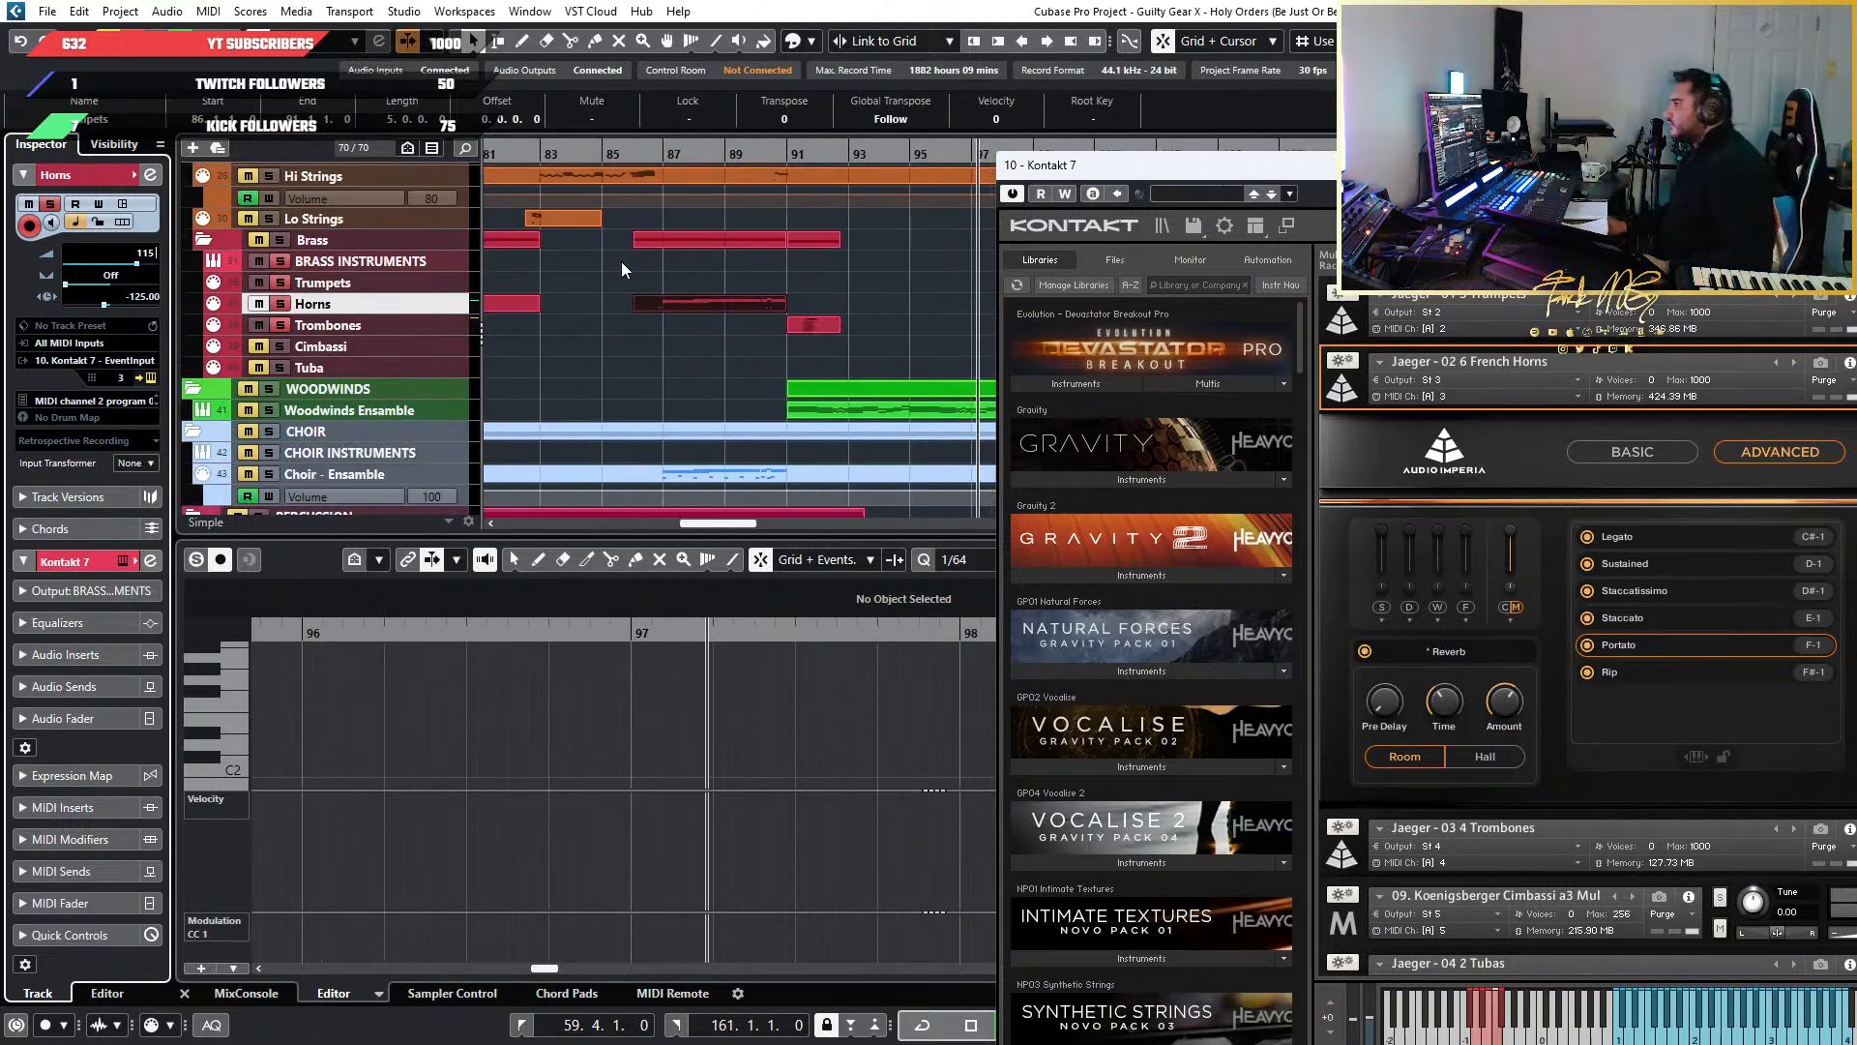
drag(640, 150, 777, 358)
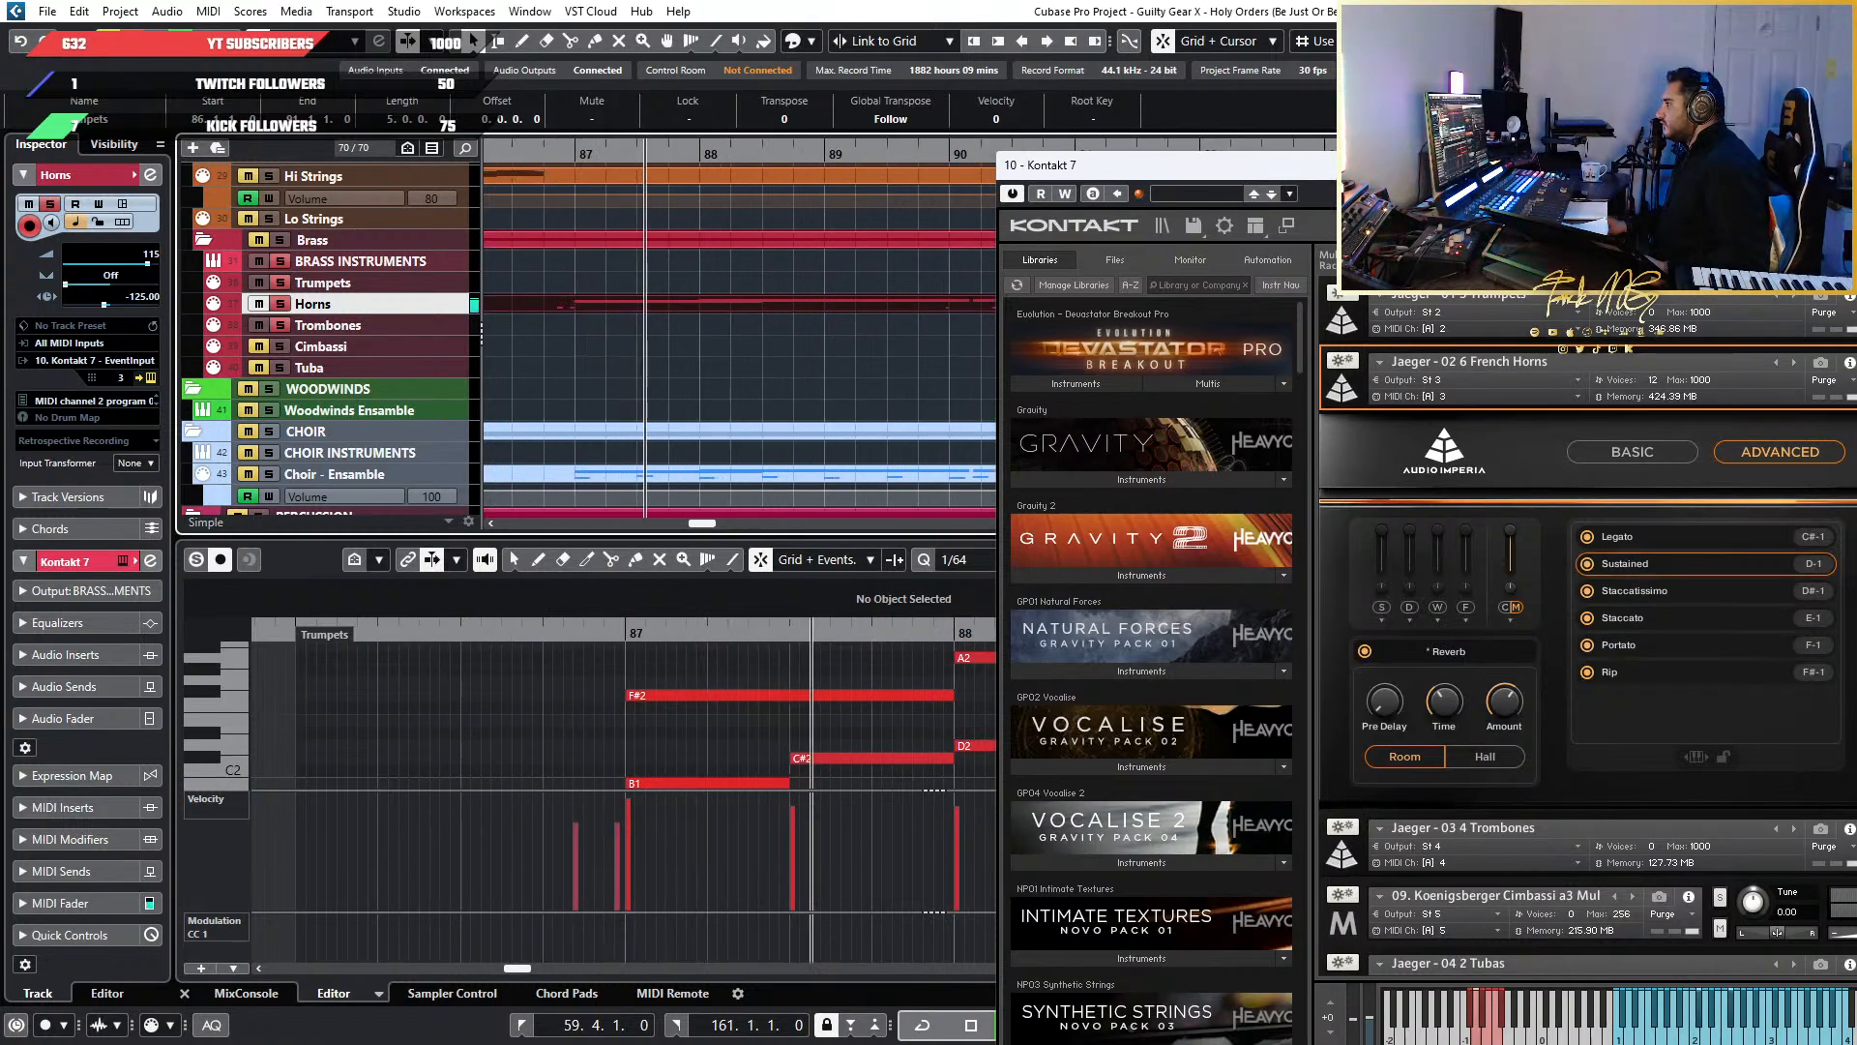
mouse_move(1398, 159)
mouse_down()
mouse_move(1136, 200)
mouse_move(1405, 127)
mouse_up()
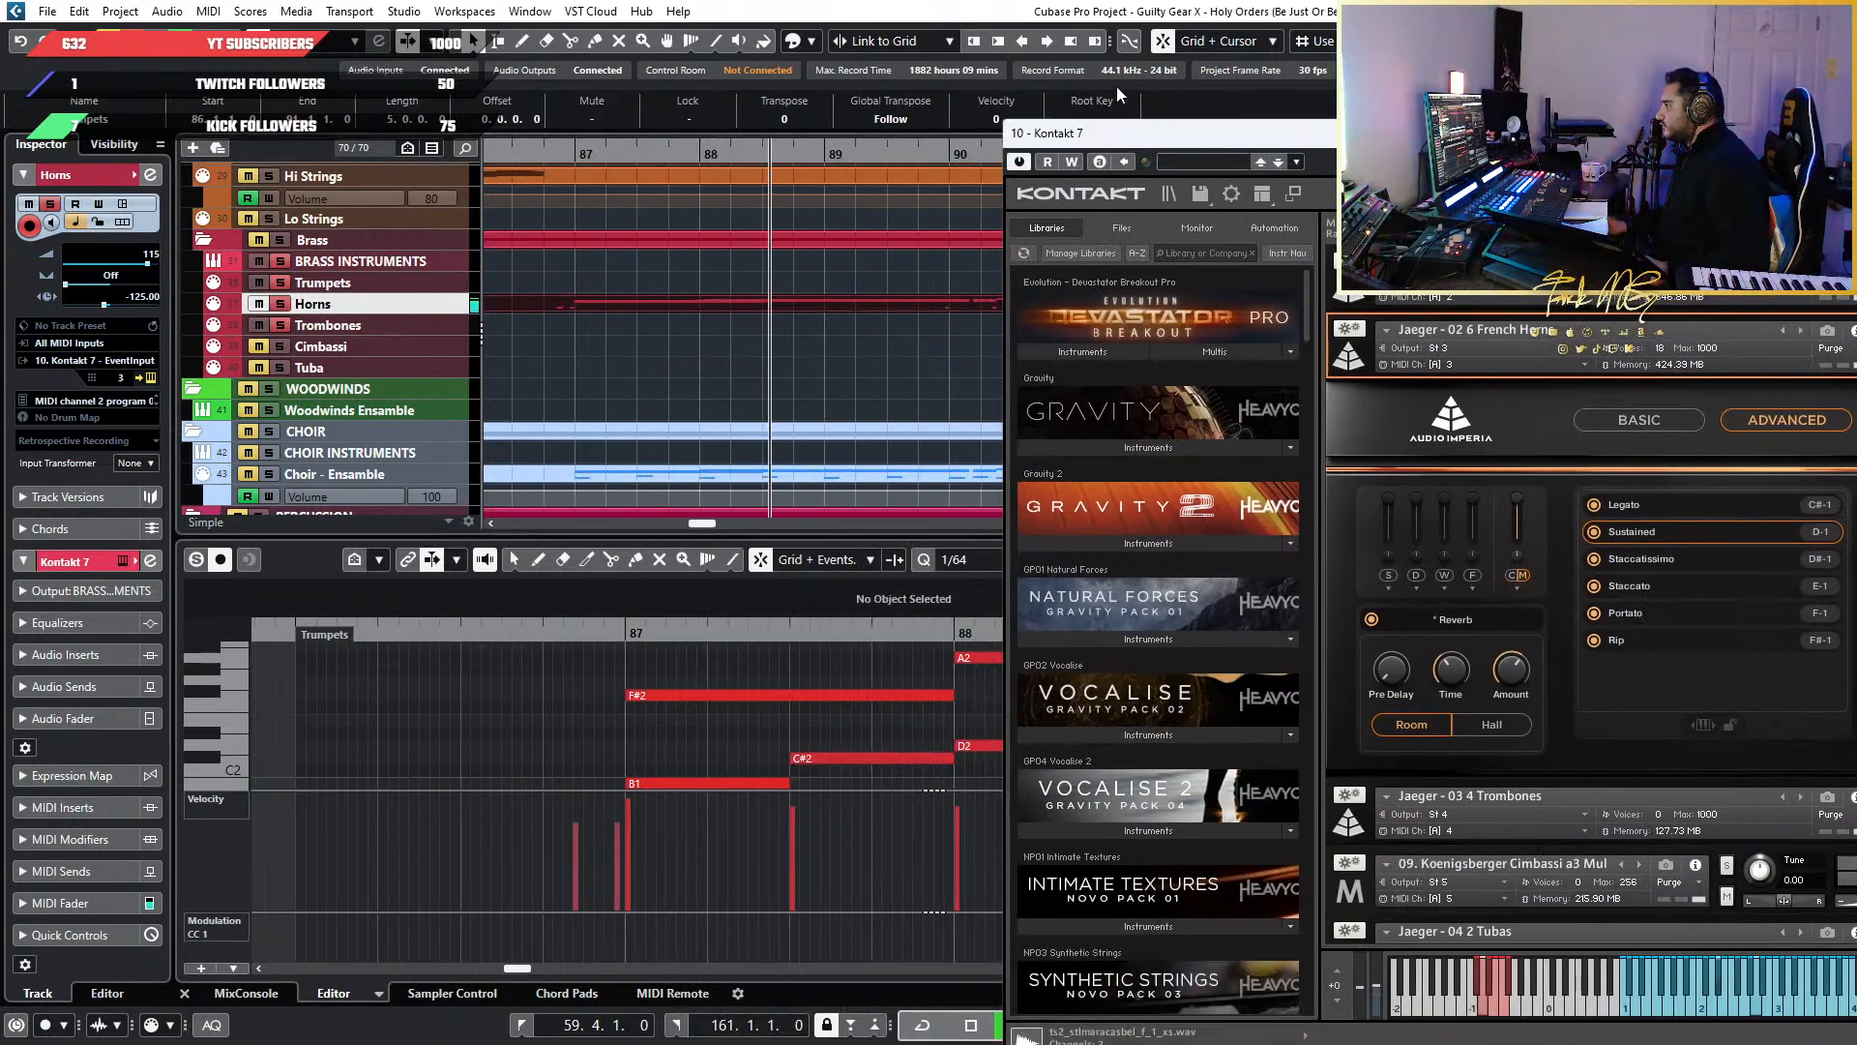
drag(1269, 143, 1099, 110)
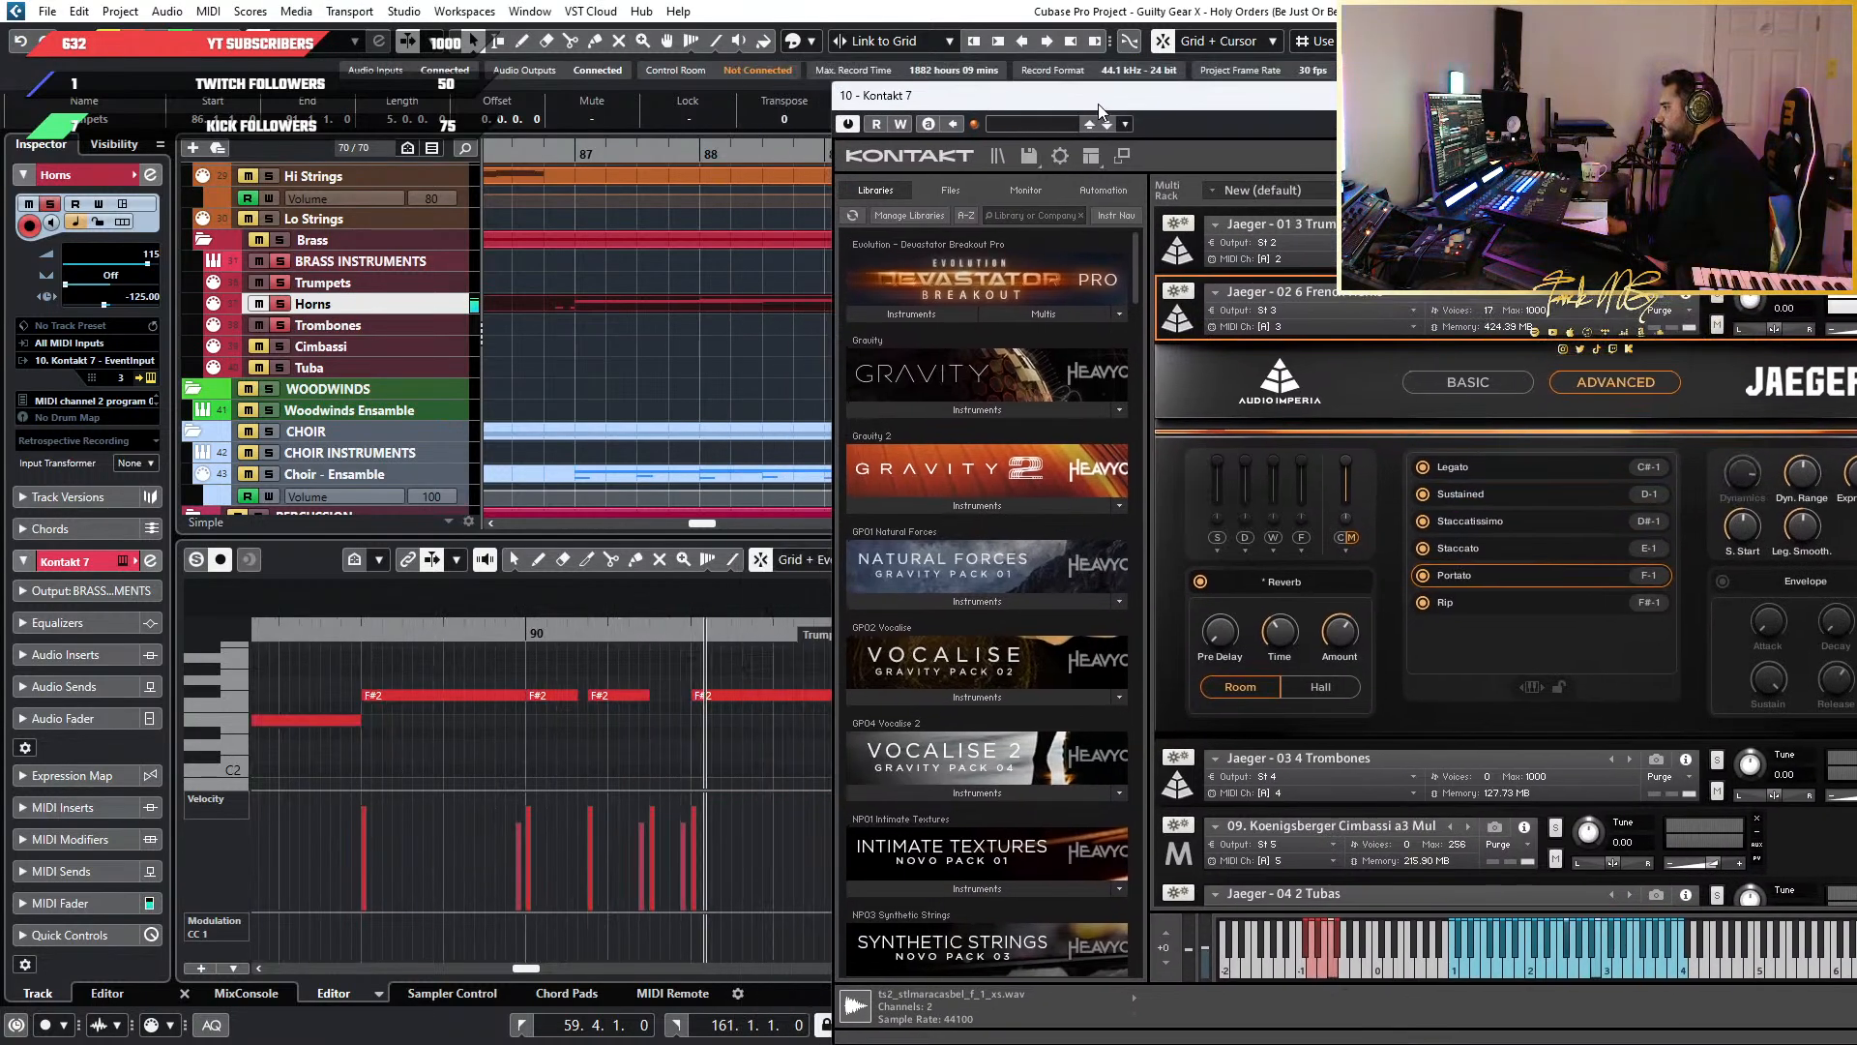
key(space)
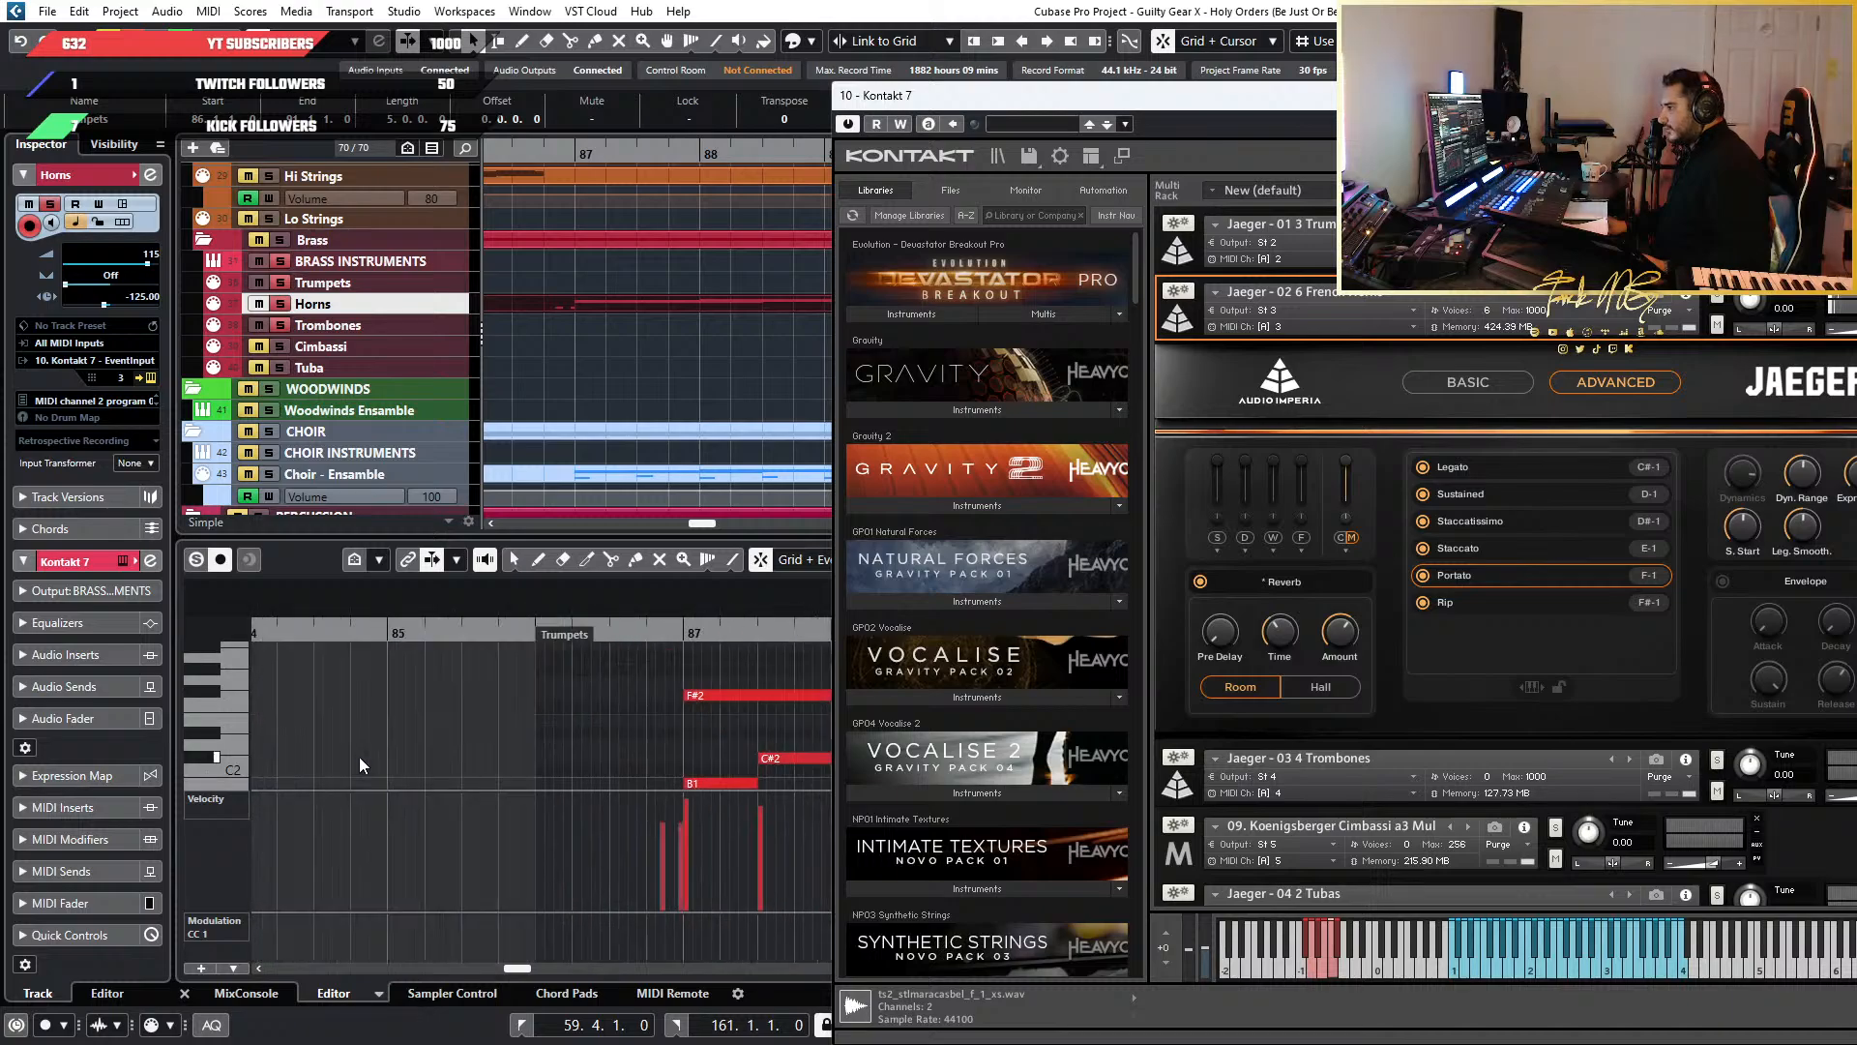
Delete the D#-1 keyswitch before bar 87, lower the velocity of the D-1 keyswitch beside it, and play the result
scroll(716, 712, up, 2)
scroll(716, 712, down, 3)
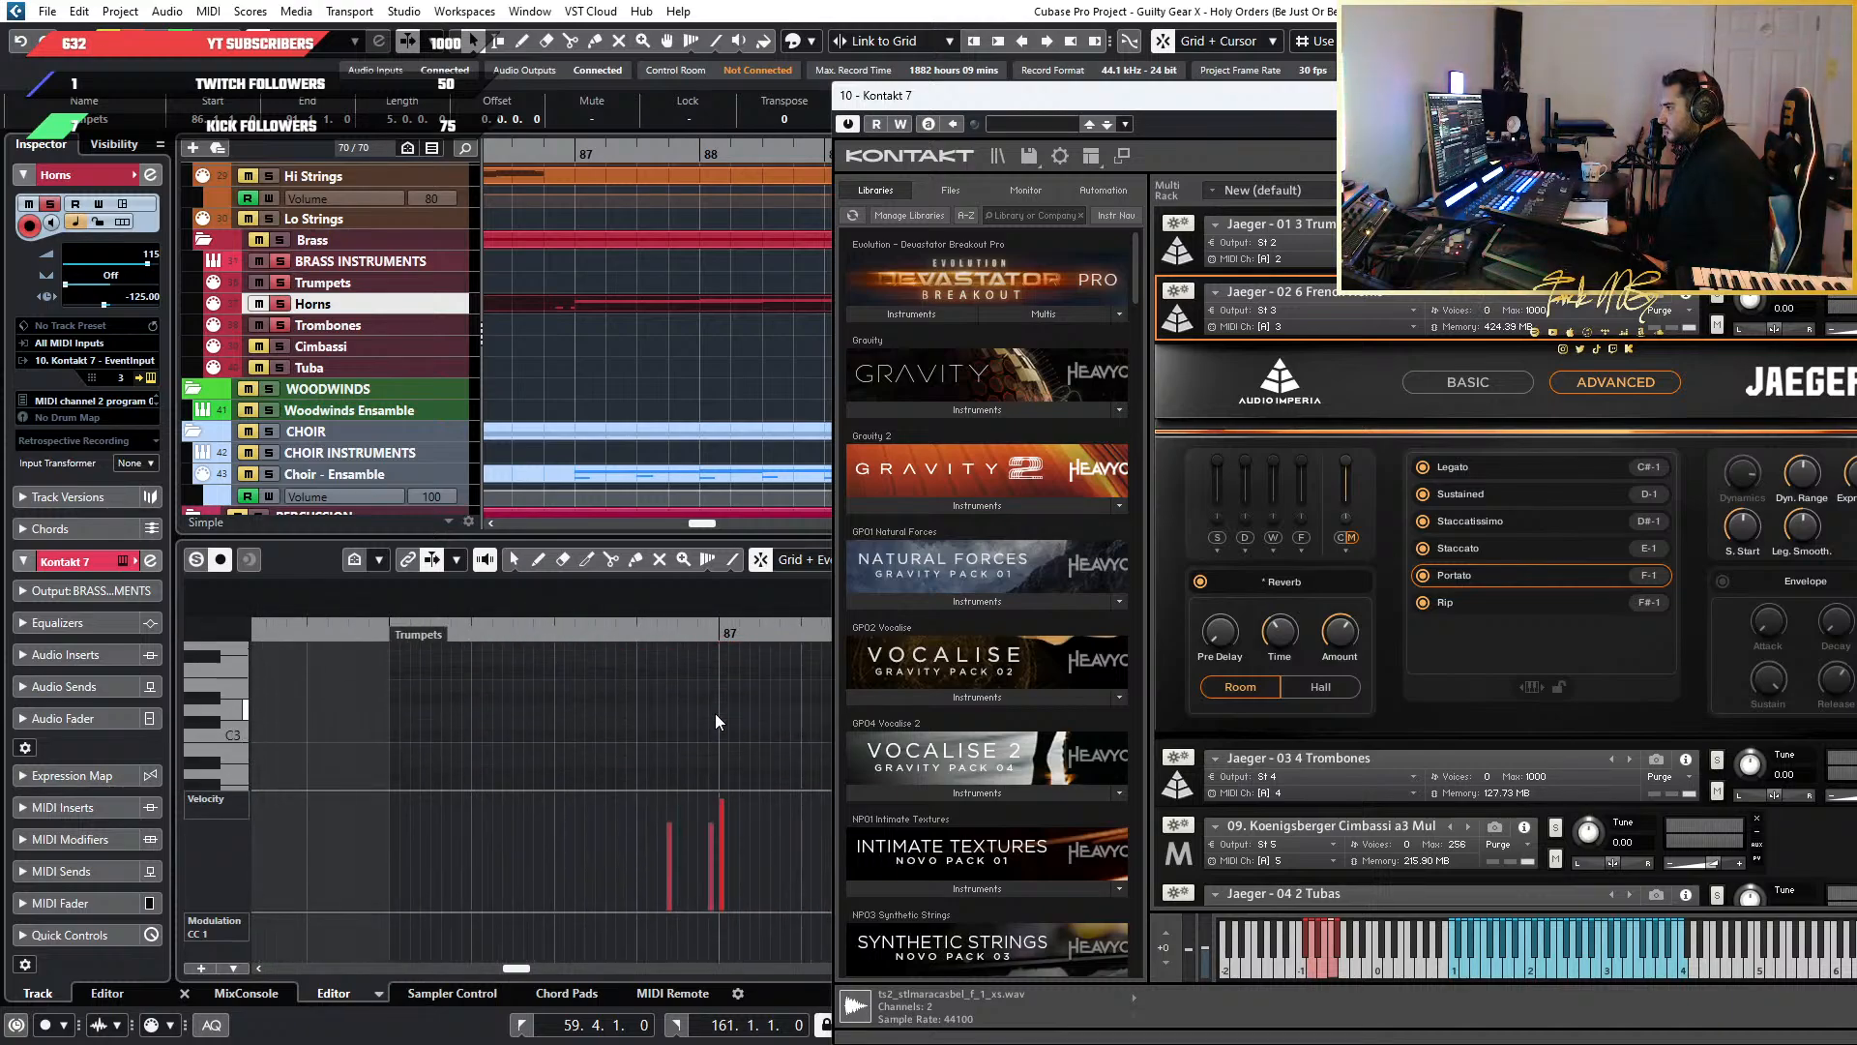
key(h)
scroll(668, 704, down, 2)
scroll(668, 704, down, 4)
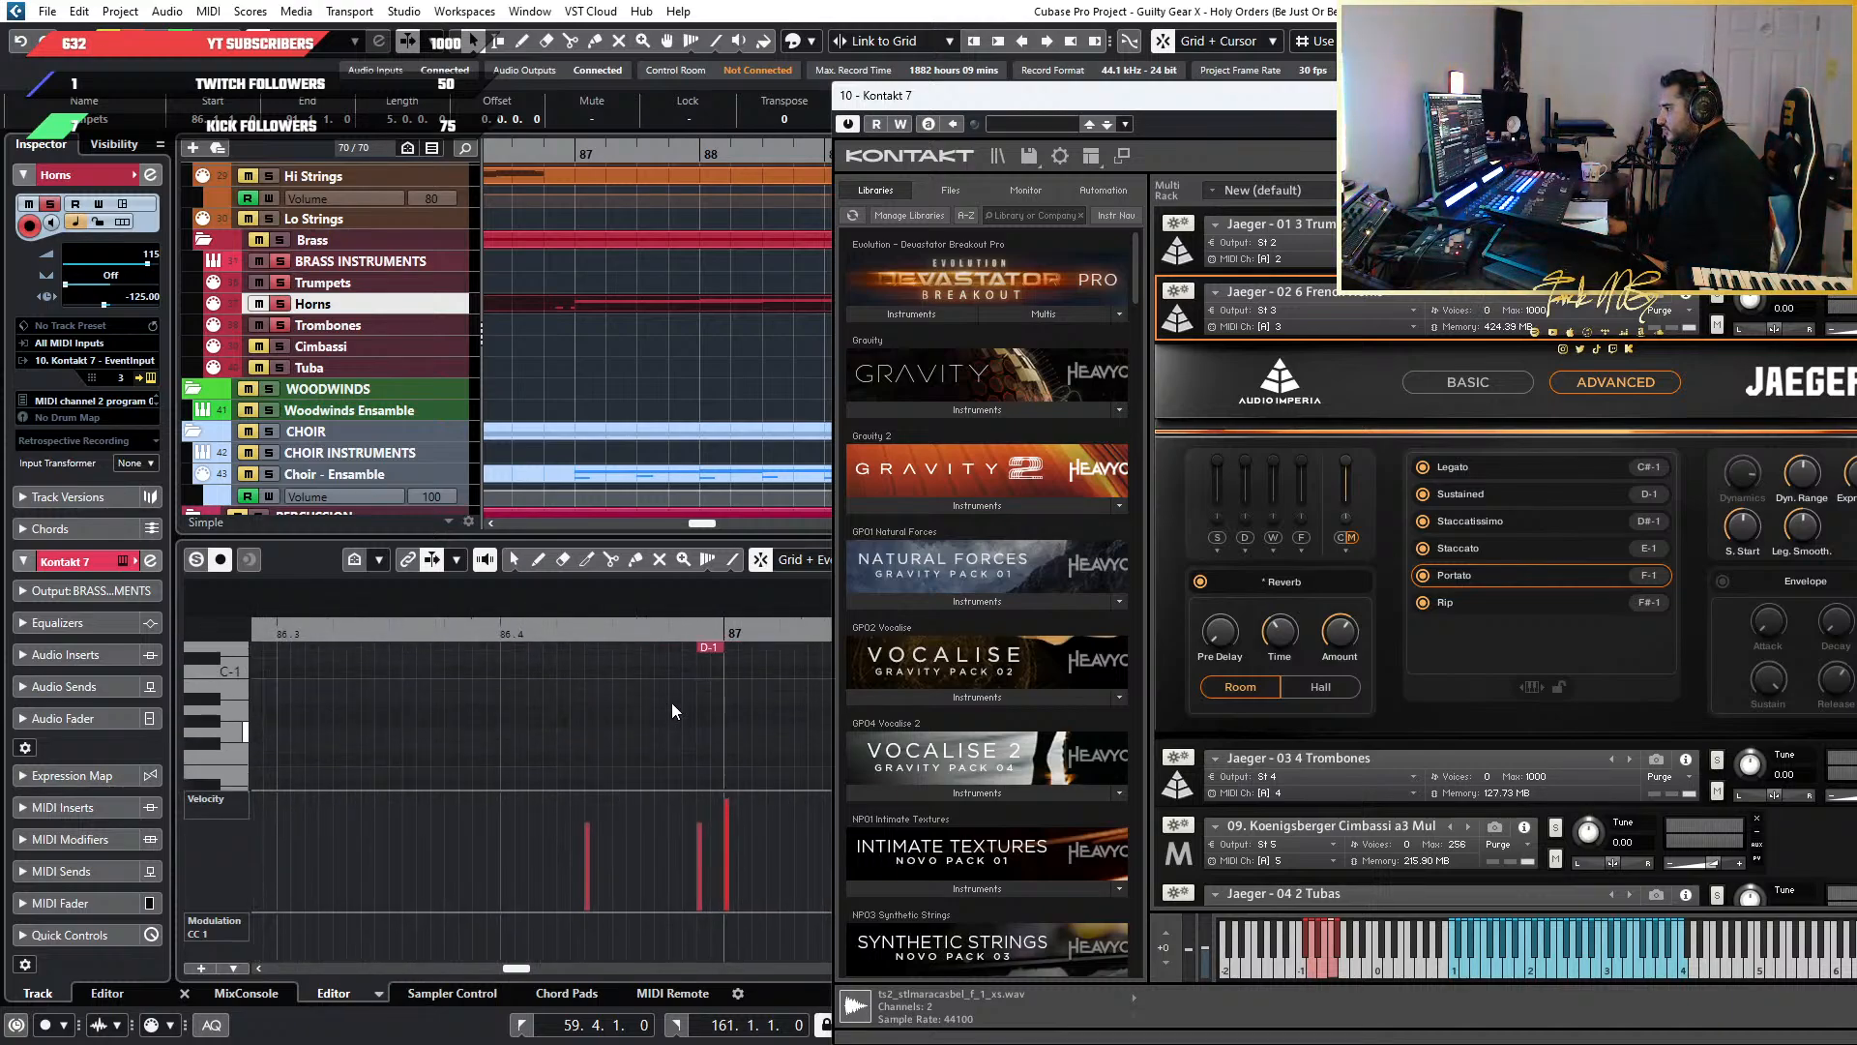
scroll(666, 683, up, 1)
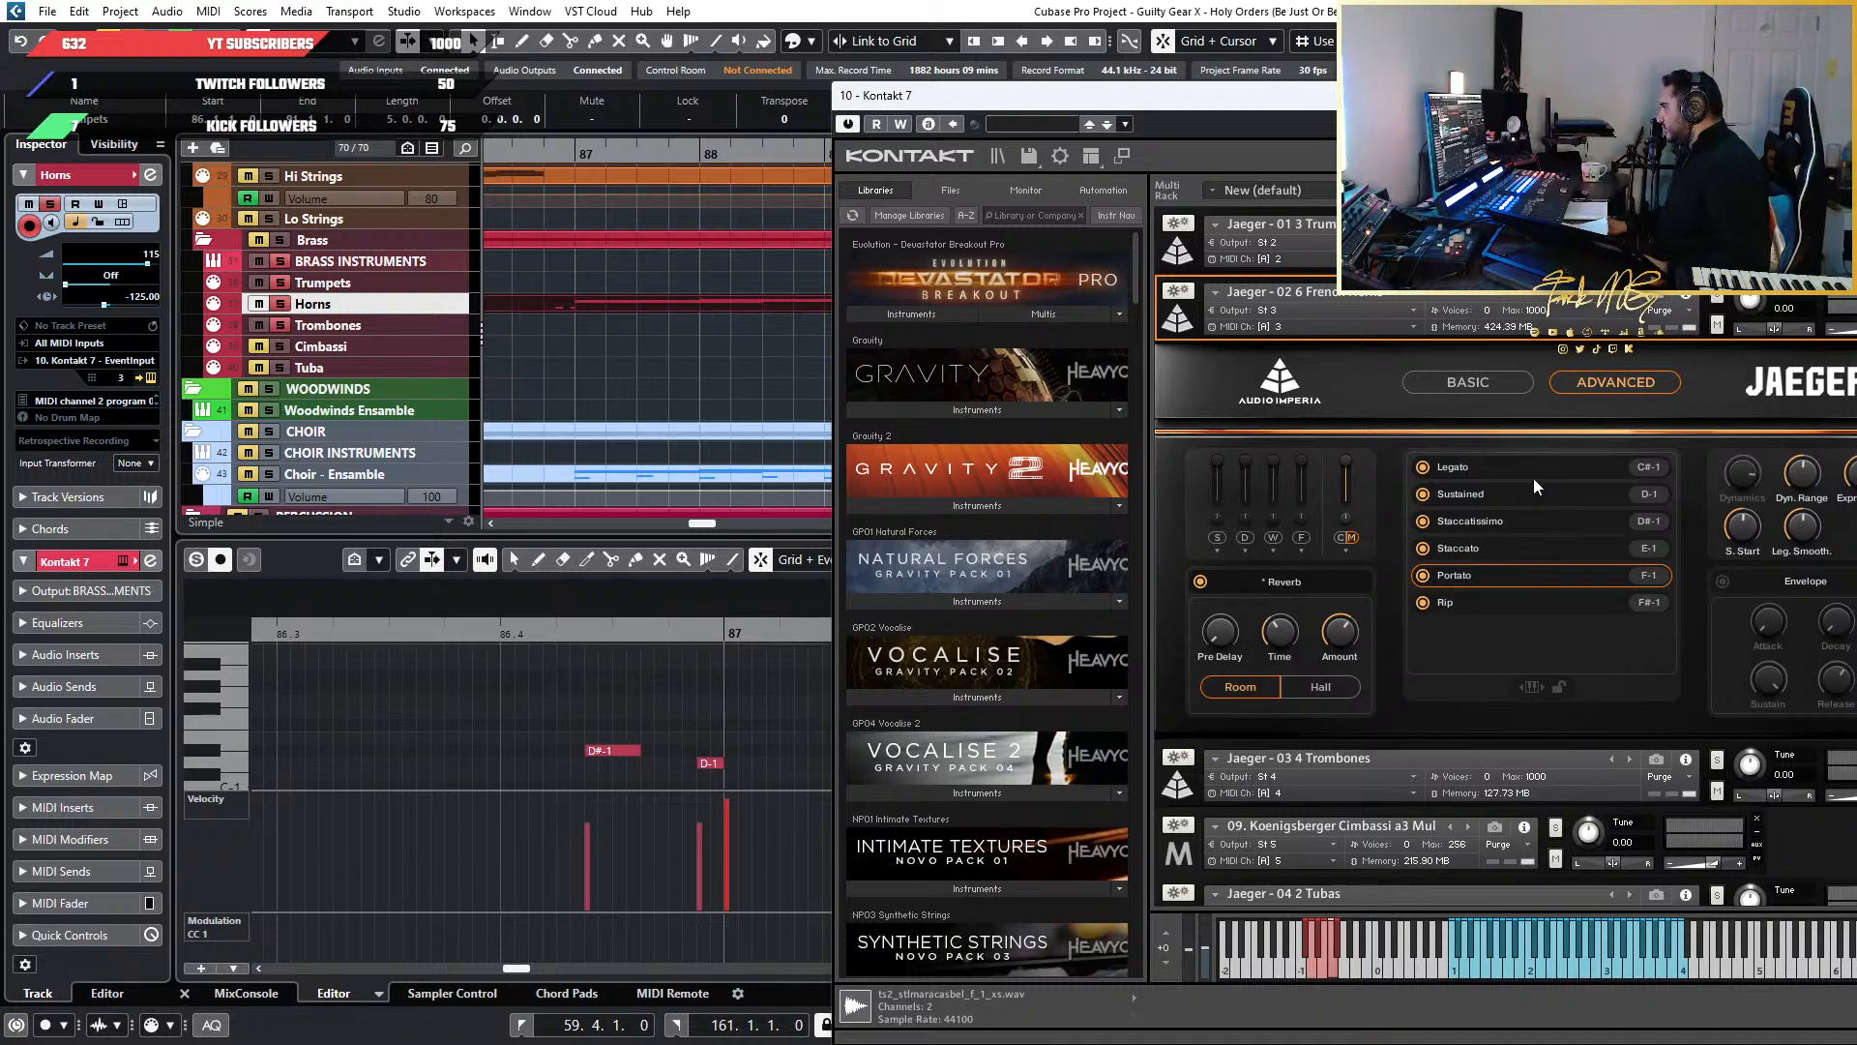
drag(461, 691, 698, 847)
key(Delete)
key(space)
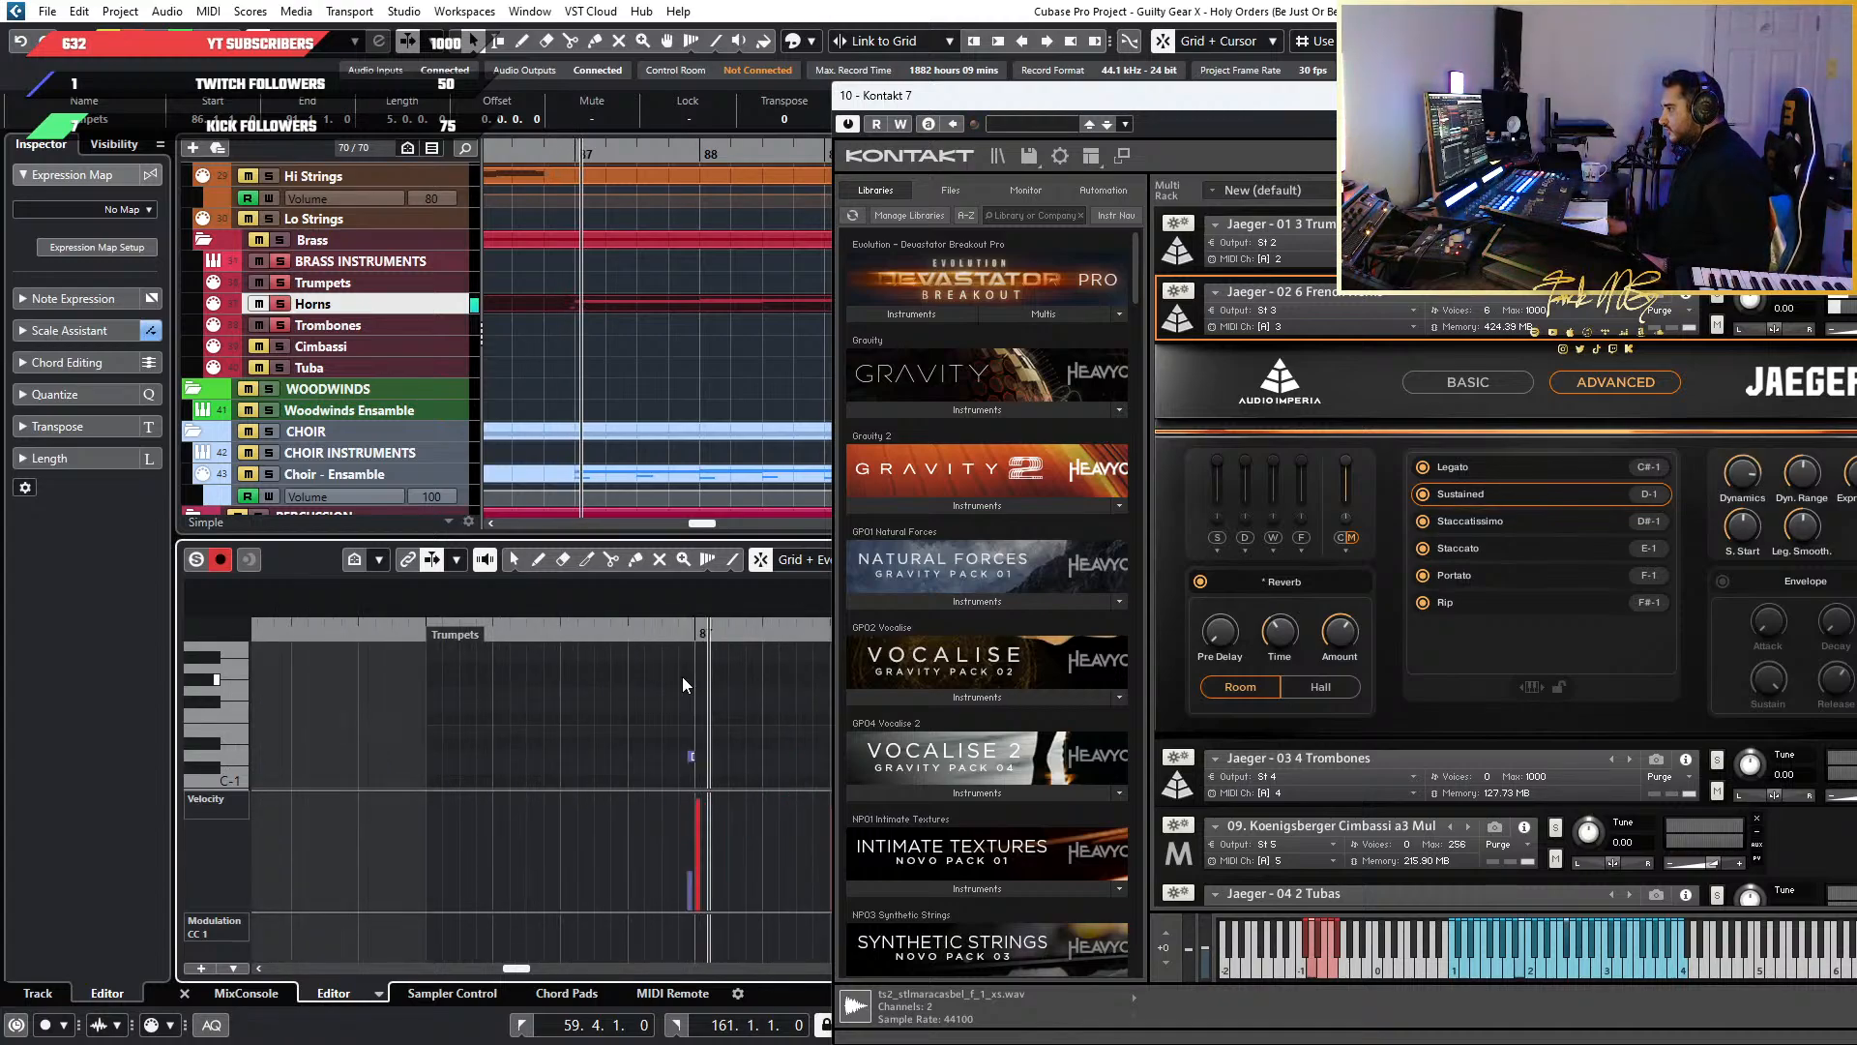
Lower the velocity of the E-1 and F-1 keyswitches around bar 90 in the Horns part to about 22
scroll(683, 700, up, 2)
scroll(683, 701, down, 1)
scroll(683, 700, right, 3)
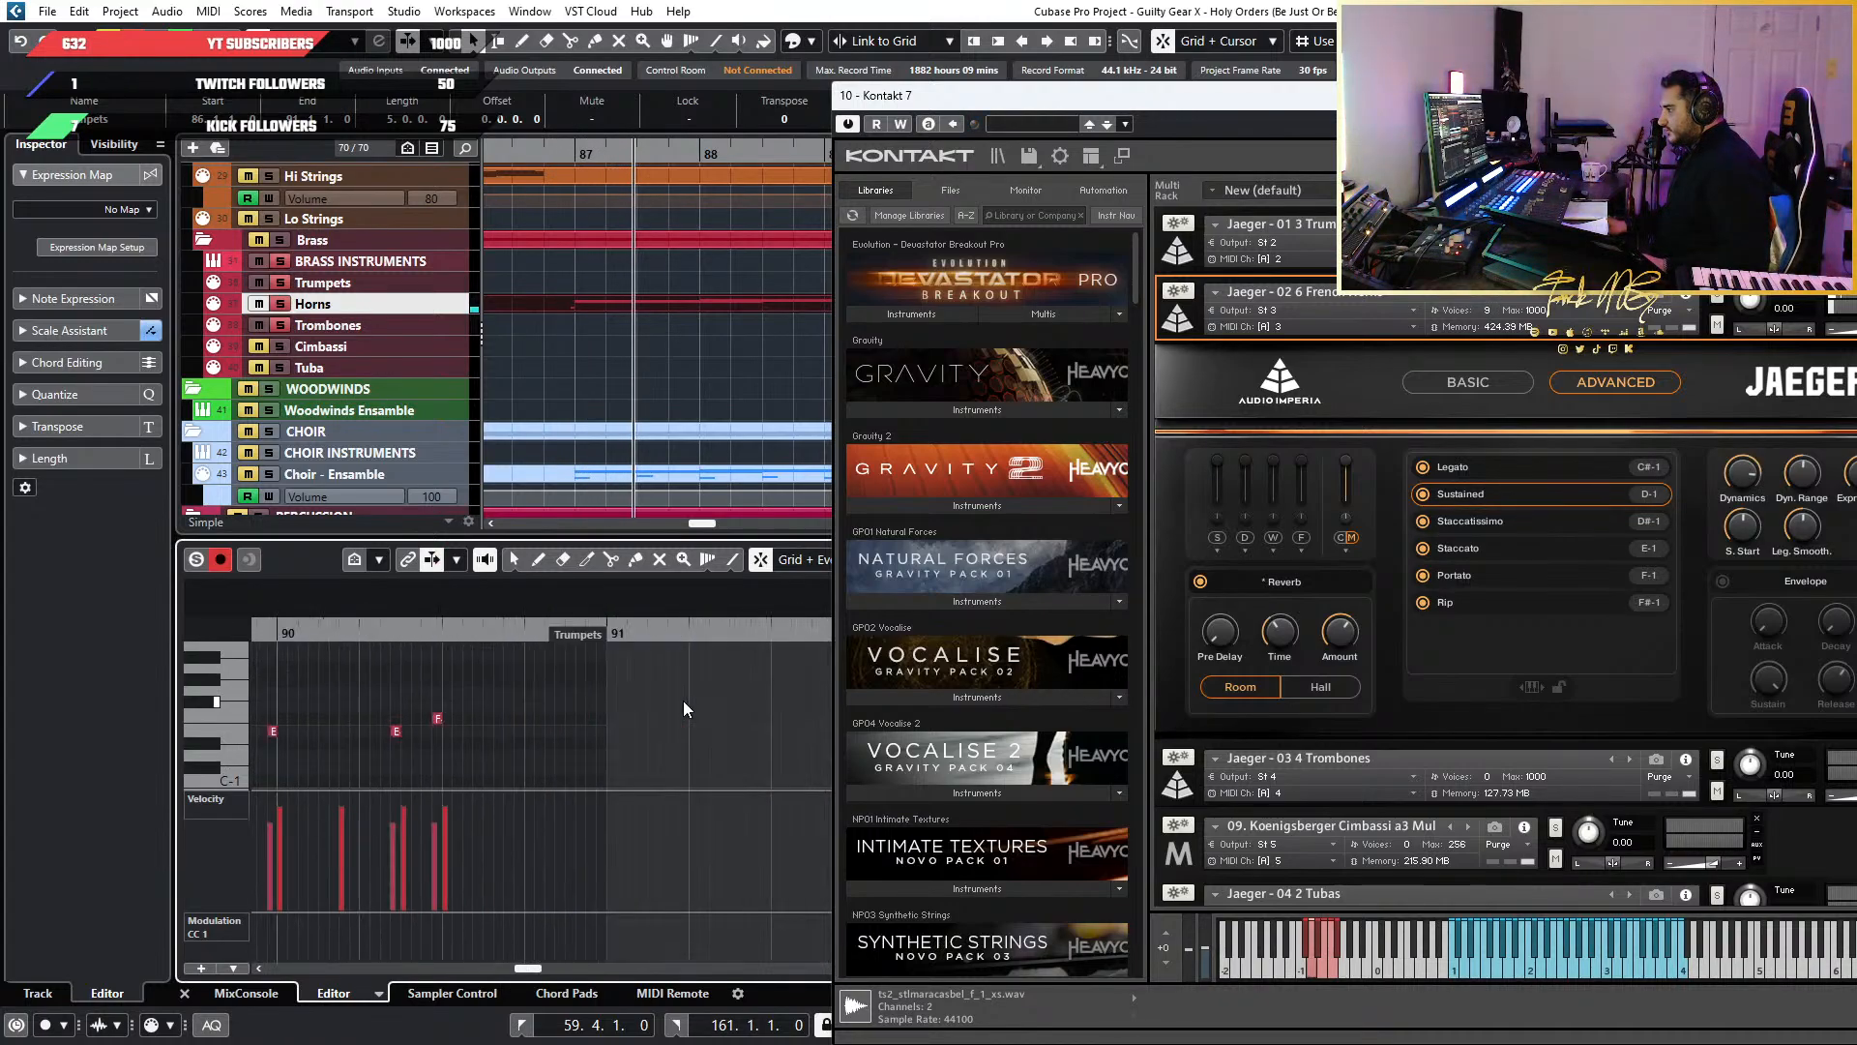
drag(651, 683, 270, 743)
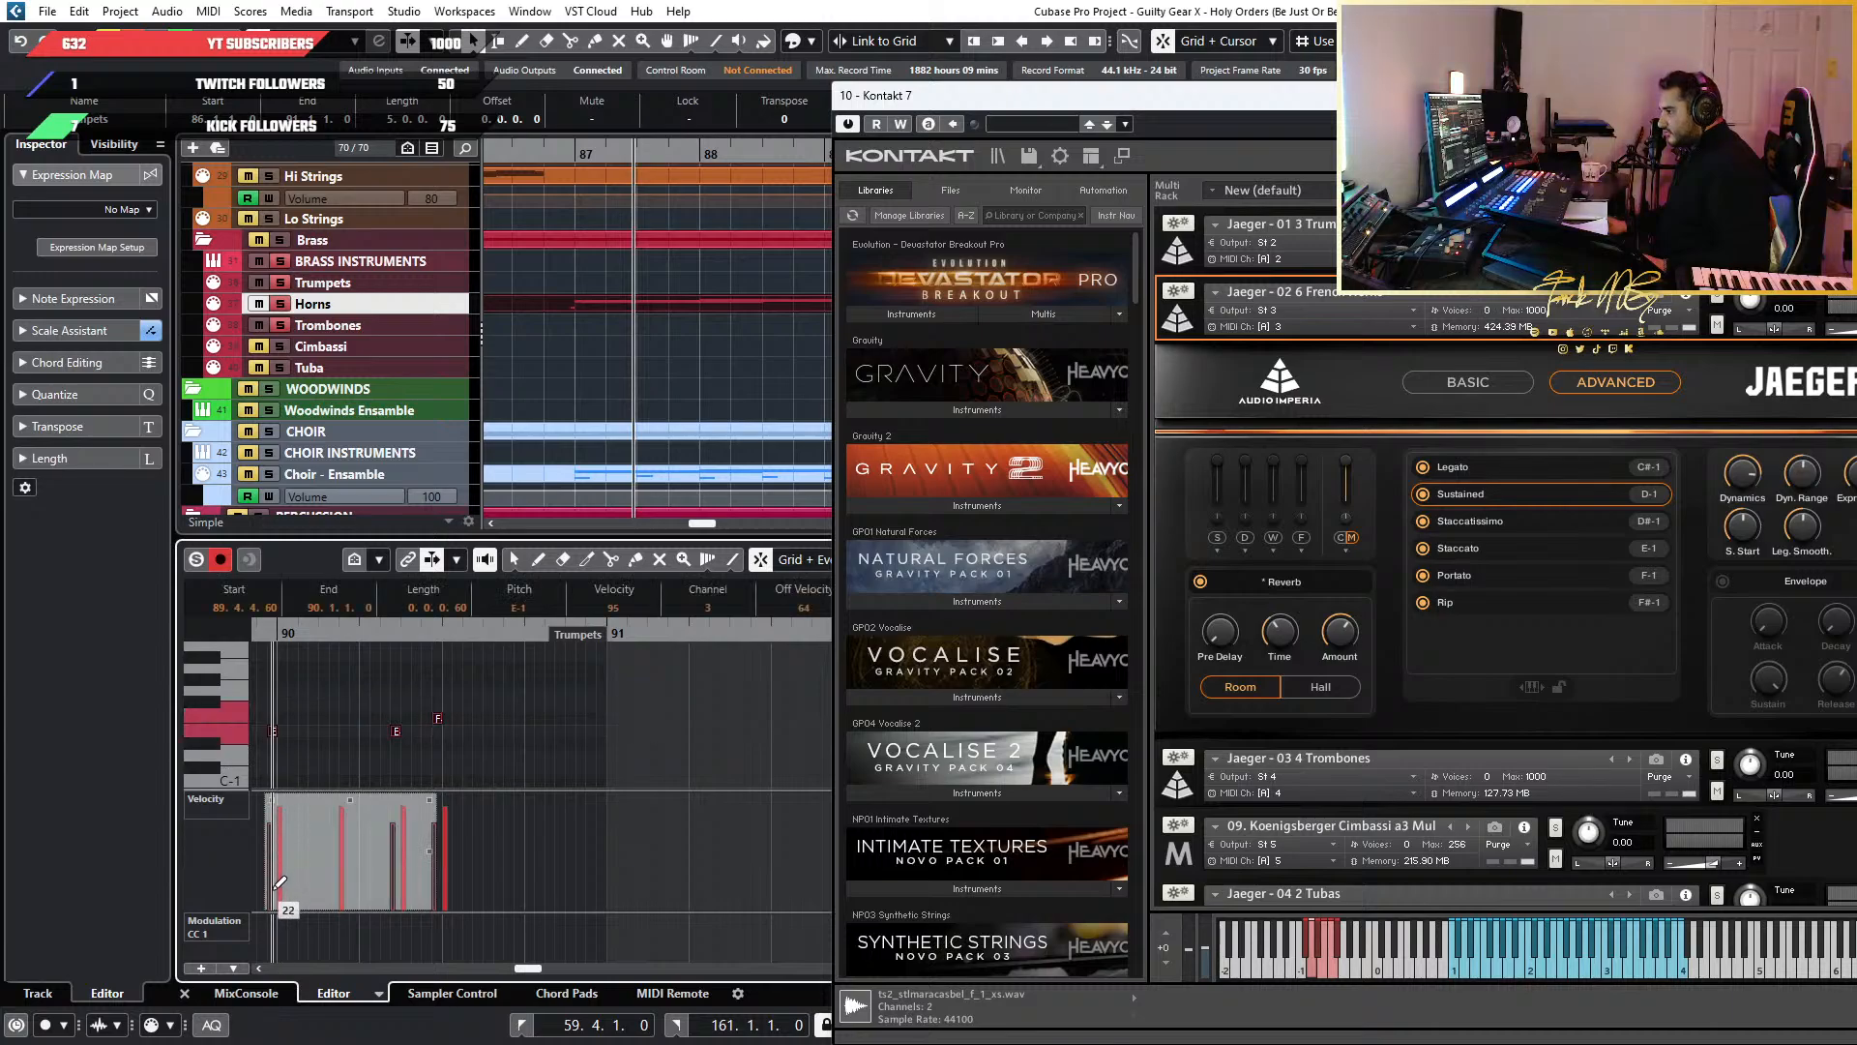
click(272, 890)
mouse_move(376, 832)
mouse_down()
mouse_move(394, 892)
mouse_move(441, 885)
mouse_up()
scroll(457, 688, up, 2)
scroll(456, 688, left, 3)
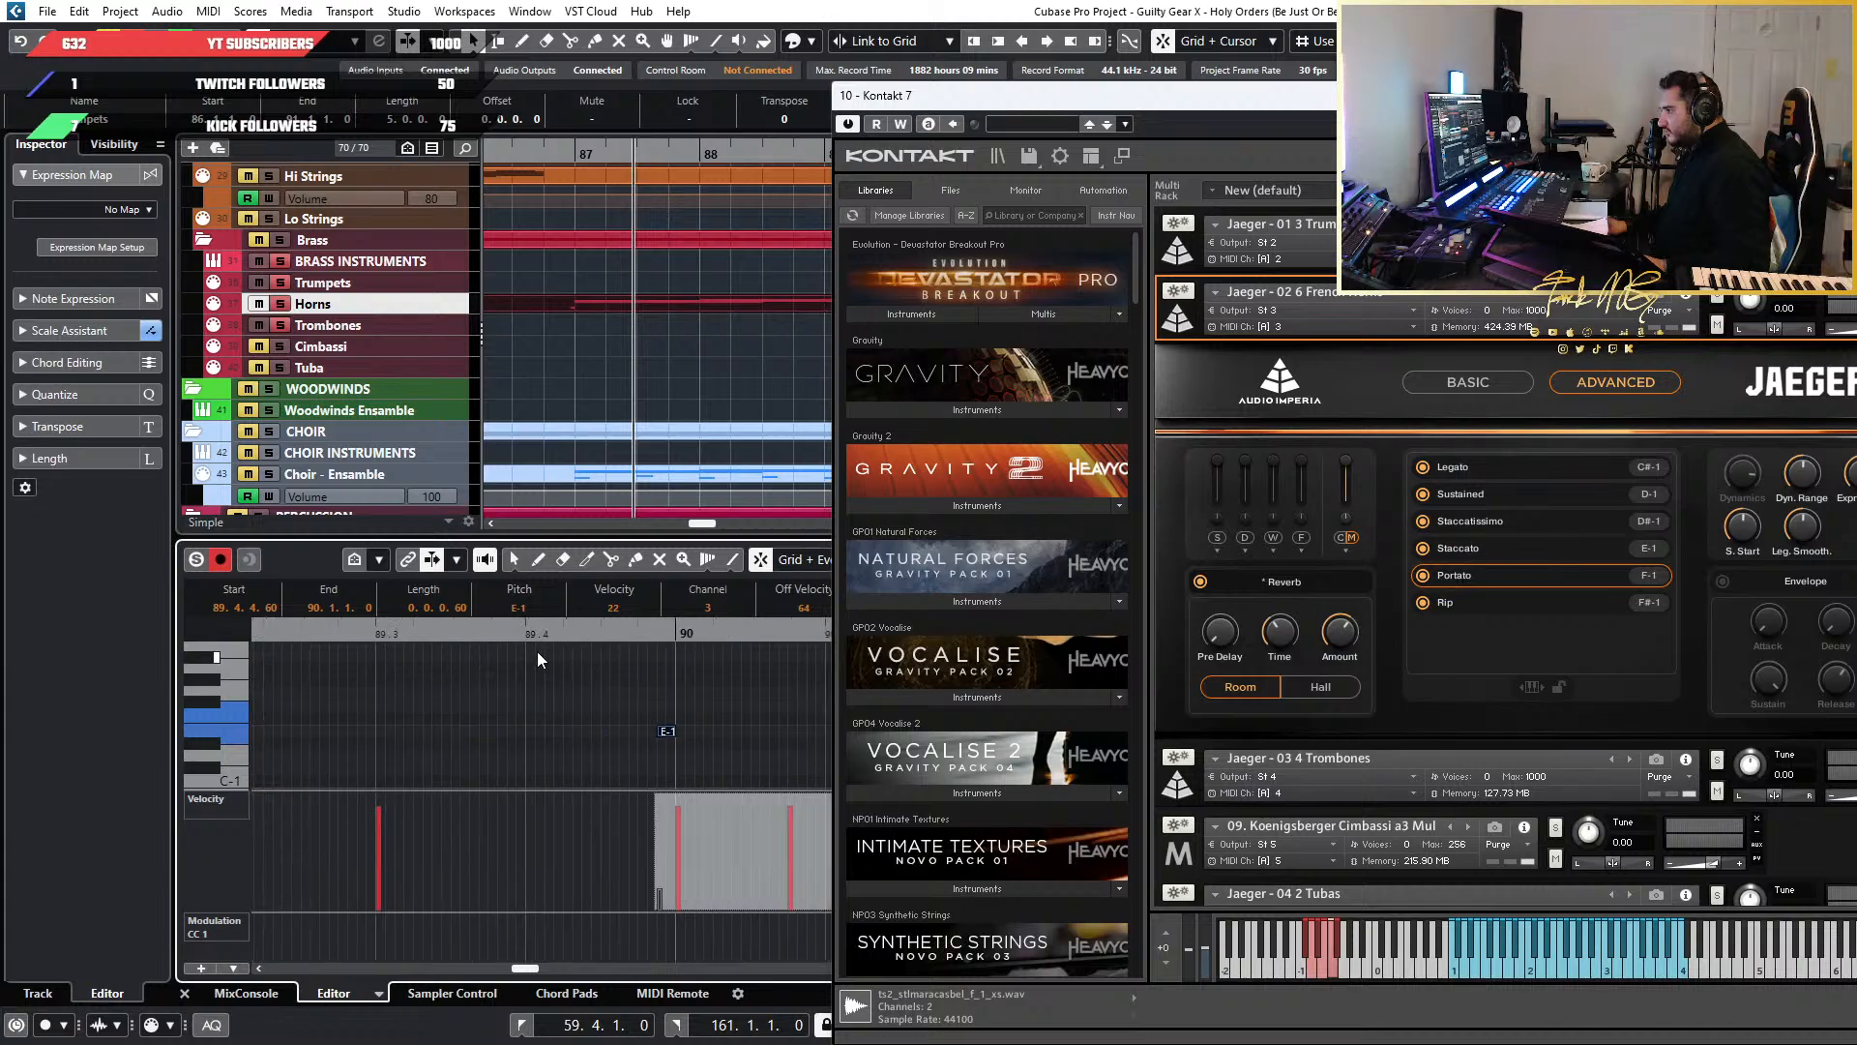
Play the Horns part from just before bar 90 to check the keyswitches, and move the Kontakt window aside
click(627, 638)
key(space)
scroll(763, 697, down, 2)
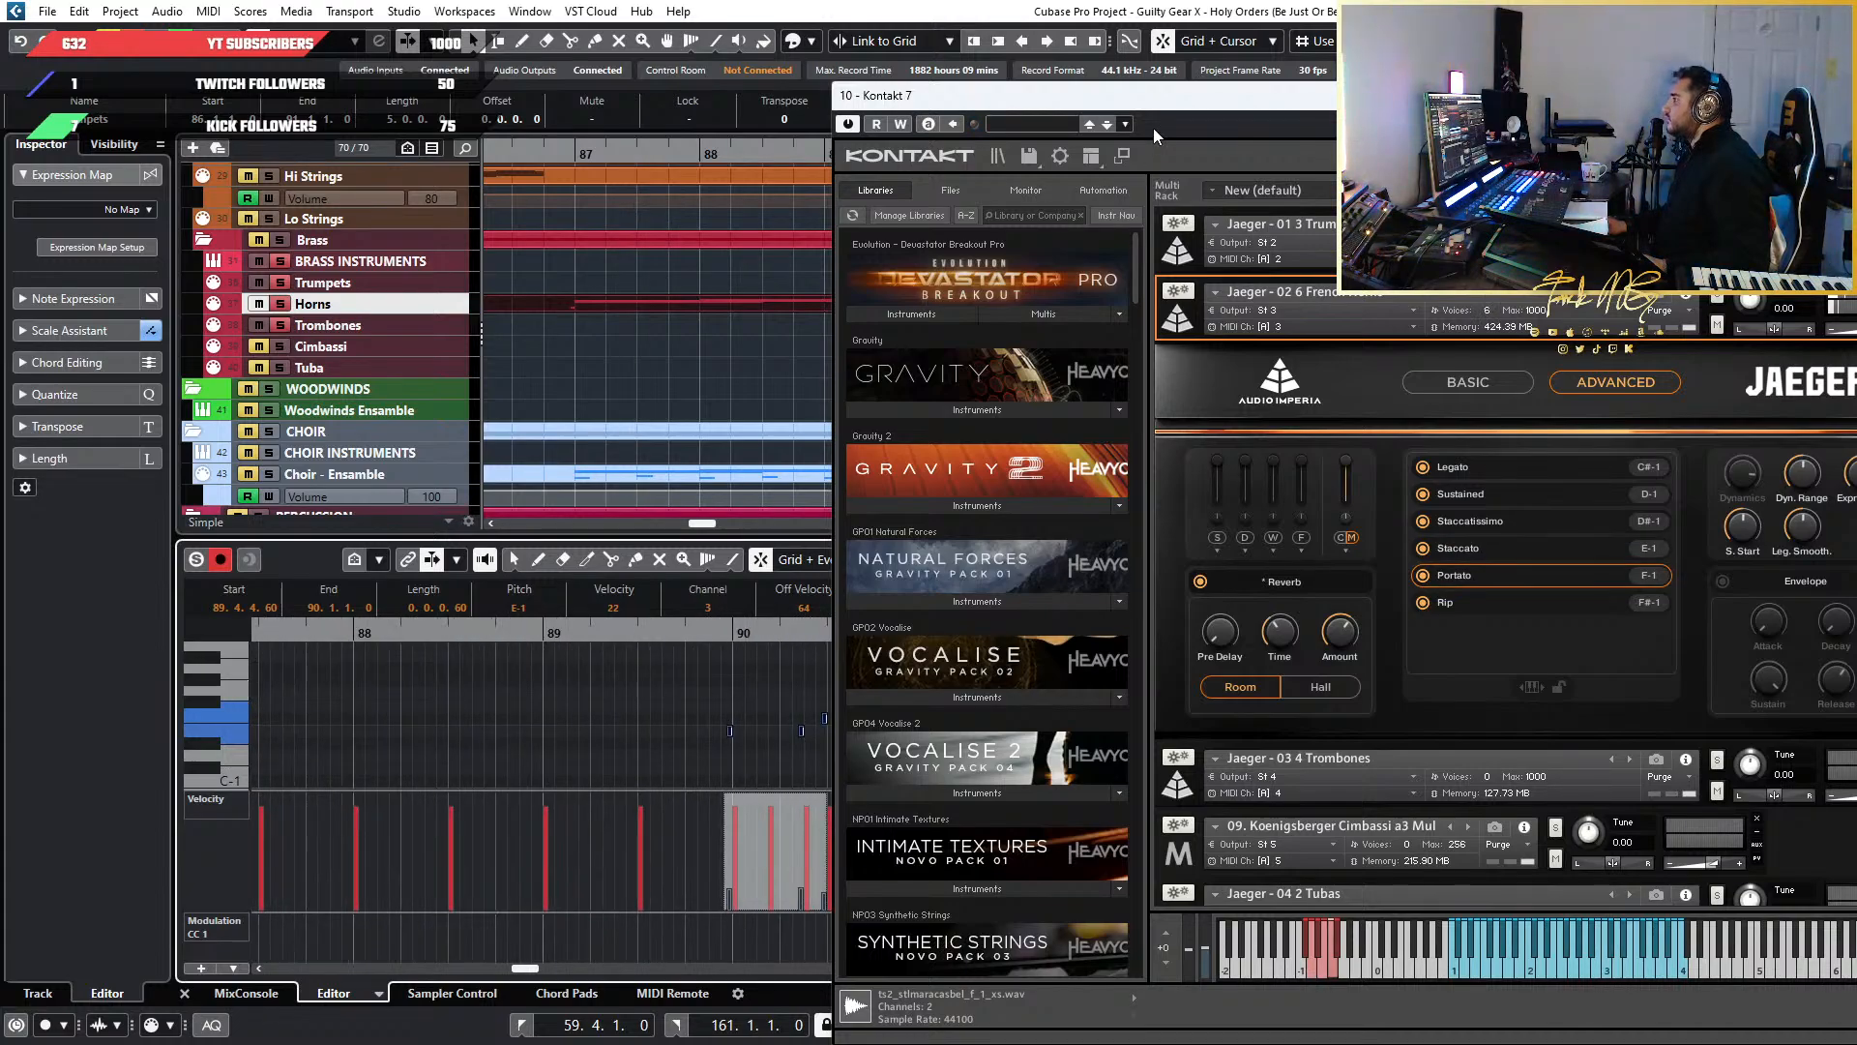
drag(1151, 95, 1420, 85)
Place the playback position at bar 99 and open the Horns part that starts there for editing
scroll(565, 337, down, 3)
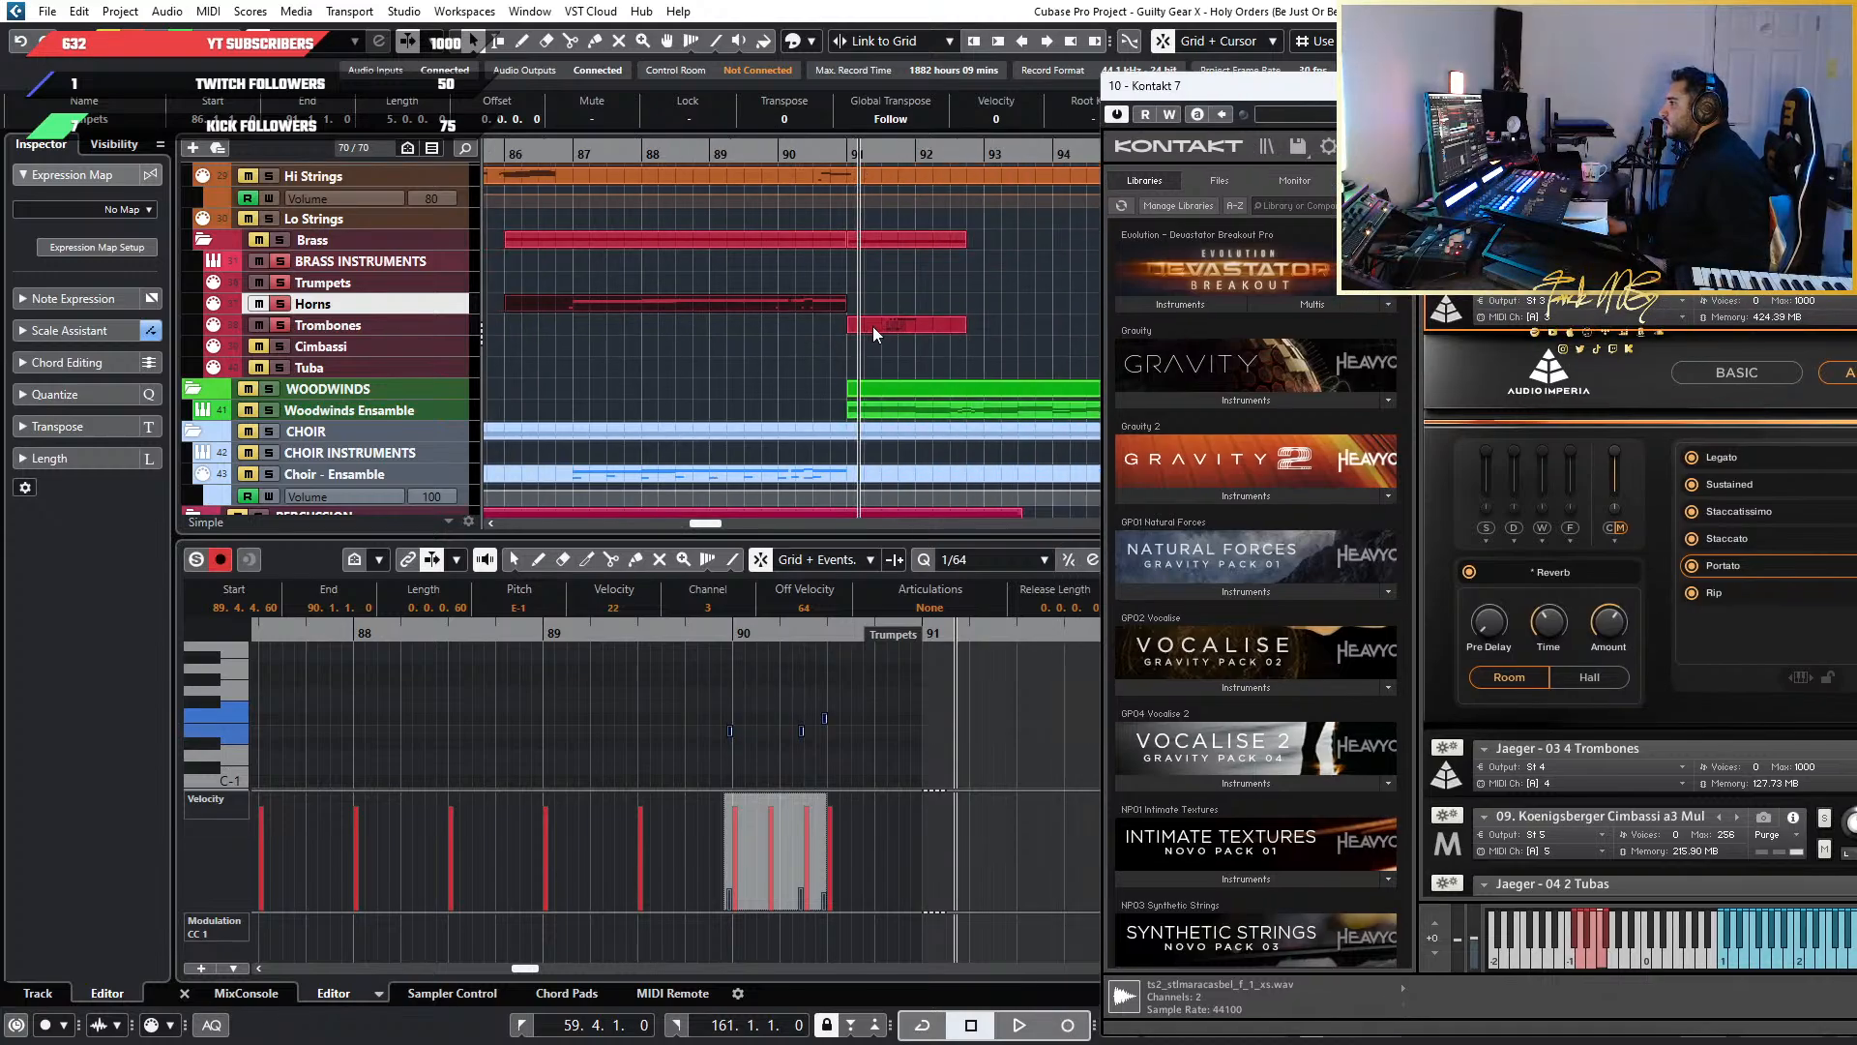
click(873, 327)
scroll(880, 358, down, 4)
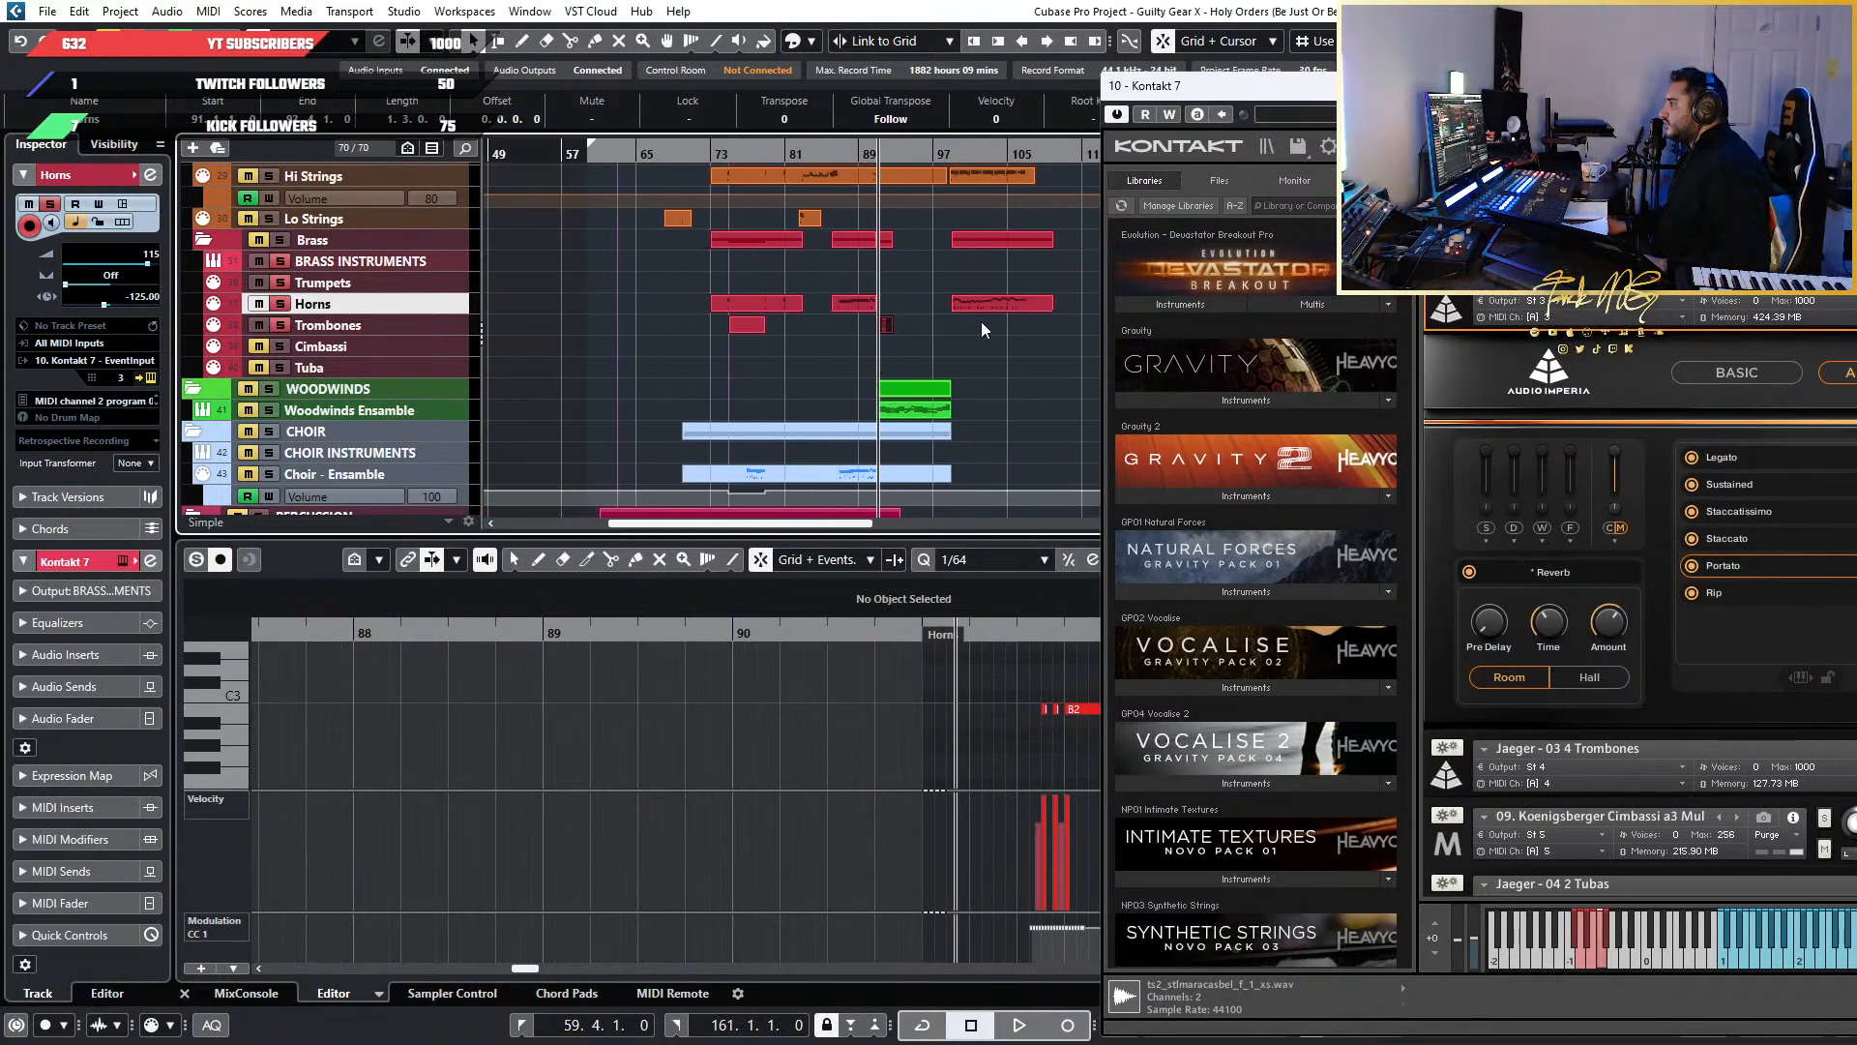
scroll(981, 321, up, 6)
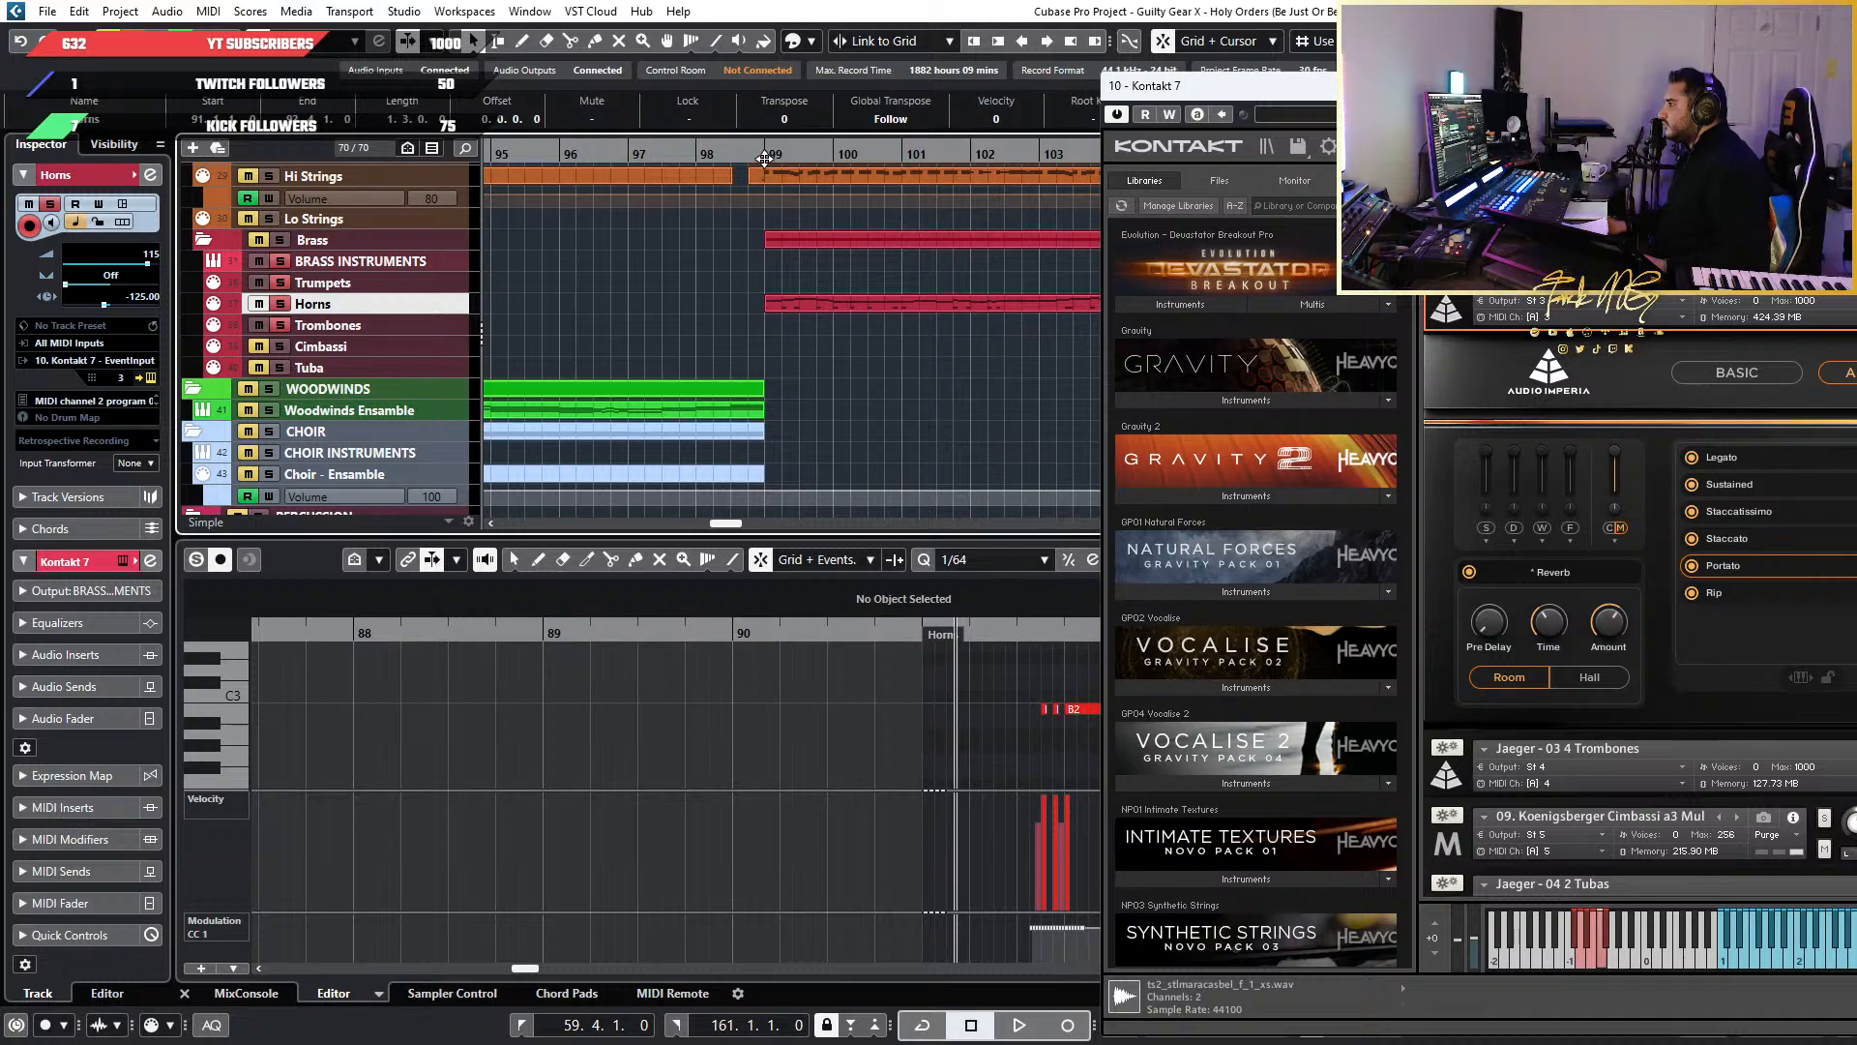
click(765, 158)
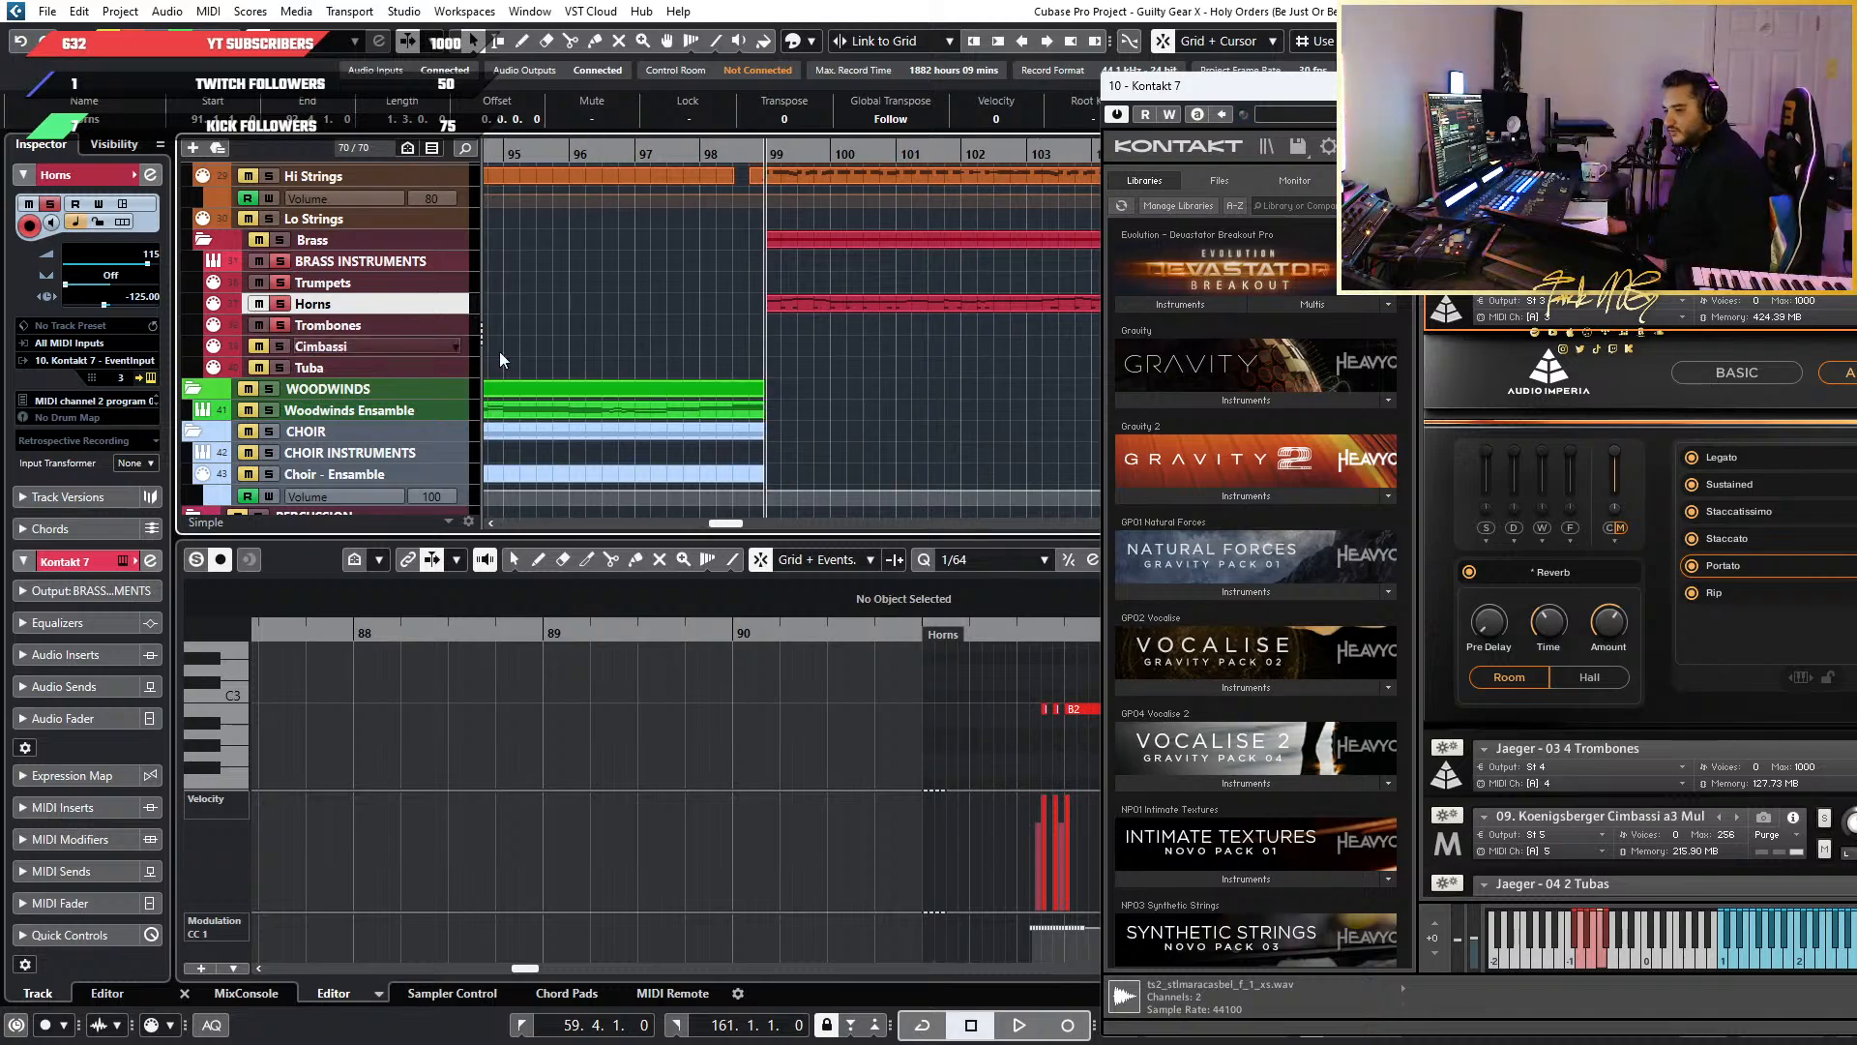
click(788, 304)
scroll(472, 691, up, 2)
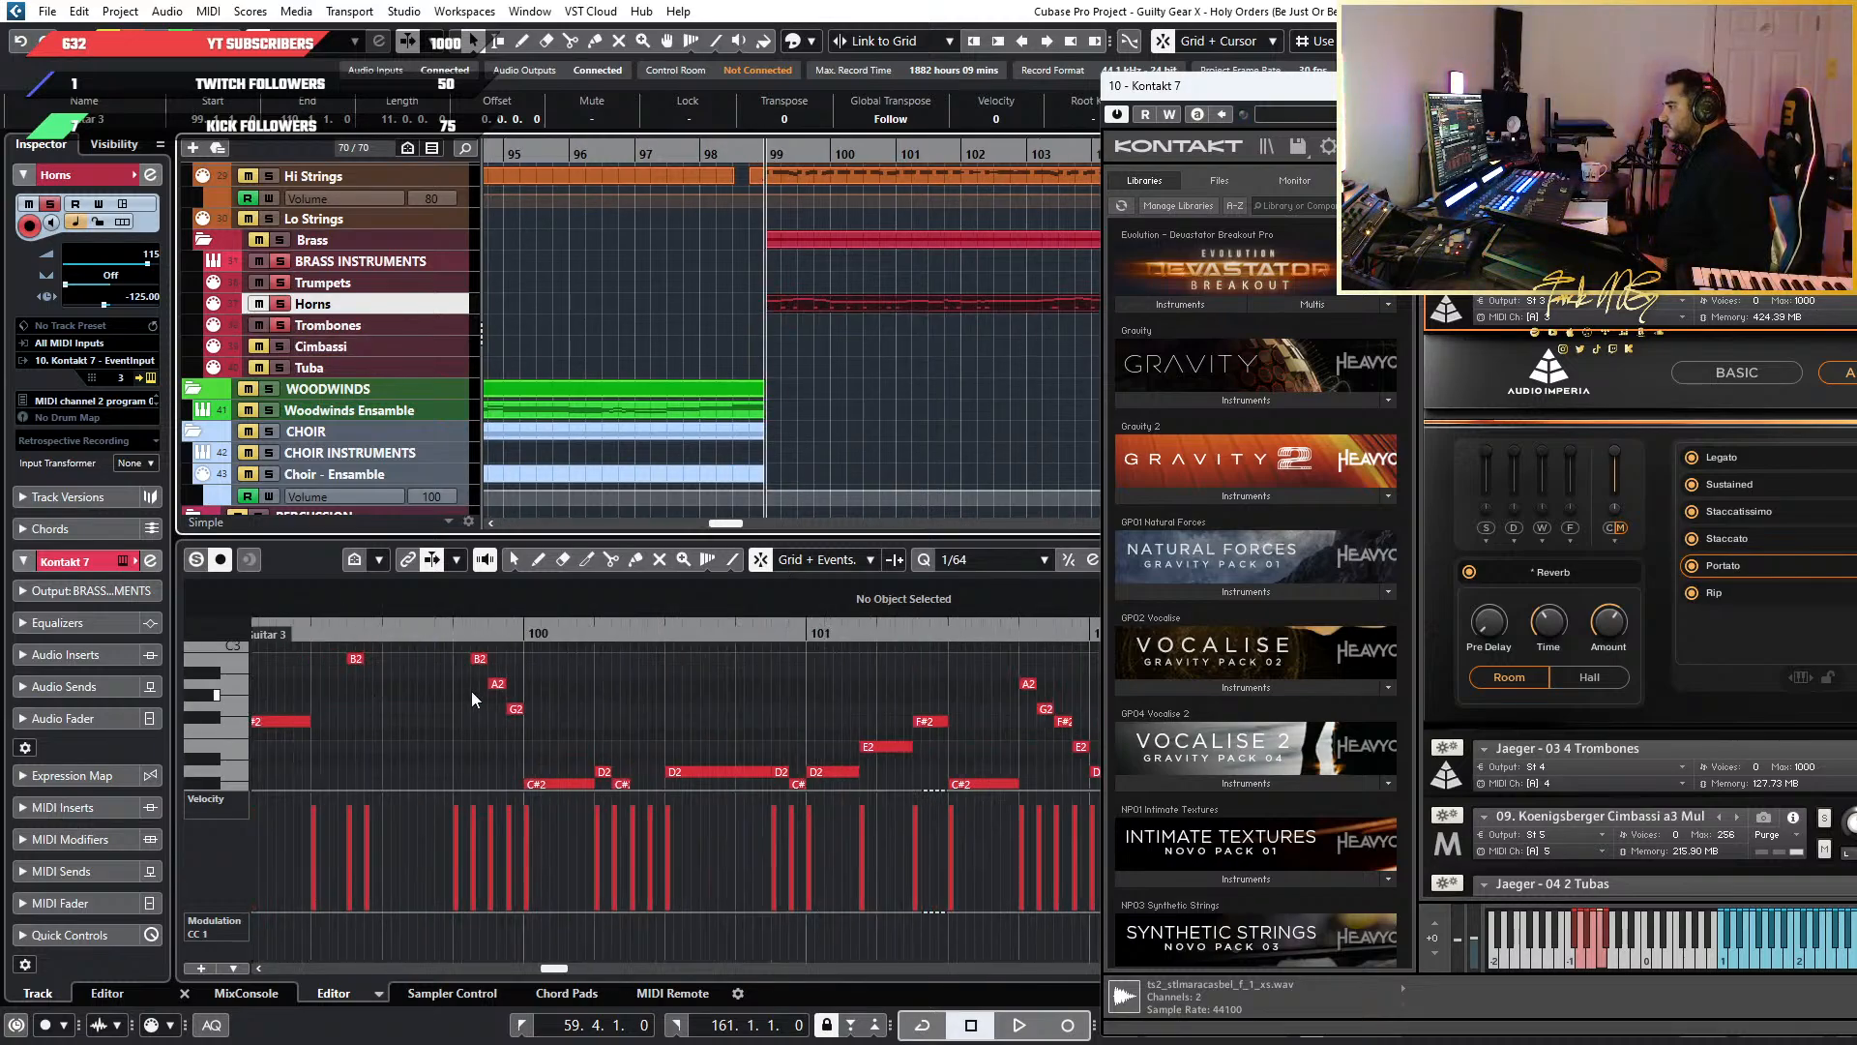
Nudge all the Horns keyswitches from bar 99 onward slightly earlier and extend the part's start about one beat before bar 99
scroll(716, 688, down, 4)
scroll(769, 692, down, 4)
scroll(769, 692, down, 3)
scroll(769, 693, down, 3)
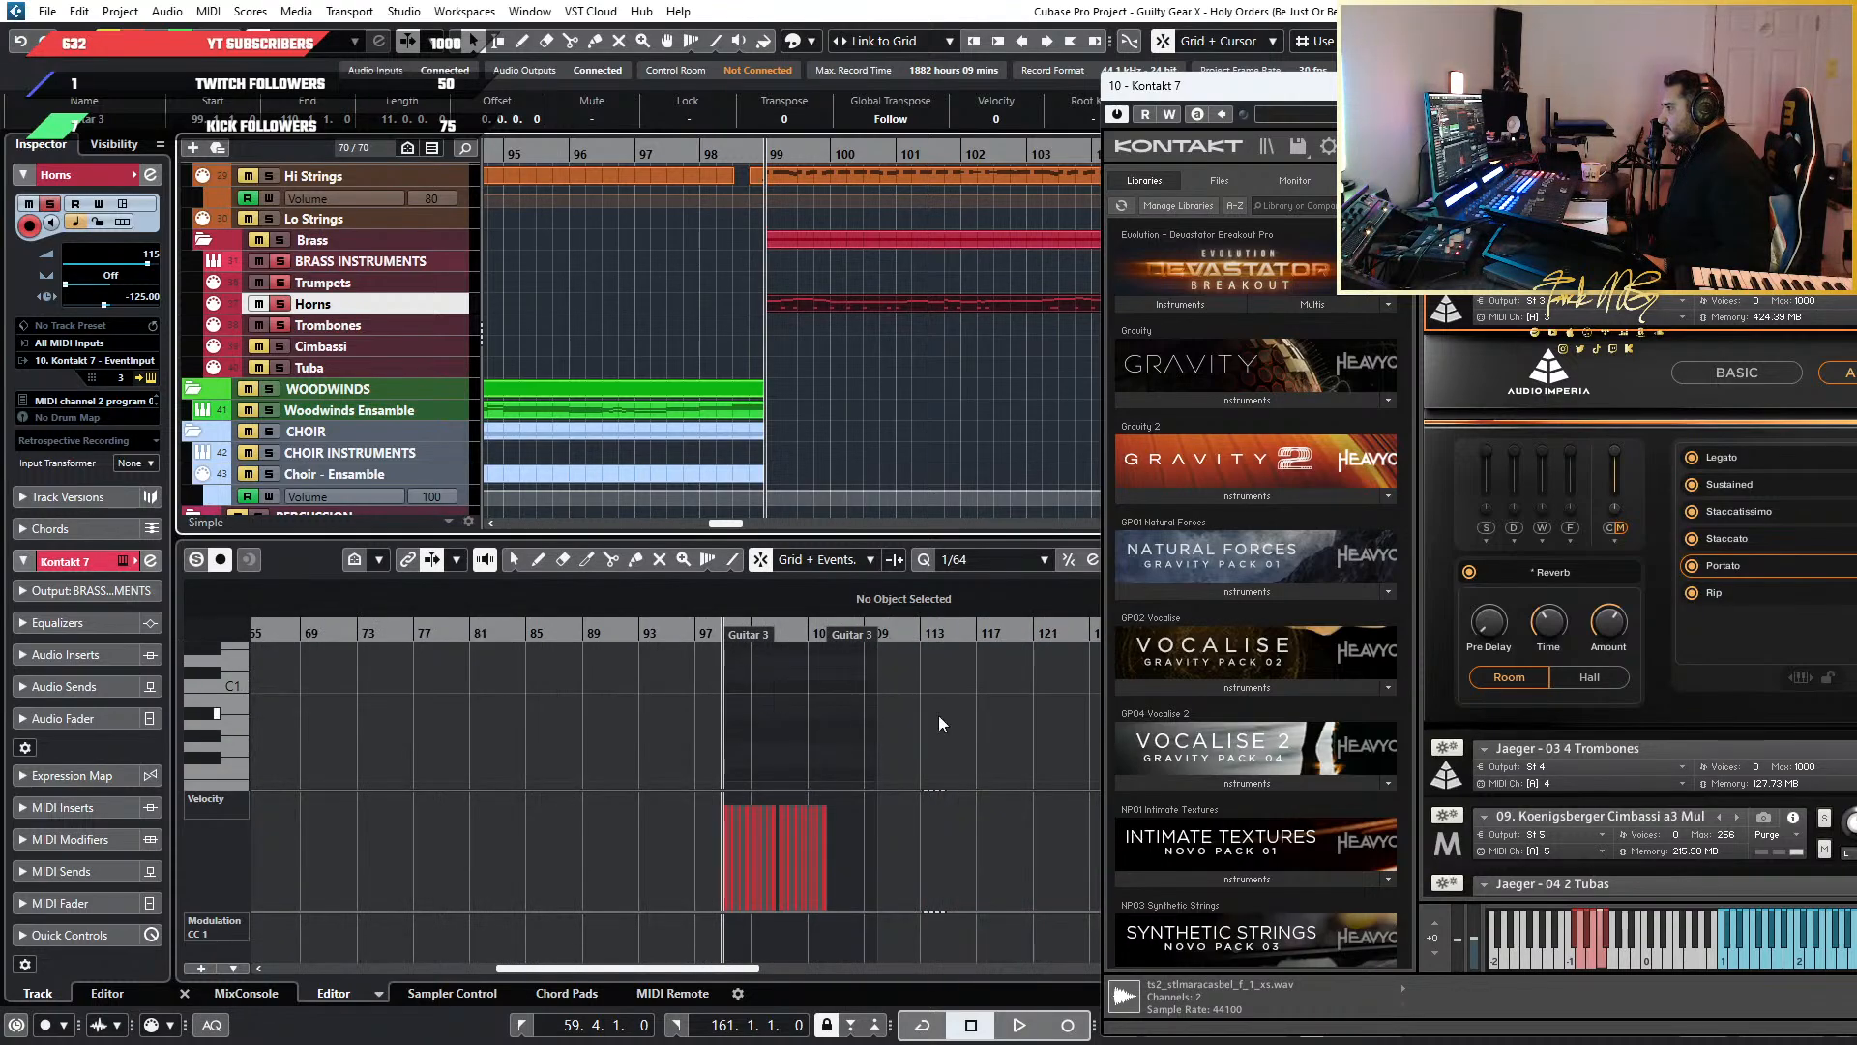
drag(909, 749, 679, 648)
scroll(774, 694, up, 12)
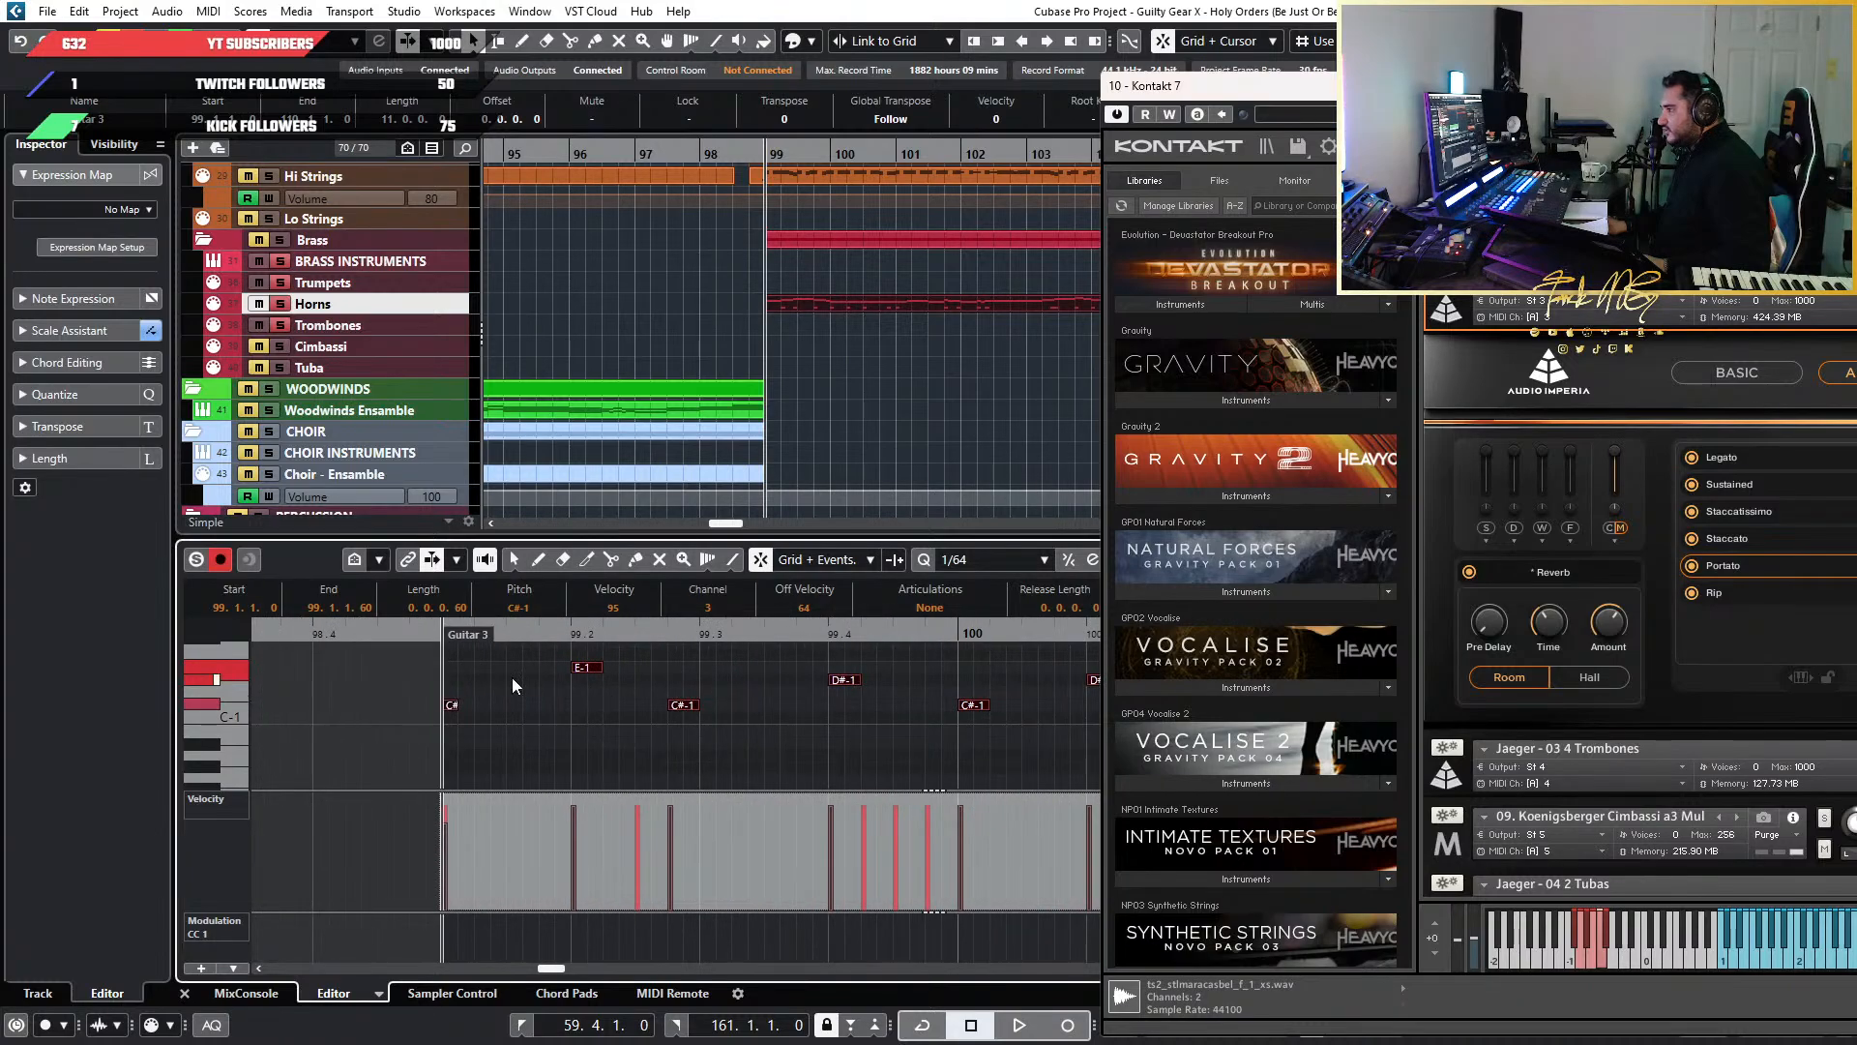
key(ctrl+Left)
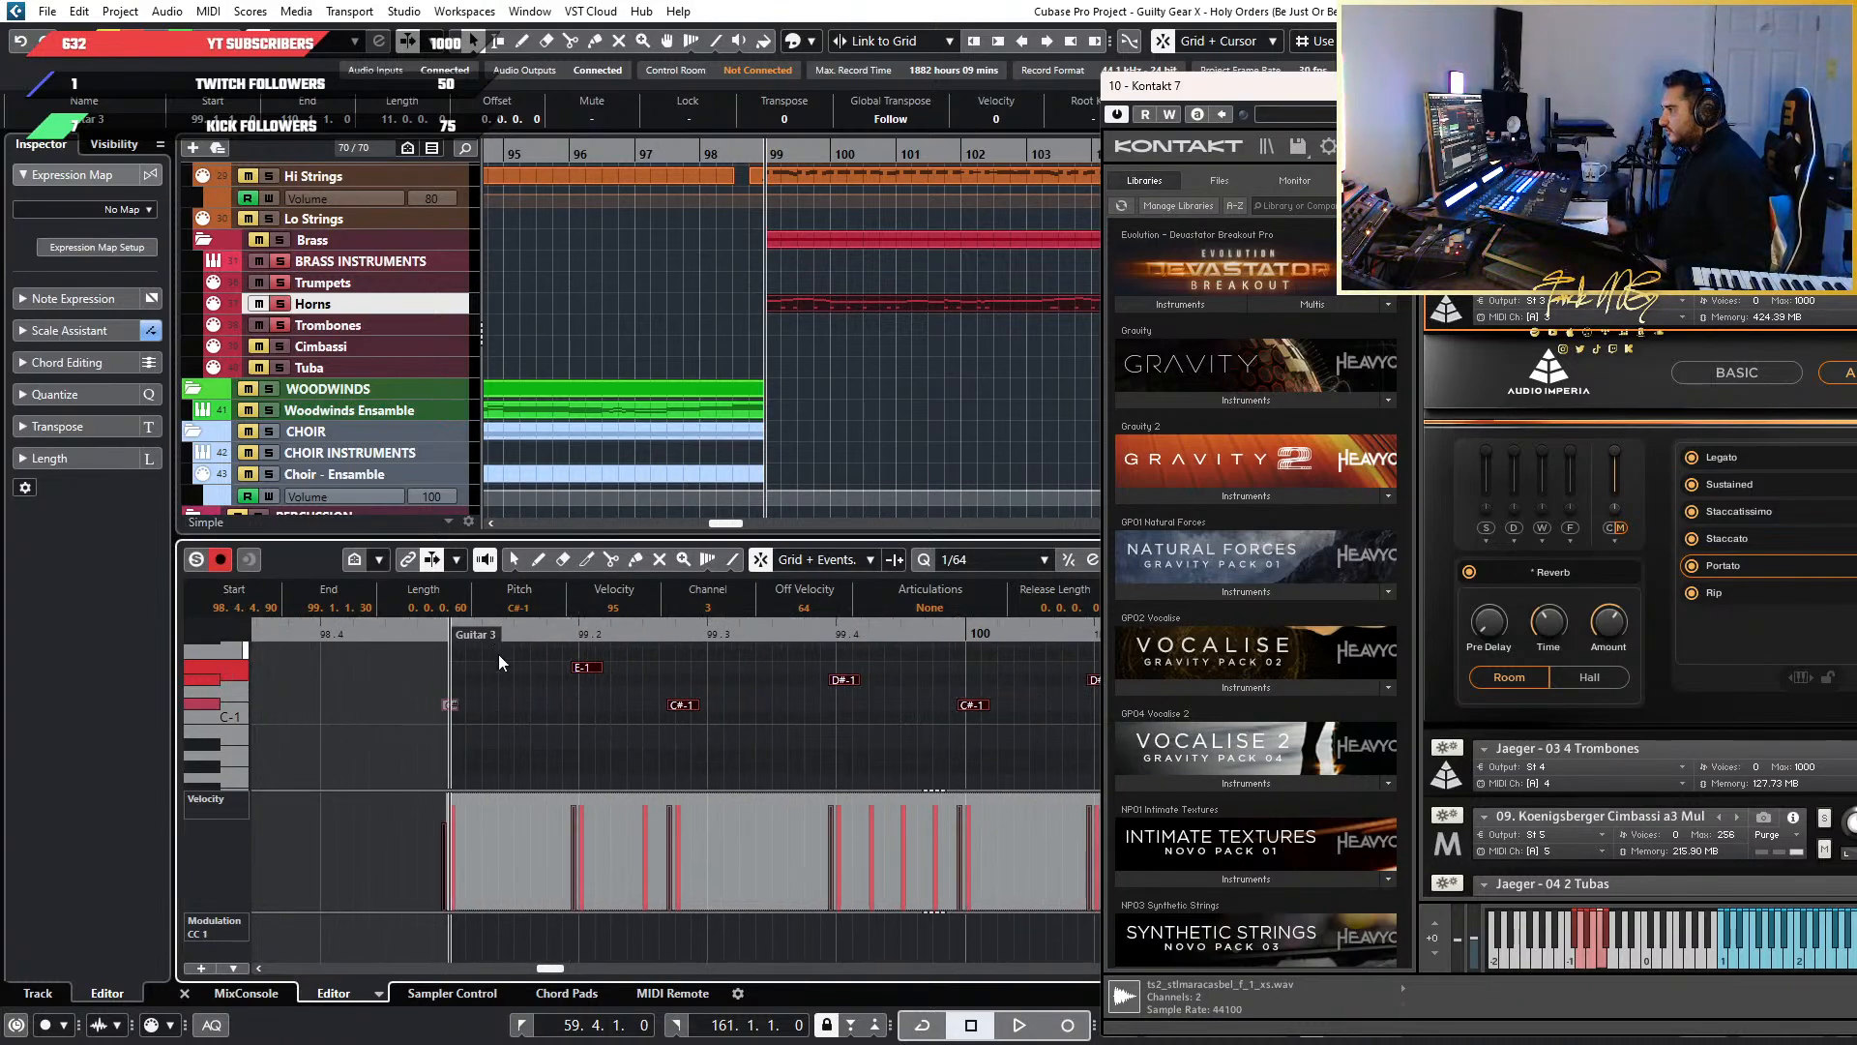
click(497, 654)
drag(356, 645, 348, 645)
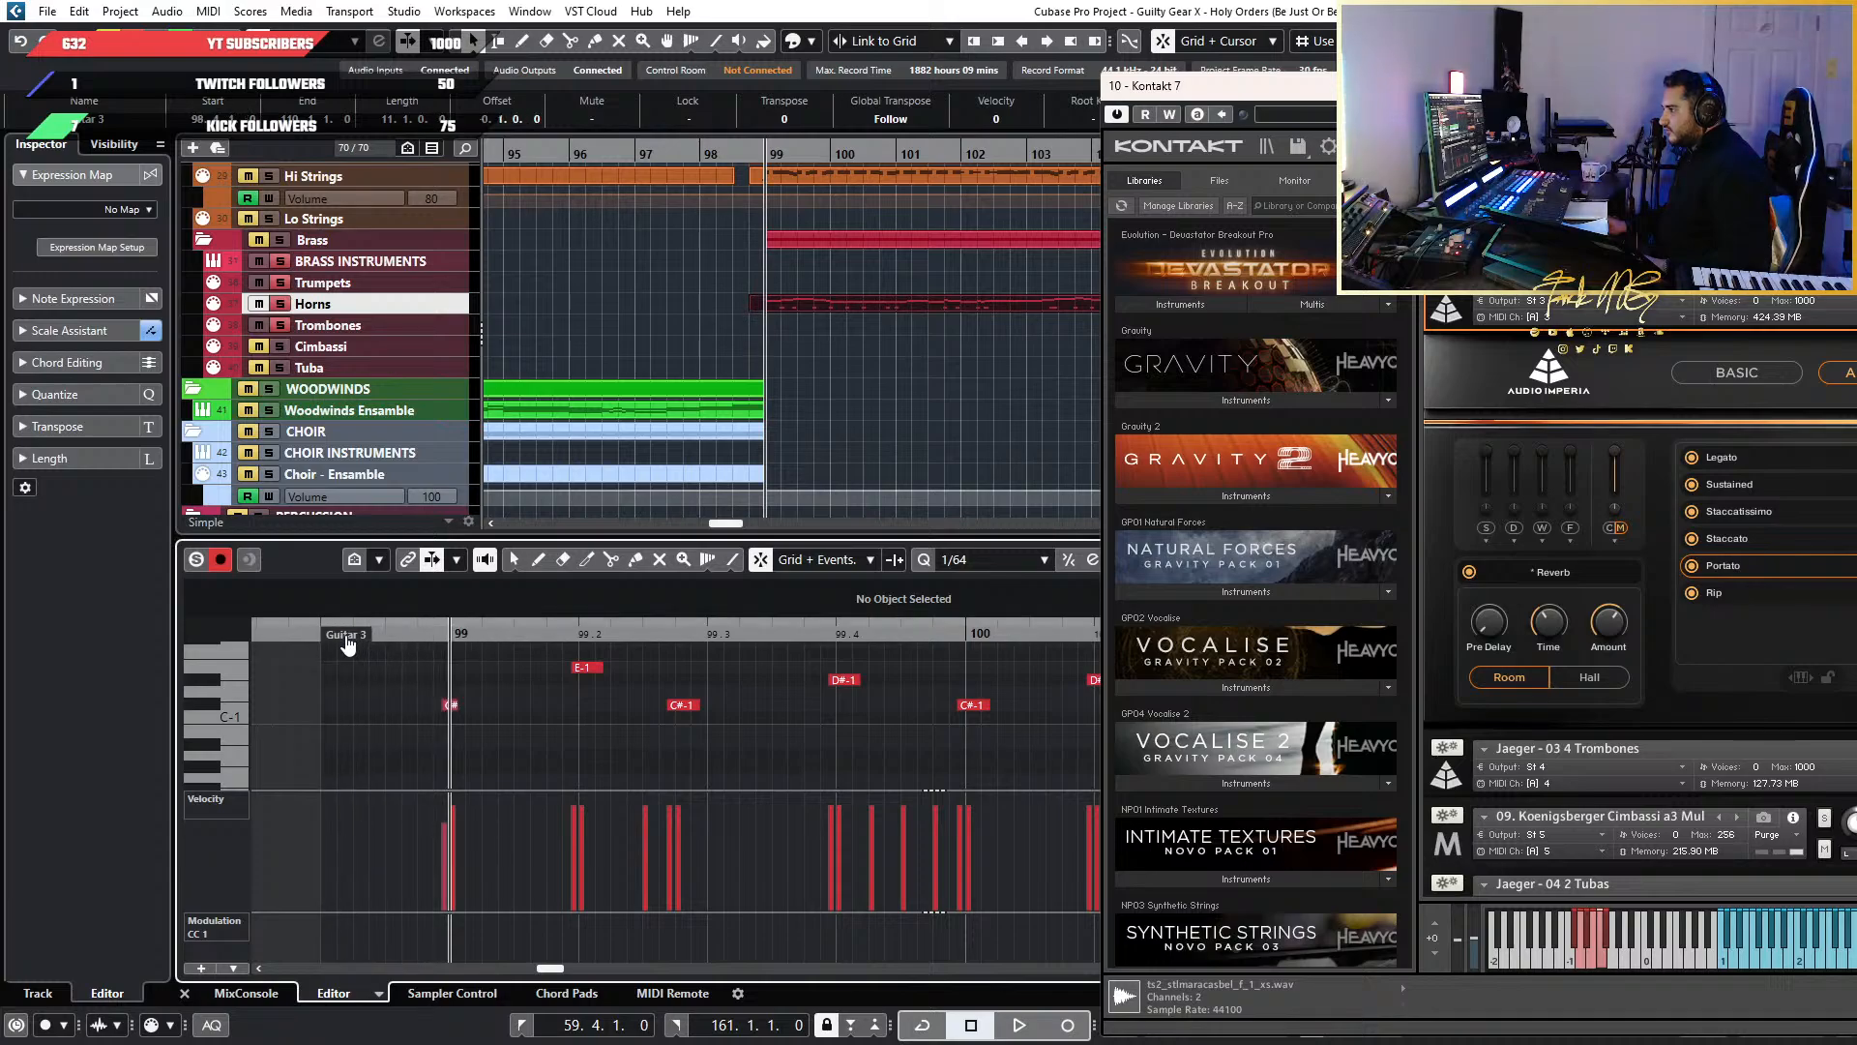
Try lowering the velocity of the E-1 keyswitch at beat 99.2 to about 22
key(g)
key(g)
key(g)
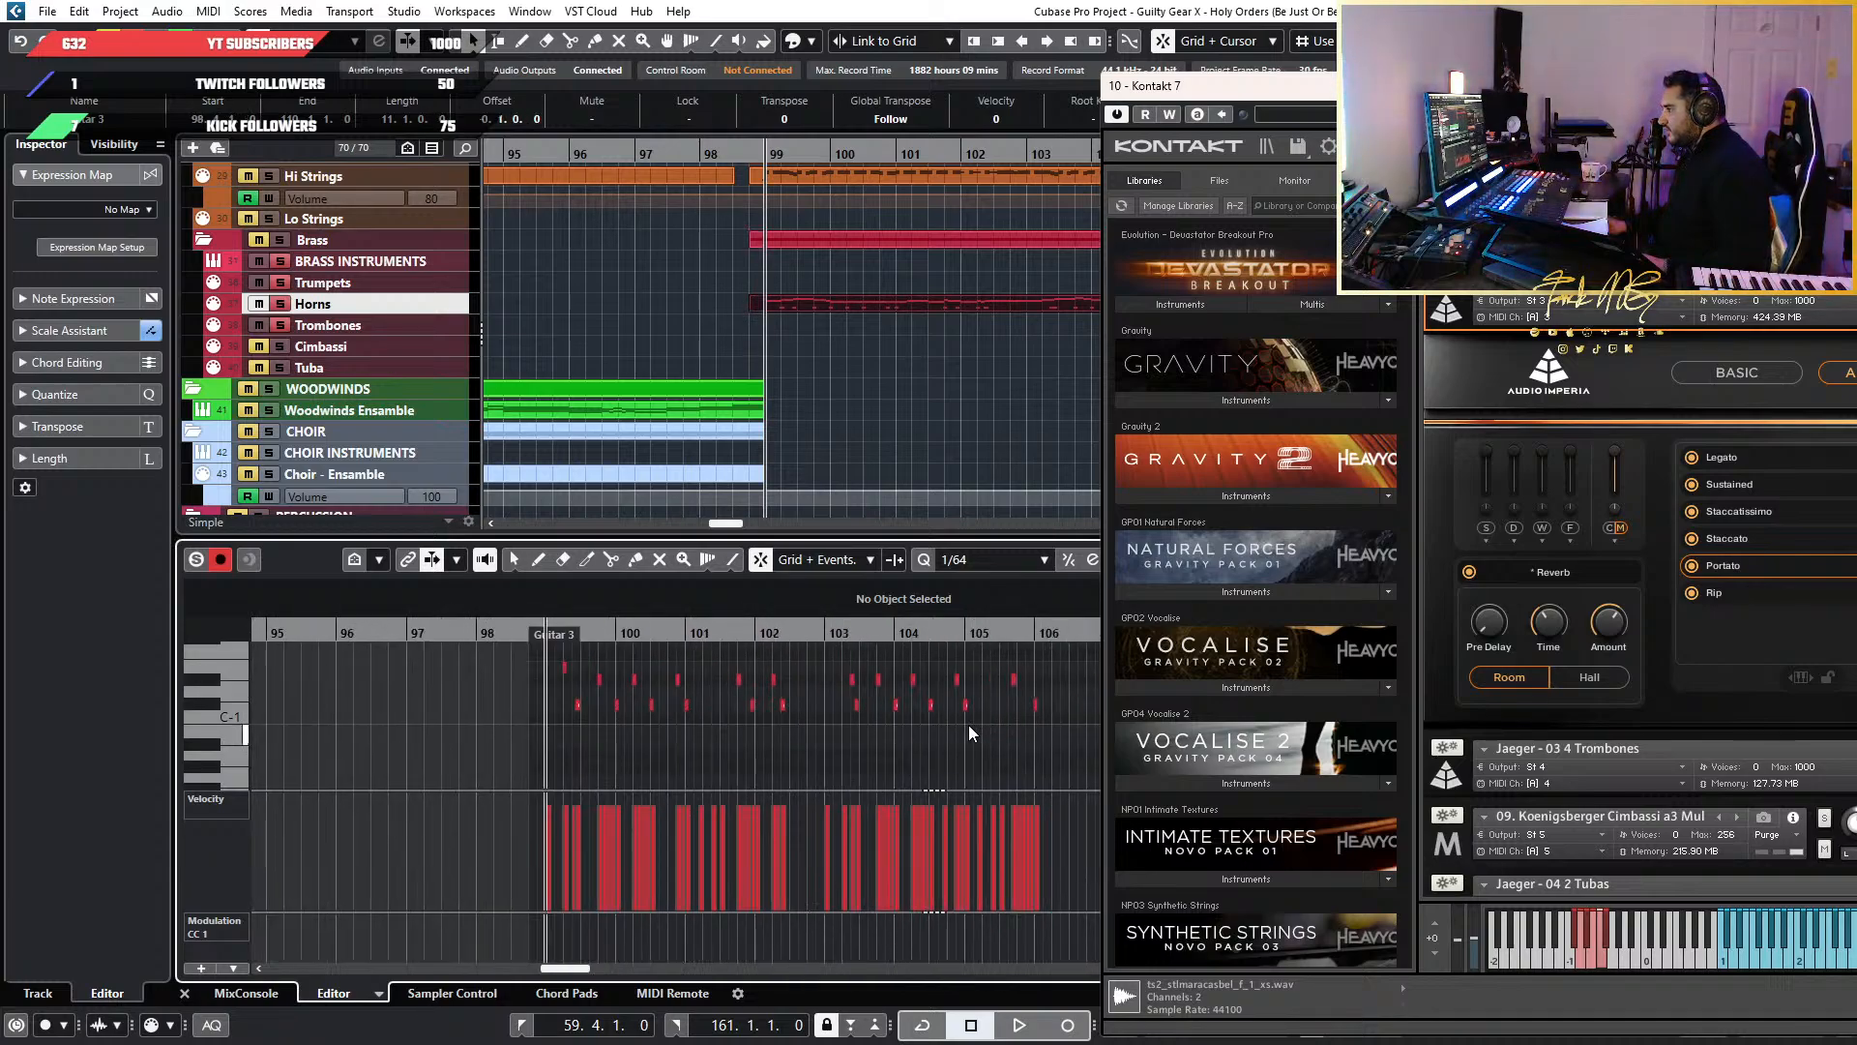
drag(482, 737, 1104, 658)
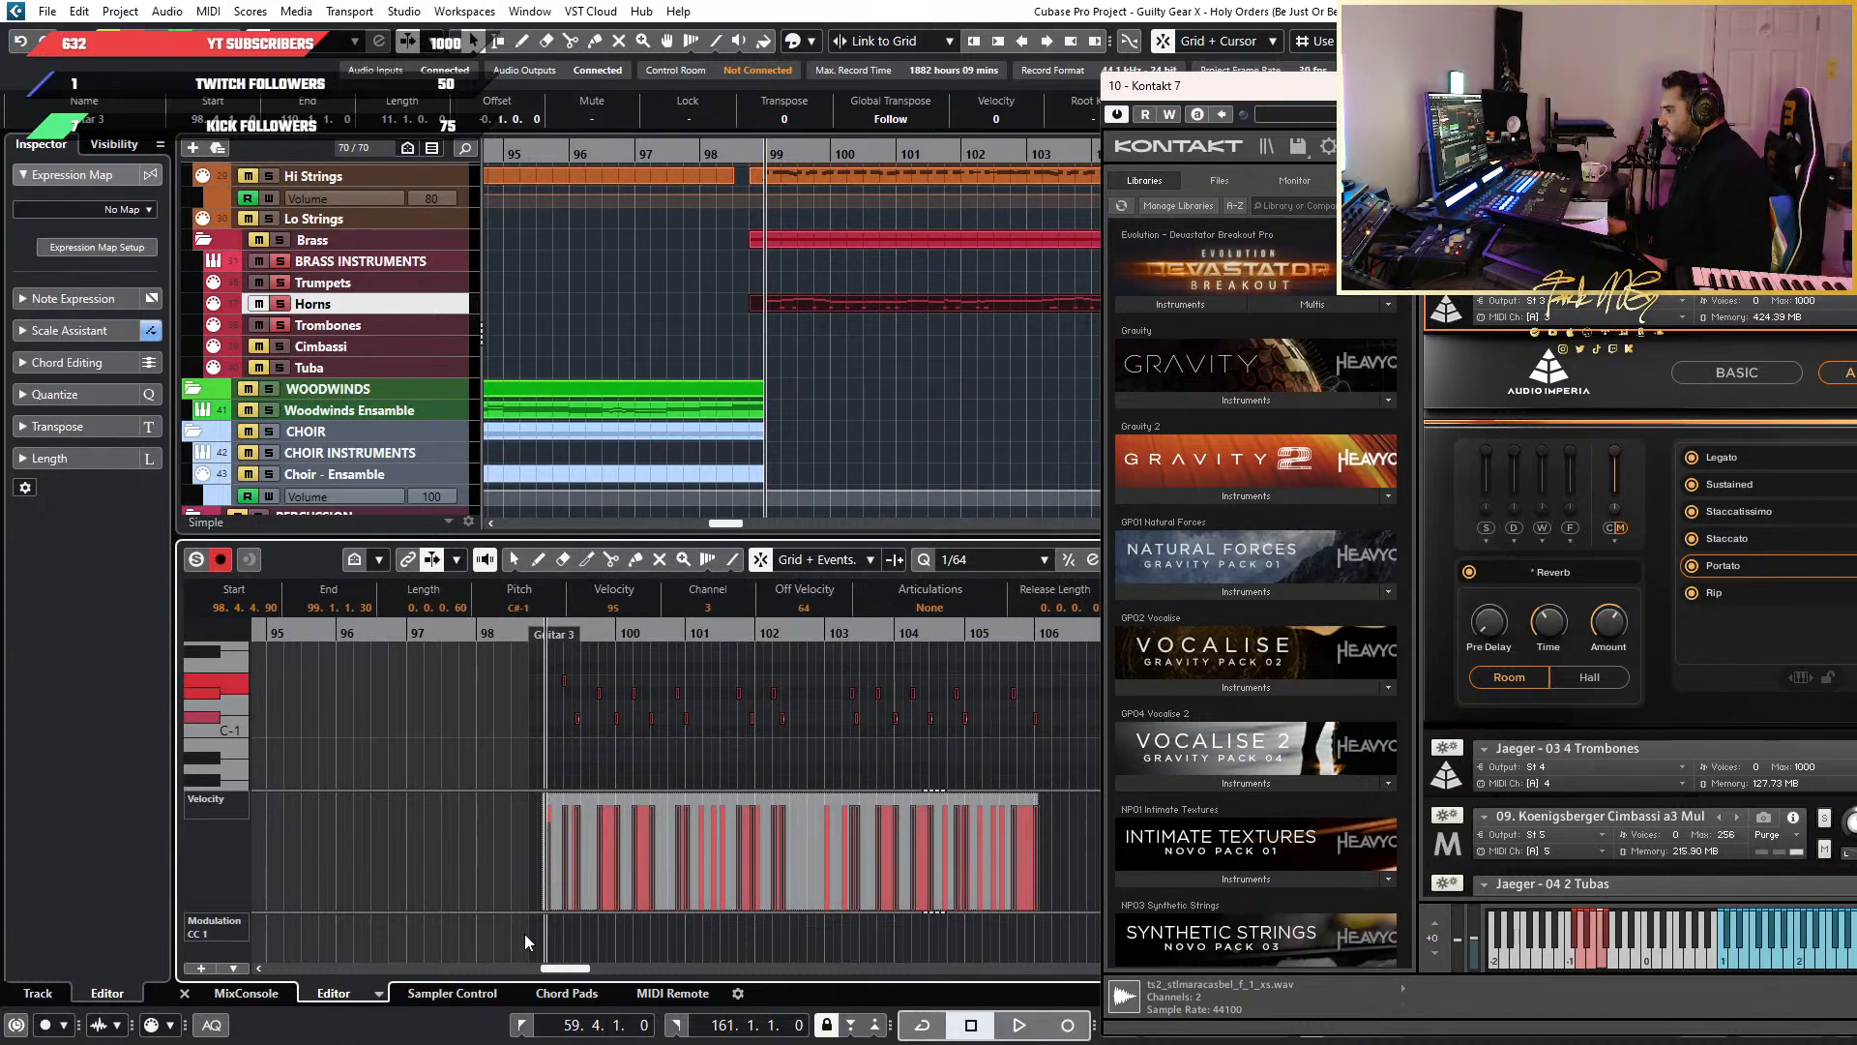
key(h)
key(h)
key(h)
key(h)
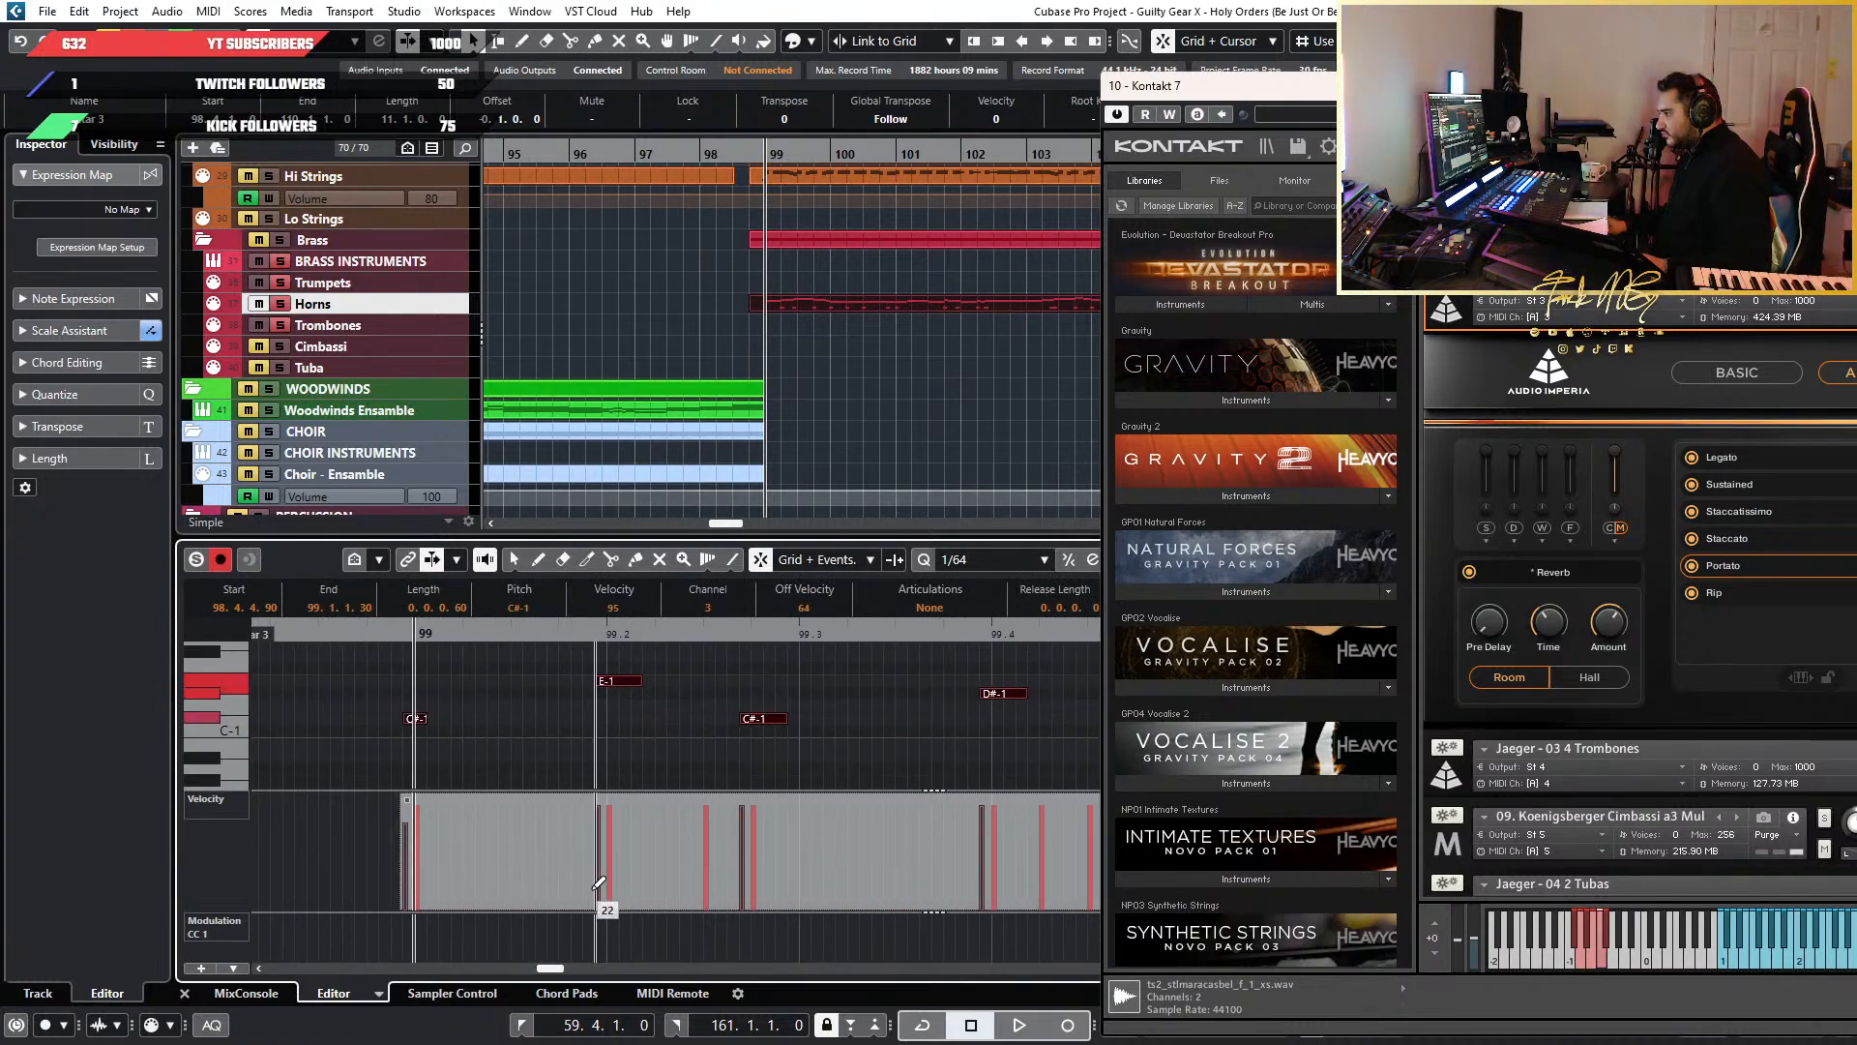
drag(598, 883, 583, 877)
click(376, 686)
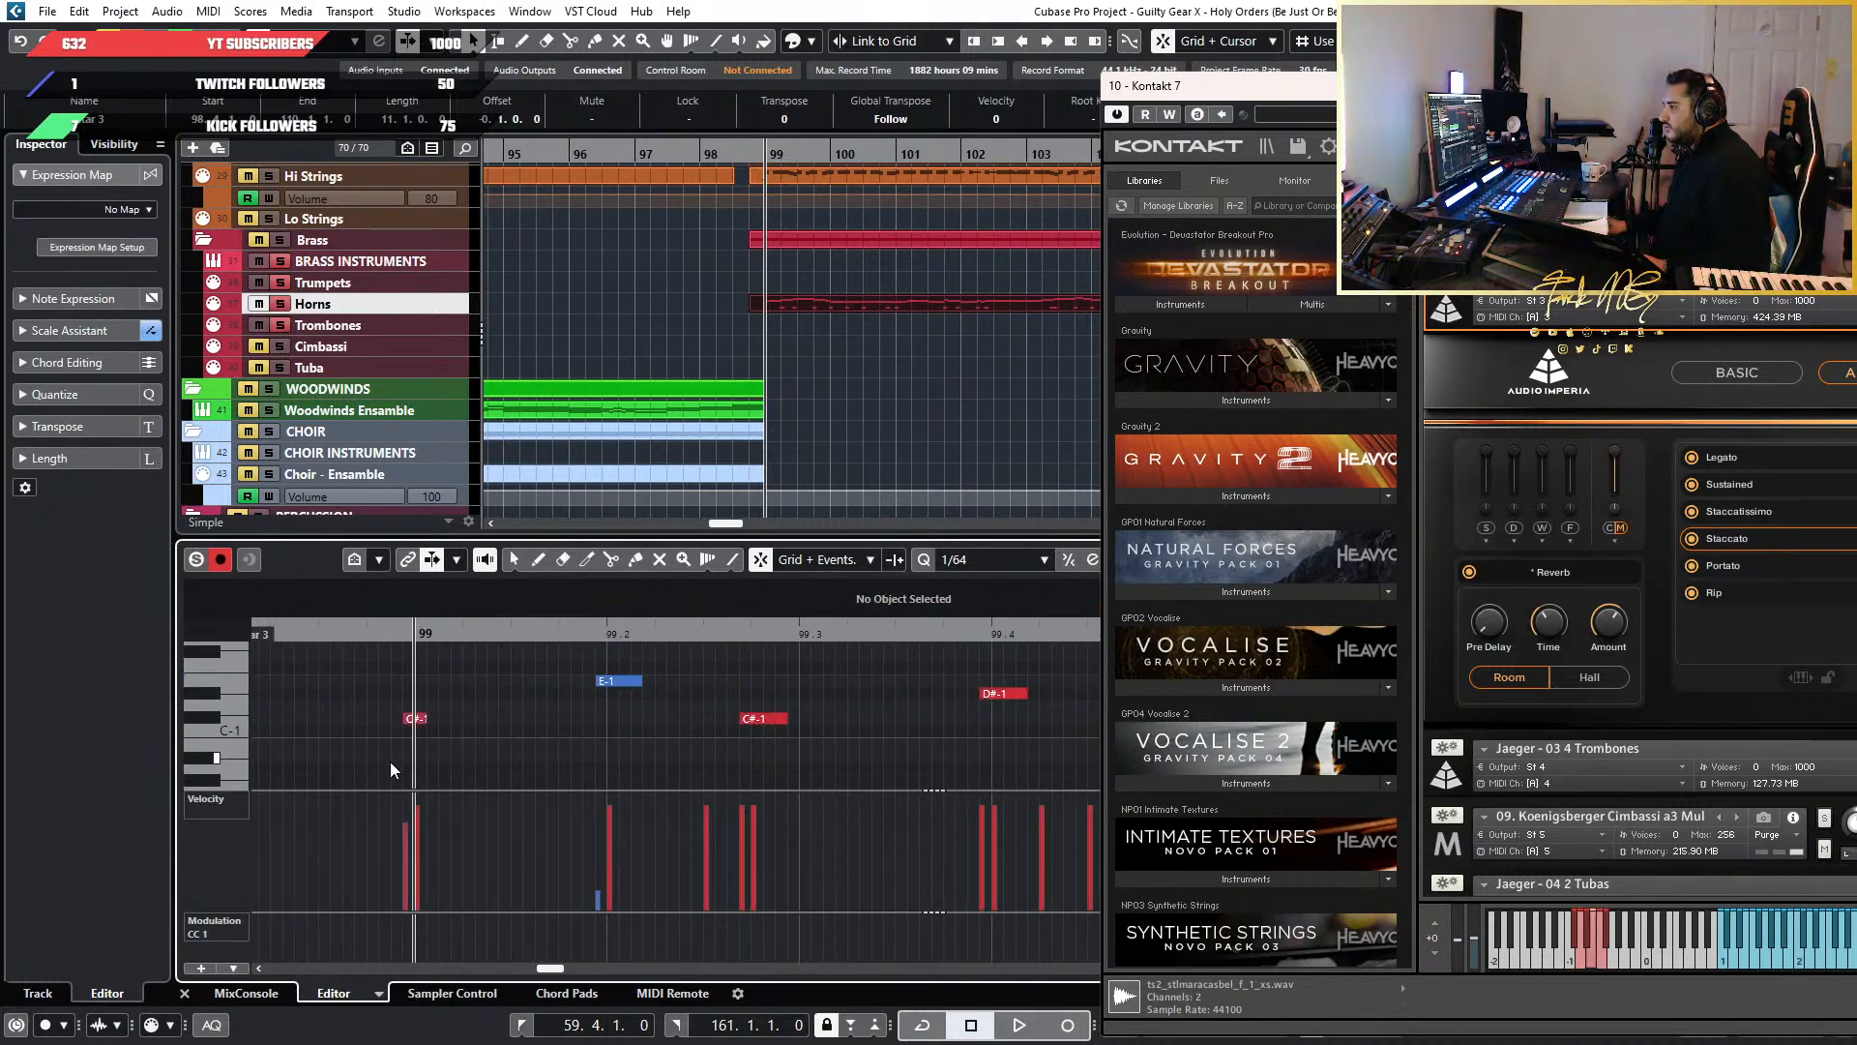
Select all the Horns keyswitches between bars 99 and 106 and lower their velocity together by entering 10
key(g)
key(g)
key(g)
key(g)
key(g)
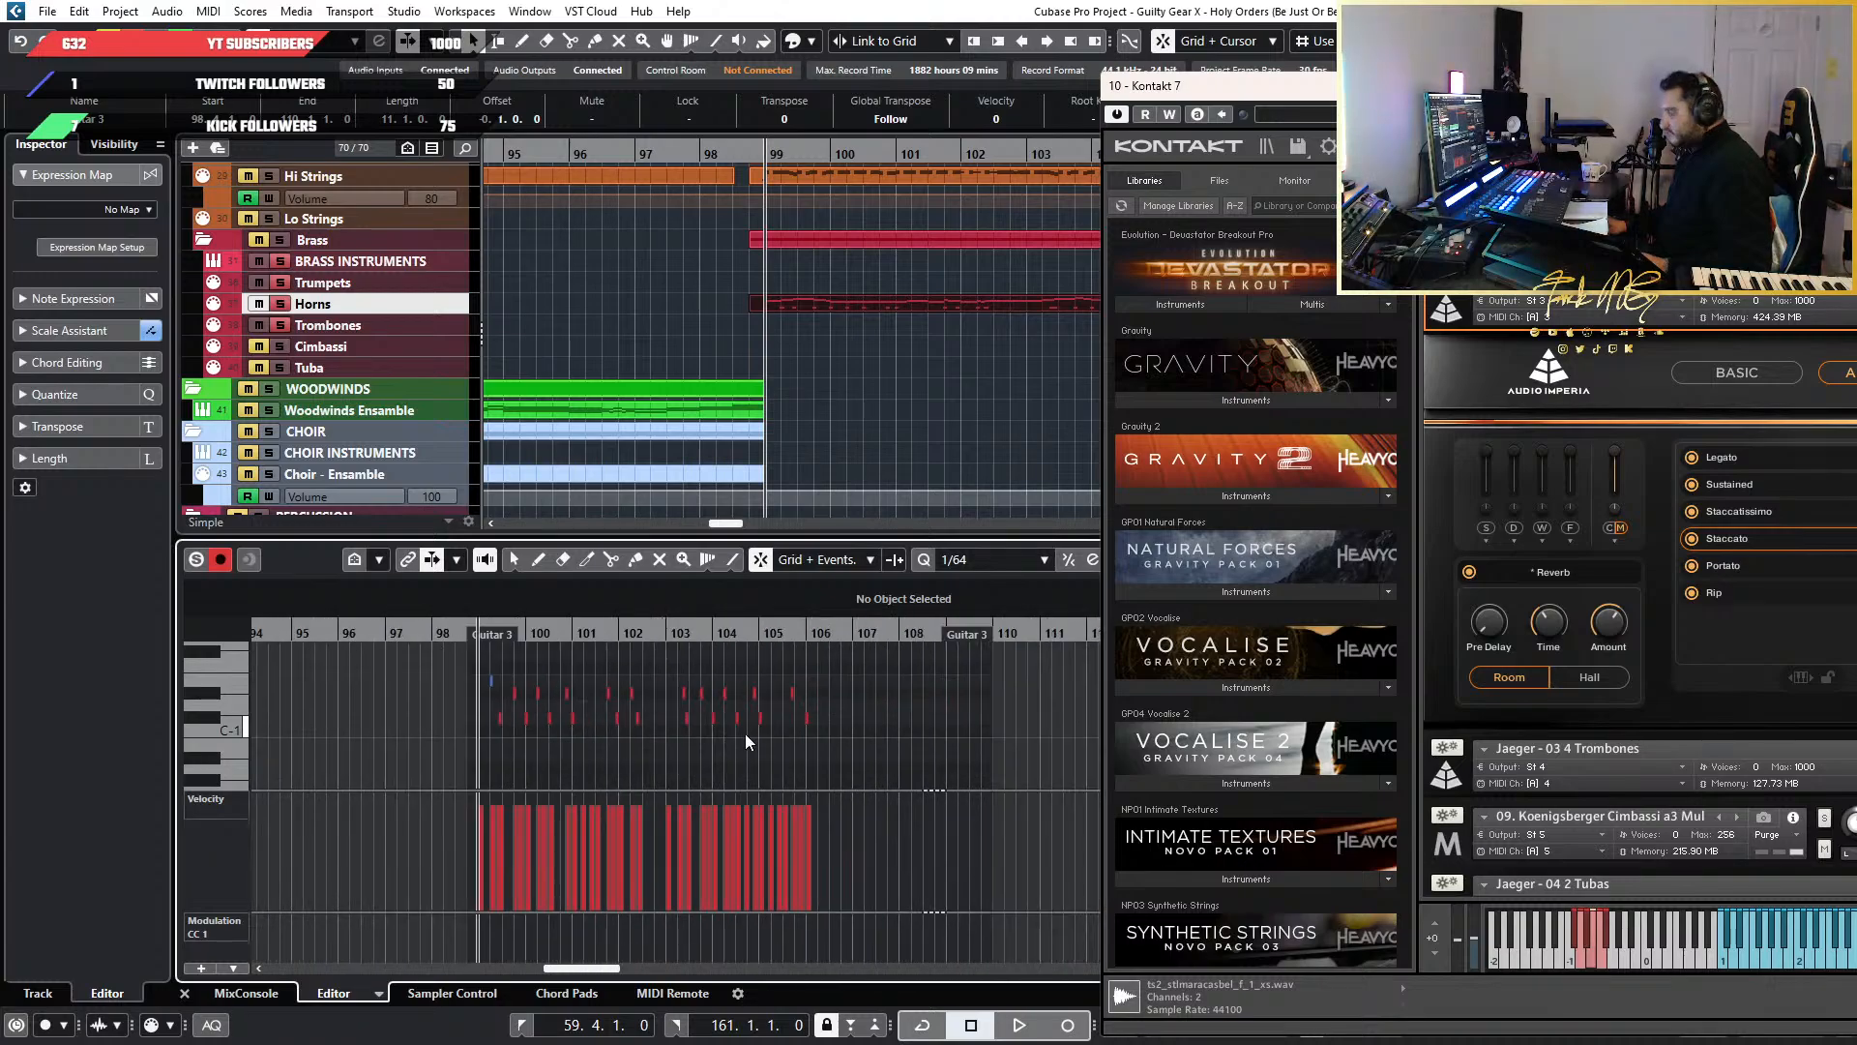
drag(886, 760, 425, 649)
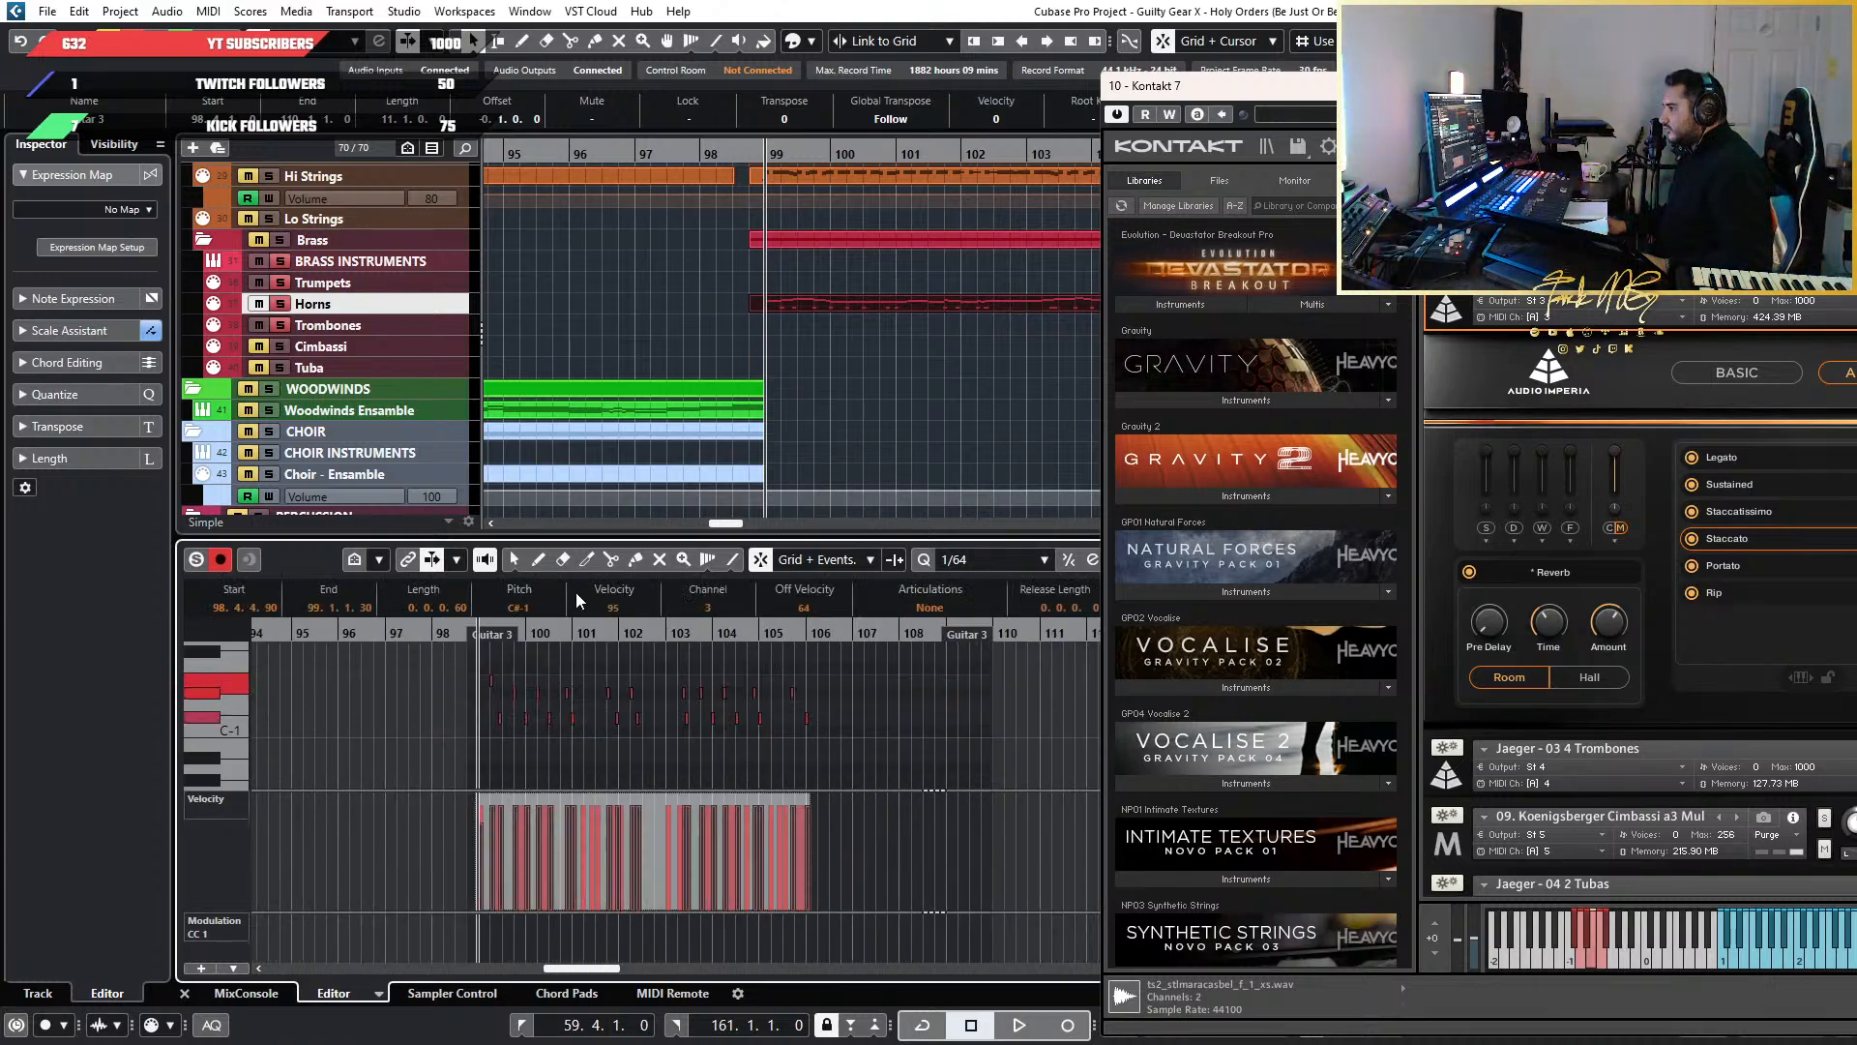
click(606, 601)
text(10)
key(Return)
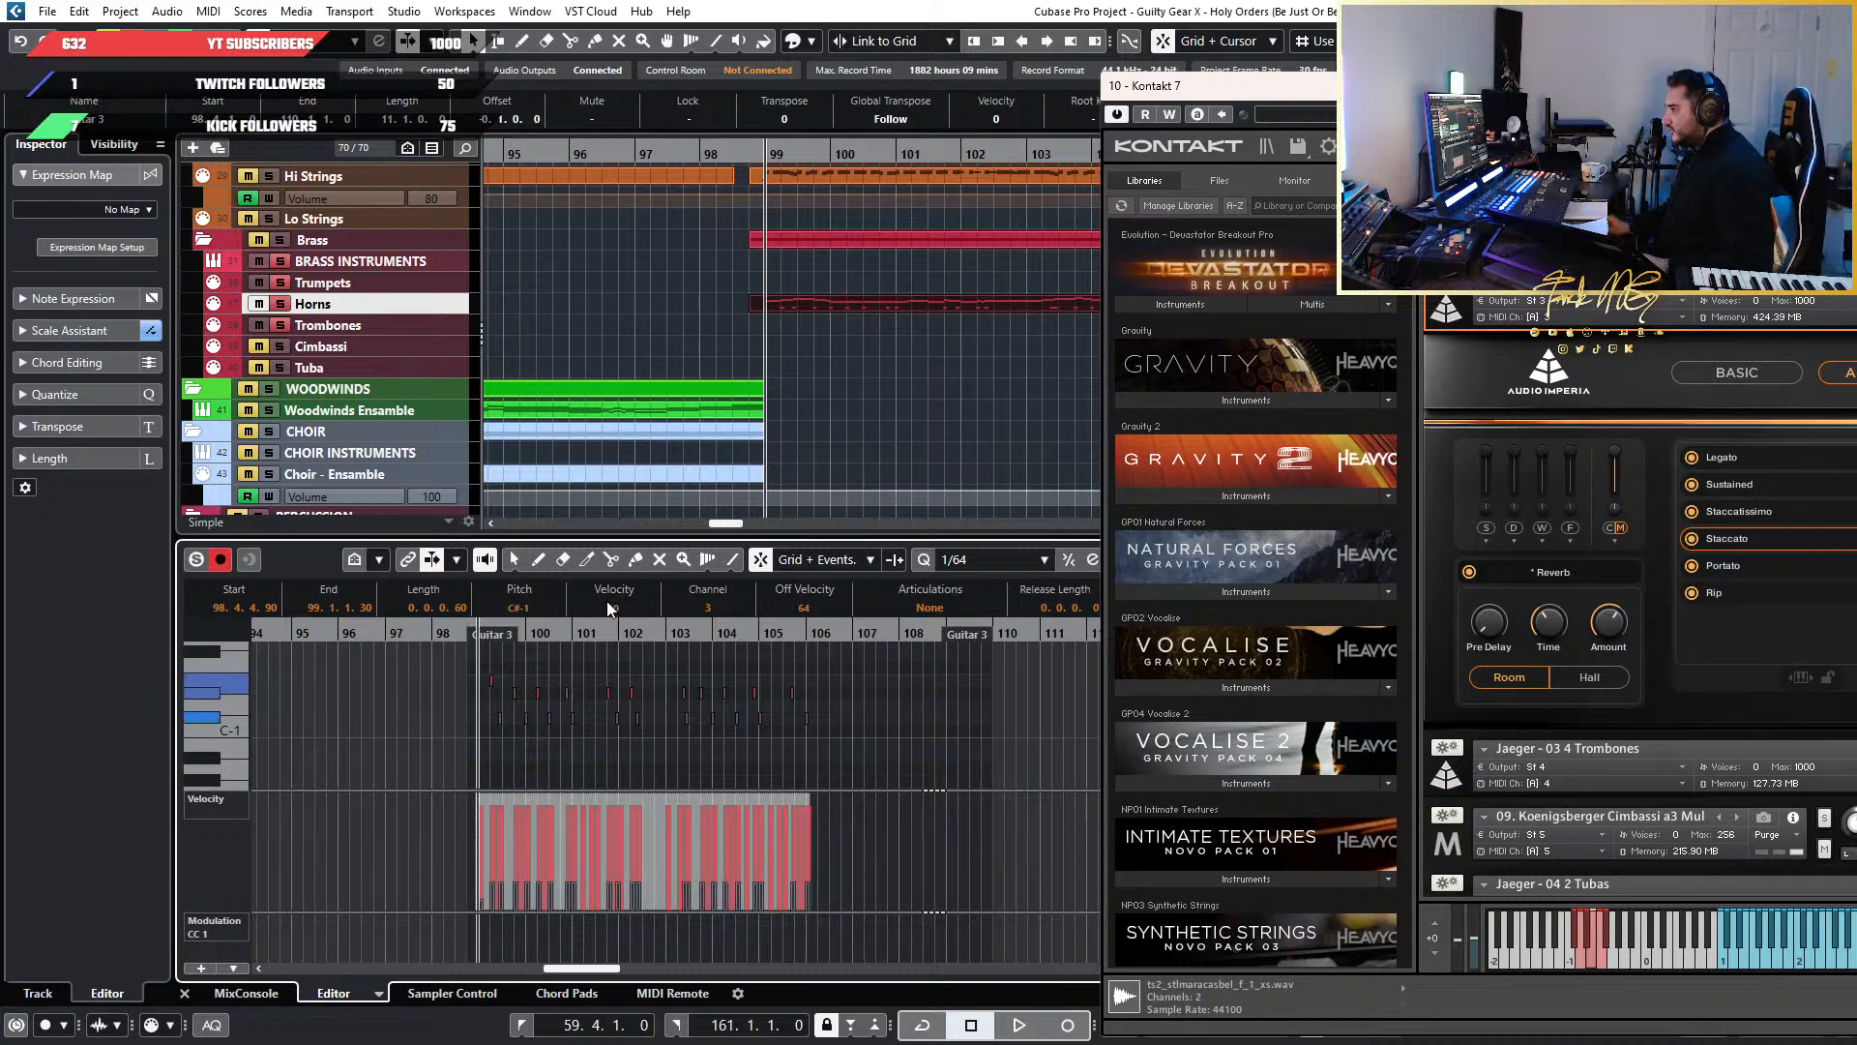
click(501, 762)
Play the Horns passage from bar 99 to check the articulation changes through bar 106
key(h)
key(h)
key(h)
key(h)
key(space)
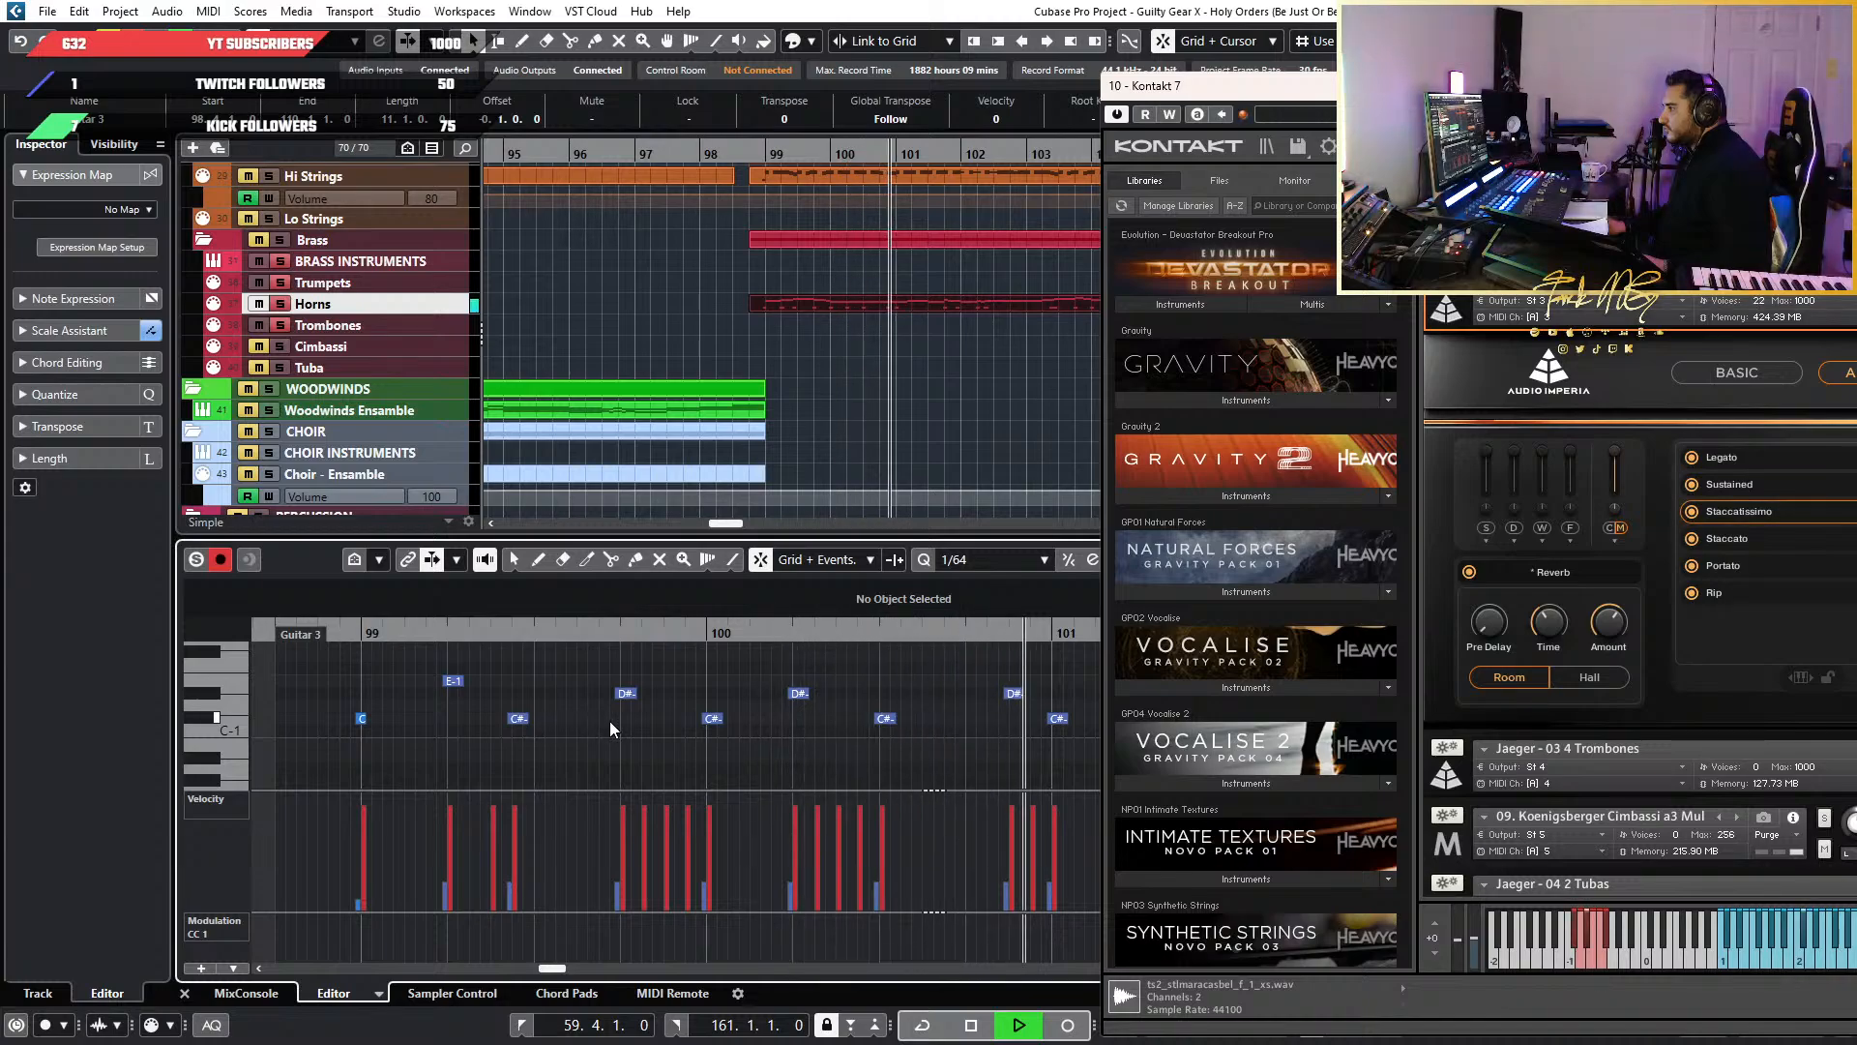
key(g)
key(g)
key(f)
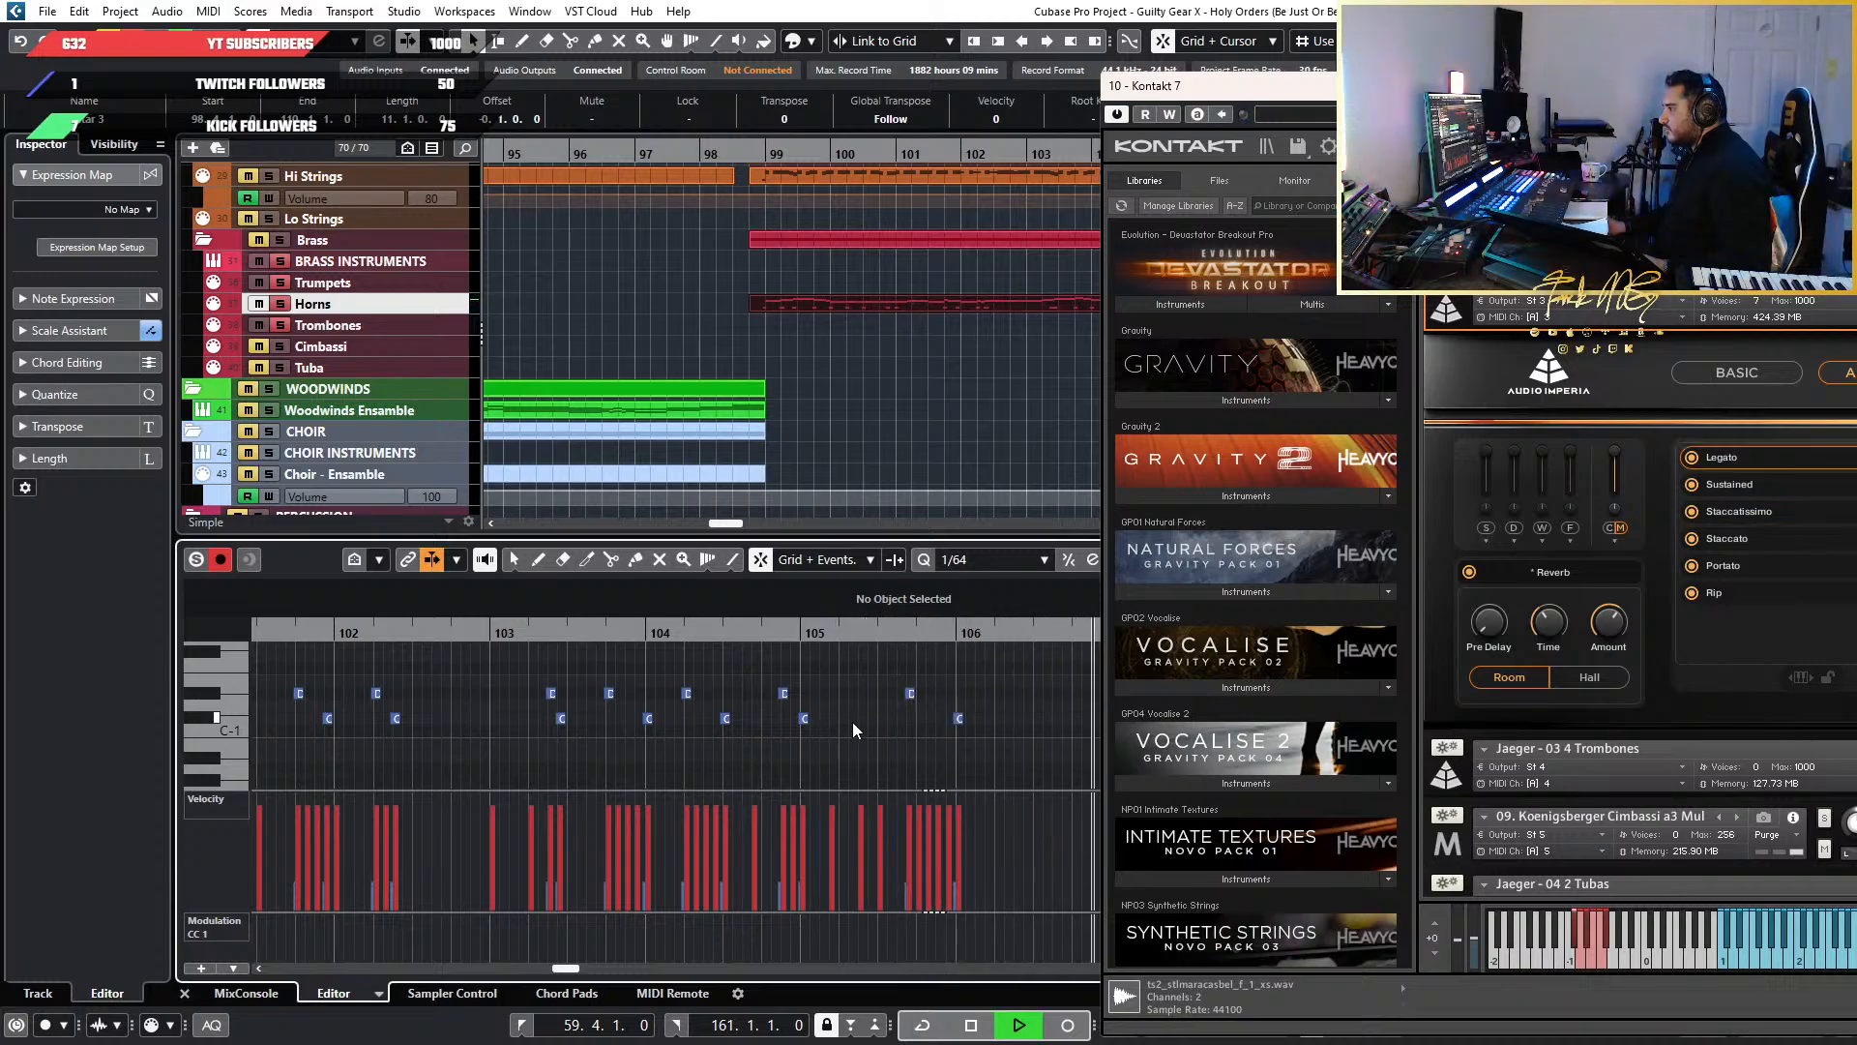
key(space)
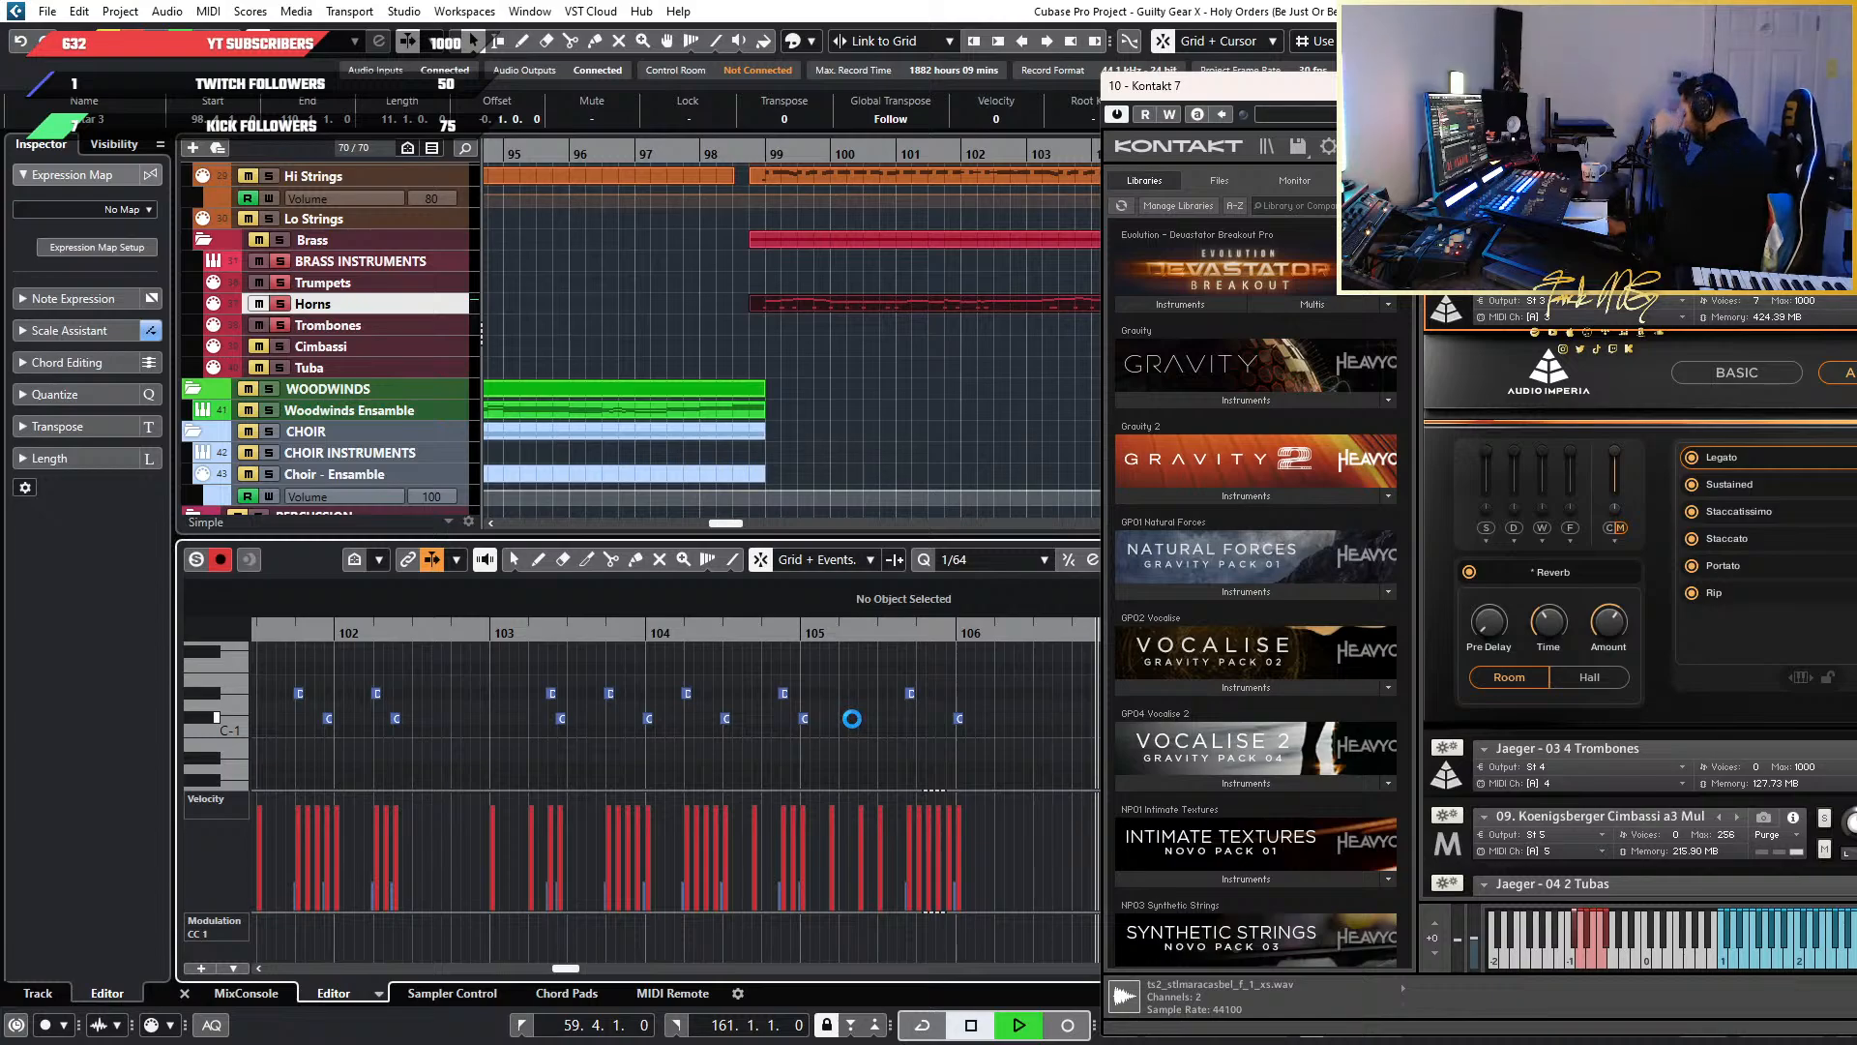
Replay the Horns part from just before bar 99 and examine its keyswitches against the melody notes
scroll(868, 679, down, 3)
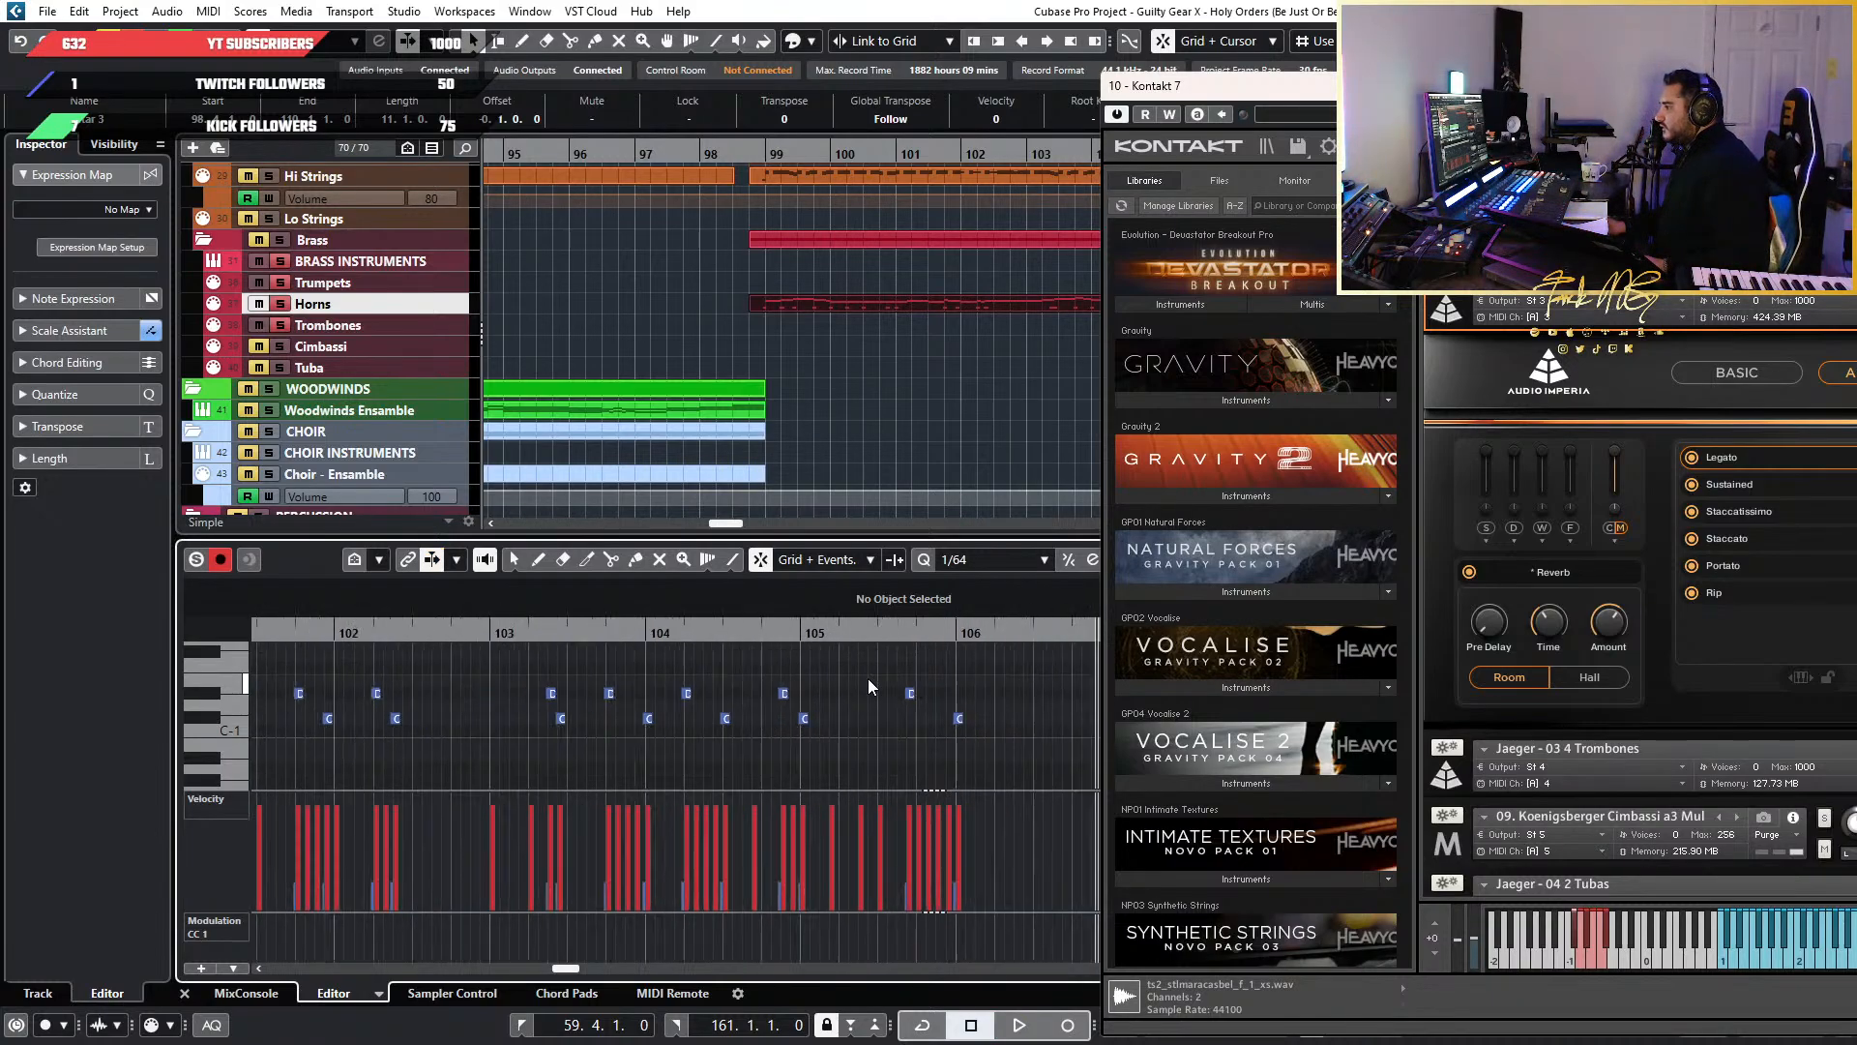
scroll(740, 681, down, 2)
scroll(472, 712, up, 3)
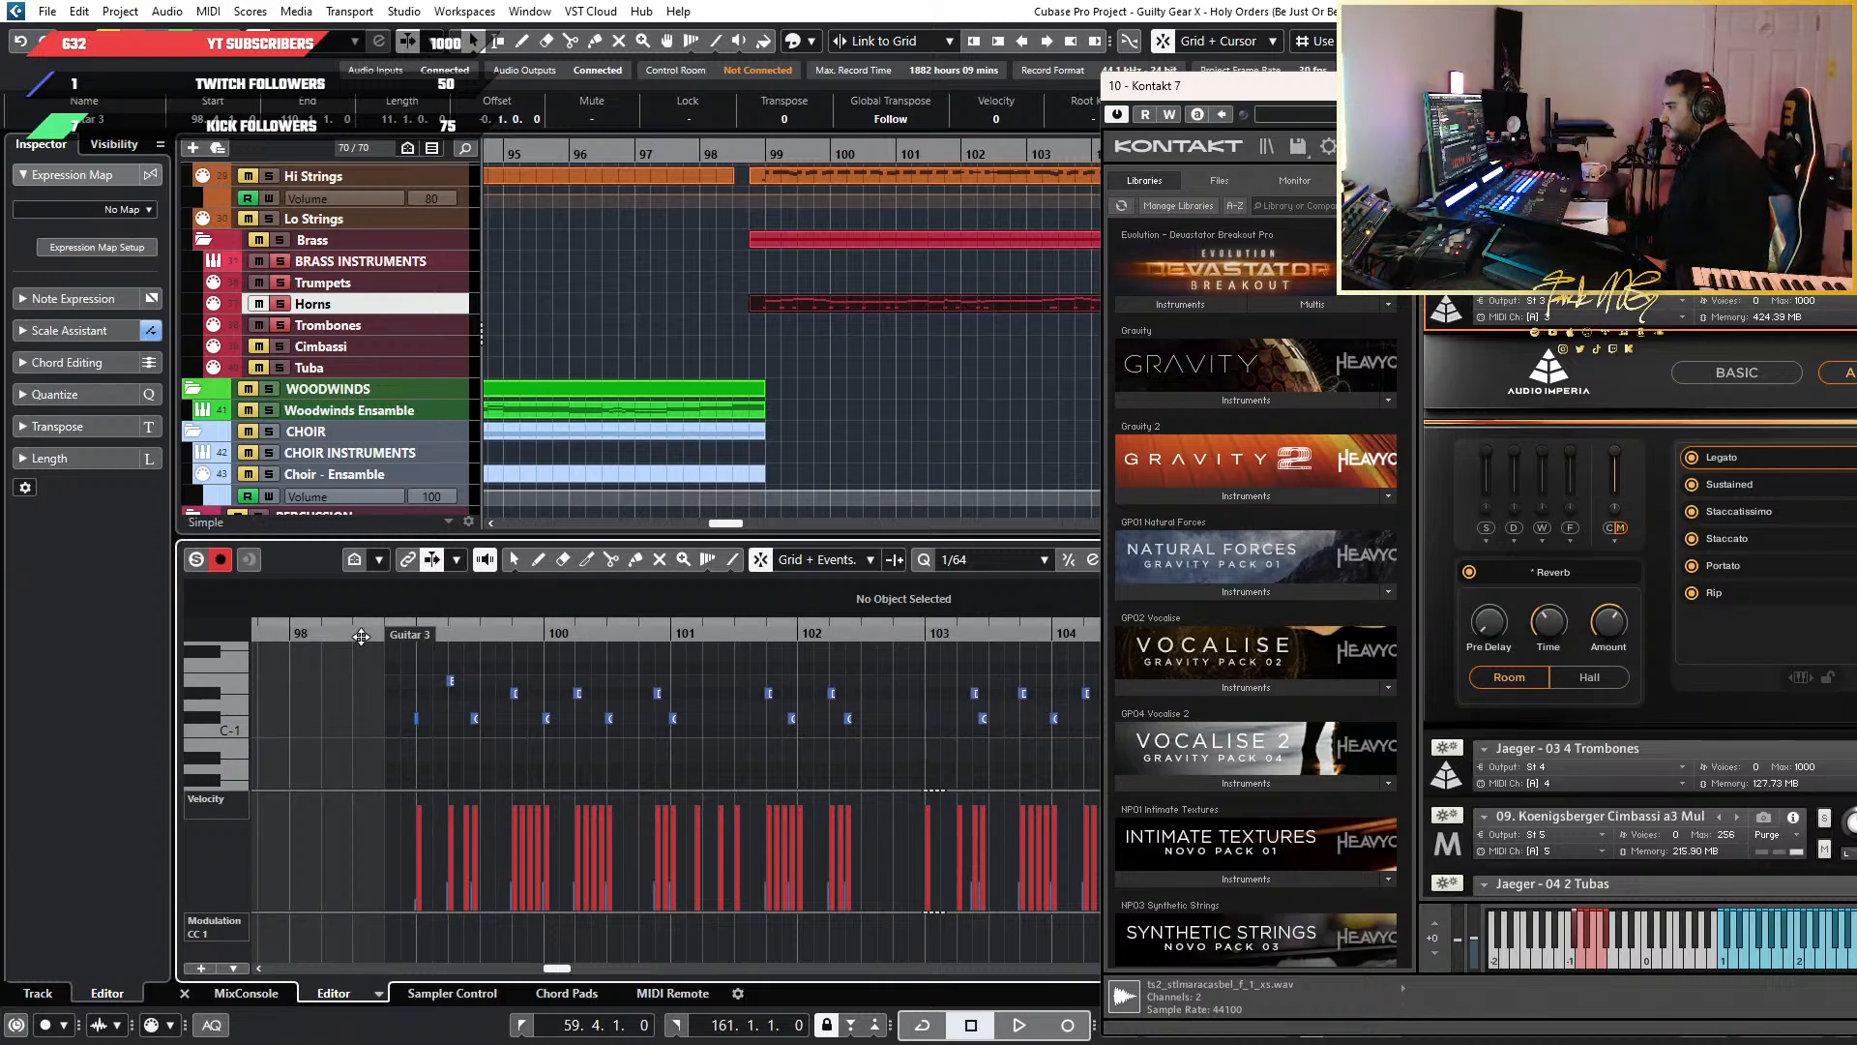
click(360, 636)
key(space)
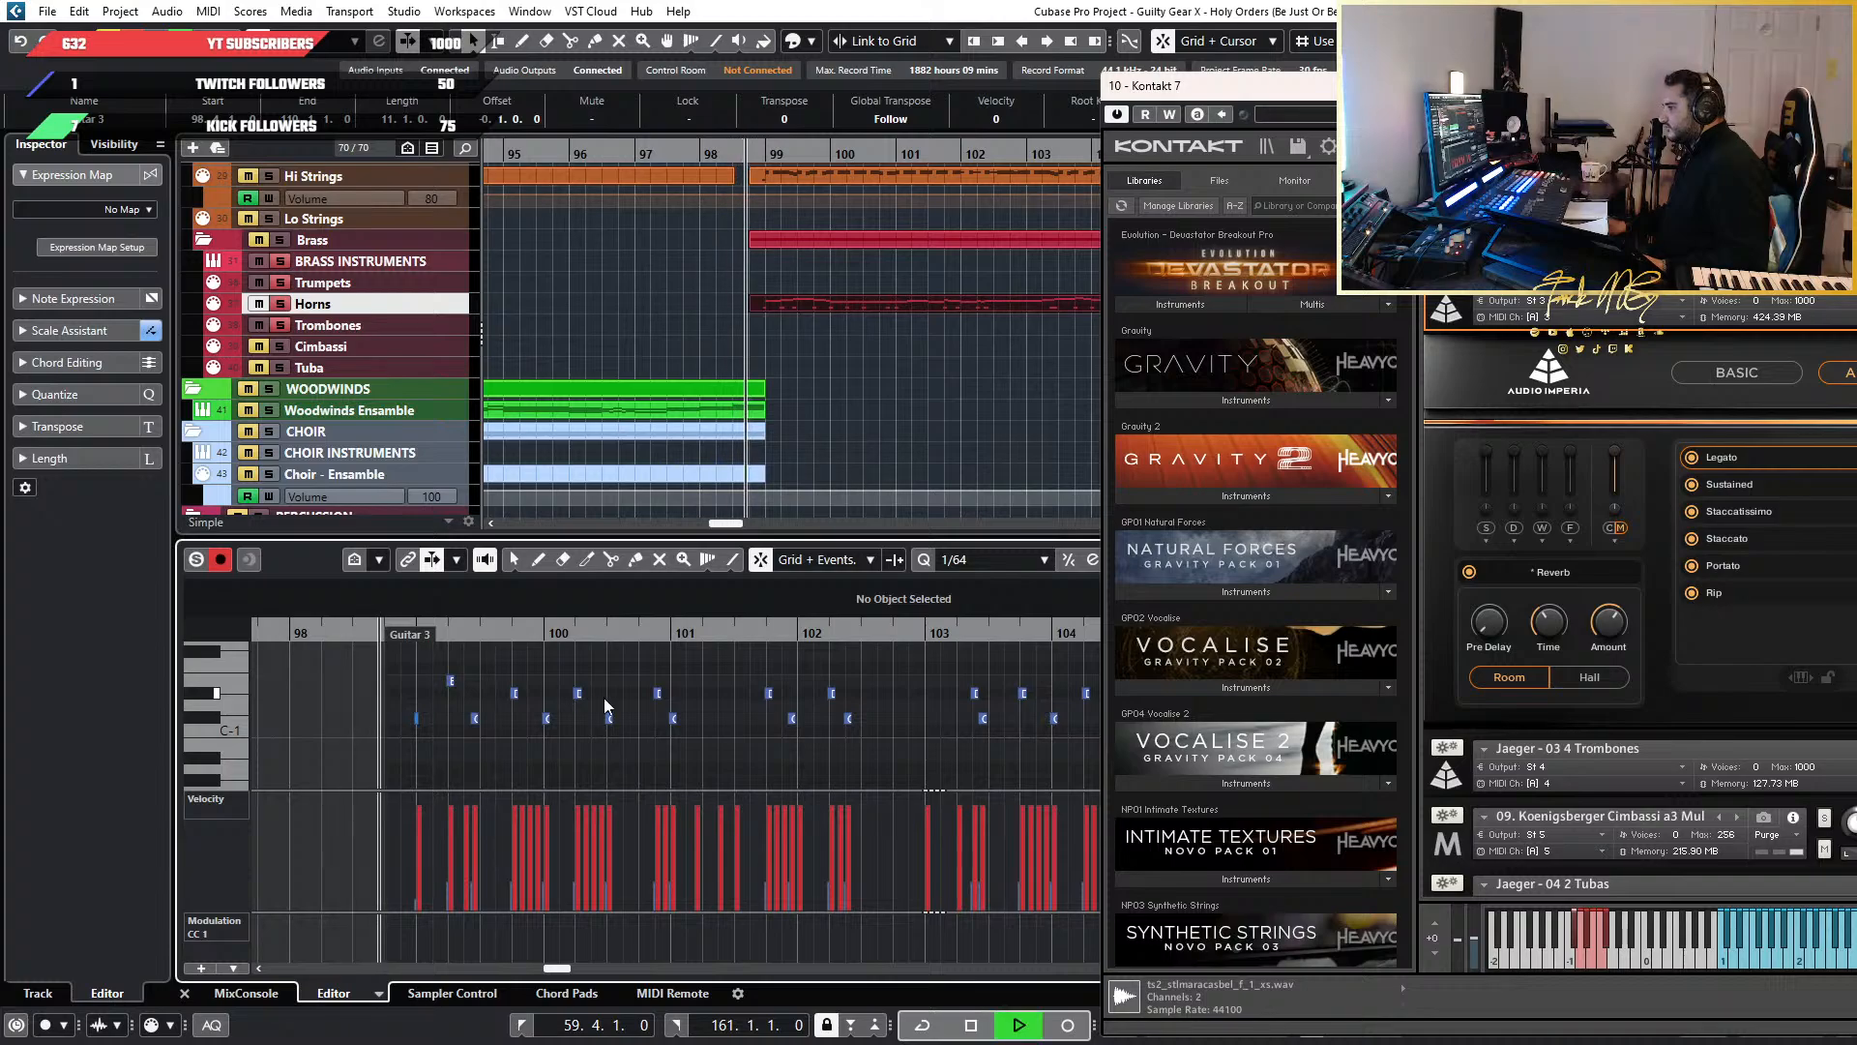
scroll(583, 747, up, 4)
scroll(583, 746, down, 2)
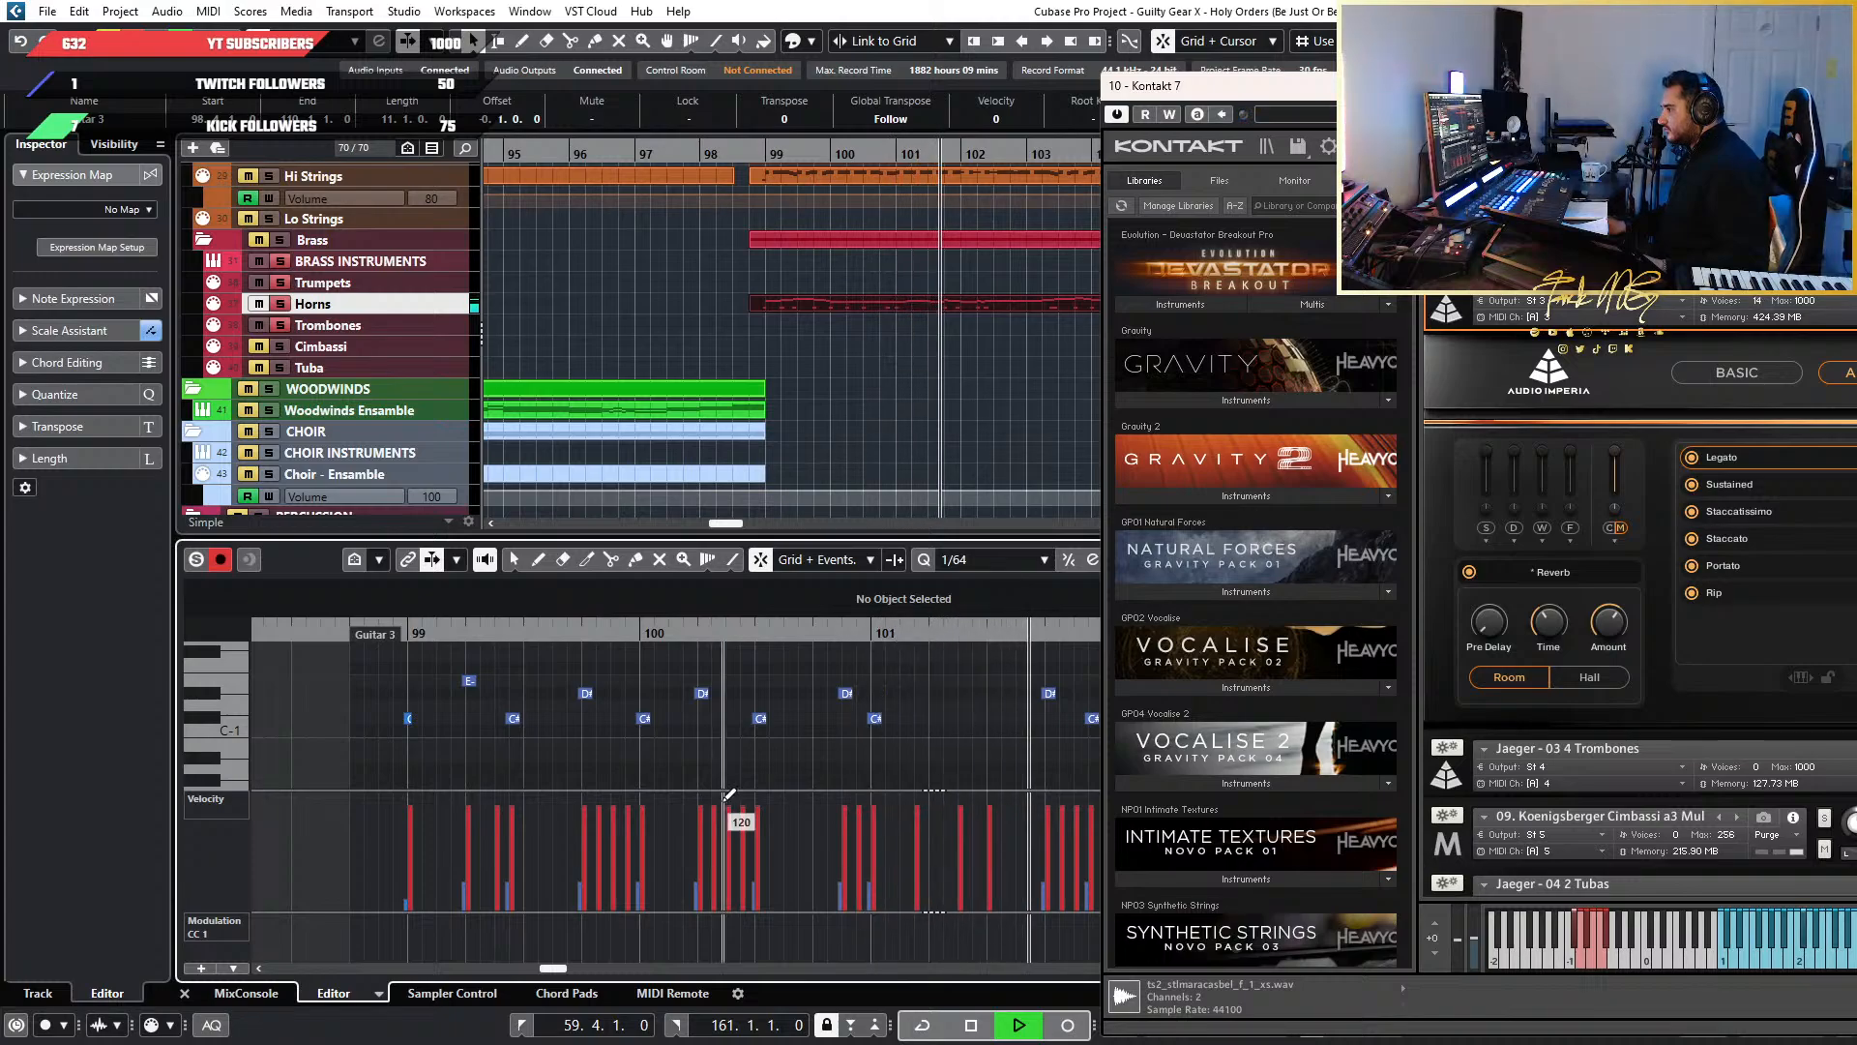
scroll(938, 713, down, 1)
scroll(985, 716, right, 3)
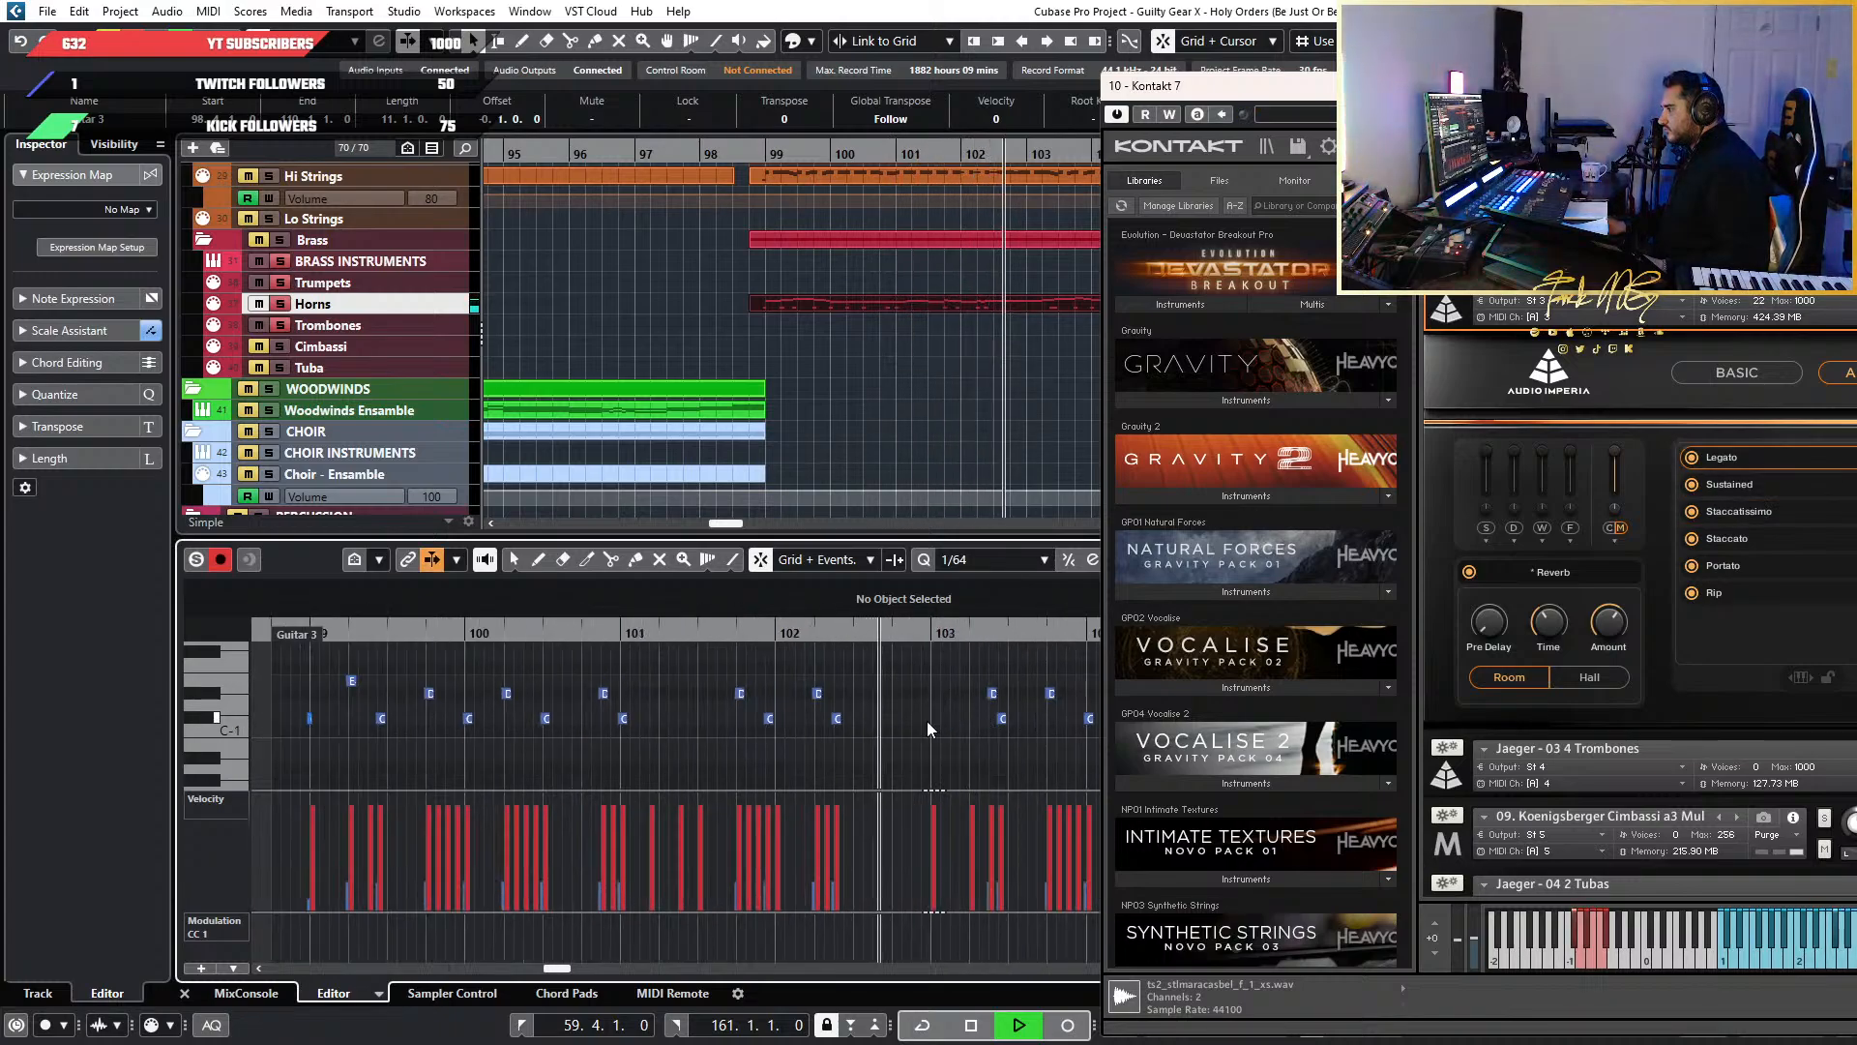
scroll(863, 721, up, 5)
scroll(861, 720, up, 3)
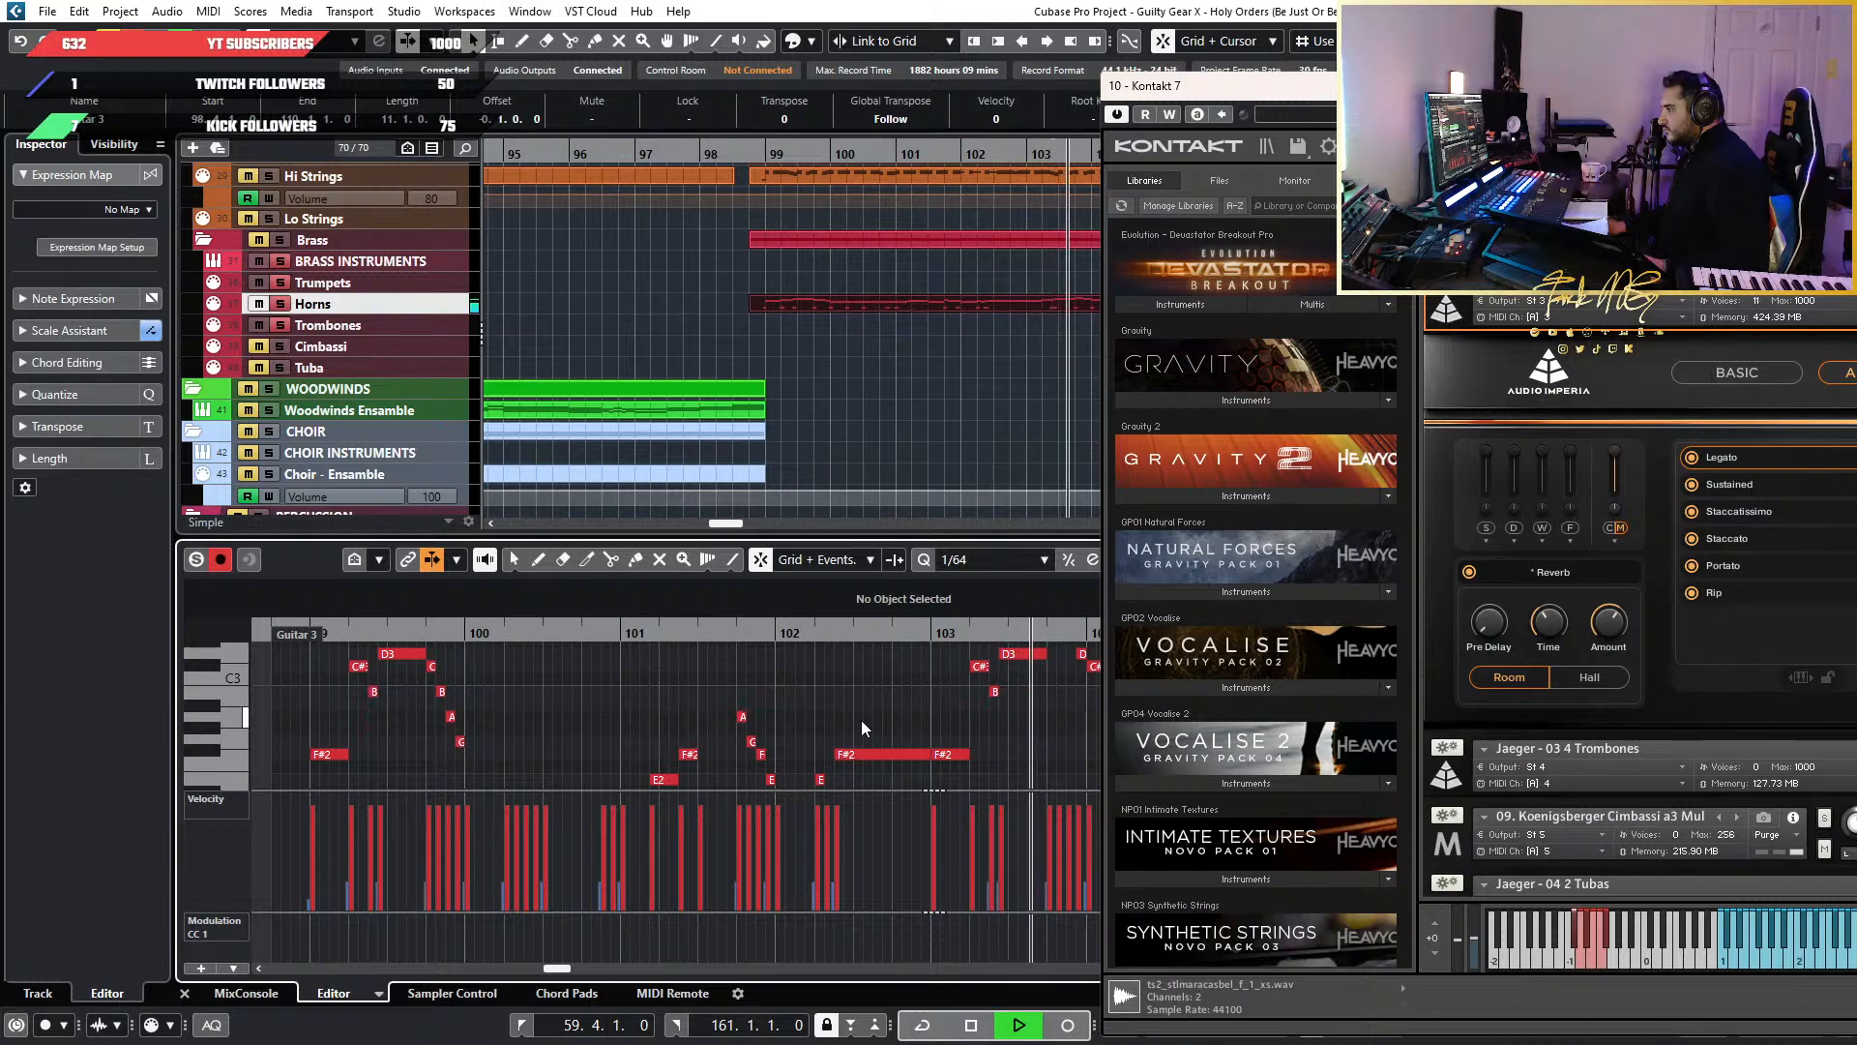
scroll(861, 720, down, 2)
scroll(862, 720, up, 3)
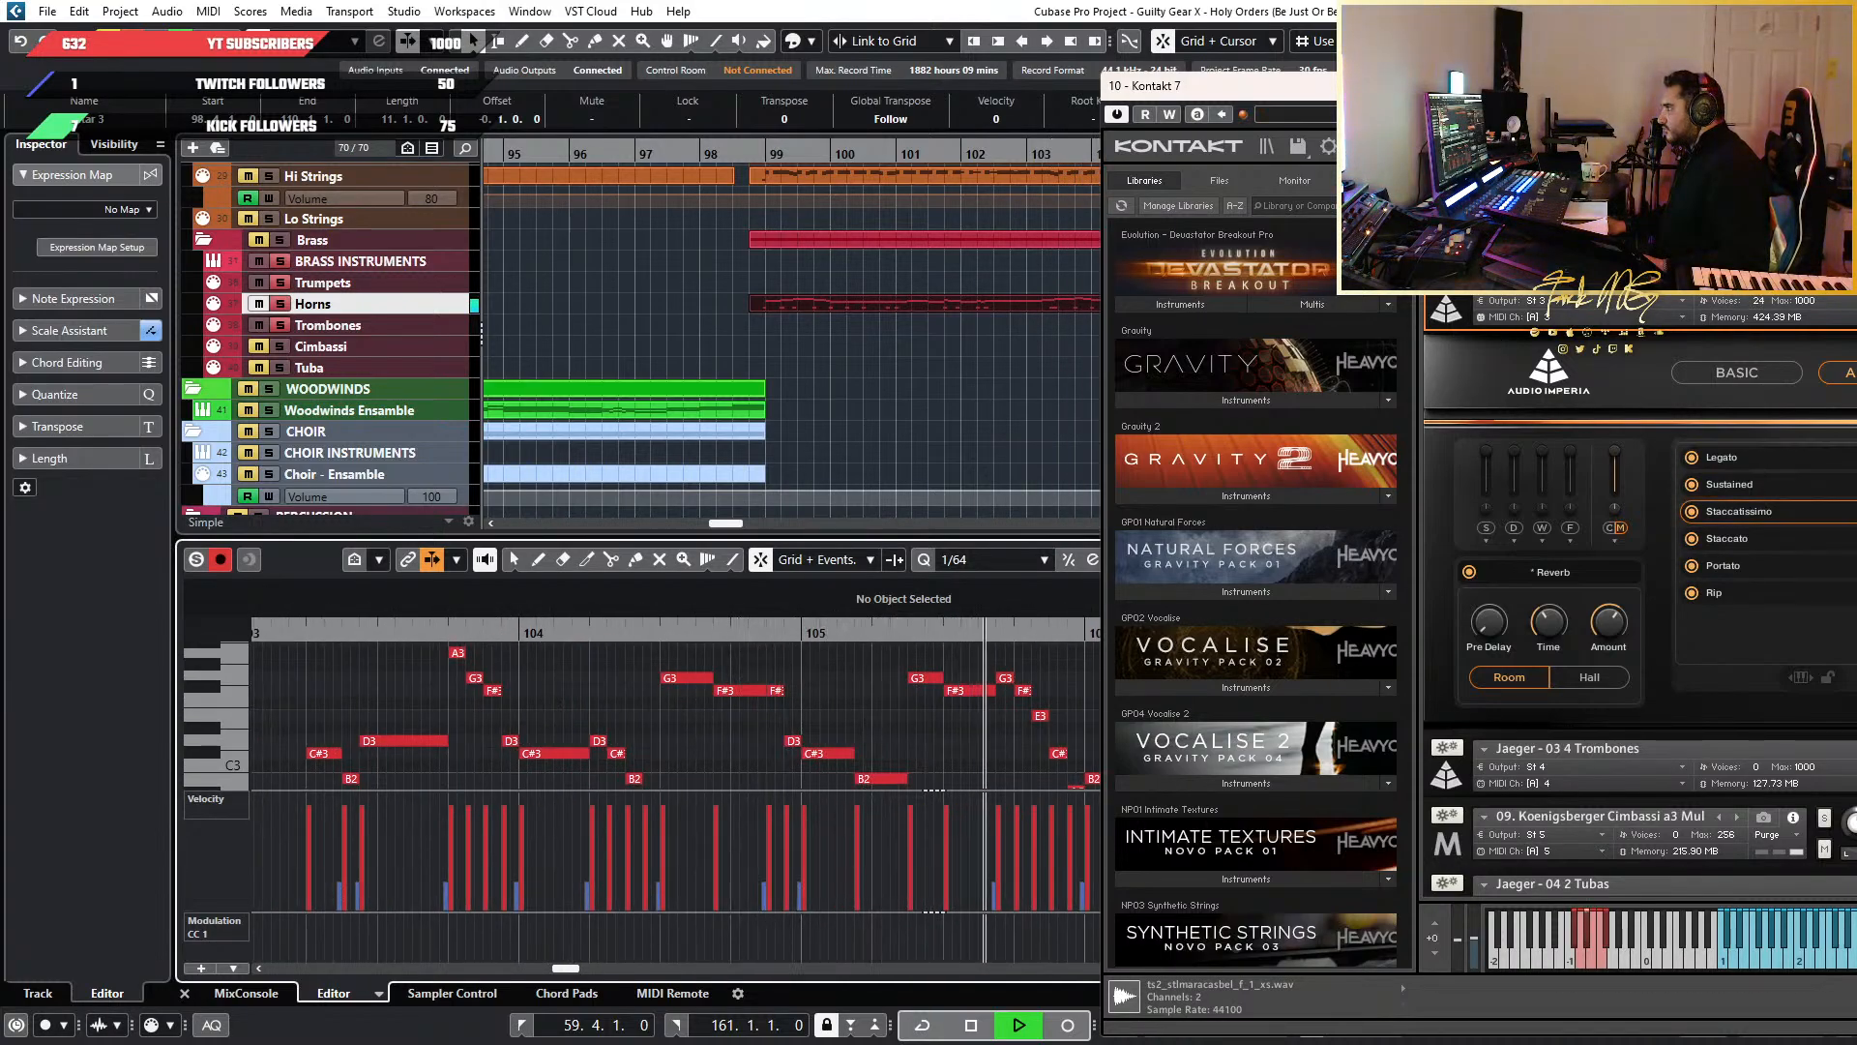
Replay the Horns part from its start with Kontakt's articulation list in view, and close the Kontakt window
drag(1576, 100, 1128, 101)
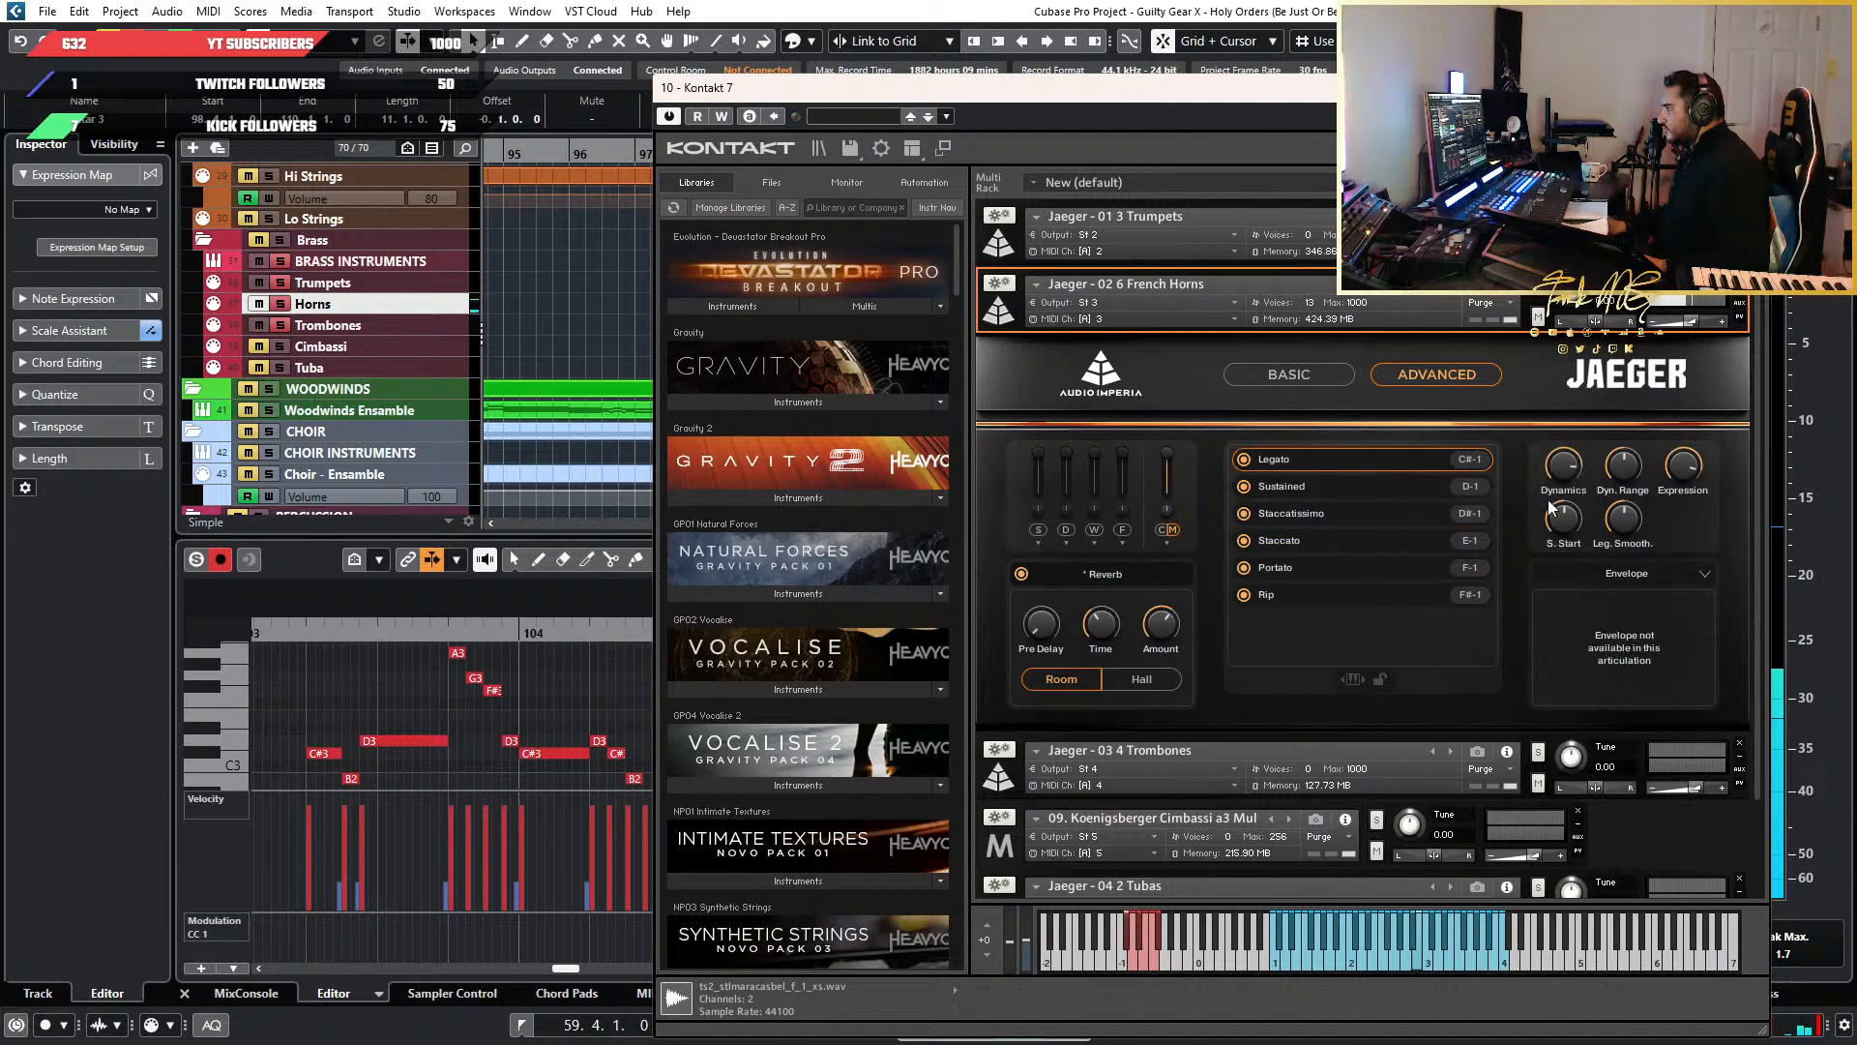
drag(1145, 96, 1505, 100)
scroll(301, 739, down, 4)
scroll(474, 657, left, 2)
scroll(486, 654, left, 2)
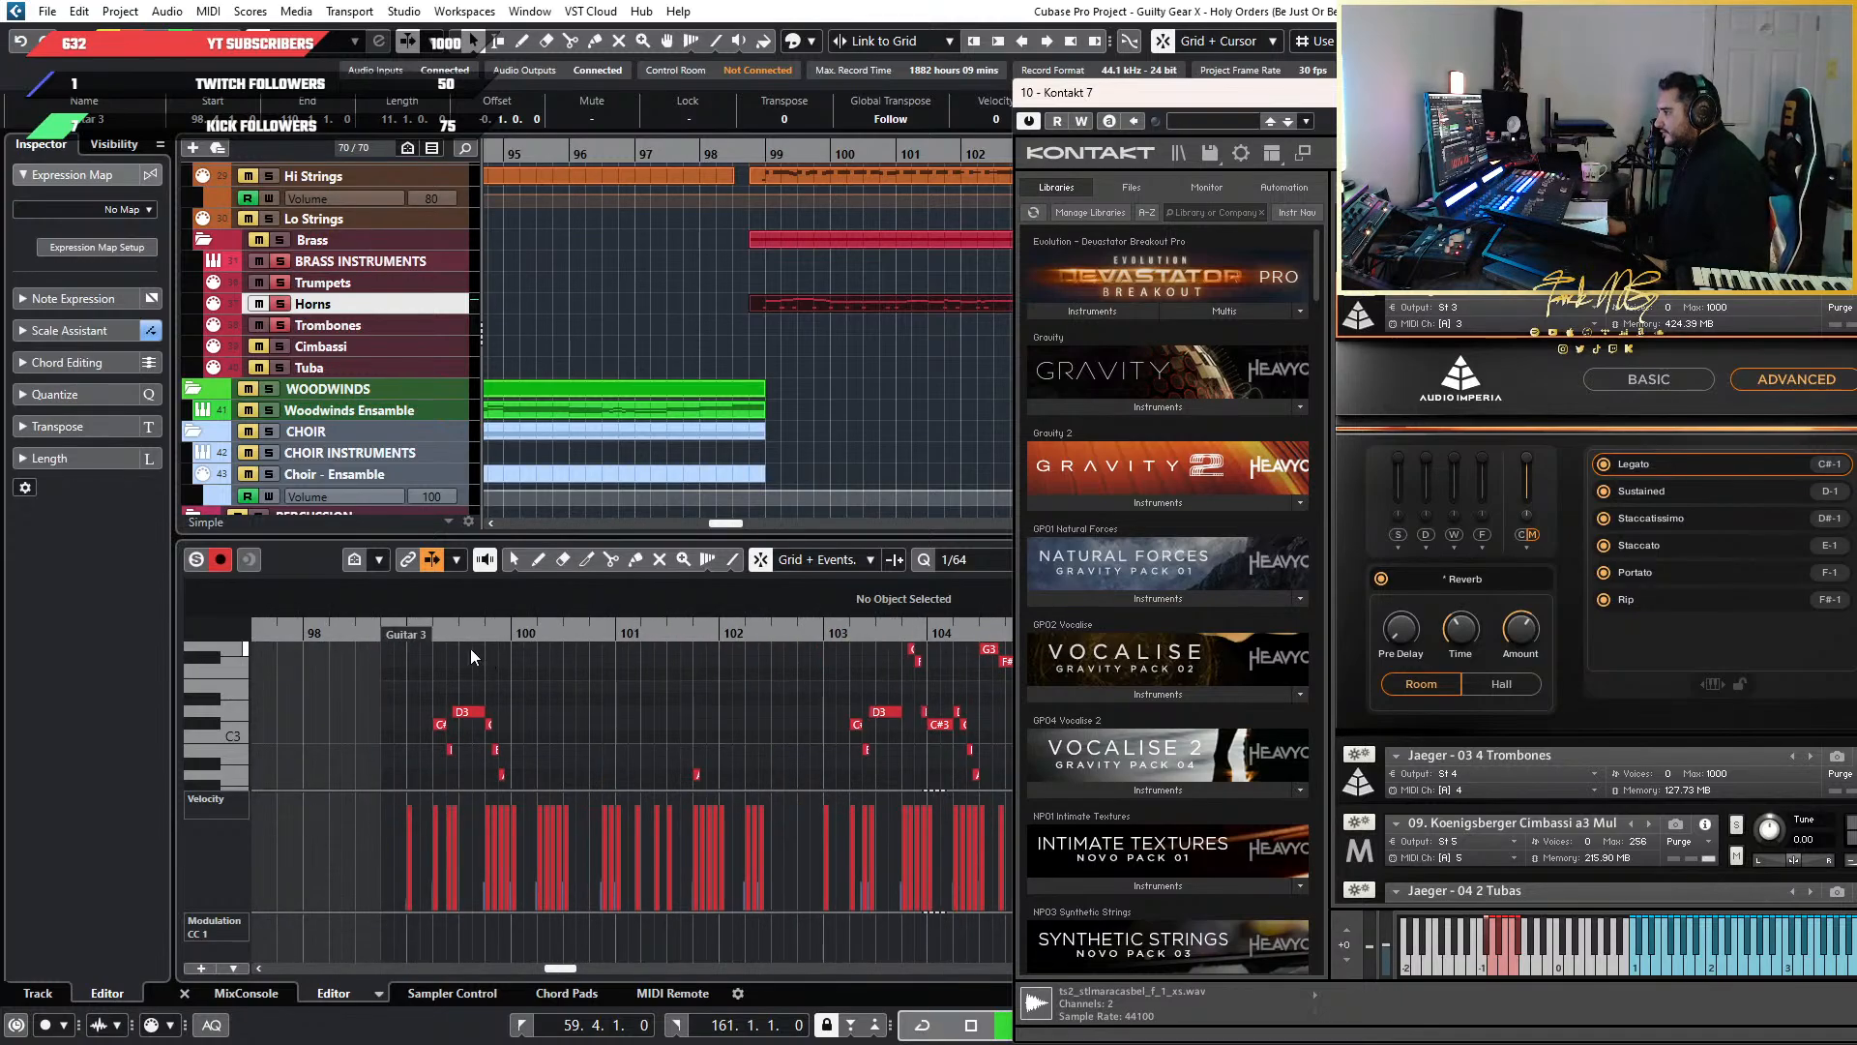
click(391, 632)
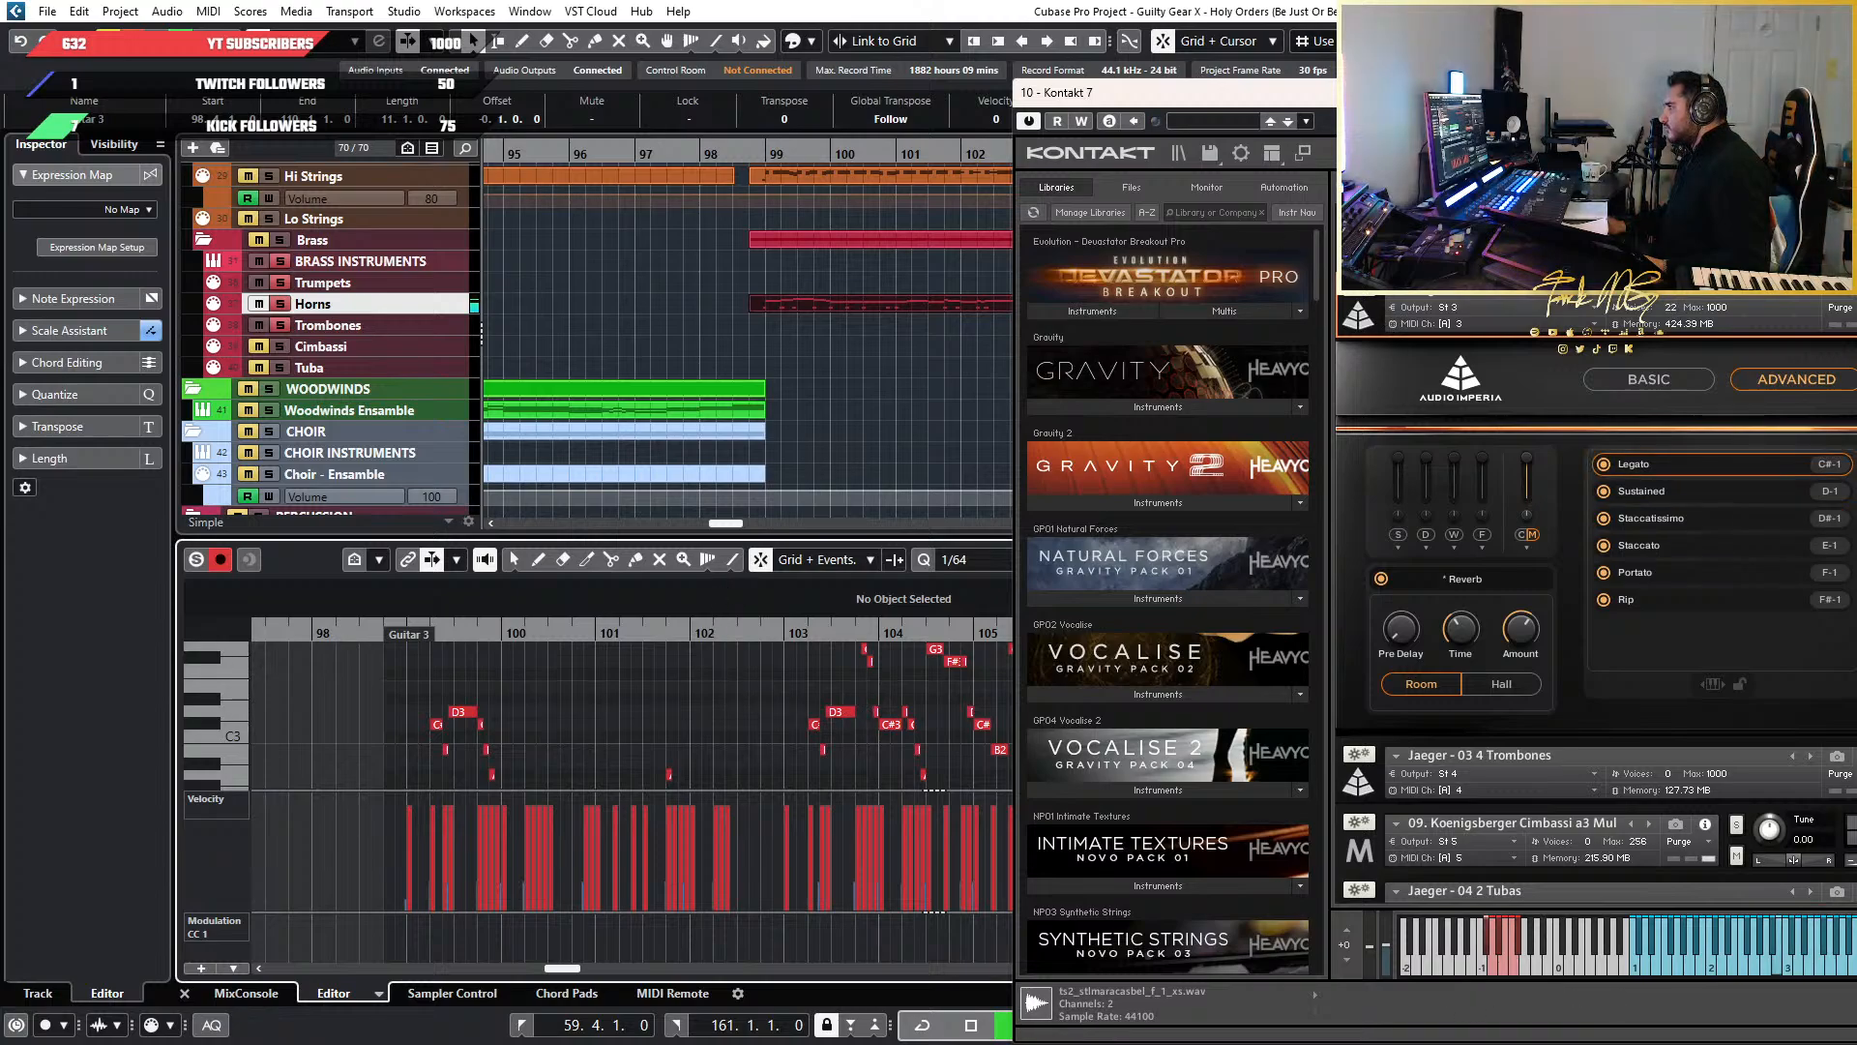
drag(1448, 95, 530, 98)
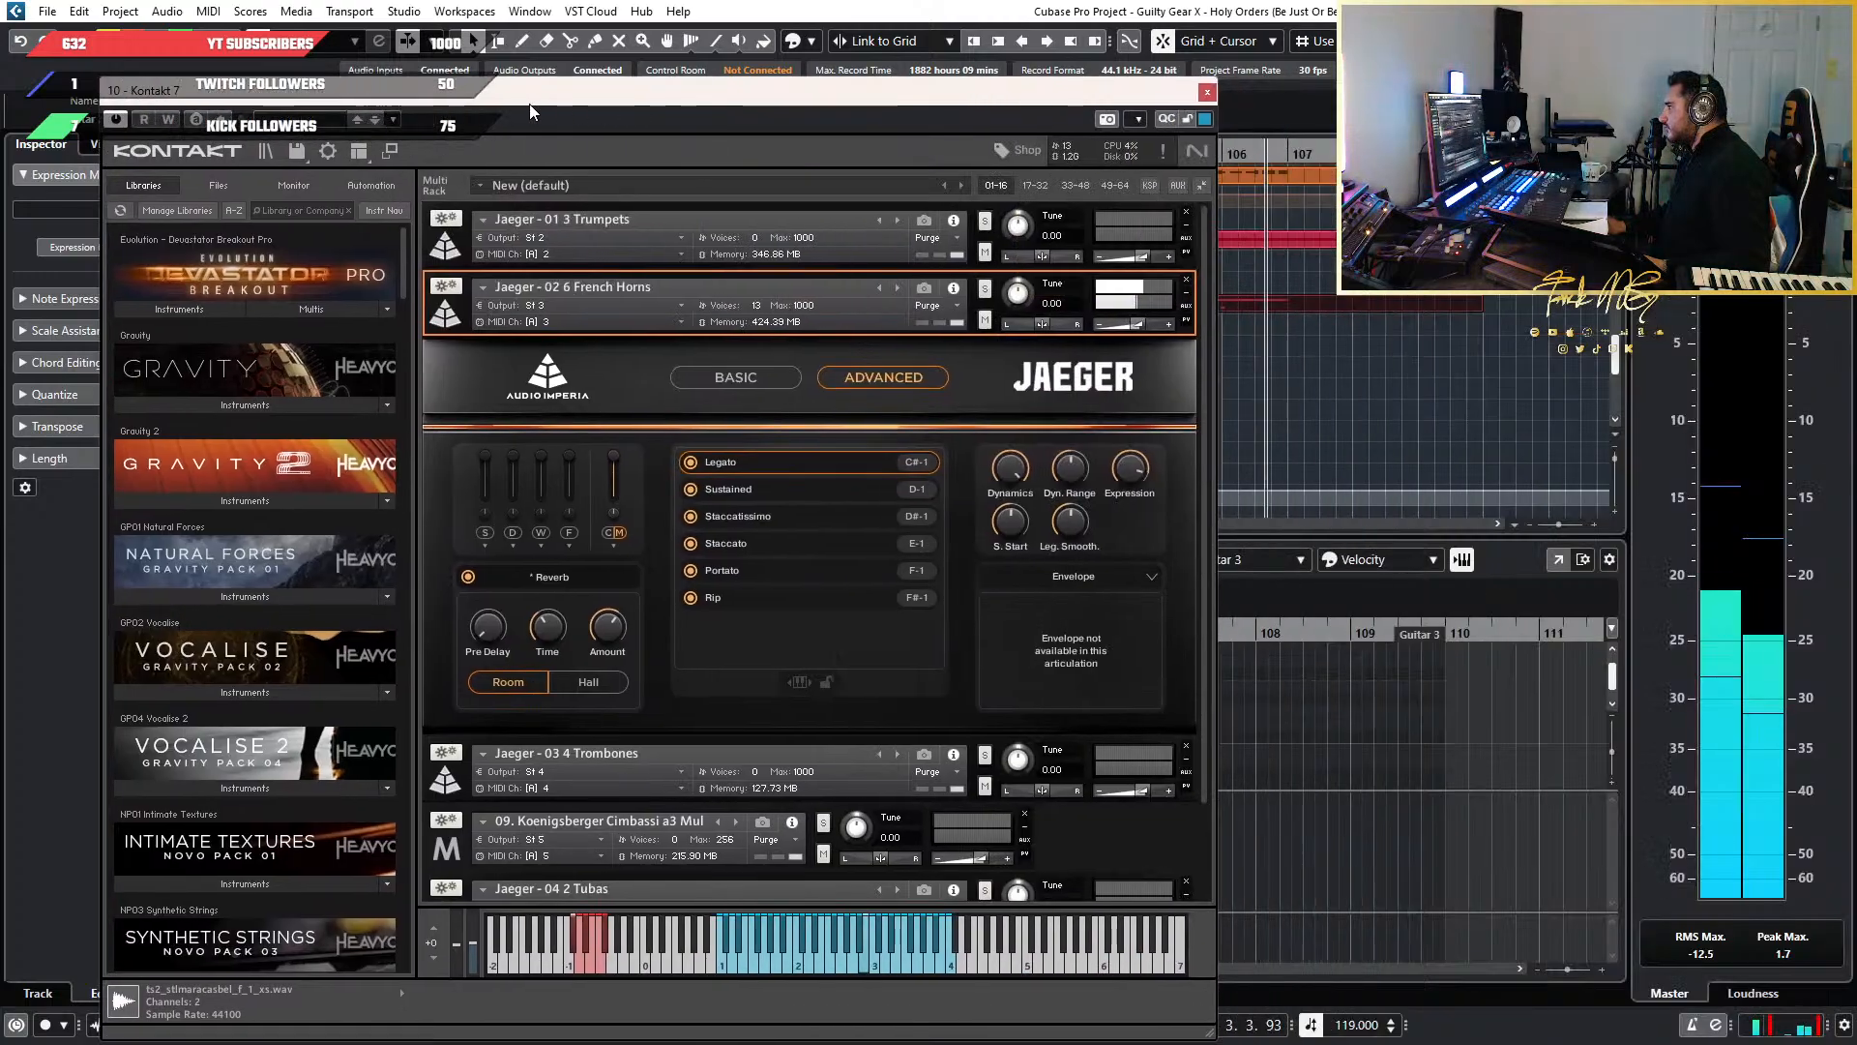
key(space)
click(1188, 92)
Play the arrangement from just after bar 91, where the Trombones part enters
scroll(1192, 293, down, 5)
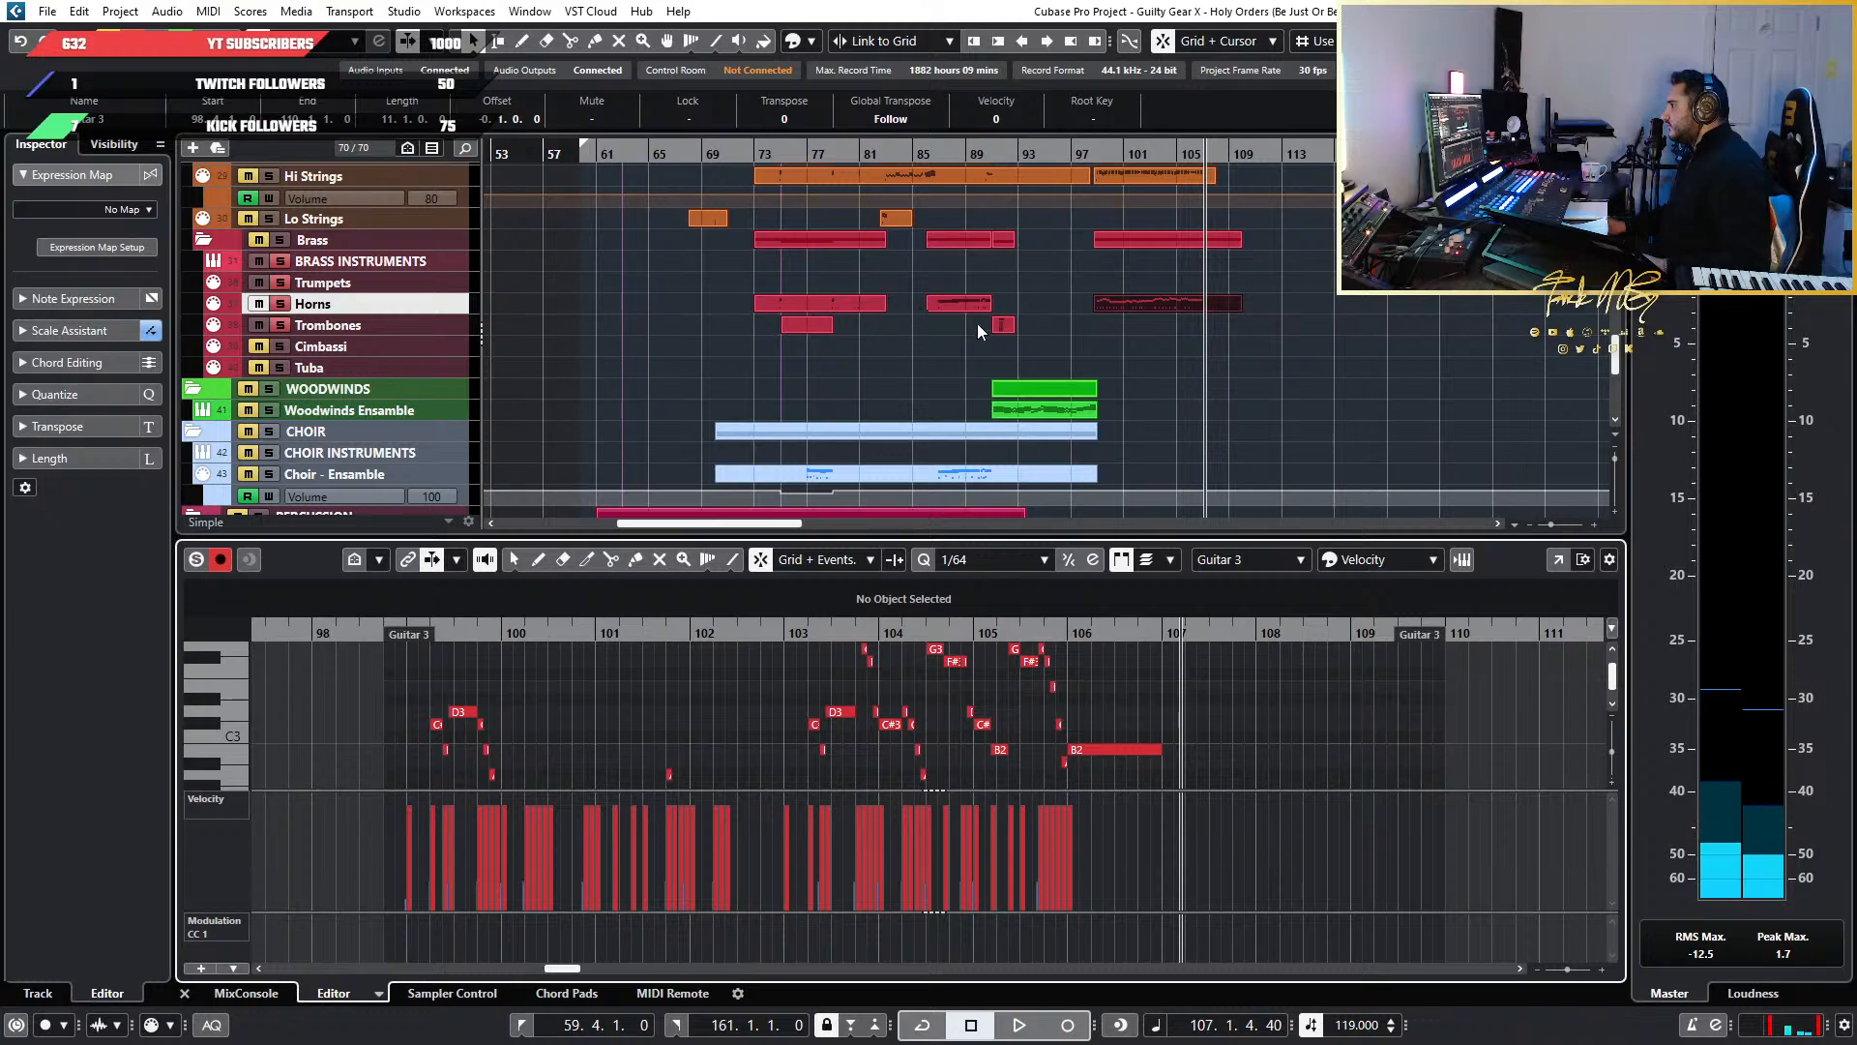
scroll(997, 327, up, 5)
click(769, 153)
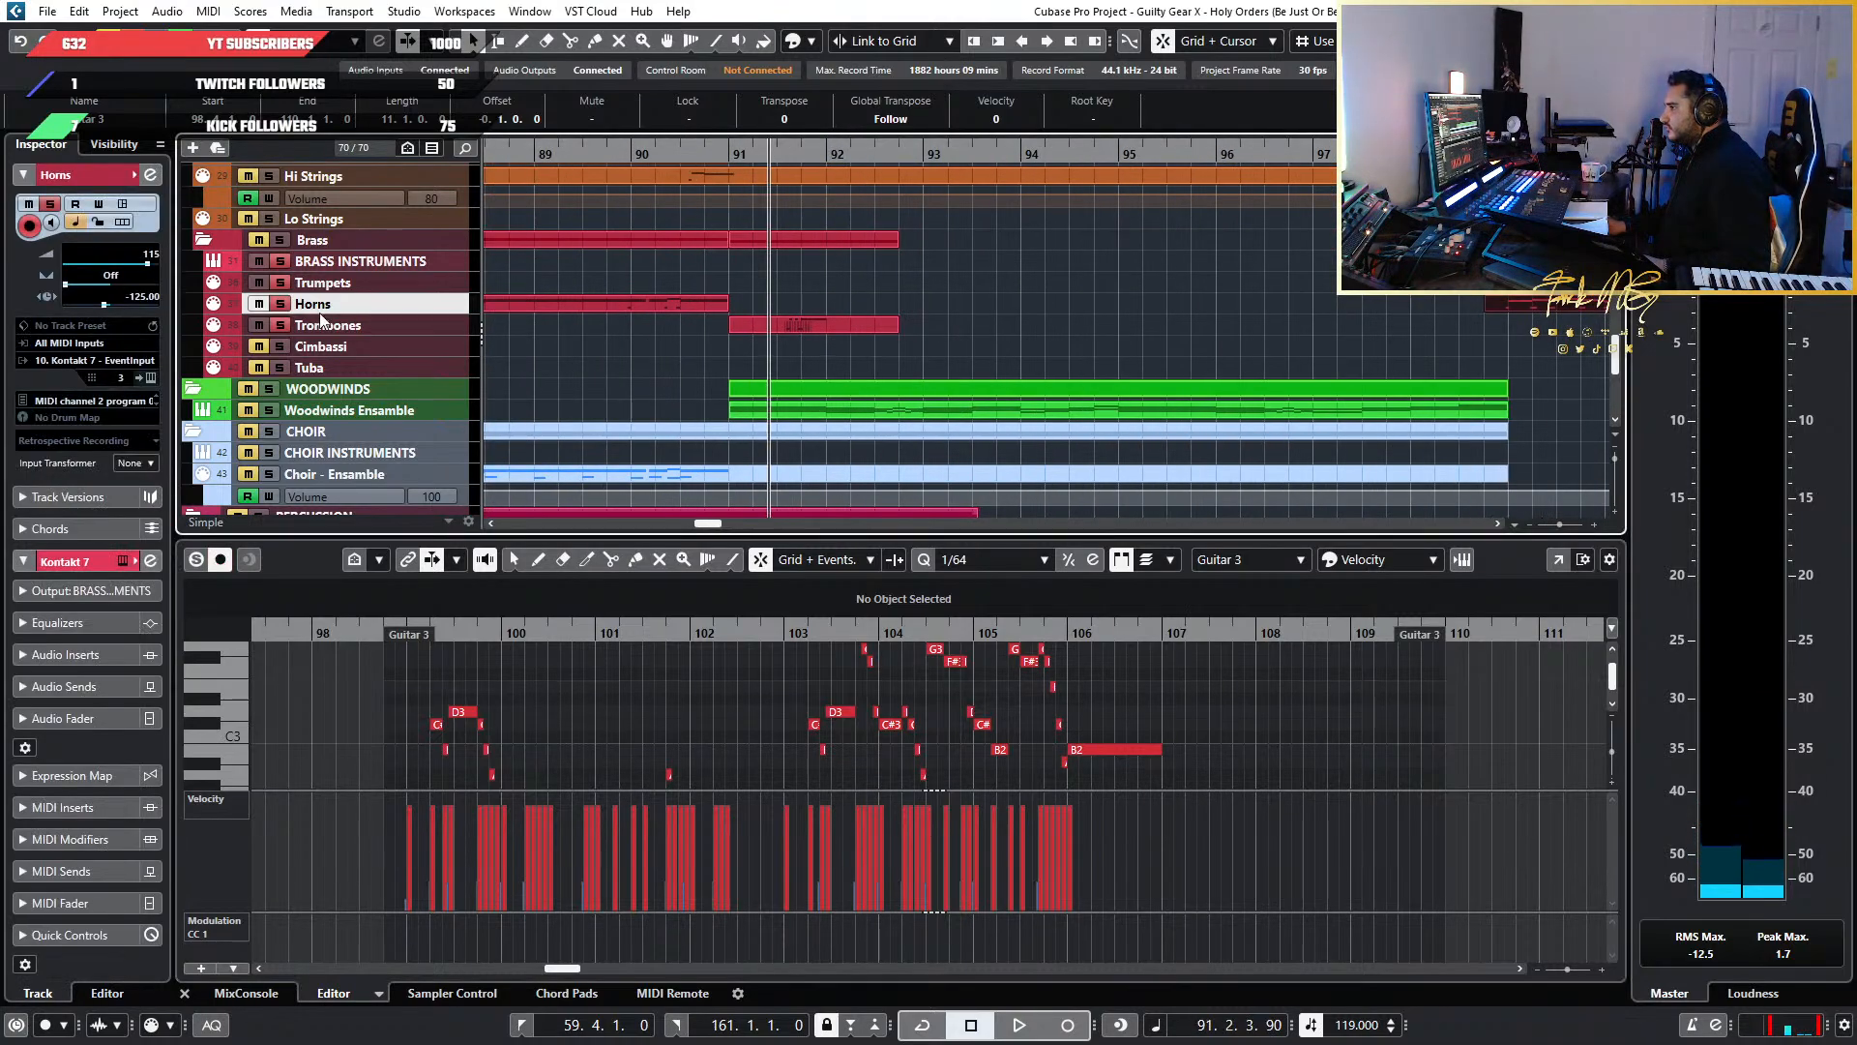
key(space)
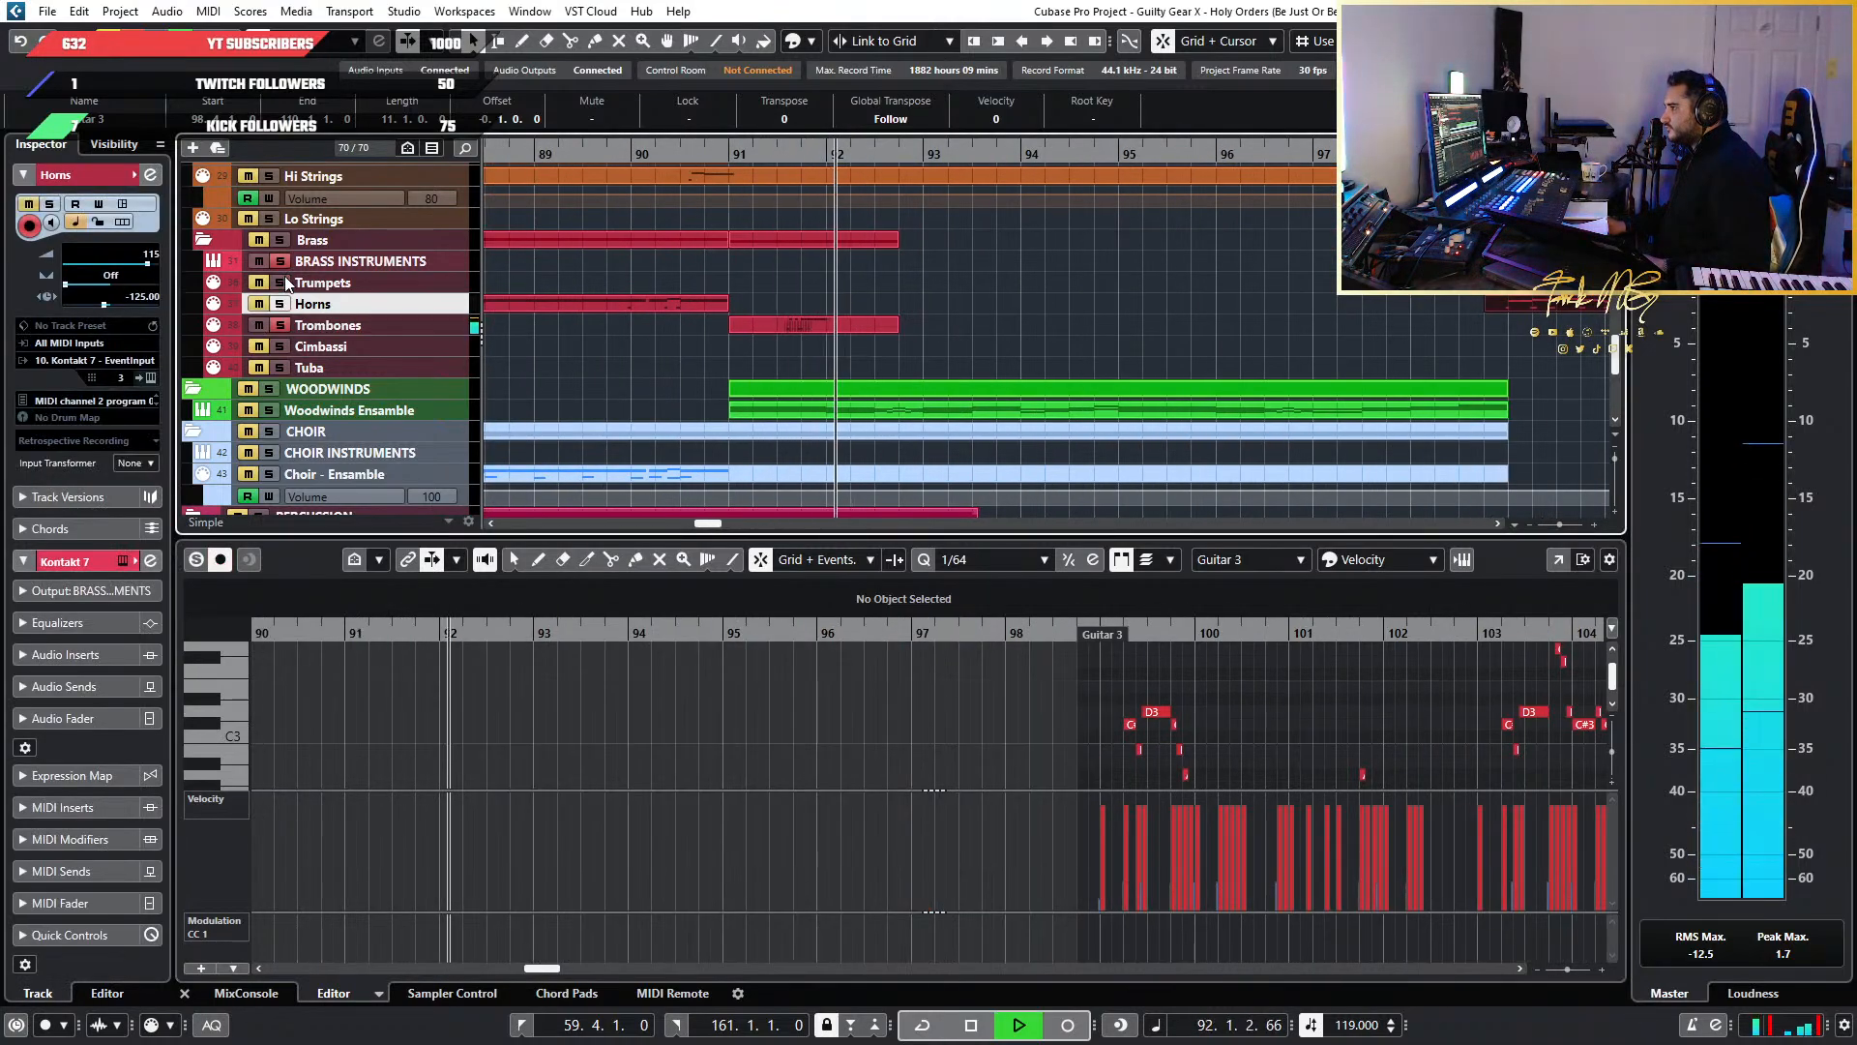
Open the Trombones part at bar 91 in the key editor and stop playback
click(320, 261)
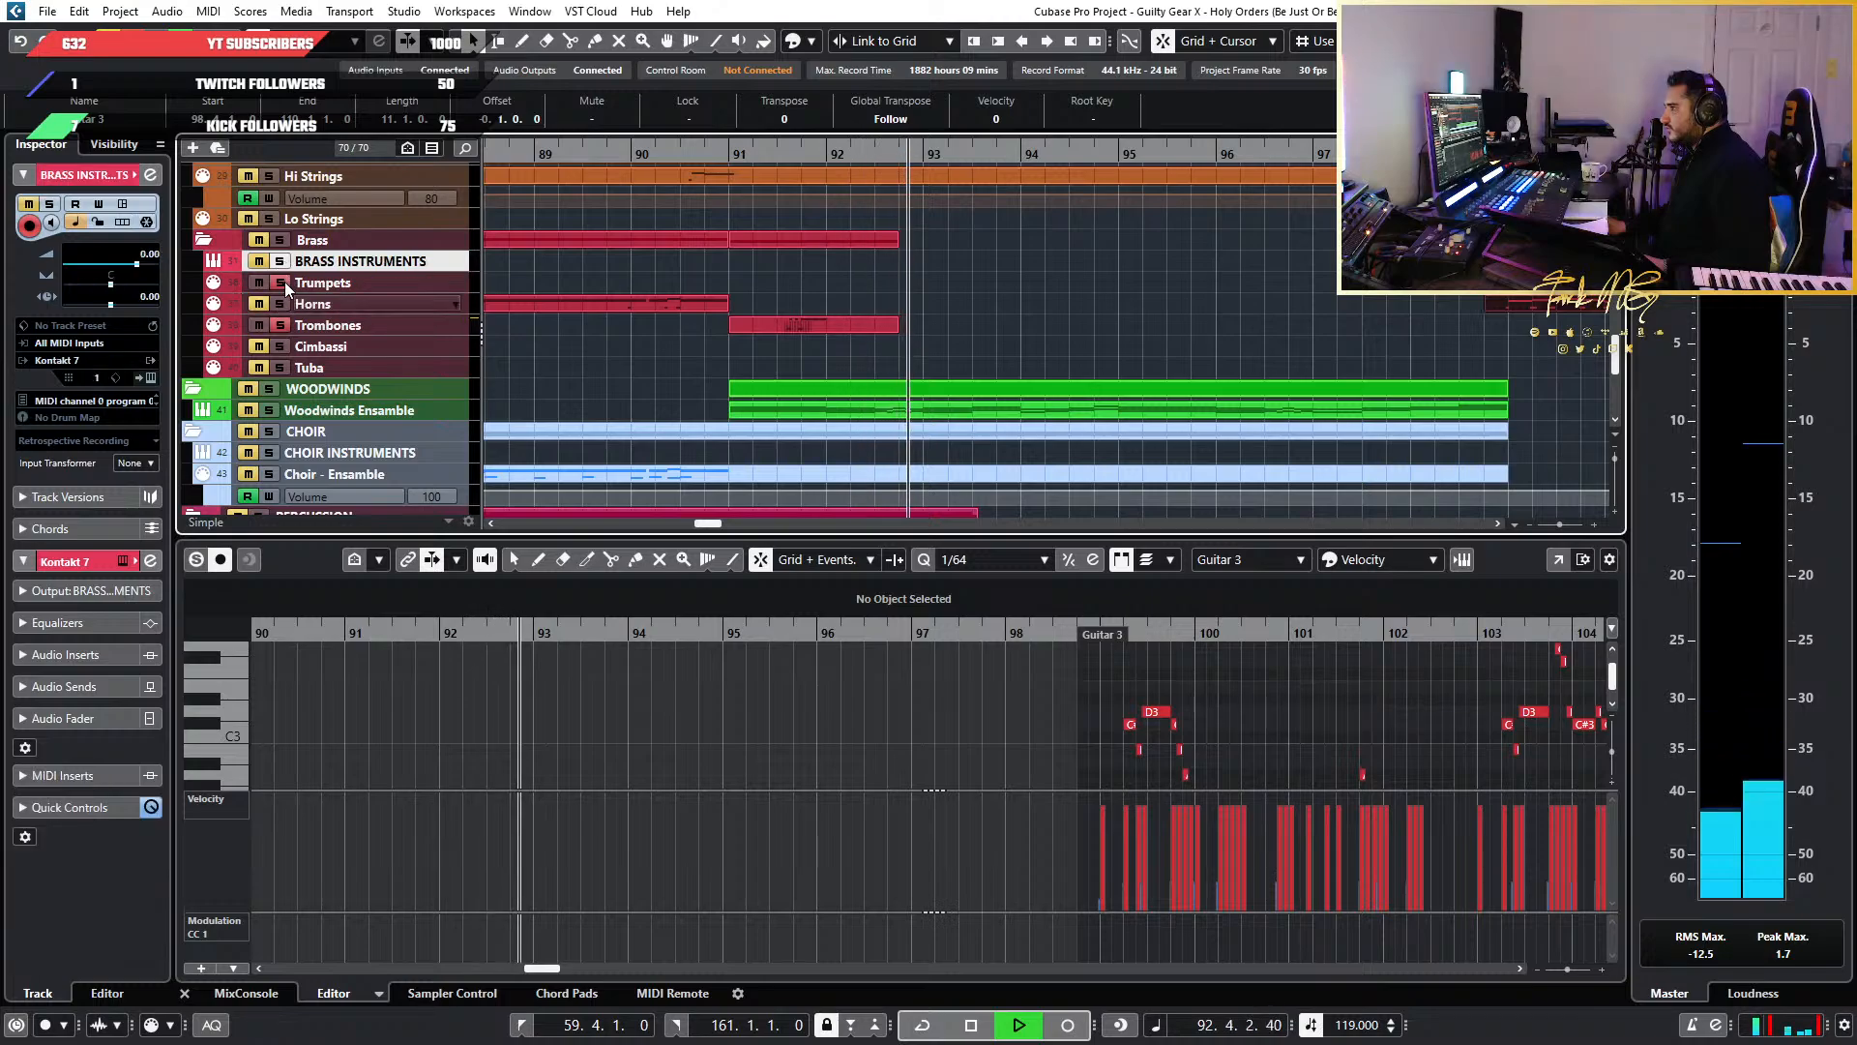
click(792, 327)
scroll(346, 711, up, 8)
key(space)
scroll(600, 701, down, 9)
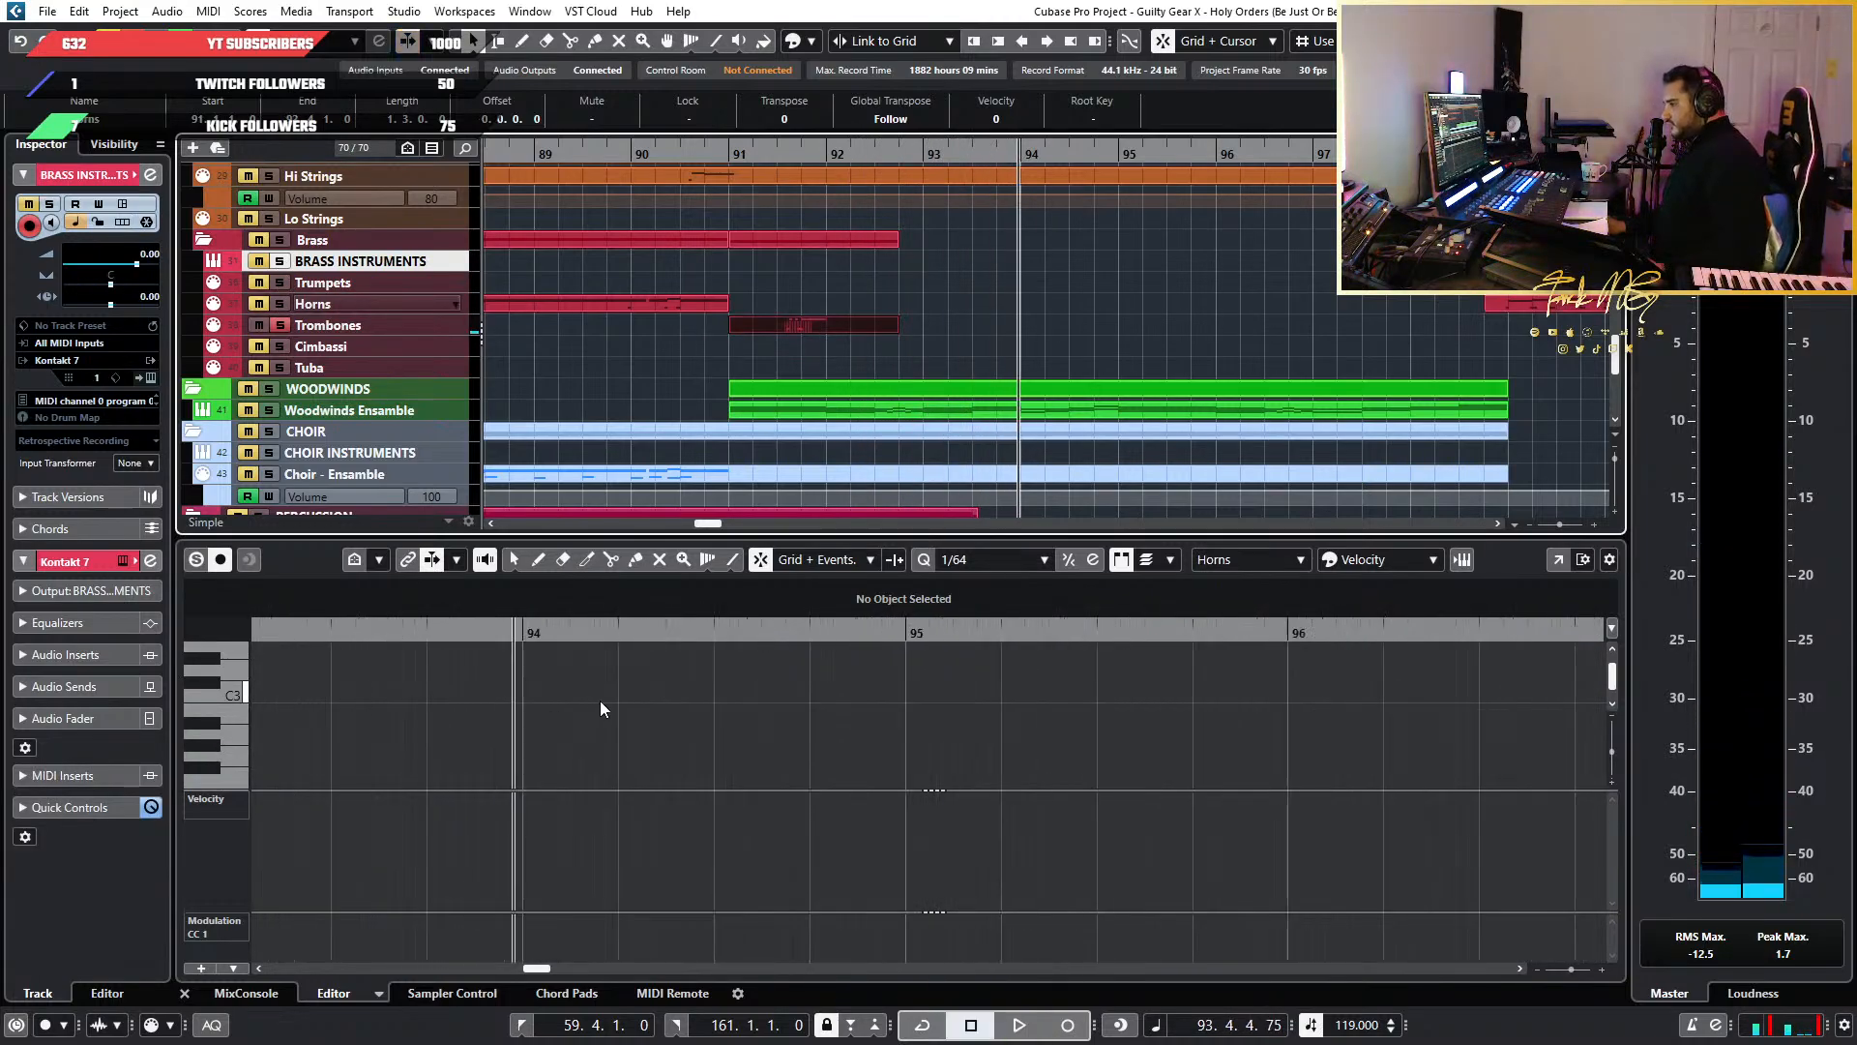
Set the velocity of the C#-1 and C-1 keyswitches just before bar 92 in the Trombones part to 10
scroll(450, 707, up, 5)
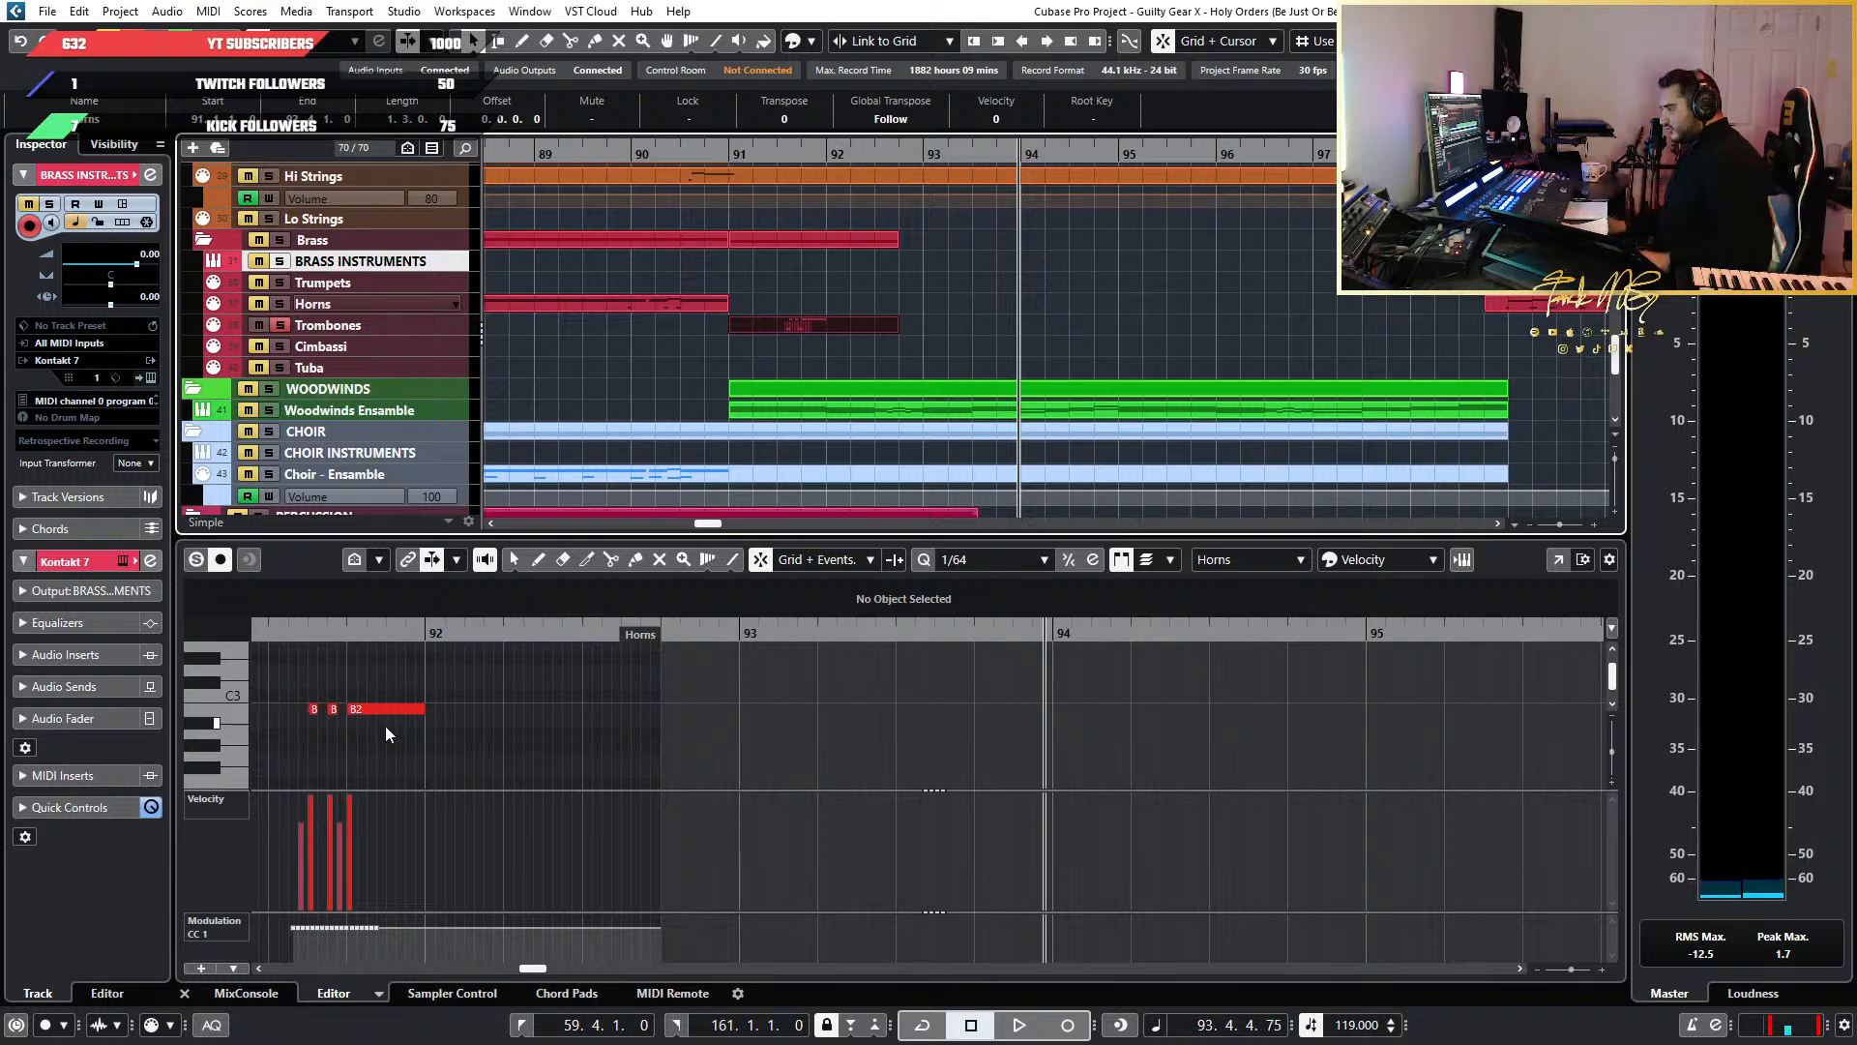
scroll(385, 728, up, 4)
scroll(385, 727, left, 2)
scroll(462, 735, up, 5)
scroll(472, 728, down, 3)
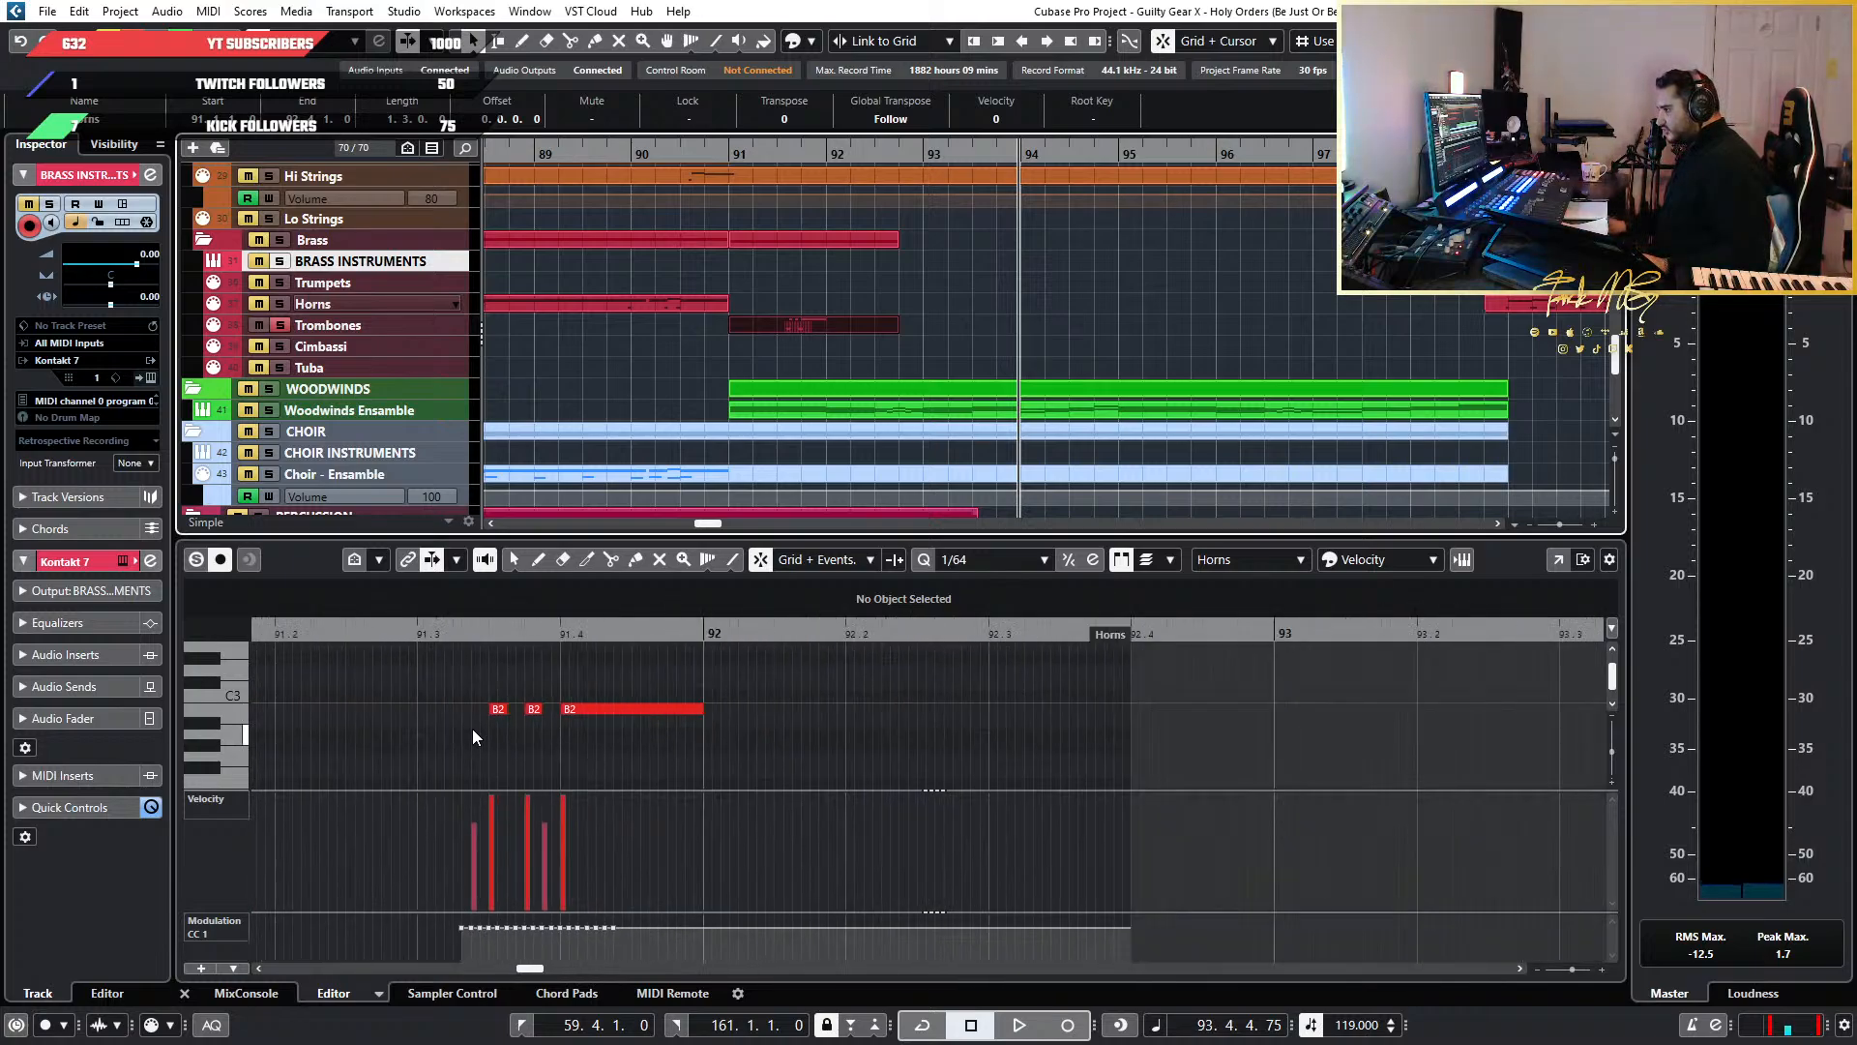
scroll(470, 729, down, 10)
scroll(741, 722, up, 4)
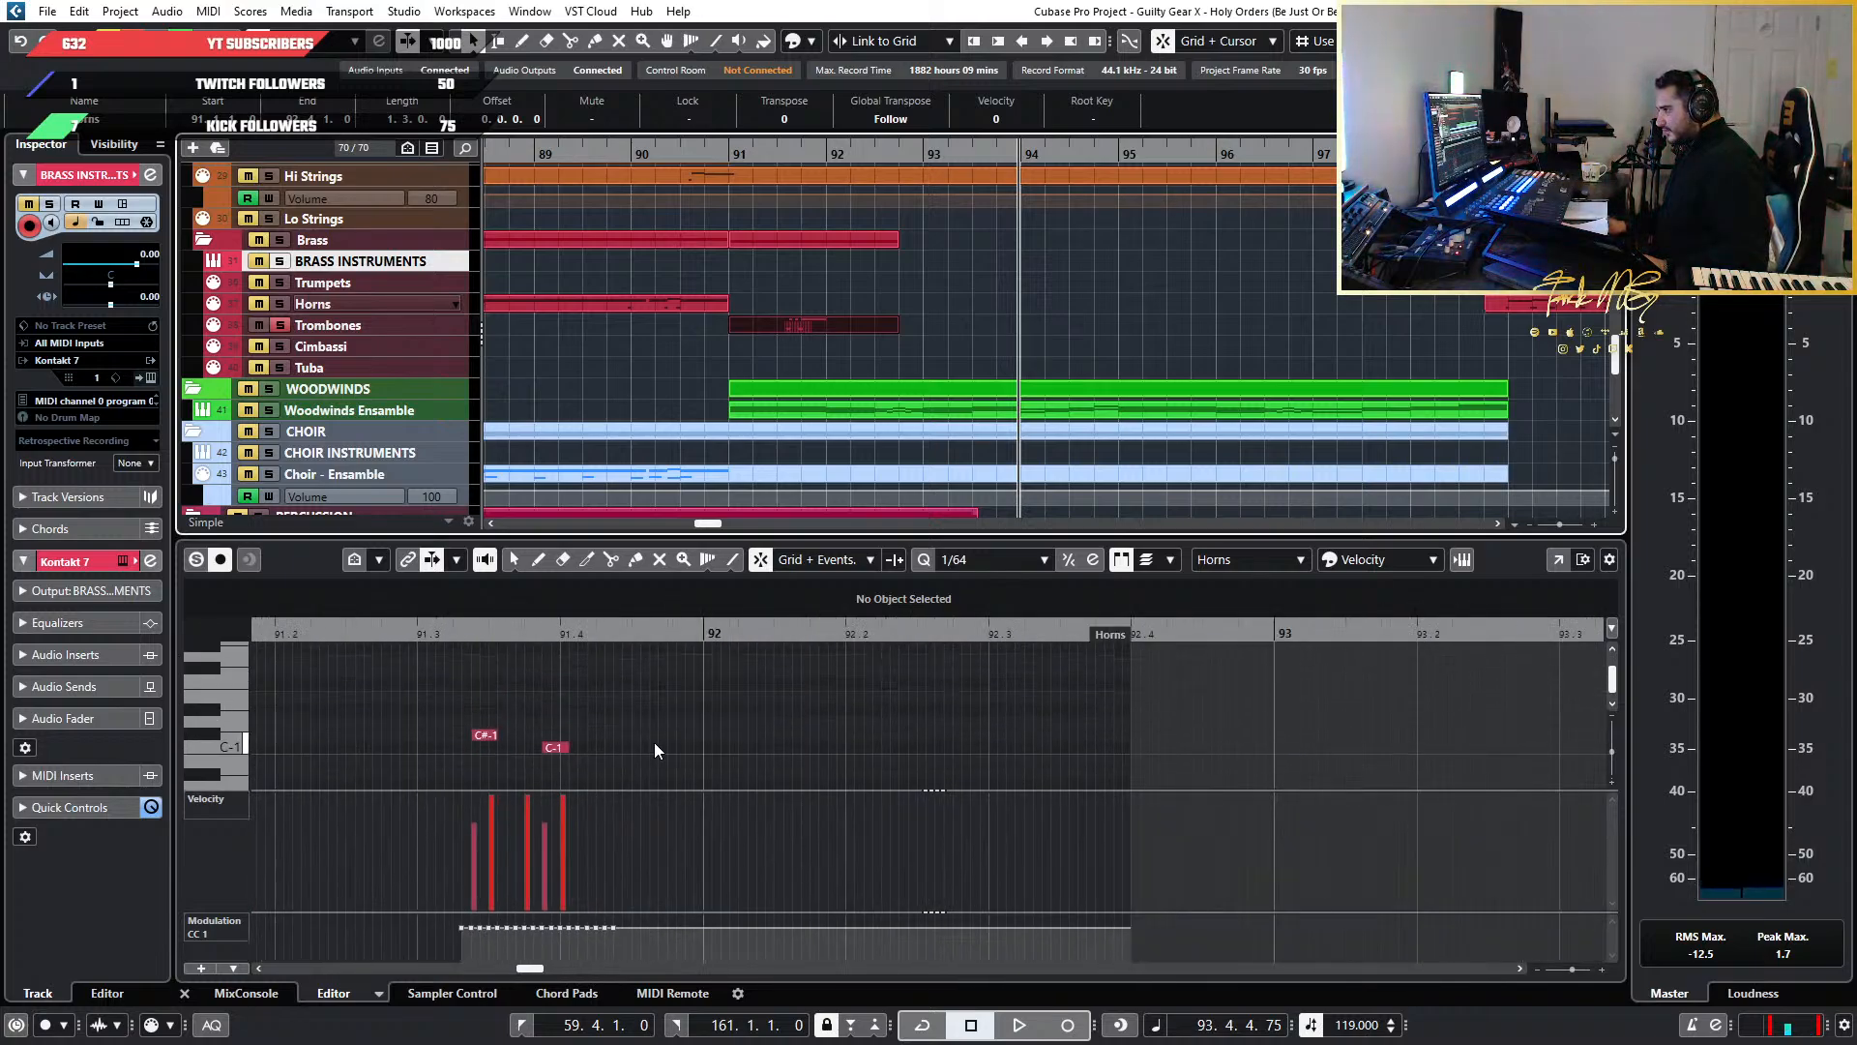
drag(677, 754, 442, 714)
scroll(440, 714, up, 4)
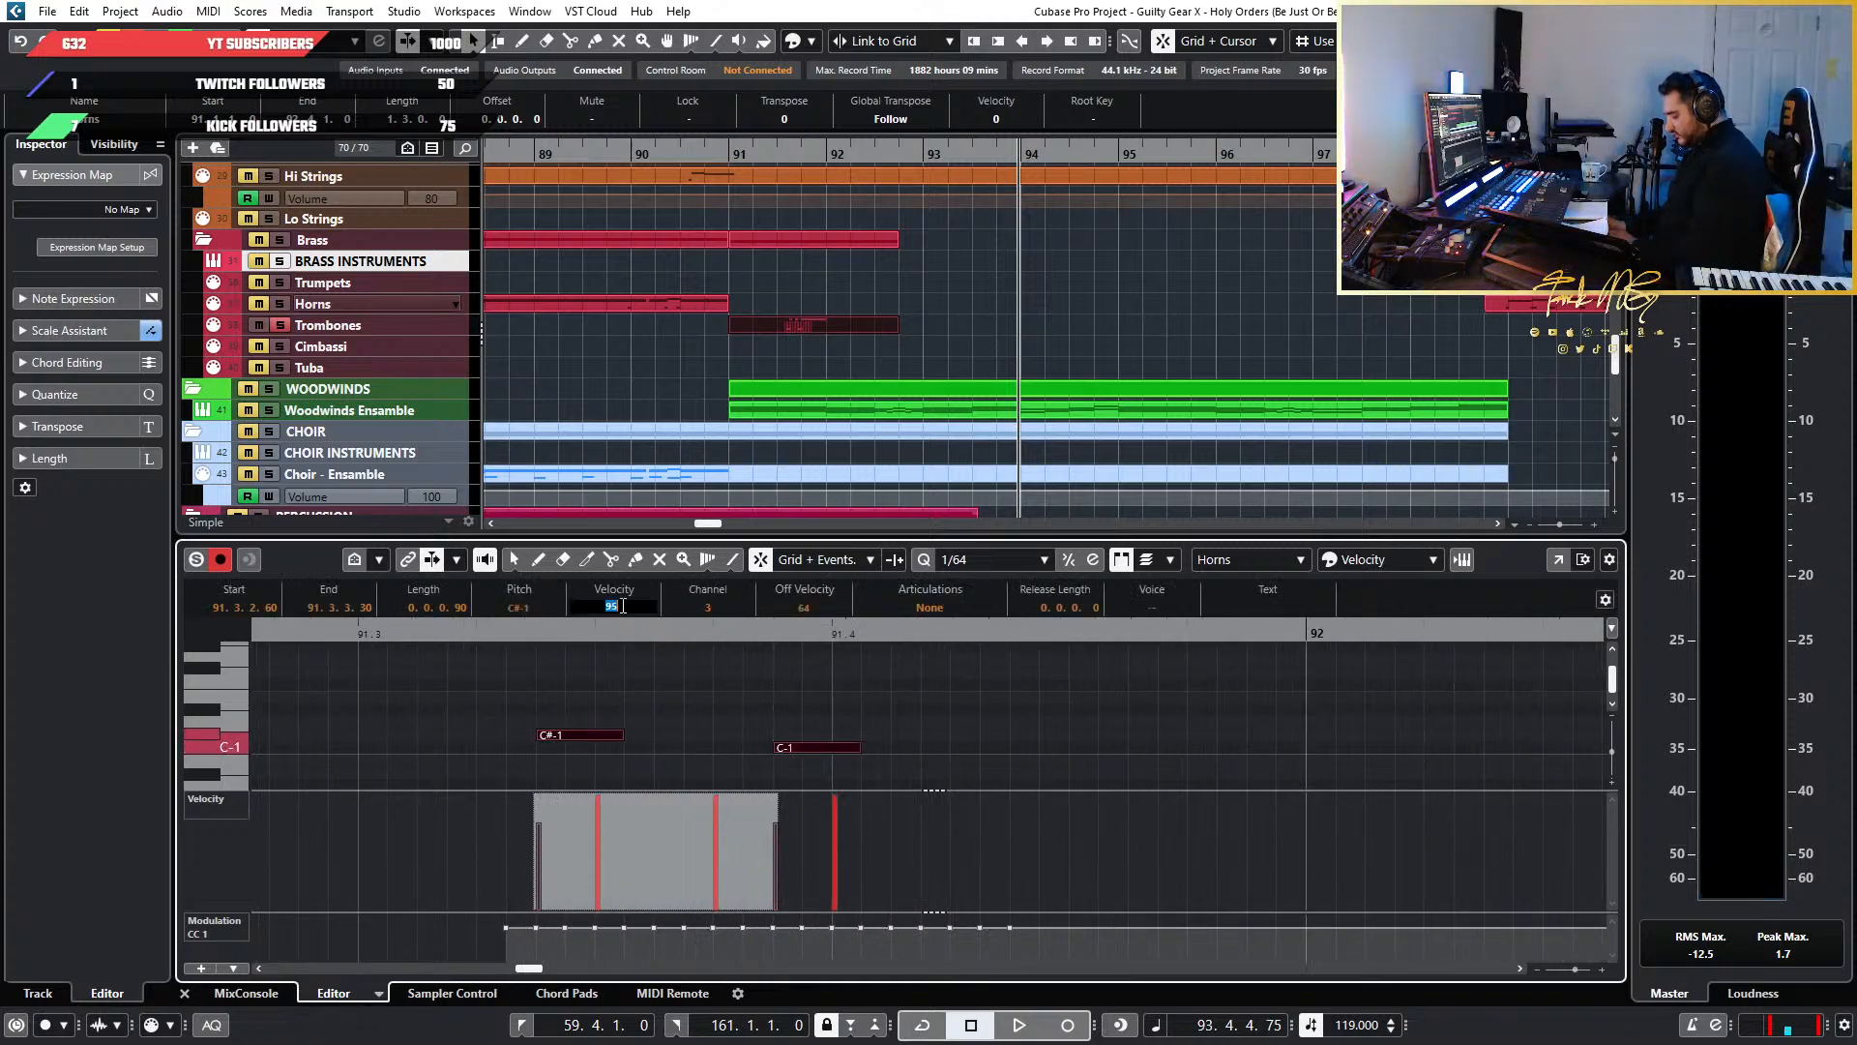
key(Return)
scroll(820, 731, down, 3)
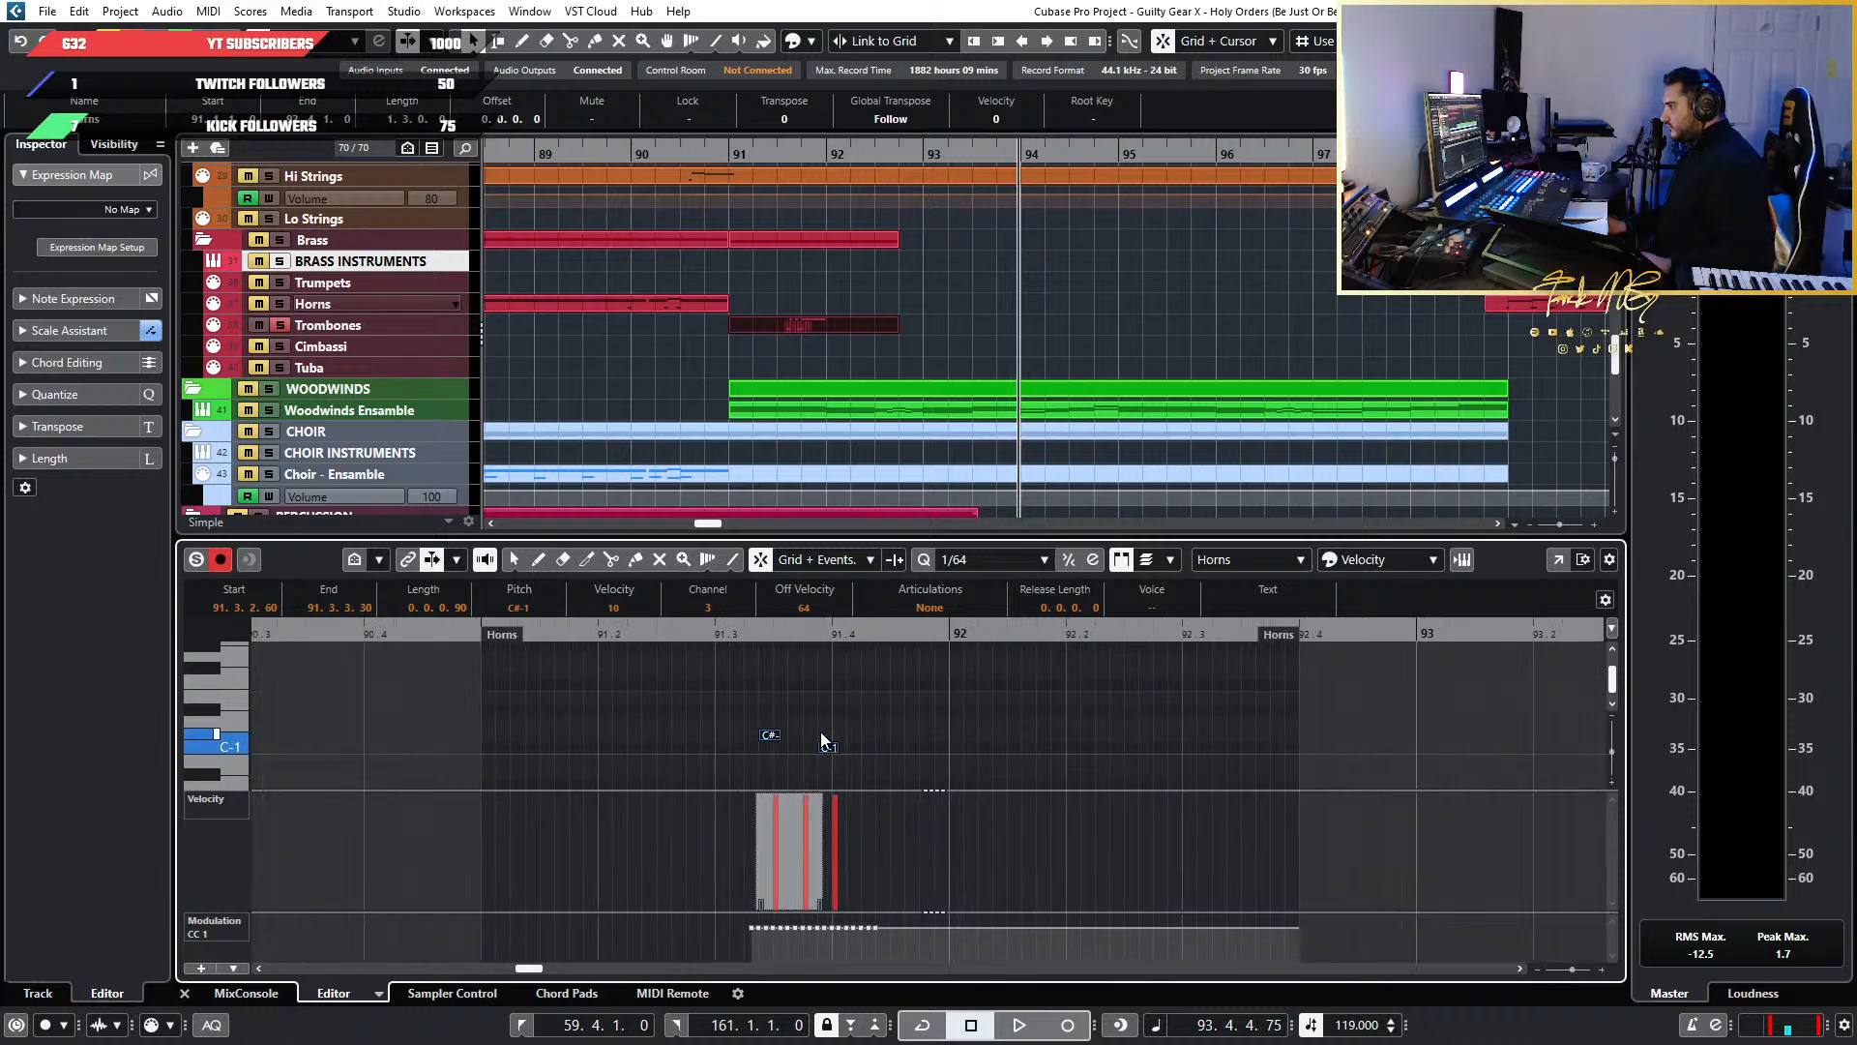
Play the Trombones notes from 91.3 to check their articulations, and turn off the Trombones solo
scroll(818, 731, up, 10)
scroll(829, 732, down, 1)
scroll(829, 732, up, 3)
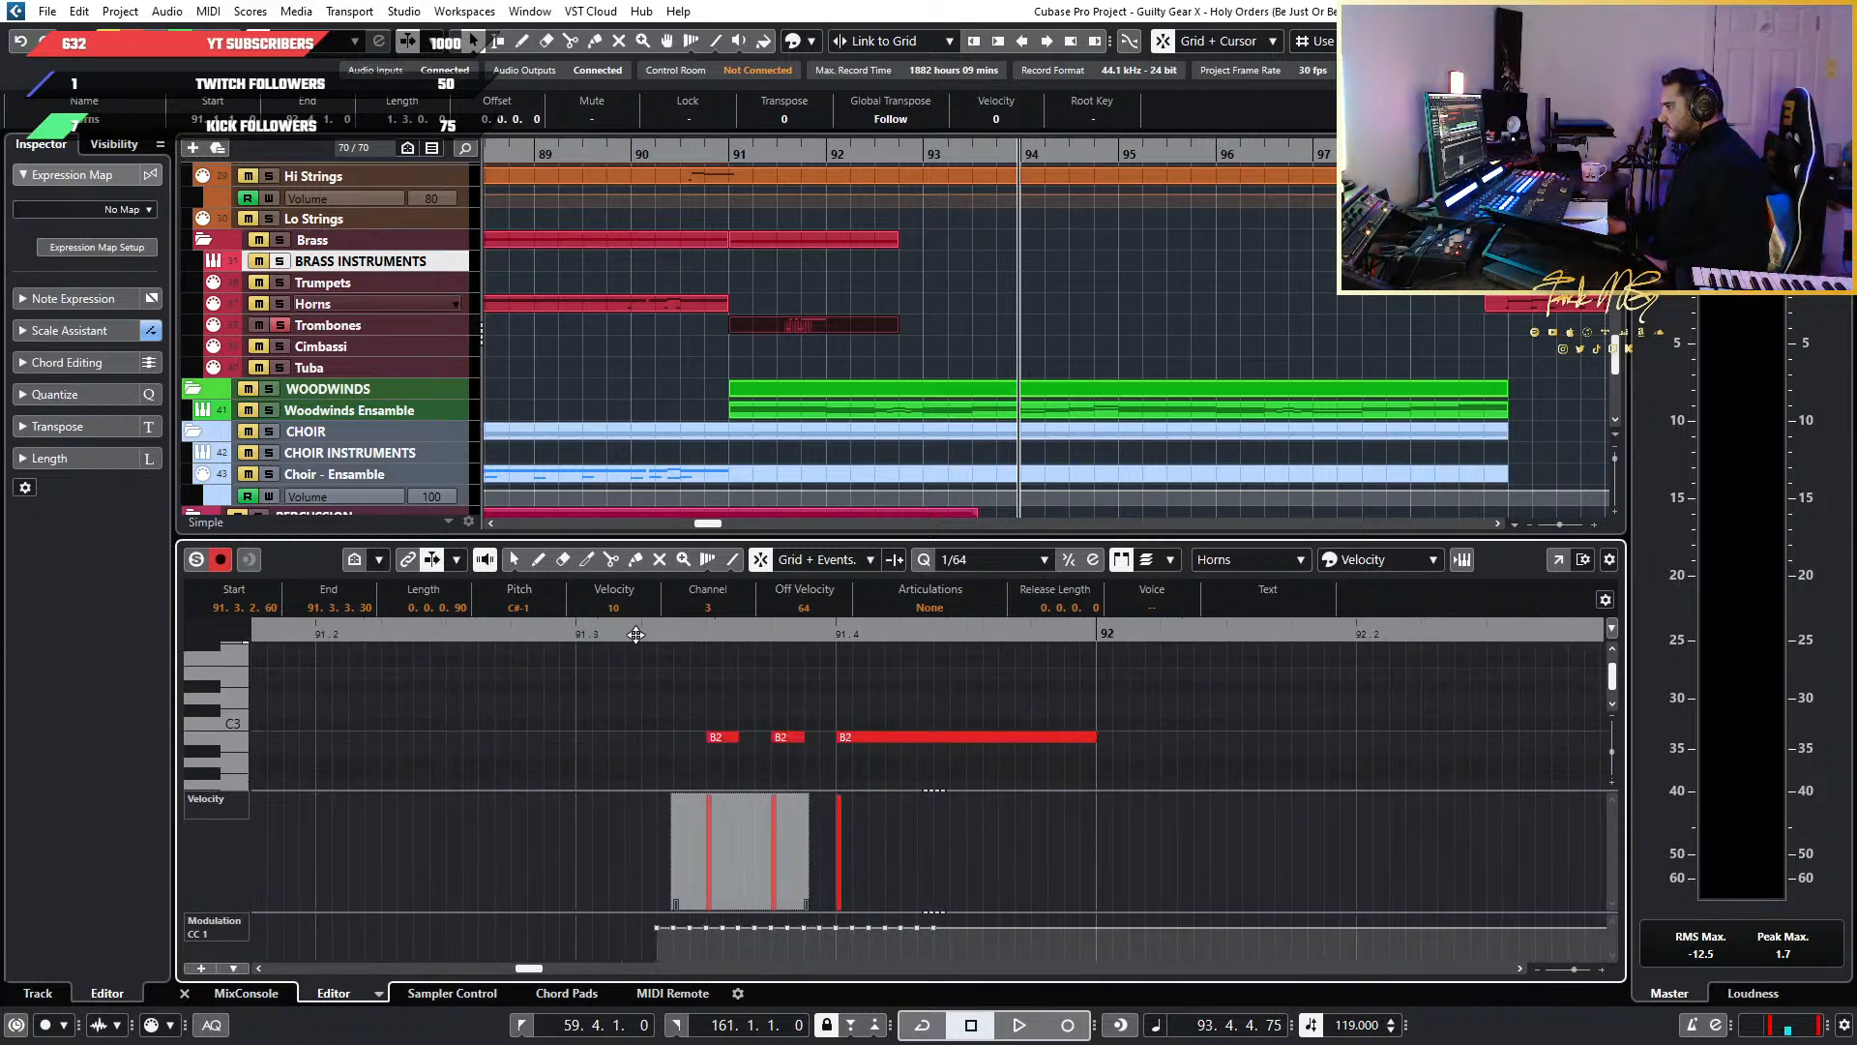
click(580, 636)
key(space)
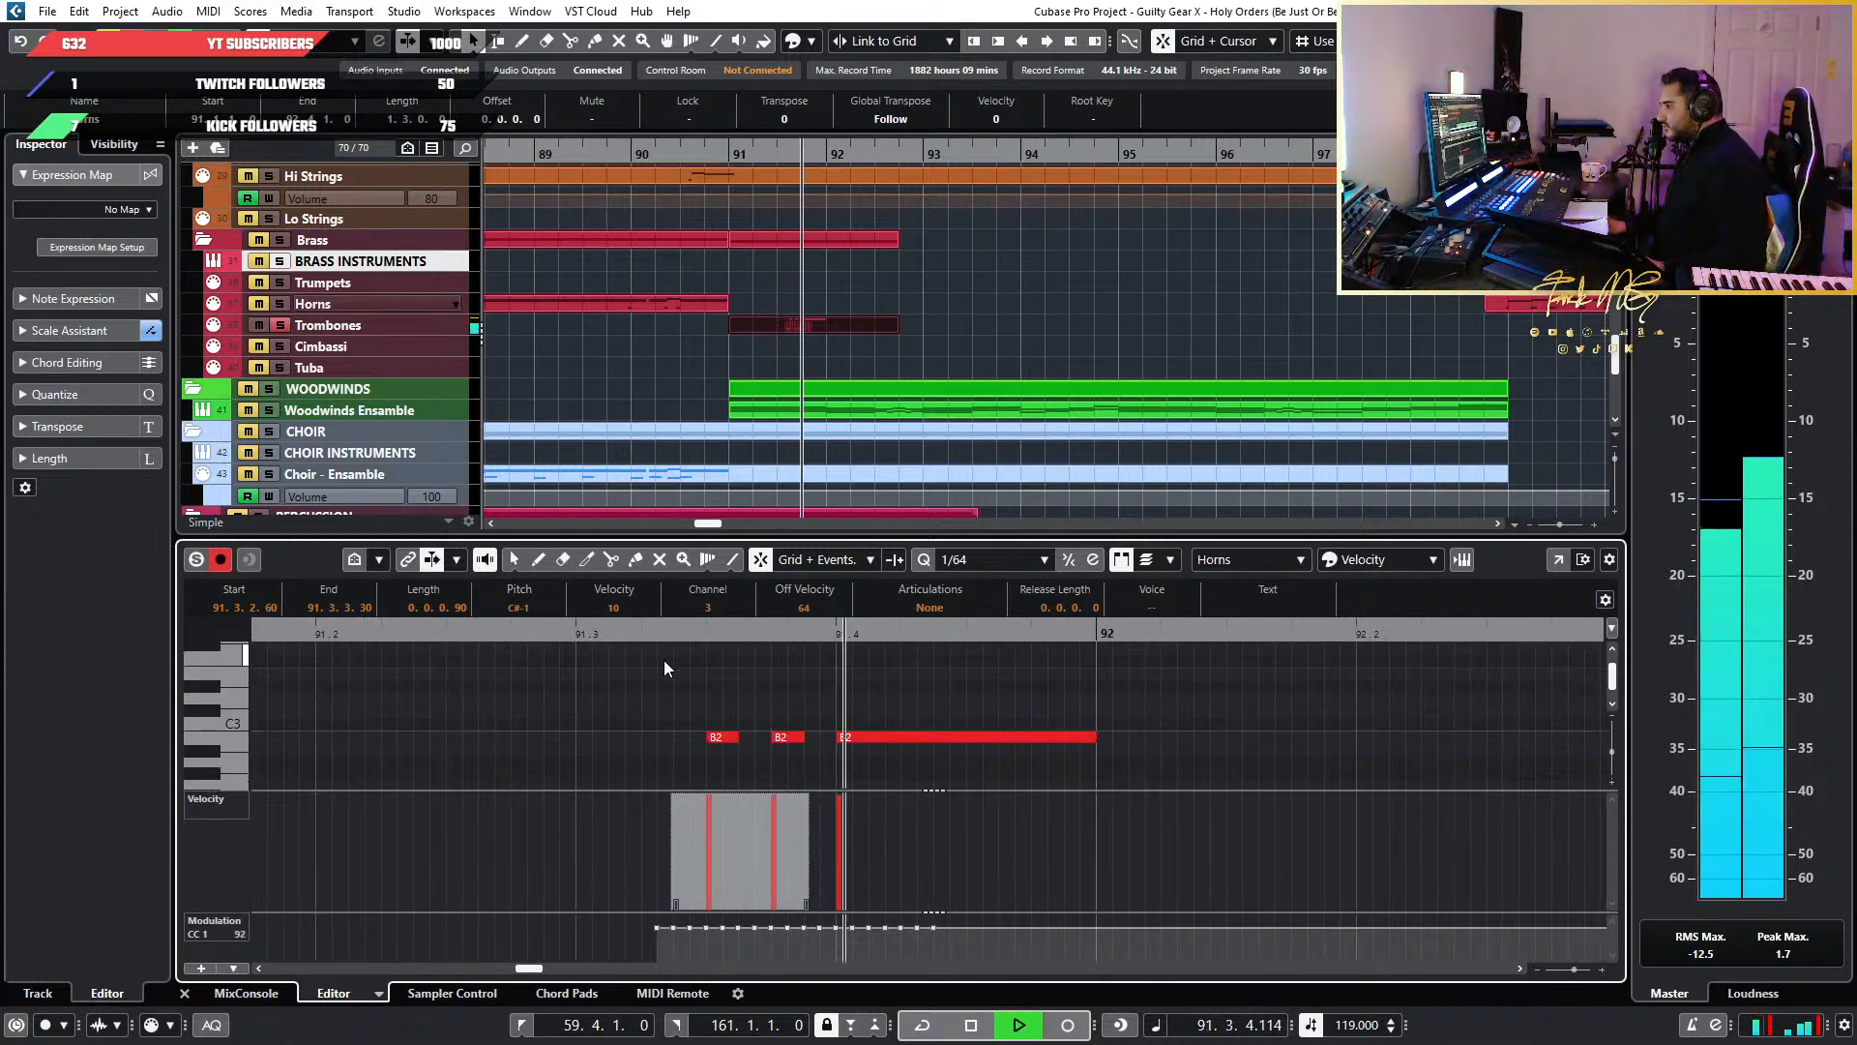
key(space)
scroll(801, 333, down, 6)
click(284, 324)
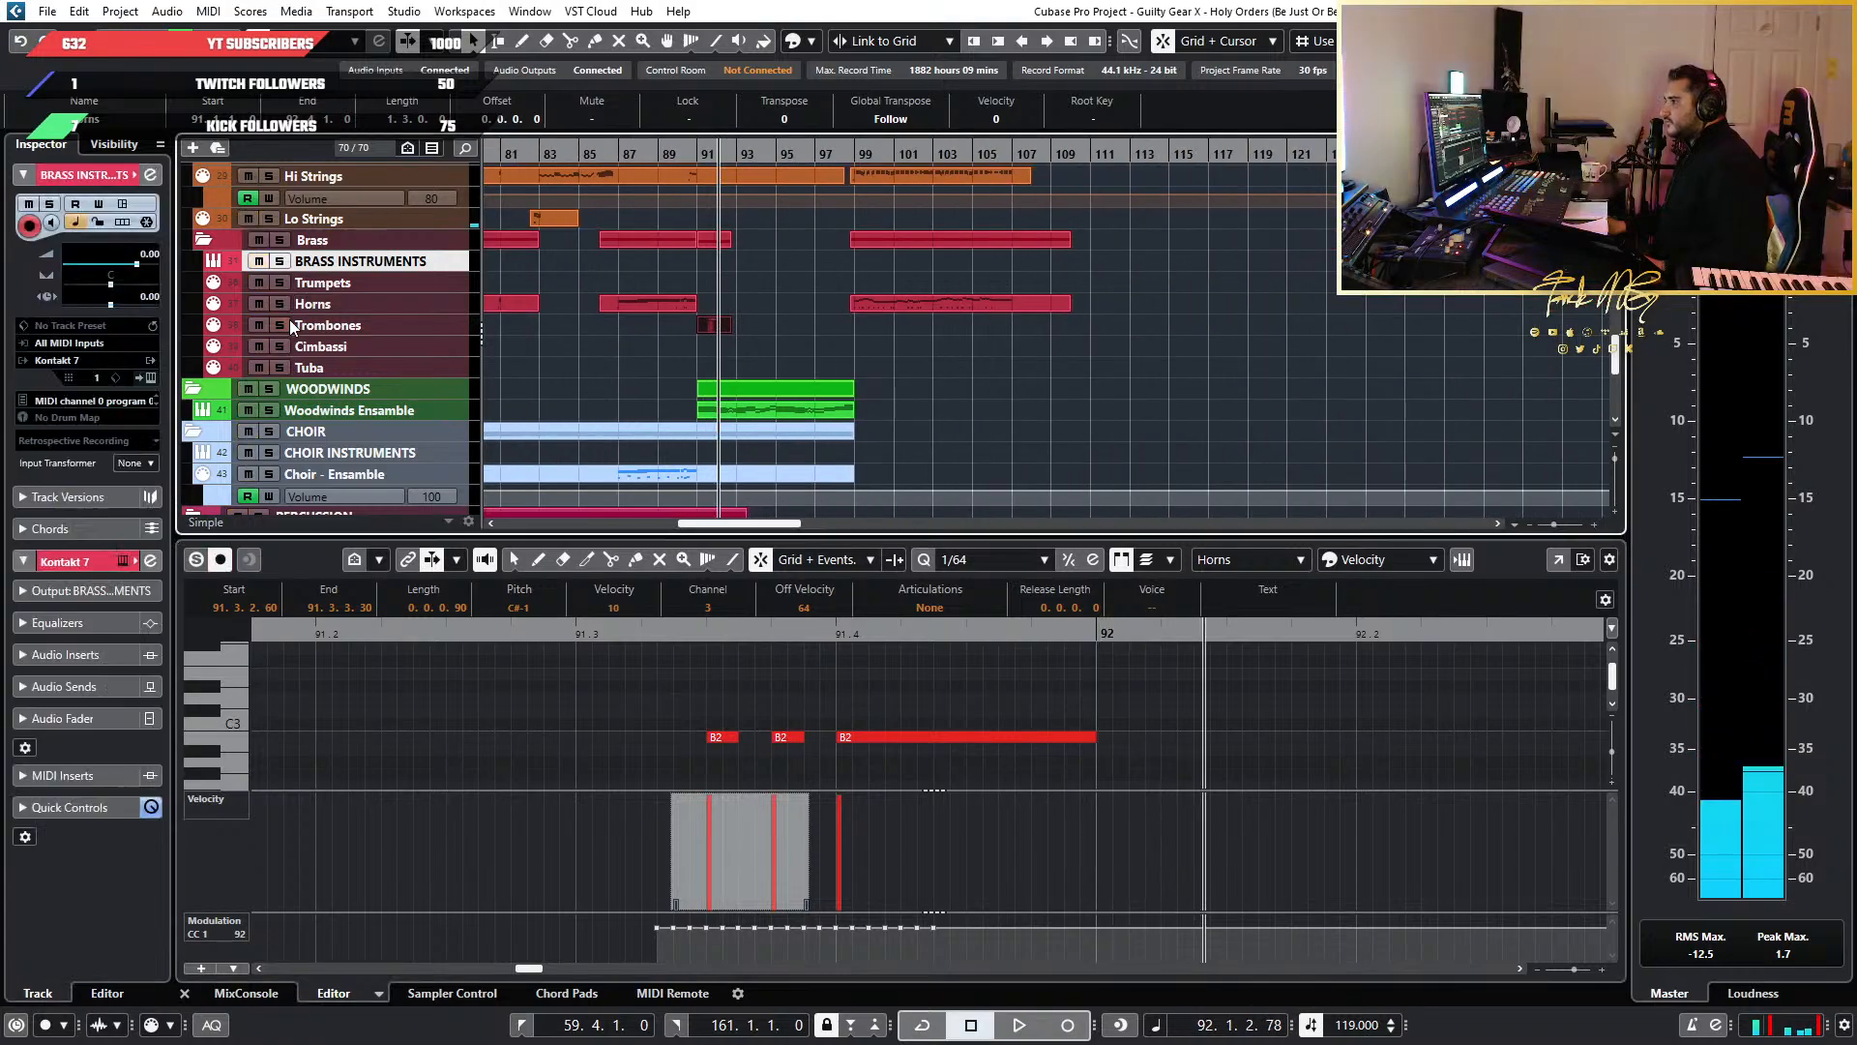
Open the Woodwinds Ensemble part in the key editor and extend its start one beat earlier than bar 91
scroll(699, 310, down, 1)
scroll(698, 308, down, 3)
scroll(689, 357, down, 2)
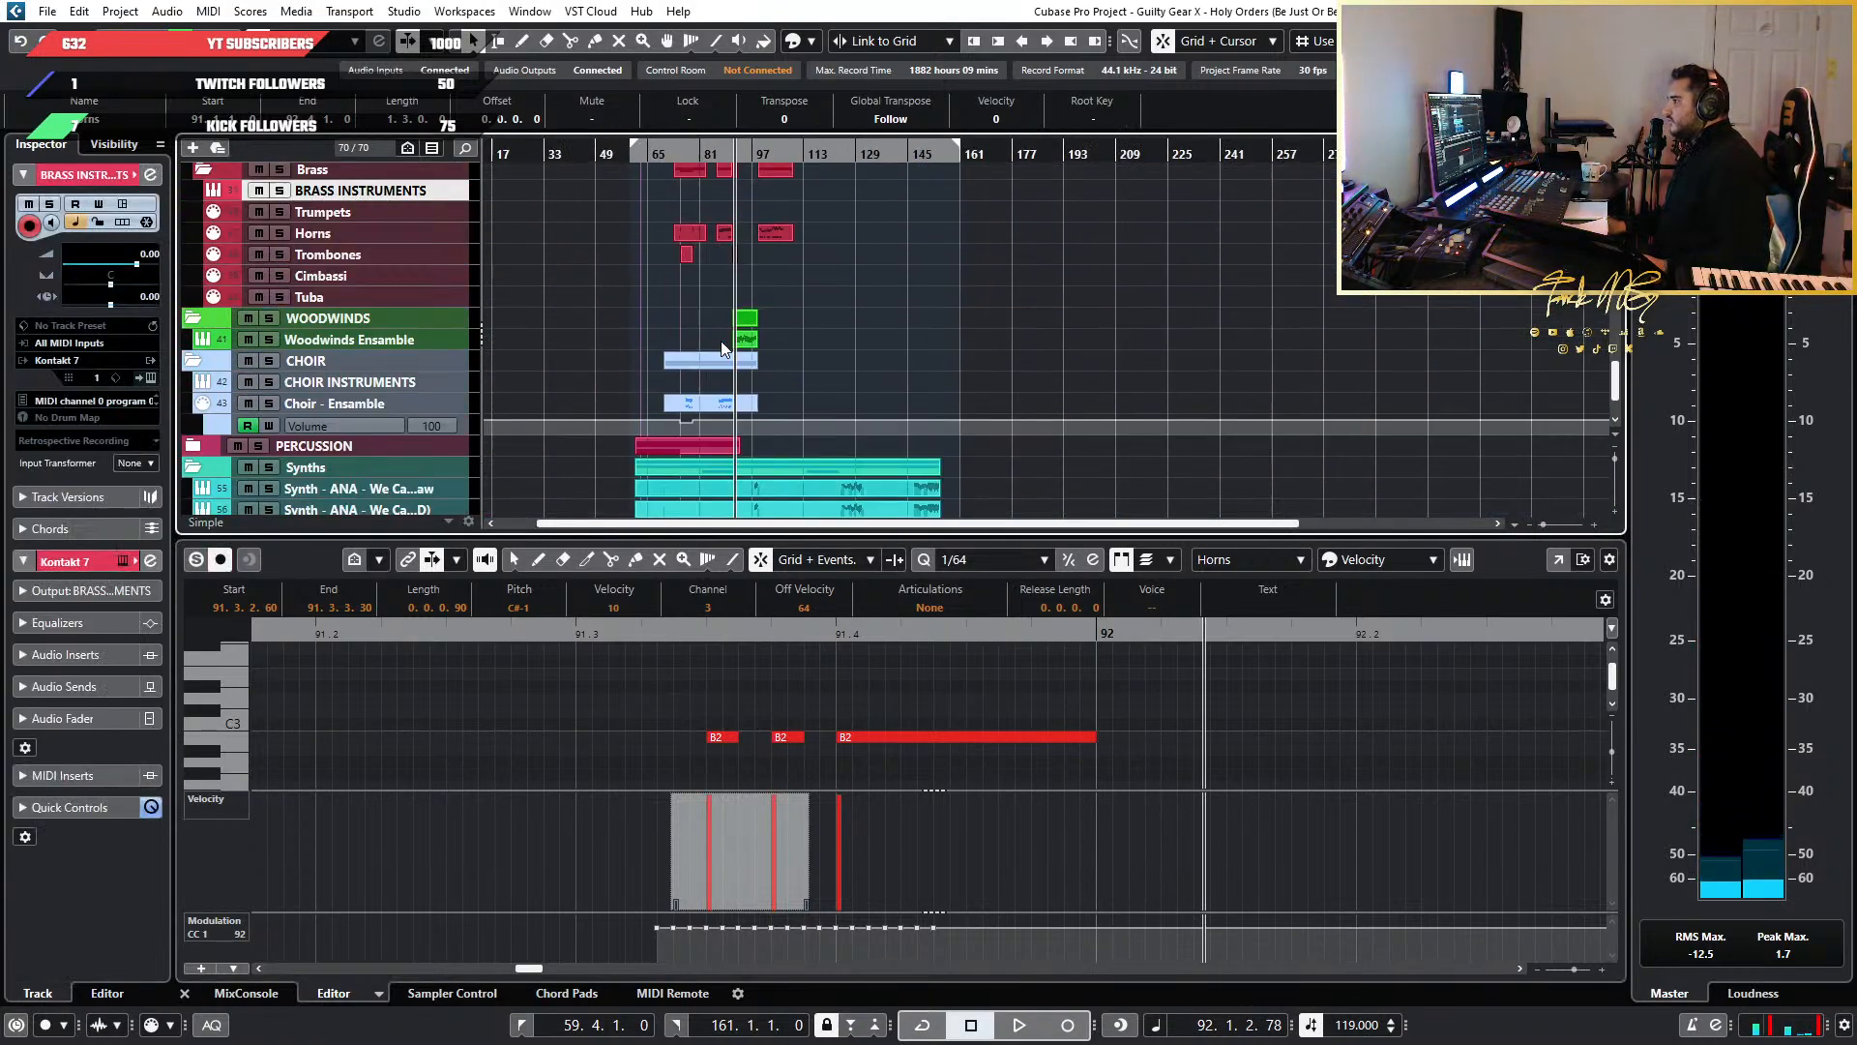
click(750, 341)
scroll(764, 397, up, 8)
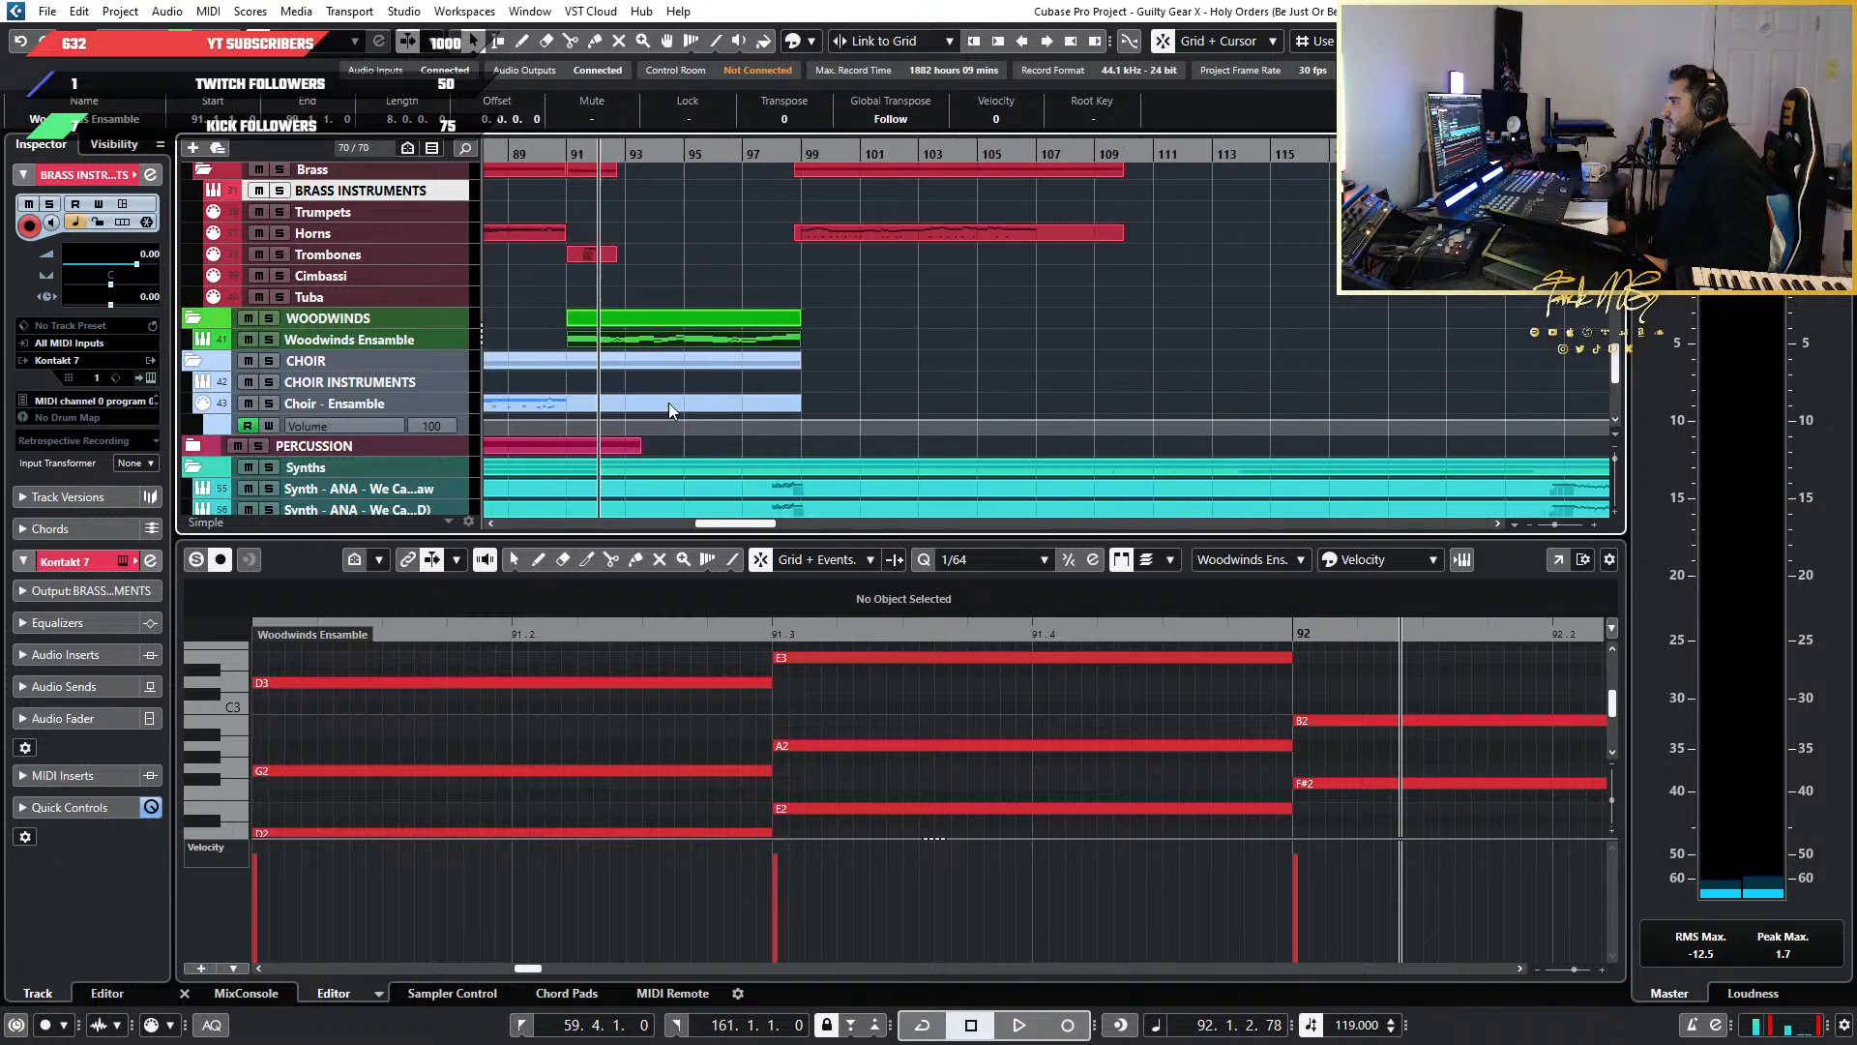
scroll(436, 638, down, 6)
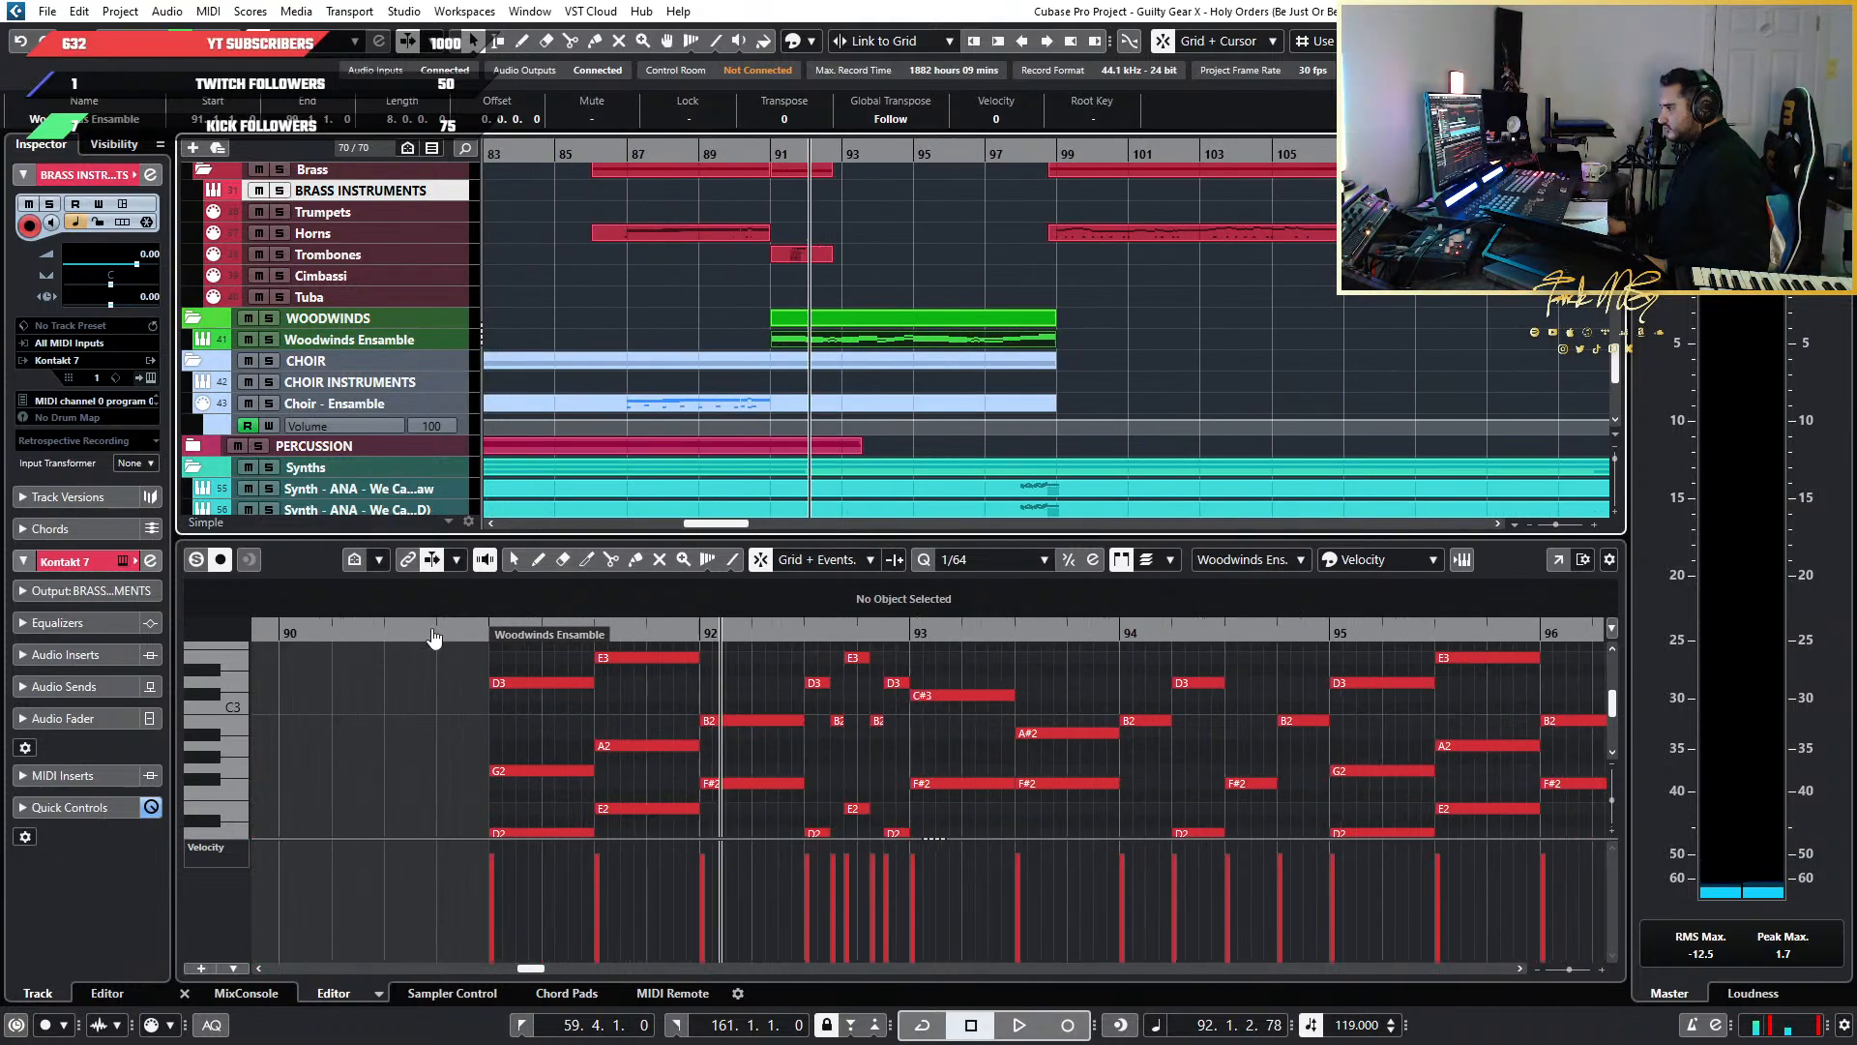
scroll(484, 638, up, 3)
drag(518, 650, 392, 655)
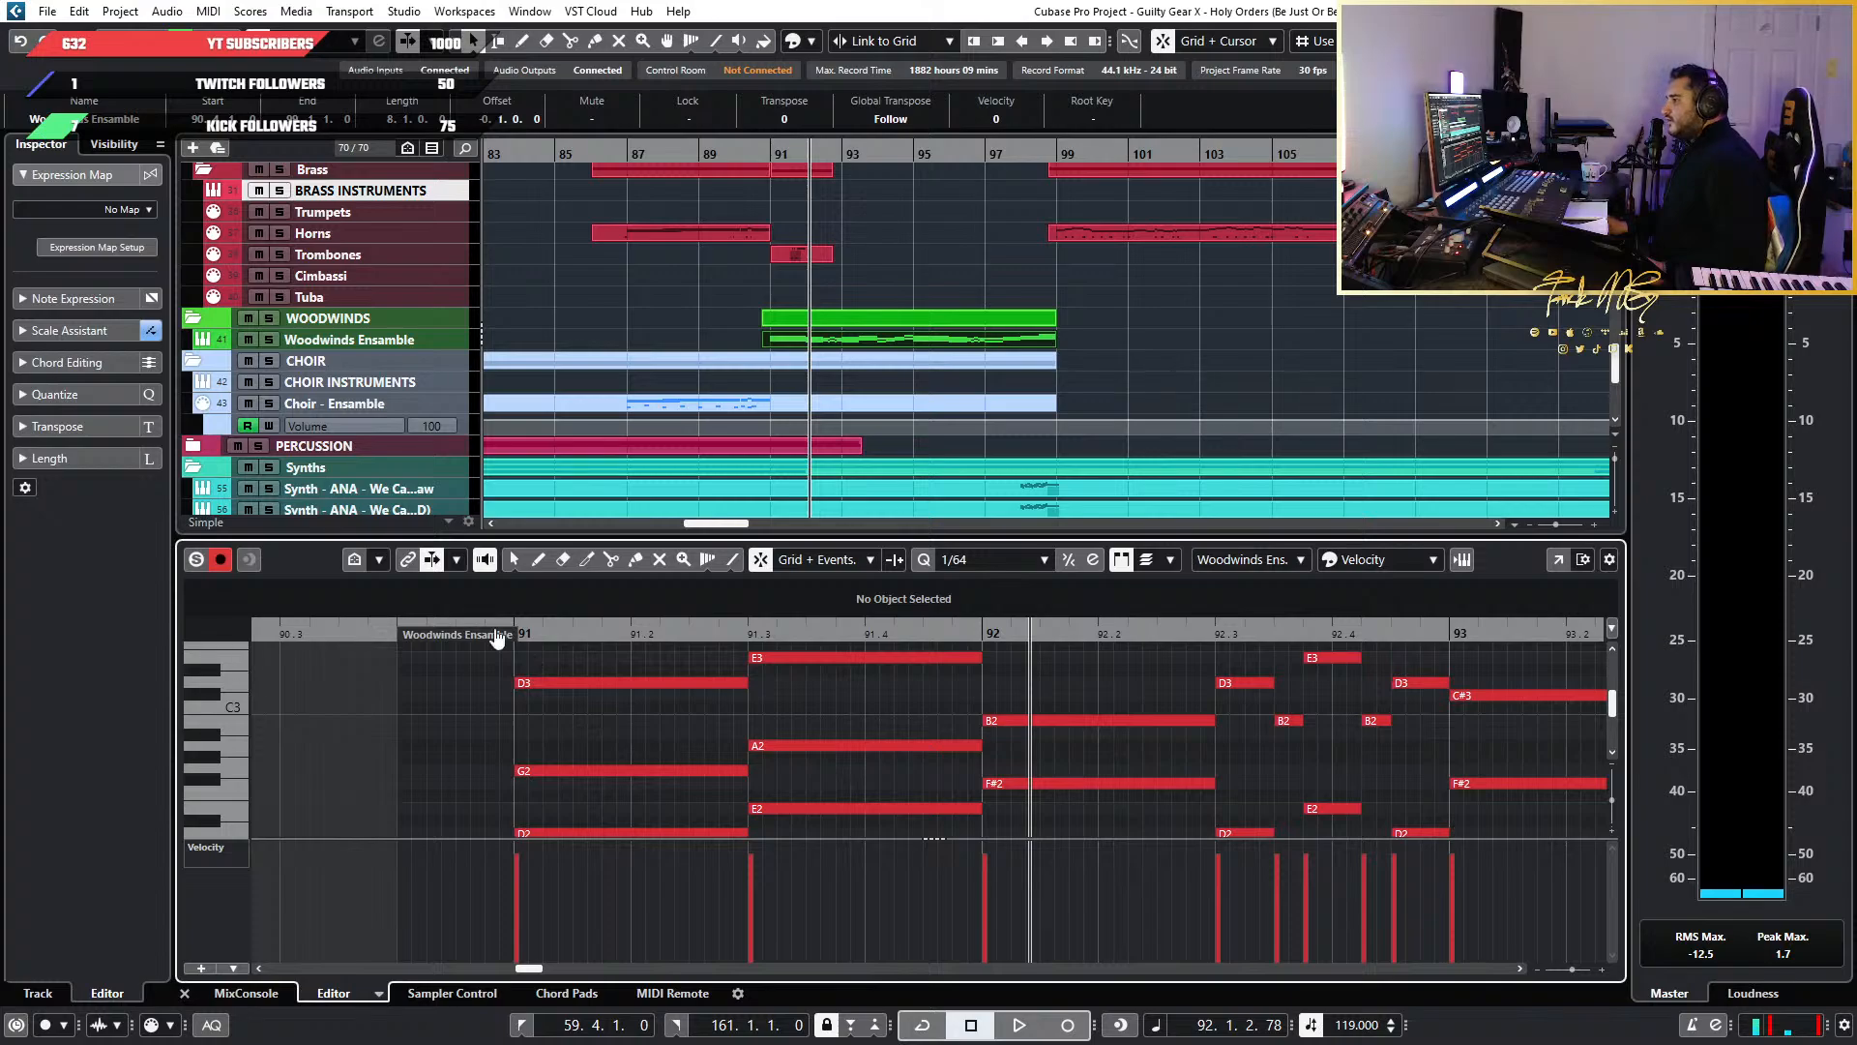
scroll(496, 639, up, 2)
Show the Woodwinds Ensemble's Kontakt articulation list and move its window clear of the notes before bar 91
click(316, 341)
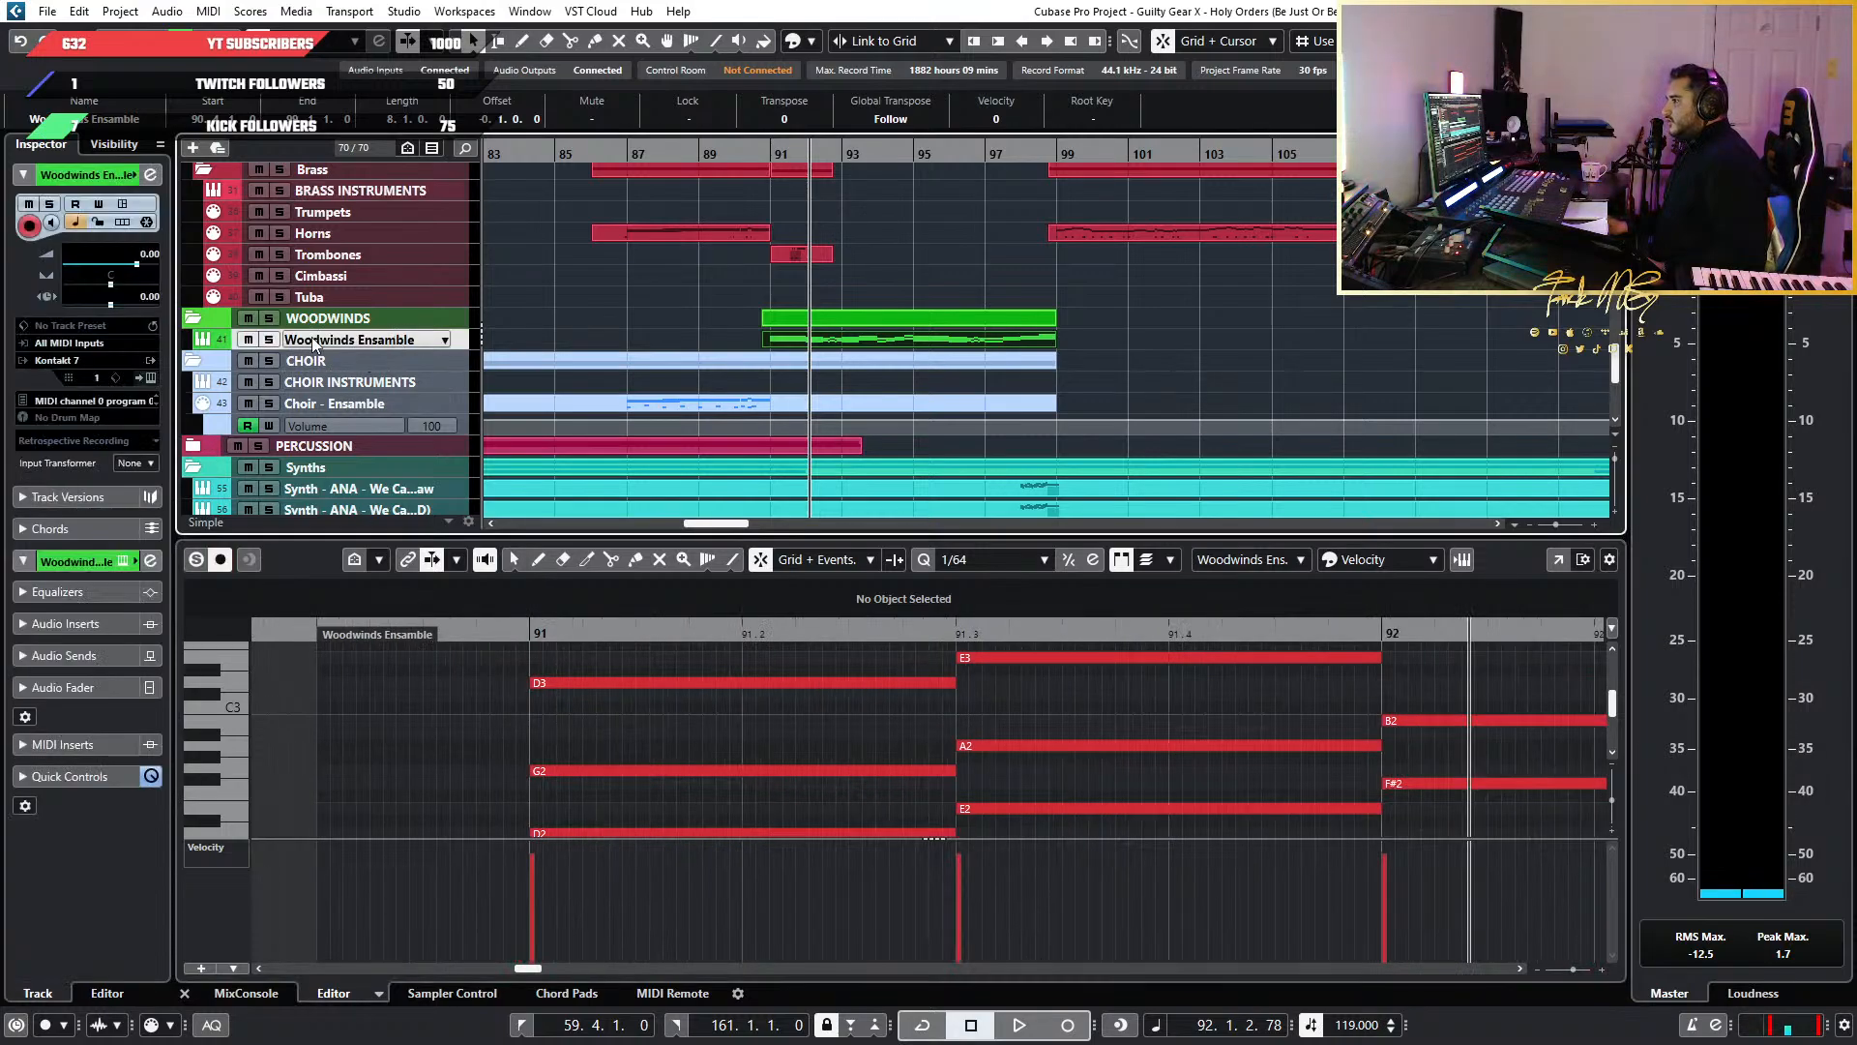
click(150, 377)
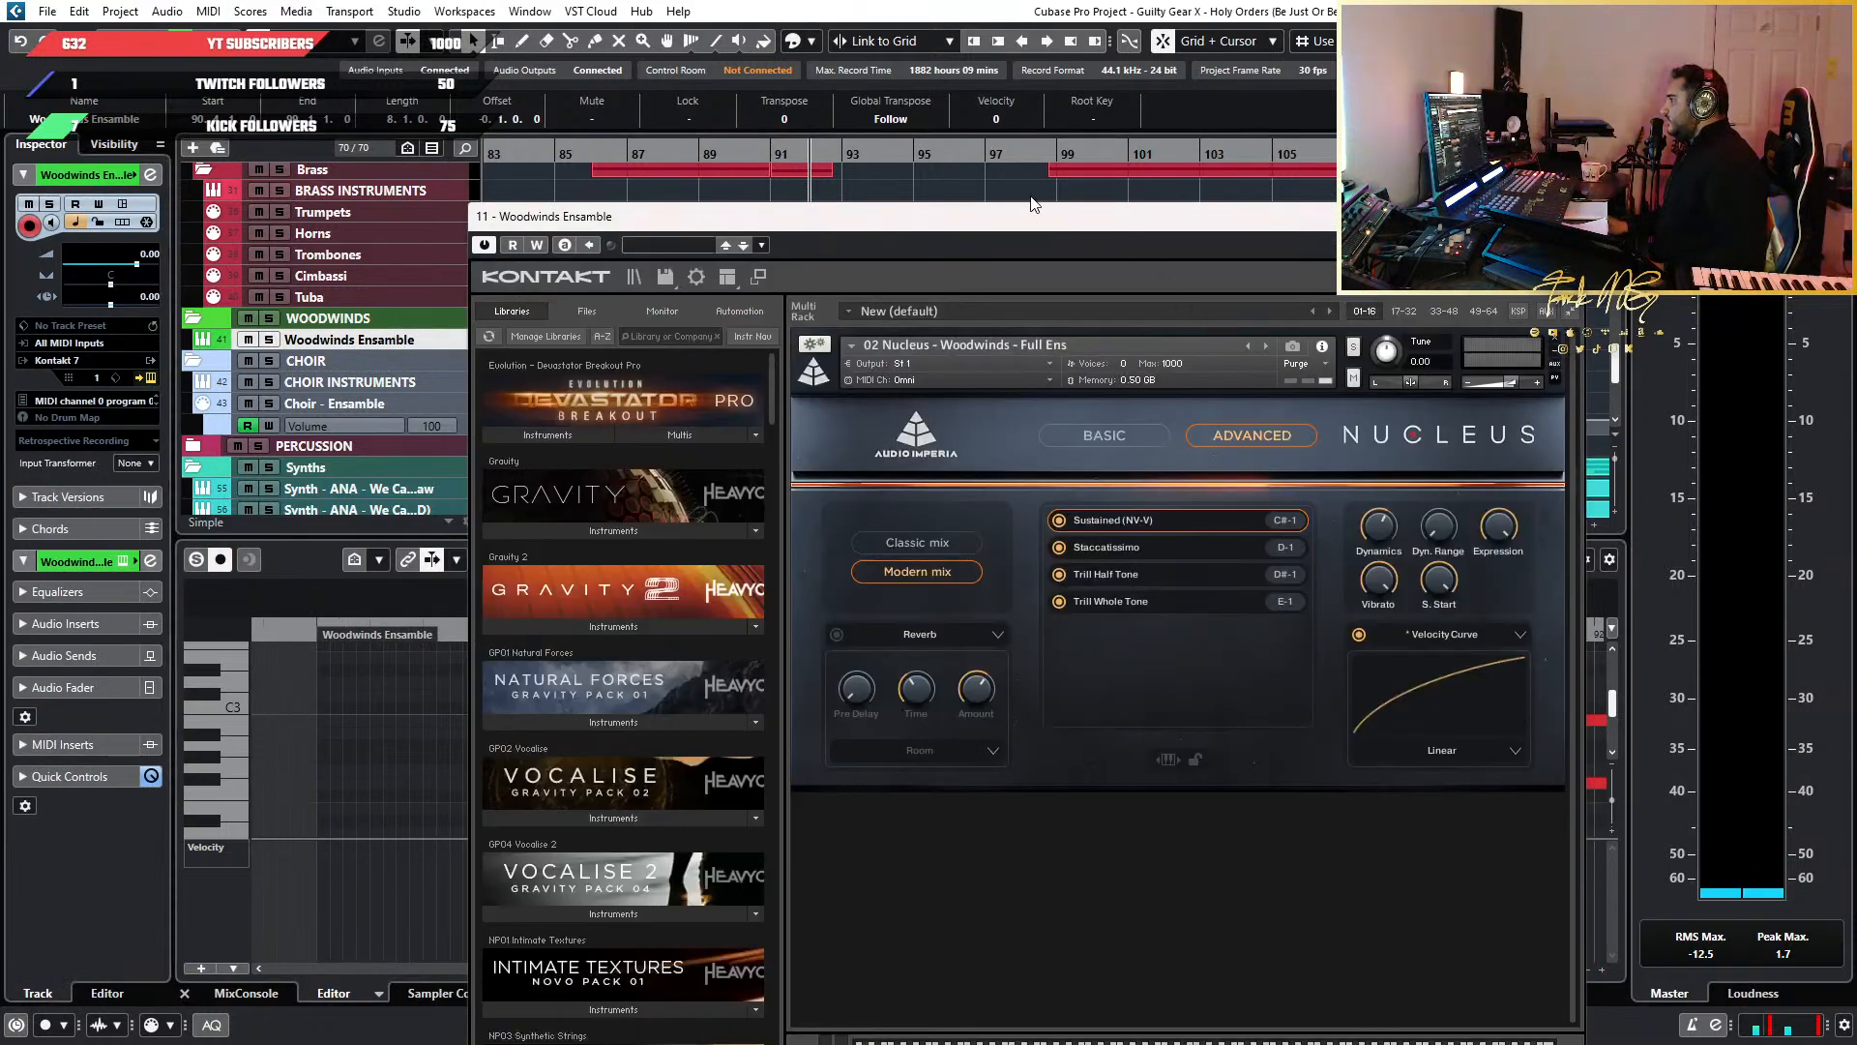
drag(997, 226, 1450, 222)
scroll(477, 774, up, 2)
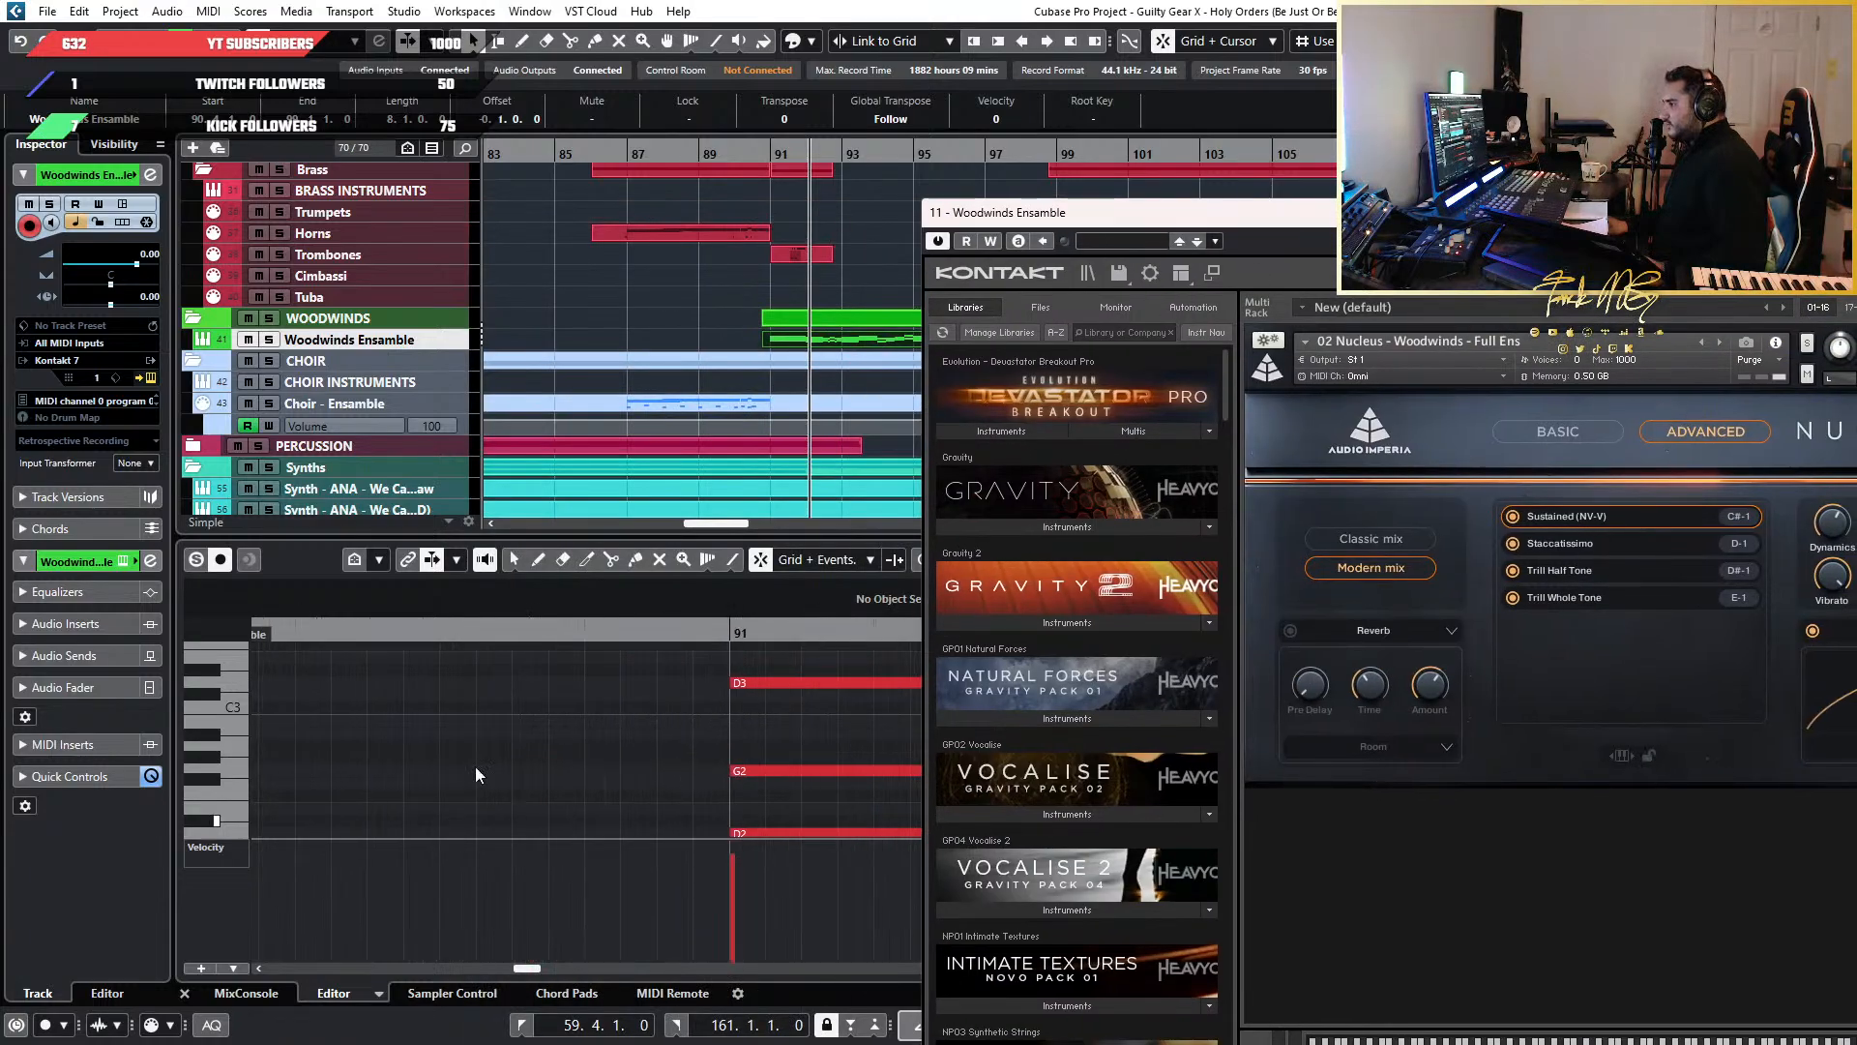
Draw a short E2 note just before bar 91, at 90.4.4.90 with a length of 0.0.0.30, and select it
click(675, 712)
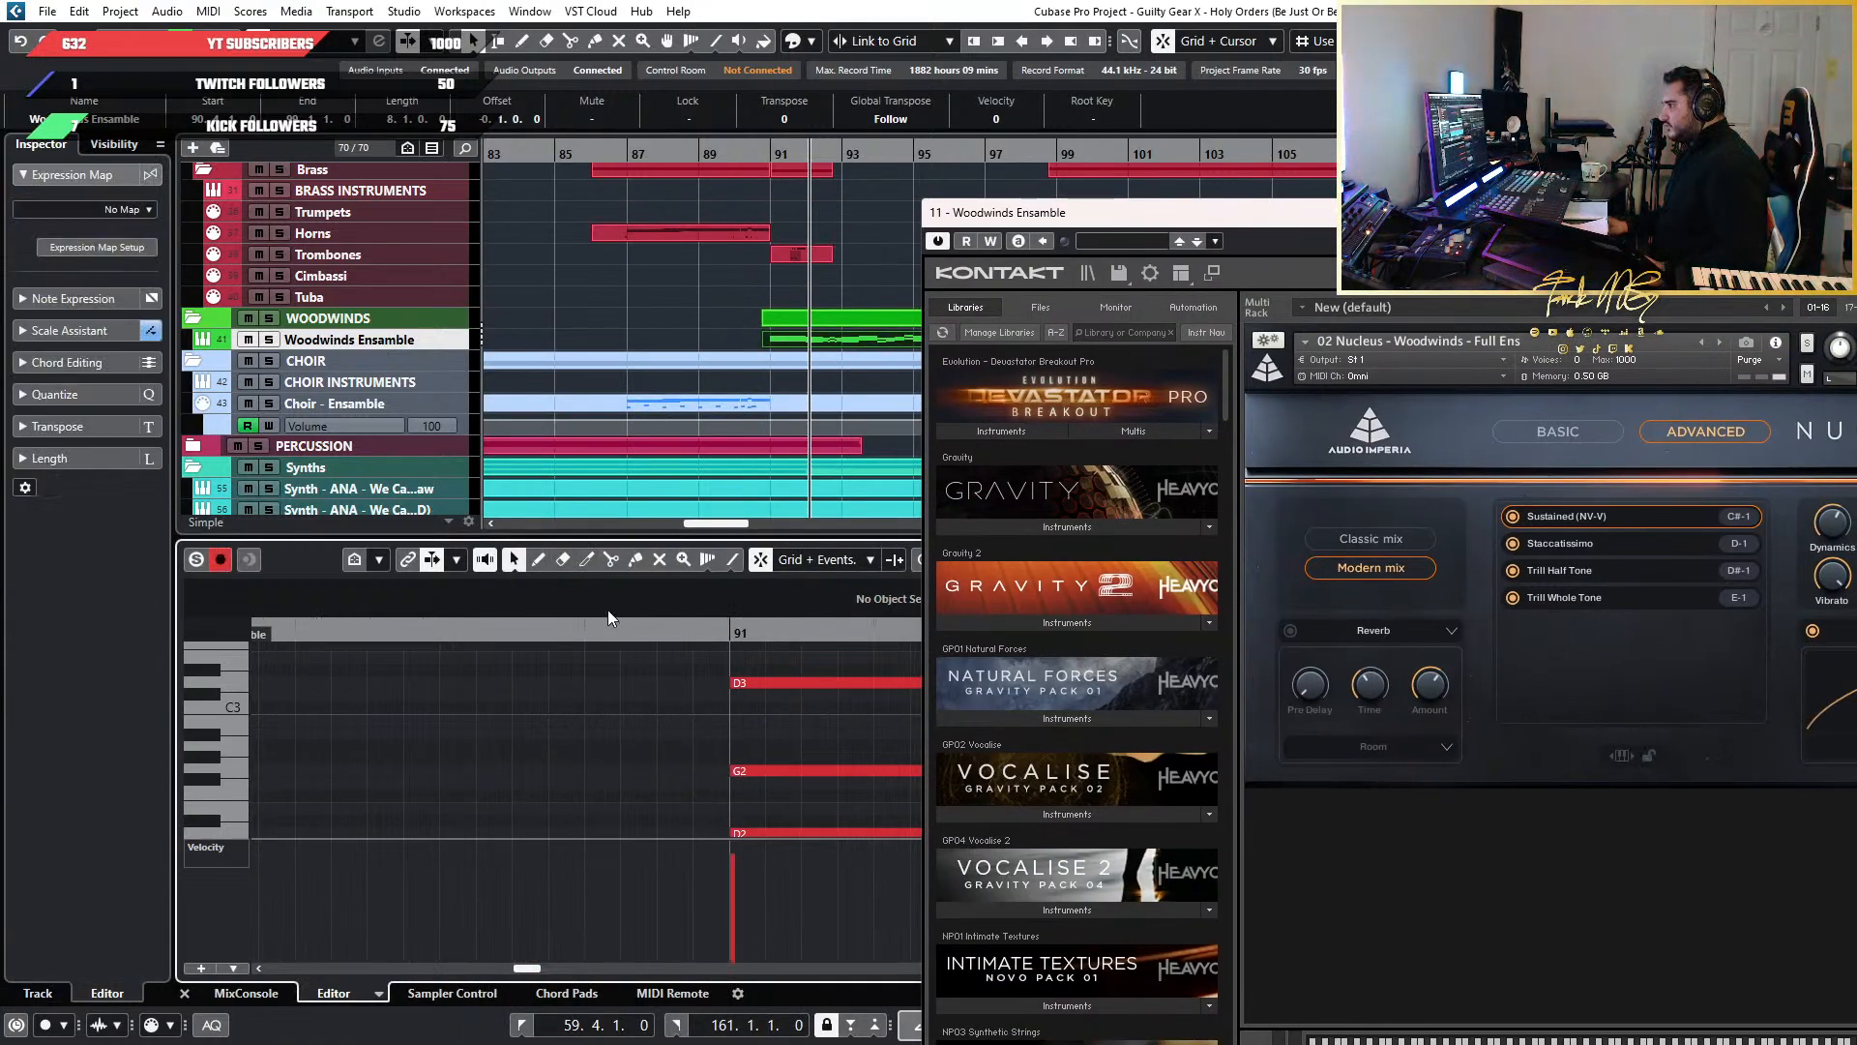
click(706, 809)
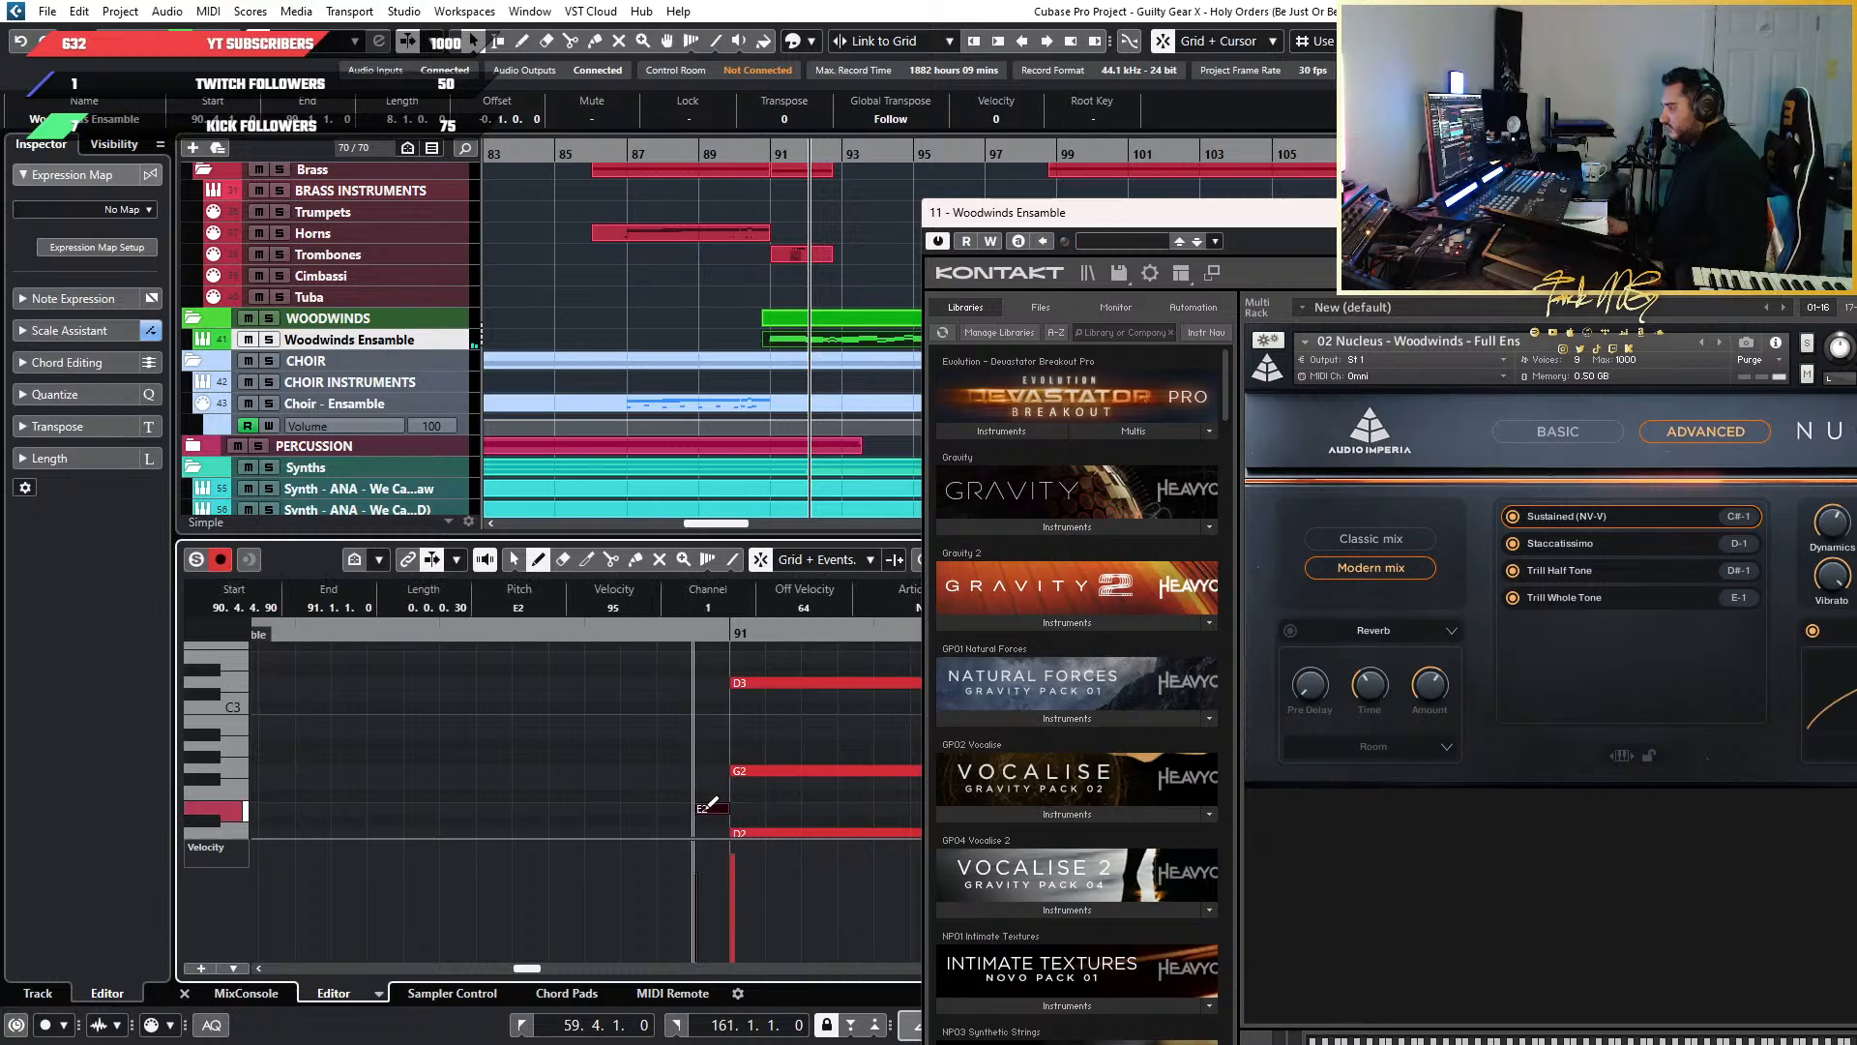
key(1)
drag(596, 743, 711, 824)
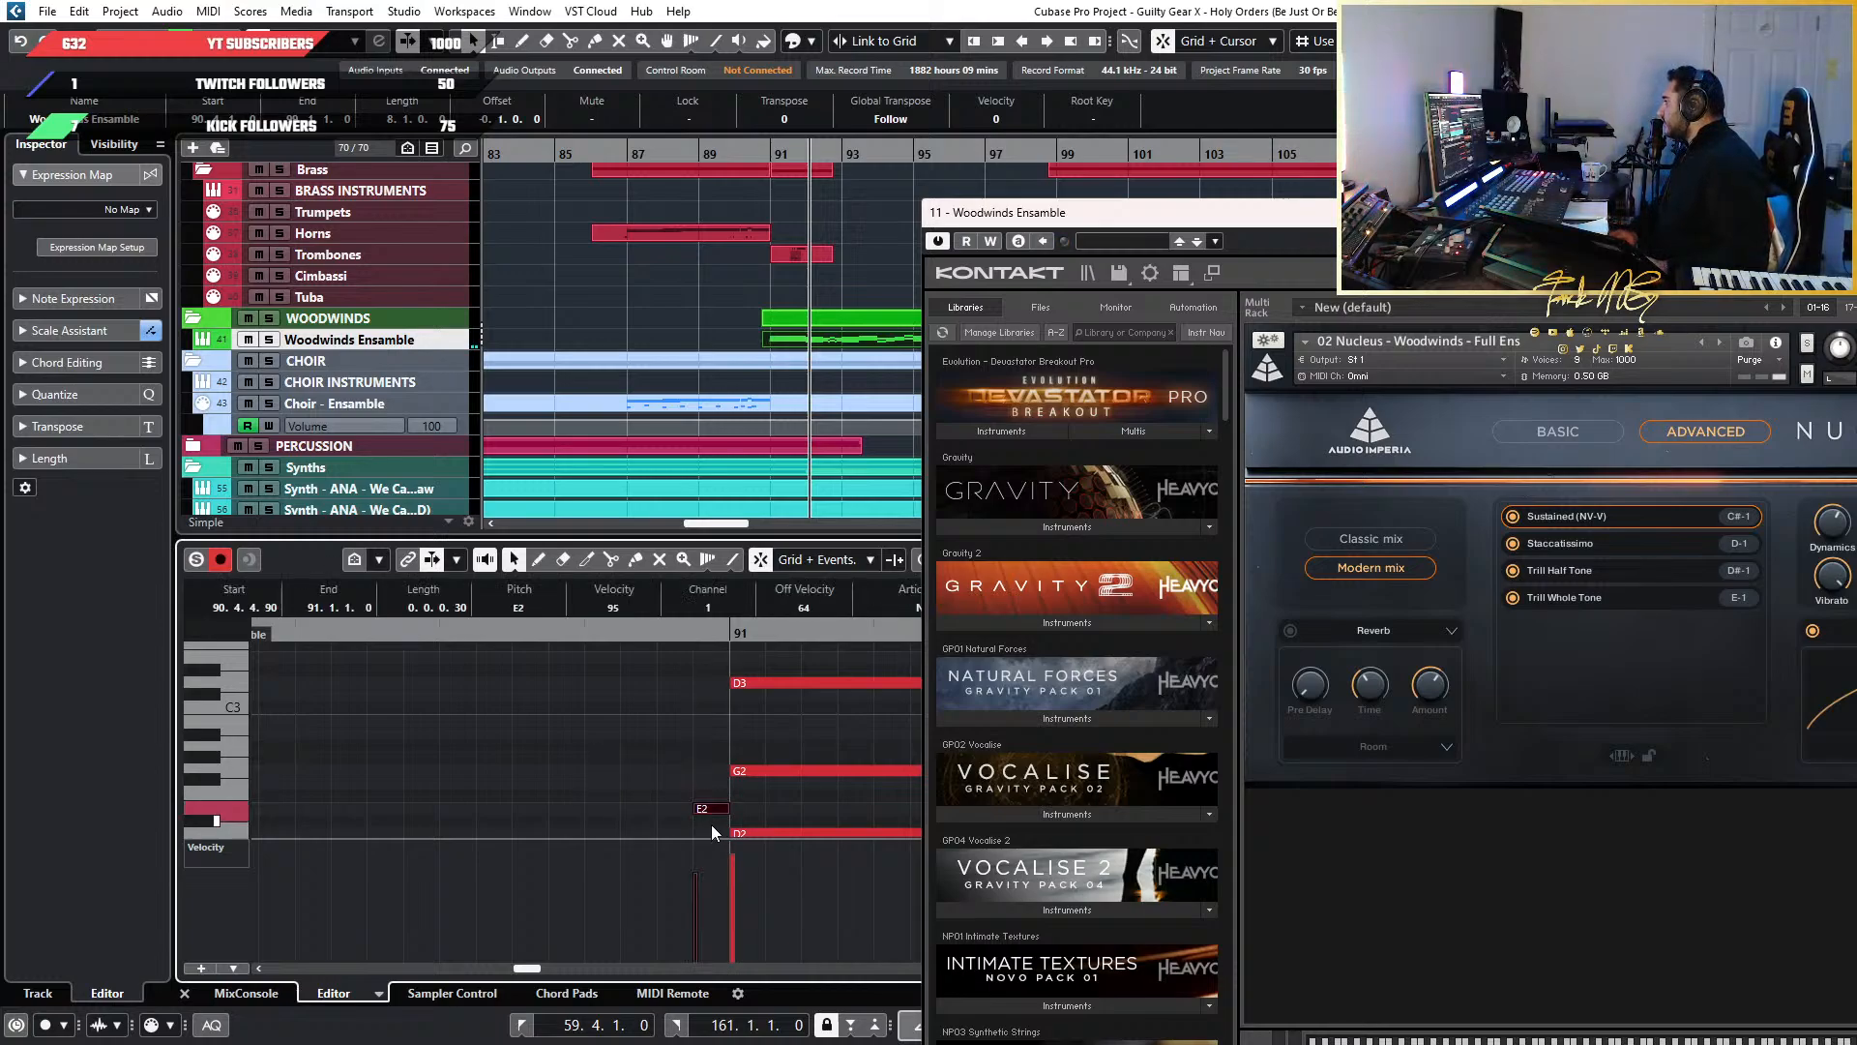
Transpose the short note down to the C#-1 keyswitch for Sustained (NV-V) and set its velocity to 29
key(shift+Down)
key(shift+Down)
key(shift+Down)
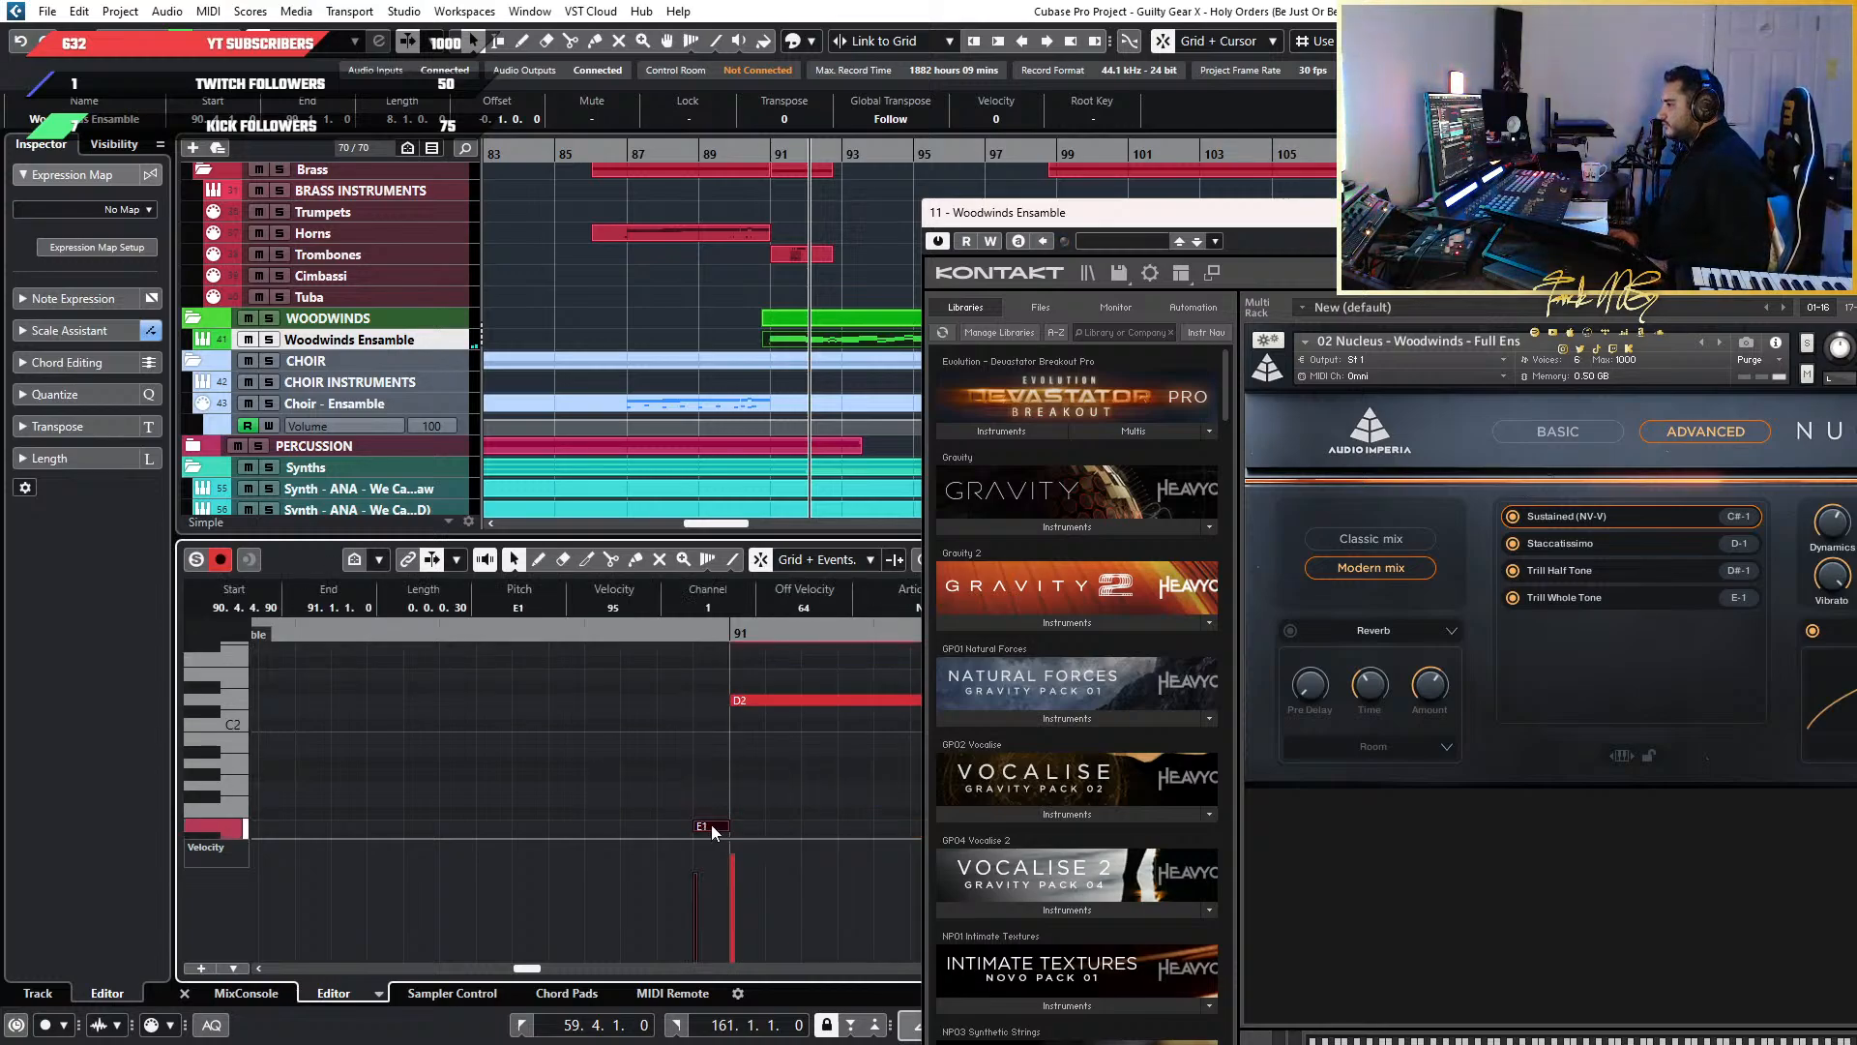
key(Up)
key(Up)
key(Up)
key(Up)
key(Up)
key(Up)
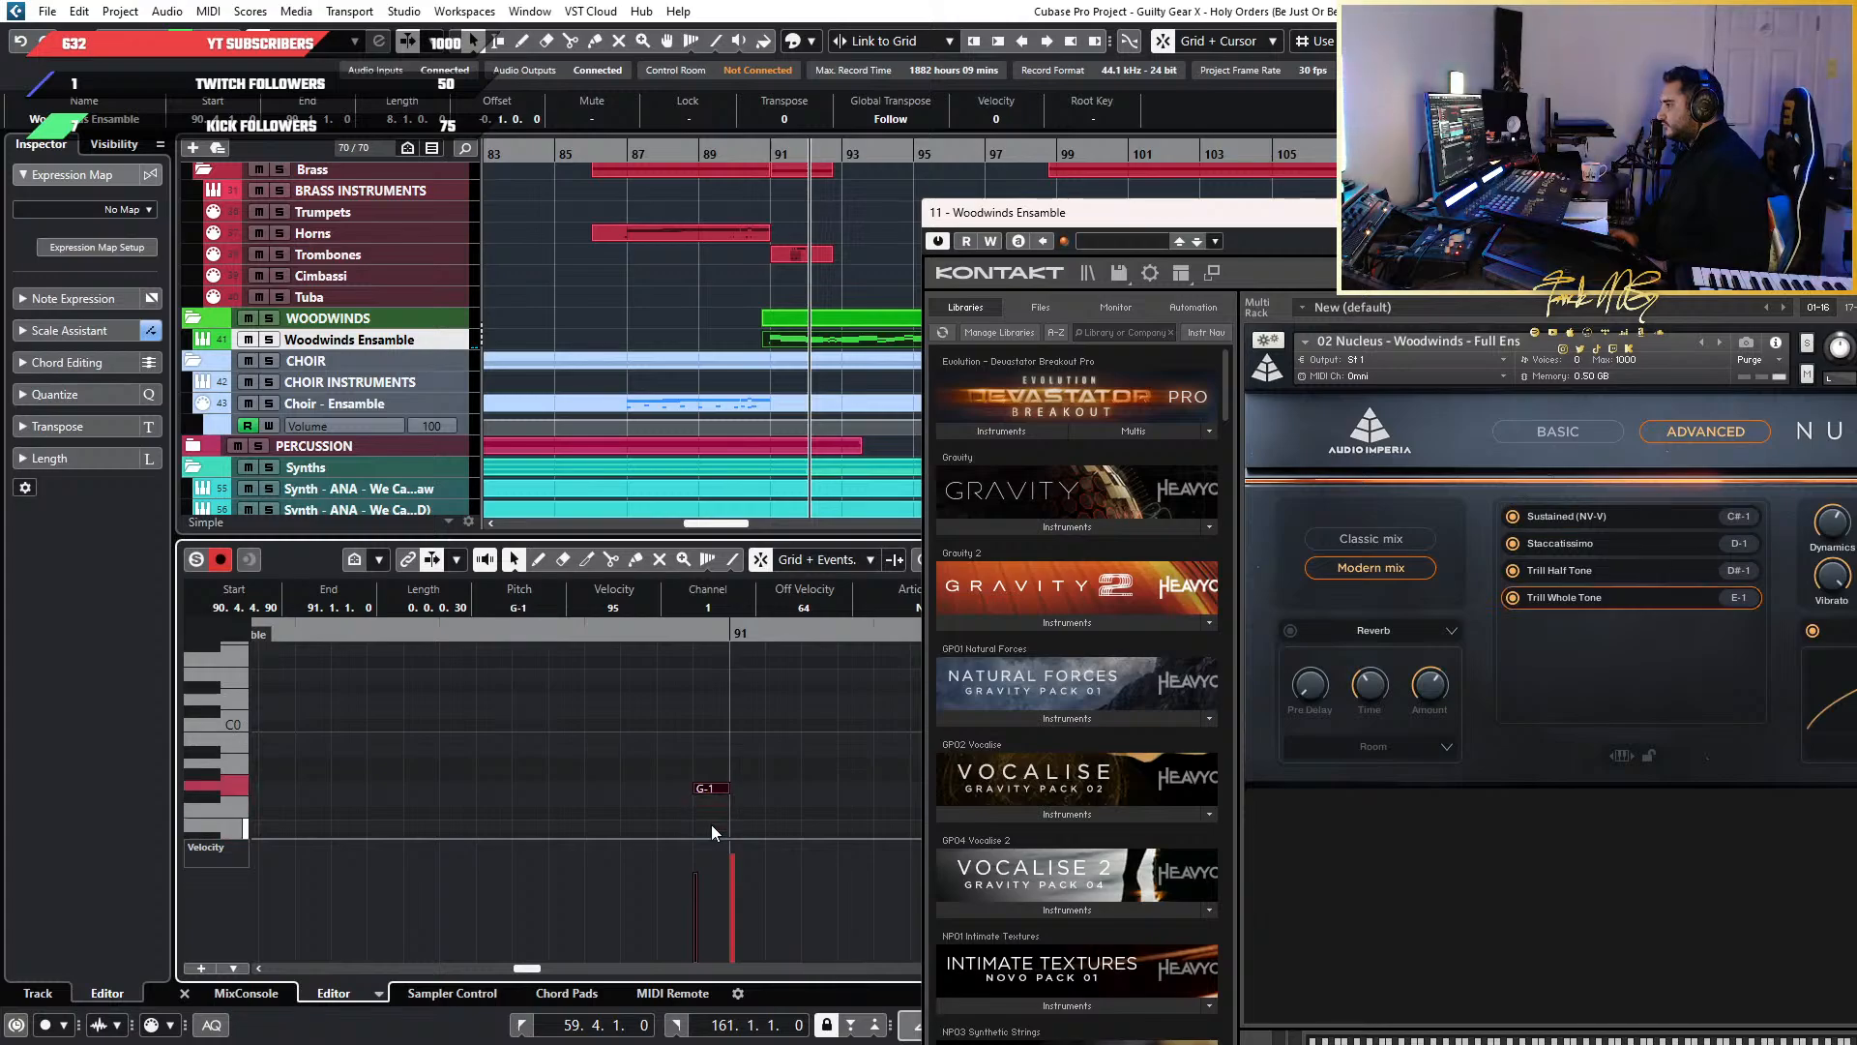
key(Up)
key(Up)
key(Down)
key(Down)
key(Up)
key(Up)
key(Up)
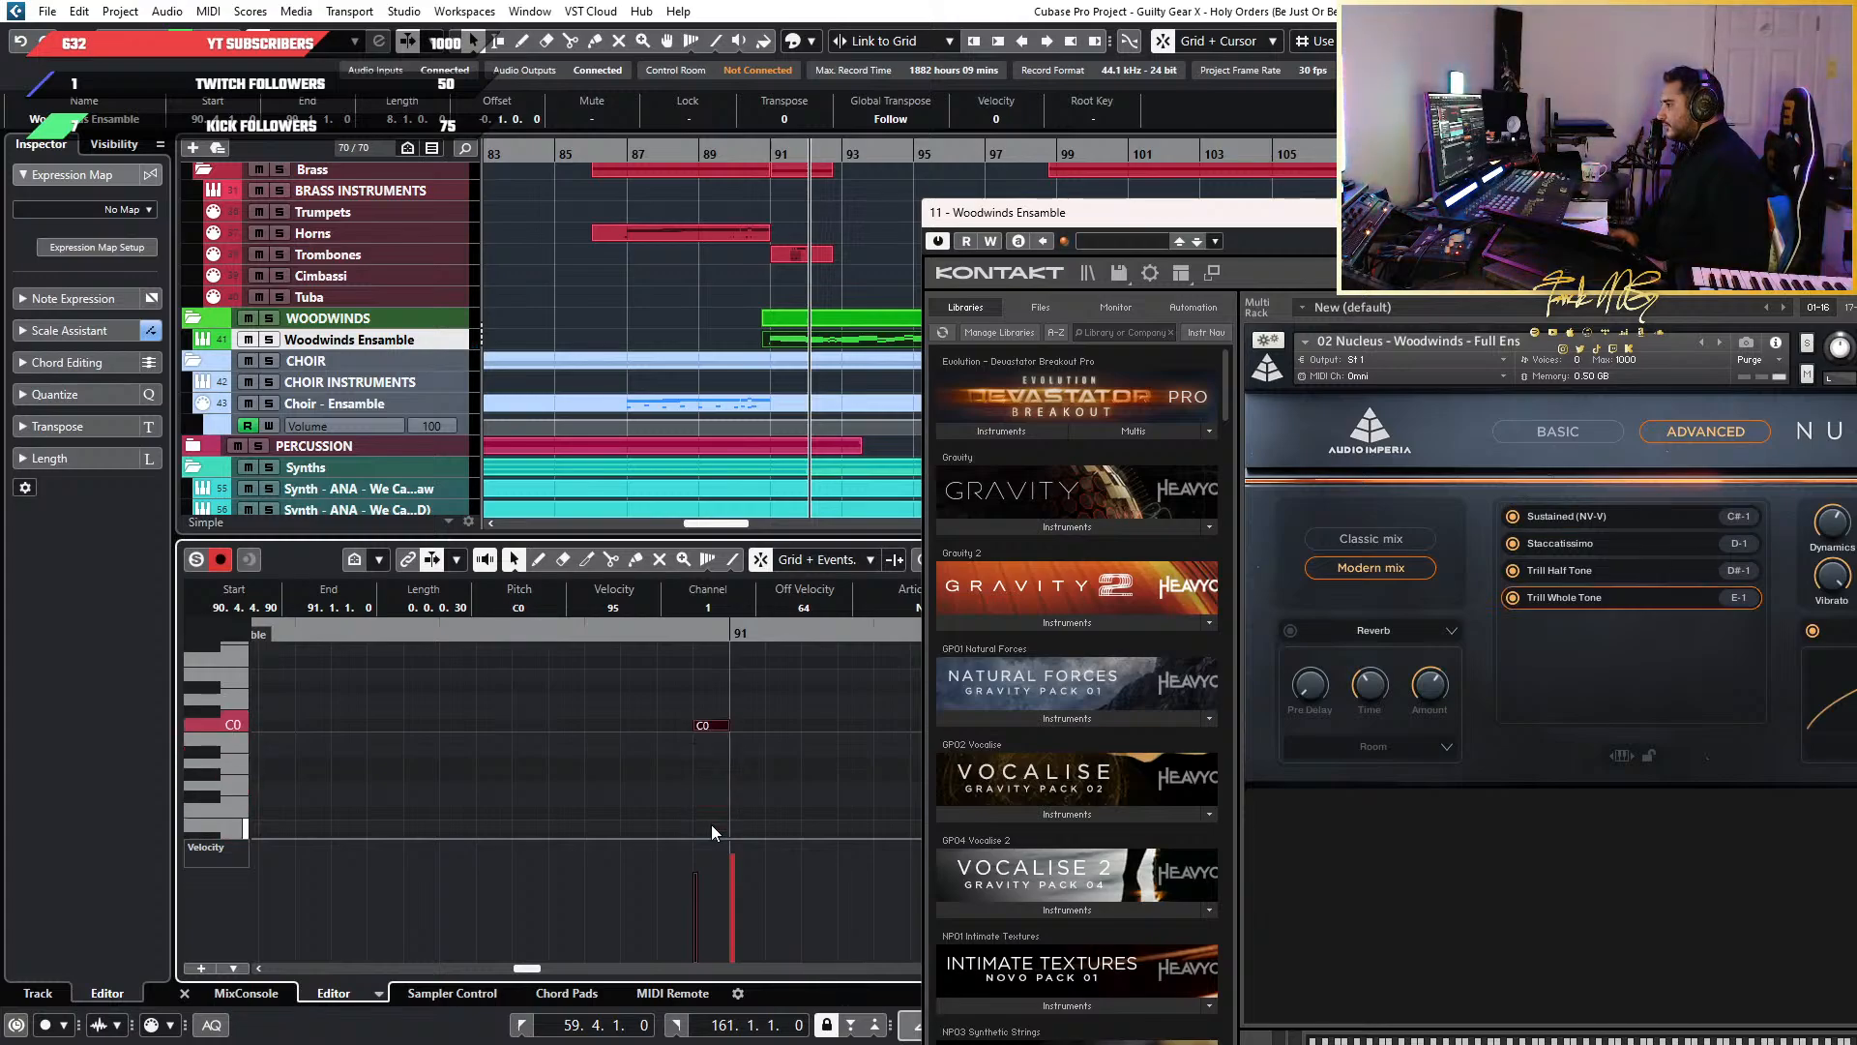
key(Down)
key(Down)
key(shift+Down)
key(shift+Up)
key(Up)
key(Up)
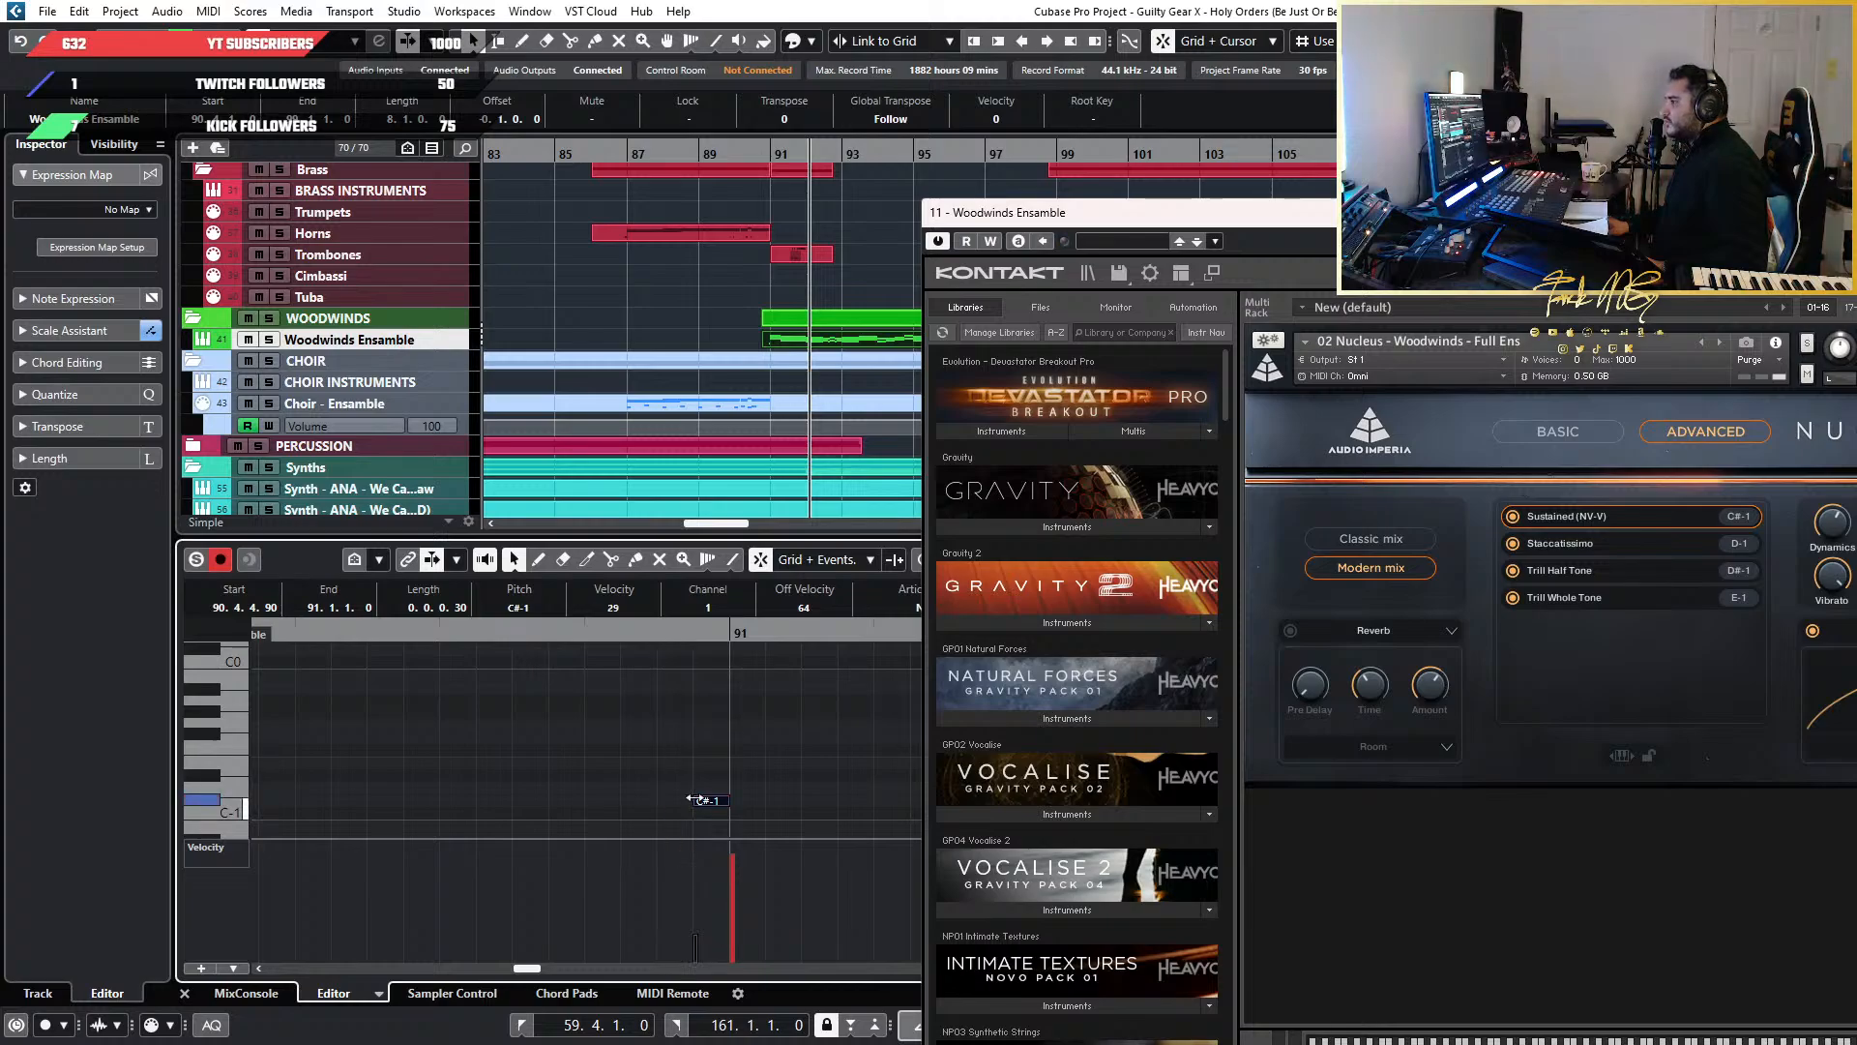
Solo the Woodwinds Ensemble, play its part from bar 91 to check the sustained articulation, and move the Kontakt window aside
click(768, 249)
key(space)
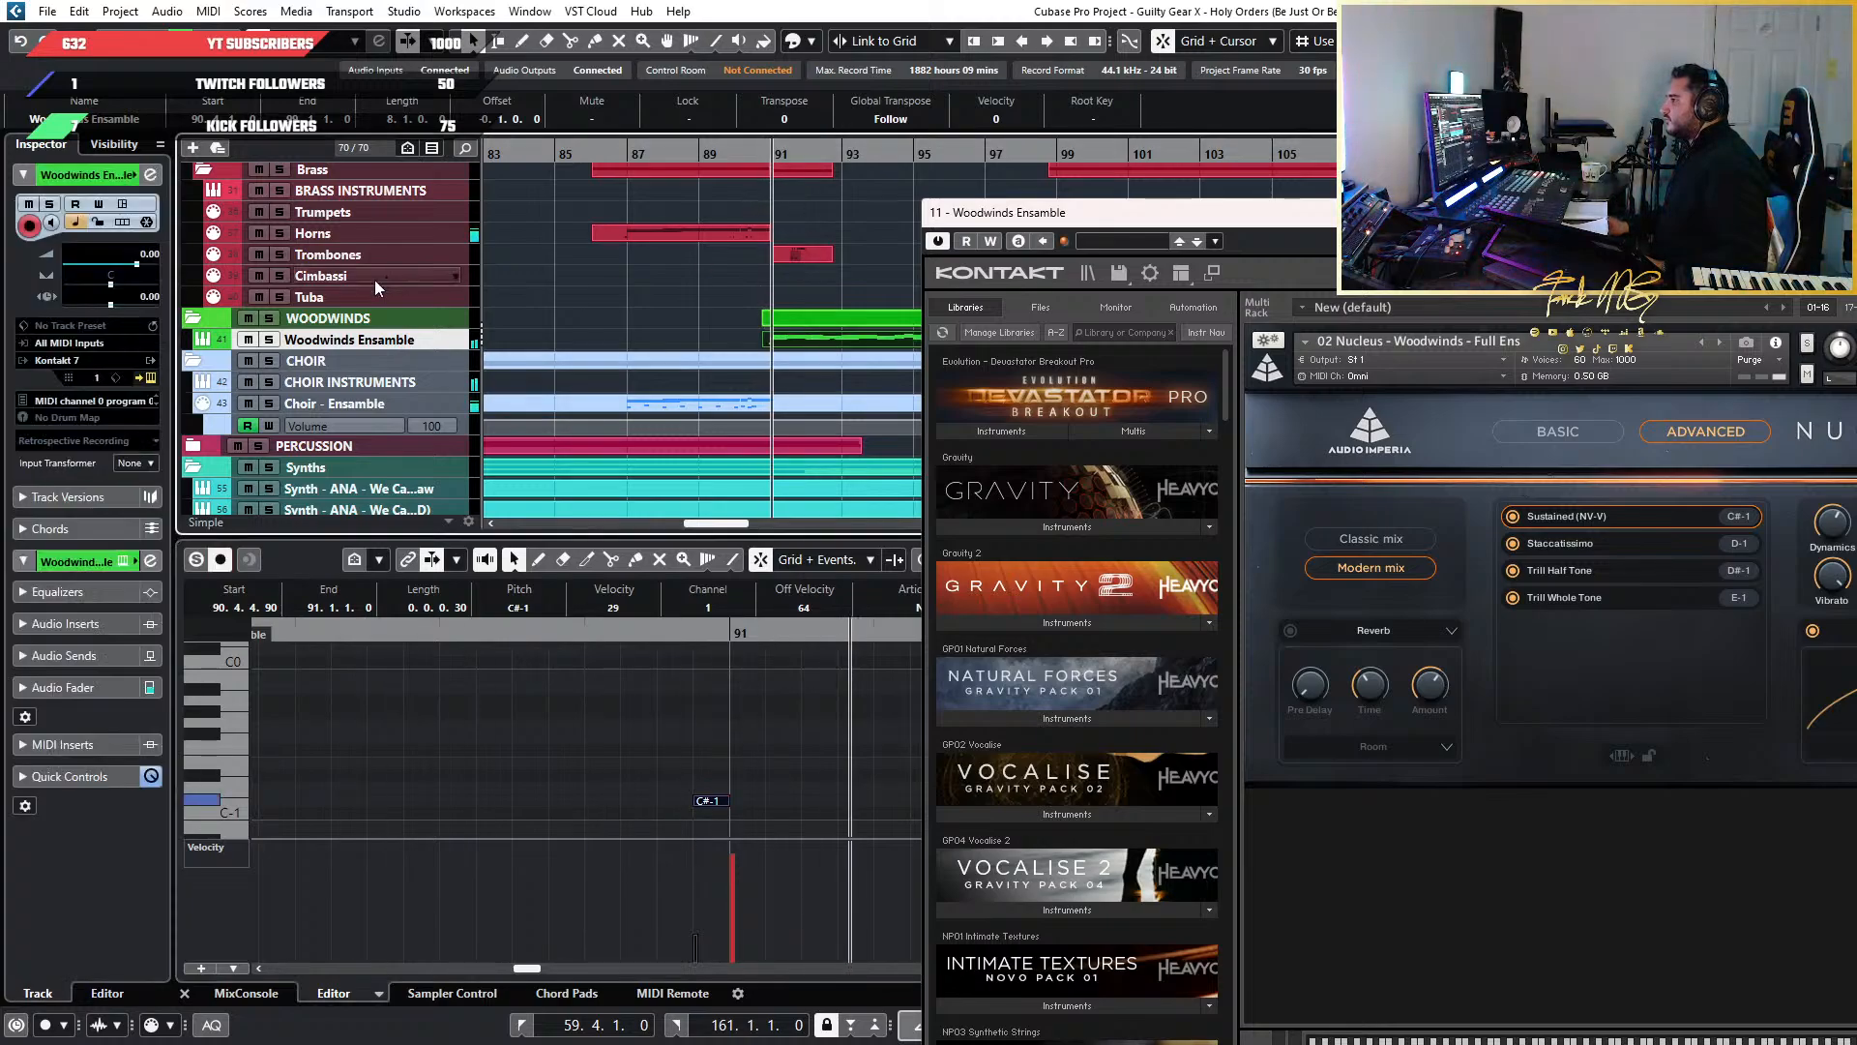
click(269, 339)
scroll(857, 344, down, 5)
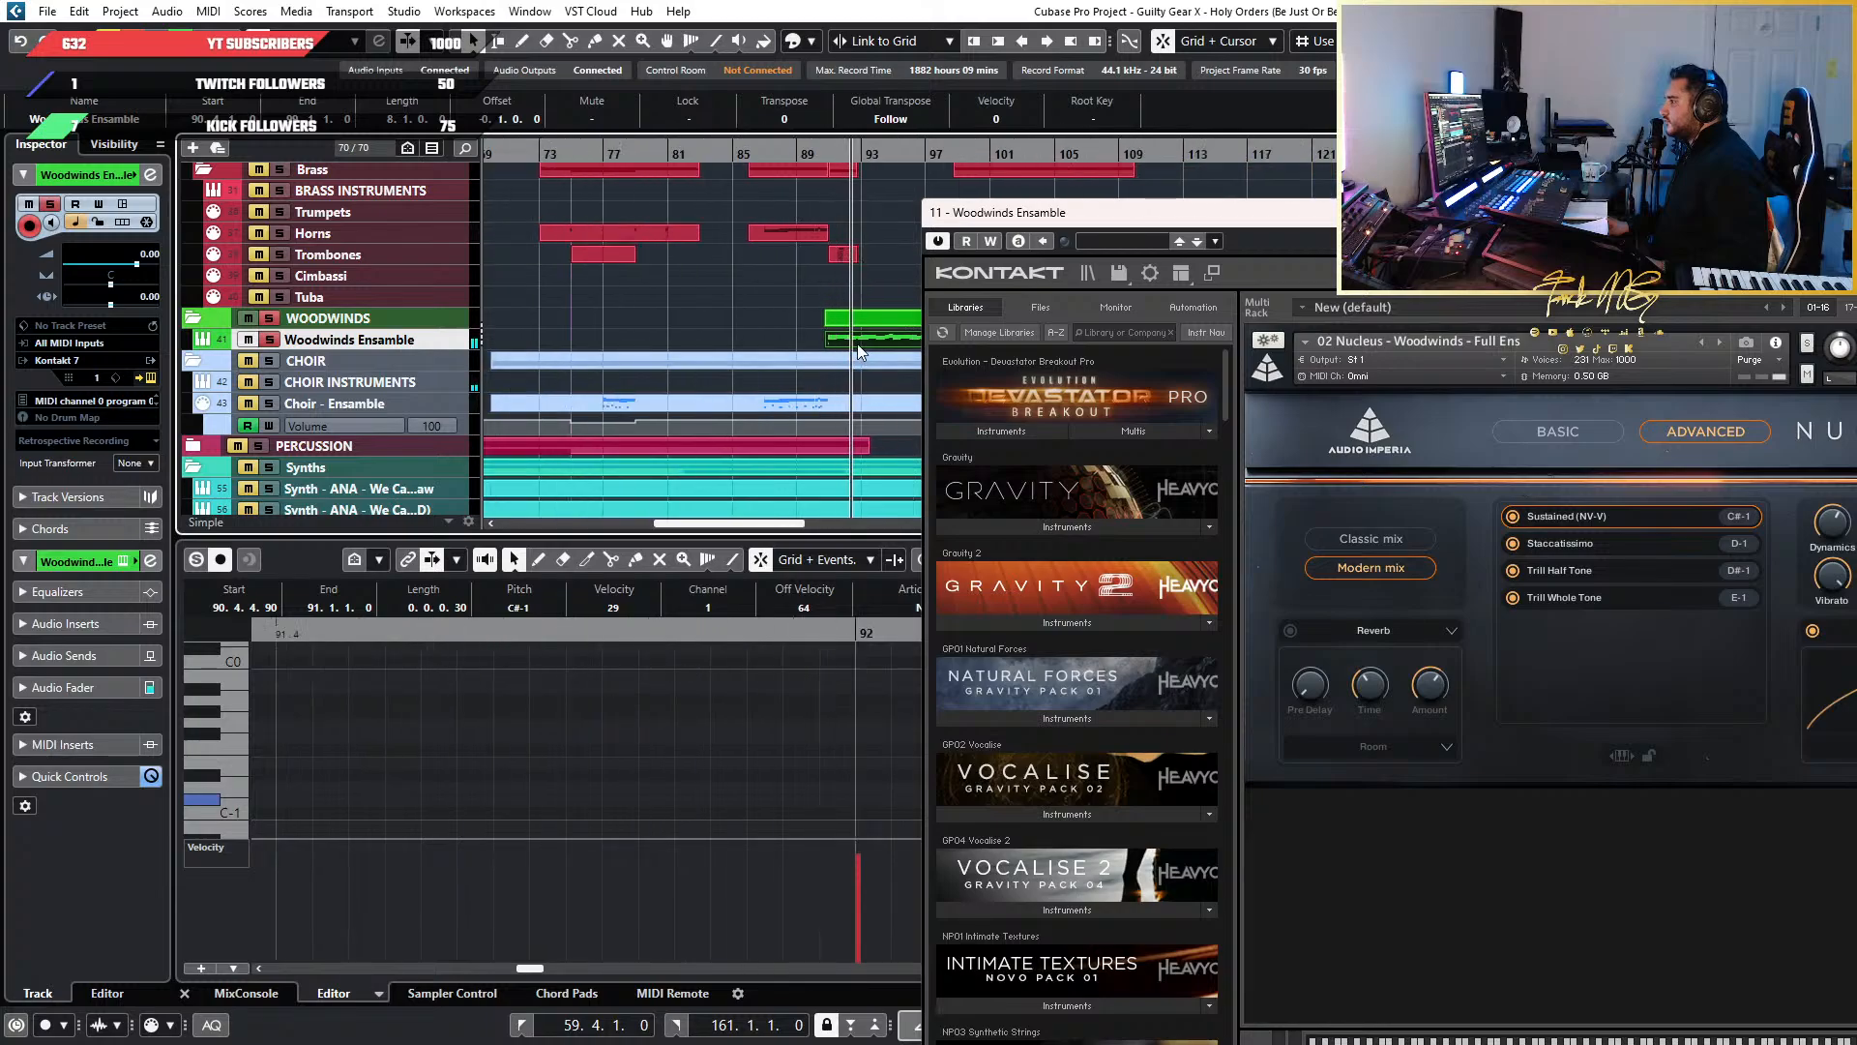
drag(1248, 214, 1495, 174)
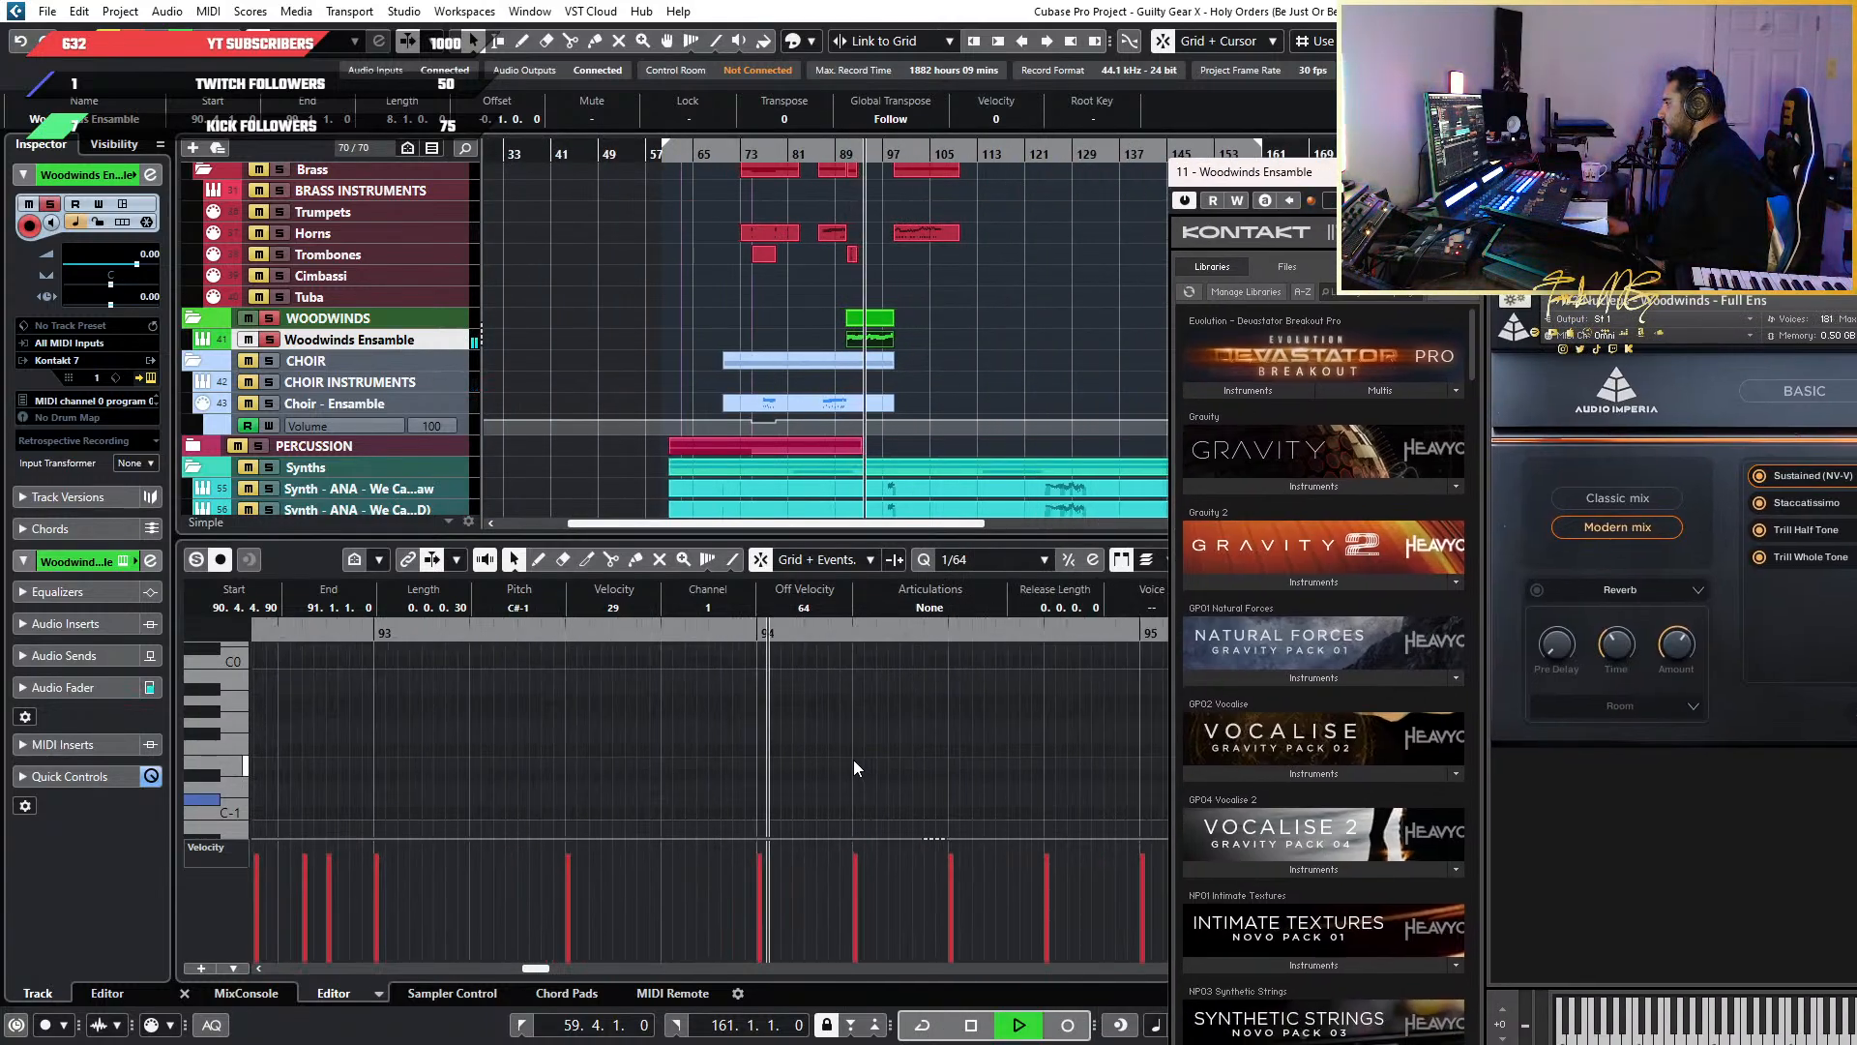
scroll(854, 759, down, 6)
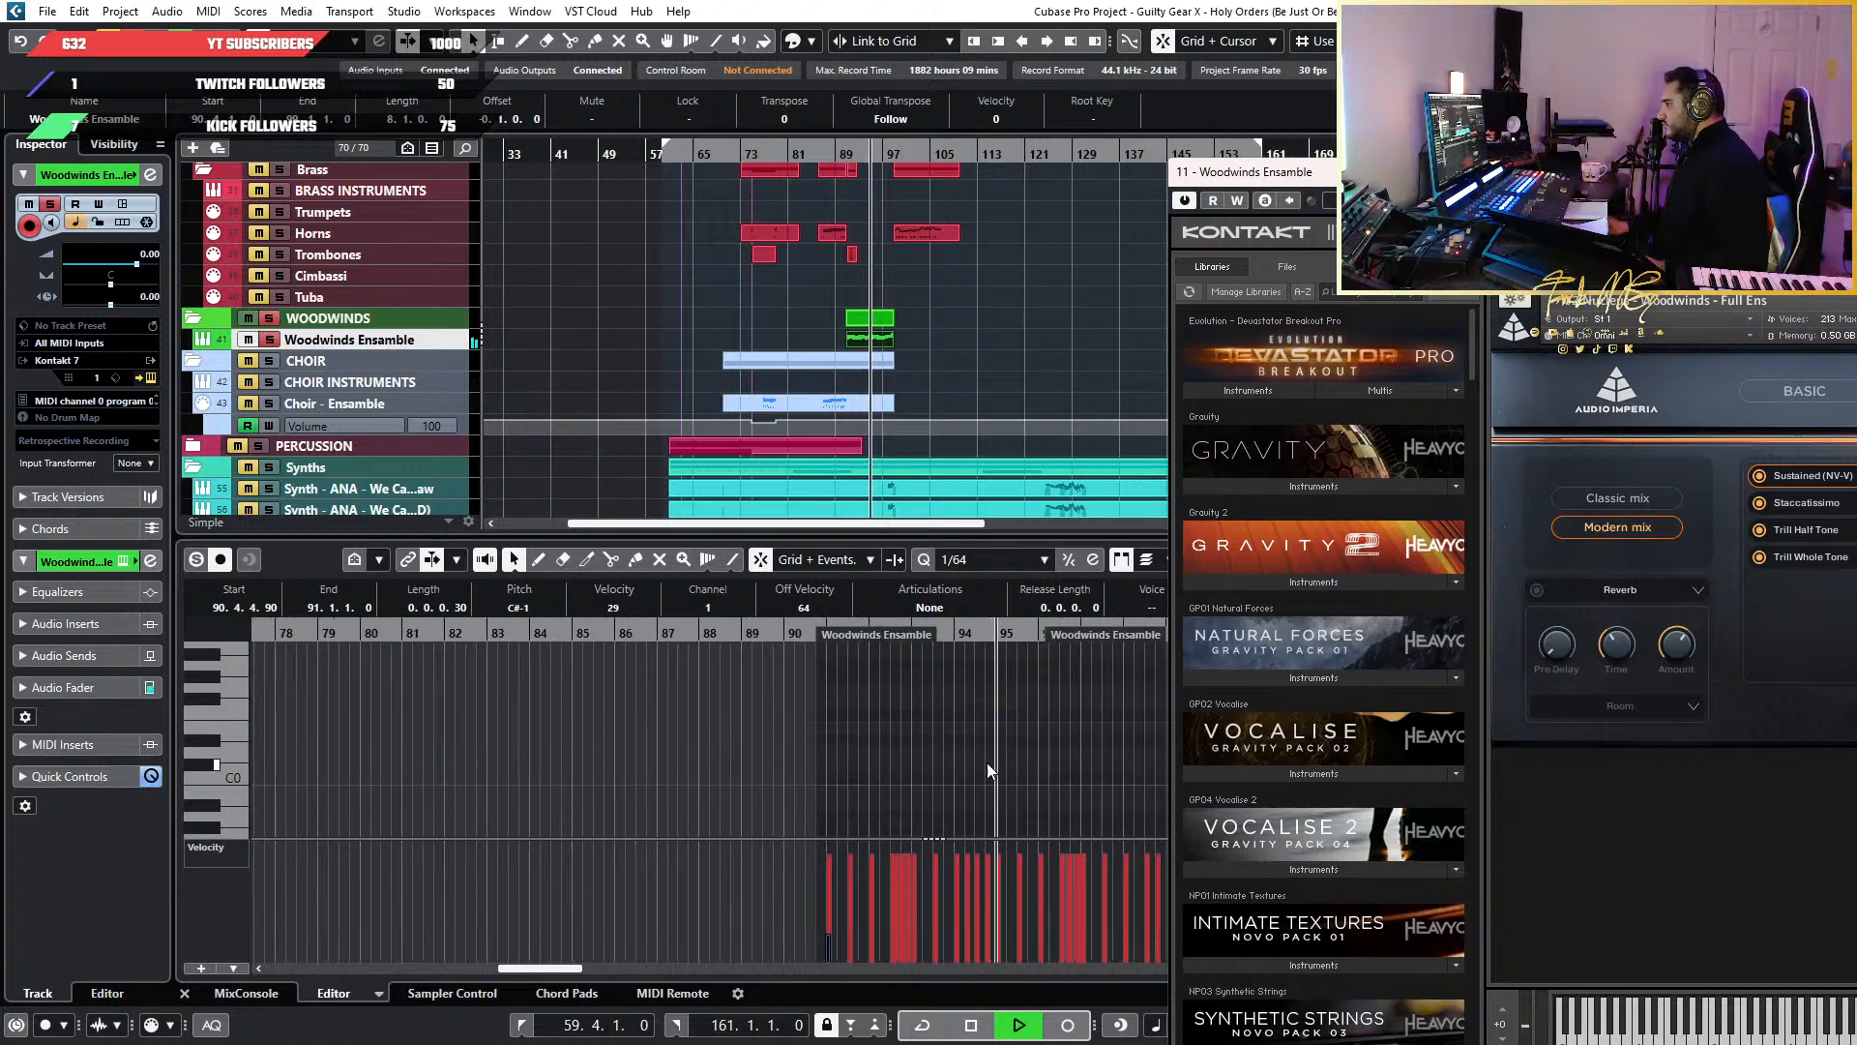
scroll(600, 752, up, 6)
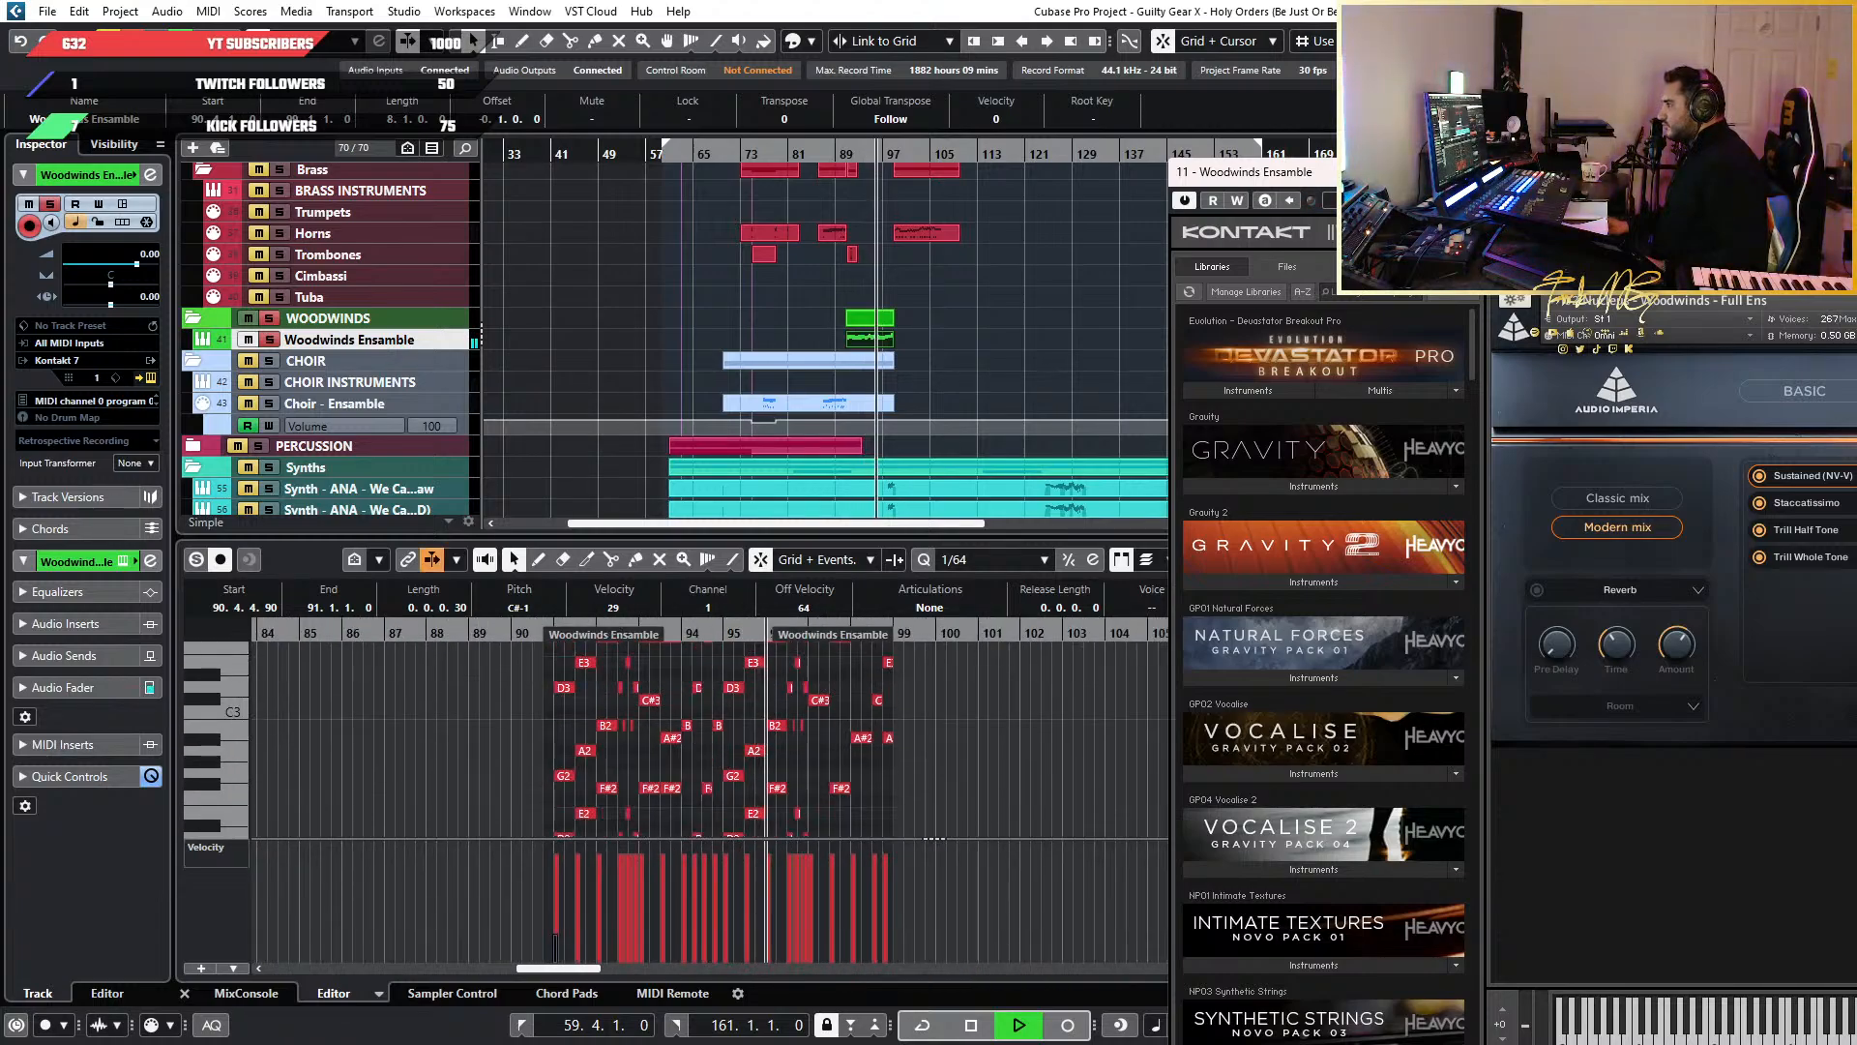
key(space)
drag(1218, 179, 1468, 176)
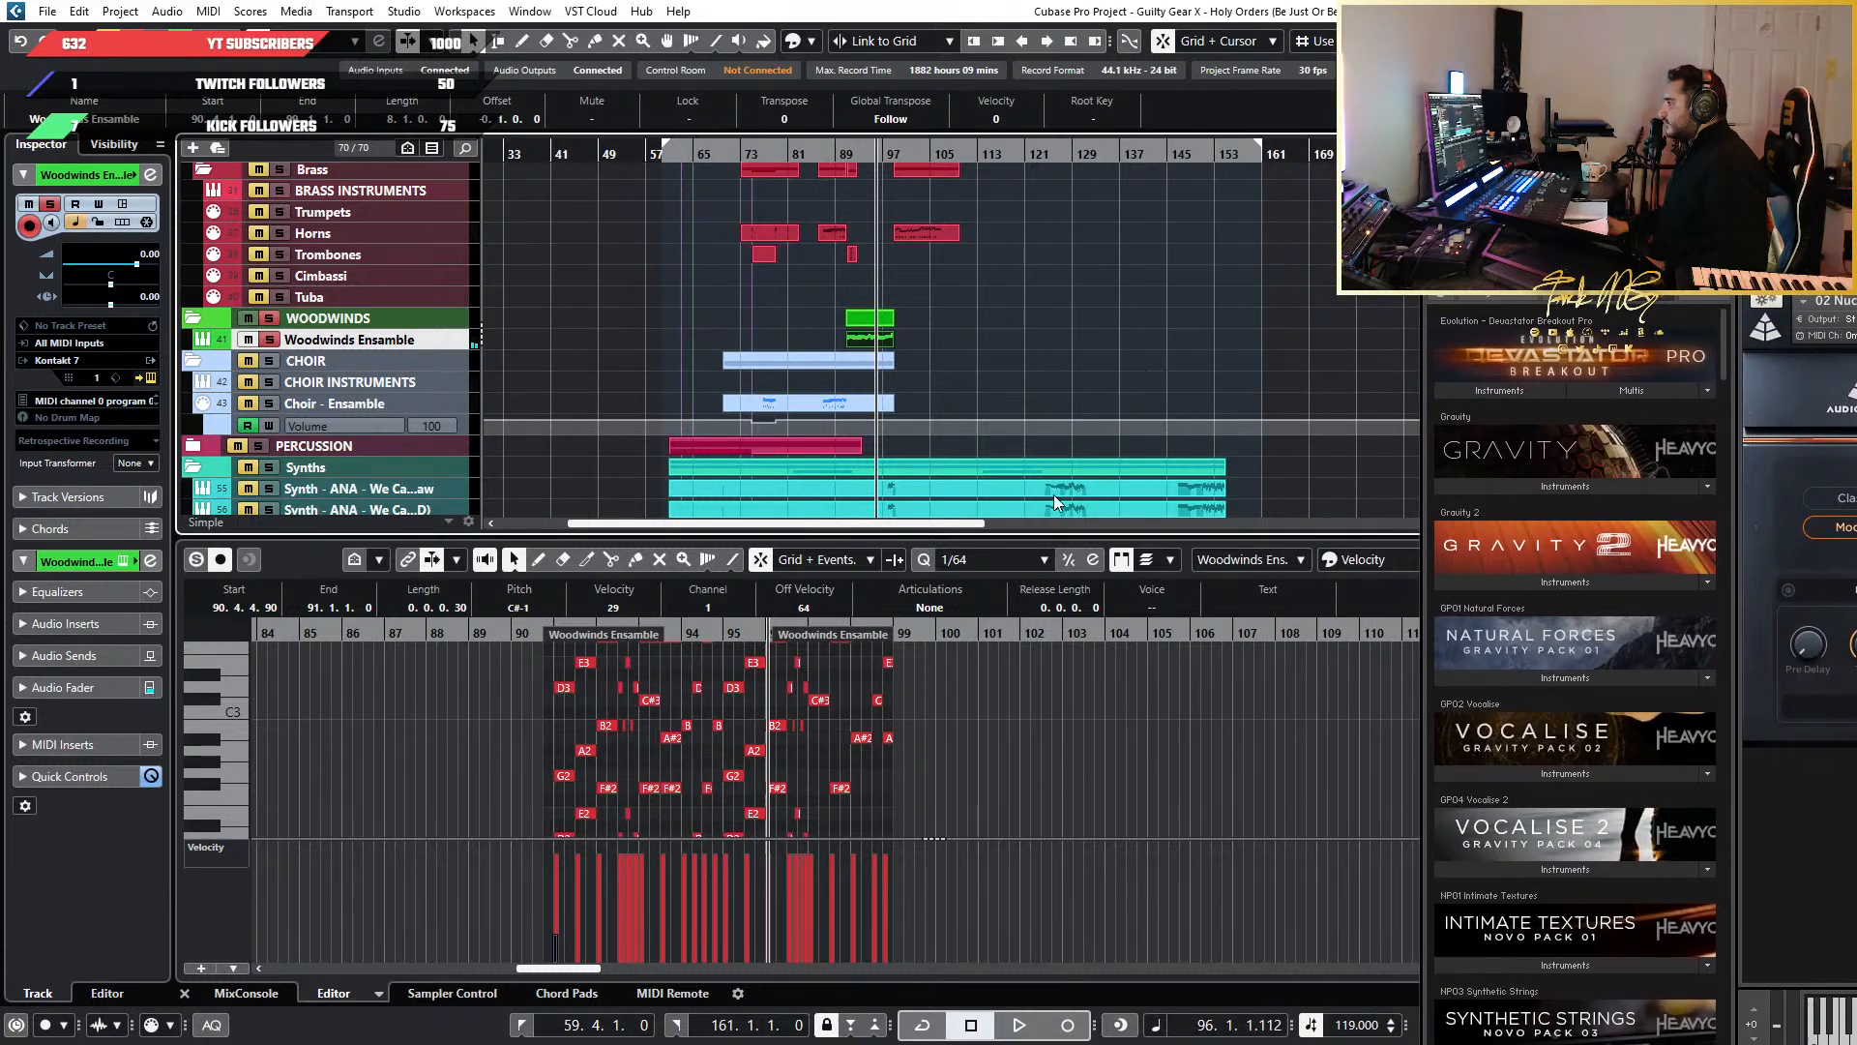
scroll(1071, 741, down, 6)
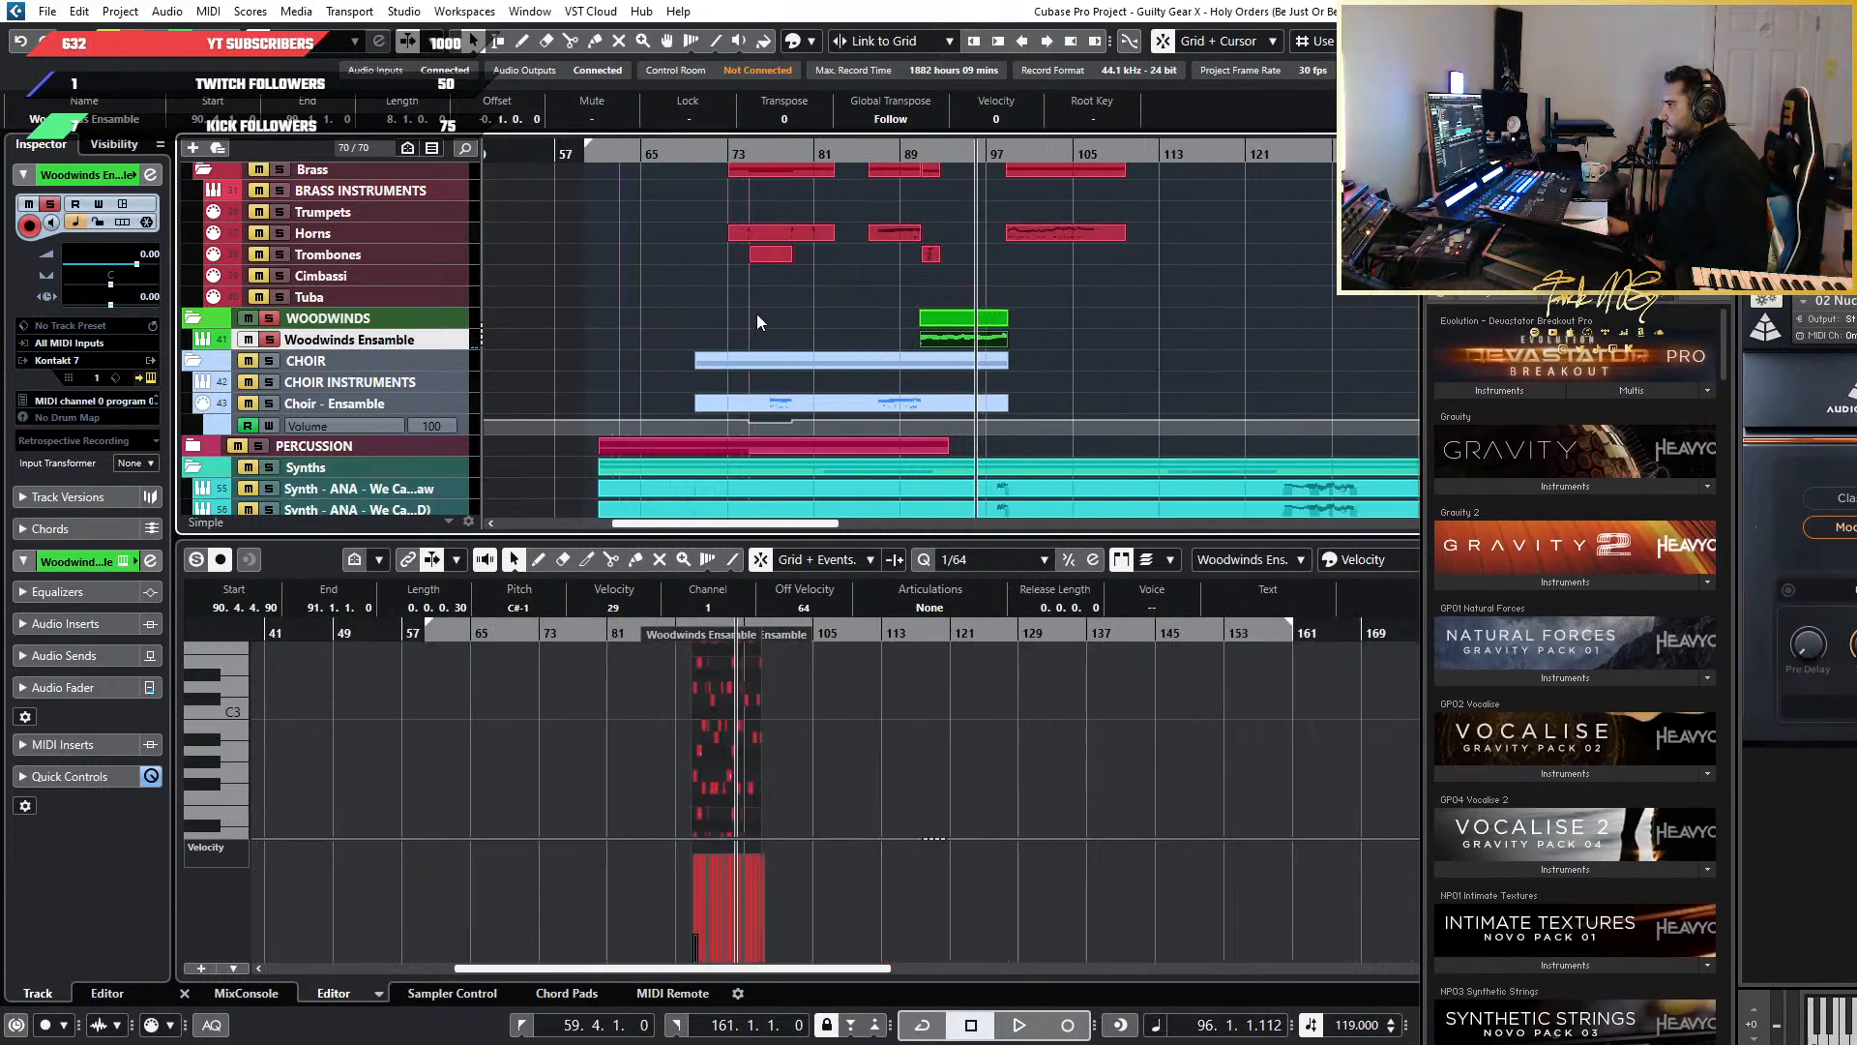
Turn off the woodwinds solo, solo the Choir - Ensemble track, and play it from about bar 77
click(259, 325)
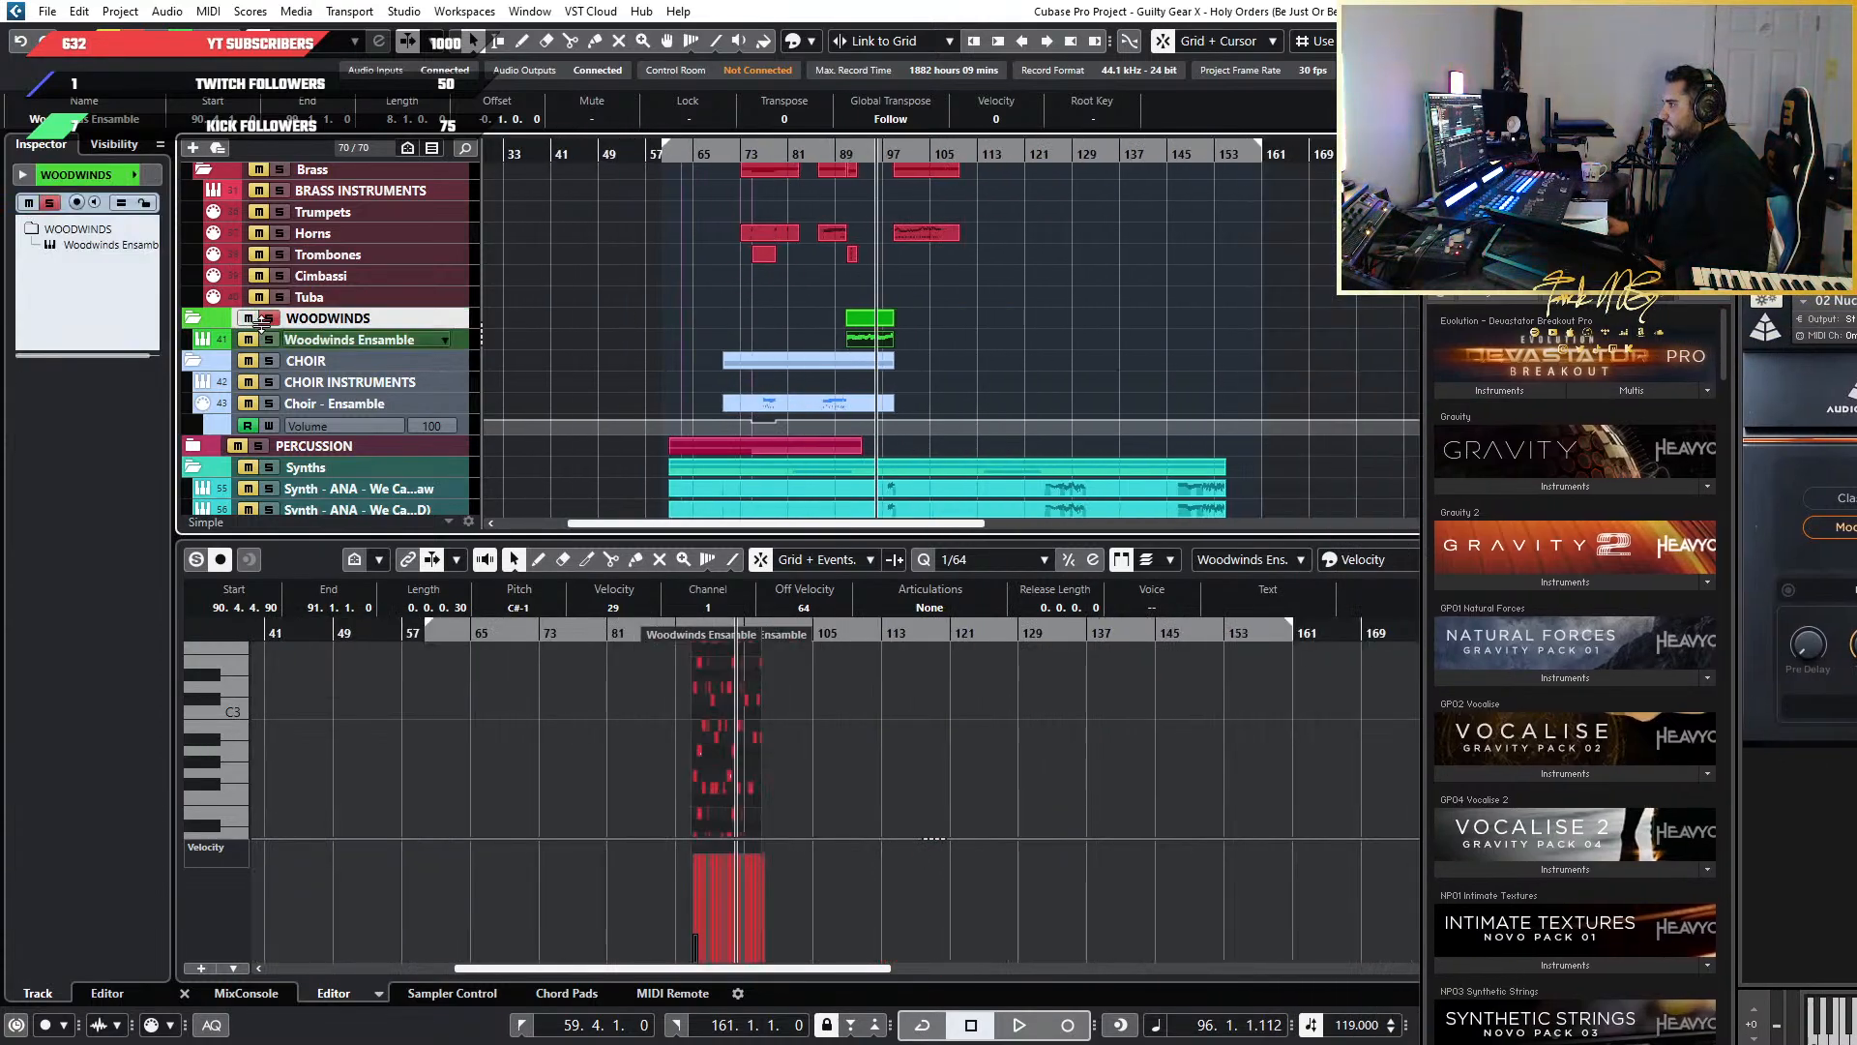
scroll(679, 358, down, 3)
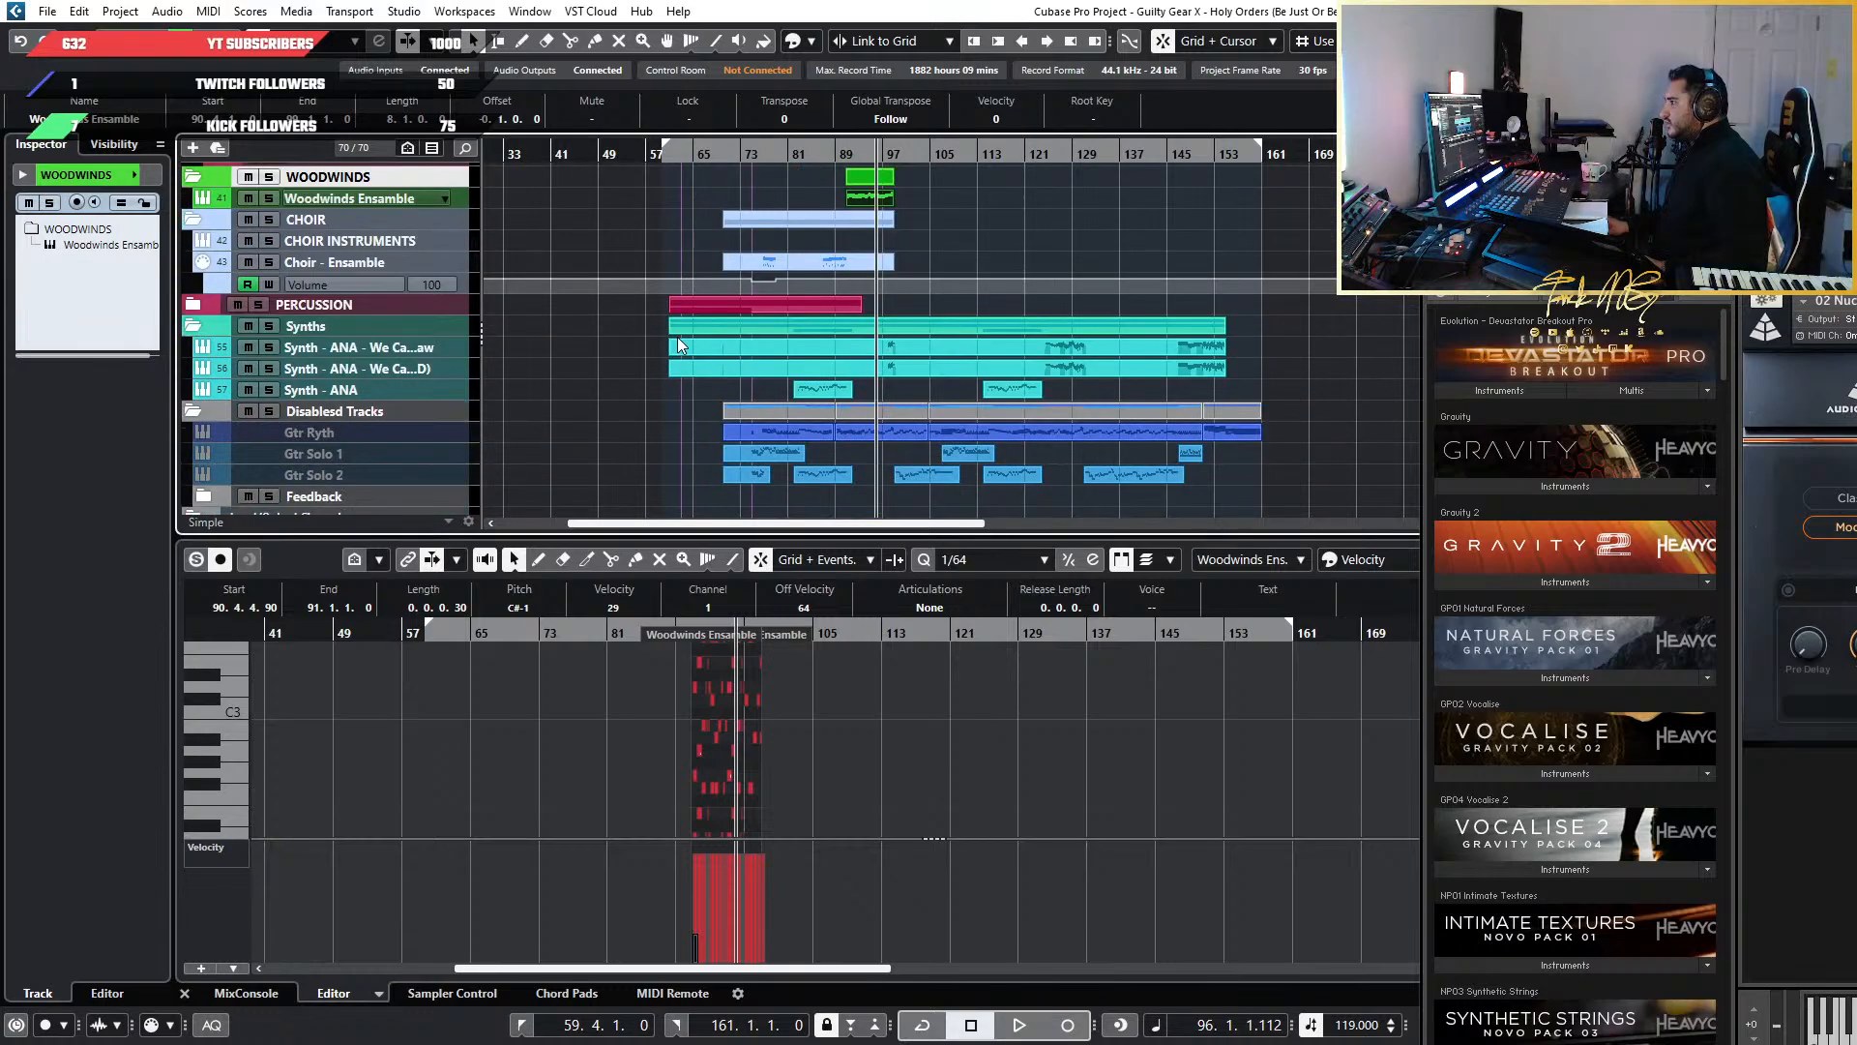
scroll(679, 345, up, 2)
click(269, 262)
scroll(891, 223, up, 2)
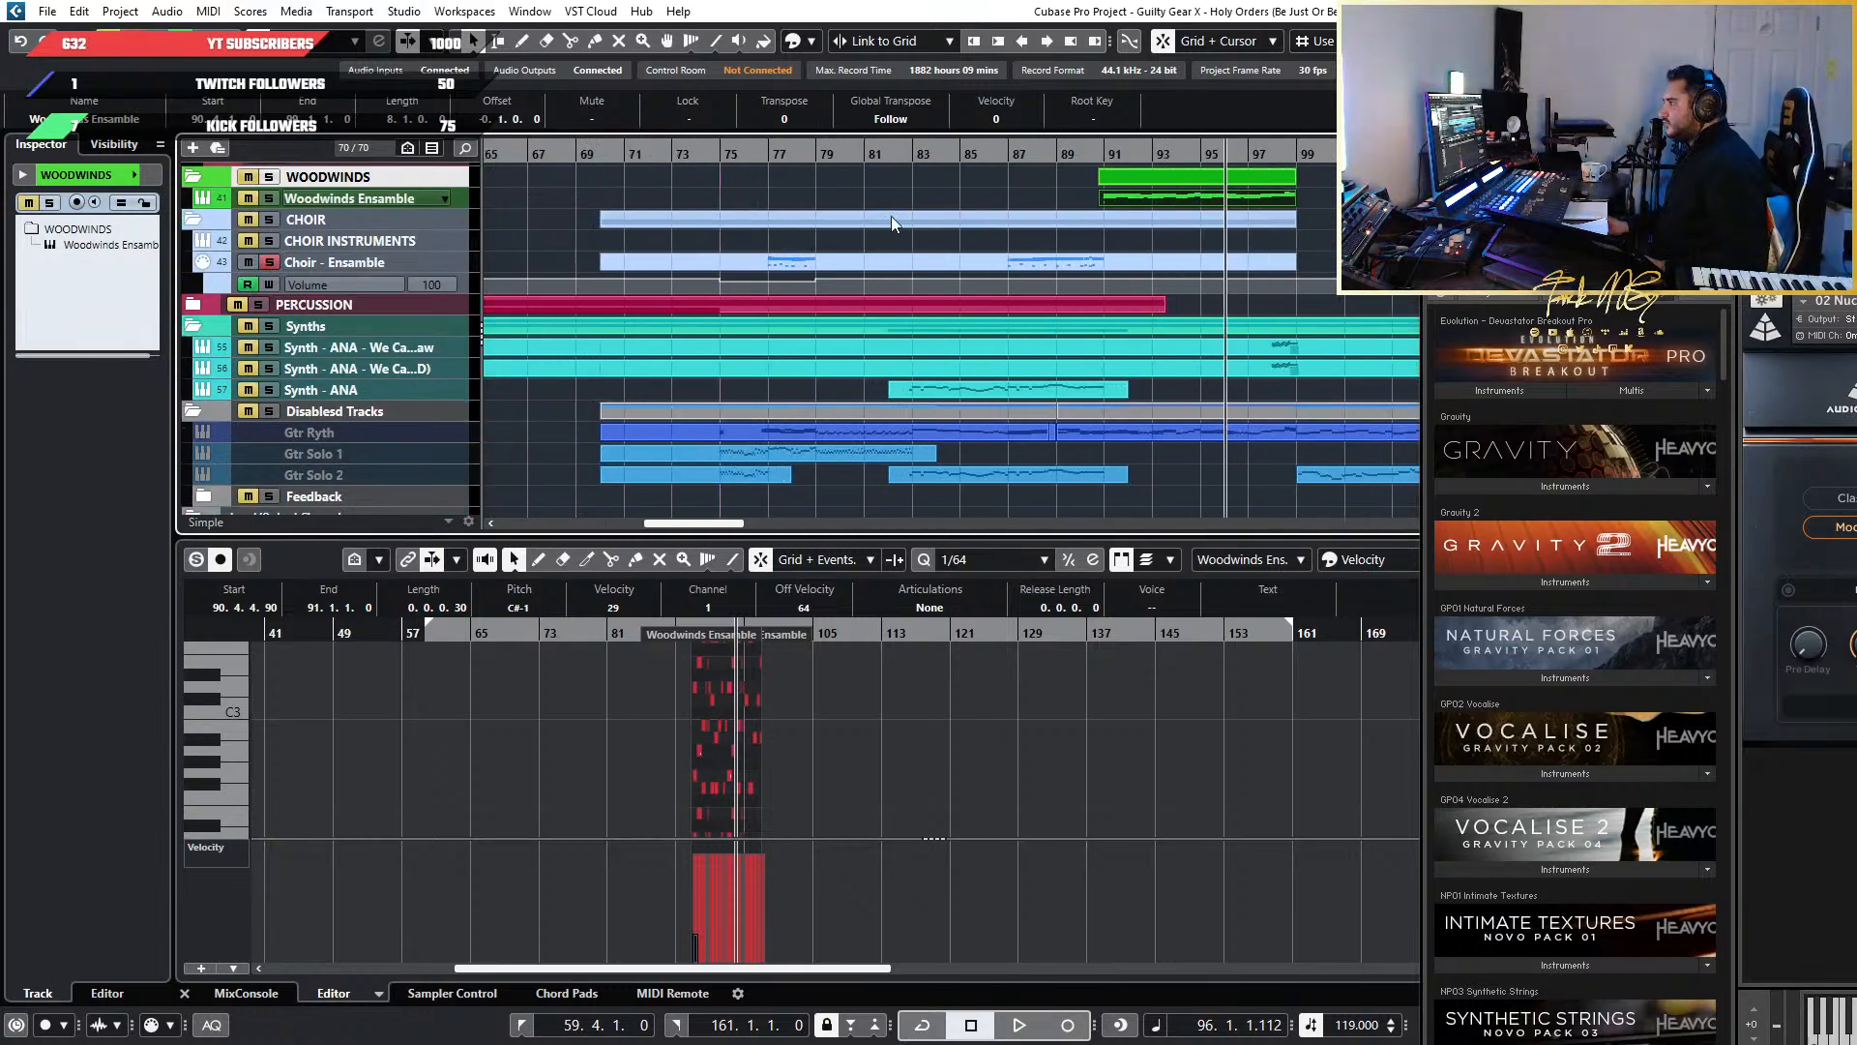
click(750, 161)
key(space)
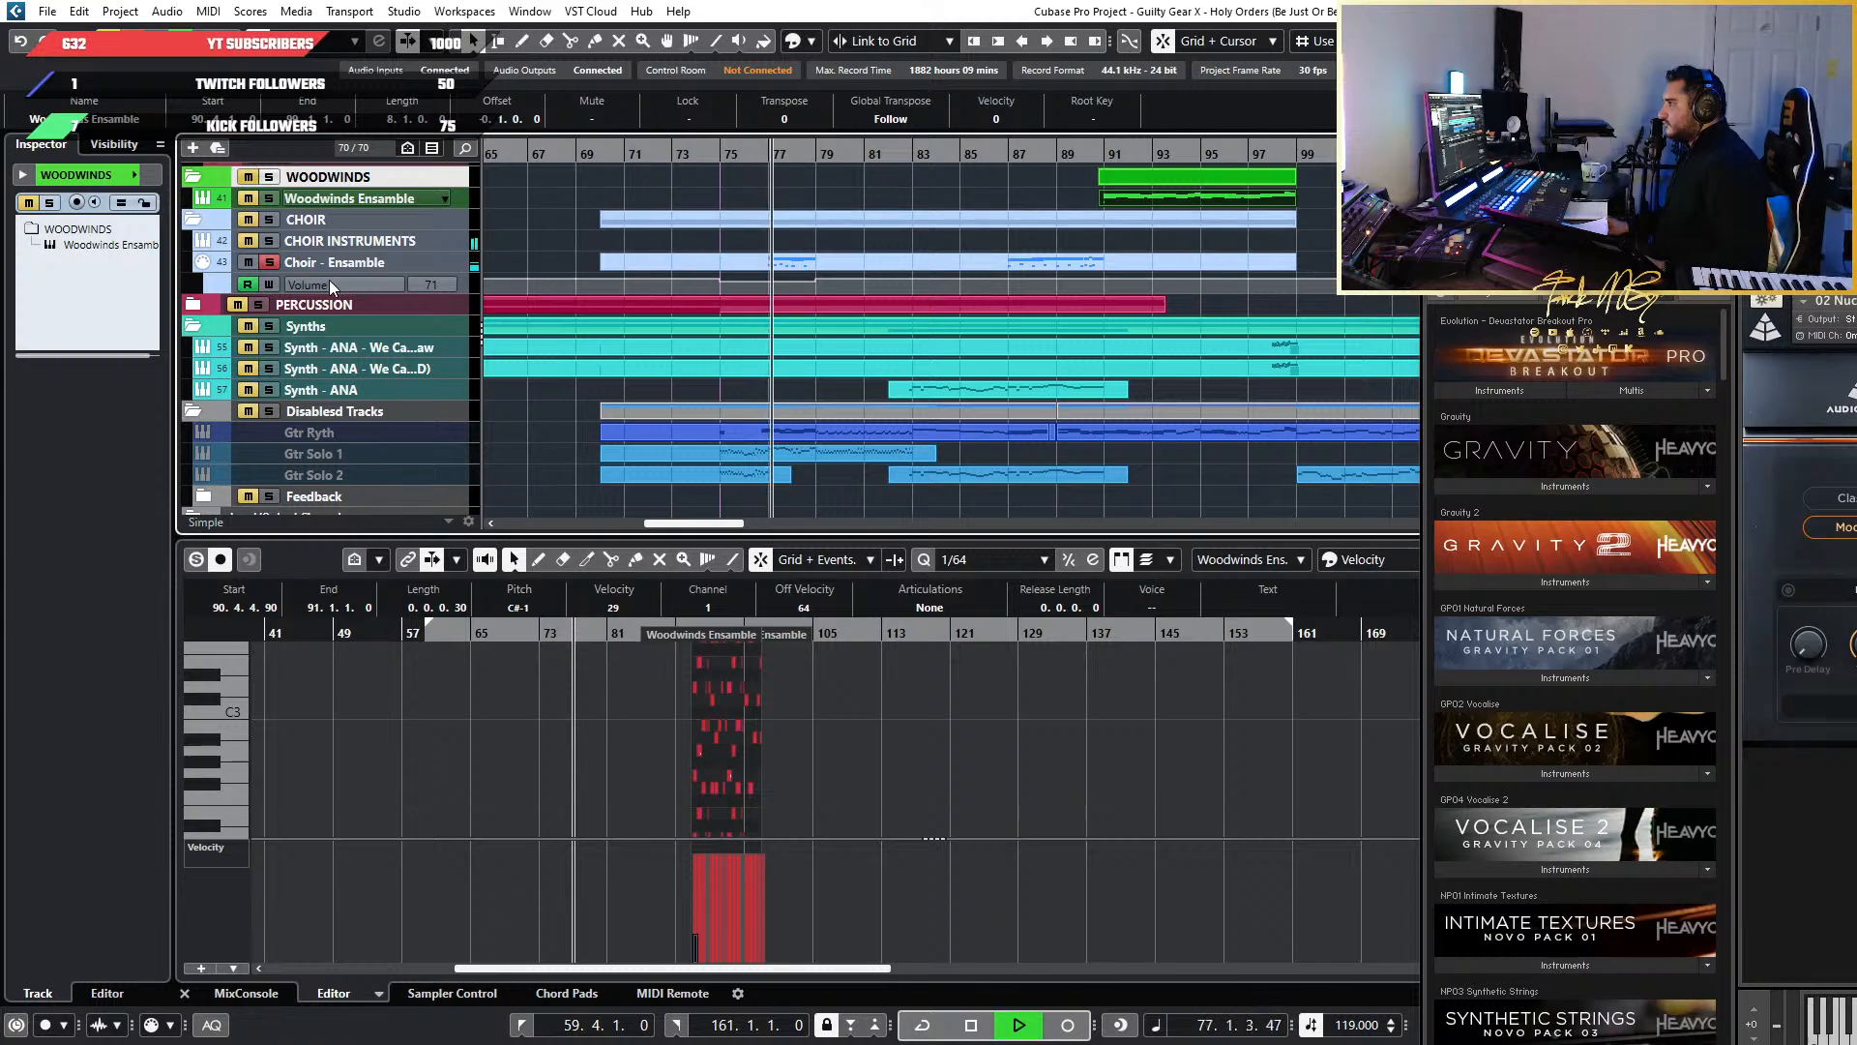
Open the Choir - Ensemble track's Kontakt instrument and move its window aside to uncover the arrangement
click(444, 261)
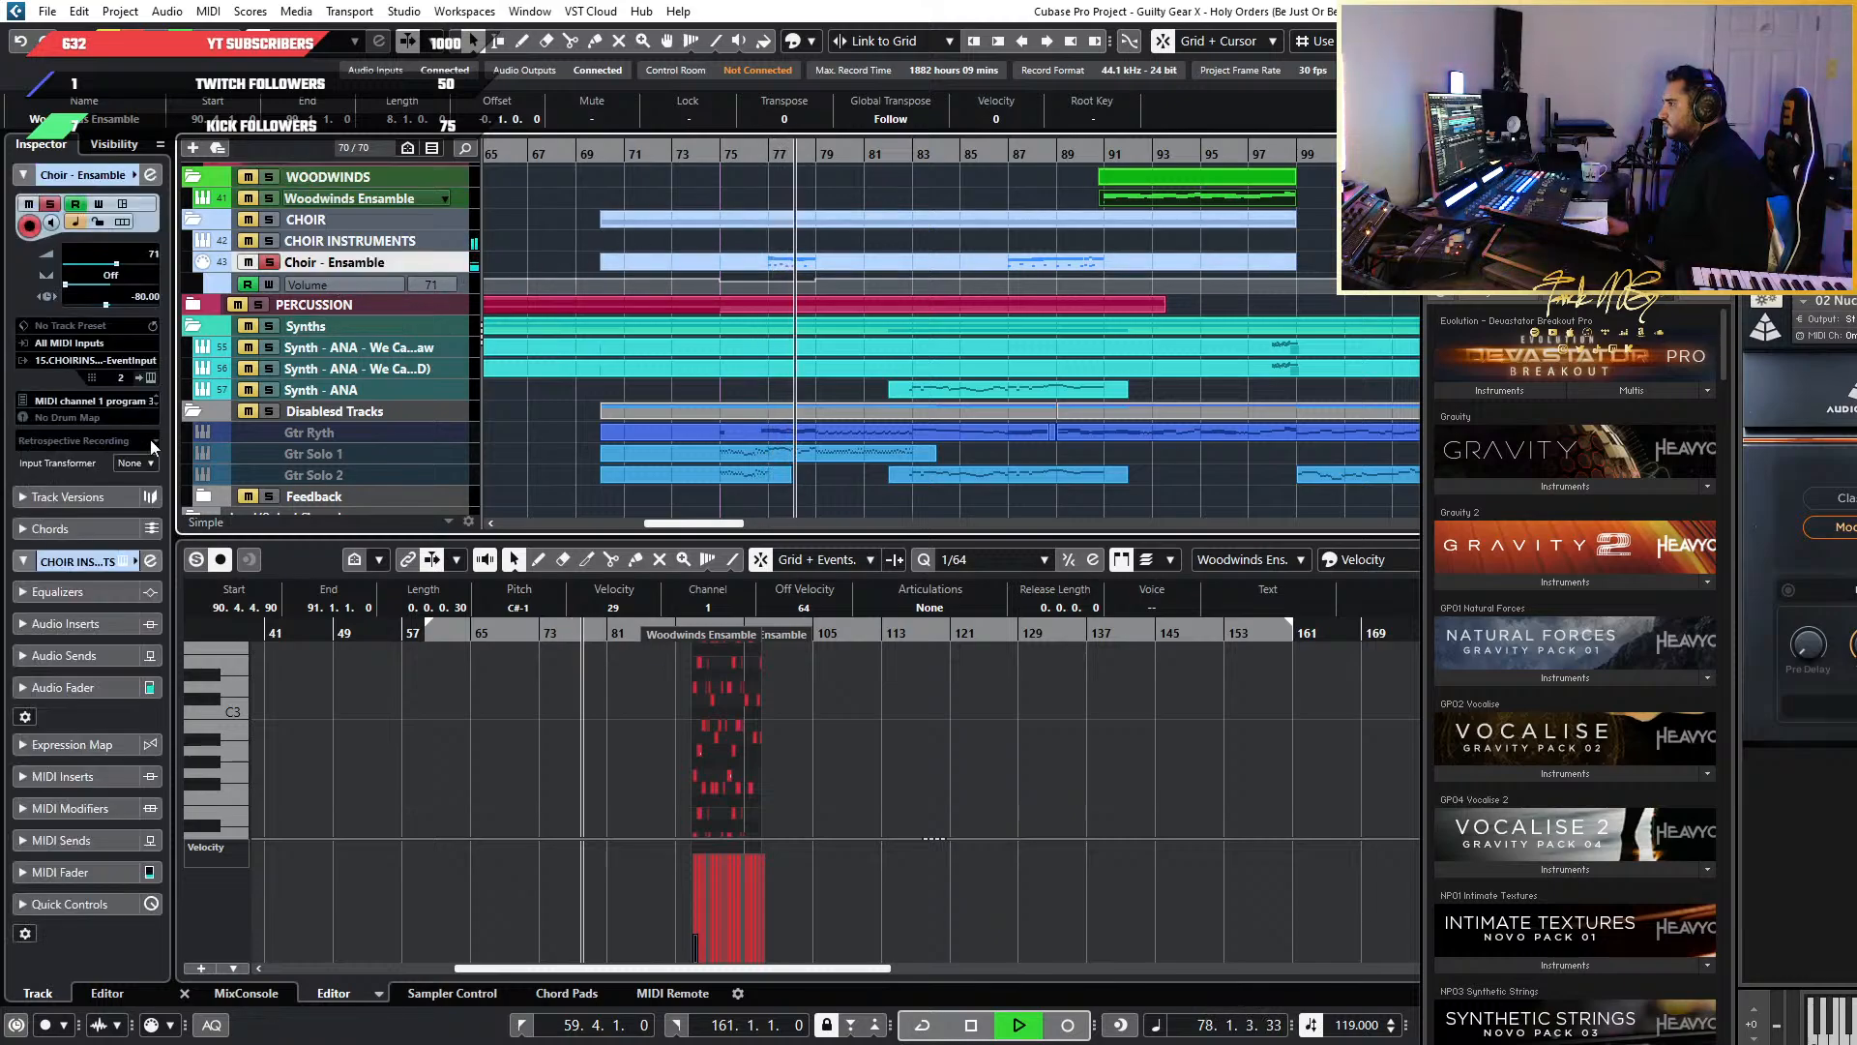
click(150, 378)
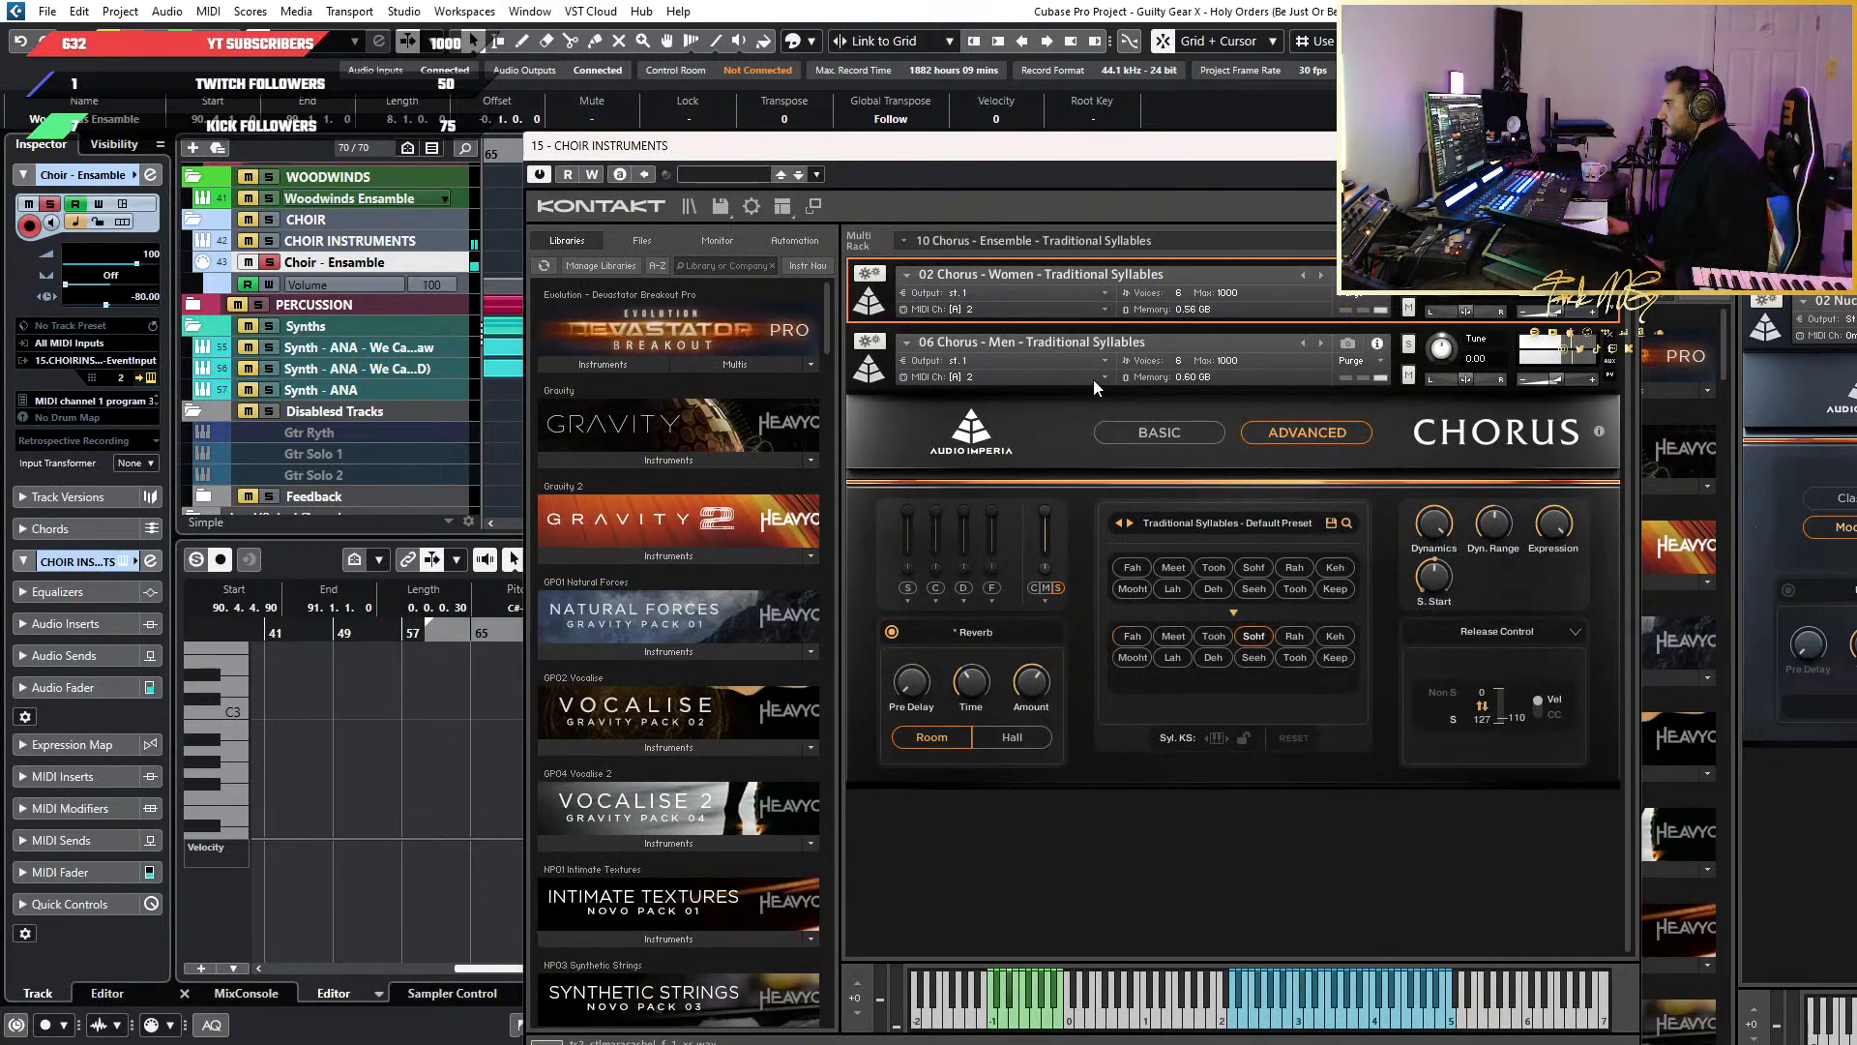
drag(932, 145, 1188, 125)
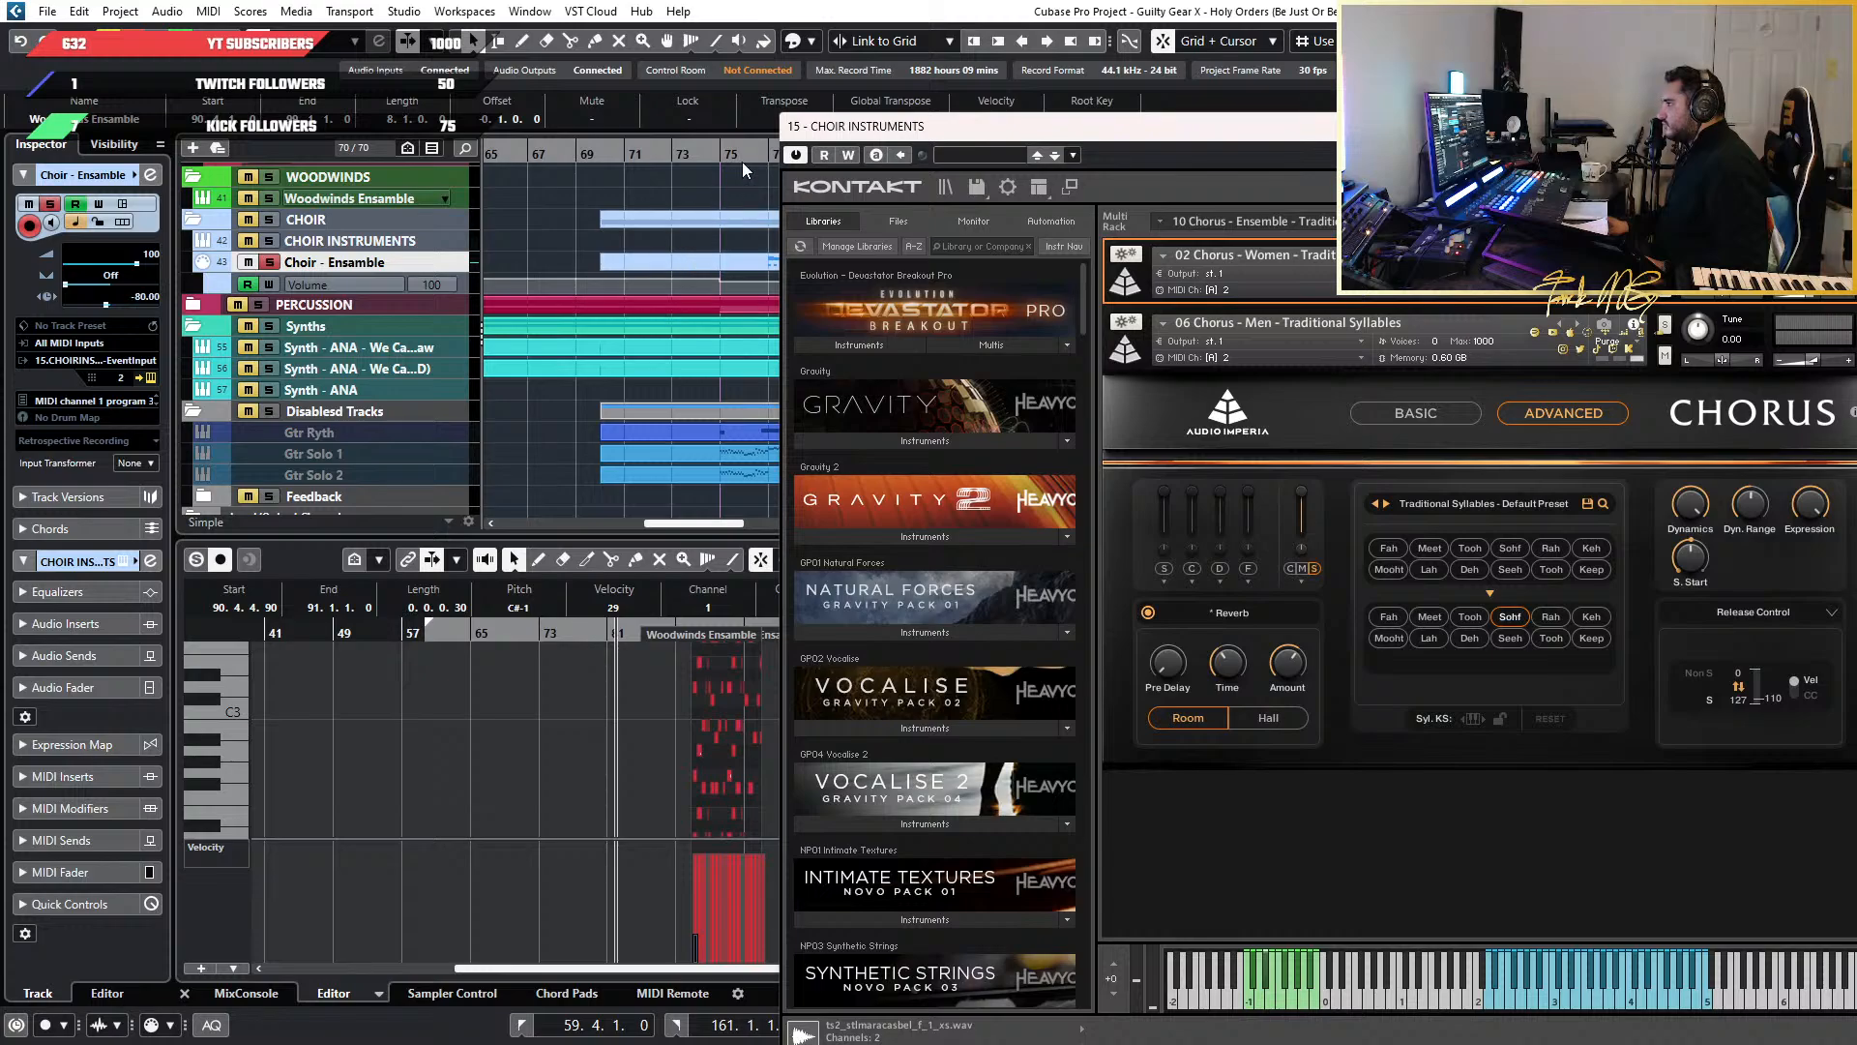
drag(962, 126, 1118, 125)
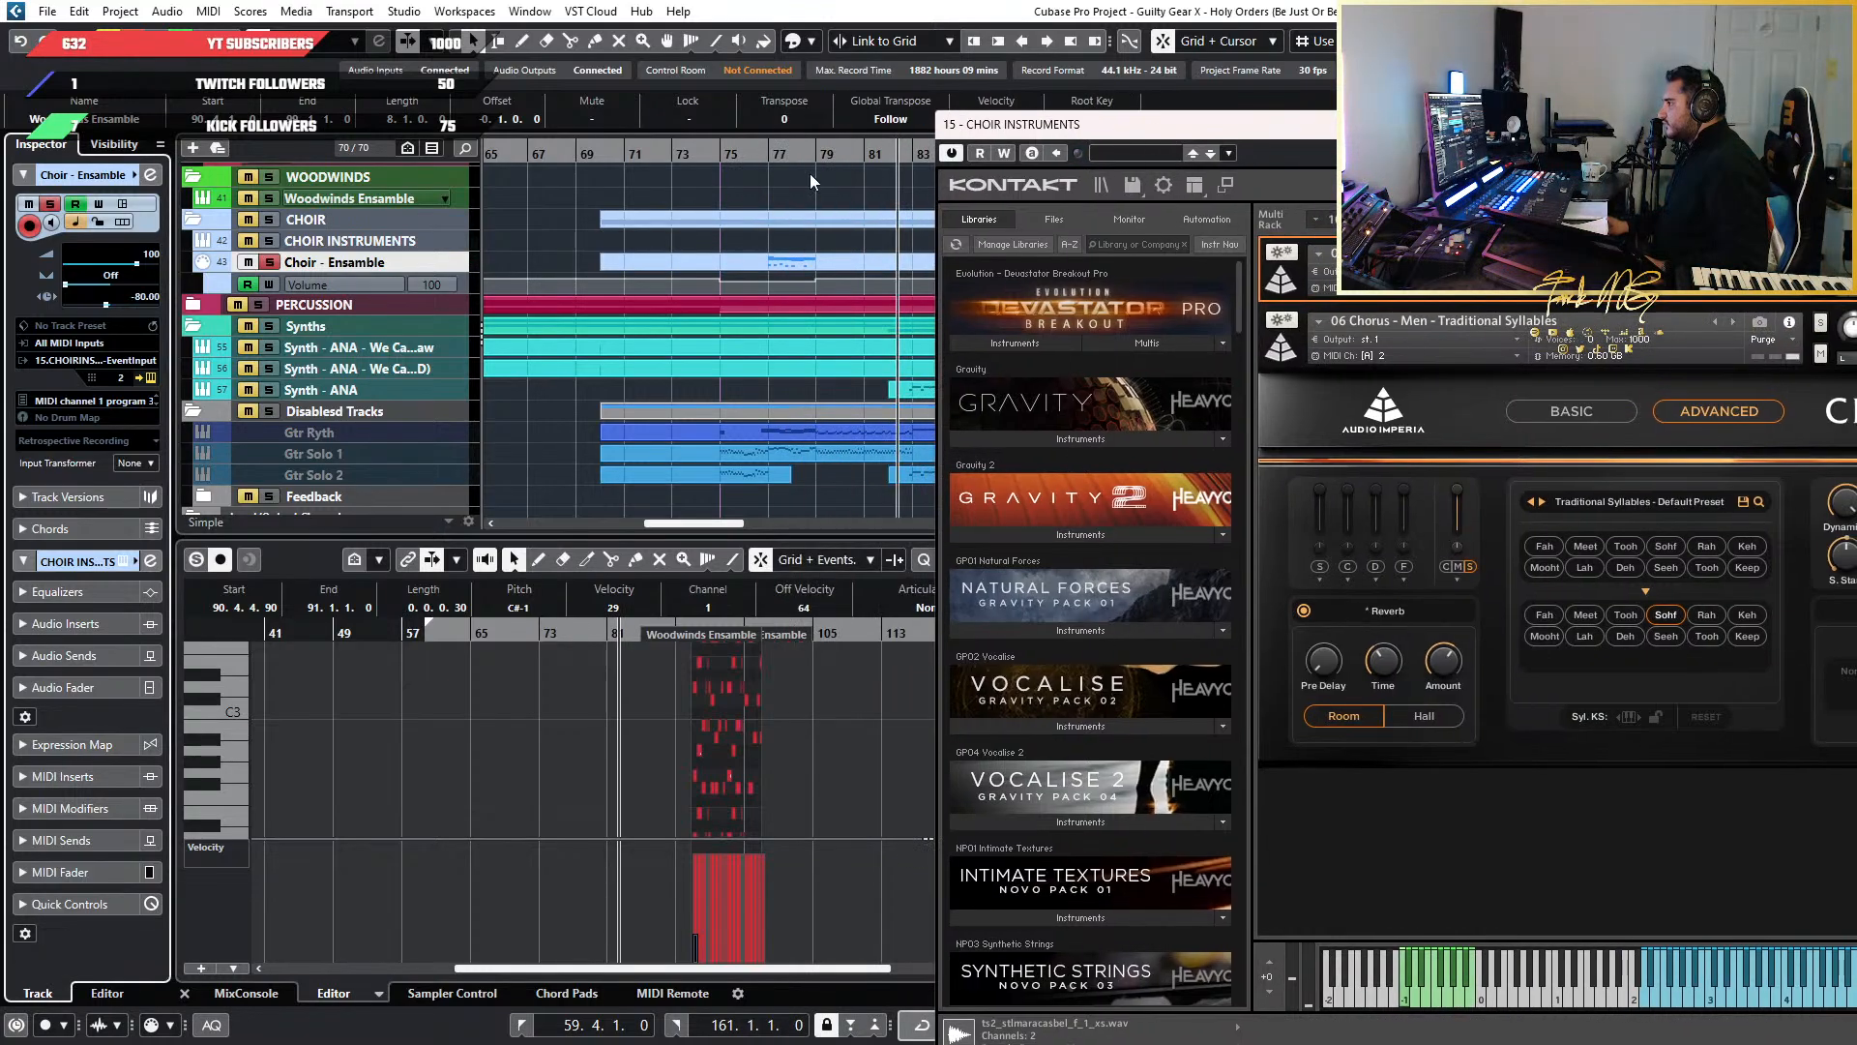
Show the Choir - Ensemble part in the key editor and select all its low keyswitch notes below C0
click(745, 267)
scroll(807, 281, down, 2)
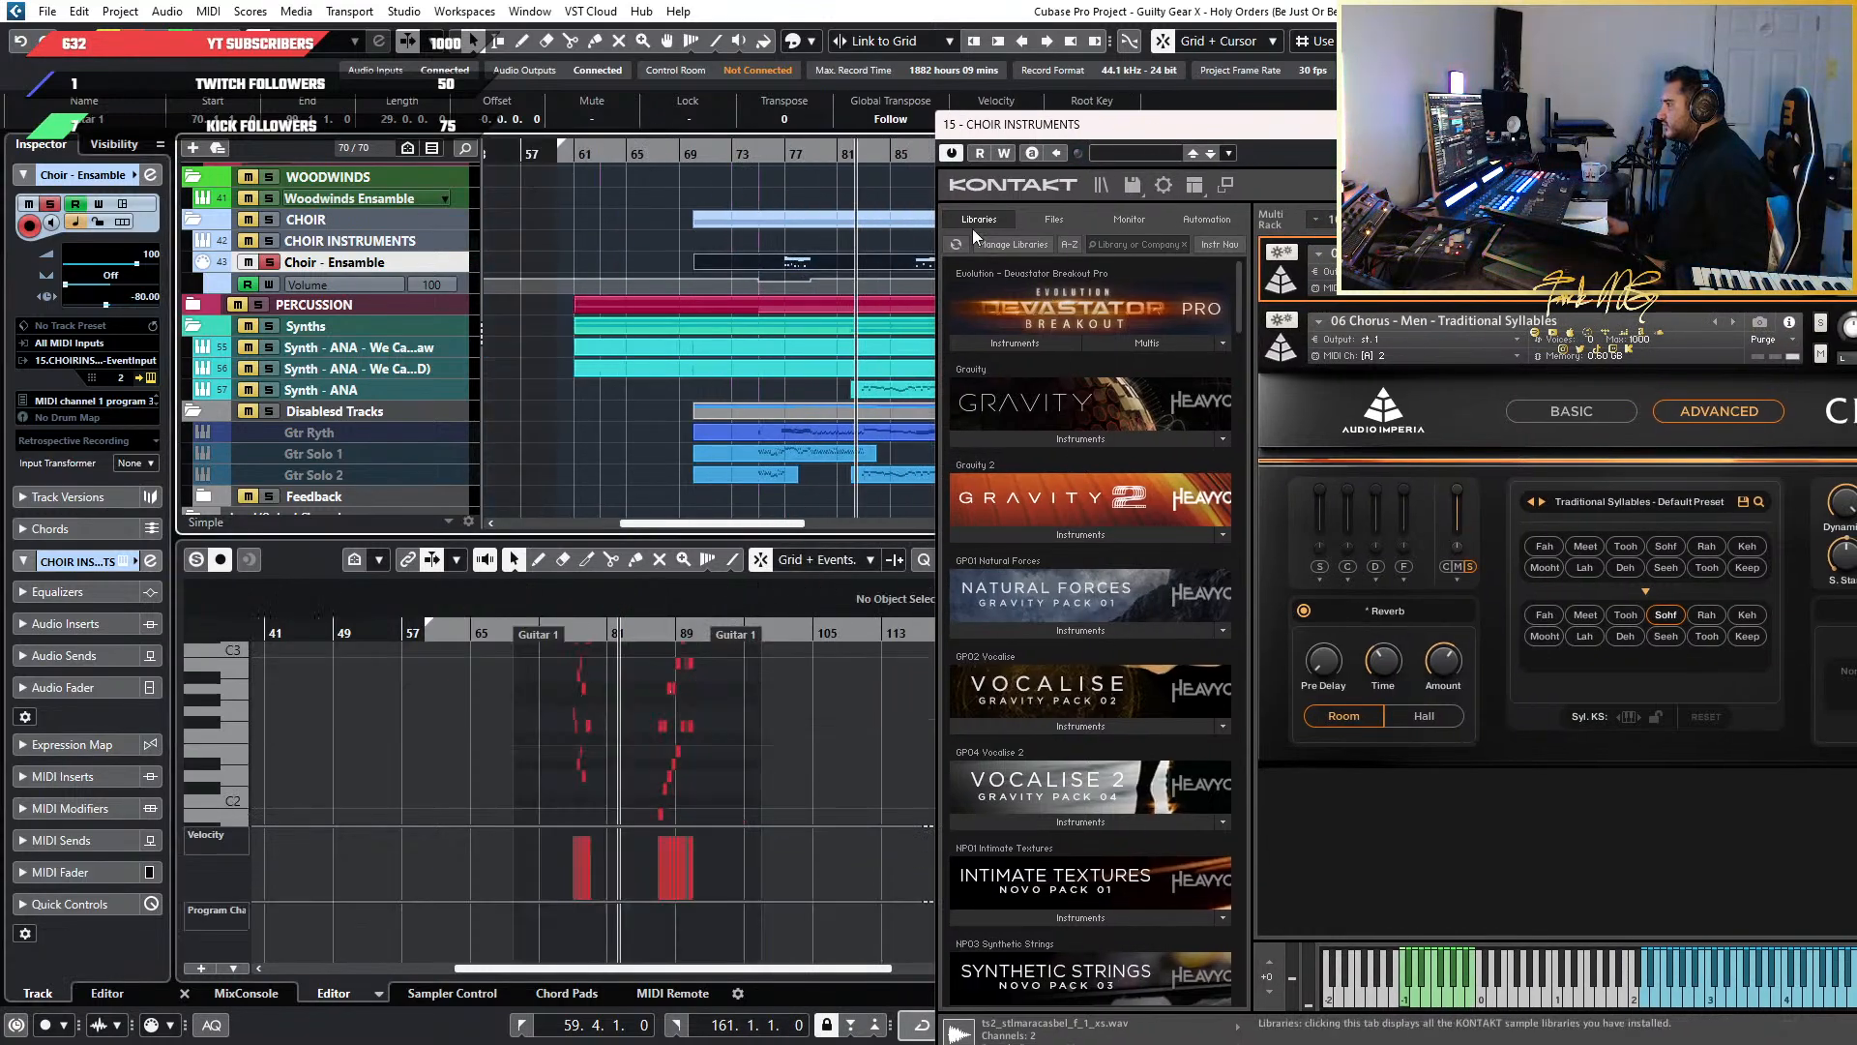
scroll(829, 290, down, 2)
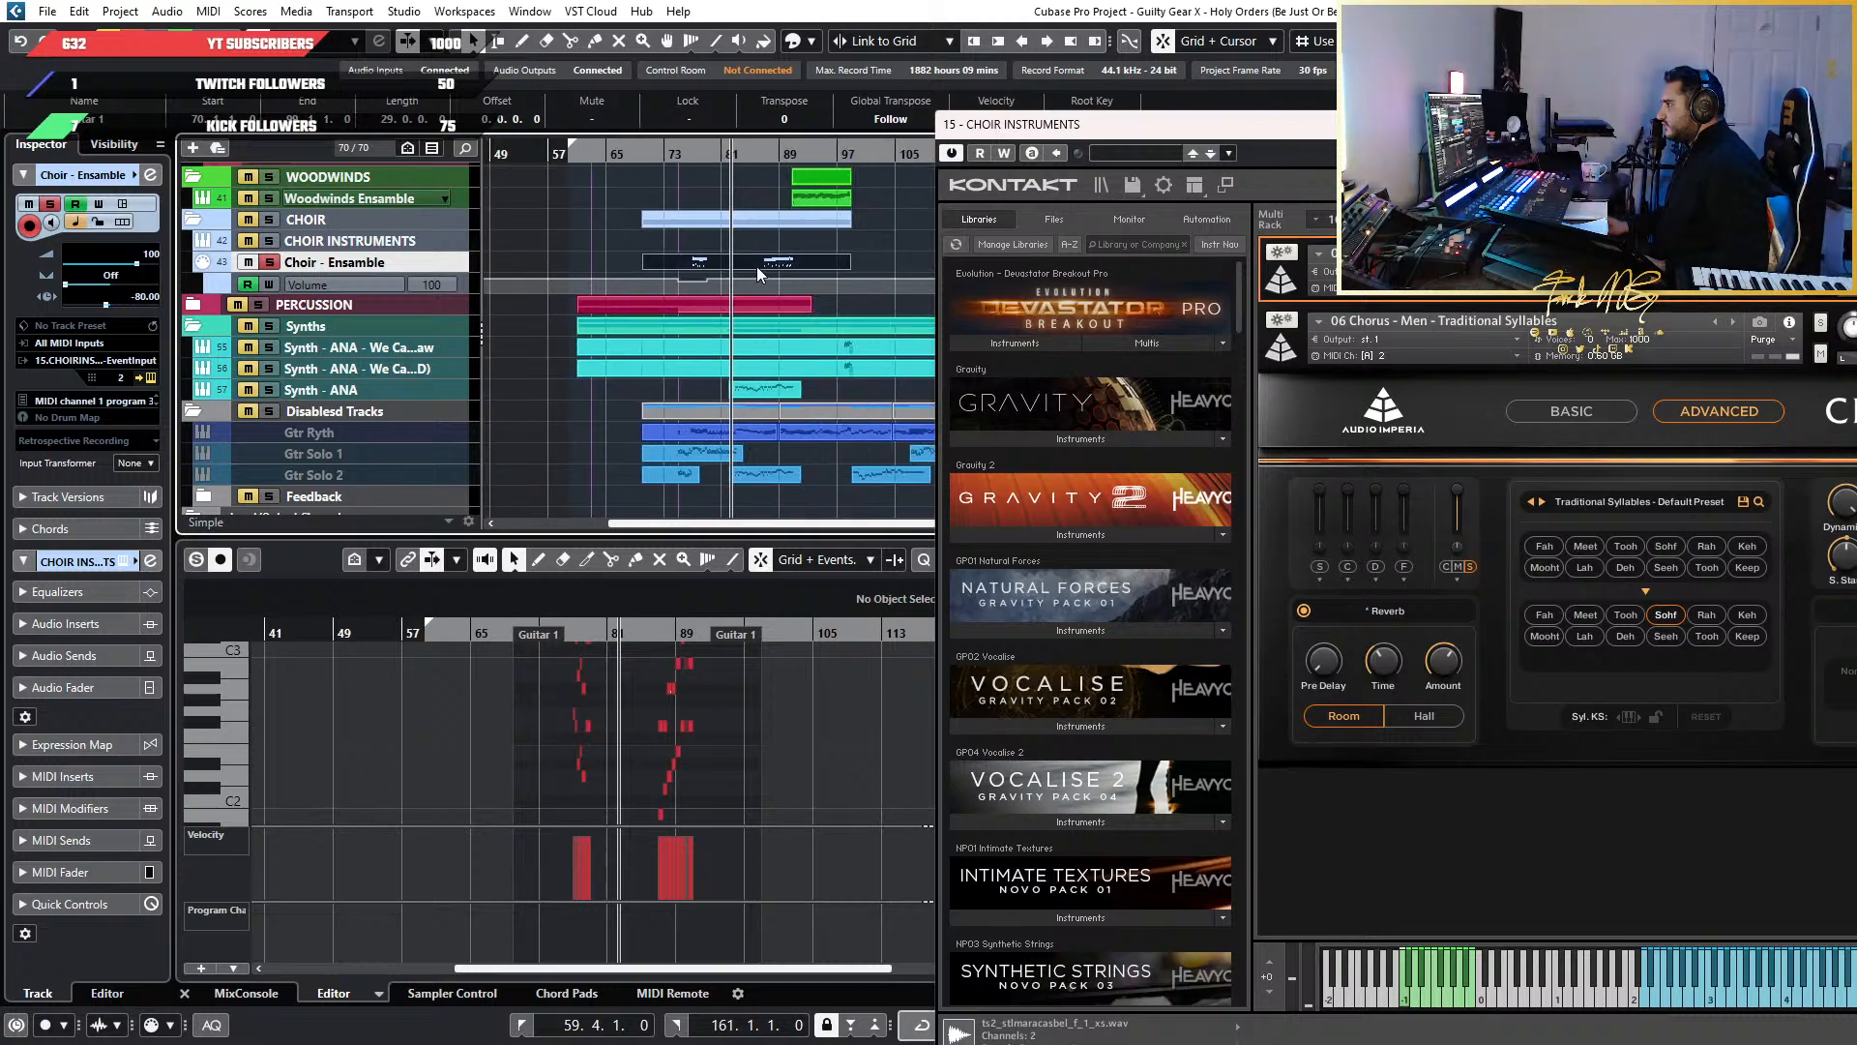
scroll(698, 735, up, 3)
scroll(668, 732, down, 5)
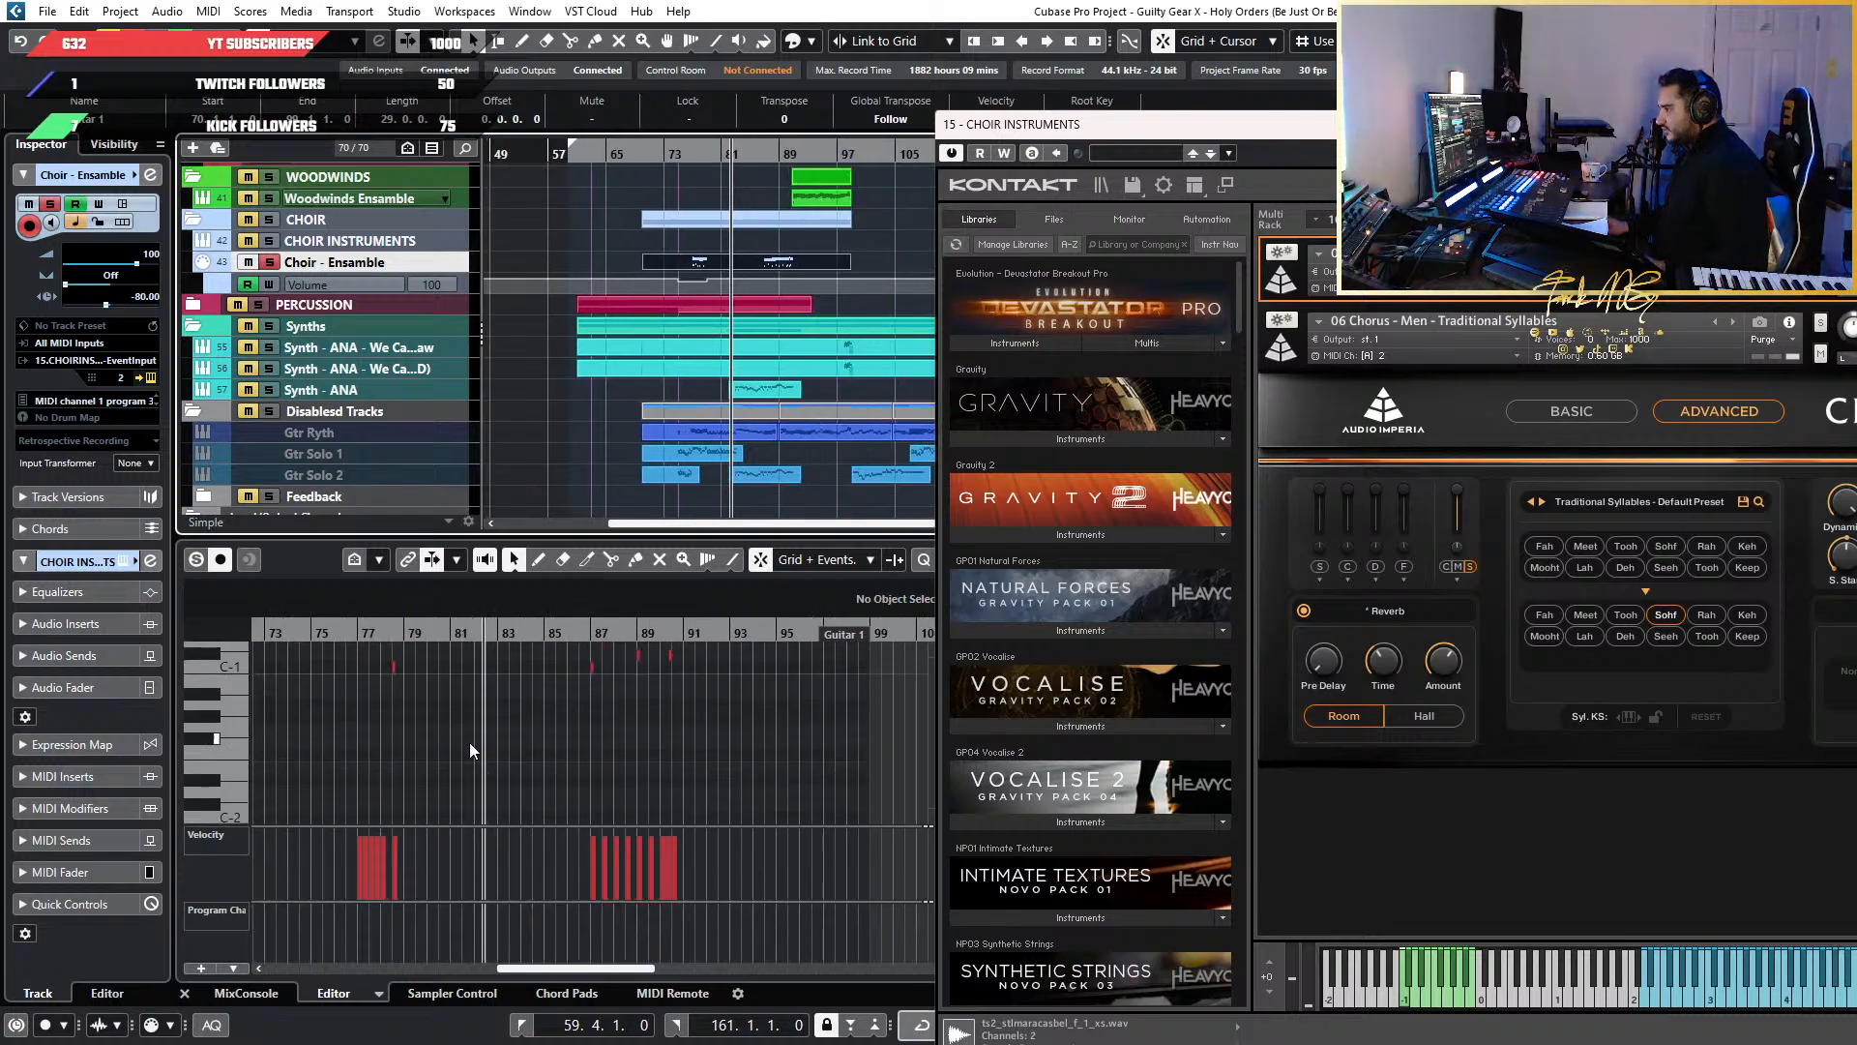
click(813, 760)
drag(813, 758, 271, 702)
scroll(290, 712, up, 8)
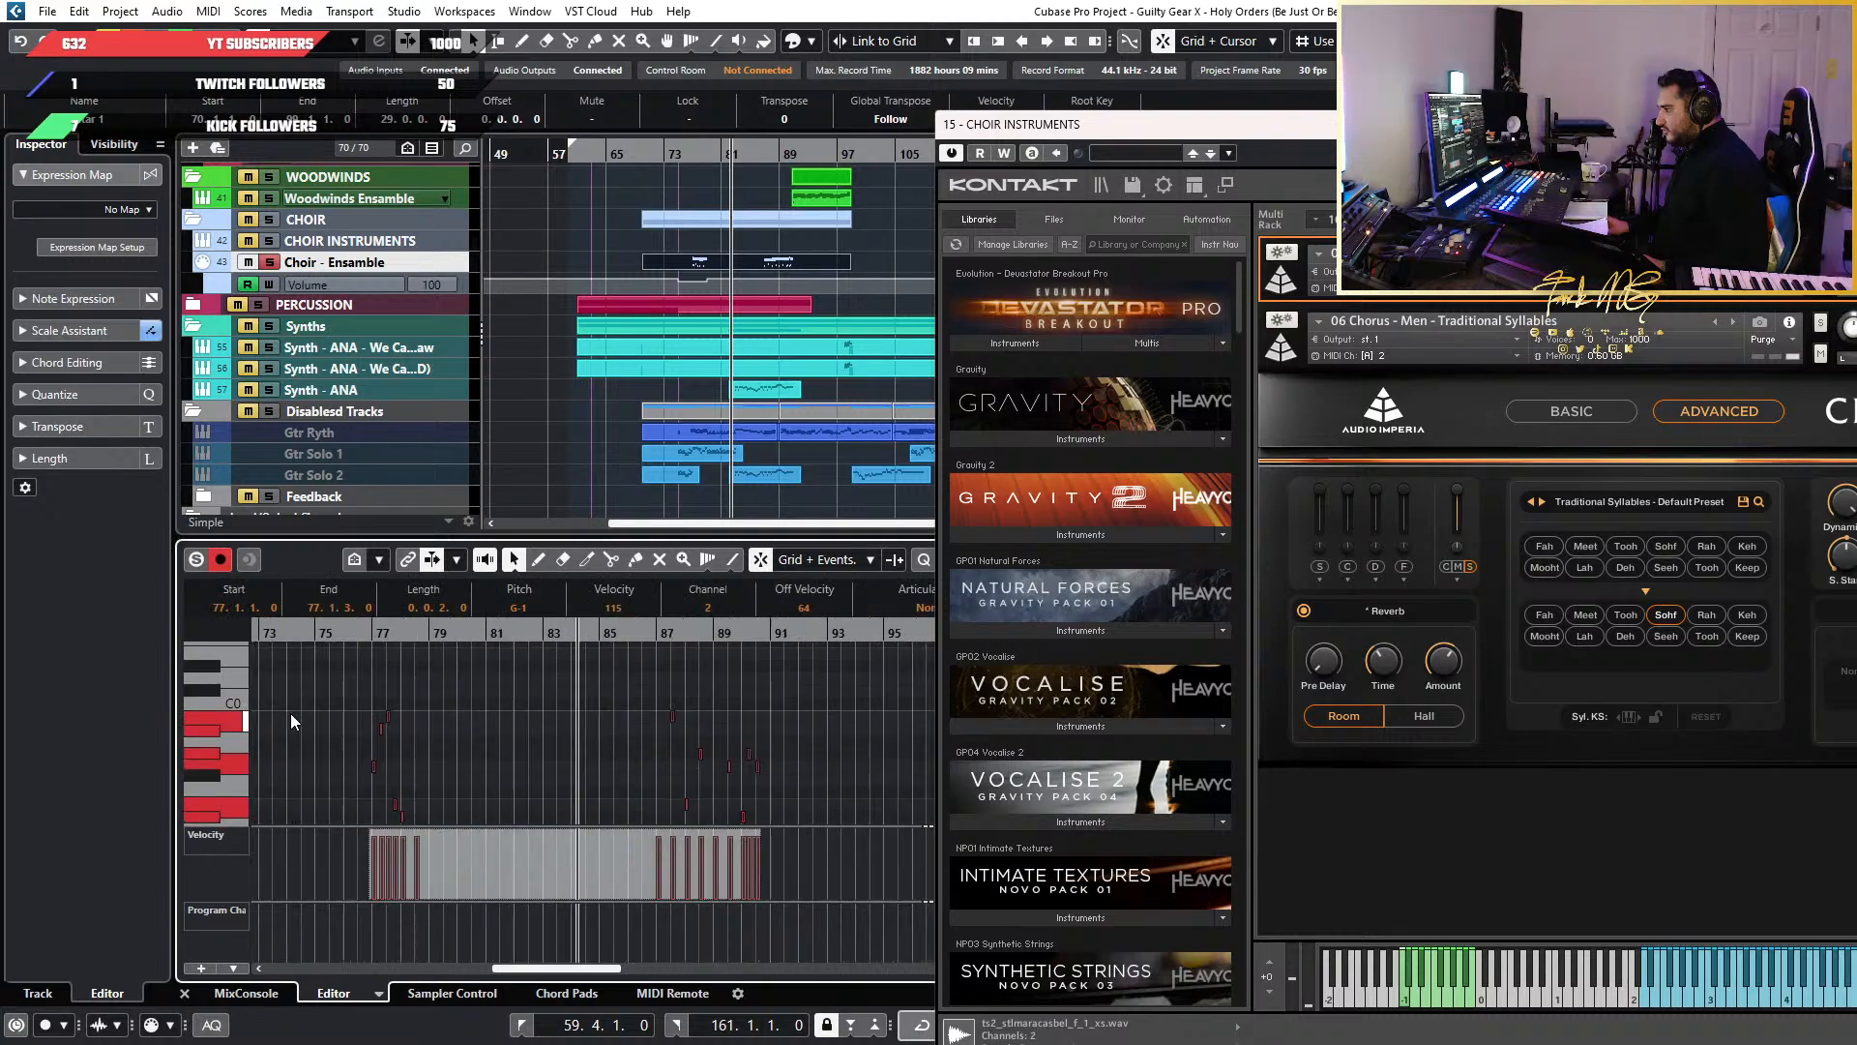
Nudge the selected keyswitch notes earlier so the first starts at 76.4.4.90, and set their velocity to 10
scroll(416, 727, up, 3)
scroll(409, 732, up, 2)
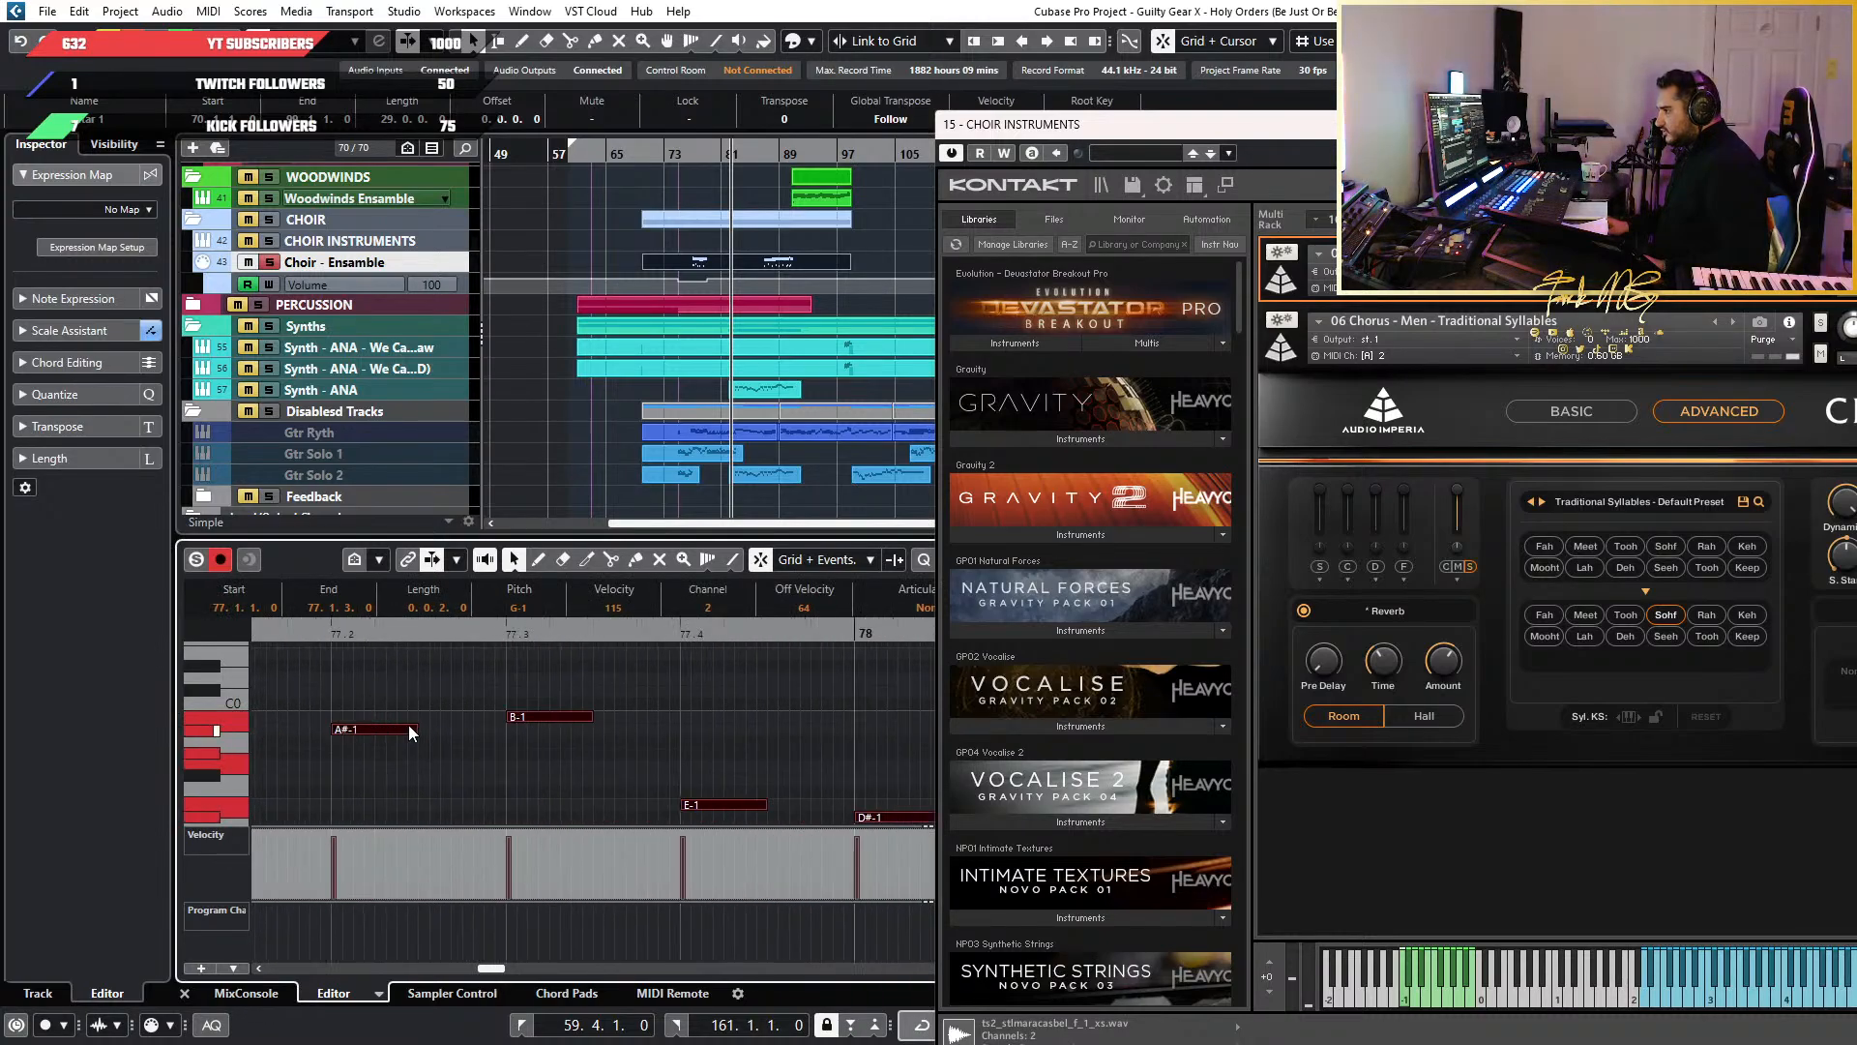
key(ctrl+Left)
scroll(495, 696, down, 5)
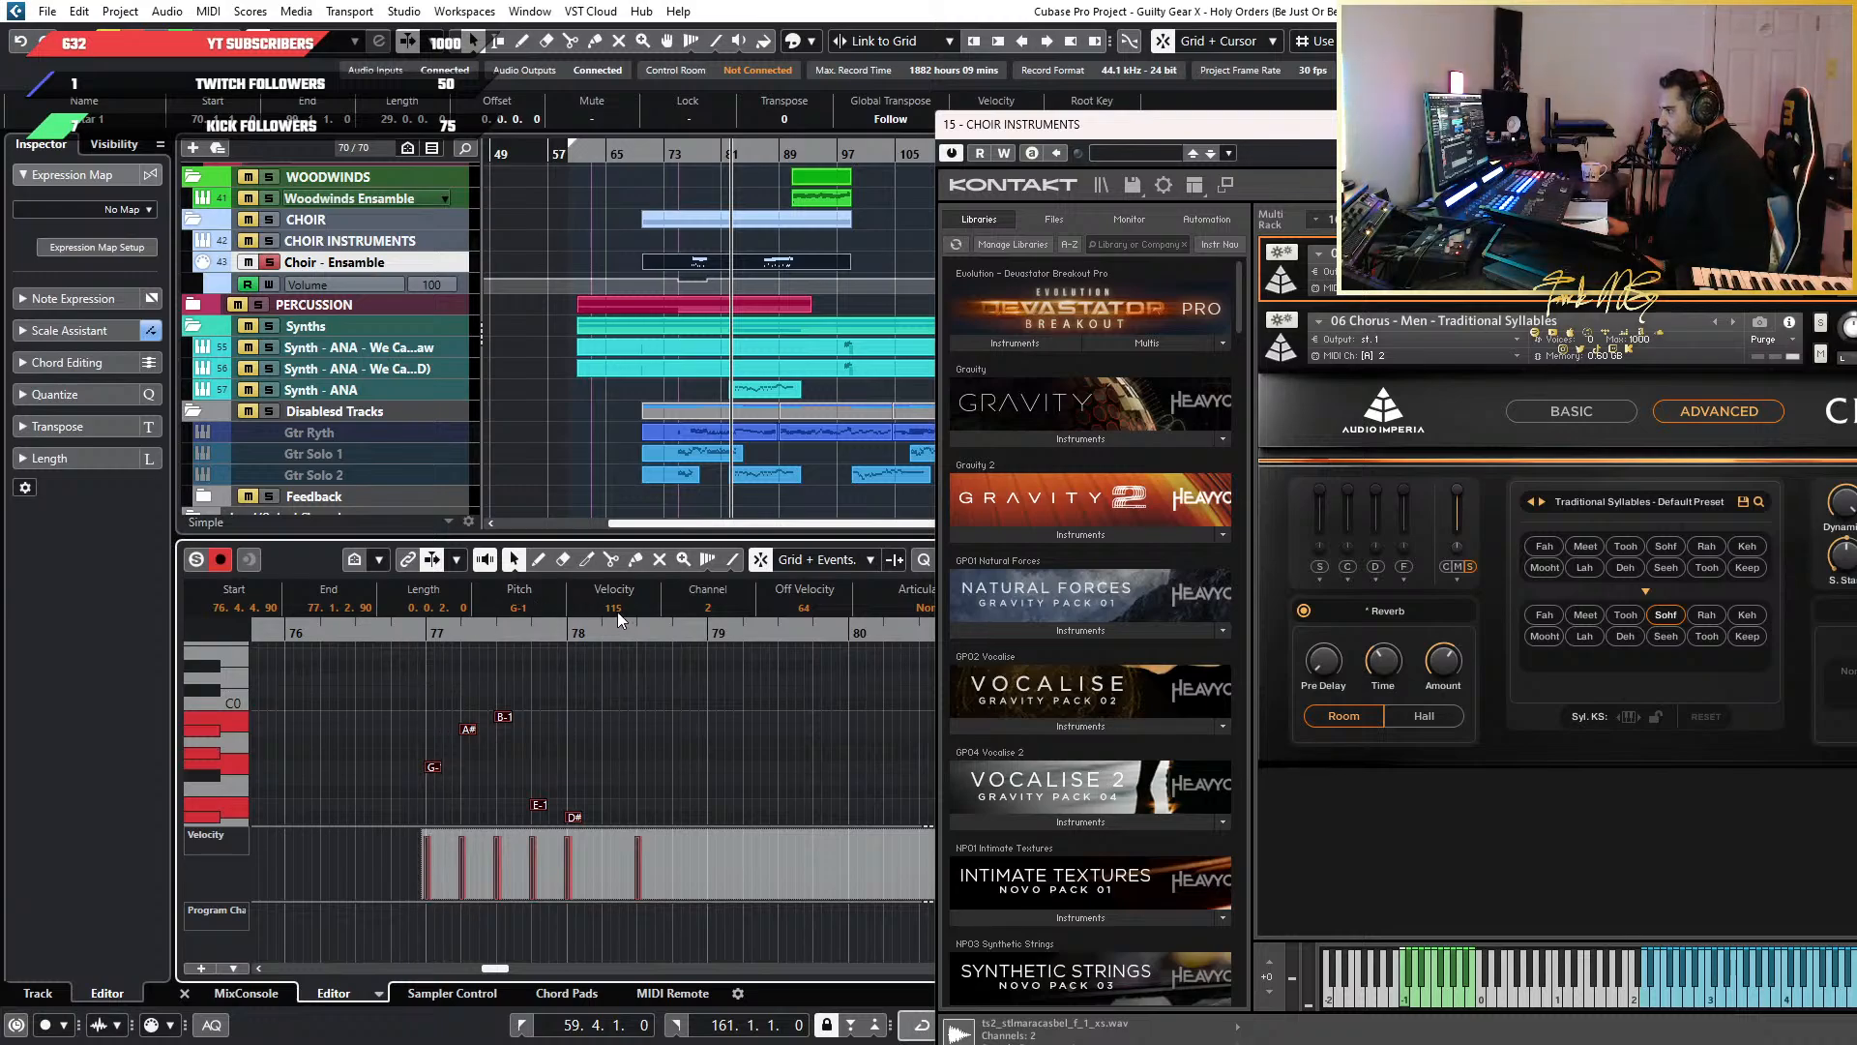
text(10)
key(Return)
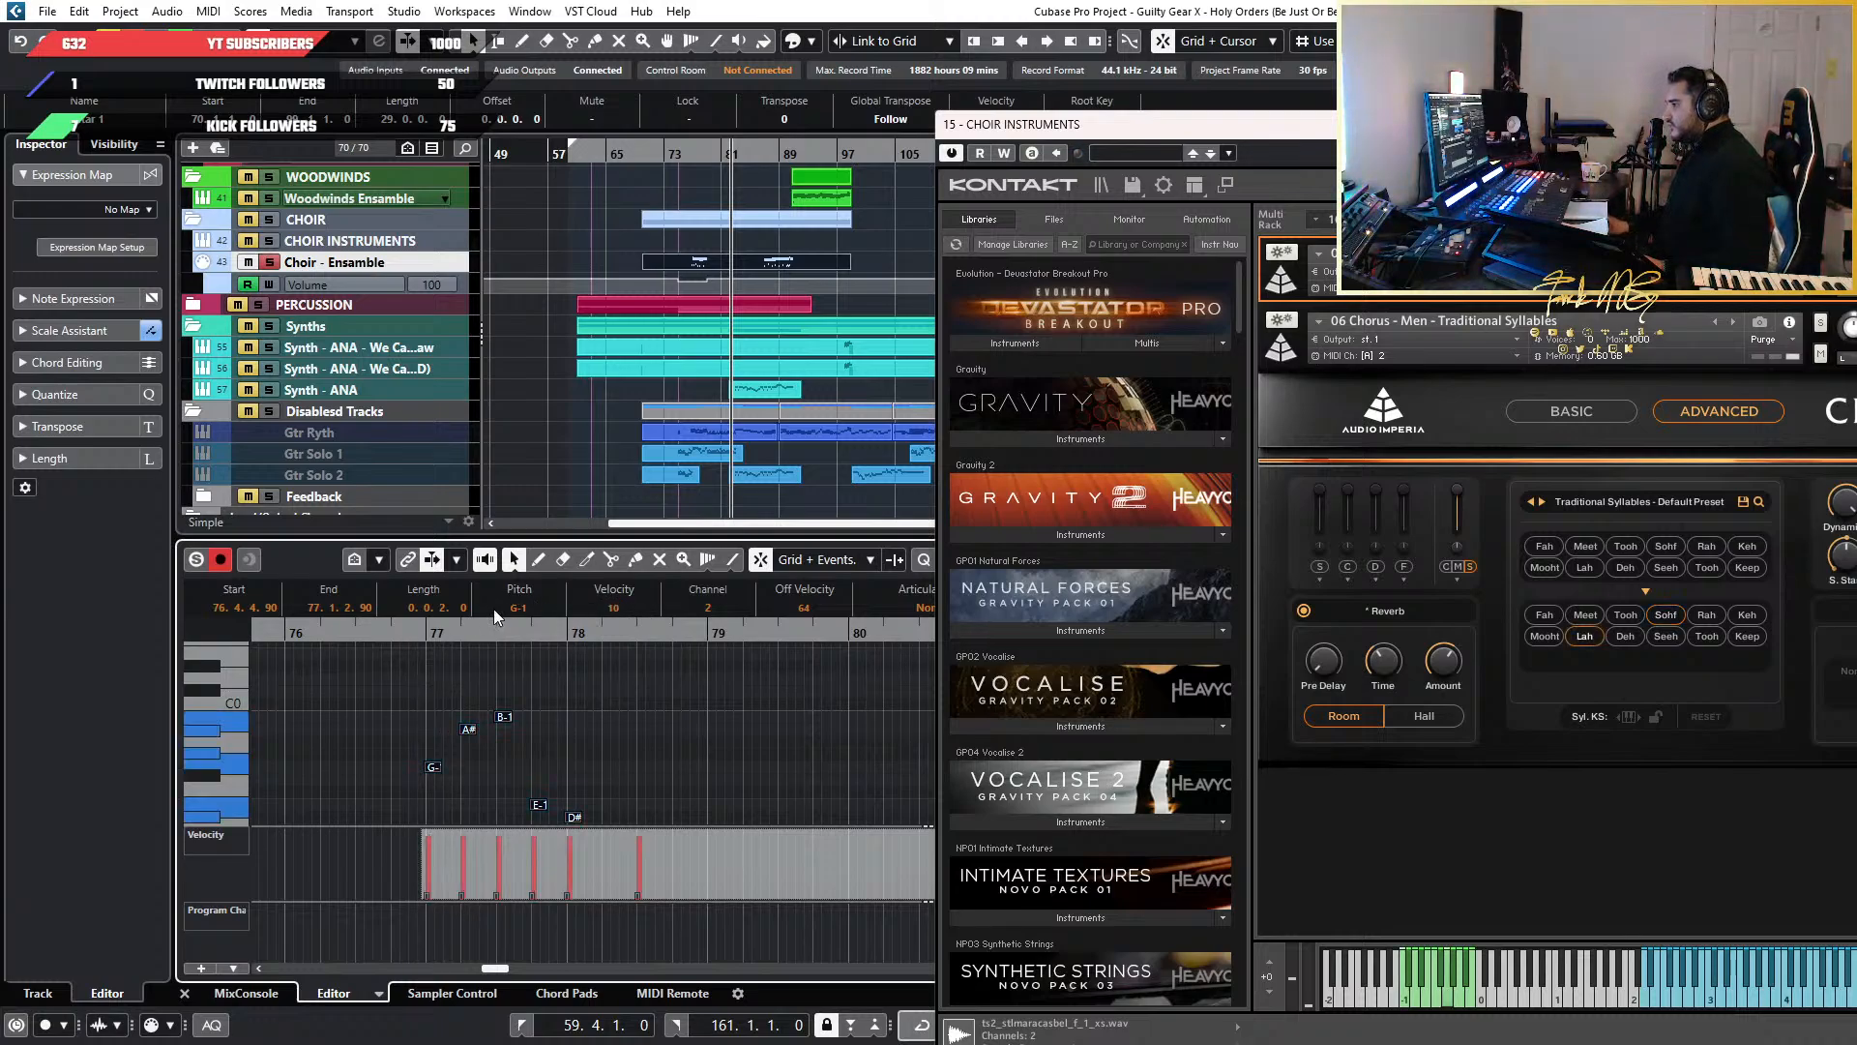
Play back the choir passages from bar 77 and bar 87 to check the keyswitched syllable changes
scroll(429, 658, up, 5)
click(391, 626)
key(space)
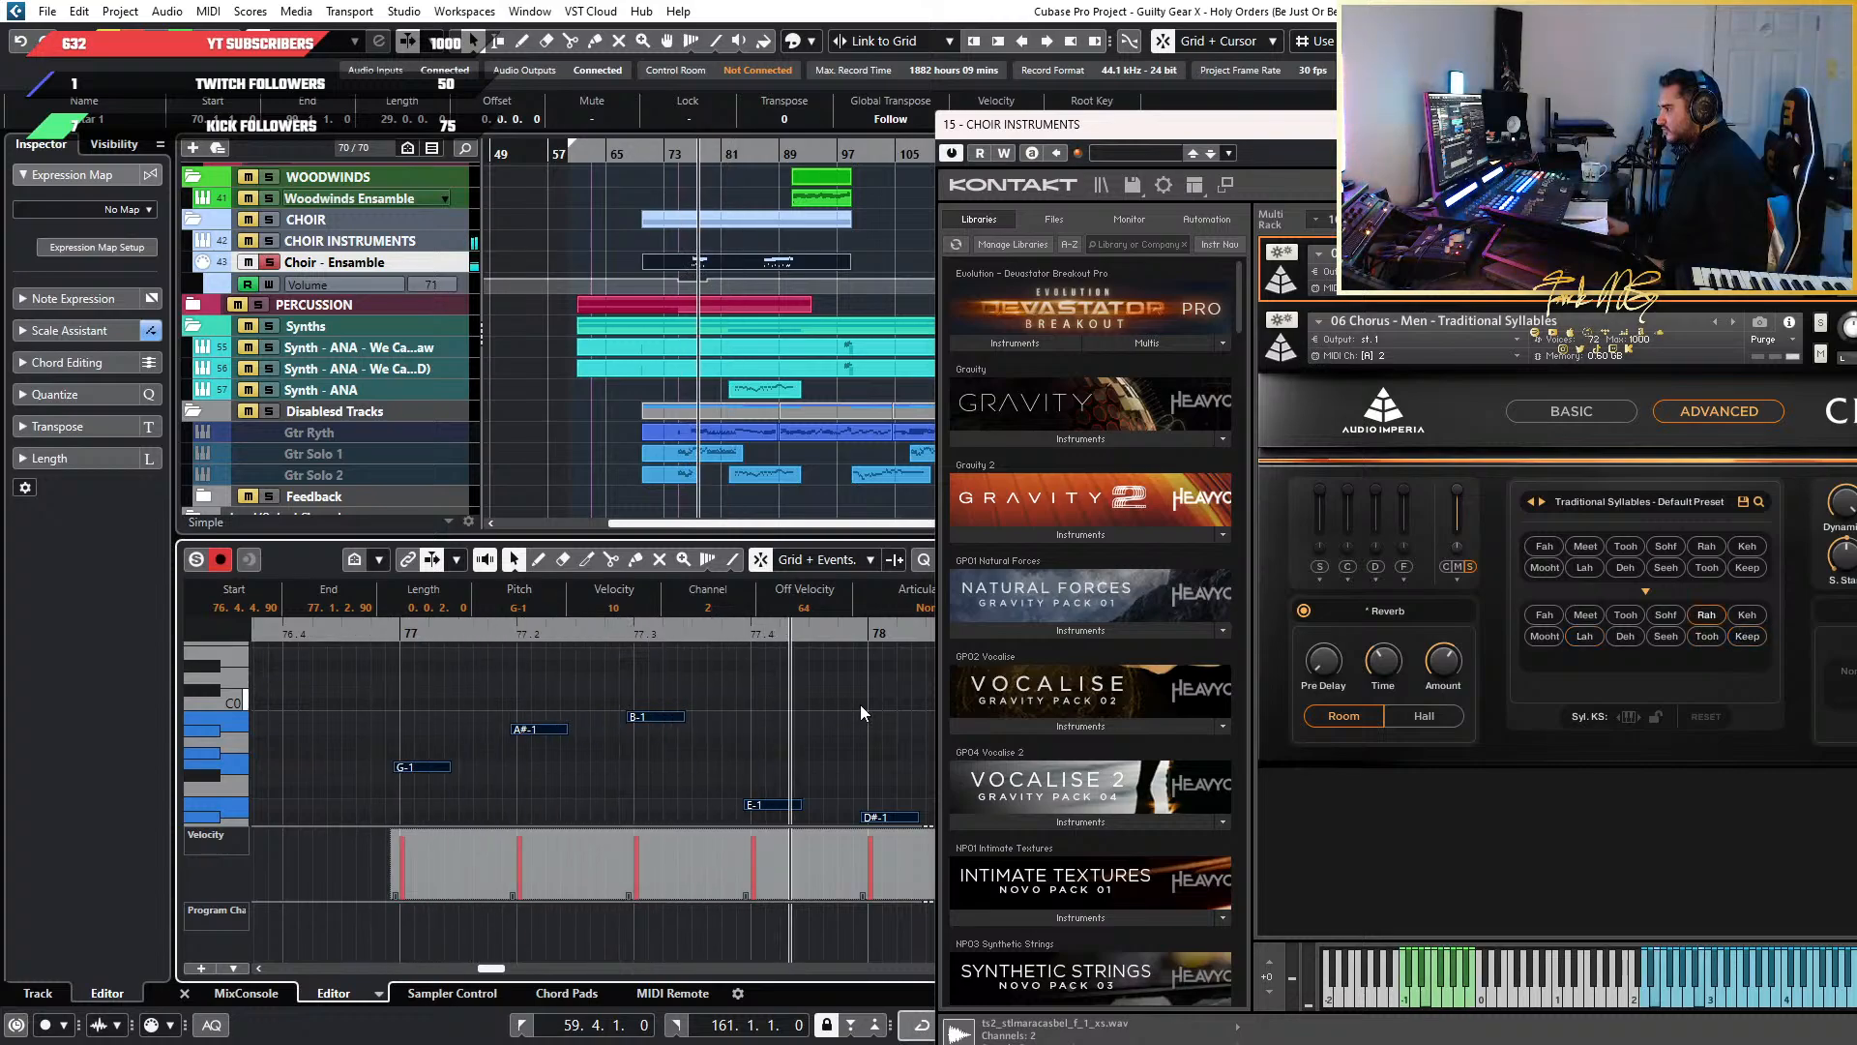
scroll(861, 704, down, 3)
scroll(850, 705, down, 3)
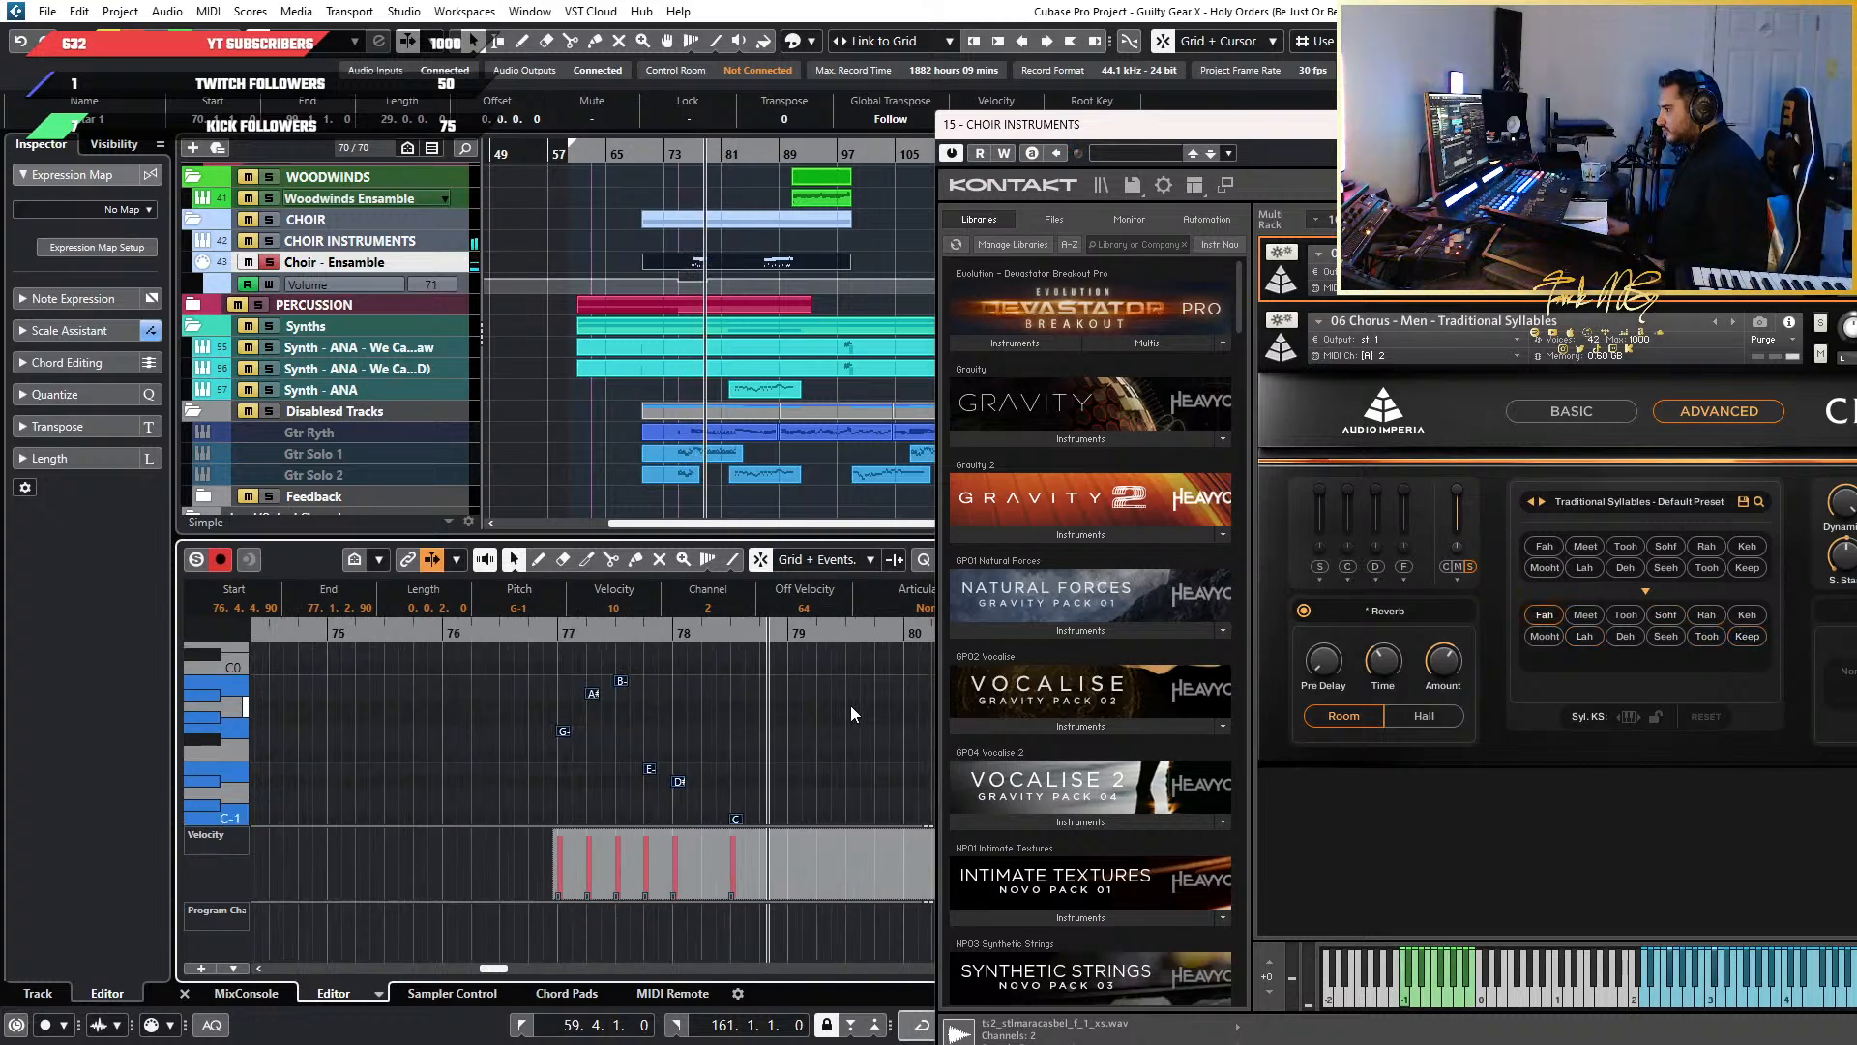
scroll(577, 727, up, 2)
scroll(571, 728, down, 5)
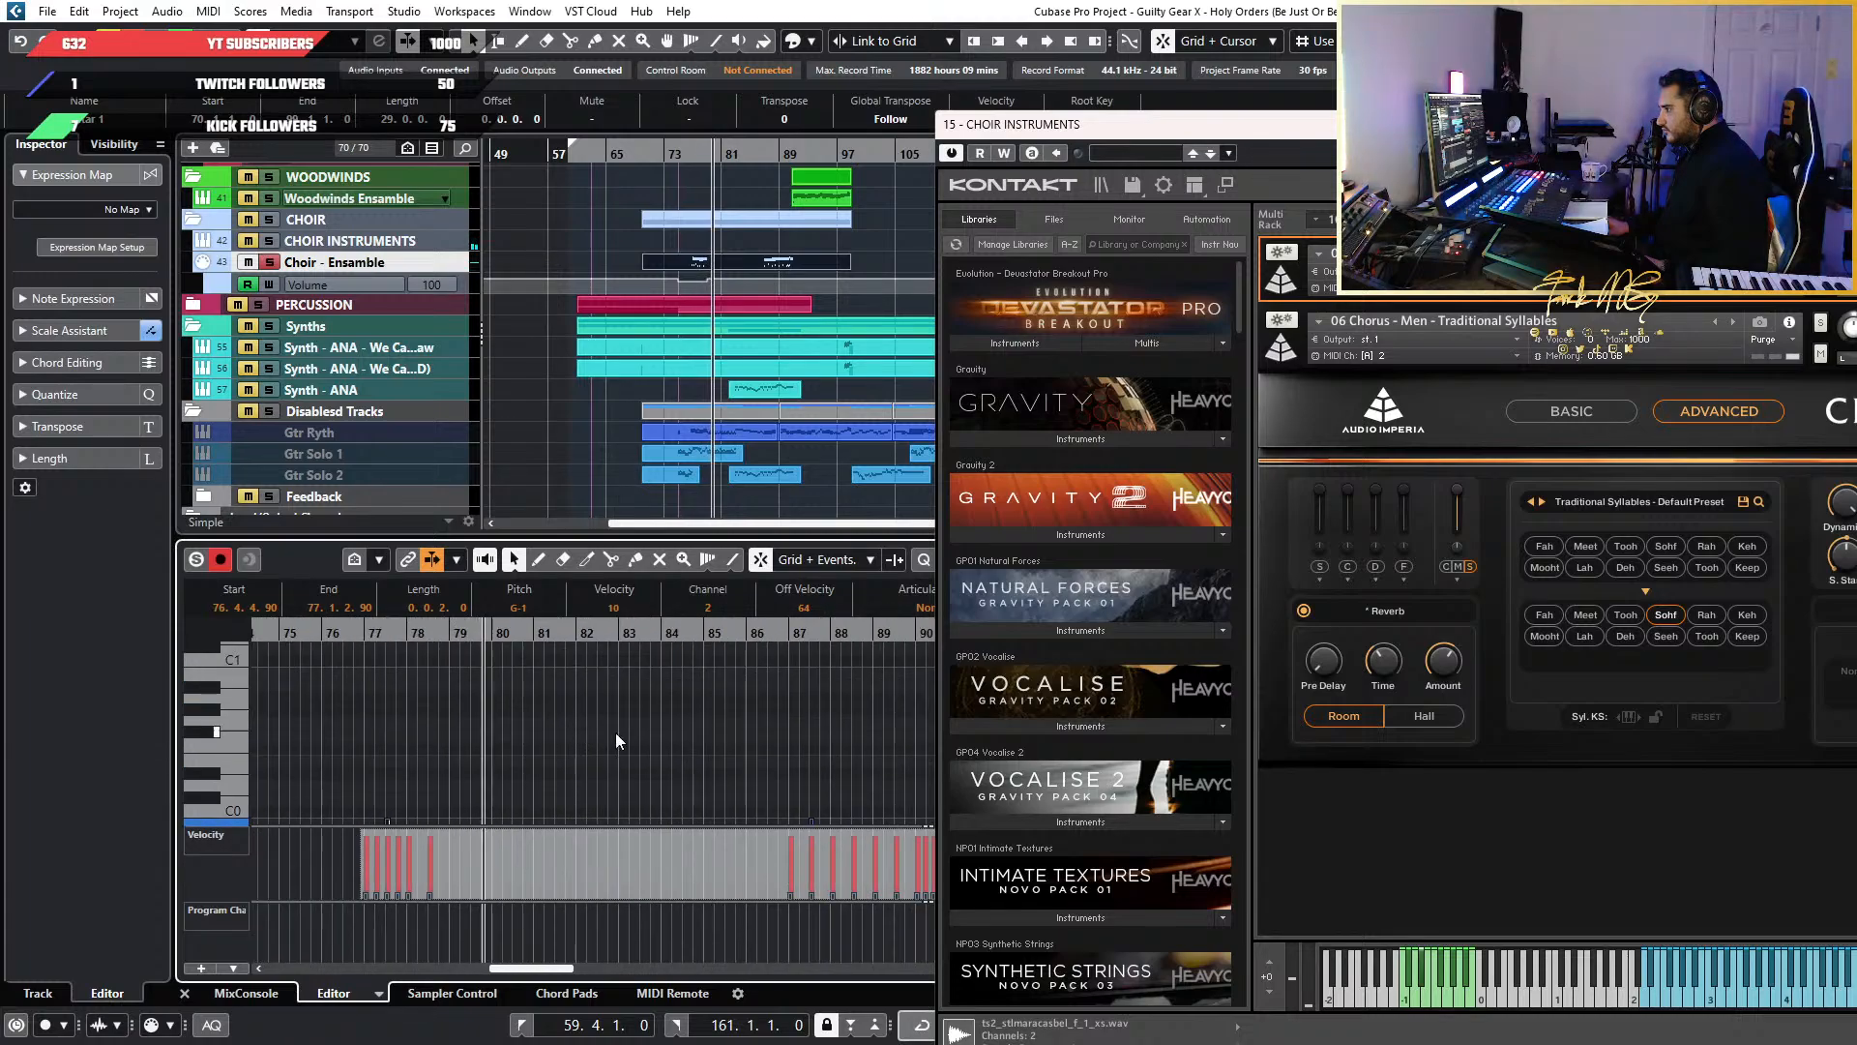
click(768, 633)
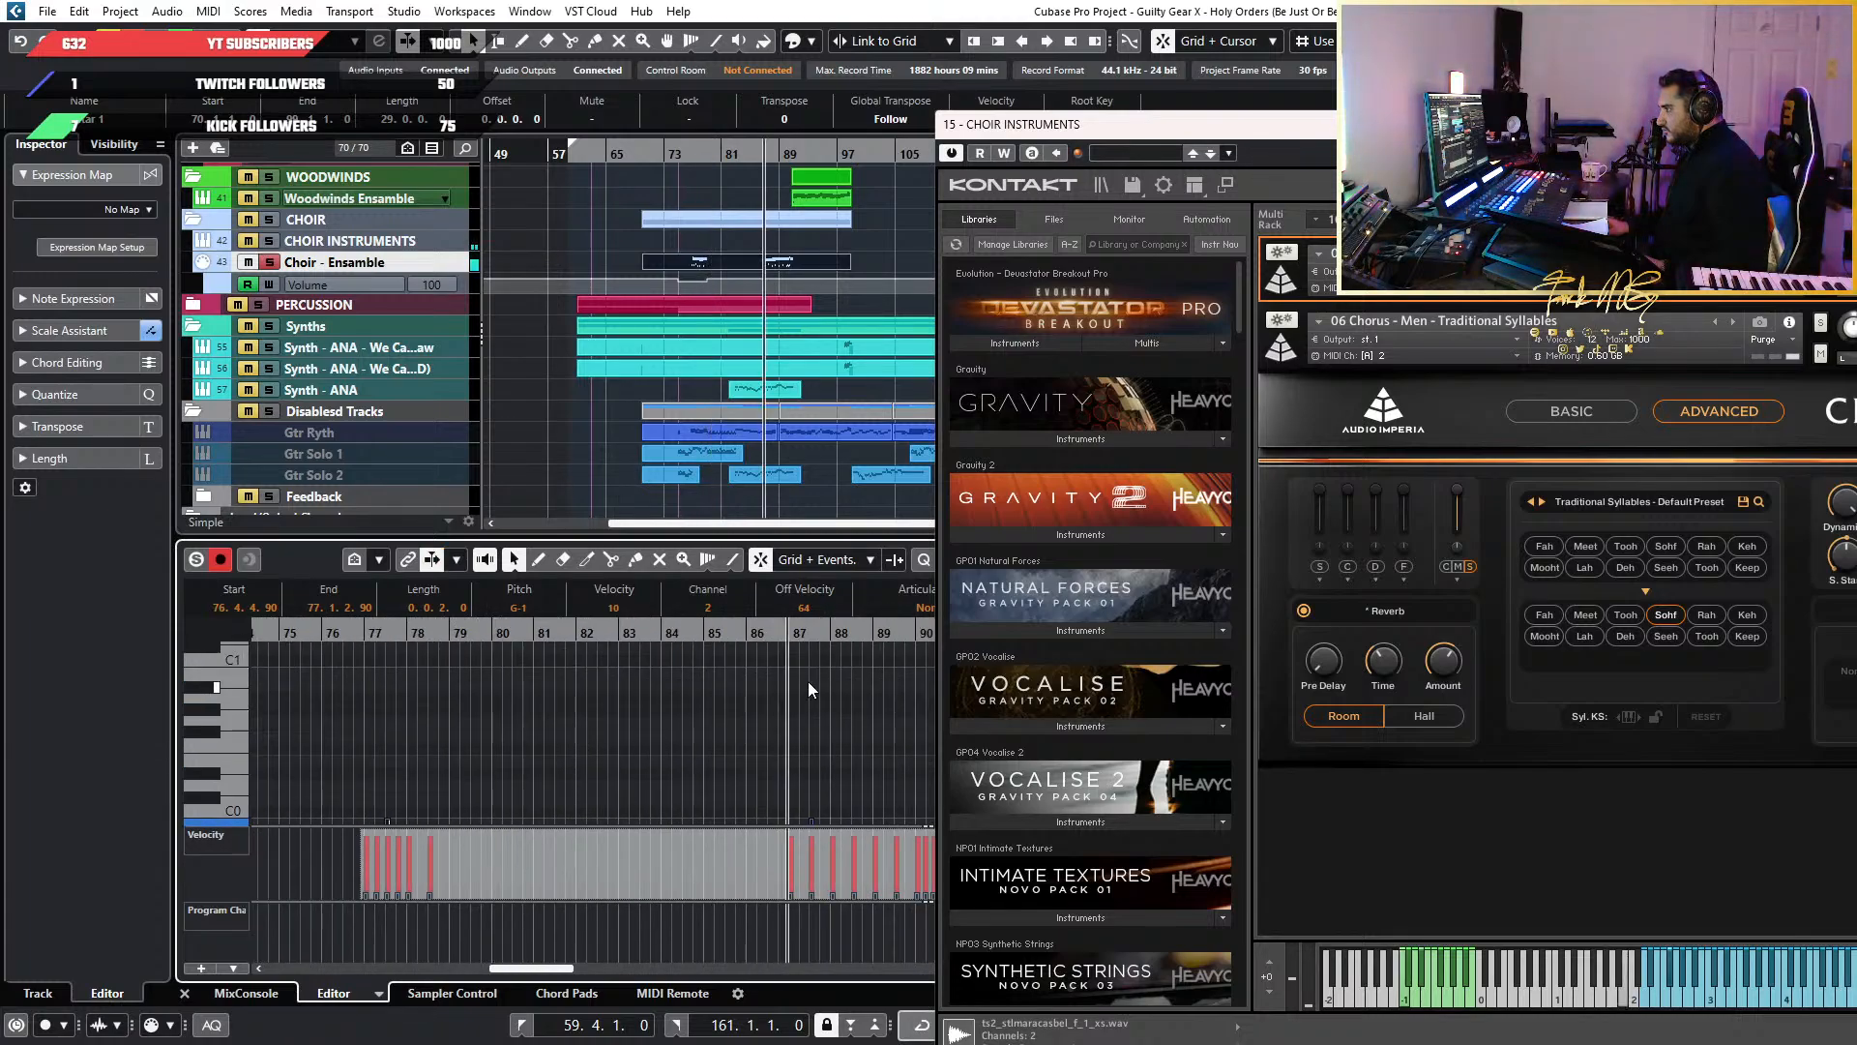
scroll(809, 682, up, 3)
scroll(808, 681, right, 3)
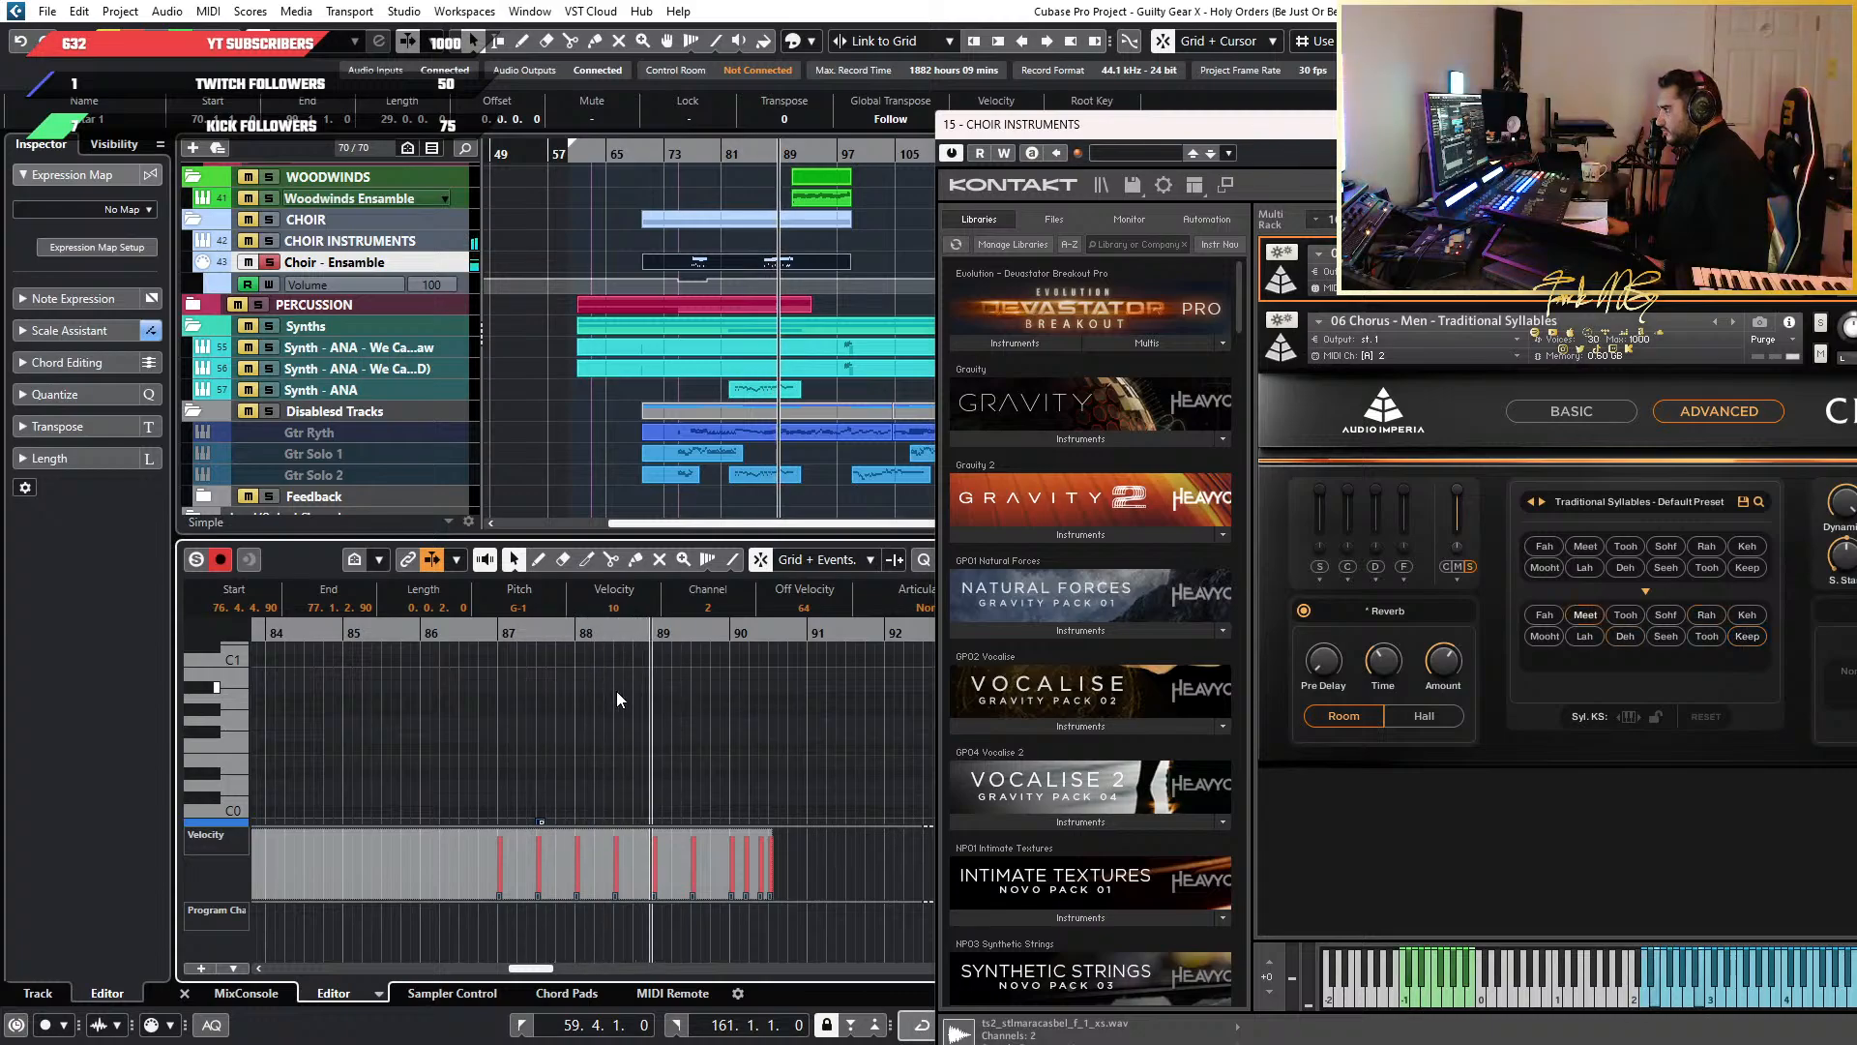
scroll(461, 695, up, 3)
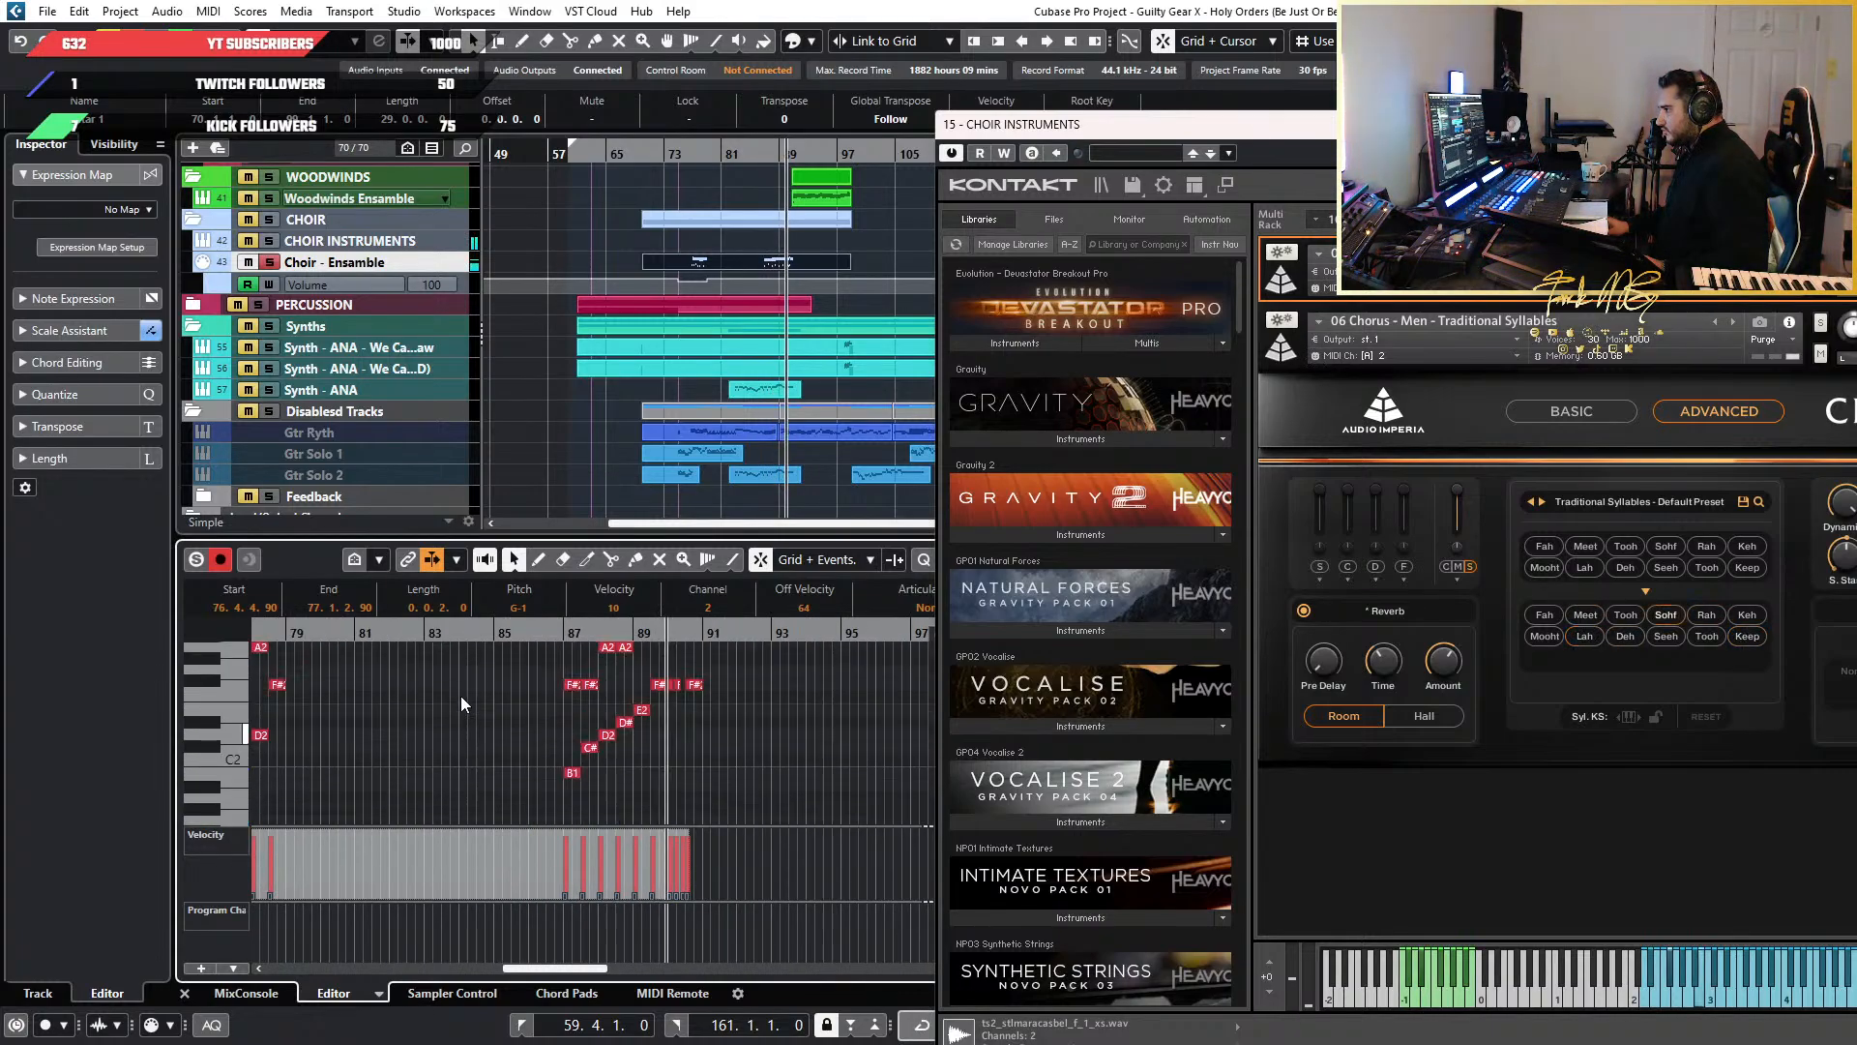
Select the choir's sung notes above the keyswitches in both passages and set their velocity to 100
scroll(461, 695, down, 4)
drag(600, 737, 300, 640)
scroll(870, 291, down, 3)
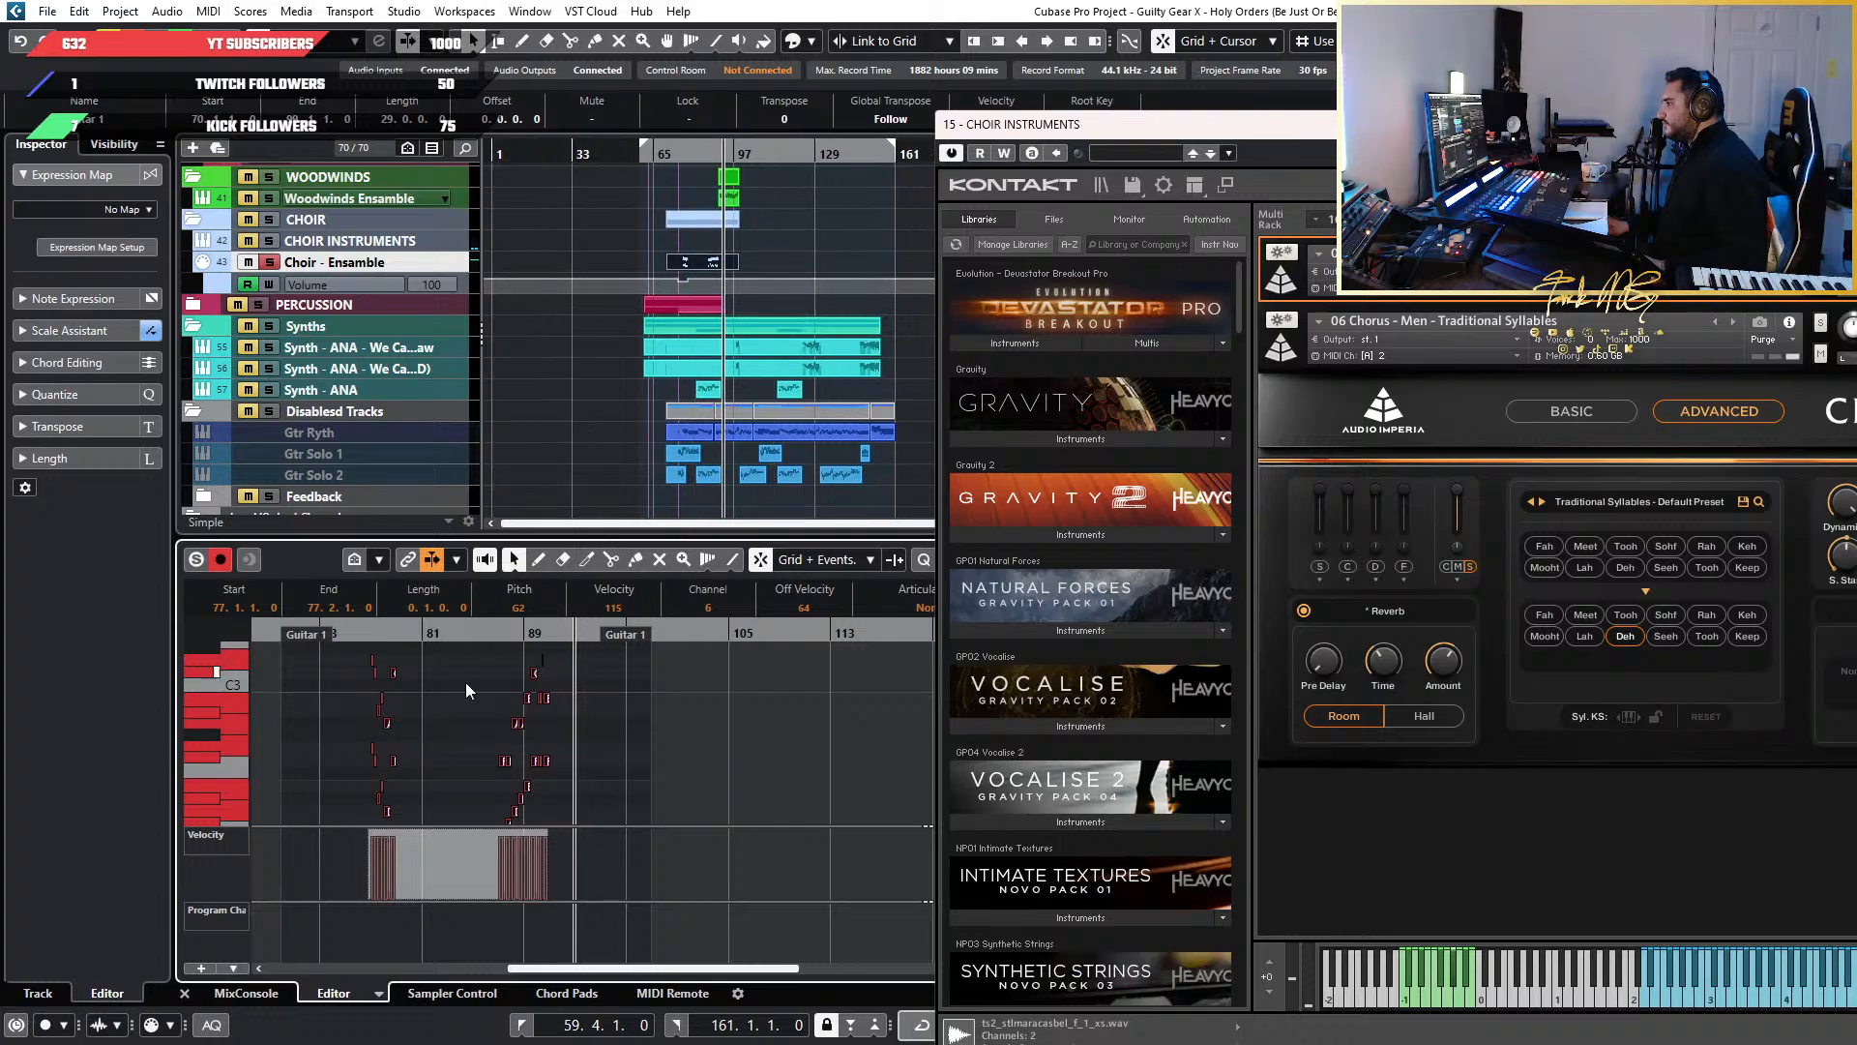
scroll(379, 741, up, 5)
scroll(408, 734, left, 4)
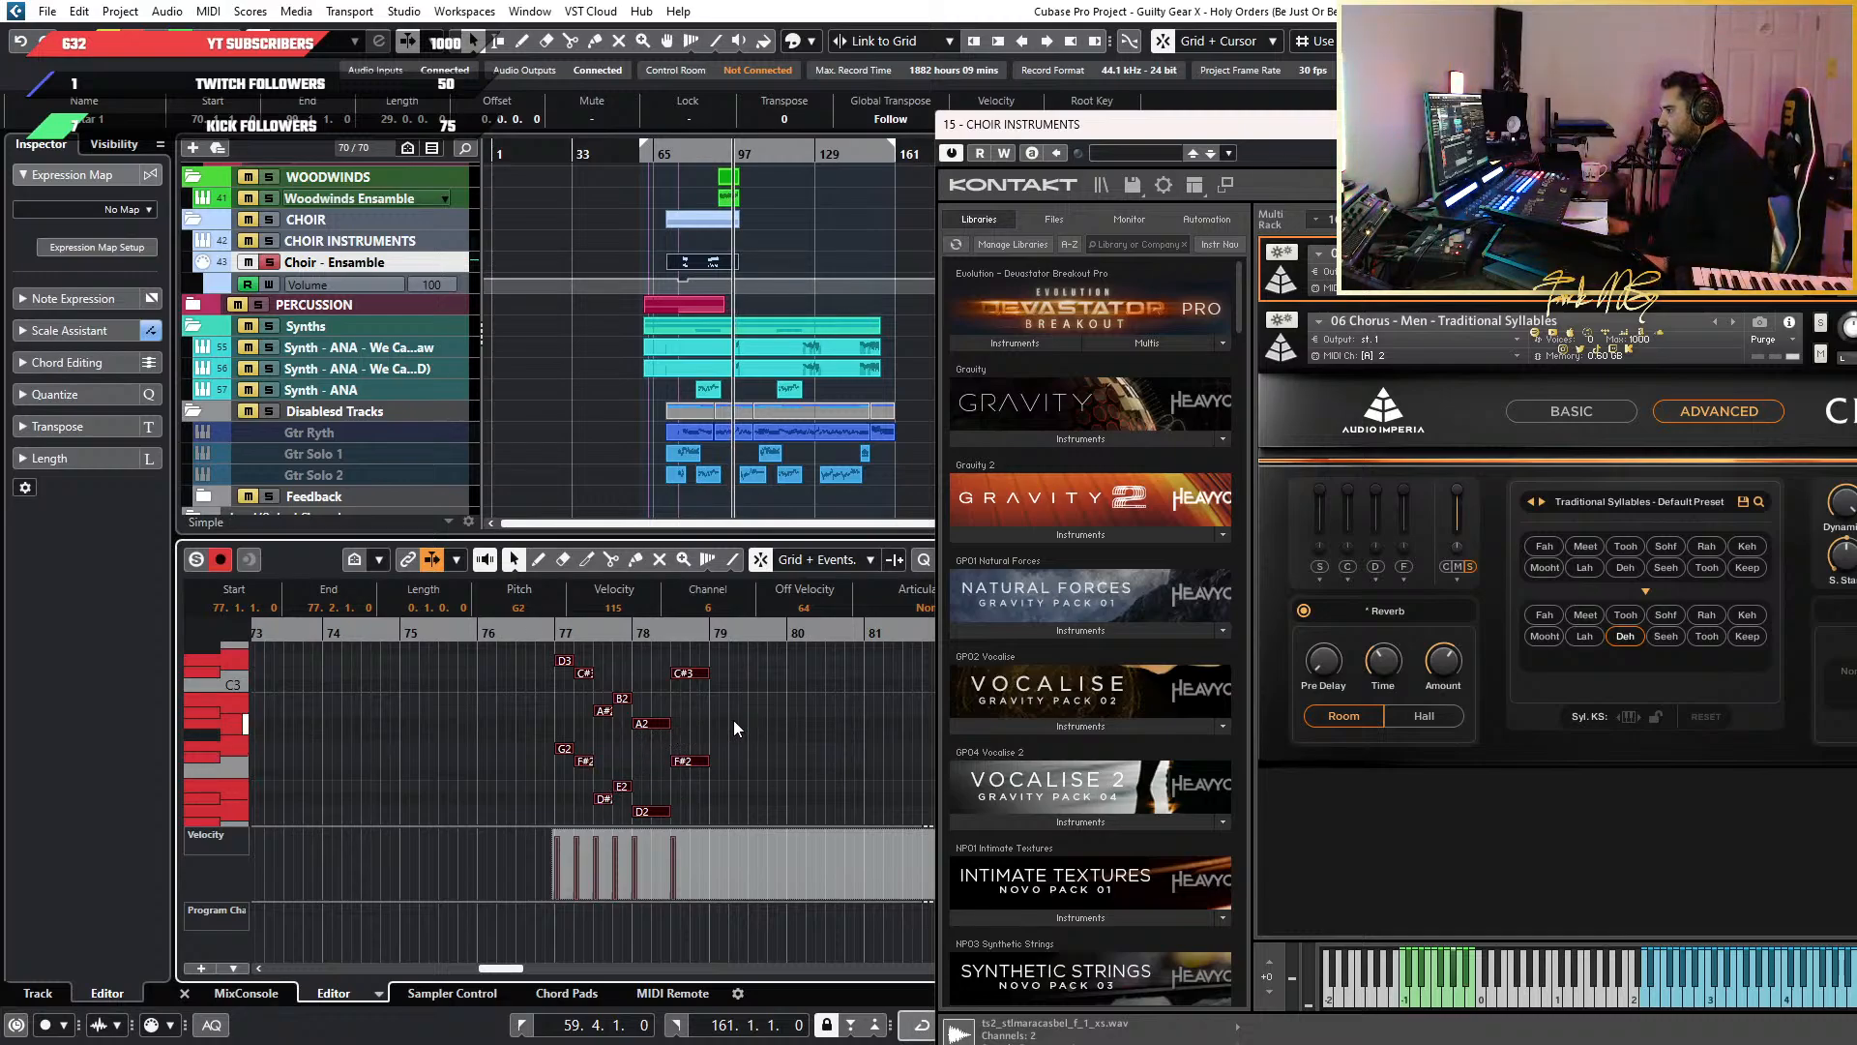
scroll(733, 719, down, 5)
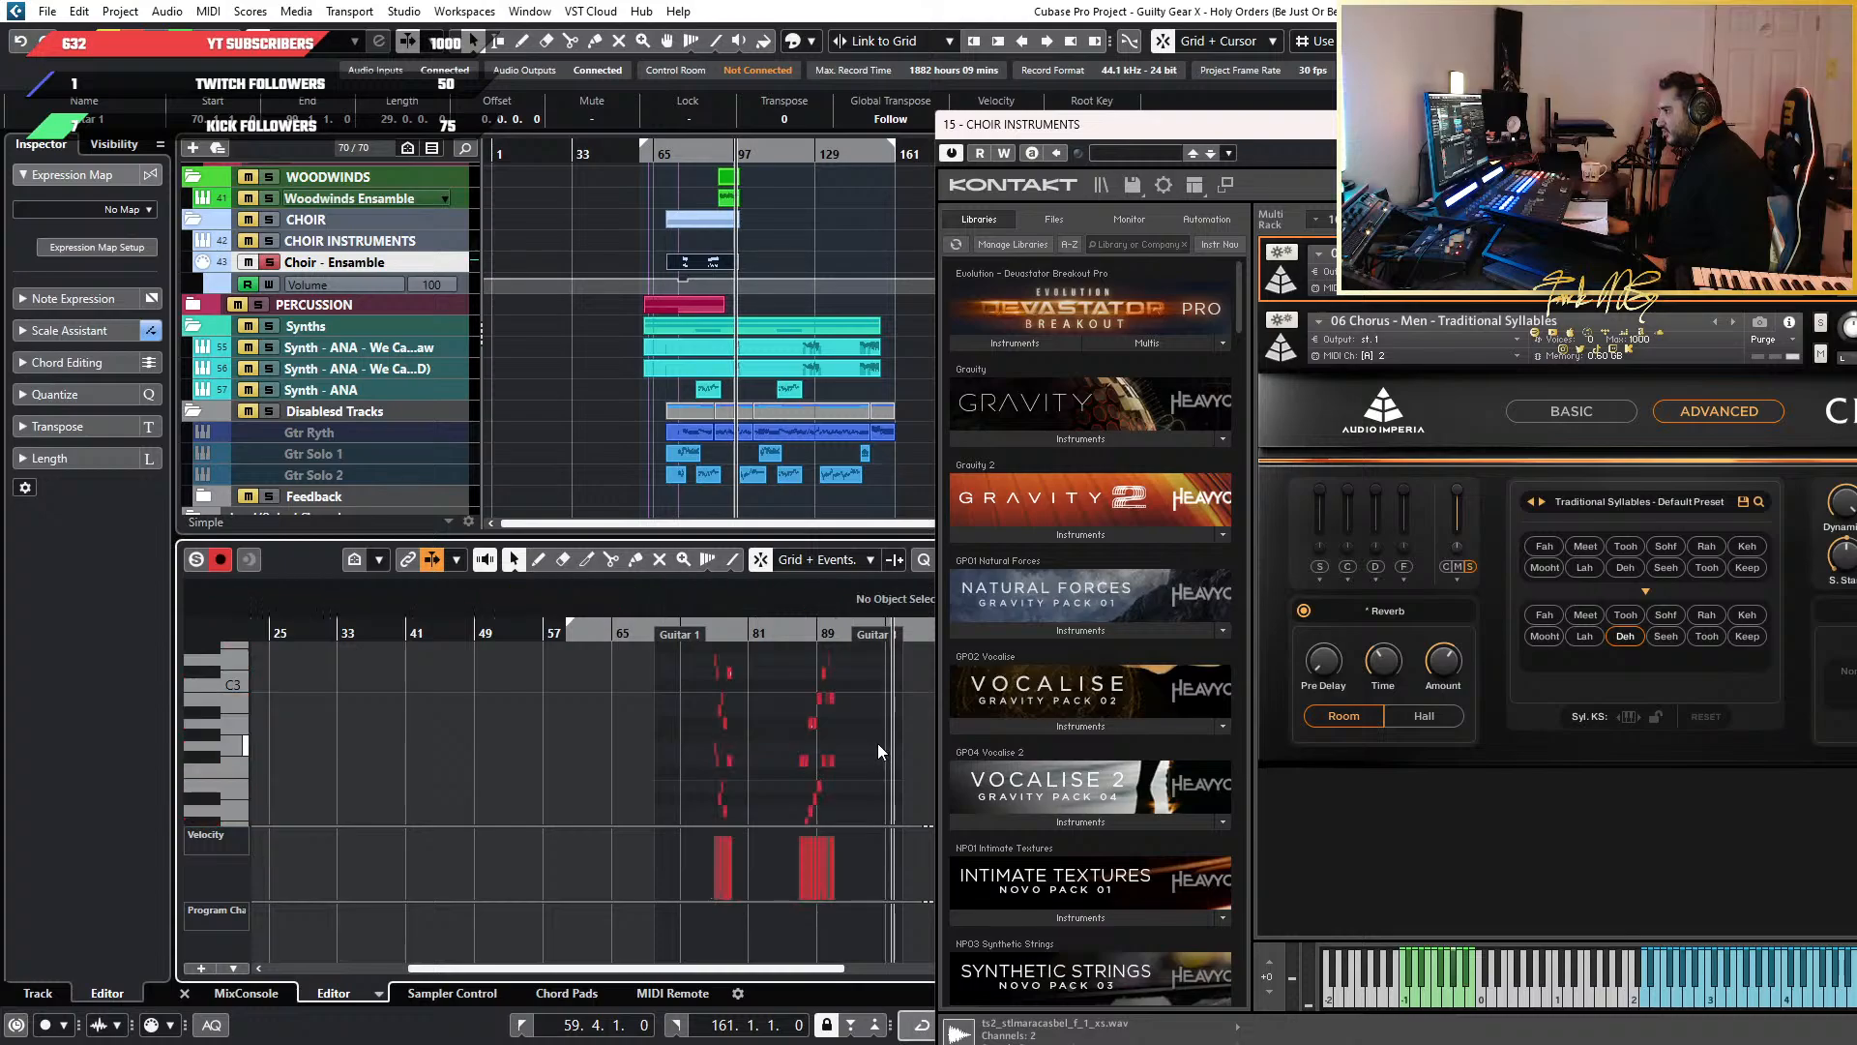
scroll(879, 743, up, 3)
drag(871, 758, 687, 727)
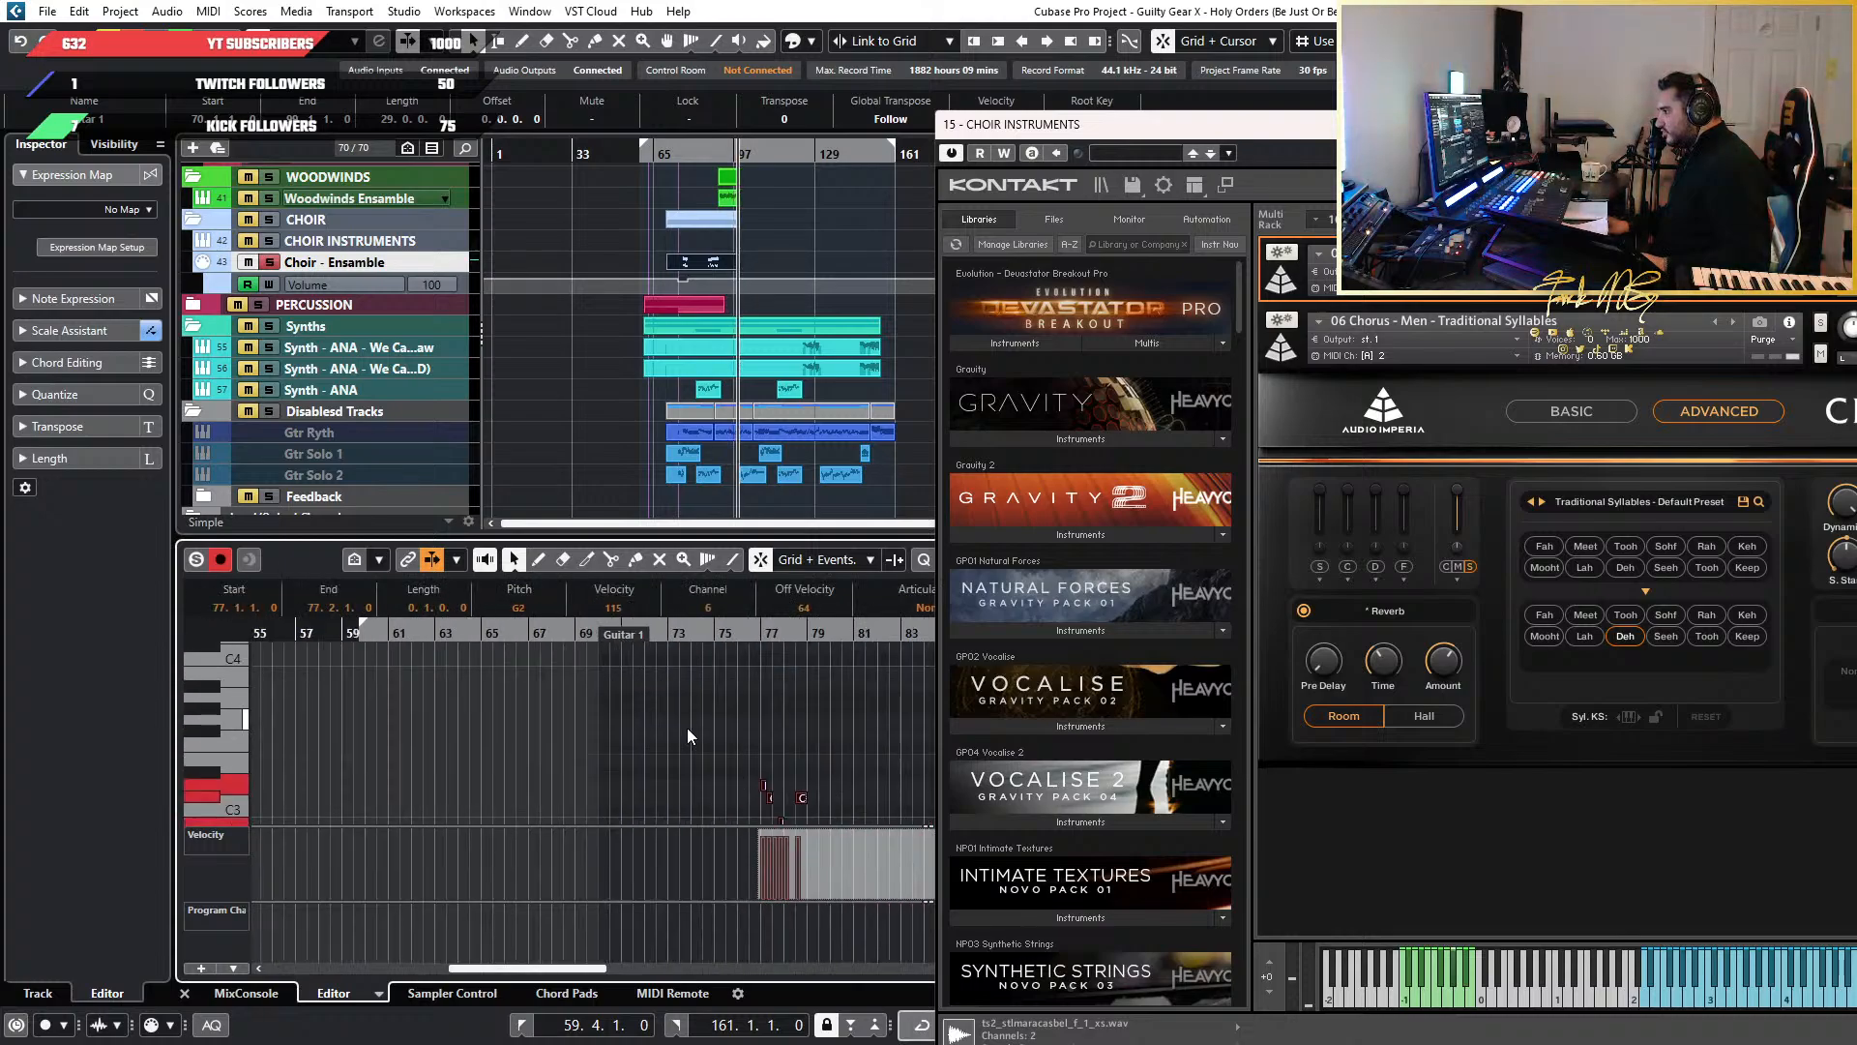
scroll(687, 727, up, 5)
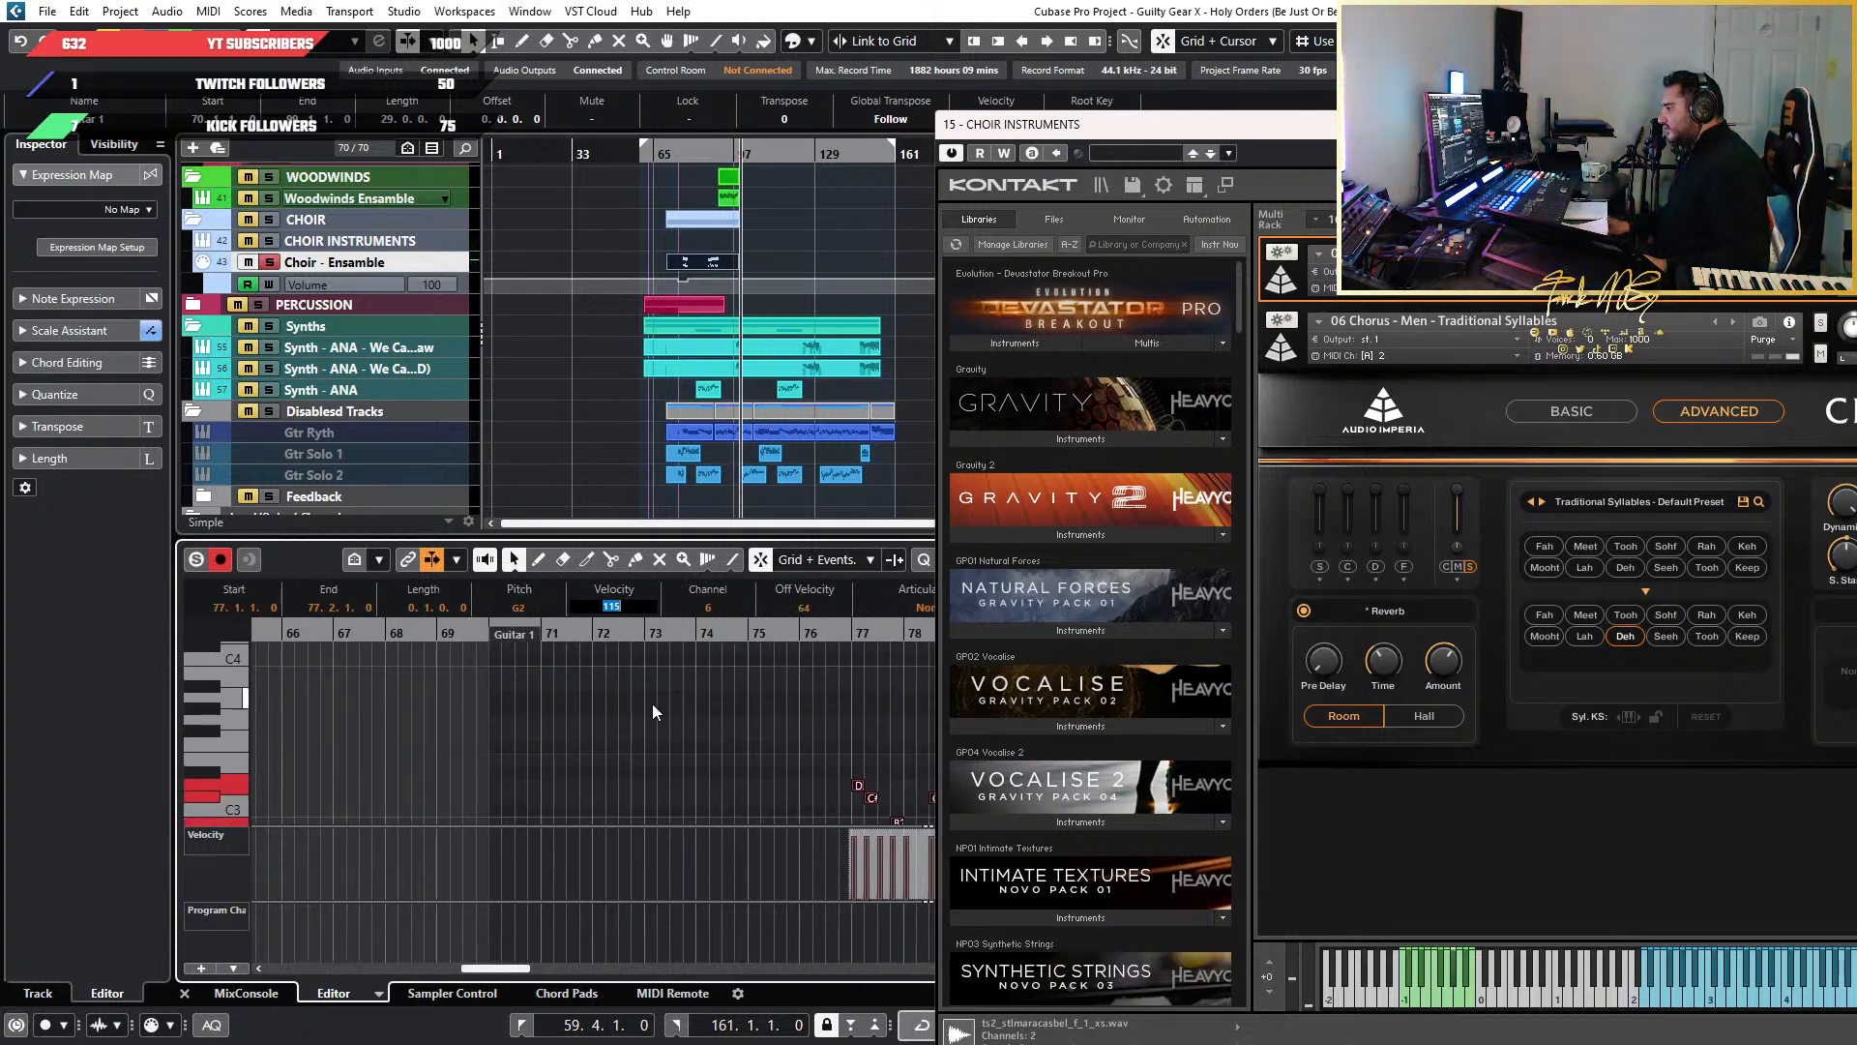
text(100)
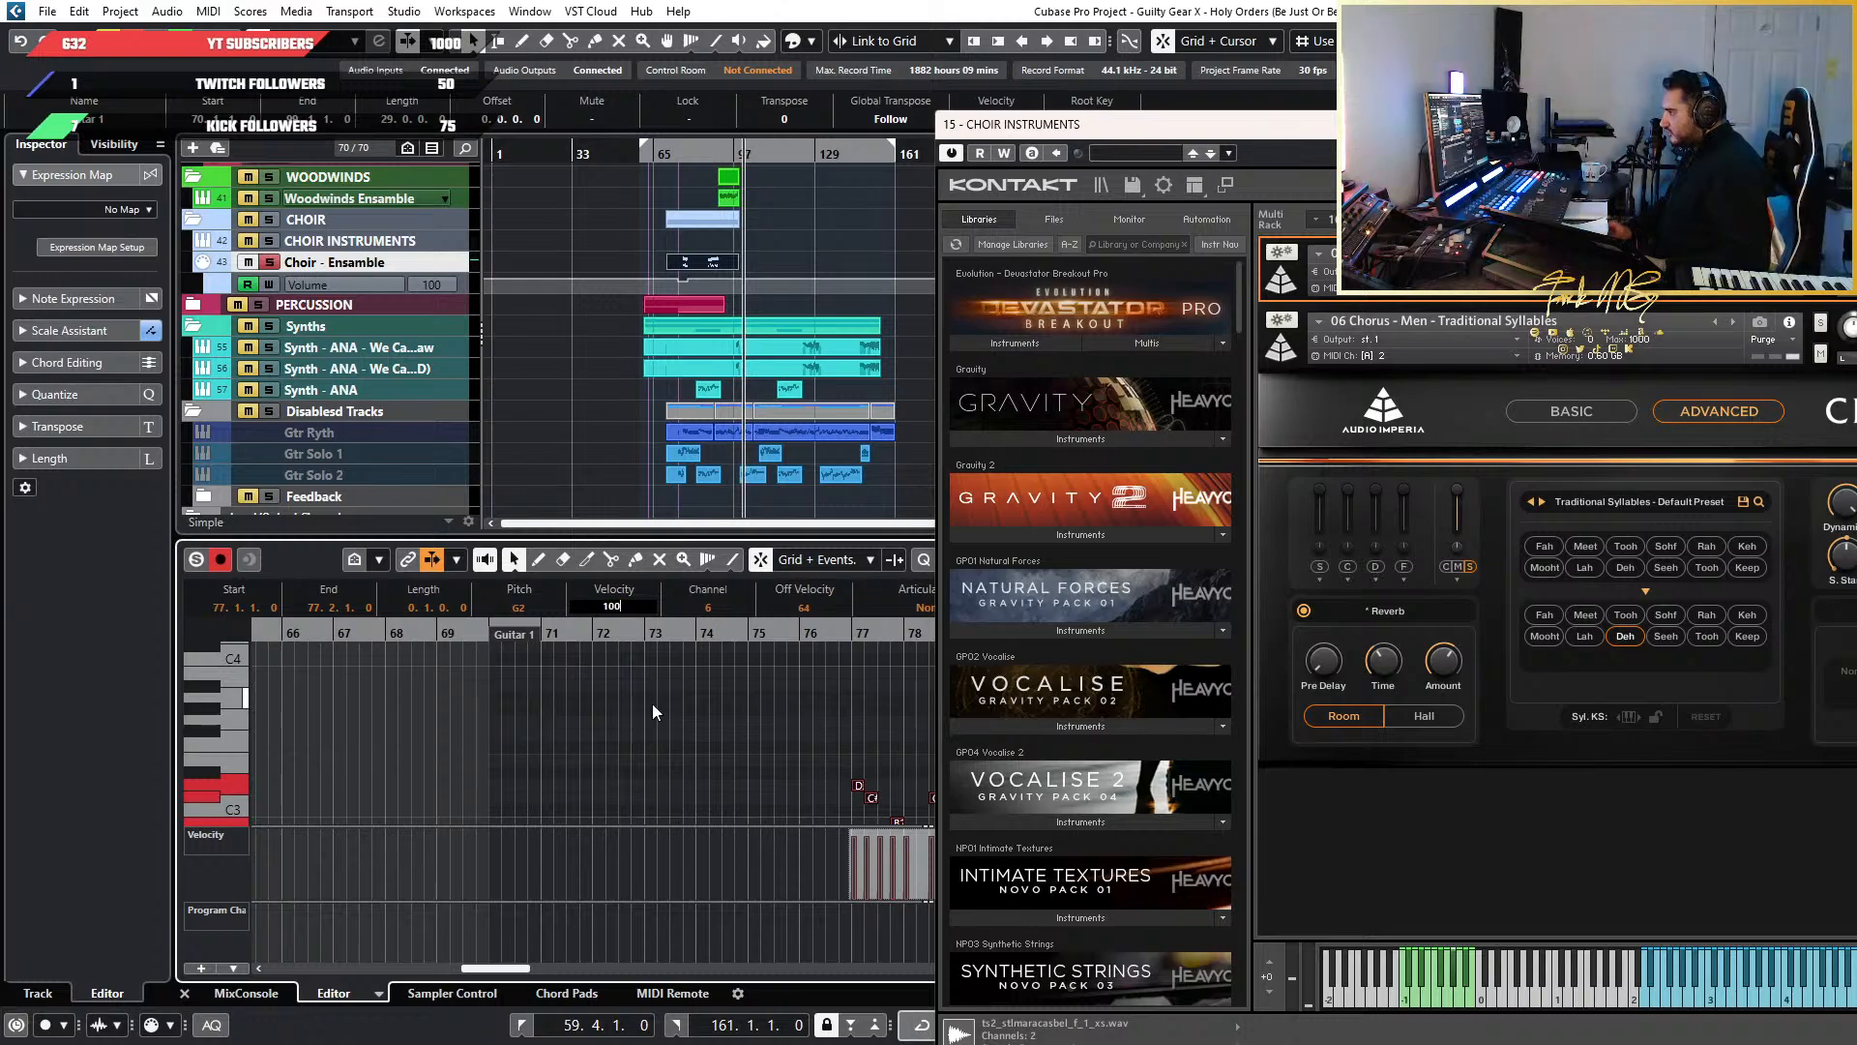
key(Return)
Play the choir part from bar 77 to check how the sung notes sound at the new velocity
scroll(743, 712, down, 3)
click(757, 715)
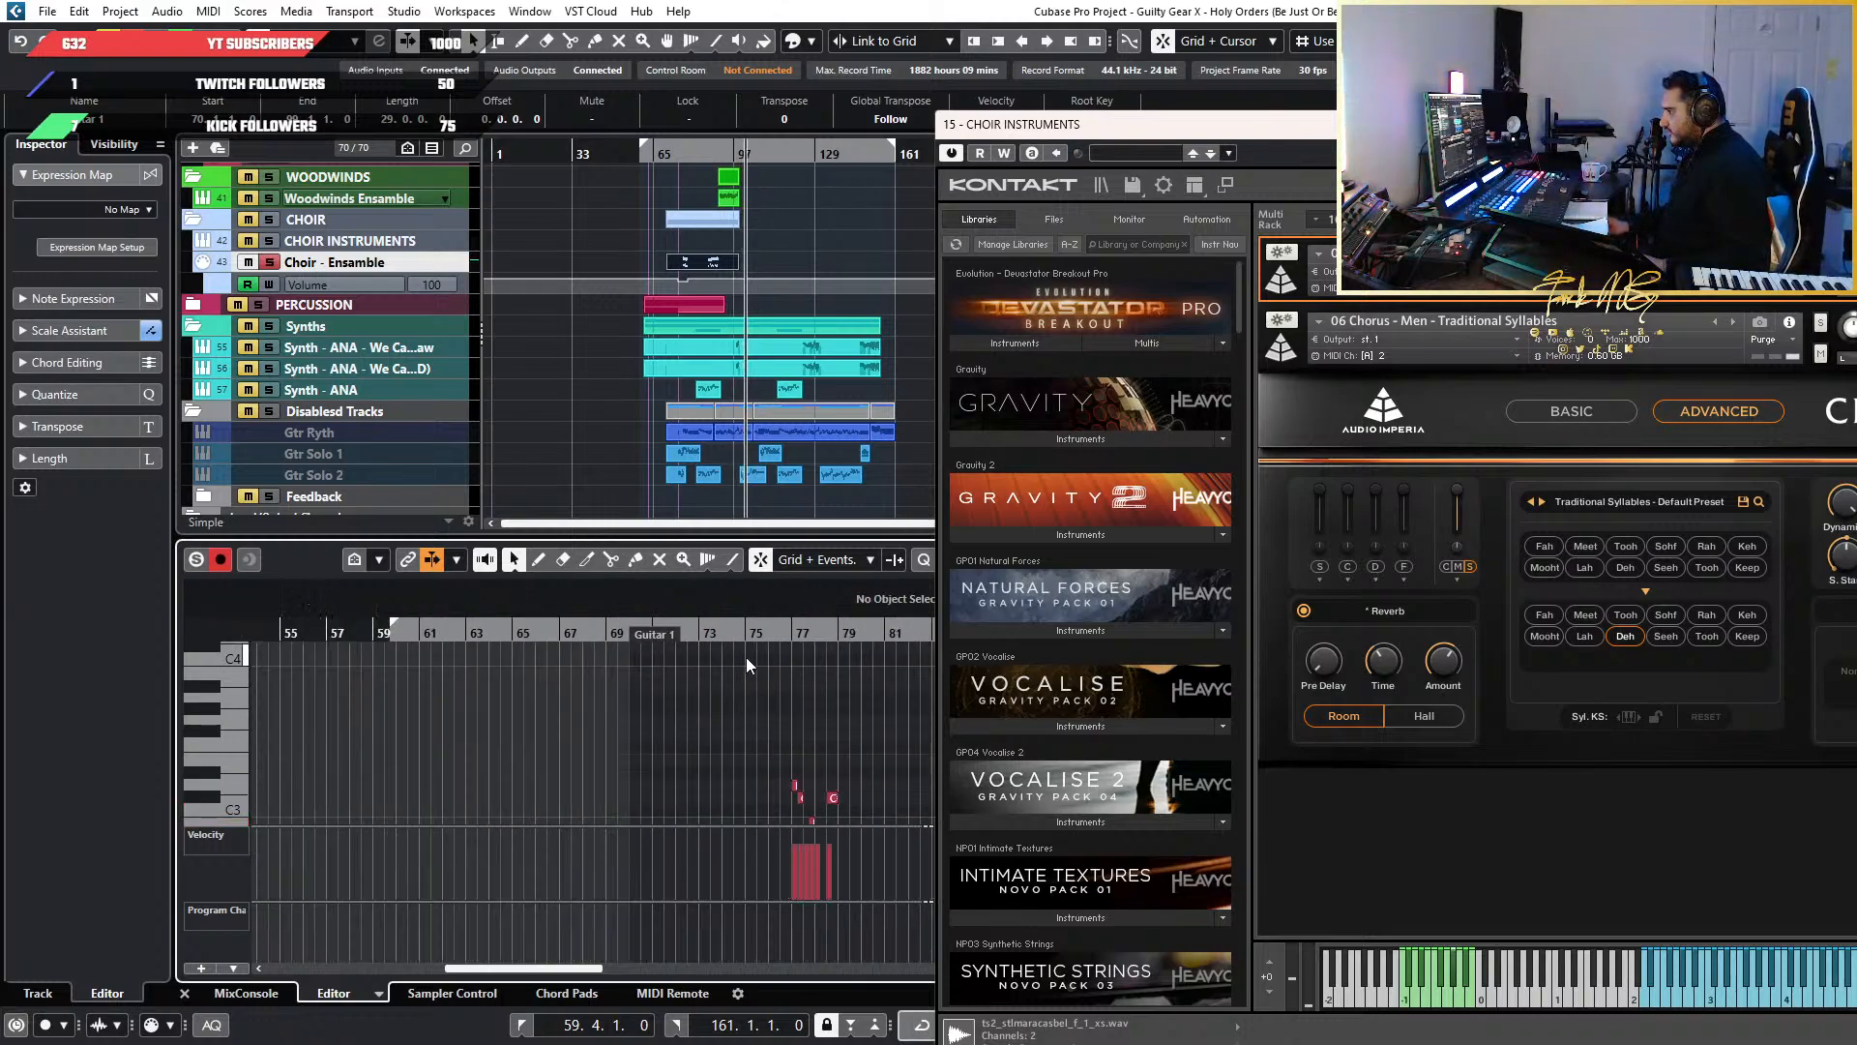
click(793, 657)
key(space)
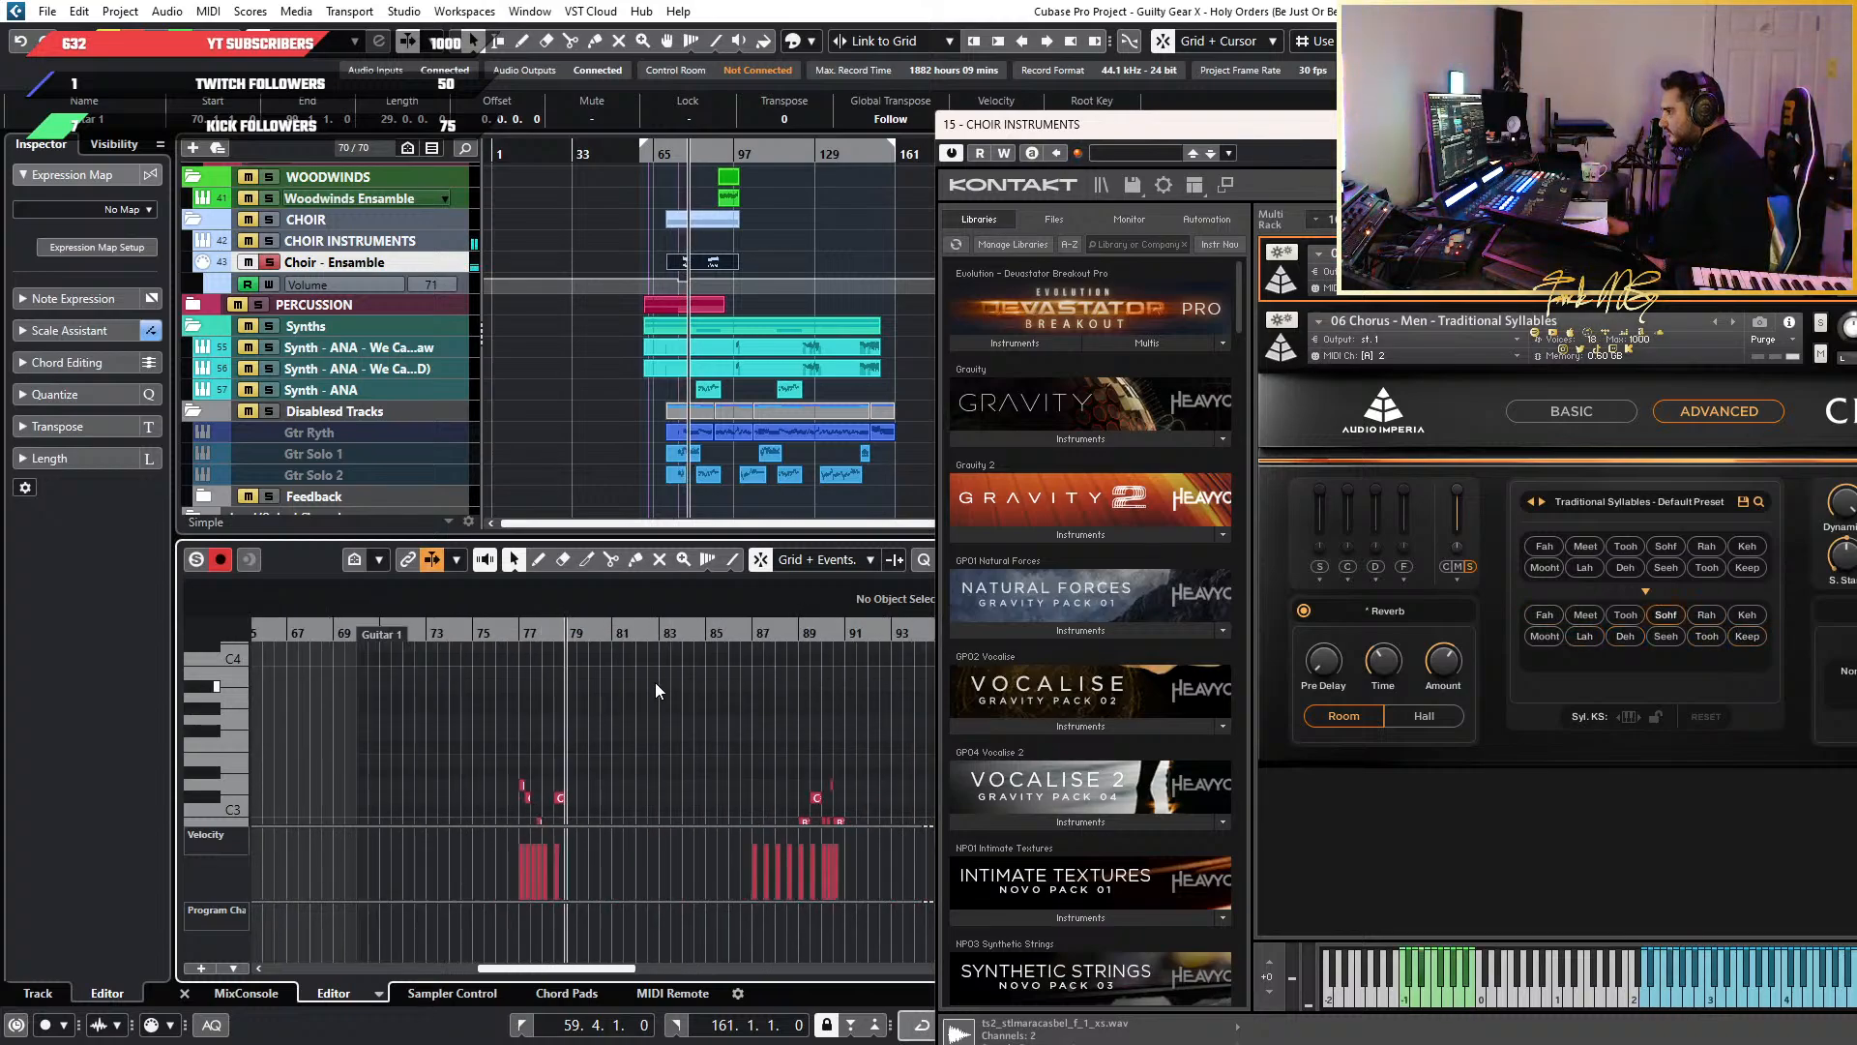
scroll(654, 682, down, 3)
scroll(776, 679, down, 2)
scroll(768, 681, up, 3)
scroll(770, 682, down, 3)
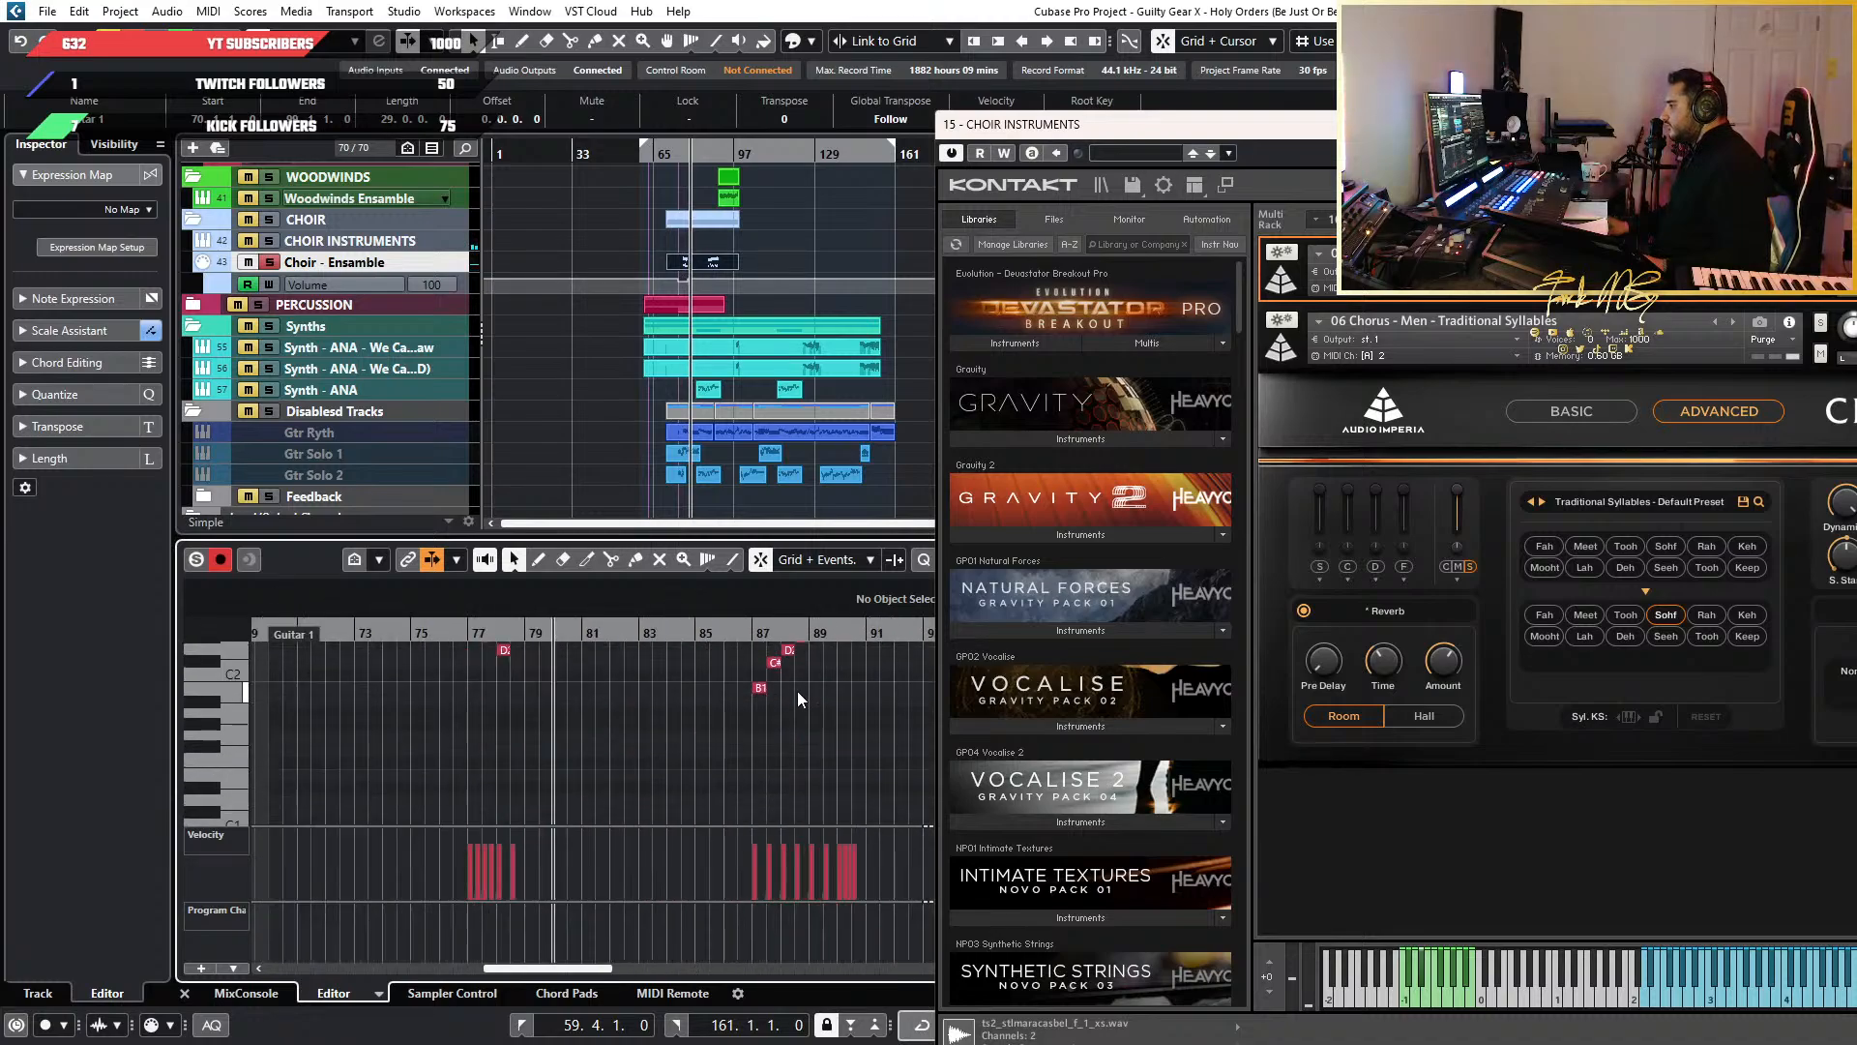
Select the choir's sung notes and try to enter a new volume for the Choir - Ensemble track
drag(553, 752, 881, 635)
click(193, 274)
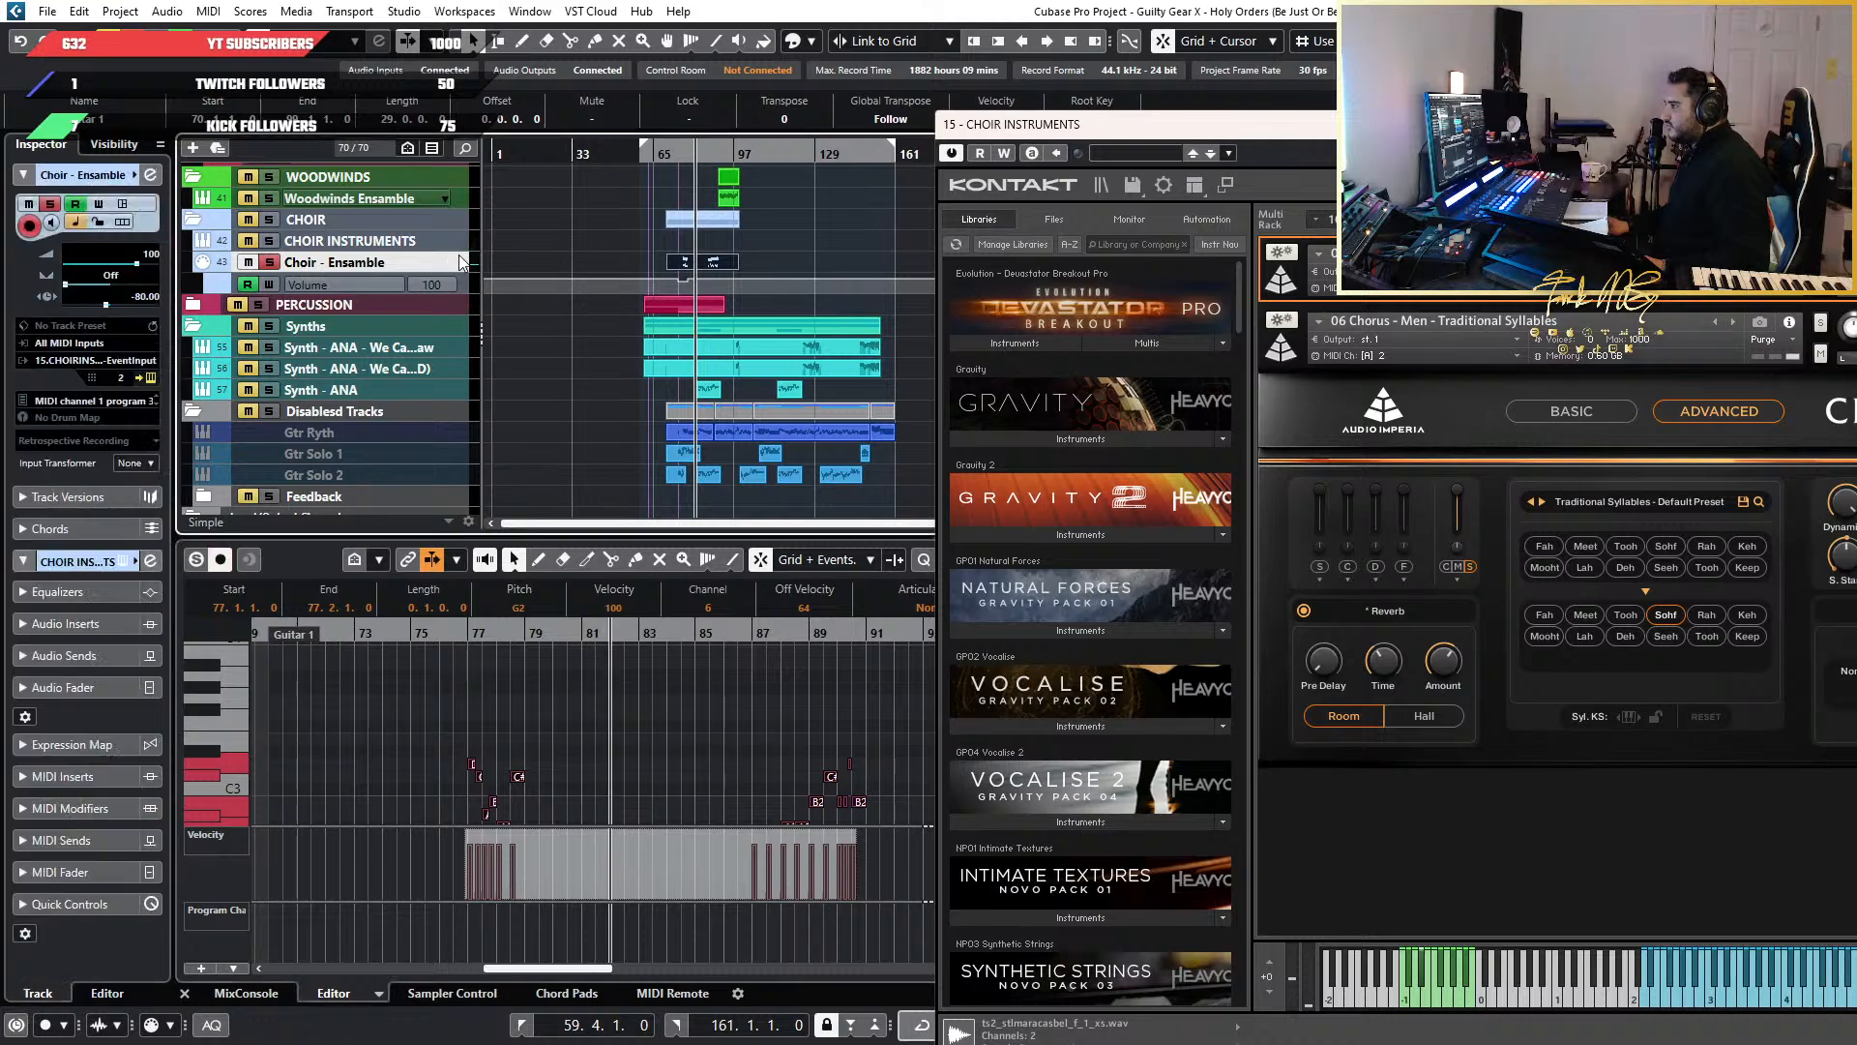
click(148, 255)
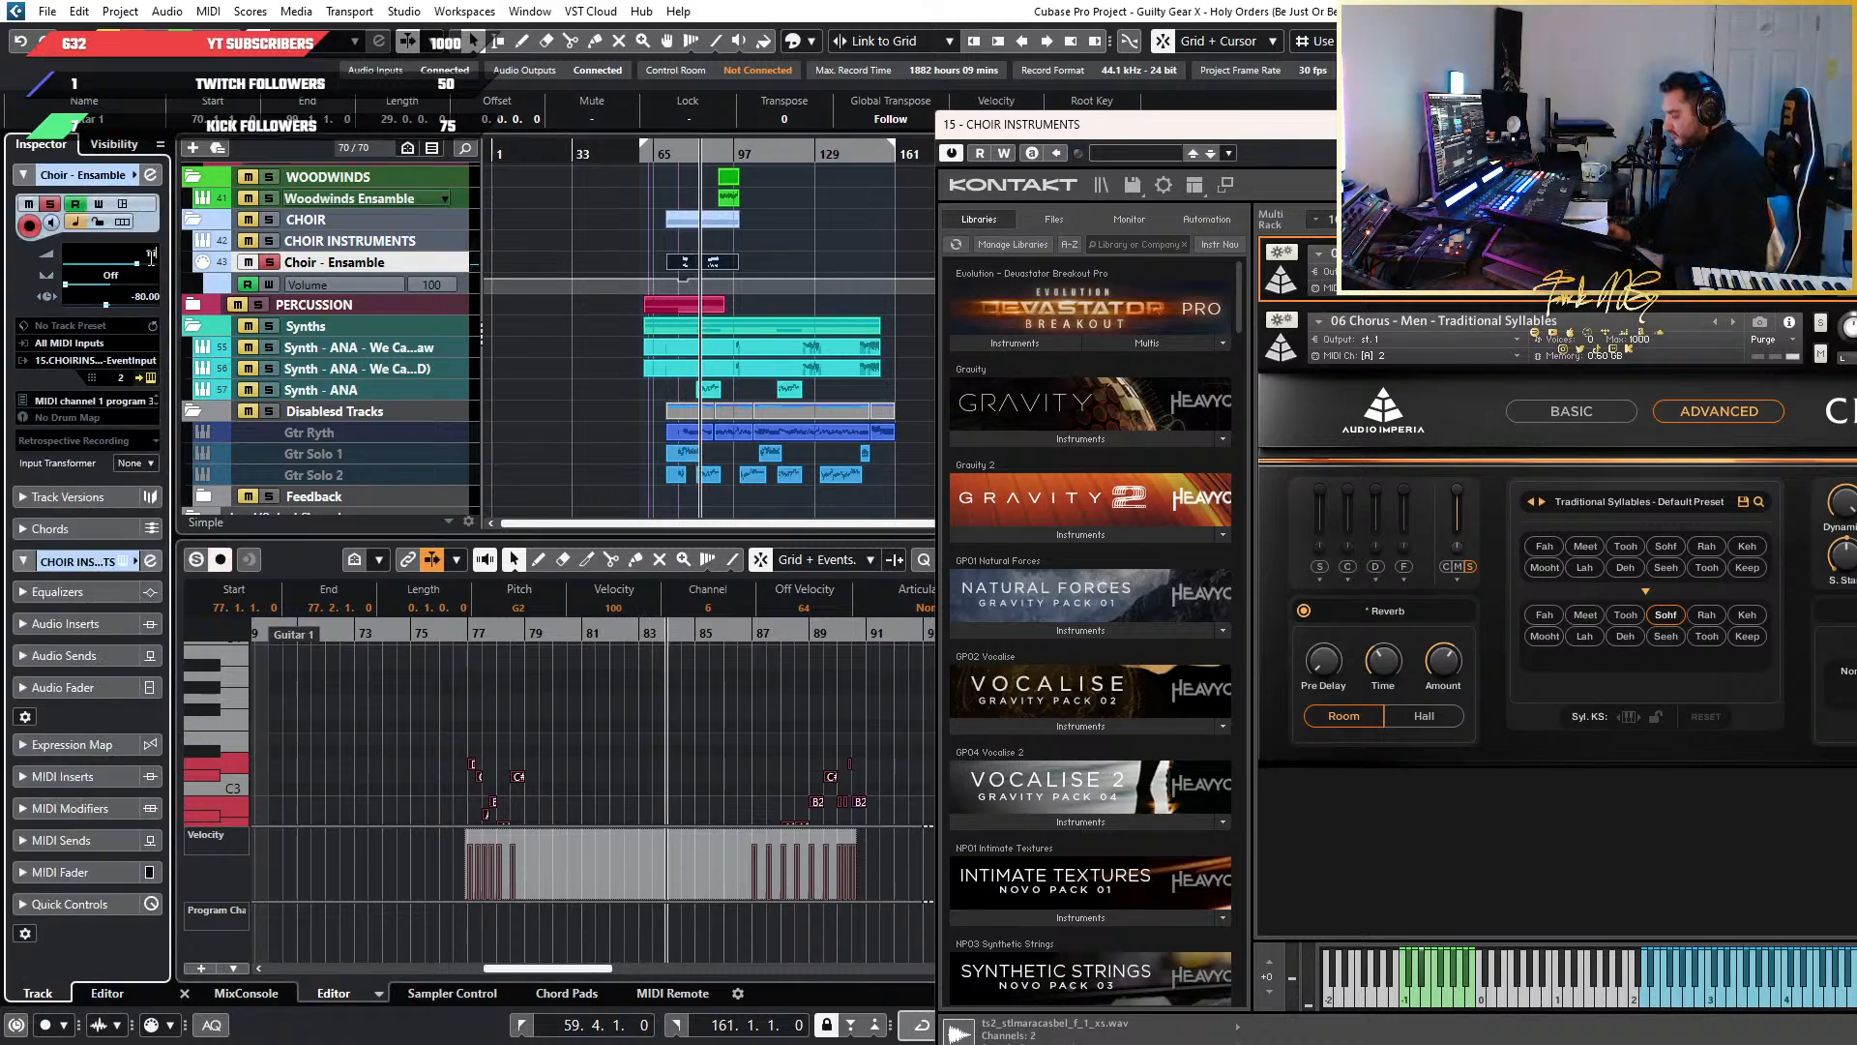
text(11=0)
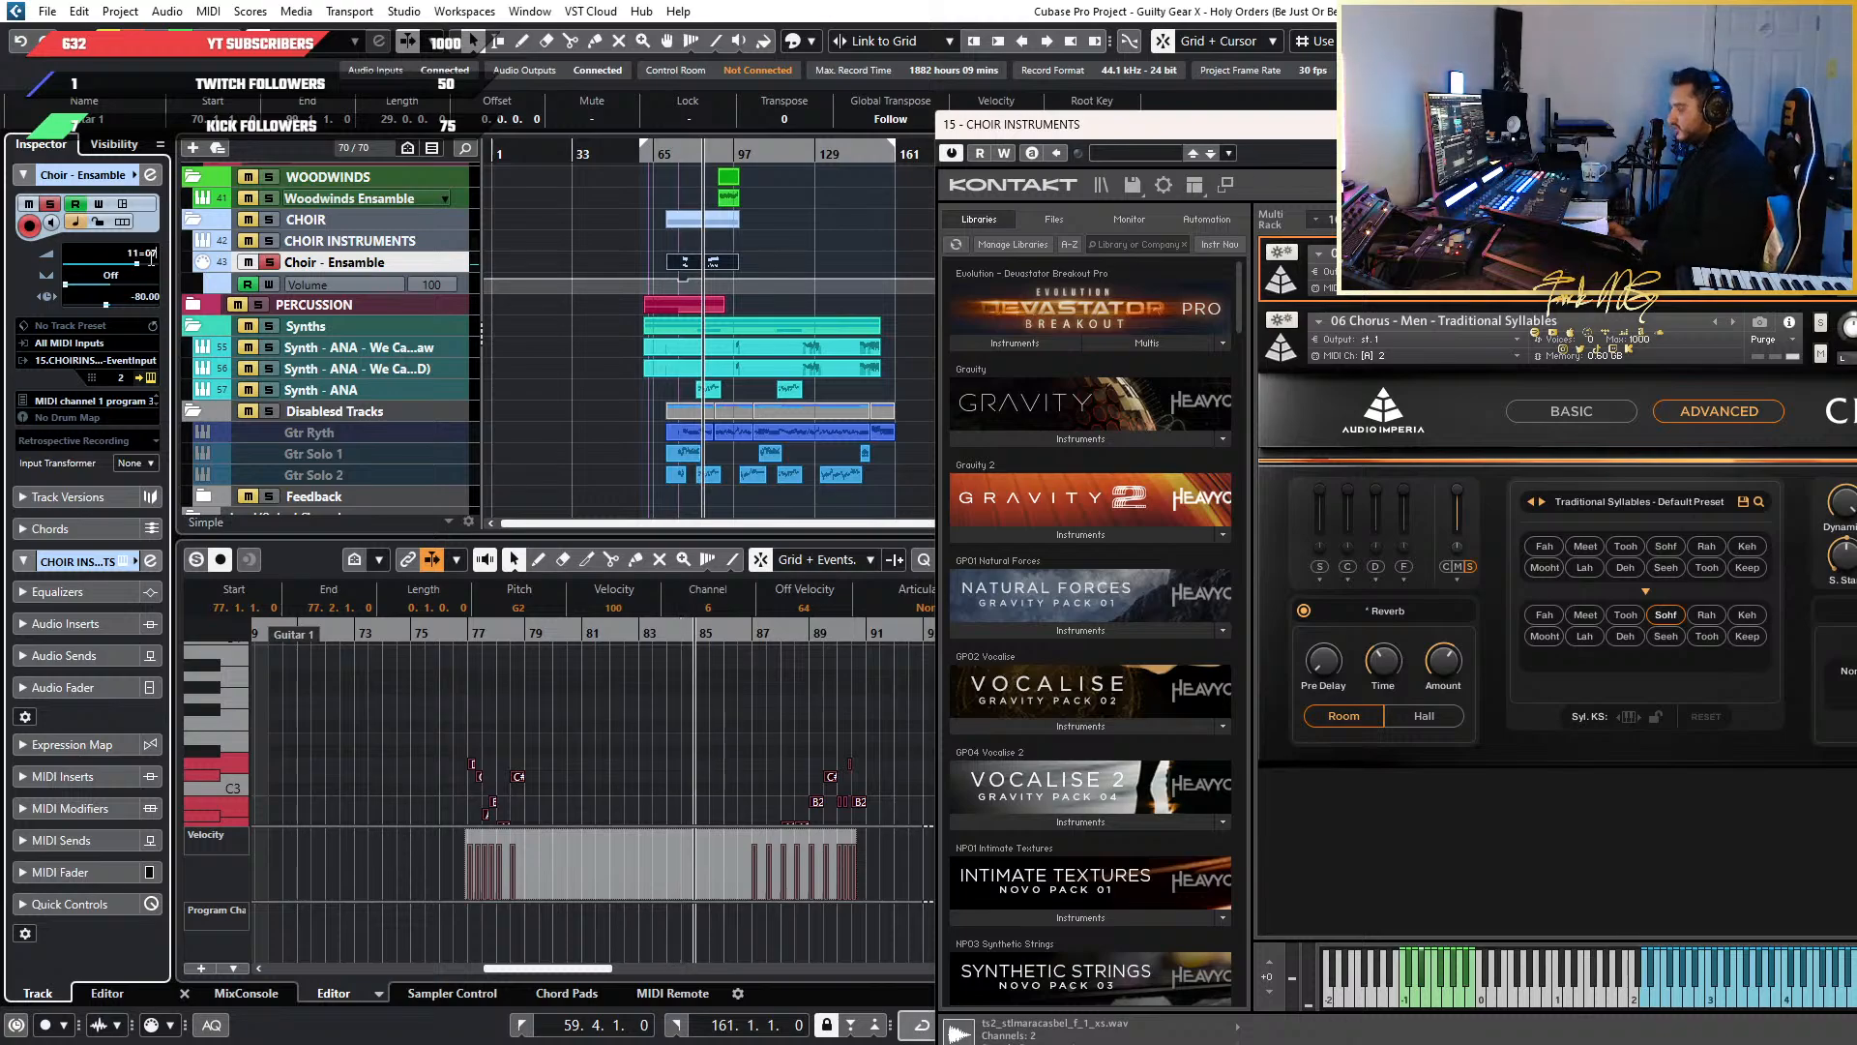
key(Return)
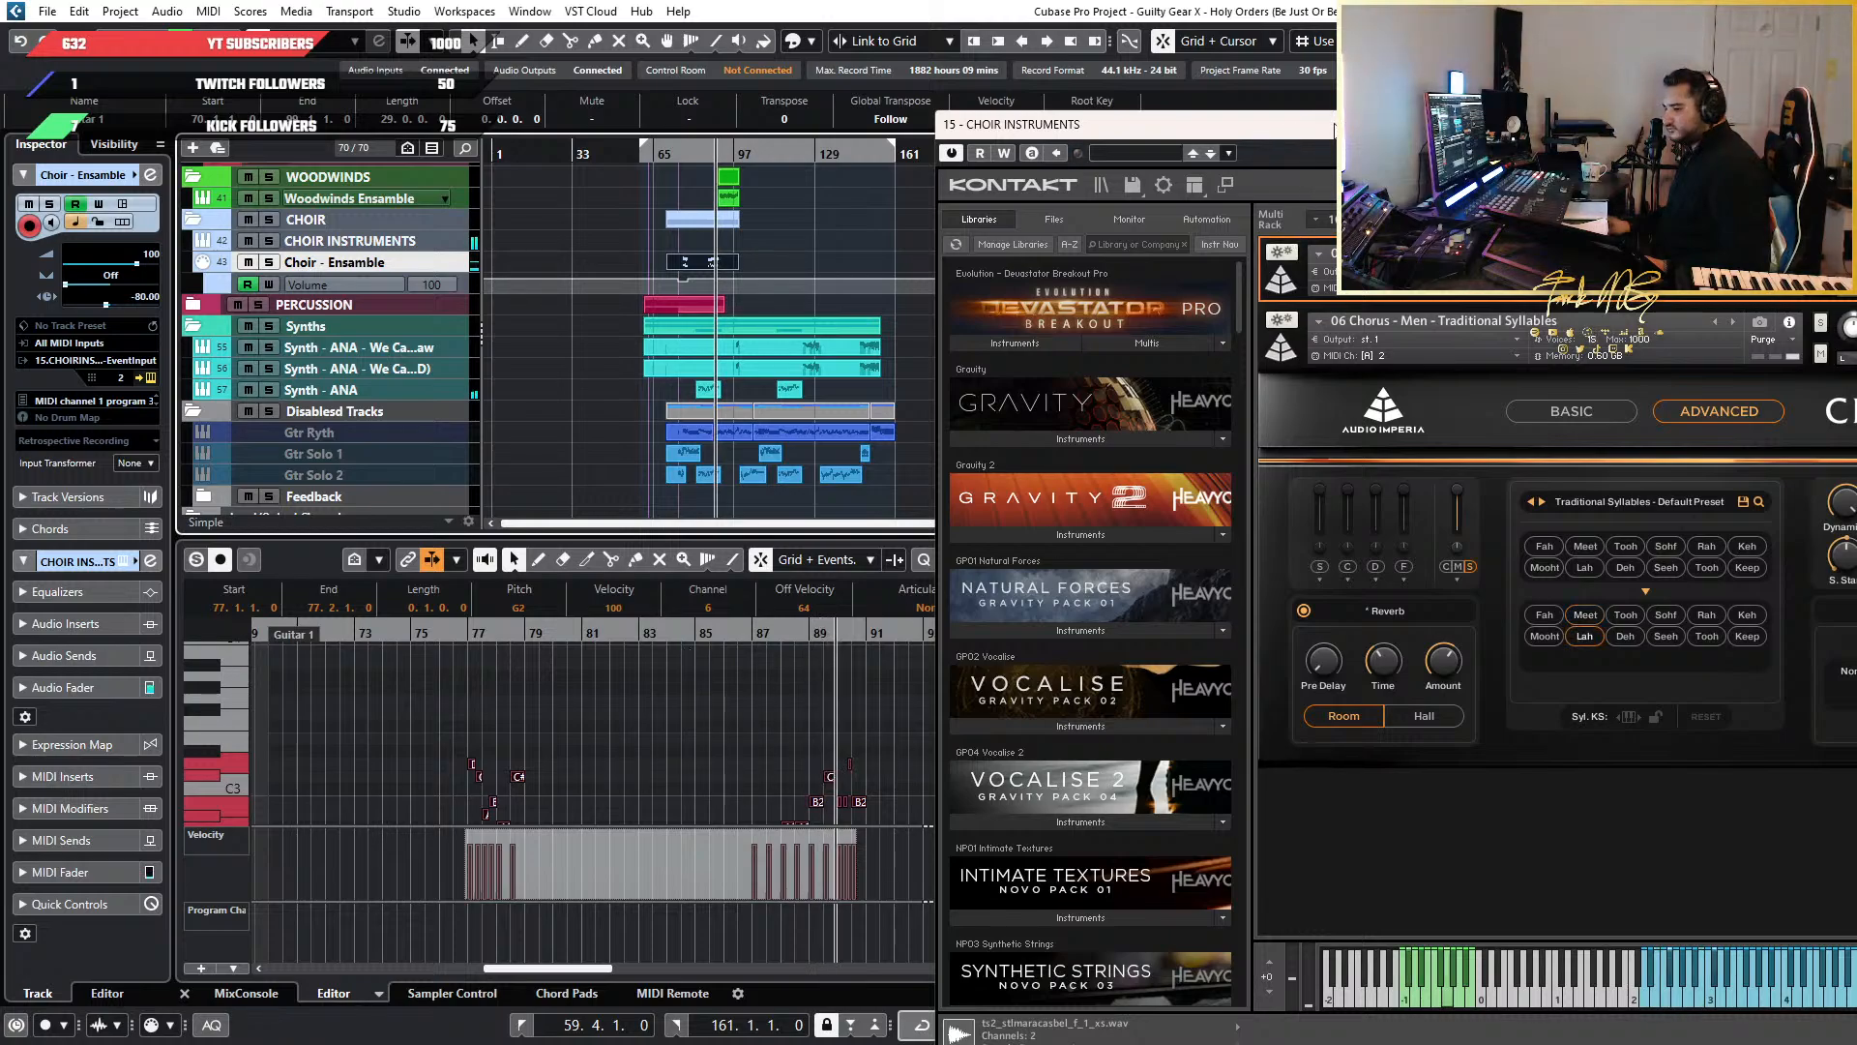
Move the choir instrument window clear of the webcam overlay and close it
drag(1336, 131, 1006, 104)
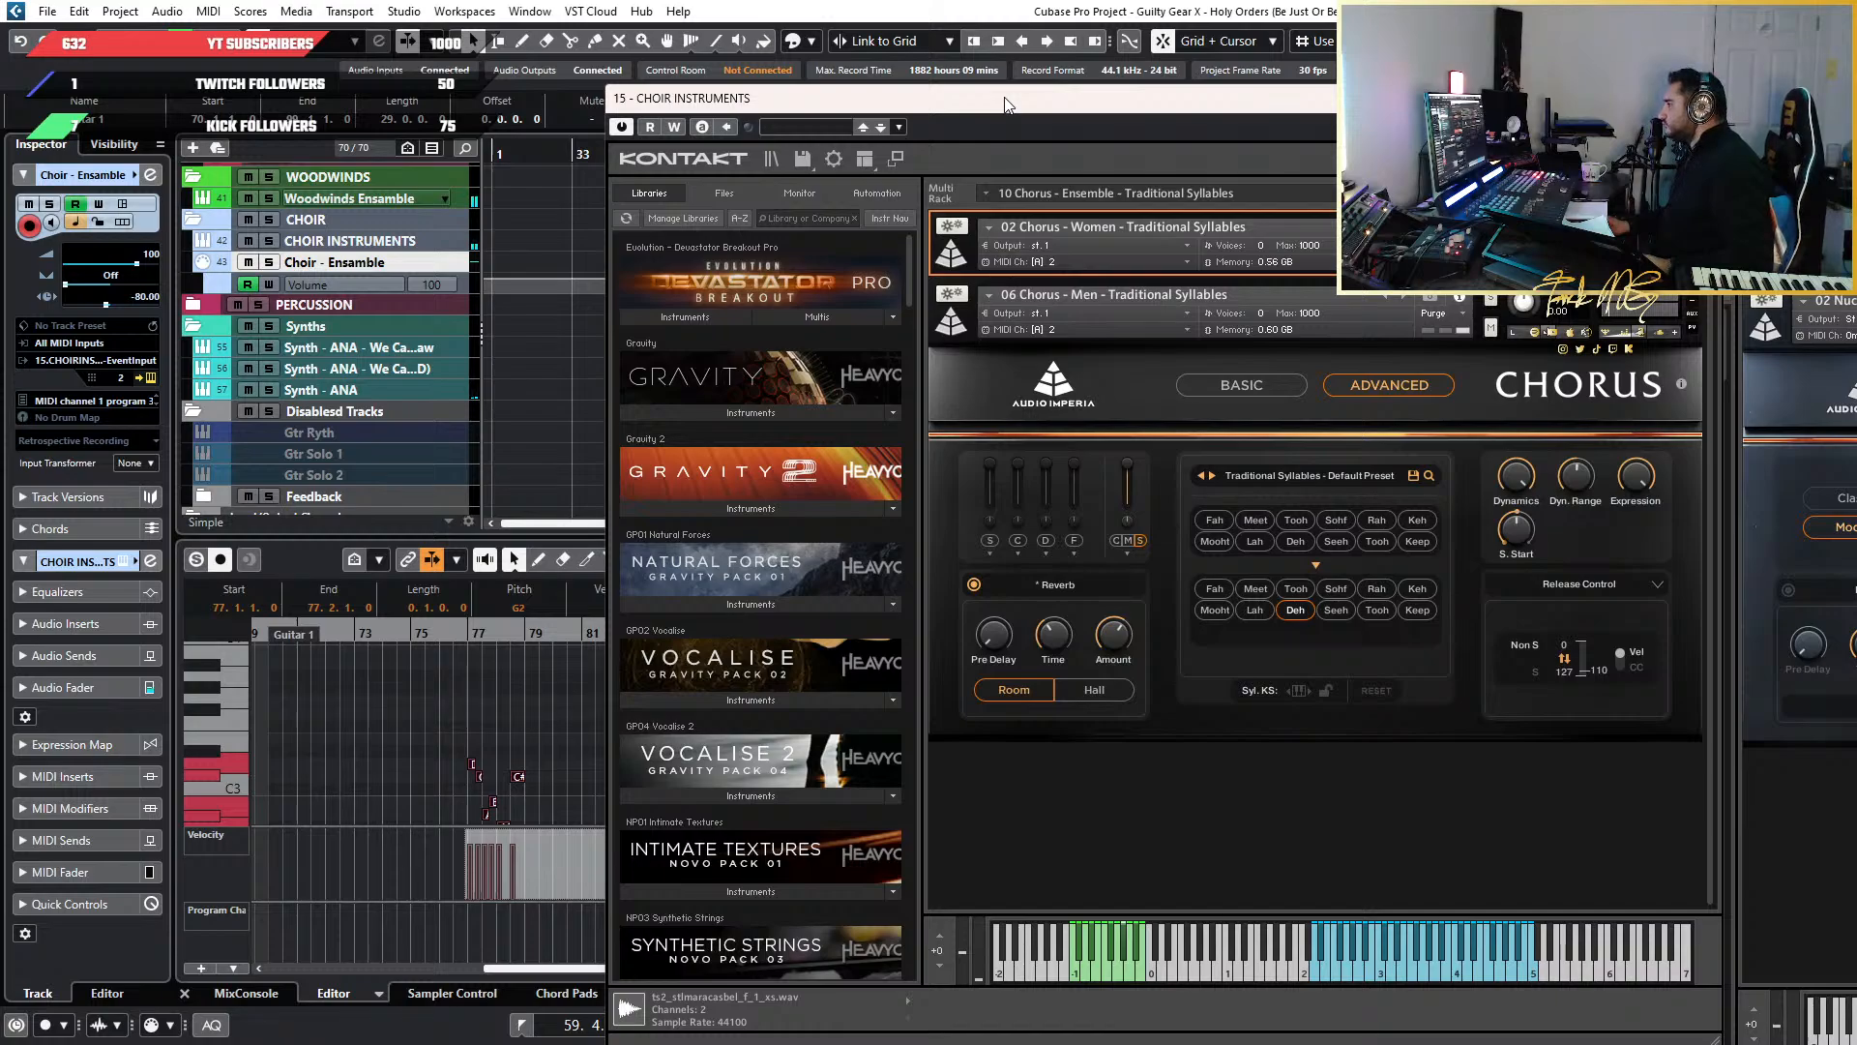
drag(1006, 104, 986, 105)
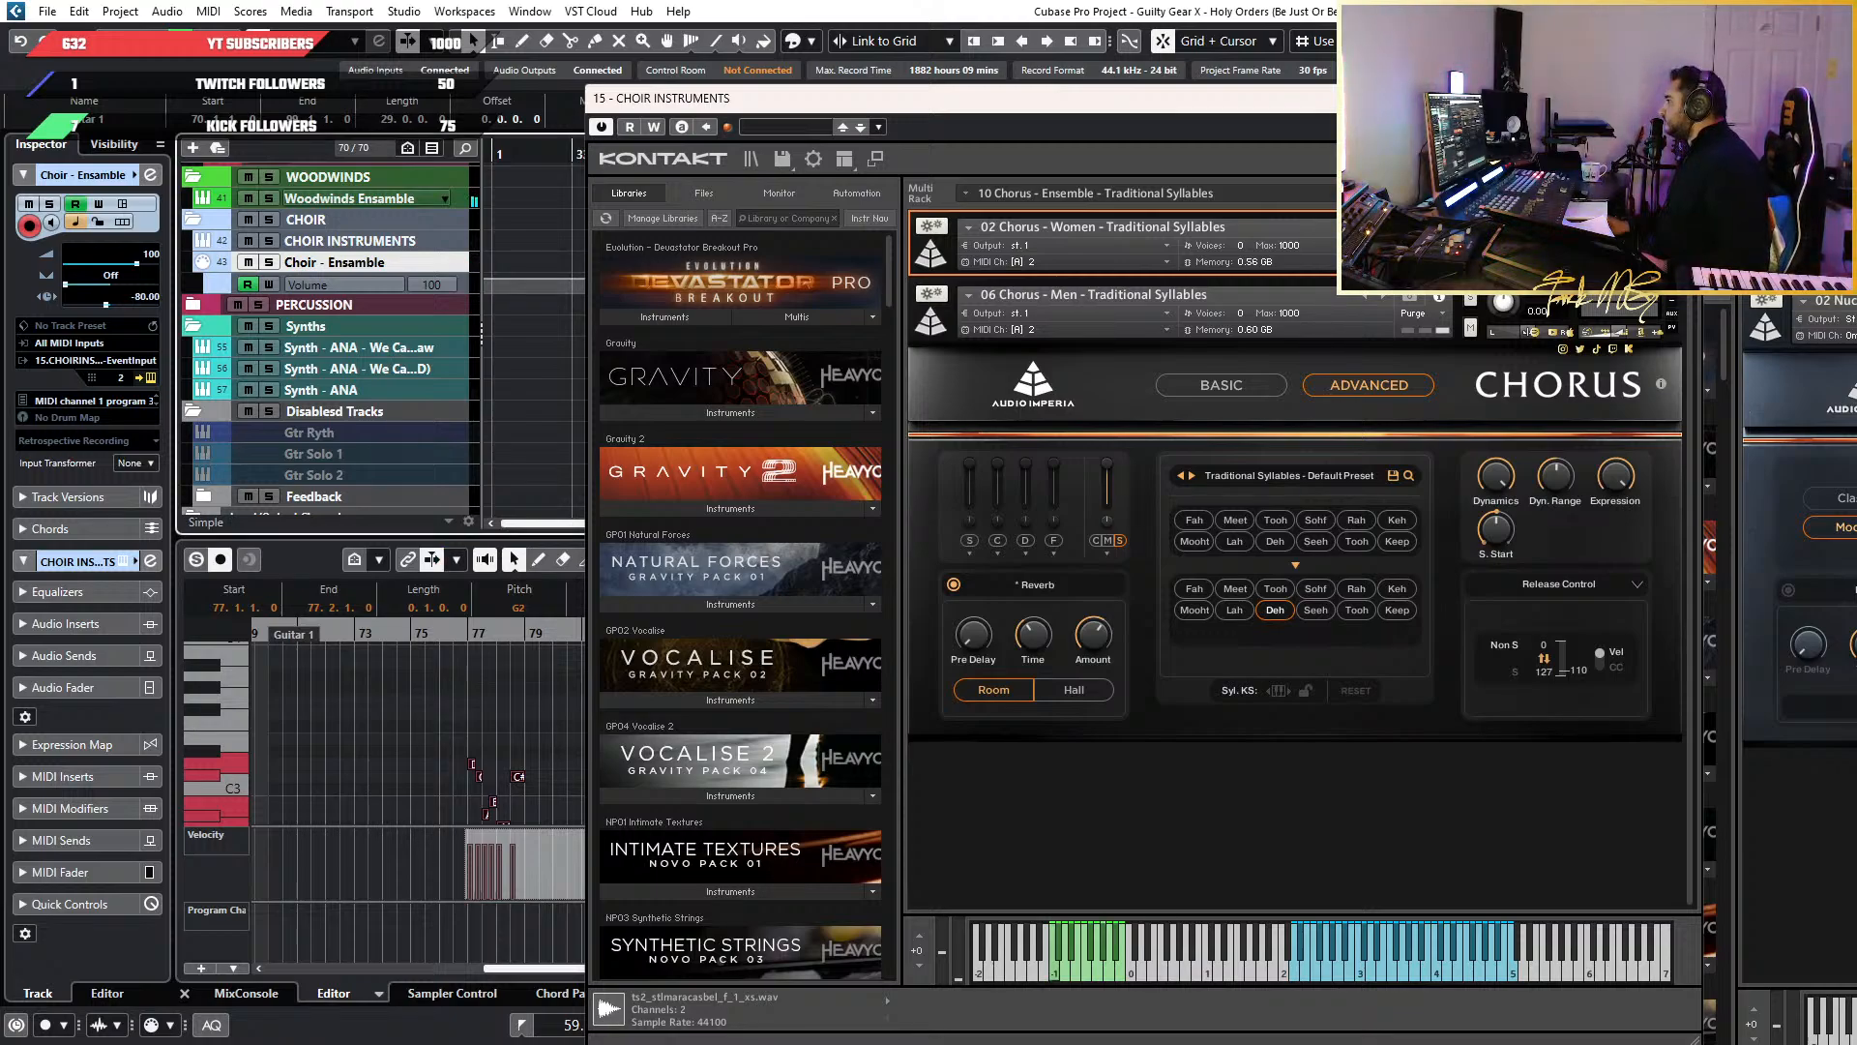
click(1682, 99)
Look over the guitar, bass, drum, harp, organ and string tracks around the Theme Intro marker
scroll(819, 274, up, 3)
scroll(814, 274, down, 3)
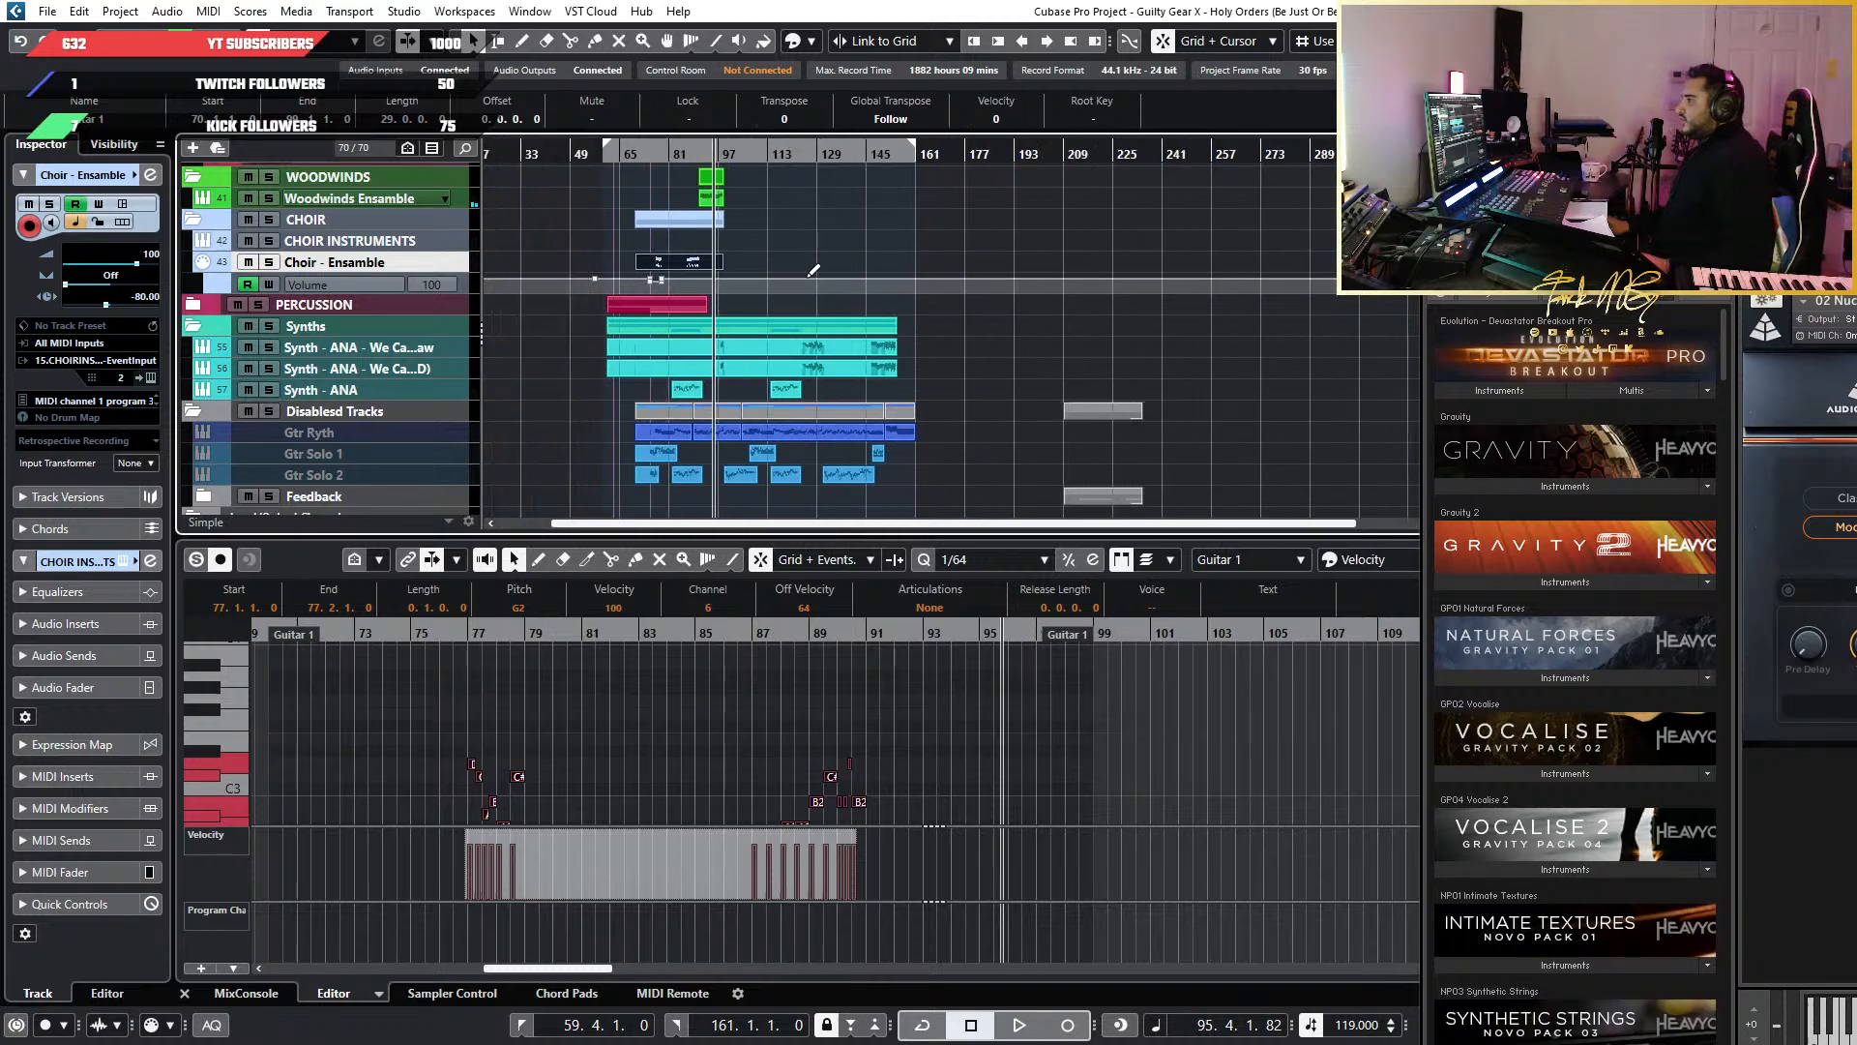
scroll(706, 315, up, 10)
scroll(706, 314, up, 6)
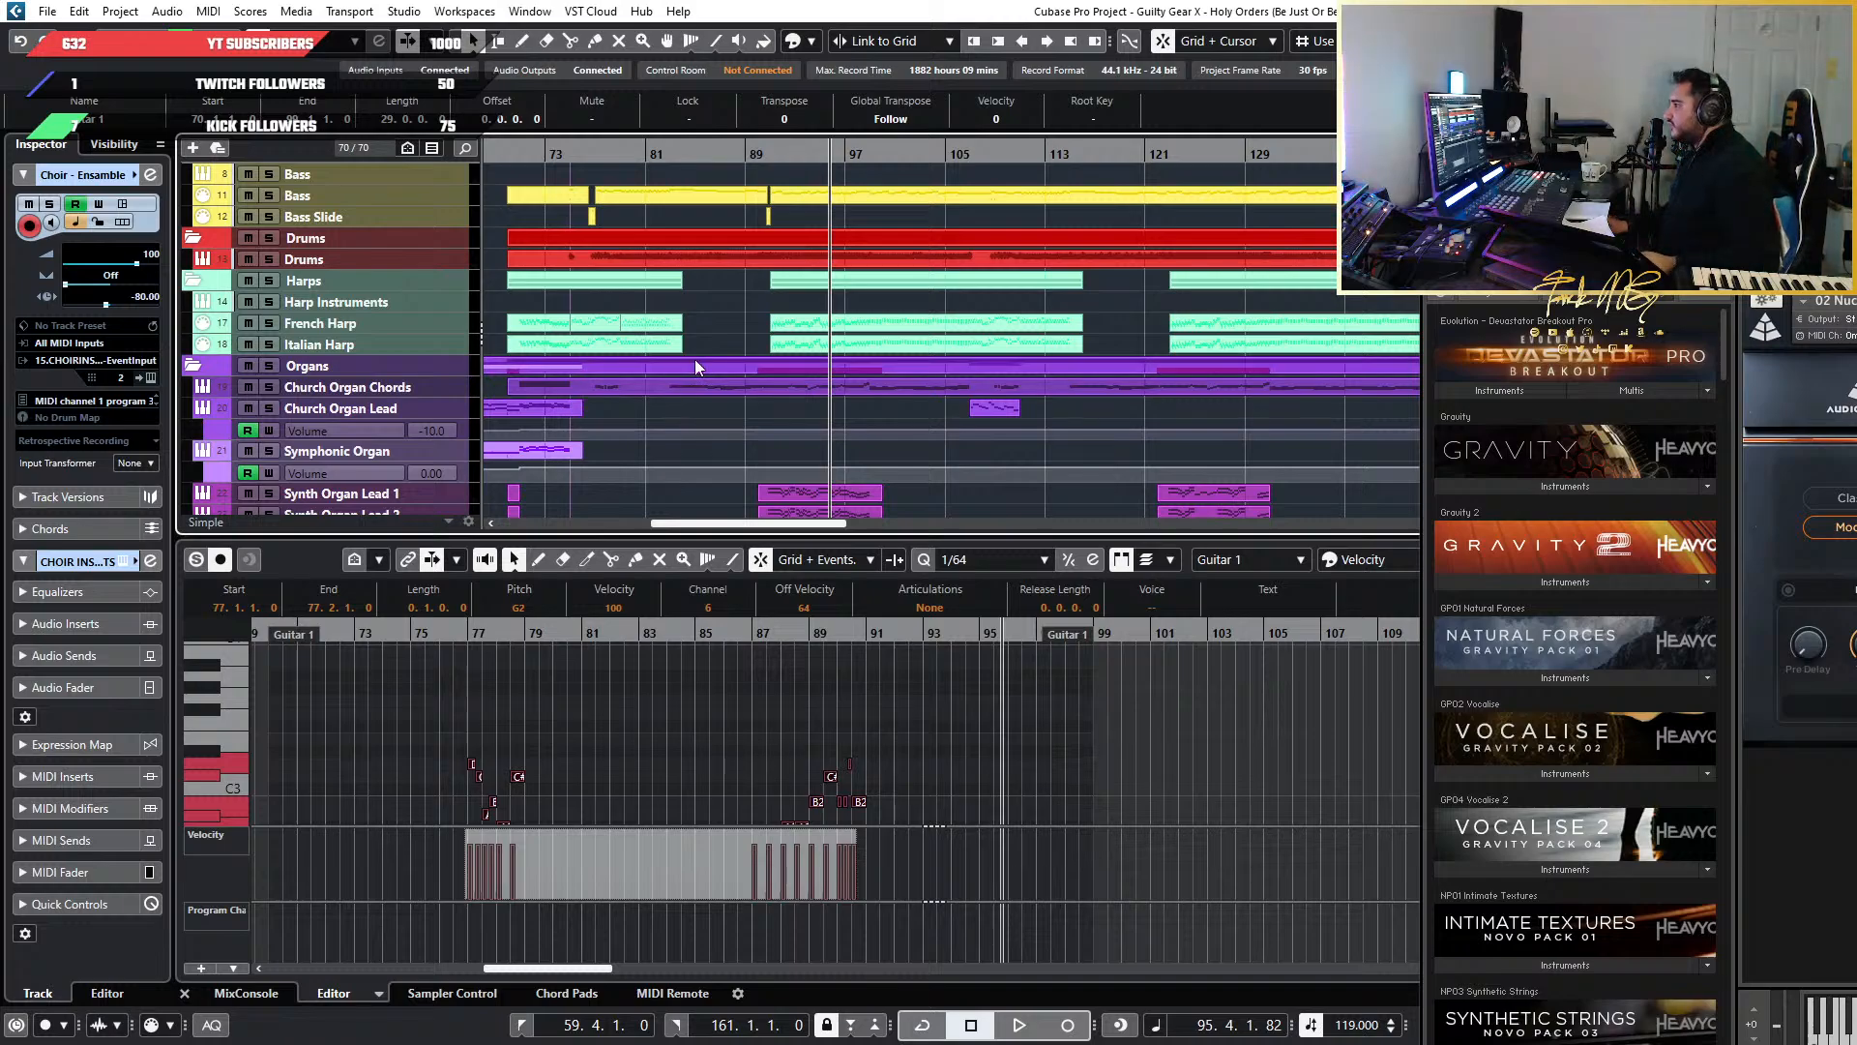
scroll(695, 358, down, 4)
scroll(634, 366, up, 3)
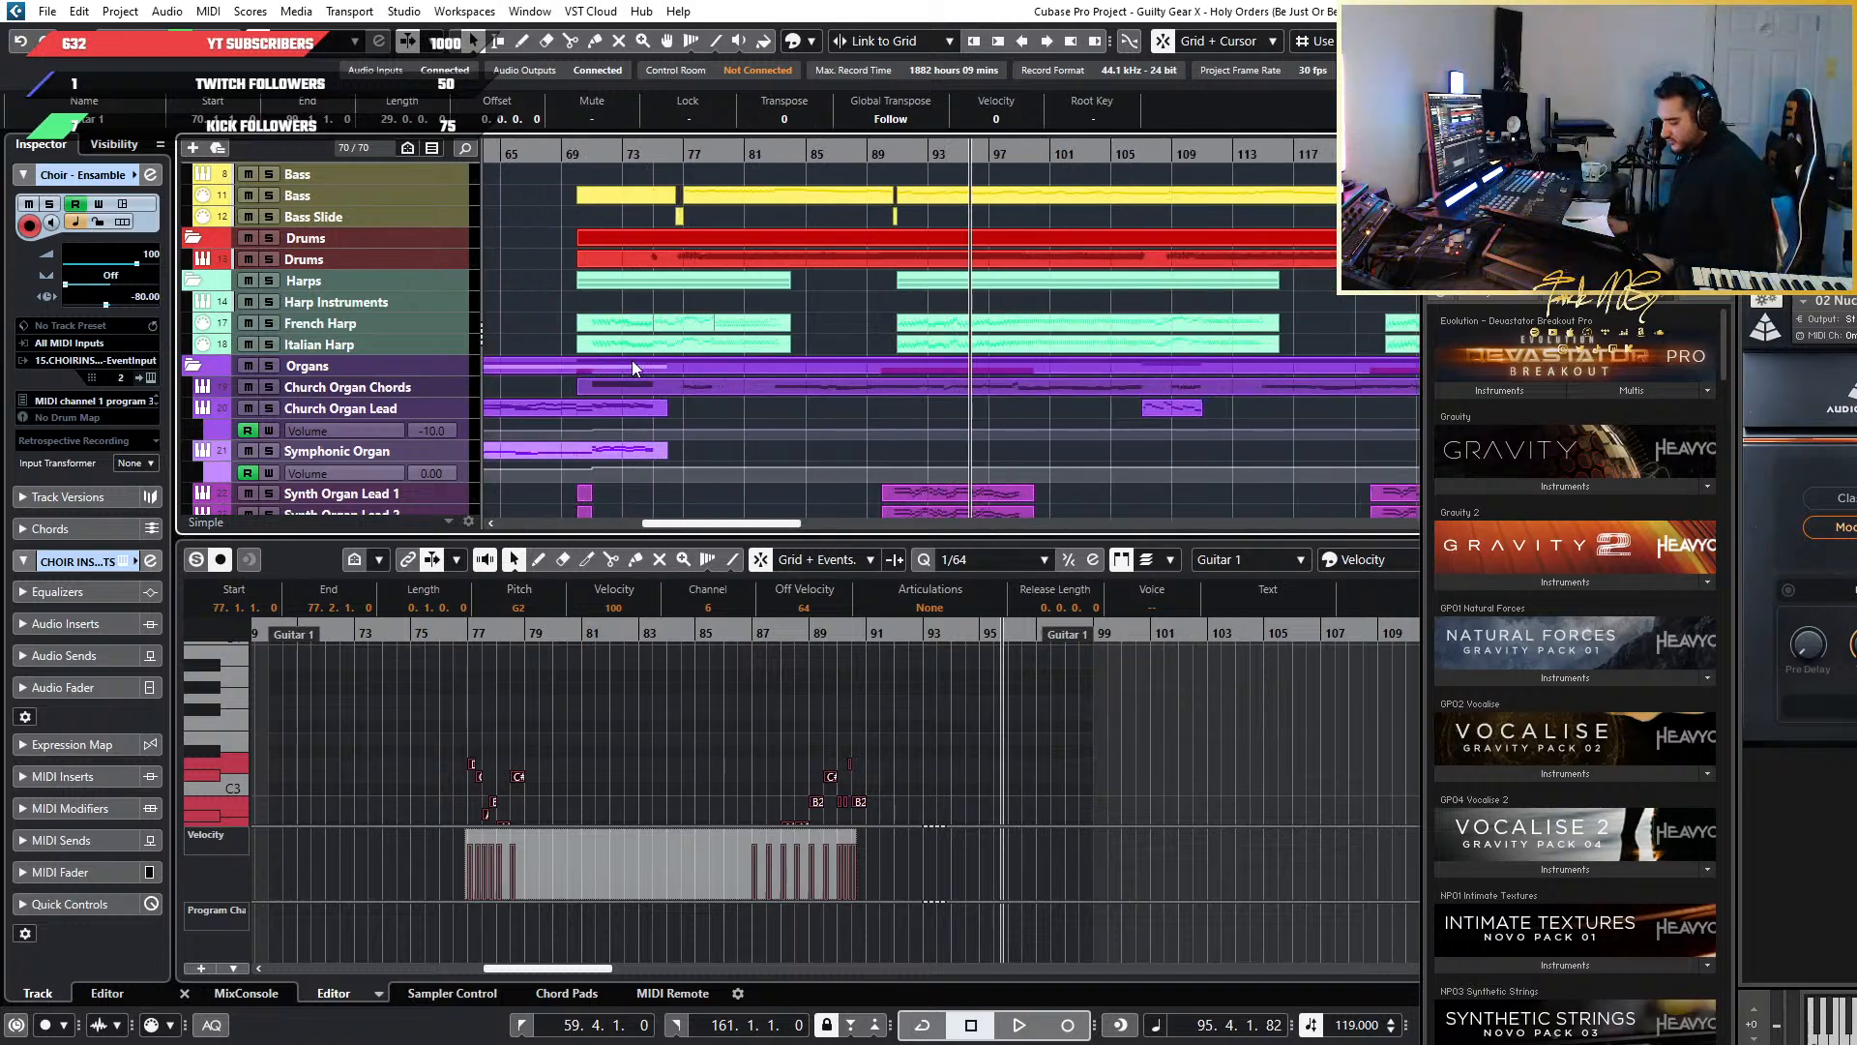
scroll(634, 366, left, 2)
scroll(606, 366, up, 7)
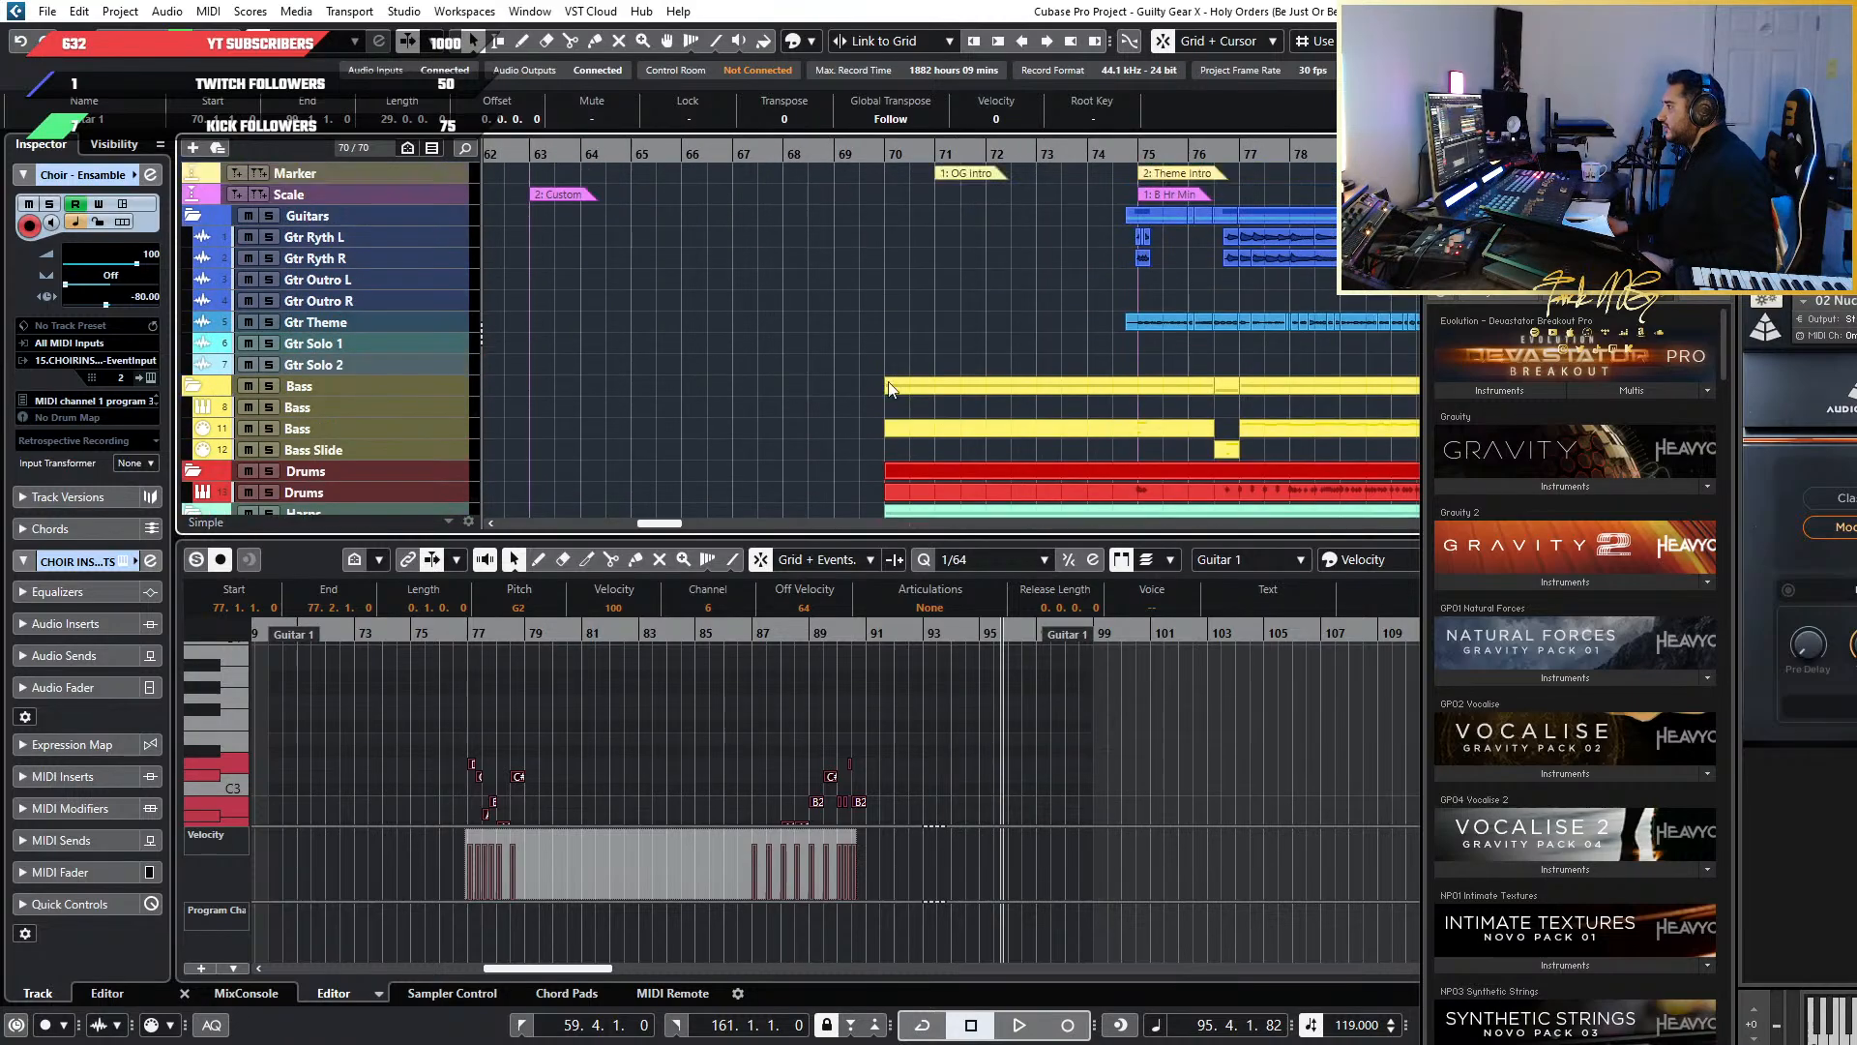
scroll(1041, 374, up, 4)
scroll(1032, 377, down, 5)
scroll(1161, 375, up, 5)
scroll(809, 358, down, 3)
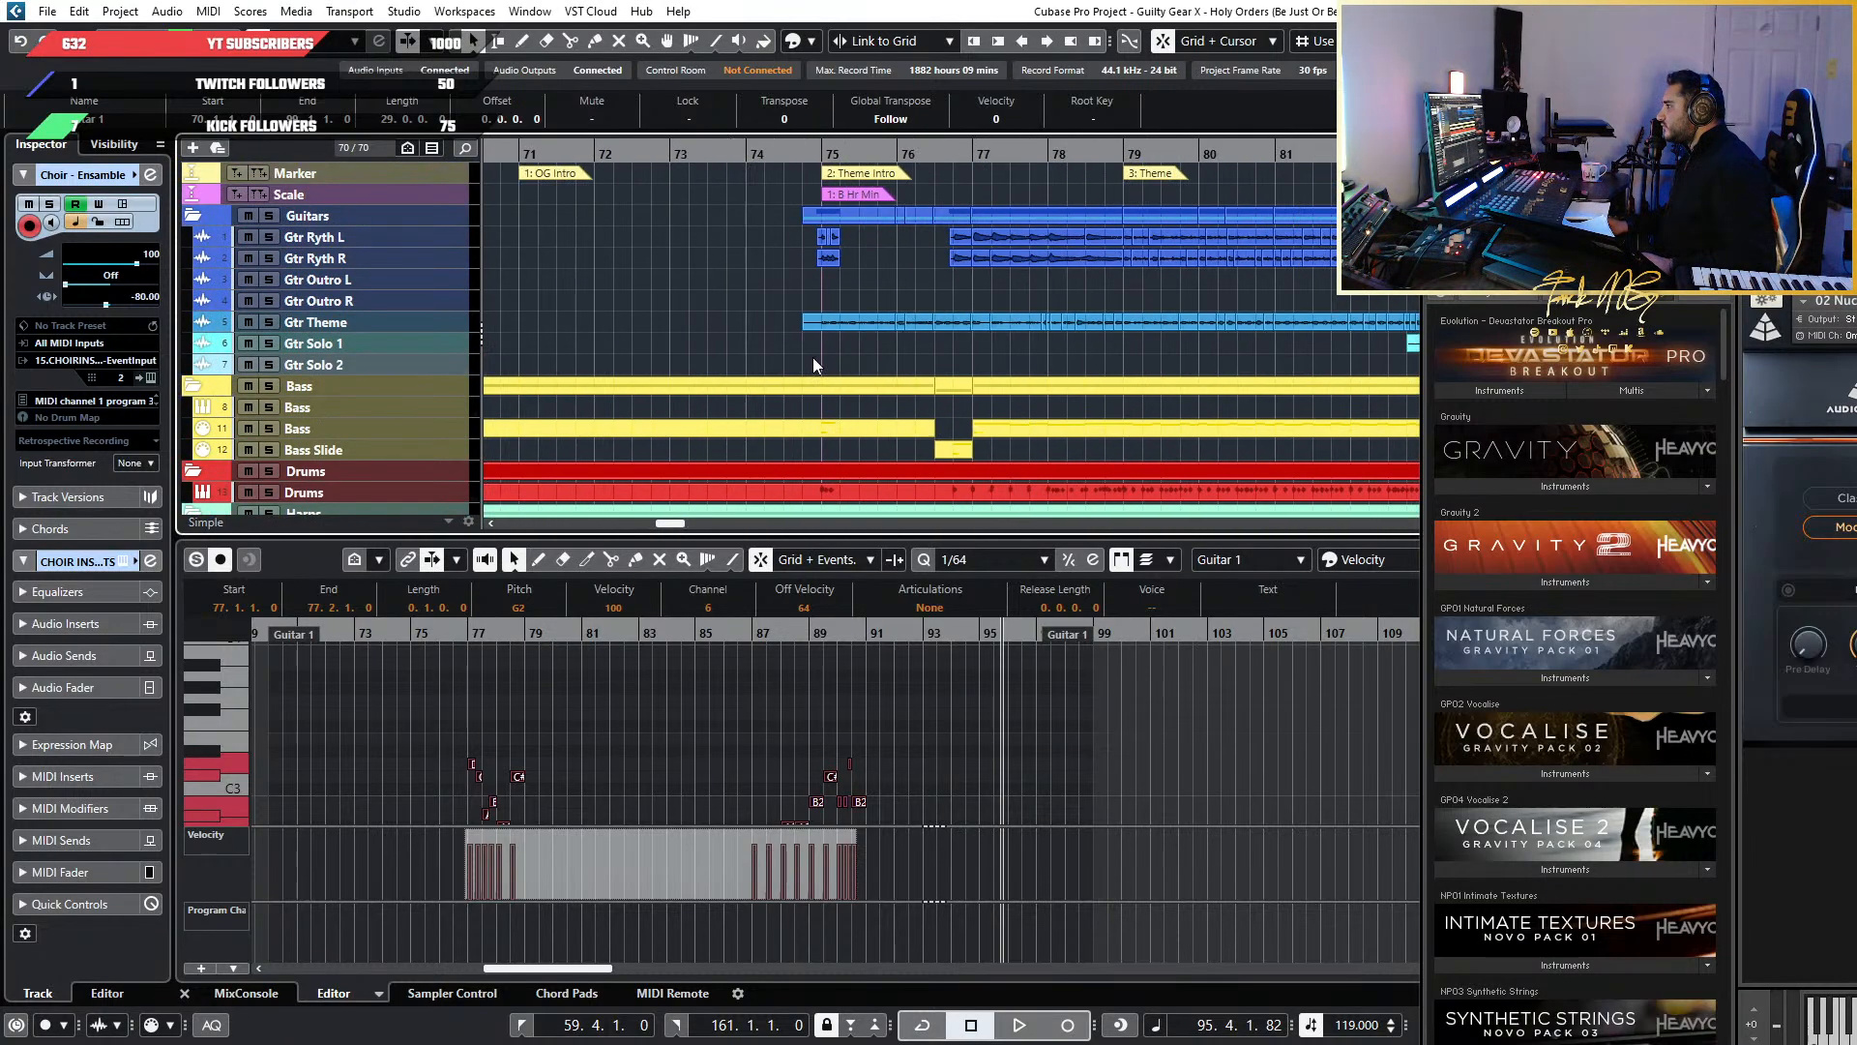
scroll(809, 358, up, 1)
scroll(796, 364, down, 5)
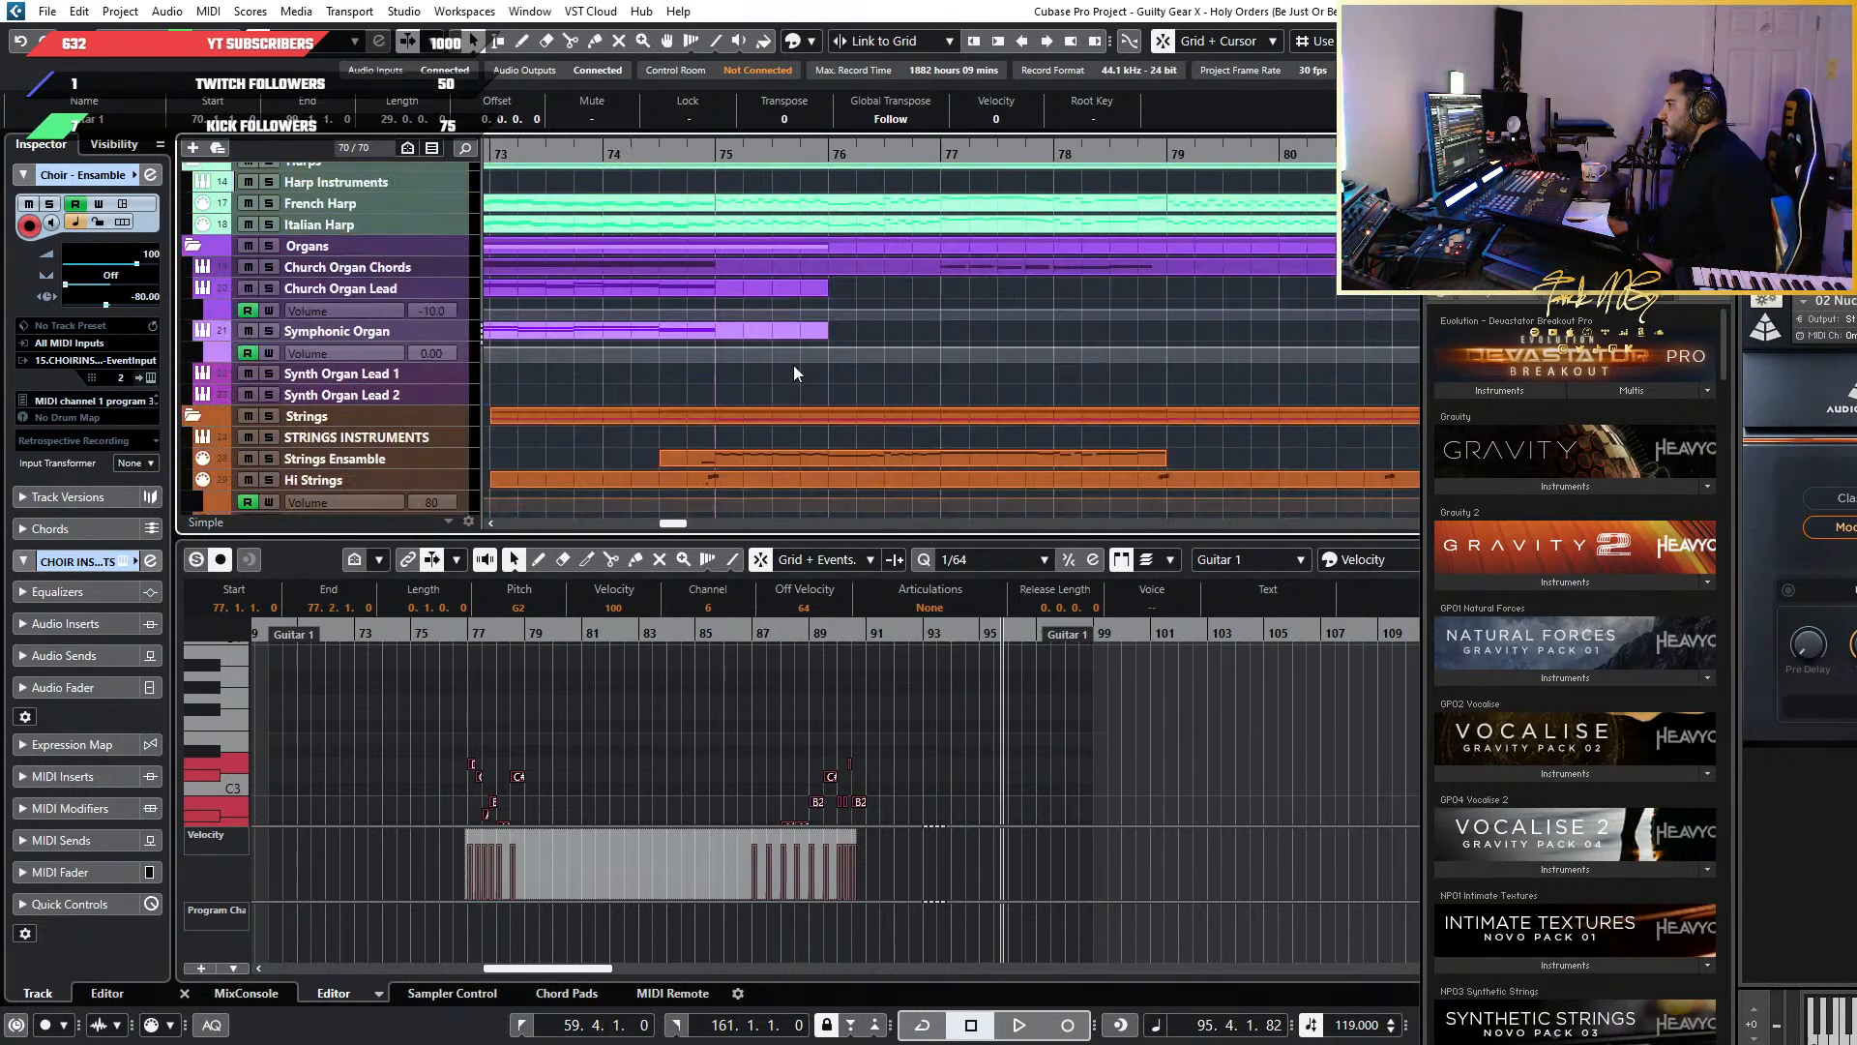
scroll(793, 363, up, 3)
scroll(794, 364, down, 3)
Play the arrangement from about bar 74 through the theme intro to check how the parts sound together
double_click(745, 153)
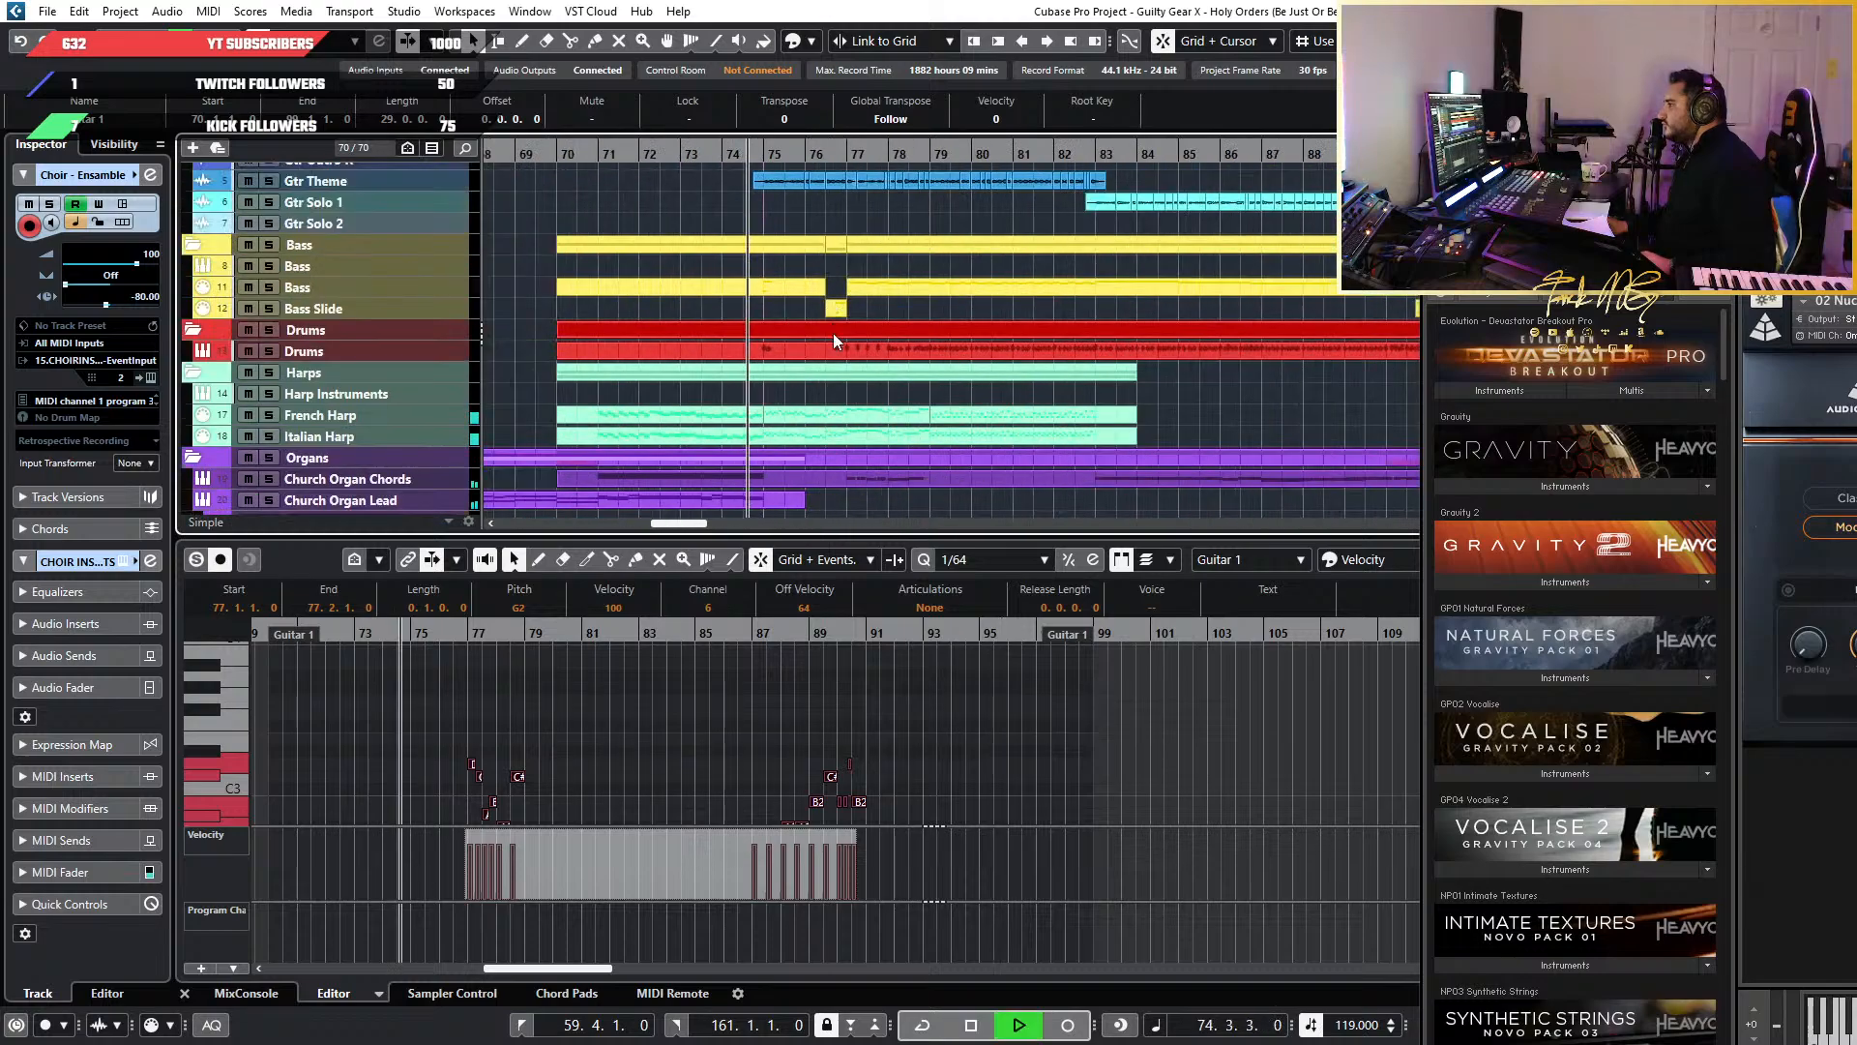
scroll(863, 369, up, 4)
scroll(863, 370, up, 3)
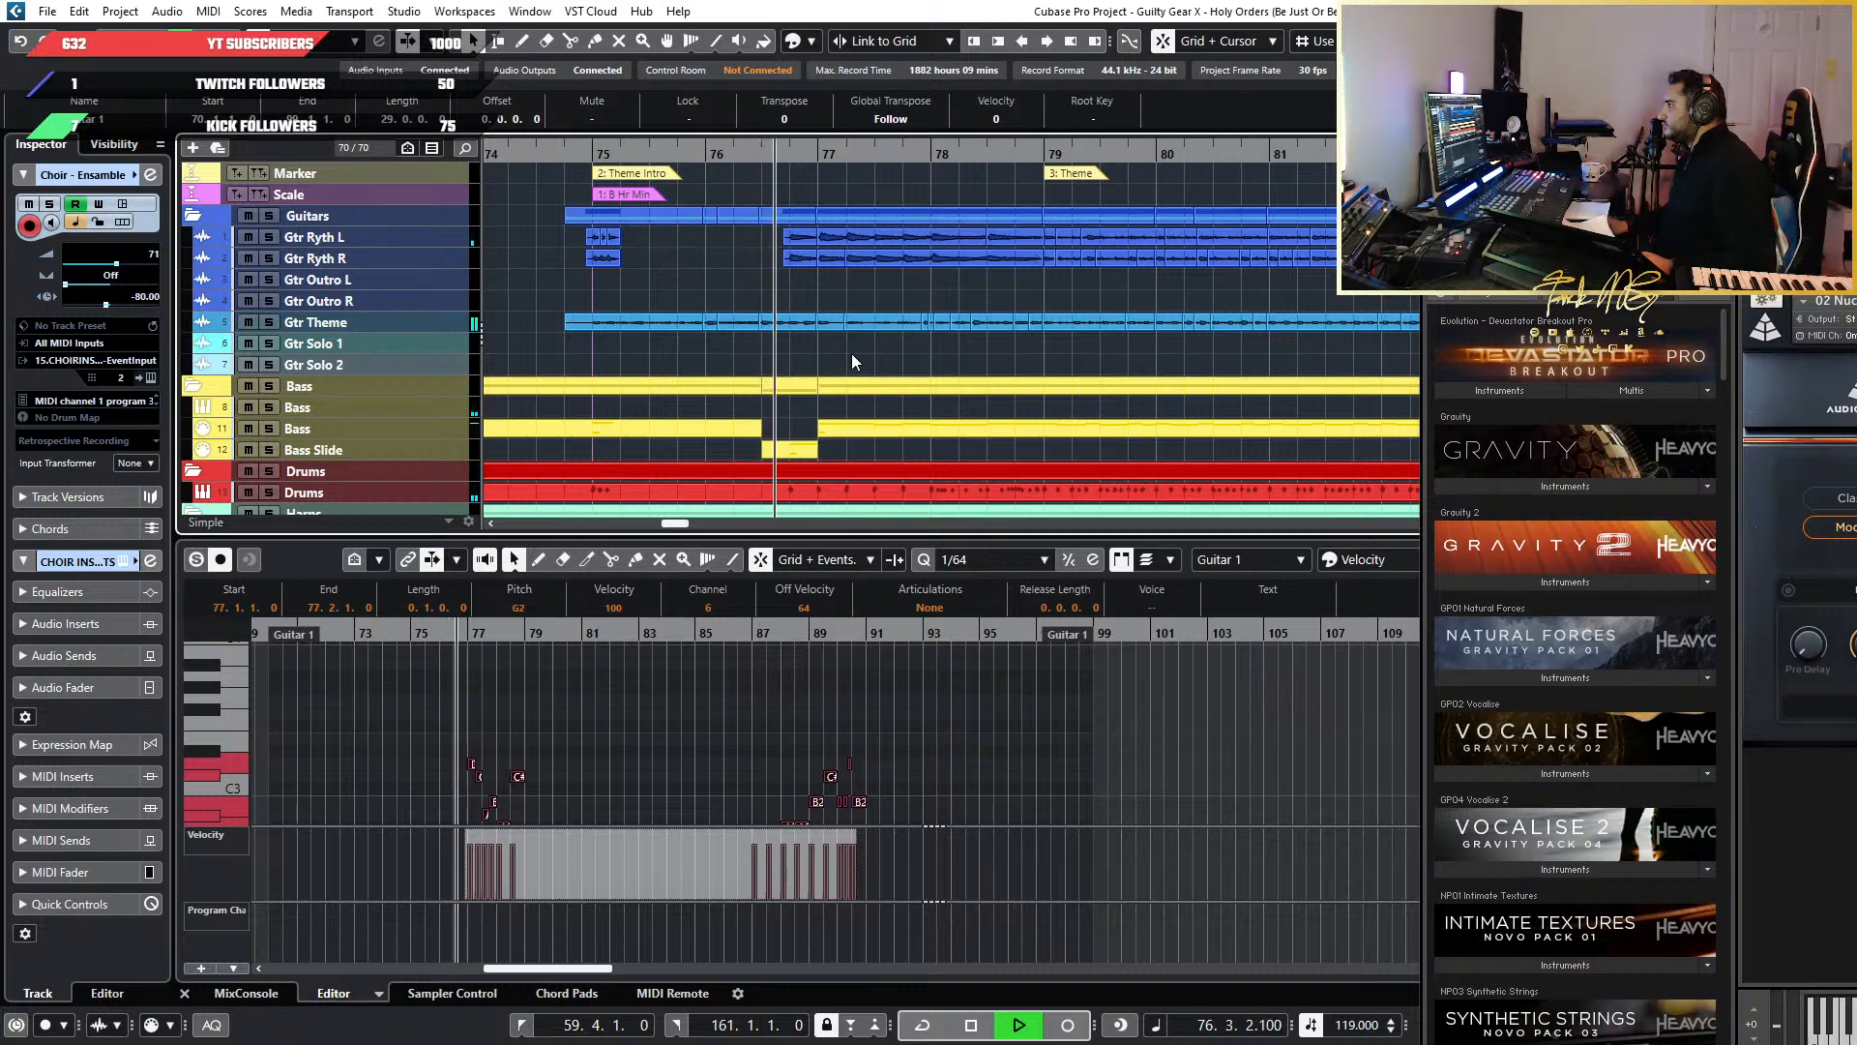
scroll(968, 360, down, 4)
scroll(1006, 370, up, 3)
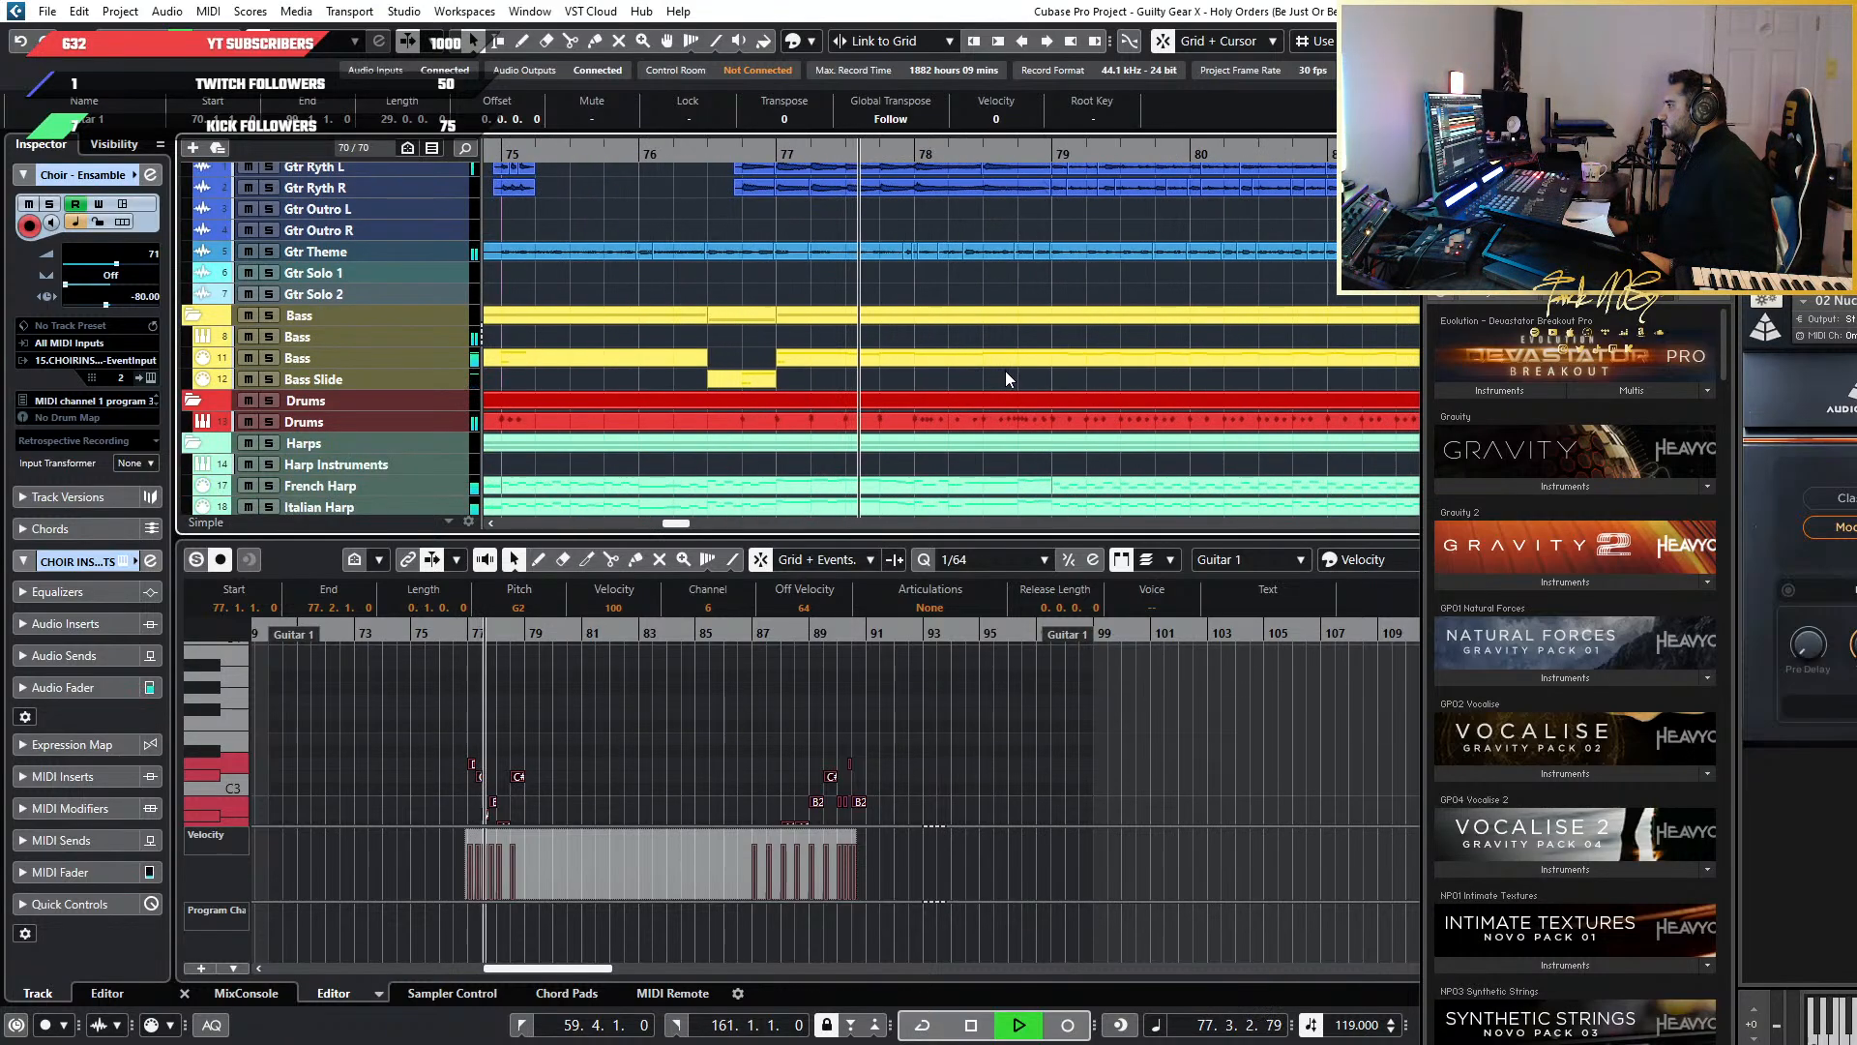
scroll(903, 373, up, 3)
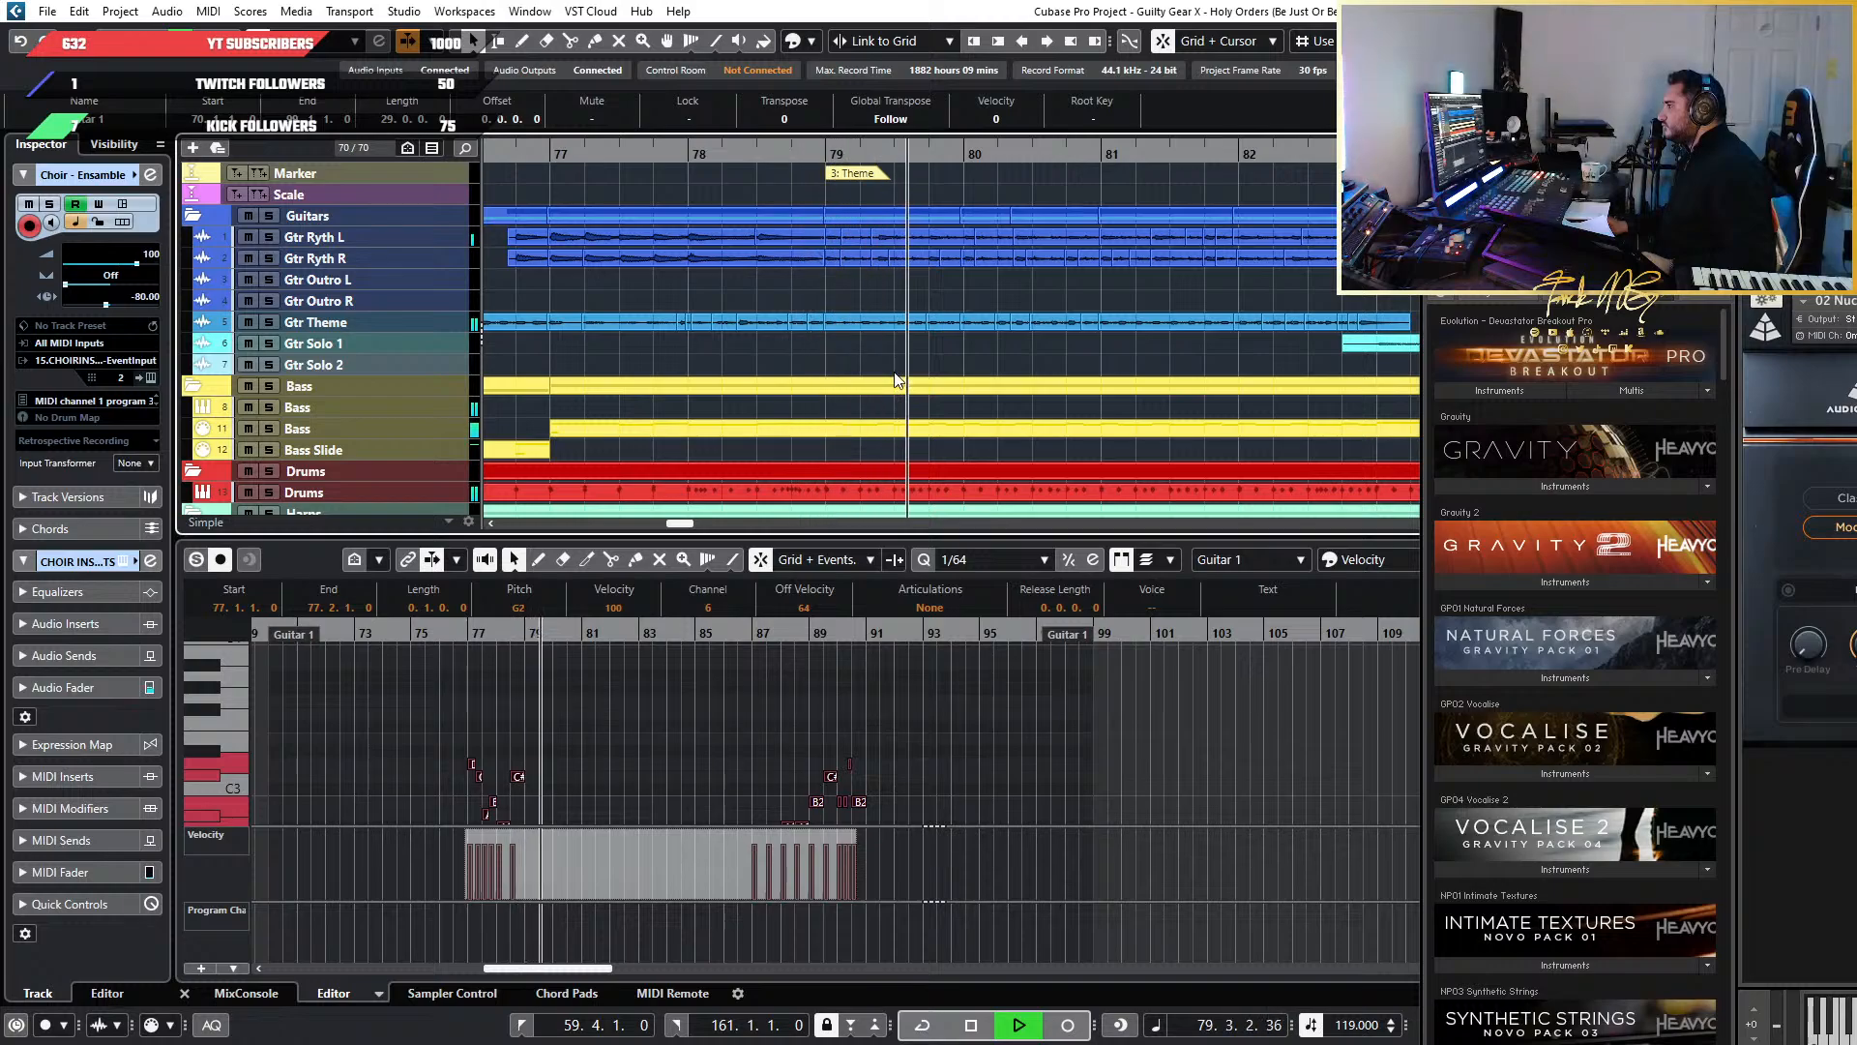
key(space)
Replay the arrangement from about bar 78 to check the transition into the Theme section
scroll(891, 370, down, 3)
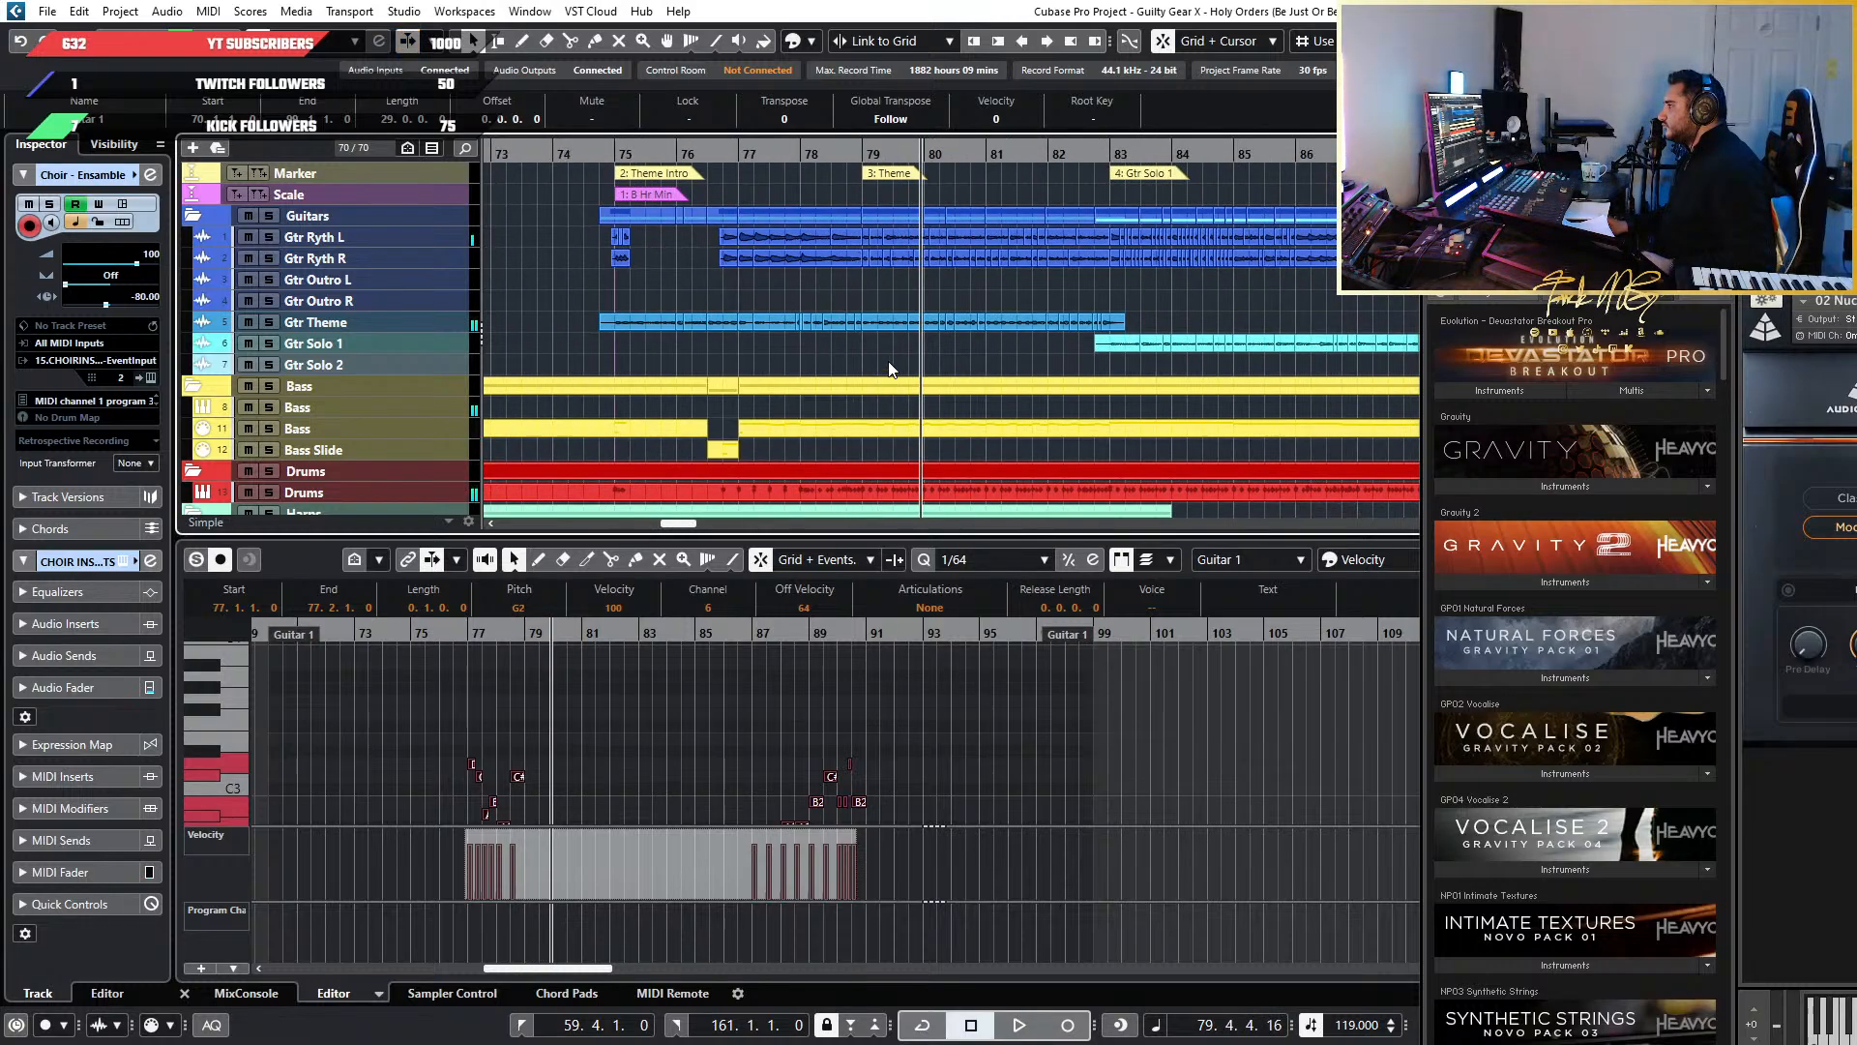
click(799, 162)
key(space)
scroll(926, 331, up, 3)
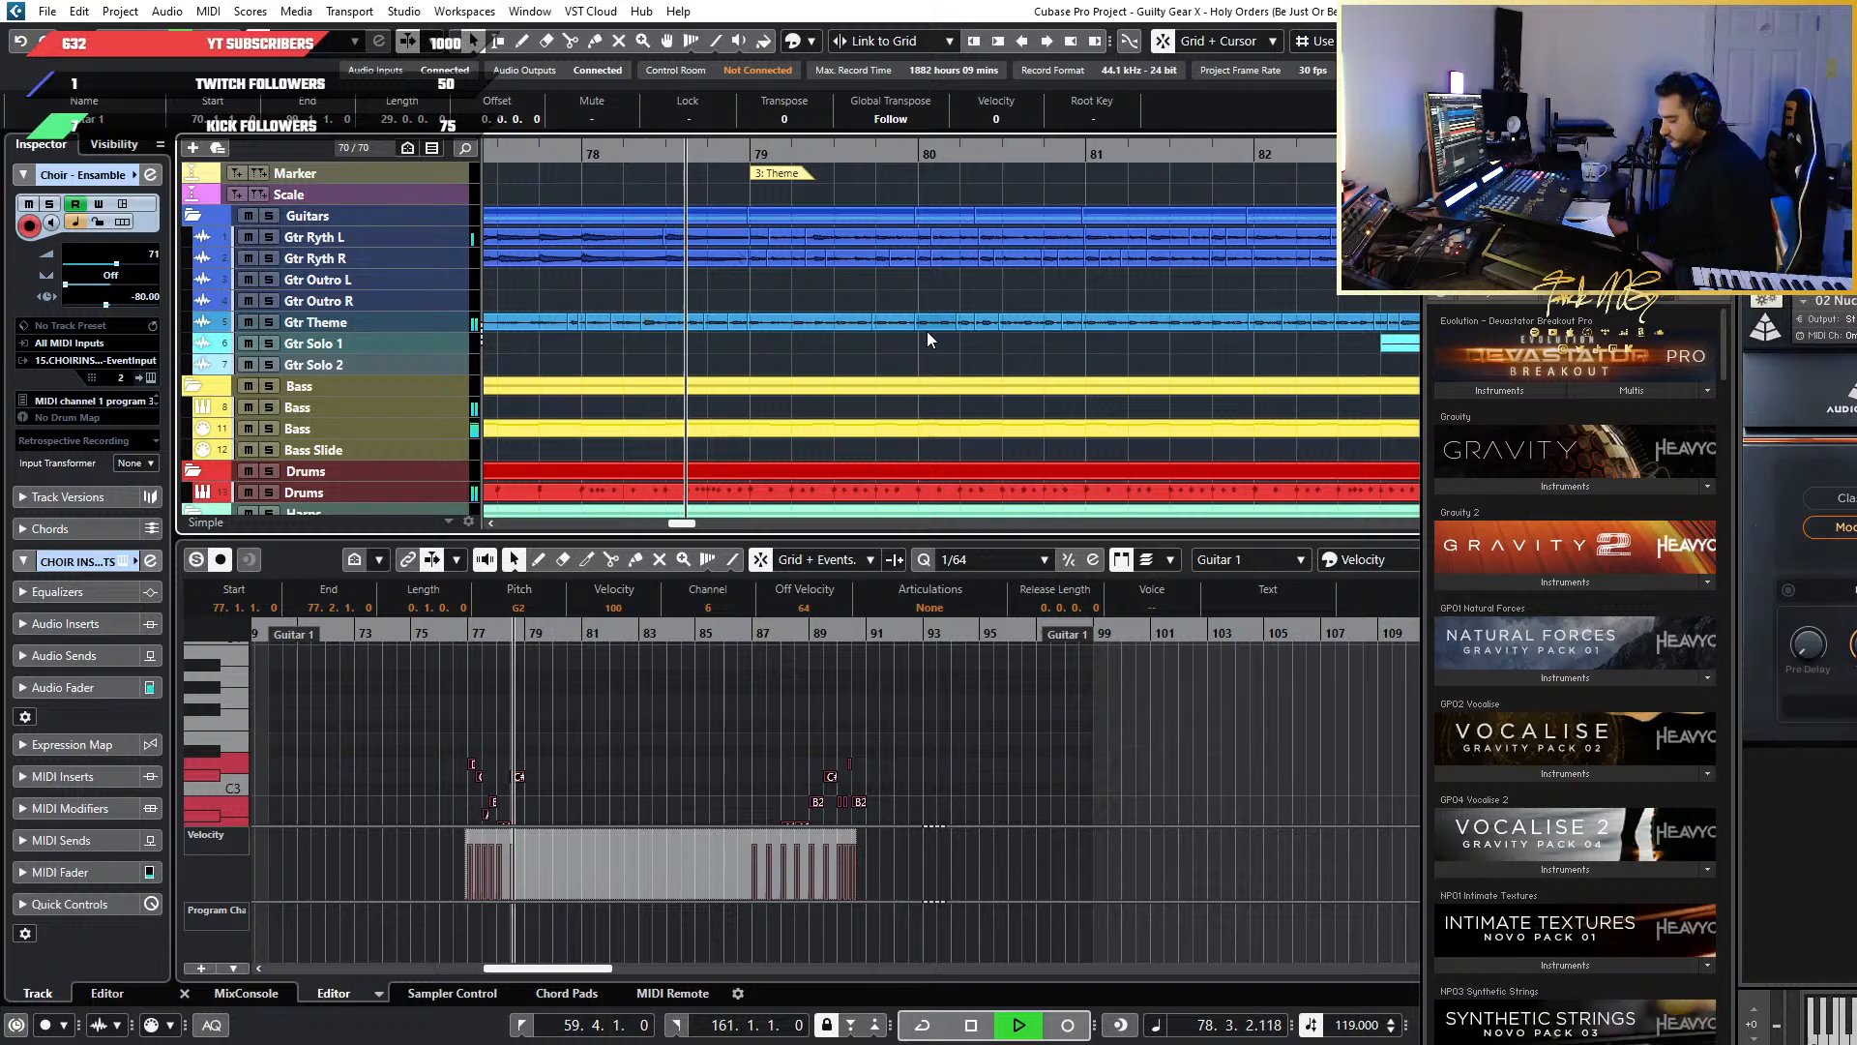
key(space)
scroll(927, 339, down, 3)
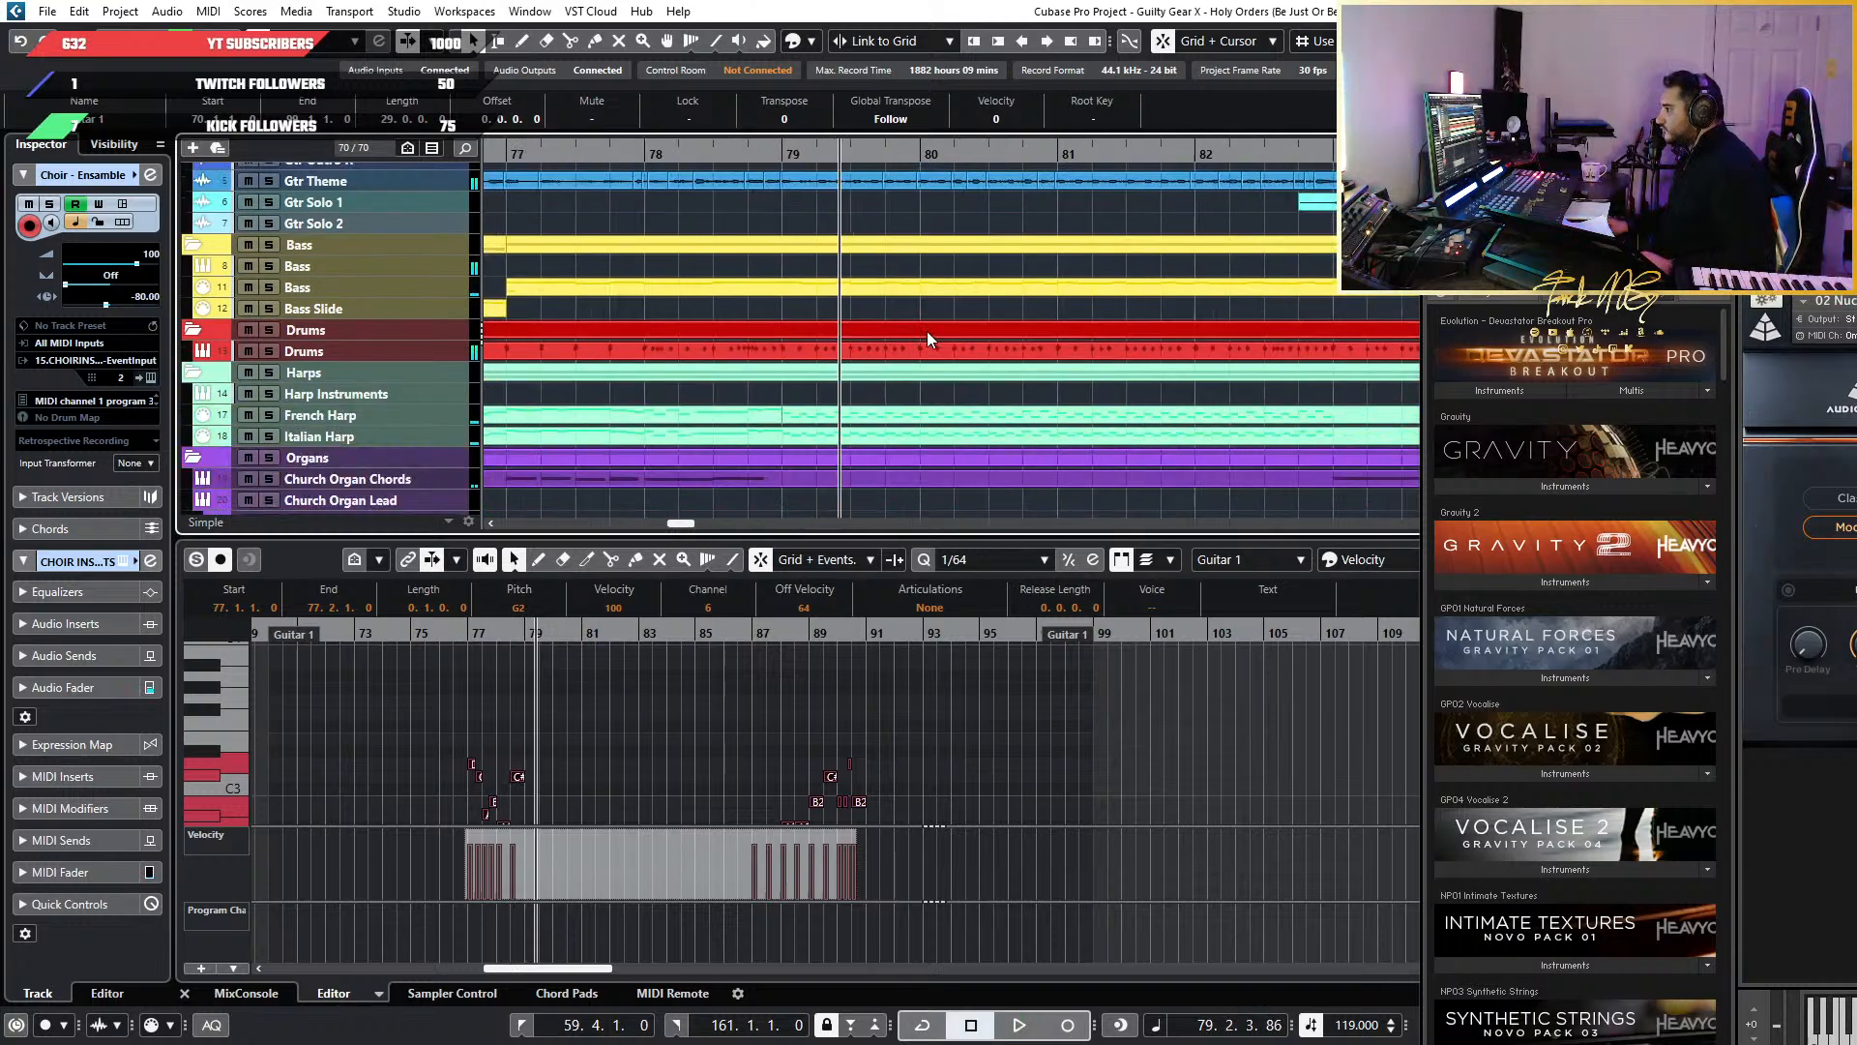
Select the Hi Strings track in the Strings folder
scroll(926, 331, down, 6)
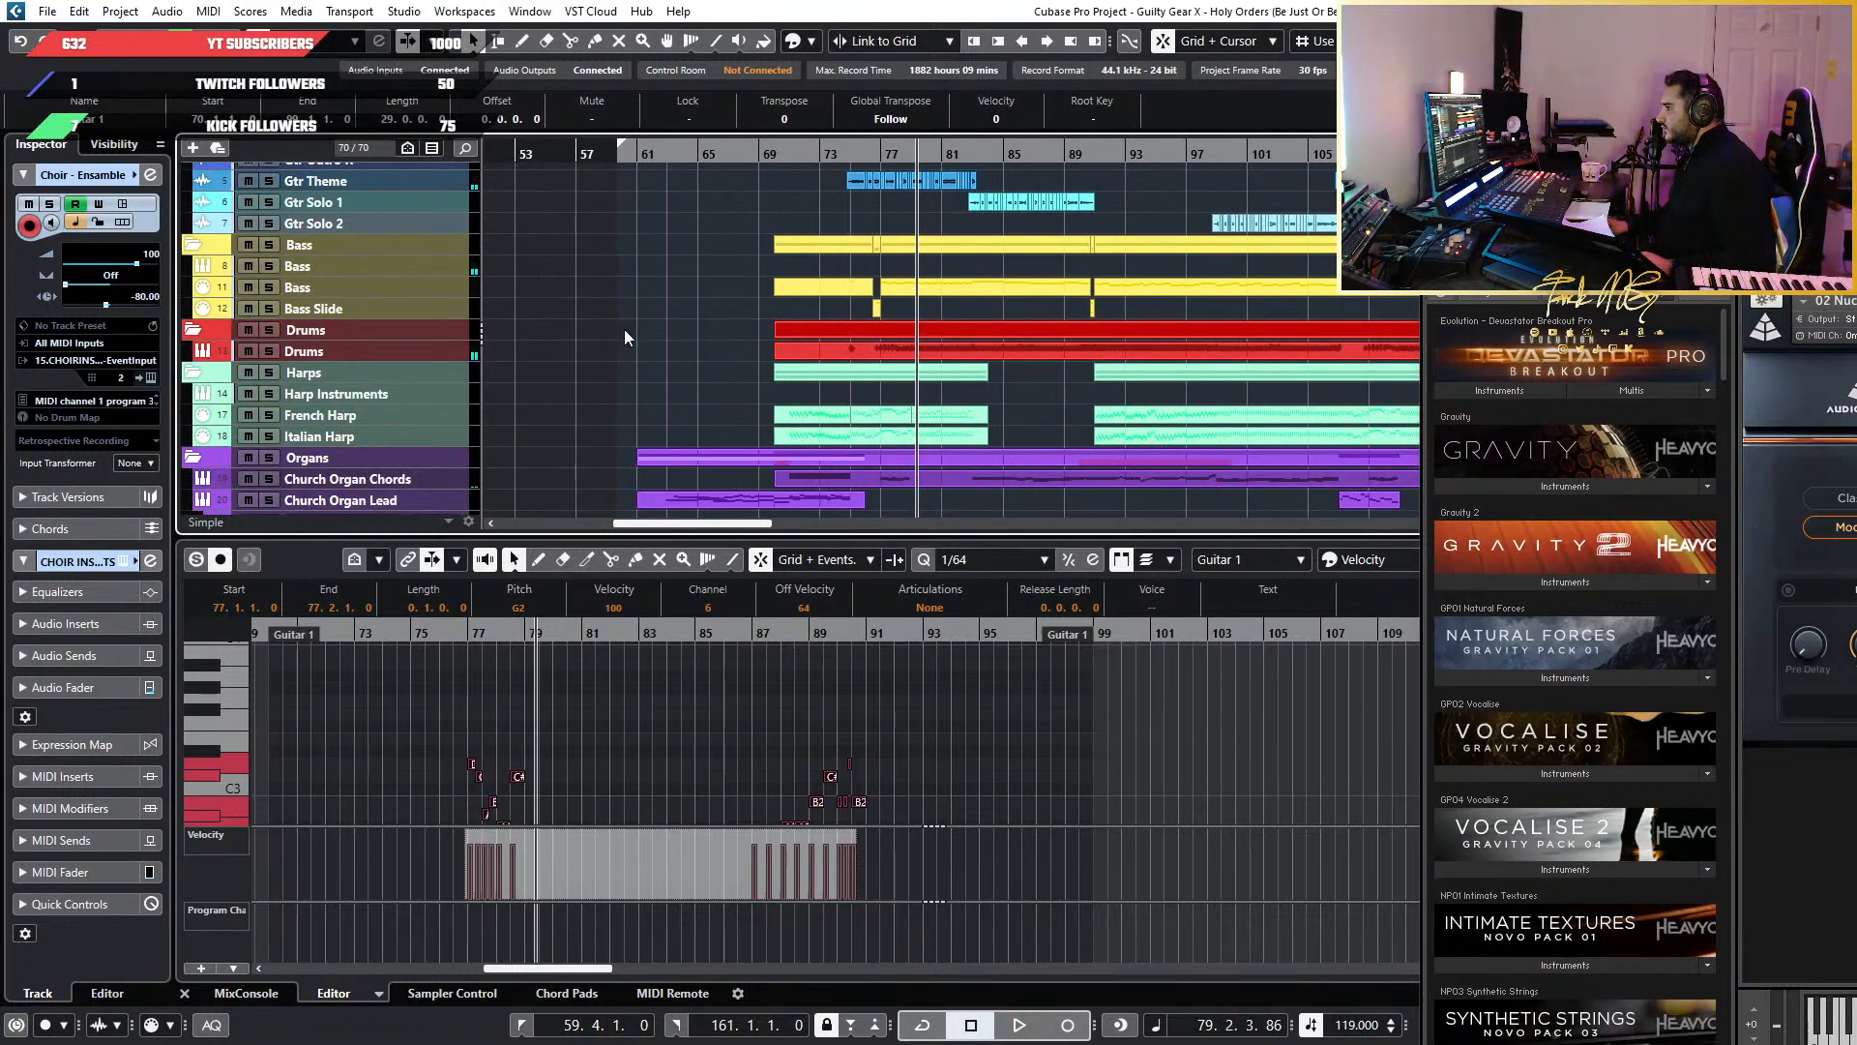
scroll(623, 337, down, 5)
scroll(809, 347, up, 4)
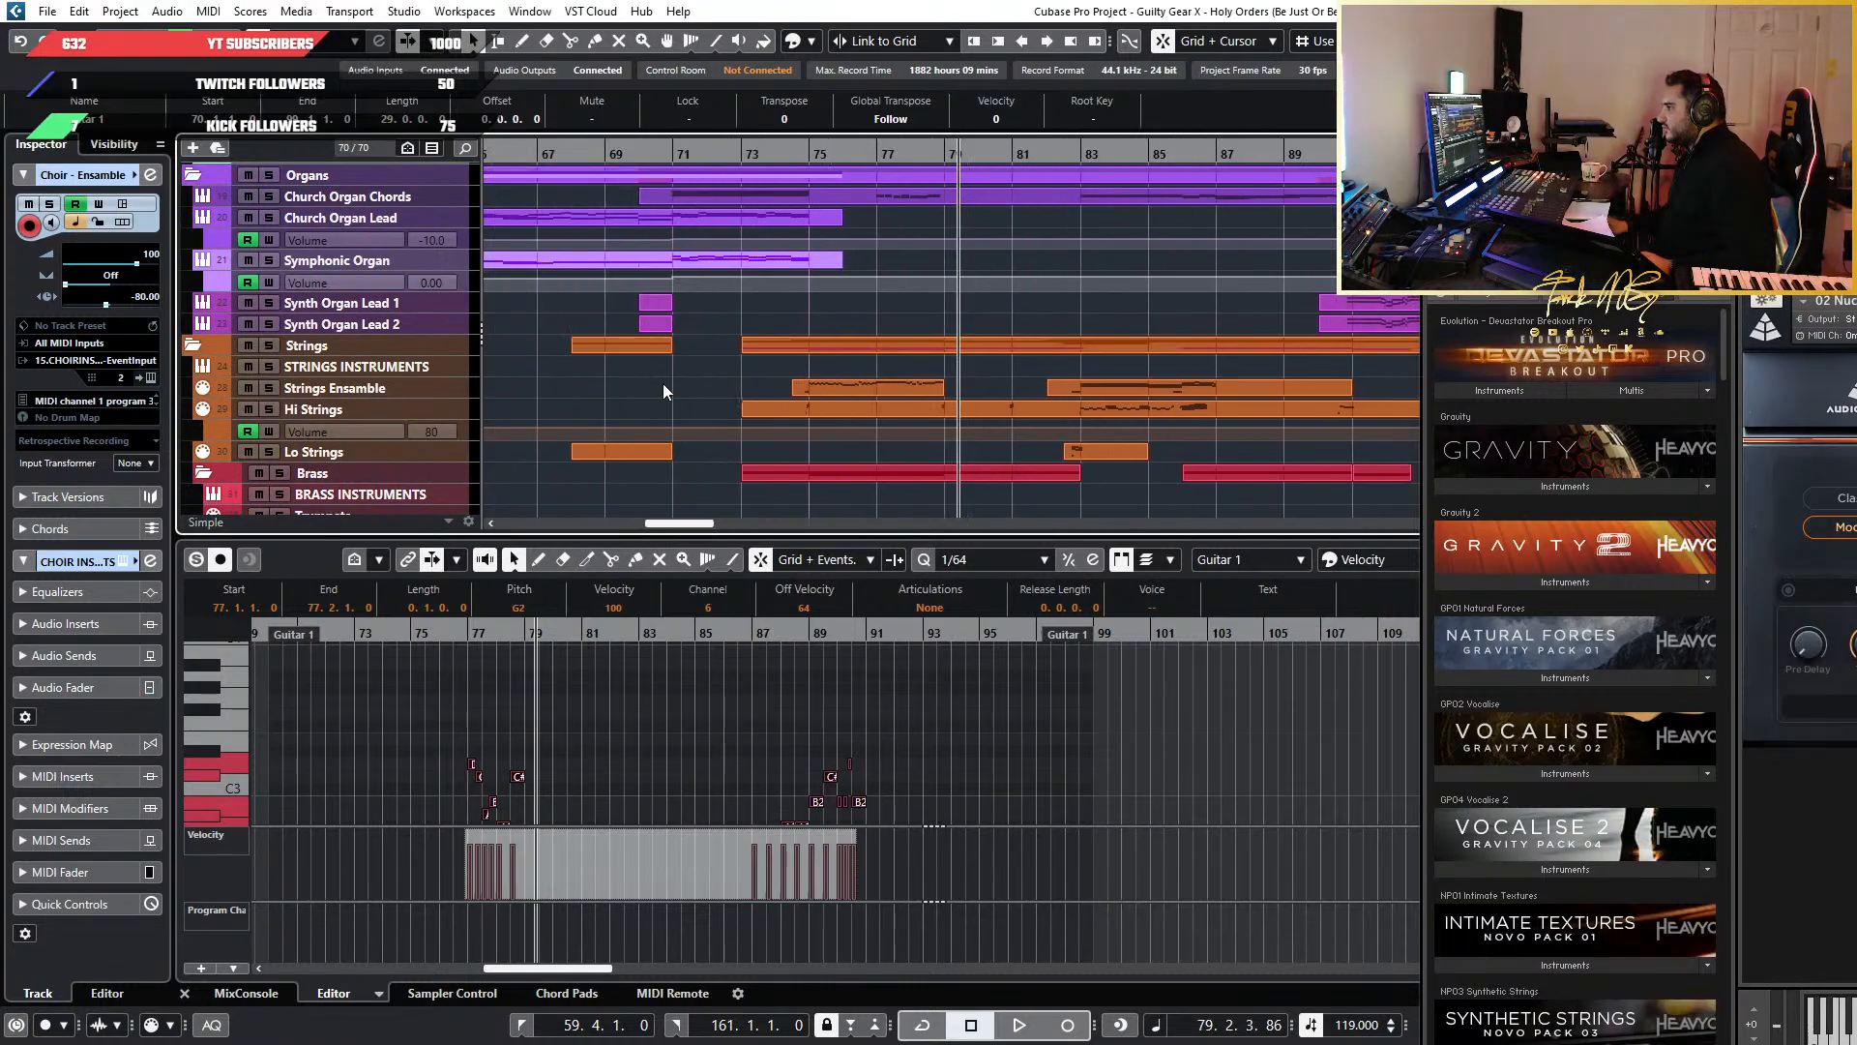
scroll(663, 387, up, 4)
click(426, 412)
scroll(887, 410, down, 6)
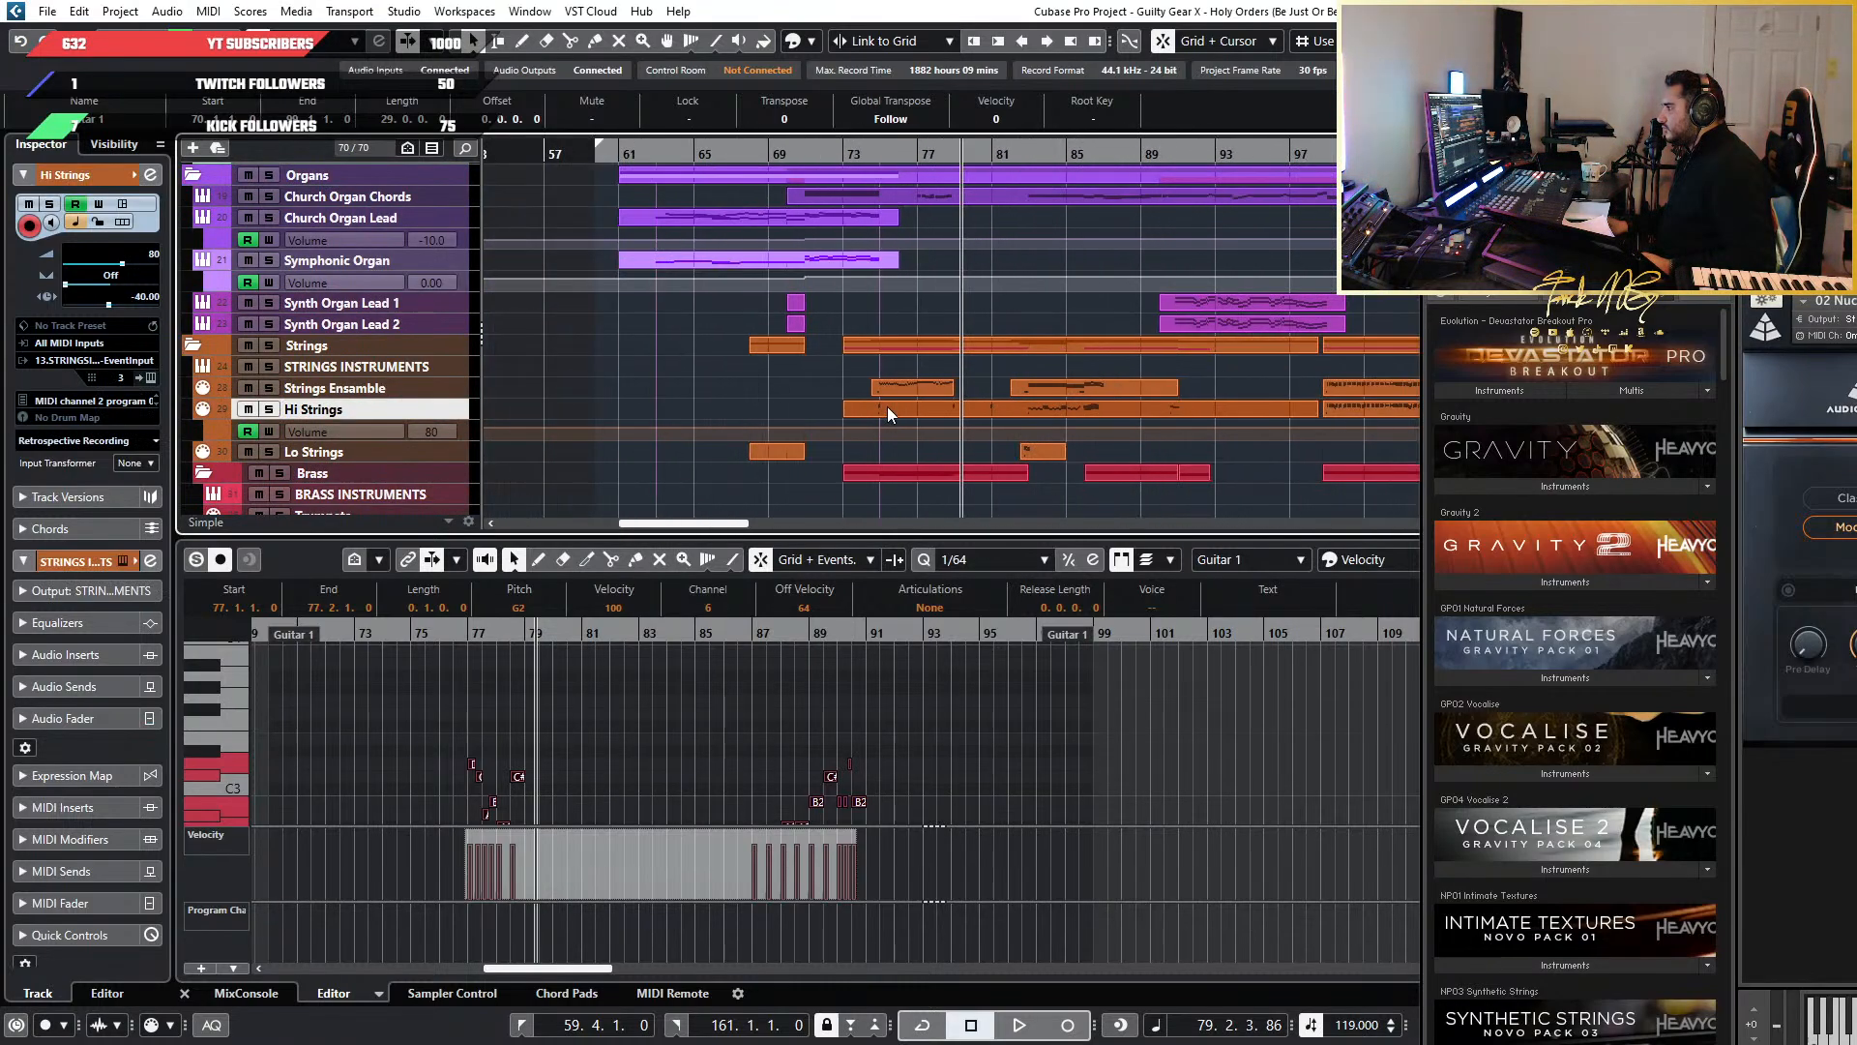
scroll(887, 406, right, 2)
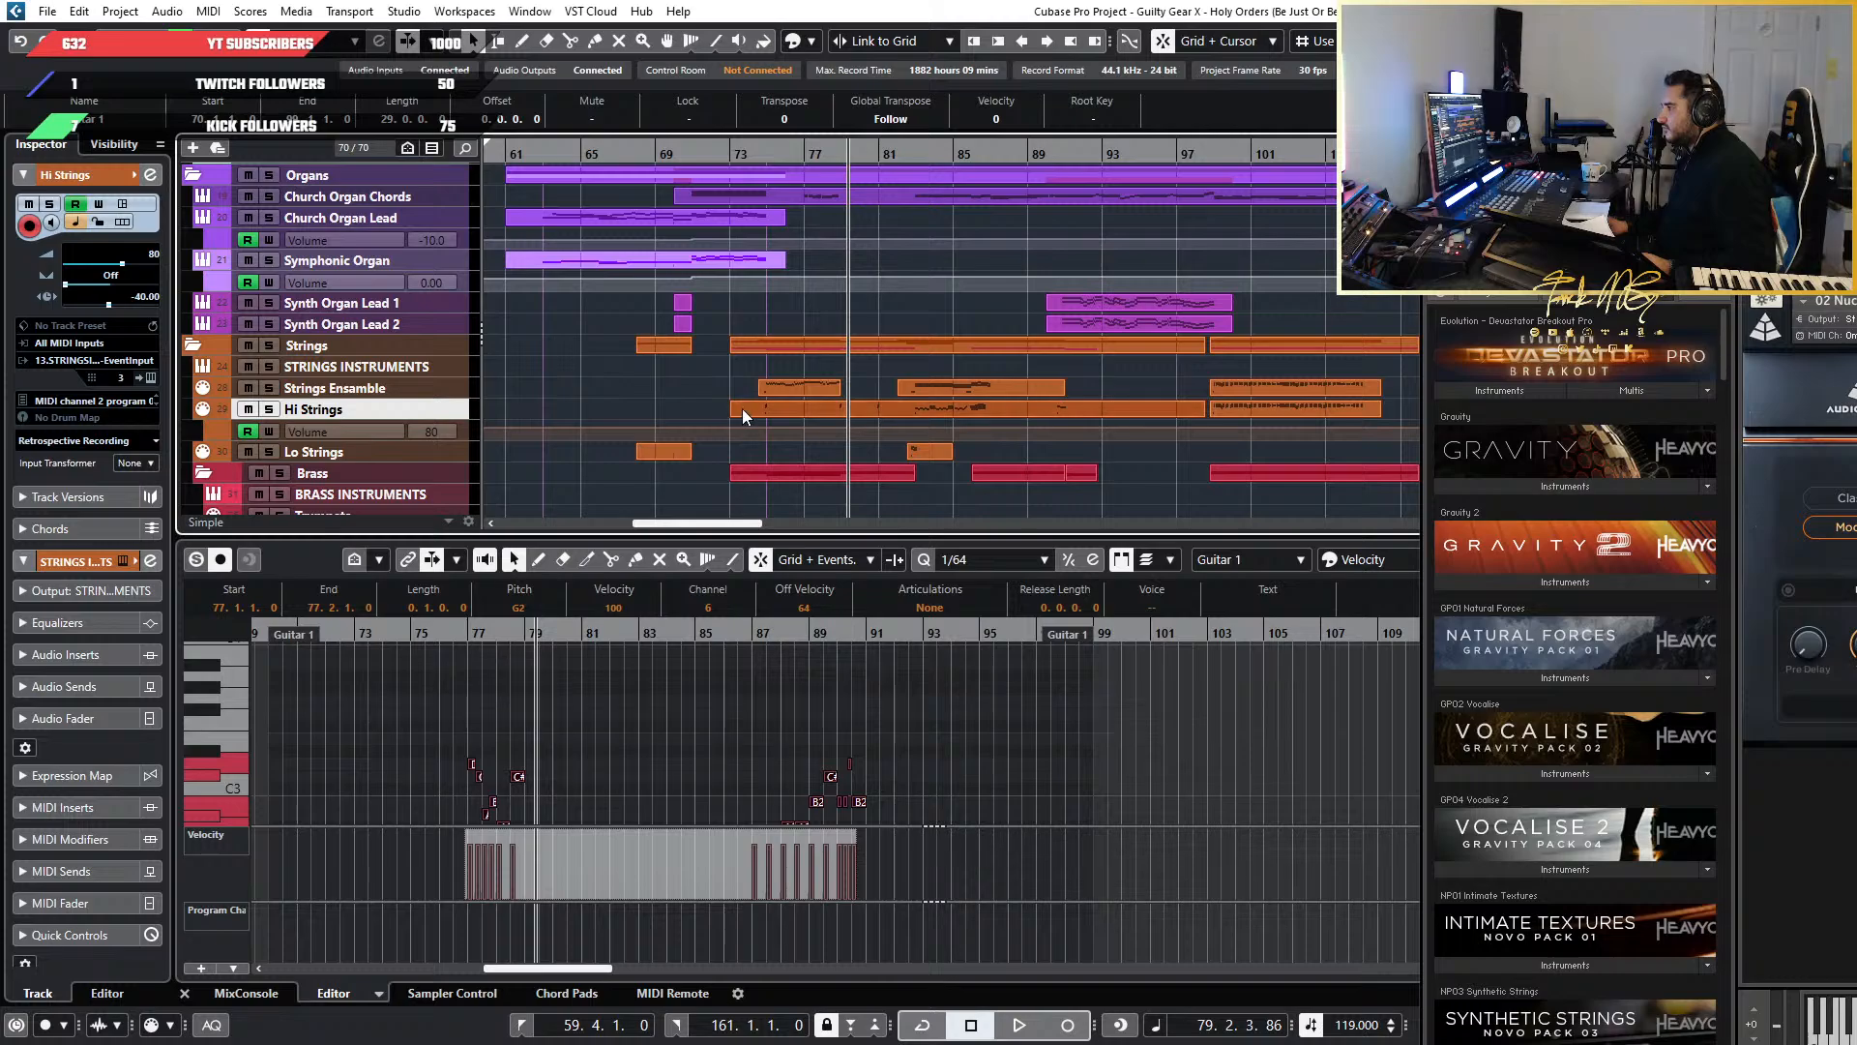
Clear the event selection and continue playback from bar 79 to about bar 86 to check the string passages
key(space)
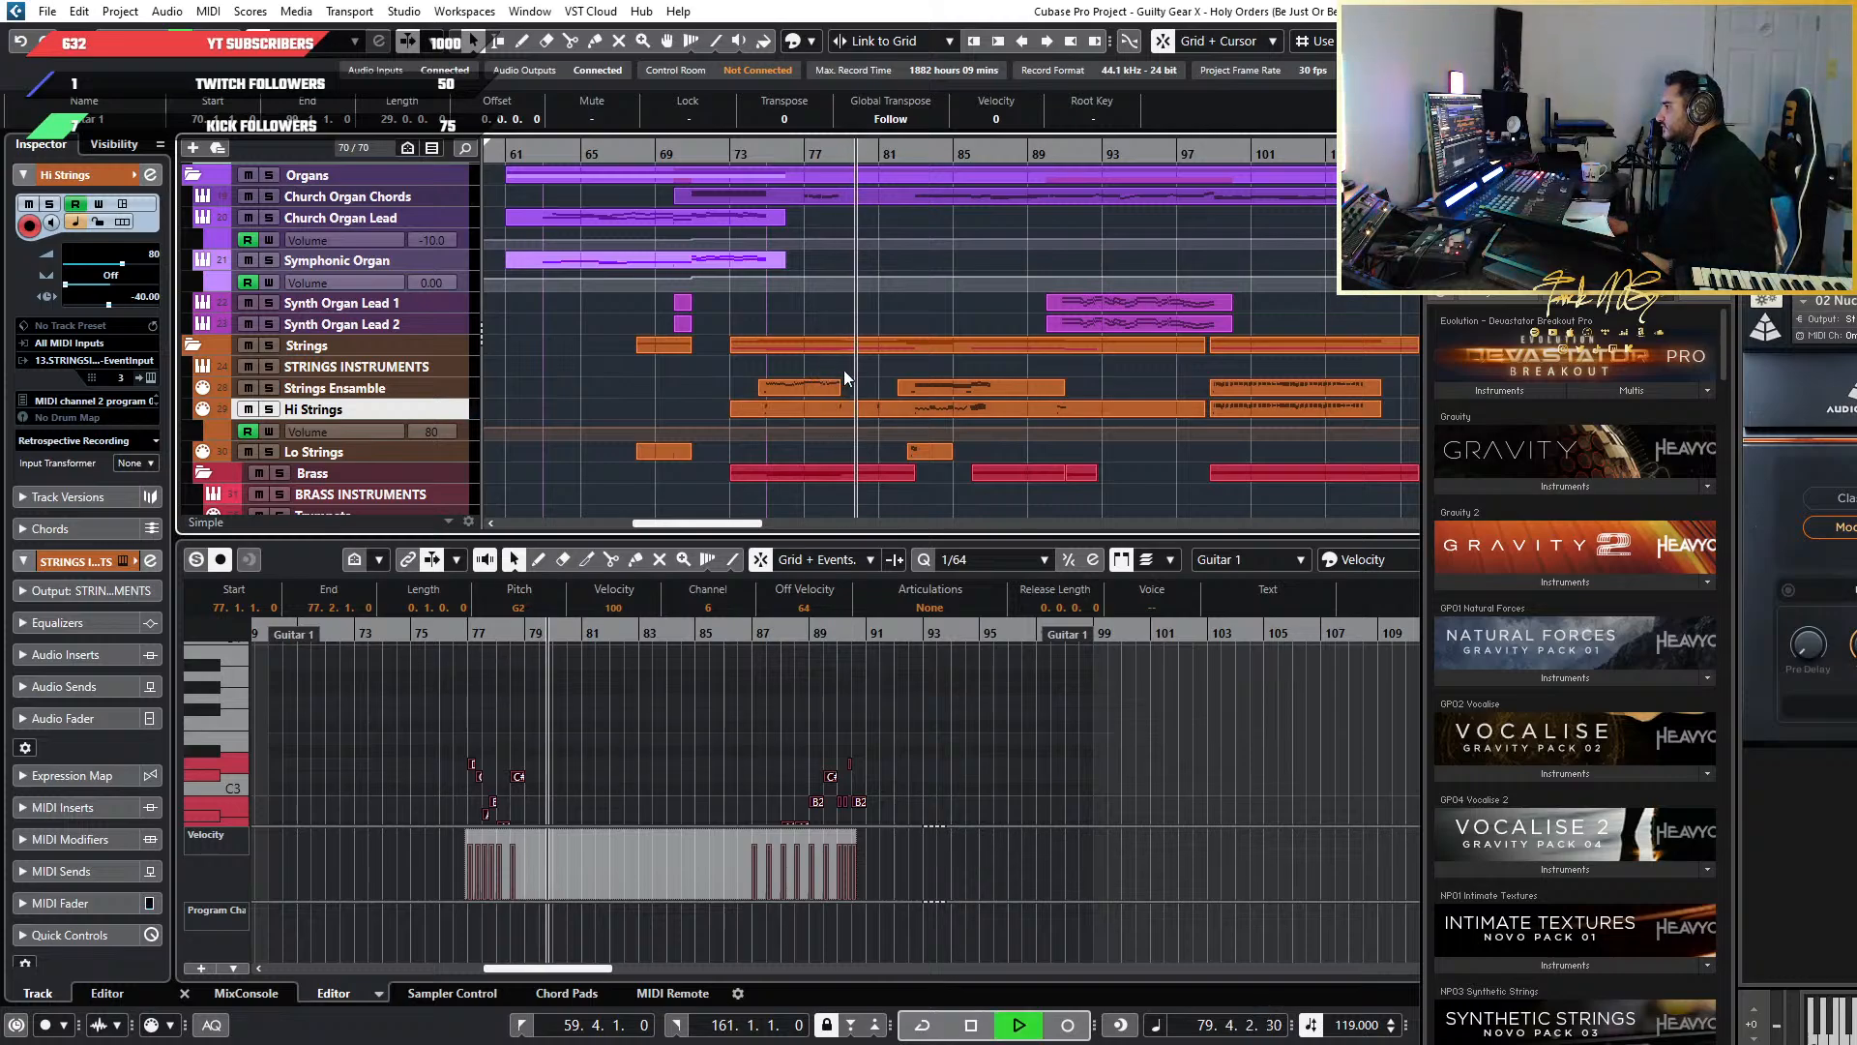
scroll(843, 377, up, 6)
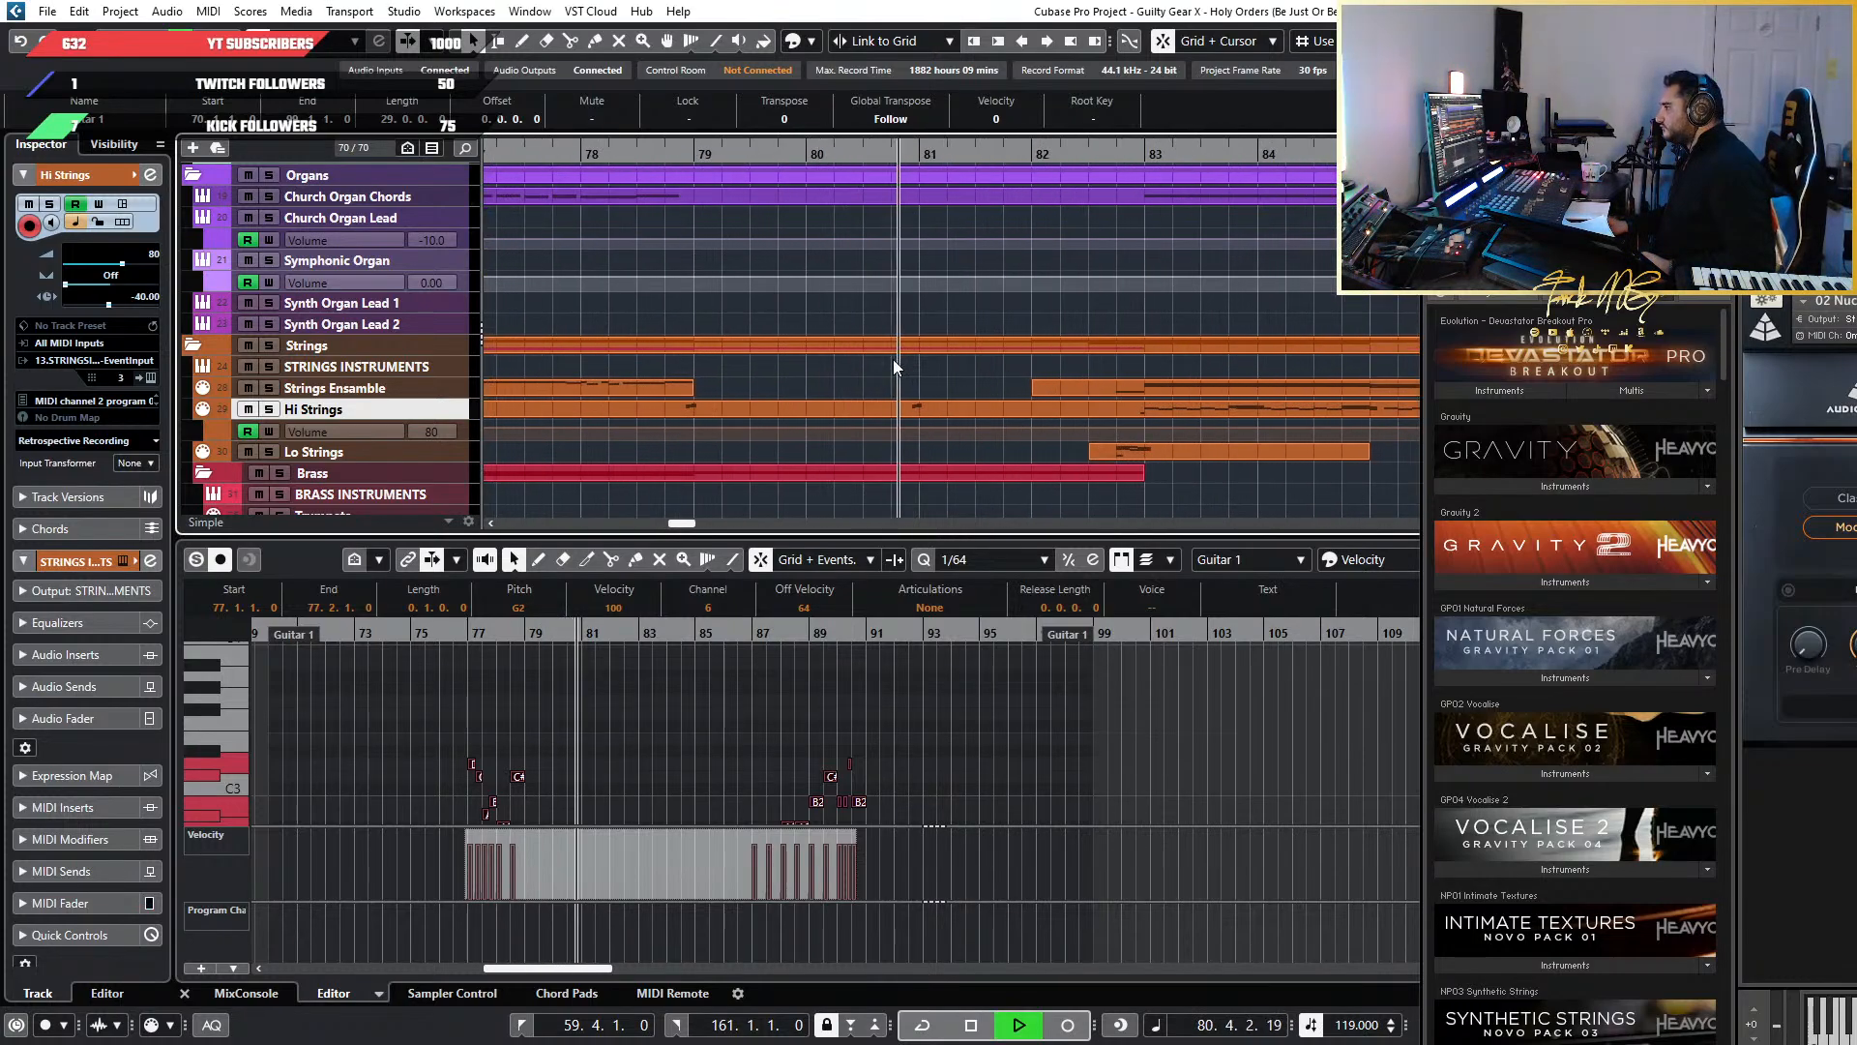
click(1084, 322)
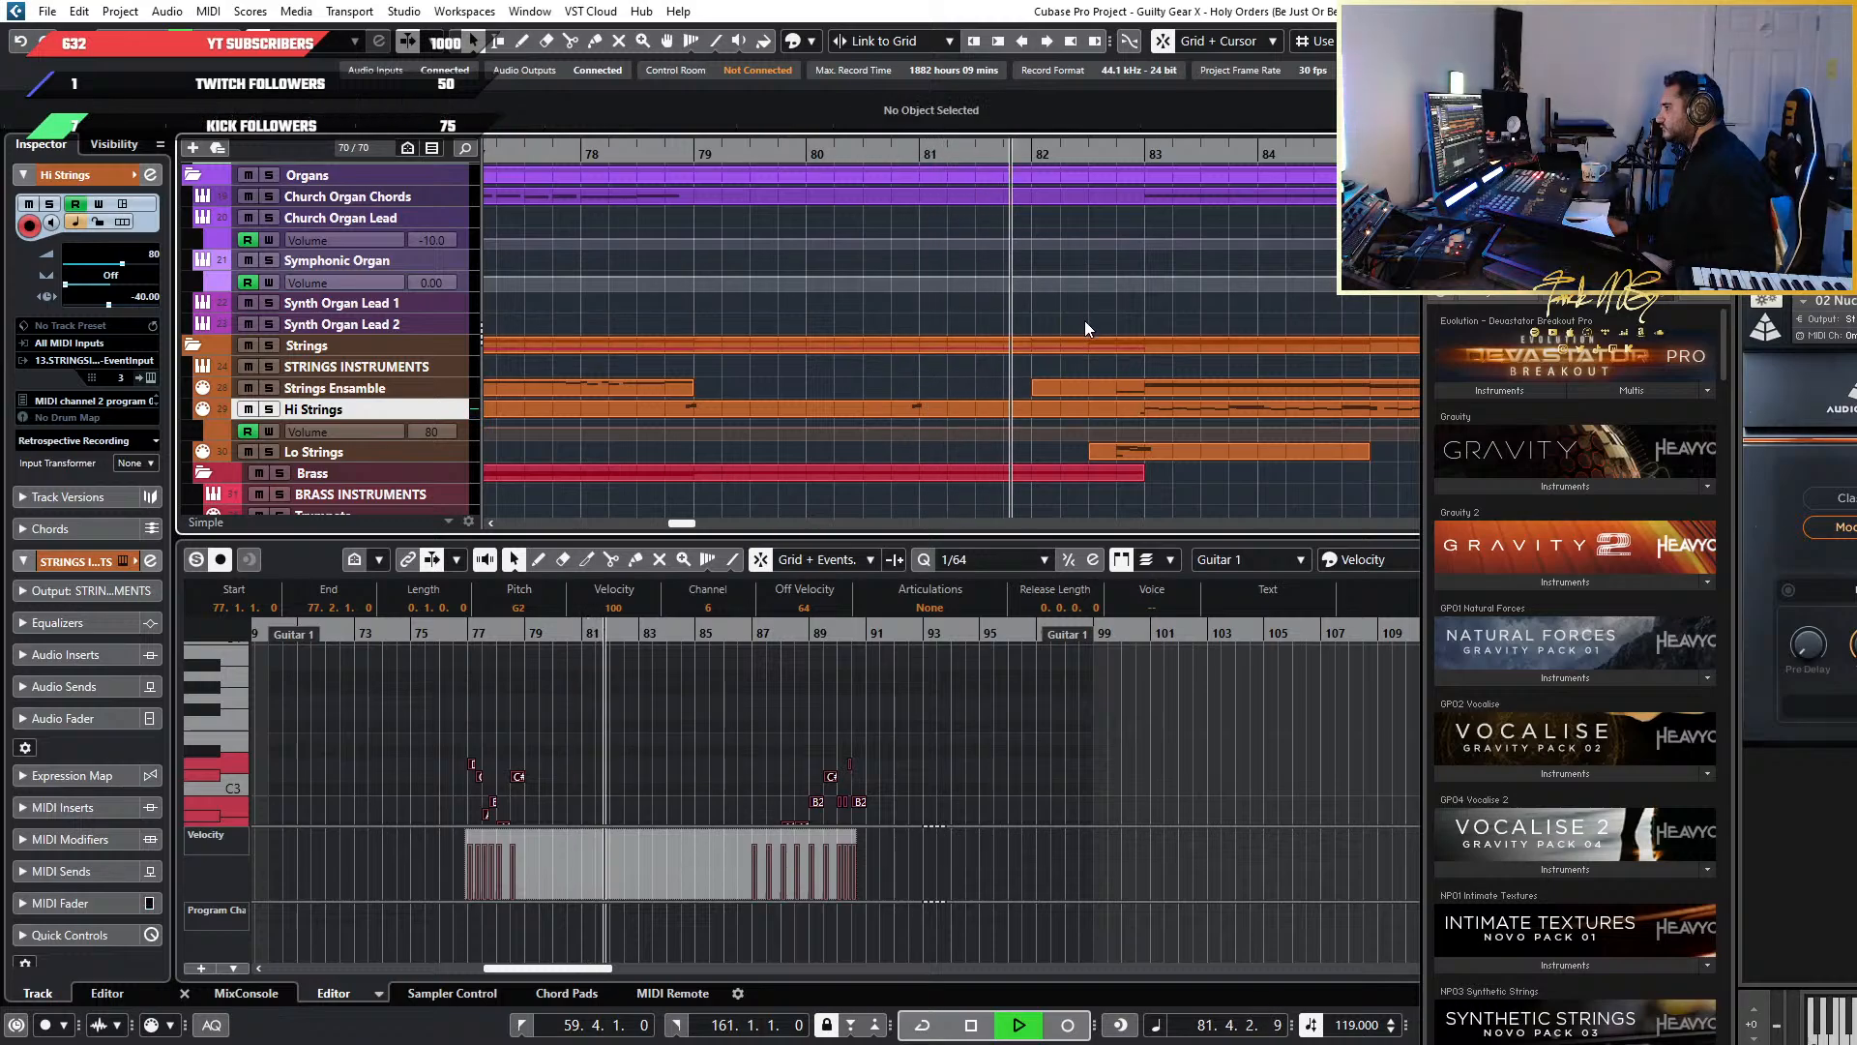
scroll(1084, 321, down, 1)
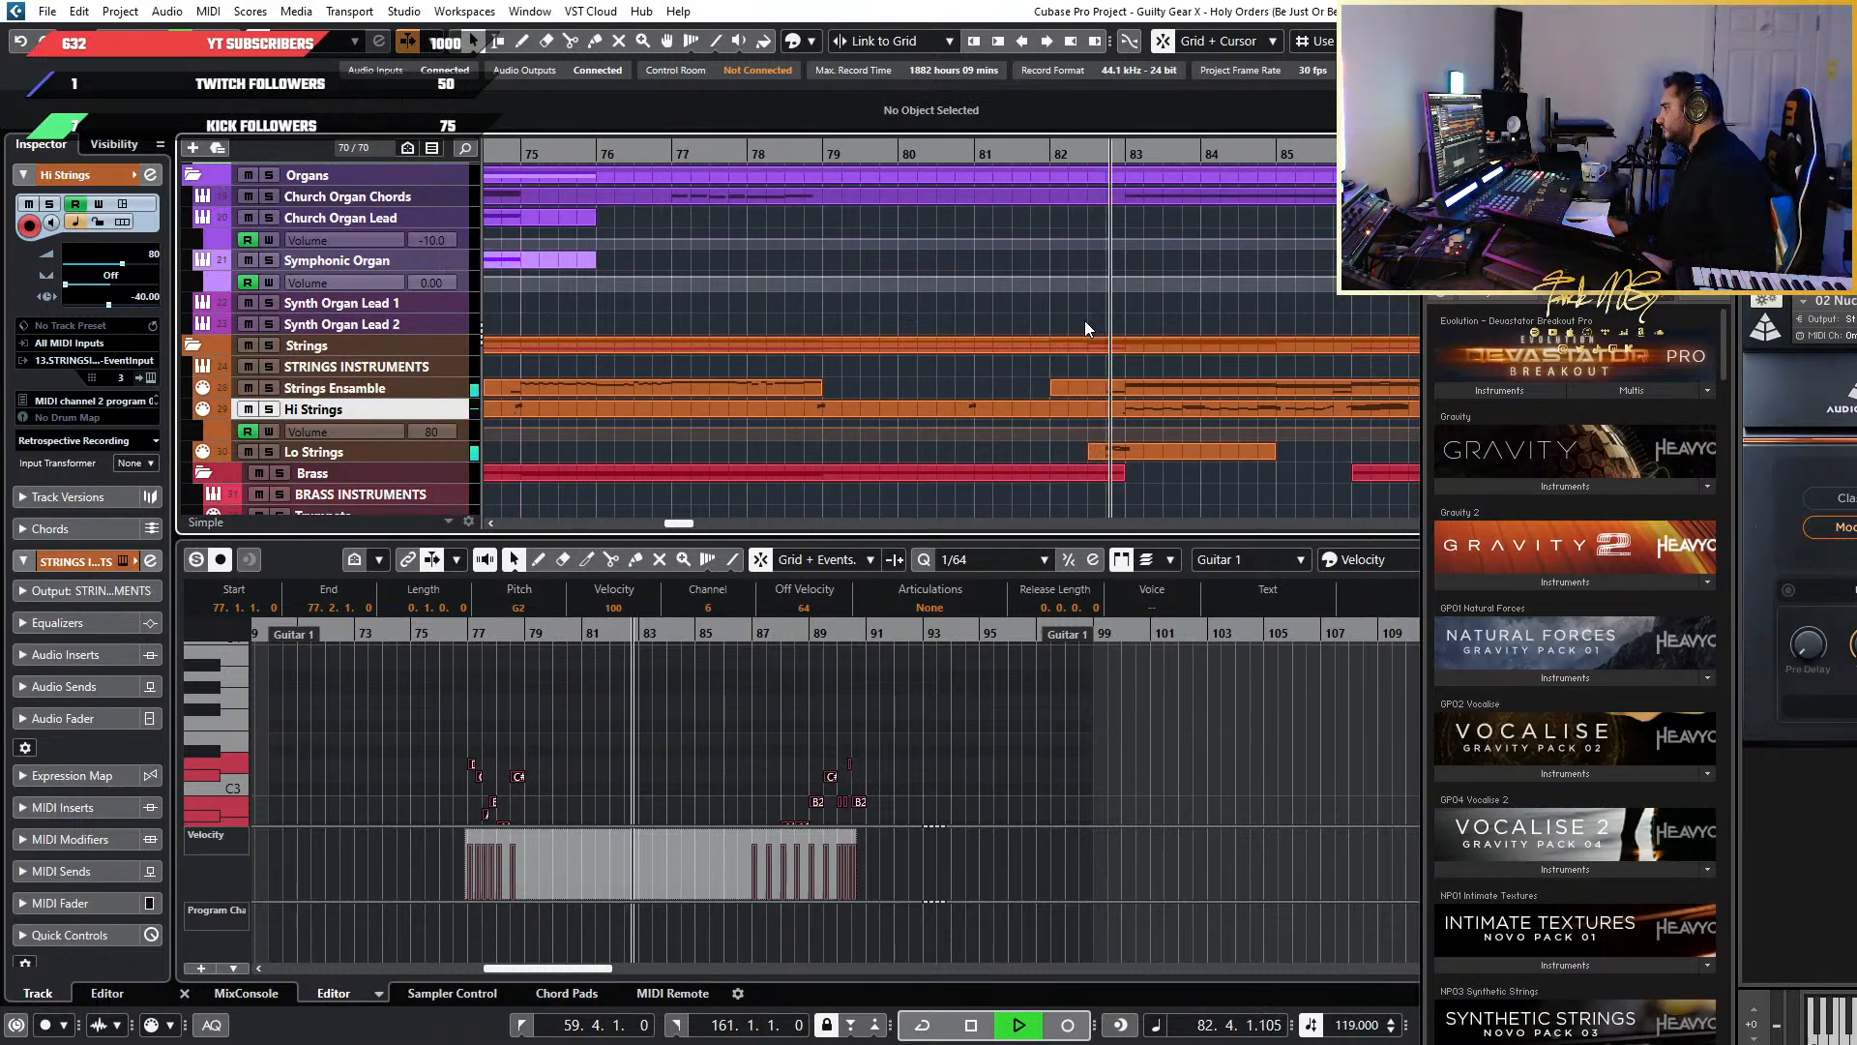
scroll(1083, 321, down, 2)
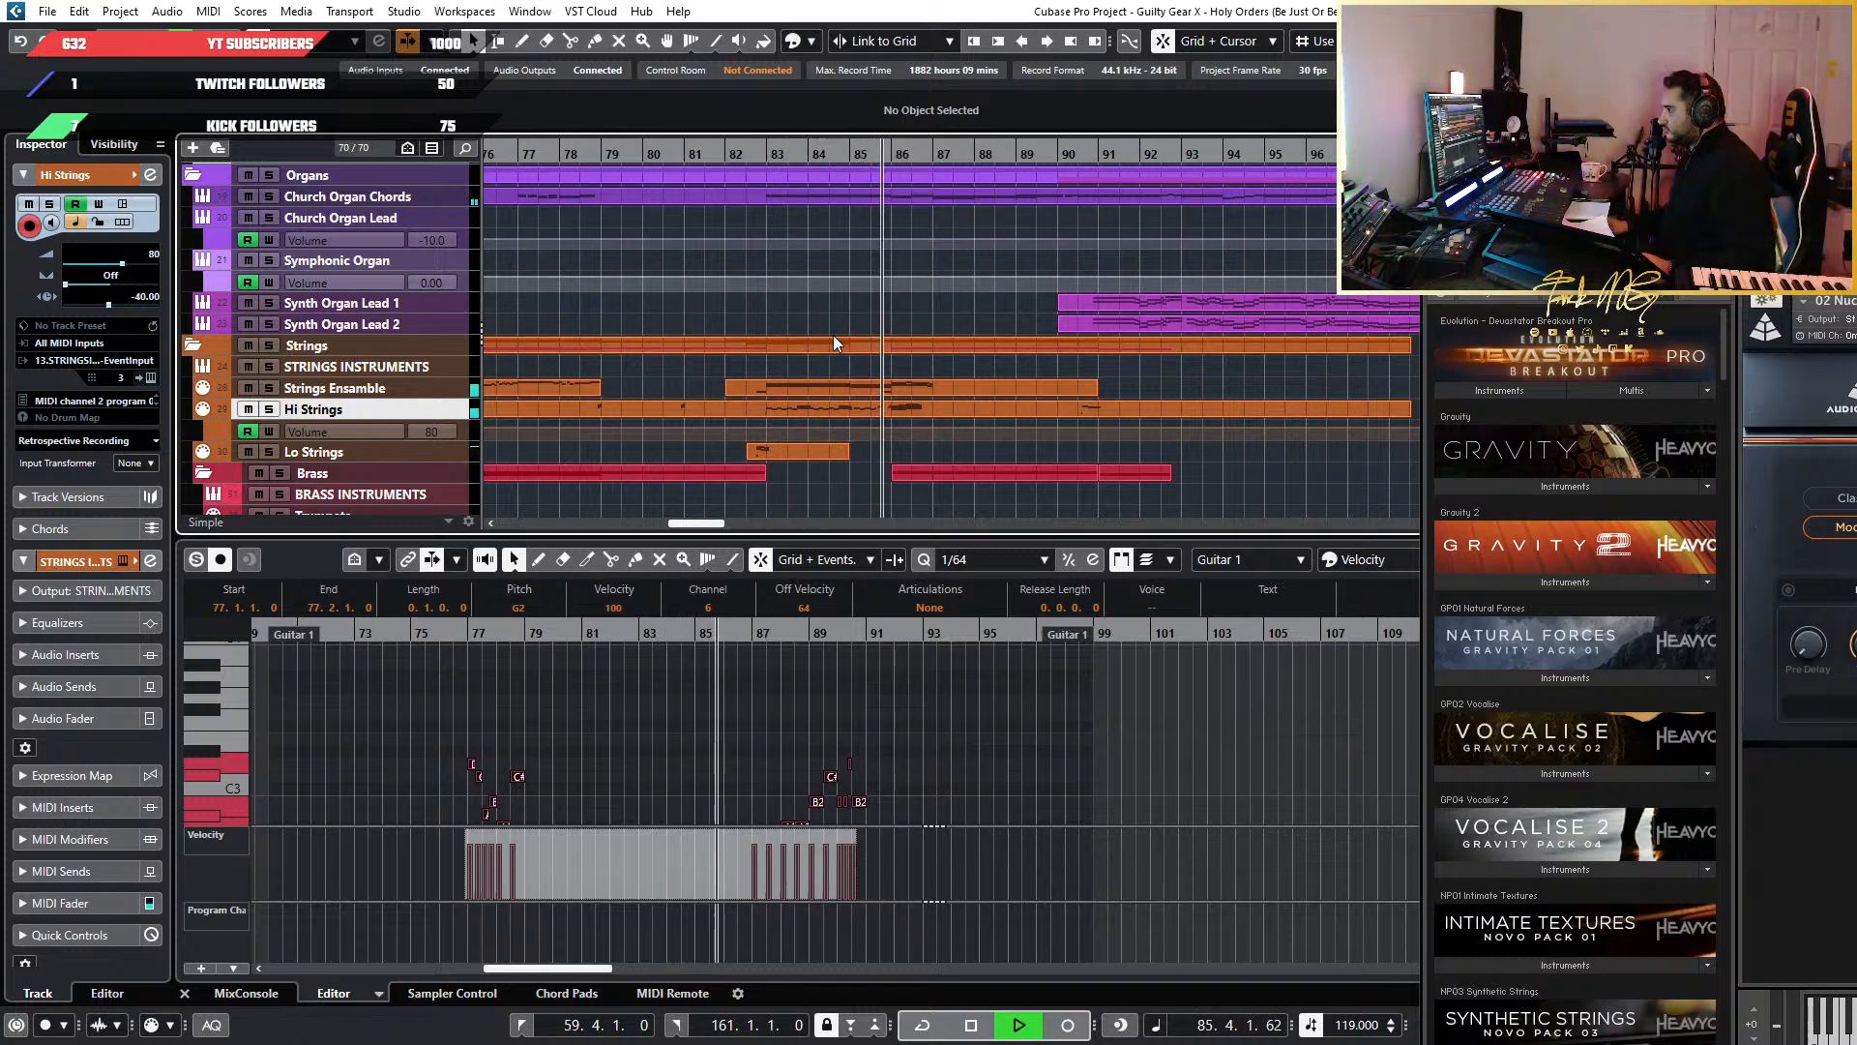
scroll(833, 334, down, 1)
scroll(833, 335, down, 1)
key(space)
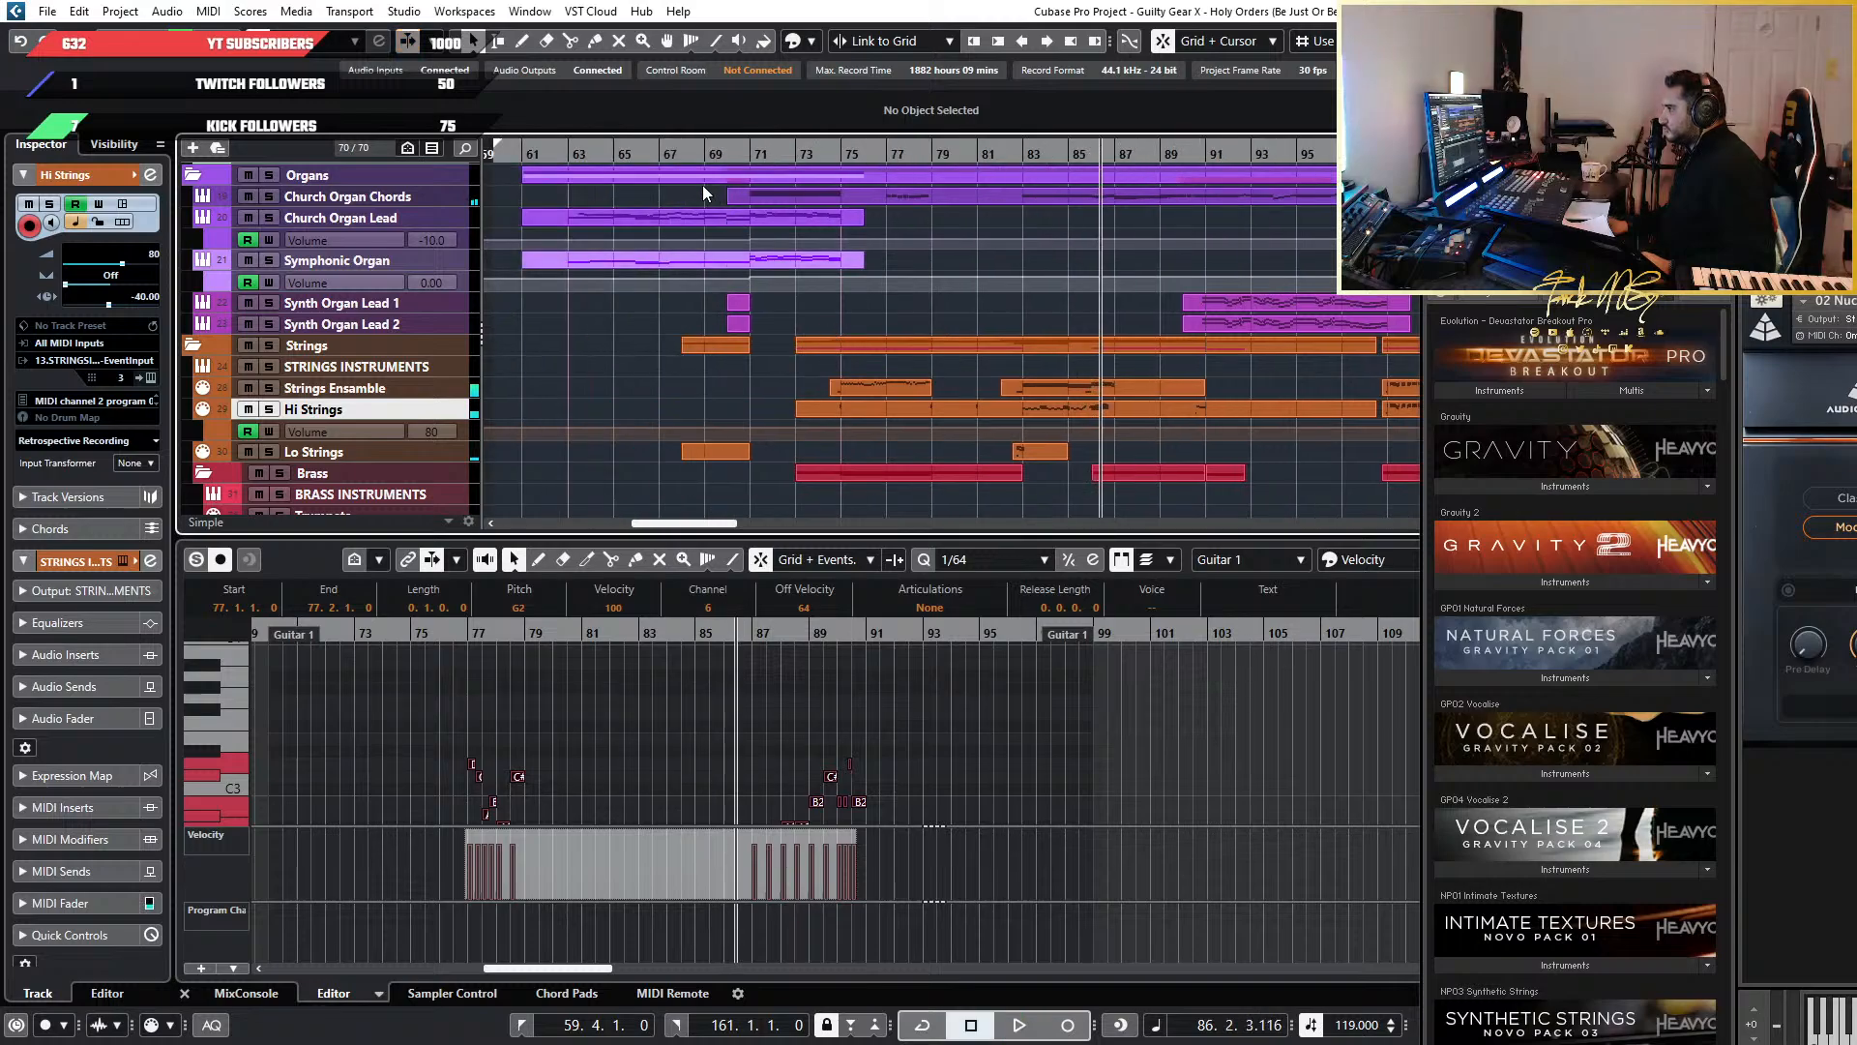
Play the arrangement from about bar 61 to bar 77 to check the organ opening and the build into the theme
click(542, 157)
key(space)
scroll(587, 302, up, 2)
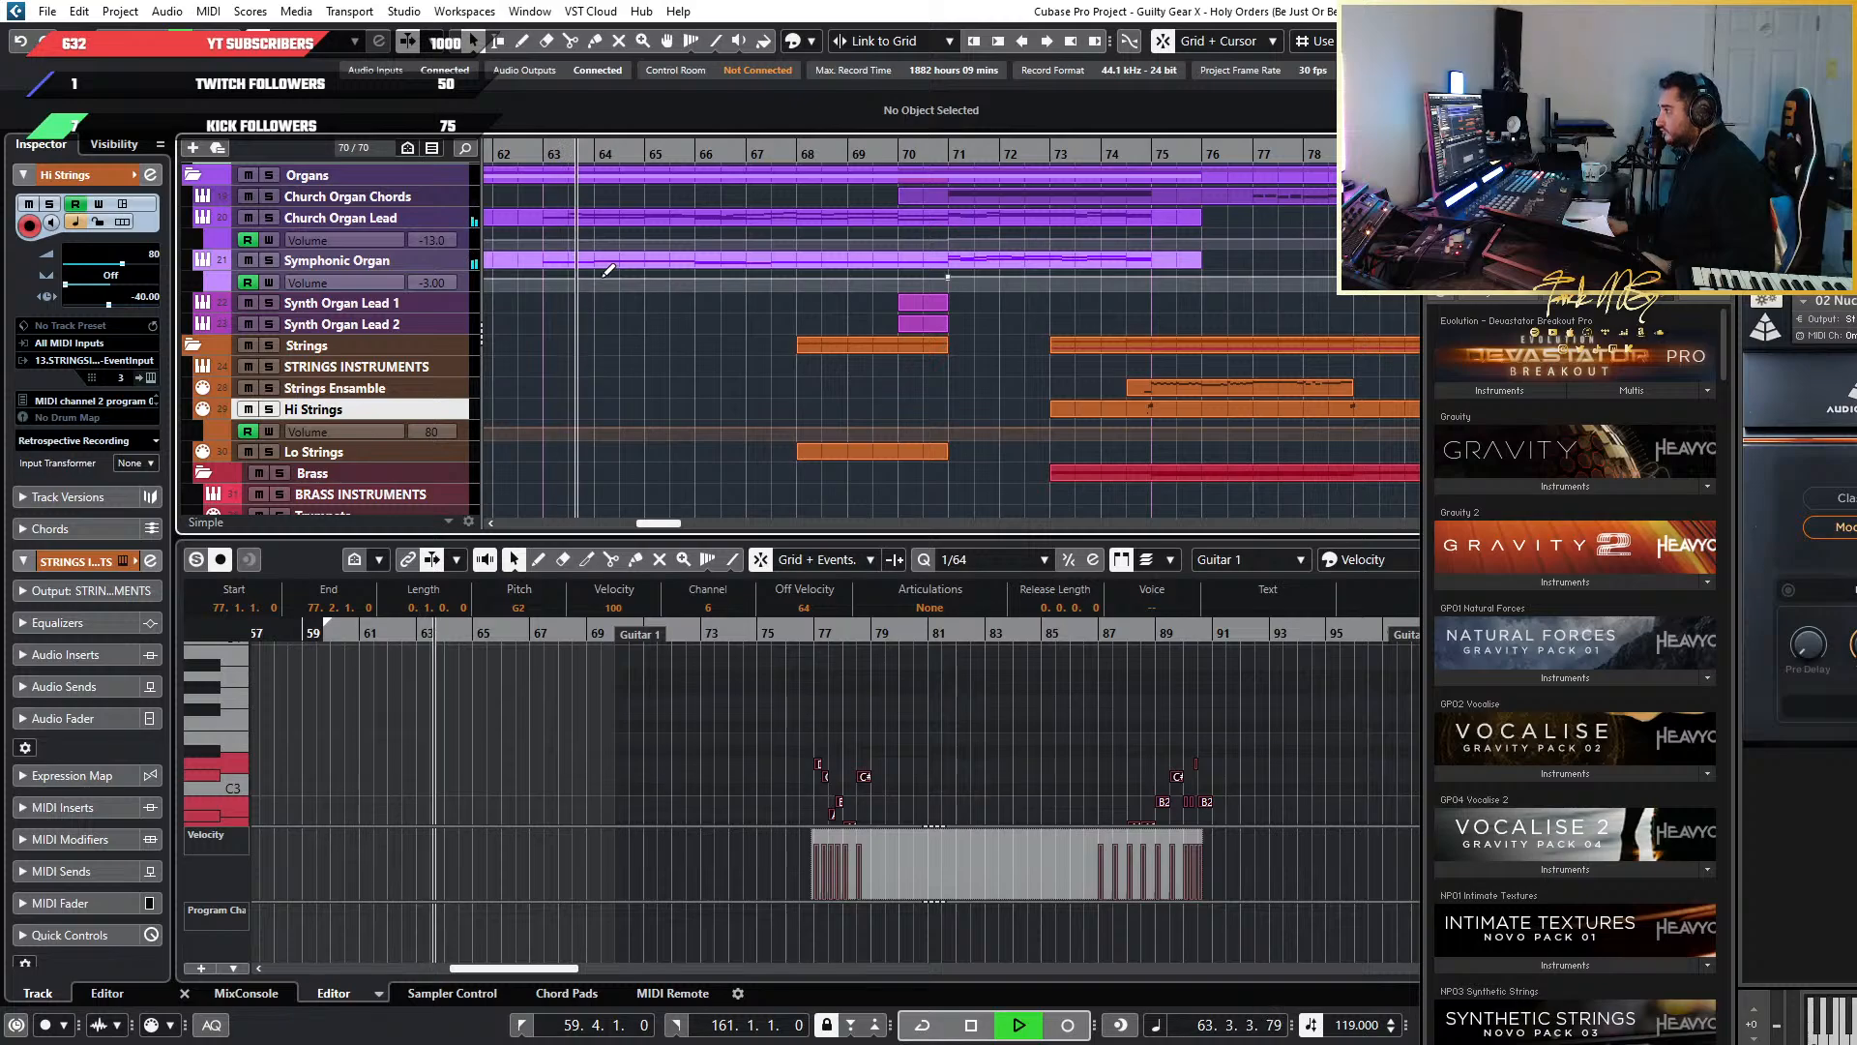
scroll(602, 275, left, 2)
scroll(728, 354, up, 6)
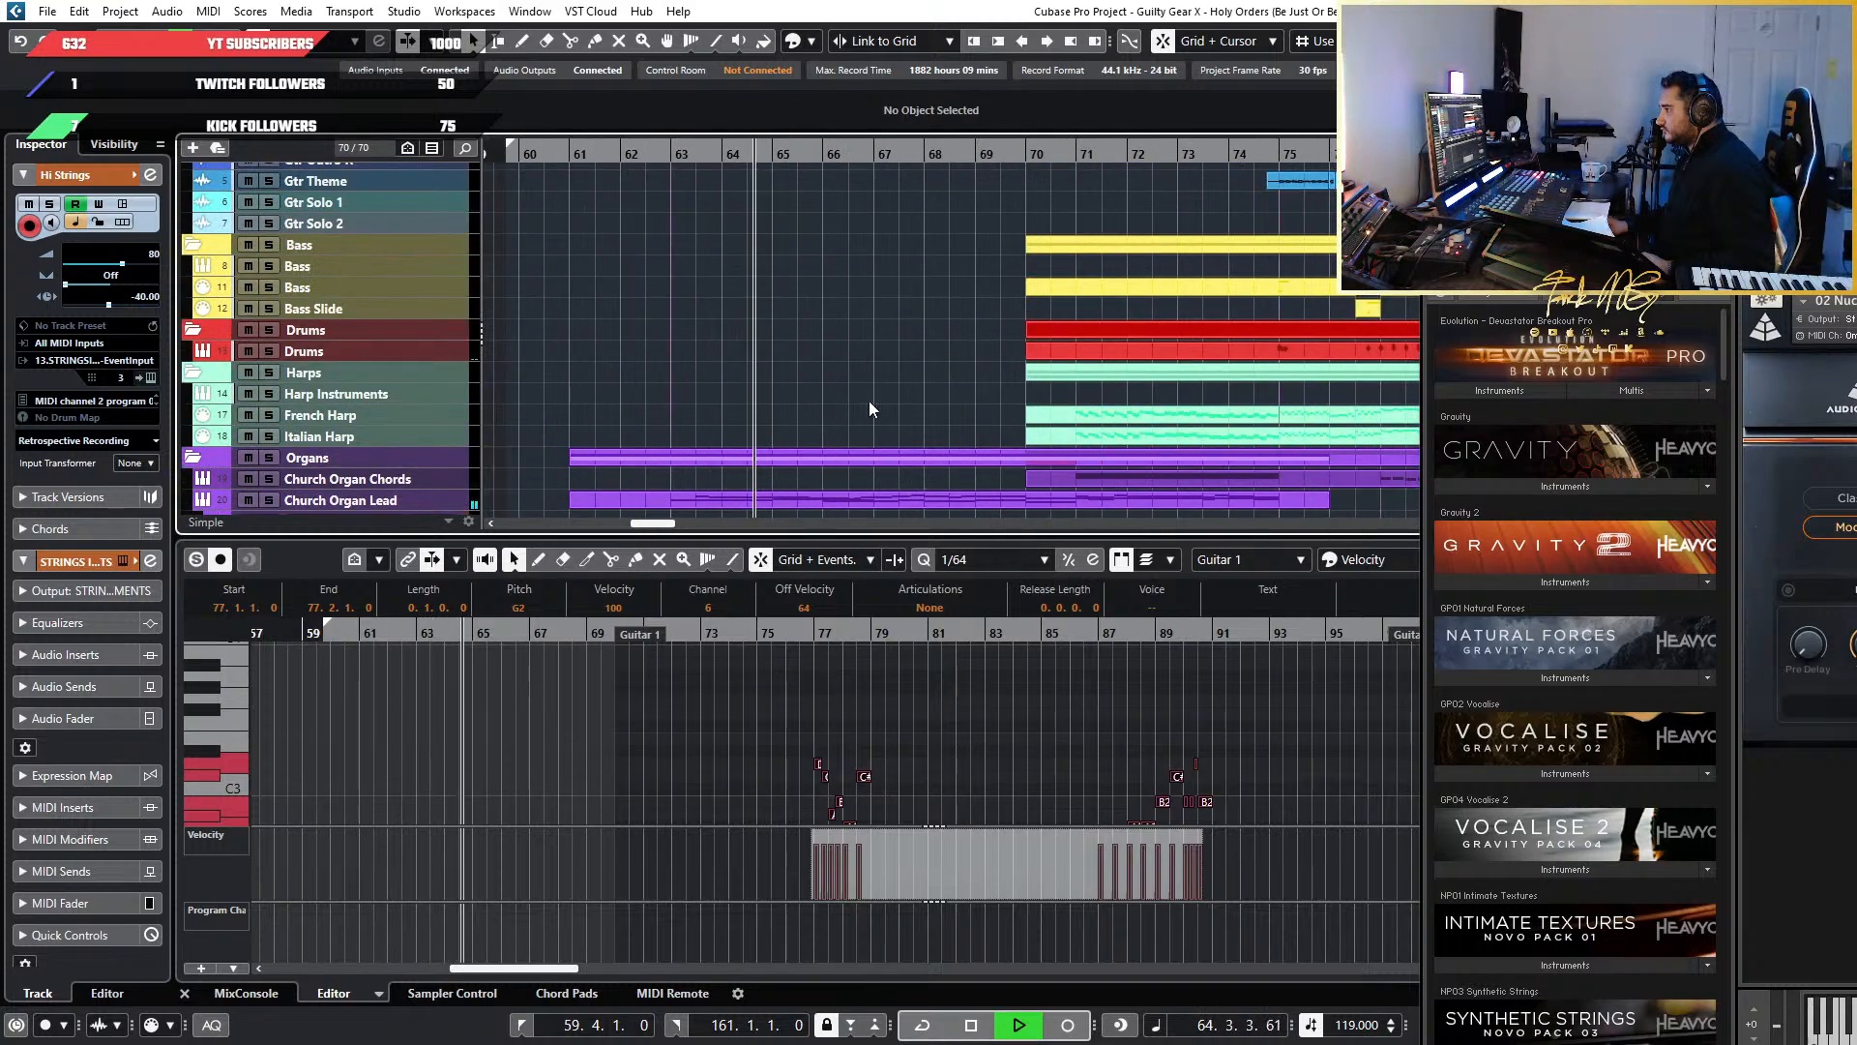
scroll(869, 402, down, 6)
scroll(931, 405, up, 3)
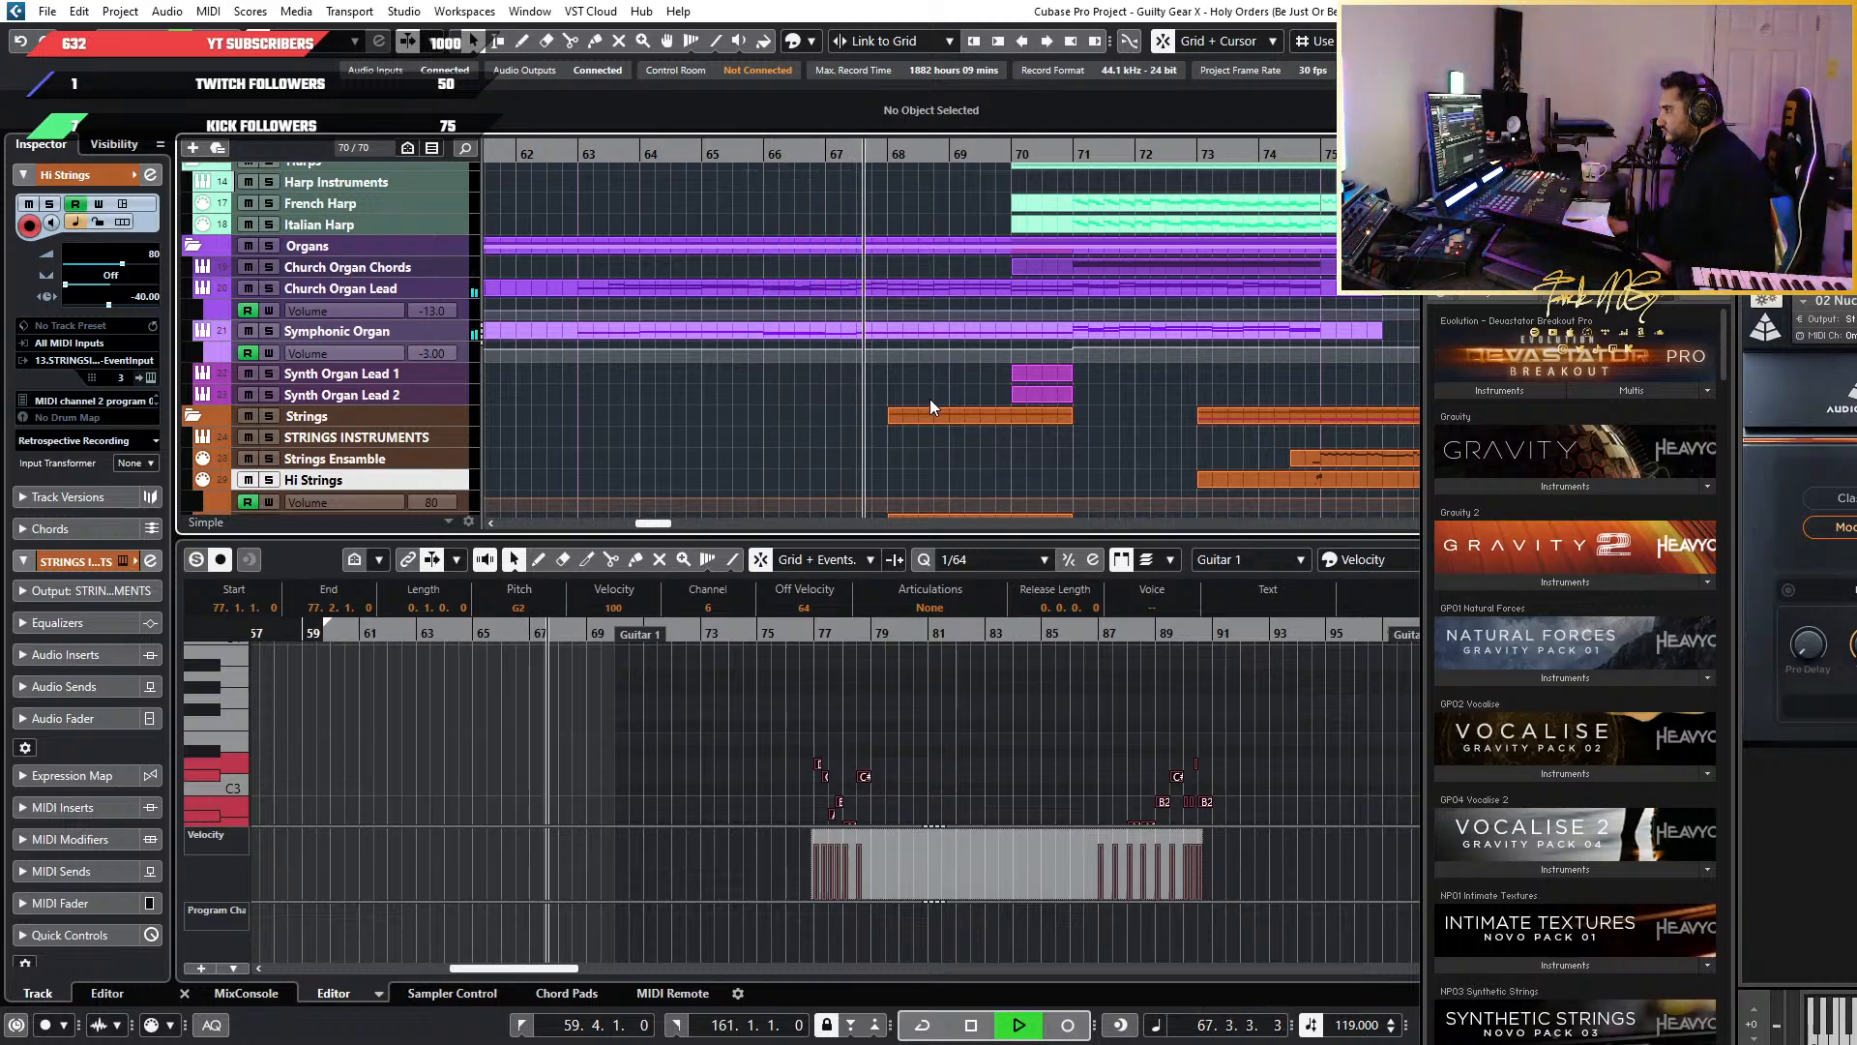
scroll(931, 391, right, 3)
scroll(864, 389, down, 2)
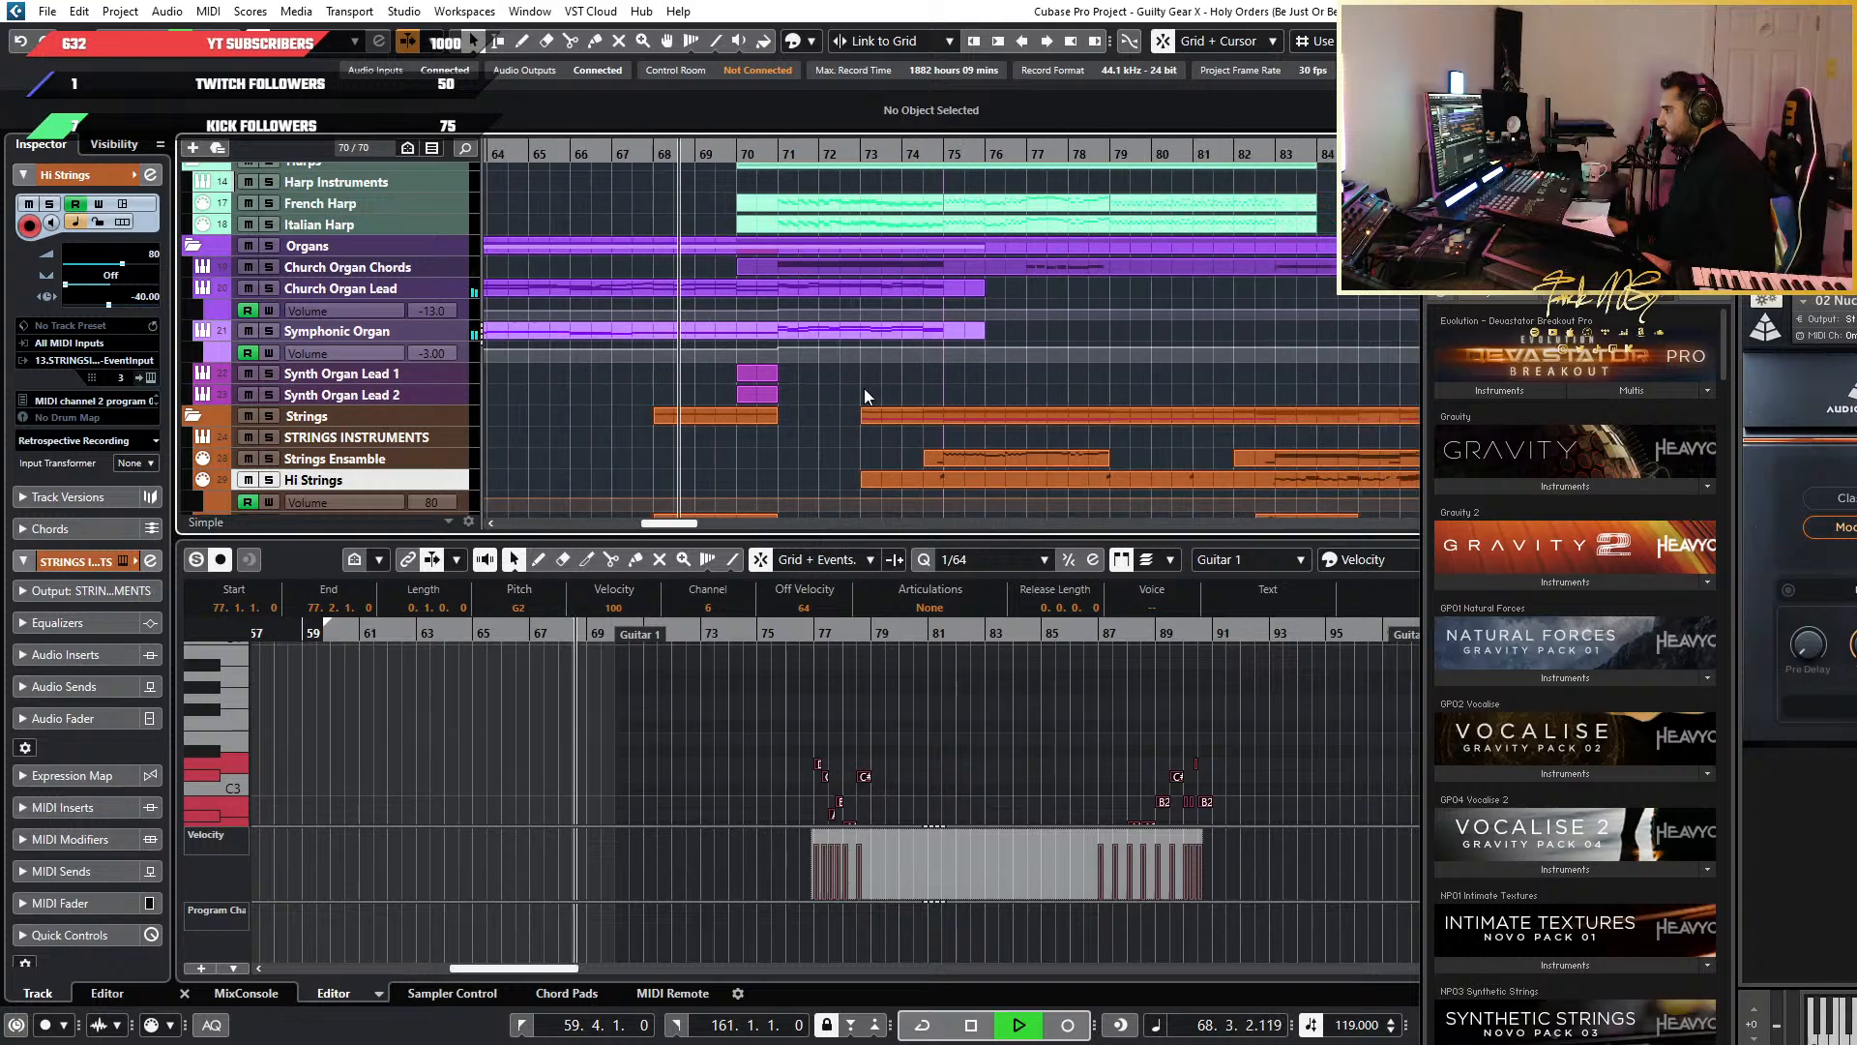
scroll(861, 387, up, 2)
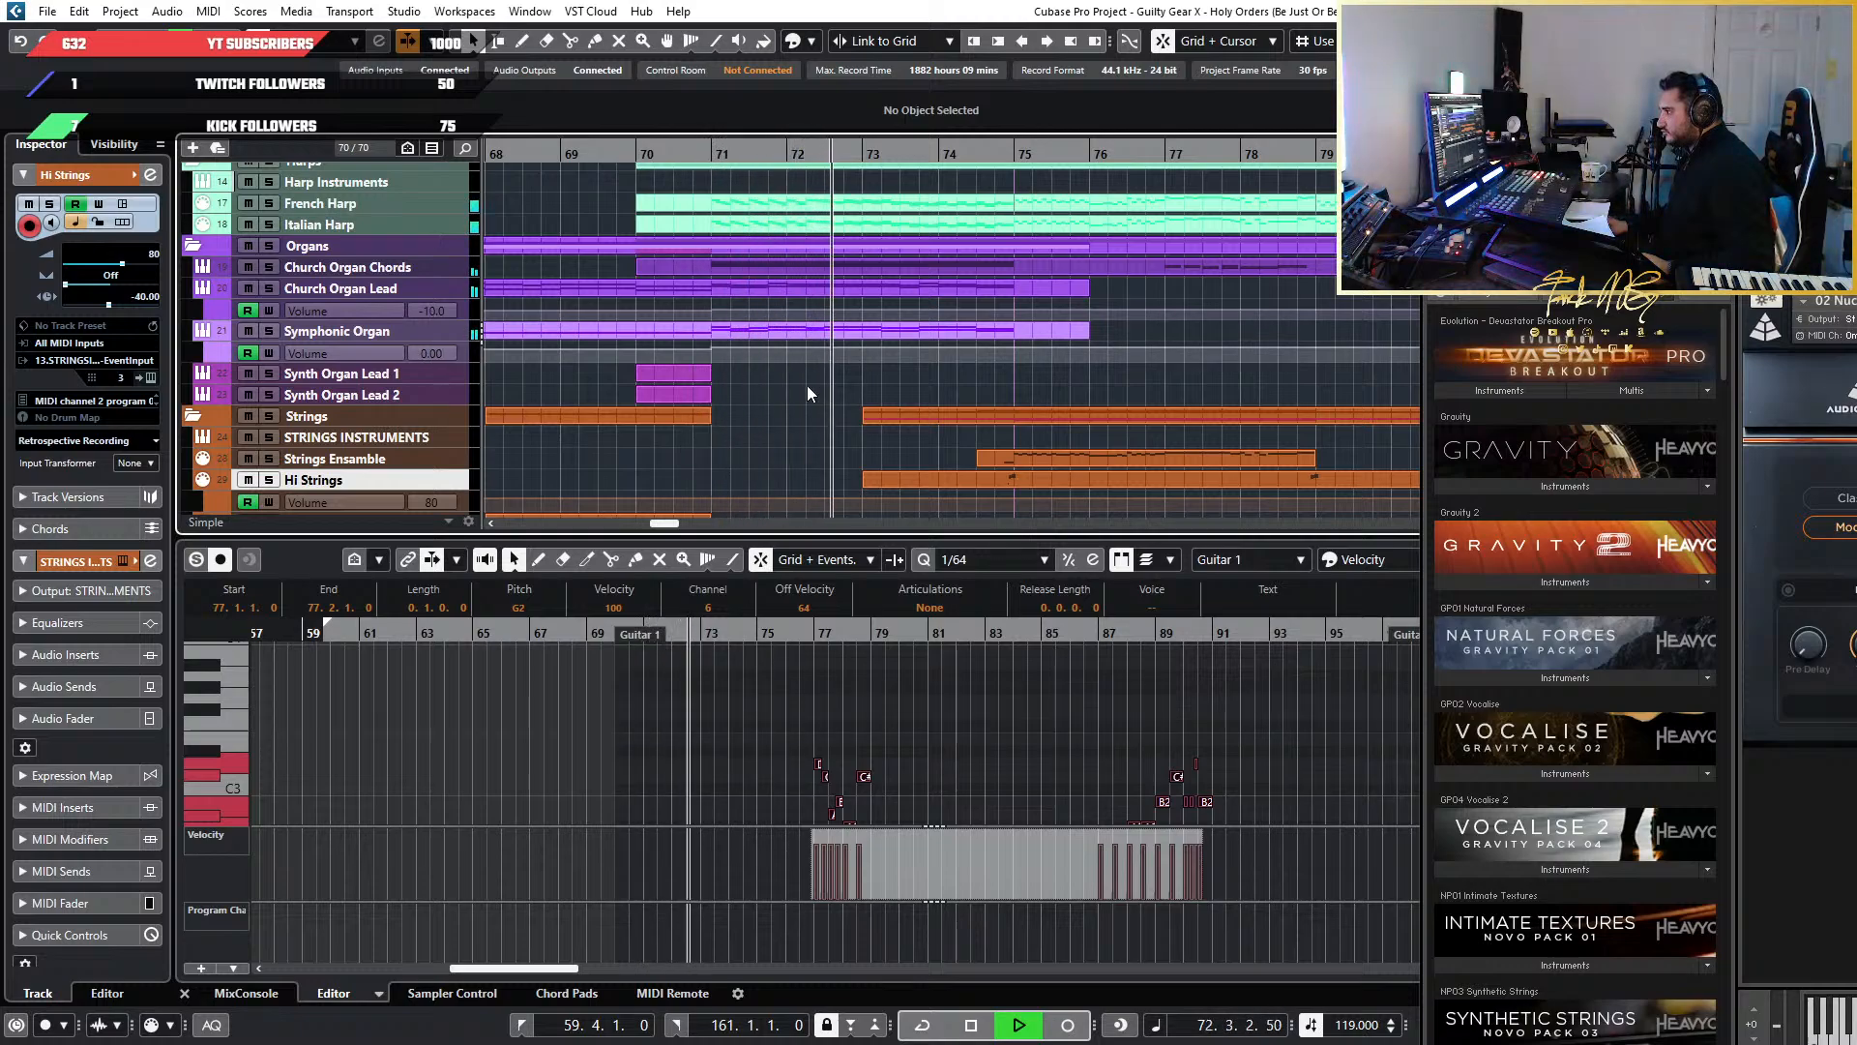
scroll(971, 382, up, 2)
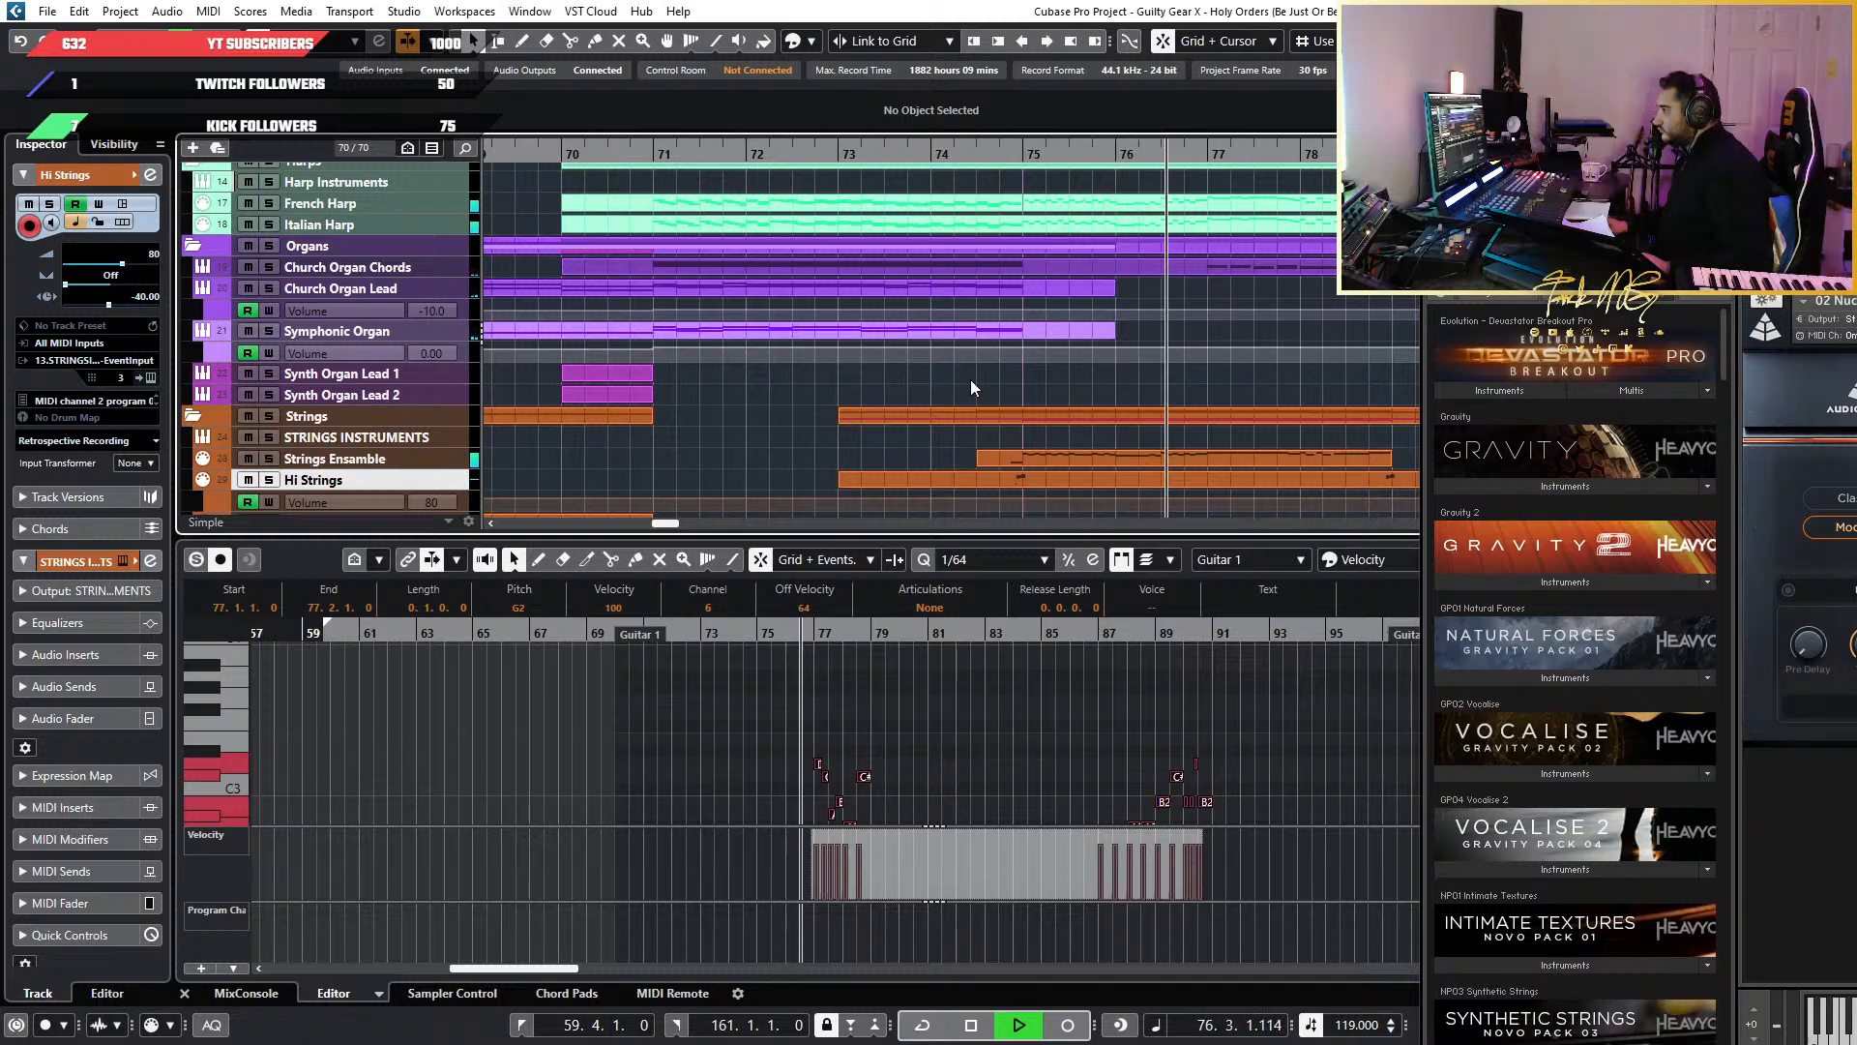
scroll(983, 379, right, 1)
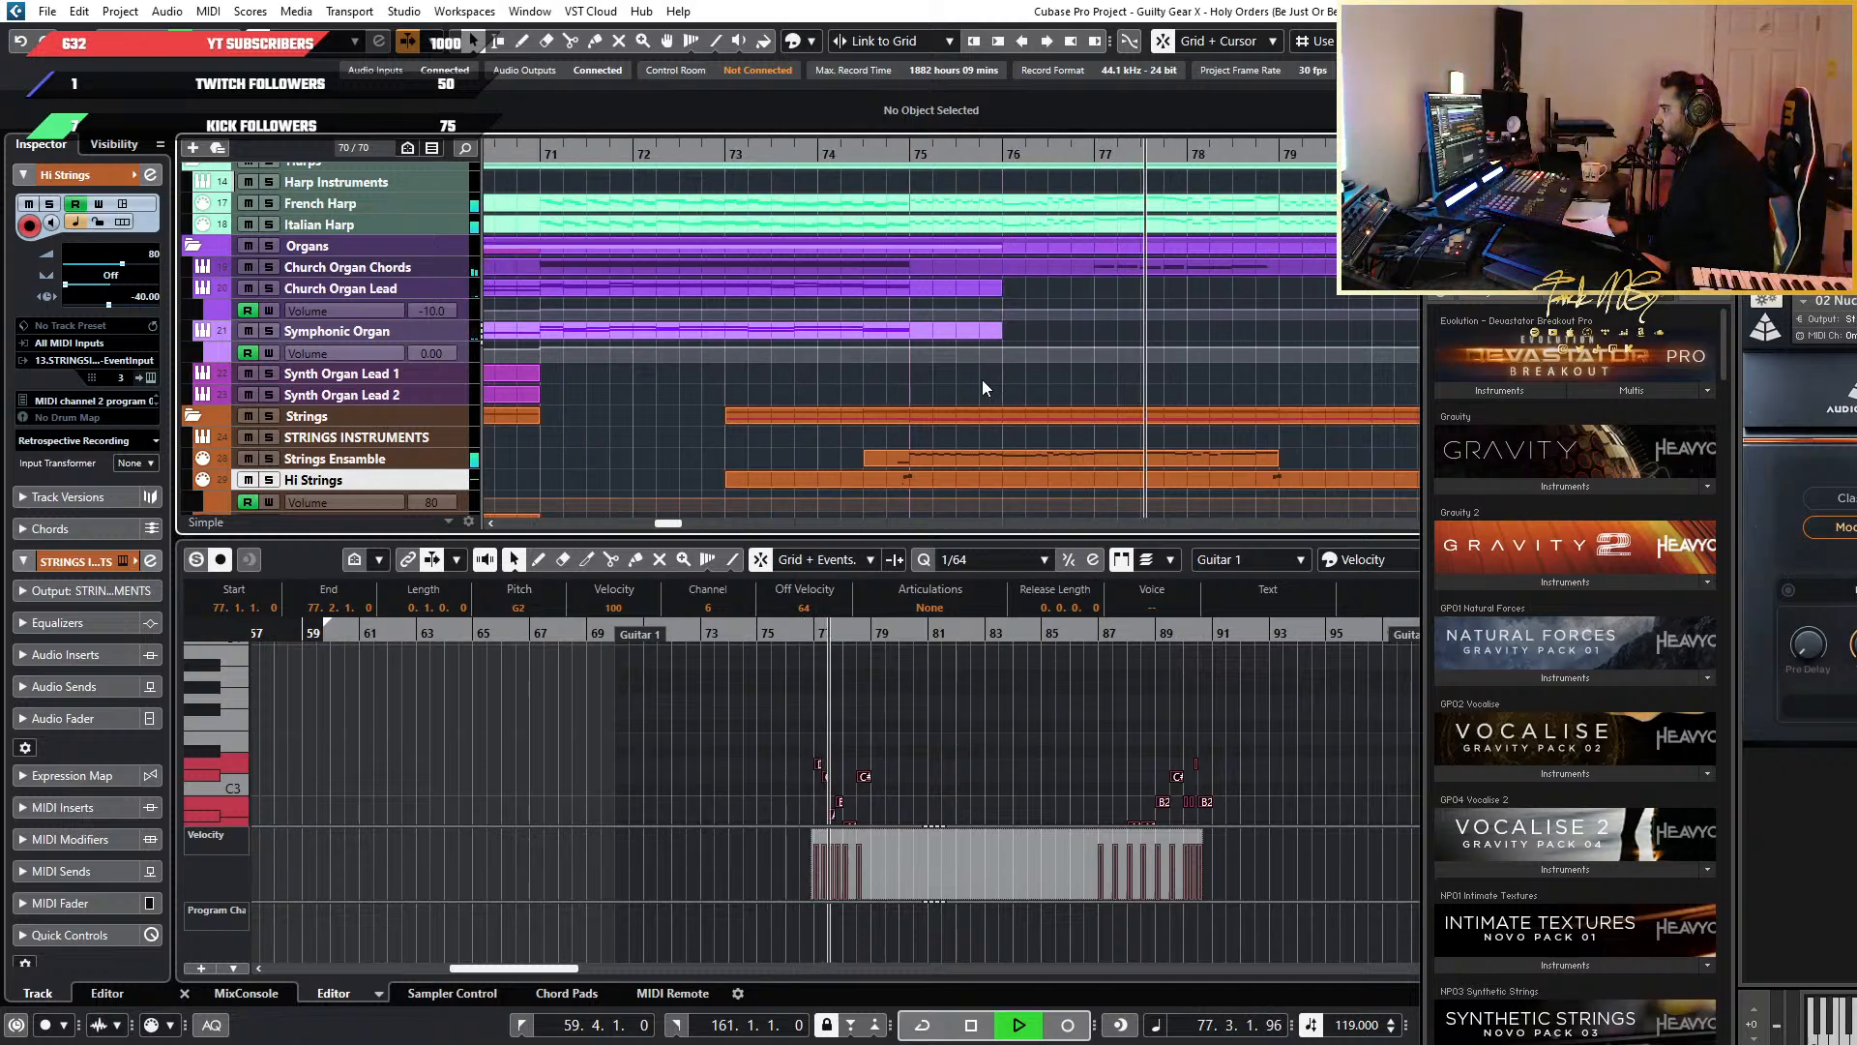
key(space)
Turn on cycle playback and replay the arrangement briefly from bar 75
ctrl+scroll(982, 379, down, 2)
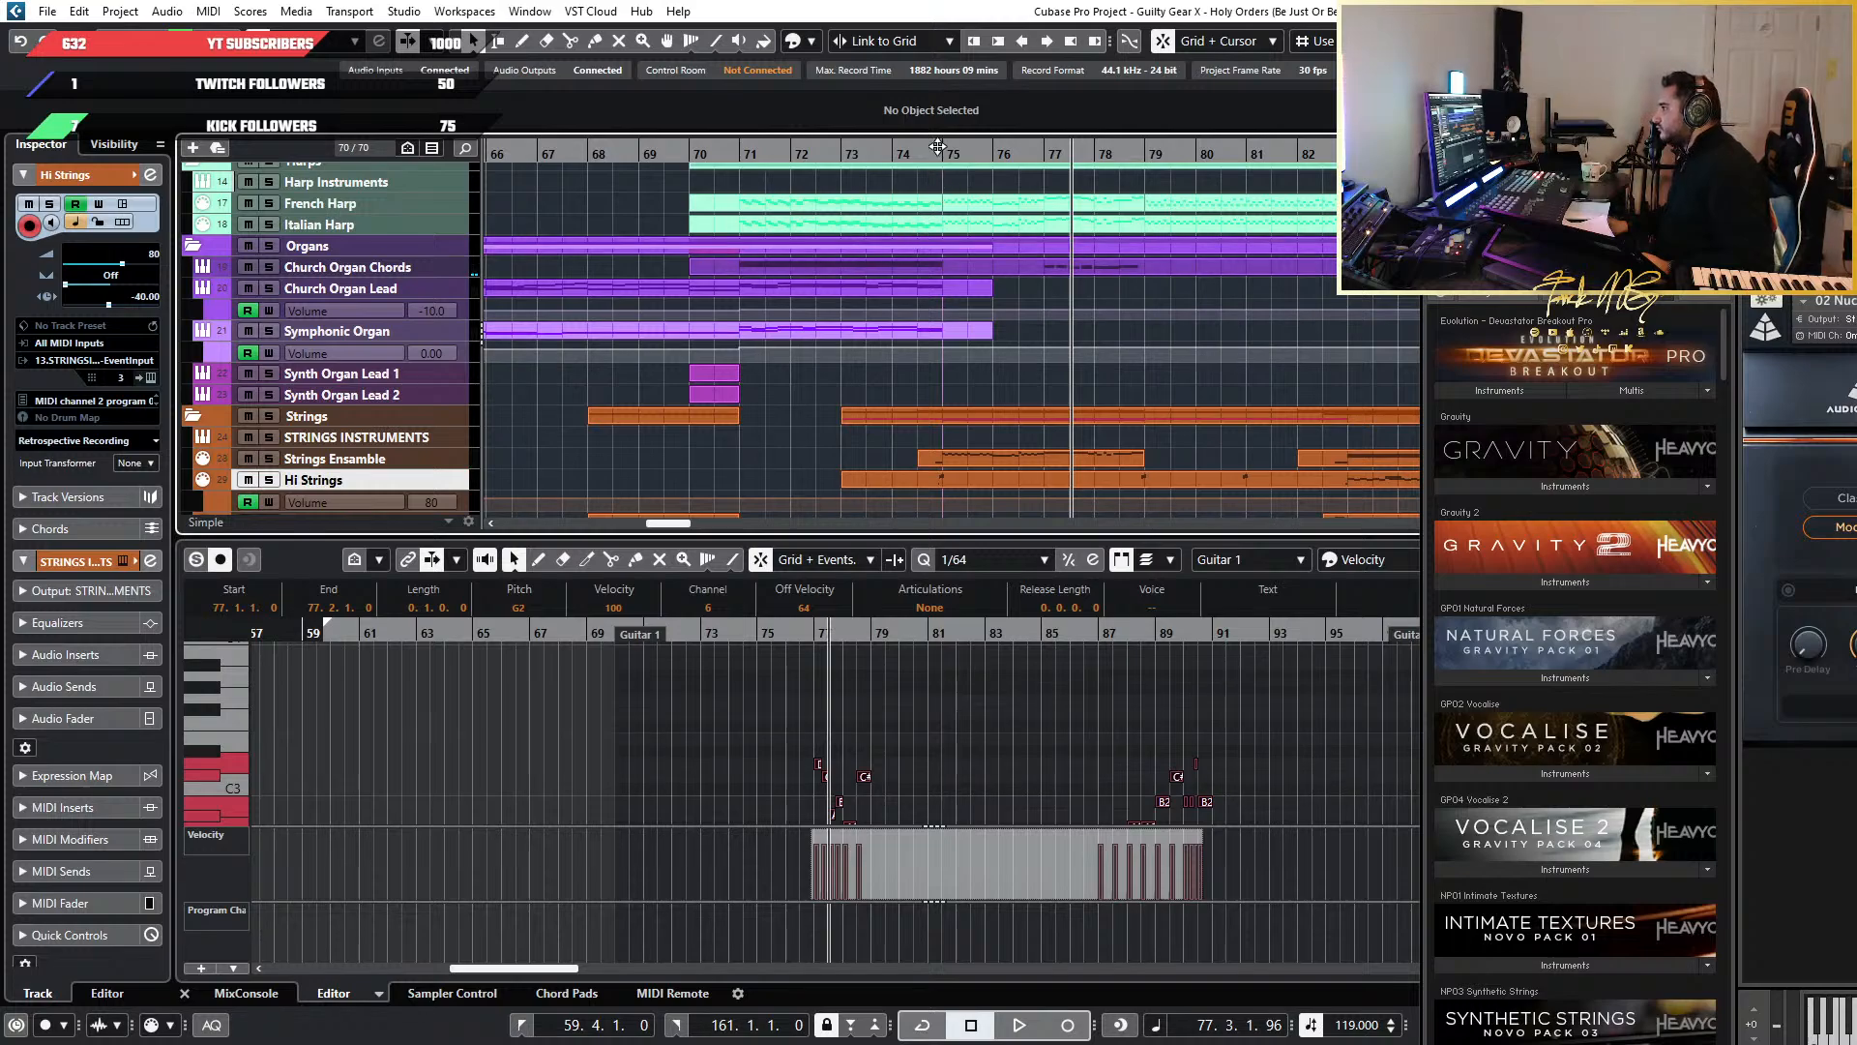
click(938, 147)
click(941, 154)
key(space)
ctrl+scroll(1053, 331, up, 2)
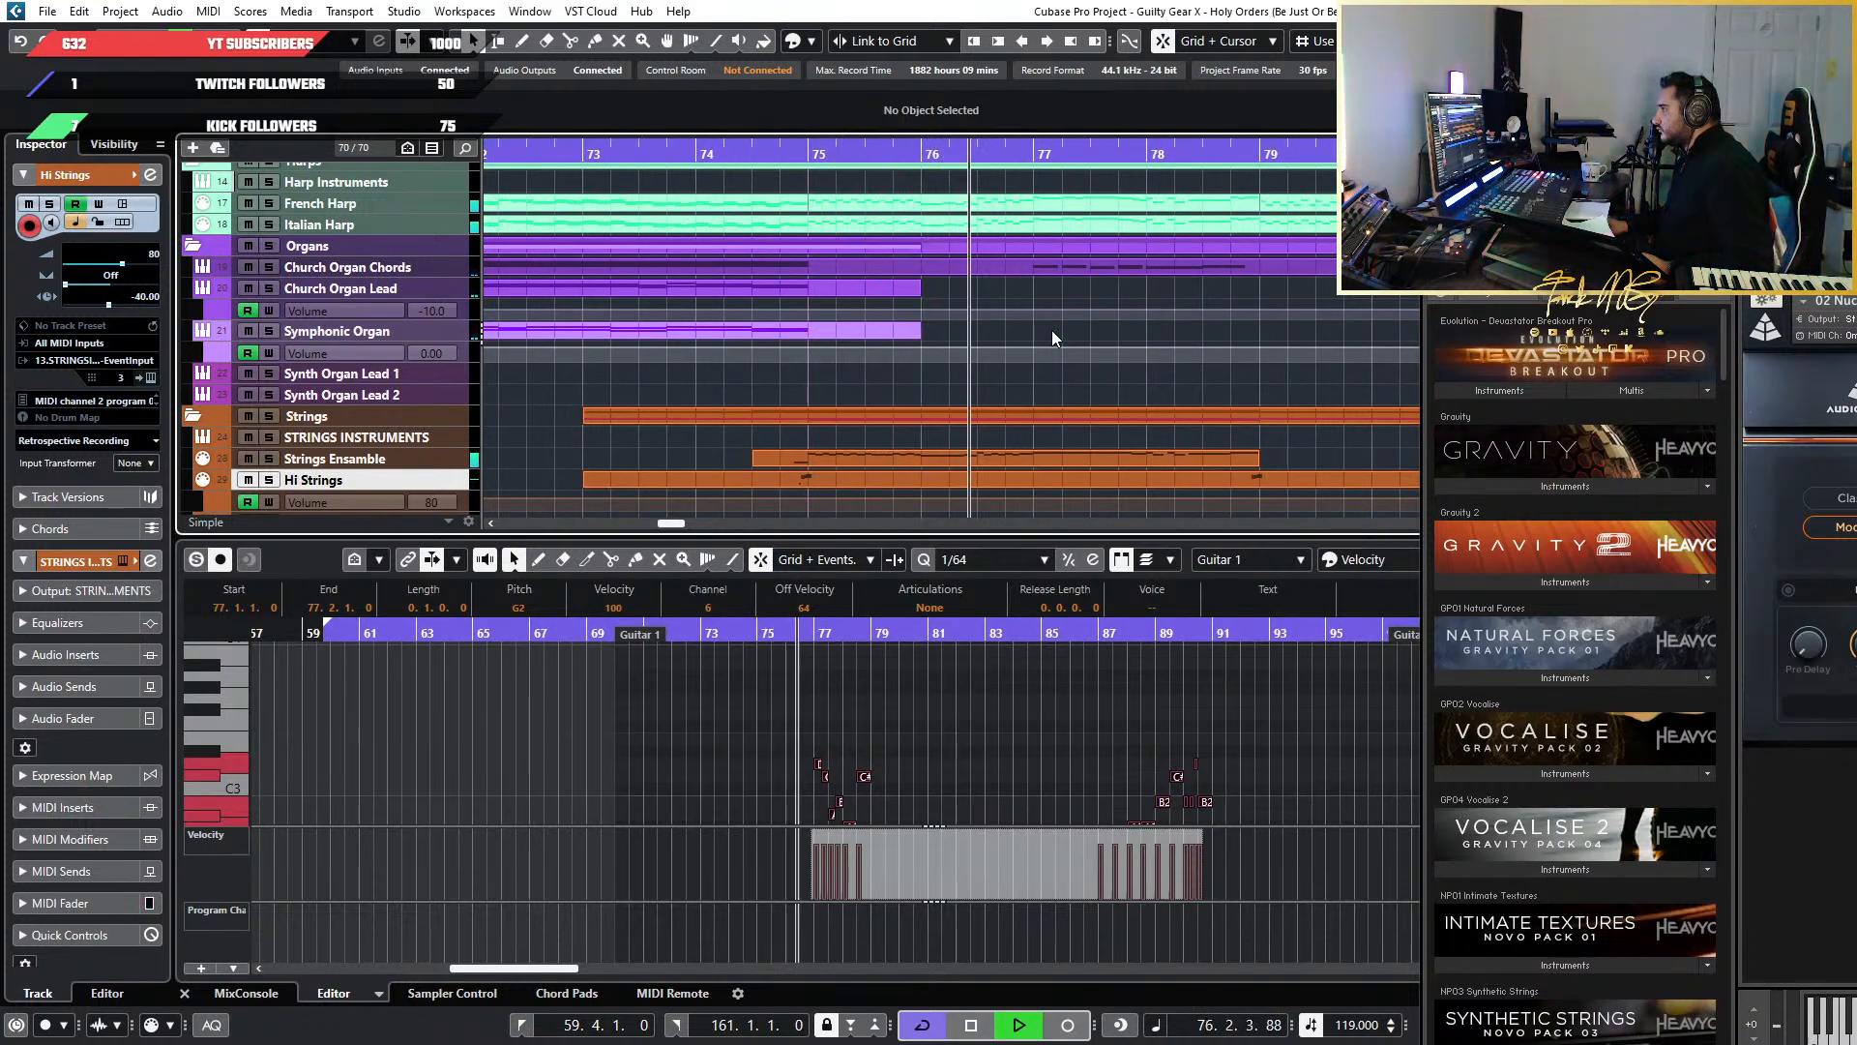
key(space)
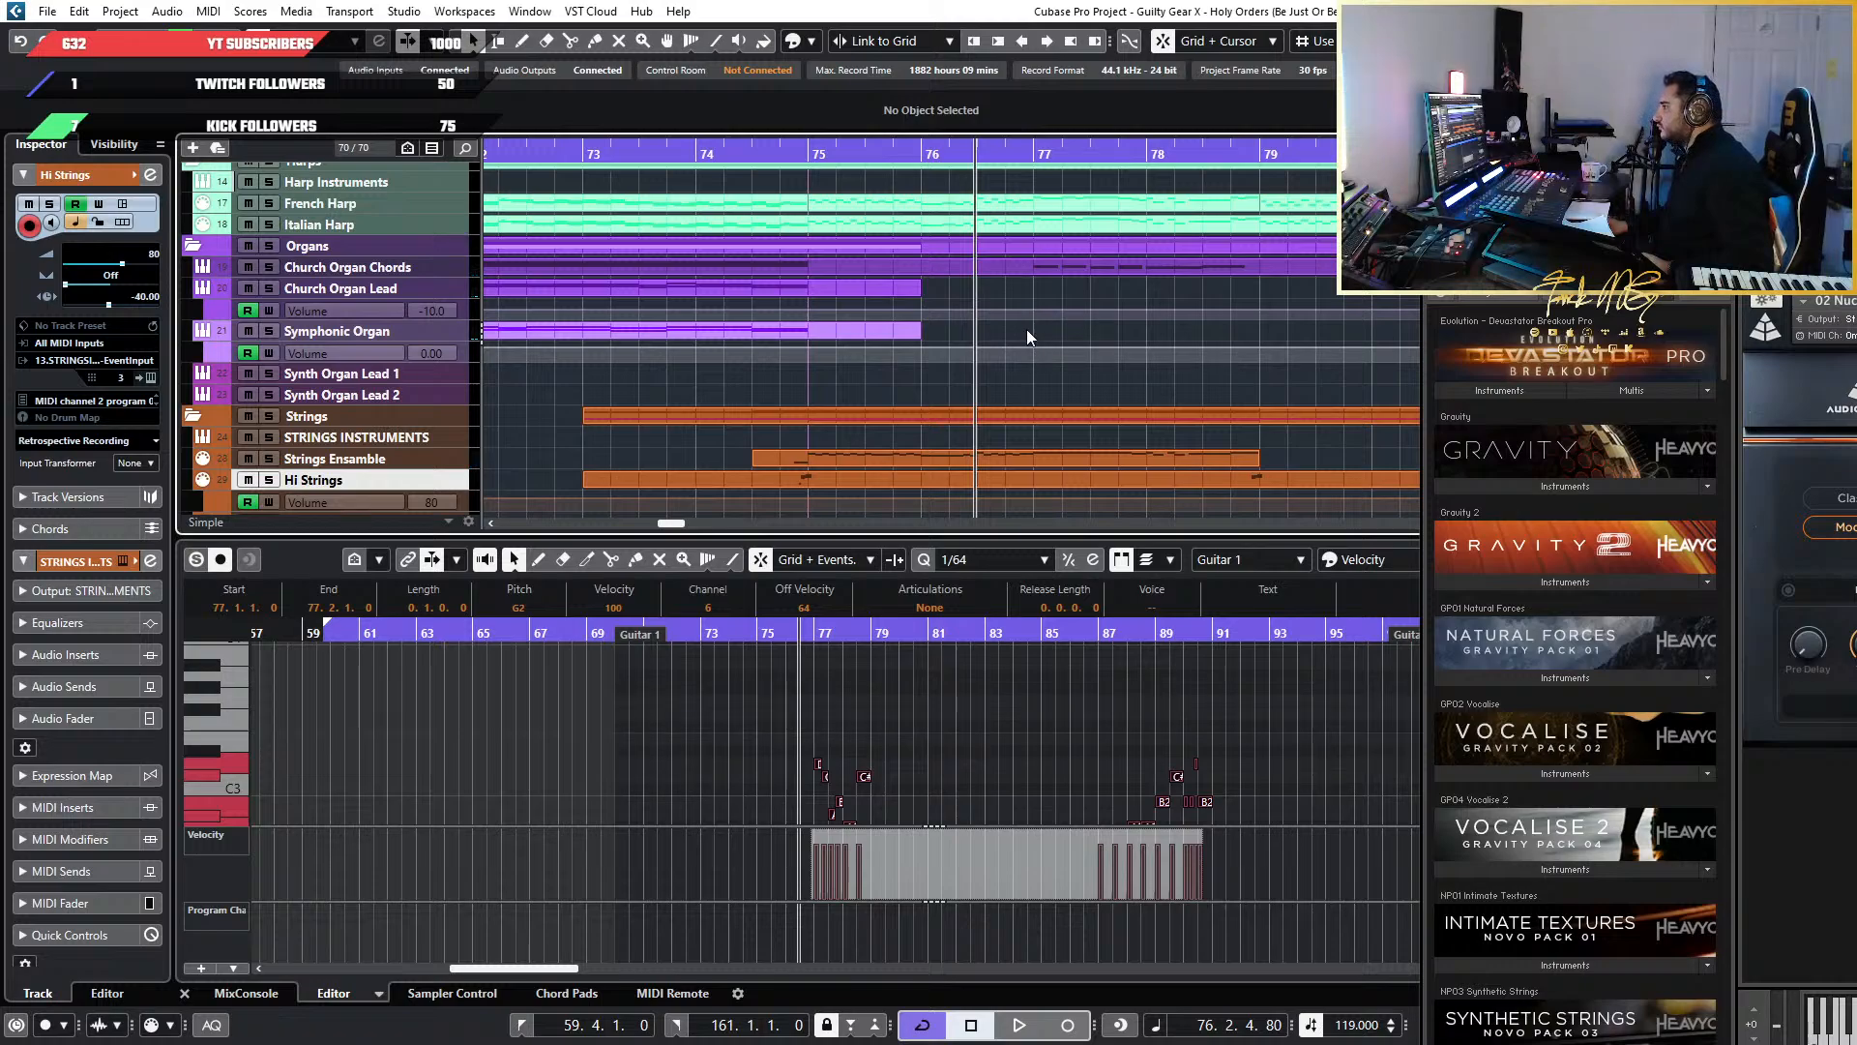
Play the arrangement briefly from bar 75 to check the end of the organ part
ctrl+scroll(1016, 329, down, 3)
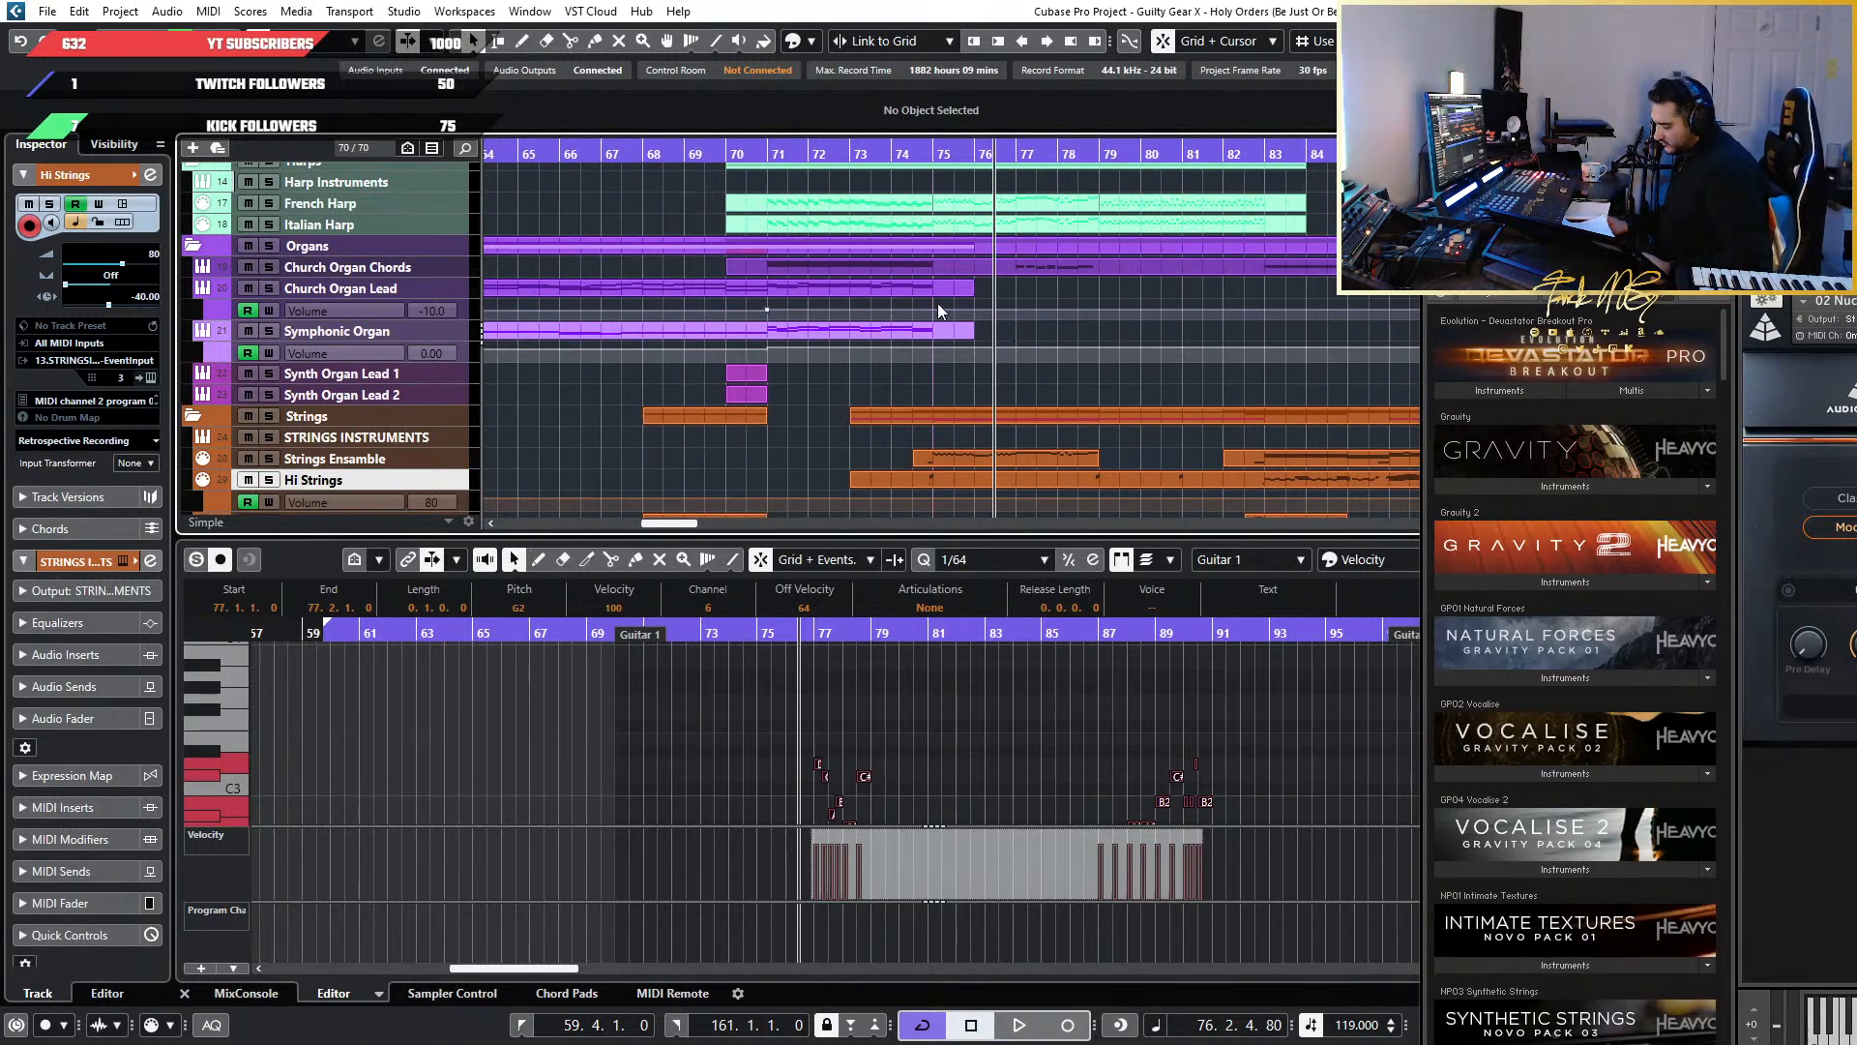
scroll(974, 311, up, 10)
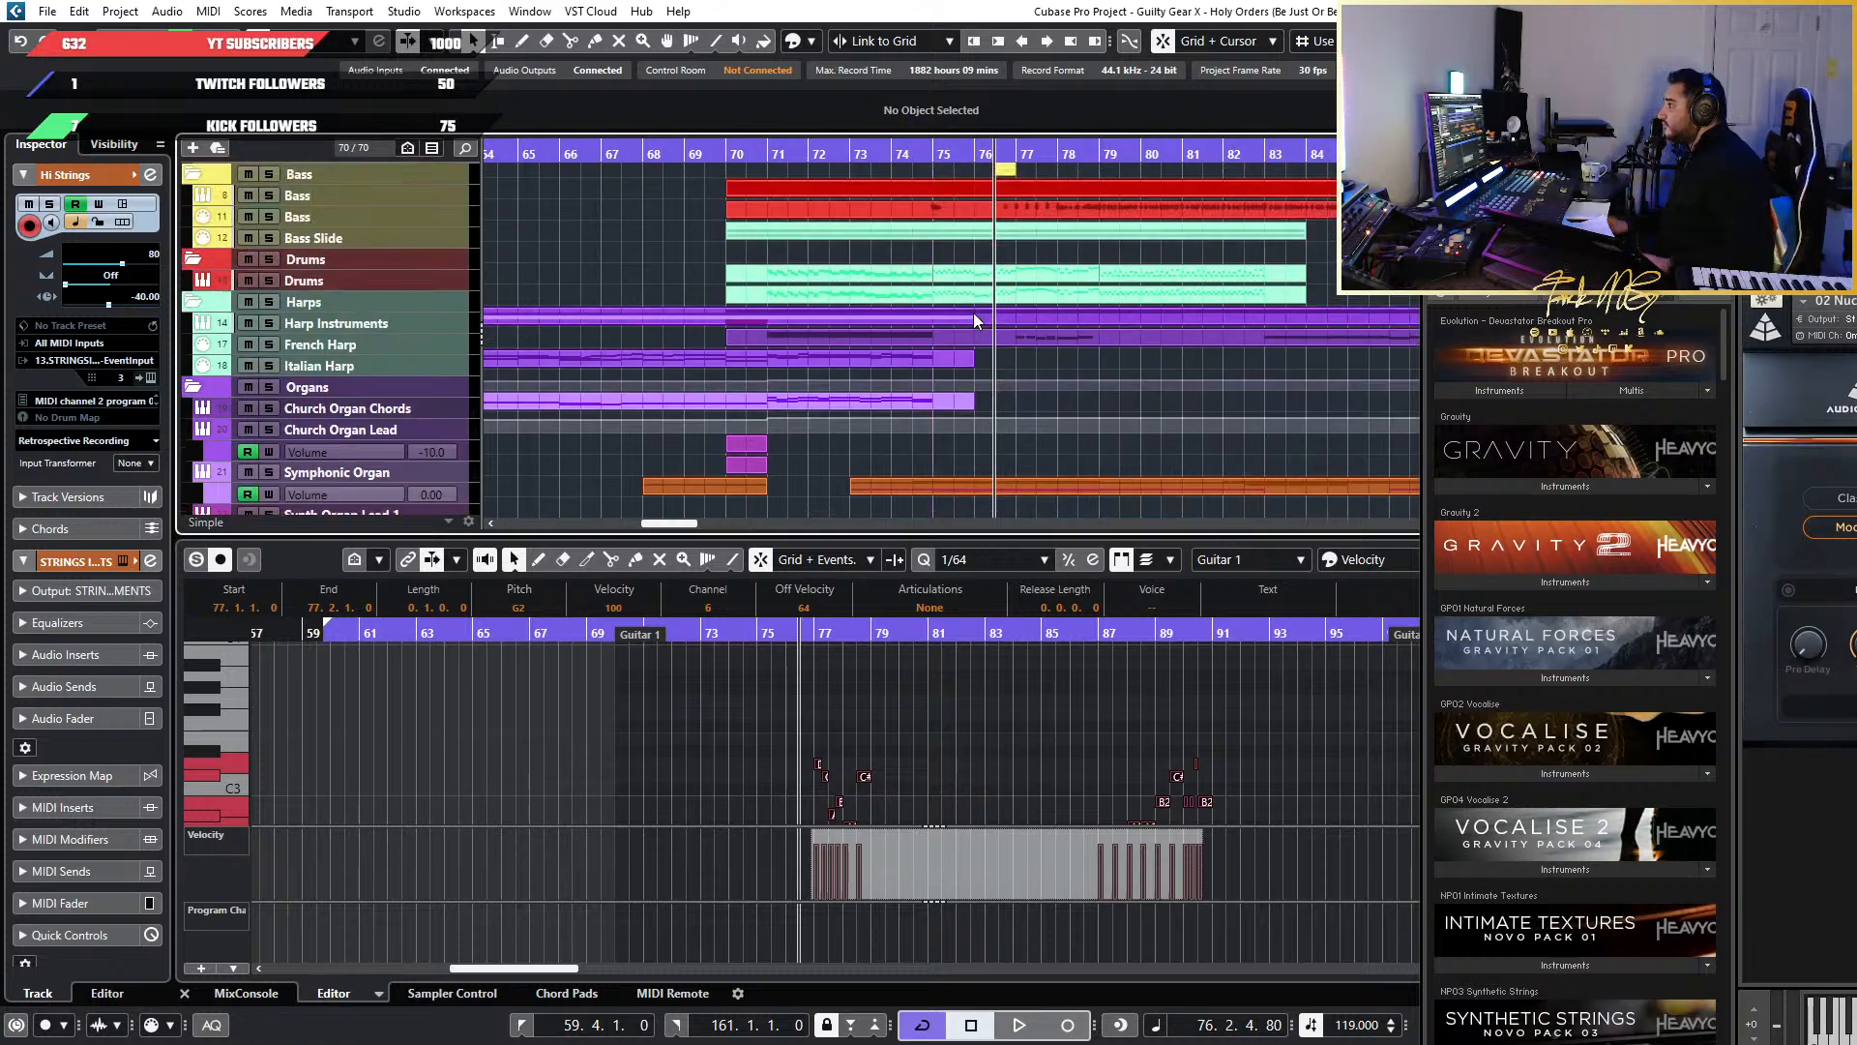
ctrl+scroll(1014, 290, up, 2)
scroll(998, 302, down, 5)
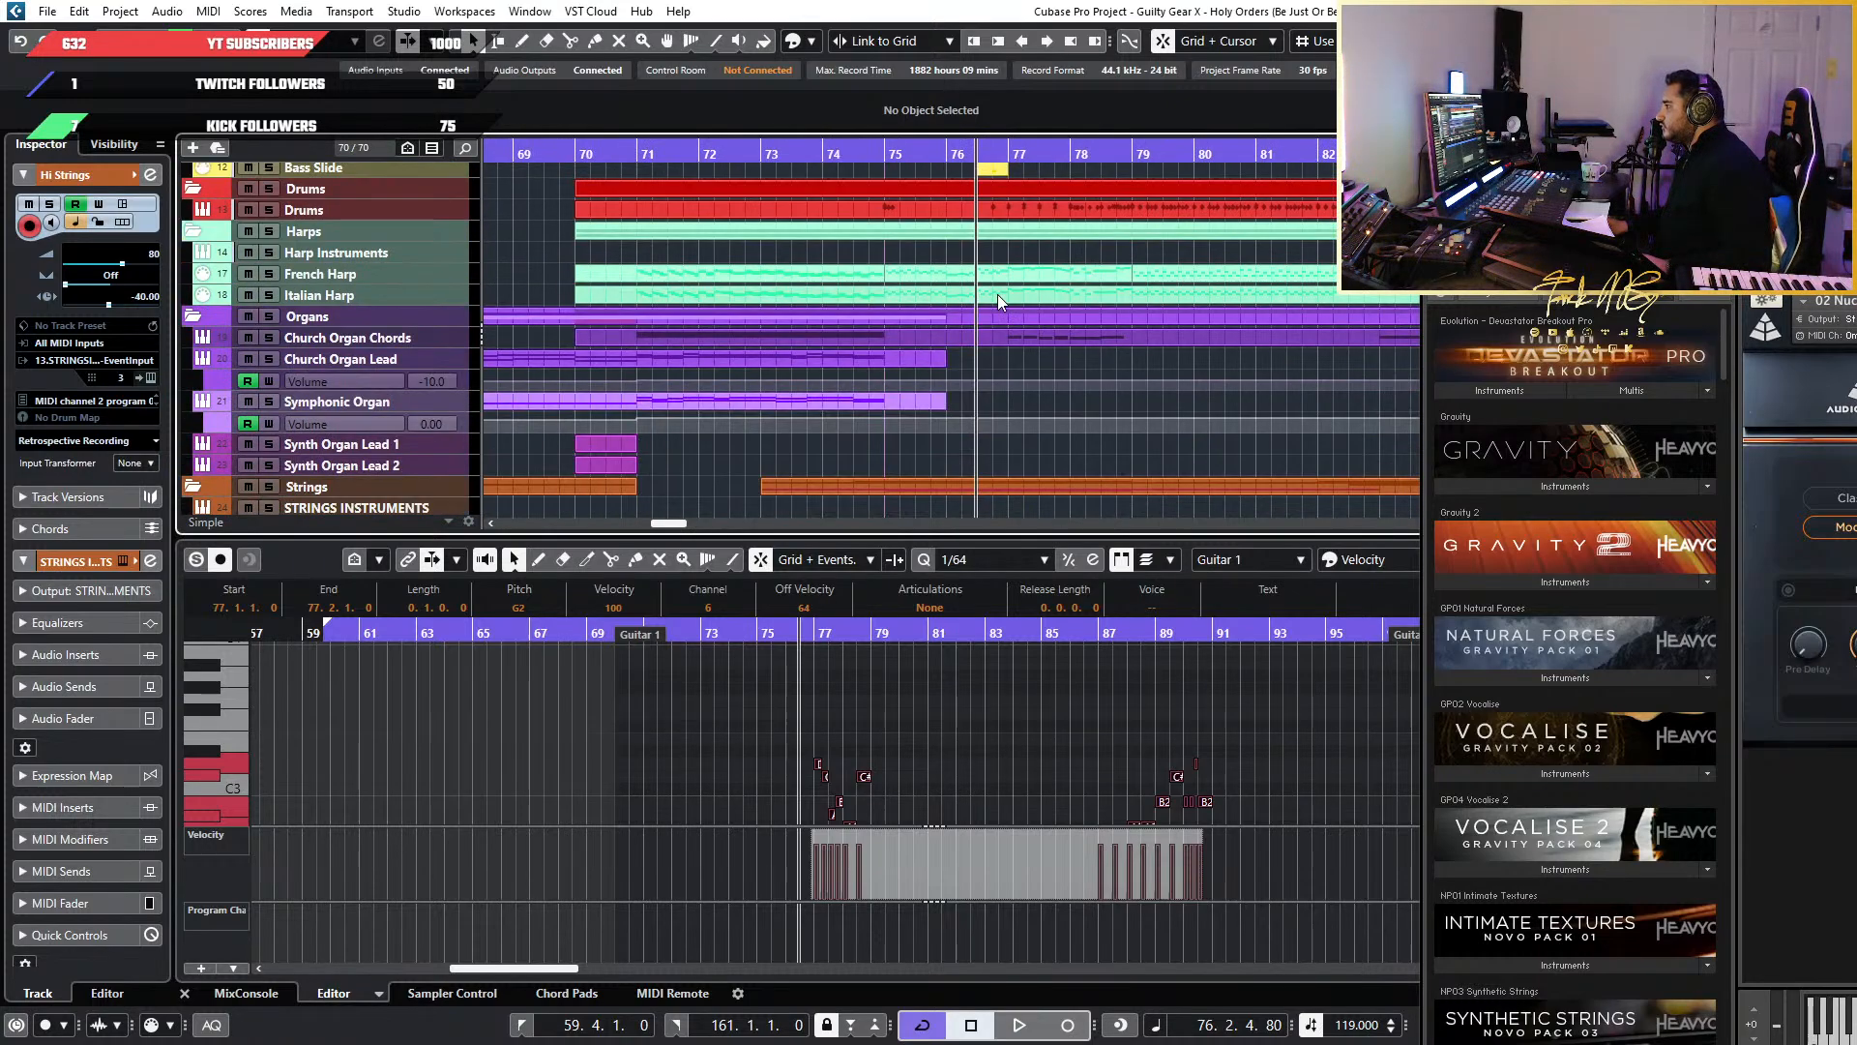
ctrl+scroll(996, 294, up, 2)
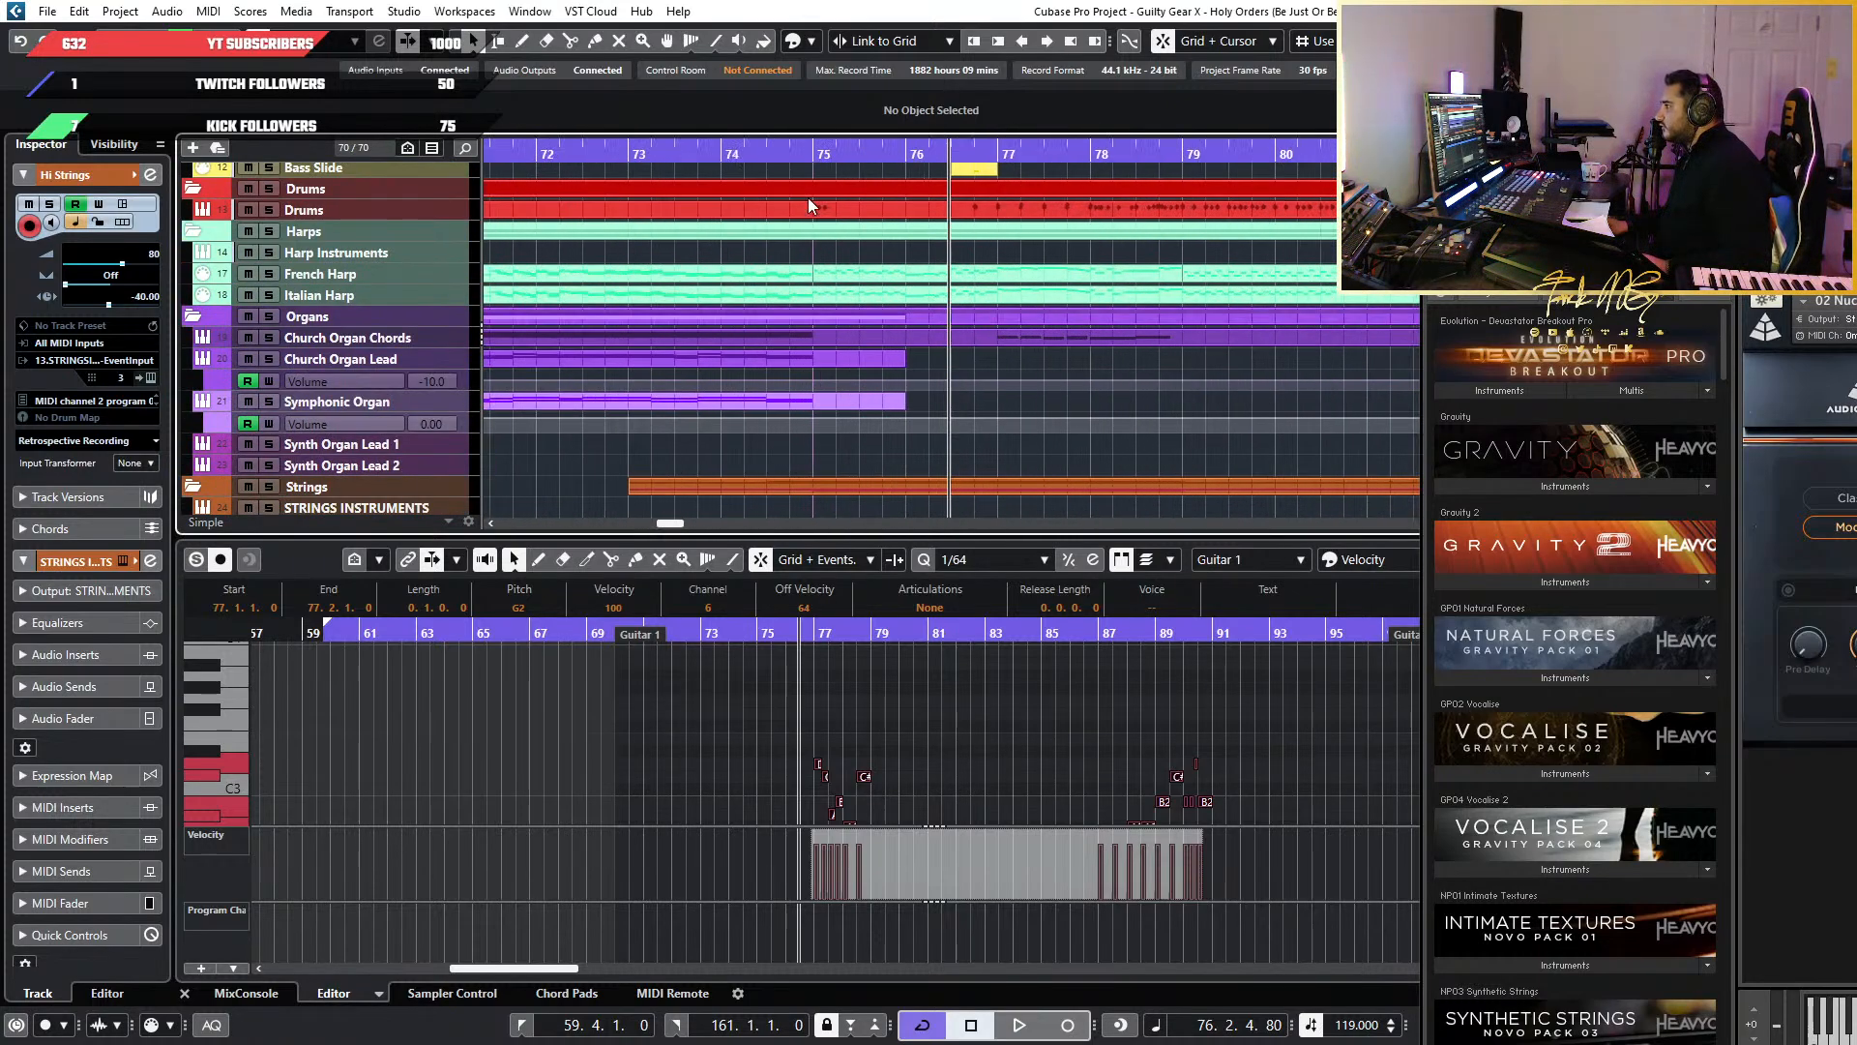
click(813, 147)
key(space)
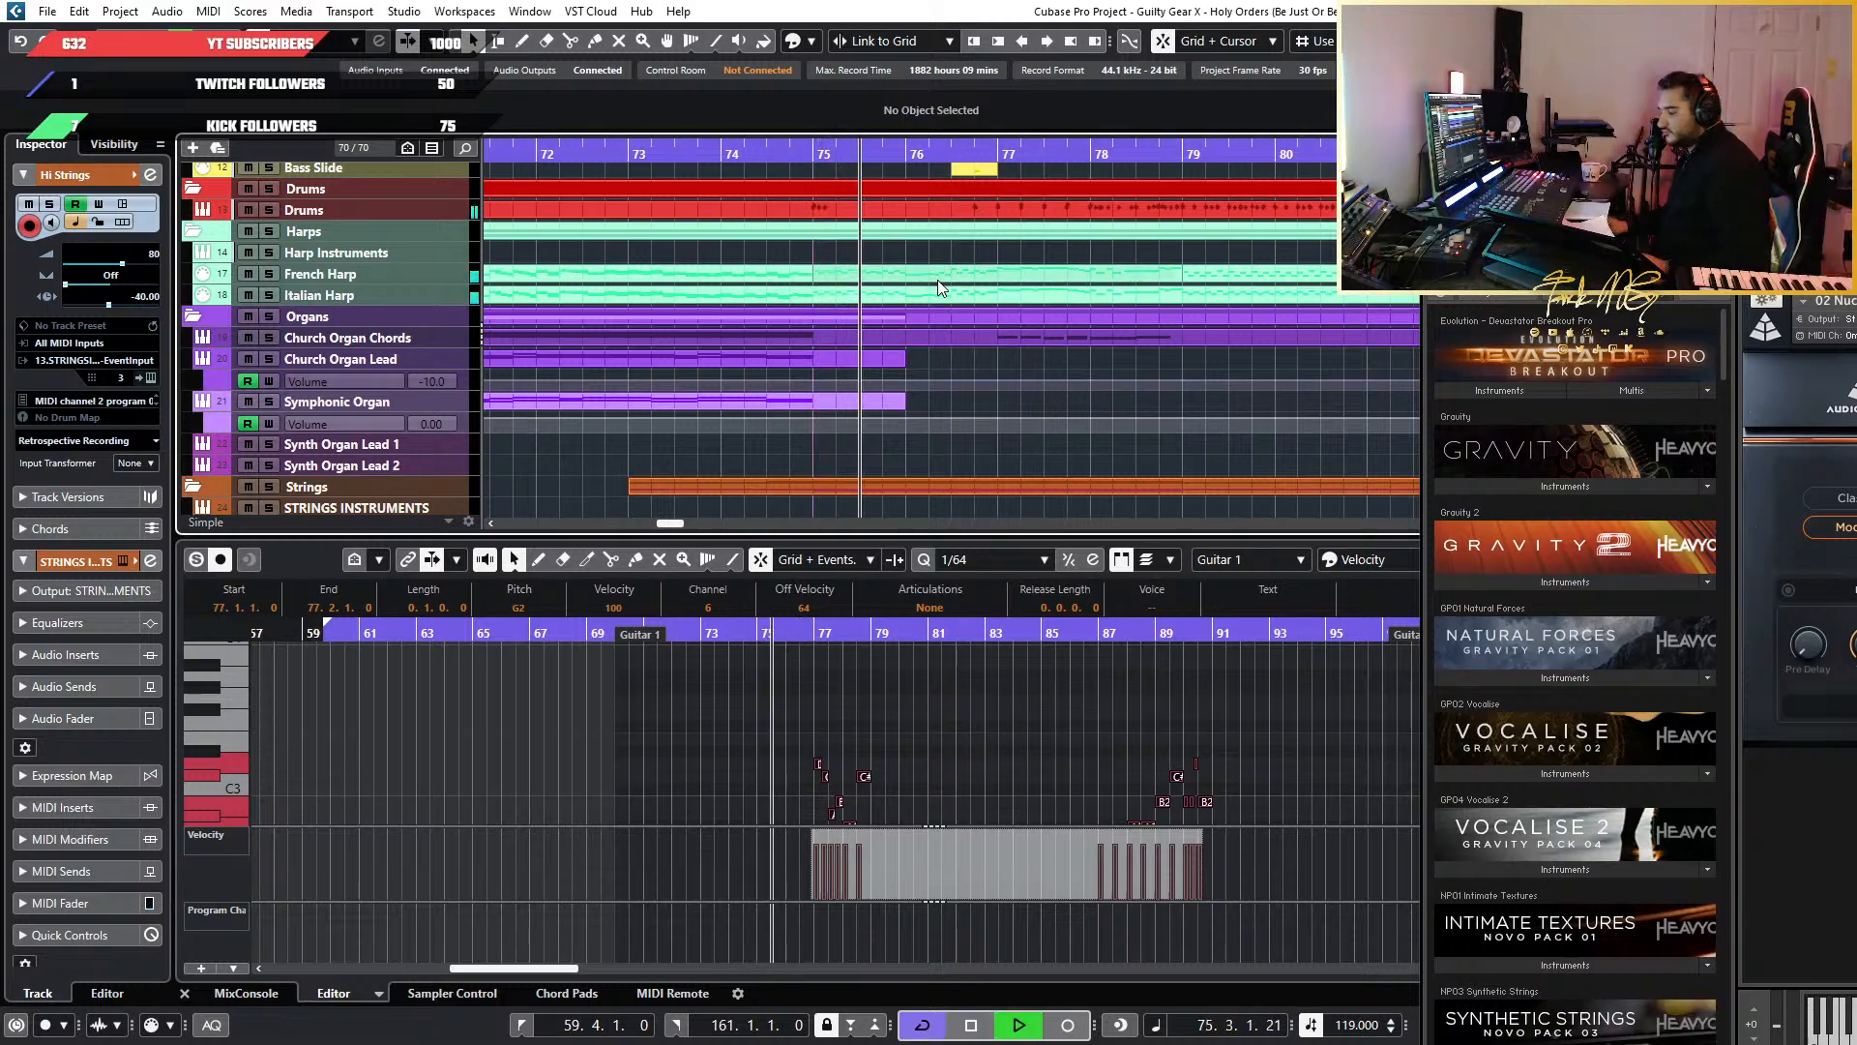
key(space)
Play the transition into the theme from about bar 74 to bar 77, pausing midway through bar 75
click(738, 155)
key(space)
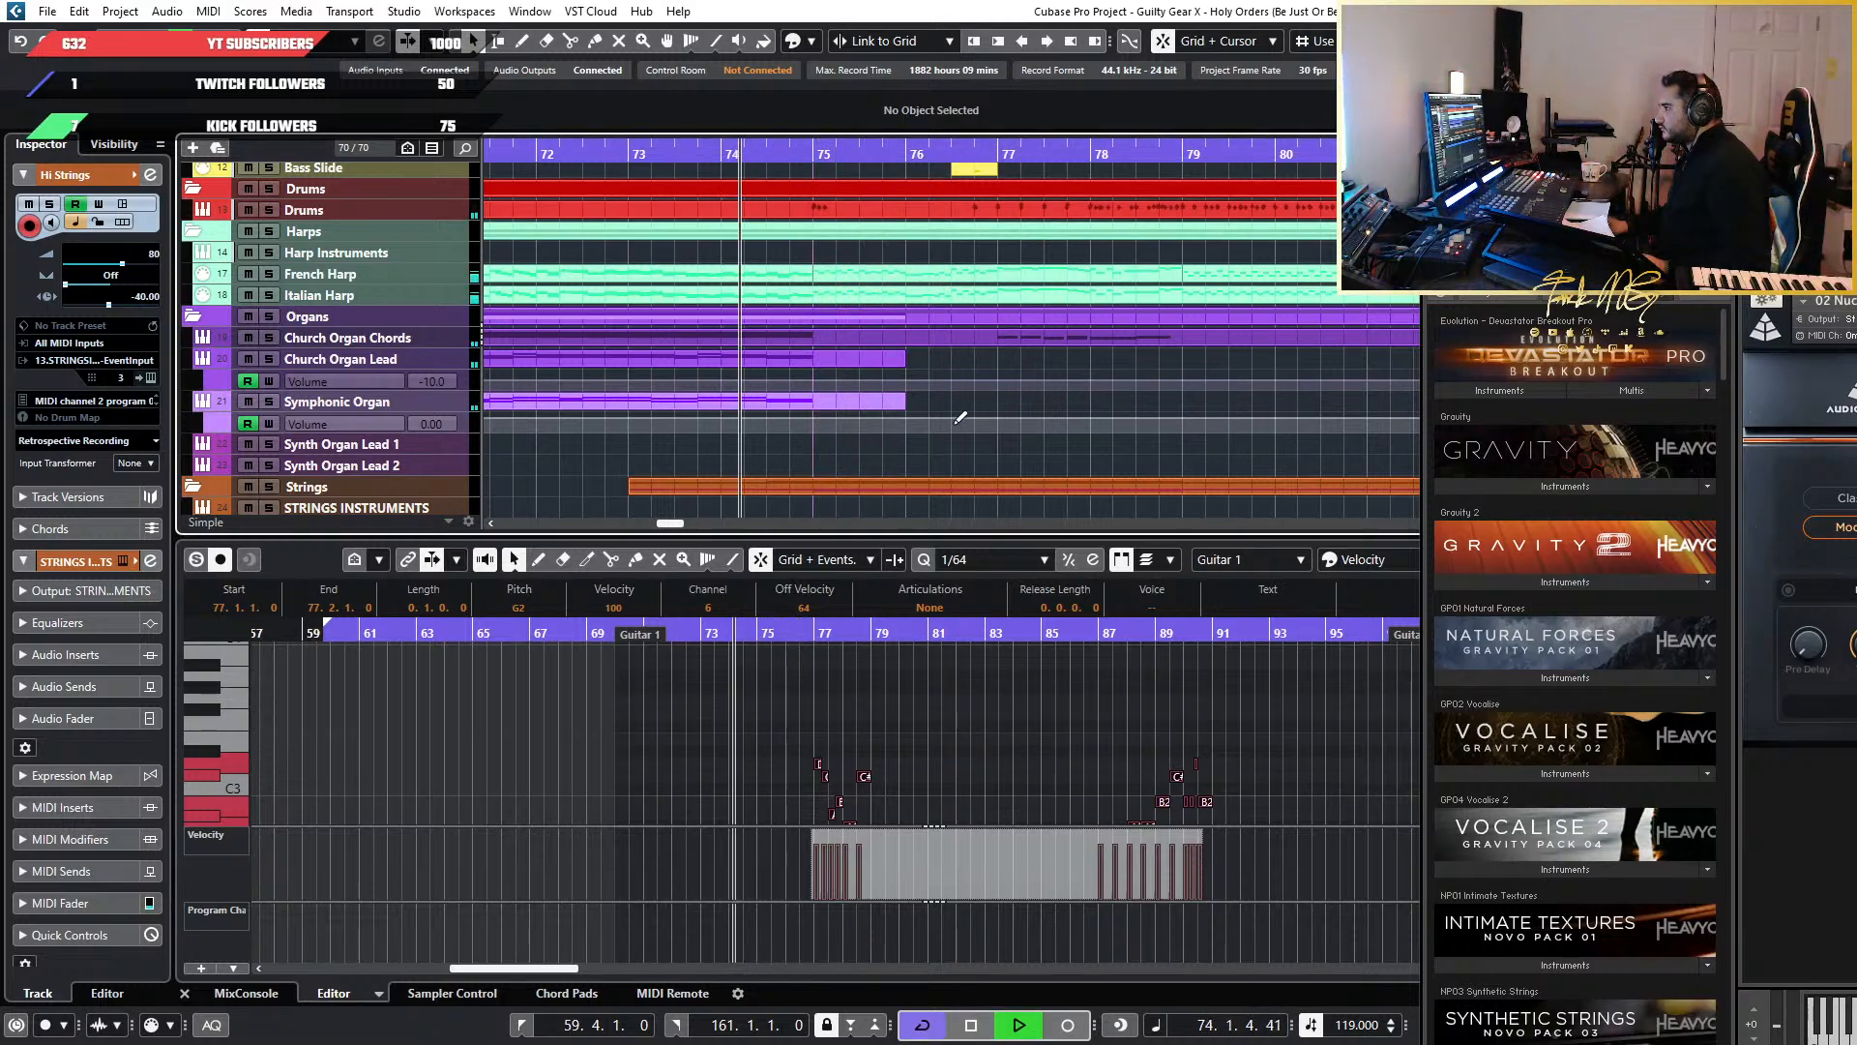
ctrl+scroll(966, 464, up, 2)
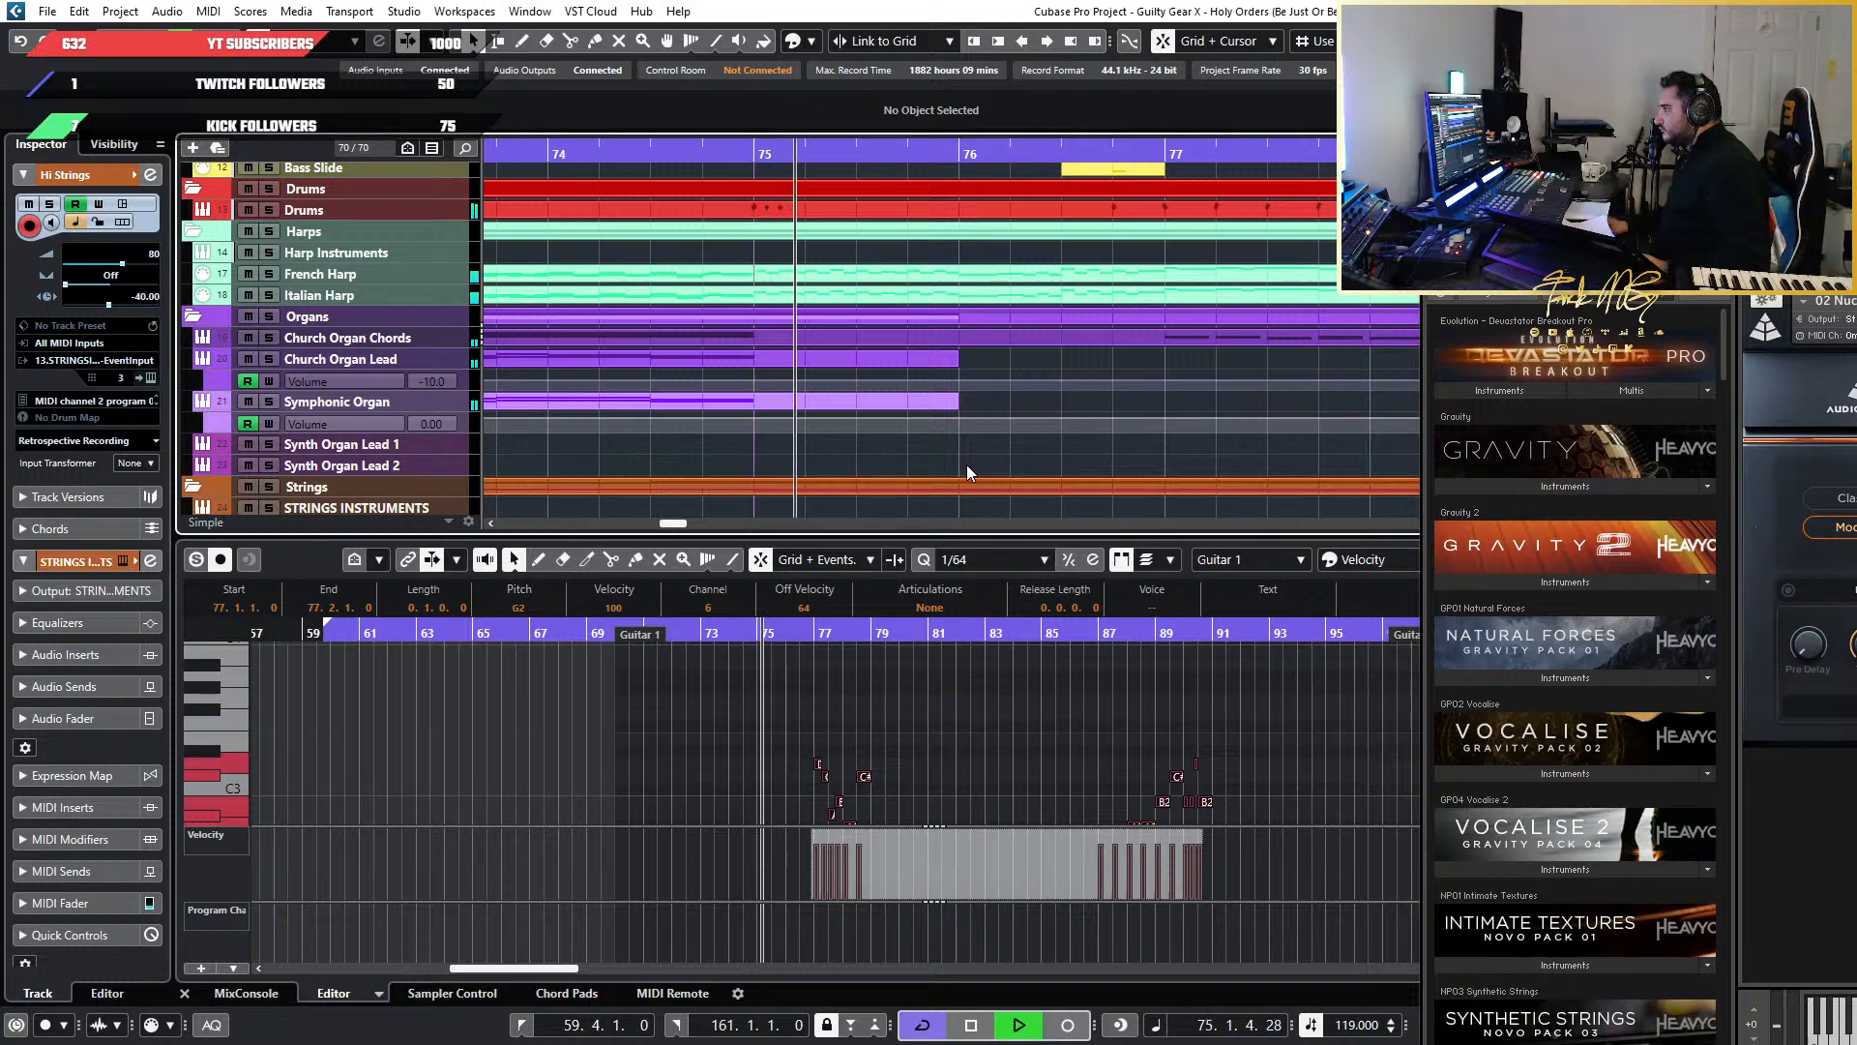
key(space)
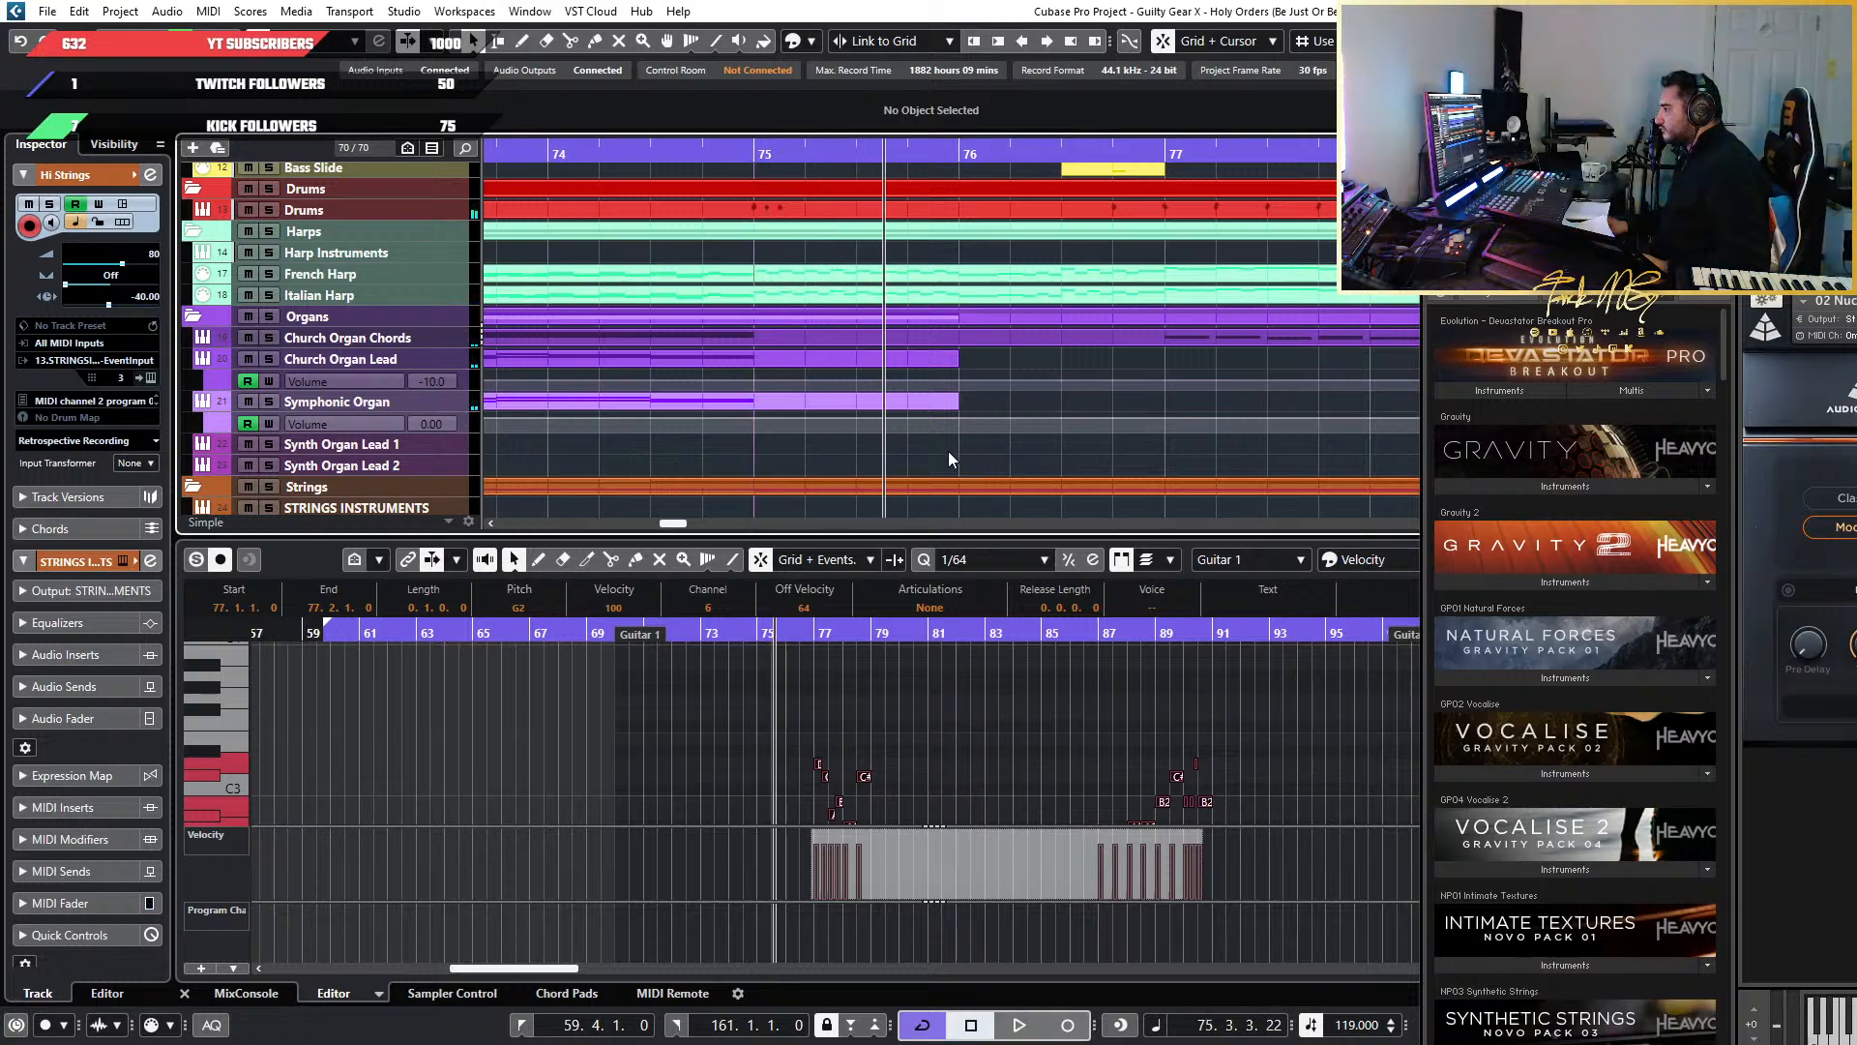
key(space)
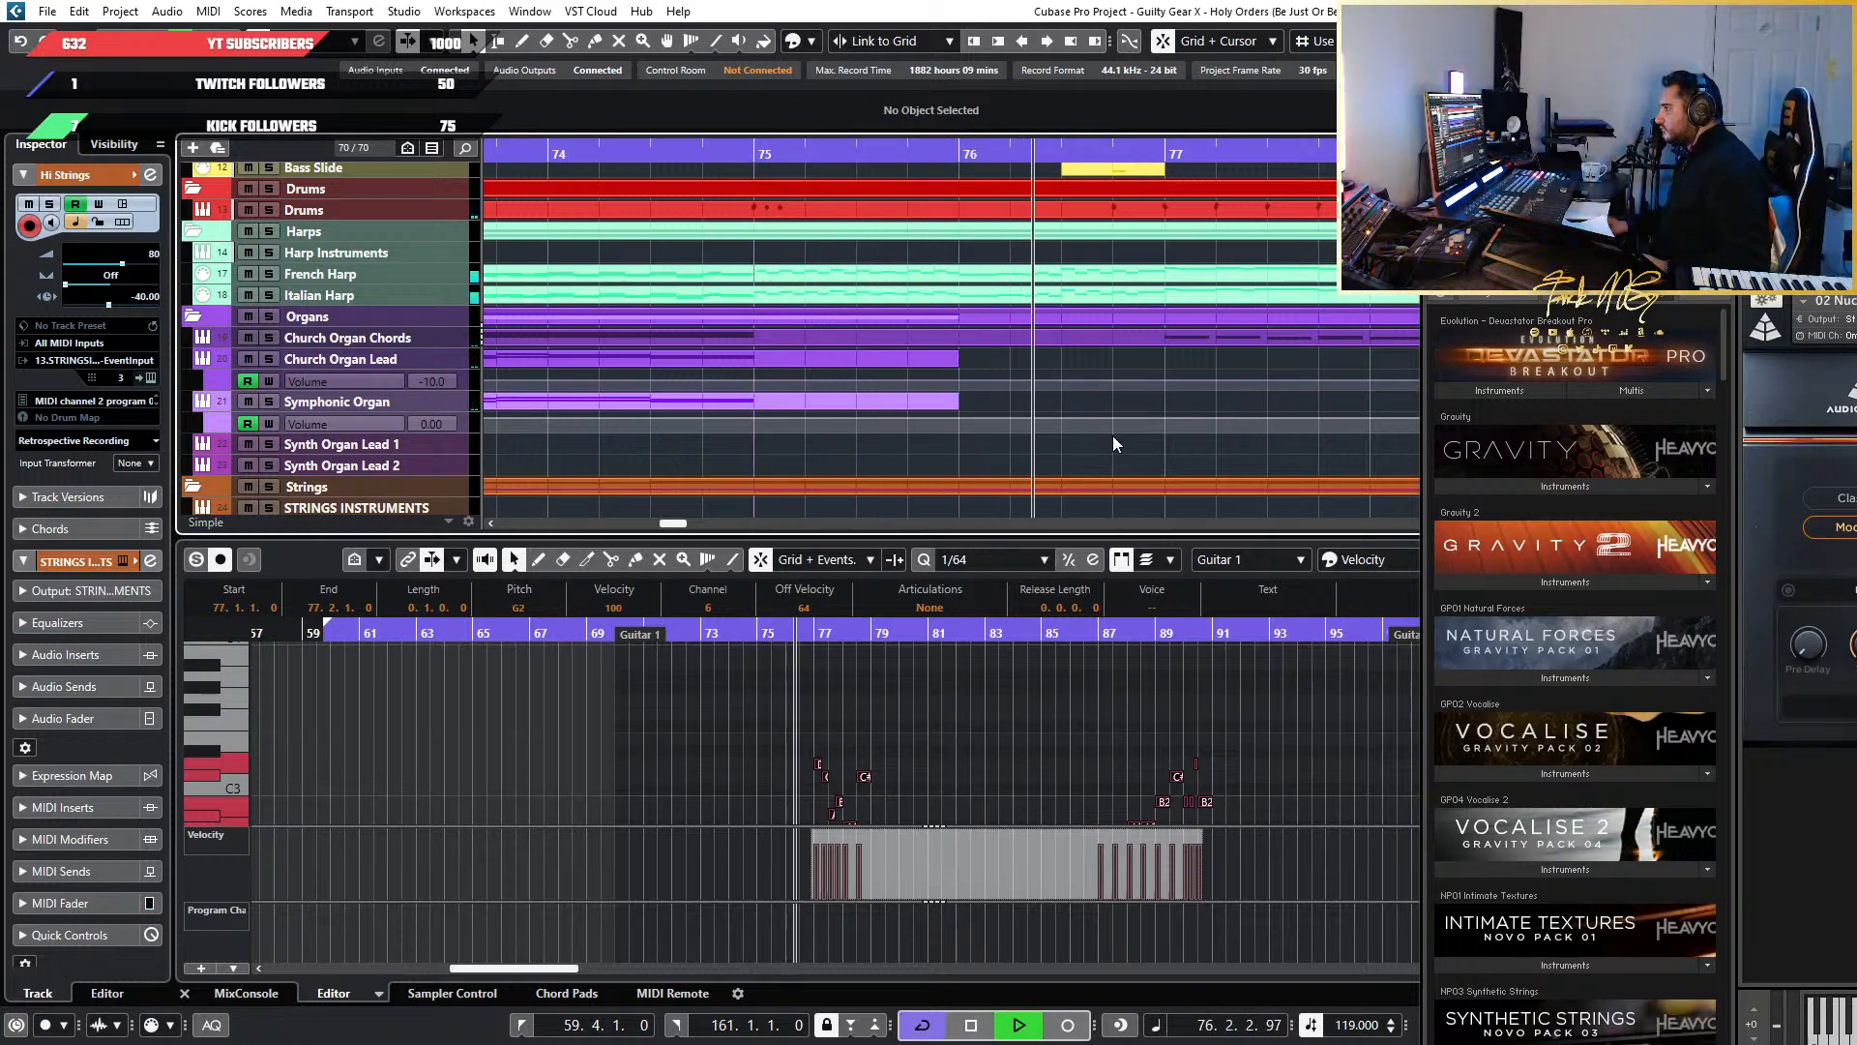
key(space)
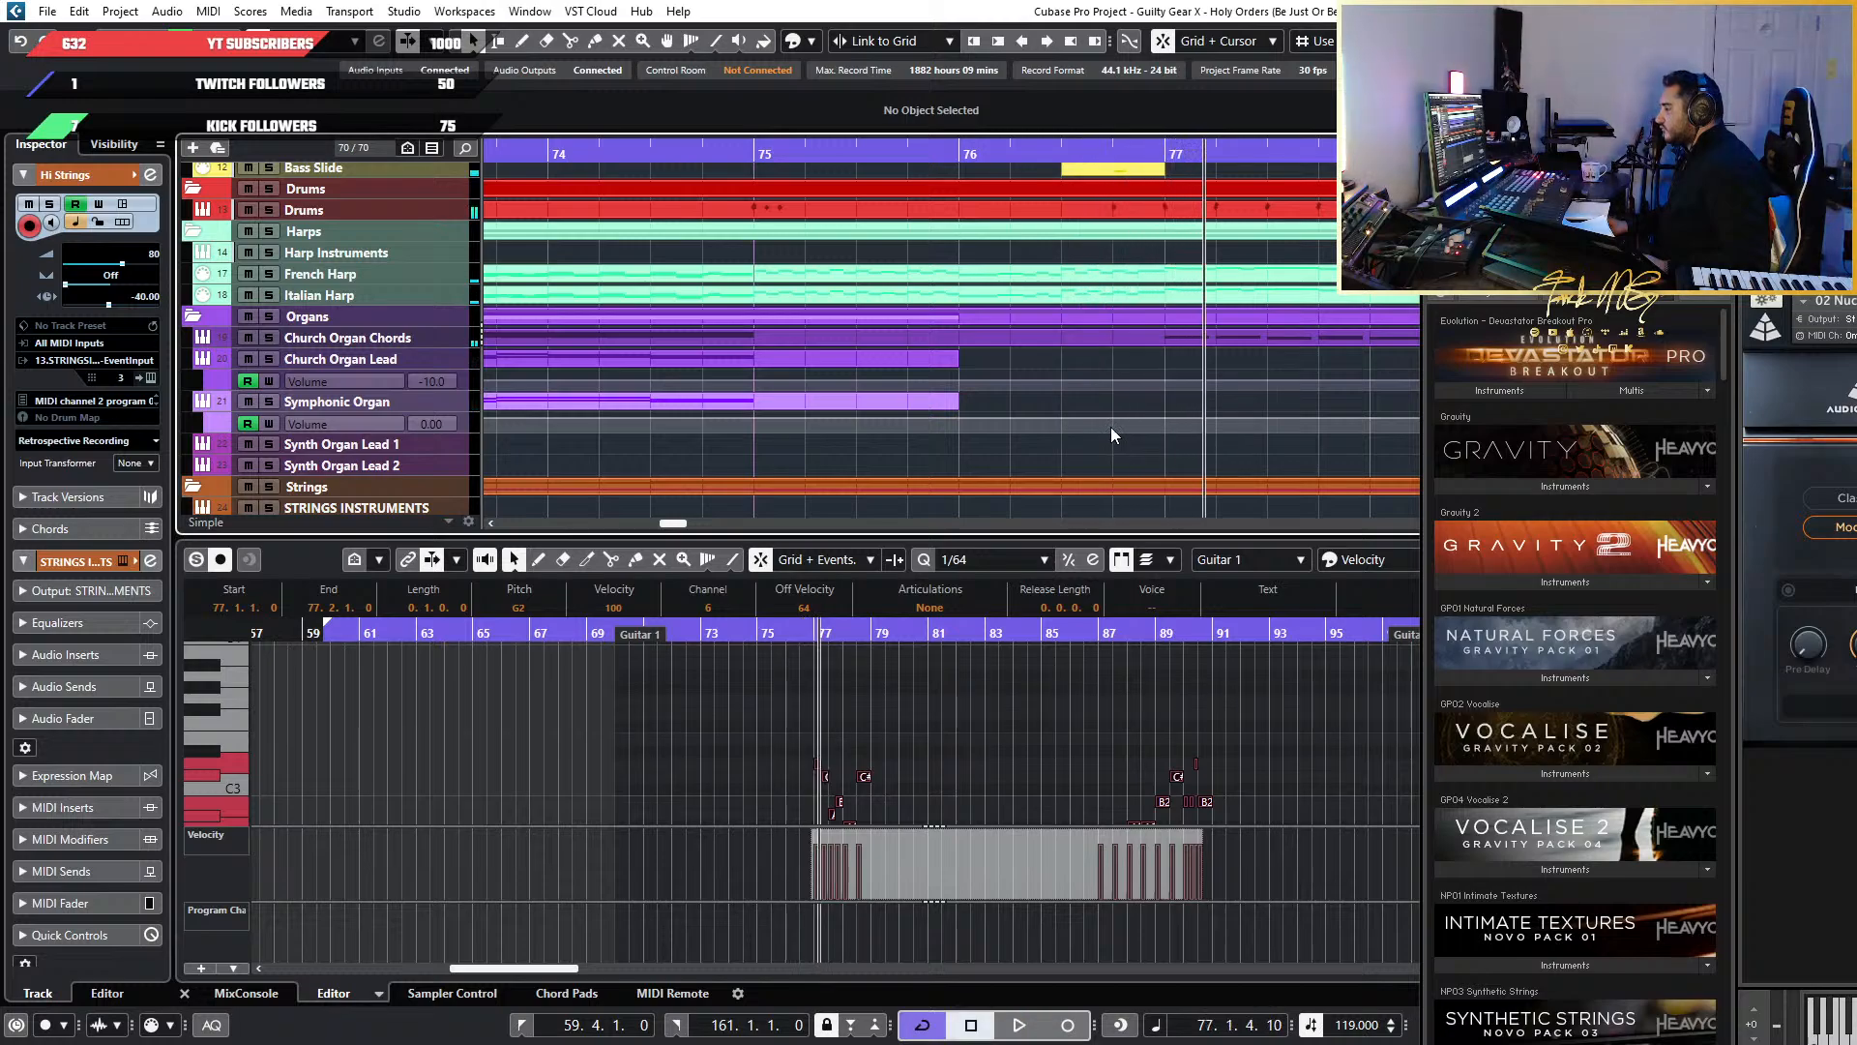
Replay the passage from the middle of bar 75 to just past bar 77
scroll(1111, 434, down, 3)
click(943, 155)
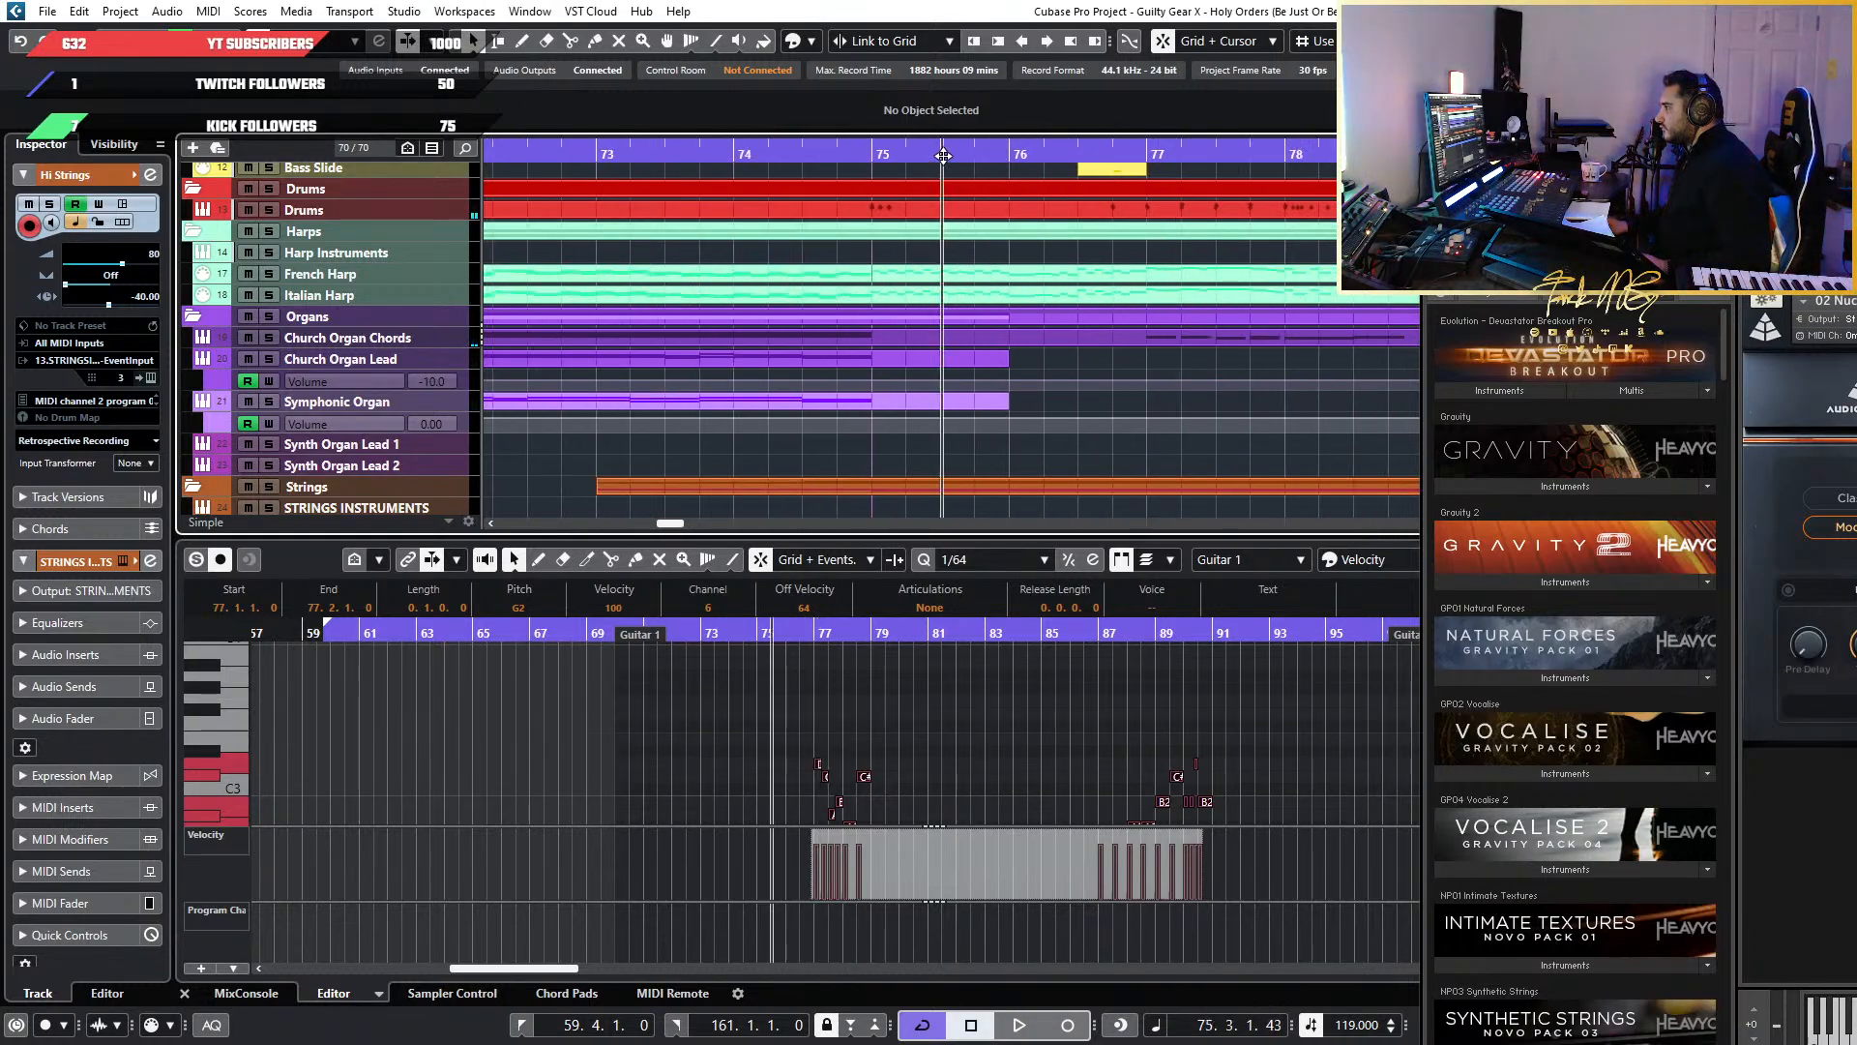
scroll(1104, 312, up, 3)
key(space)
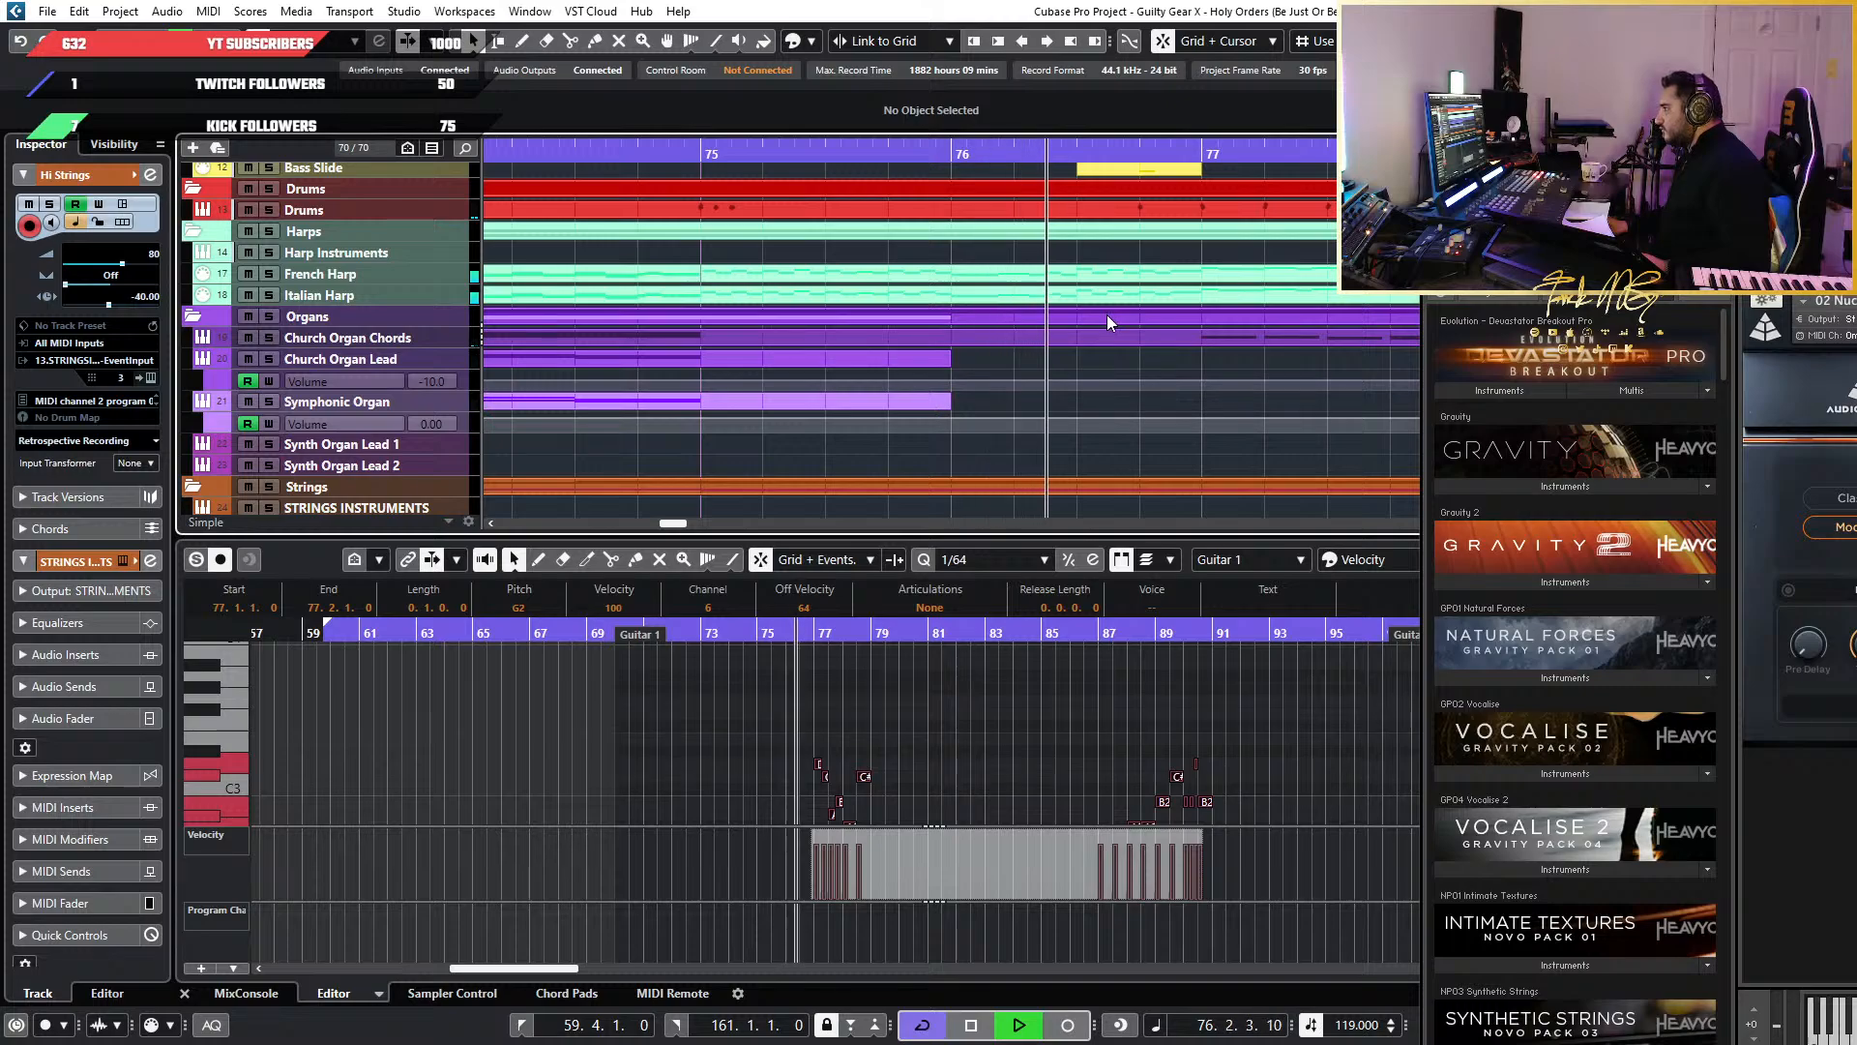
key(space)
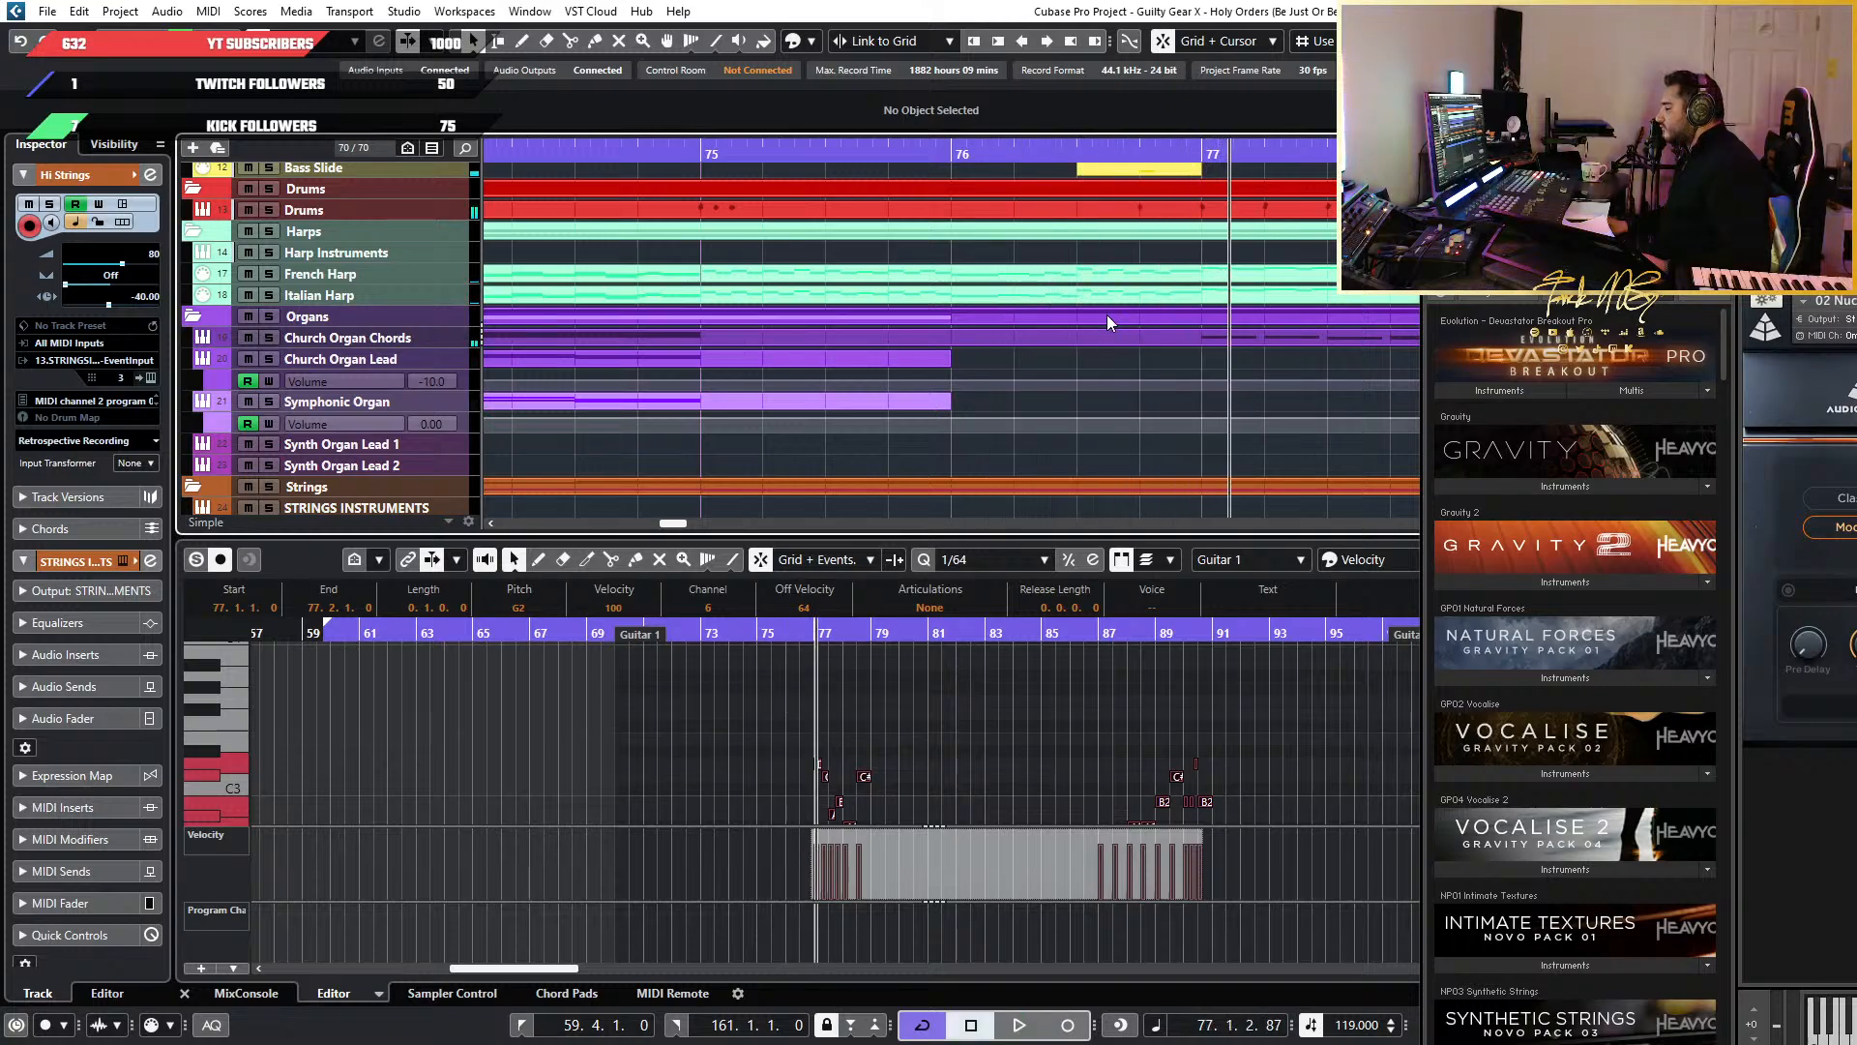
Play the arrangement from just before bar 75 to about bar 84, following the organ and harp parts
click(673, 157)
key(space)
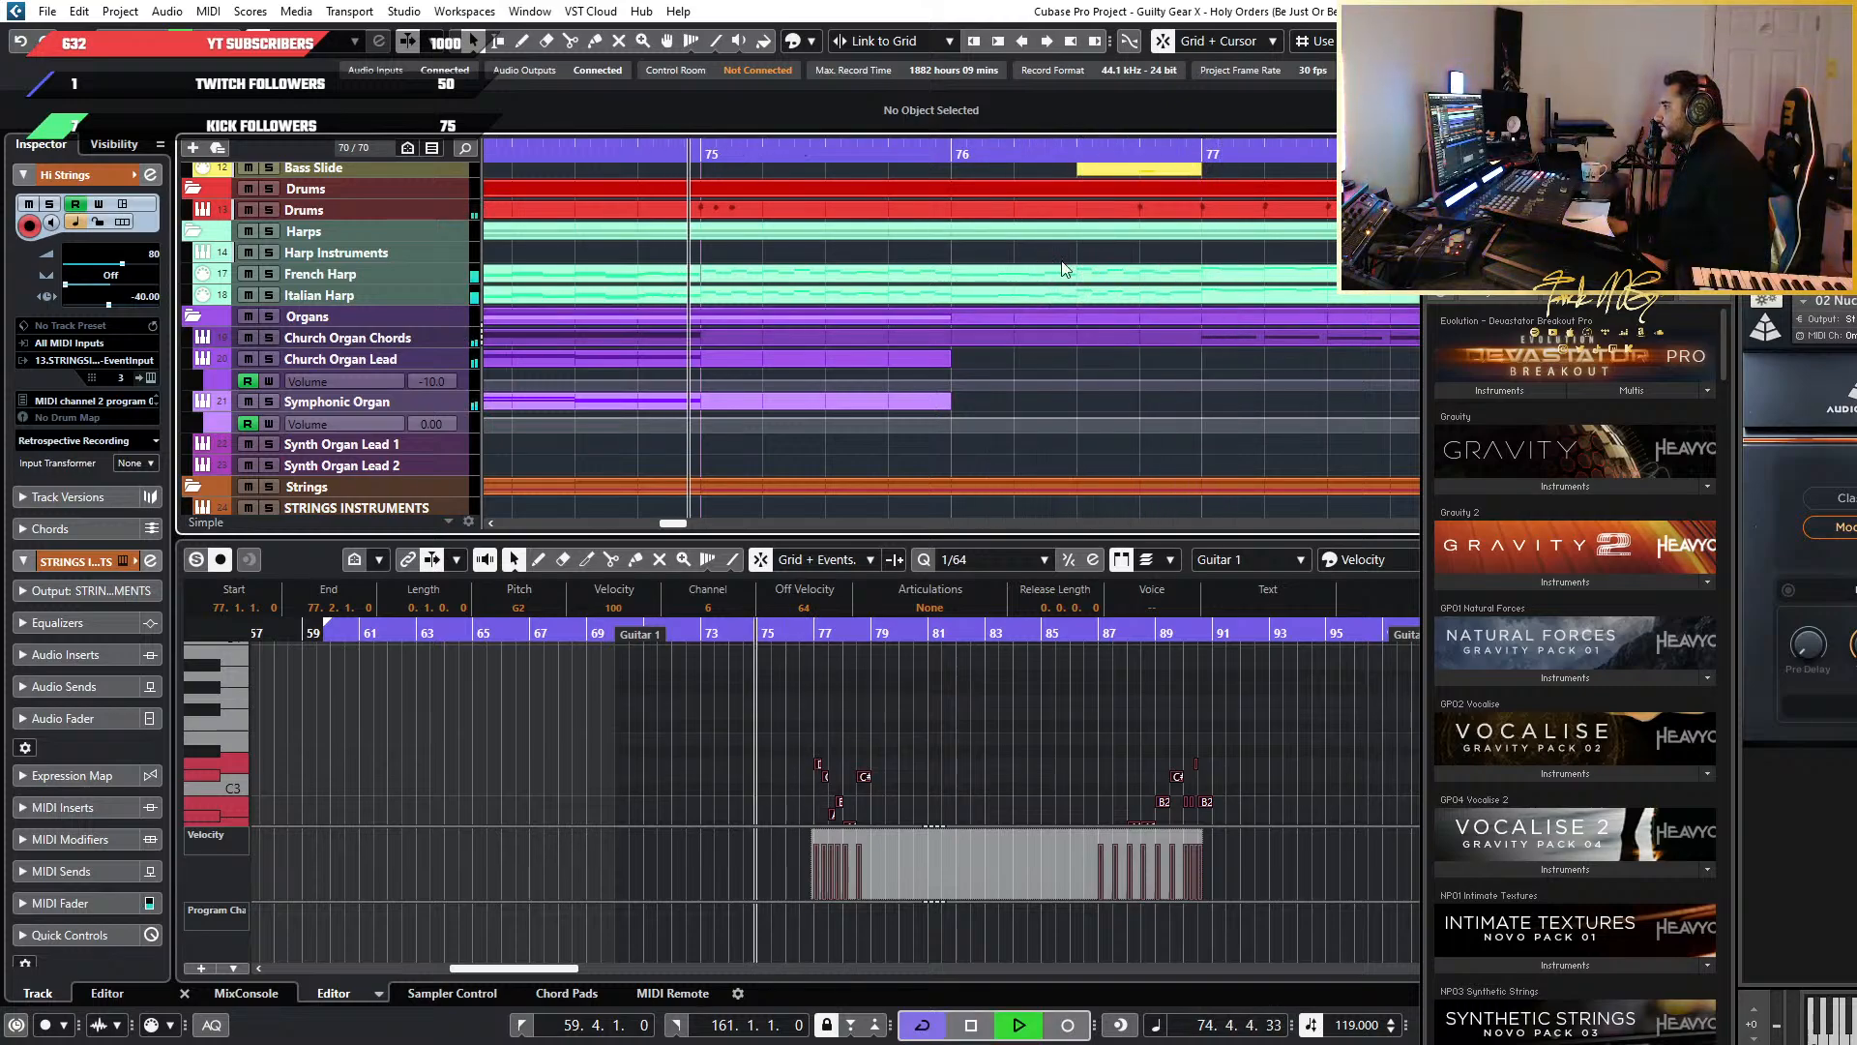
scroll(1064, 269, down, 3)
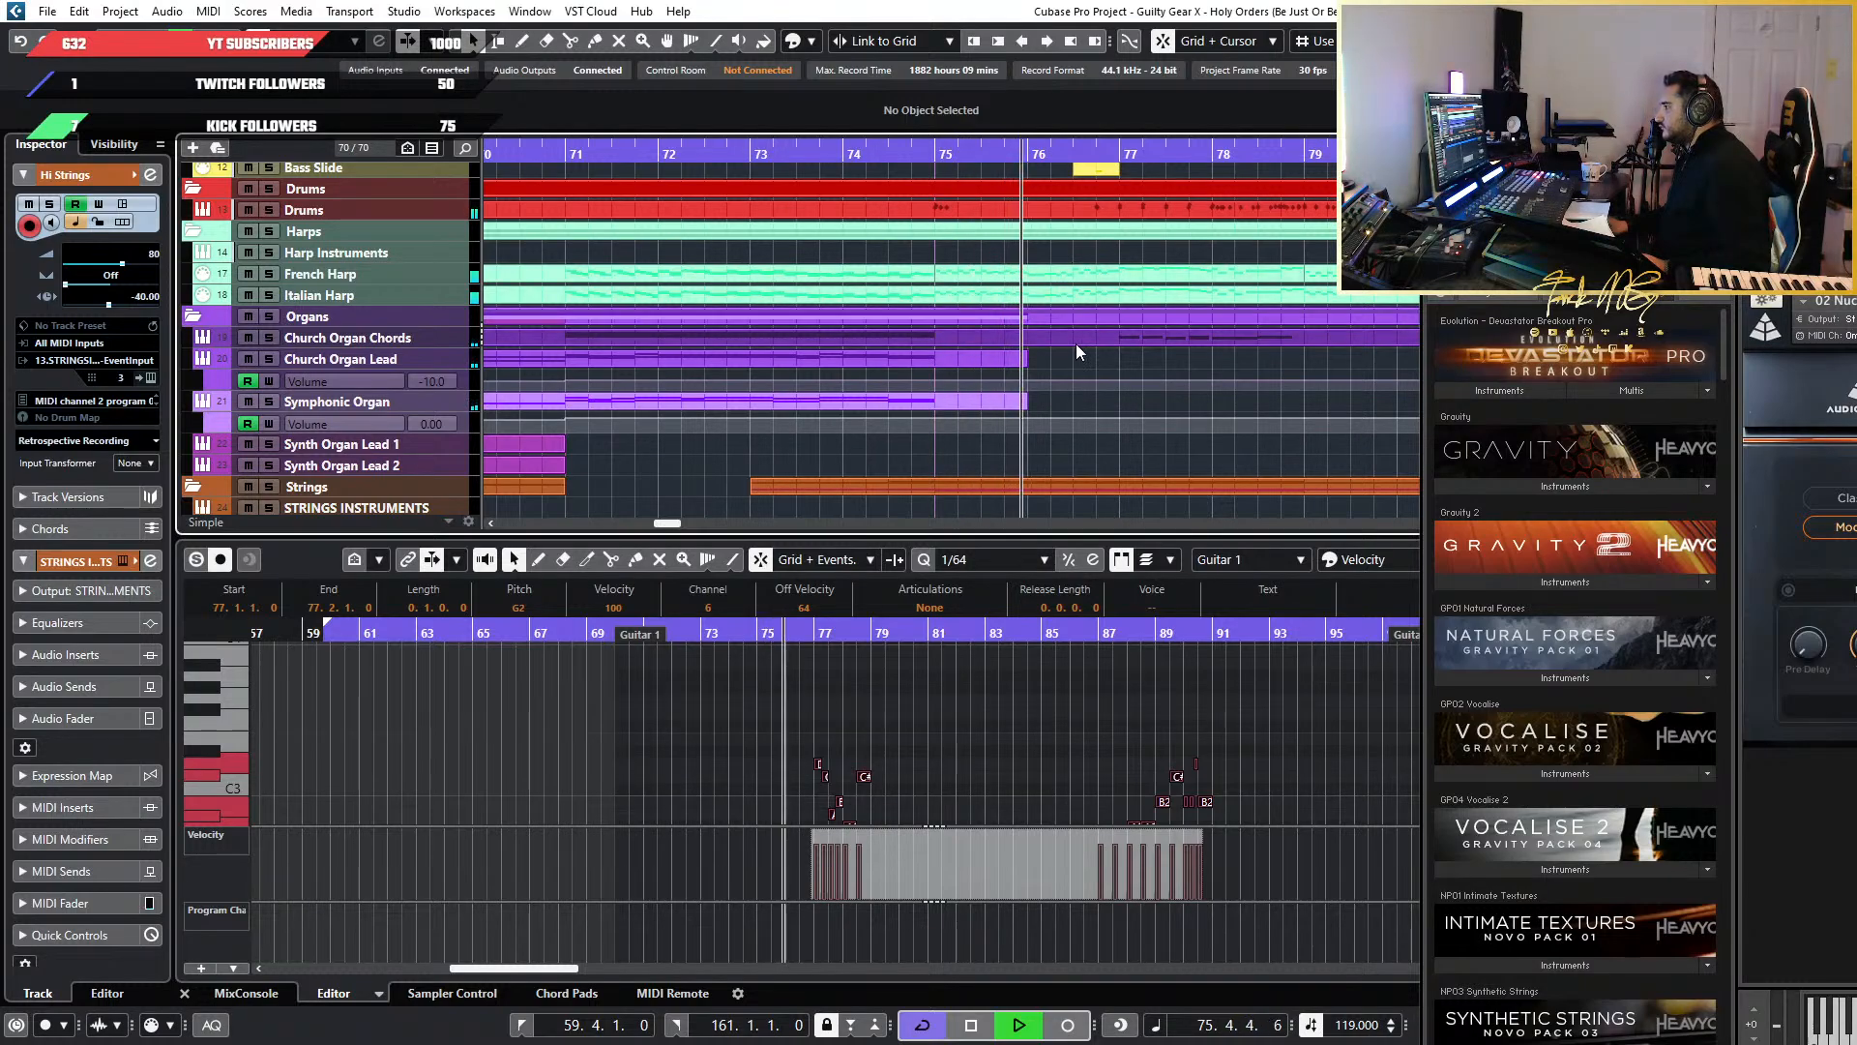
scroll(1093, 345, up, 3)
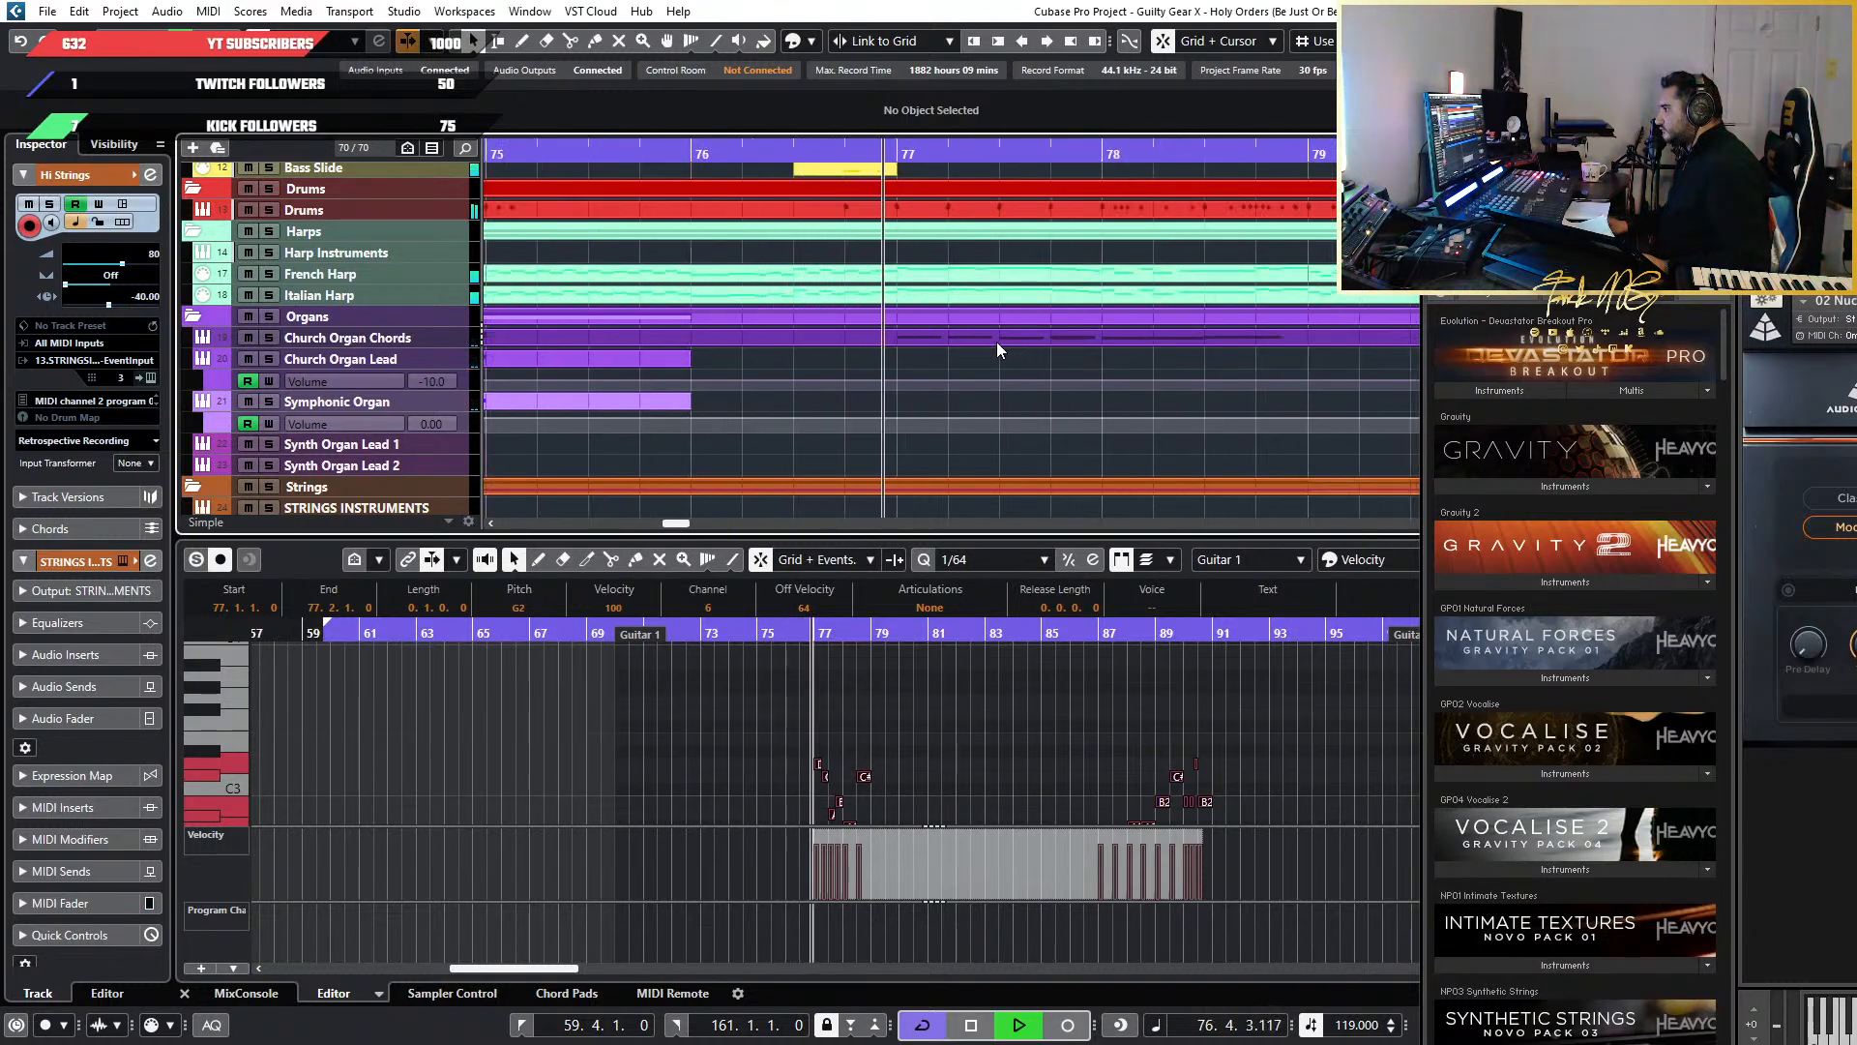
scroll(996, 341, down, 3)
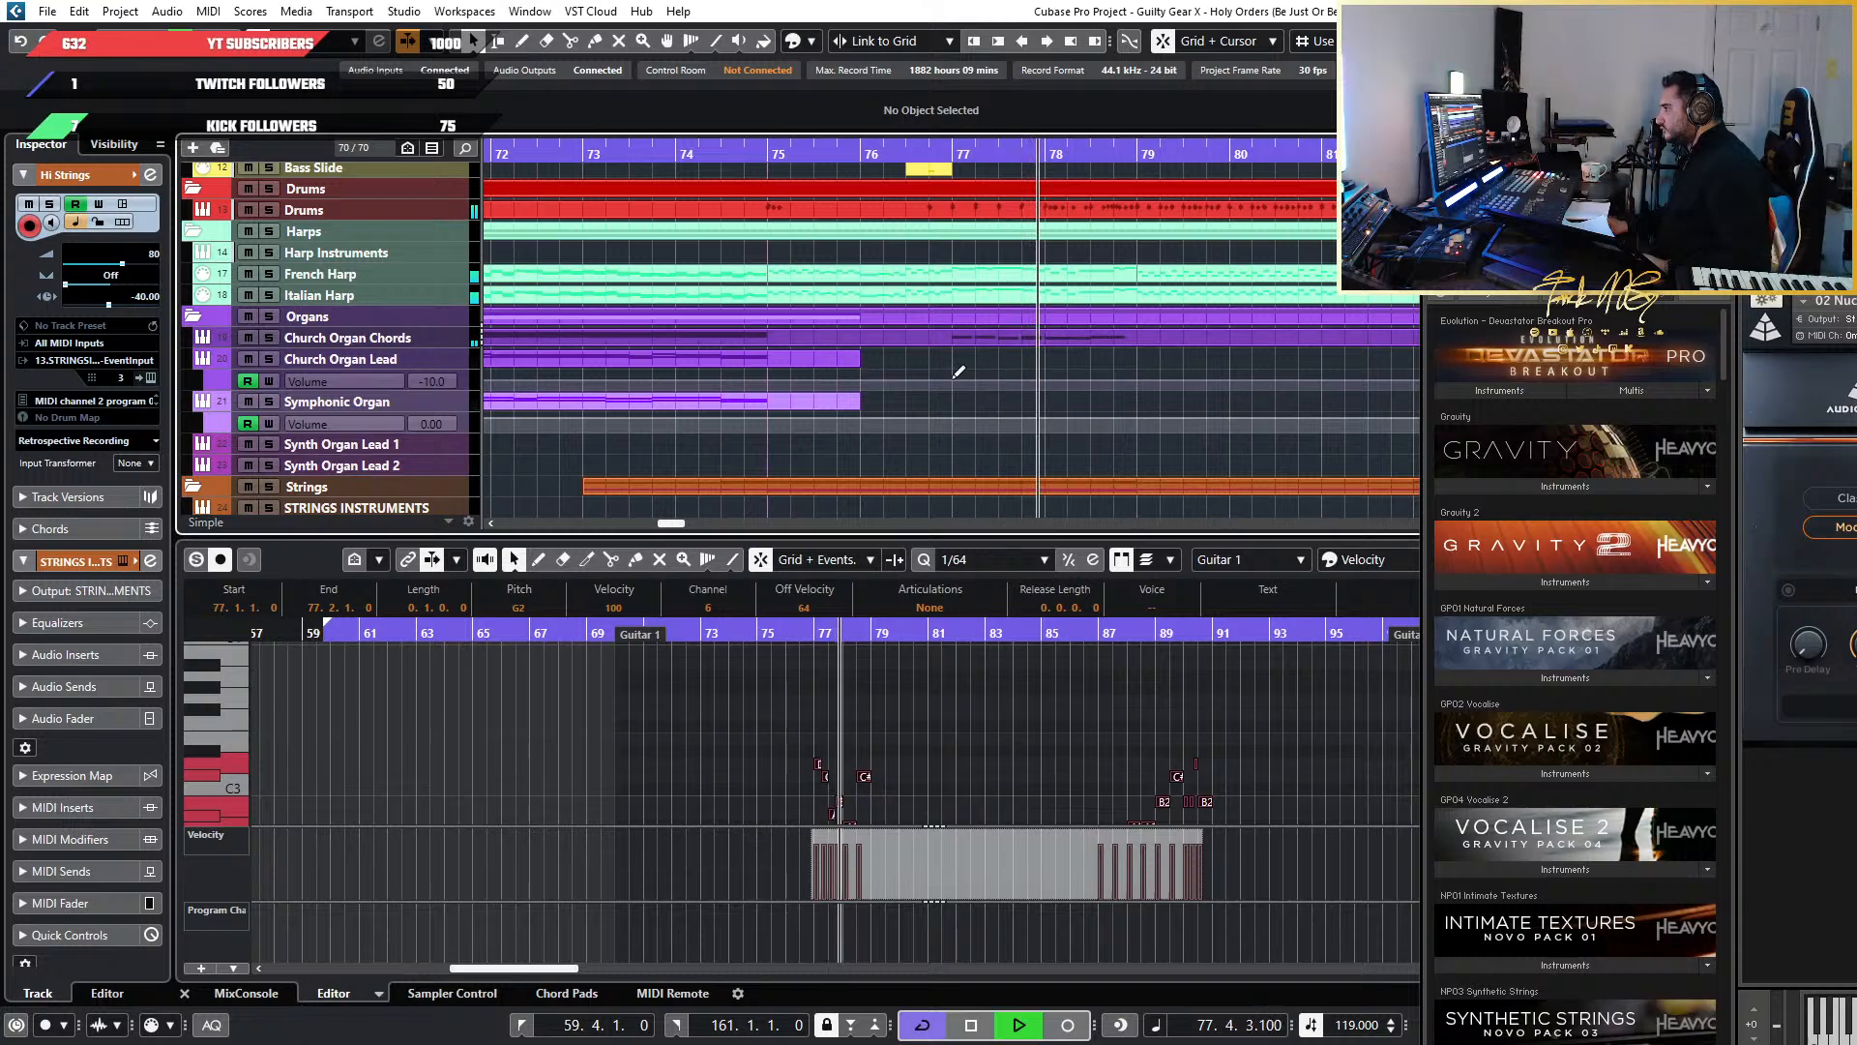
scroll(958, 371, right, 3)
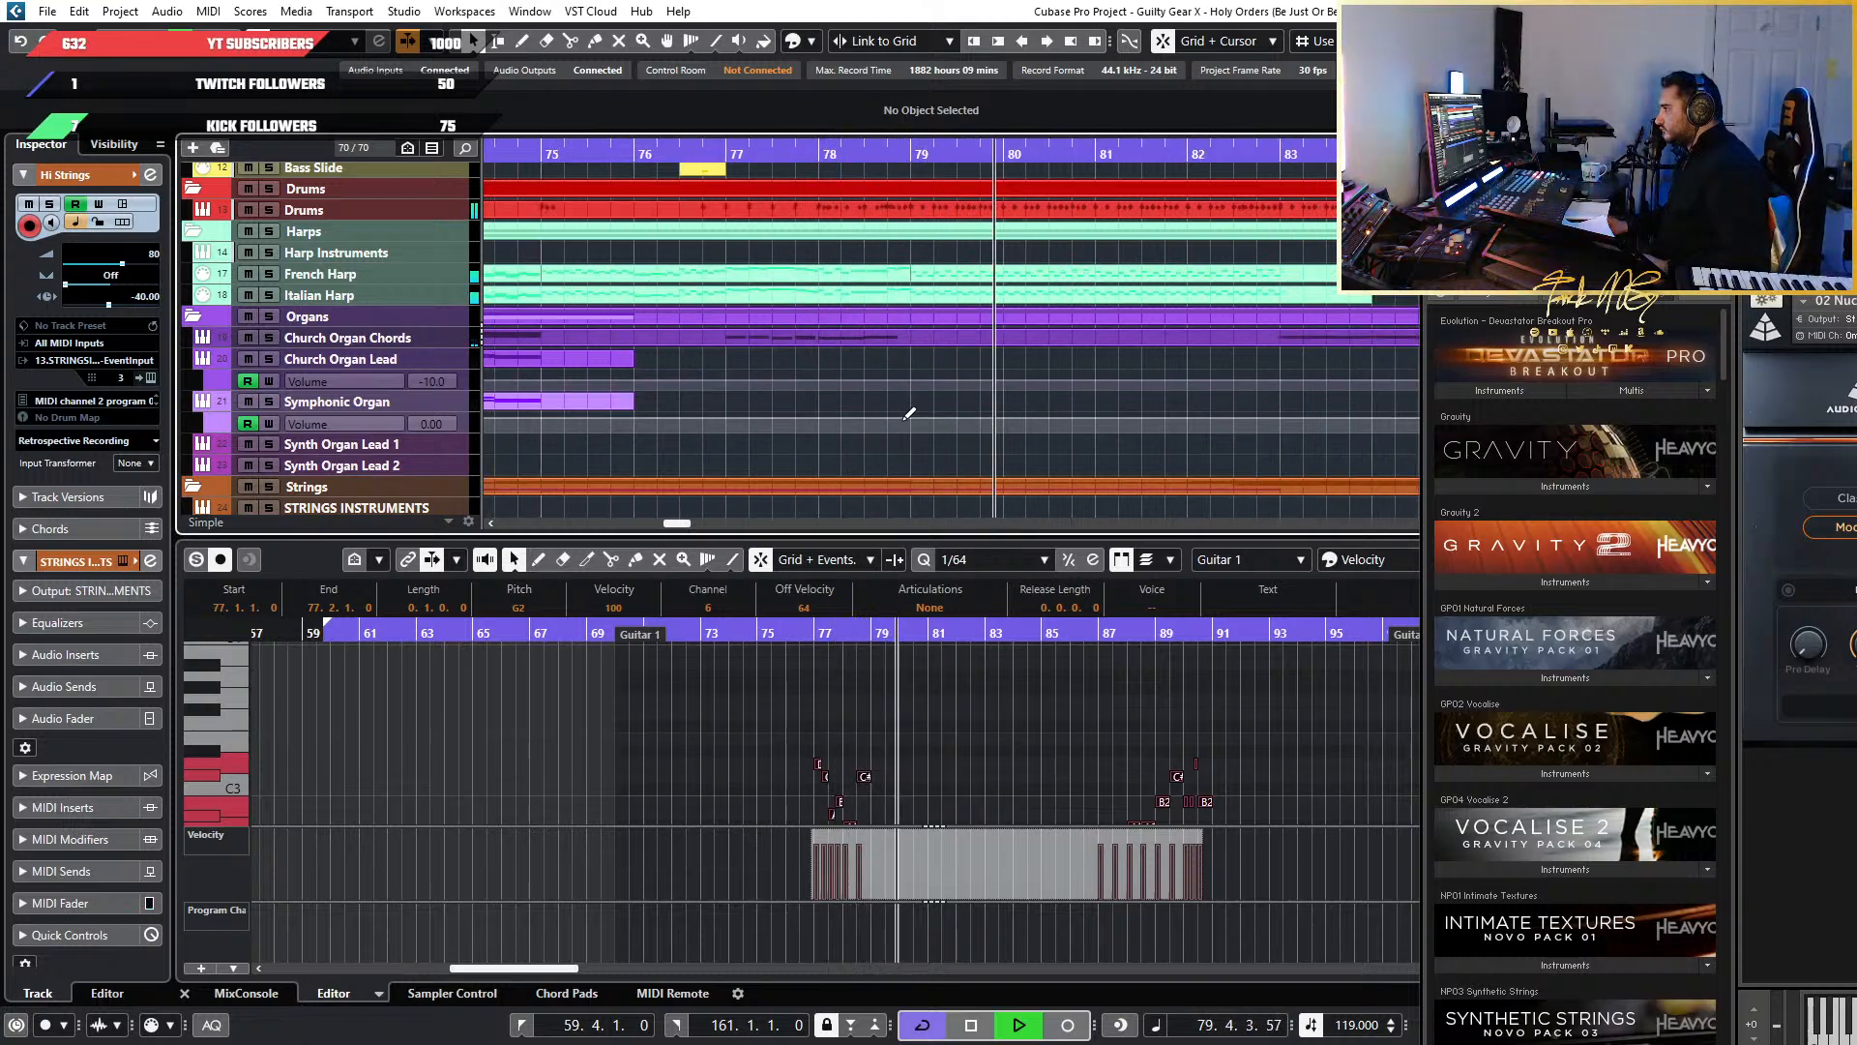
scroll(1079, 396, down, 2)
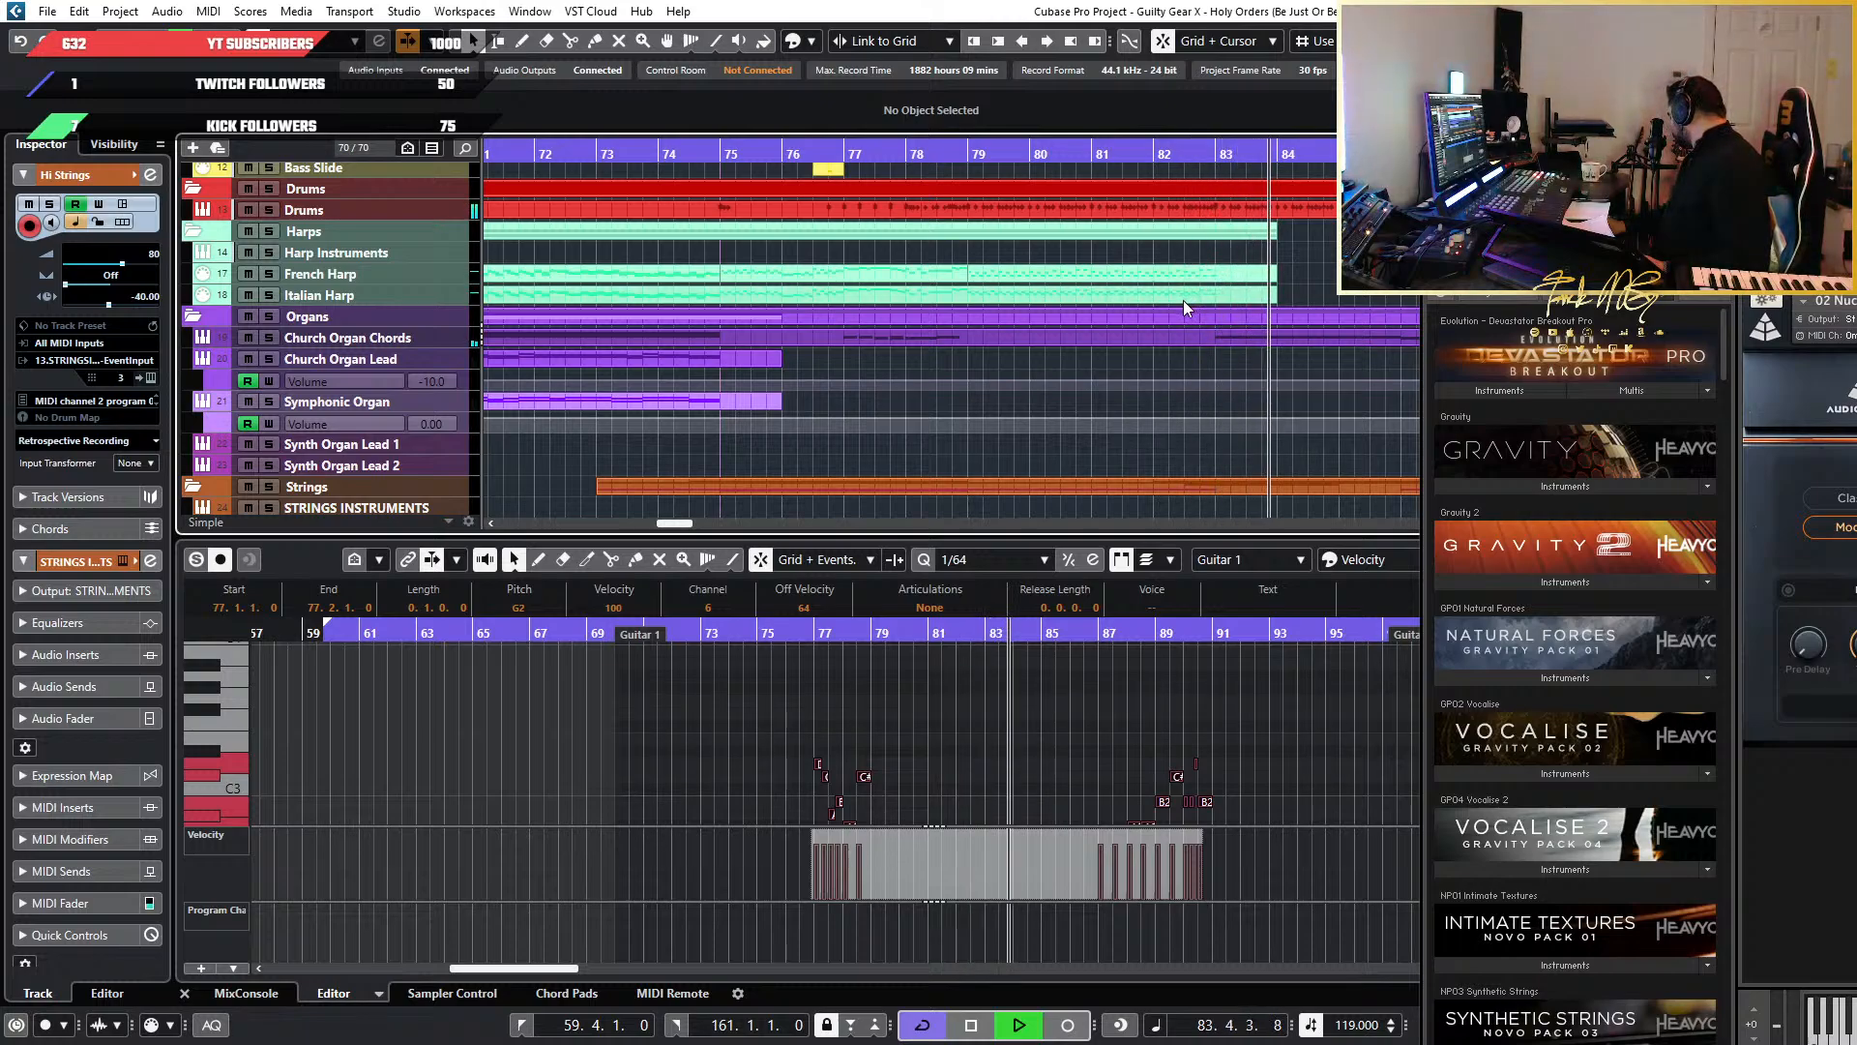
scroll(1142, 329, up, 1)
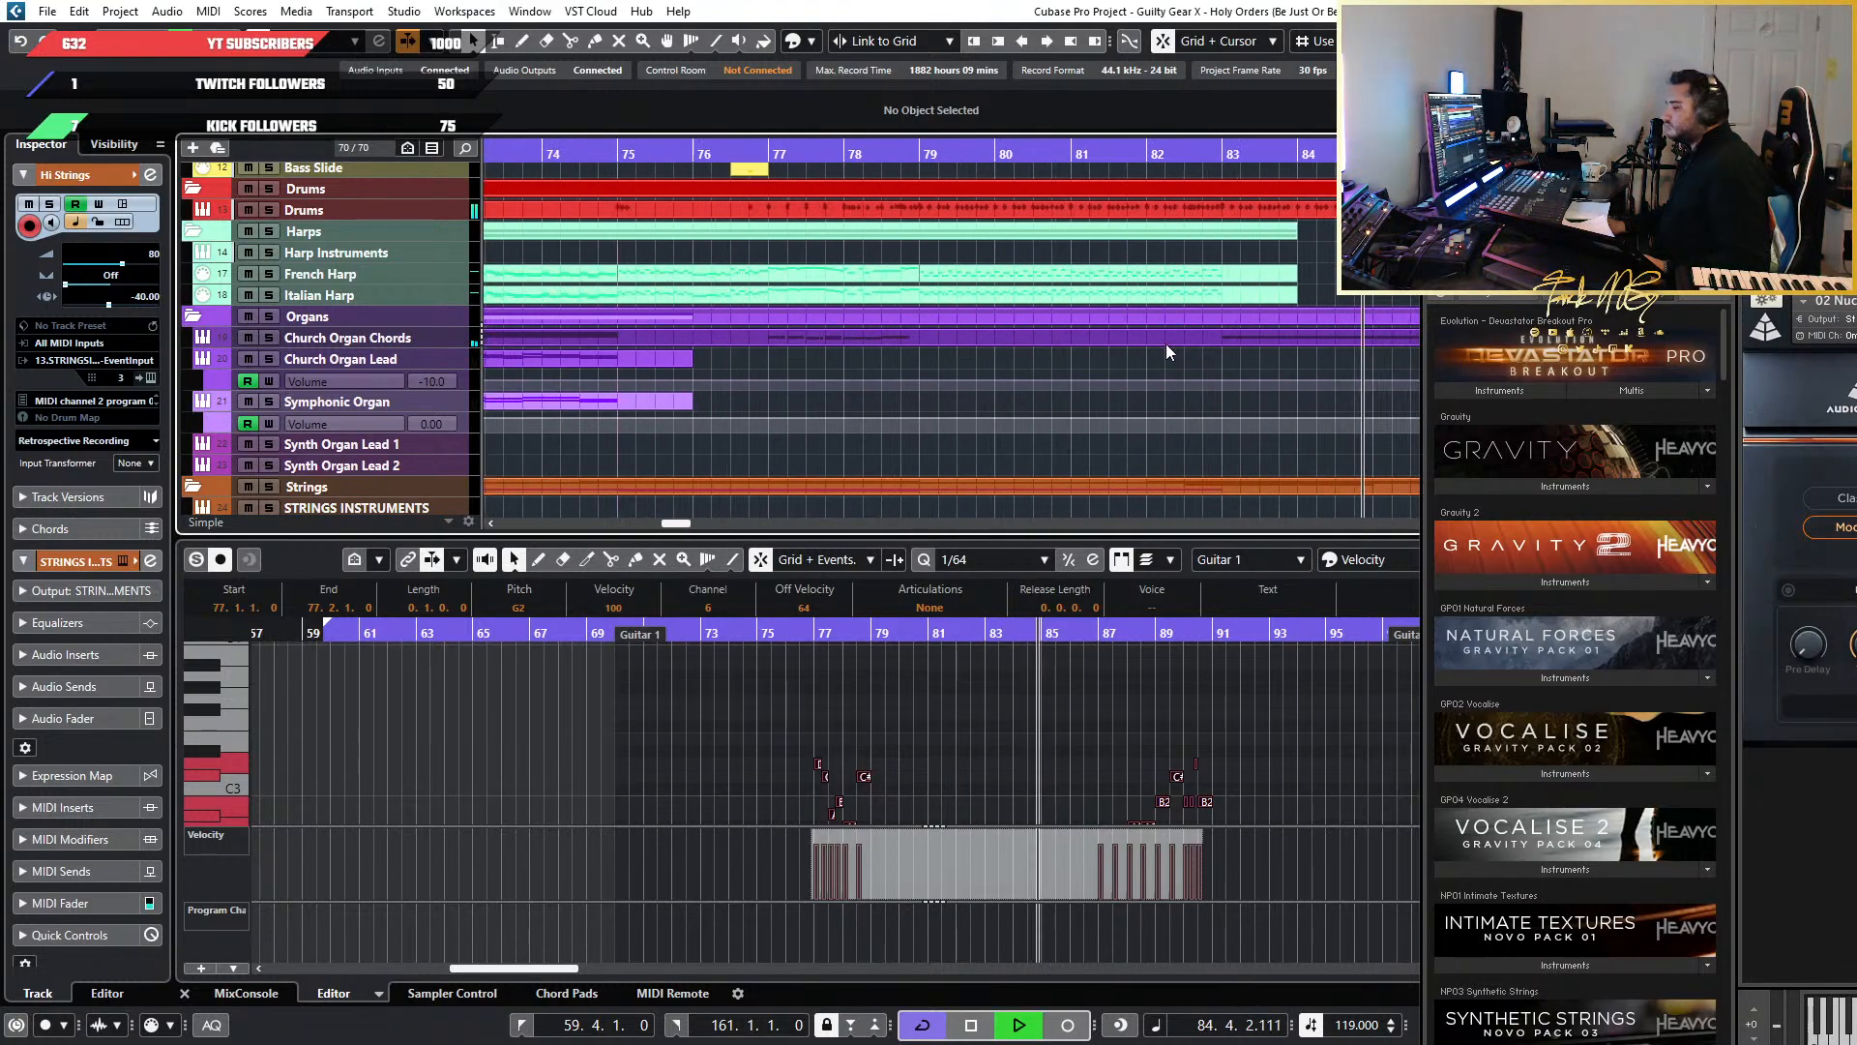
Turn off cycle playback and play from about bar 82 to bar 88, bringing the Kontakt window further into view
scroll(1077, 346, down, 5)
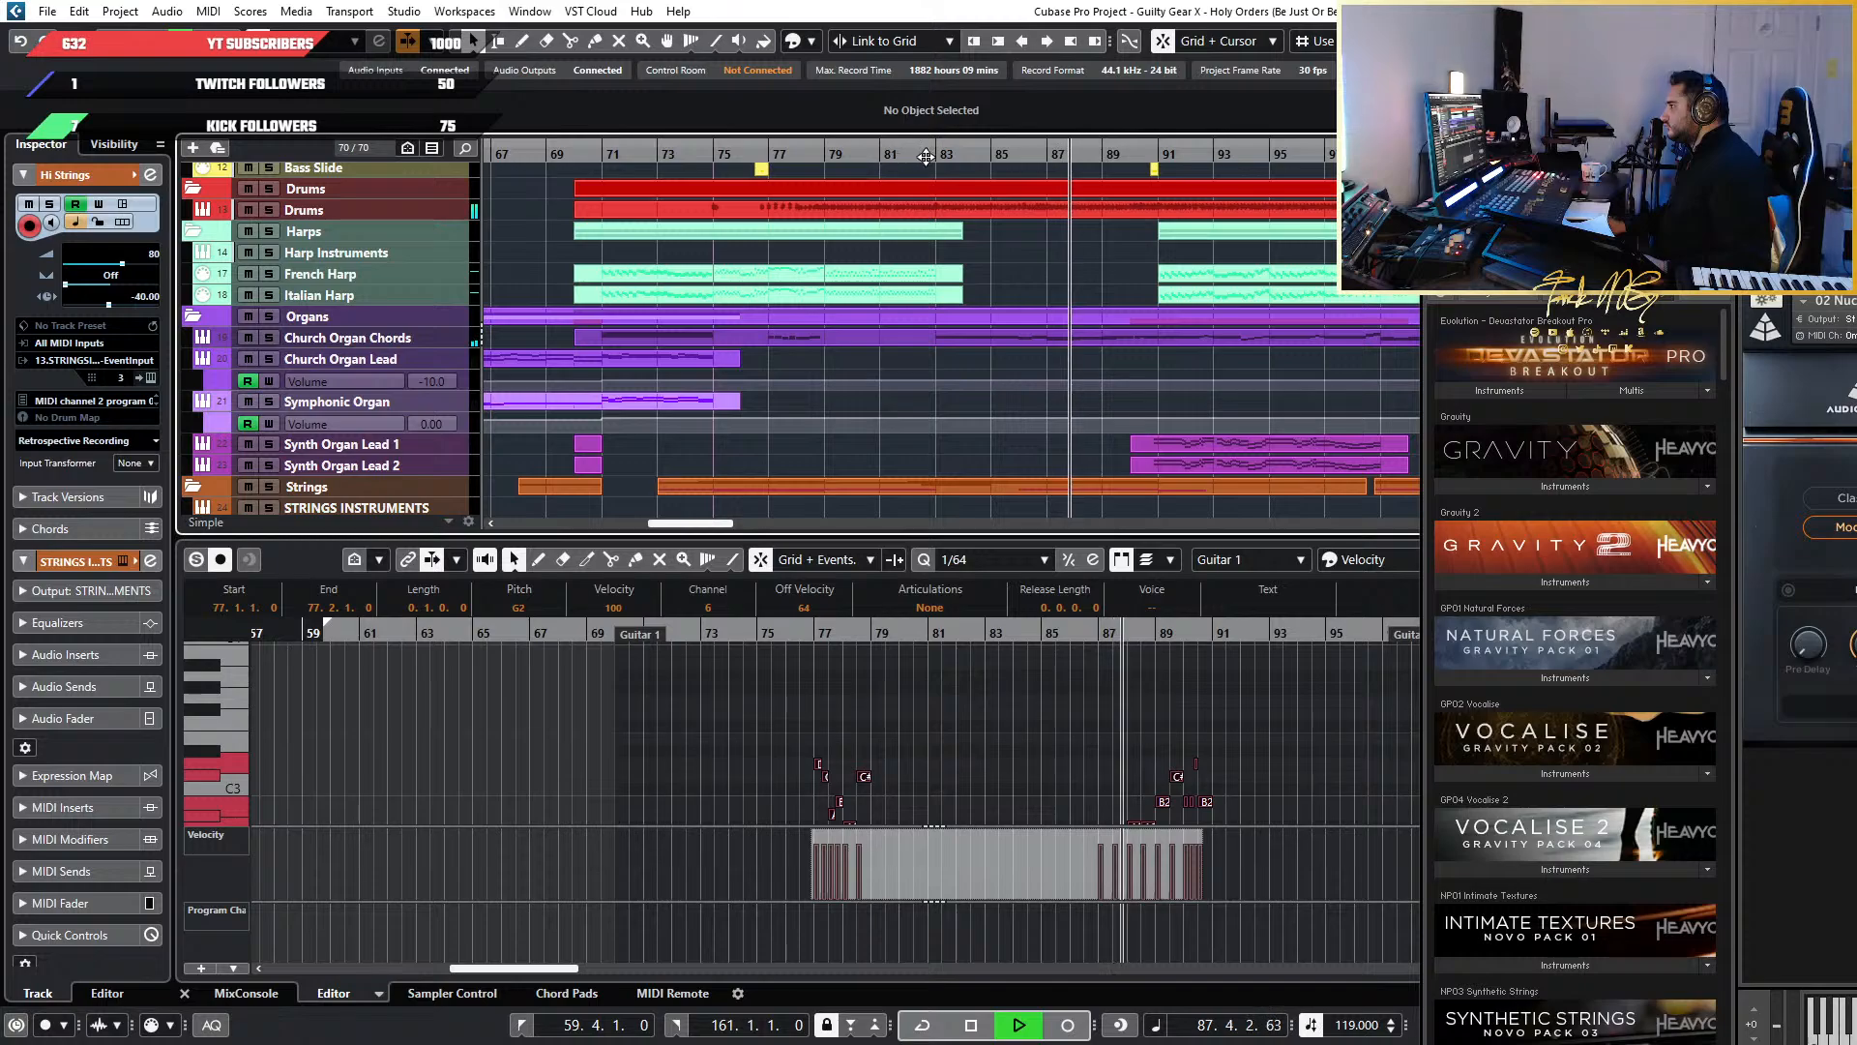
drag(925, 157, 966, 194)
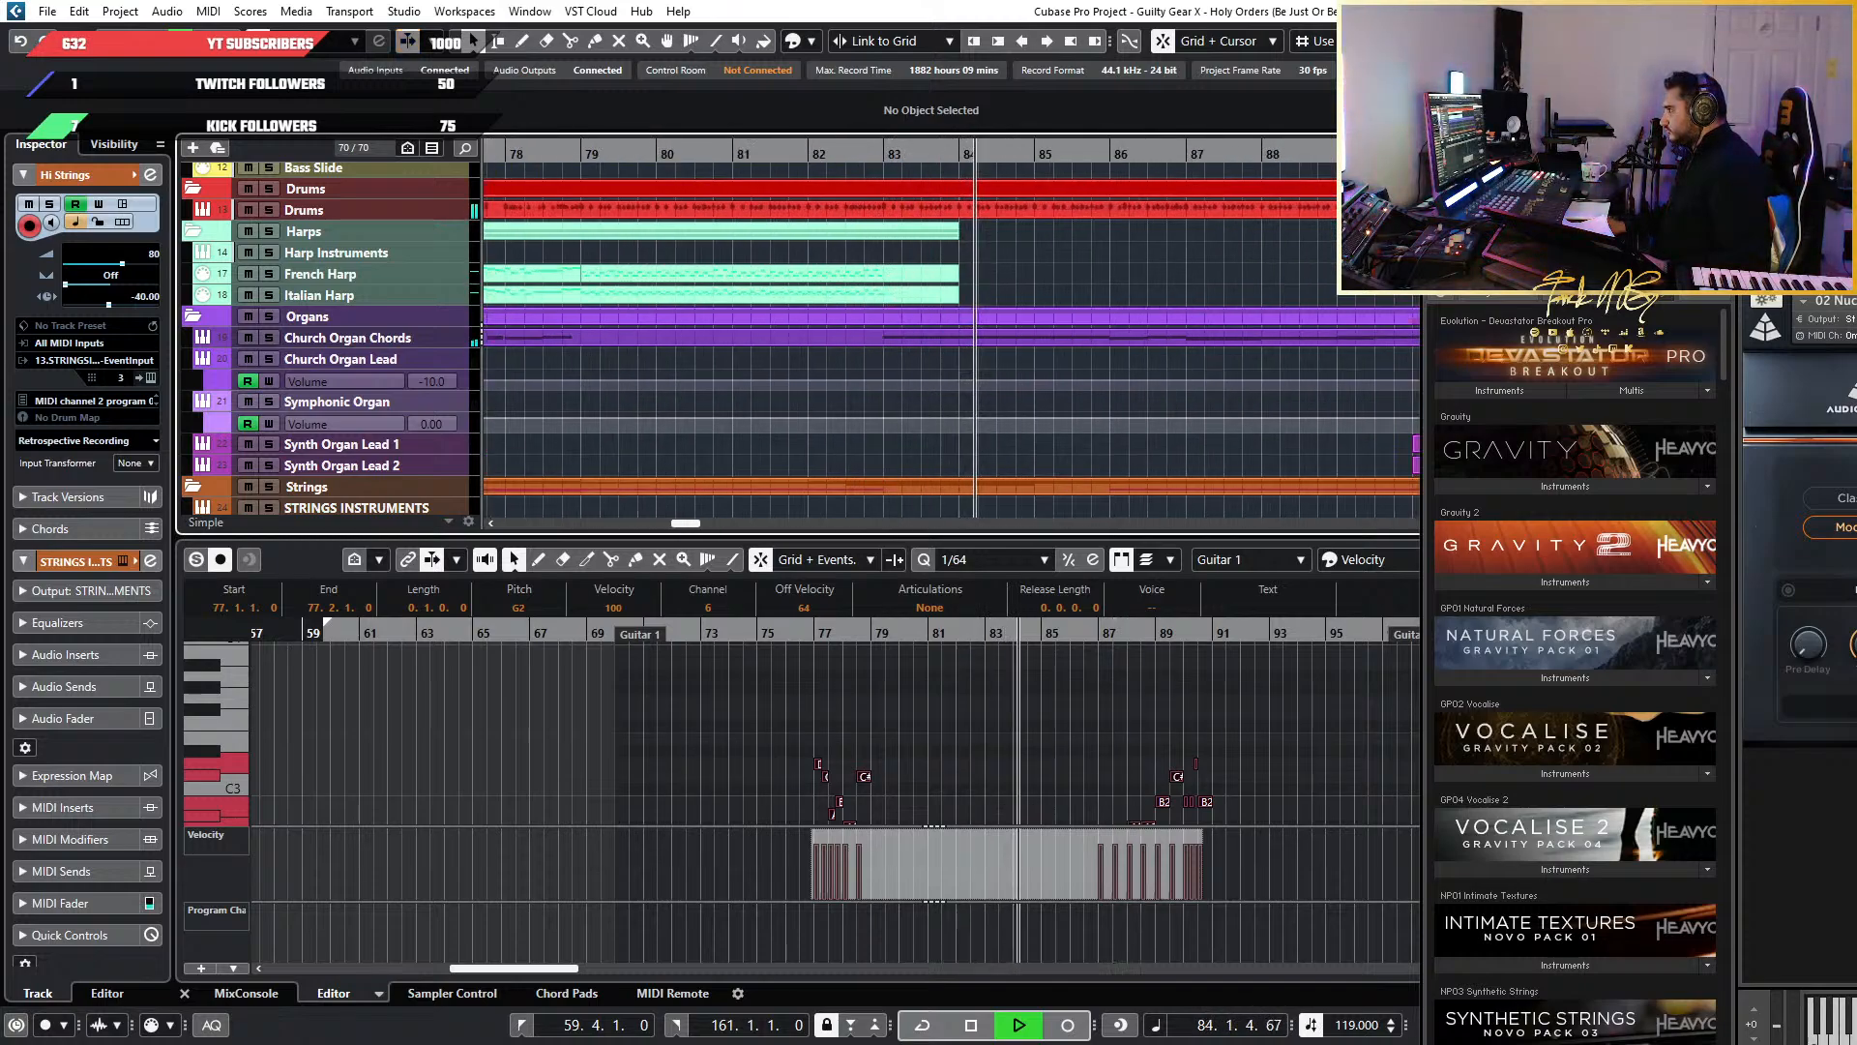
drag(1587, 172, 1385, 41)
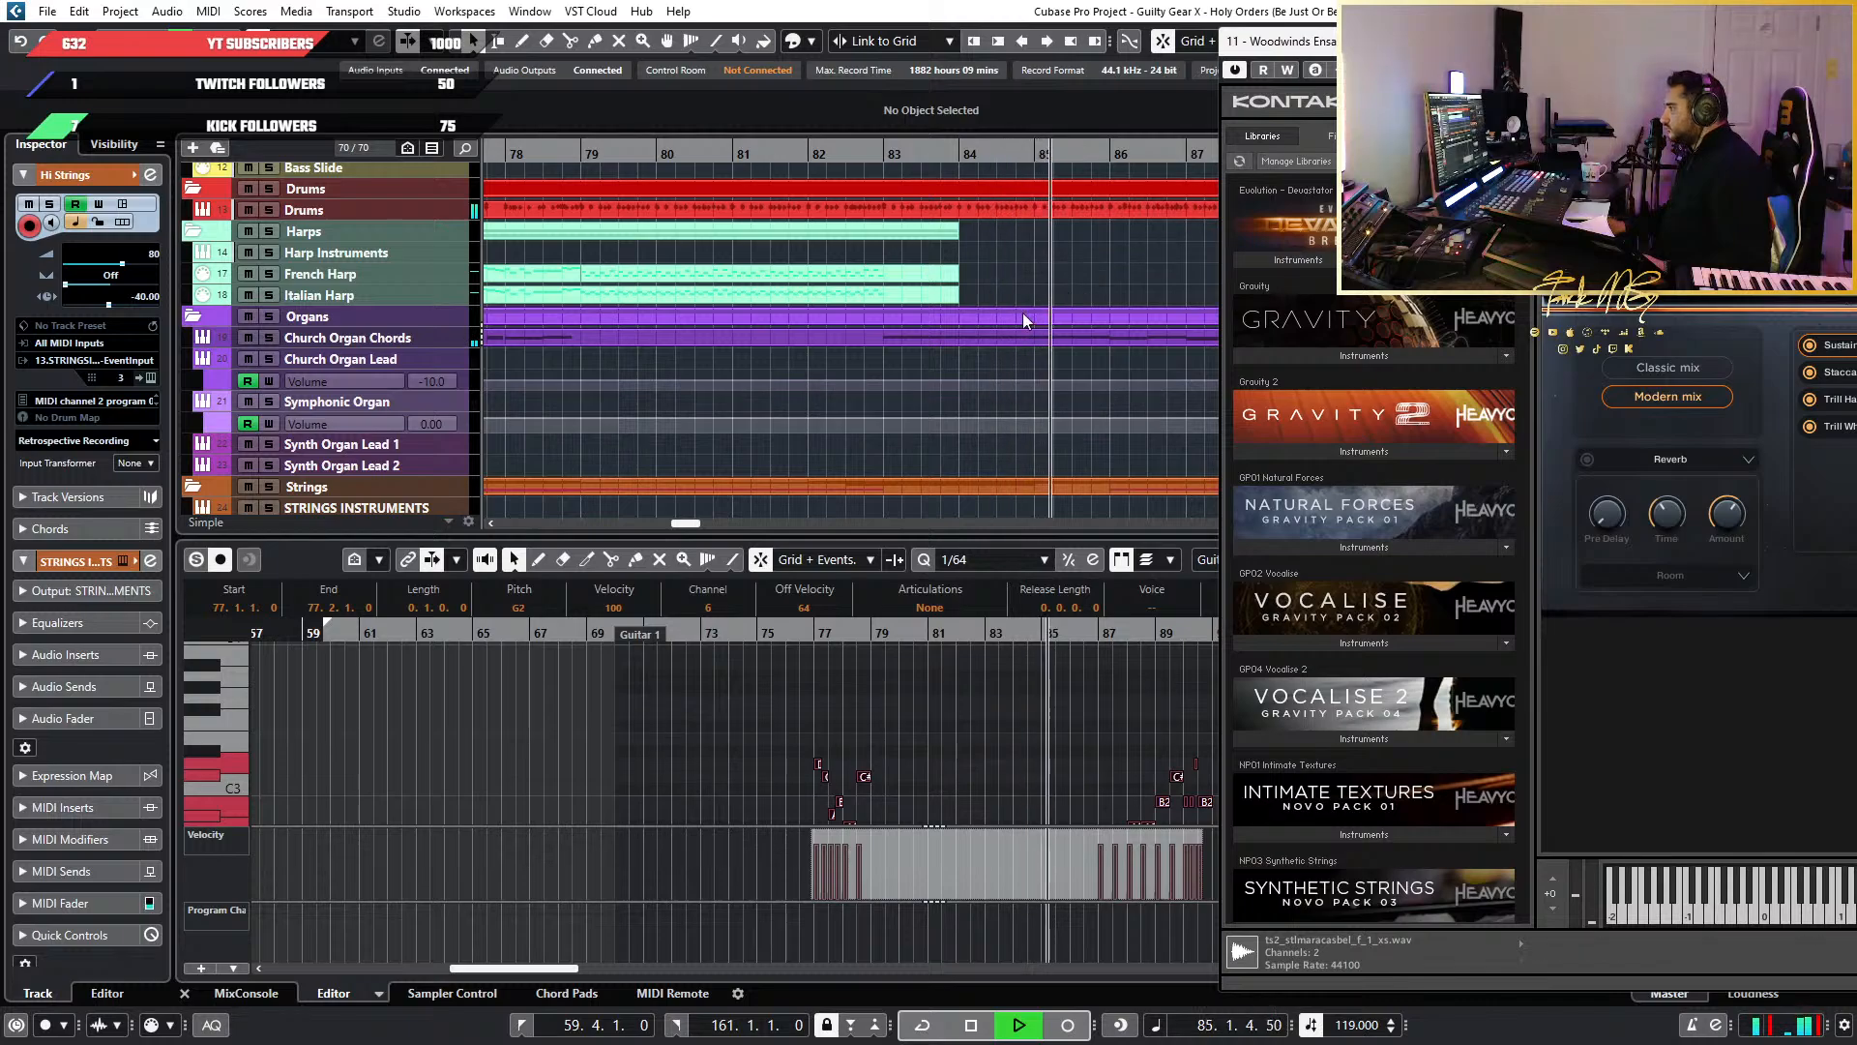
scroll(1027, 320, down, 3)
scroll(1028, 321, down, 1)
scroll(1029, 321, right, 3)
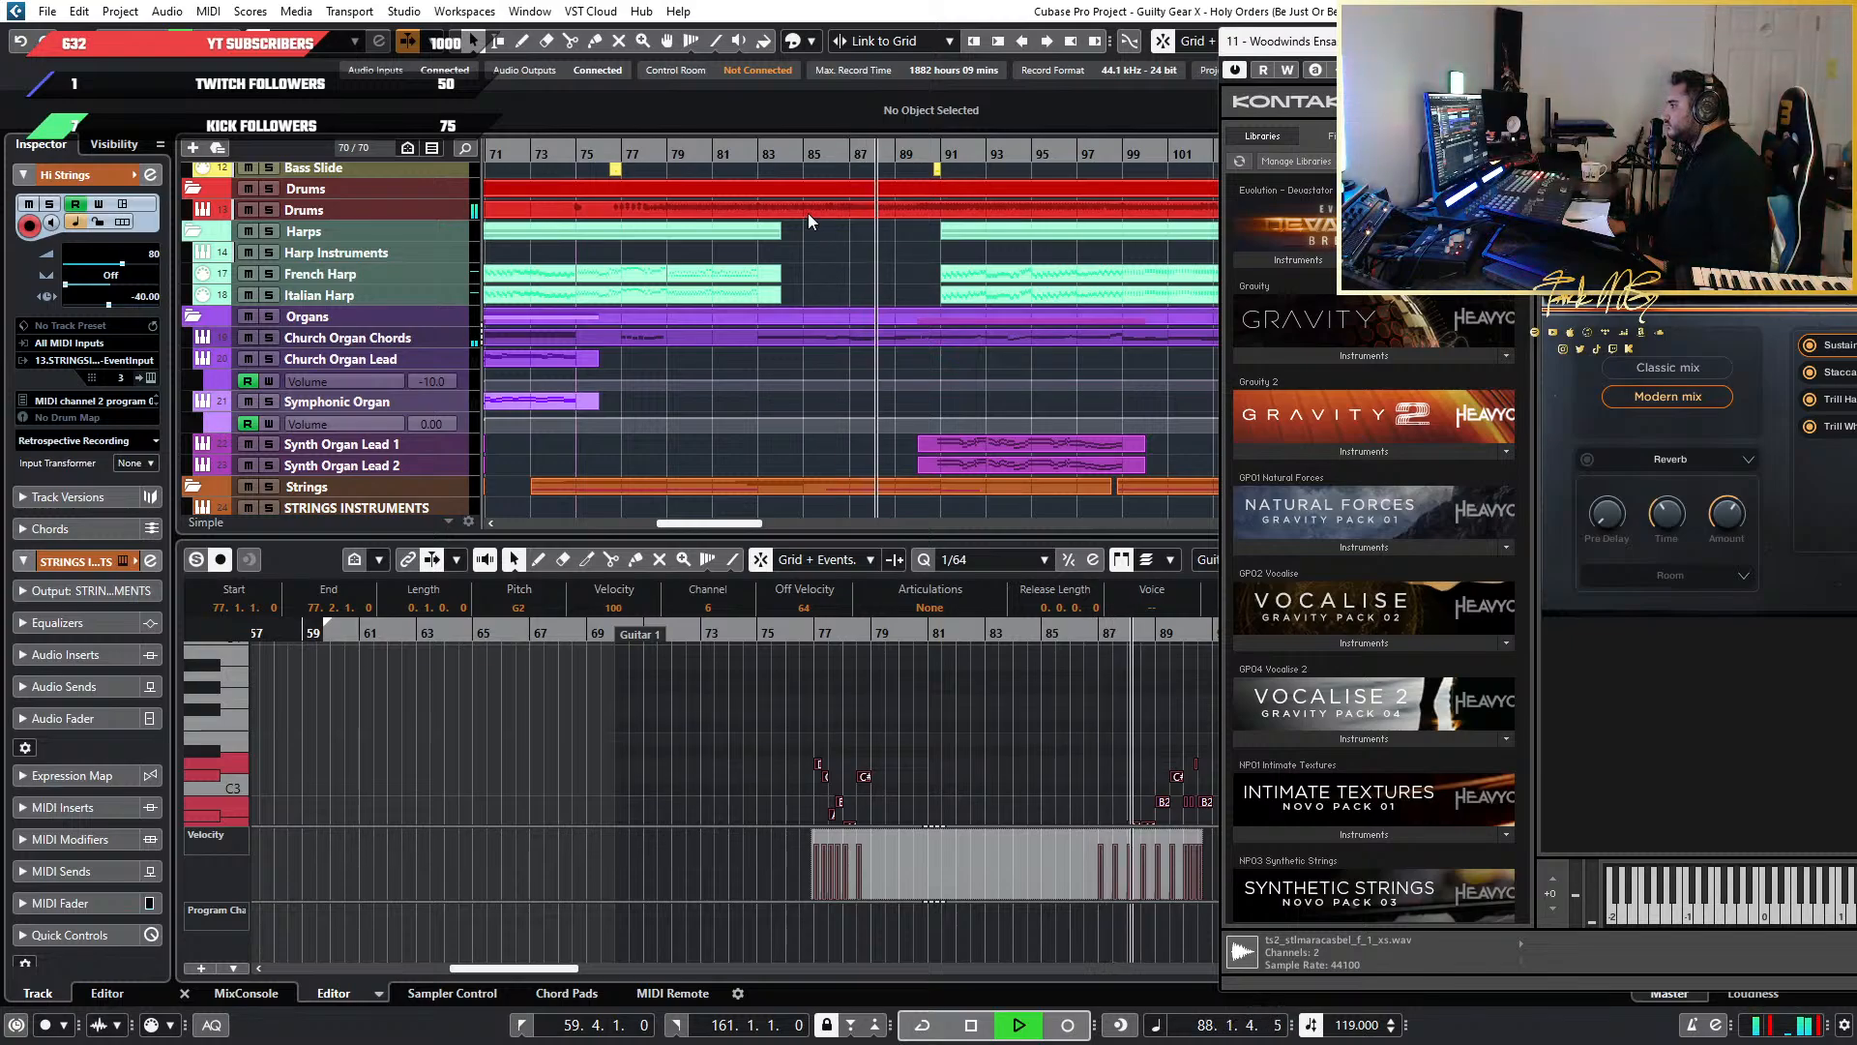
key(space)
Select the Horns event starting at bar 86 and solo the Horns track in the Brass folder
scroll(833, 276, up, 3)
scroll(833, 277, down, 5)
scroll(813, 295, down, 3)
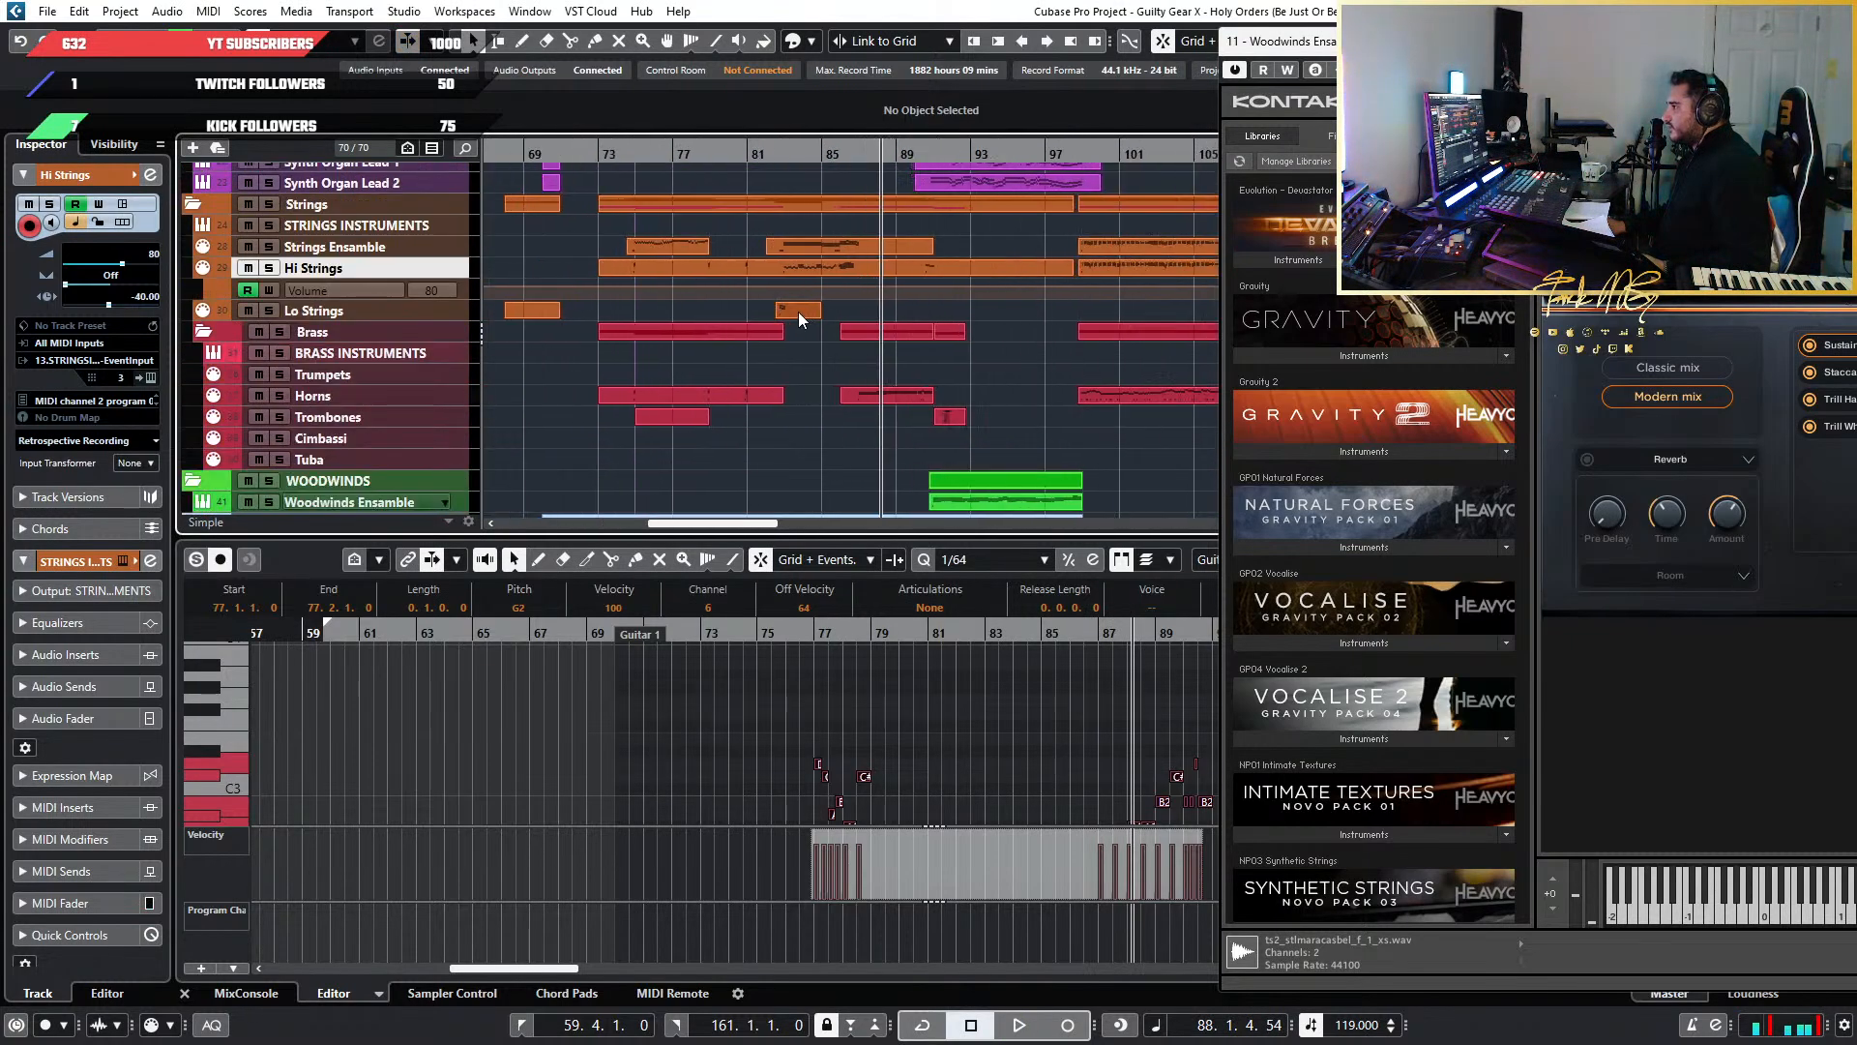
scroll(758, 346, down, 3)
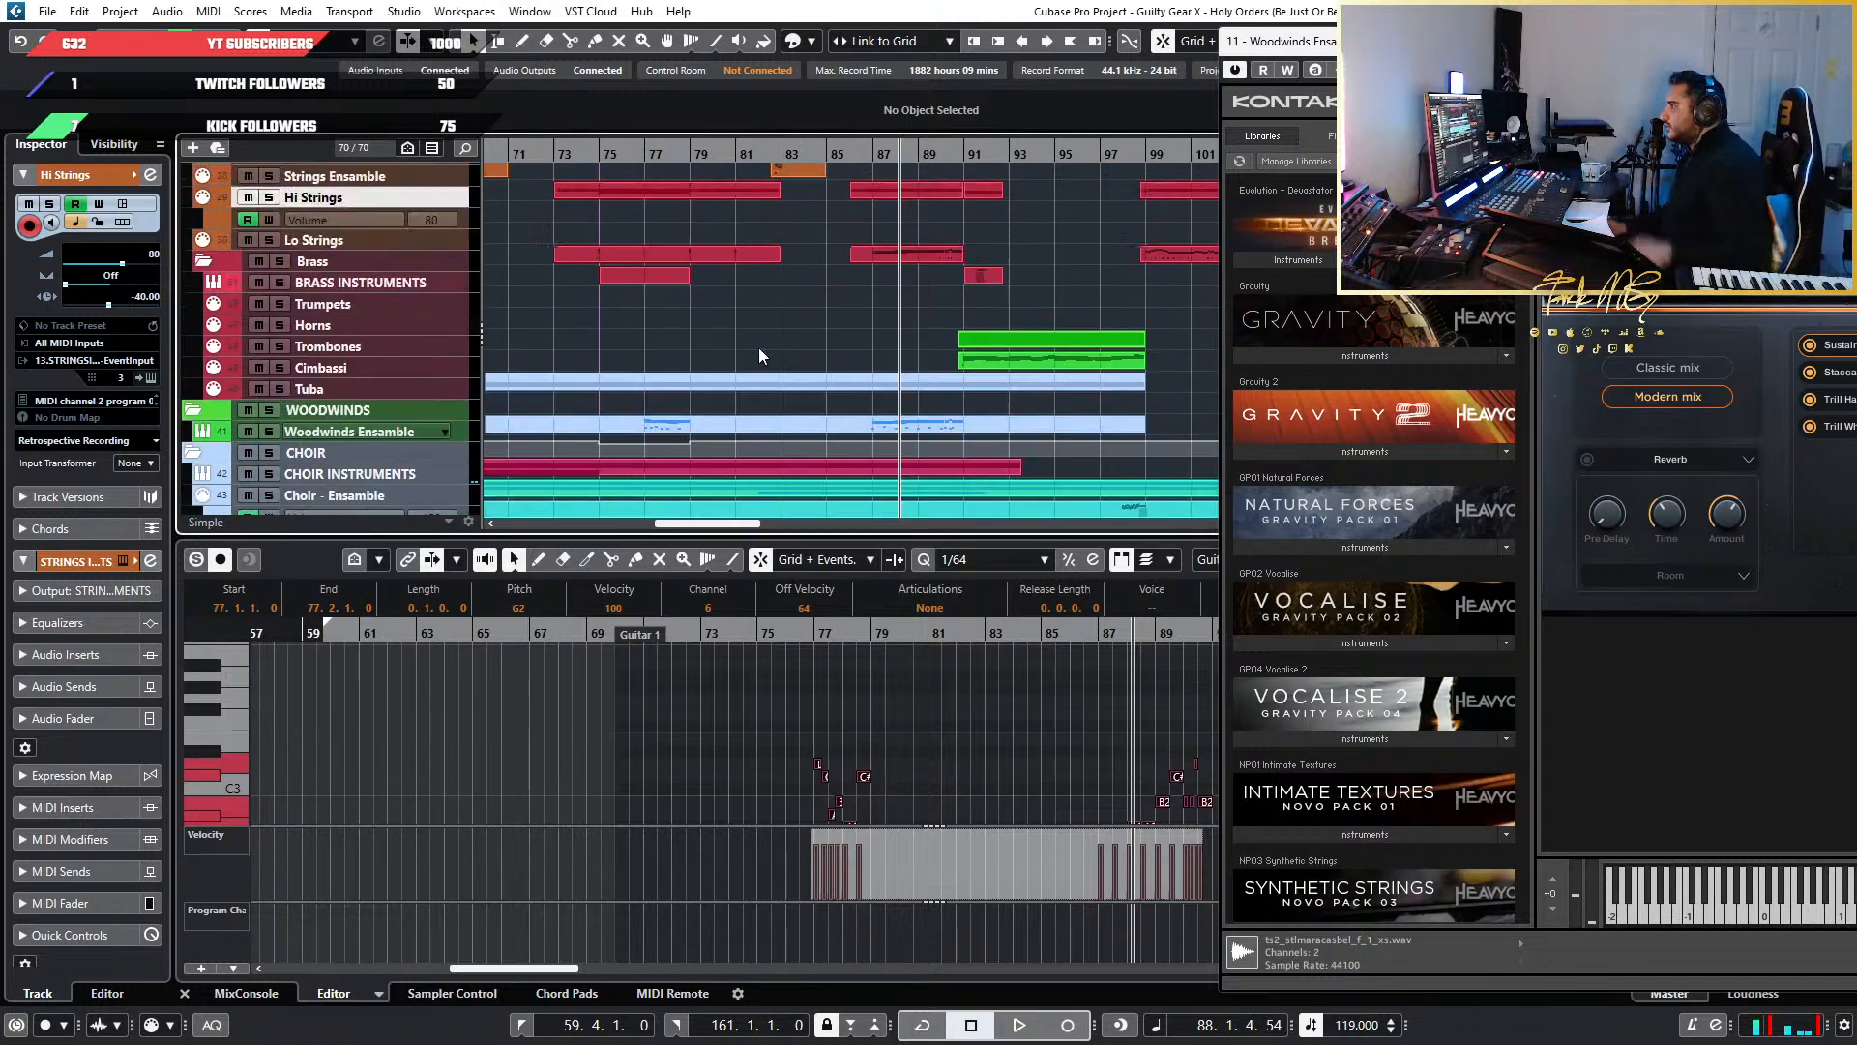
scroll(839, 354, up, 7)
scroll(890, 402, up, 2)
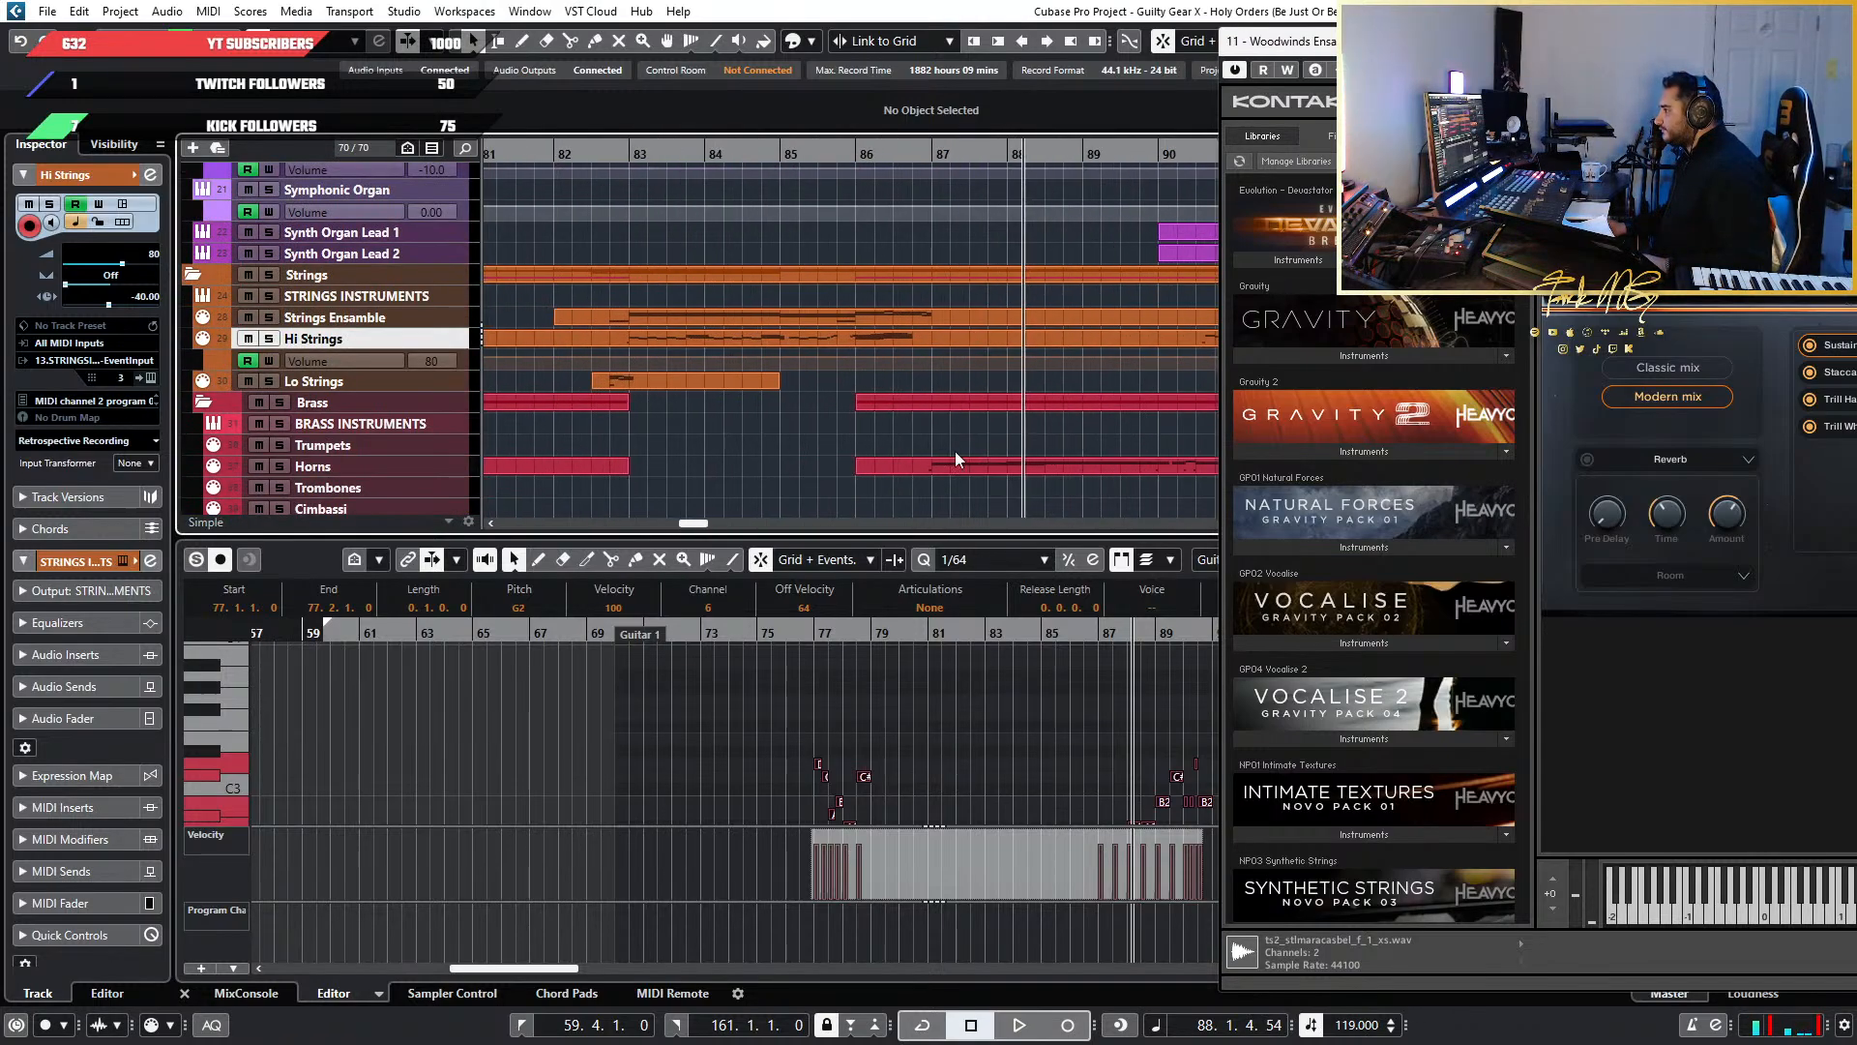
click(858, 469)
scroll(600, 433, down, 3)
click(278, 422)
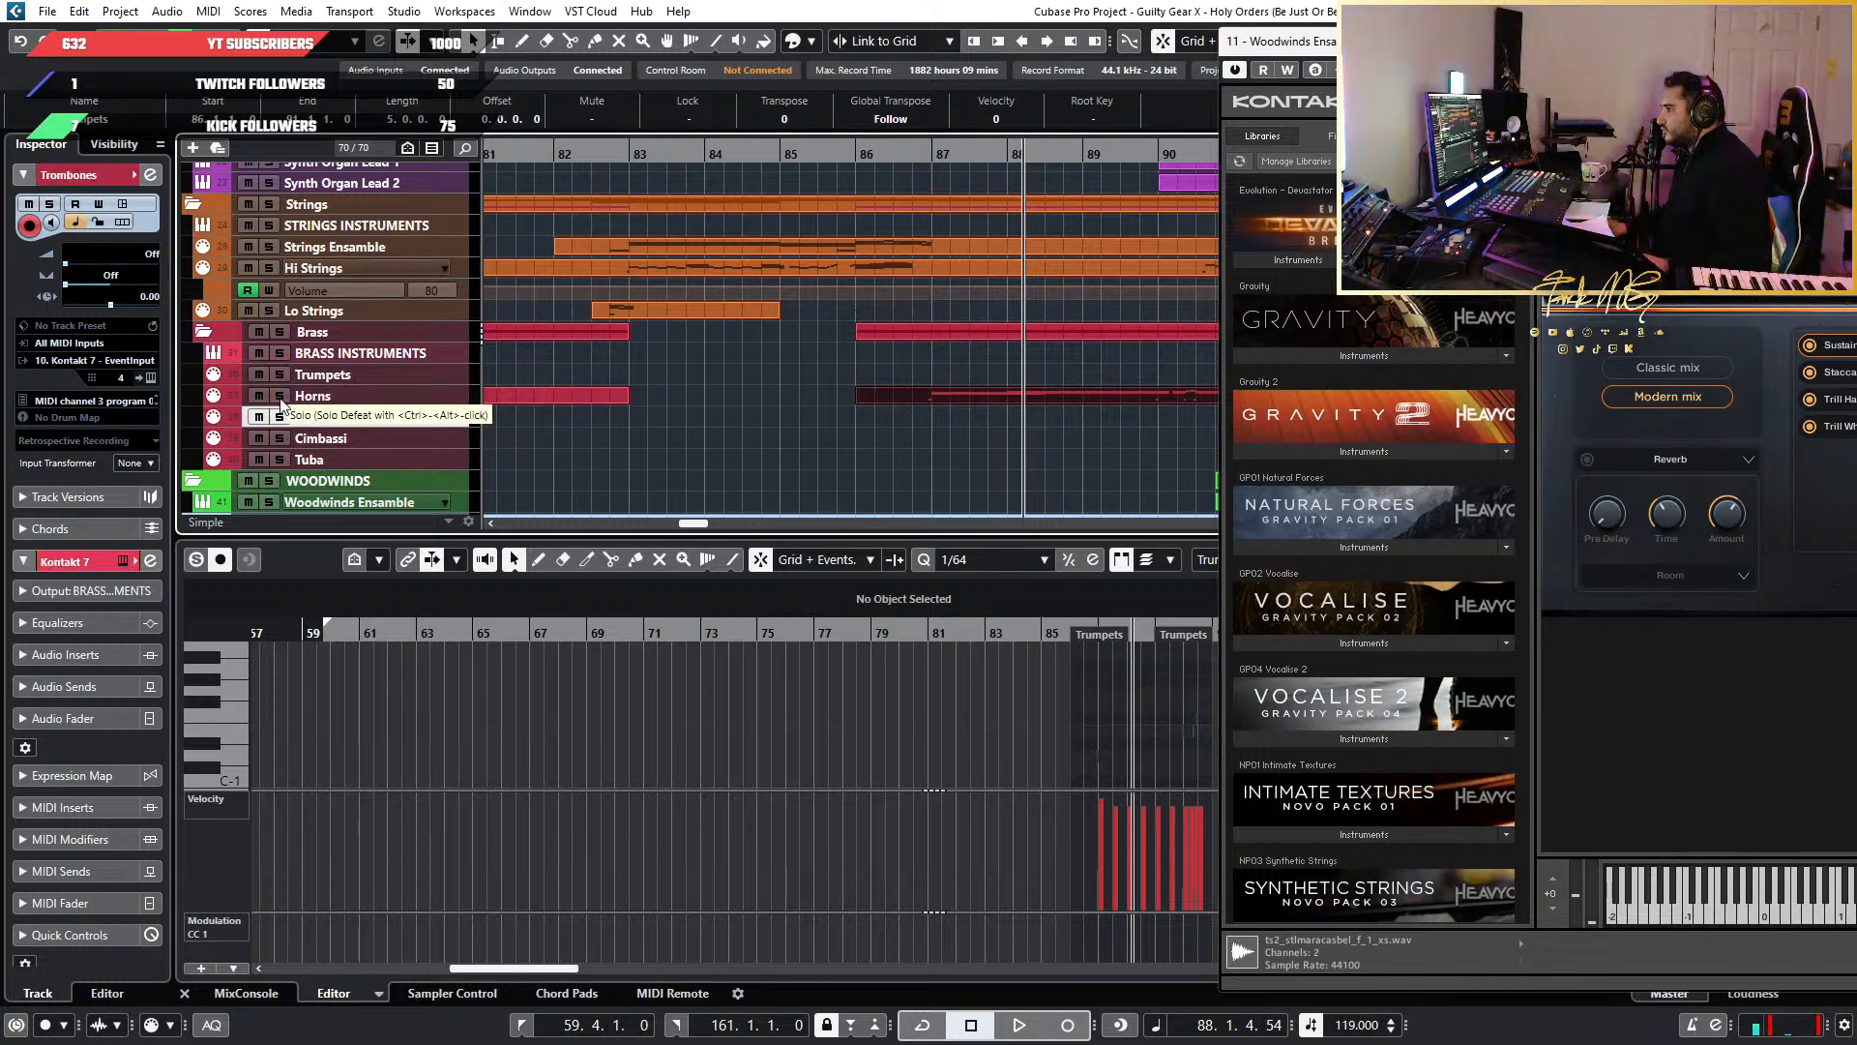
Play the soloed horns from about bar 86 to bar 88
double_click(898, 162)
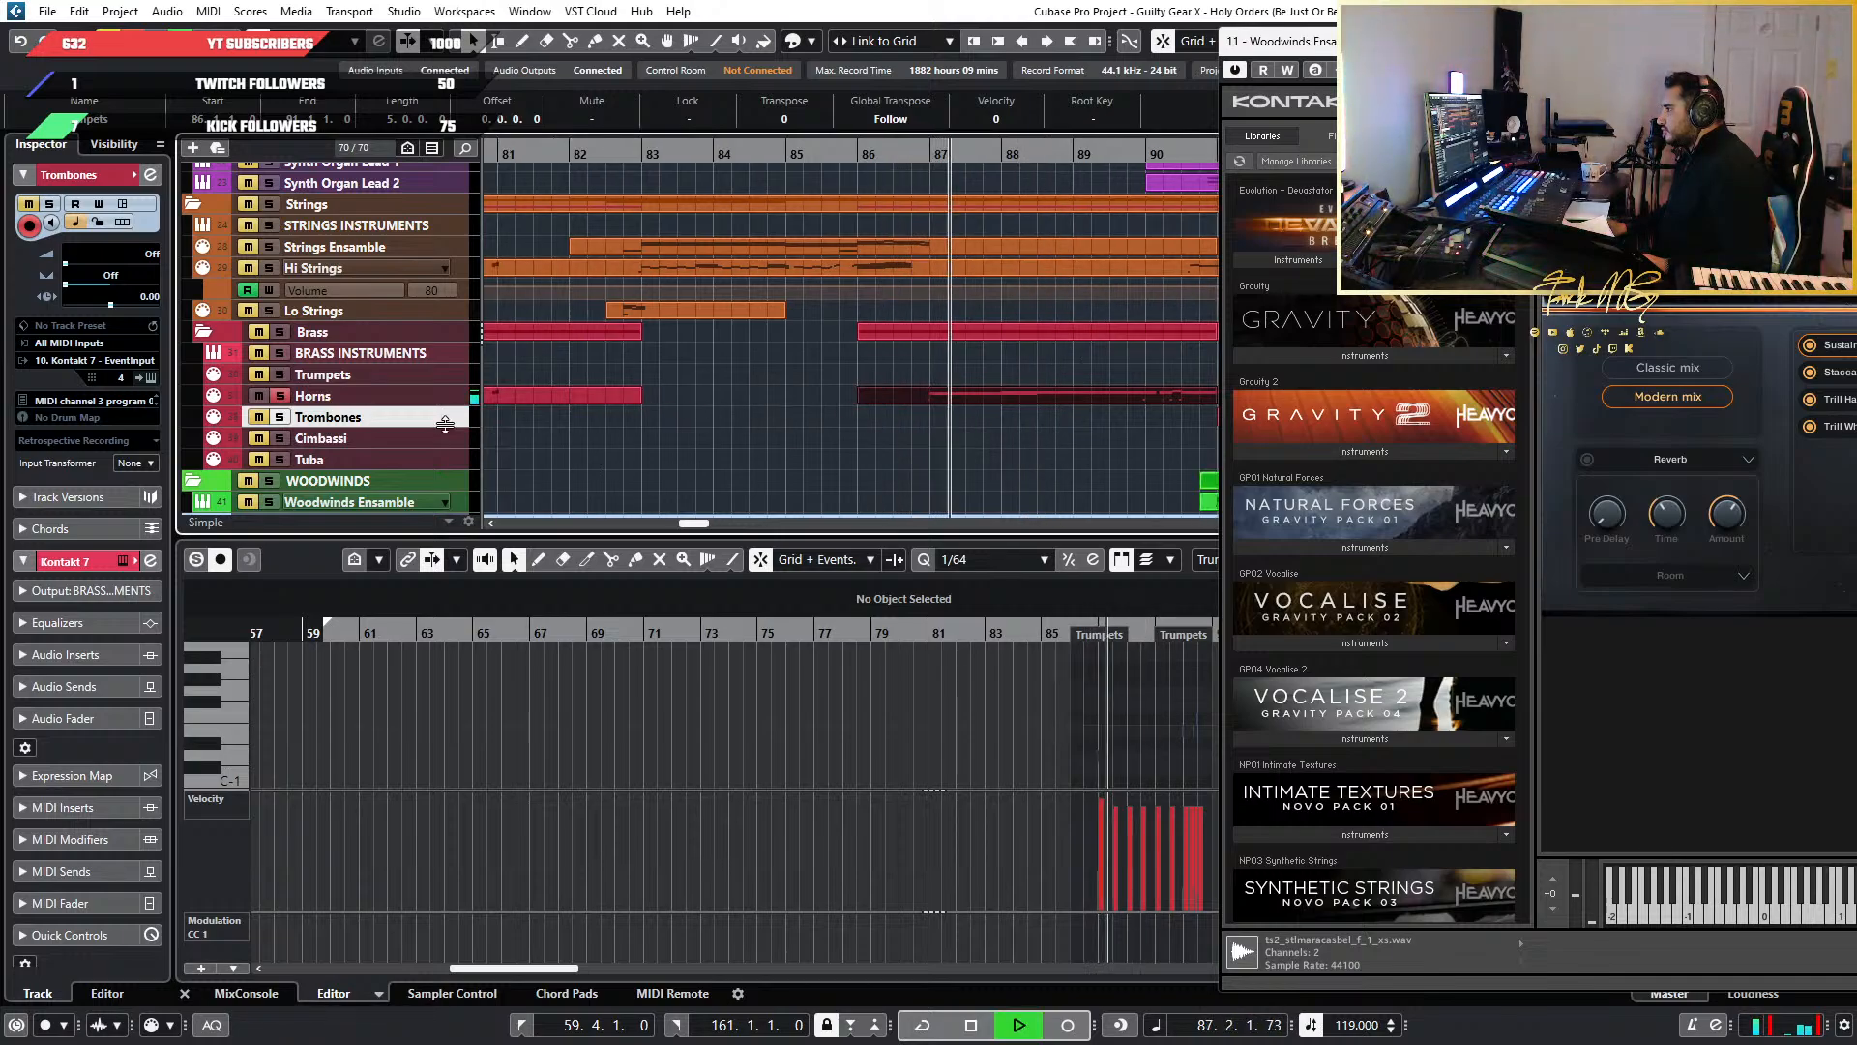
scroll(988, 422, down, 5)
key(space)
Copy the Horns event starting at bar 86 to the same position on the Trombones track
scroll(1038, 432, up, 5)
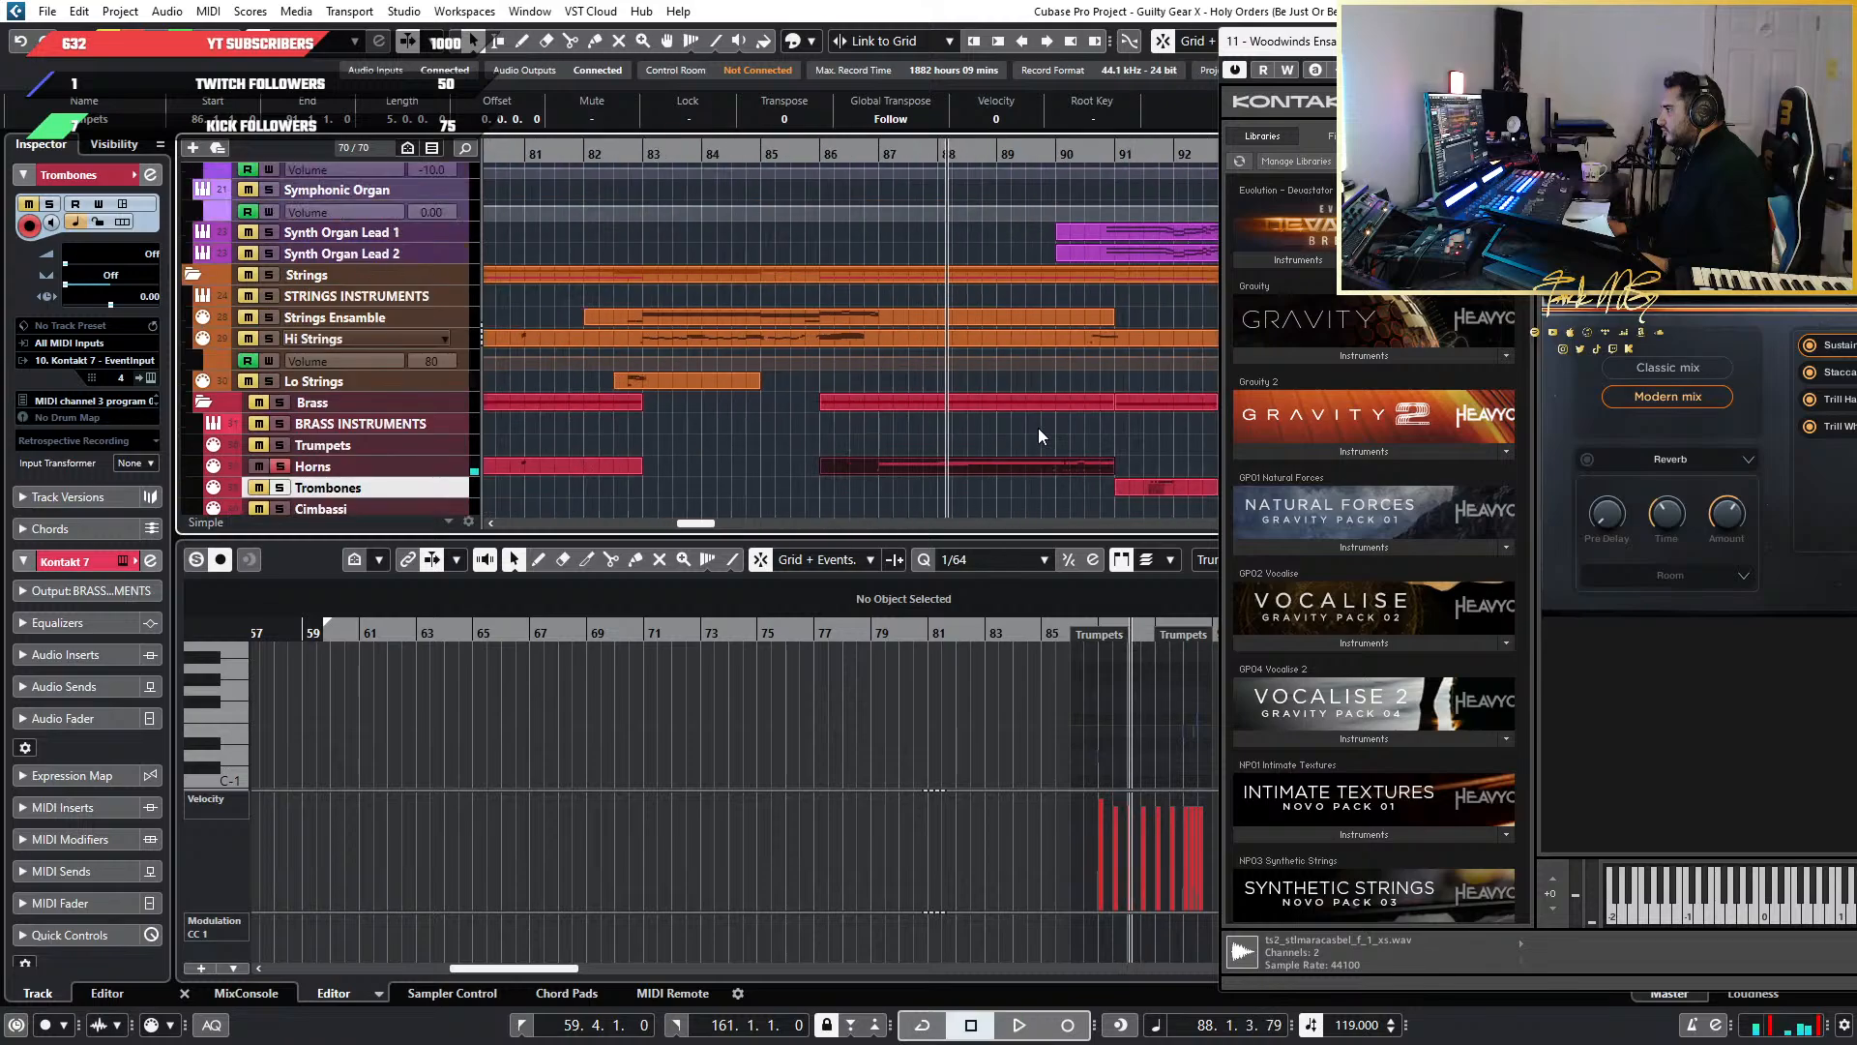
scroll(1039, 428, up, 1)
scroll(909, 460, down, 2)
scroll(871, 473, up, 5)
scroll(881, 473, down, 3)
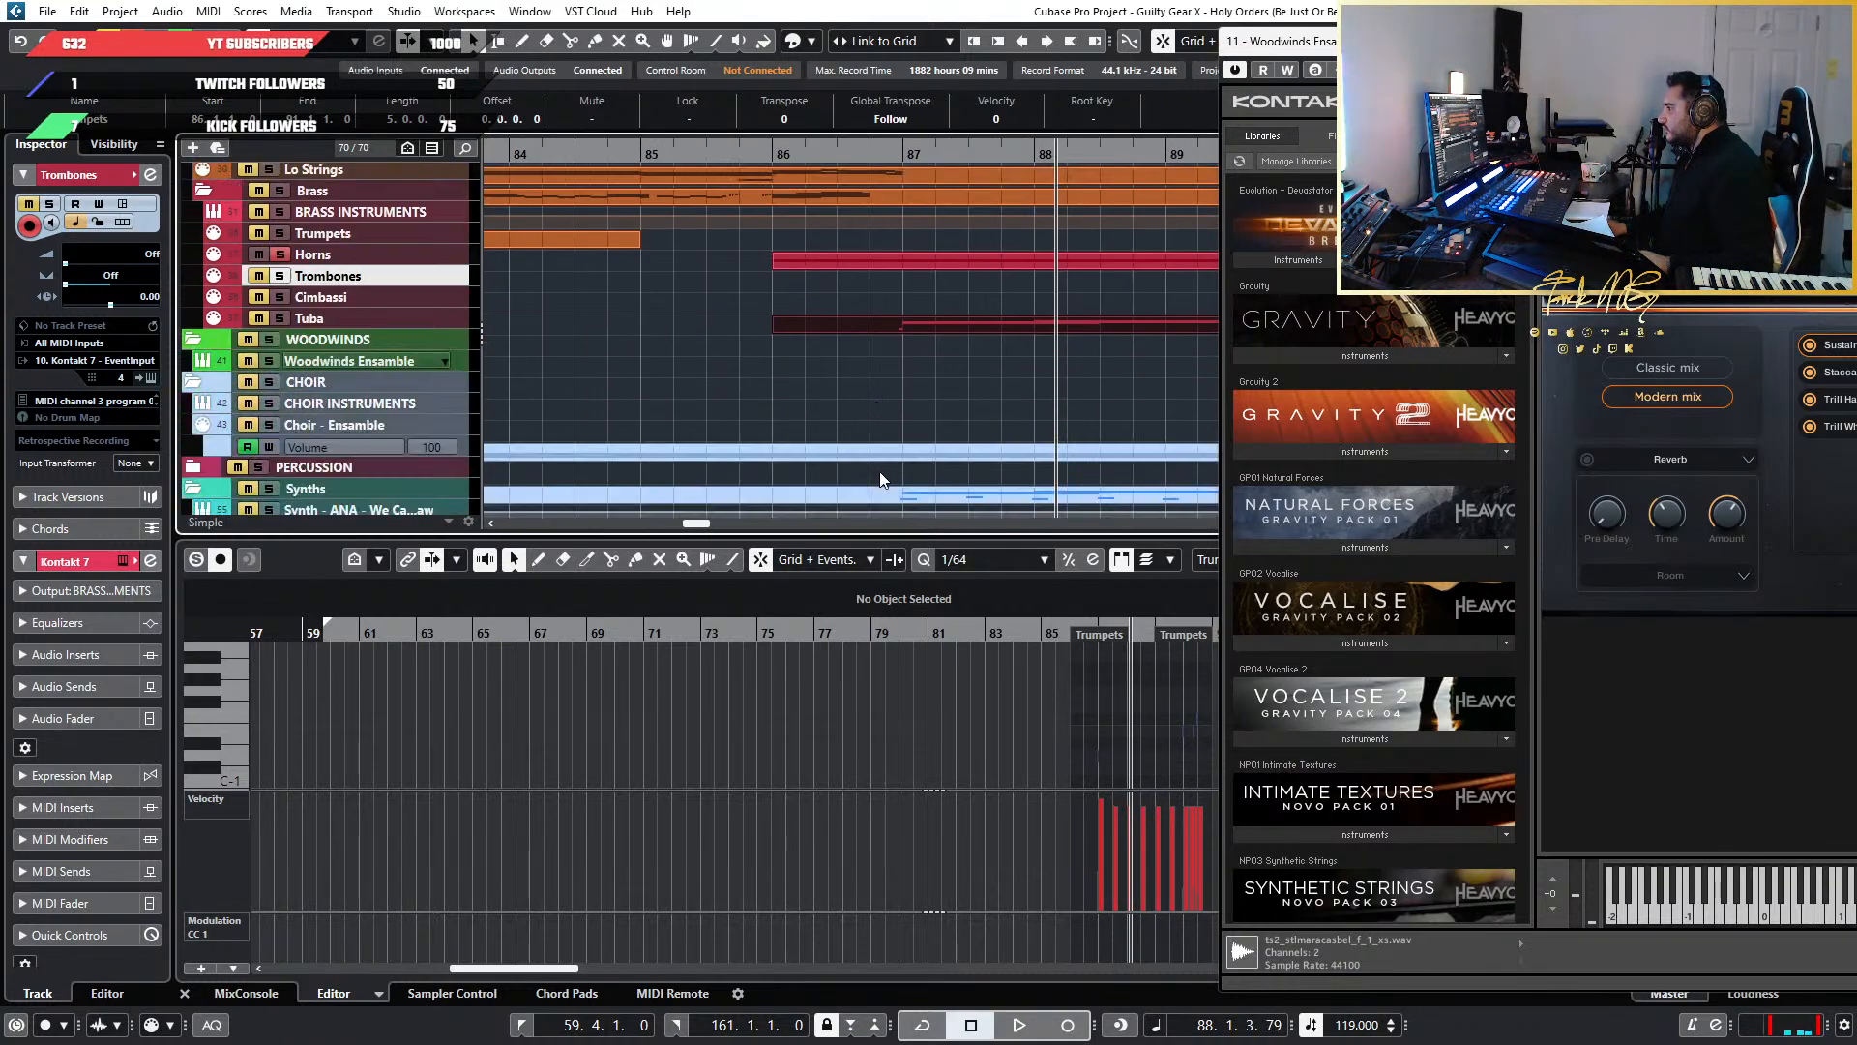
scroll(1006, 402, down, 3)
click(669, 166)
scroll(670, 166, up, 3)
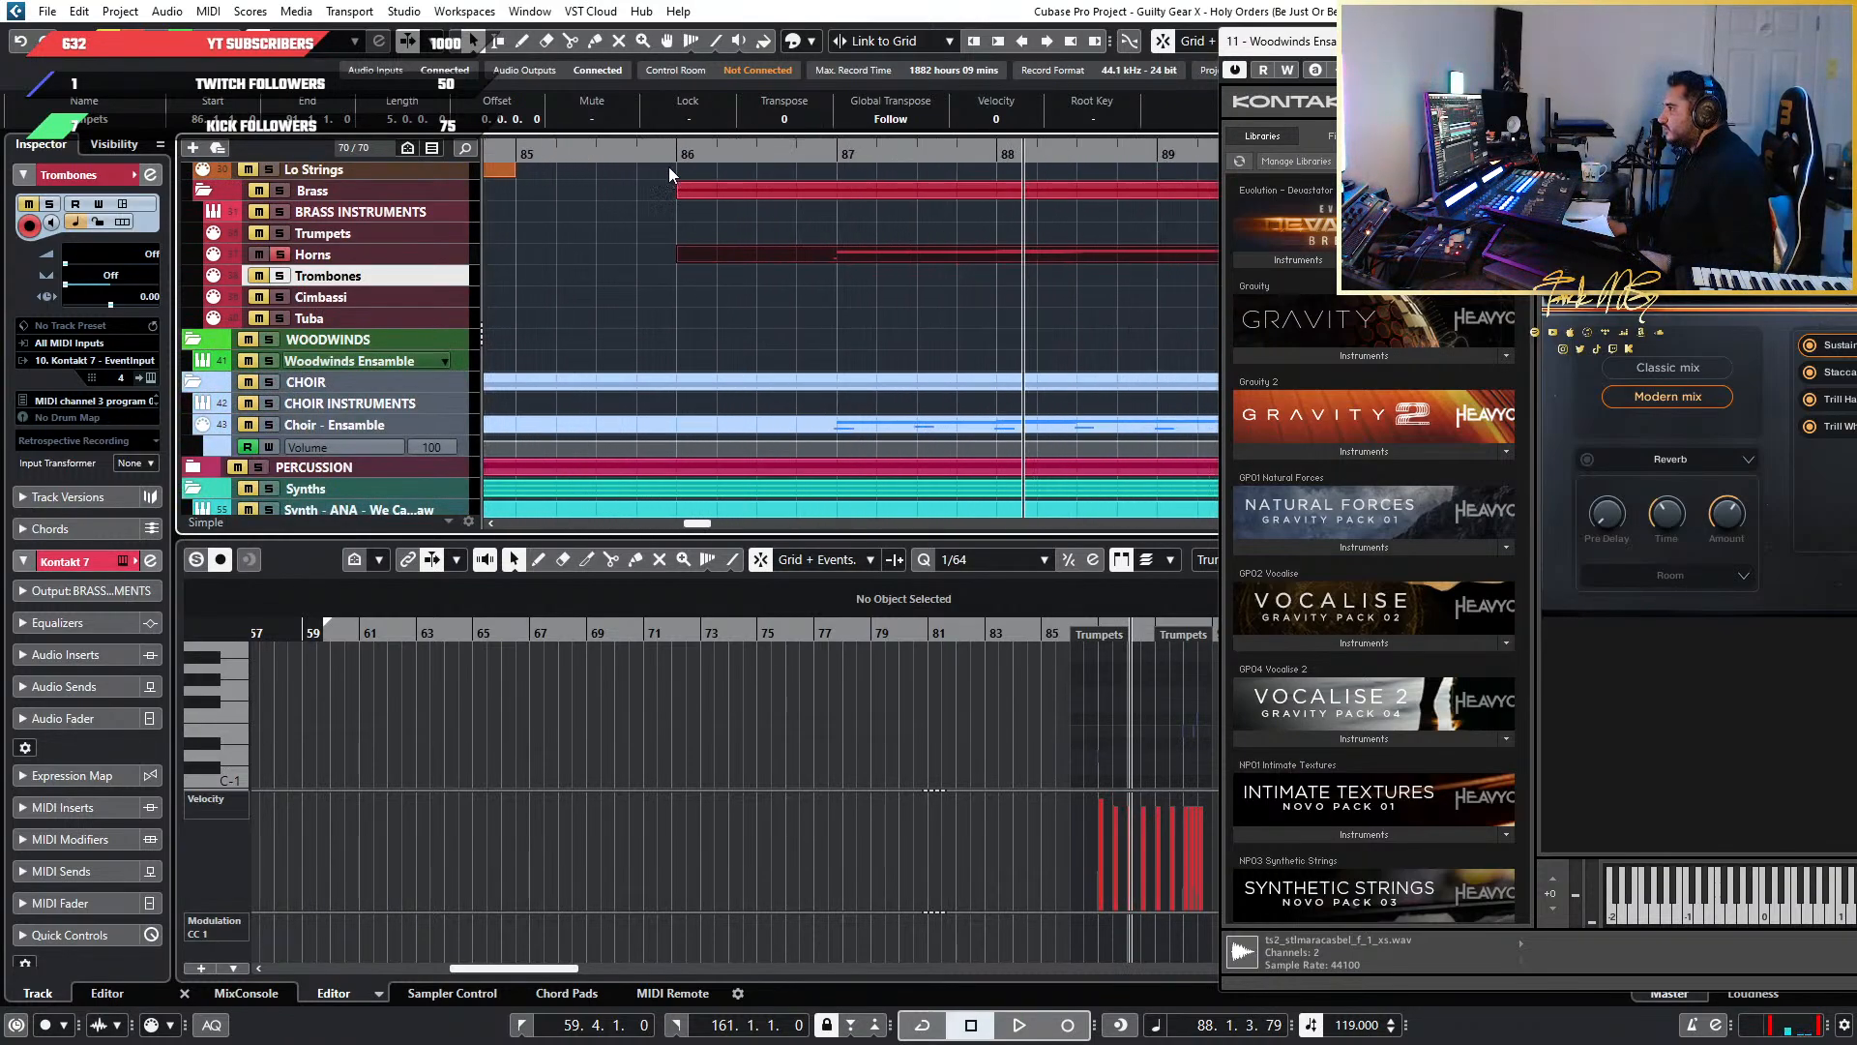
click(942, 259)
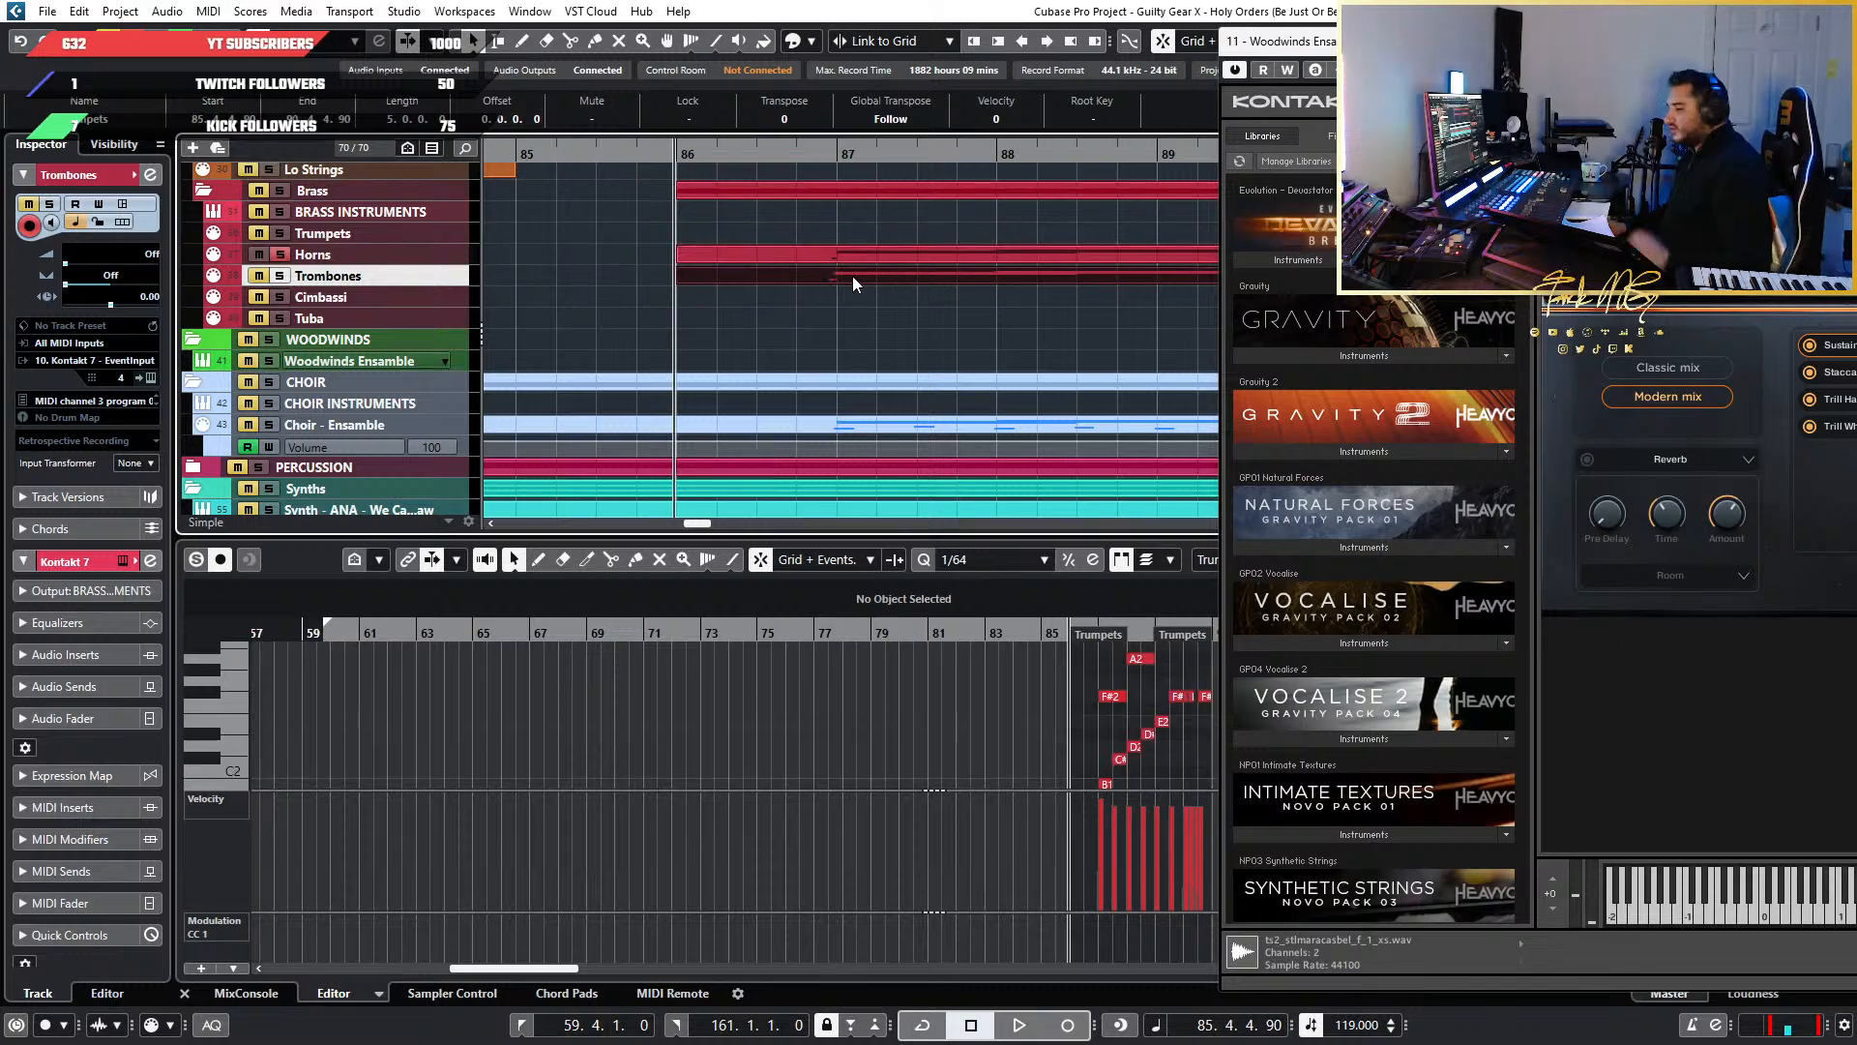
scroll(648, 247, up, 3)
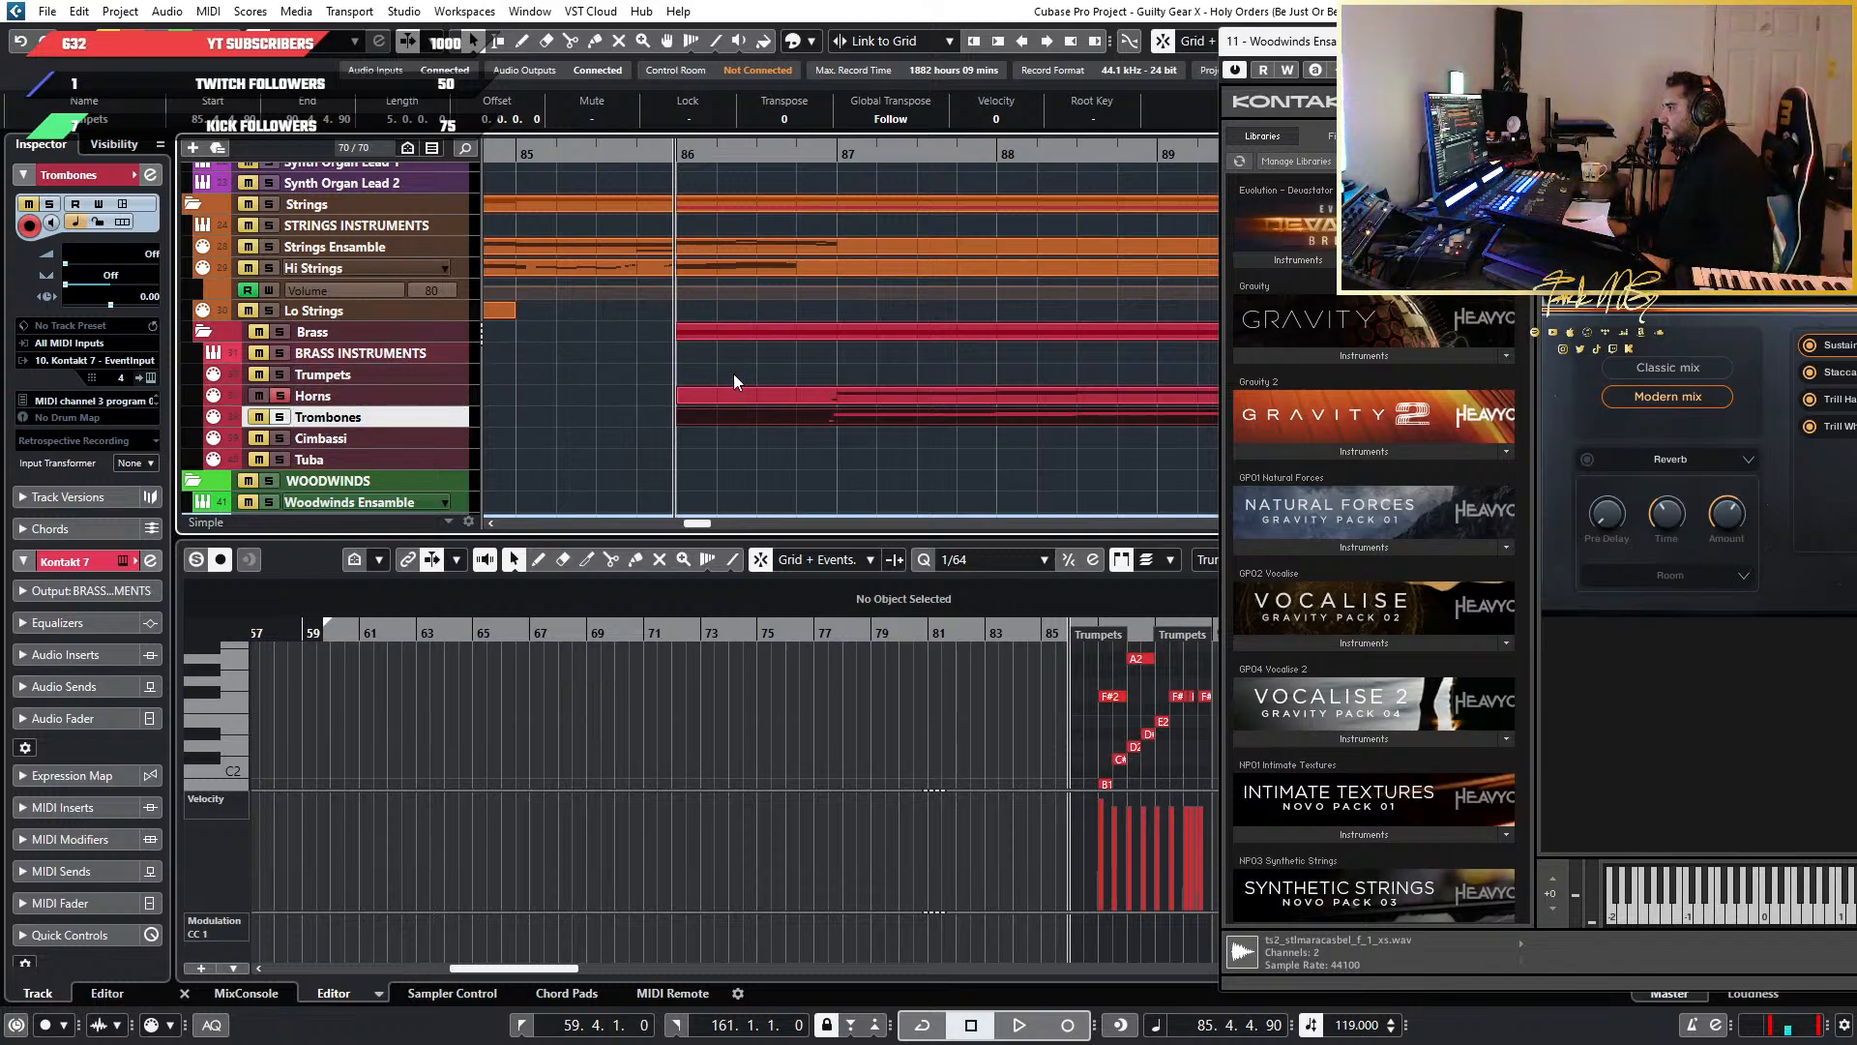
scroll(734, 373, down, 2)
scroll(677, 375, right, 2)
scroll(614, 385, down, 1)
scroll(580, 387, up, 1)
scroll(639, 389, left, 1)
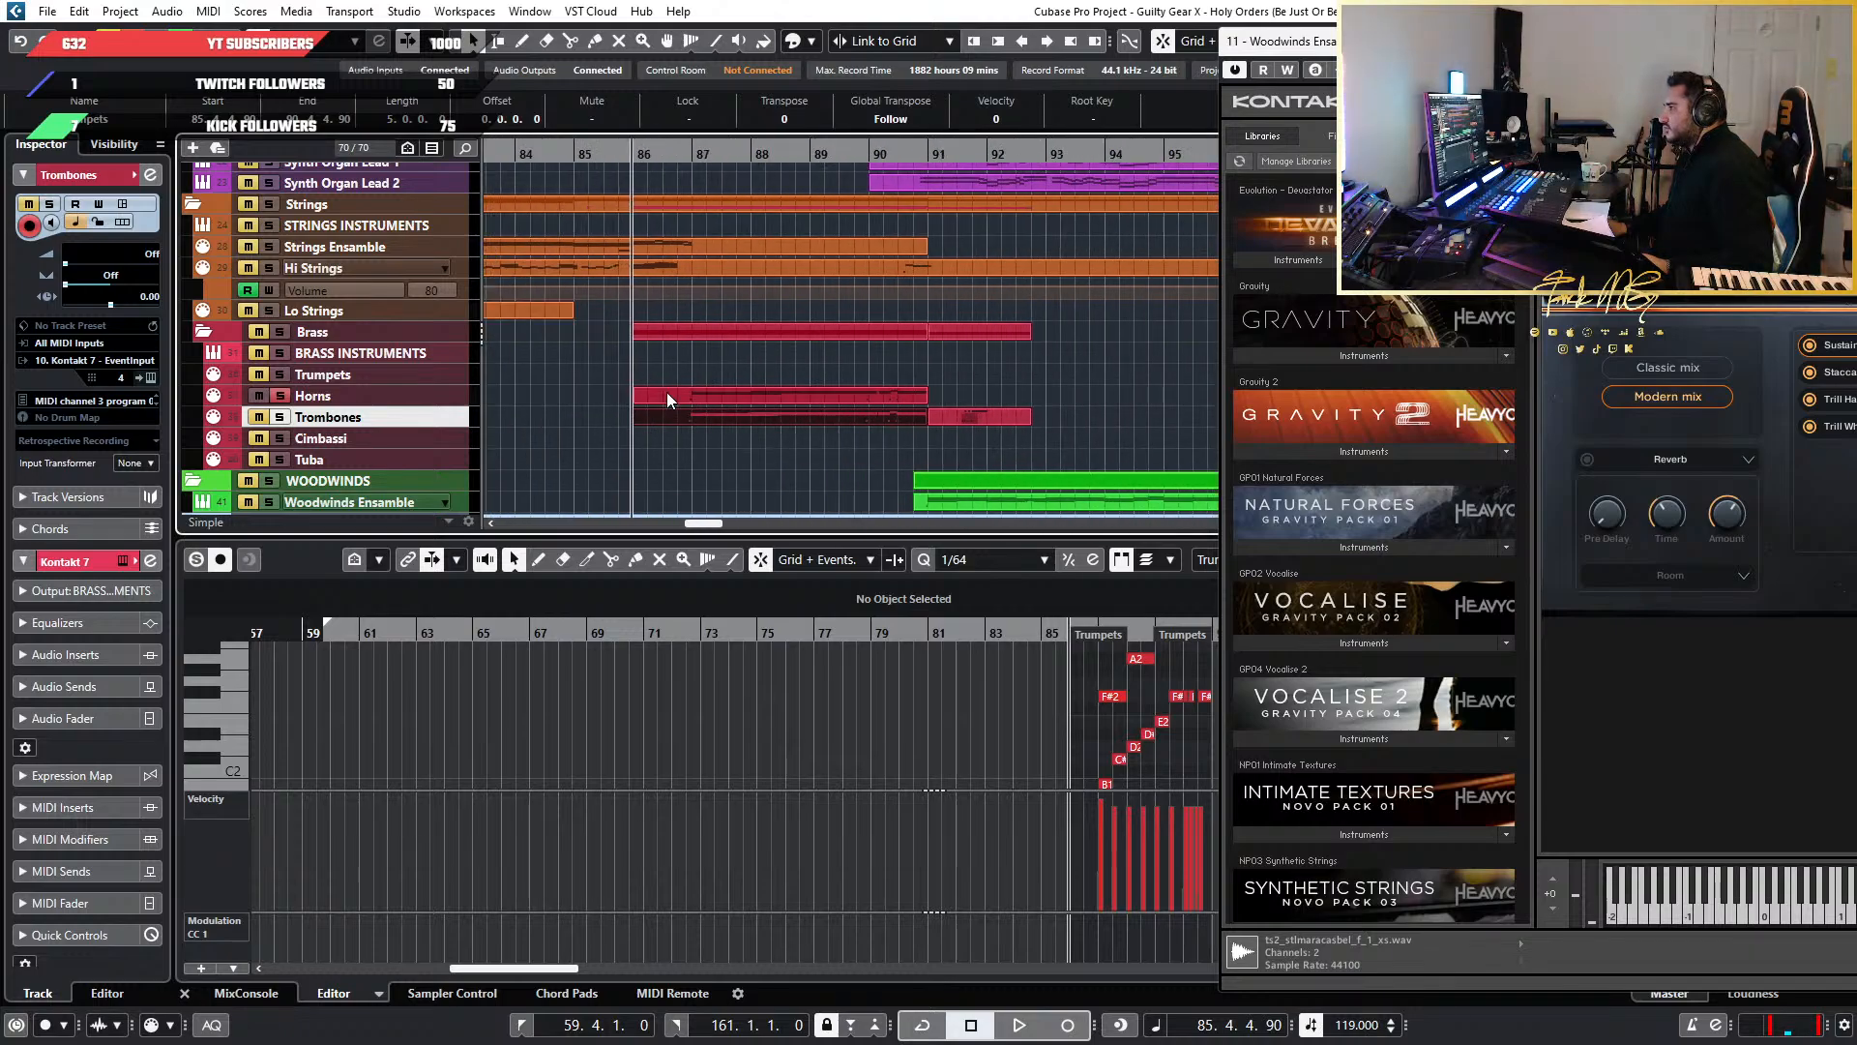
Play the soloed horns from about bar 86 to bar 90, and replay the passage around the start of bar 87
key(space)
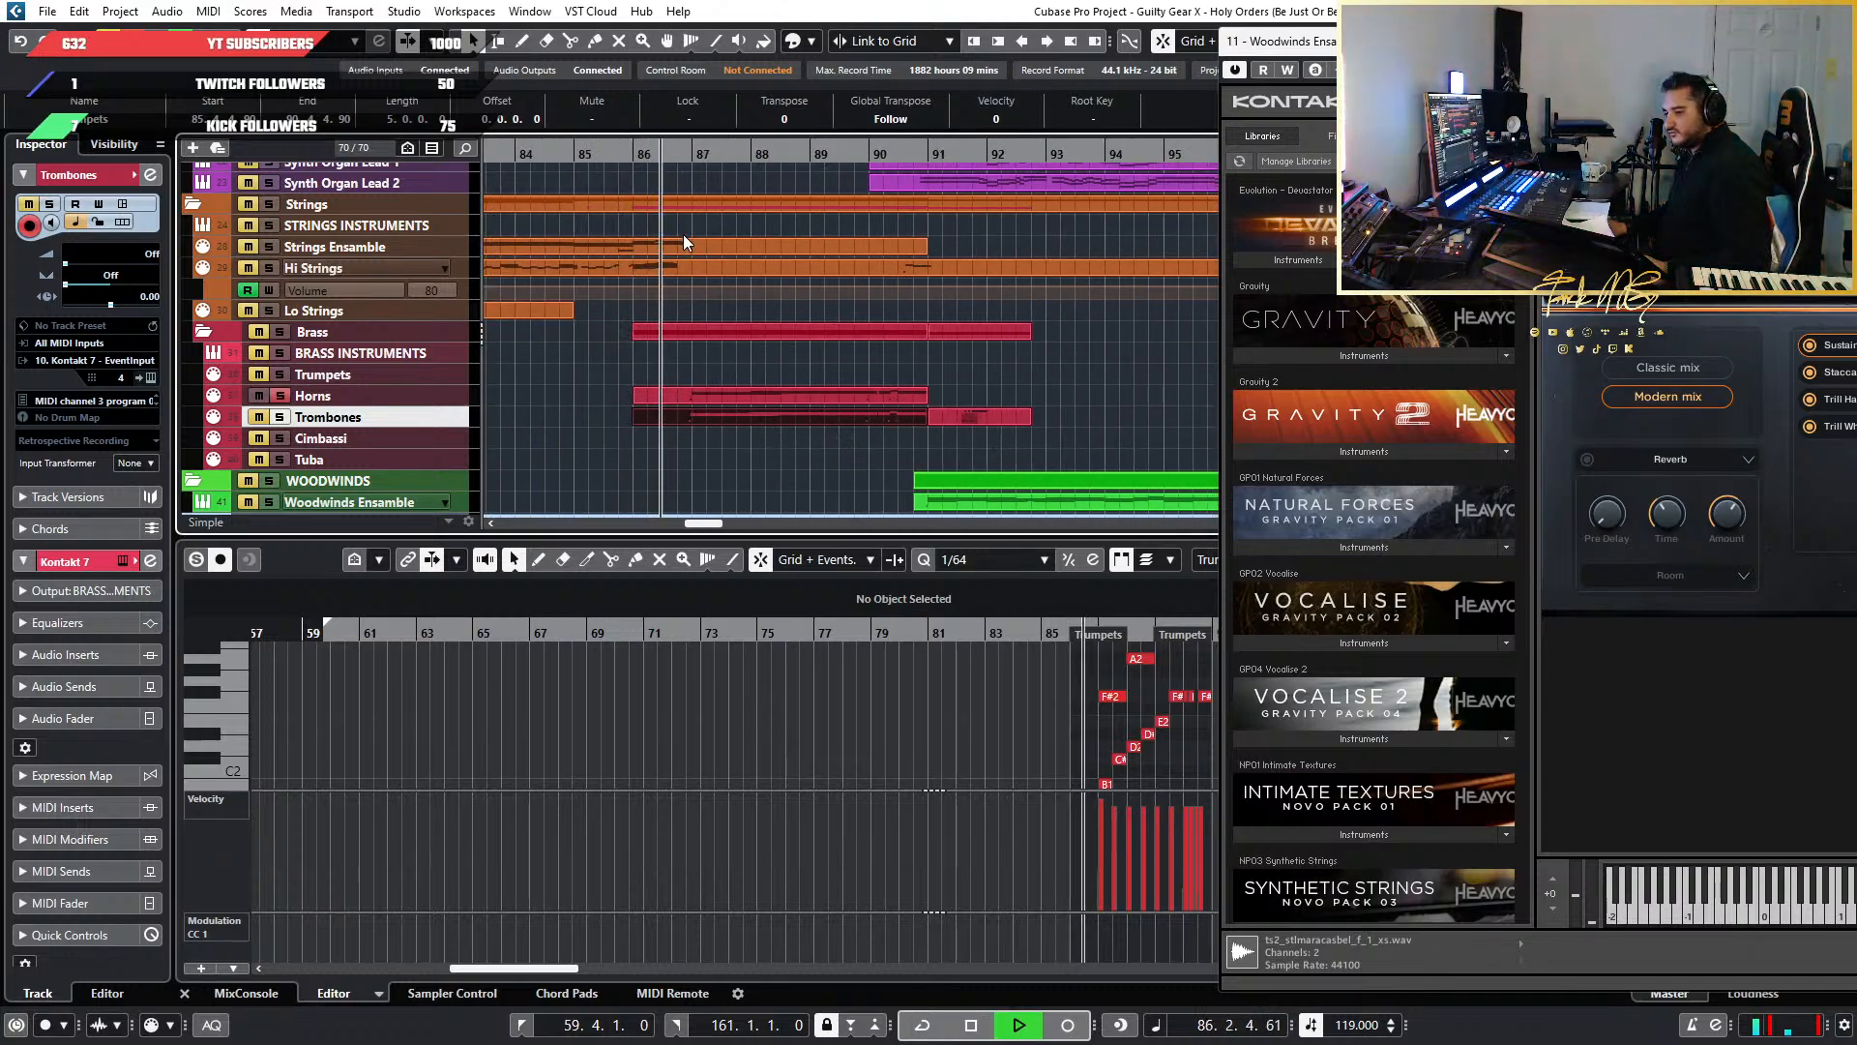
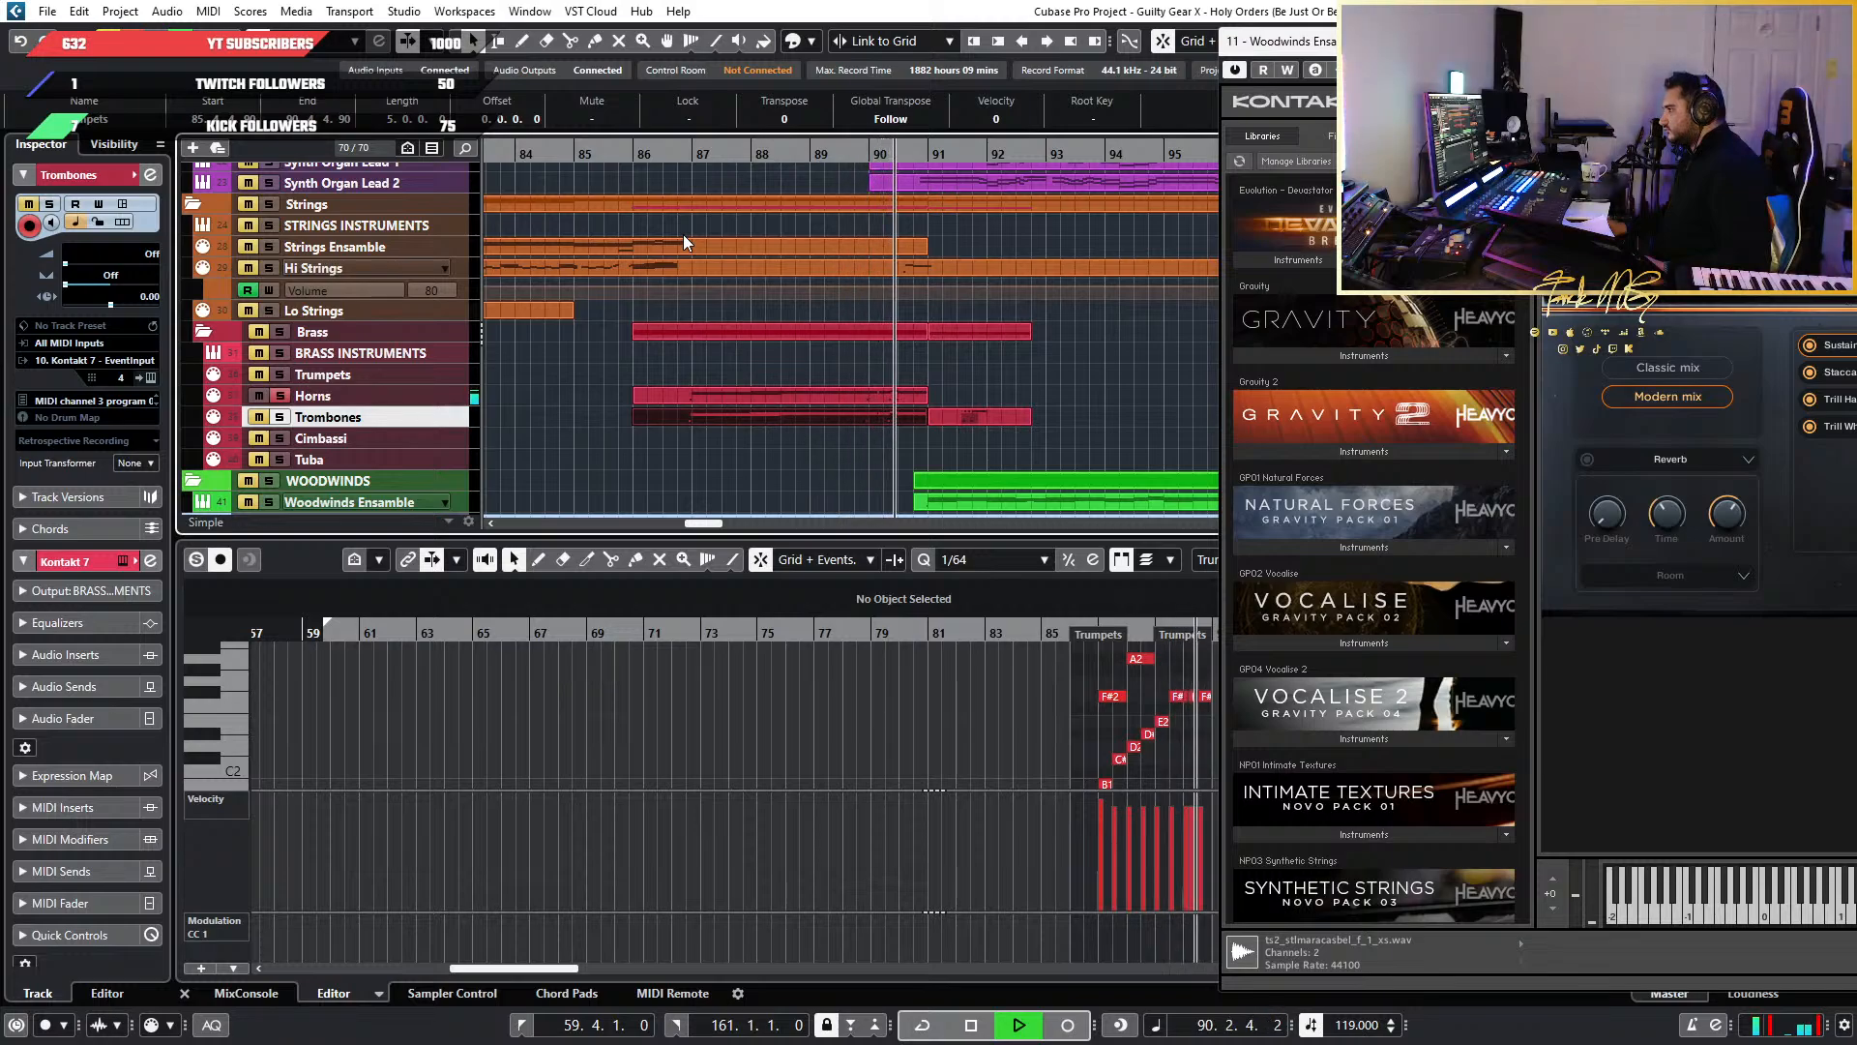
key(space)
scroll(689, 436, up, 3)
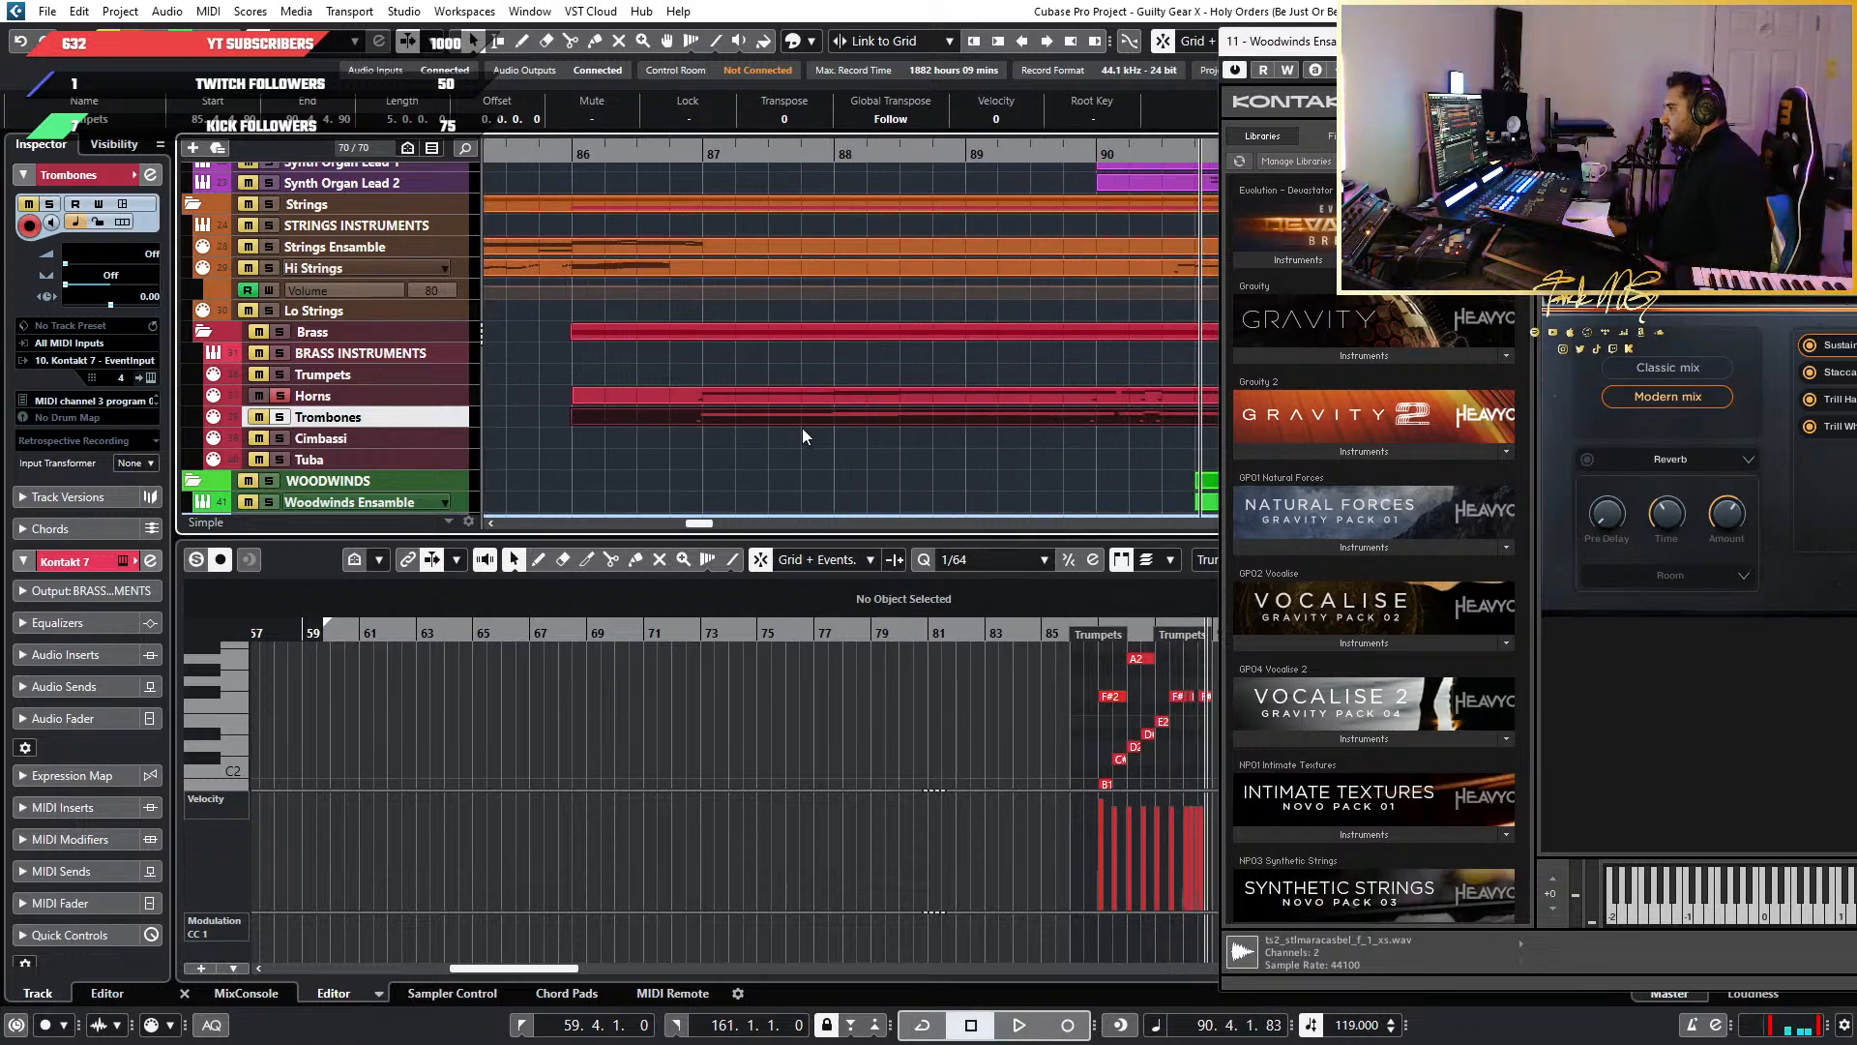
scroll(906, 426, right, 2)
click(546, 153)
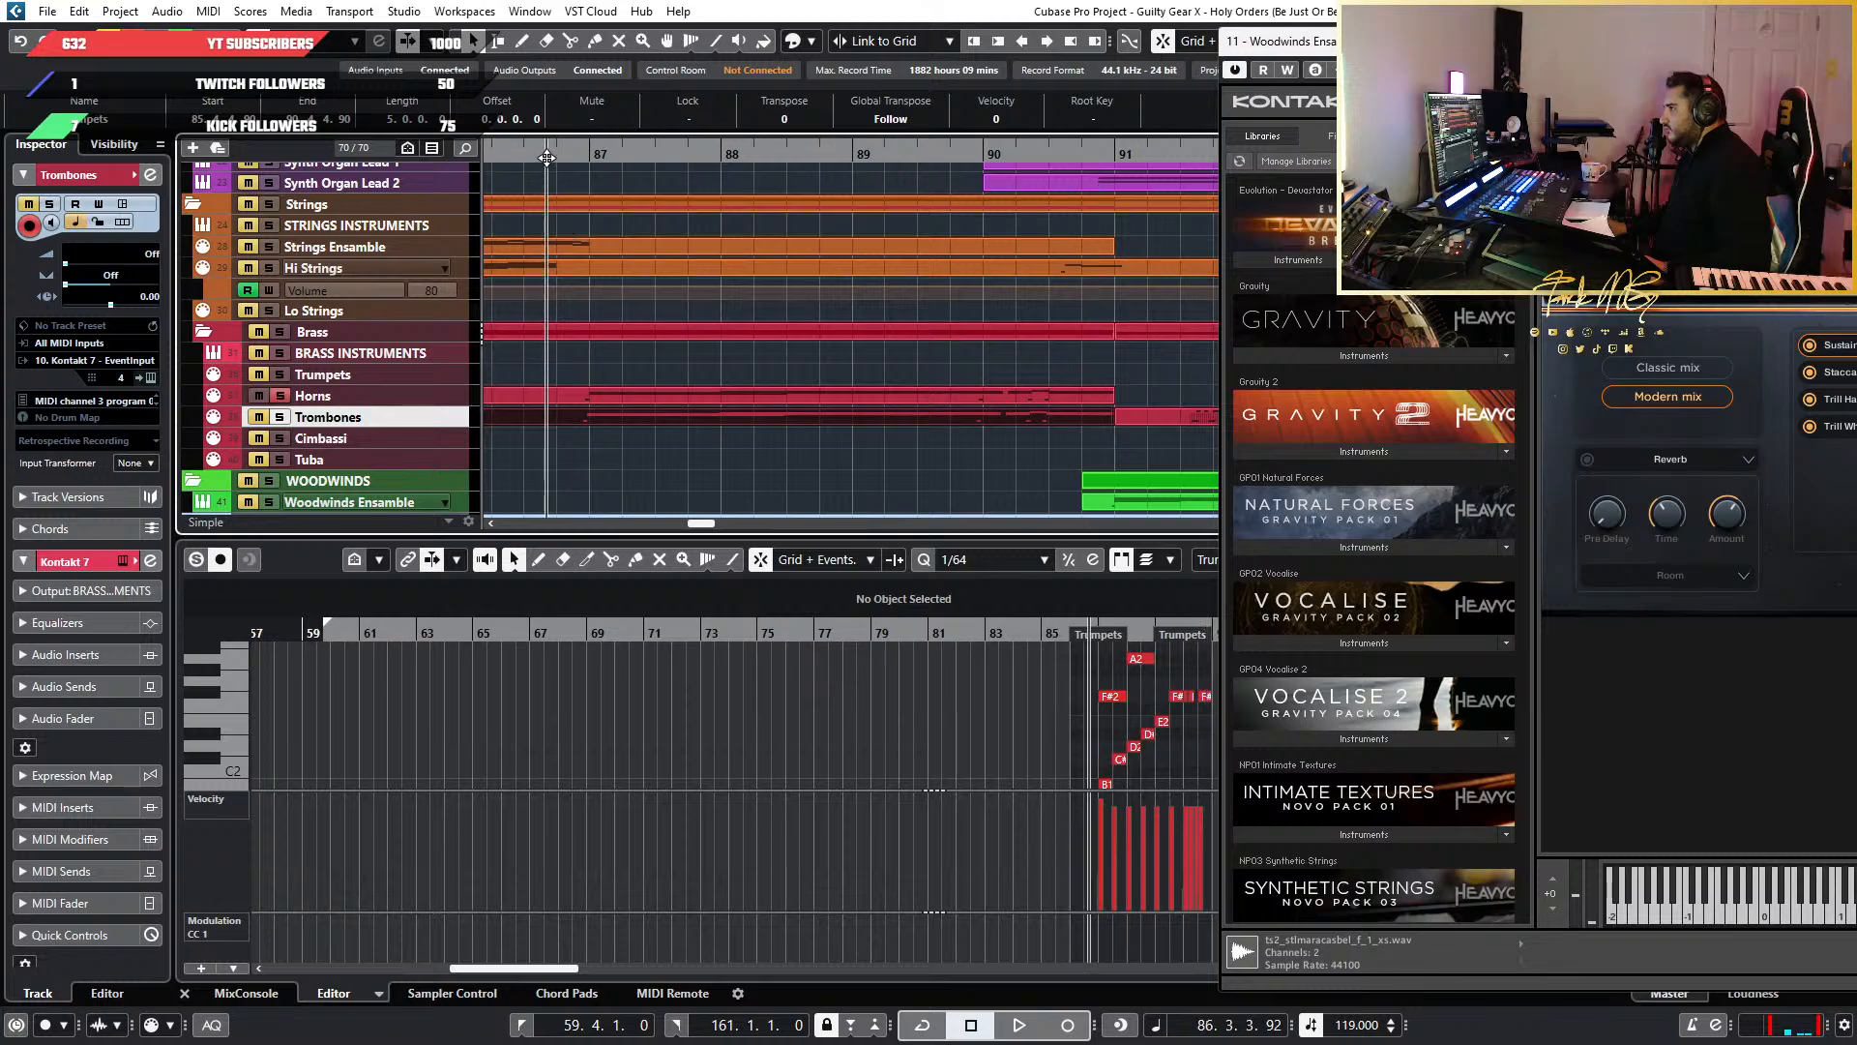
key(space)
key(space)
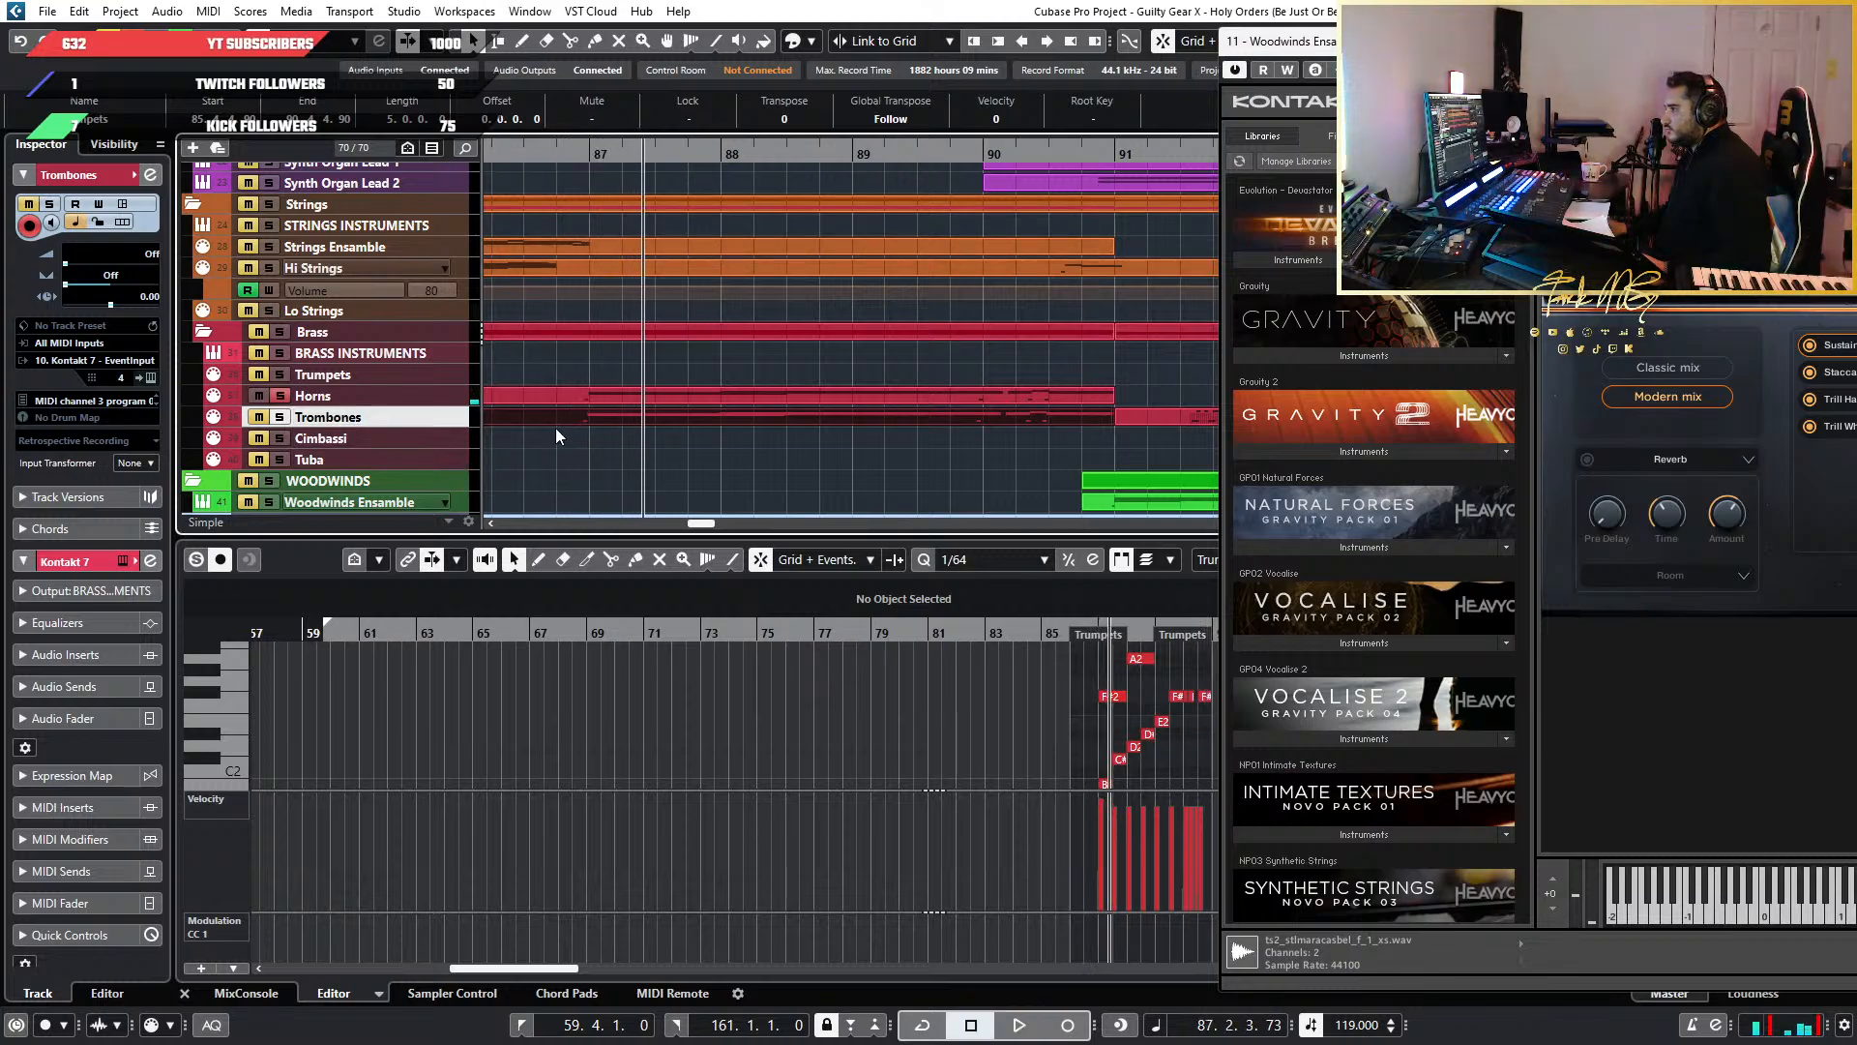
Solo the Trombones track and play it from about bar 86 to bar 88
click(280, 416)
scroll(571, 220, down, 3)
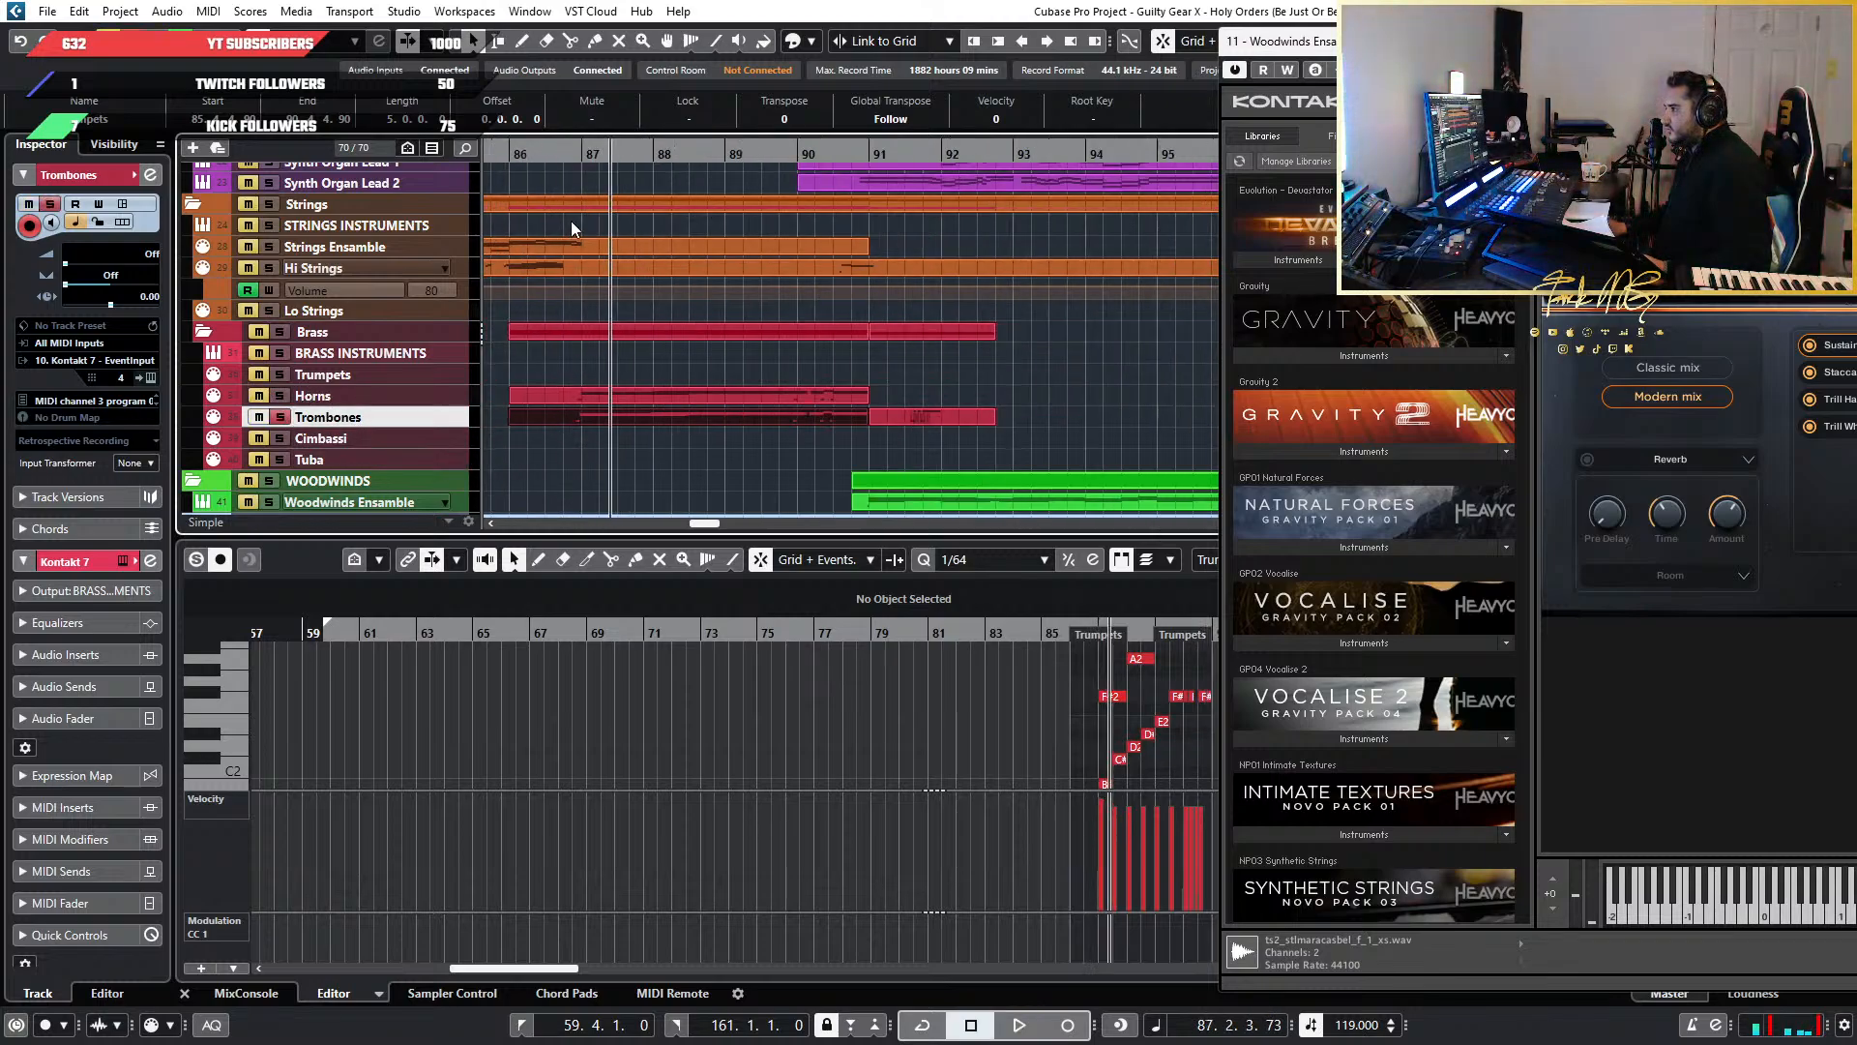
click(554, 154)
key(space)
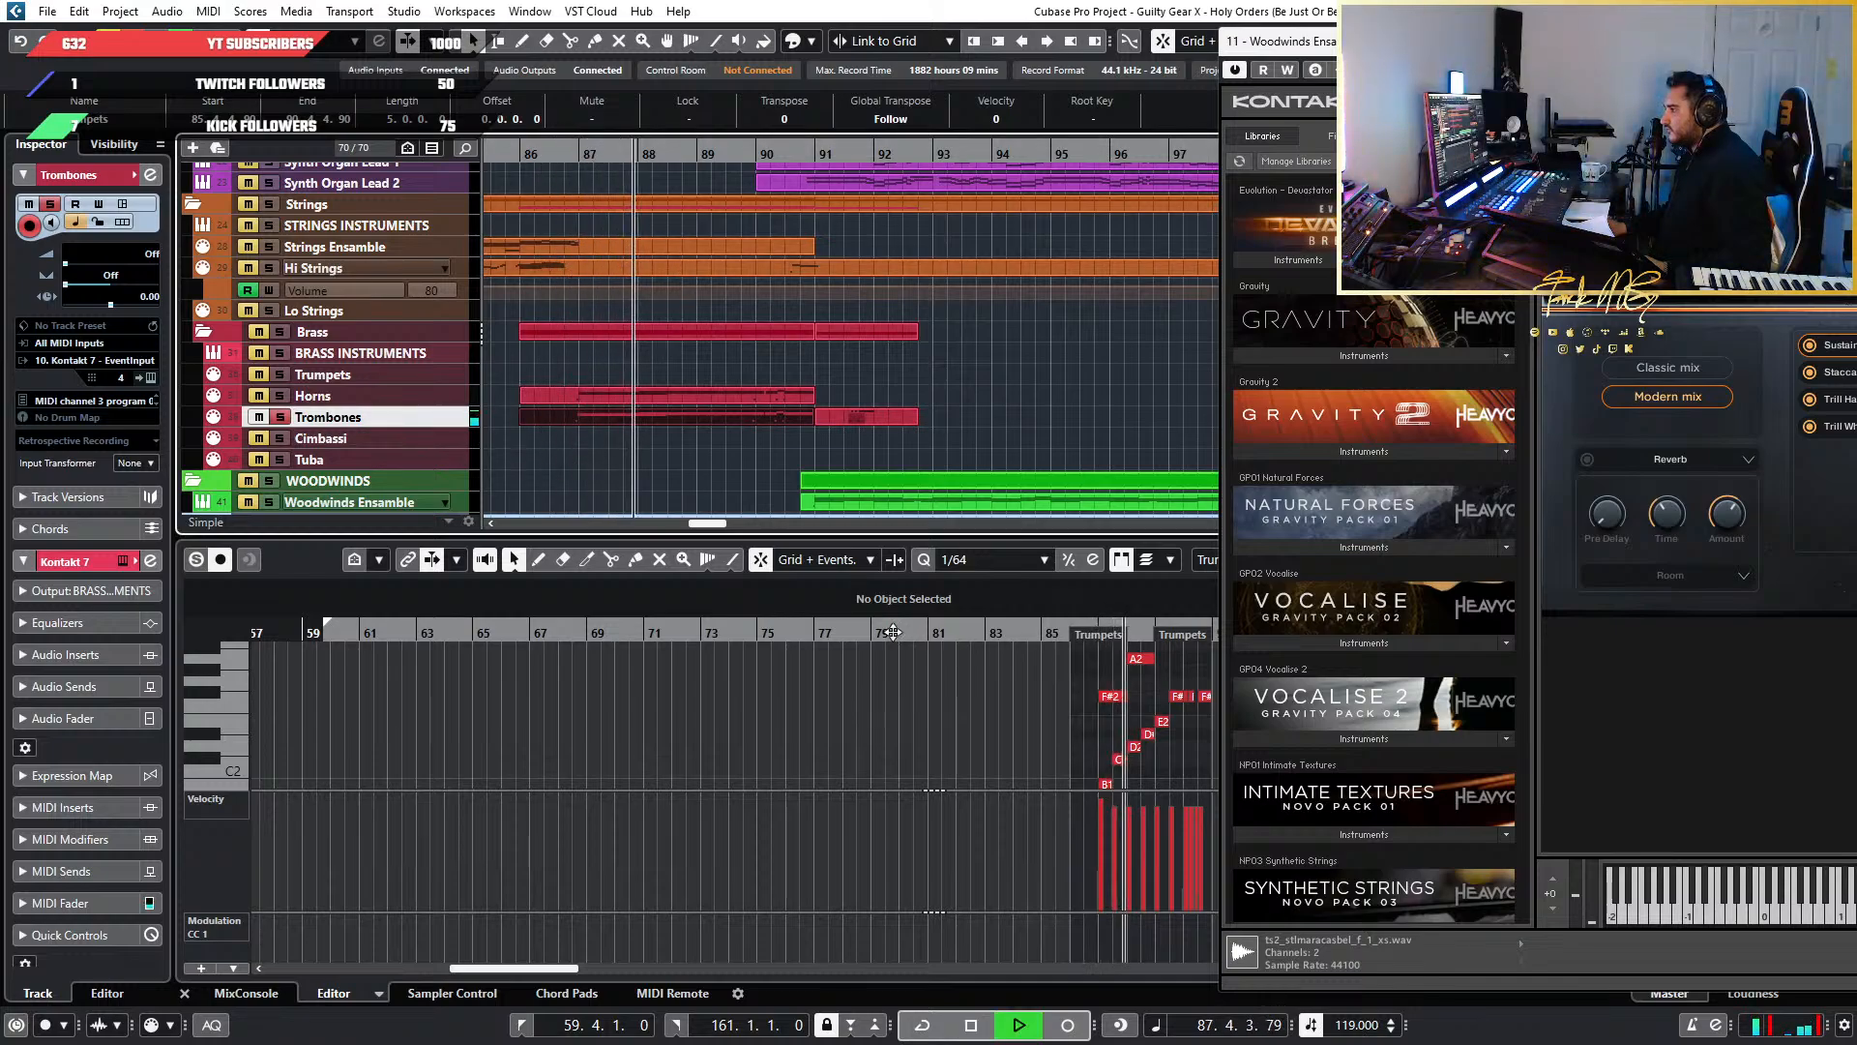
key(space)
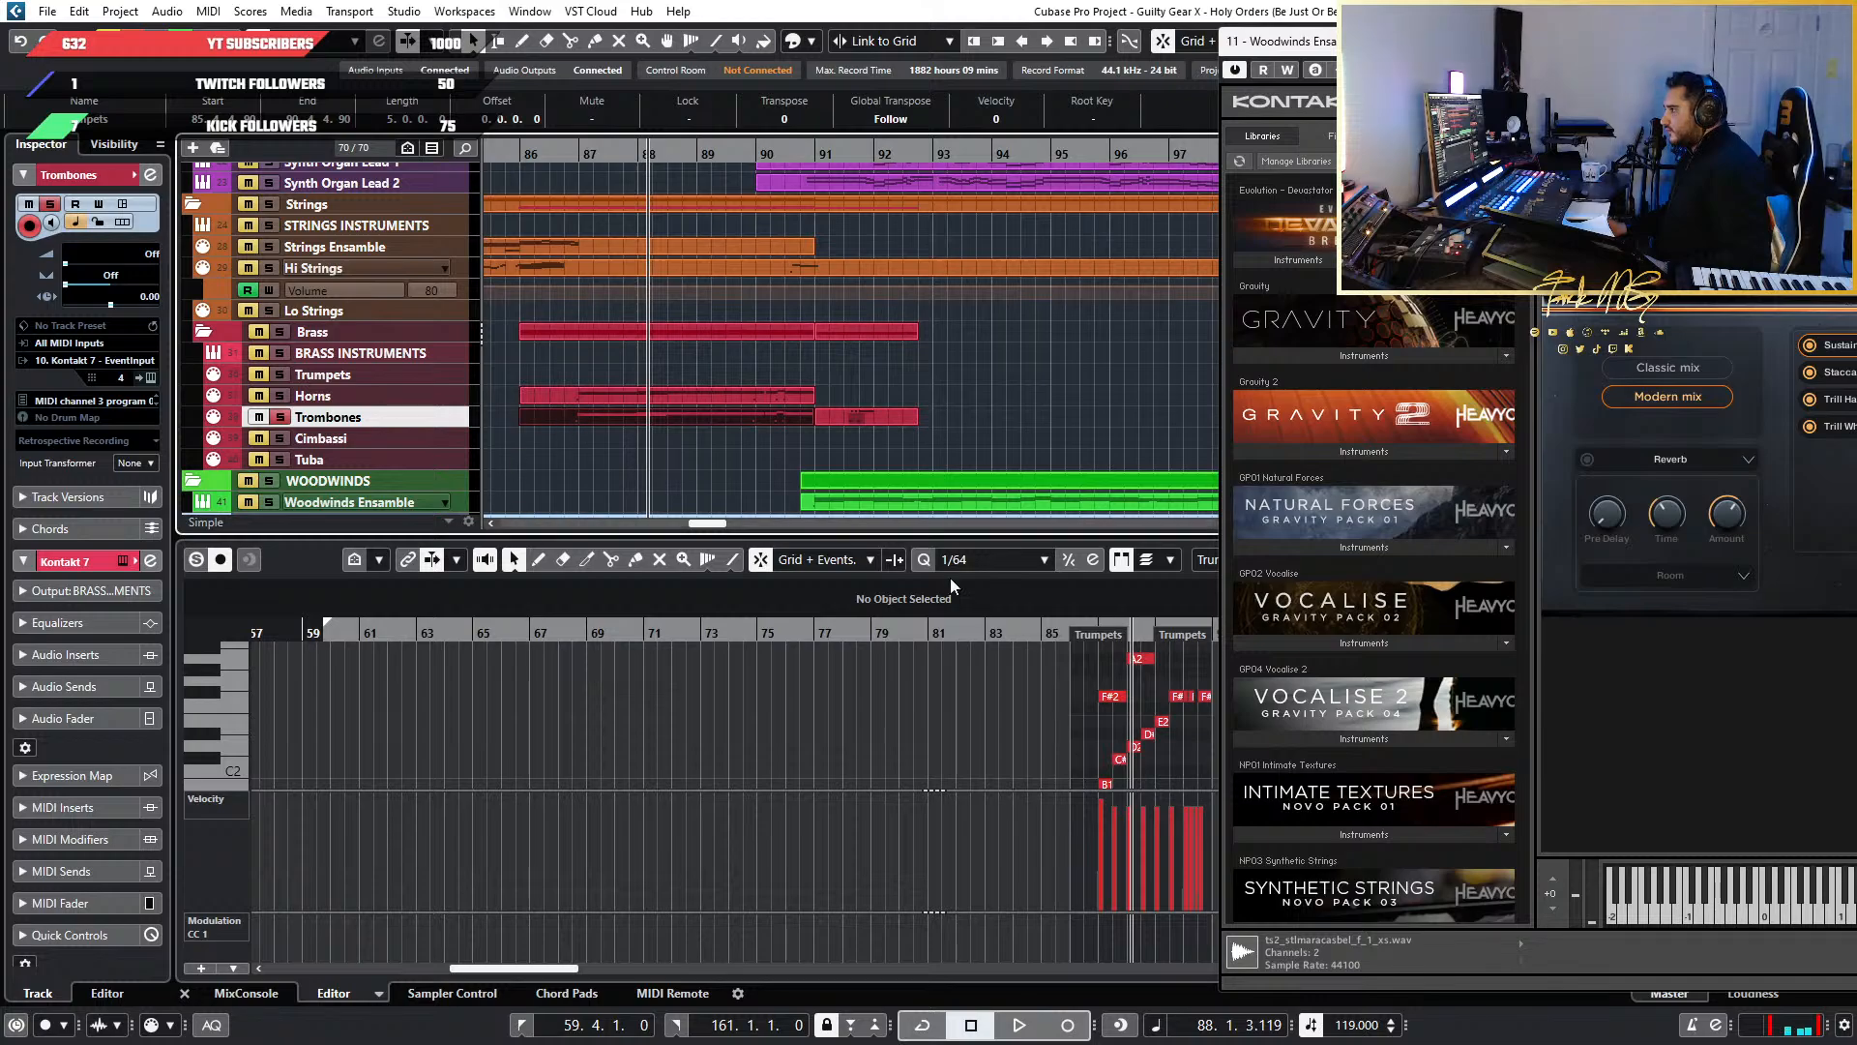
Select the D-1 keyswitch note just before bar 87 among the Trombones notes
scroll(1072, 765, up, 4)
scroll(911, 698, up, 5)
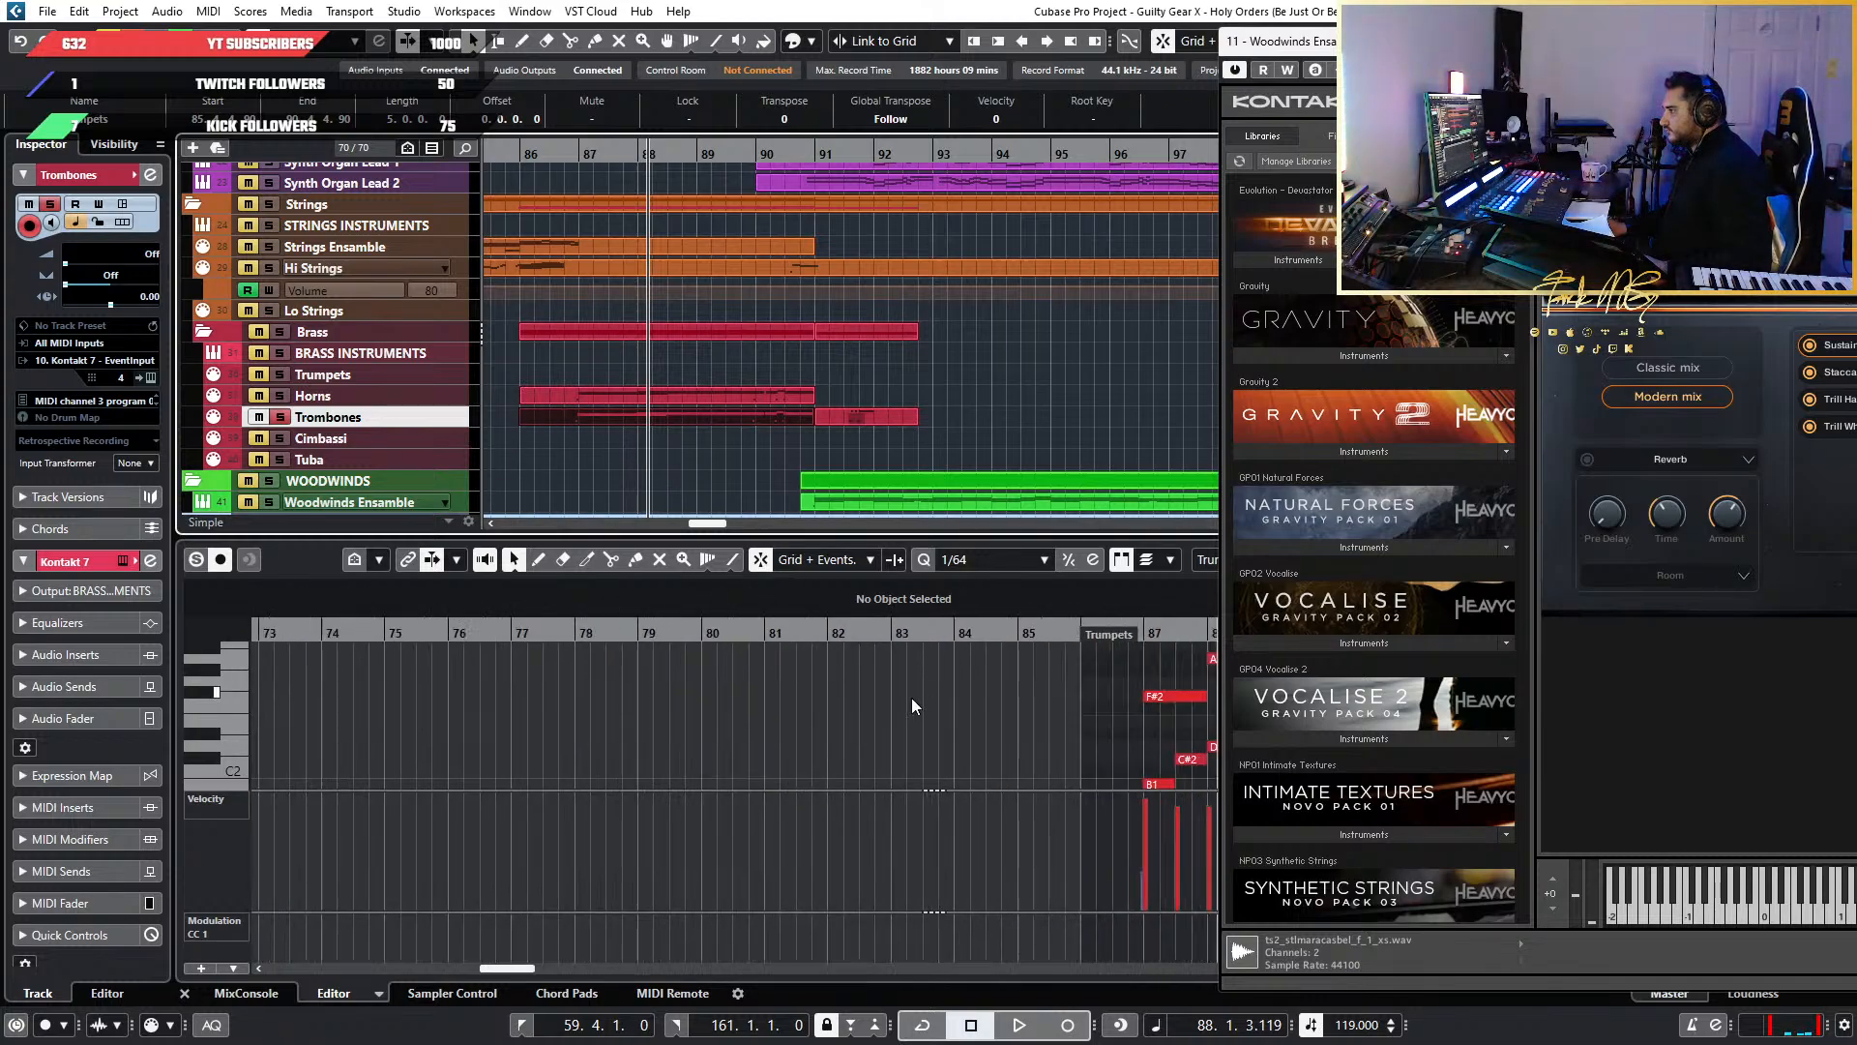
scroll(769, 717, down, 10)
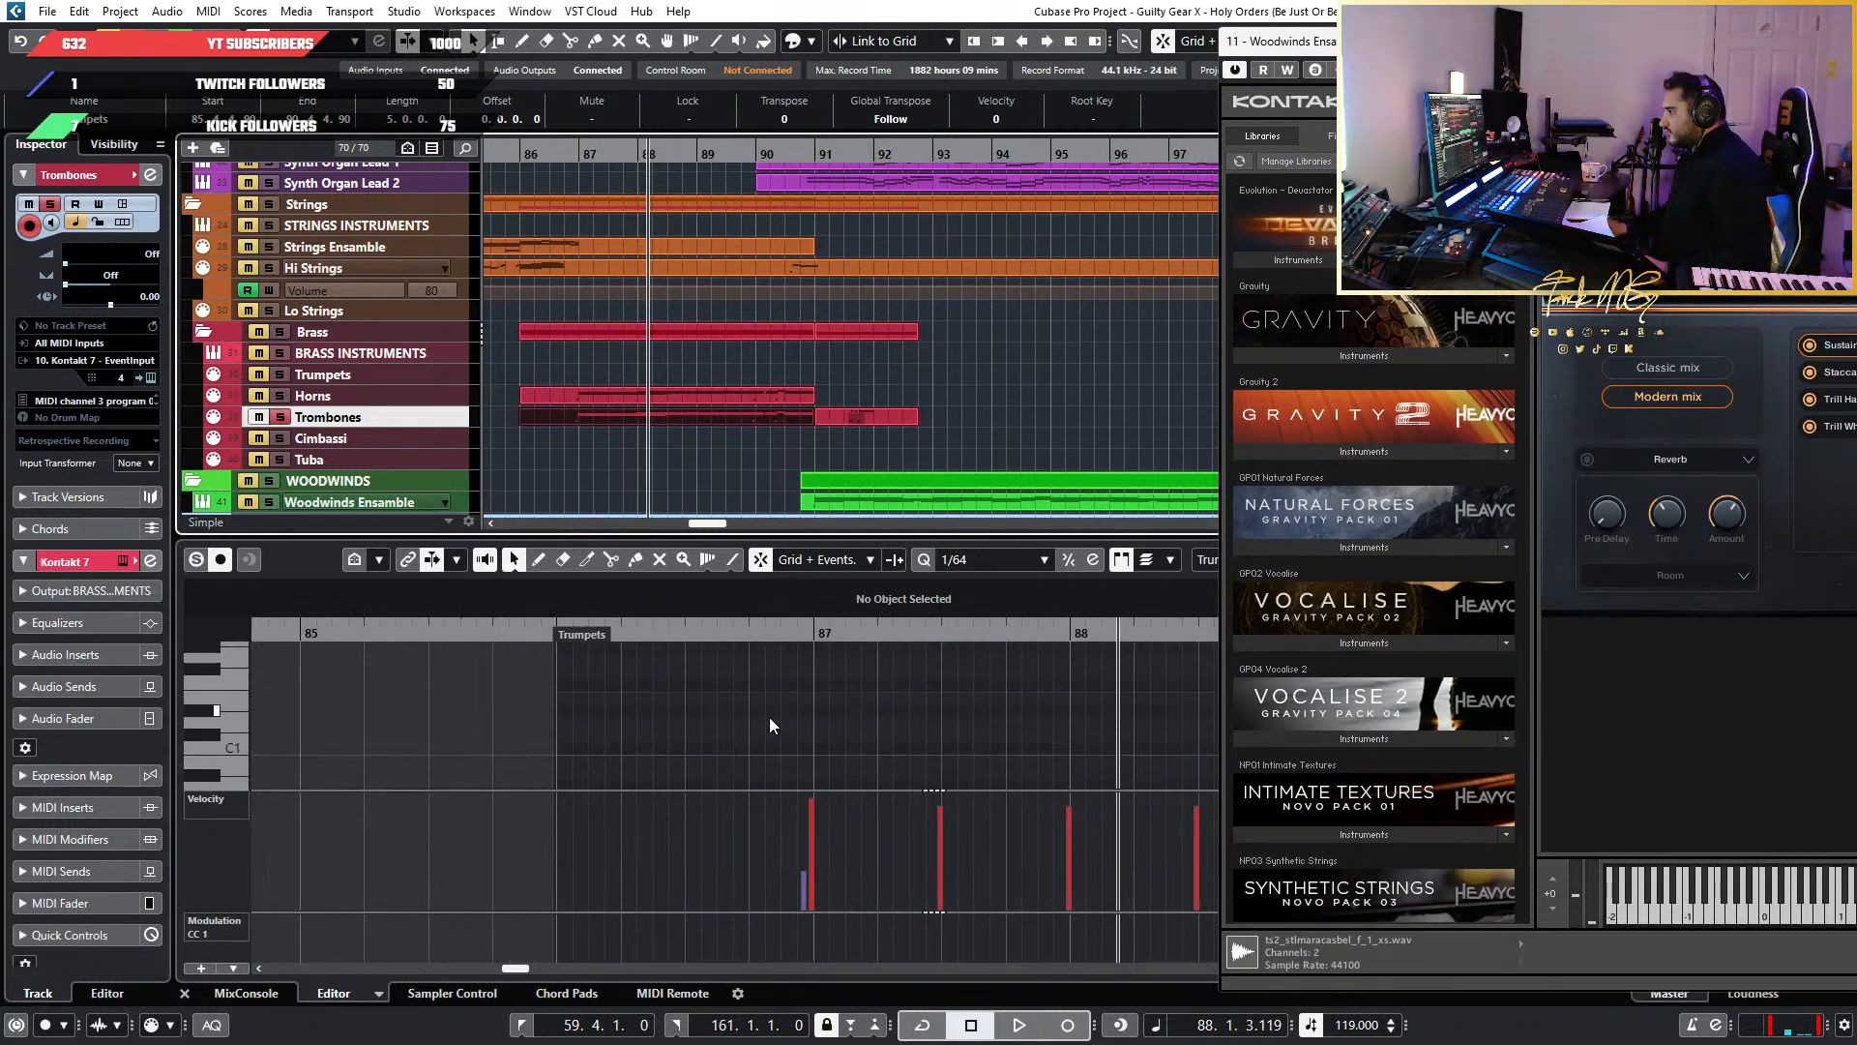
scroll(813, 720, up, 4)
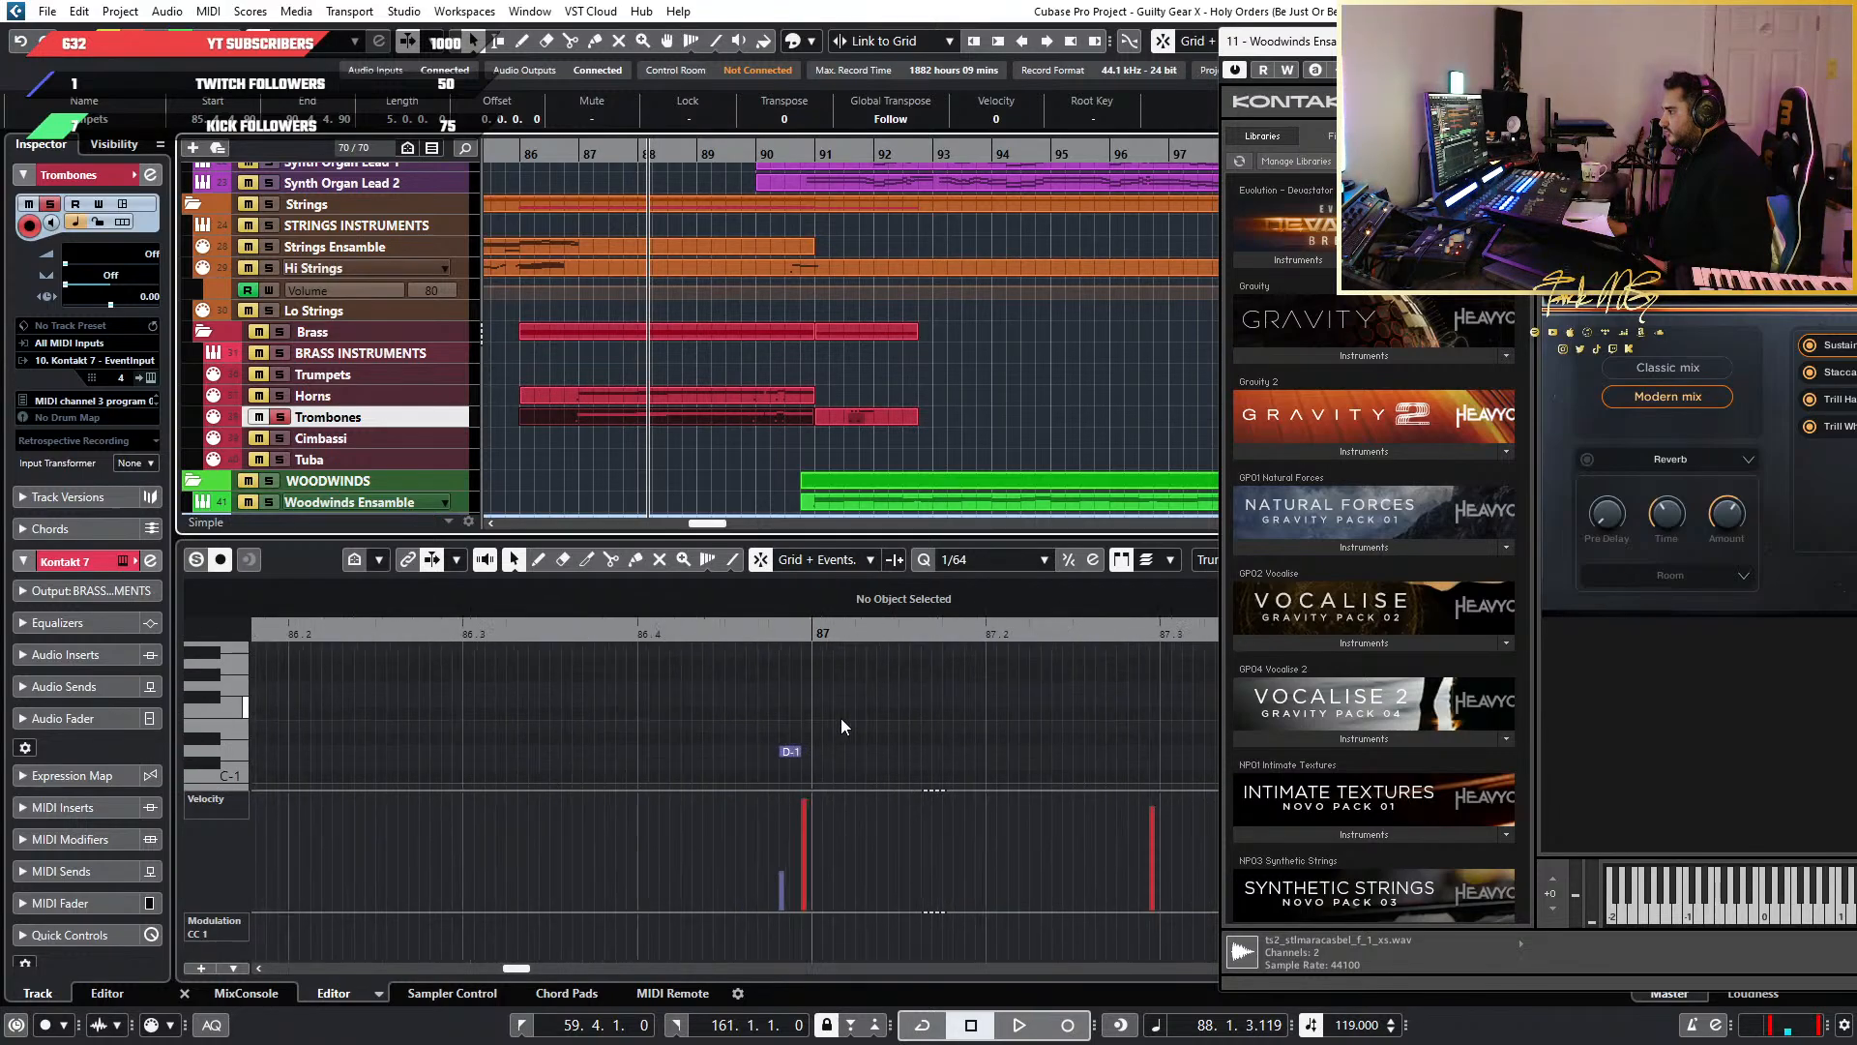
drag(841, 718, 776, 752)
scroll(788, 750, up, 5)
scroll(810, 733, down, 3)
scroll(828, 730, up, 6)
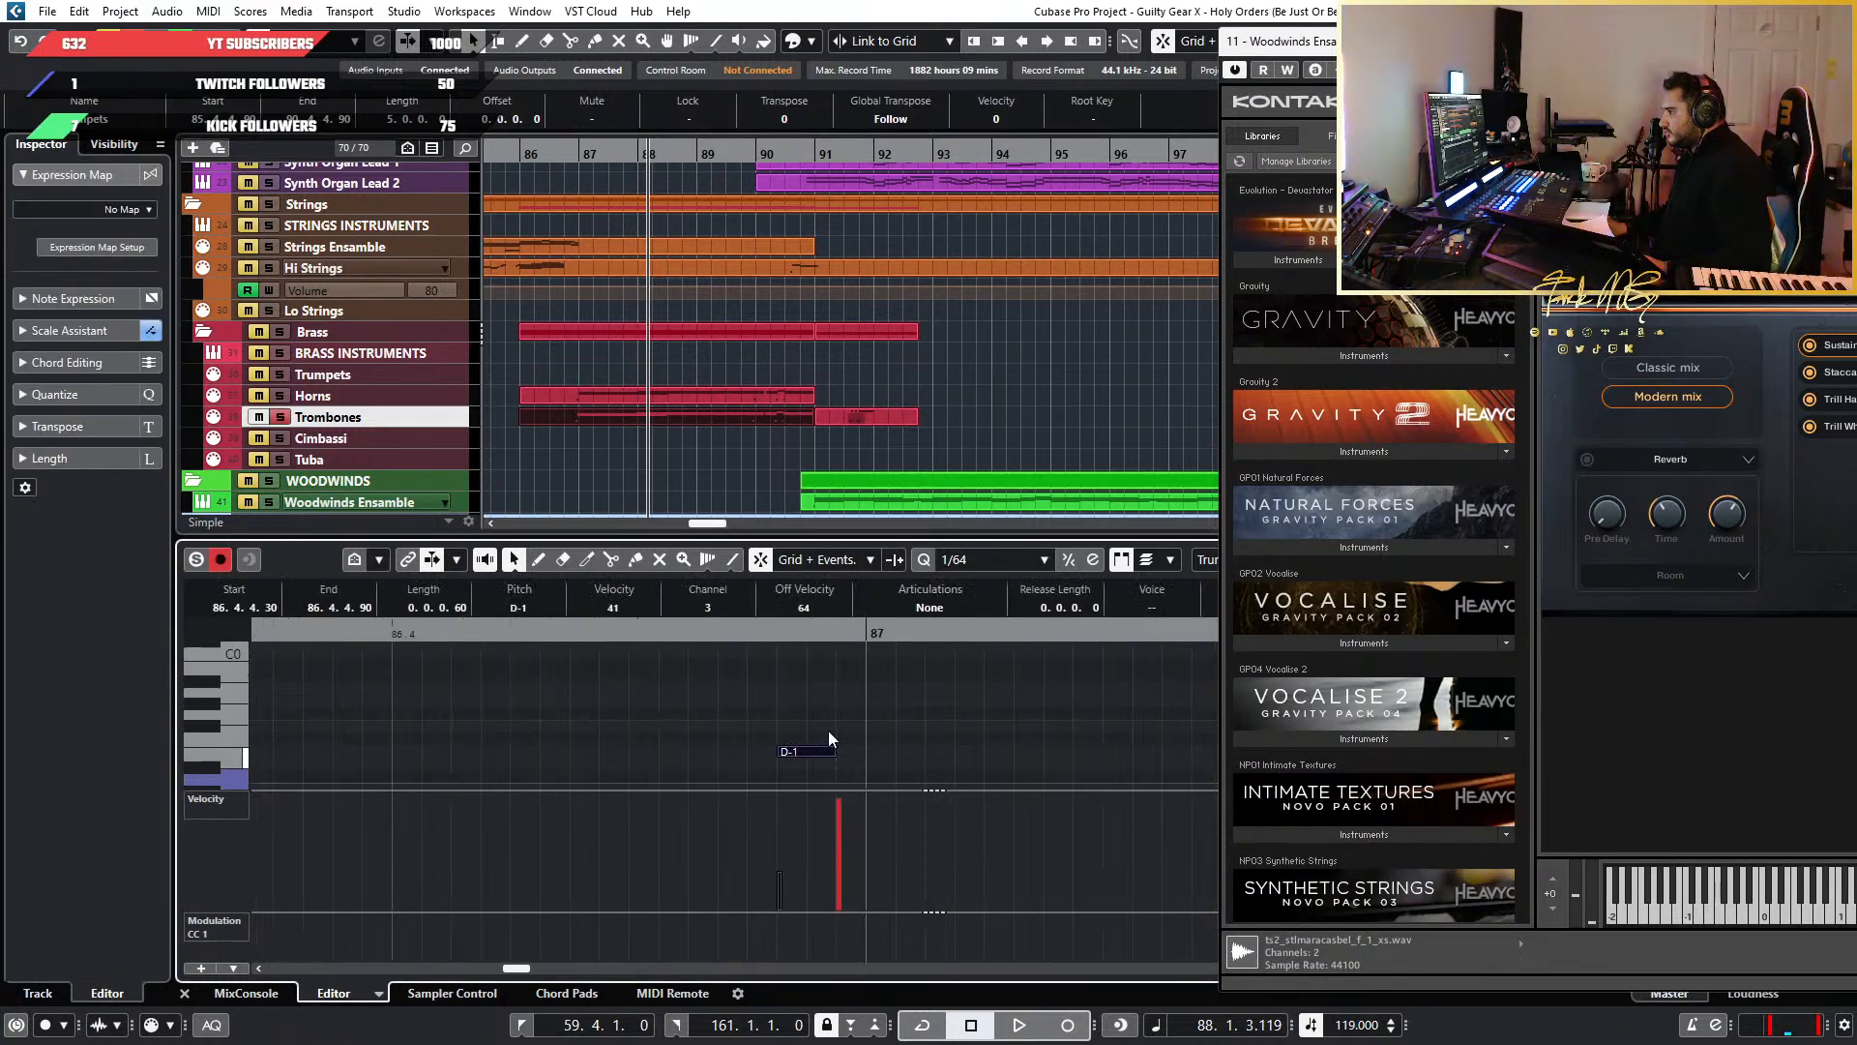
Close the Woodwinds Ensemble Kontakt window and open the Trombones track's Kontakt instrument beside the arrangement
drag(1588, 44, 910, 86)
click(1635, 83)
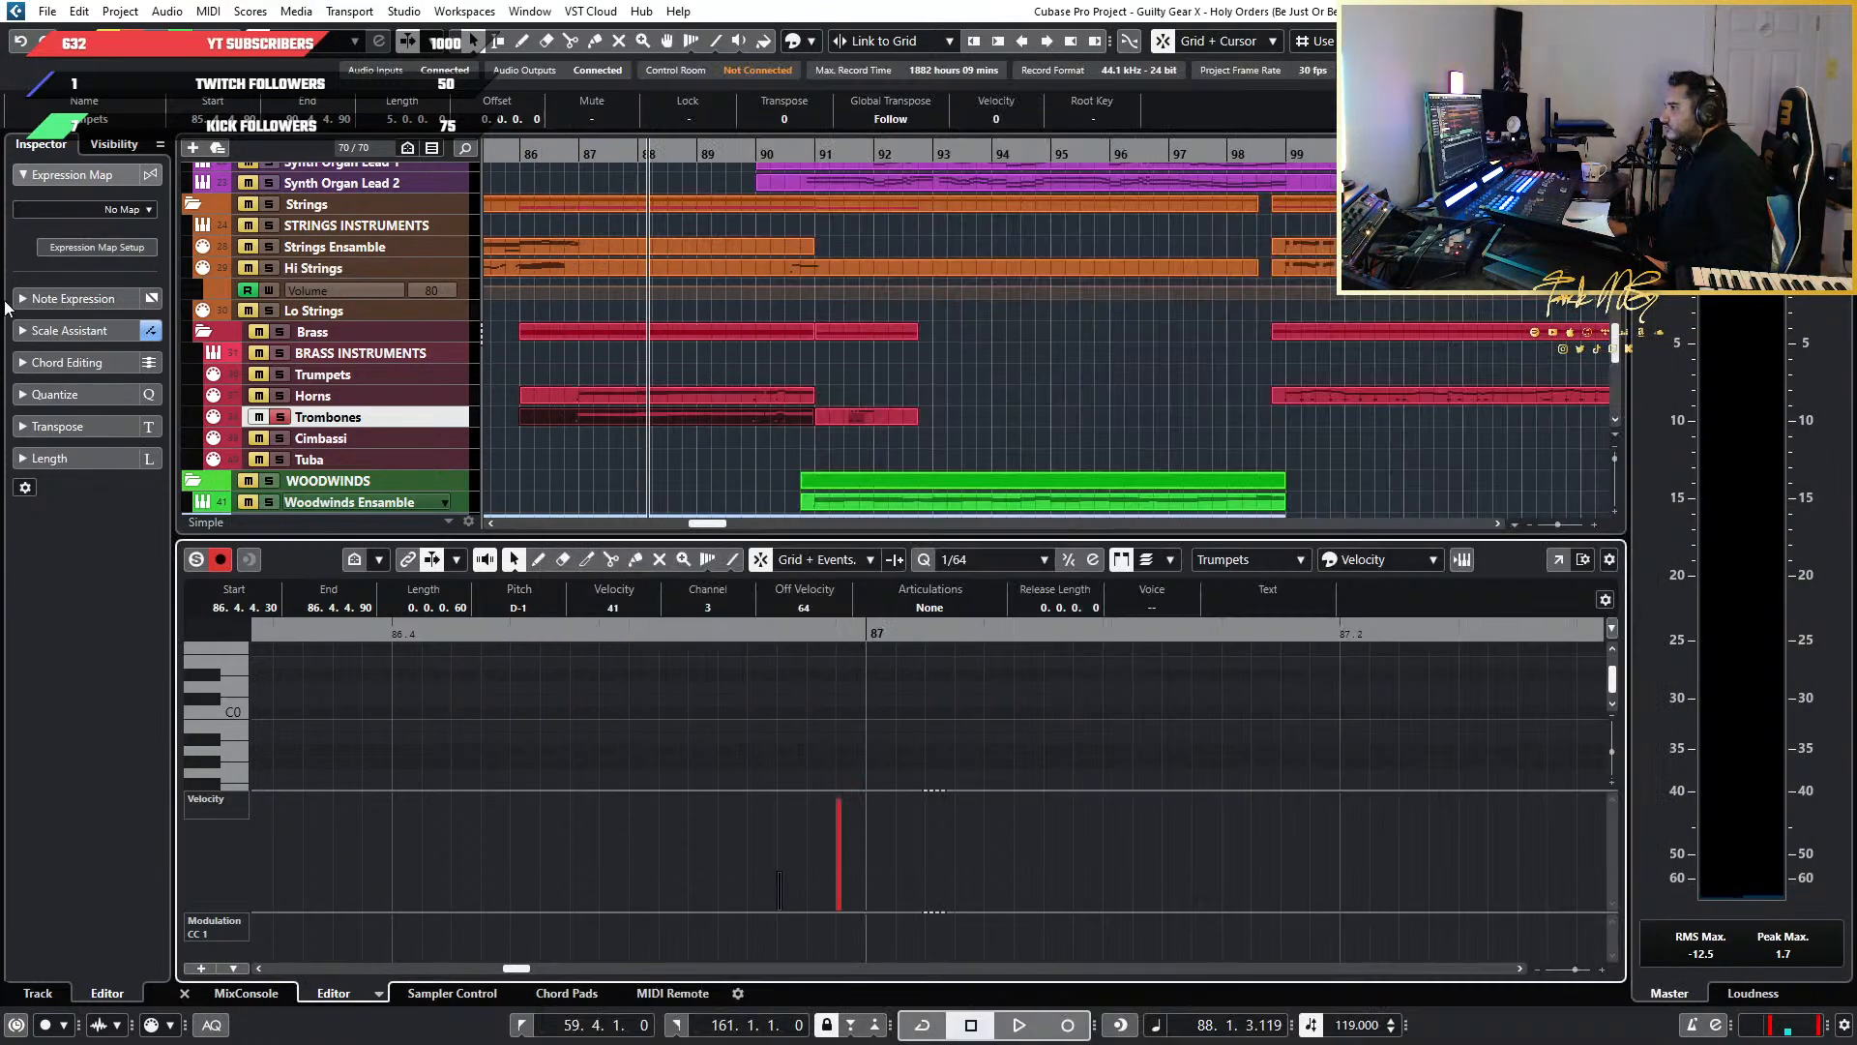
click(433, 421)
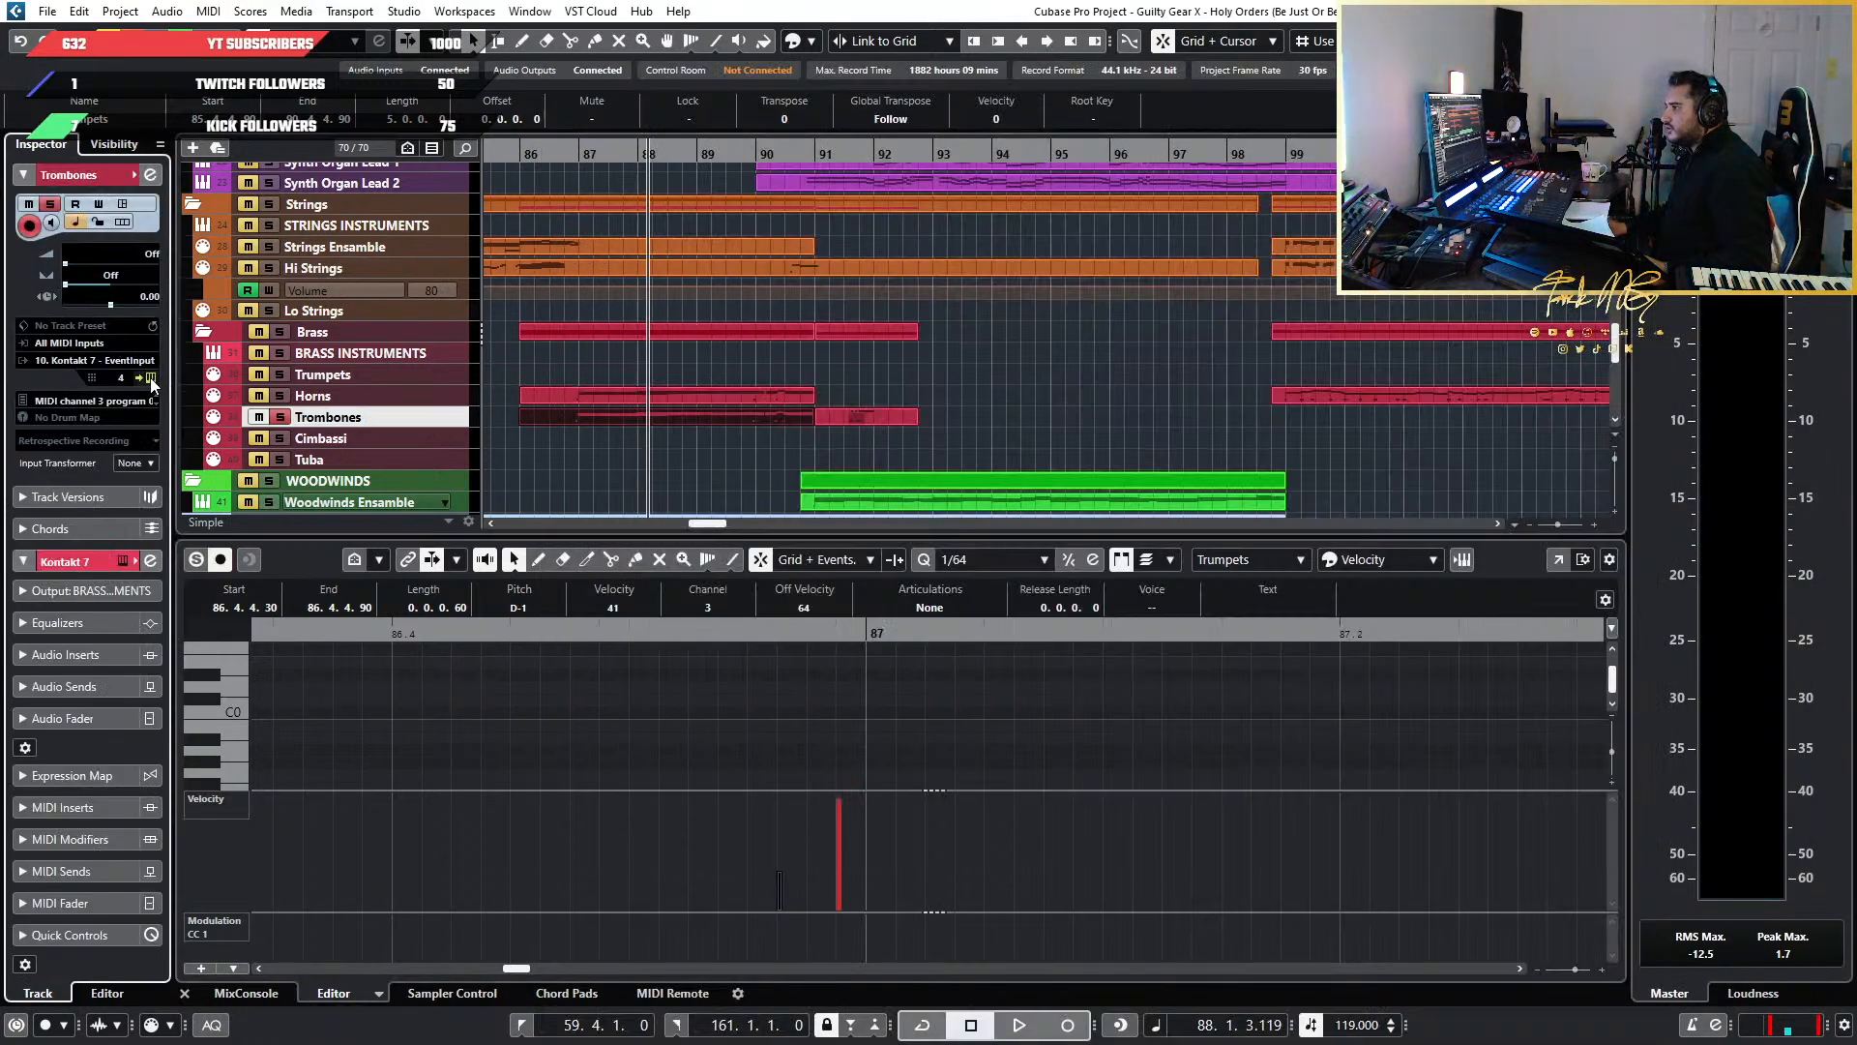
click(150, 378)
drag(534, 89, 1591, 78)
Play the soloed trombones across the start of bar 87 and examine their notes around that point
scroll(1110, 660, up, 1)
scroll(1074, 667, down, 2)
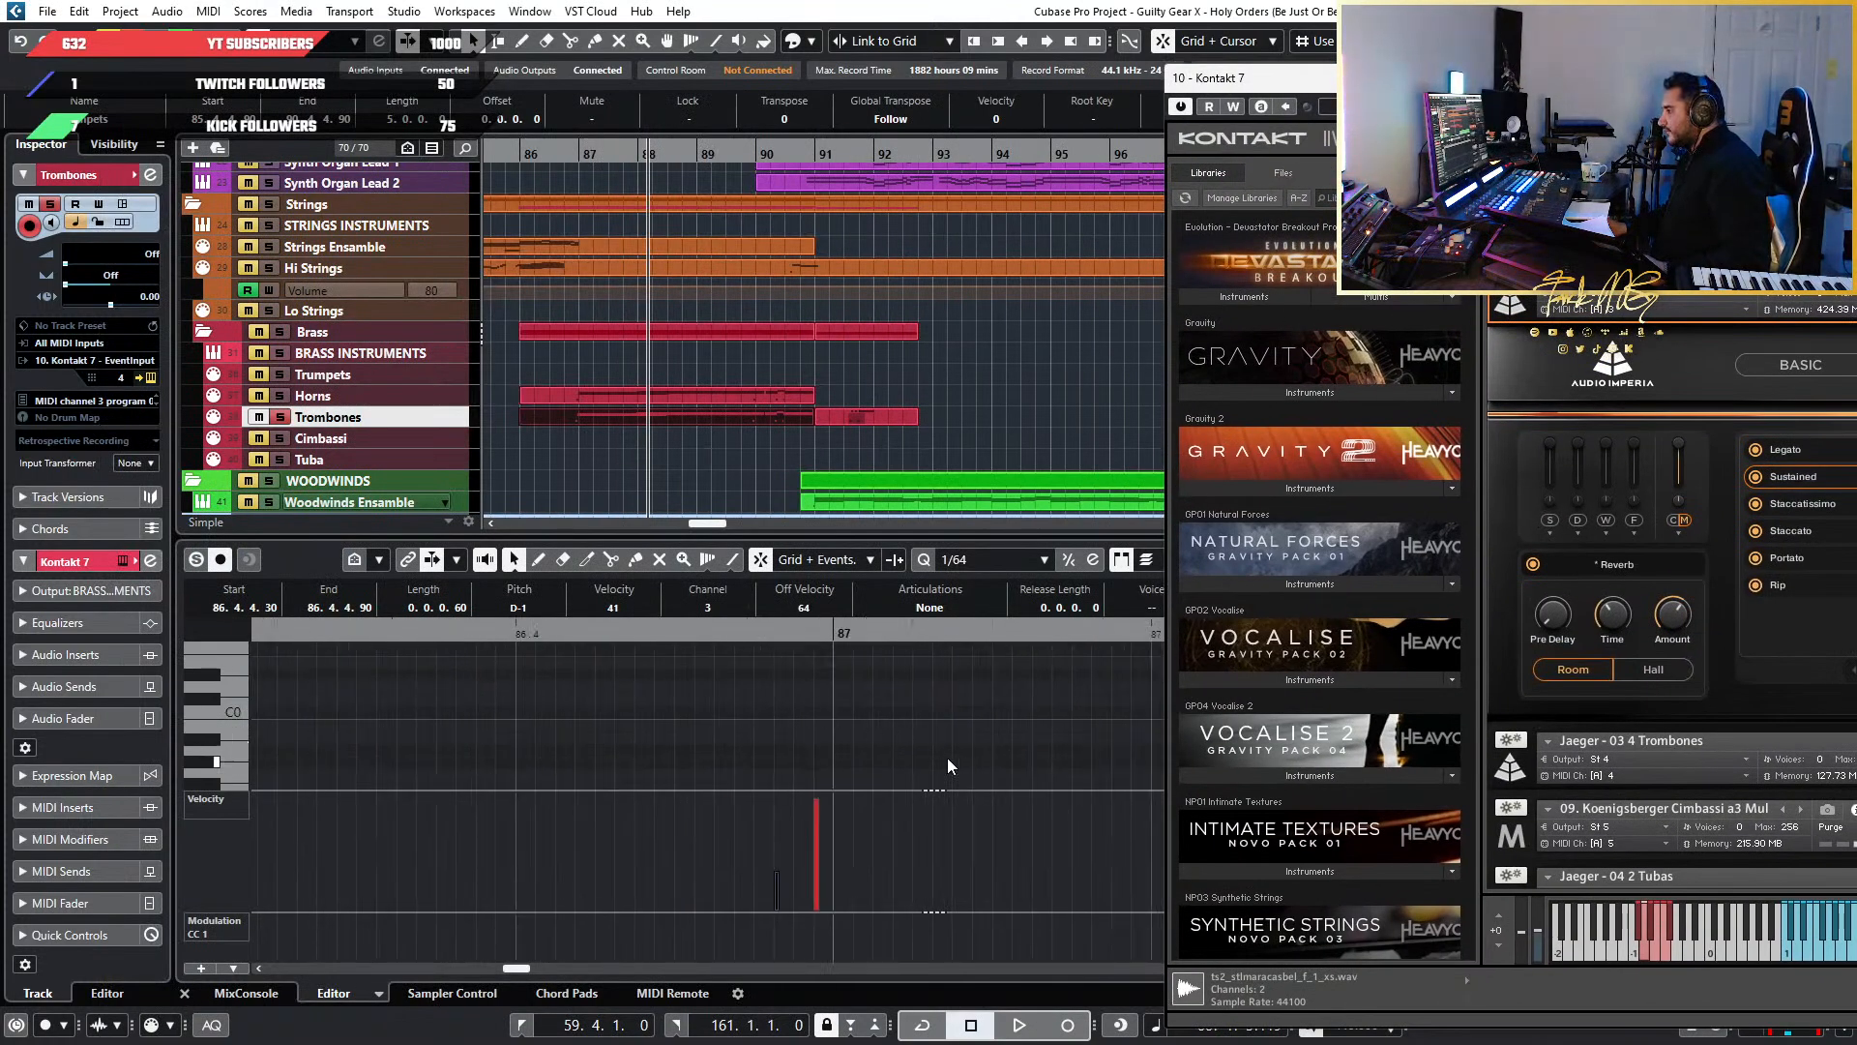
click(618, 637)
key(space)
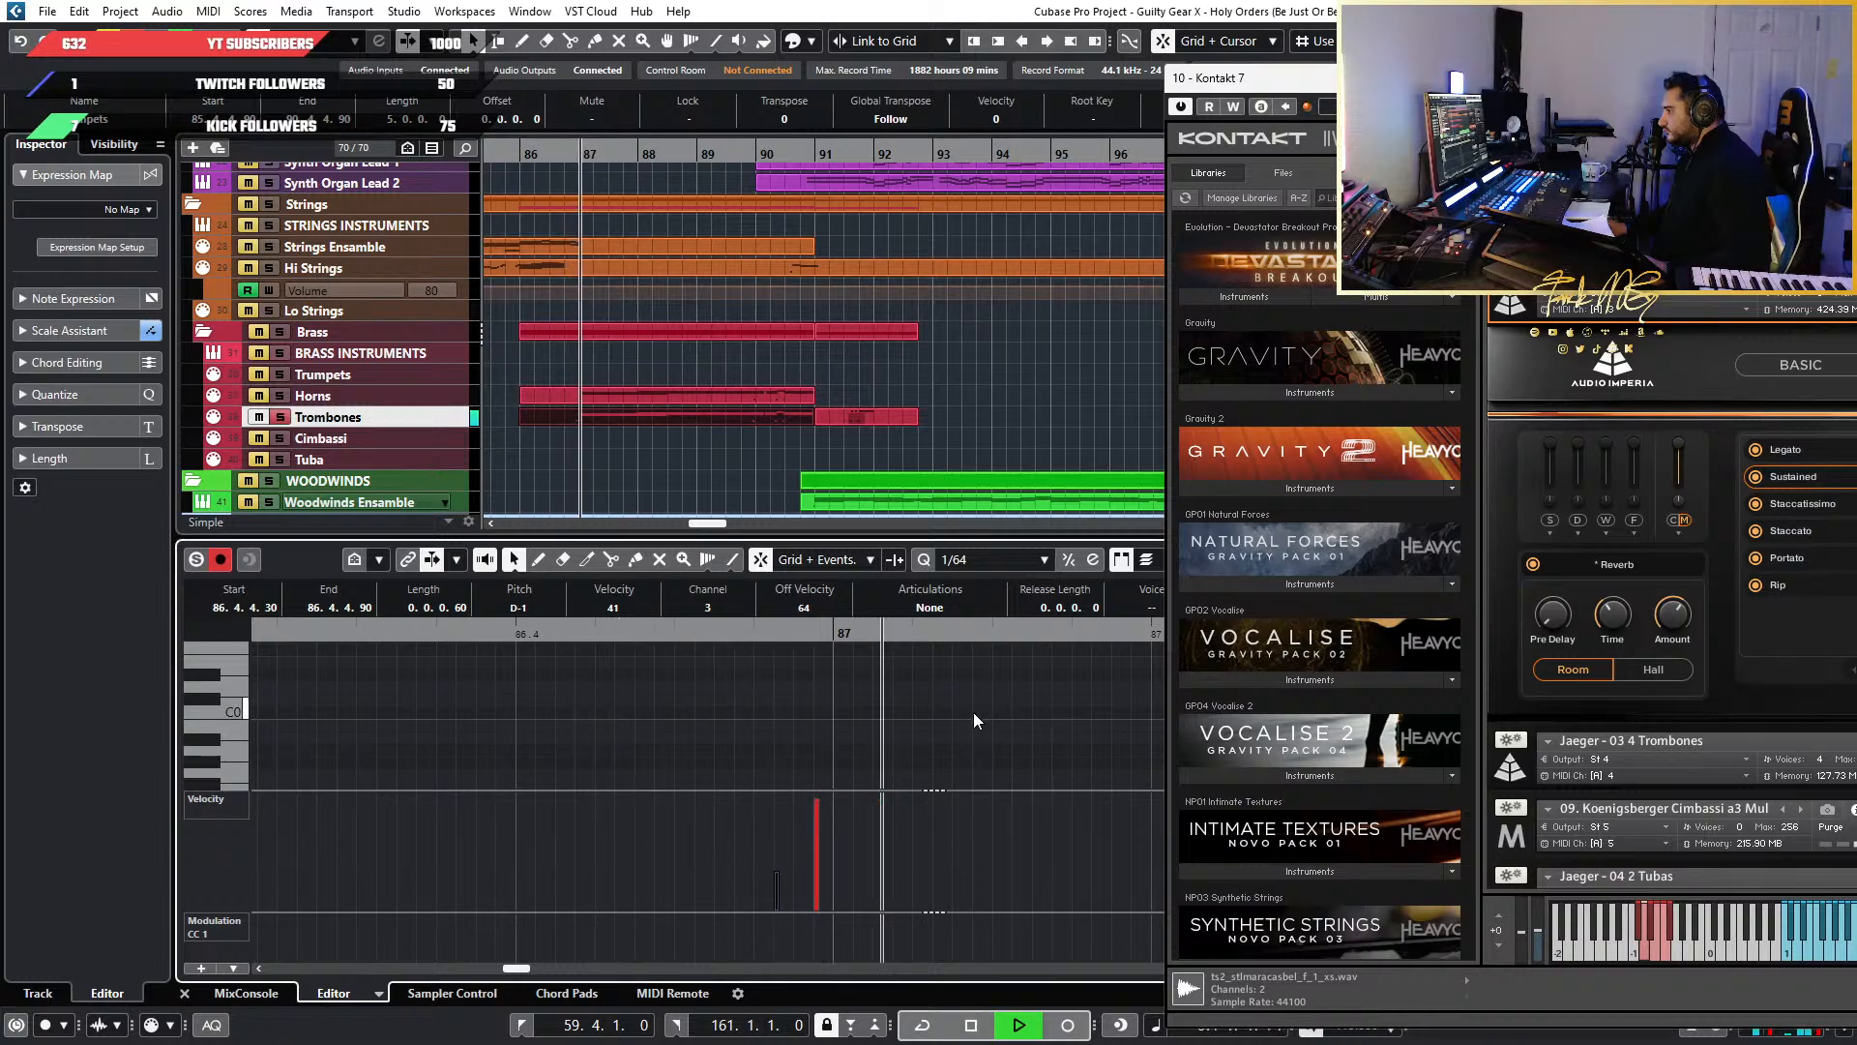
key(space)
scroll(814, 774, down, 1)
scroll(824, 718, up, 6)
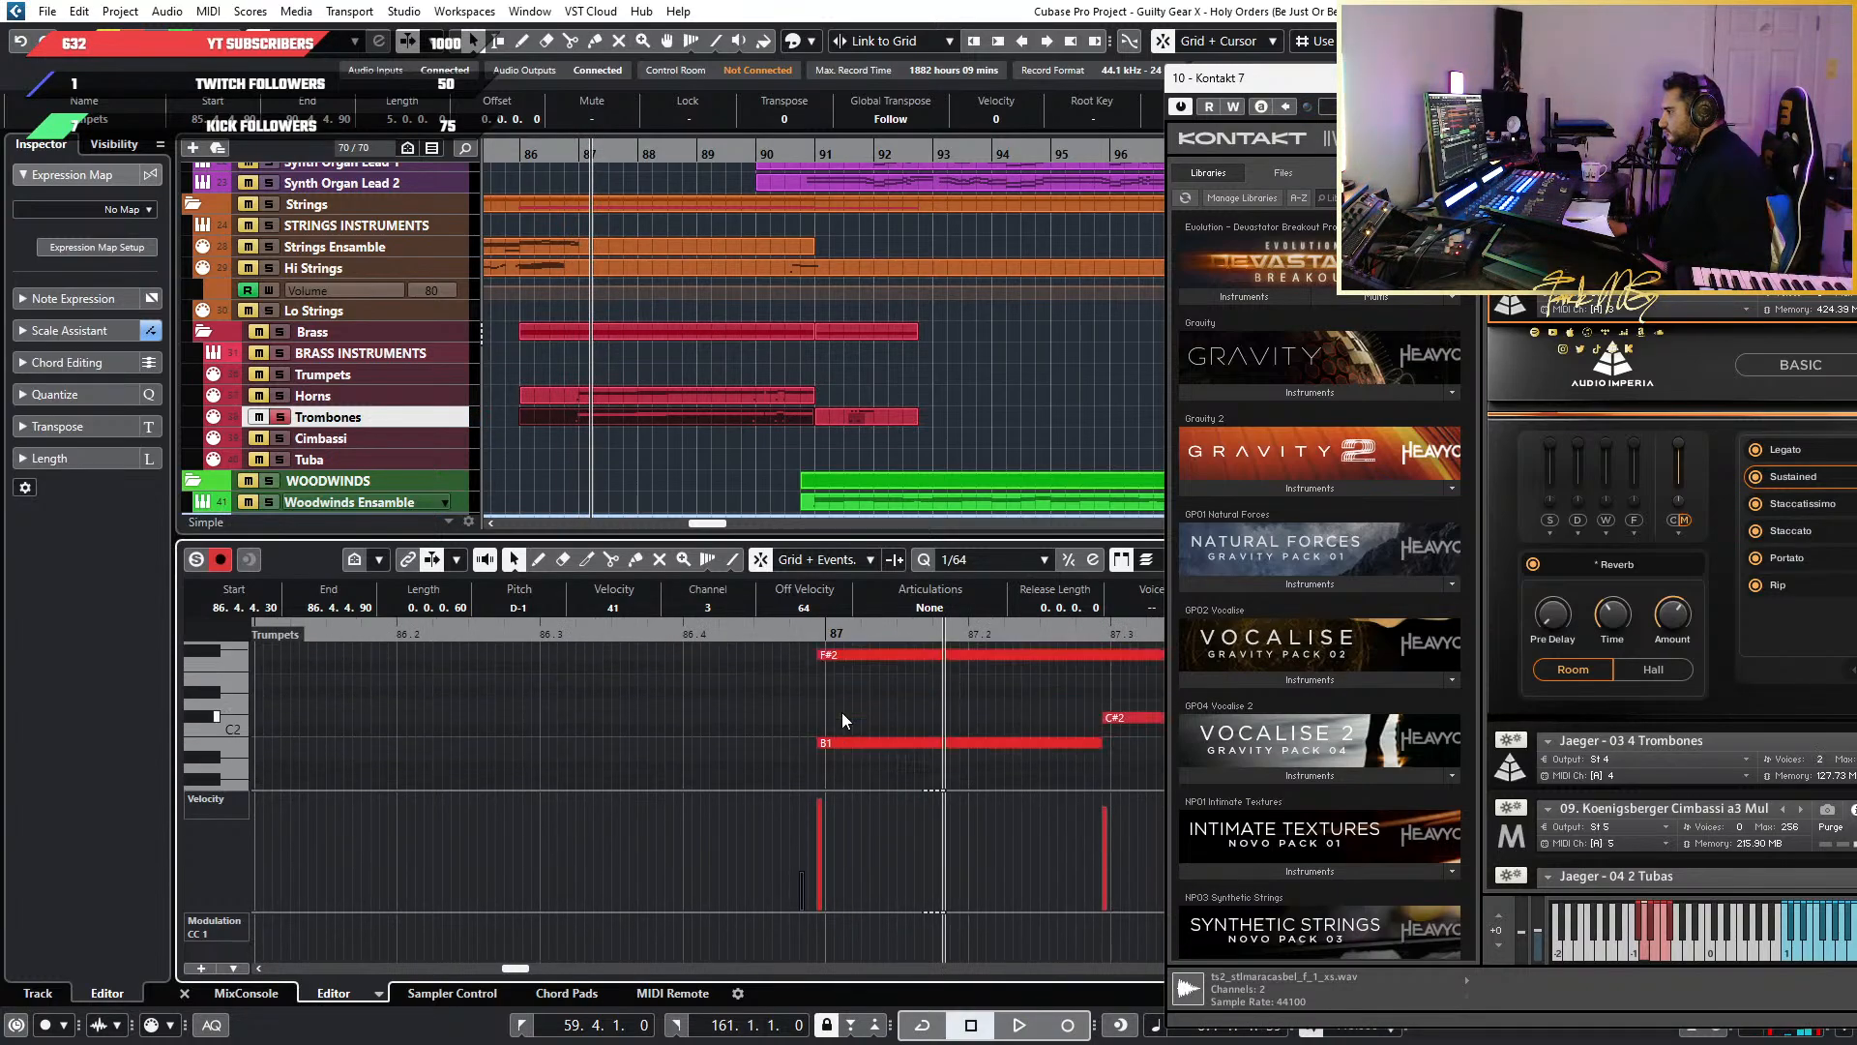
scroll(842, 712, down, 3)
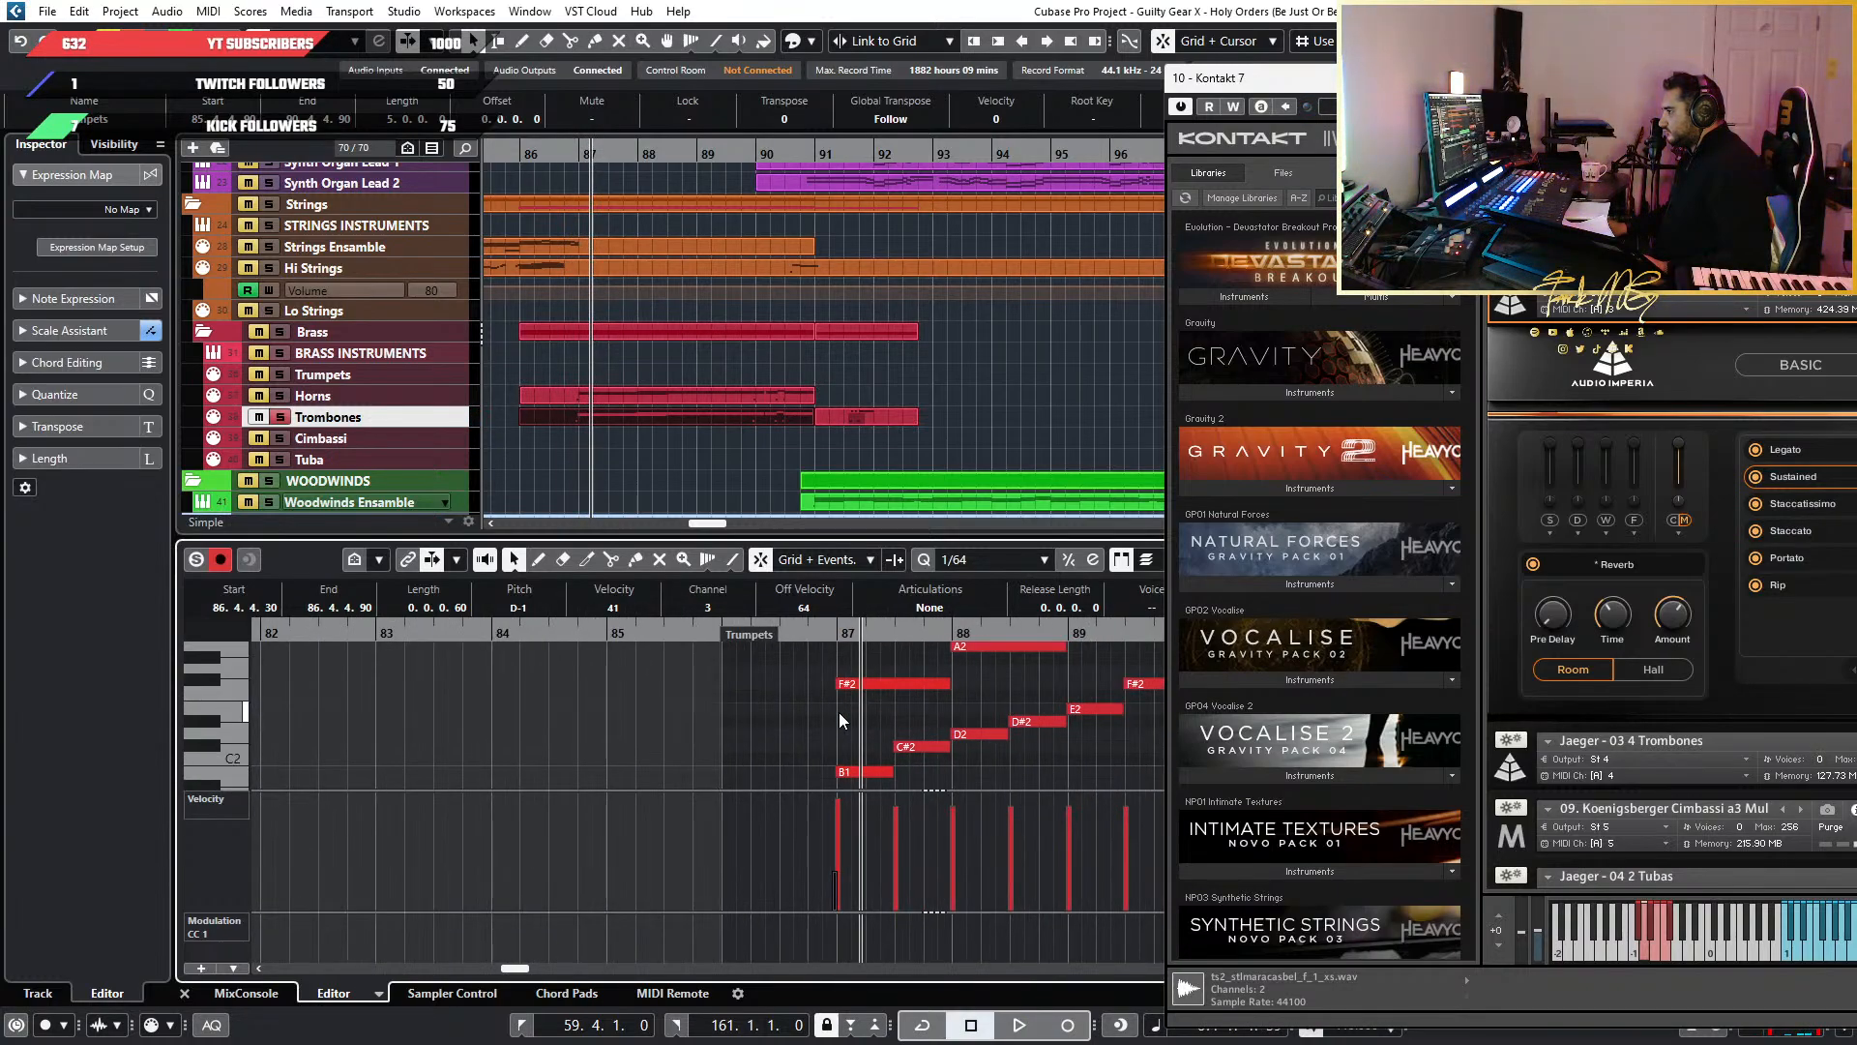
Shift the copied Trombones event slightly so it starts at bar 86, aligned with the Horns event
scroll(557, 450, up, 8)
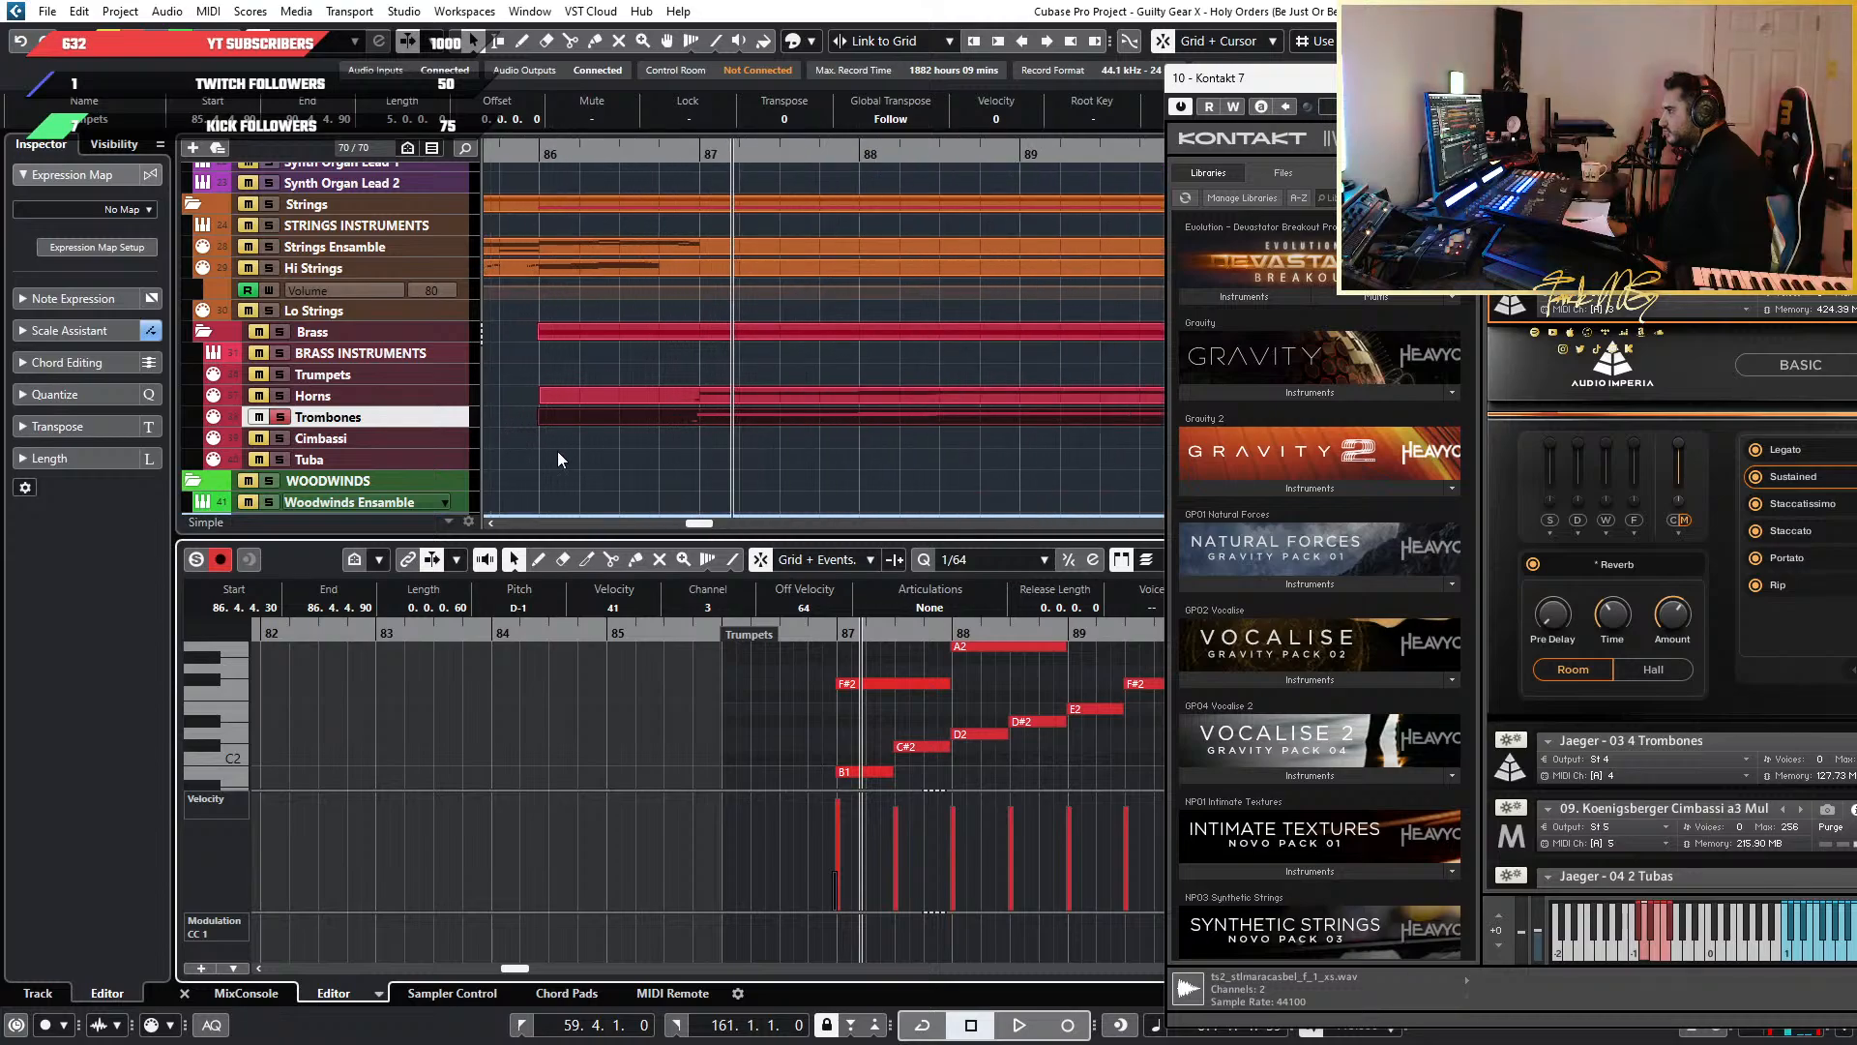
scroll(720, 435, left, 5)
scroll(878, 443, up, 3)
scroll(878, 443, right, 1)
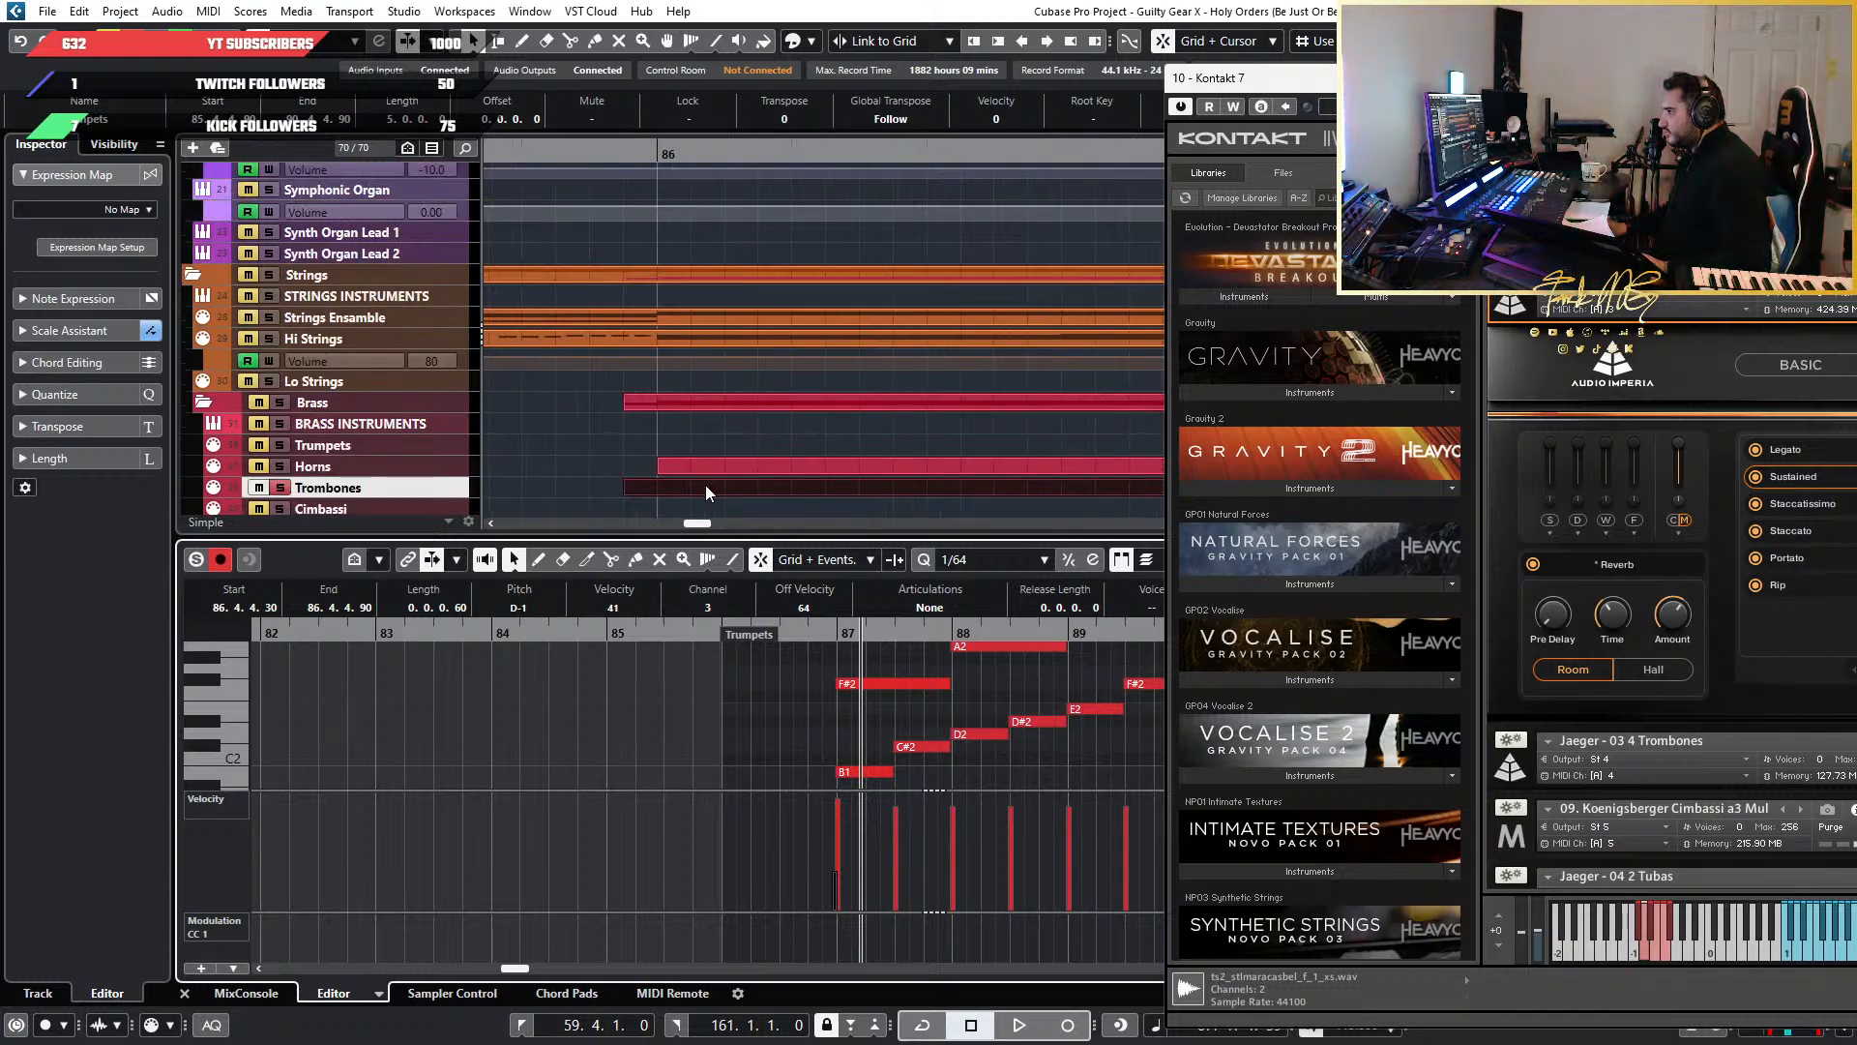
drag(707, 487, 748, 491)
scroll(916, 452, left, 1)
scroll(1012, 460, down, 5)
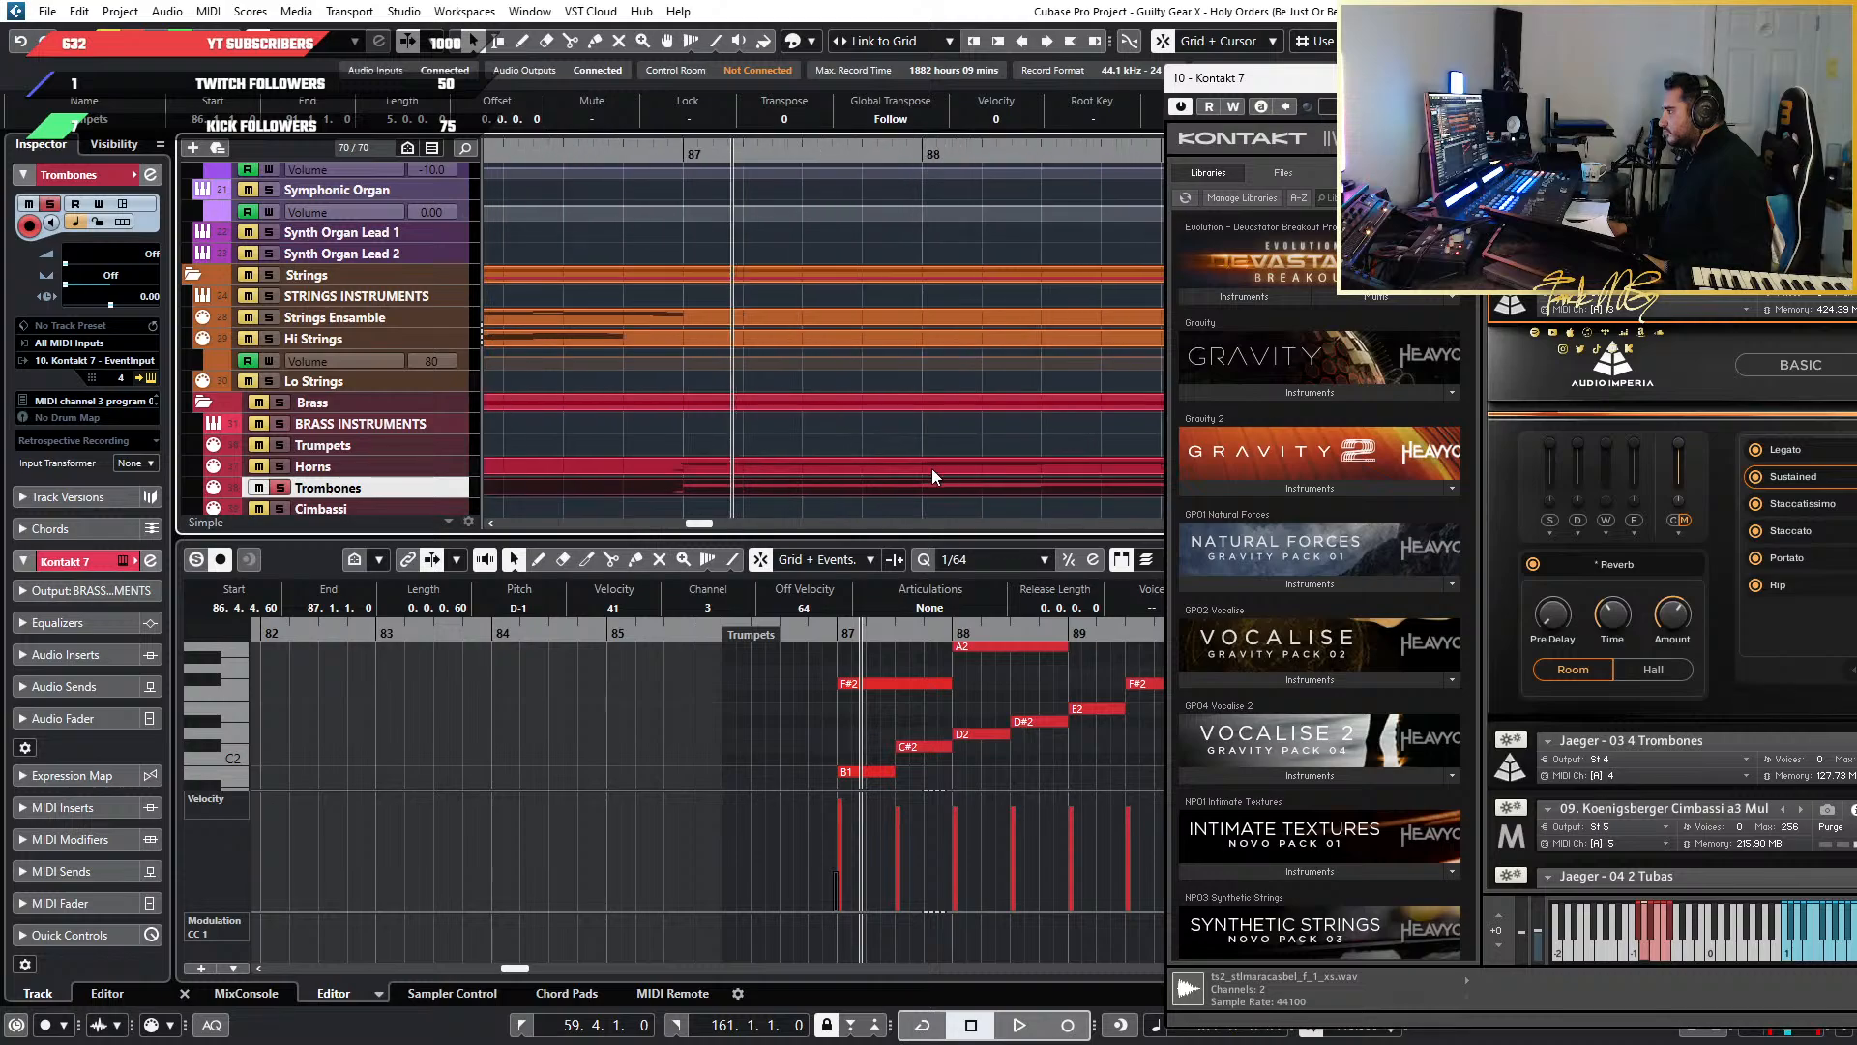
Play the trombones briefly in bar 87 and inspect the F#2 and B1 notes starting at that bar
scroll(892, 748, down, 1)
scroll(891, 748, up, 6)
key(space)
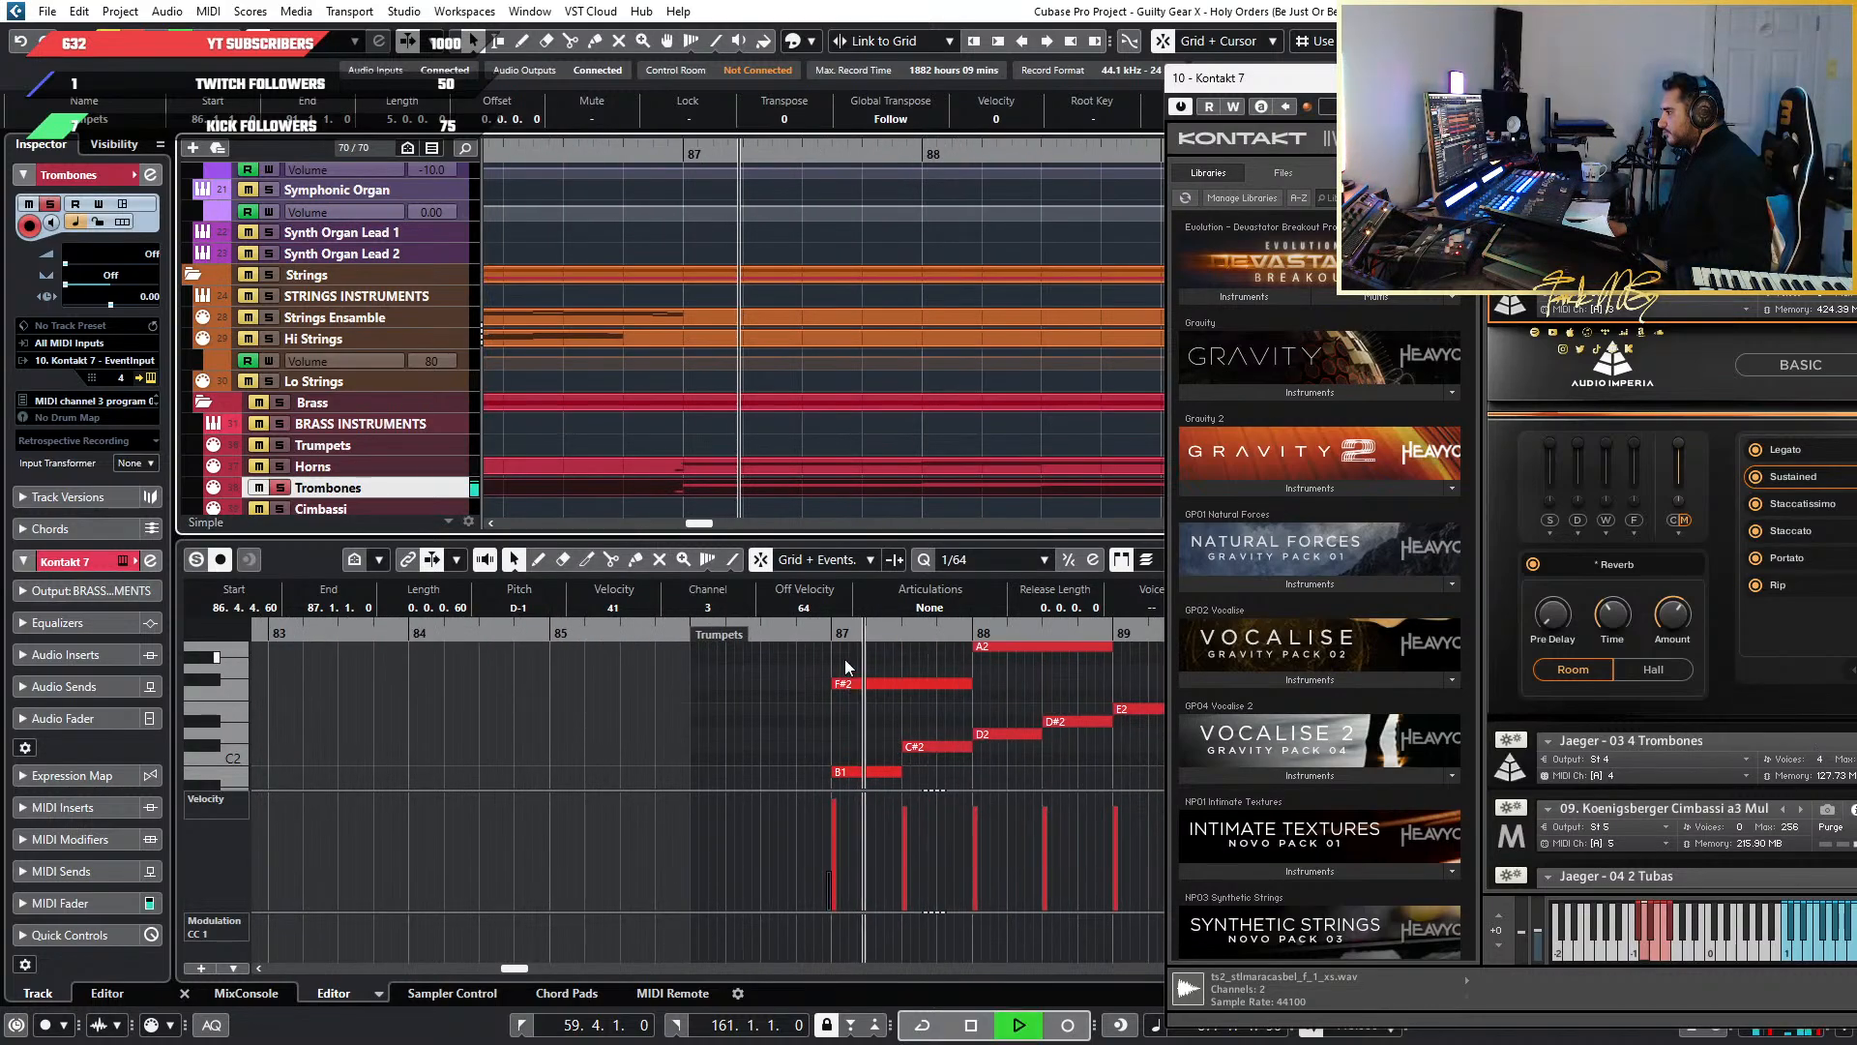
key(space)
scroll(579, 742, down, 3)
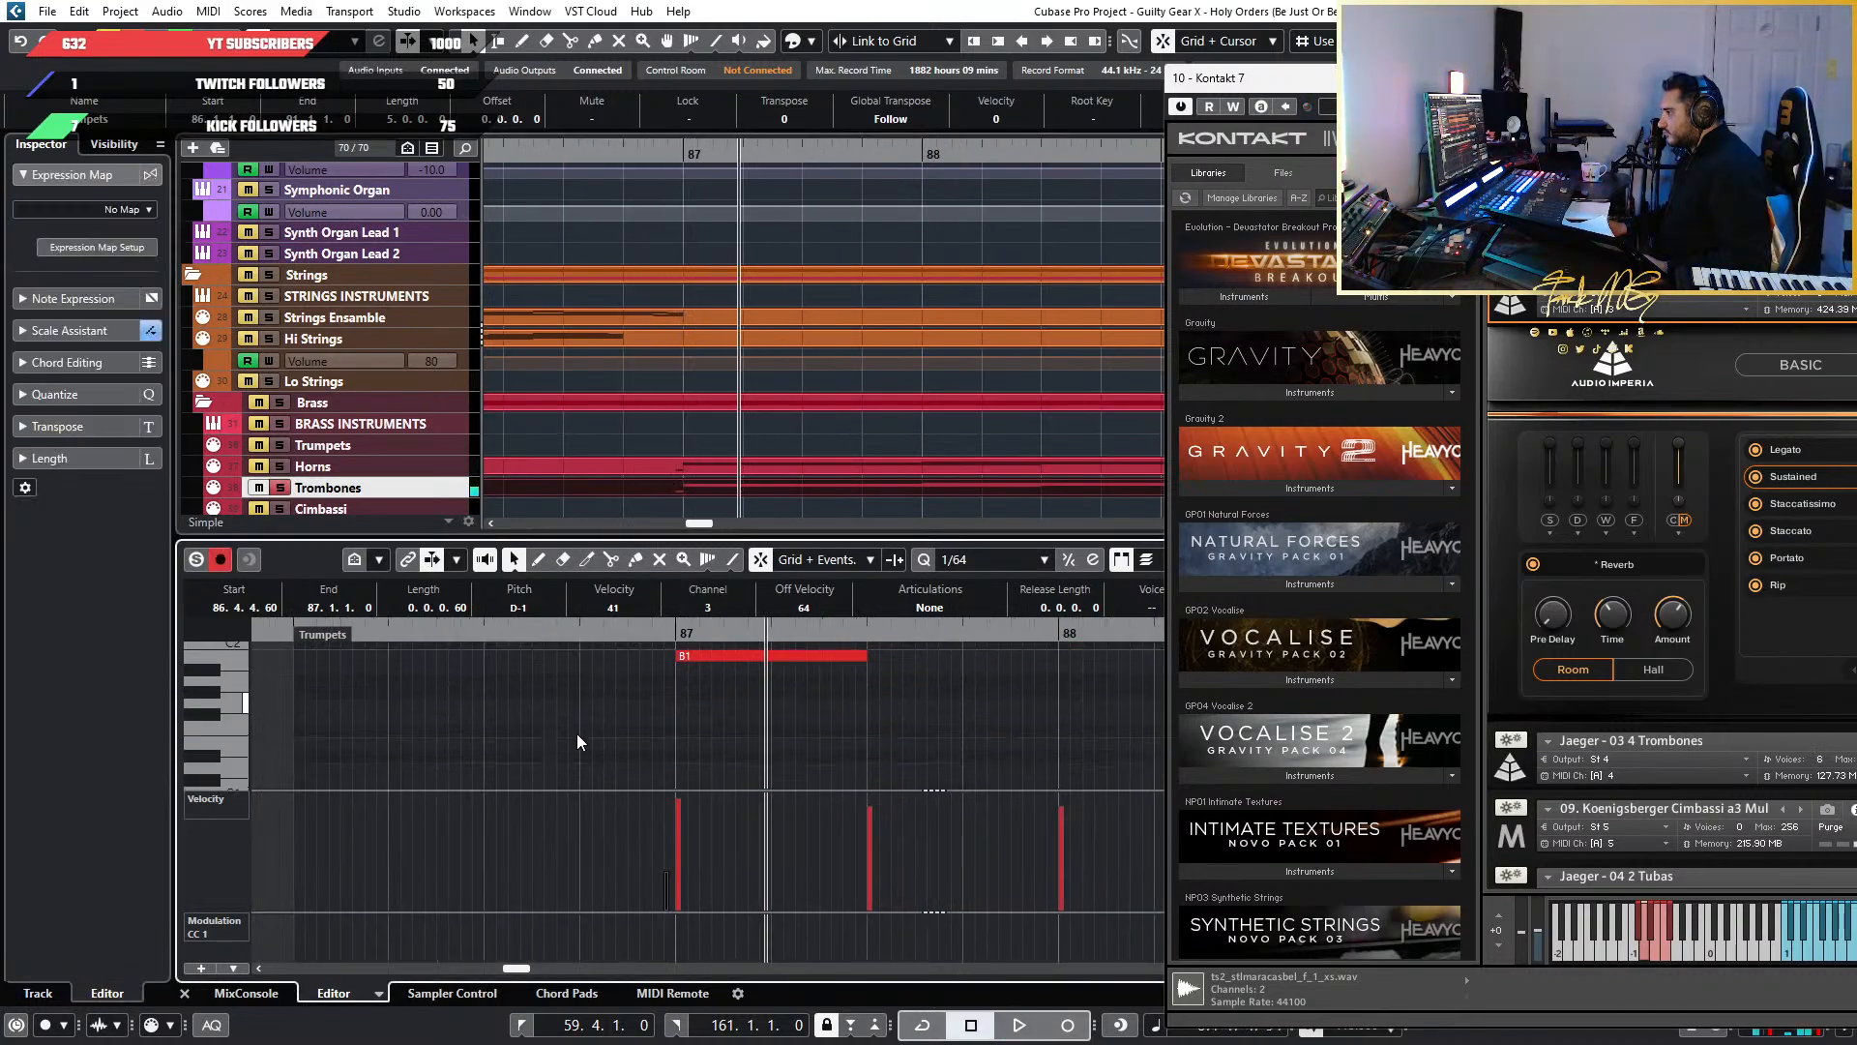
scroll(581, 734, down, 2)
scroll(583, 735, up, 5)
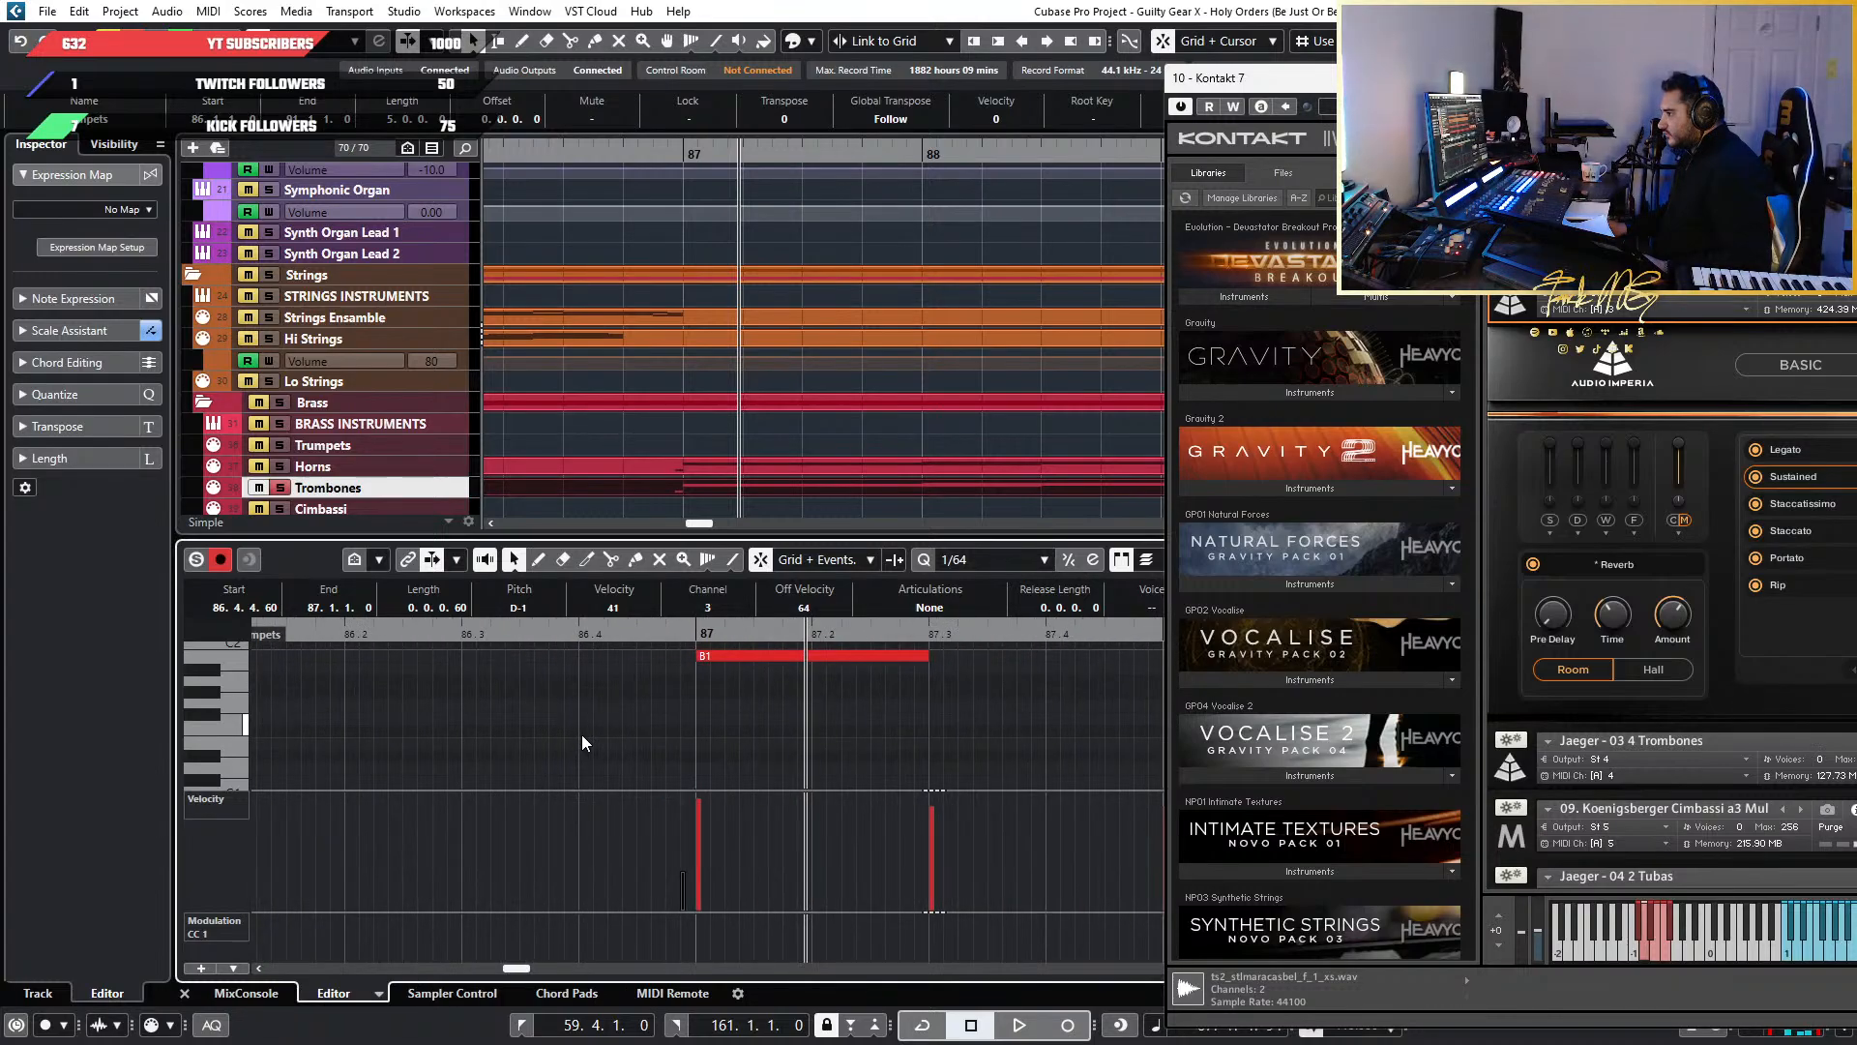
scroll(695, 730, up, 1)
scroll(695, 732, up, 2)
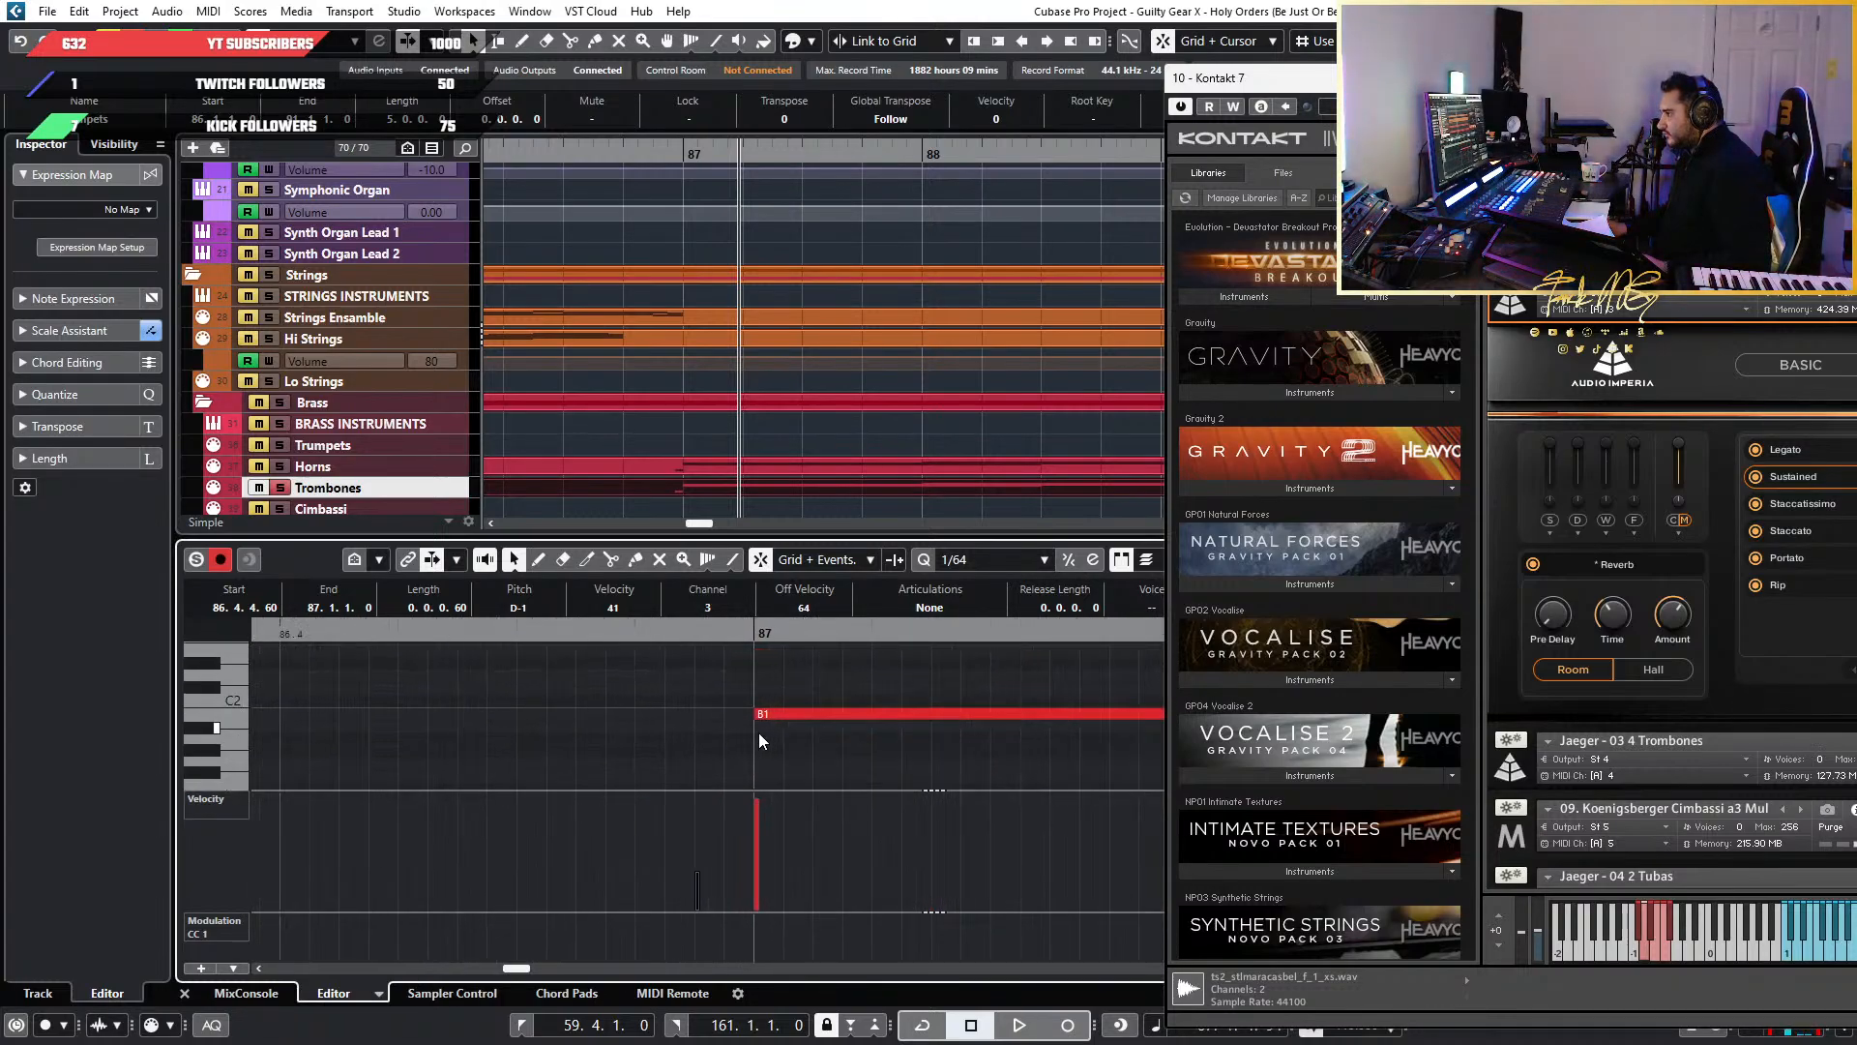
scroll(757, 733, up, 4)
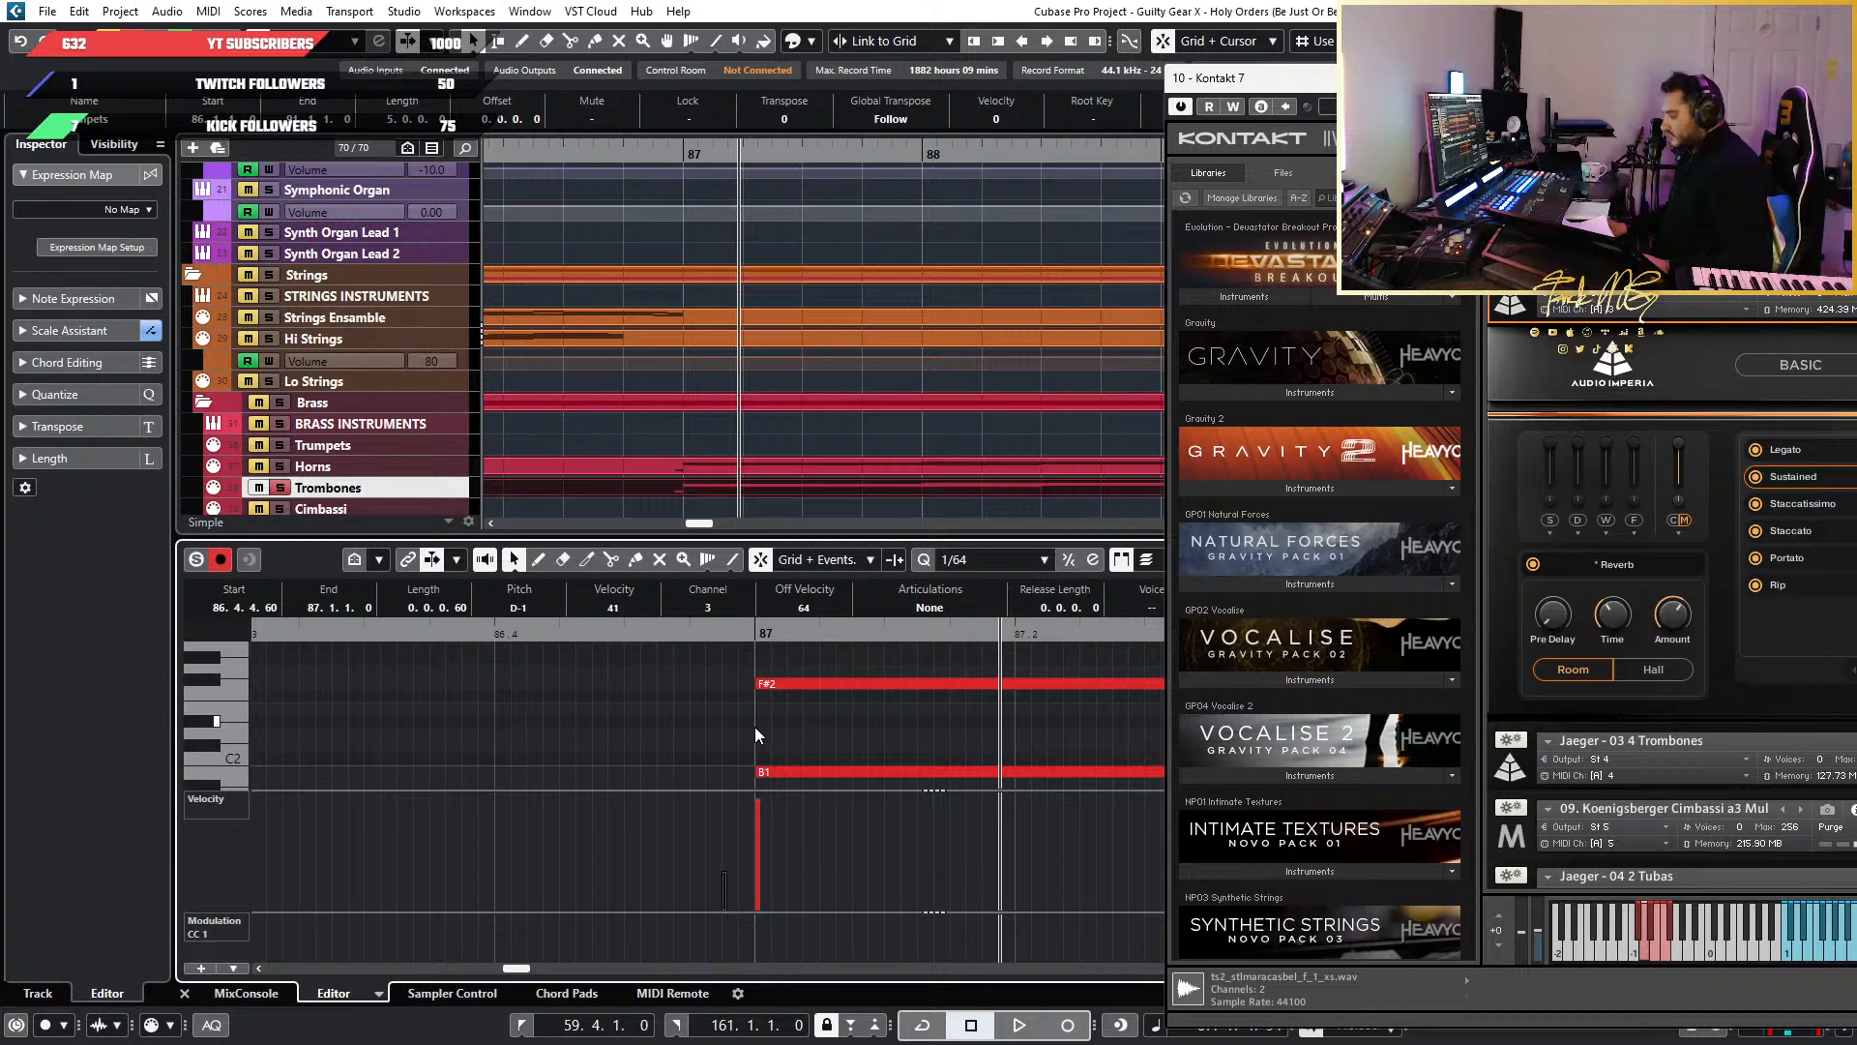
drag(697, 686, 783, 742)
key(3)
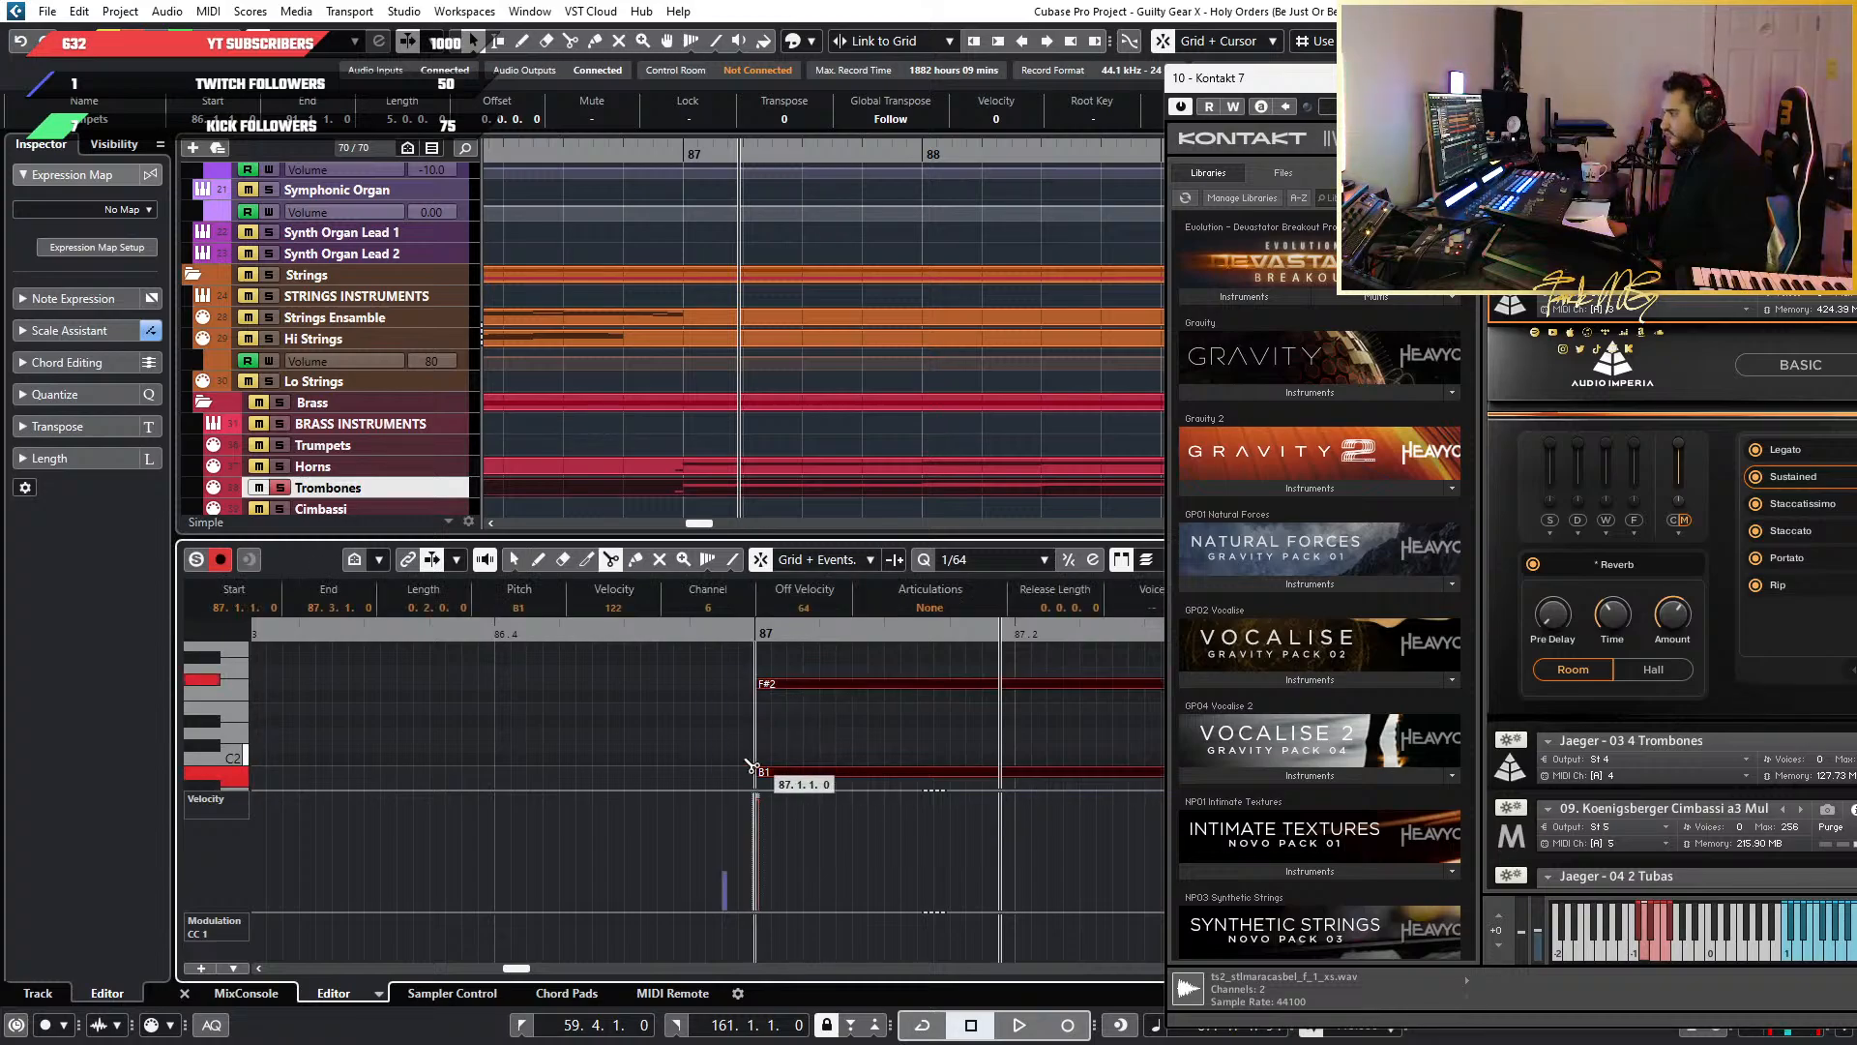
key(1)
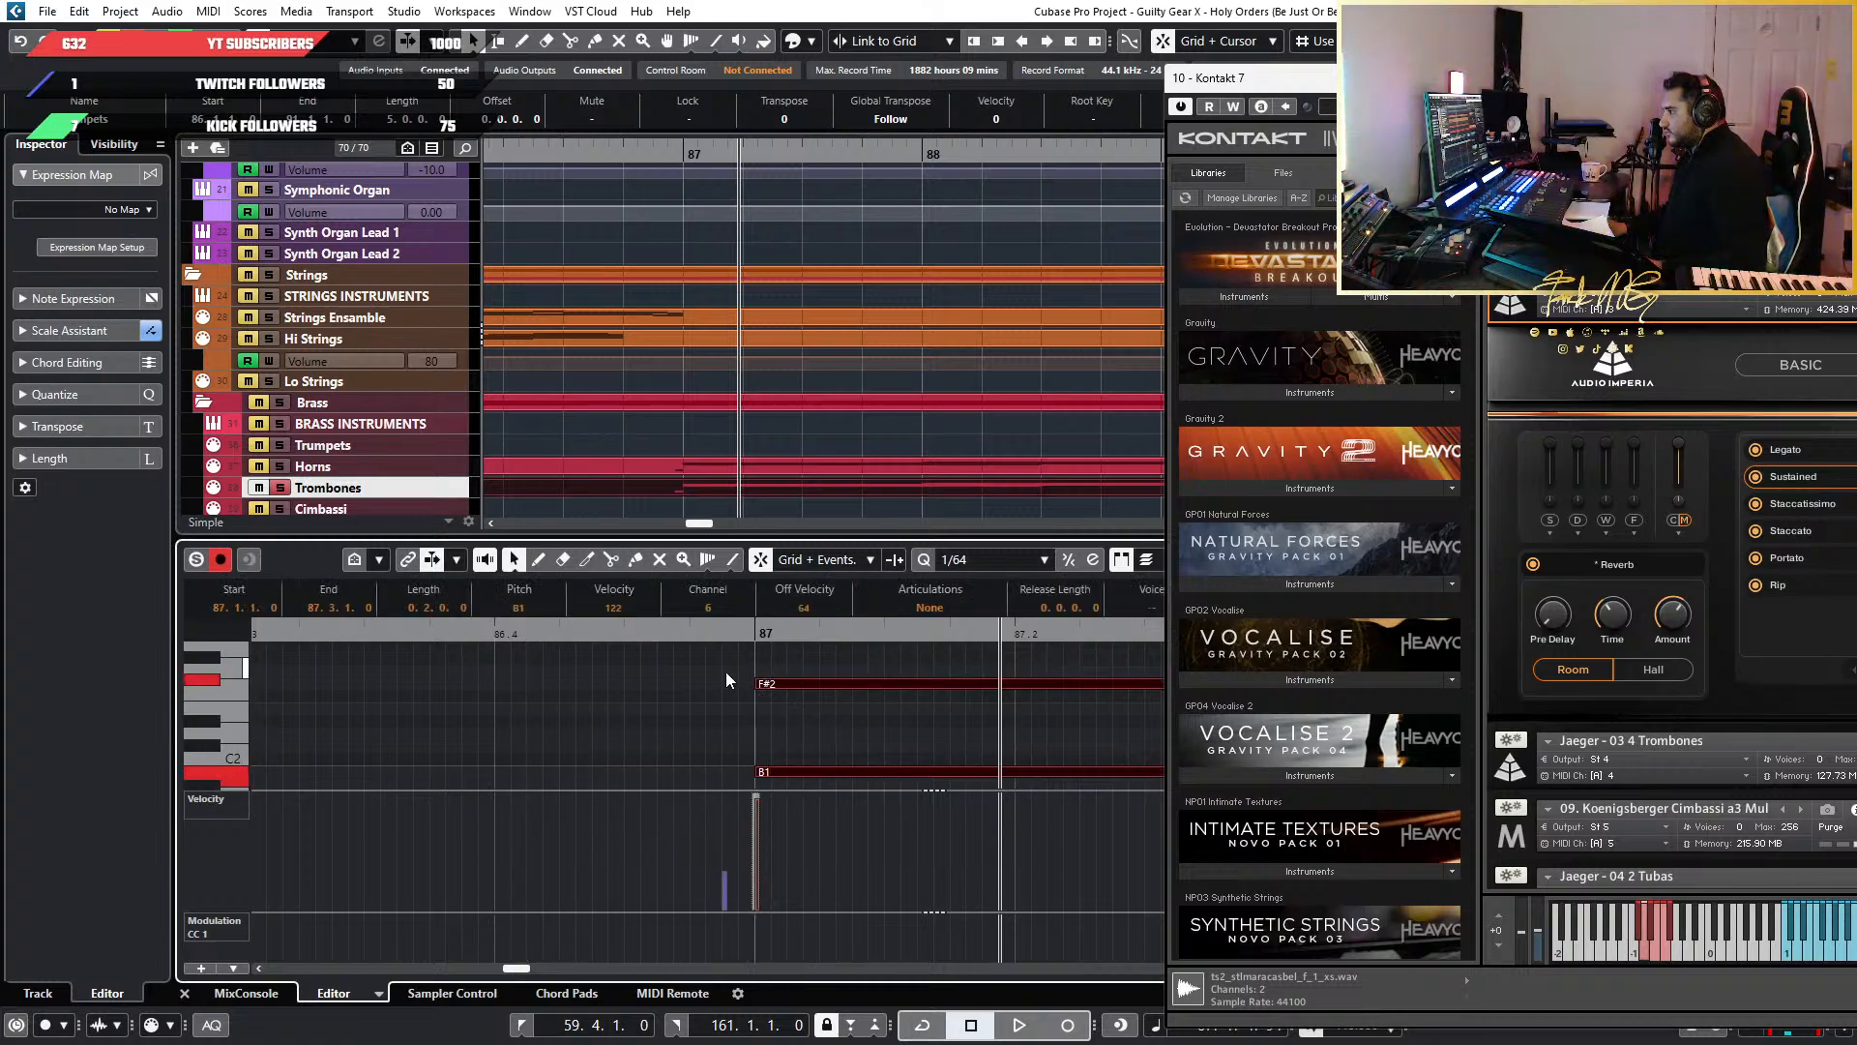
Draw short F#2 and B1 notes, 0.0.0.30 long, at 86.4.3.90, ahead of the trombone notes at bar 87
click(539, 559)
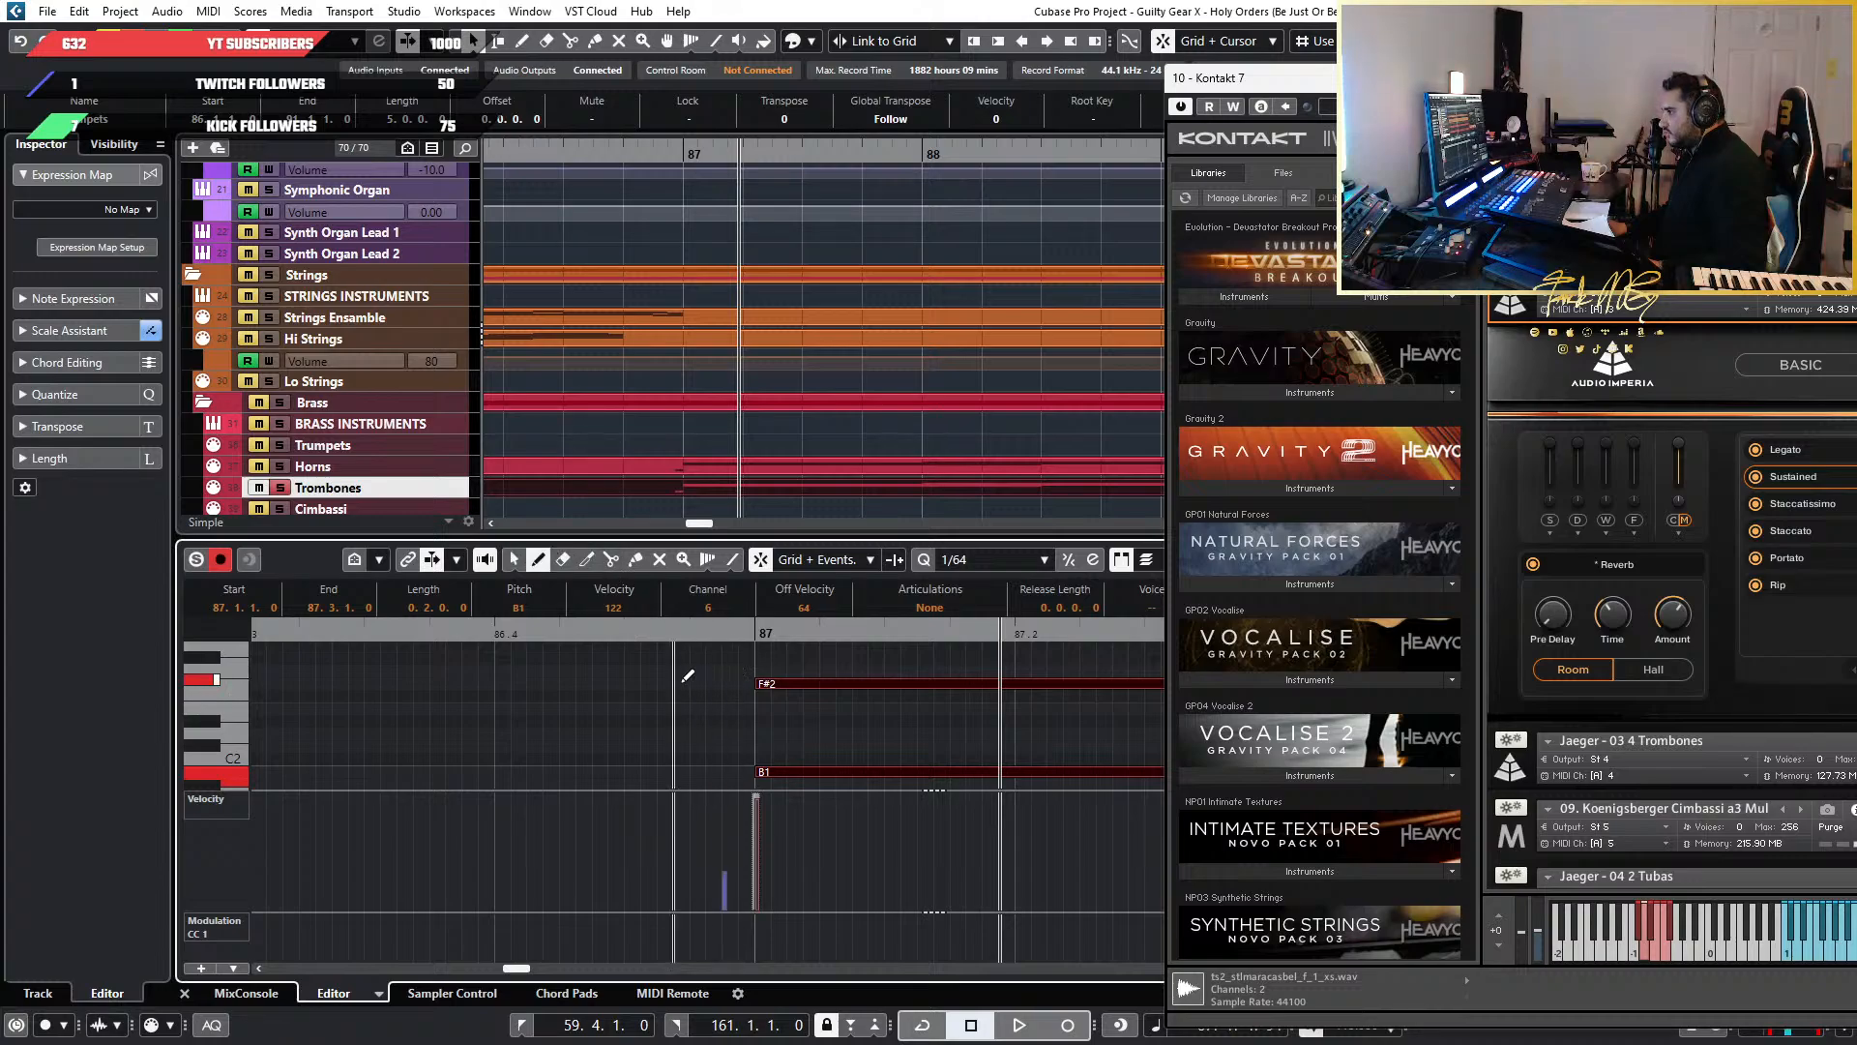
click(682, 684)
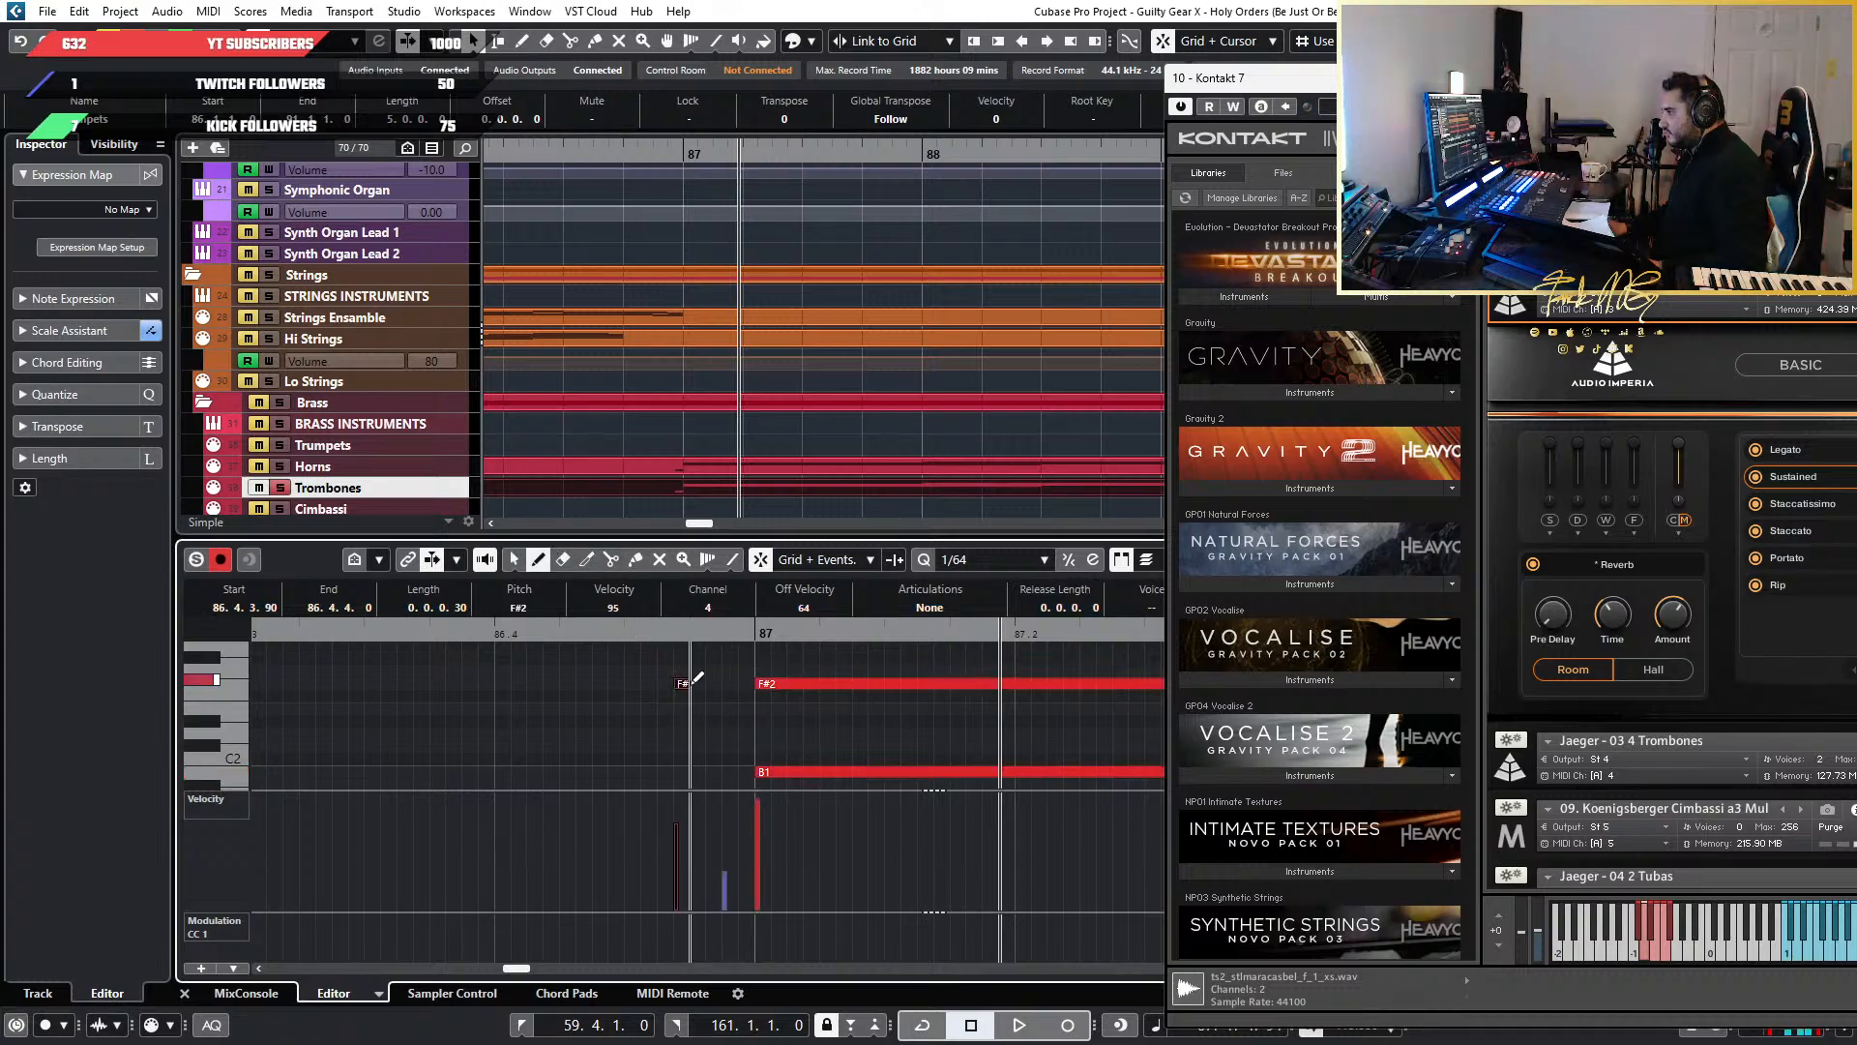
click(686, 774)
key(1)
drag(686, 773, 686, 776)
key(Up)
key(Up)
key(Up)
key(Up)
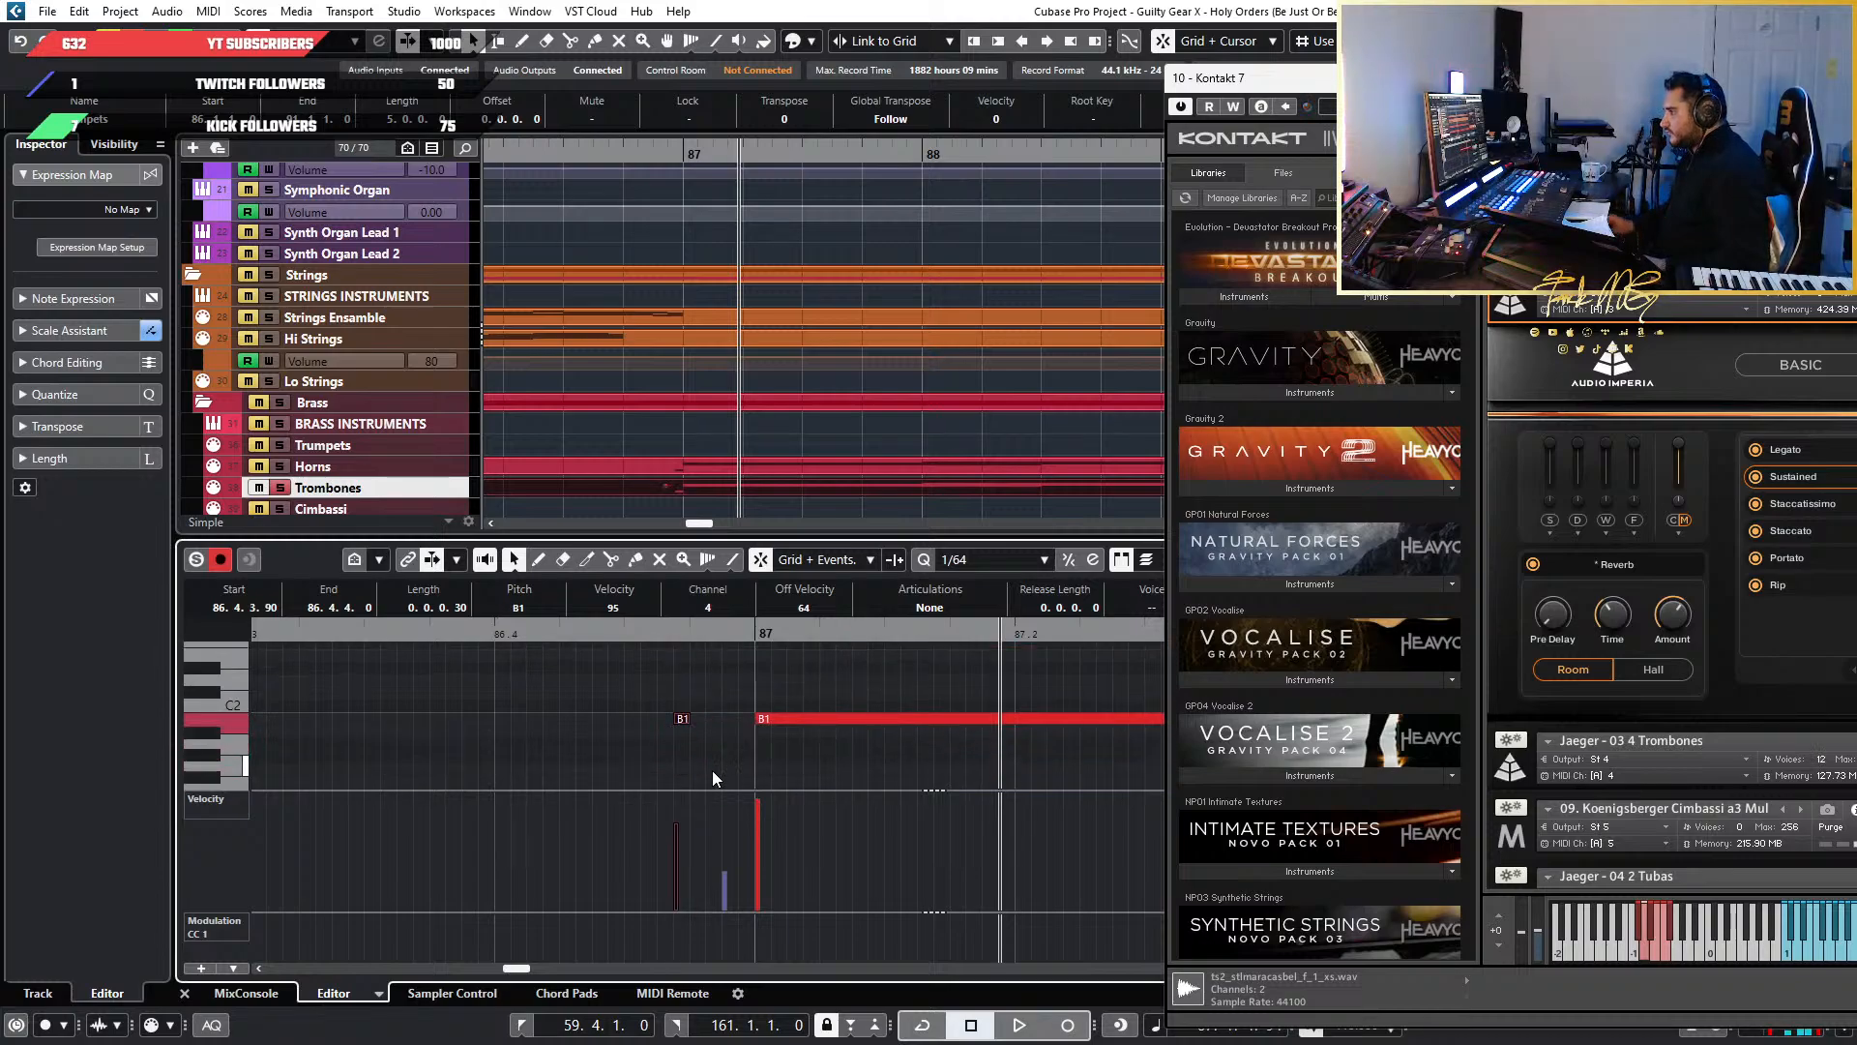
scroll(712, 774, up, 2)
drag(652, 691, 754, 780)
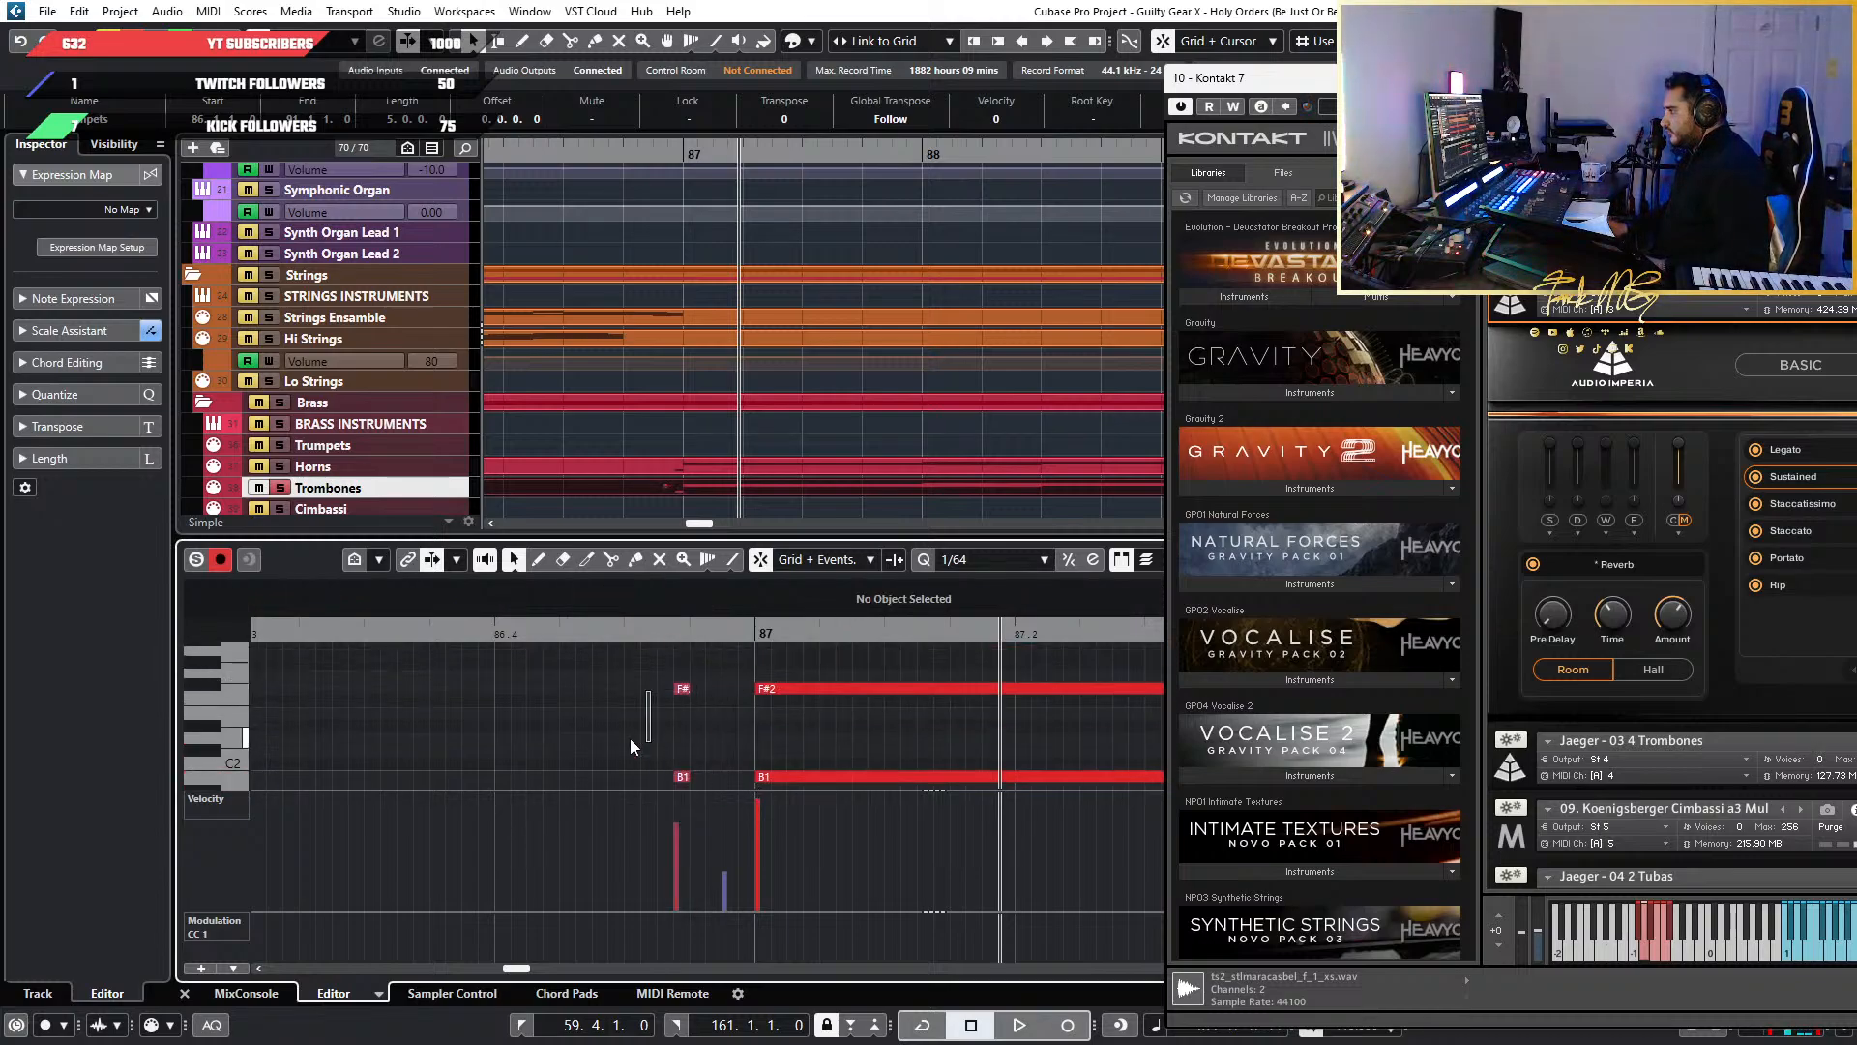
Duplicate the short F#2 and B1 pickup notes and place the copies at 86.4.4.30
click(690, 688)
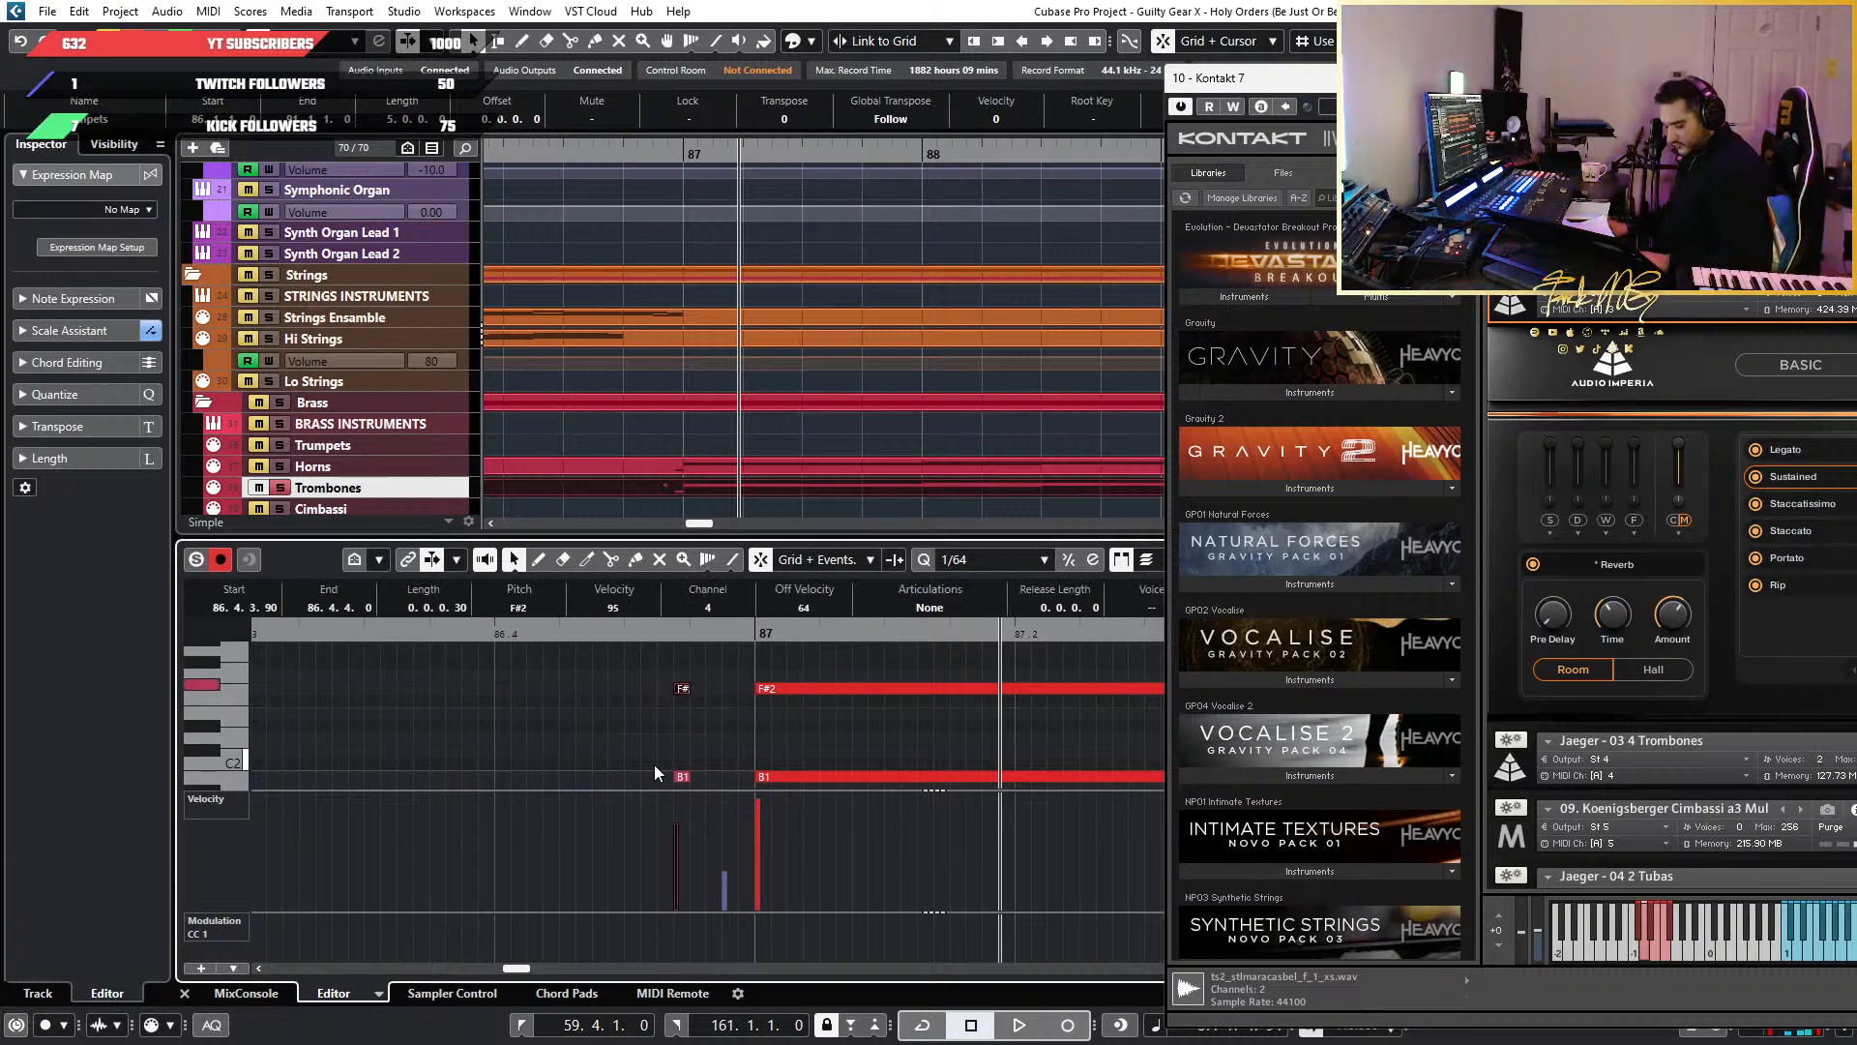
key(ctrl+d)
key(ctrl+Right)
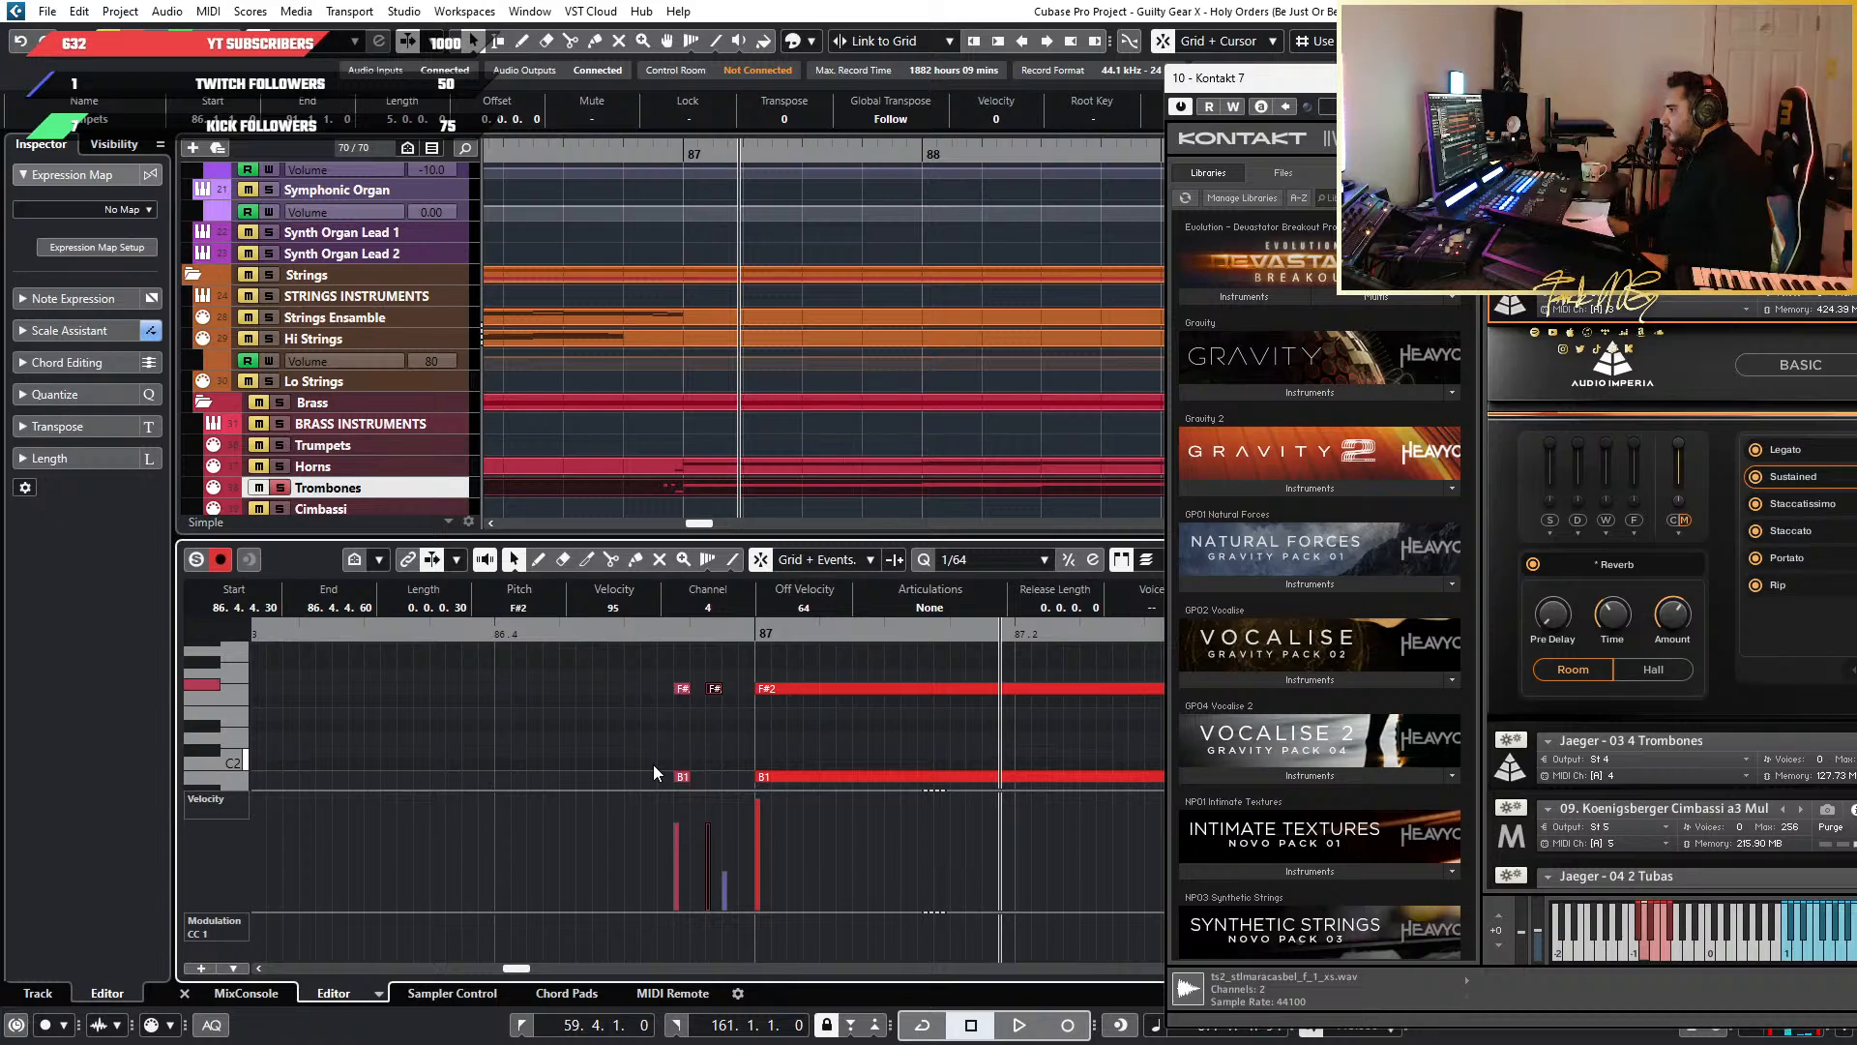
drag(653, 764, 739, 803)
scroll(666, 749, down, 2)
key(ctrl+Right)
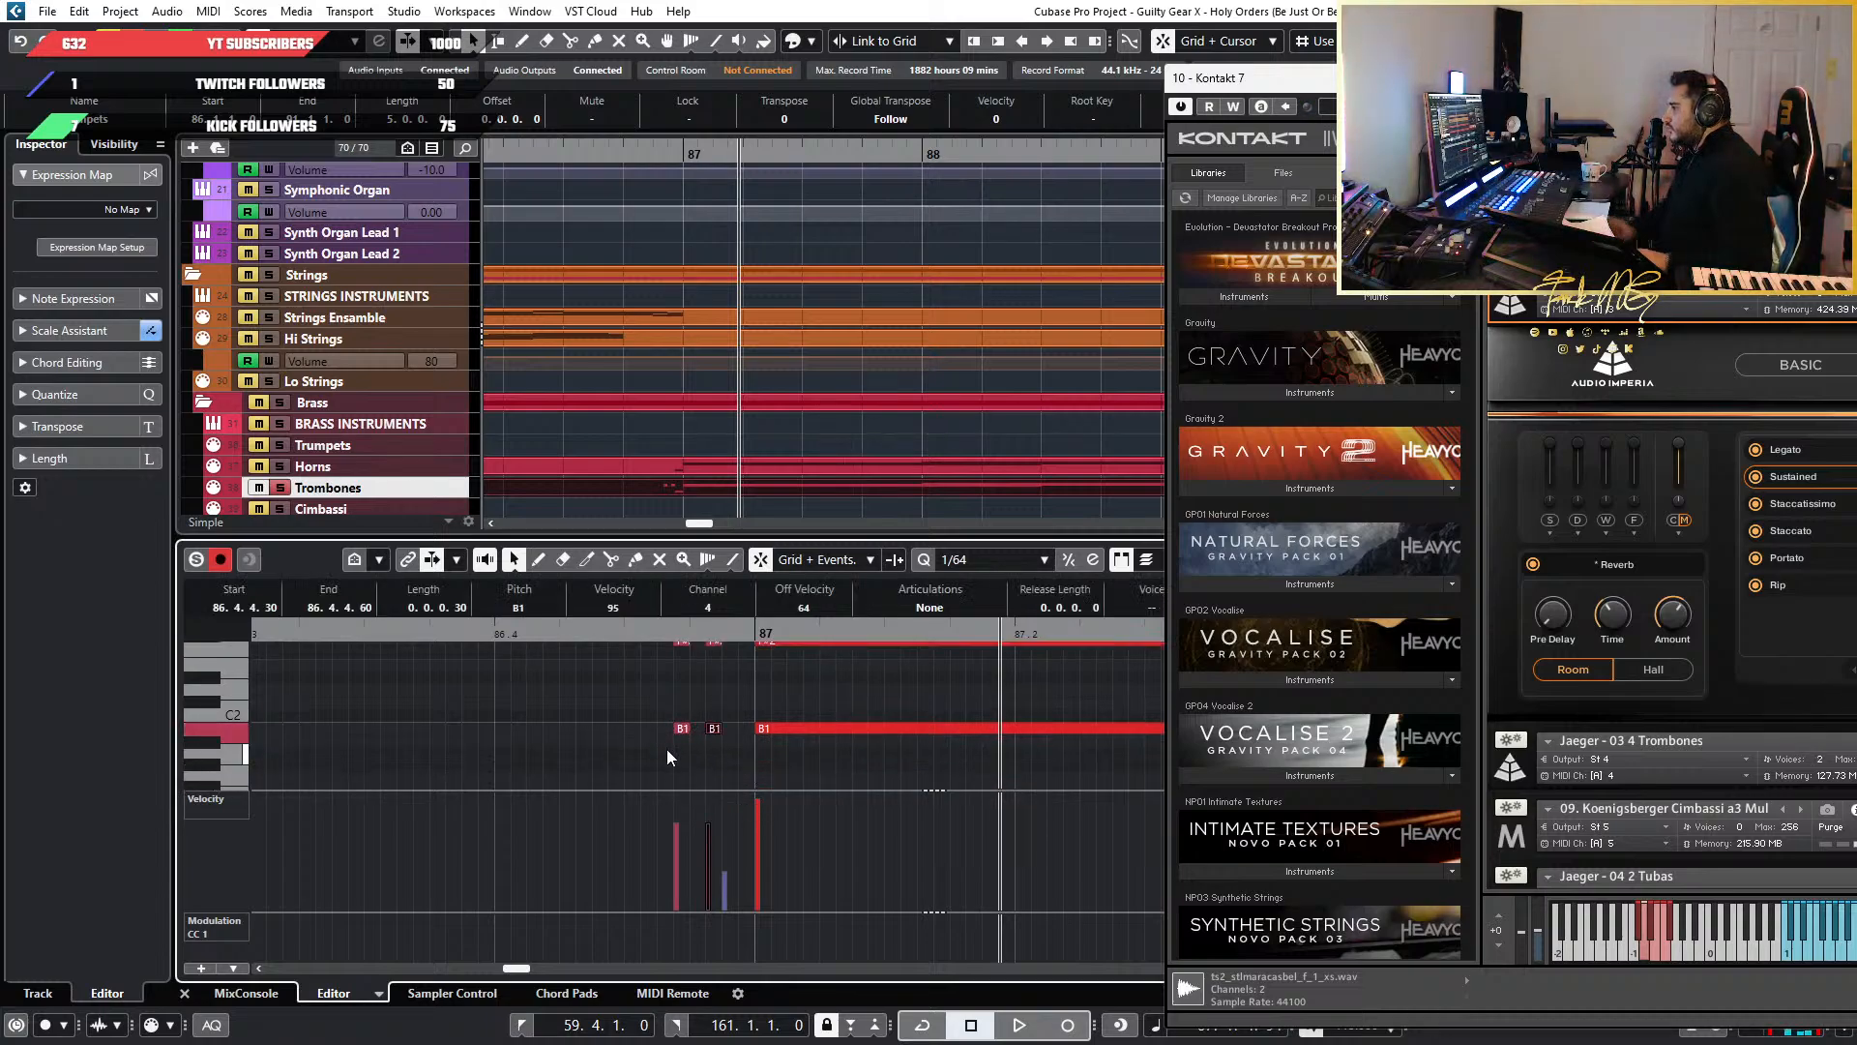
Draw a short note, 0.0.0.30 long, at 86.4.3.60 ahead of the pickup notes and transpose it down to C-2
key(8)
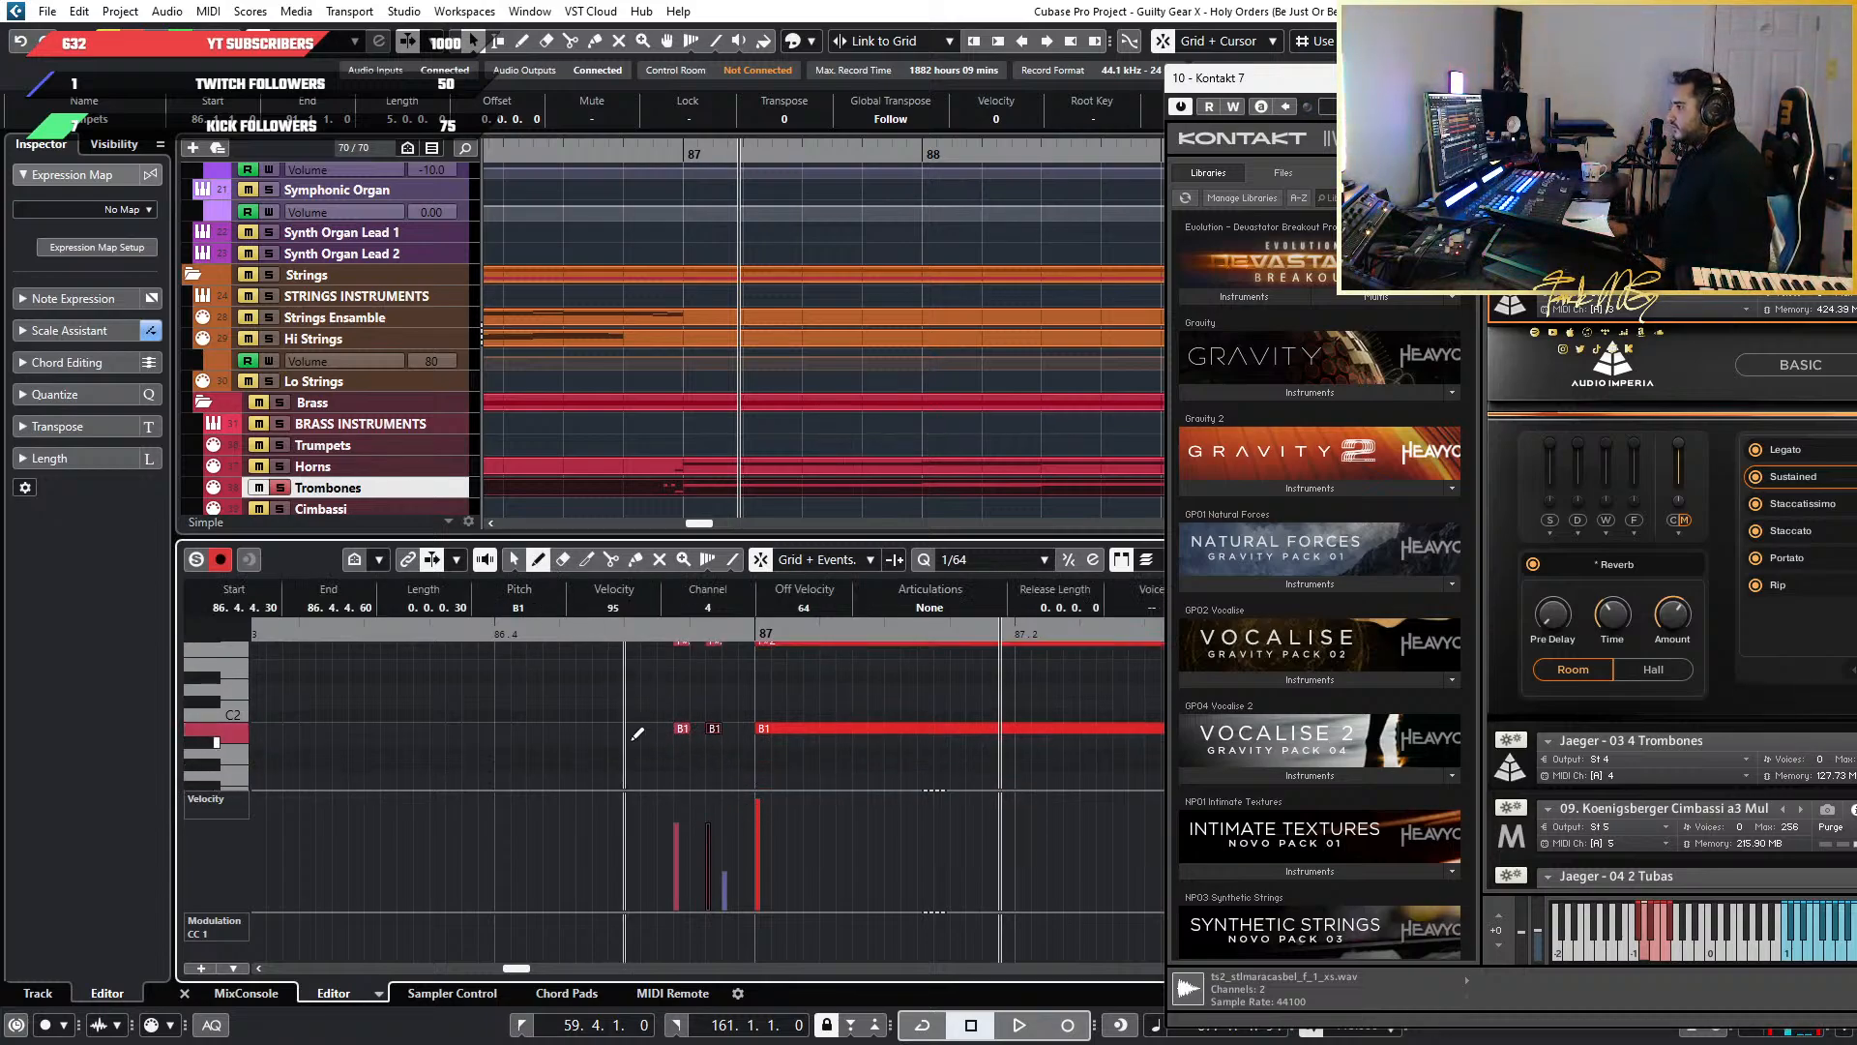
click(672, 741)
key(1)
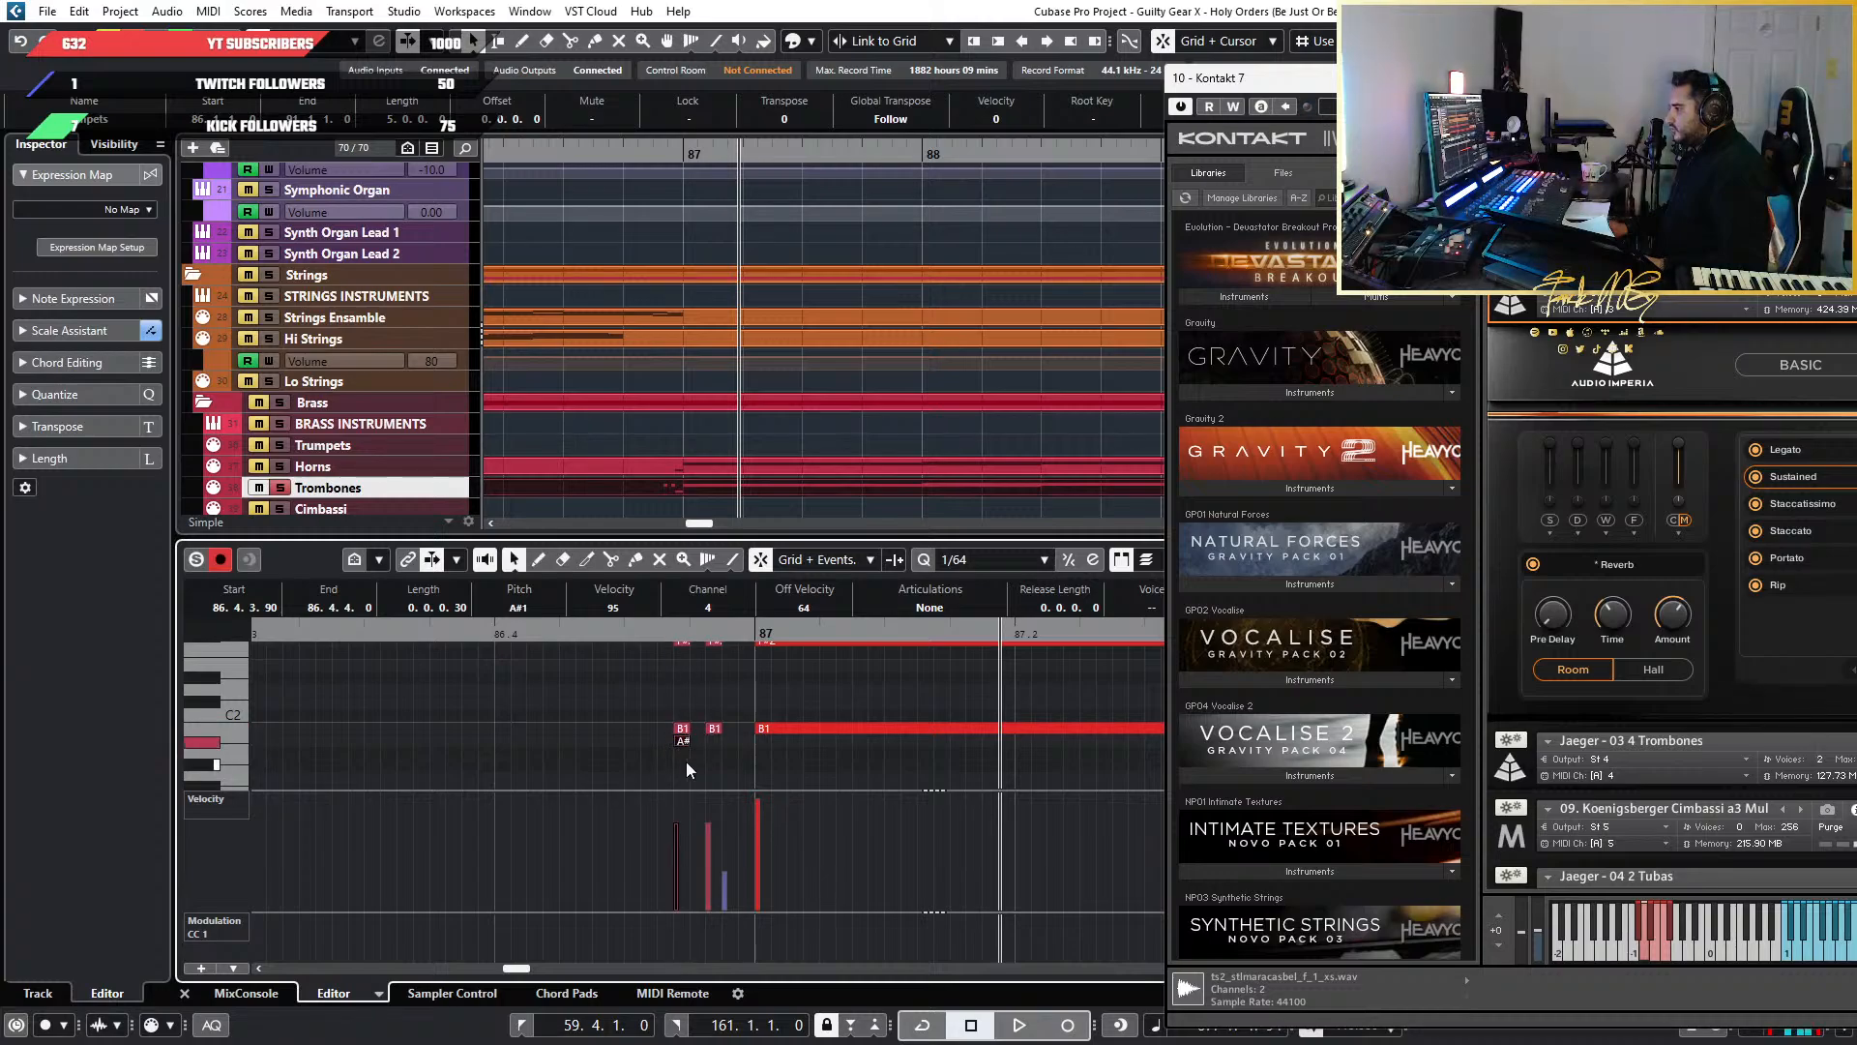
key(Down)
key(Down)
key(Down)
key(Down)
key(Down)
key(Down)
key(Down)
key(Down)
key(Down)
key(Down)
key(Down)
key(Down)
key(Down)
key(Down)
key(Down)
key(Down)
key(Down)
key(Down)
key(Down)
key(Down)
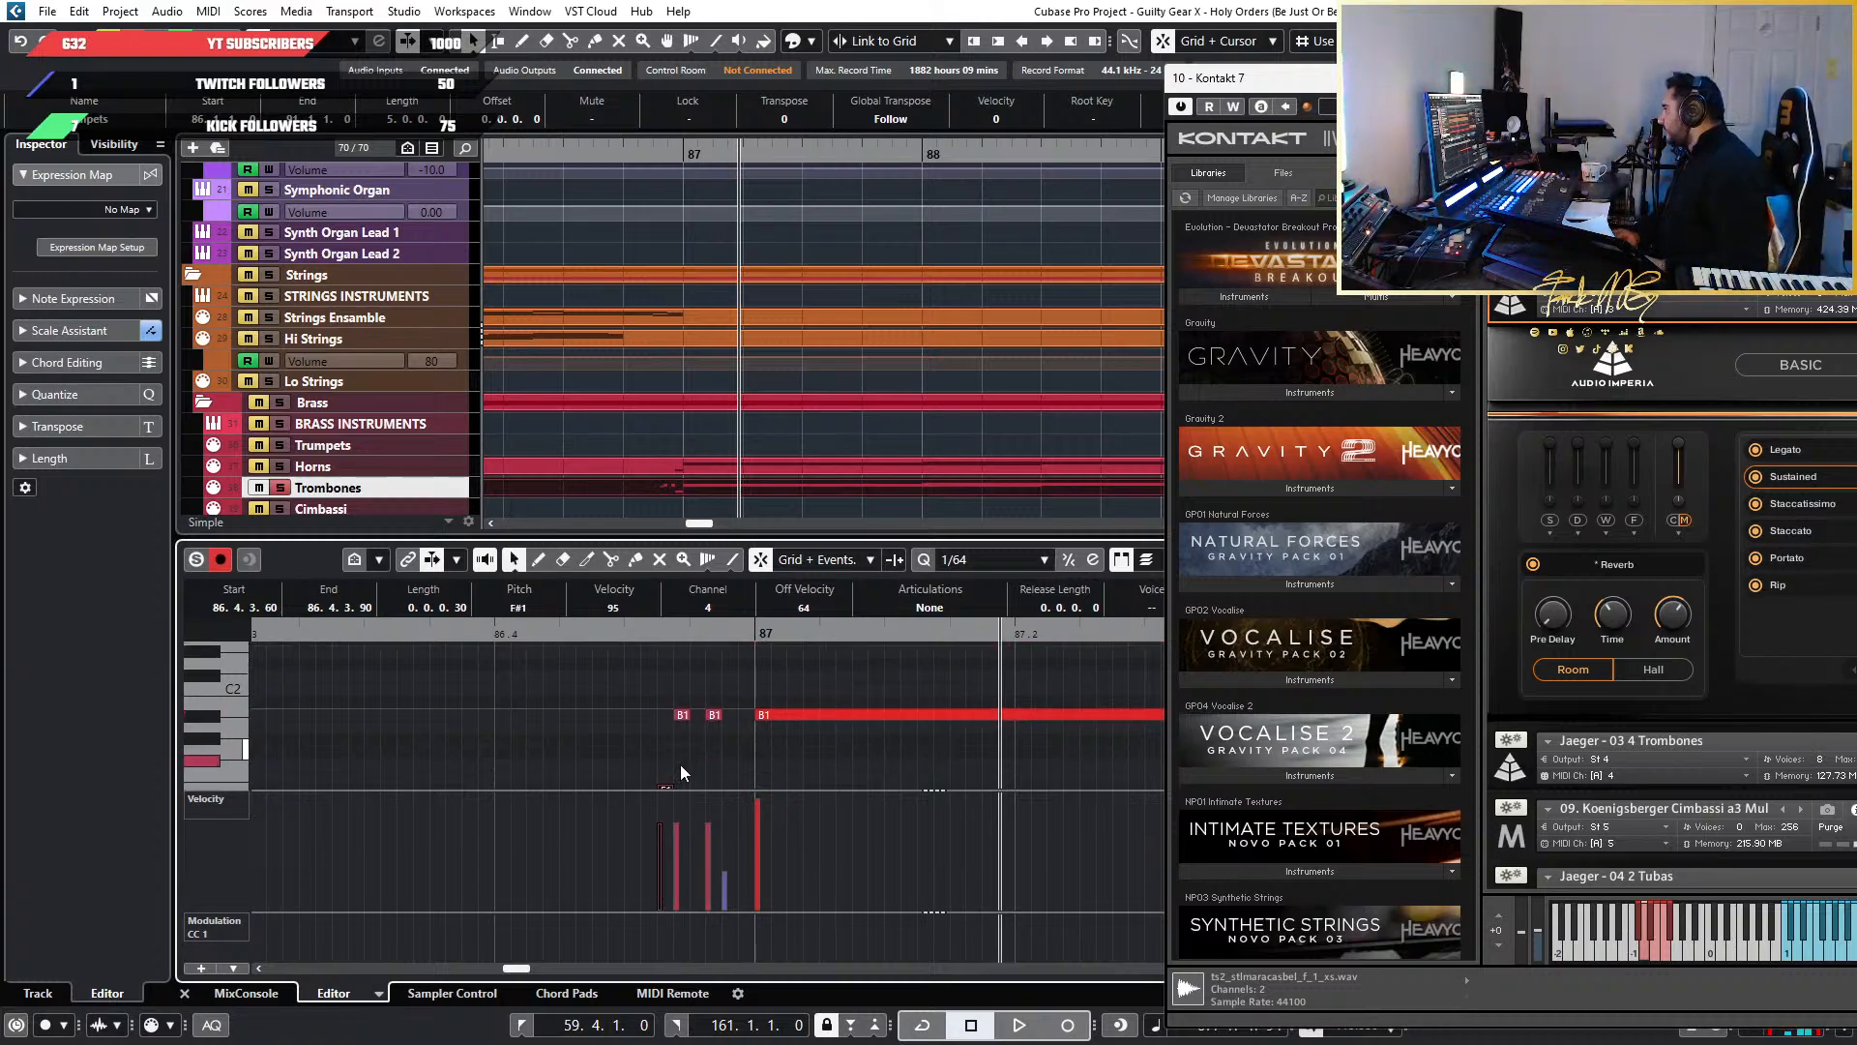
key(Down)
key(Down)
key(Down)
key(Down)
key(Down)
key(Down)
key(Down)
key(Down)
key(Down)
key(Down)
key(Down)
key(Down)
key(Down)
key(Down)
key(Down)
key(Down)
key(Down)
key(Down)
key(Down)
key(Down)
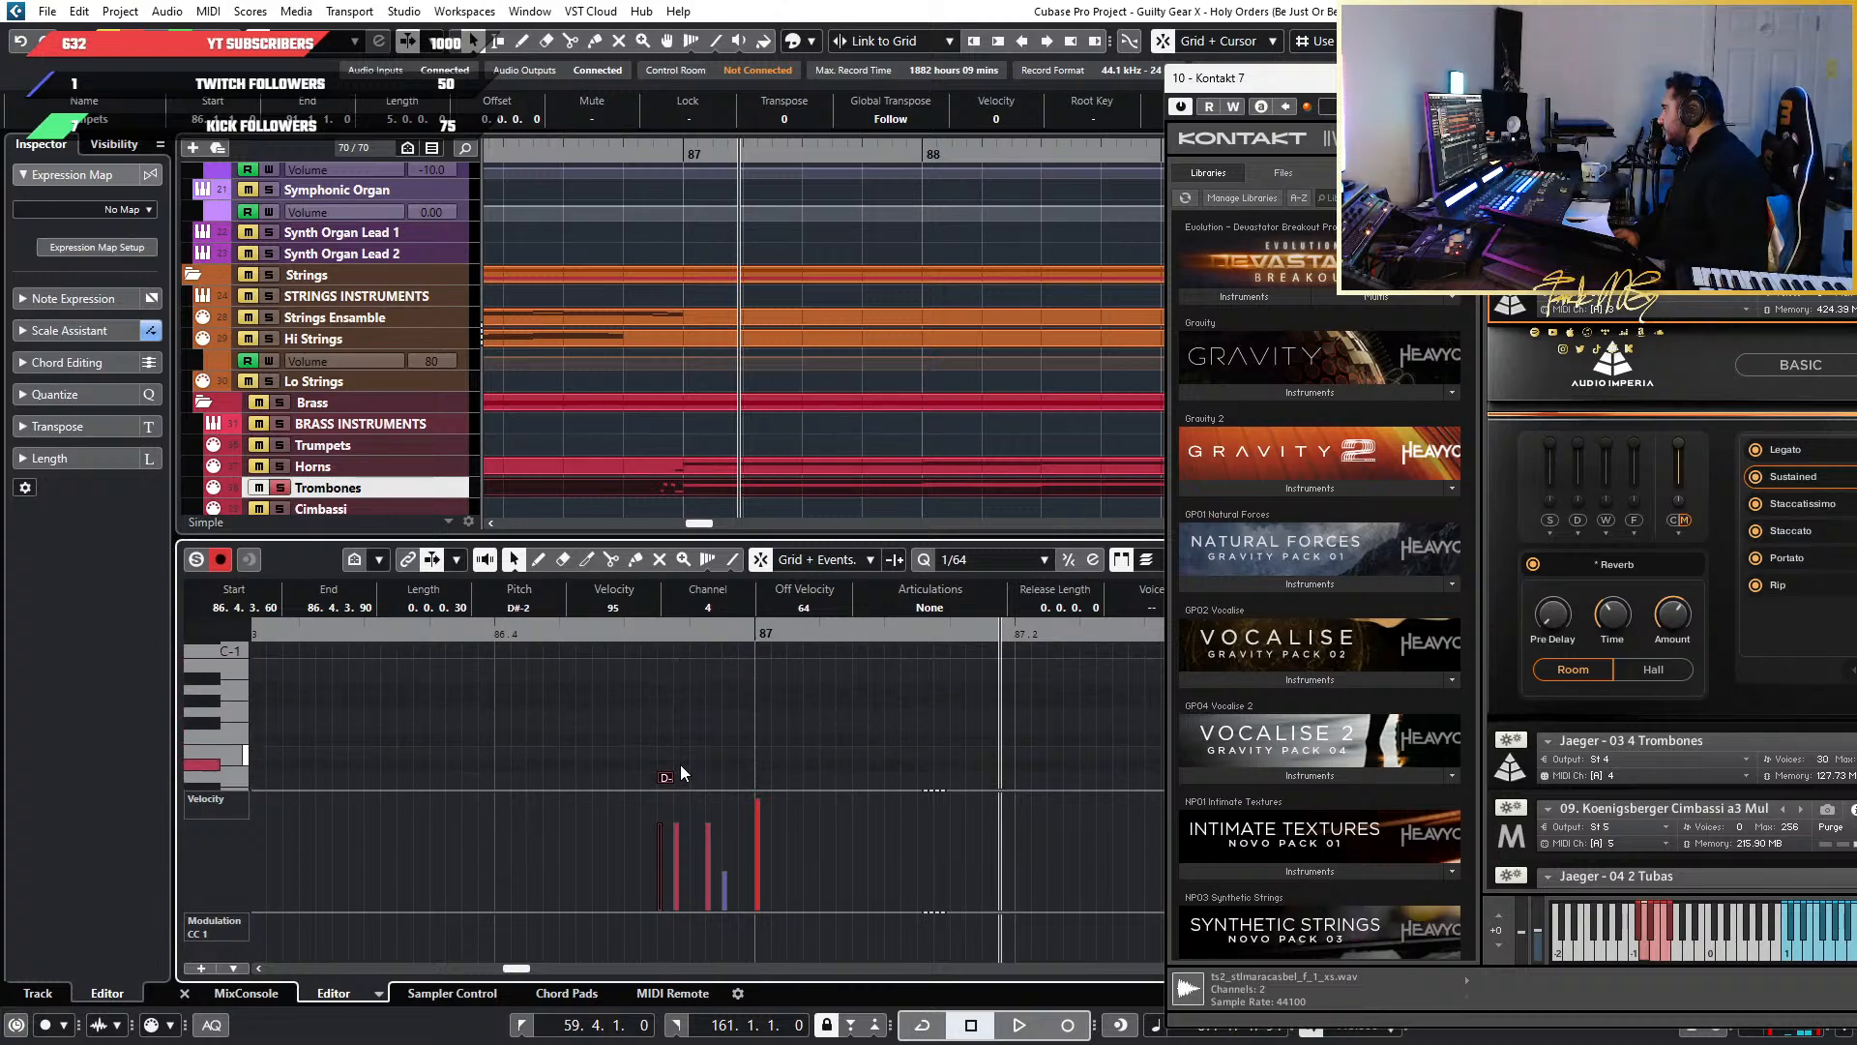
Collapse the French Horns instrument in Kontakt and expand Jaeger - 03 4 Trombones to show its articulations
click(1511, 275)
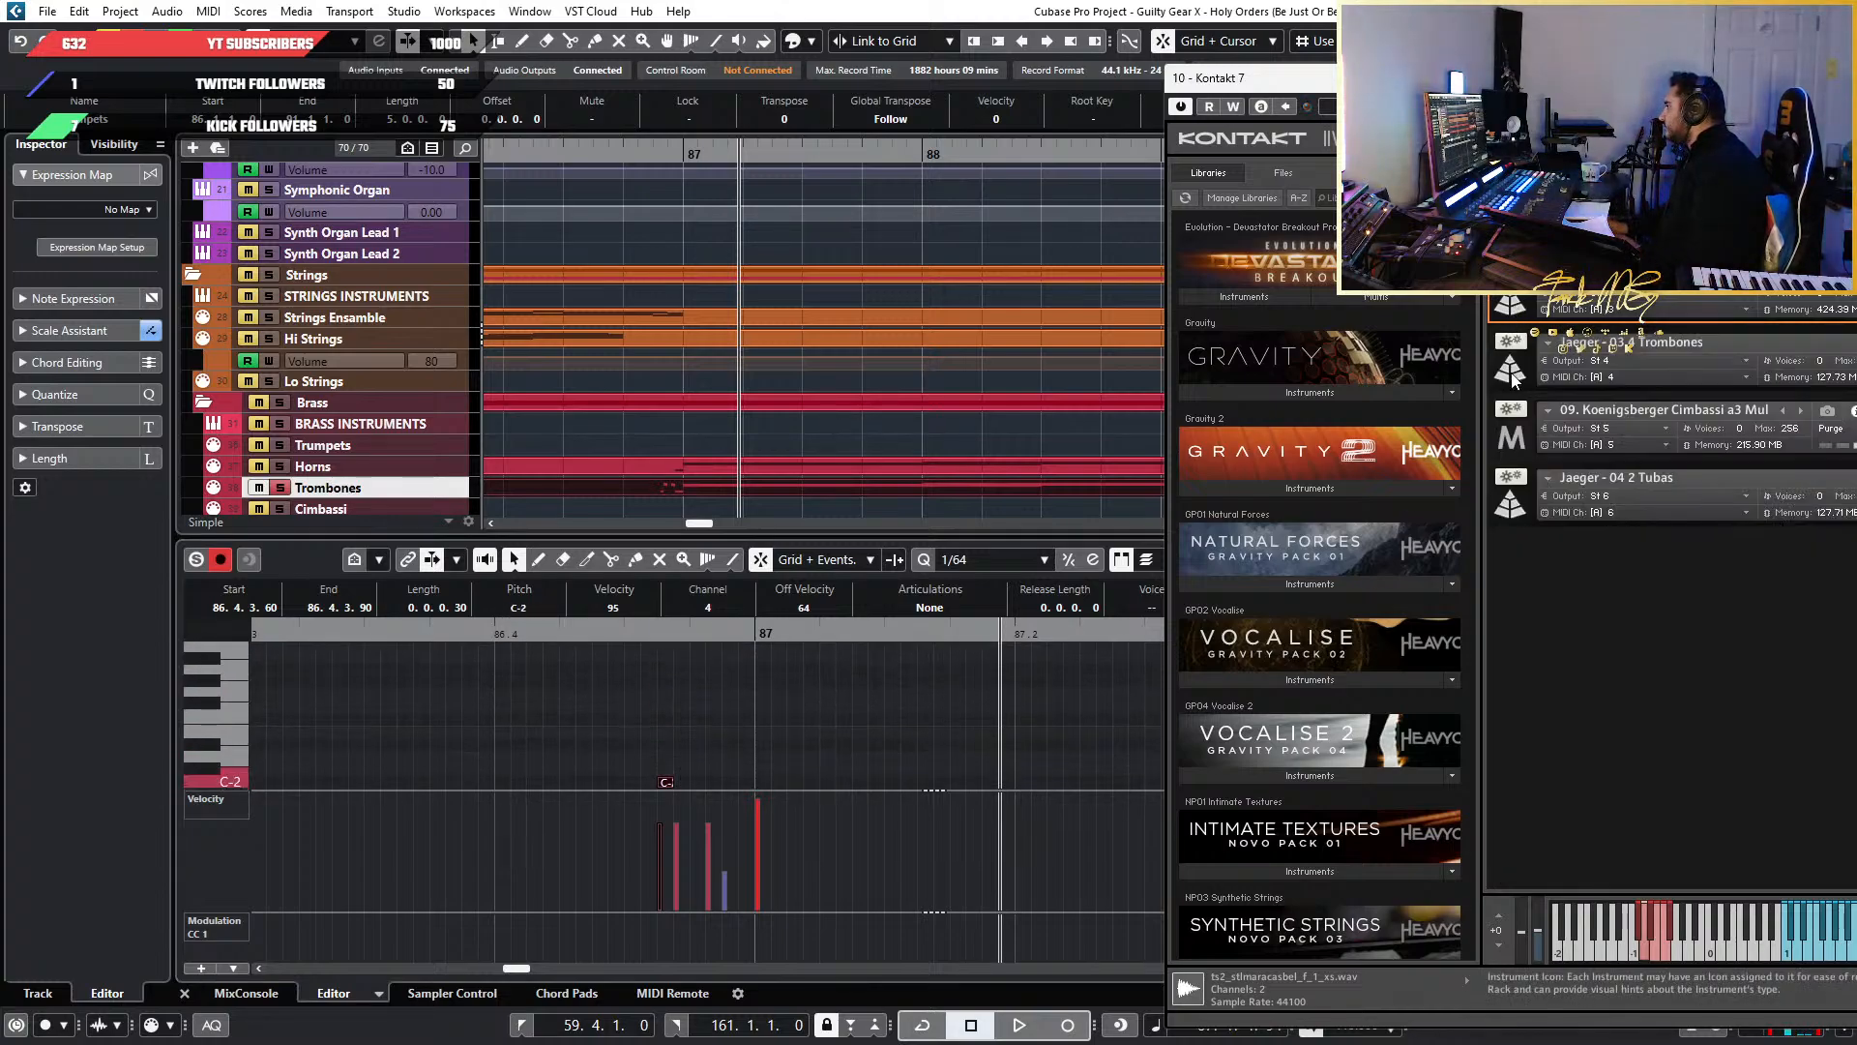
click(1511, 343)
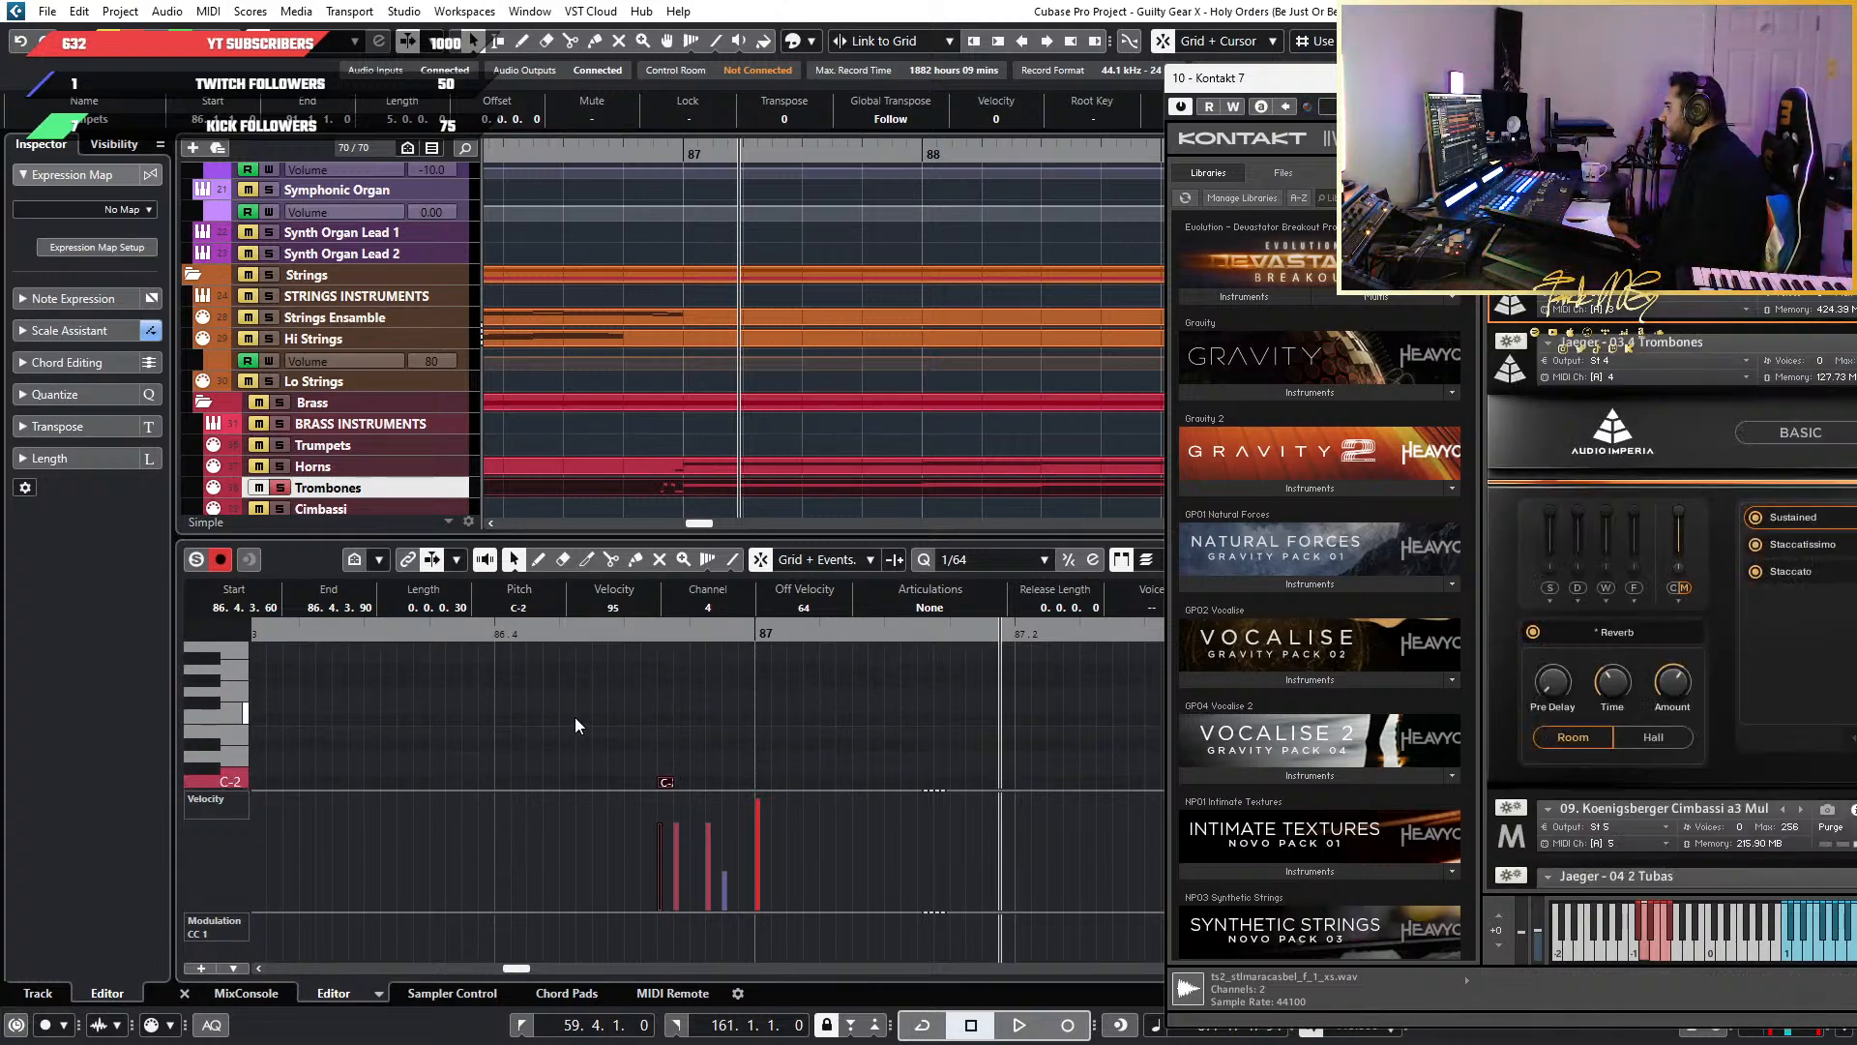
Try transposing the short note at 86.4.3.60 up through the higher octaves in search of the trombones' keyswitch pitch
key(Up)
key(Up)
key(Up)
key(Up)
key(Up)
key(Up)
key(Up)
key(Up)
key(Up)
key(Up)
key(Up)
key(Up)
key(Up)
key(Up)
key(Up)
key(Up)
key(Up)
key(Up)
key(Up)
key(Up)
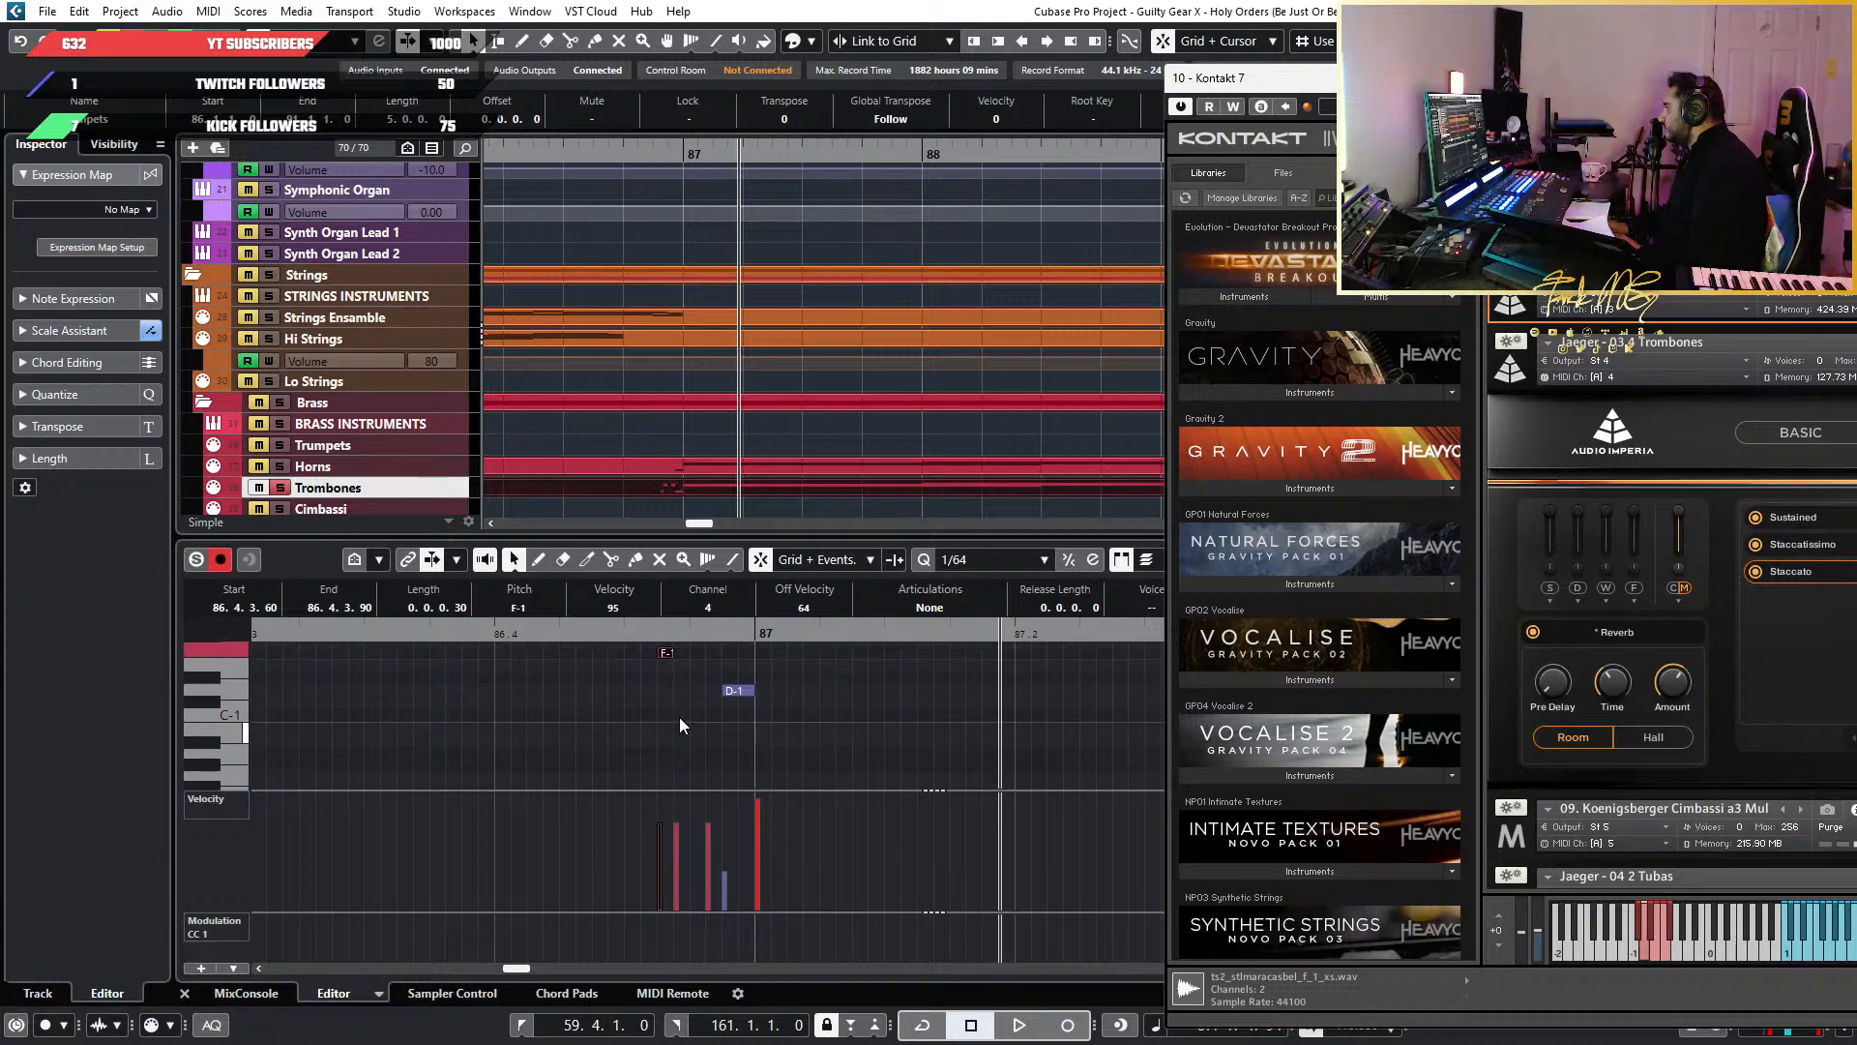
key(Up)
key(Up)
key(Up)
key(Up)
key(Up)
key(Up)
key(Up)
key(Up)
key(Up)
key(Up)
key(Up)
key(Up)
key(Up)
key(Up)
key(Up)
key(Up)
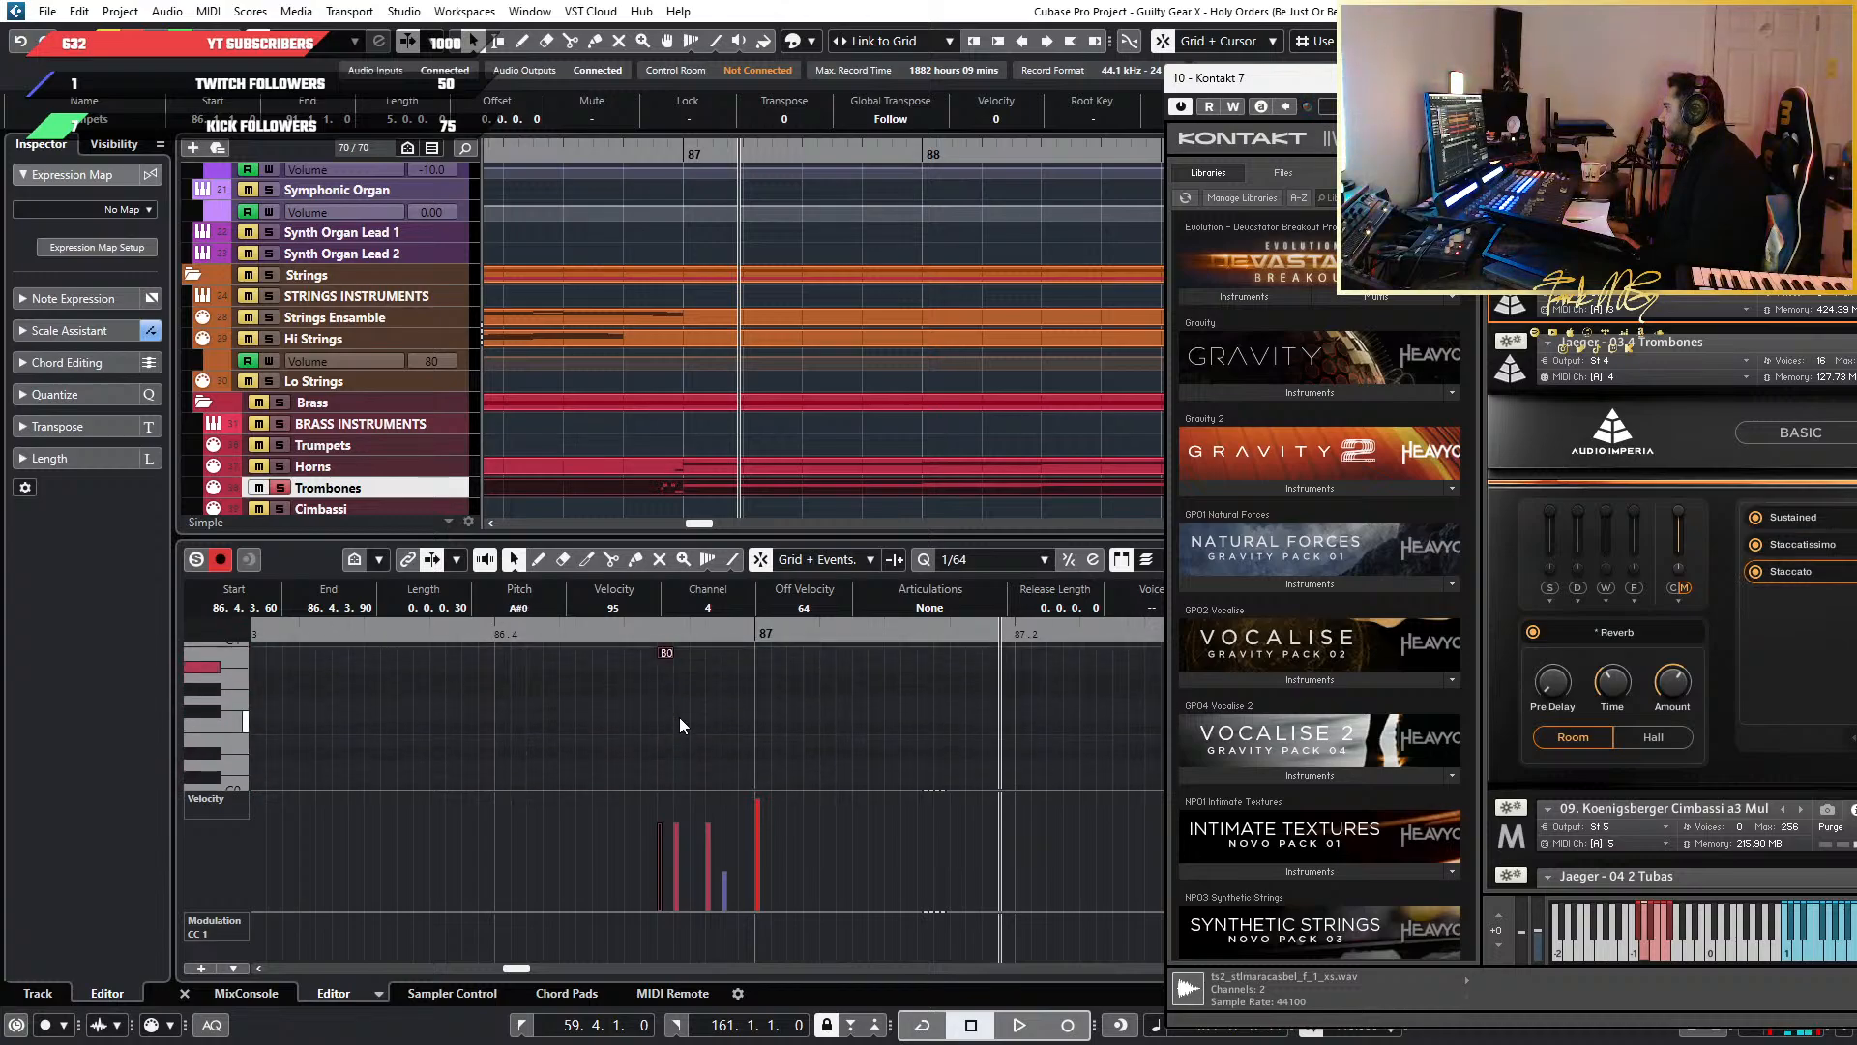
key(Down)
key(Down)
key(Down)
key(Down)
key(Down)
key(Down)
key(Down)
key(Down)
key(Down)
key(Down)
key(Down)
key(Down)
key(Down)
key(Down)
key(Down)
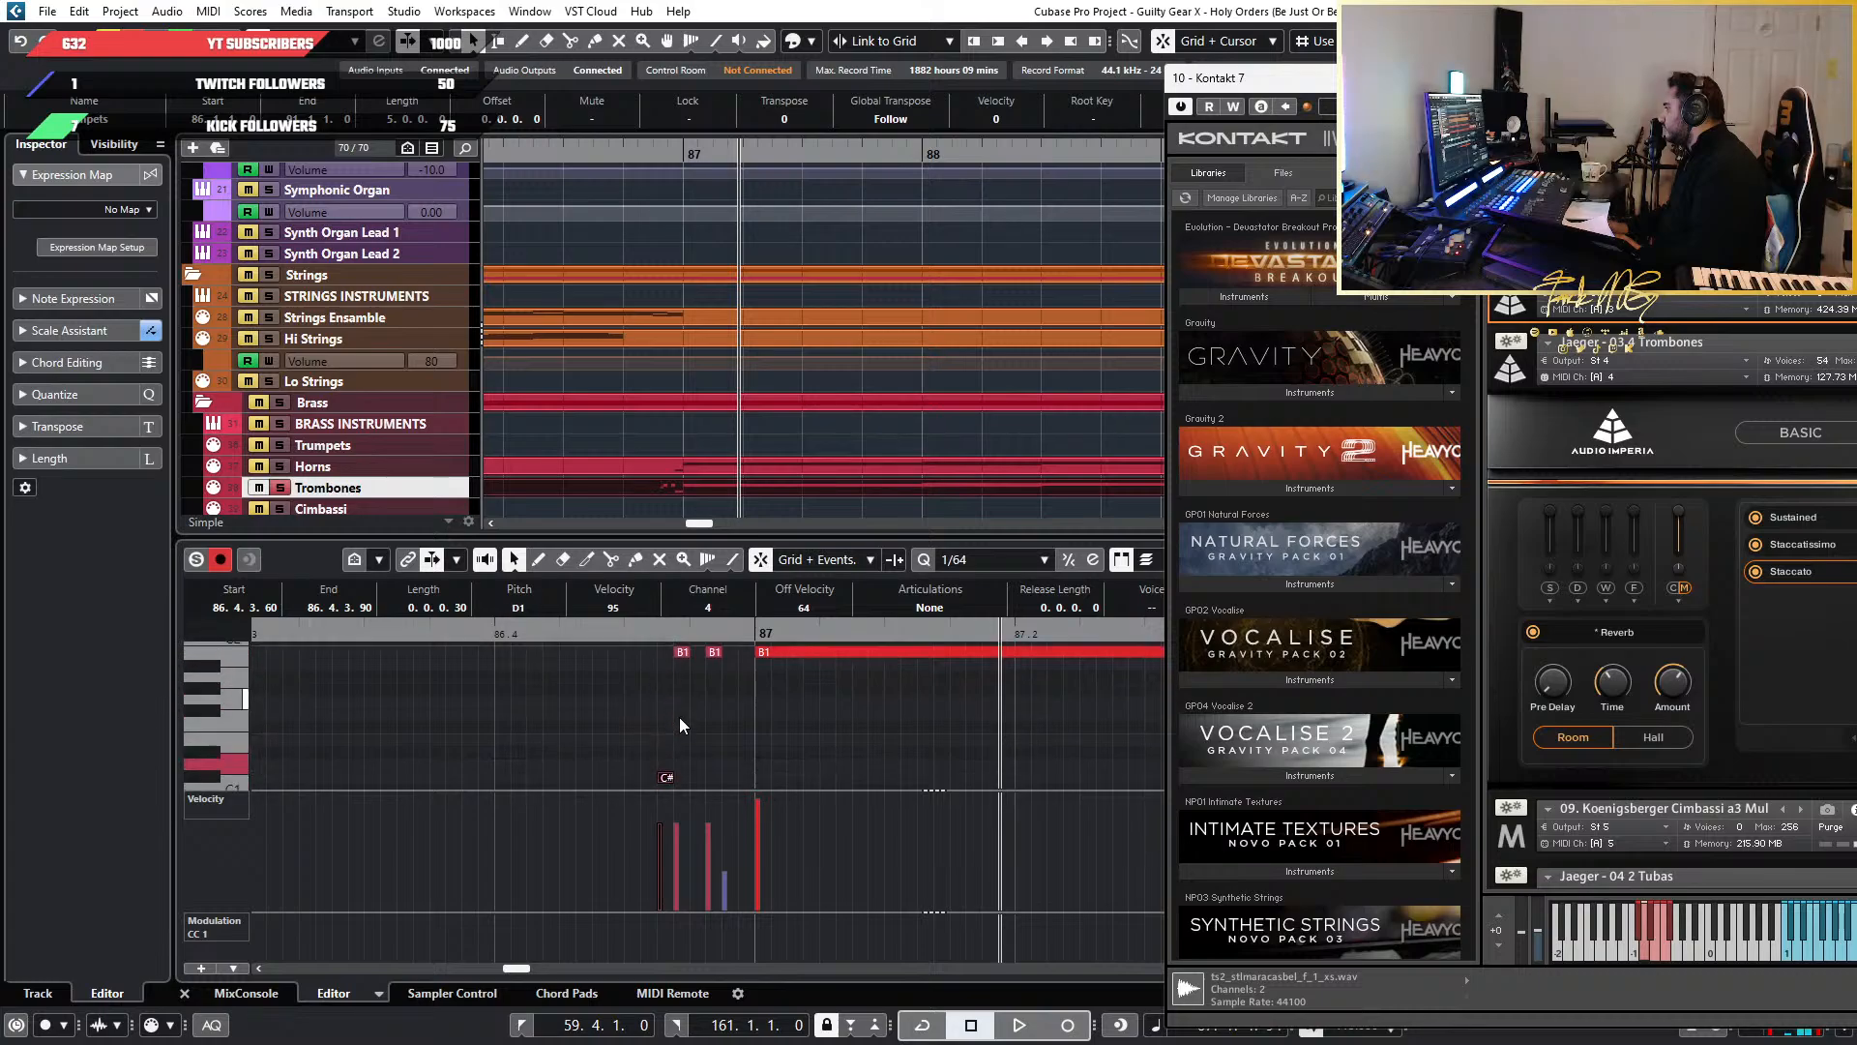
key(Down)
click(1534, 385)
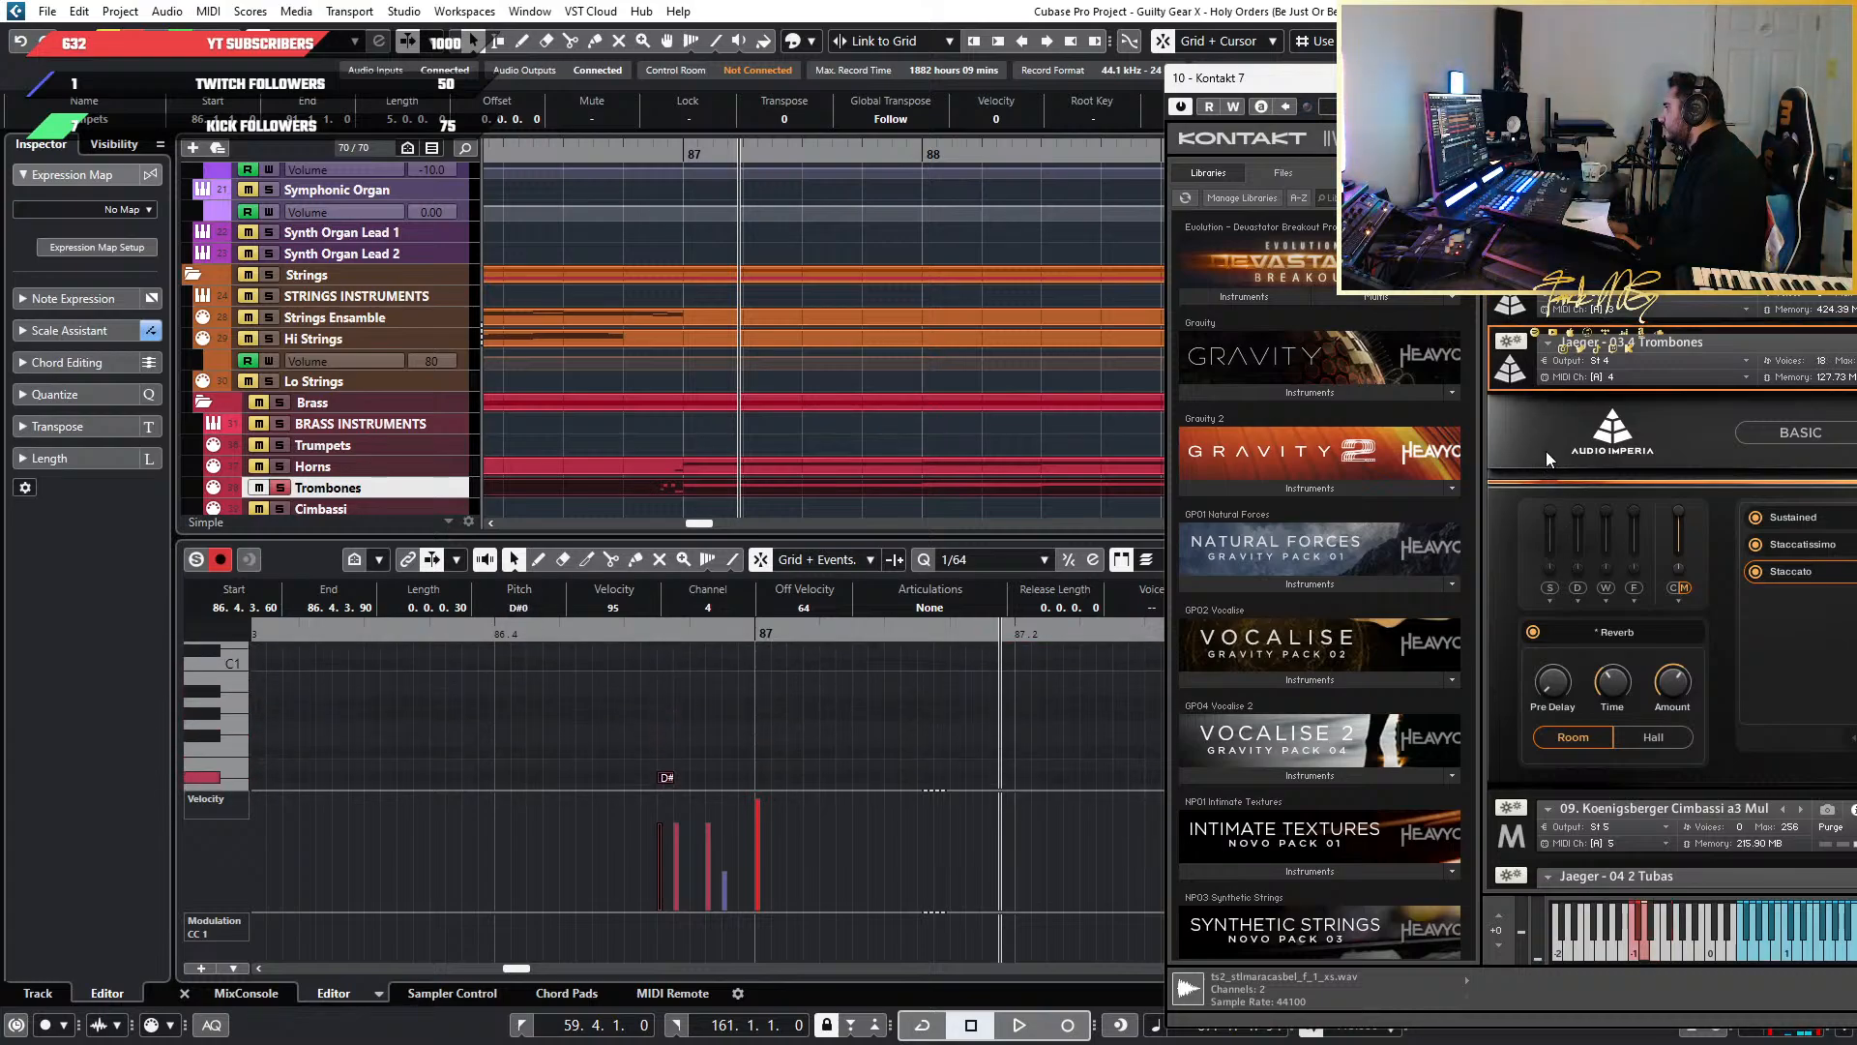
key(Down)
key(Down)
key(Down)
key(Down)
key(Down)
key(Down)
key(Down)
key(Down)
key(Down)
key(Down)
key(Down)
key(Down)
key(Down)
key(Down)
key(Down)
key(Down)
key(Down)
key(Down)
key(Down)
key(Down)
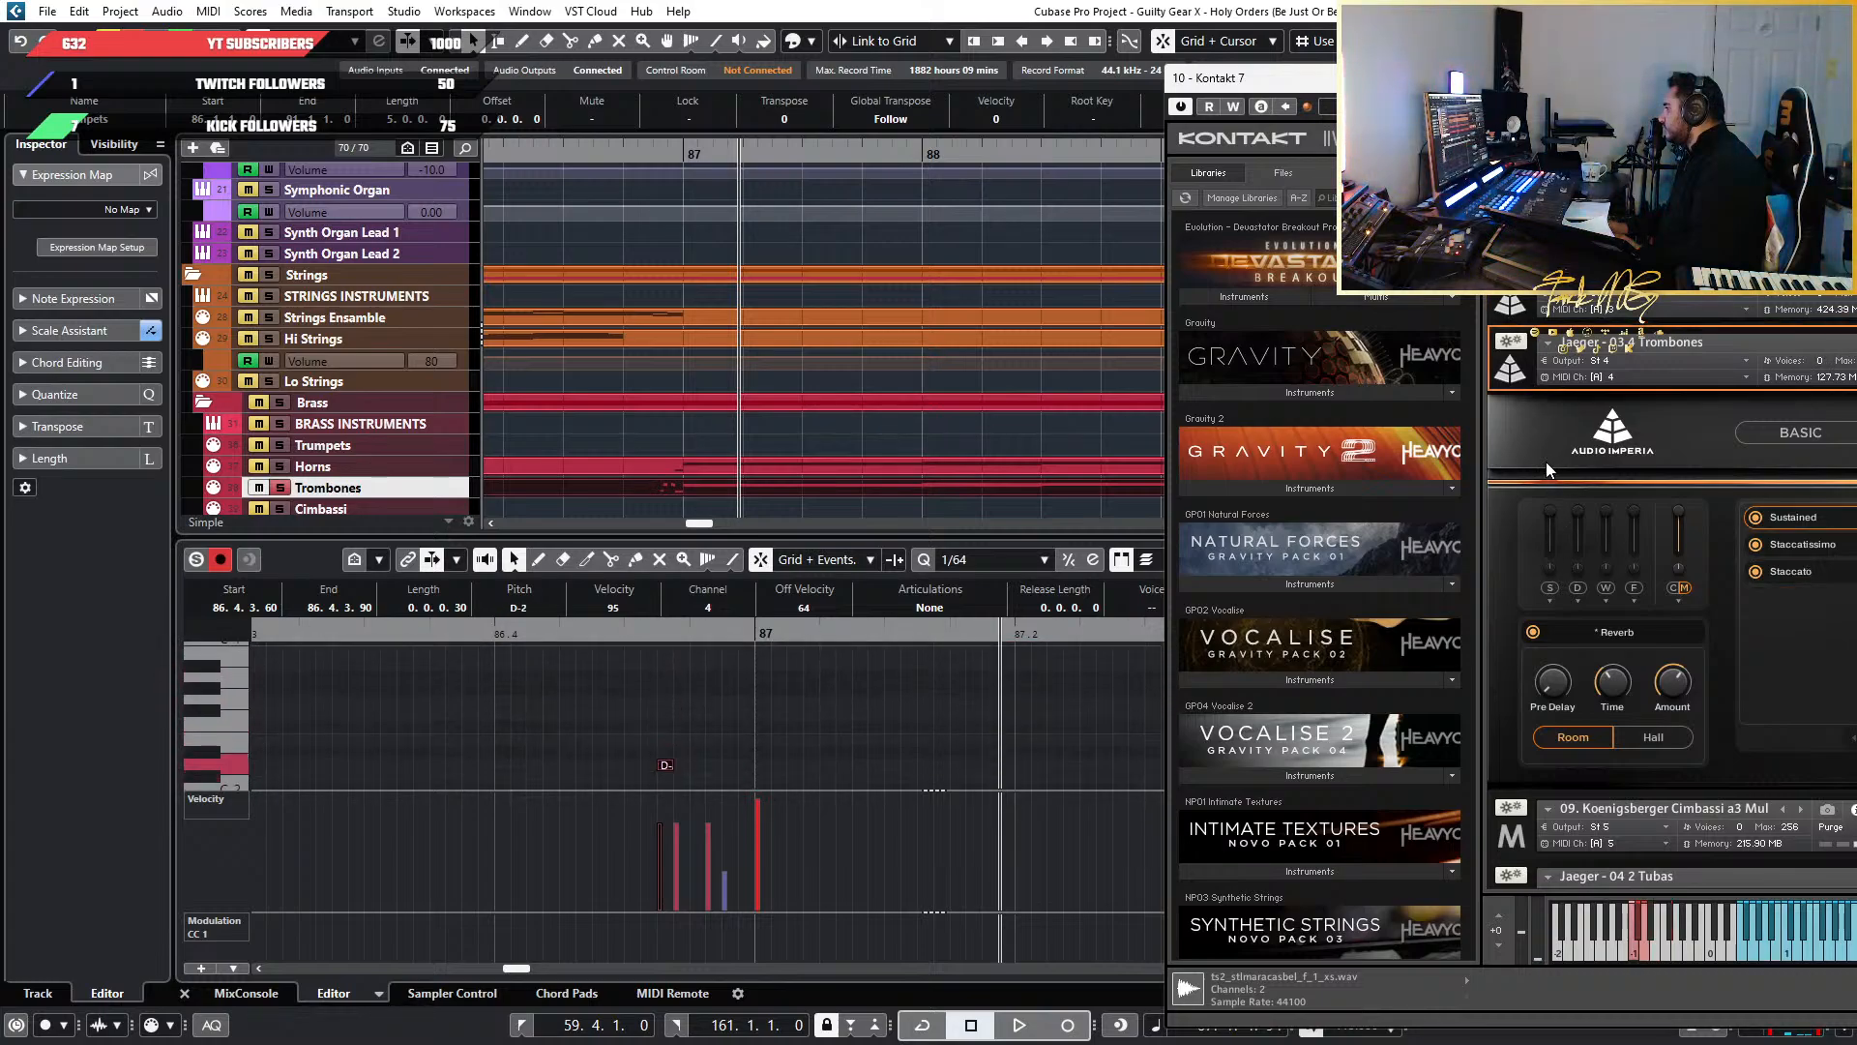
Uncover the trombones' keyswitch list in Kontakt and raise the short note at 86.4.3.60 to C#-1, the Staccatissimo keyswitch
key(Up)
key(Up)
key(Up)
key(Up)
key(Up)
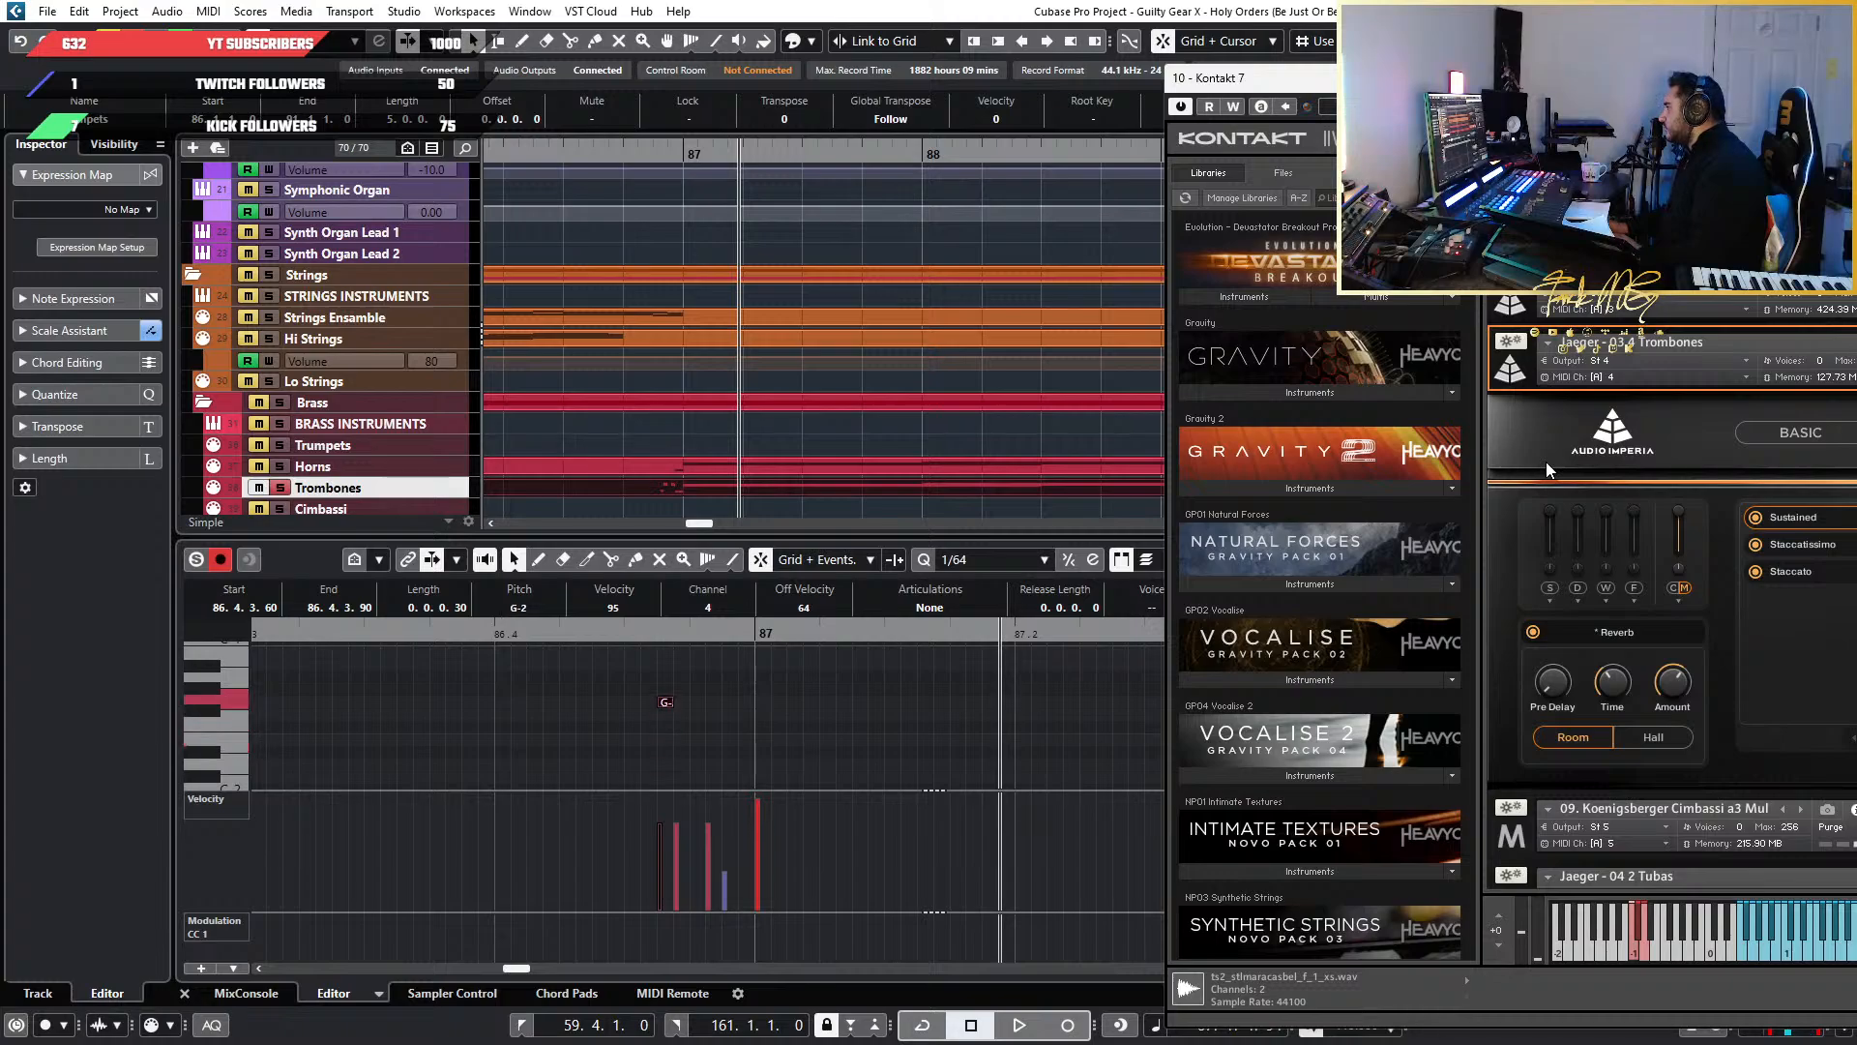
drag(1655, 92, 1475, 100)
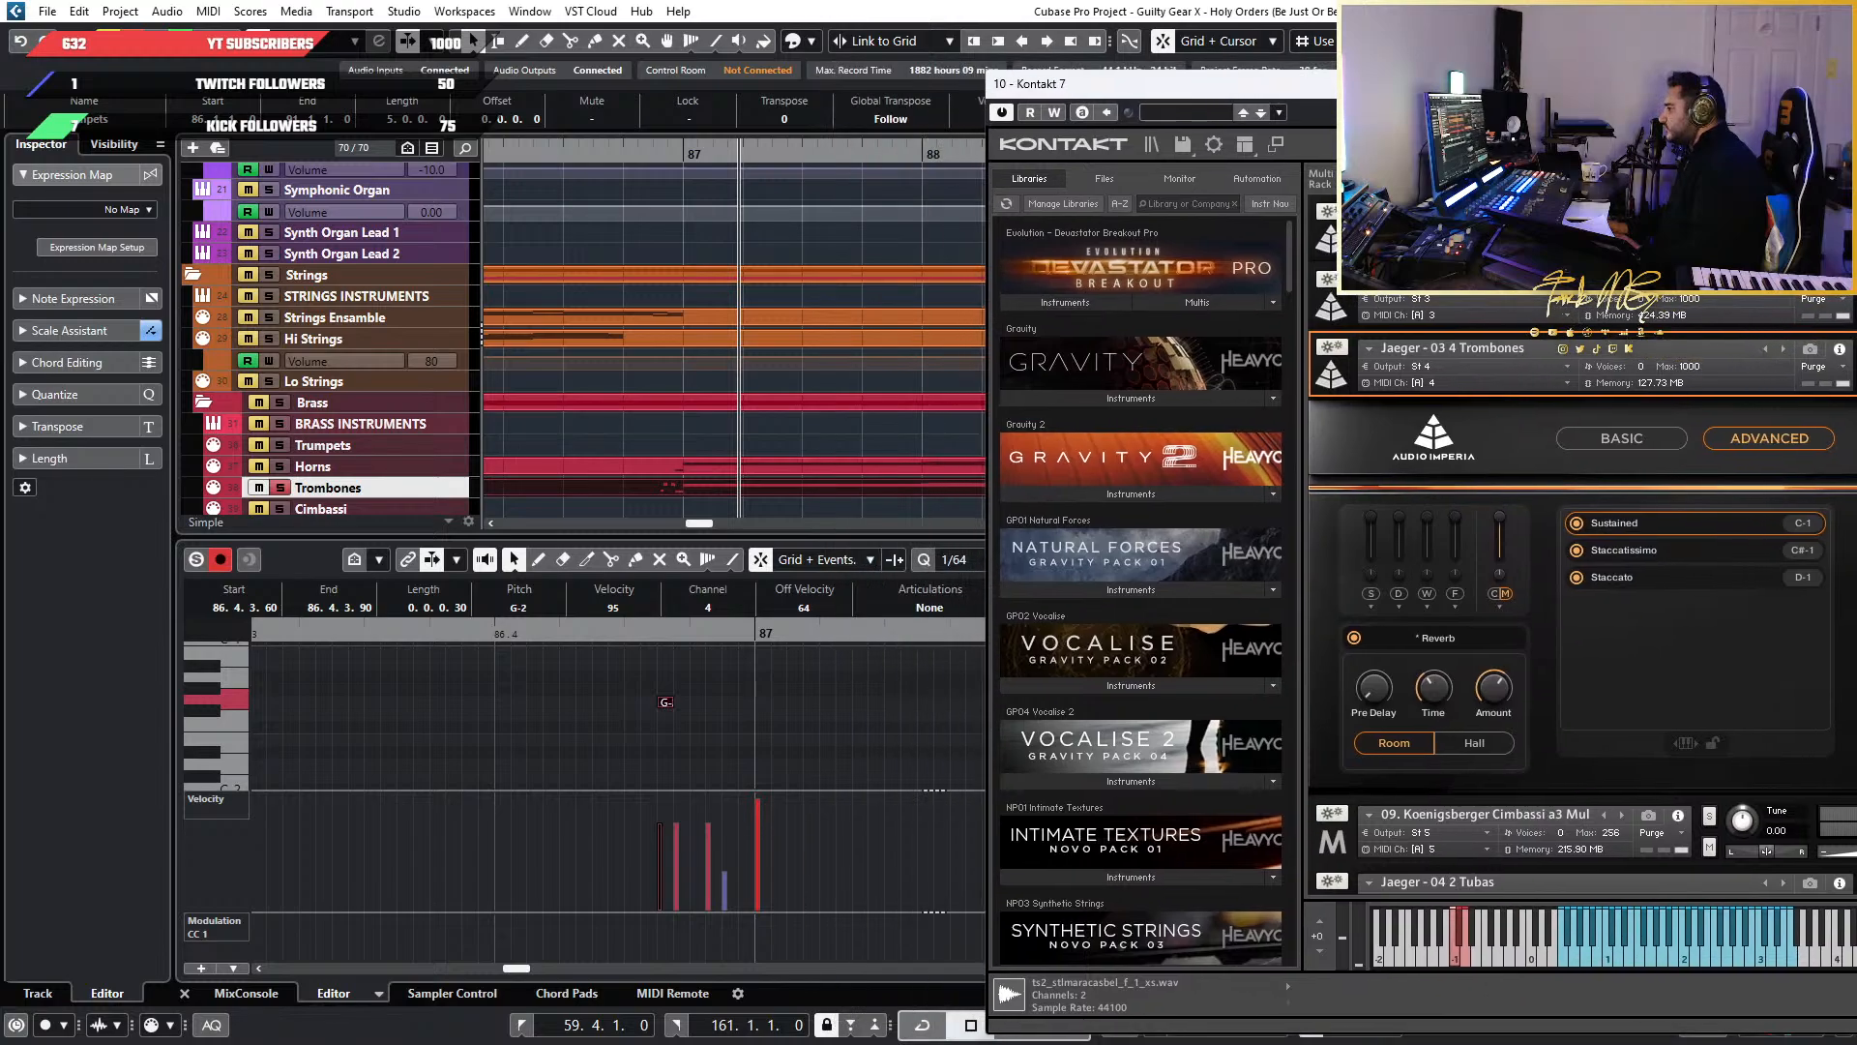
key(Up)
key(Up)
key(Up)
key(Up)
scroll(609, 764, up, 3)
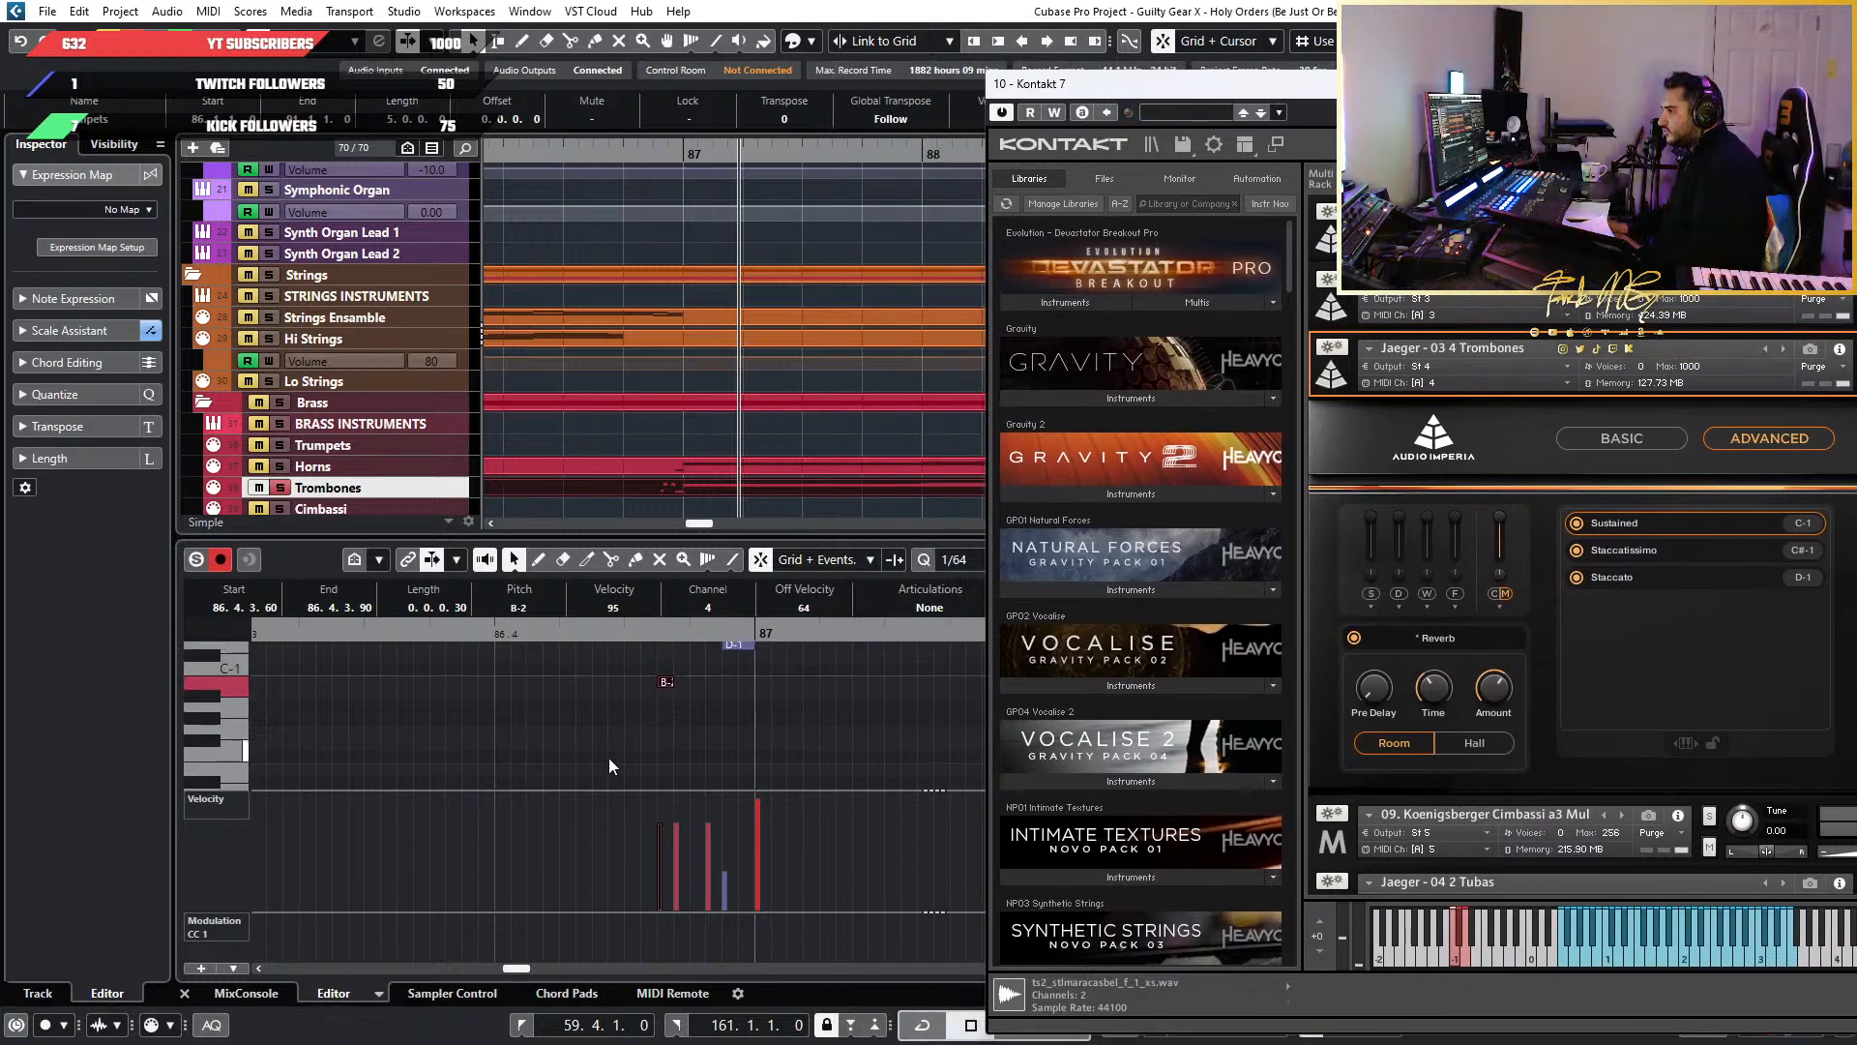
key(Up)
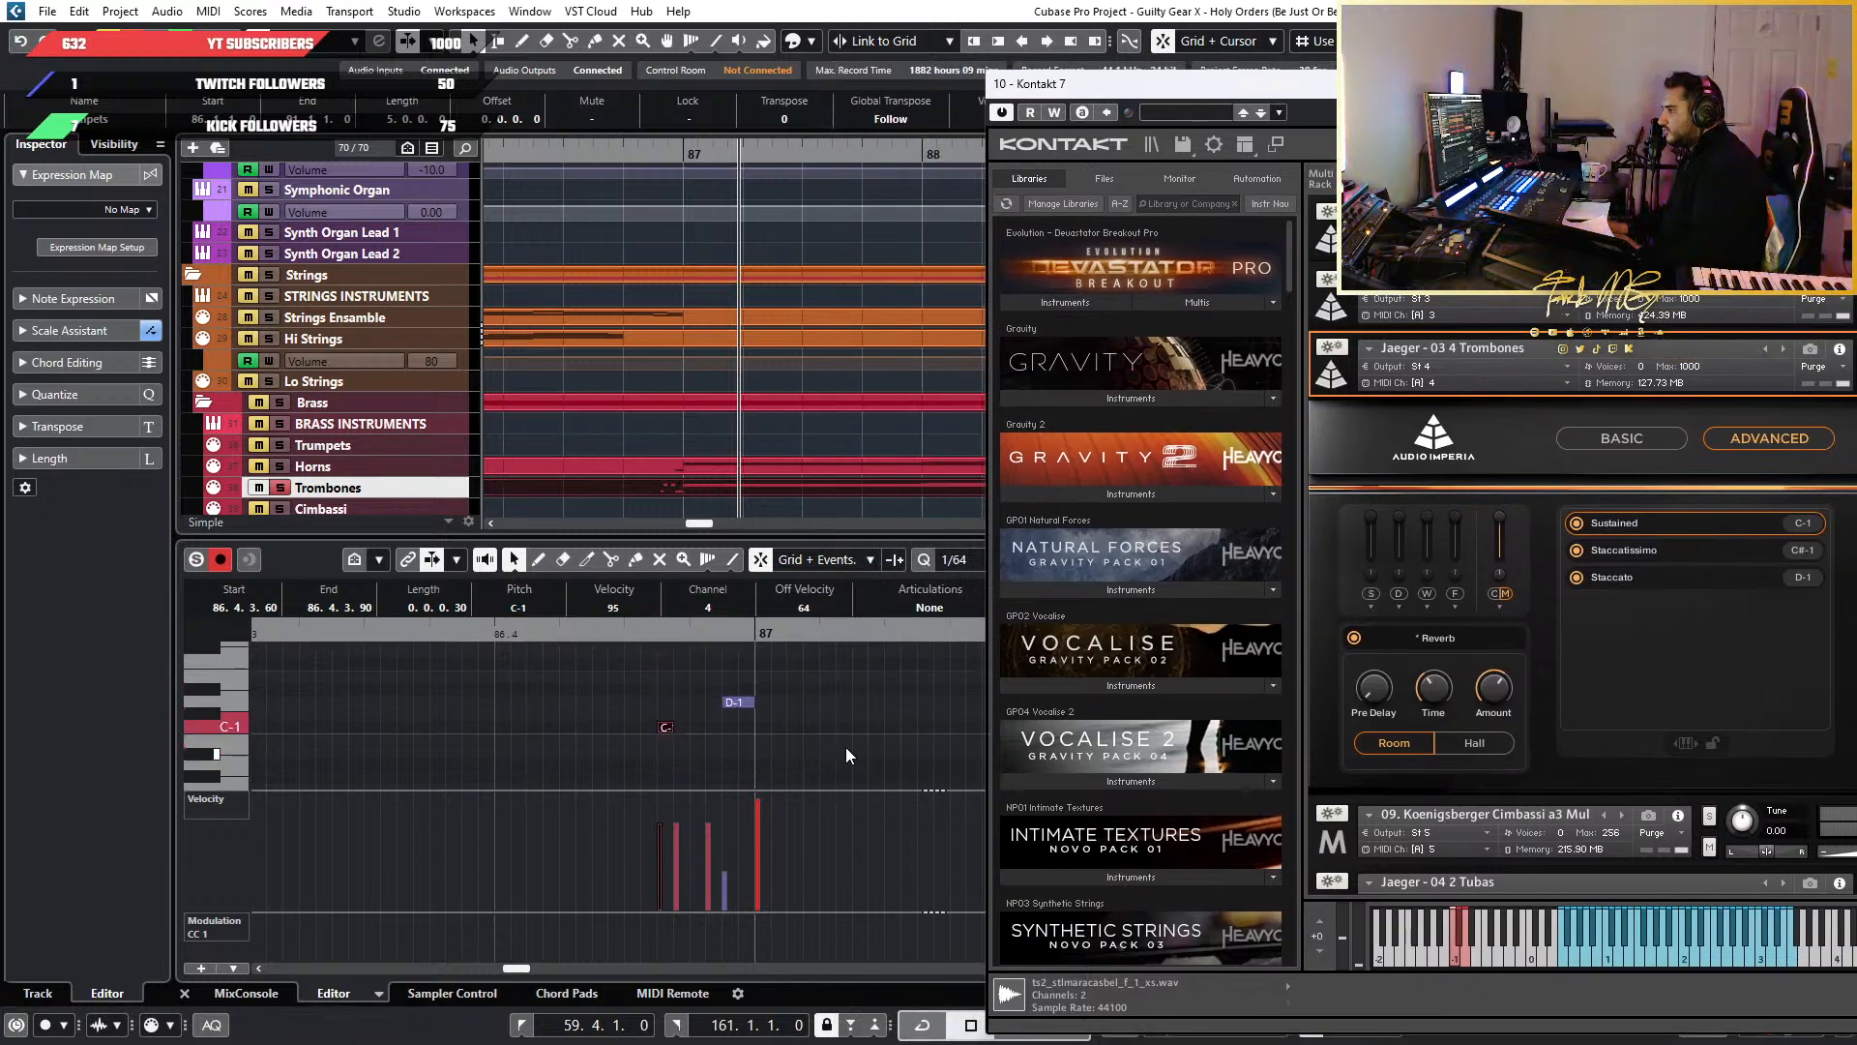
key(Up)
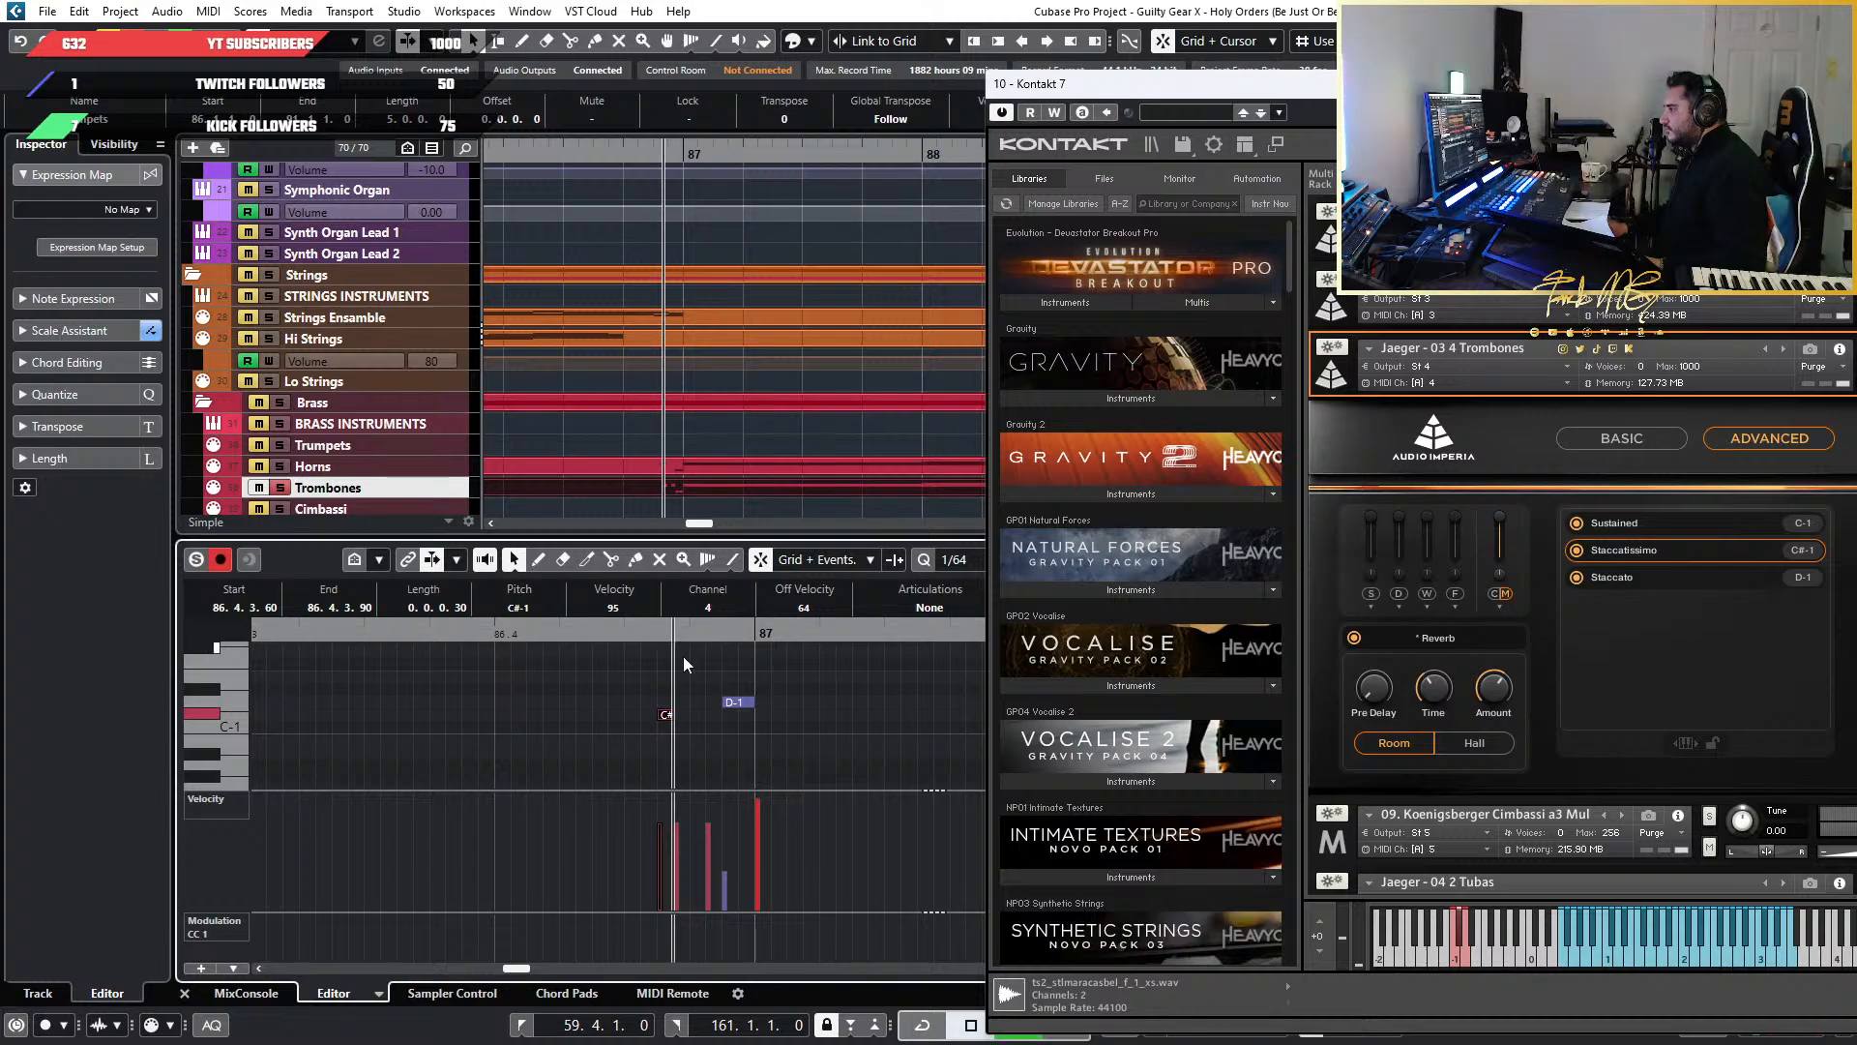
key(space)
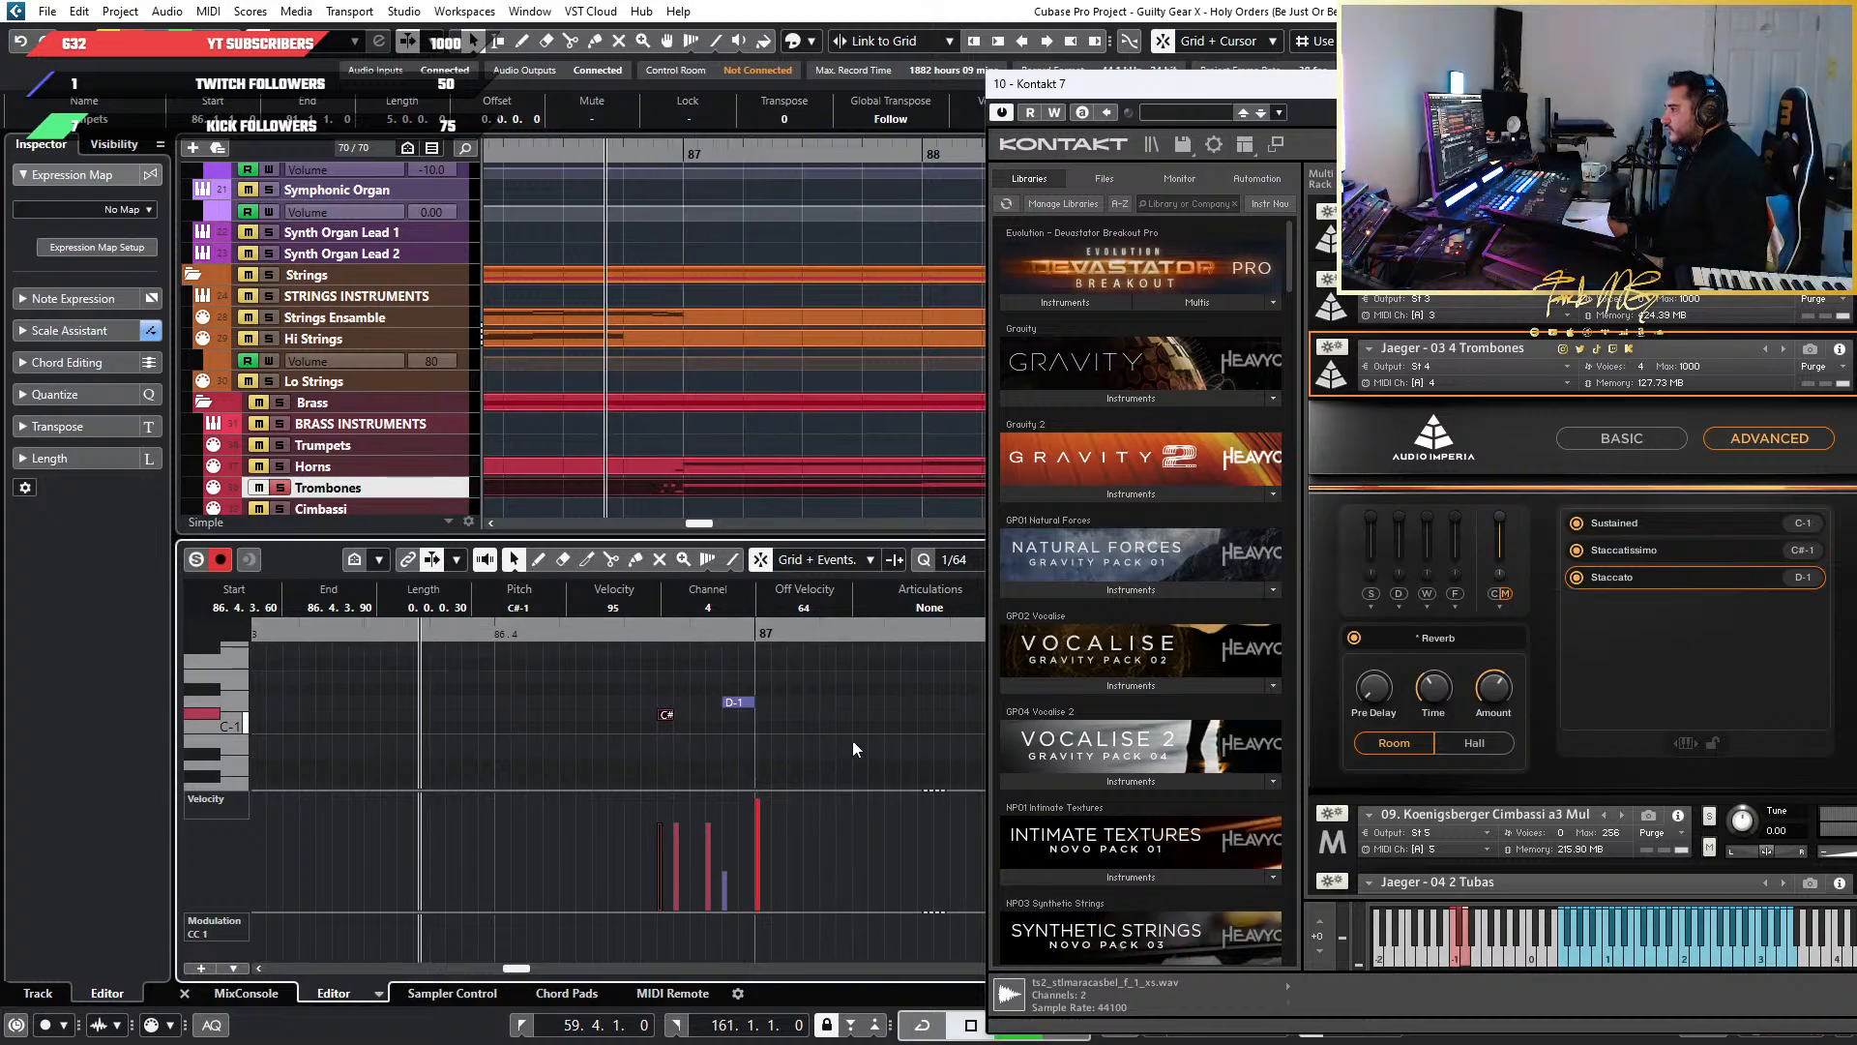
Transpose the keyswitch note at 86.4.4.60, just before bar 87, to C-1 for the Sustained articulation
click(733, 704)
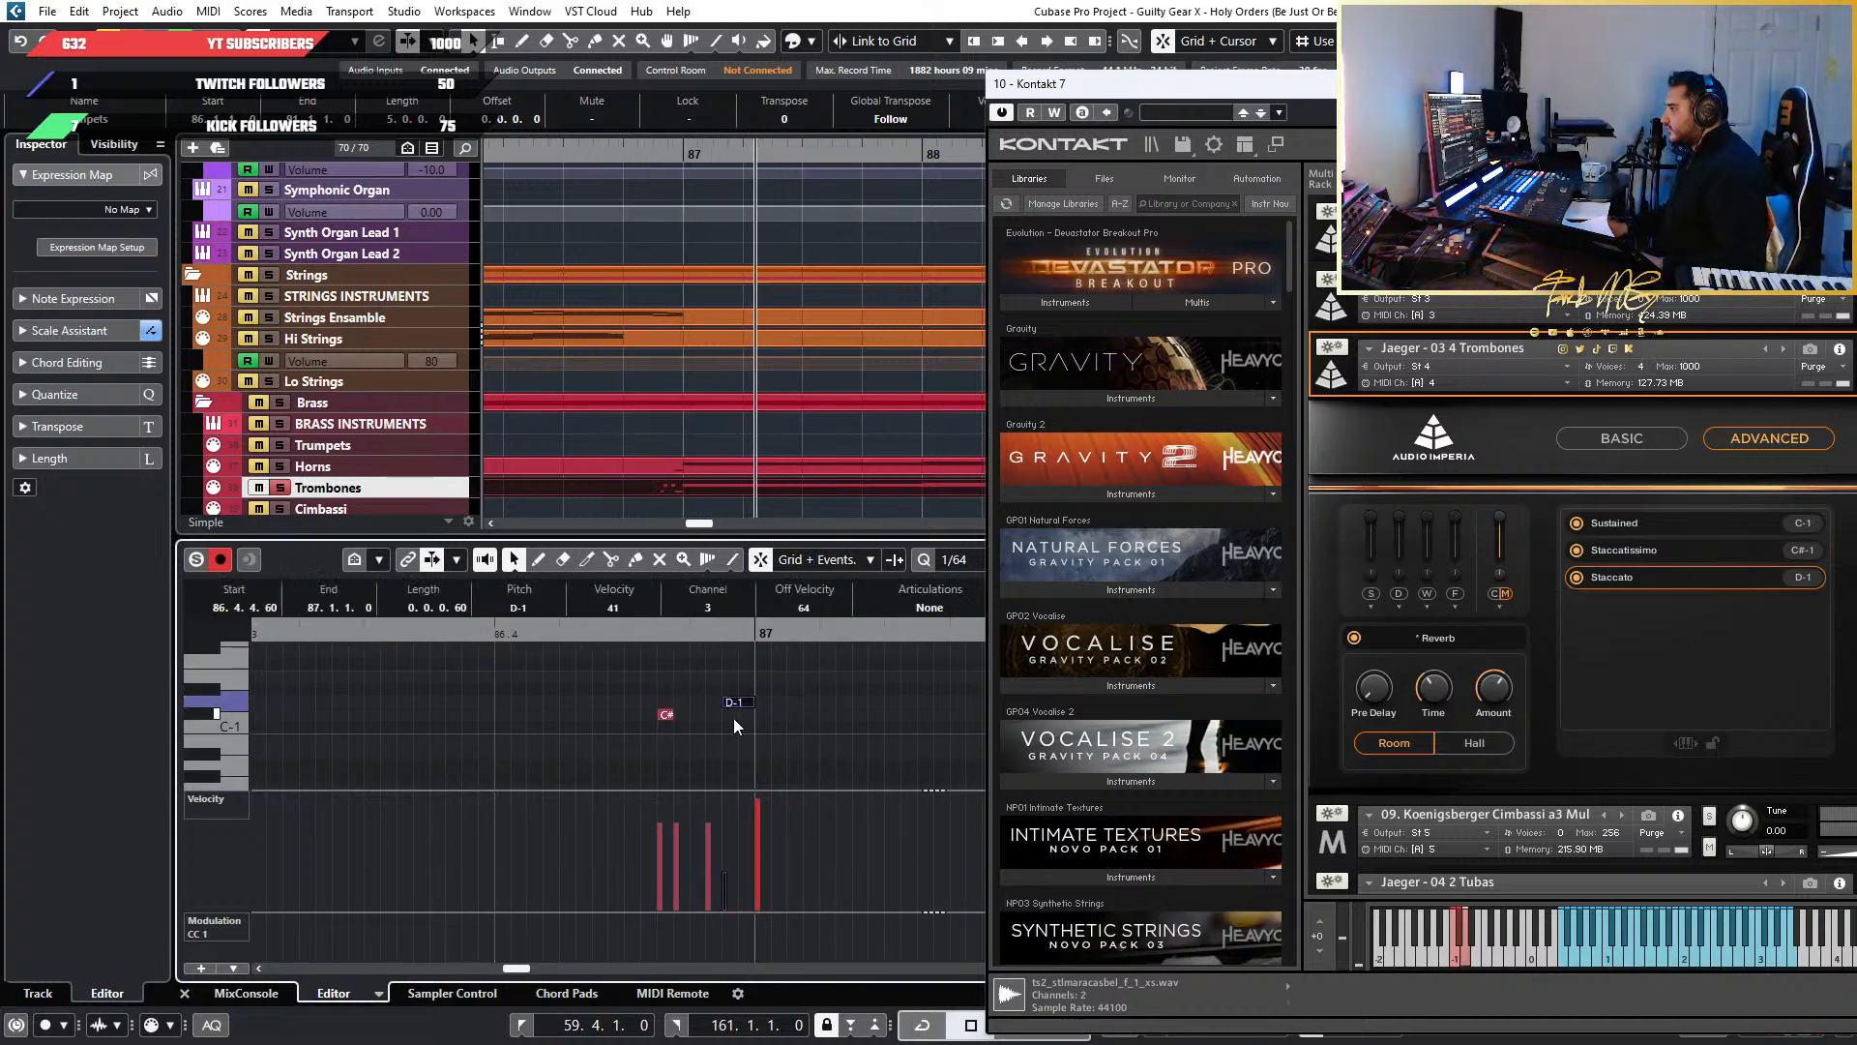
key(Up)
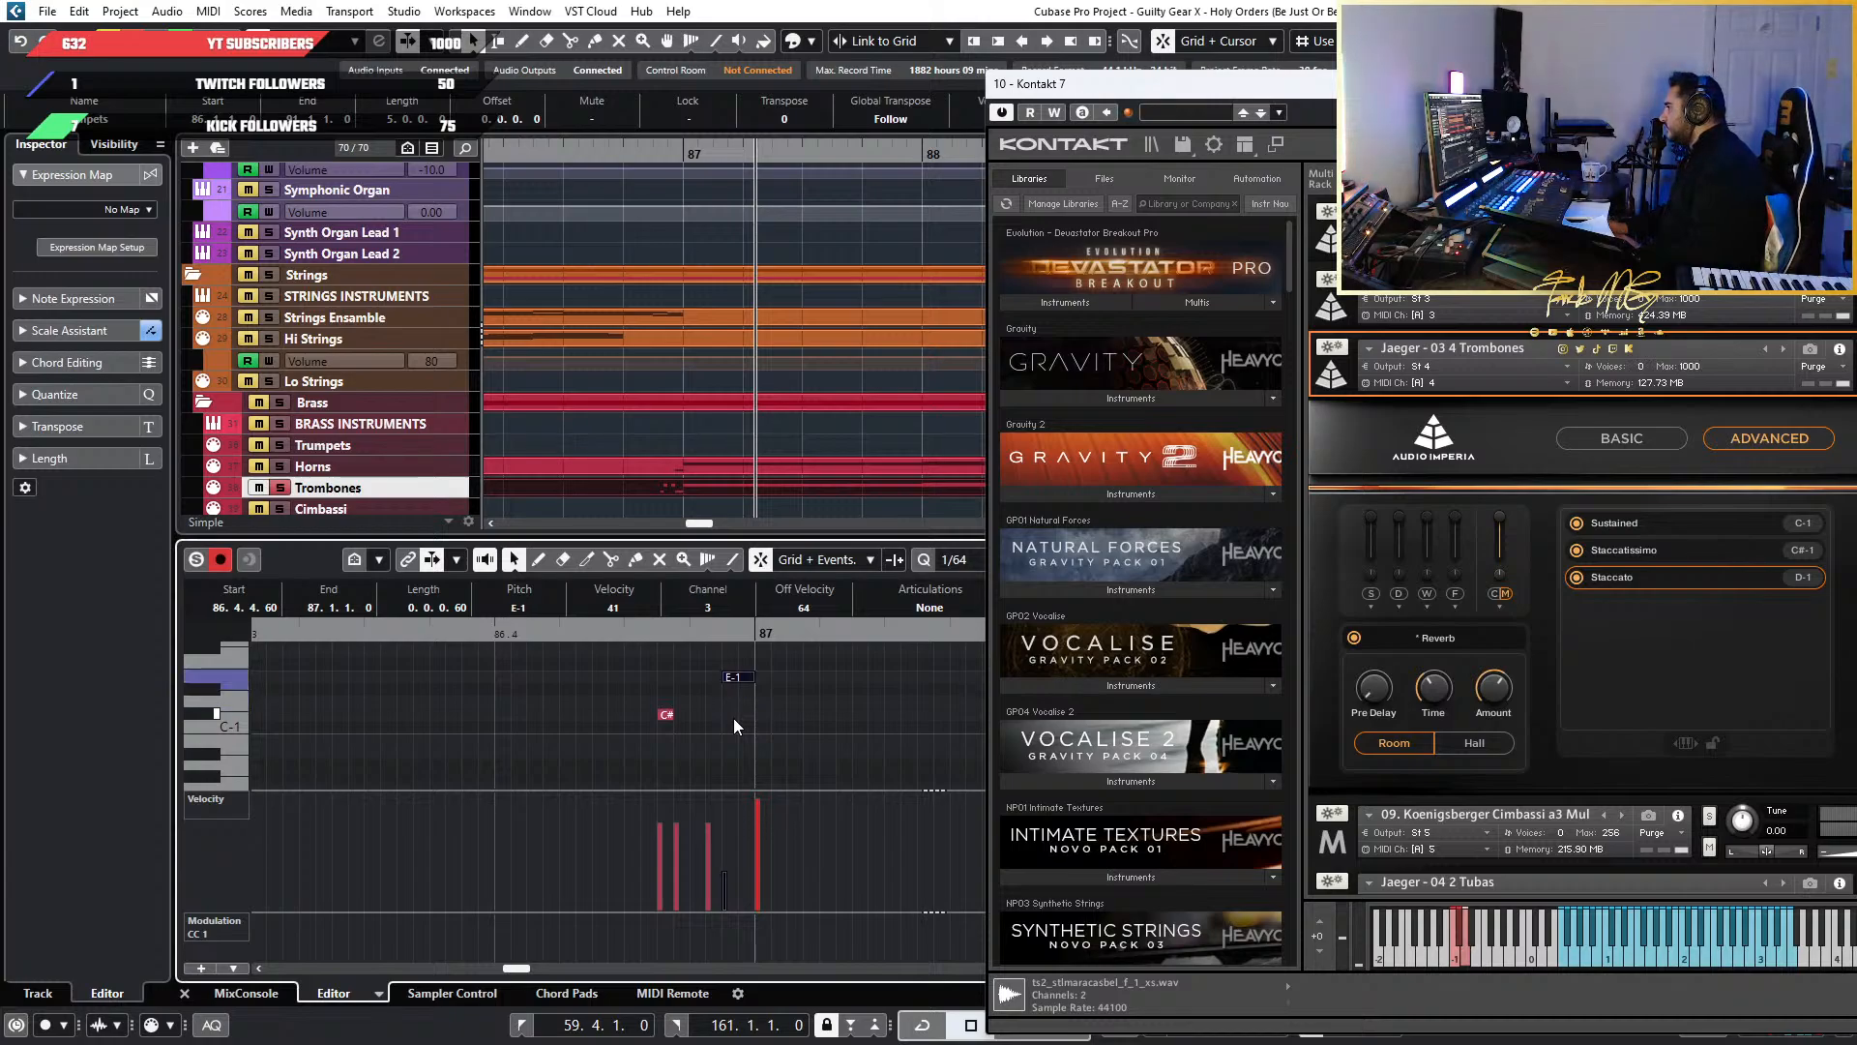
key(Down)
key(Down)
key(Down)
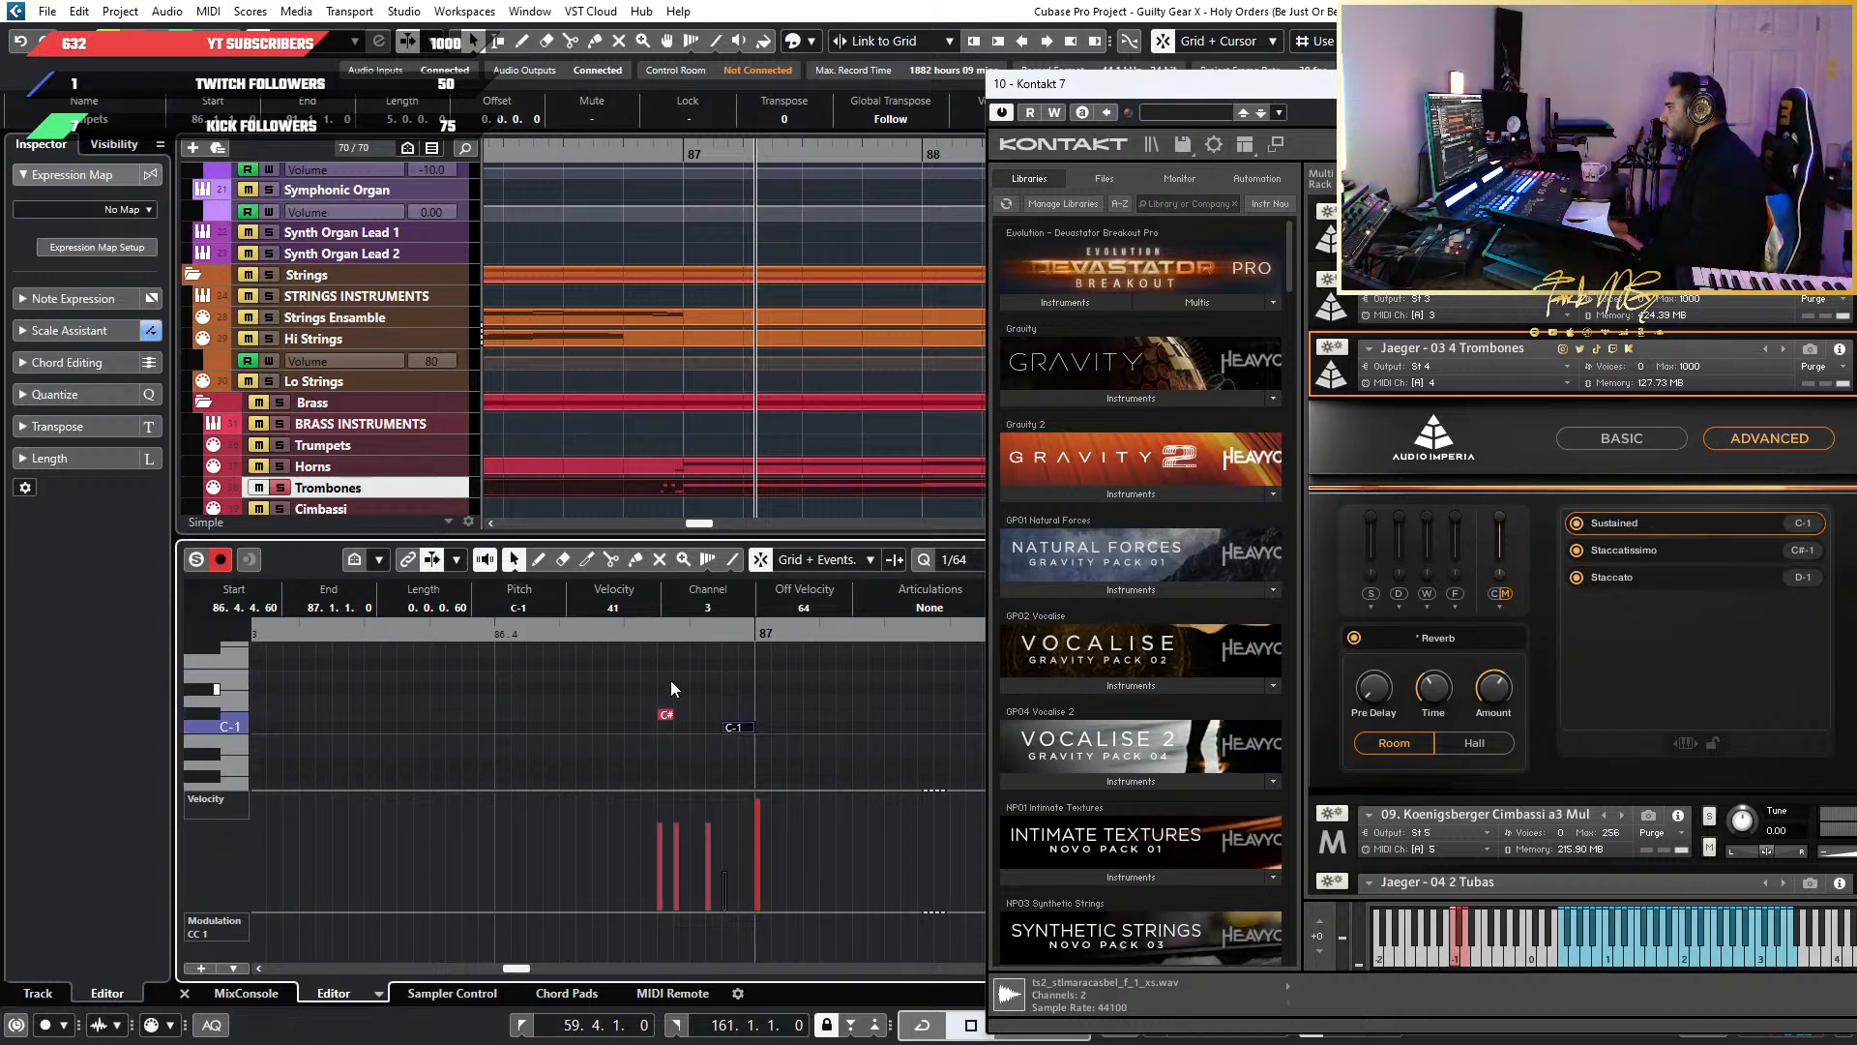
Play the trombones from just before the pickup notes into bar 87 to check the articulation changes
click(595, 631)
key(space)
key(space)
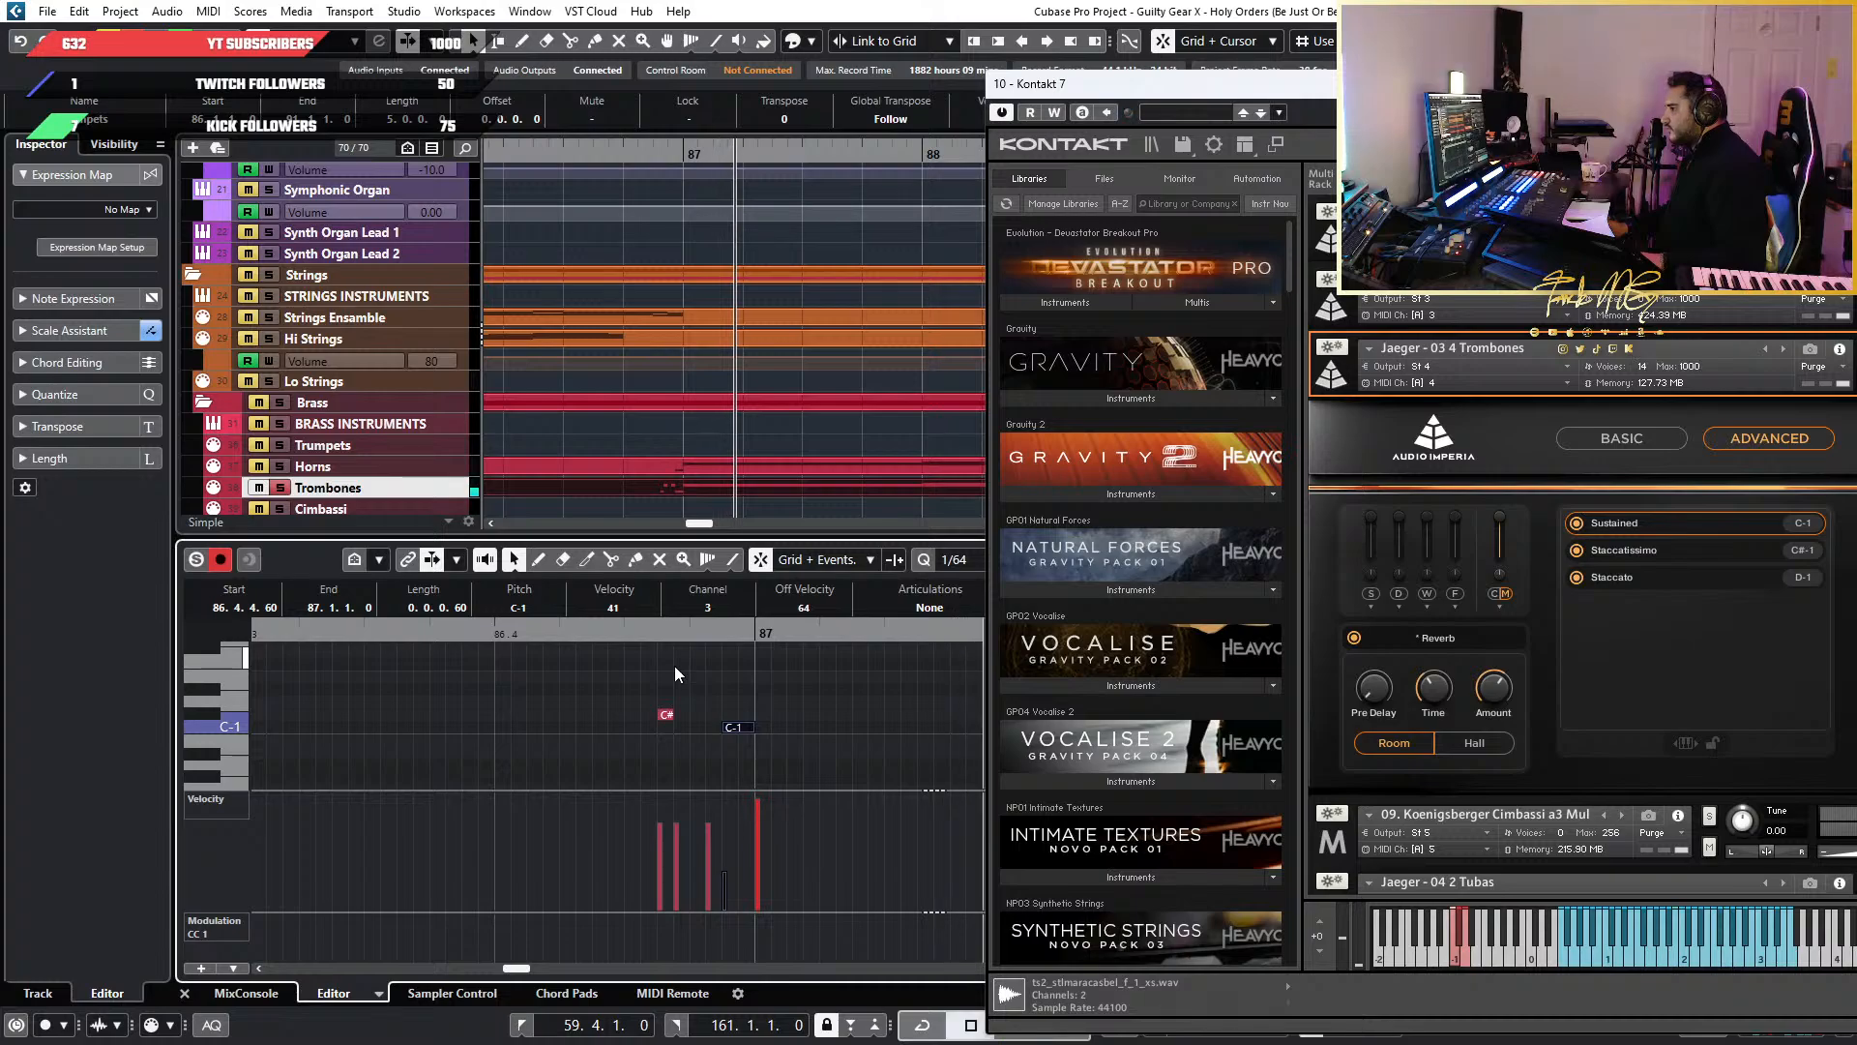
click(432, 634)
key(space)
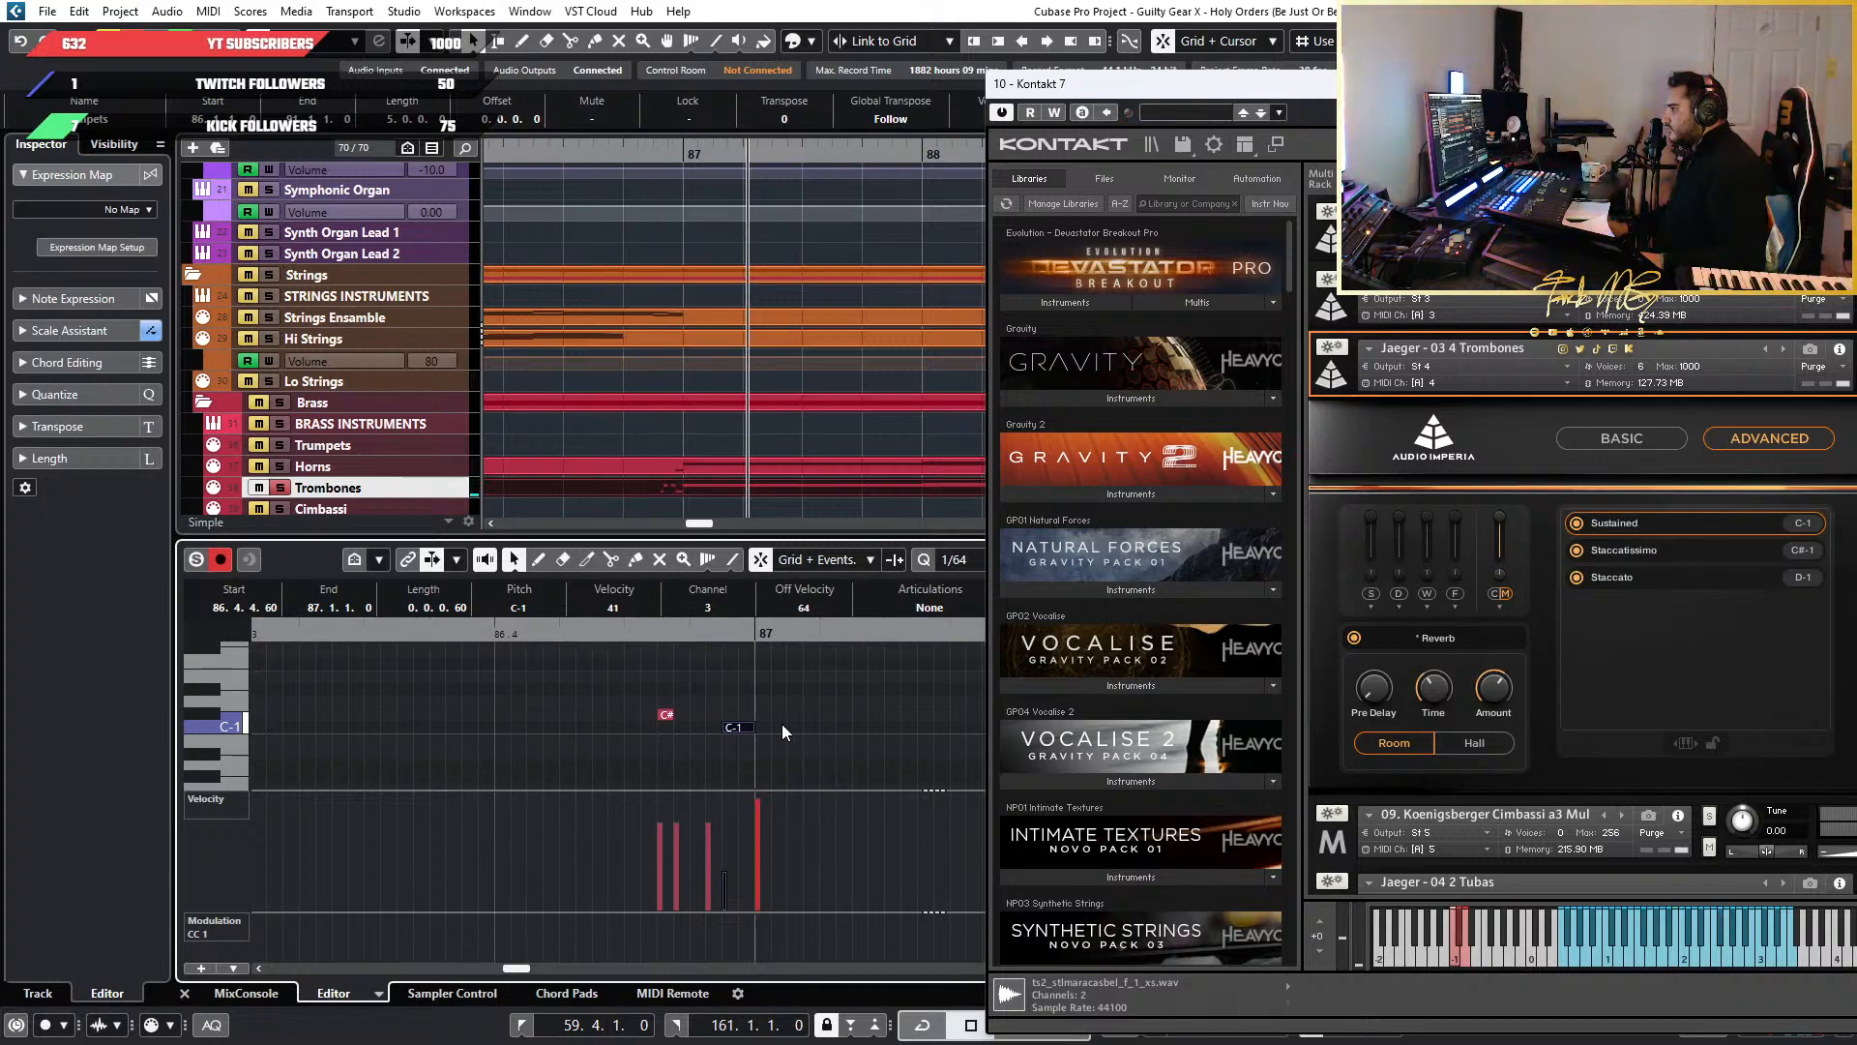
key(space)
key(space)
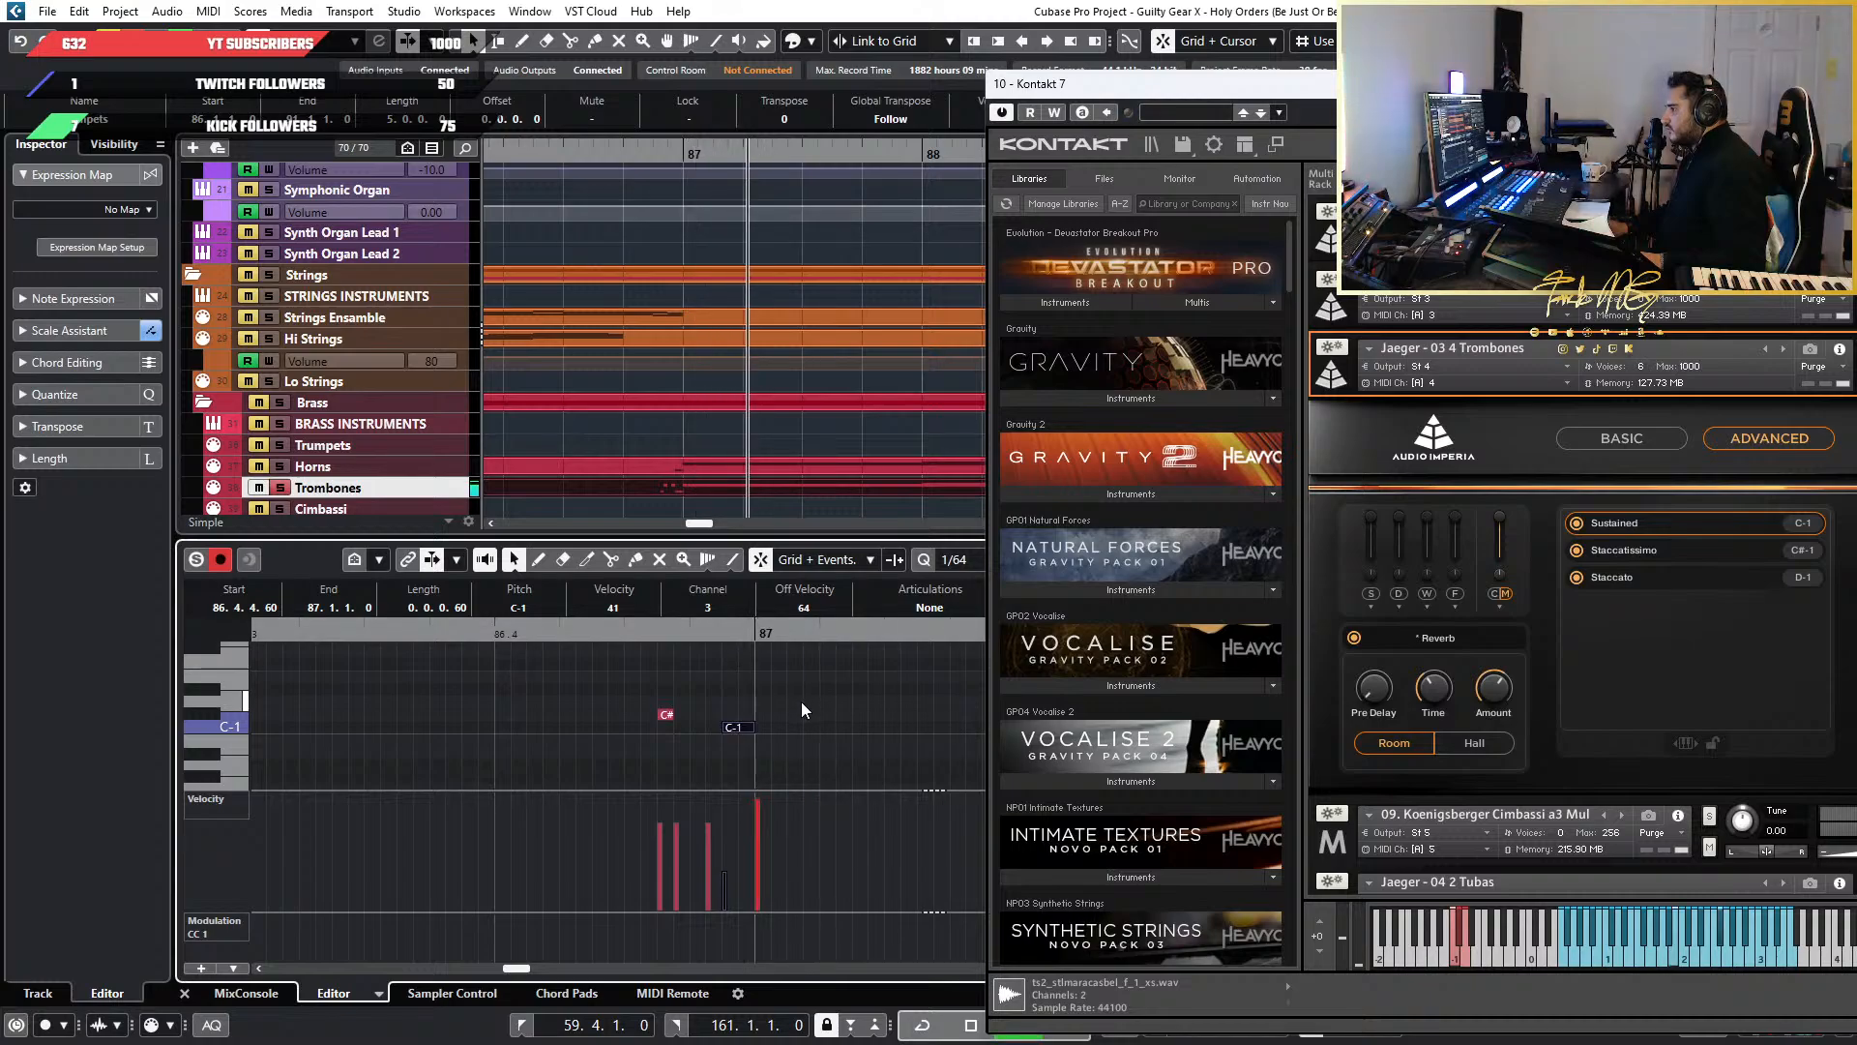
Reposition the Kontakt window beside the note editor, keeping the trombones' articulation list and the keyswitch notes in view
drag(1521, 97, 619, 96)
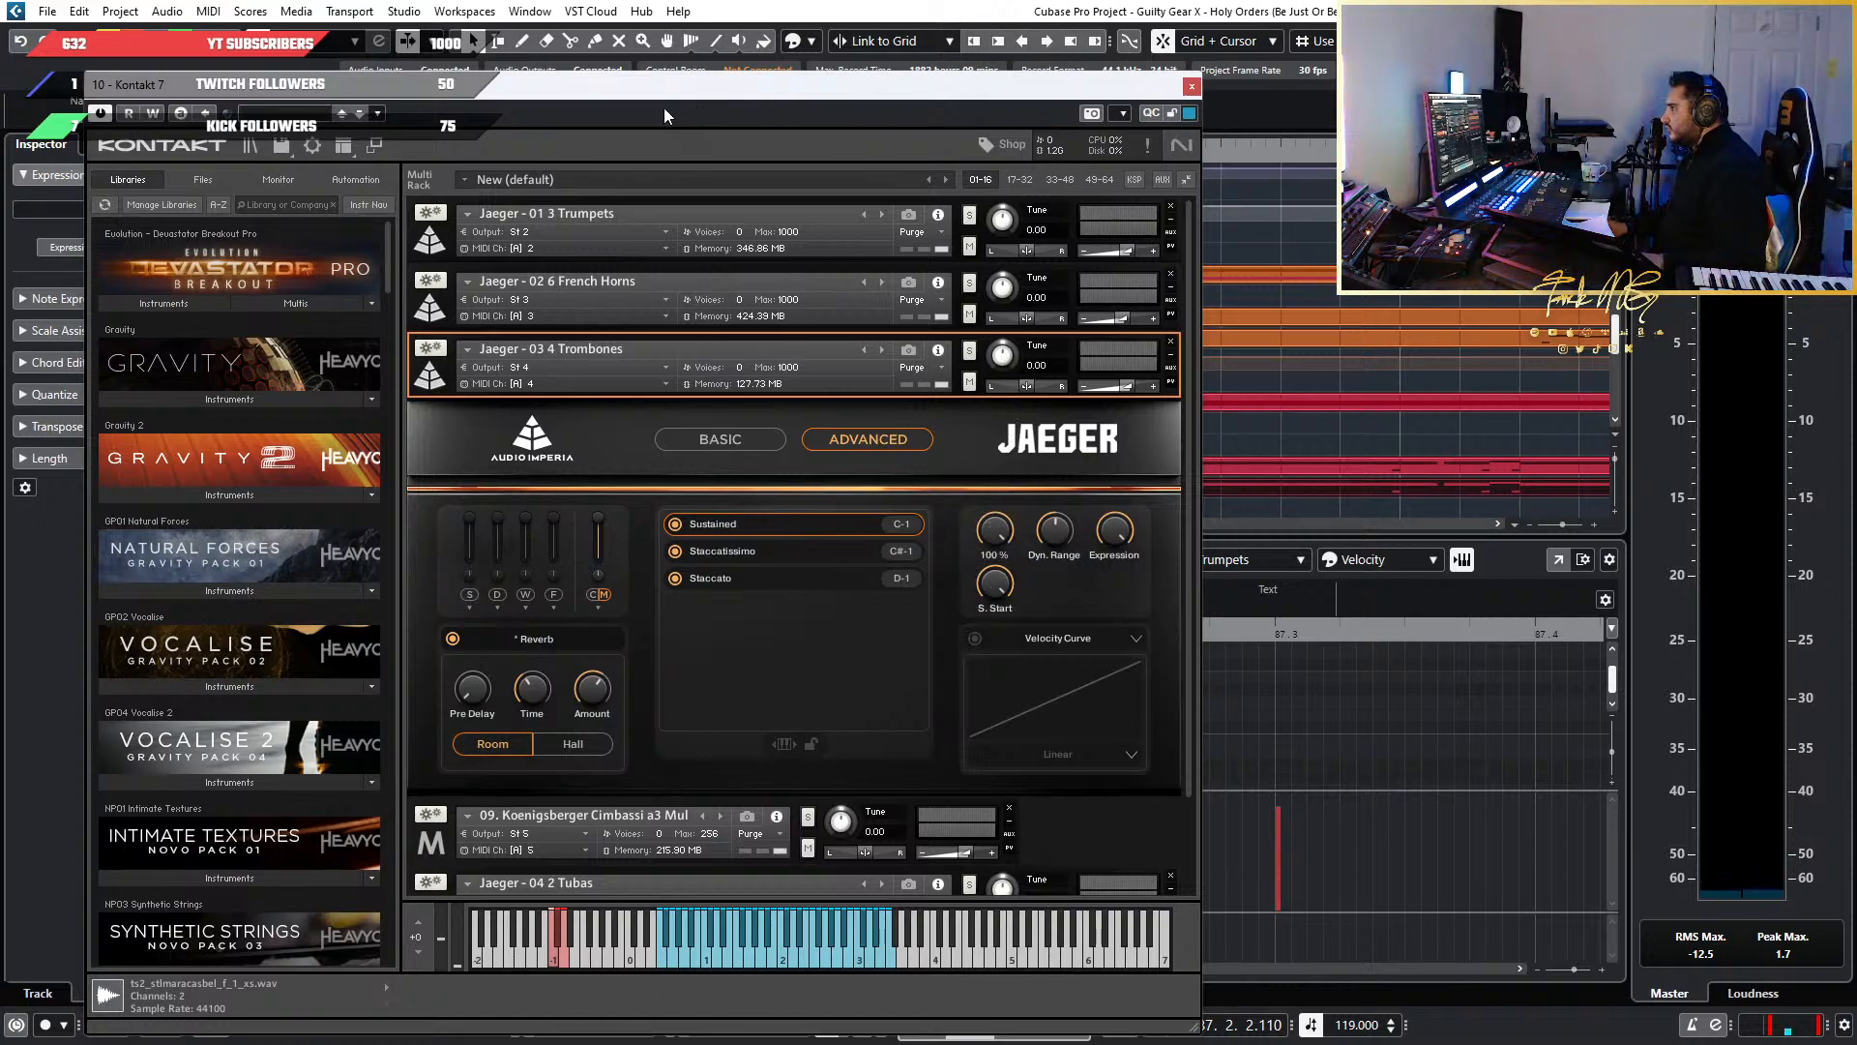
drag(665, 115, 1076, 155)
drag(913, 144, 1411, 176)
Replay the trombone entry around bar 87 and examine the short F#2 and B1 pickup notes leading into it
key(space)
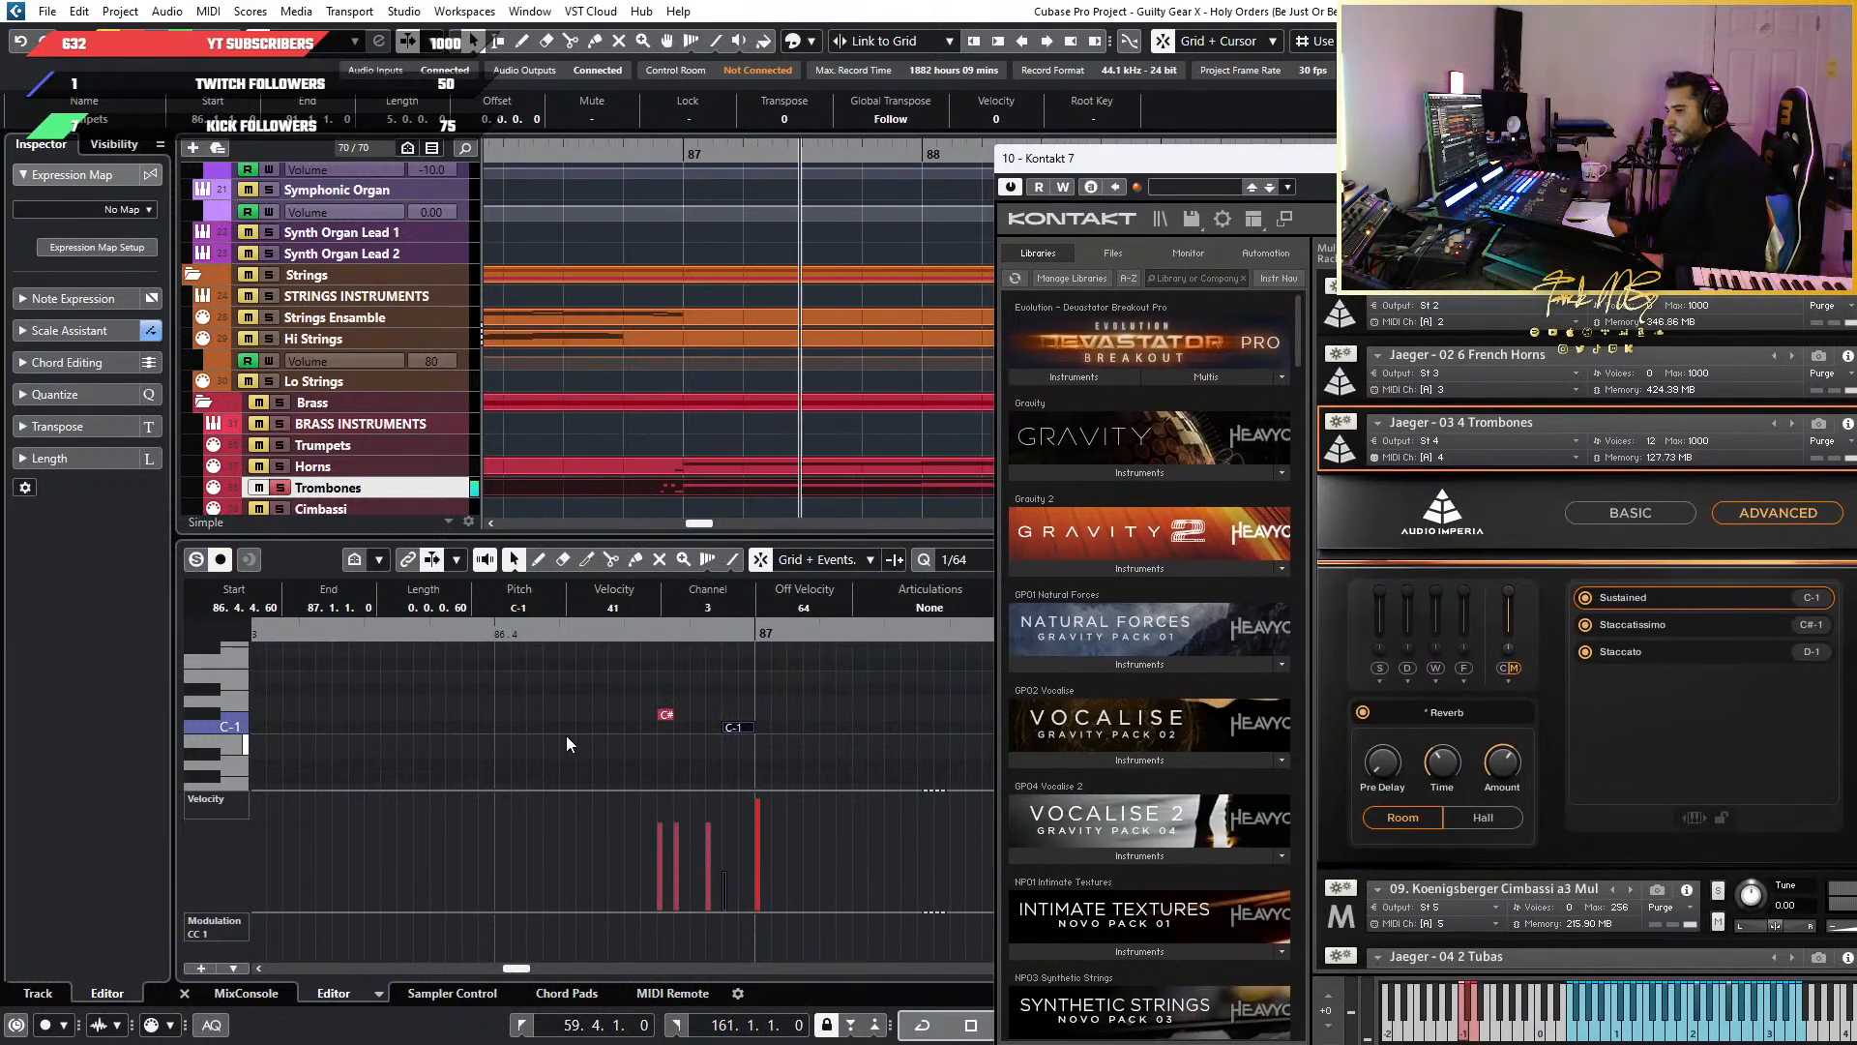
key(space)
key(g)
key(g)
key(g)
scroll(383, 753, left, 3)
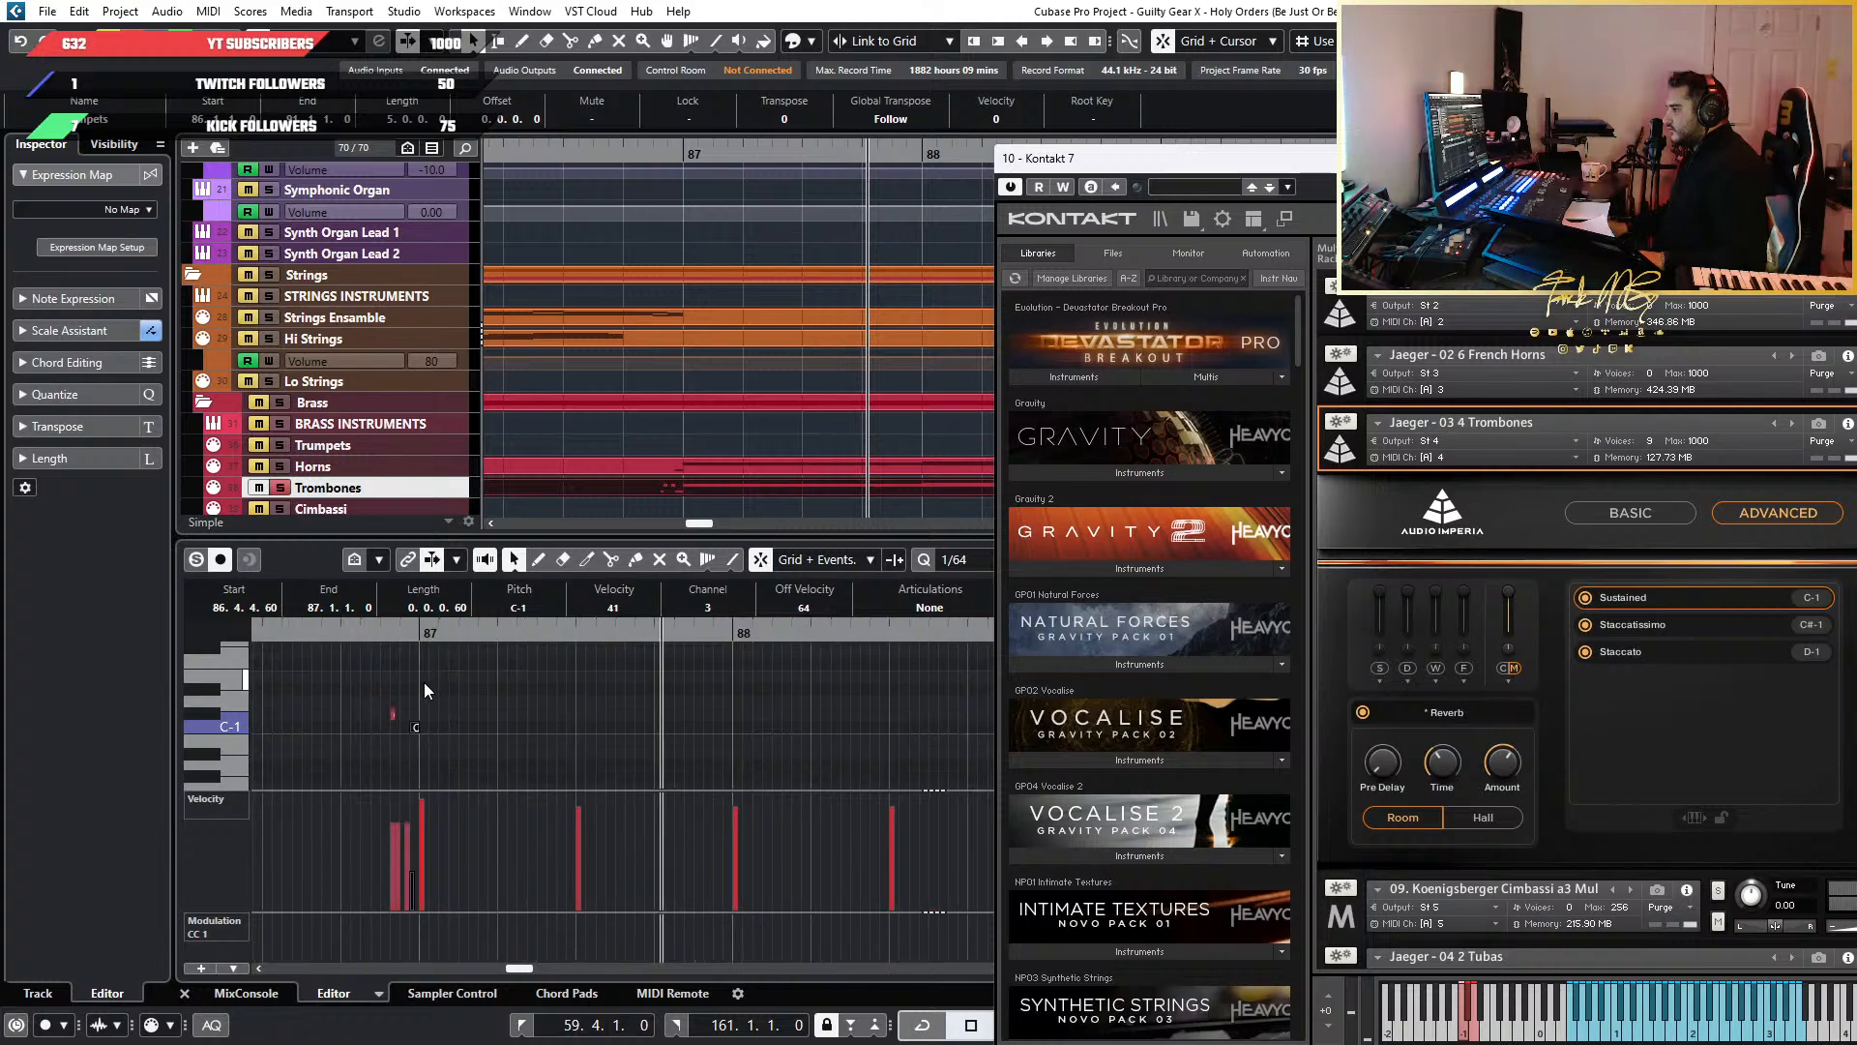
click(557, 635)
scroll(666, 719, up, 2)
key(space)
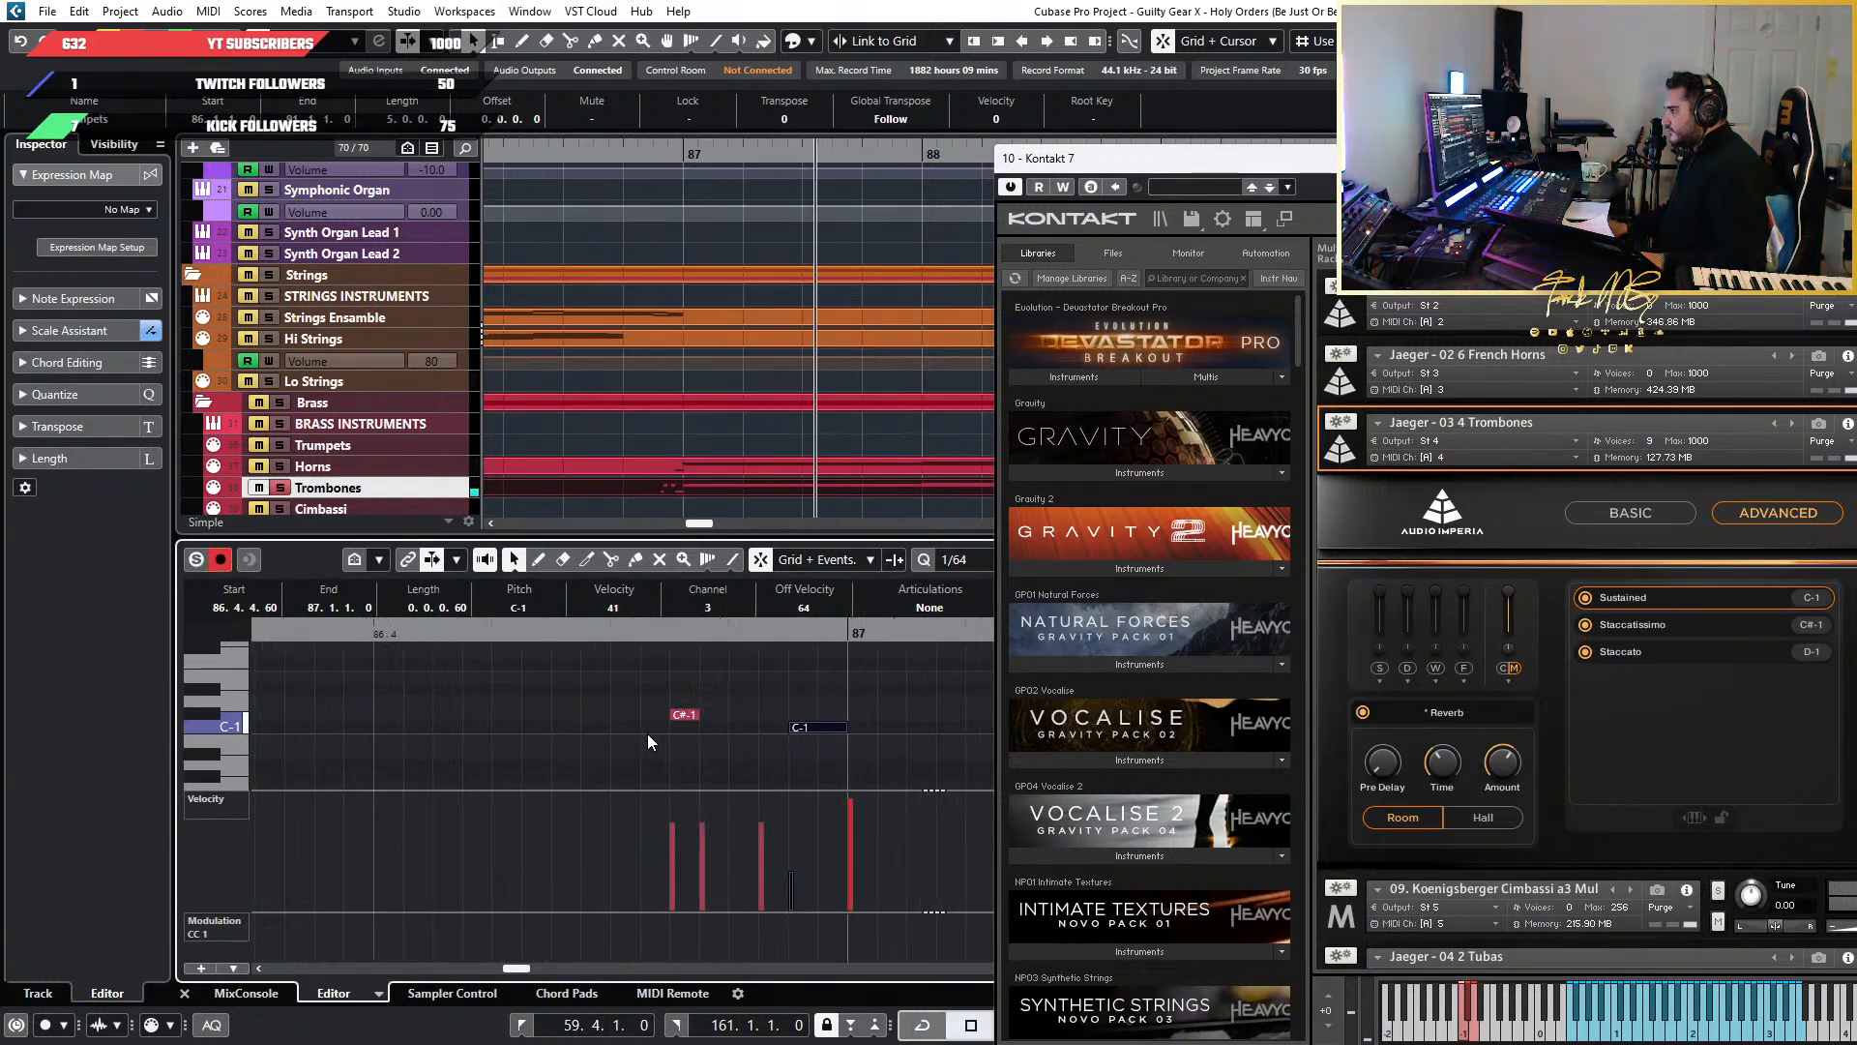
click(387, 635)
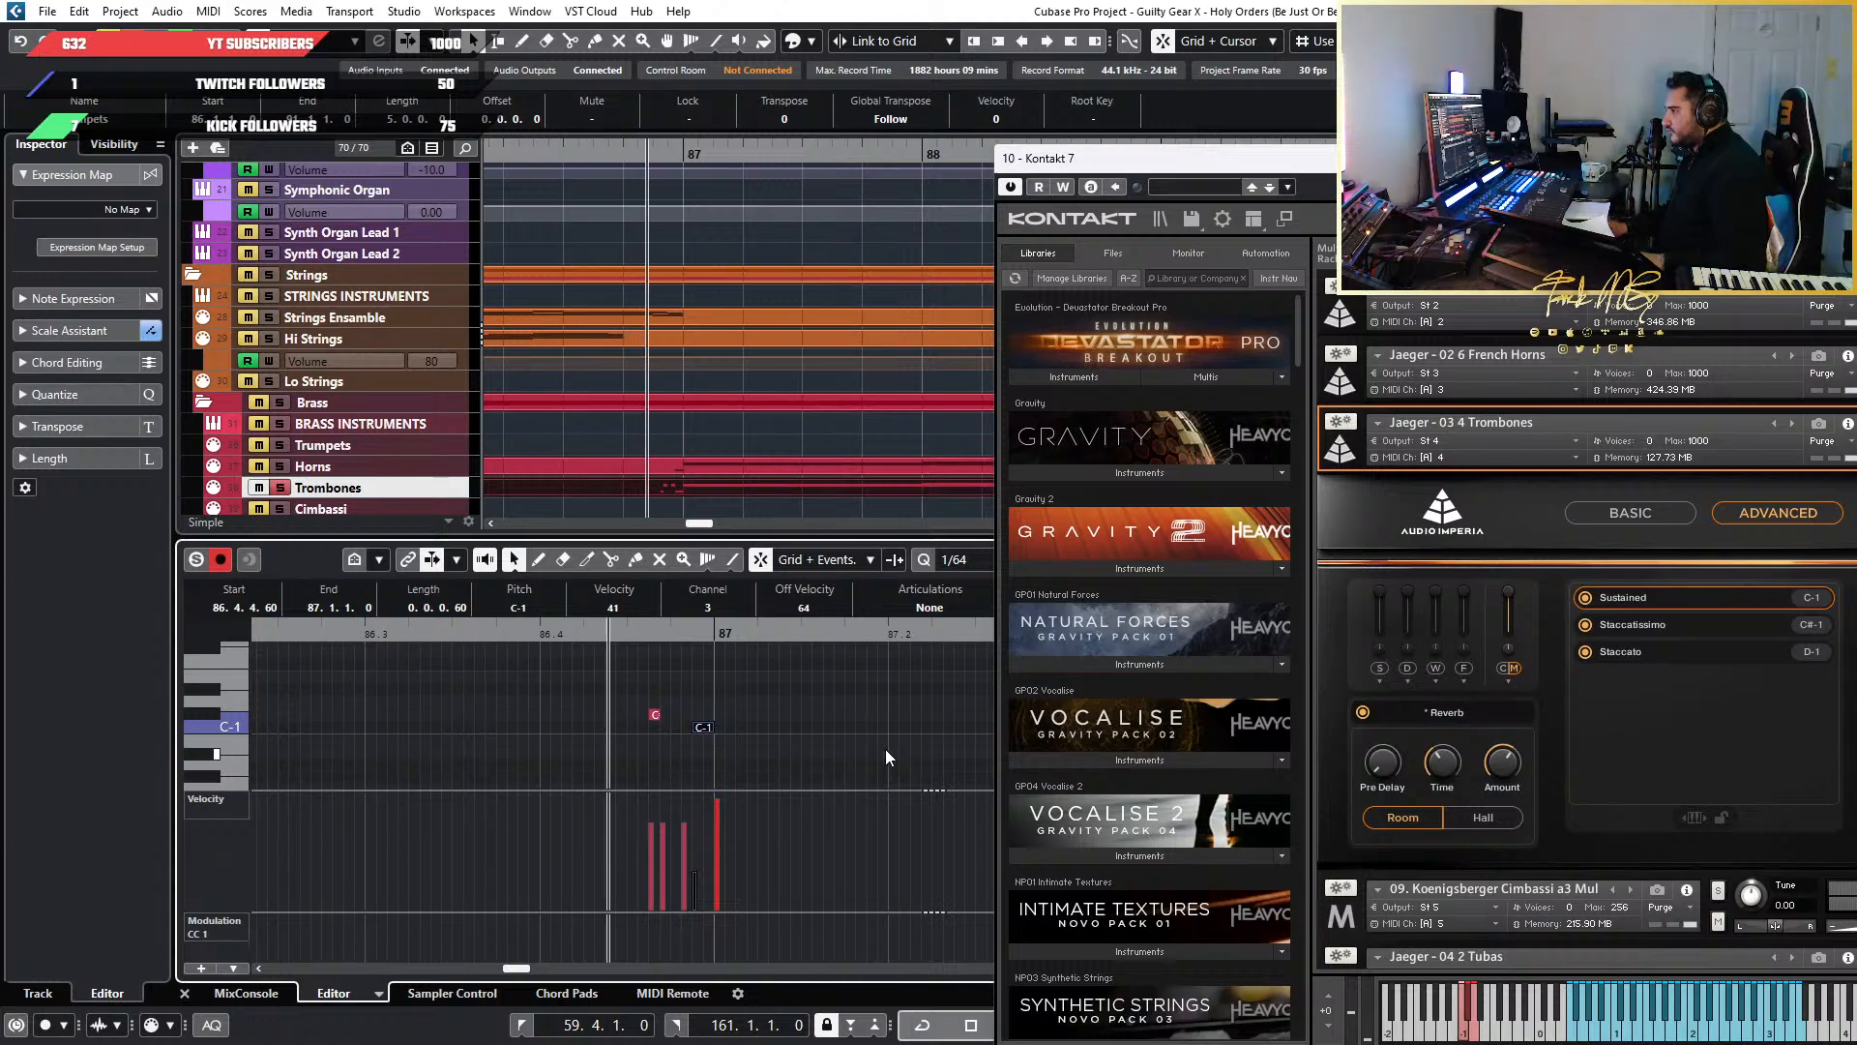
scroll(677, 758, up, 2)
scroll(677, 759, up, 6)
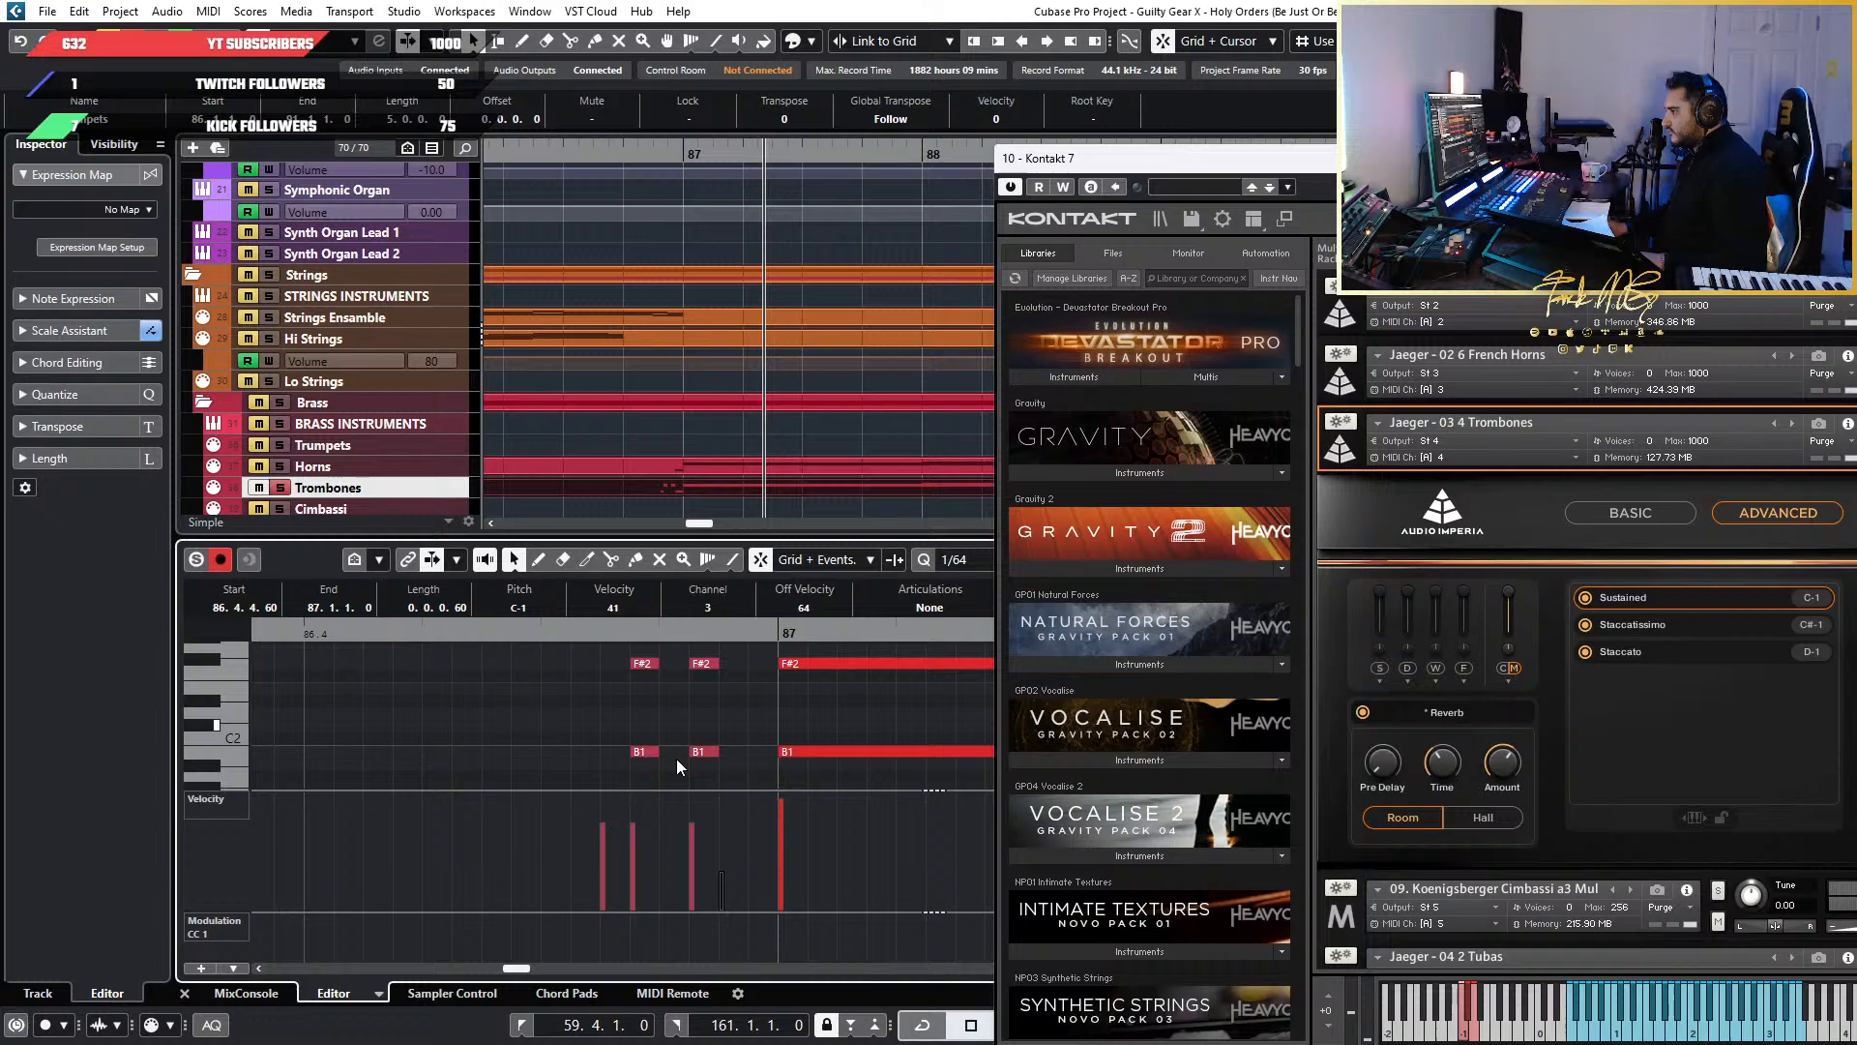
click(623, 633)
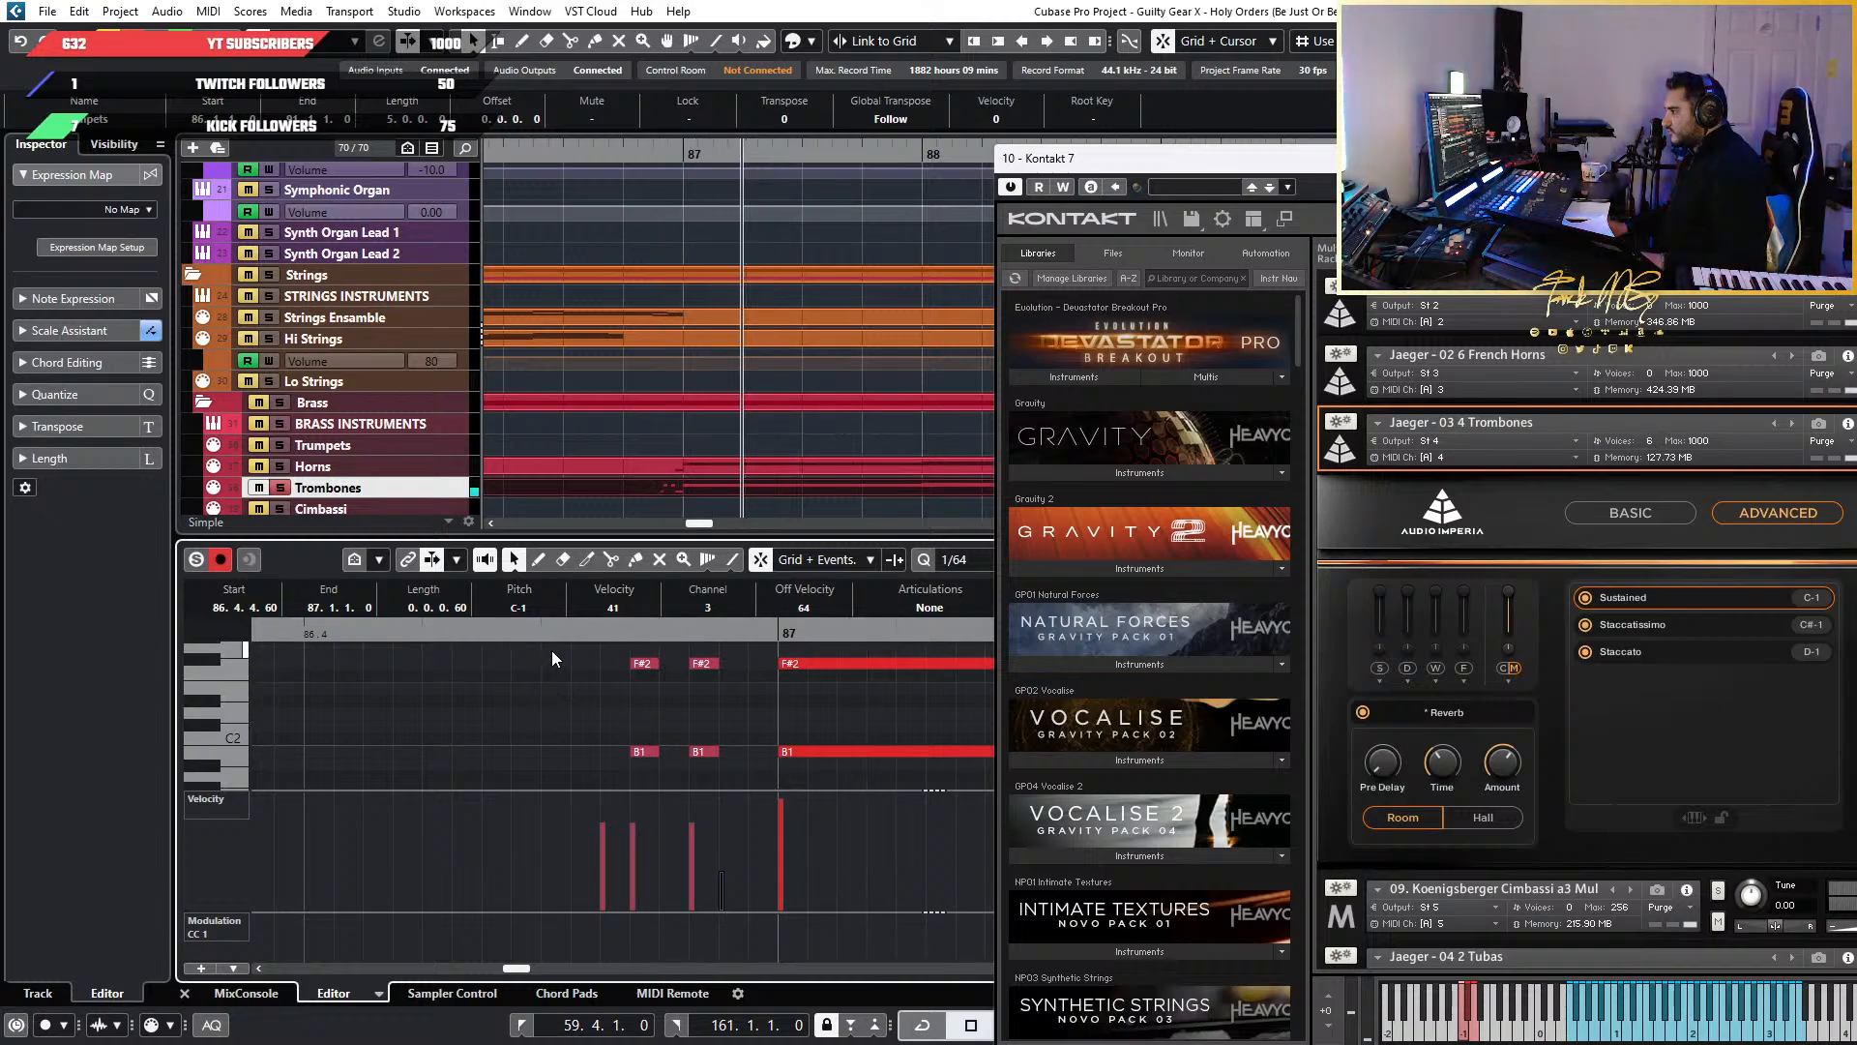
Move the first F#2 and B1 trombone pickup pair to 86.4.3.60 and play the entry into bar 87
drag(552, 650, 658, 741)
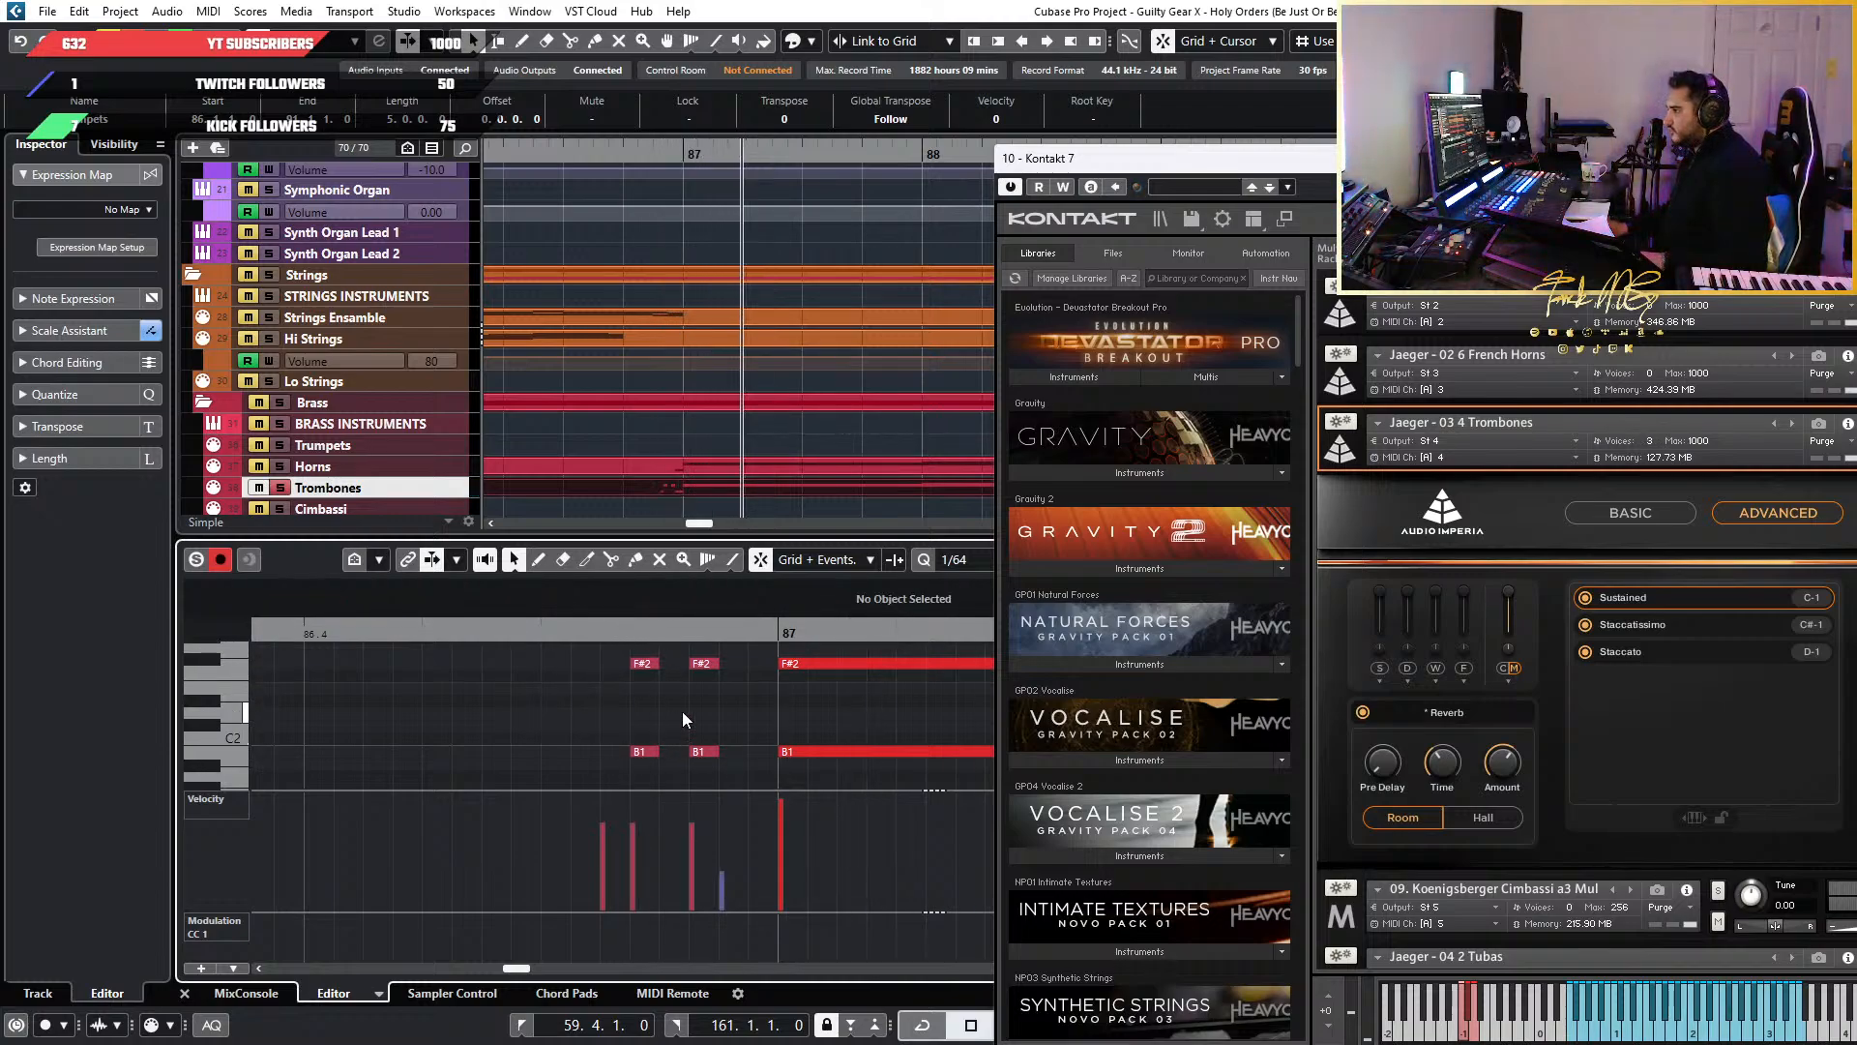
drag(670, 666, 652, 676)
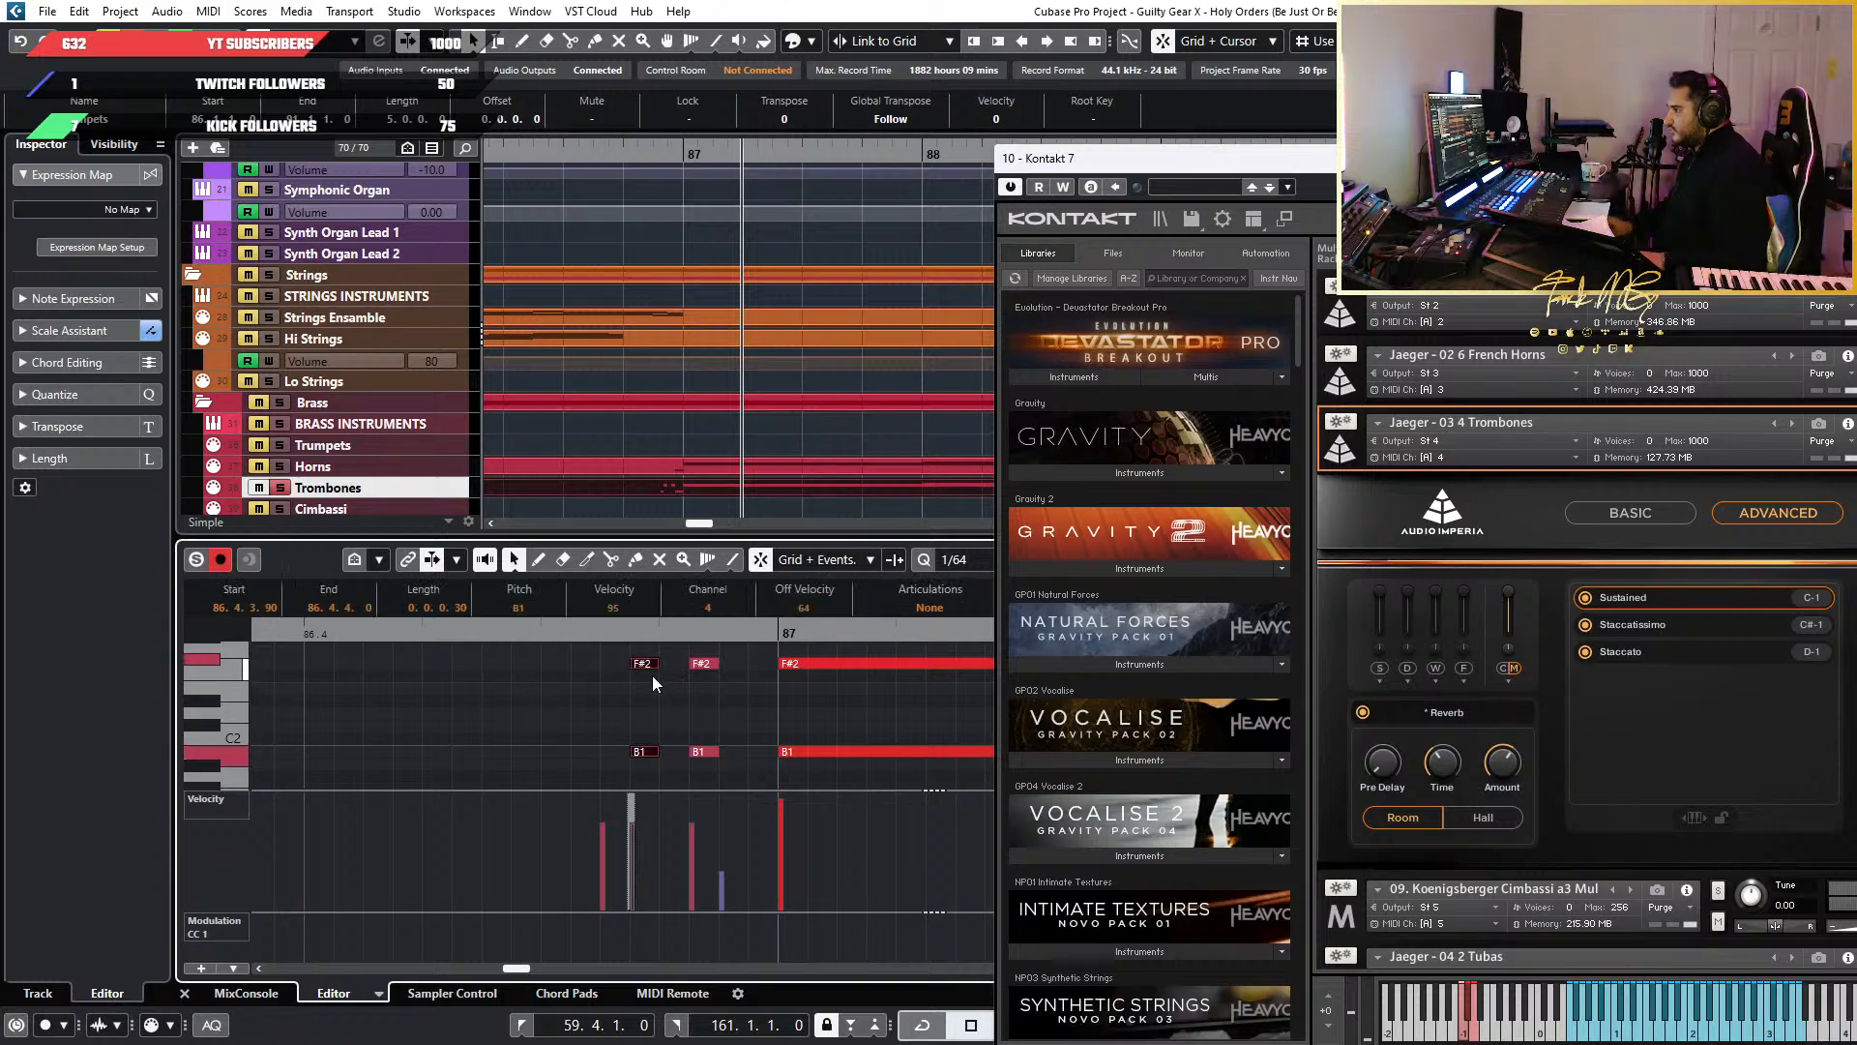
key(ctrl+Left)
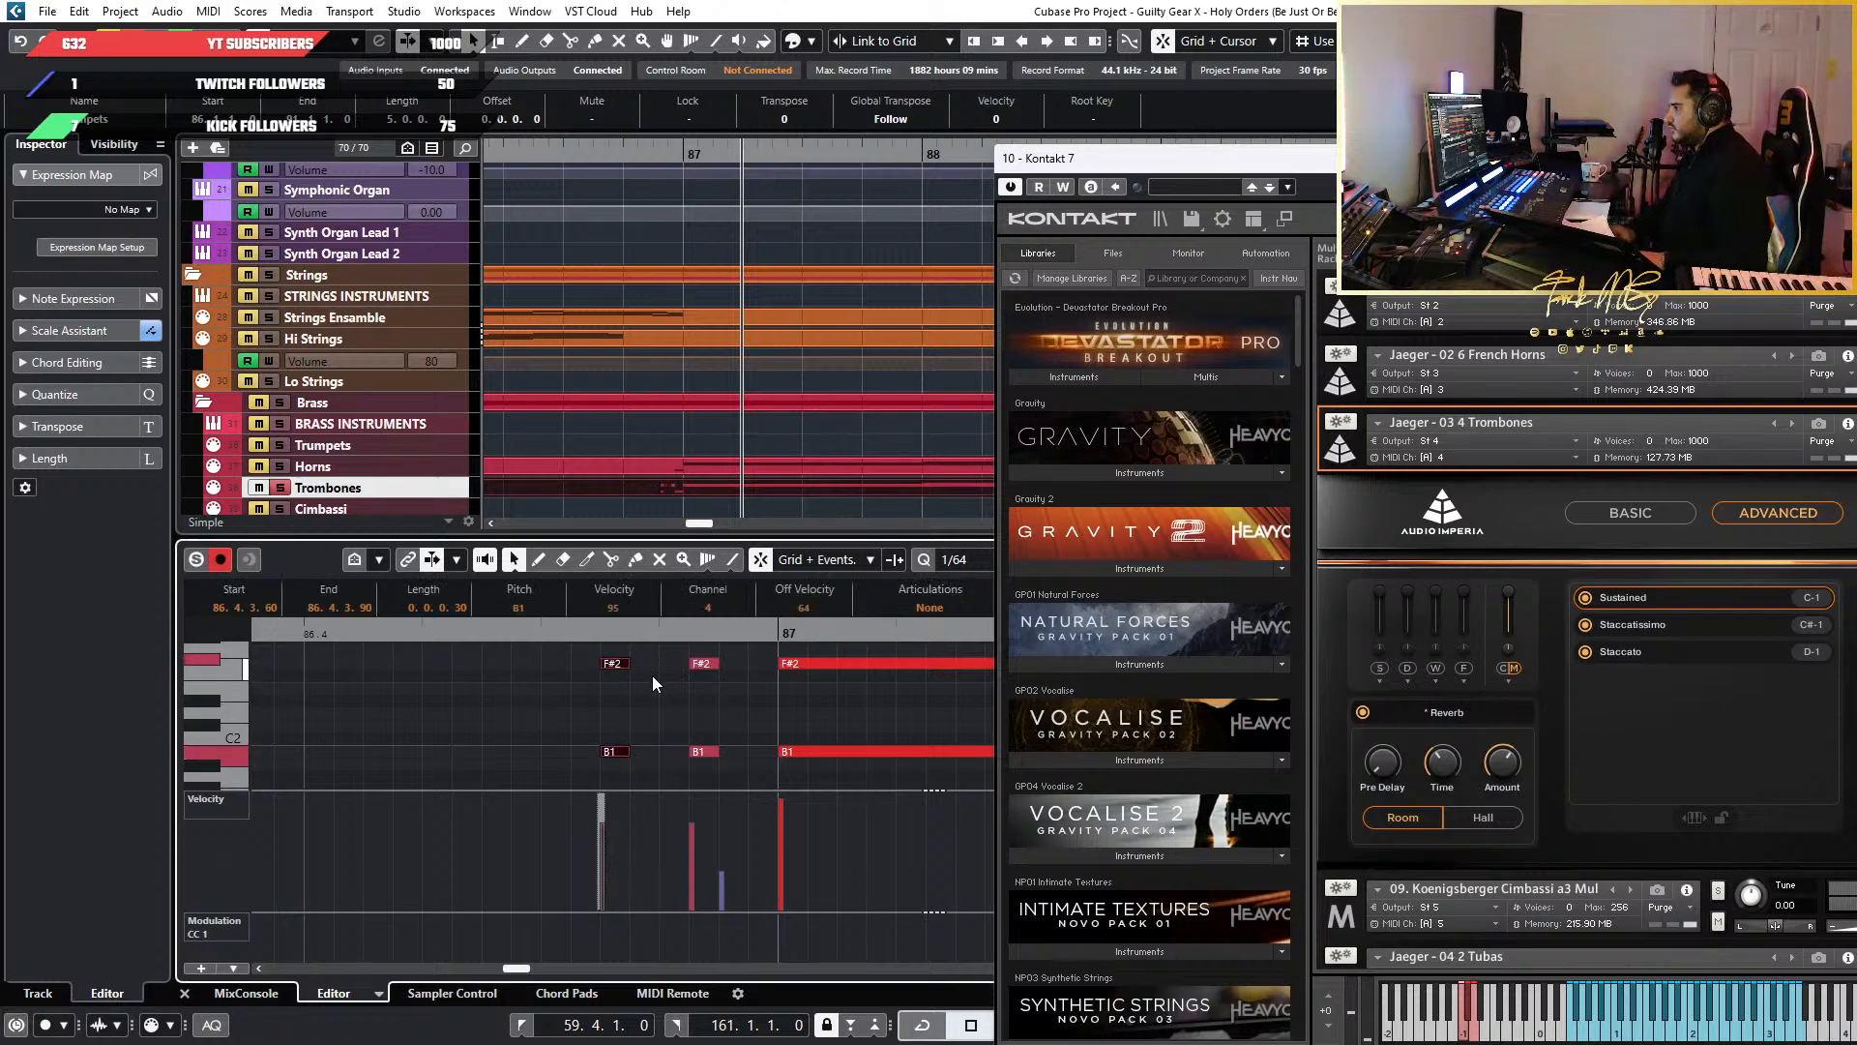
click(716, 763)
key(Delete)
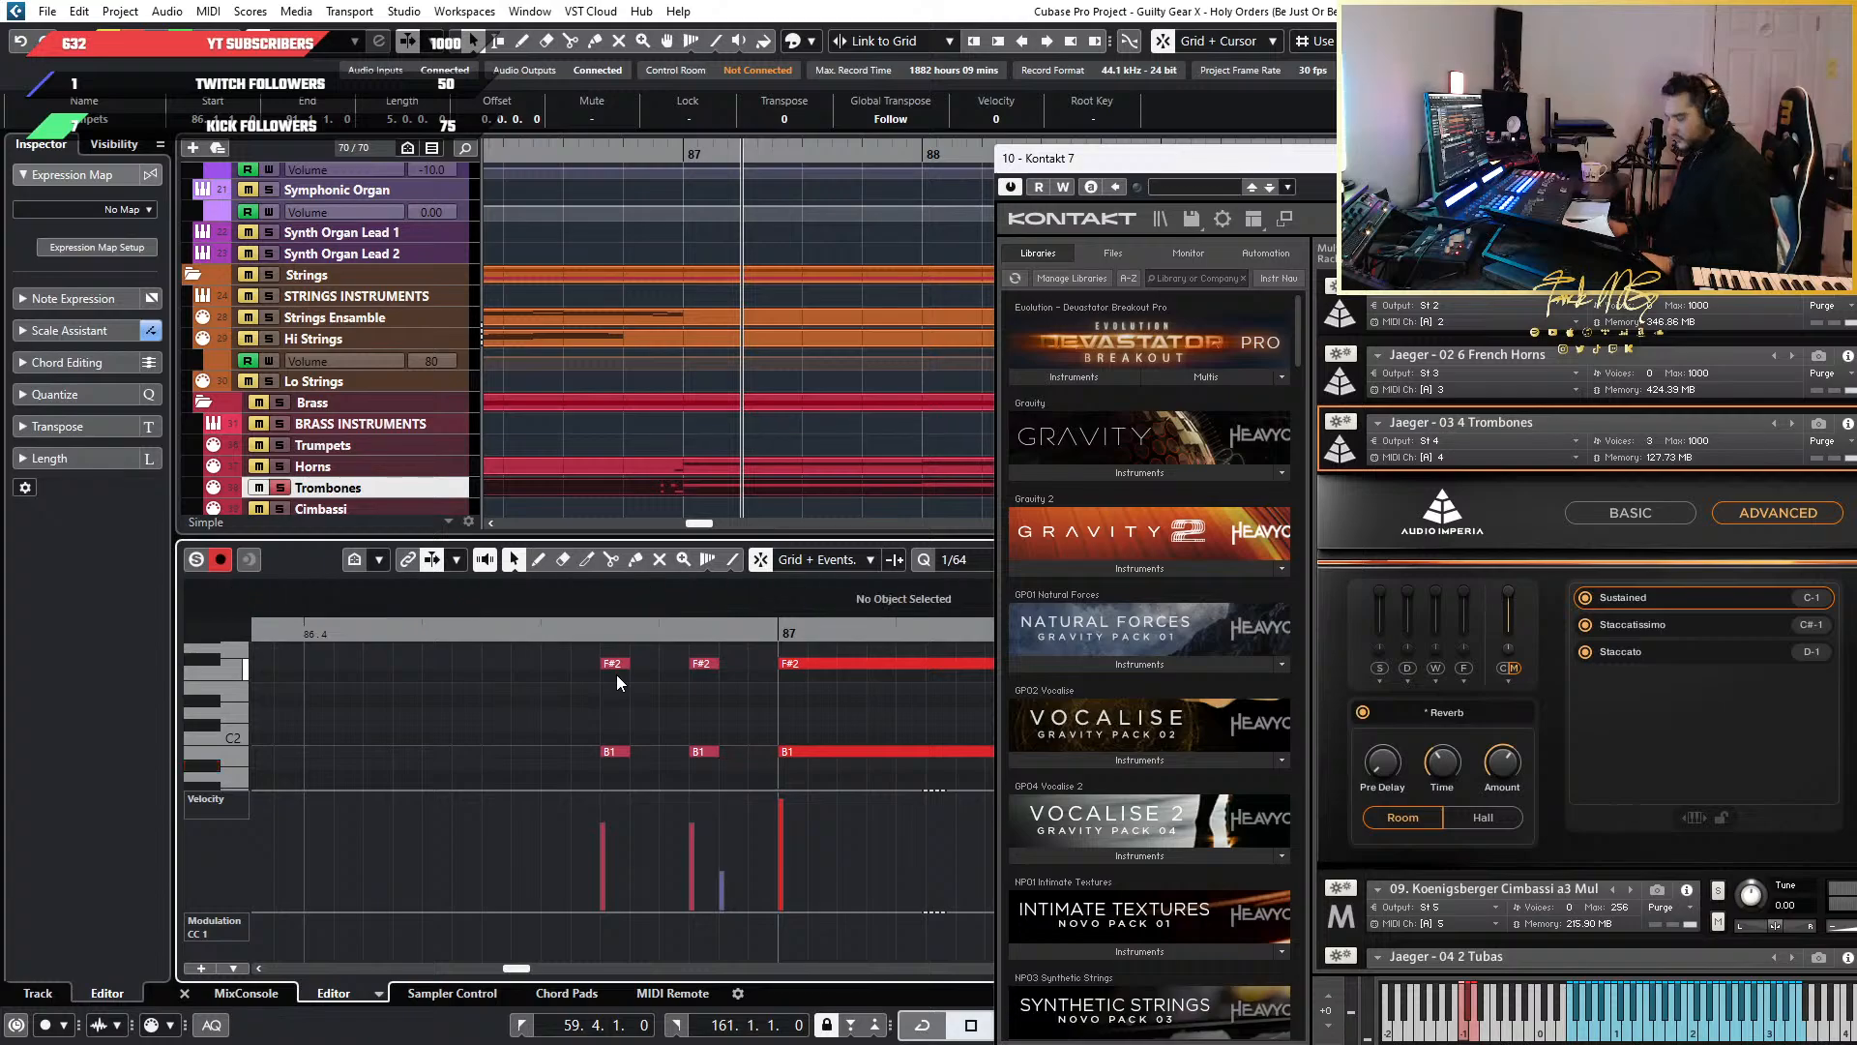
click(547, 638)
key(space)
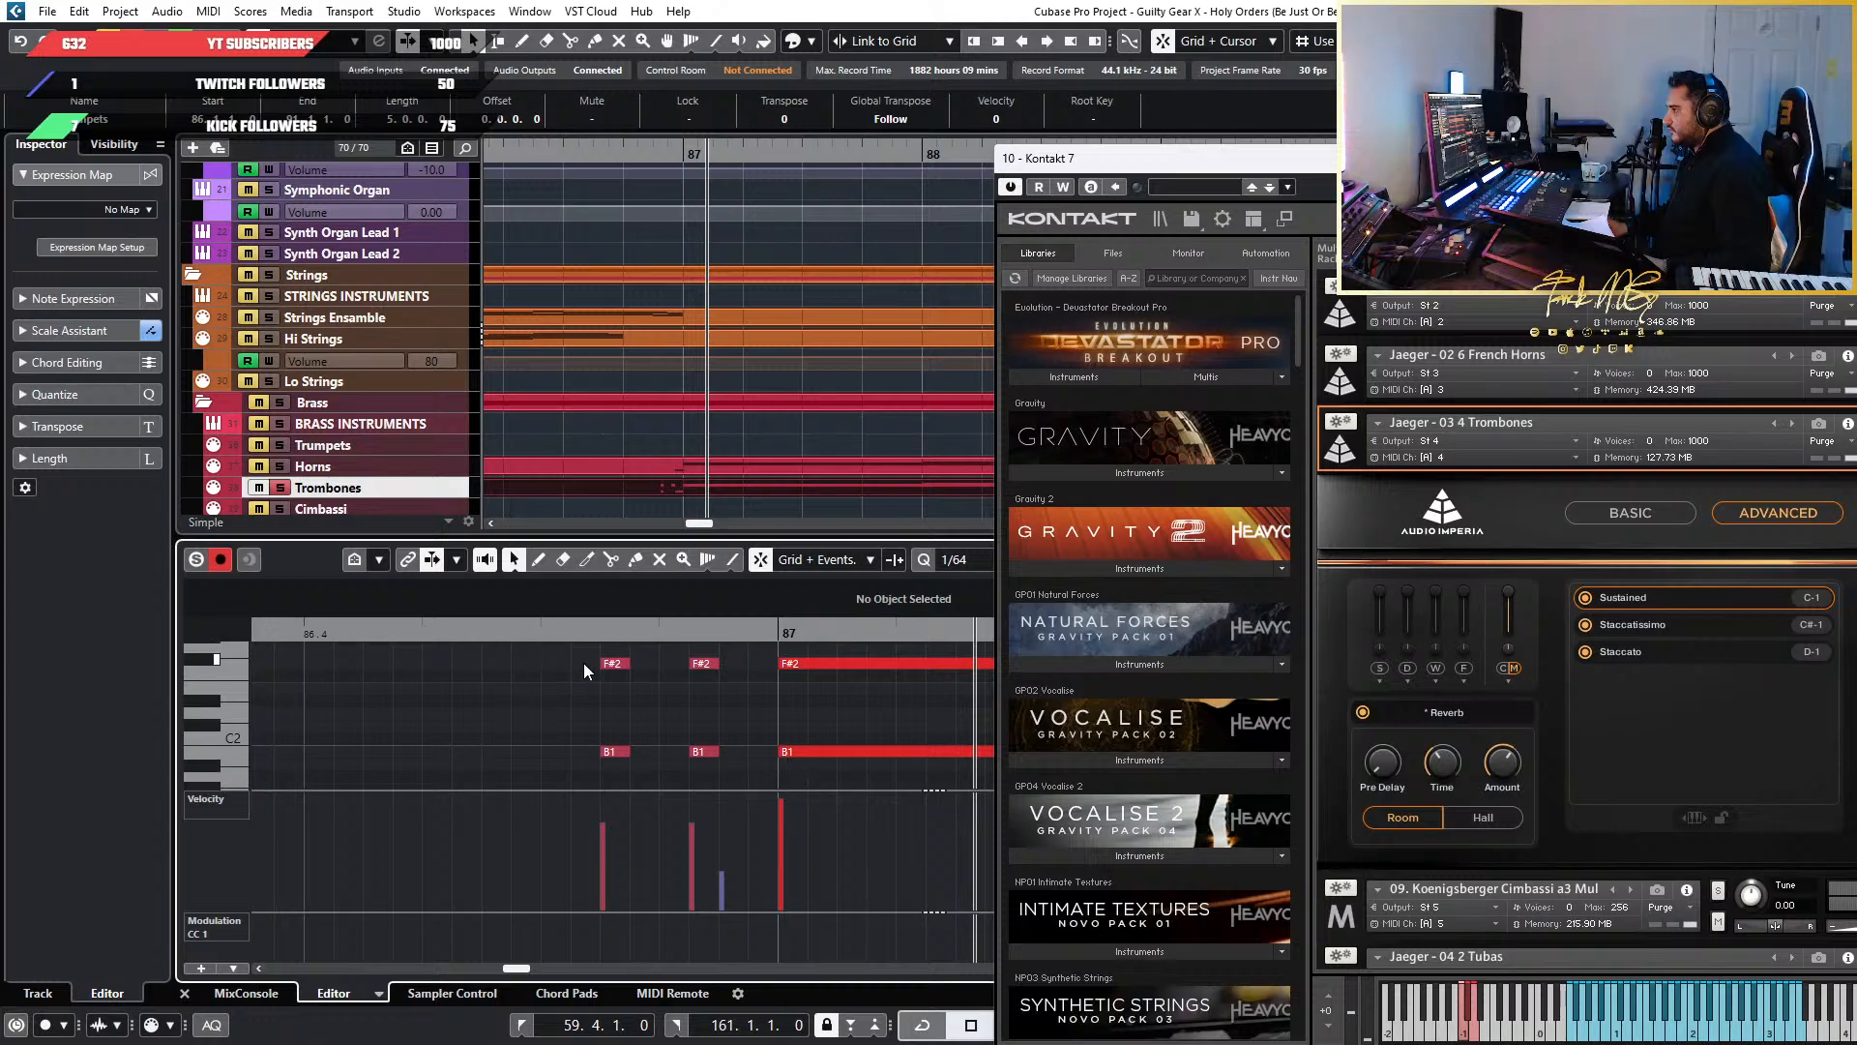
Shift both trombone pickup pairs a 1/64 note earlier and place the first pair at 86.4.3.0
drag(549, 660, 745, 768)
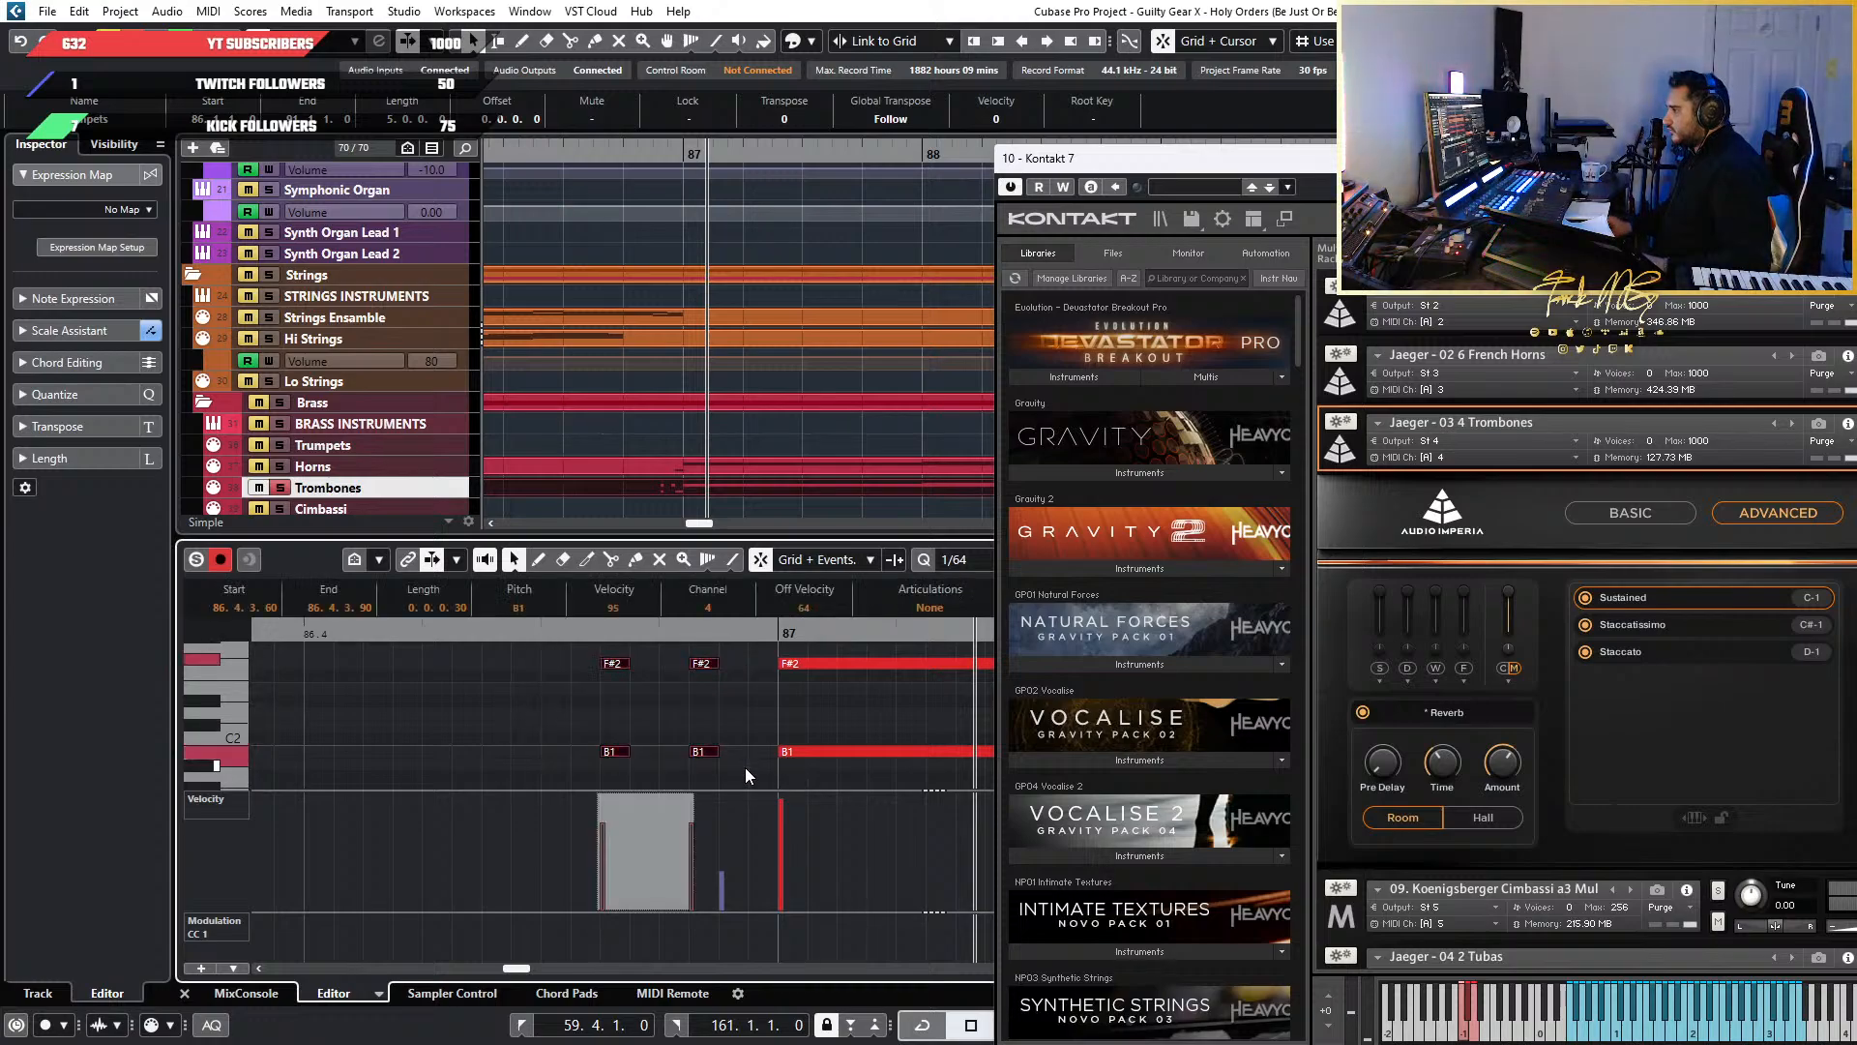
key(ctrl+Left)
click(514, 660)
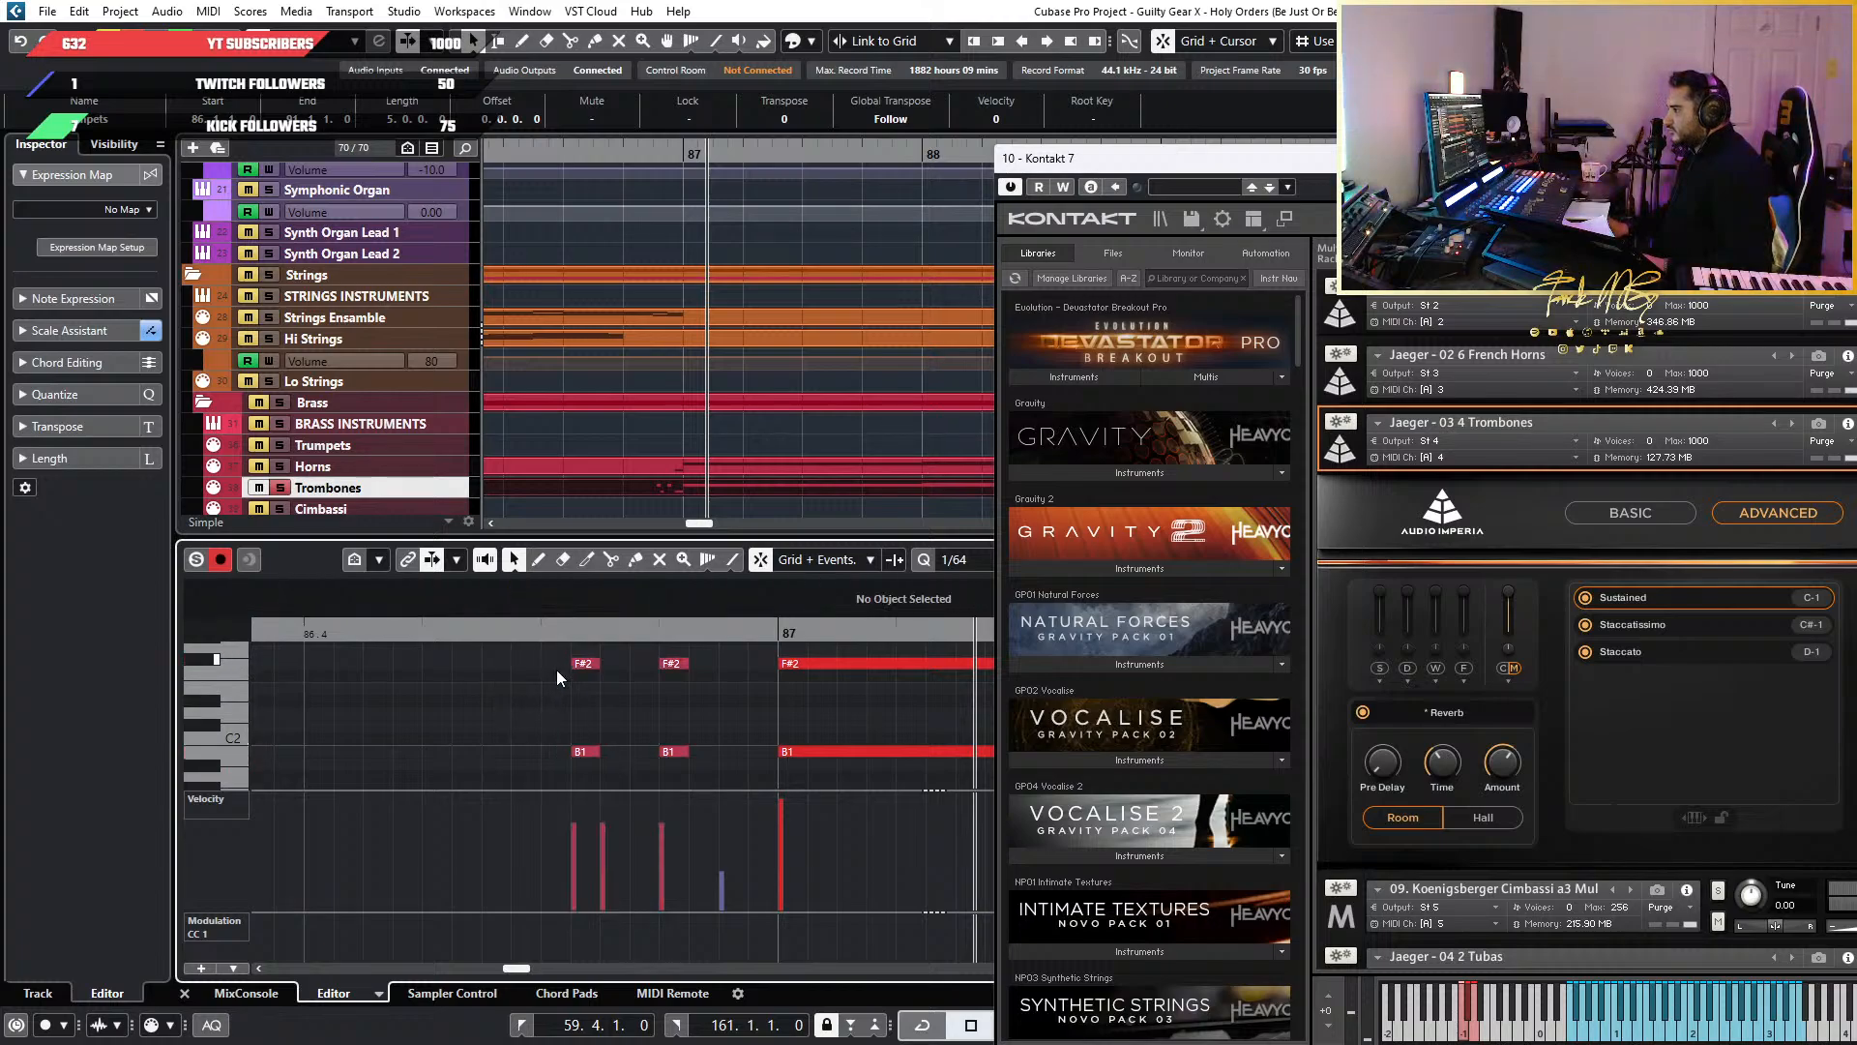
drag(609, 770, 612, 770)
key(ctrl+Left)
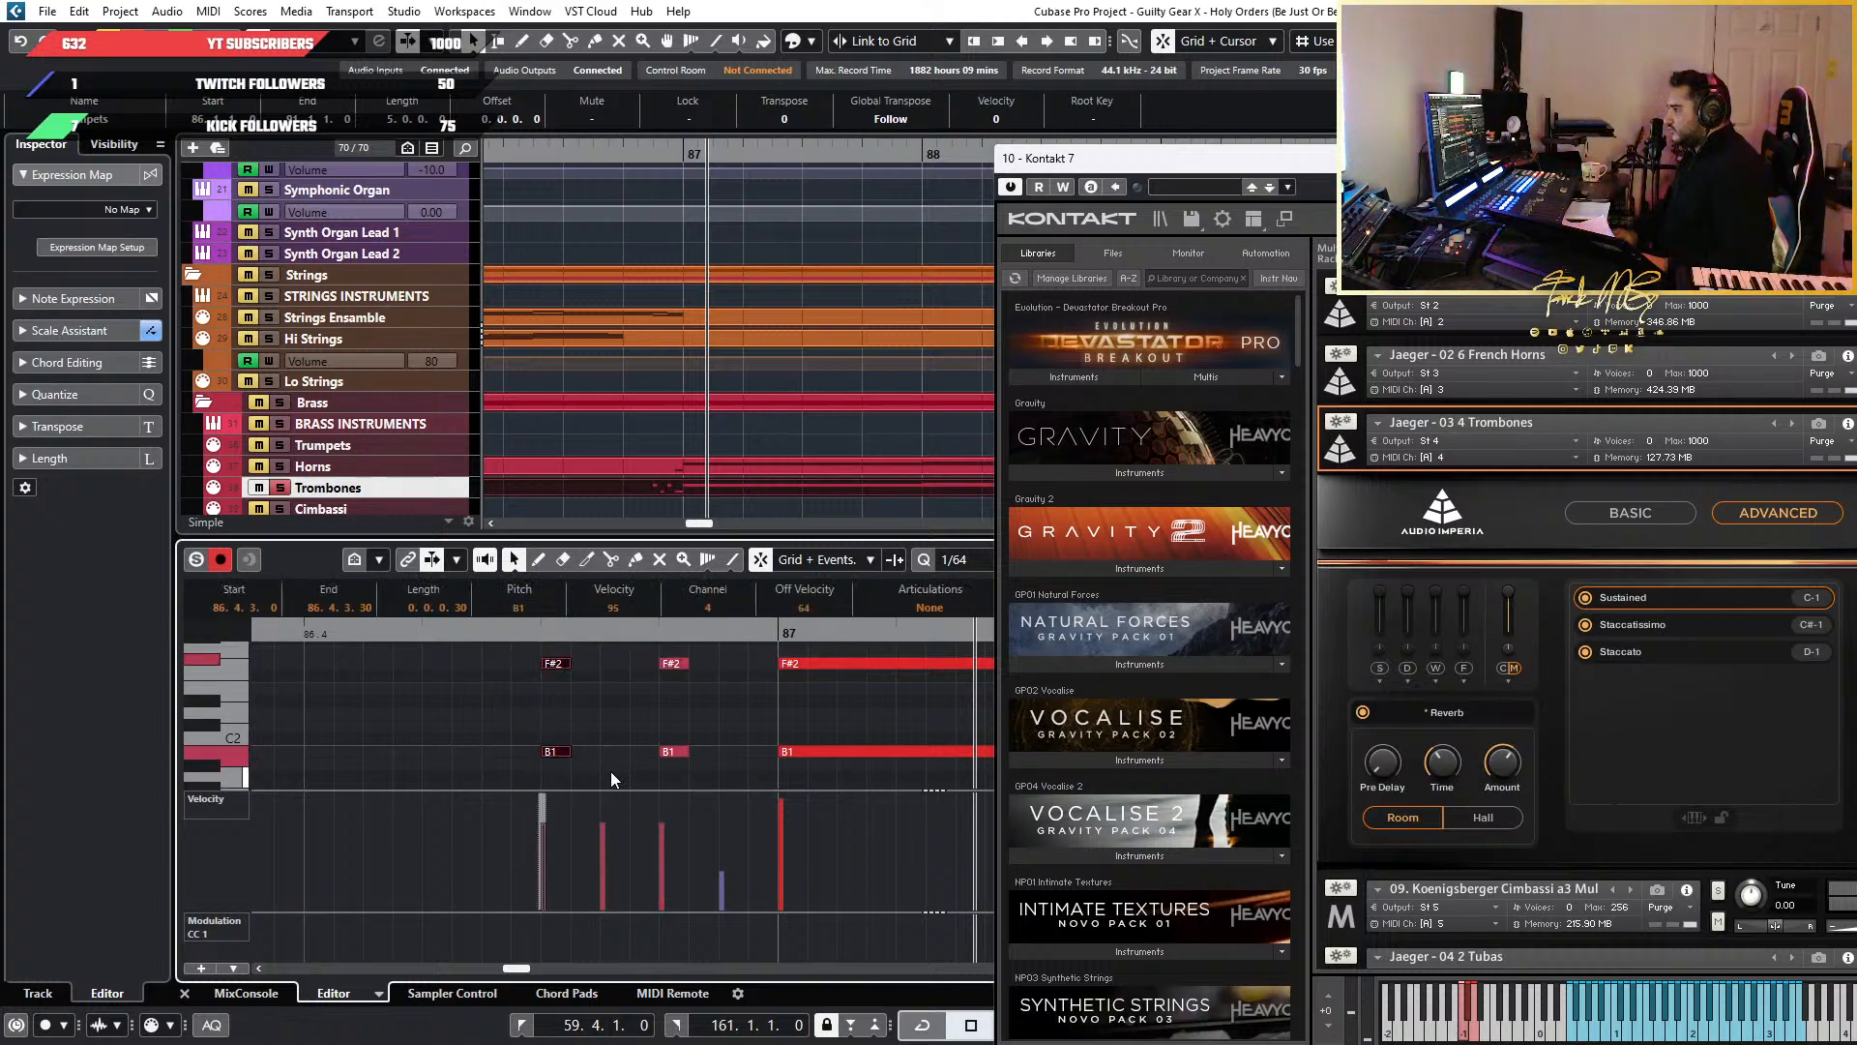
Move the C#-1 Staccatissimo keyswitch note to 86.4.2.90, ahead of the first pickup pair
scroll(611, 770, down, 3)
scroll(604, 753, down, 5)
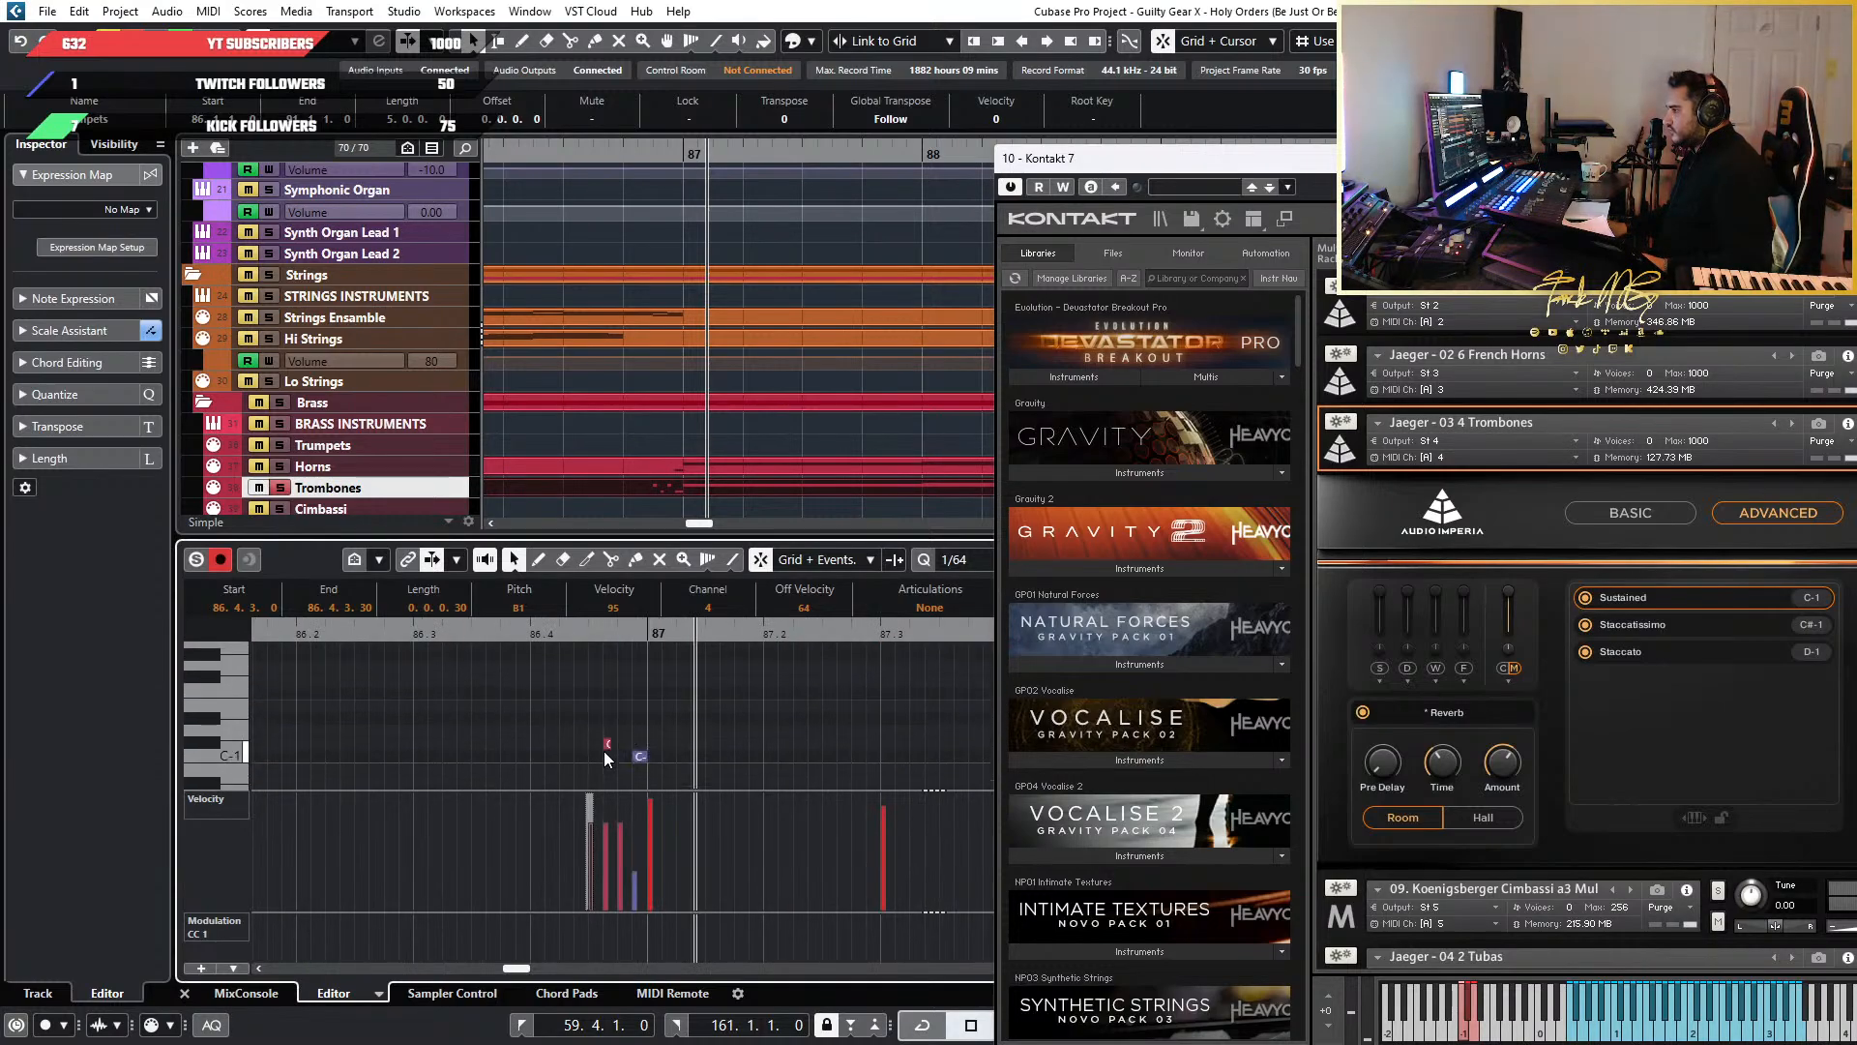
scroll(604, 735, up, 5)
click(634, 740)
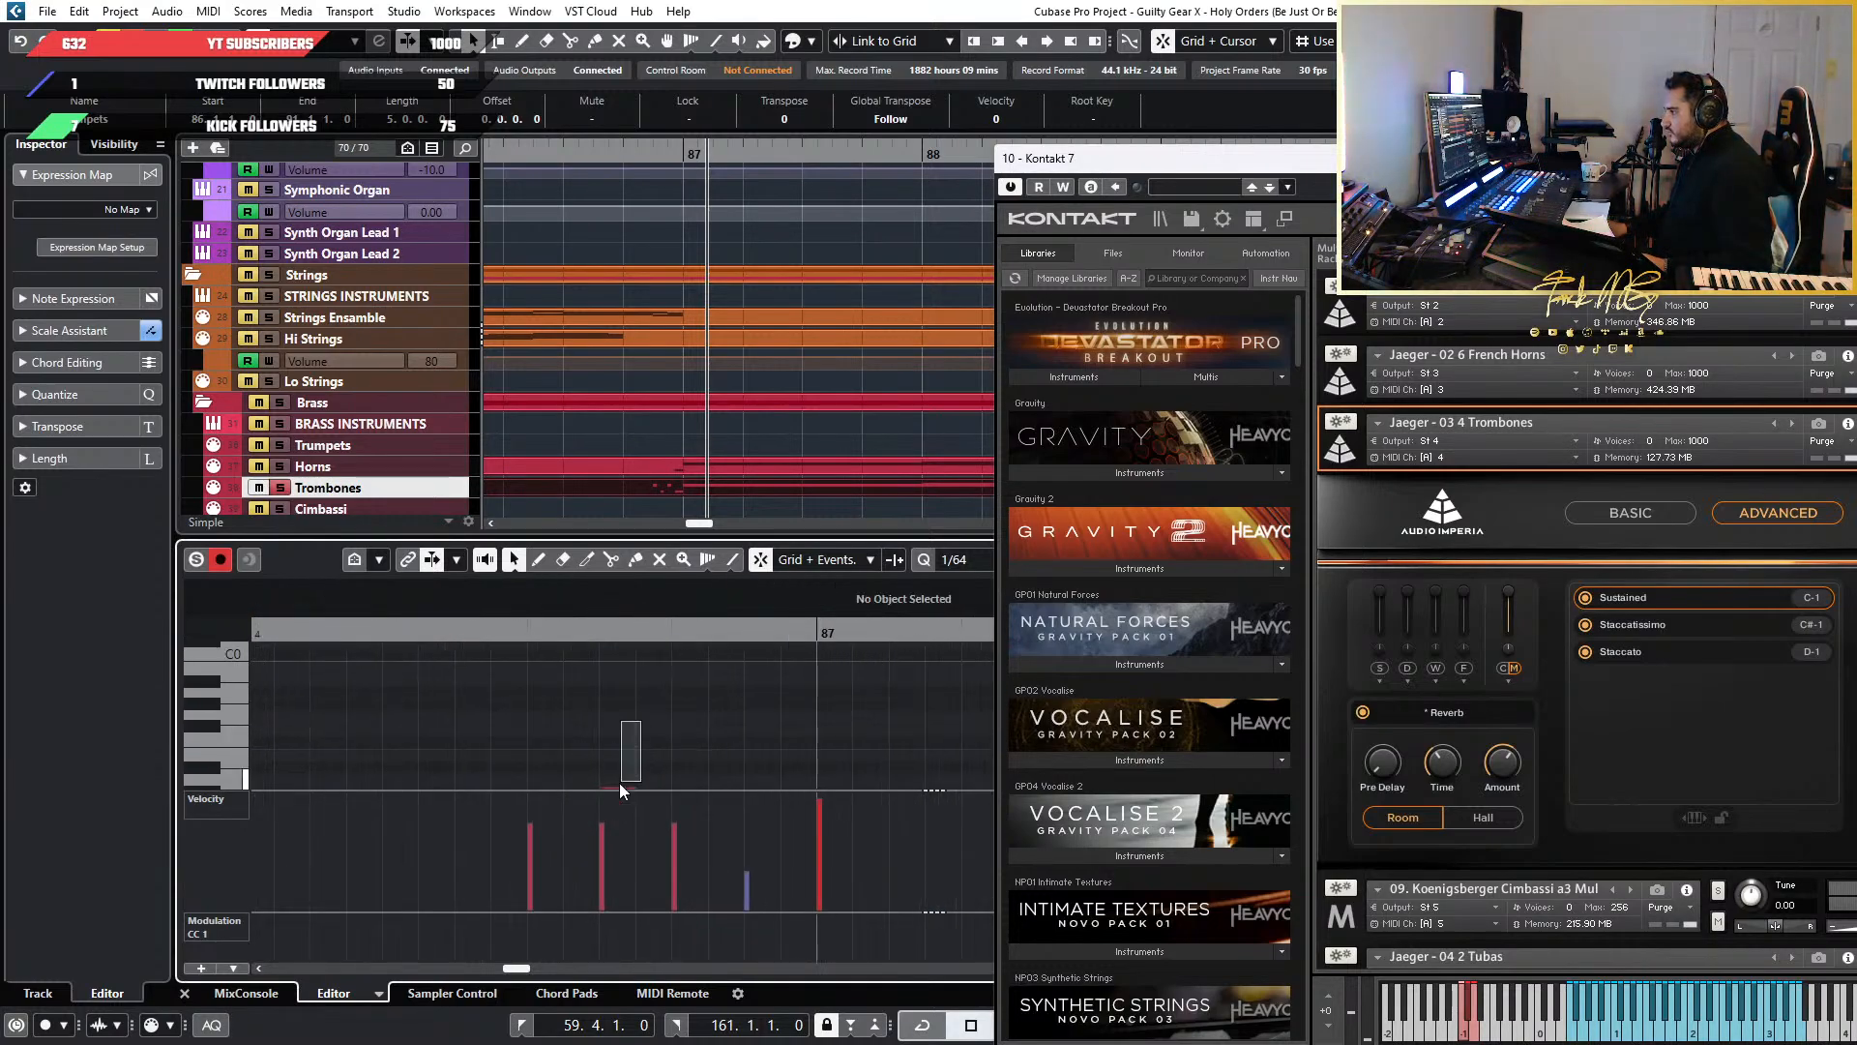
scroll(614, 793, up, 3)
click(613, 785)
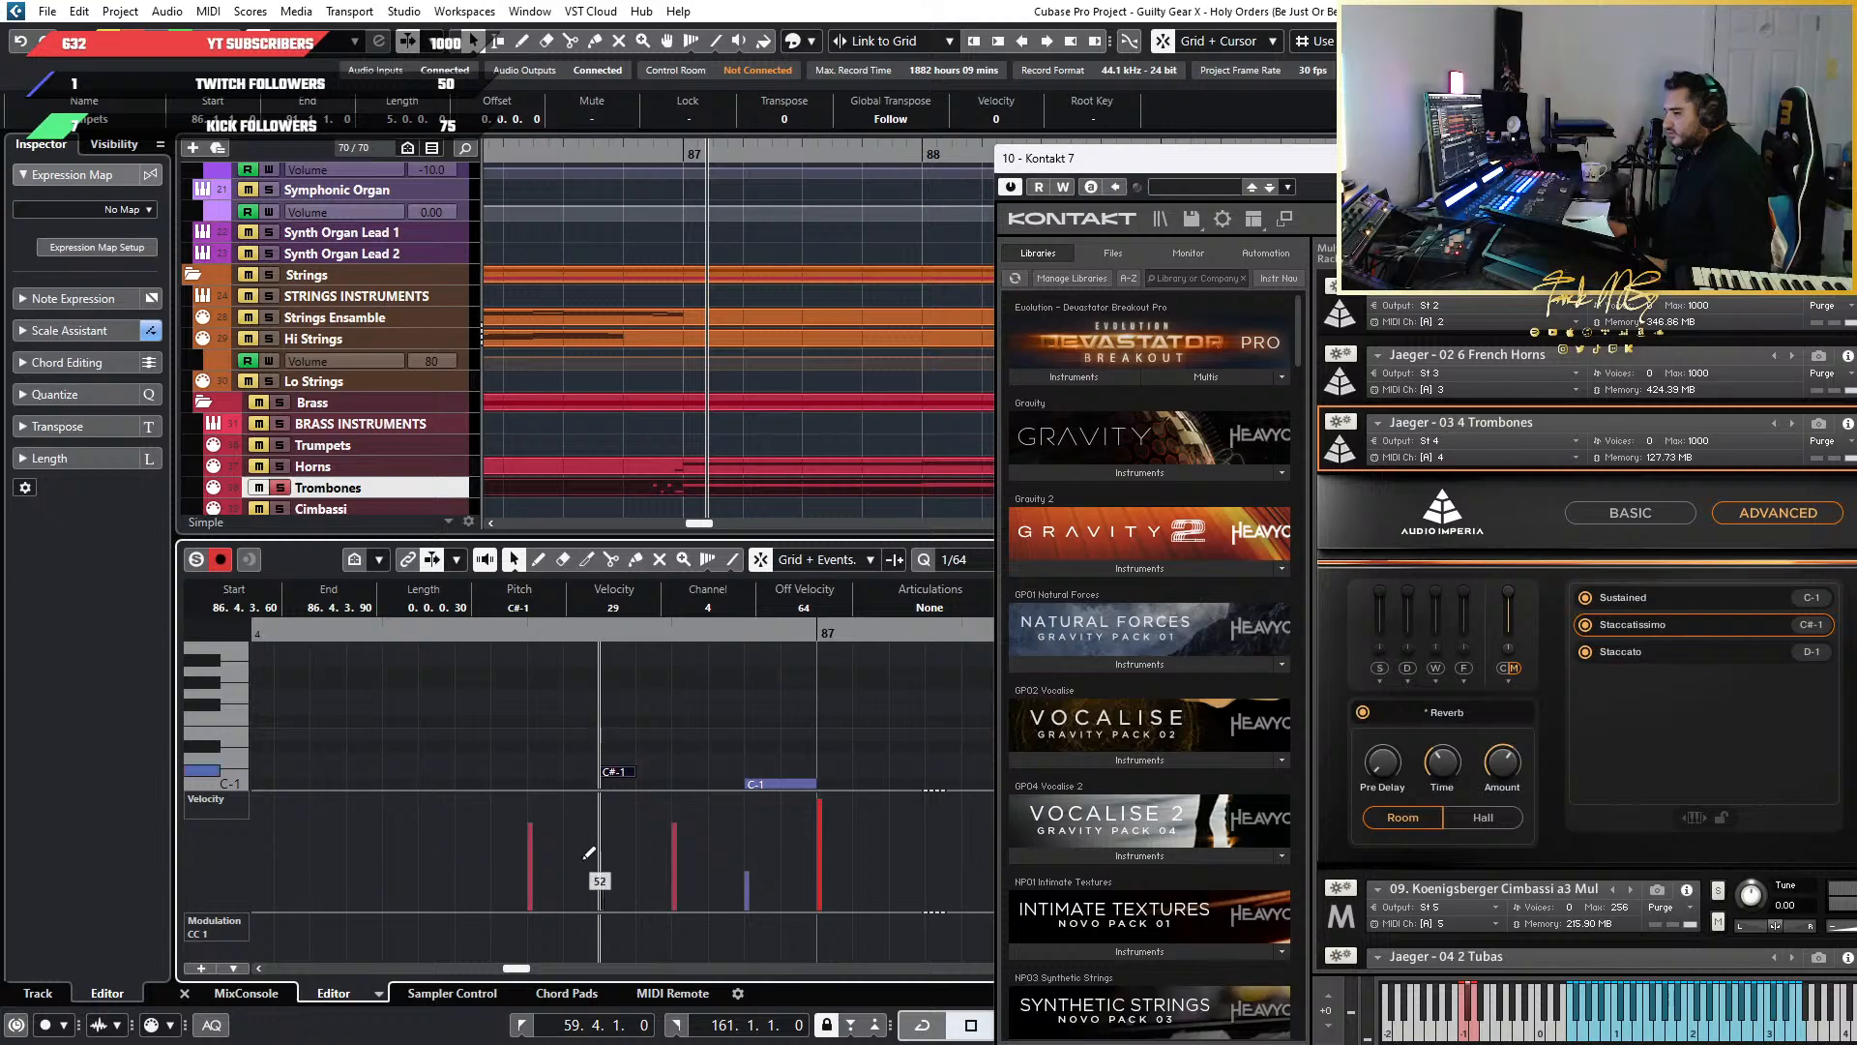
click(512, 560)
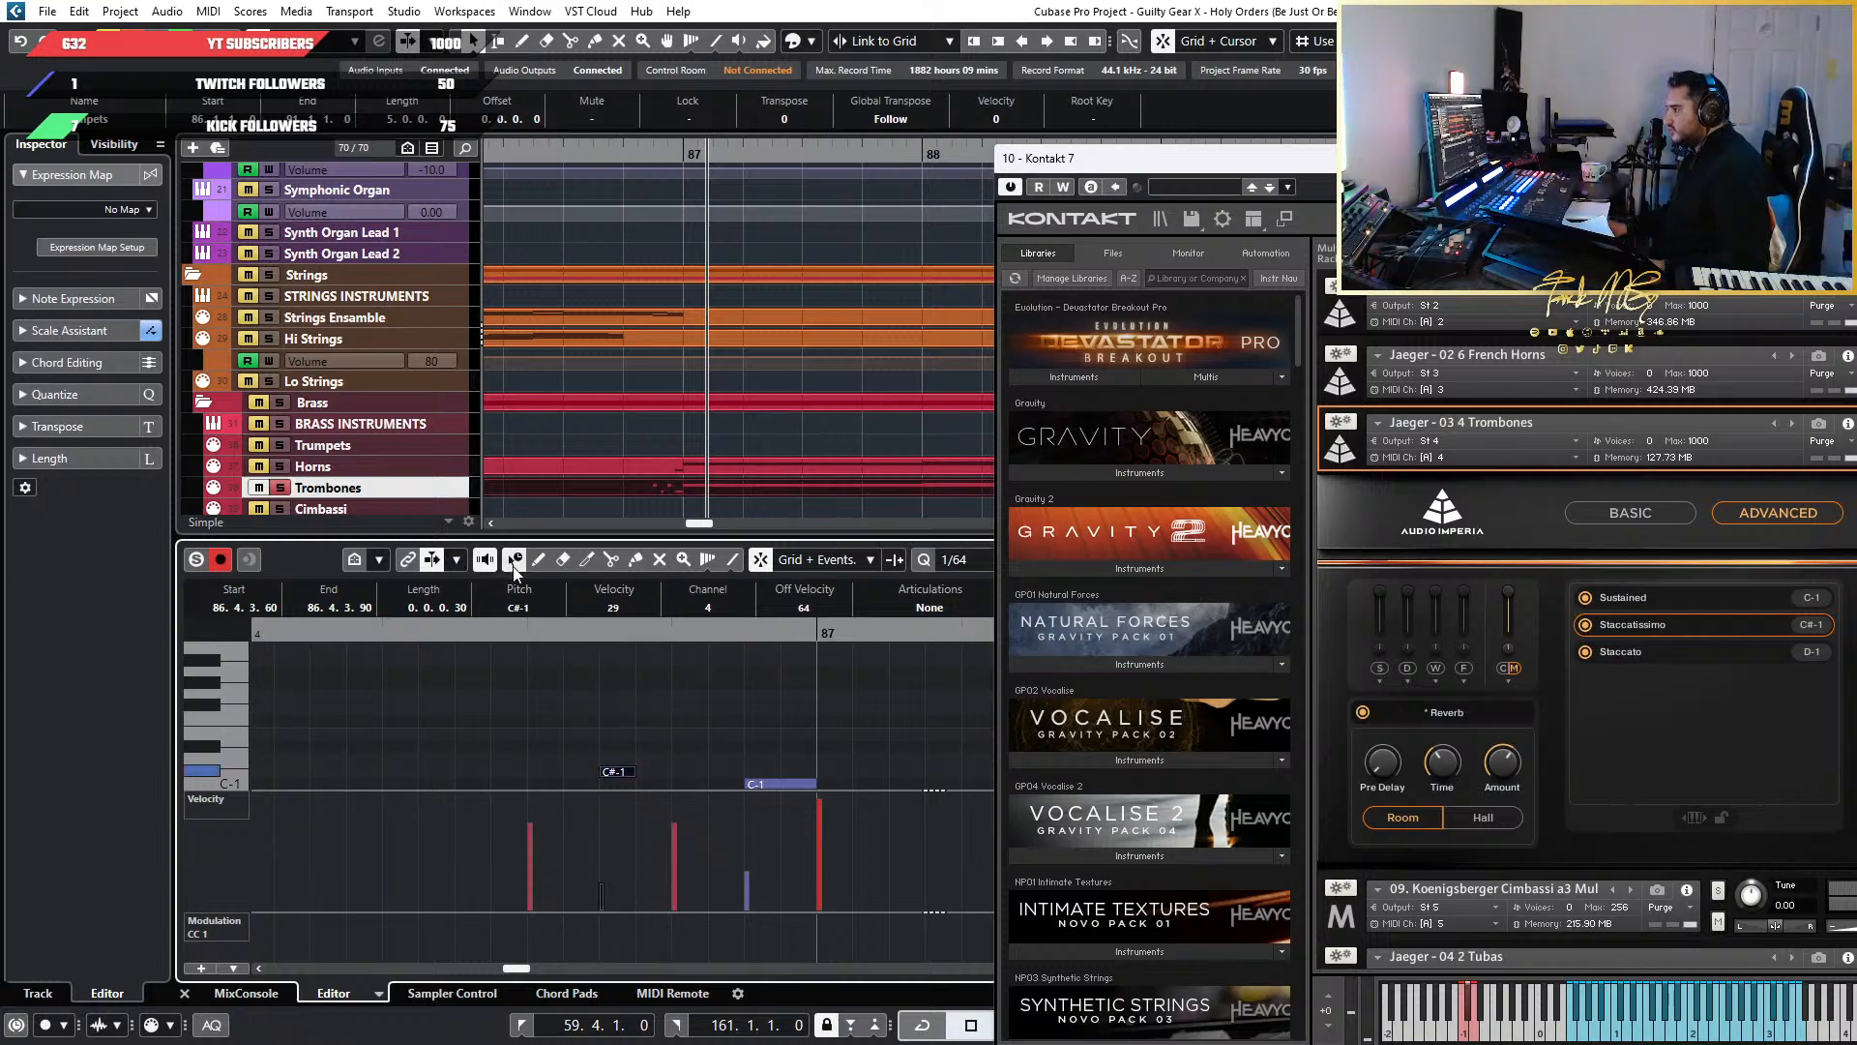
click(542, 582)
click(562, 791)
scroll(561, 792, down, 1)
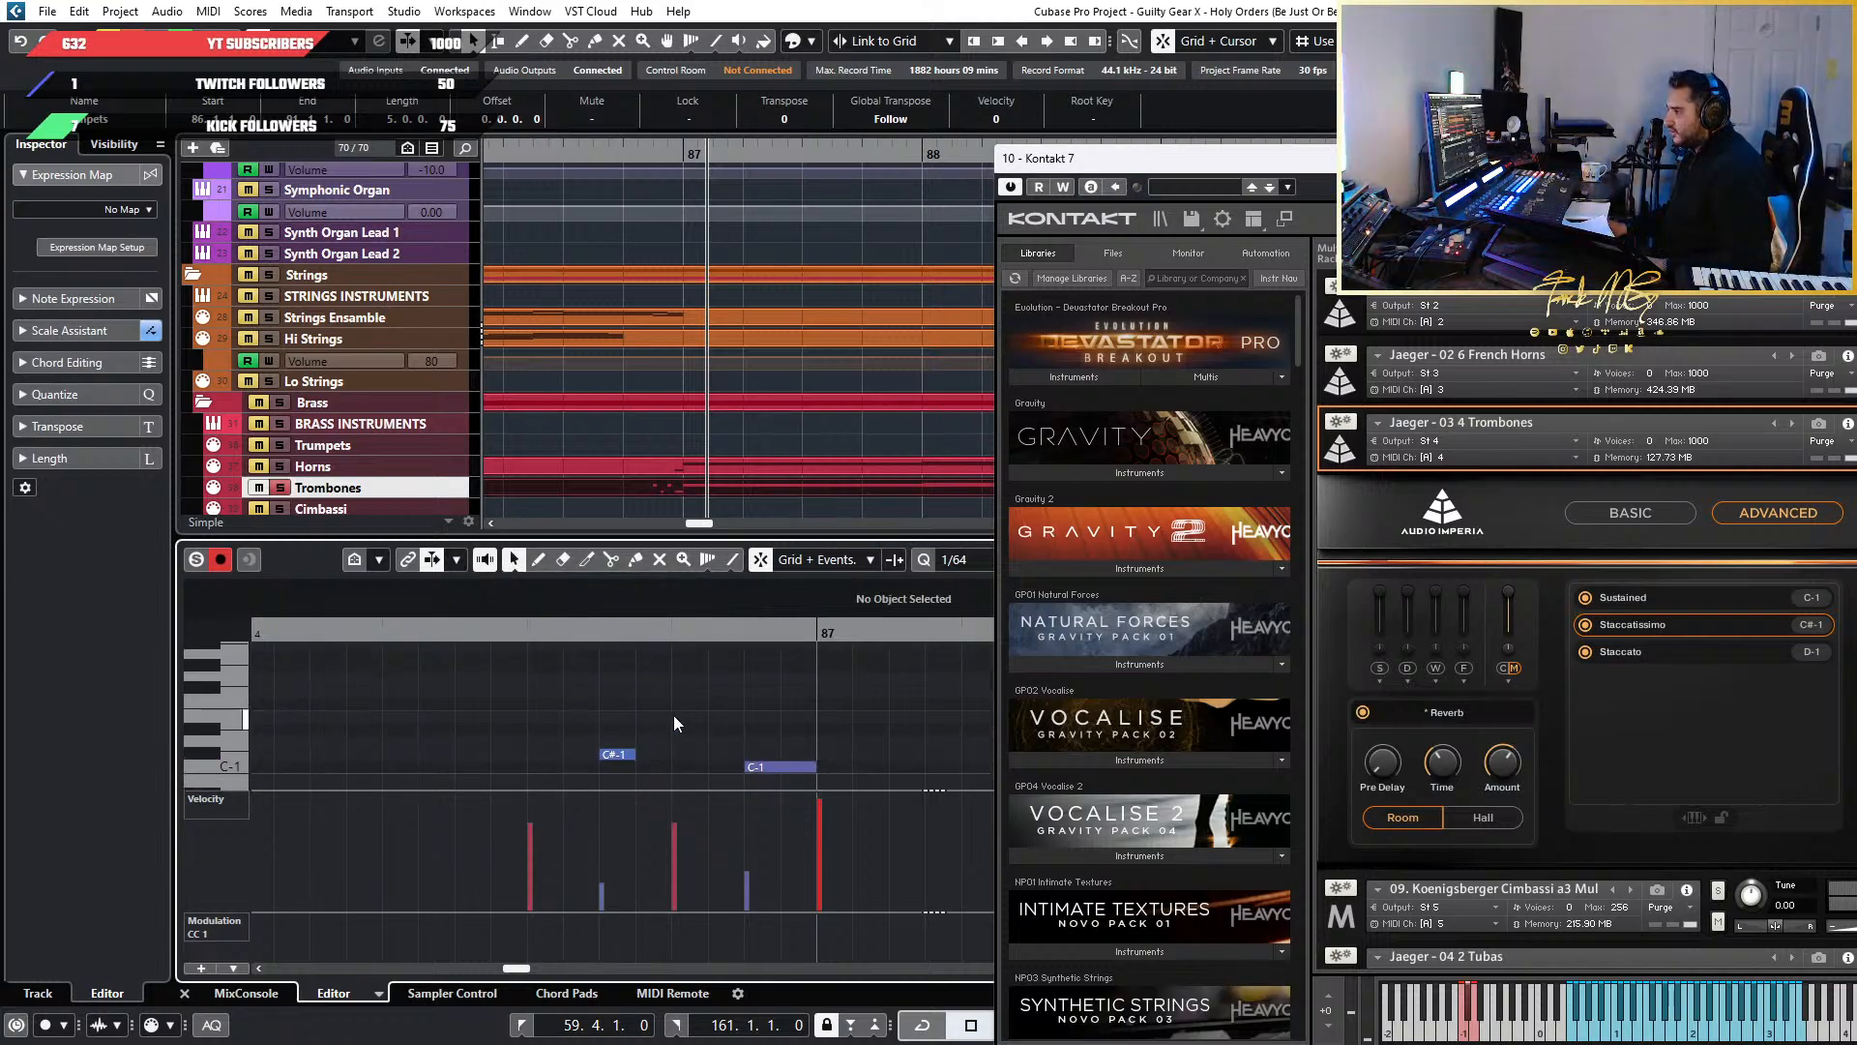
click(612, 754)
key(ctrl+Left)
key(ctrl+Left)
key(ctrl+Left)
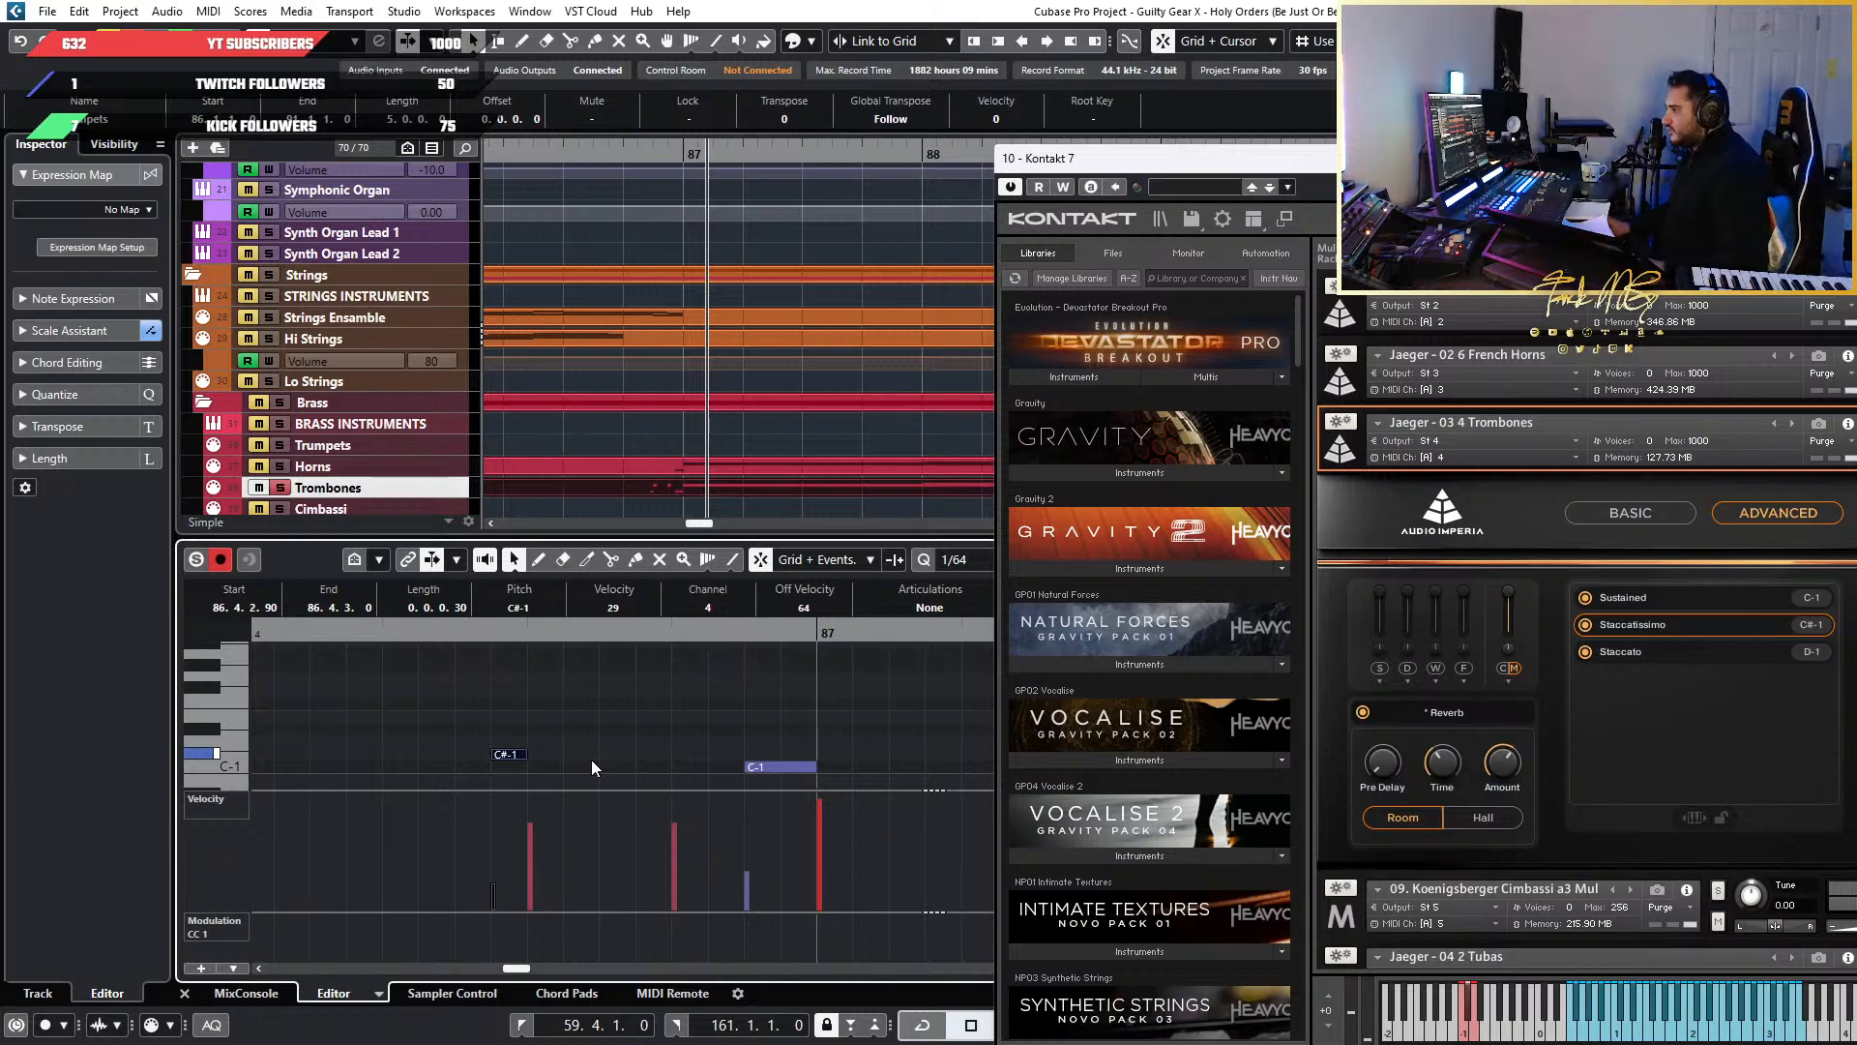
Play the soloed trombones from before the C#-1 keyswitch through bar 87 to check the pickup articulations
click(370, 643)
click(369, 639)
key(space)
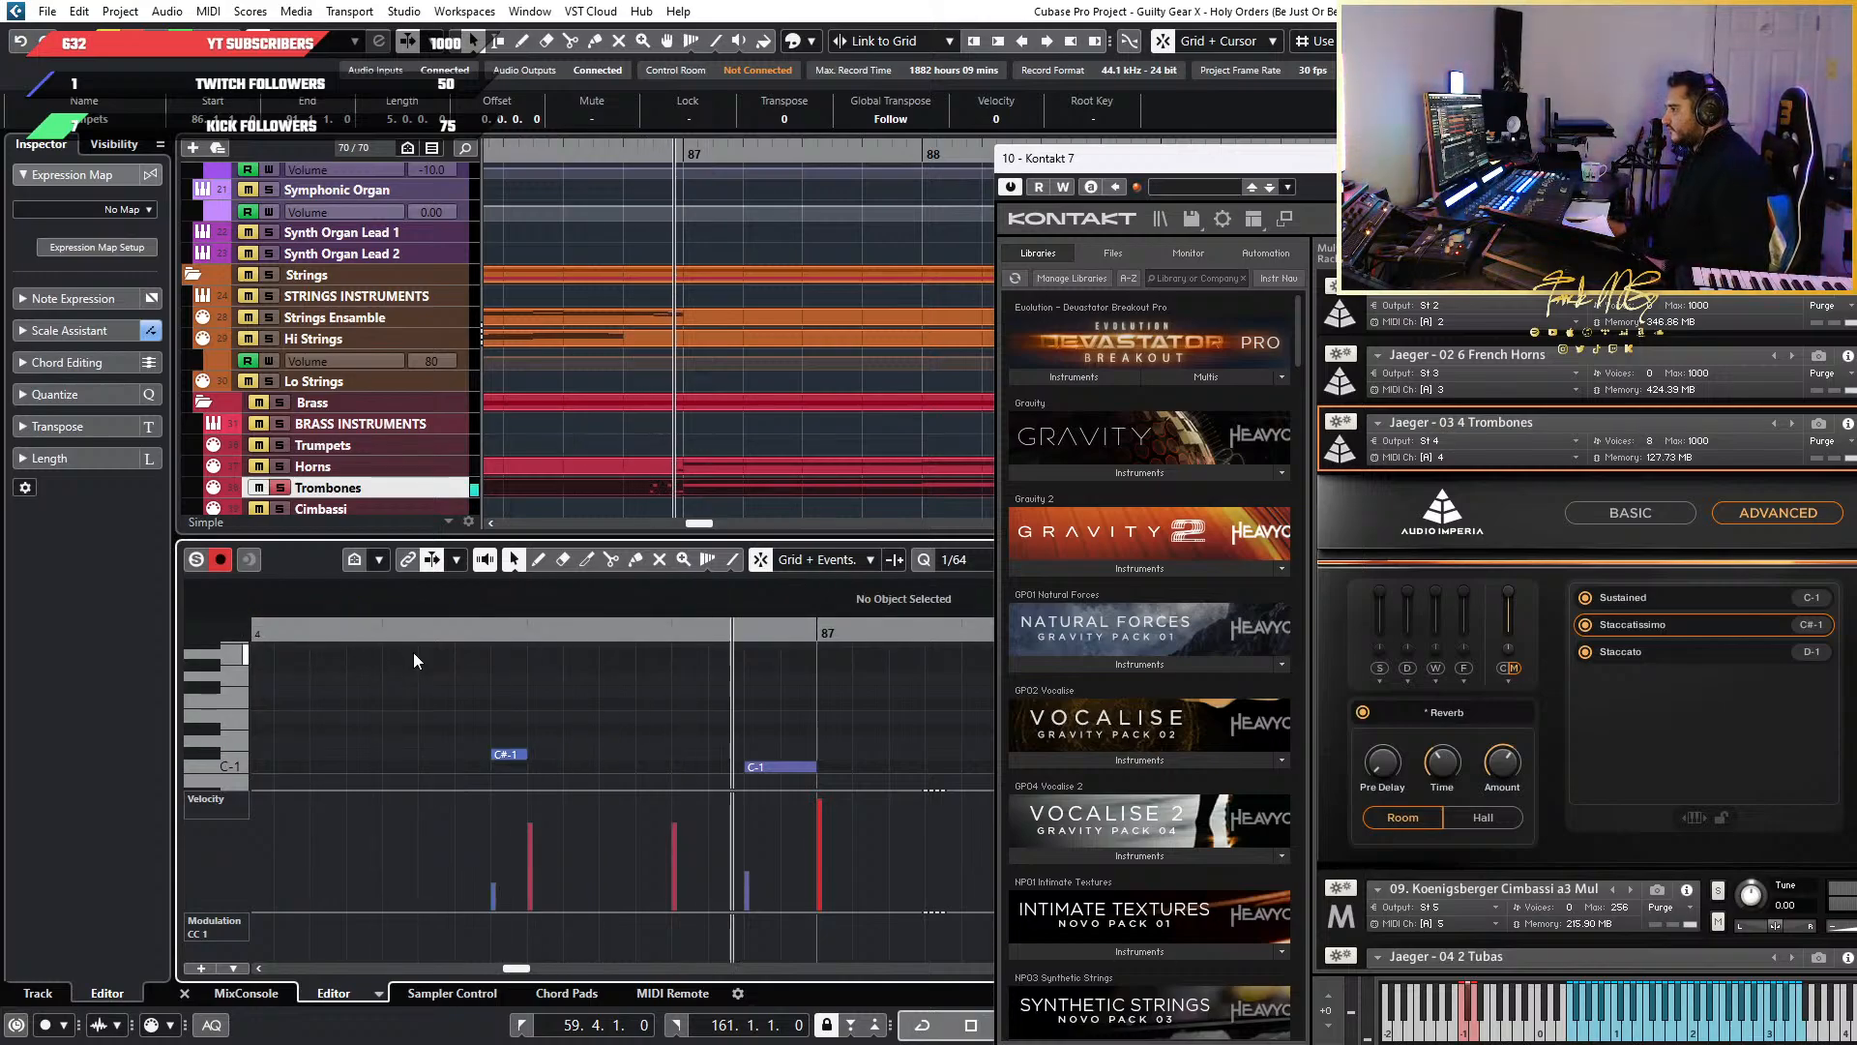
scroll(585, 693, down, 3)
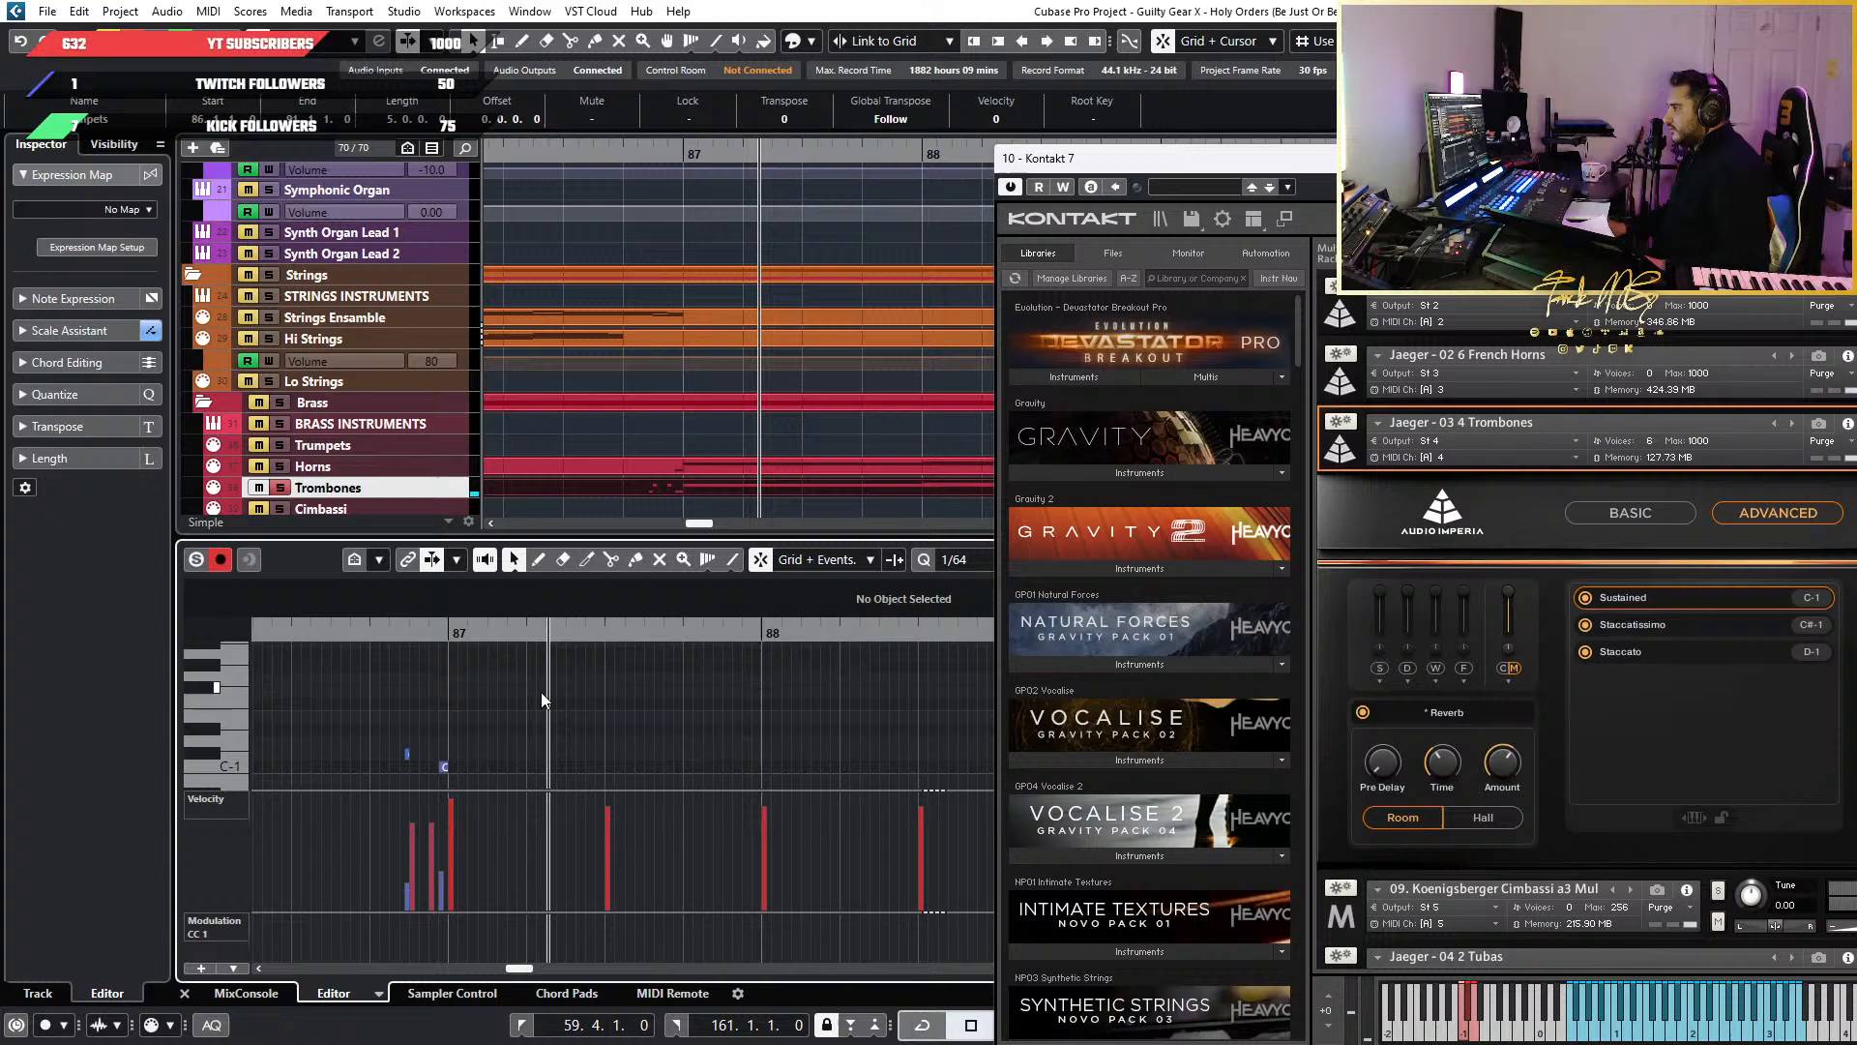
Unsolo the Trombones track and play the full arrangement from around bar 86 into bar 87
click(280, 488)
scroll(638, 193, down, 3)
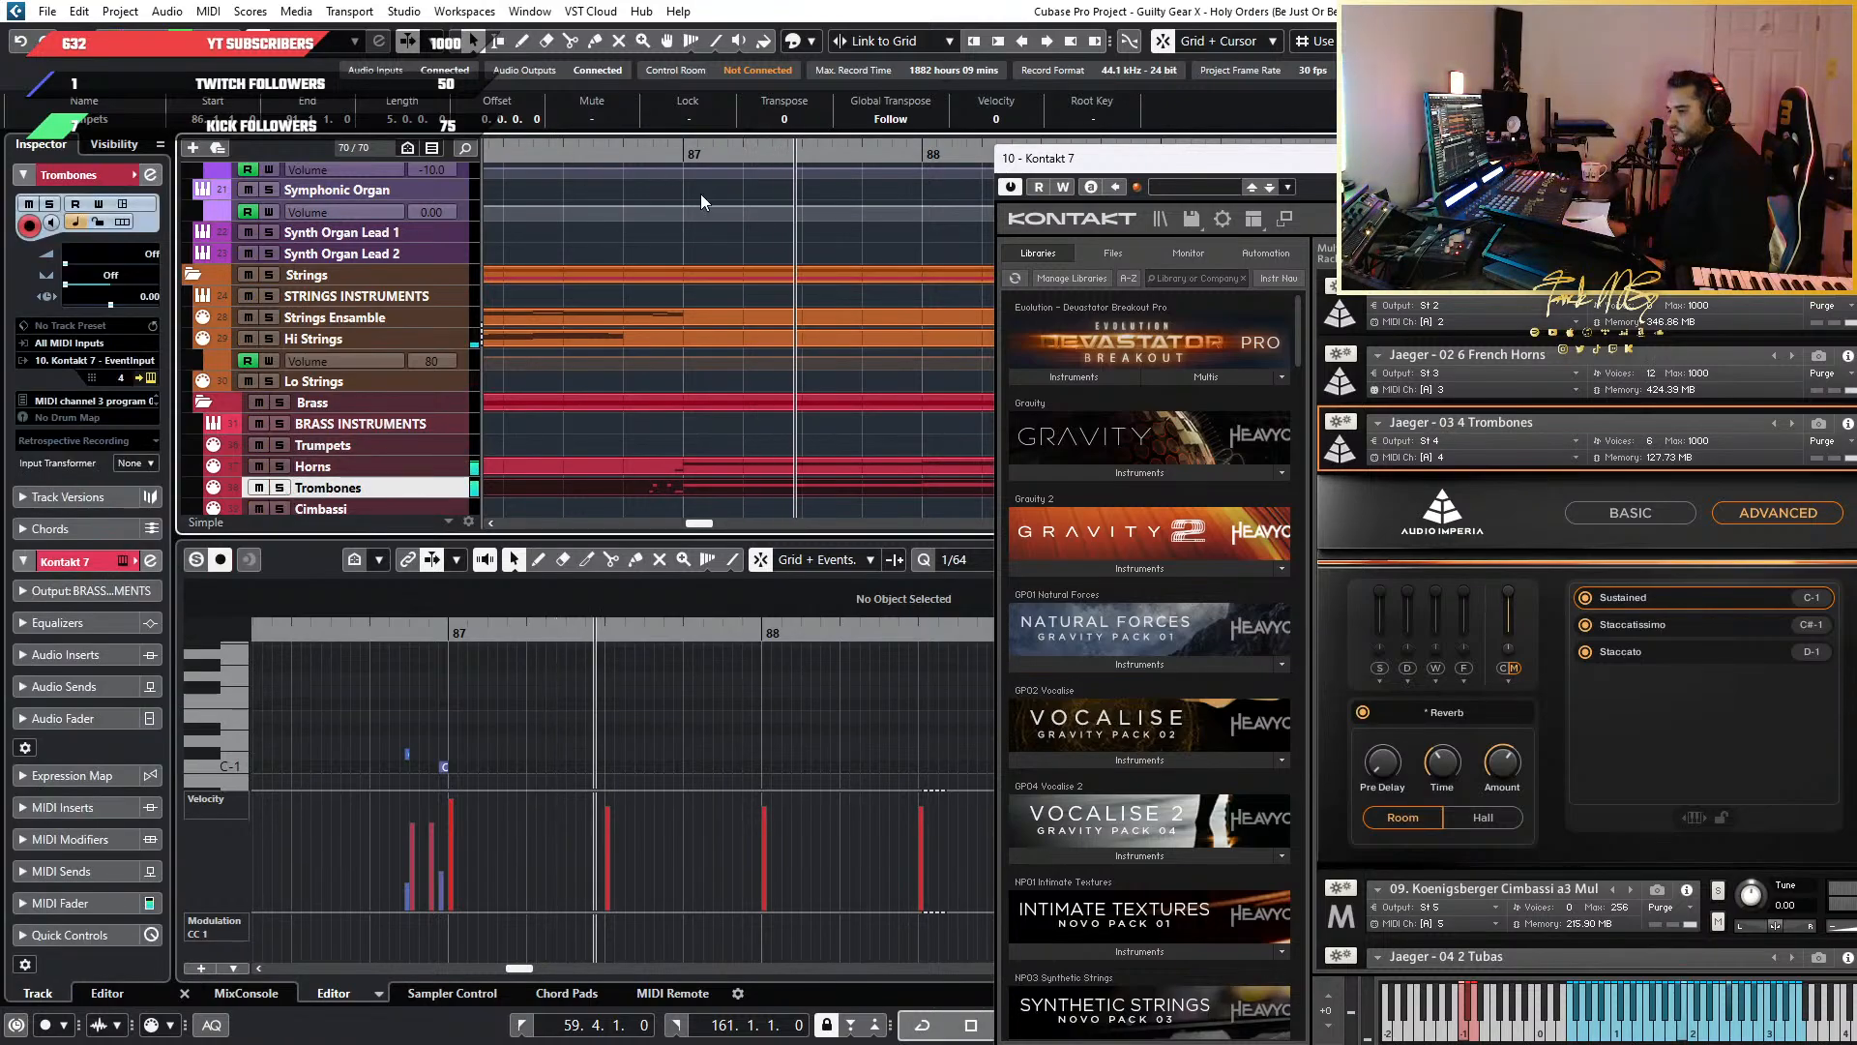
click(562, 153)
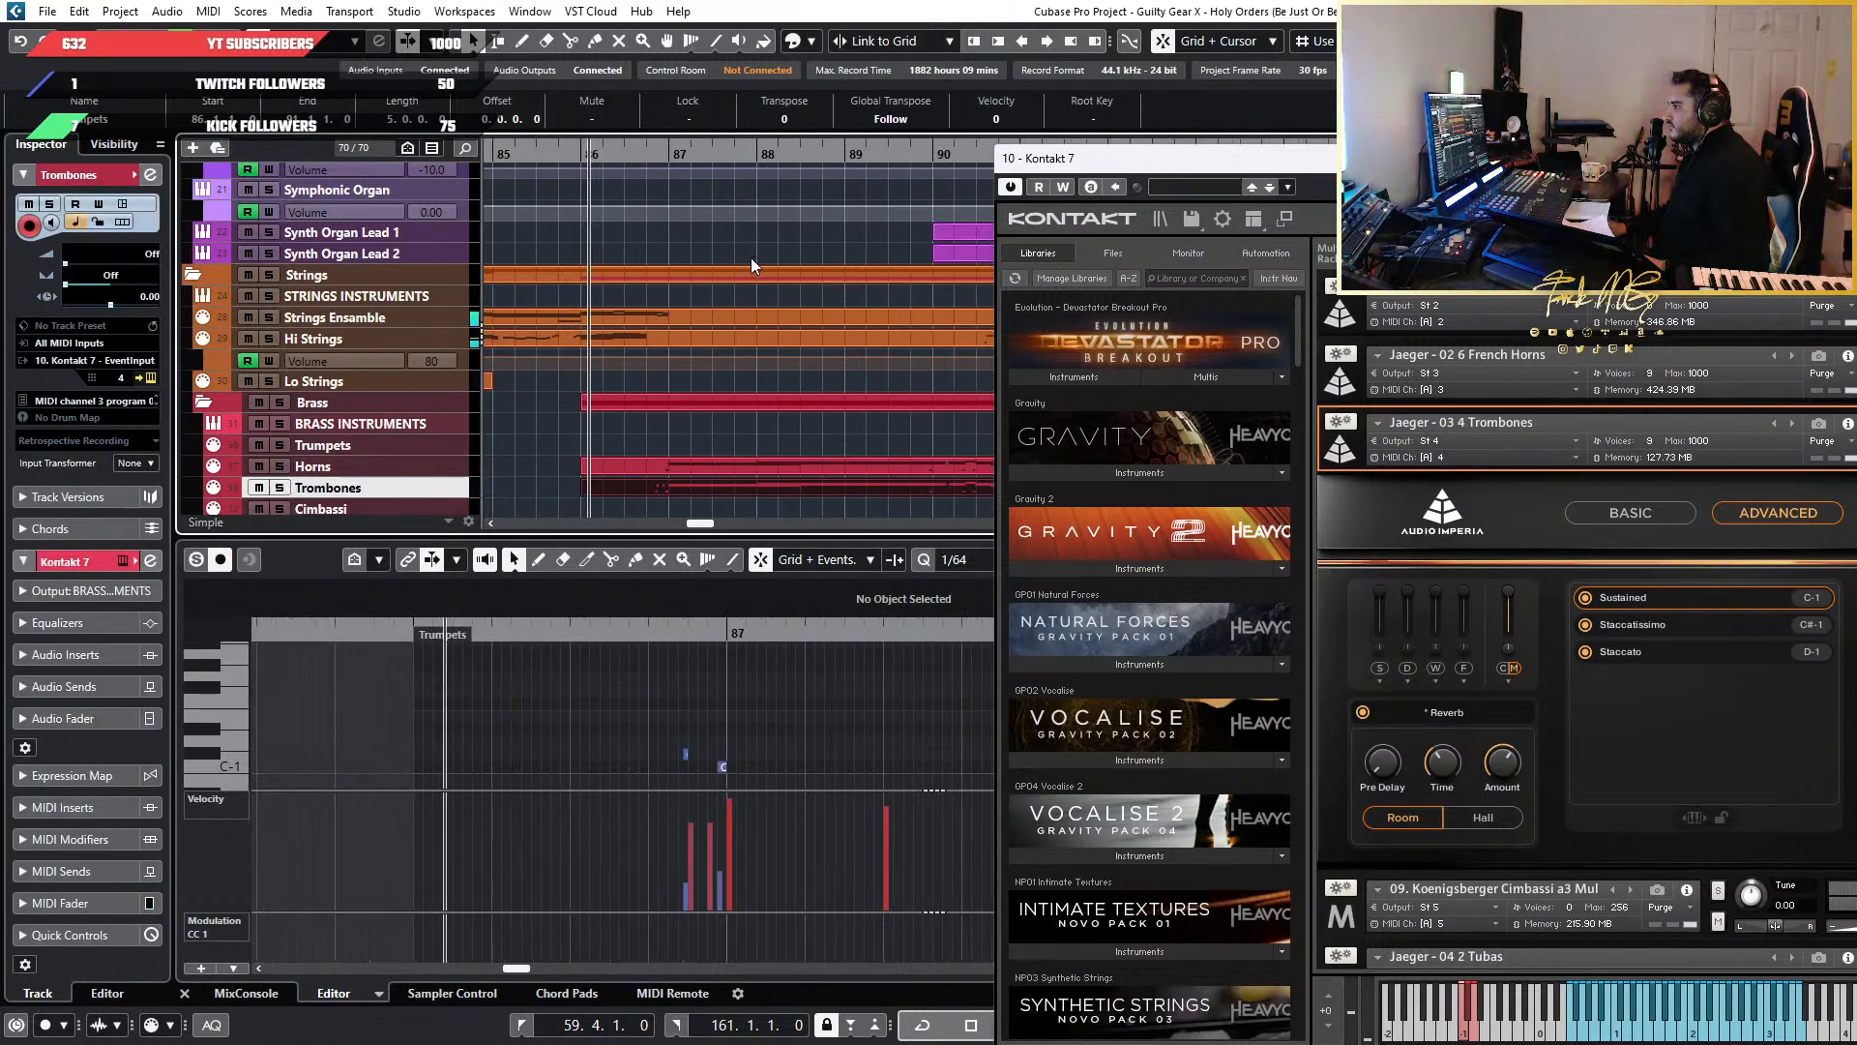
scroll(752, 263, up, 3)
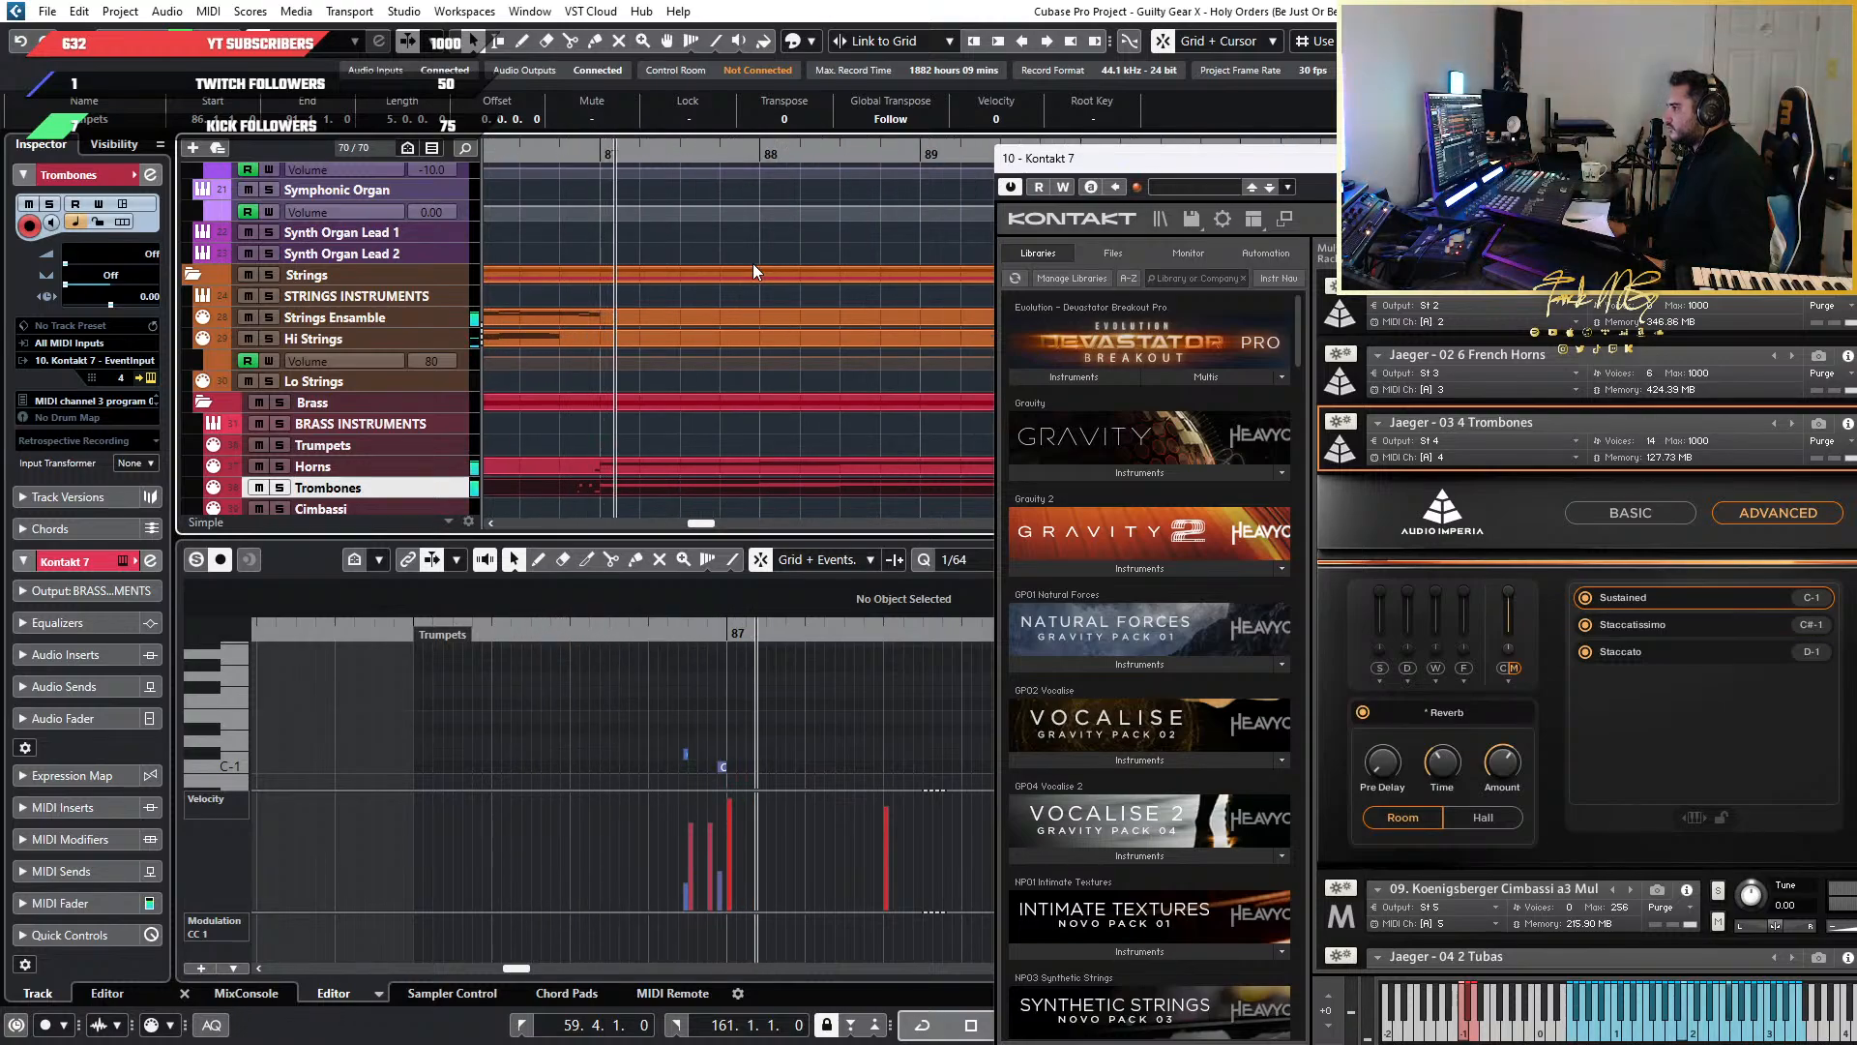
scroll(708, 803, up, 5)
scroll(660, 741, down, 5)
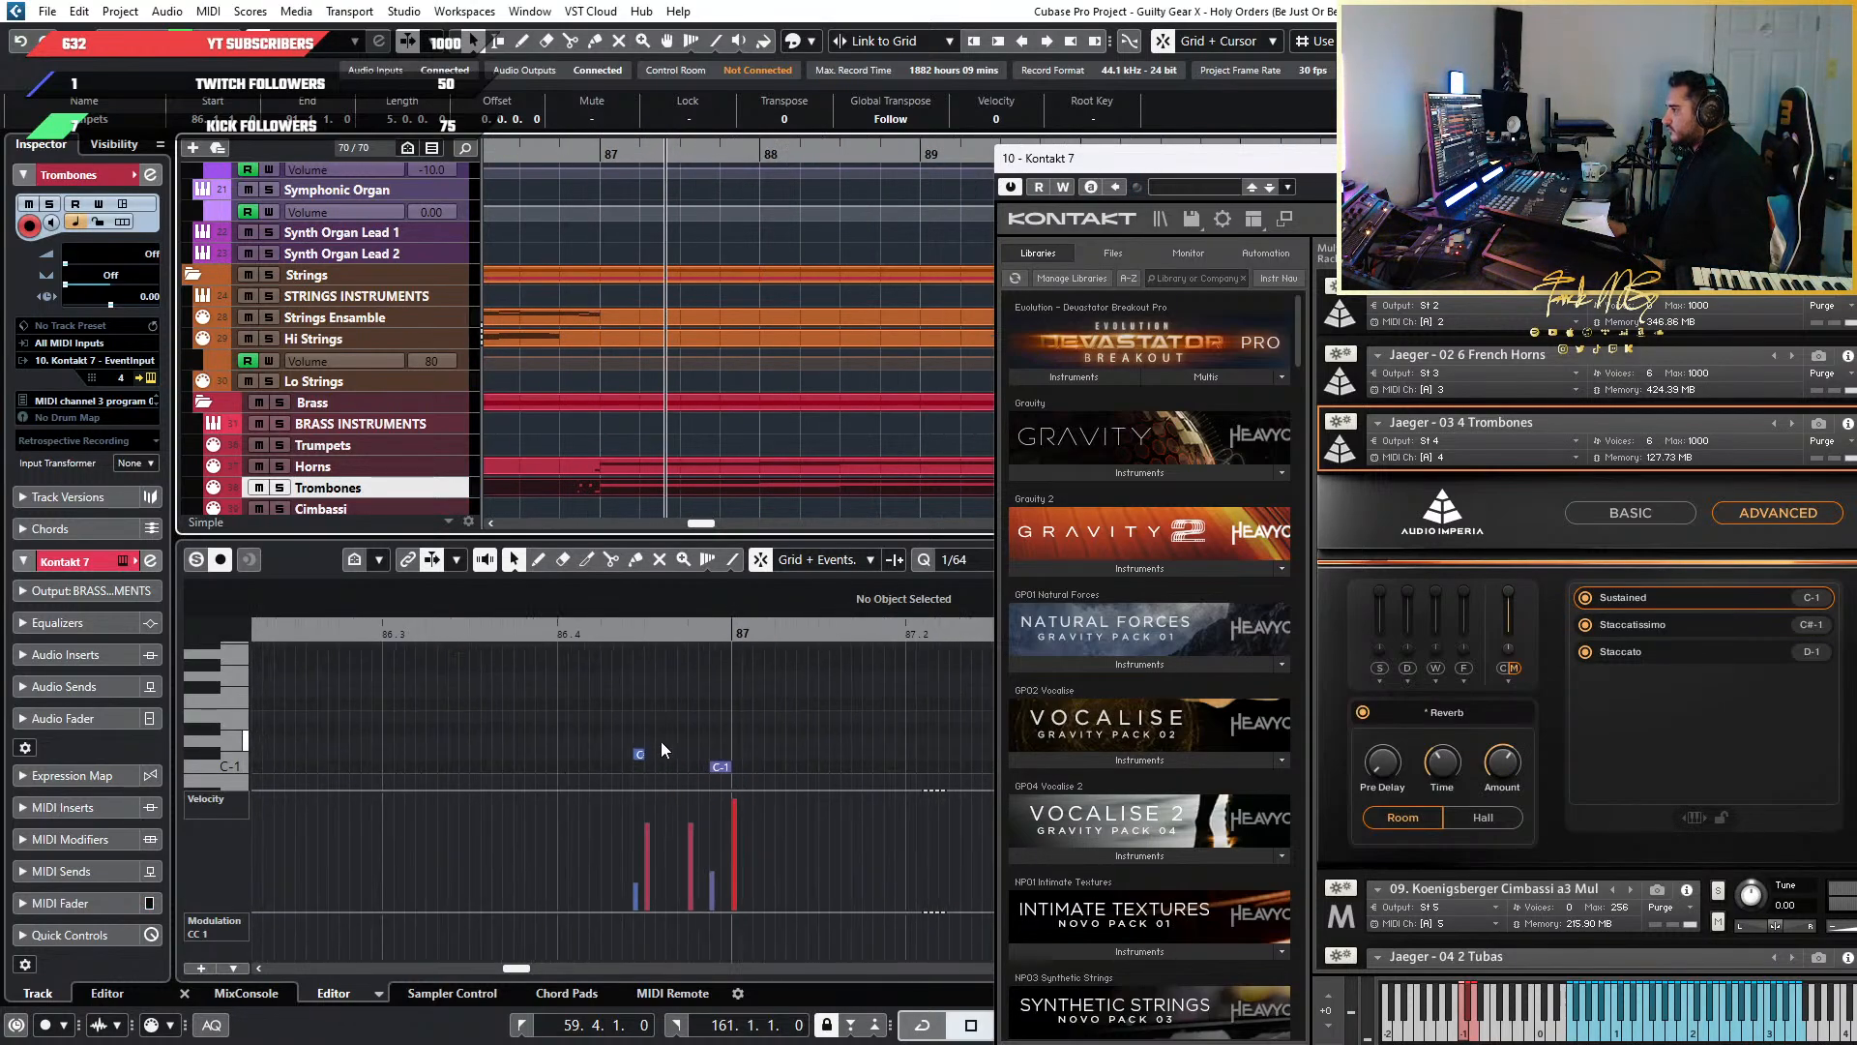
Replay the trombone entry within the full arrangement from bar 86 to judge the pickup timing
scroll(652, 735, right, 5)
scroll(439, 703, left, 5)
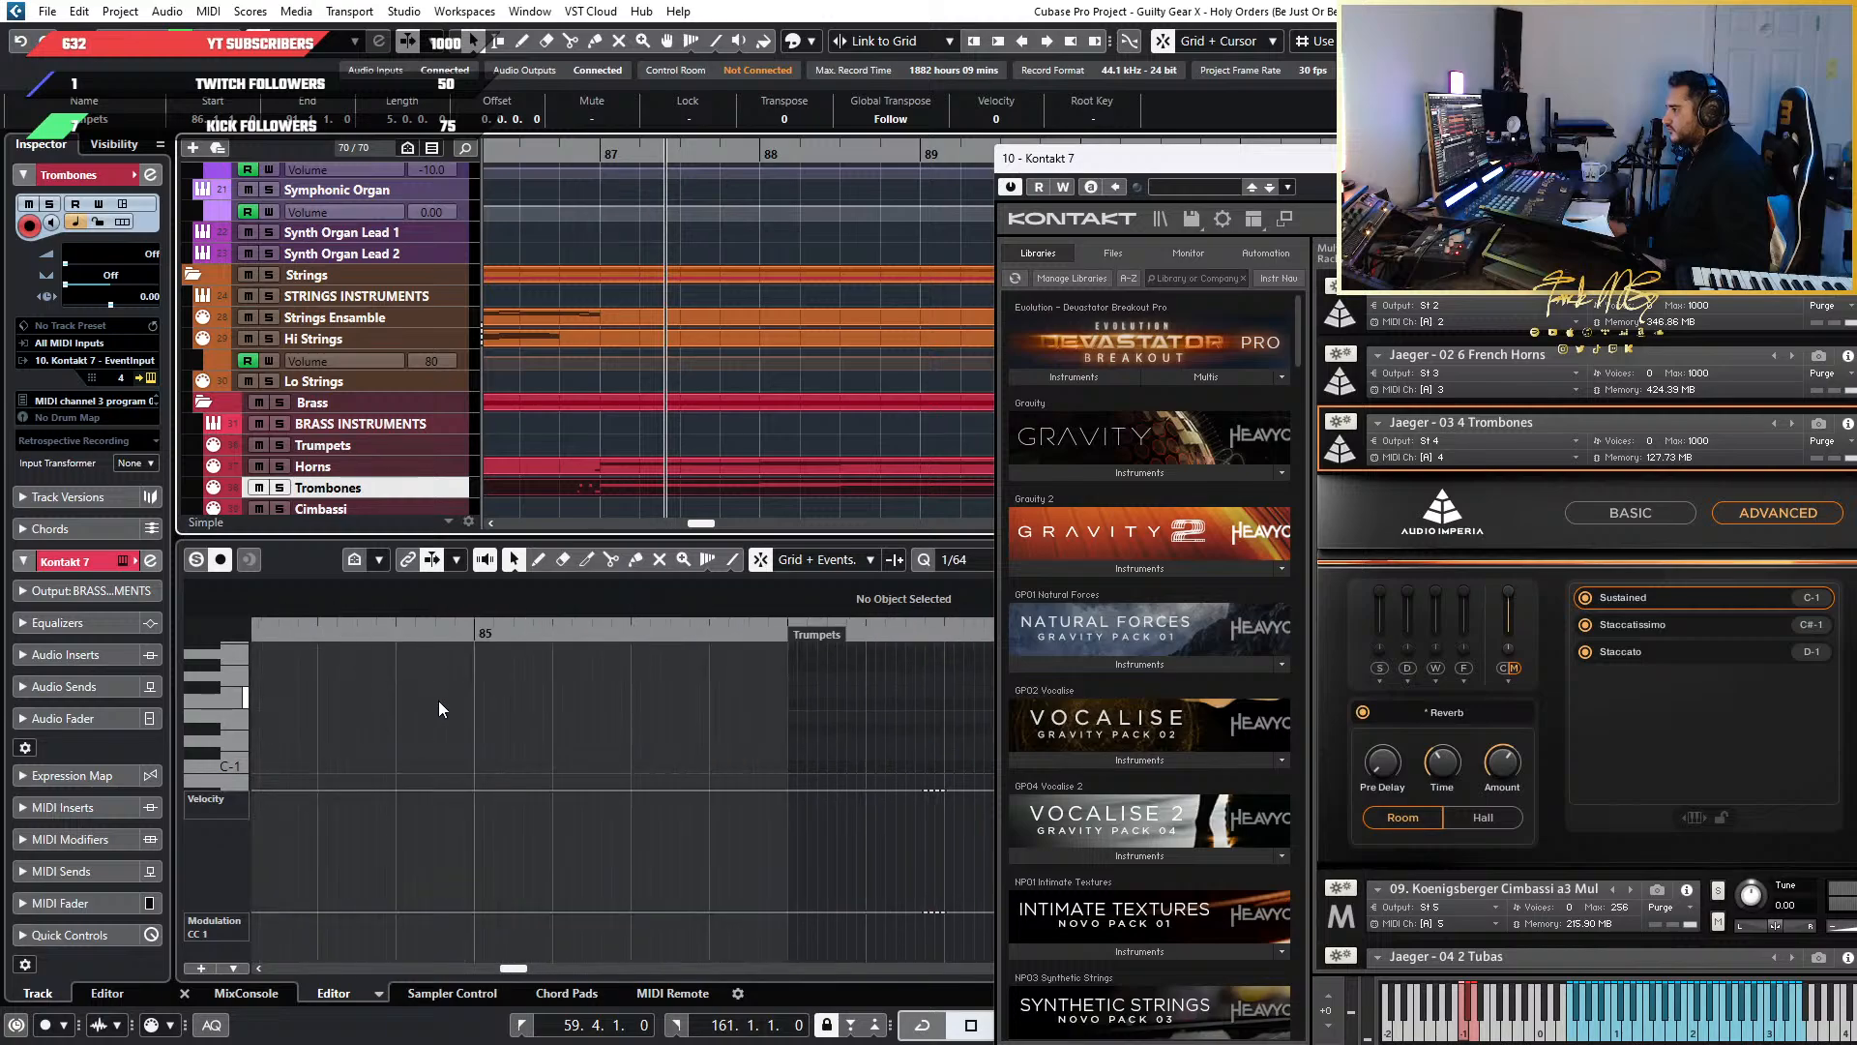
scroll(733, 663, right, 5)
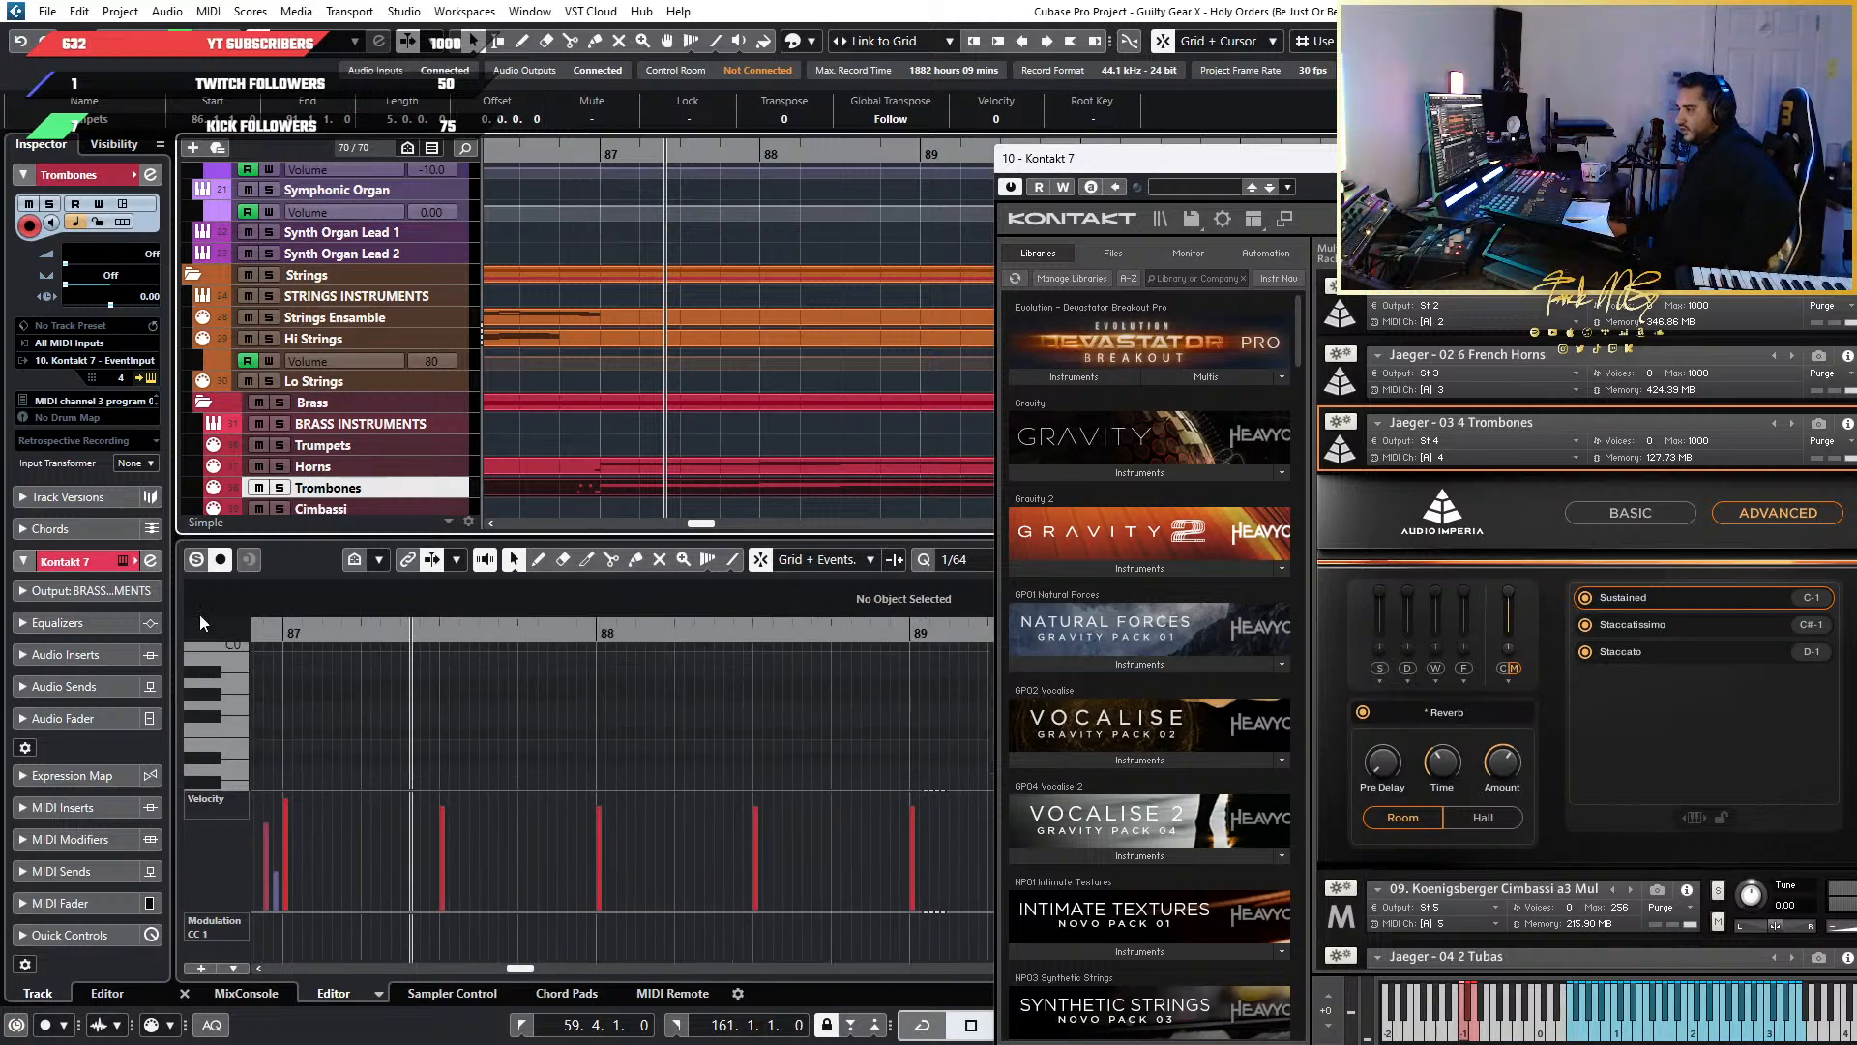
scroll(426, 716, left, 3)
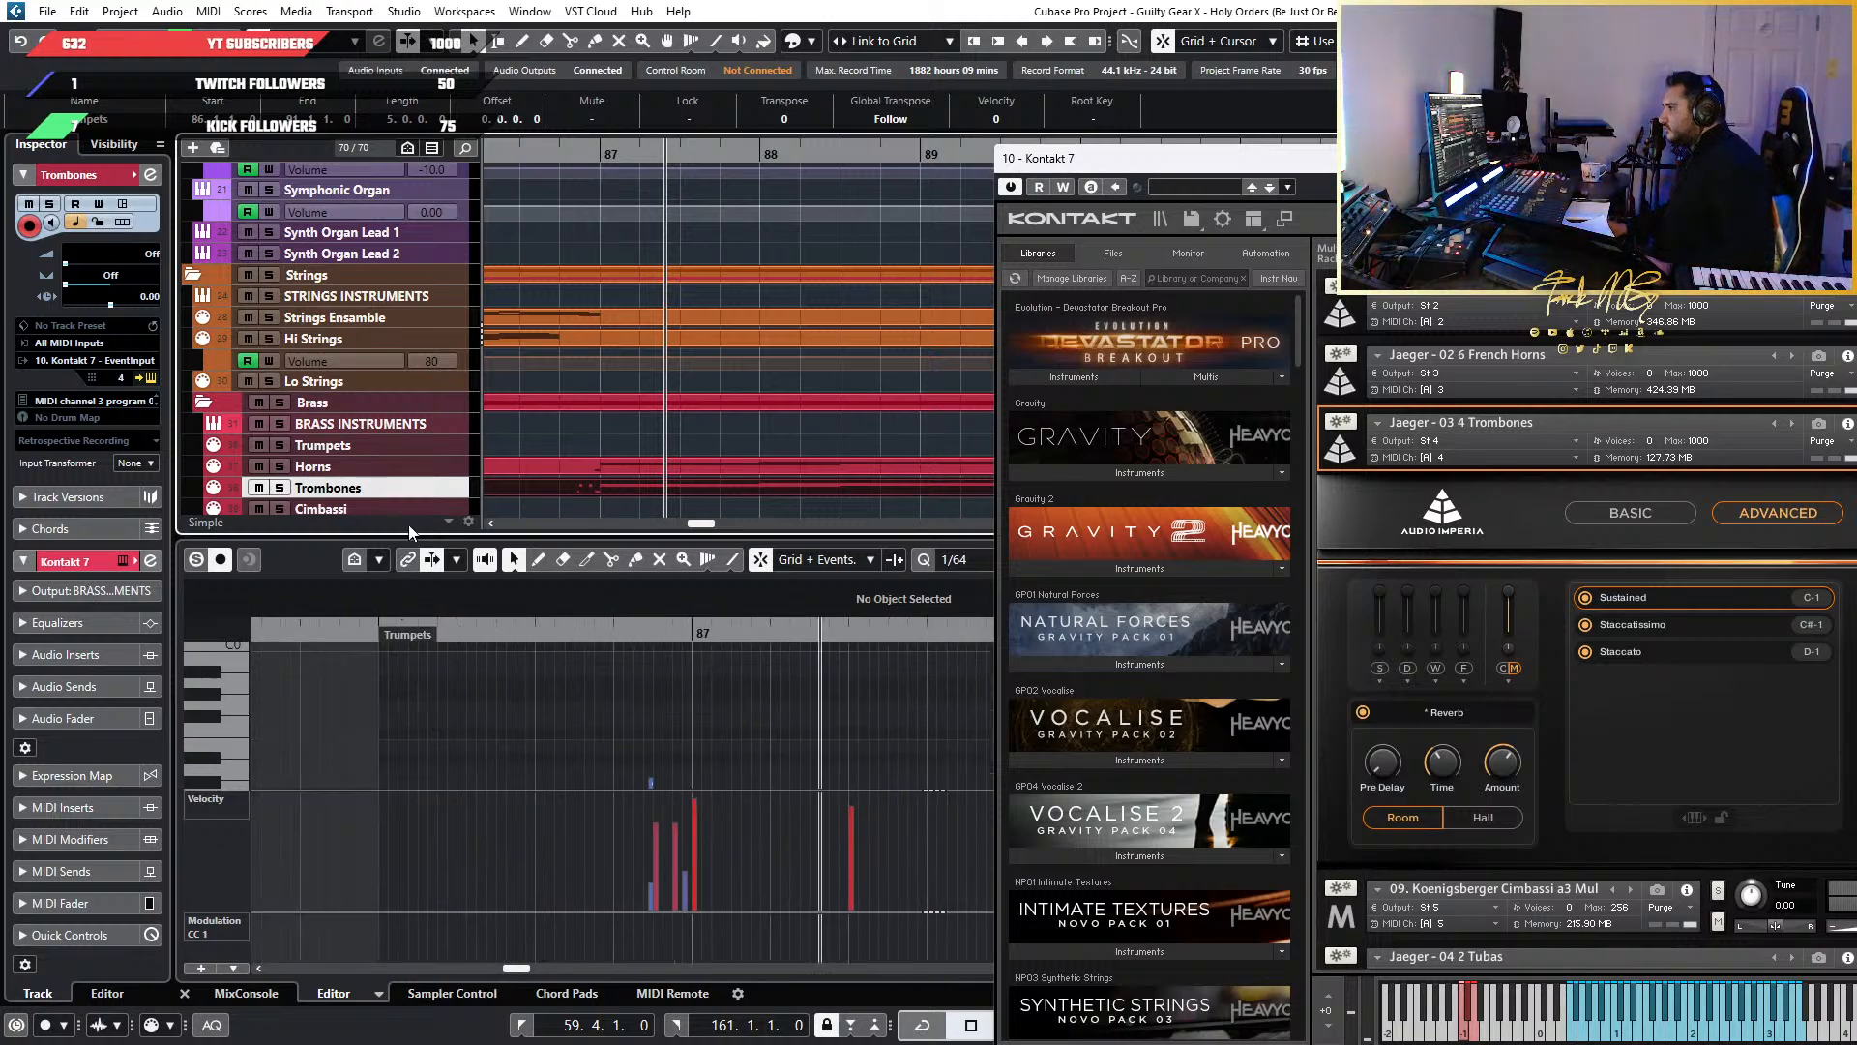
scroll(712, 692, down, 2)
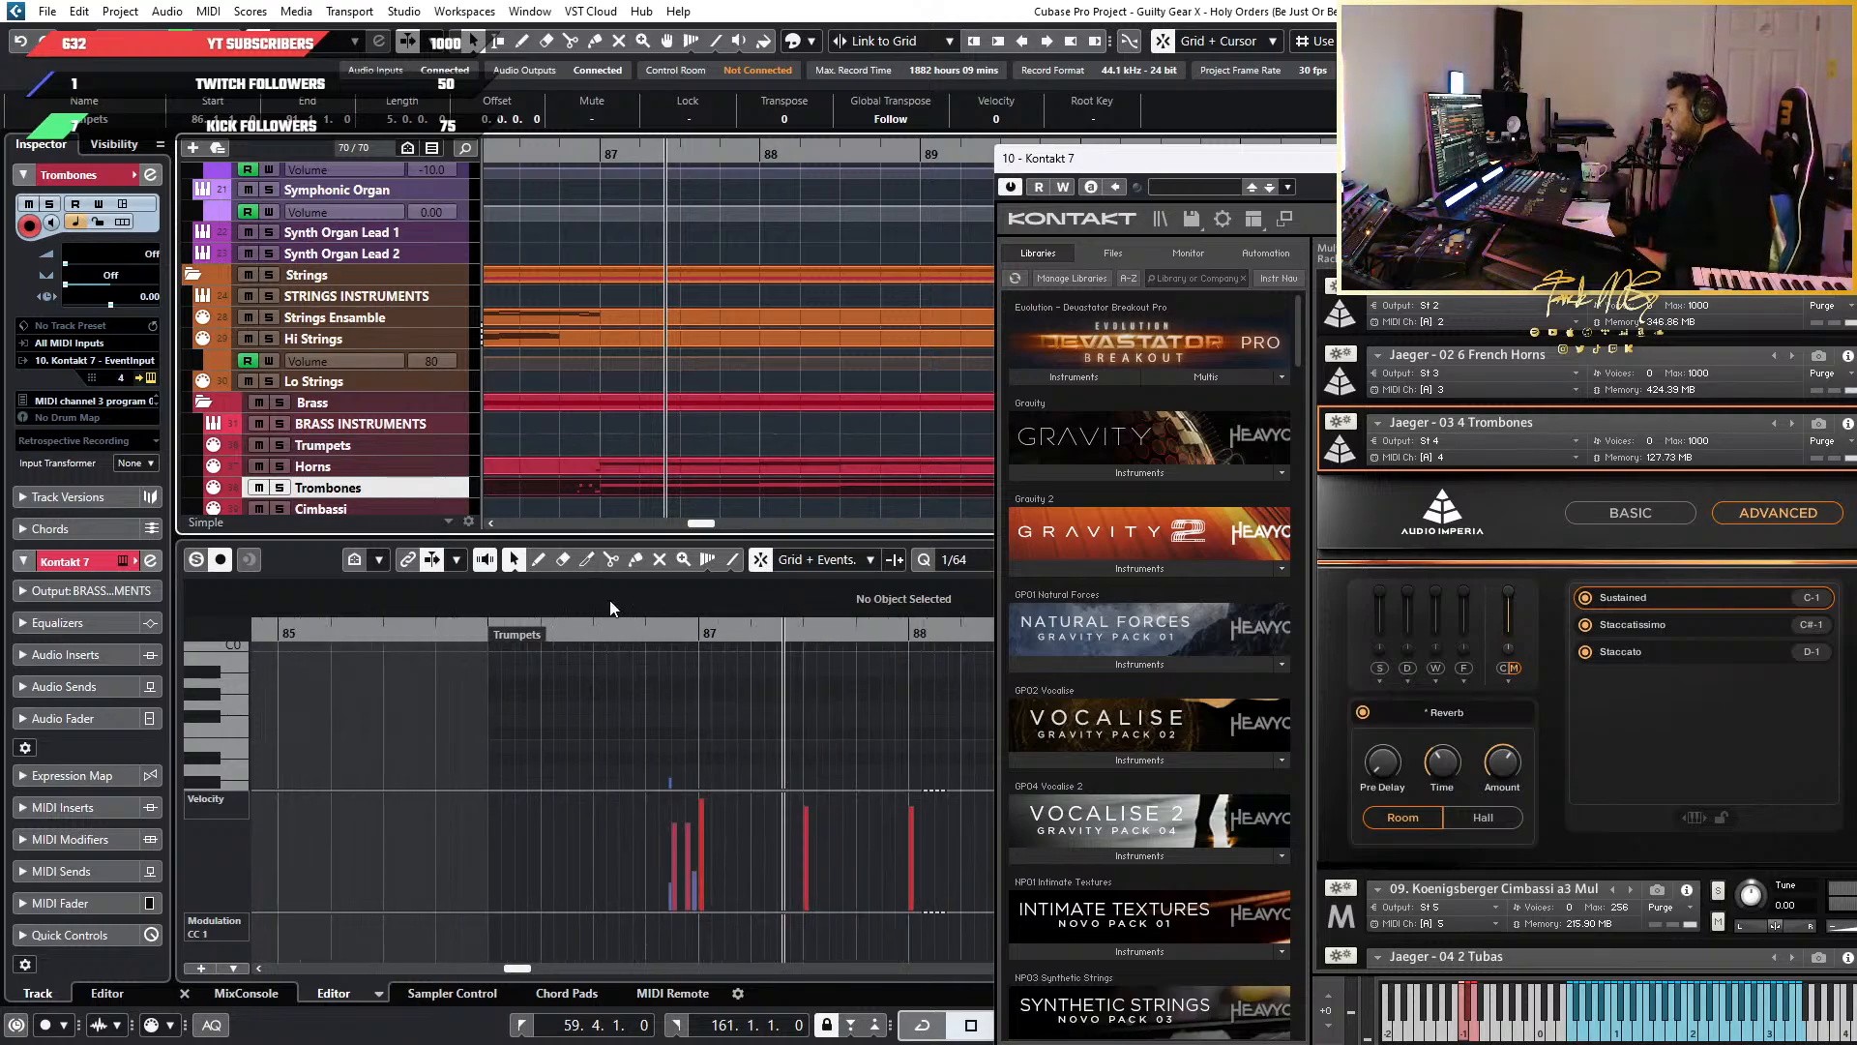
click(612, 632)
scroll(667, 656, up, 3)
key(space)
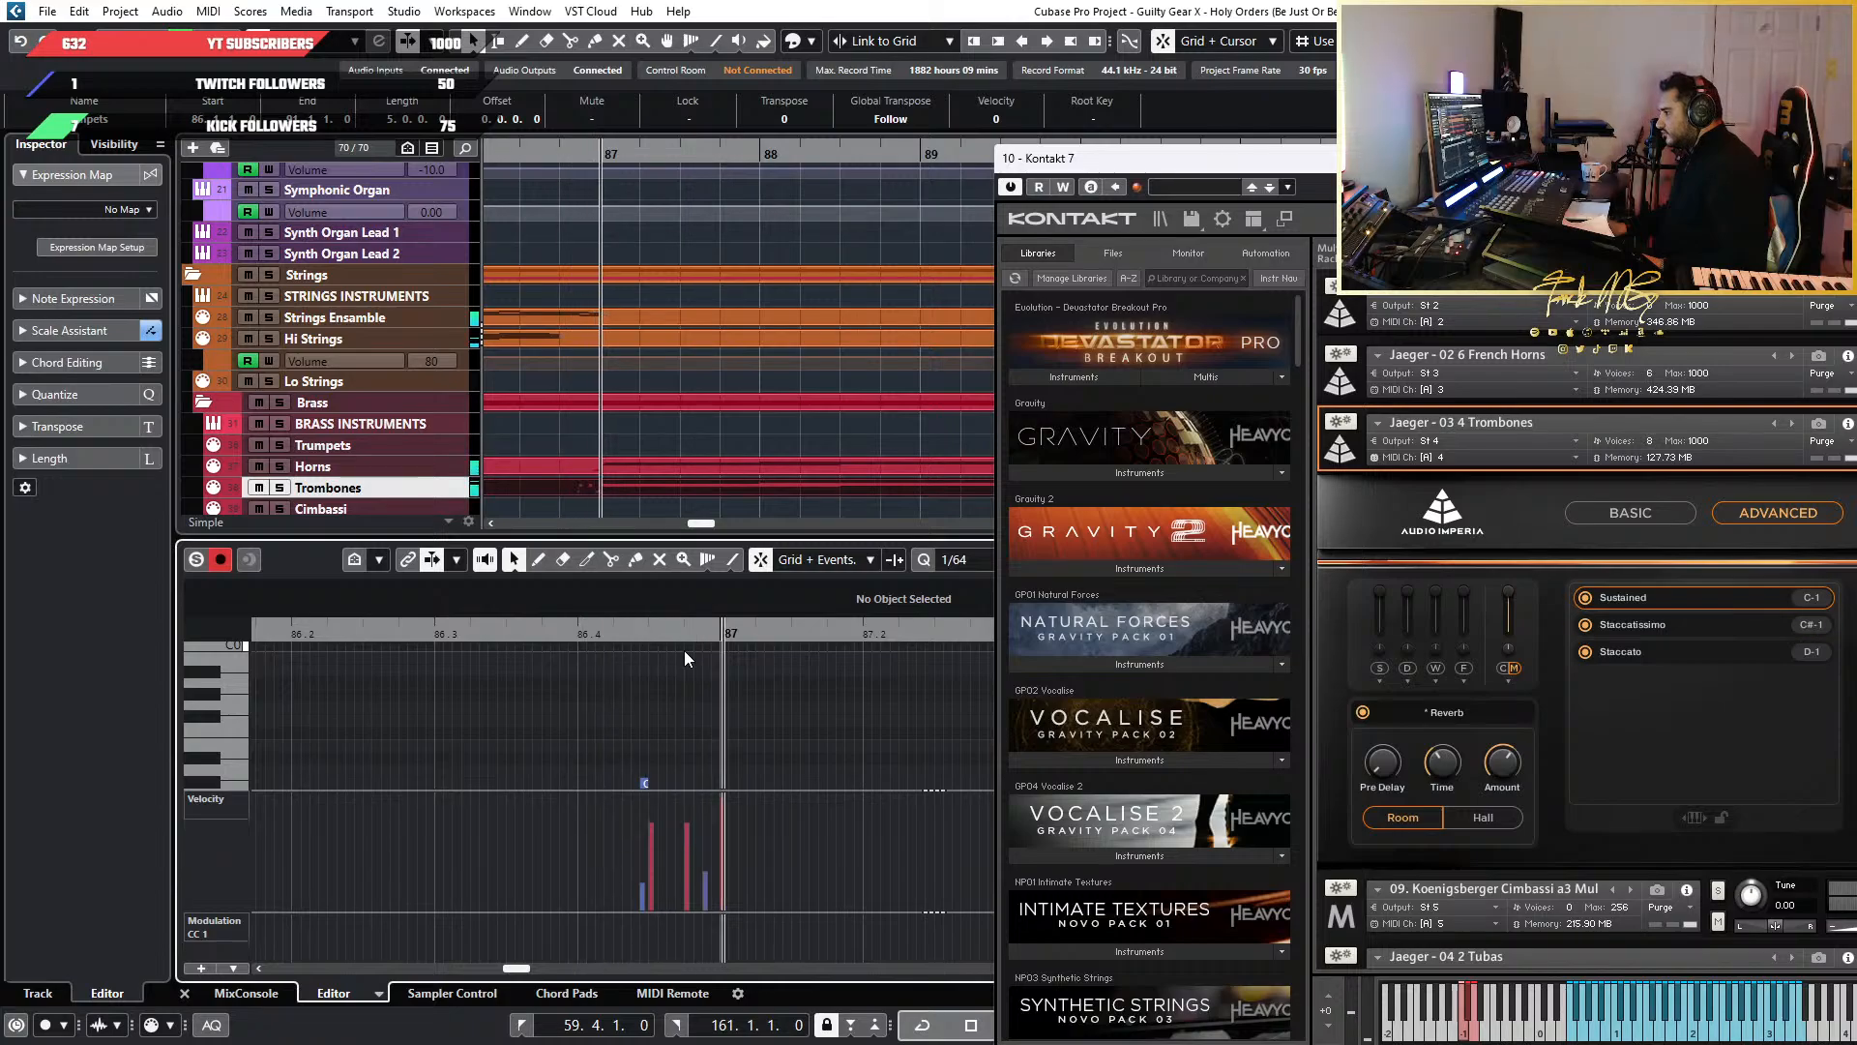
scroll(715, 697, down, 3)
scroll(698, 697, up, 3)
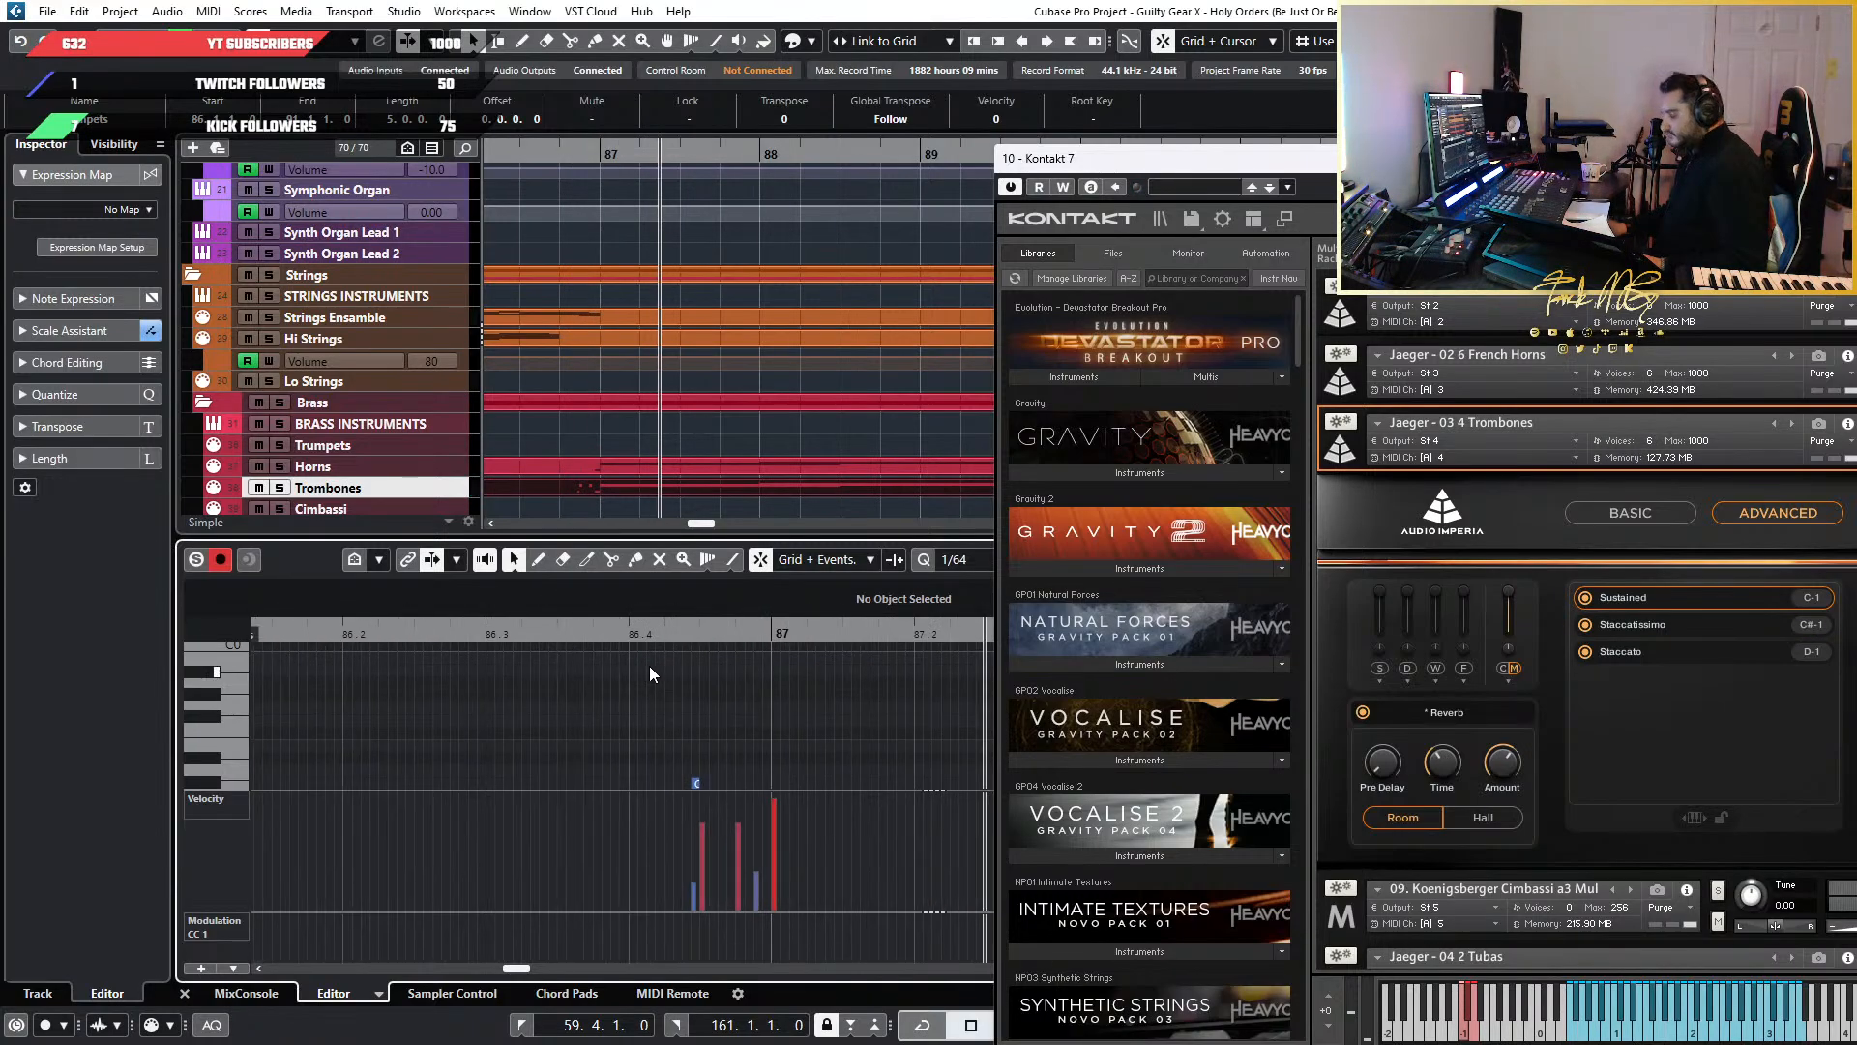
key(6)
key(5)
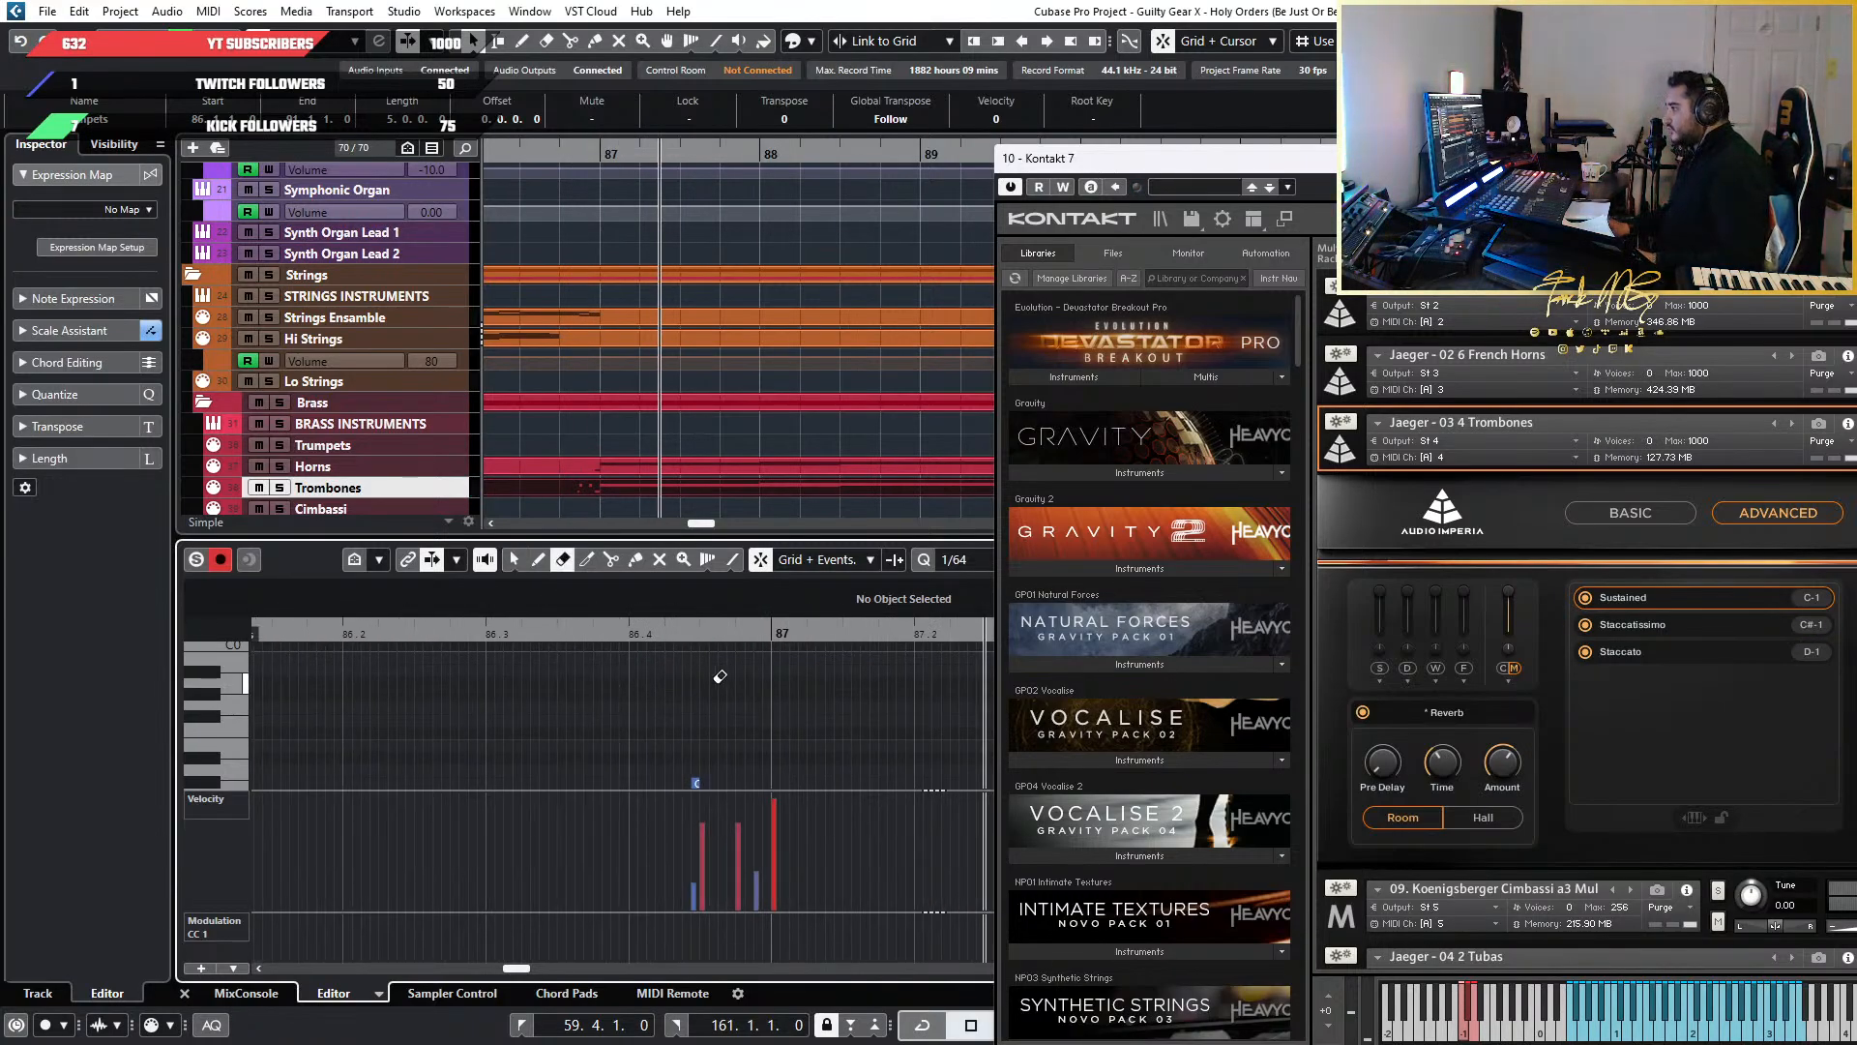
key(alt+6)
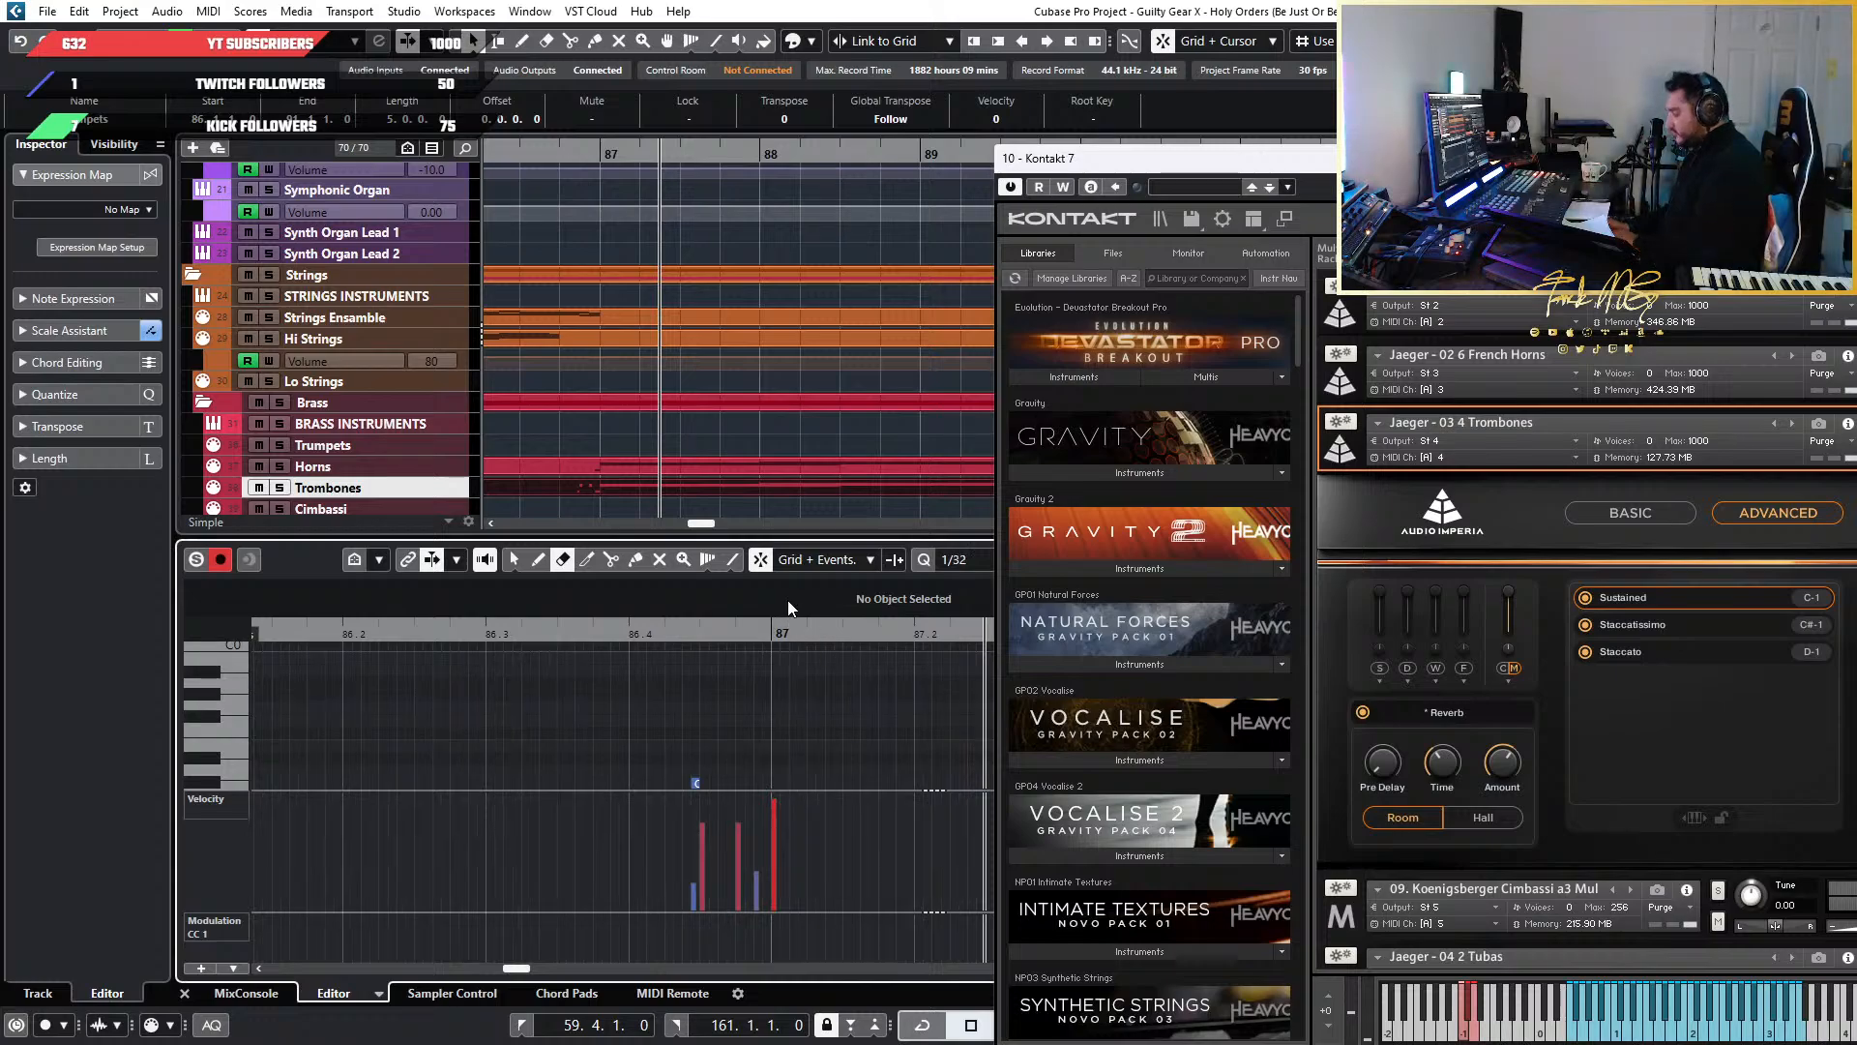
key(alt+5)
key(alt+4)
key(alt+3)
key(alt+2)
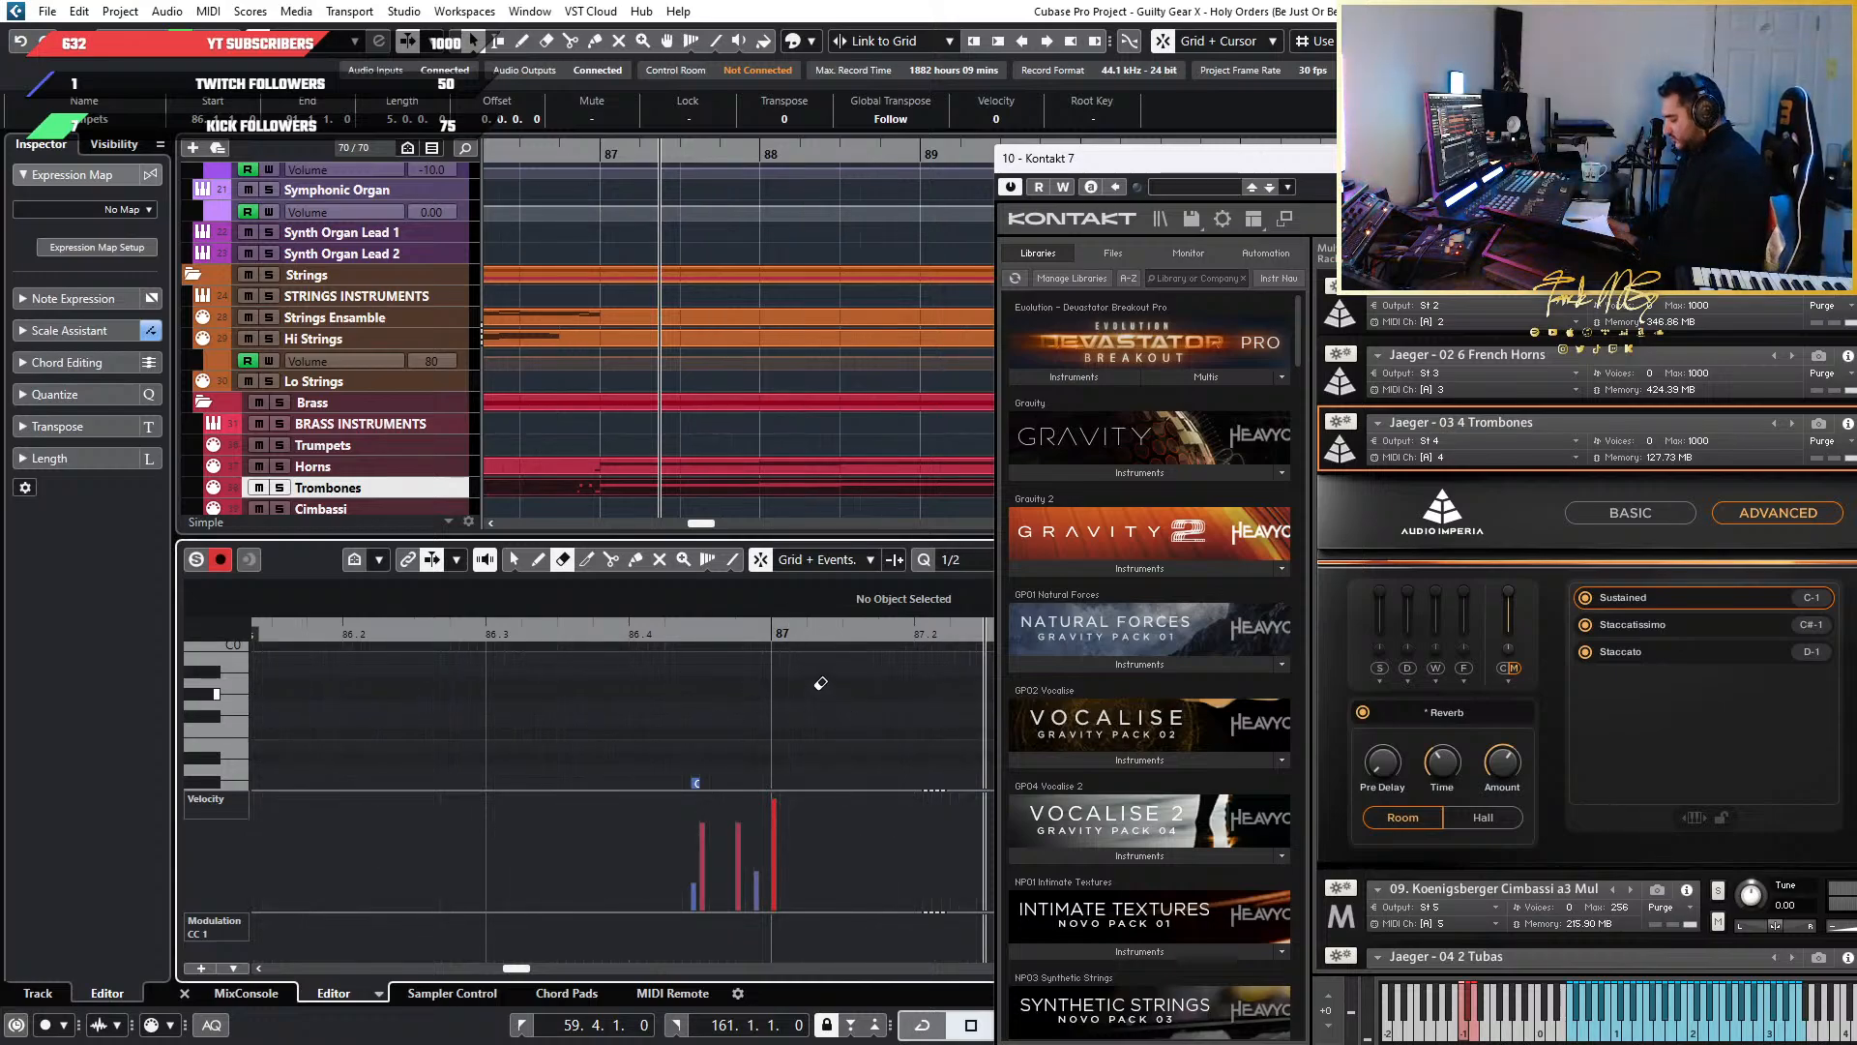
key(alt+5)
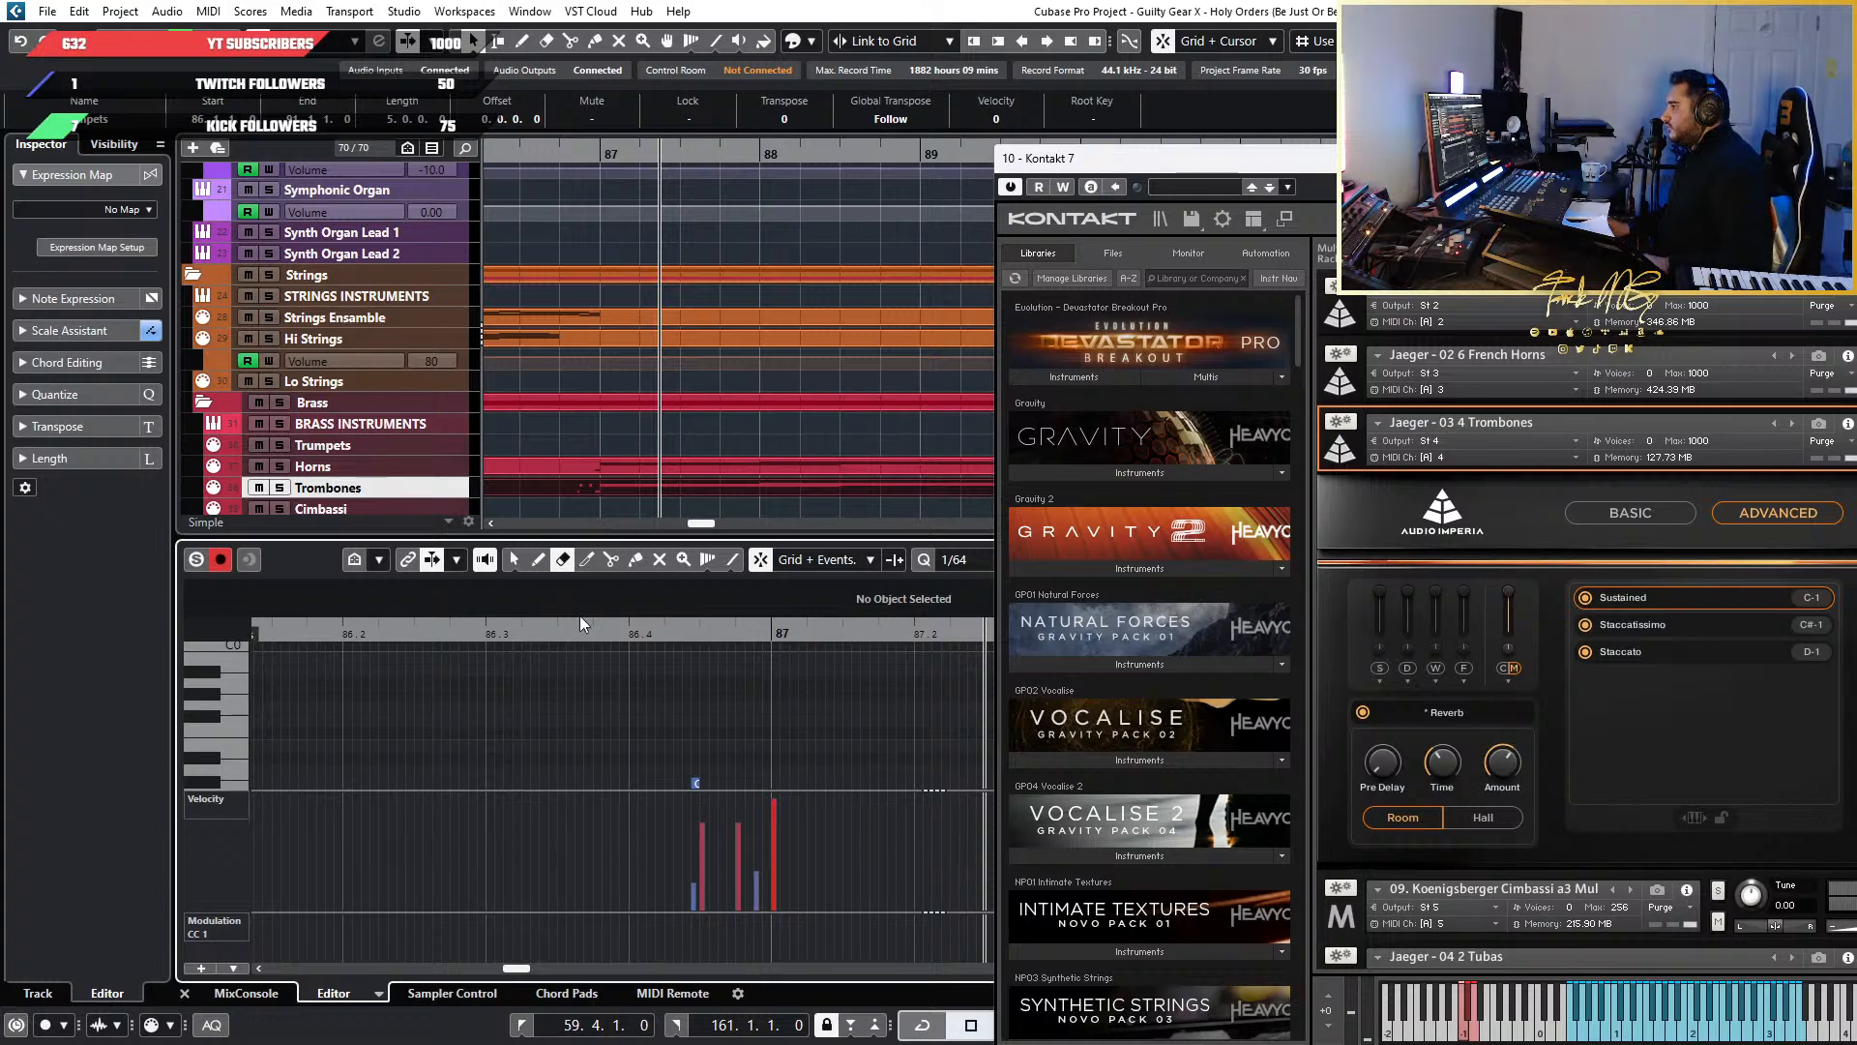
click(520, 561)
Listen again to the transition into bar 87, checking the keyswitches and pickup notes against the other instruments
scroll(881, 751, down, 3)
scroll(808, 706, up, 4)
scroll(808, 706, right, 4)
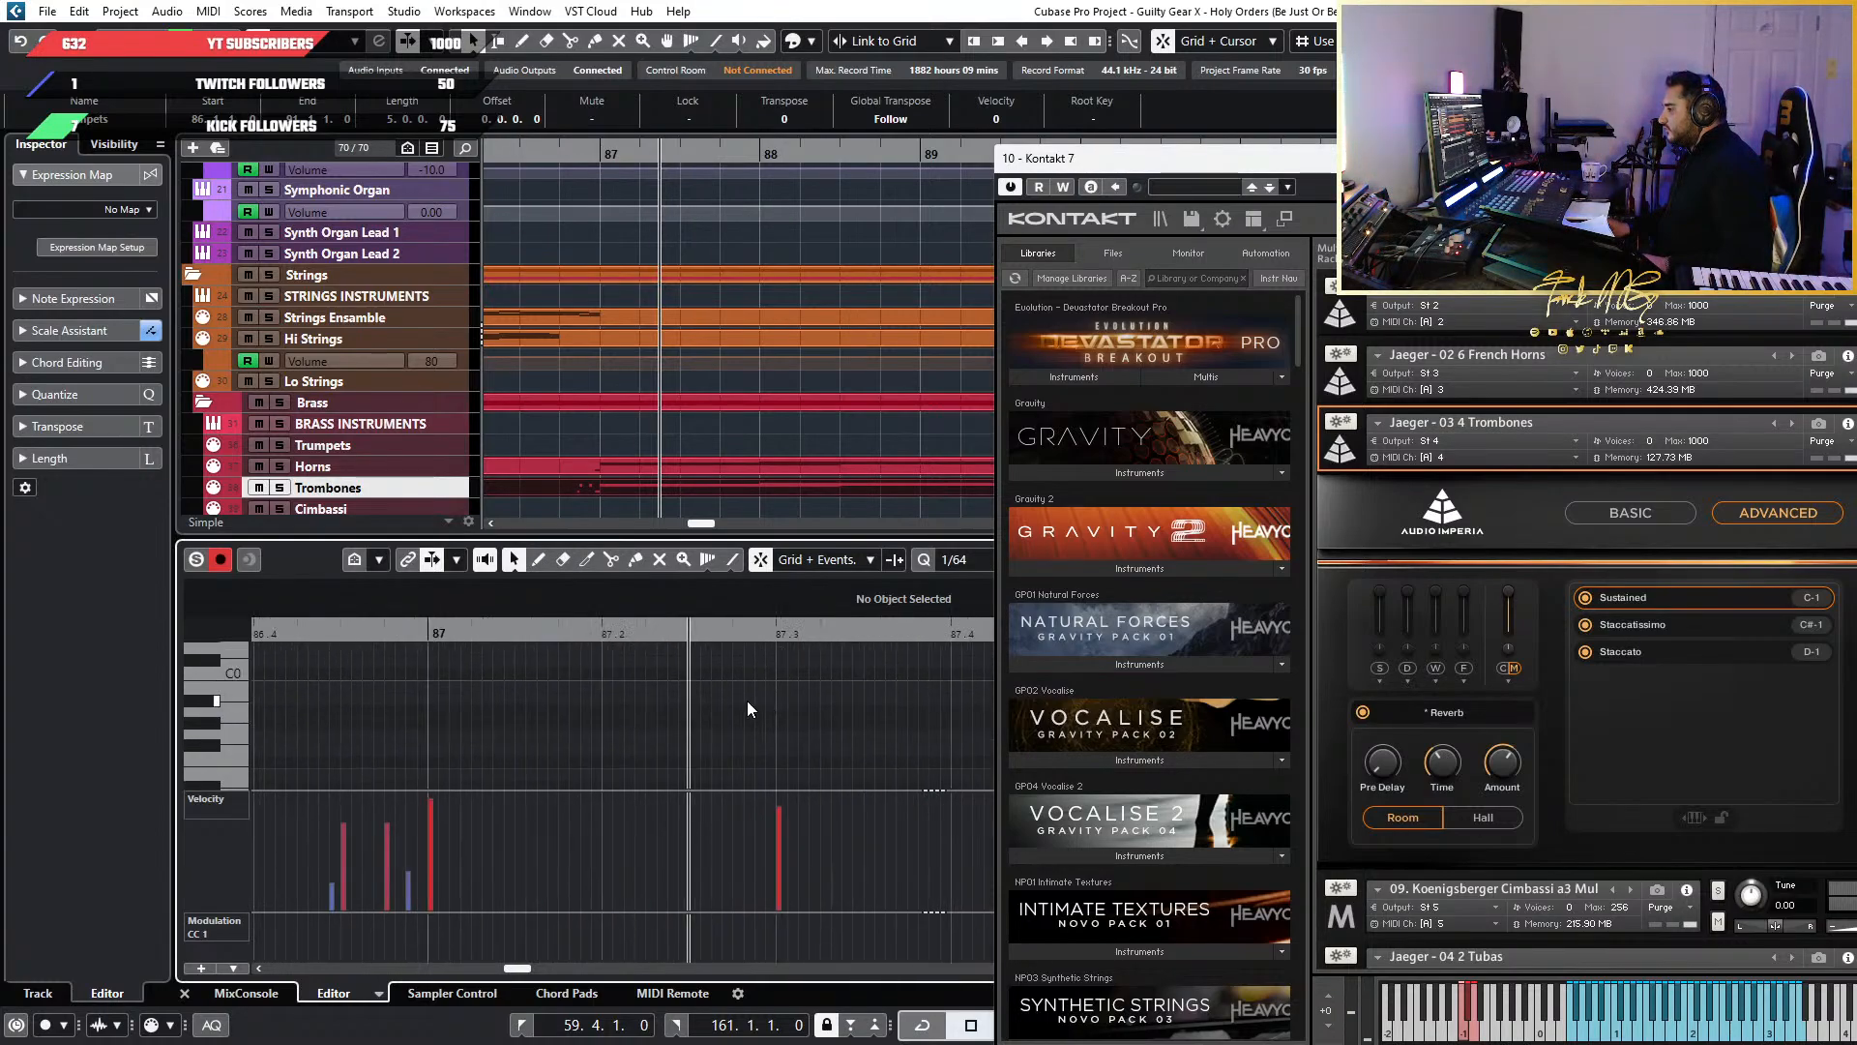
scroll(747, 700, down, 4)
scroll(619, 708, up, 3)
key(space)
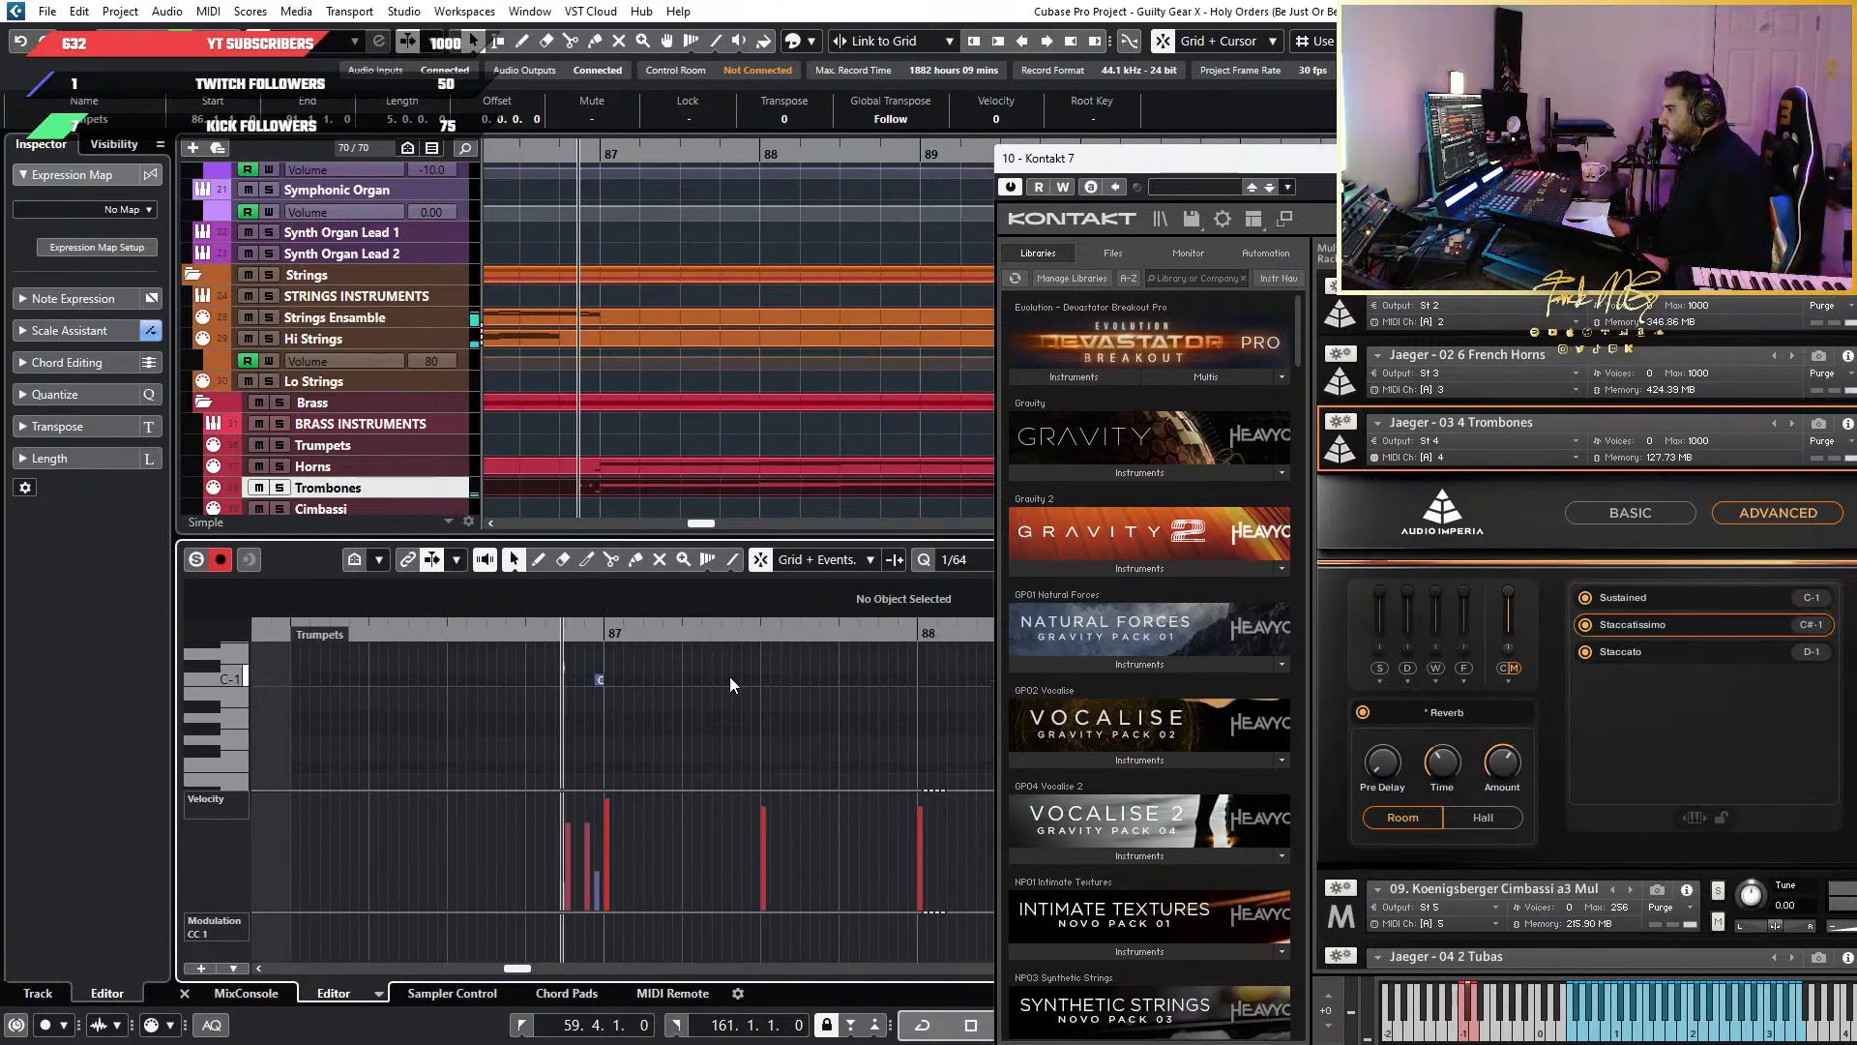
scroll(640, 722, up, 3)
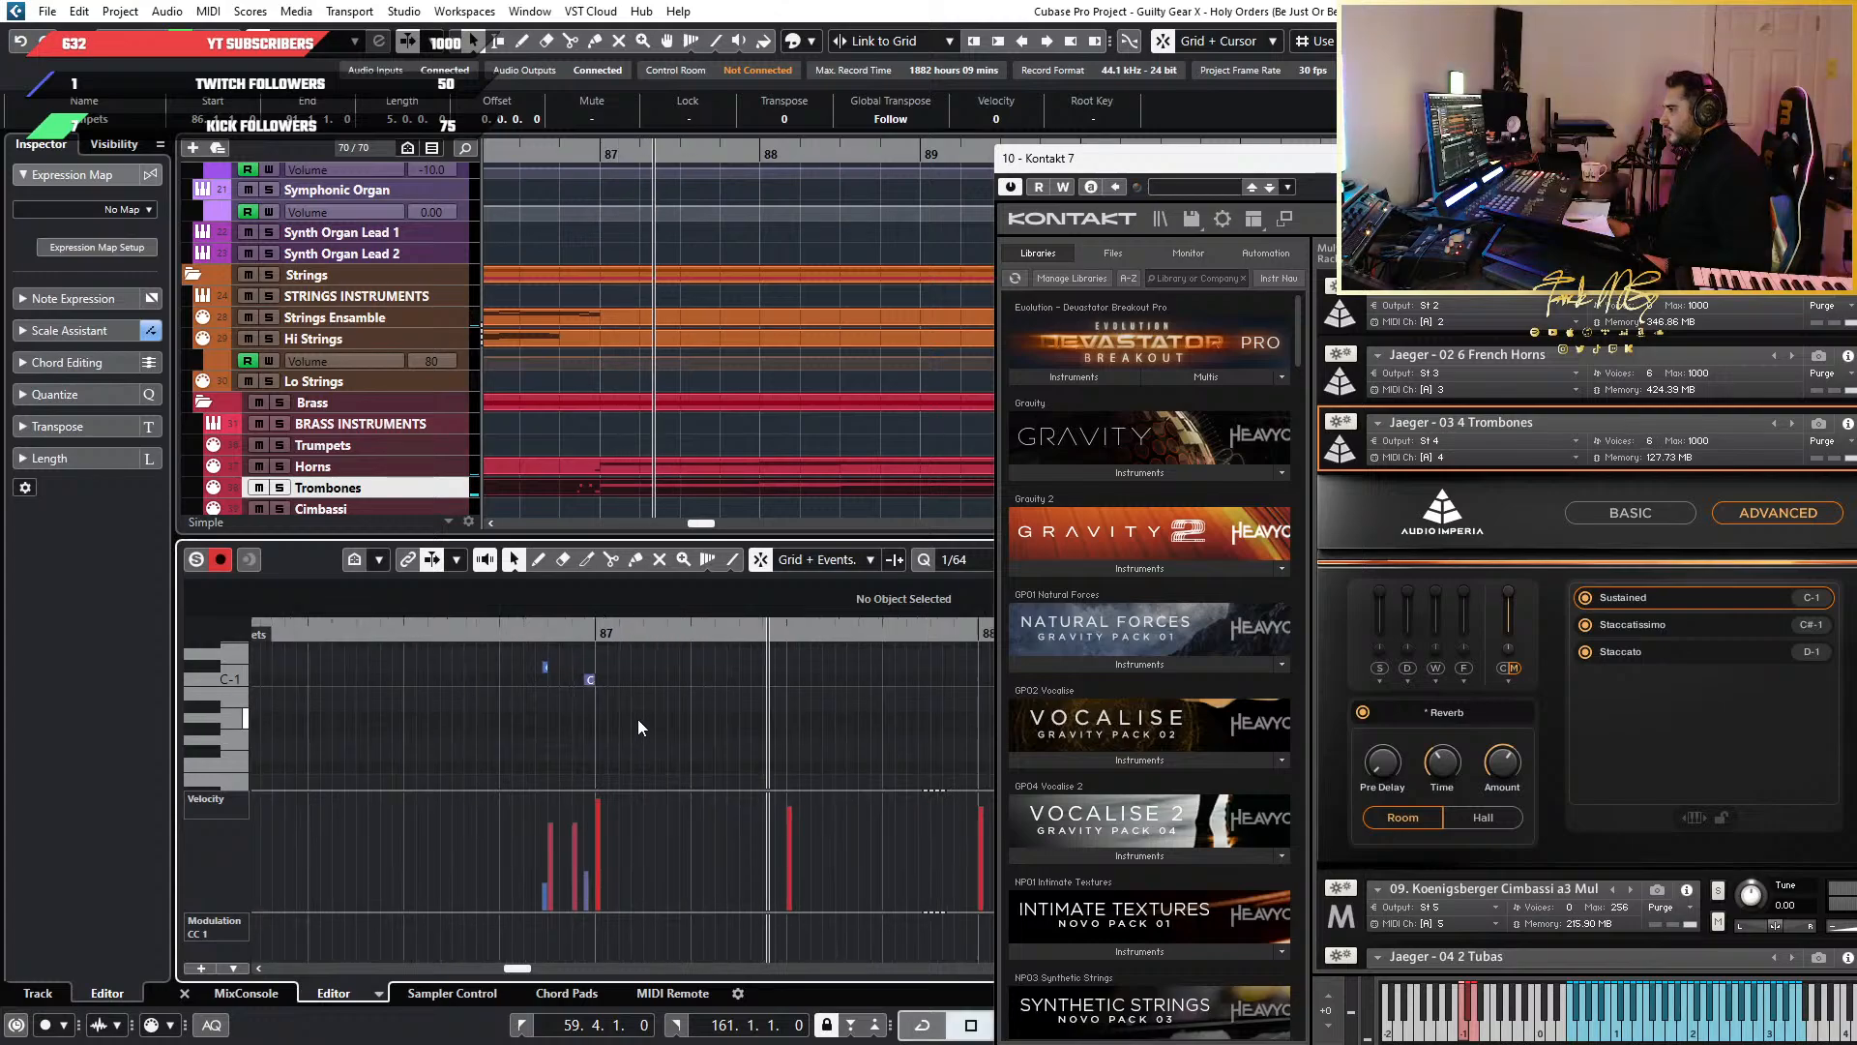
Copy the C#-1 and C-1 keyswitch notes before bar 87 and paste them starting at 87.2.2.90 in the trombone part
drag(461, 669, 460, 669)
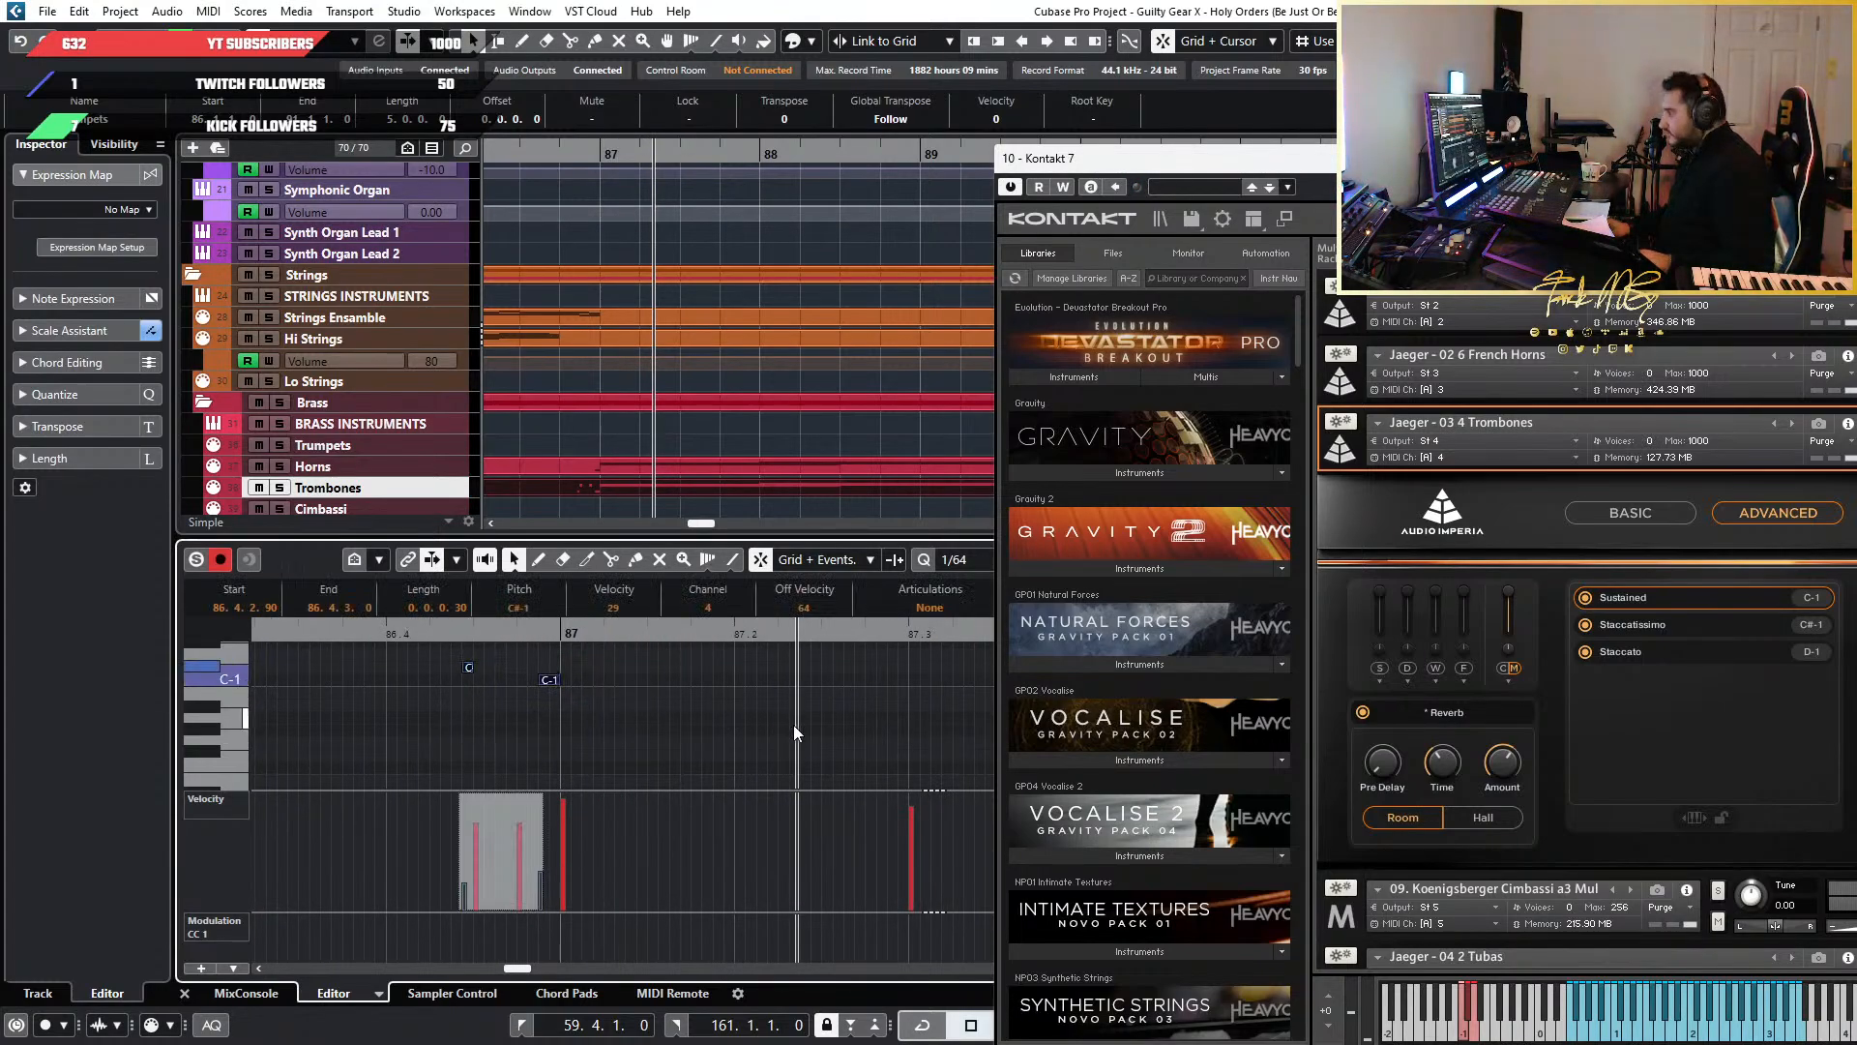
scroll(557, 687, up, 2)
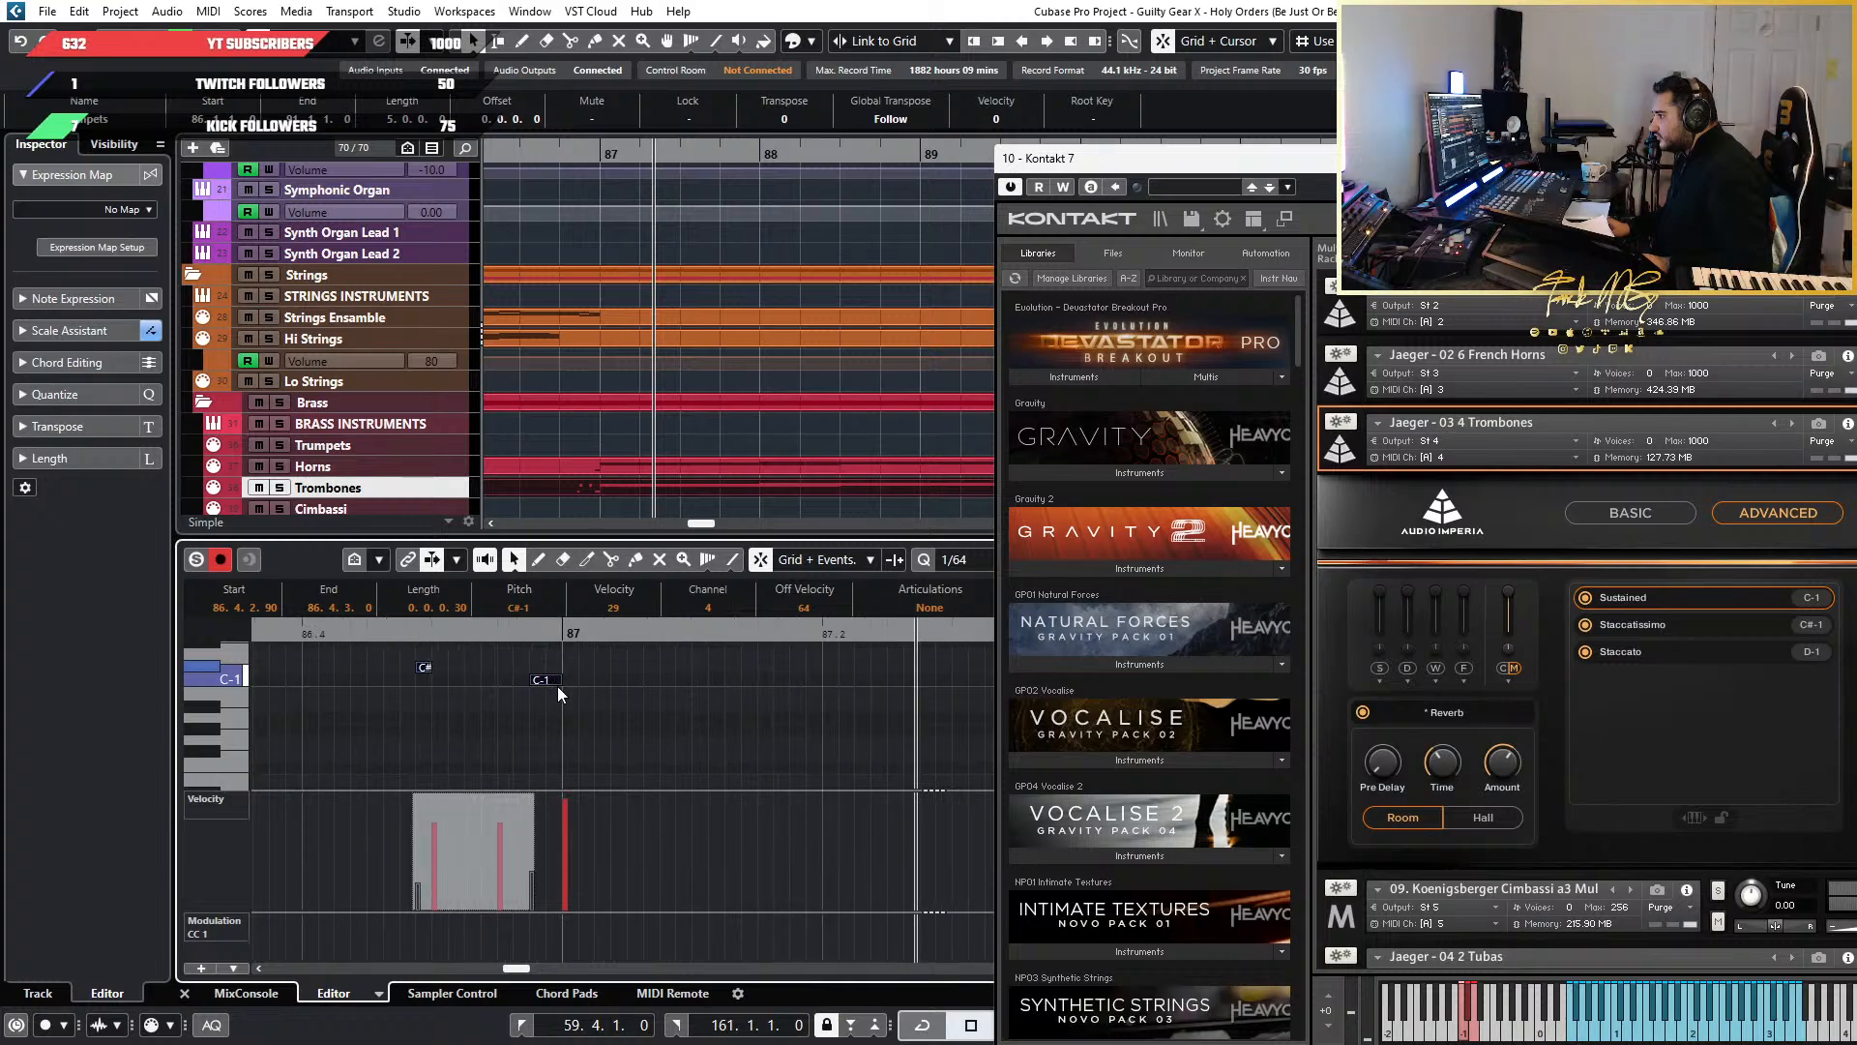
scroll(911, 695, down, 1)
click(937, 631)
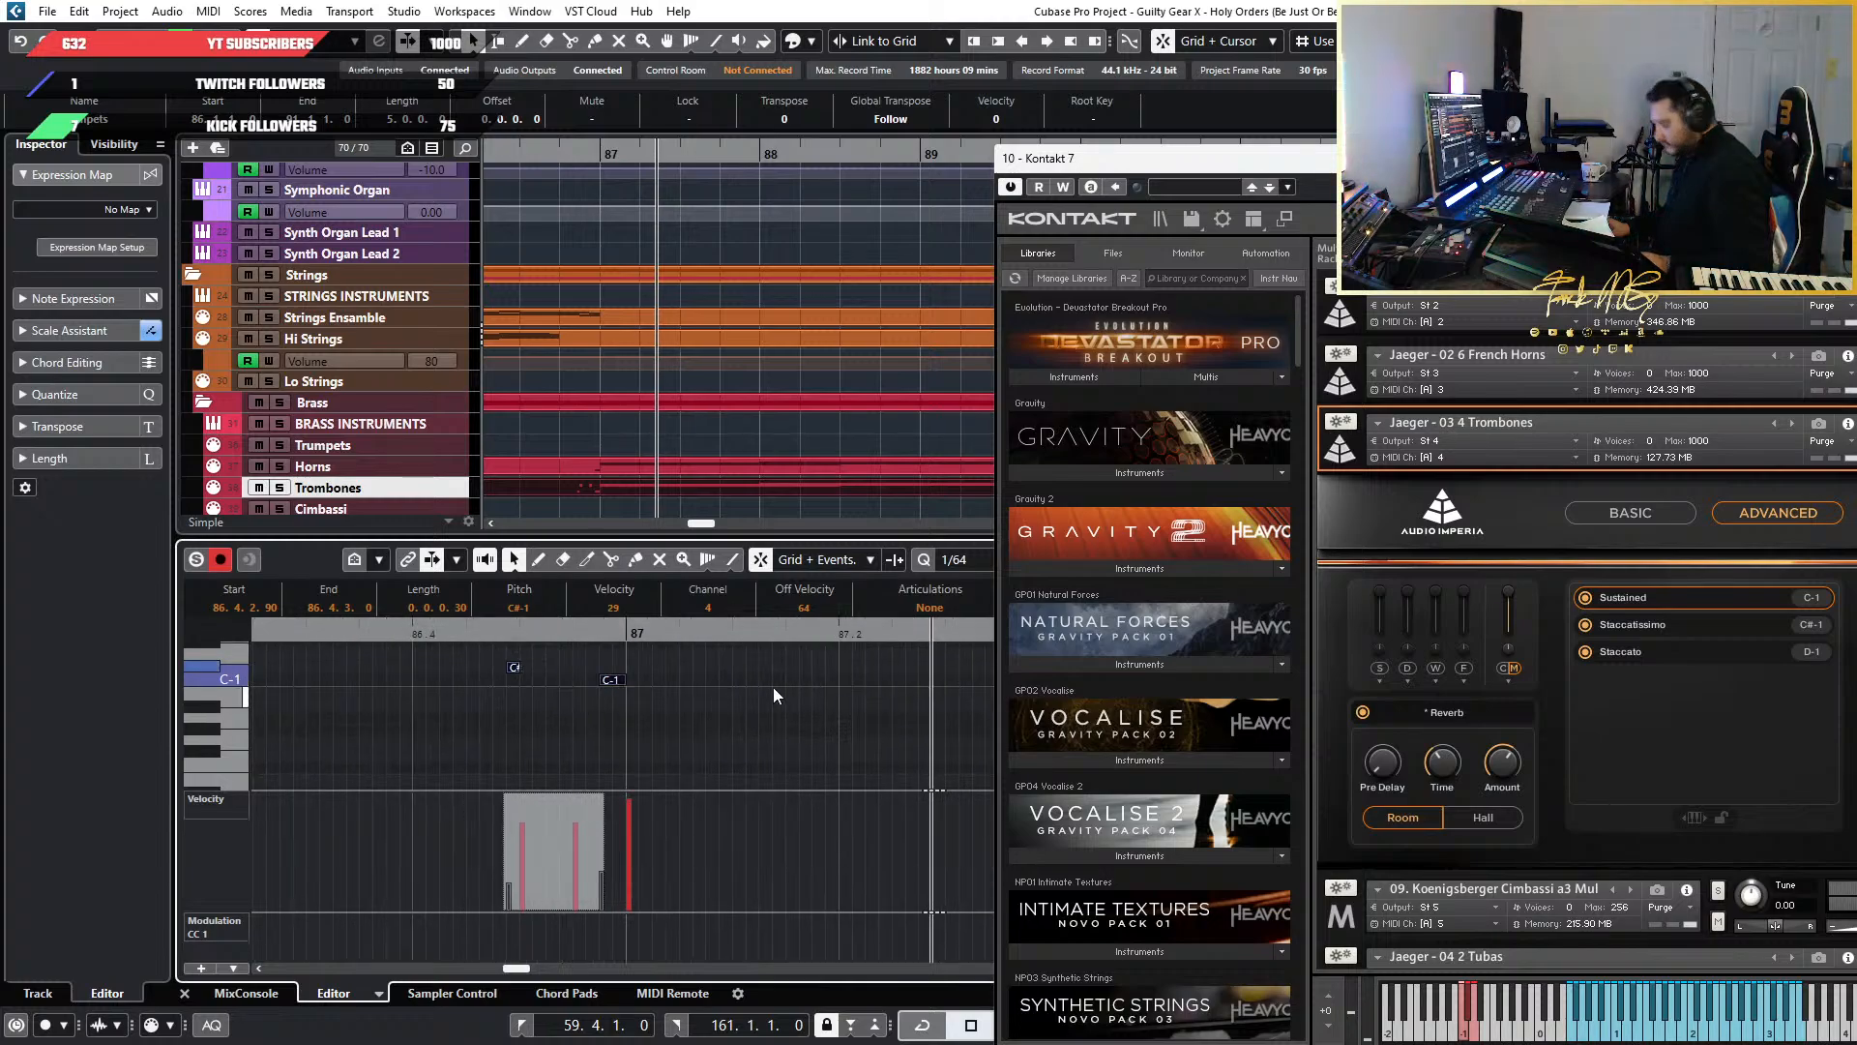
key(ctrl+v)
scroll(677, 725, right, 2)
scroll(657, 729, up, 3)
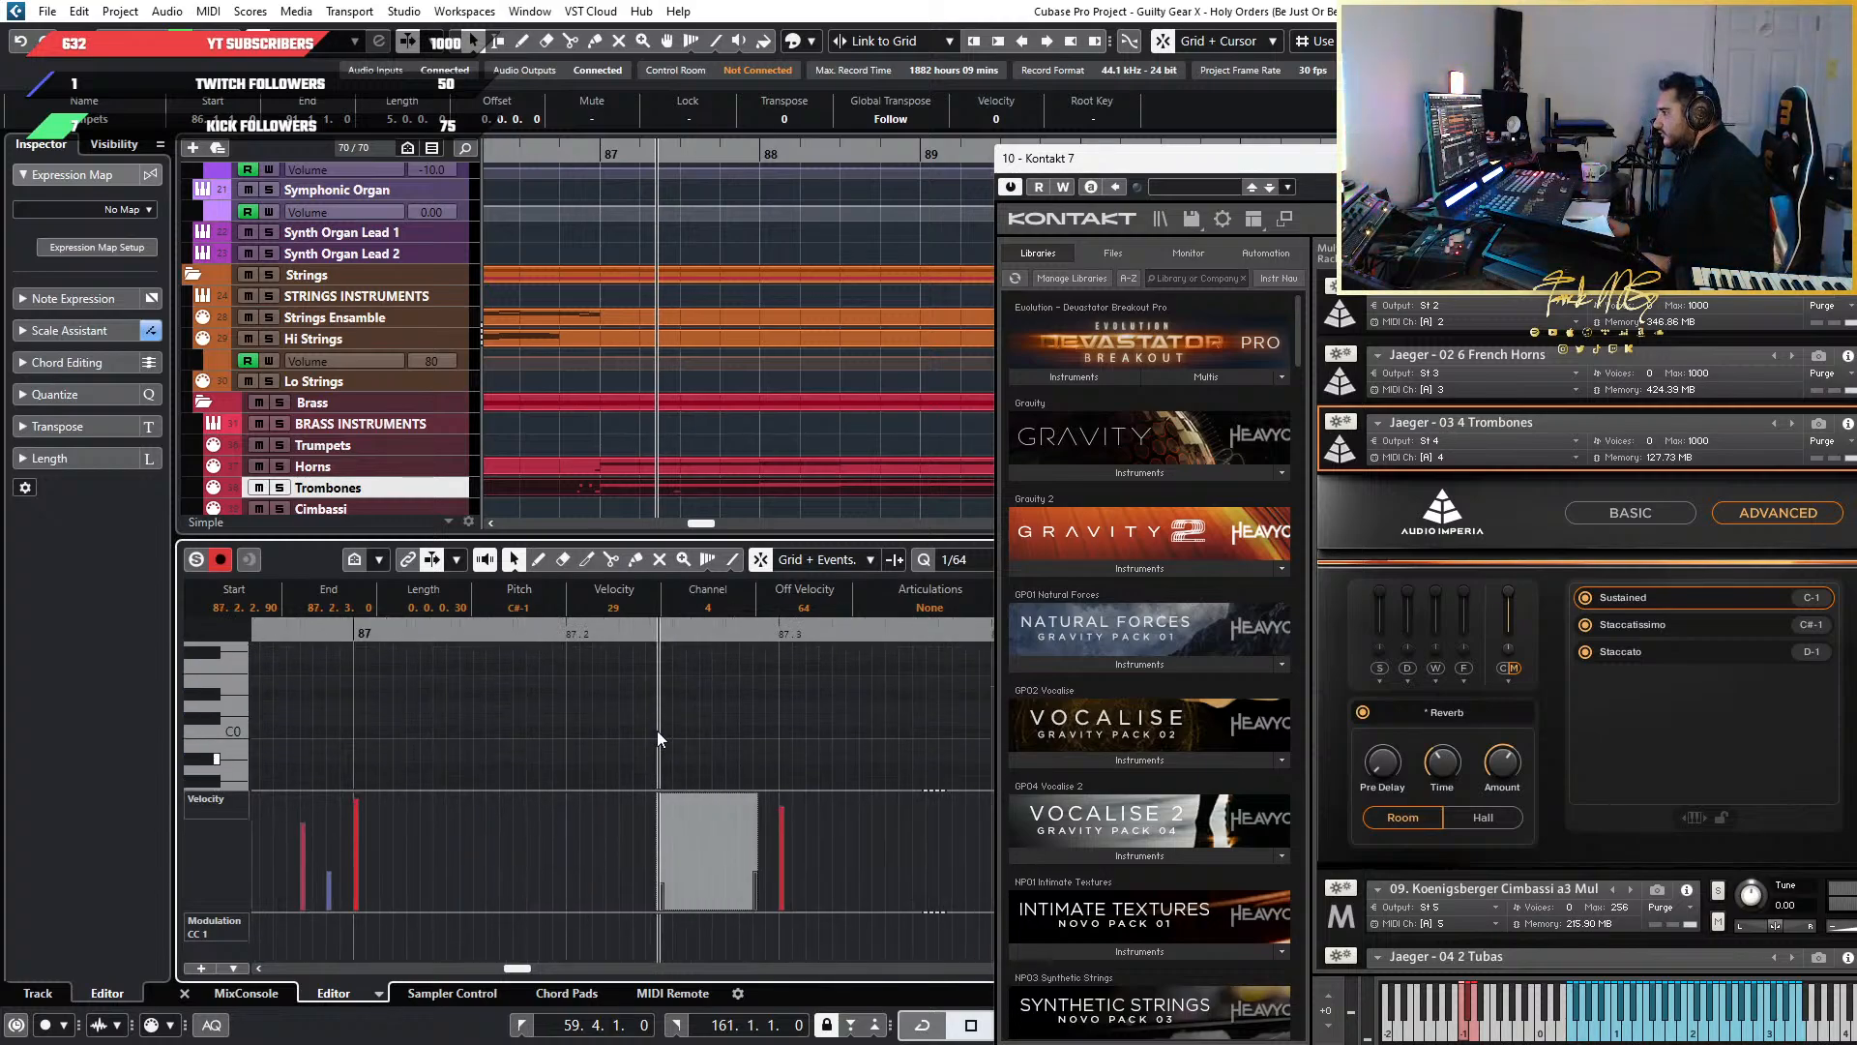
Split the trombones' F#2 and B1 notes at 87.2.3.0, and split B1 again at 87.2.4.0
scroll(658, 735, up, 5)
scroll(660, 727, up, 2)
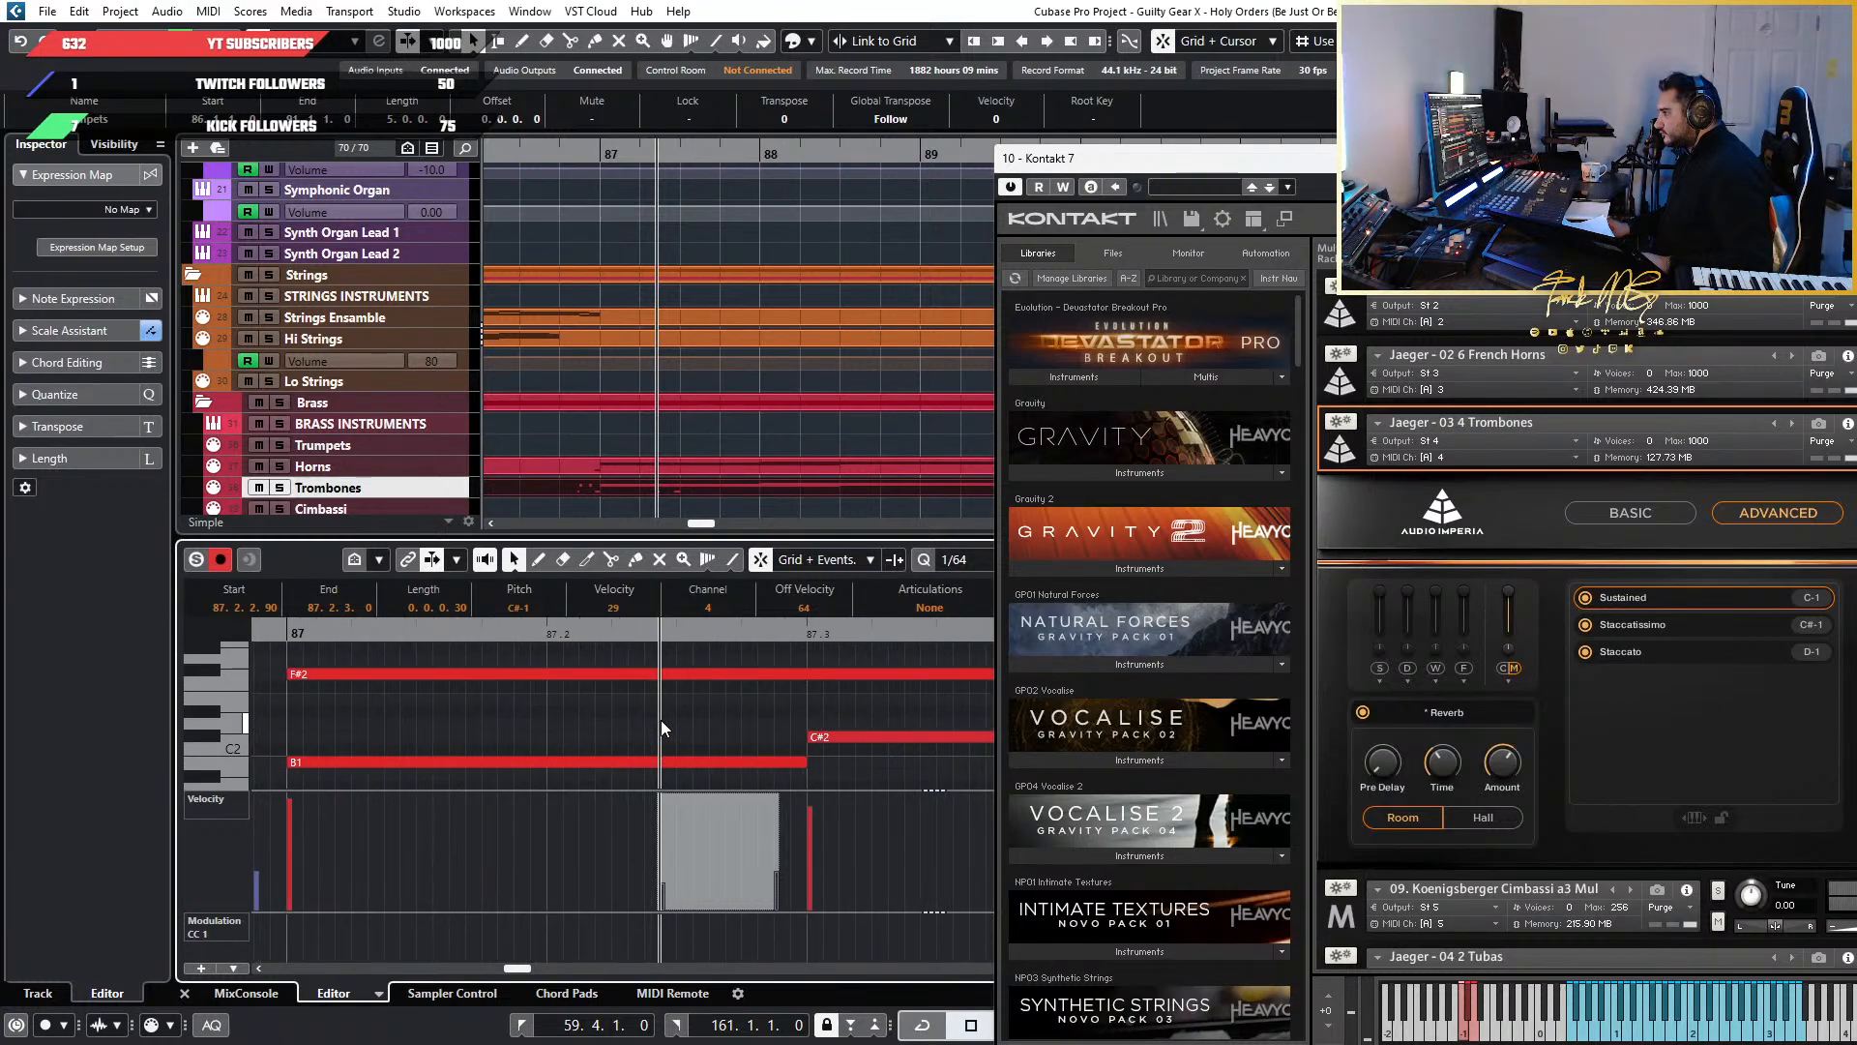
scroll(768, 737, up, 2)
scroll(774, 735, down, 2)
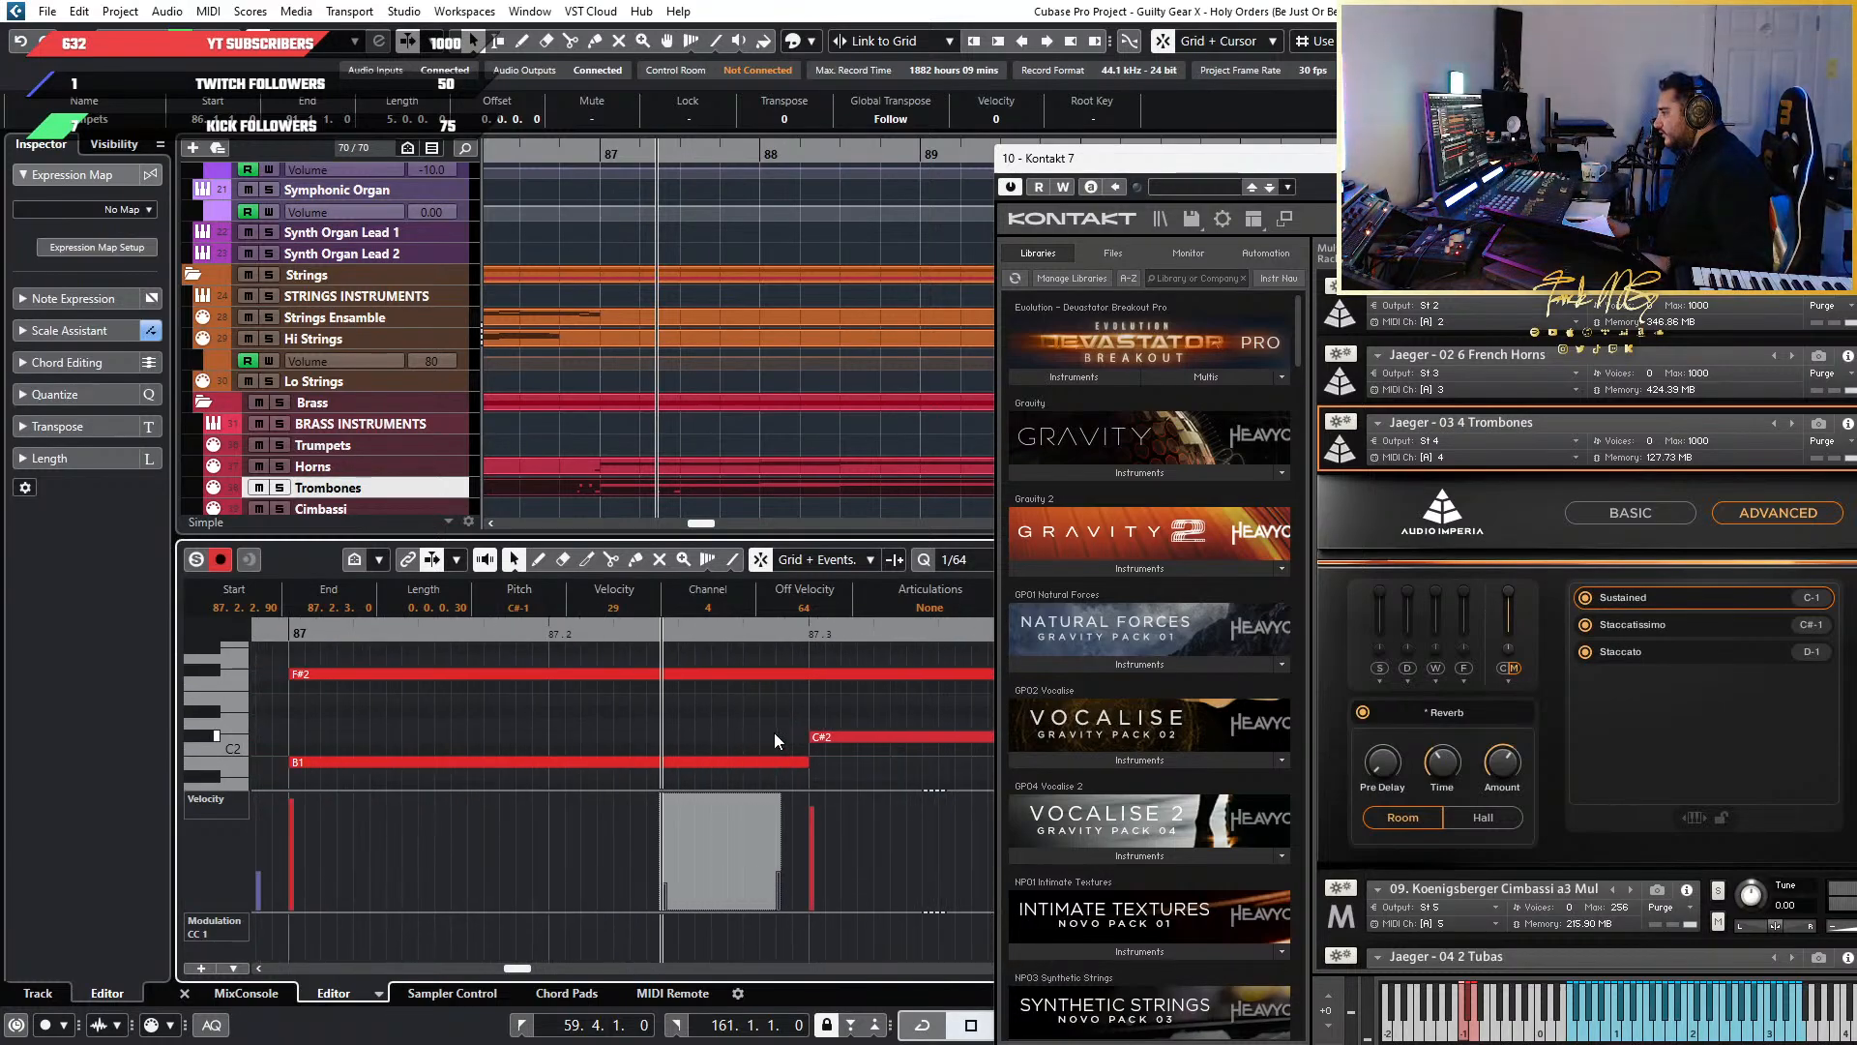
scroll(421, 728, down, 3)
scroll(518, 729, up, 2)
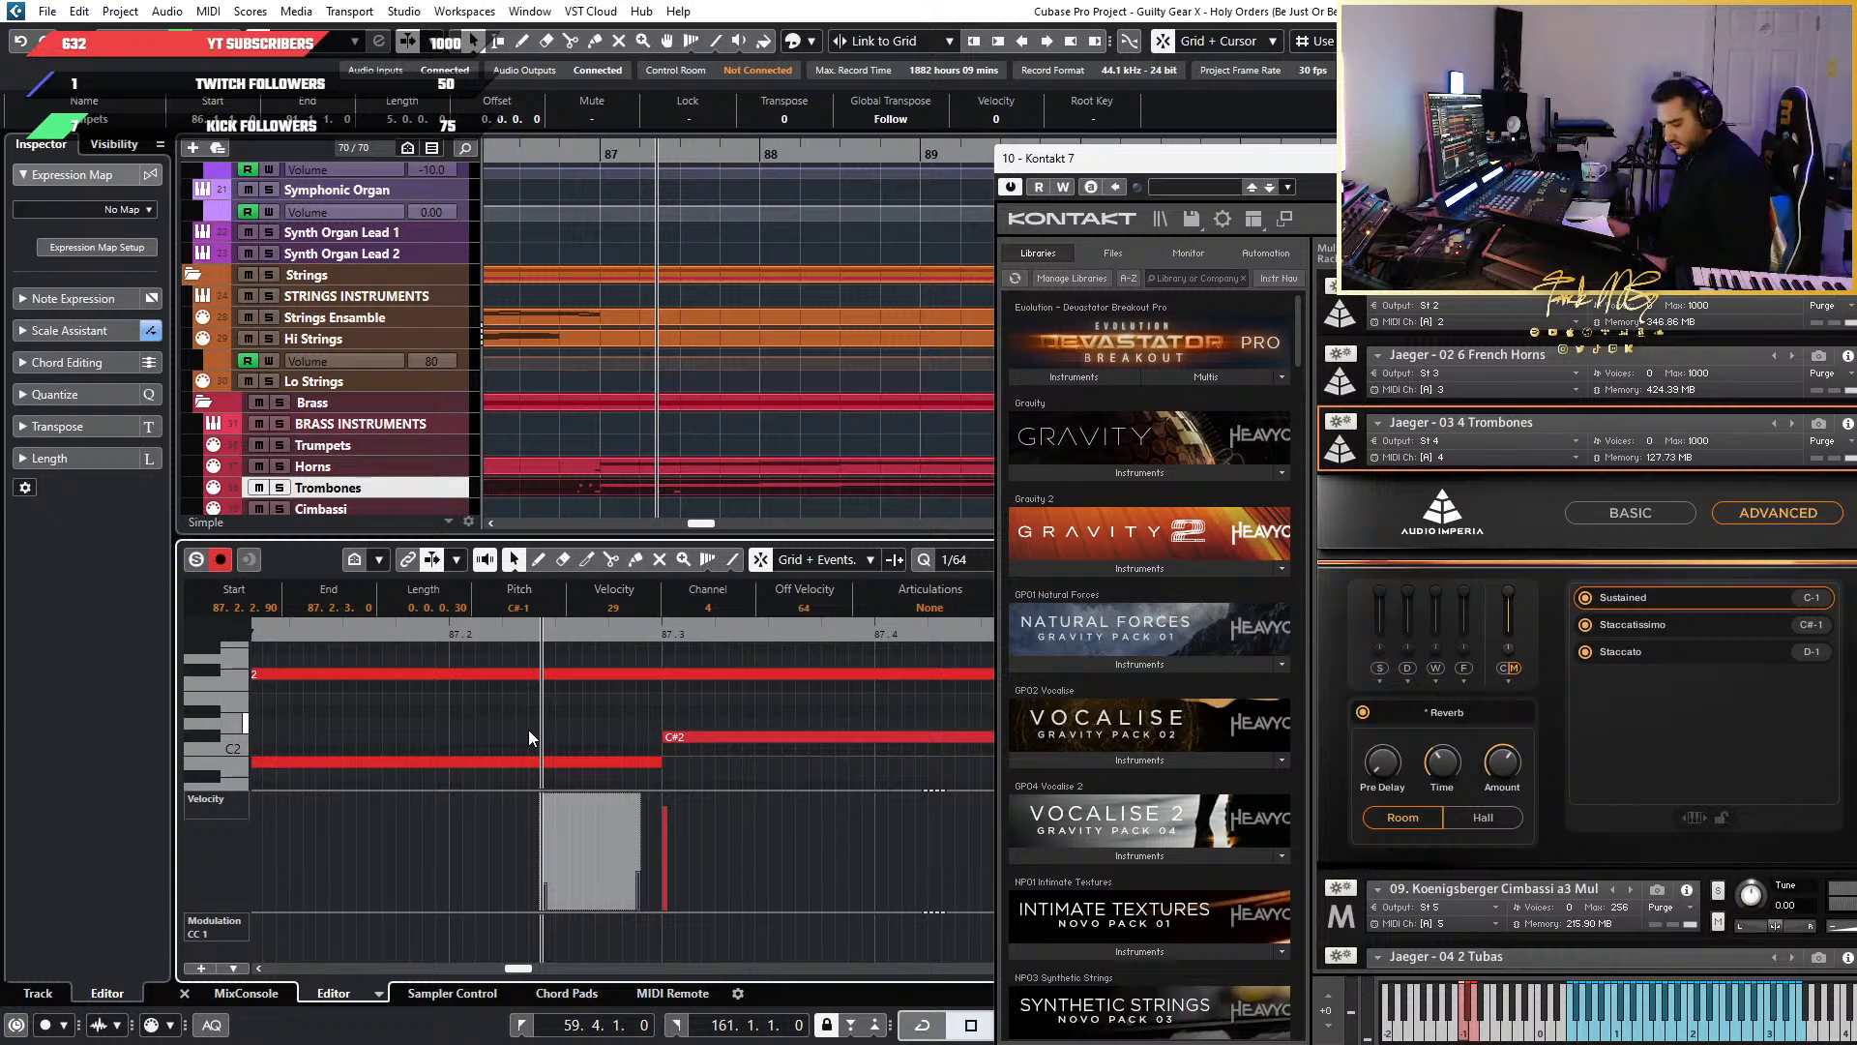
scroll(530, 729, down, 2)
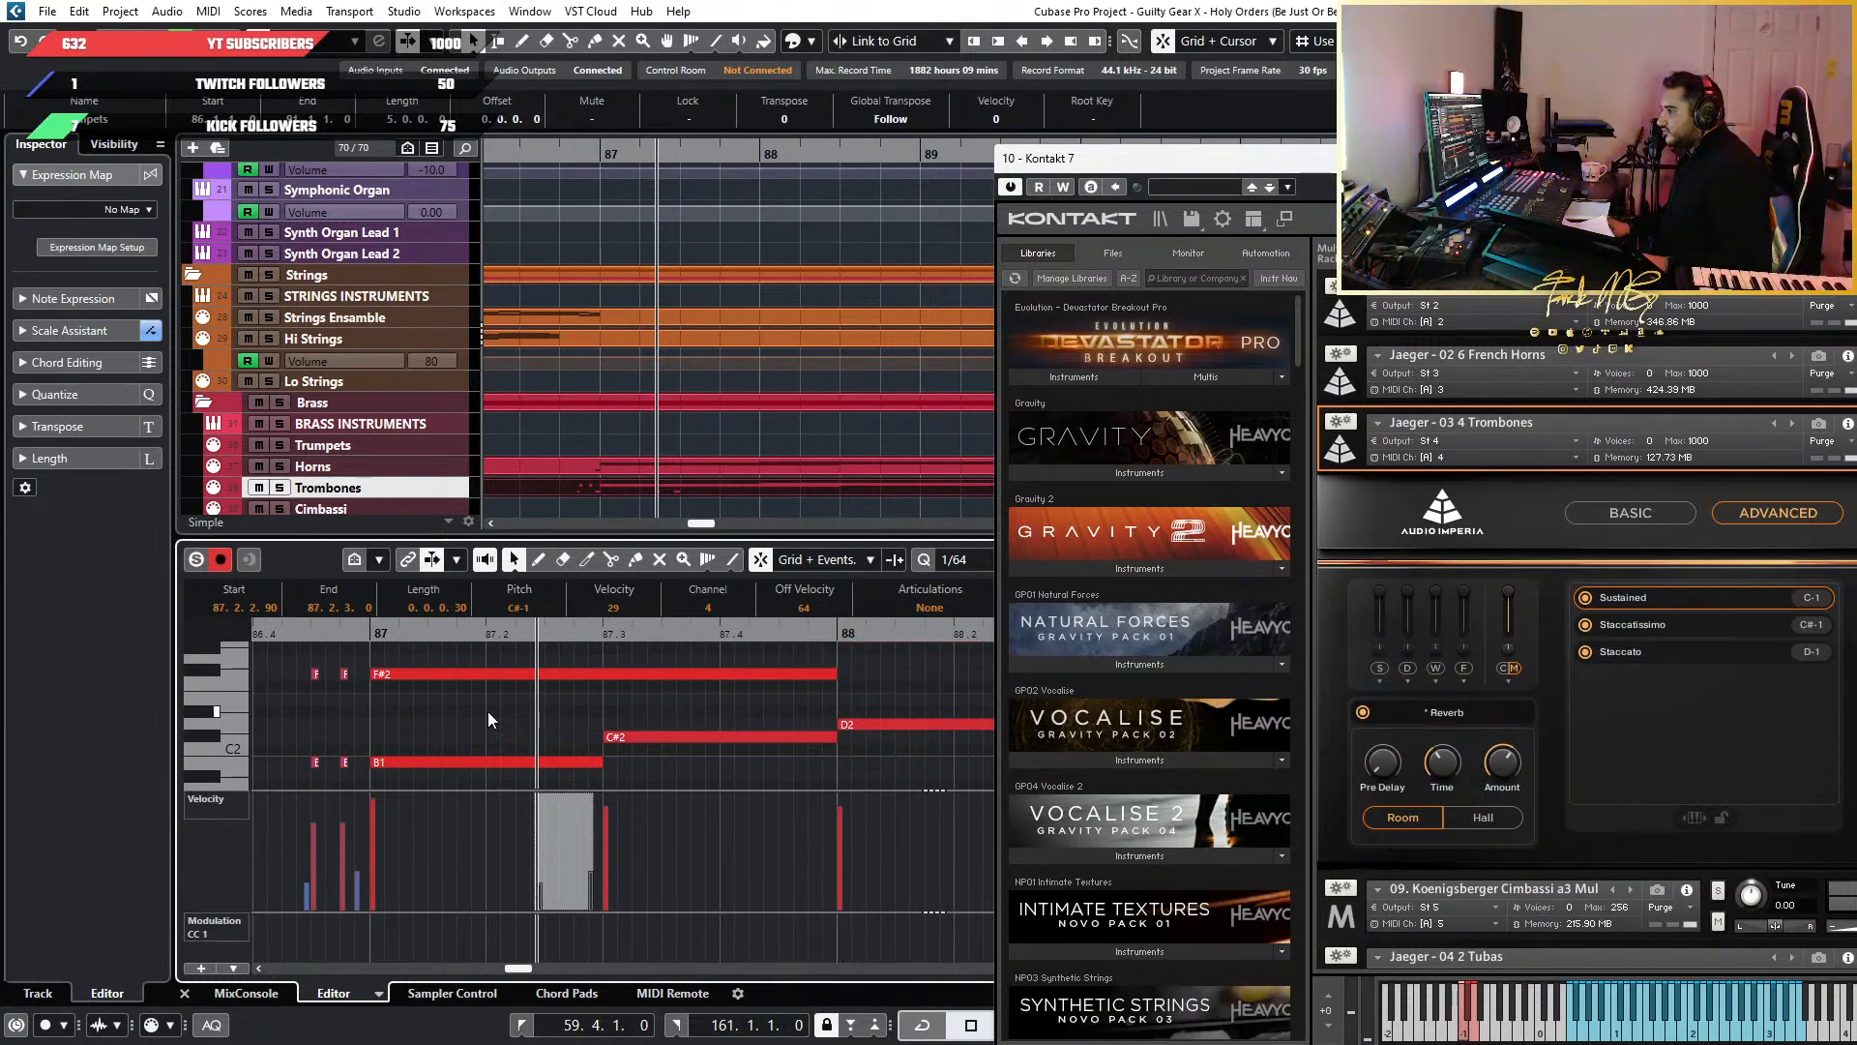
scroll(485, 716, up, 1)
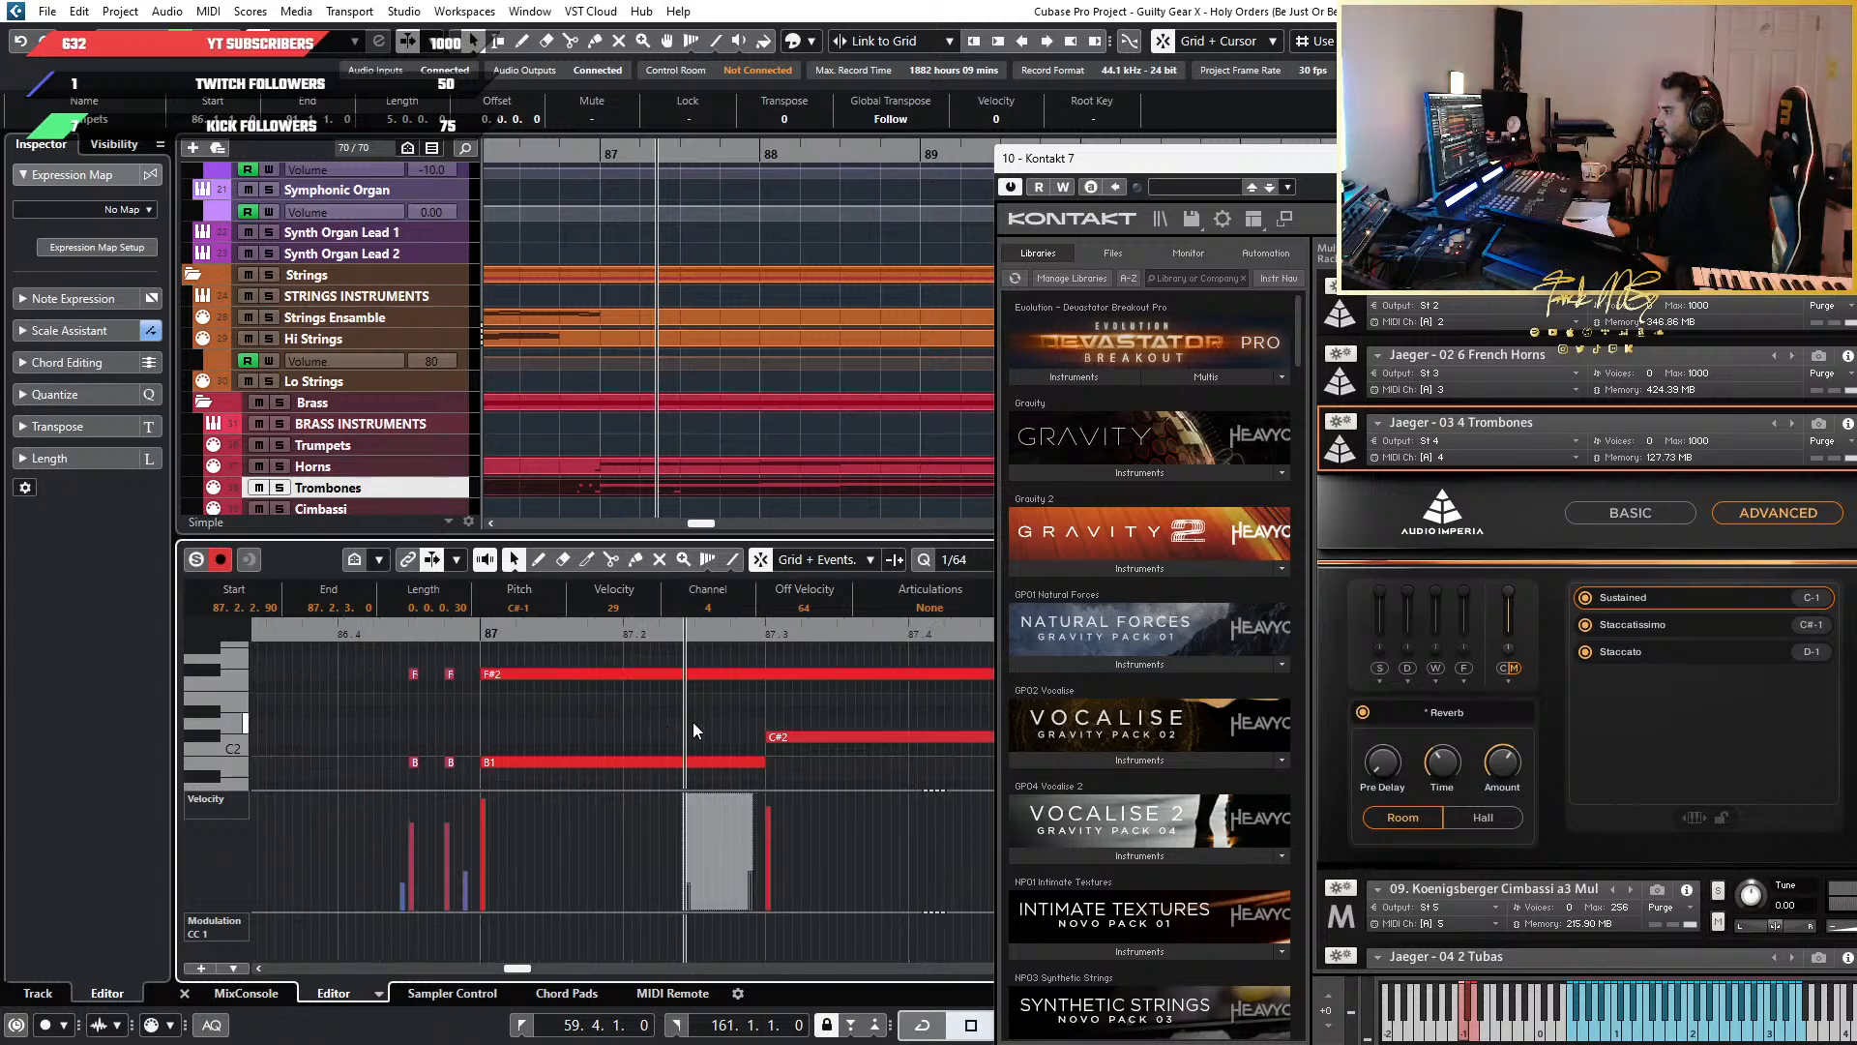
scroll(695, 726, up, 1)
key(3)
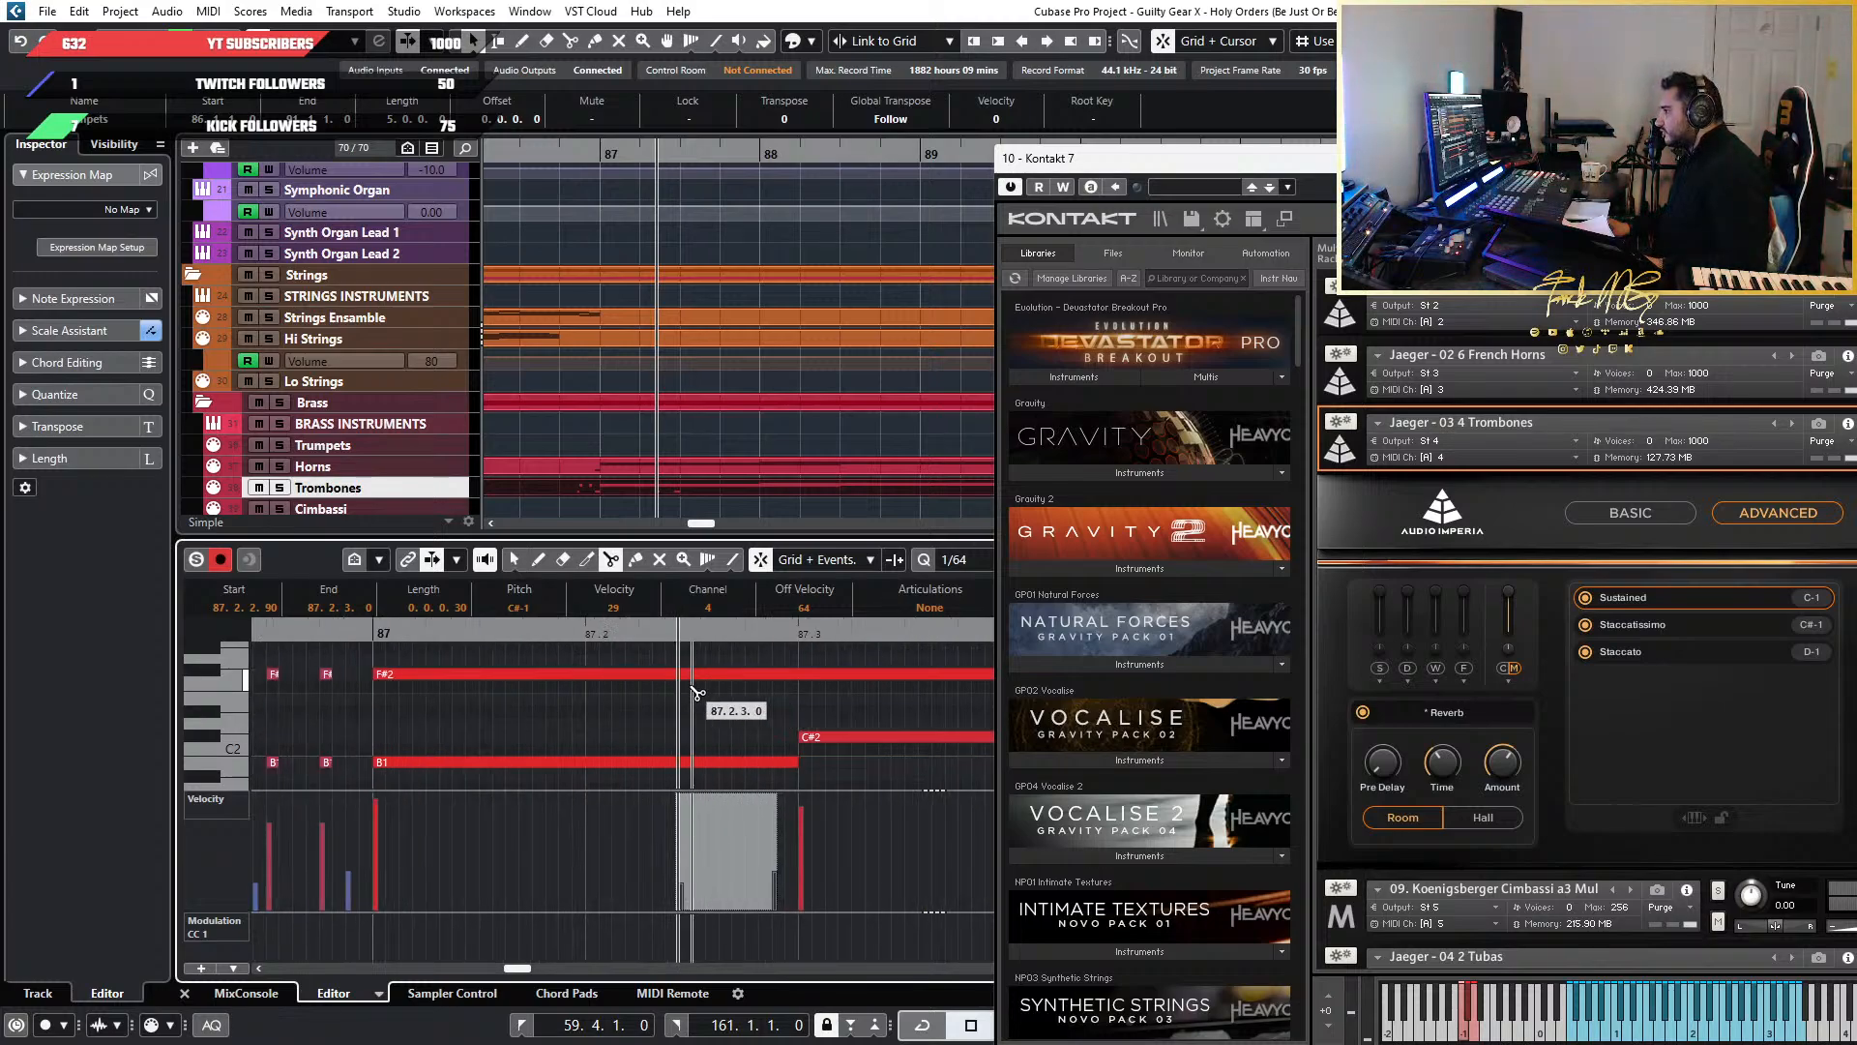
click(701, 770)
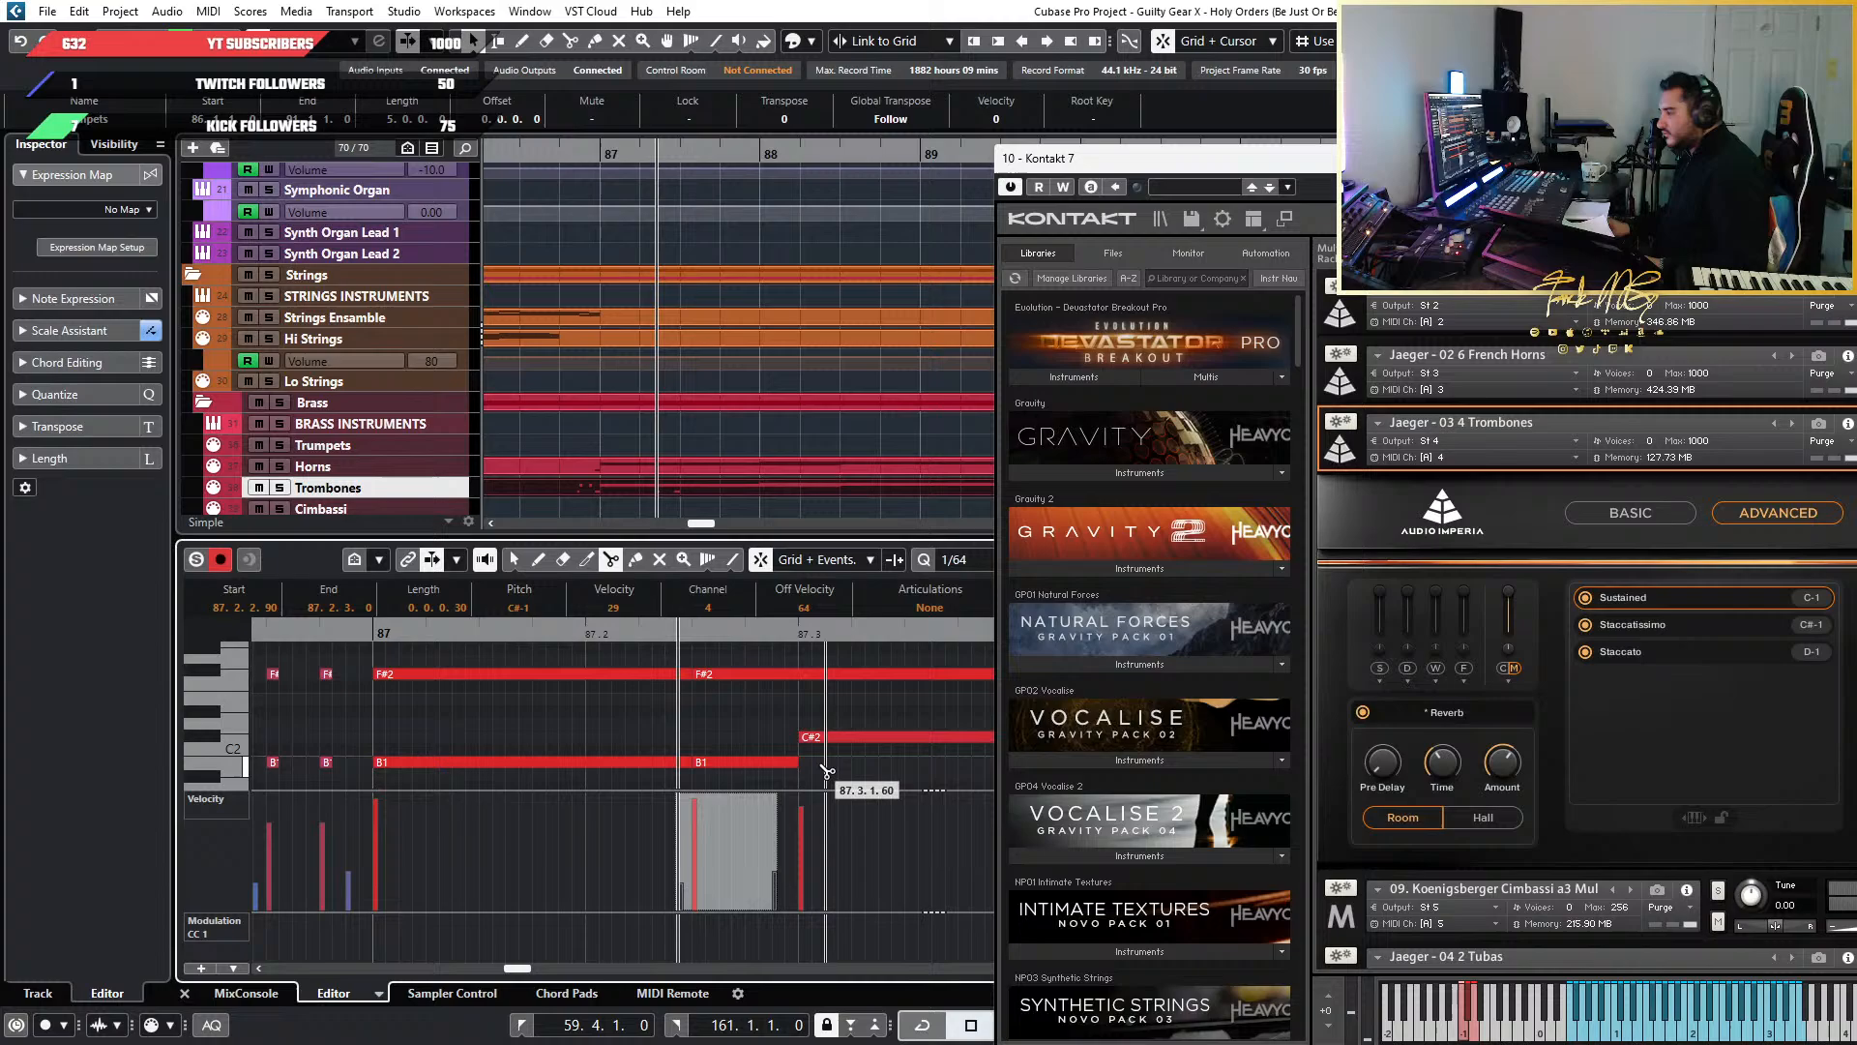
click(749, 685)
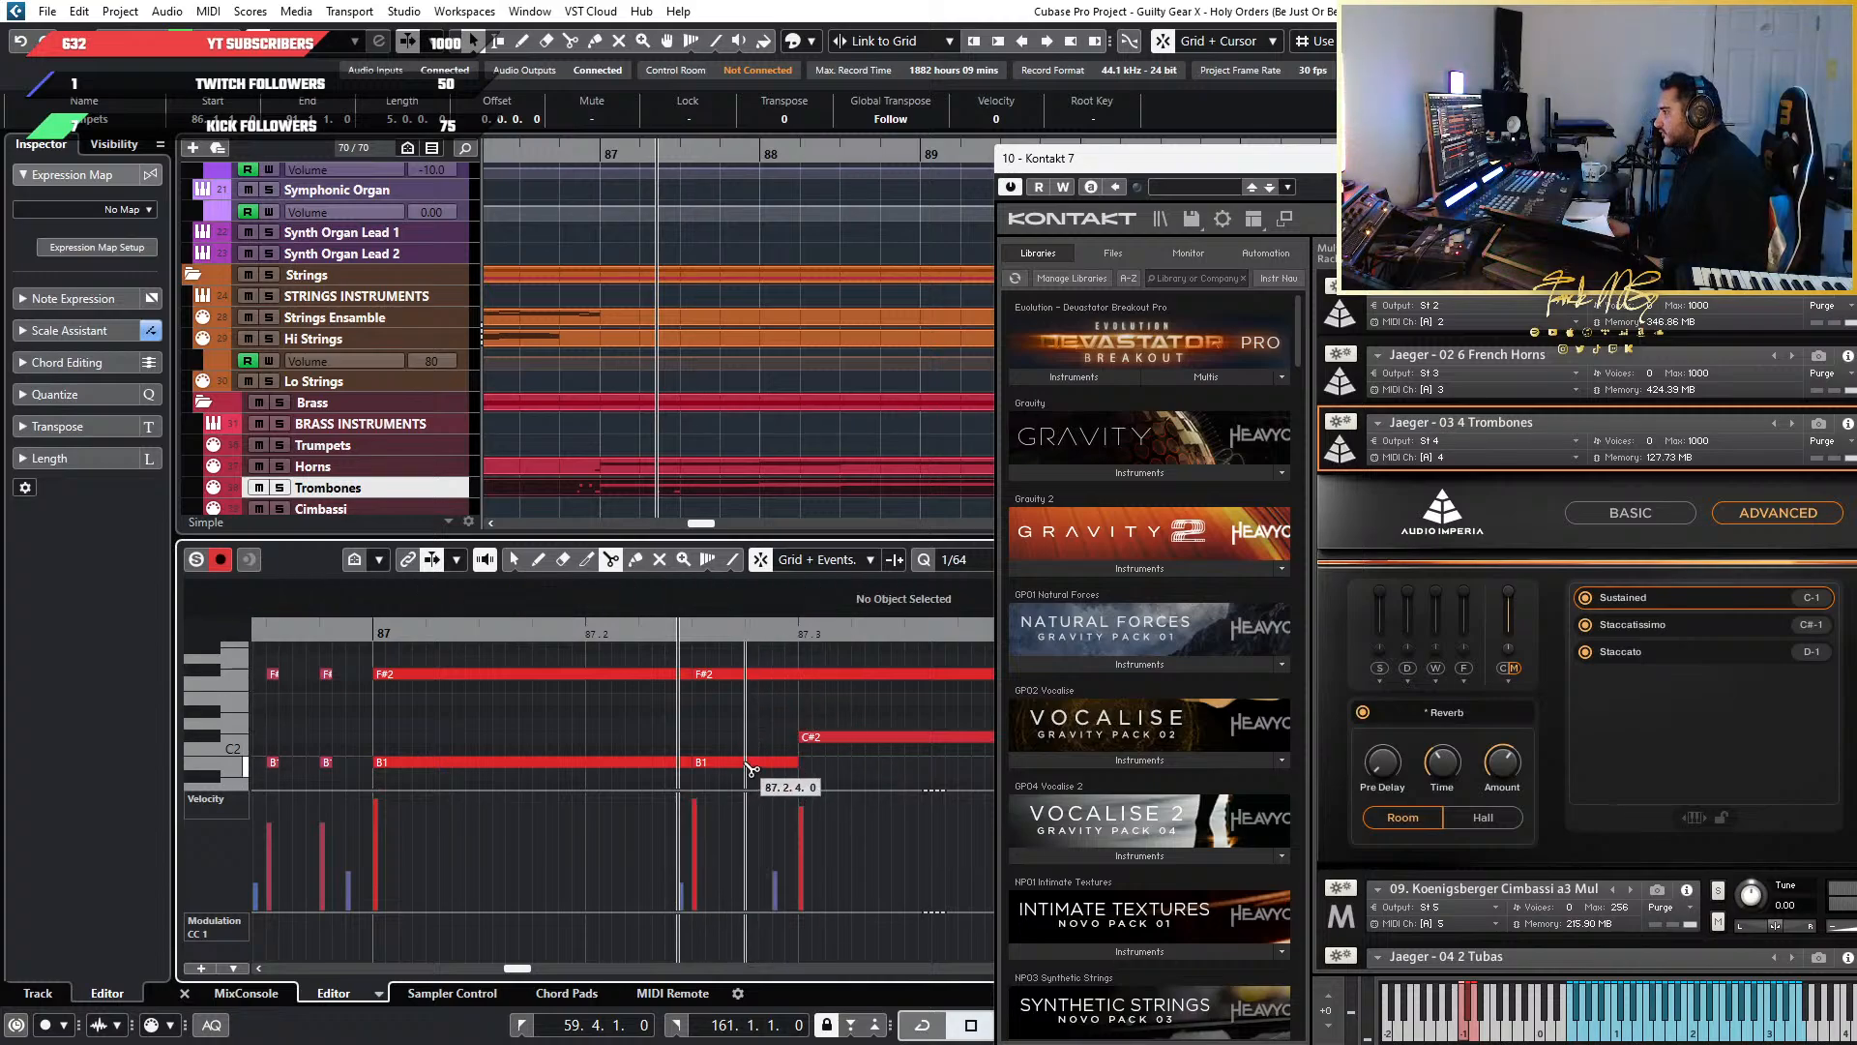
click(747, 764)
key(1)
Play bar 87 to check the new split notes and keyswitches leading into the C#2 note
scroll(643, 762, down, 5)
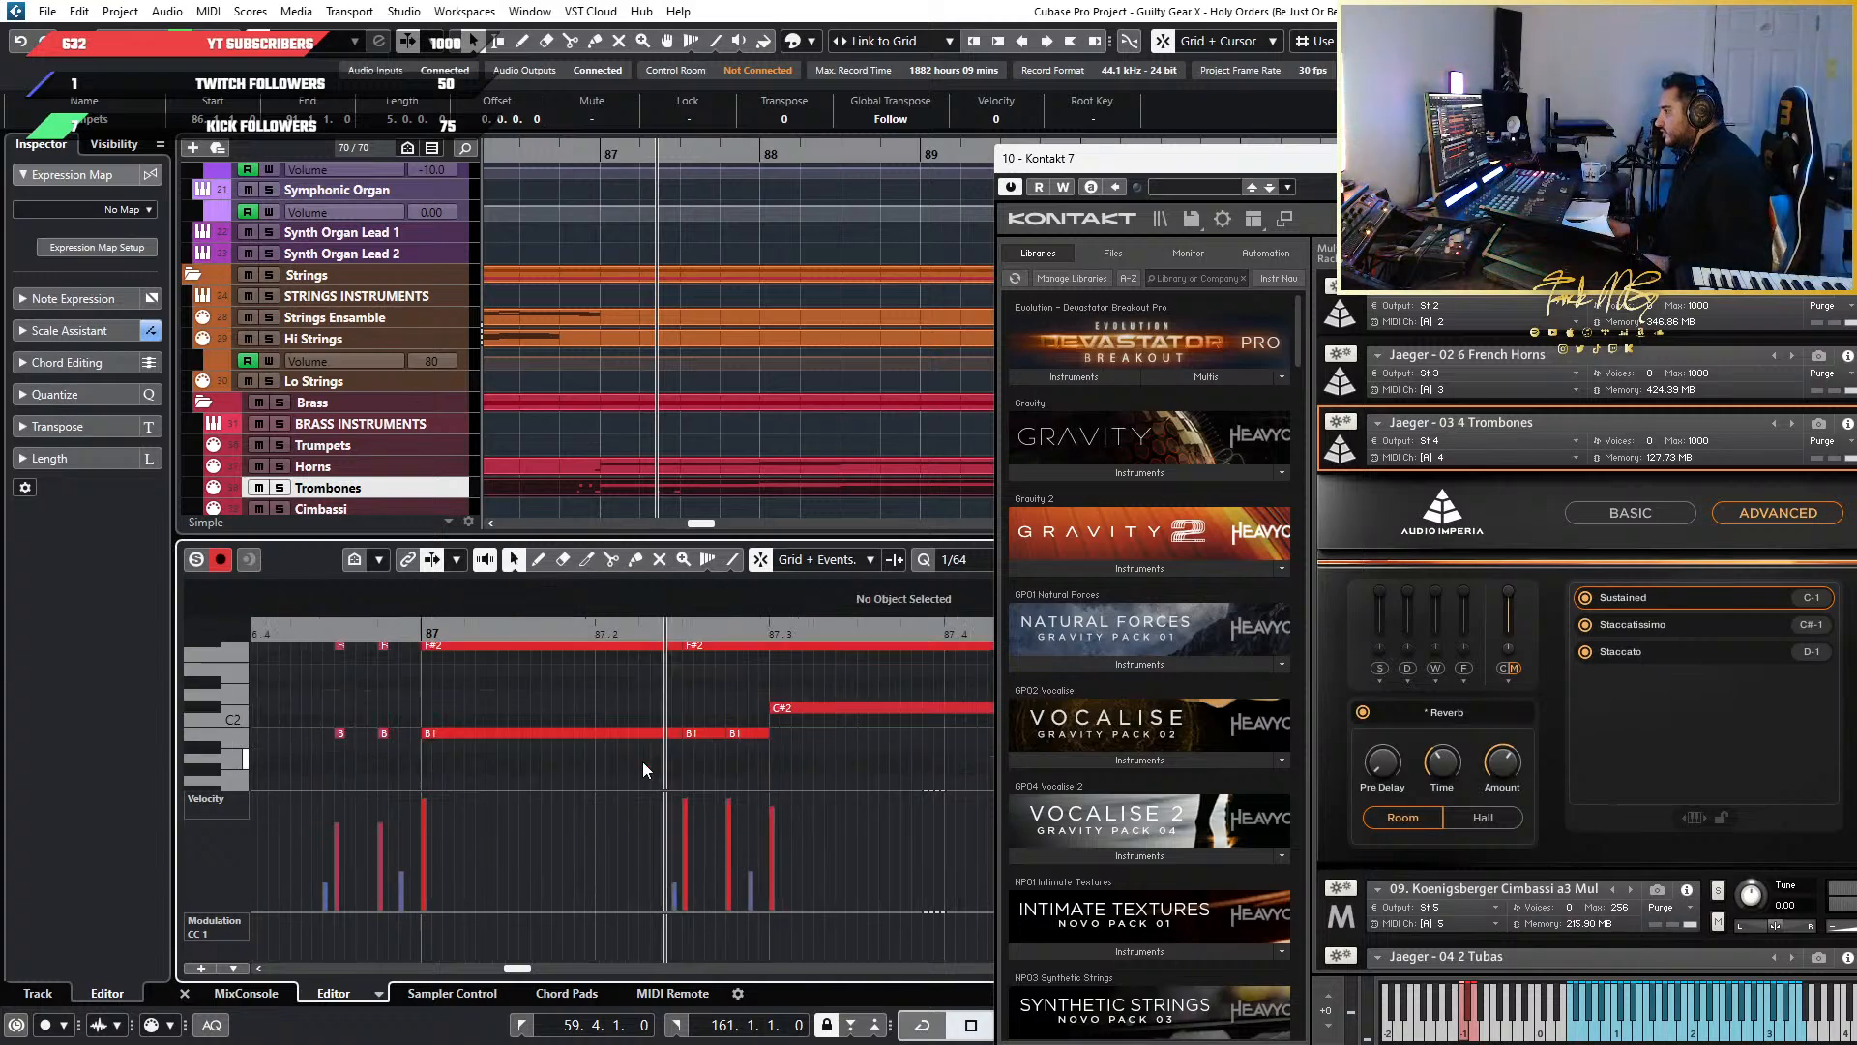
click(486, 635)
key(space)
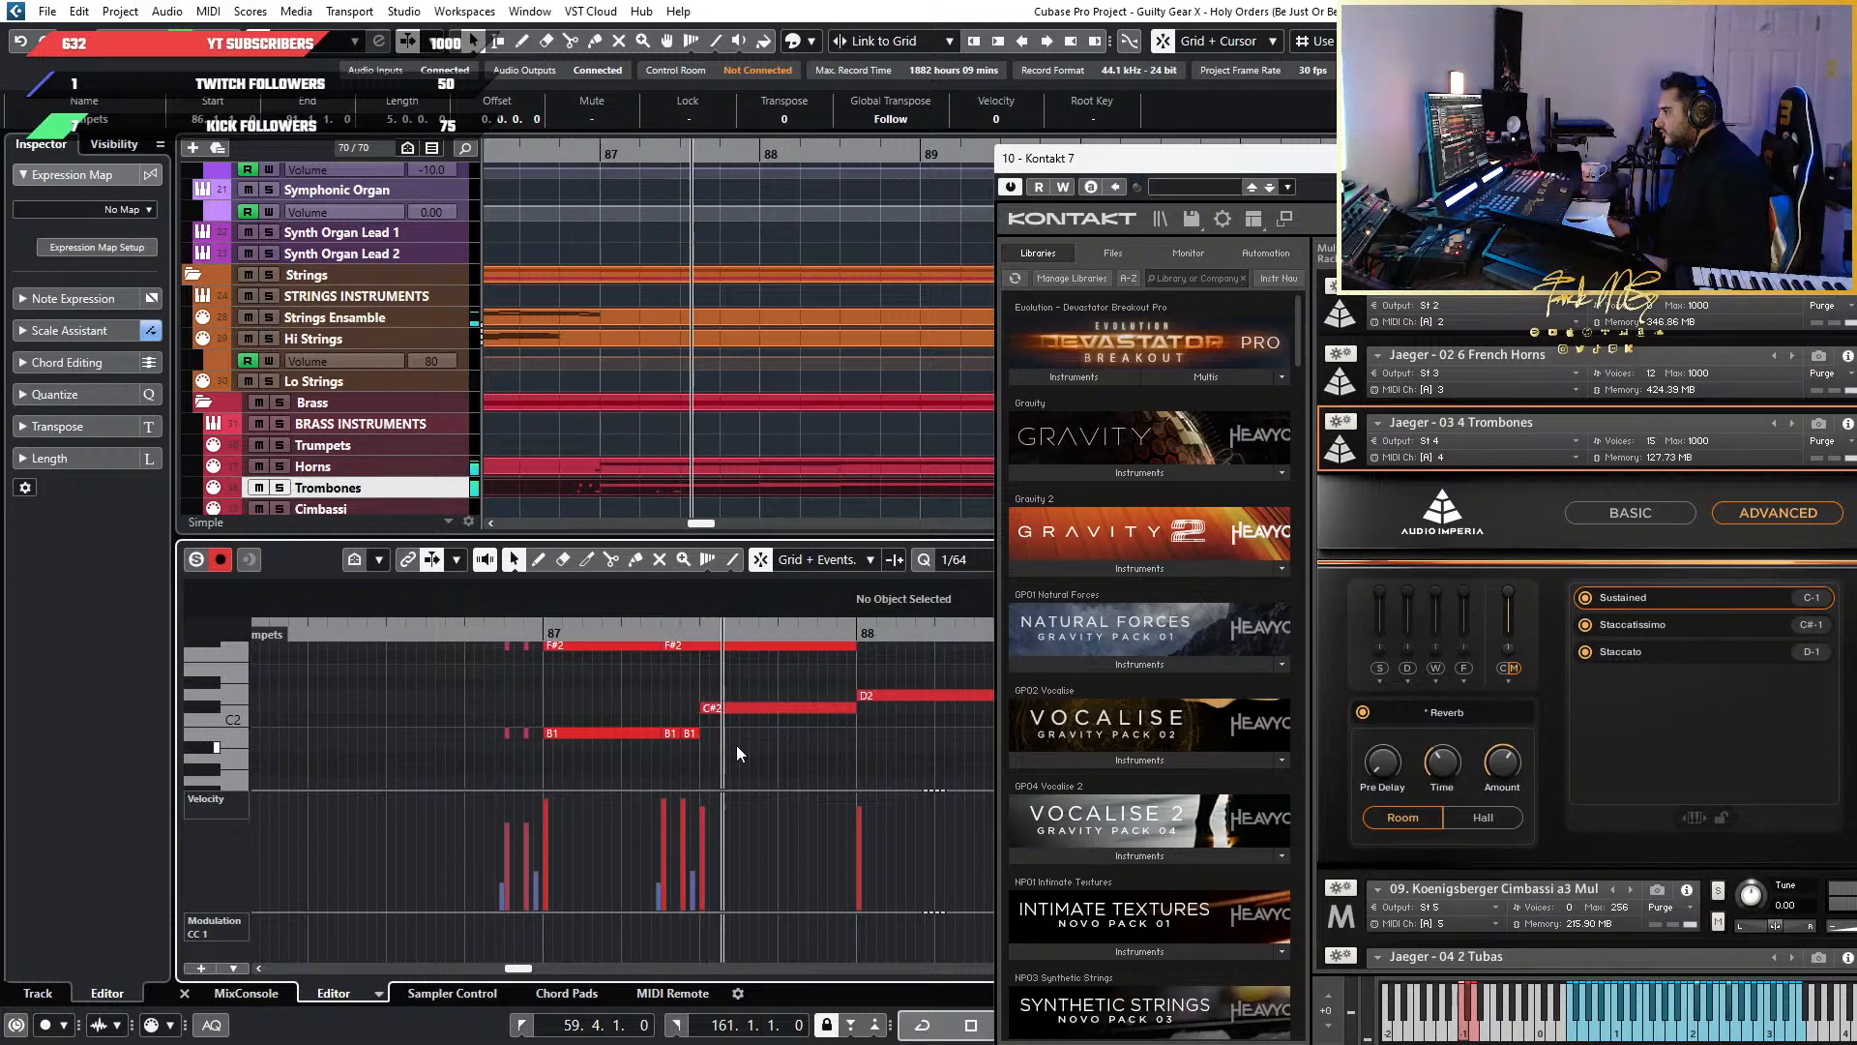
scroll(874, 776, up, 4)
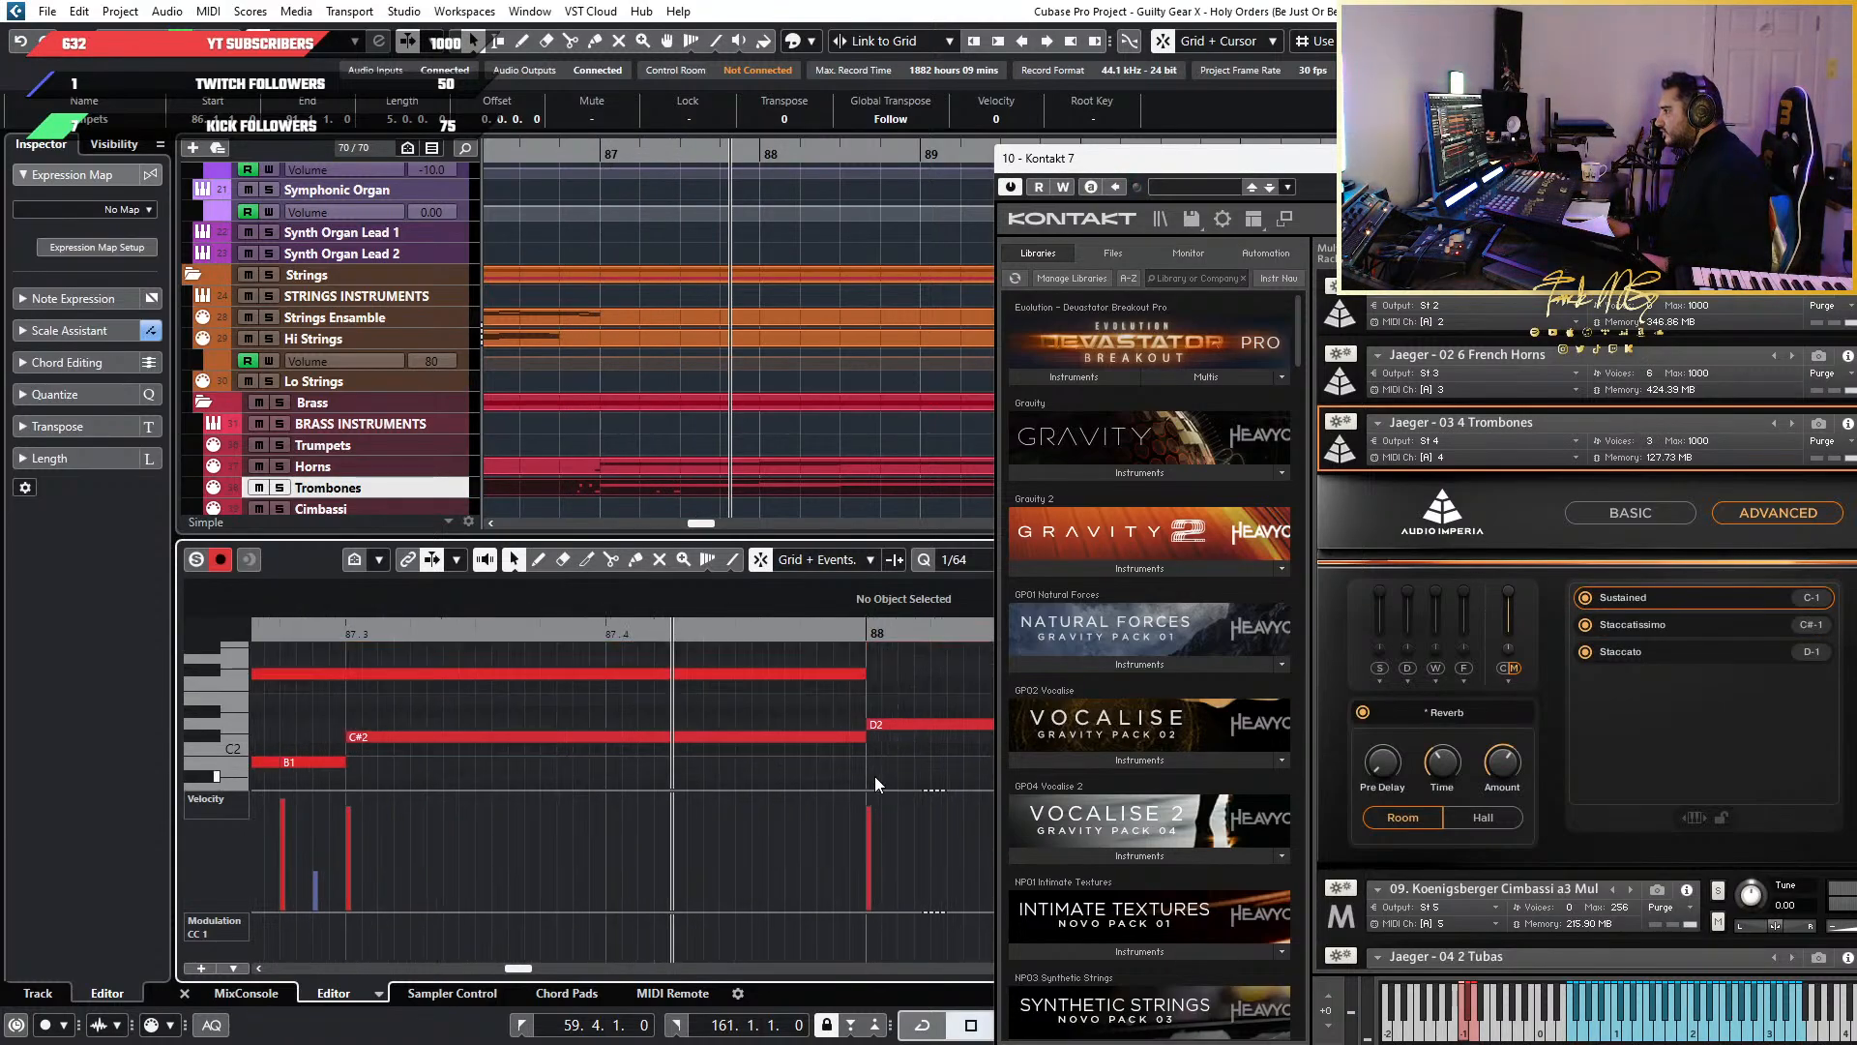
Copy the keyswitch pair before beat 3 of bar 87 and paste it starting at 87.4.2.90
scroll(345, 670, down, 8)
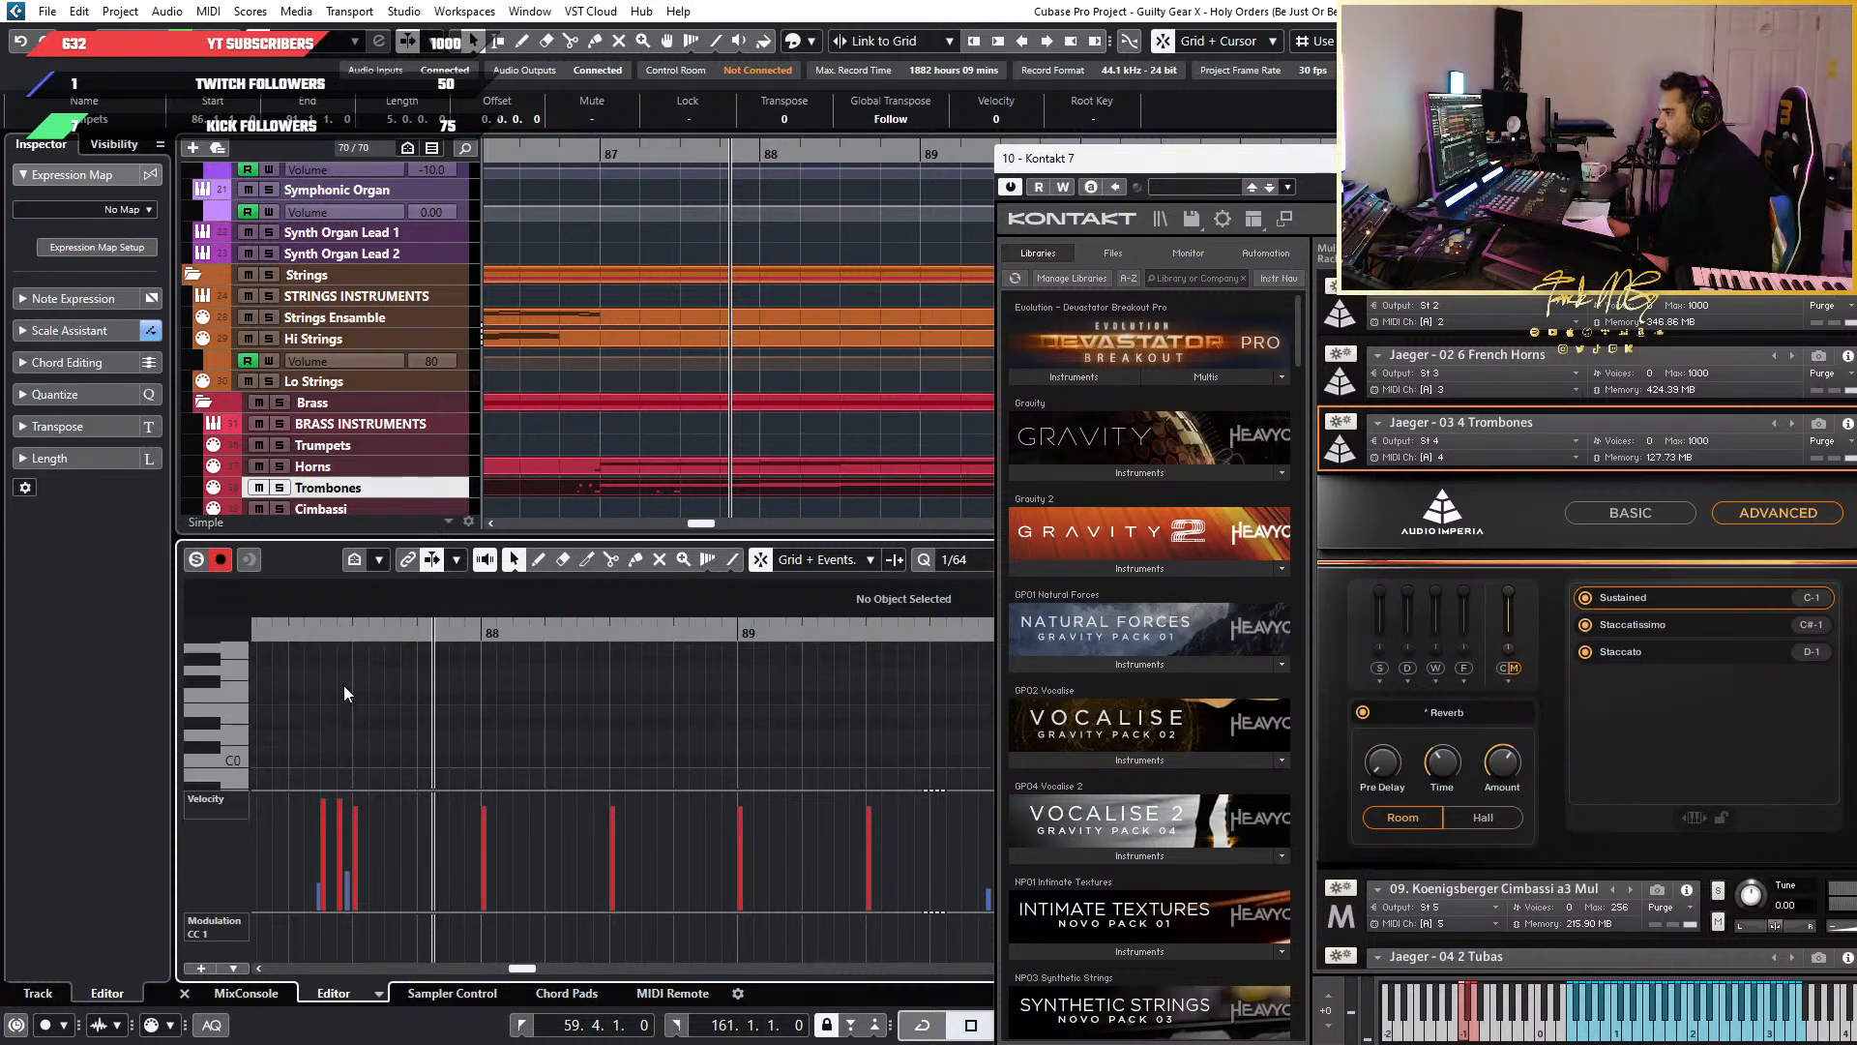
scroll(345, 686, down, 8)
scroll(392, 754, up, 3)
drag(399, 771, 280, 674)
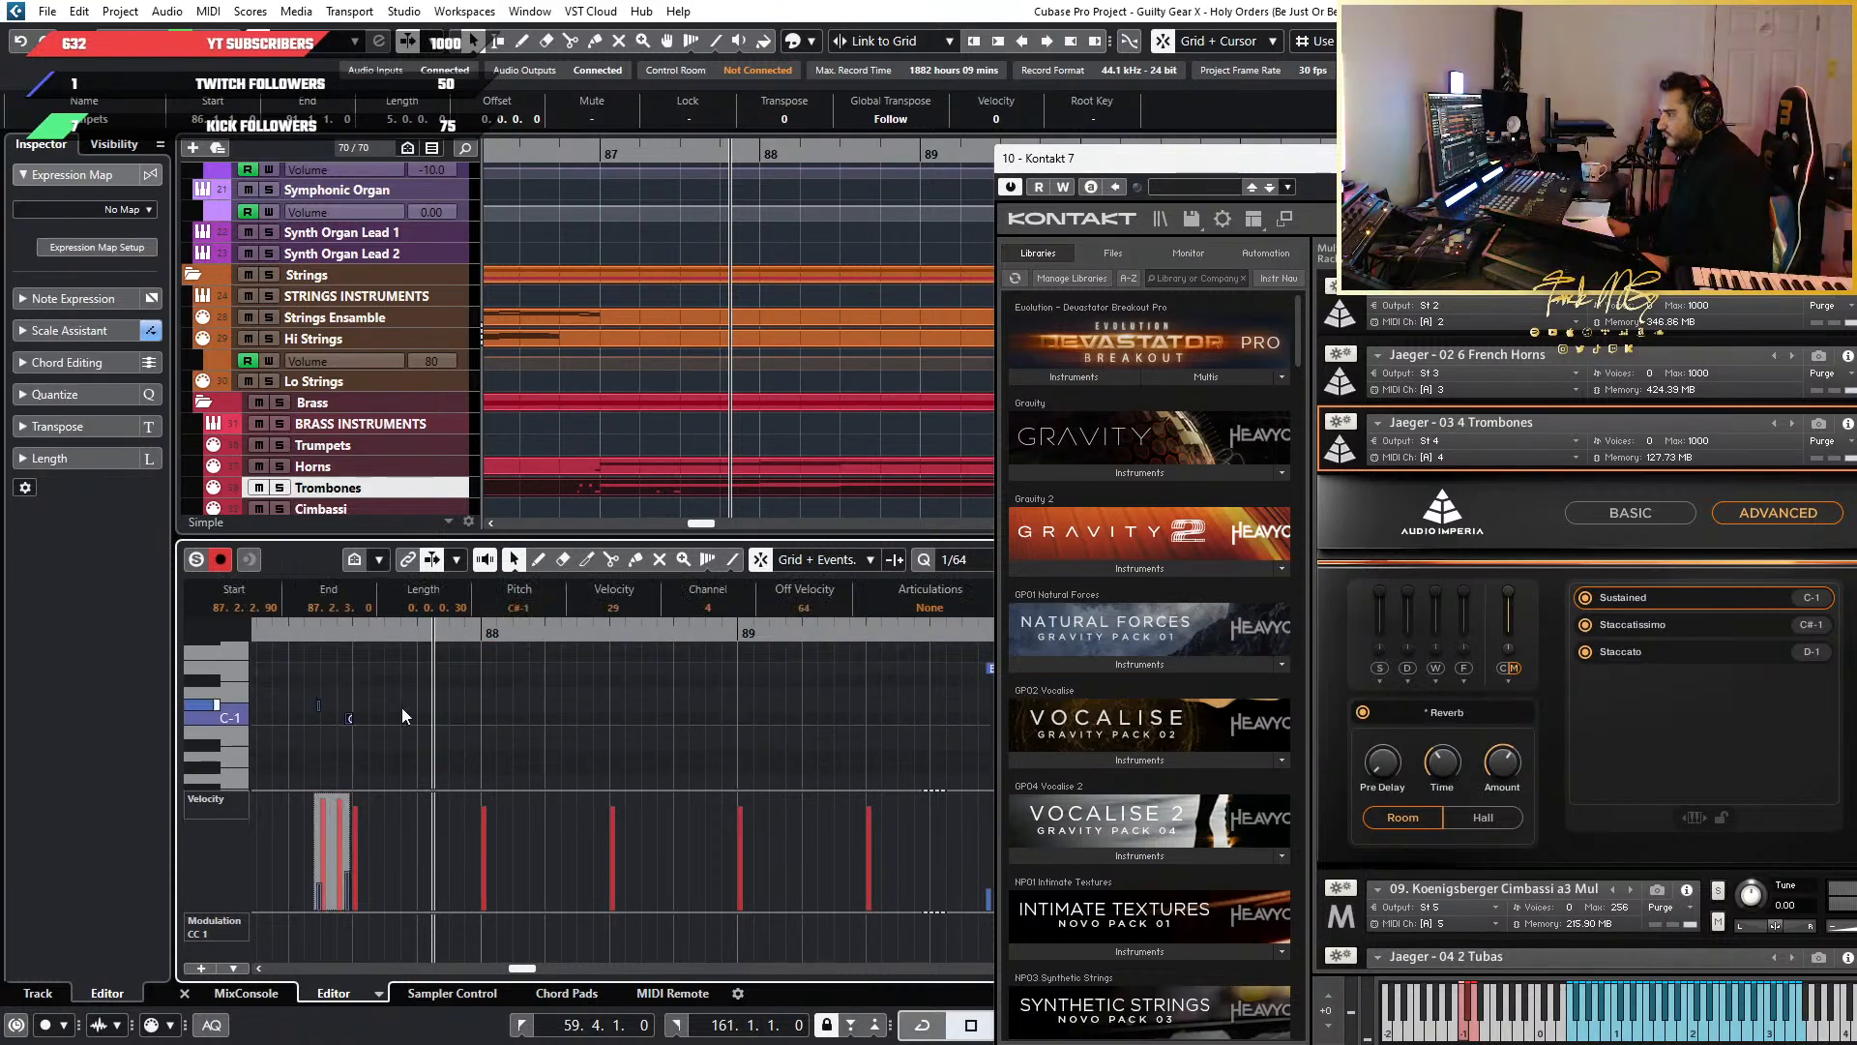
scroll(561, 682, up, 4)
scroll(345, 699, down, 3)
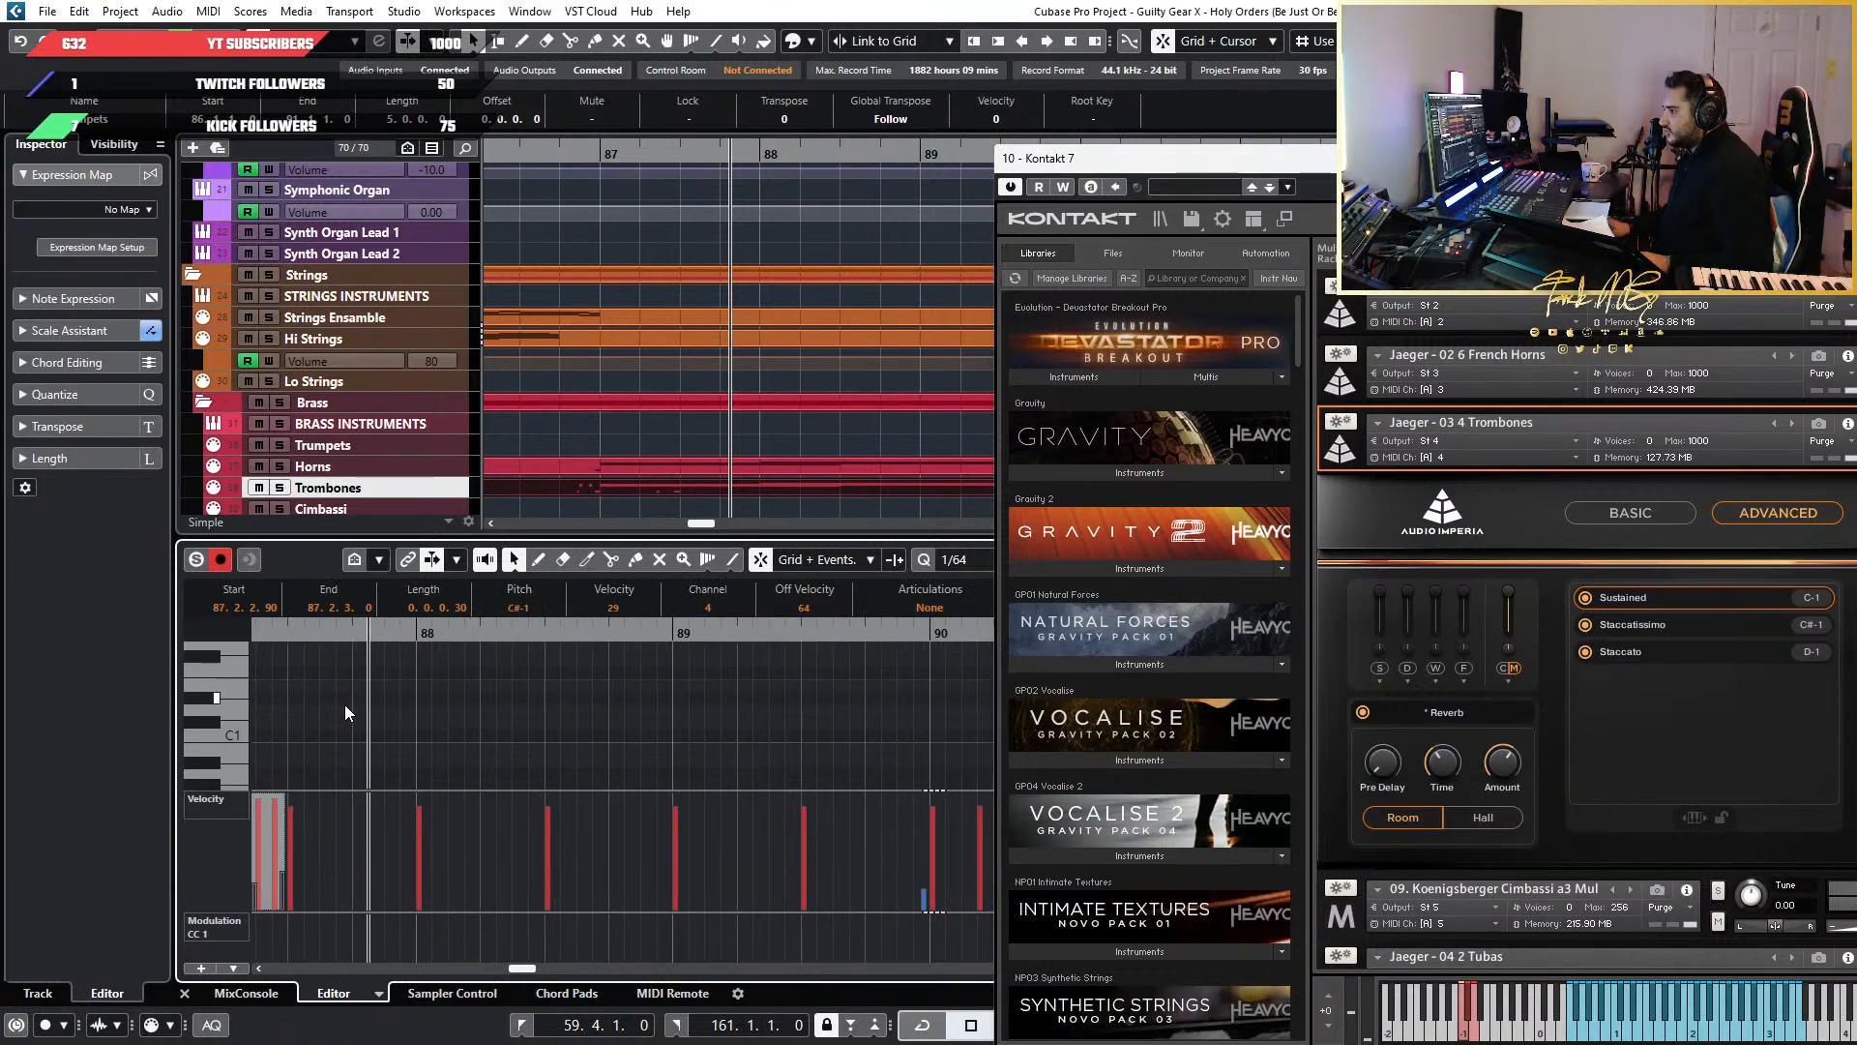
scroll(379, 709, up, 3)
scroll(650, 728, up, 4)
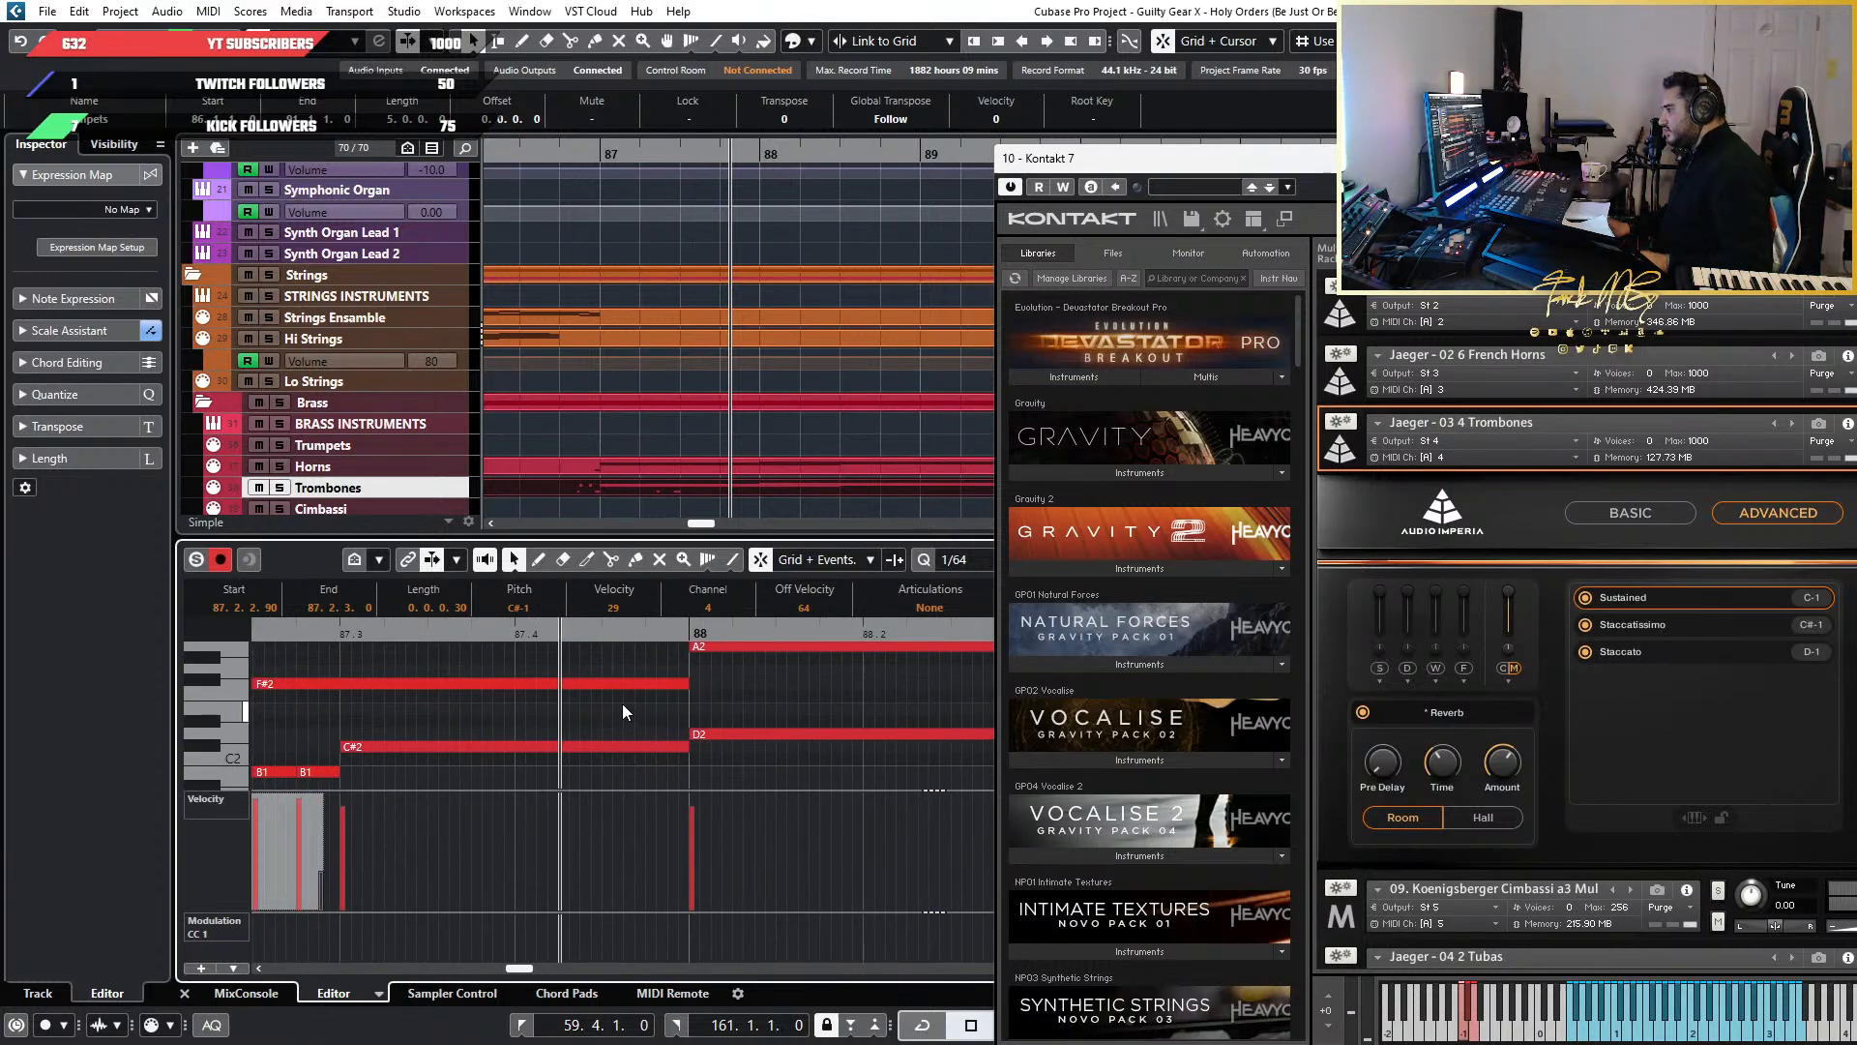
scroll(500, 698, down, 4)
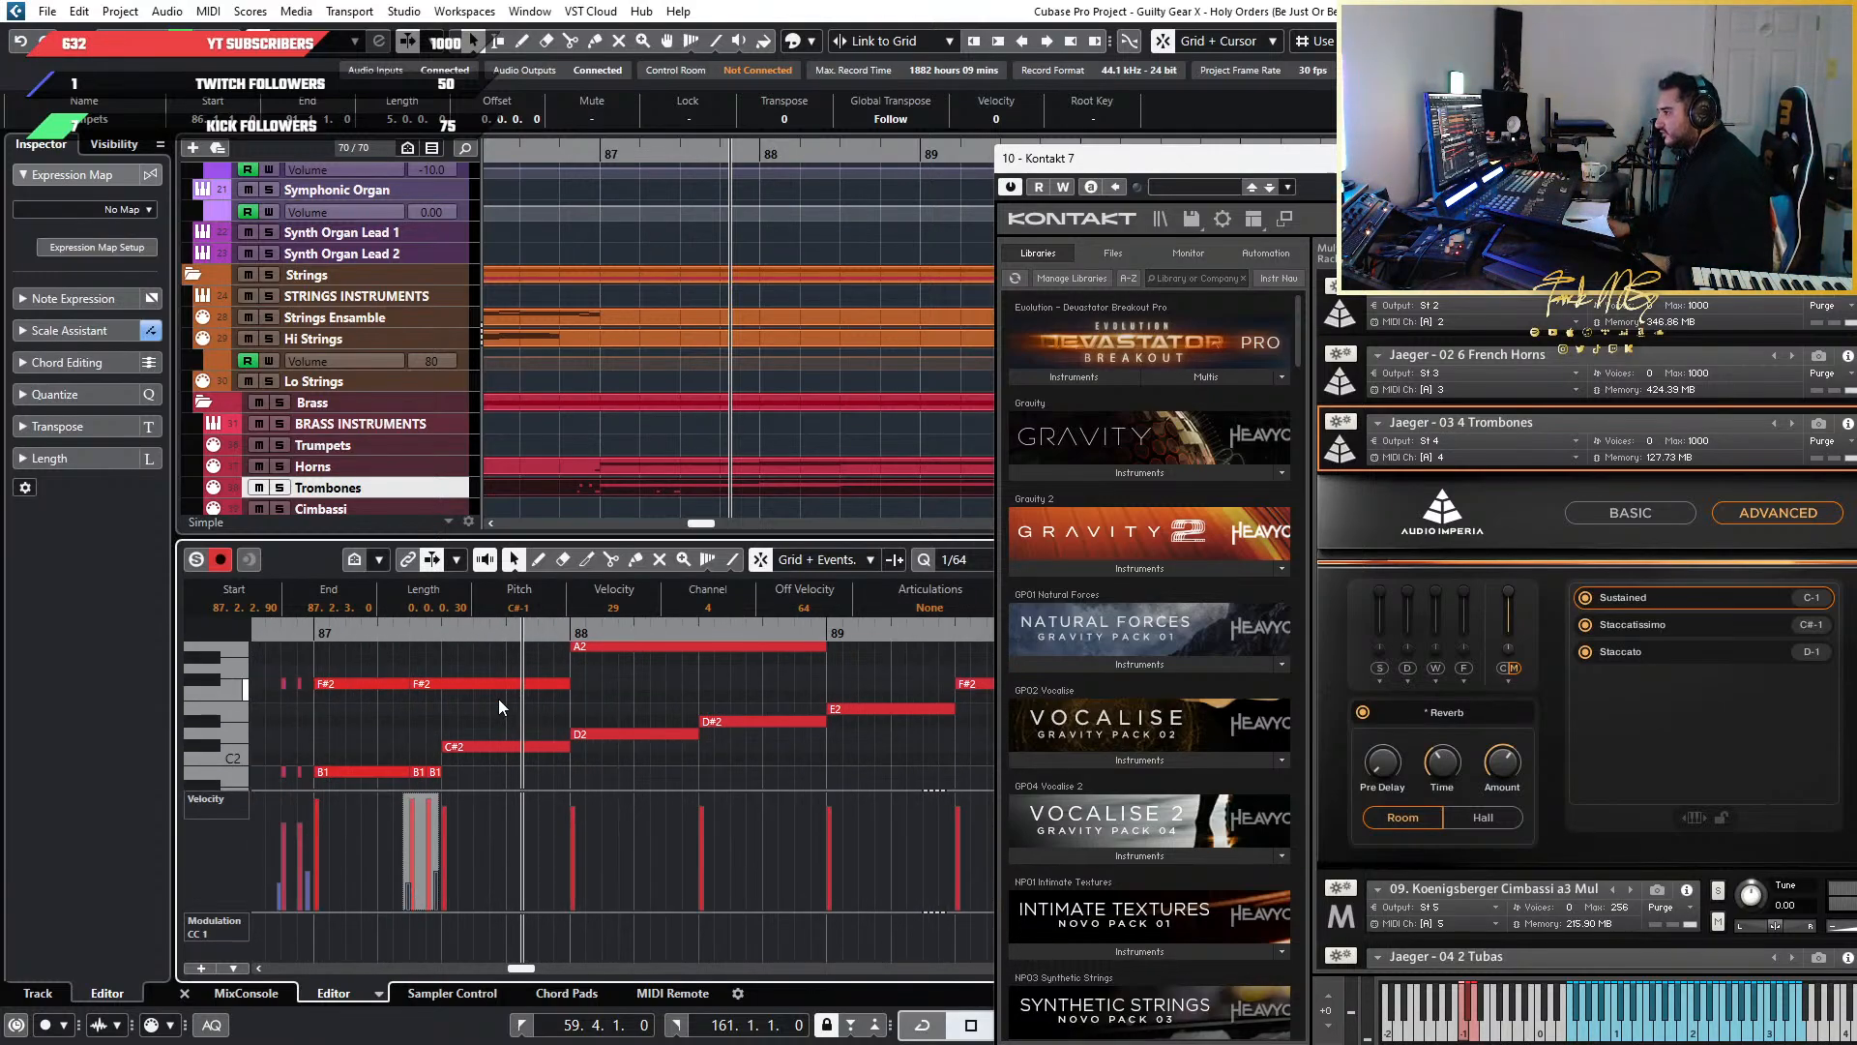
scroll(497, 699, down, 1)
scroll(430, 714, up, 4)
scroll(662, 636, up, 4)
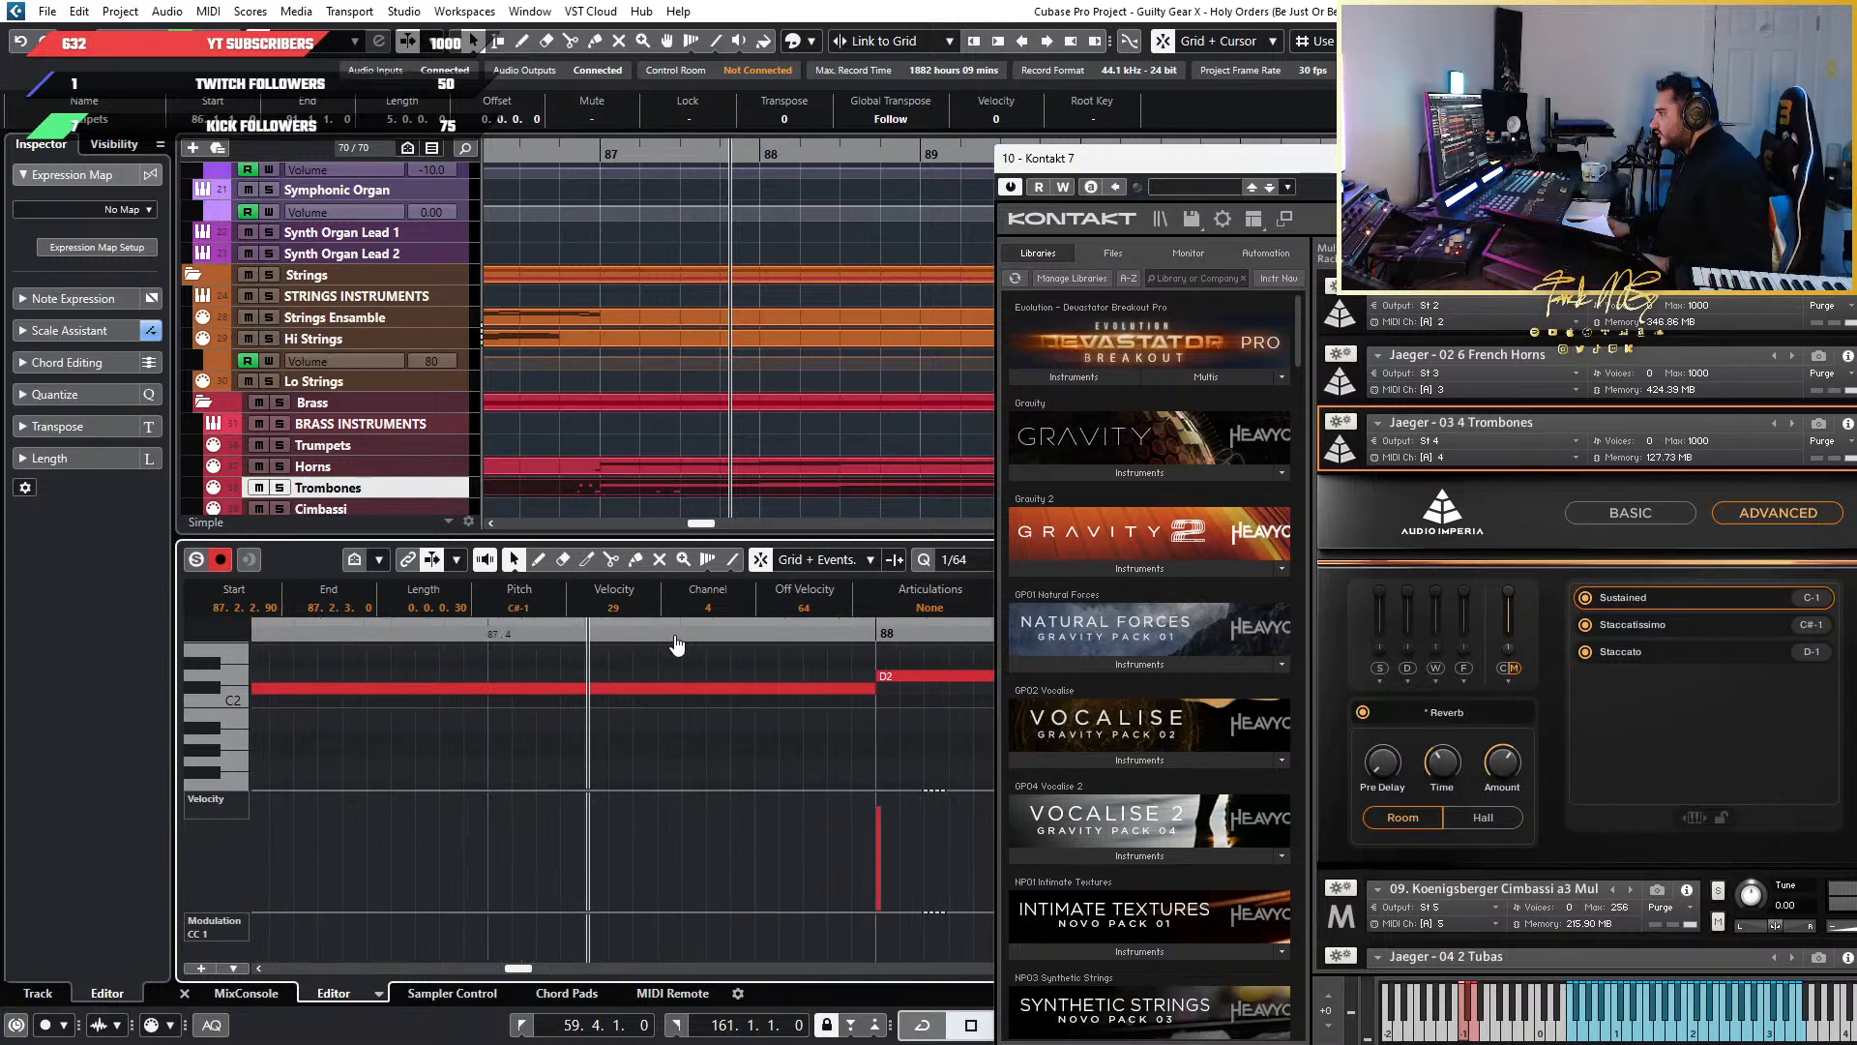
key(ctrl+v)
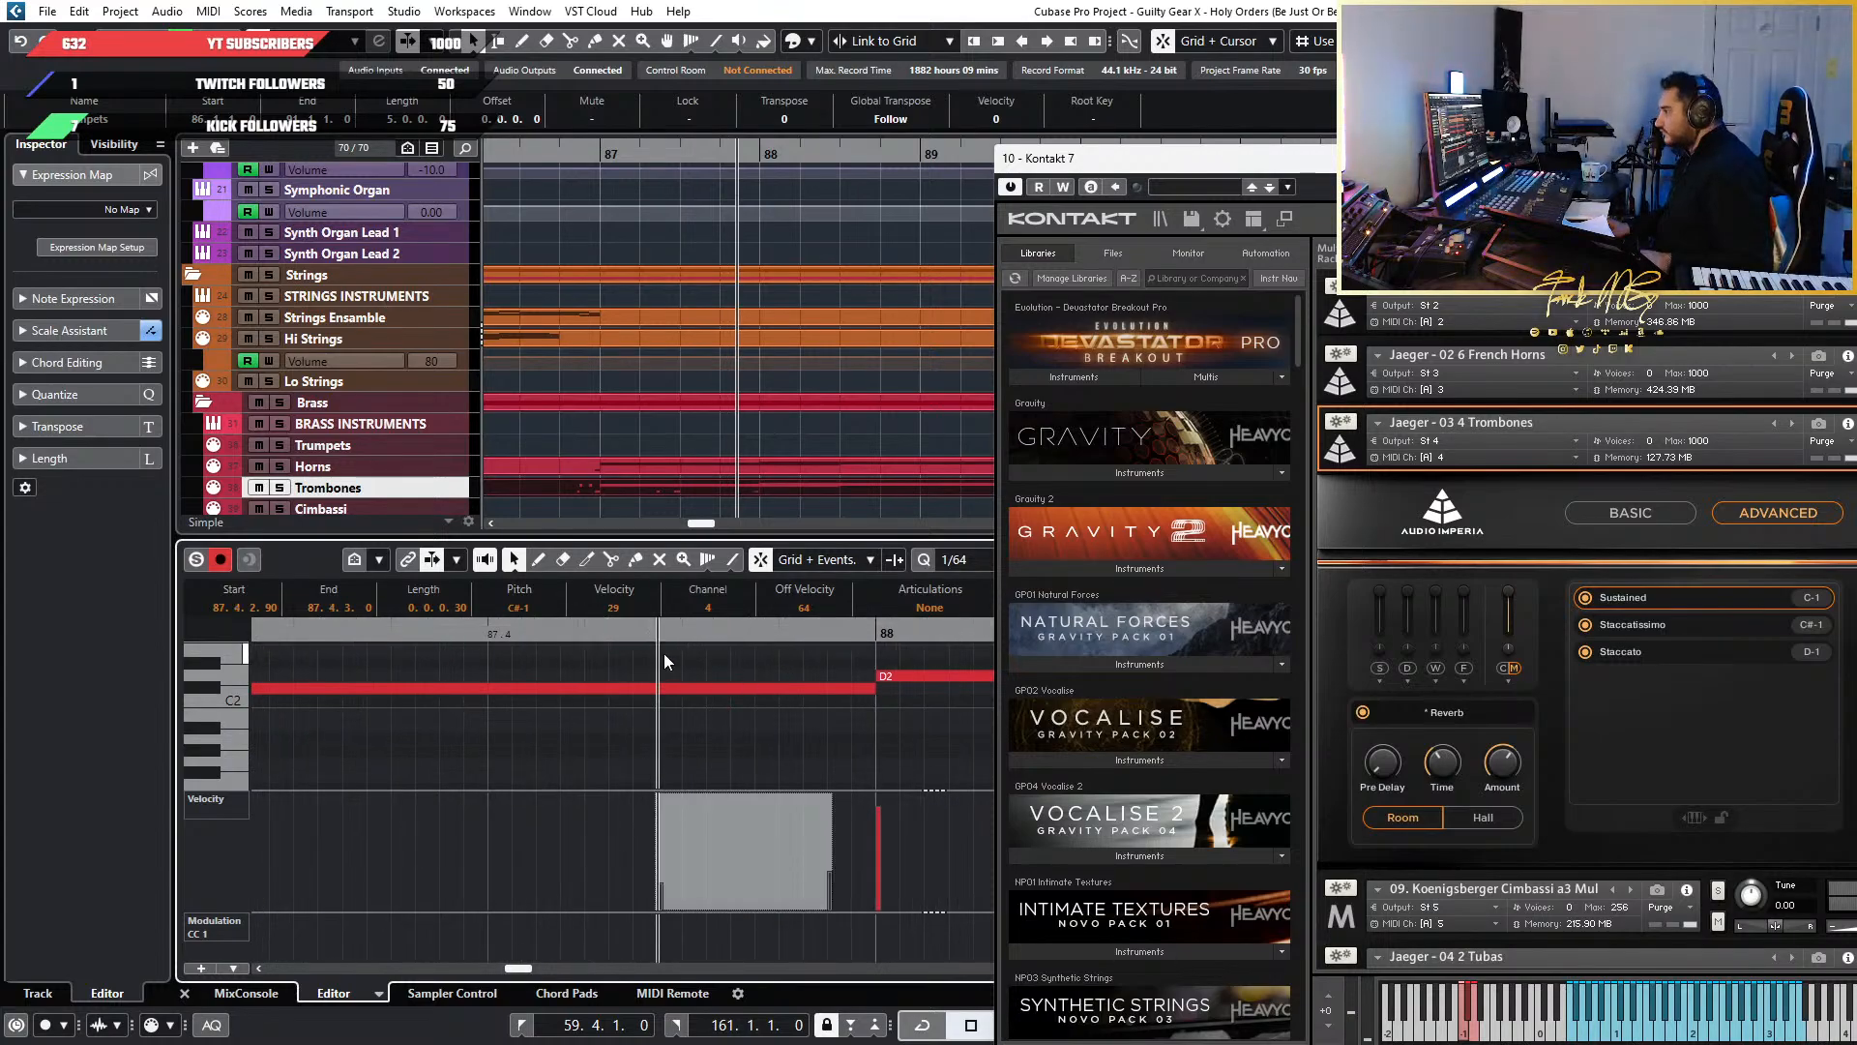
Split the trombones' F#2 and C#2 notes at 87.4.3.0 and again one sixteenth before bar 88
scroll(675, 703, down, 4)
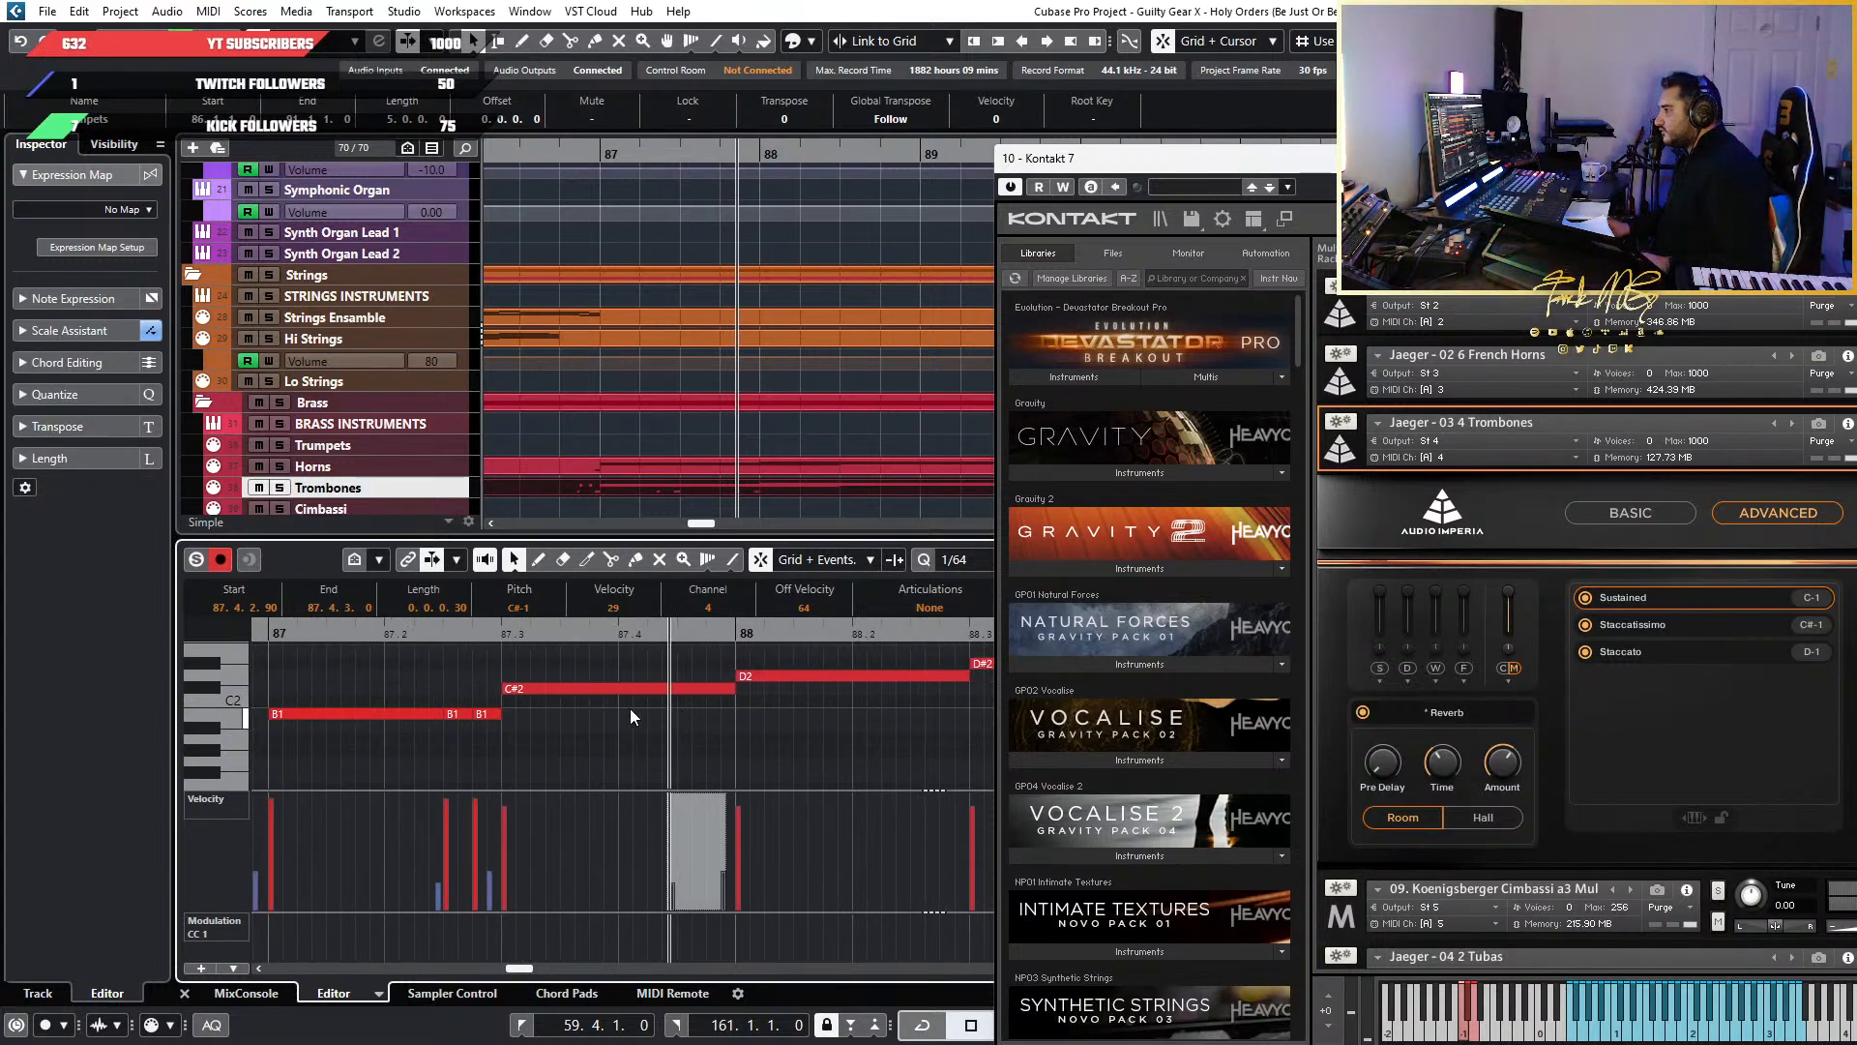
scroll(667, 716, up, 2)
key(3)
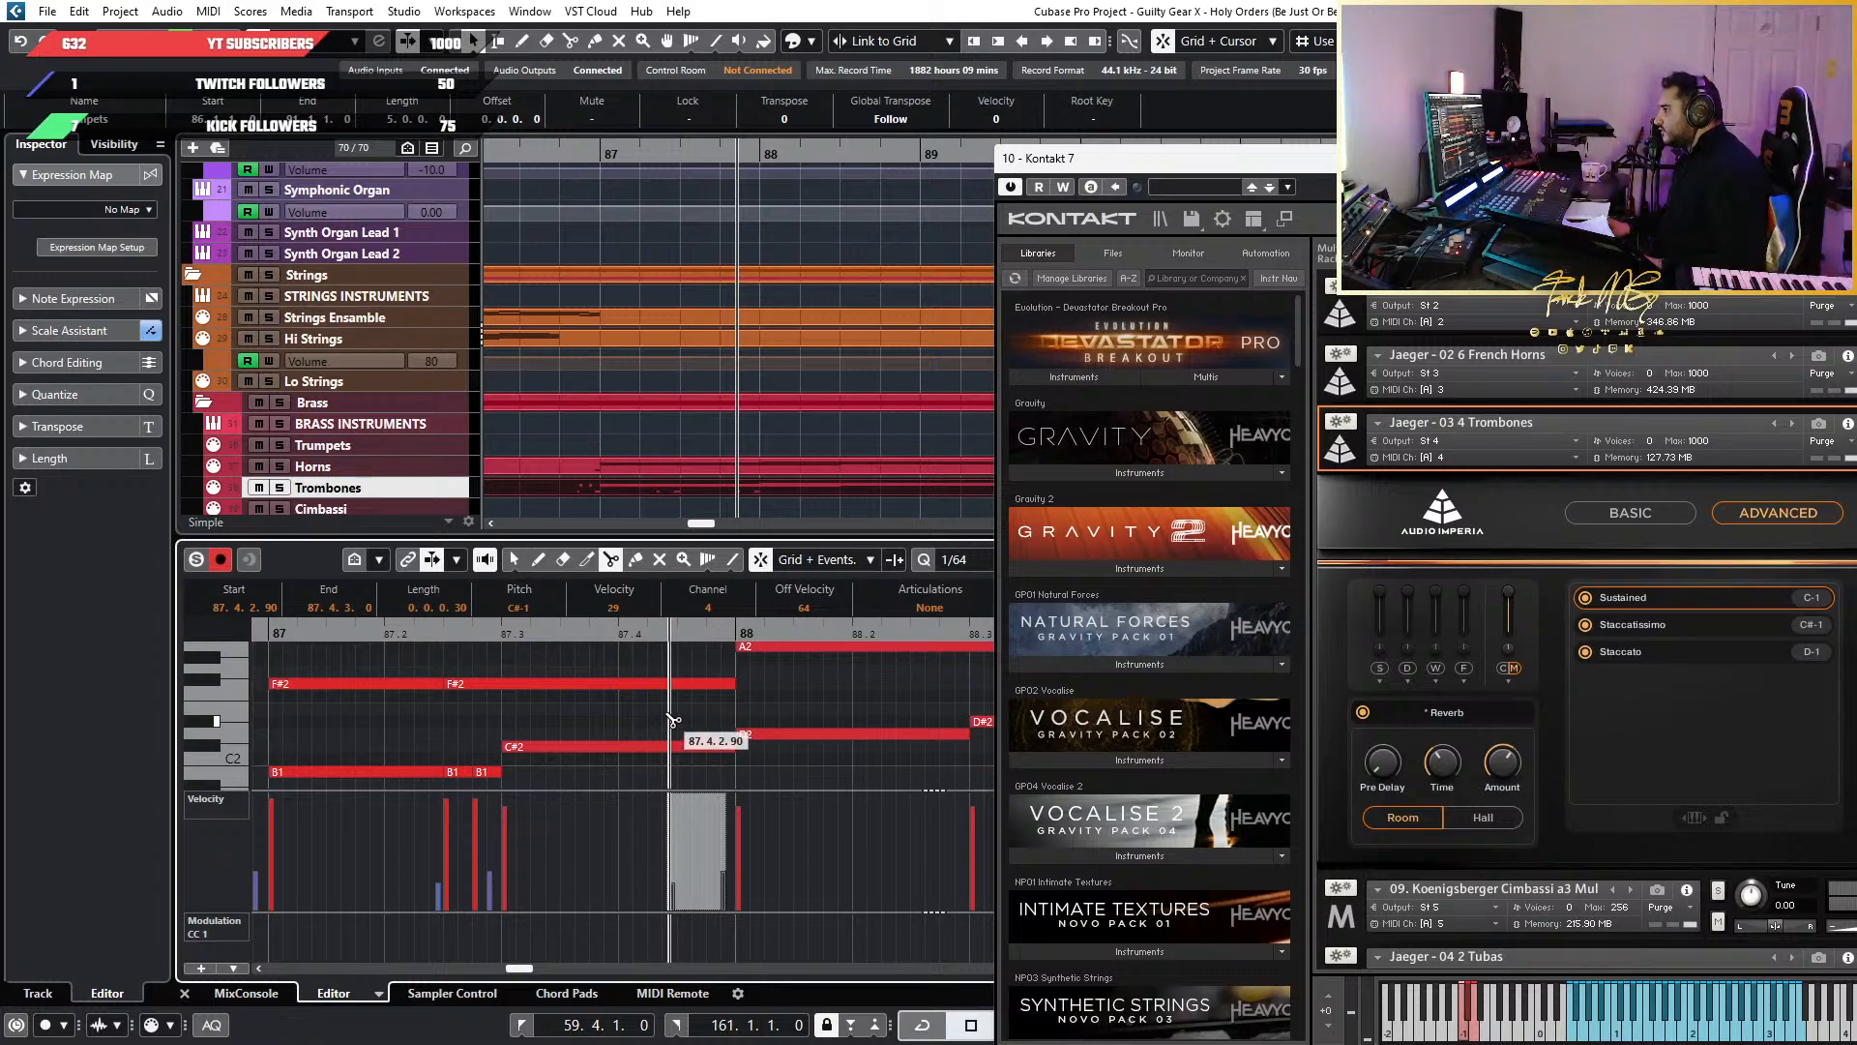
click(682, 689)
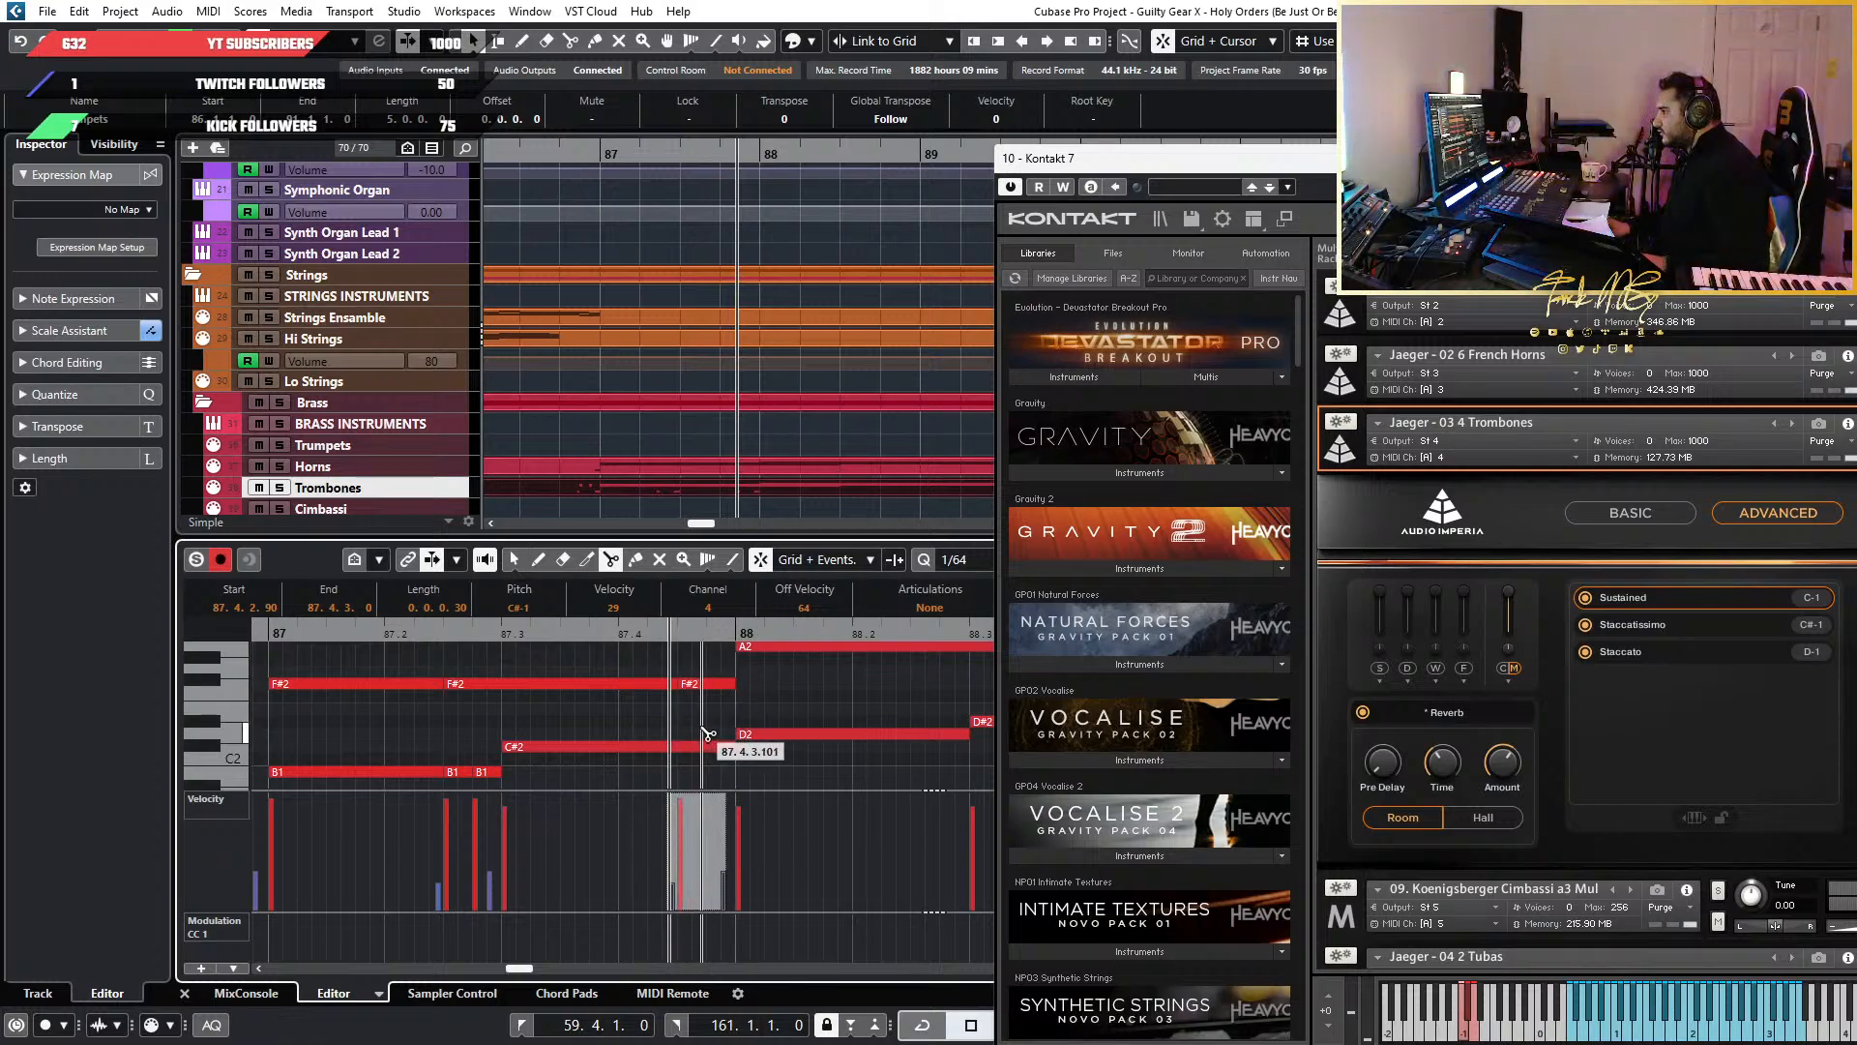
scroll(711, 701, up, 3)
click(715, 685)
click(715, 746)
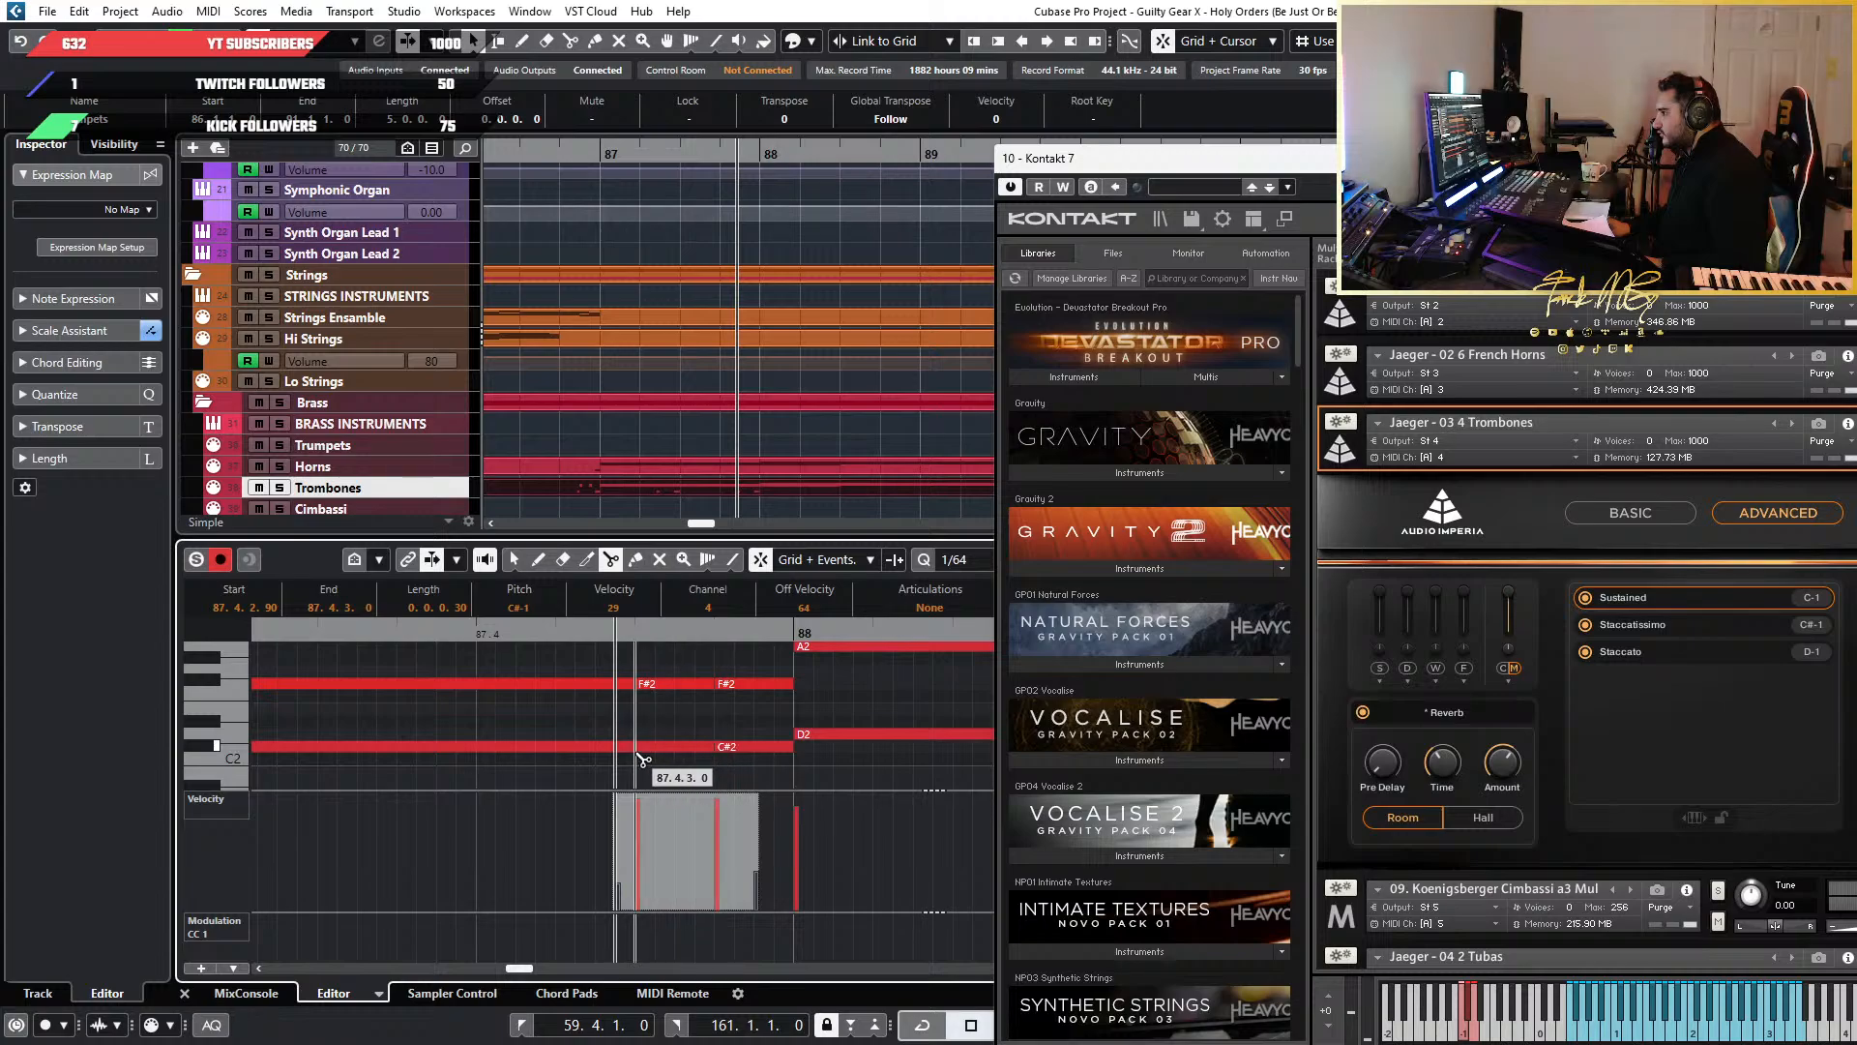
click(644, 747)
key(1)
scroll(649, 745, down, 2)
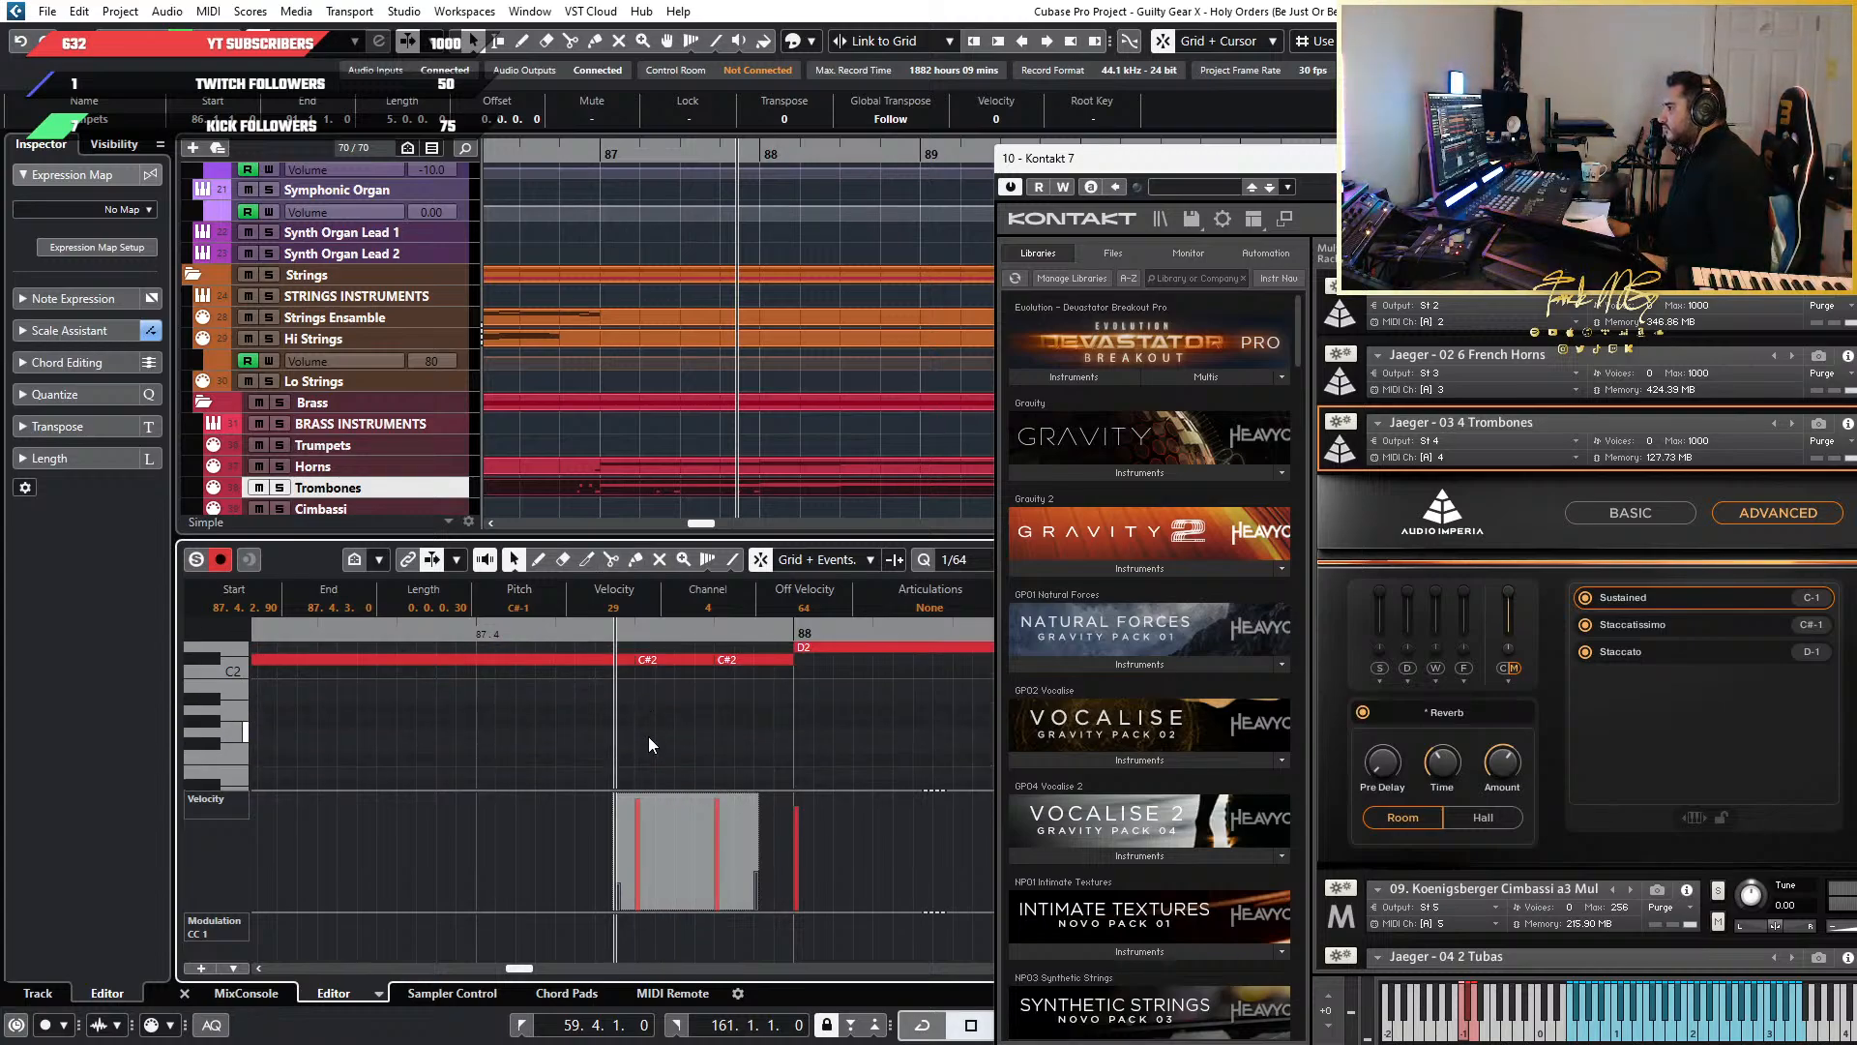
Play the trombone passage through bar 87 into bar 88 to check the repeated notes and articulation changes
key(space)
scroll(648, 736, down, 4)
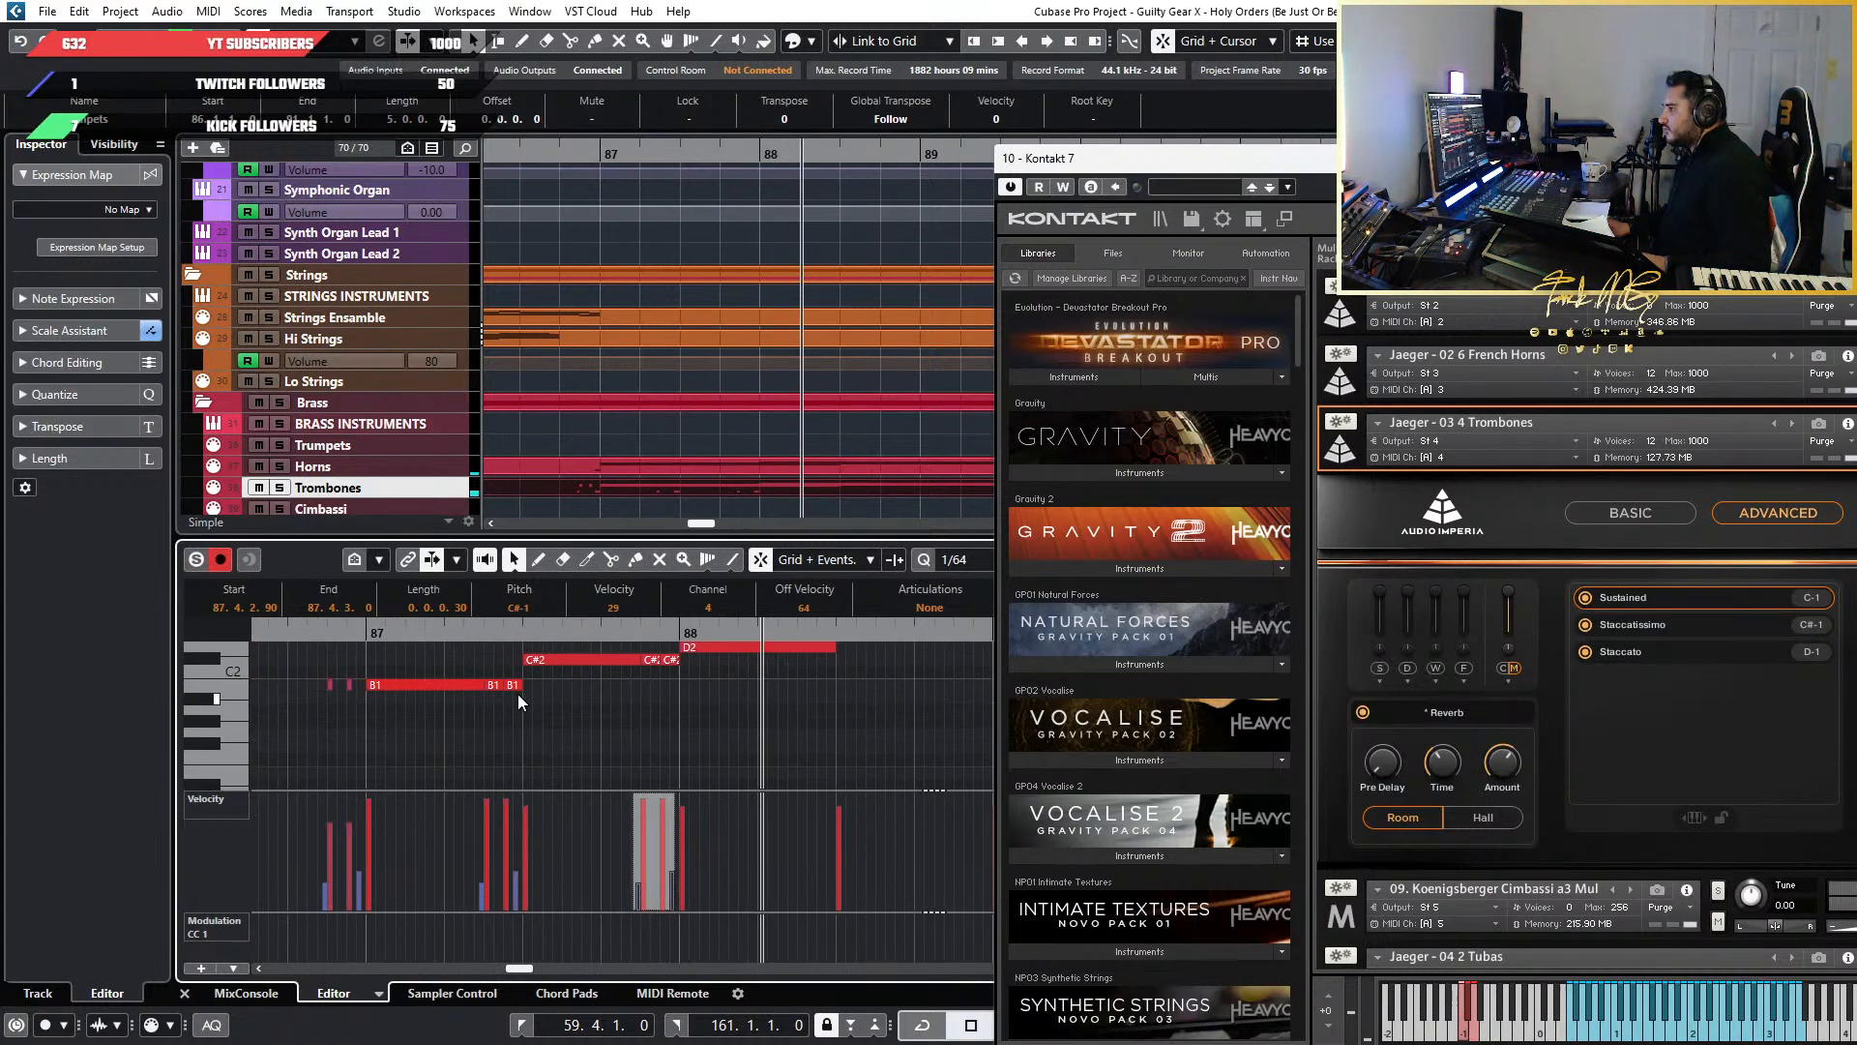
scroll(519, 693, down, 3)
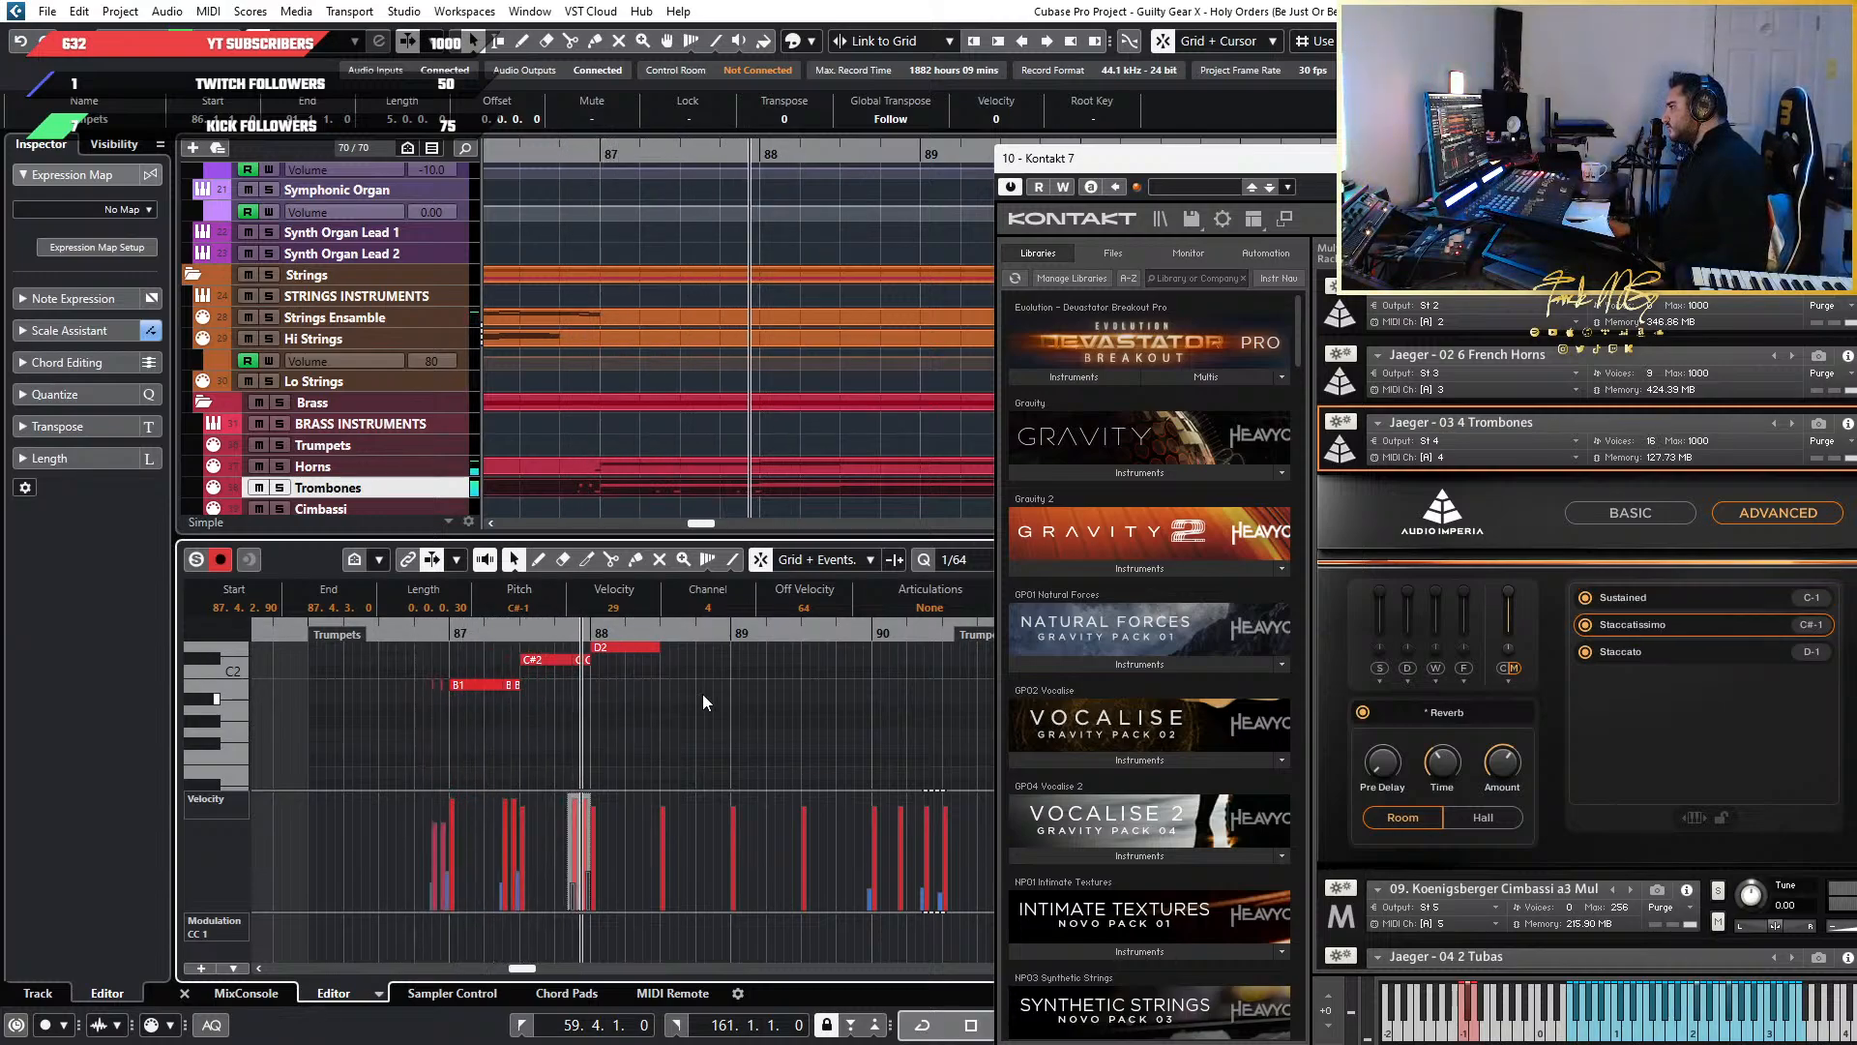
scroll(465, 714, up, 5)
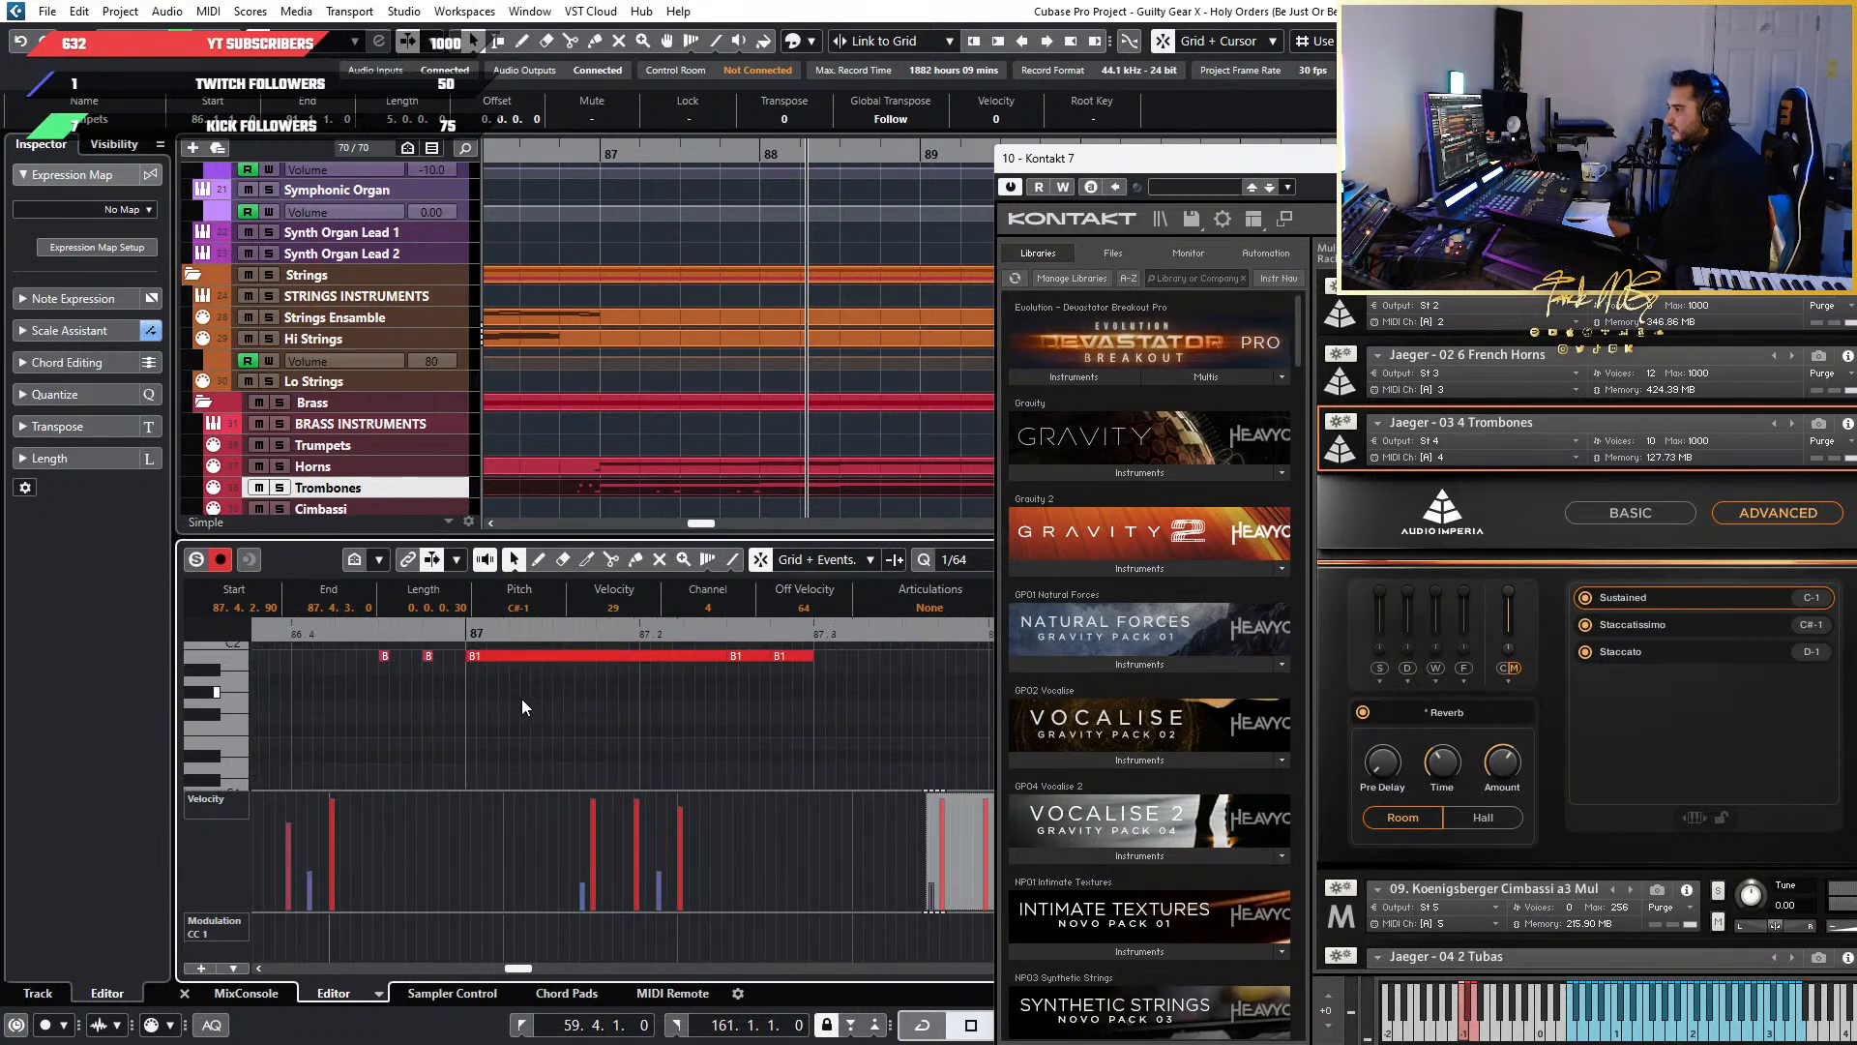
Nudge the four short F#2 and B1 pickup notes before bar 87 so the first pair starts at 86.4.3.30
scroll(522, 701, left, 2)
scroll(599, 722, up, 1)
scroll(494, 728, up, 3)
mouse_move(494, 726)
mouse_down()
mouse_move(600, 673)
mouse_move(530, 728)
mouse_up()
scroll(654, 701, up, 5)
scroll(631, 740, down, 3)
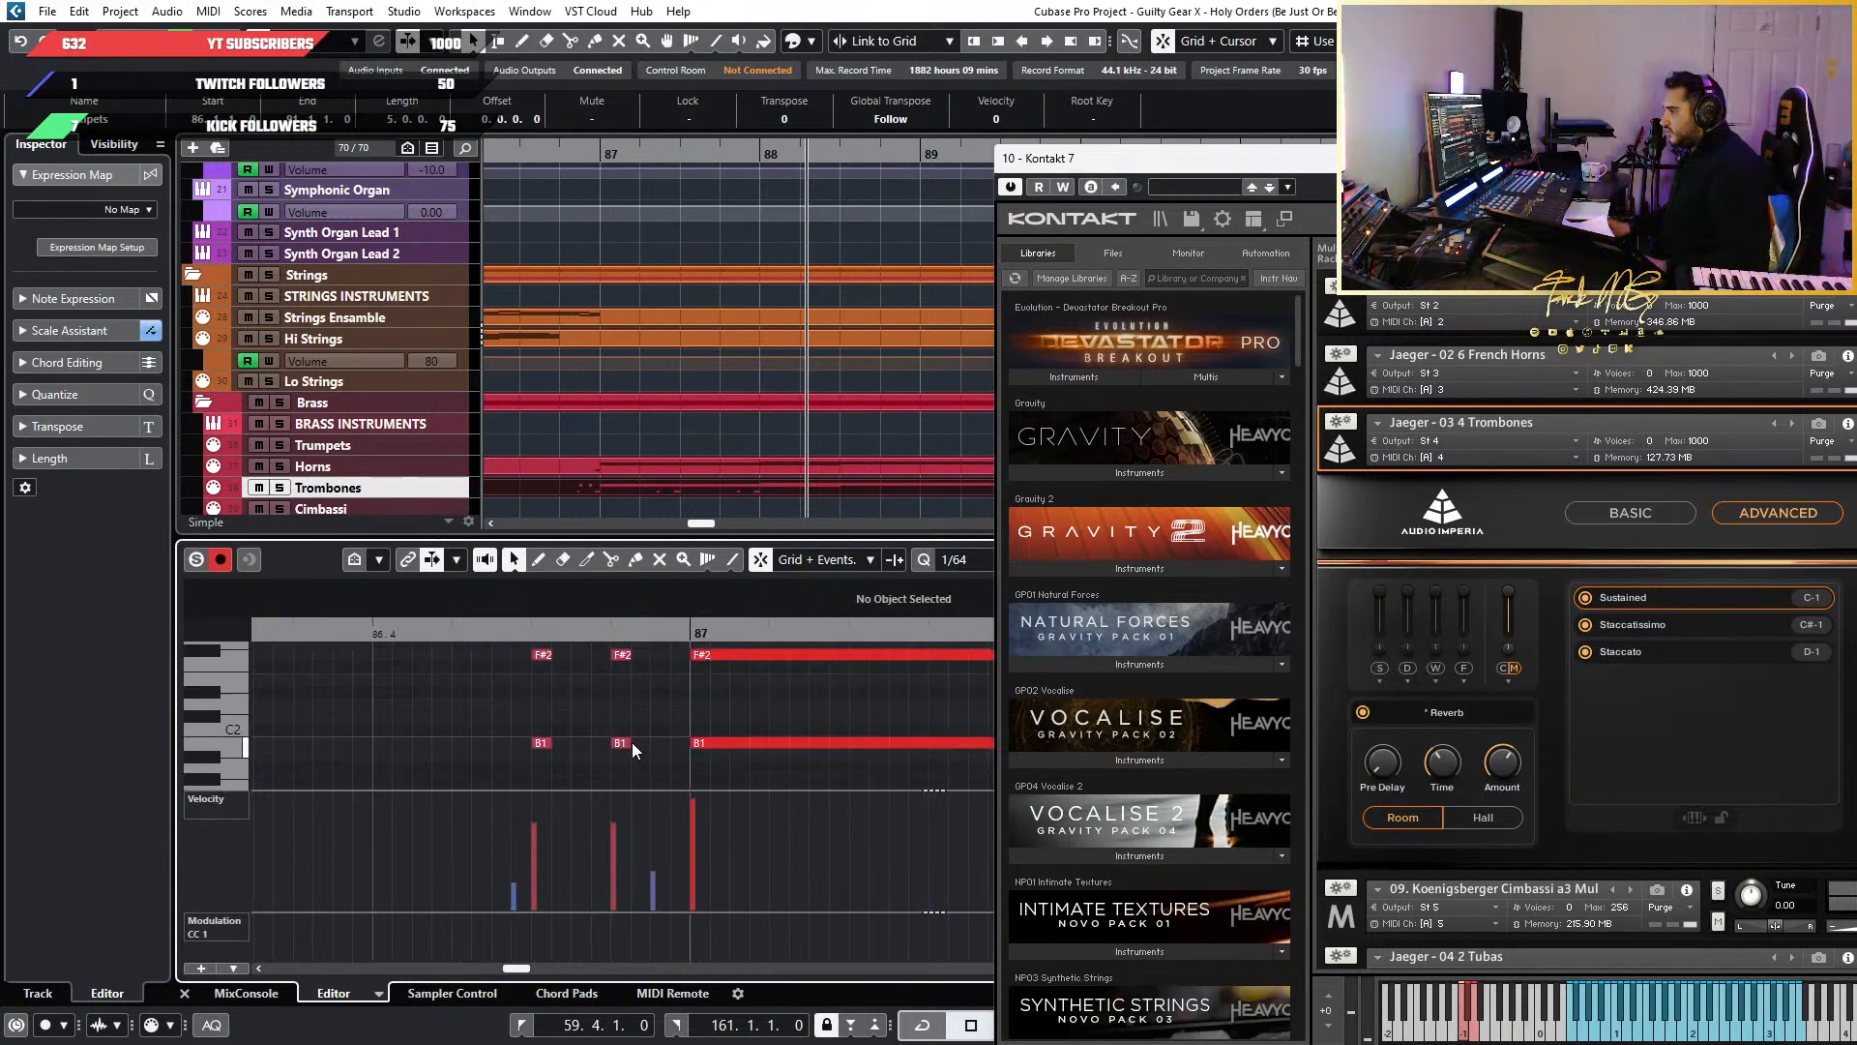
drag(630, 765, 506, 659)
key(ctrl+Right)
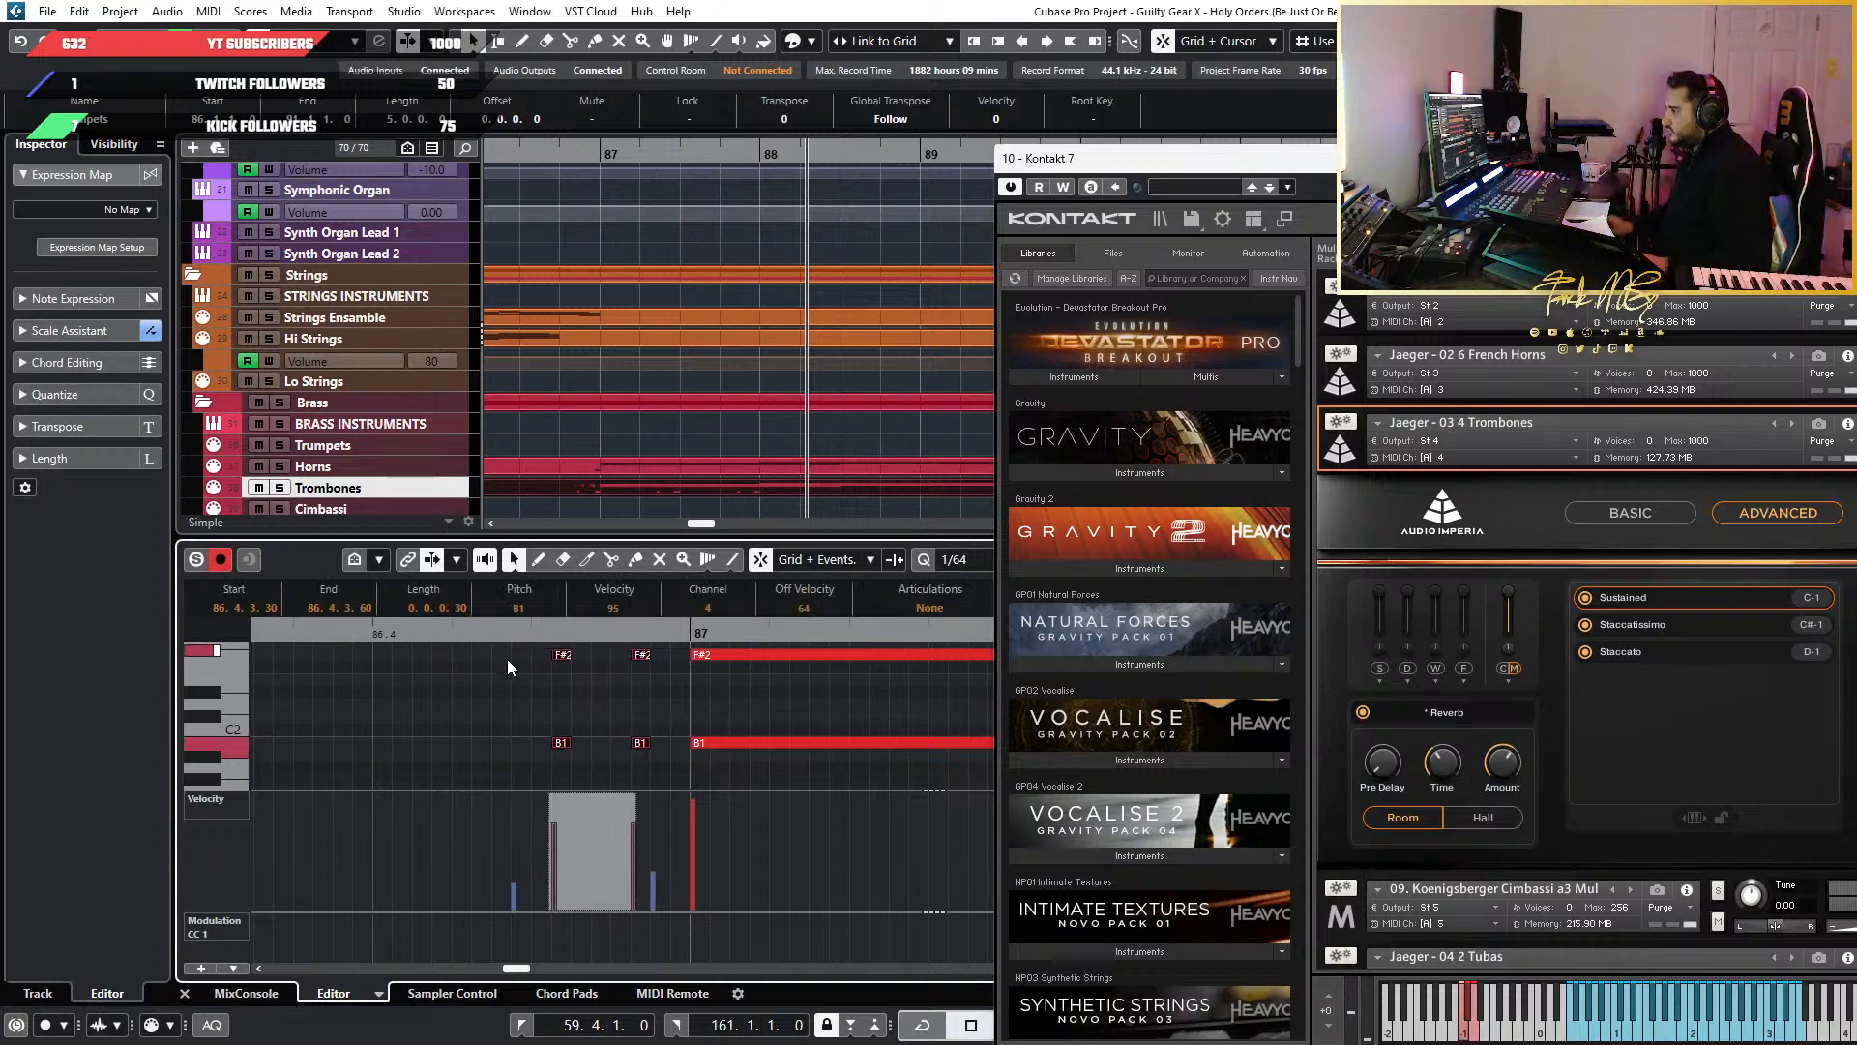
Split the trombones' upper F#2 note at beat 3 of bar 87 and one sixteenth earlier at 87.2.4.0
scroll(507, 662, down, 2)
scroll(749, 677, right, 3)
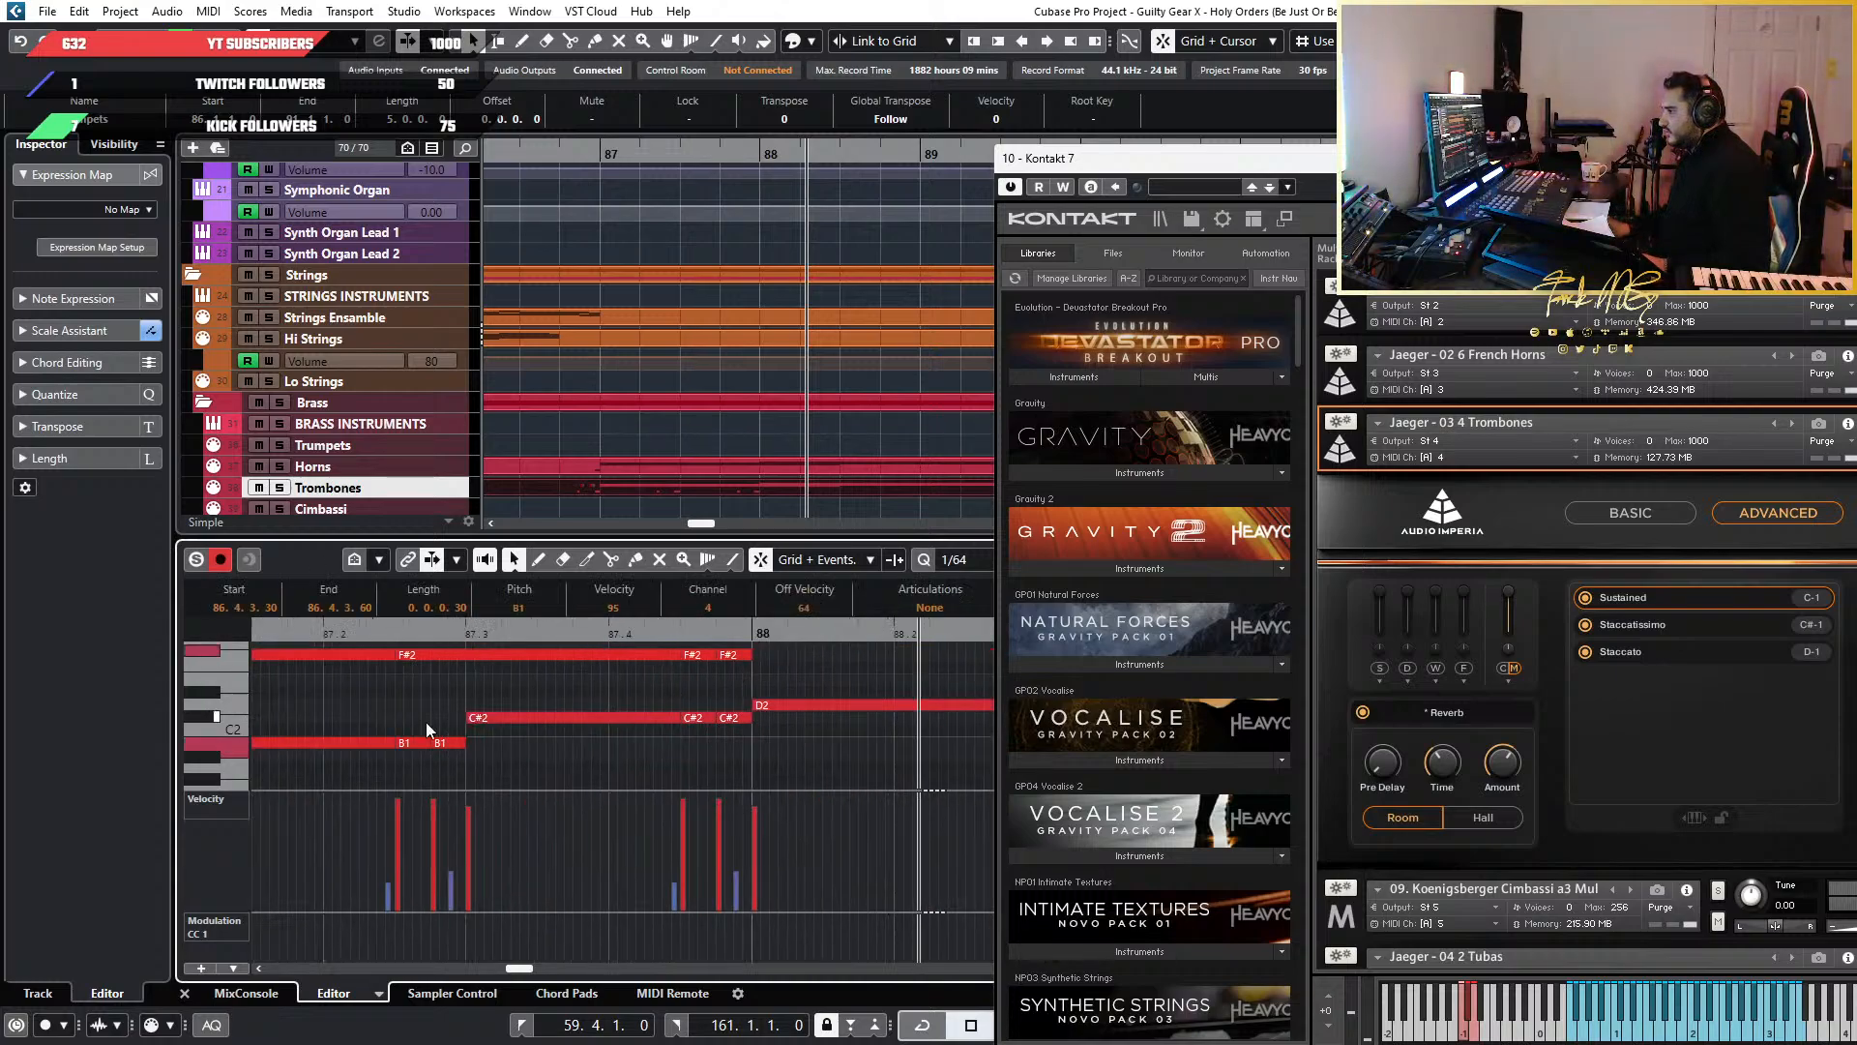
scroll(426, 722, up, 3)
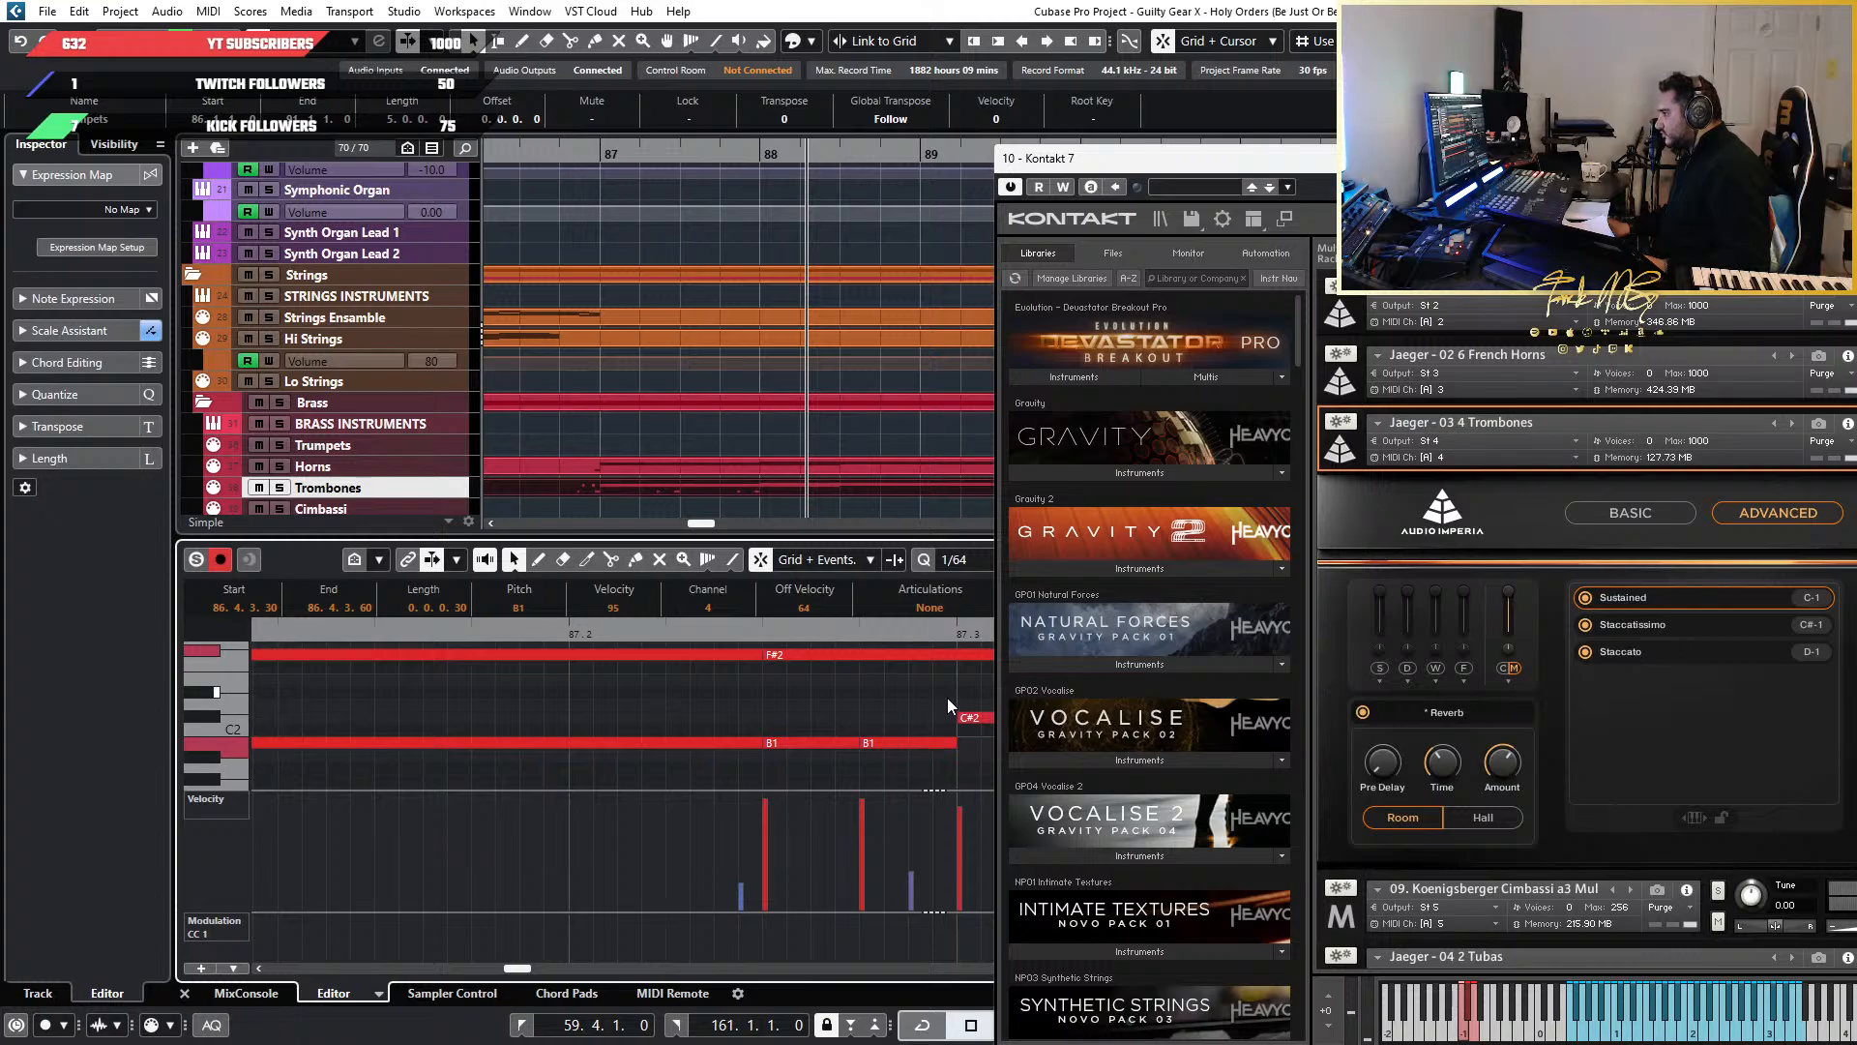
key(3)
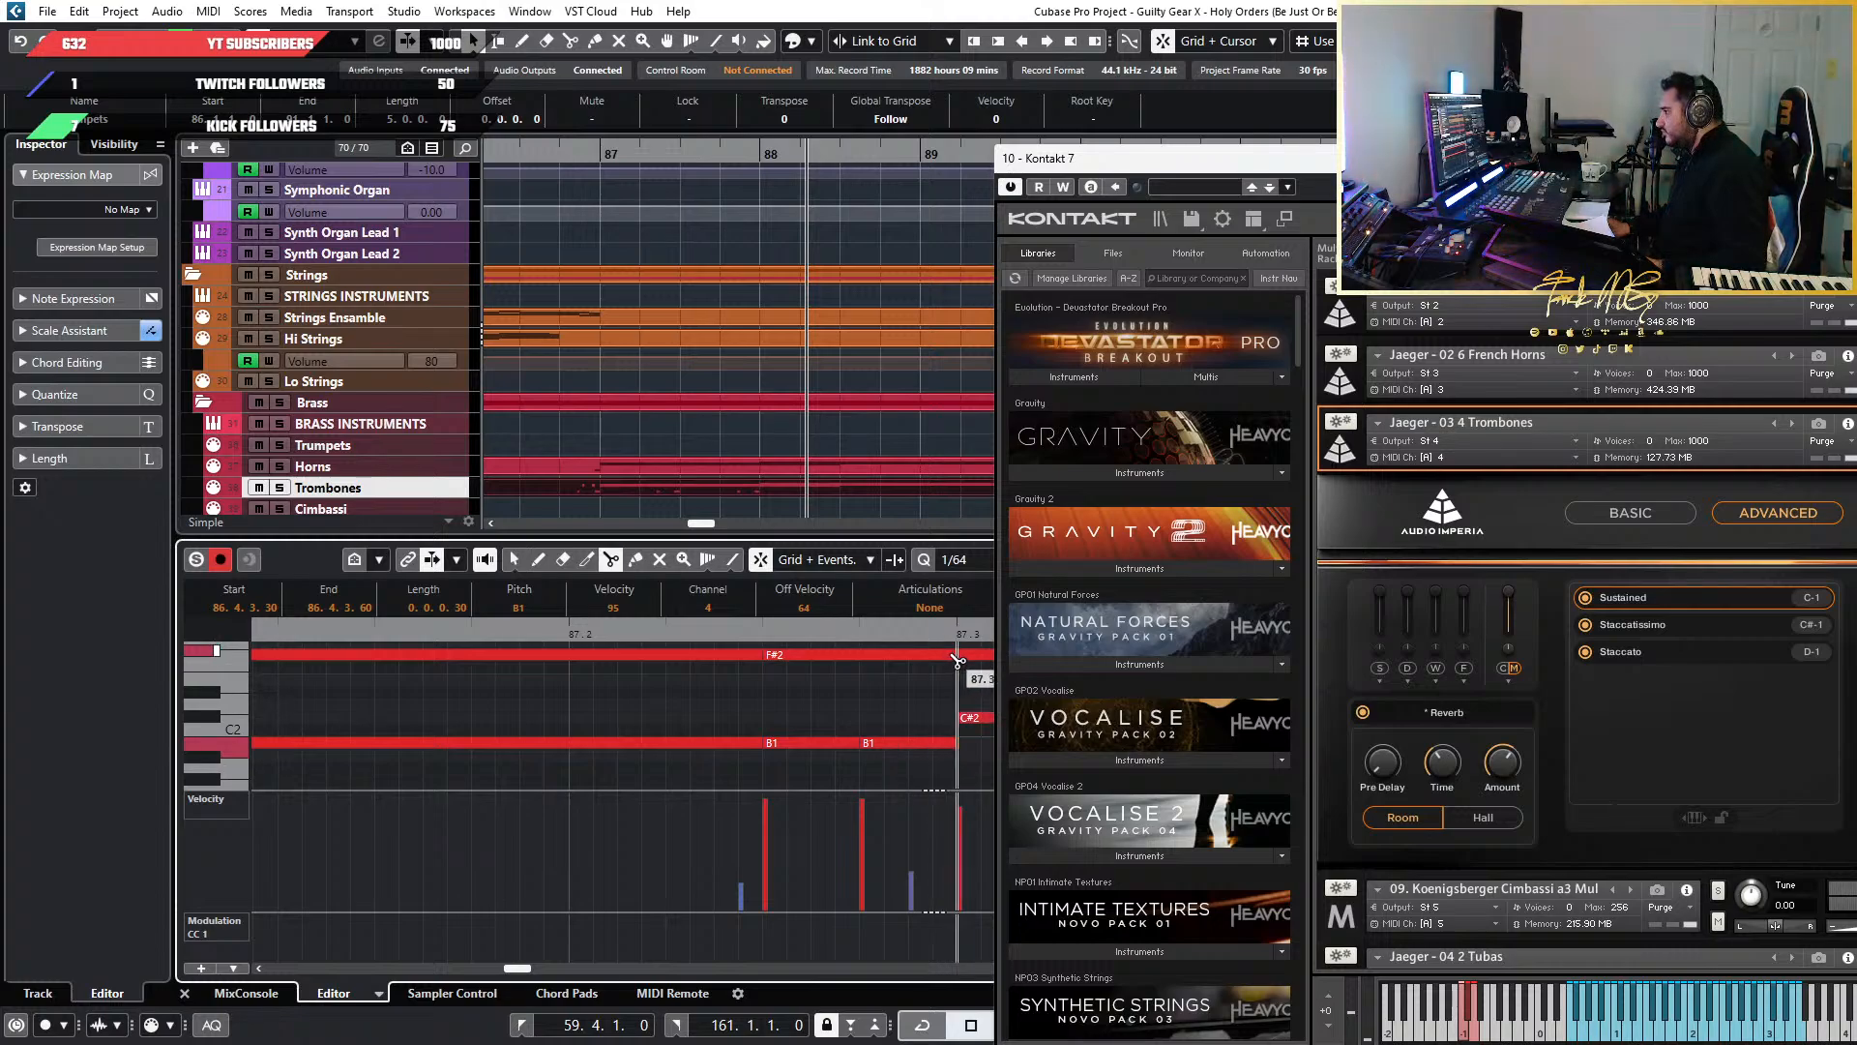
mouse_move(923, 756)
mouse_down()
mouse_move(851, 669)
mouse_move(944, 739)
mouse_up()
key(3)
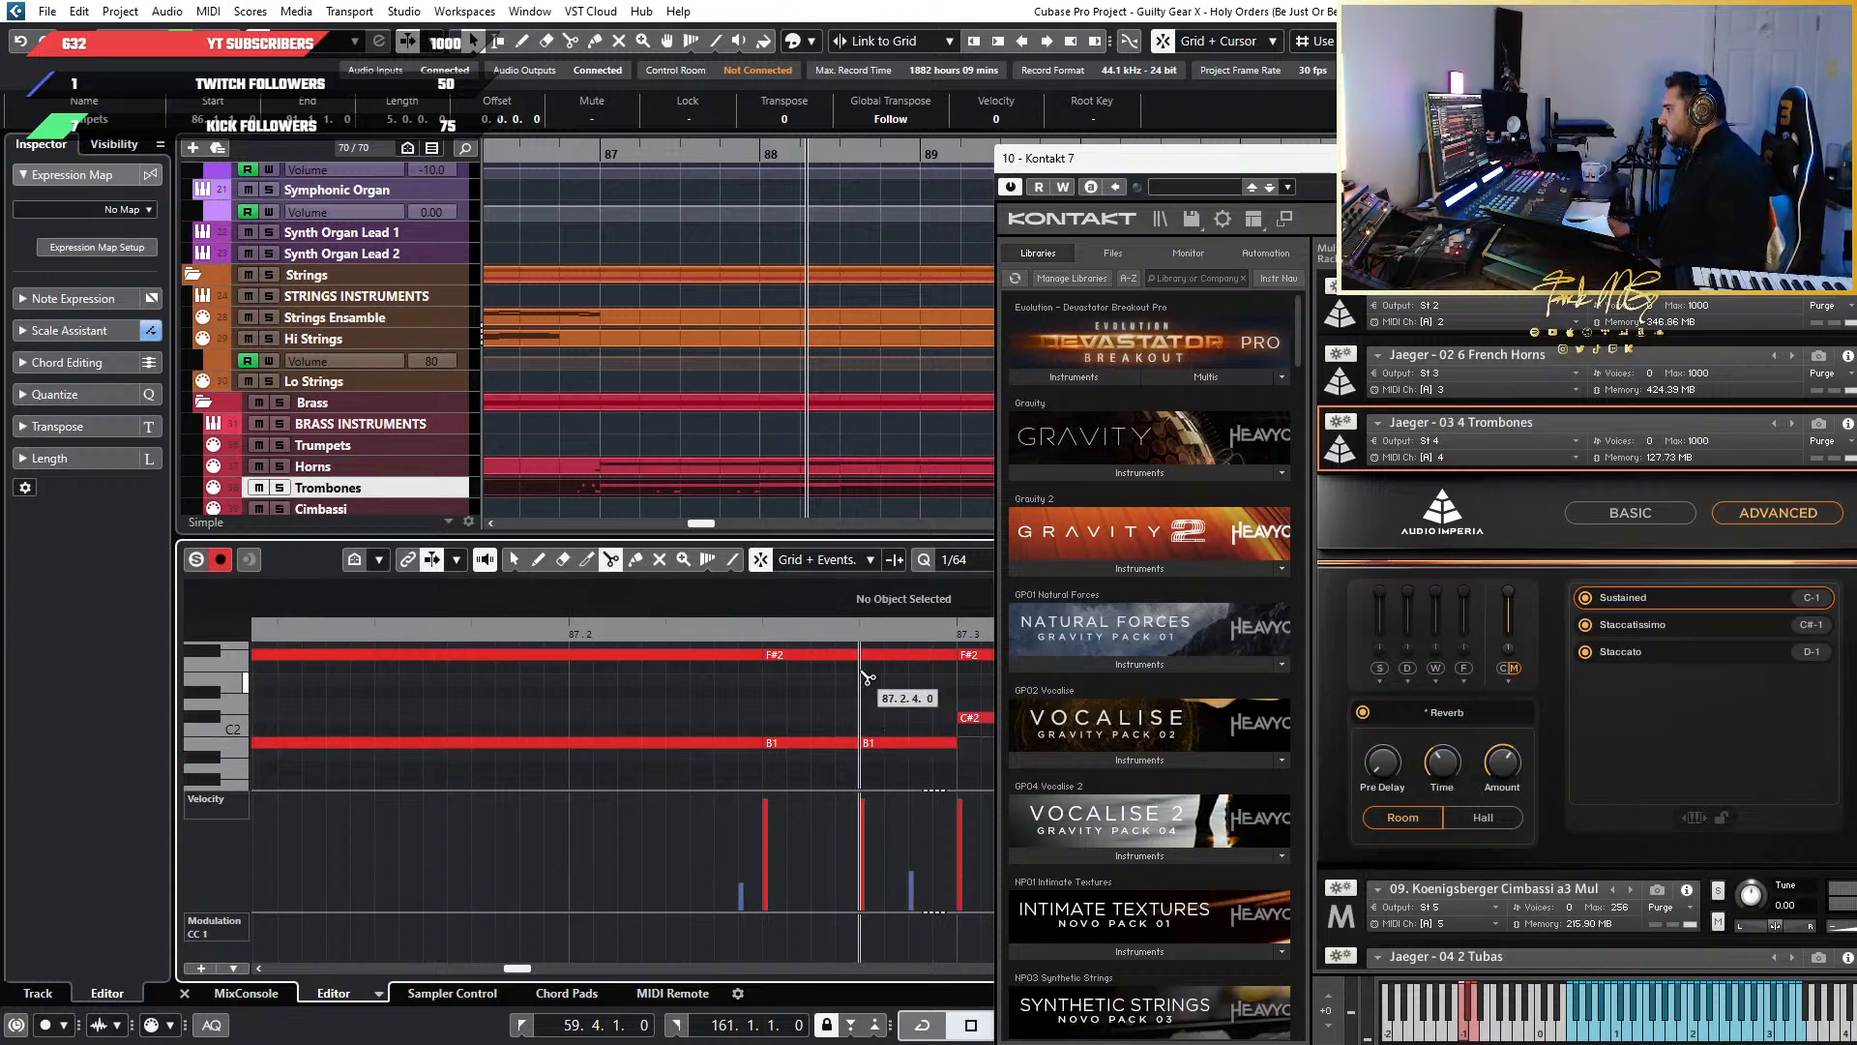
scroll(863, 657, down, 1)
key(1)
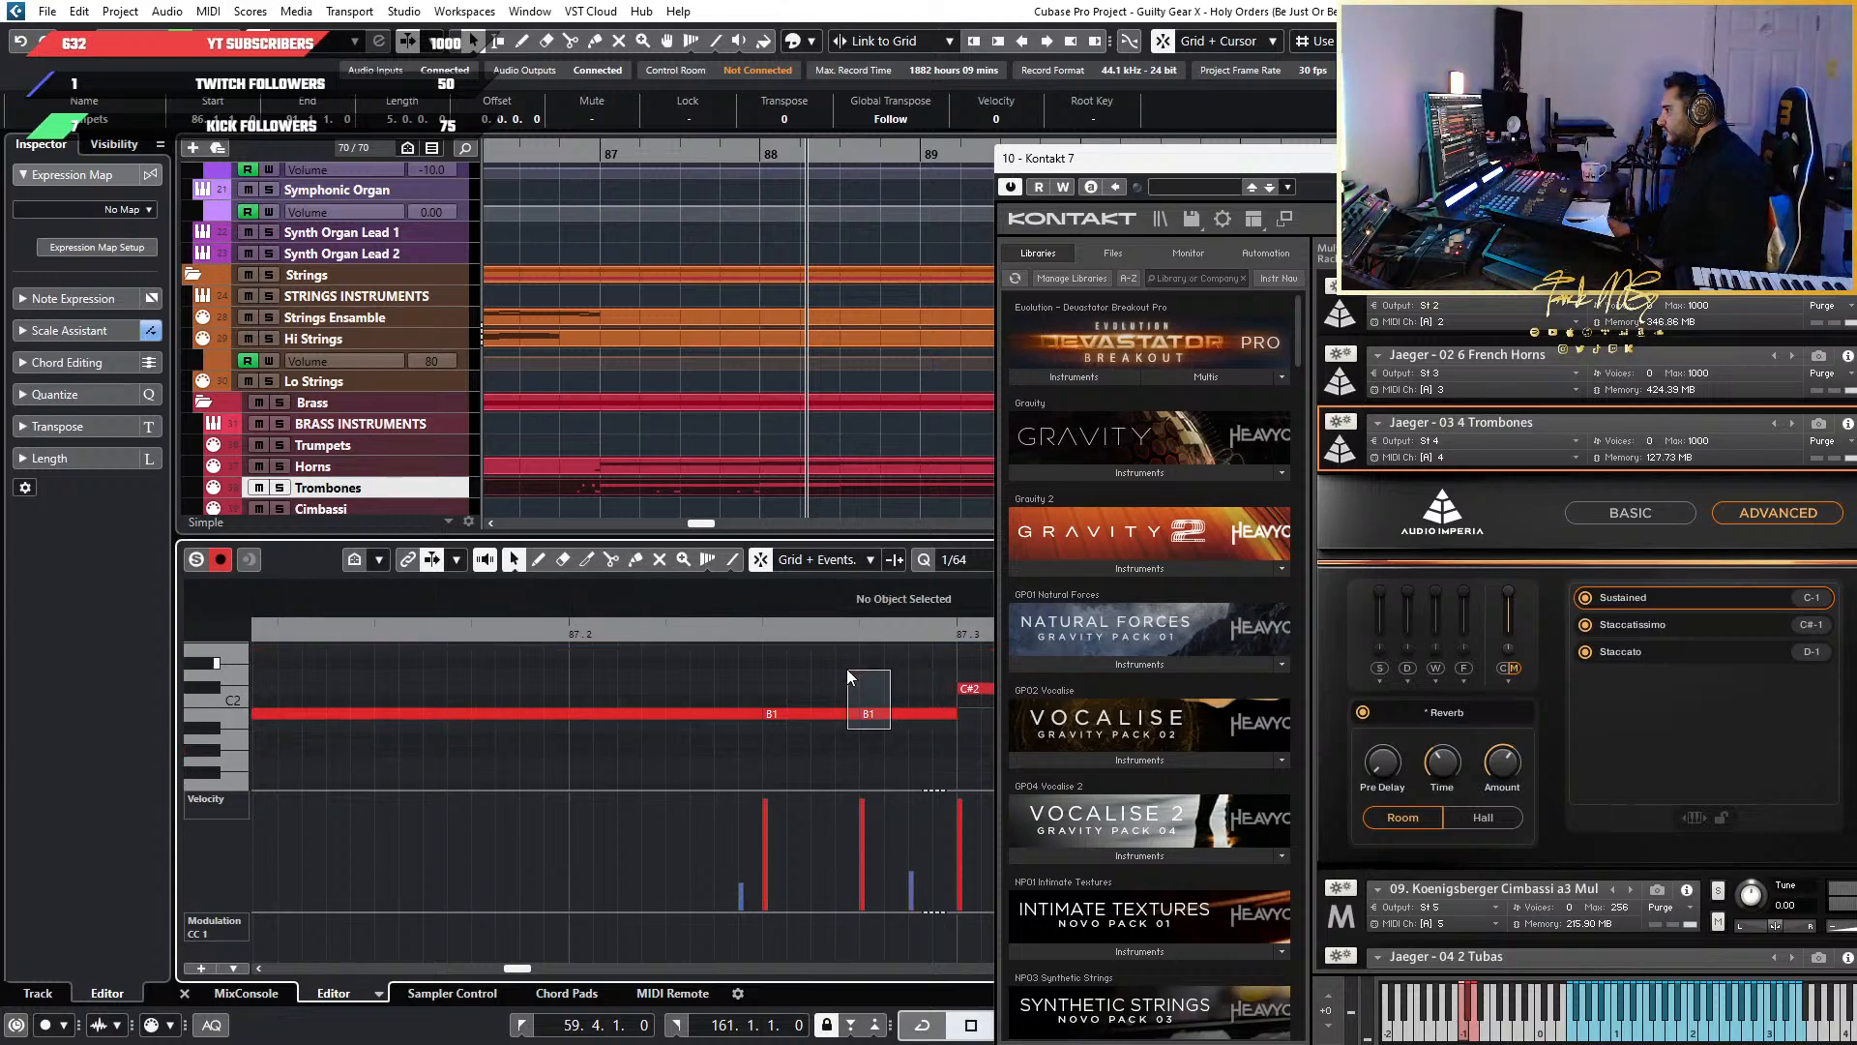
scroll(840, 643, up, 1)
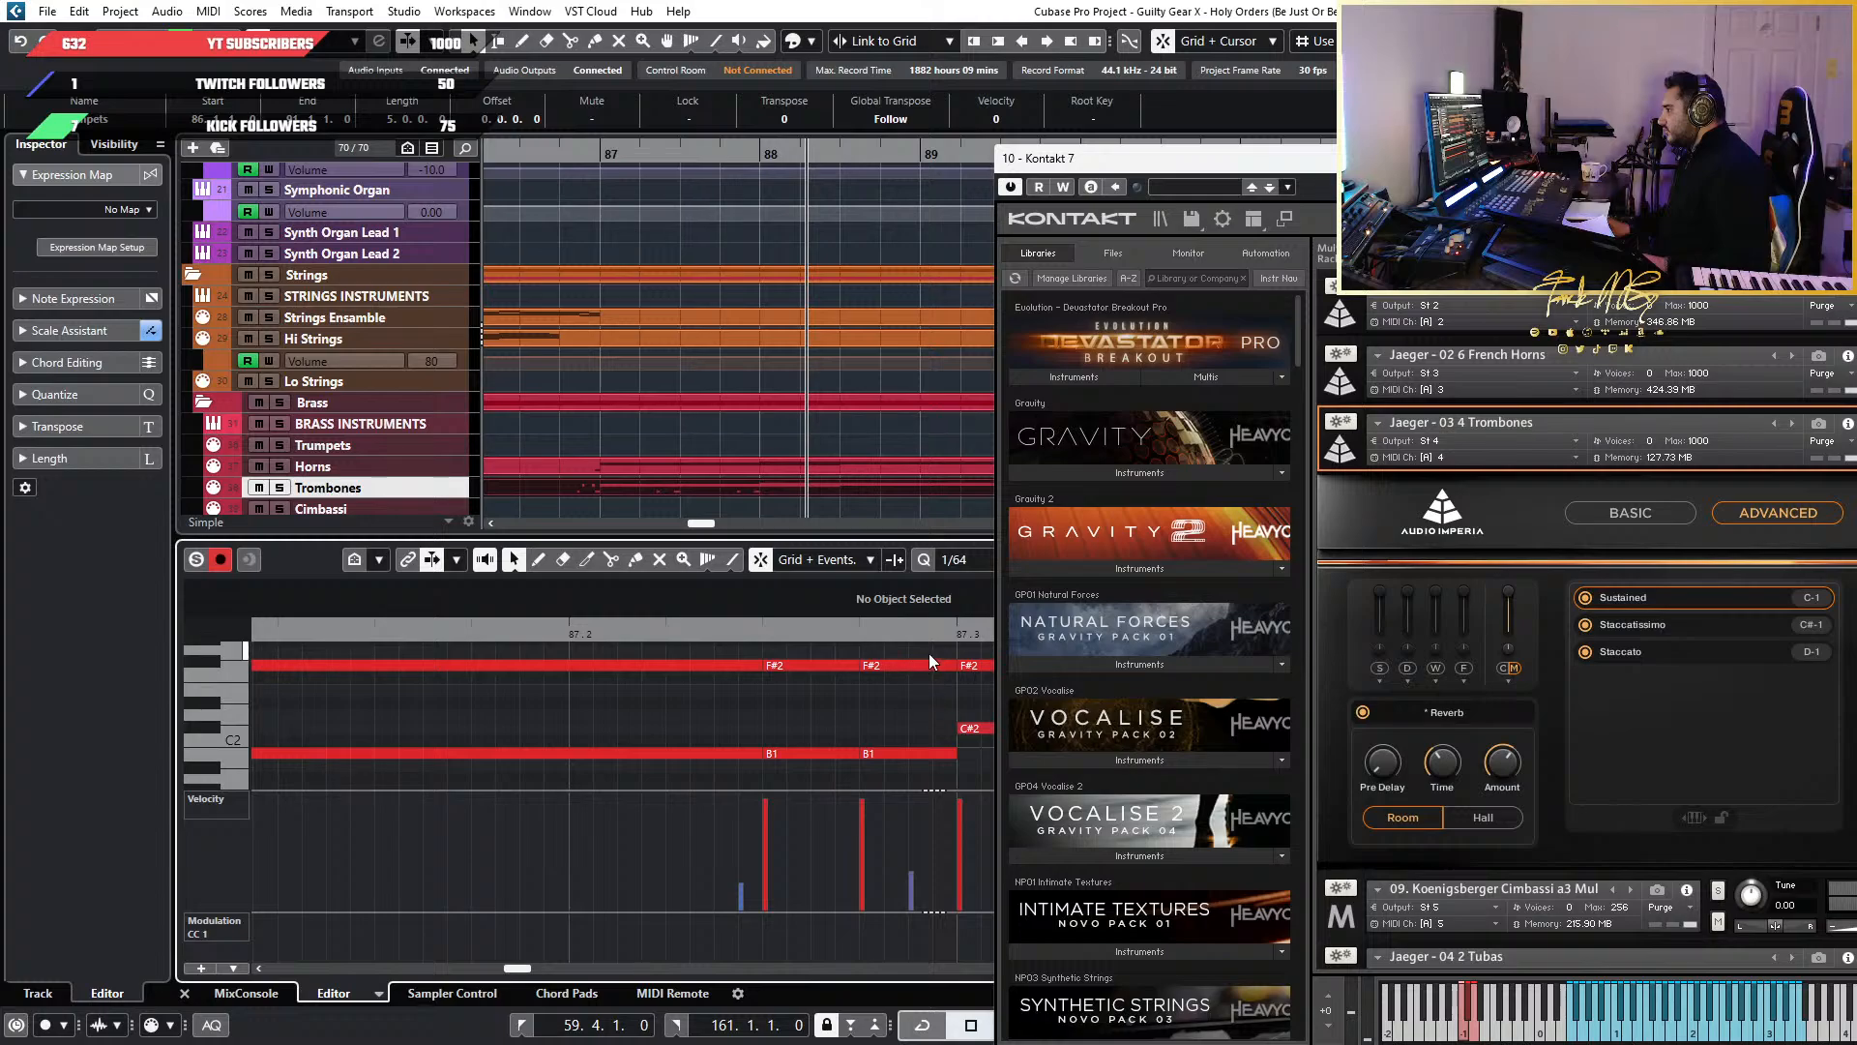
drag(907, 665, 833, 741)
key(ctrl+z)
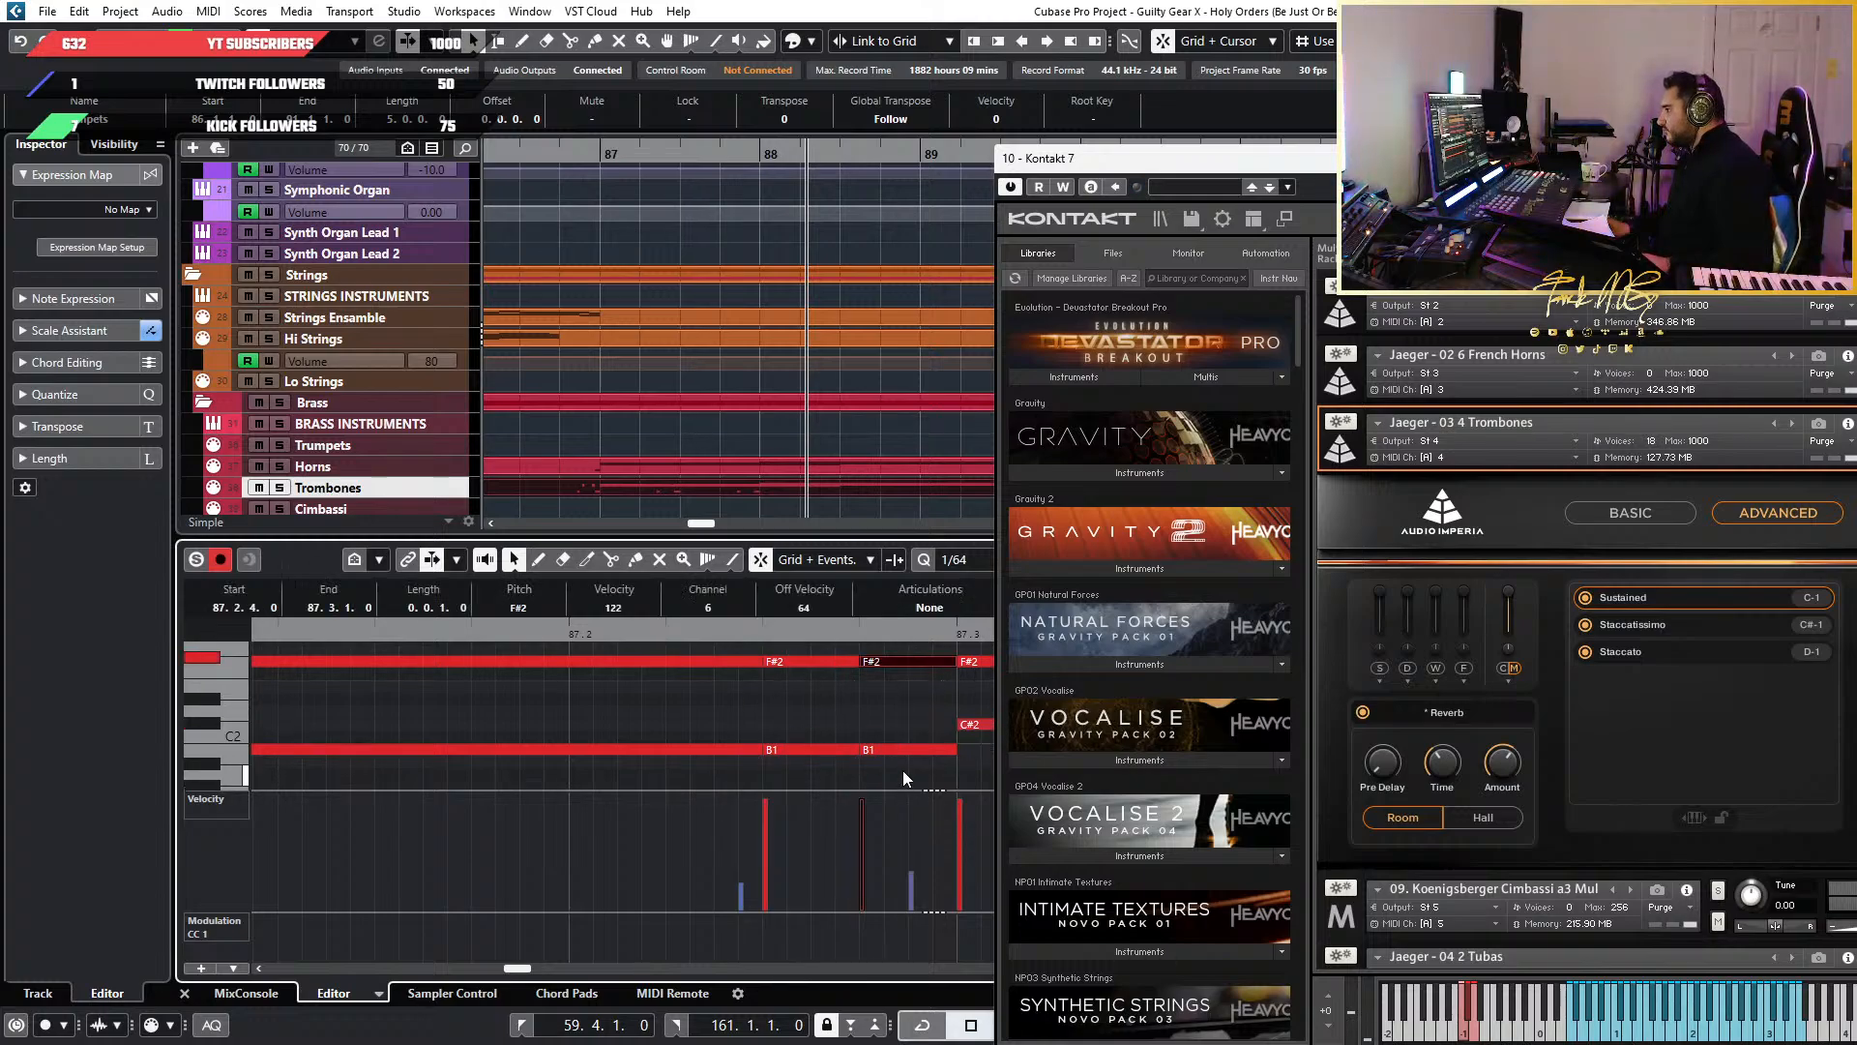
click(903, 770)
click(846, 657)
double_click(846, 647)
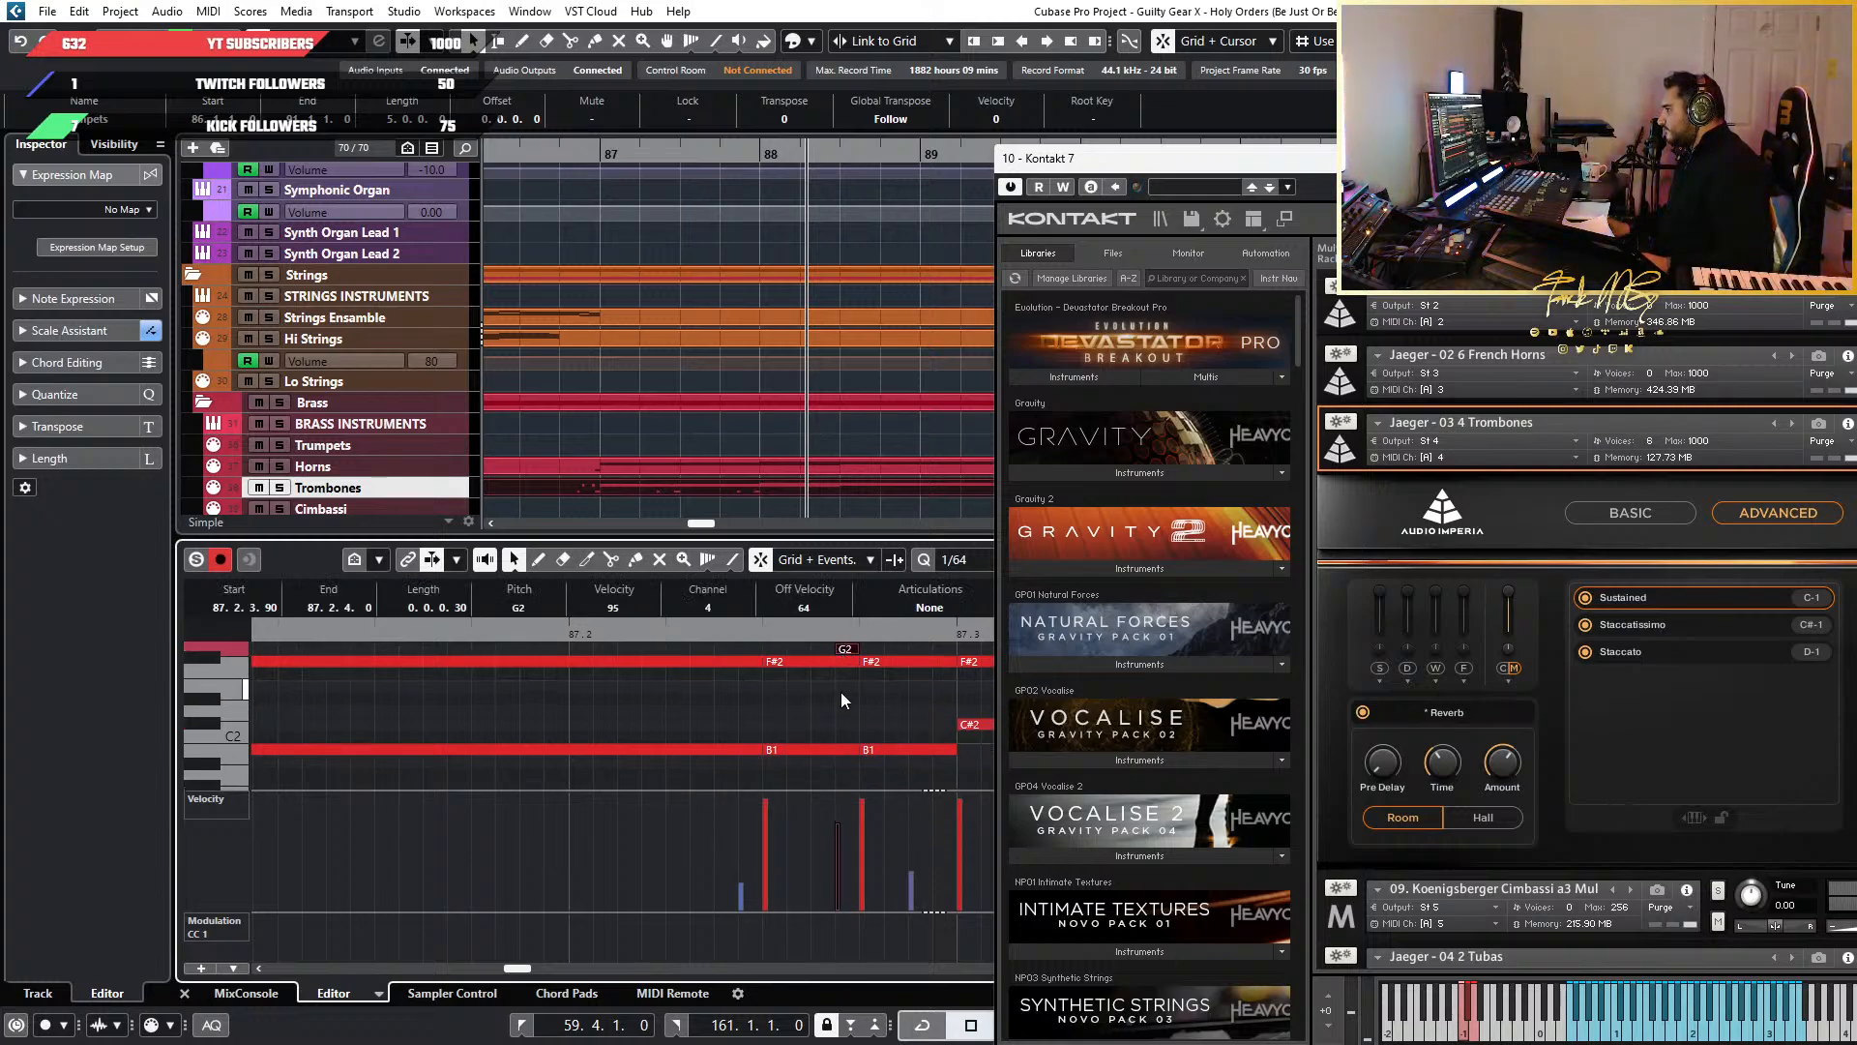
scroll(840, 693, down, 2)
key(Delete)
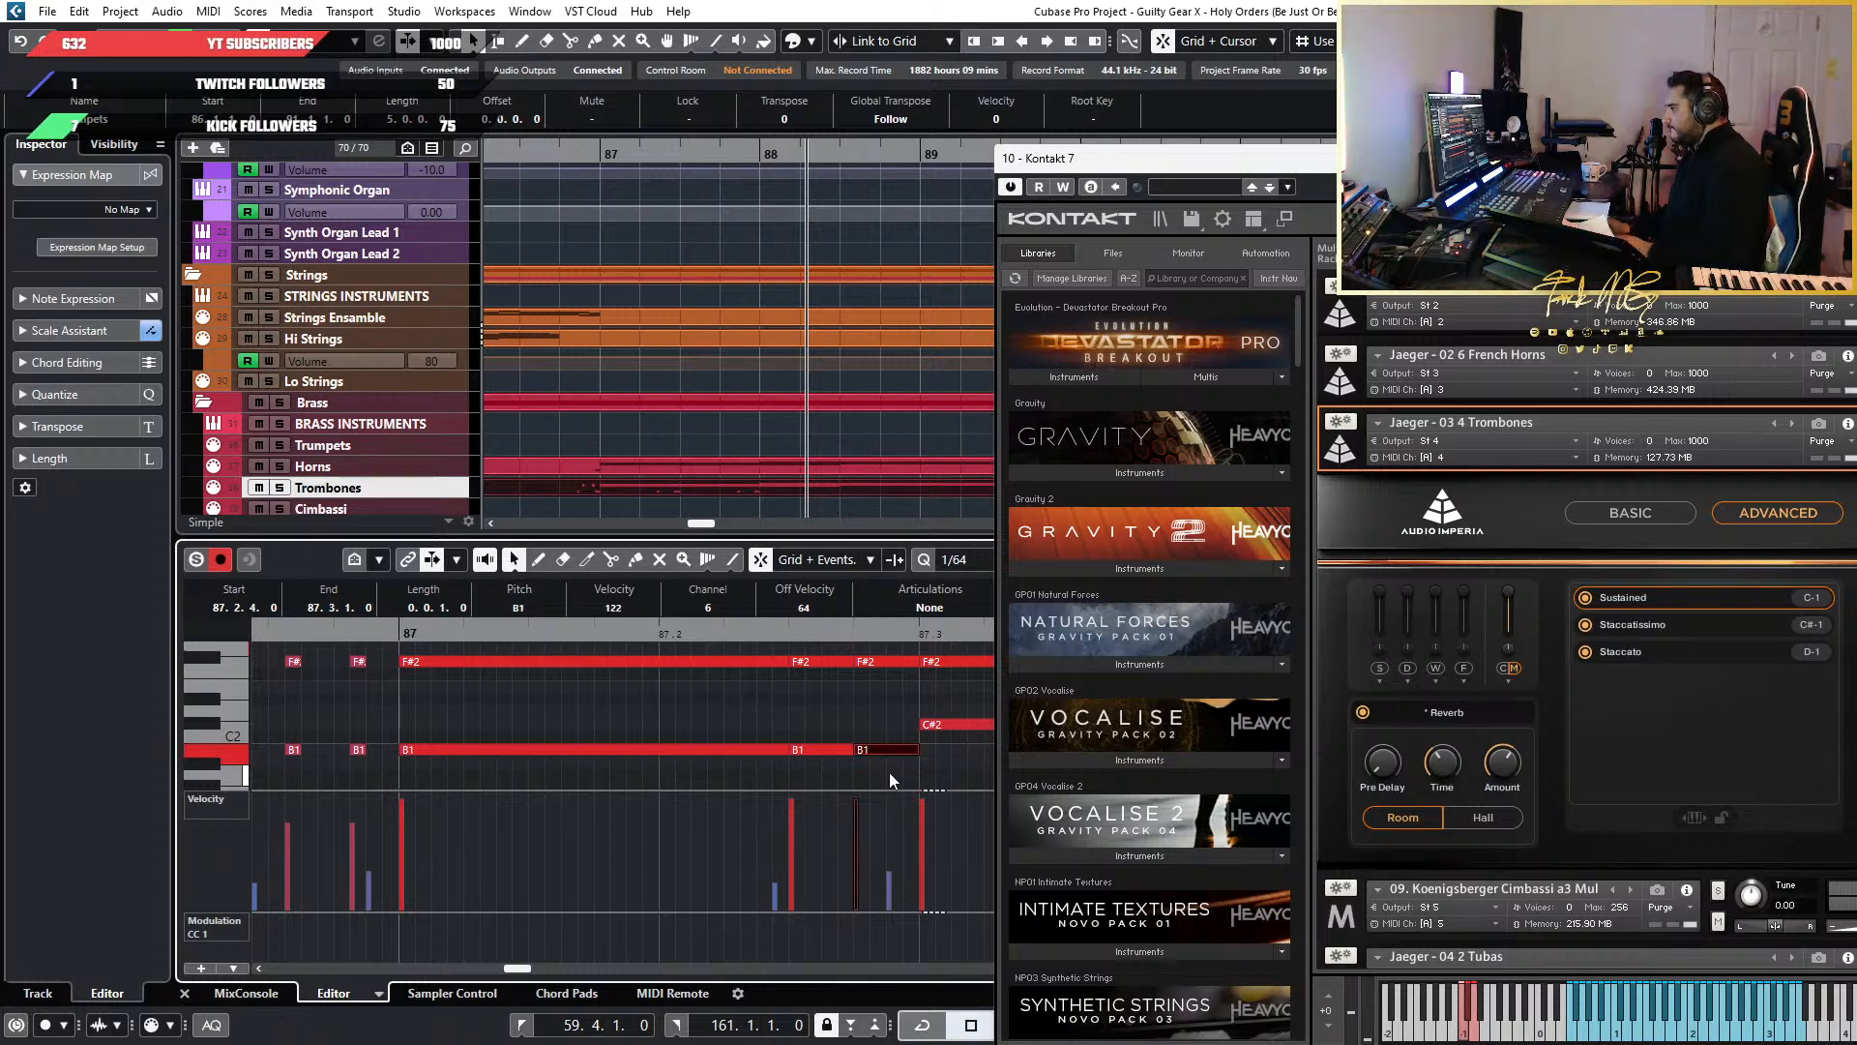
Try shortening the four F#2 and B1 repeats before beat 3 of bar 87 to 0.0.0.90 and starting them at 87.2.3.30
drag(903, 771, 898, 658)
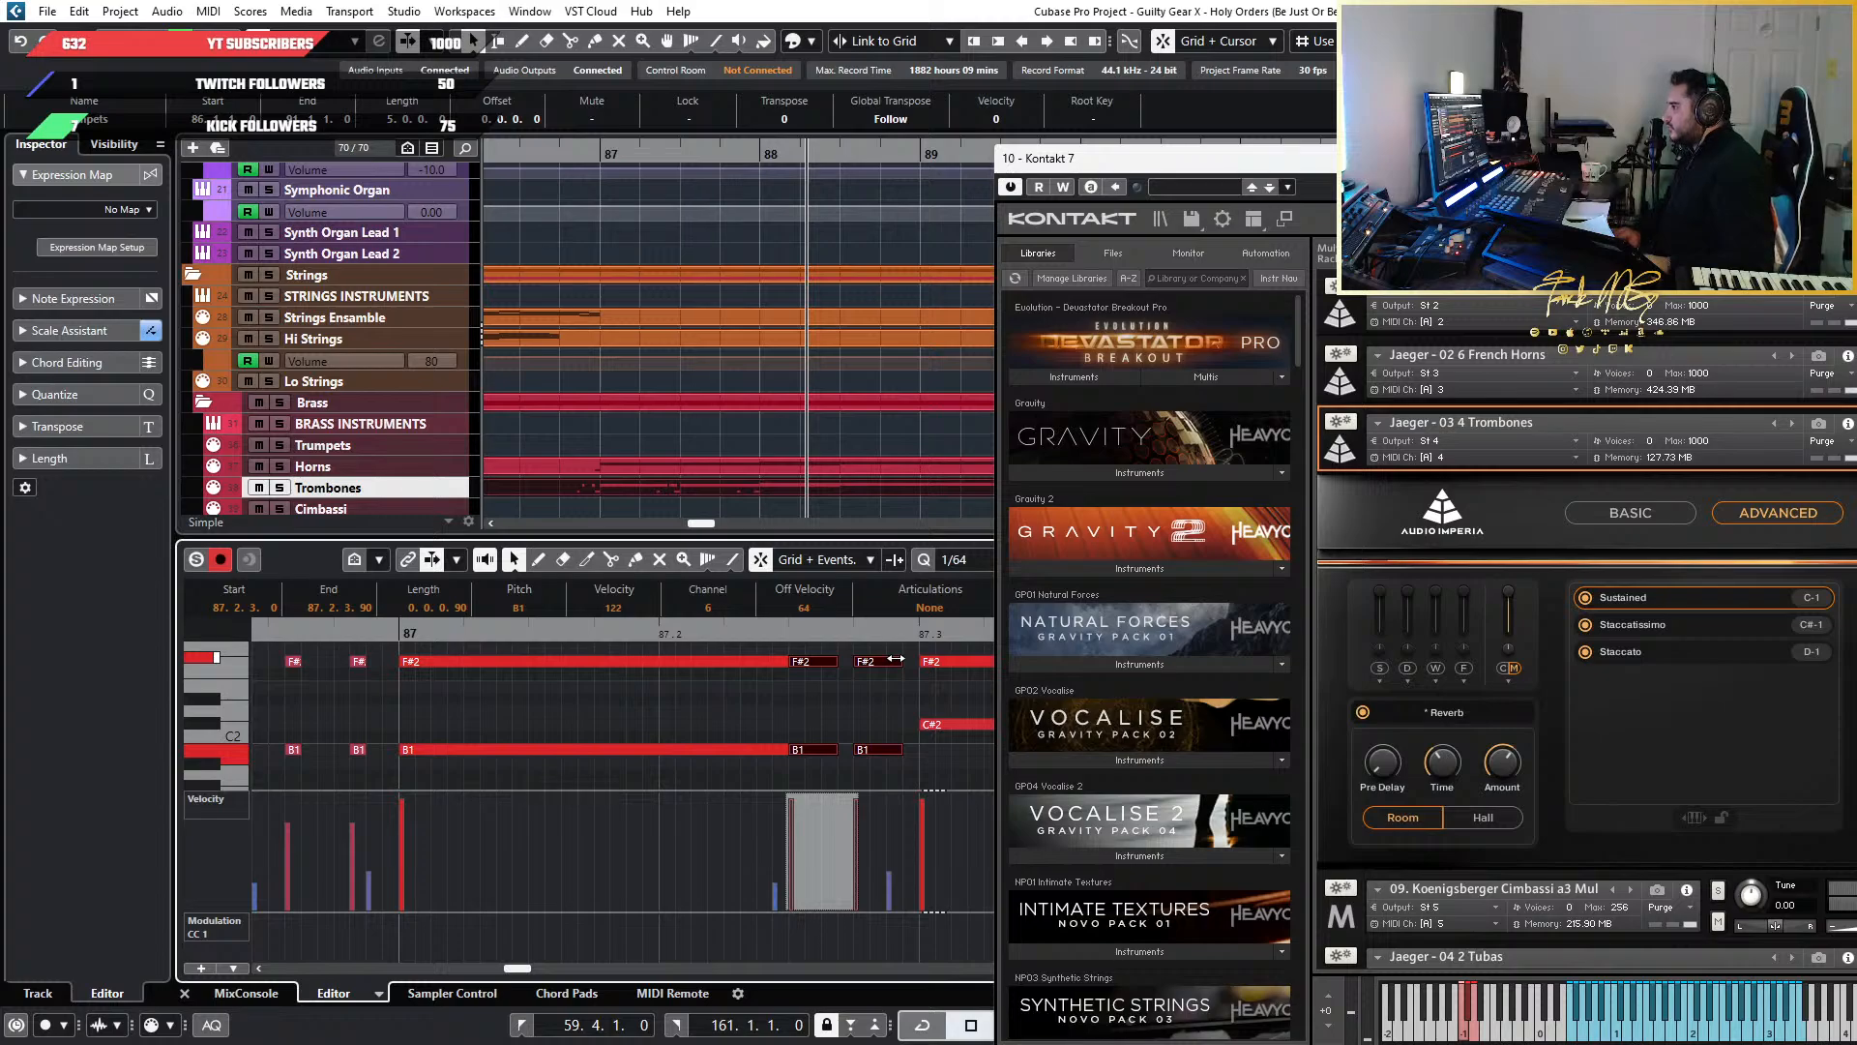
key(ctrl+Right)
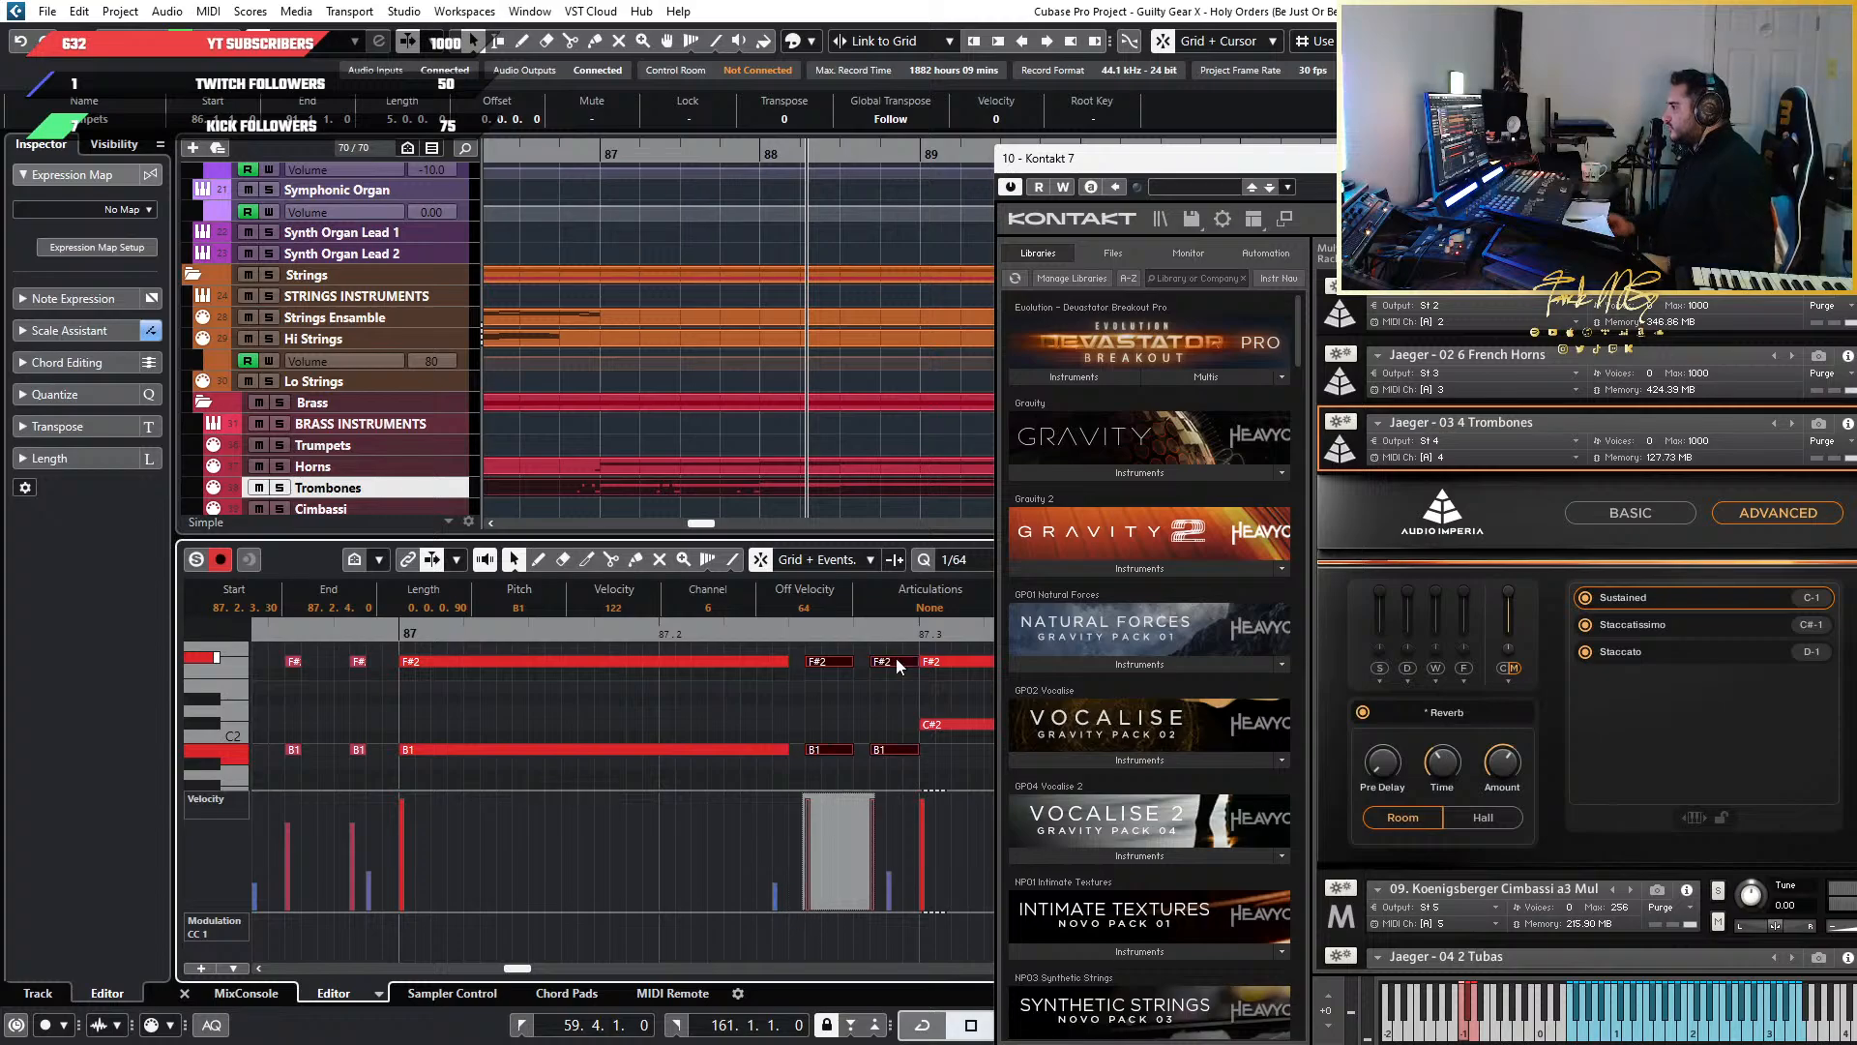
Play the trombone passage from just before bar 87 to hear the shortened, shifted repeats
click(279, 630)
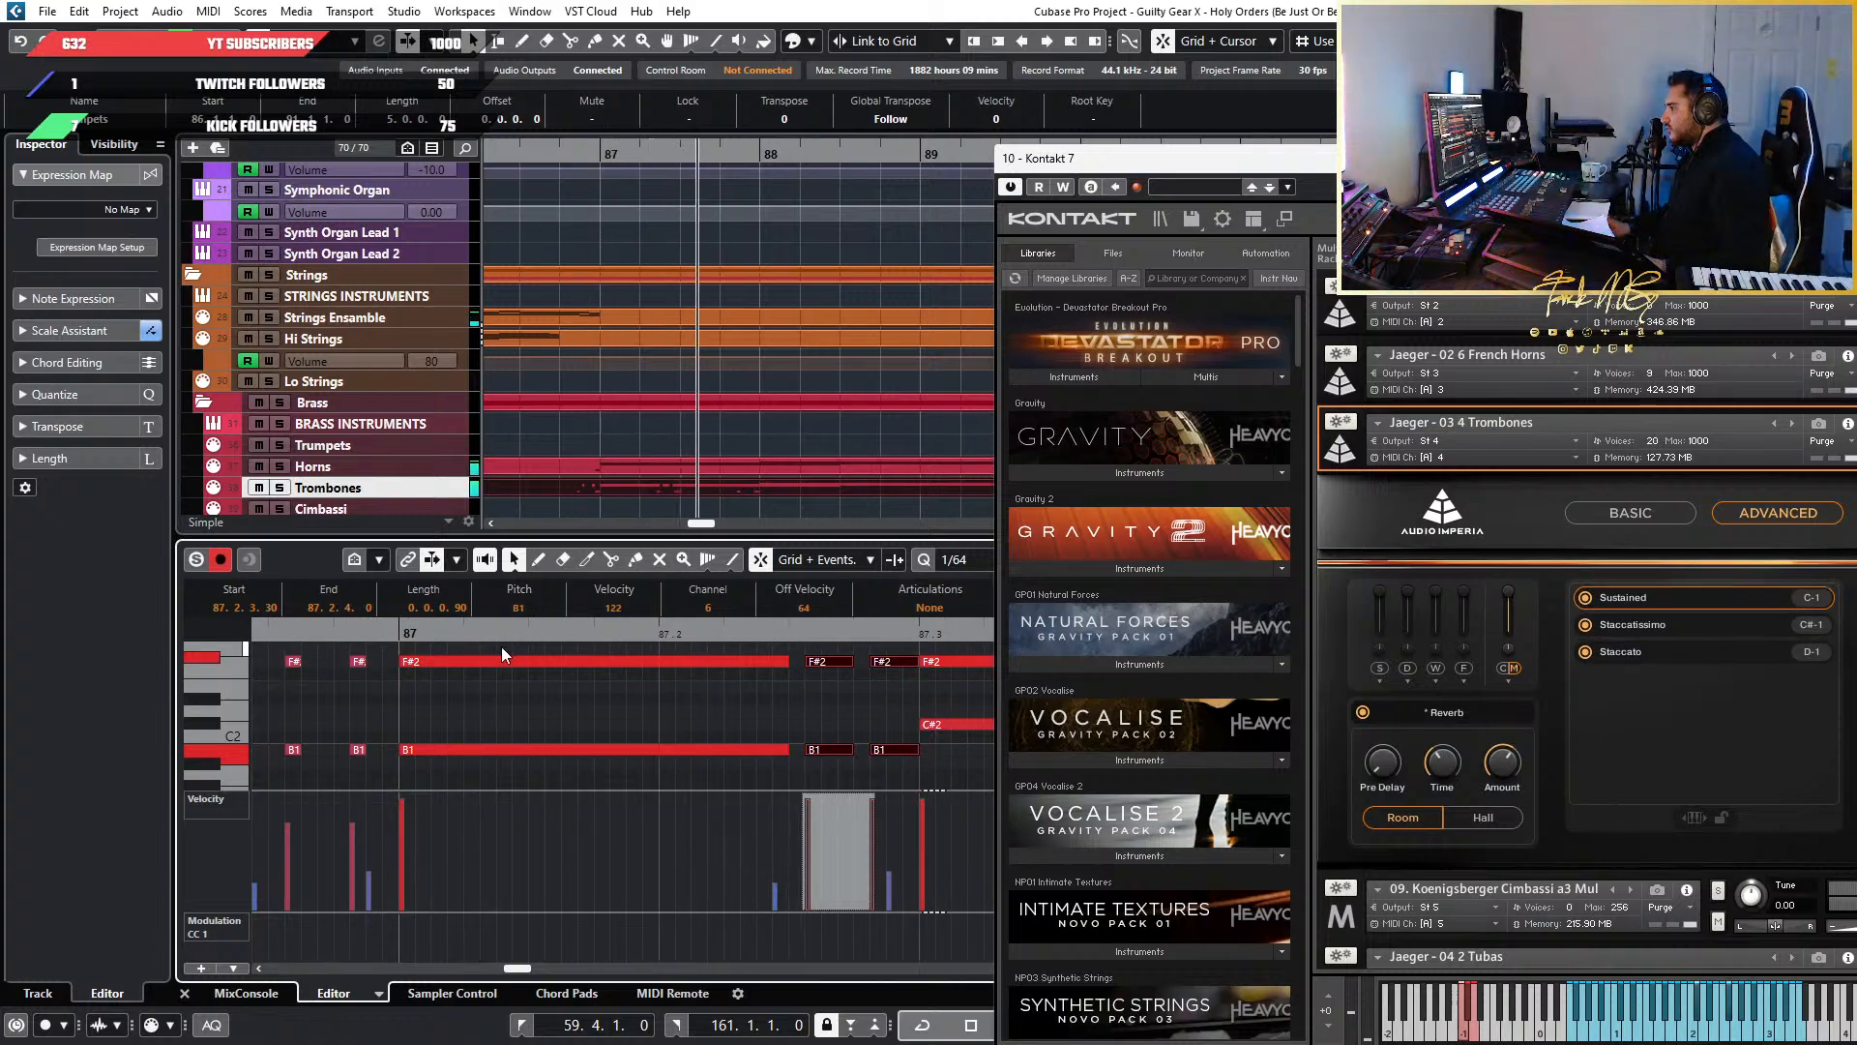
key(space)
scroll(762, 688, down, 4)
scroll(404, 649, down, 3)
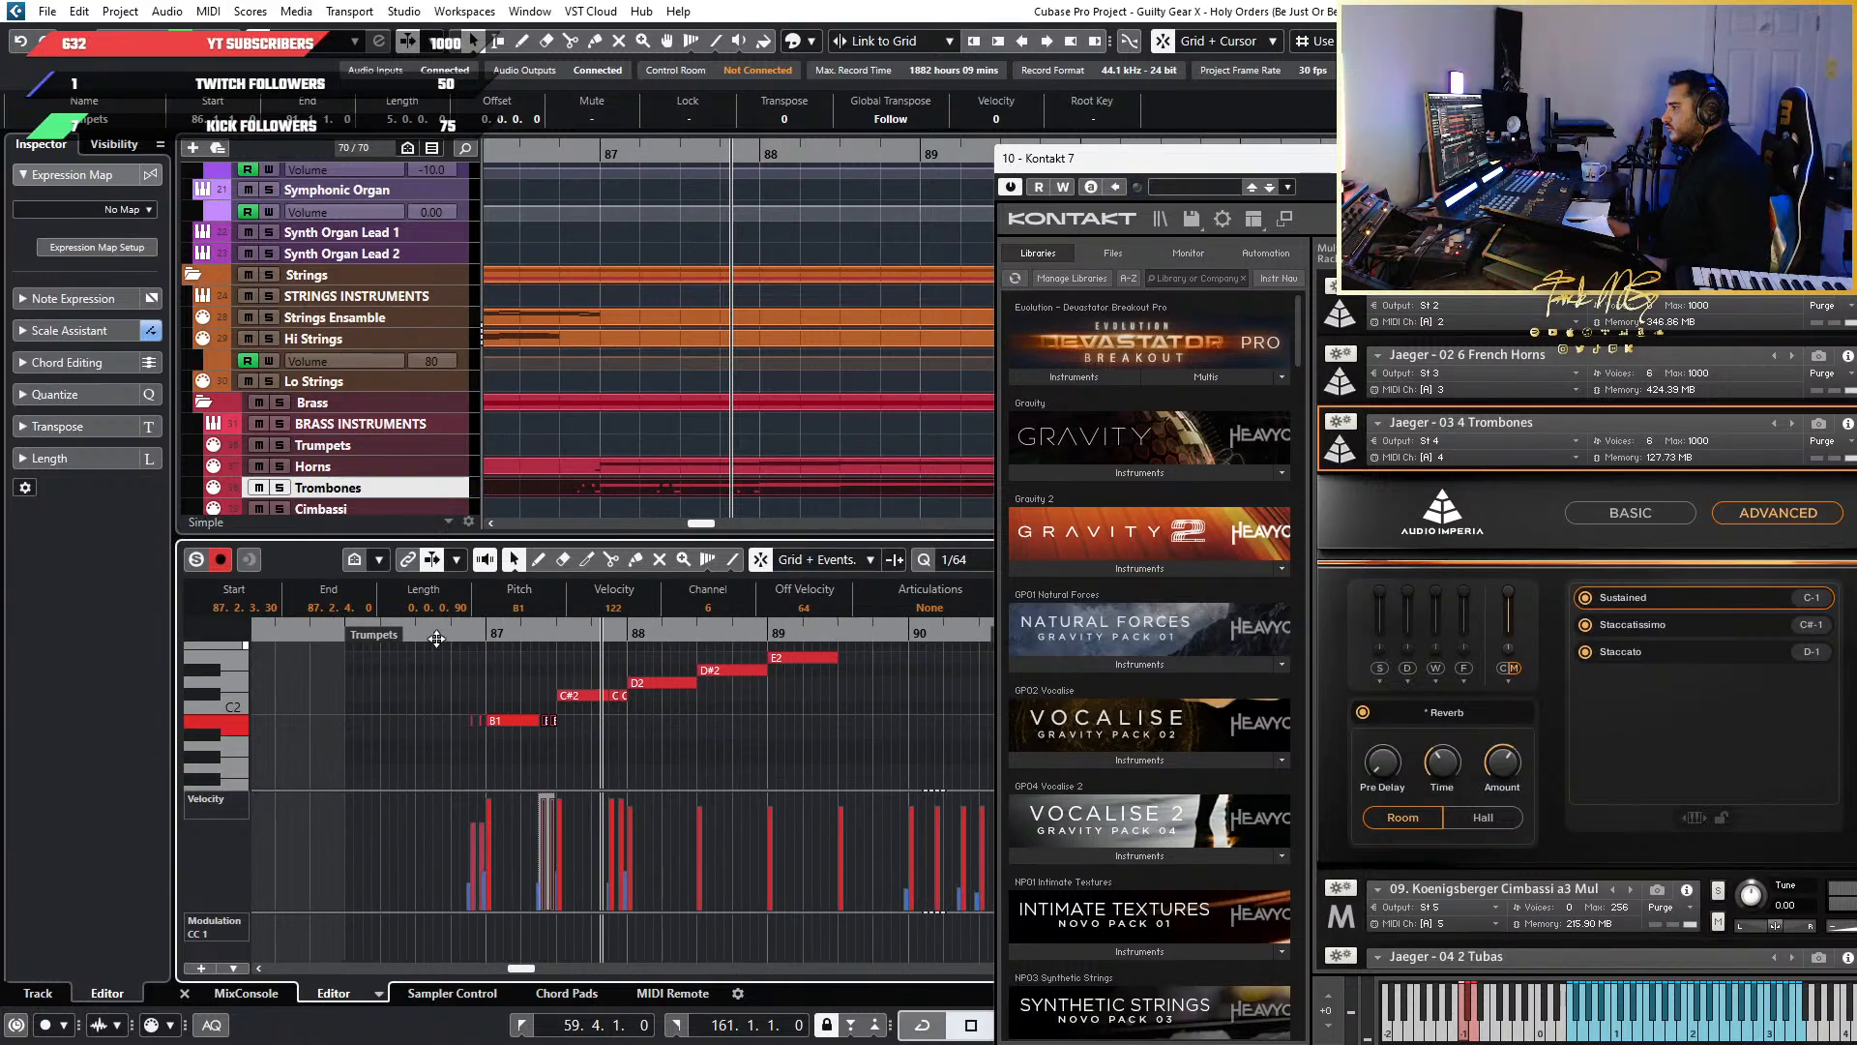
click(437, 638)
scroll(521, 667, up, 1)
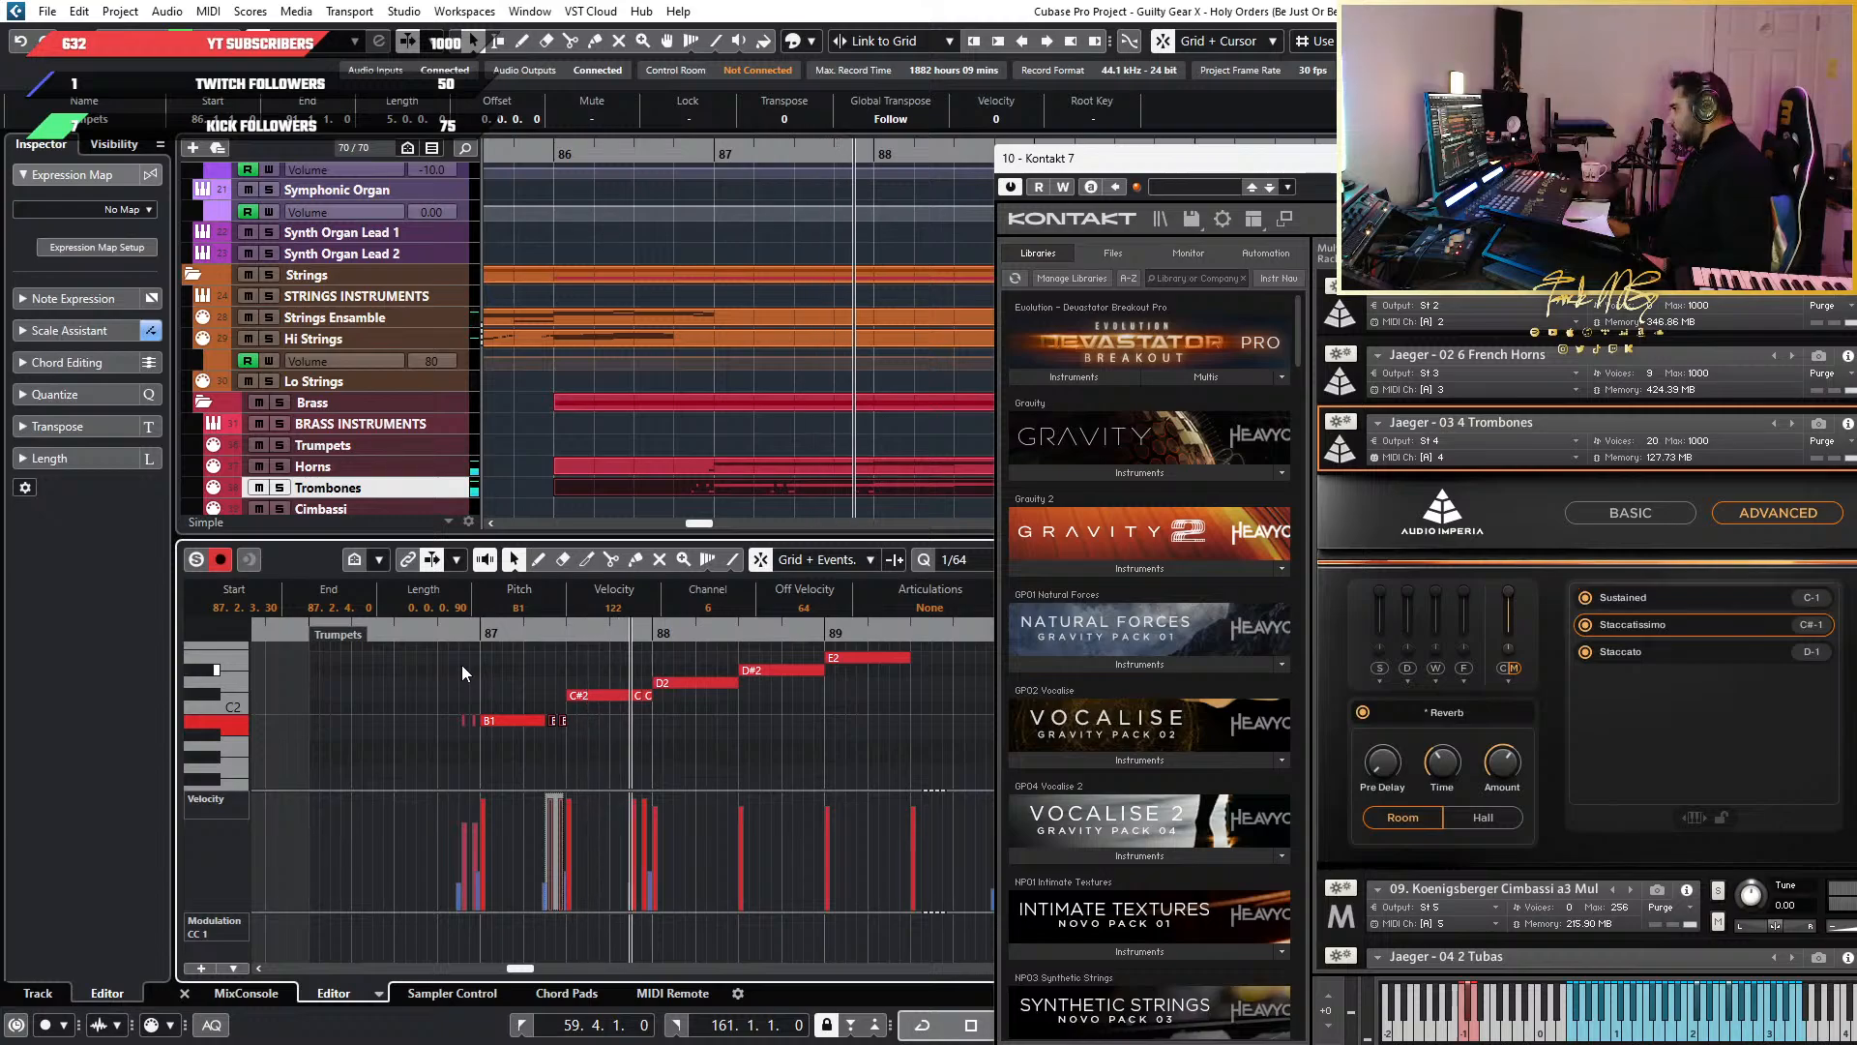
scroll(612, 739, up, 3)
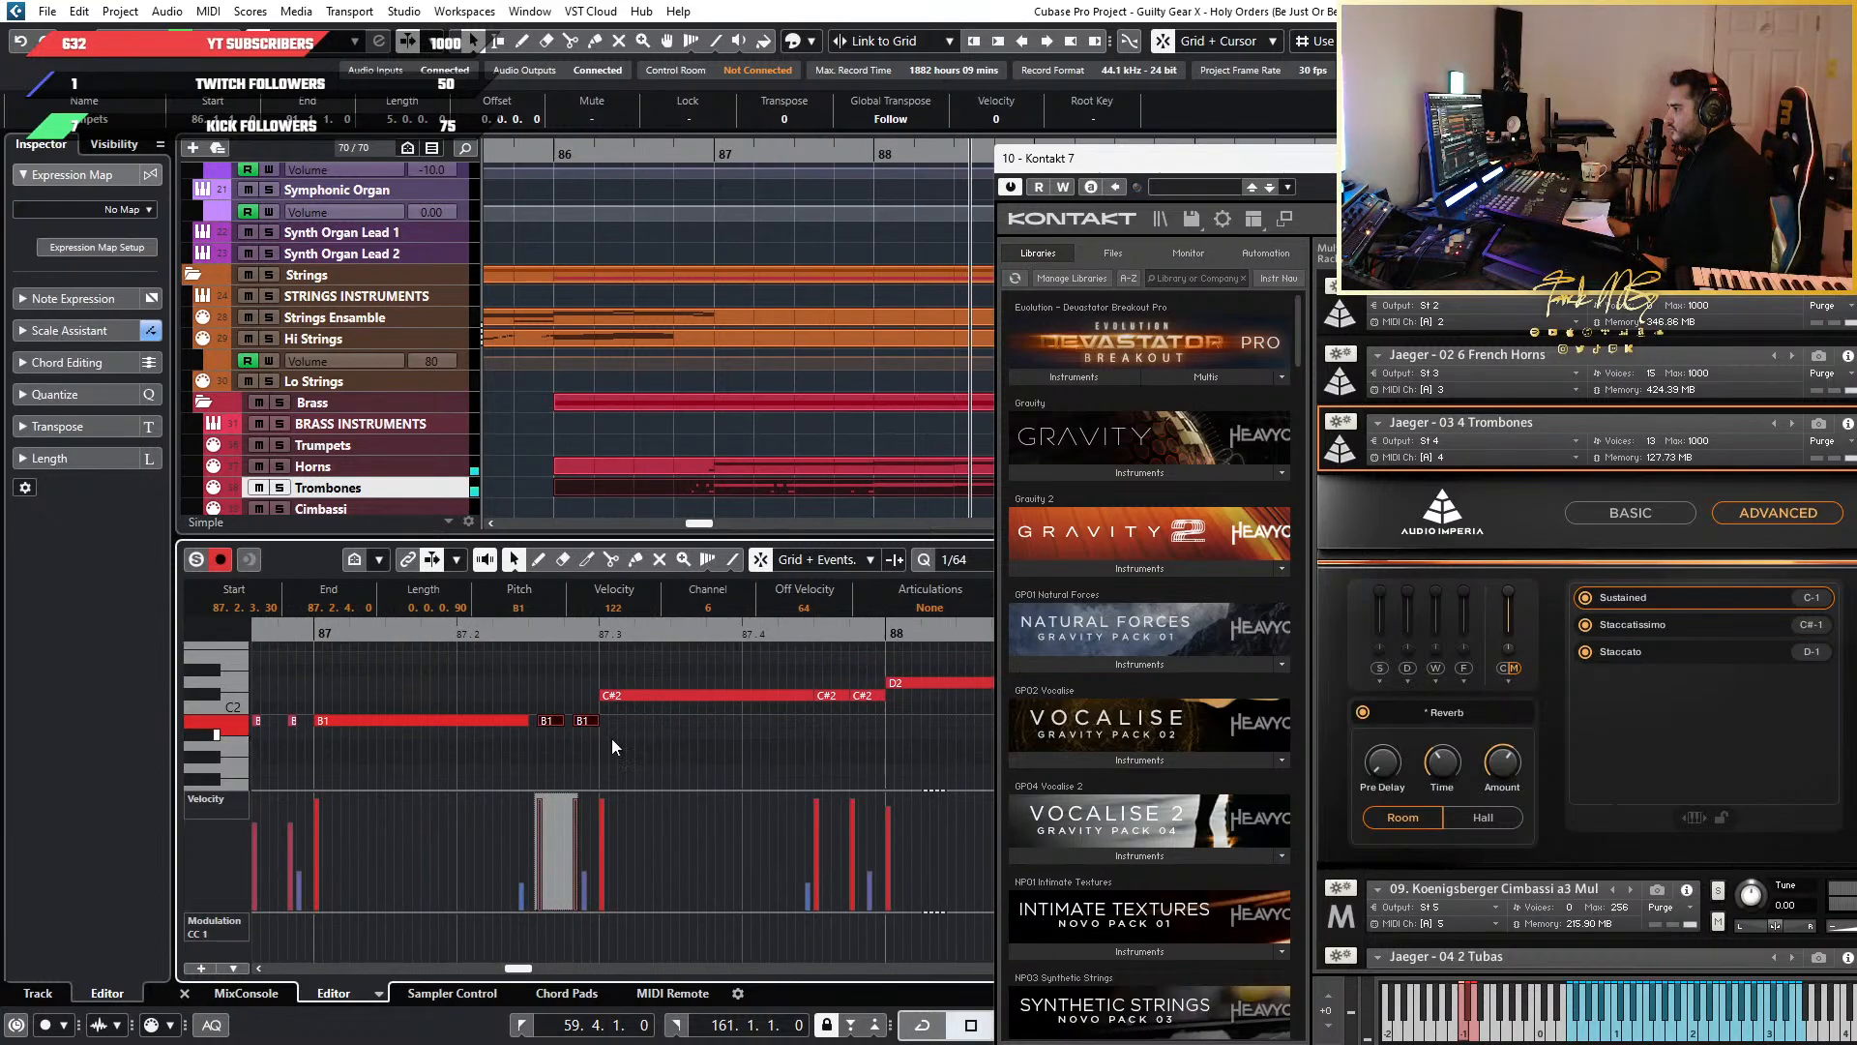
Examine the F#2 and C#2 repeats before bar 88 and replay the trombones from late in bar 86 to compare them
scroll(665, 740, up, 1)
scroll(816, 740, up, 2)
scroll(816, 740, up, 1)
scroll(814, 740, right, 4)
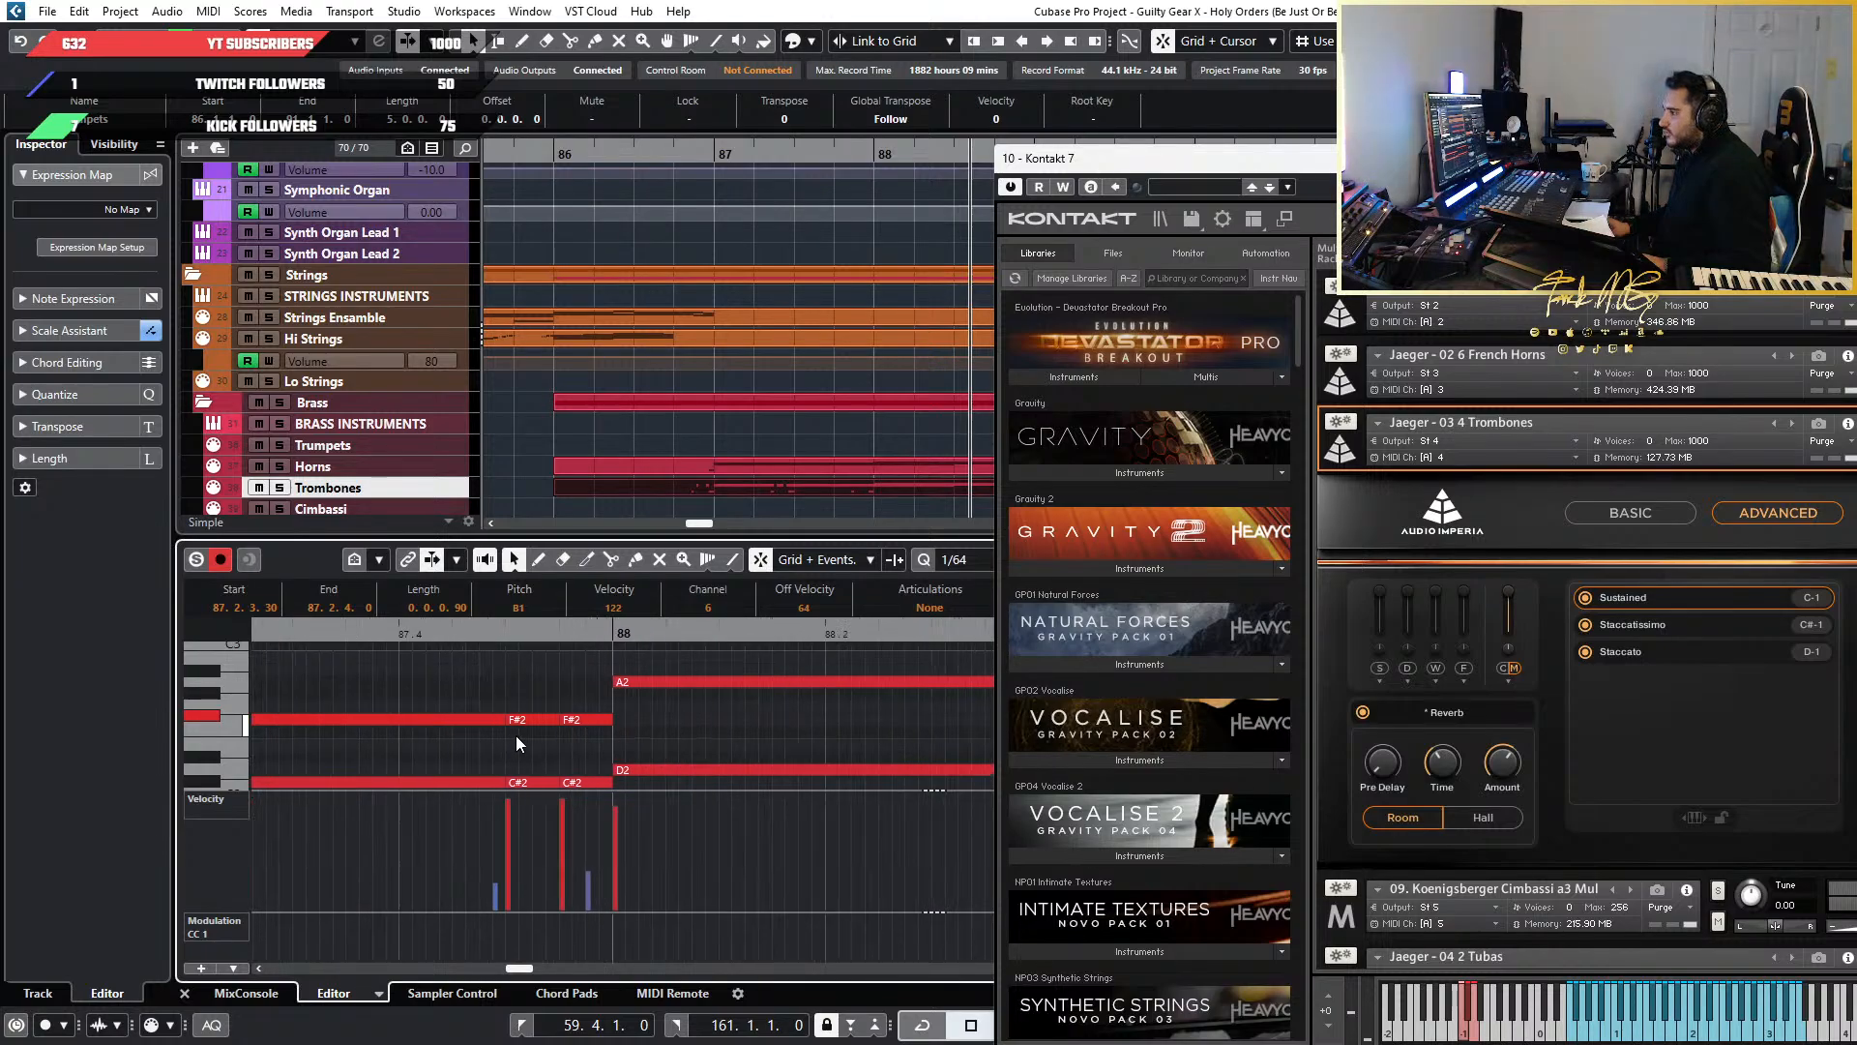
scroll(516, 735, down, 3)
scroll(515, 734, left, 5)
click(713, 631)
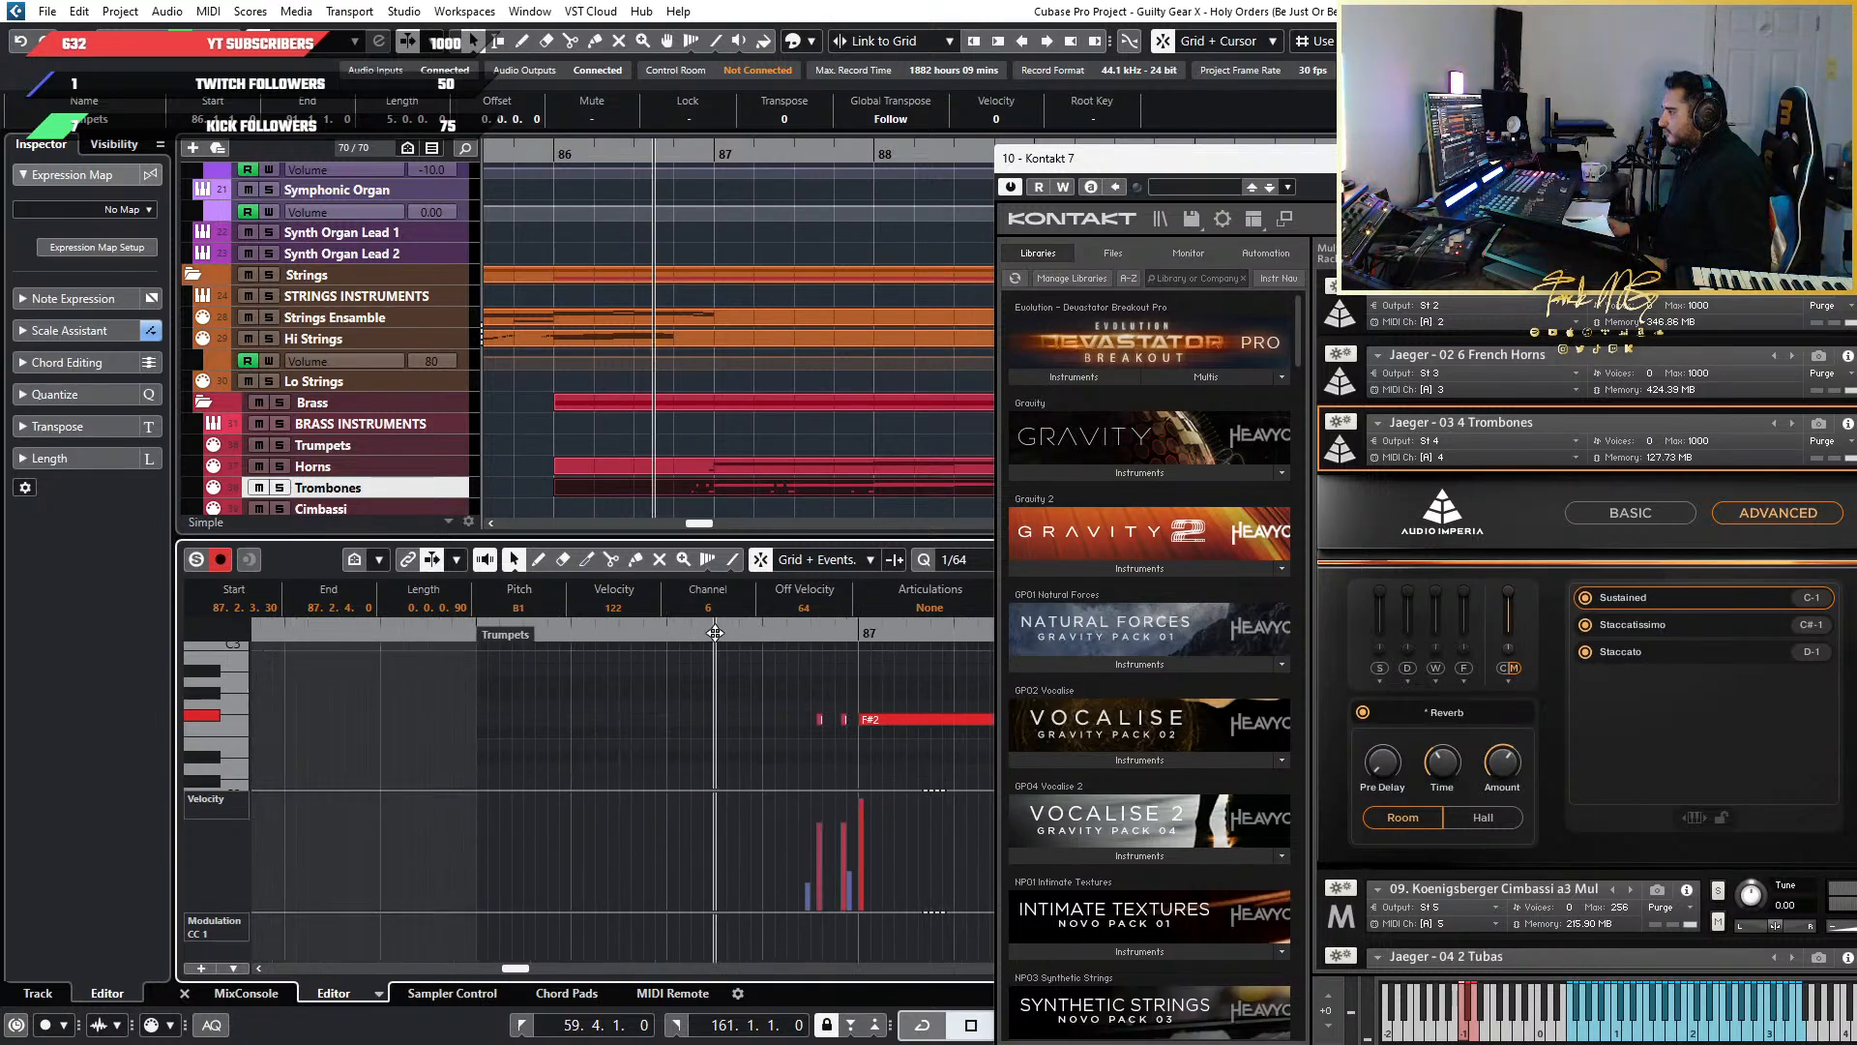
key(space)
scroll(763, 716, right, 2)
scroll(763, 710, right, 2)
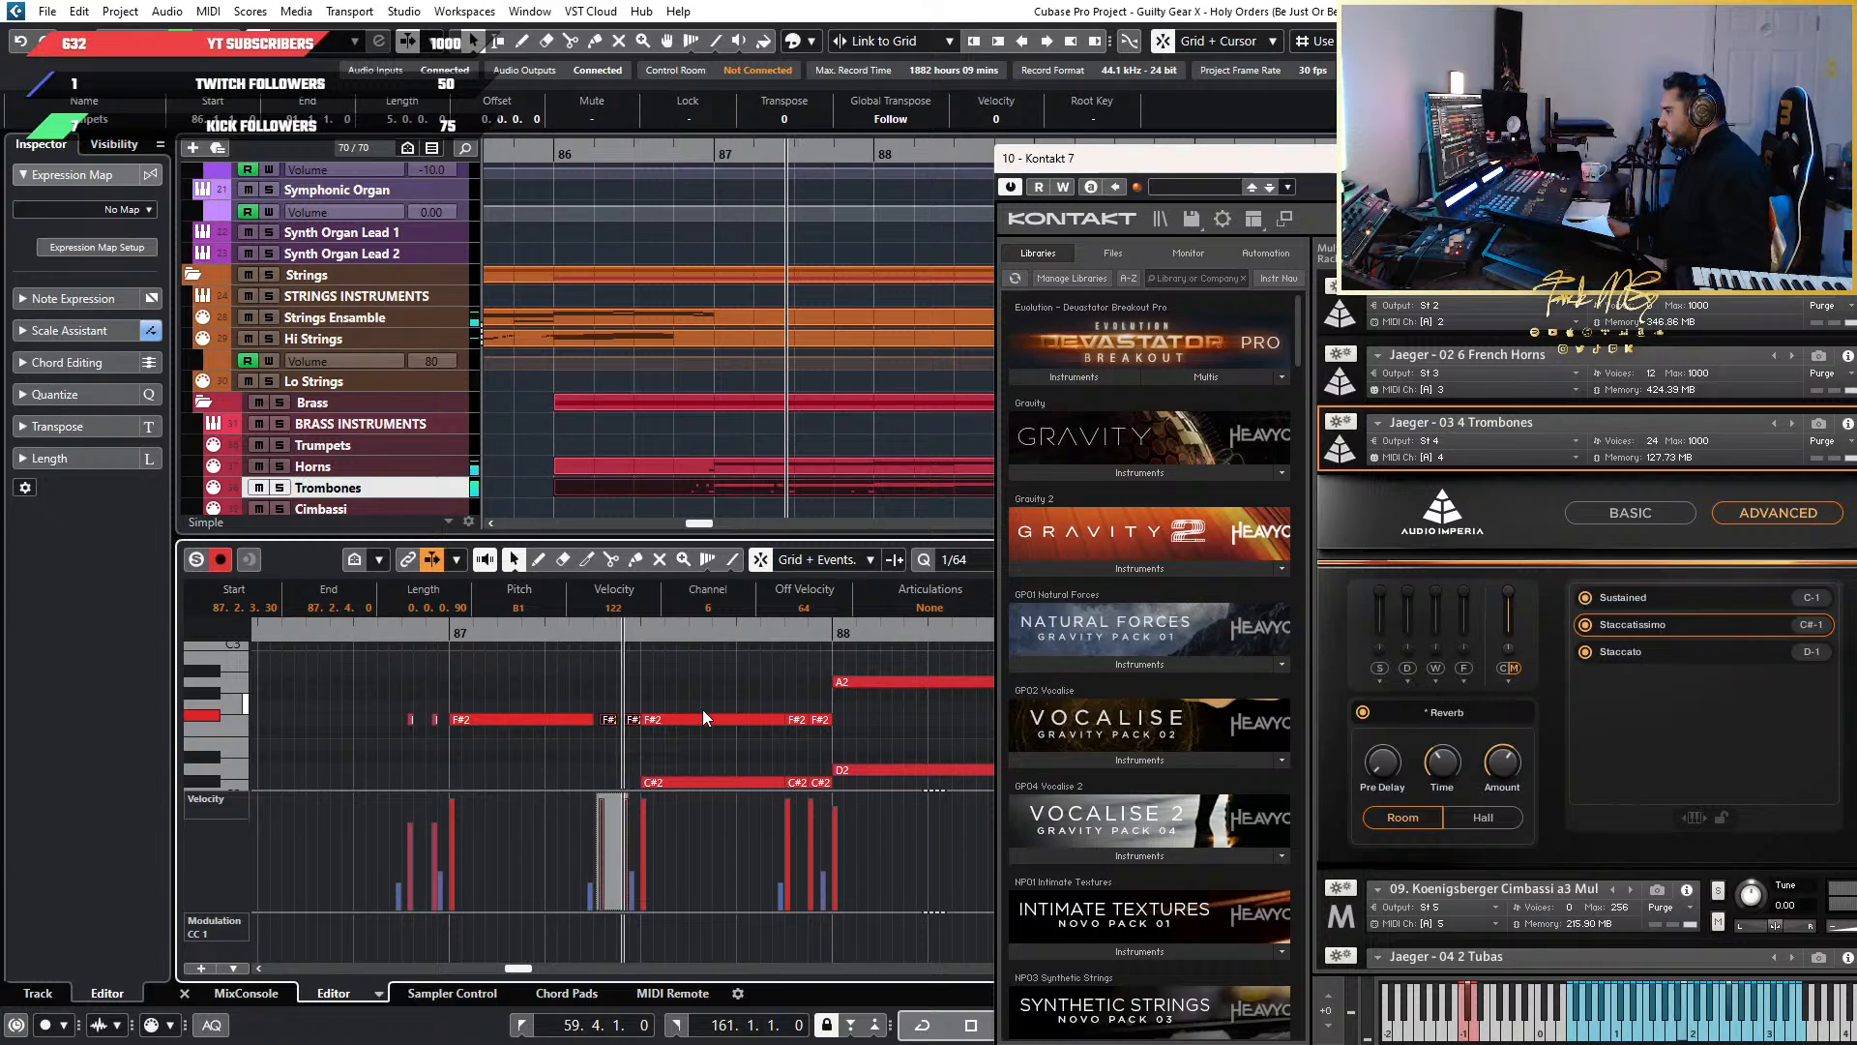
scroll(667, 711, down, 2)
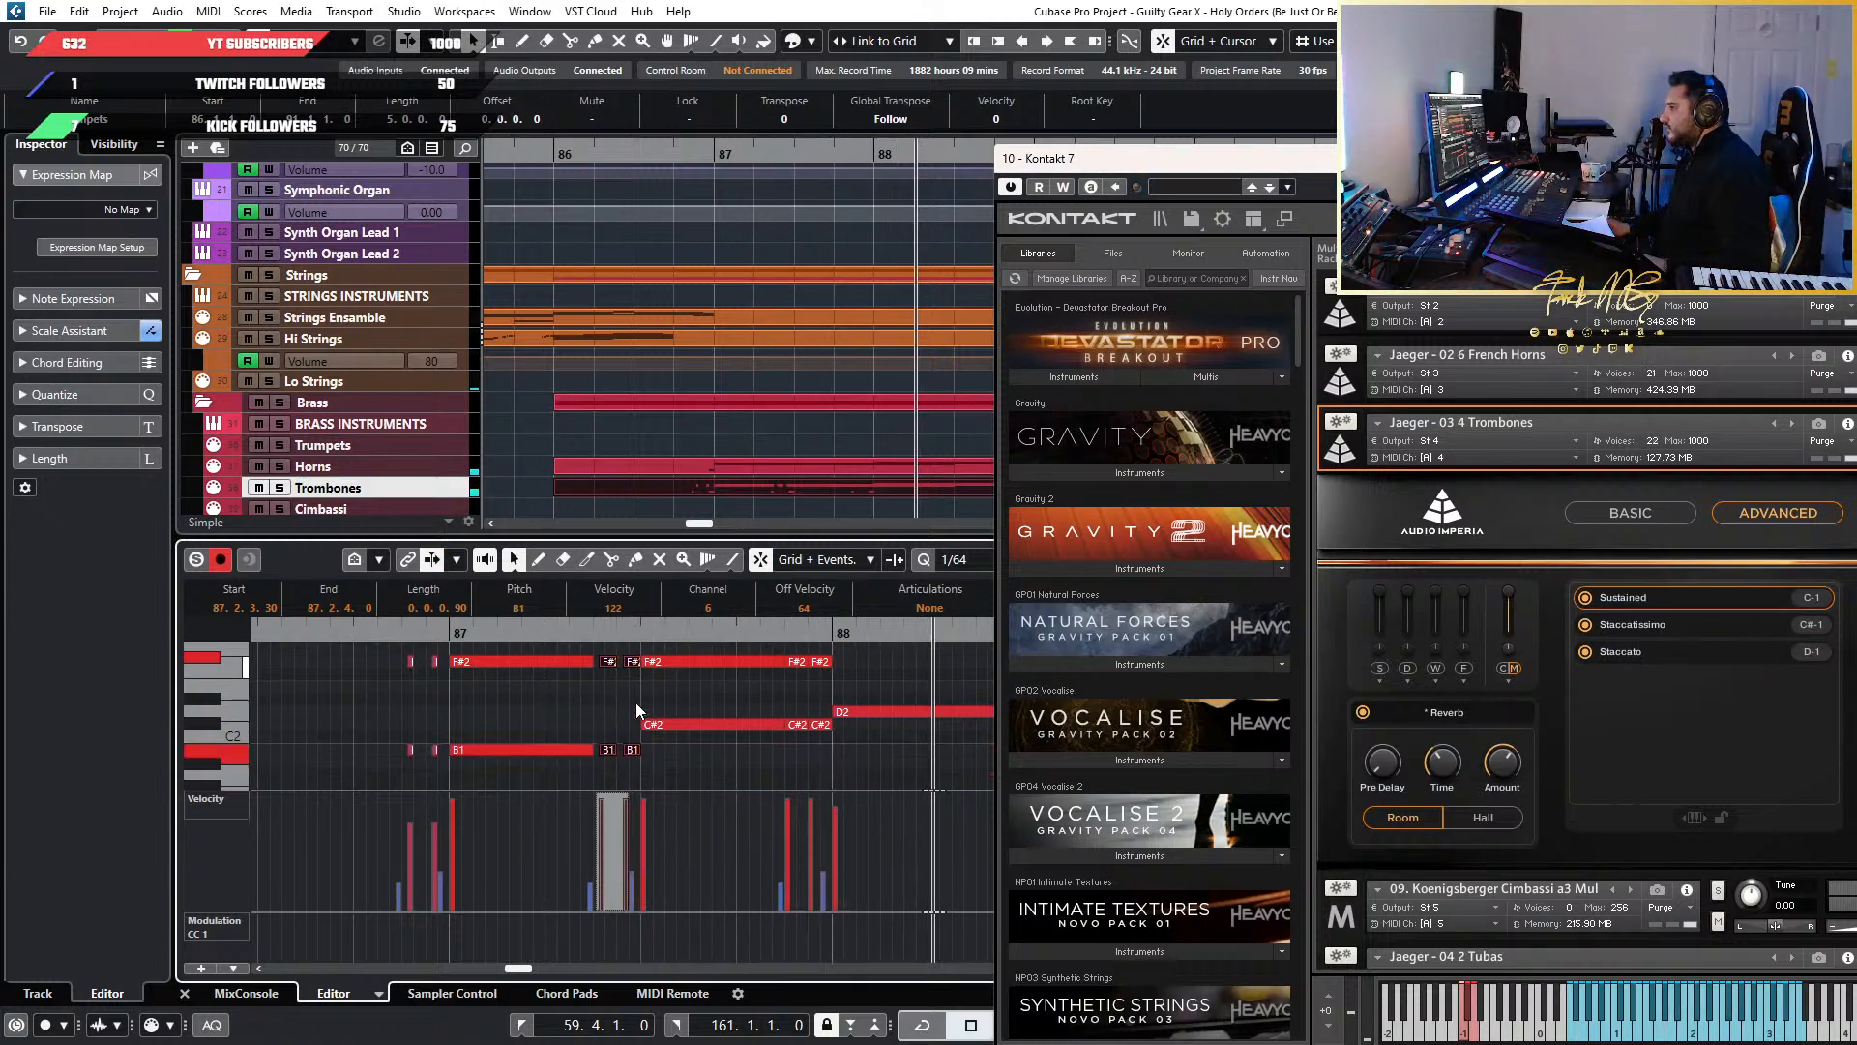
Undo the nudge and shortening of the four F#2 and B1 repeats before beat 3 of bar 87
key(ctrl+Left)
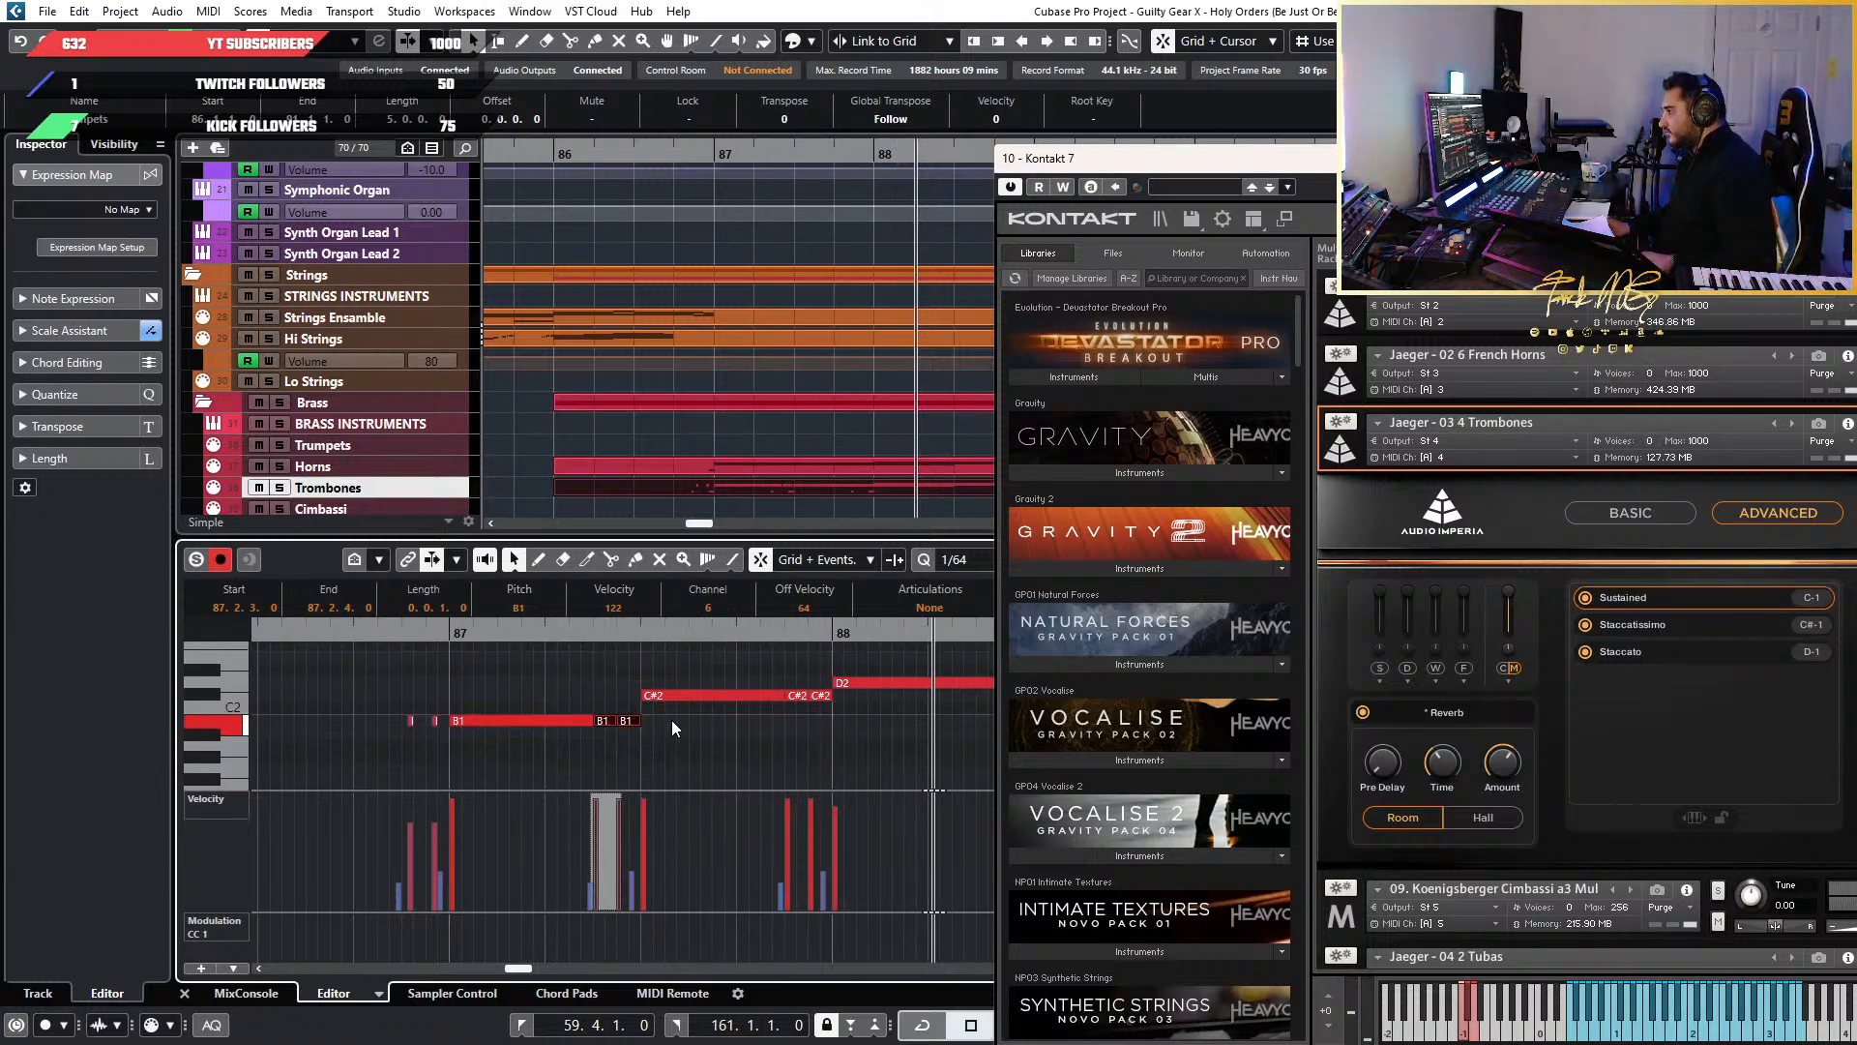
scroll(576, 727, up, 2)
scroll(572, 728, down, 2)
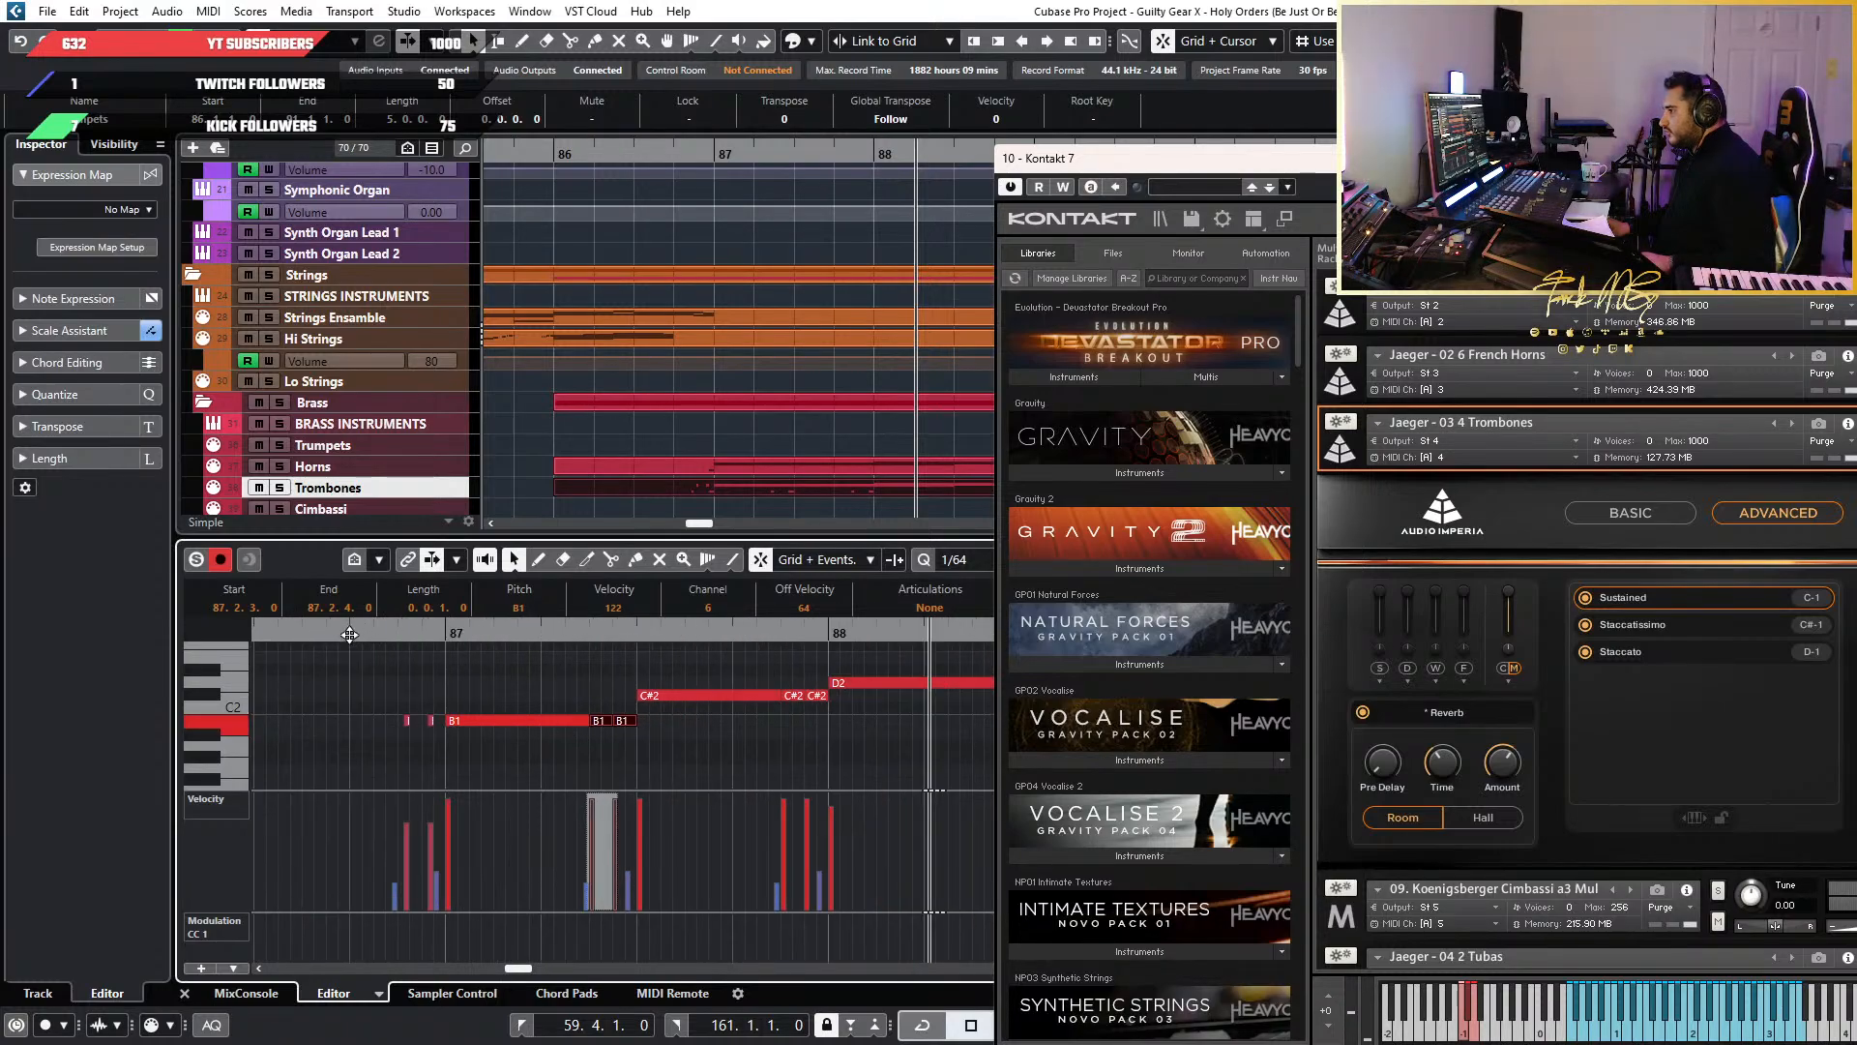
Play bar 87 into bar 88 with the full-length repeats and examine the trombone notes leading to bar 89
click(339, 628)
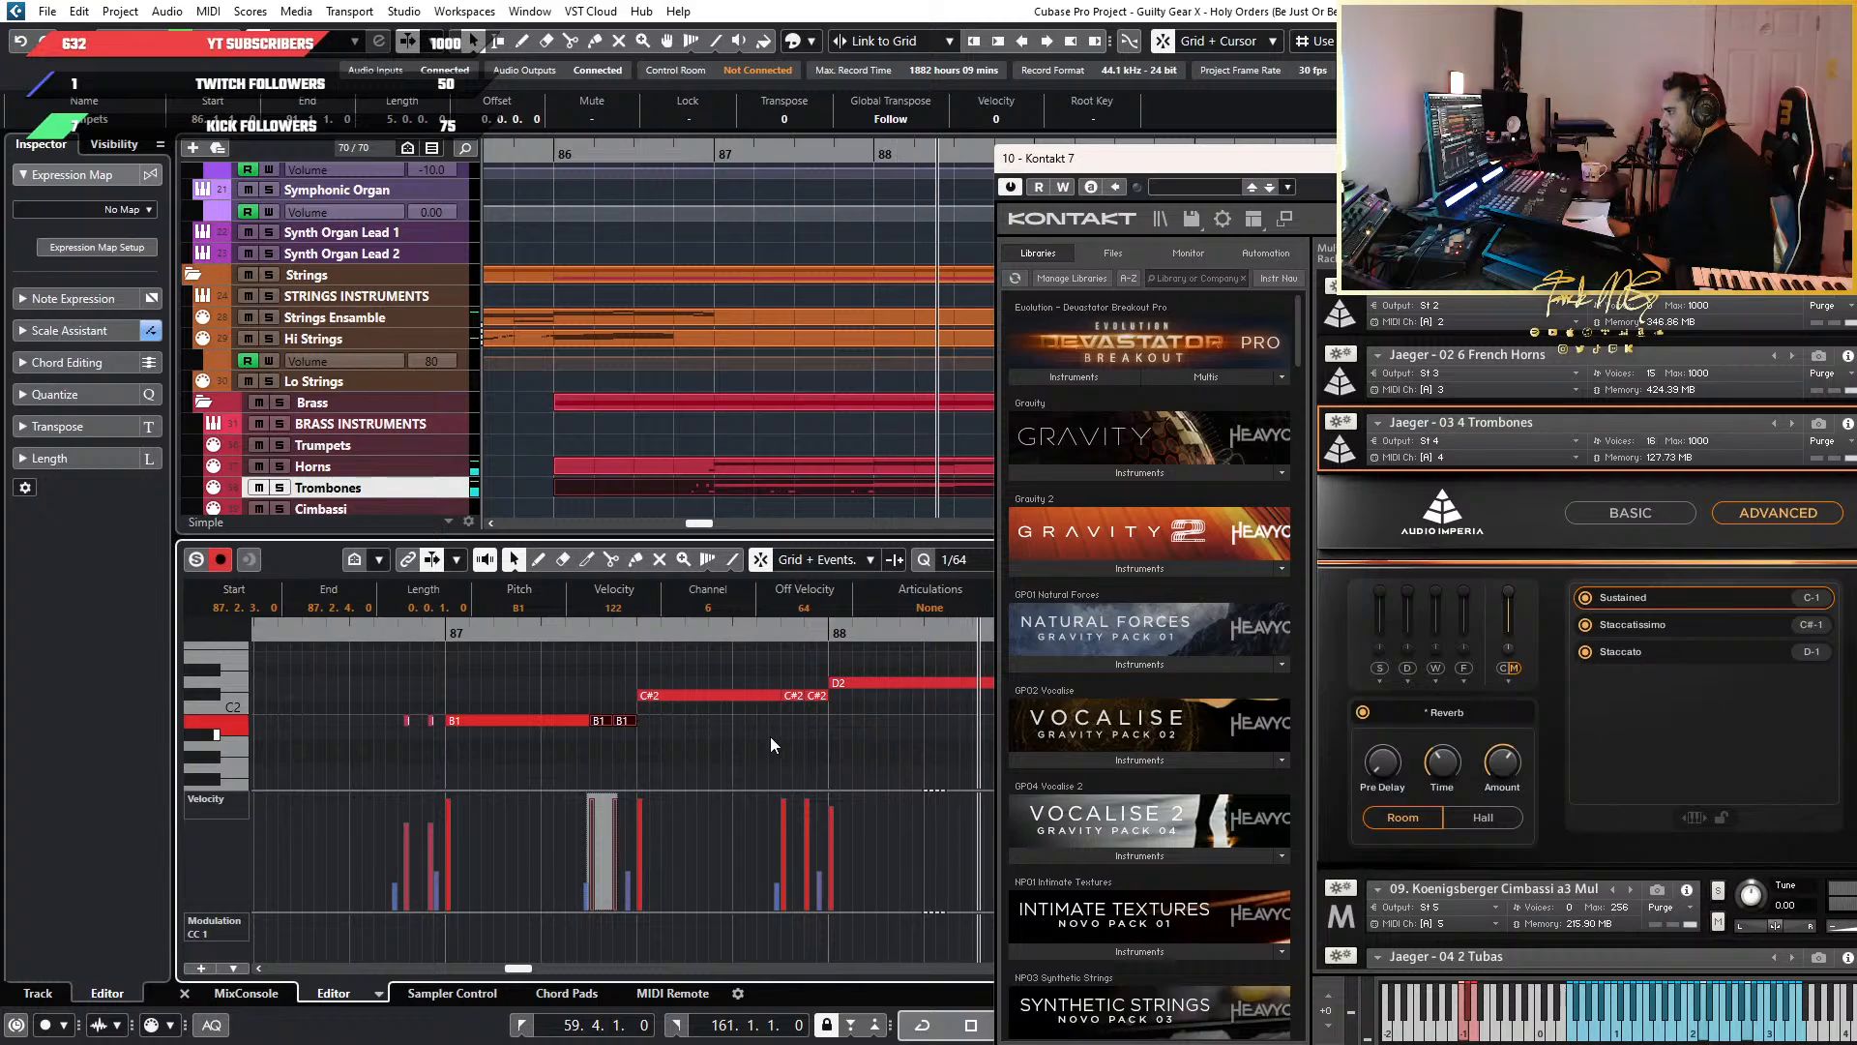
scroll(770, 735, down, 1)
scroll(855, 734, up, 3)
scroll(902, 735, right, 3)
scroll(491, 724, up, 1)
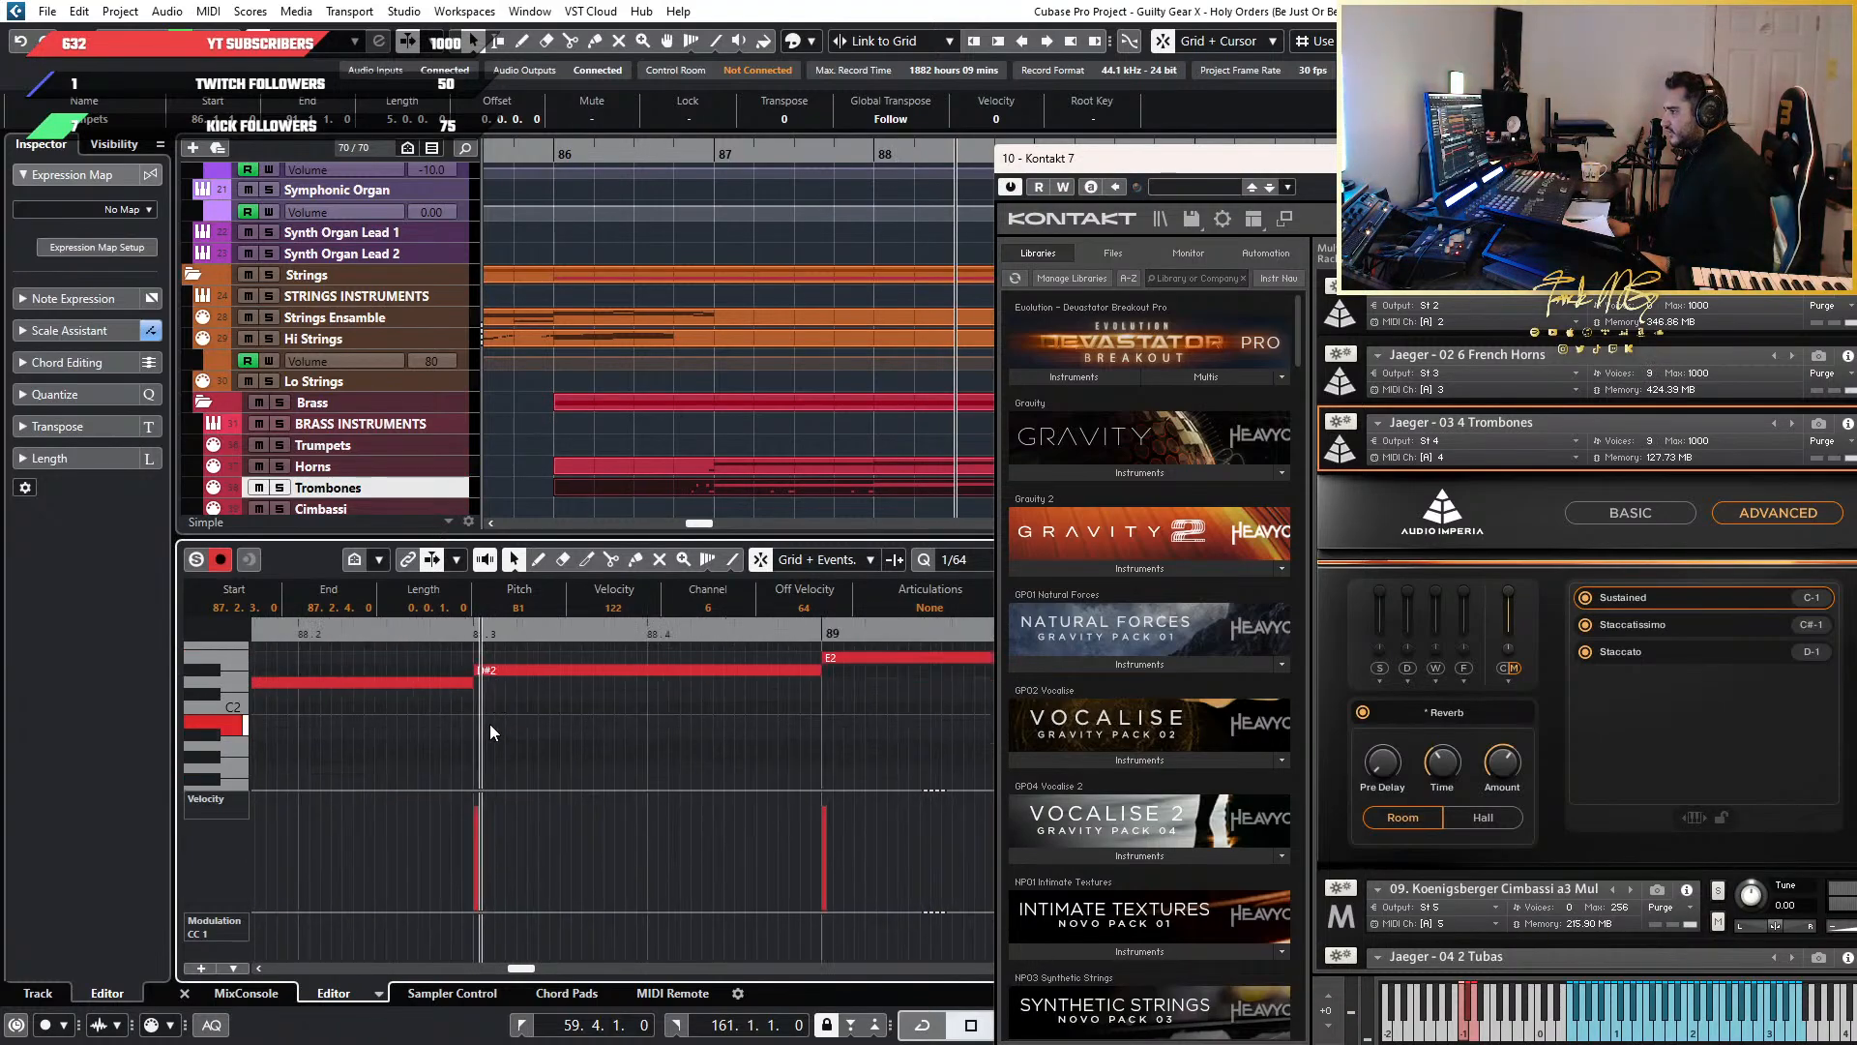
Copy the trombones' keyswitch pair before bar 88 and paste it before bar 89, starting at 88.4.2.90
scroll(474, 724, down, 3)
scroll(457, 725, left, 3)
scroll(507, 722, down, 10)
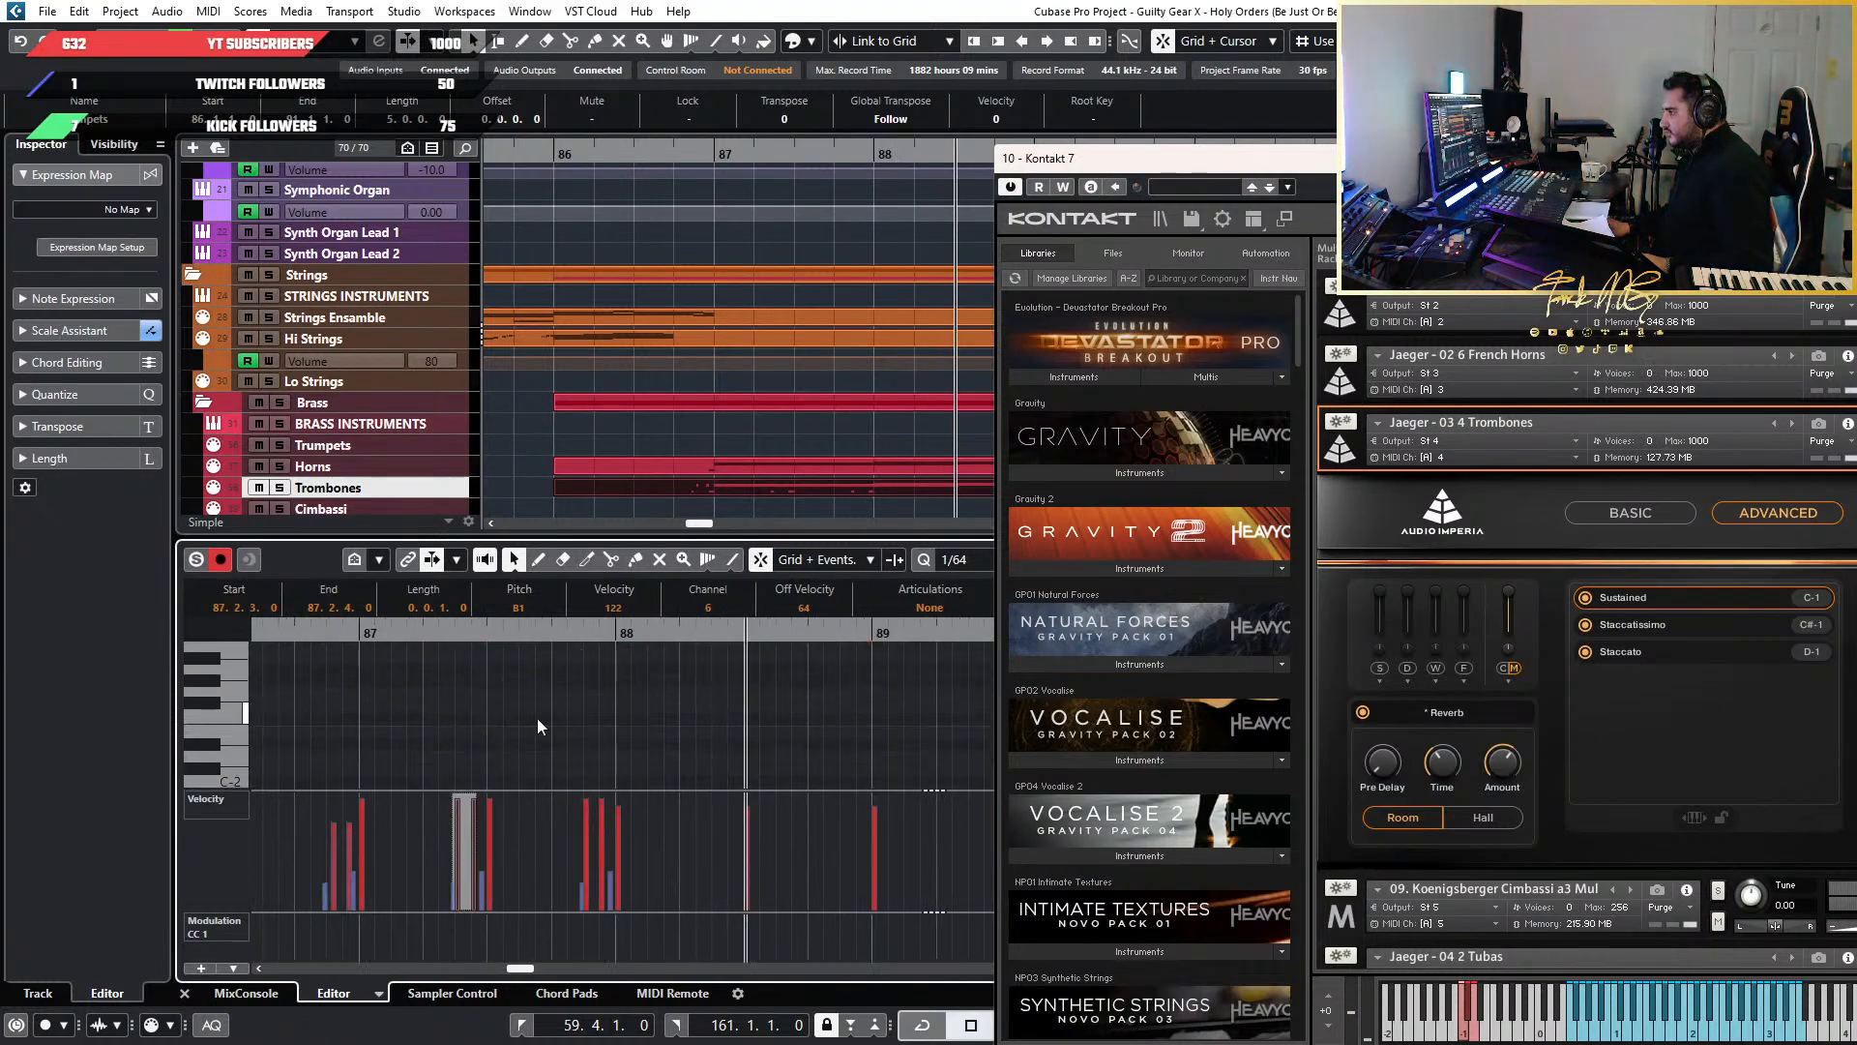
drag(559, 712, 624, 746)
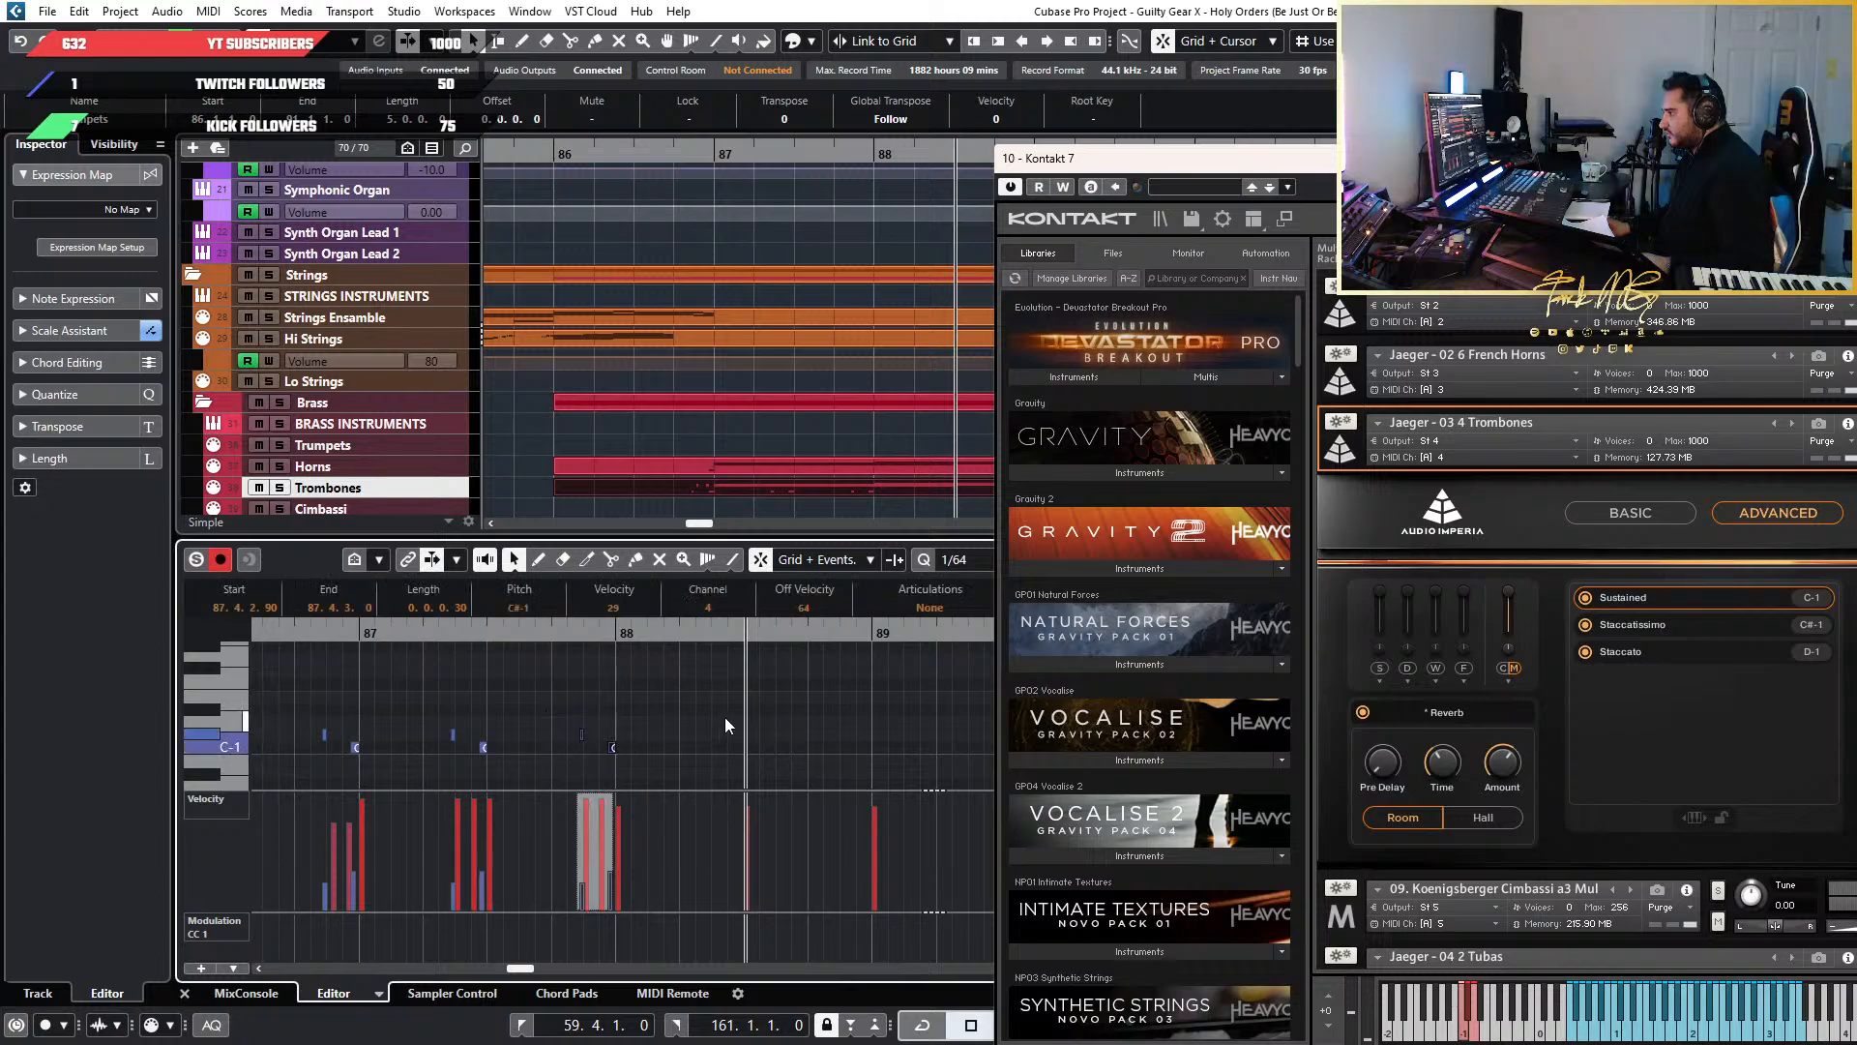
scroll(866, 683, up, 3)
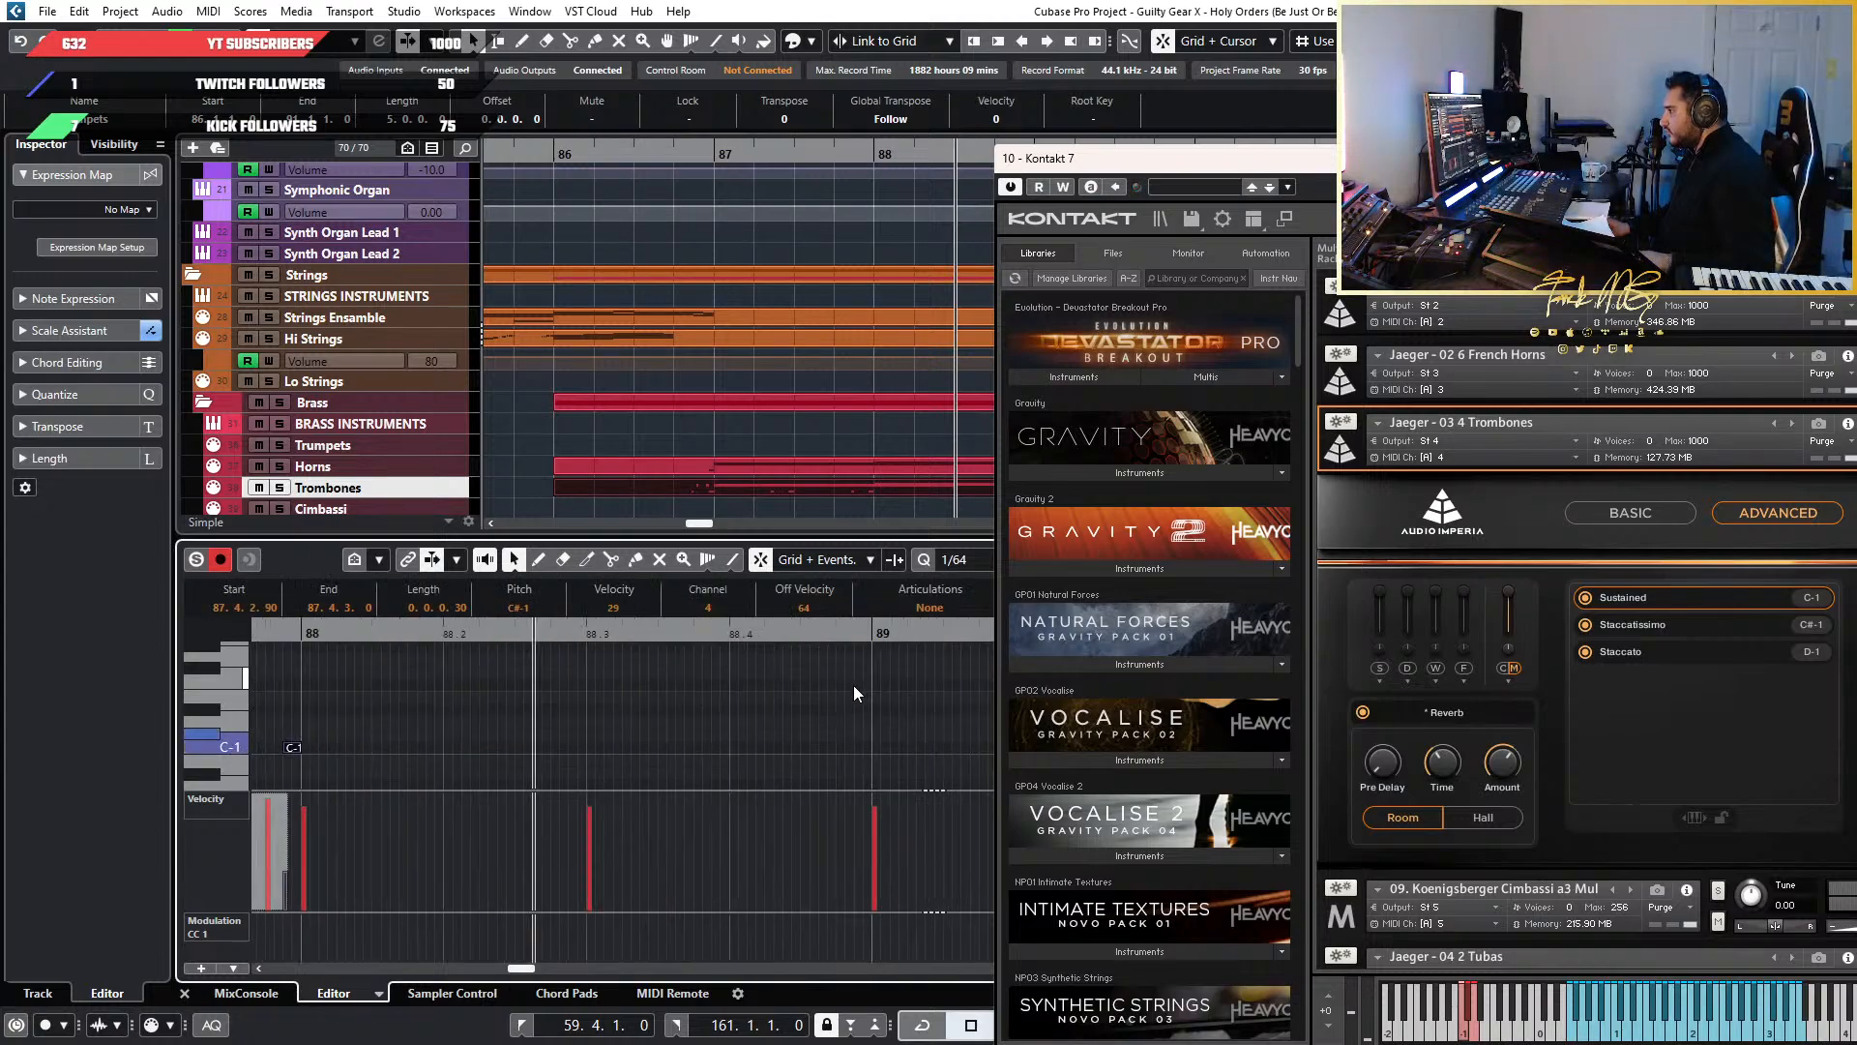
click(770, 638)
scroll(759, 718, up, 4)
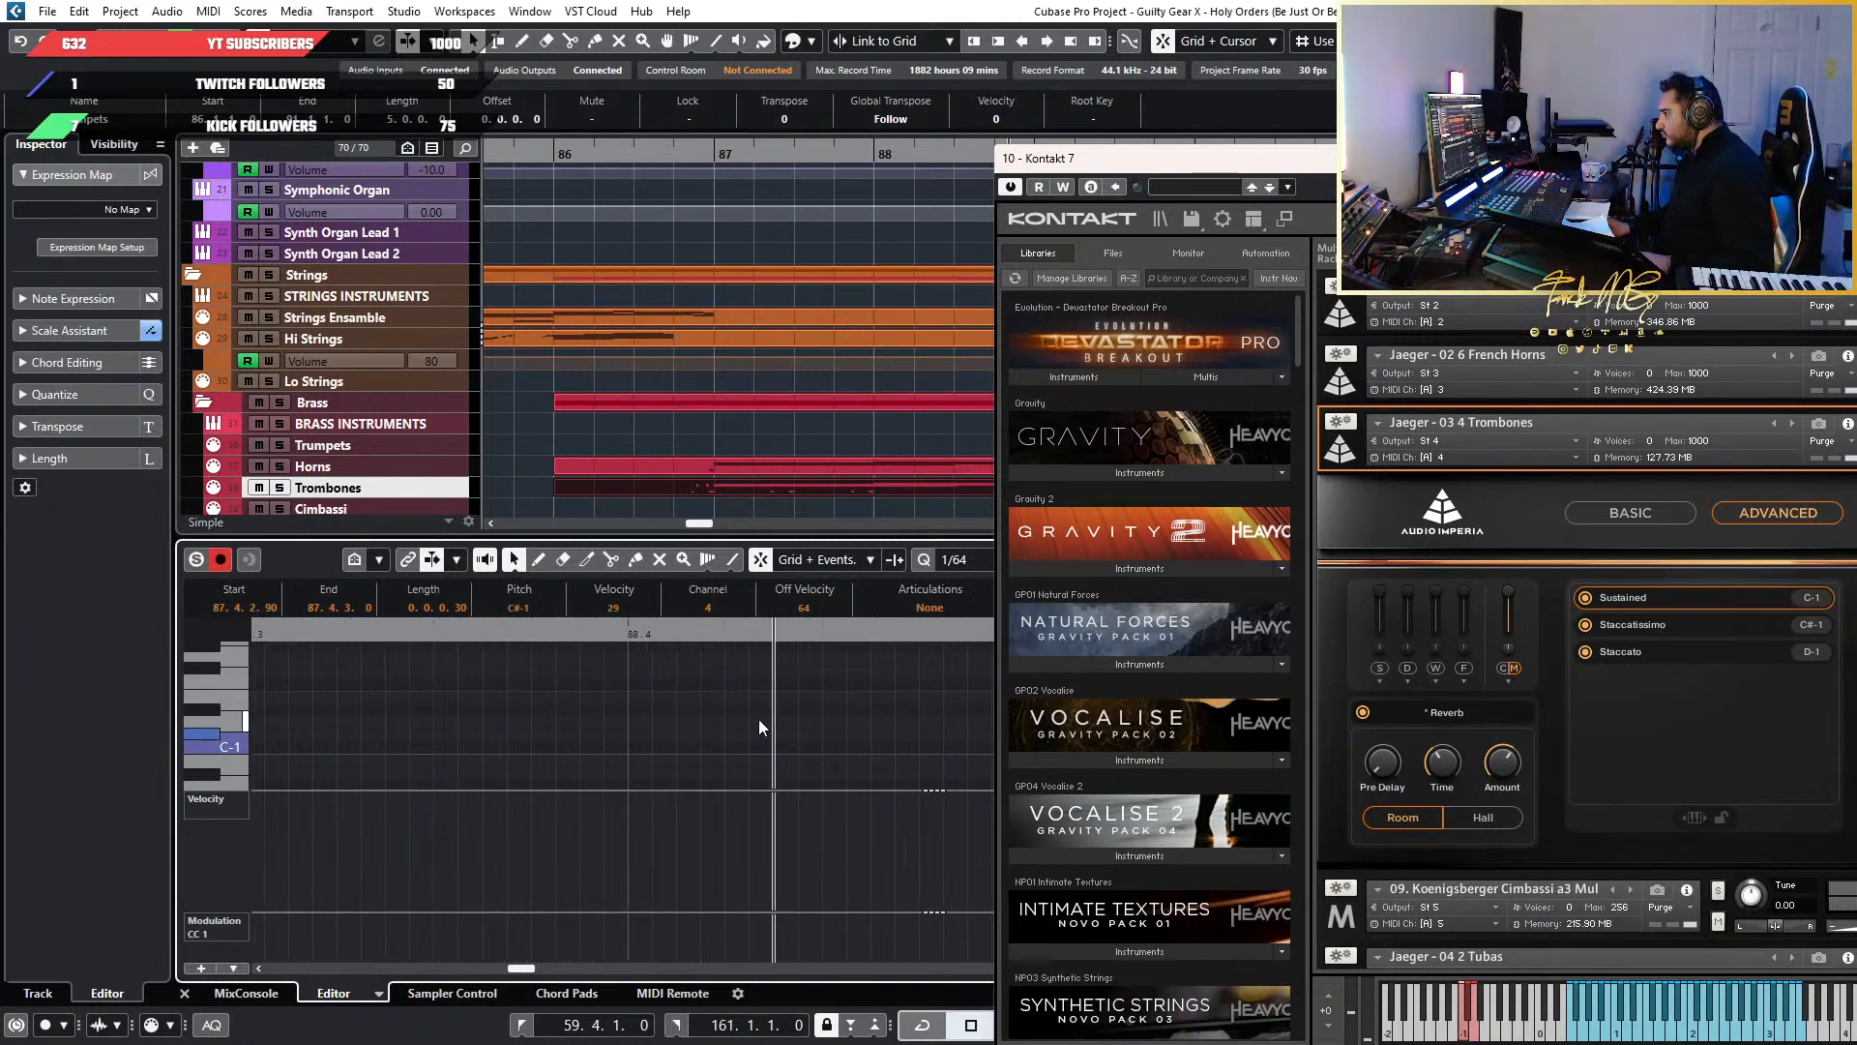
click(815, 636)
scroll(799, 662, down, 5)
key(ctrl+v)
scroll(844, 695, up, 3)
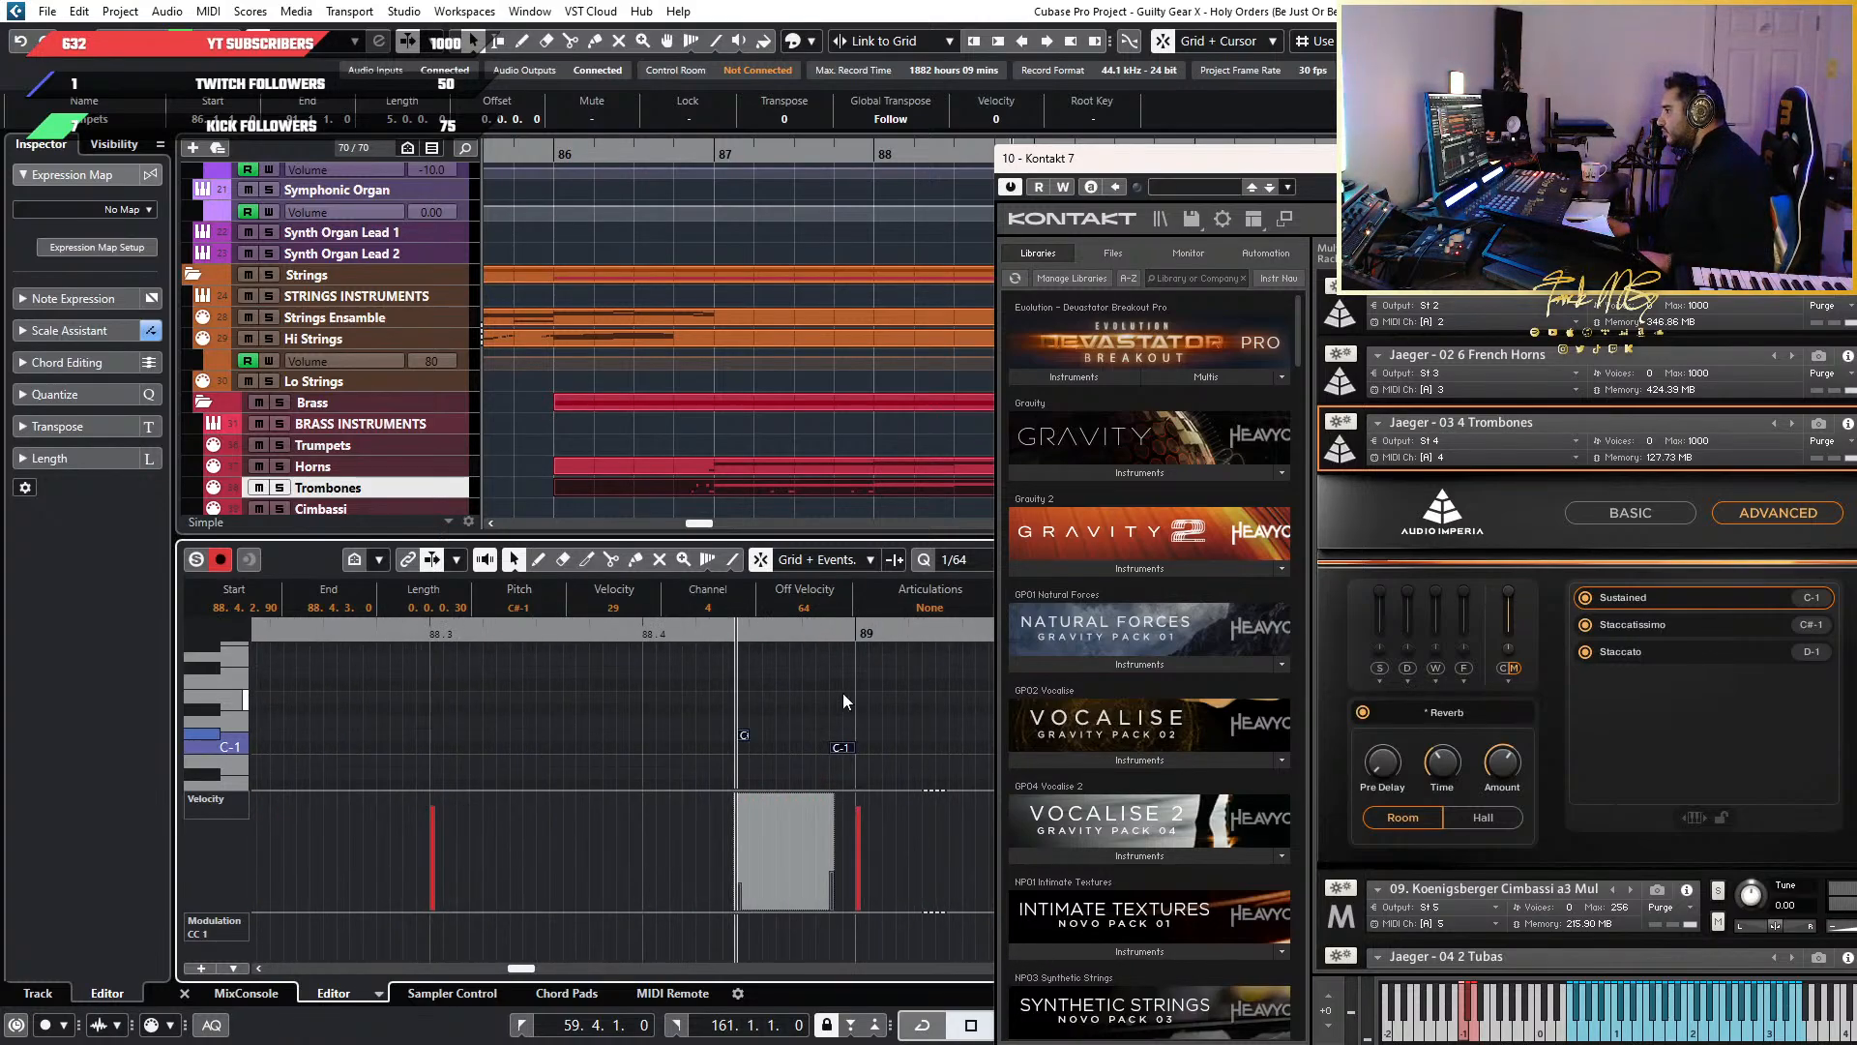
Split the trombones' A2 and D#2 notes at 88.4.3.0 and again at 88.4.4.0
scroll(832, 687, down, 2)
scroll(784, 684, up, 3)
scroll(721, 678, down, 3)
scroll(692, 668, up, 3)
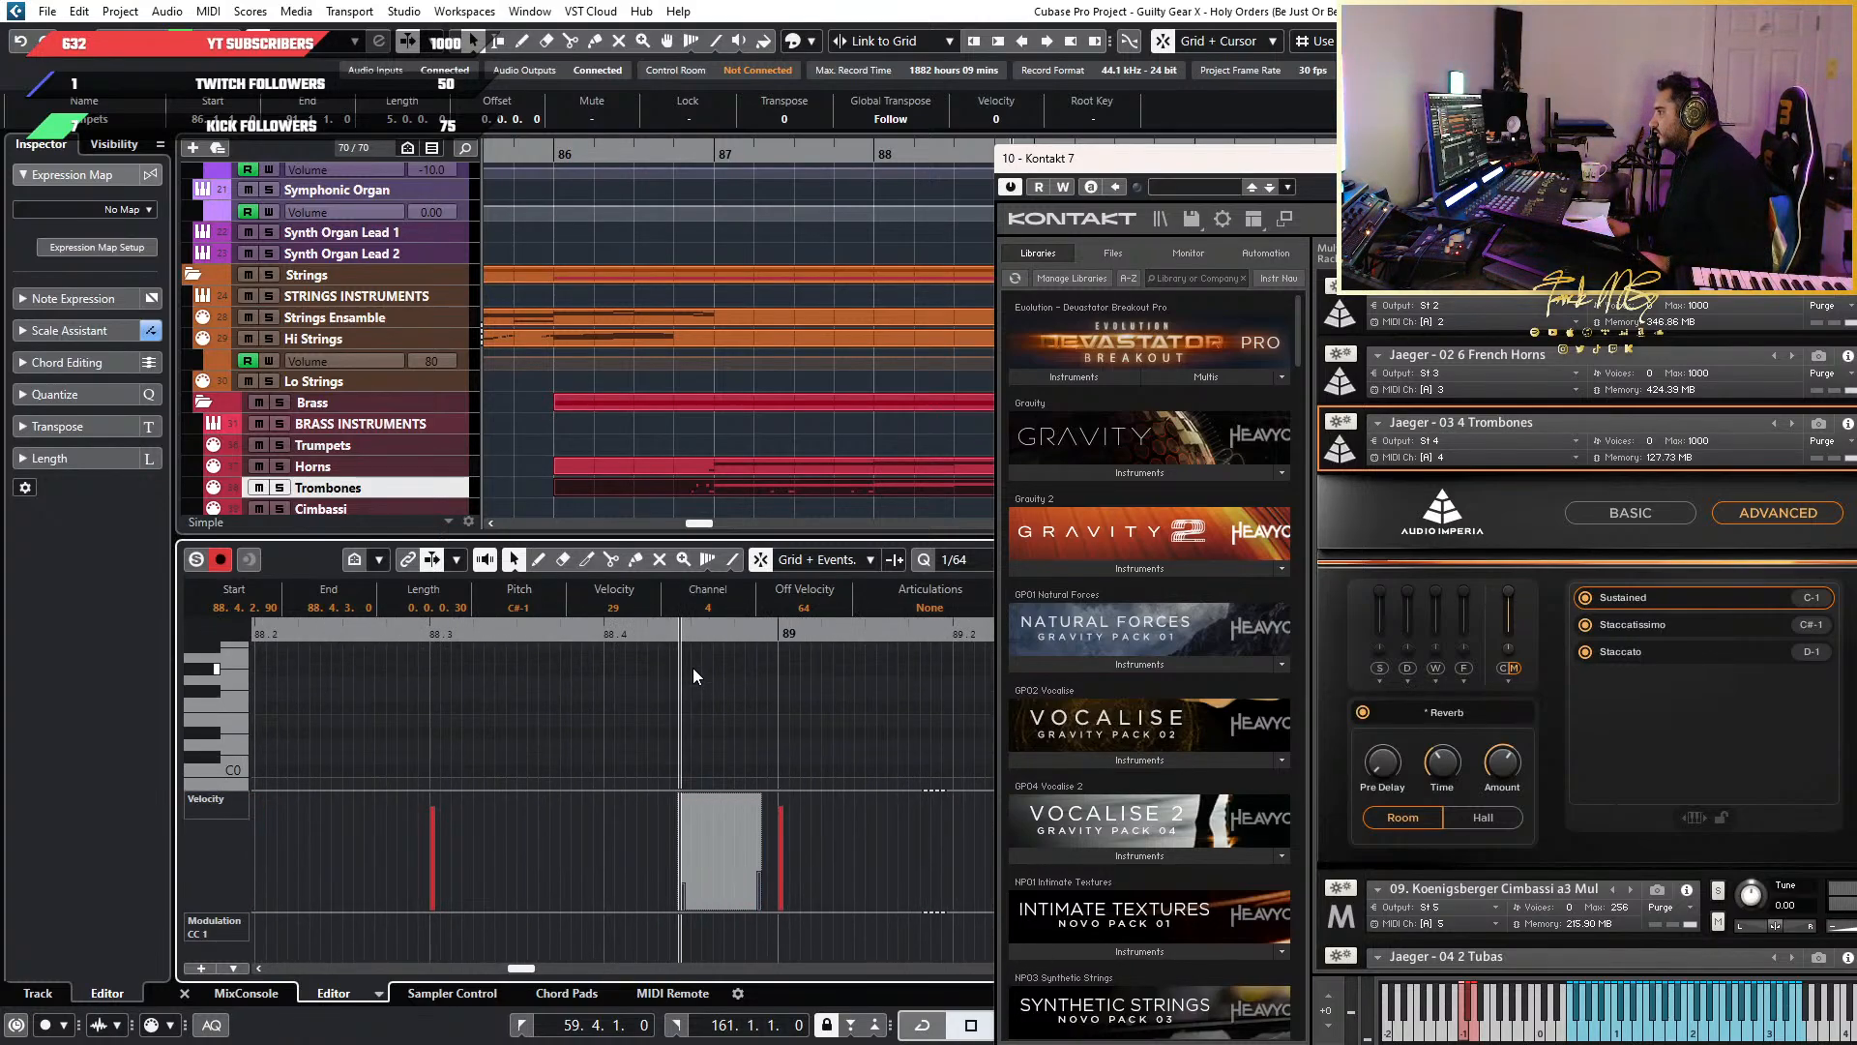
scroll(693, 667, up, 3)
scroll(693, 668, down, 1)
scroll(689, 670, up, 7)
scroll(689, 670, up, 2)
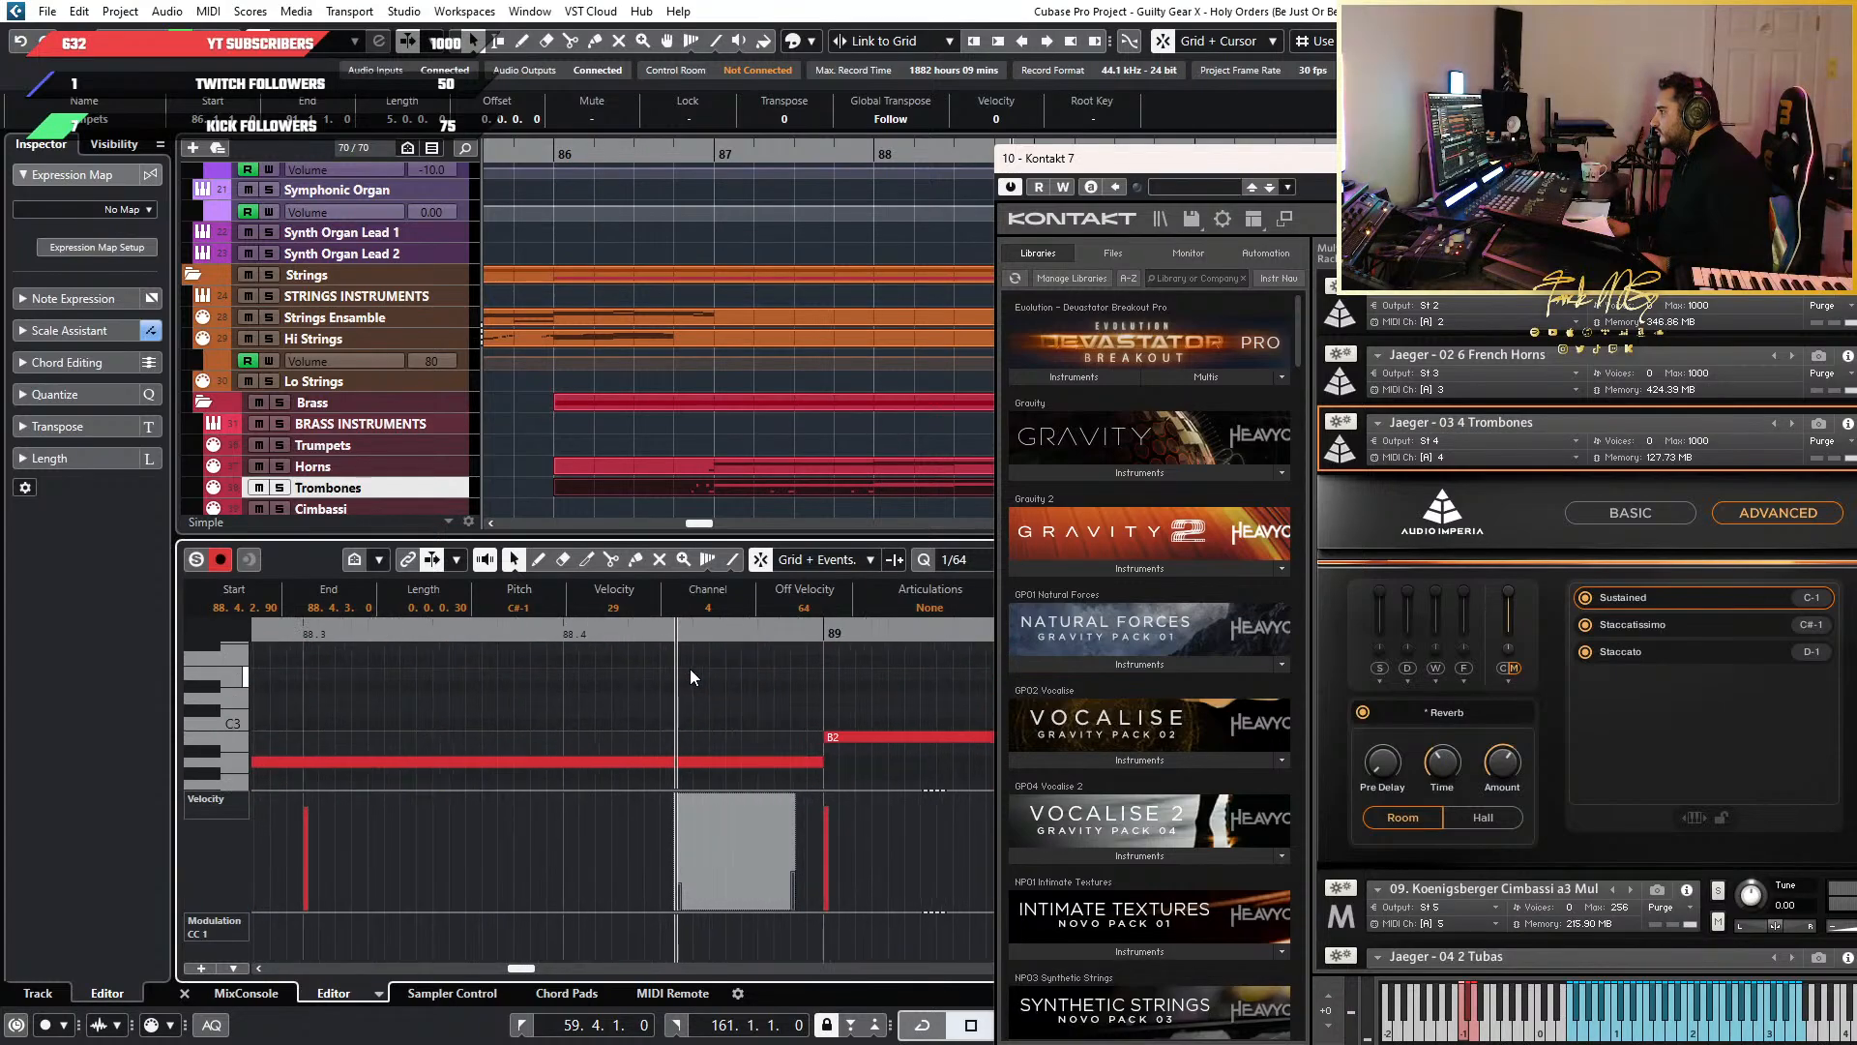
scroll(688, 670, down, 3)
scroll(716, 665, down, 2)
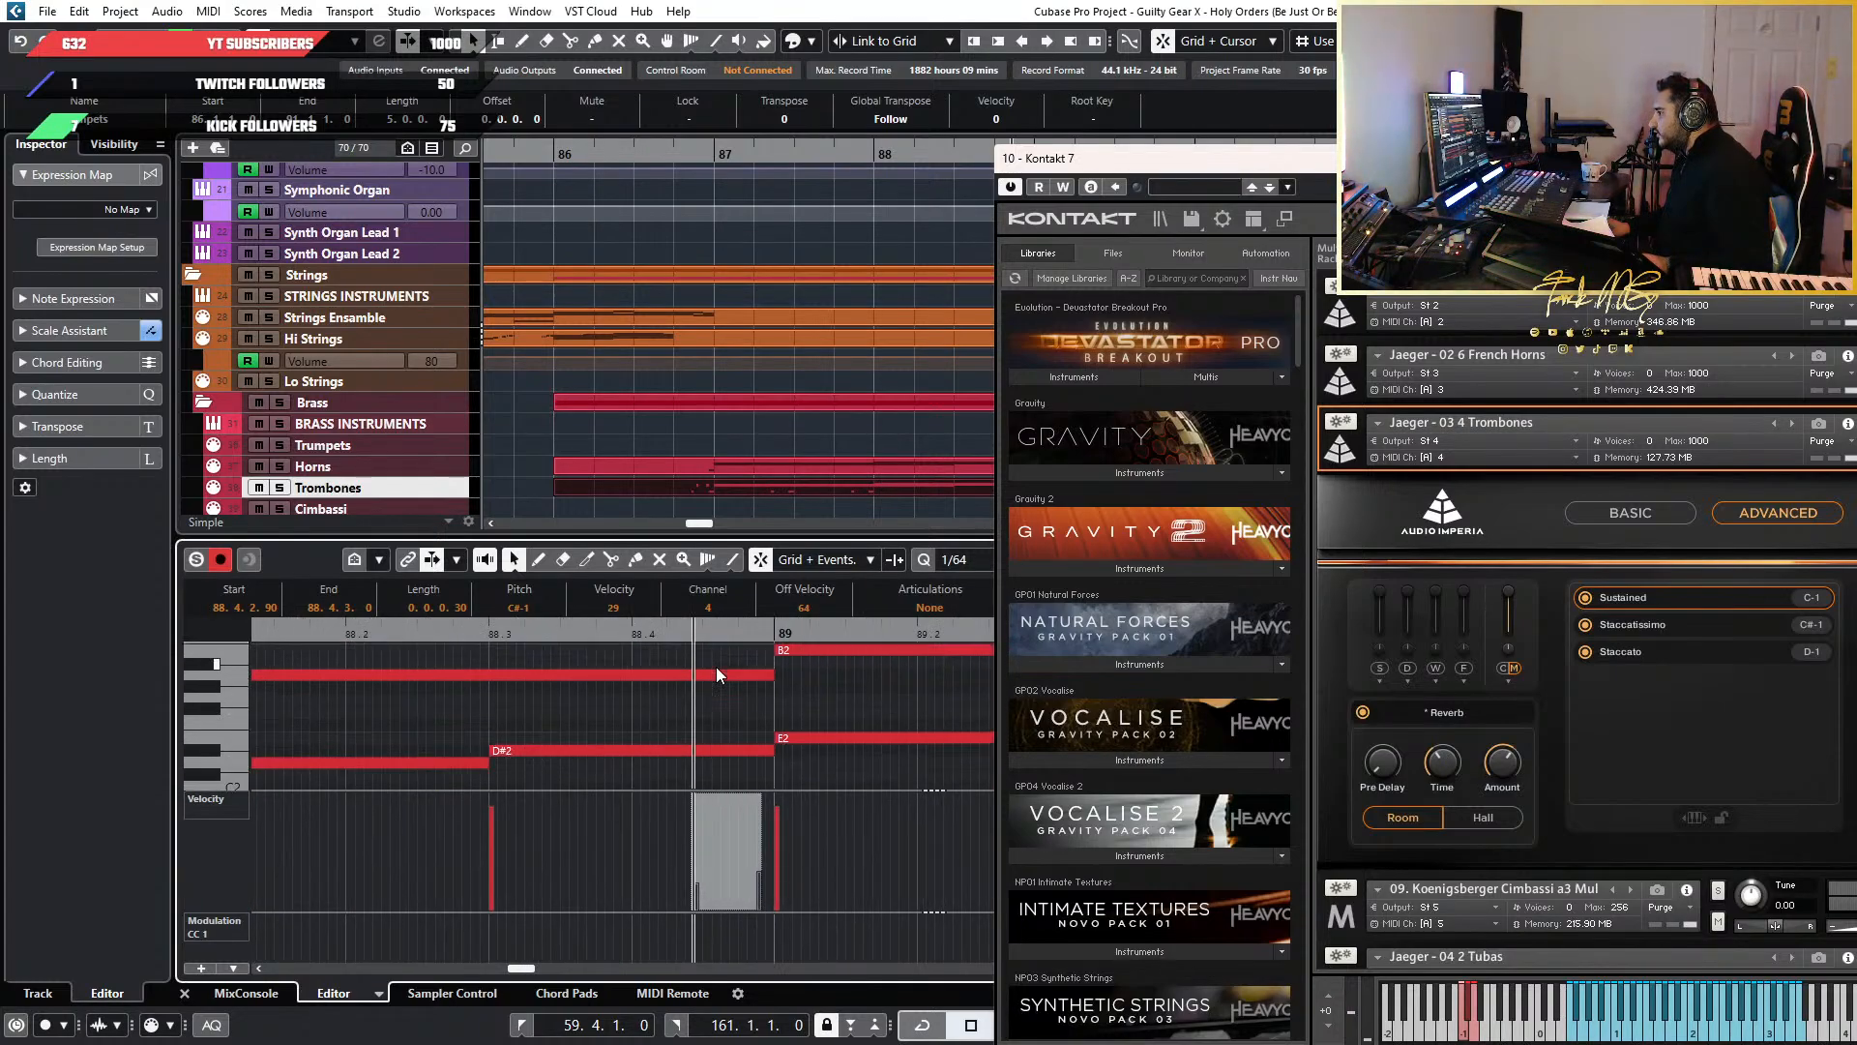
scroll(717, 667, up, 2)
click(803, 775)
mouse_move(766, 756)
mouse_down()
mouse_move(695, 719)
mouse_move(661, 669)
mouse_up()
key(3)
click(660, 691)
click(741, 700)
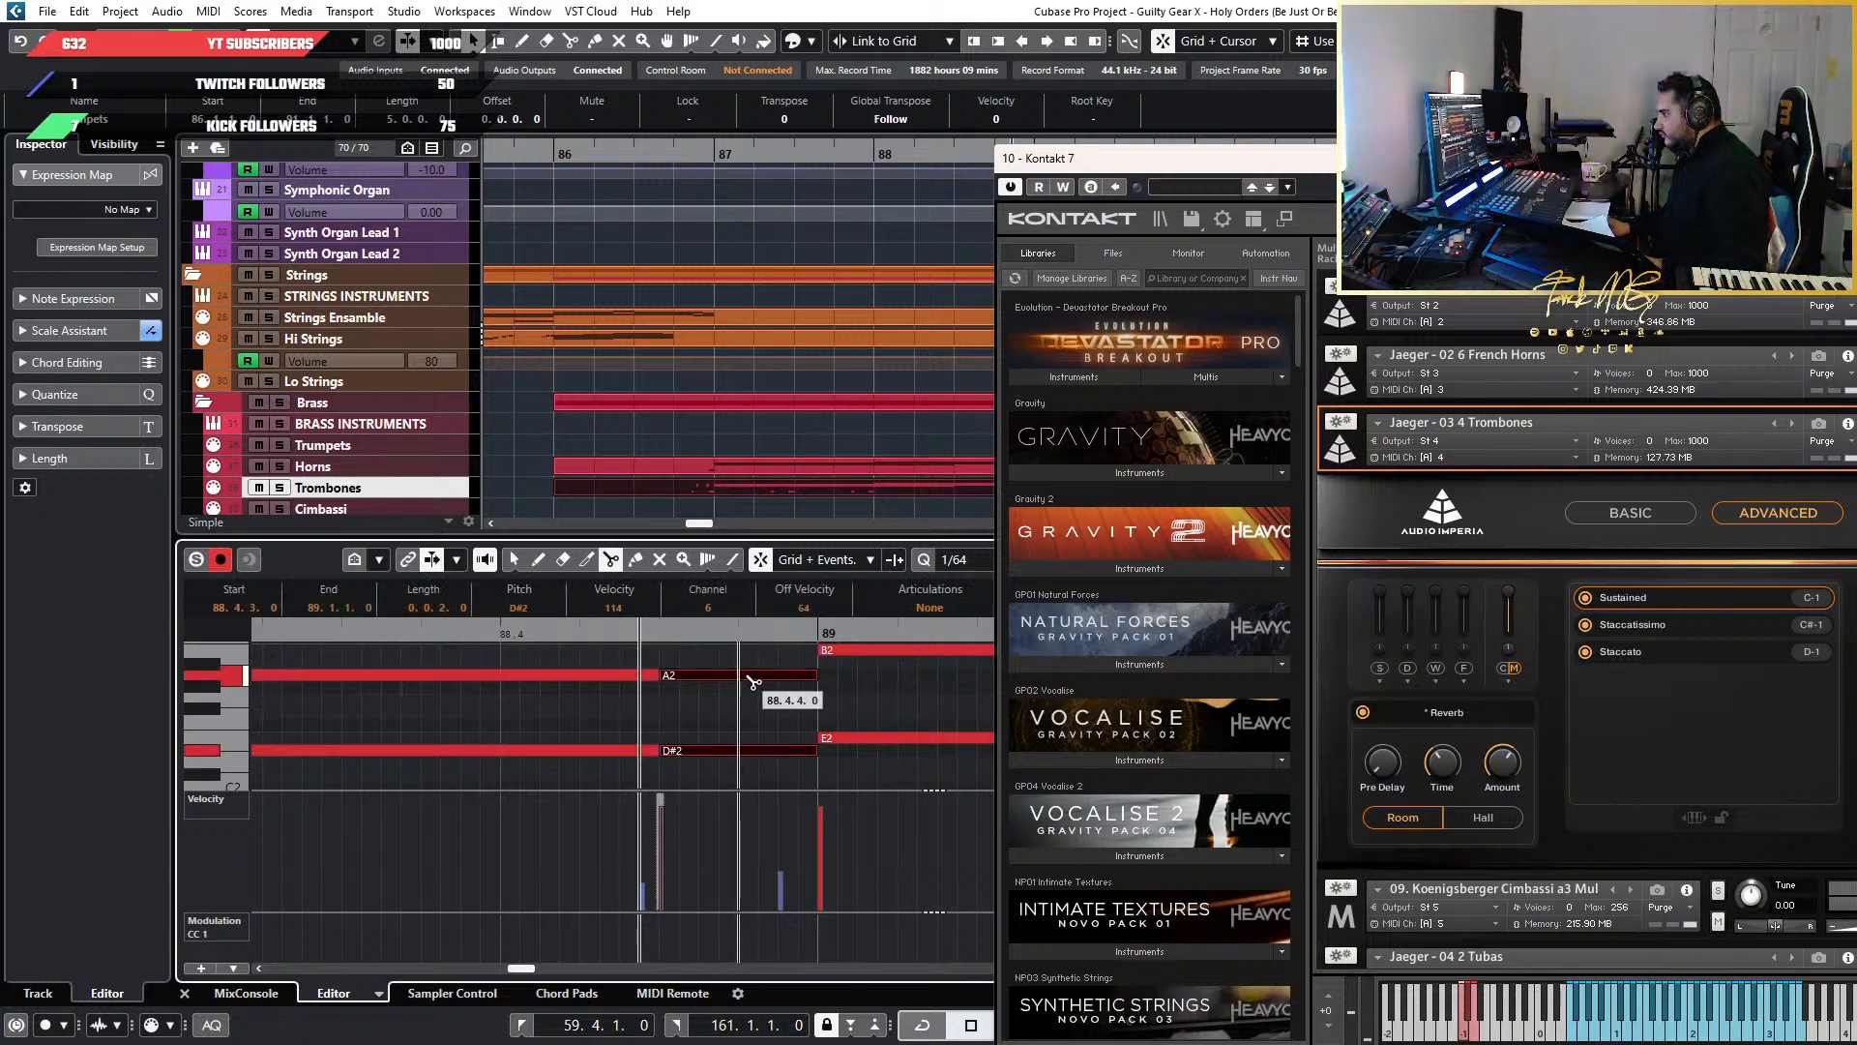
key(1)
Play the trombones from the end of bar 88 through bar 89 to check the new repeated A2 and D#2 notes
scroll(774, 702, down, 2)
key(space)
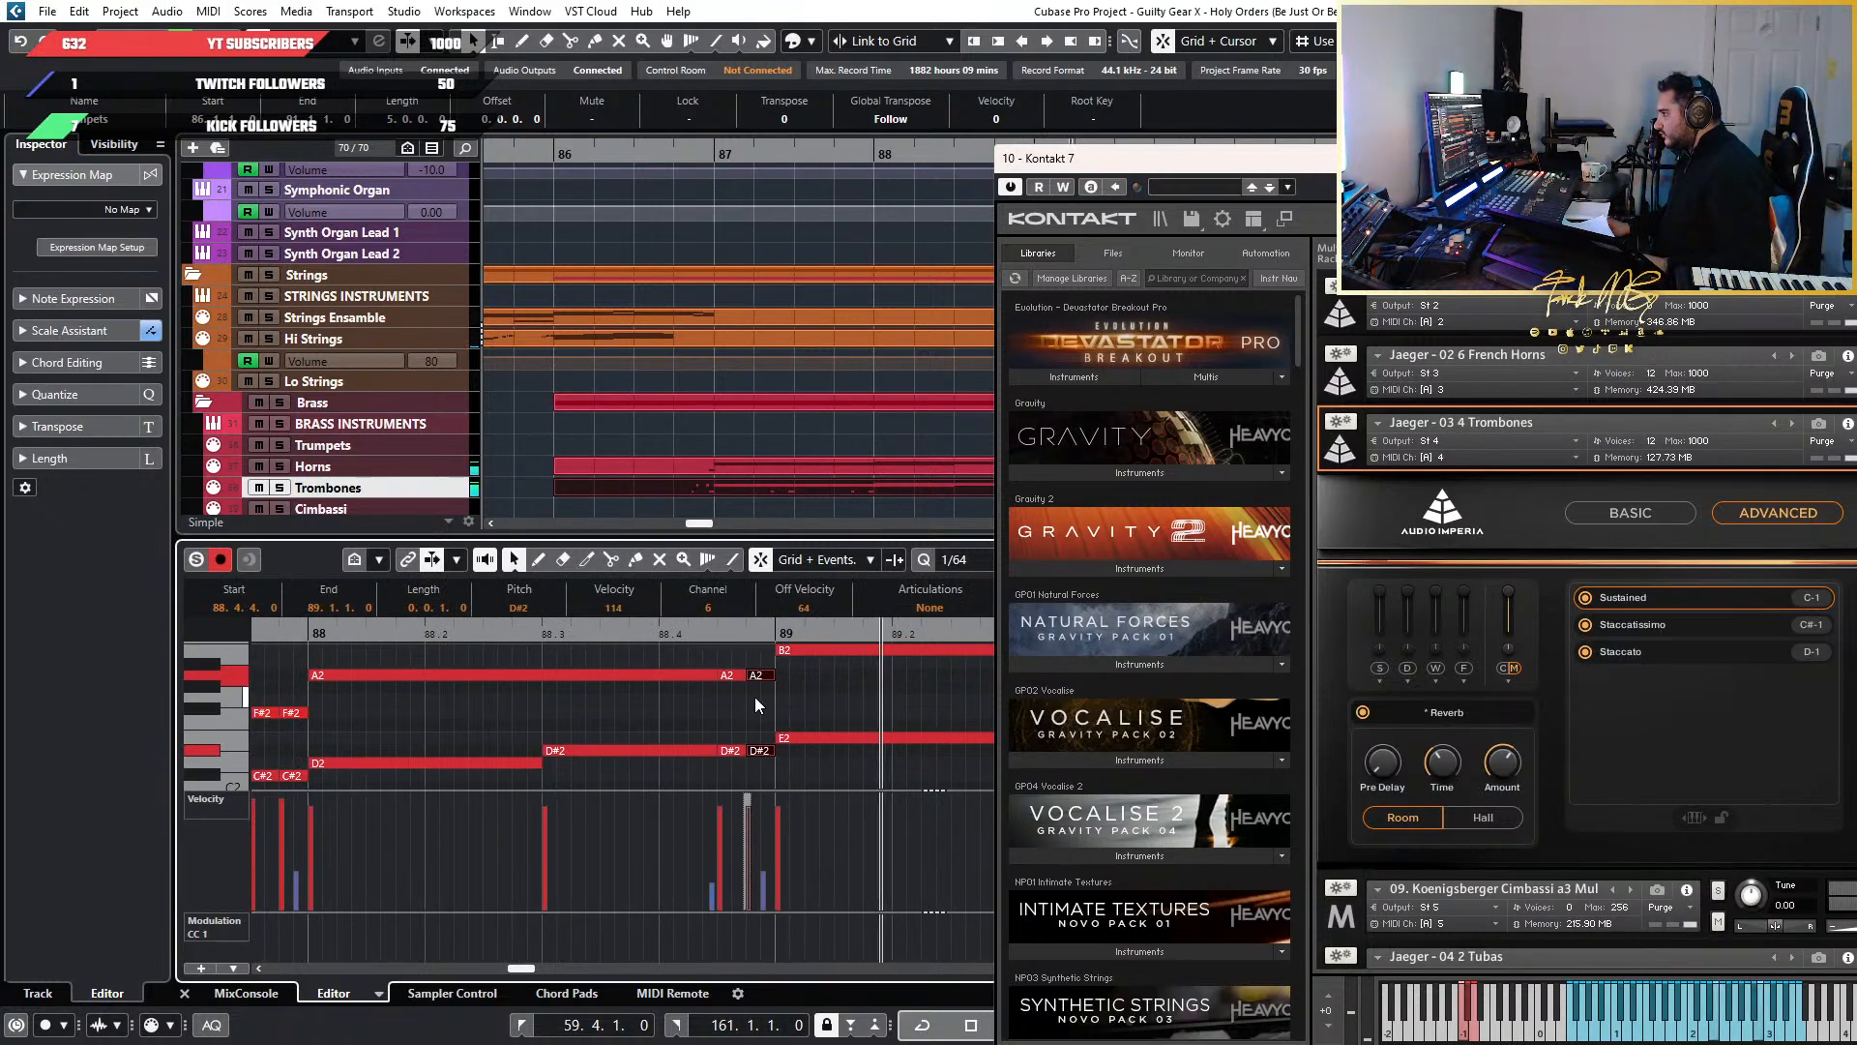
scroll(755, 696, down, 3)
scroll(548, 675, down, 3)
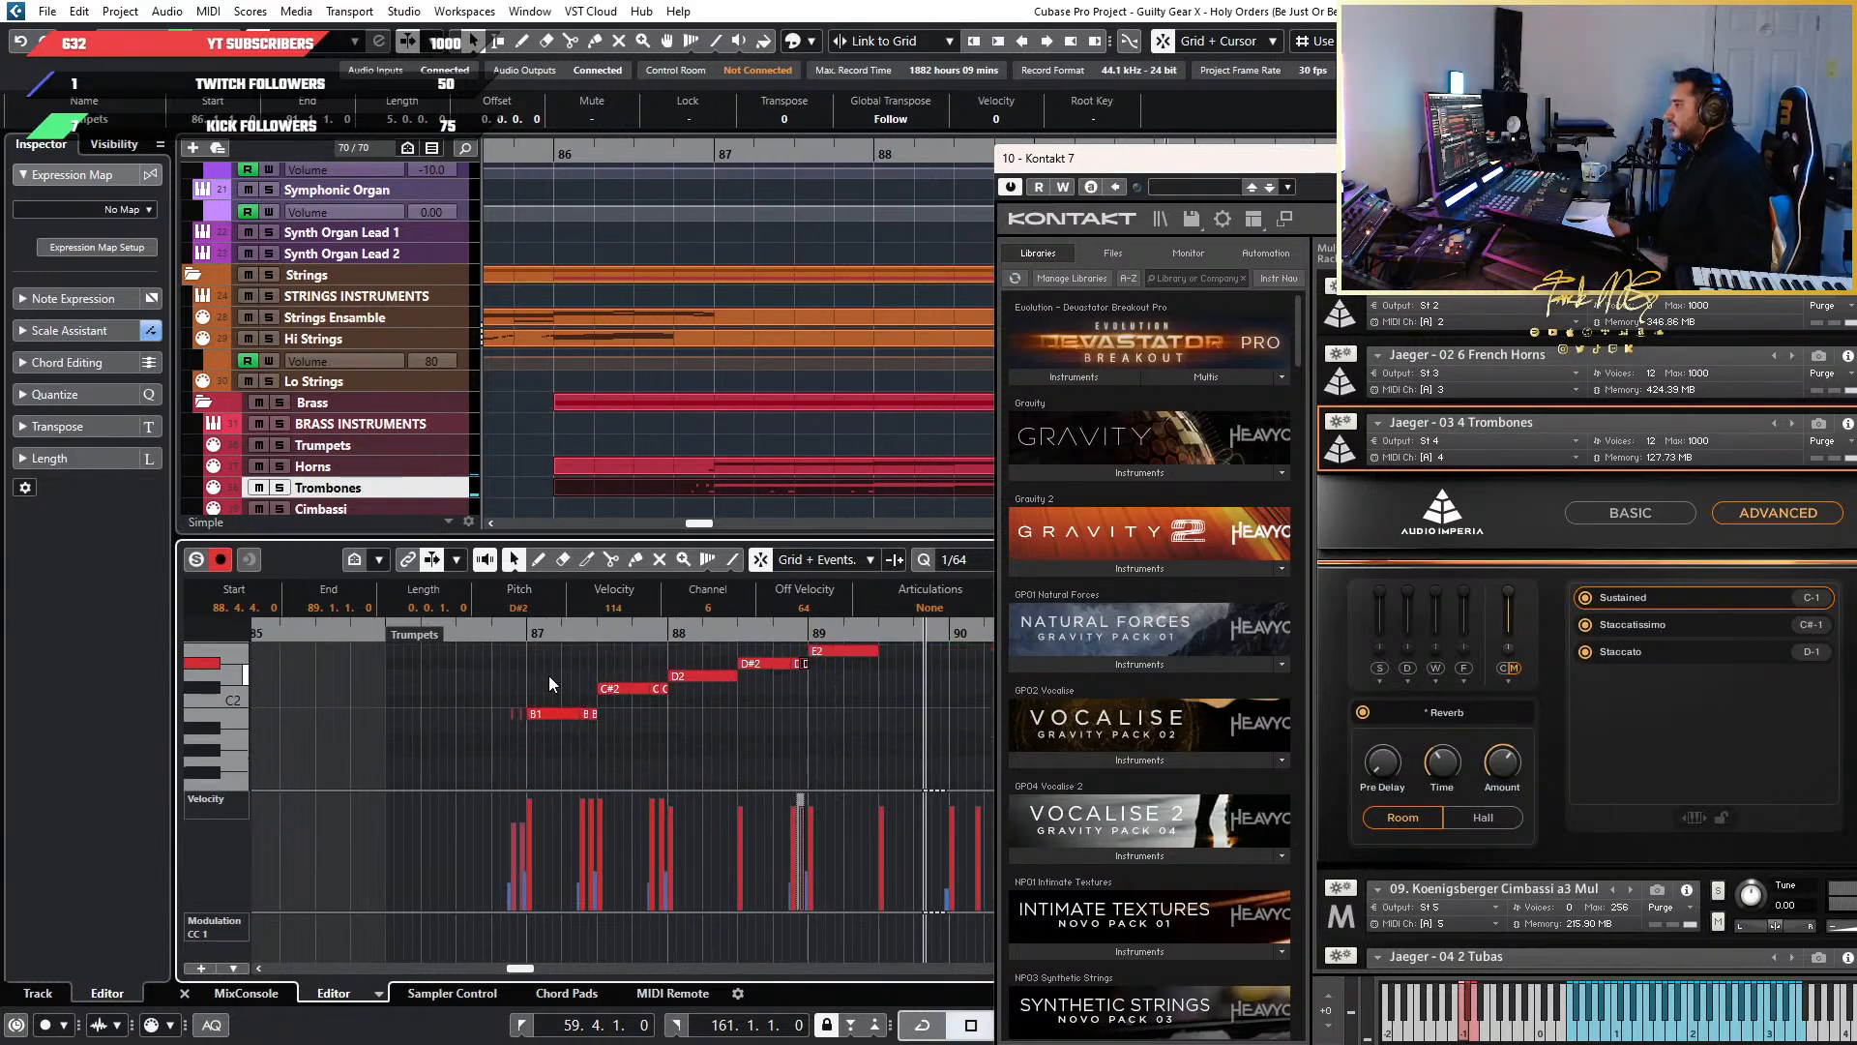
key(space)
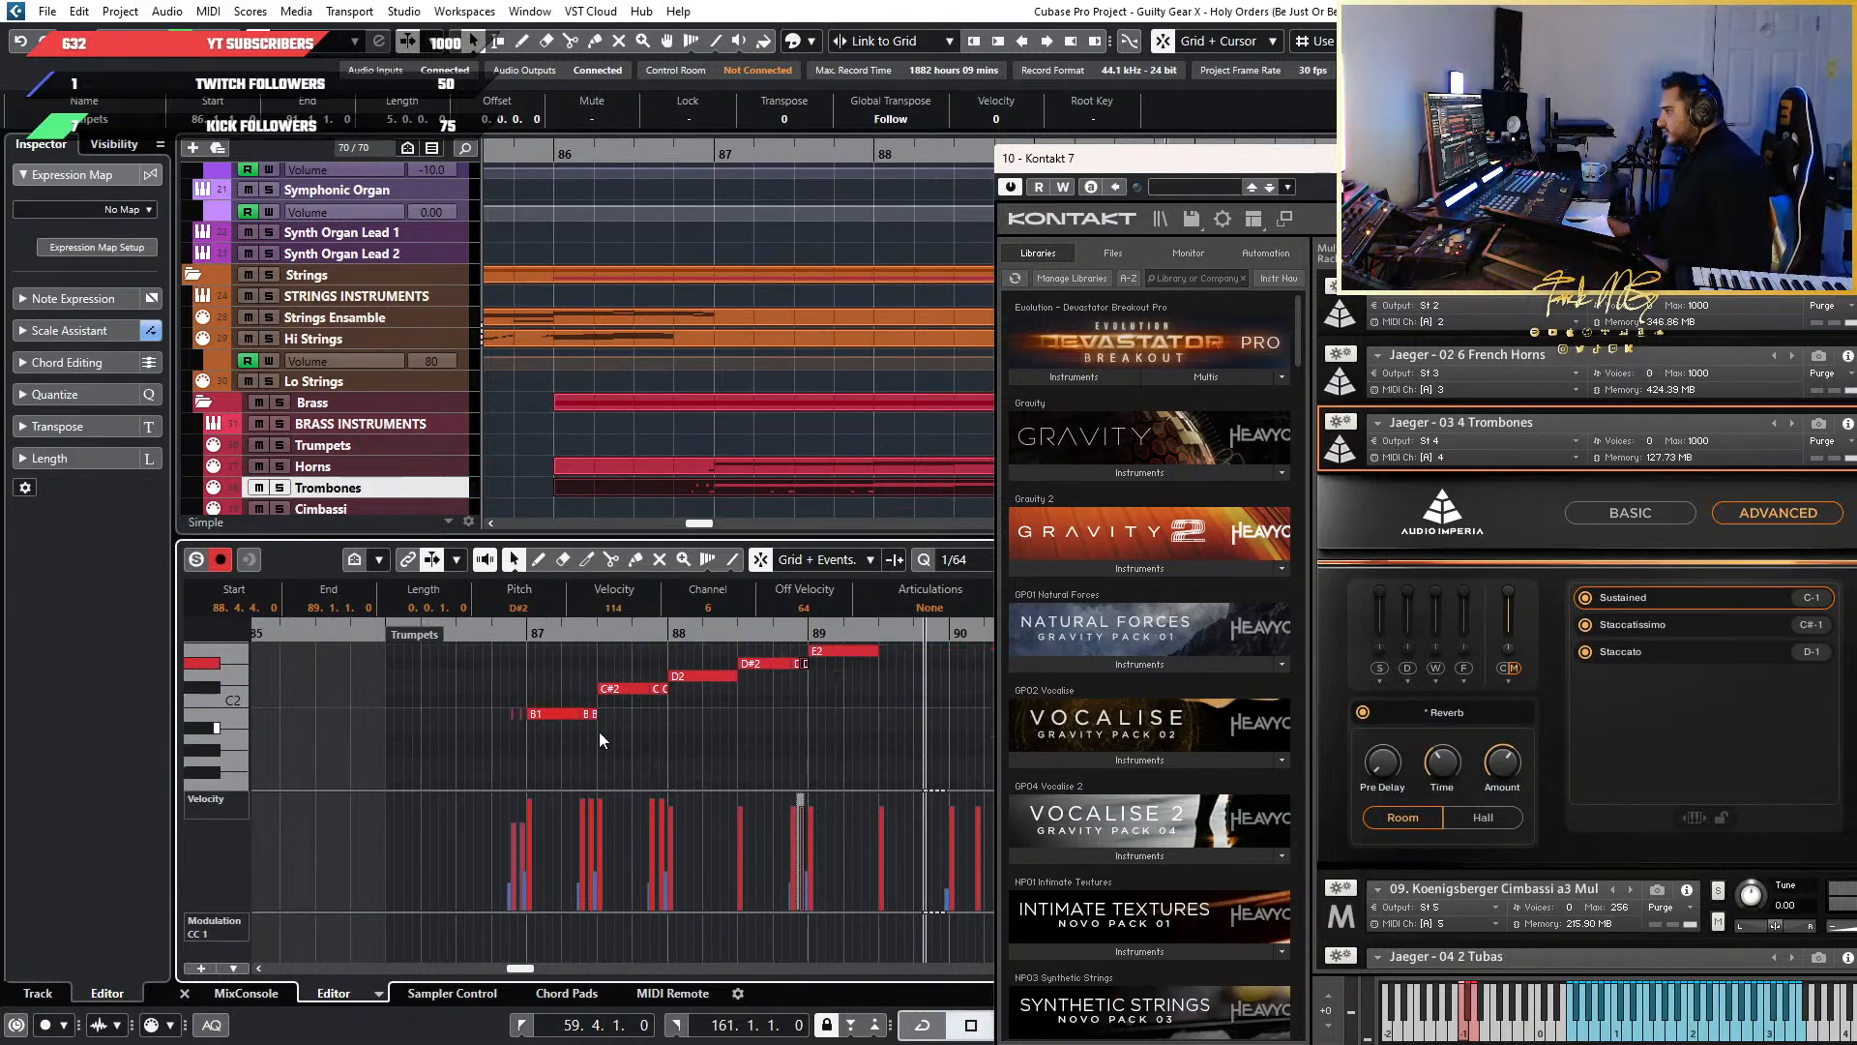
Examine the trombones' notes from bar 87 to bar 89 and the brass parts around bar 86
scroll(595, 731, up, 3)
scroll(582, 731, down, 2)
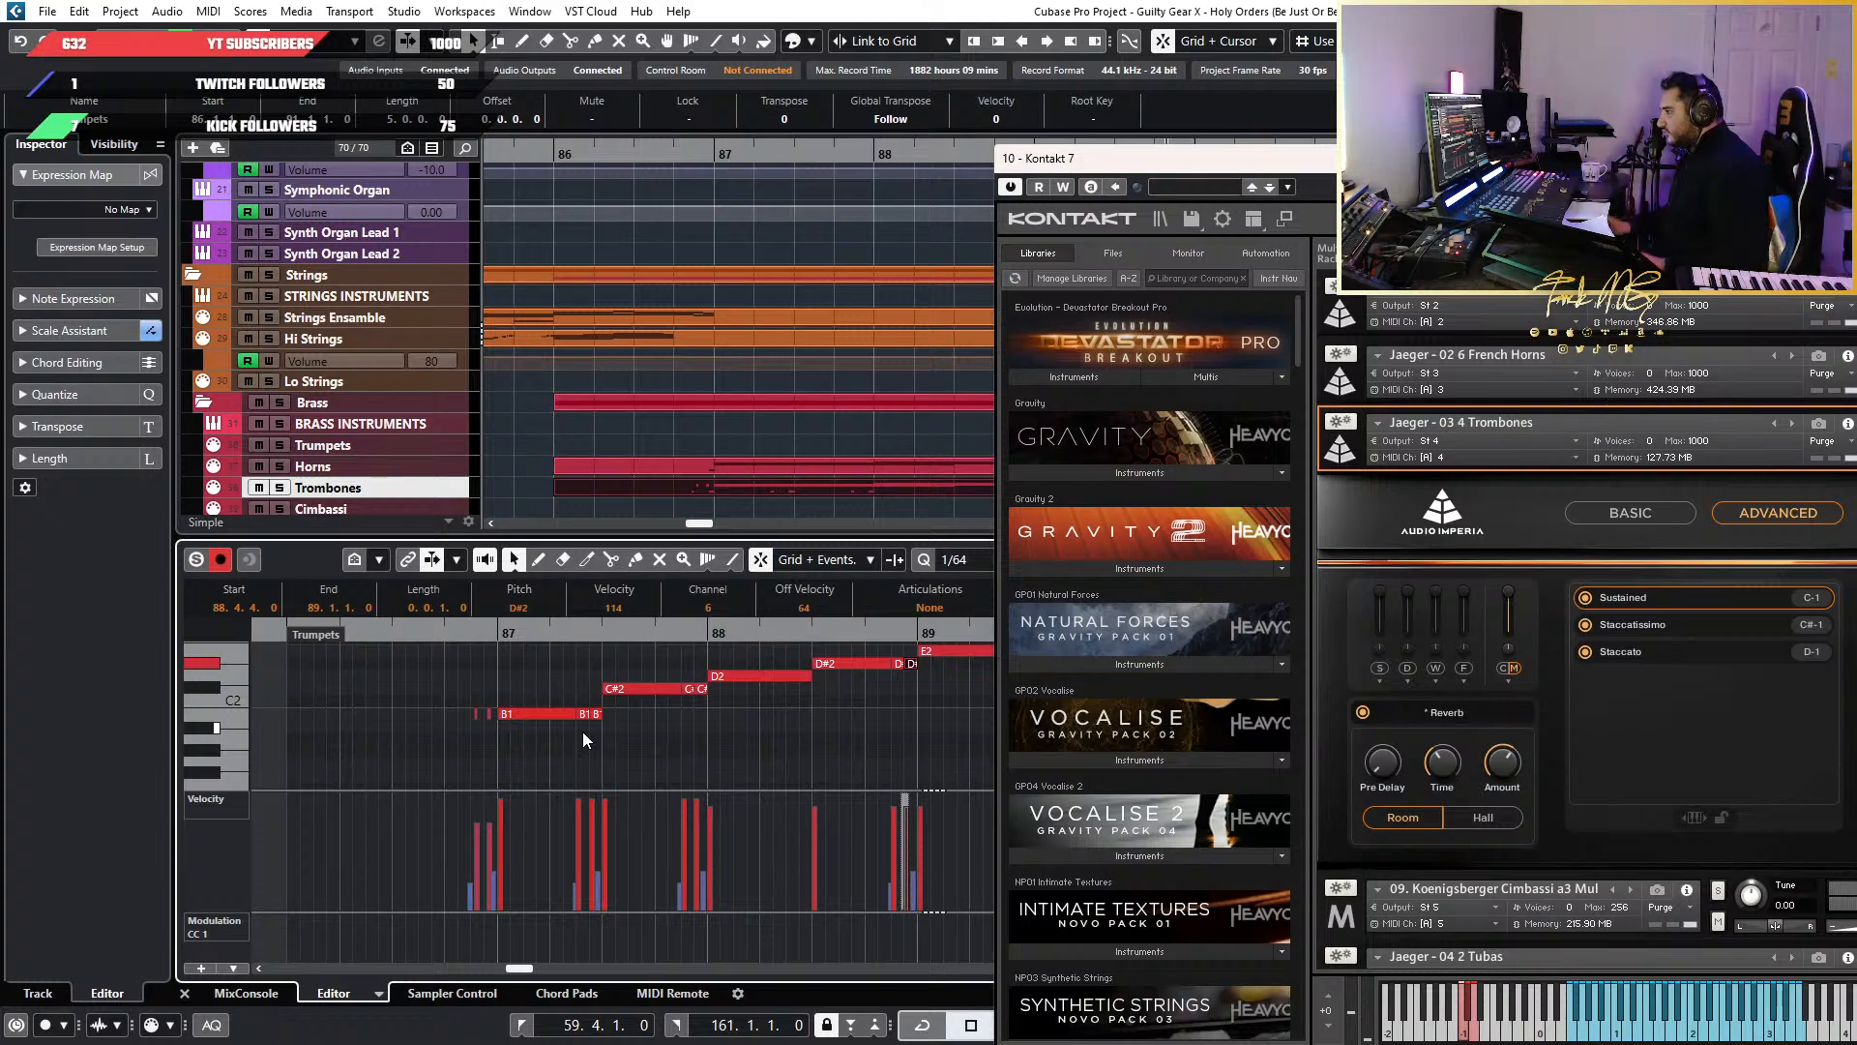
scroll(583, 731, up, 1)
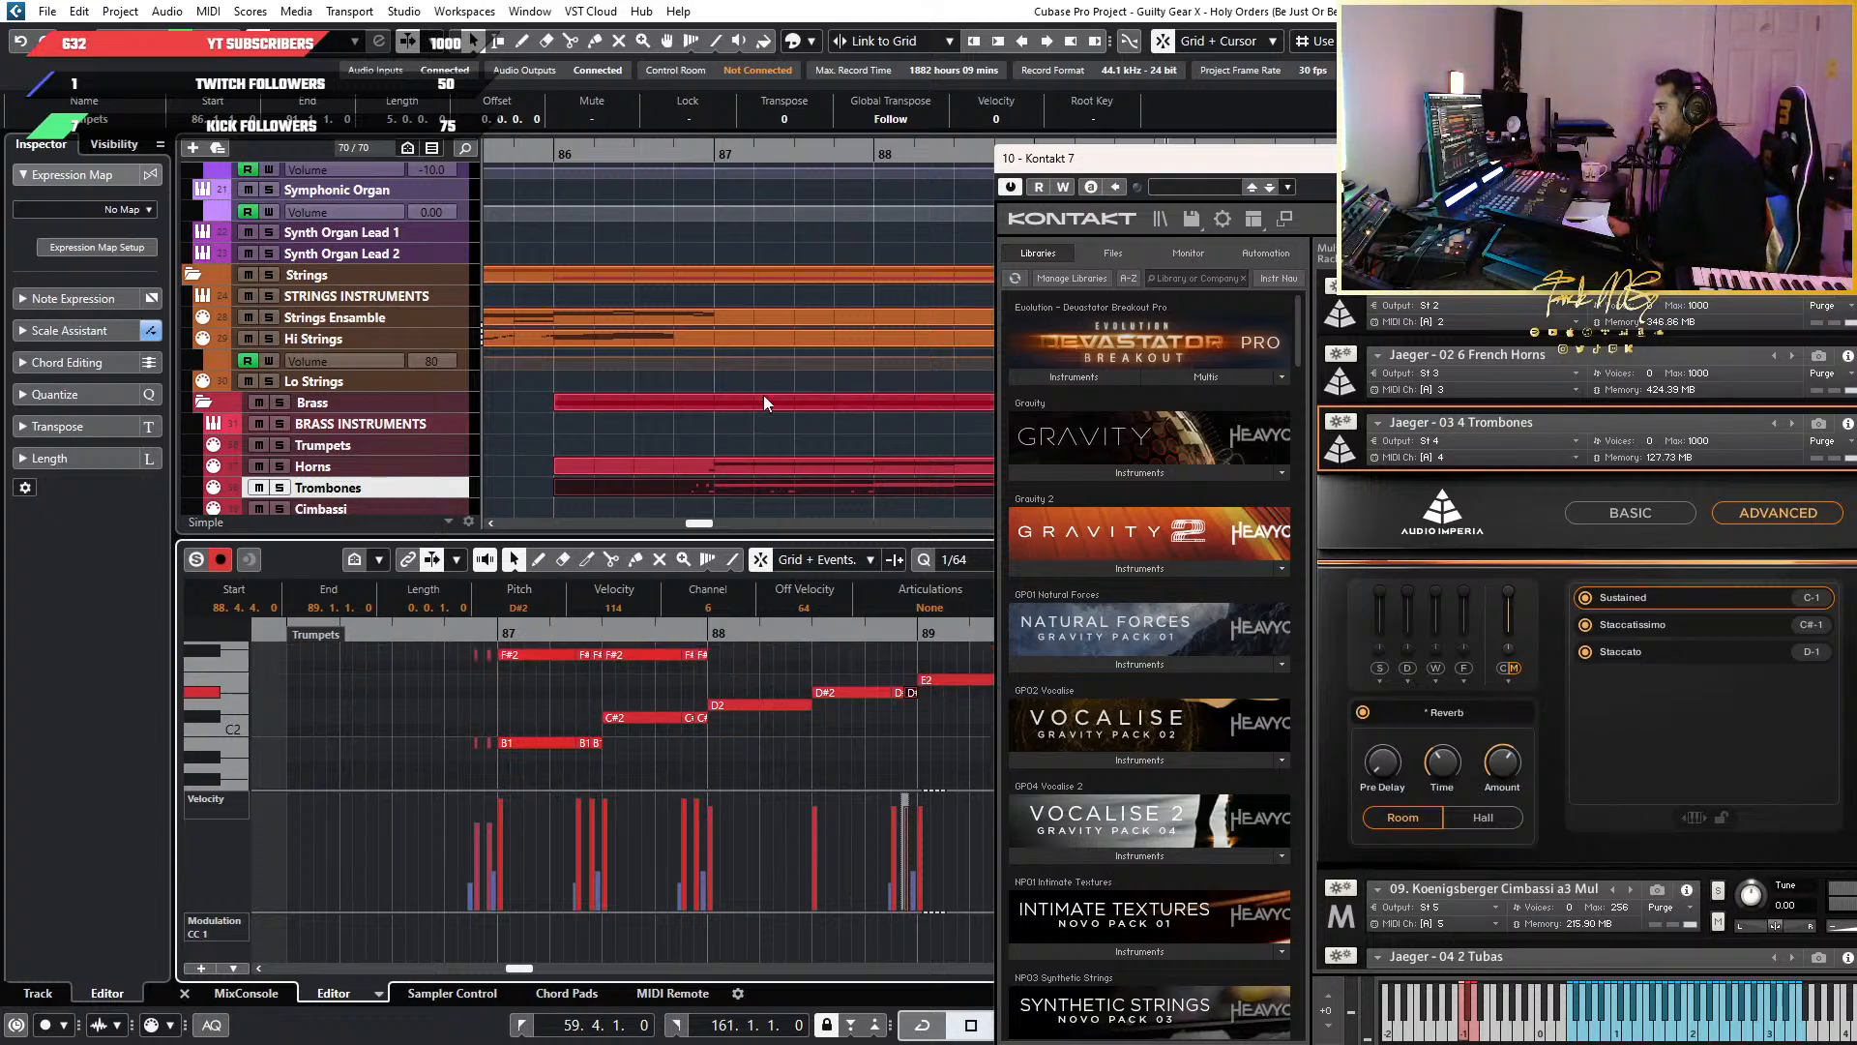
scroll(763, 397, down, 2)
scroll(764, 407, up, 2)
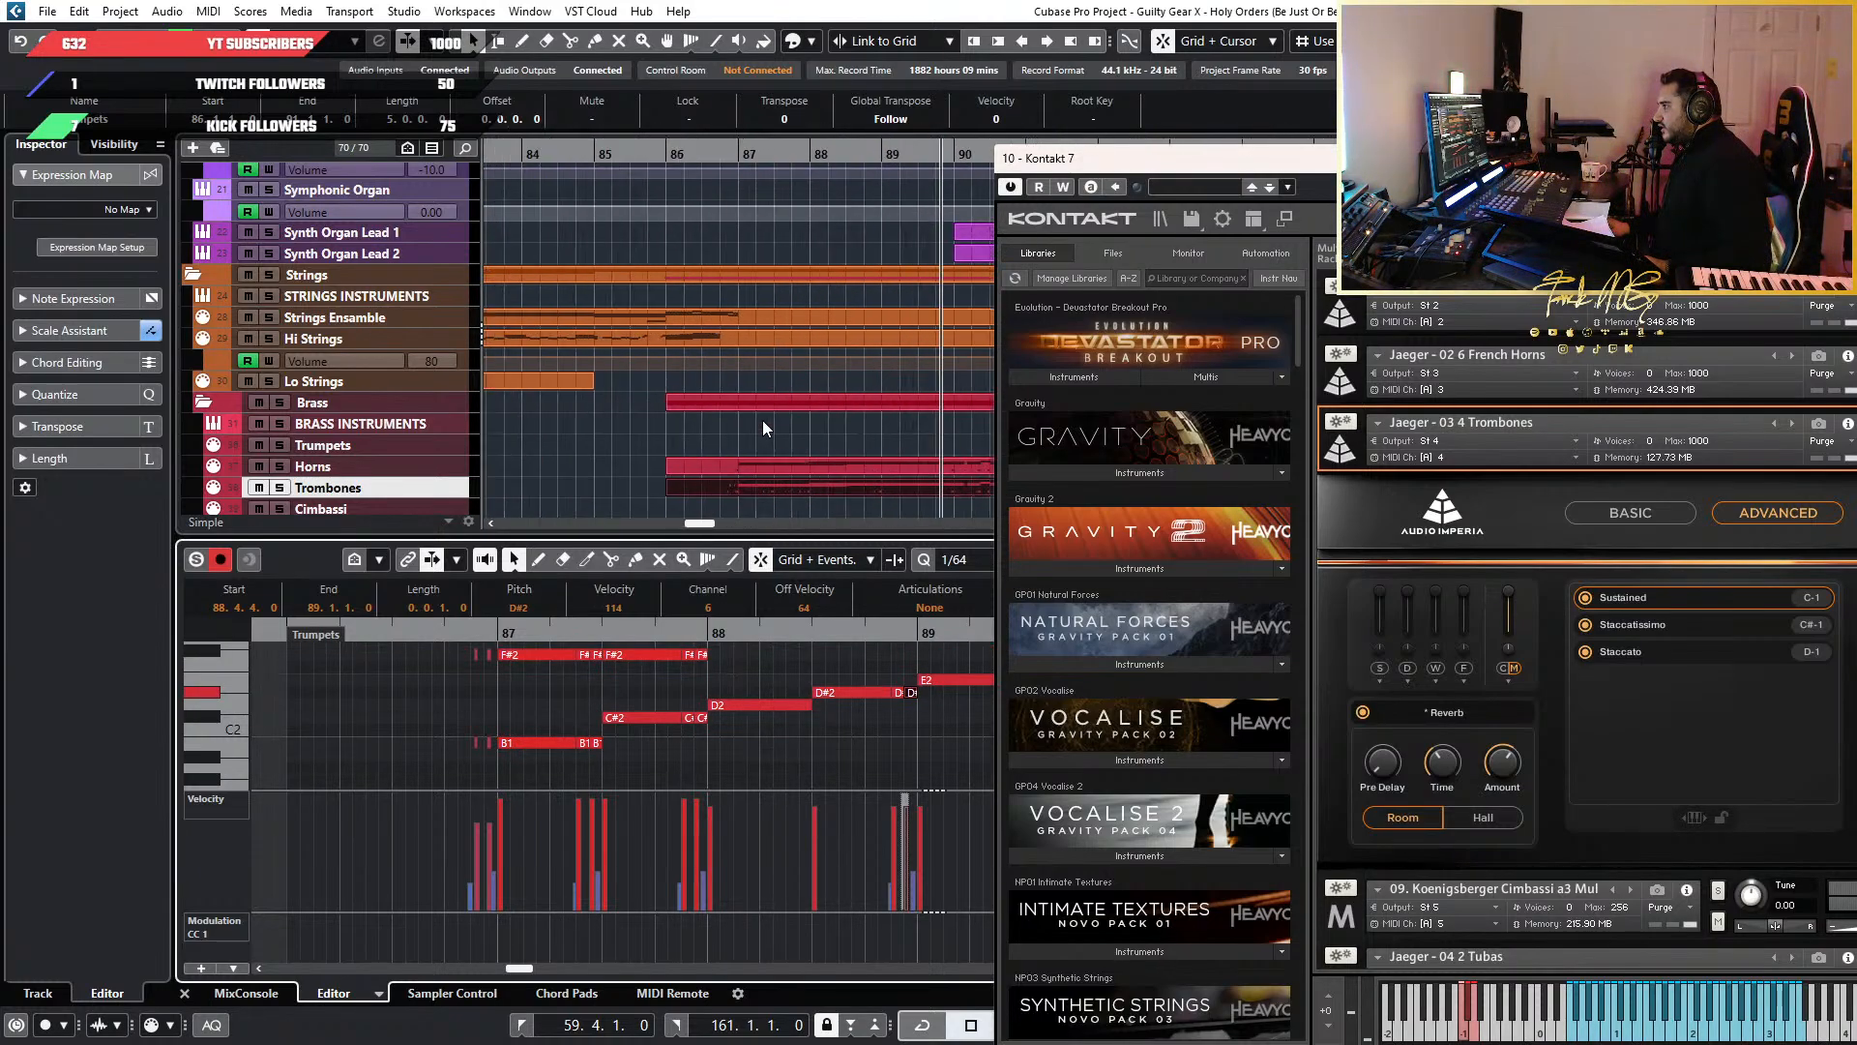
click(702, 402)
scroll(671, 472, up, 1)
scroll(672, 472, down, 4)
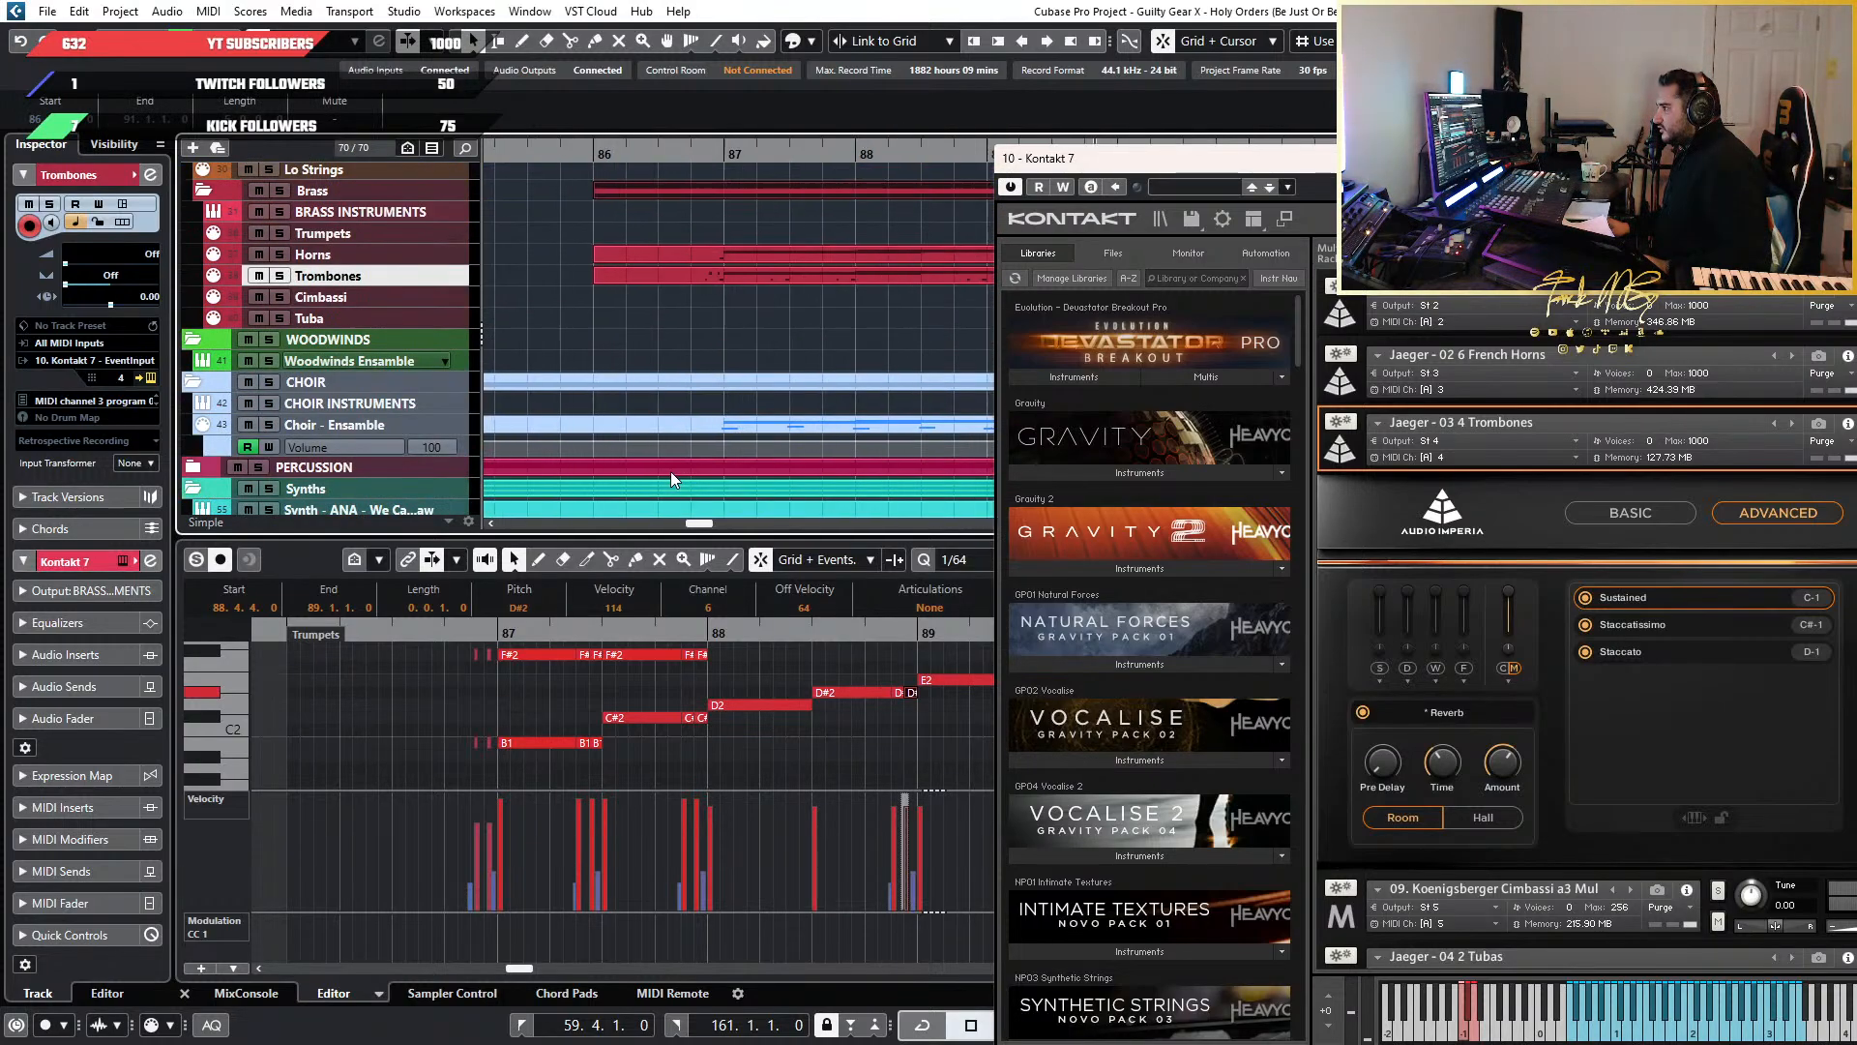
scroll(671, 472, down, 2)
scroll(737, 306, up, 3)
Move the Horns part that starts at bar 86 out to bar 156, keeping it on the Horns track
click(921, 373)
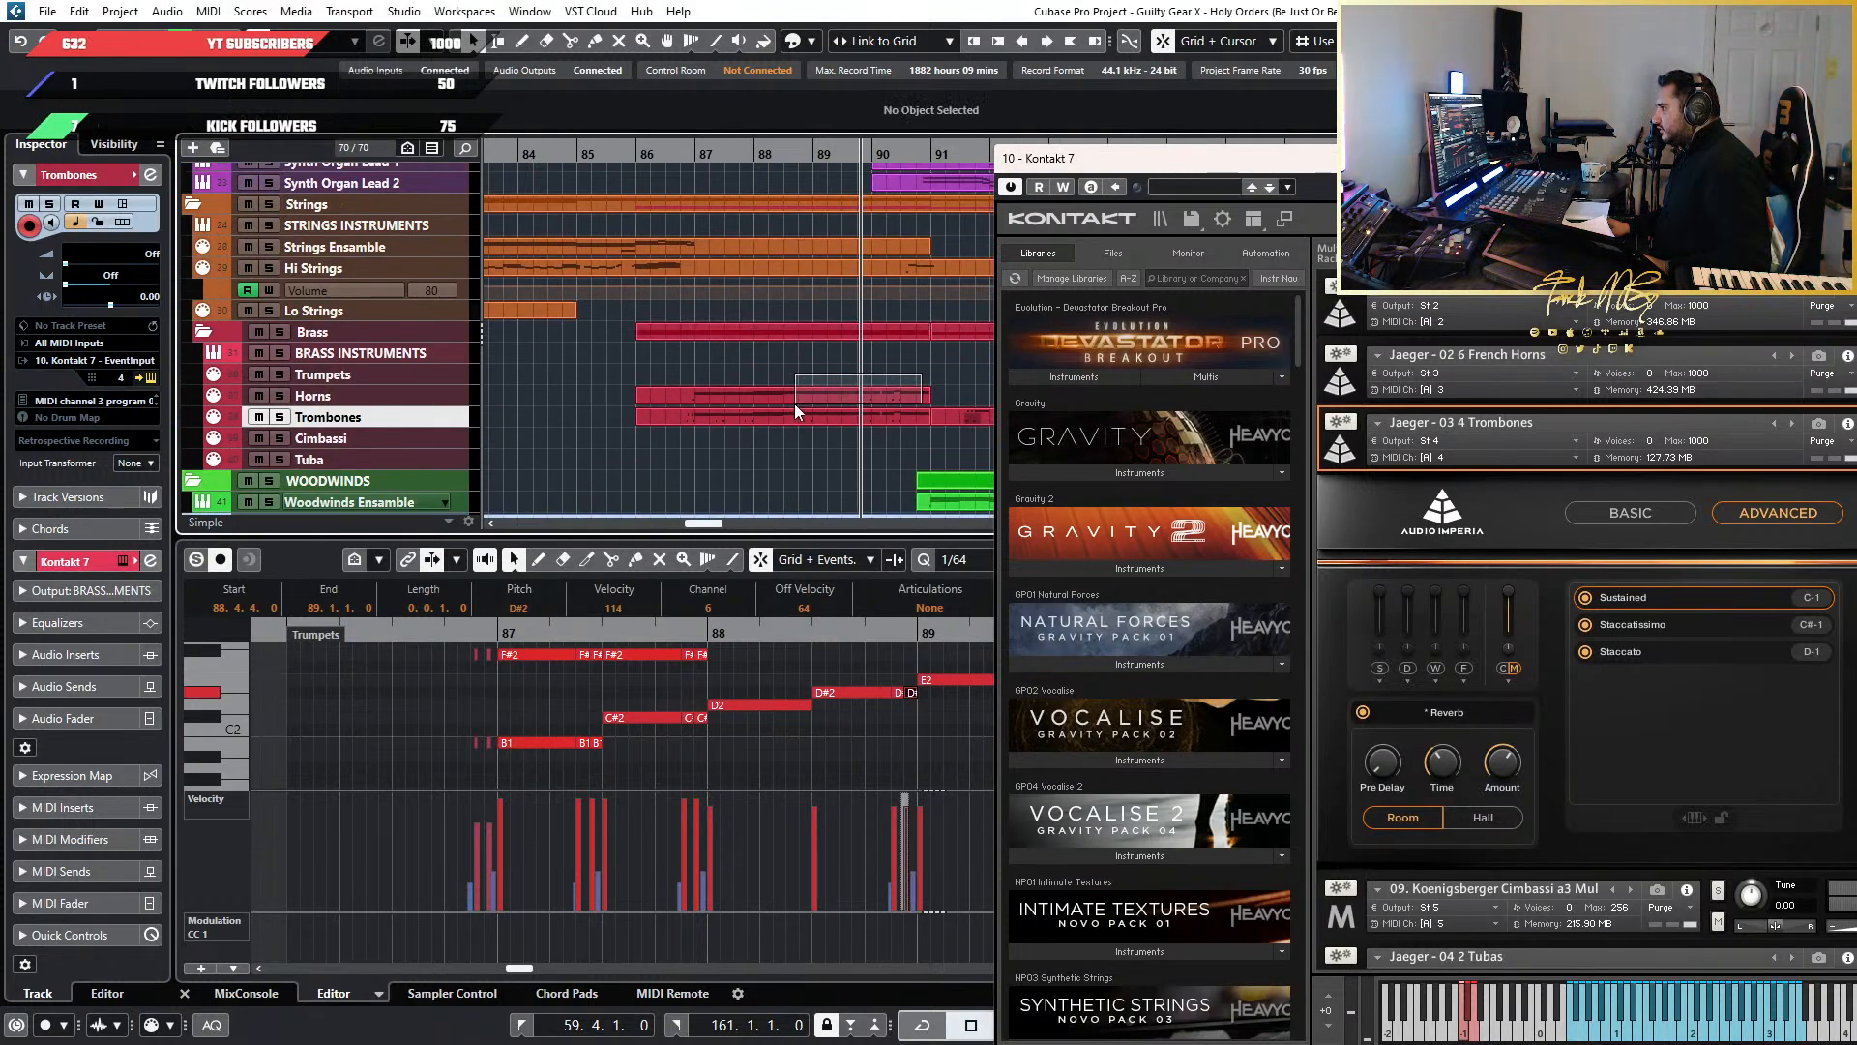
click(793, 398)
key(Delete)
scroll(793, 395, down, 3)
scroll(794, 395, right, 8)
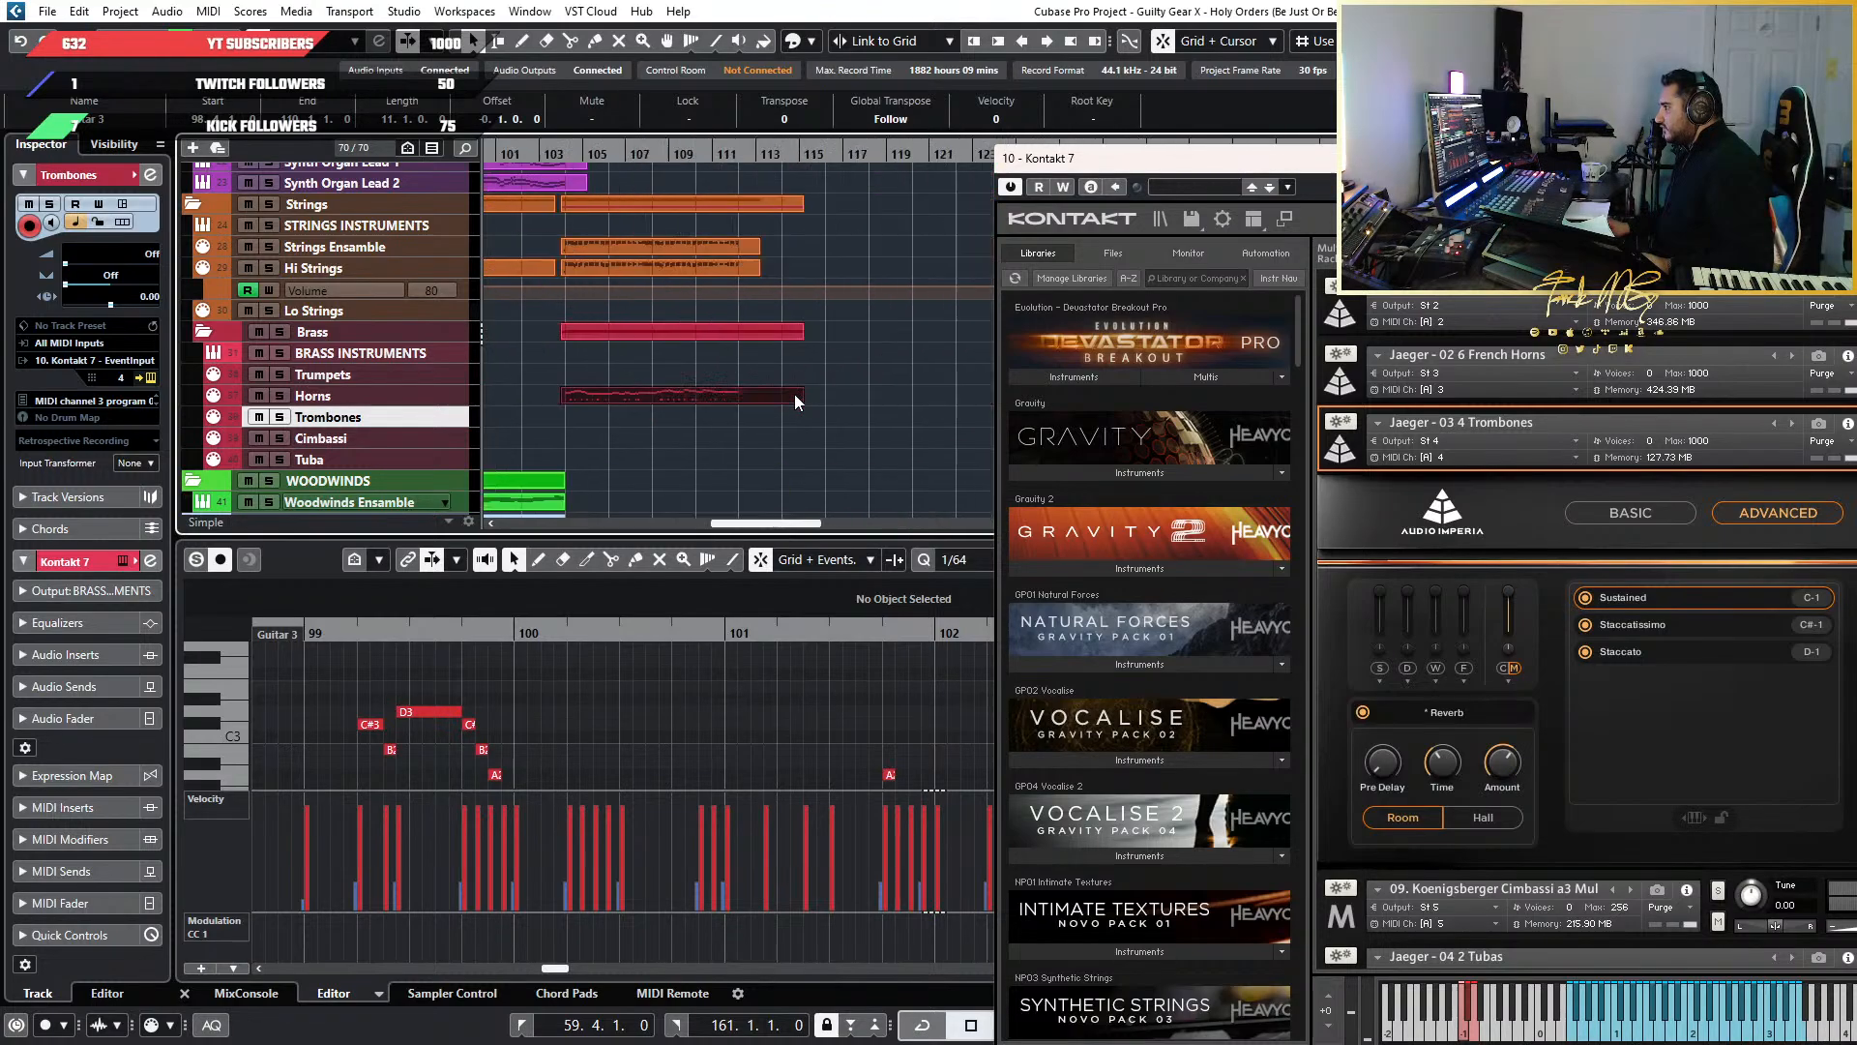
click(793, 156)
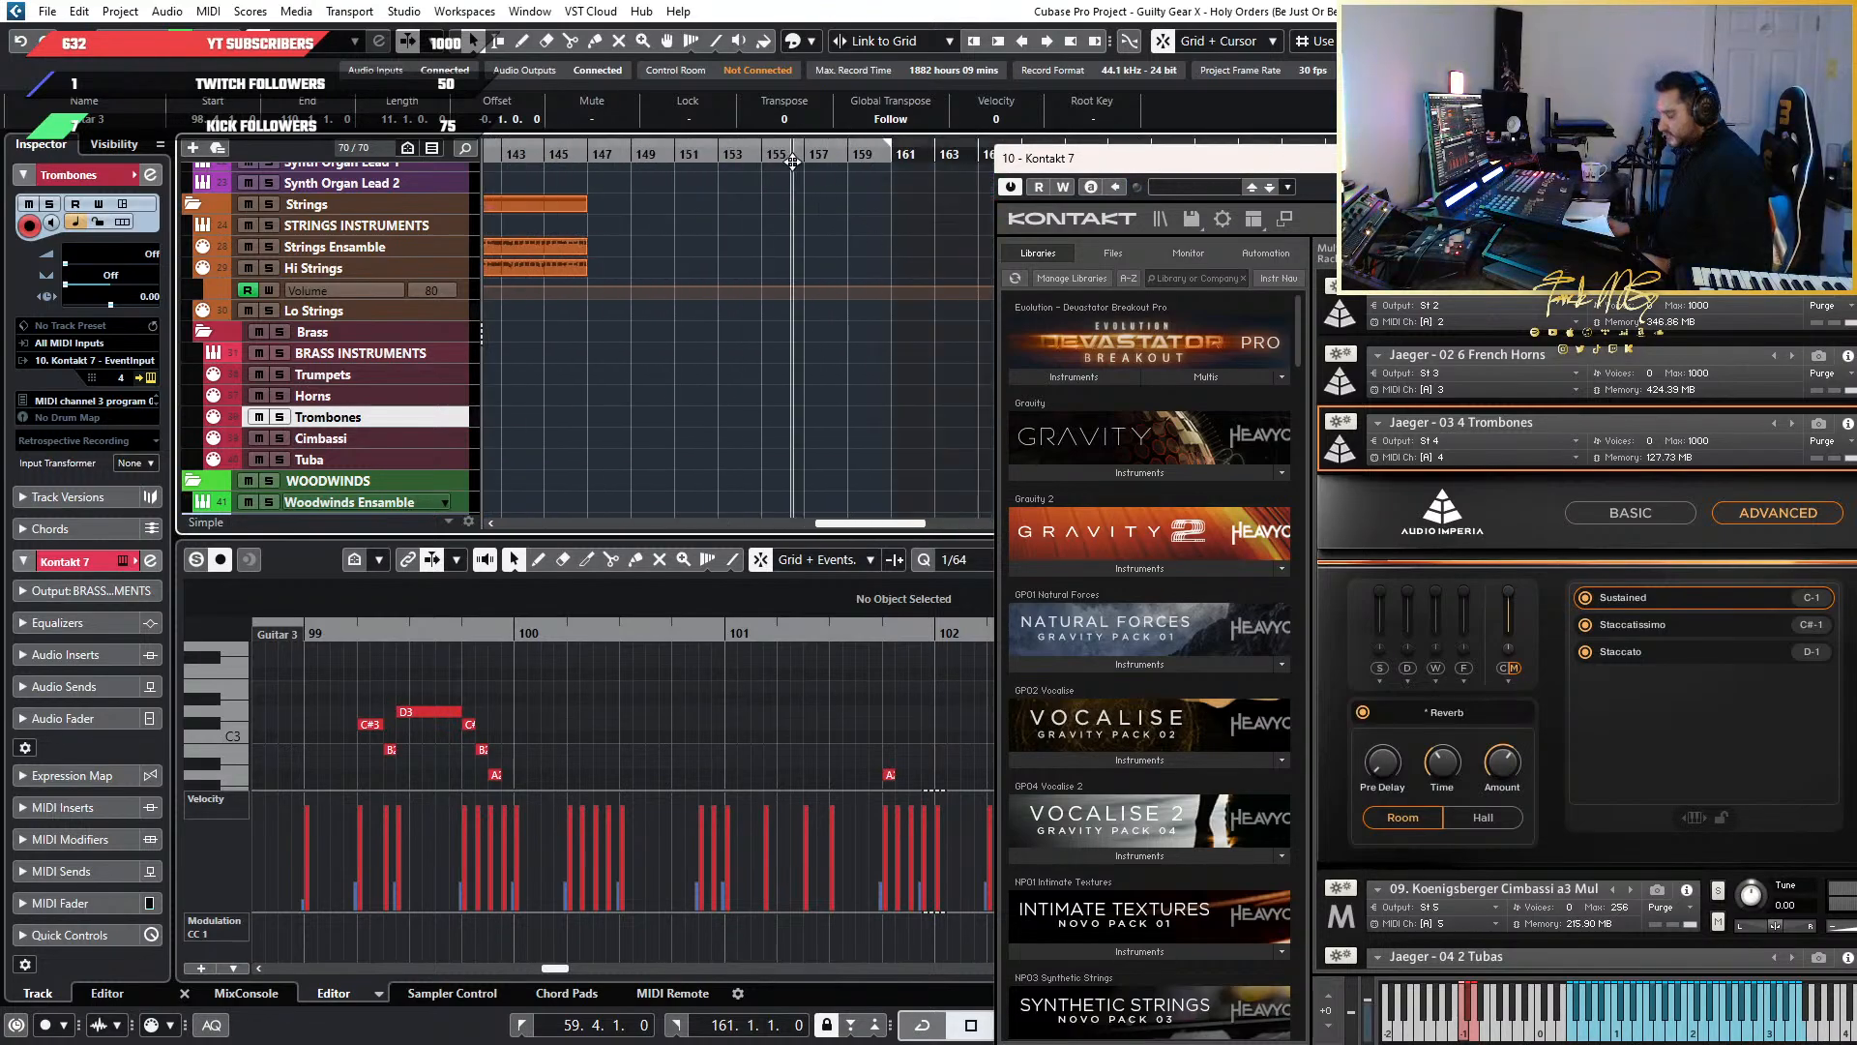
key(ctrl+v)
scroll(735, 282, left, 4)
scroll(734, 285, right, 3)
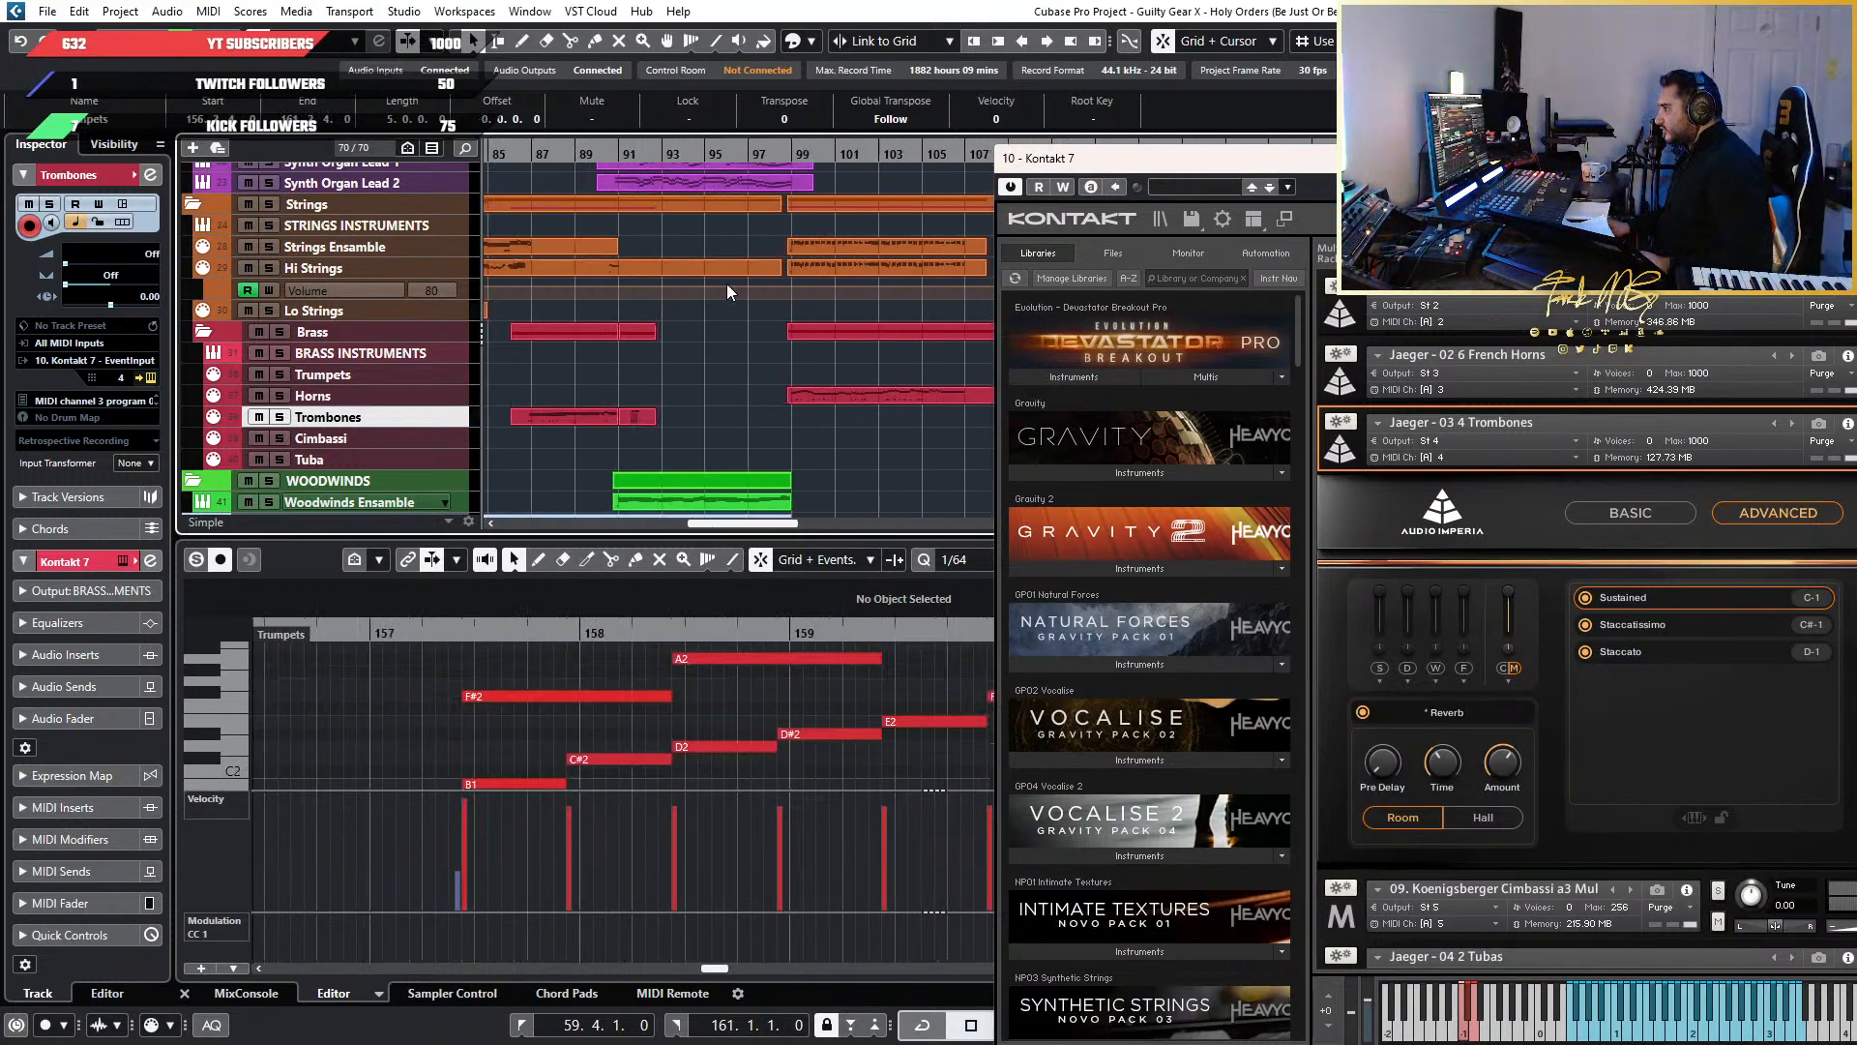
scroll(785, 295, right, 2)
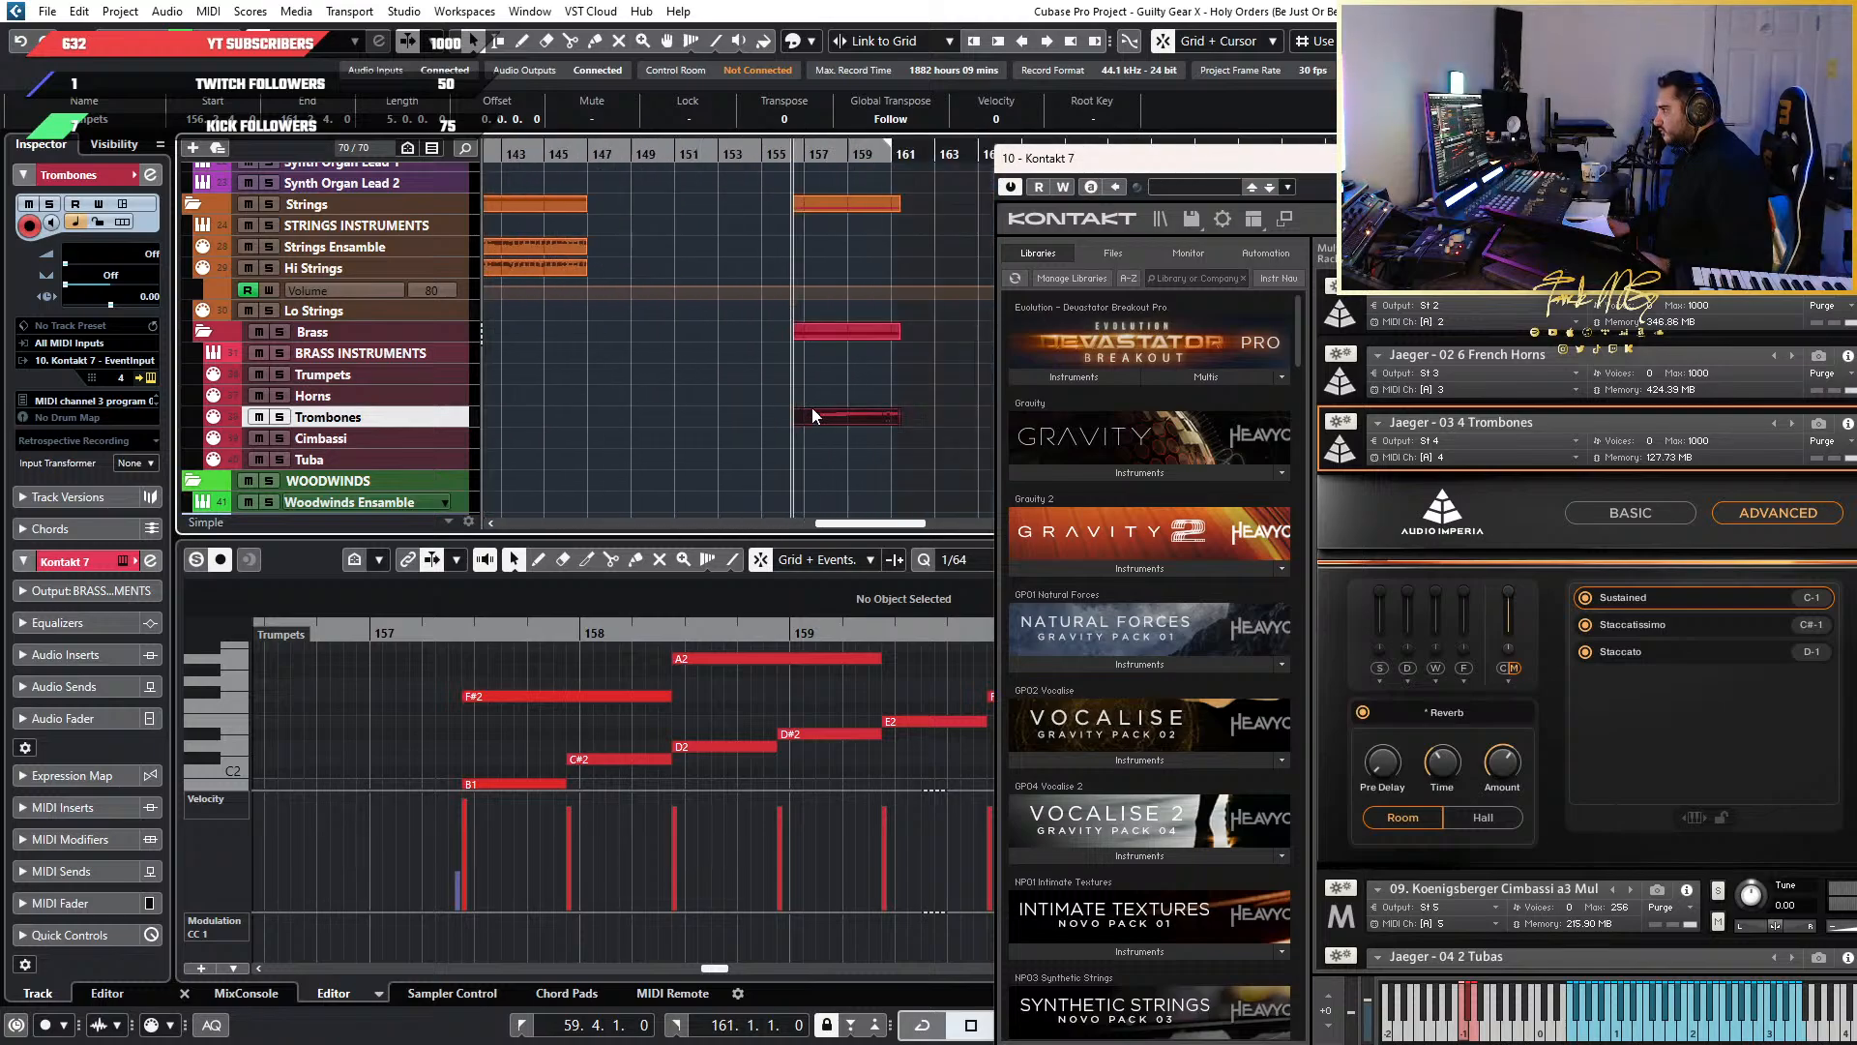
drag(811, 411, 817, 395)
Paste the cut brass part at bar 86 on both the Horns and the Trumpets tracks
scroll(649, 396, left, 5)
scroll(661, 393, down, 3)
scroll(716, 402, left, 5)
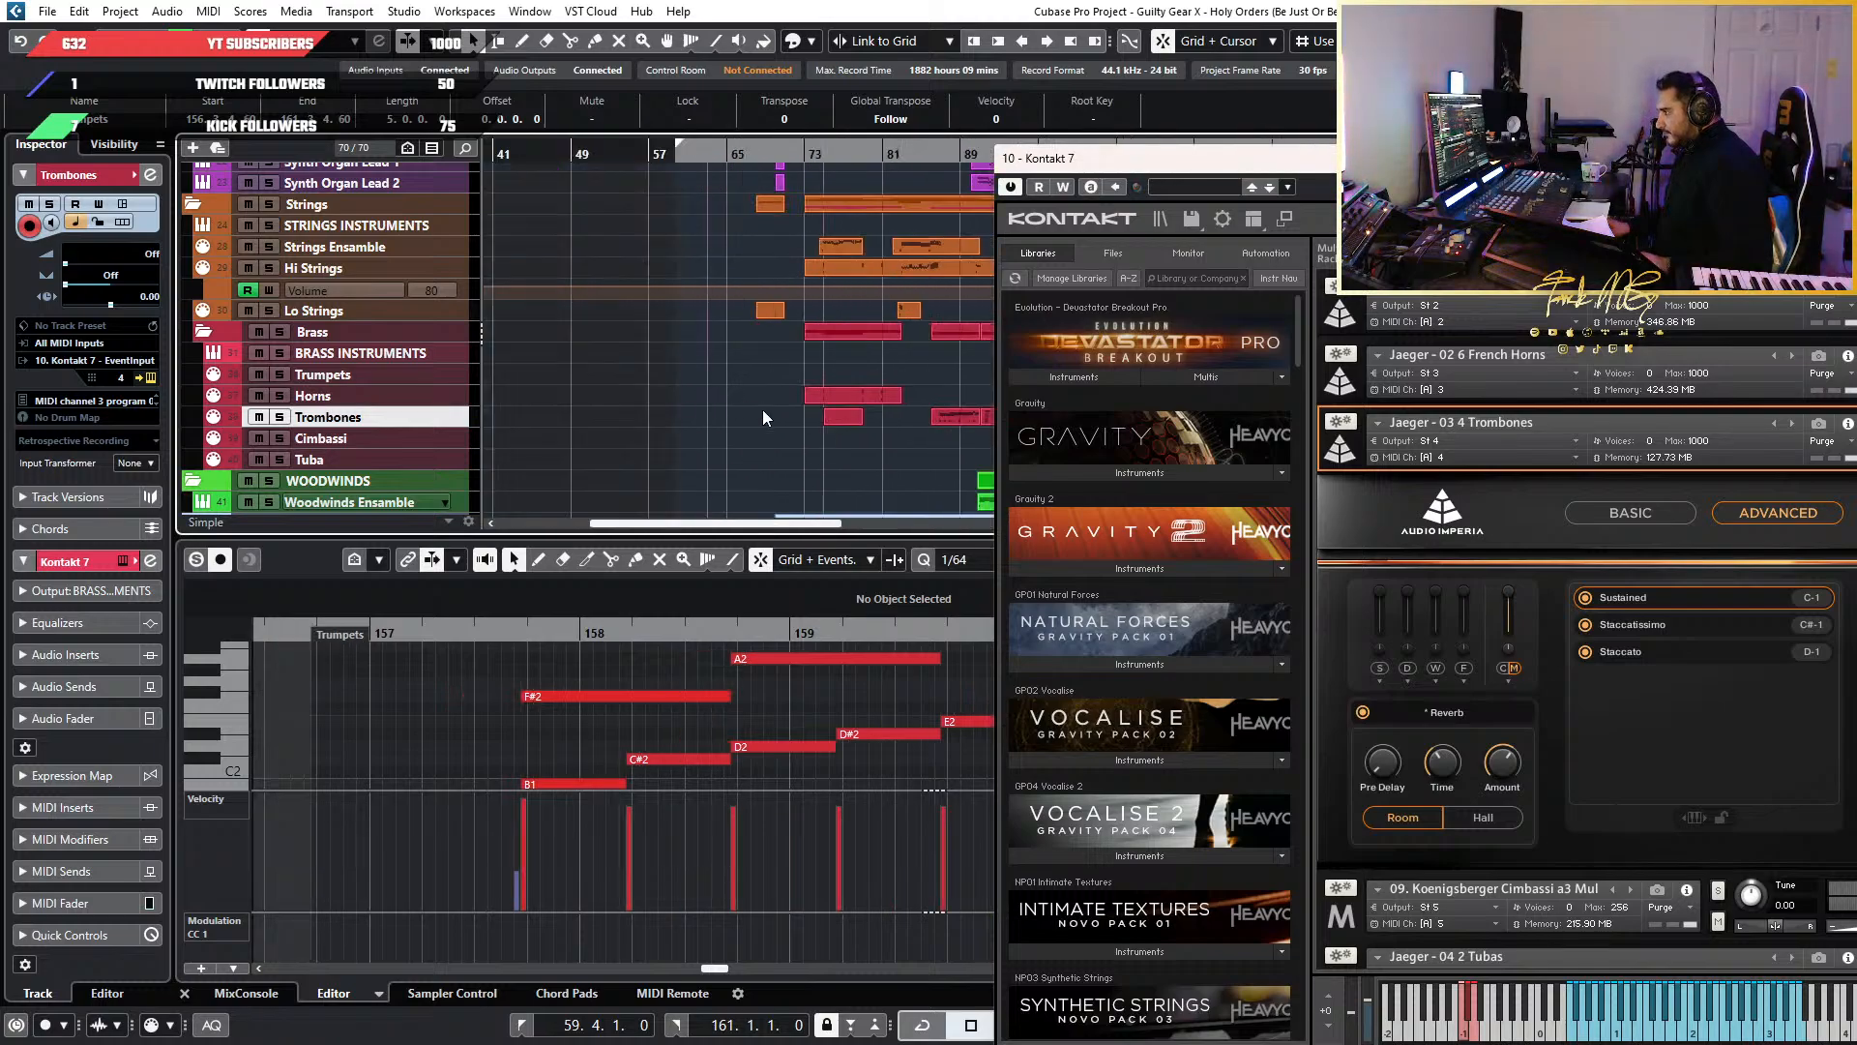
scroll(921, 441, up, 8)
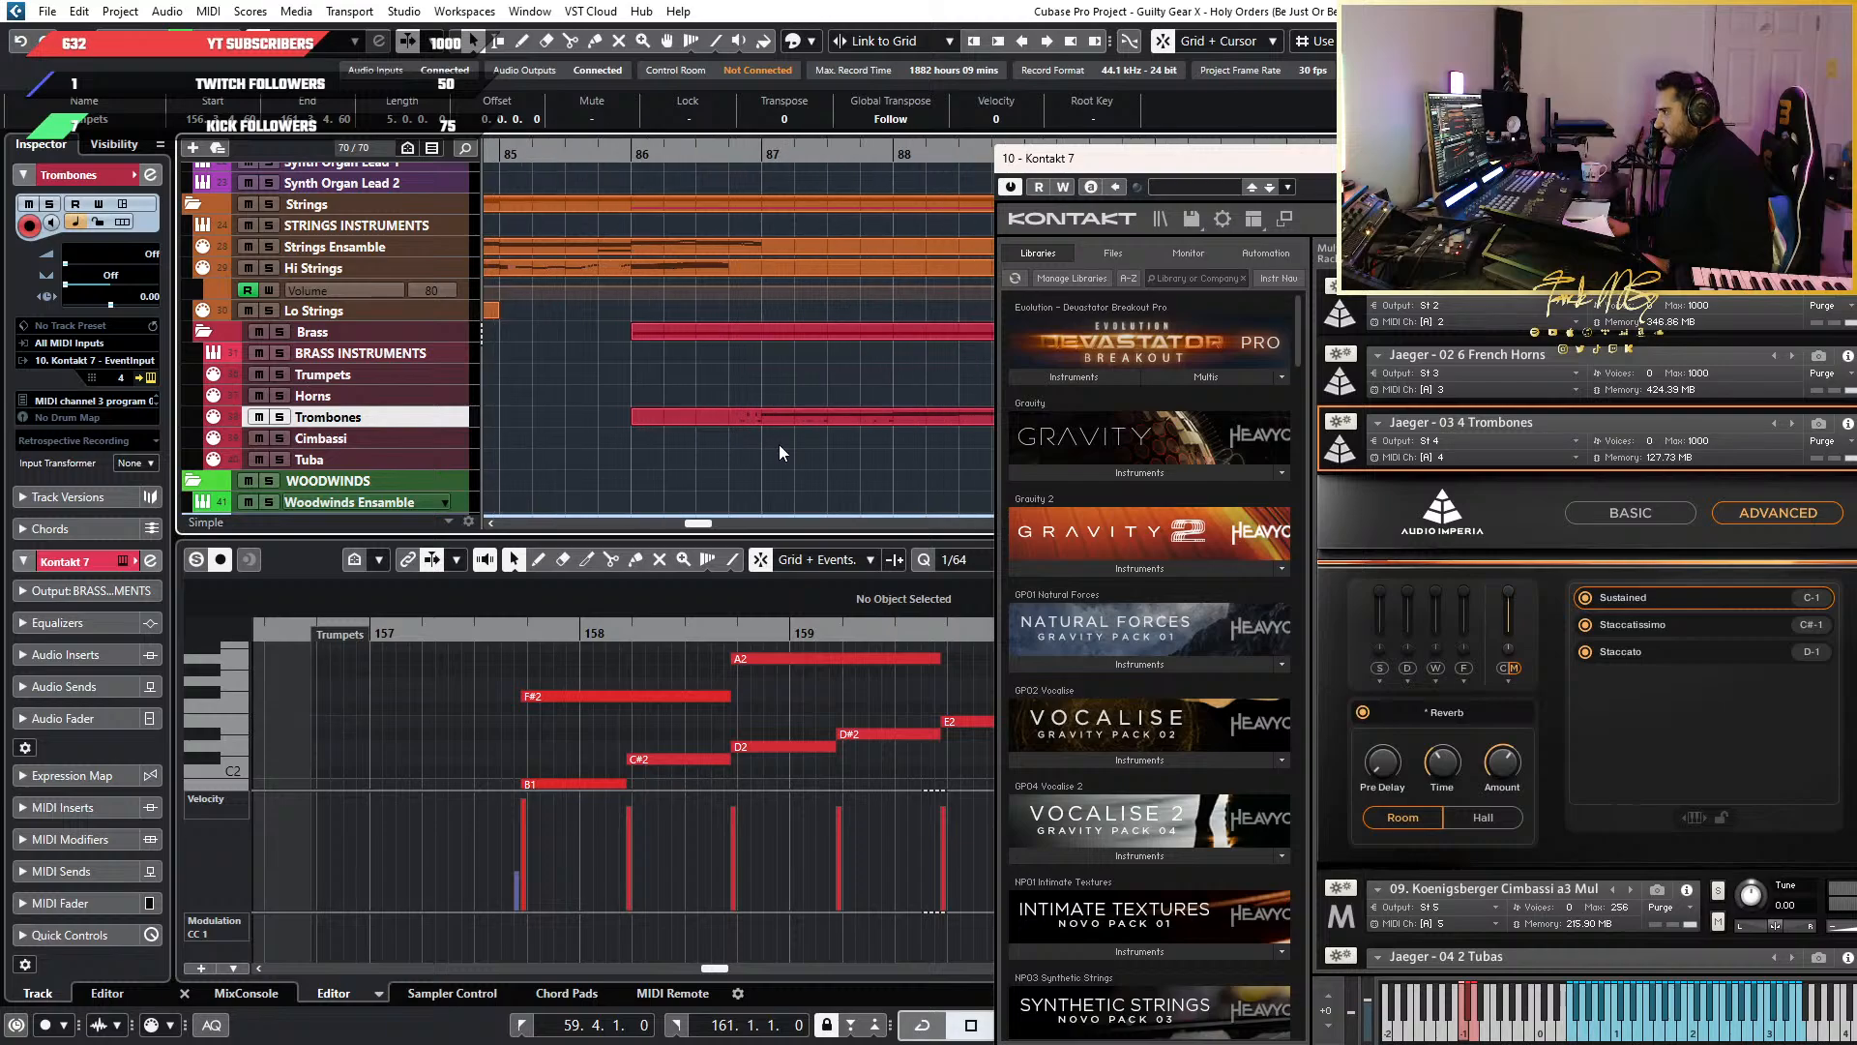
key(g)
click(687, 416)
scroll(646, 418, up, 8)
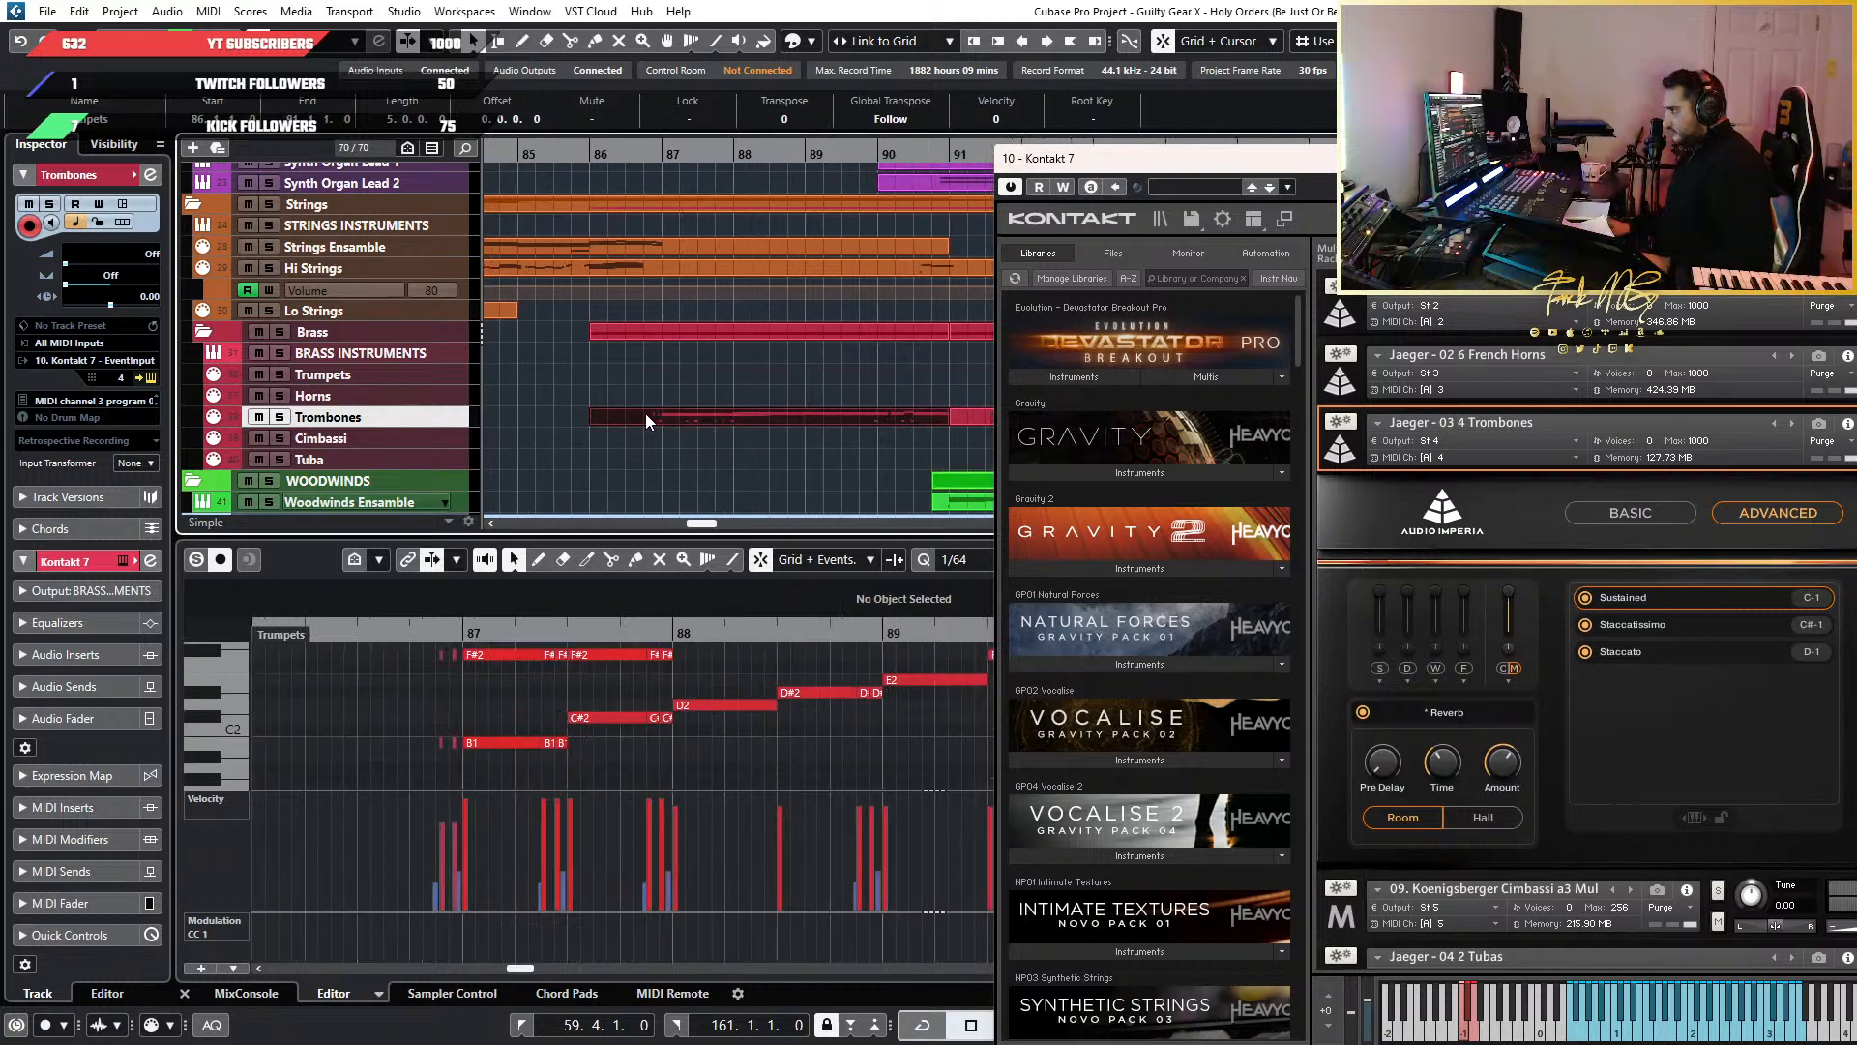
click(538, 158)
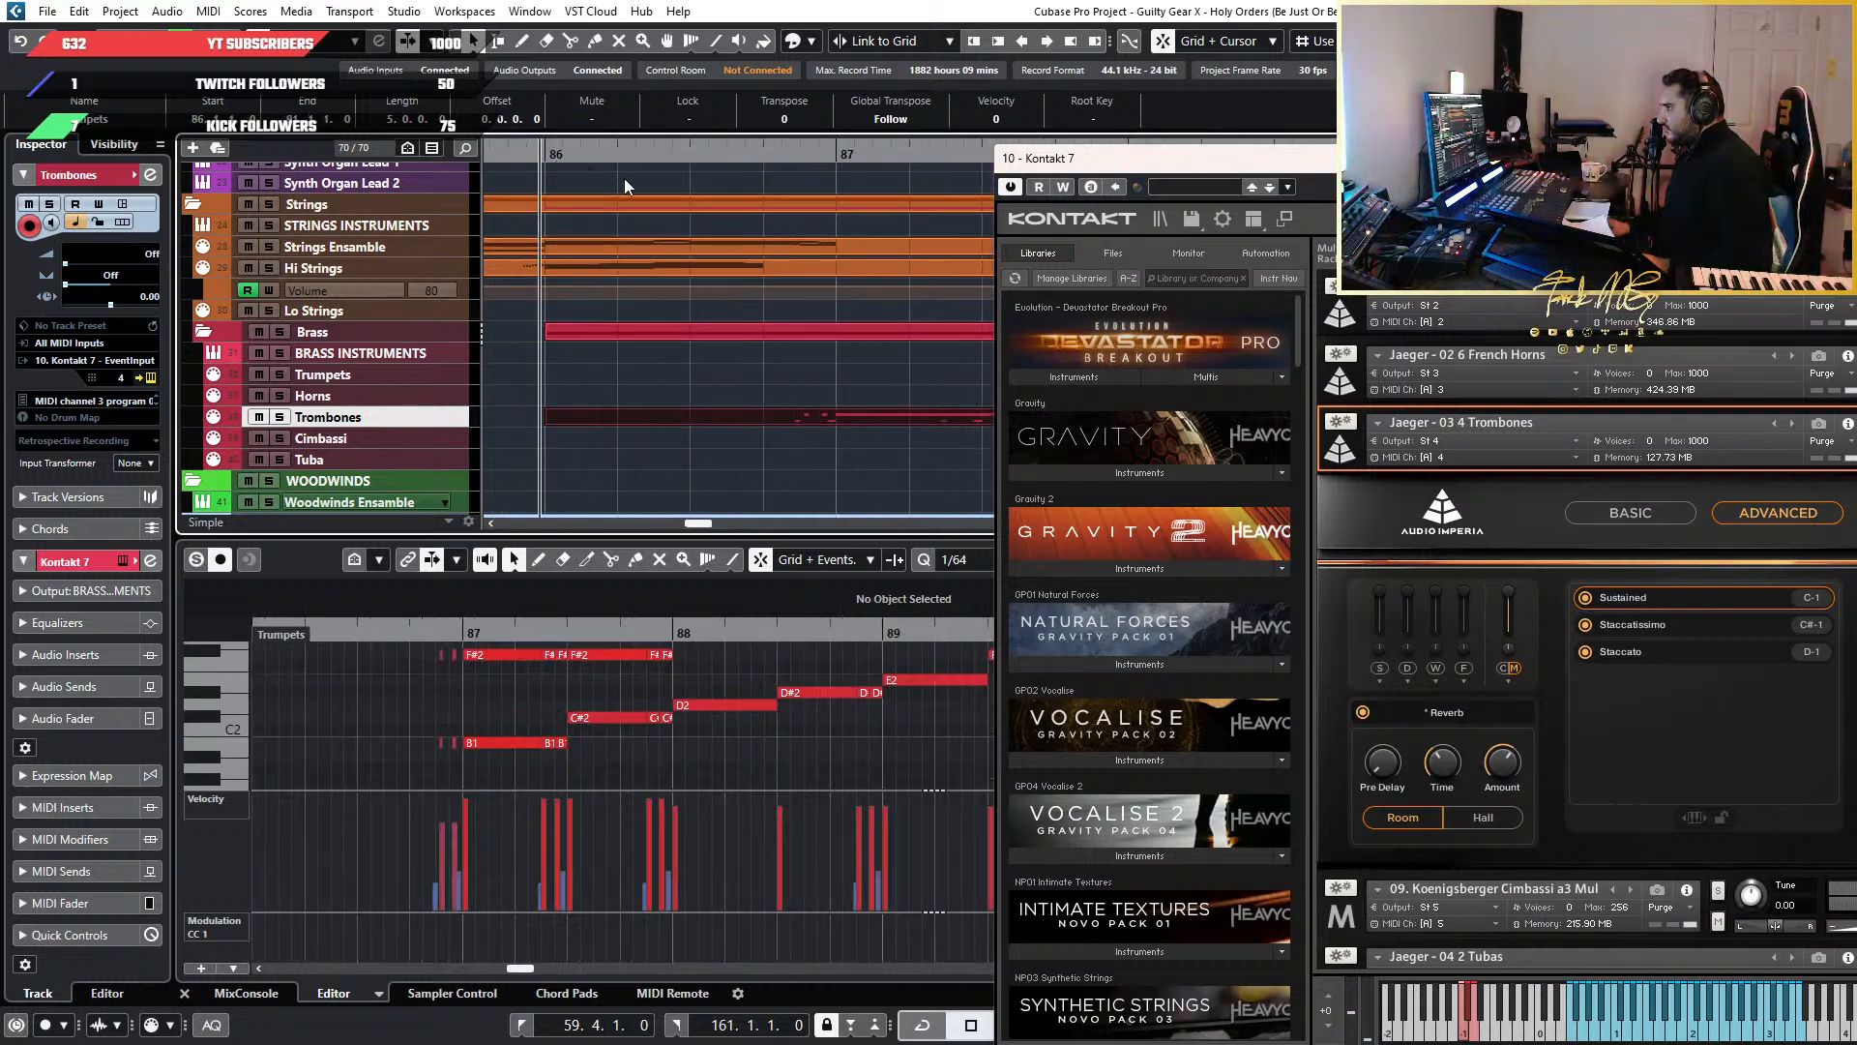
scroll(541, 156, up, 3)
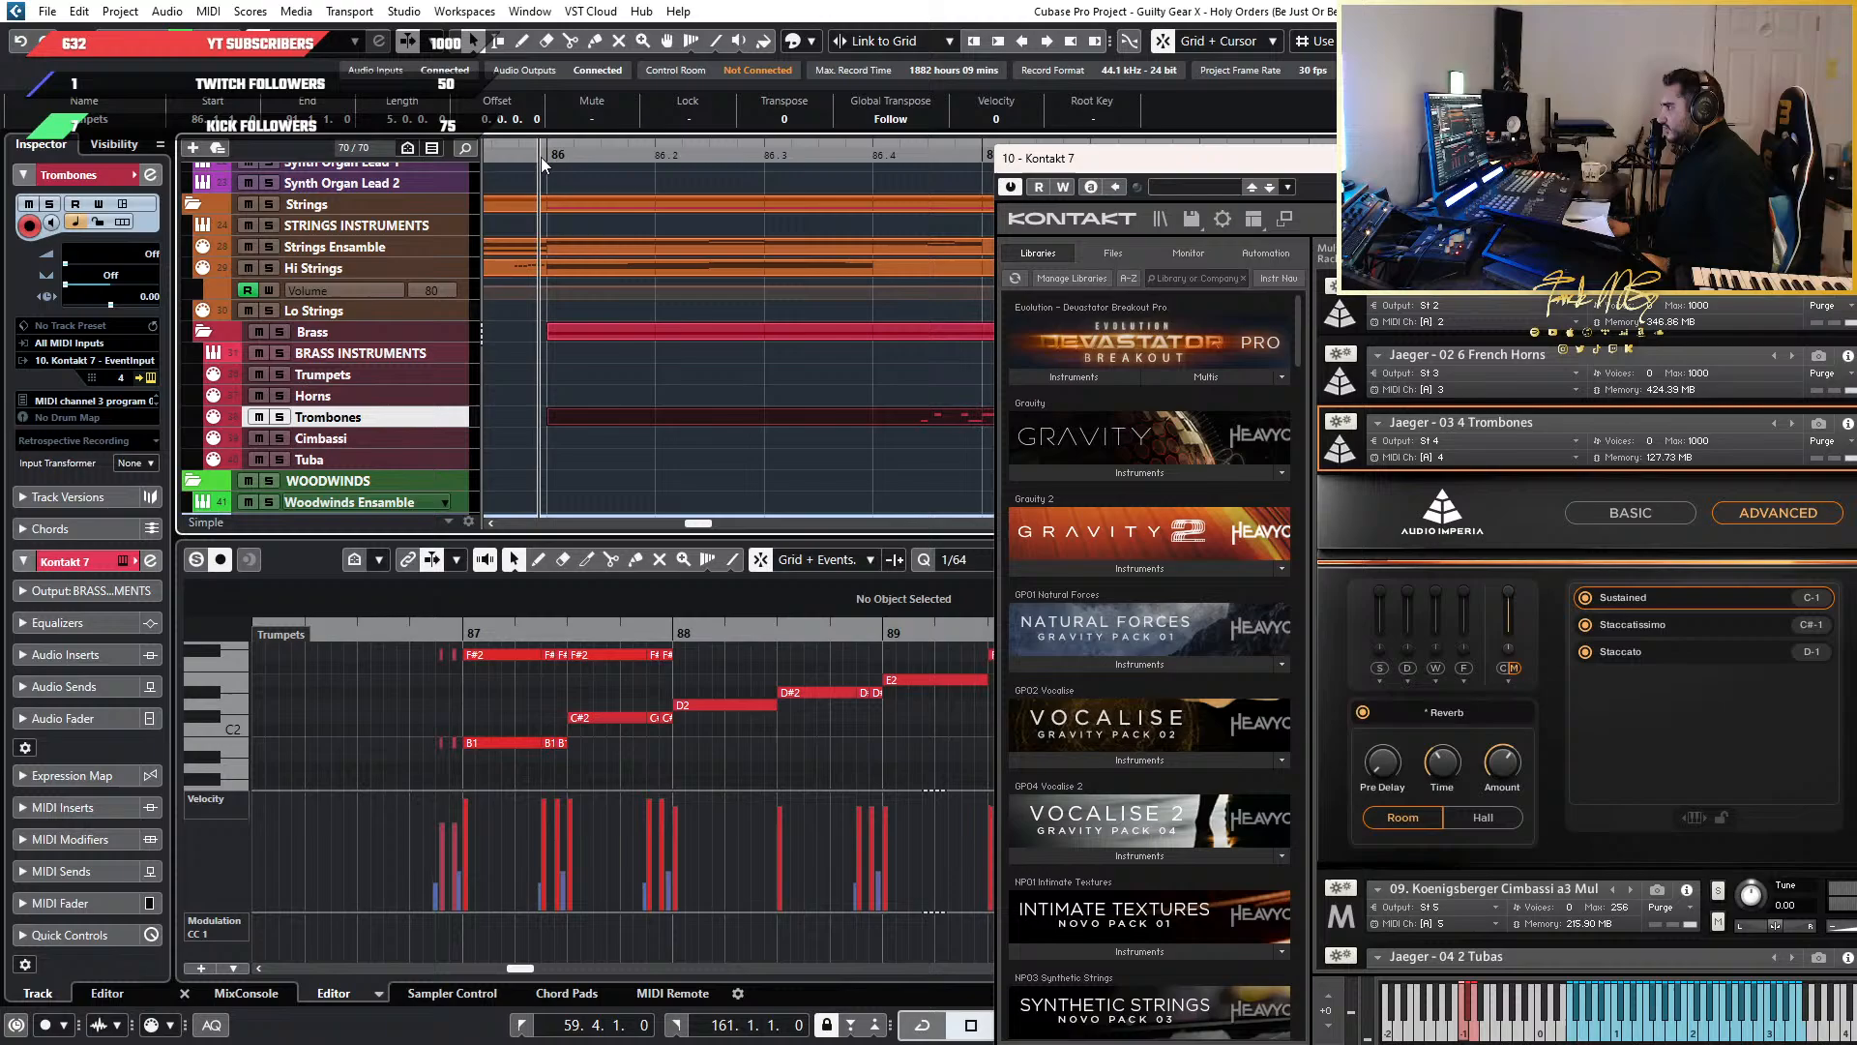
click(427, 397)
click(456, 377)
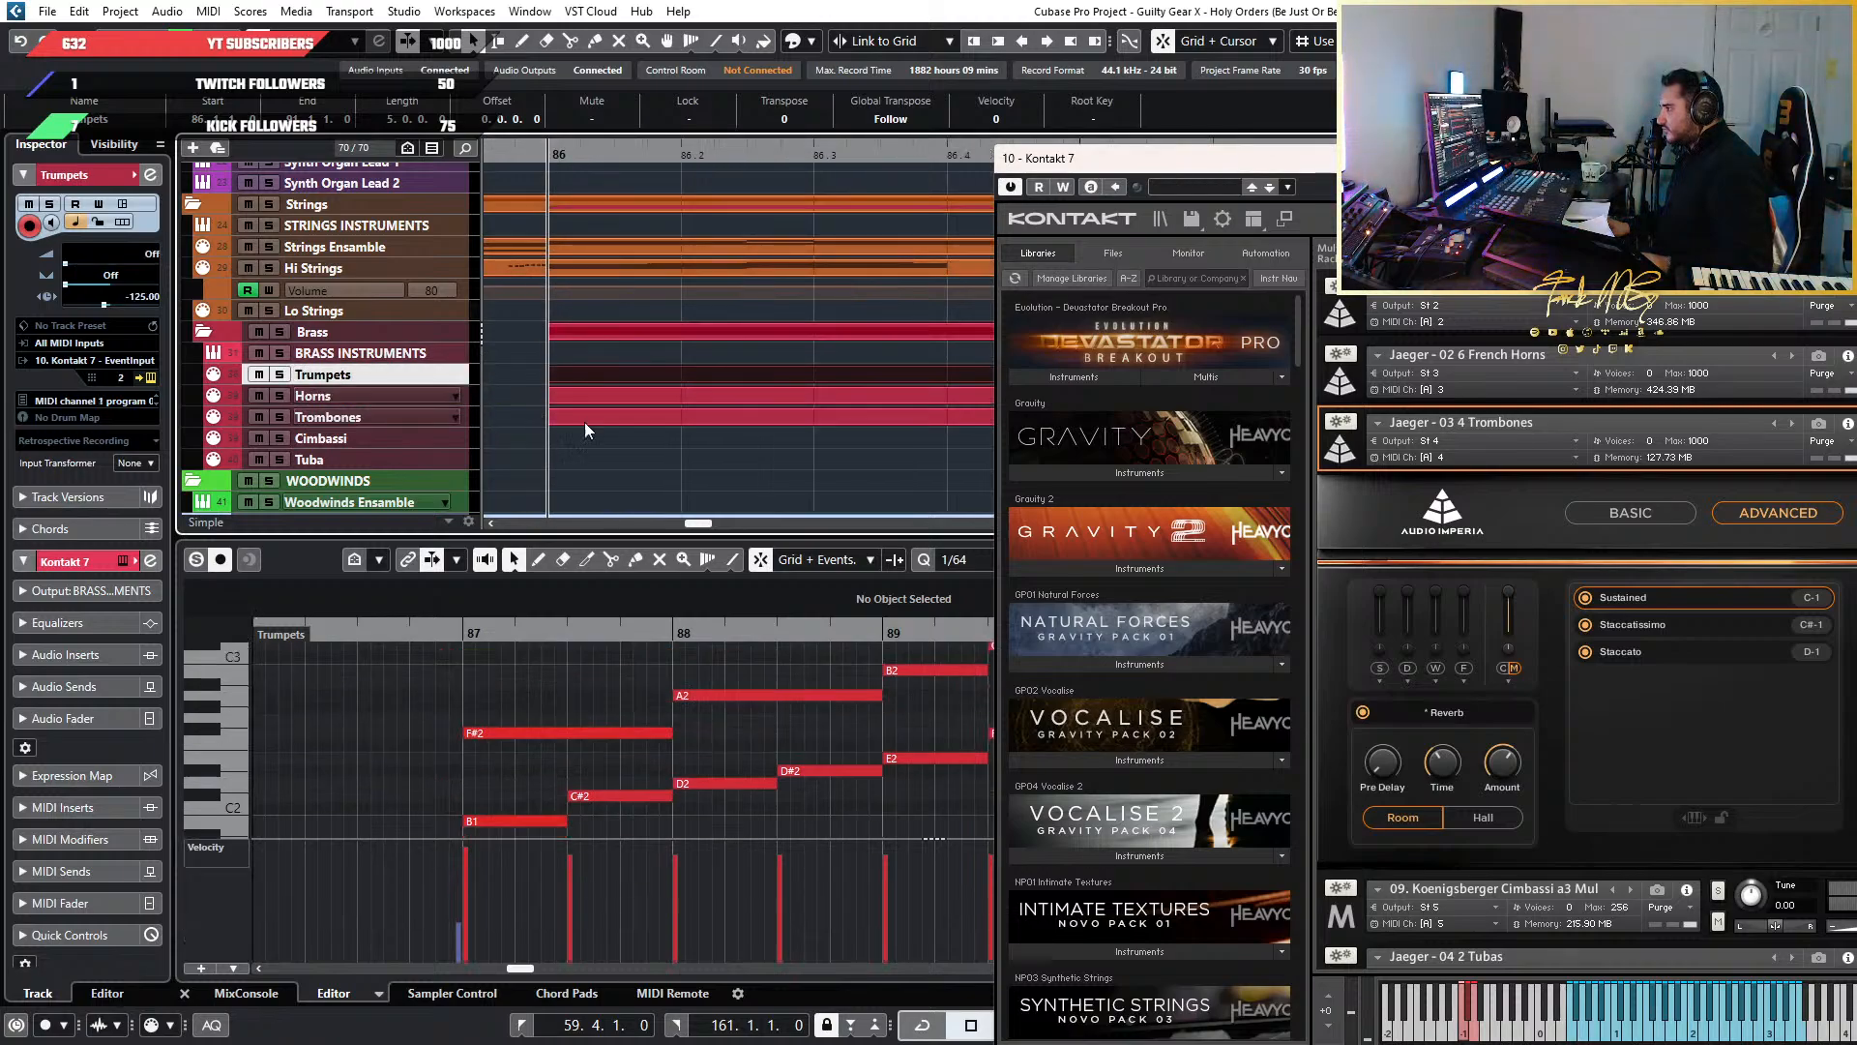
Solo the Trumpets, Horns and Trombones, play them from bar 86 into bar 87, and leave only the Trombones soloed
scroll(758, 410, down, 6)
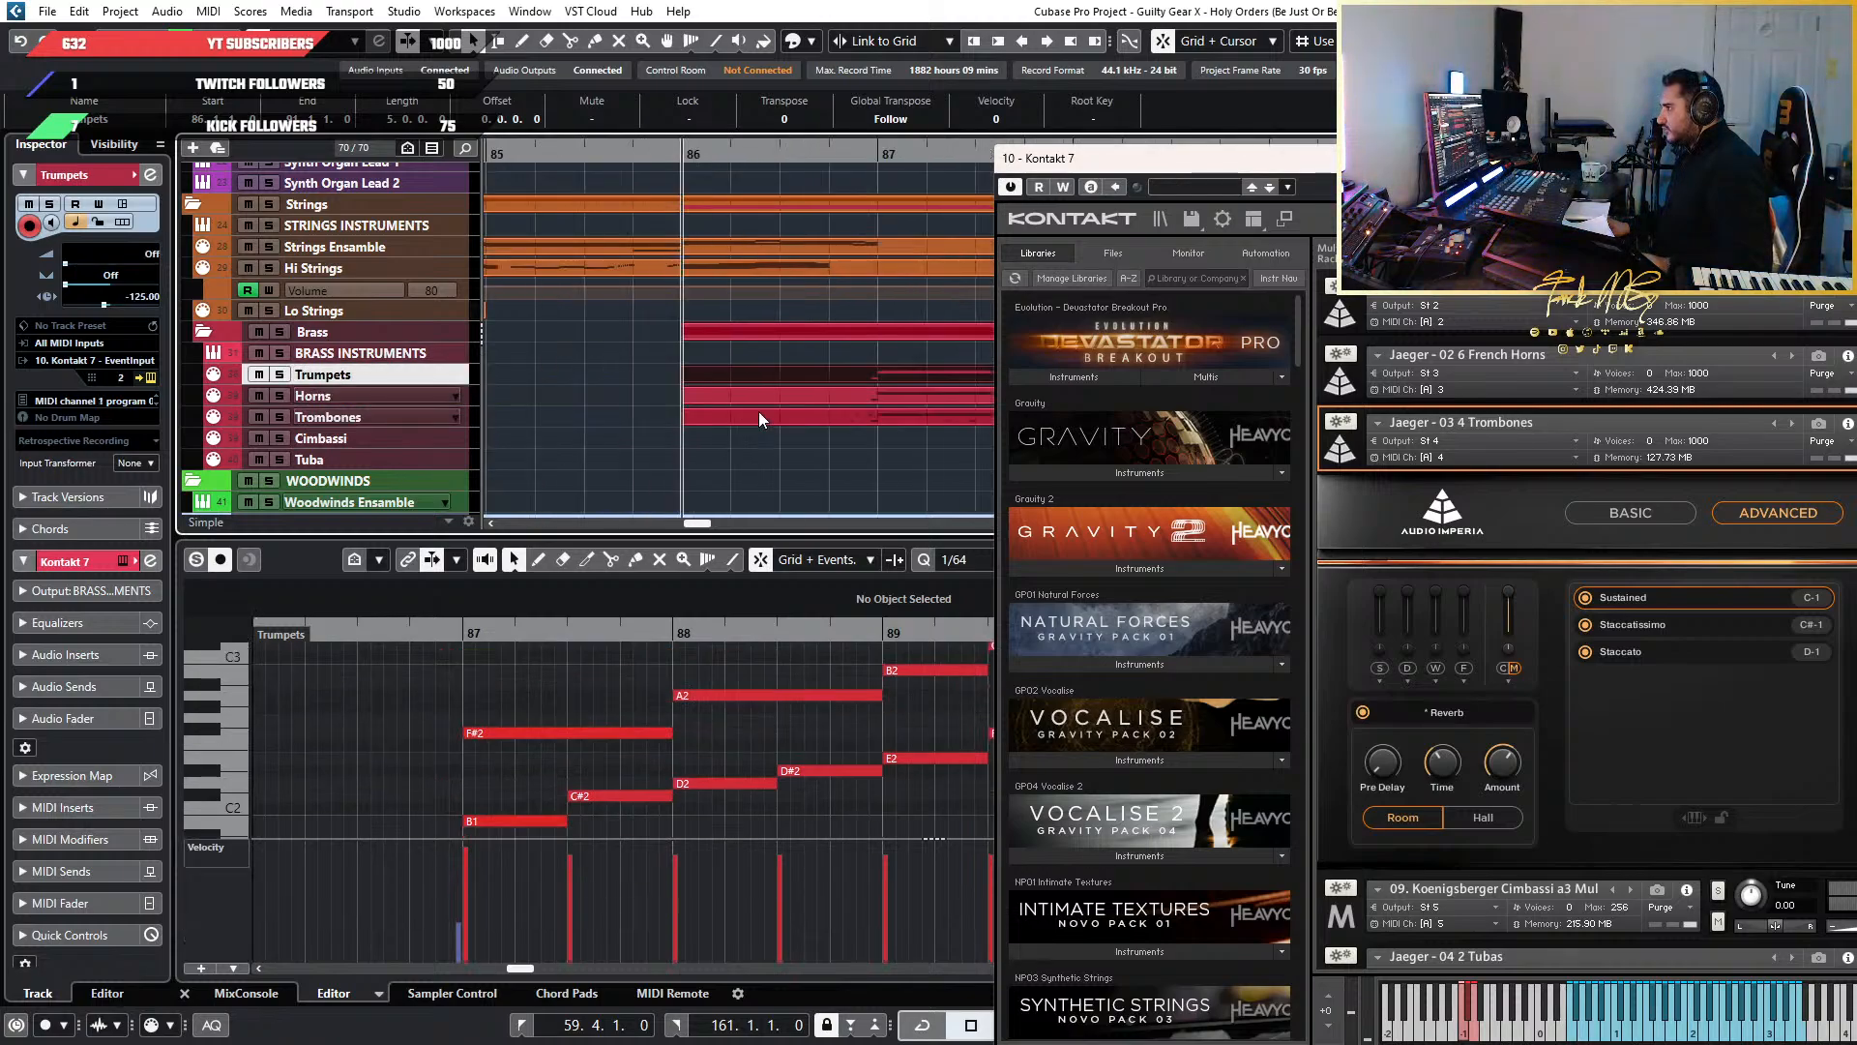
click(279, 375)
click(282, 374)
click(679, 419)
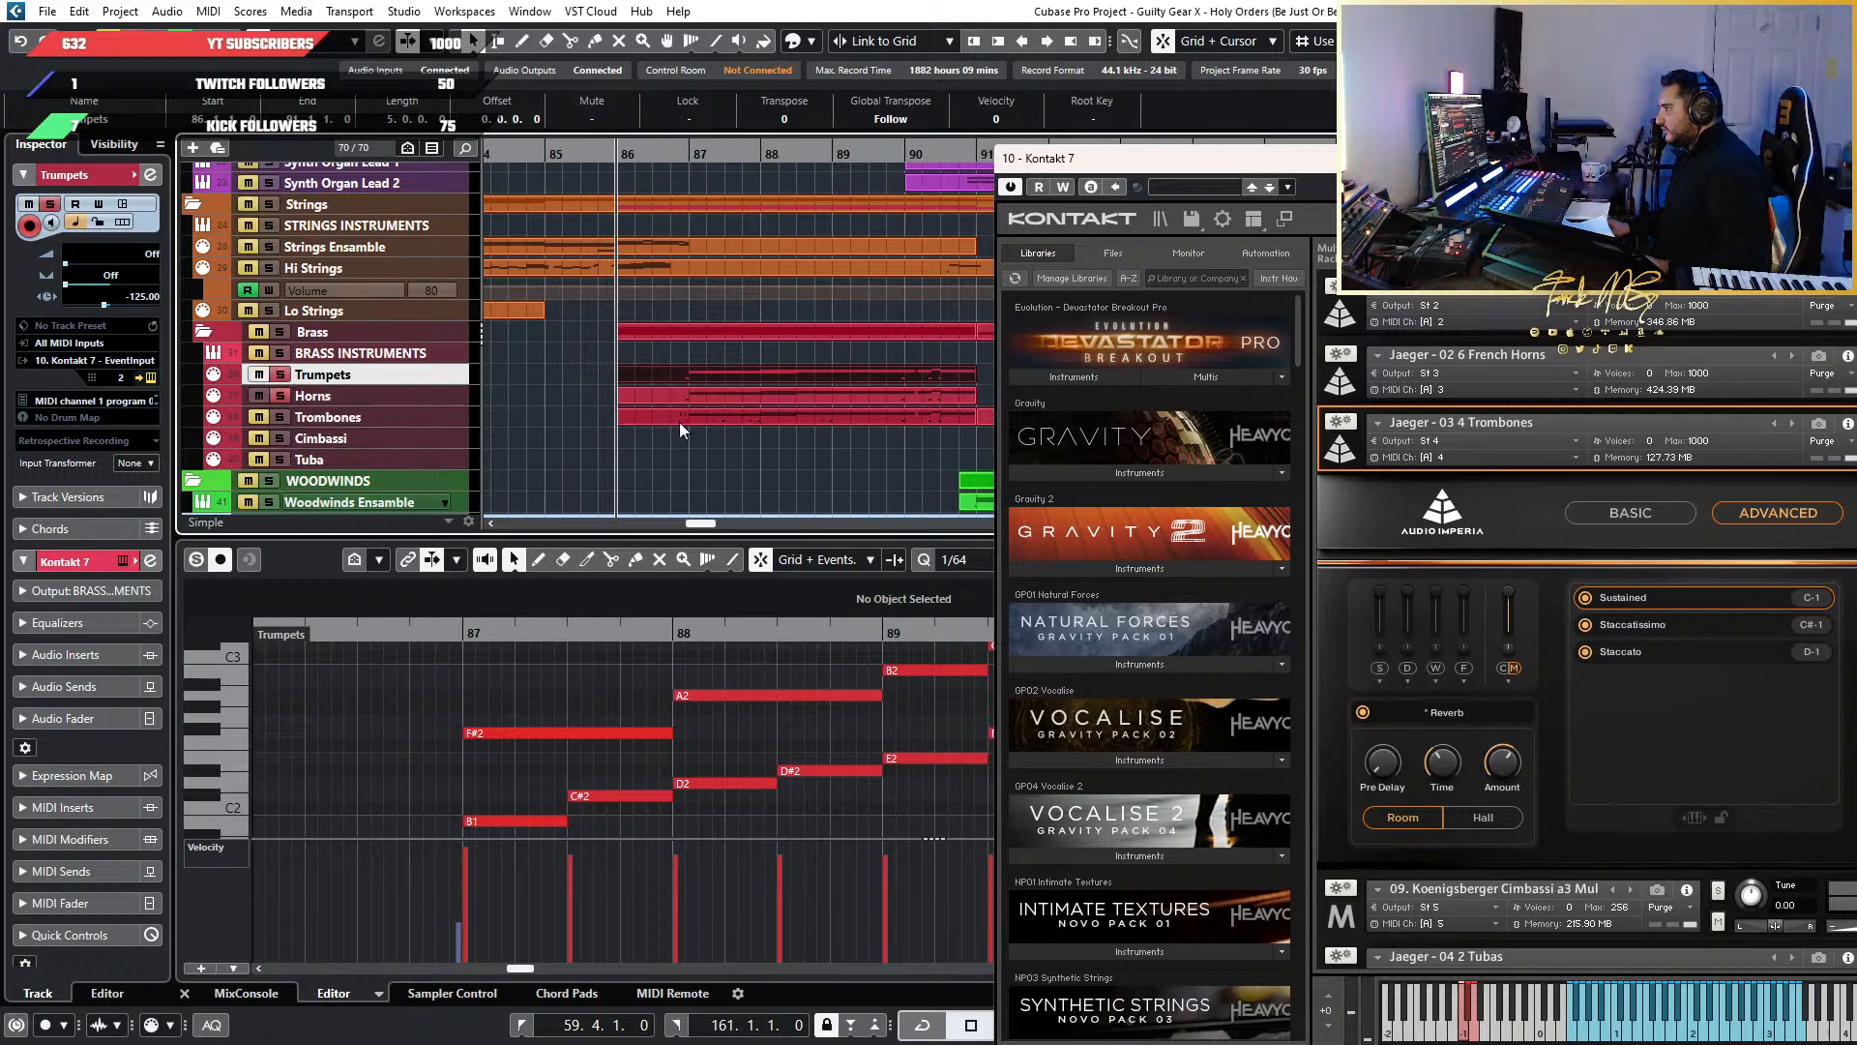
scroll(774, 658, down, 2)
scroll(685, 695, up, 3)
key(space)
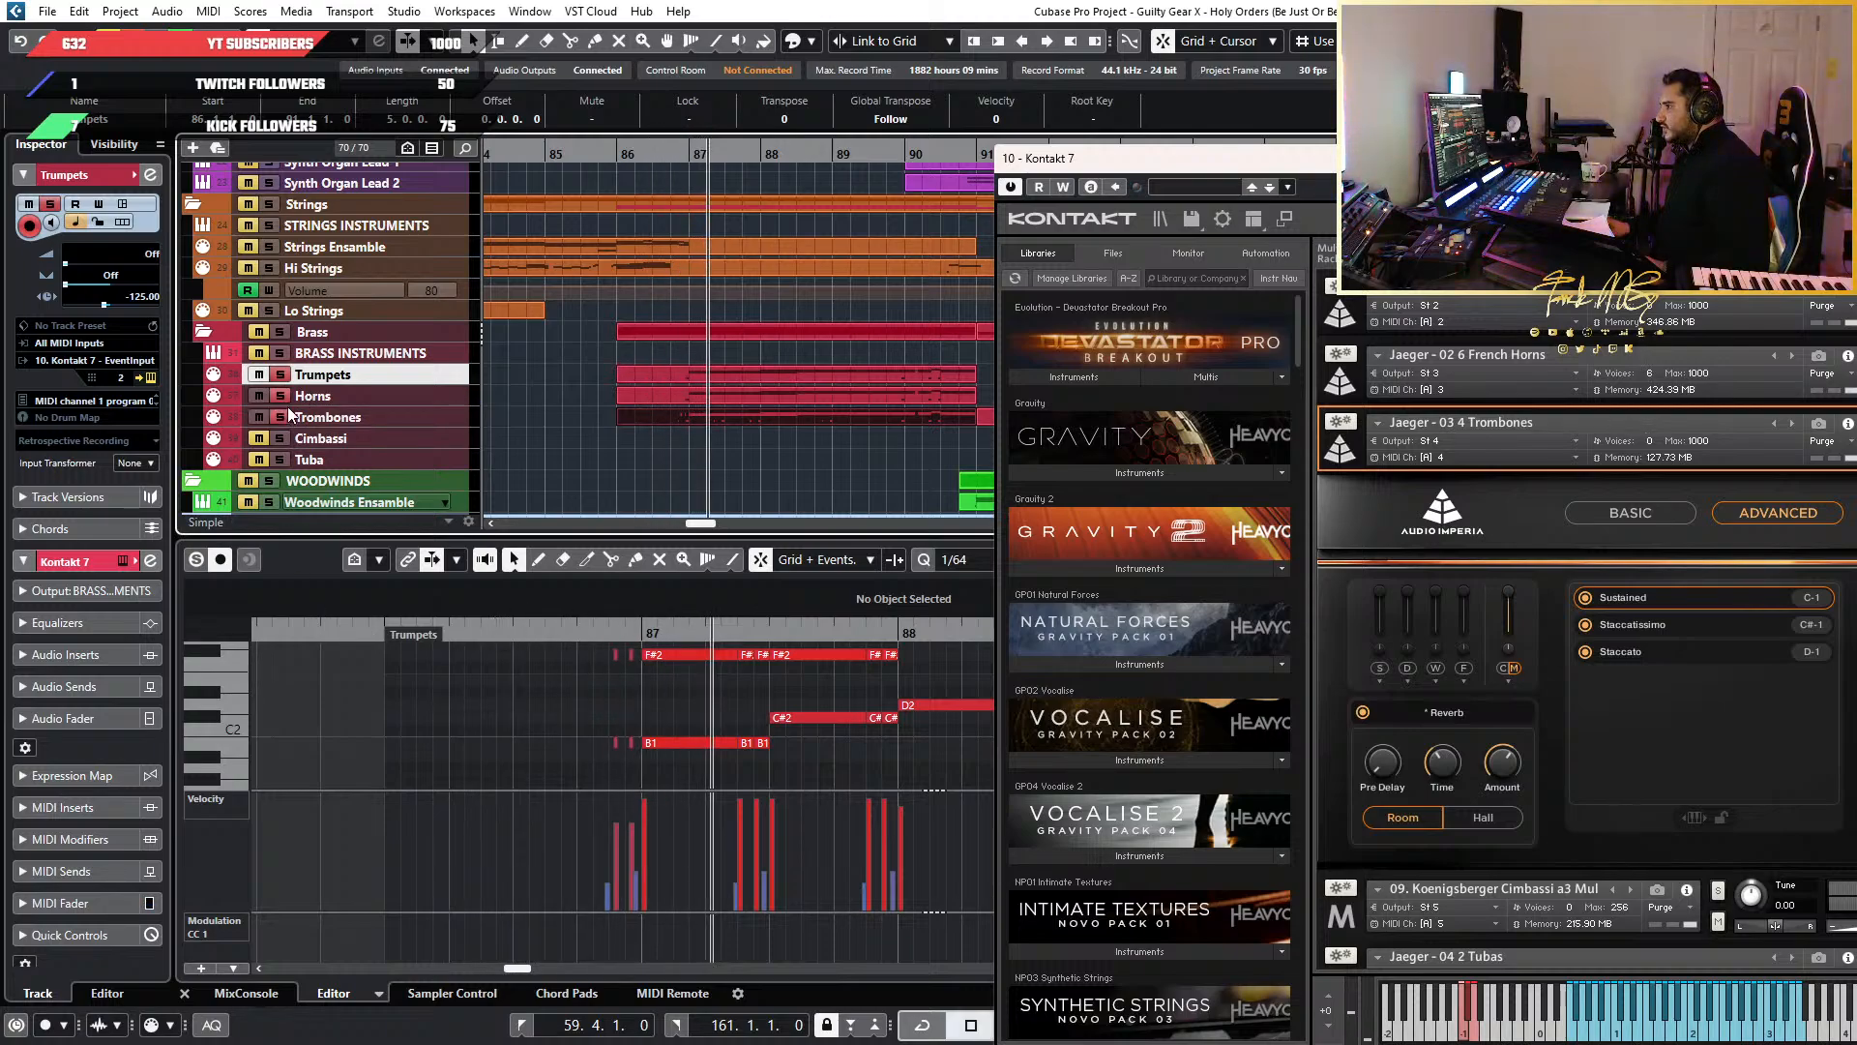
click(279, 374)
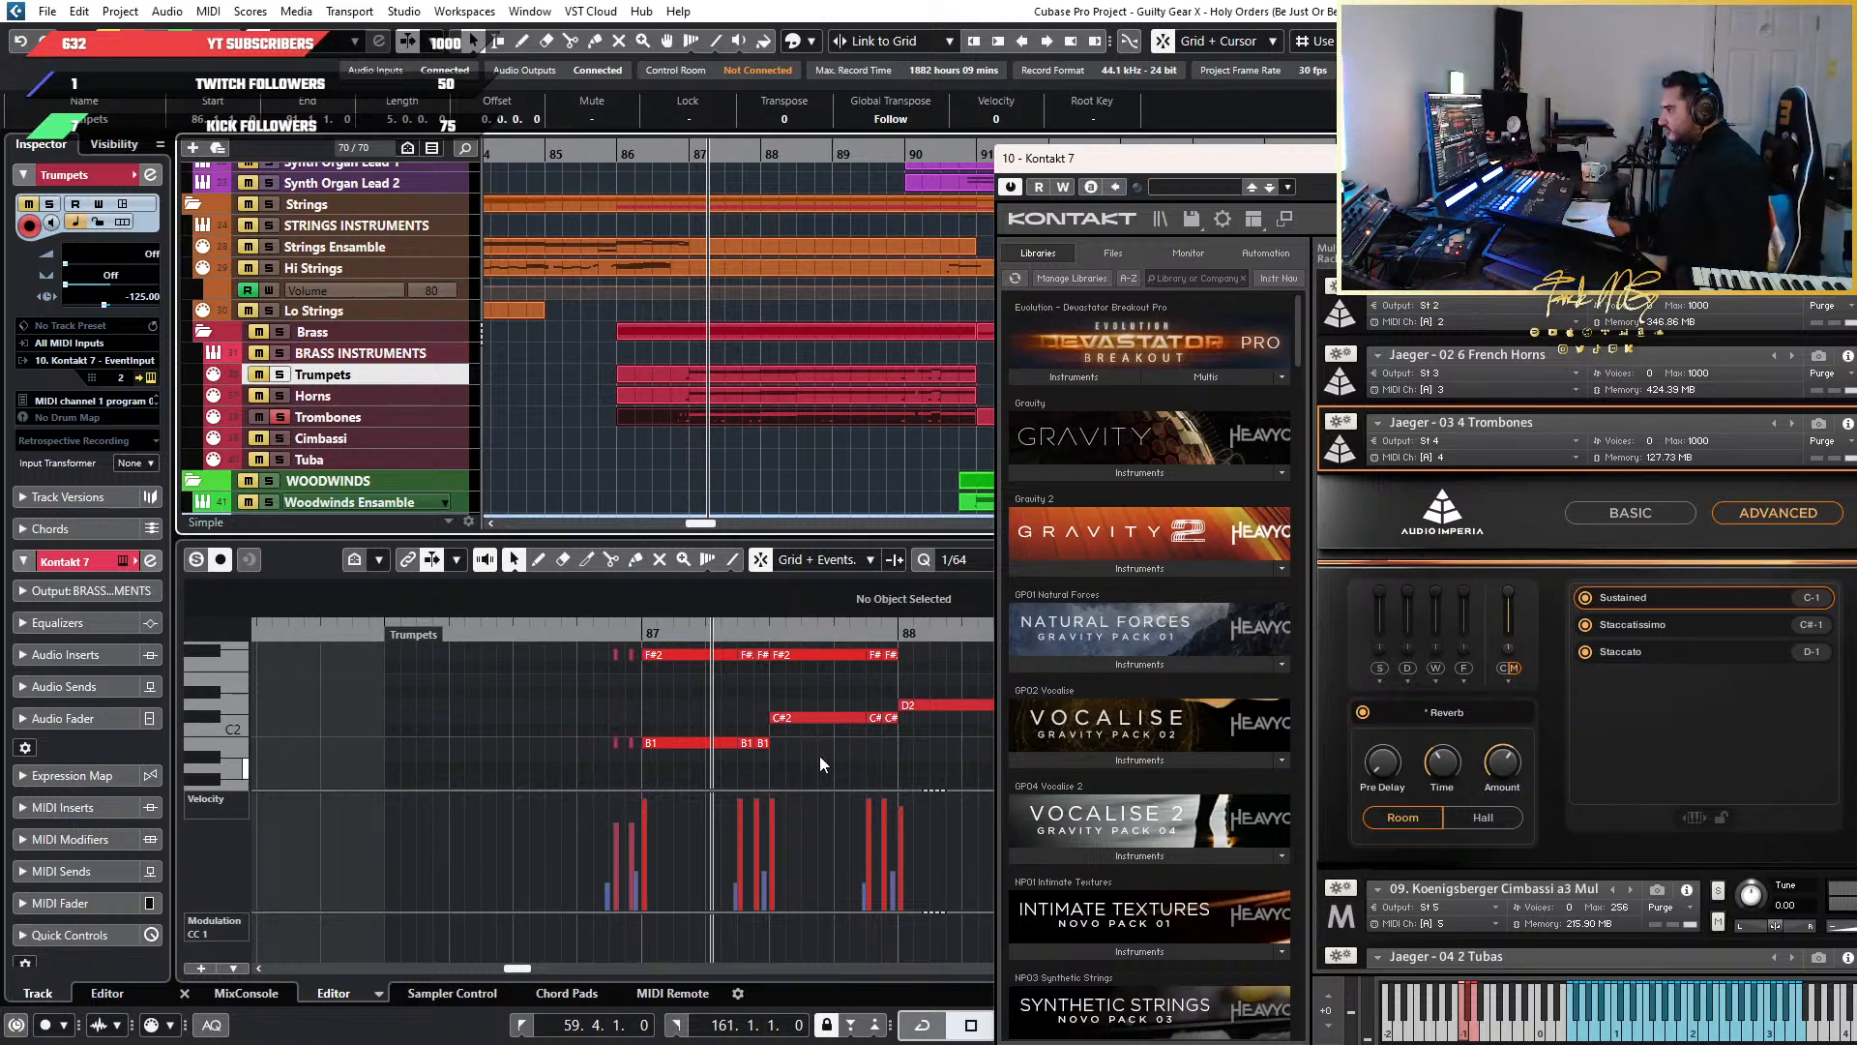
Delete the trombones' repeated B1 and F#2 notes just before 87.3, together with their keyswitches
scroll(794, 763, up, 5)
scroll(706, 759, down, 2)
click(719, 754)
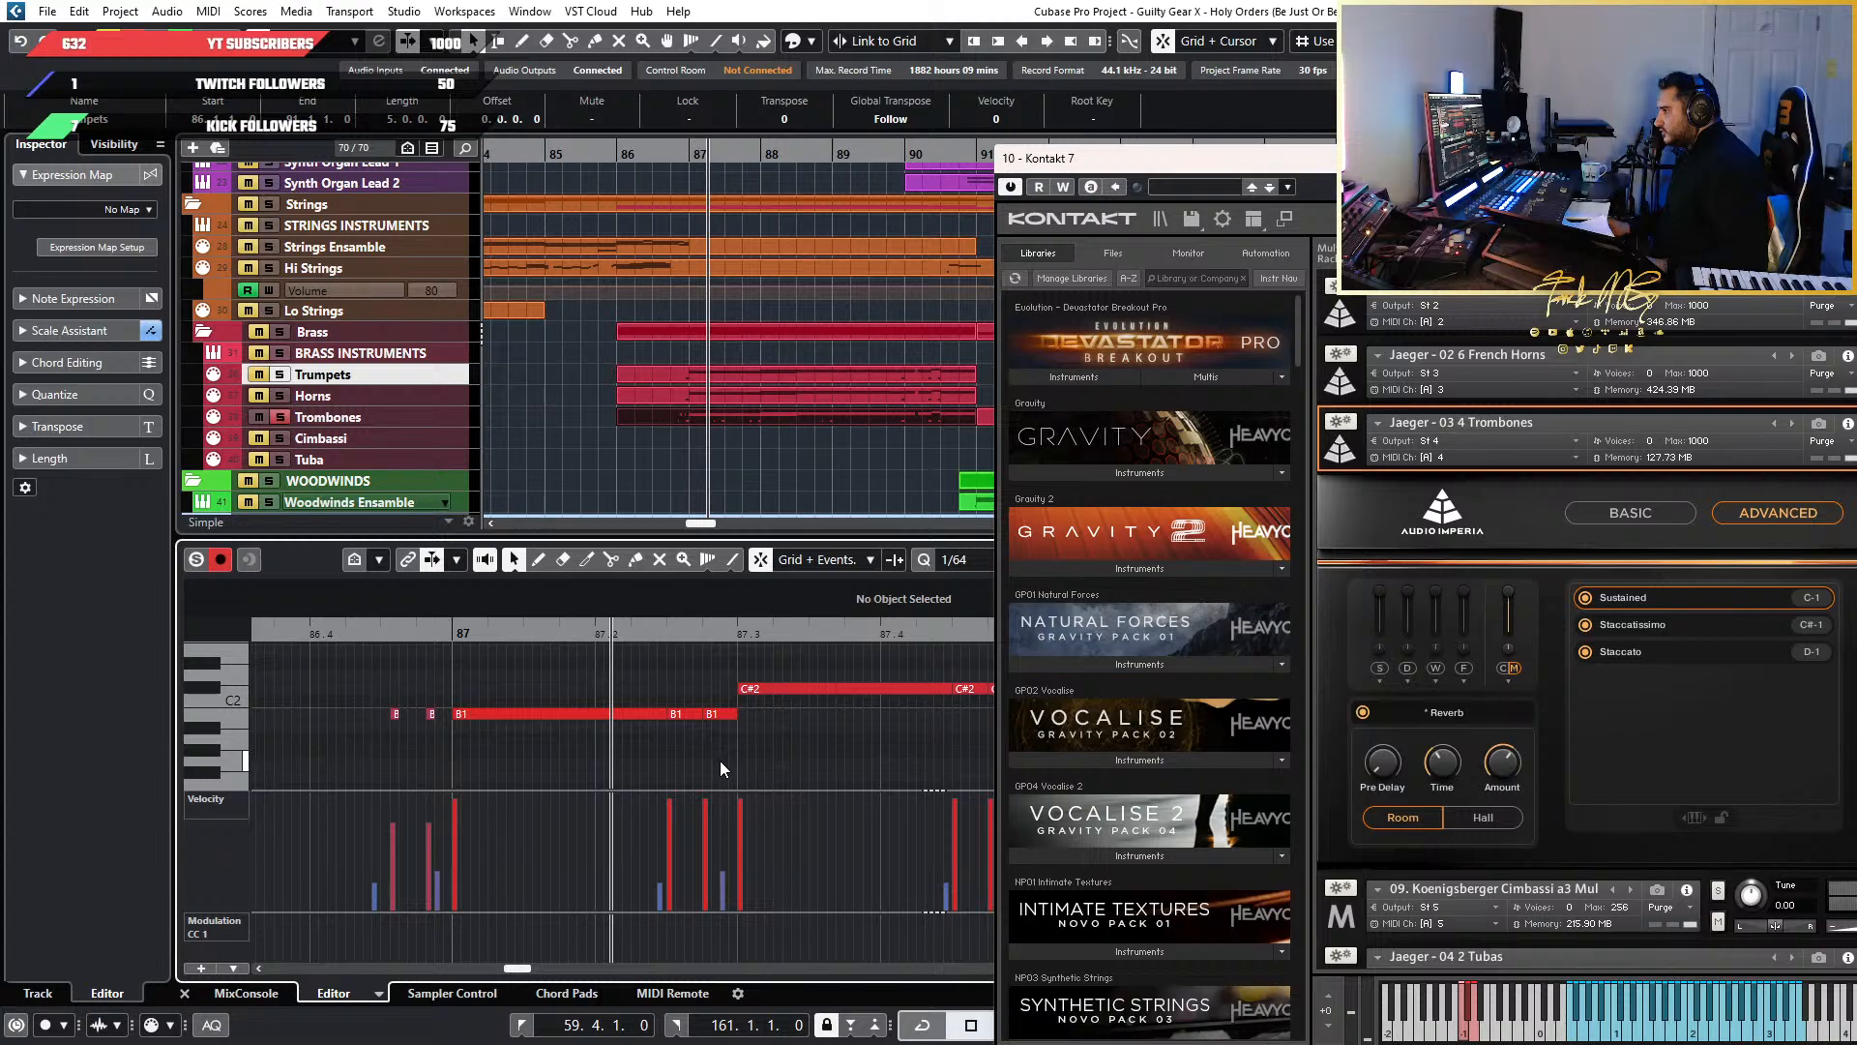
scroll(720, 761, up, 1)
drag(733, 771, 649, 671)
key(Delete)
scroll(699, 687, down, 15)
scroll(698, 687, up, 3)
key(Delete)
Remove the trombones' repeated C#2 and F#2 notes and keyswitches before bar 88, extending the held notes to bar 88
scroll(745, 766, up, 5)
scroll(741, 753, up, 5)
scroll(732, 700, right, 3)
scroll(713, 721, down, 1)
key(Delete)
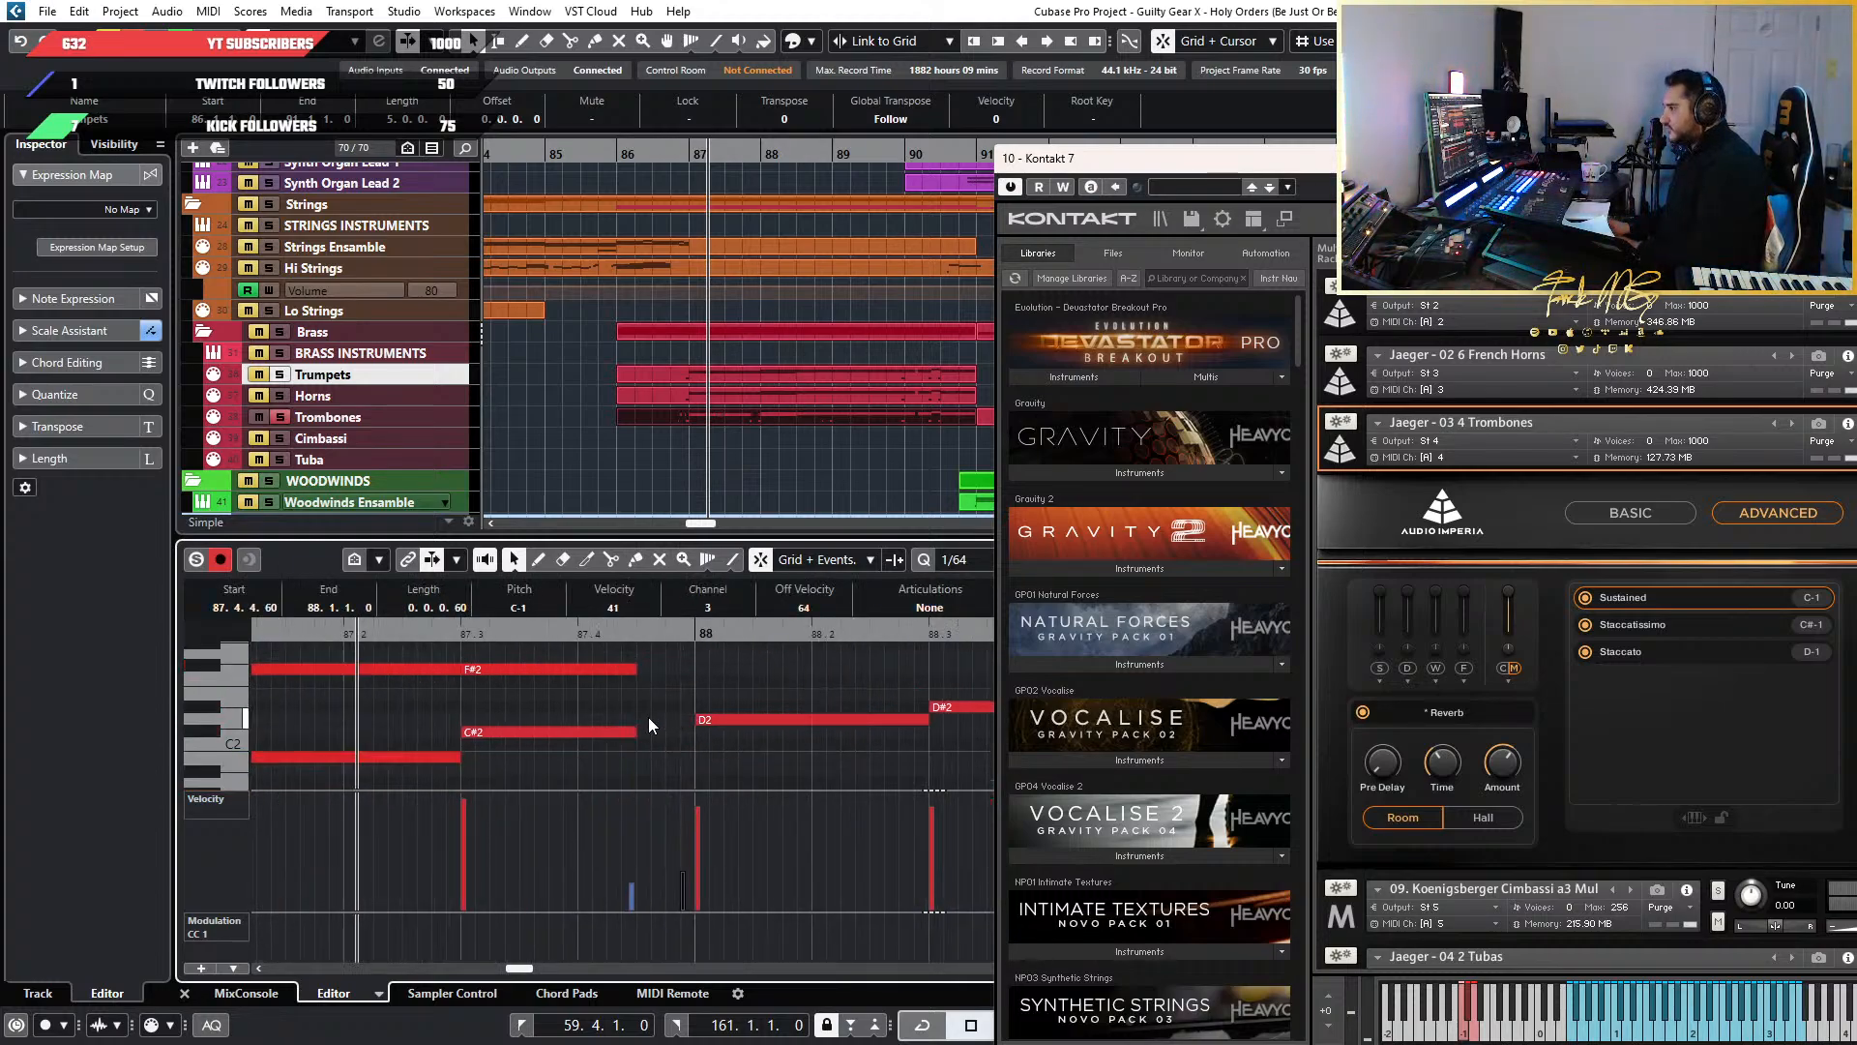
drag(664, 764, 648, 650)
scroll(689, 751, down, 3)
scroll(681, 749, down, 6)
key(Delete)
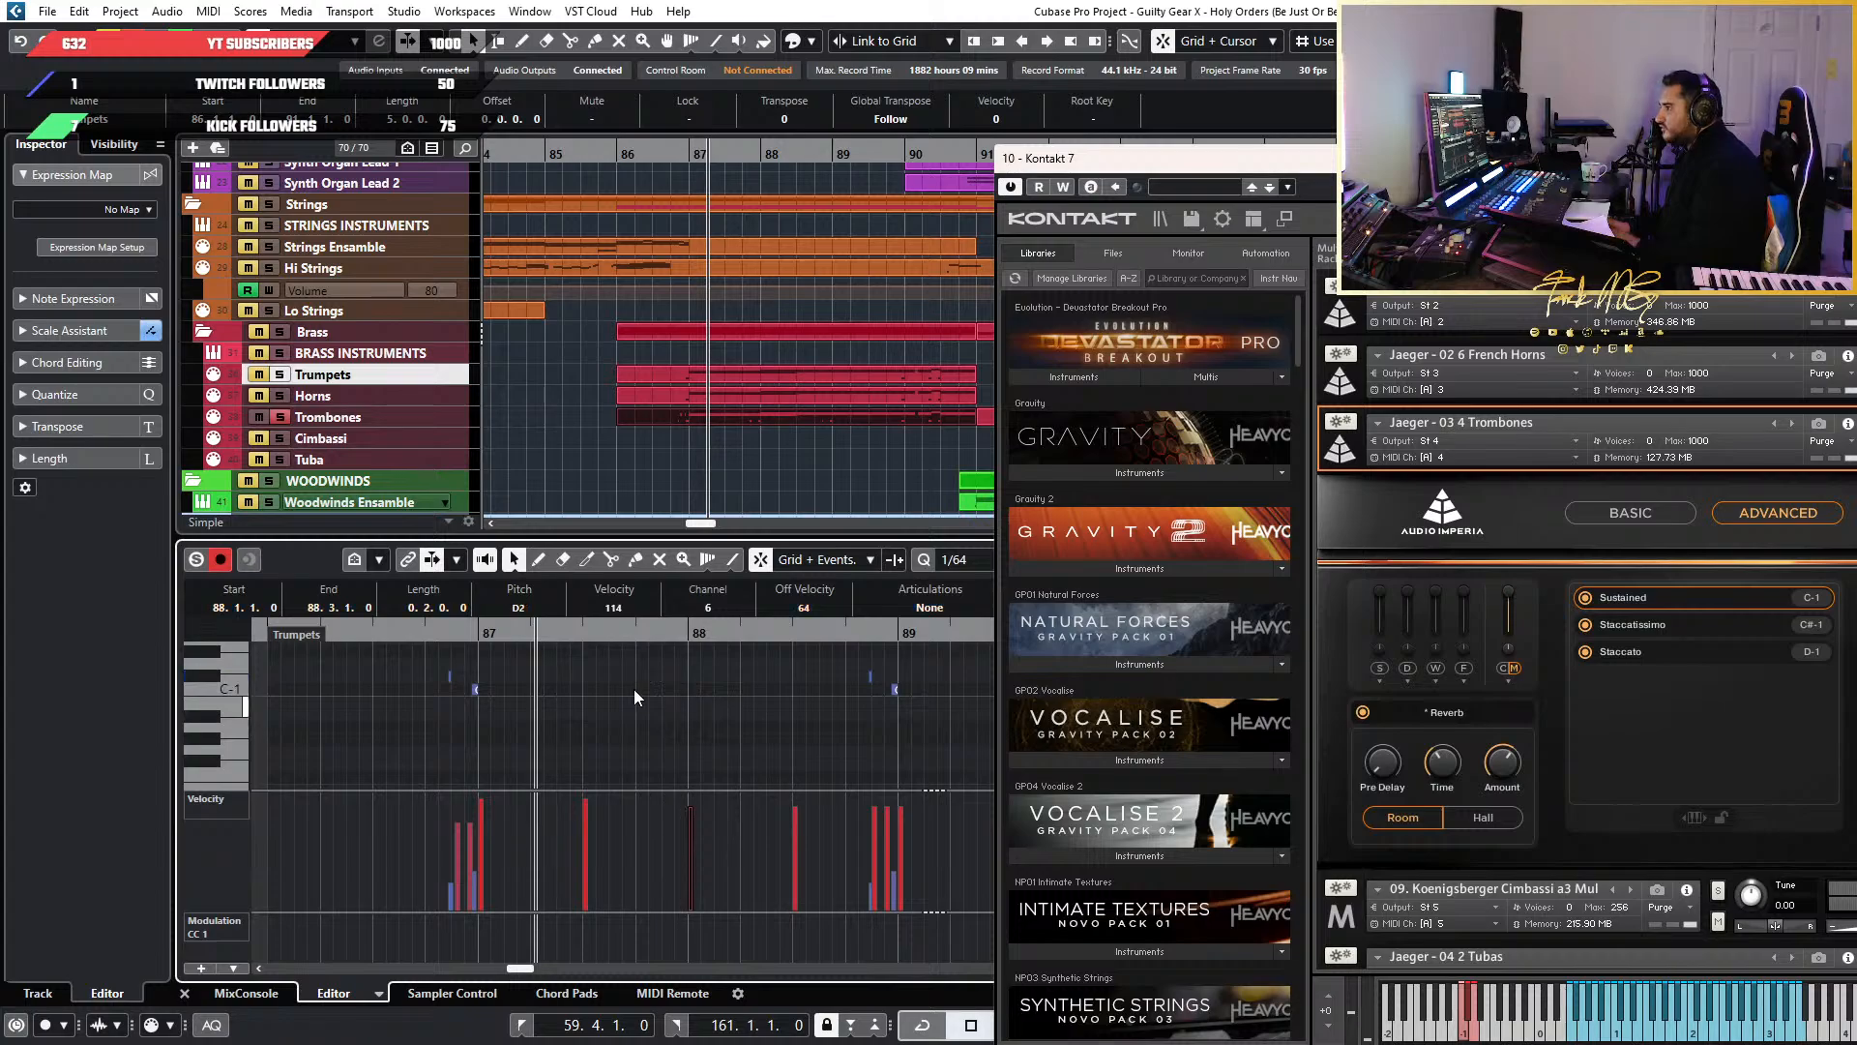
scroll(490, 677, up, 4)
scroll(567, 712, up, 2)
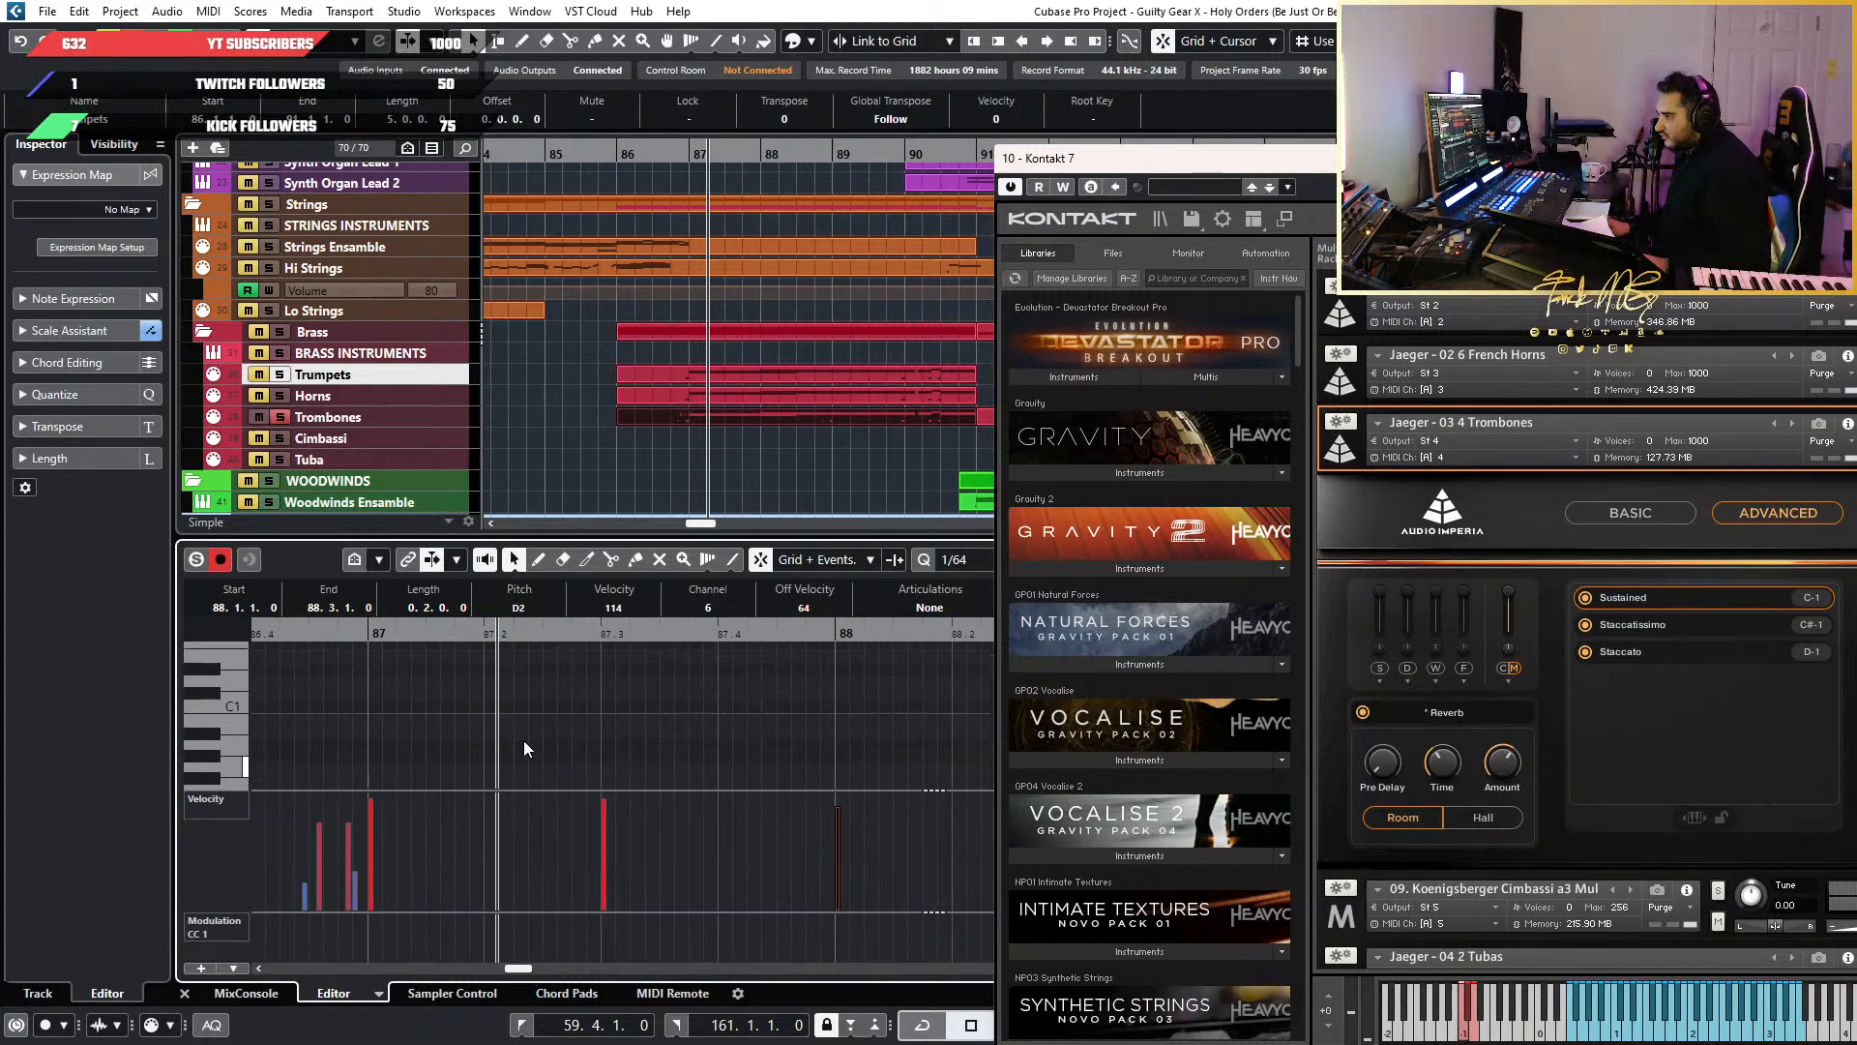
scroll(524, 740, down, 3)
scroll(520, 739, up, 4)
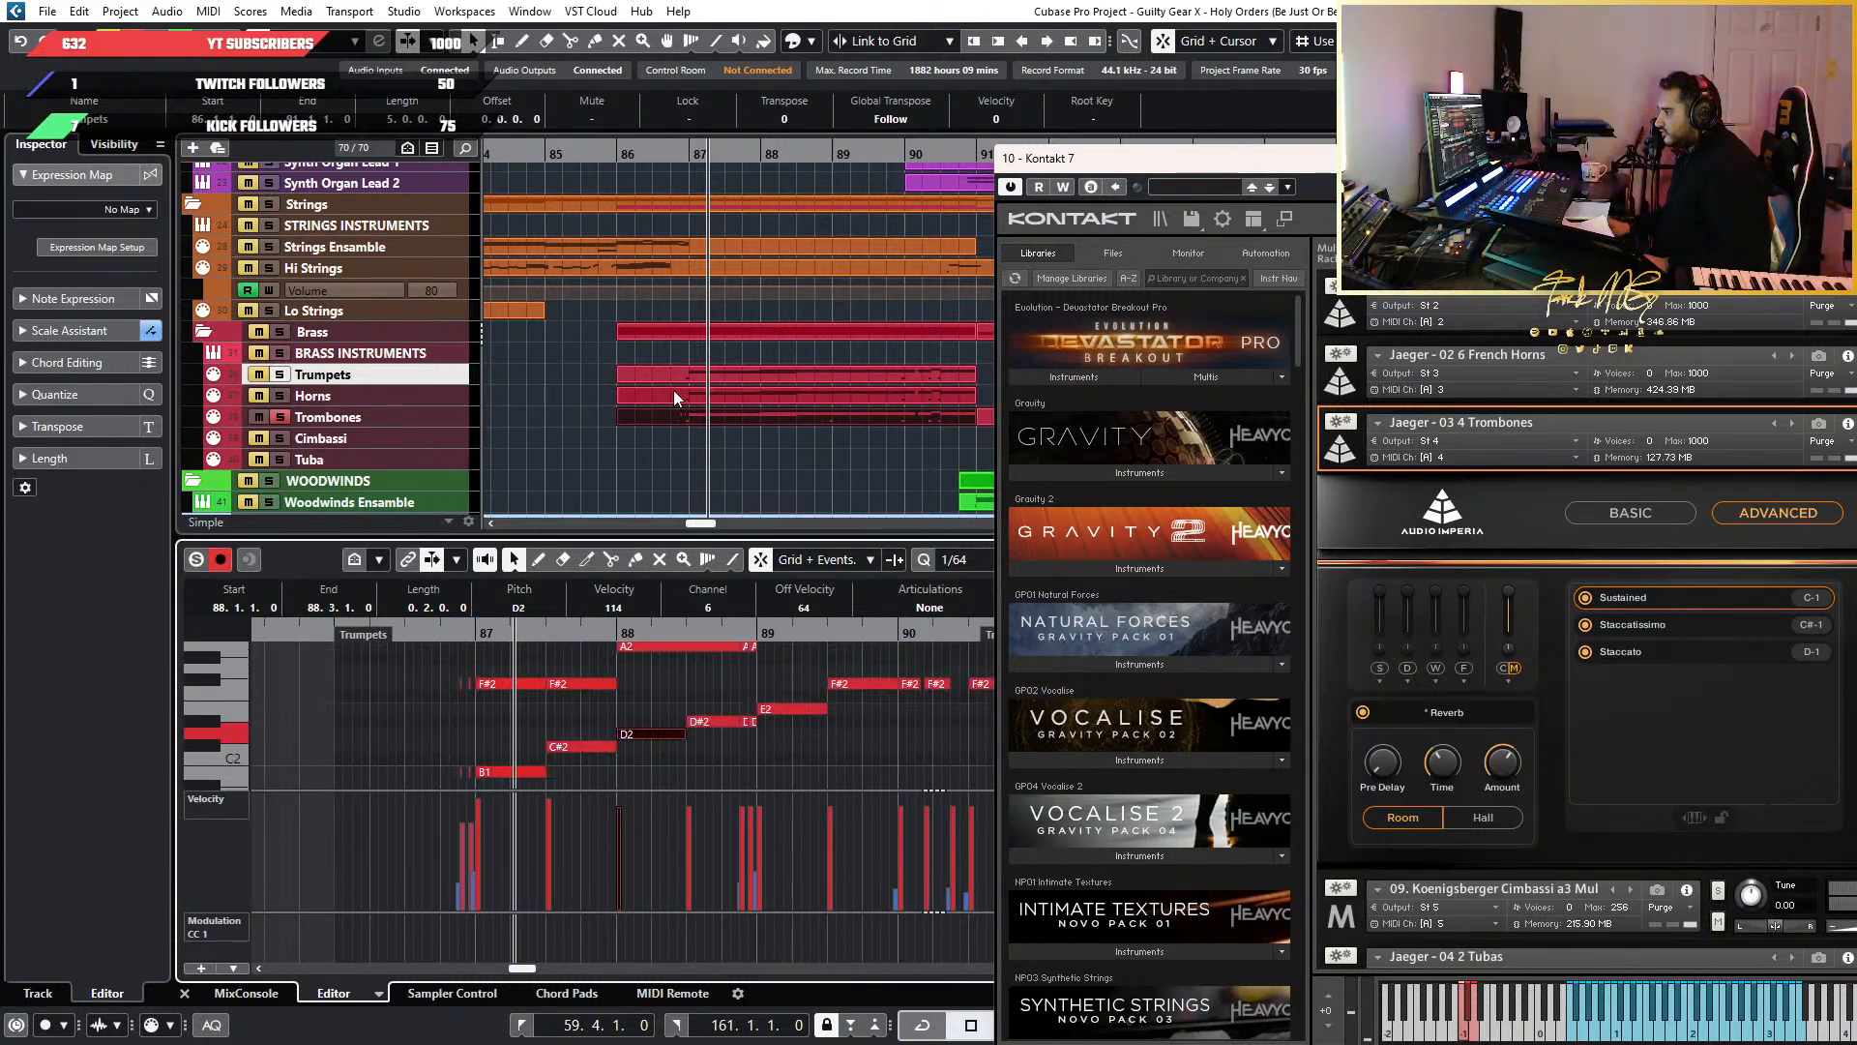
Solo the Horns track and open its bar 86 part to check the notes from bar 87 to bar 89
click(382, 396)
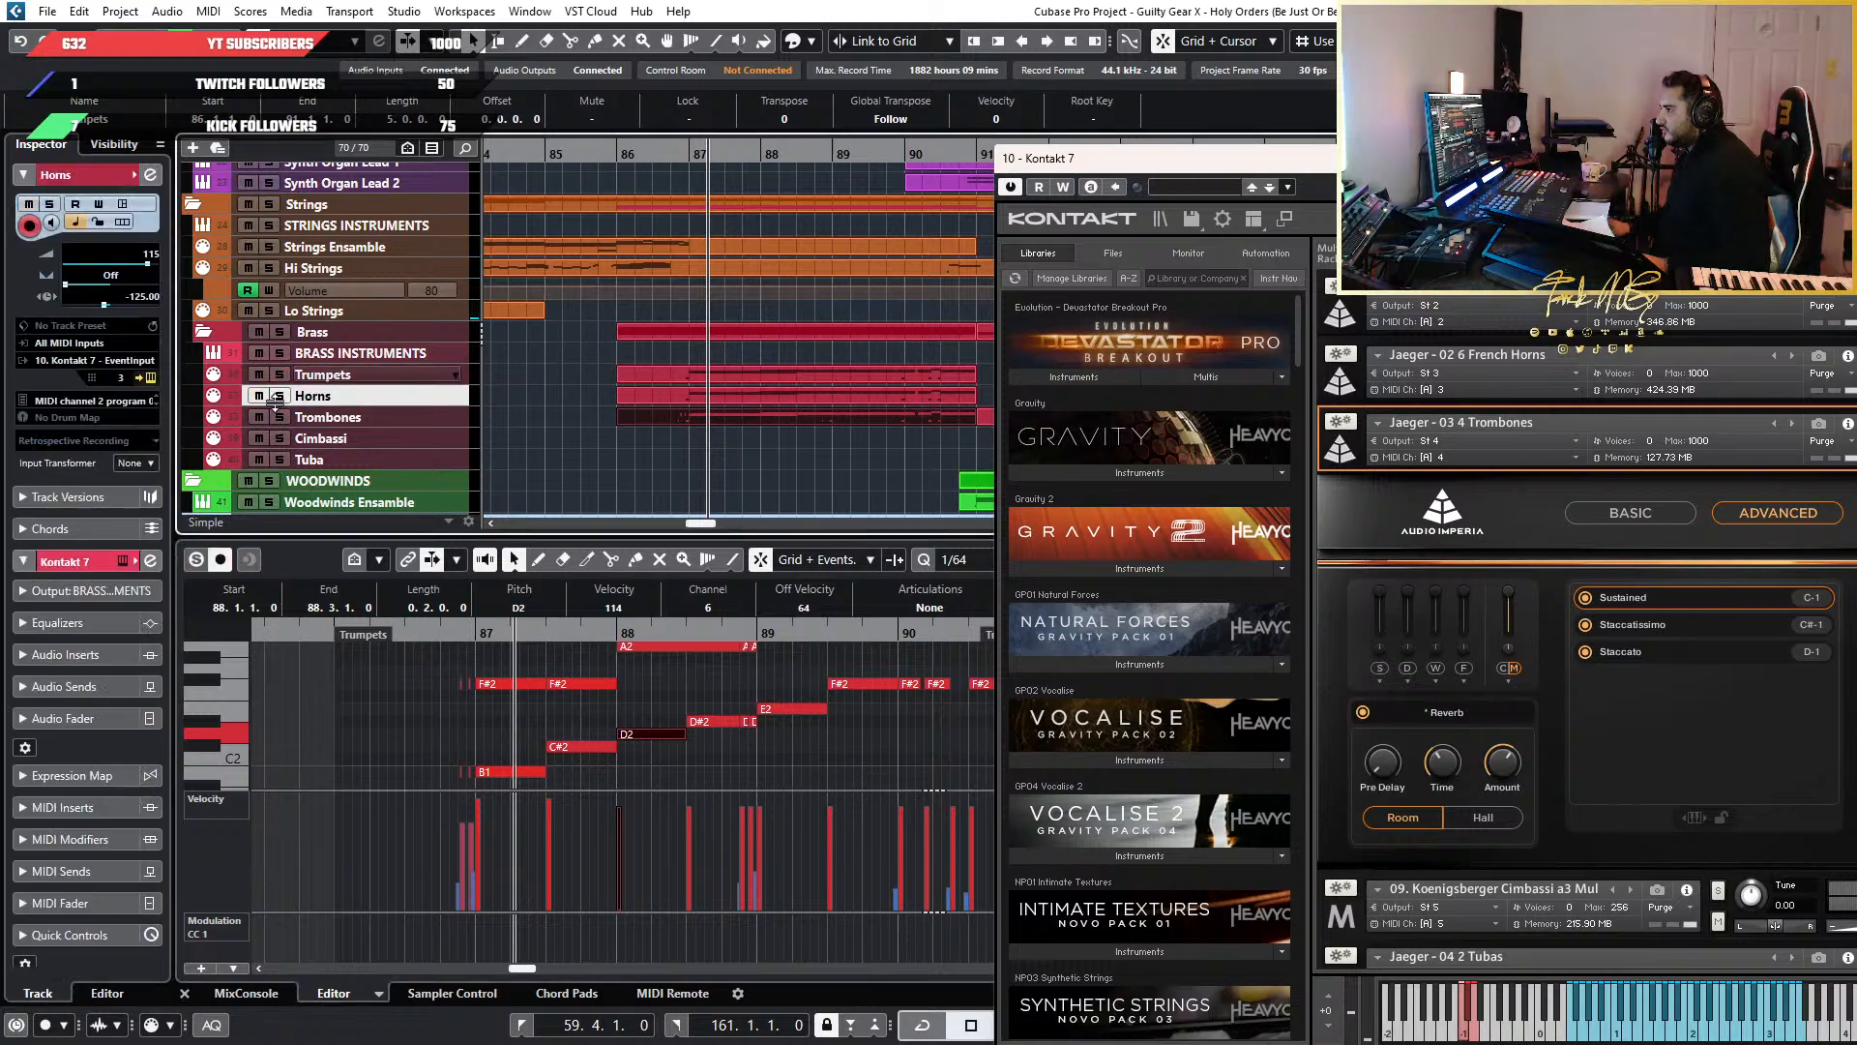
click(280, 396)
click(753, 396)
key(h)
key(h)
scroll(515, 738, down, 2)
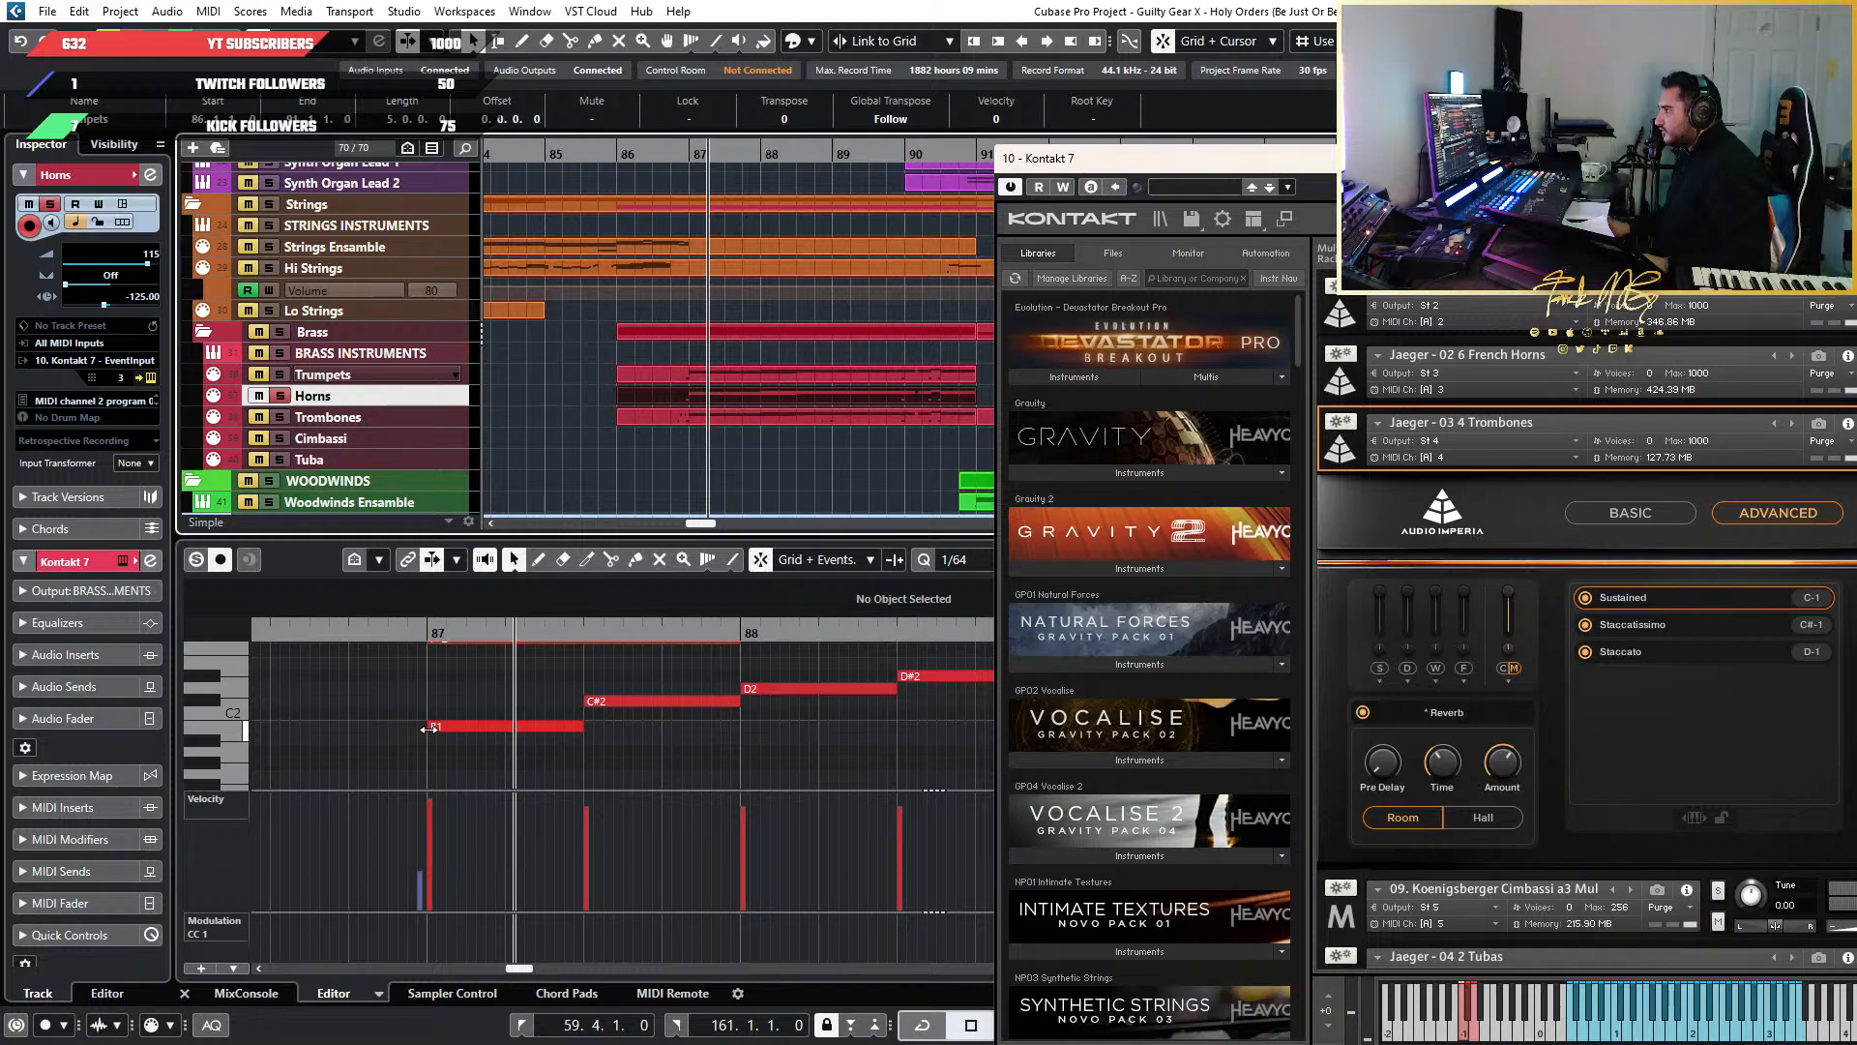
scroll(580, 733, down, 6)
scroll(581, 737, up, 3)
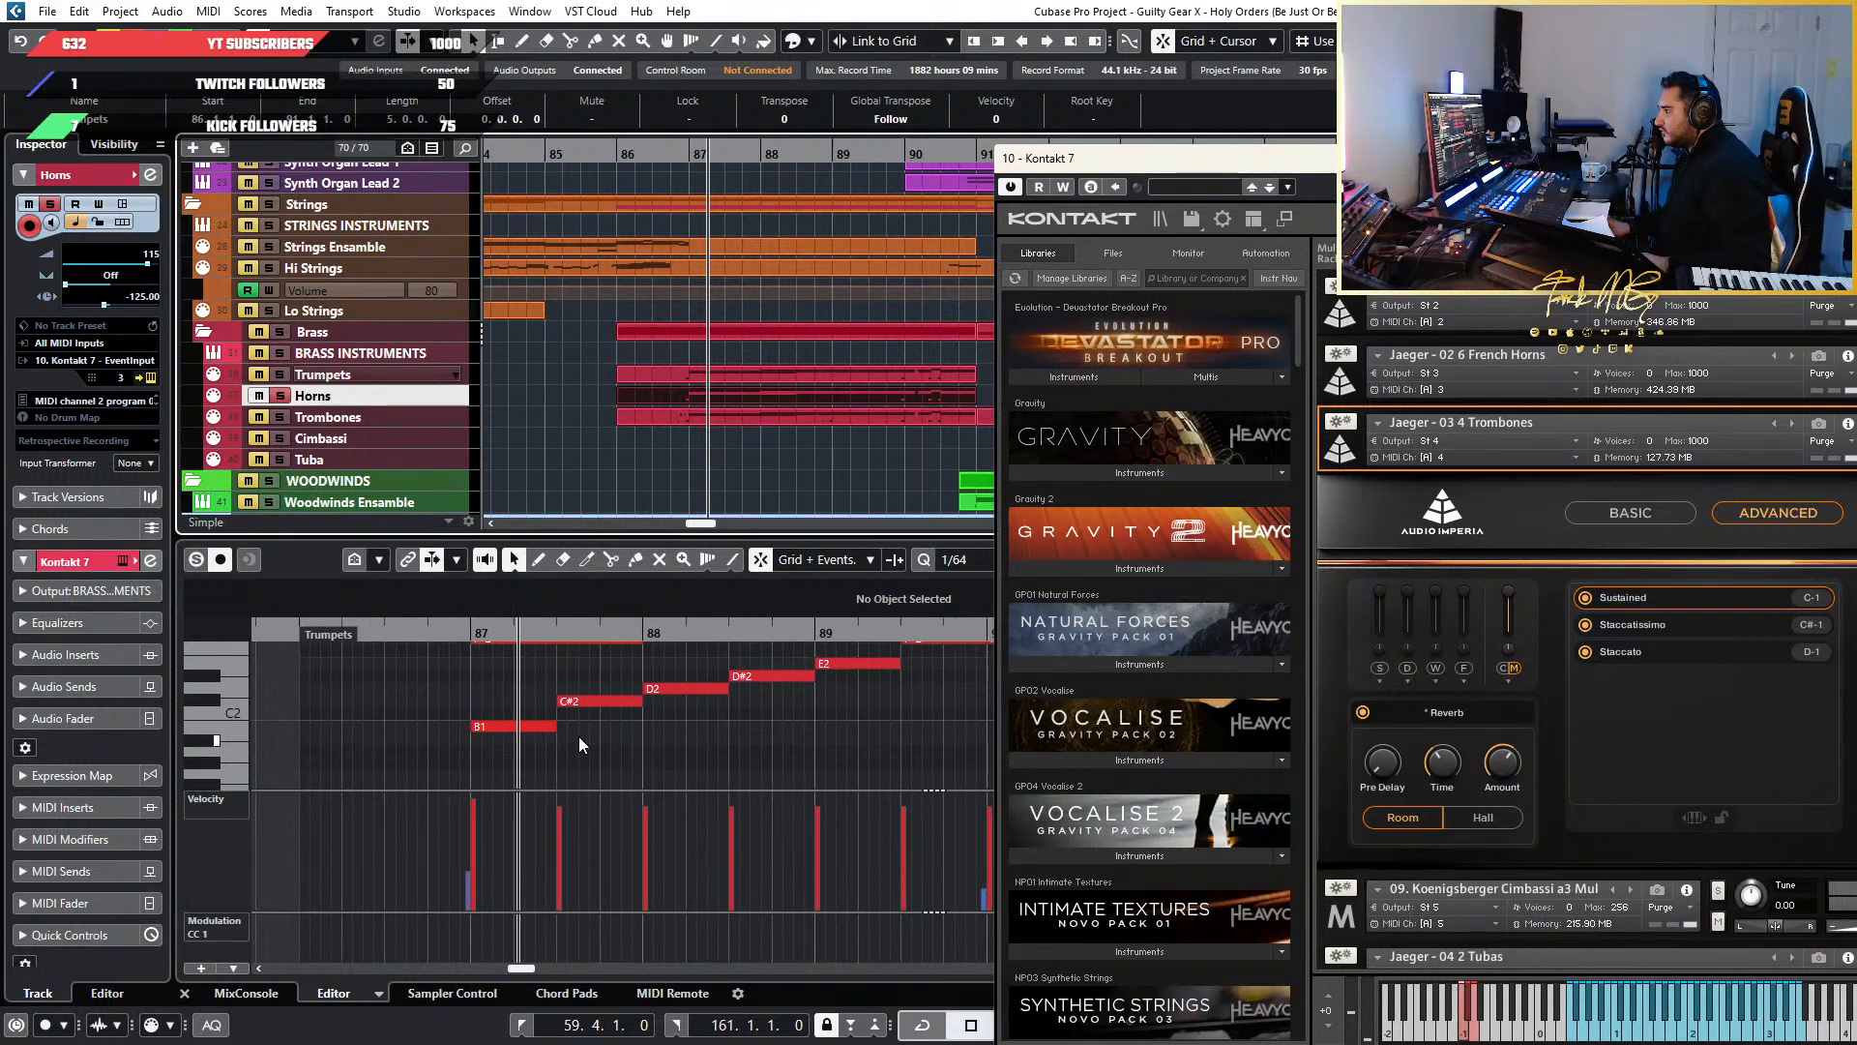
Compare the notes of the Trombones, Trumpets and Horns parts around bars 87 and 88
click(784, 416)
scroll(623, 740, up, 3)
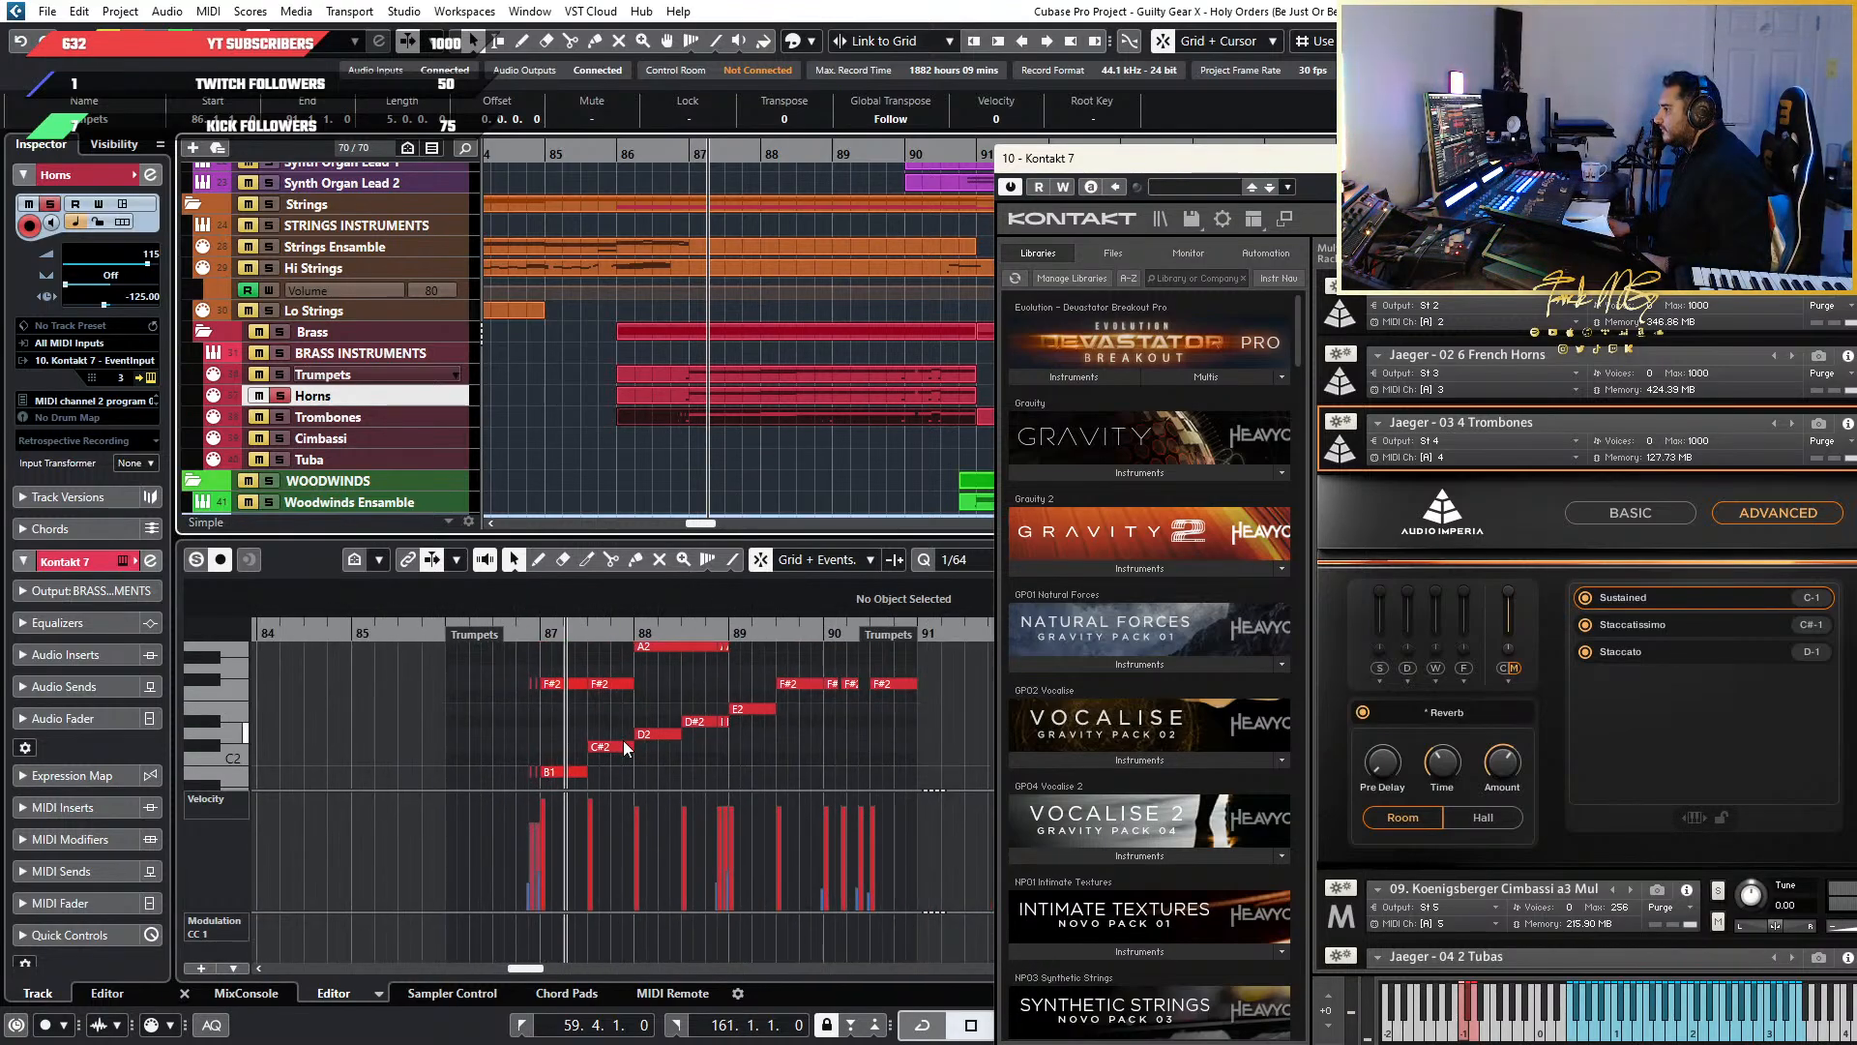
scroll(616, 743, down, 3)
click(683, 379)
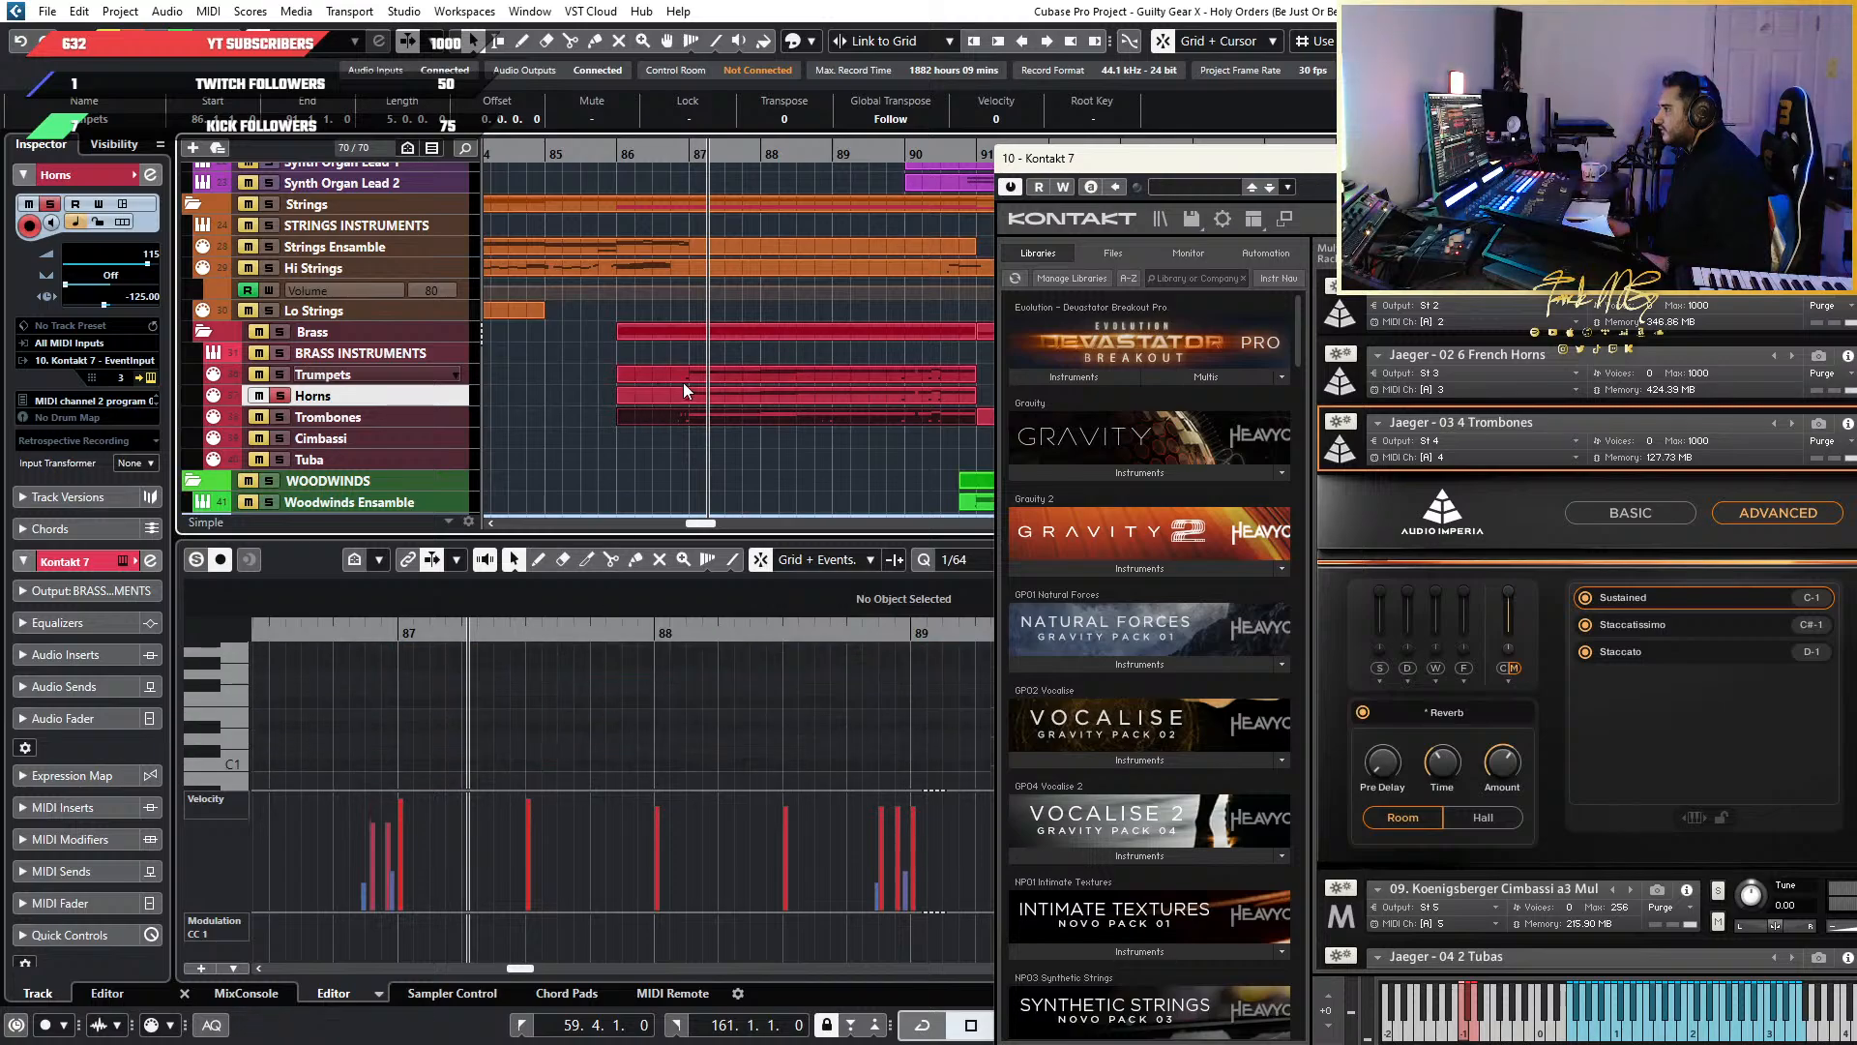
click(683, 397)
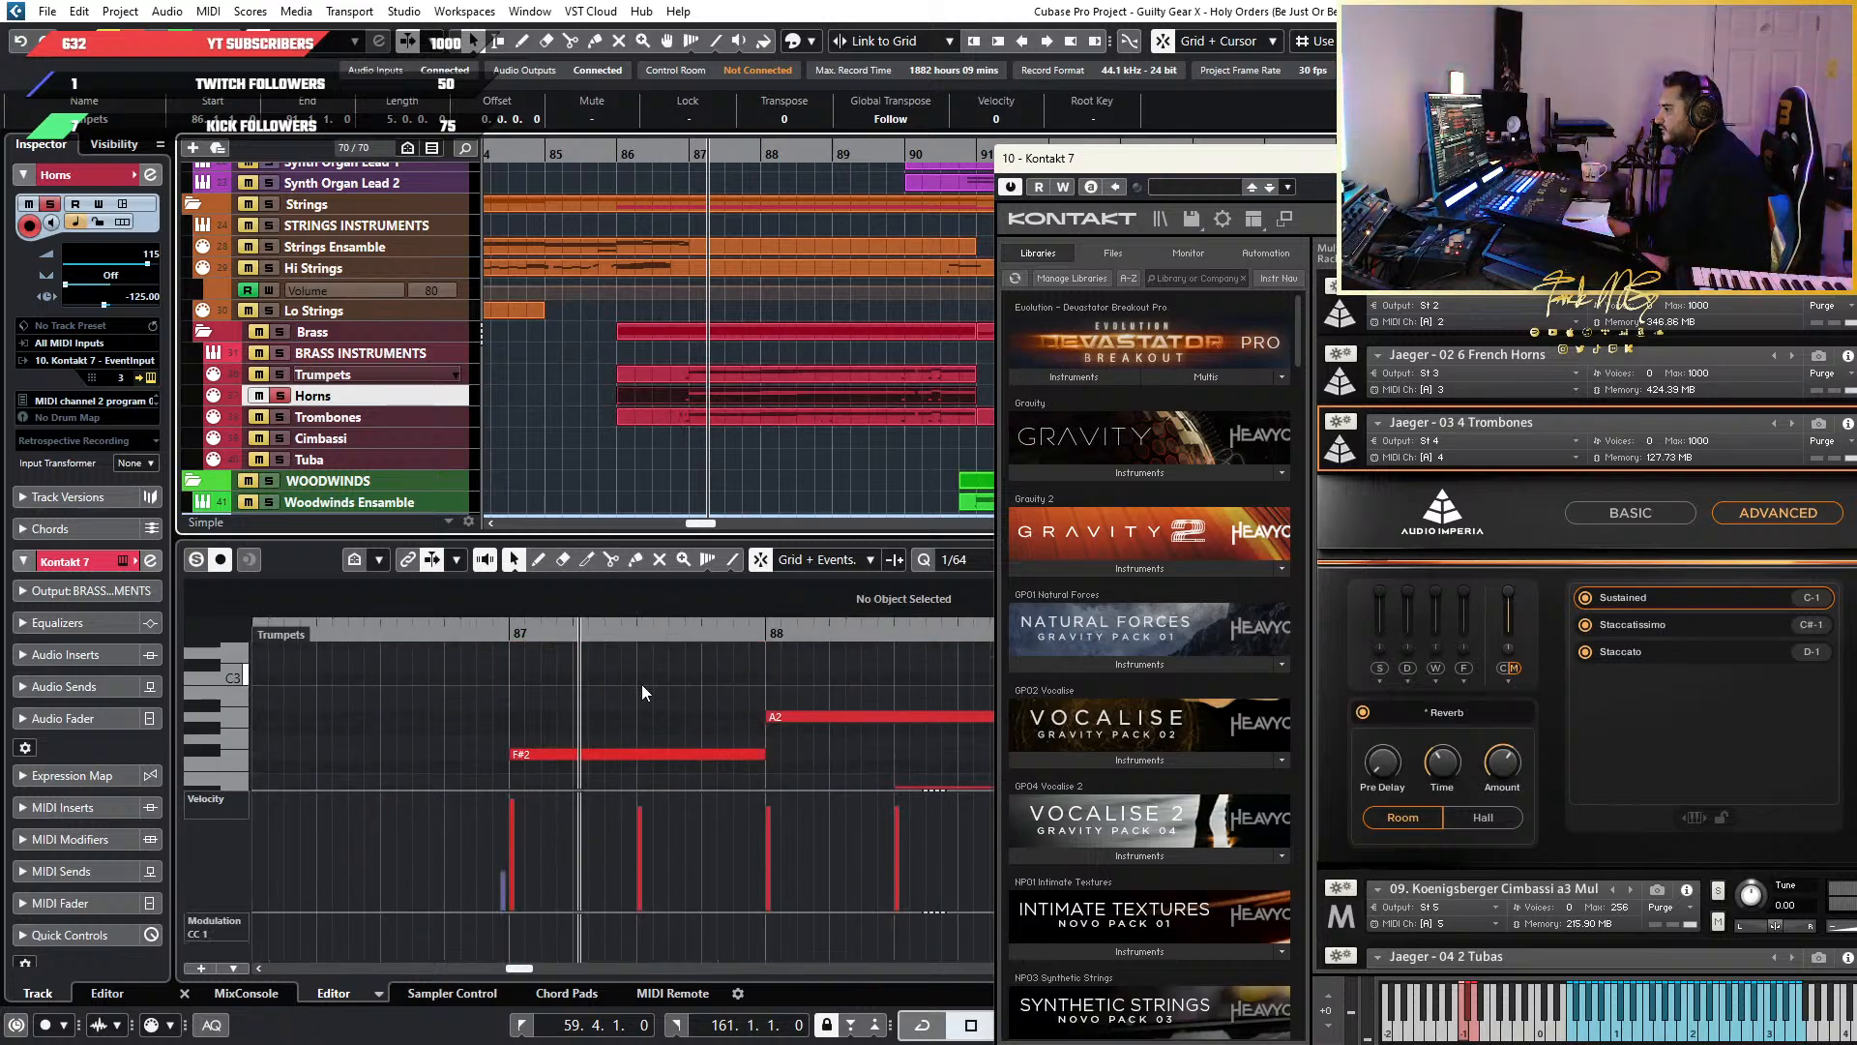
click(280, 378)
scroll(777, 503, down, 1)
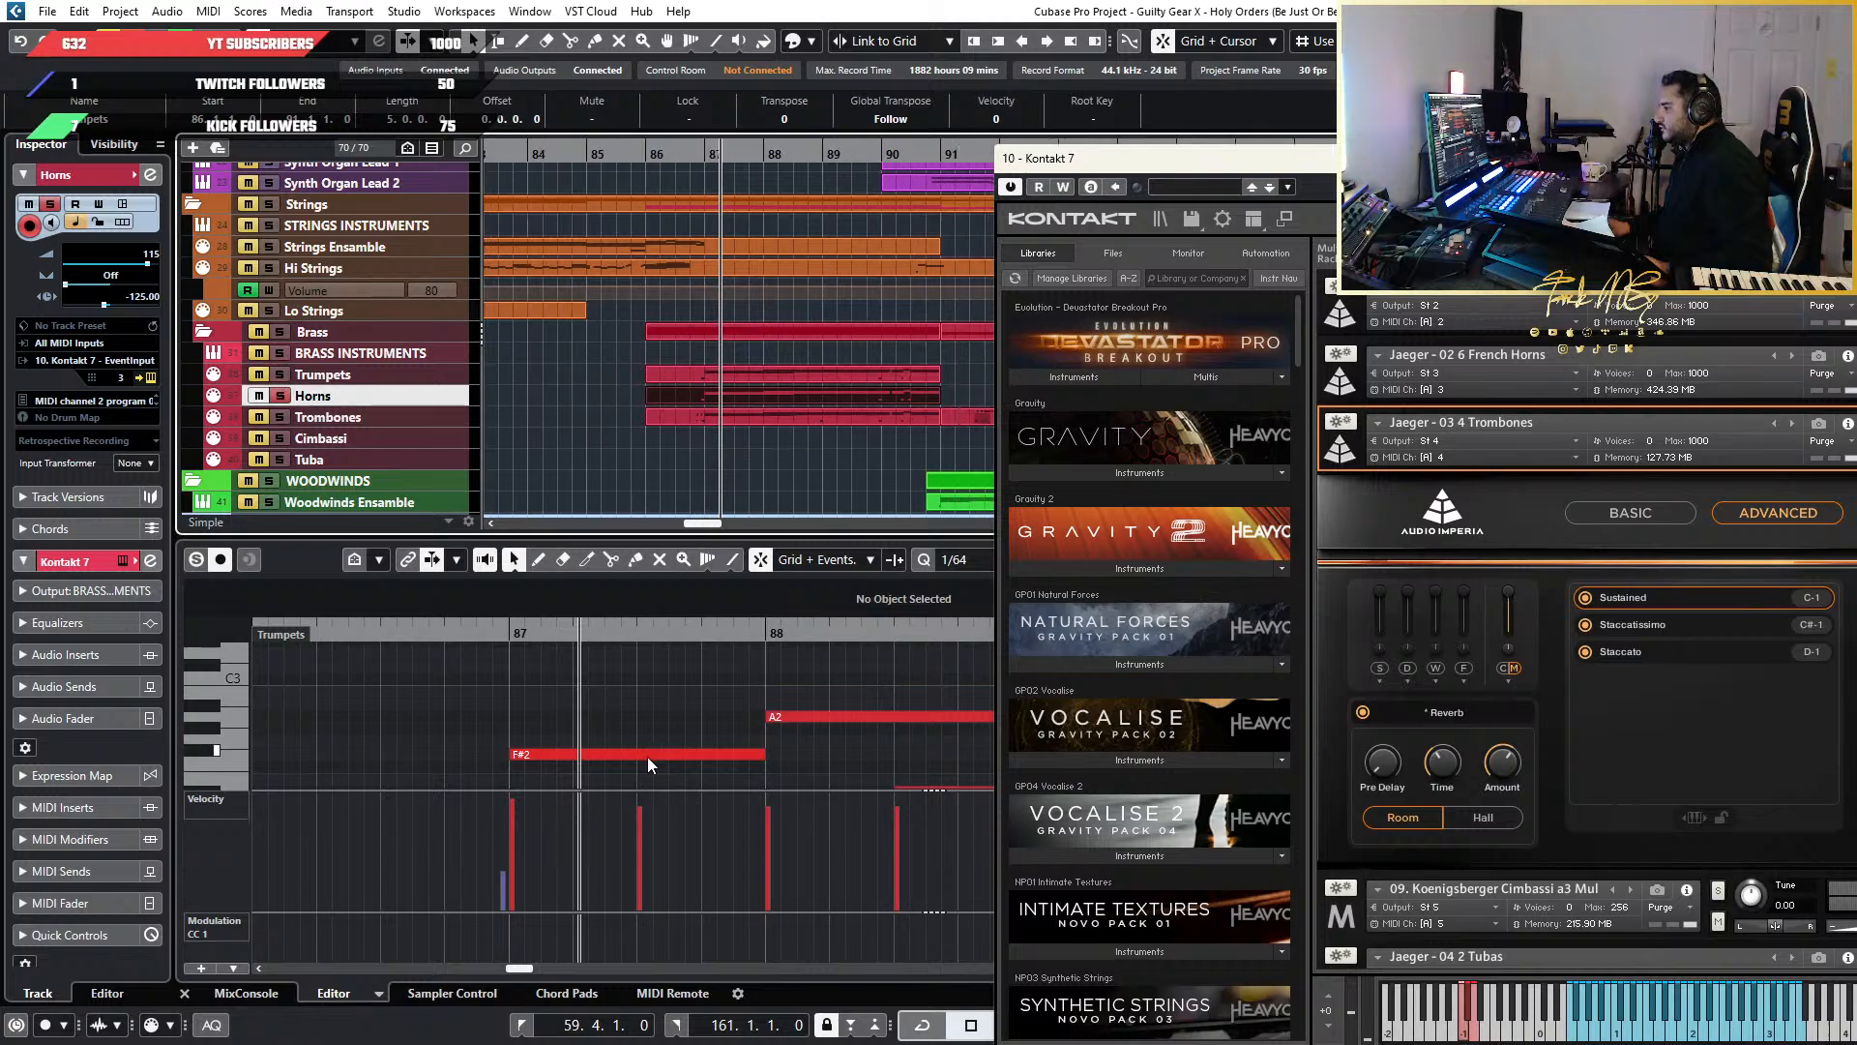
click(608, 731)
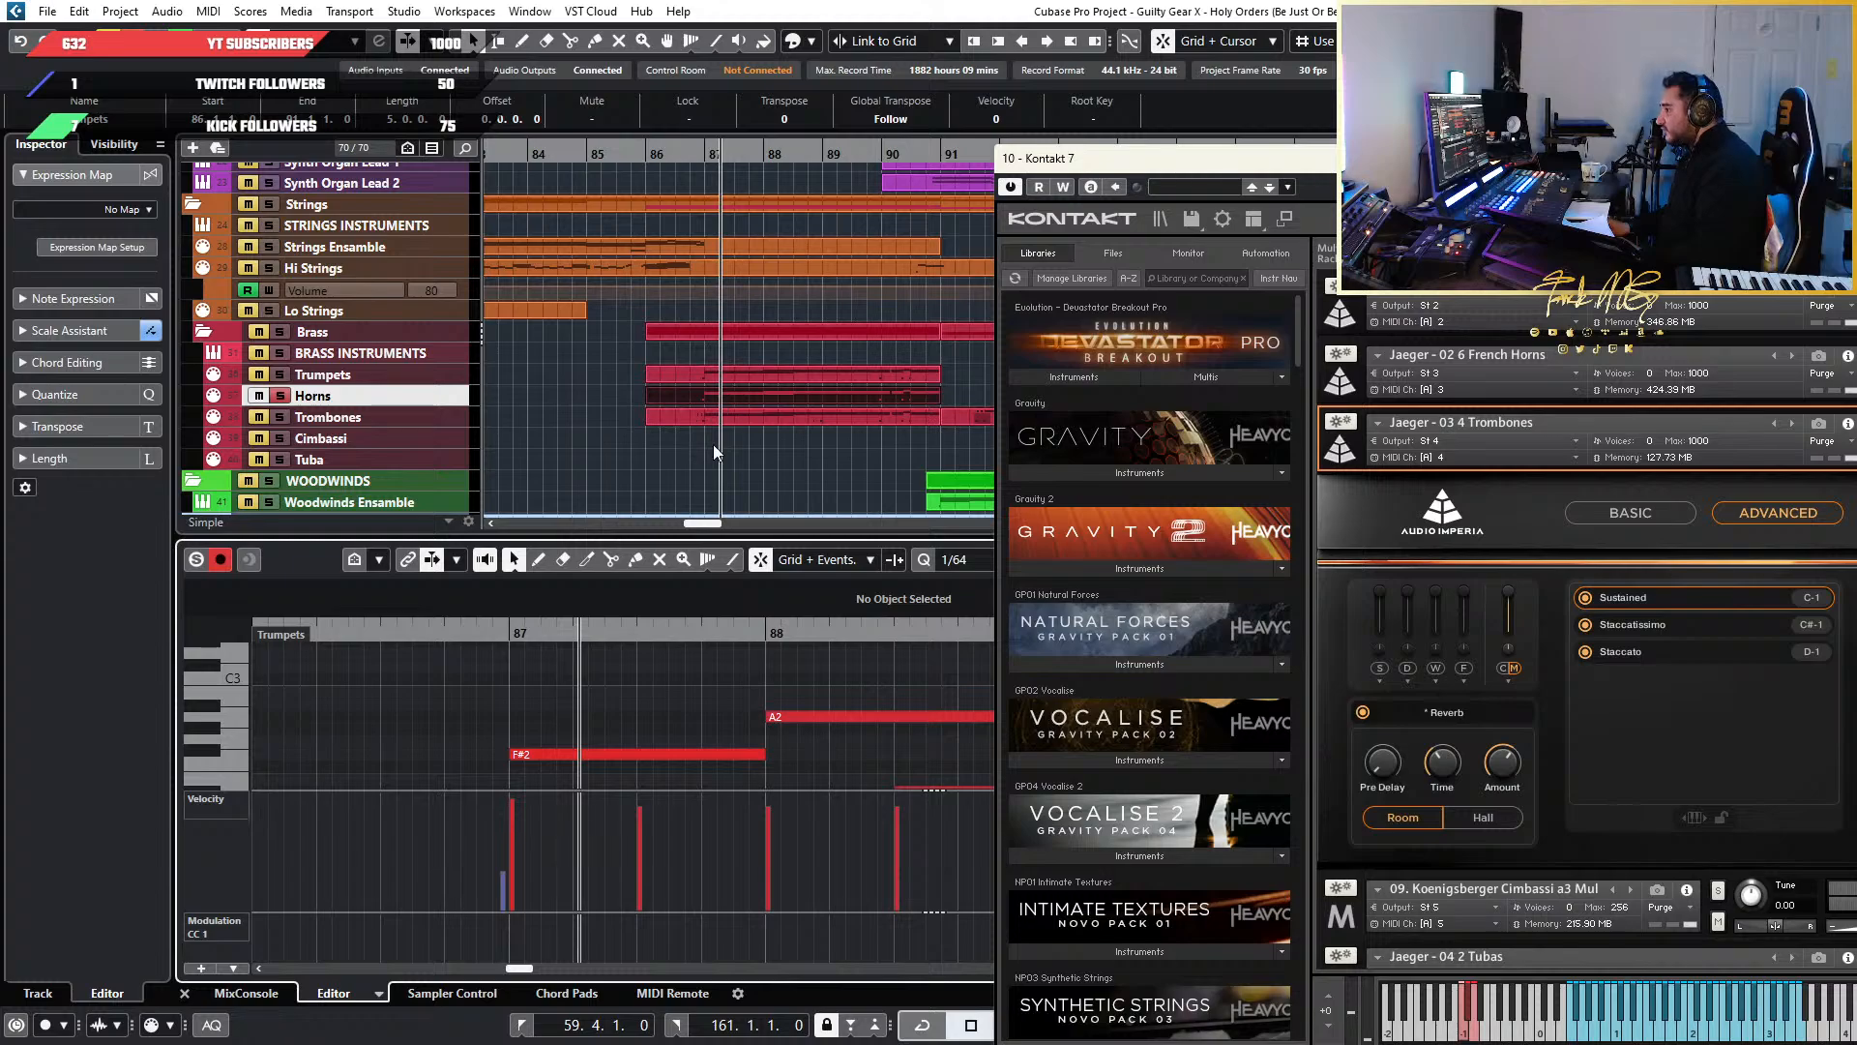
click(763, 421)
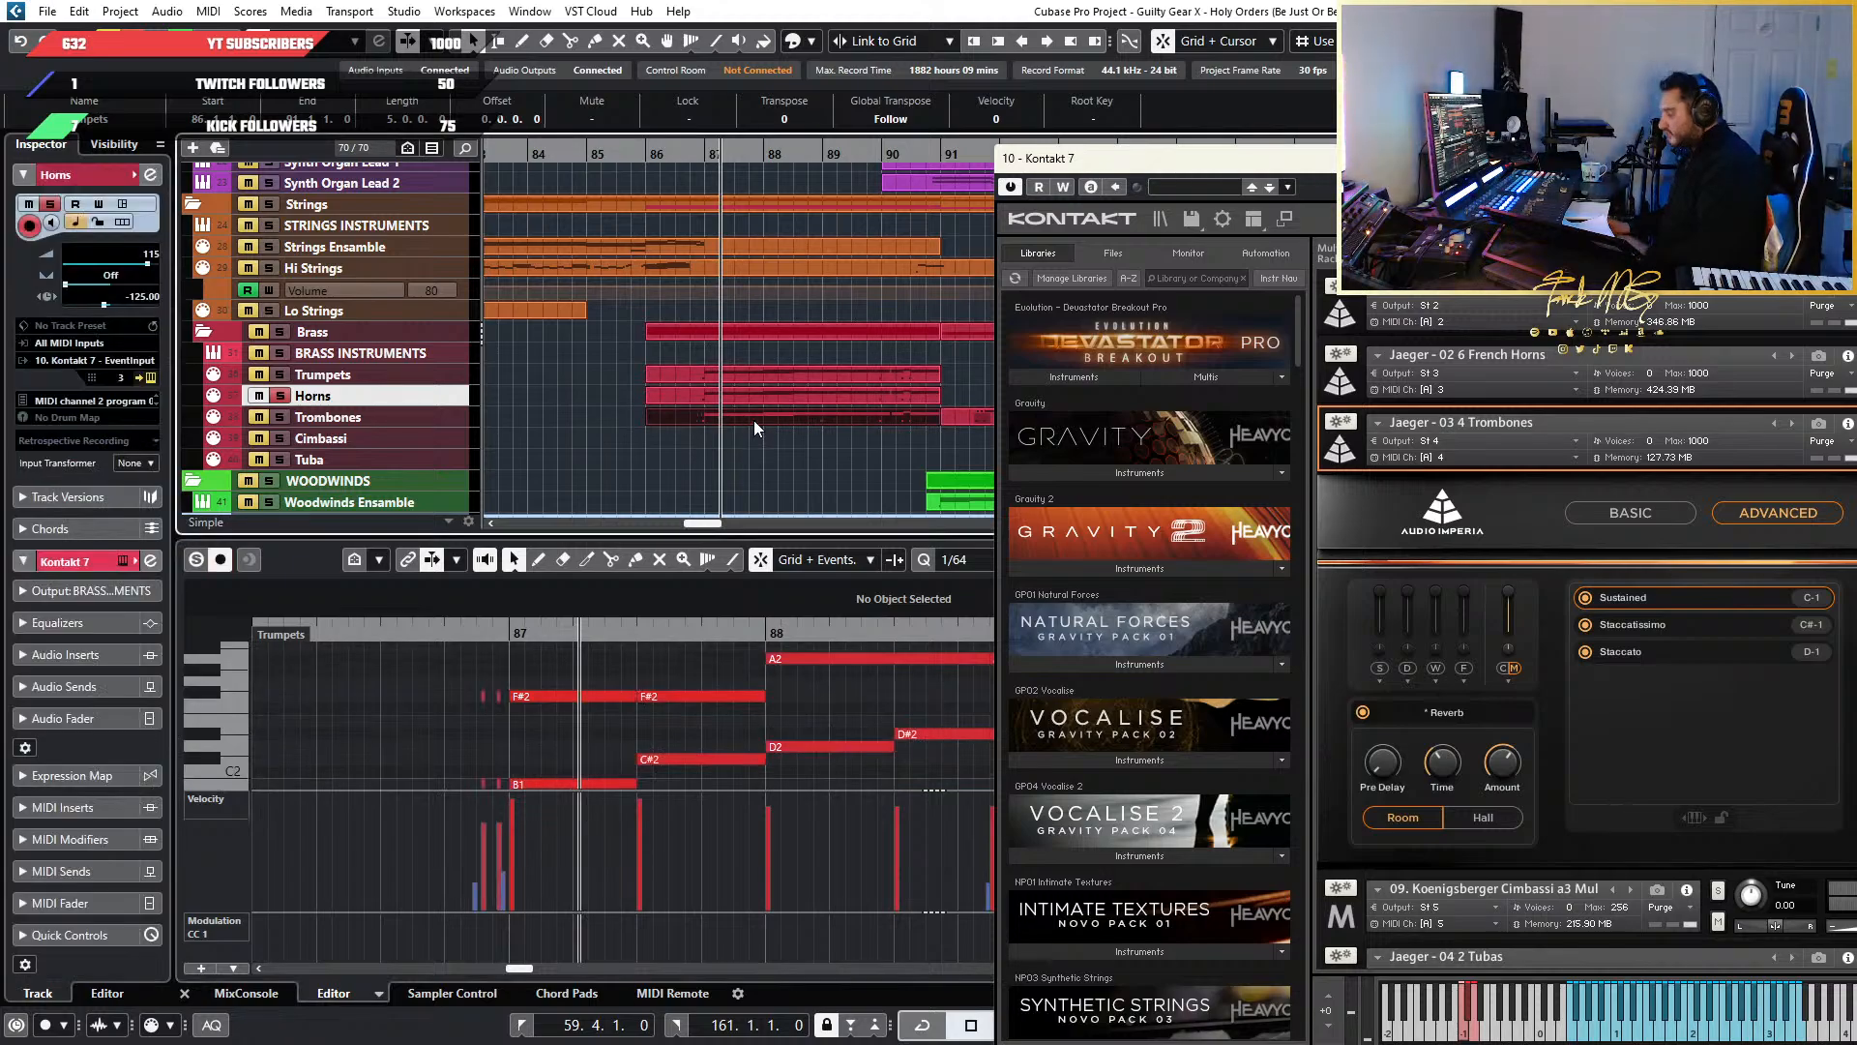
Copy the Horns part located around bar 156
scroll(785, 417, down, 6)
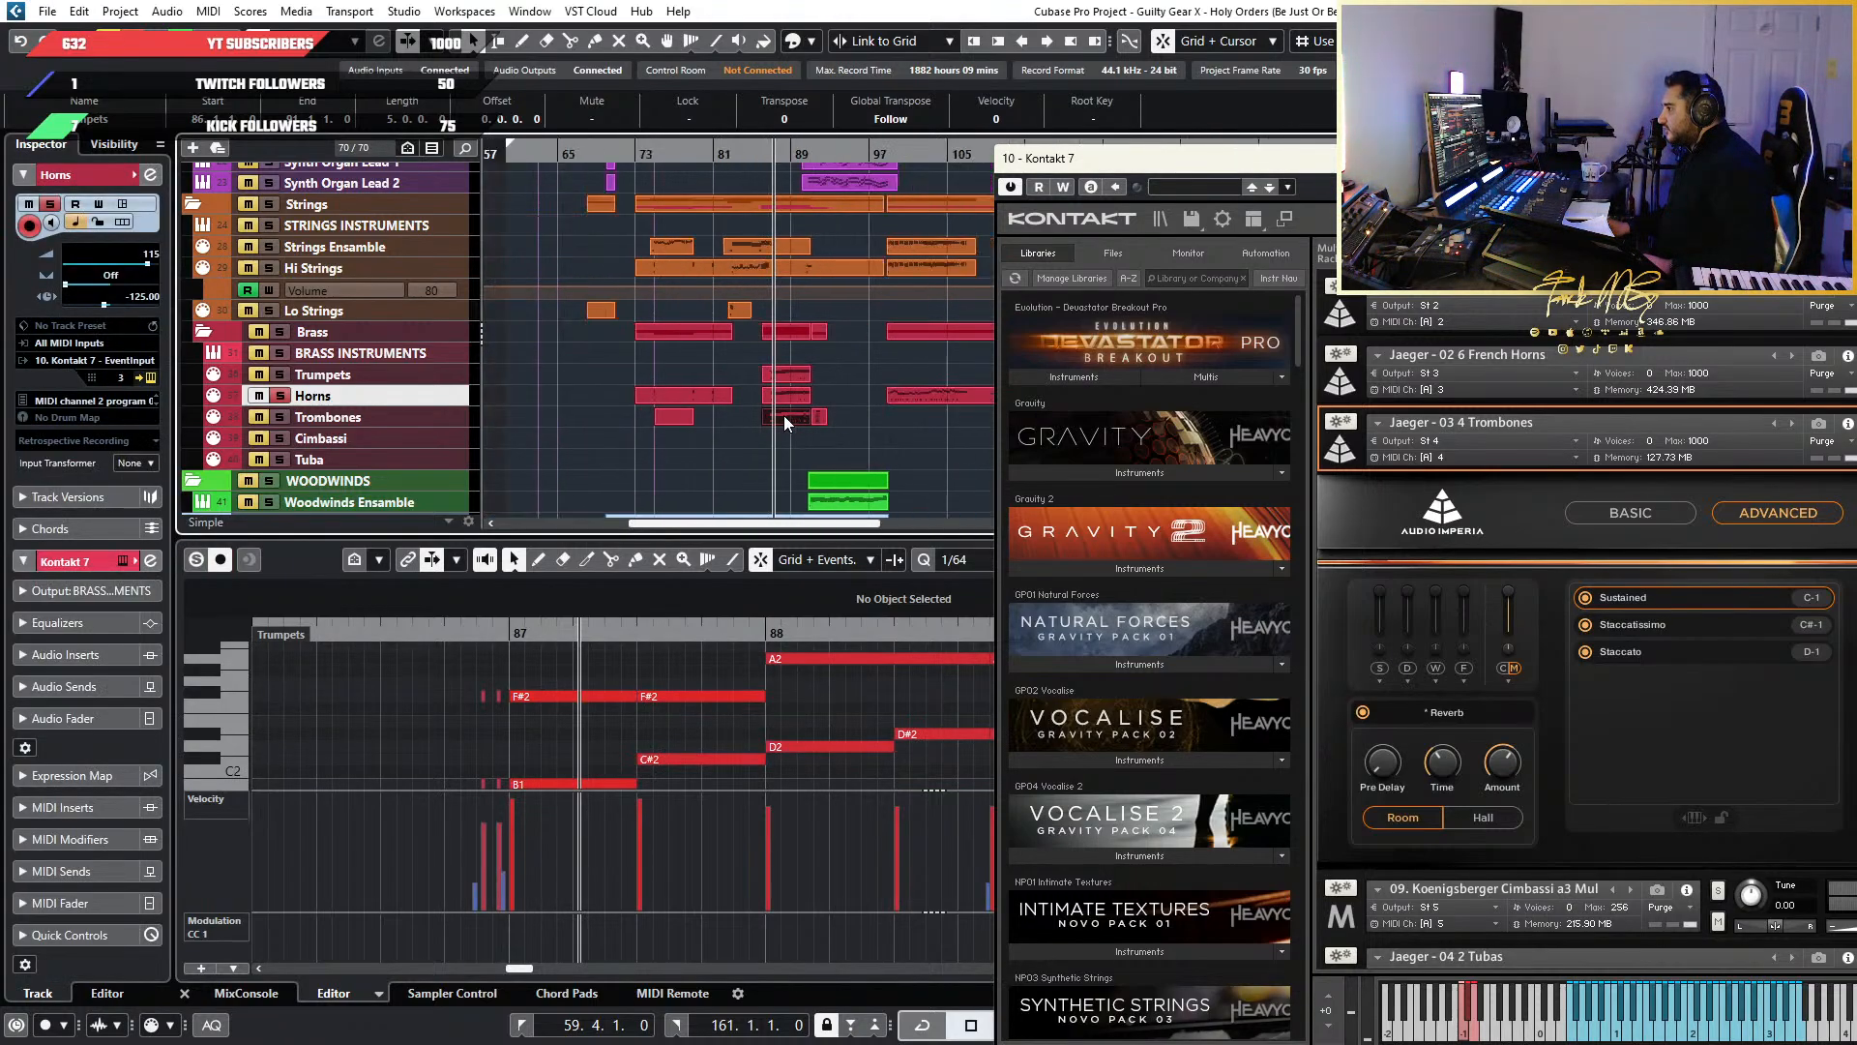
scroll(784, 417, up, 1)
scroll(784, 417, right, 8)
scroll(630, 463, left, 3)
click(680, 468)
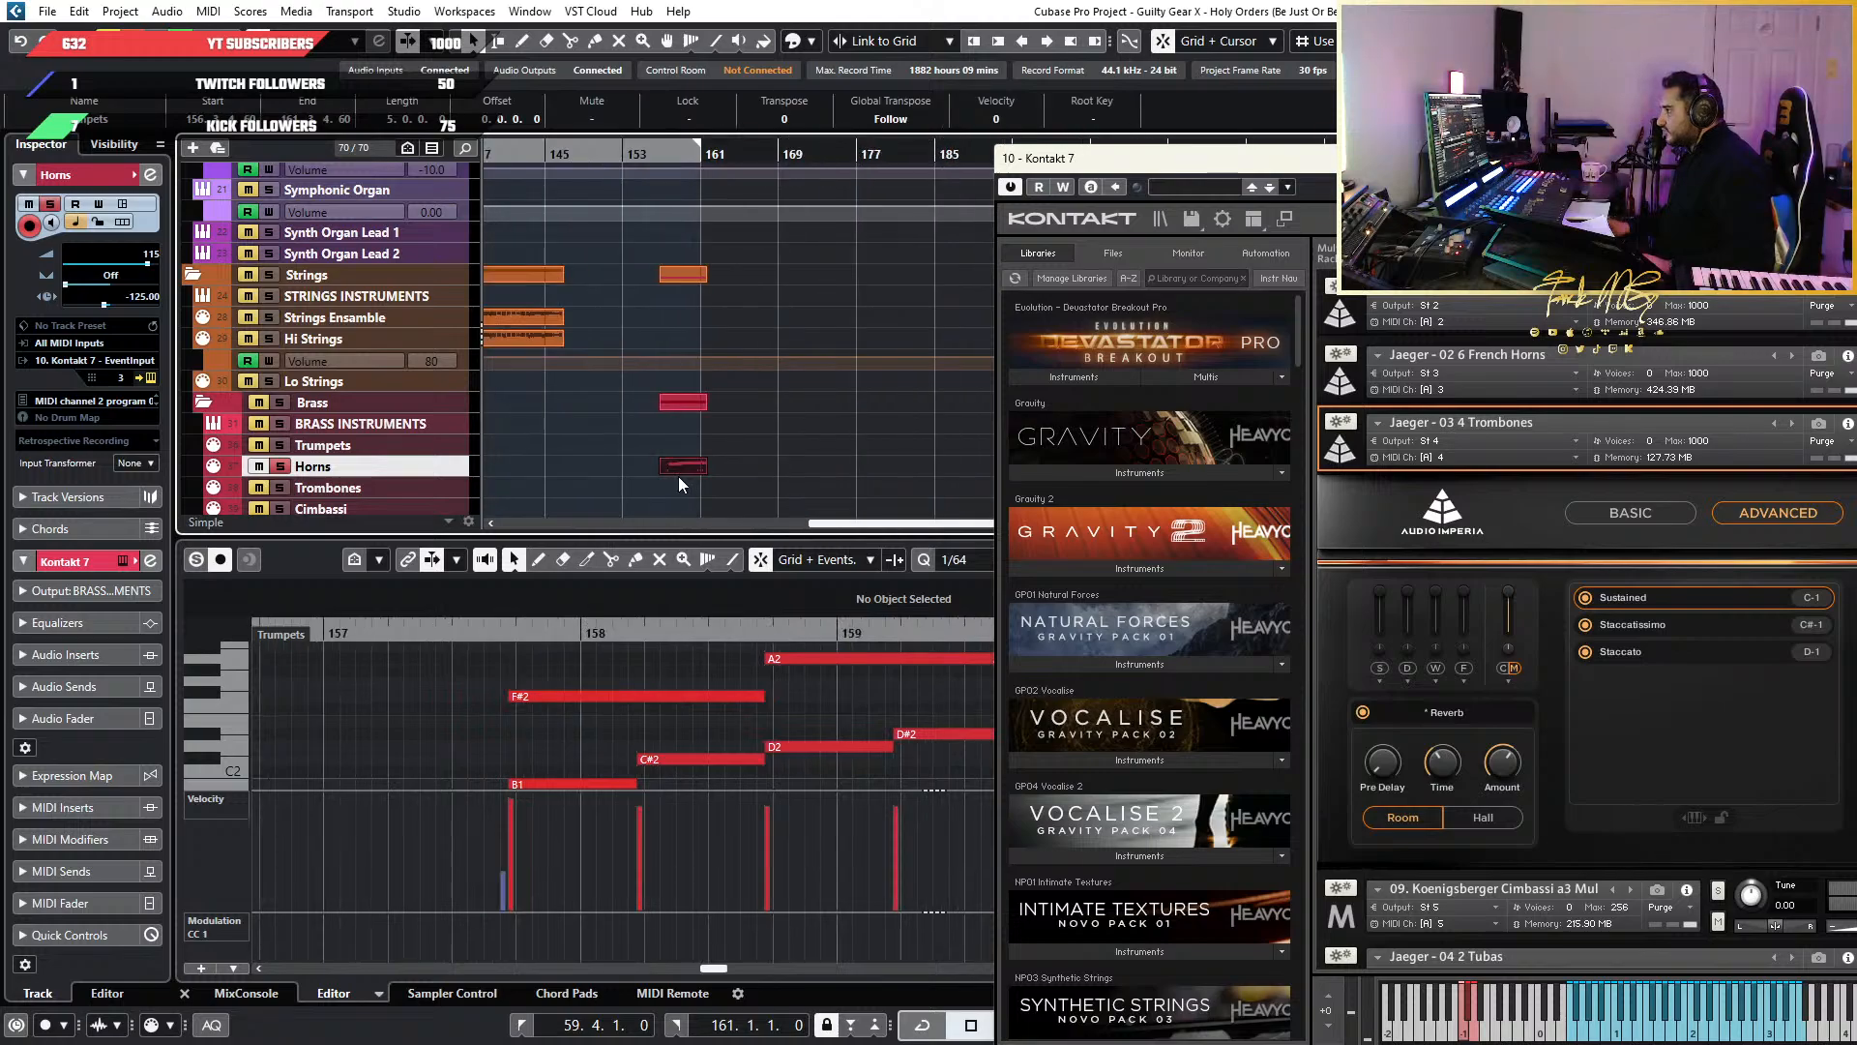
Delete the existing Horns part that starts at bar 86
scroll(677, 475, left, 7)
scroll(648, 474, up, 6)
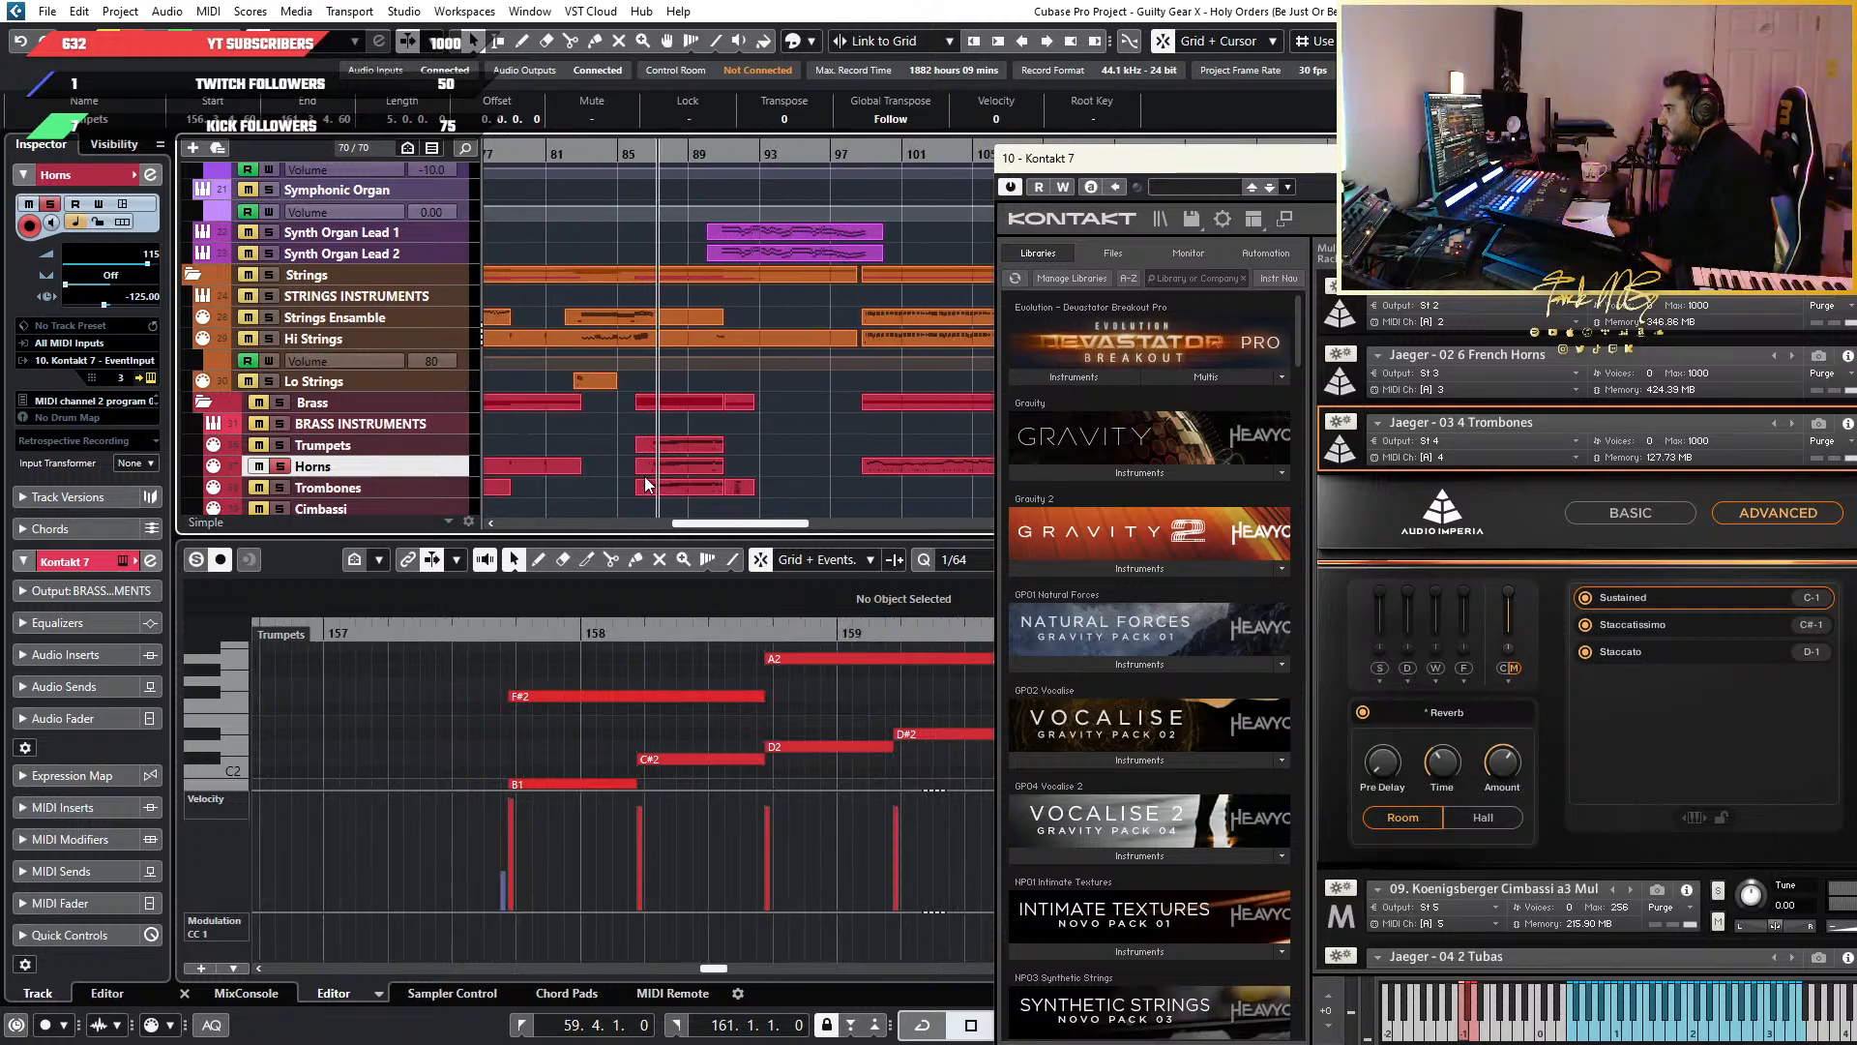
click(696, 469)
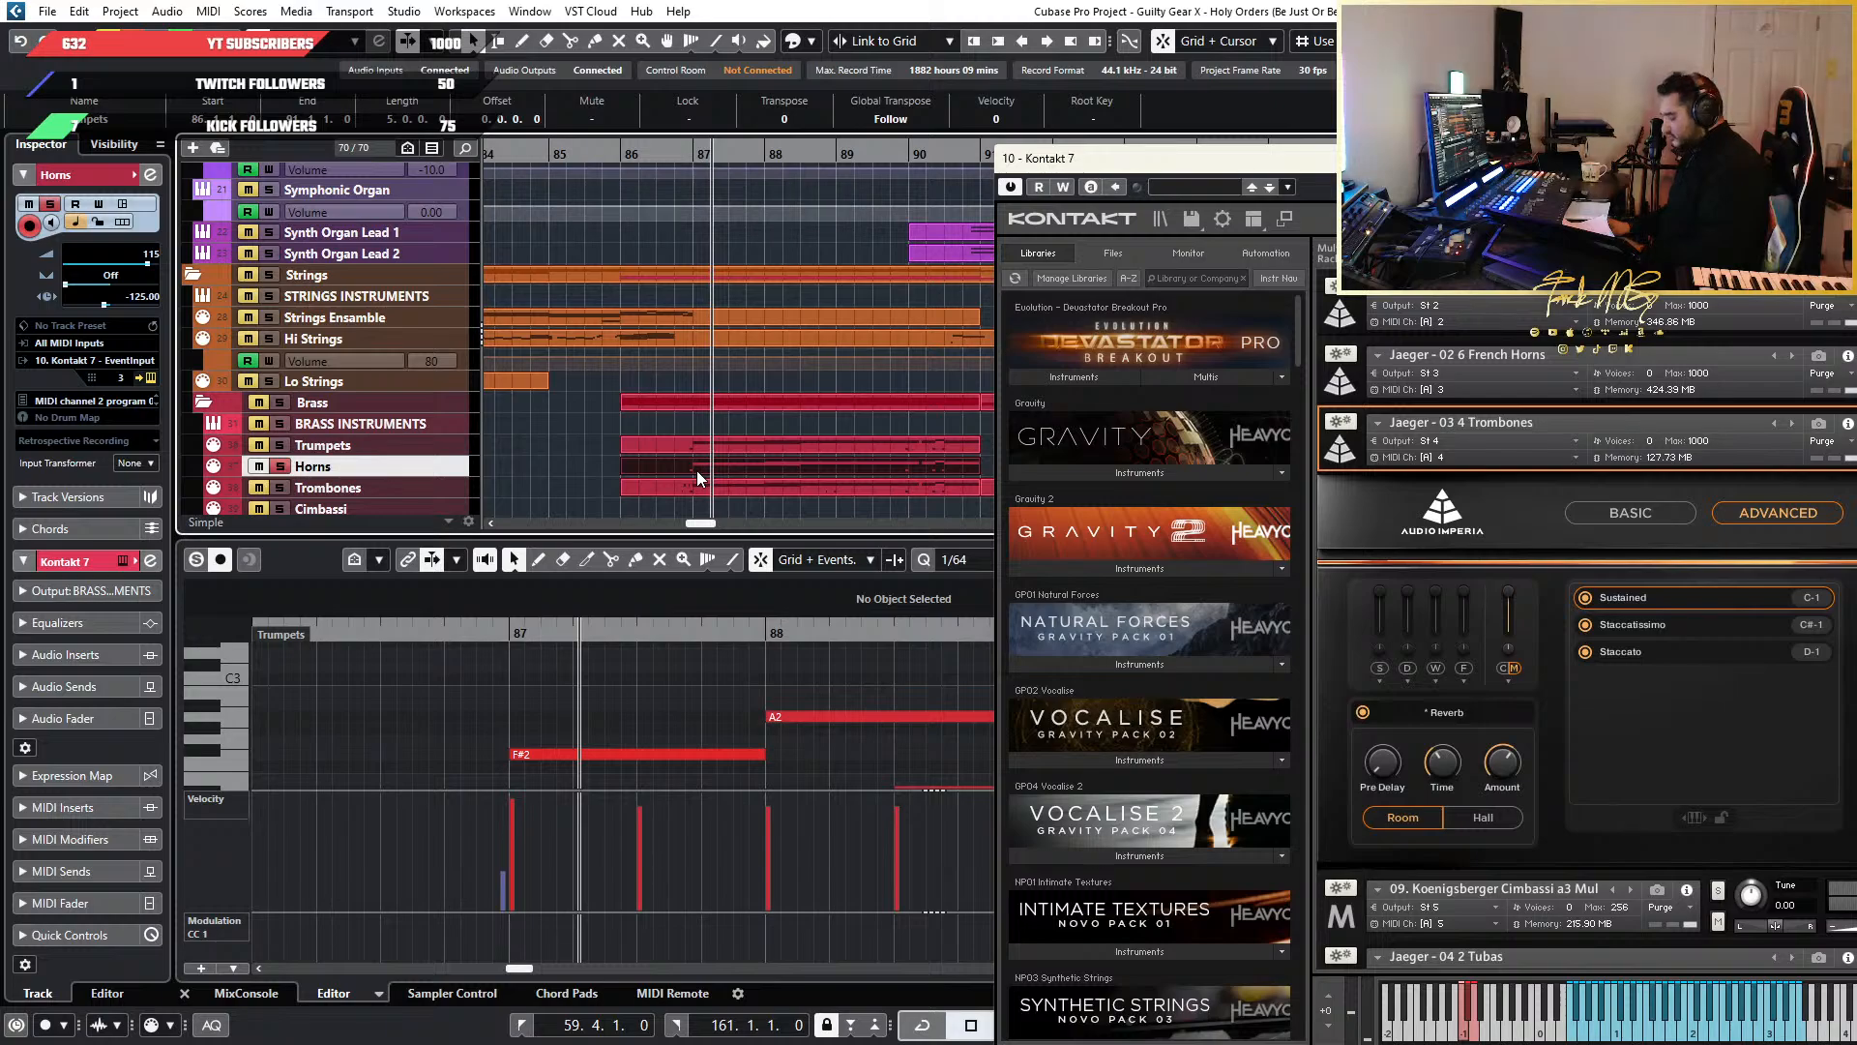
key(Delete)
Set the quantize value to 1/8 and paste the copied Horns part at bar 86
click(619, 153)
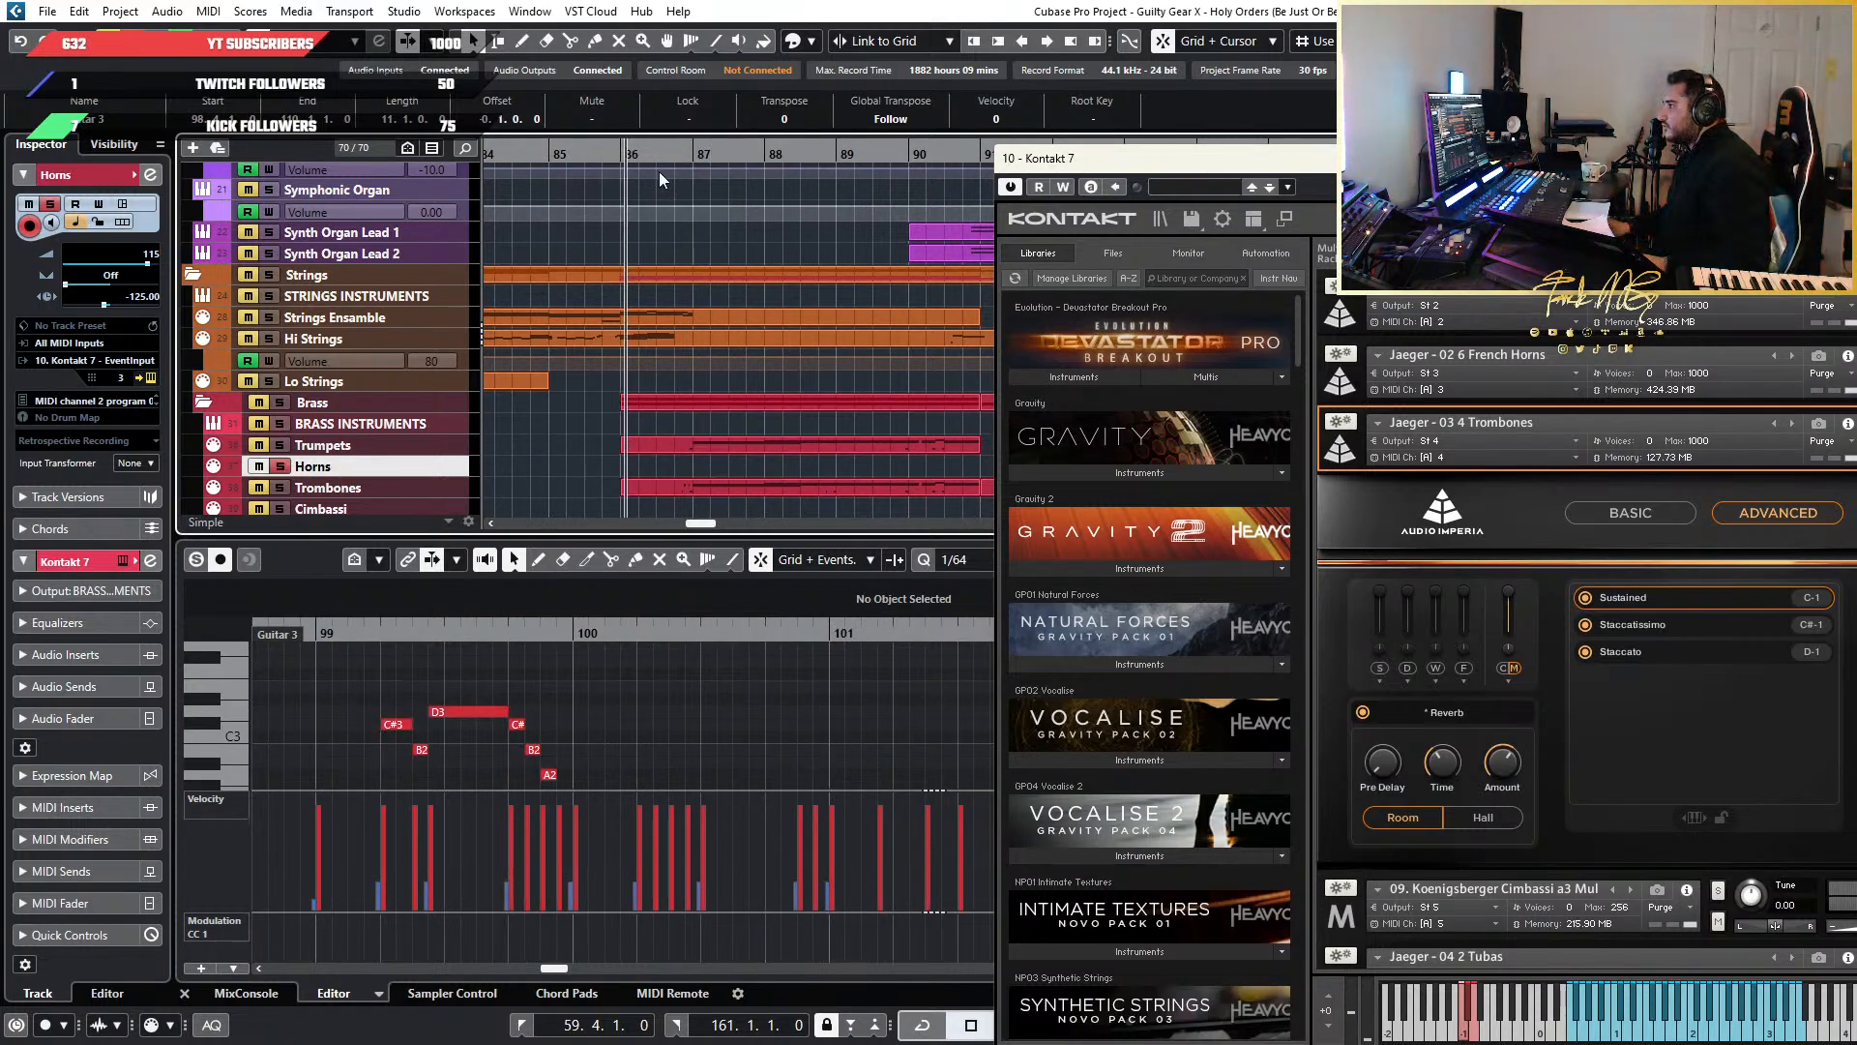
scroll(658, 171, up, 3)
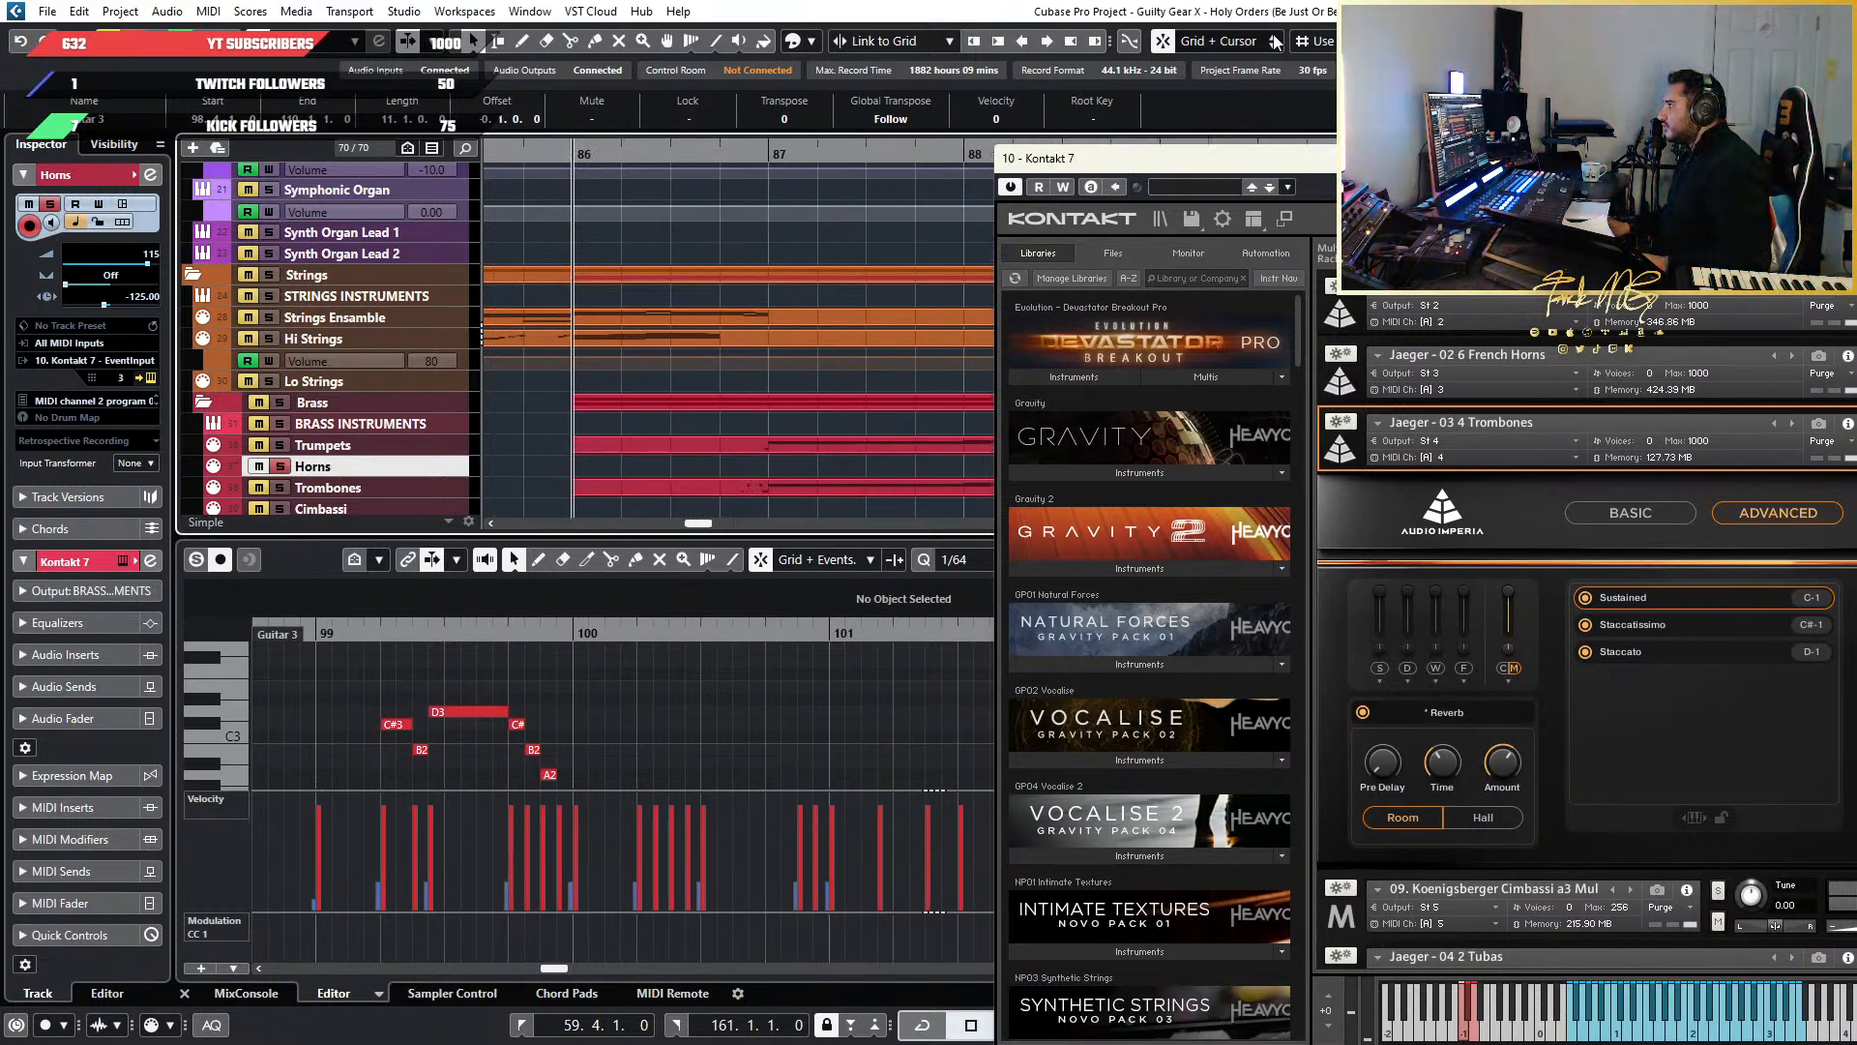
click(1505, 41)
click(1494, 114)
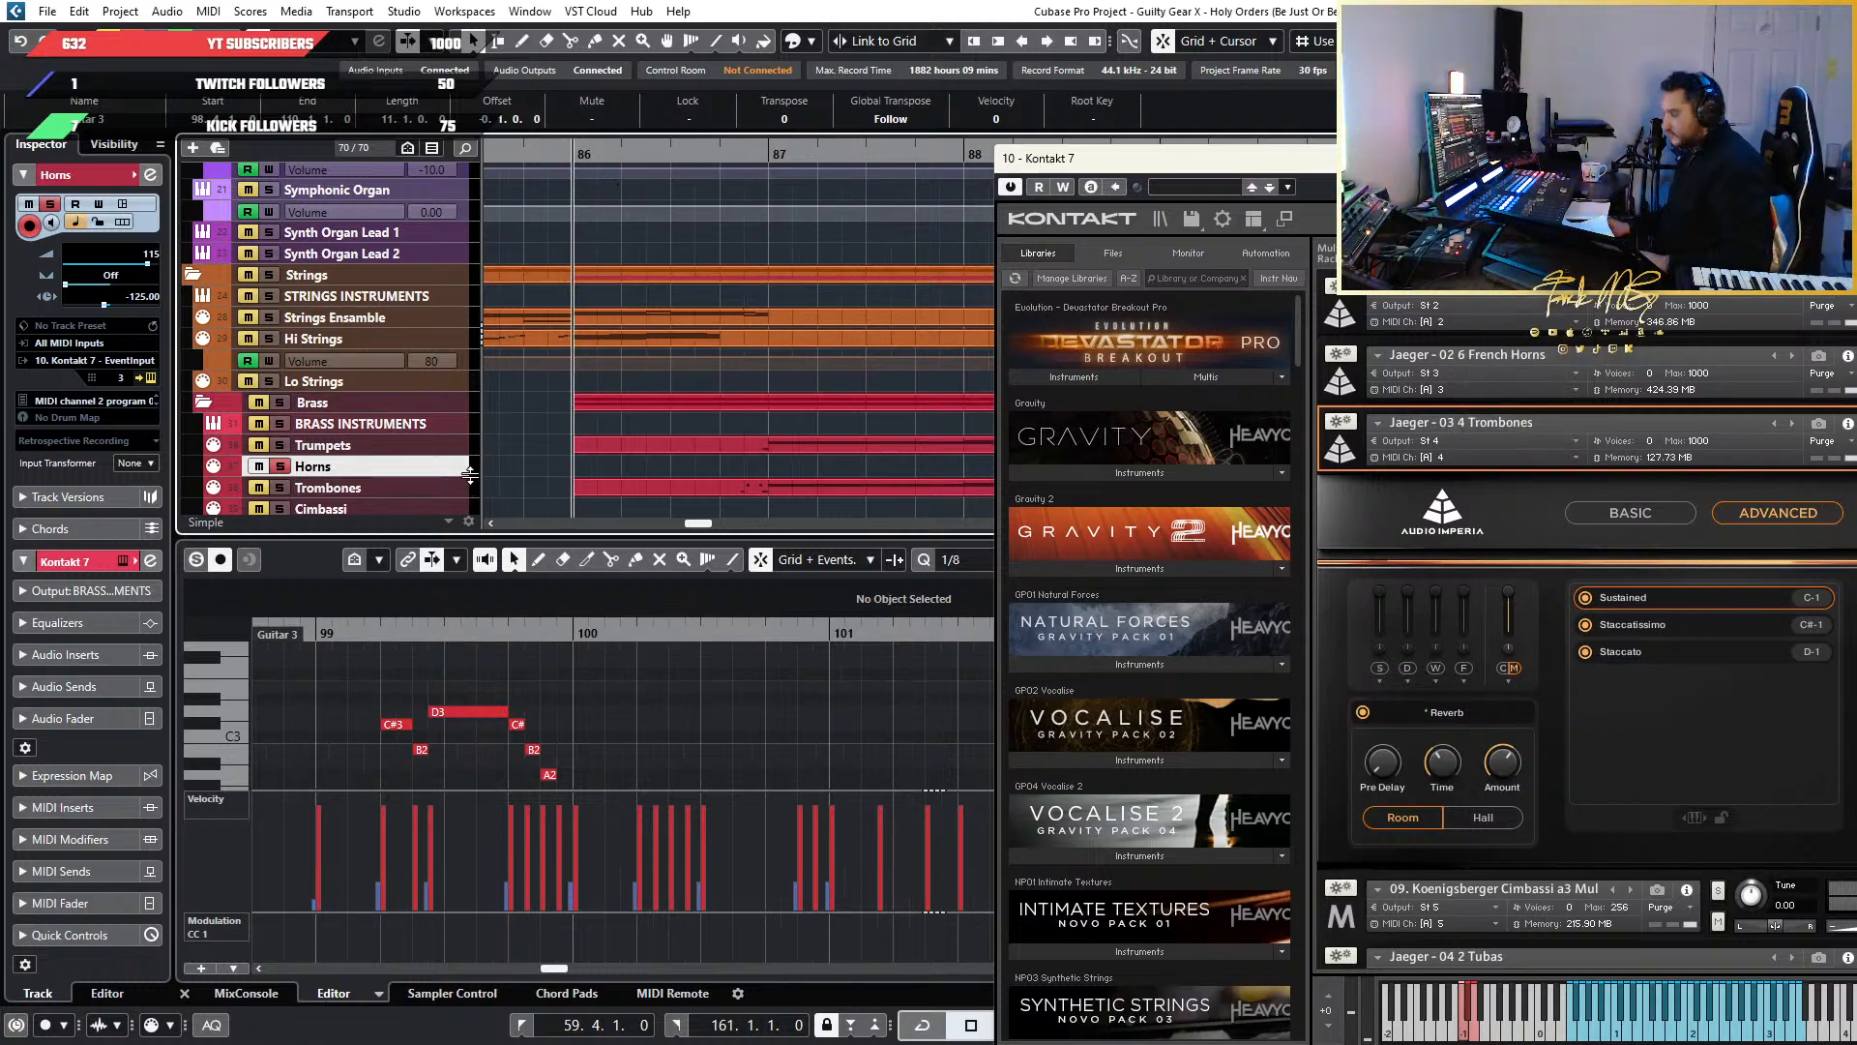
key(ctrl+v)
scroll(736, 661, down, 5)
scroll(731, 696, up, 6)
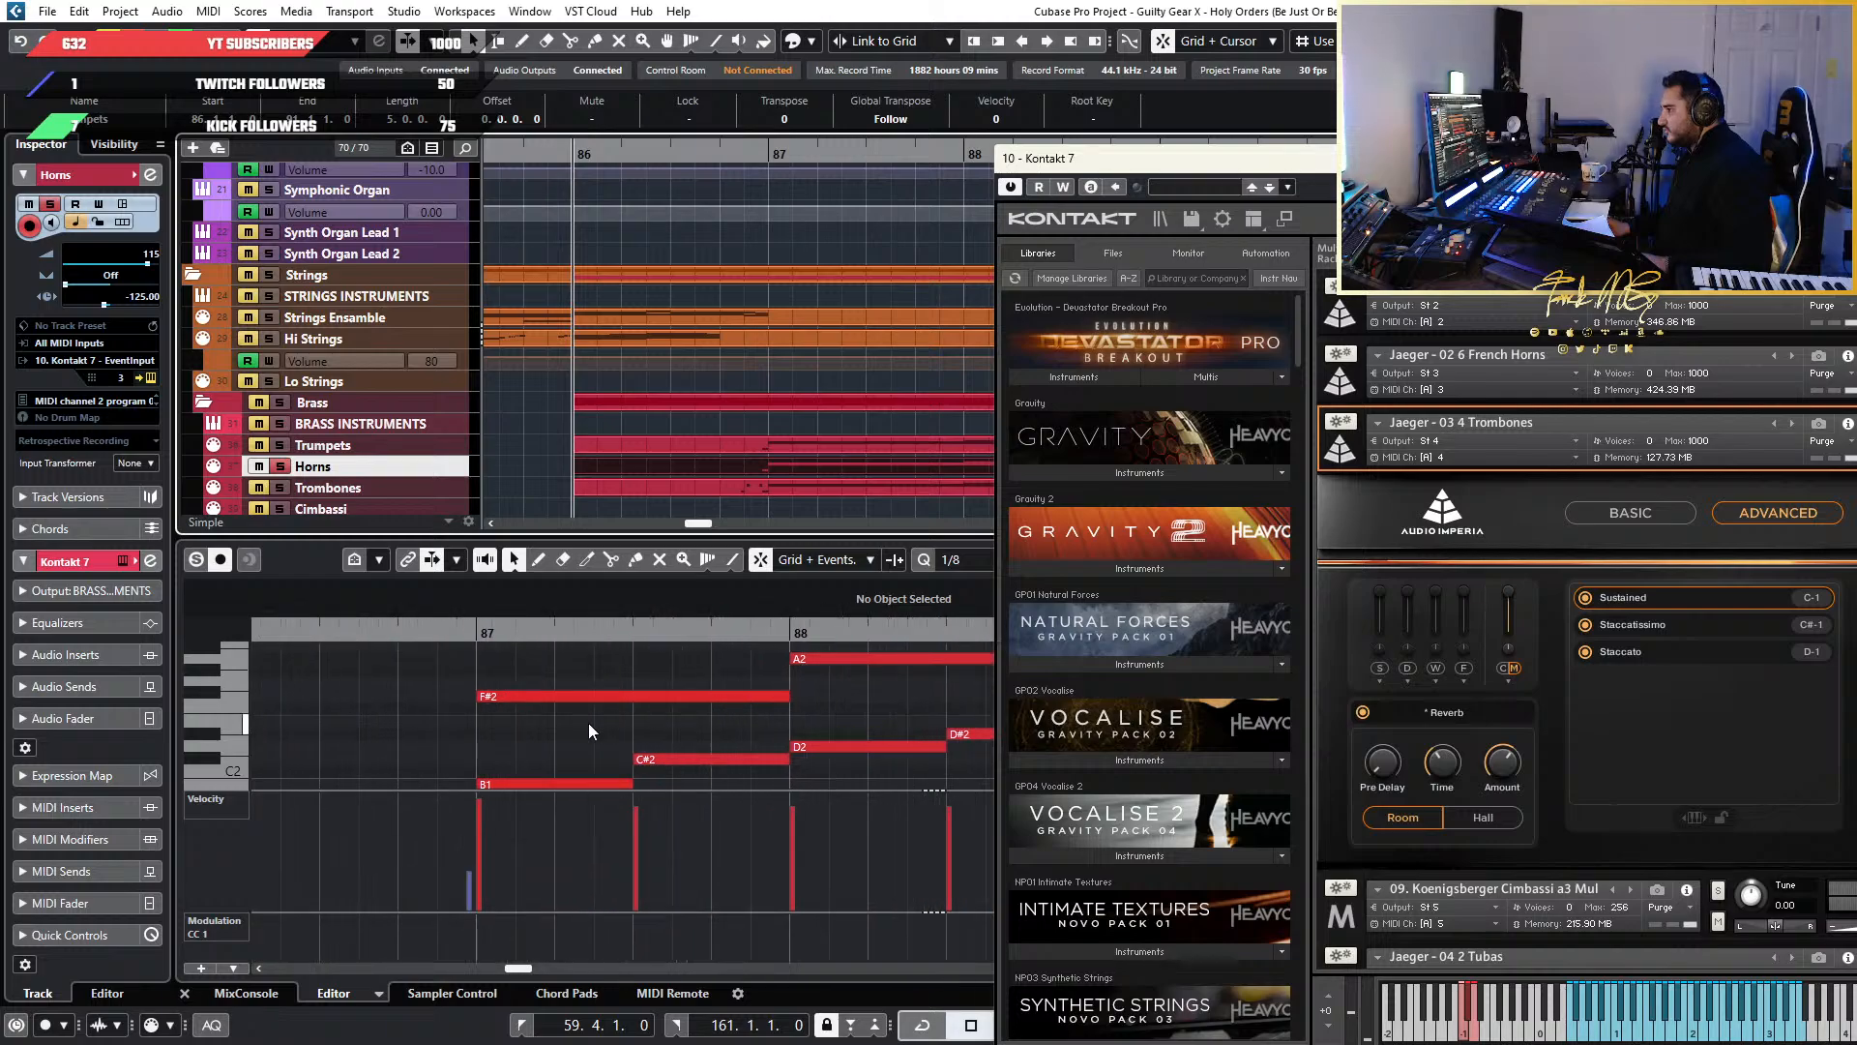
scroll(538, 735, up, 1)
scroll(544, 739, down, 1)
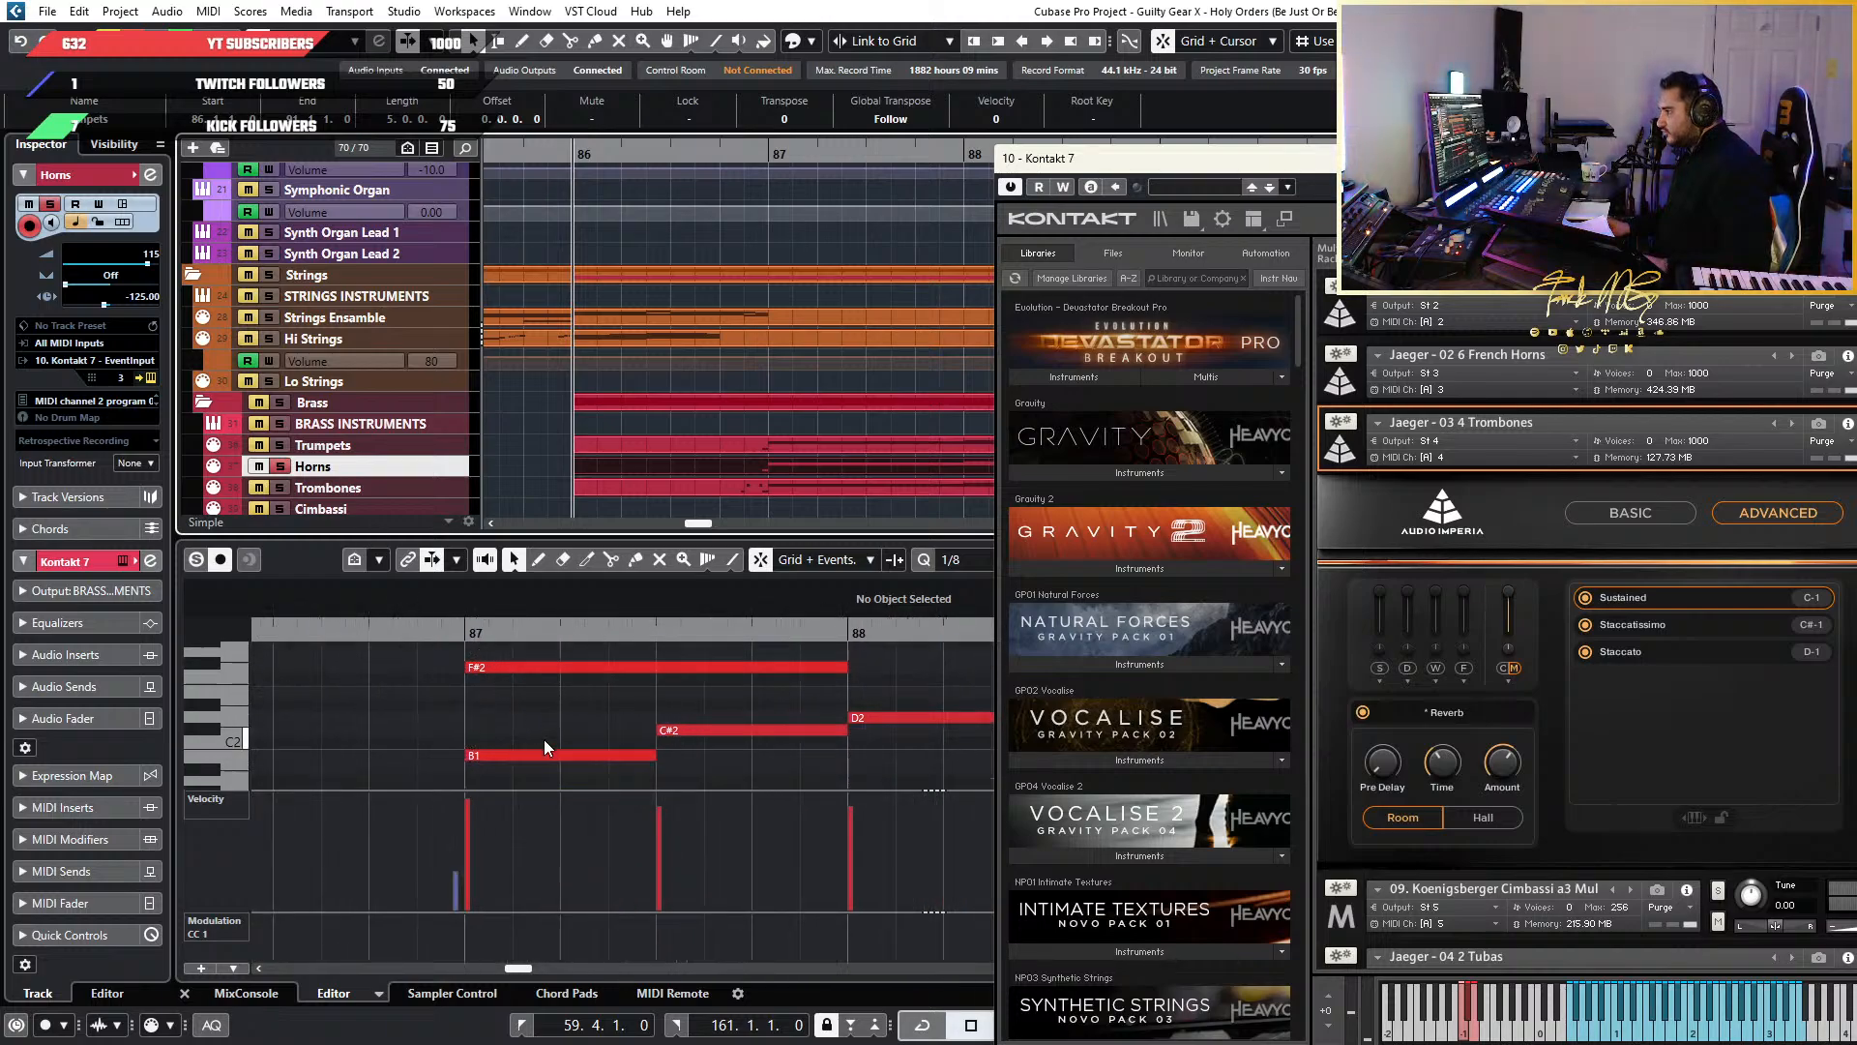
Split the Horns' F#2 note at 87.3 and delete the B1 and F#2 notes between bar 87 and 87.3
drag(396, 769, 619, 666)
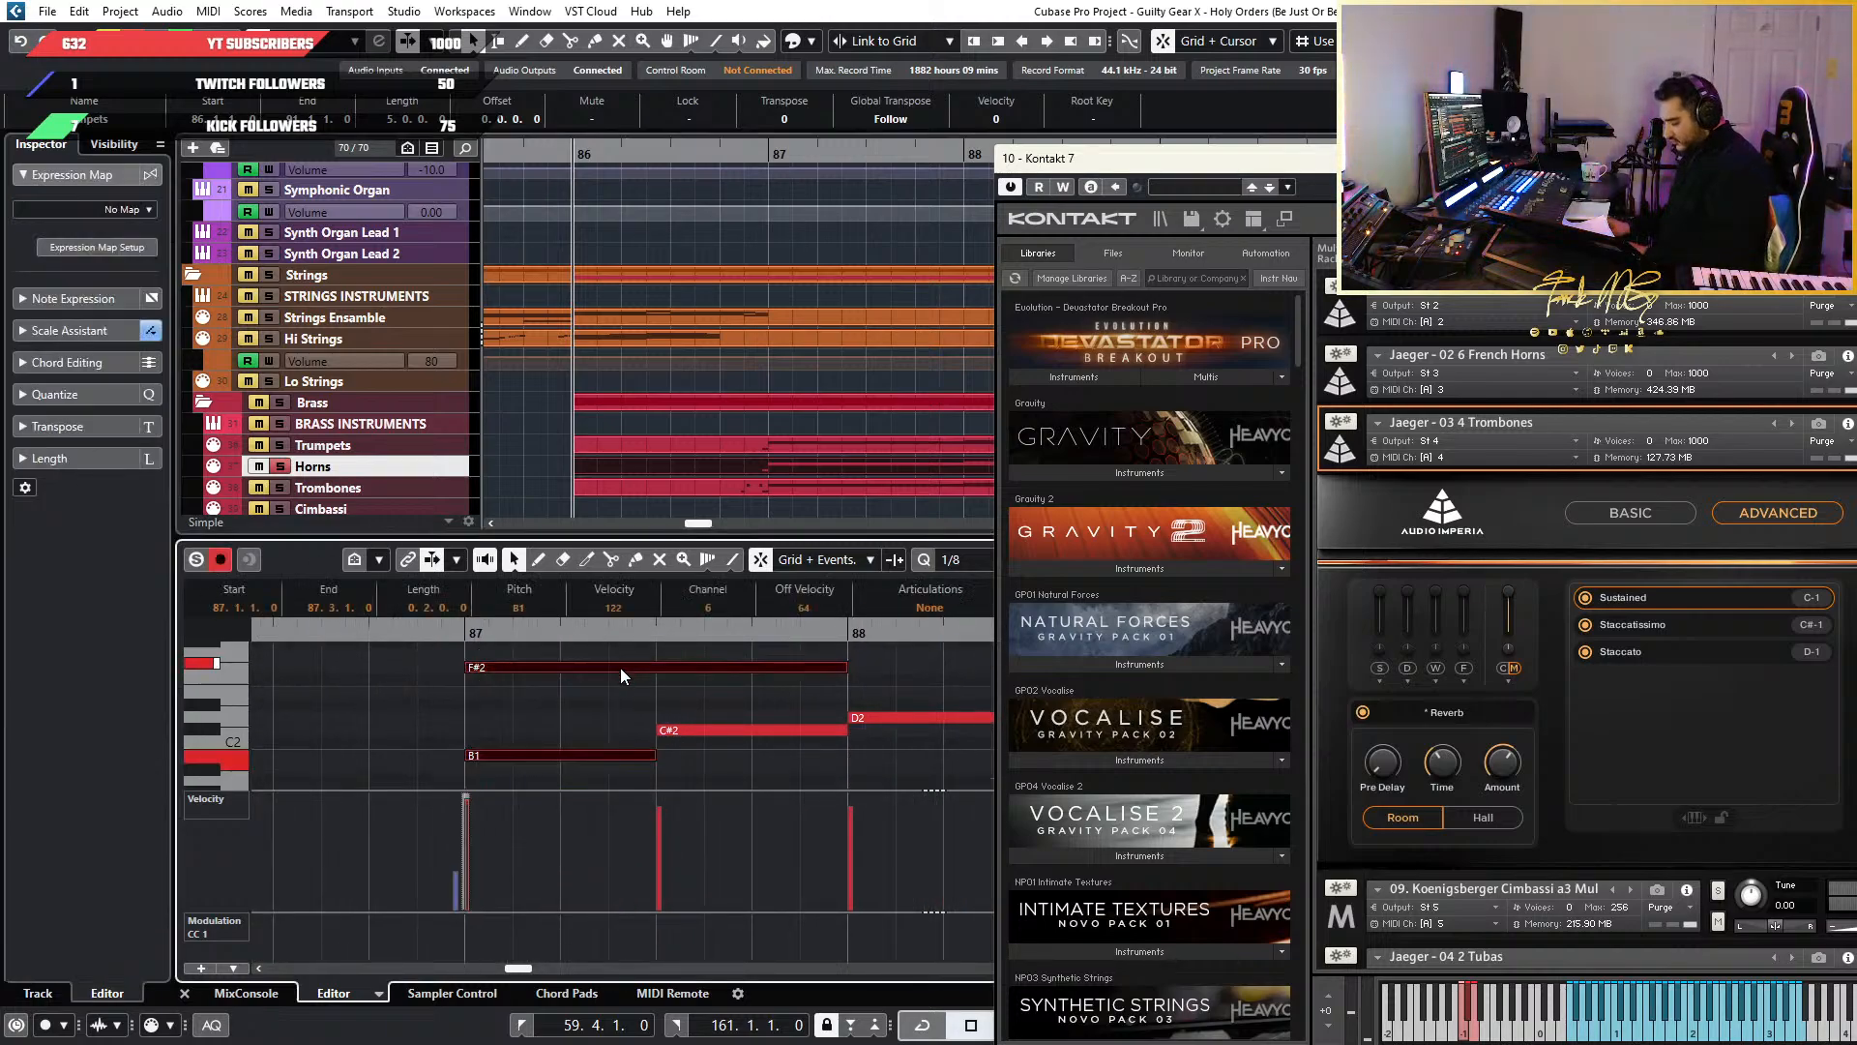
alt+click(647, 669)
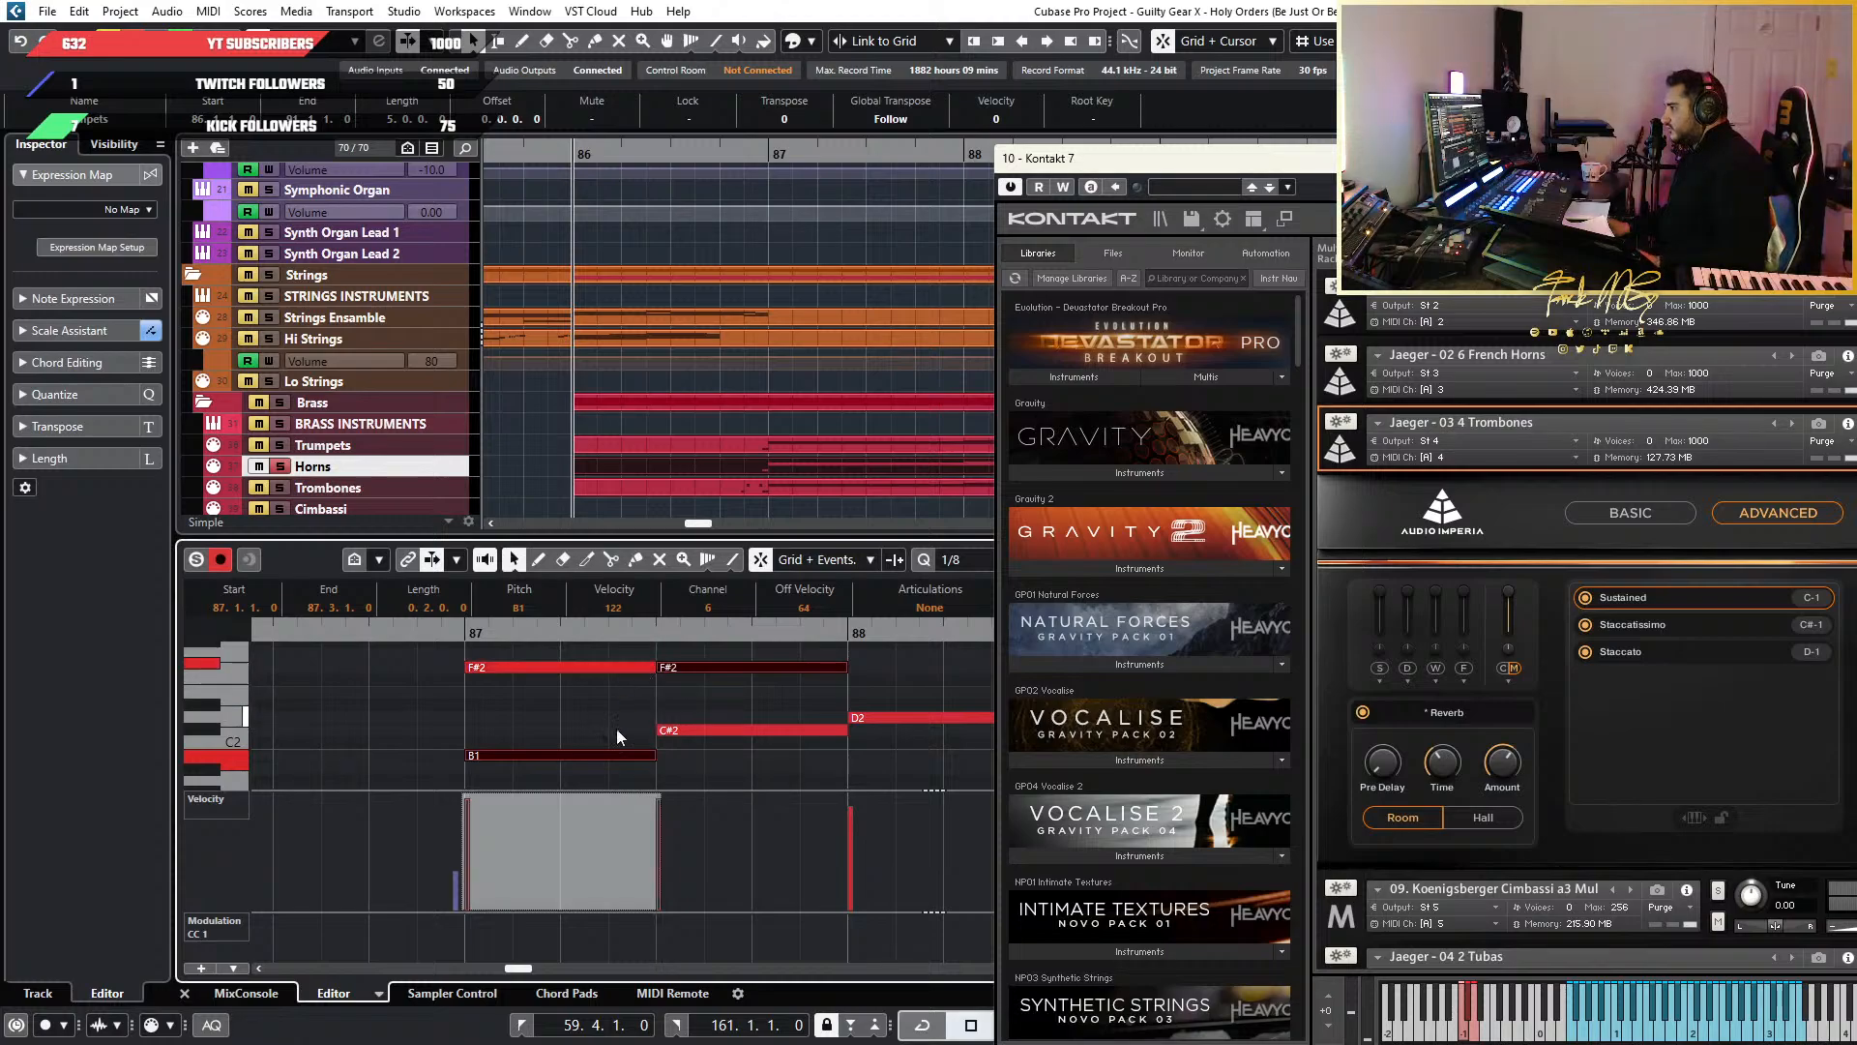
scroll(598, 773, down, 1)
double_click(598, 765)
key(Delete)
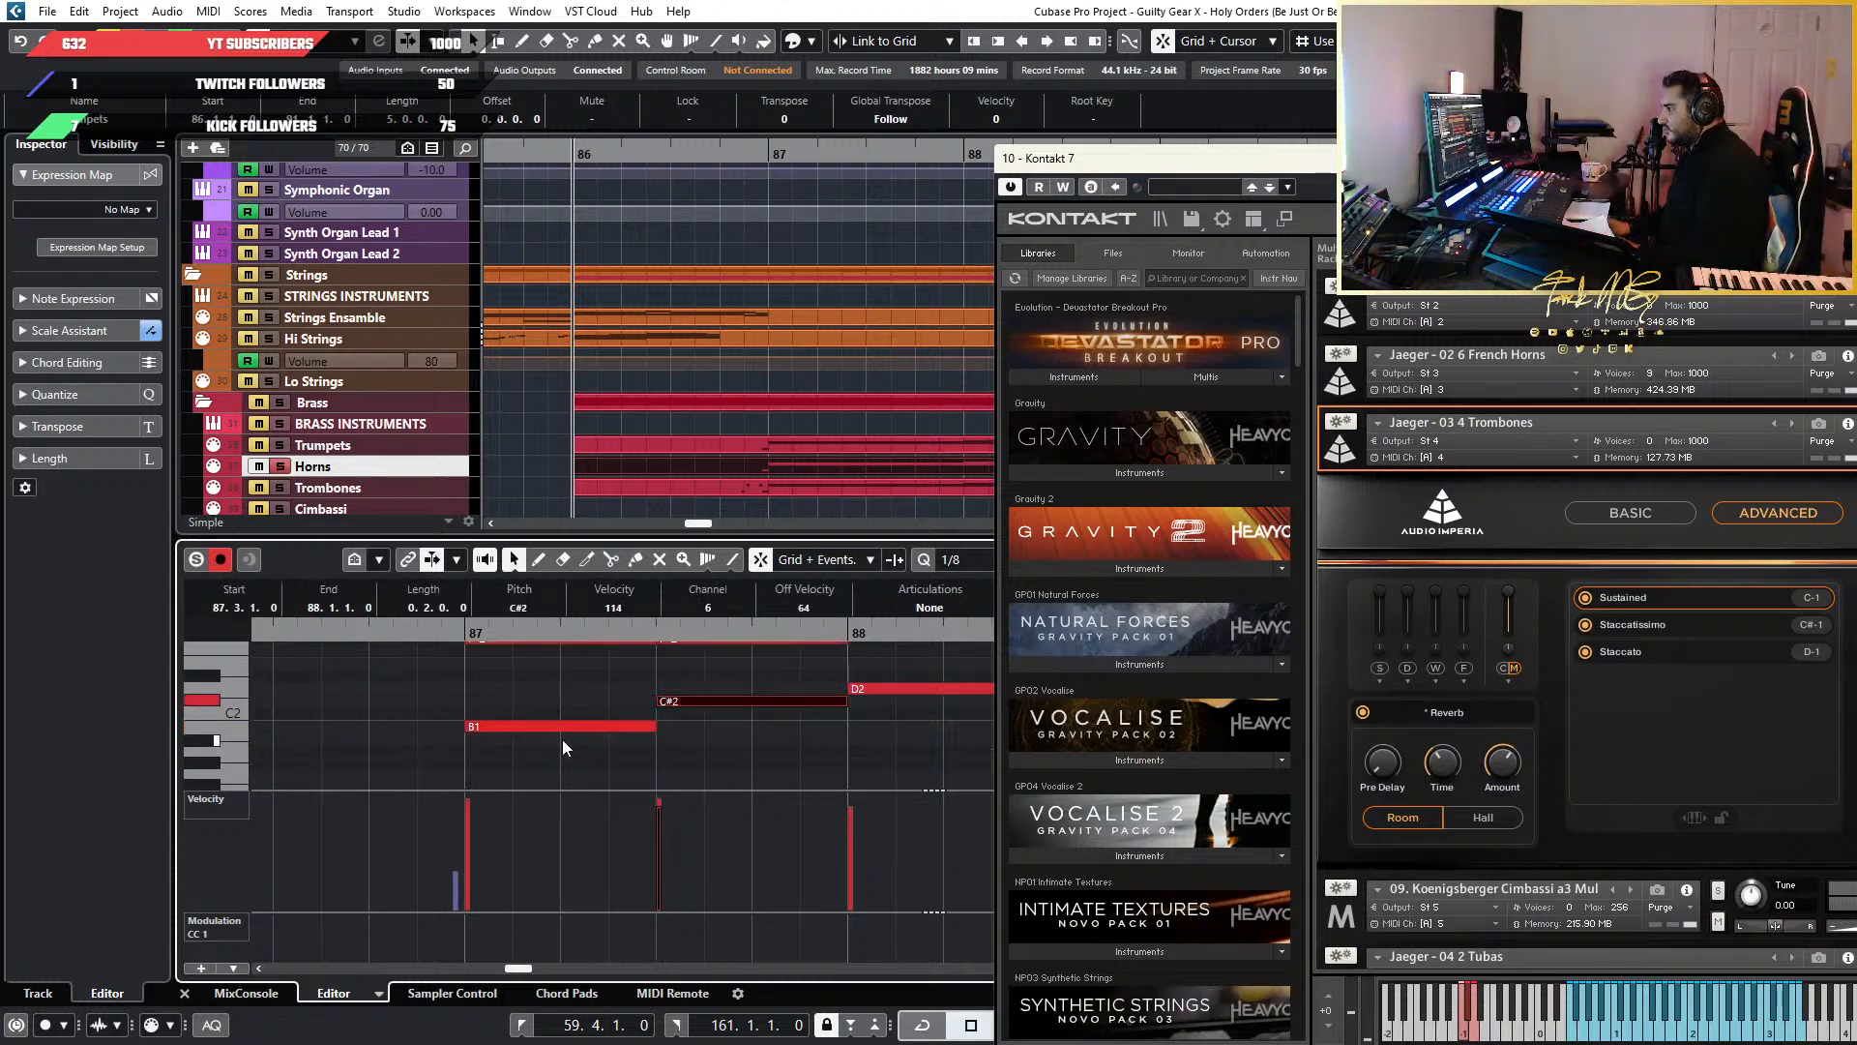
drag(577, 754, 445, 660)
key(Delete)
Delete the Horns' keyswitch note just before bar 87
scroll(451, 697, down, 8)
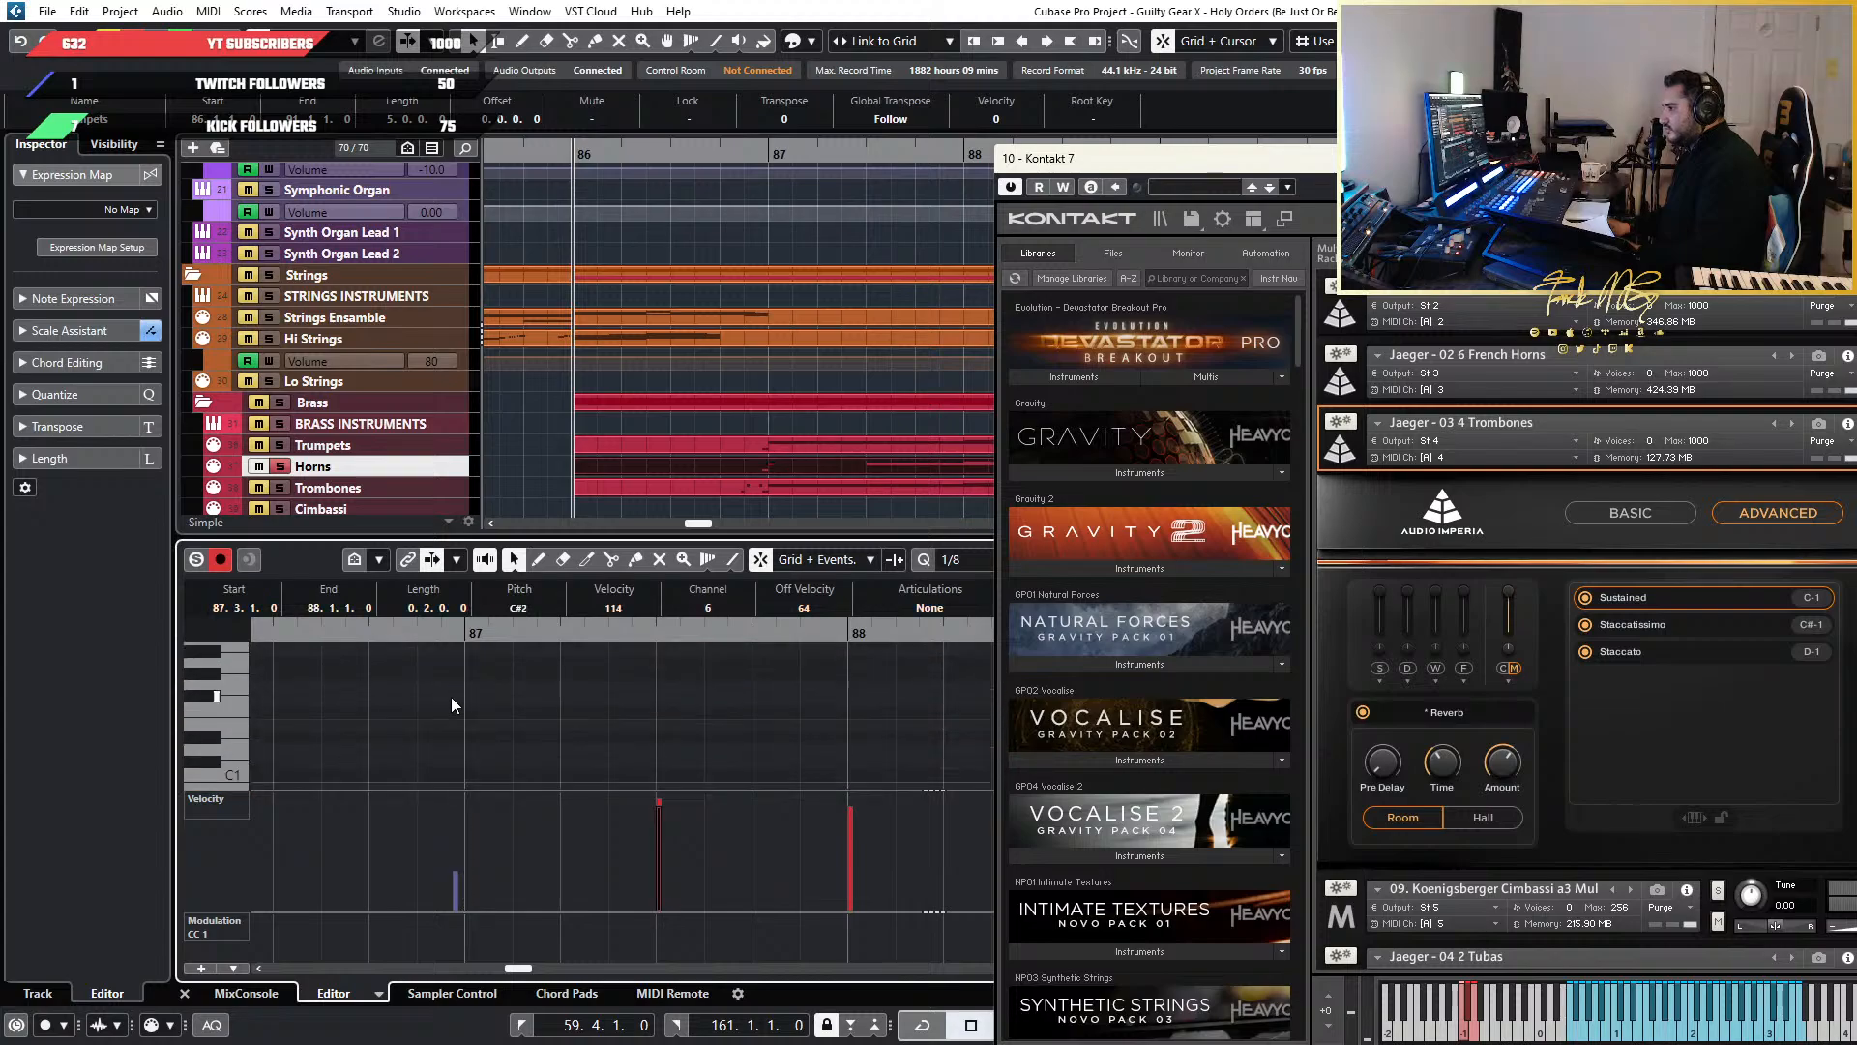
scroll(450, 696, down, 1)
drag(574, 696, 427, 763)
key(Delete)
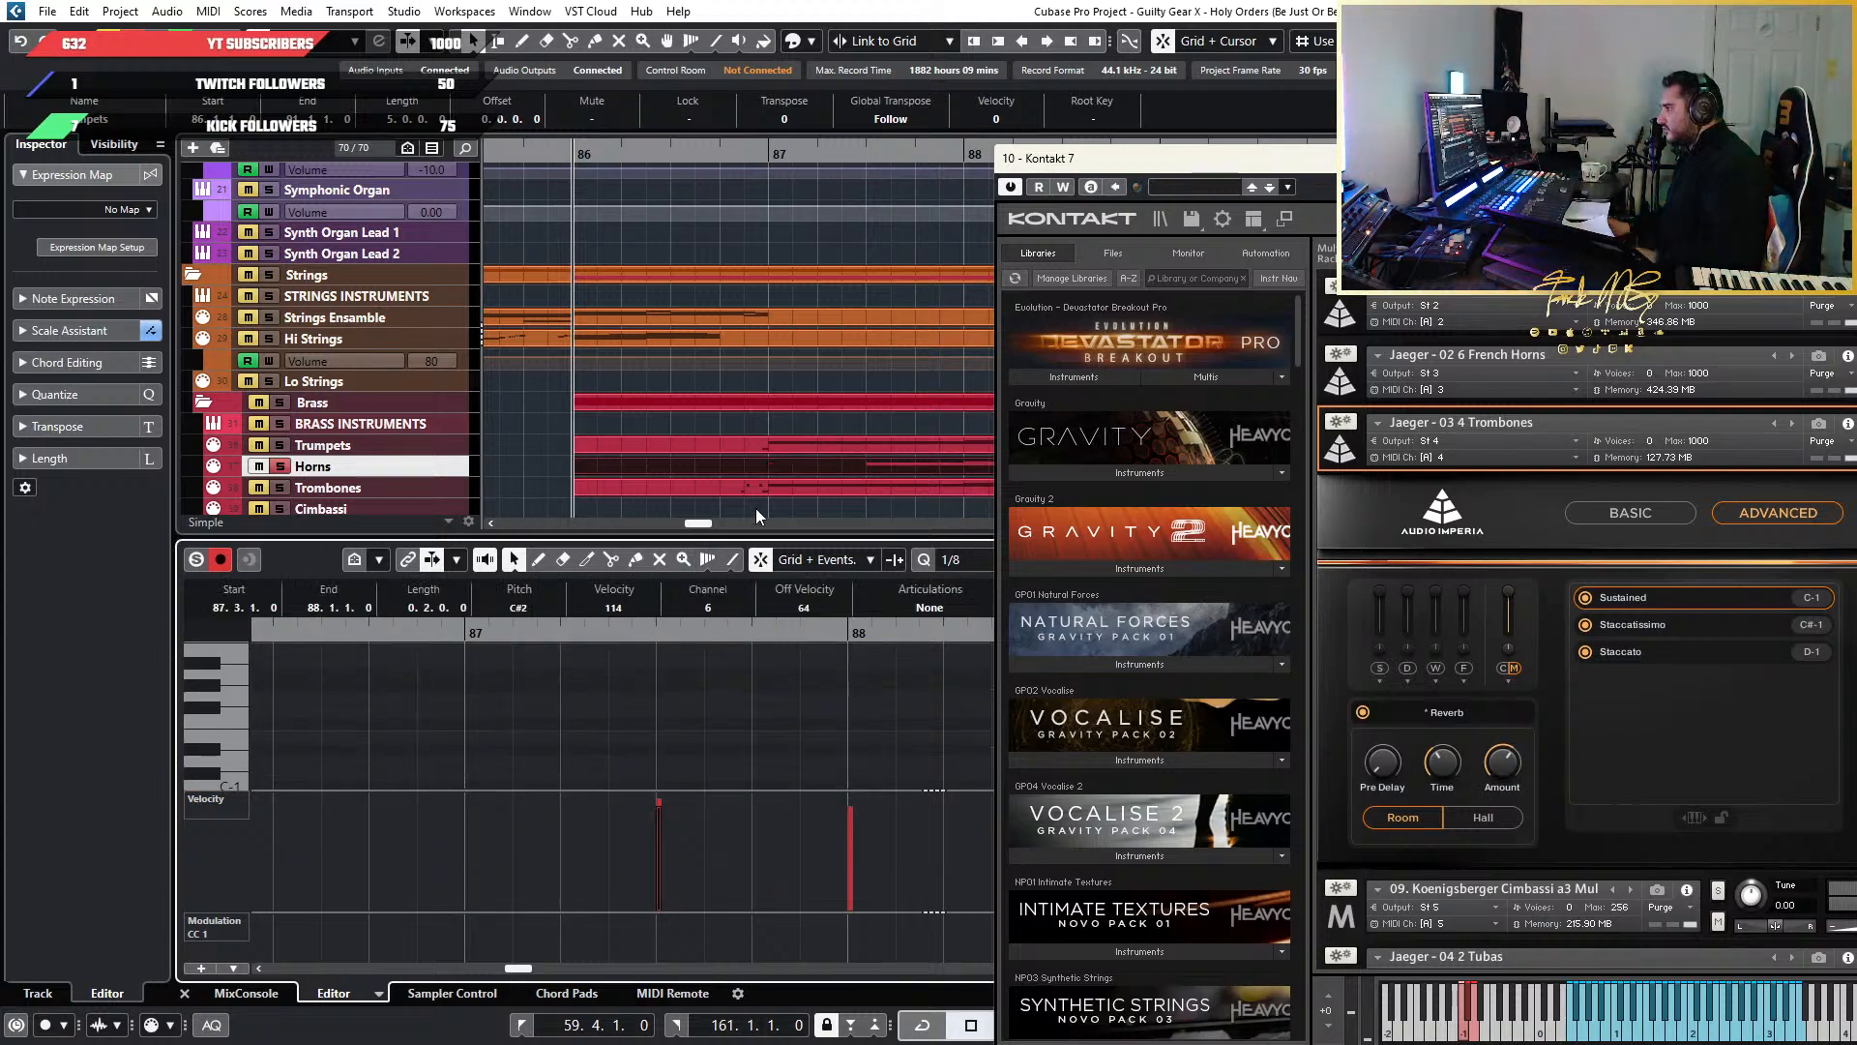
Open the Trombones part at bar 86 and copy its C#-1 and C-1 keyswitch notes just before bar 87
click(766, 494)
double_click(766, 493)
scroll(753, 764, down, 3)
scroll(646, 749, down, 7)
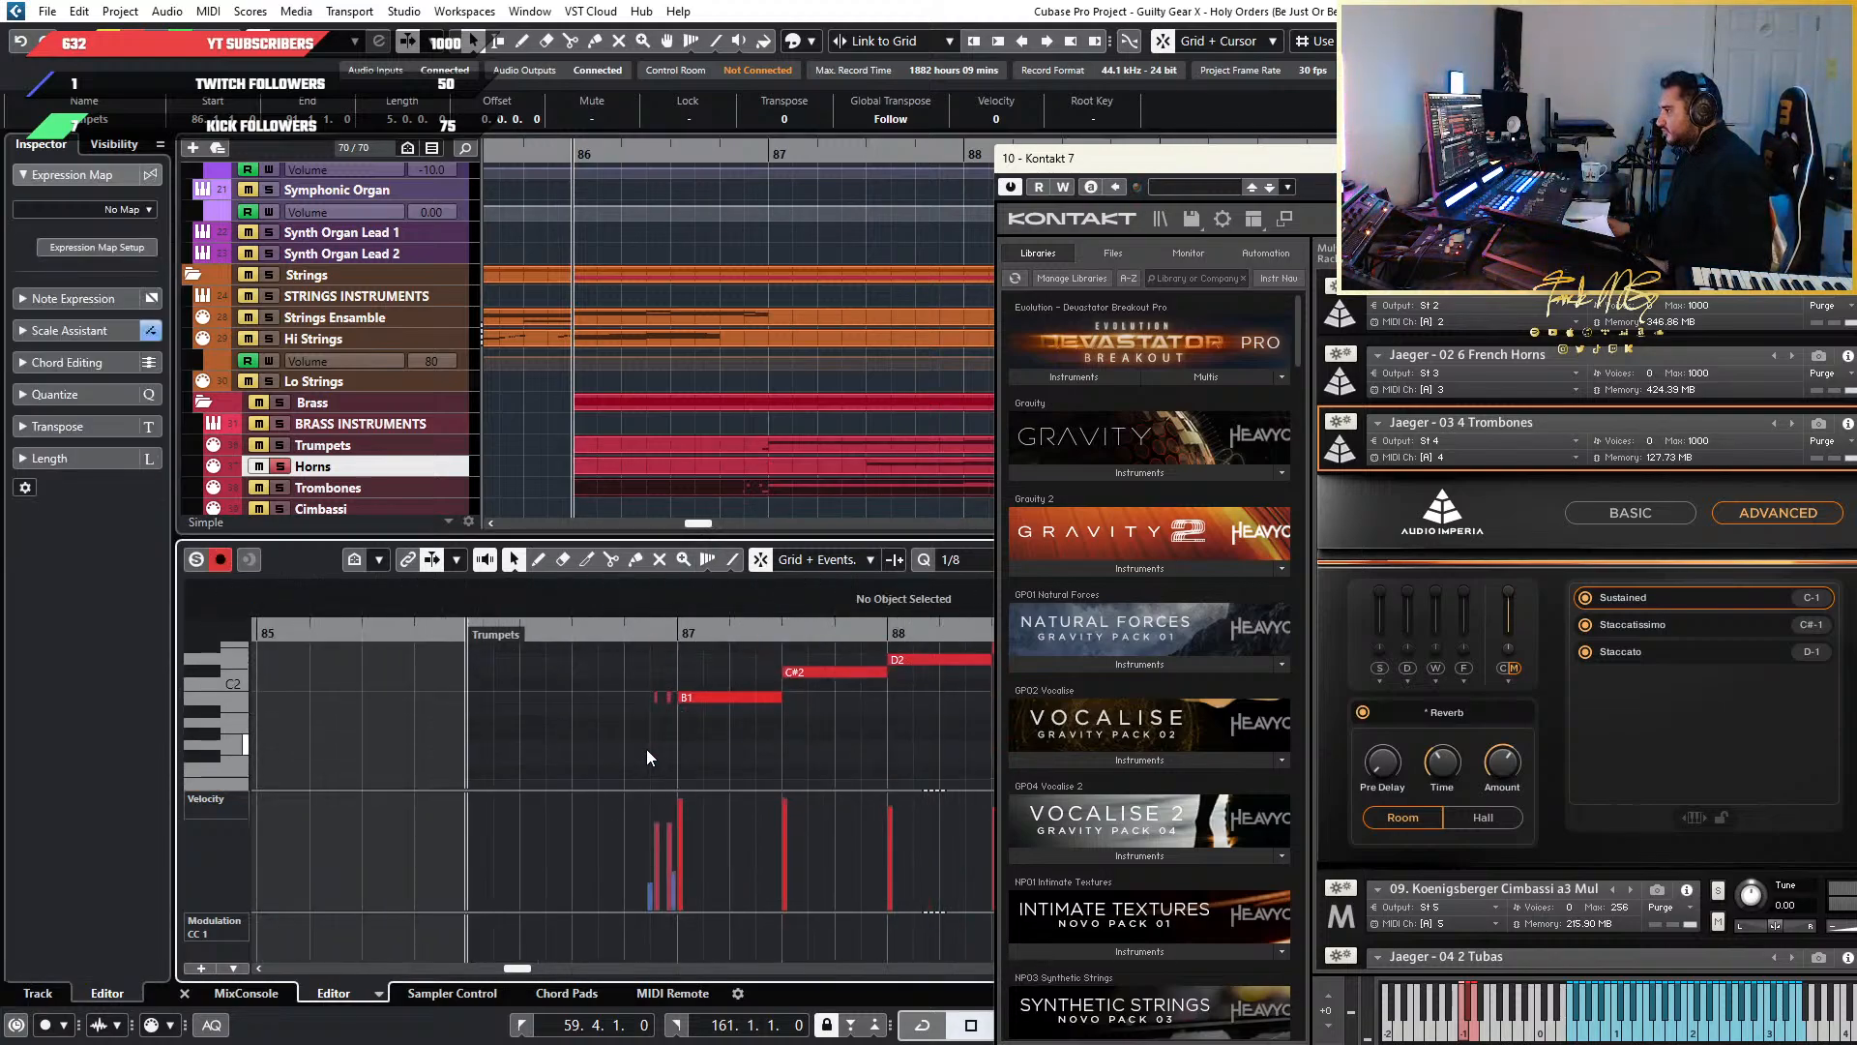
scroll(644, 750, down, 3)
drag(732, 746, 635, 689)
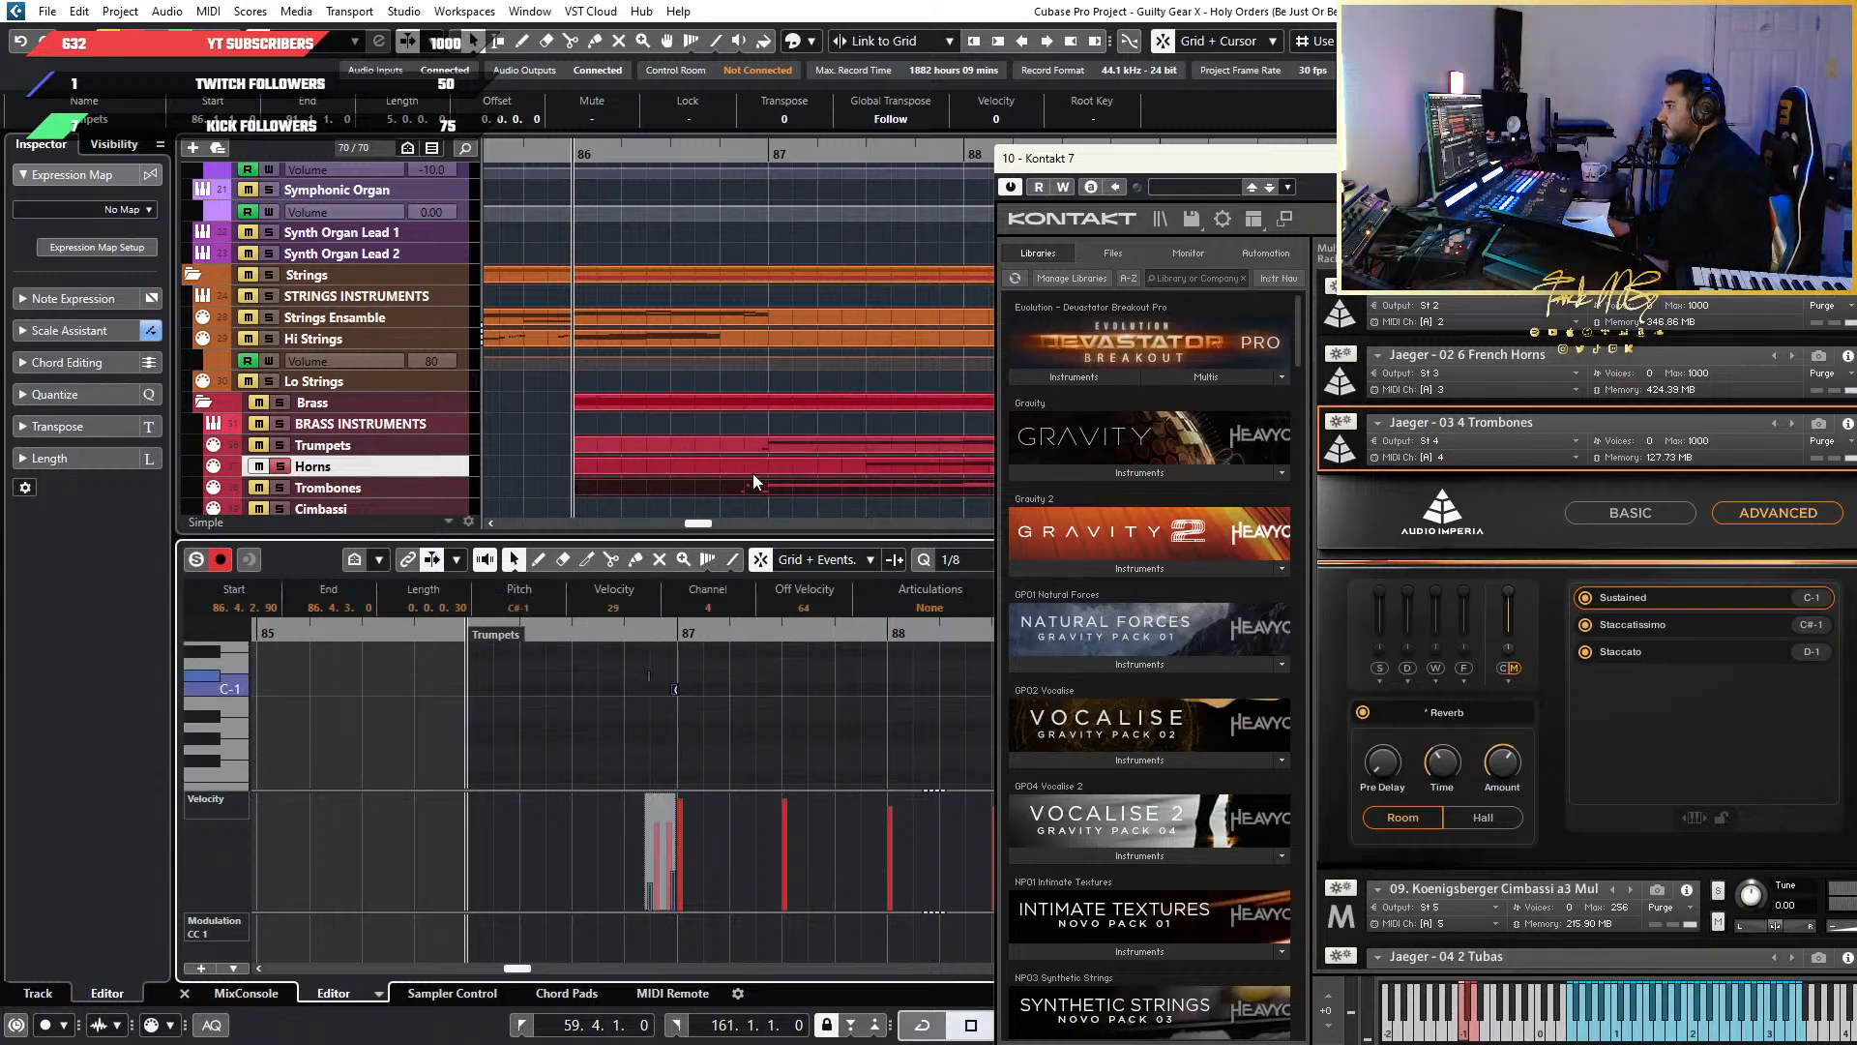
Set the quantize value to 1/64 and paste the copied keyswitches into the Horns part at 87.2.2.90
click(869, 473)
scroll(779, 782, up, 5)
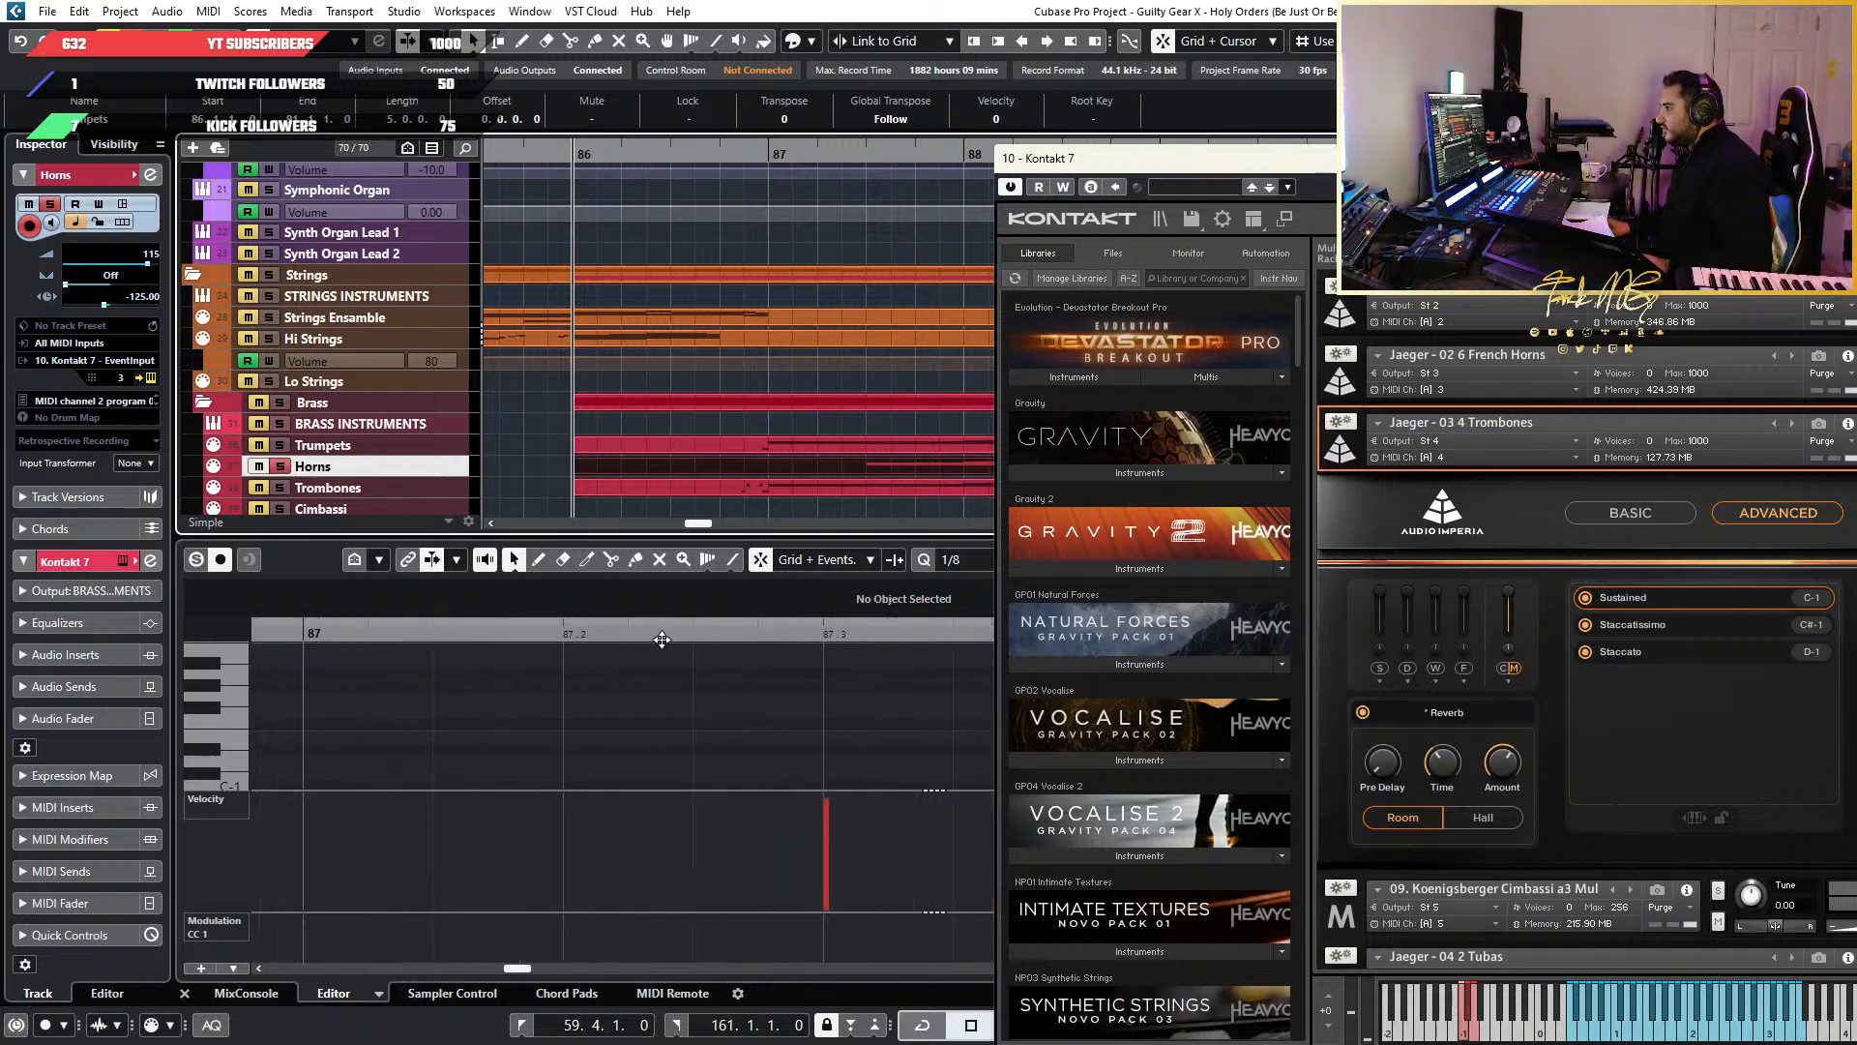
click(568, 639)
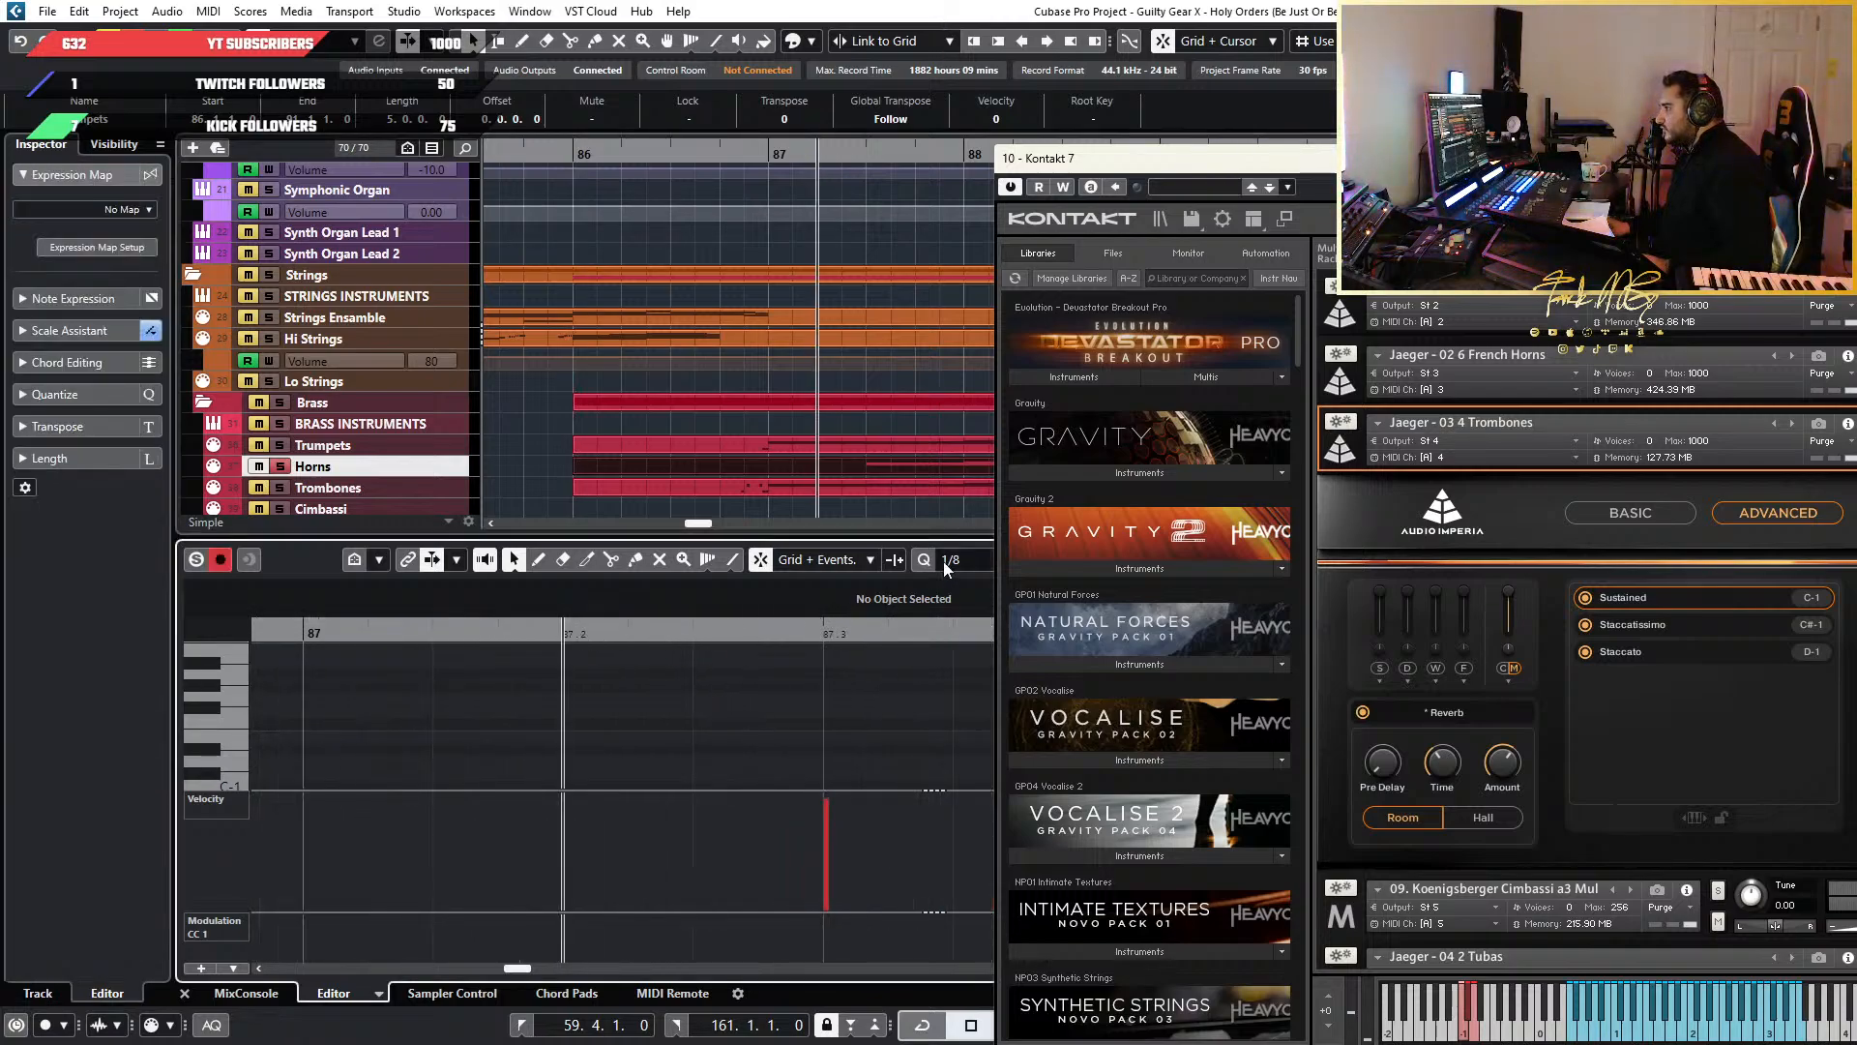
click(968, 559)
click(999, 734)
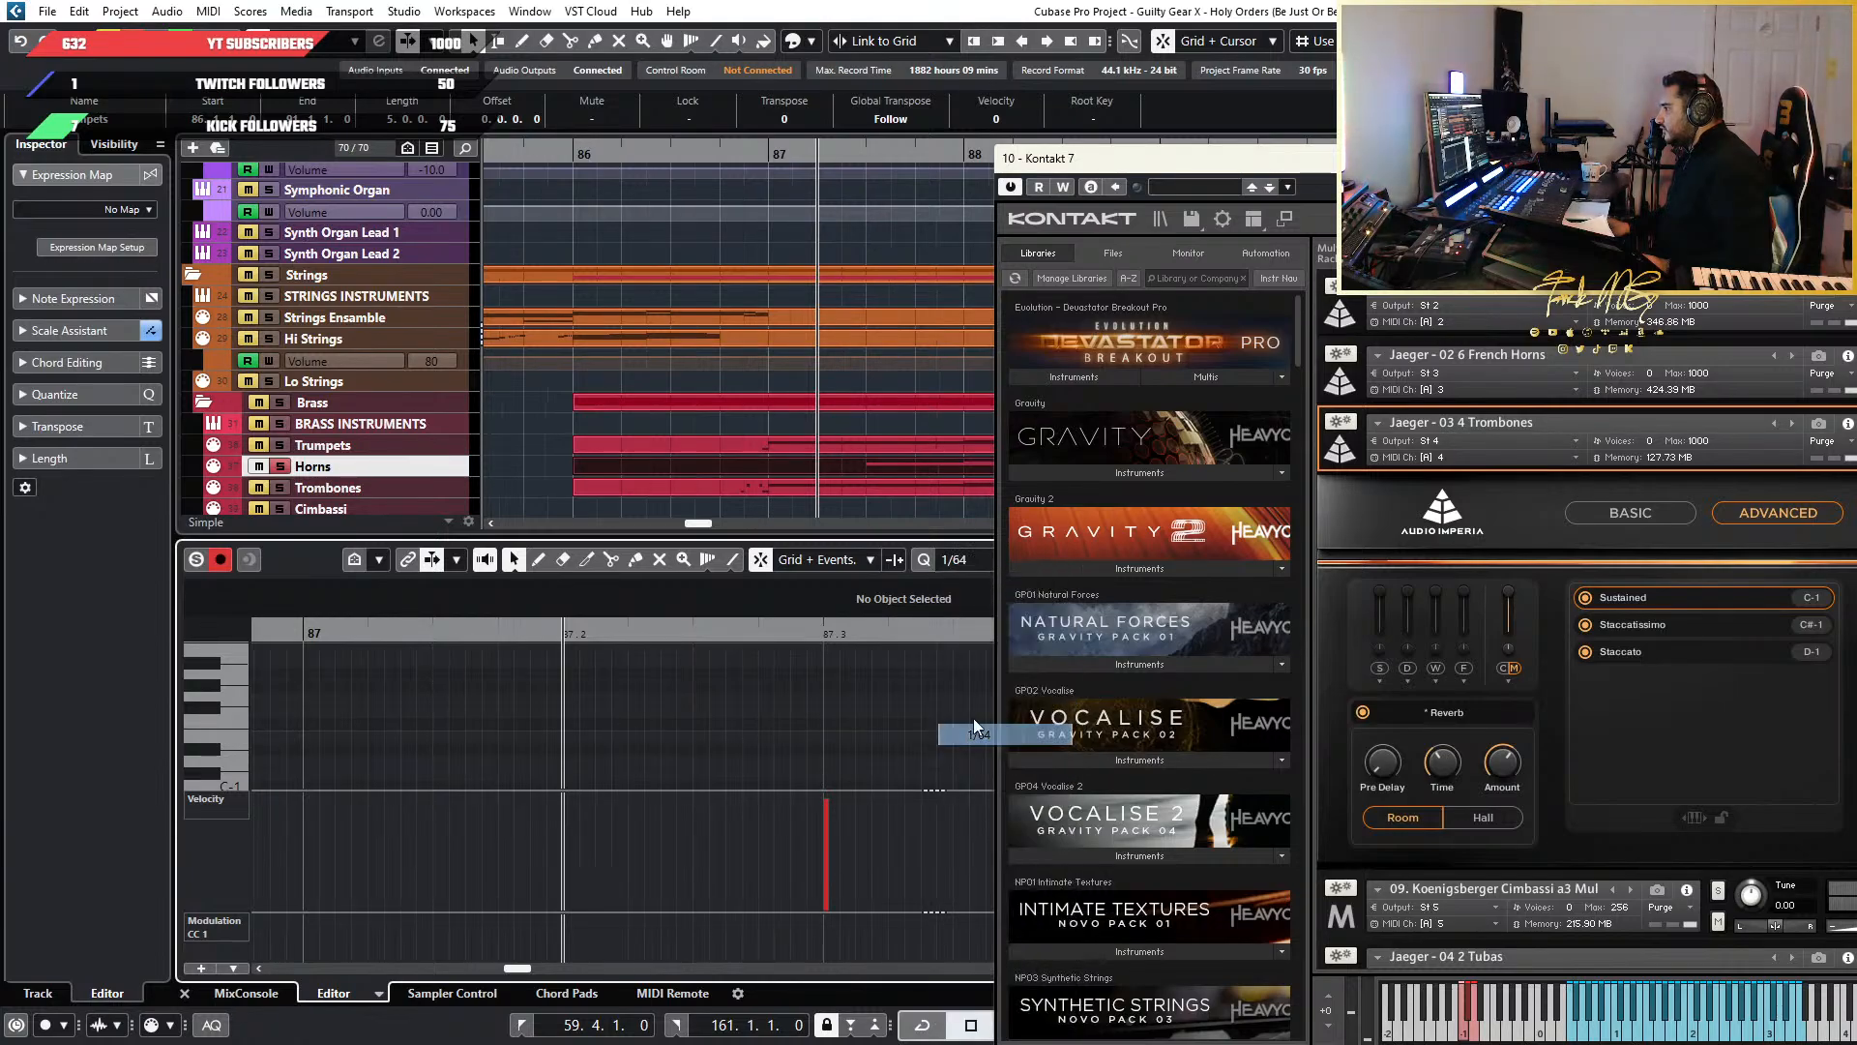
click(680, 632)
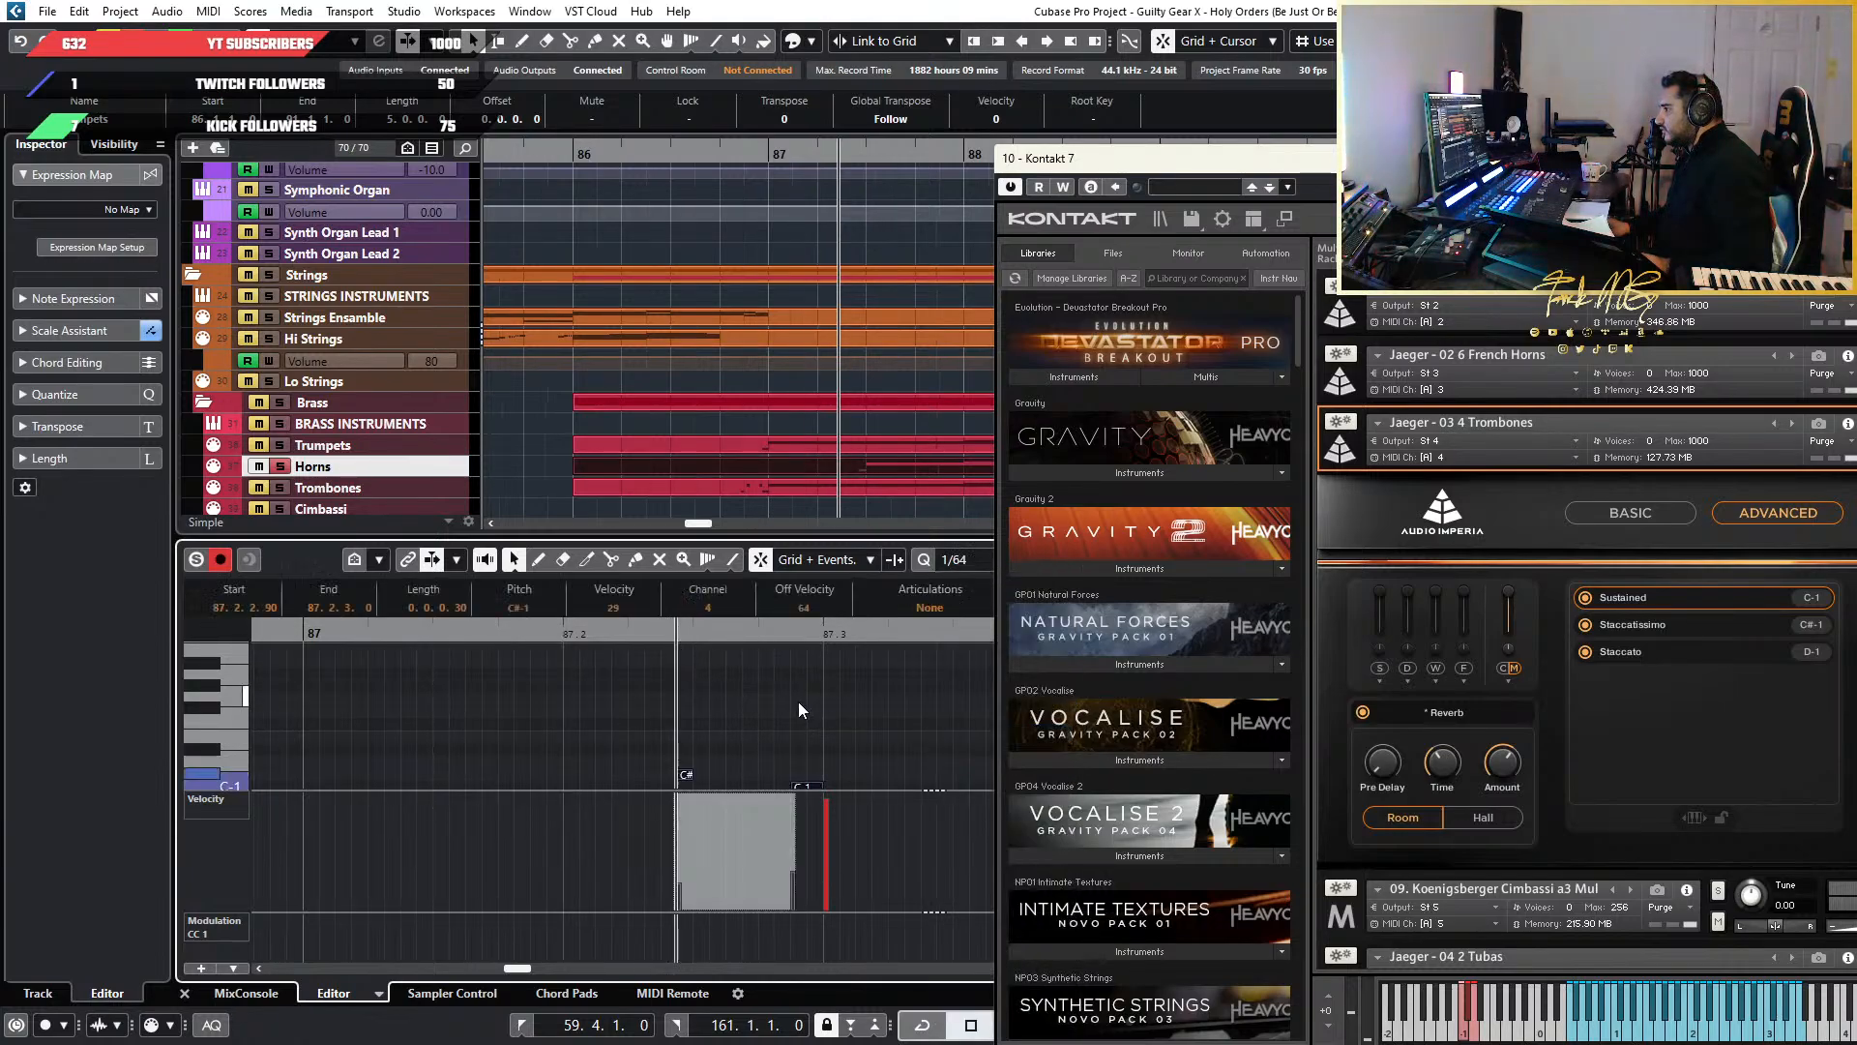
Draw a short 1/64-grid F#2 note at 87.2.3 in the Horns part, ahead of the held notes at 87.3
scroll(786, 732, up, 5)
scroll(792, 743, right, 2)
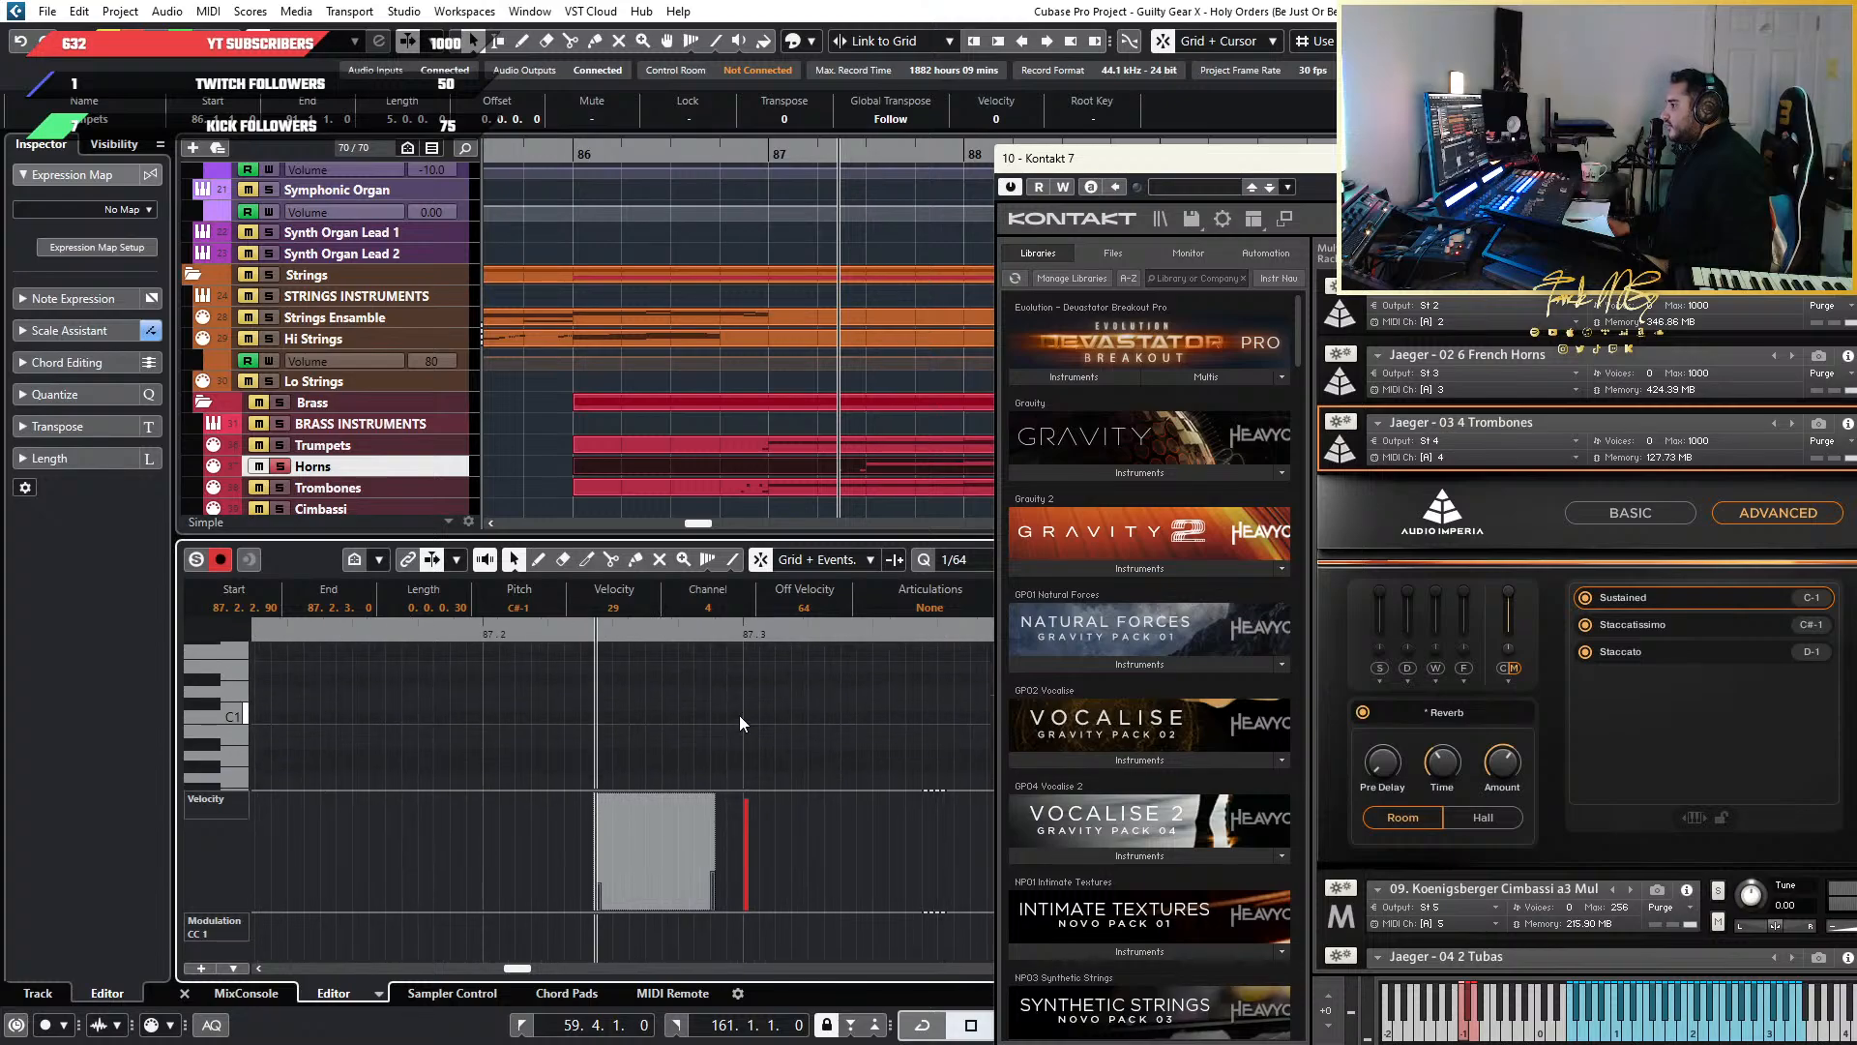
scroll(740, 714, down, 1)
scroll(739, 714, up, 3)
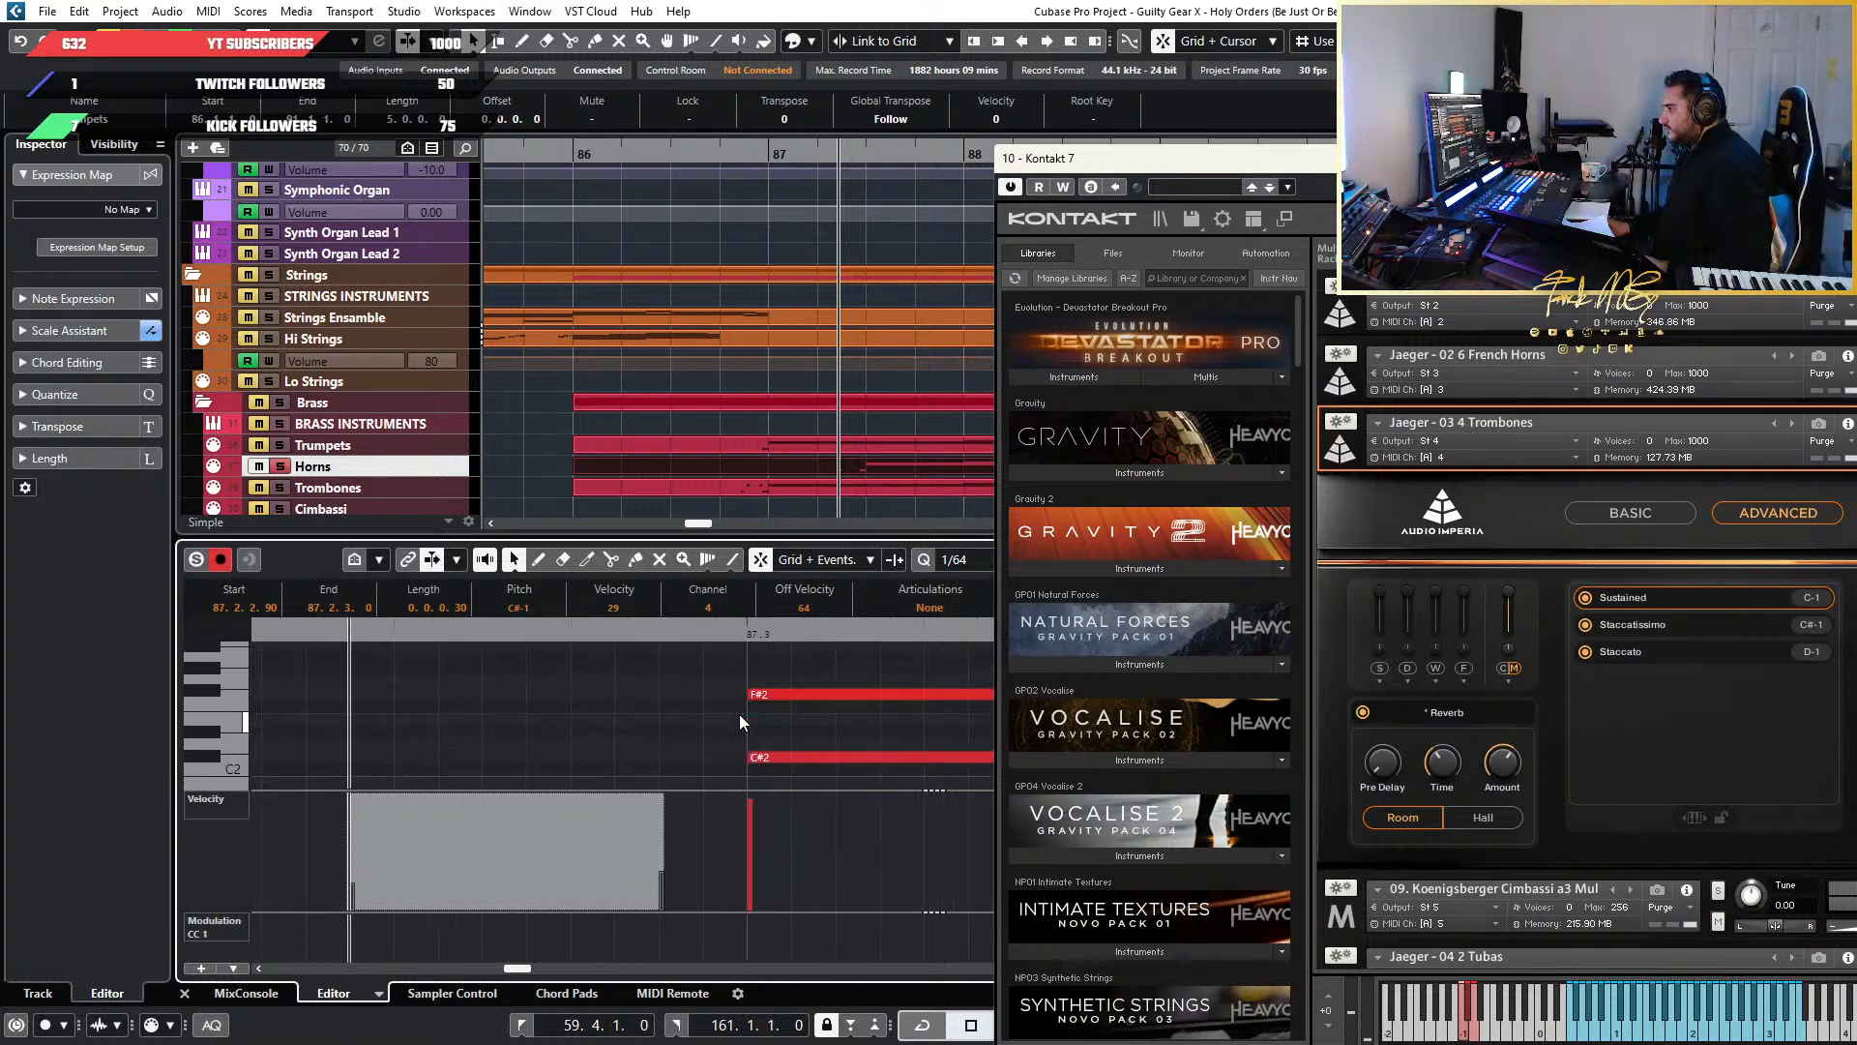
click(716, 687)
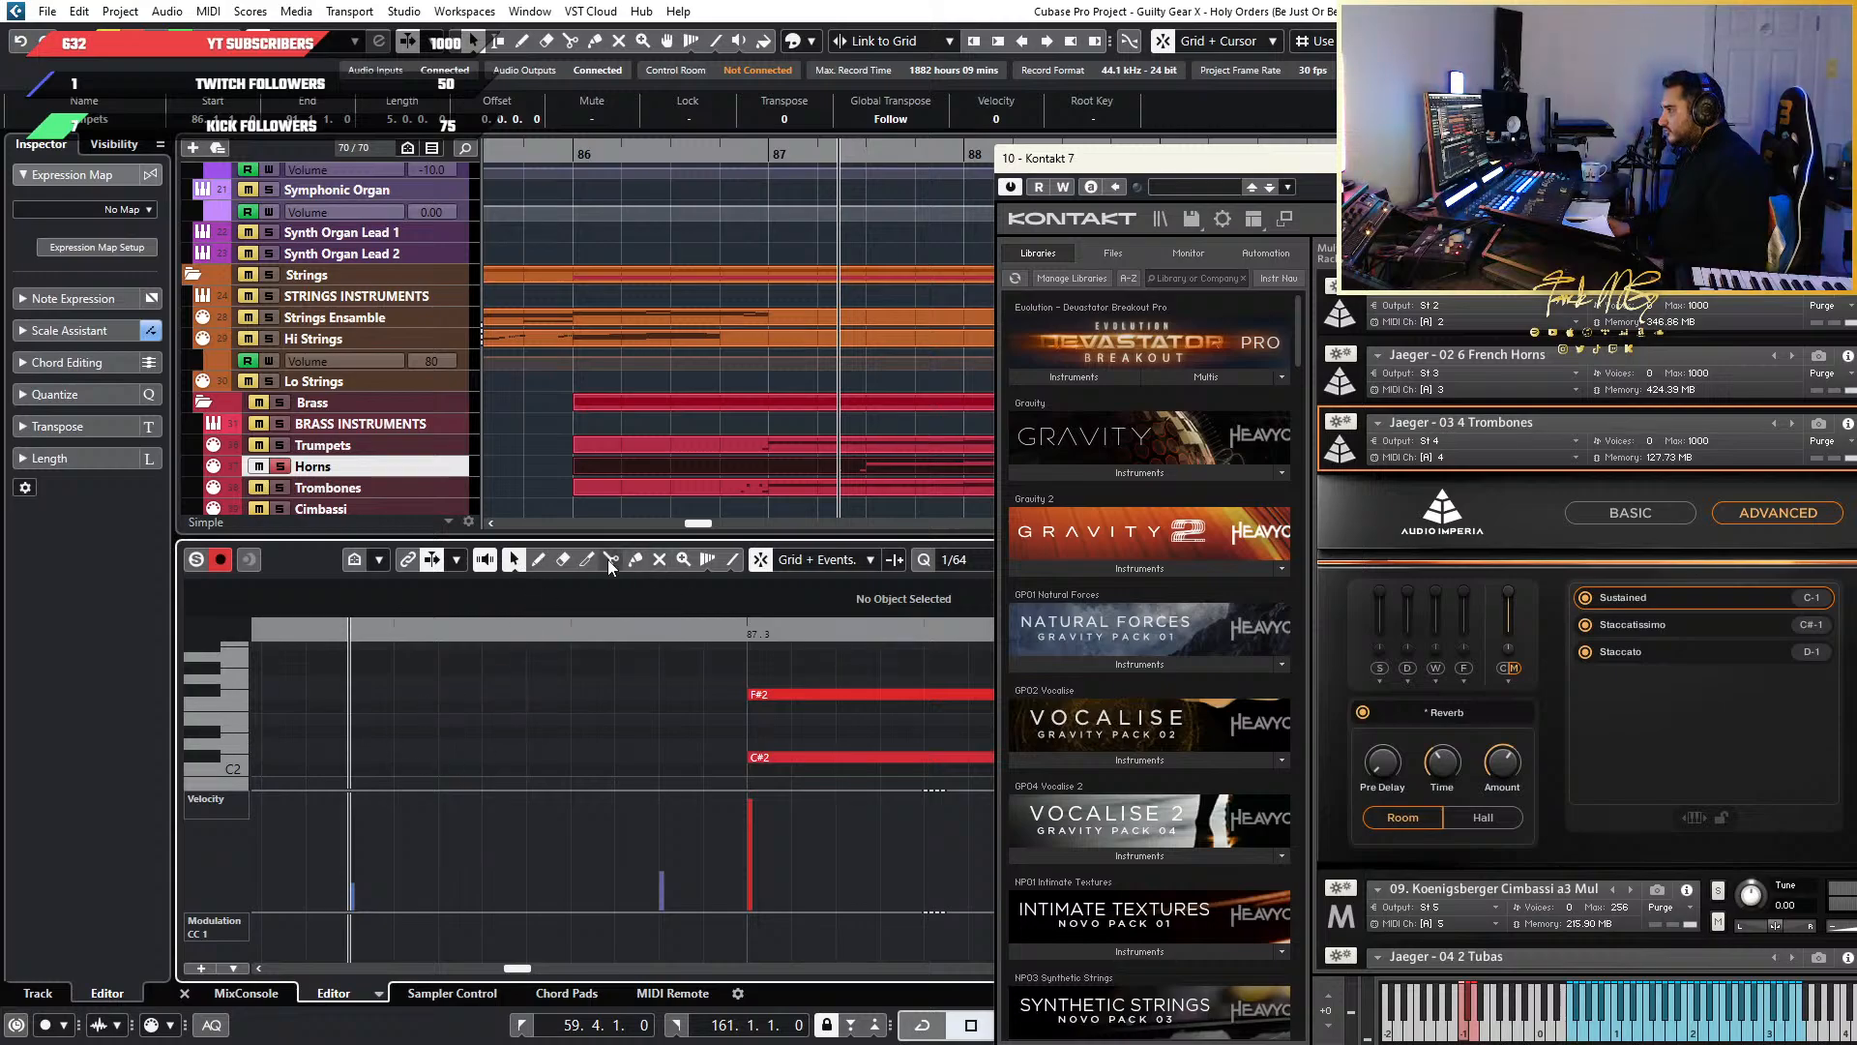
click(537, 561)
click(417, 692)
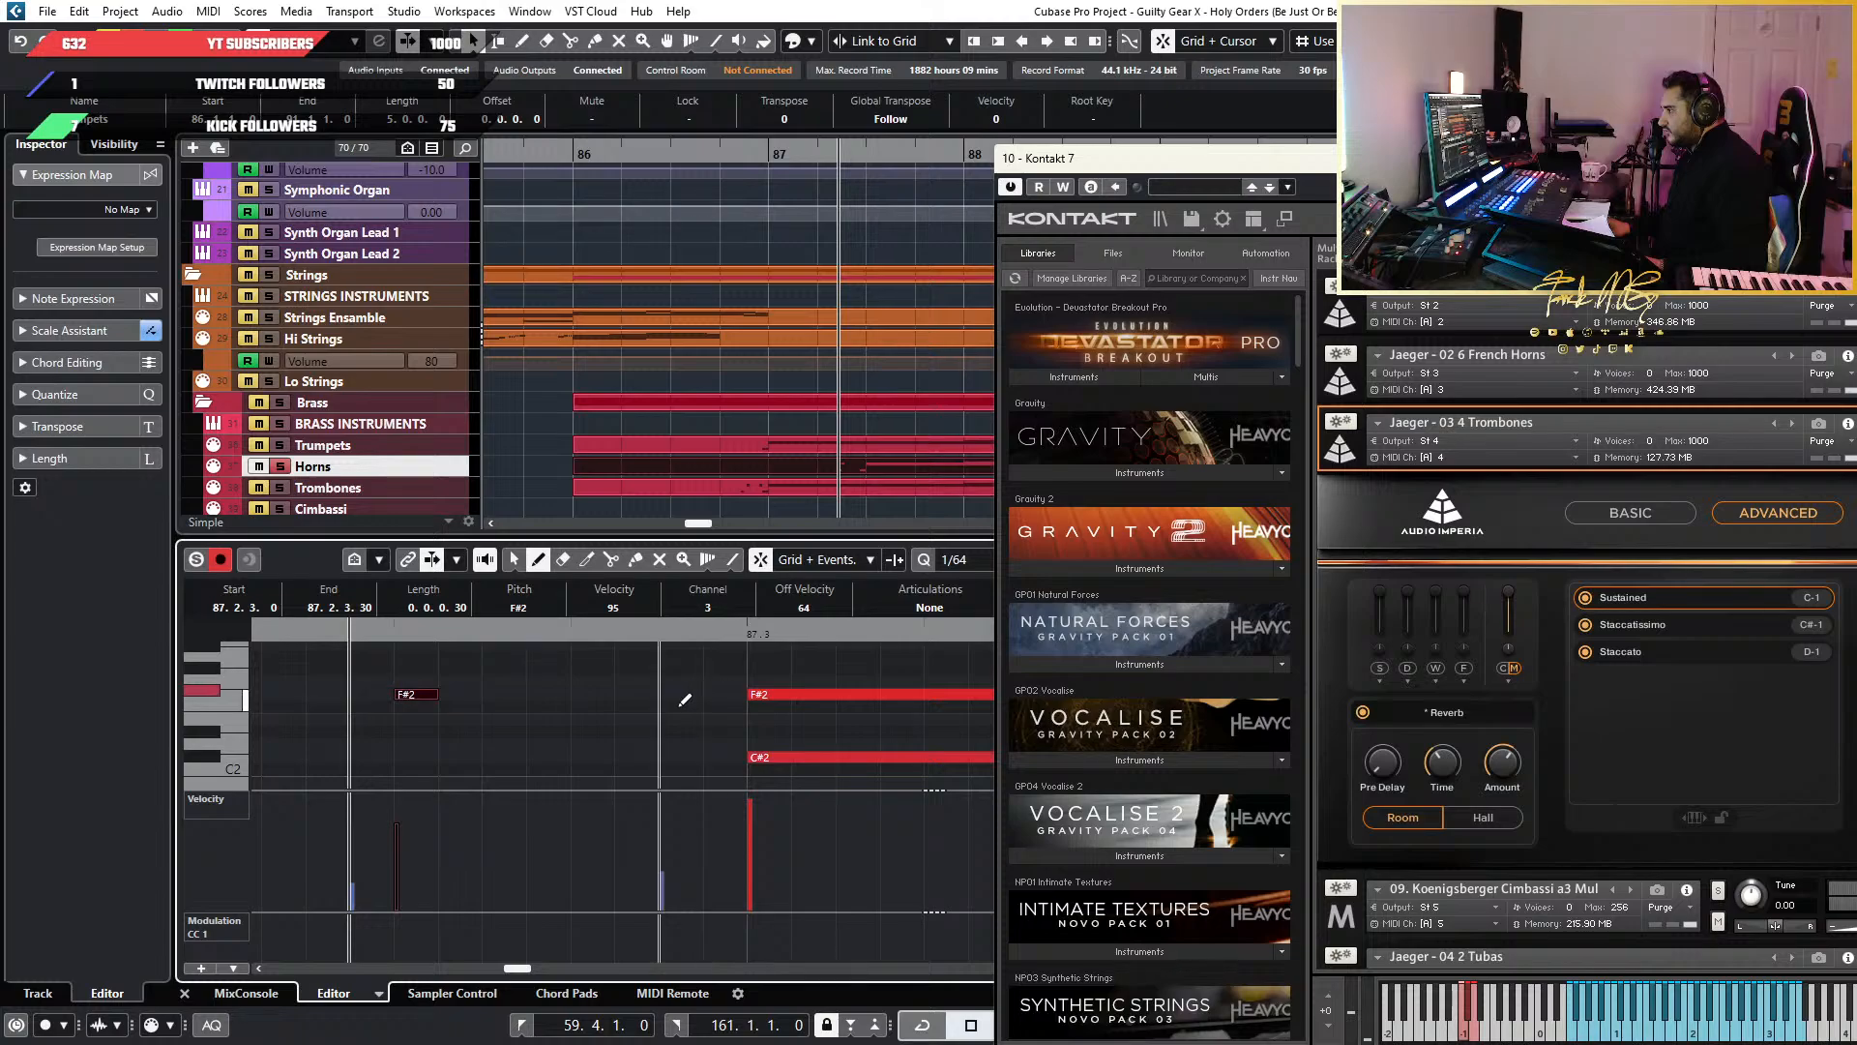
Add a second short F#2 note at 87.2.4 and clear the misplaced F2 and F#2 notes around it
click(595, 705)
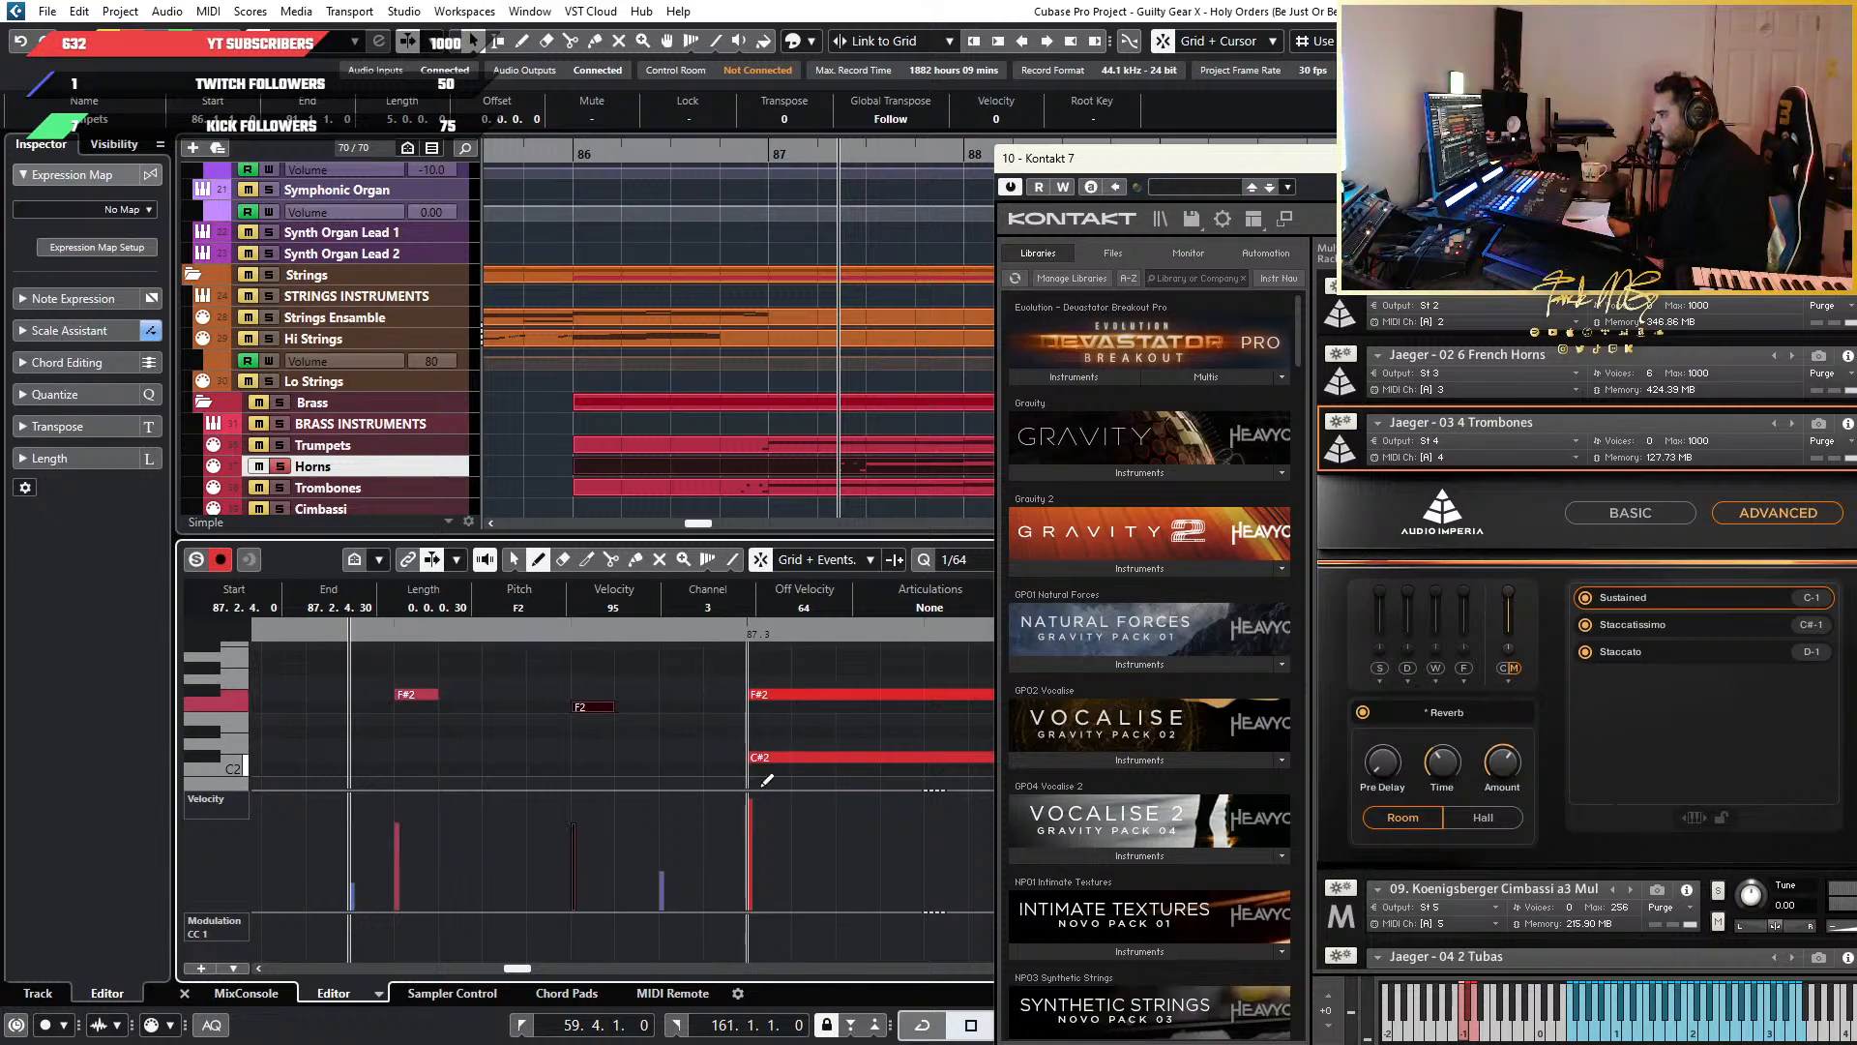
click(634, 694)
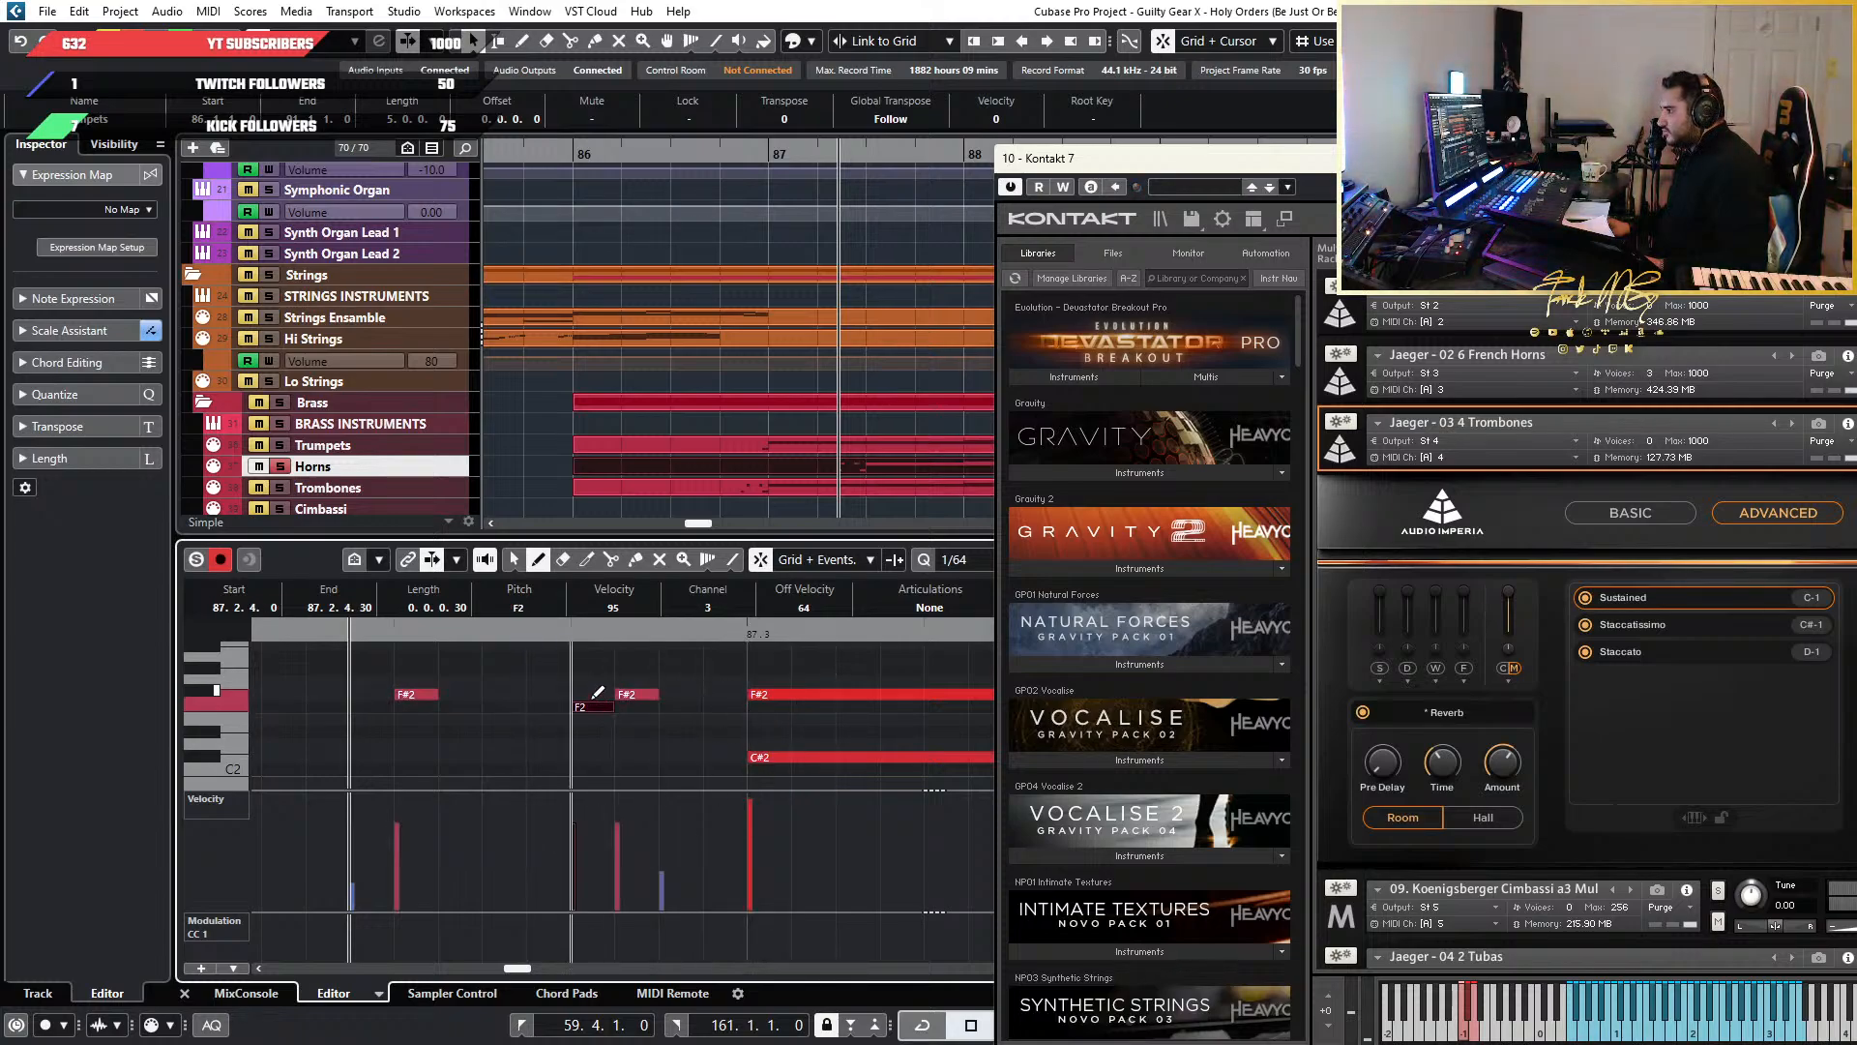
click(595, 695)
click(652, 693)
key(1)
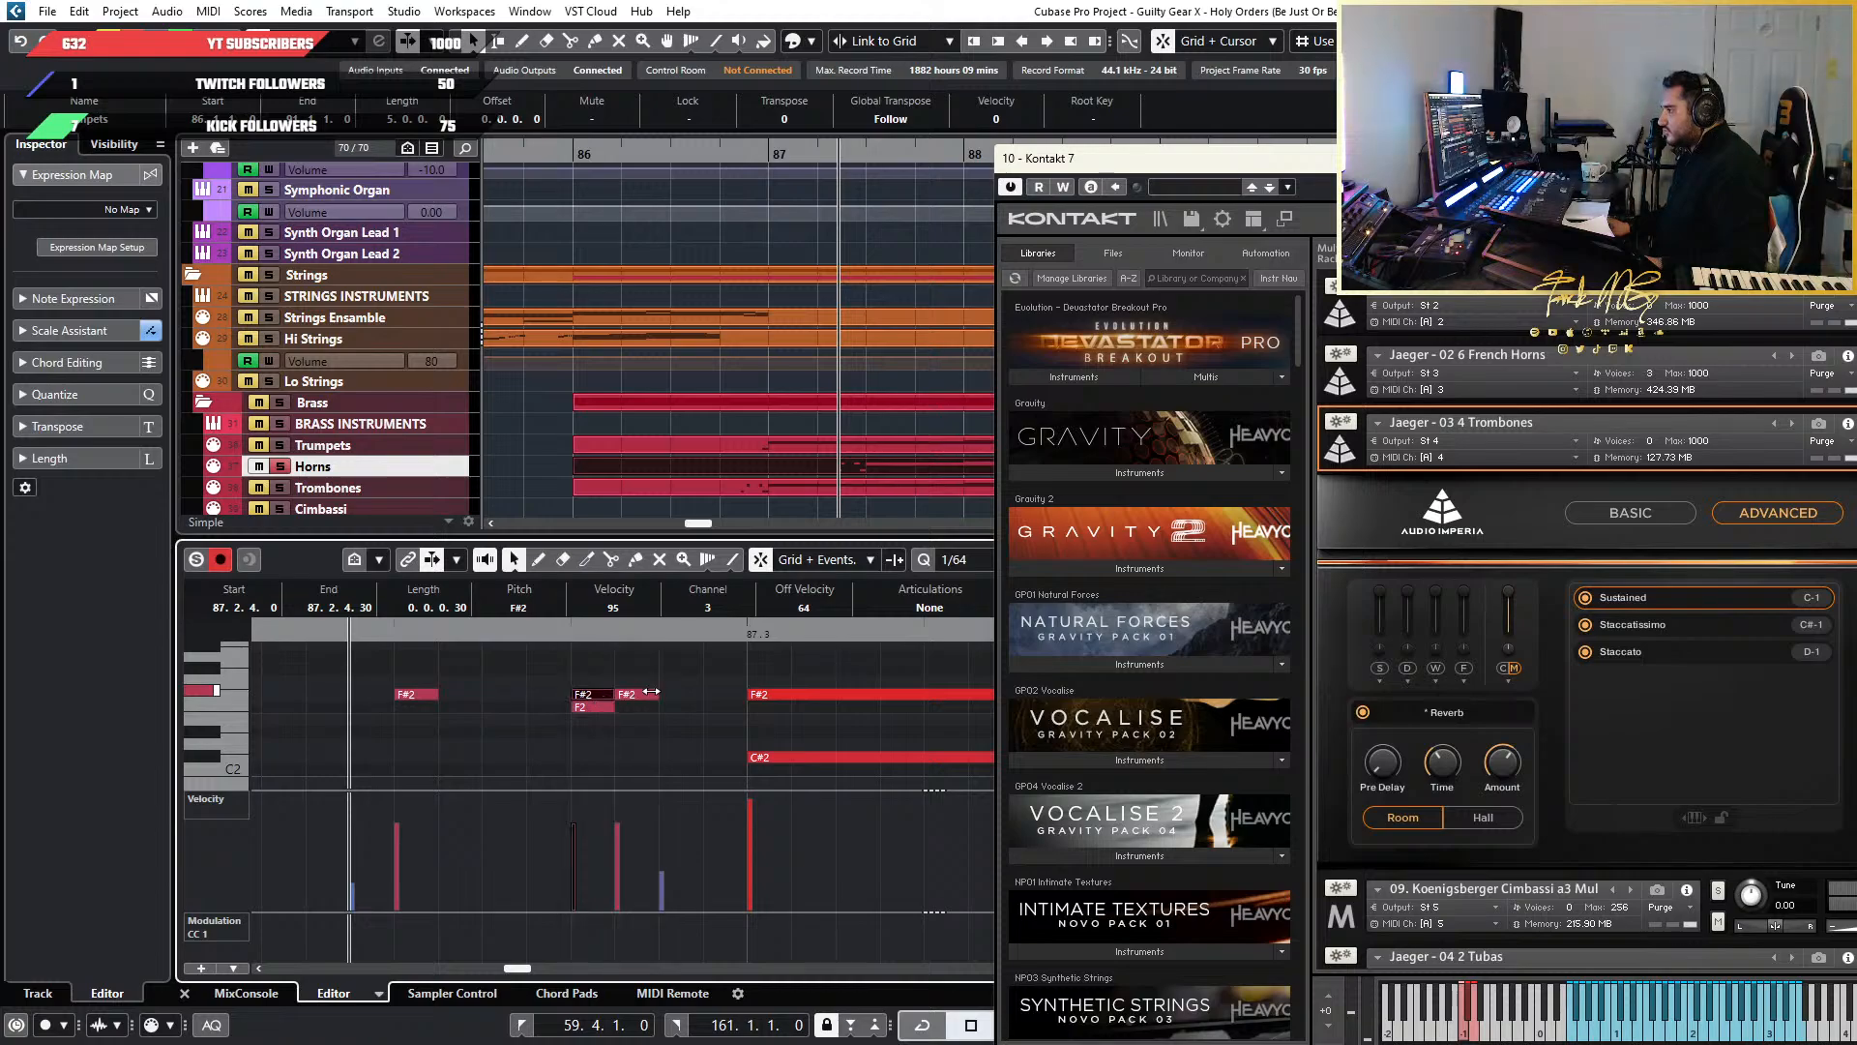
drag(600, 723, 572, 707)
key(Up)
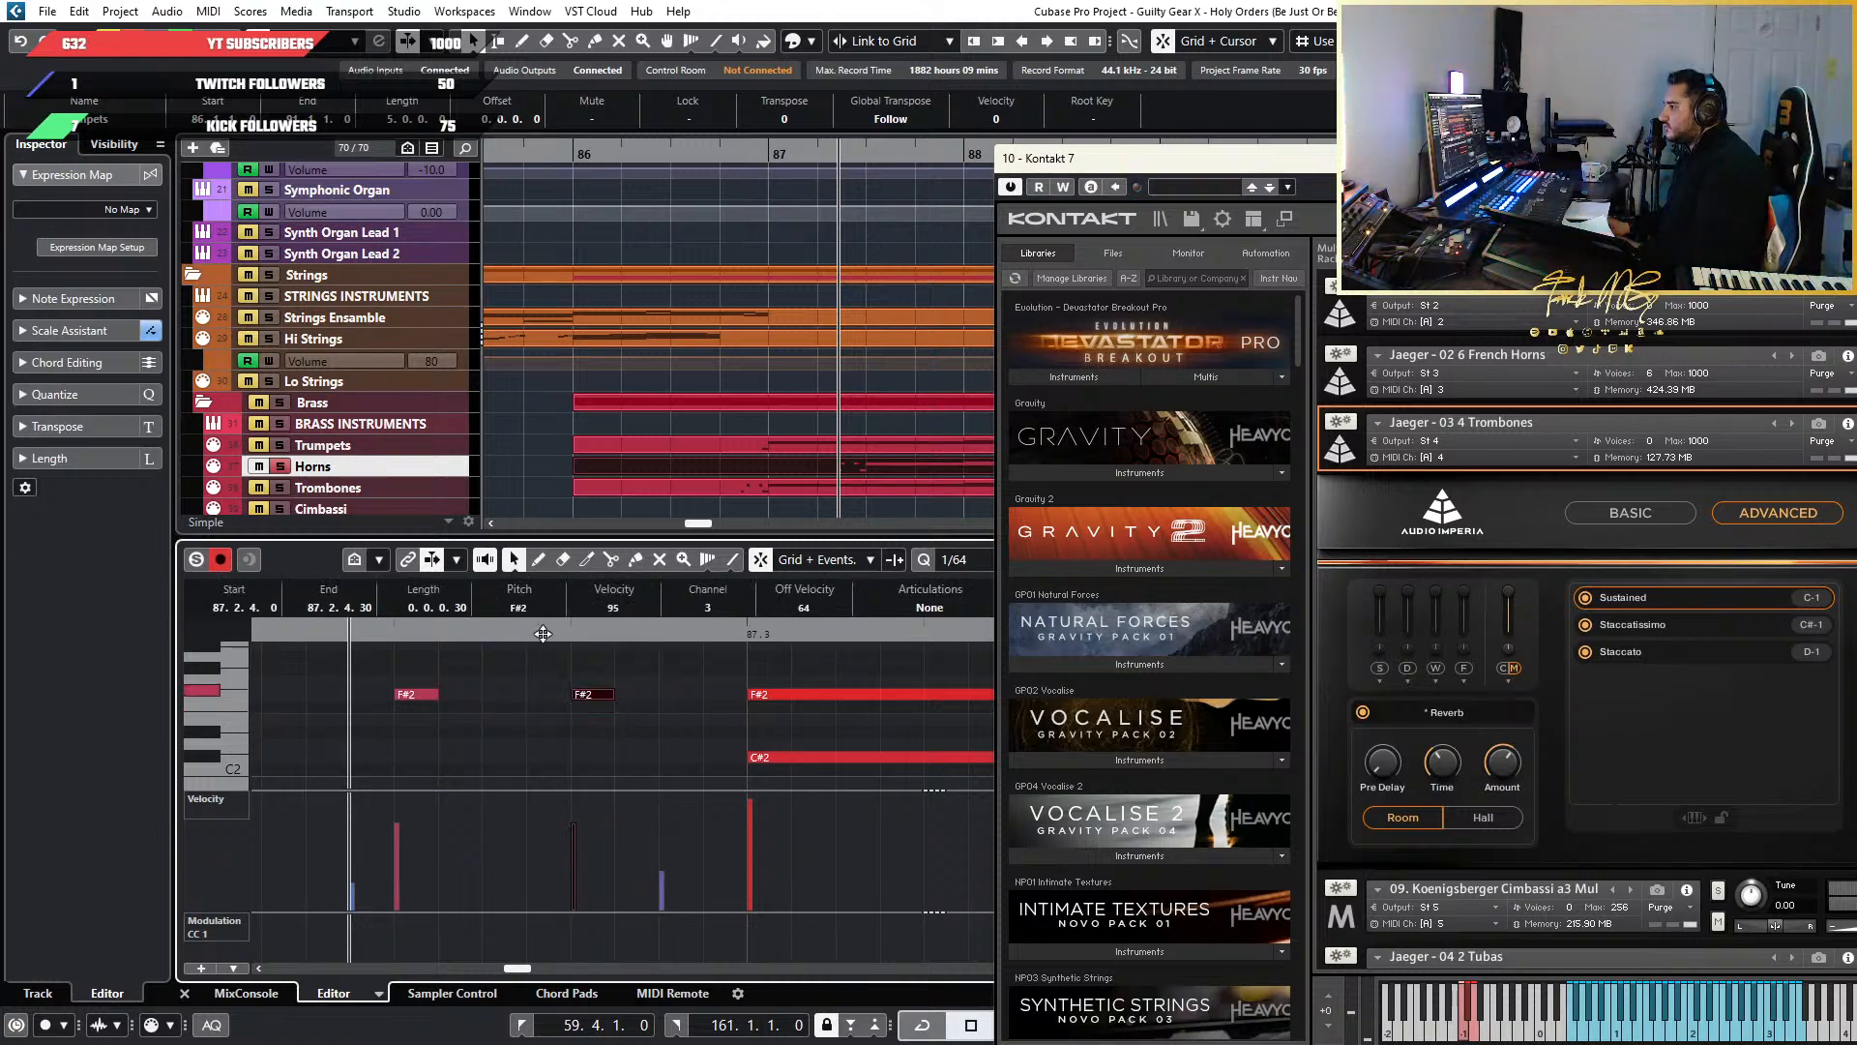
Transpose the two short F#2 horn notes before 87.3 to C#2
drag(648, 659, 411, 706)
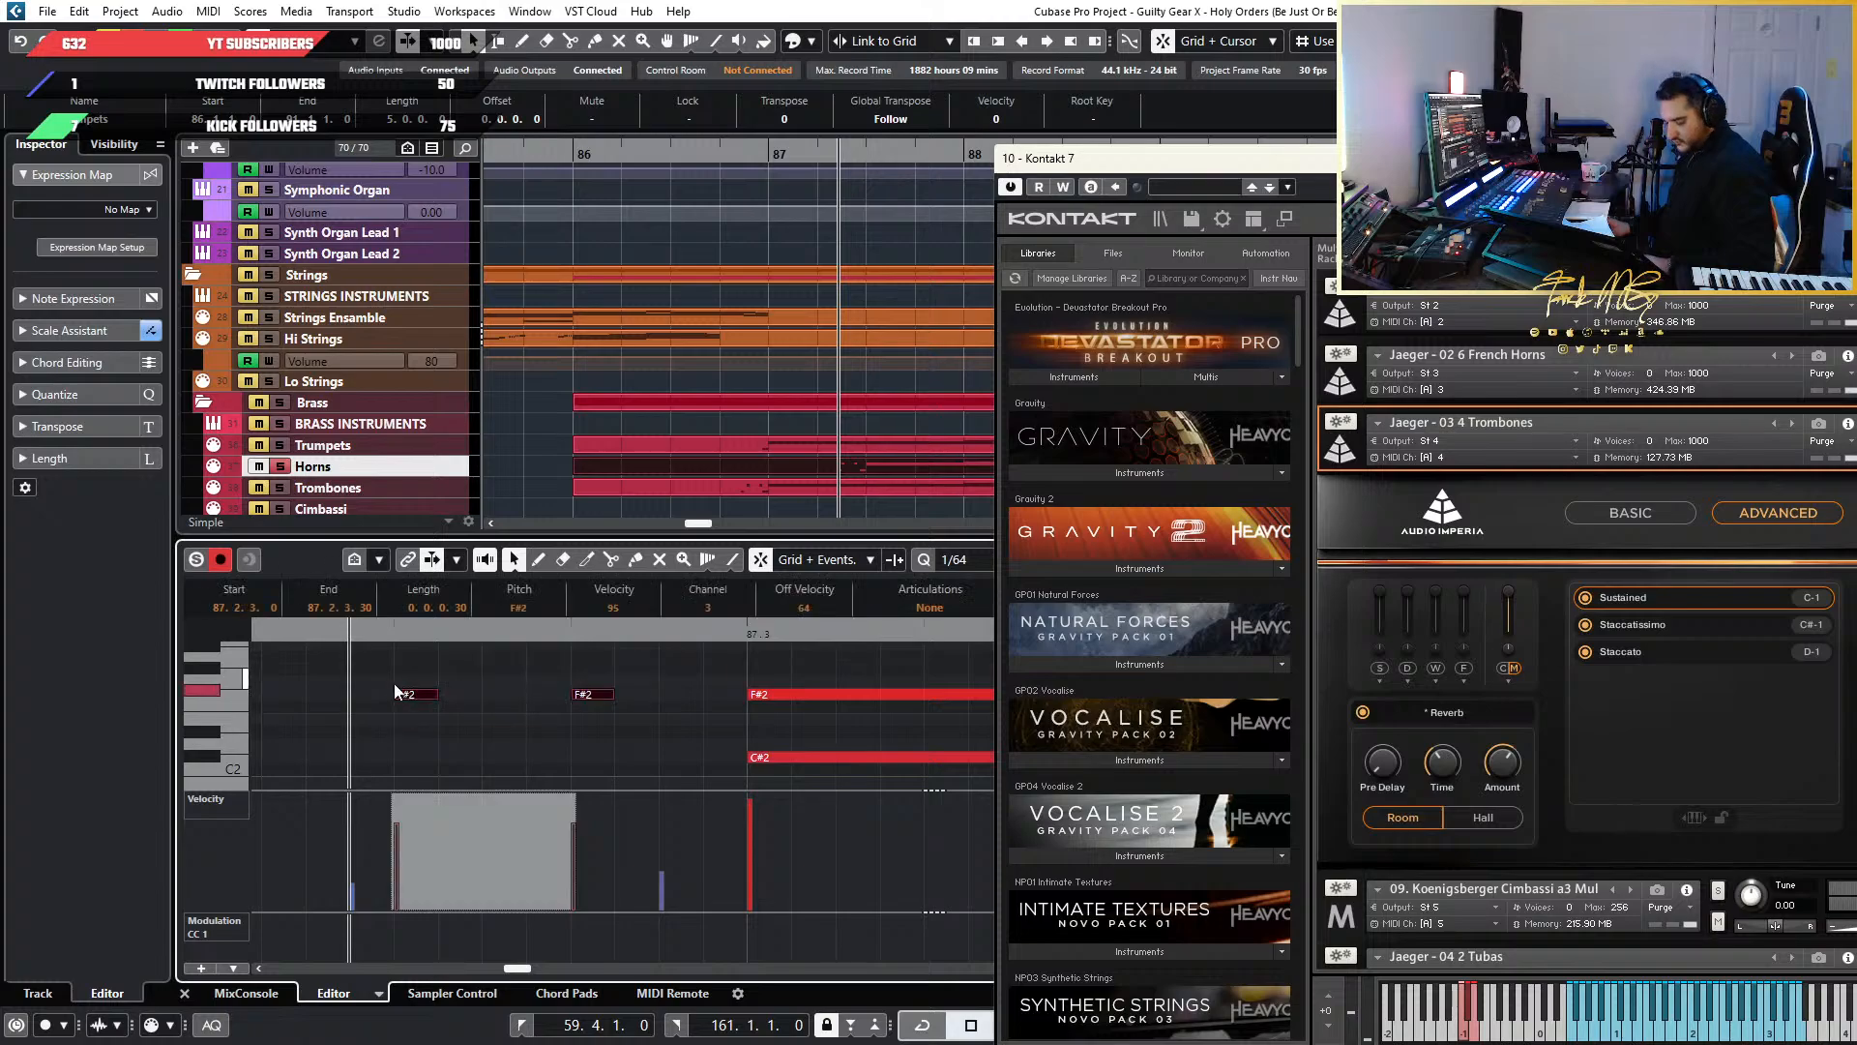
click(396, 635)
key(shift+Down)
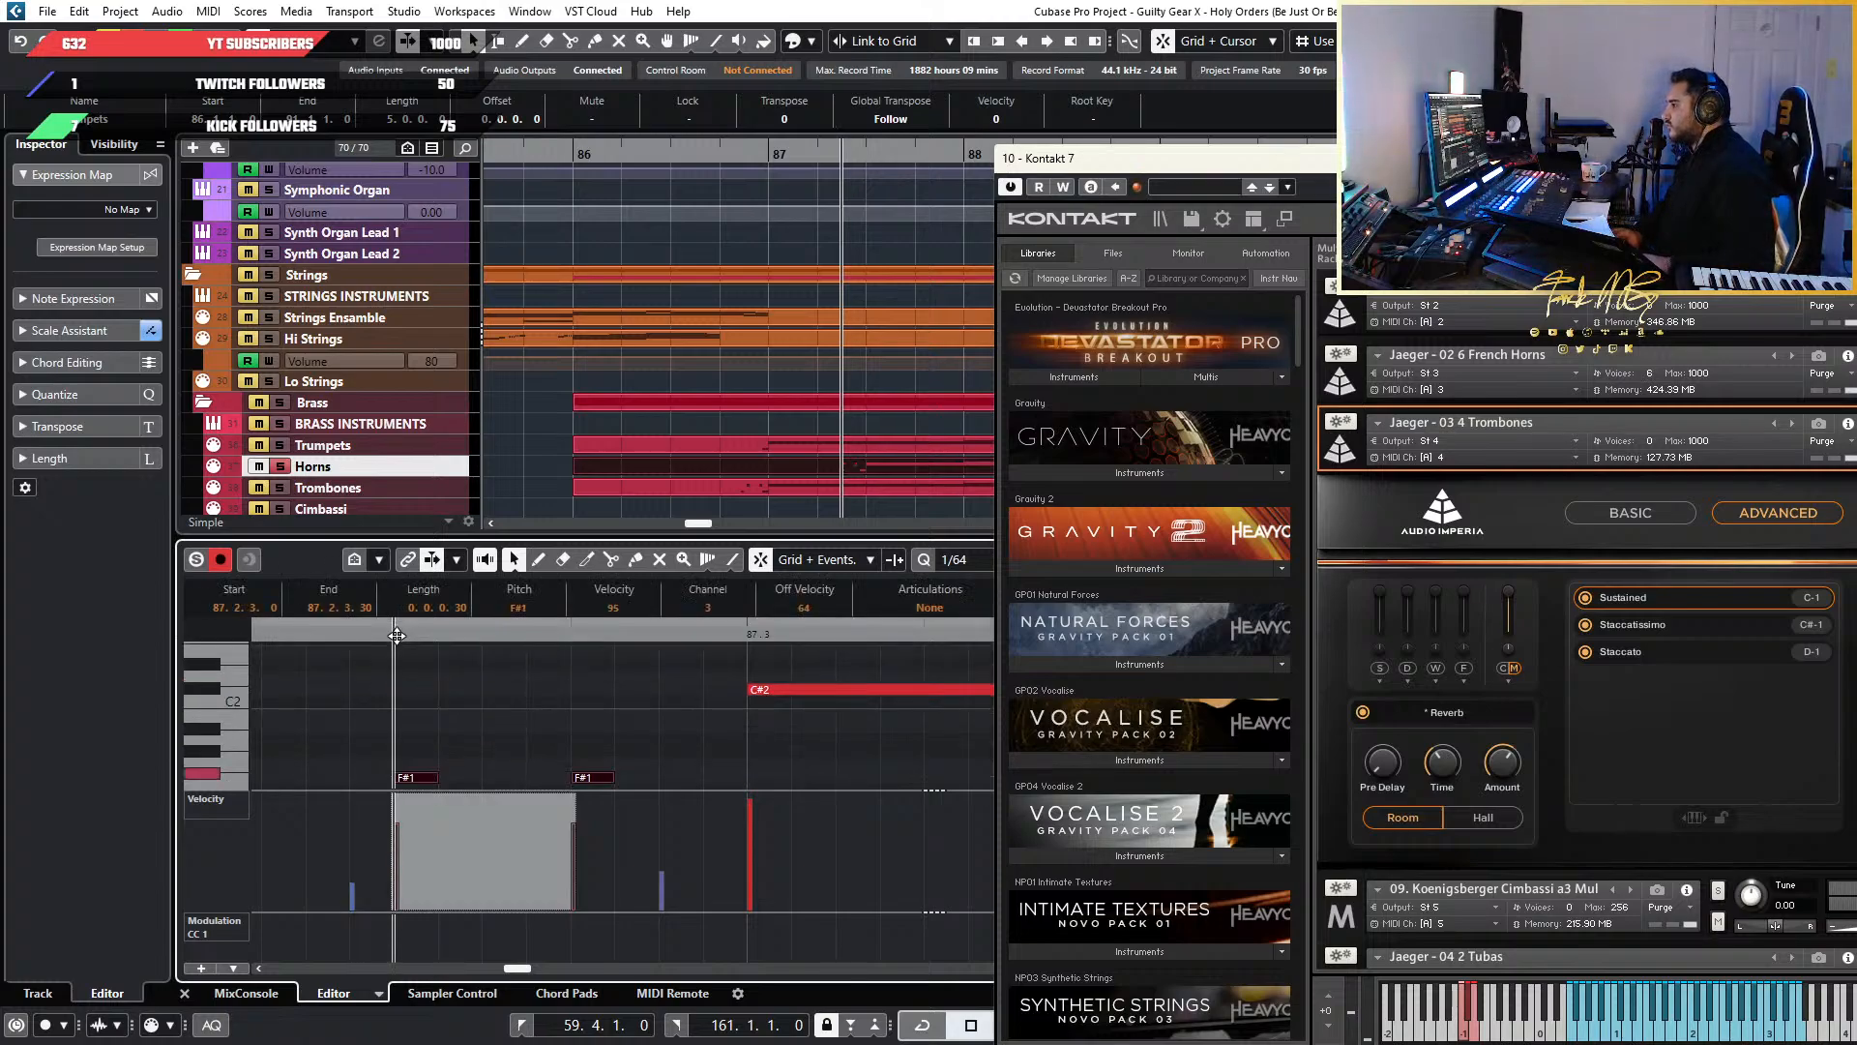
key(Up)
key(Up)
key(Up)
key(Up)
key(Up)
key(Up)
key(Up)
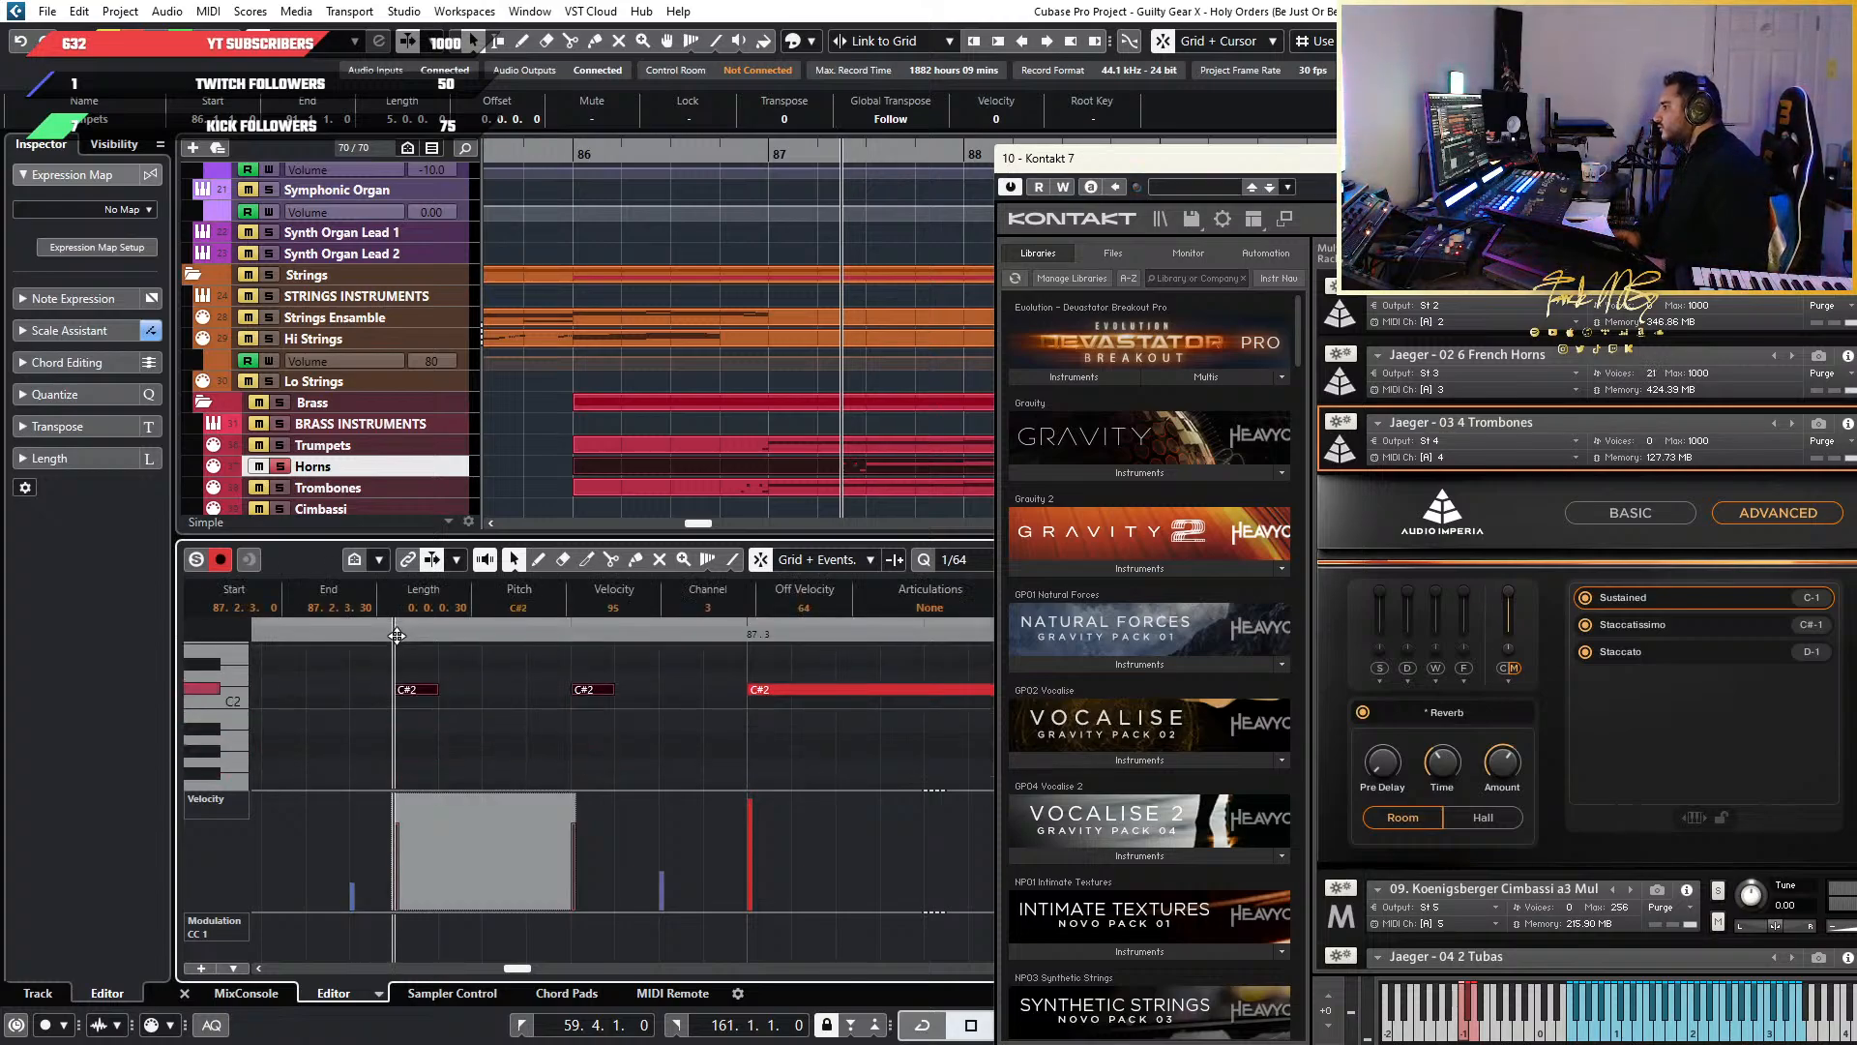
Collapse the 4 Trombones instrument in Kontakt and expand 6 French Horns to check its articulation keyswitches
key(g)
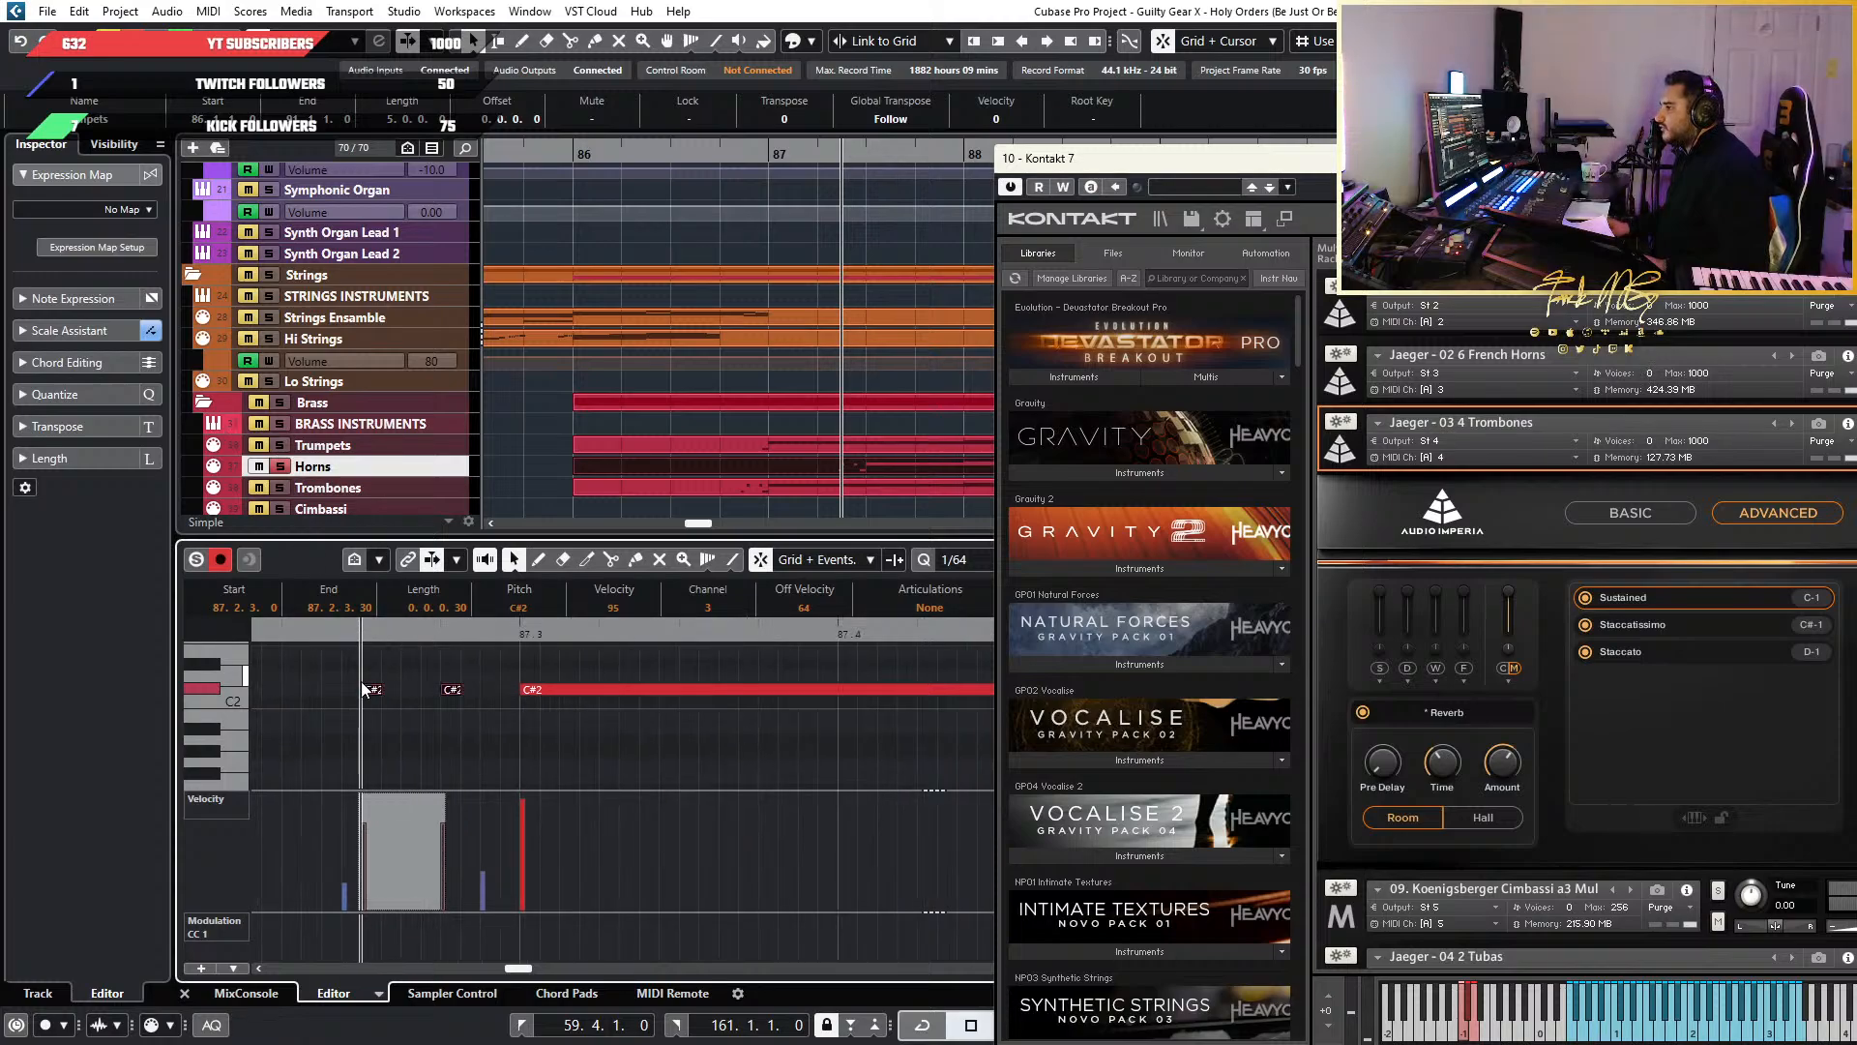
click(1341, 422)
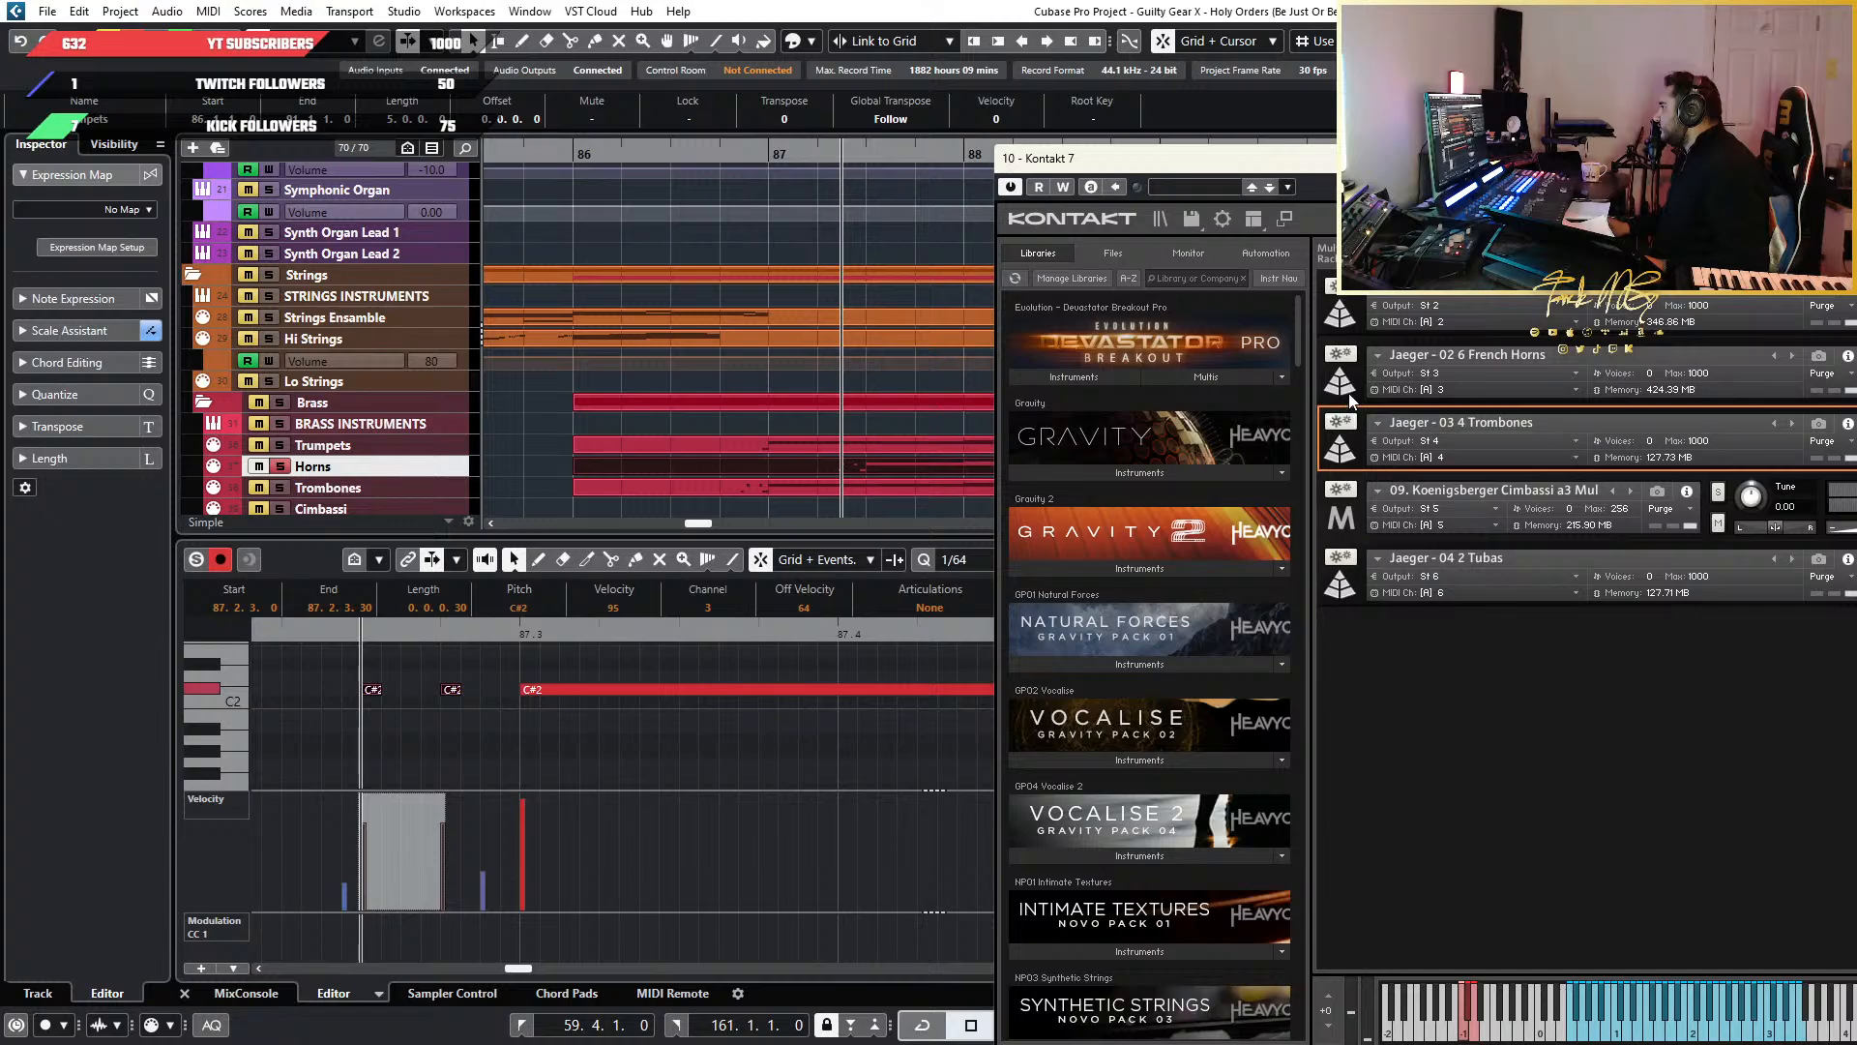
click(1348, 391)
scroll(401, 732, down, 2)
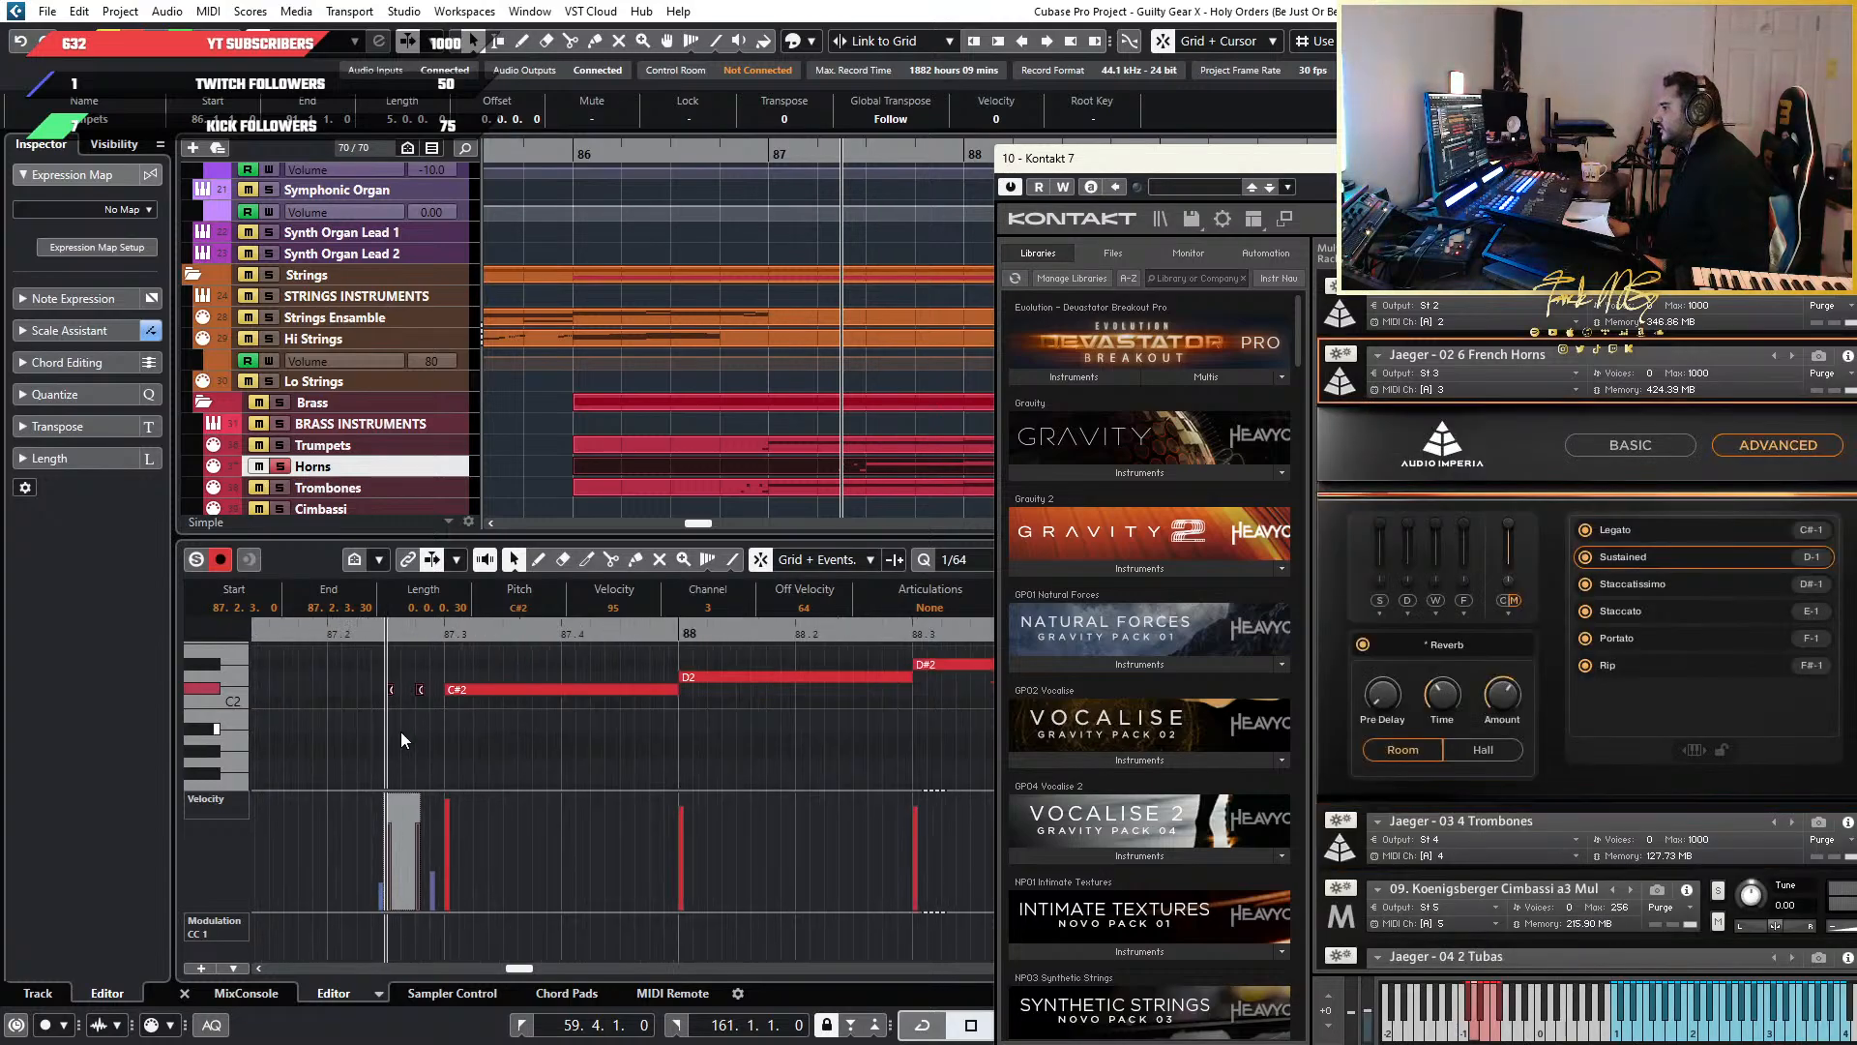
Transpose the C#-1 keyswitch note ahead of 87.2.3 up to D#-1 to trigger the Staccatissimo articulation
scroll(400, 731, down, 10)
scroll(376, 734, up, 1)
scroll(474, 707, up, 4)
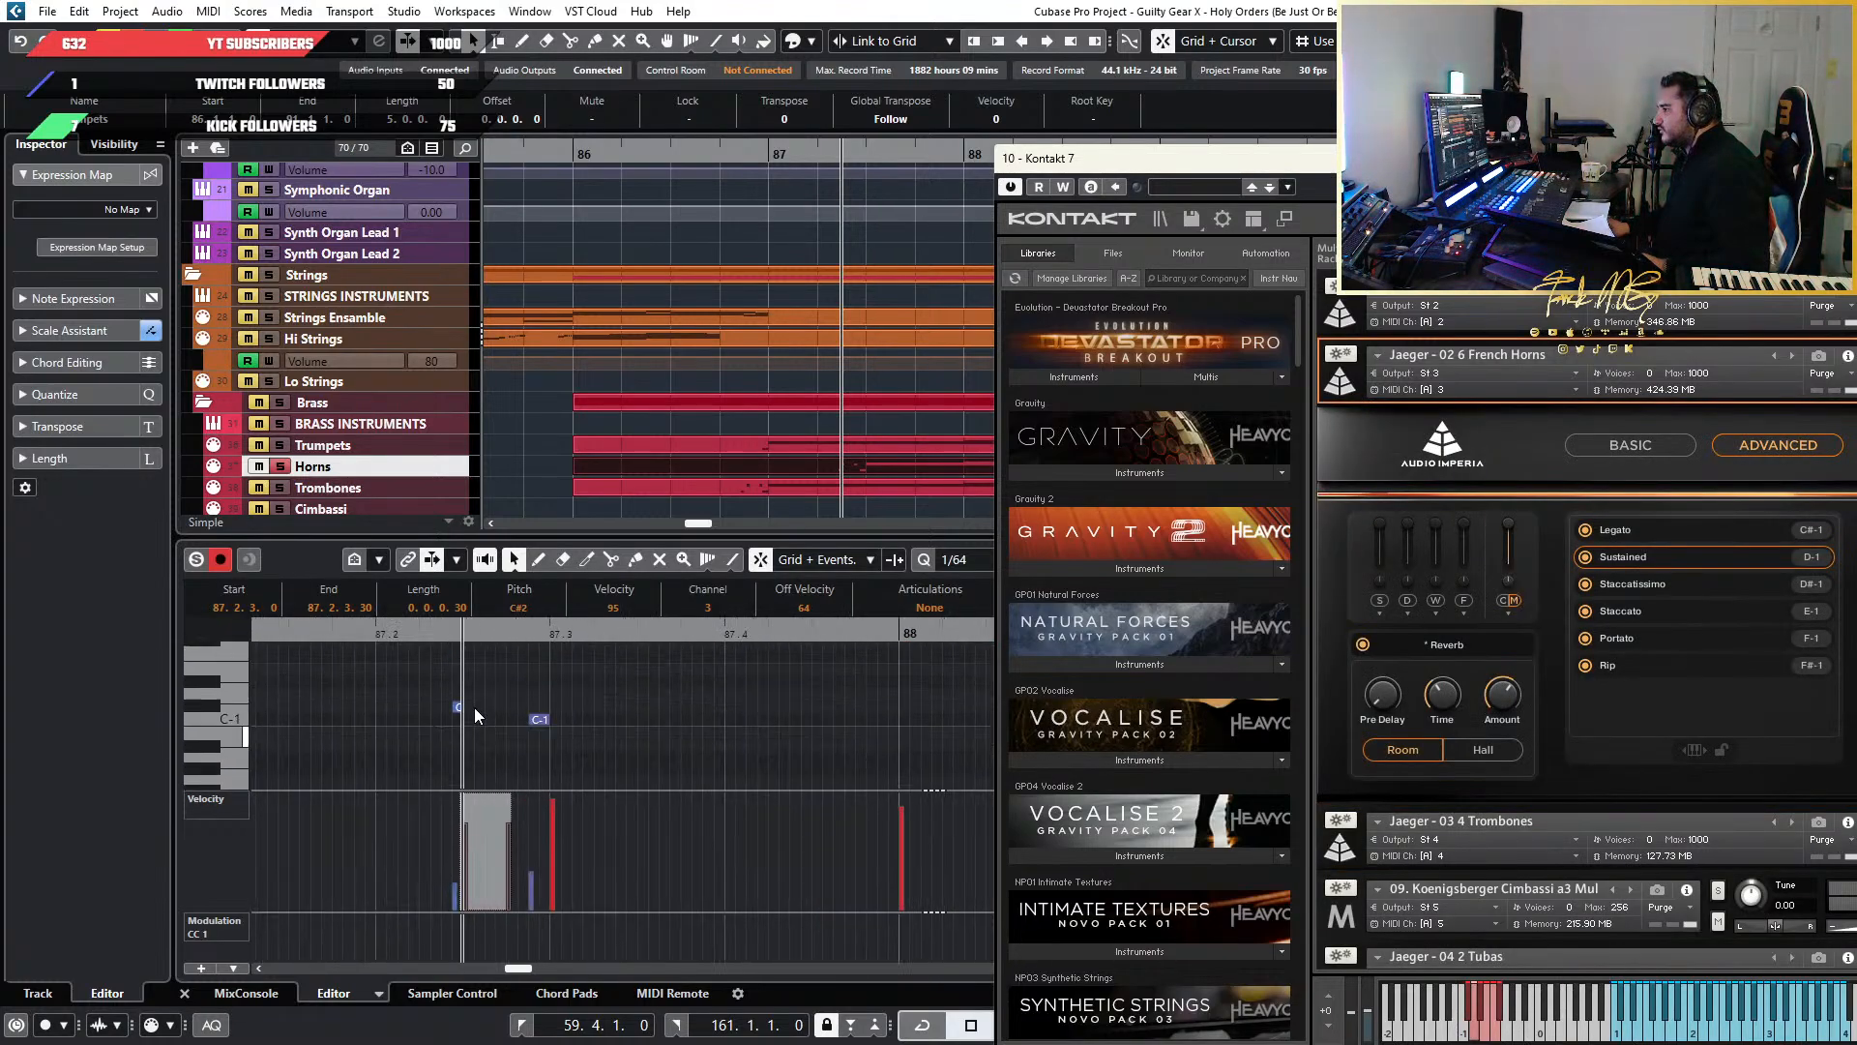
scroll(519, 725, up, 2)
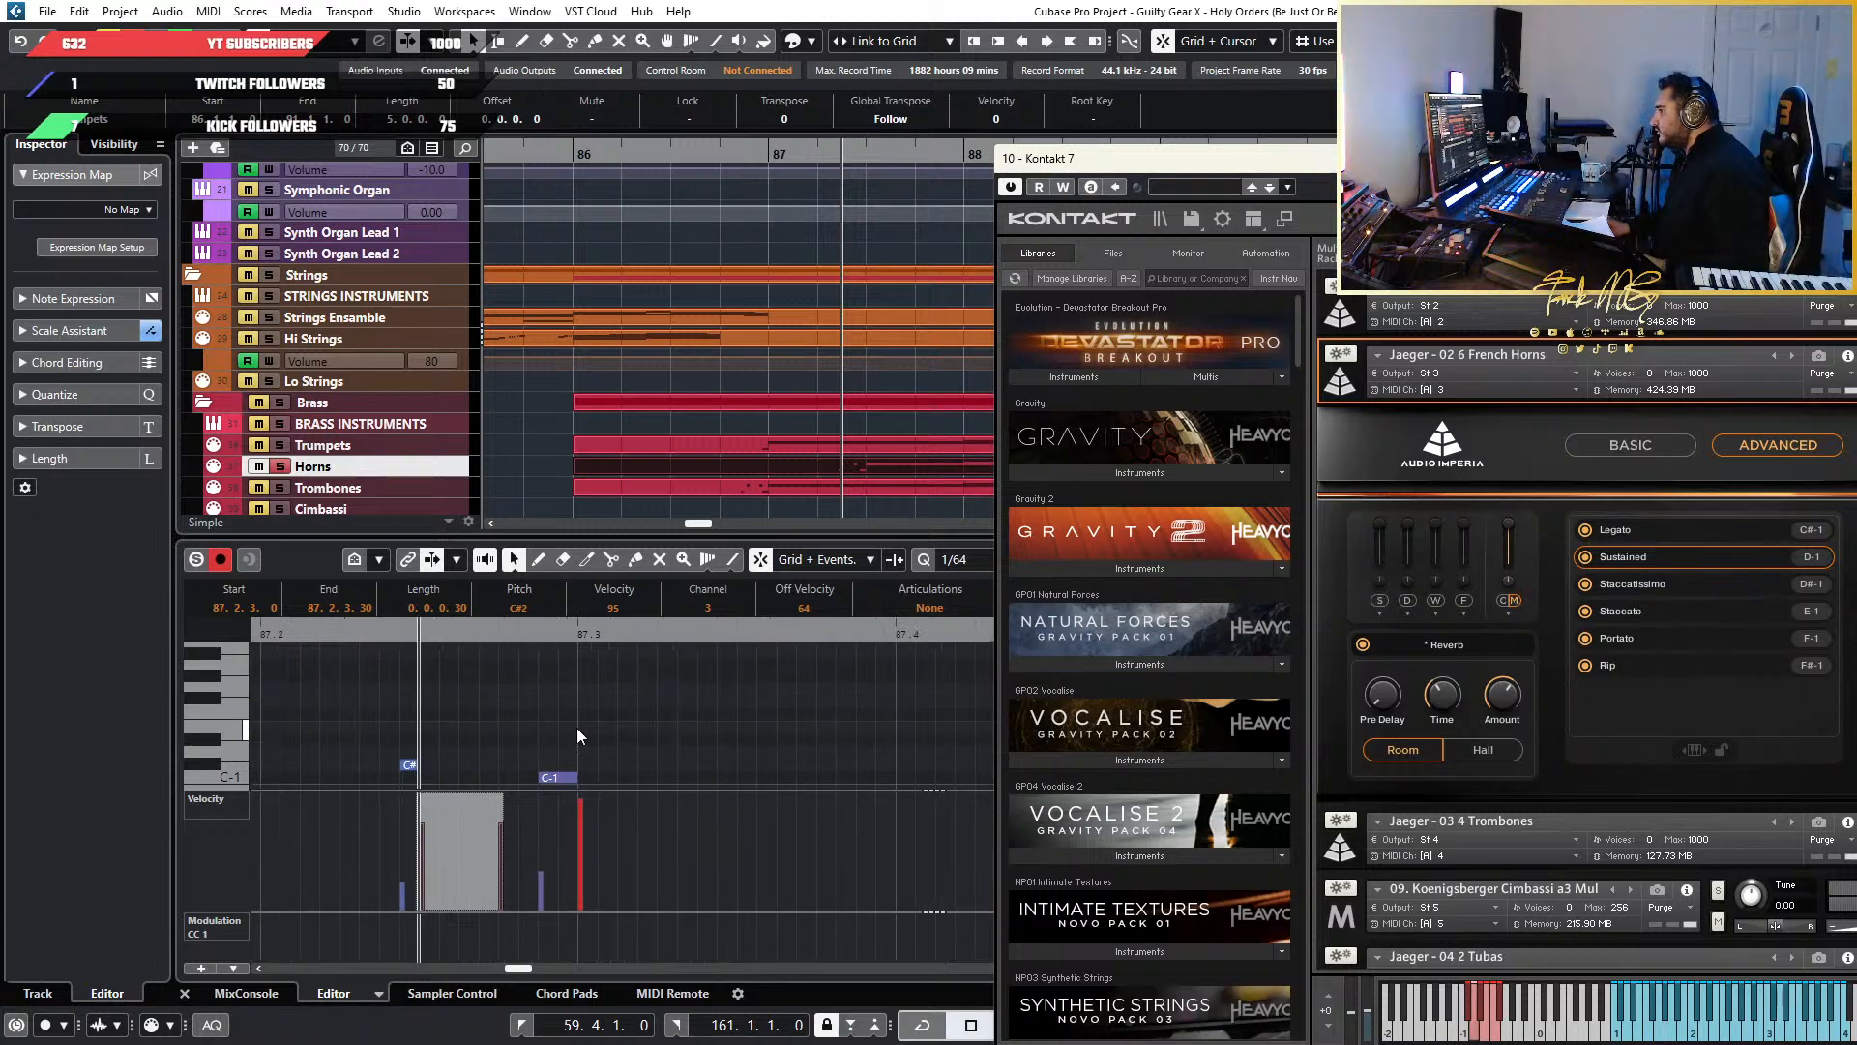
scroll(577, 736, up, 2)
scroll(507, 739, down, 1)
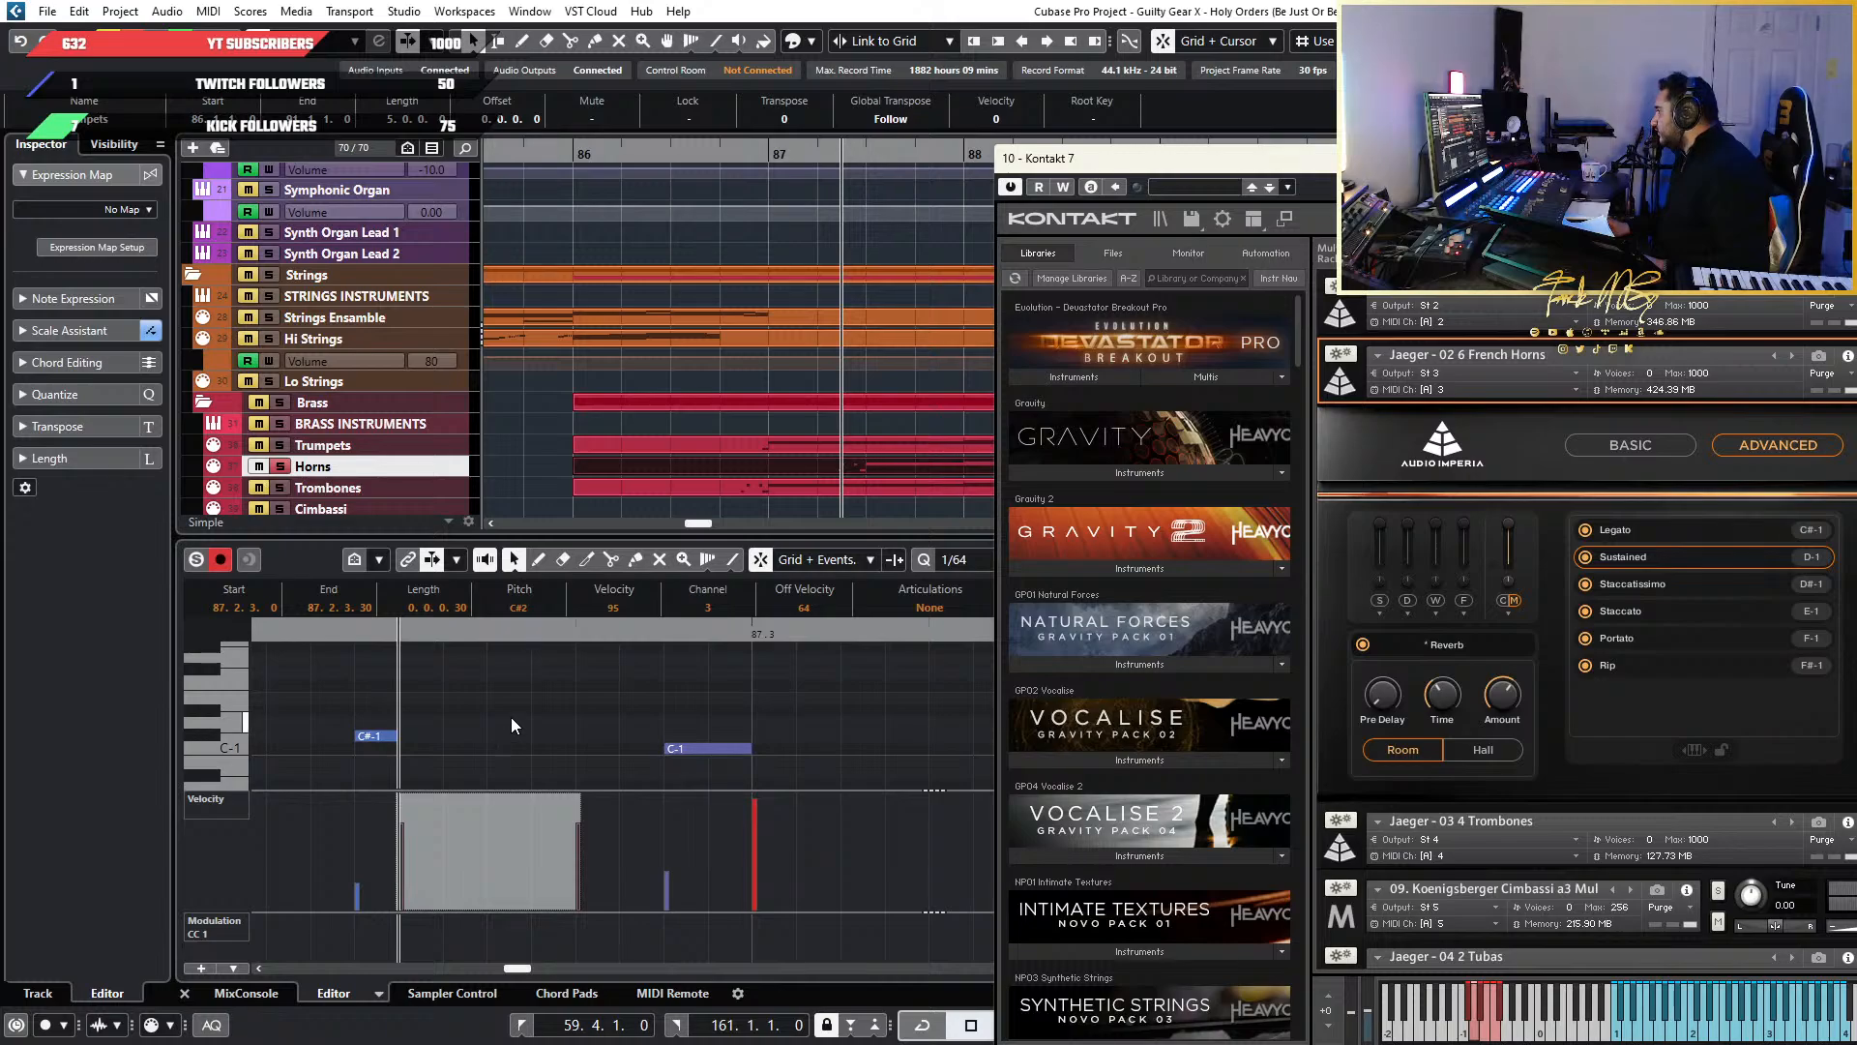
click(514, 700)
drag(514, 700, 323, 743)
key(Up)
key(Up)
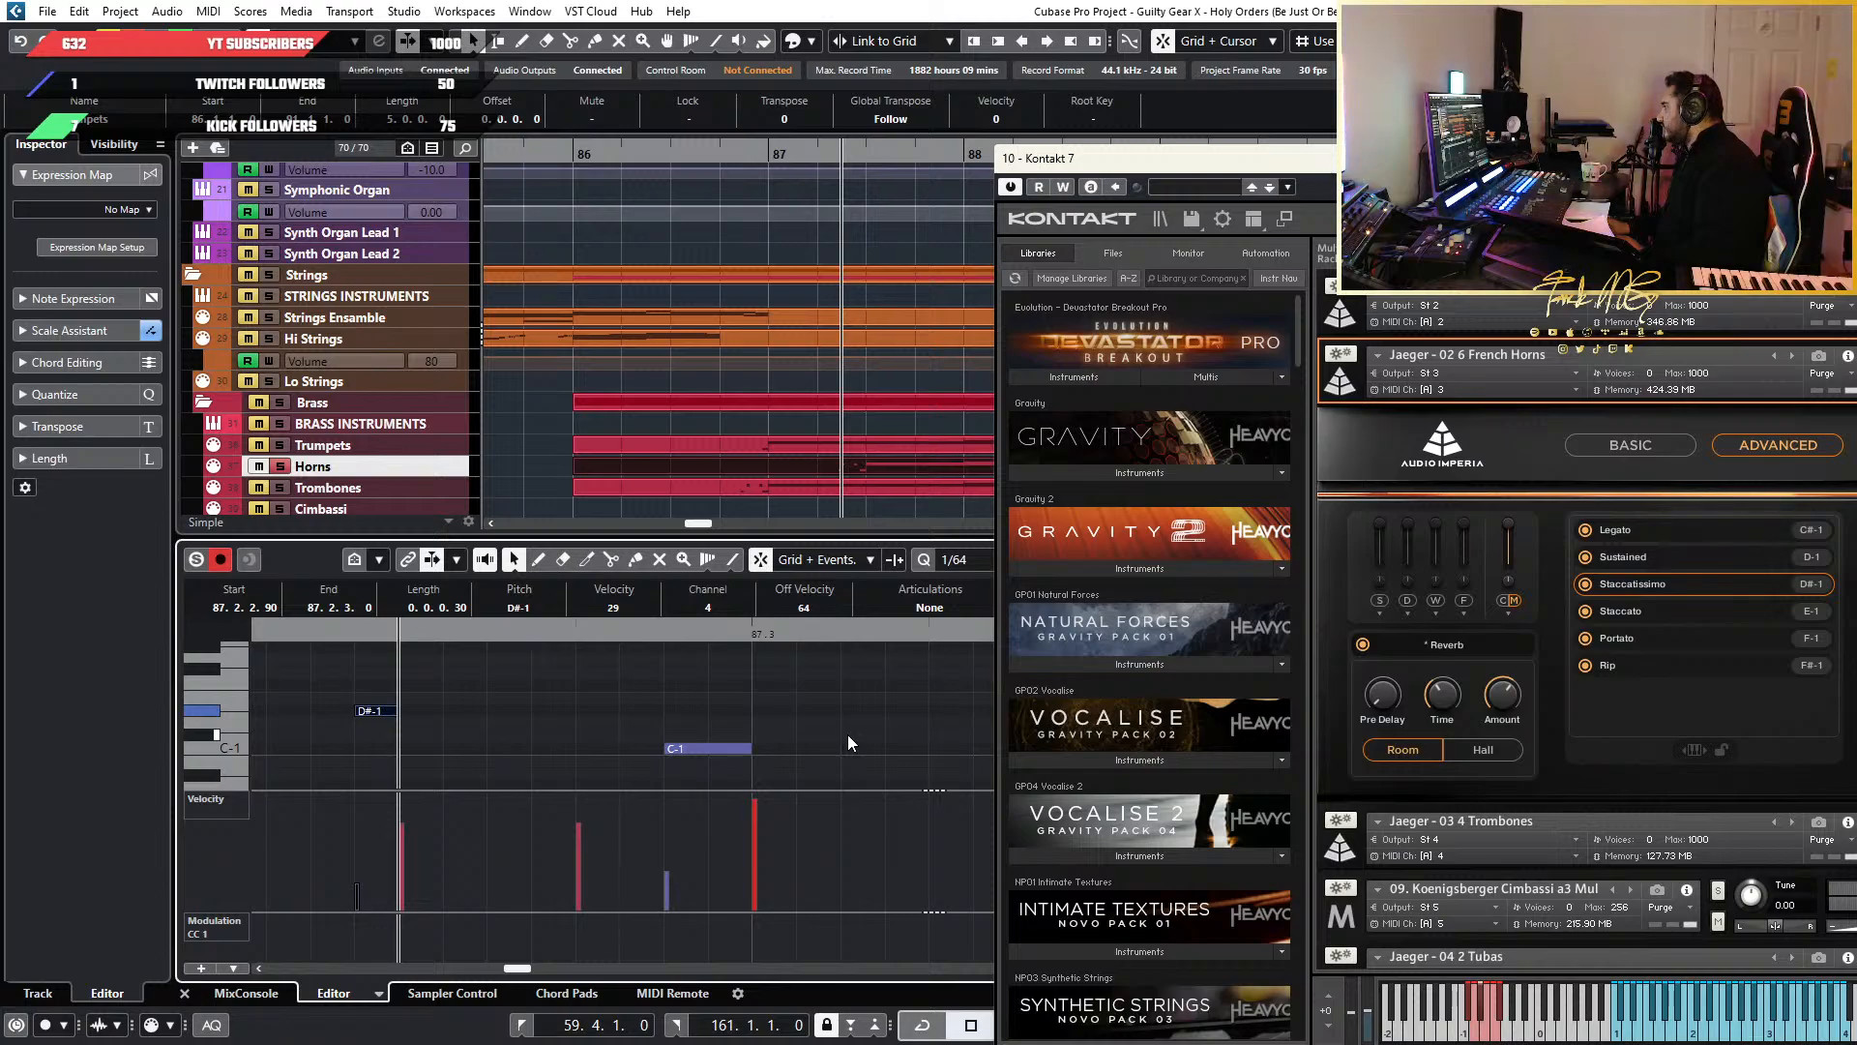
key(Up)
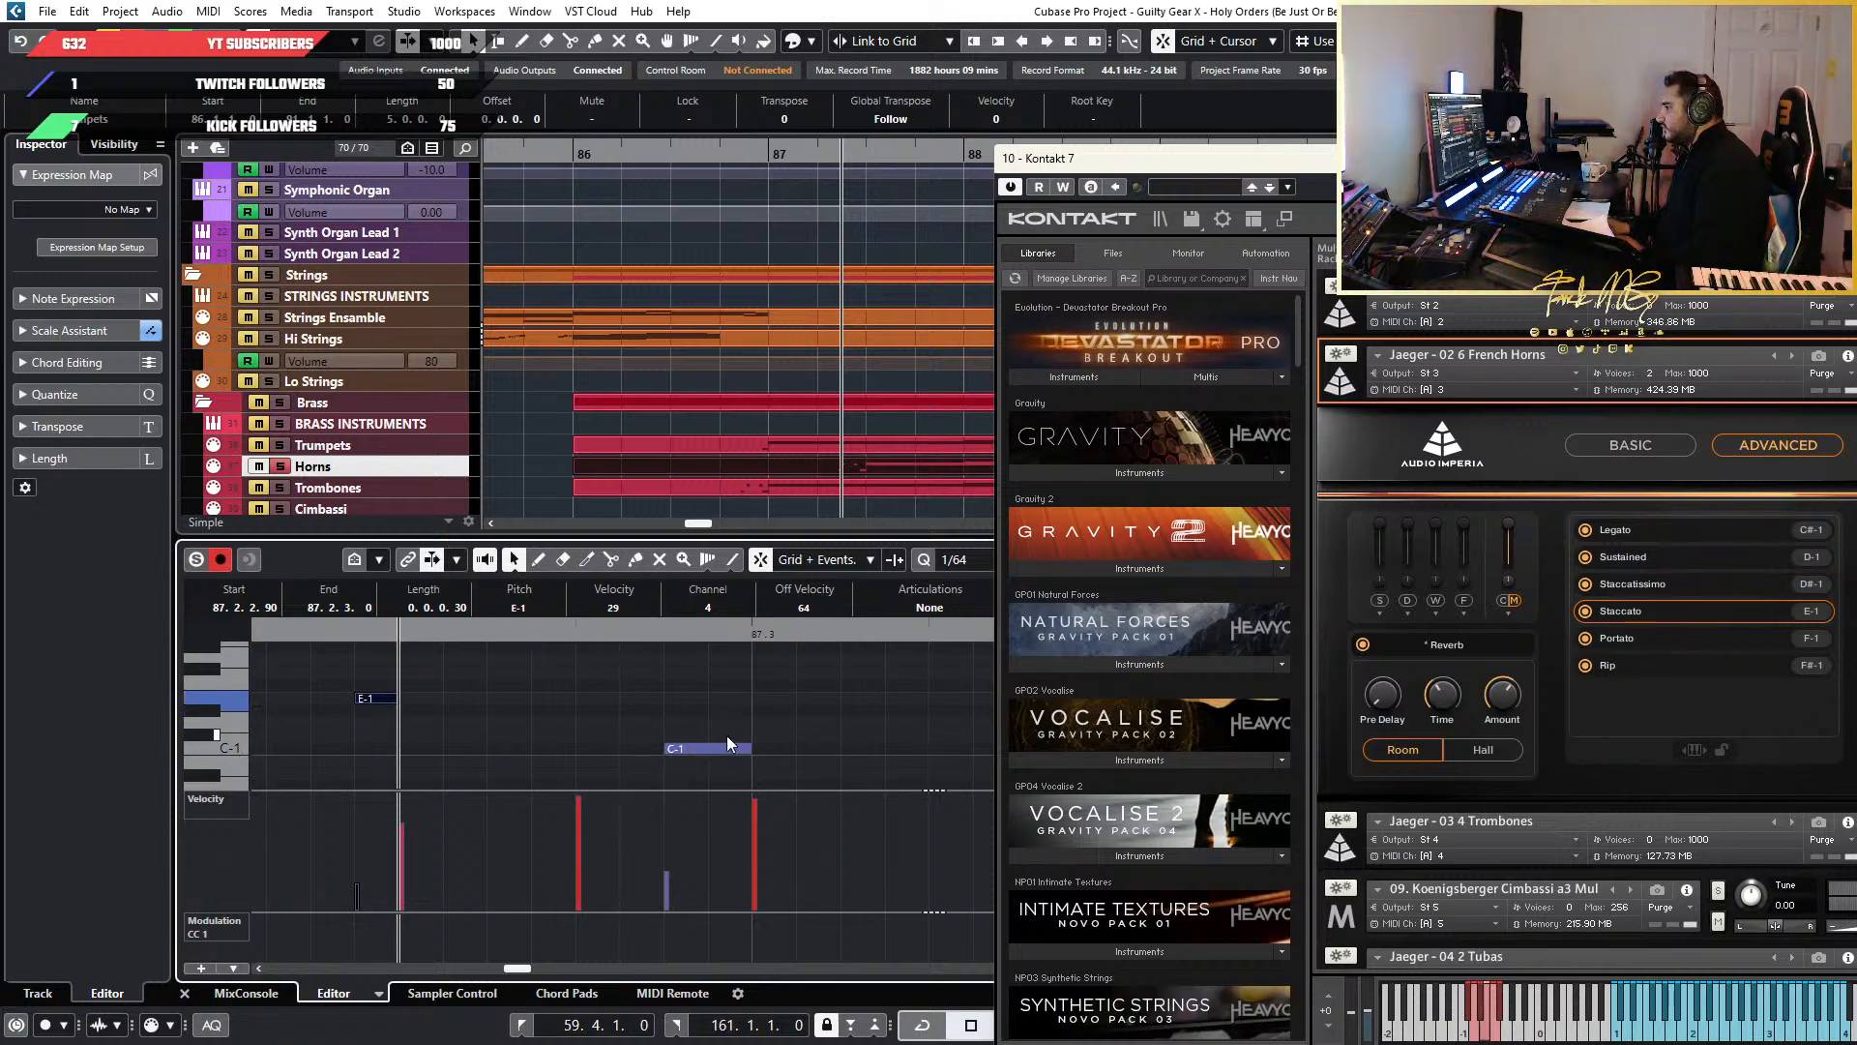
key(Down)
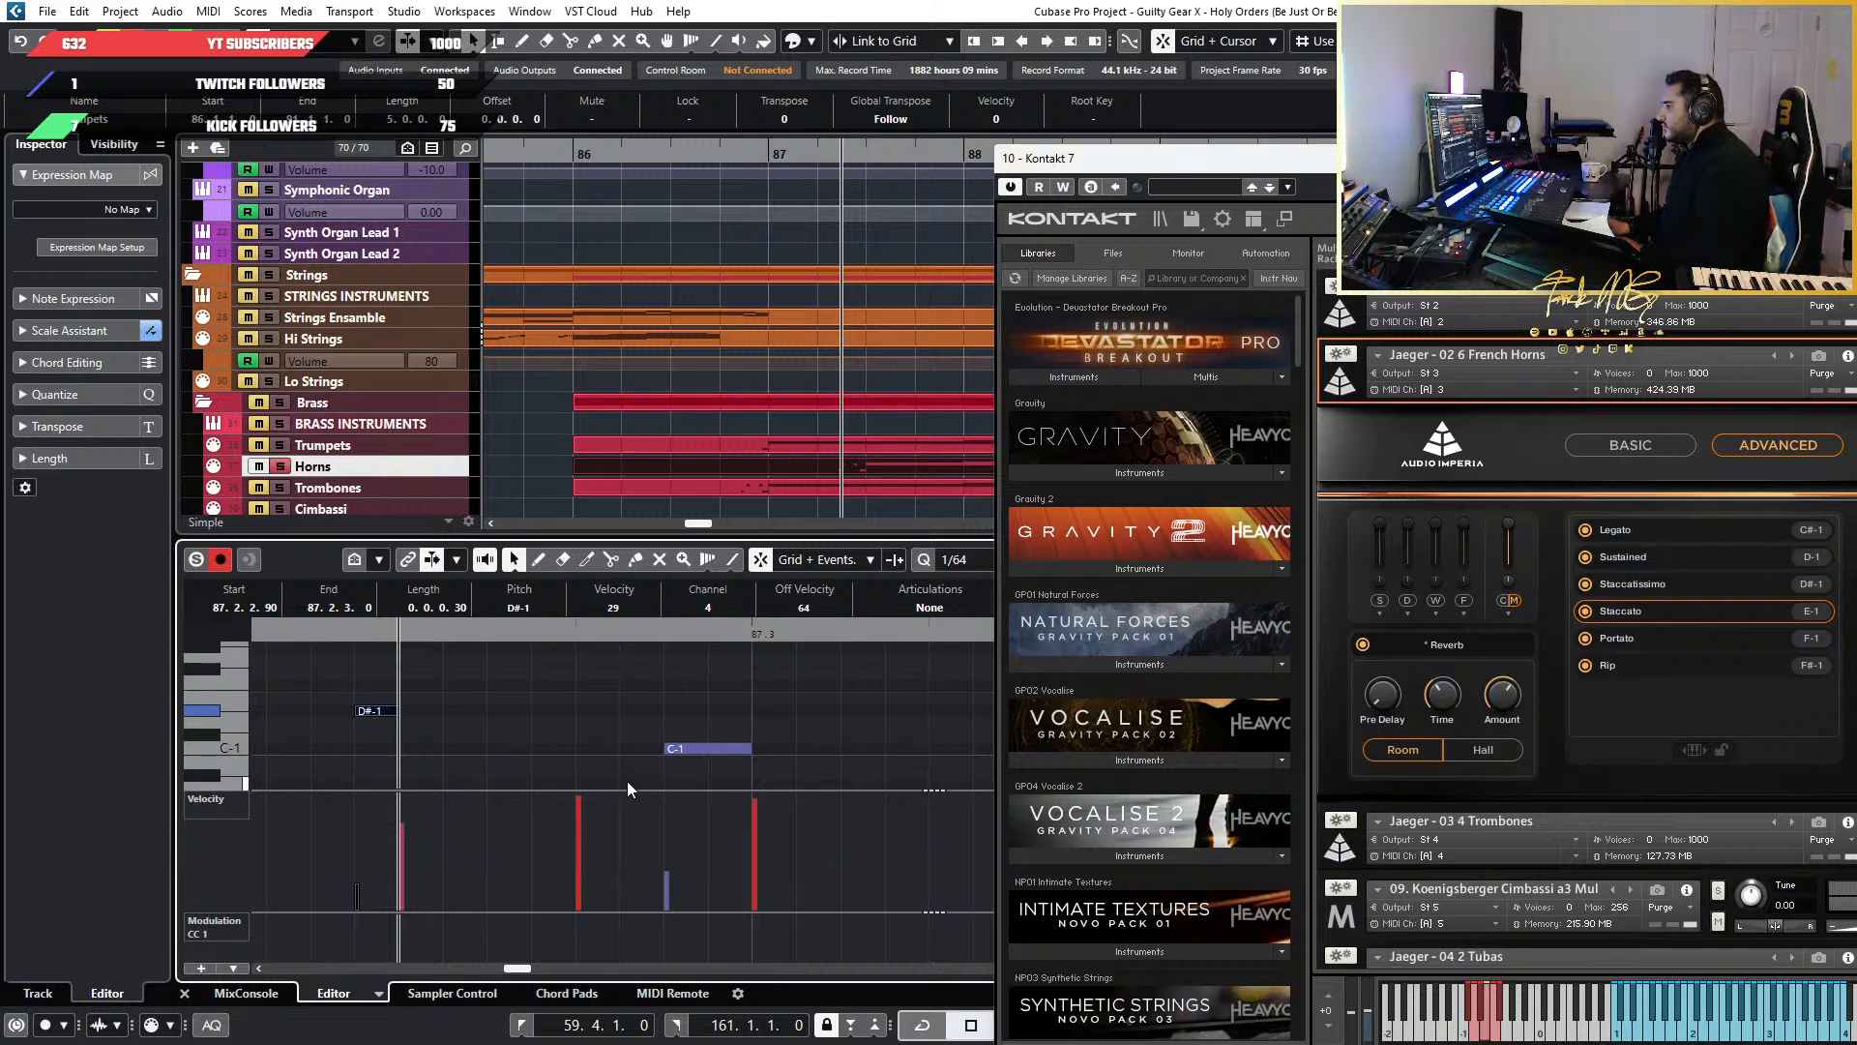
Transpose the C-1 keyswitch note ahead of 87.3 up to D-1 for the Sustained articulation, and play the passage
click(711, 748)
key(Up)
key(Up)
key(Up)
key(Down)
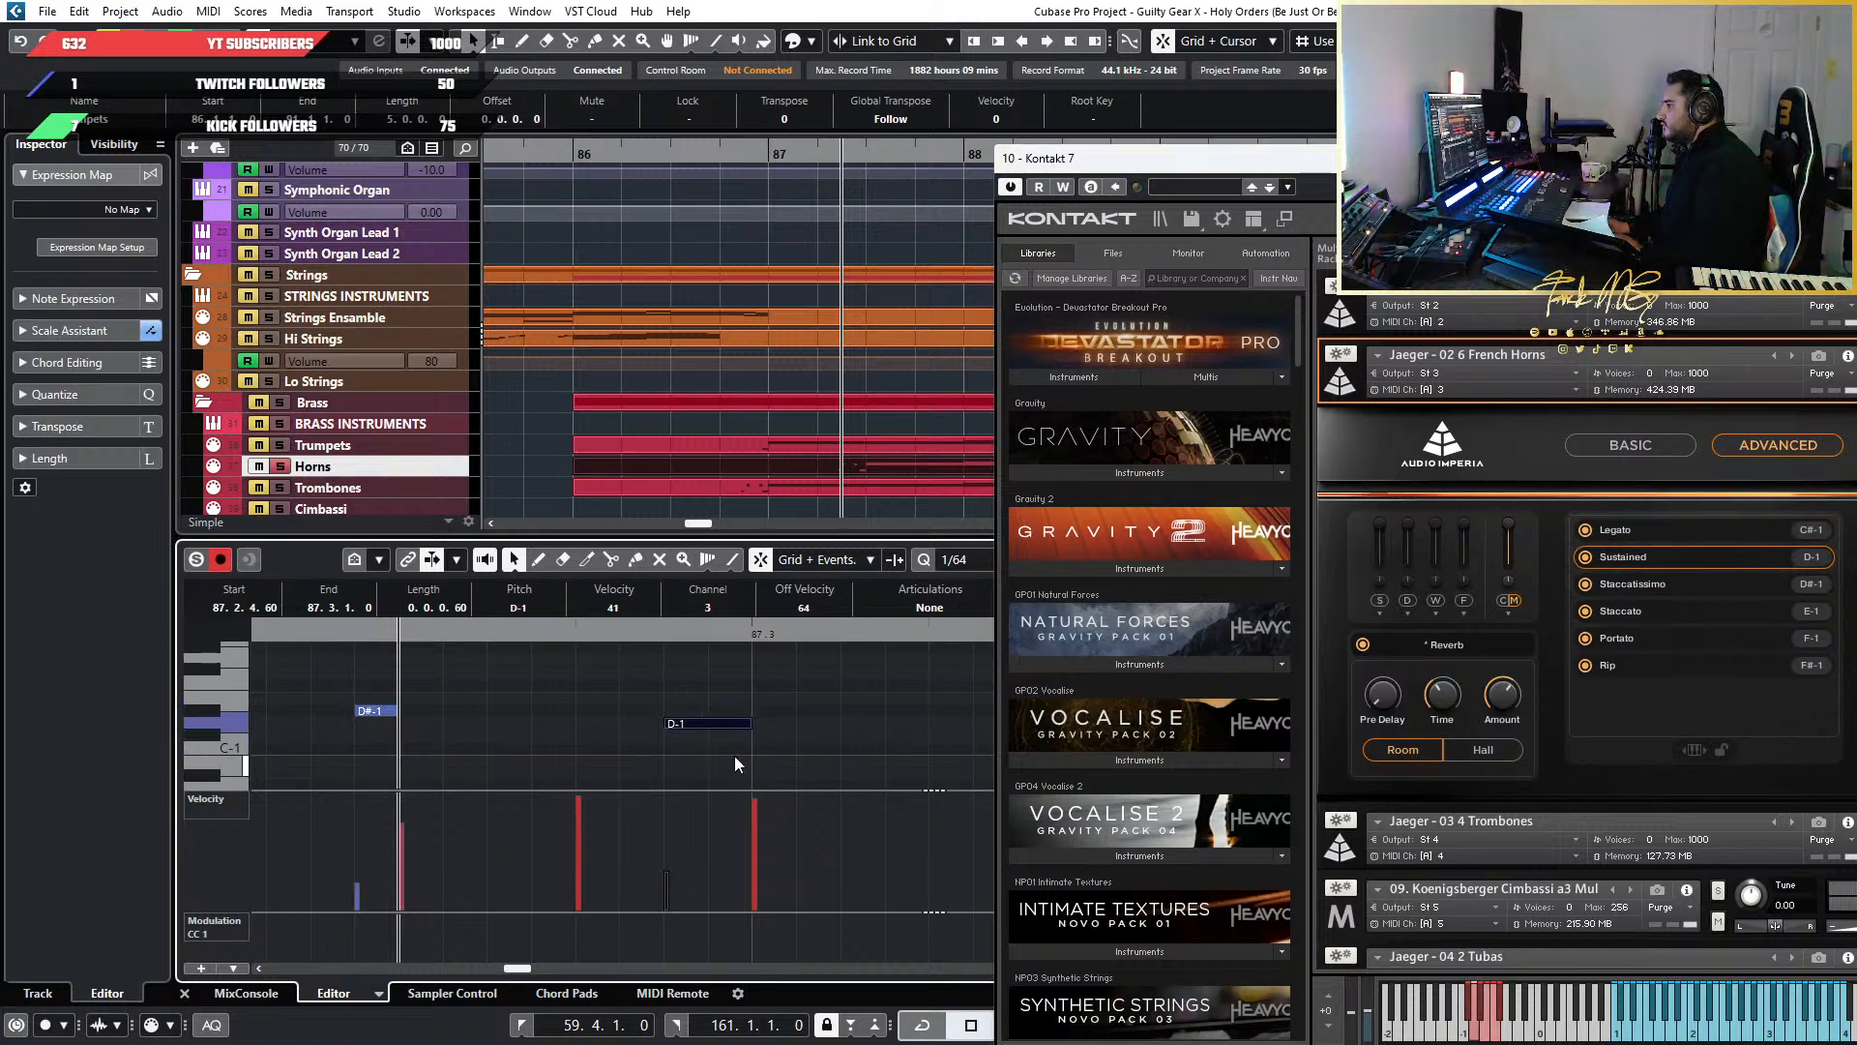
key(space)
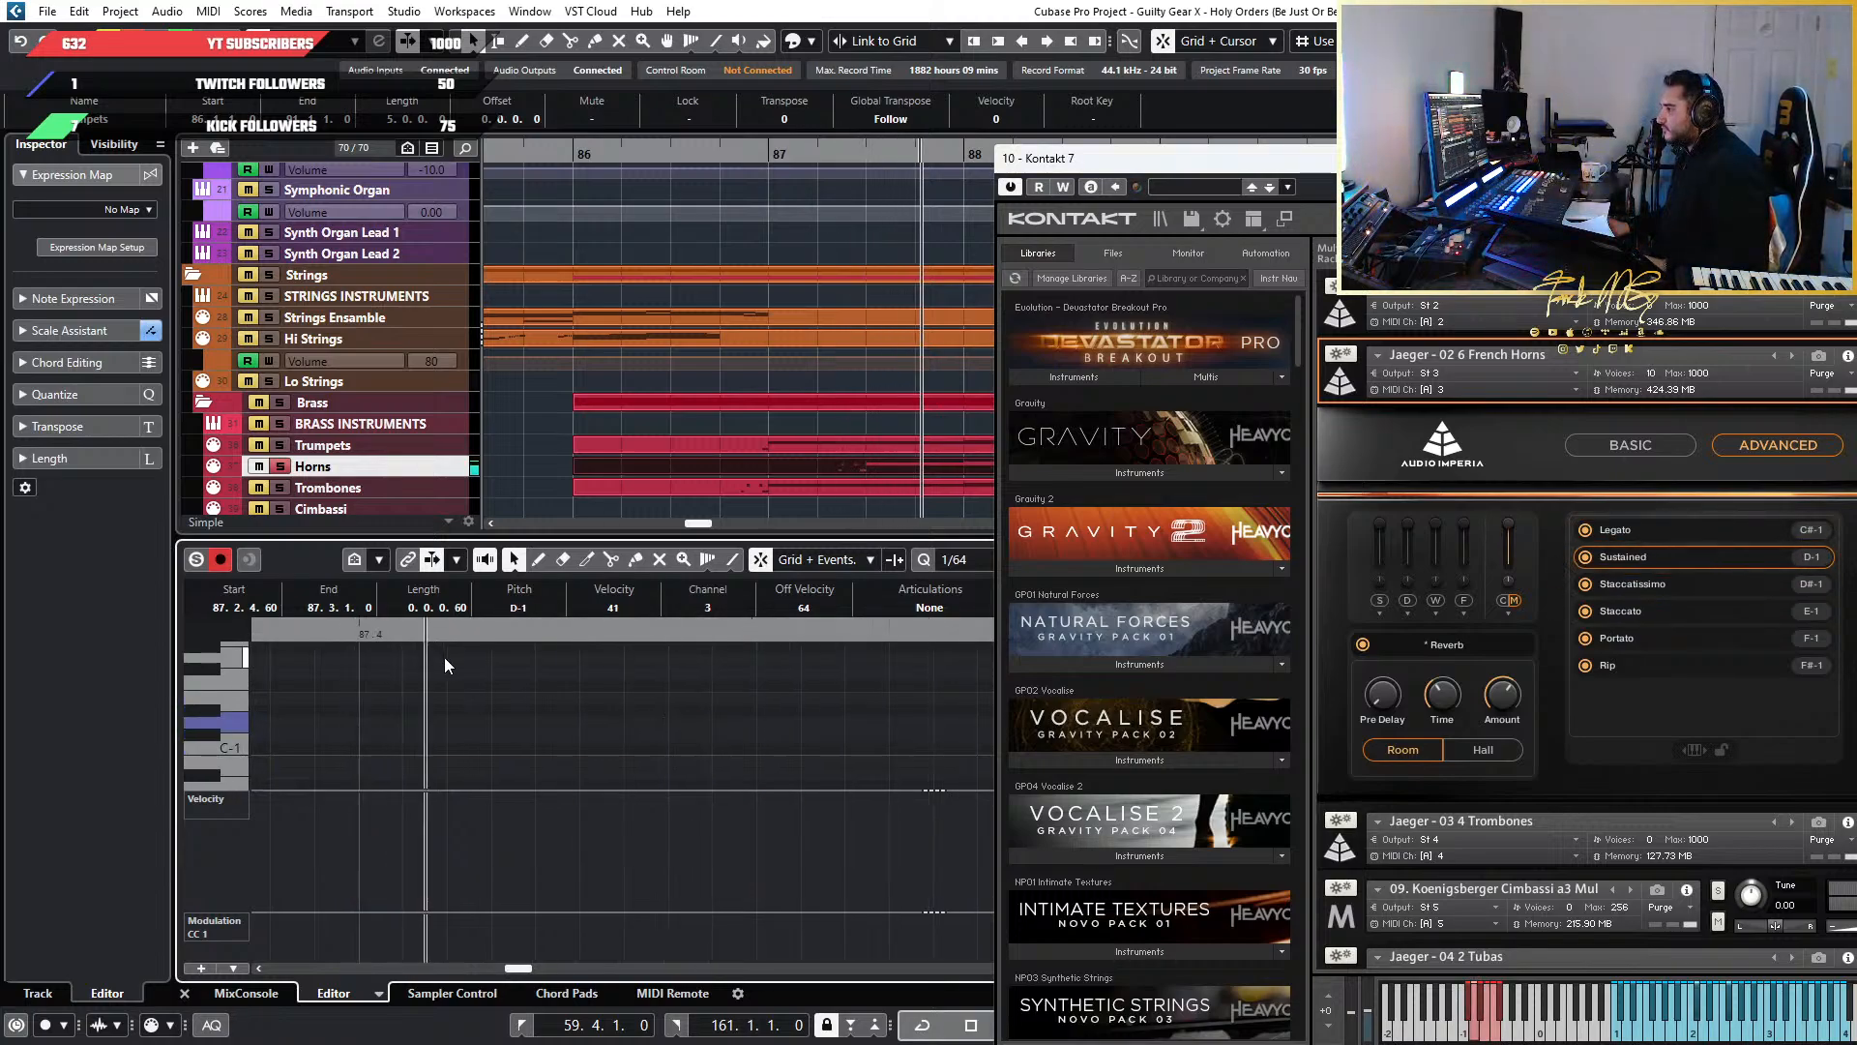
Set the velocity of the first short C#2 note, at 87.2.3, to 115 and play back from bar 87
scroll(474, 688, down, 6)
scroll(454, 687, left, 3)
scroll(600, 720, up, 8)
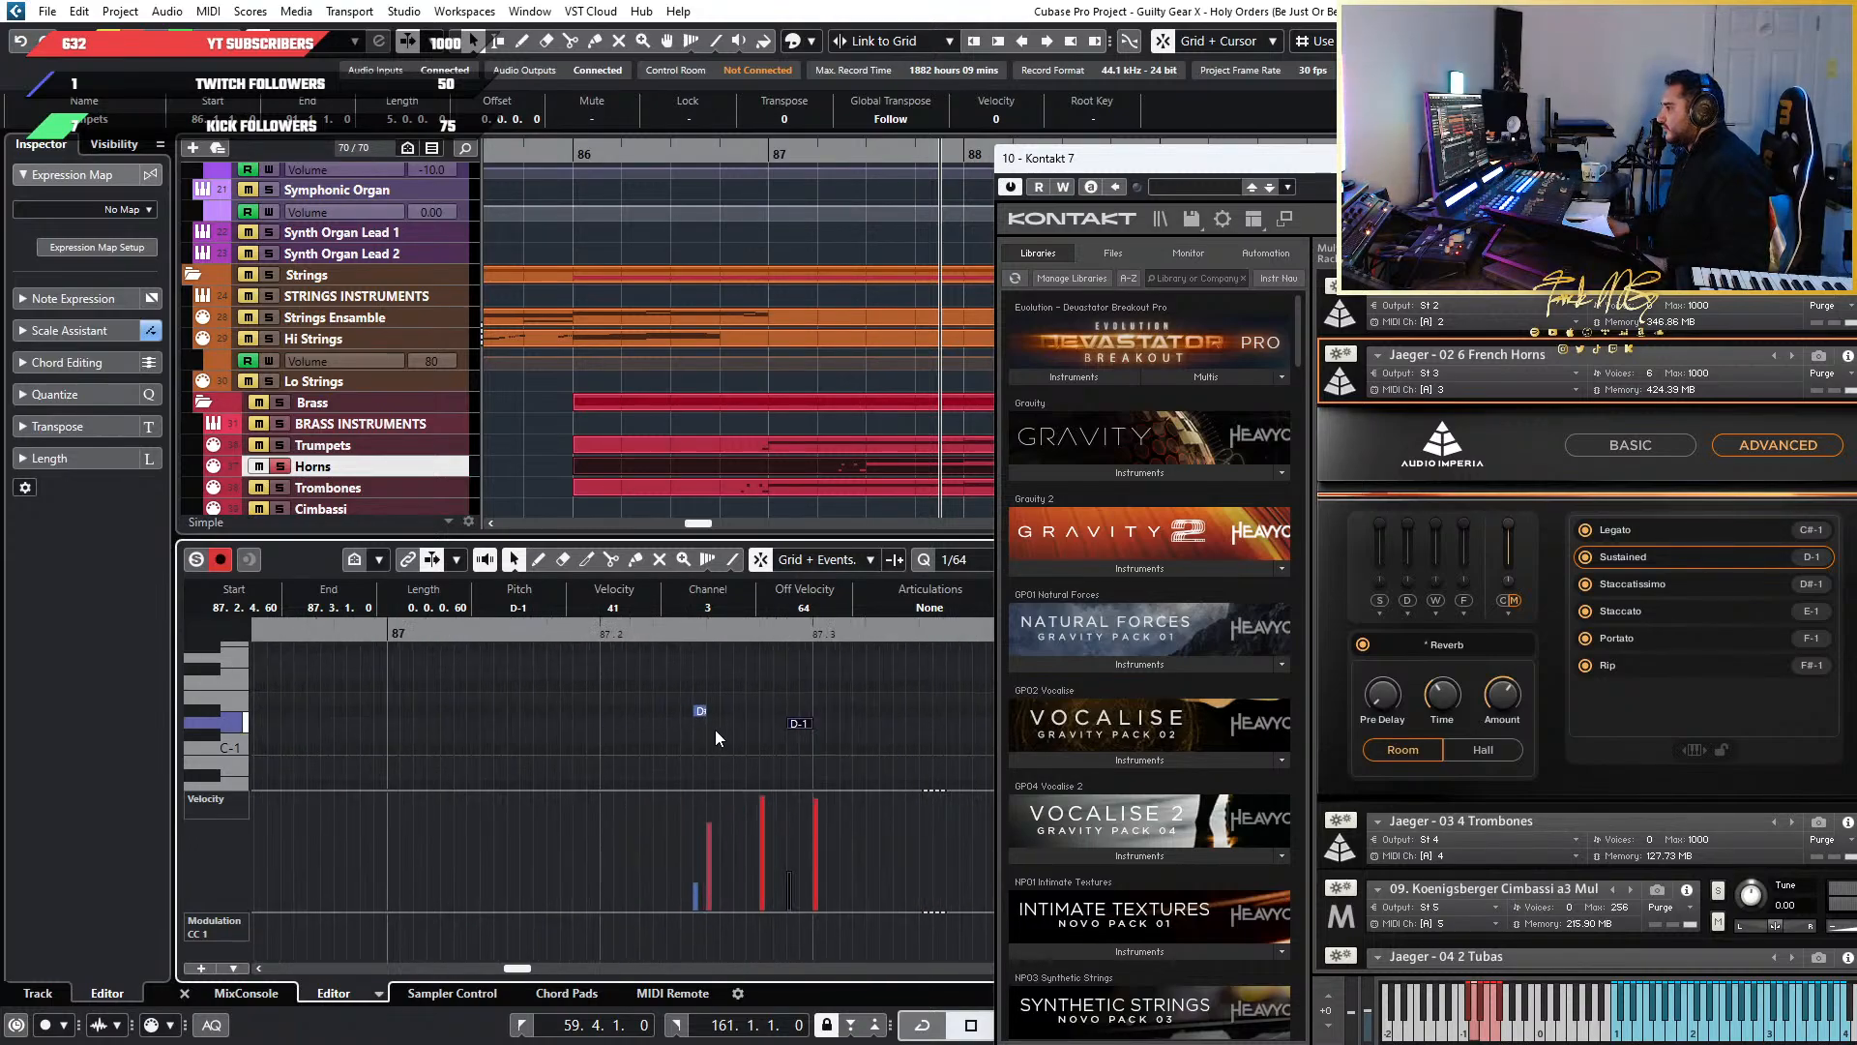
scroll(725, 729, up, 6)
scroll(723, 733, down, 3)
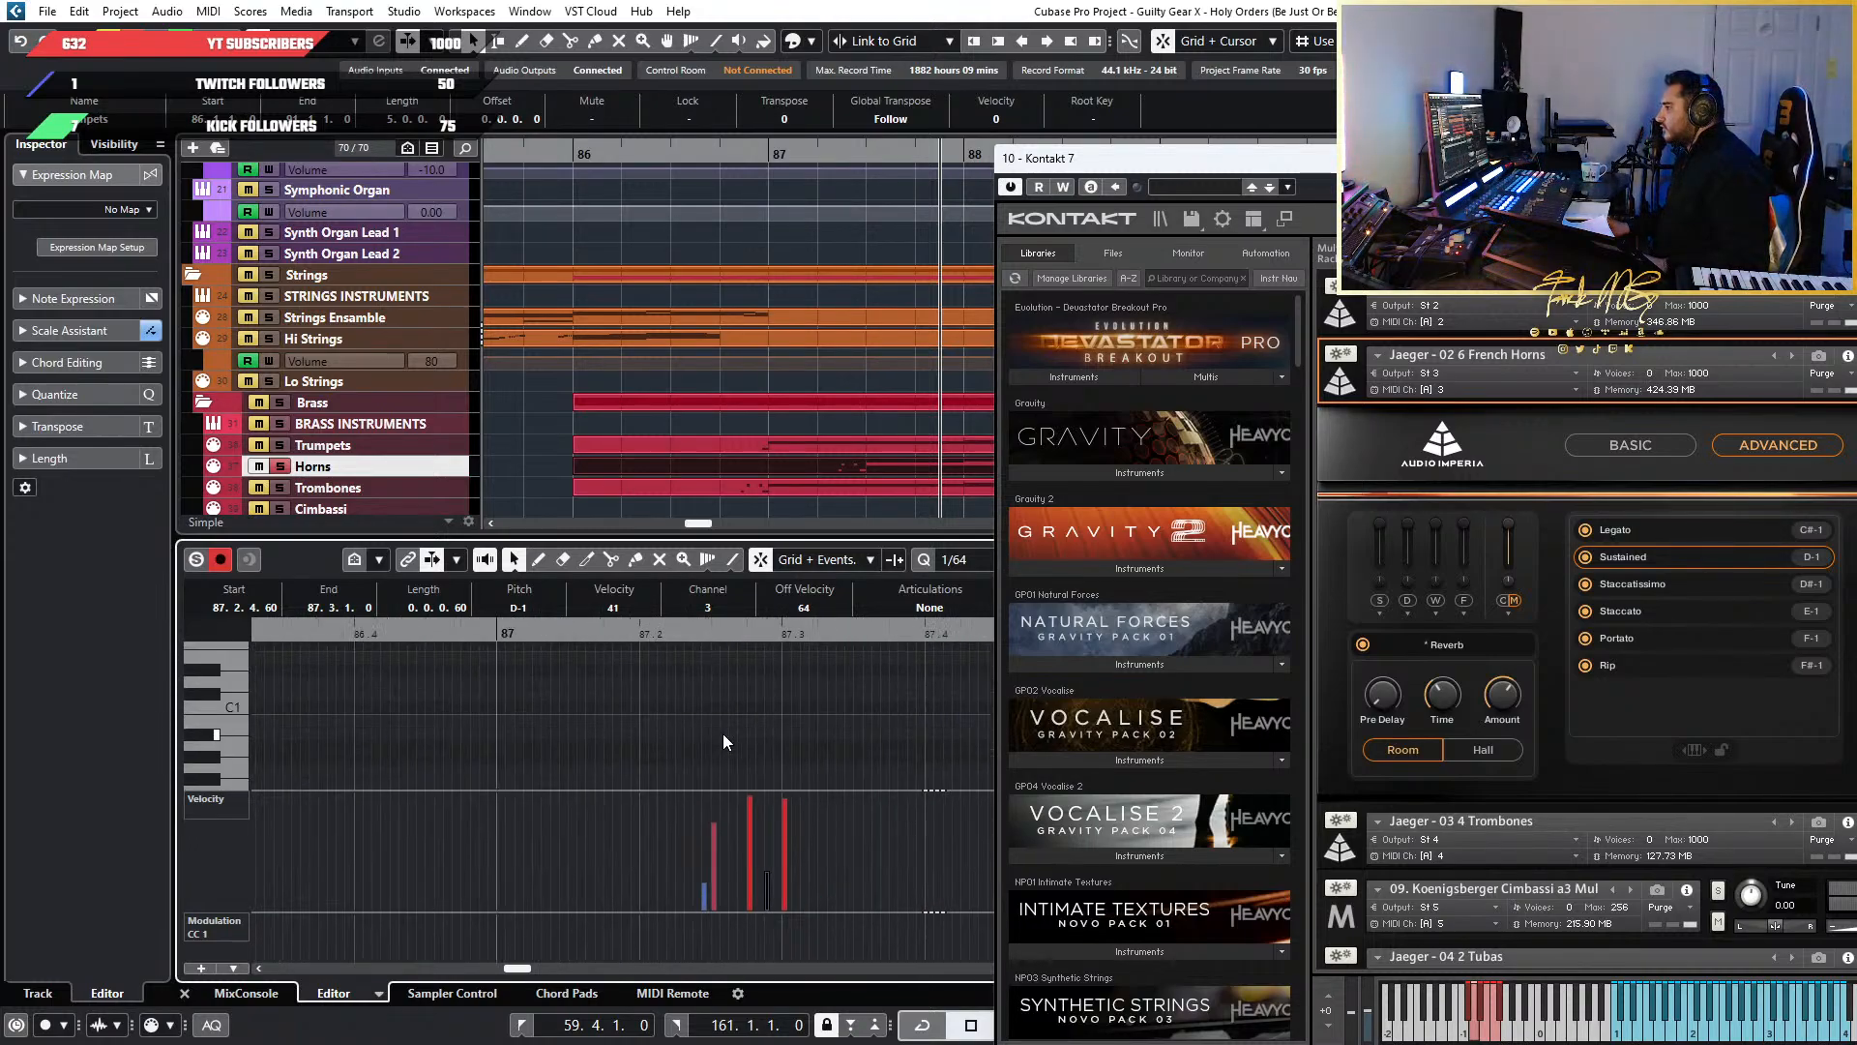
scroll(723, 734, up, 3)
scroll(723, 733, down, 2)
click(716, 747)
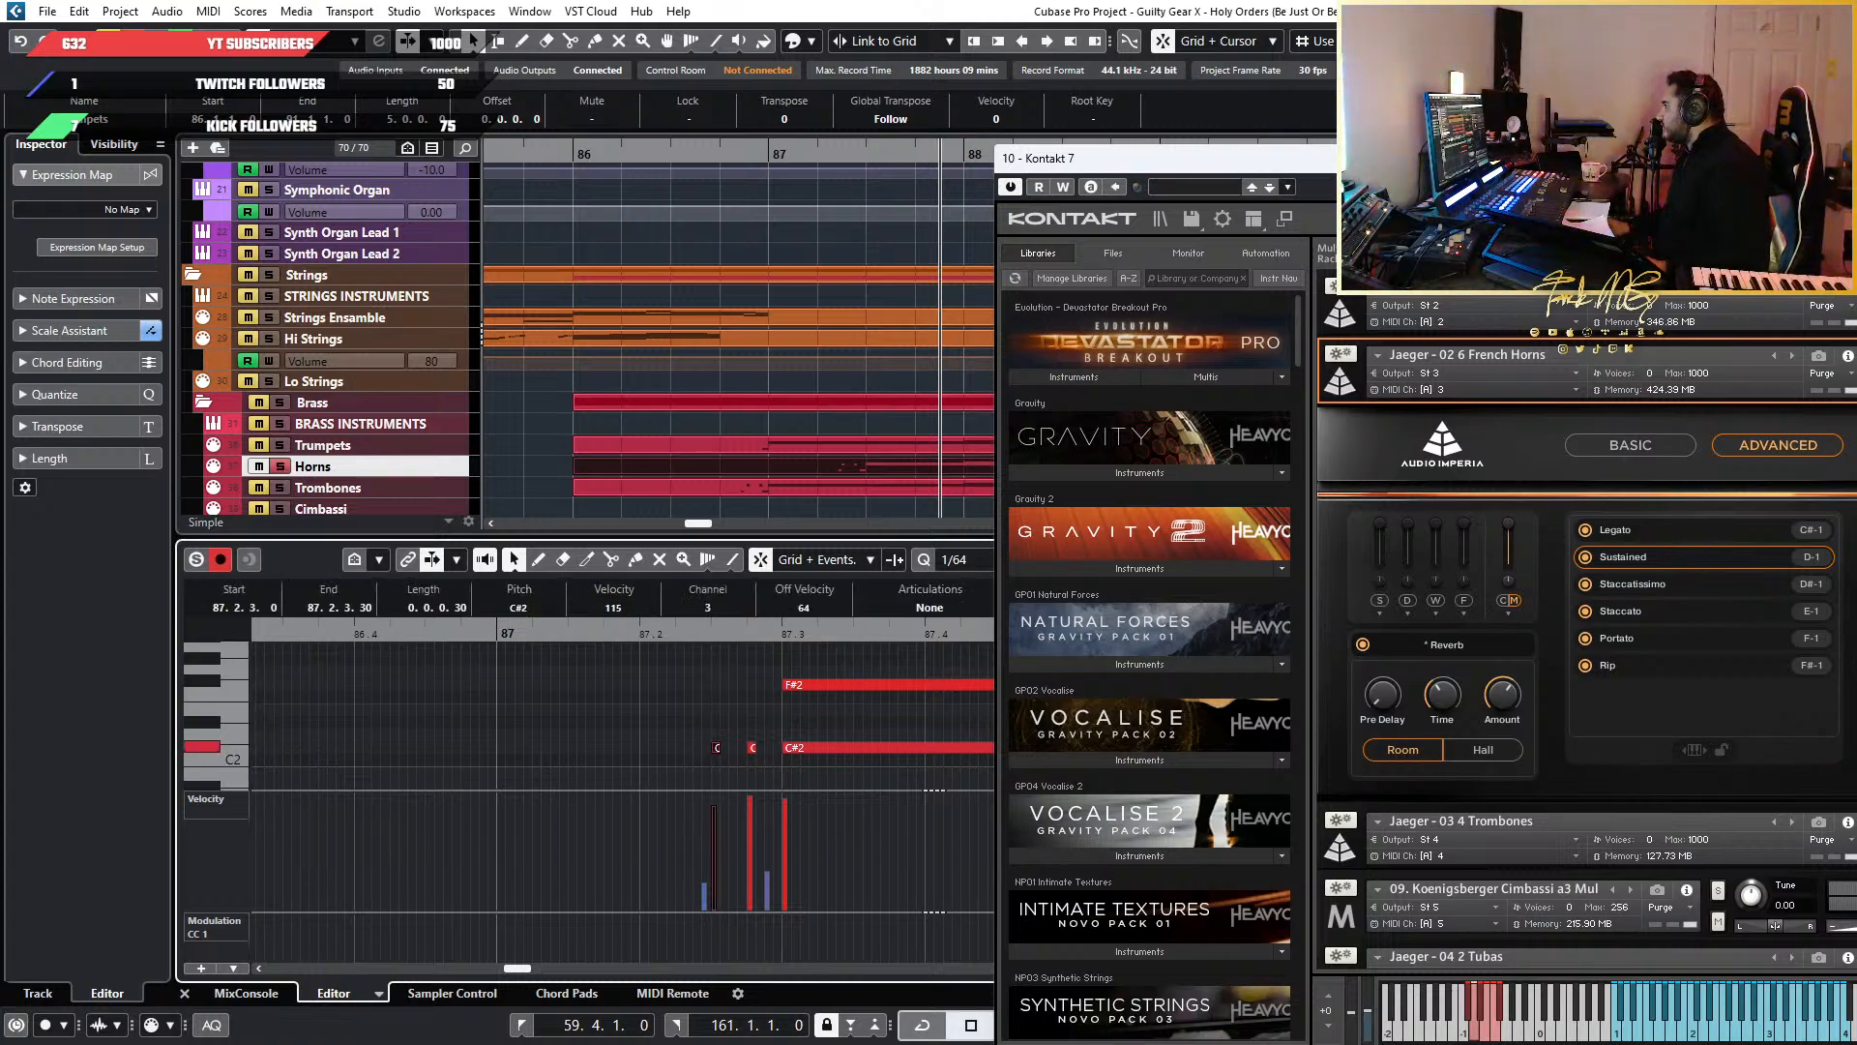
drag(1625, 163, 1581, 153)
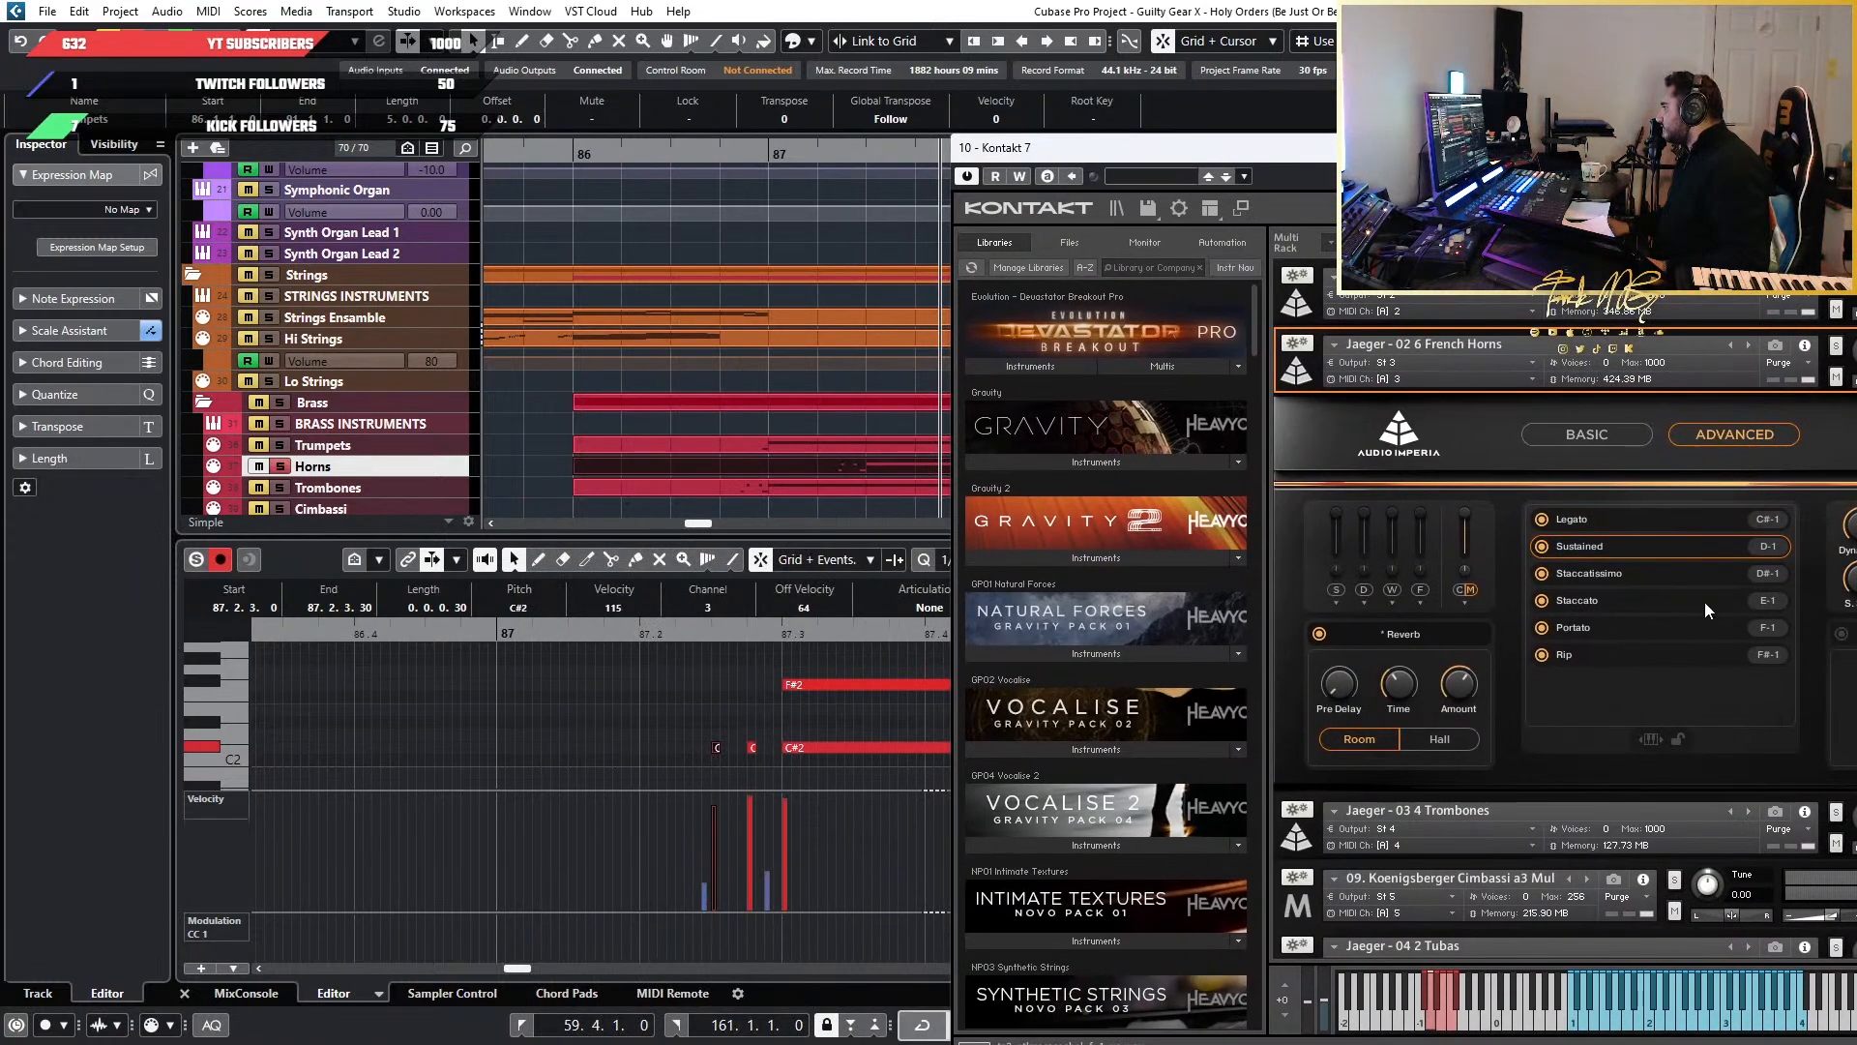
click(555, 637)
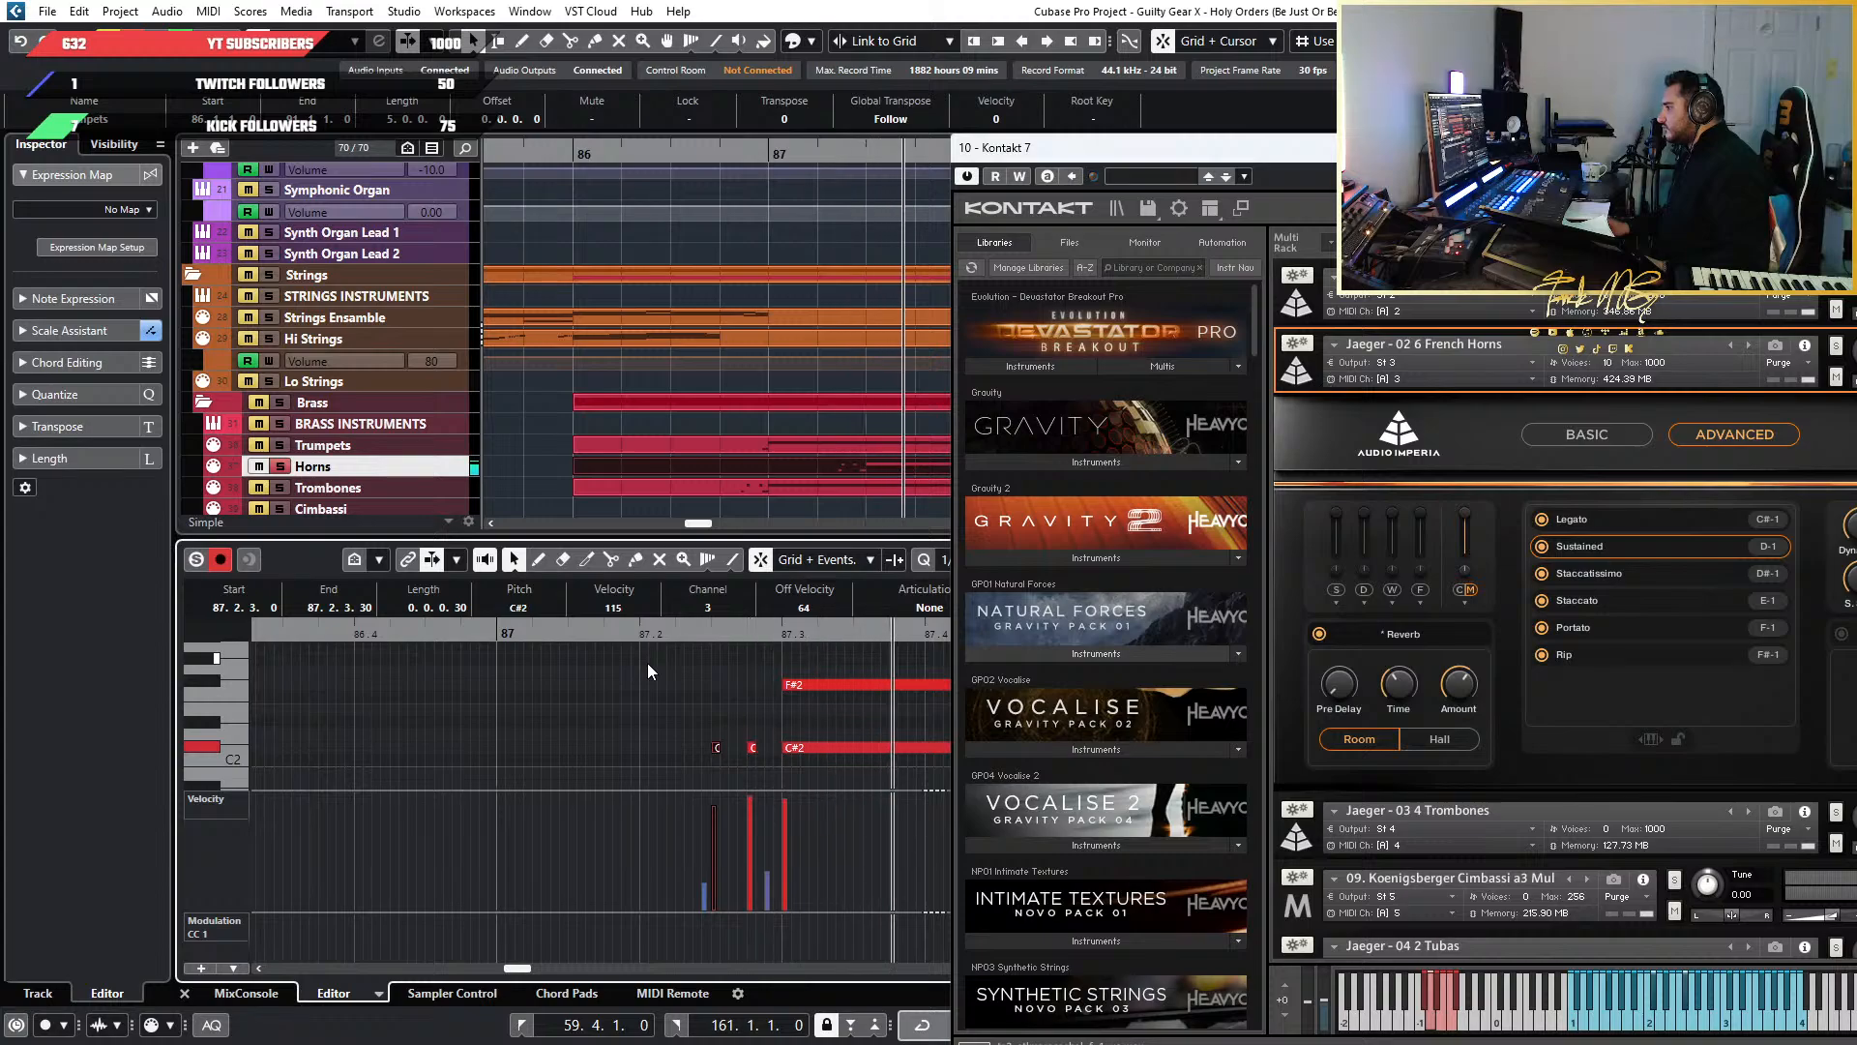
Draw a short note and place it on F#2 at 87.2.4, above the second short C#2
click(538, 559)
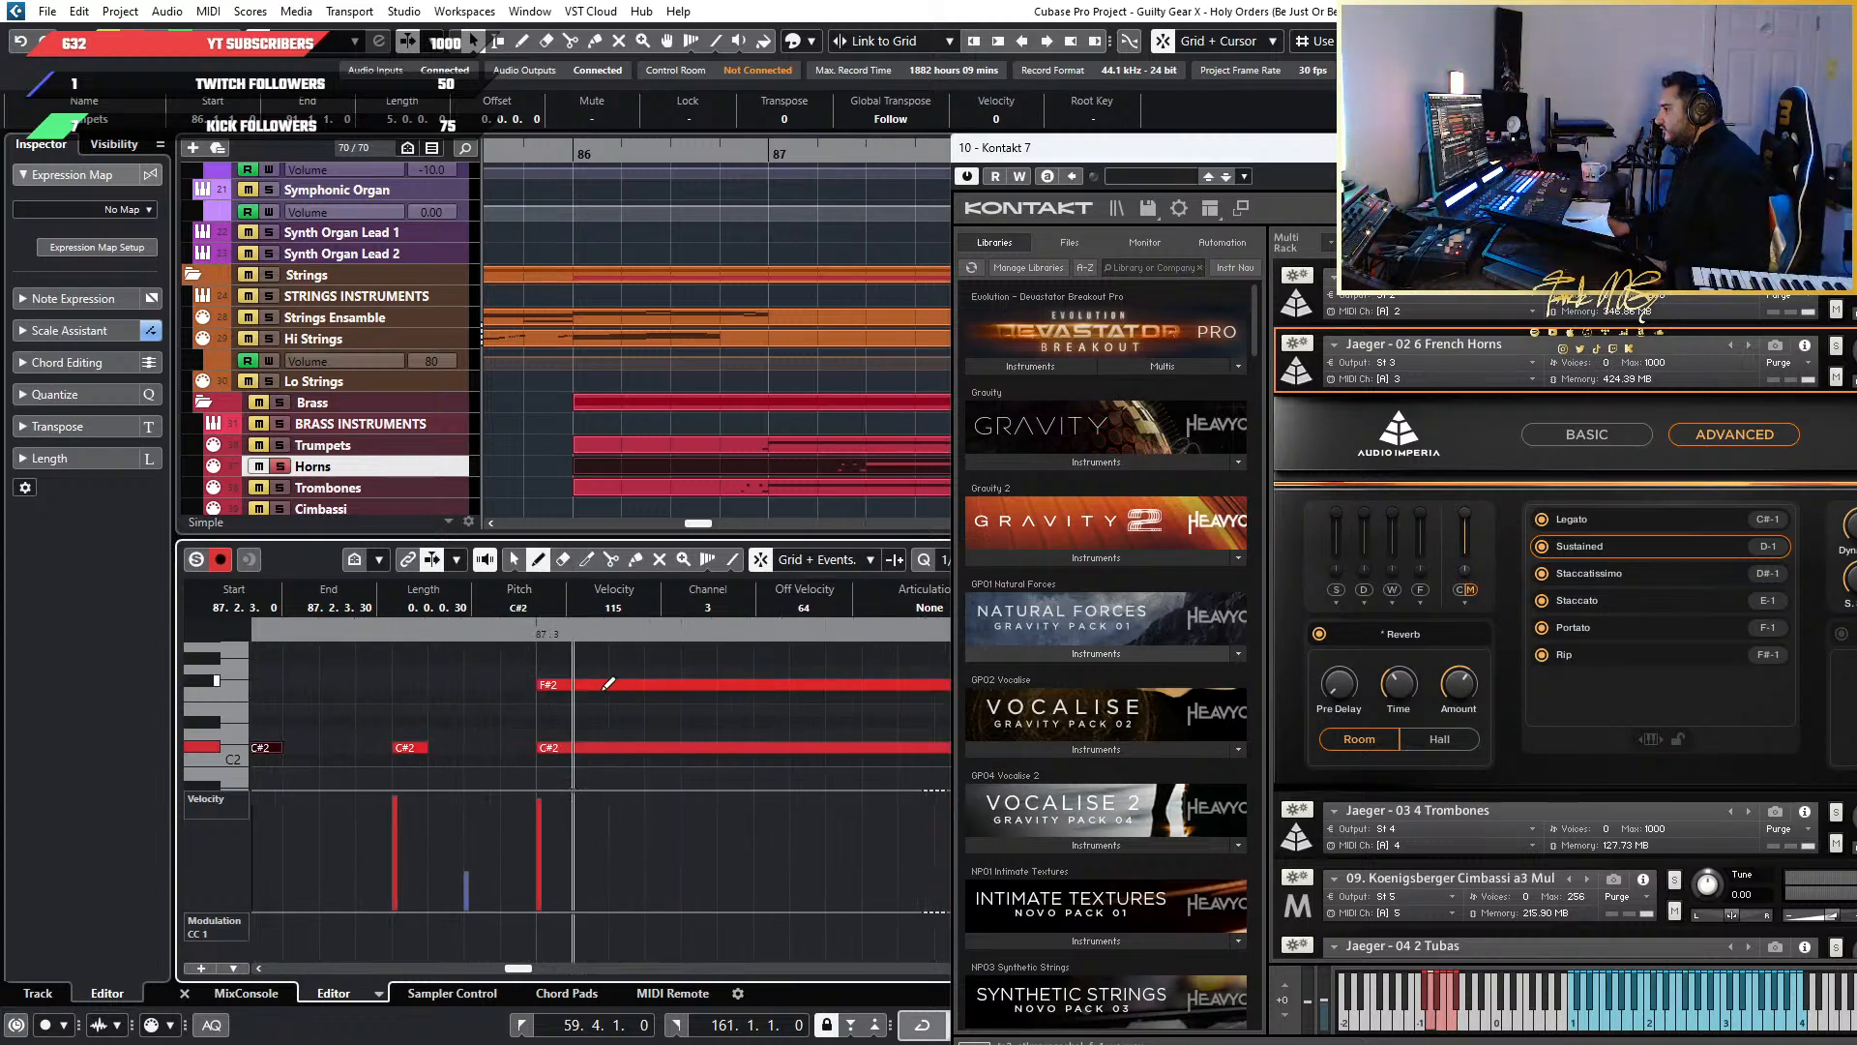
click(552, 693)
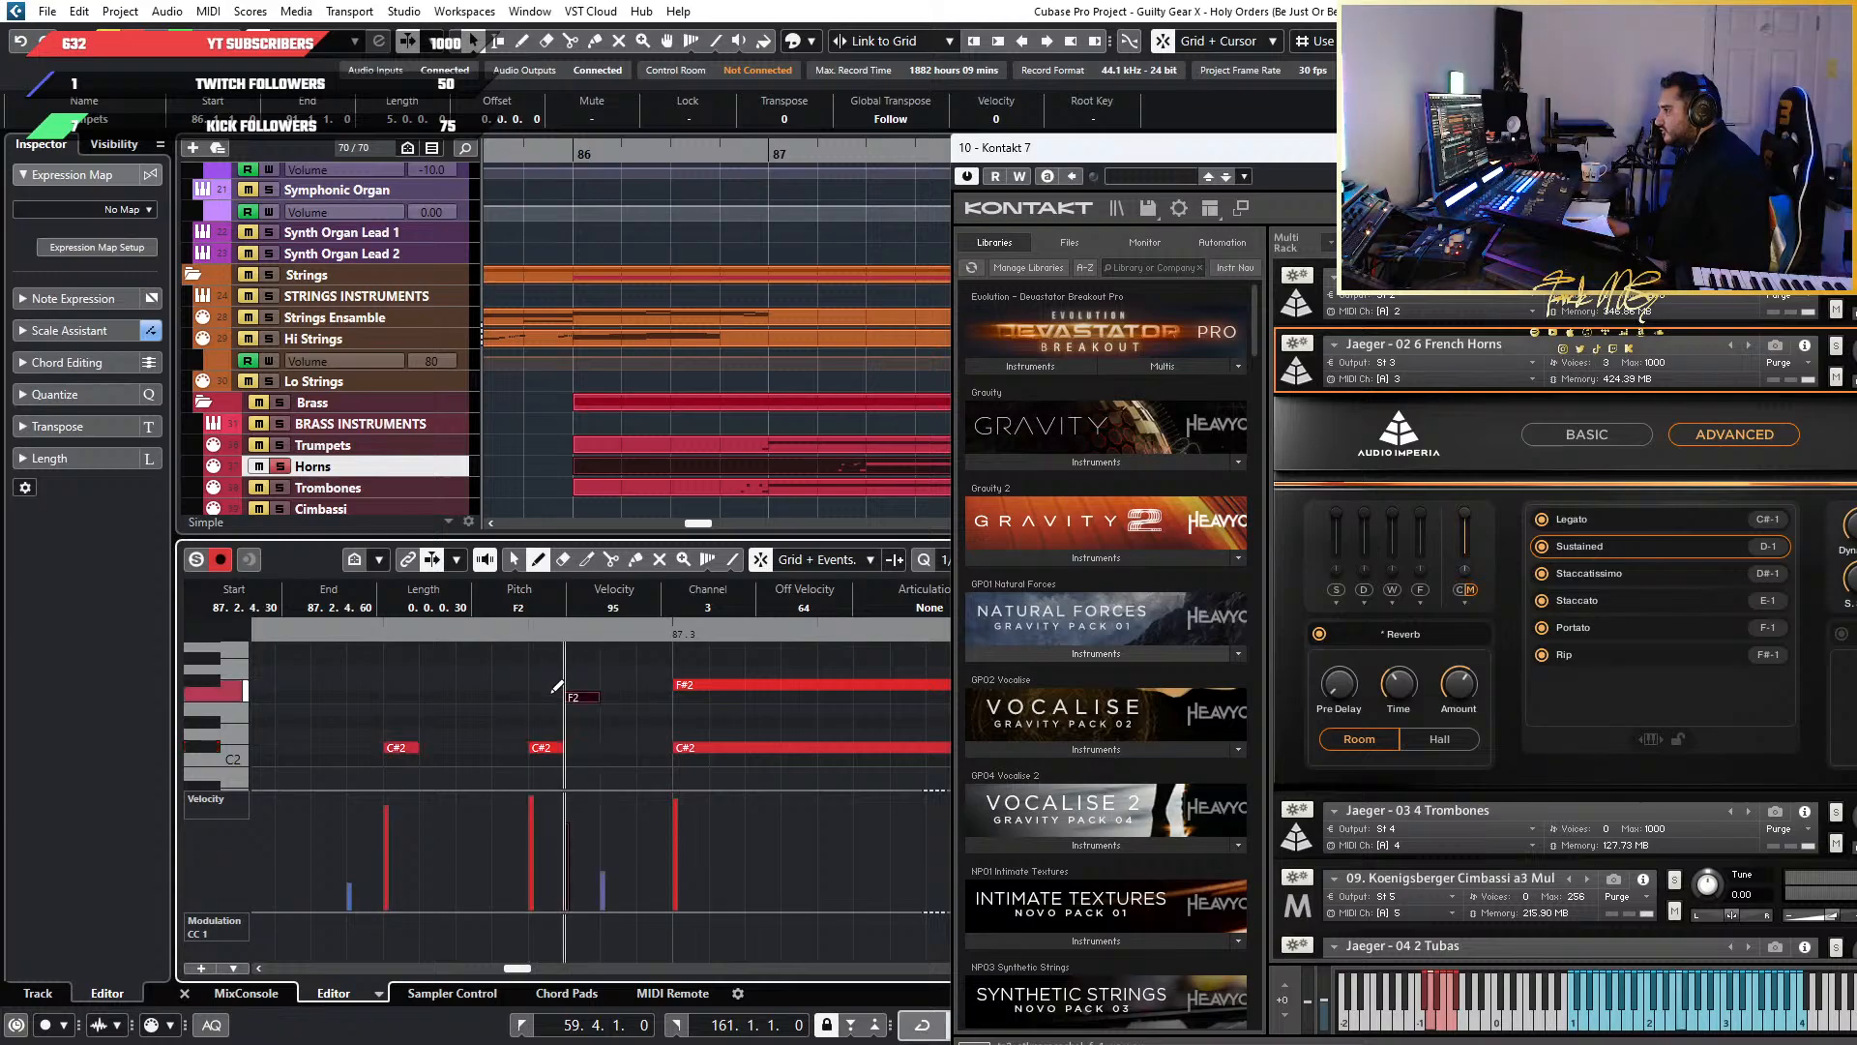
key(1)
drag(589, 699, 544, 693)
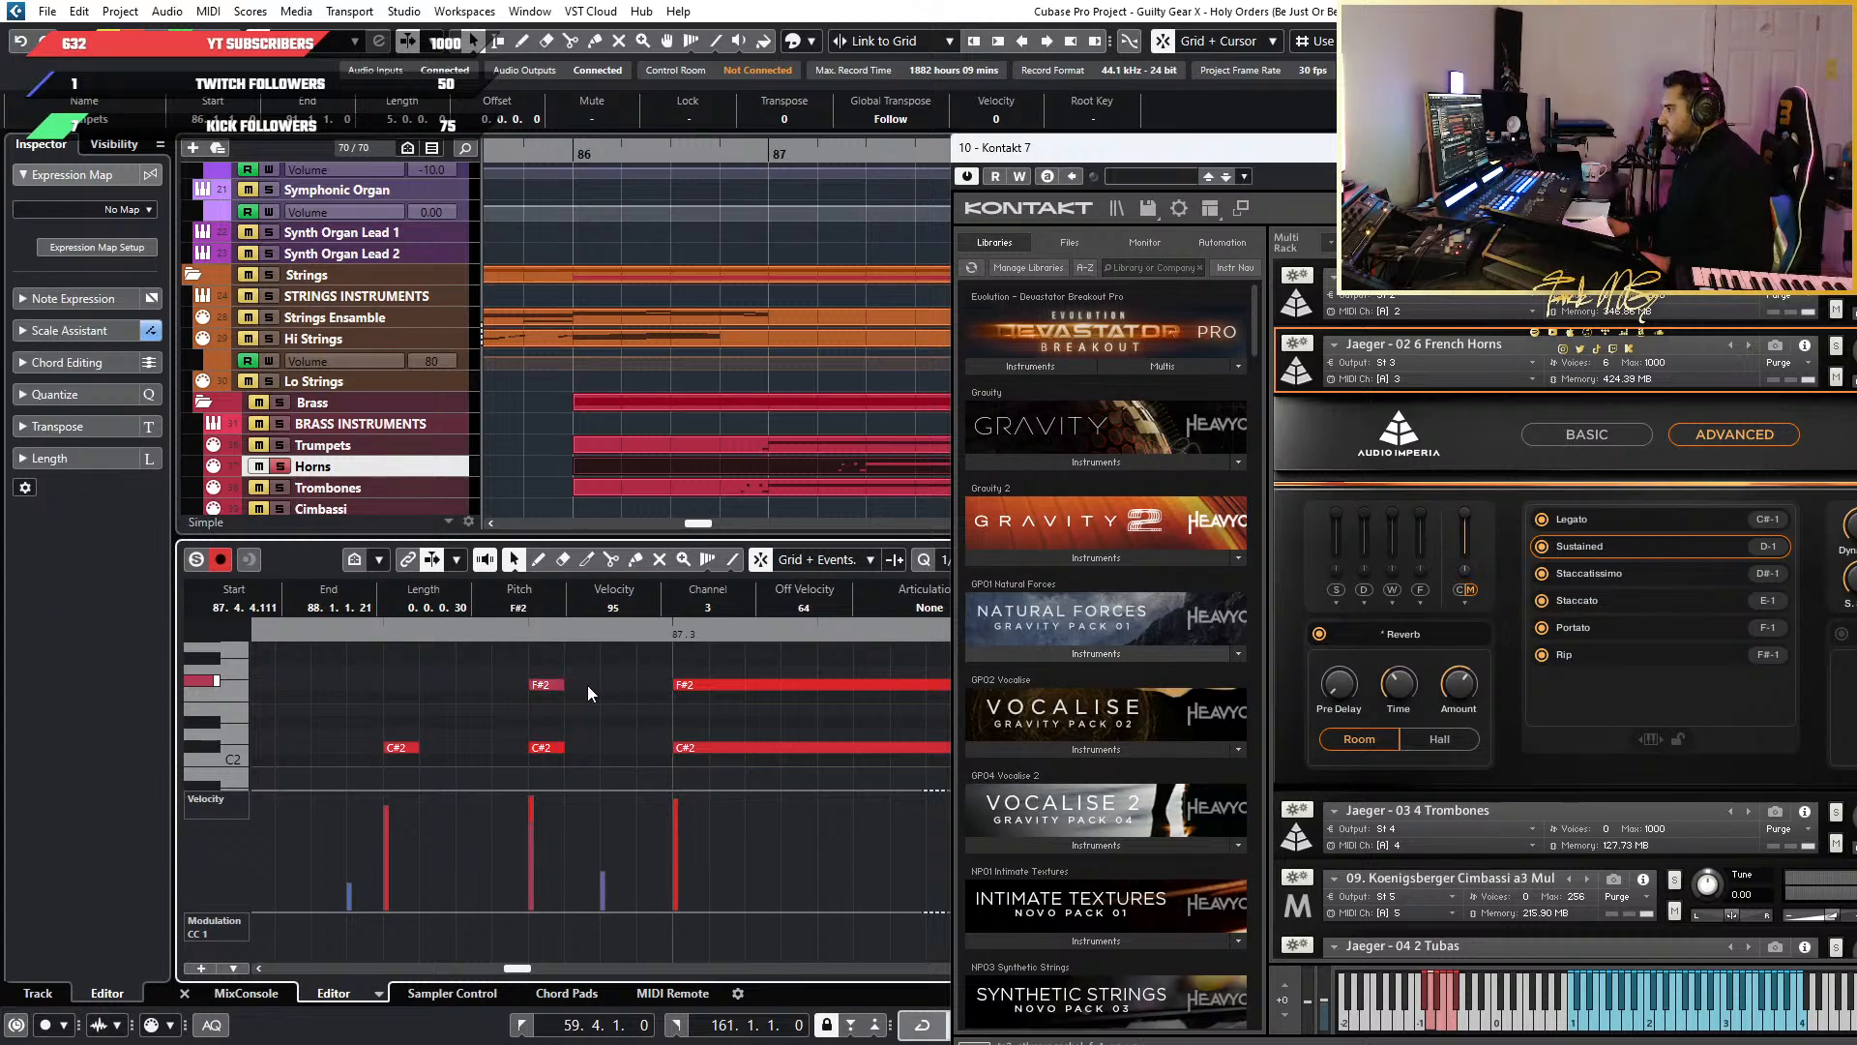
click(533, 687)
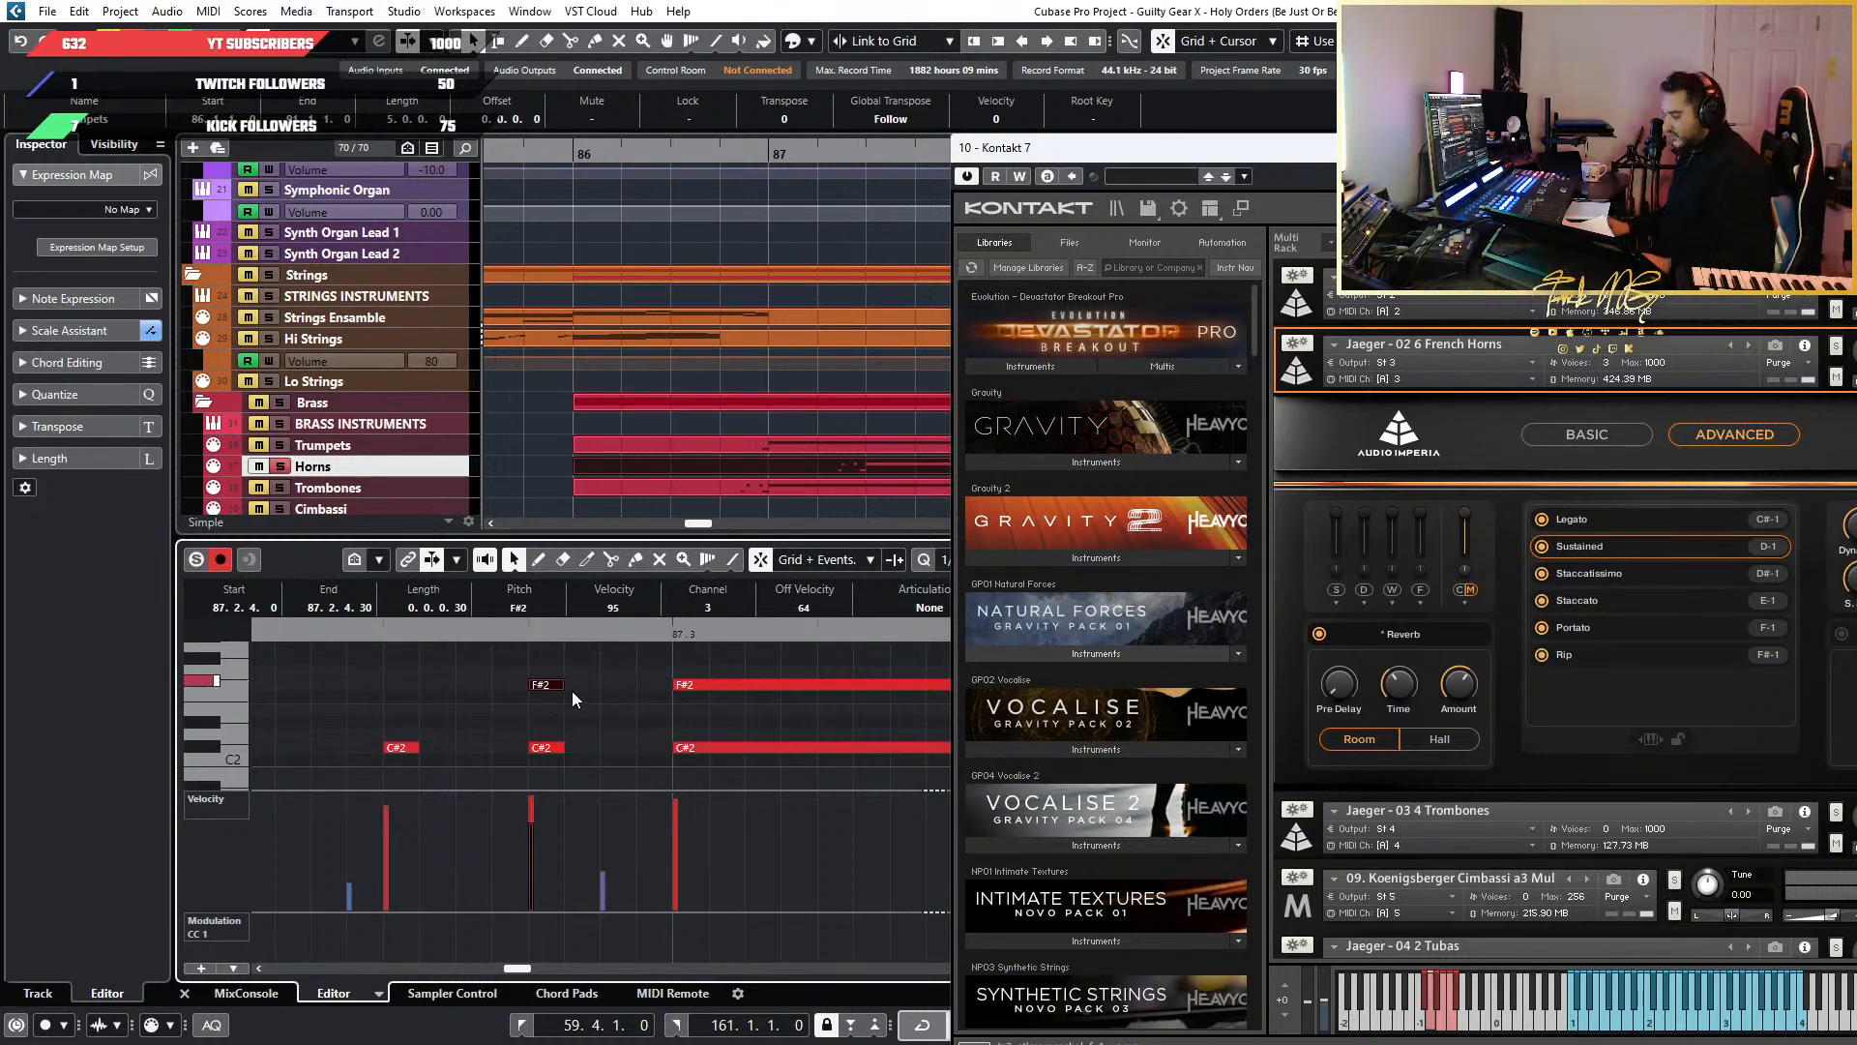
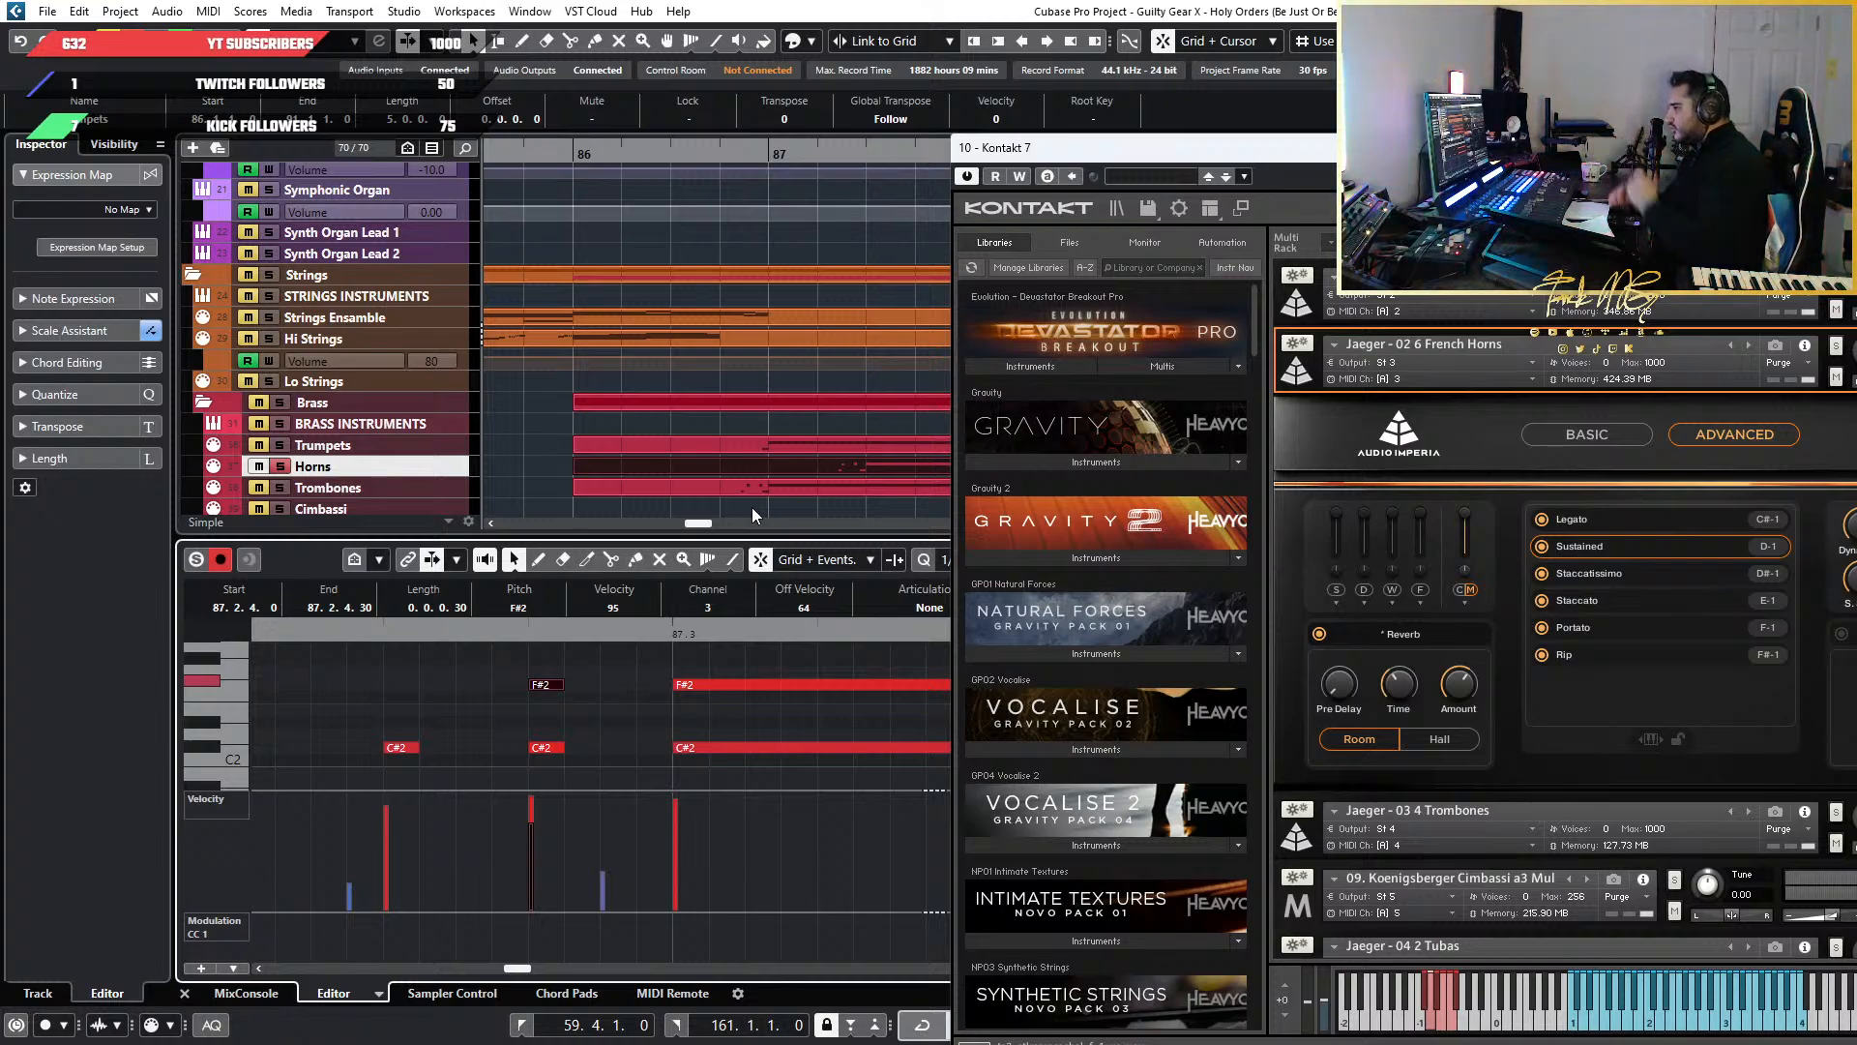
Audition the short note at 87.2.4 on the pitches next to F#2 and return it to F#2
click(577, 668)
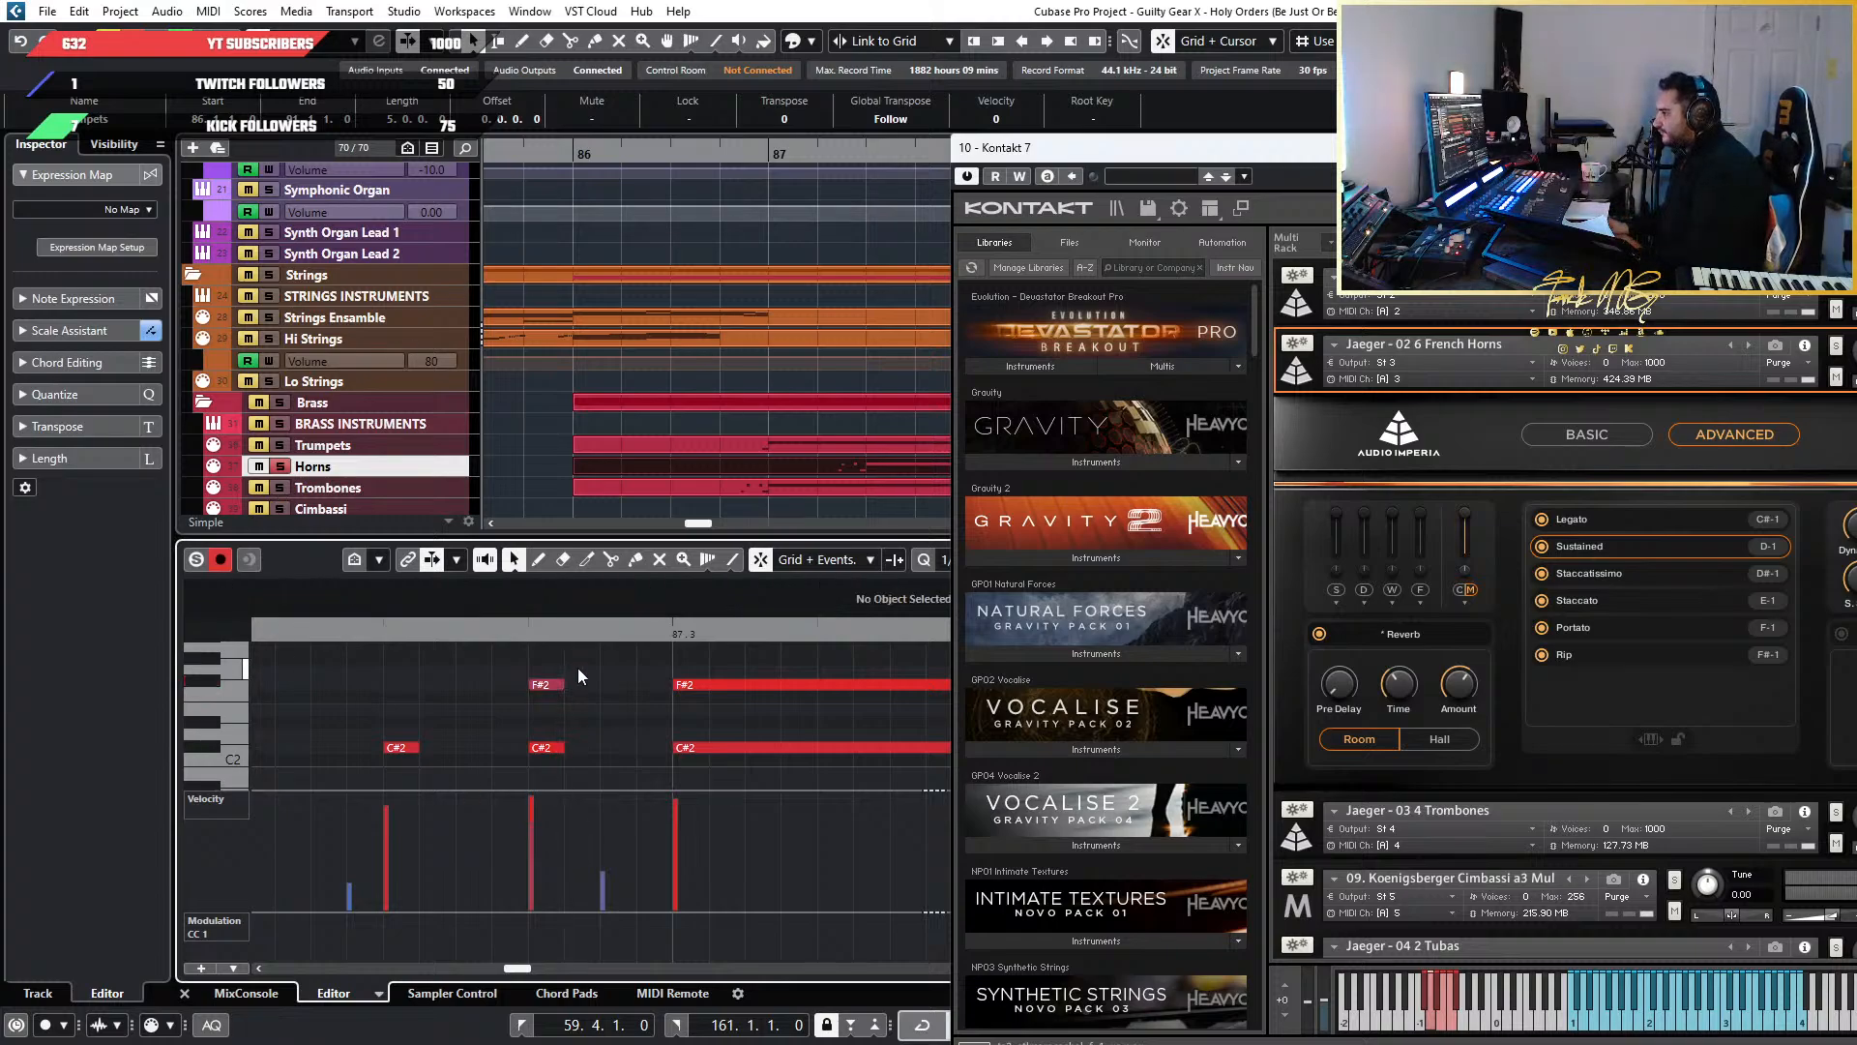
click(558, 684)
key(Up)
key(Down)
key(Down)
key(Up)
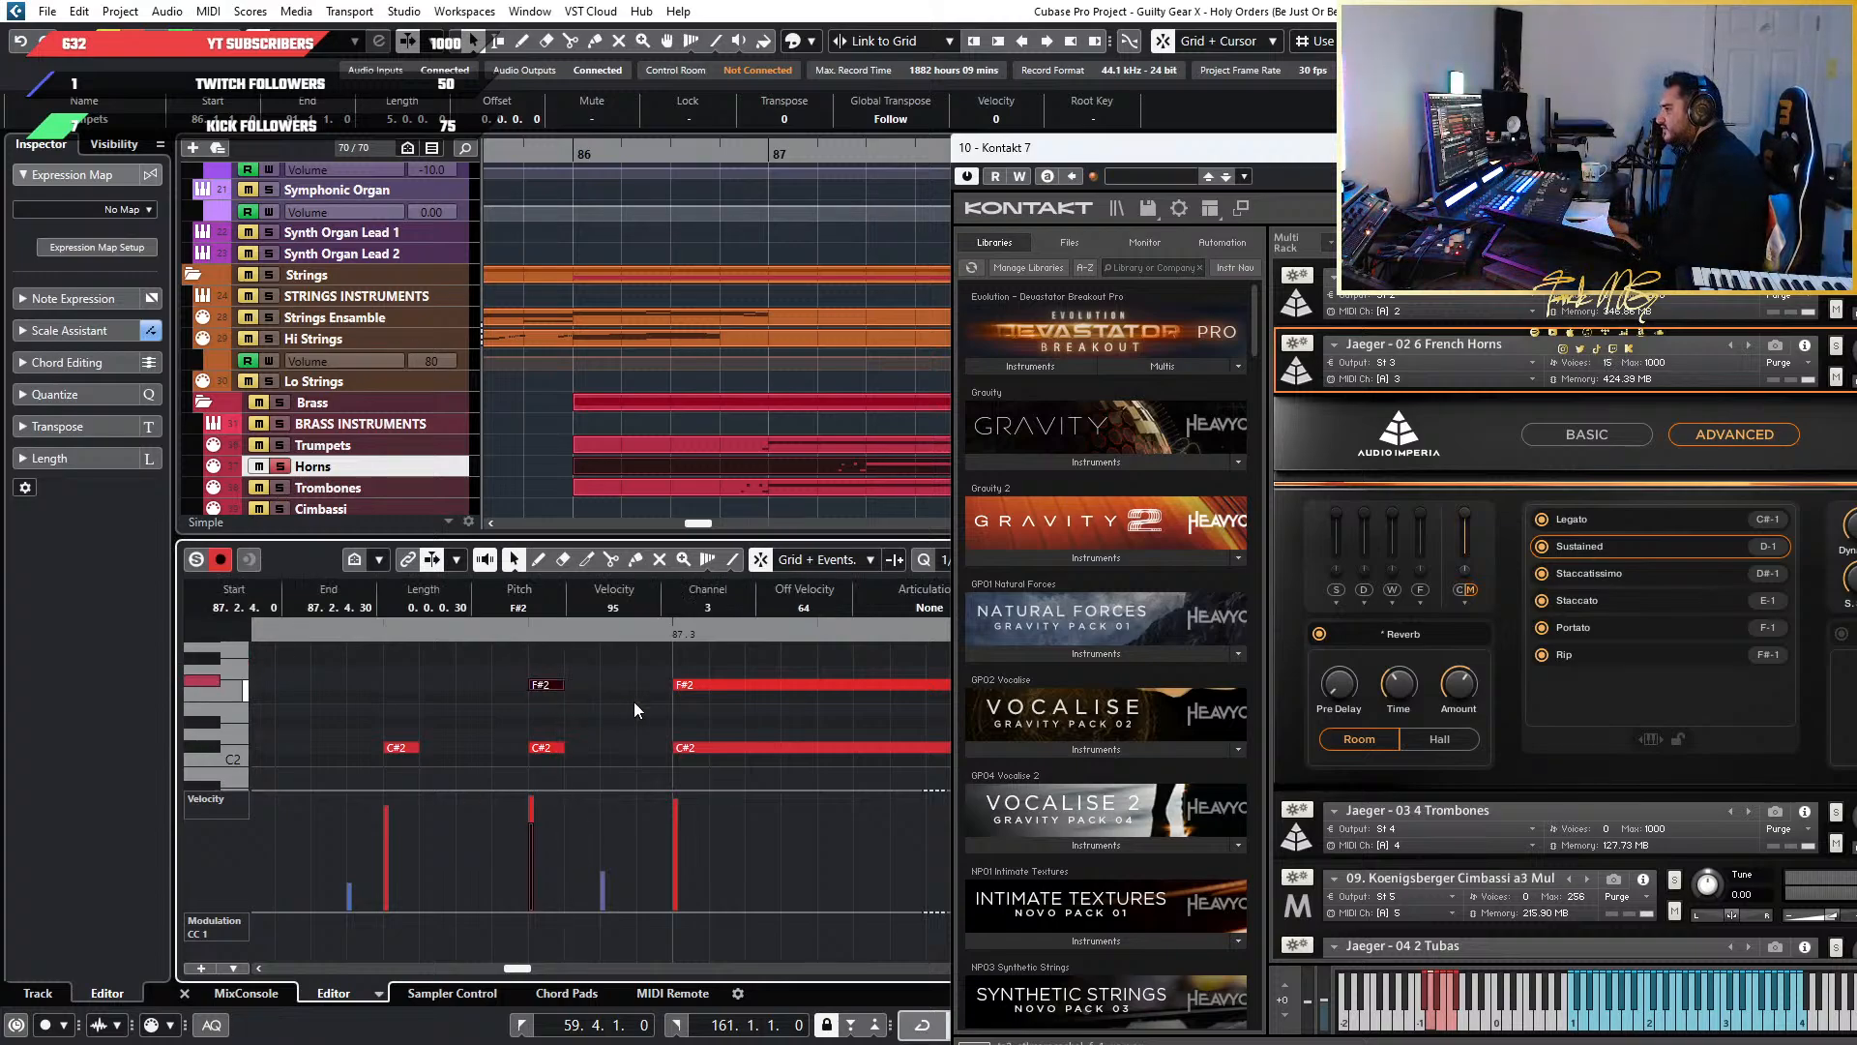
Copy the short F#2 note to 87.2.3, above the first short C#2
click(384, 635)
ctrl+scroll(452, 695, up, 2)
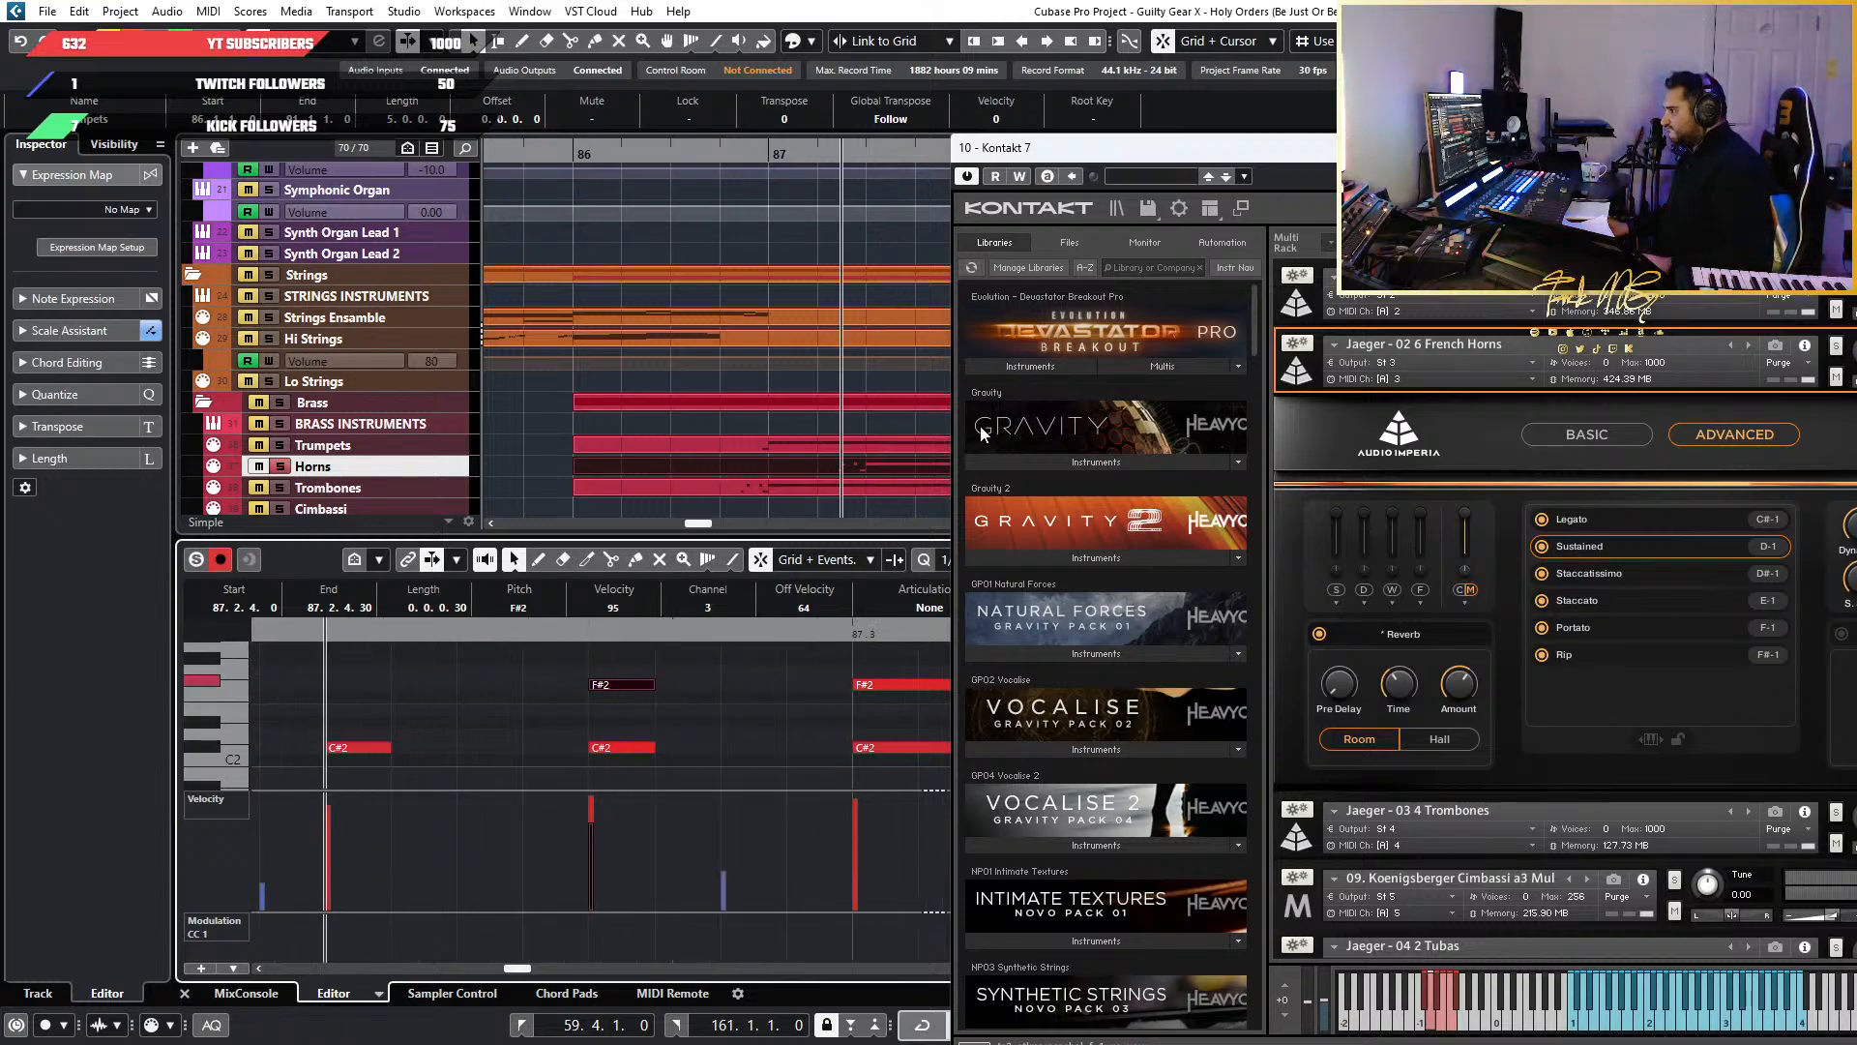
drag(1282, 159, 1519, 156)
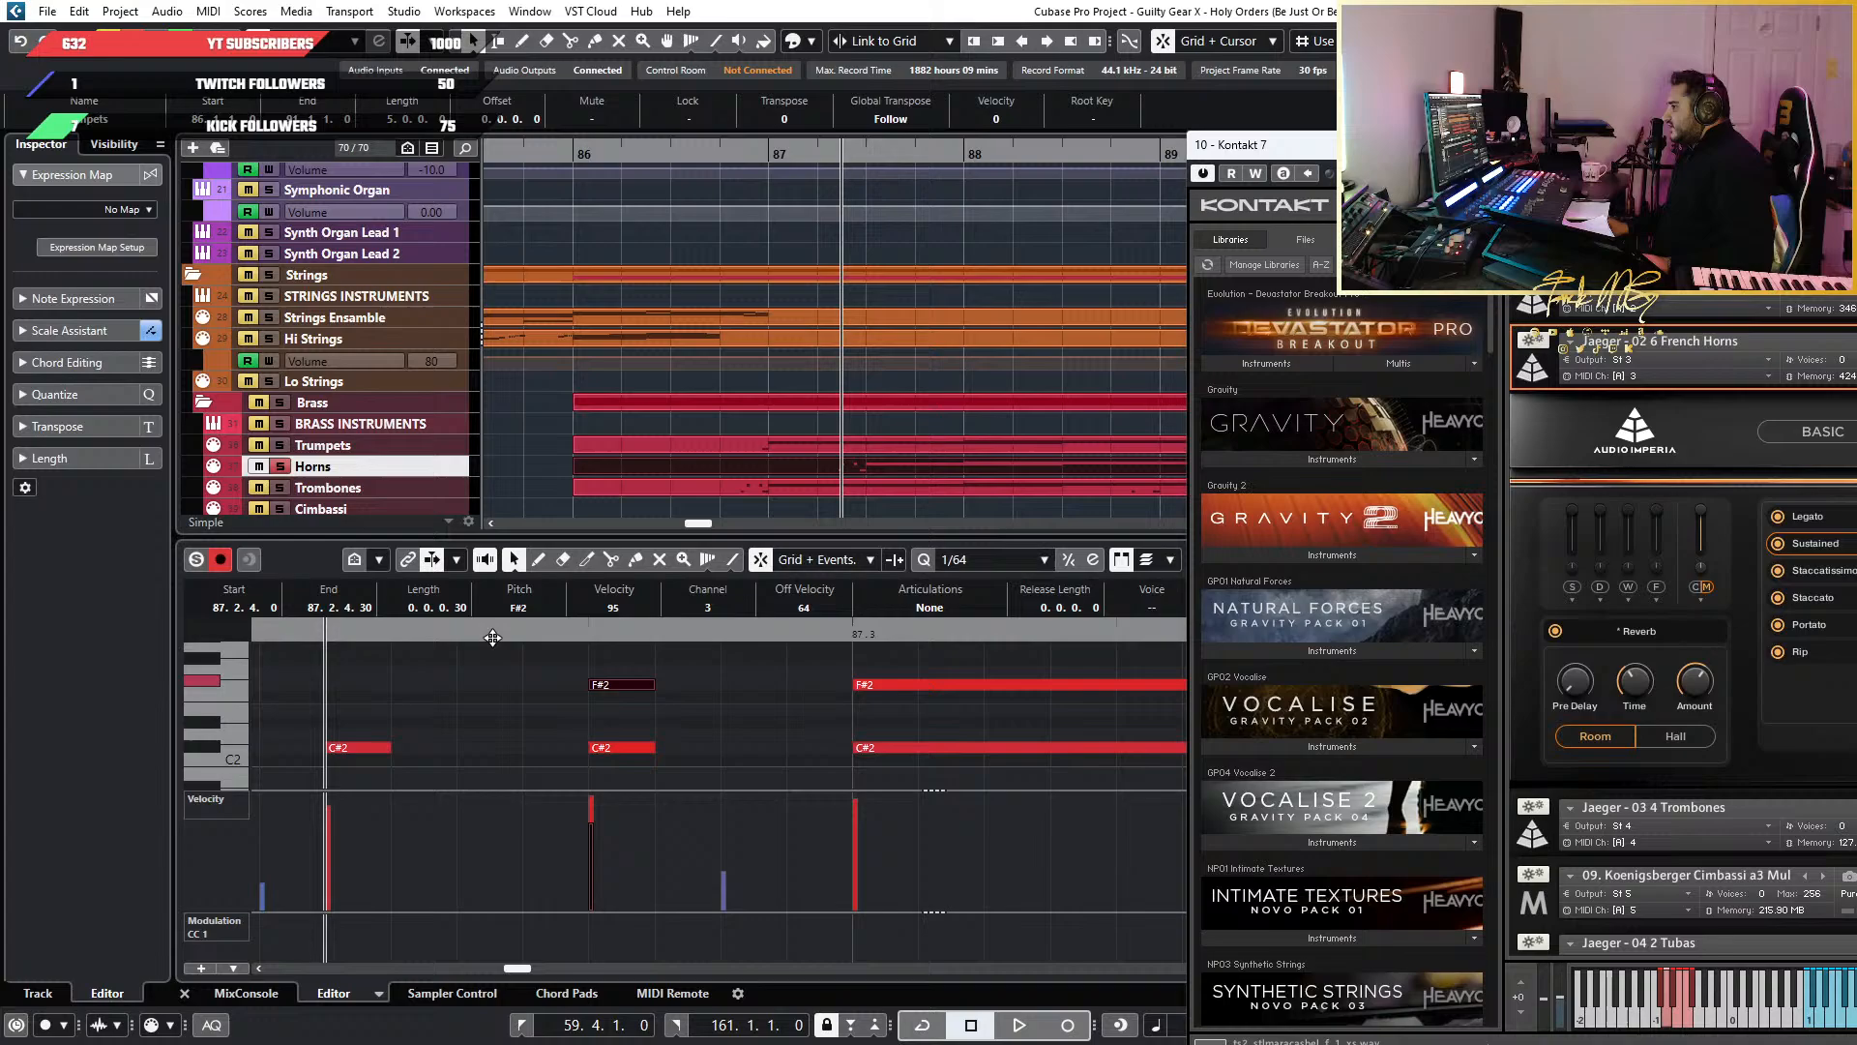
click(452, 710)
alt+drag(633, 687, 362, 689)
Set the velocity of both short F#2 notes to 115 and play back the passage
drag(721, 667, 377, 712)
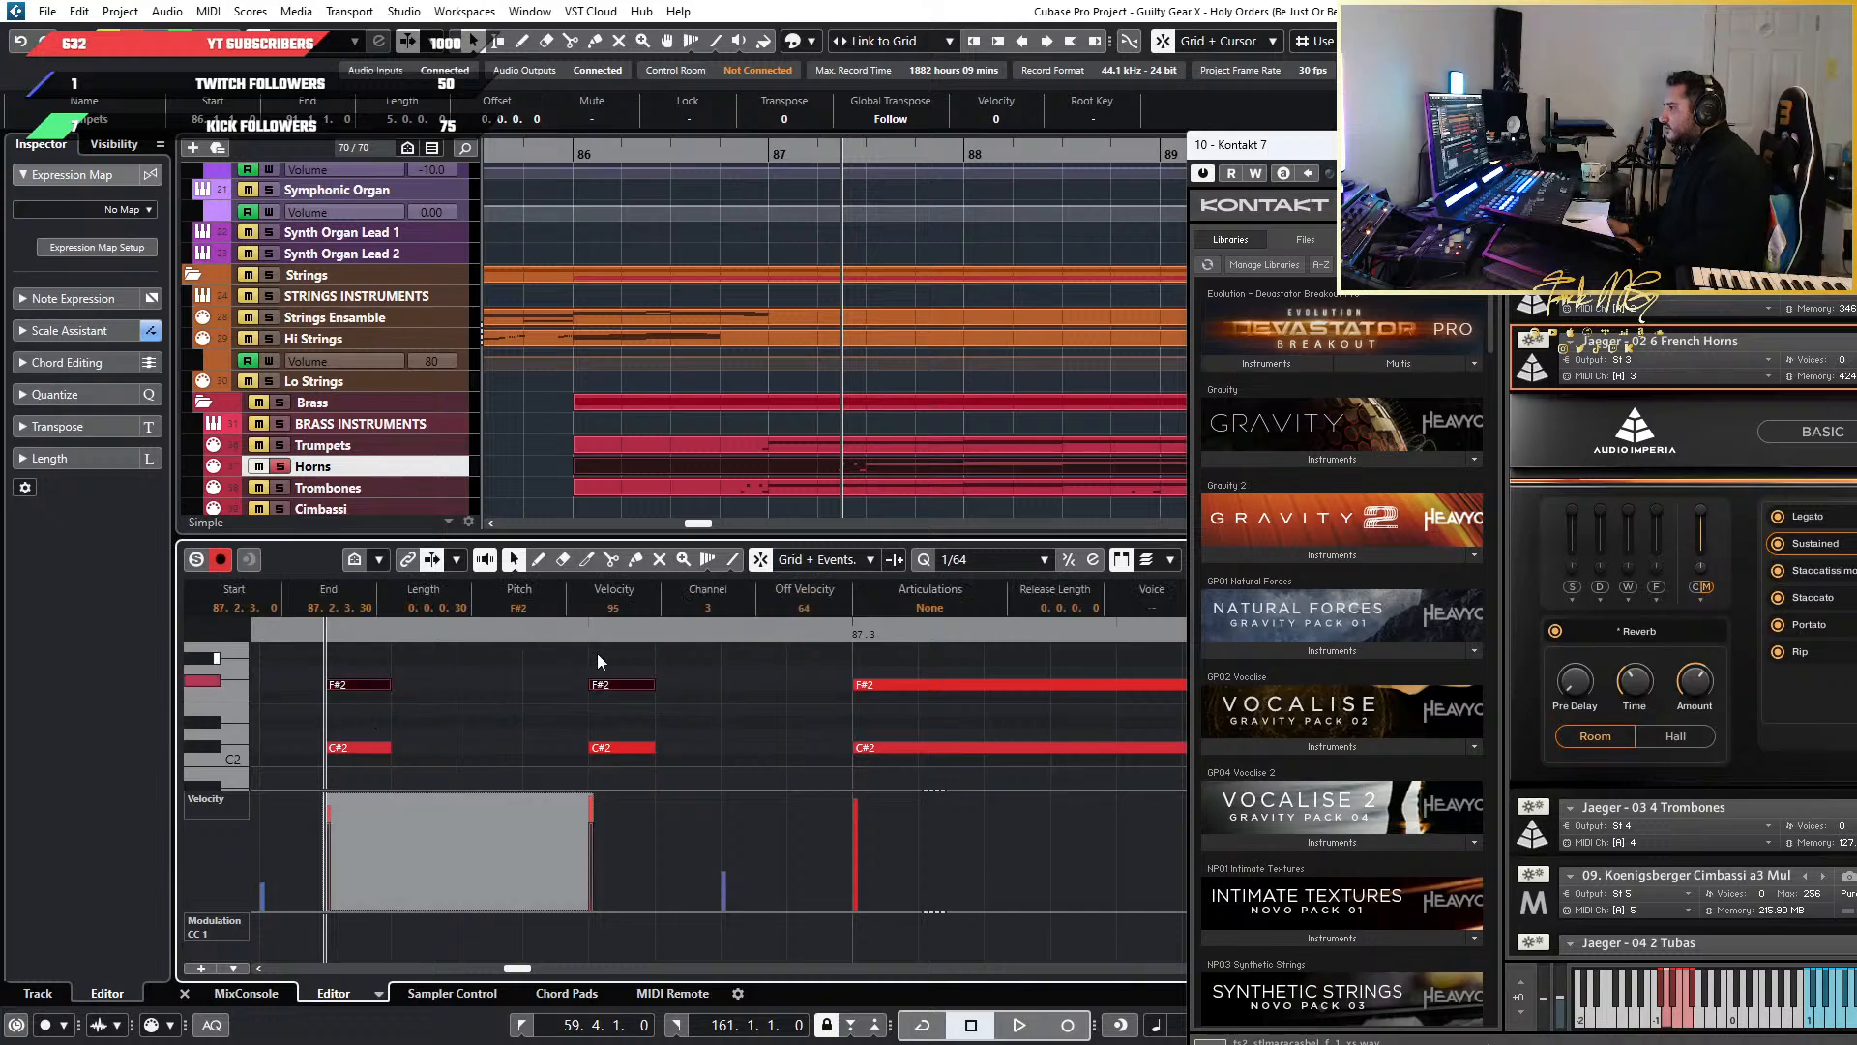
text(11)
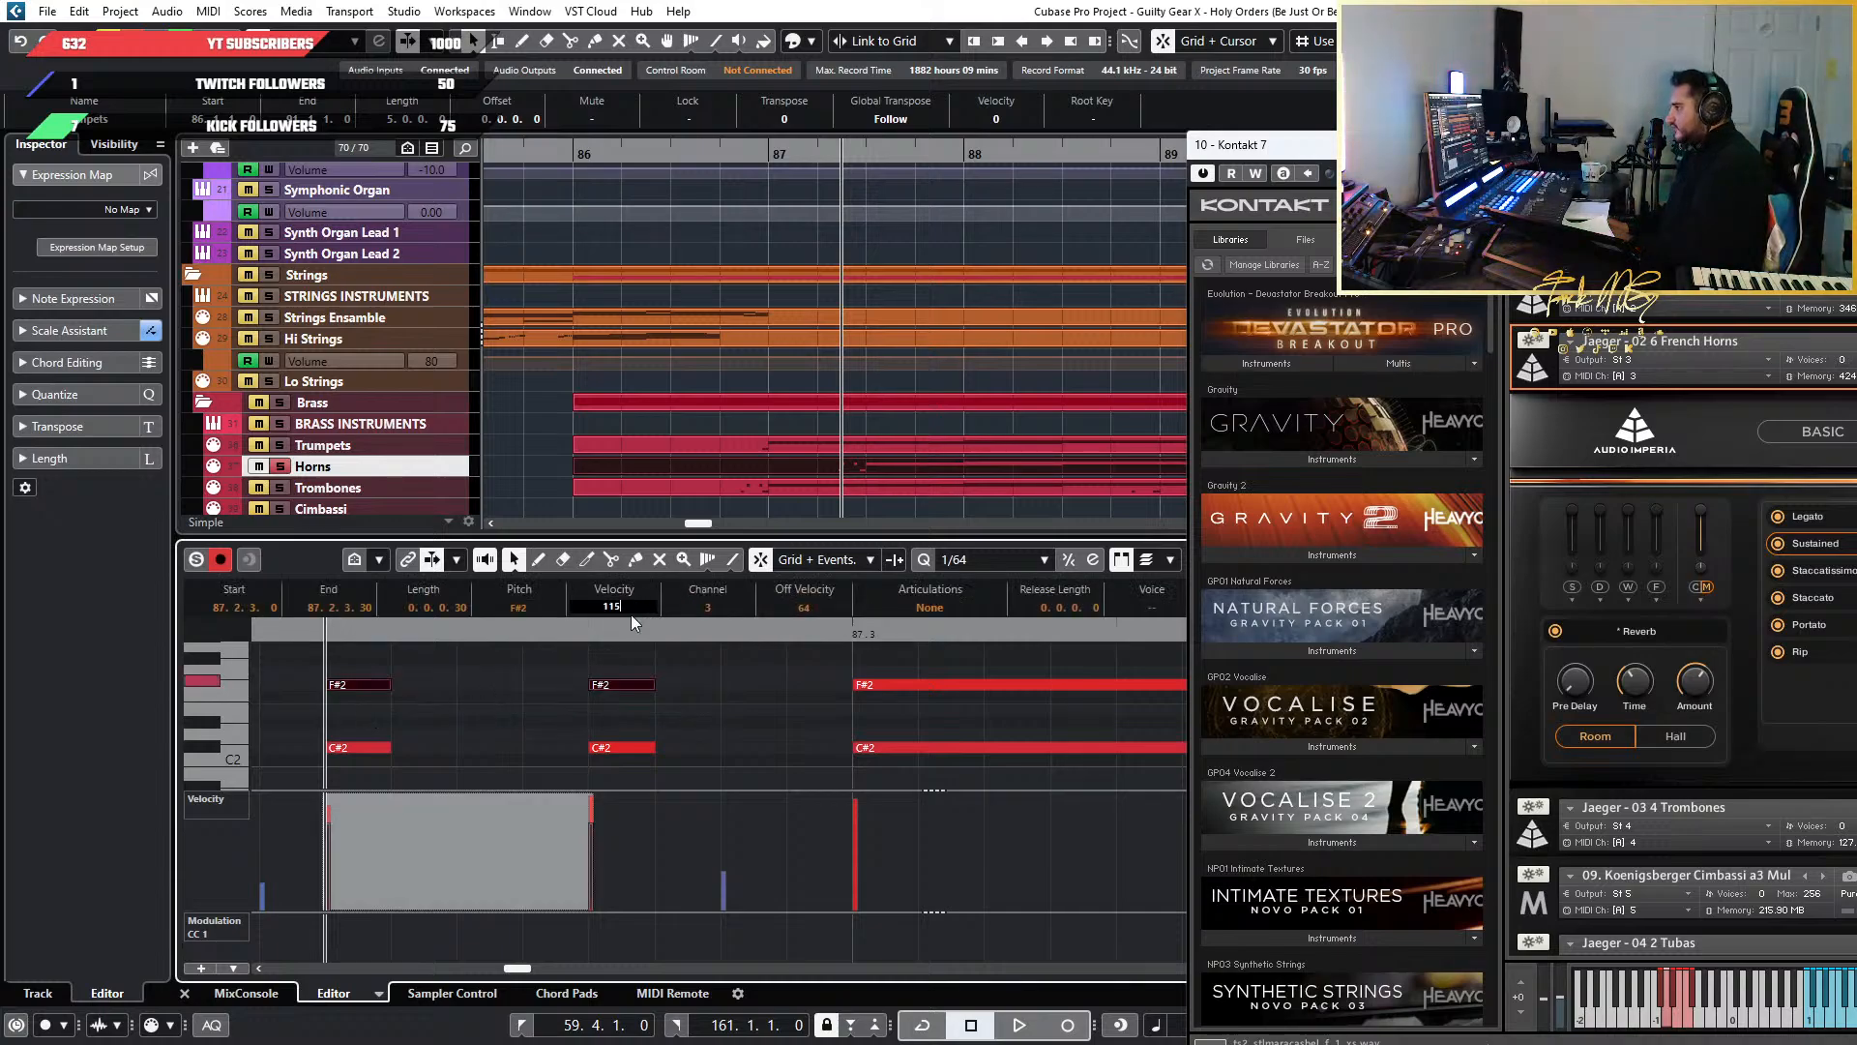
key(Return)
key(space)
key(space)
Compare the D#-1 and D-1 keyswitch notes with the French Horns articulation list and examine the short F#2 and C#2 chords
scroll(423, 700, down, 3)
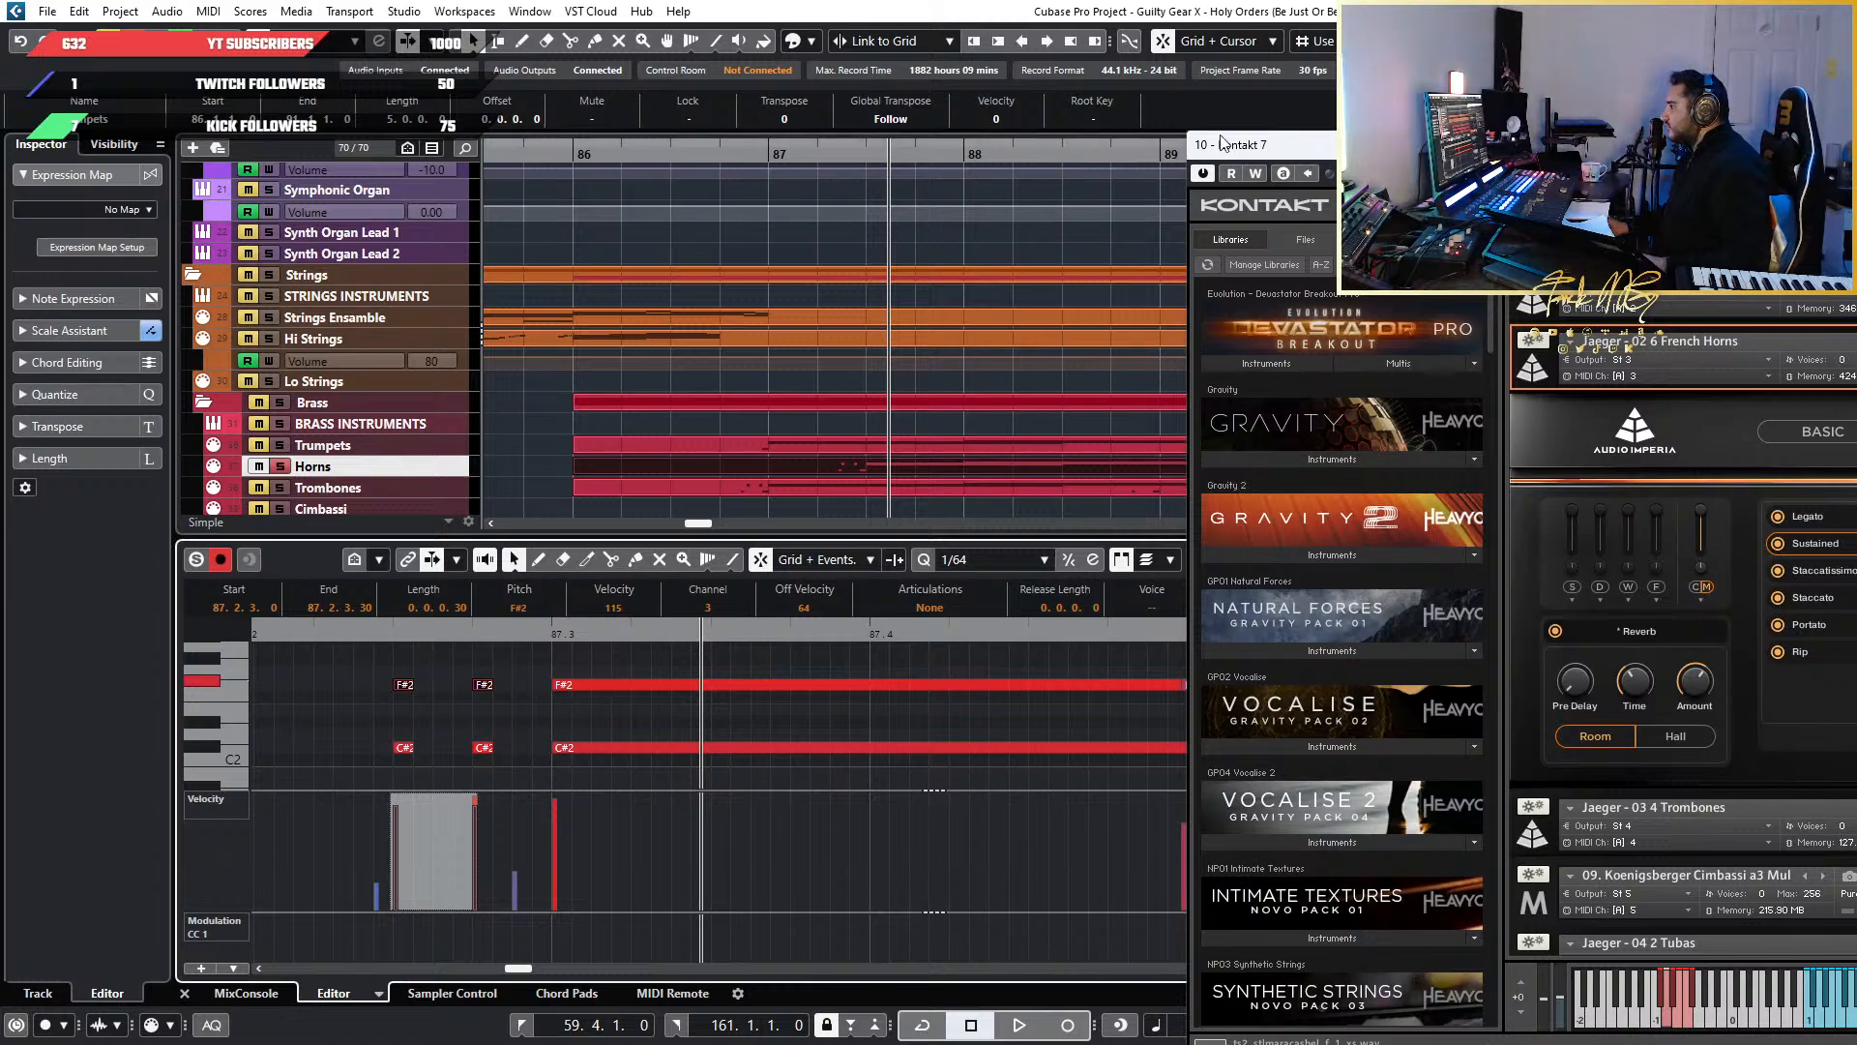
drag(1222, 143, 905, 110)
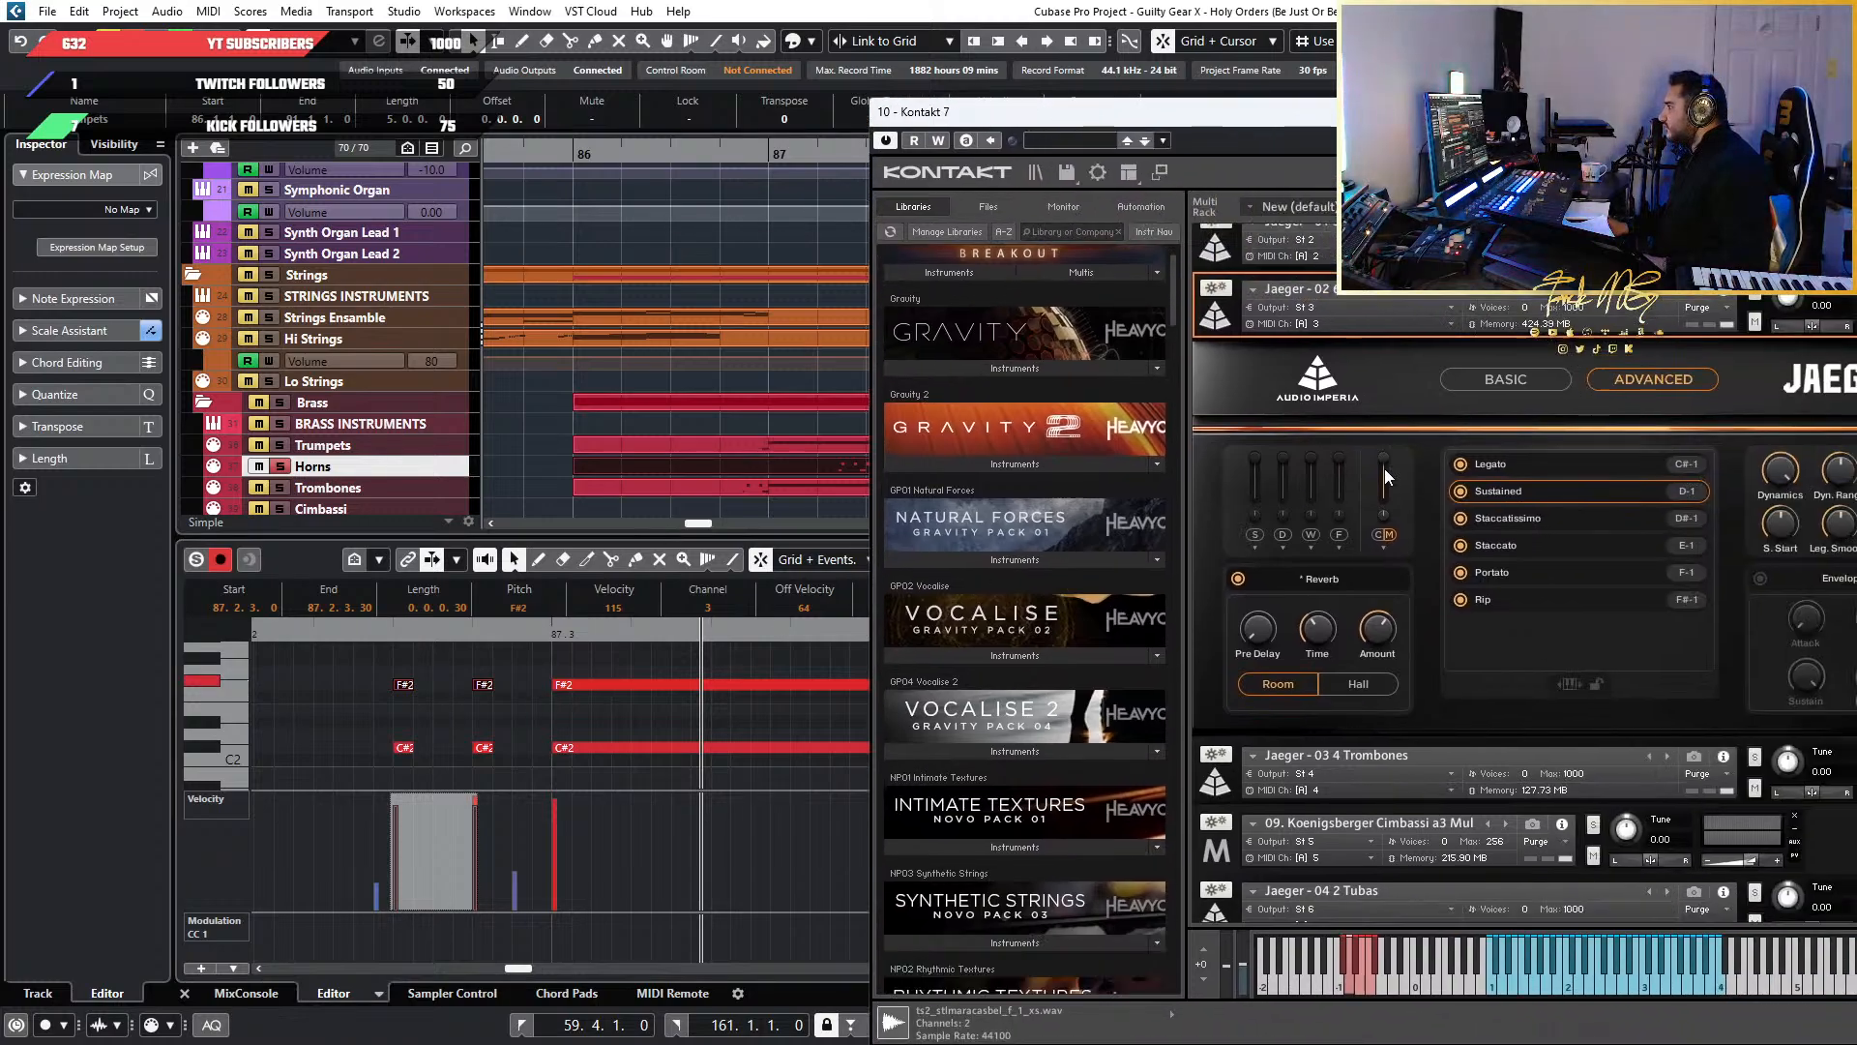
scroll(1385, 474, down, 2)
scroll(1035, 572, down, 2)
scroll(549, 718, down, 10)
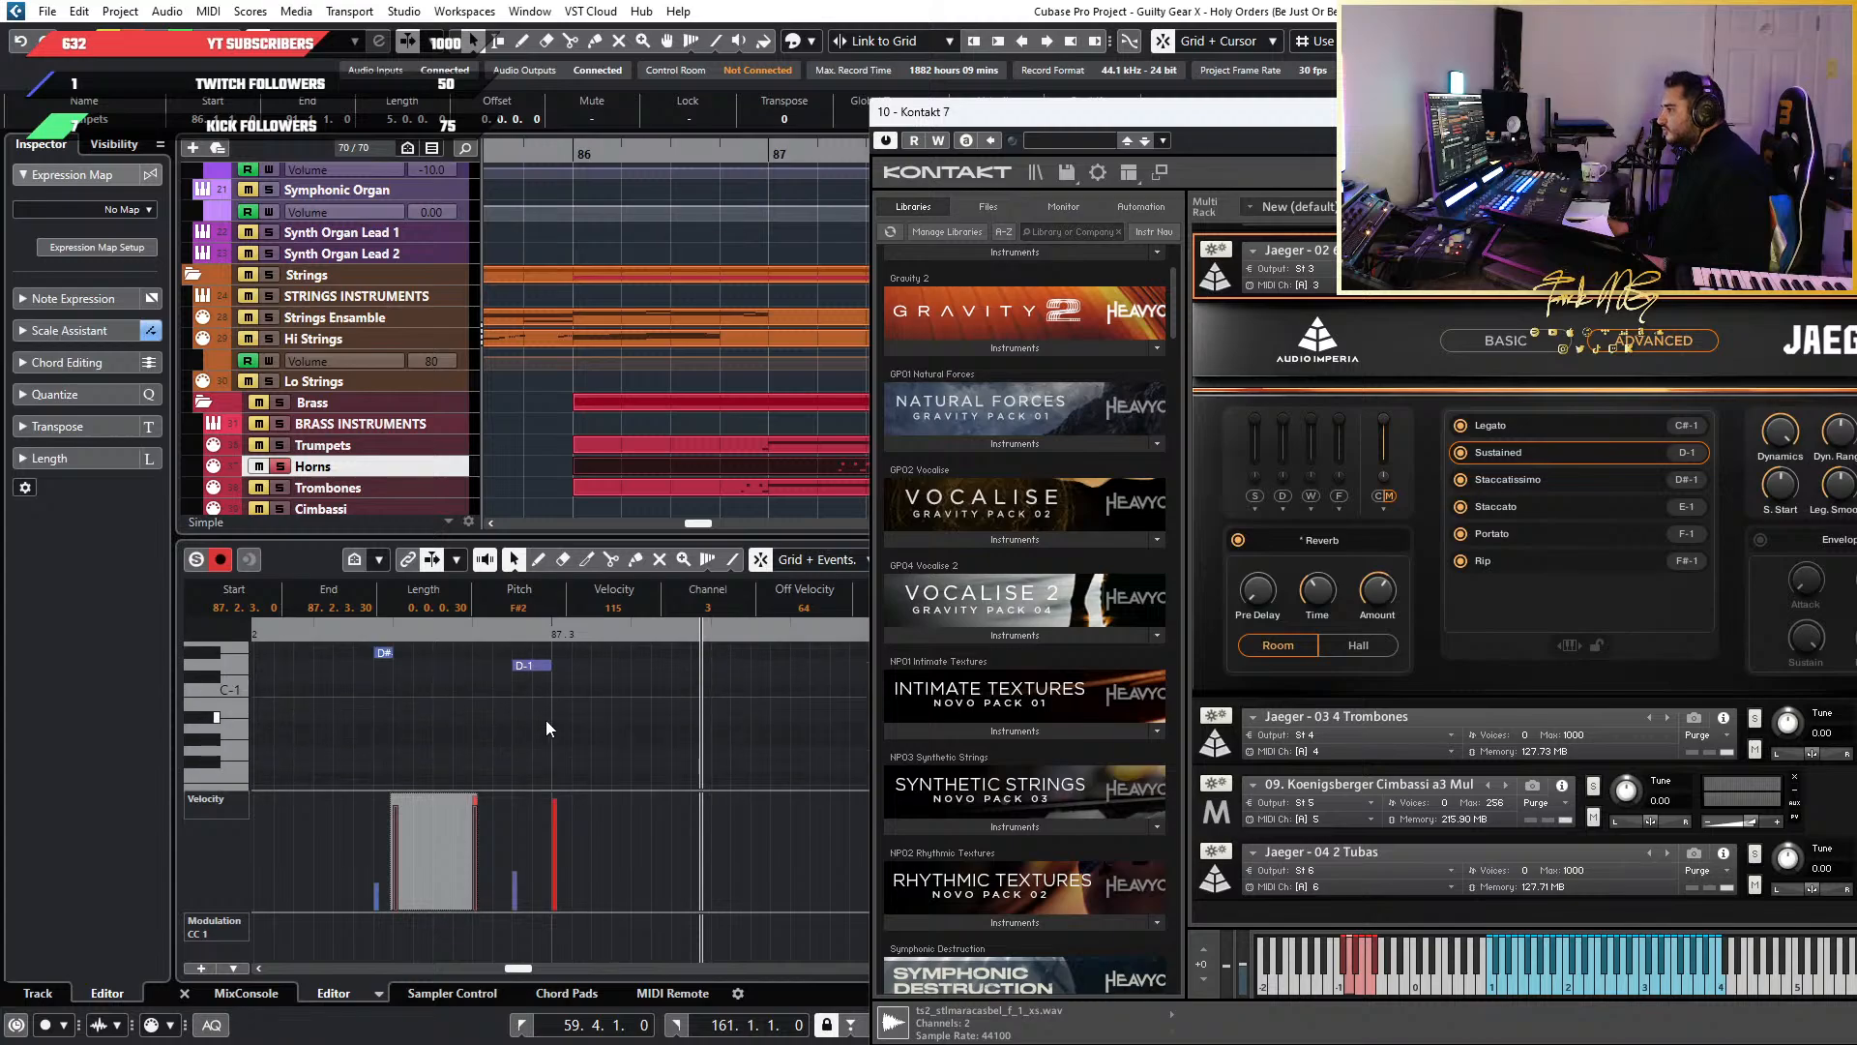
drag(546, 729, 337, 661)
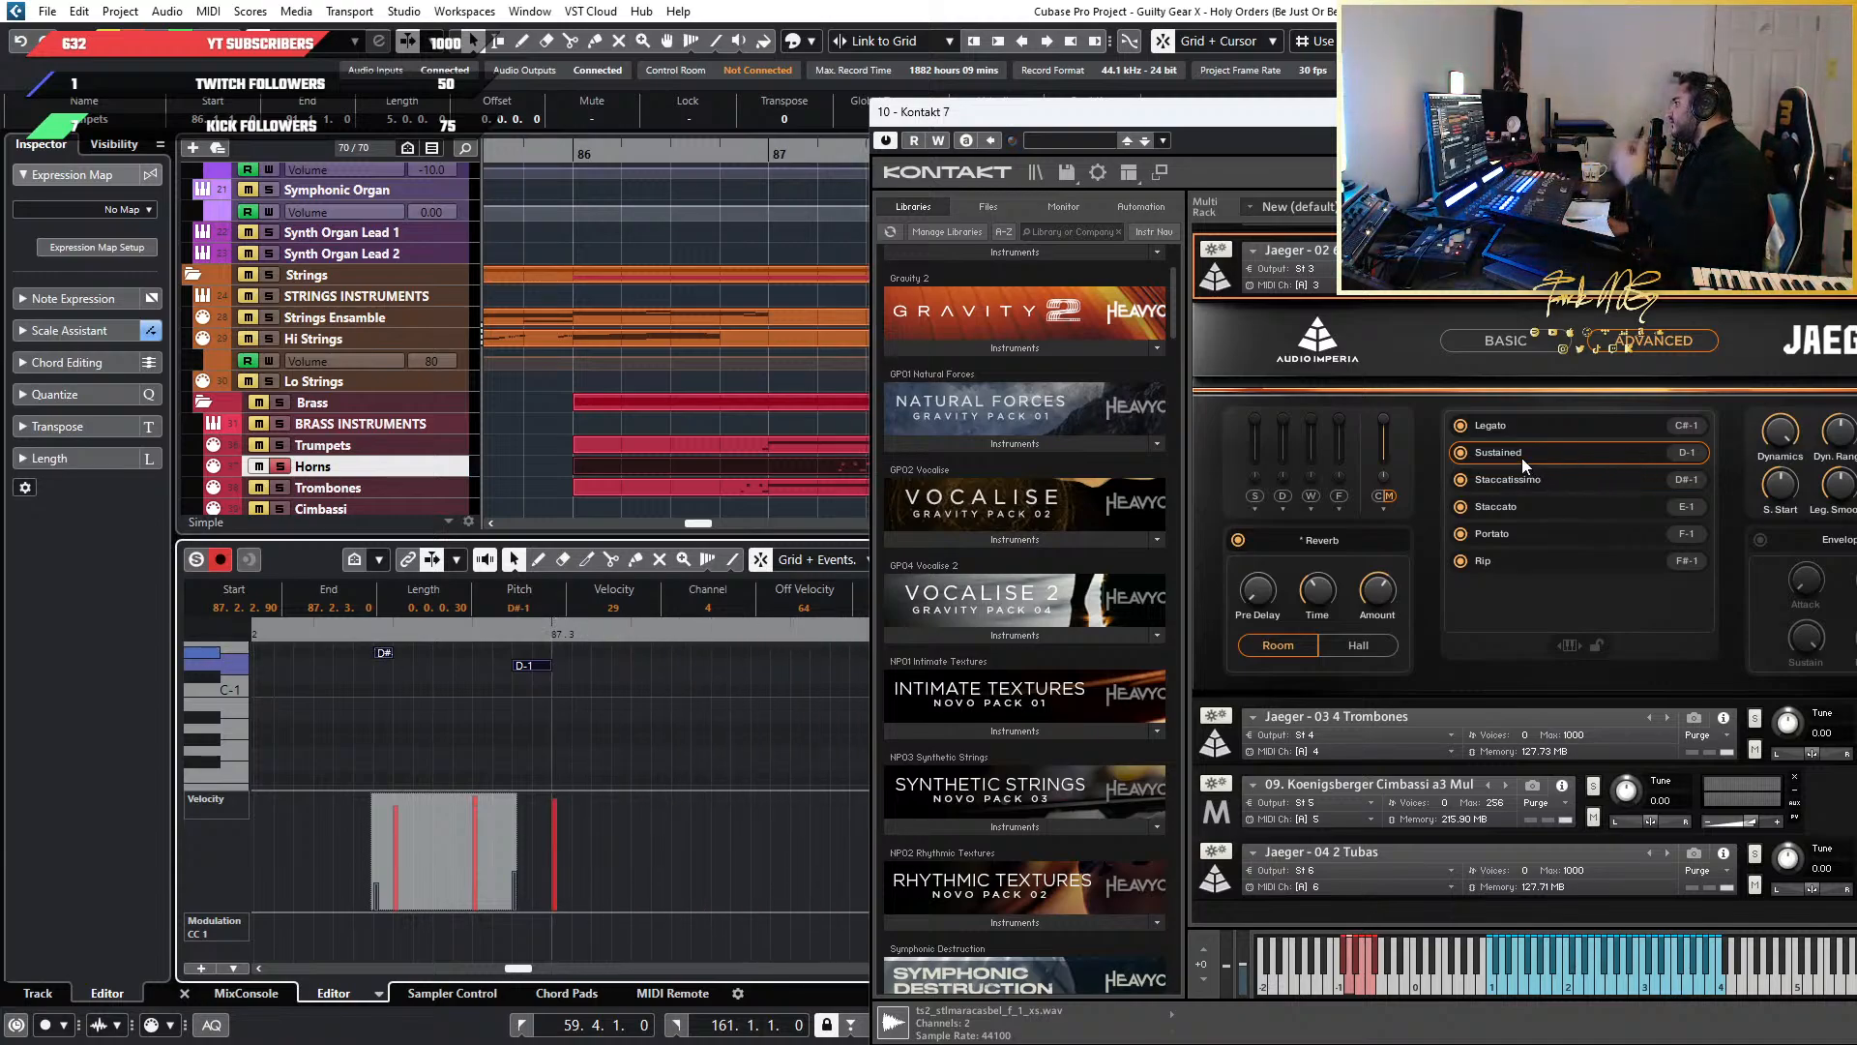
scroll(538, 728, up, 2)
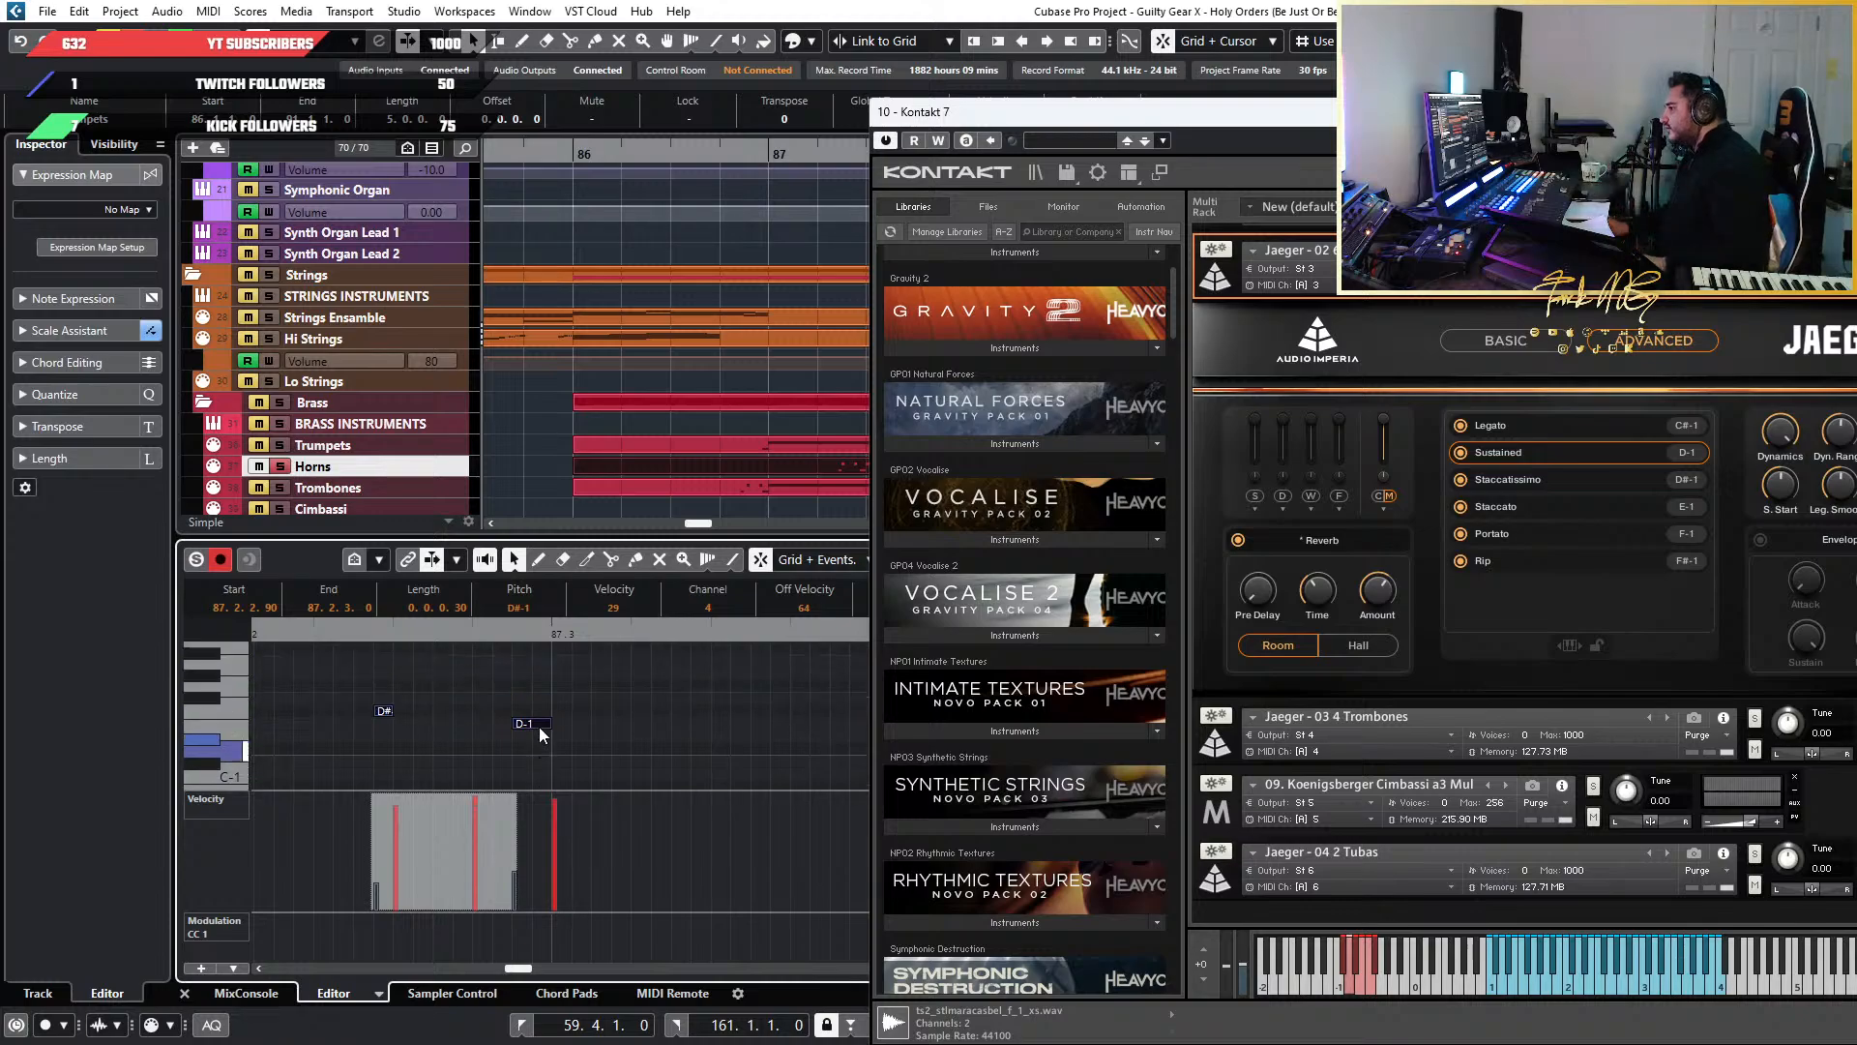
scroll(539, 729, up, 12)
scroll(538, 730, up, 3)
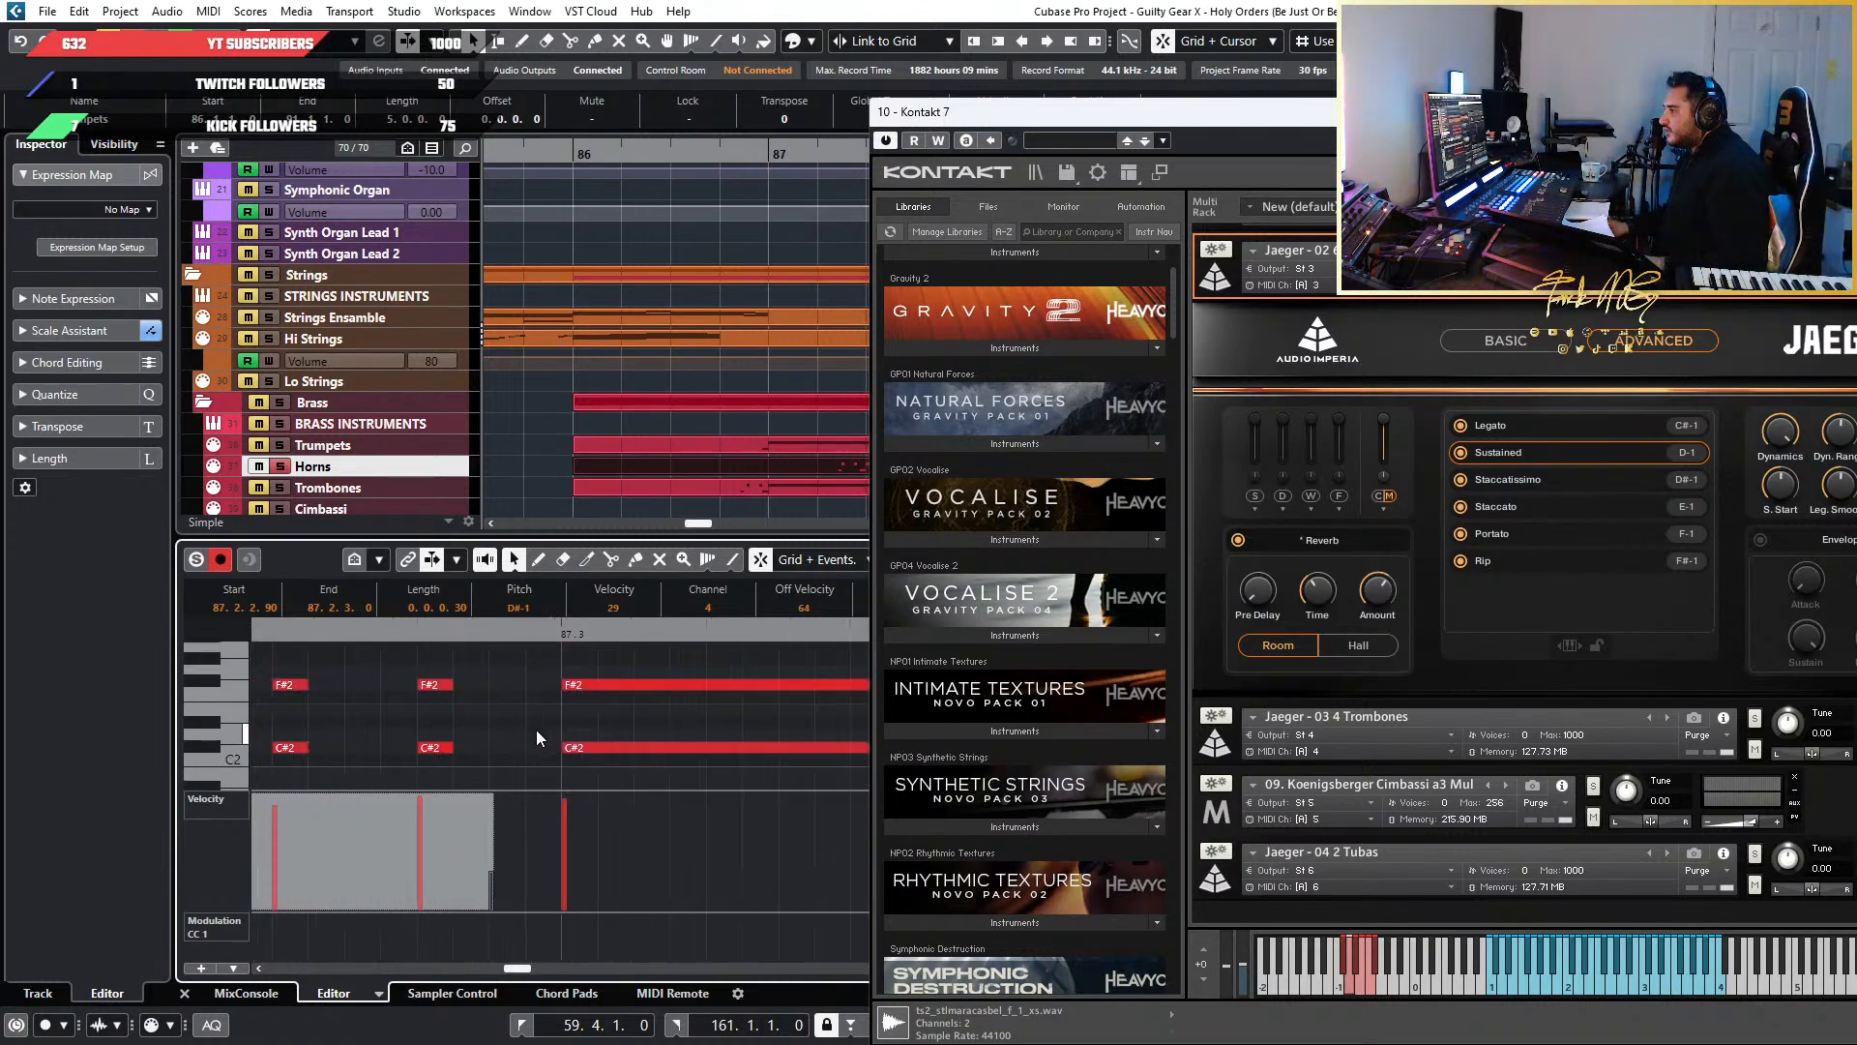
scroll(535, 729, up, 3)
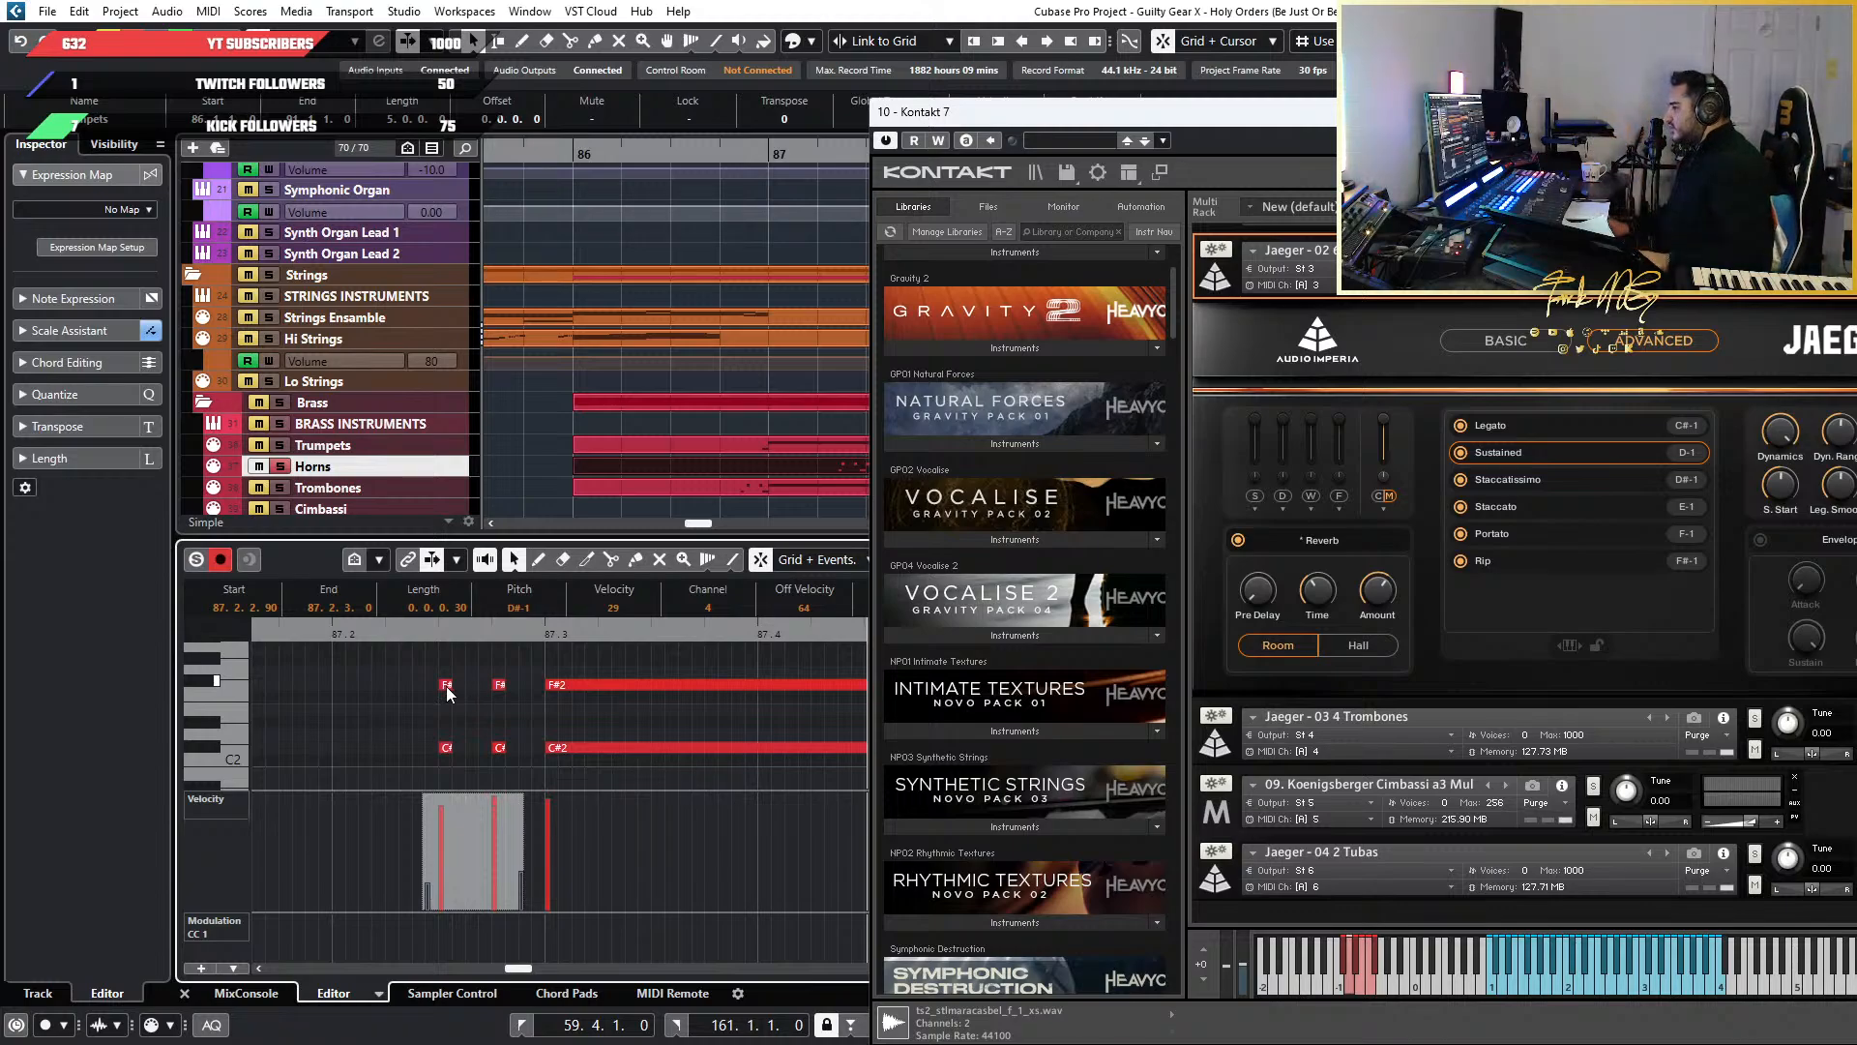
scroll(448, 693, up, 3)
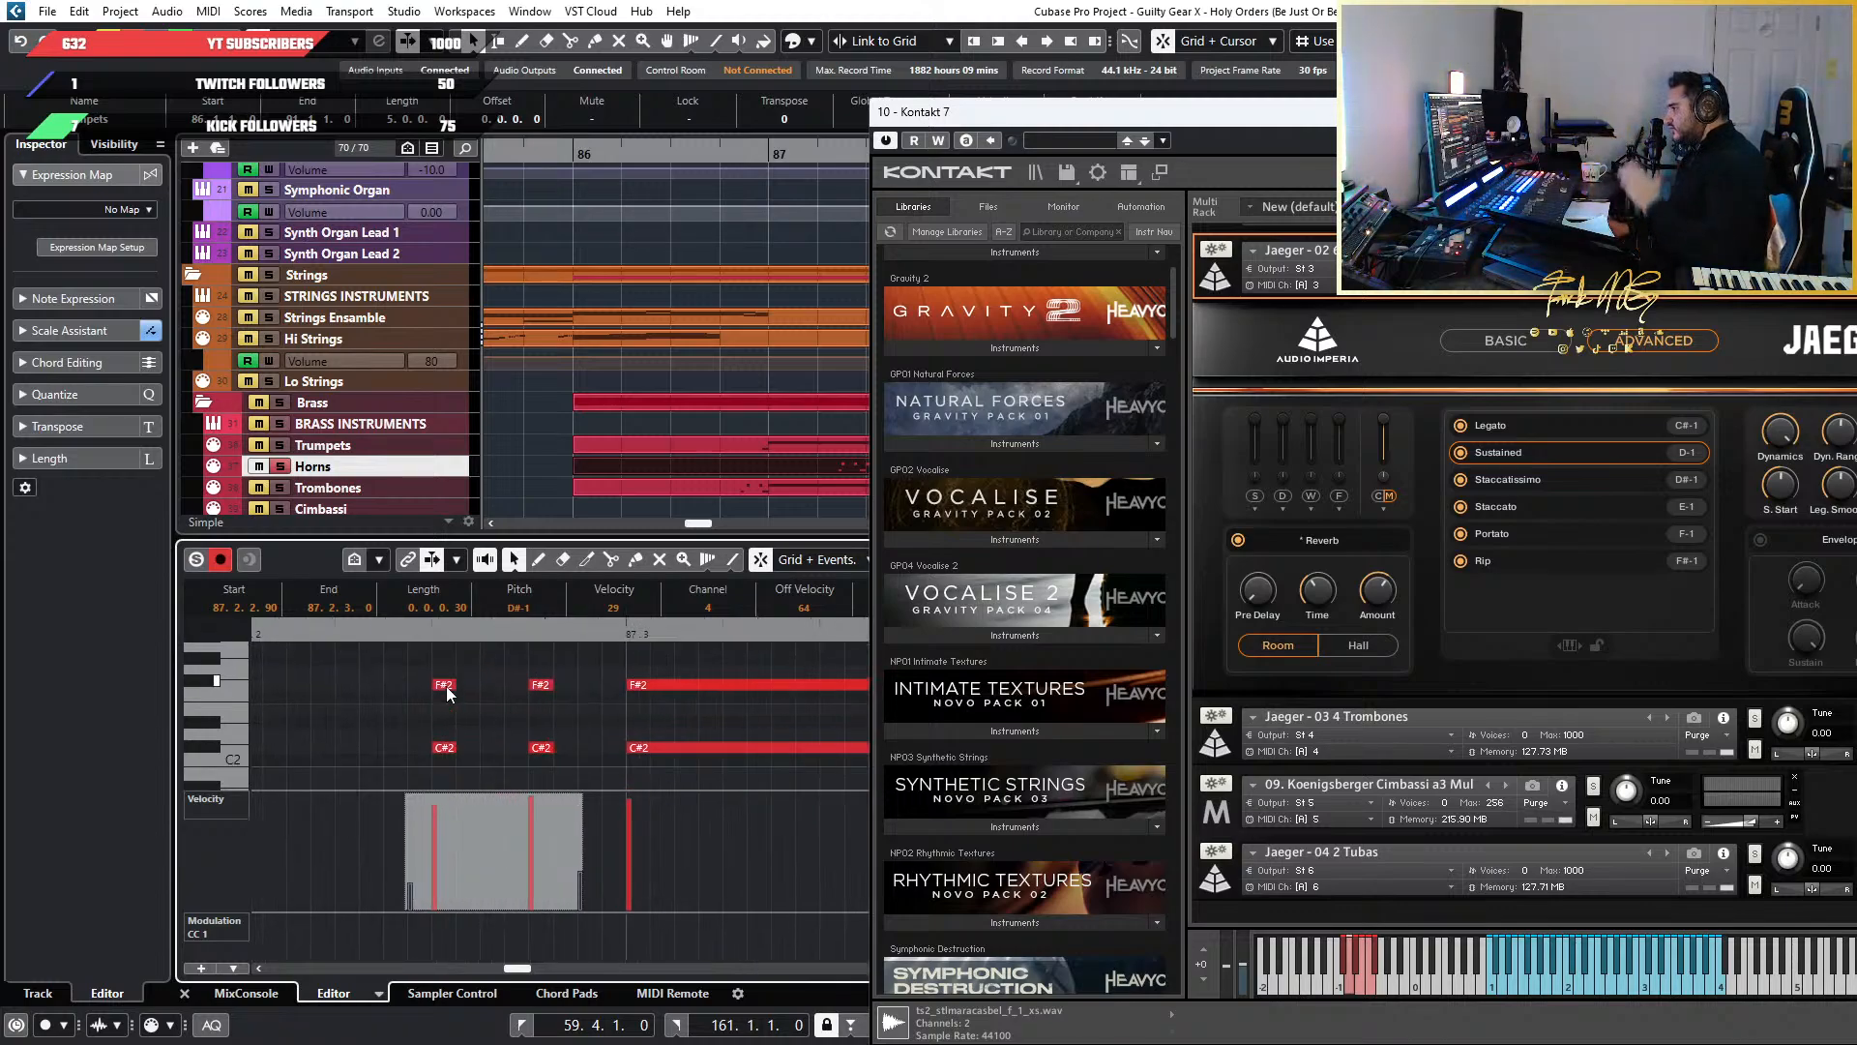
Select the long F#2 and C#2 notes at 87.3, try the Legato articulation on the French Horns, and play back the passage
drag(771, 657, 625, 752)
click(348, 635)
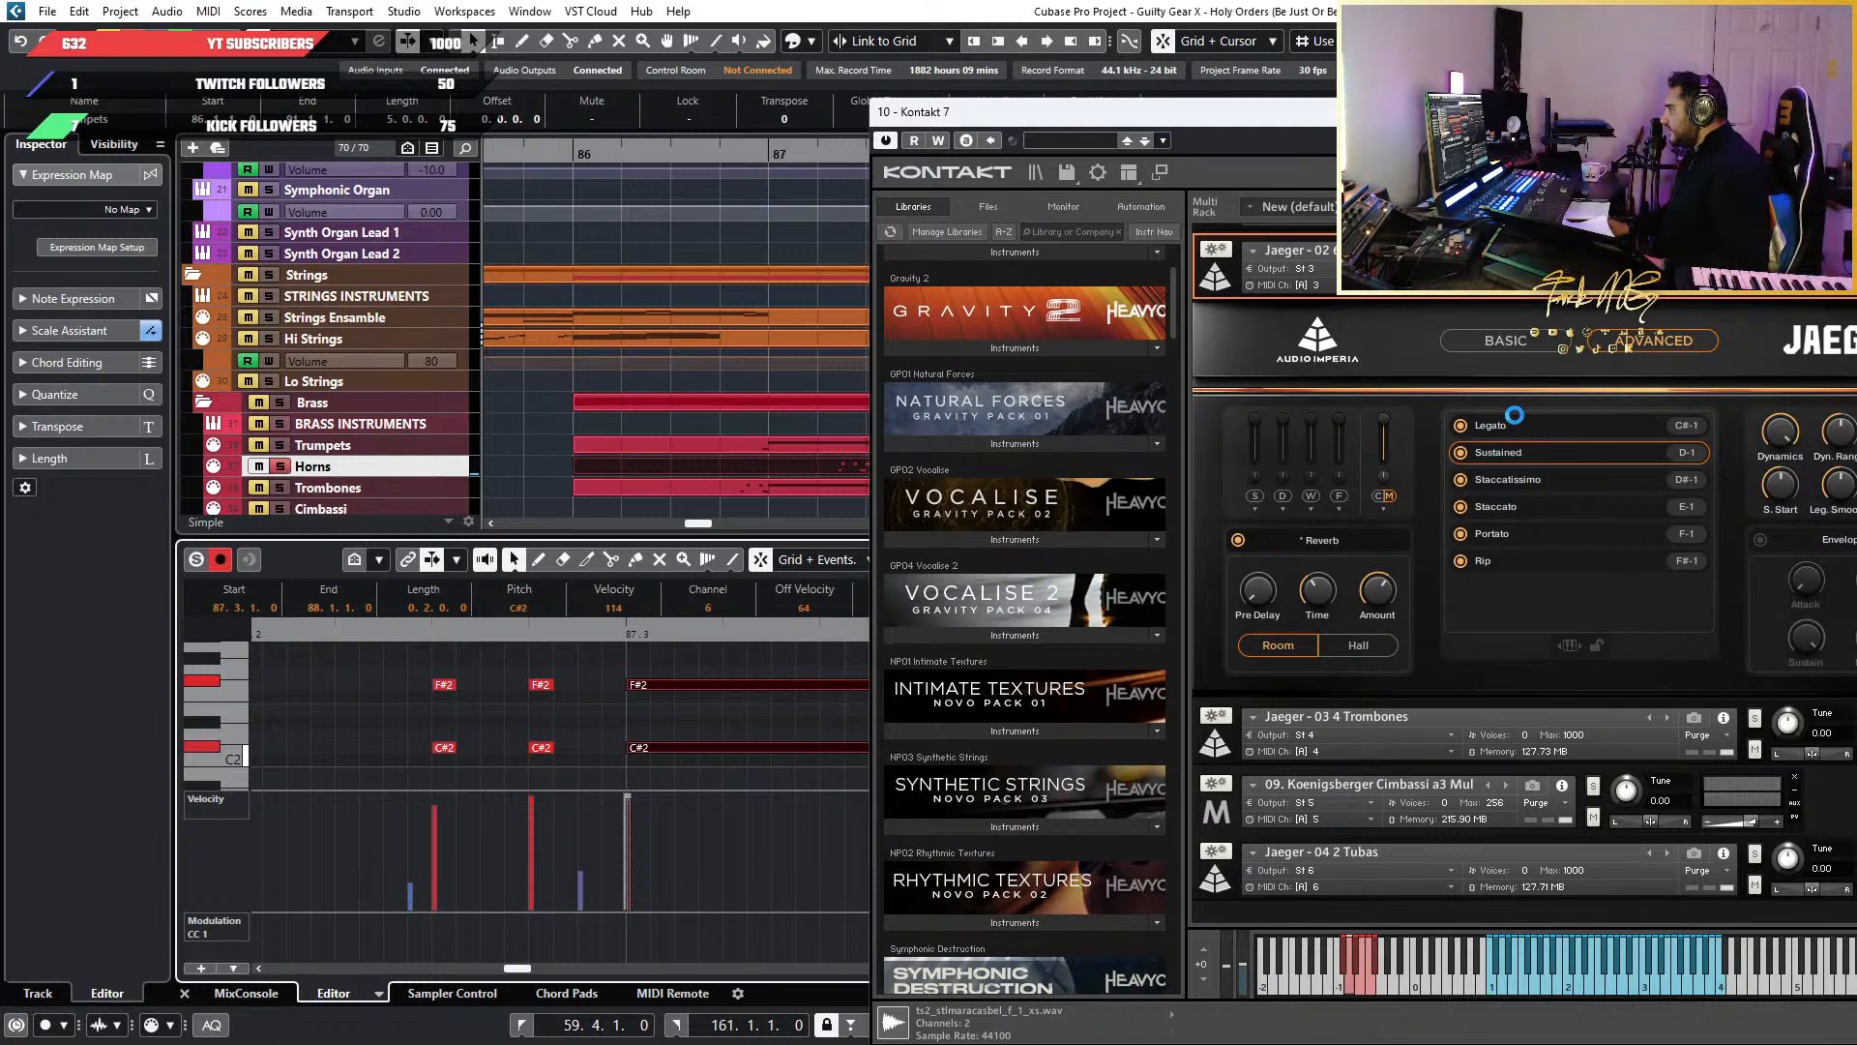
click(1524, 431)
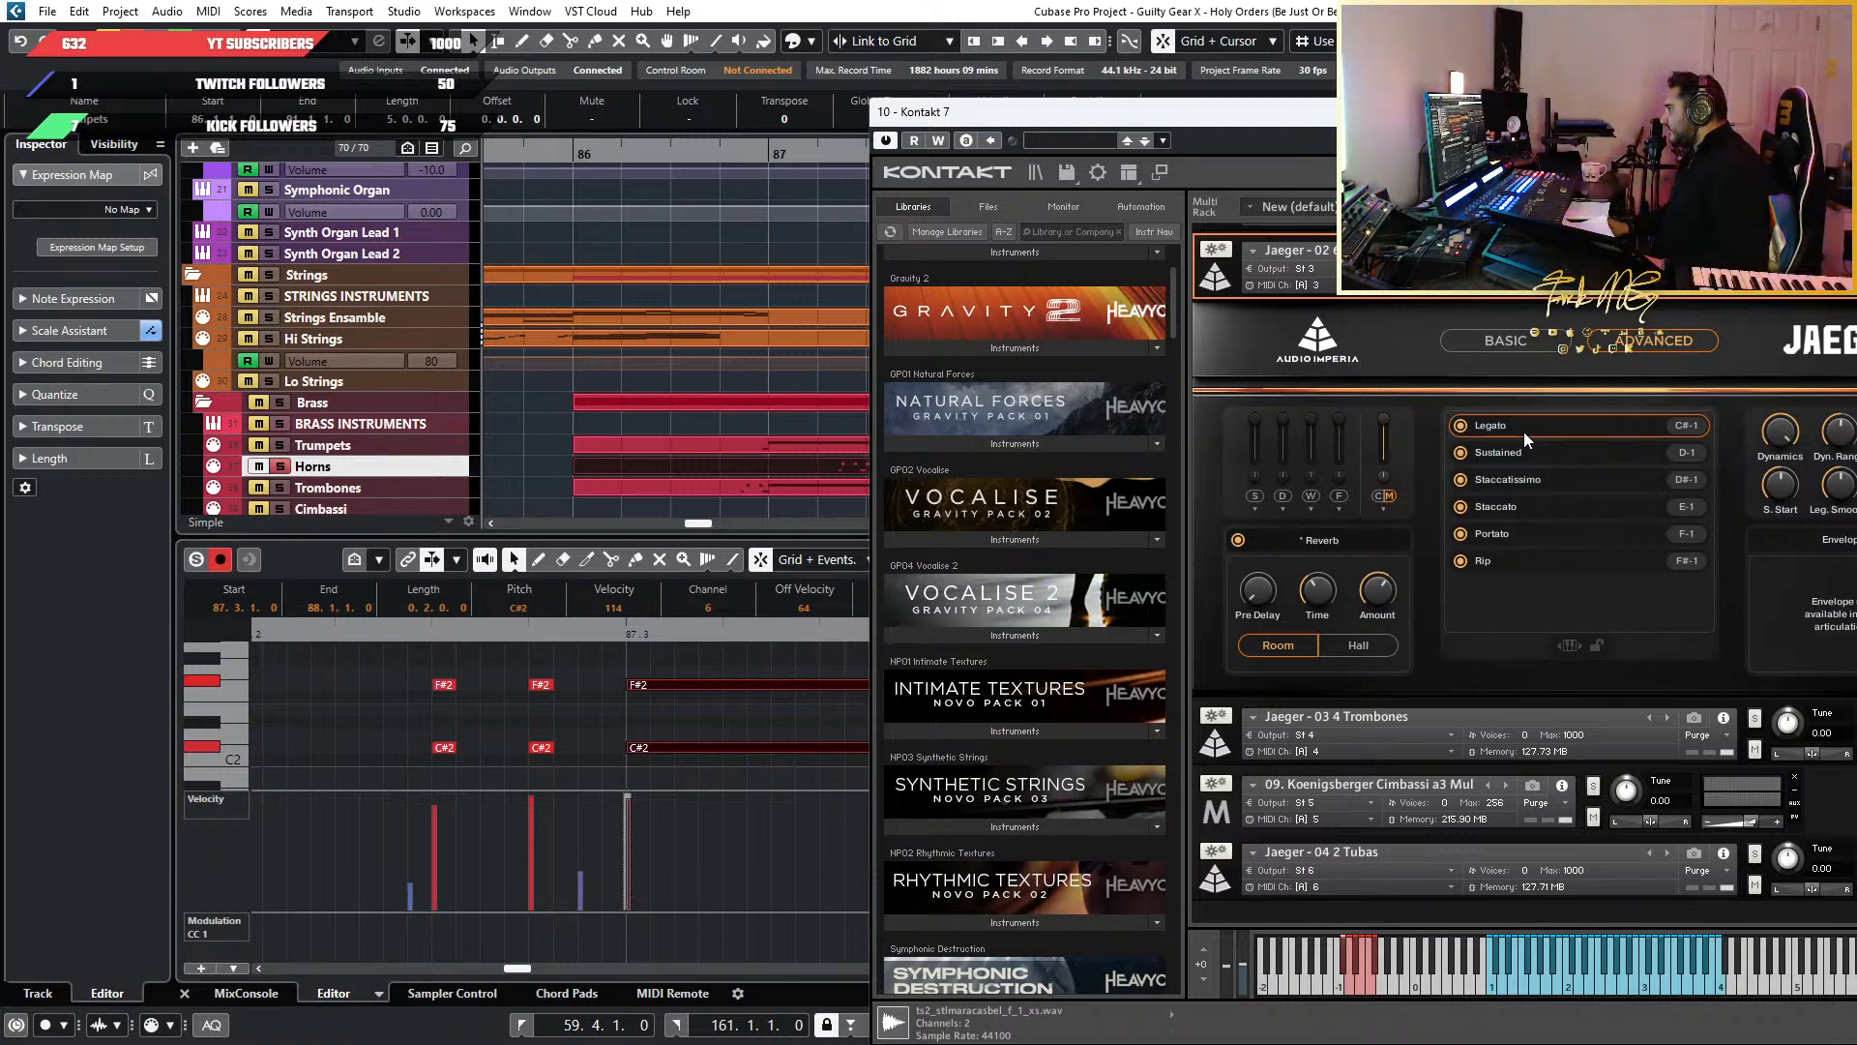
click(379, 636)
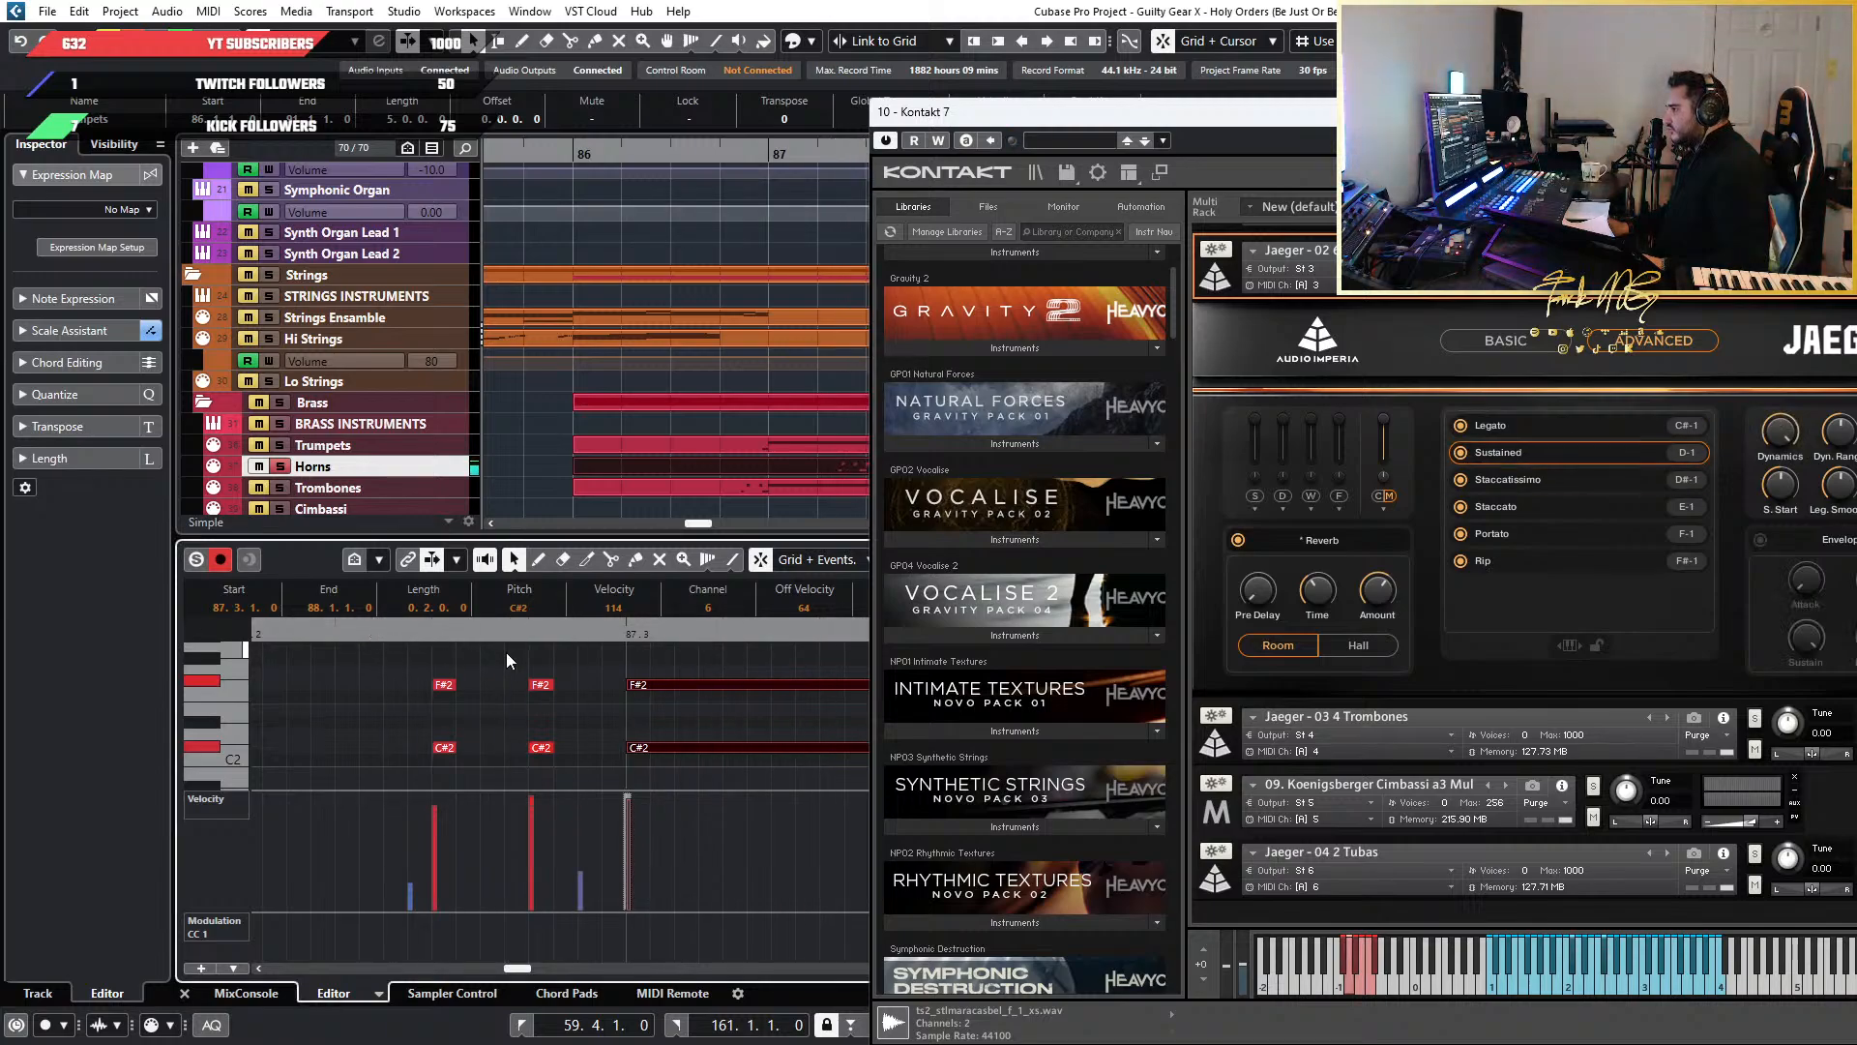
Try the Legato articulation at 87.3 by lowering the D-1 keyswitch note to C#-1, and play back the passage
scroll(611, 652, down, 2)
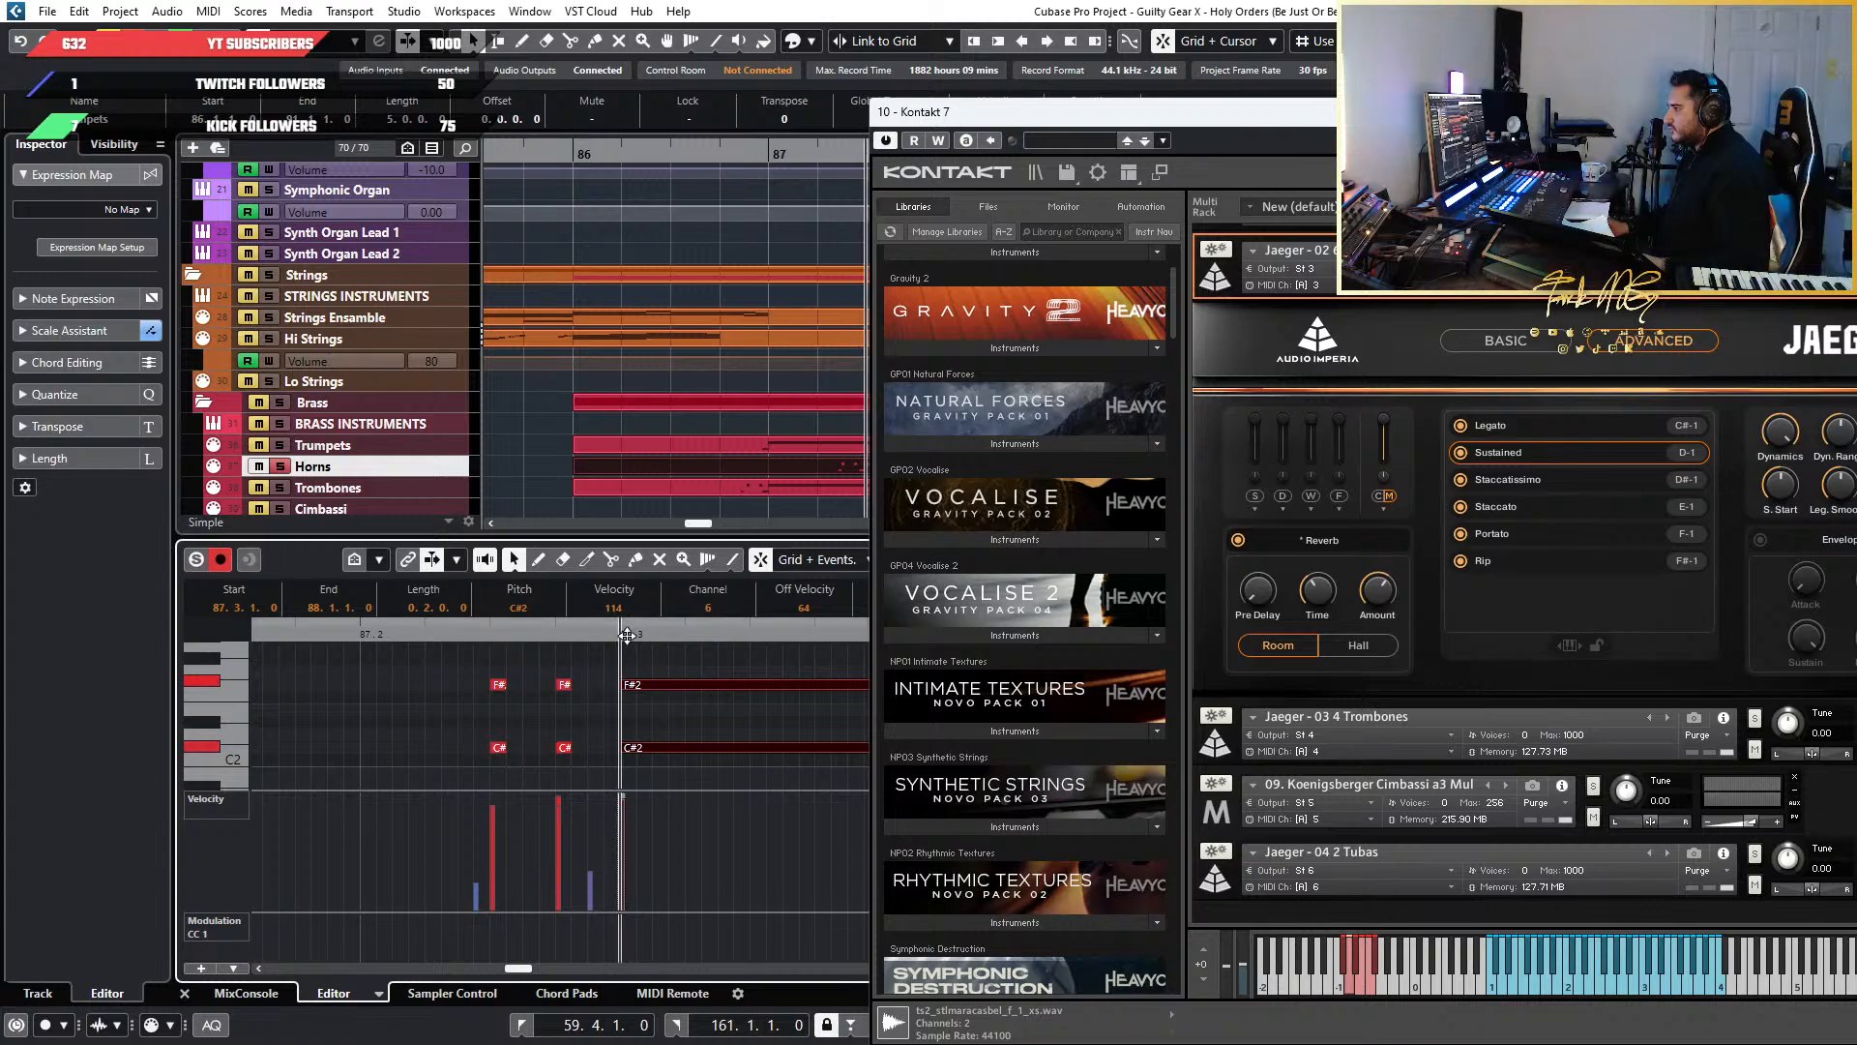
scroll(627, 642, down, 3)
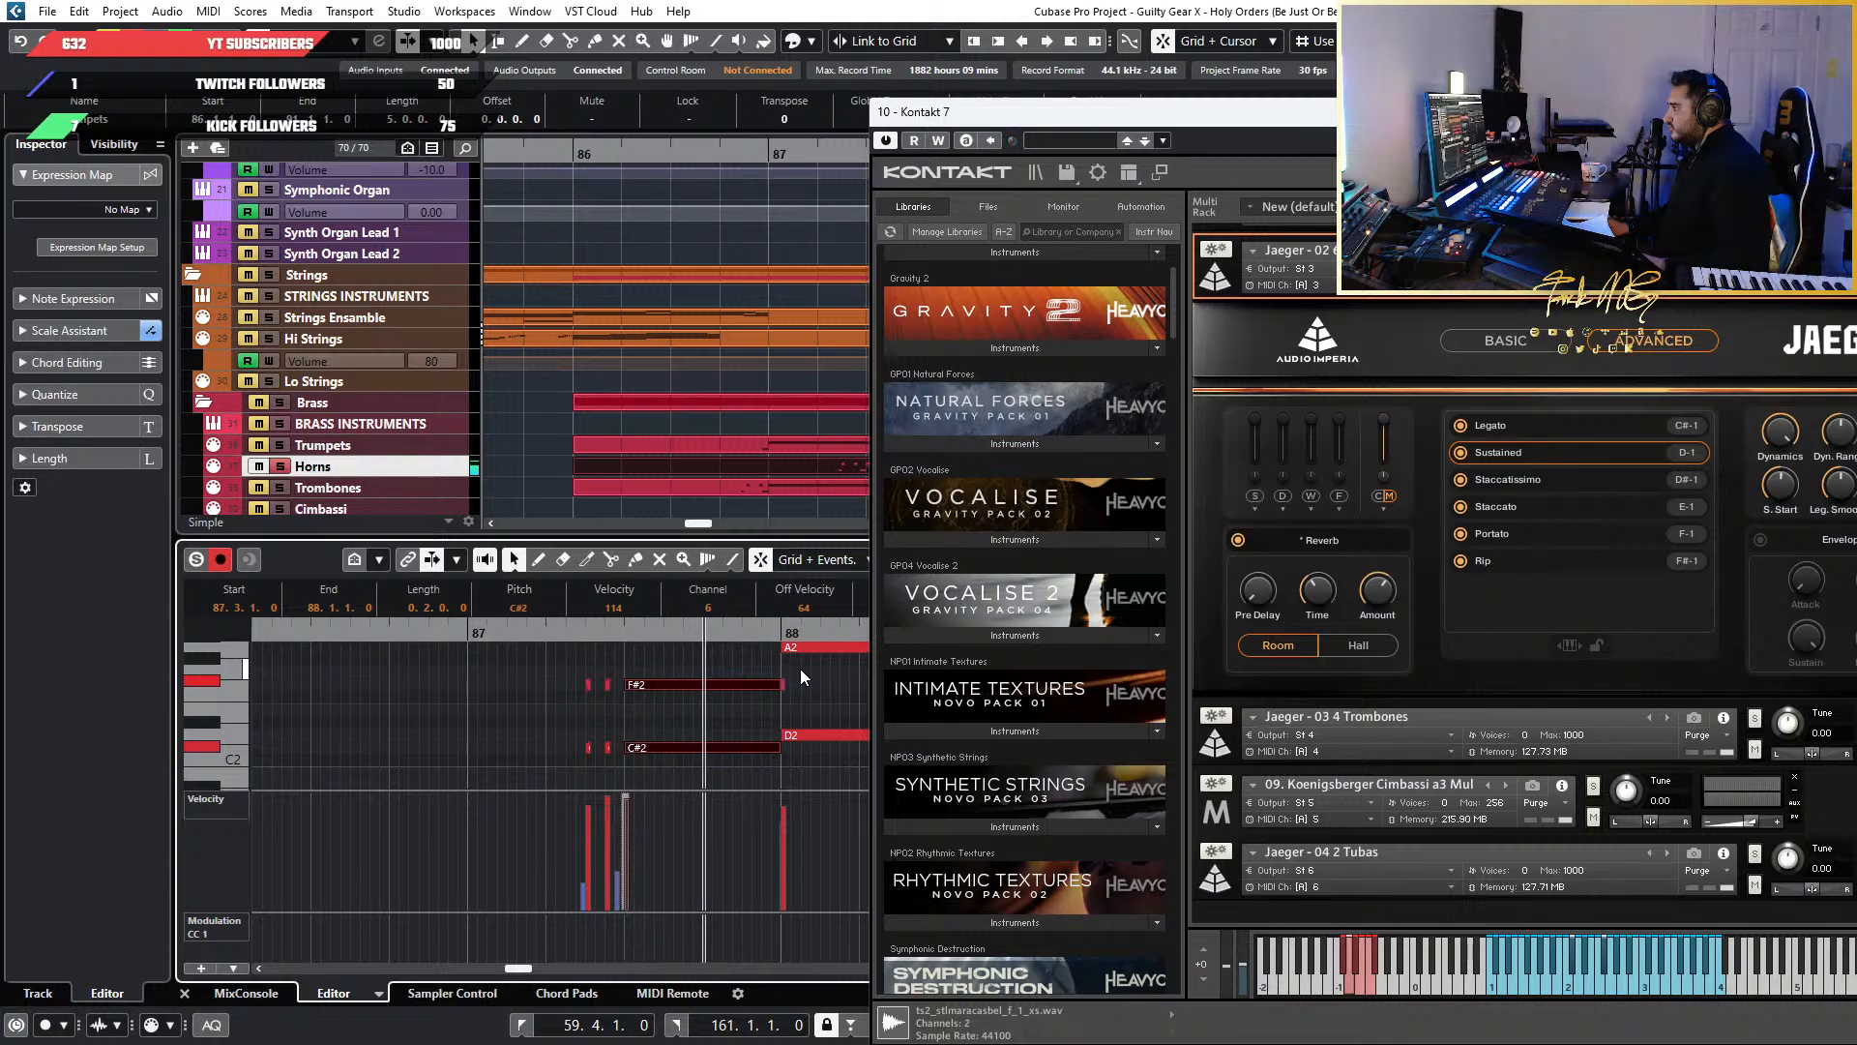
scroll(647, 690, down, 5)
scroll(647, 691, down, 3)
scroll(644, 692, up, 3)
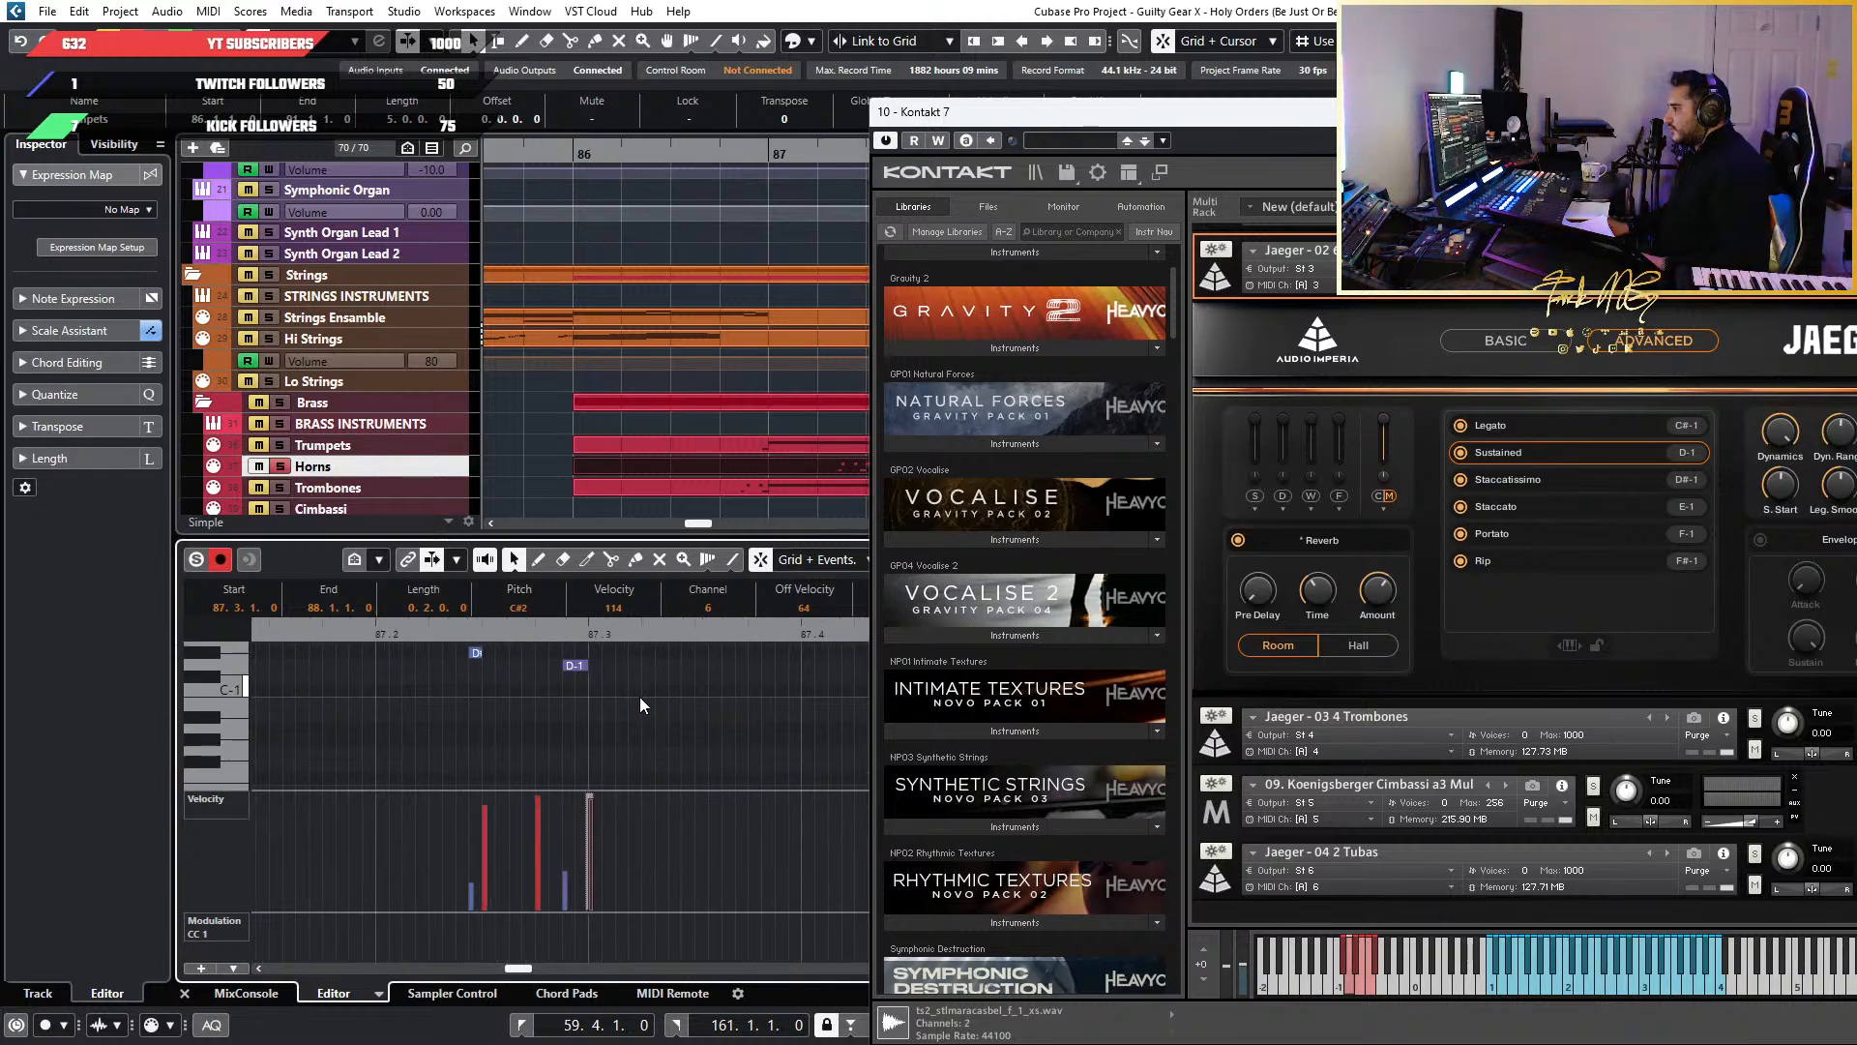
click(640, 696)
click(566, 661)
key(Up)
key(Down)
key(Down)
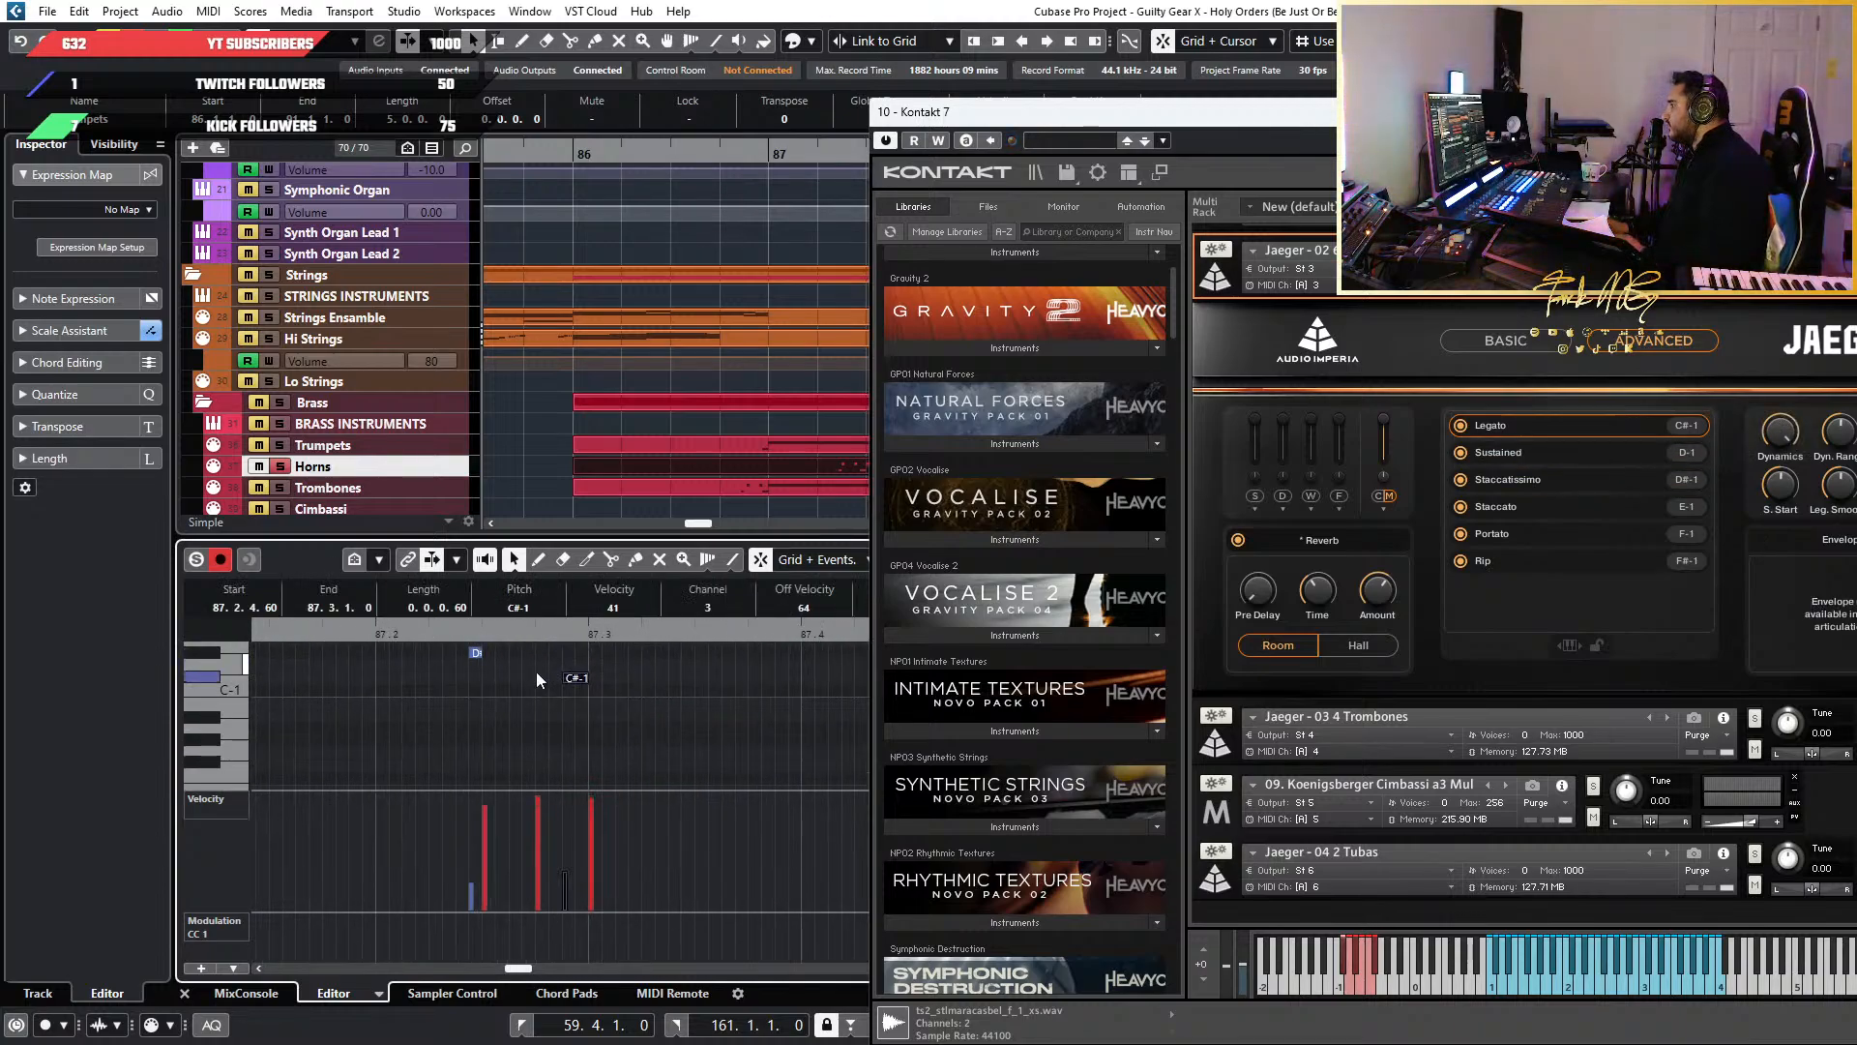
key(space)
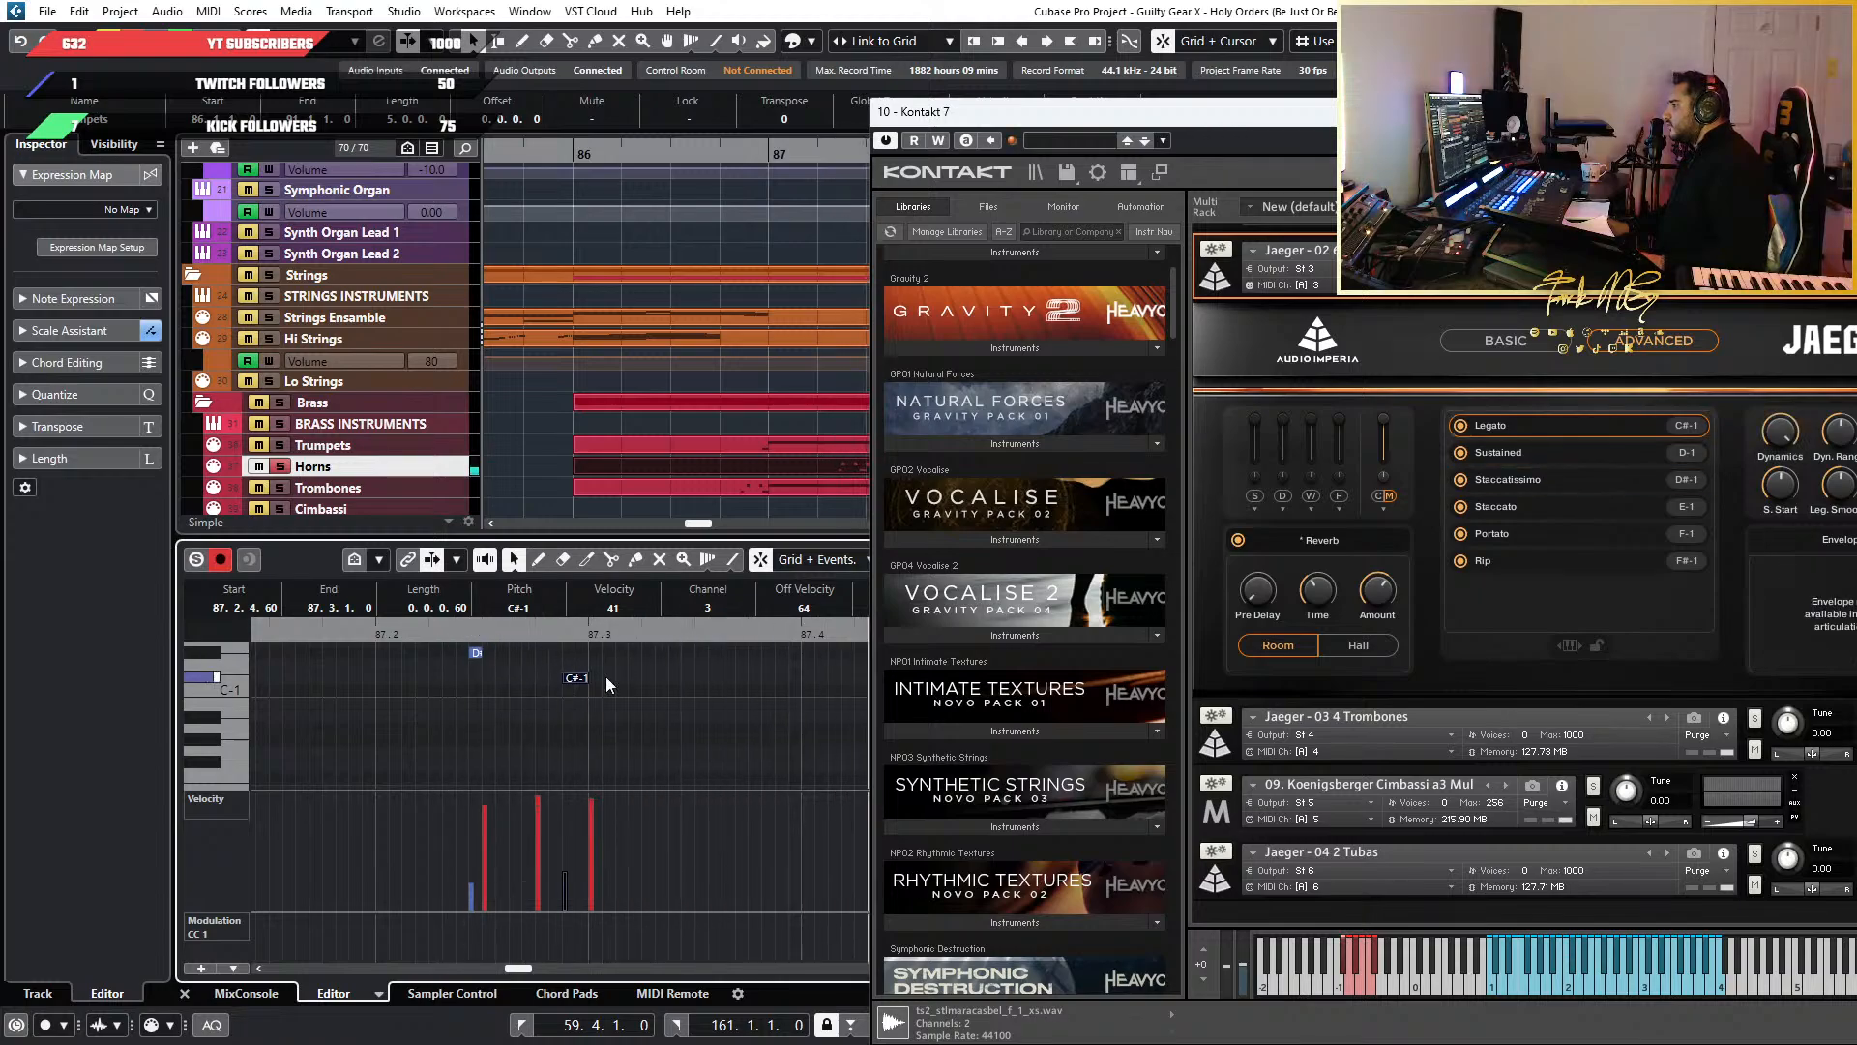
click(543, 636)
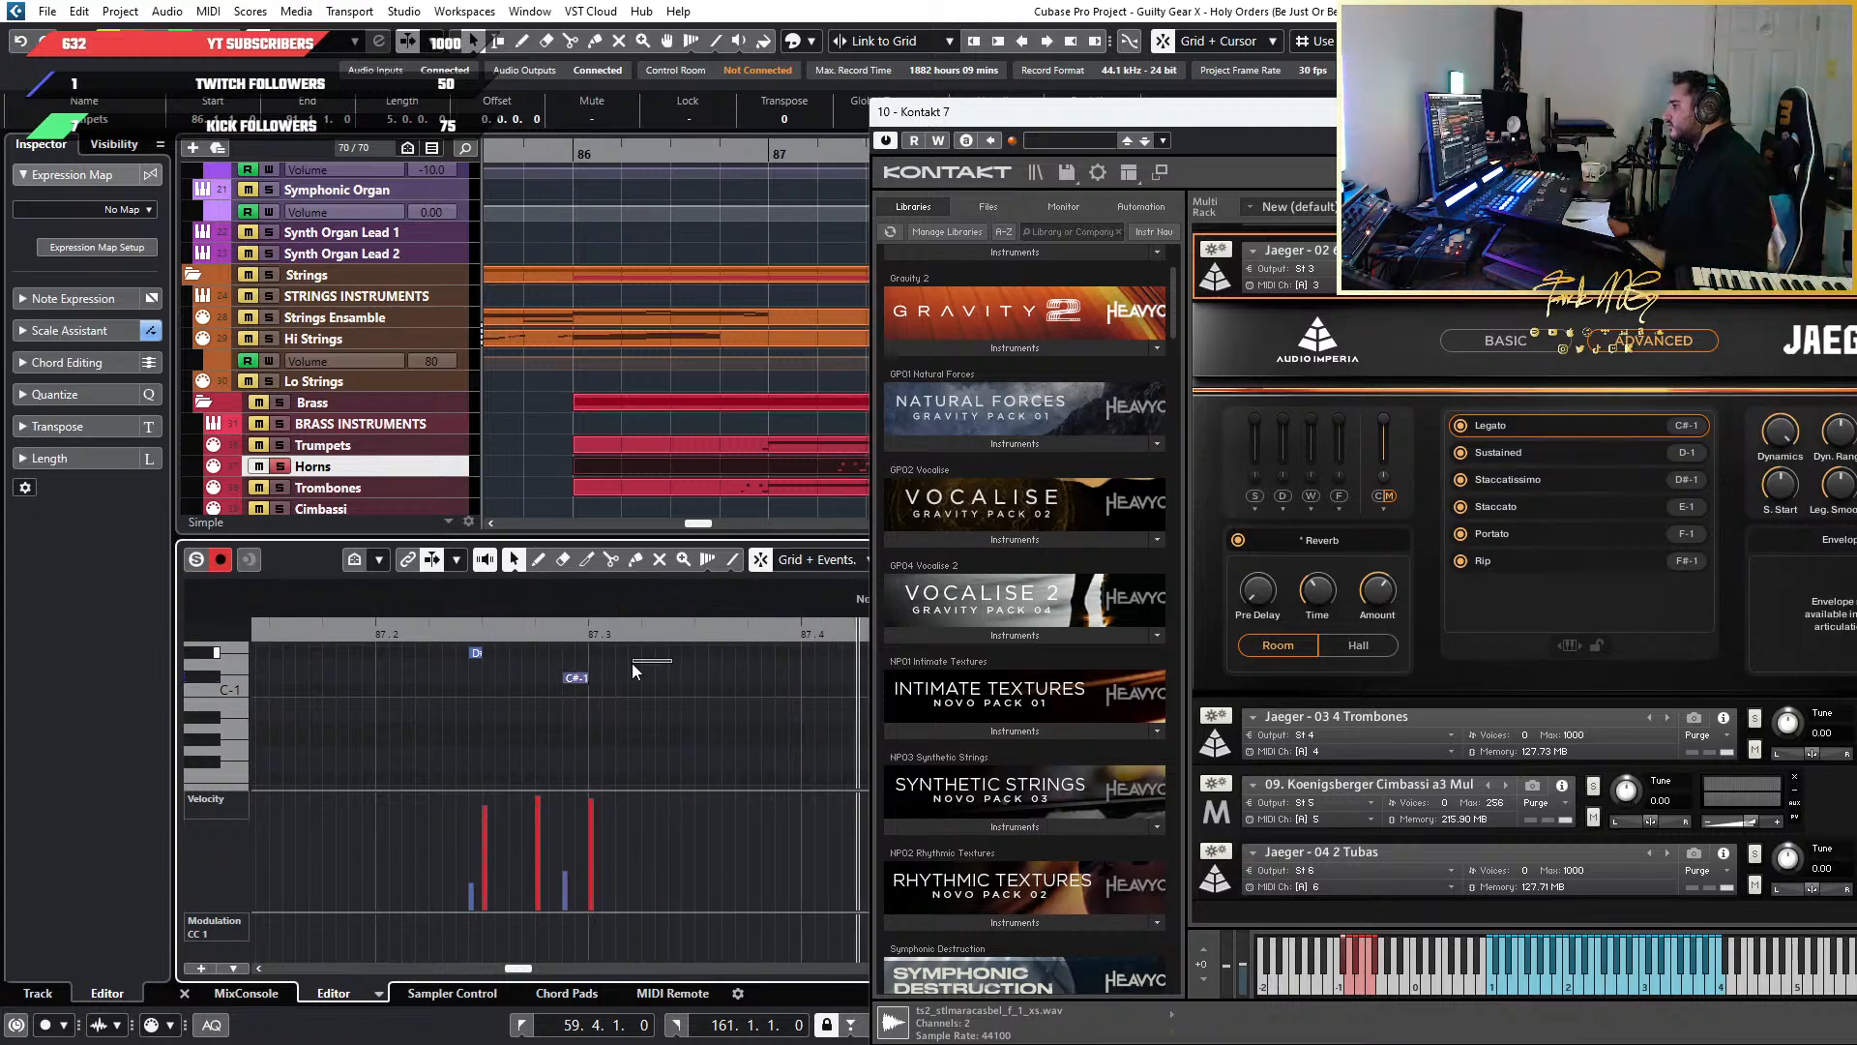
Return the keyswitch note before 87.3 to D-1 for the Sustained articulation and play back the horn passage
scroll(654, 739, up, 3)
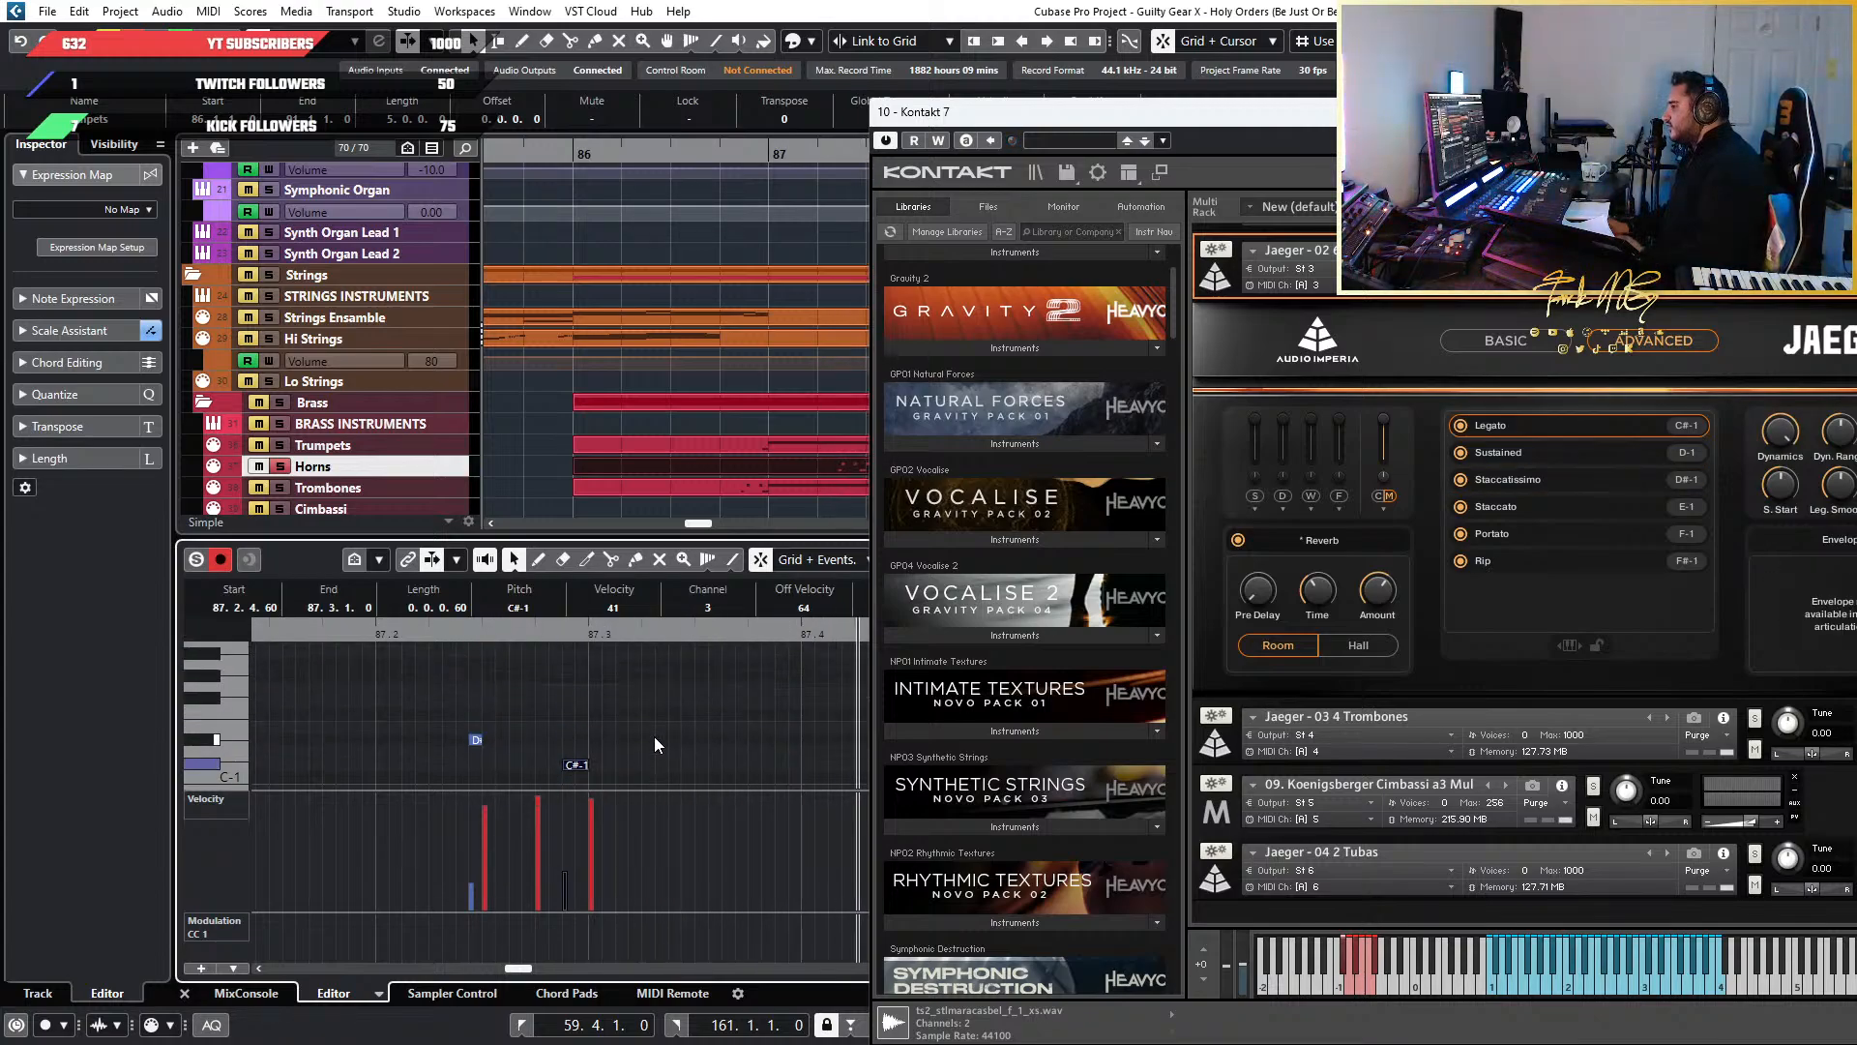
key(Up)
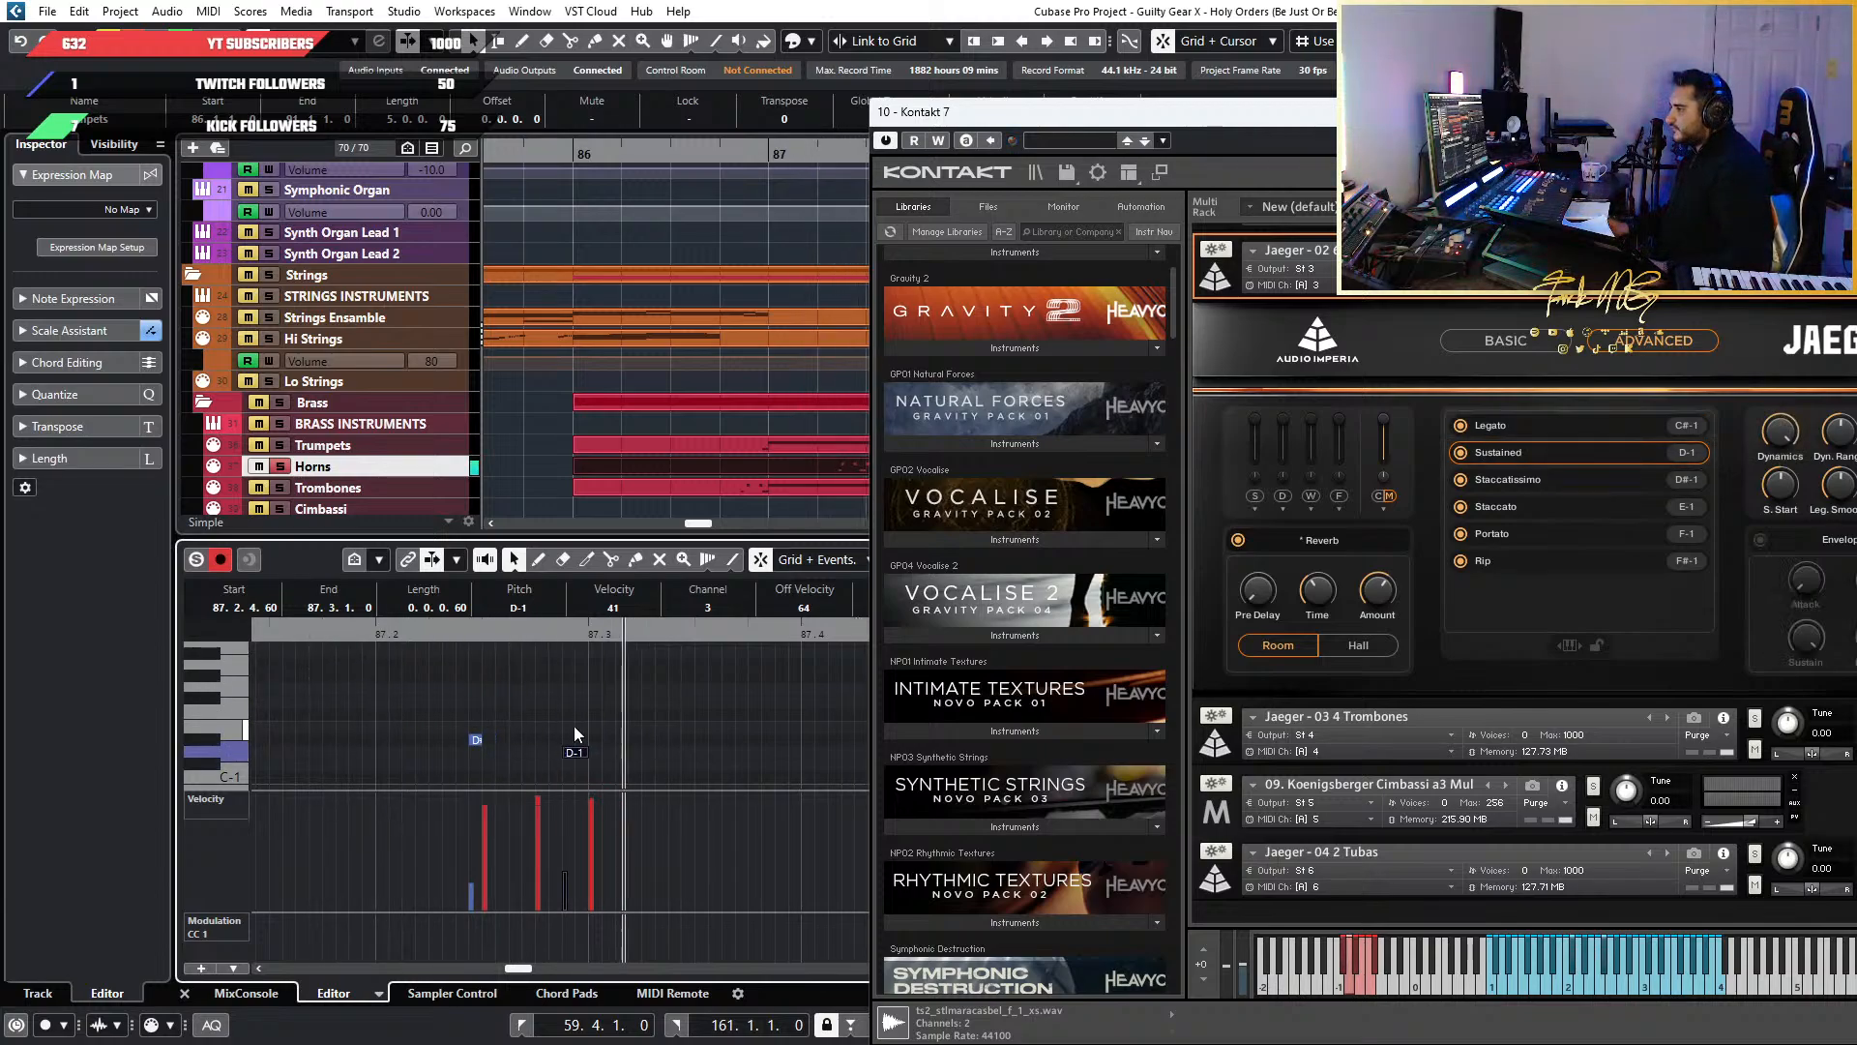
scroll(592, 722, down, 3)
scroll(660, 726, up, 6)
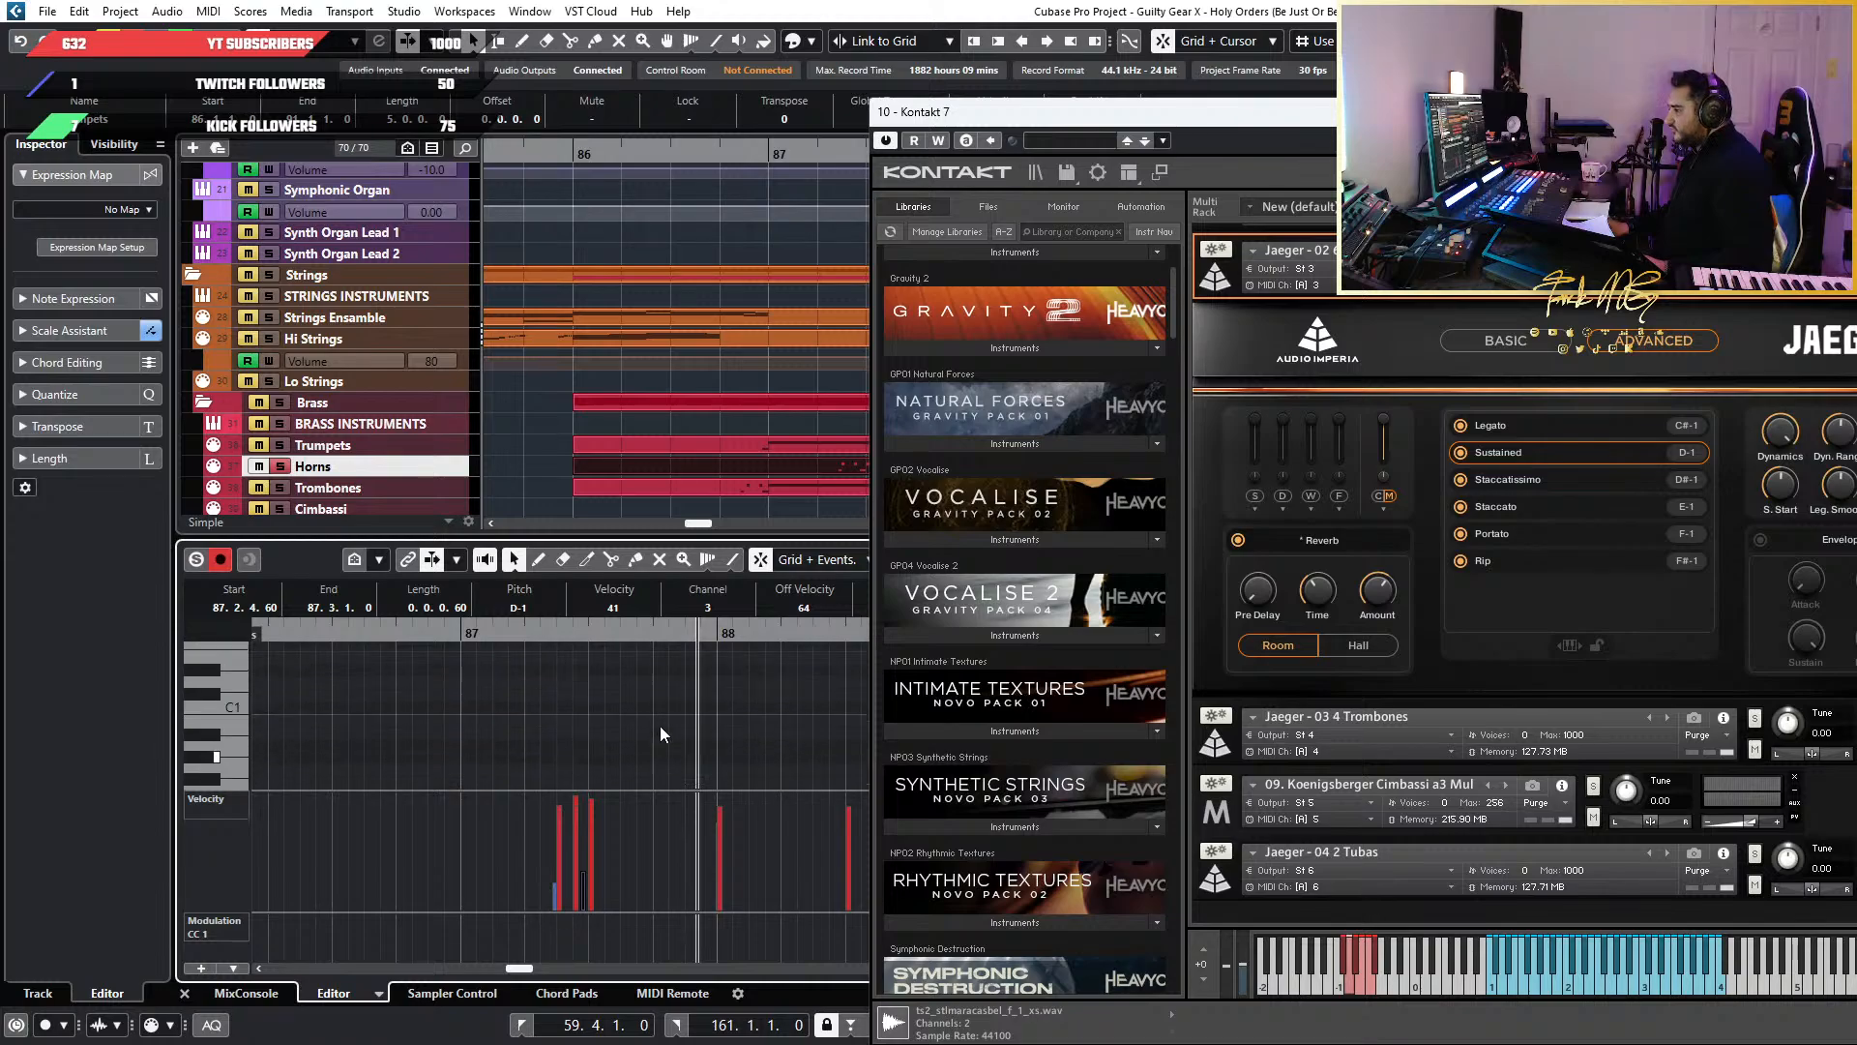
Examine the horn harmony notes and their velocities across bars 87 to 89
scroll(660, 725, down, 3)
scroll(660, 725, up, 2)
scroll(662, 733, down, 2)
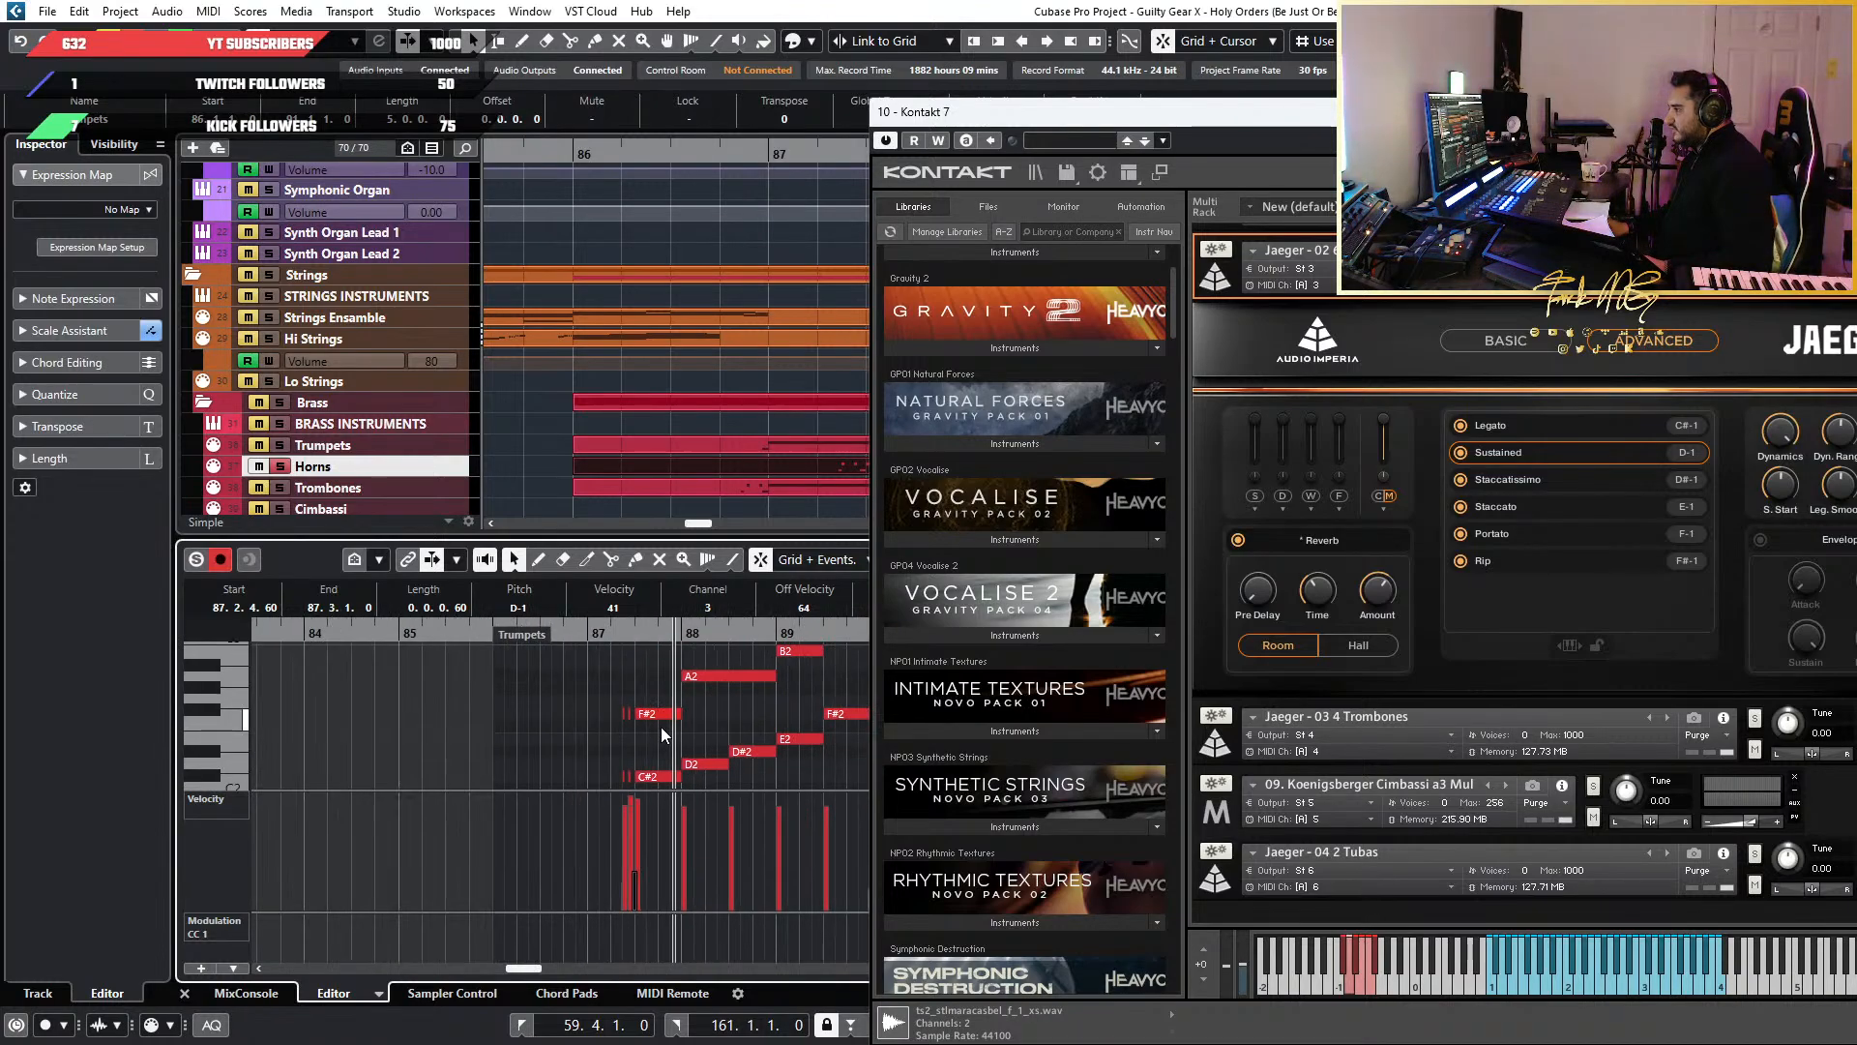
scroll(662, 734, down, 4)
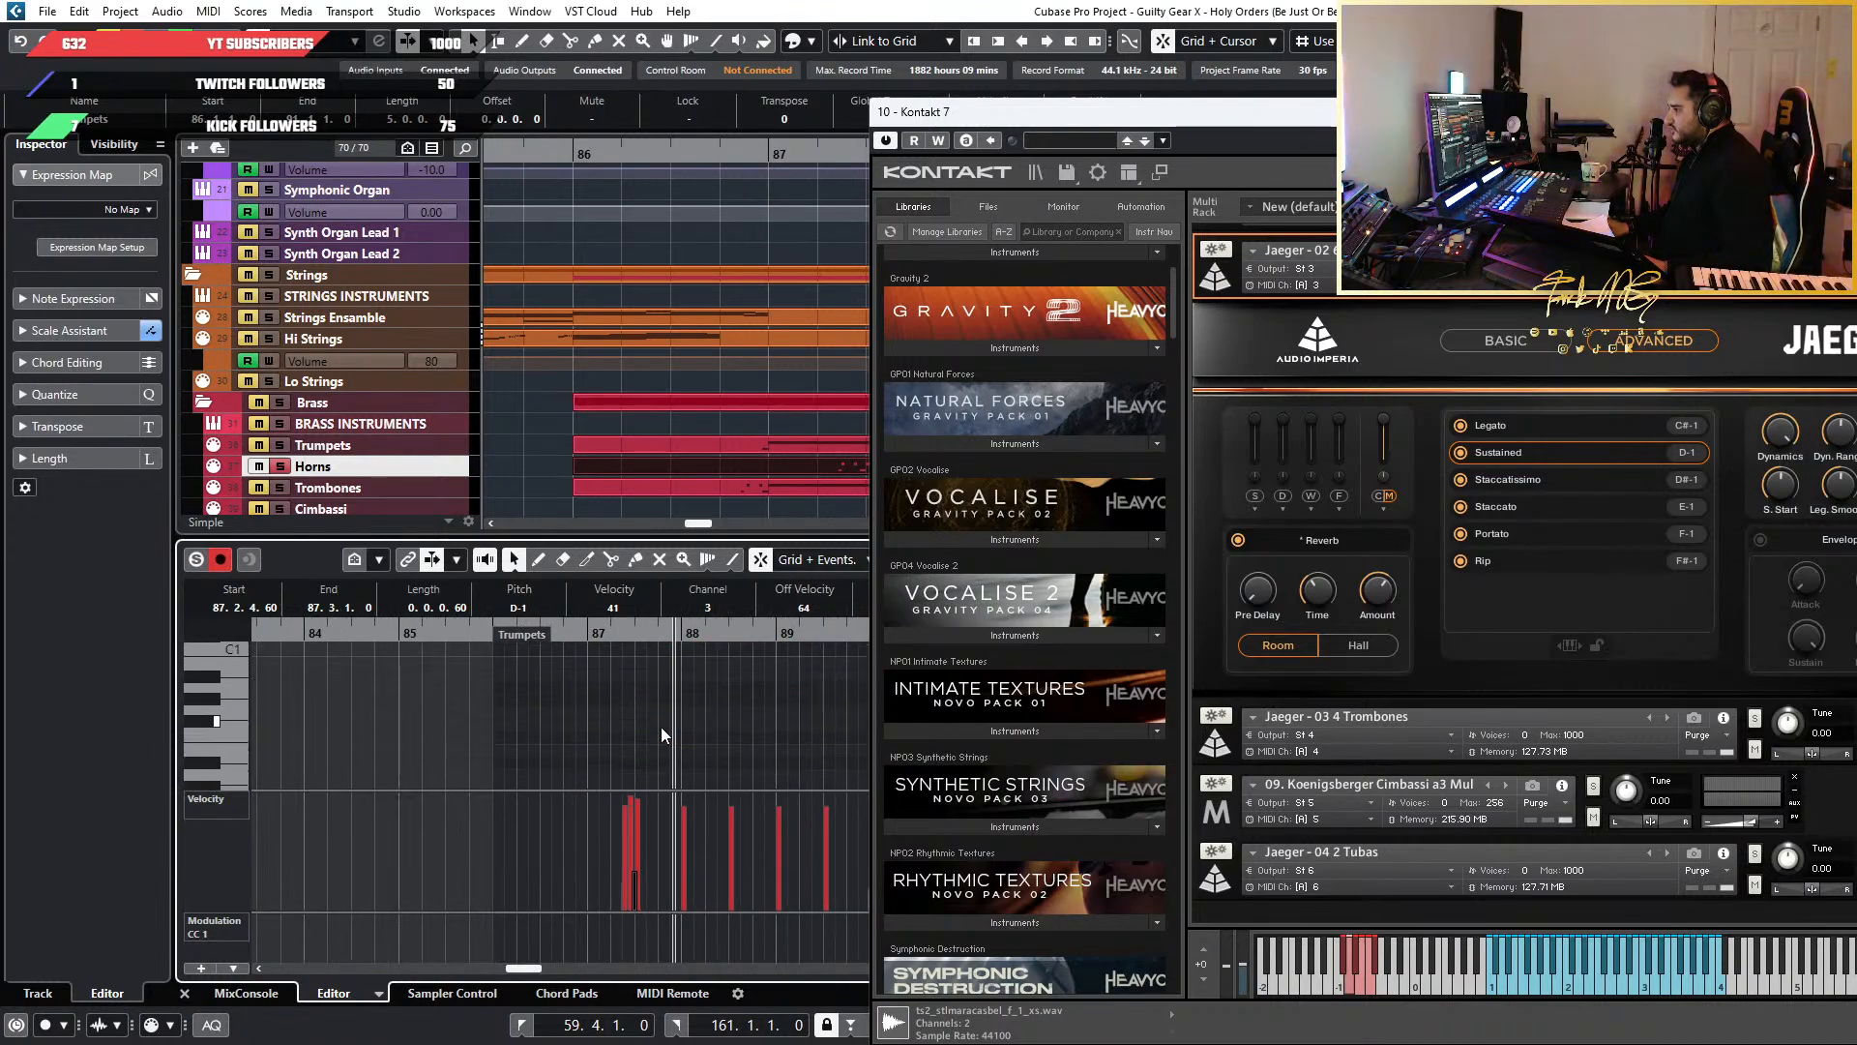
scroll(659, 728, up, 3)
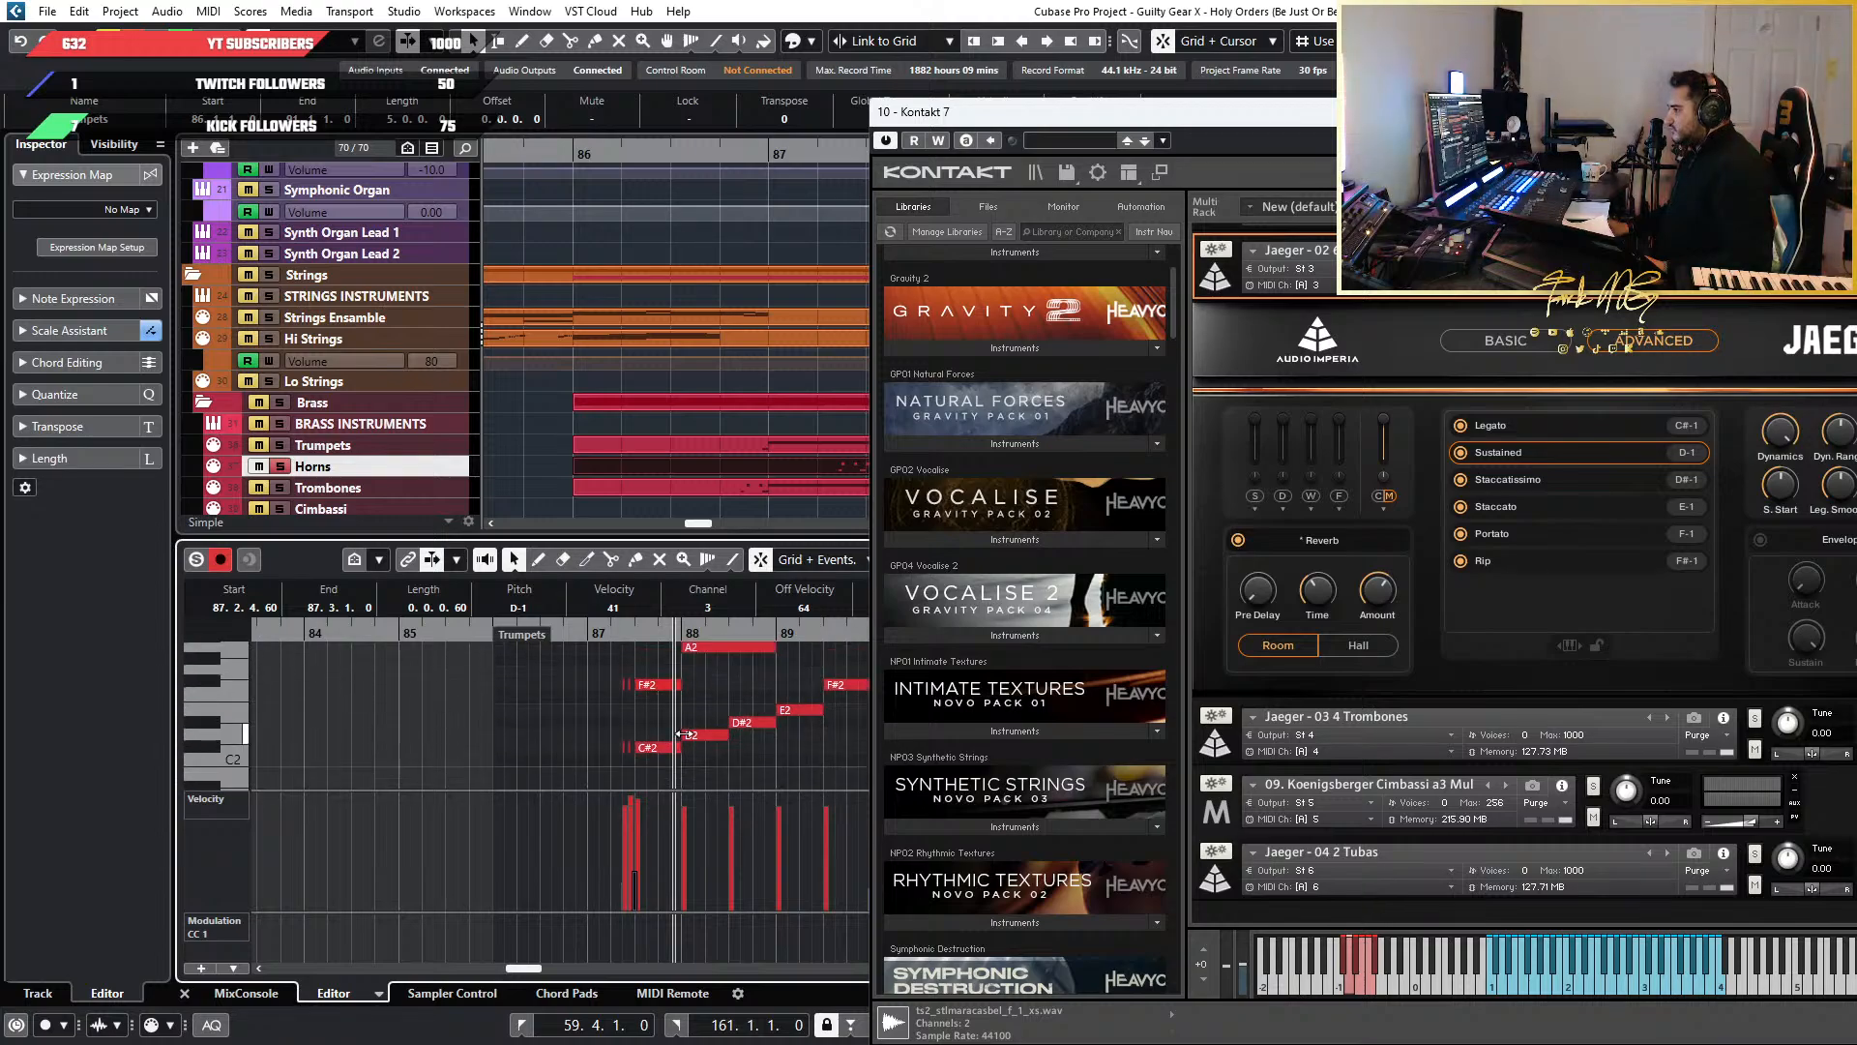
scroll(681, 731, up, 2)
scroll(620, 741, up, 2)
scroll(554, 735, down, 1)
scroll(530, 706, down, 1)
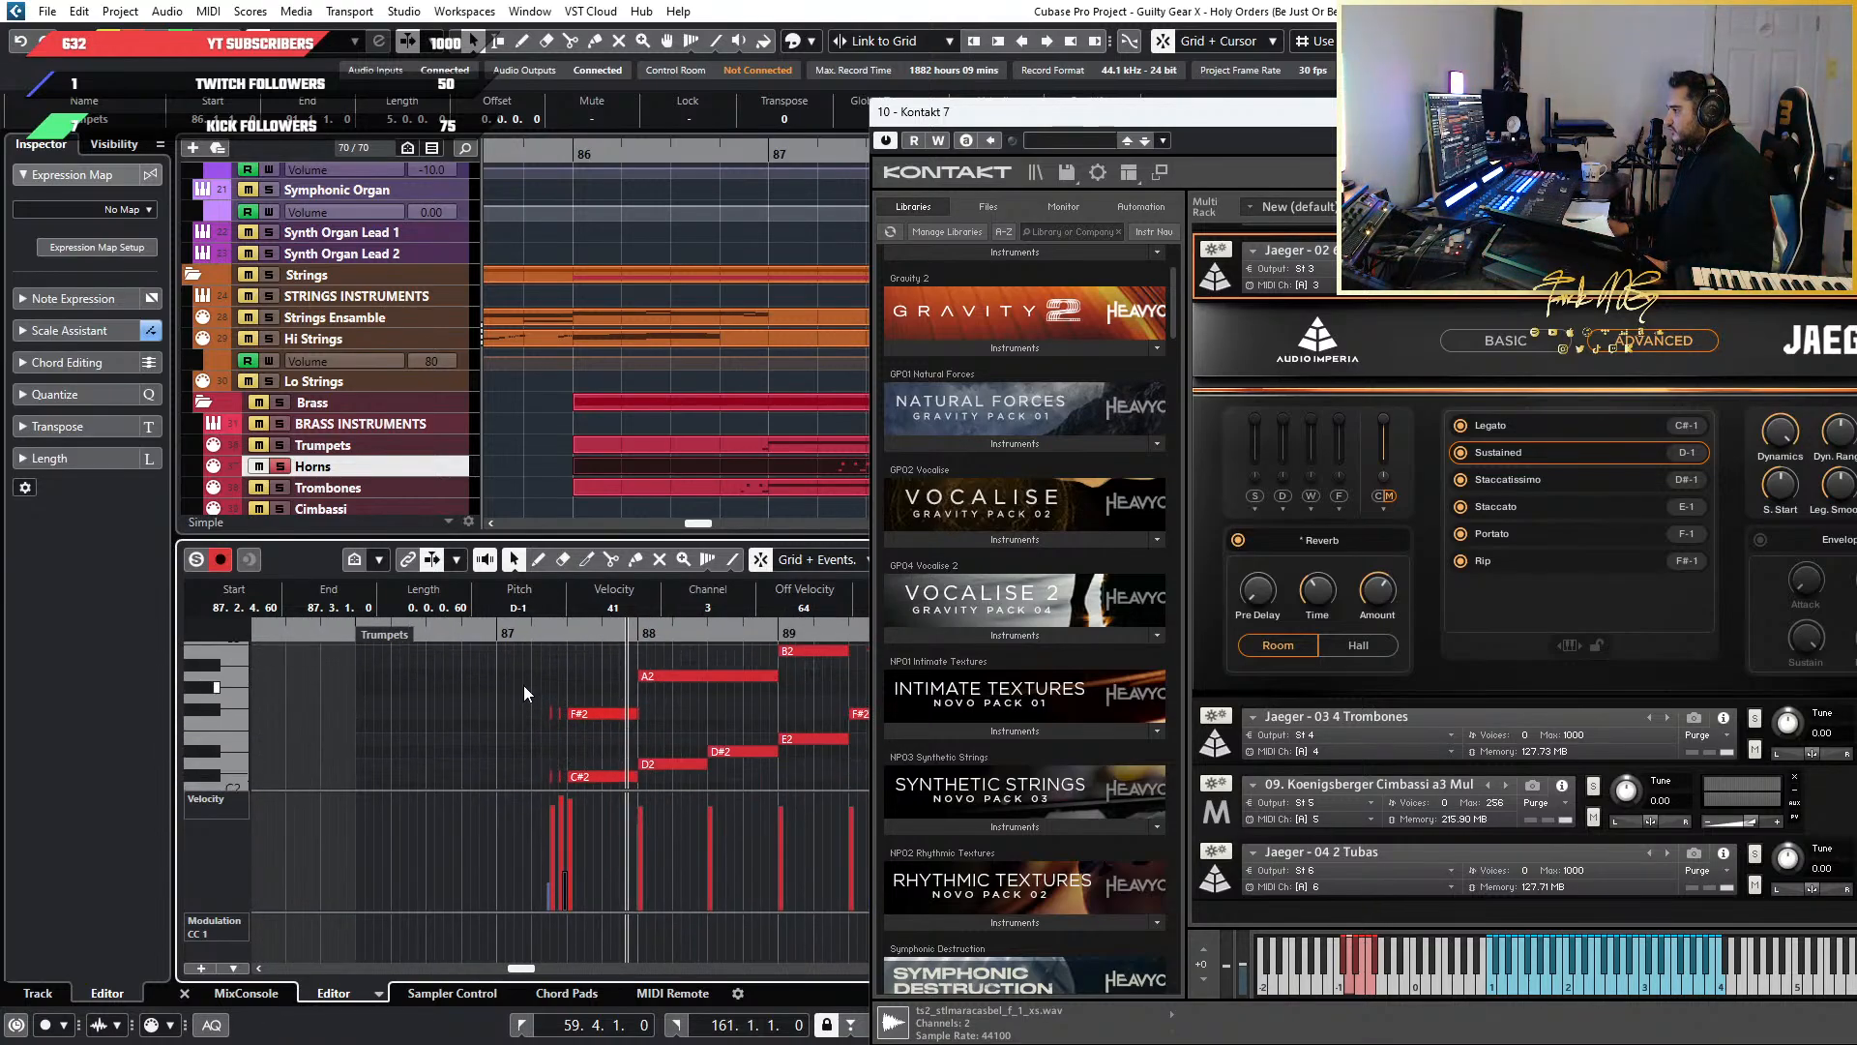
Set the keyswitch note before 87.3 to C#-1 for Legato and play back bar 87
drag(520, 662, 606, 734)
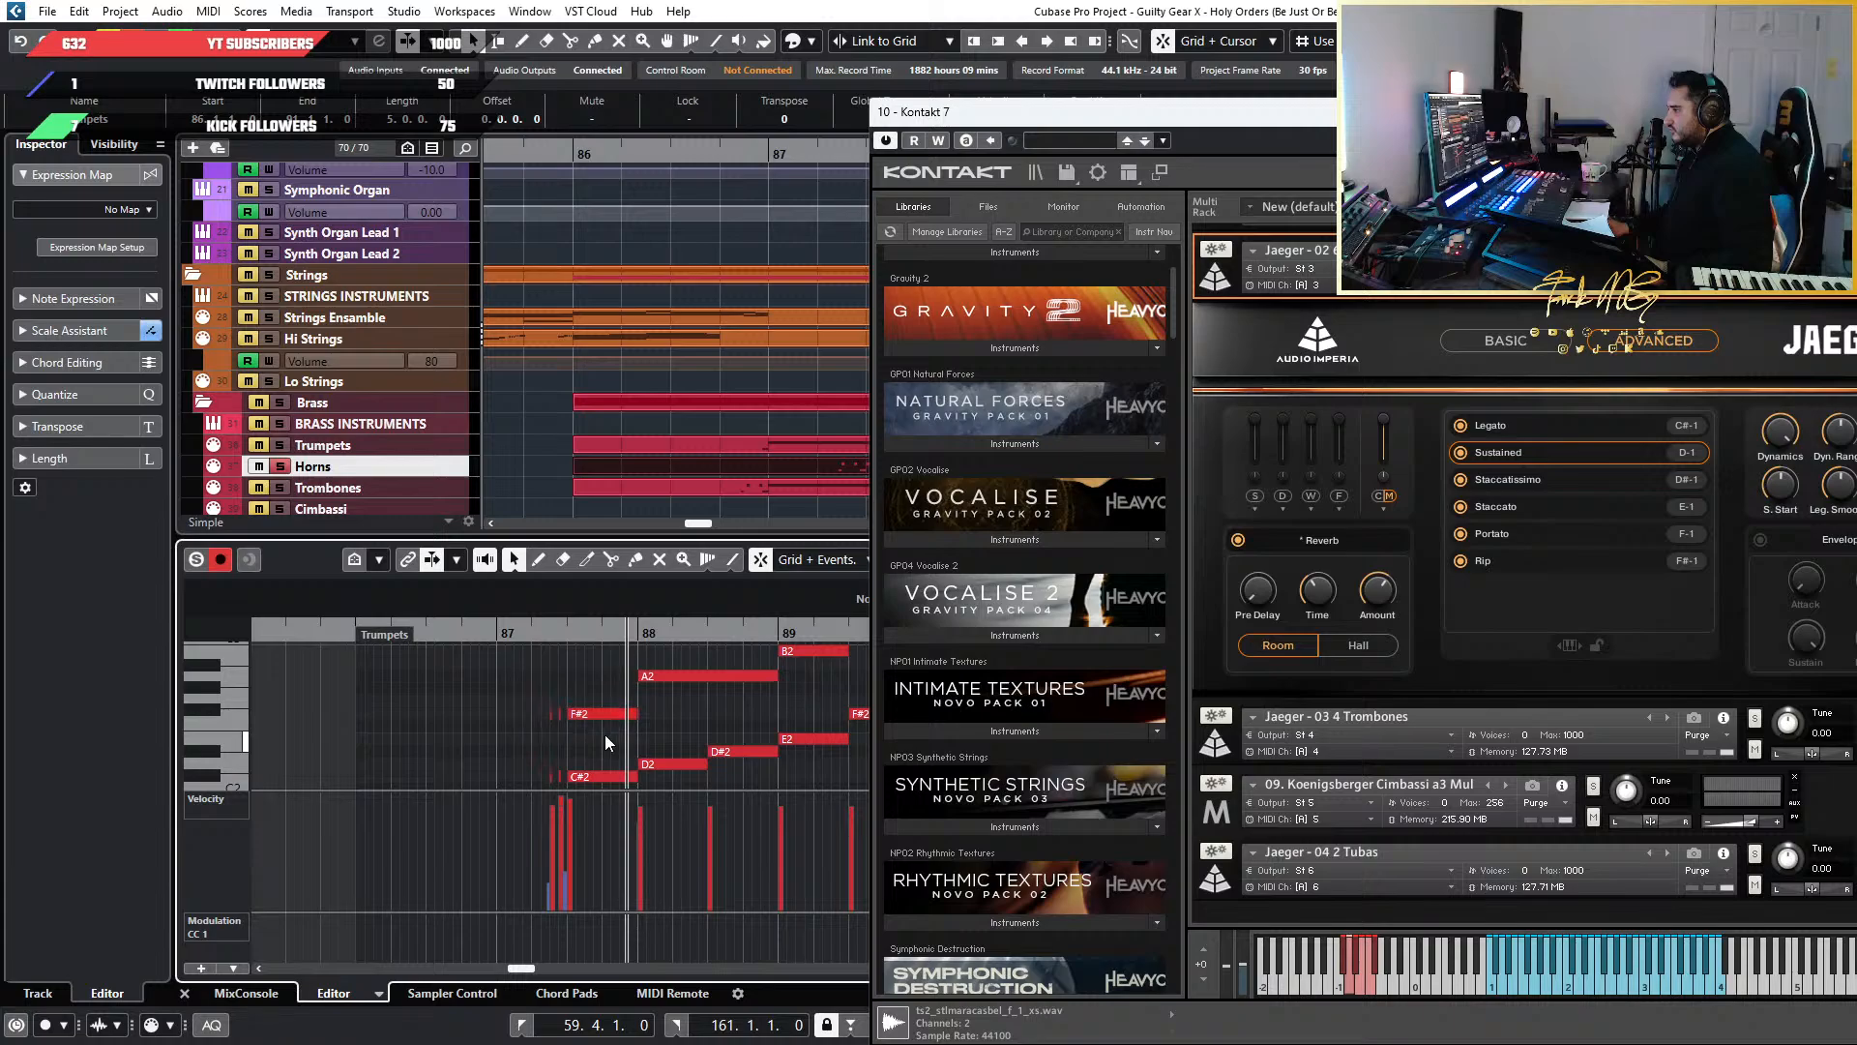
scroll(606, 733, down, 4)
scroll(605, 733, down, 6)
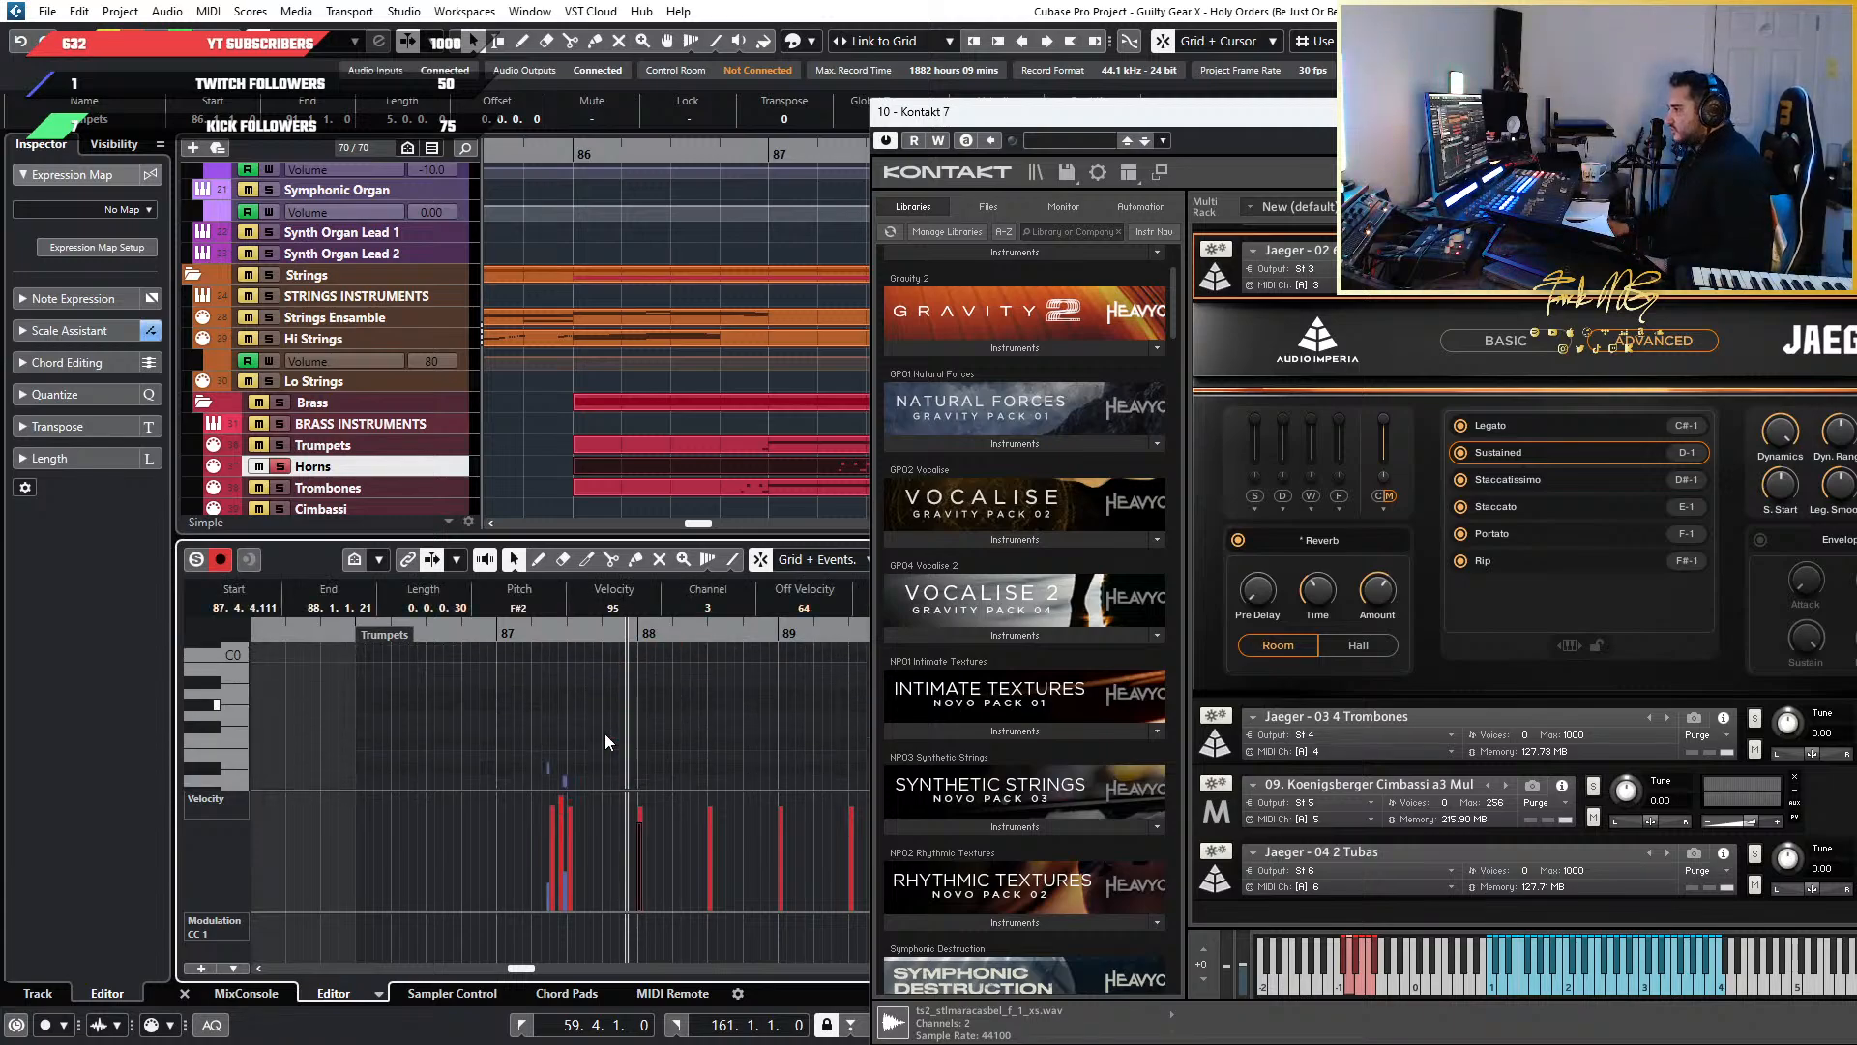
scroll(576, 734, up, 2)
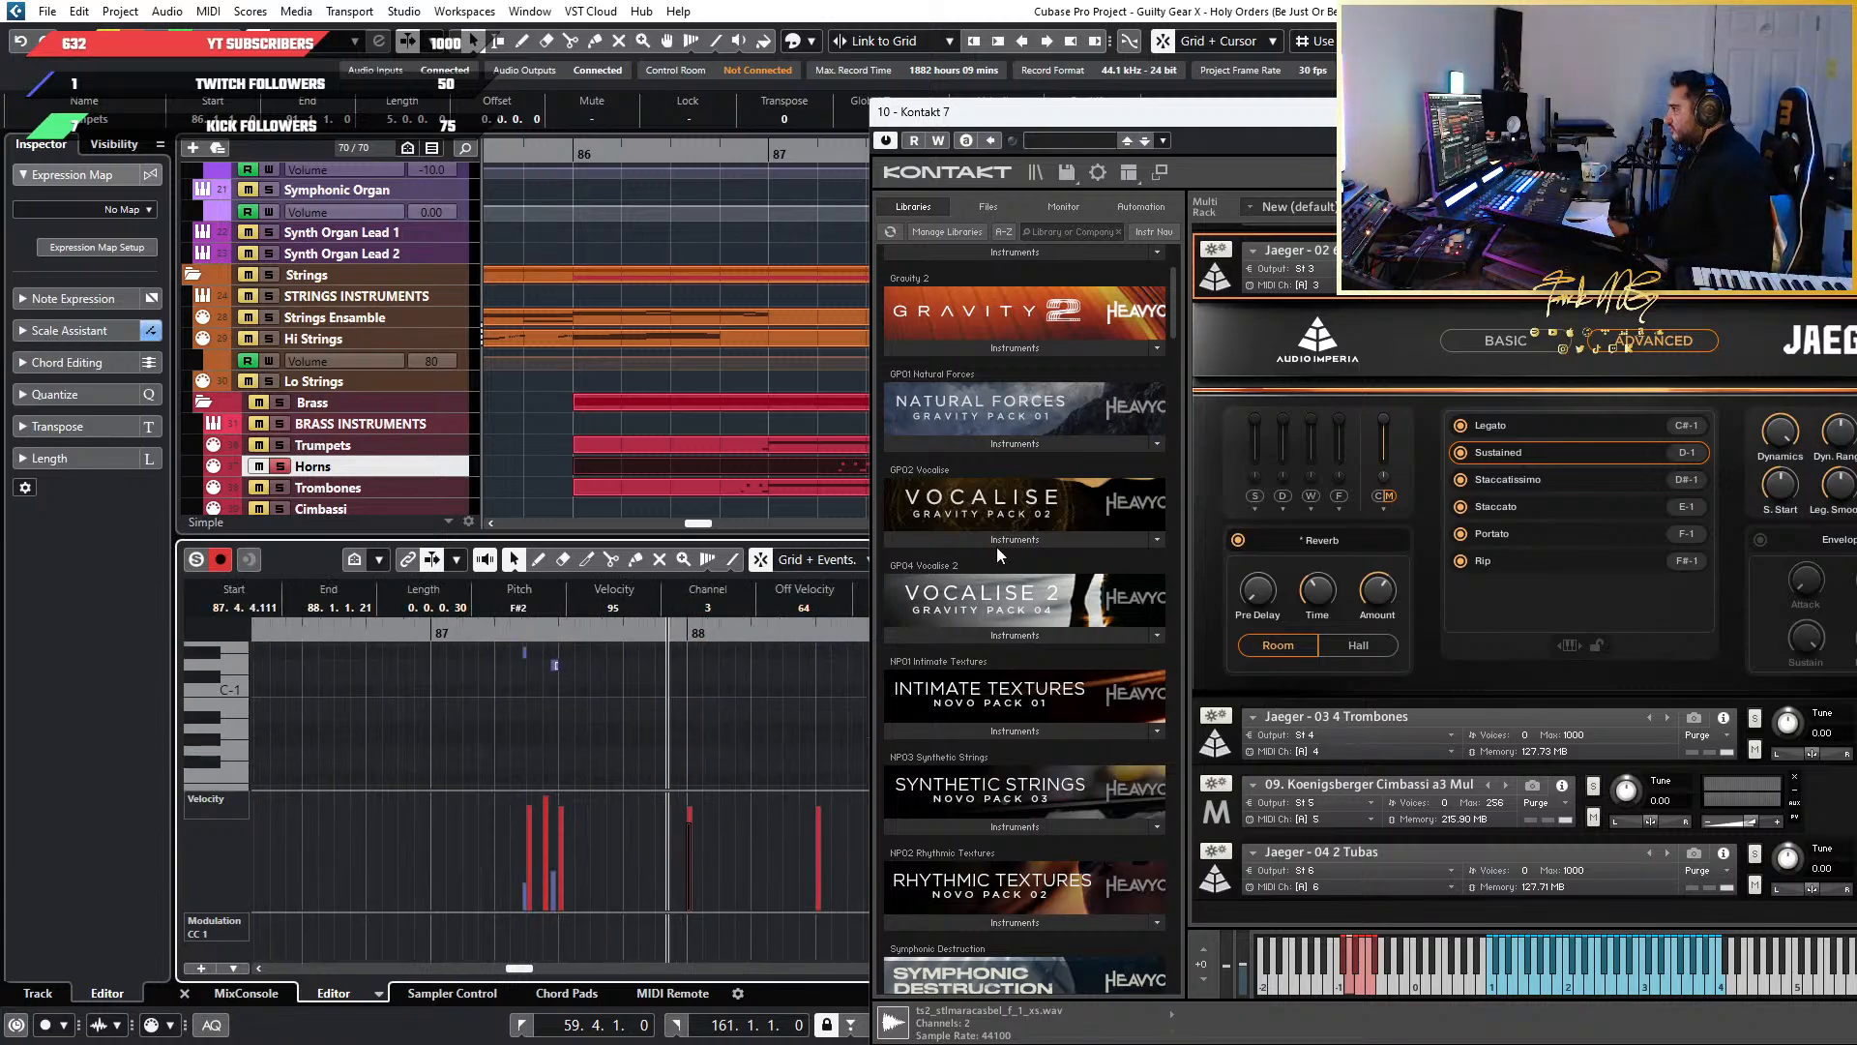
click(556, 665)
scroll(510, 638, up, 2)
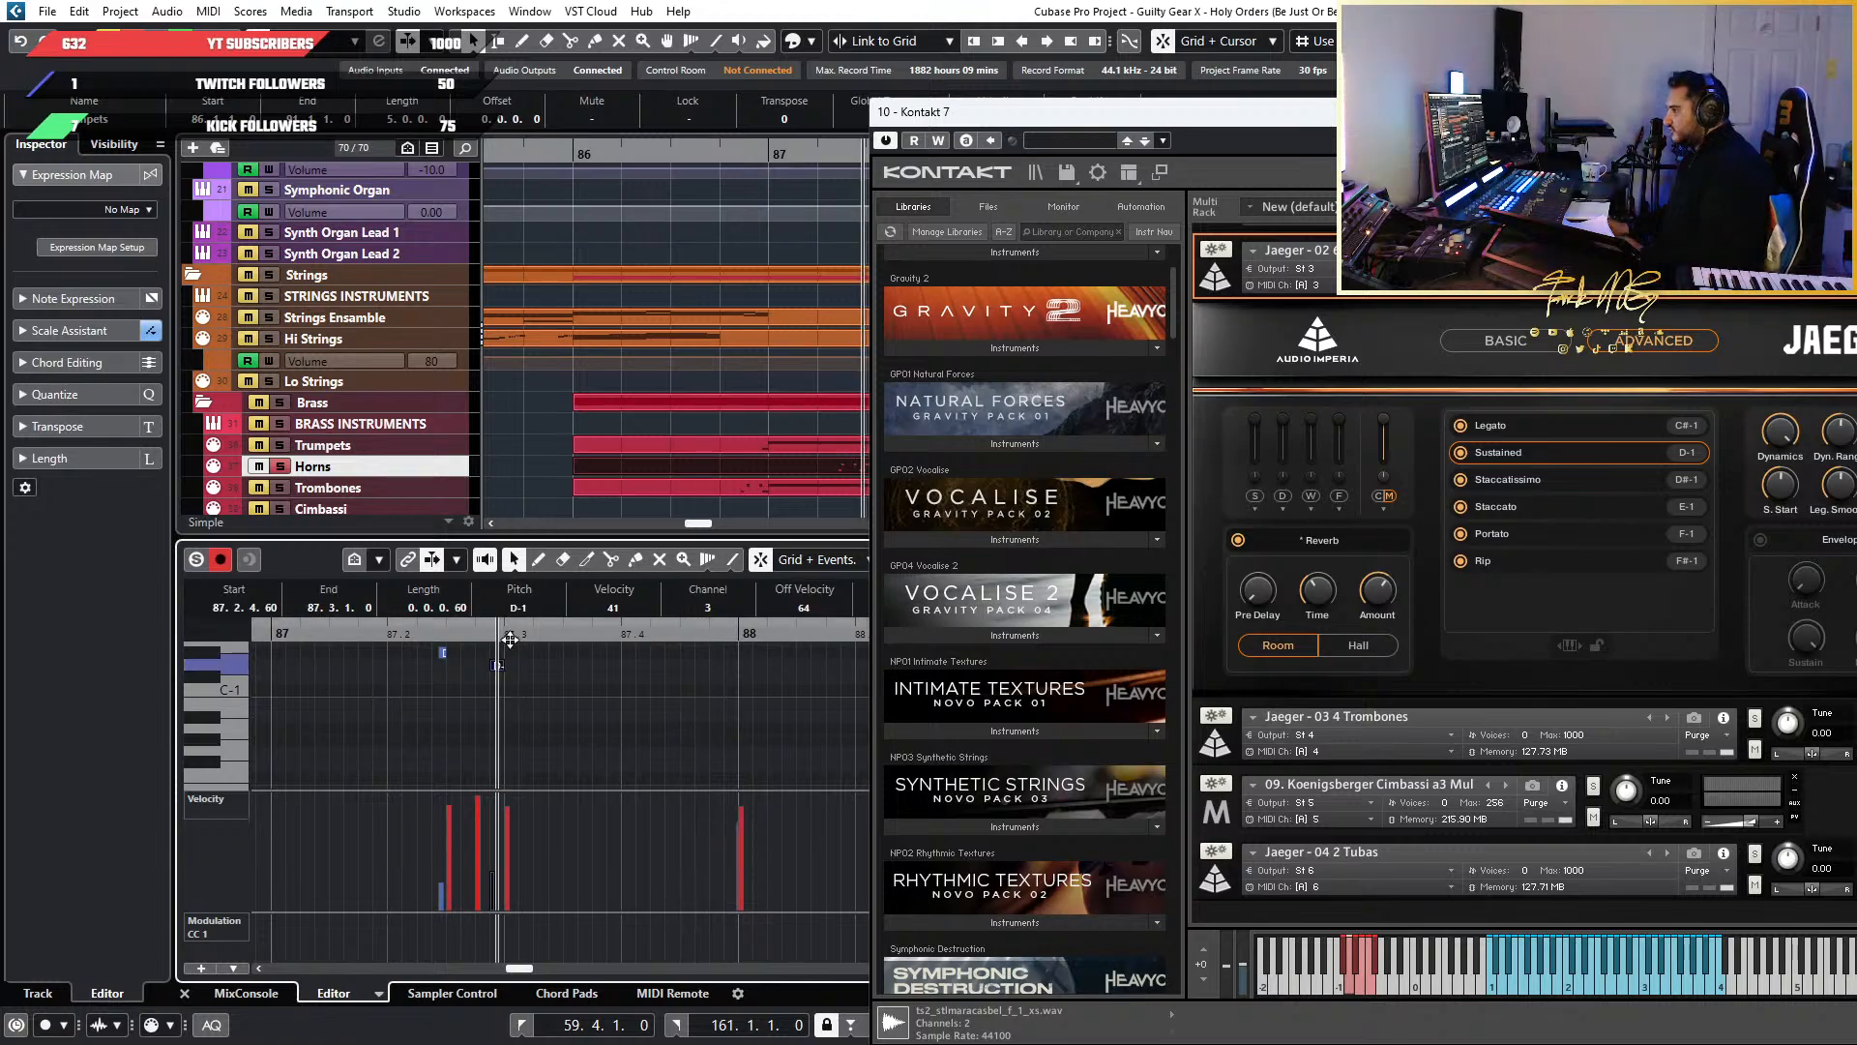
key(Up)
key(Down)
key(Down)
click(373, 635)
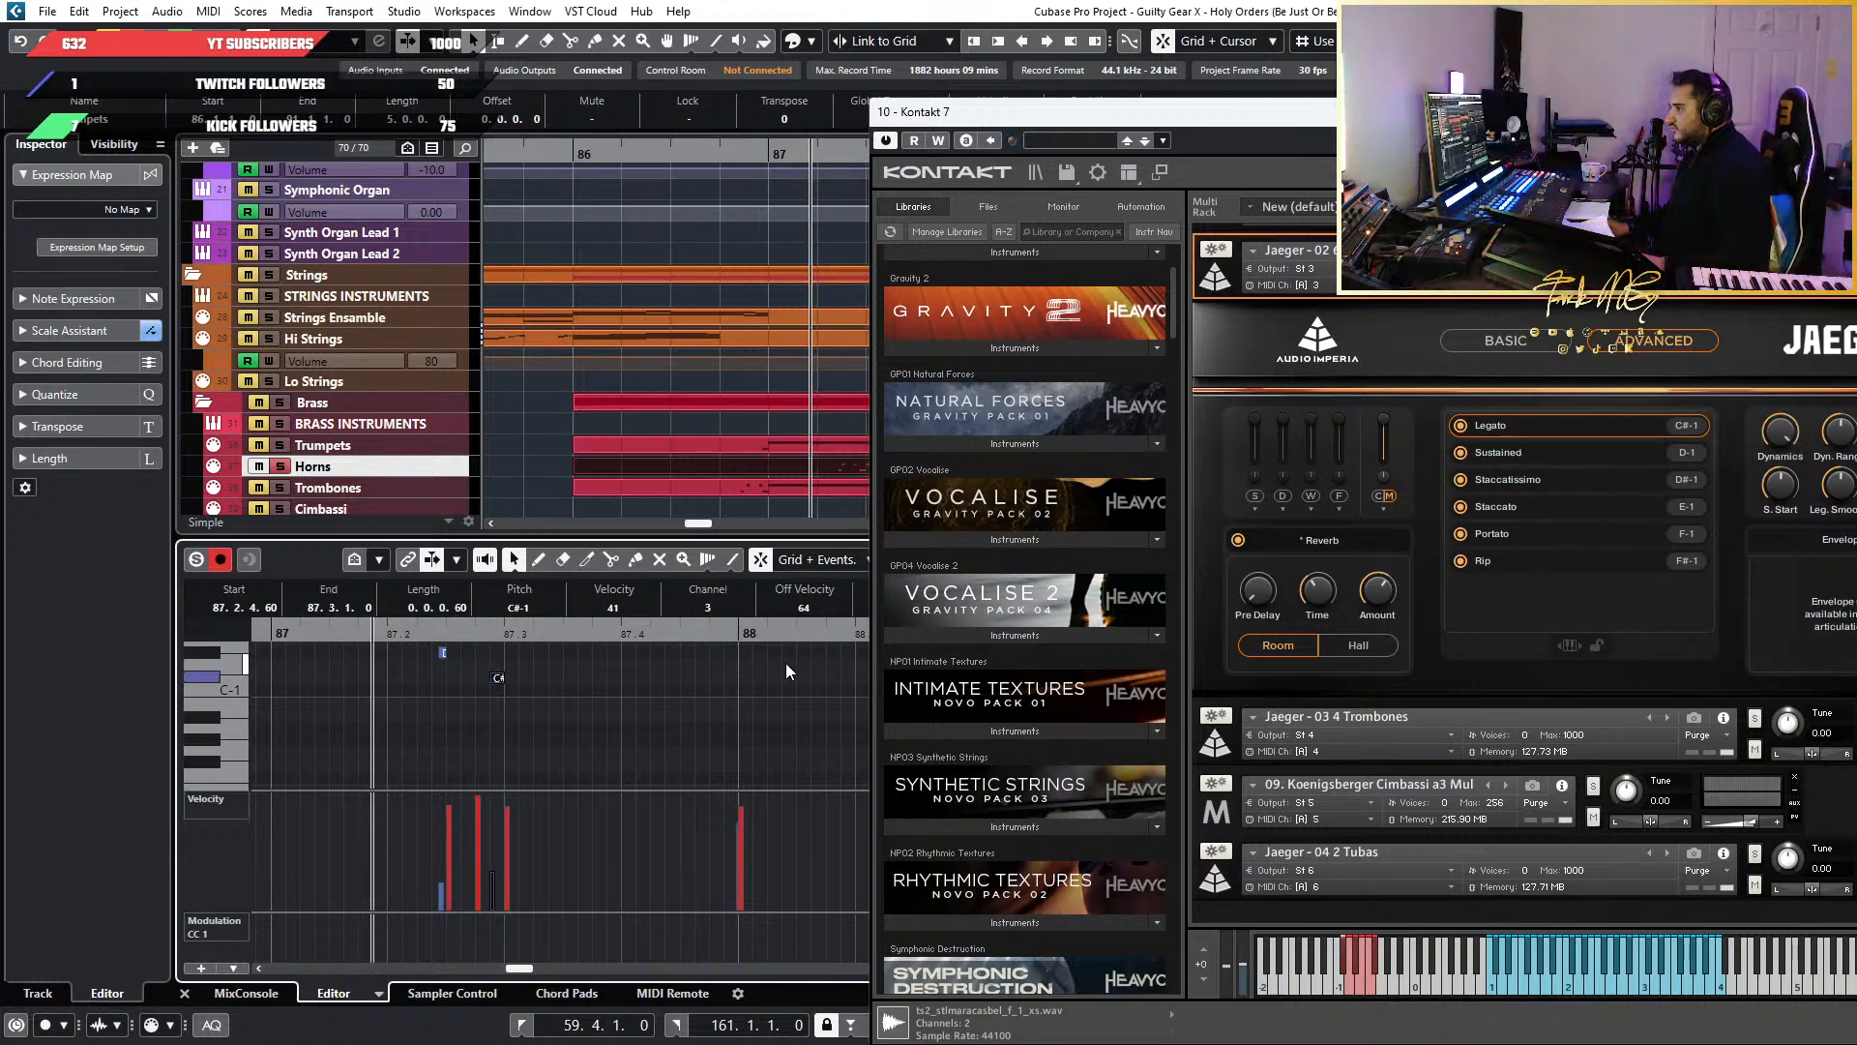
key(space)
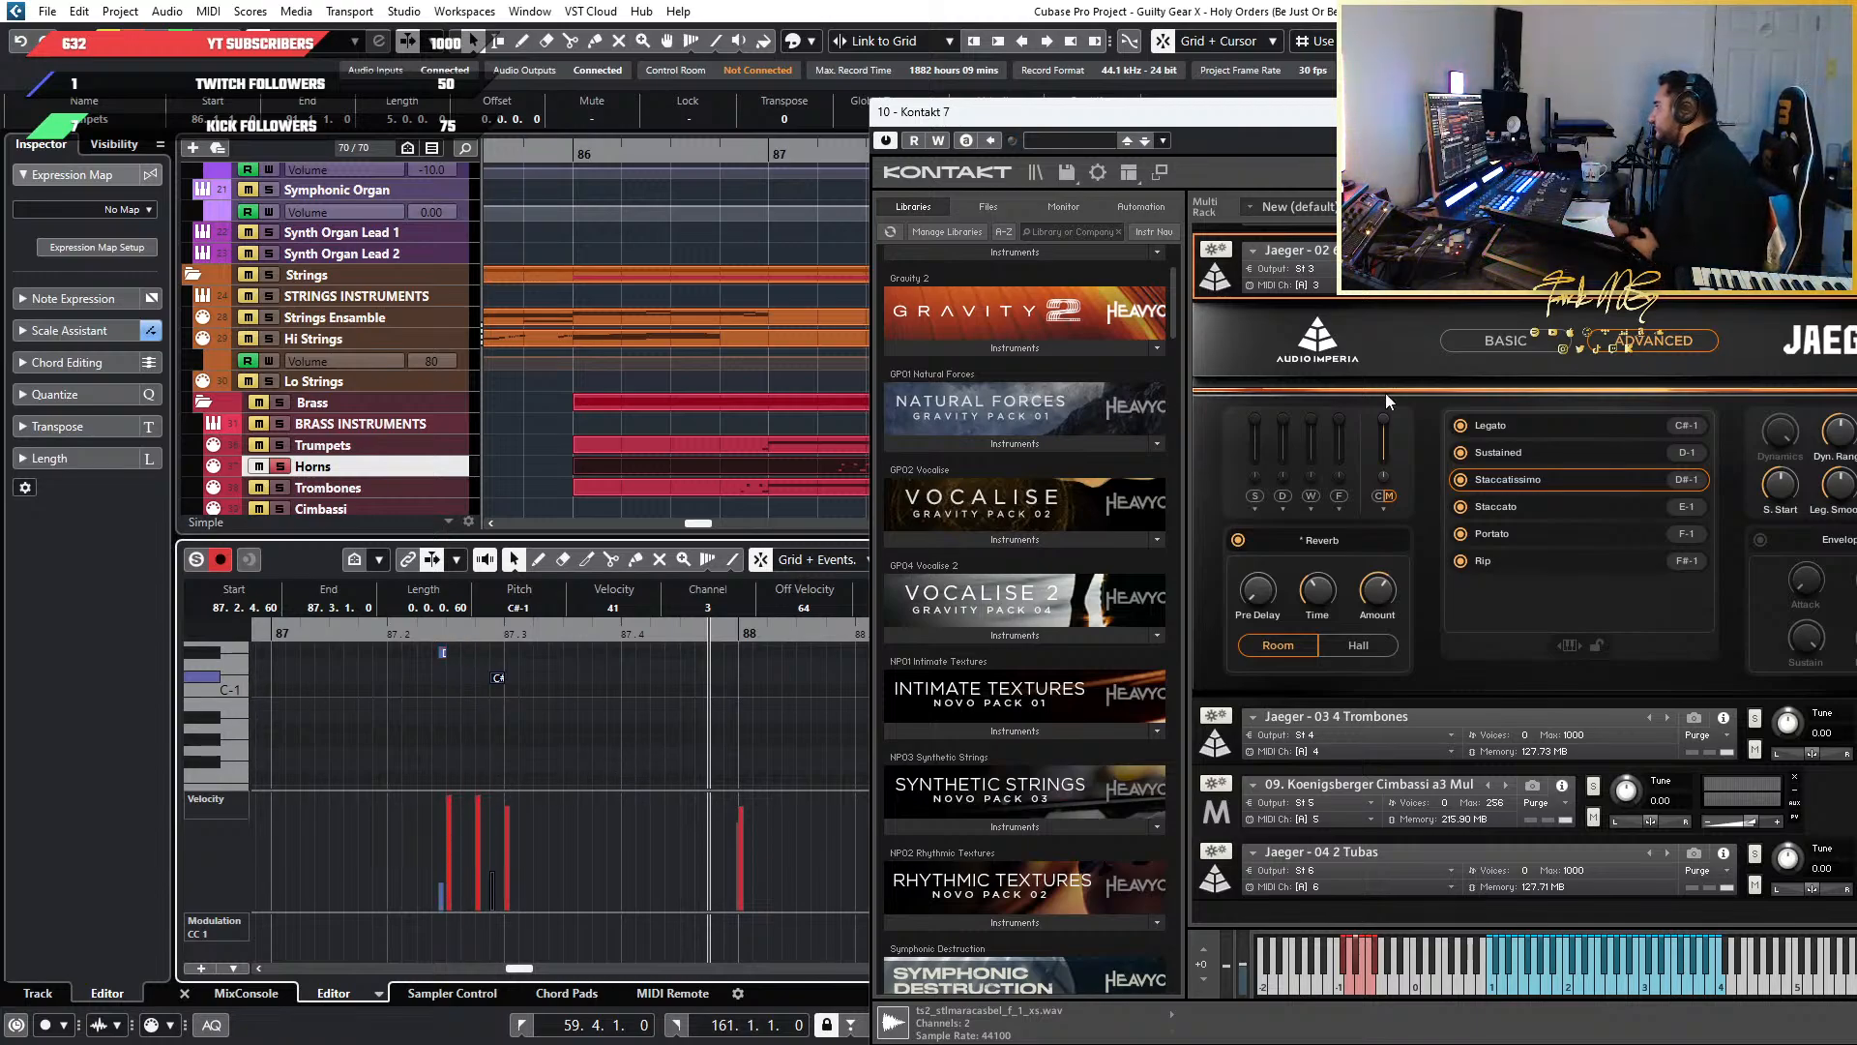
Bring the full French Horns articulation panel into view, play back bar 87 again, and move the Kontakt window aside
drag(1476, 120, 1219, 119)
scroll(1397, 583, down, 1)
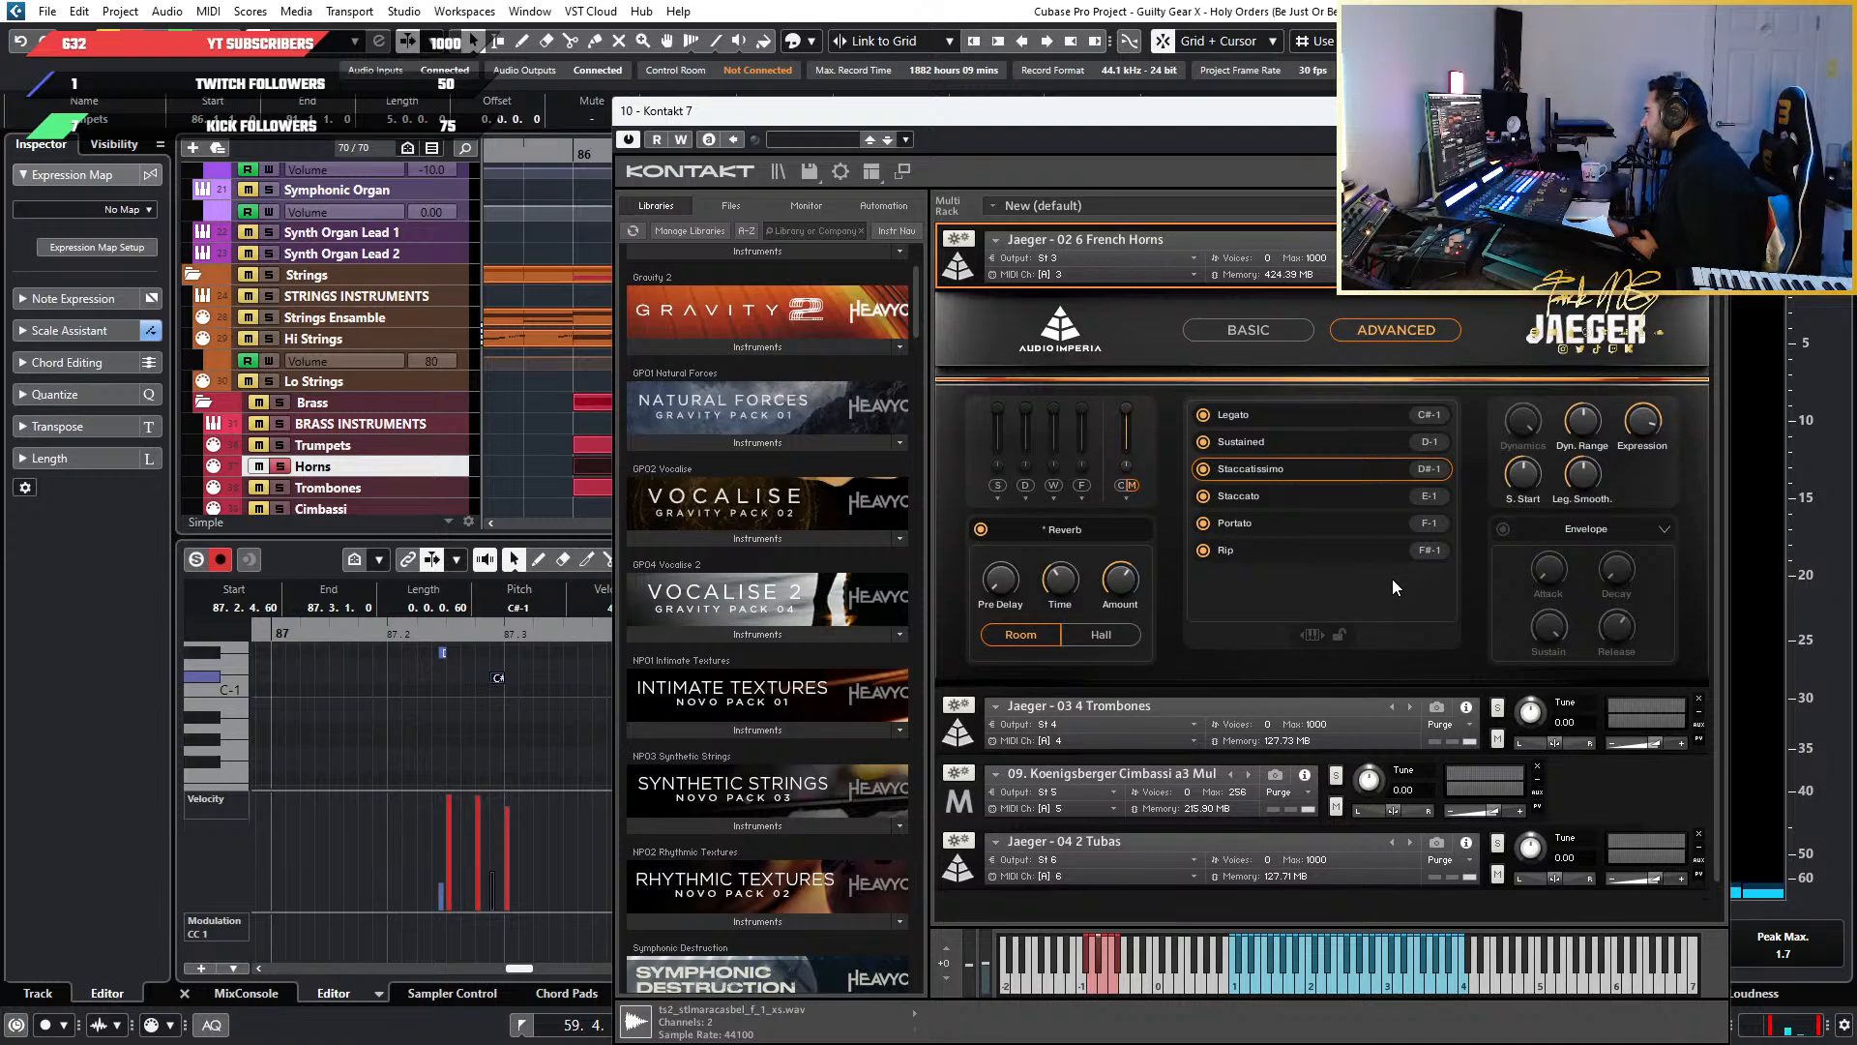
click(336, 628)
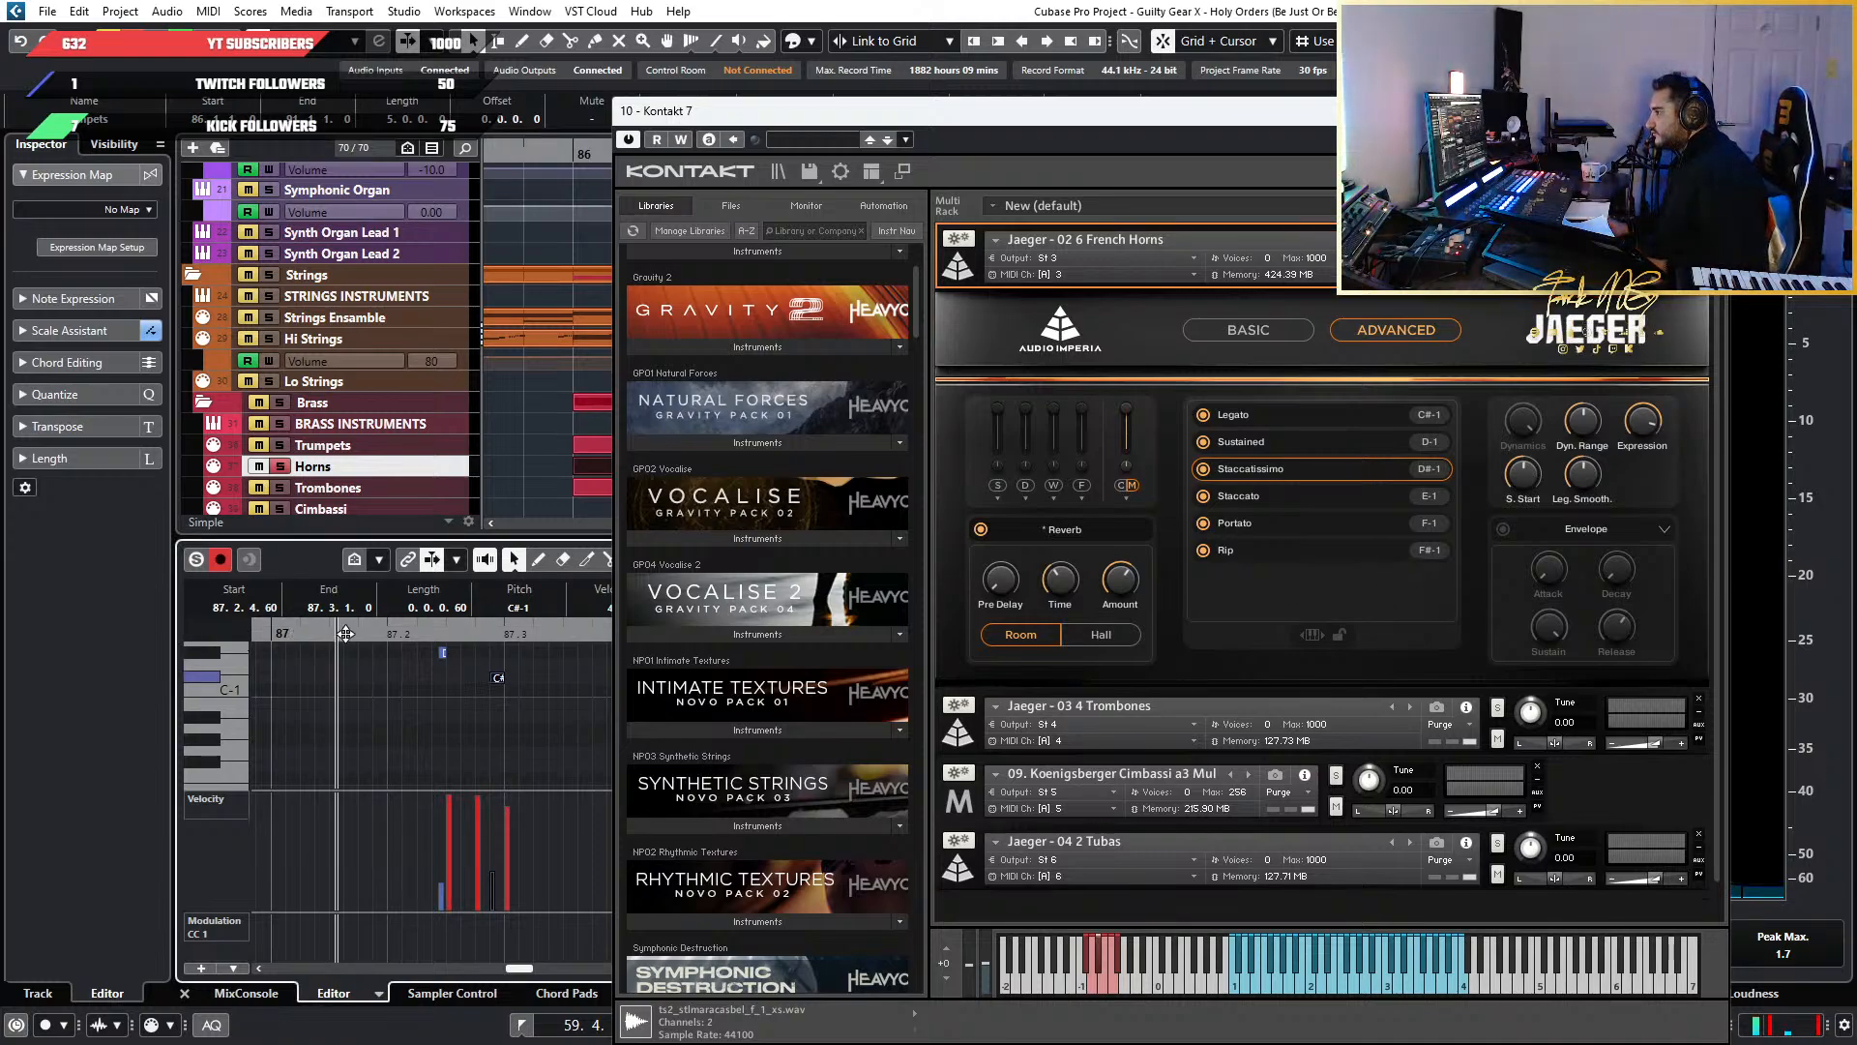
key(space)
key(space)
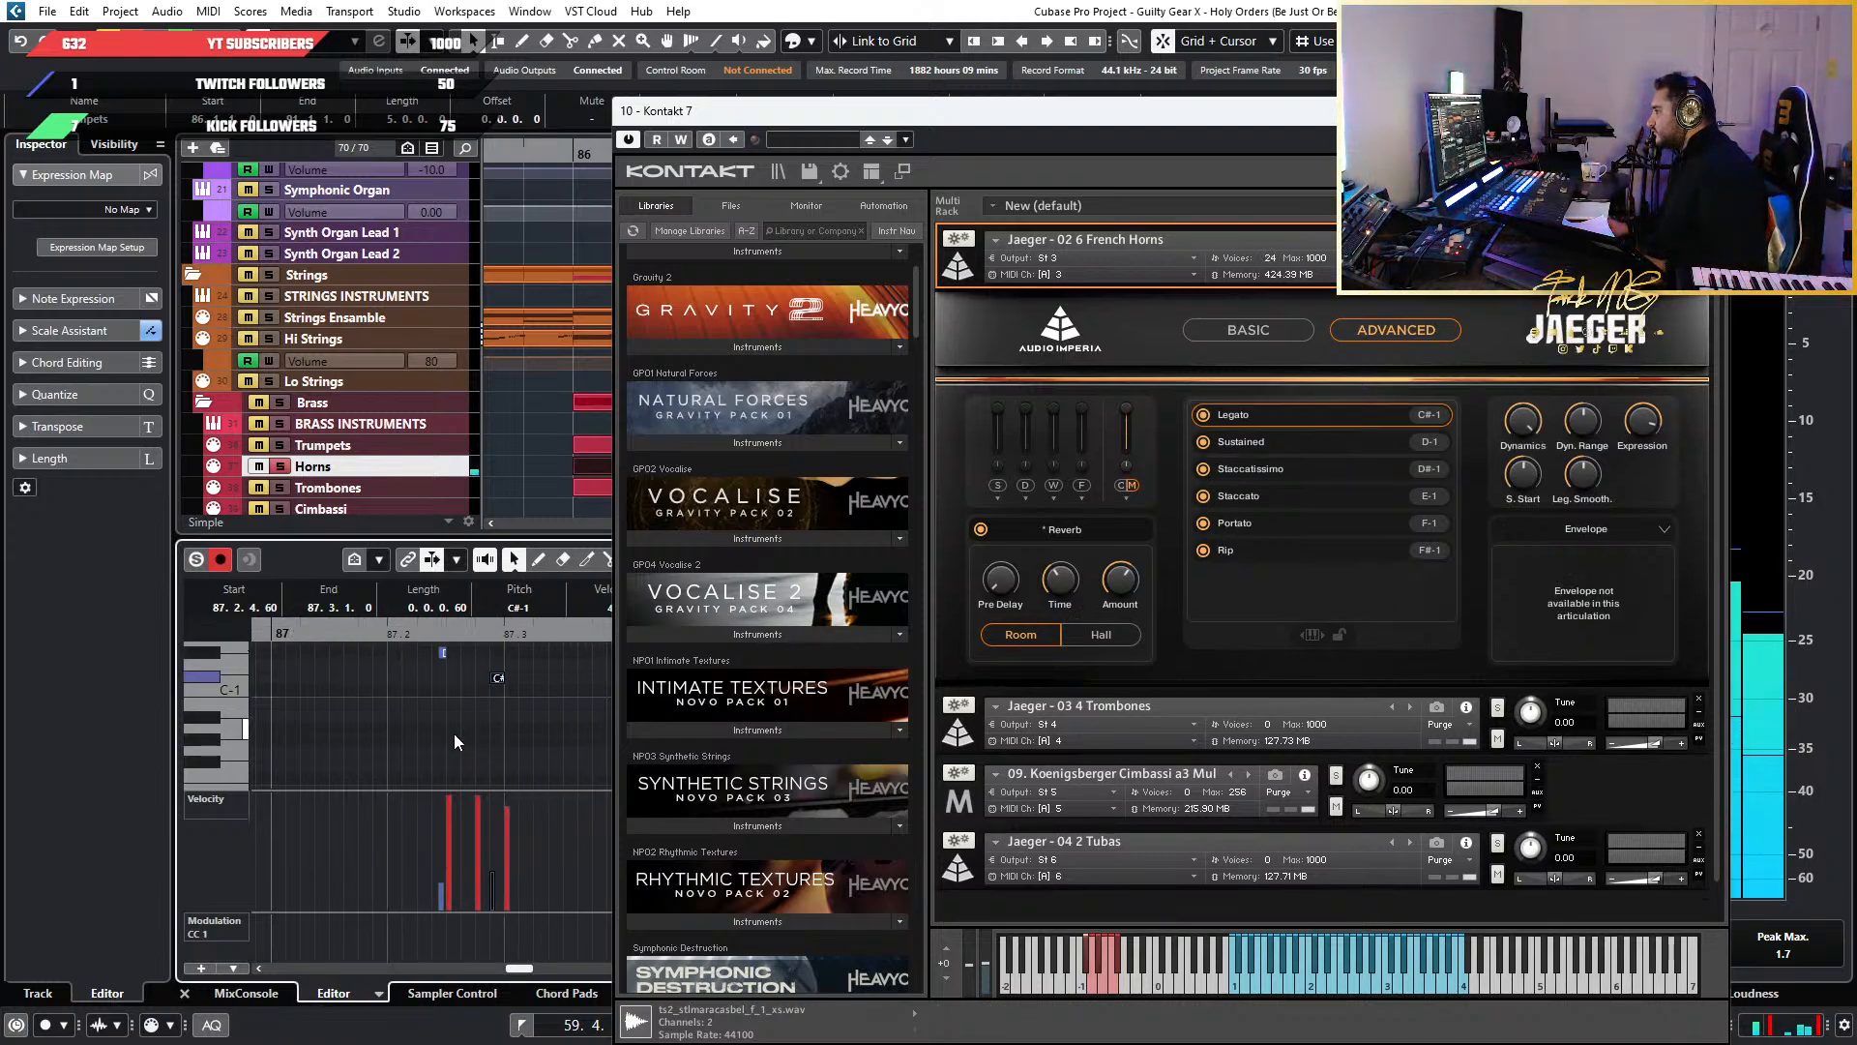
scroll(449, 745, down, 3)
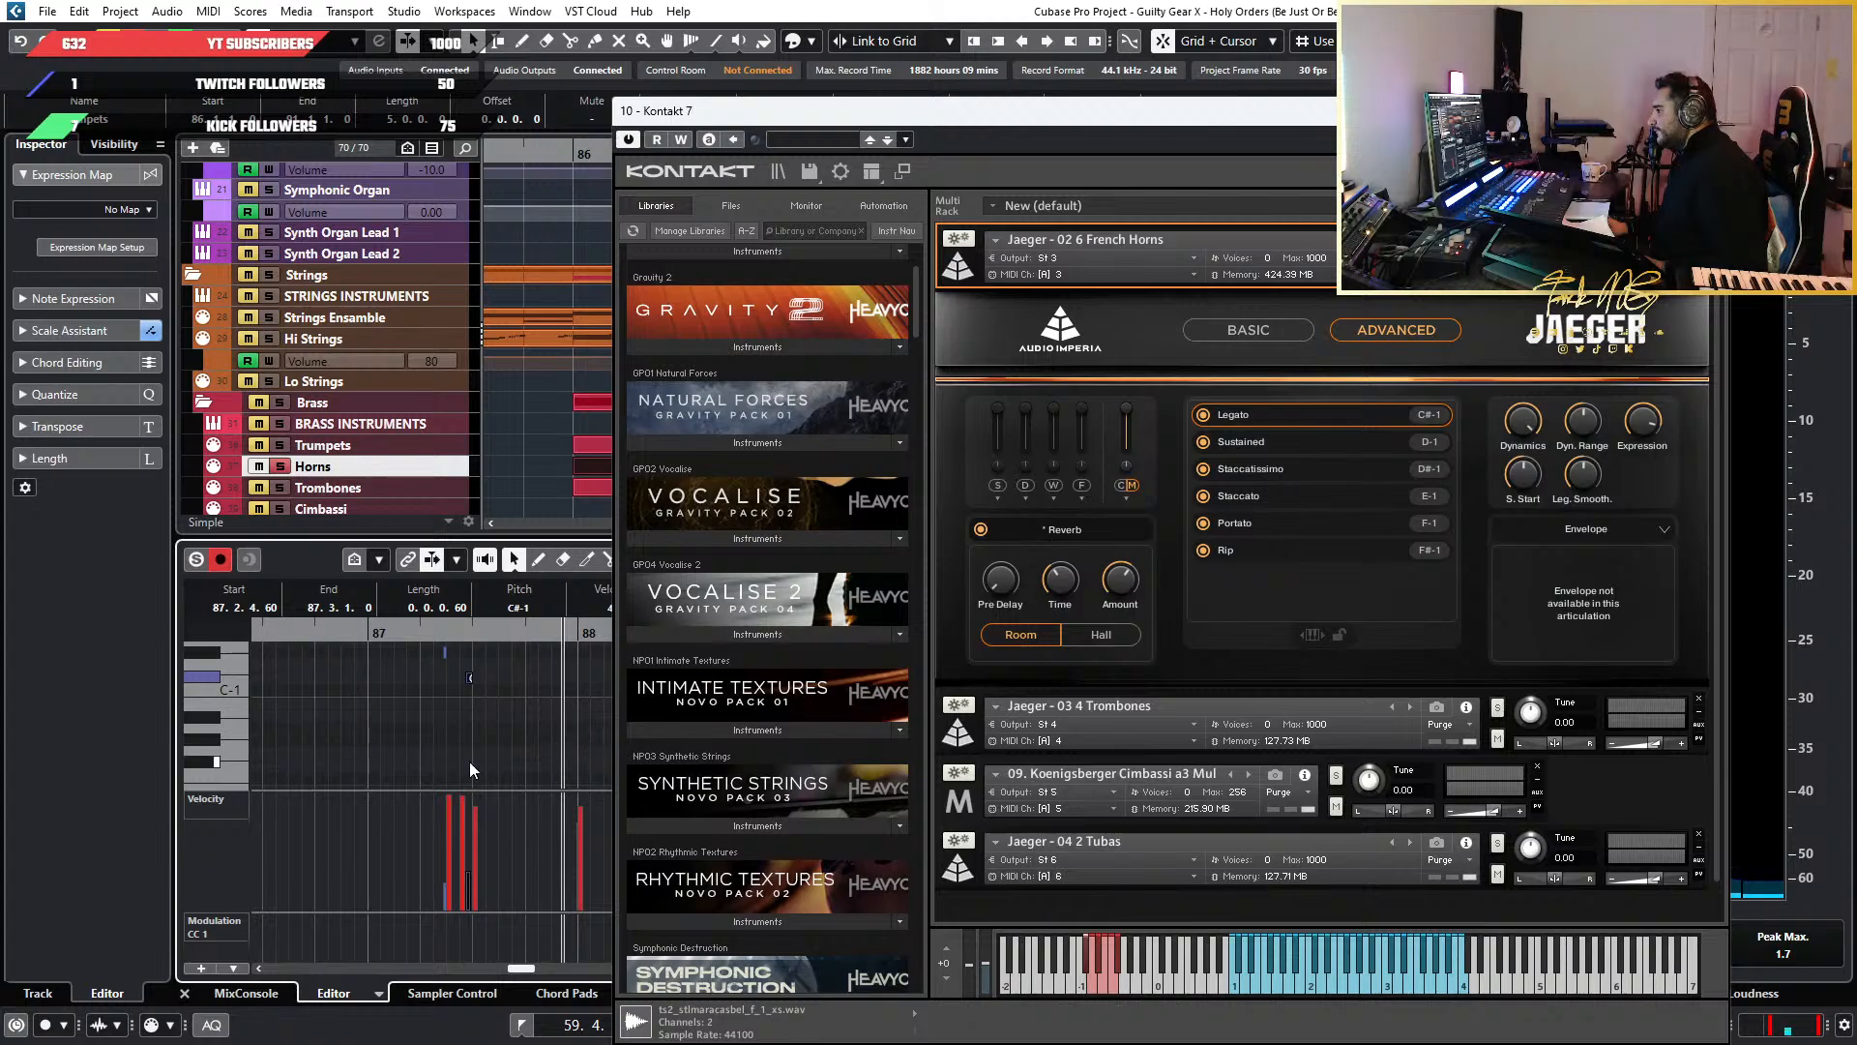
drag(691, 112, 1120, 96)
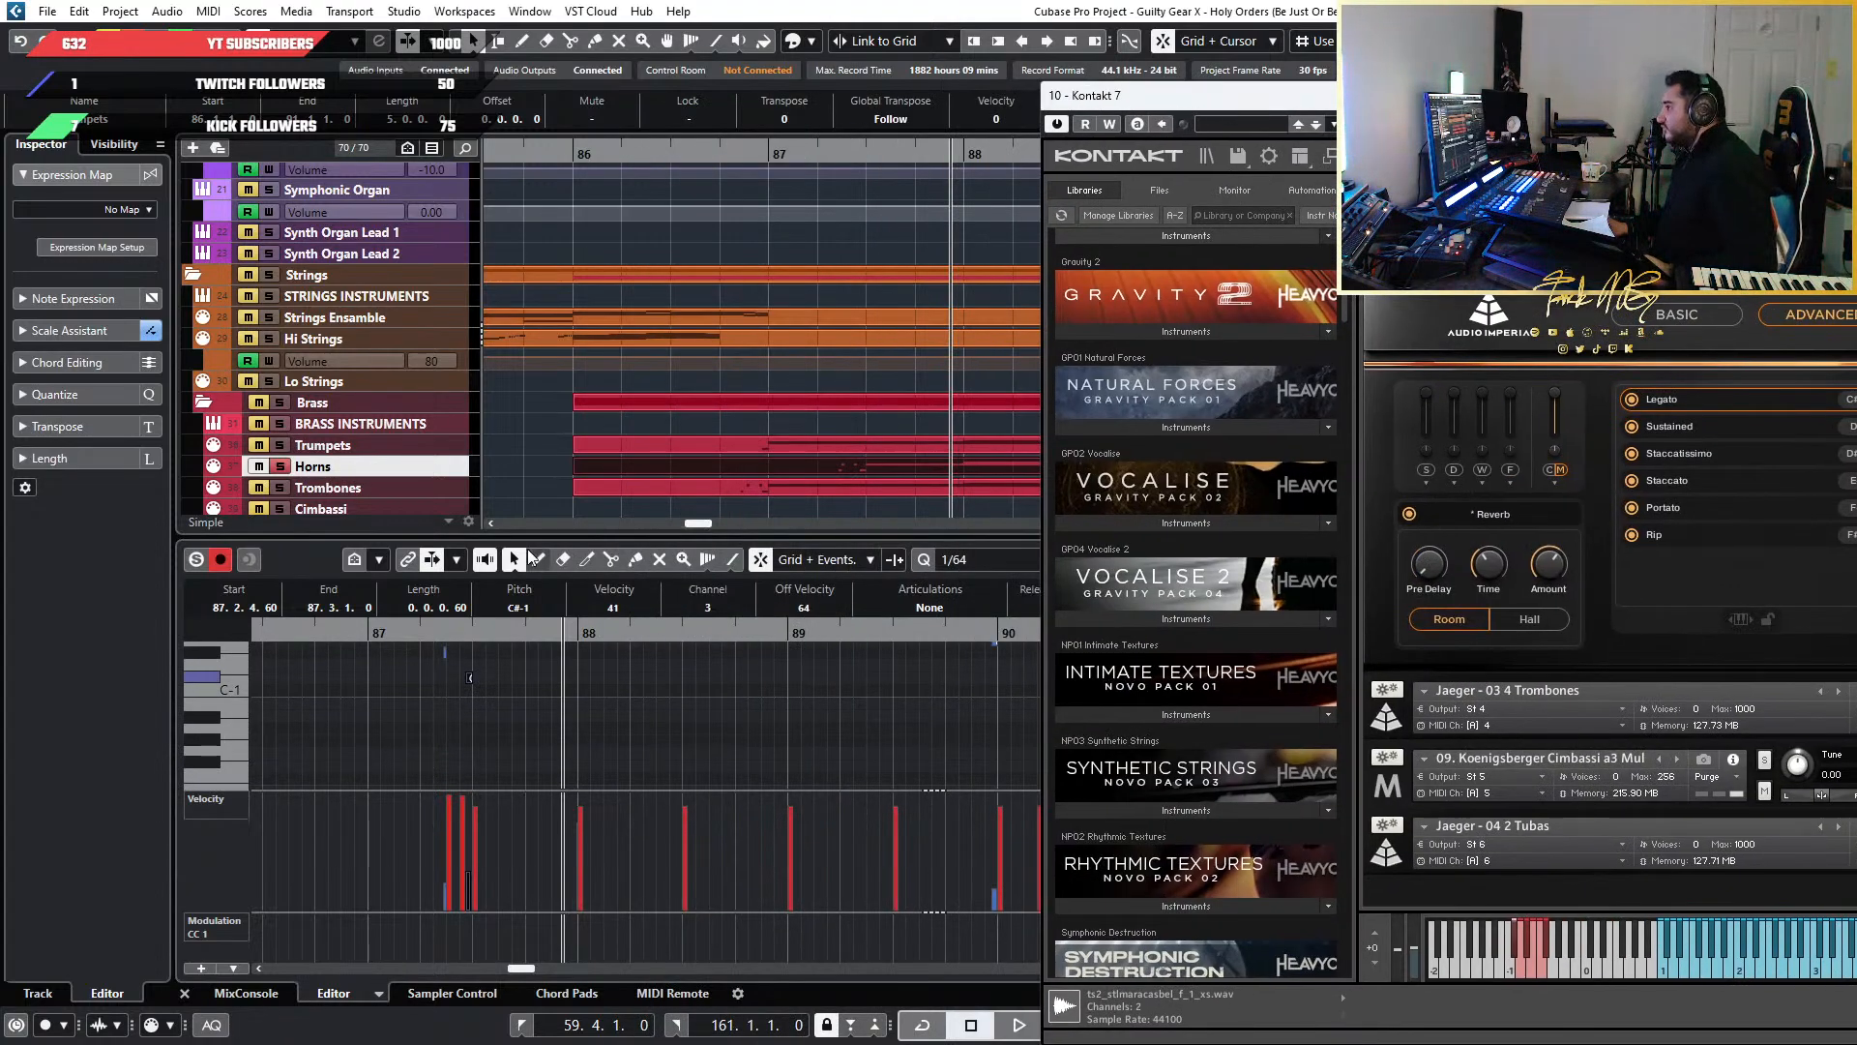
Delete the Trumpets, Horns and Trombones parts that start at bar 86
scroll(635, 439, down, 10)
drag(592, 434, 700, 490)
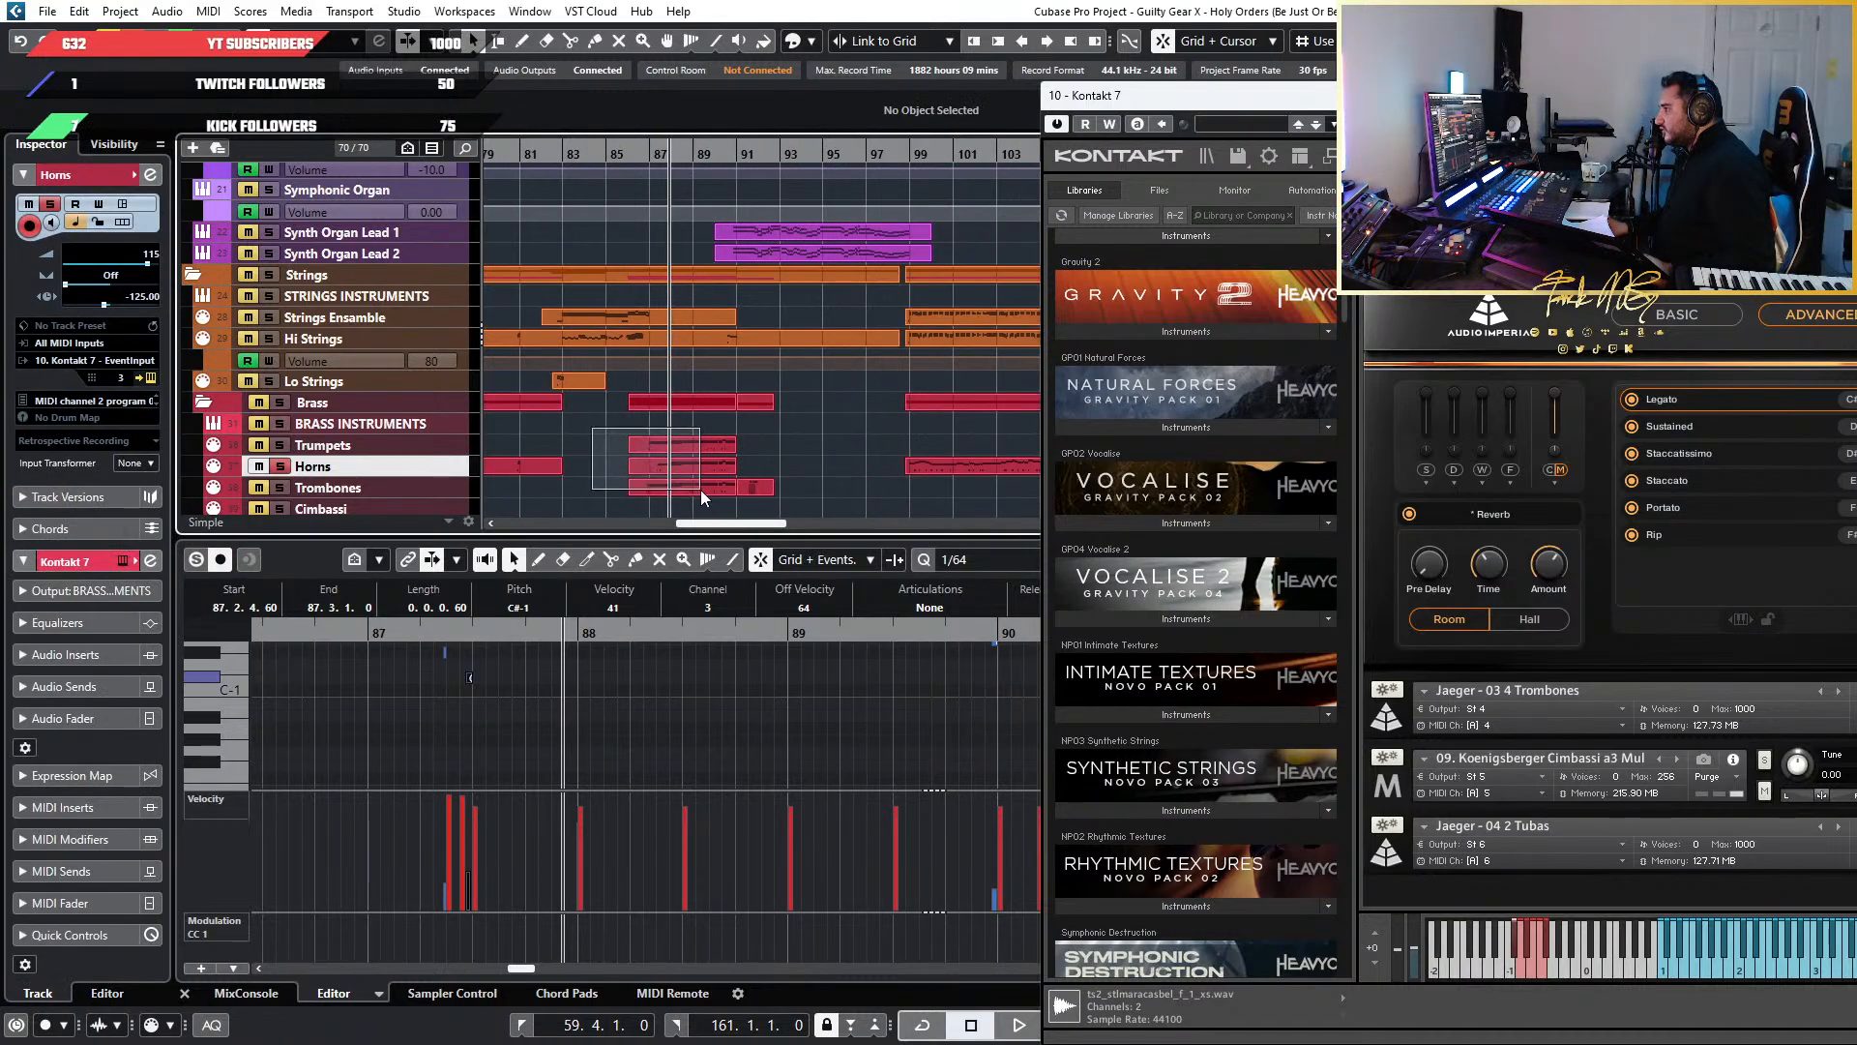
key(Delete)
Open the Horns part near bar 157 for comparison and undo the deletion of the three brass parts at bar 86
scroll(741, 486, down, 4)
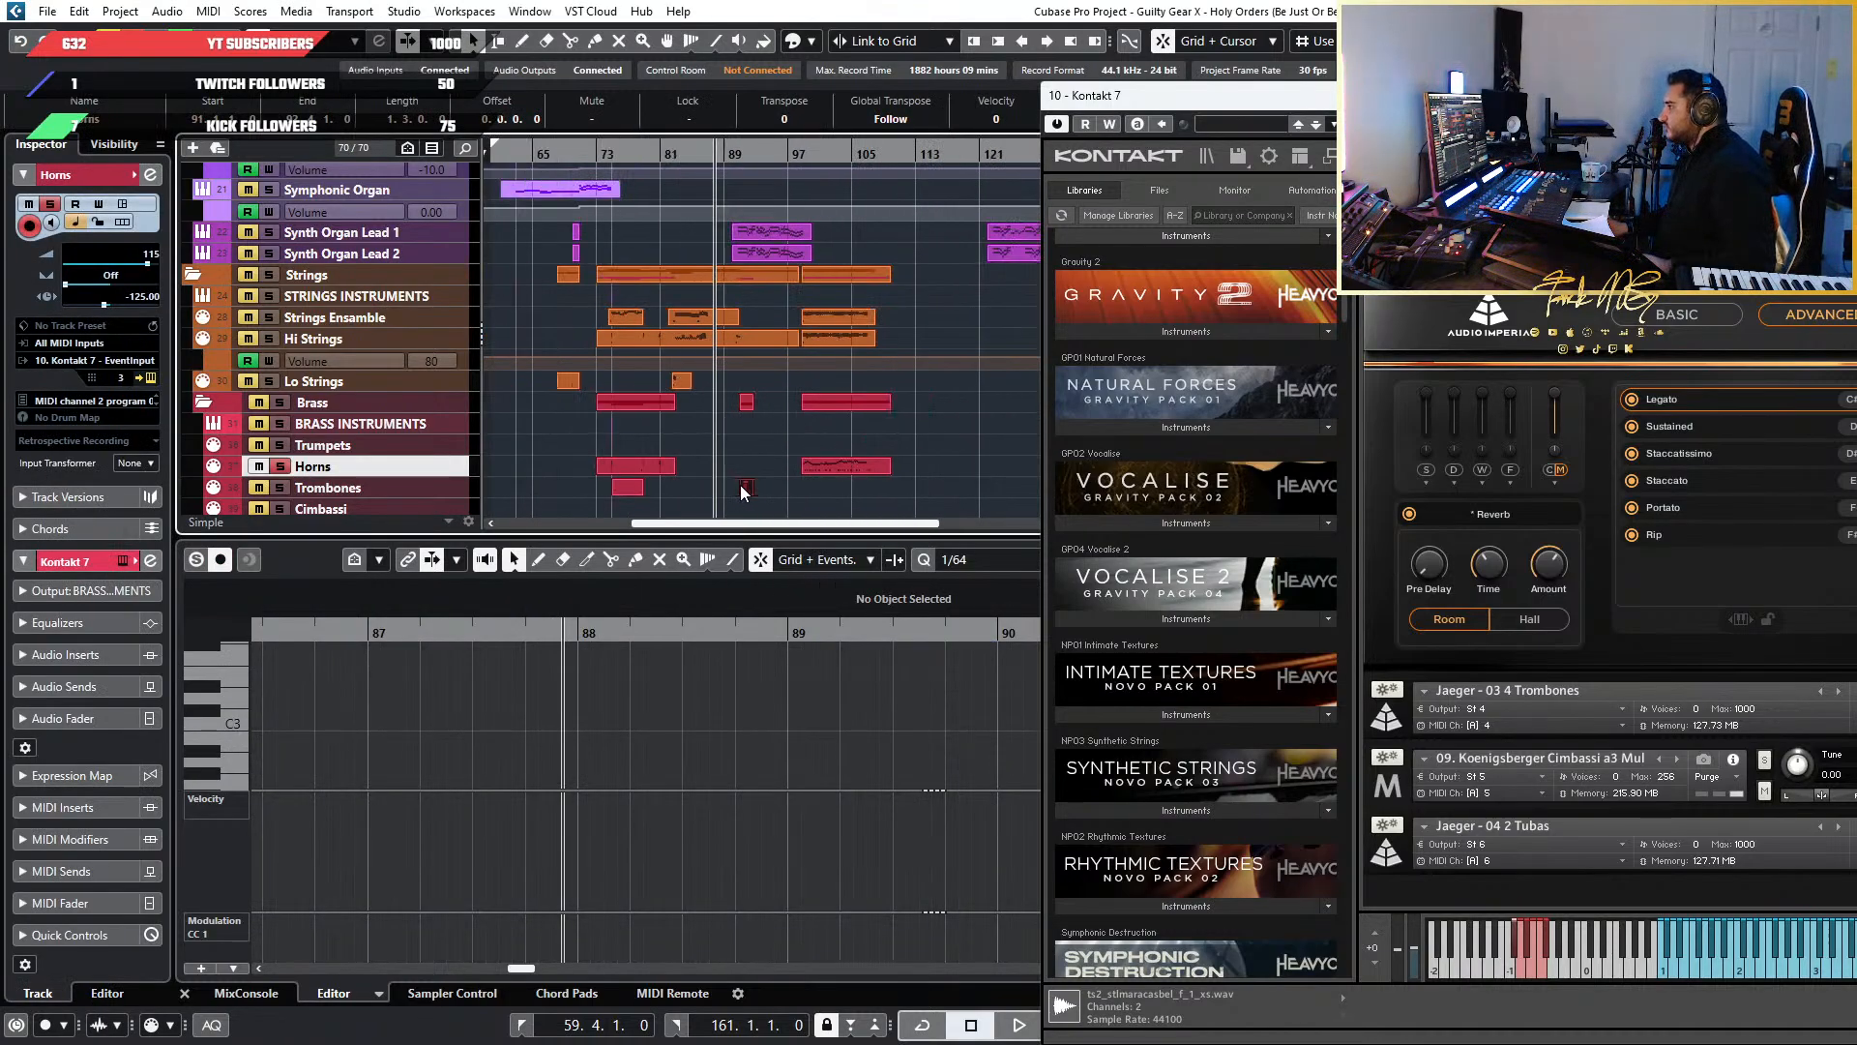
scroll(741, 485, right, 5)
drag(738, 486, 656, 470)
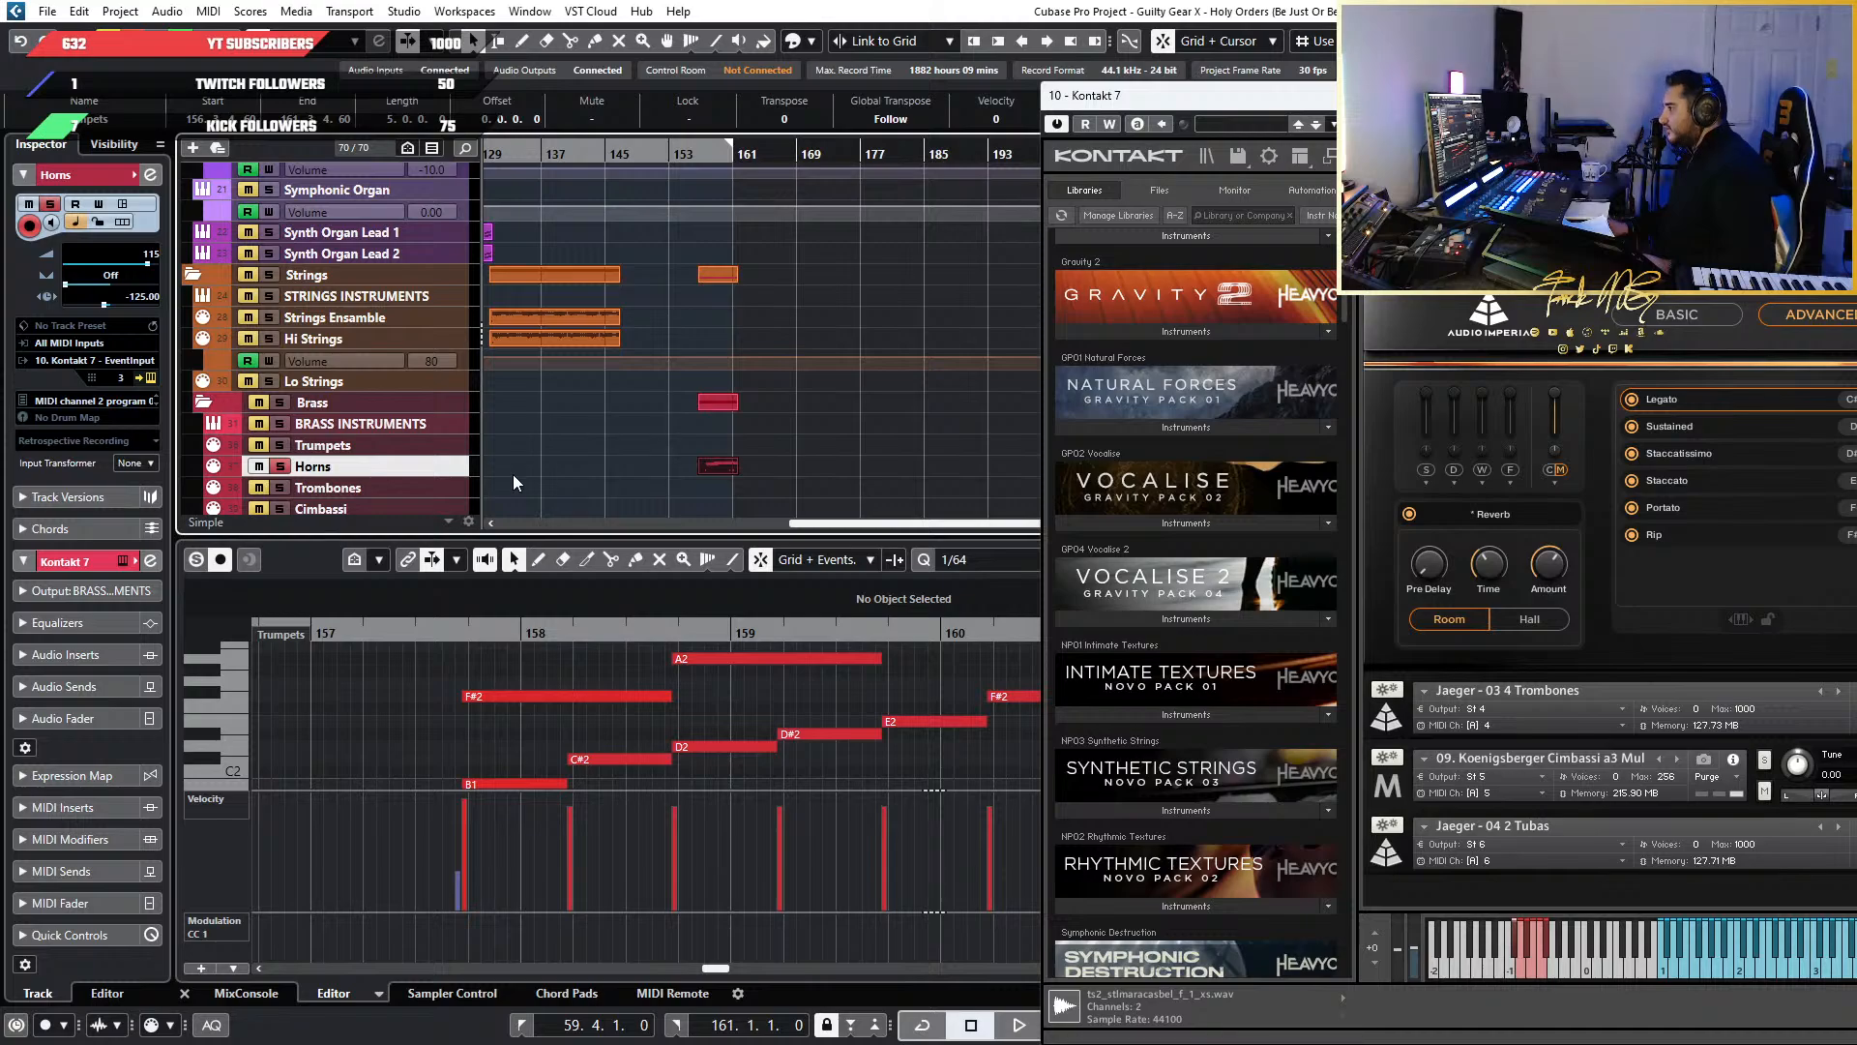
scroll(513, 474, left, 5)
scroll(606, 467, up, 7)
scroll(600, 468, down, 1)
scroll(600, 468, left, 2)
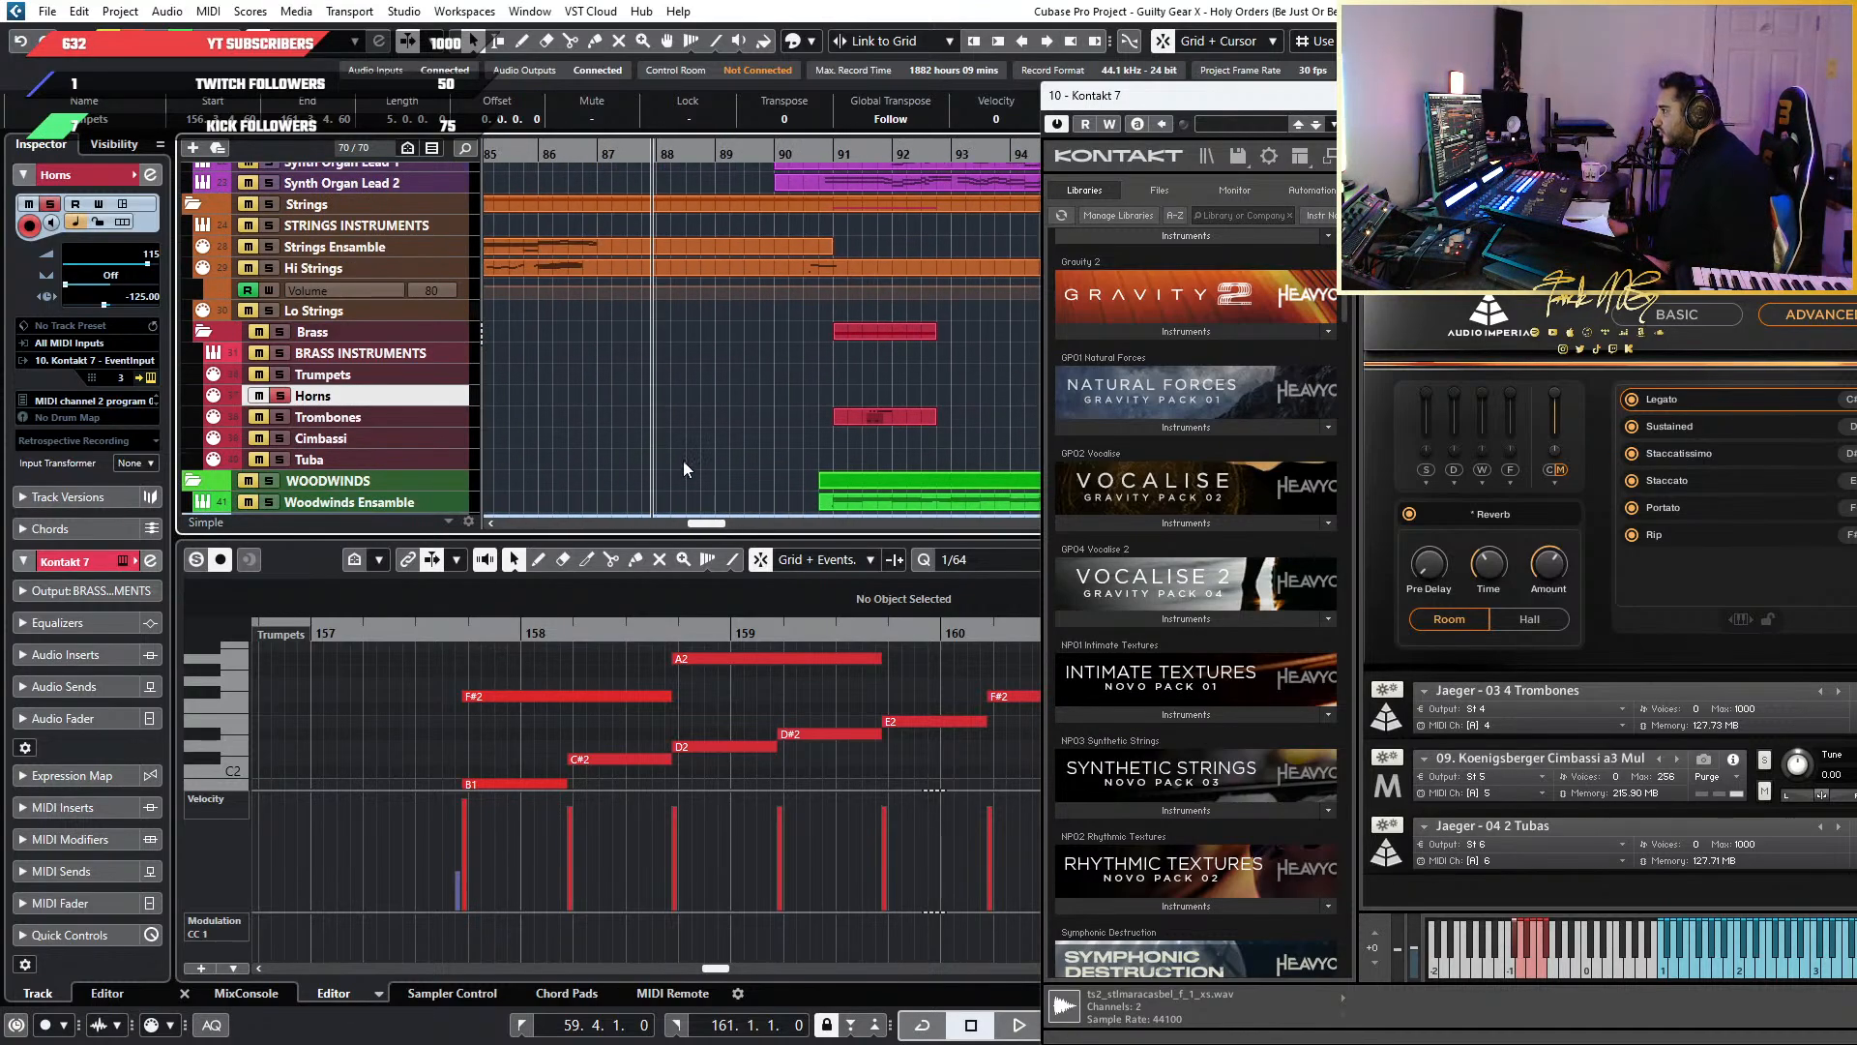
key(ctrl+z)
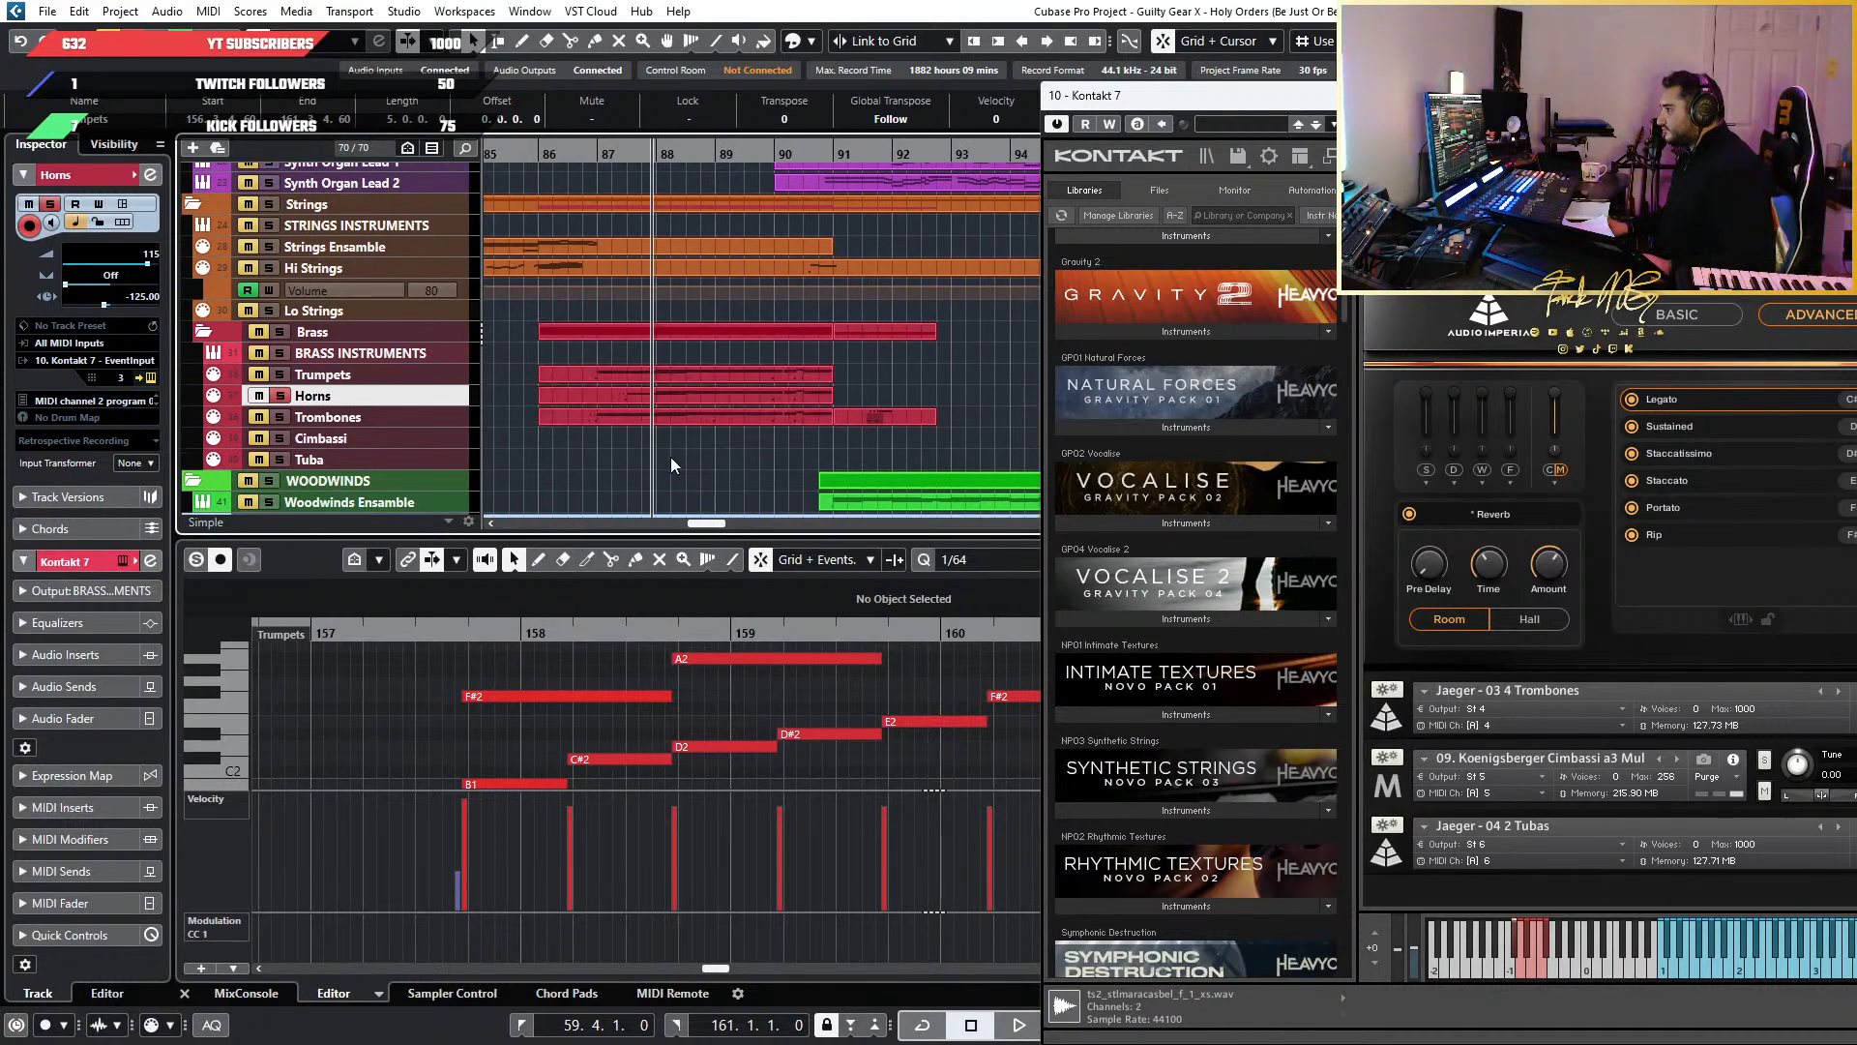
Place the project cursor at bar 86 and delete the Trumpets, Horns and Trombones parts spanning bars 86 to 90
drag(547, 153, 545, 149)
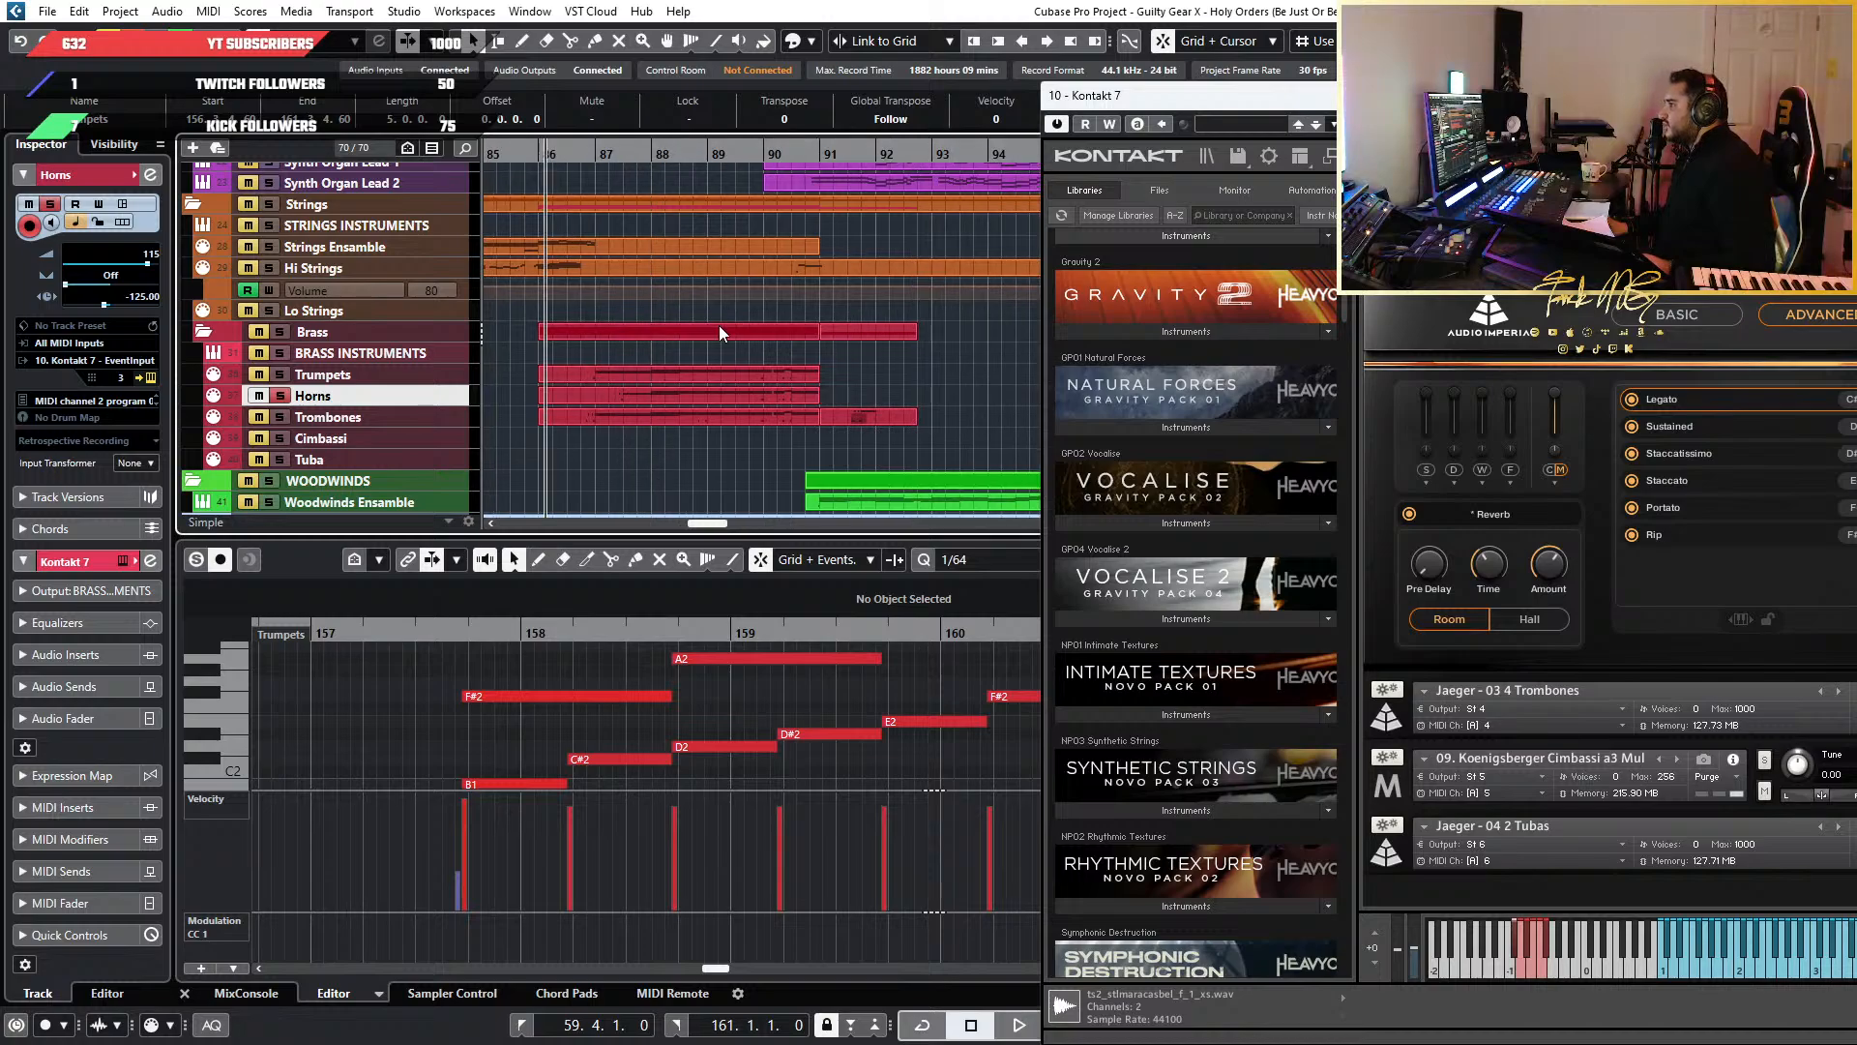
scroll(619, 276, up, 3)
scroll(619, 276, down, 3)
drag(519, 356, 614, 429)
key(Delete)
Examine the notes of the Horns part near bar 157, deselect it, and return to the emptied brass section around bar 87
scroll(635, 418, down, 2)
scroll(635, 418, down, 1)
scroll(635, 418, right, 10)
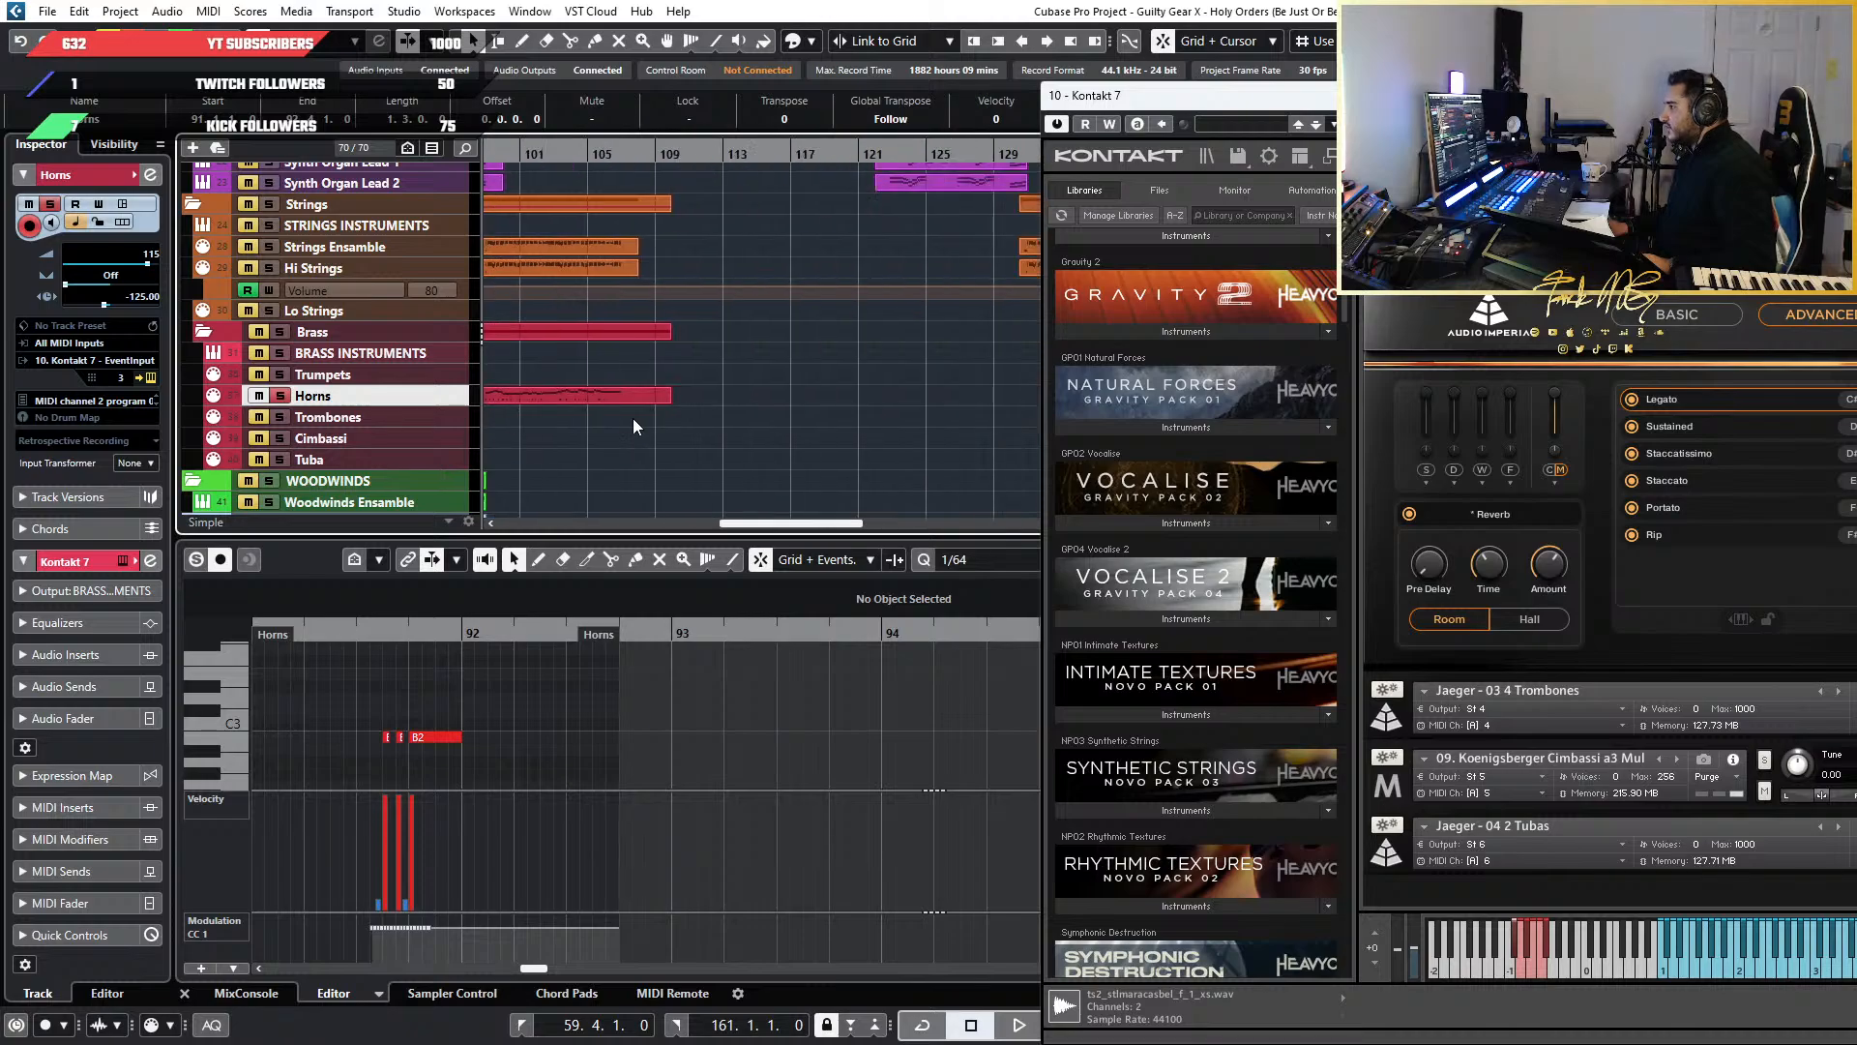
drag(688, 379, 567, 422)
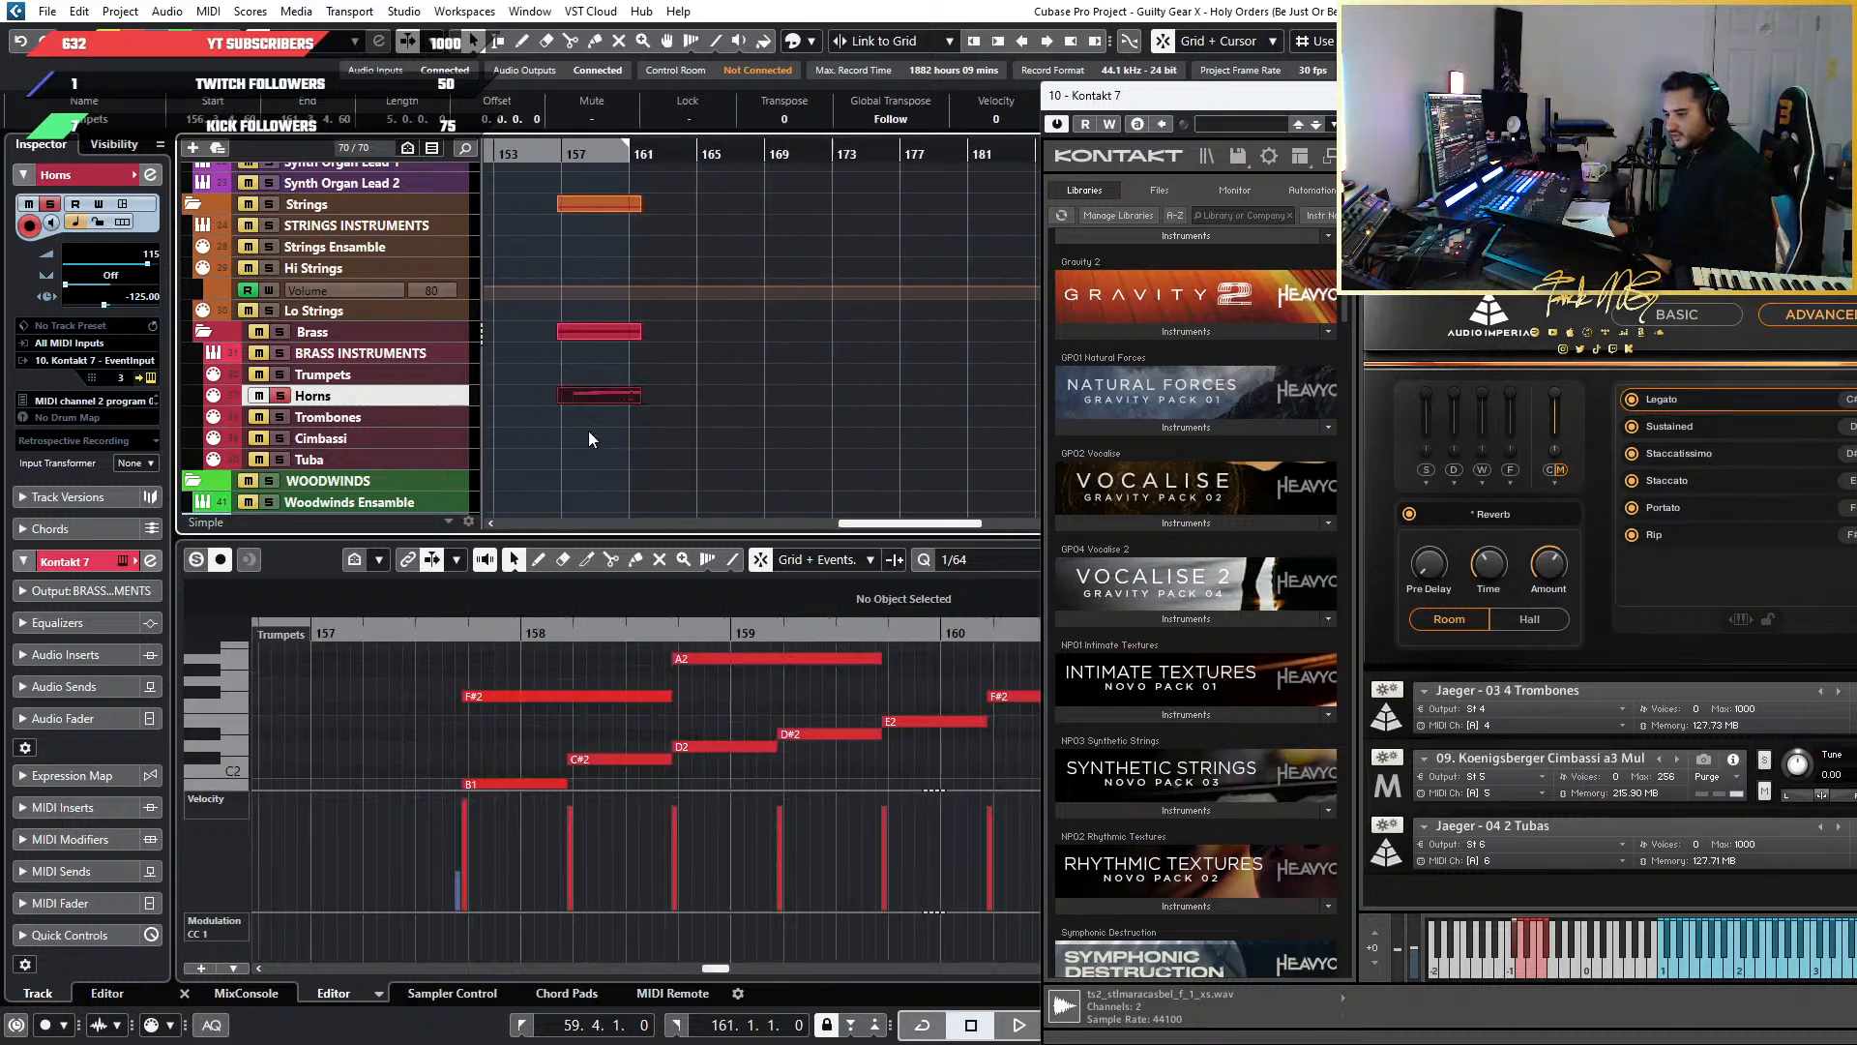
scroll(601, 426, down, 2)
scroll(602, 425, left, 6)
scroll(658, 423, right, 3)
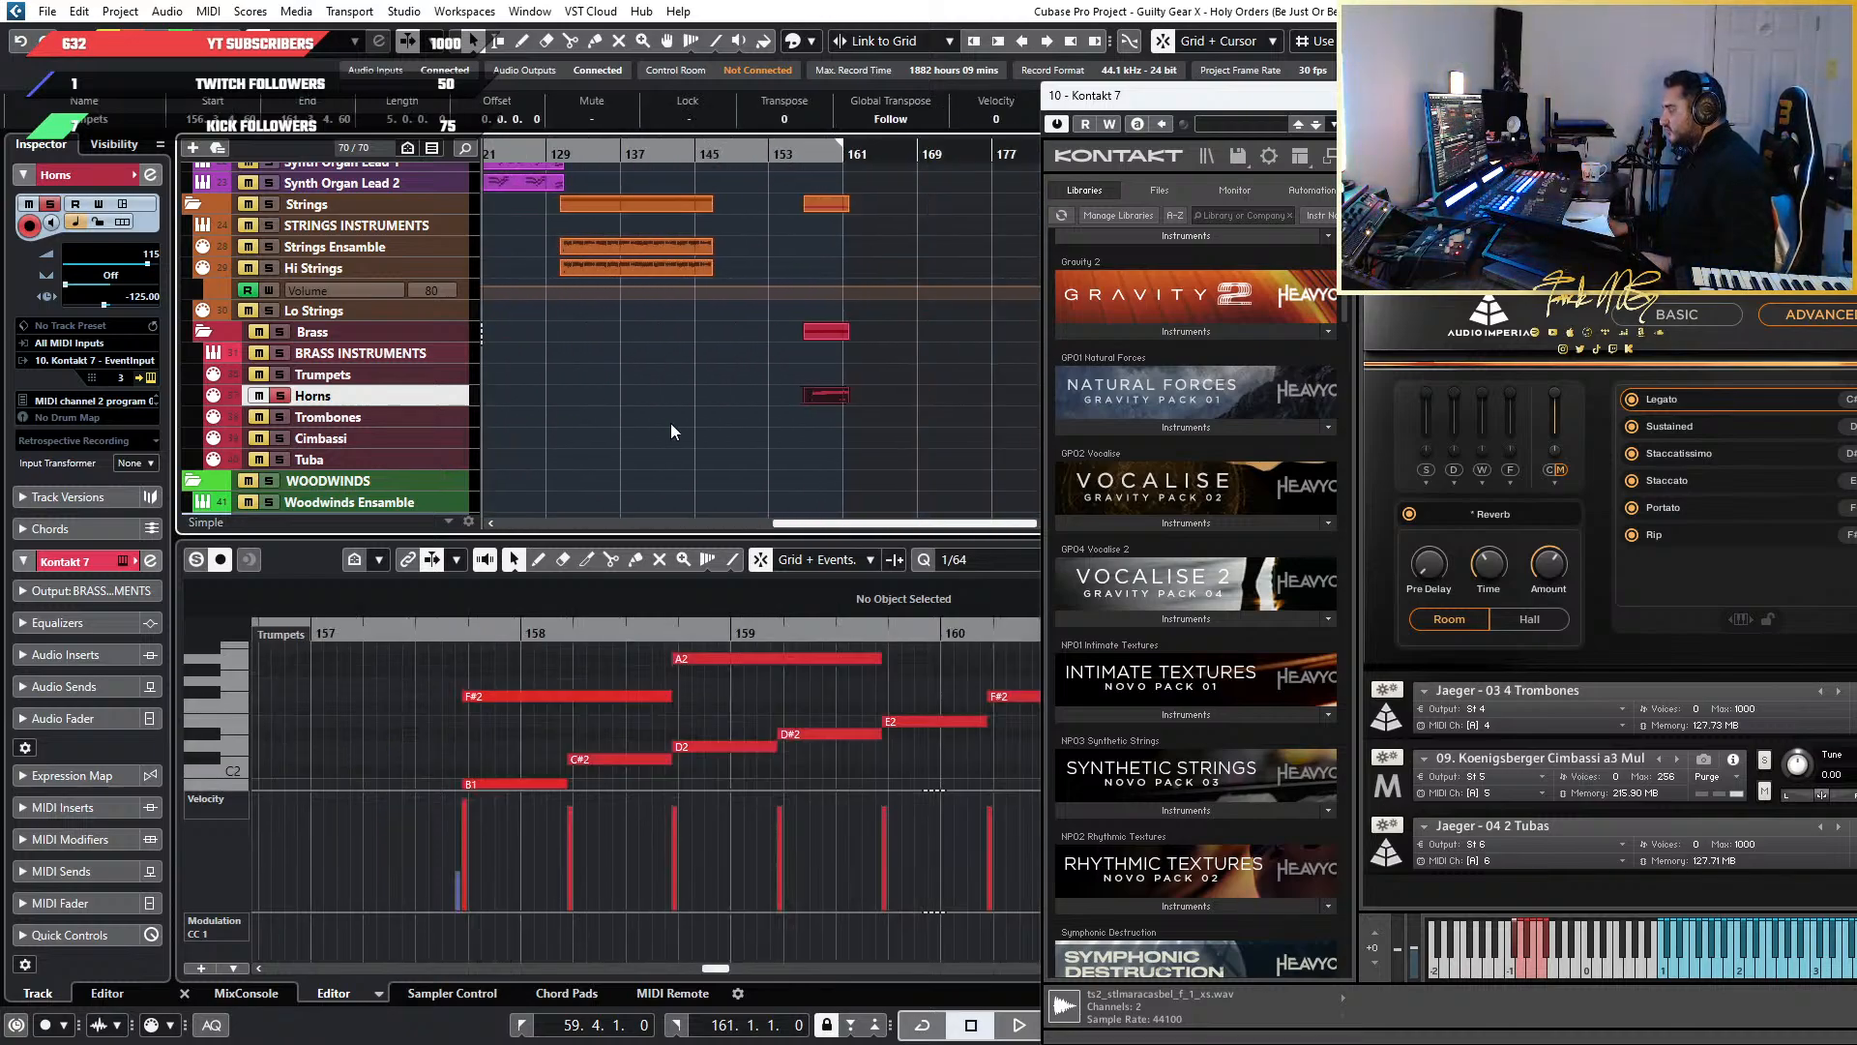
click(671, 426)
scroll(536, 438, left, 8)
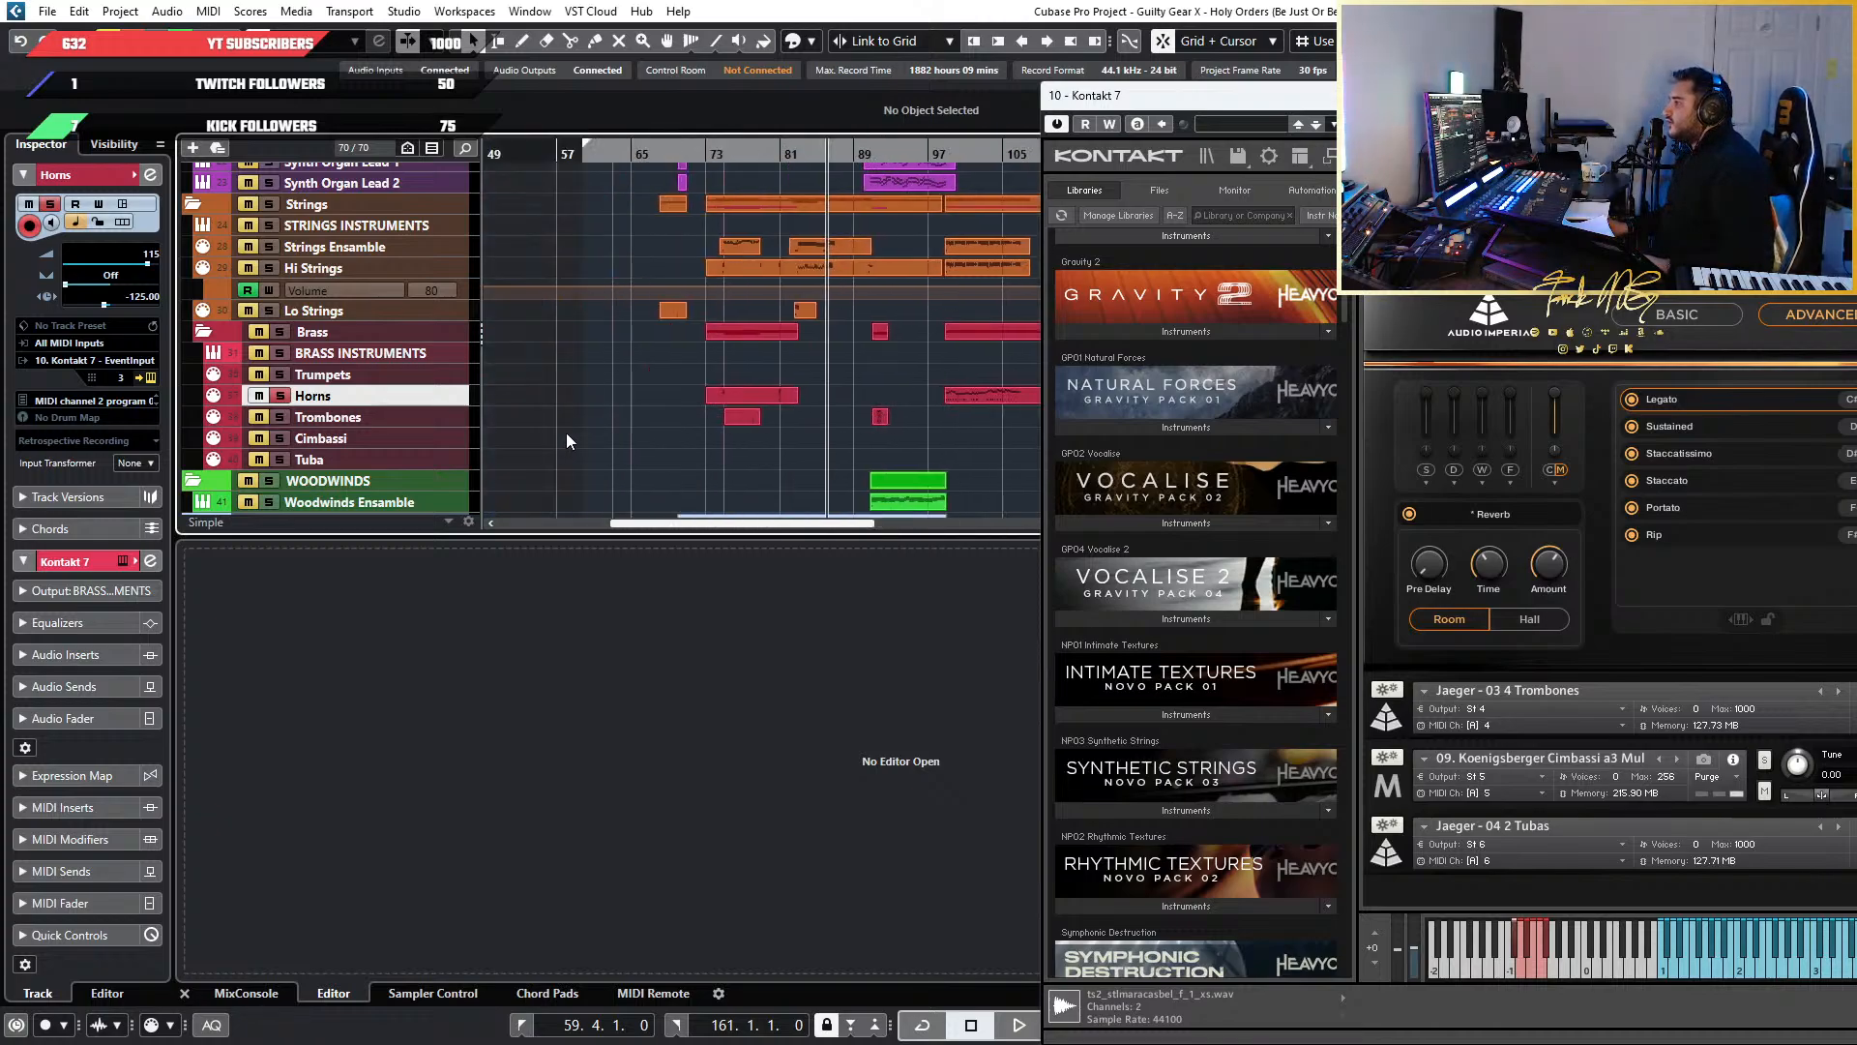
scroll(850, 395, up, 8)
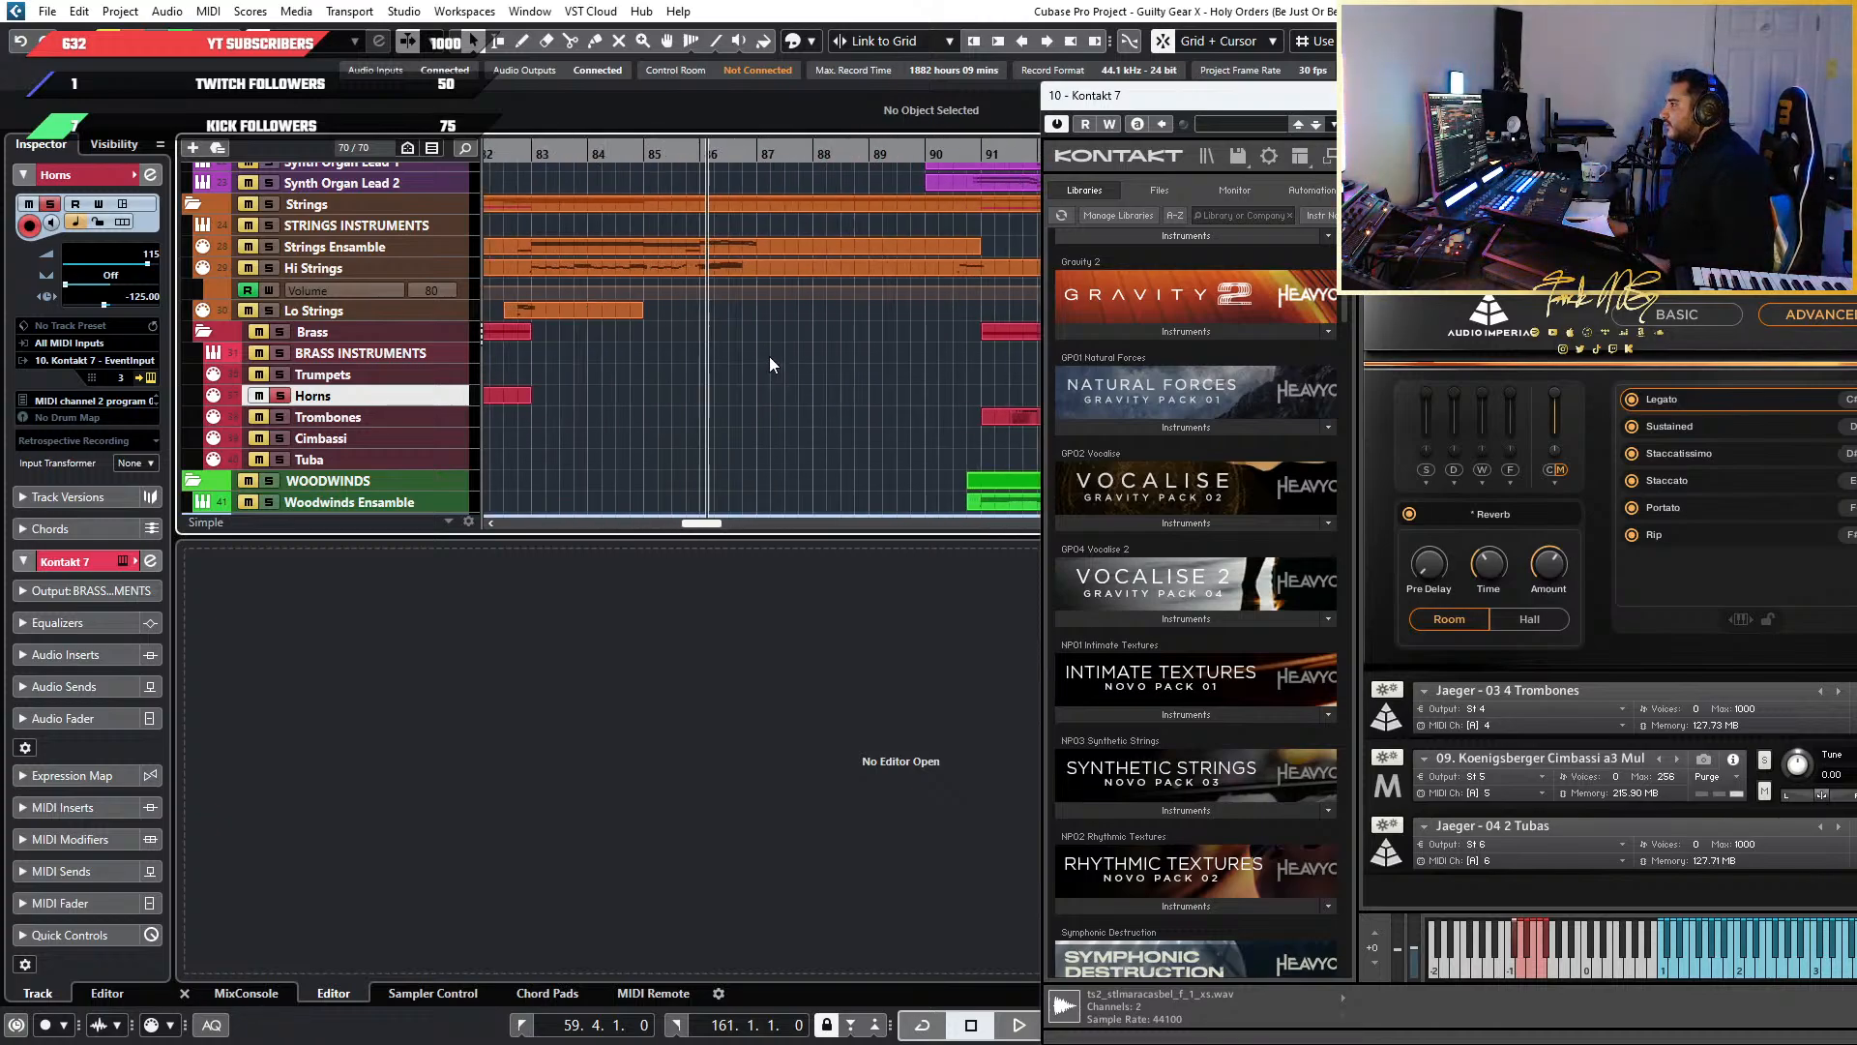
Solo the Trombones track instead of the Horns and play the arrangement from bar 86
click(385, 421)
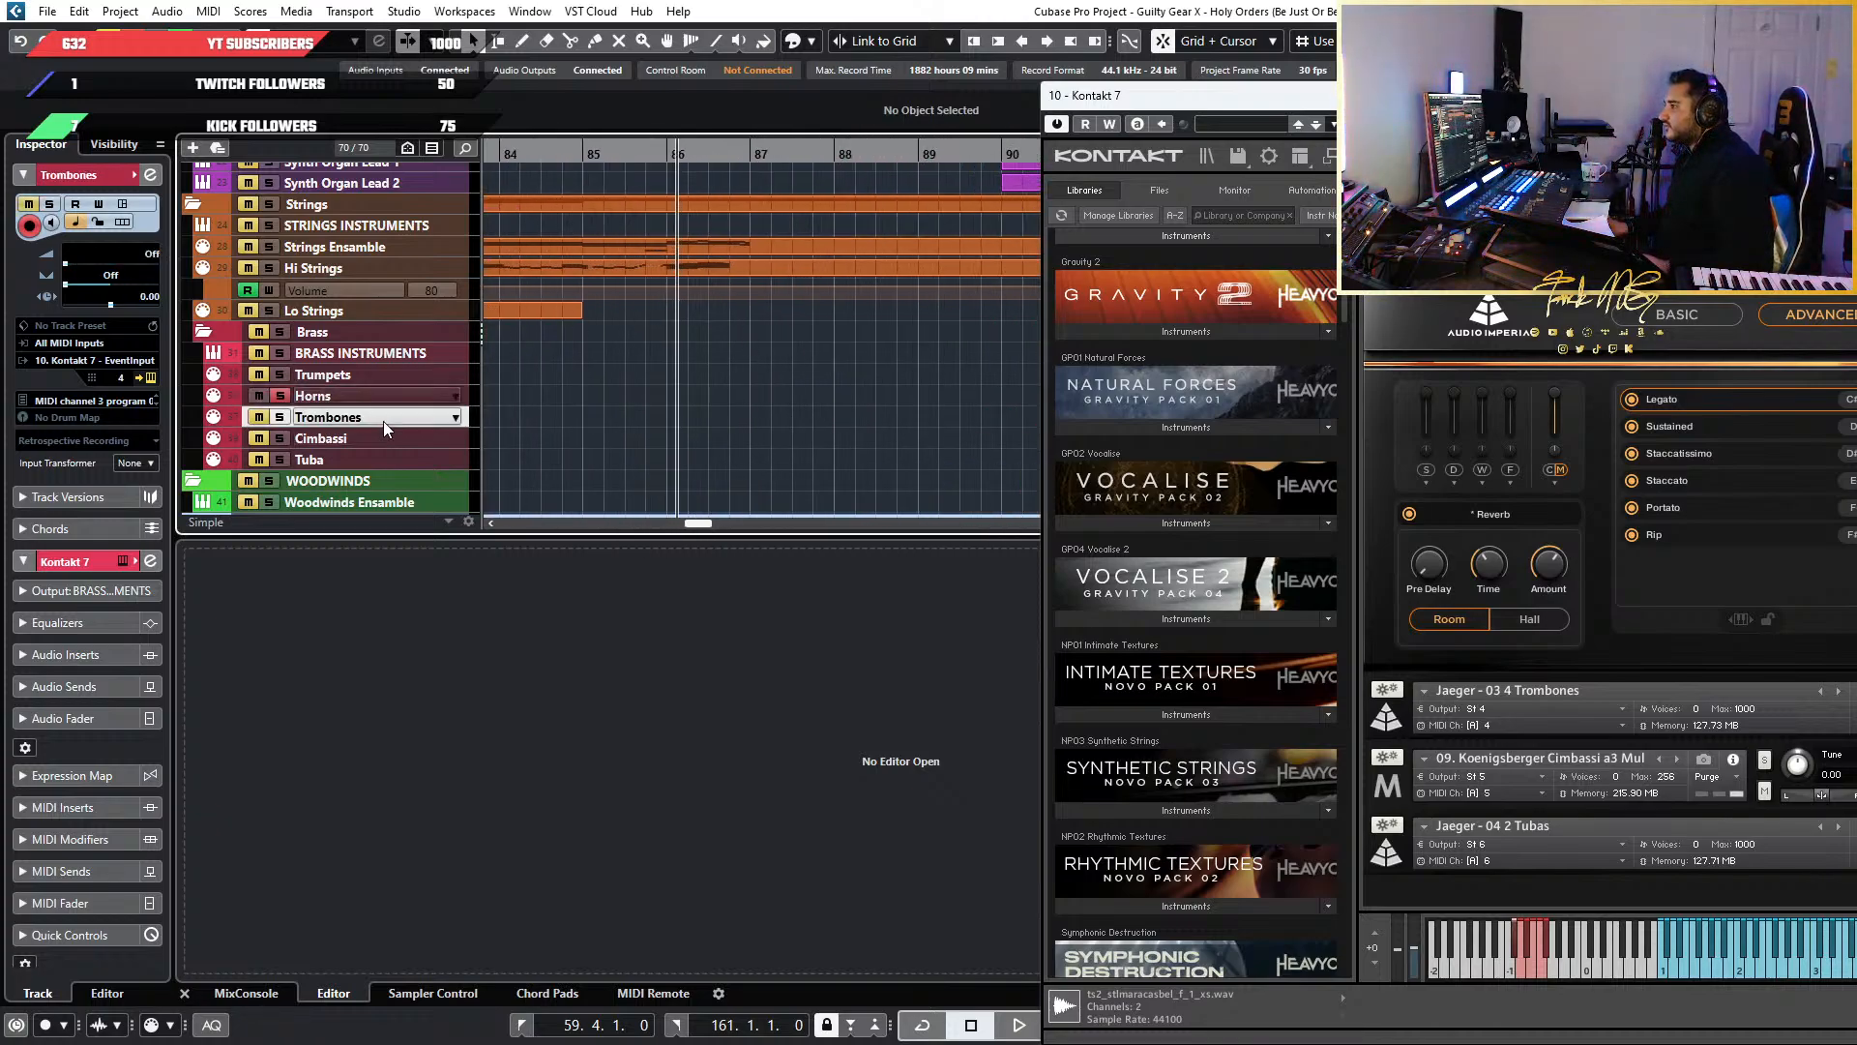
click(279, 405)
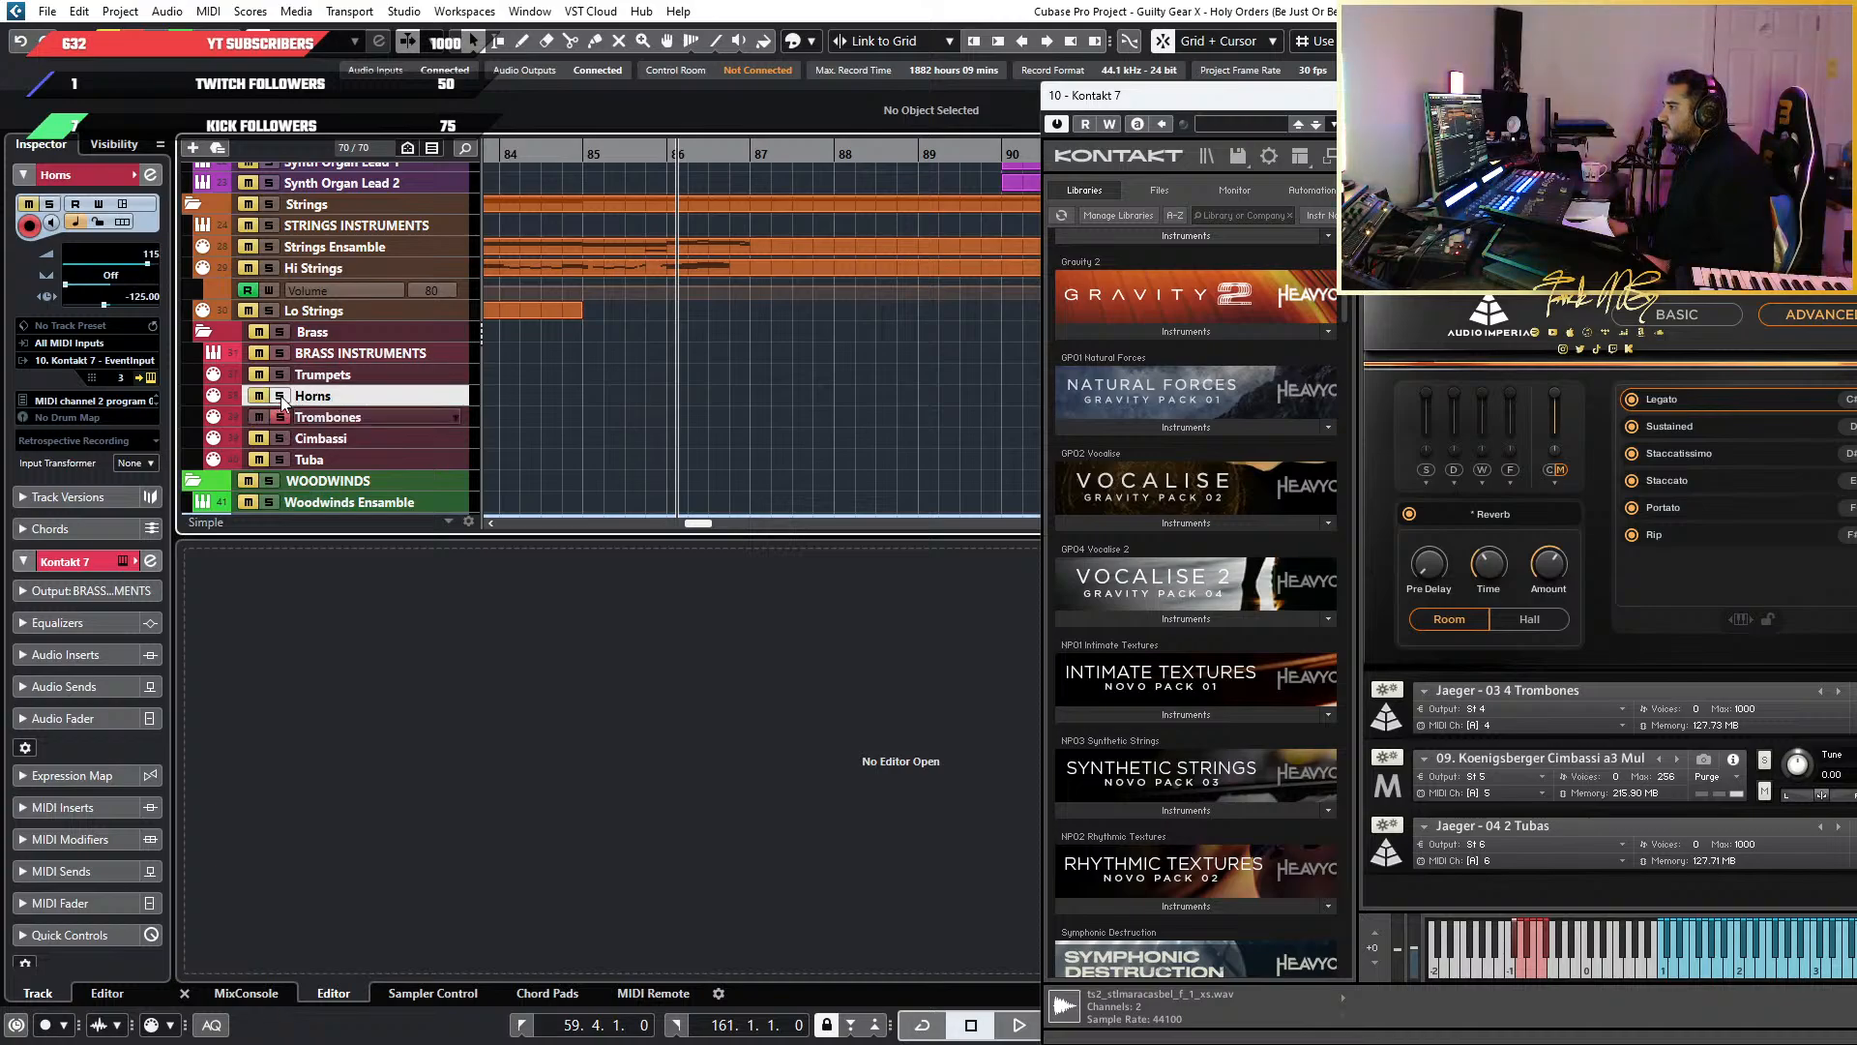
drag(600, 147, 593, 184)
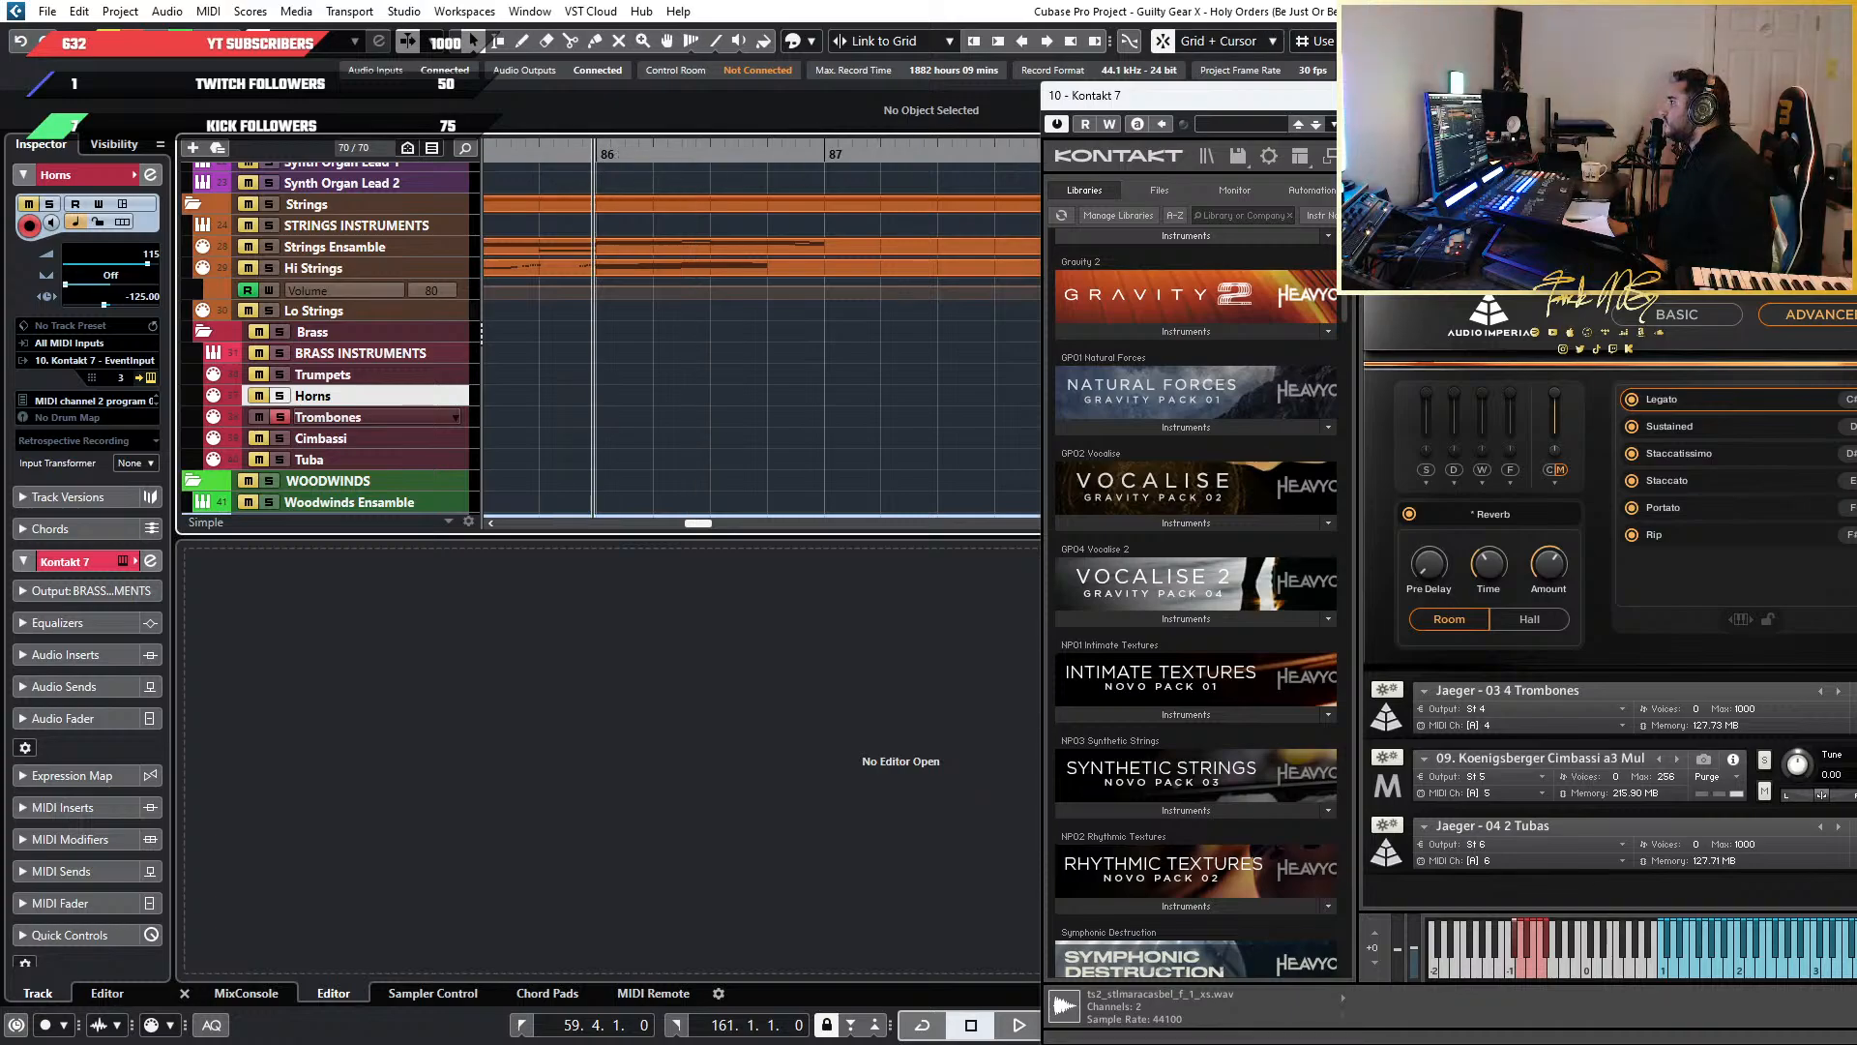
click(1523, 41)
click(1509, 83)
key(space)
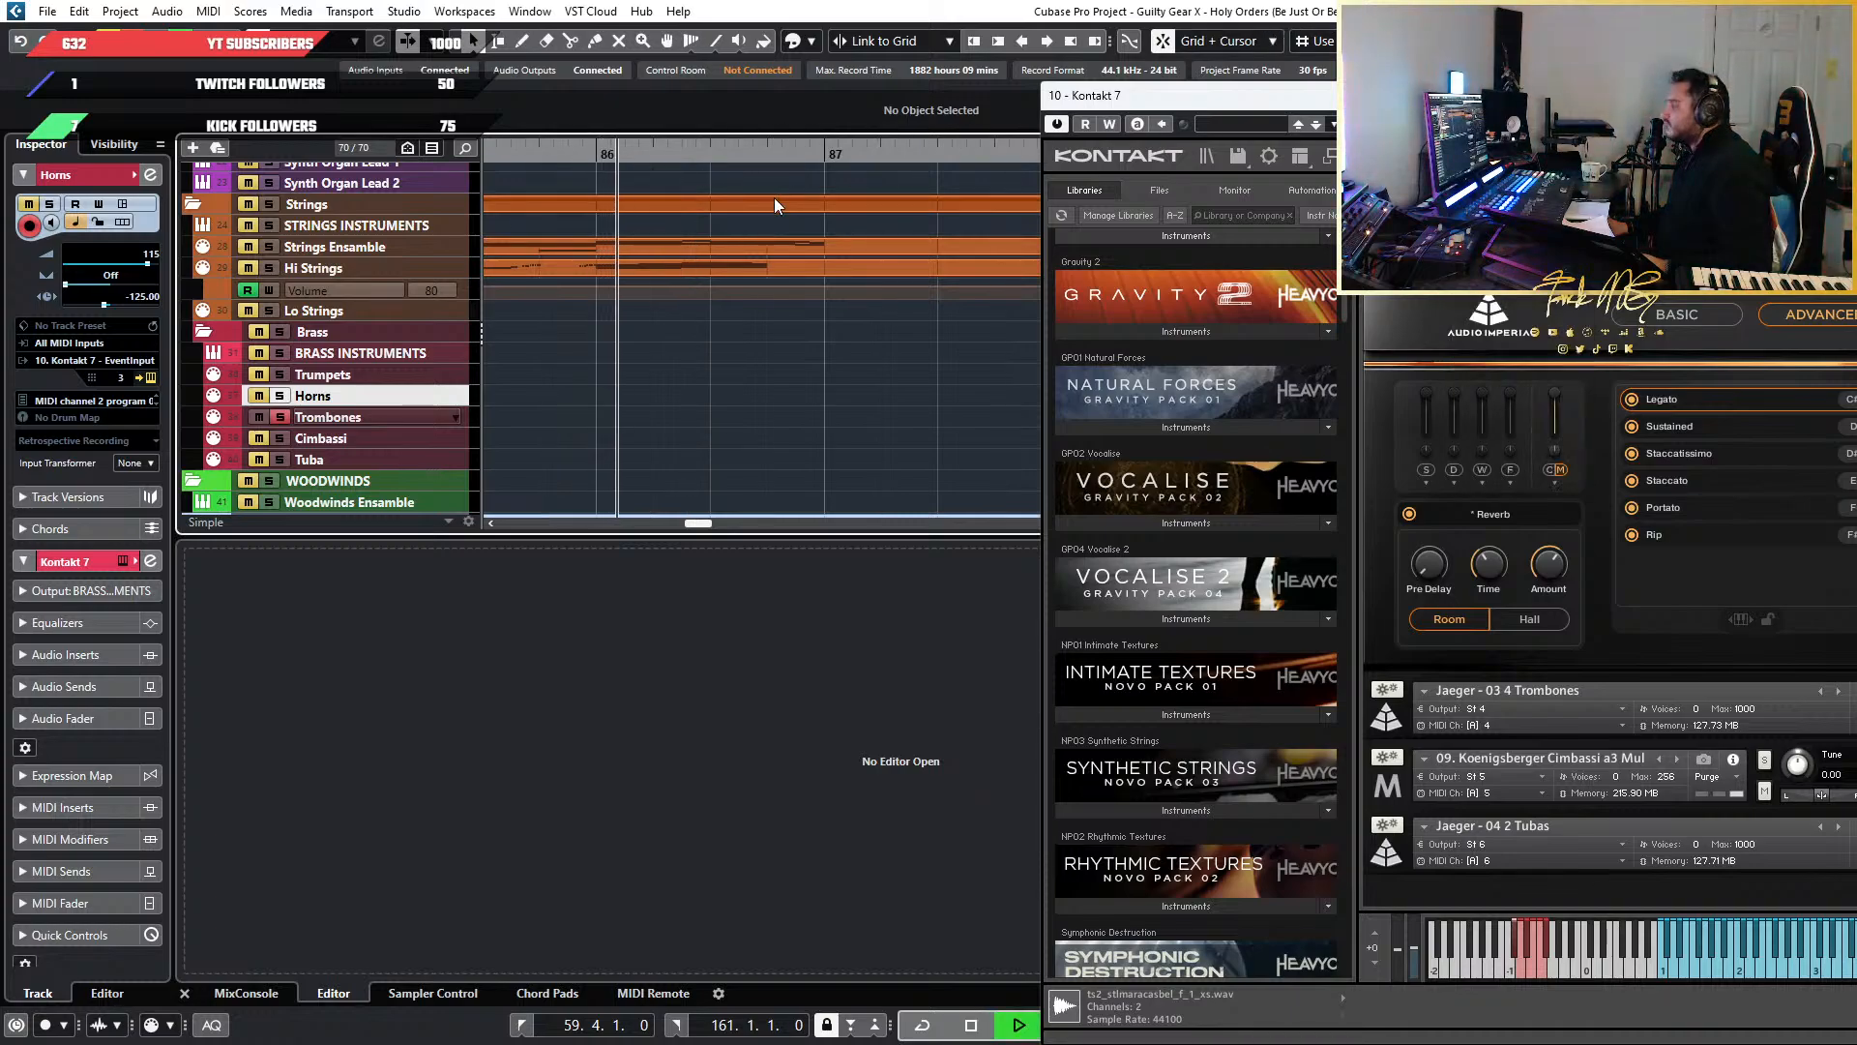
Replace the misplaced copy on the Trombones track by pasting the Trumpets part at bar 86, and play it back
click(236, 427)
scroll(848, 377, down, 4)
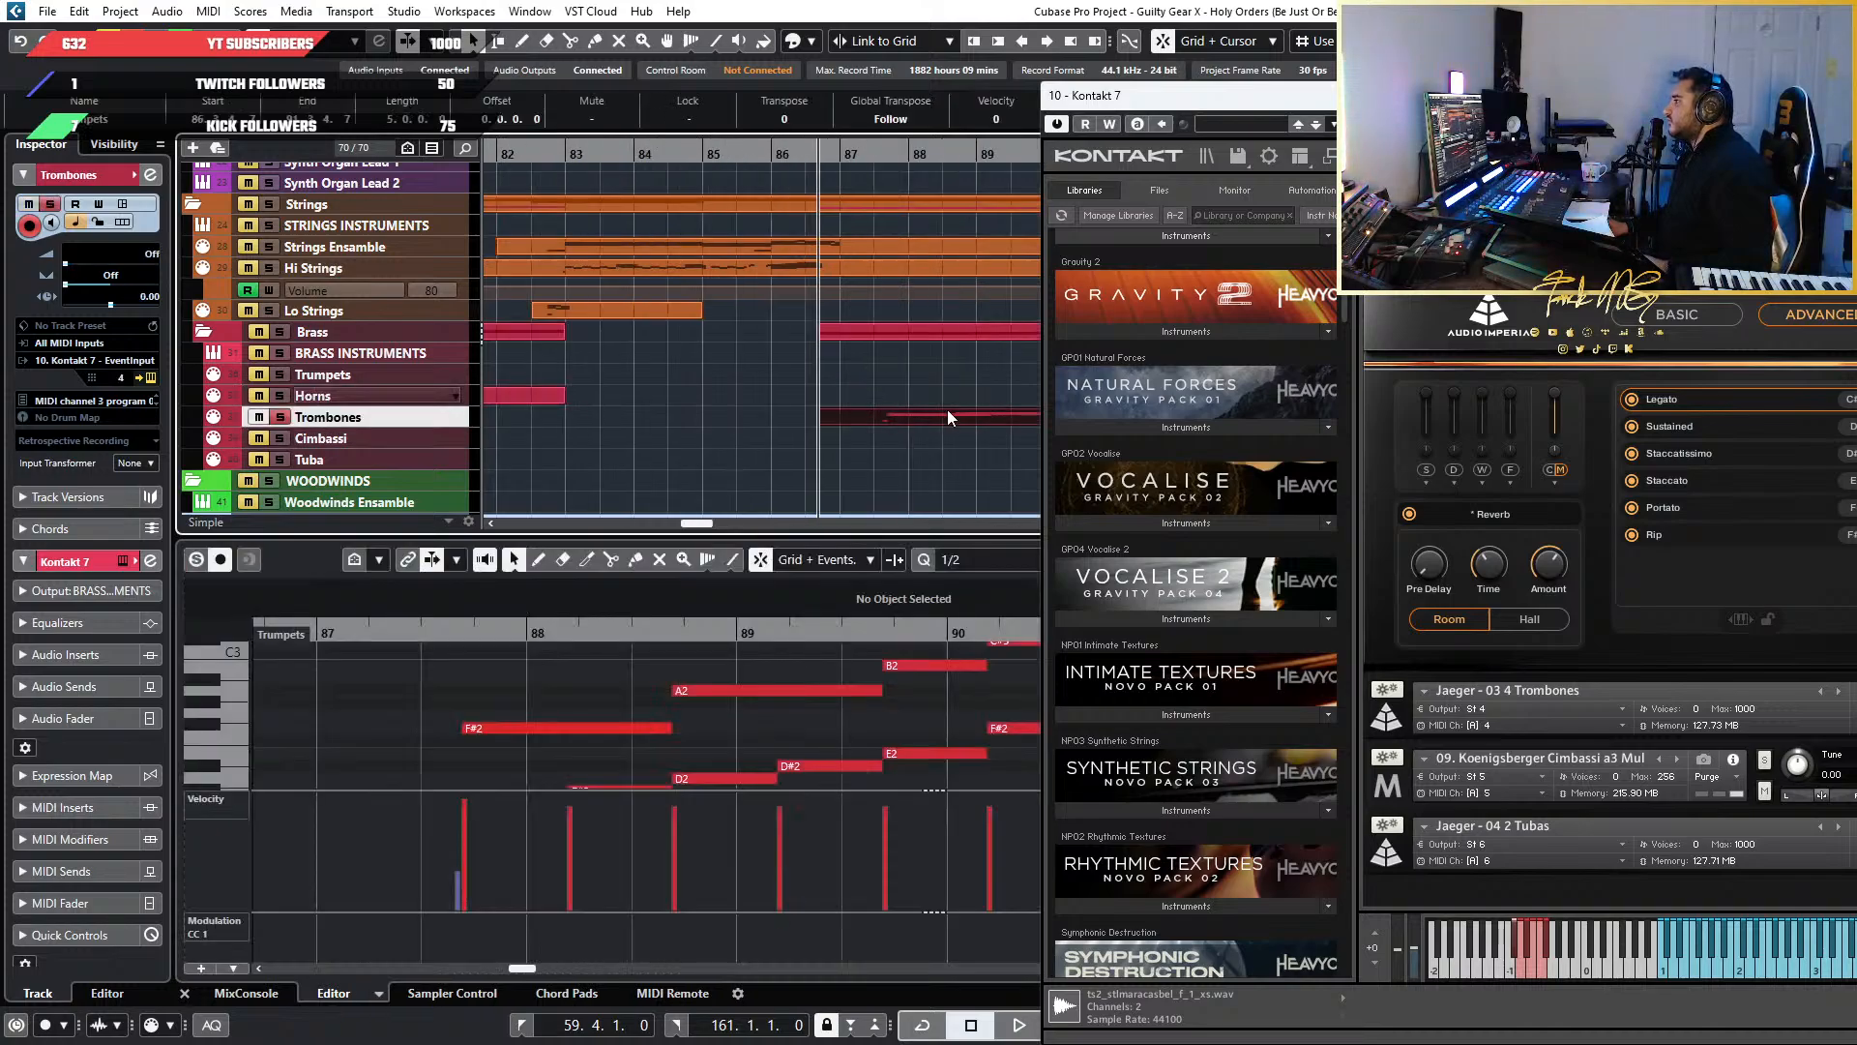
scroll(803, 300, up, 3)
key(Delete)
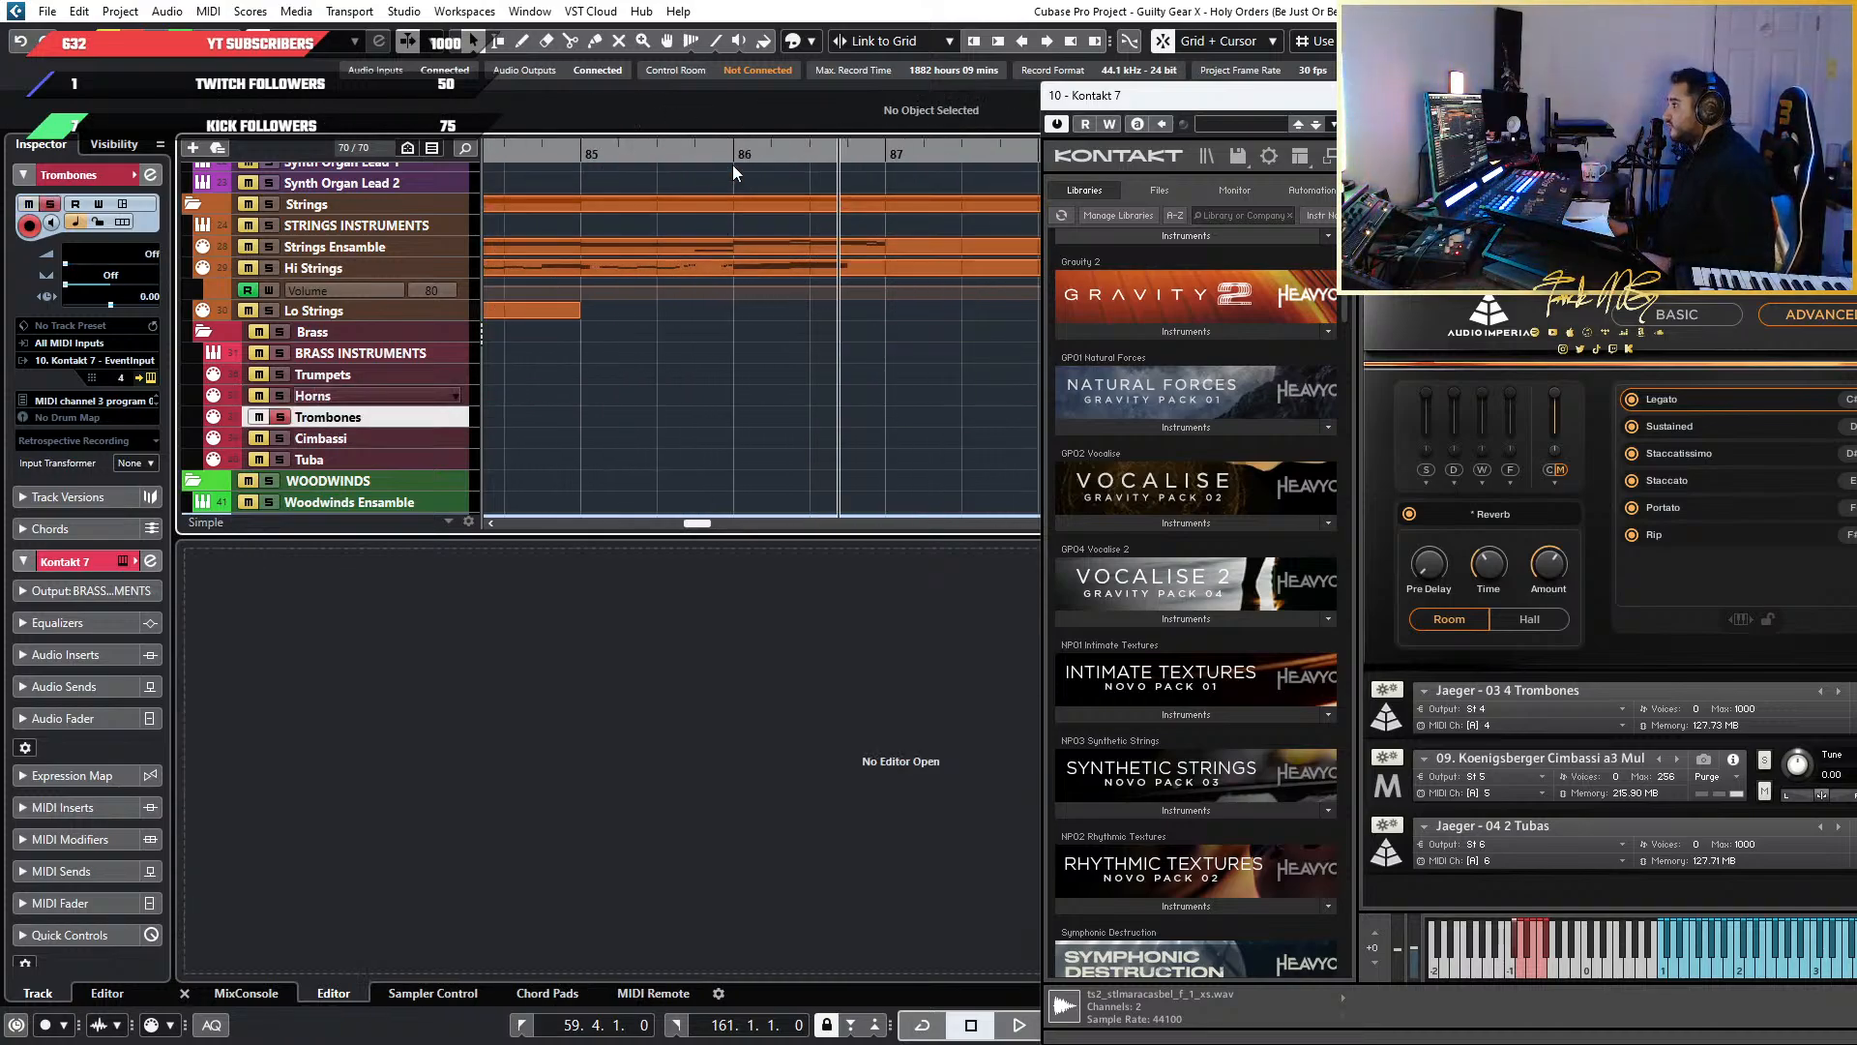
click(733, 165)
key(ctrl+v)
scroll(706, 396, up, 1)
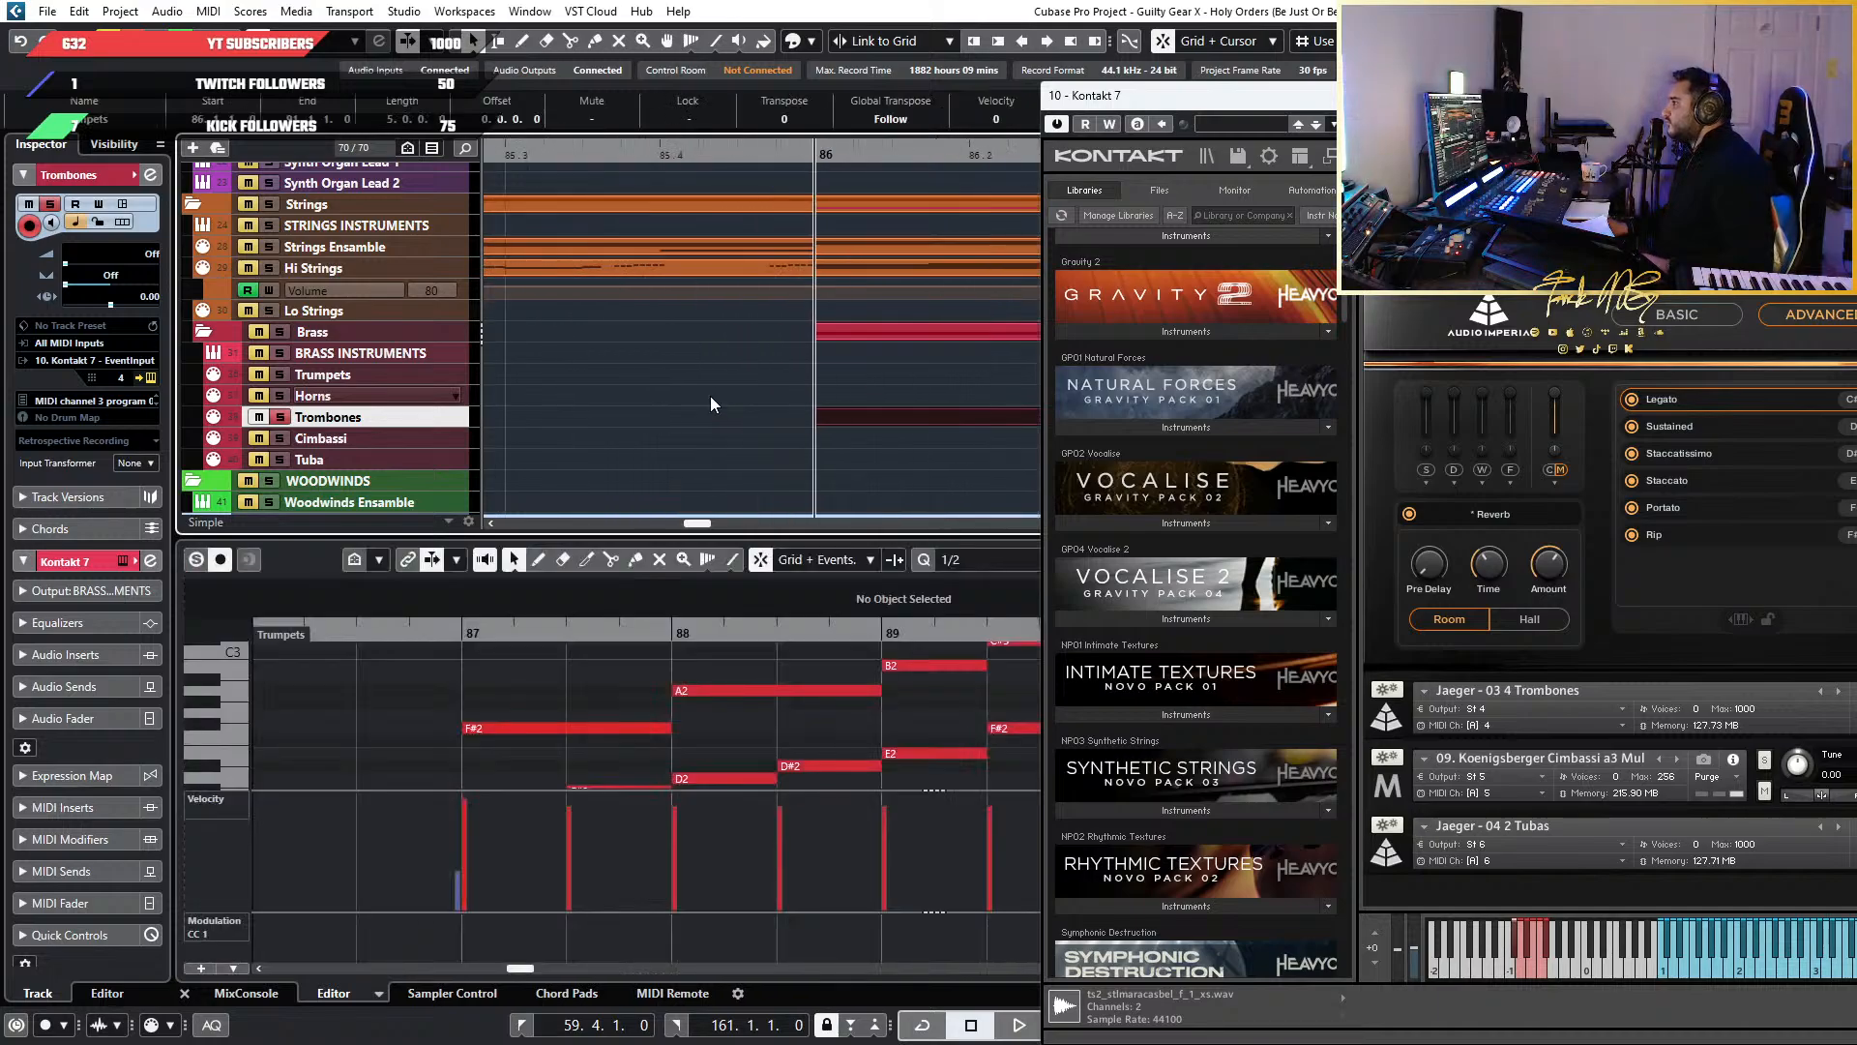
key(space)
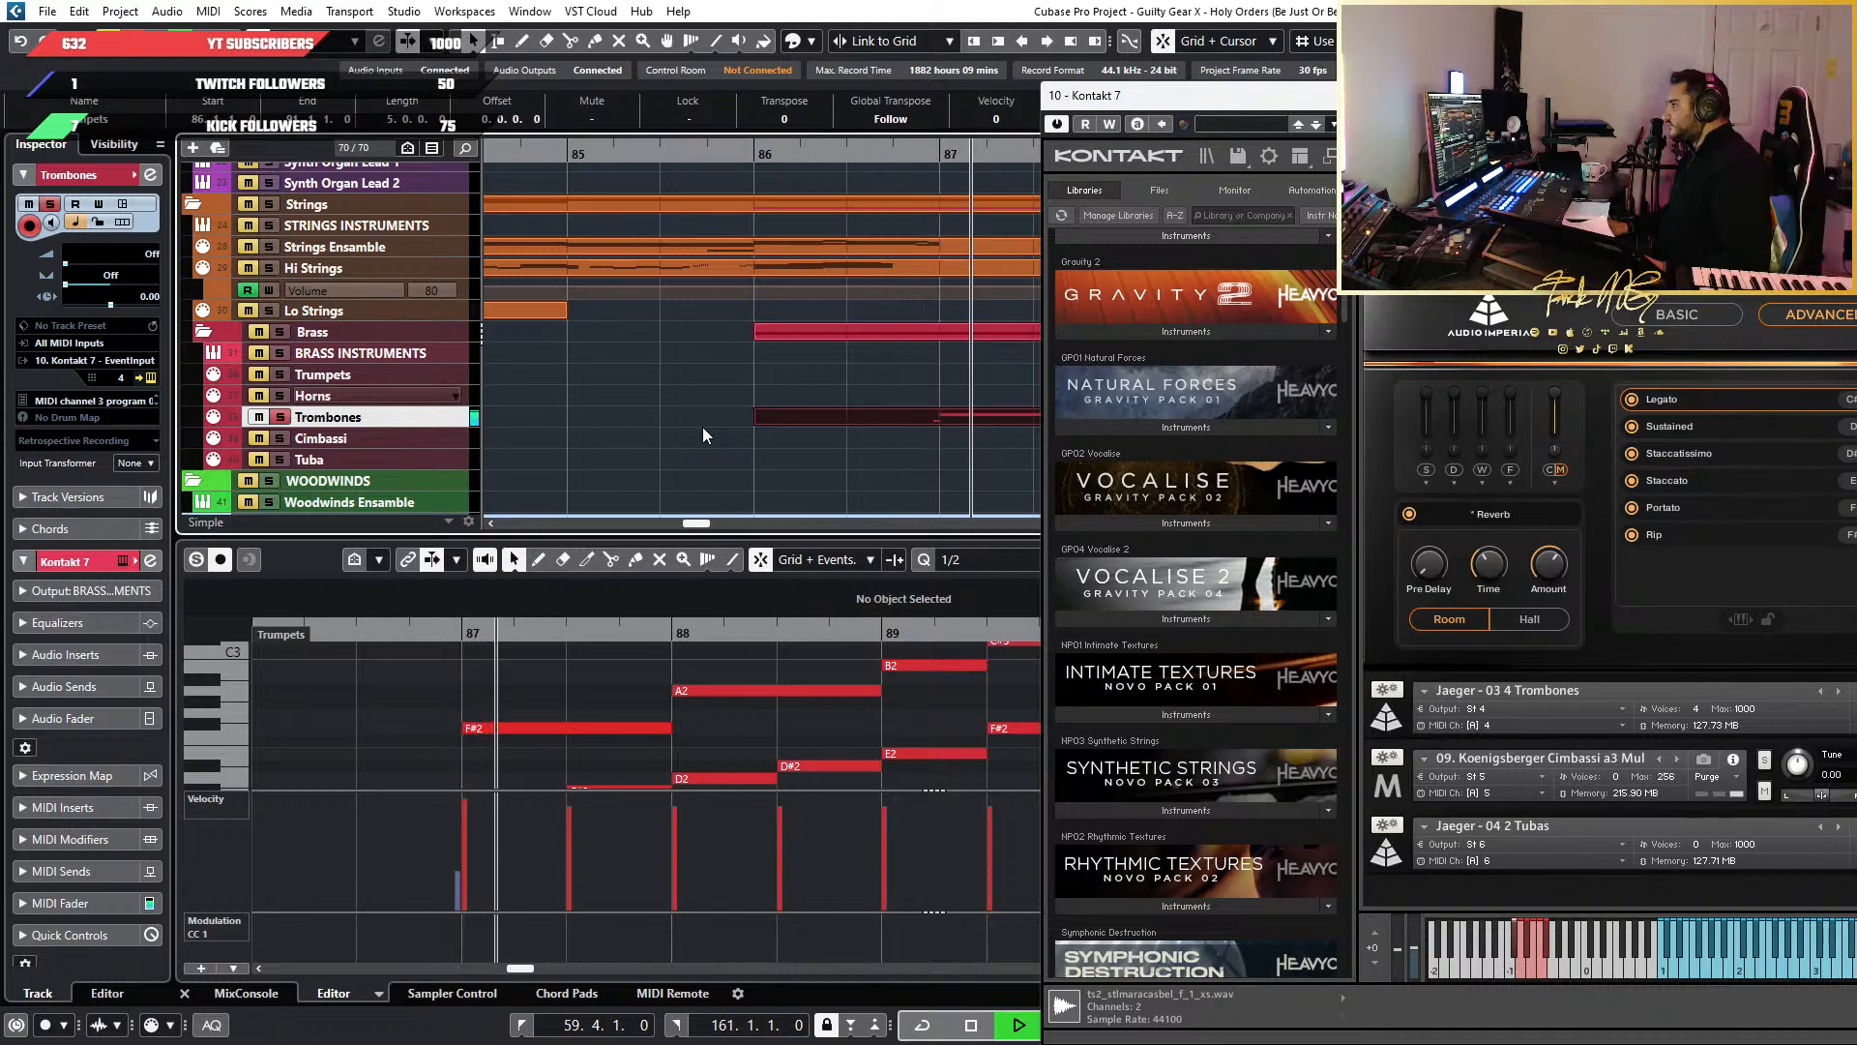
key(space)
Examine the pasted part's melody notes and low keyswitch notes around bar 87
scroll(409, 720, down, 3)
scroll(409, 720, down, 3)
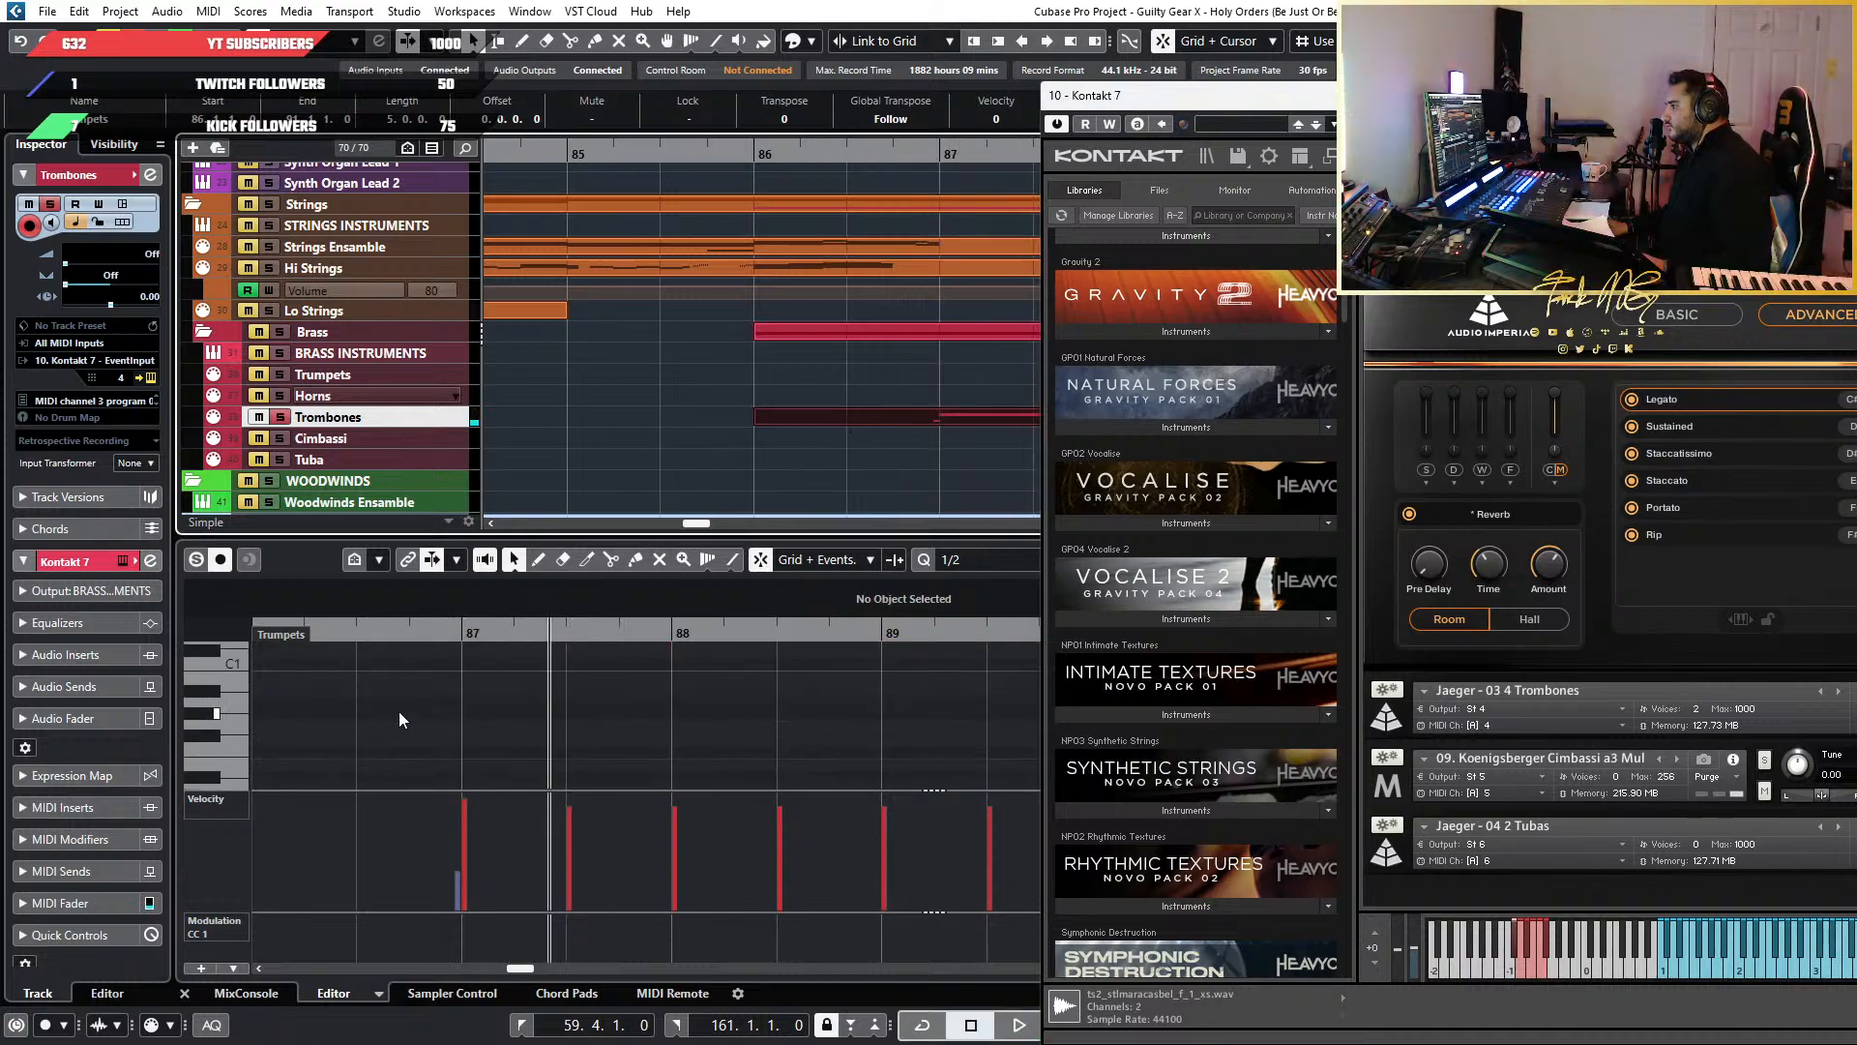
scroll(409, 718, down, 5)
scroll(410, 718, up, 9)
scroll(454, 721, up, 4)
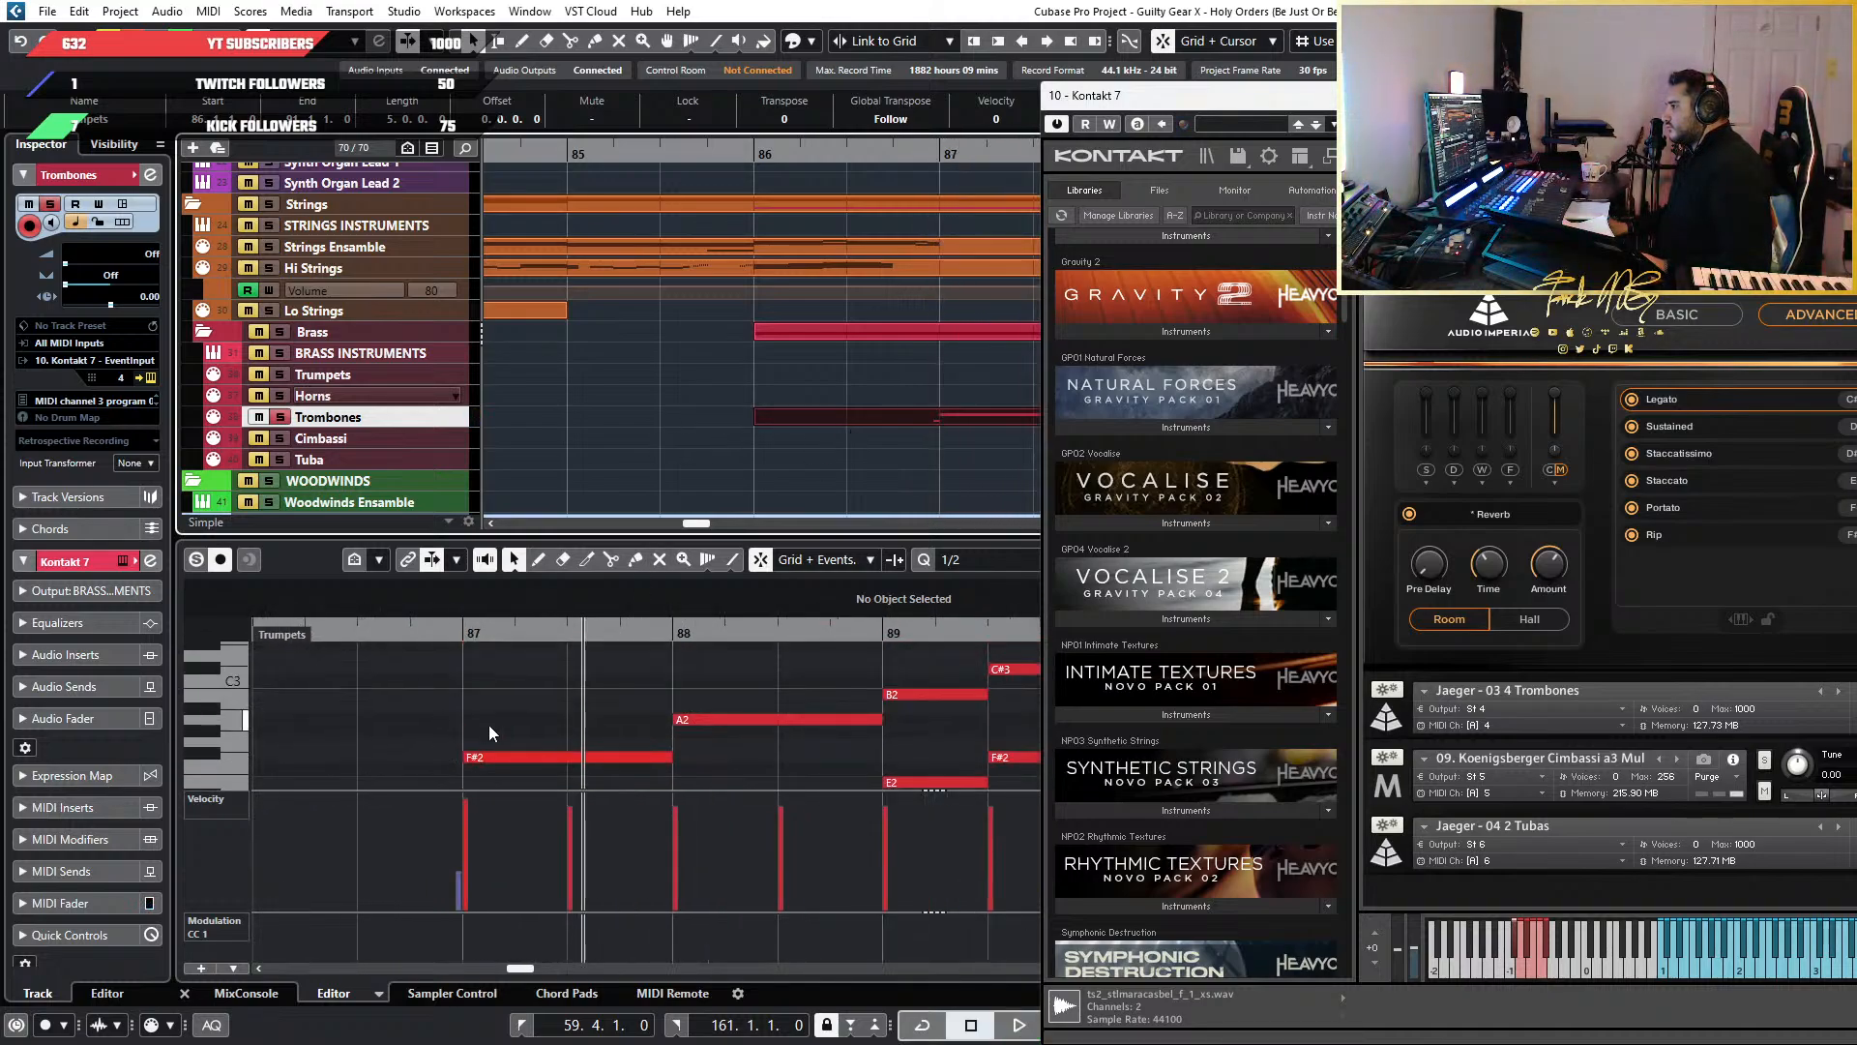
scroll(487, 724, up, 4)
scroll(466, 722, down, 3)
scroll(461, 721, down, 5)
scroll(402, 729, down, 3)
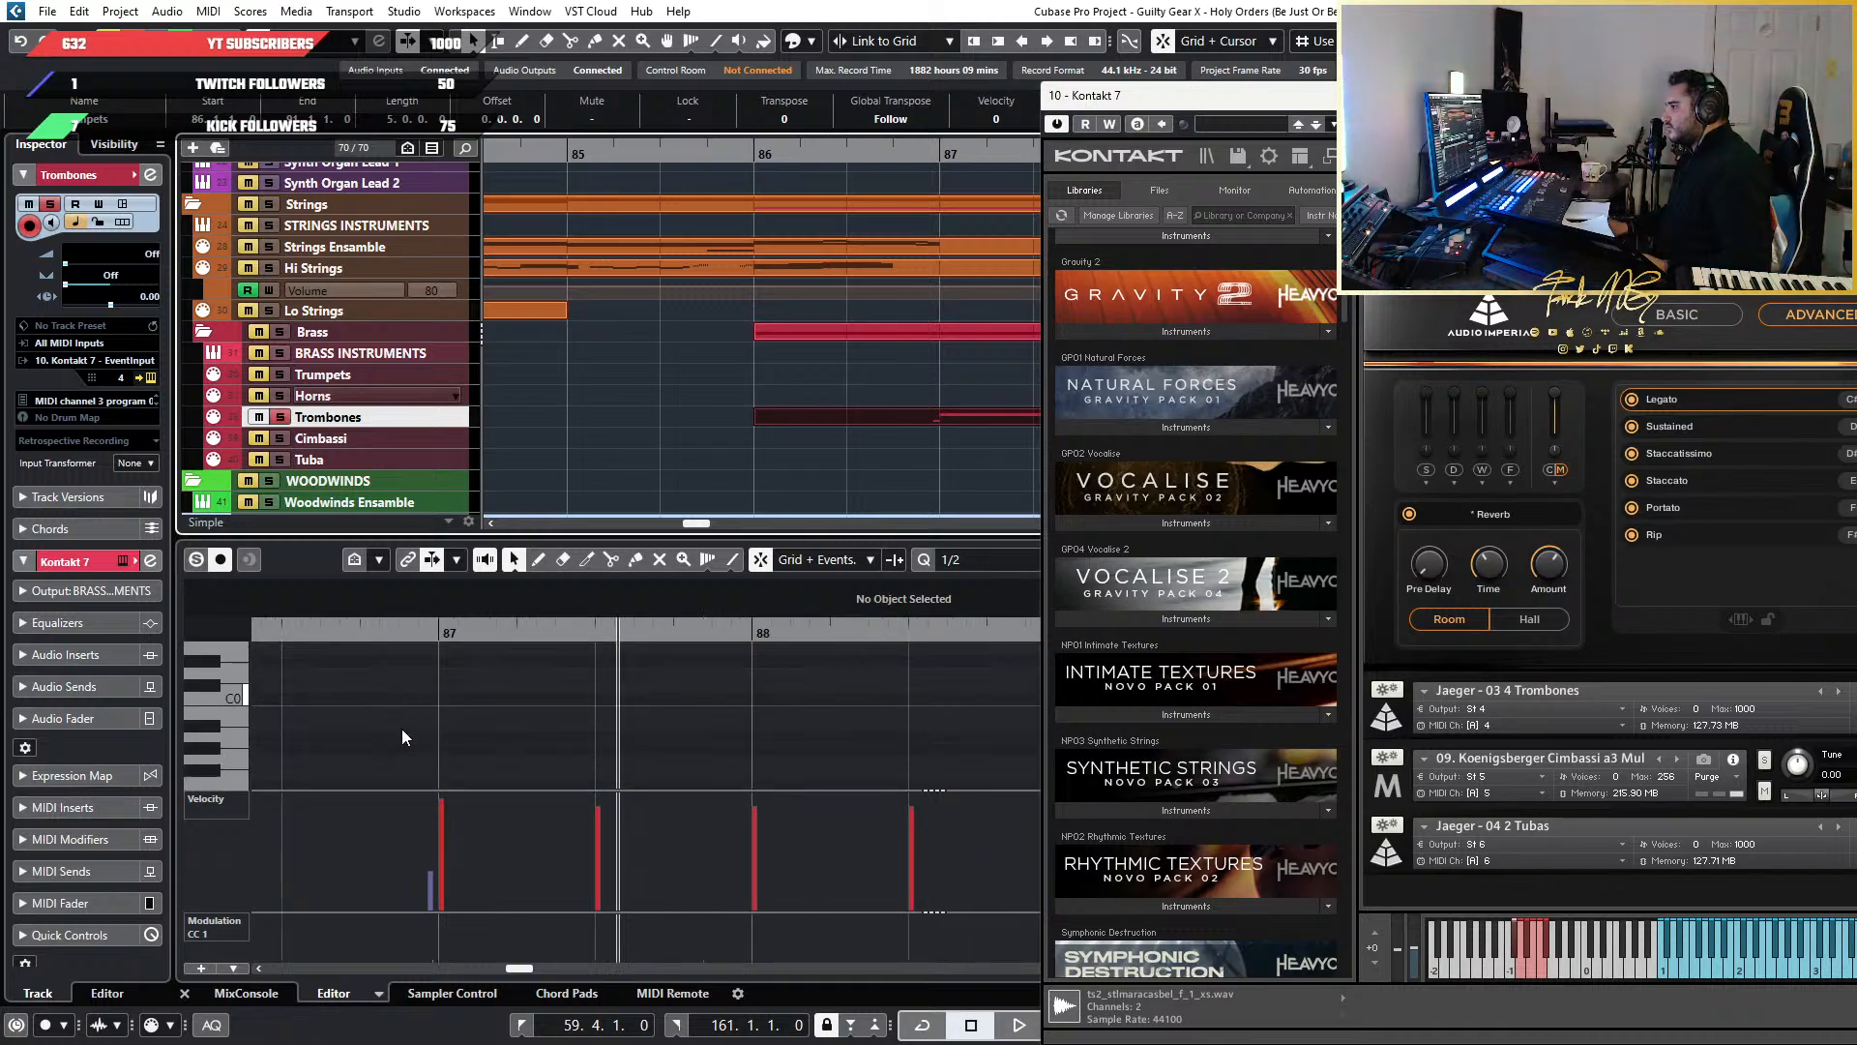
scroll(402, 727, up, 4)
scroll(426, 723, down, 2)
scroll(435, 722, up, 1)
scroll(488, 716, down, 4)
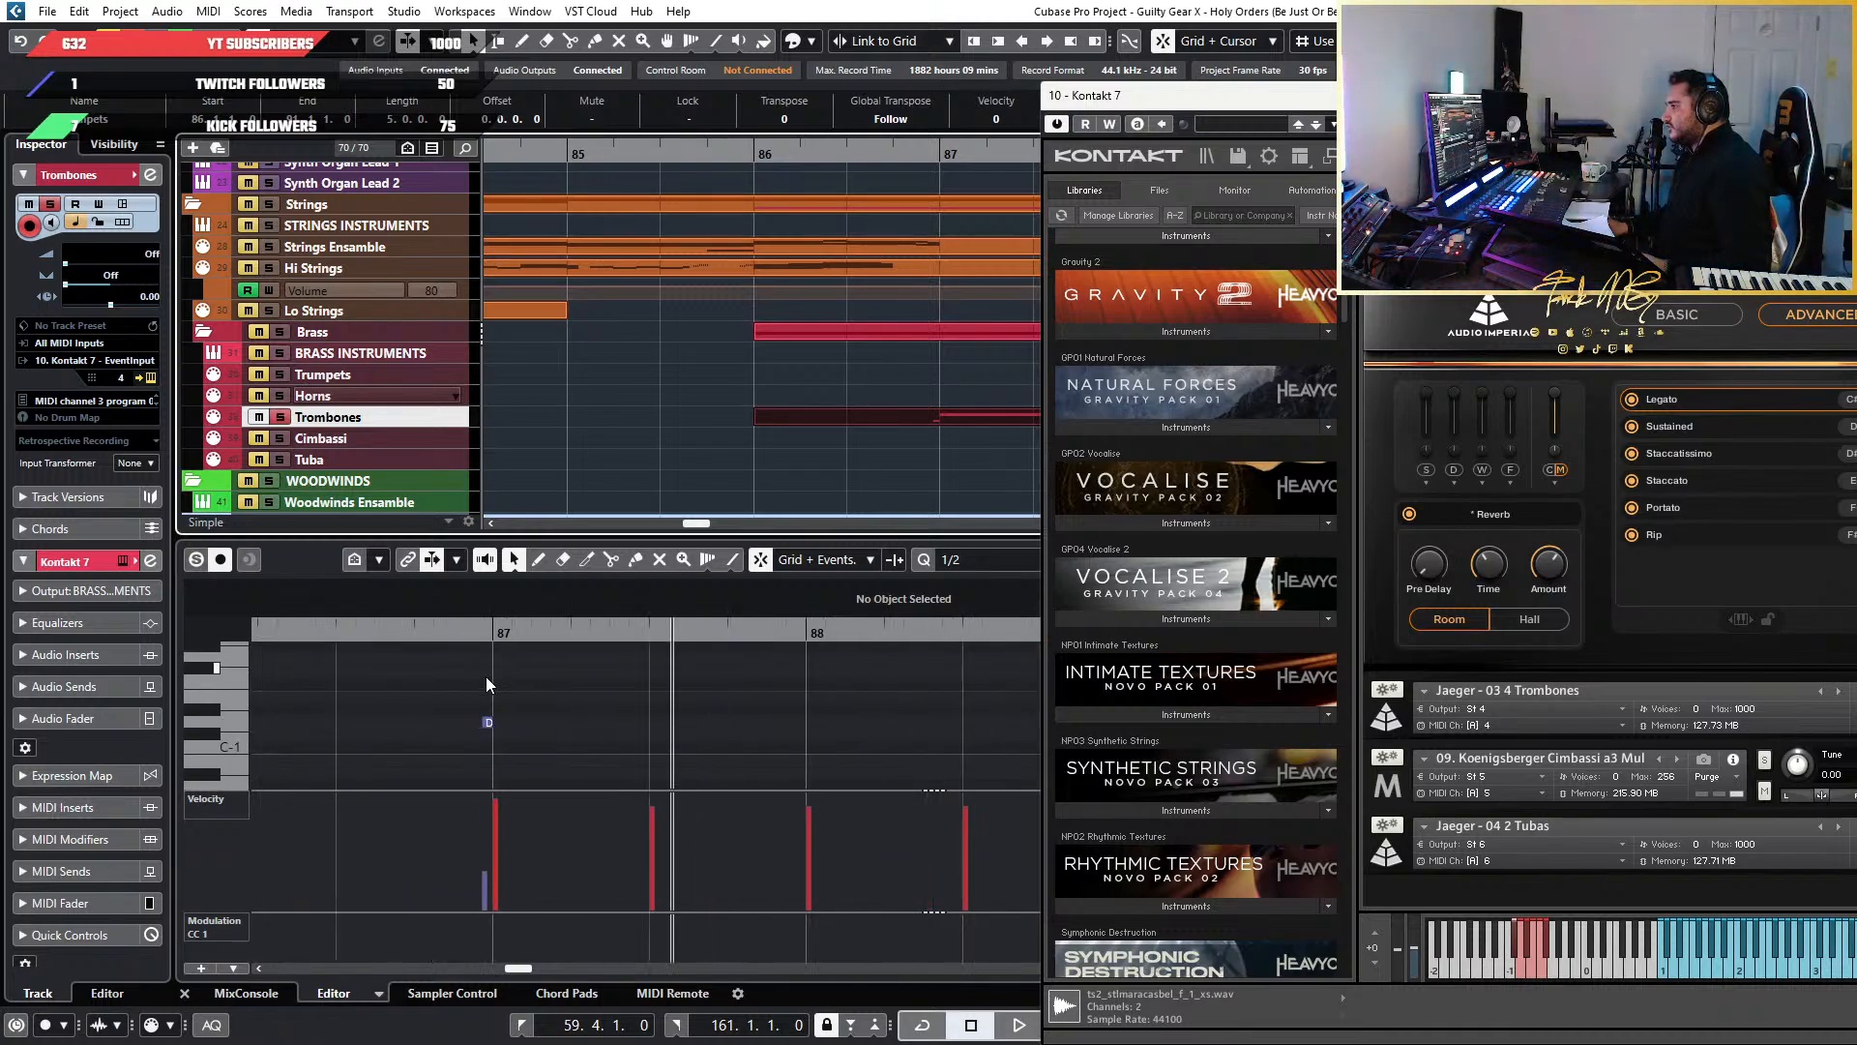
Move the Kontakt window aside and examine the Trombones parts after bar 86 and the keyswitch notes from bar 87 to 90
drag(1182, 97, 1562, 87)
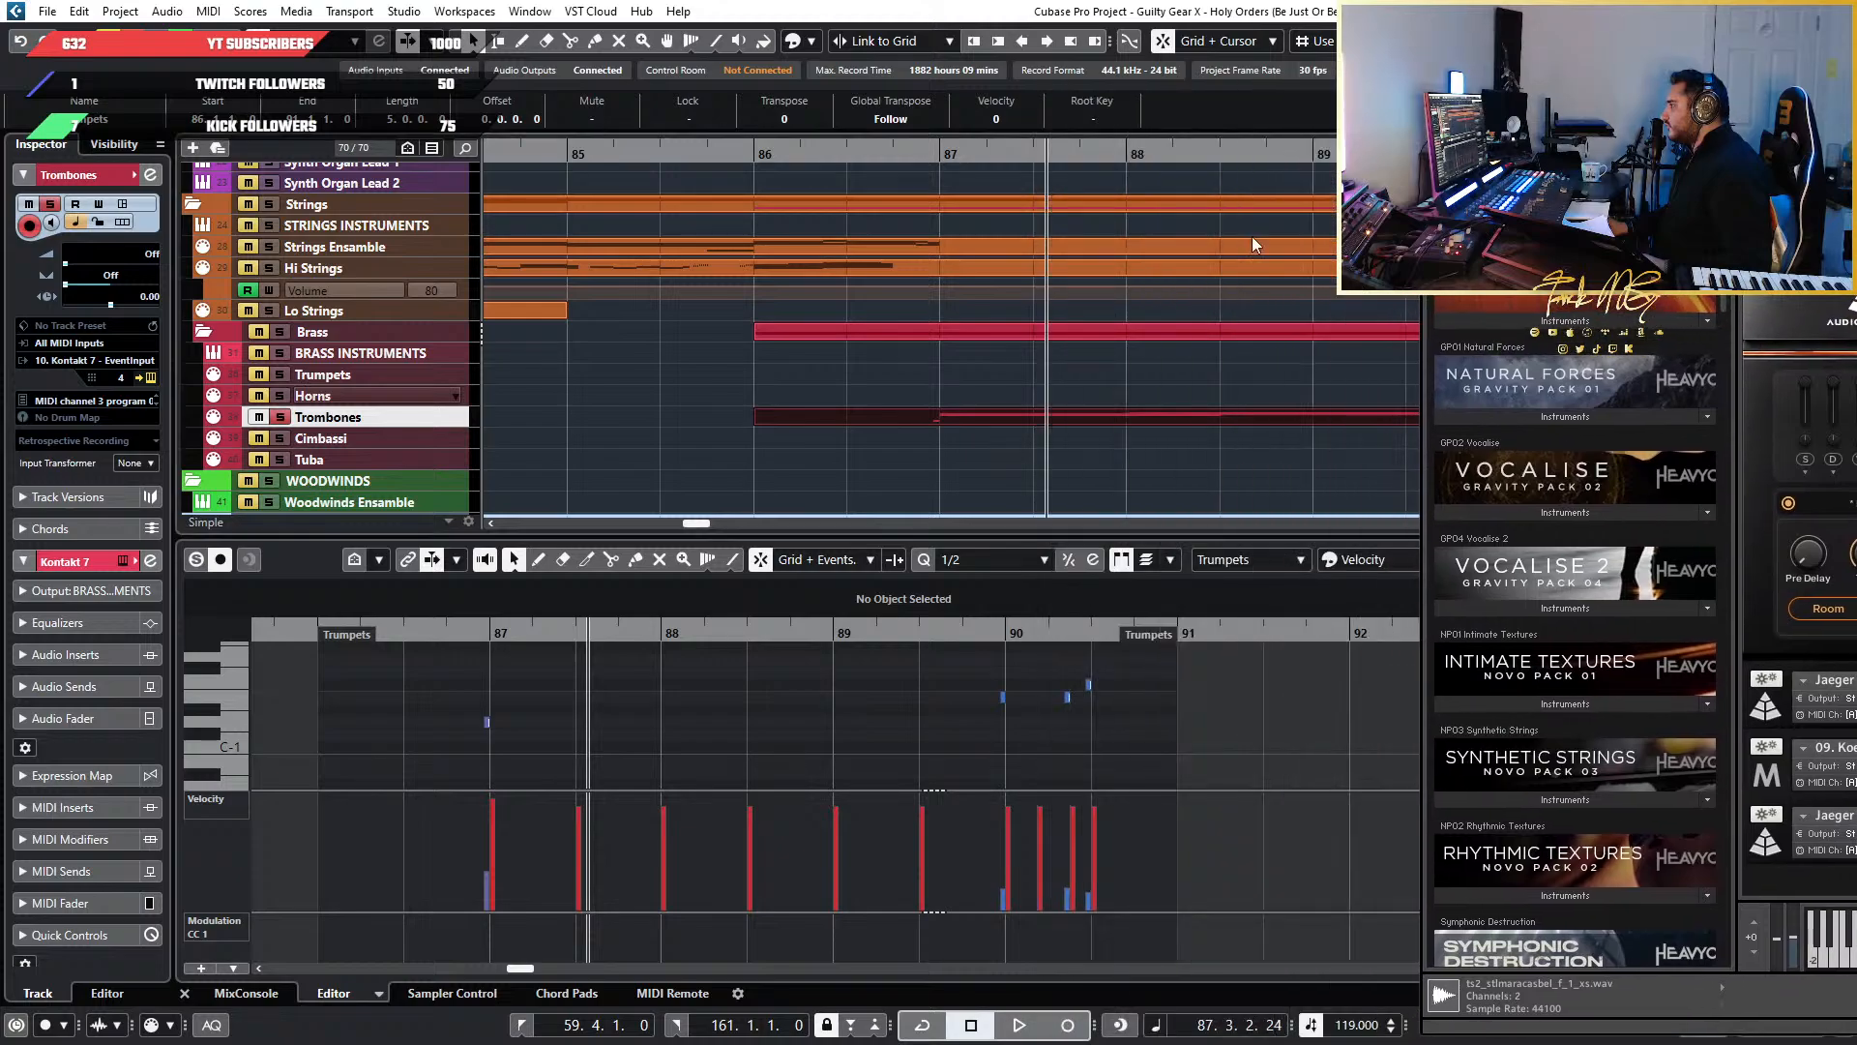
scroll(956, 406, down, 6)
scroll(884, 406, right, 5)
scroll(883, 414, left, 8)
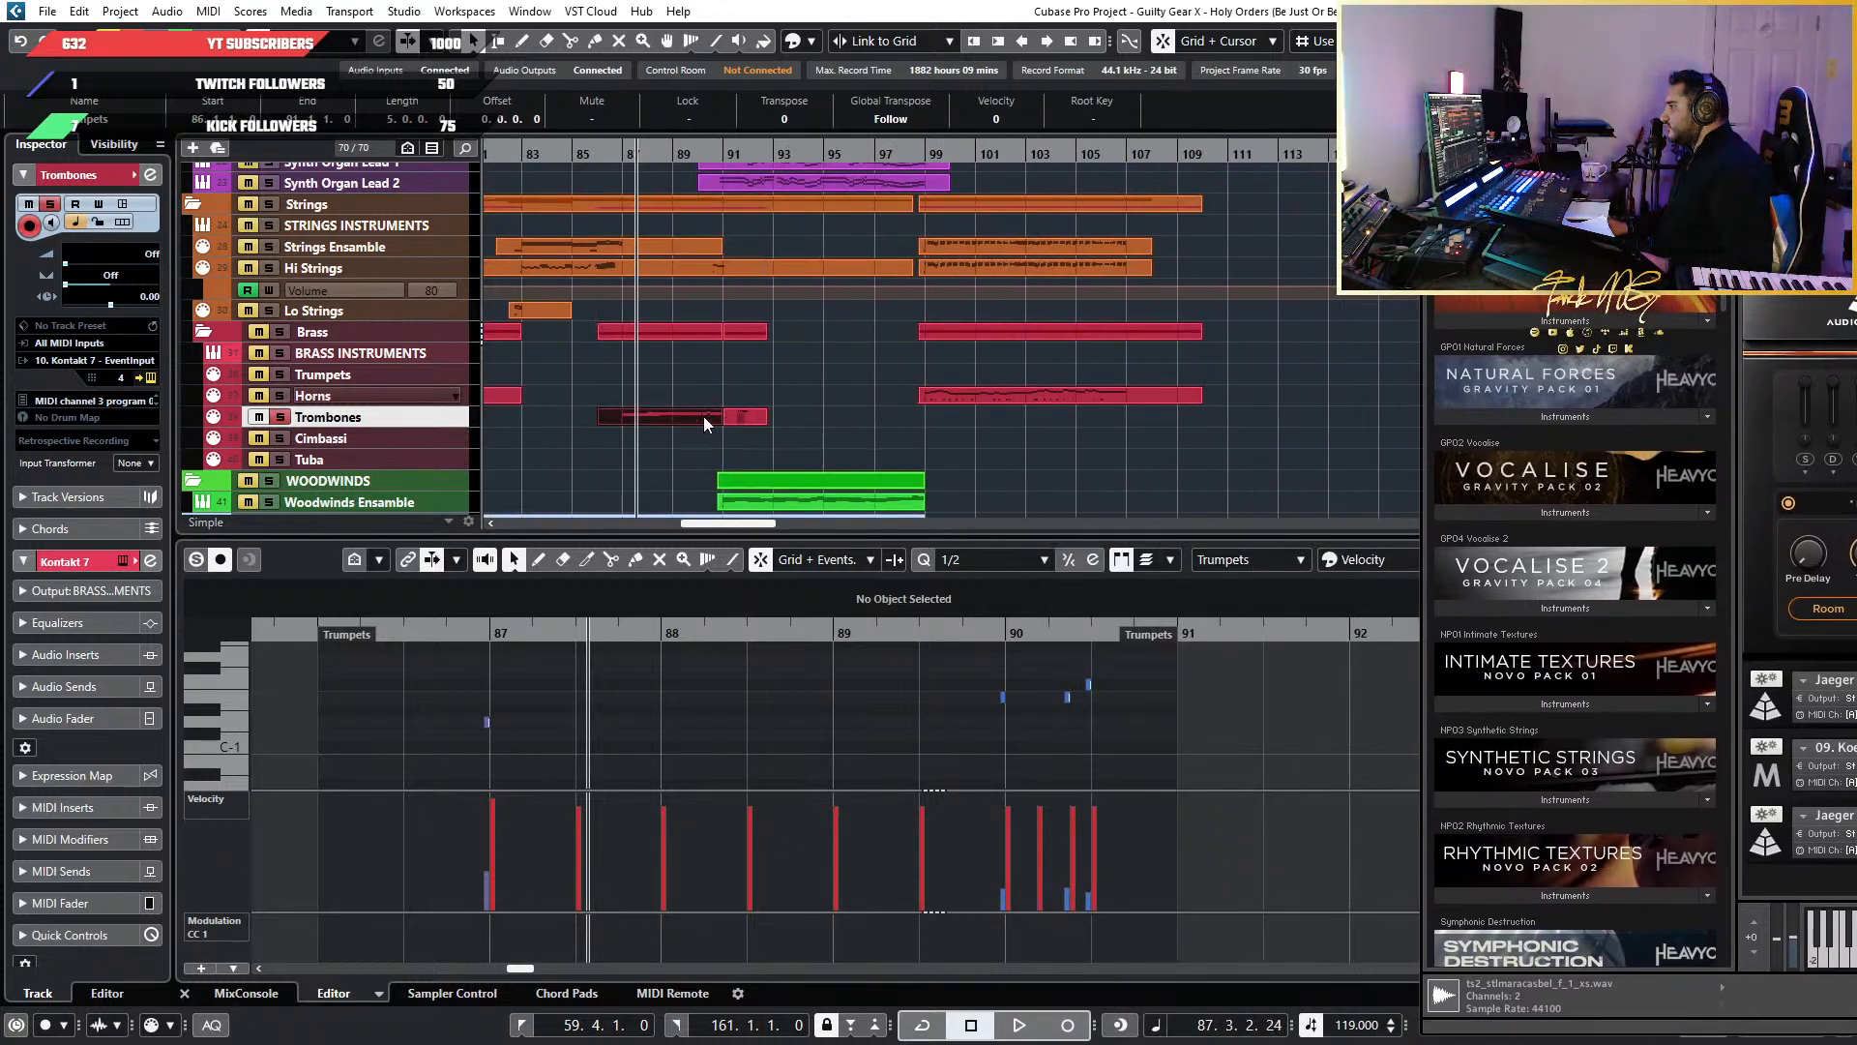
scroll(704, 416, left, 6)
scroll(1205, 437, up, 5)
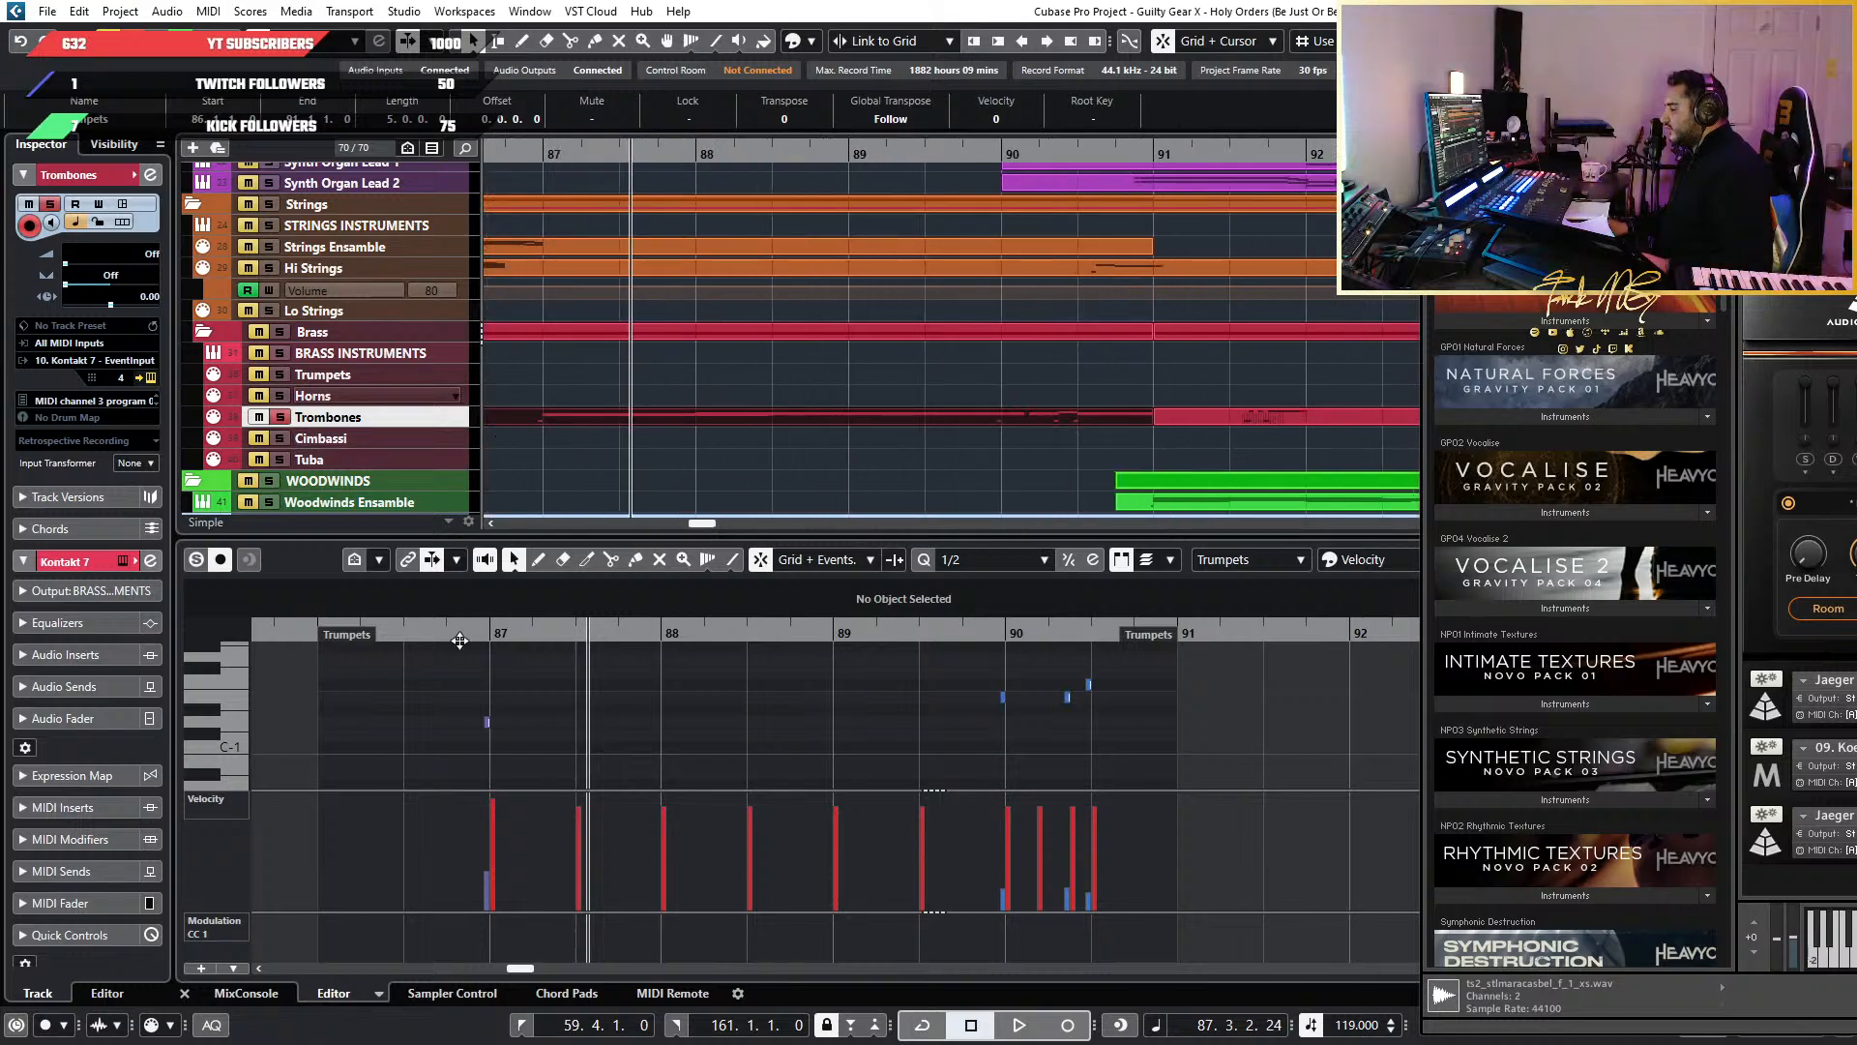
scroll(584, 726, up, 2)
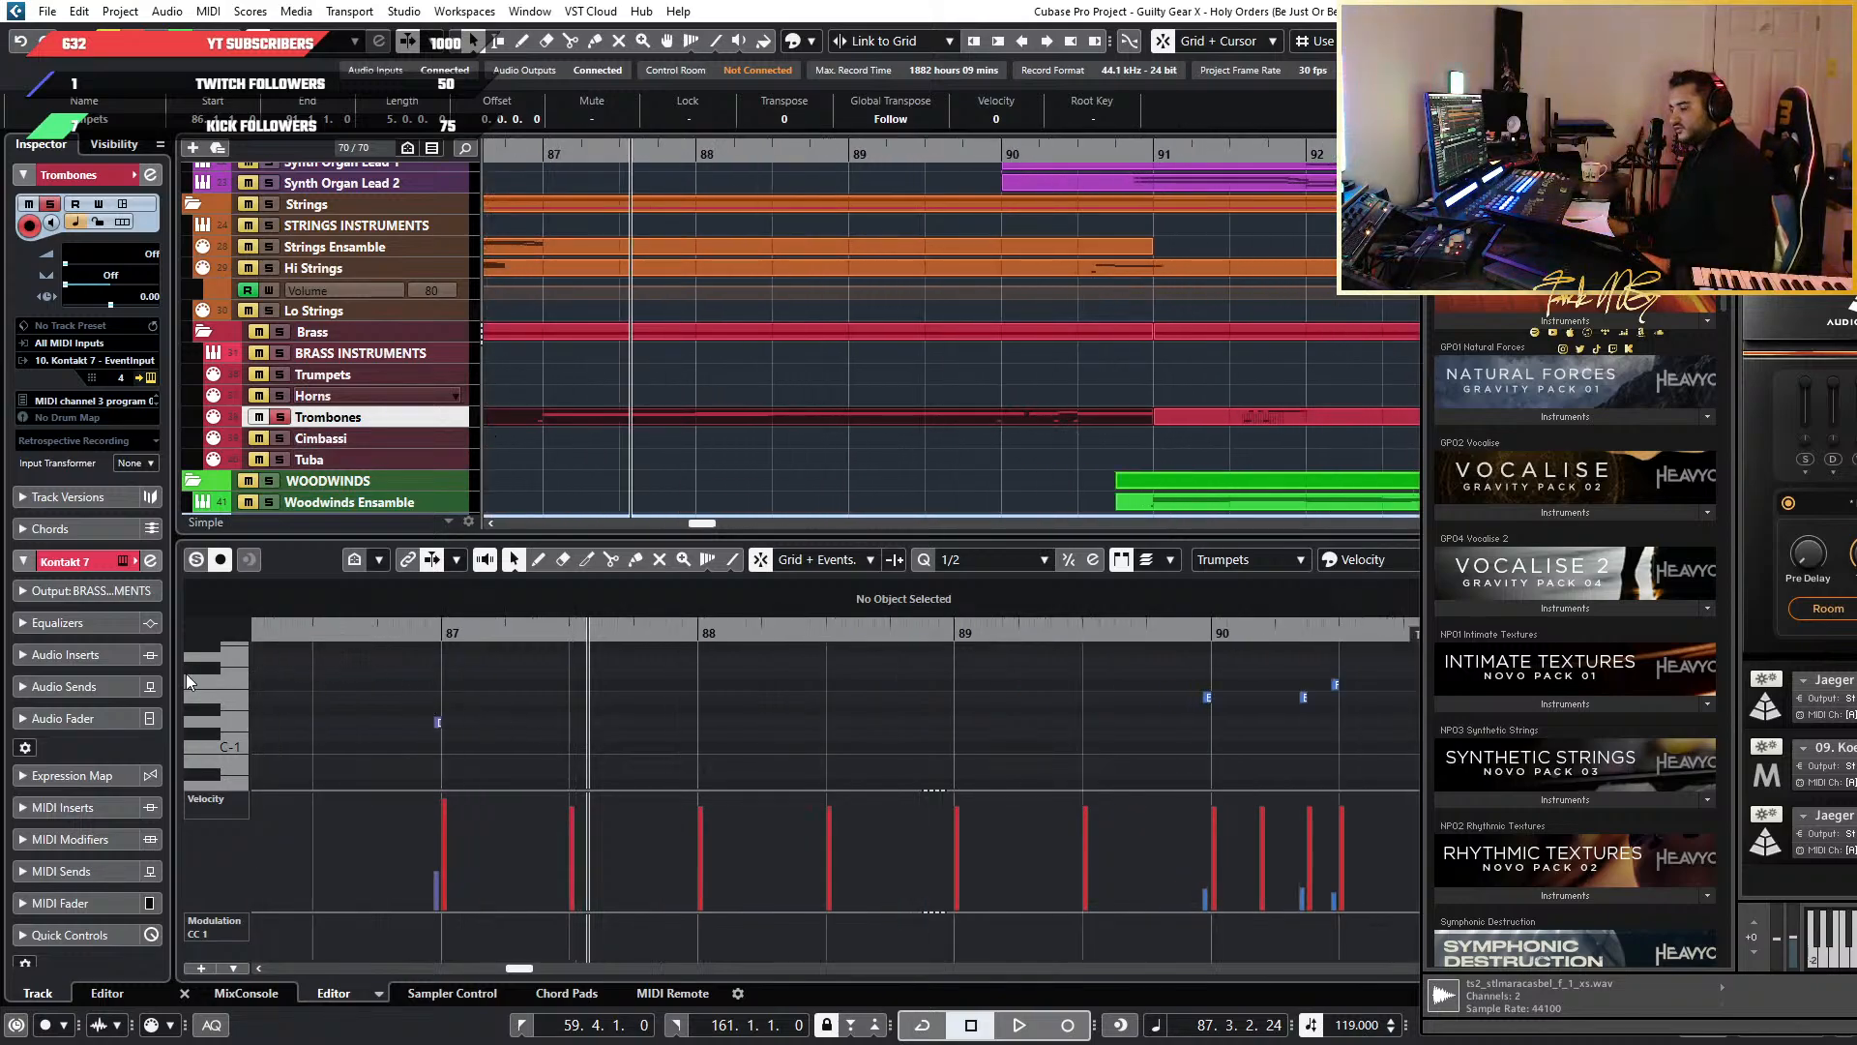
scroll(369, 704, down, 1)
scroll(357, 698, up, 2)
scroll(357, 700, up, 3)
scroll(357, 700, down, 3)
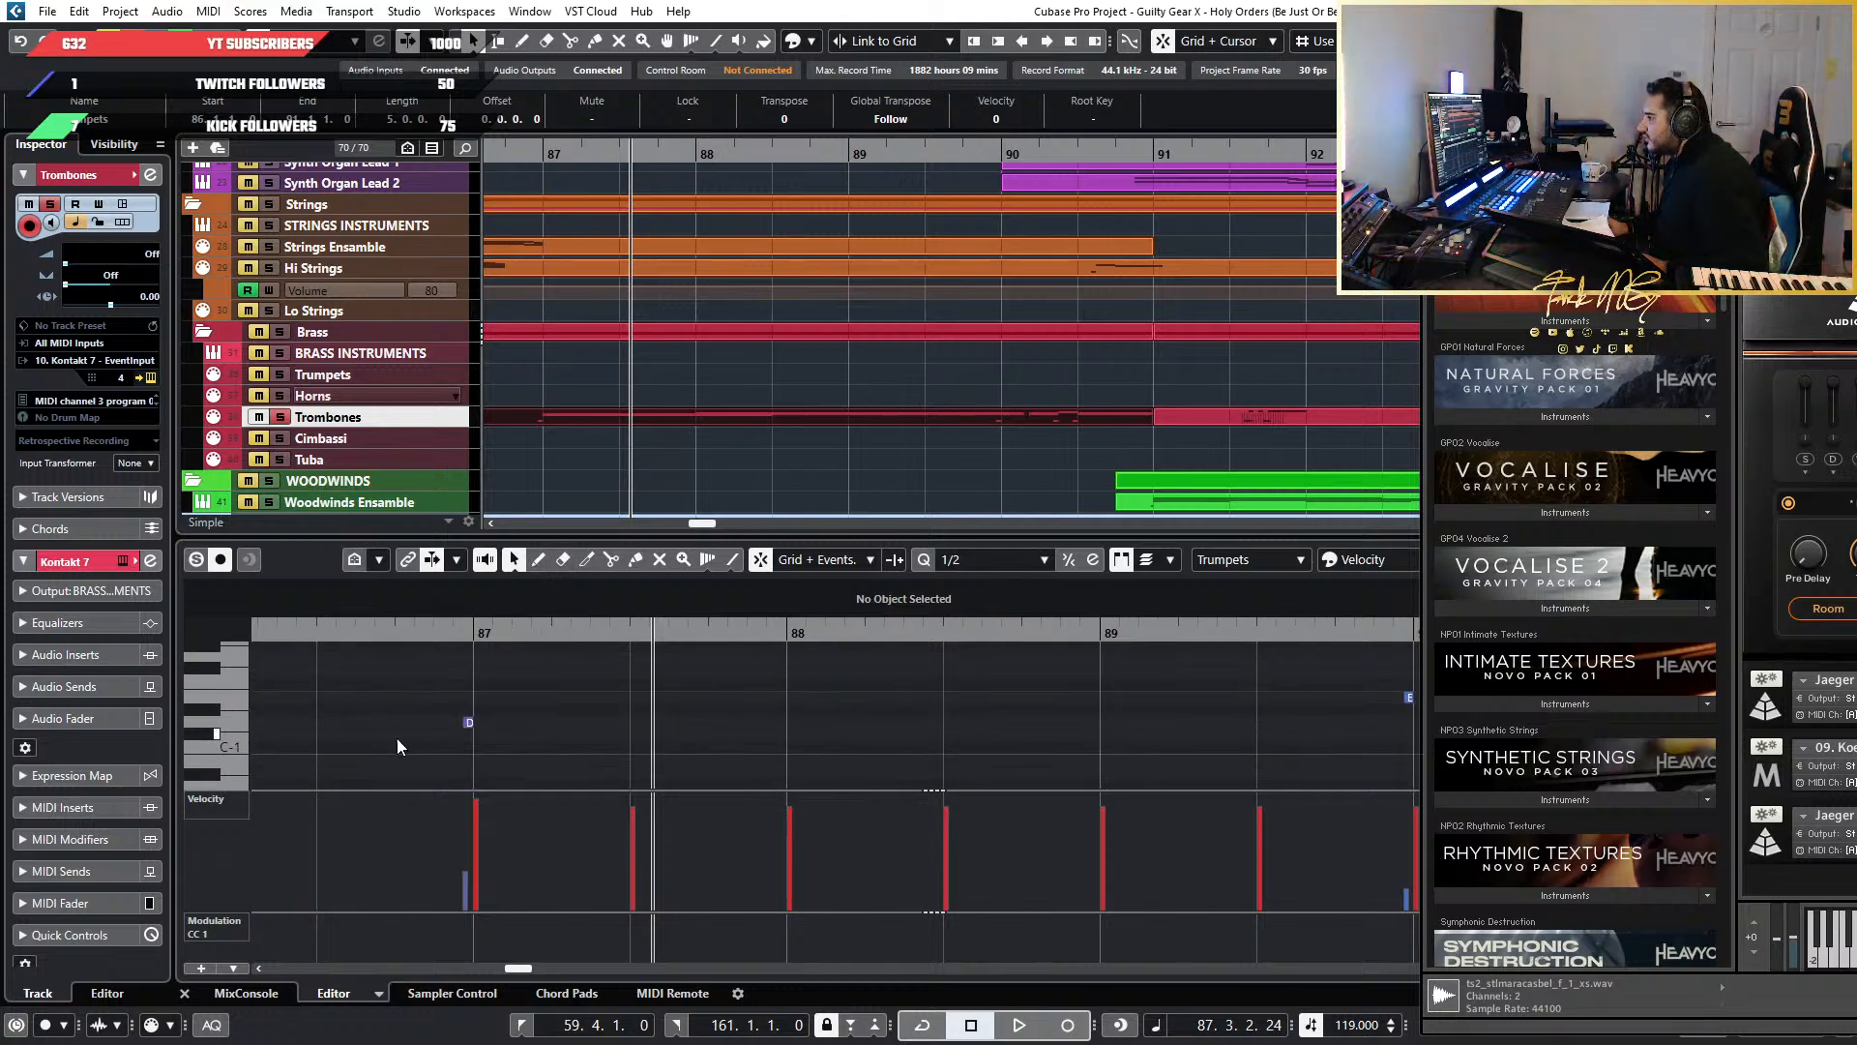
Using 1/64 quantize, draw a short C#-1 keyswitch note before bar 87 and shift the neighbouring D-1 note slightly later
scroll(416, 726, down, 2)
click(539, 560)
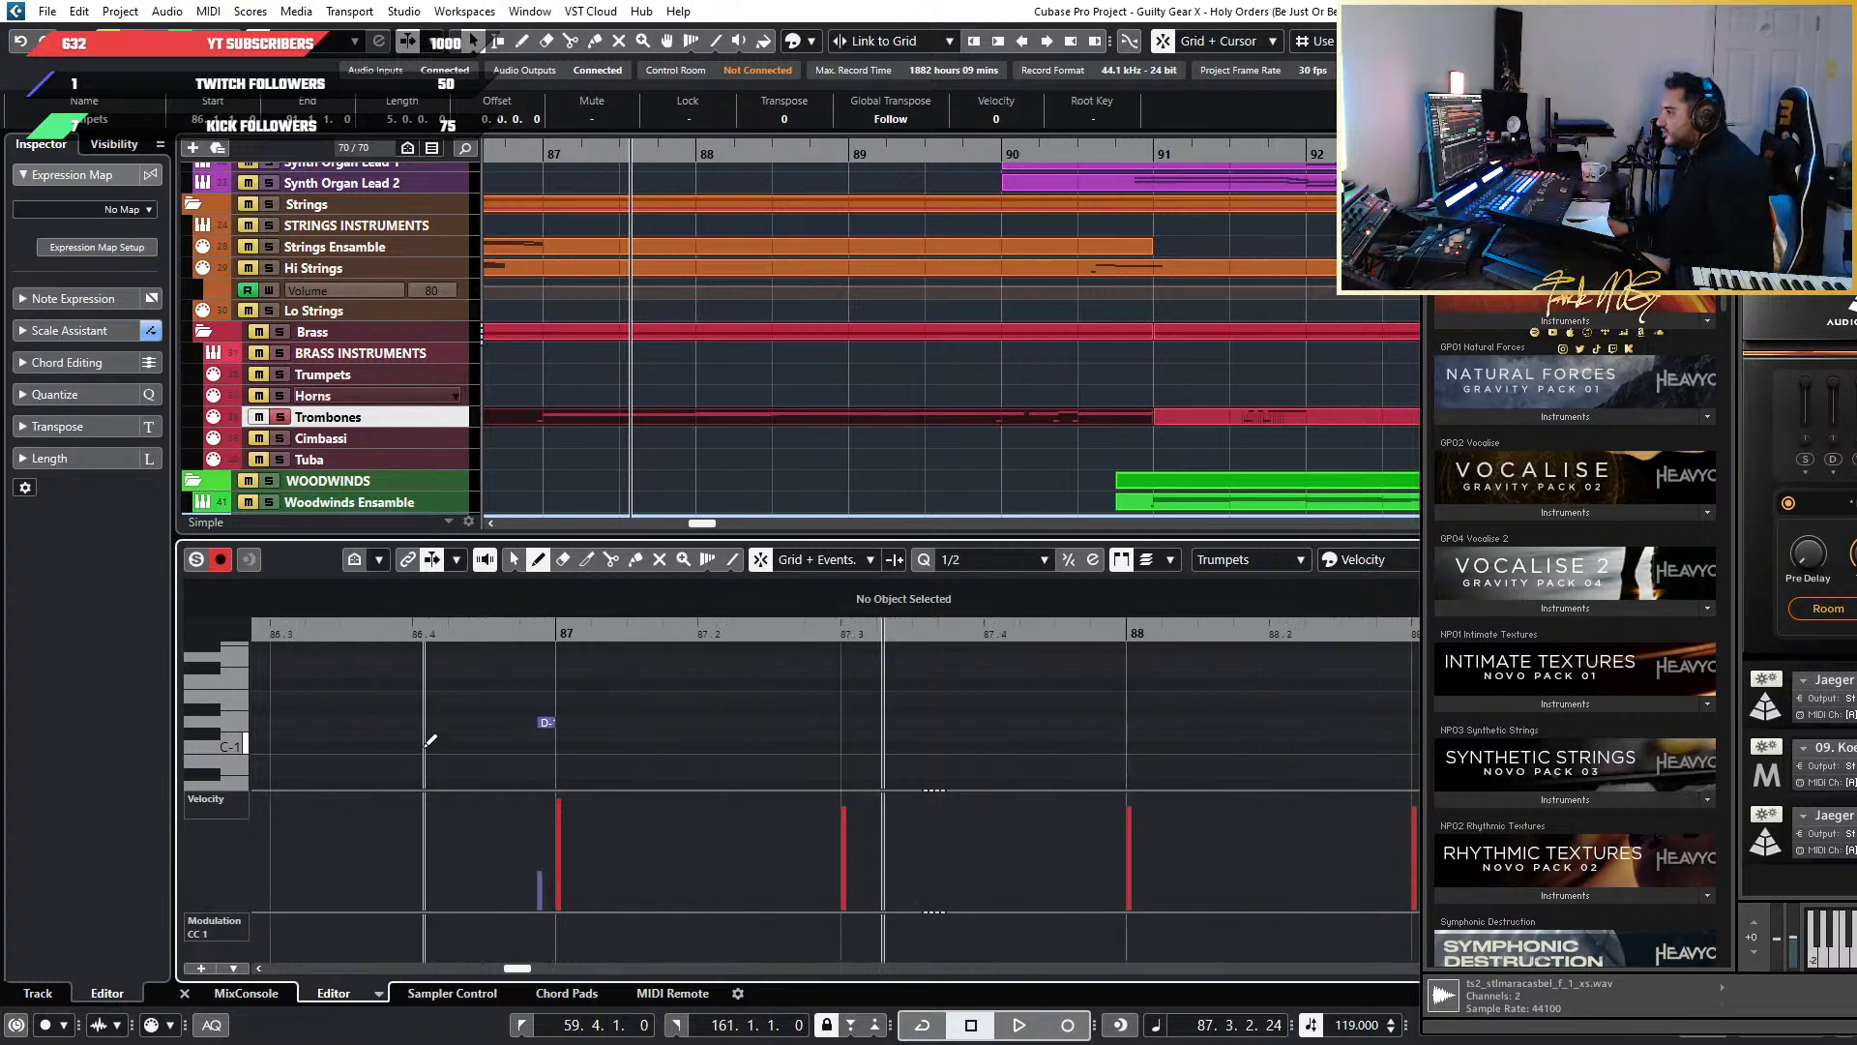
scroll(428, 740, up, 2)
scroll(424, 735, up, 1)
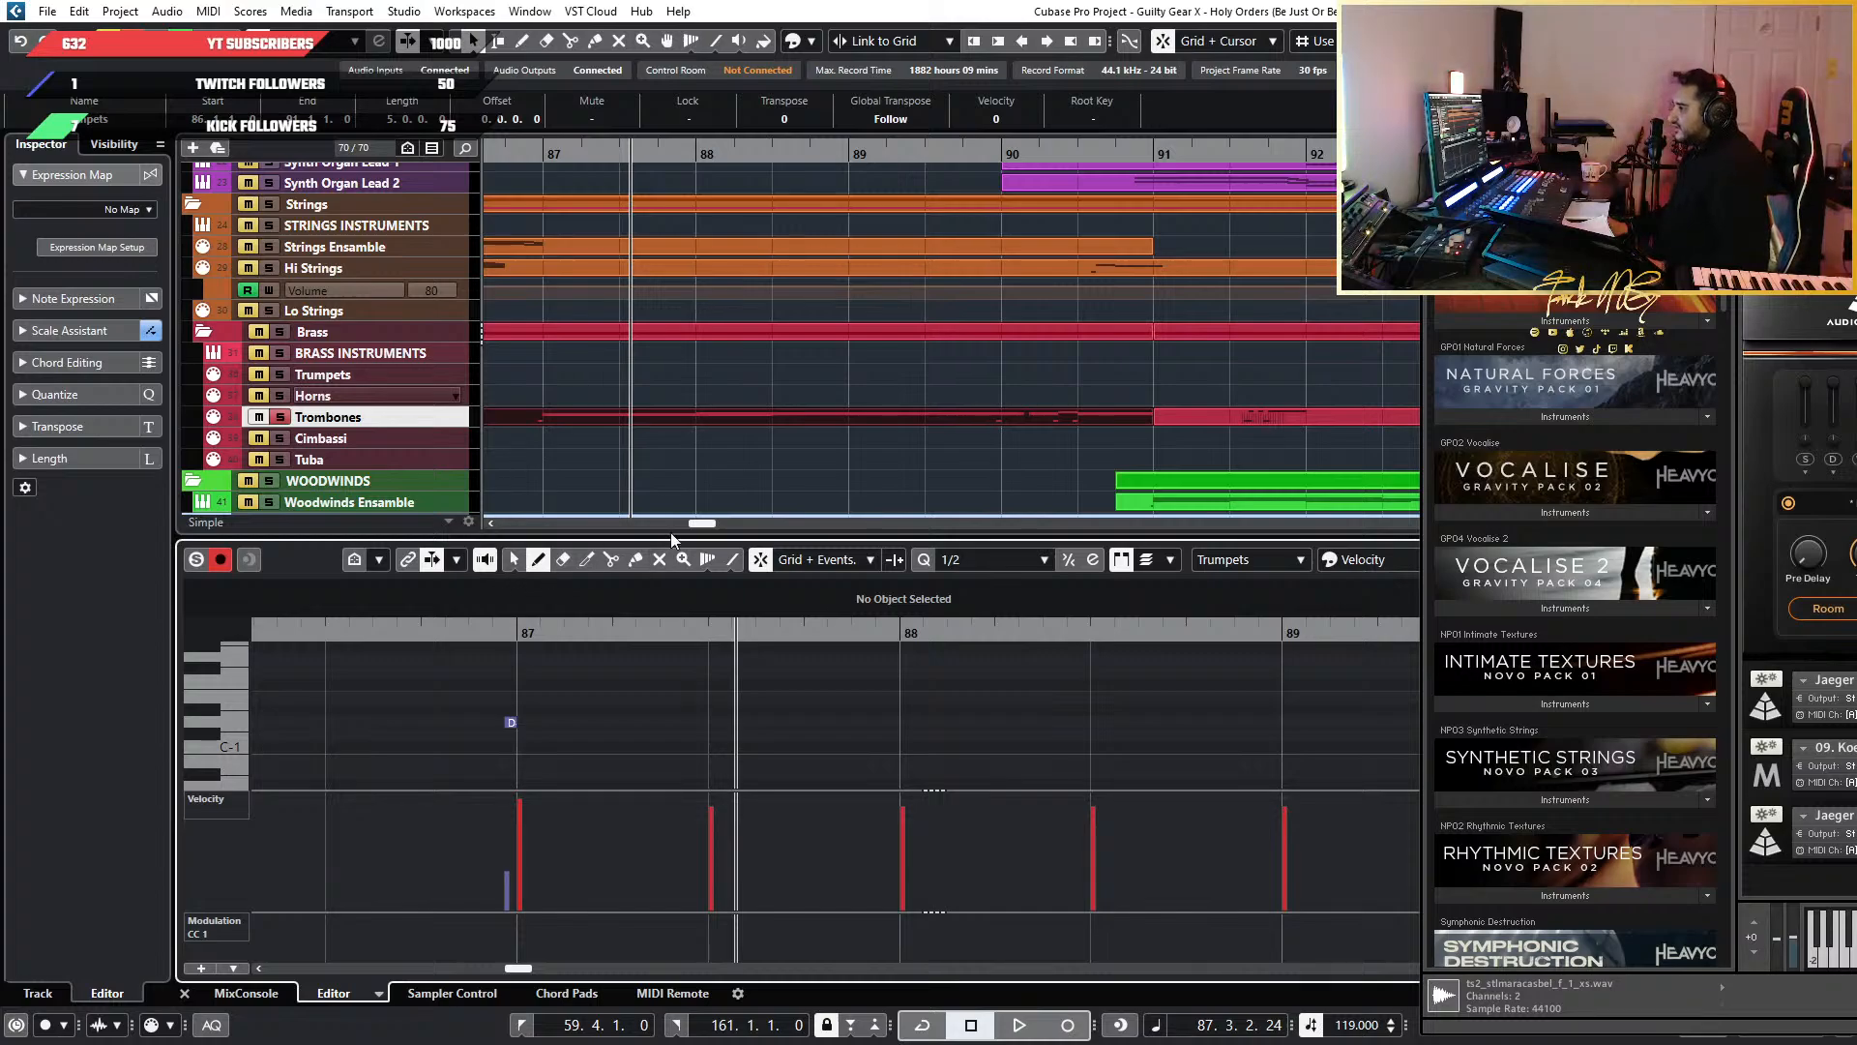
drag(1519, 85, 1373, 87)
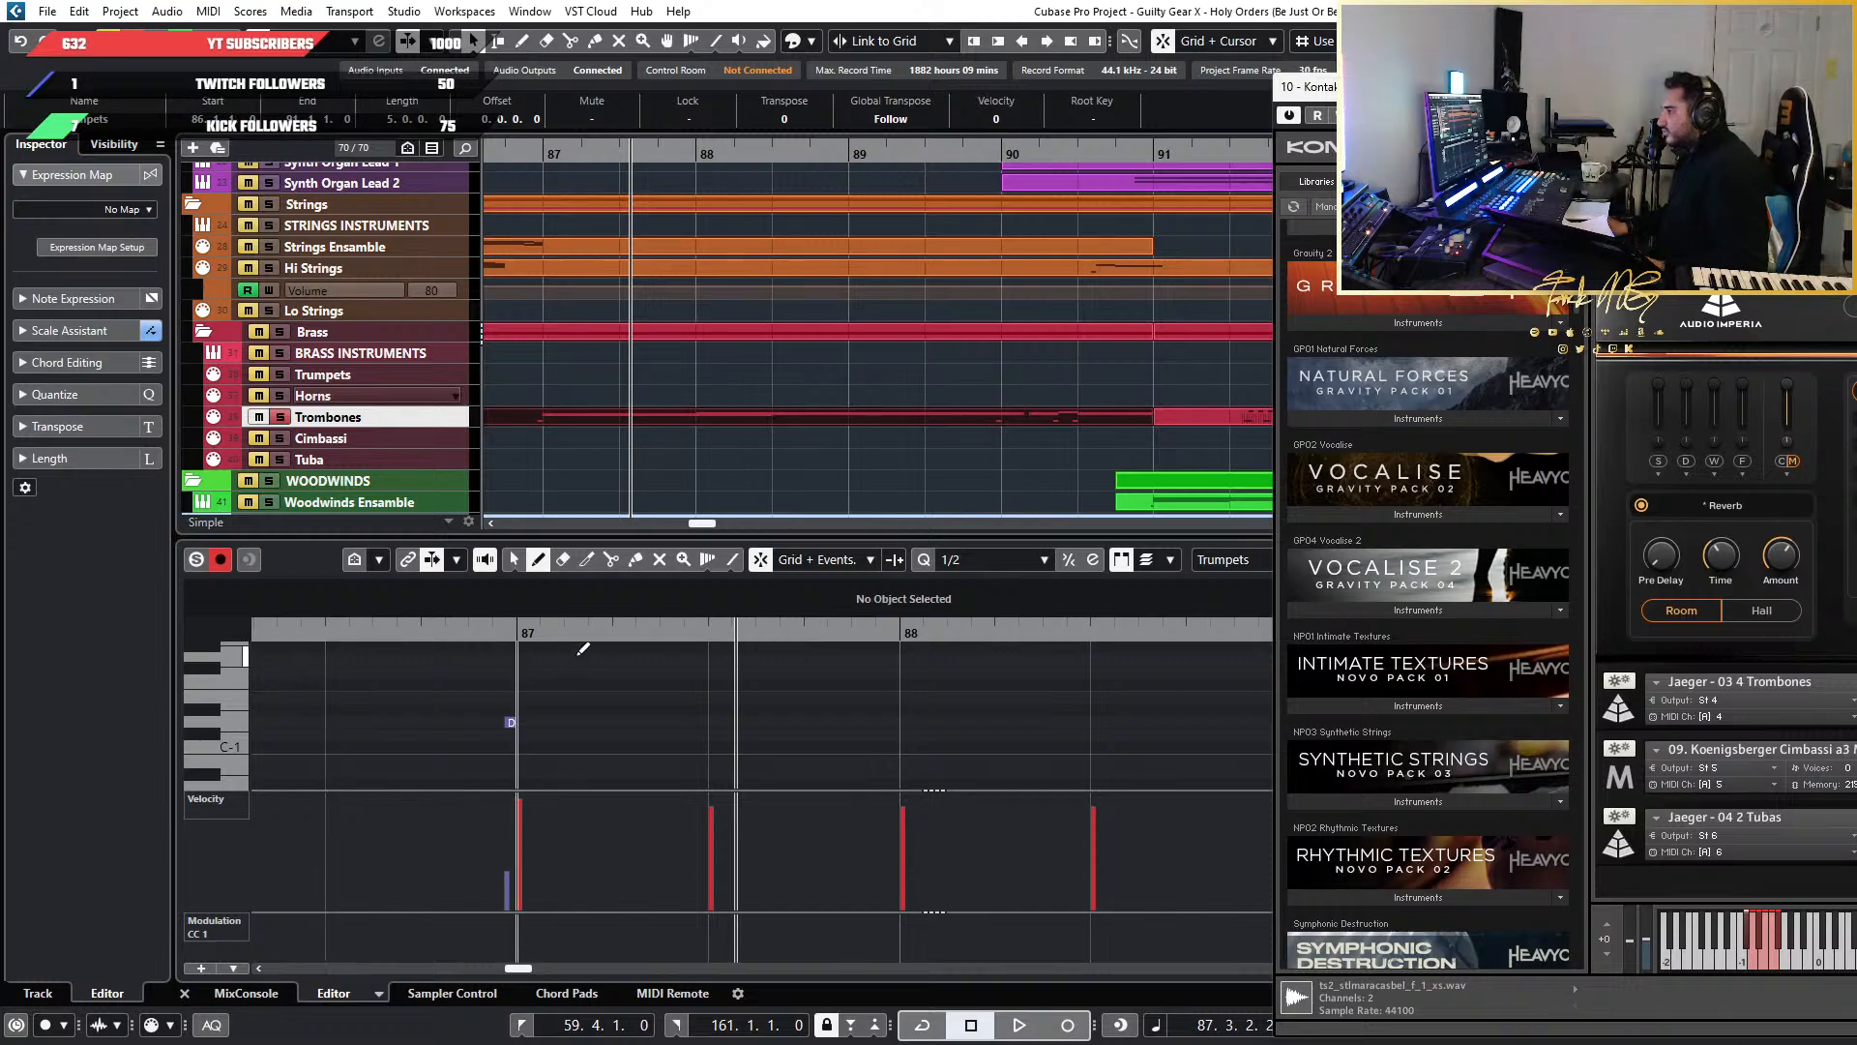
click(986, 561)
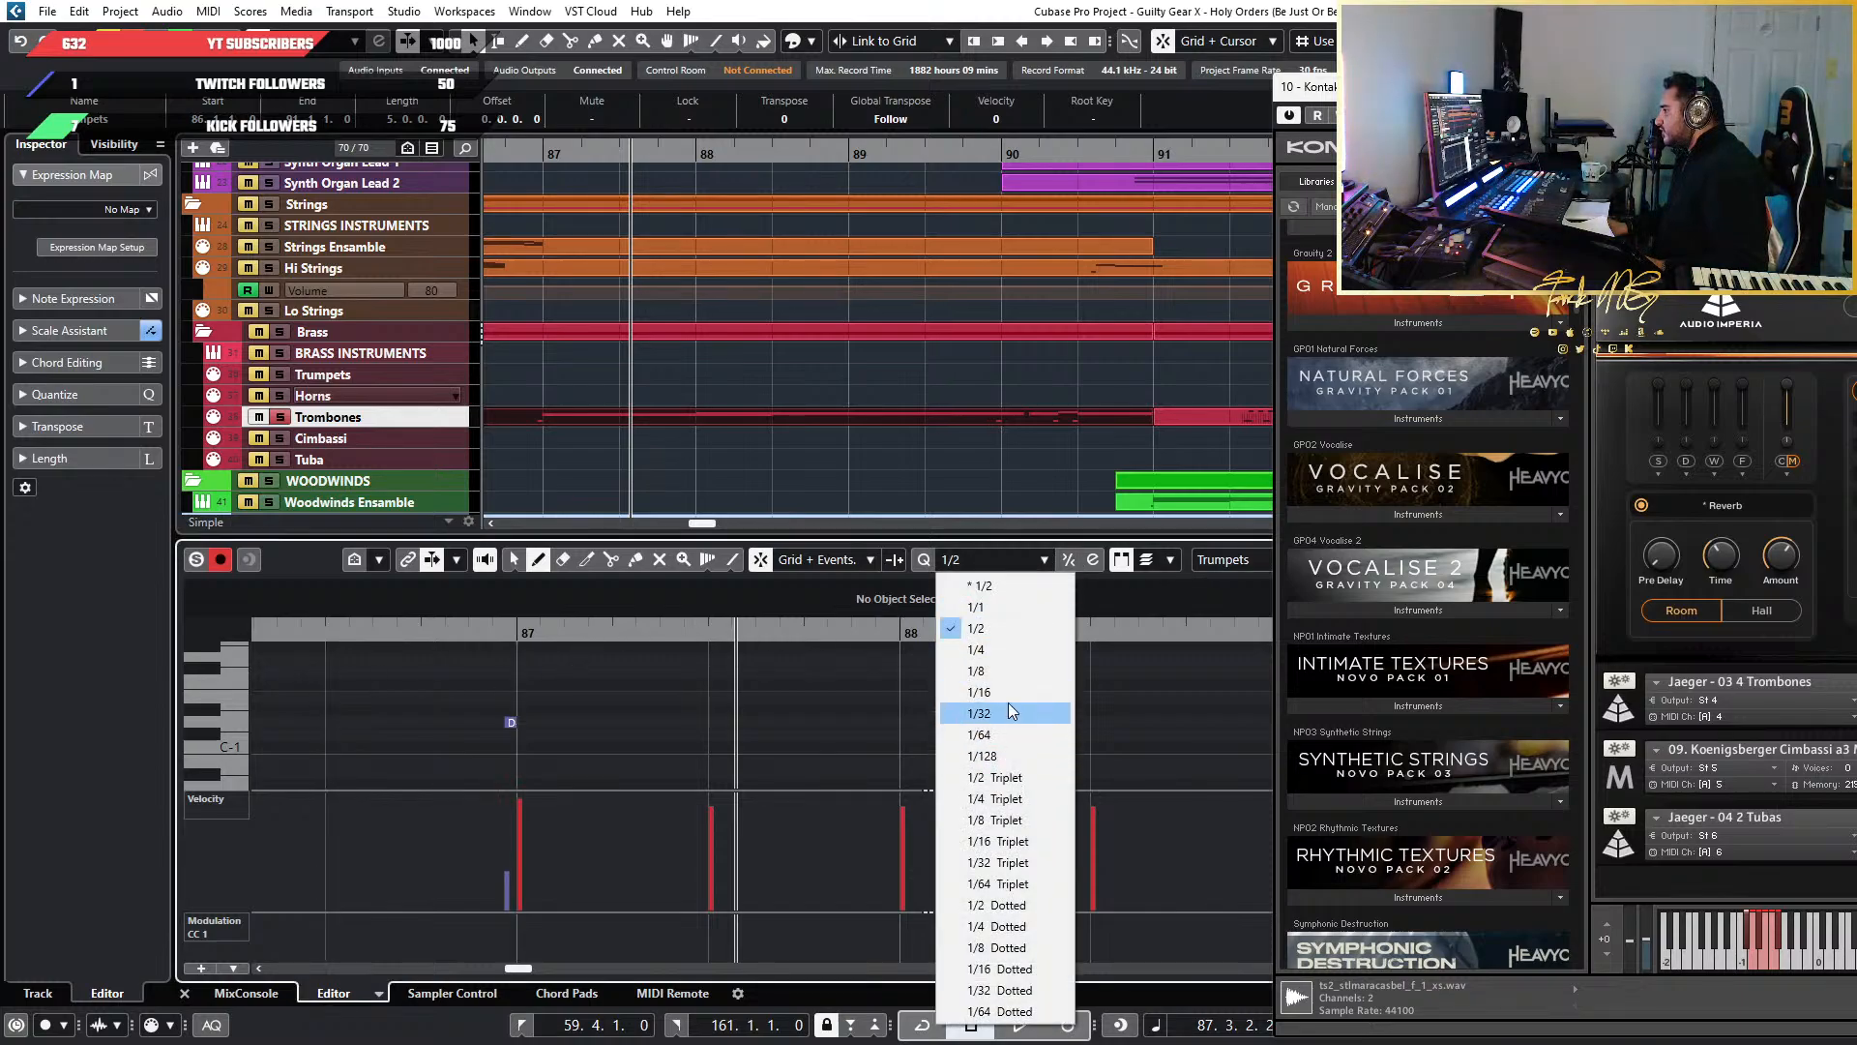
click(996, 745)
scroll(531, 711, up, 4)
scroll(531, 711, up, 3)
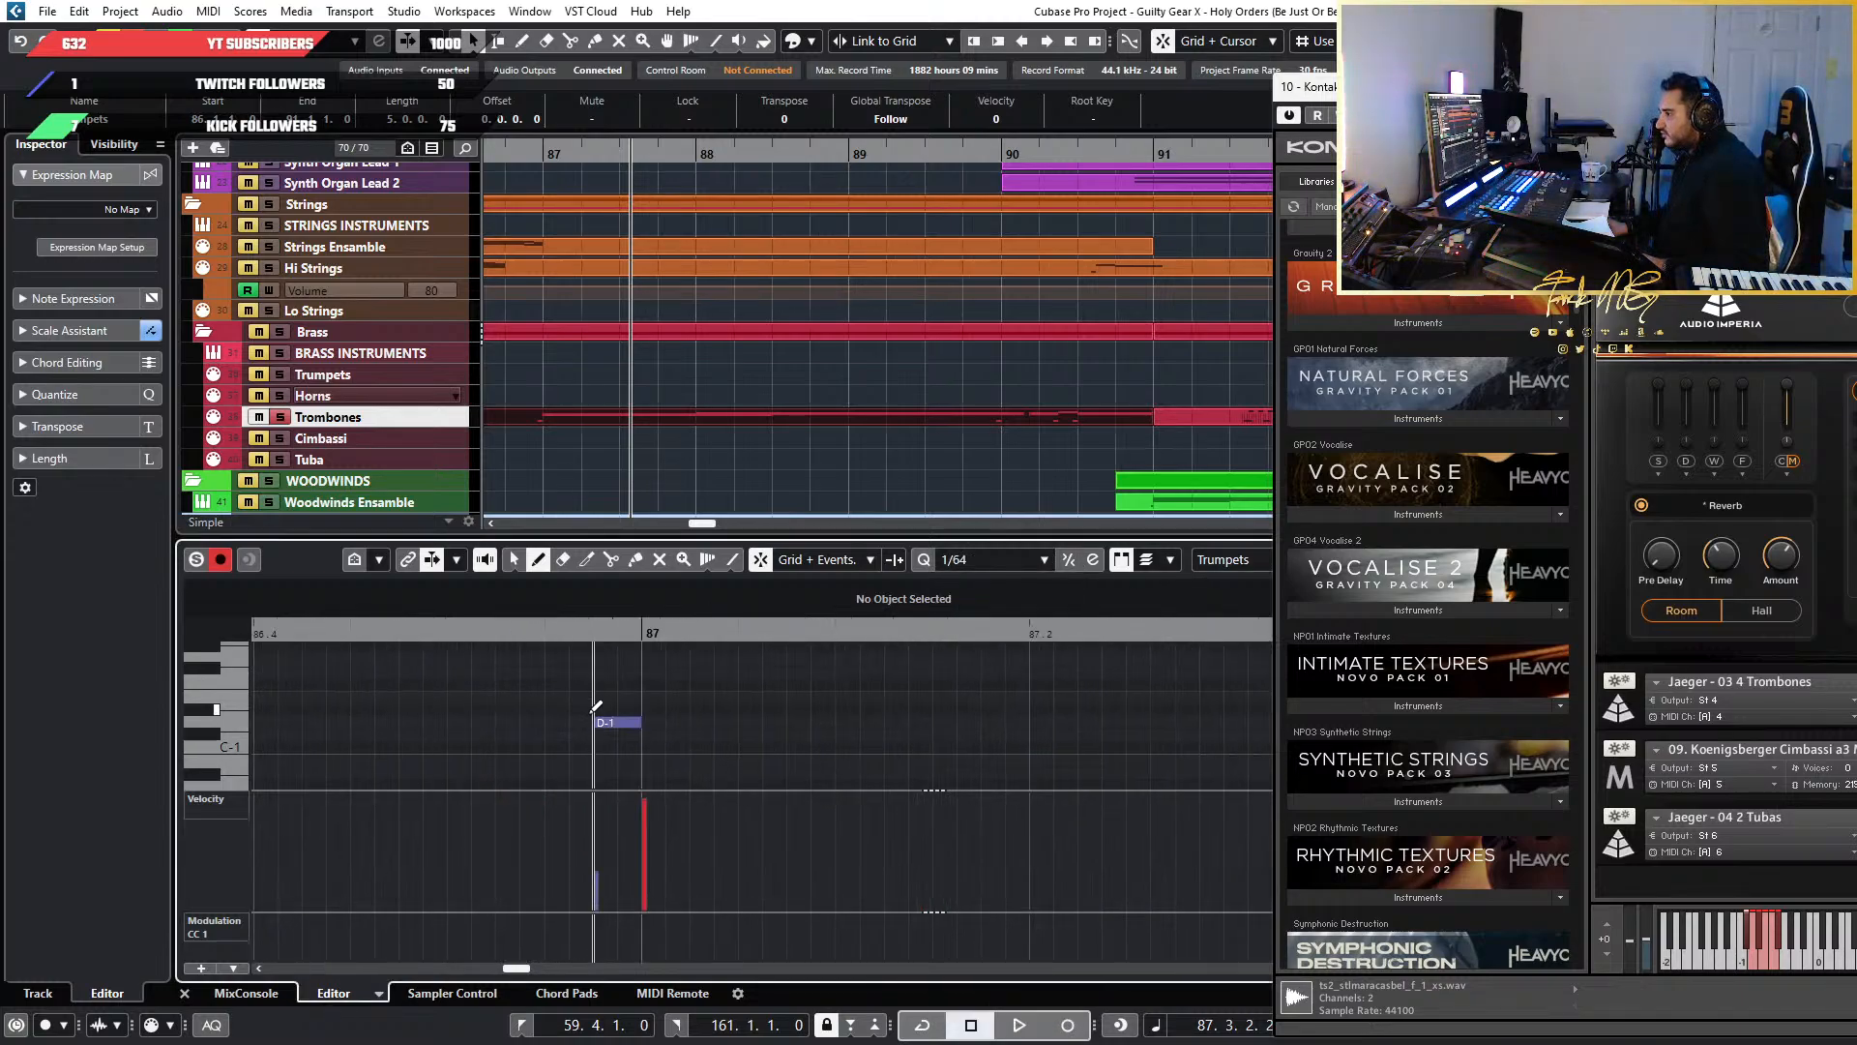
click(428, 737)
key(1)
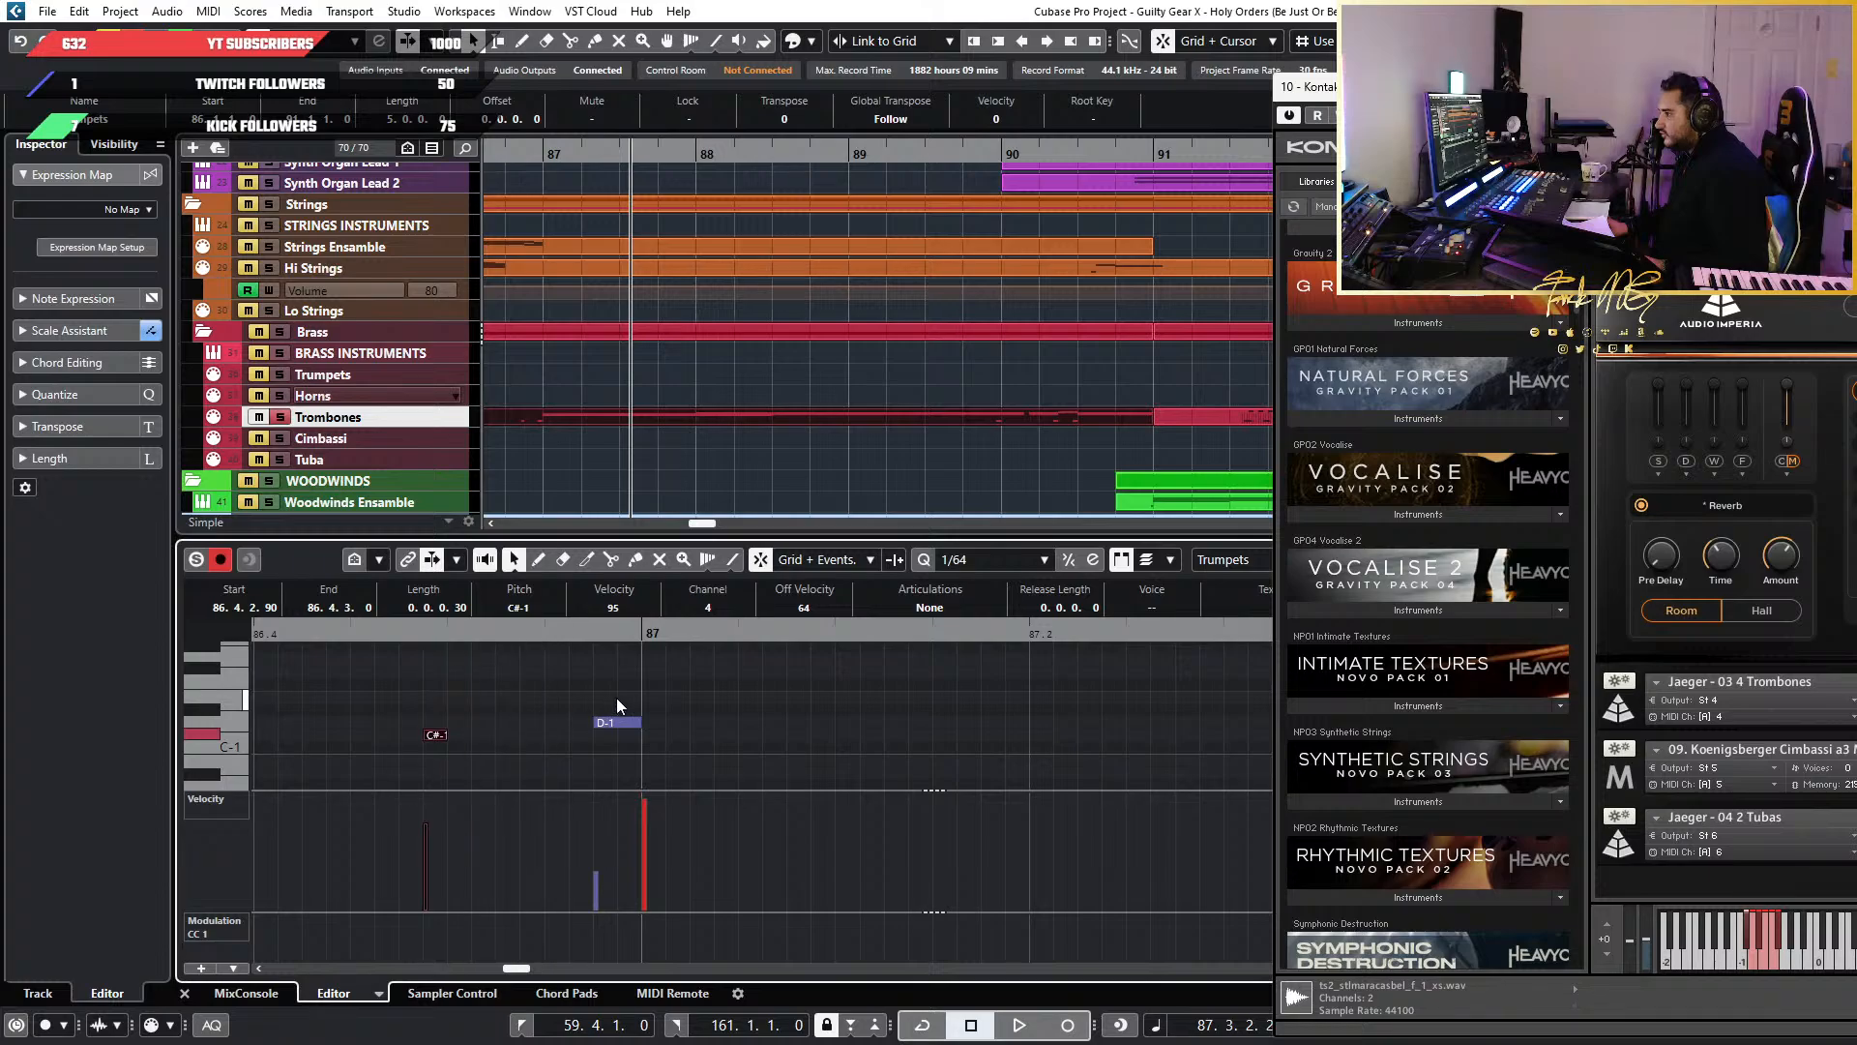
click(647, 731)
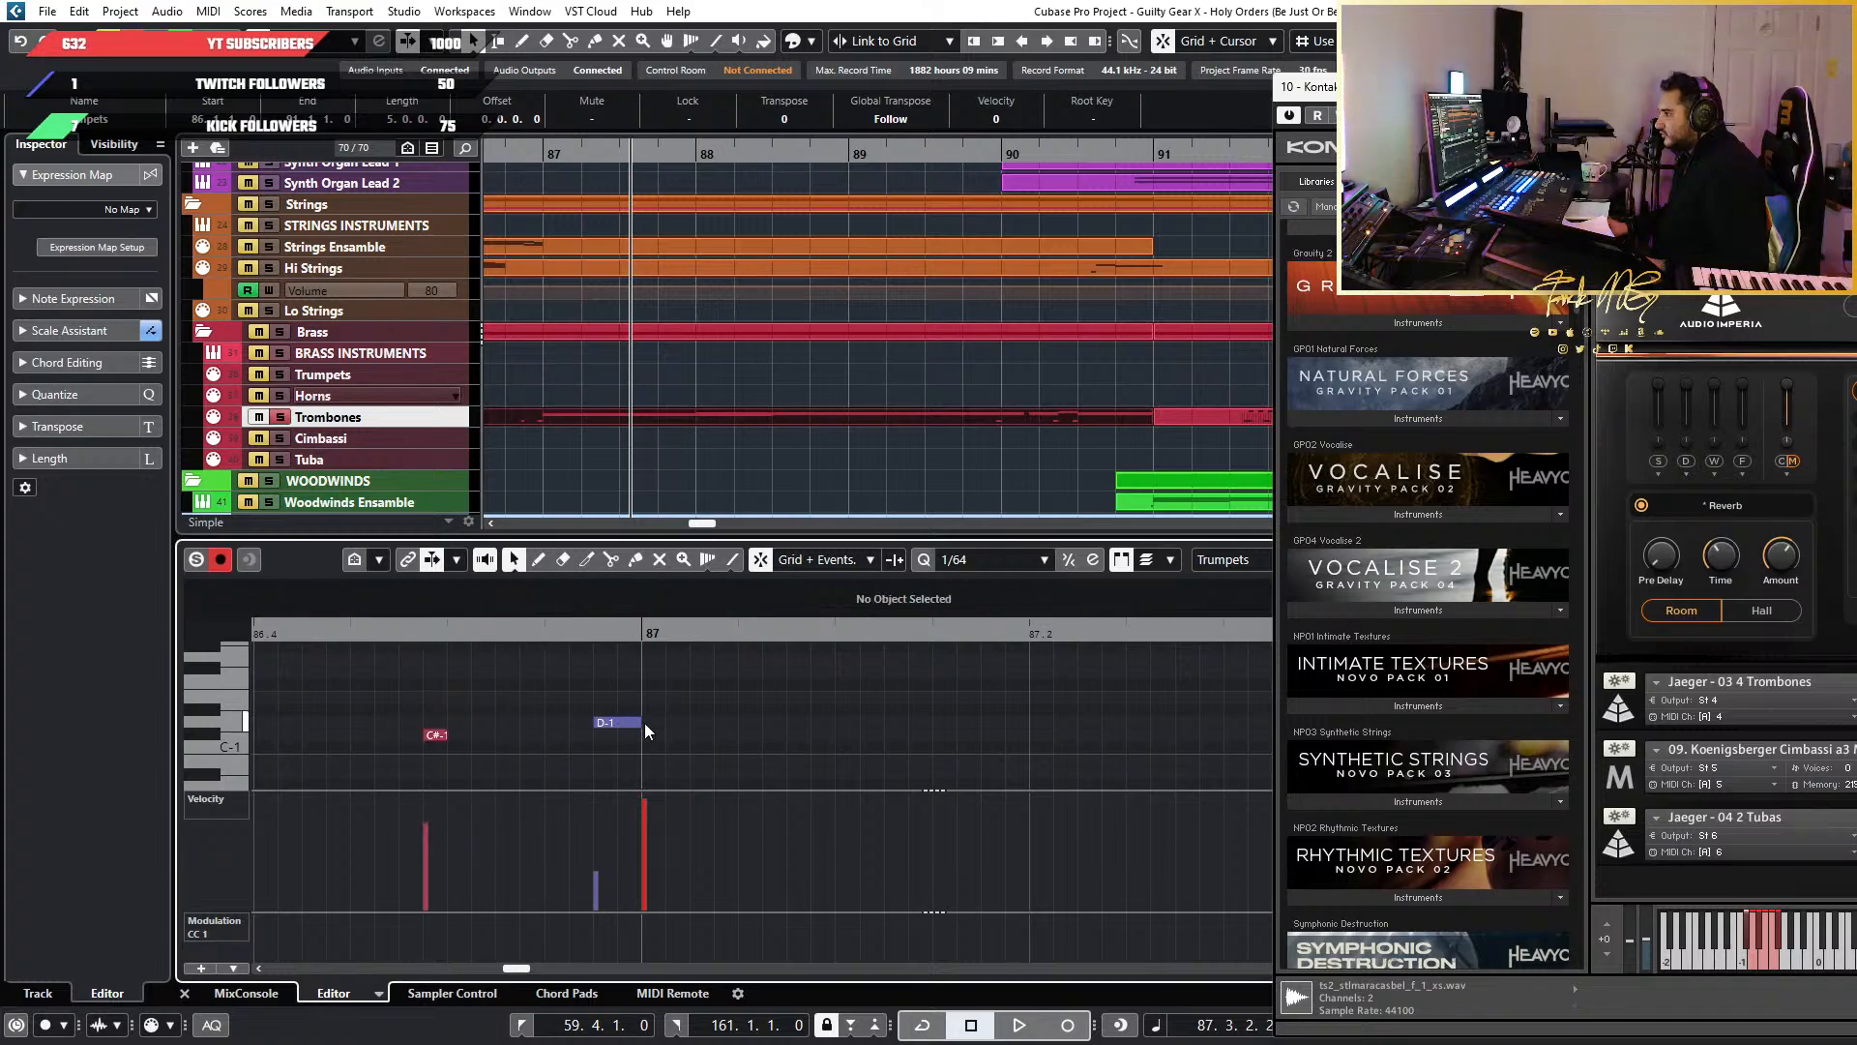
drag(624, 731, 648, 730)
Bring the Kontakt articulation list into view and try transposing the drawn C#-1 note up to B-1
drag(468, 690, 391, 740)
drag(1618, 86, 1211, 90)
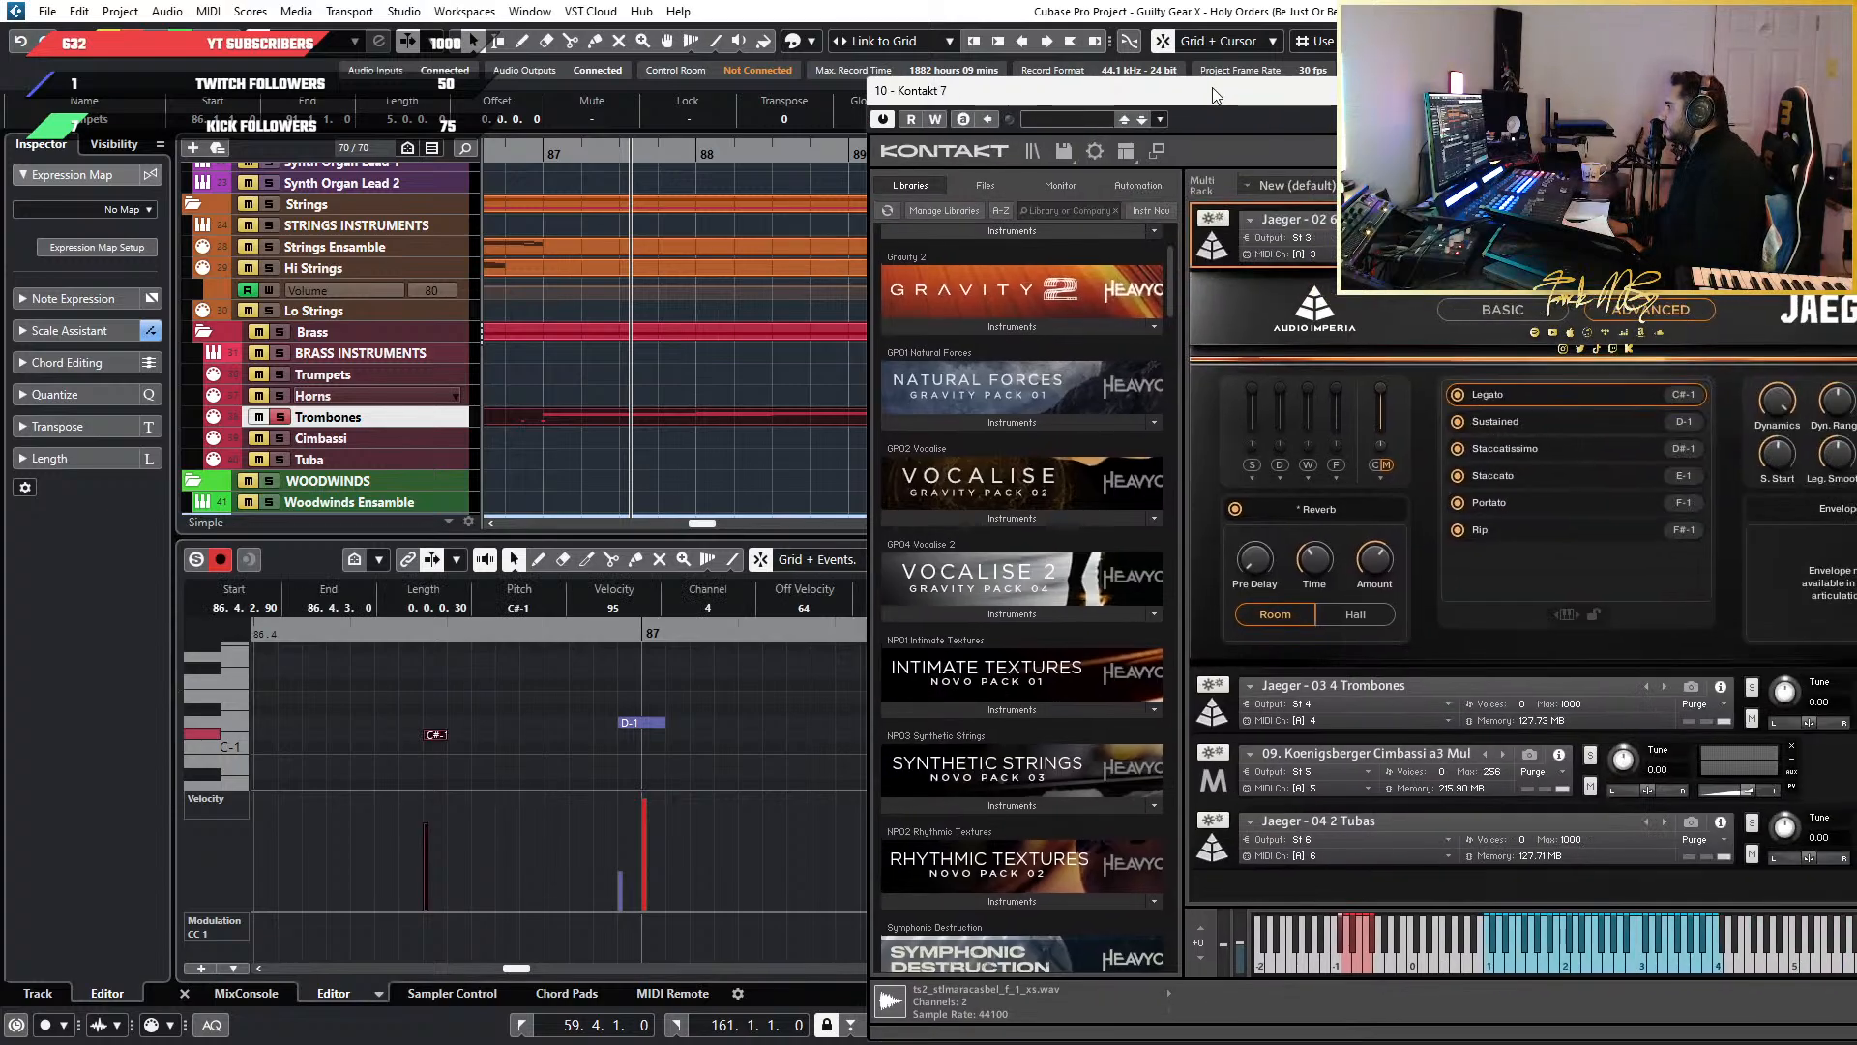
key(Down)
key(Down)
key(Down)
key(Up)
key(Up)
key(Up)
key(Up)
key(Up)
key(Up)
key(Up)
key(Up)
key(Up)
key(Up)
key(Up)
key(Up)
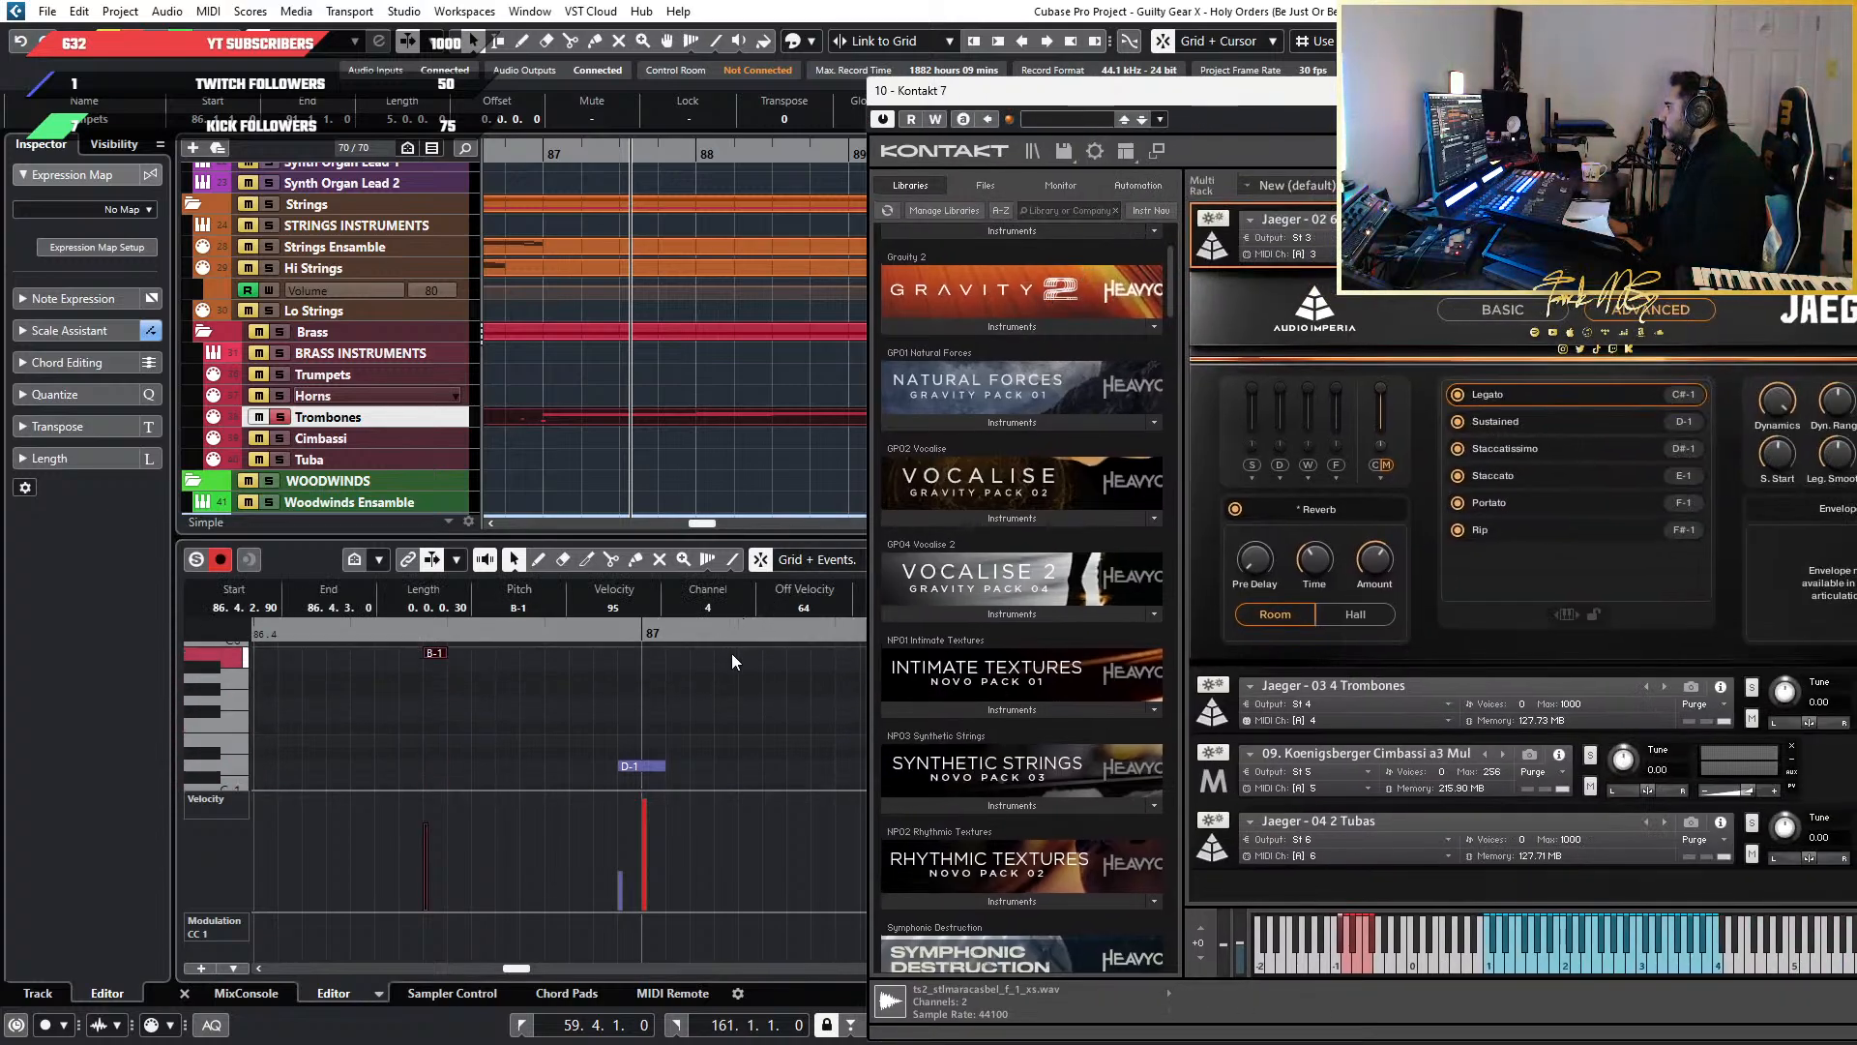
Open the Jaeger 4 Trombones instrument in Kontakt and transpose the drawn keyswitch note to C#-1 for Staccatissimo
click(1212, 248)
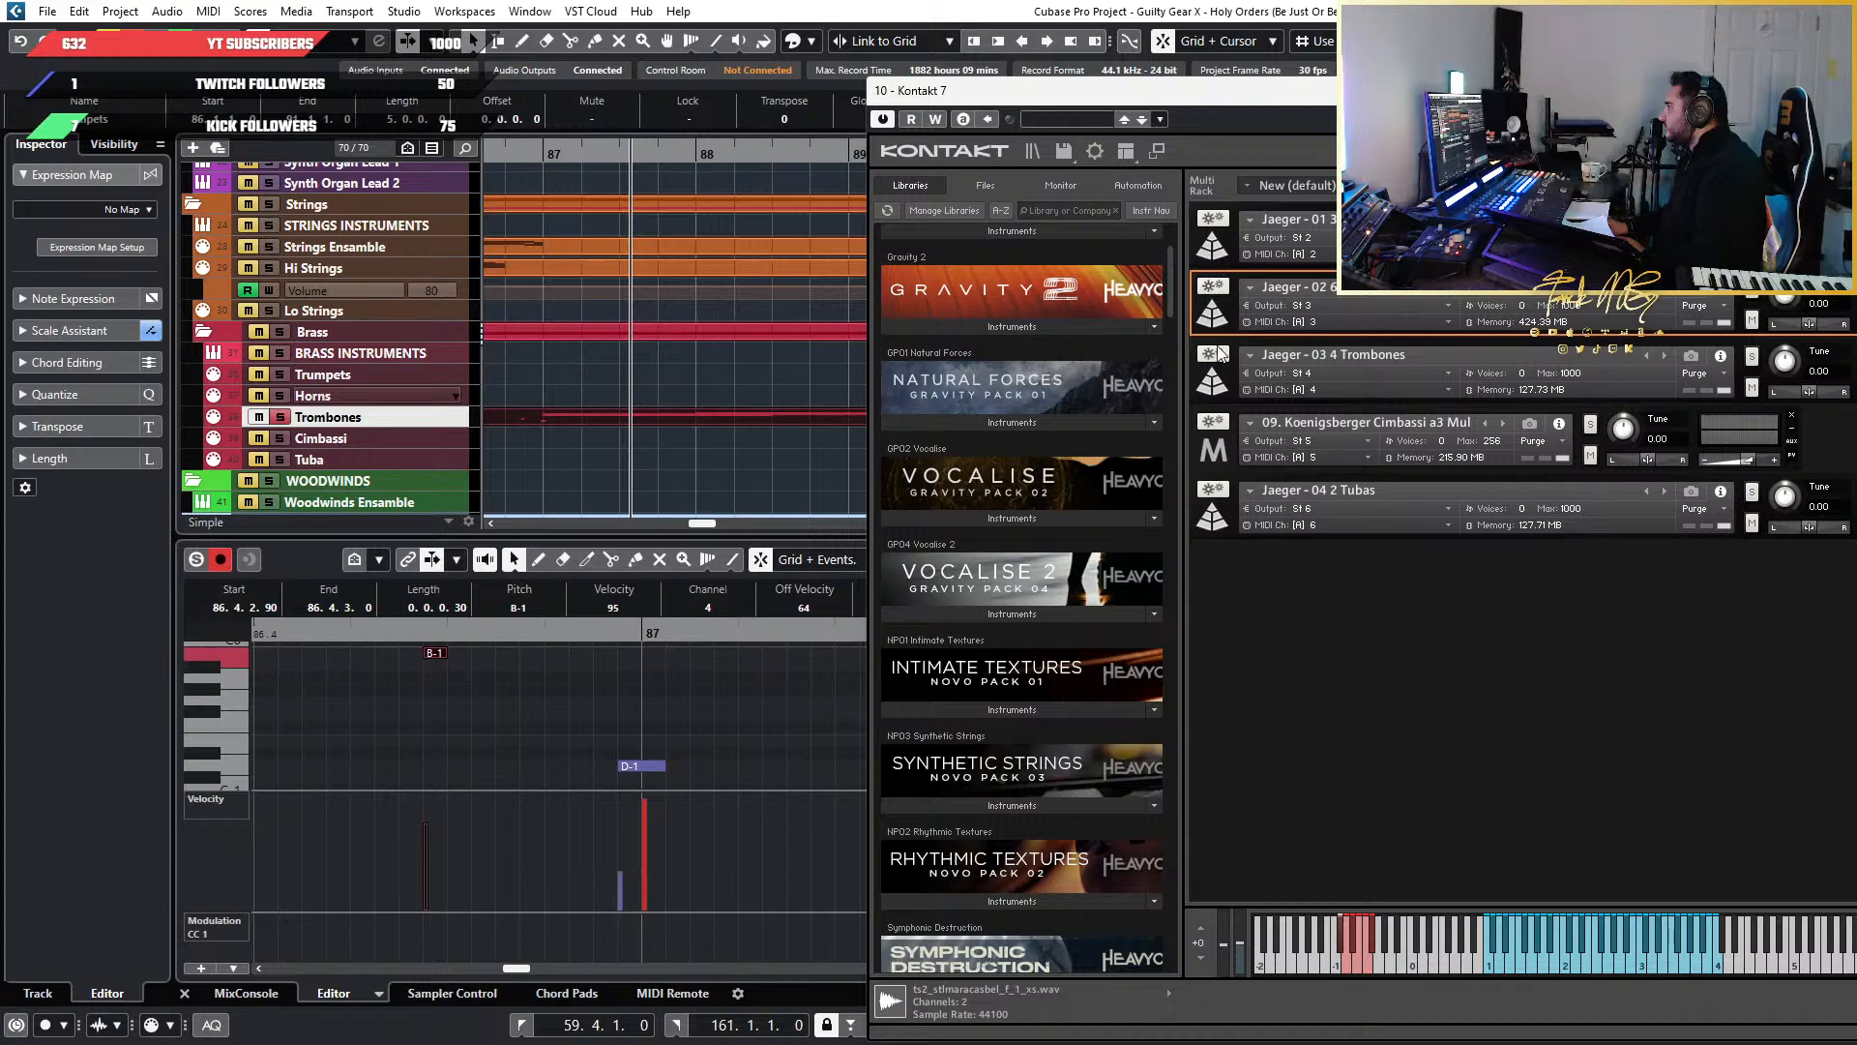
click(1213, 379)
key(Down)
key(Down)
key(Down)
key(Down)
key(Down)
key(Down)
key(Down)
key(Down)
key(Down)
key(Down)
key(Down)
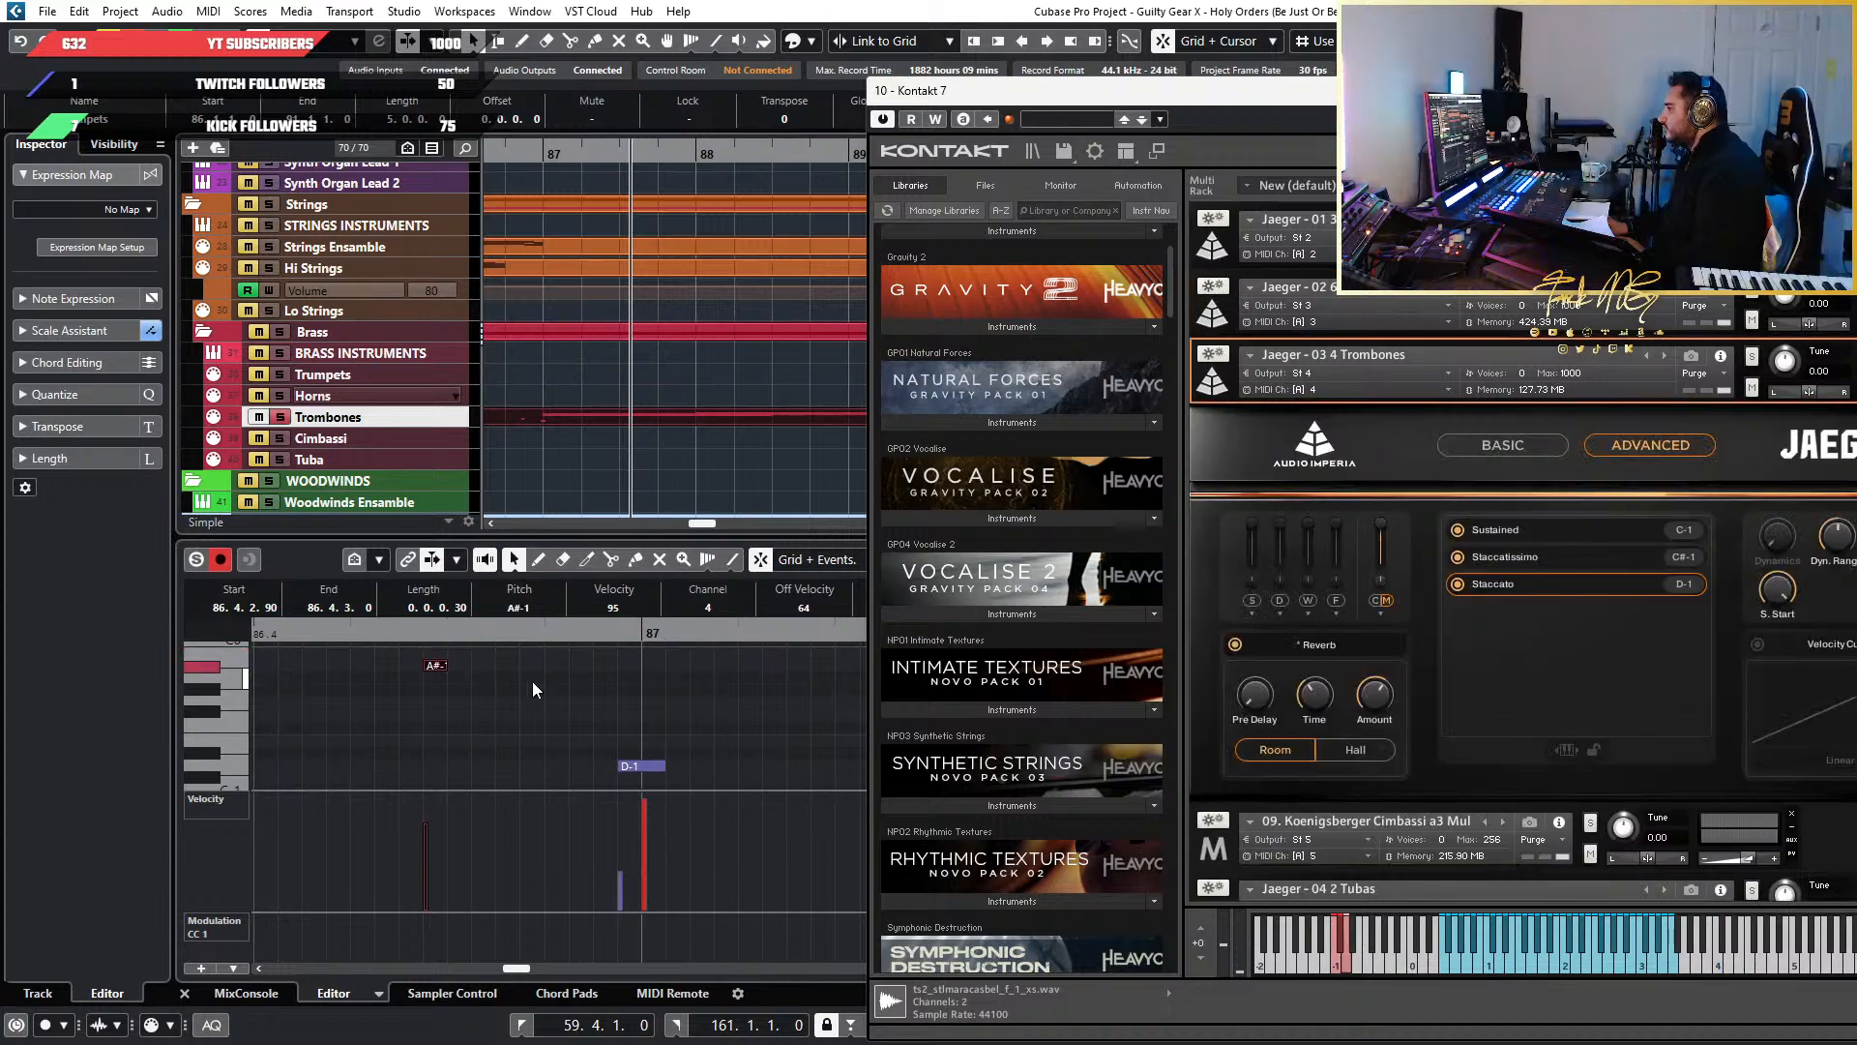
key(Up)
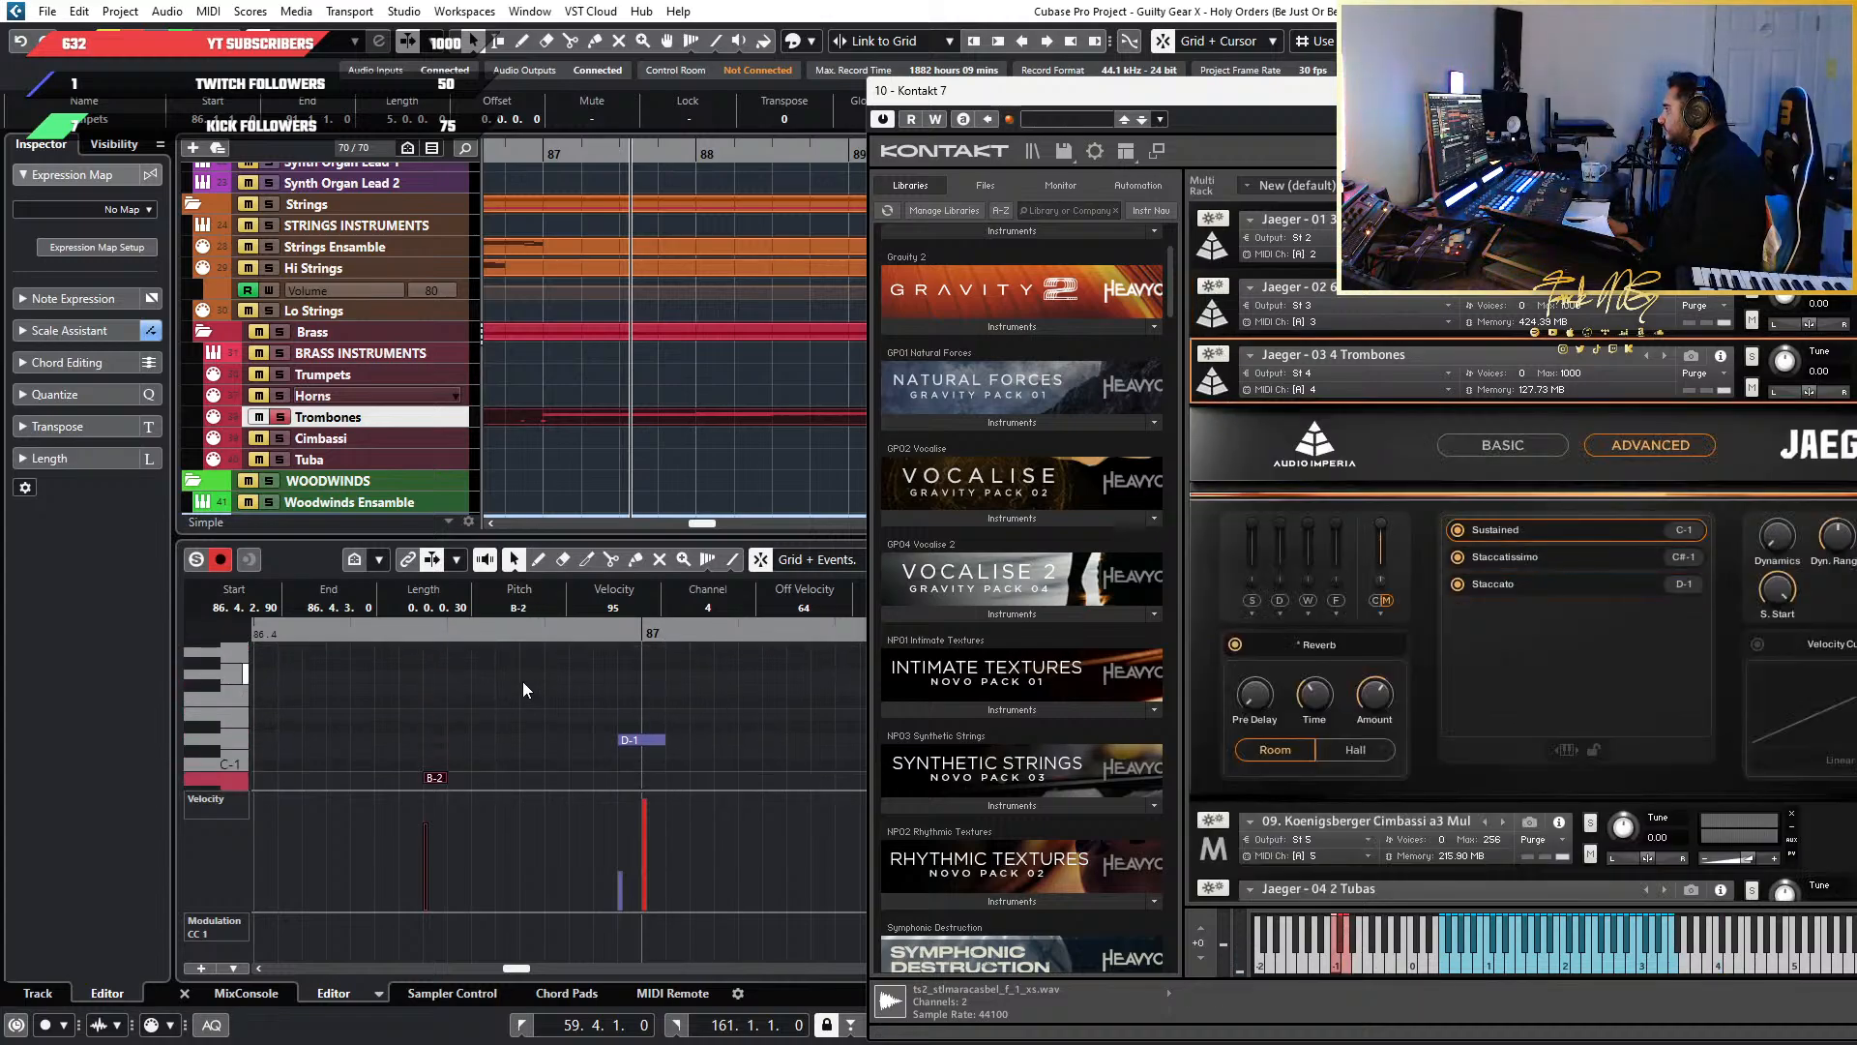
Transpose the D-1 keyswitch note at bar 87 down to C-1 for the Sustained articulation
drag(725, 696, 600, 740)
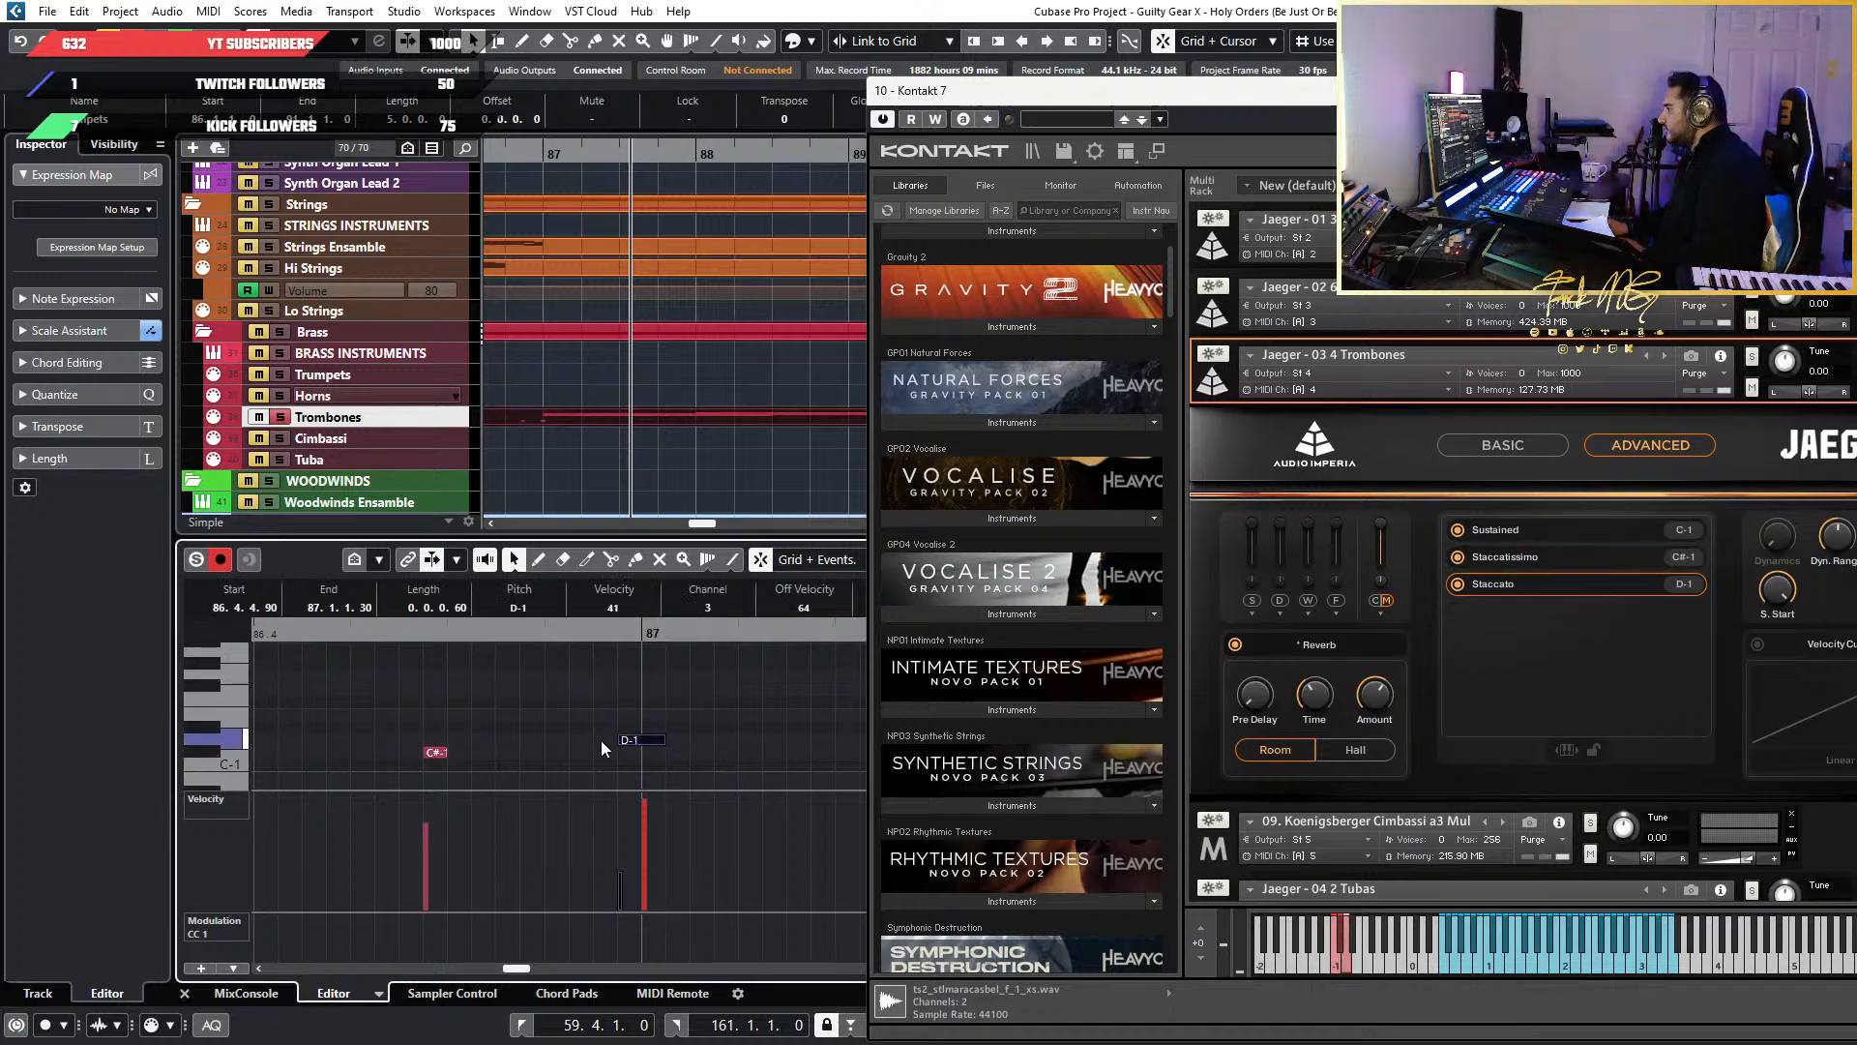
key(Down)
key(Down)
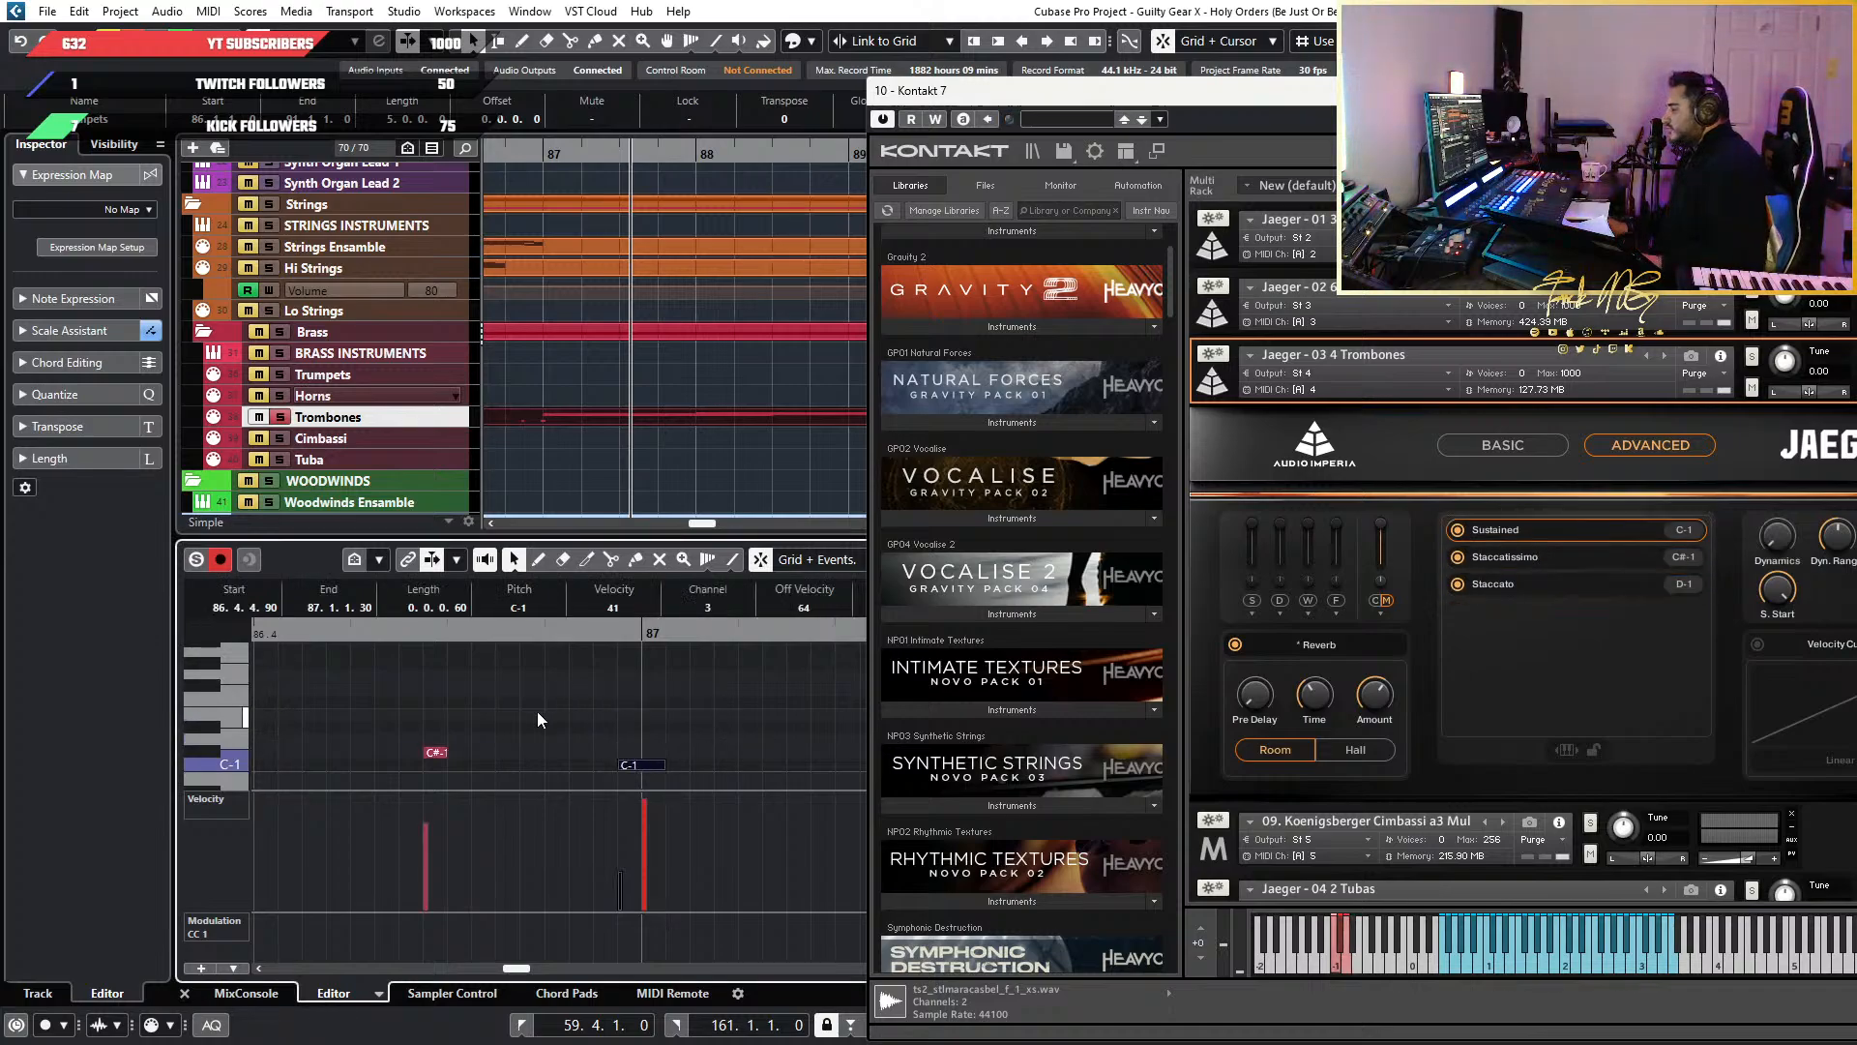
Draw a short F#2 pickup note at 86.4.4.0, just before the long F#2 at bar 87
scroll(537, 712, up, 10)
scroll(537, 712, down, 4)
scroll(534, 712, up, 2)
scroll(535, 719, down, 4)
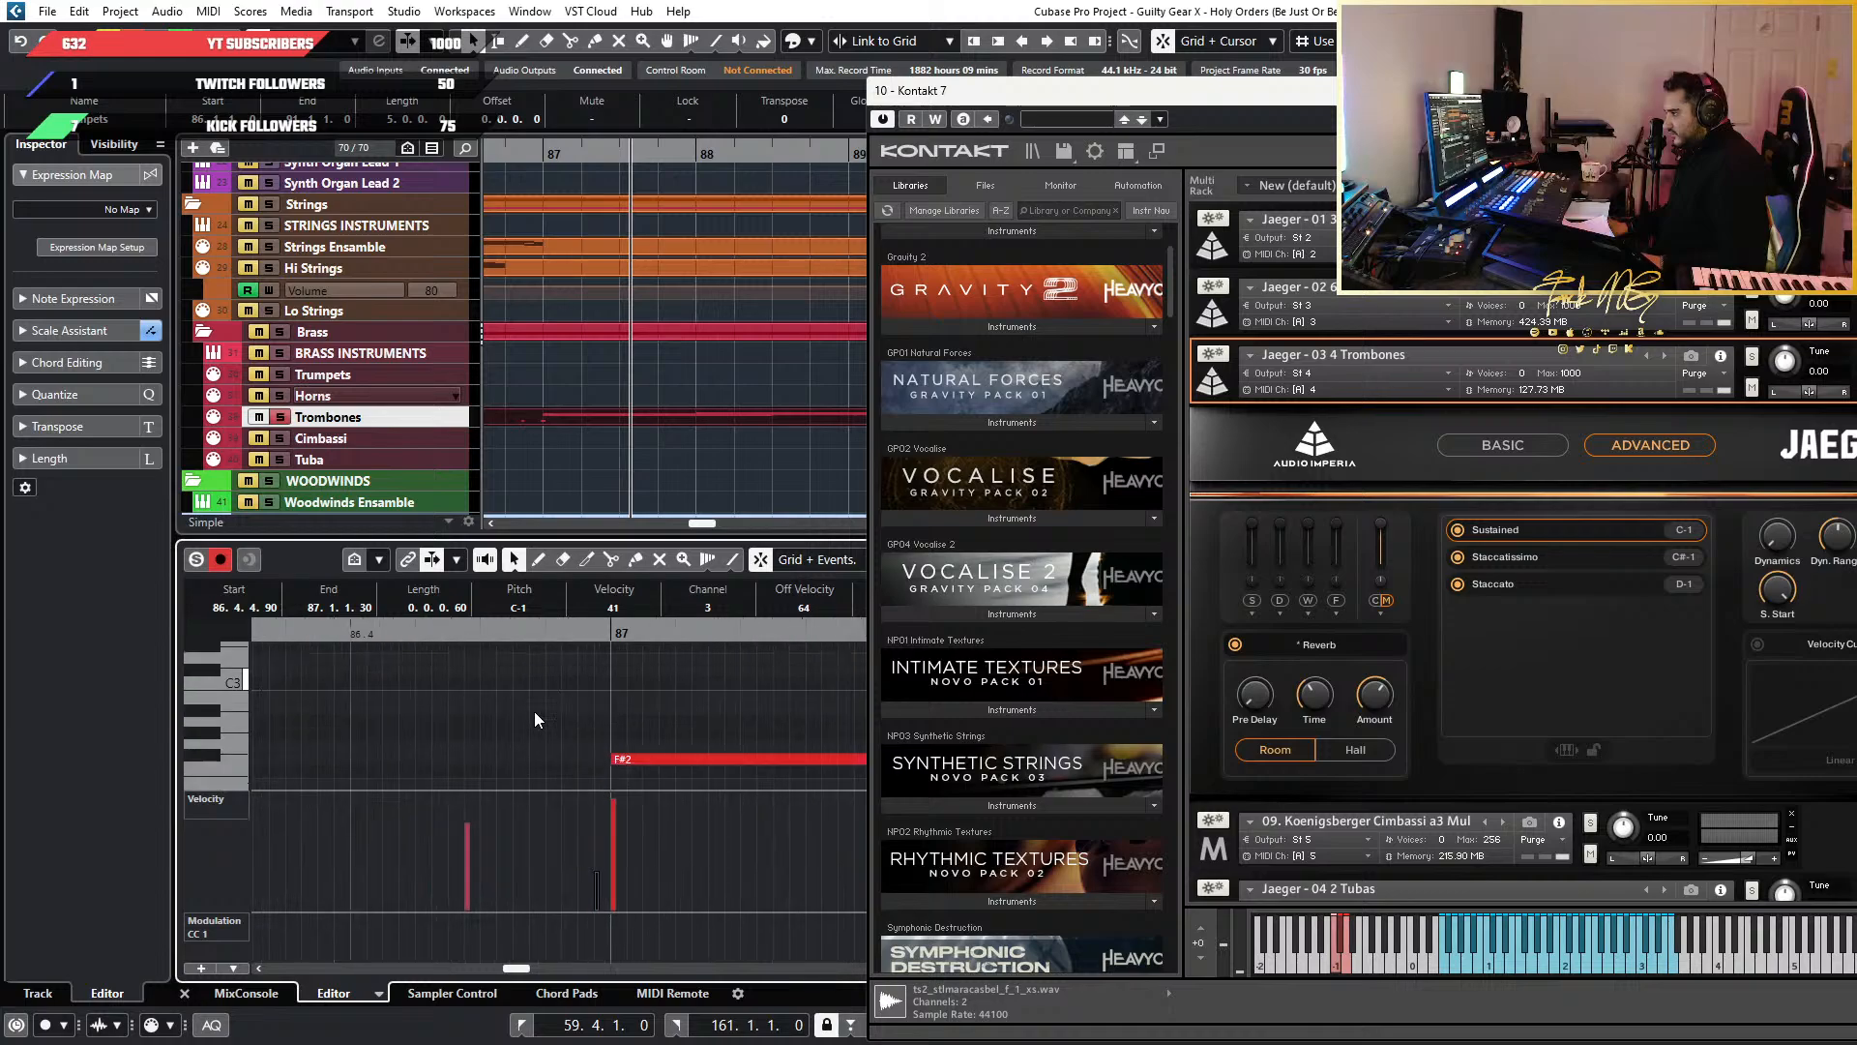
scroll(535, 719, up, 3)
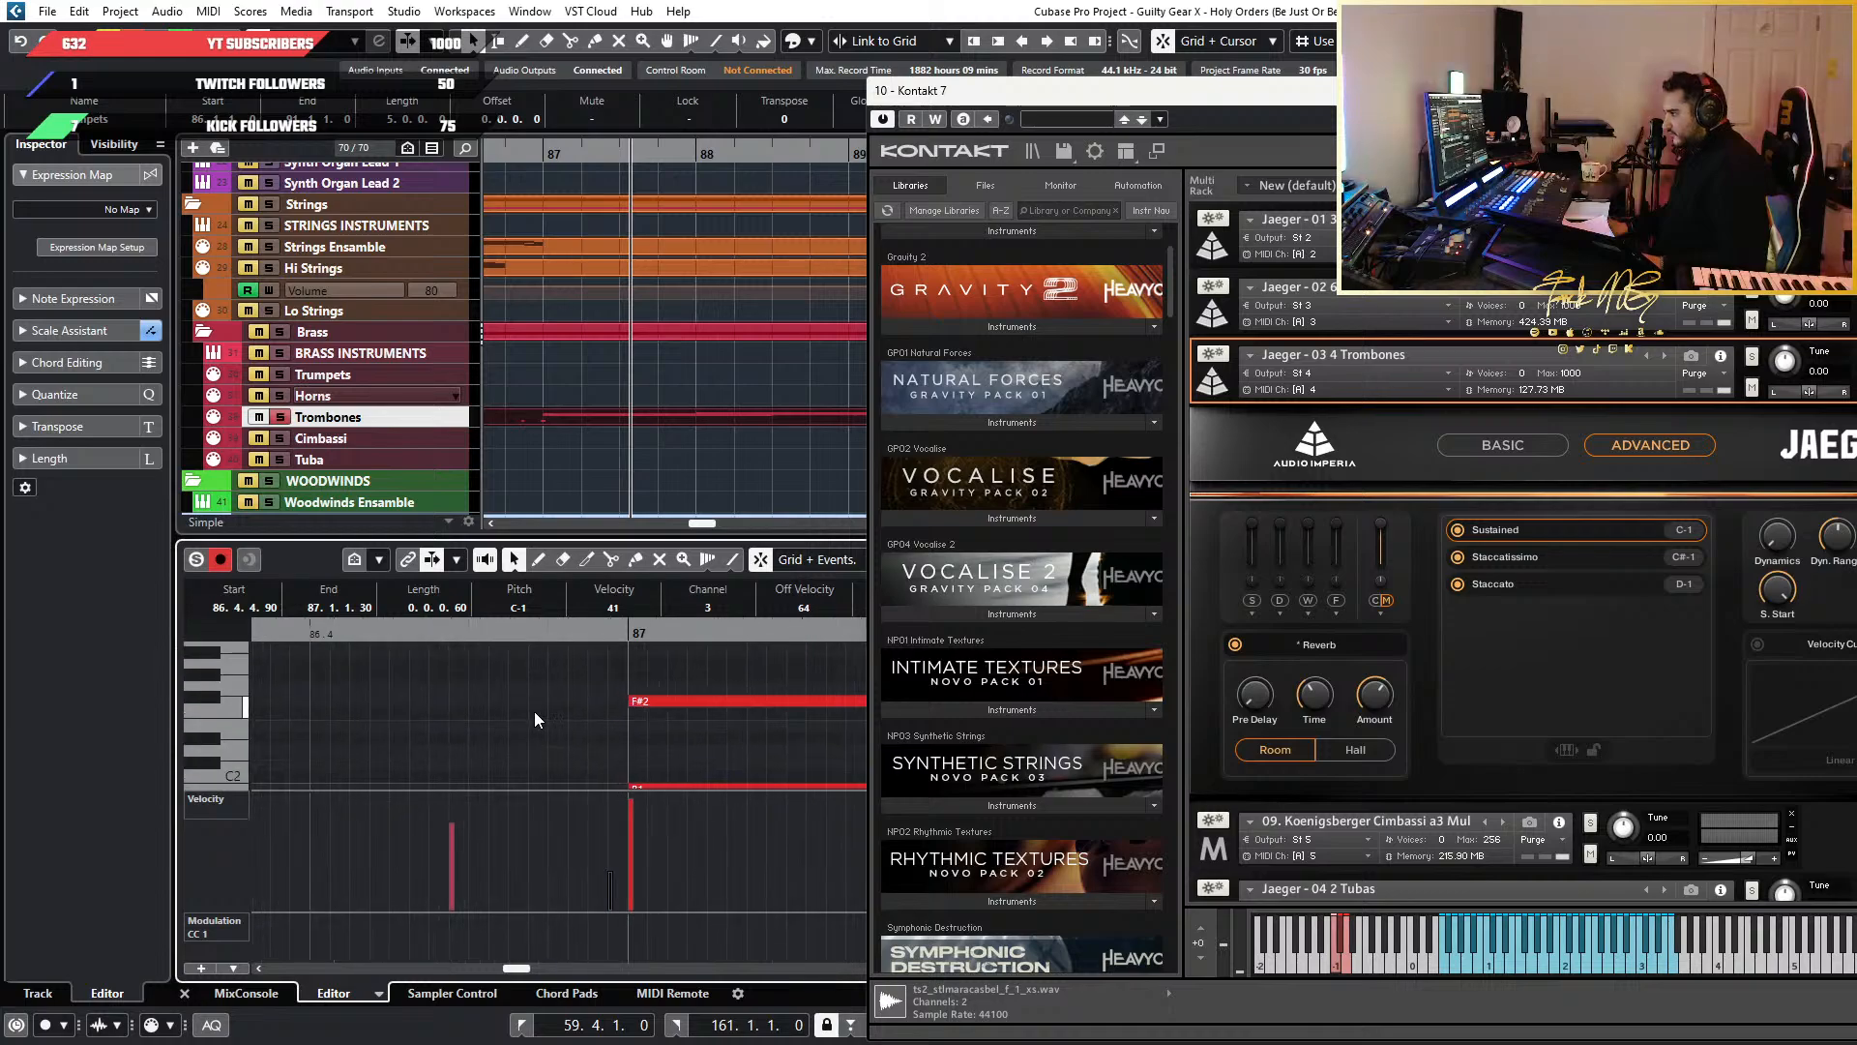
click(538, 559)
scroll(593, 697, up, 2)
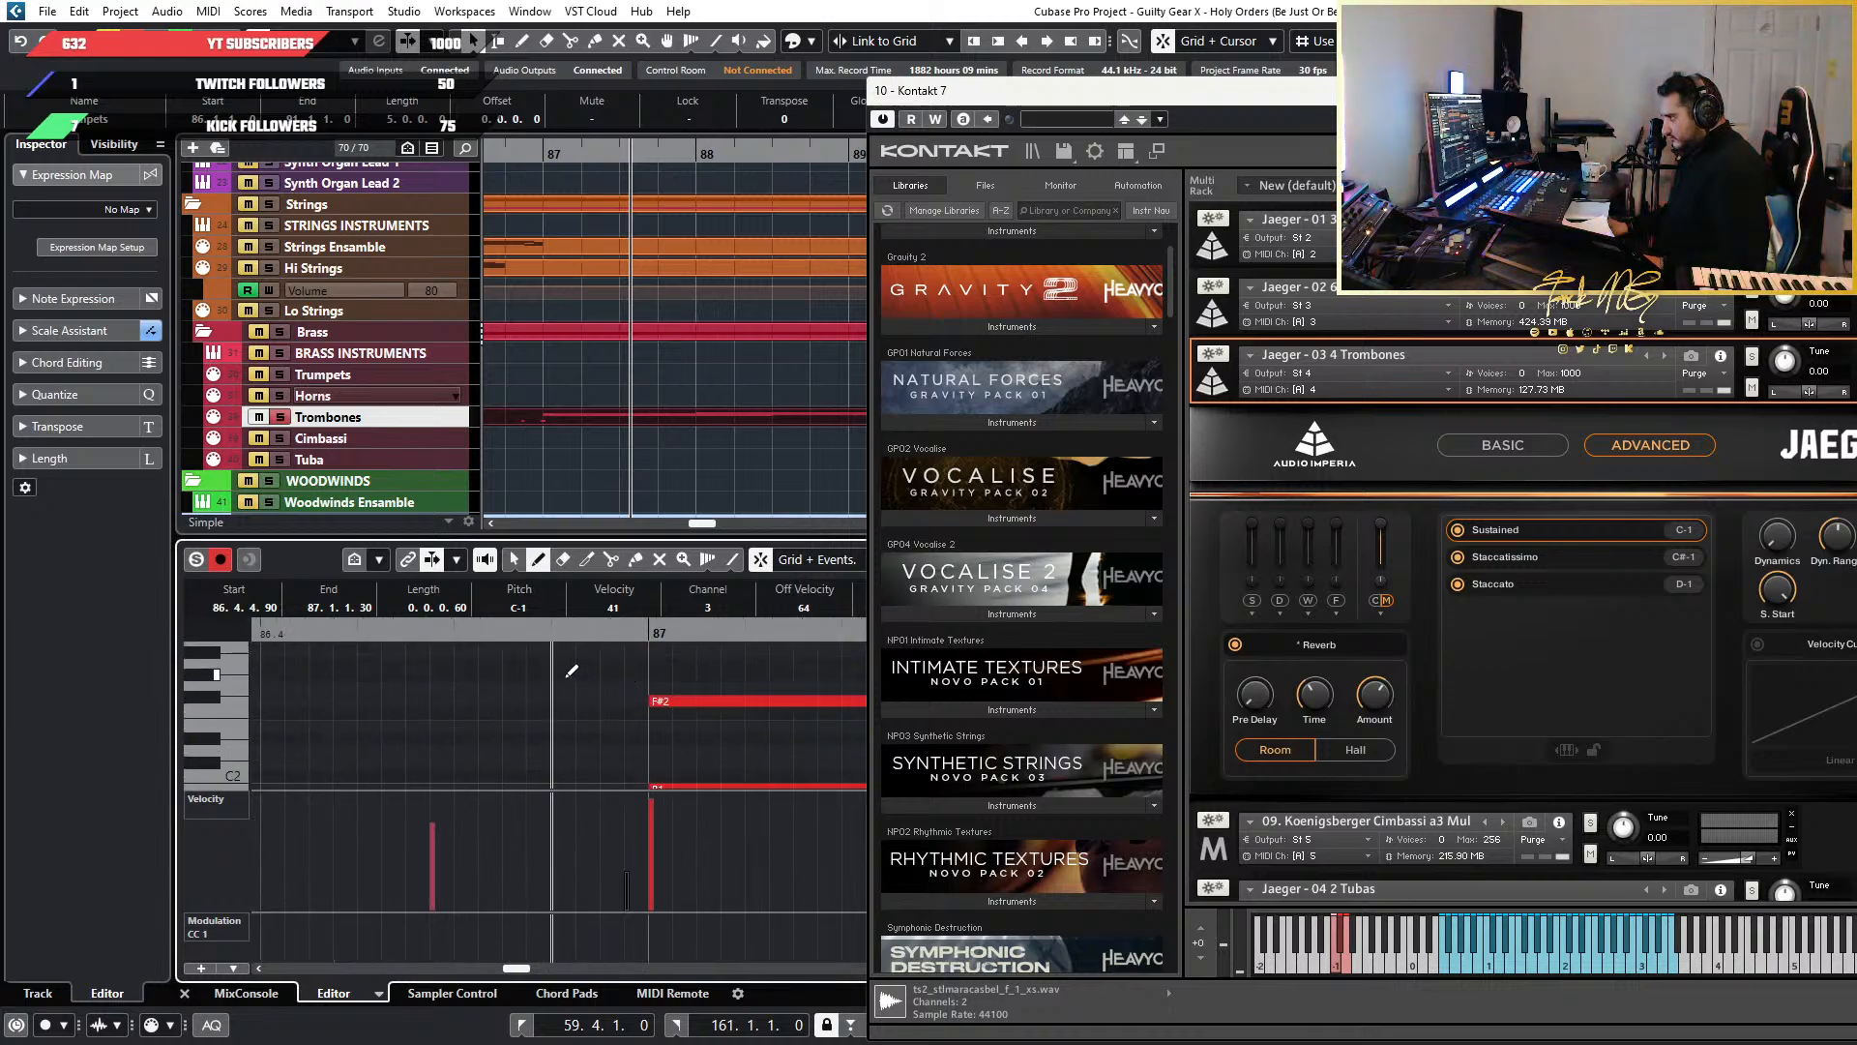
click(566, 701)
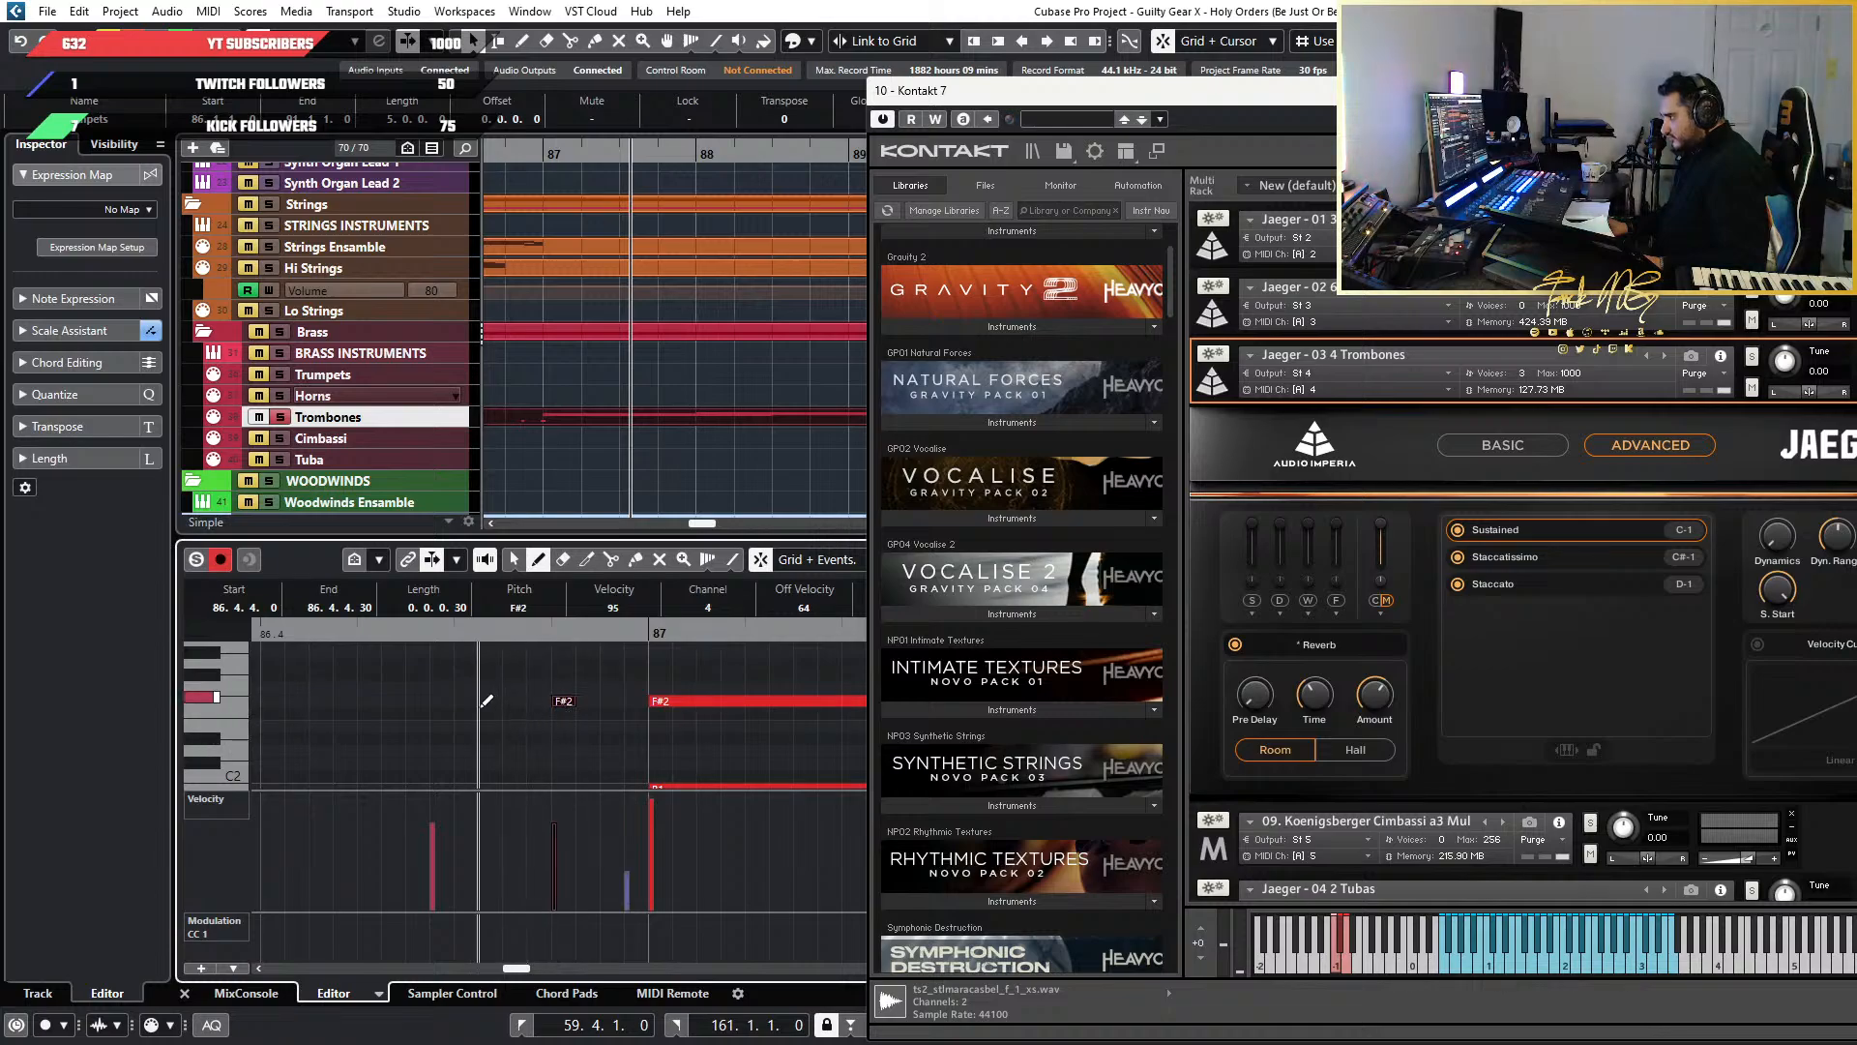
Draw a short F#2 pickup note at 86.4.3.0, ahead of the one at 86.4.4.0
click(474, 713)
click(481, 700)
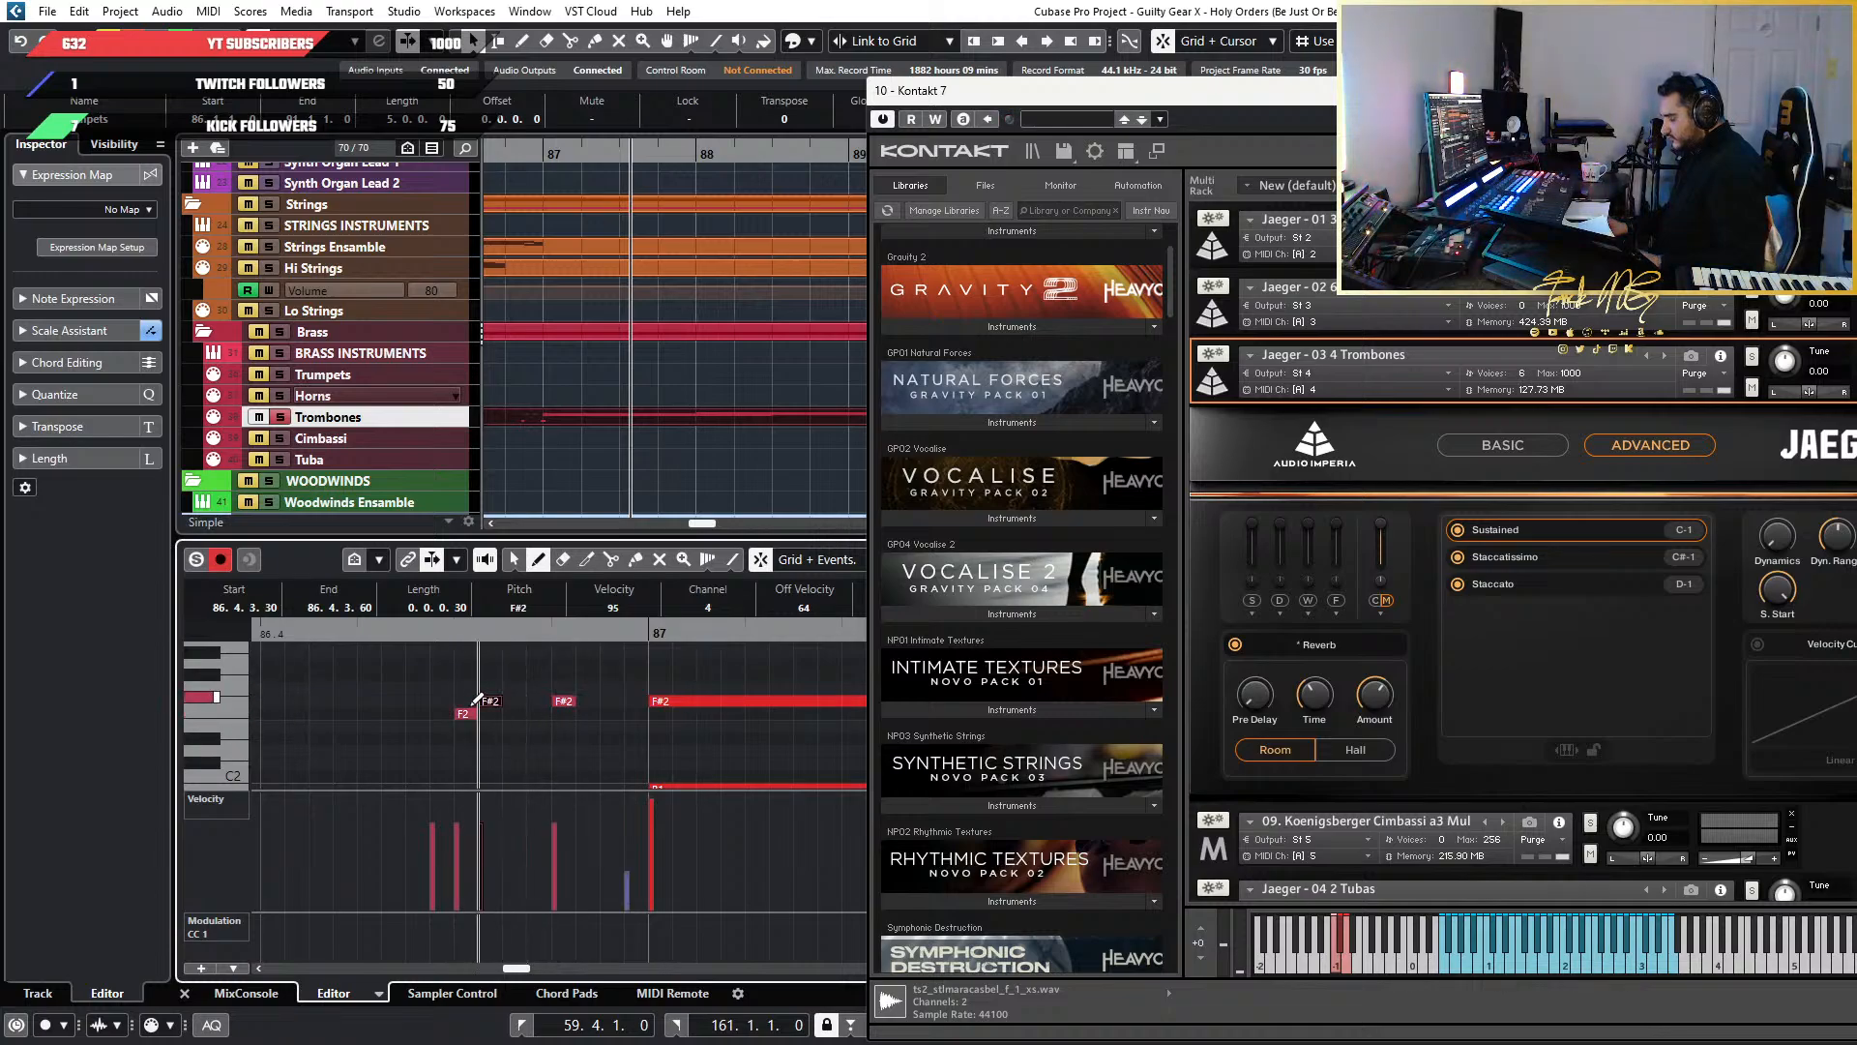
key(Left)
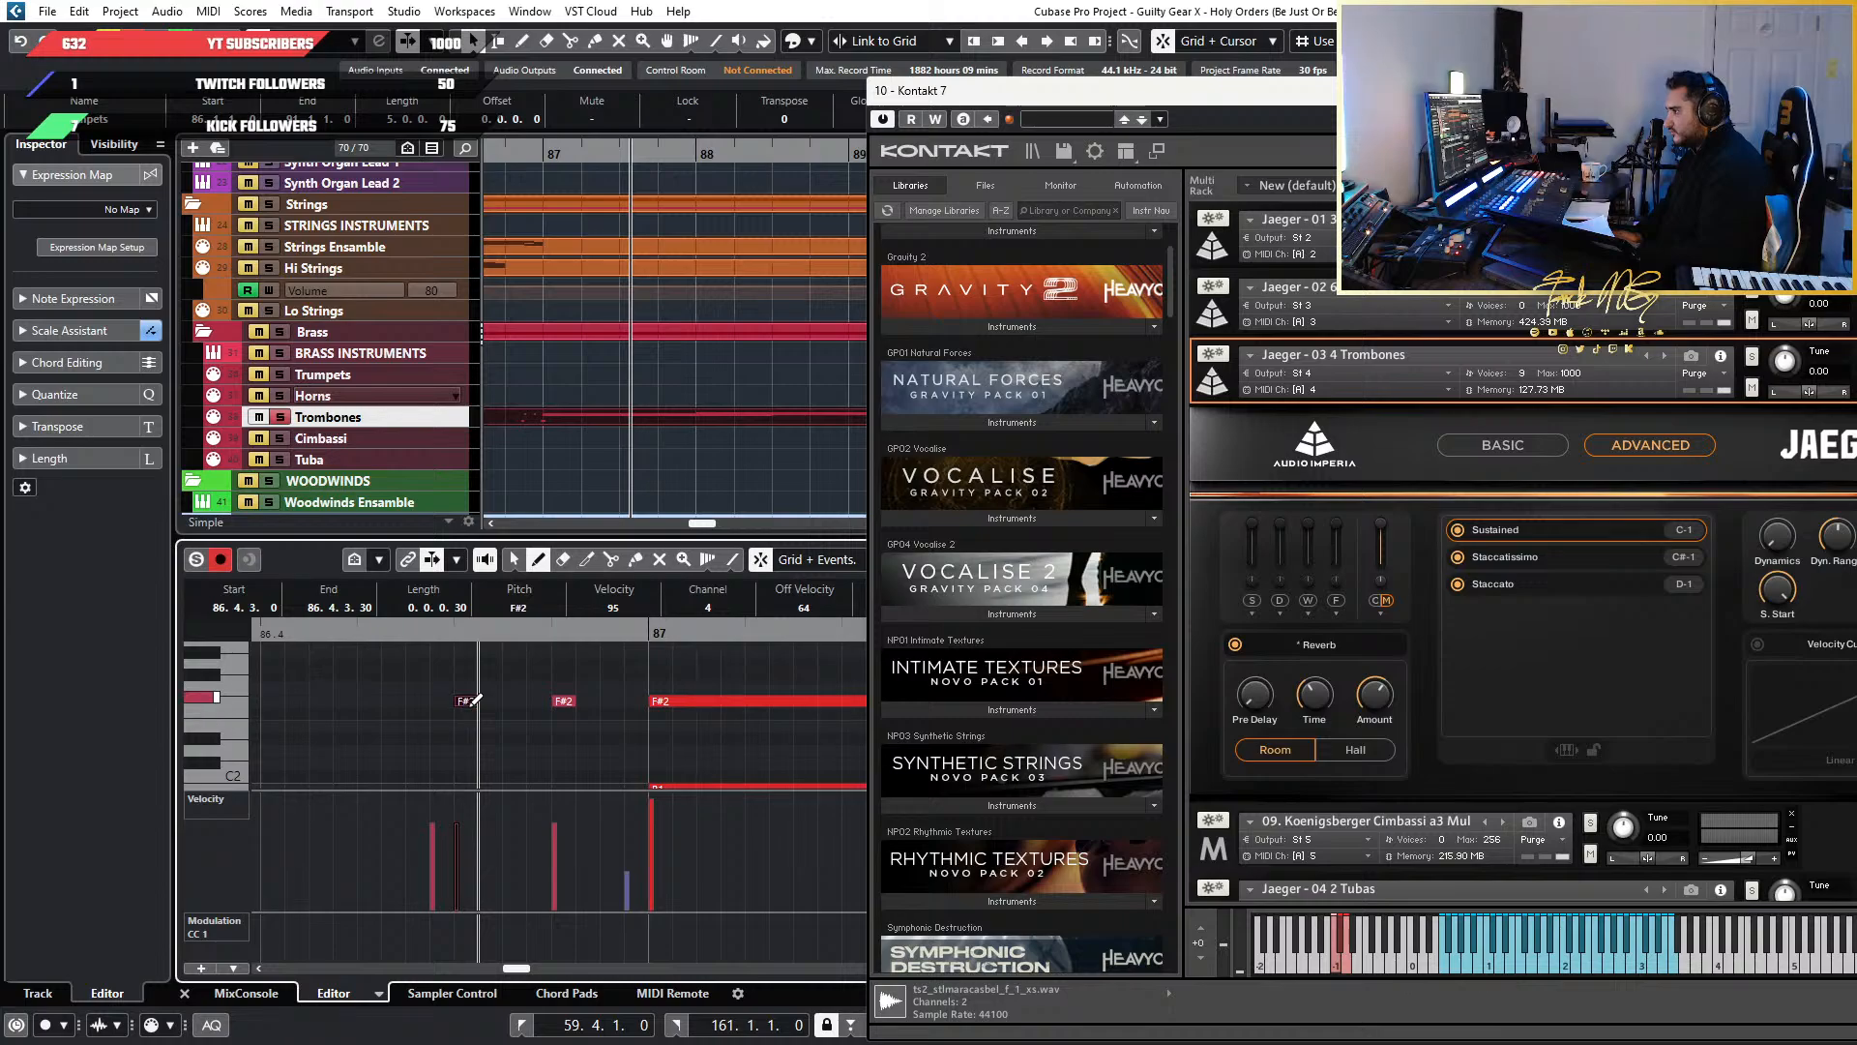
Draw short B1 pickup notes at 86.4.4.0 and 86.4.3.0 beneath the two F#2 pickup notes
scroll(518, 749, down, 2)
click(581, 731)
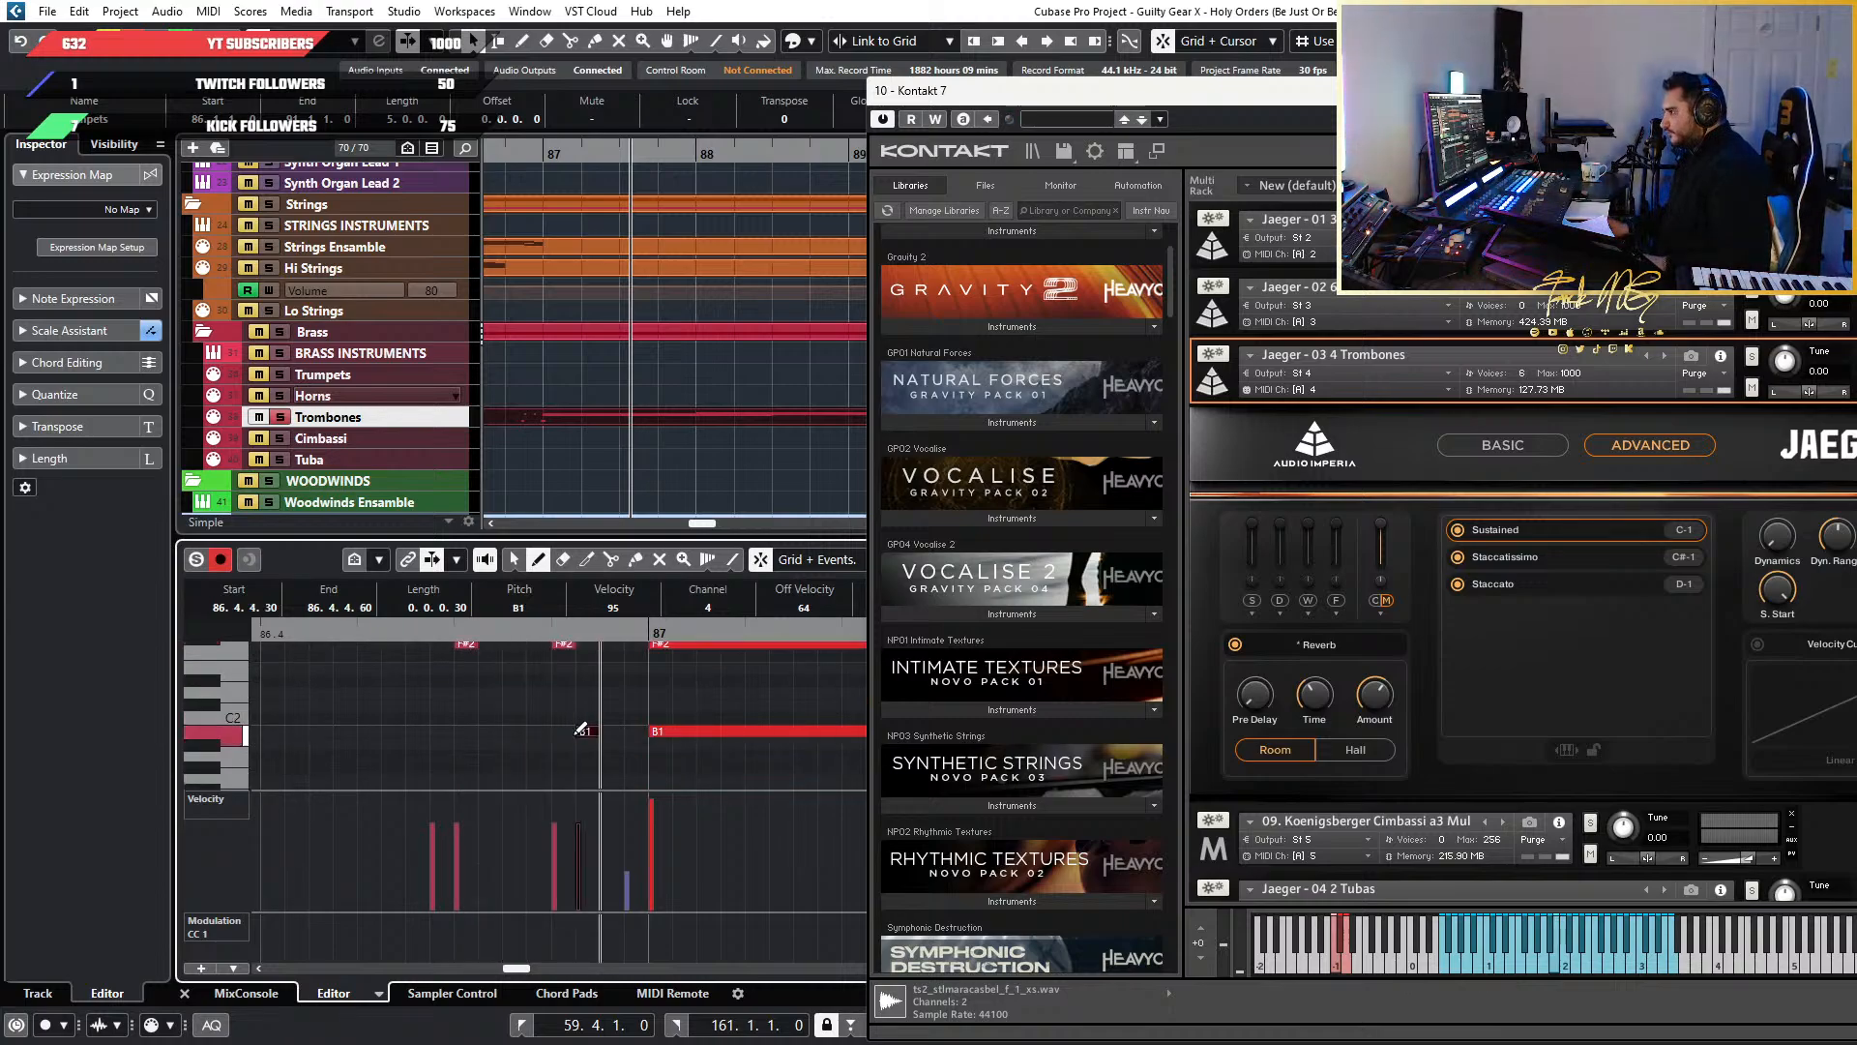
key(ctrl+Left)
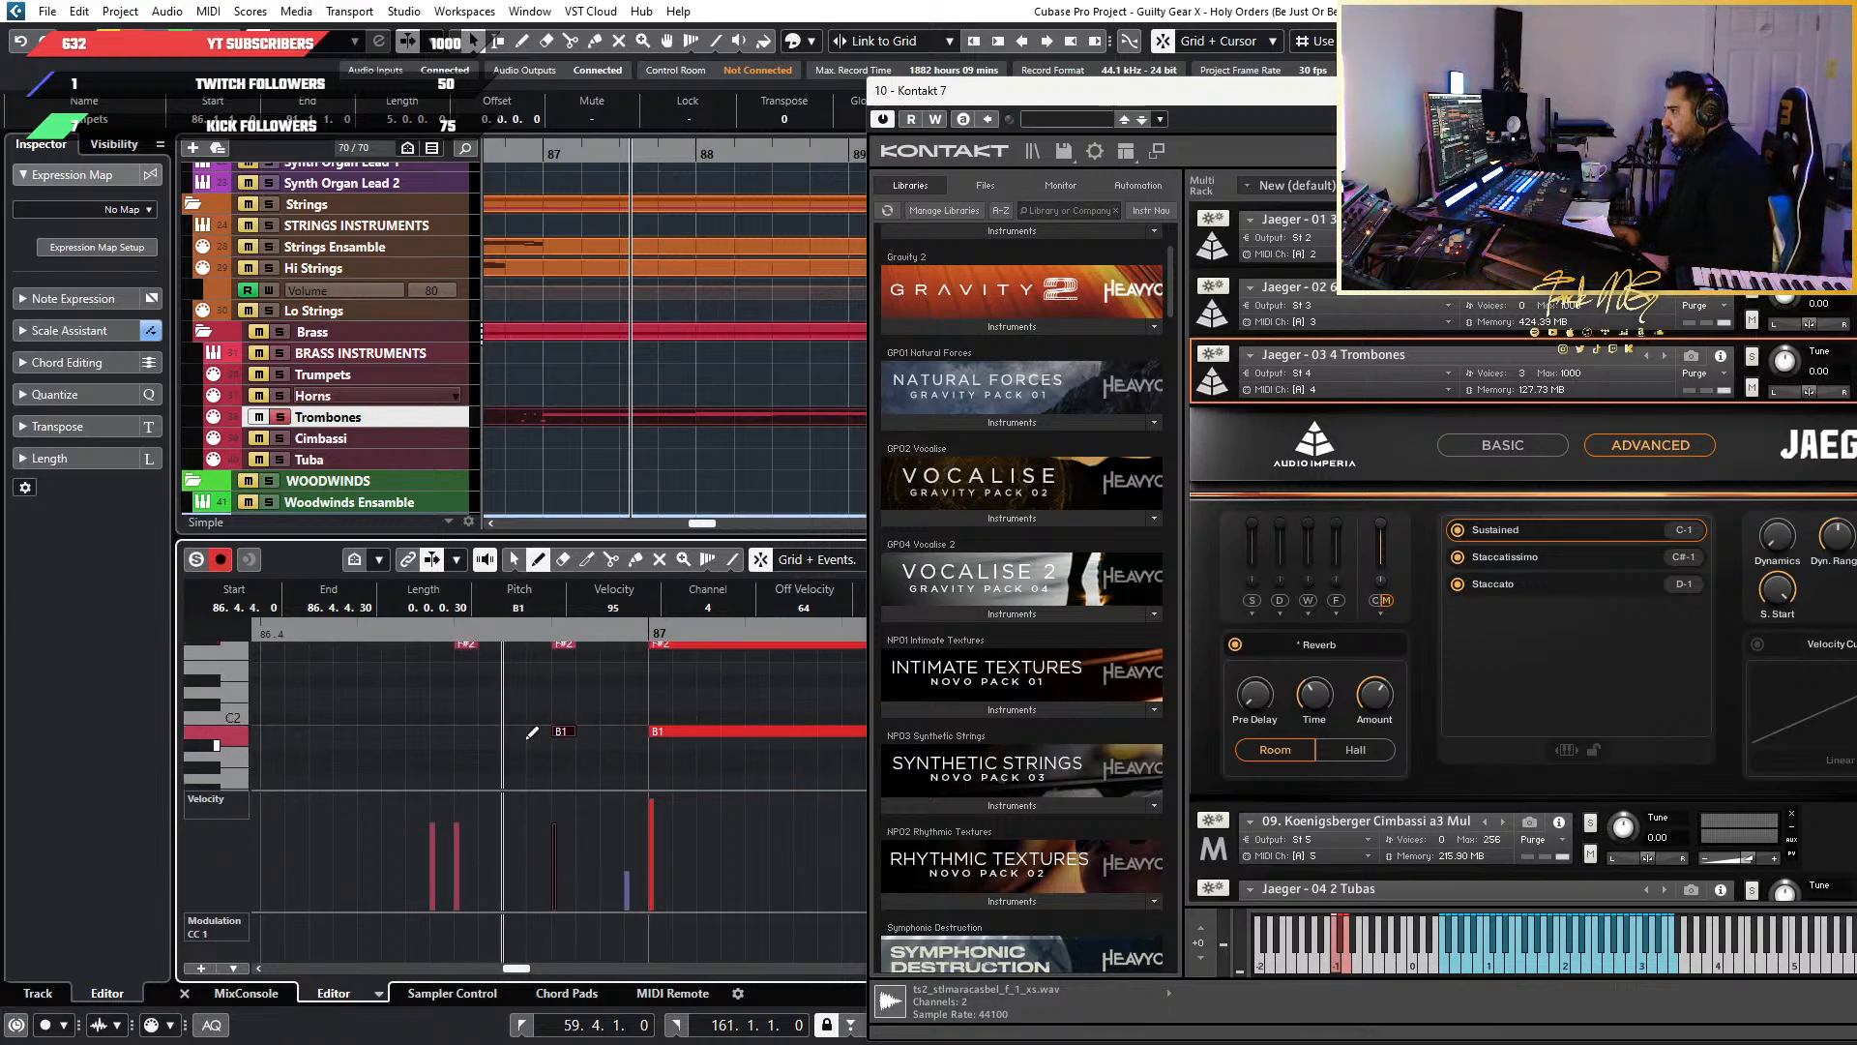
click(470, 732)
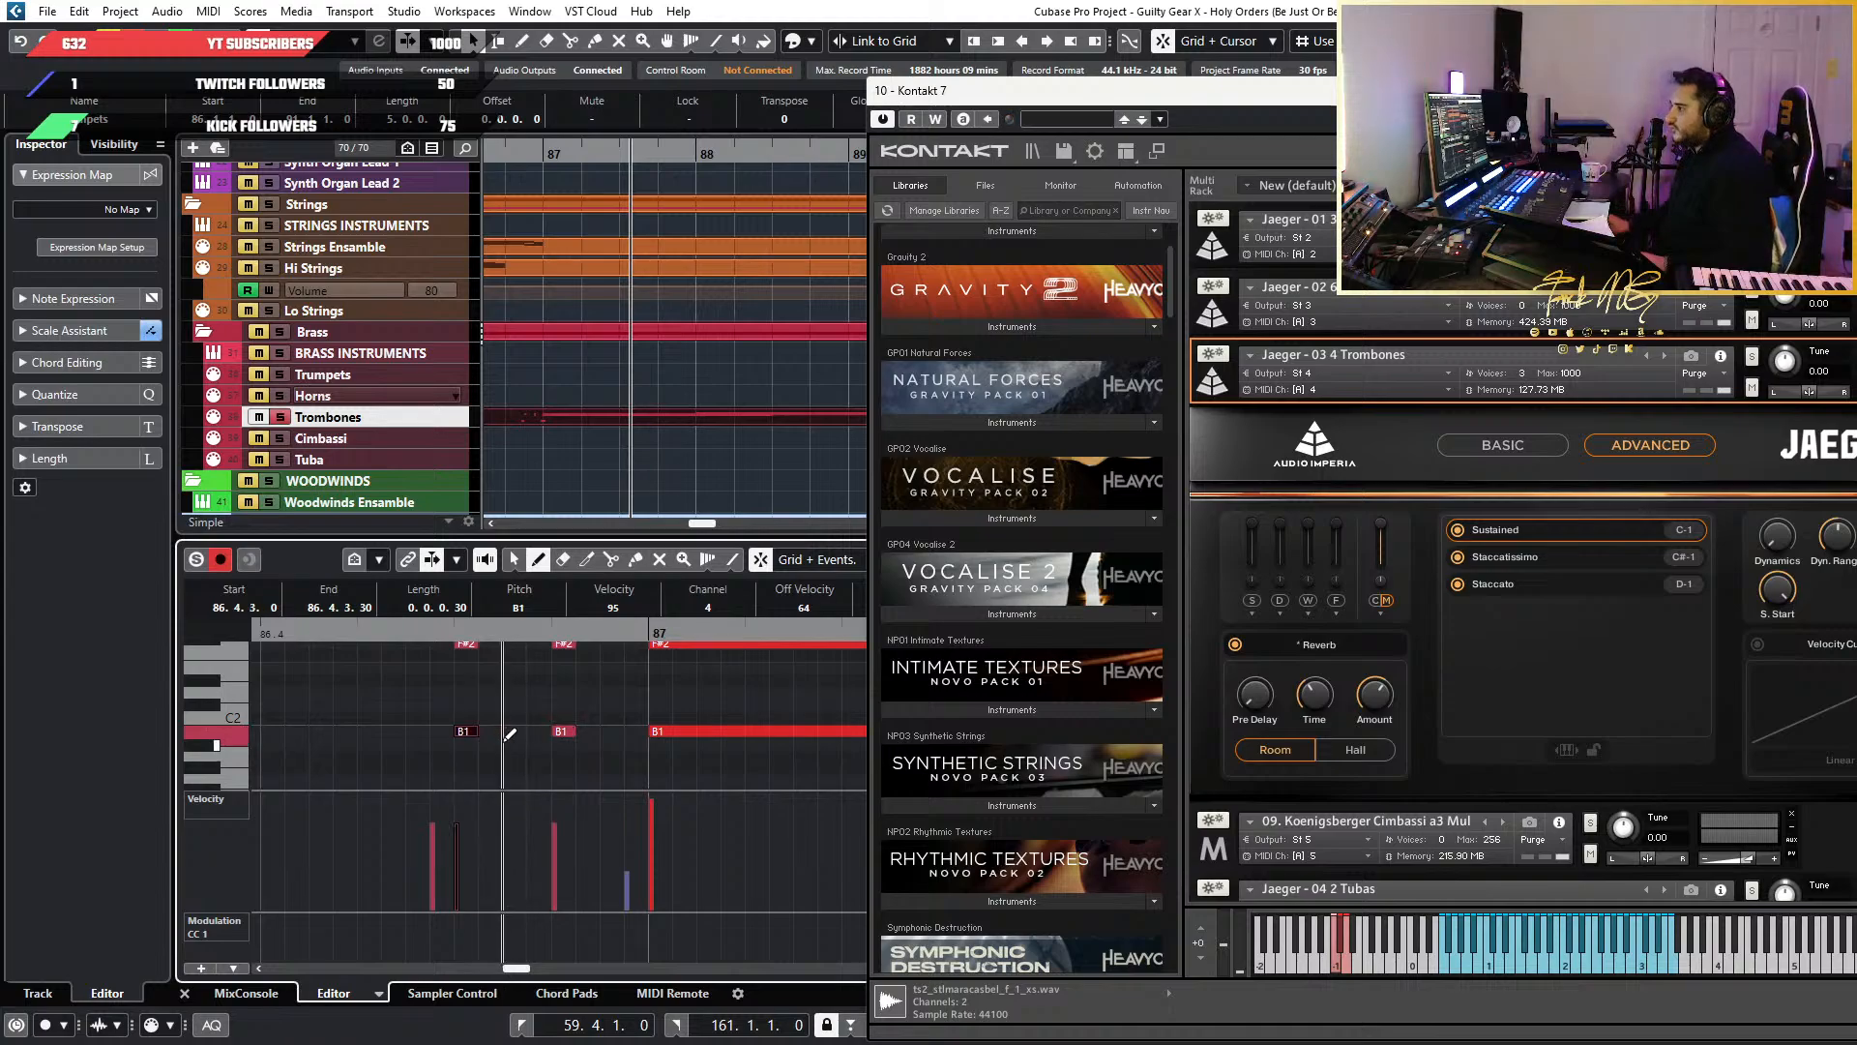
Select the F#2 and B1 pickup notes before bar 87 and set their velocity to 115
key(1)
drag(565, 762, 438, 662)
scroll(437, 638, up, 2)
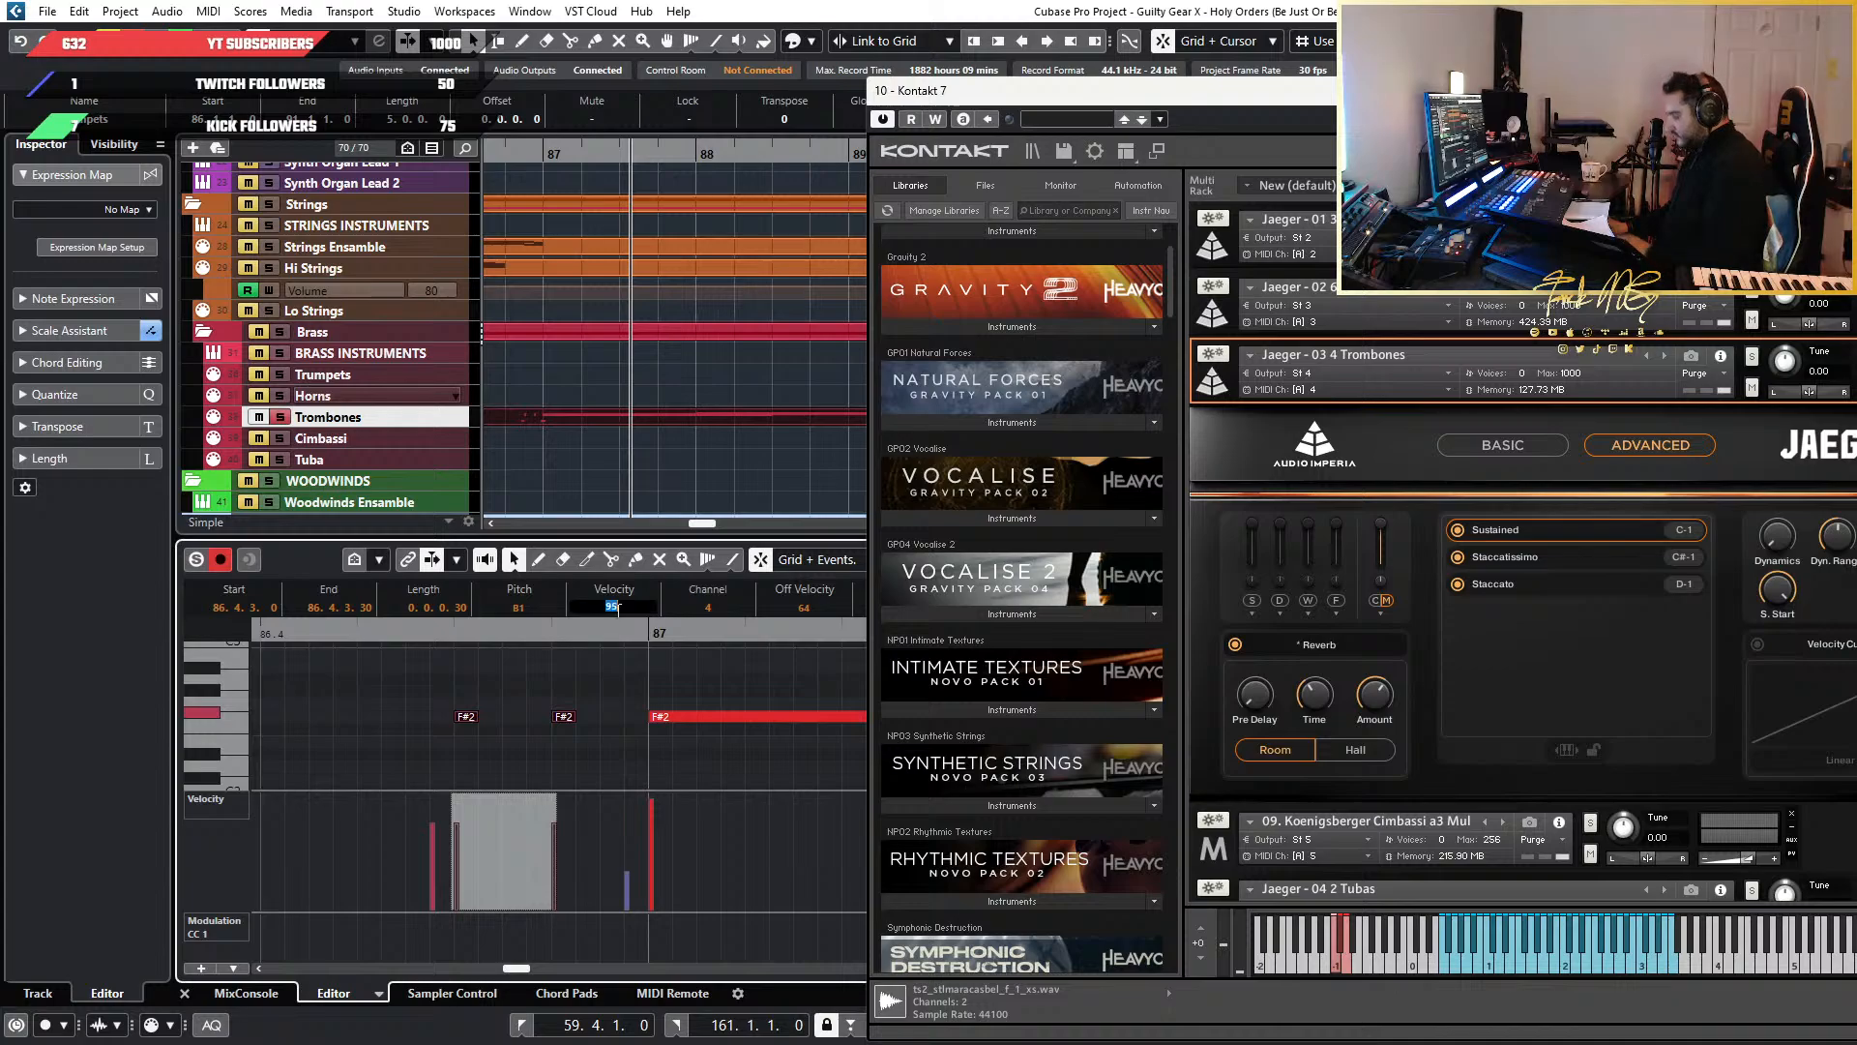
scroll(448, 699, down, 3)
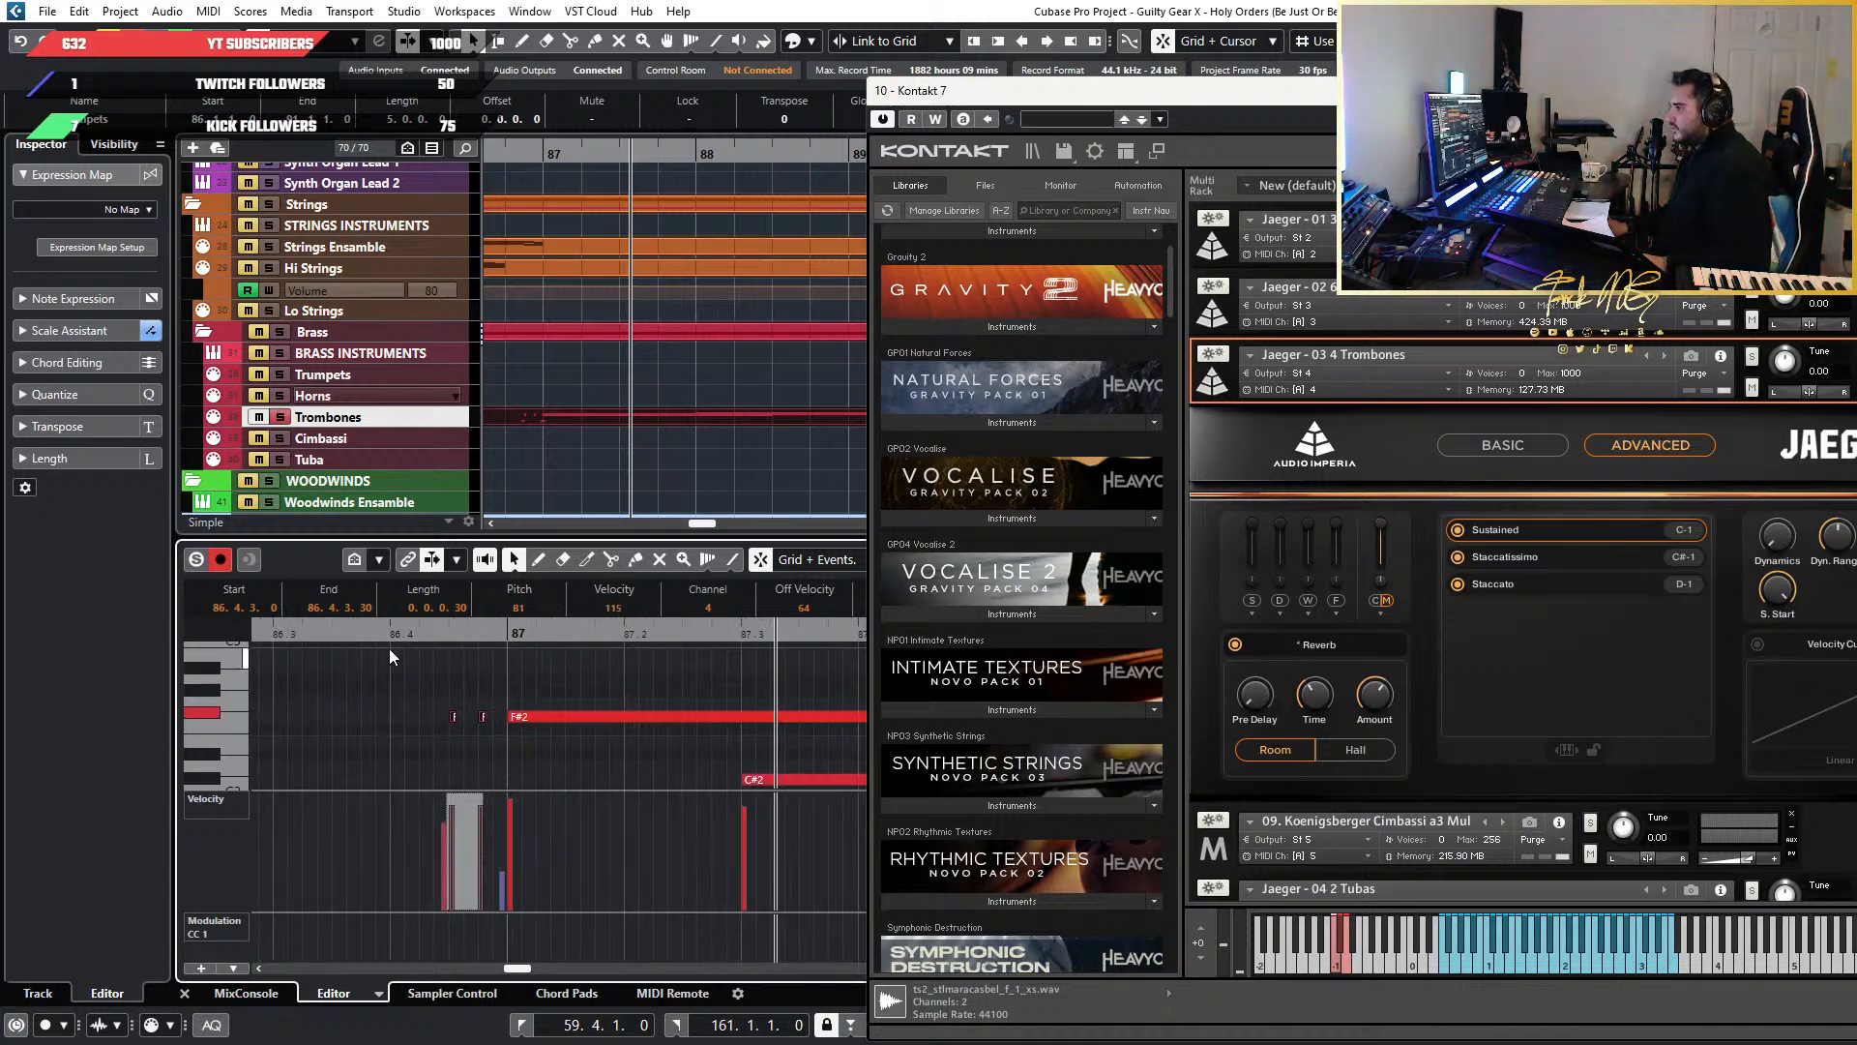
Play back the Trombones pickup notes leading into bar 87 to check how they sound
key(space)
click(373, 634)
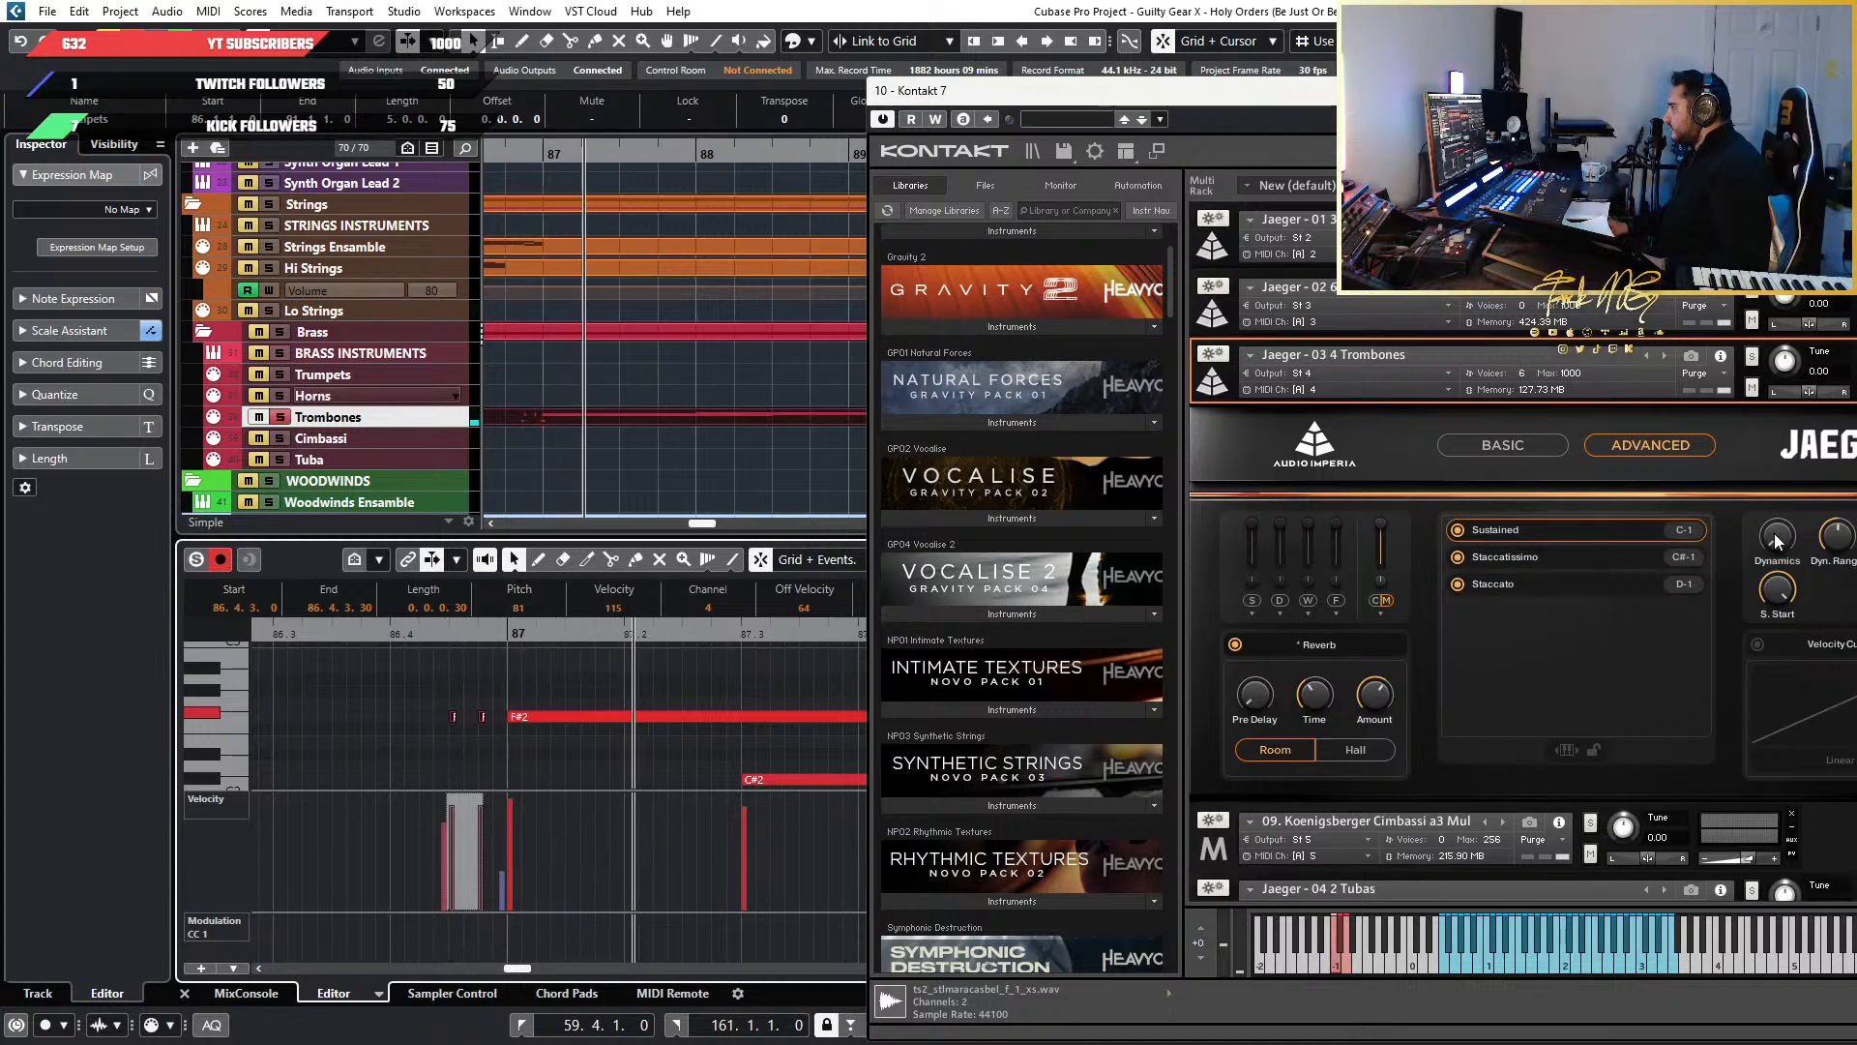
click(1782, 152)
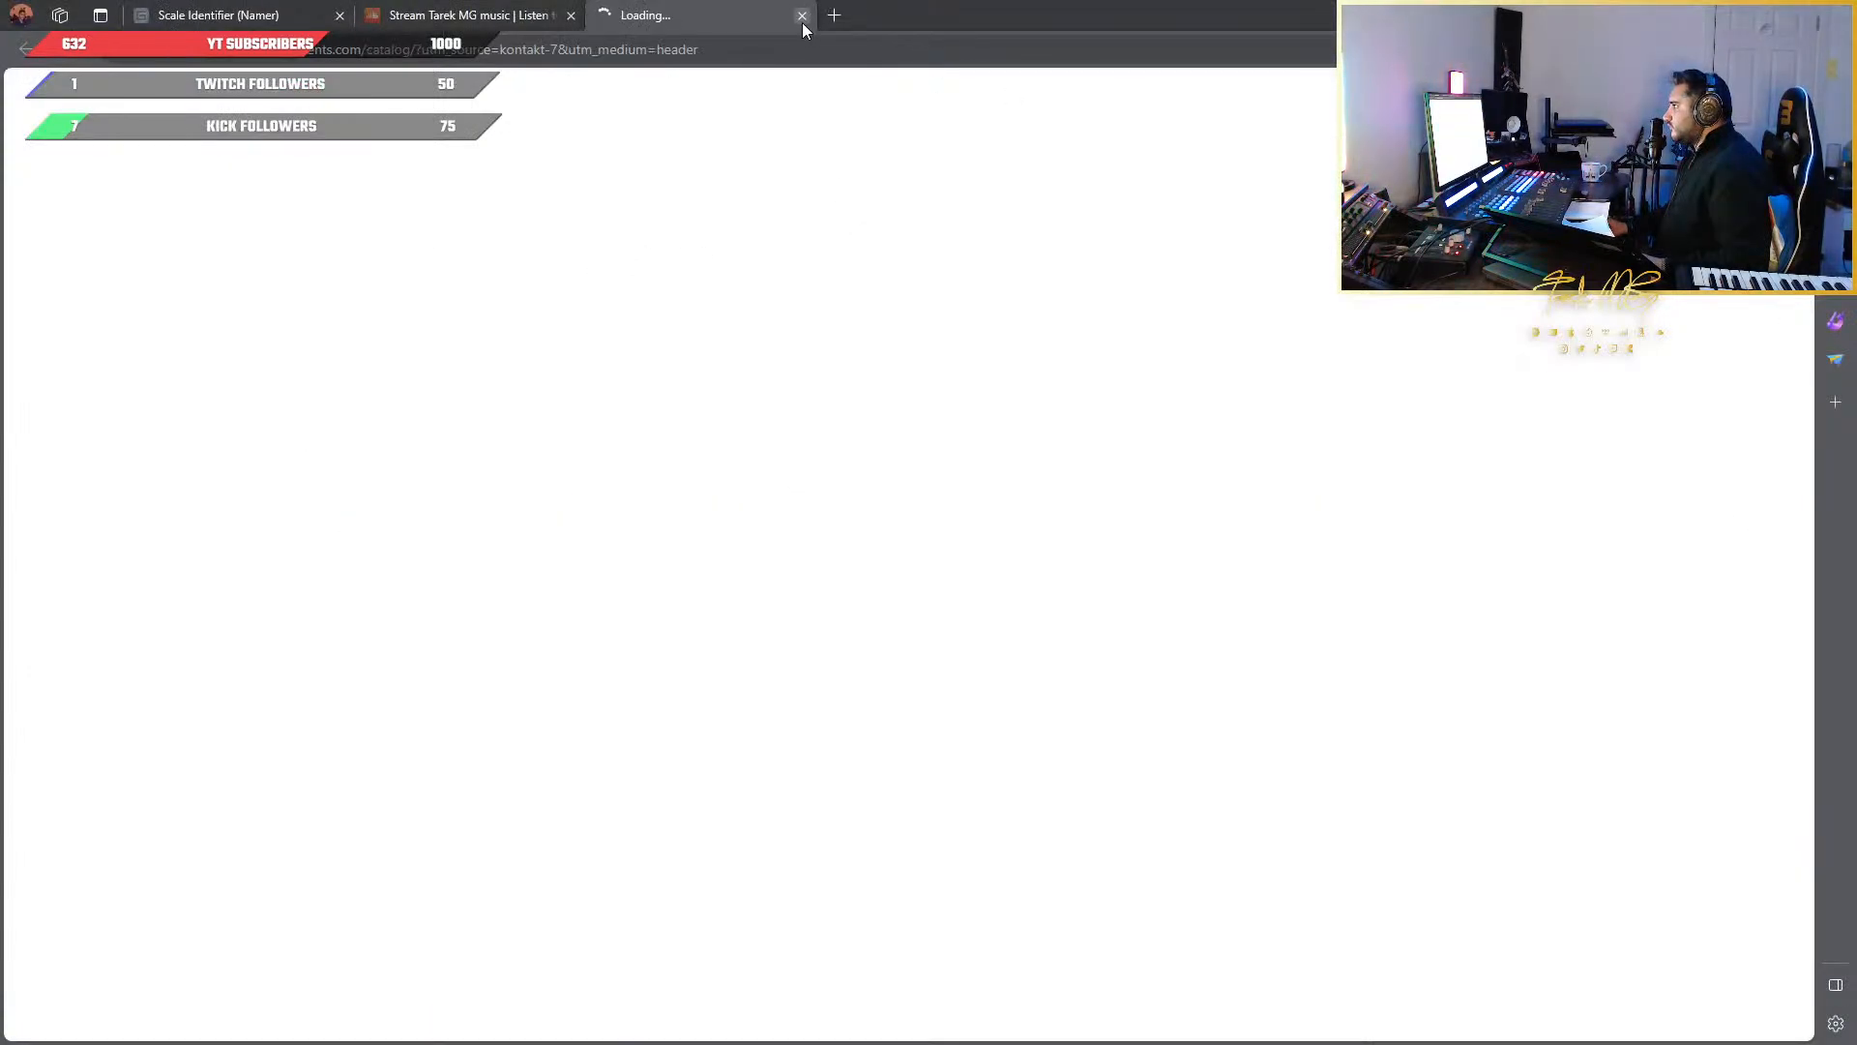
click(802, 15)
click(1468, 163)
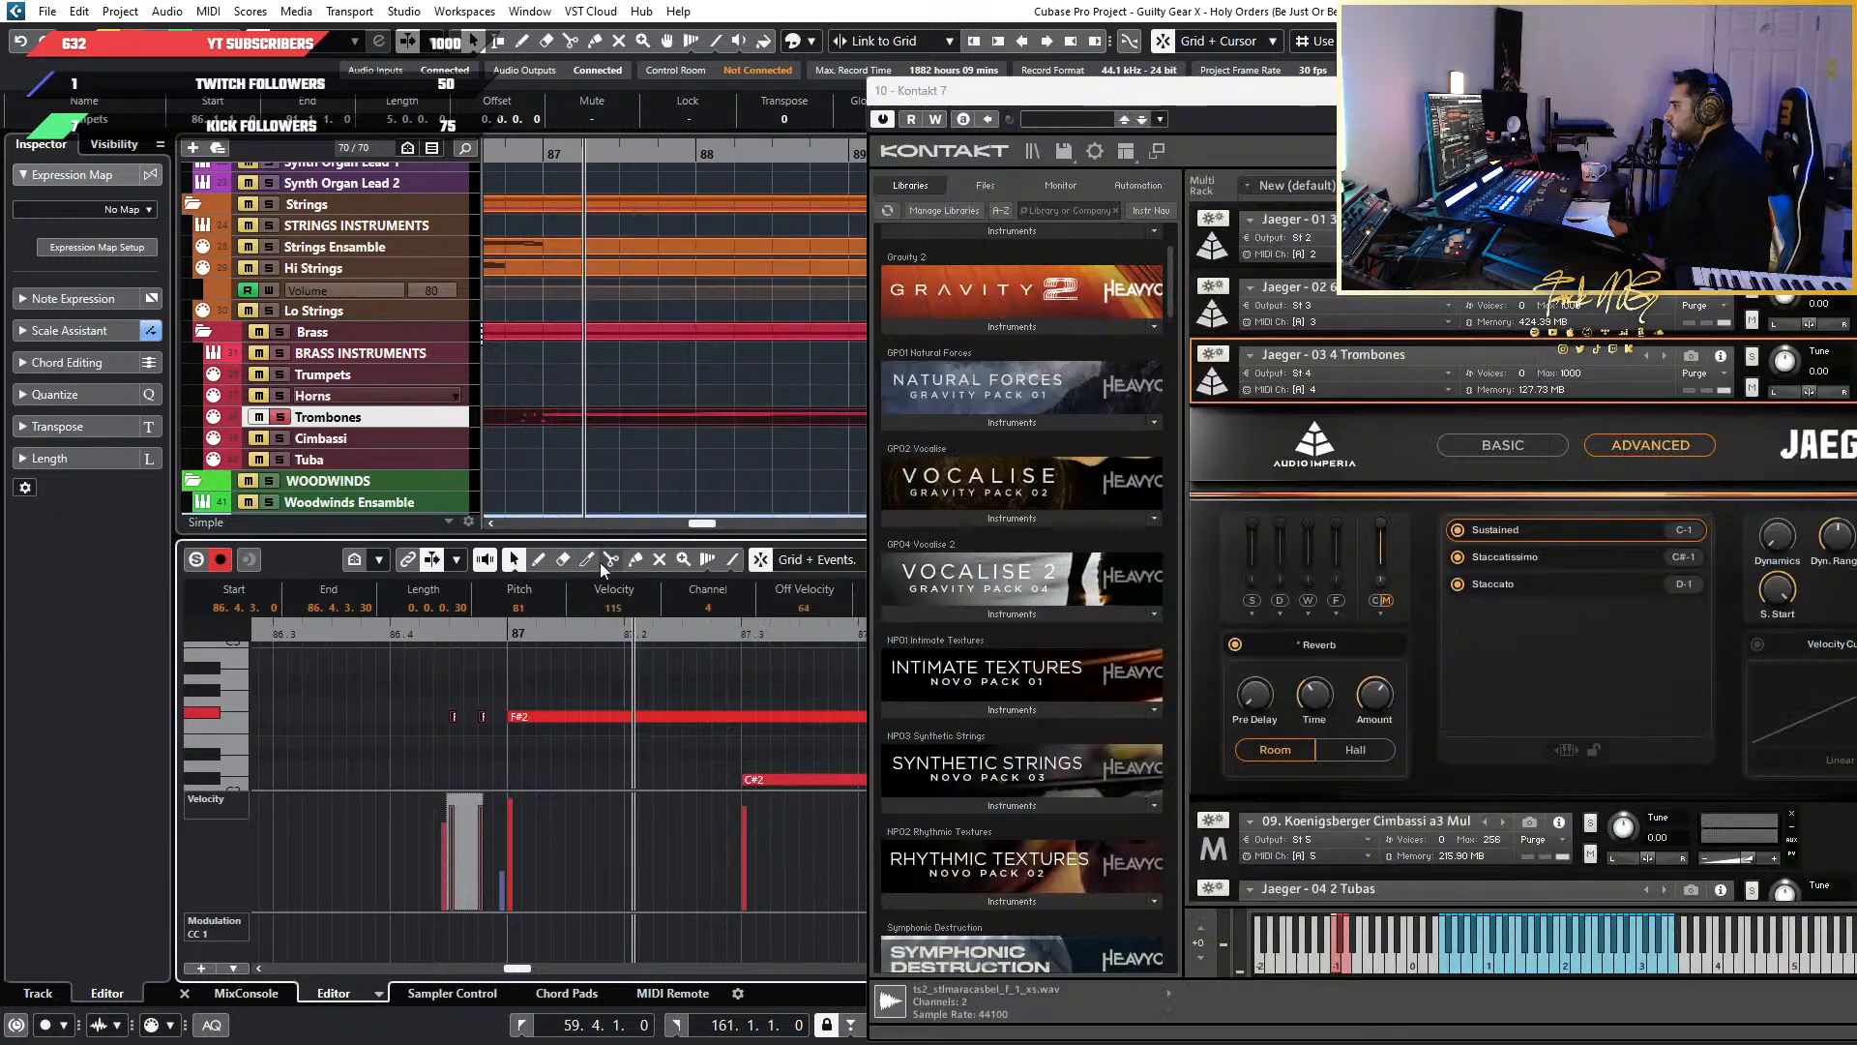
scroll(502, 739, down, 2)
click(503, 731)
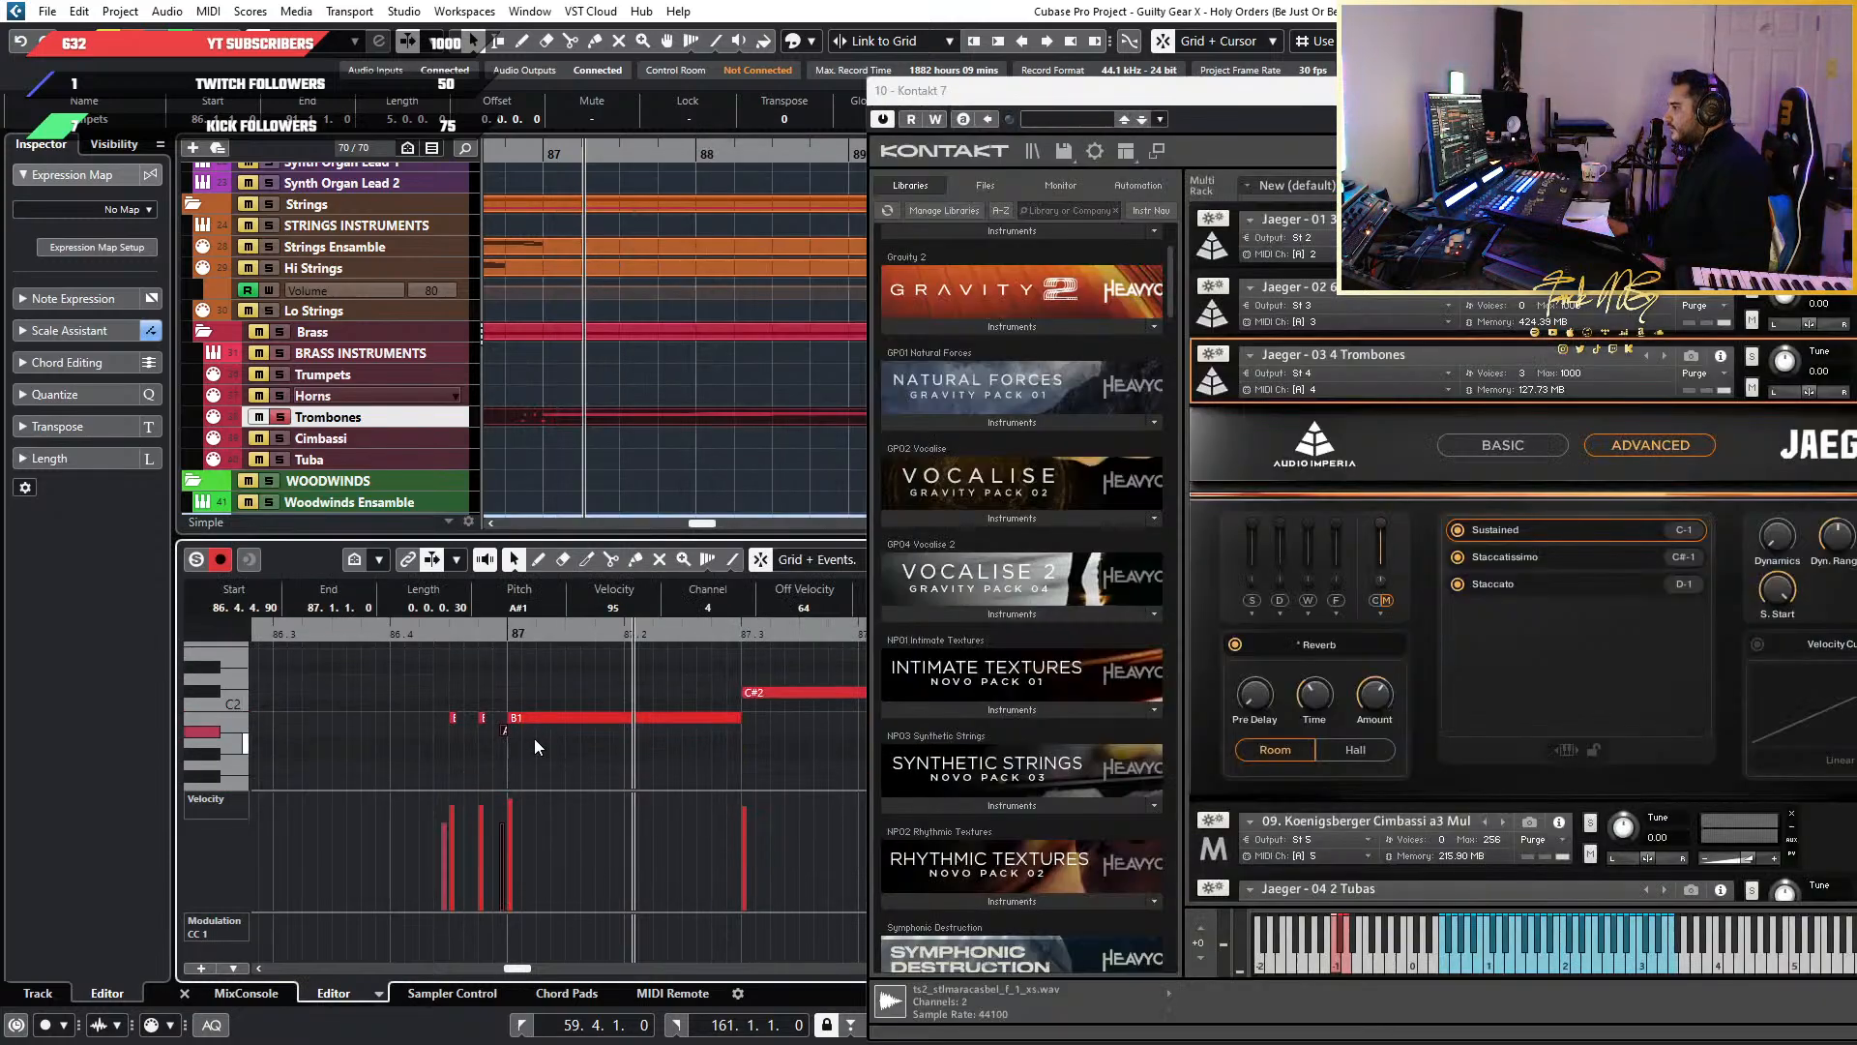
drag(1650, 363, 1709, 341)
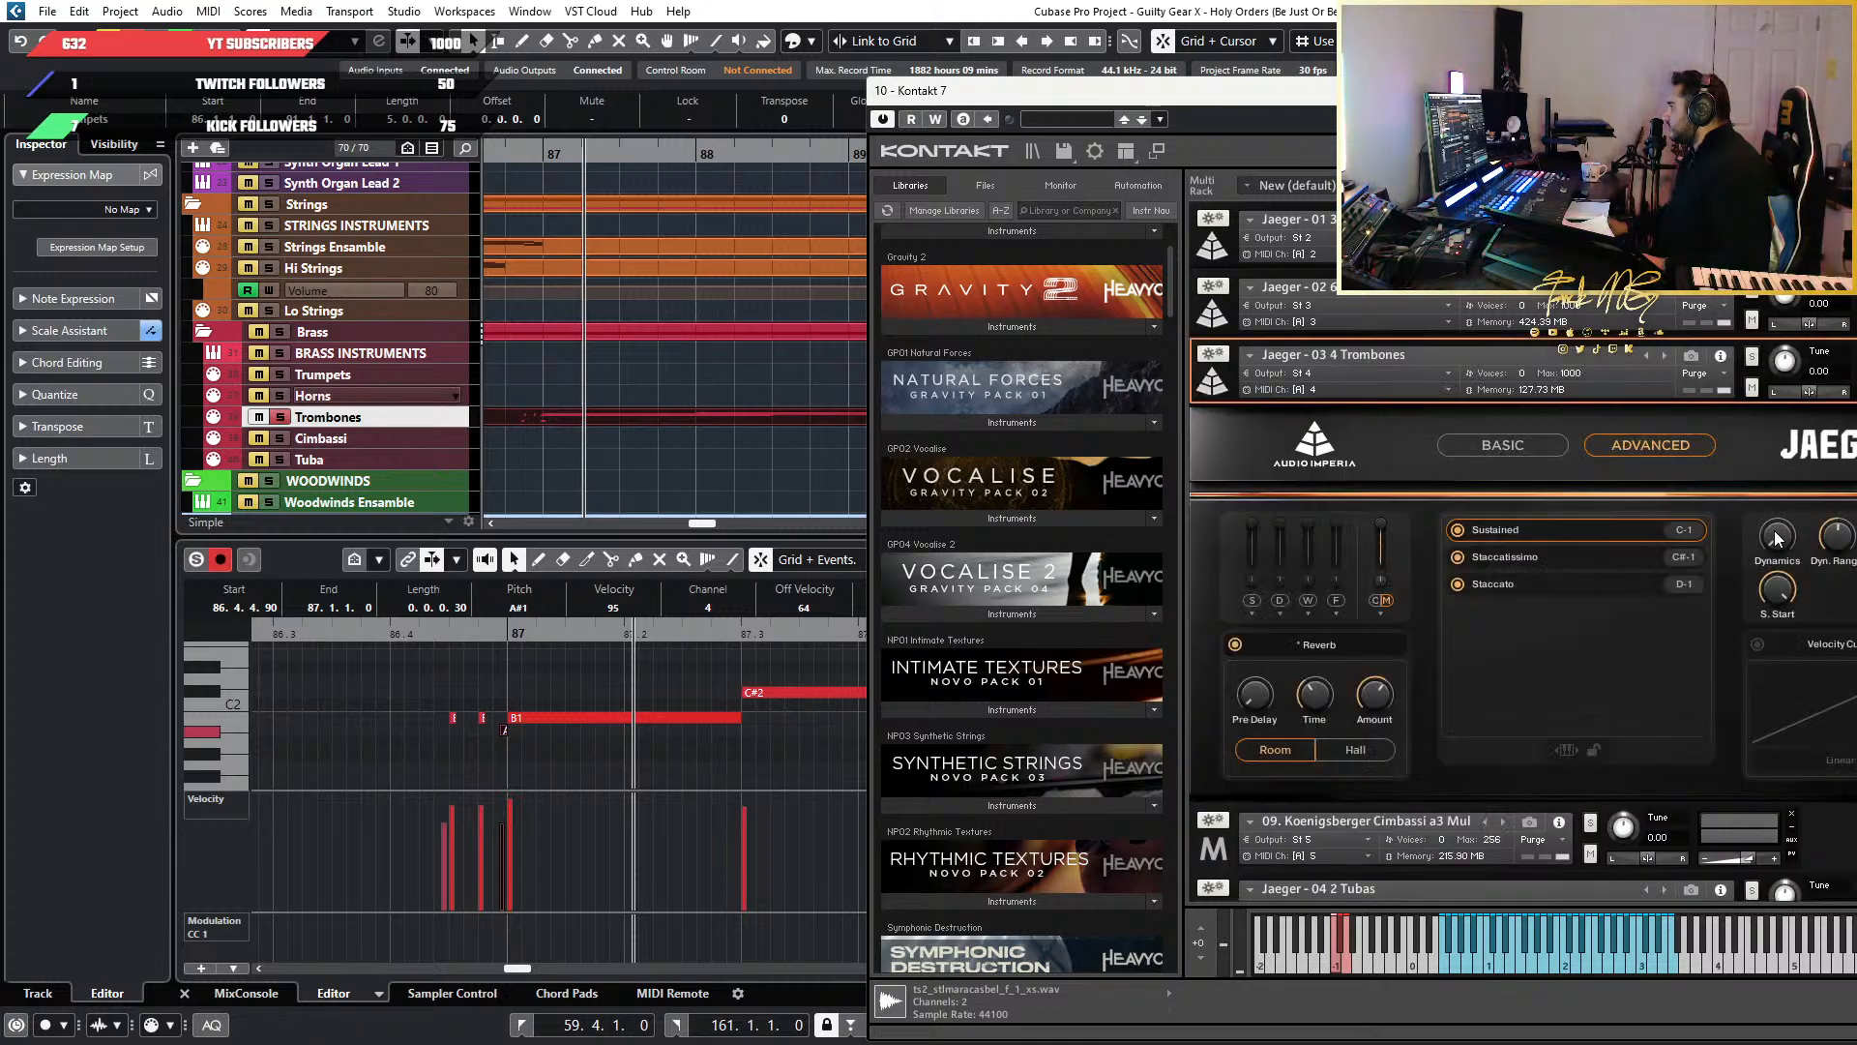
click(354, 631)
key(space)
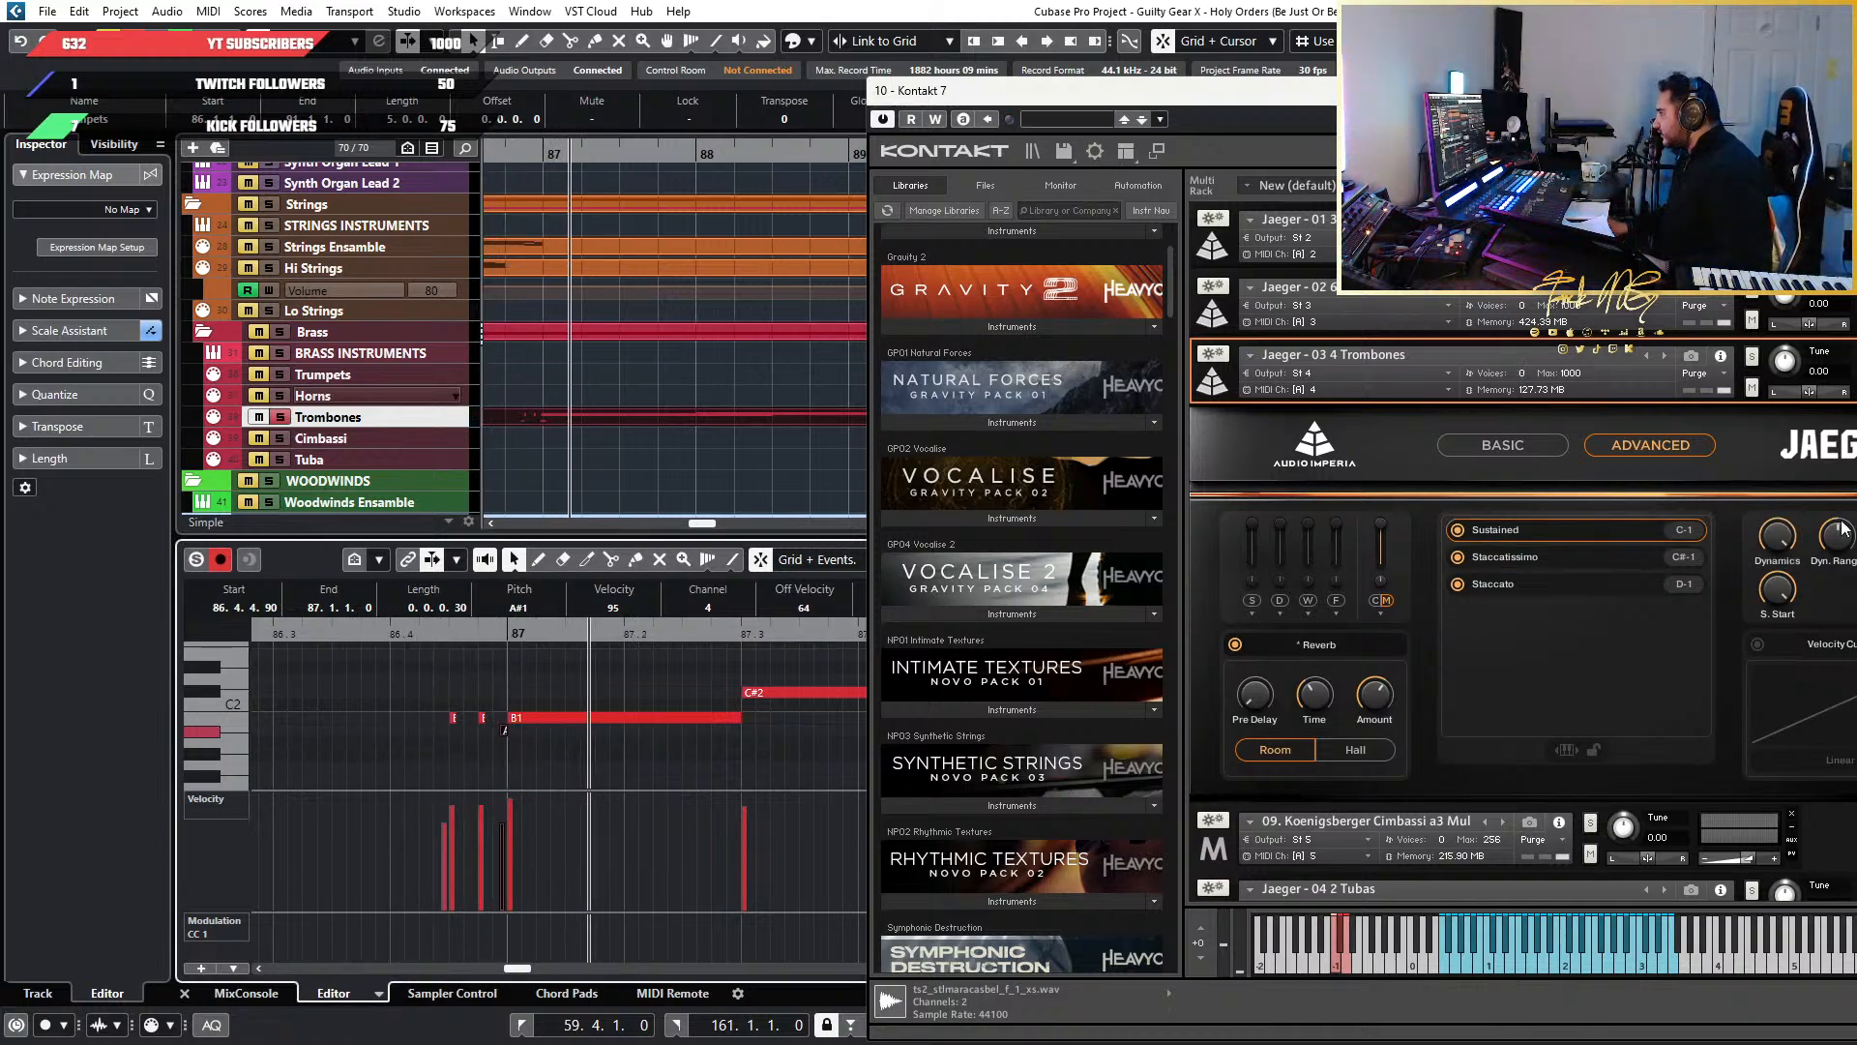
Delete the stray short A#1 note just before the long B1 at bar 87
scroll(346, 729, up, 2)
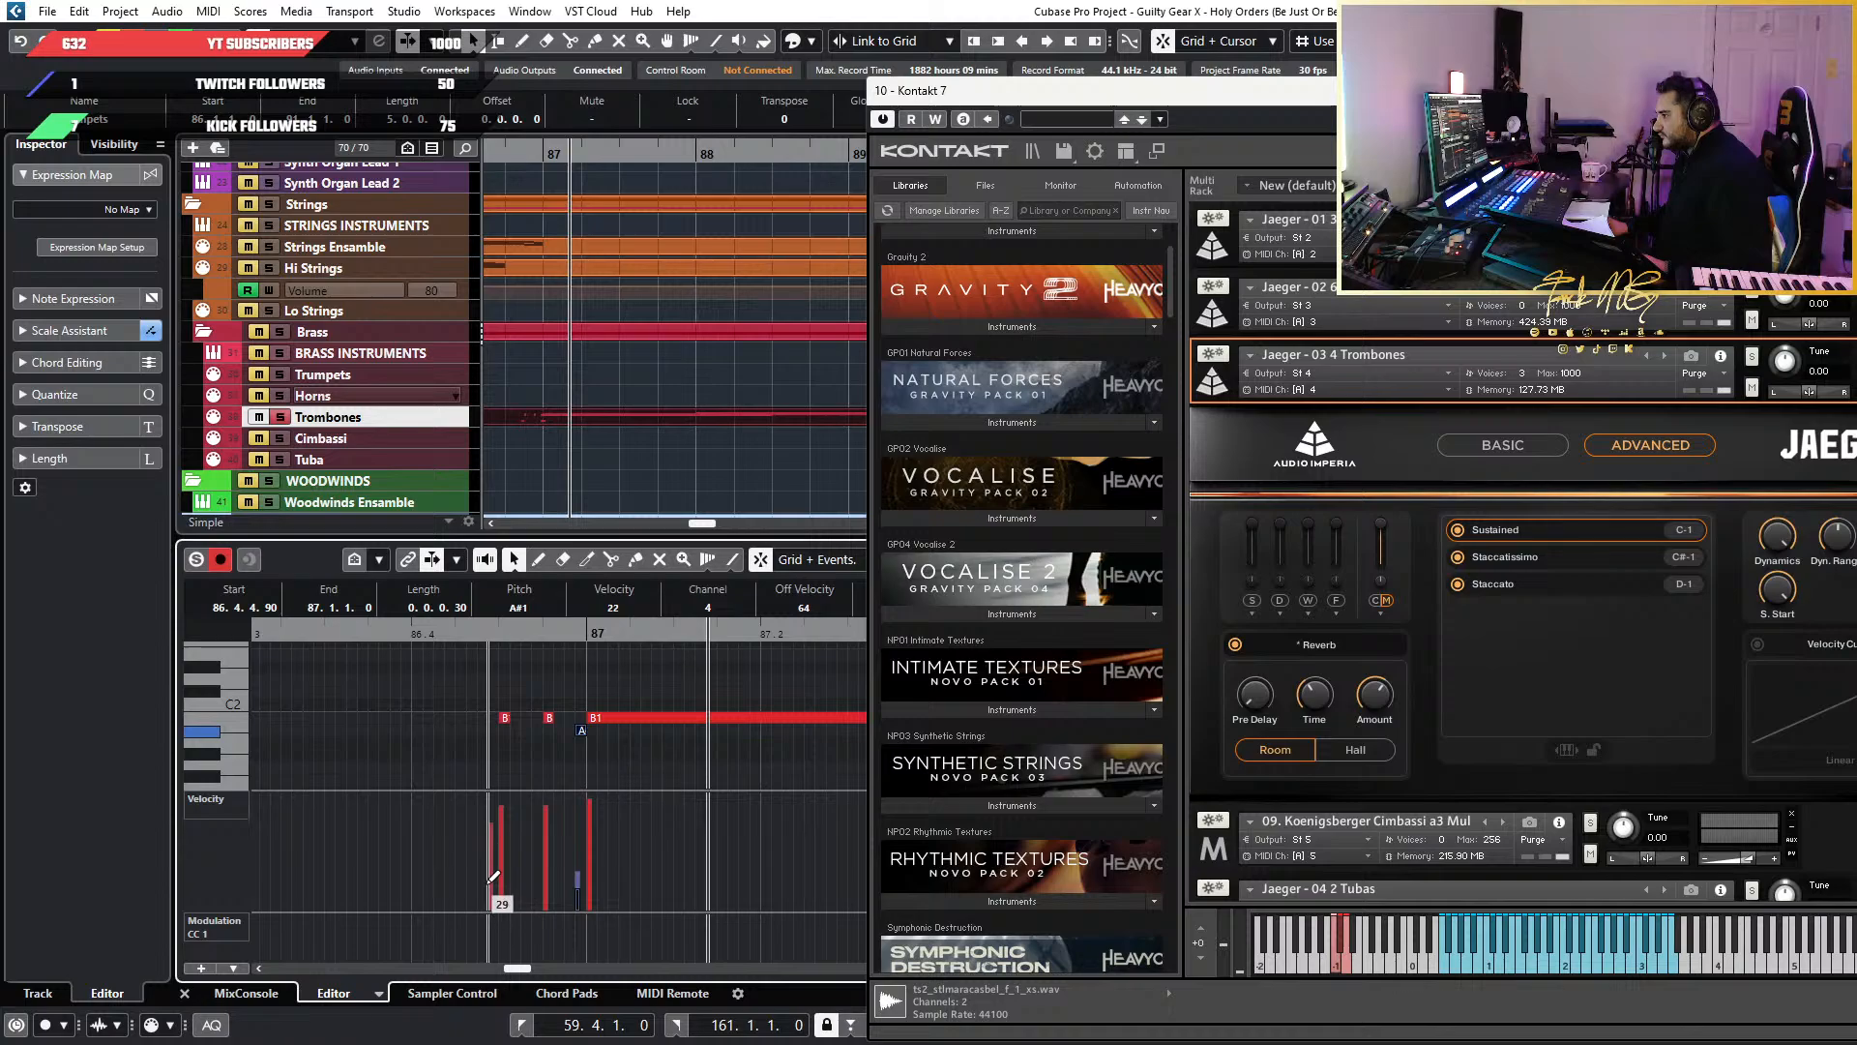
key(1)
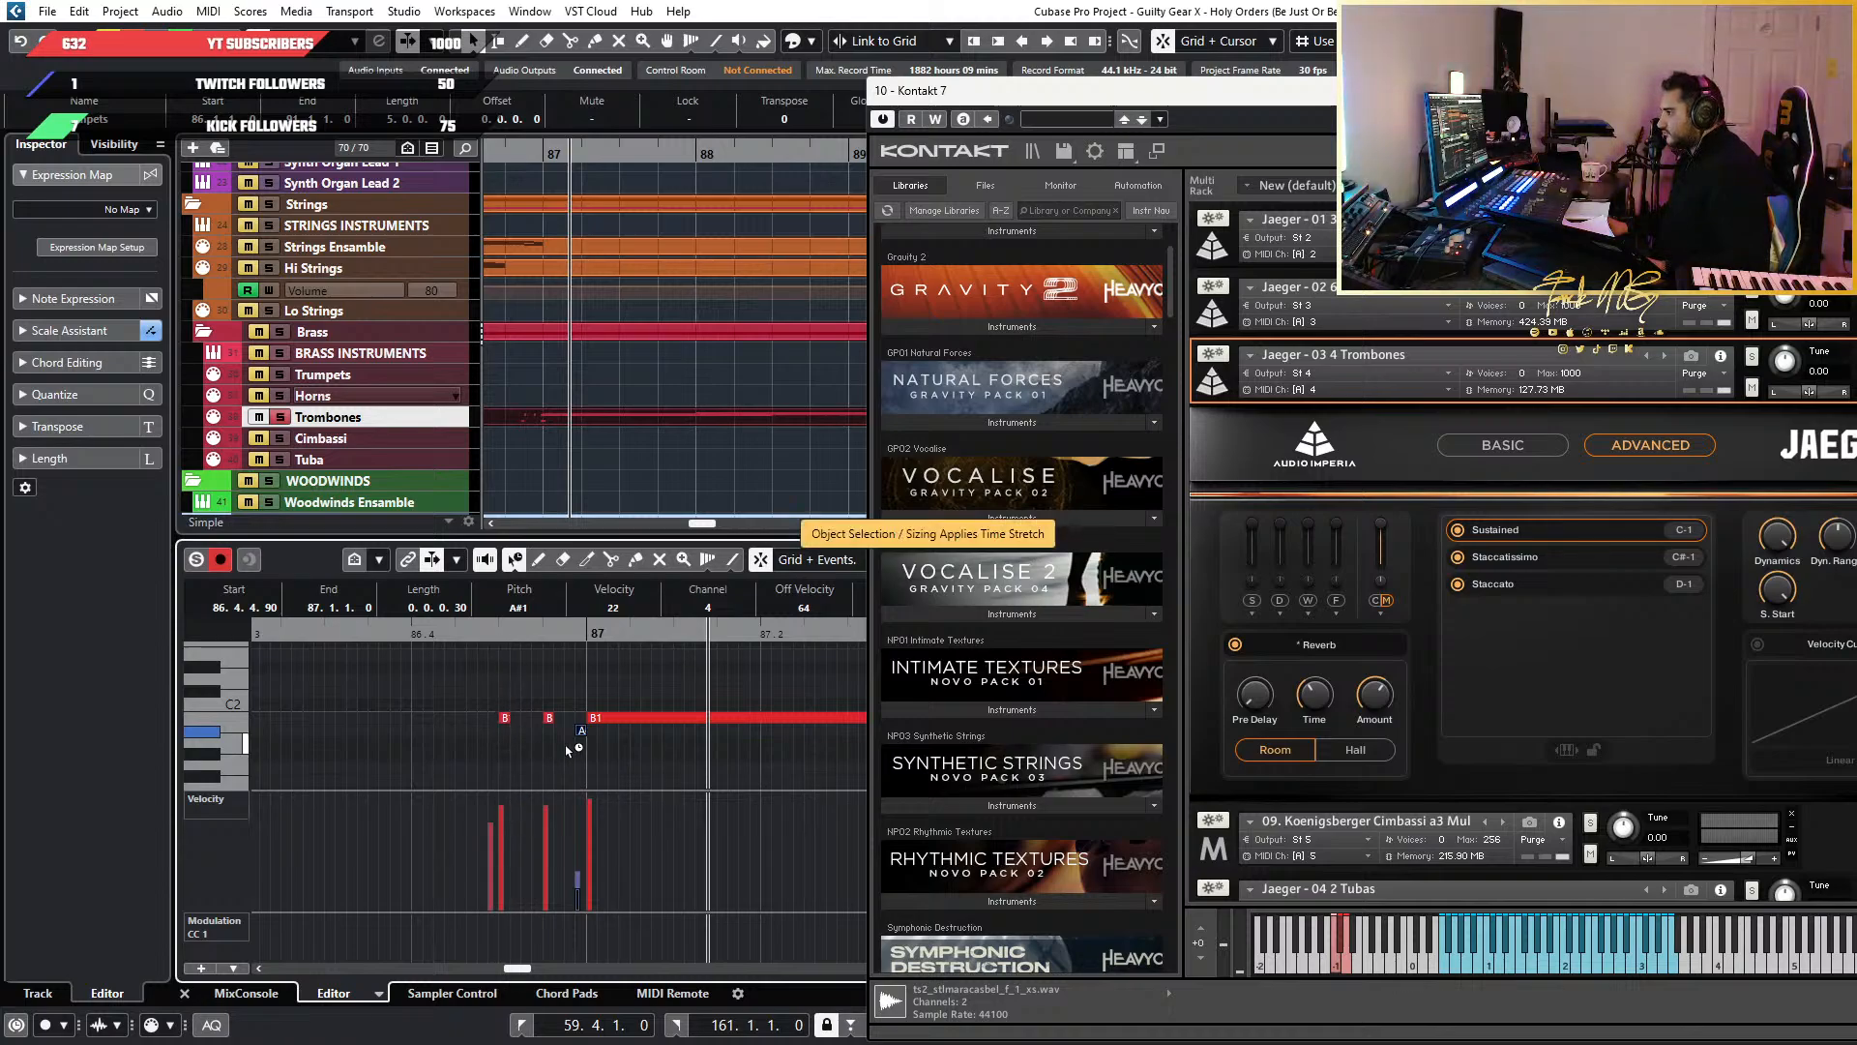
key(1)
scroll(571, 739, up, 2)
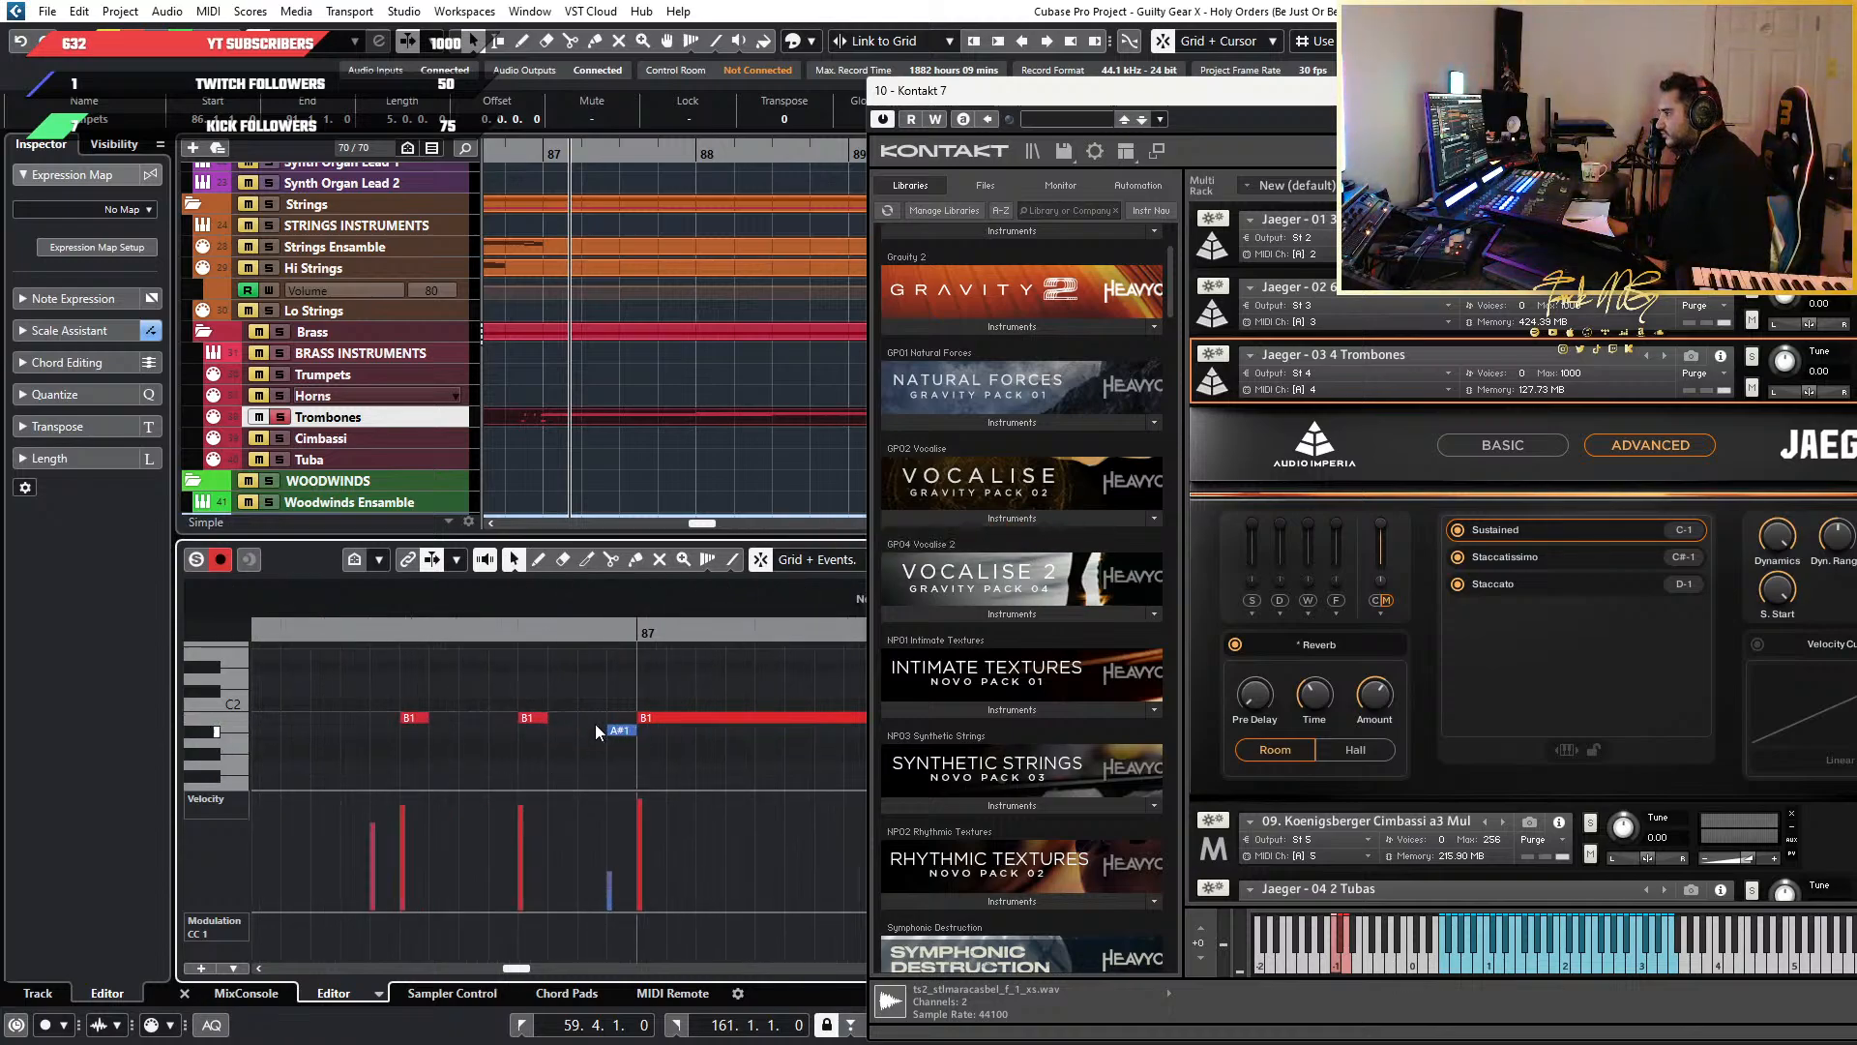
click(620, 731)
key(Delete)
alt+shift+click(557, 797)
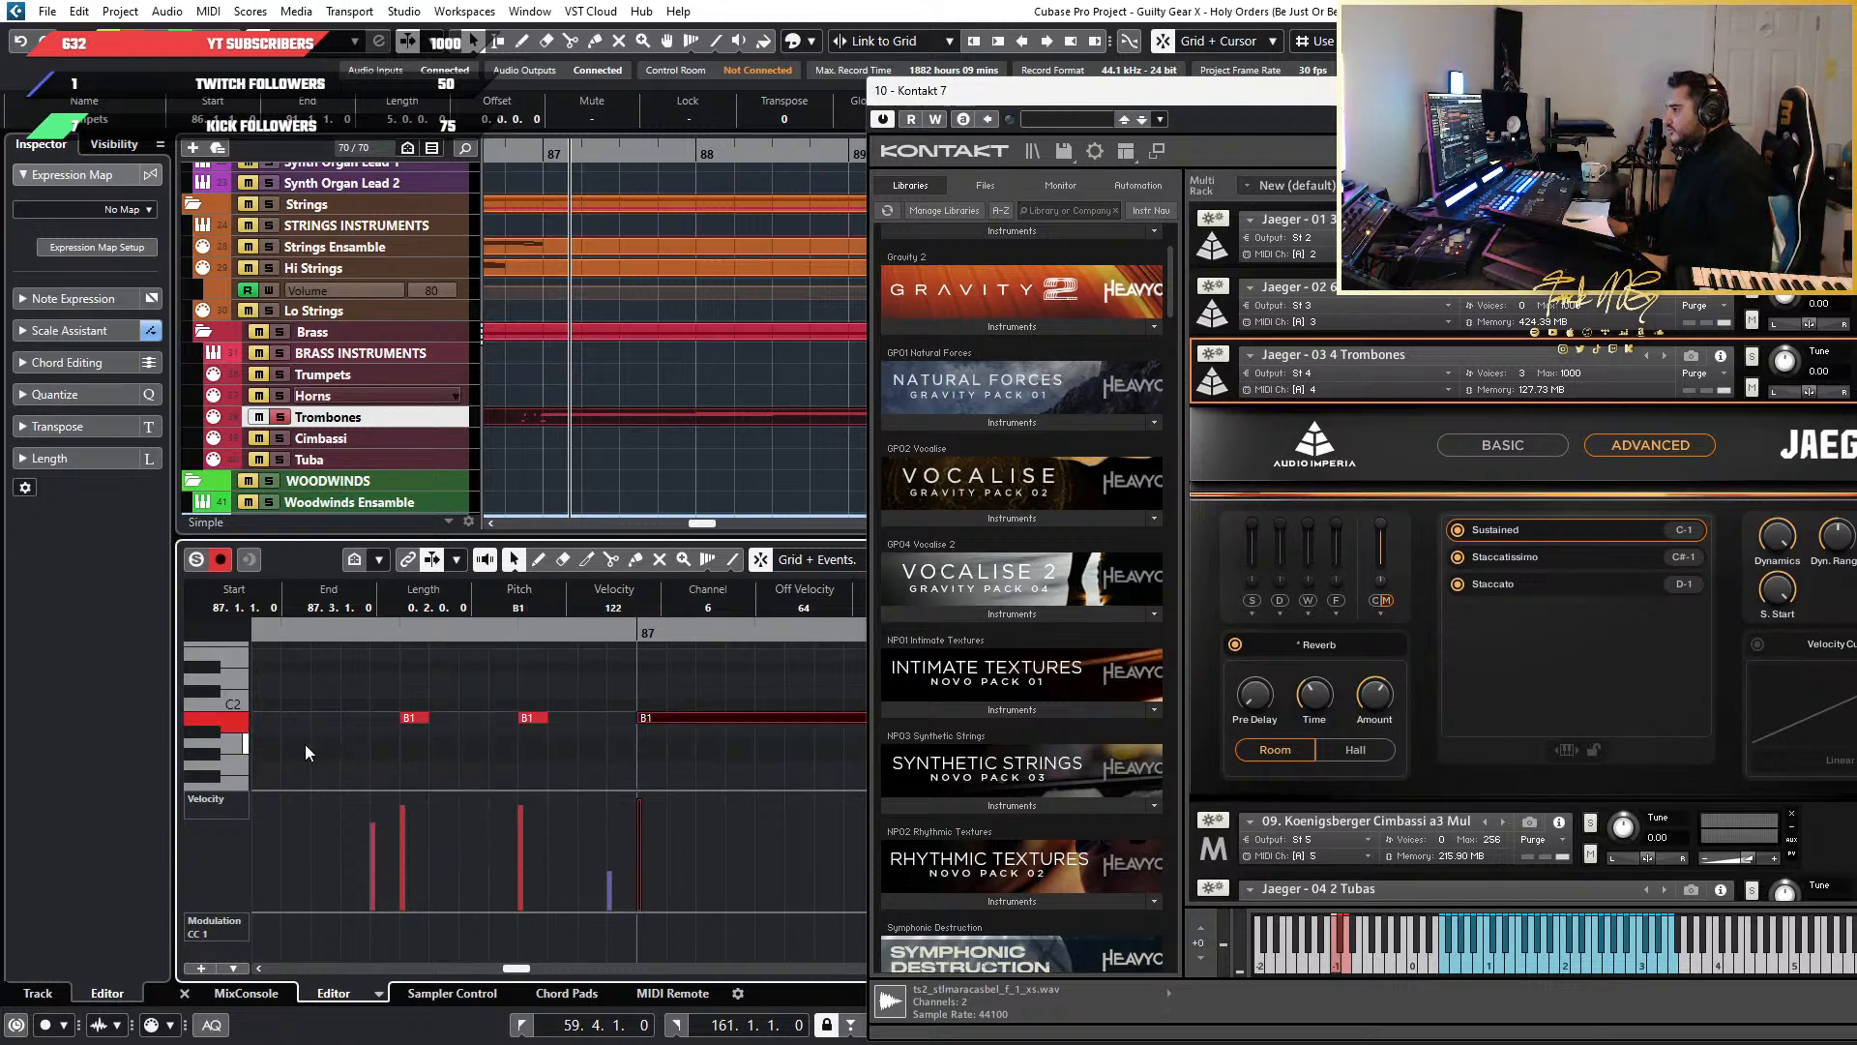
Lower the velocity of the C#-1 keyswitch note at 86.4.2.90 to 15
scroll(407, 724, down, 2)
scroll(411, 723, down, 10)
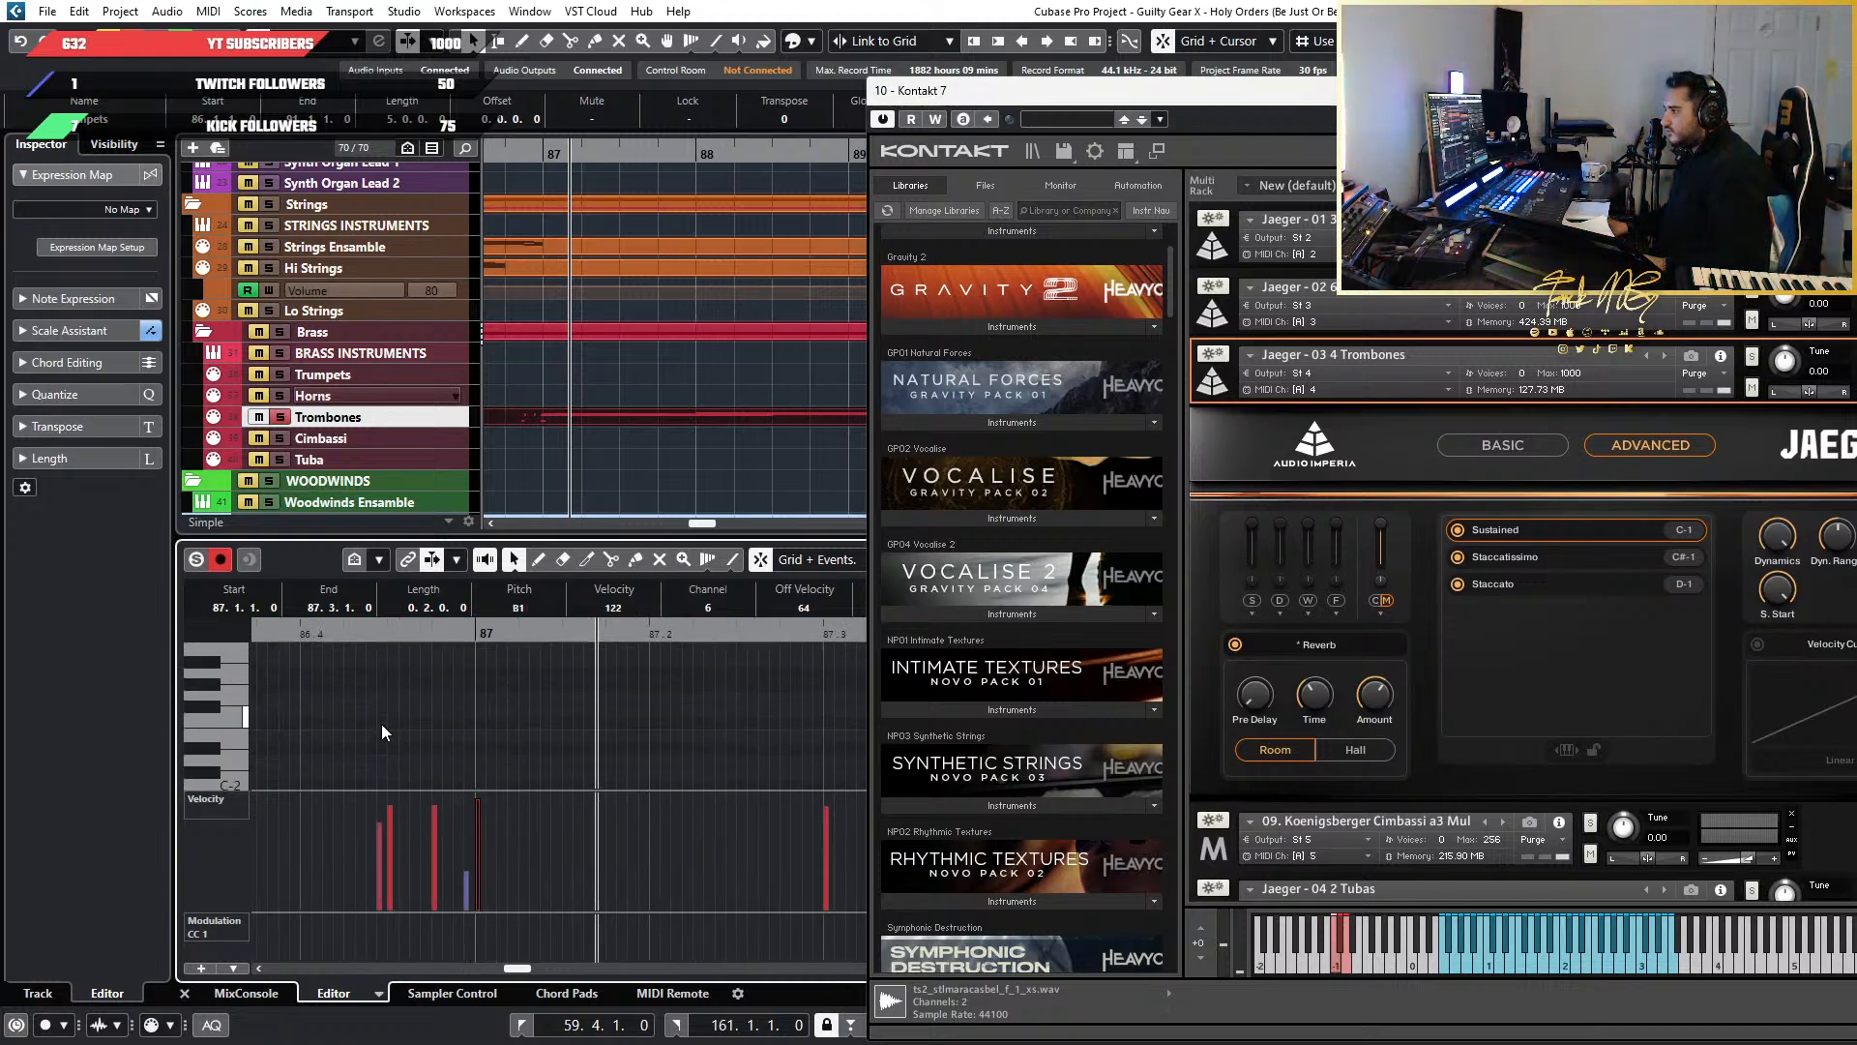
click(383, 709)
key(Delete)
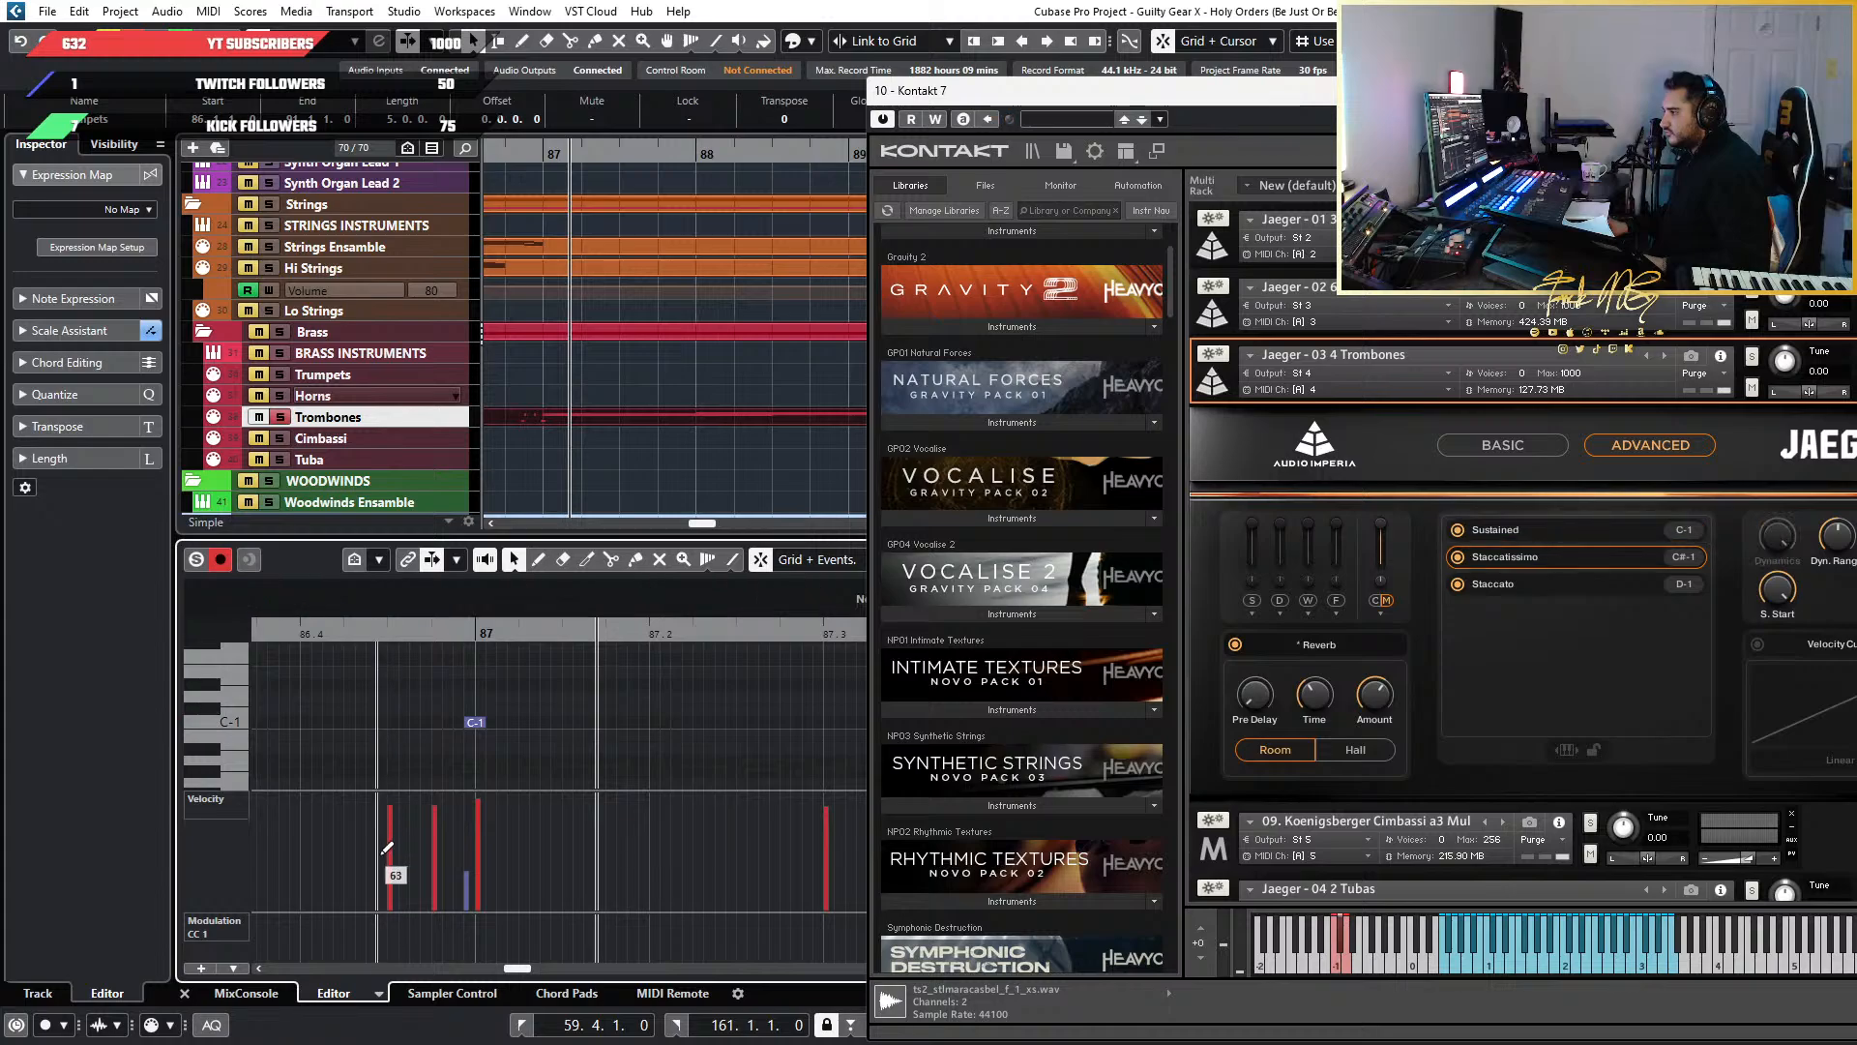
key(ctrl+z)
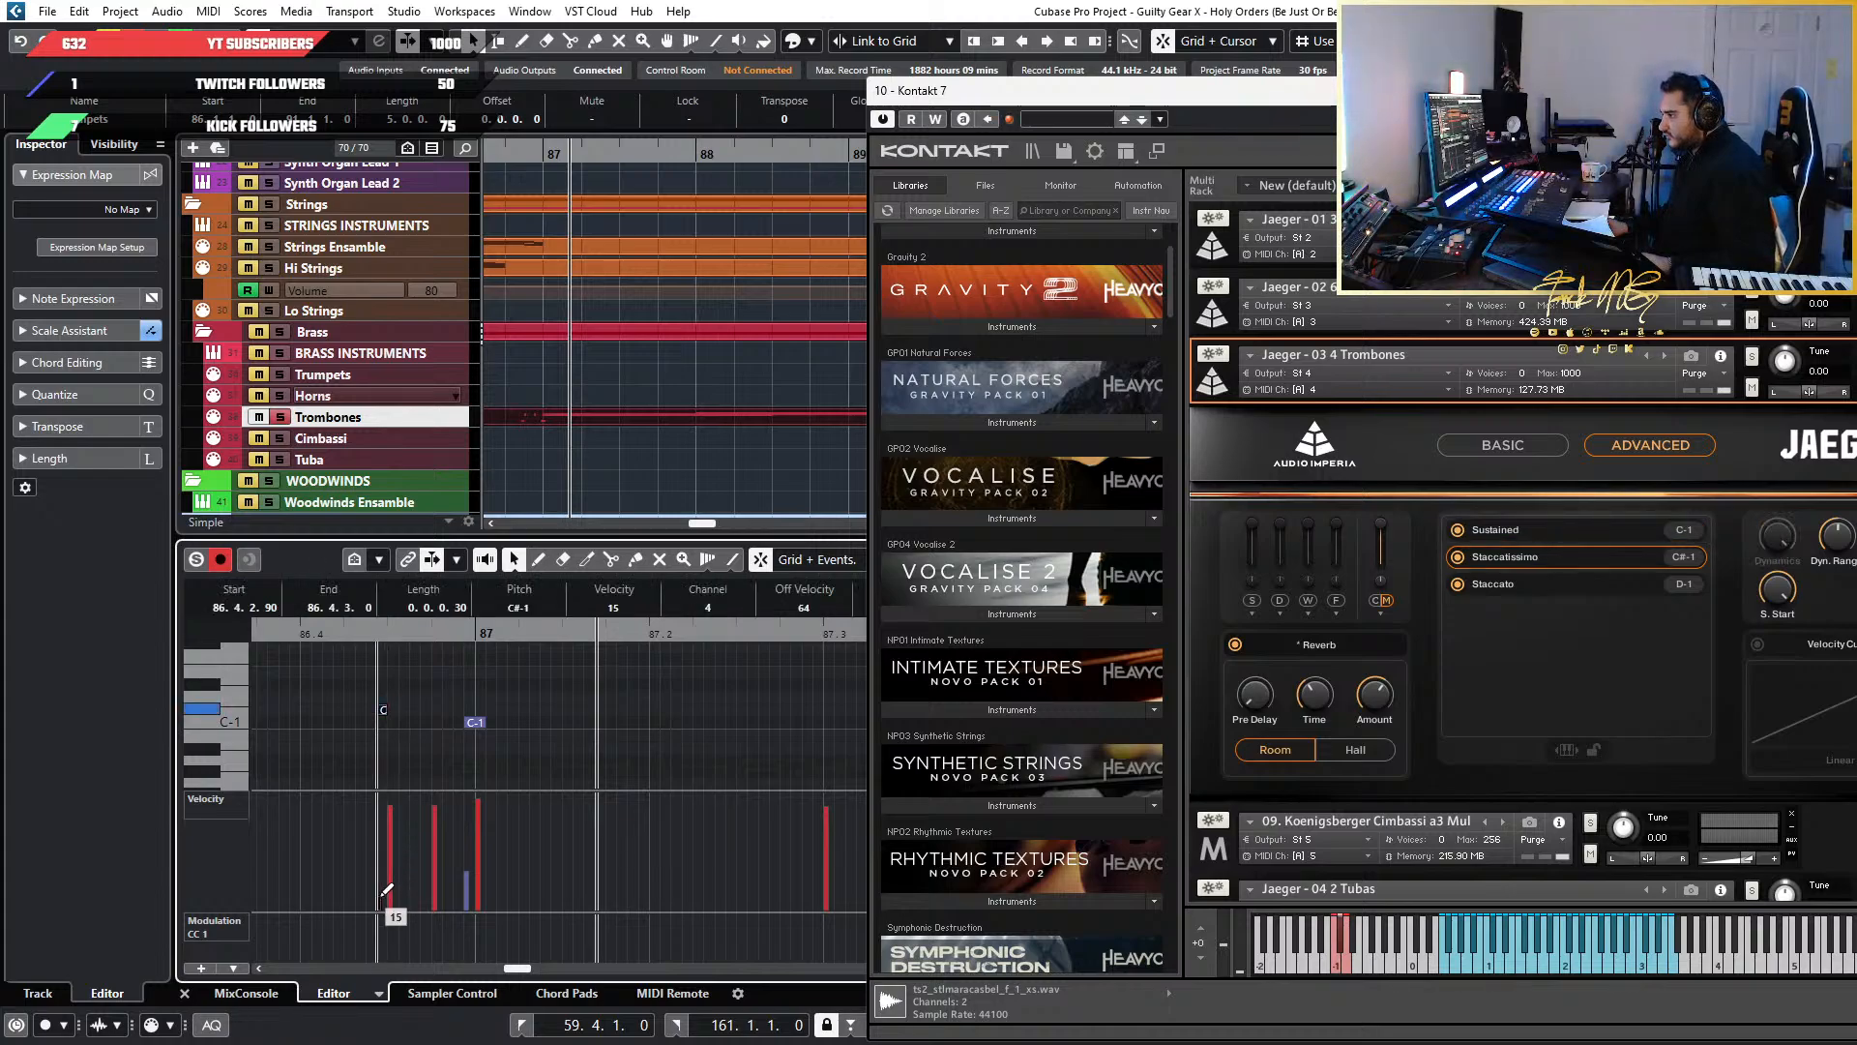
key(1)
key(1)
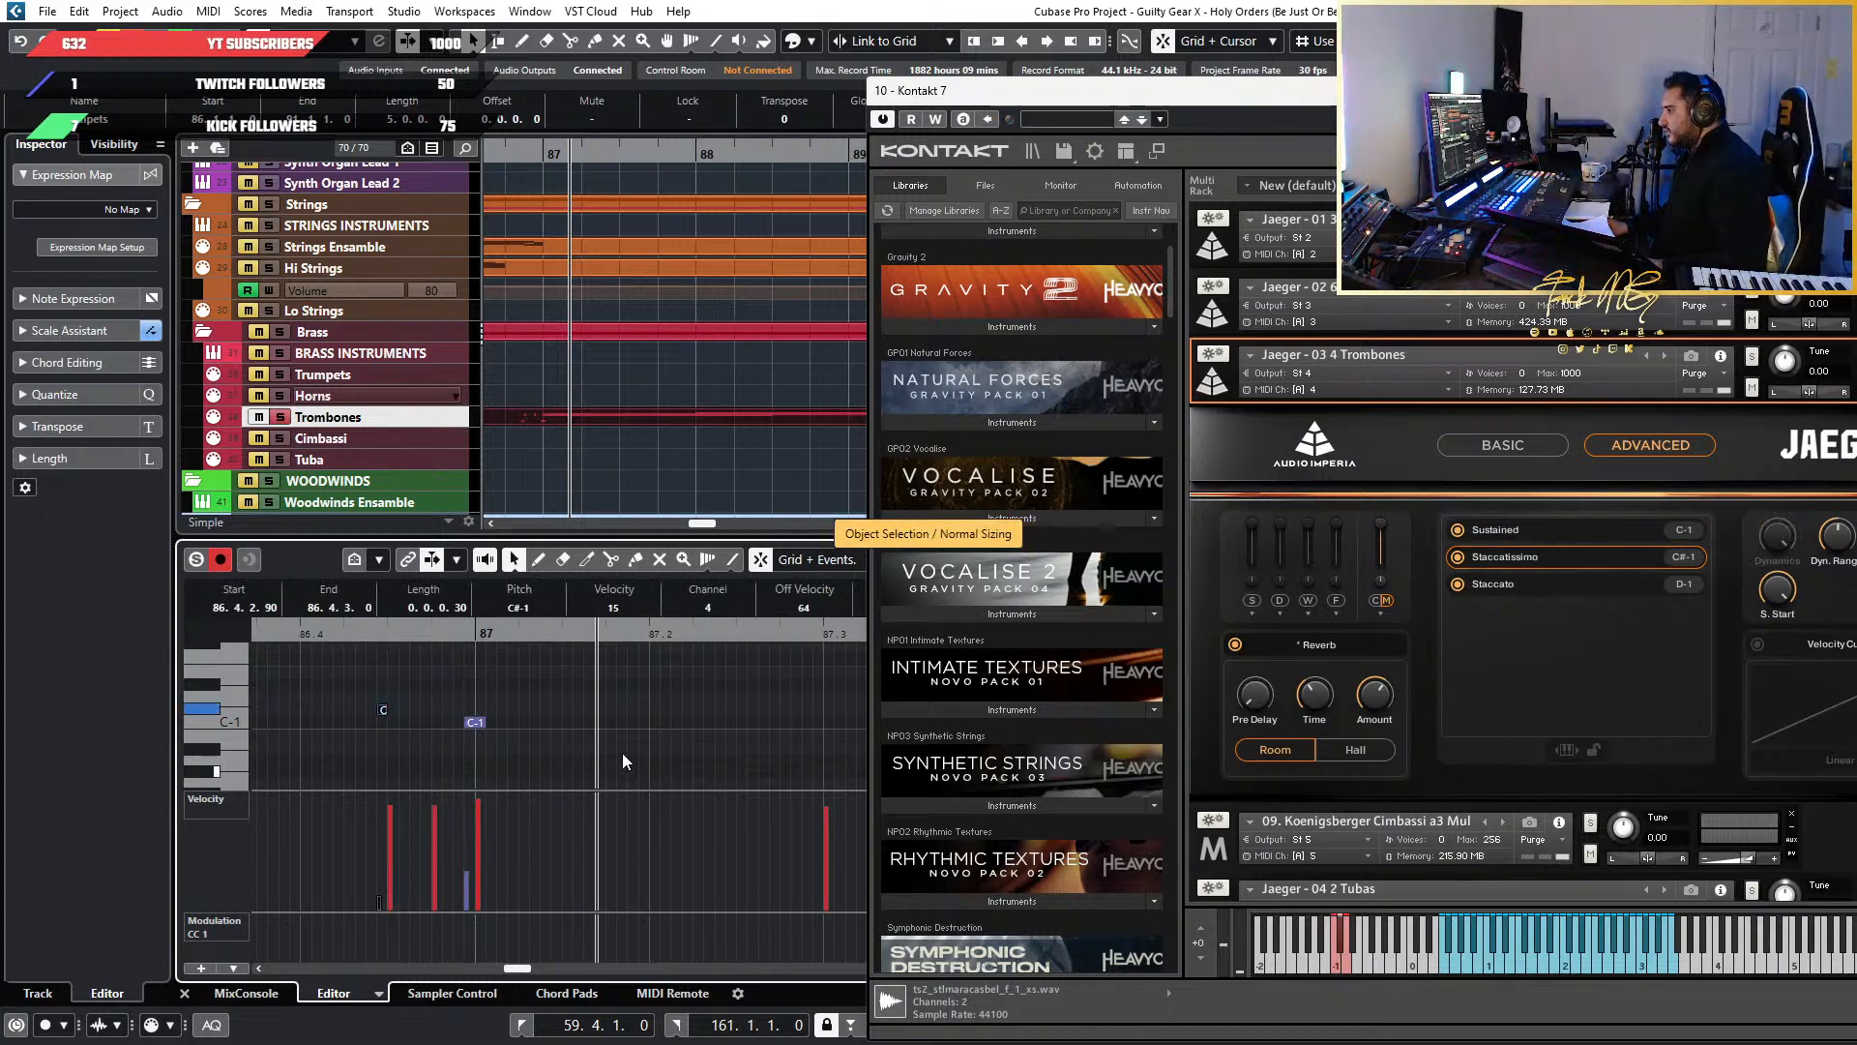
Play the Trombones part from the pickup before bar 87 to about bar 90 to check the phrase
key(g)
key(g)
key(g)
click(474, 640)
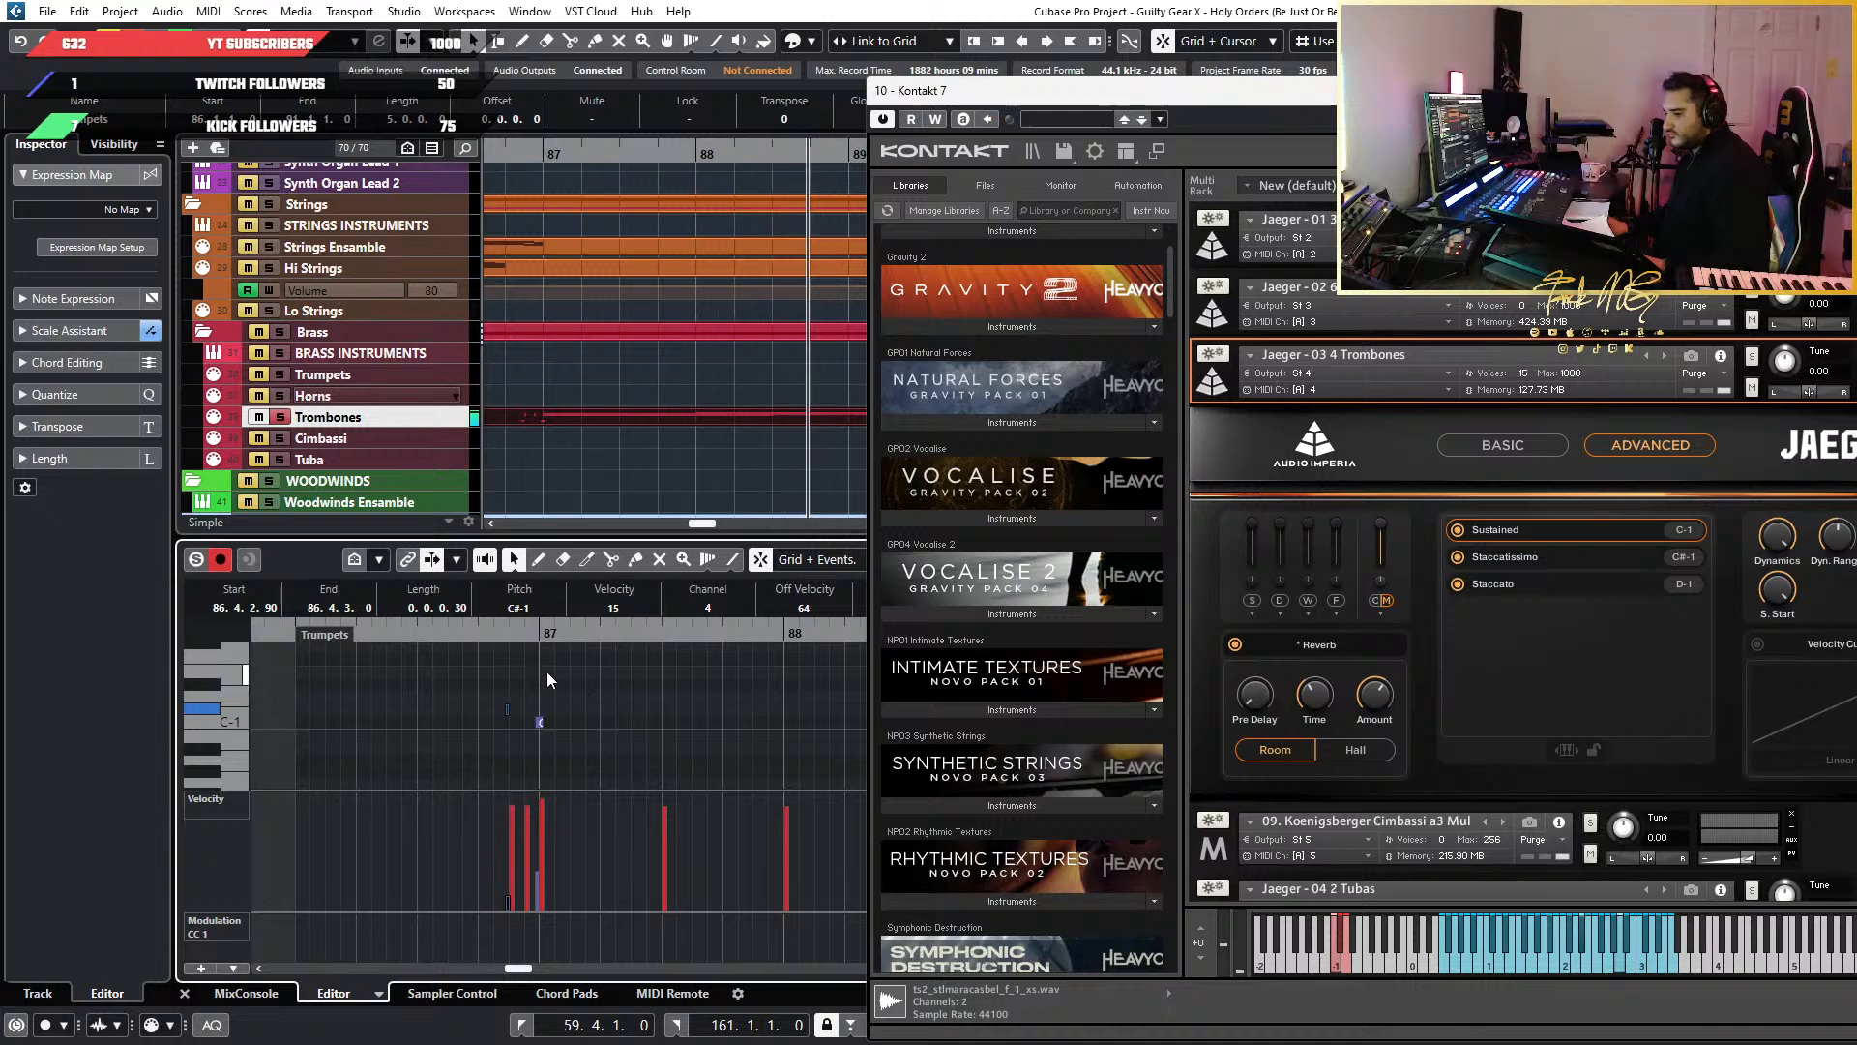
key(g)
key(g)
key(g)
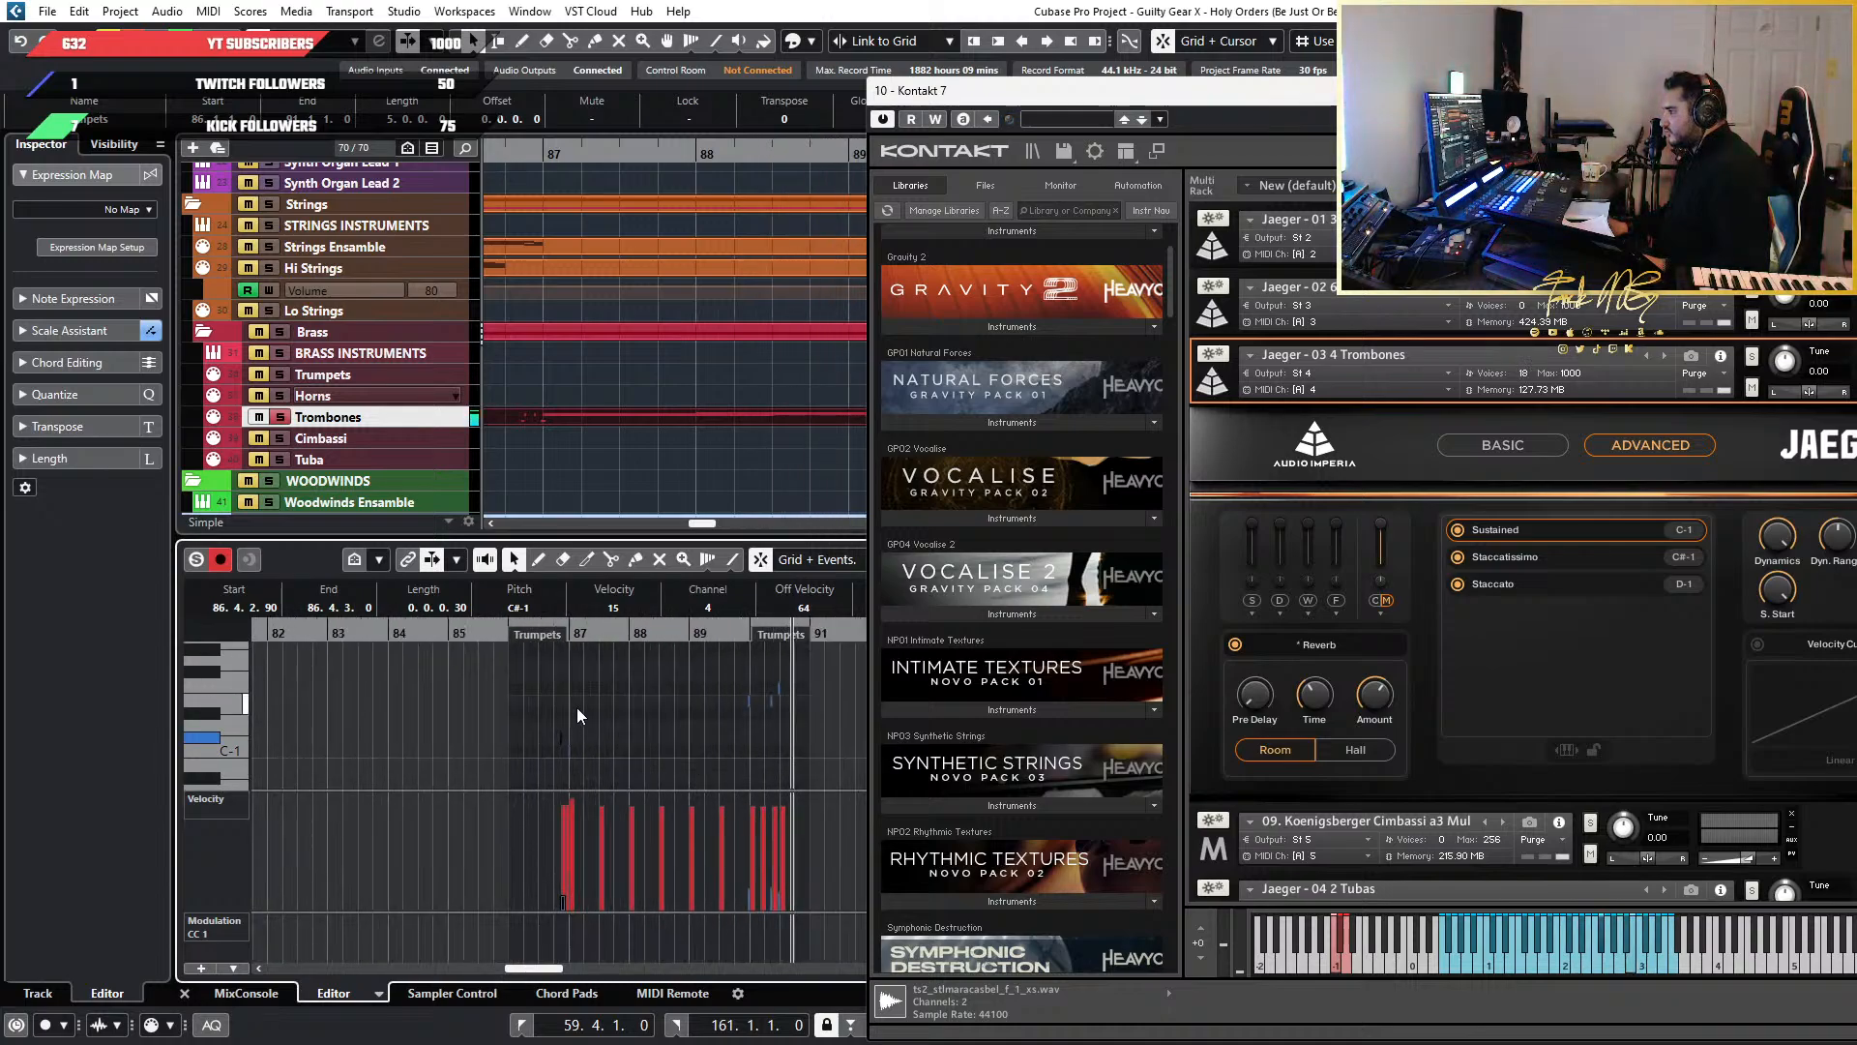
scroll(499, 750, down, 1)
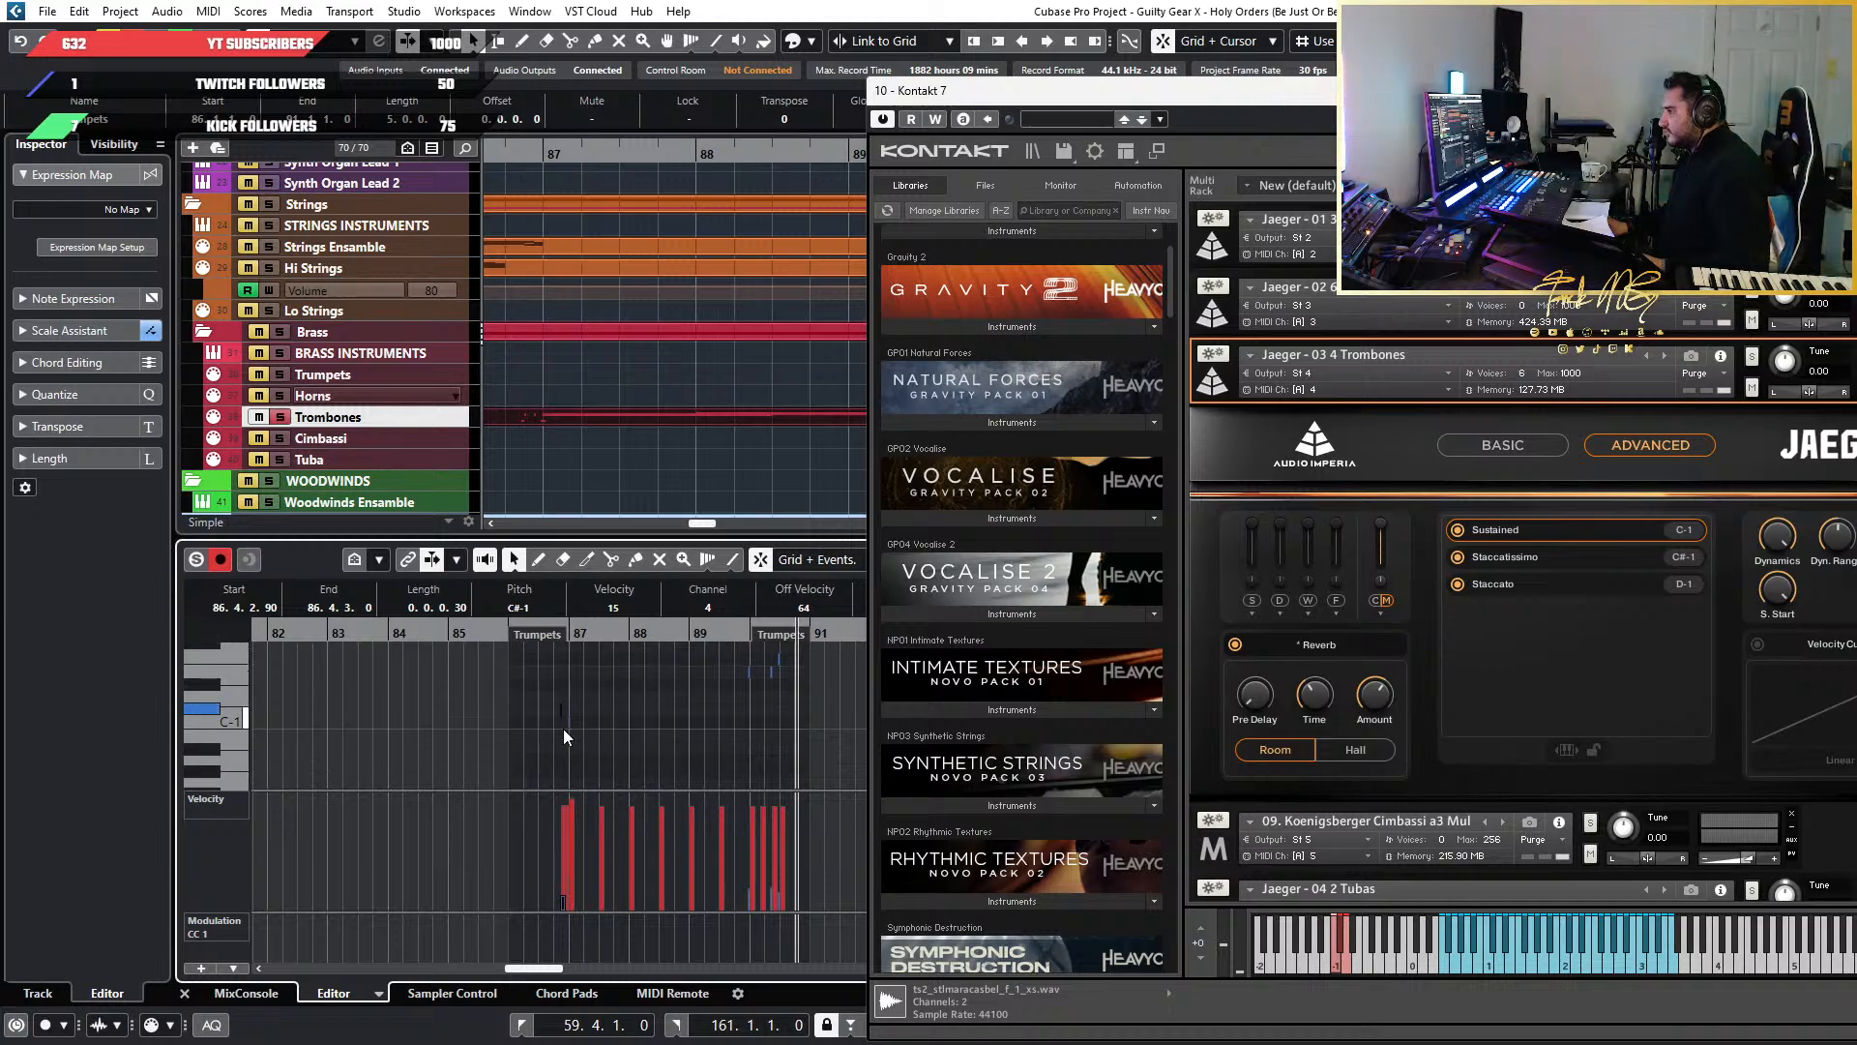
Copy the C#-1 and C-1 keyswitch notes just before bar 87 and paste them at 87.2.2.90
key(h)
key(h)
drag(647, 683, 500, 741)
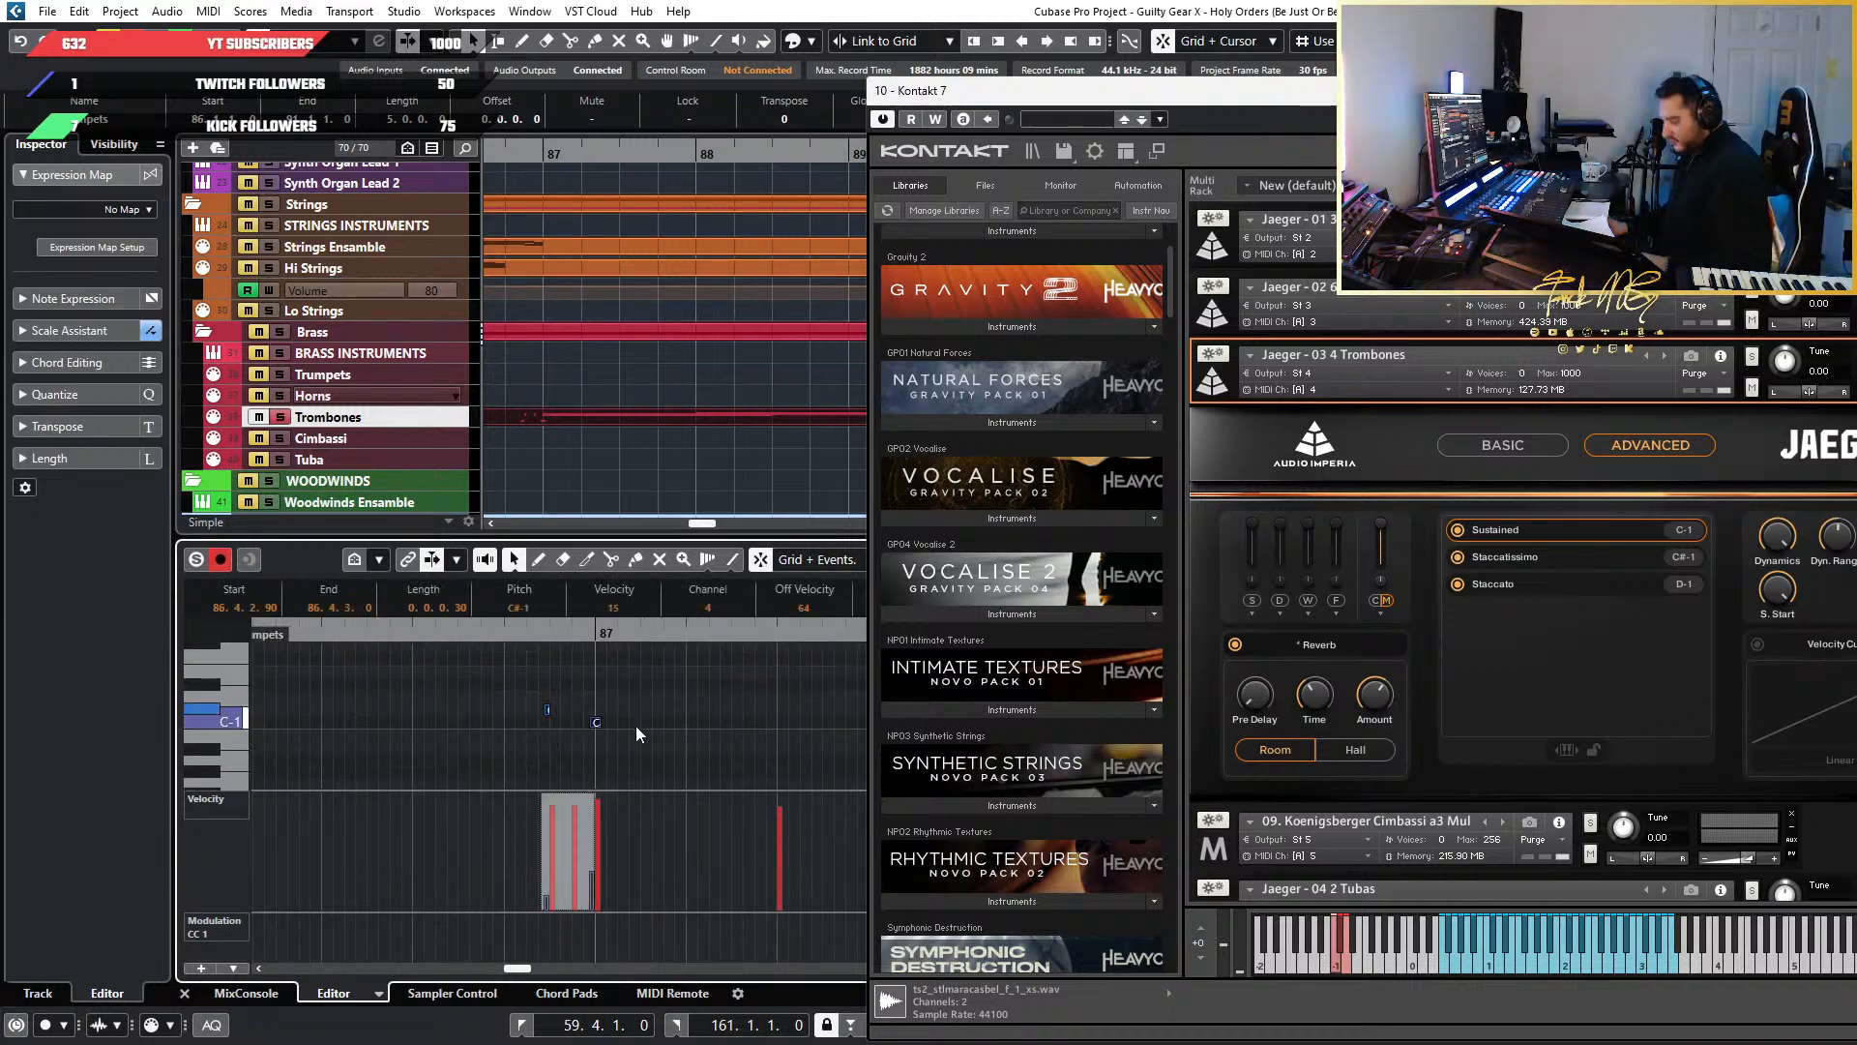
key(h)
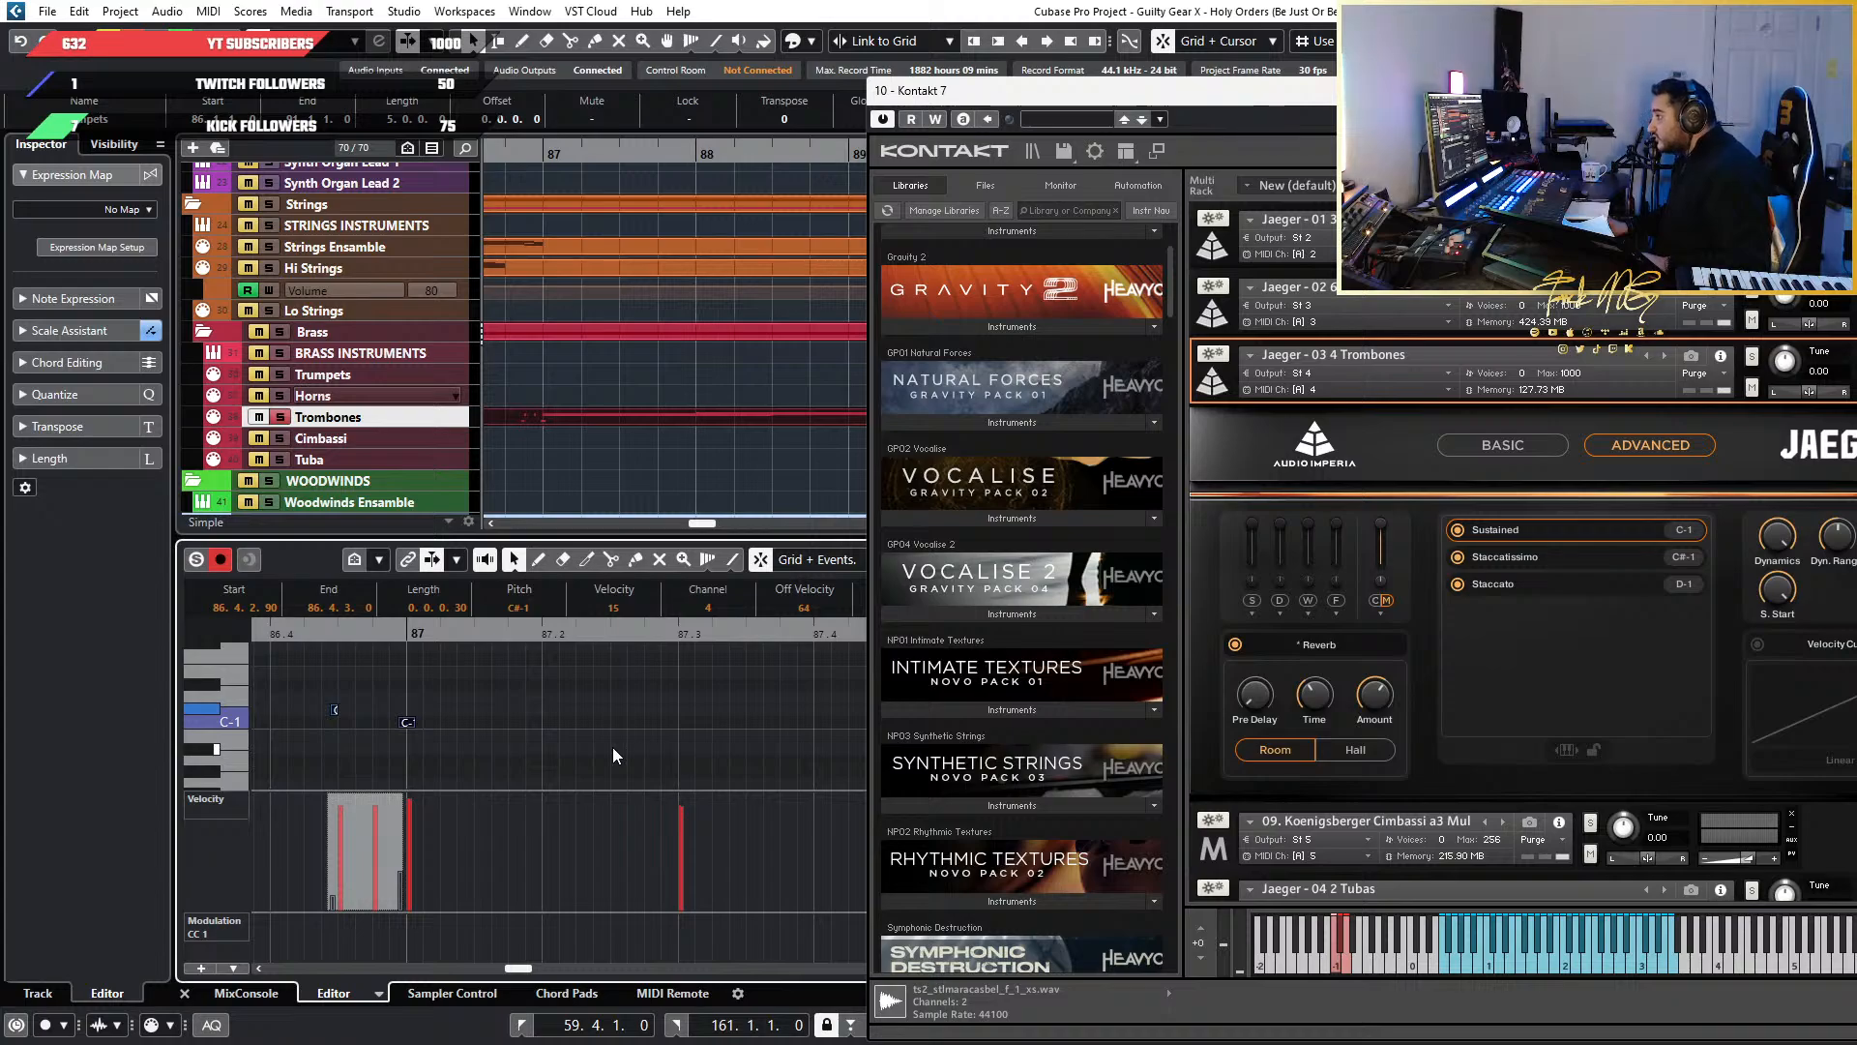
scroll(611, 716, up, 3)
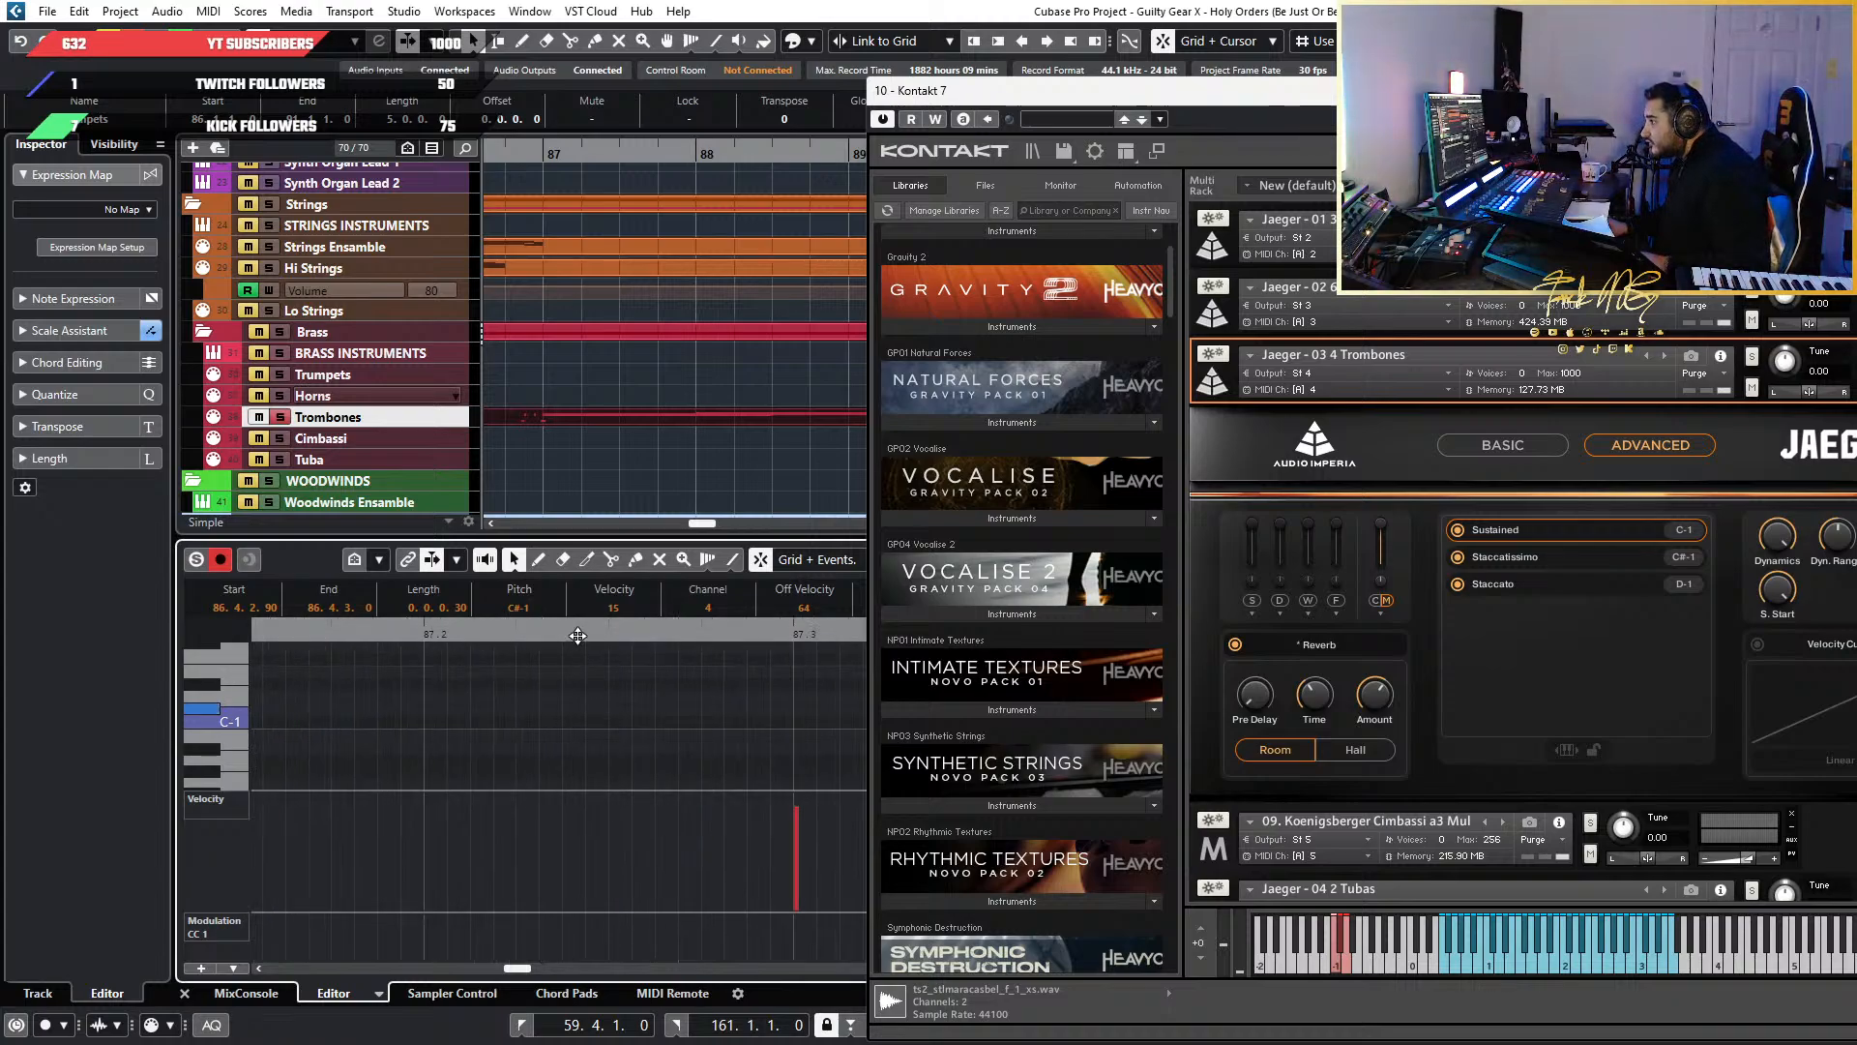
click(577, 636)
scroll(681, 681, down, 3)
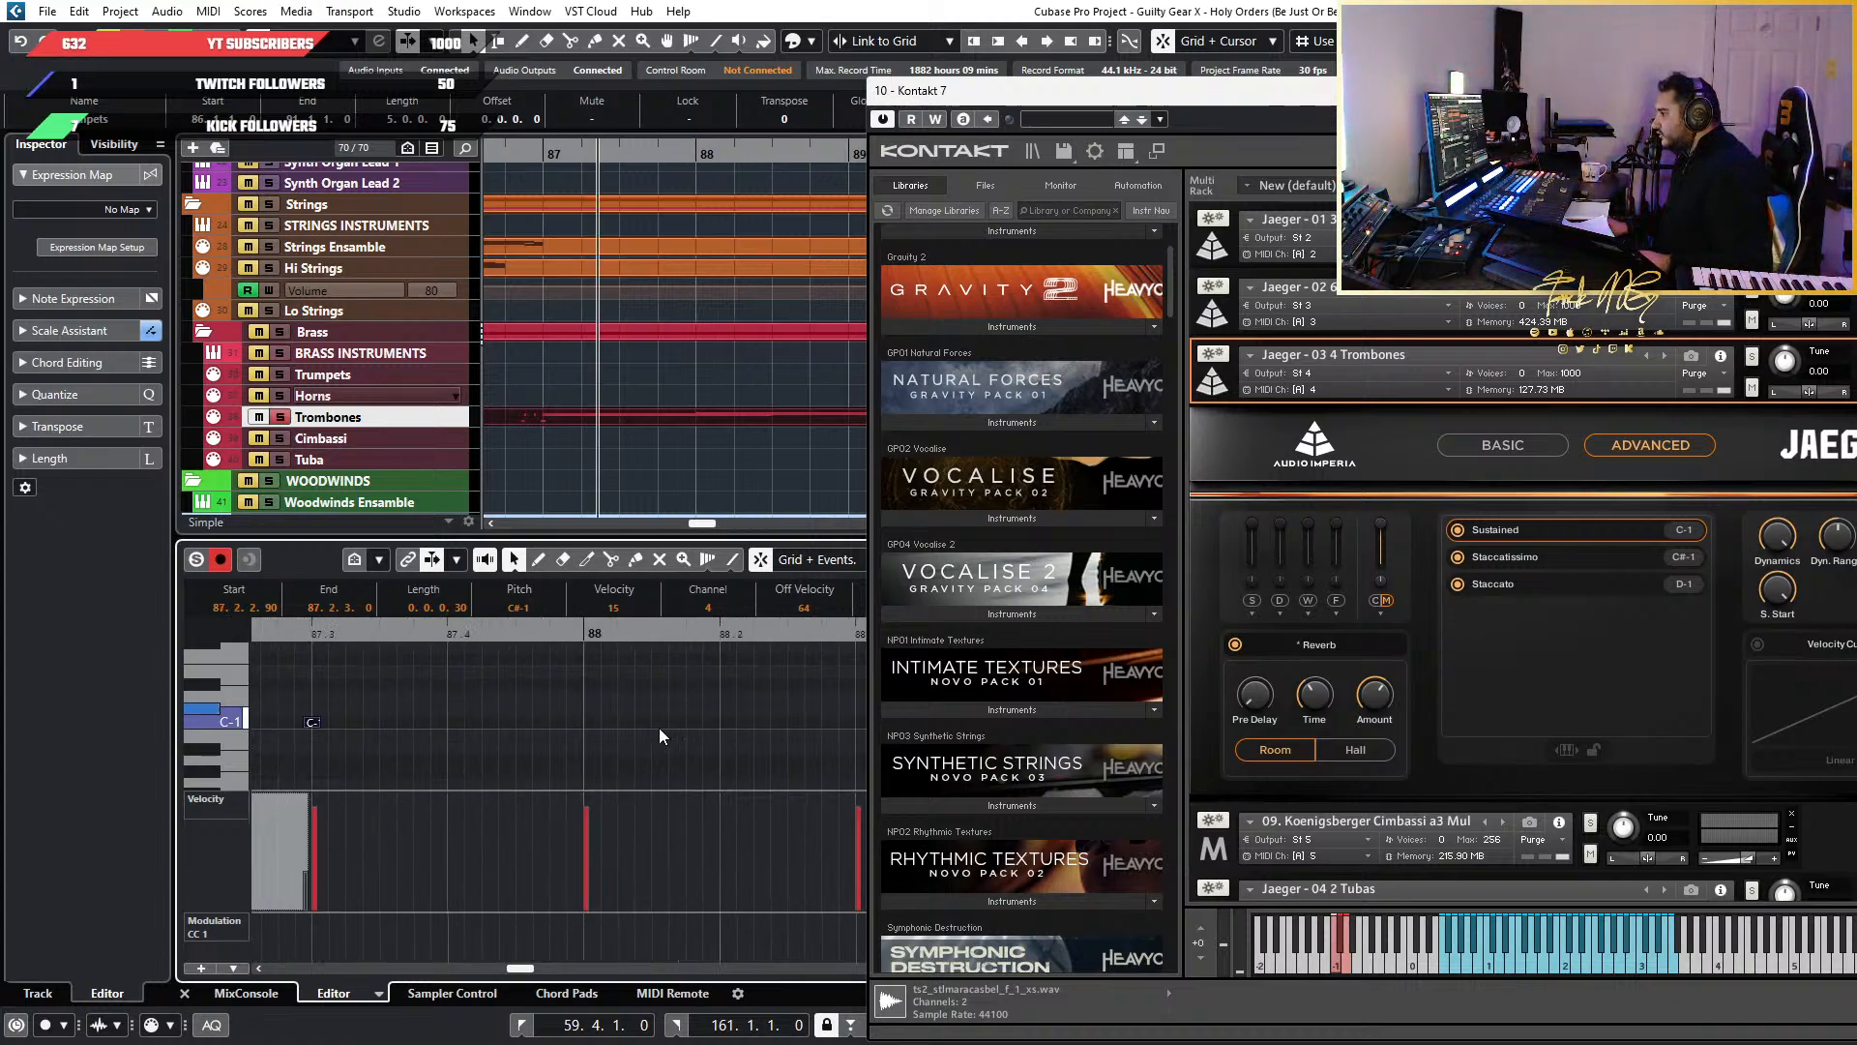
scroll(659, 727, down, 4)
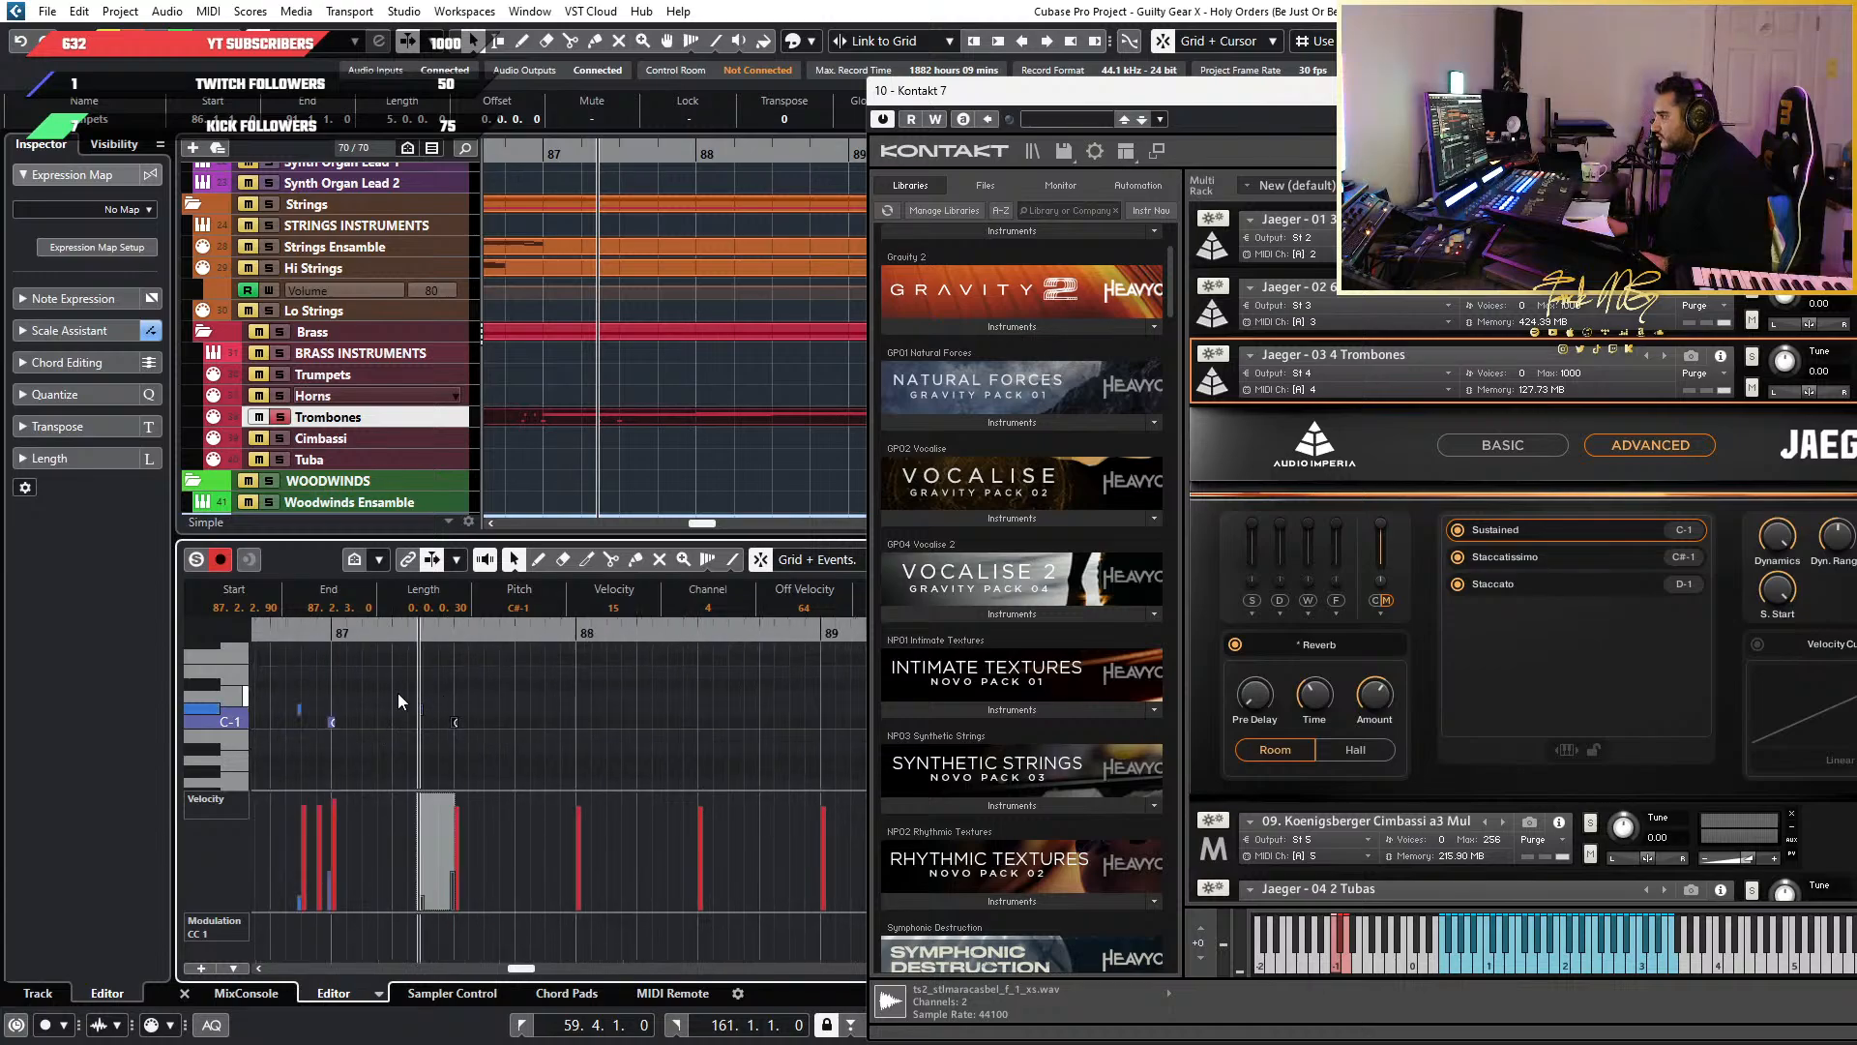
Paste the copied C#-1 and C-1 keyswitch pair at 87.4.2.90, just before bar 88
key(space)
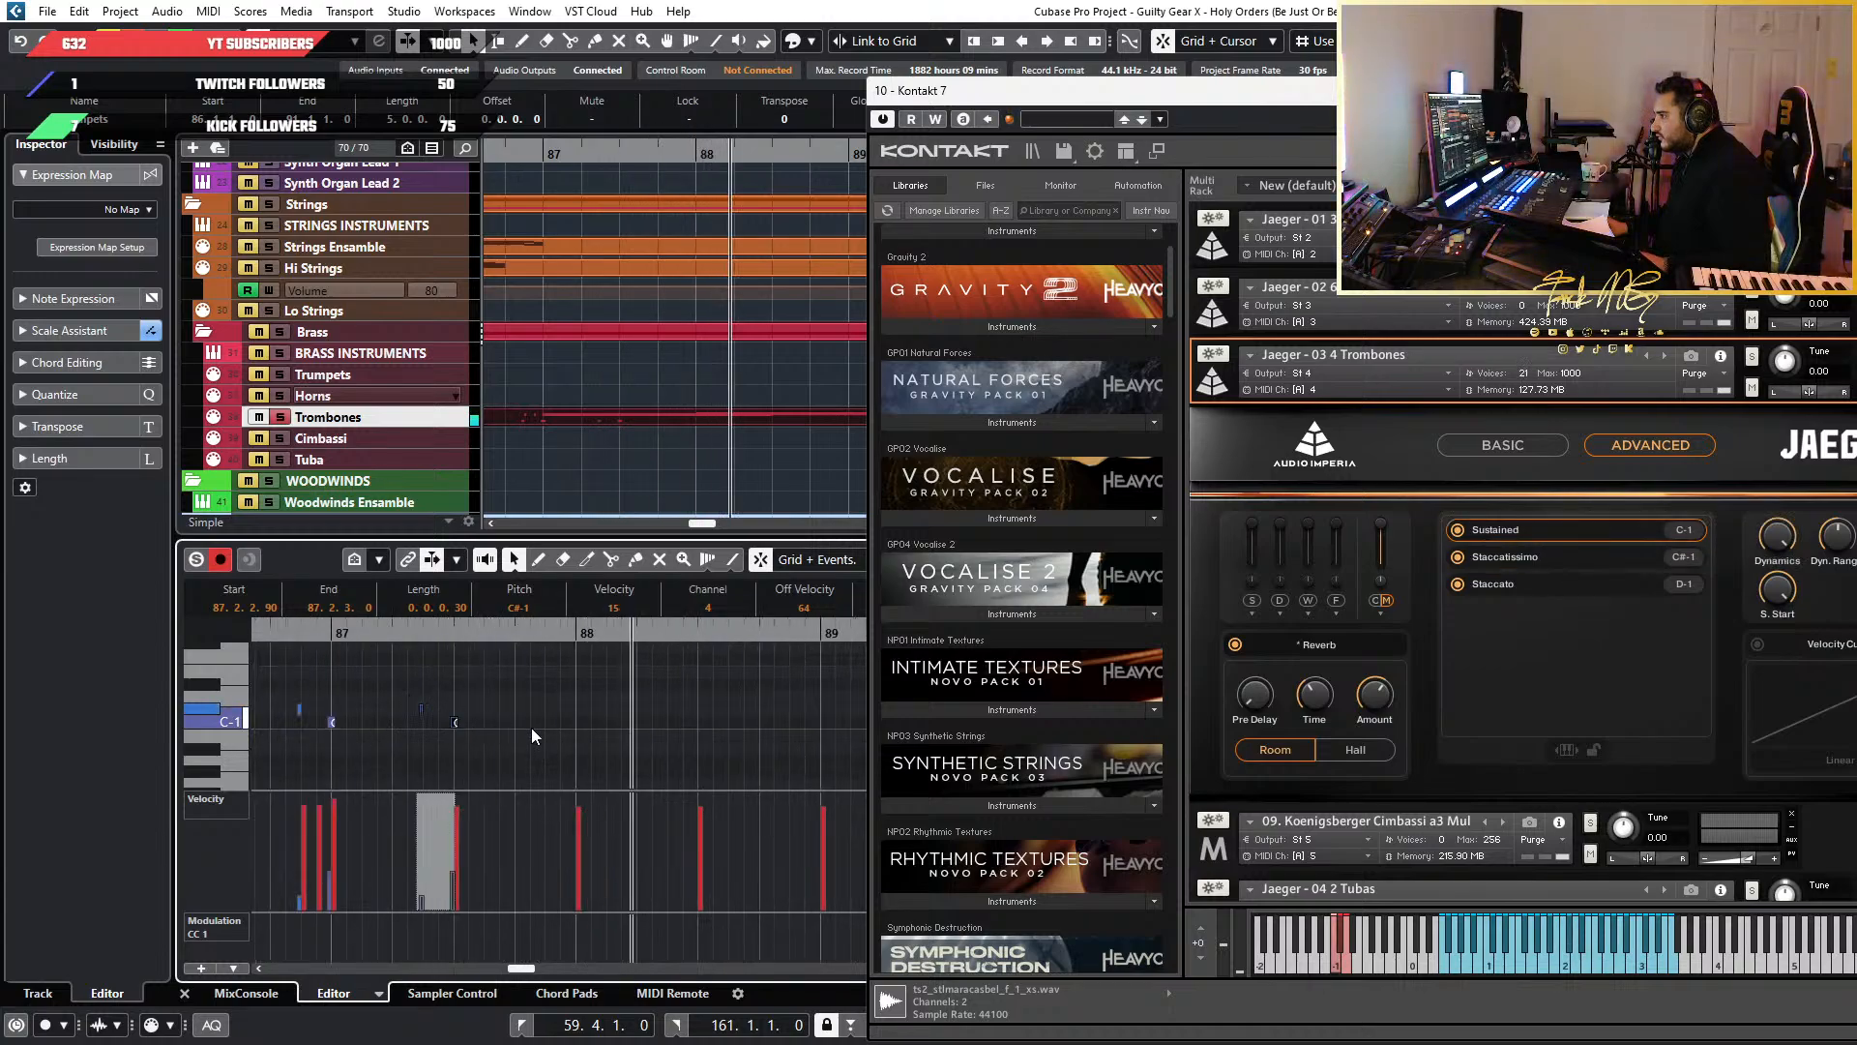
scroll(555, 644, up, 4)
key(space)
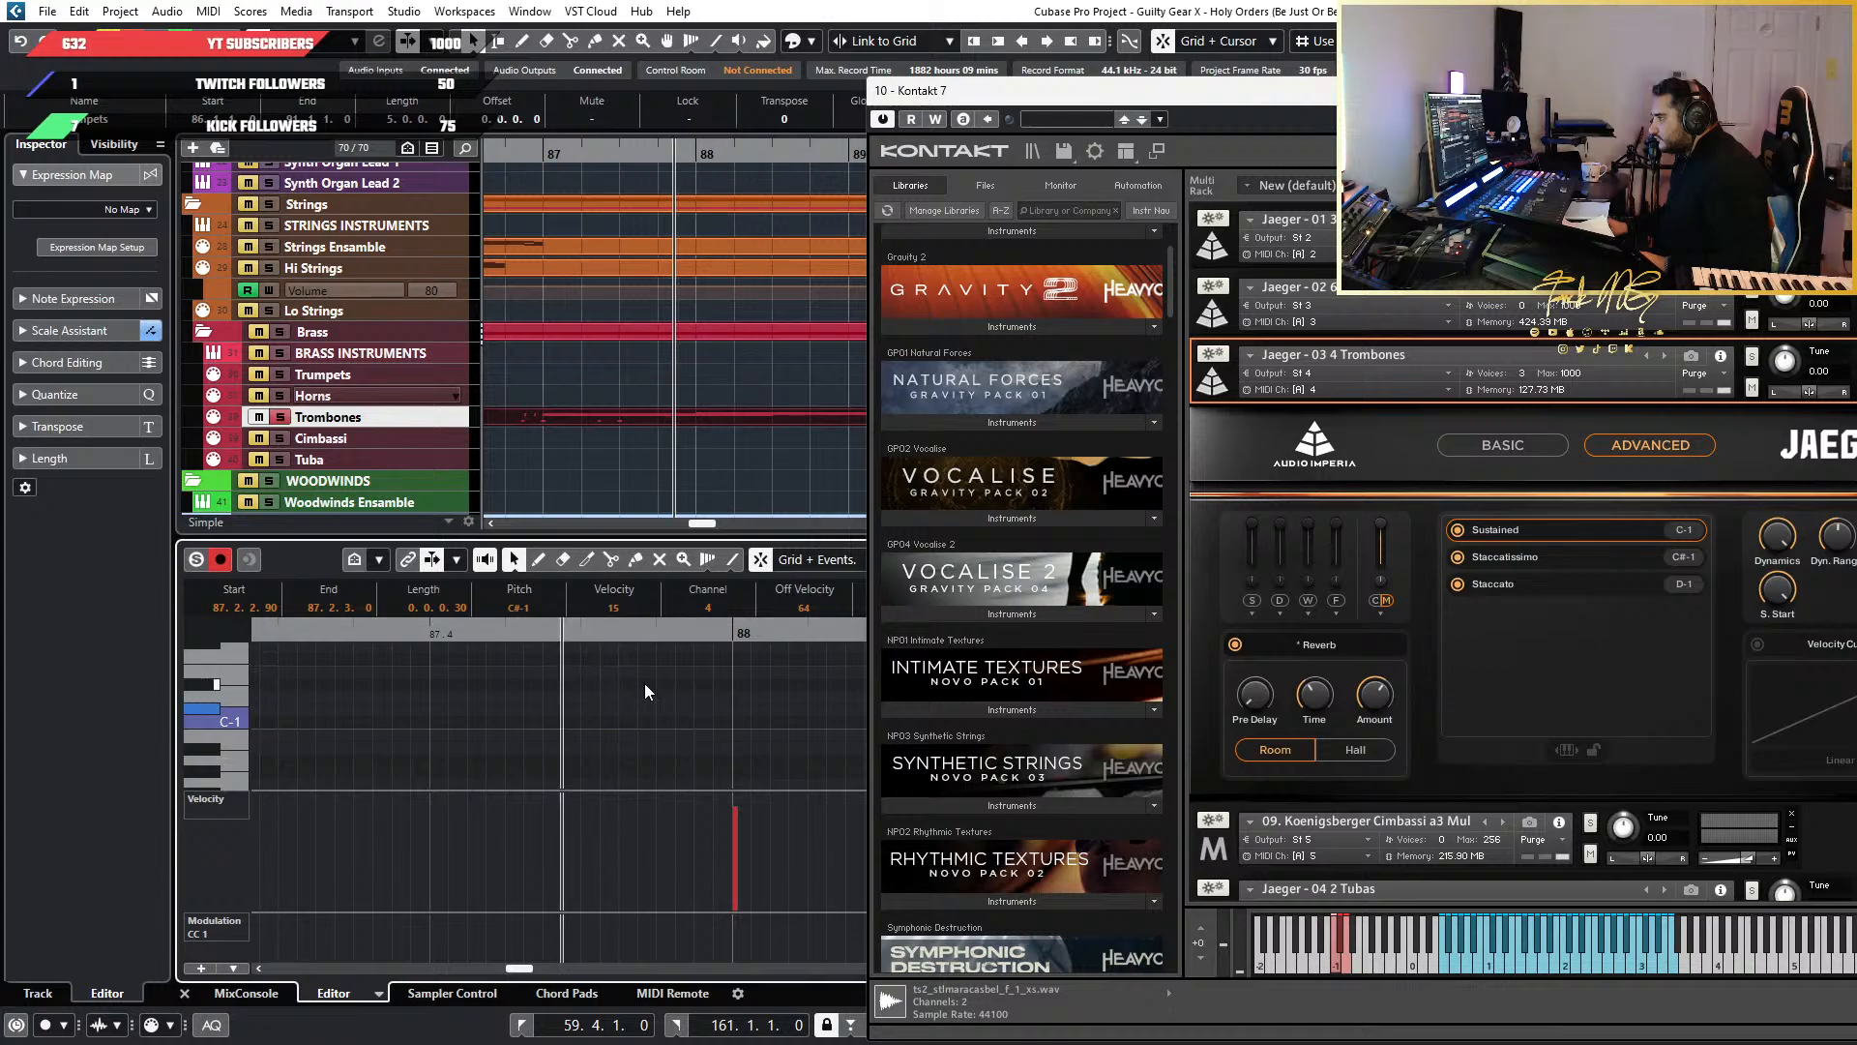
scroll(646, 696, down, 2)
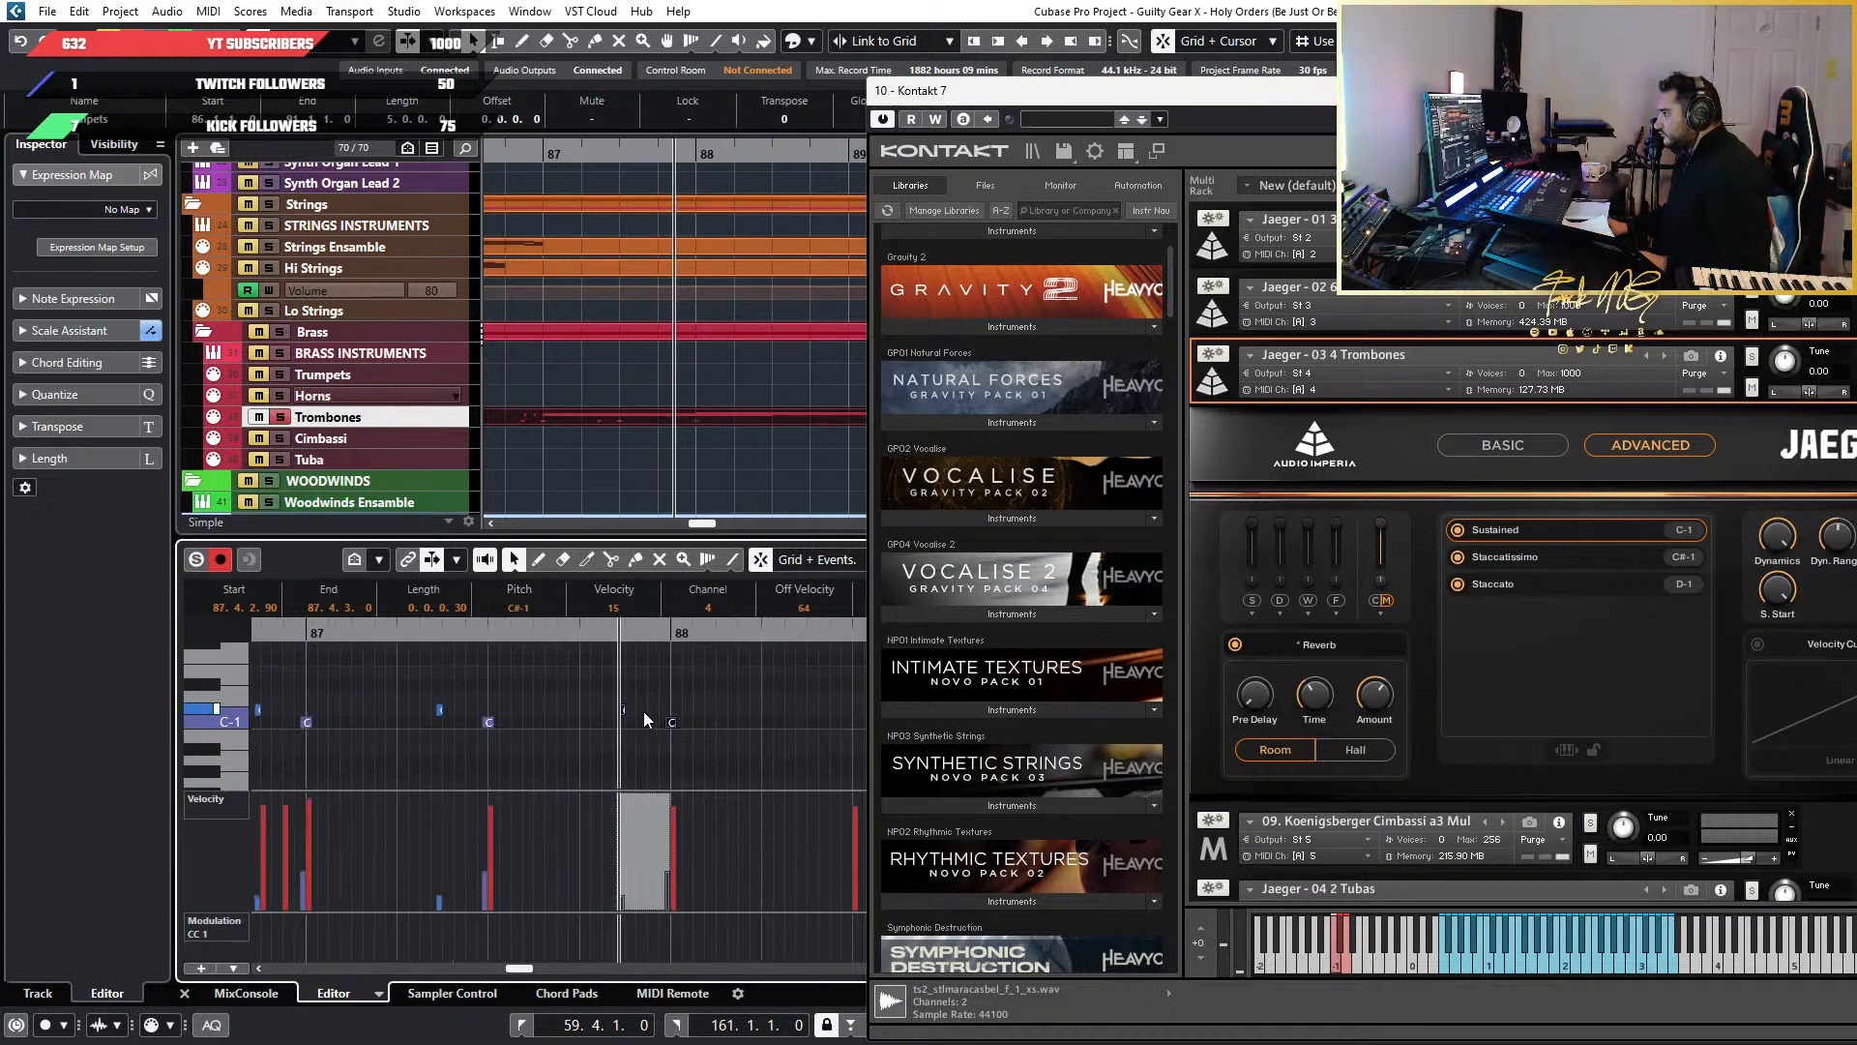
Paste another copy of the C#-1 and C-1 keyswitch pair at 88.2.2.90
key(space)
scroll(653, 735, up, 4)
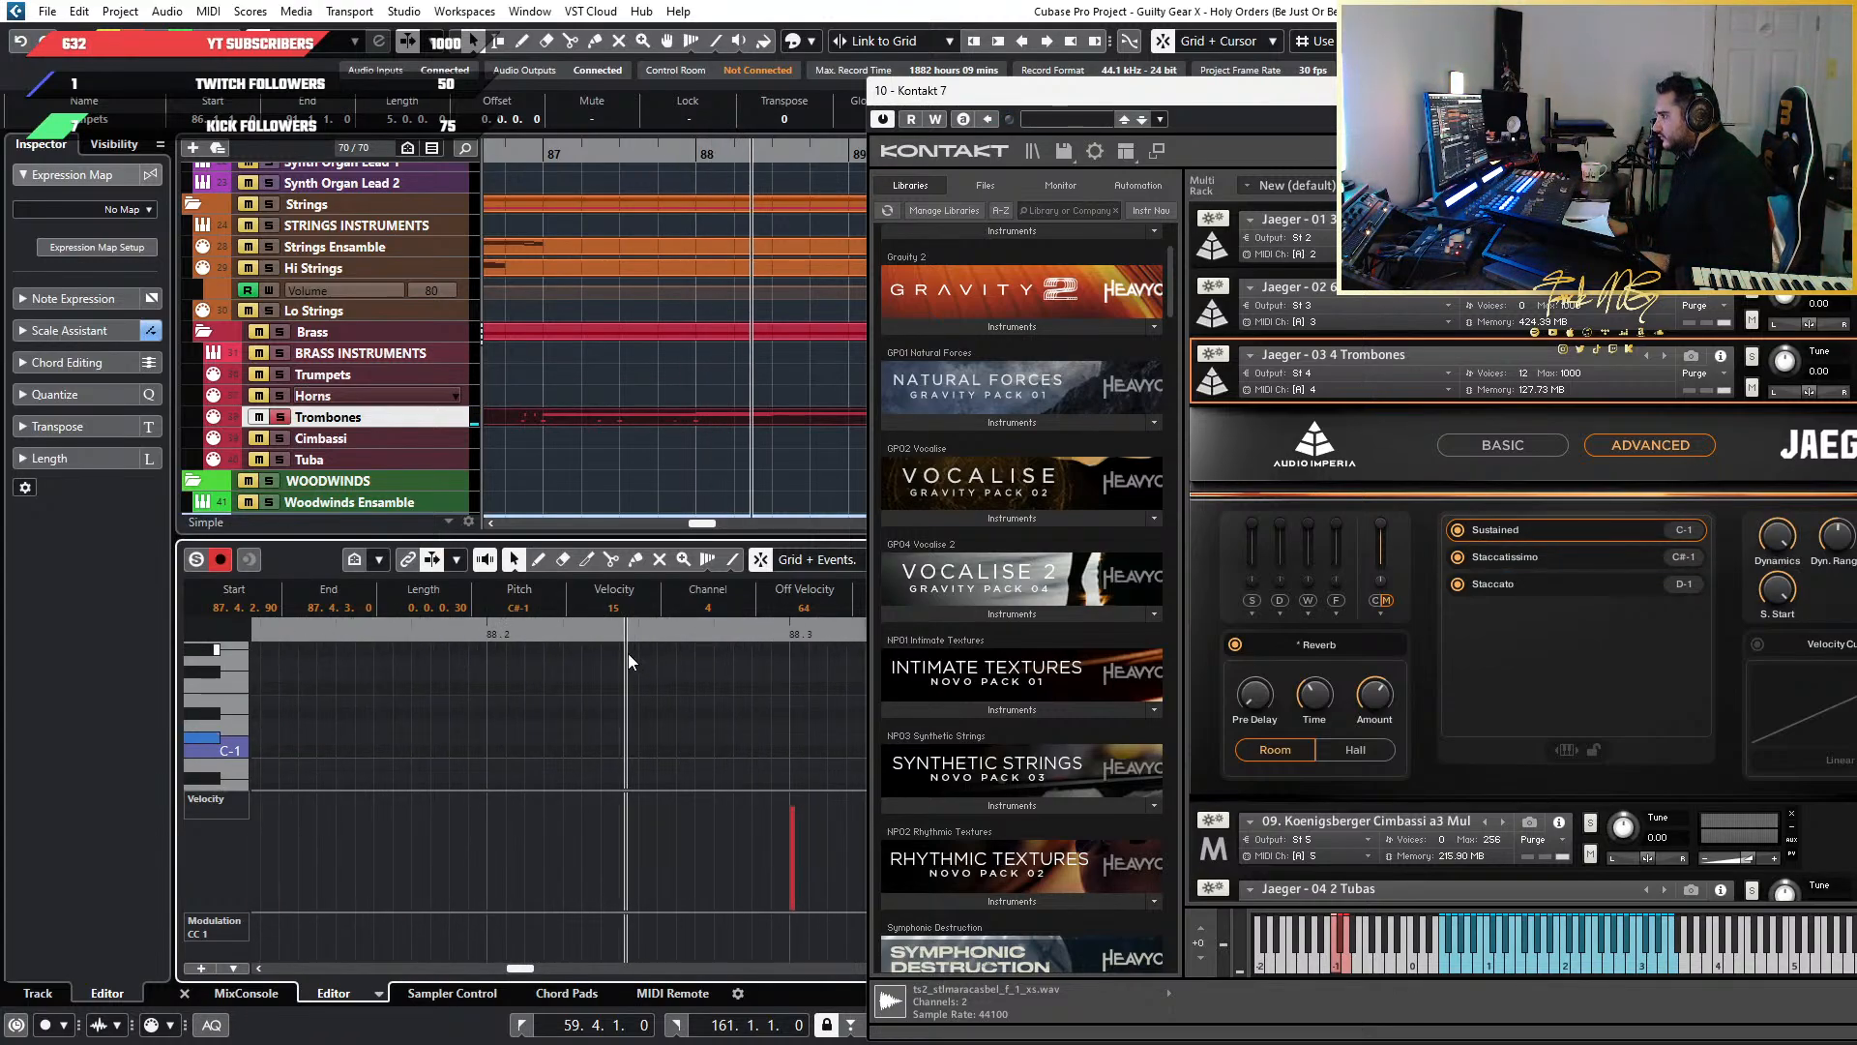
key(space)
scroll(706, 758, down, 3)
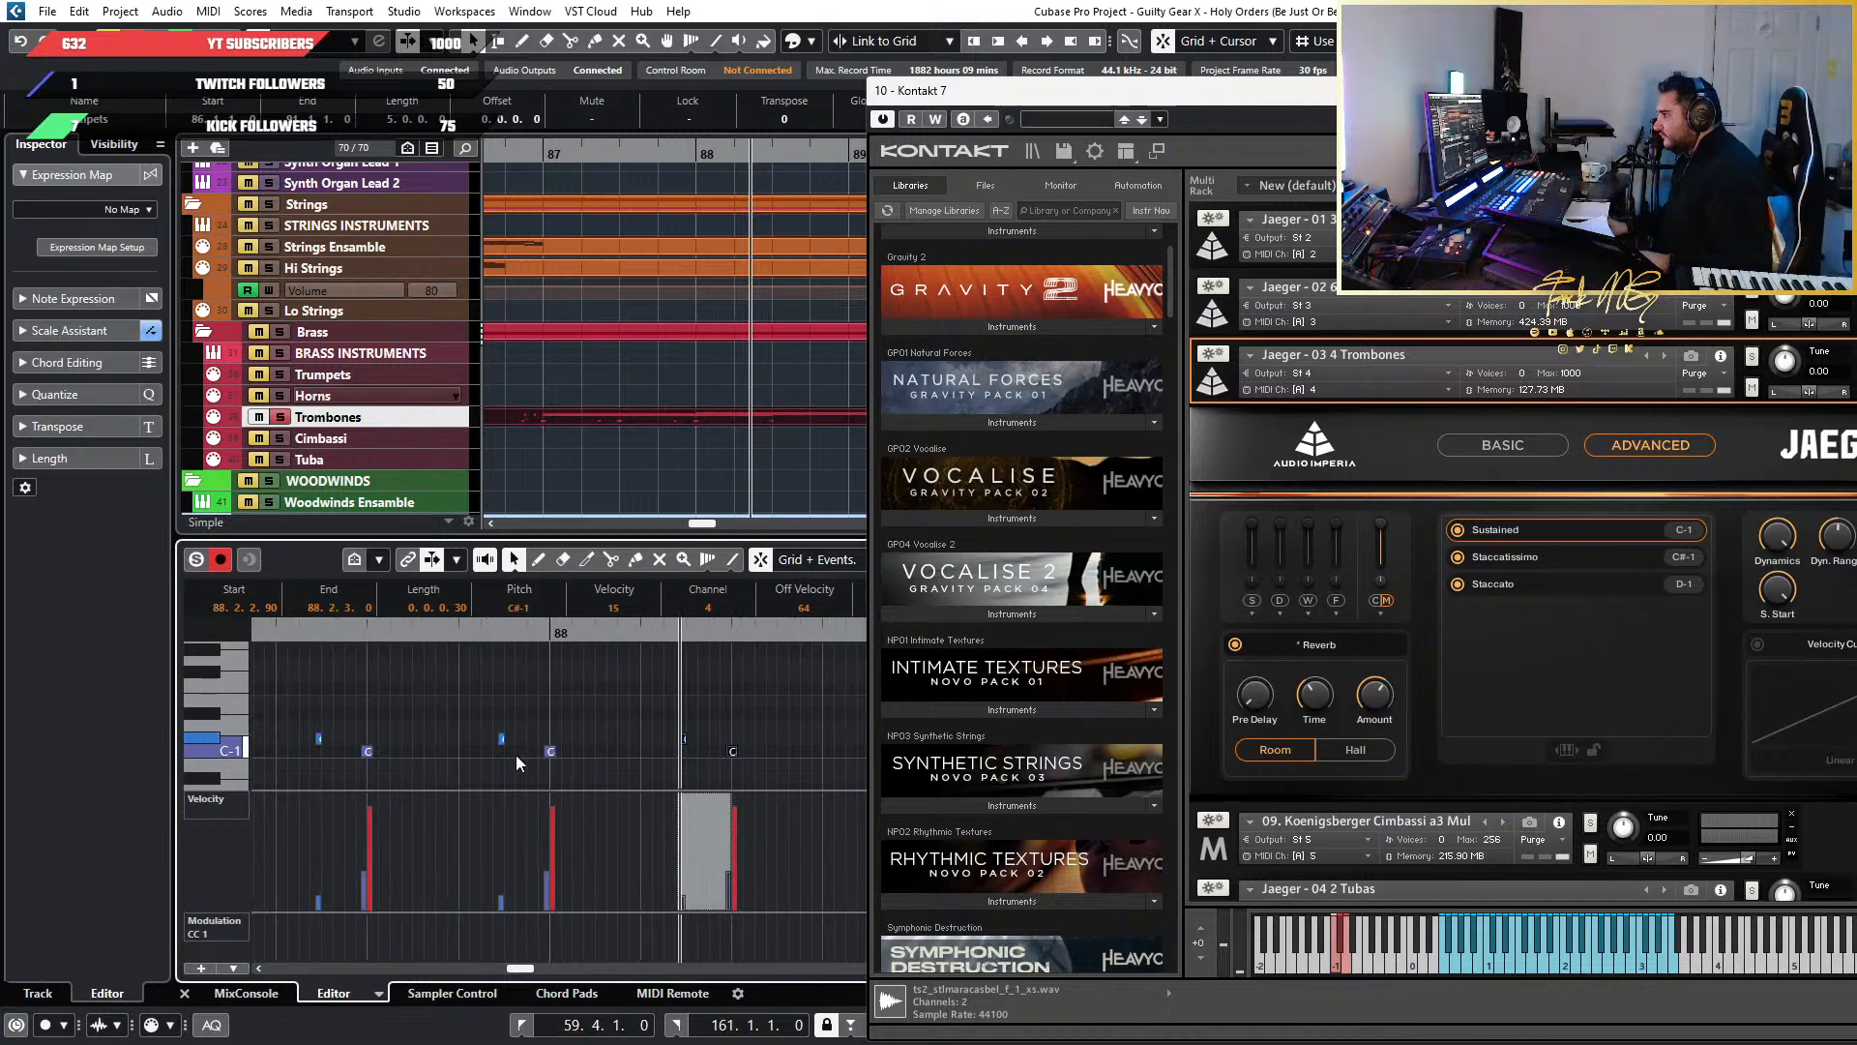
scroll(502, 755, down, 2)
scroll(502, 755, up, 5)
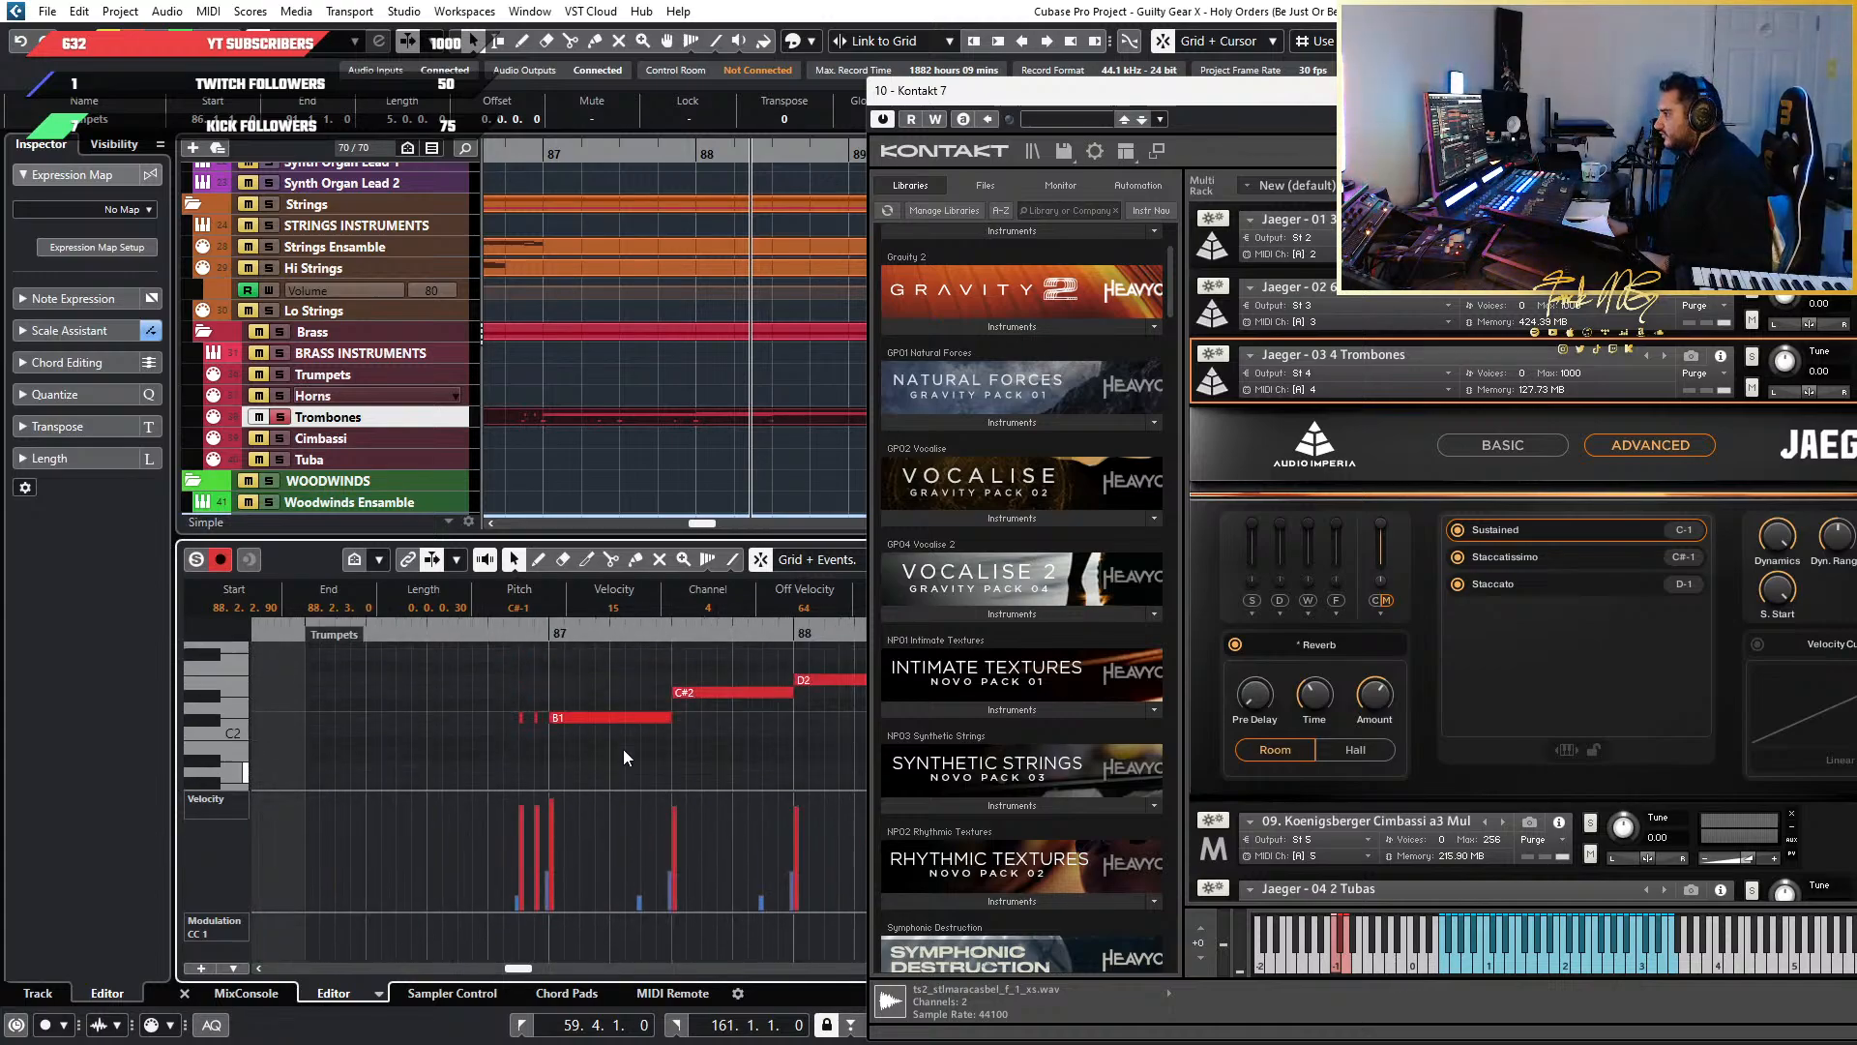
Split the long F#2 and B1 Trombones notes in bar 87 at 87.2.3.0 and 87.2.4.0
scroll(623, 749, up, 5)
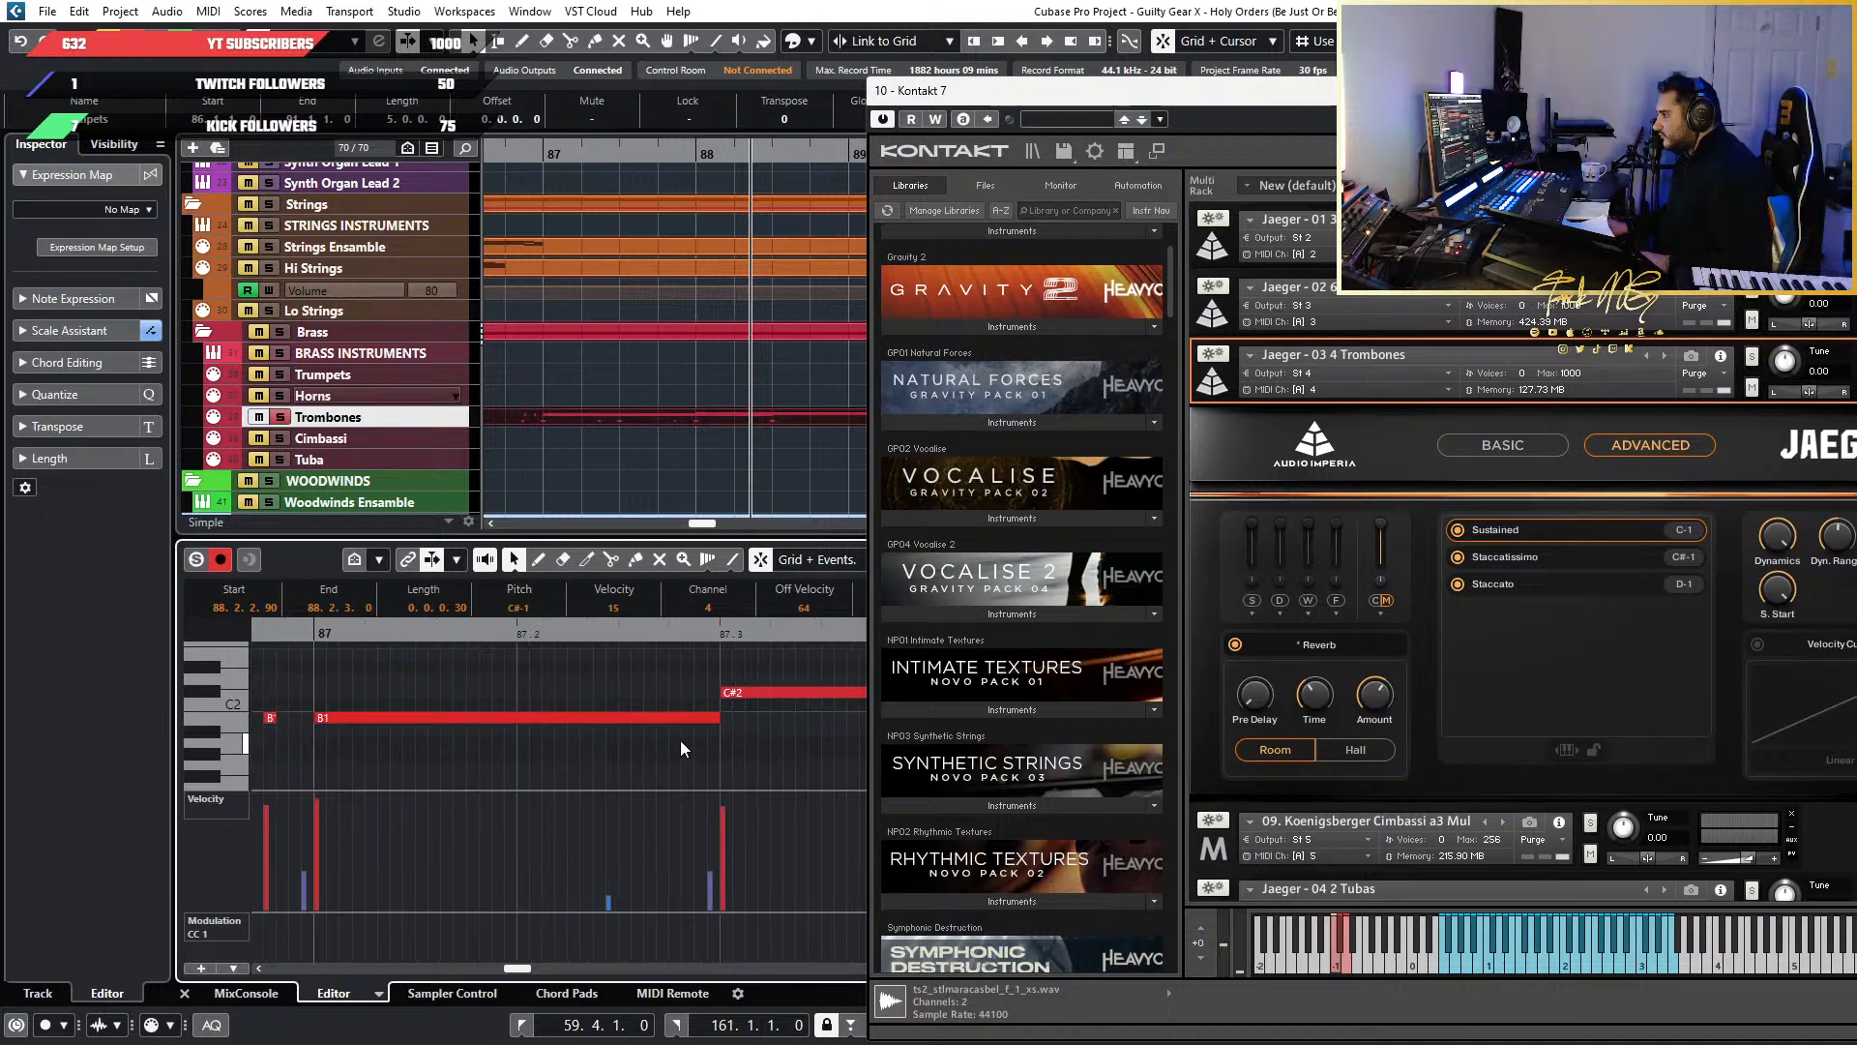
scroll(681, 742, up, 3)
key(4)
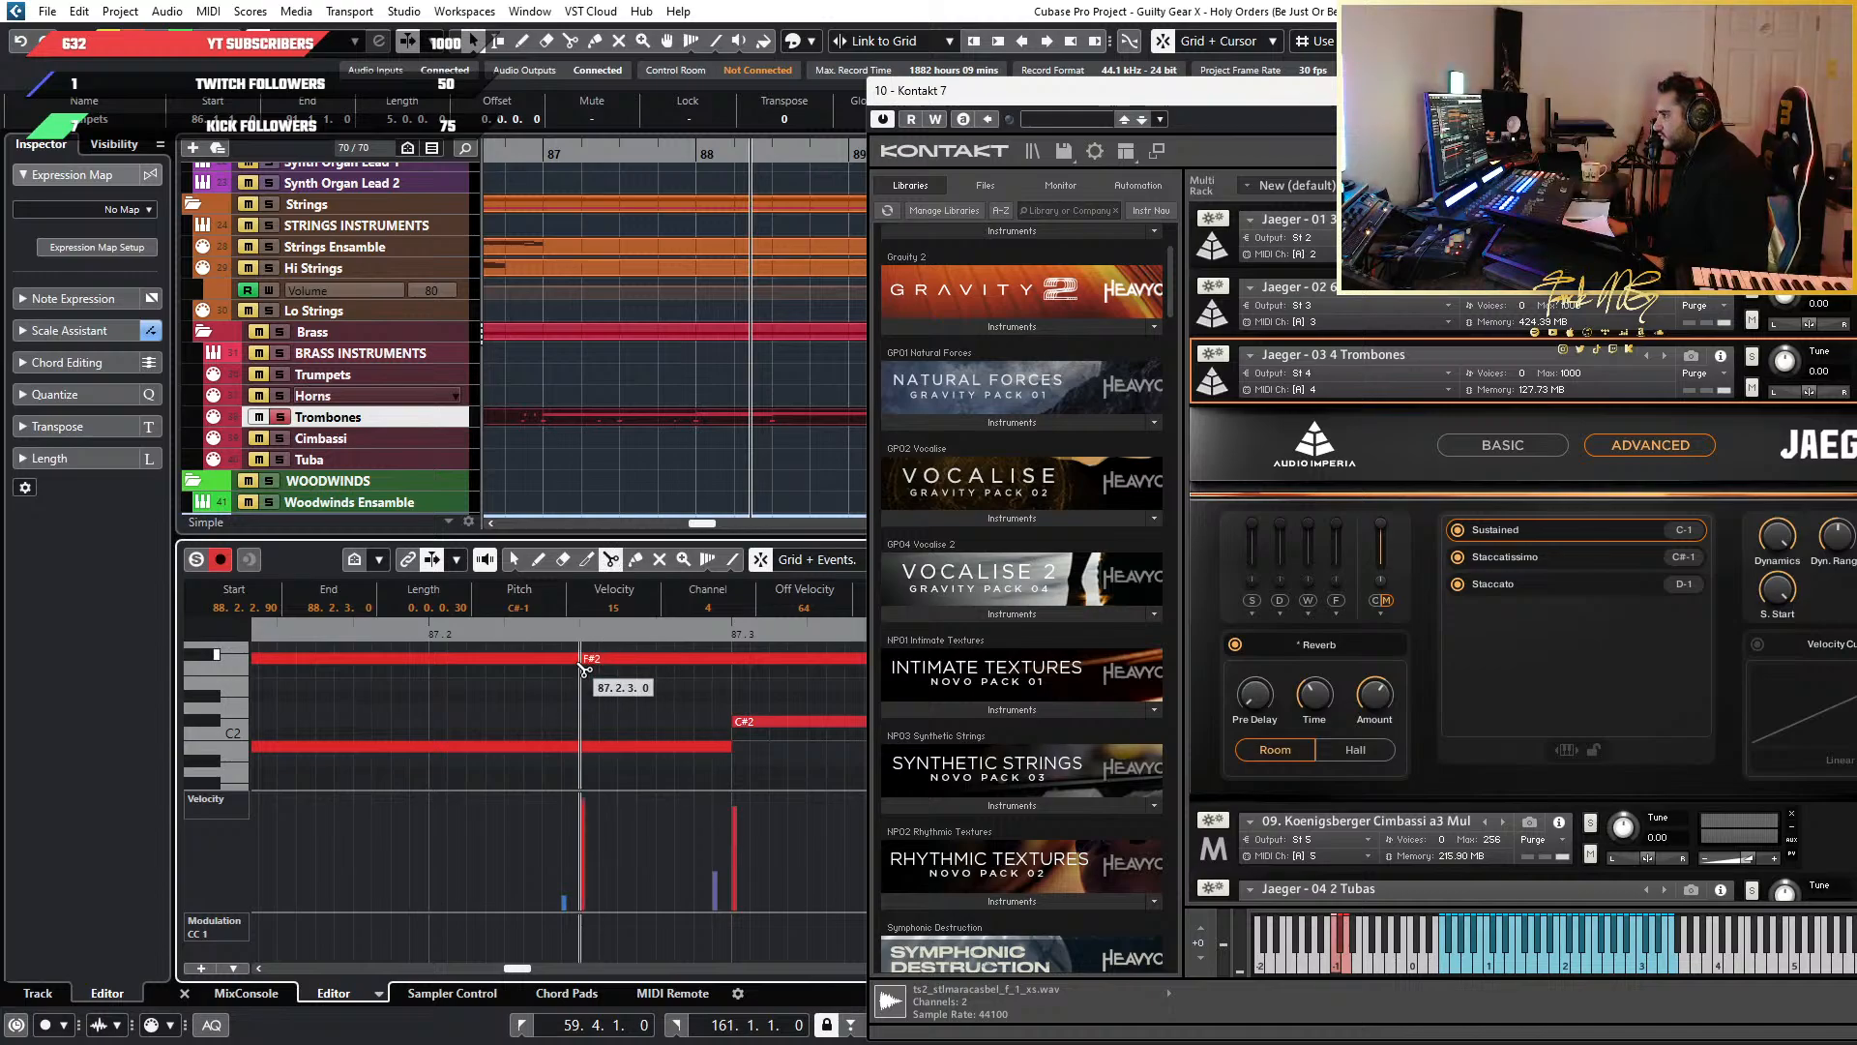
click(586, 752)
click(663, 748)
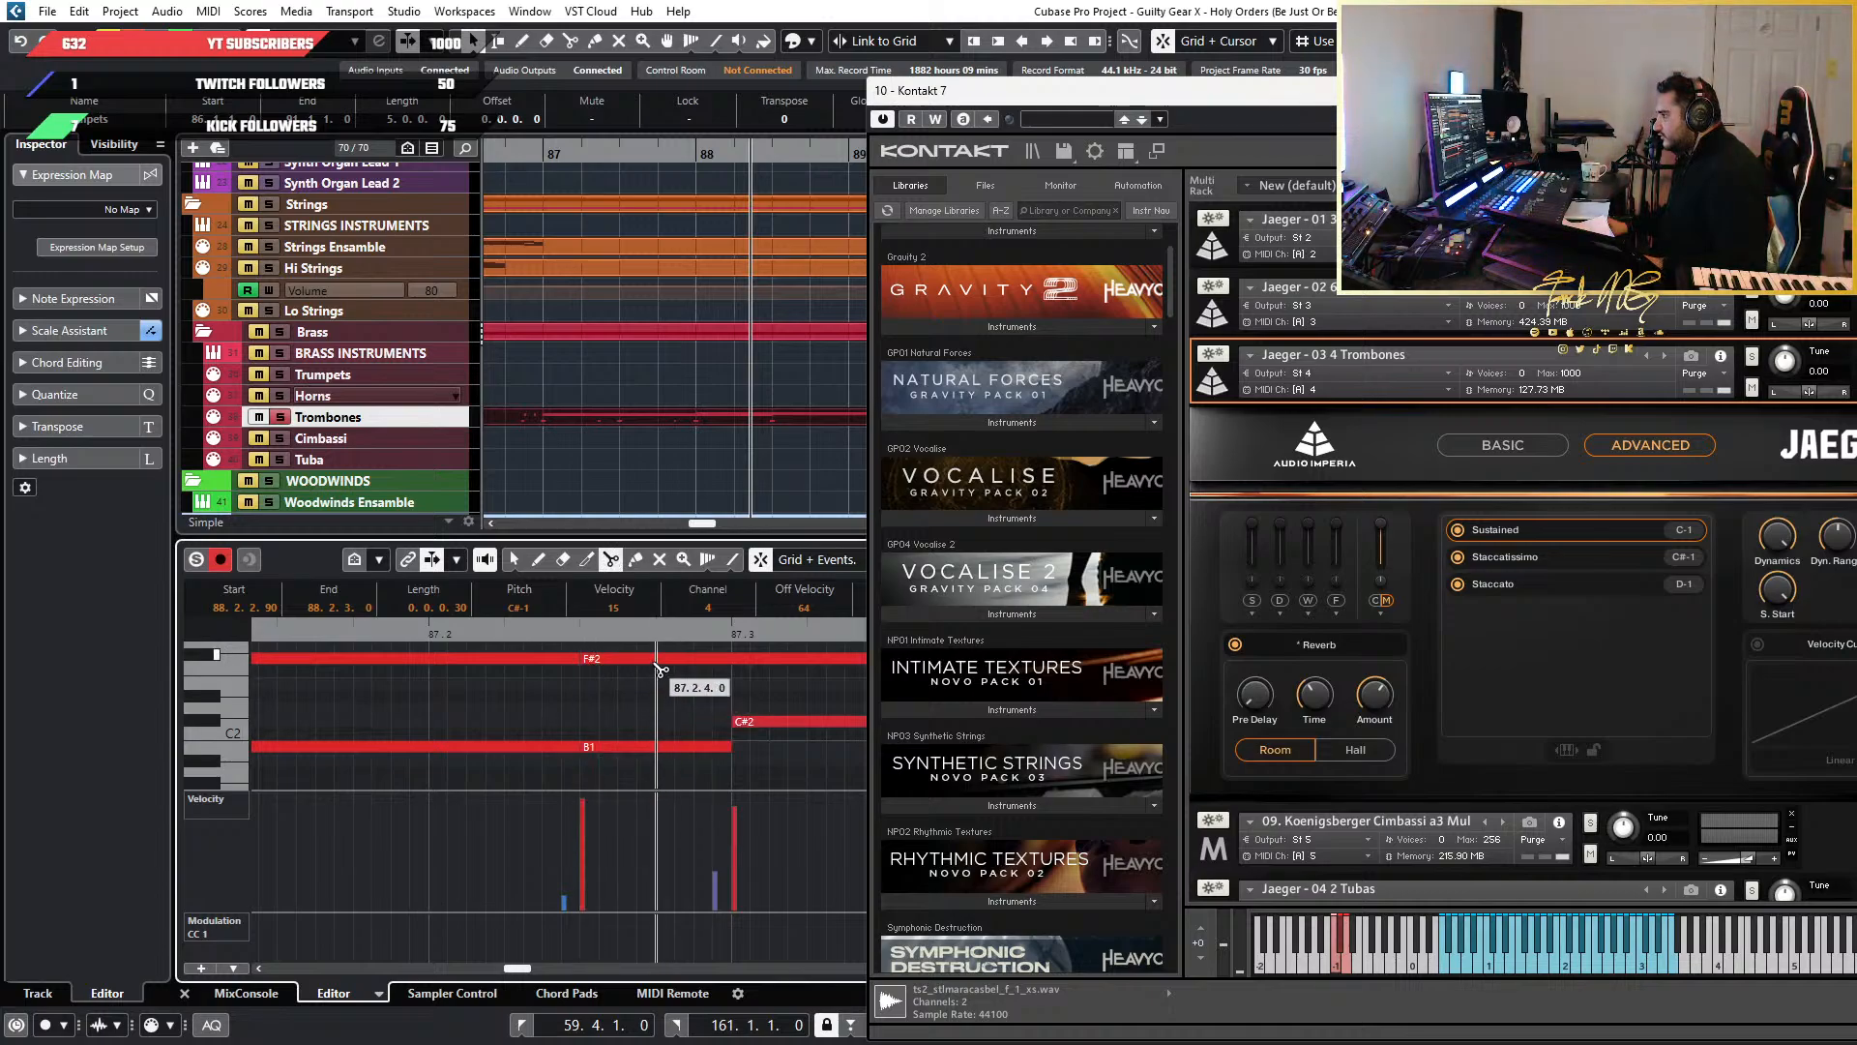
Play the Trombones part from the pickup before bar 87 to about 87.4 to check the split notes
scroll(669, 749, down, 1)
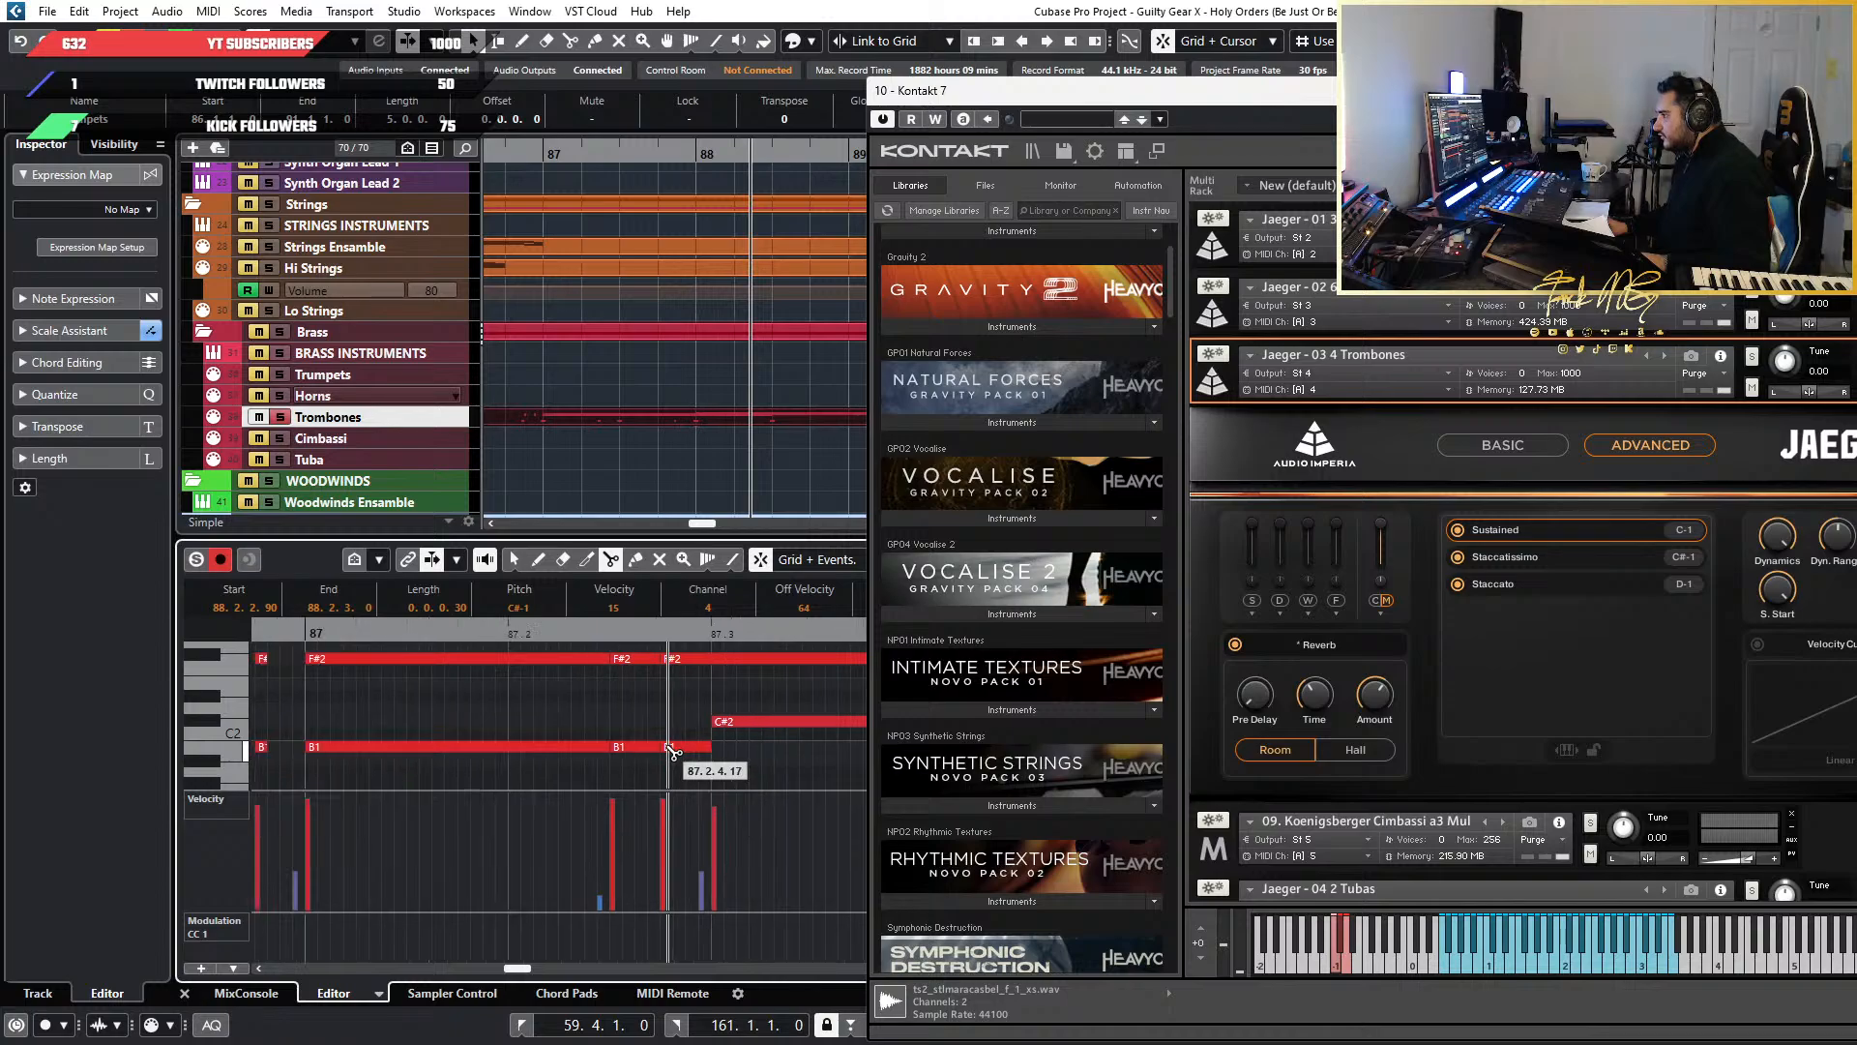
scroll(669, 749, right, 1)
scroll(669, 749, left, 3)
scroll(674, 751, right, 2)
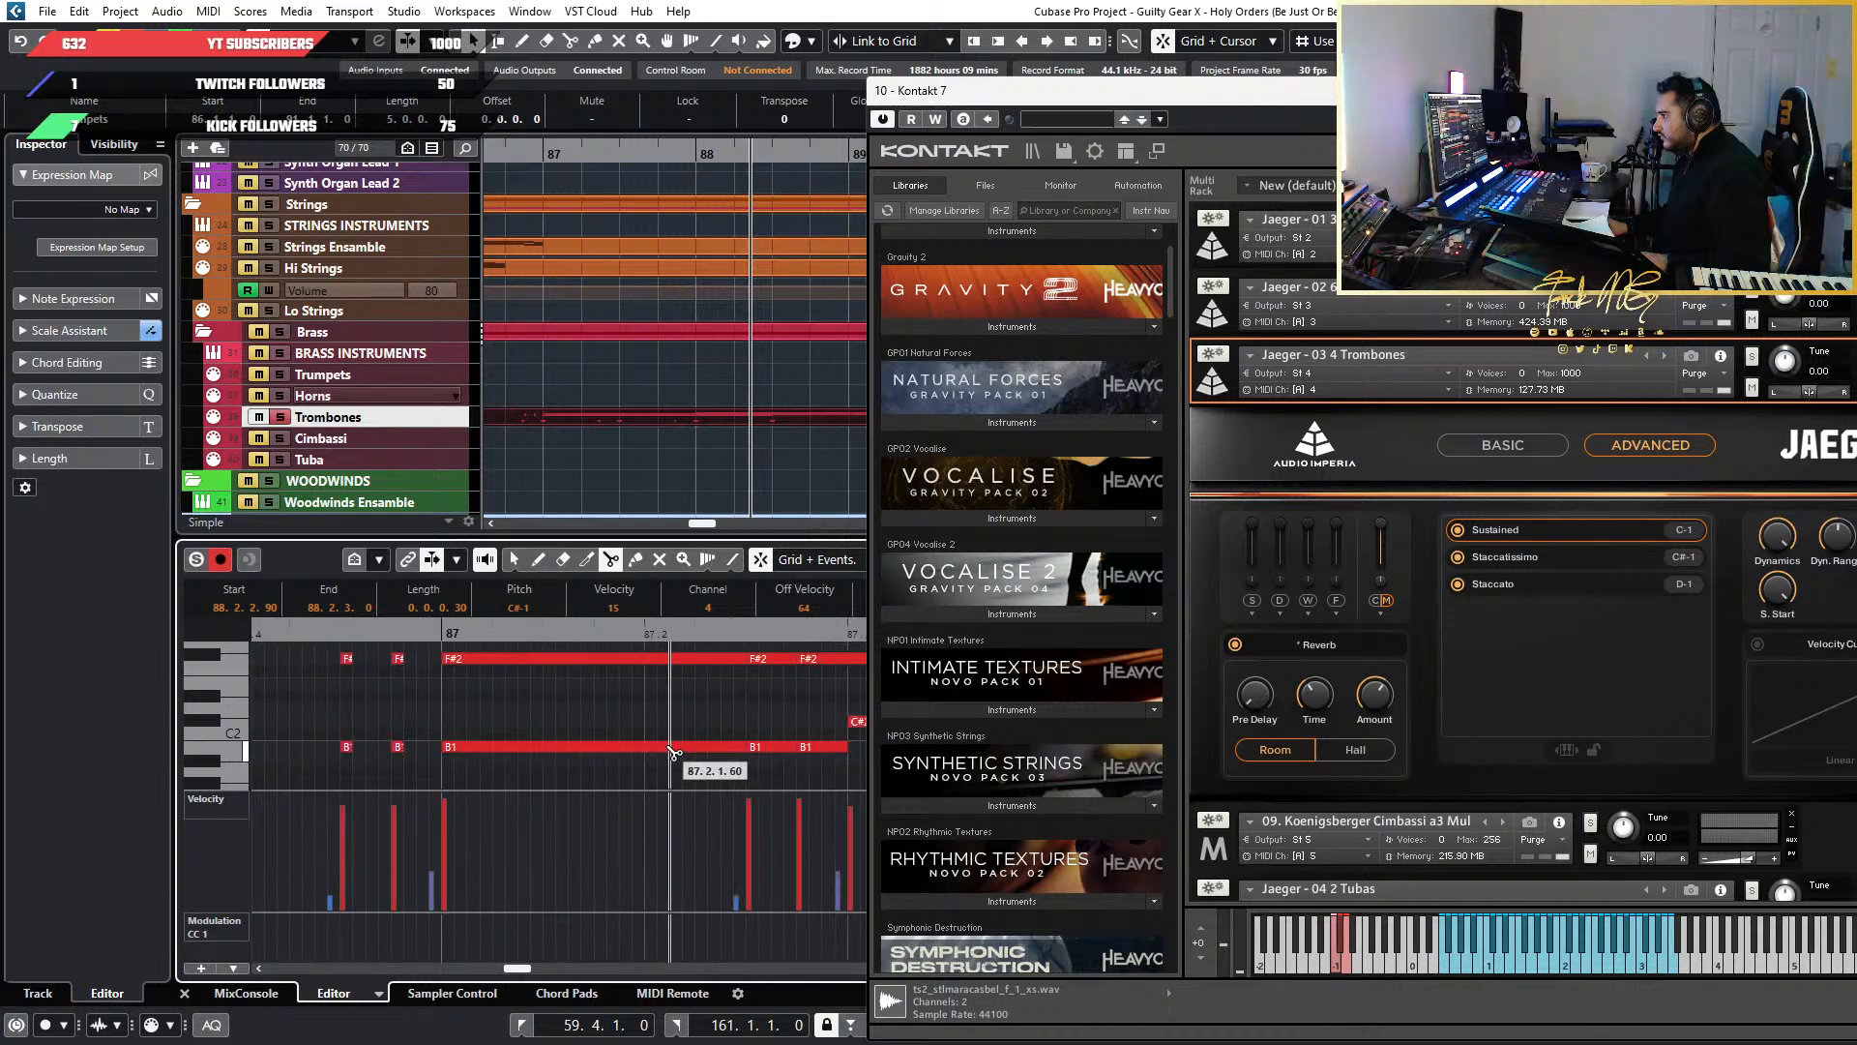
key(space)
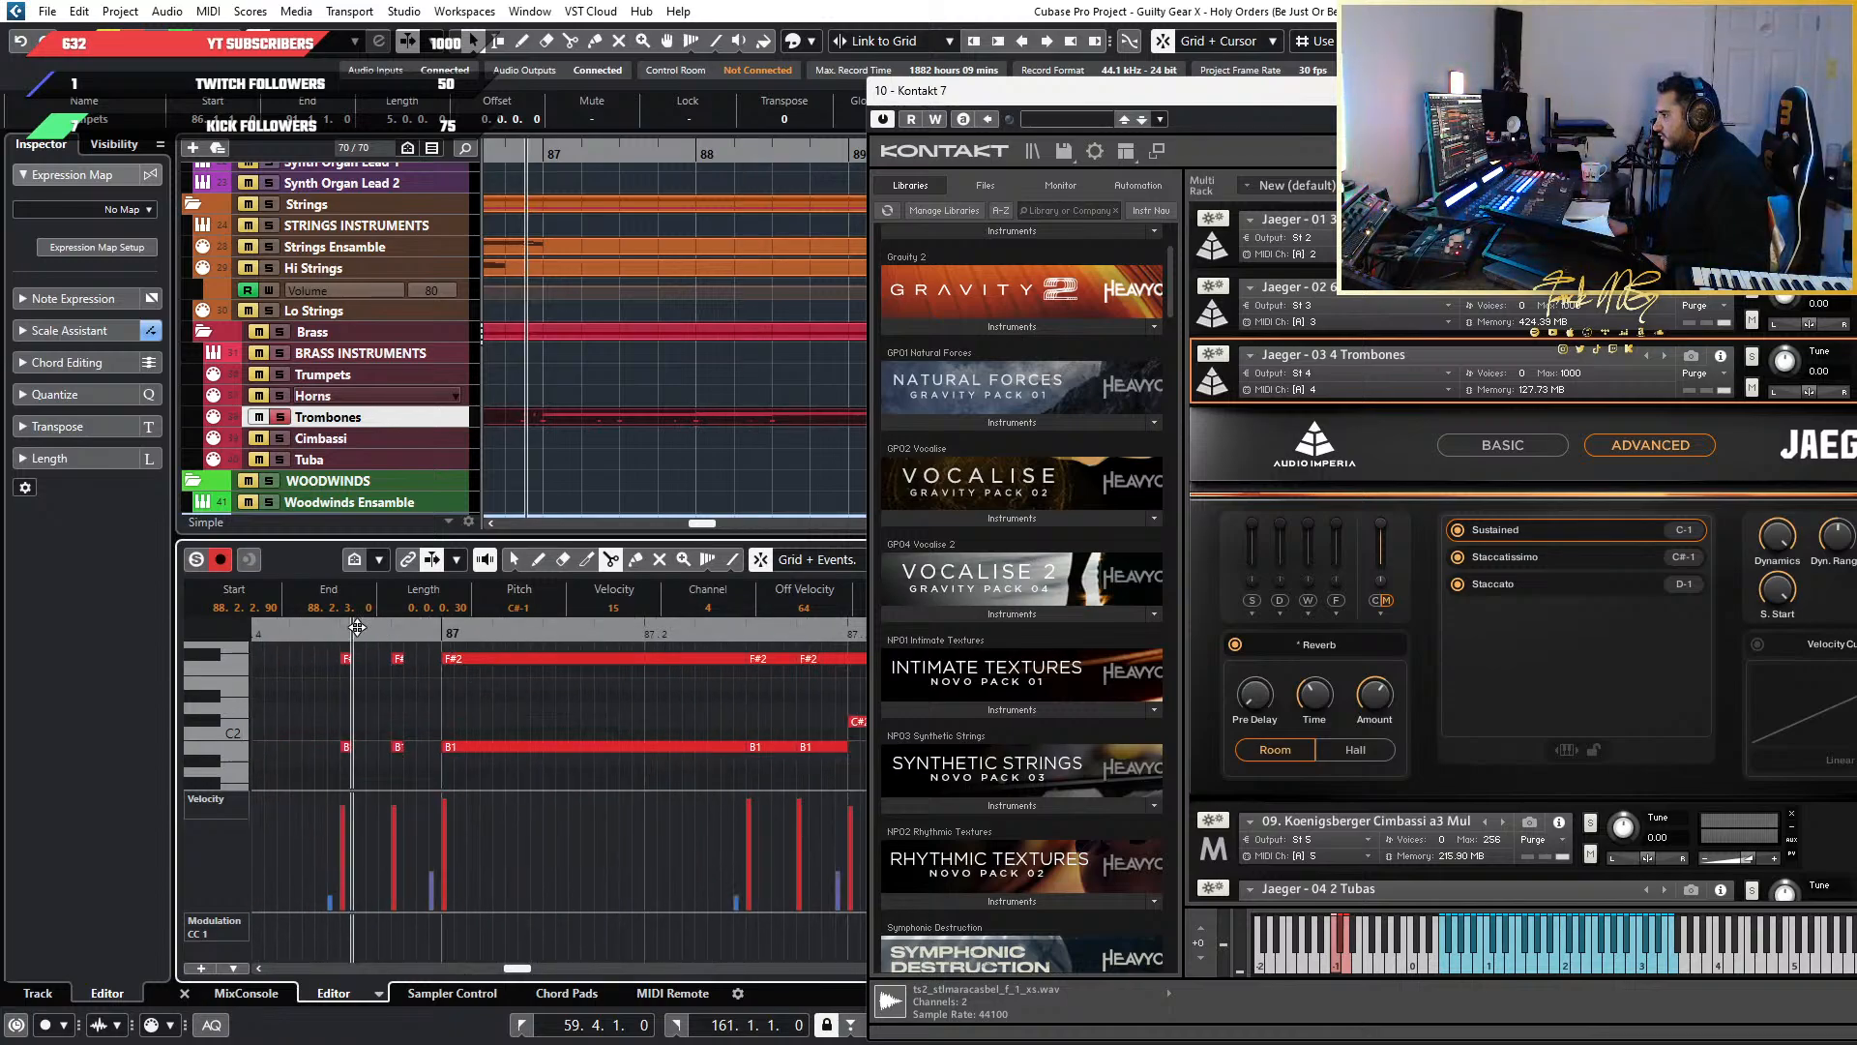
key(space)
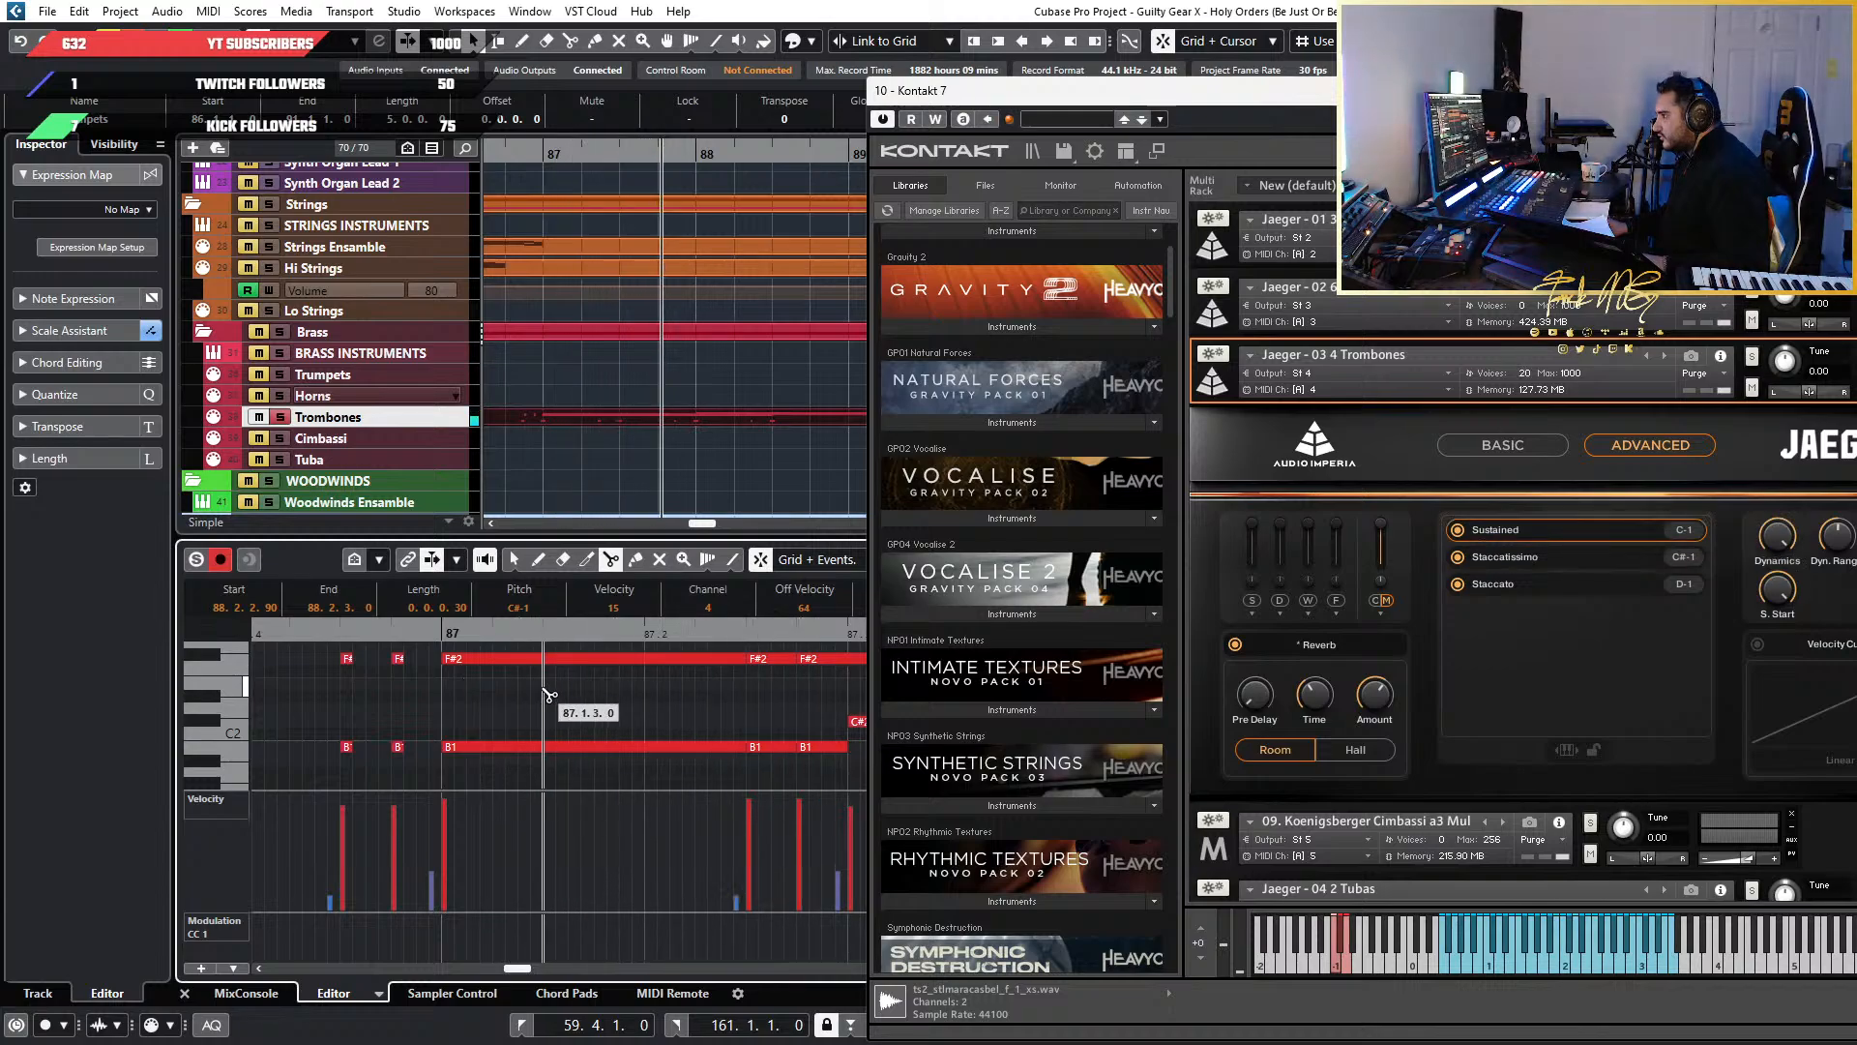
Split the F#2 and C#2 notes leading into bar 88 at 87.4.3.0 and 87.4.4.0
scroll(566, 696, down, 1)
scroll(592, 702, right, 2)
scroll(689, 662, up, 2)
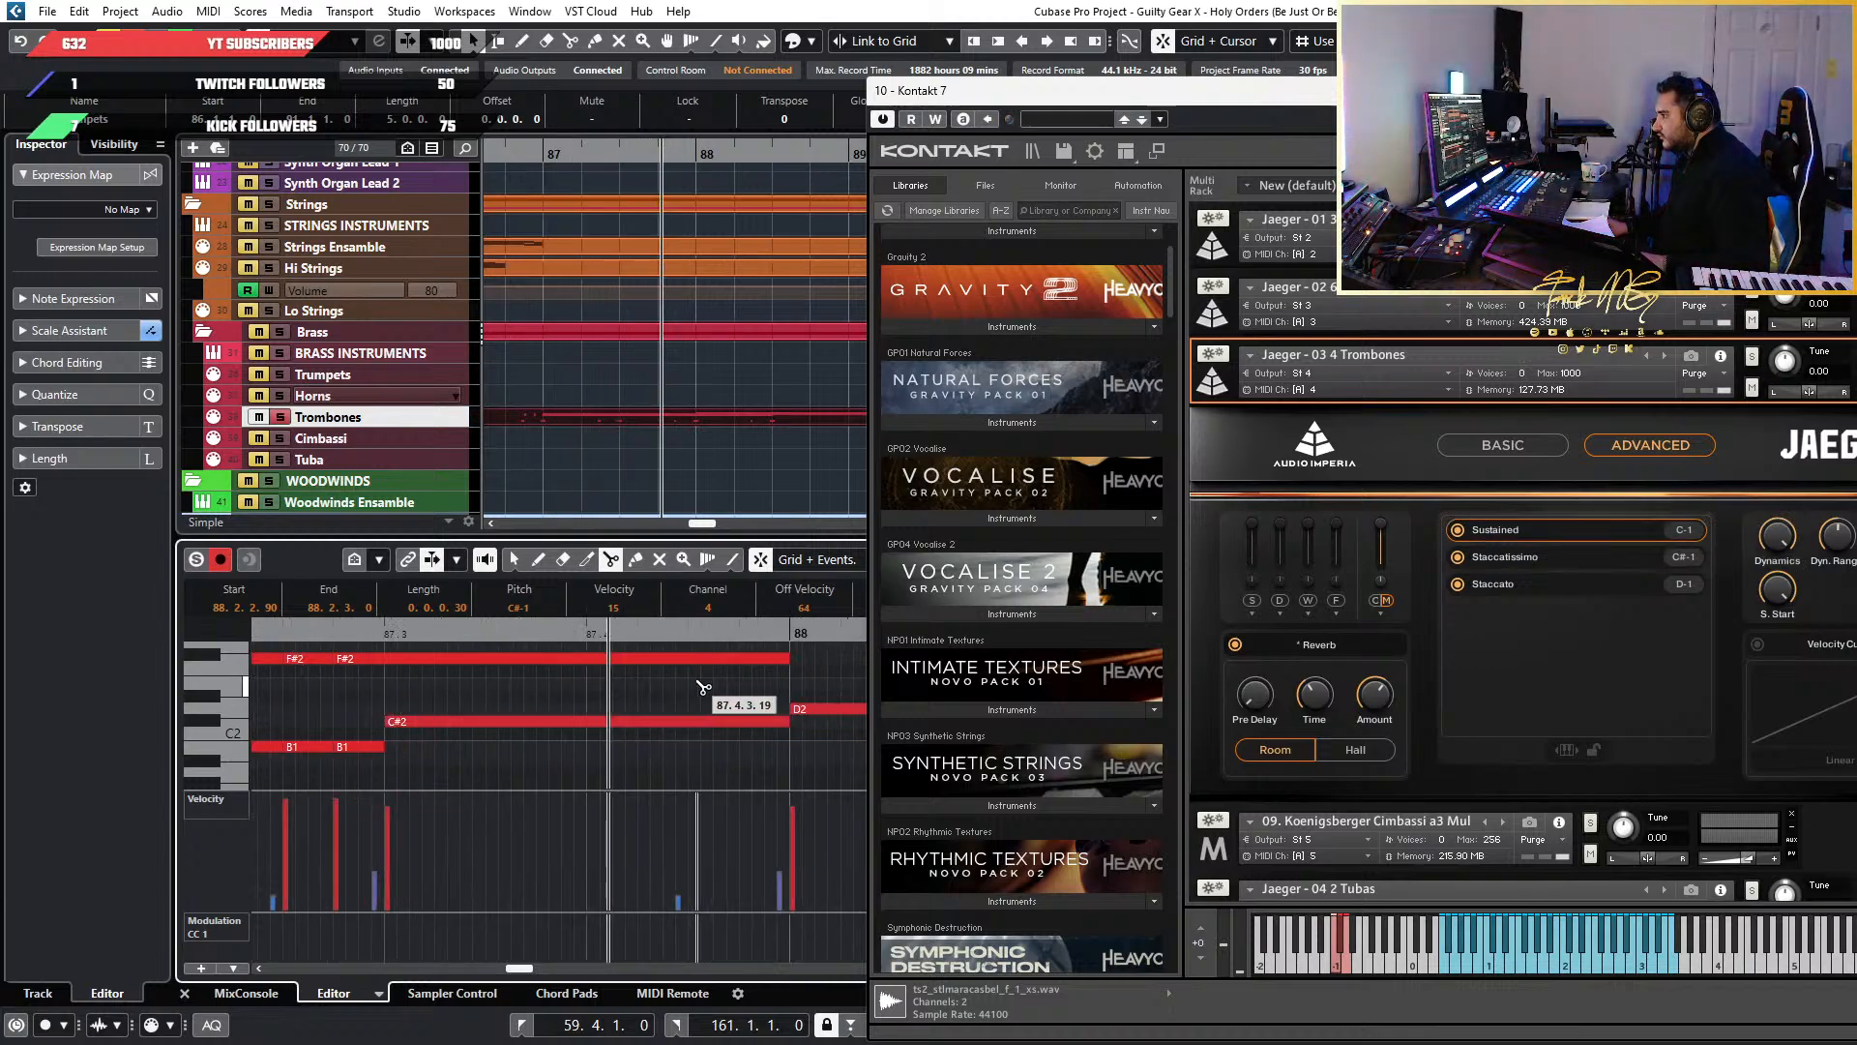
click(688, 659)
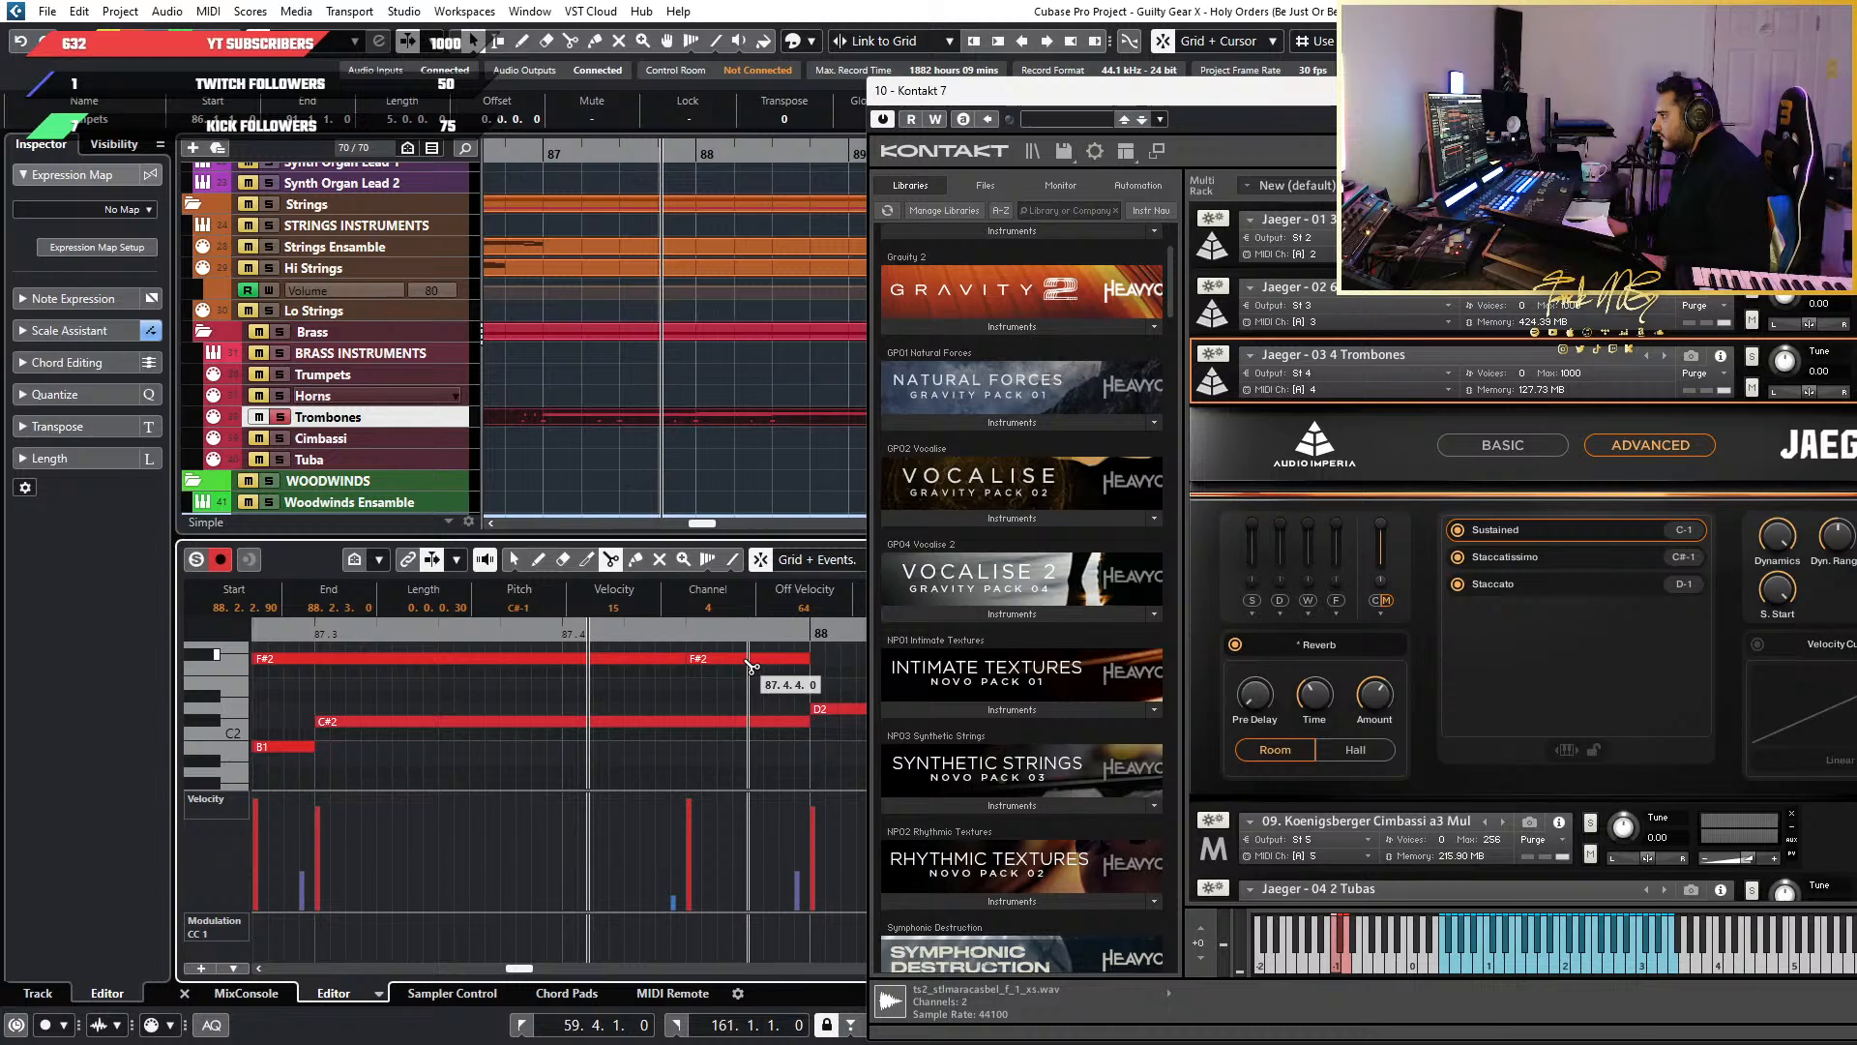
click(731, 723)
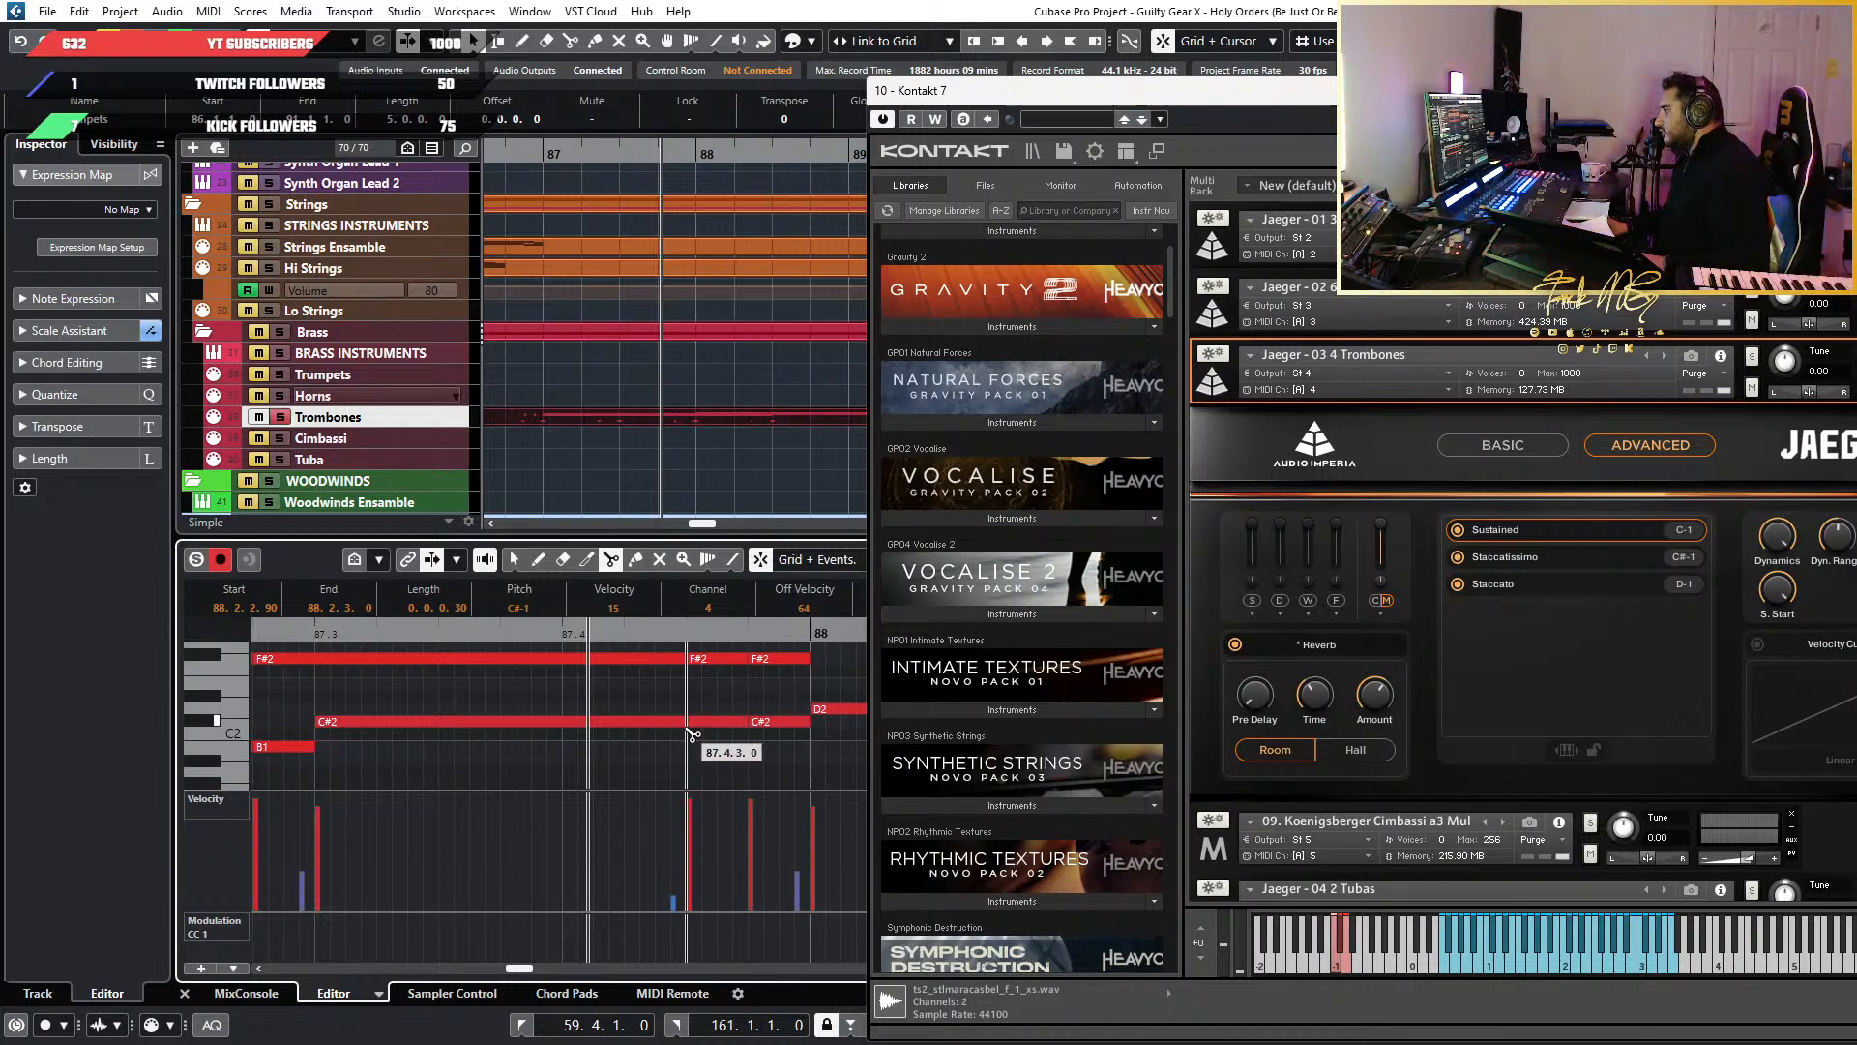
click(696, 725)
Split the A2 and D2 notes in bar 88 at 88.2.3.0 and 88.2.4.0
scroll(699, 730, down, 2)
scroll(698, 730, right, 2)
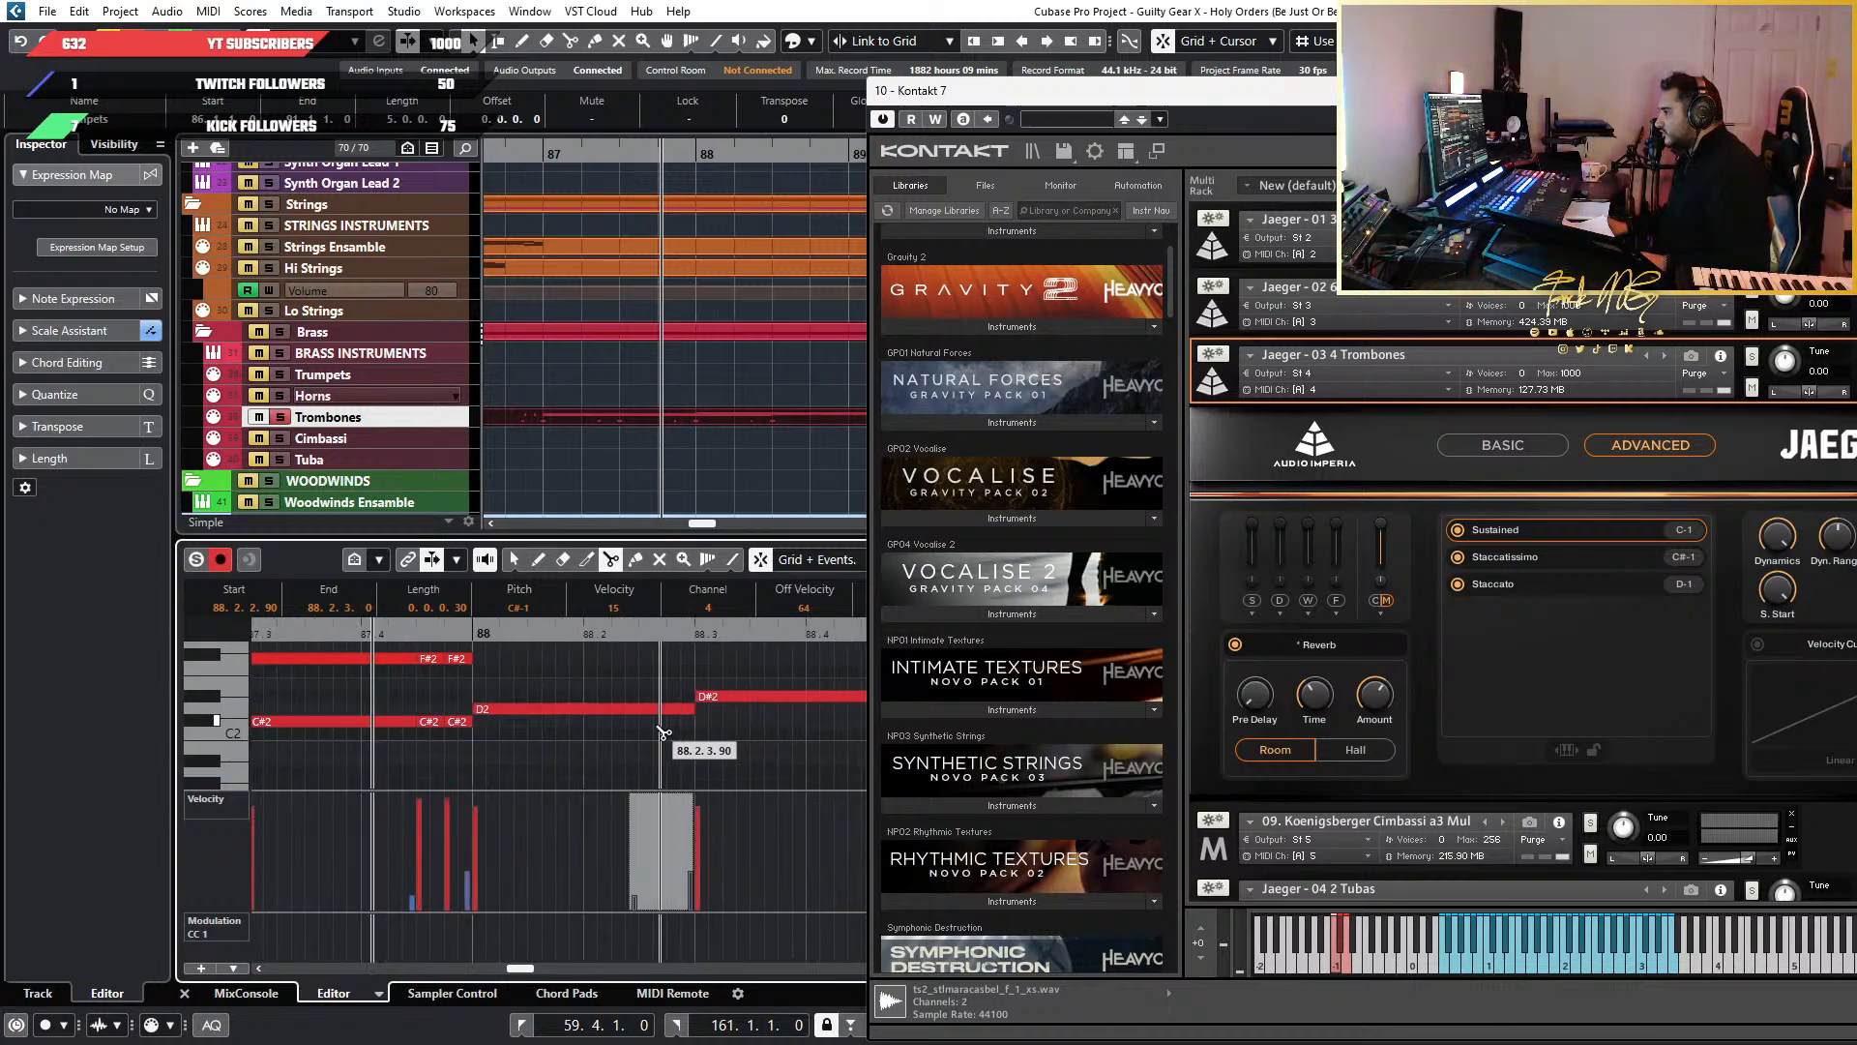
scroll(660, 725, up, 1)
click(647, 683)
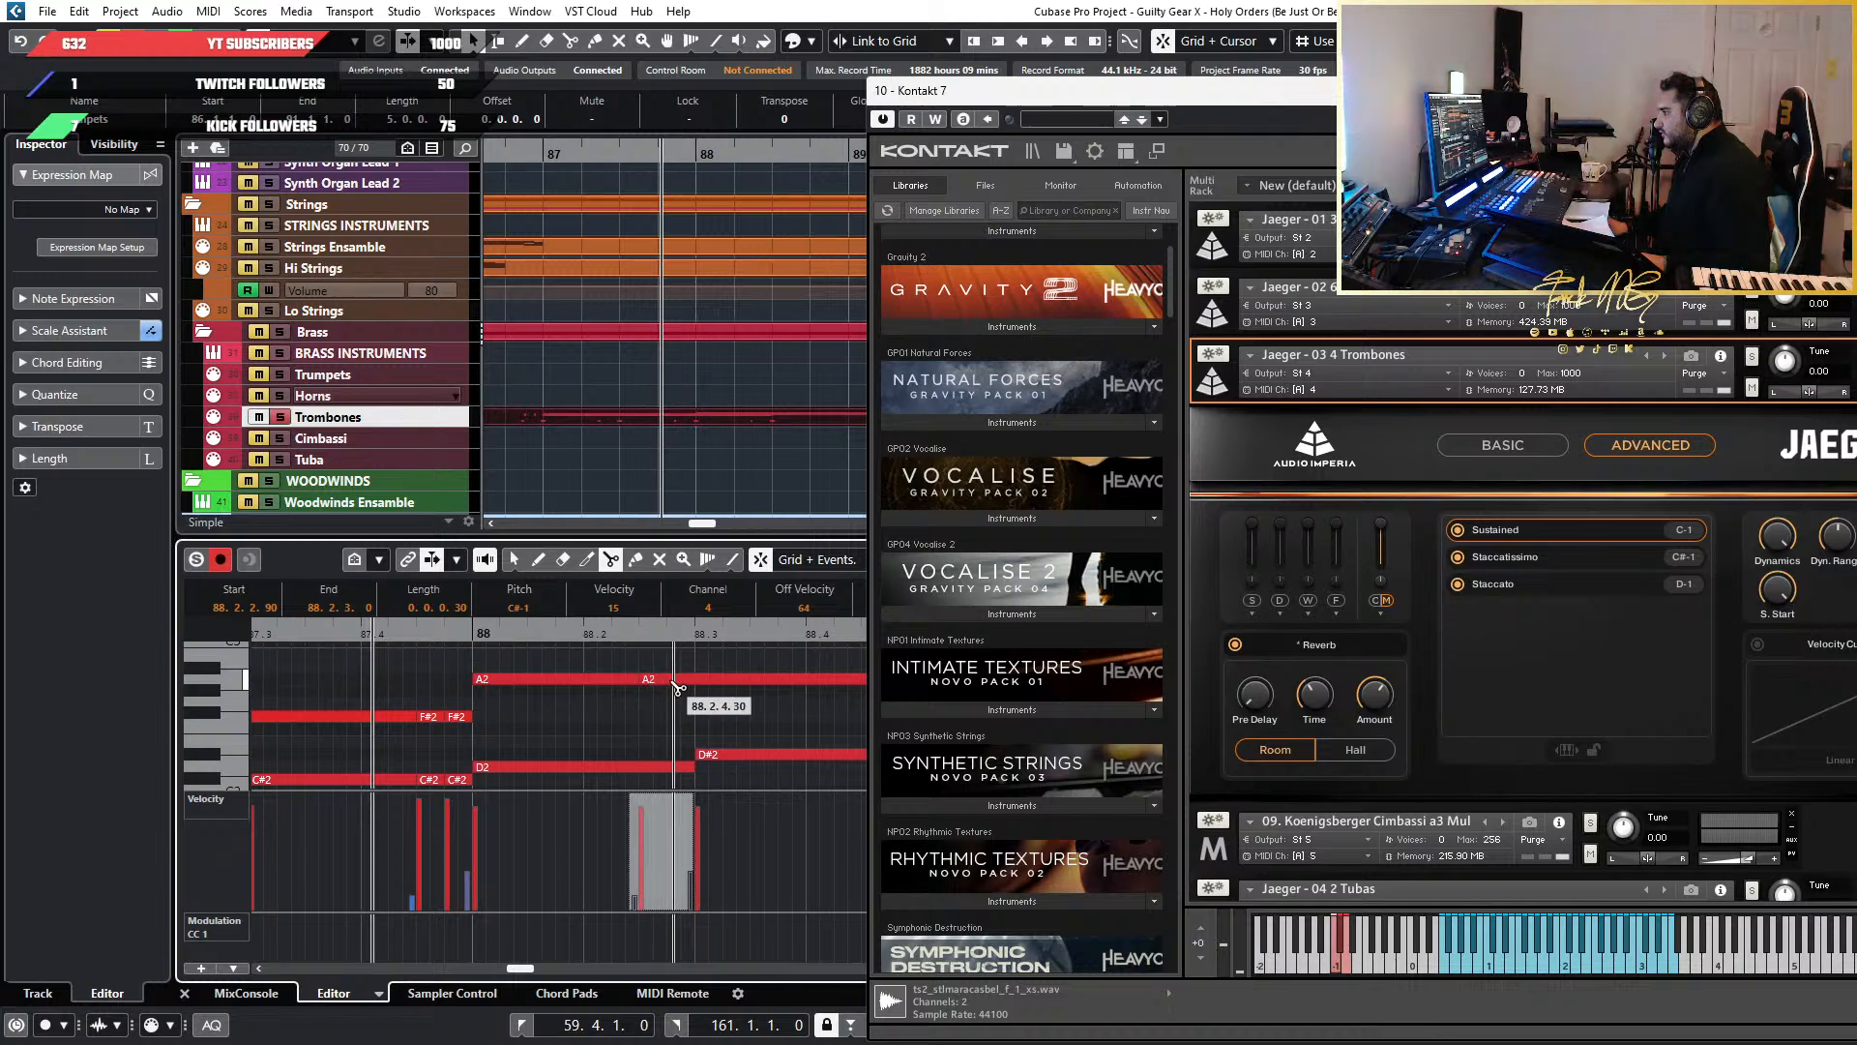
scroll(668, 682, up, 3)
click(657, 679)
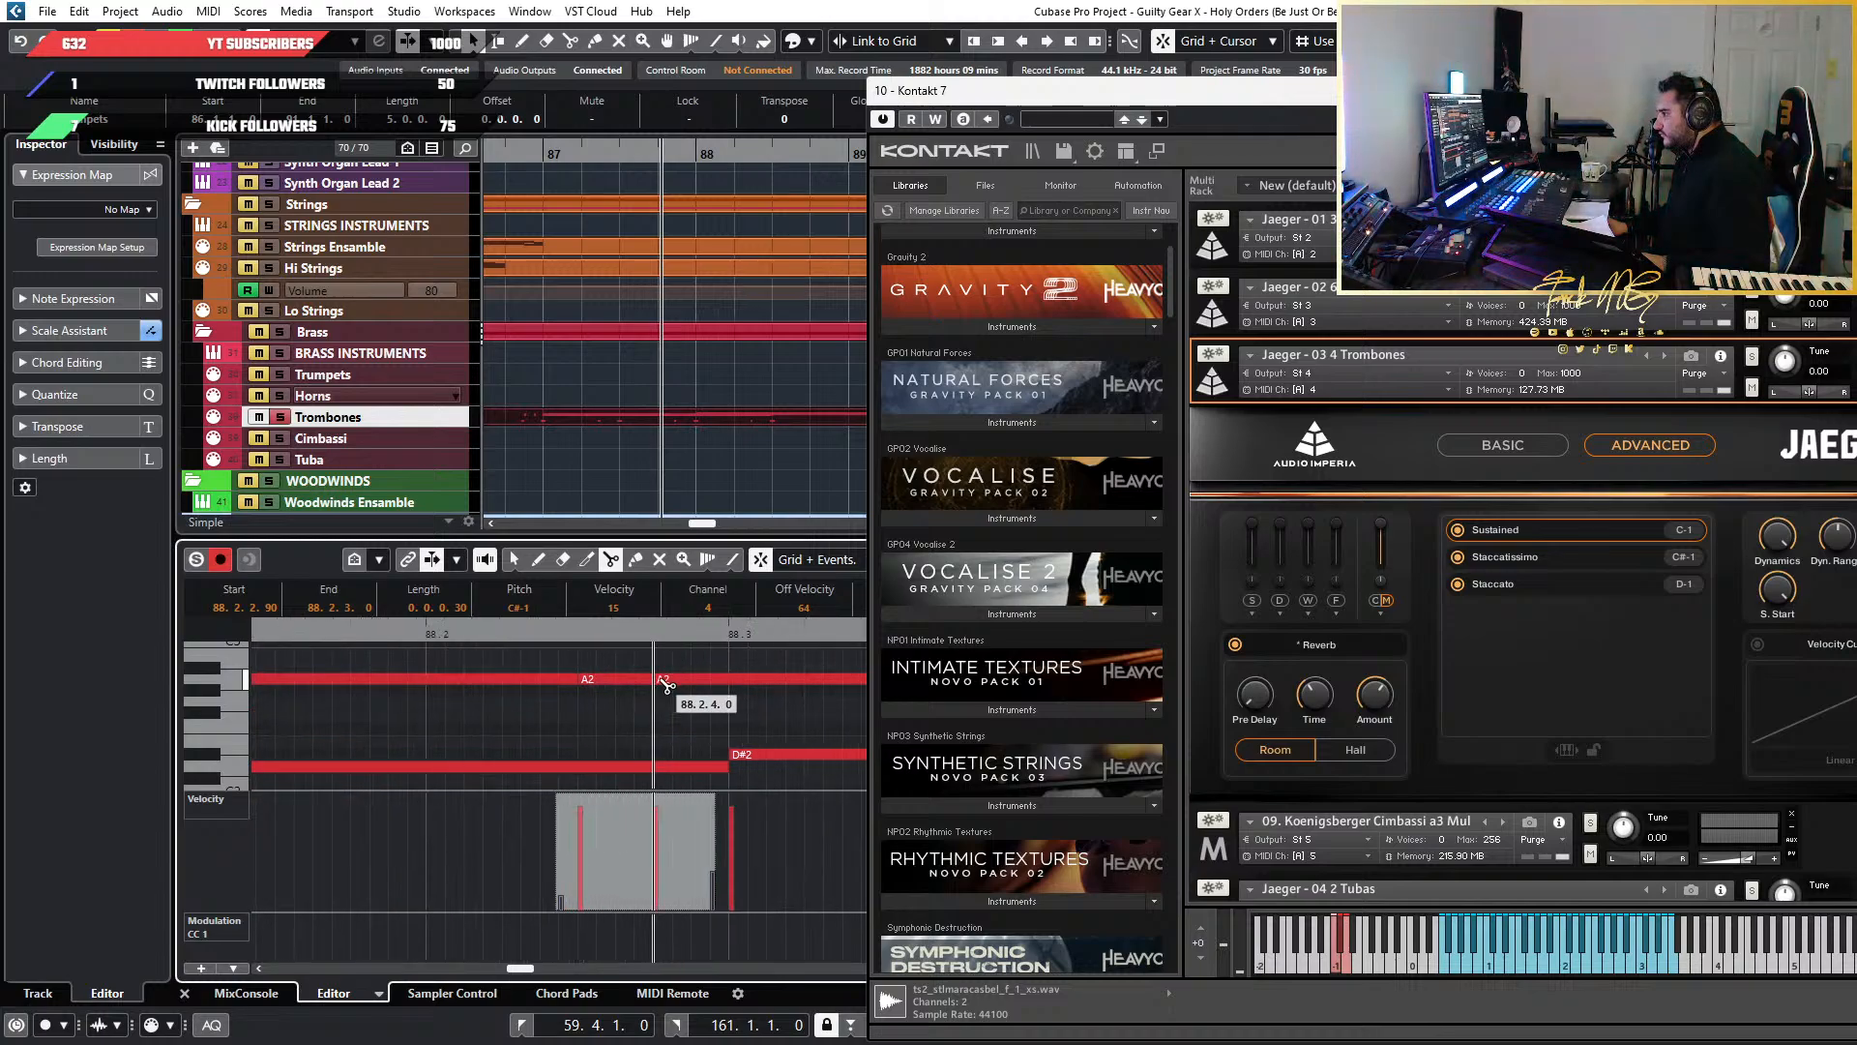
click(657, 767)
click(596, 769)
scroll(596, 773, down, 3)
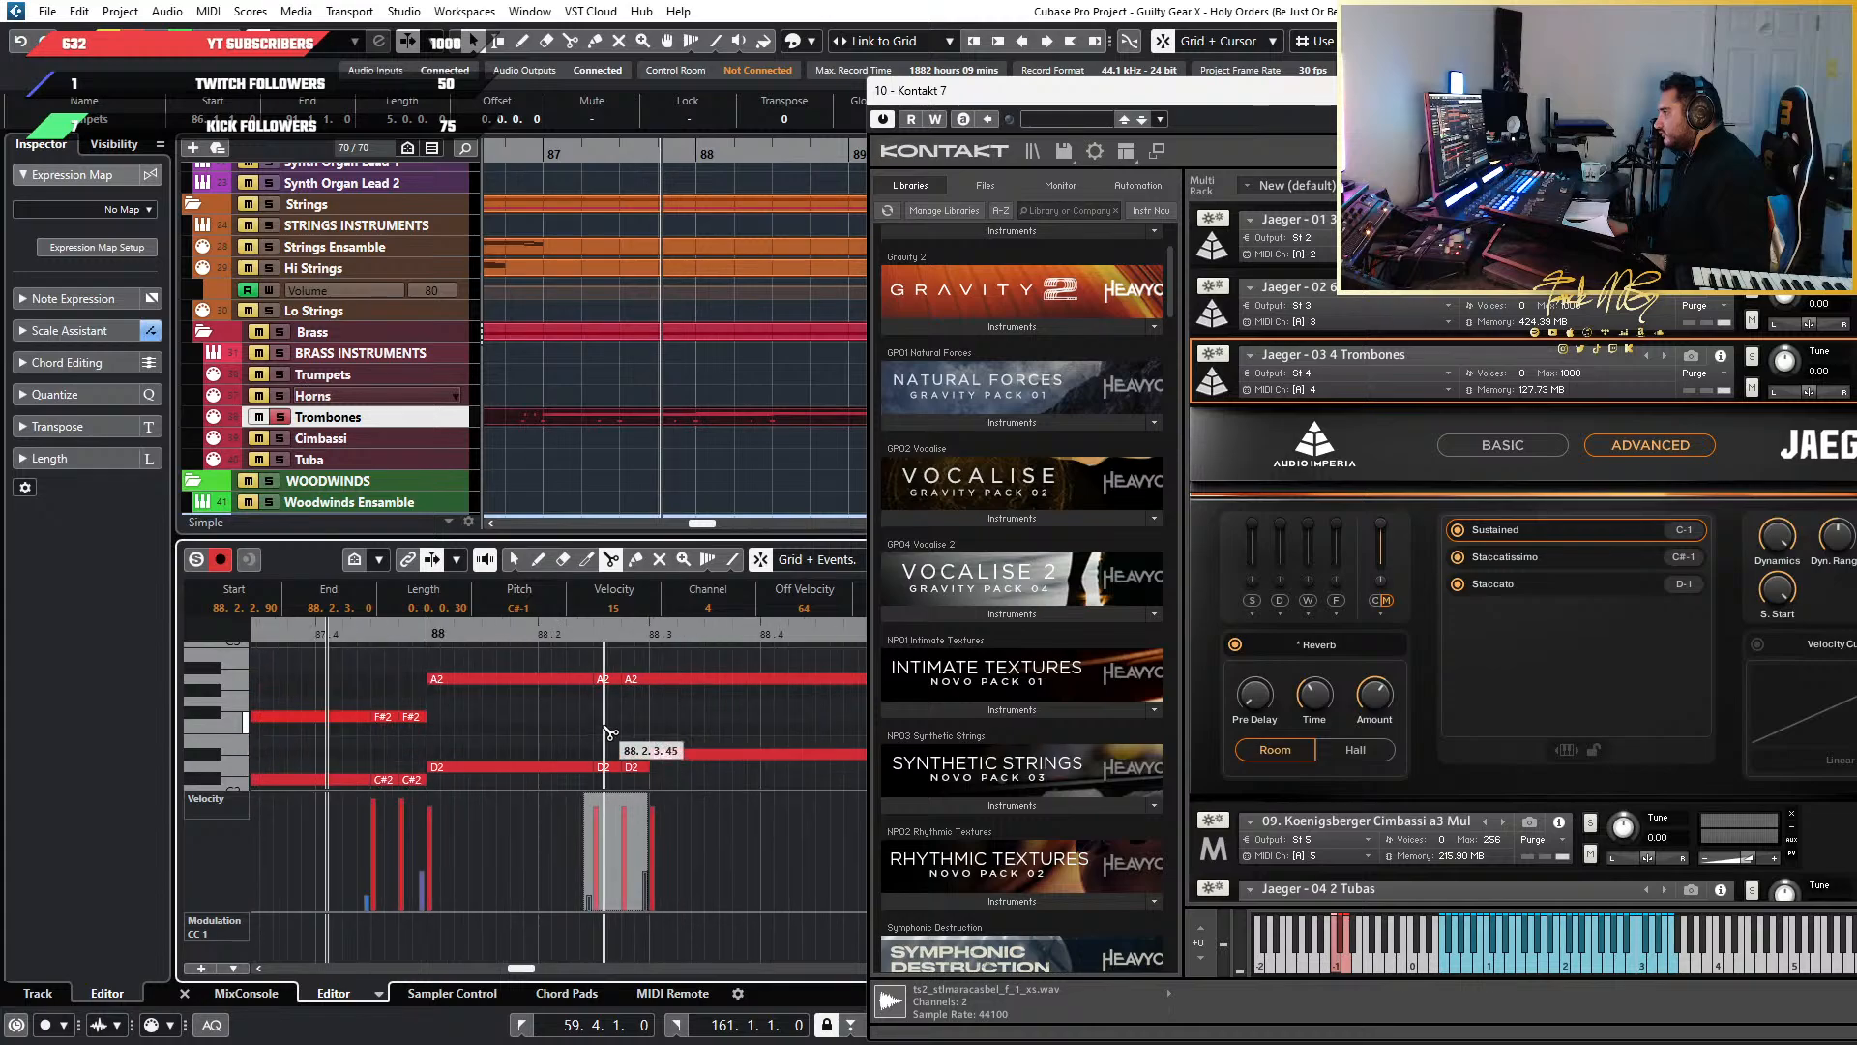
Play the Trombones part from around bar 87 to bar 89 and examine the split notes
click(759, 694)
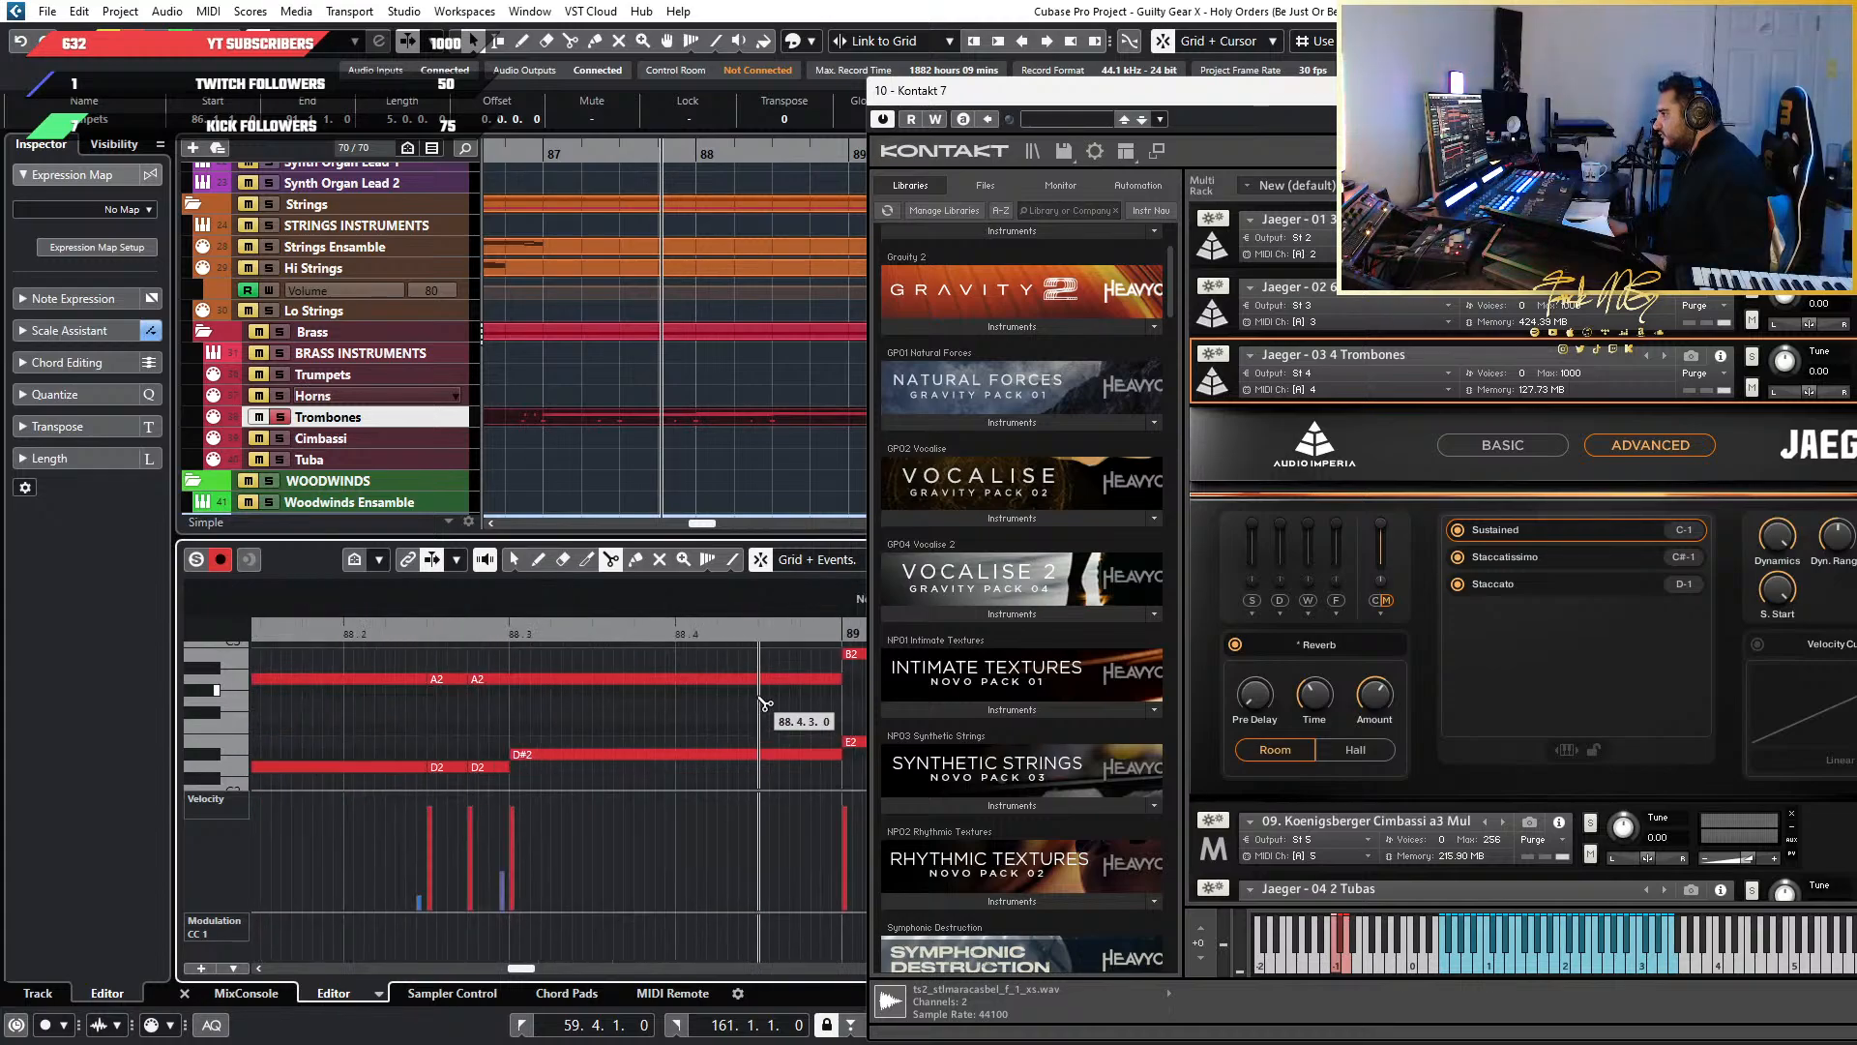
ctrl+scroll(680, 711, down, 5)
click(376, 634)
key(space)
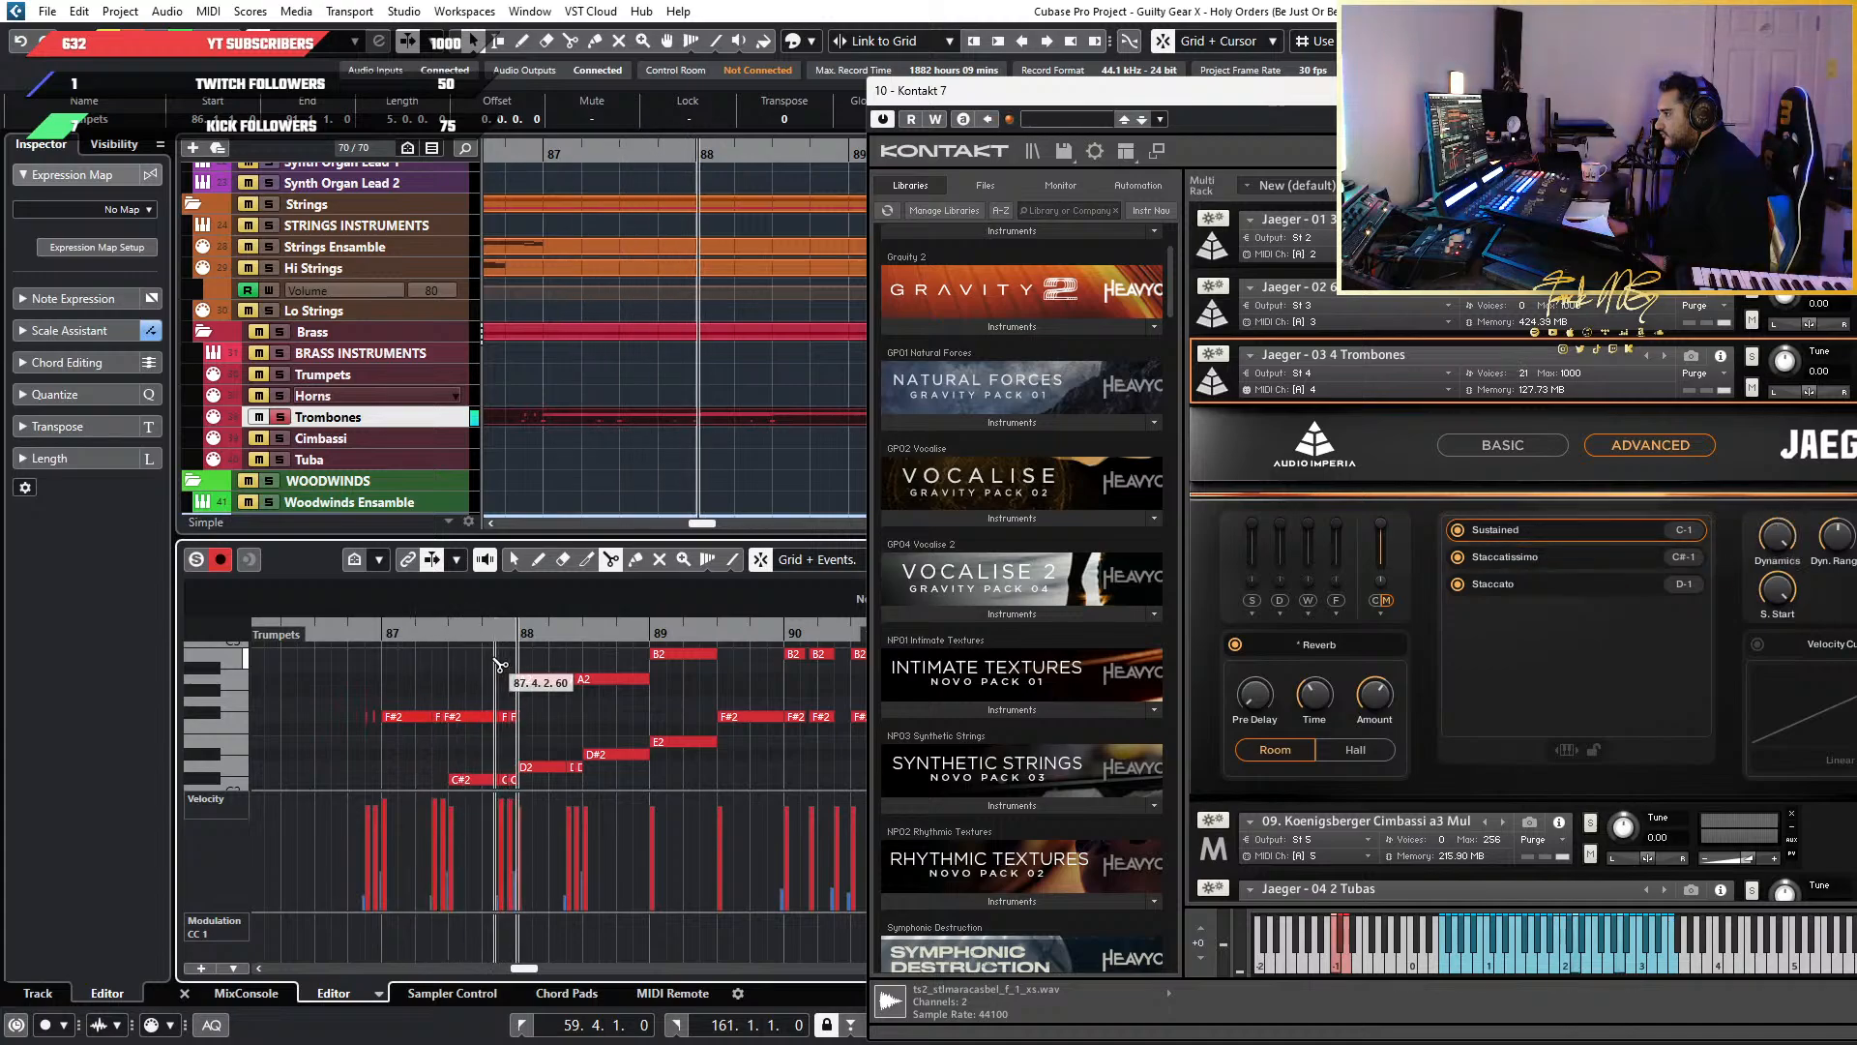
key(space)
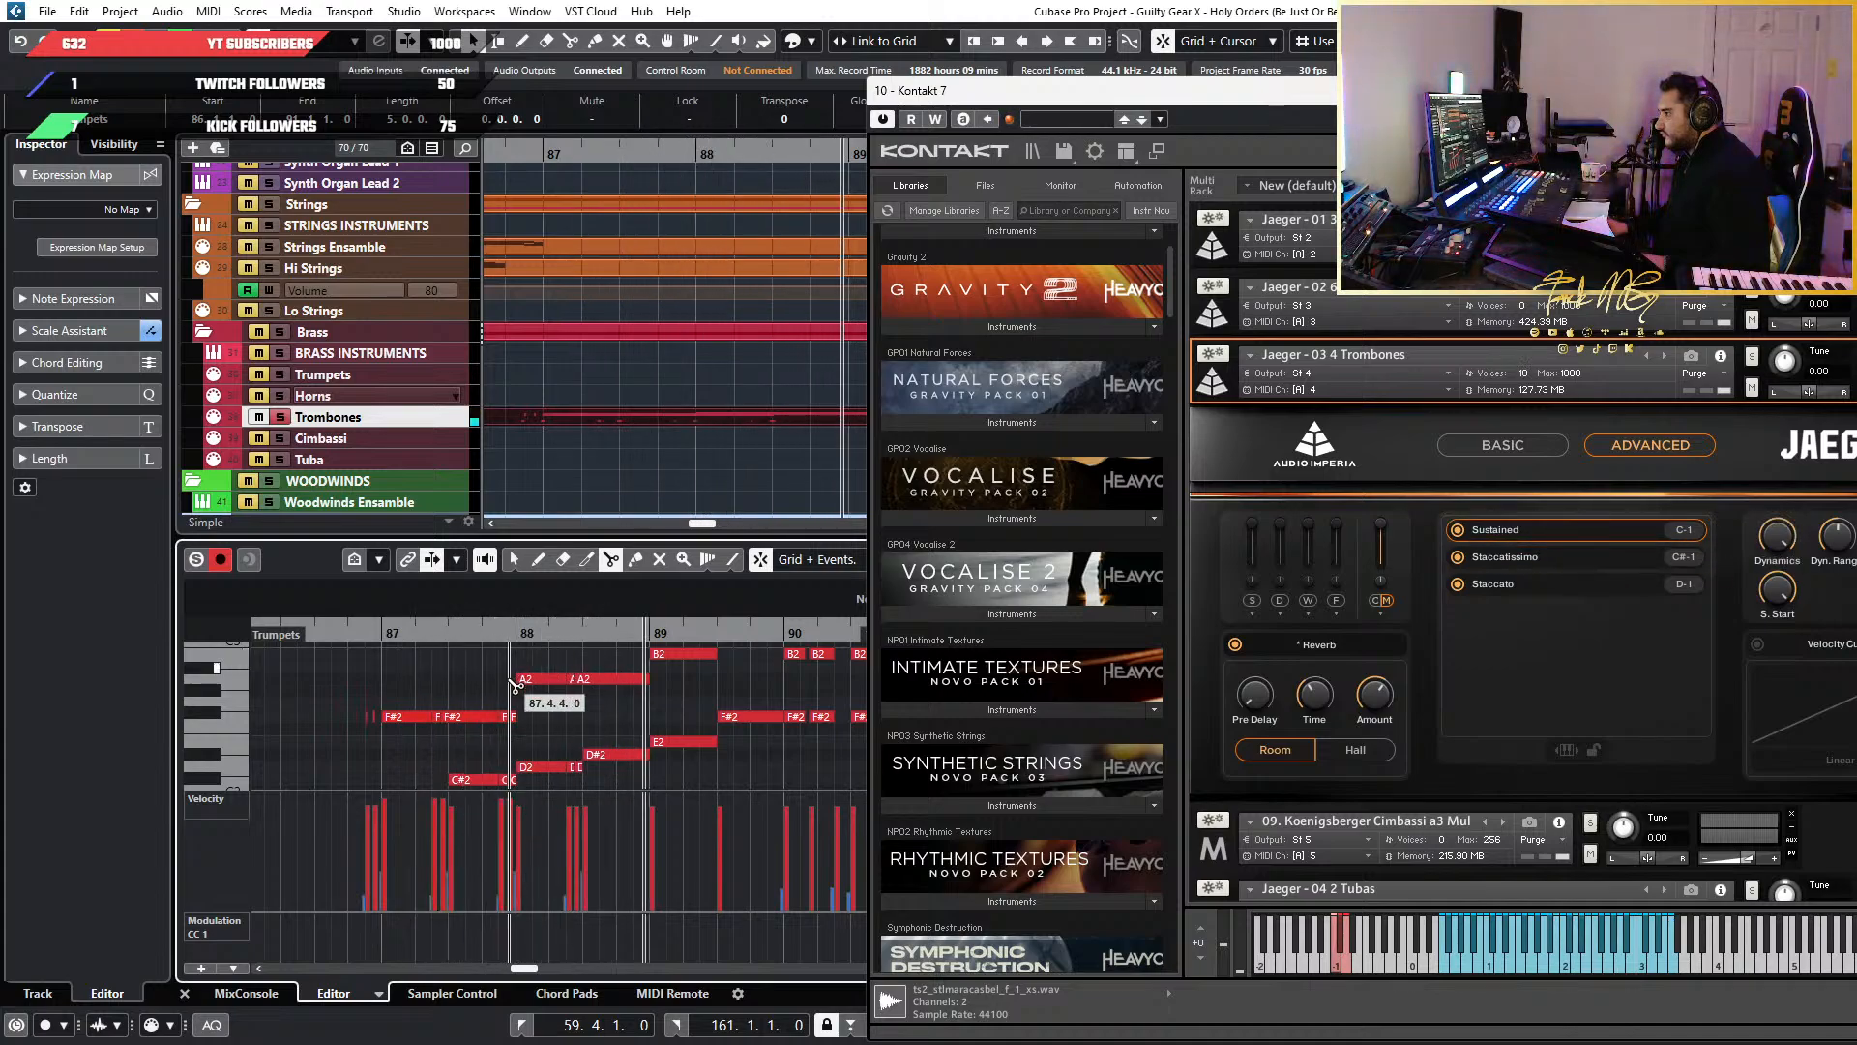
scroll(501, 677, up, 3)
scroll(416, 745, down, 4)
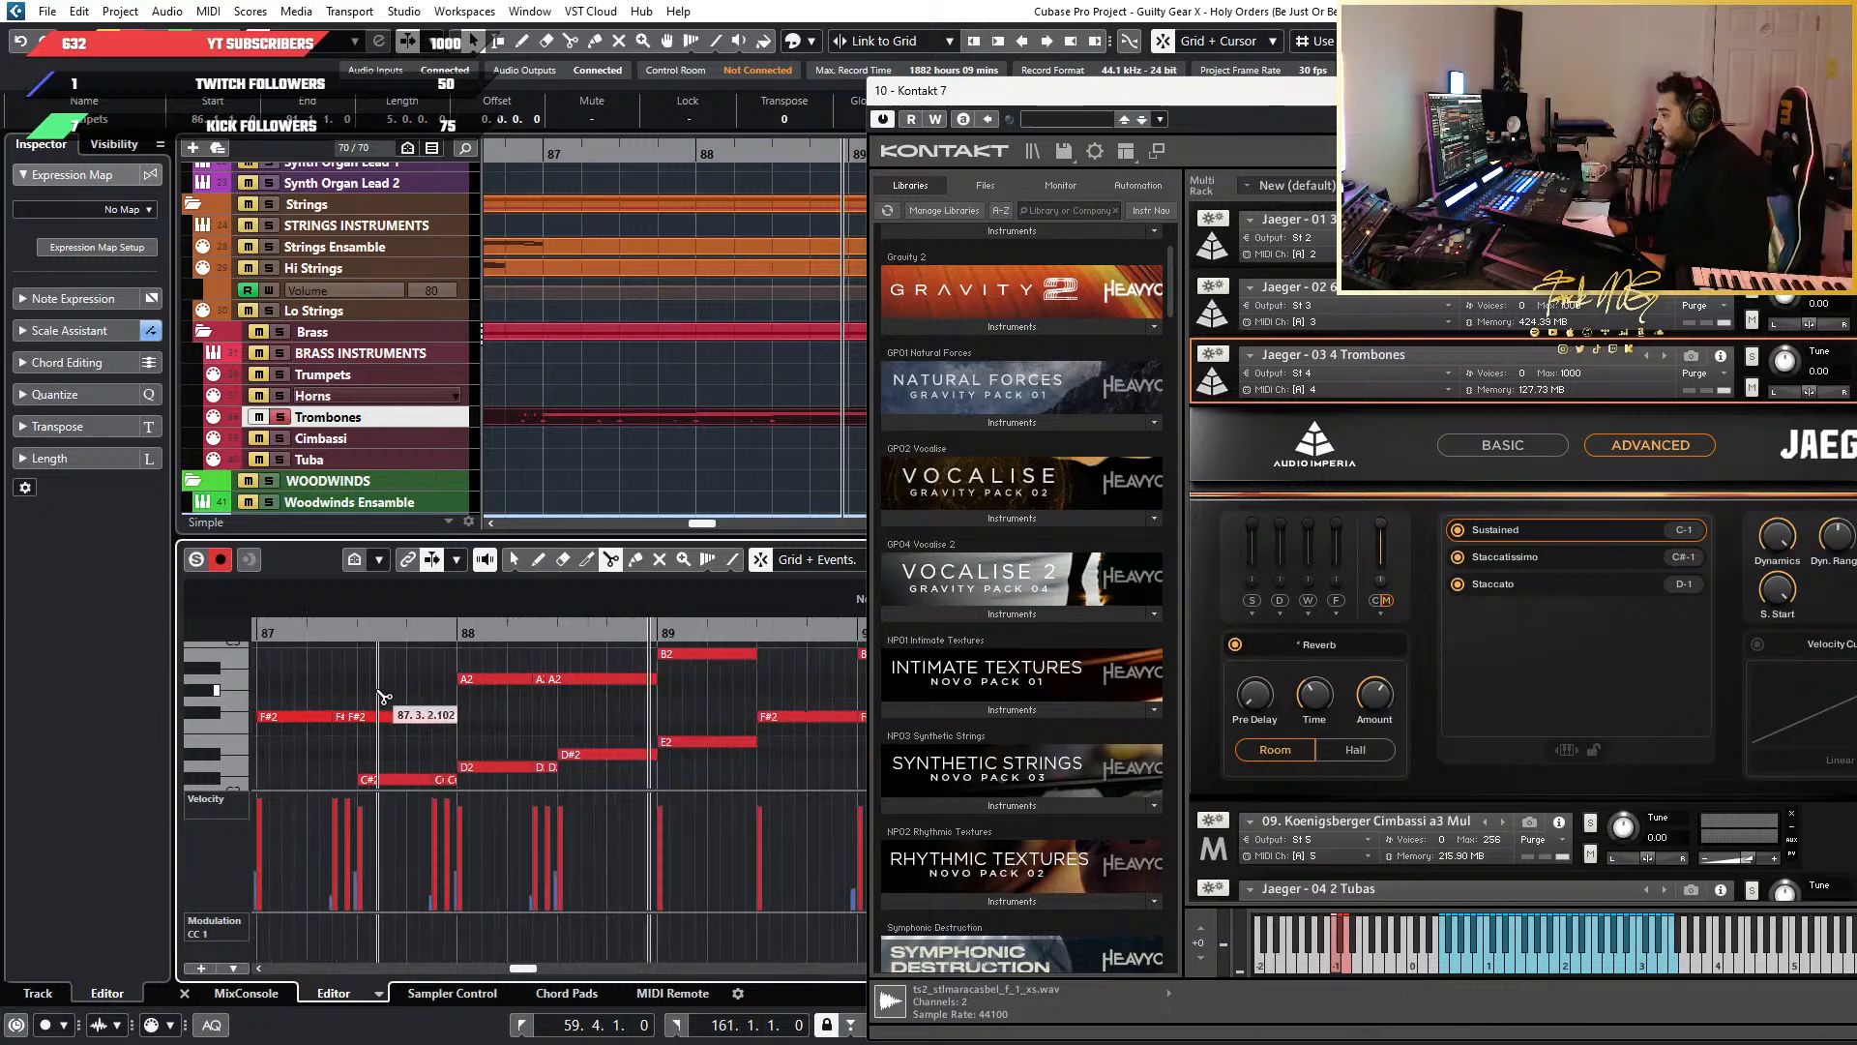
scroll(368, 756, down, 2)
scroll(366, 747, up, 1)
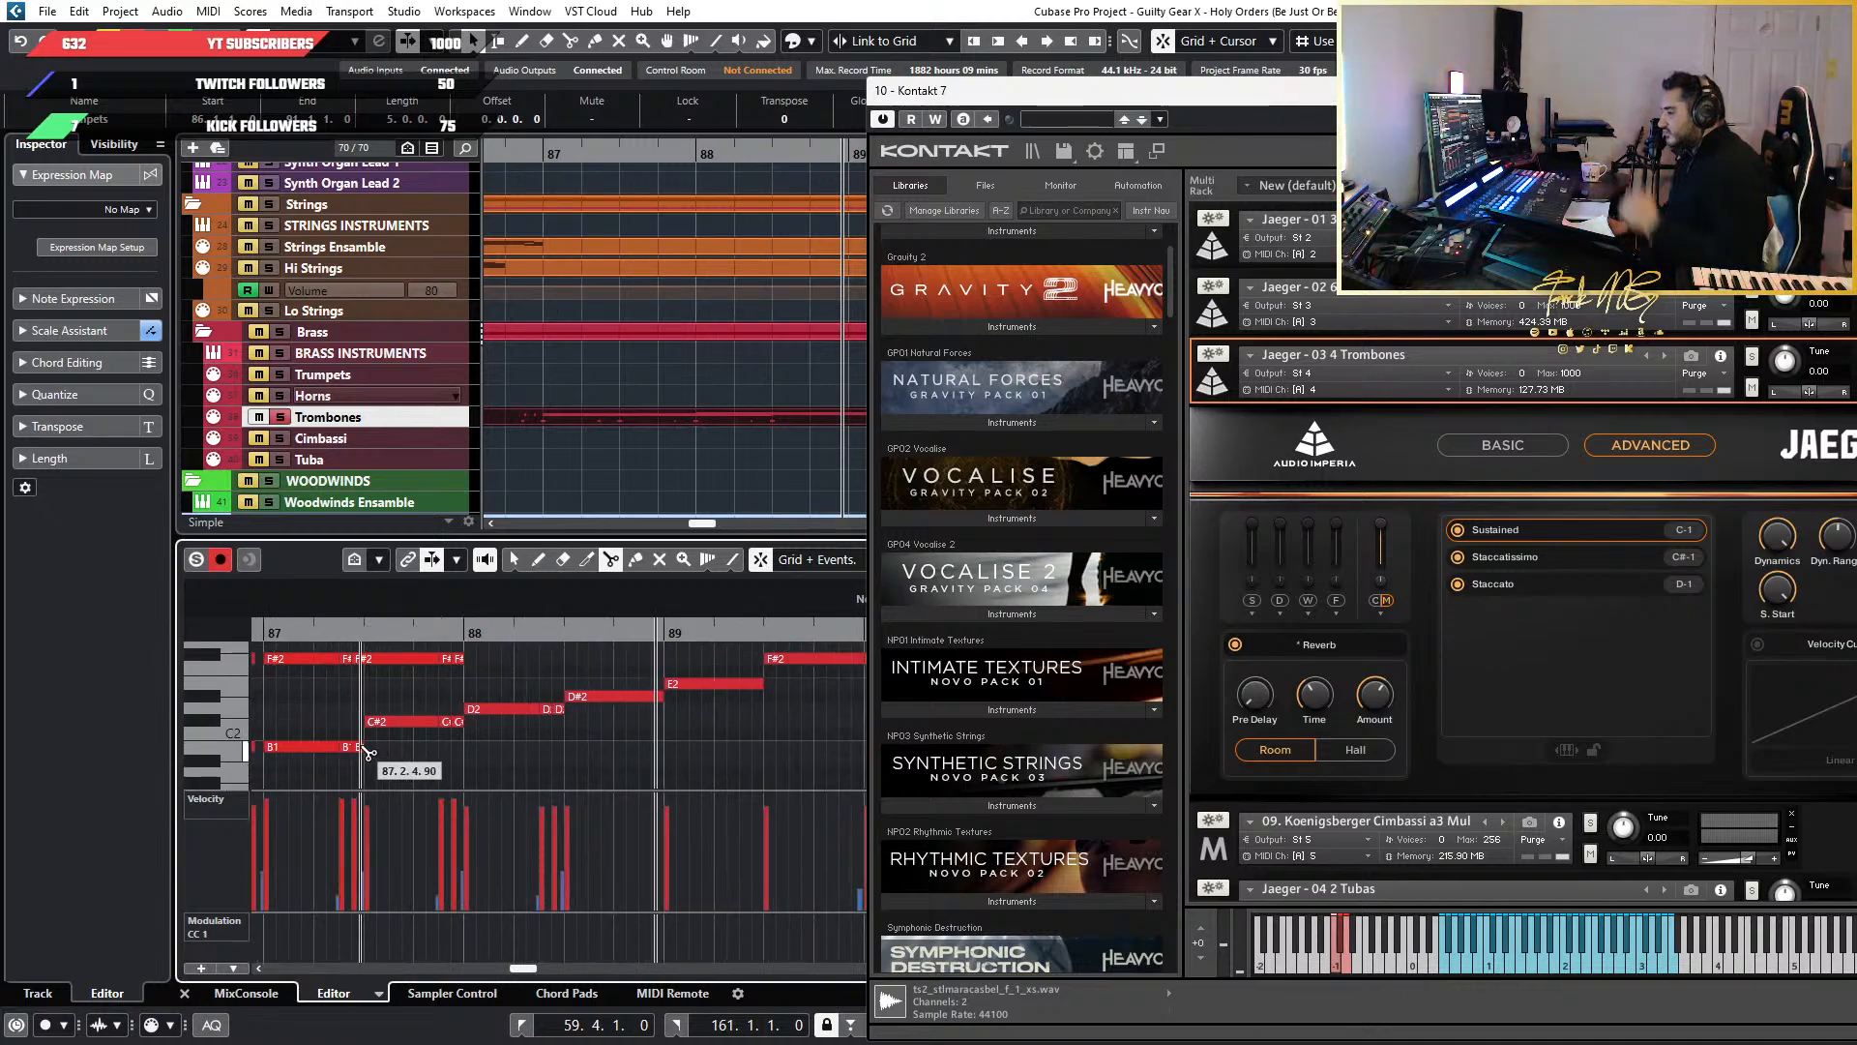
scroll(416, 733, up, 1)
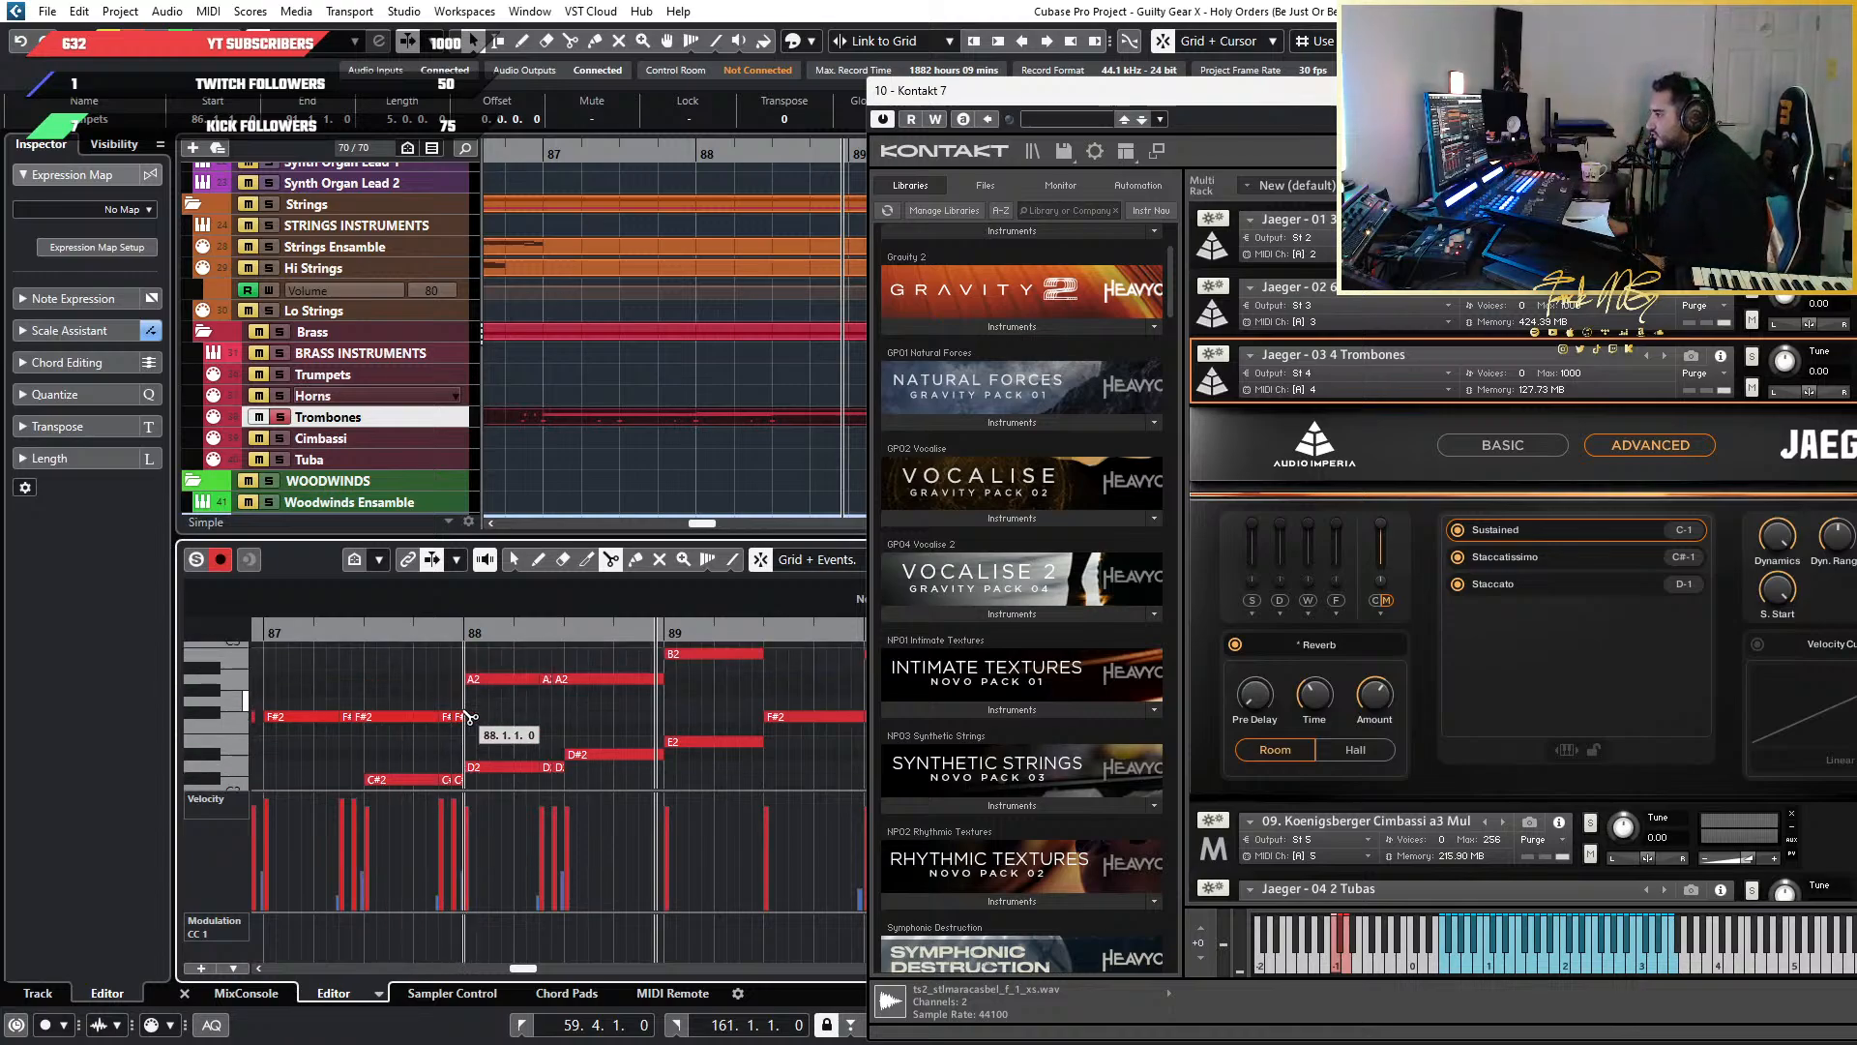
scroll(619, 732, up, 1)
scroll(633, 723, down, 2)
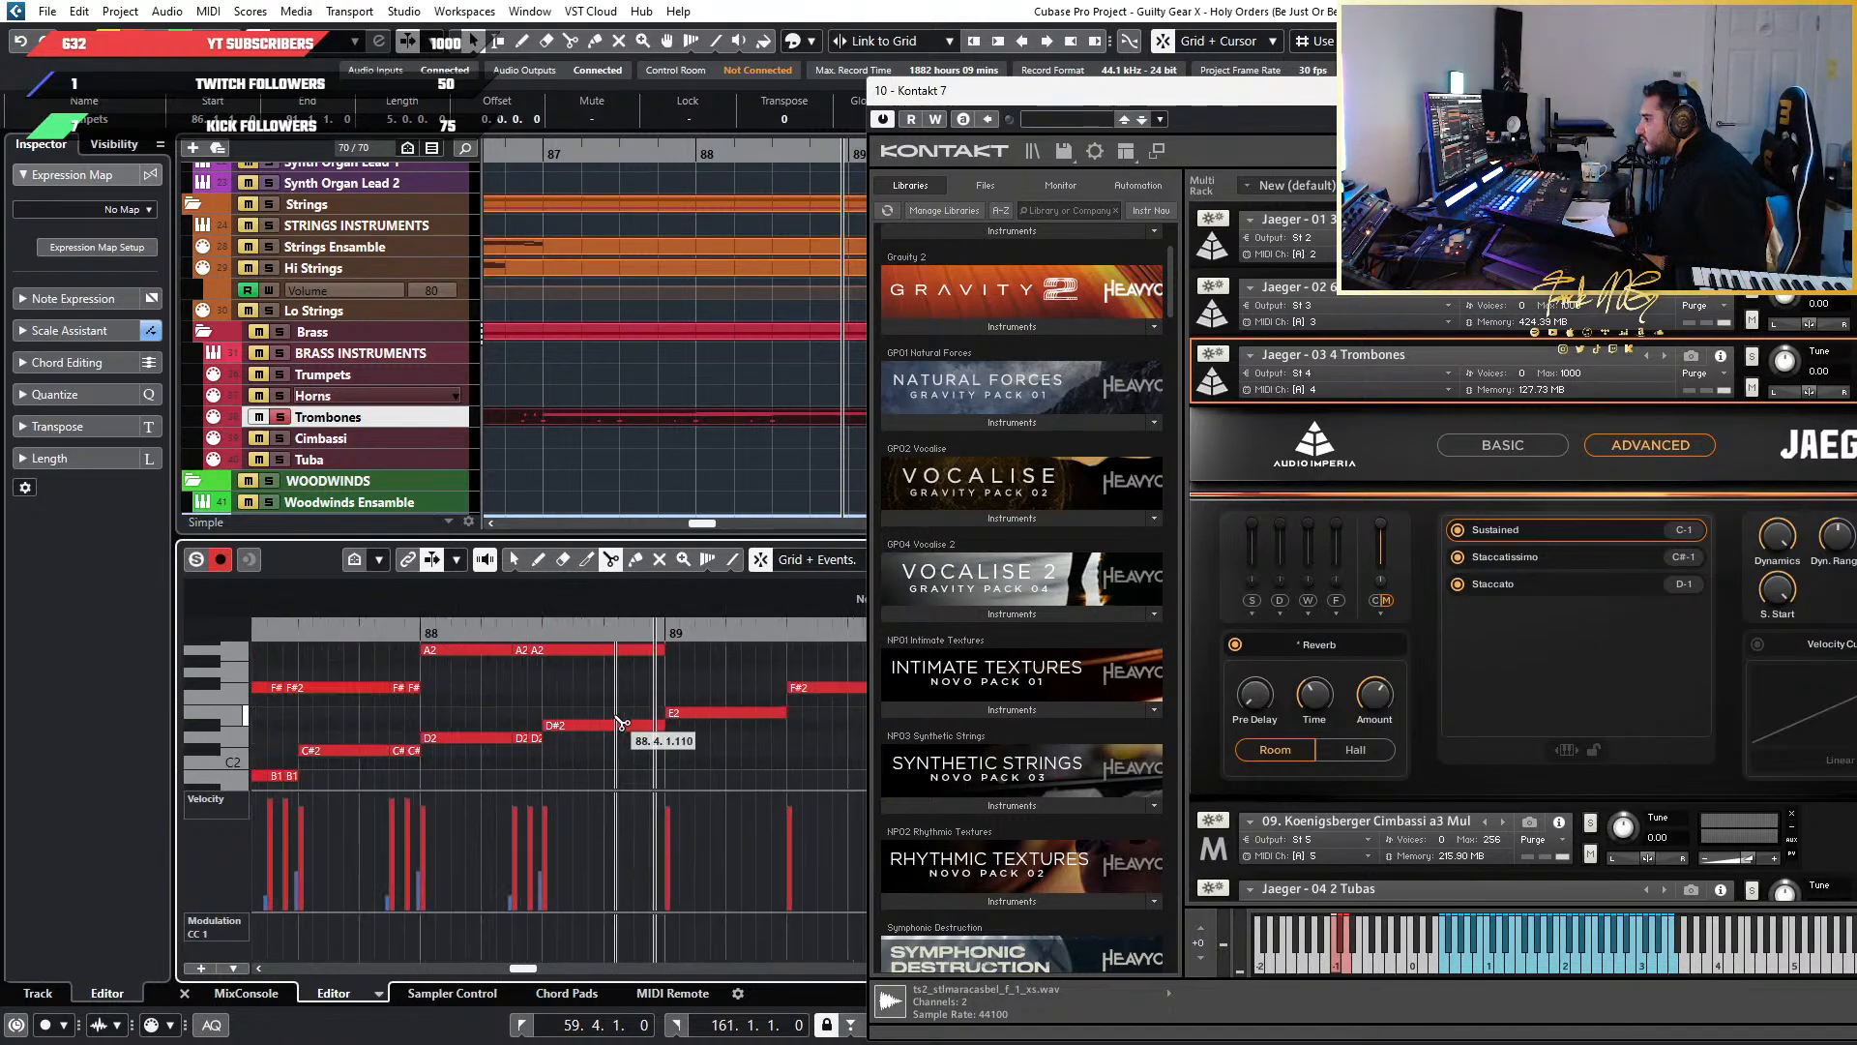
Lower the velocities of the short notes before bar 87 to about 103 and the notes split at 87.2.3.0 and 87.2.4.0 to about 101, then play back
scroll(464, 716, left, 3)
key(1)
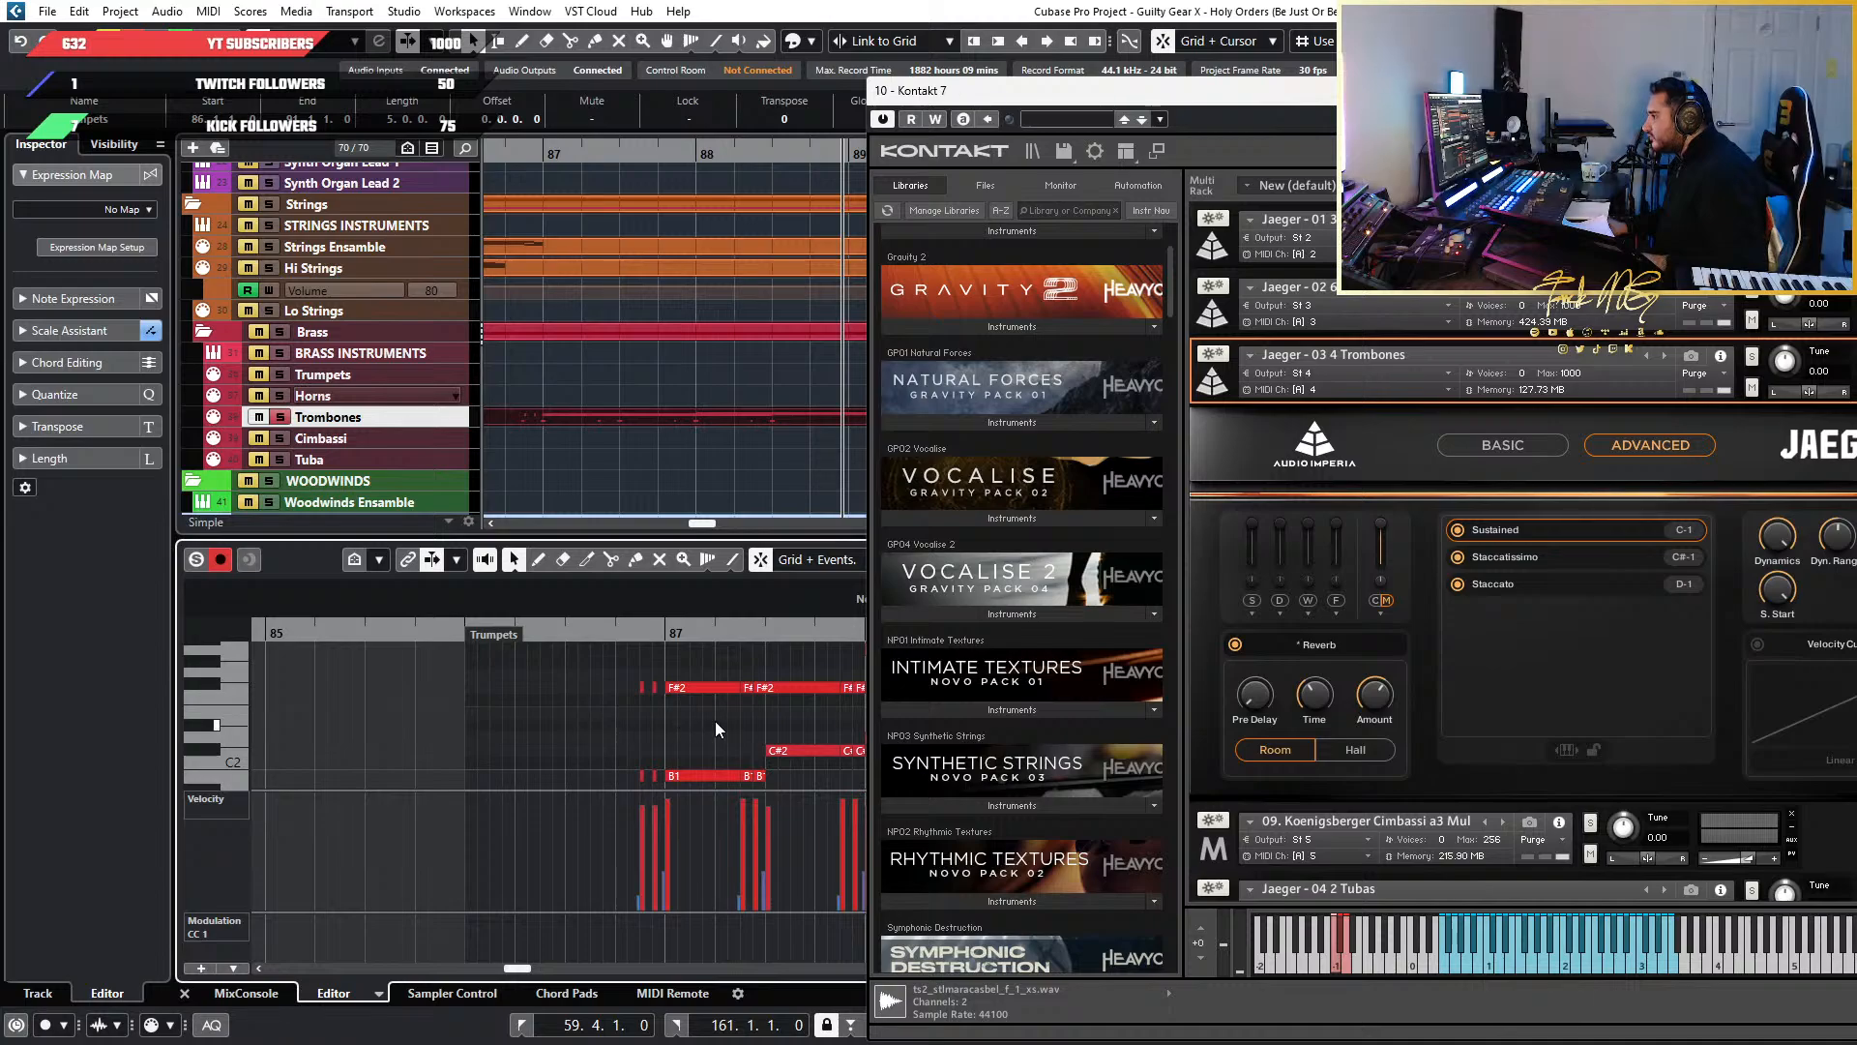
scroll(716, 722, up, 1)
drag(588, 729, 599, 803)
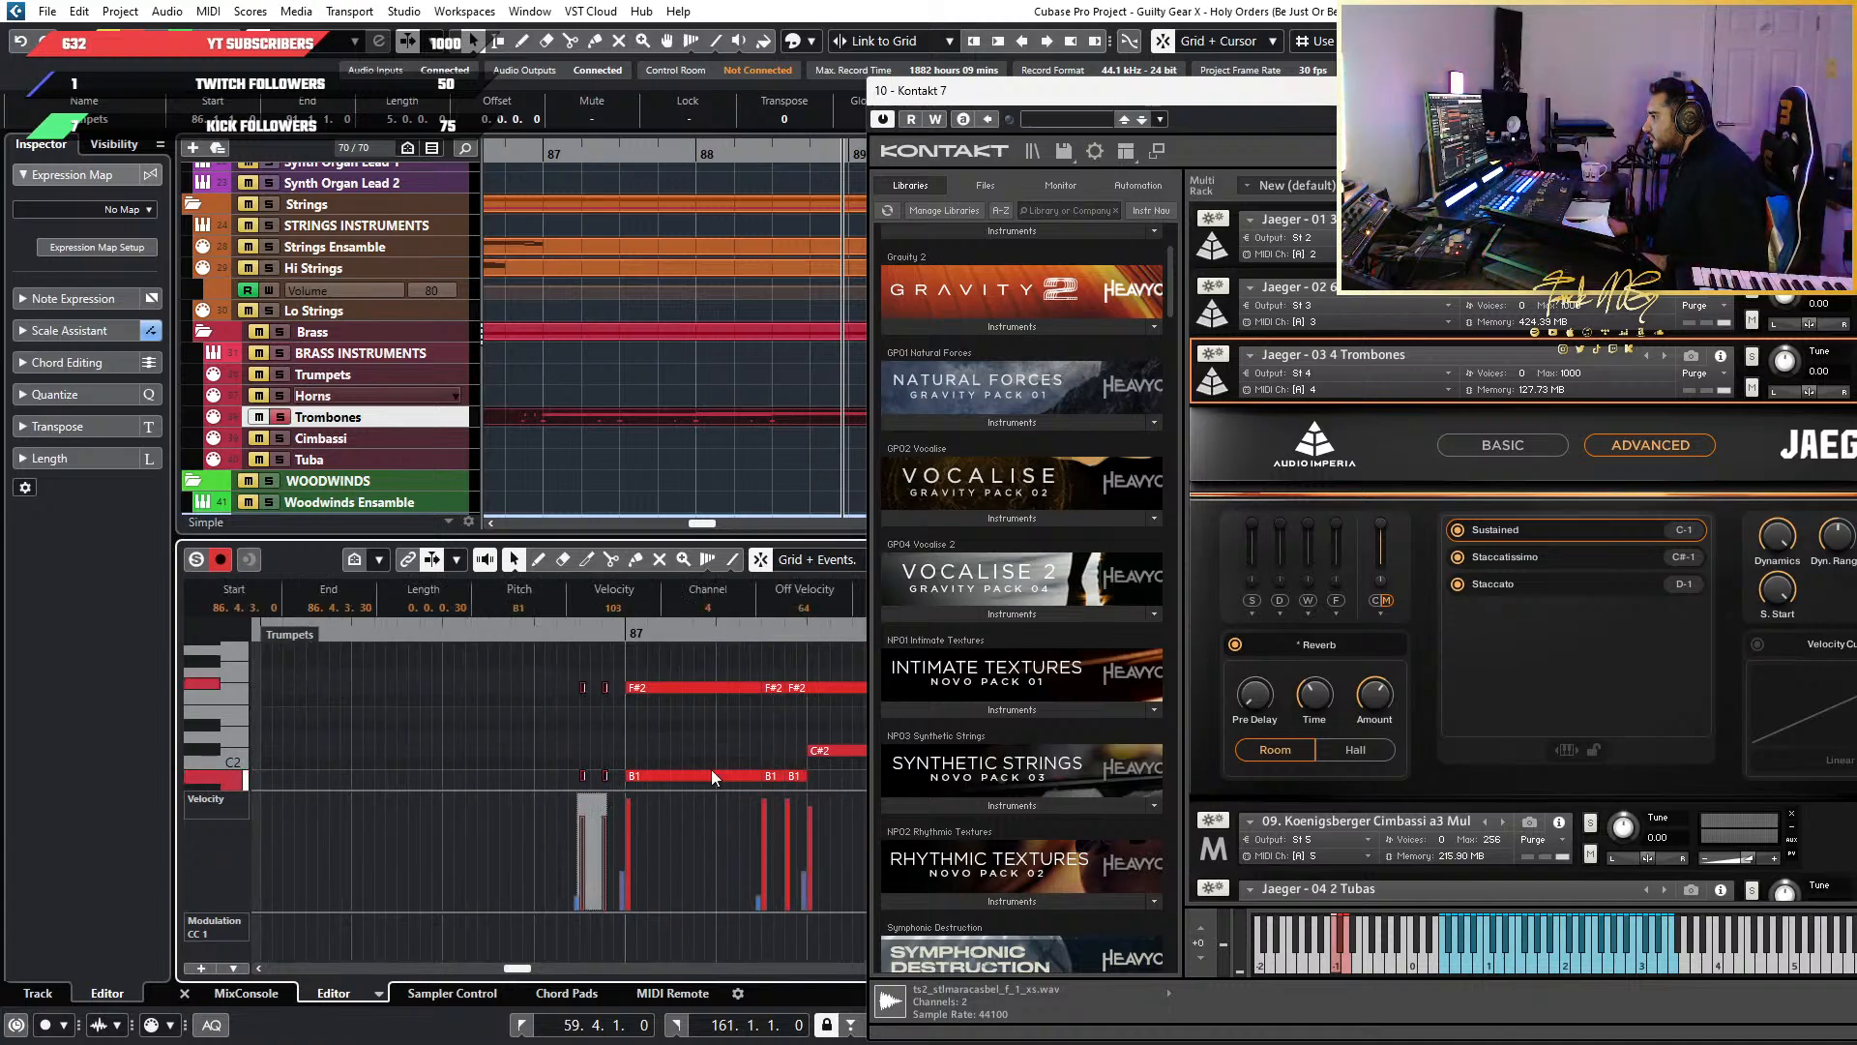
drag(780, 658, 777, 818)
key(space)
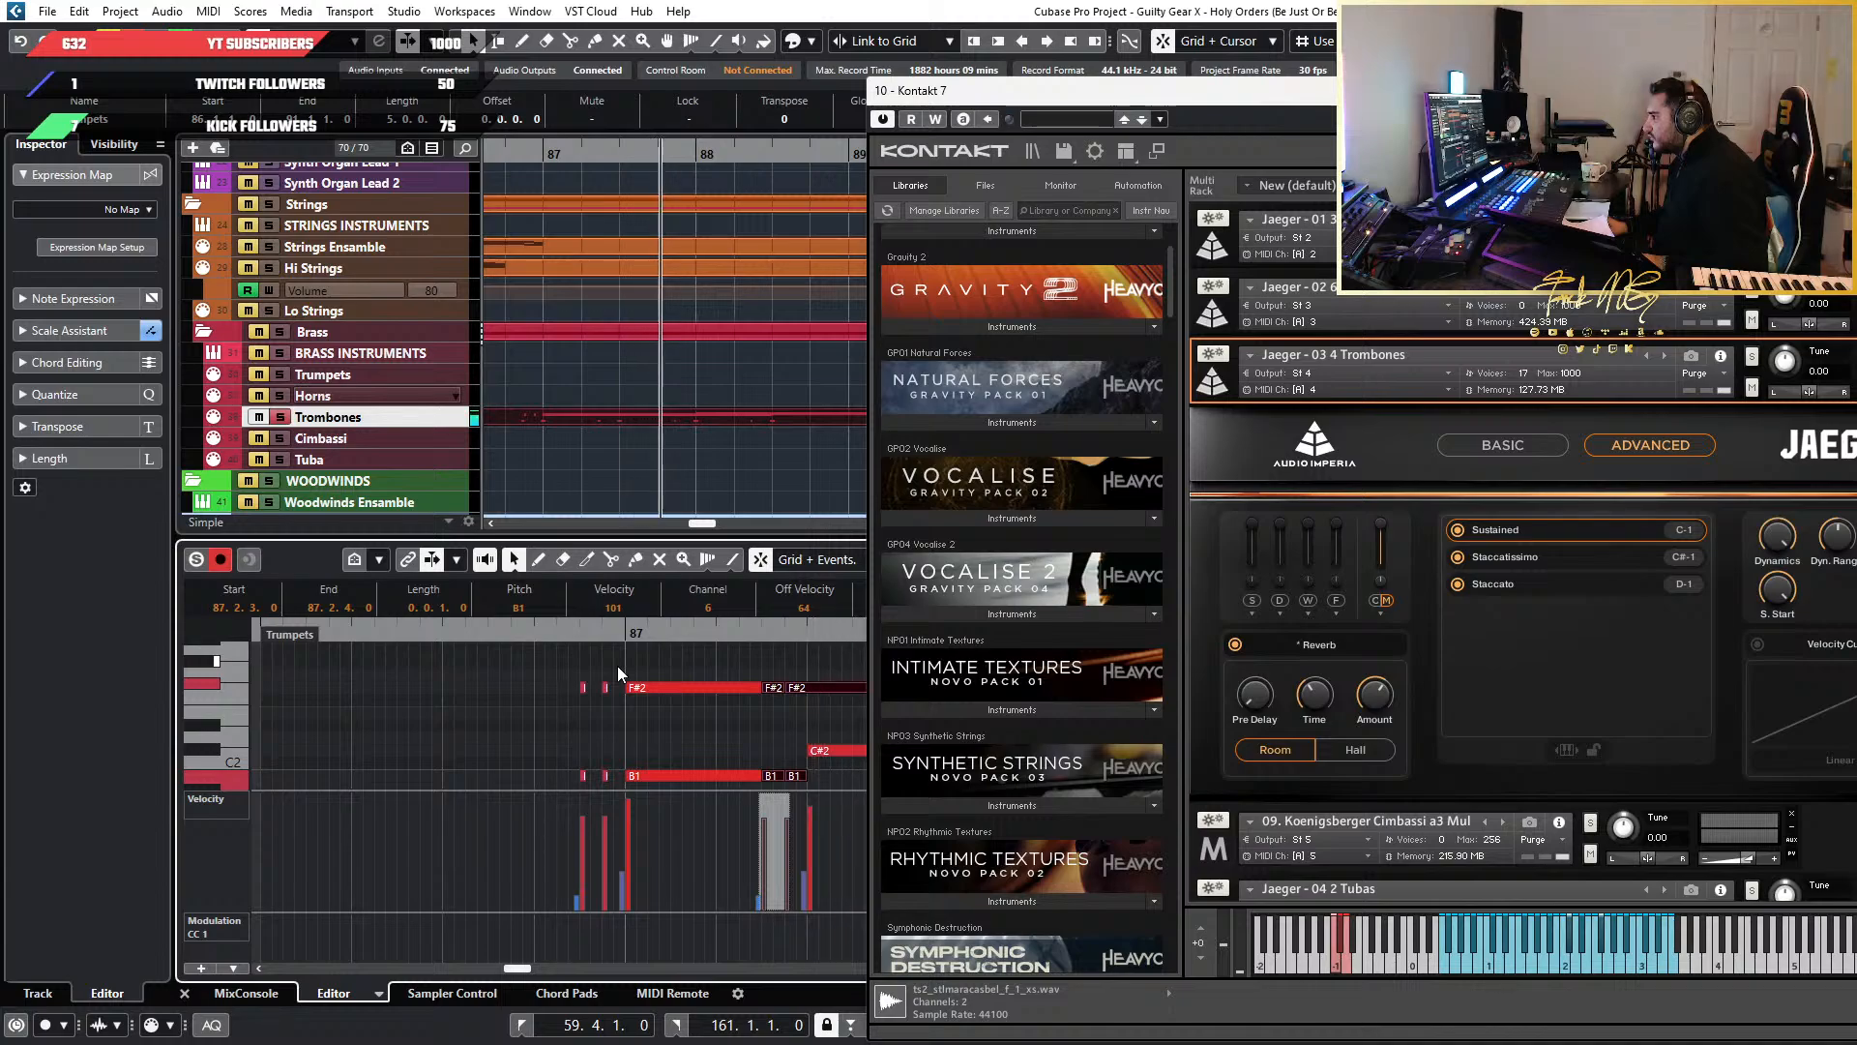
Lower the velocities of the split F#2 and C#2 notes just before bar 88 to about 99
scroll(617, 666, down, 2)
click(590, 728)
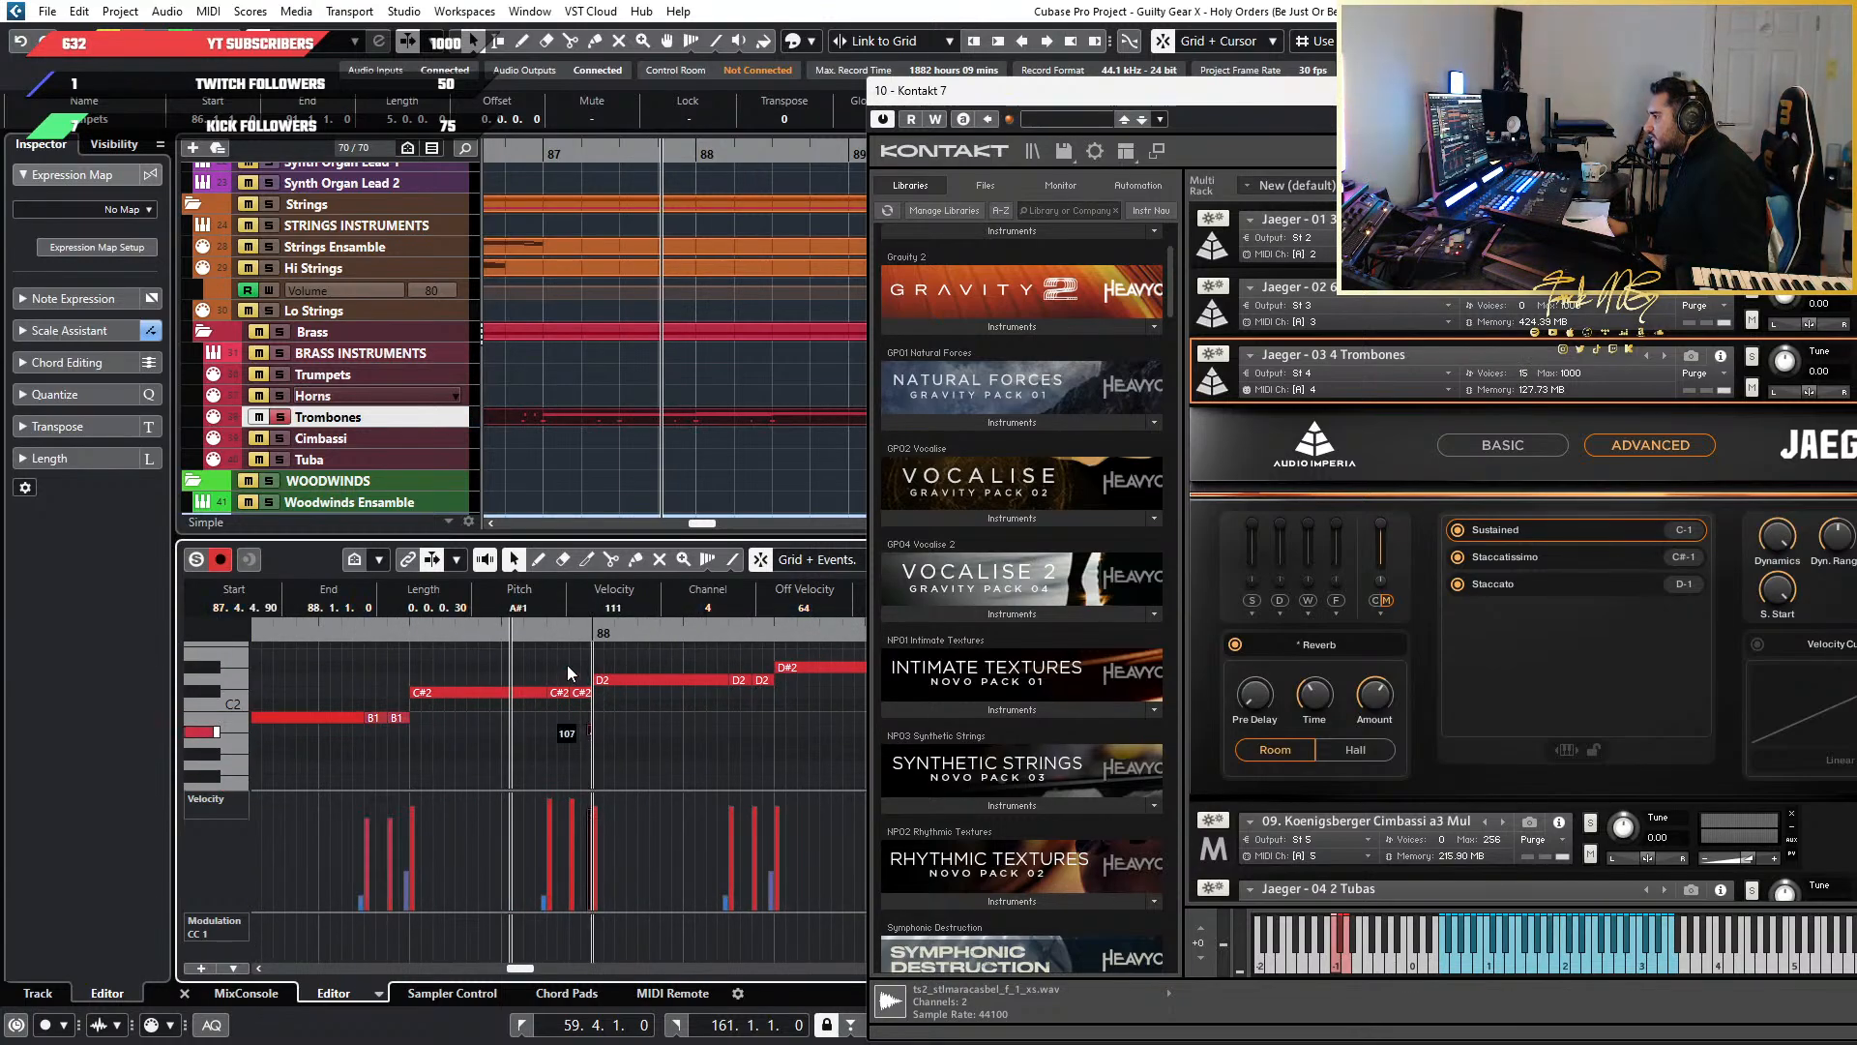
key(Delete)
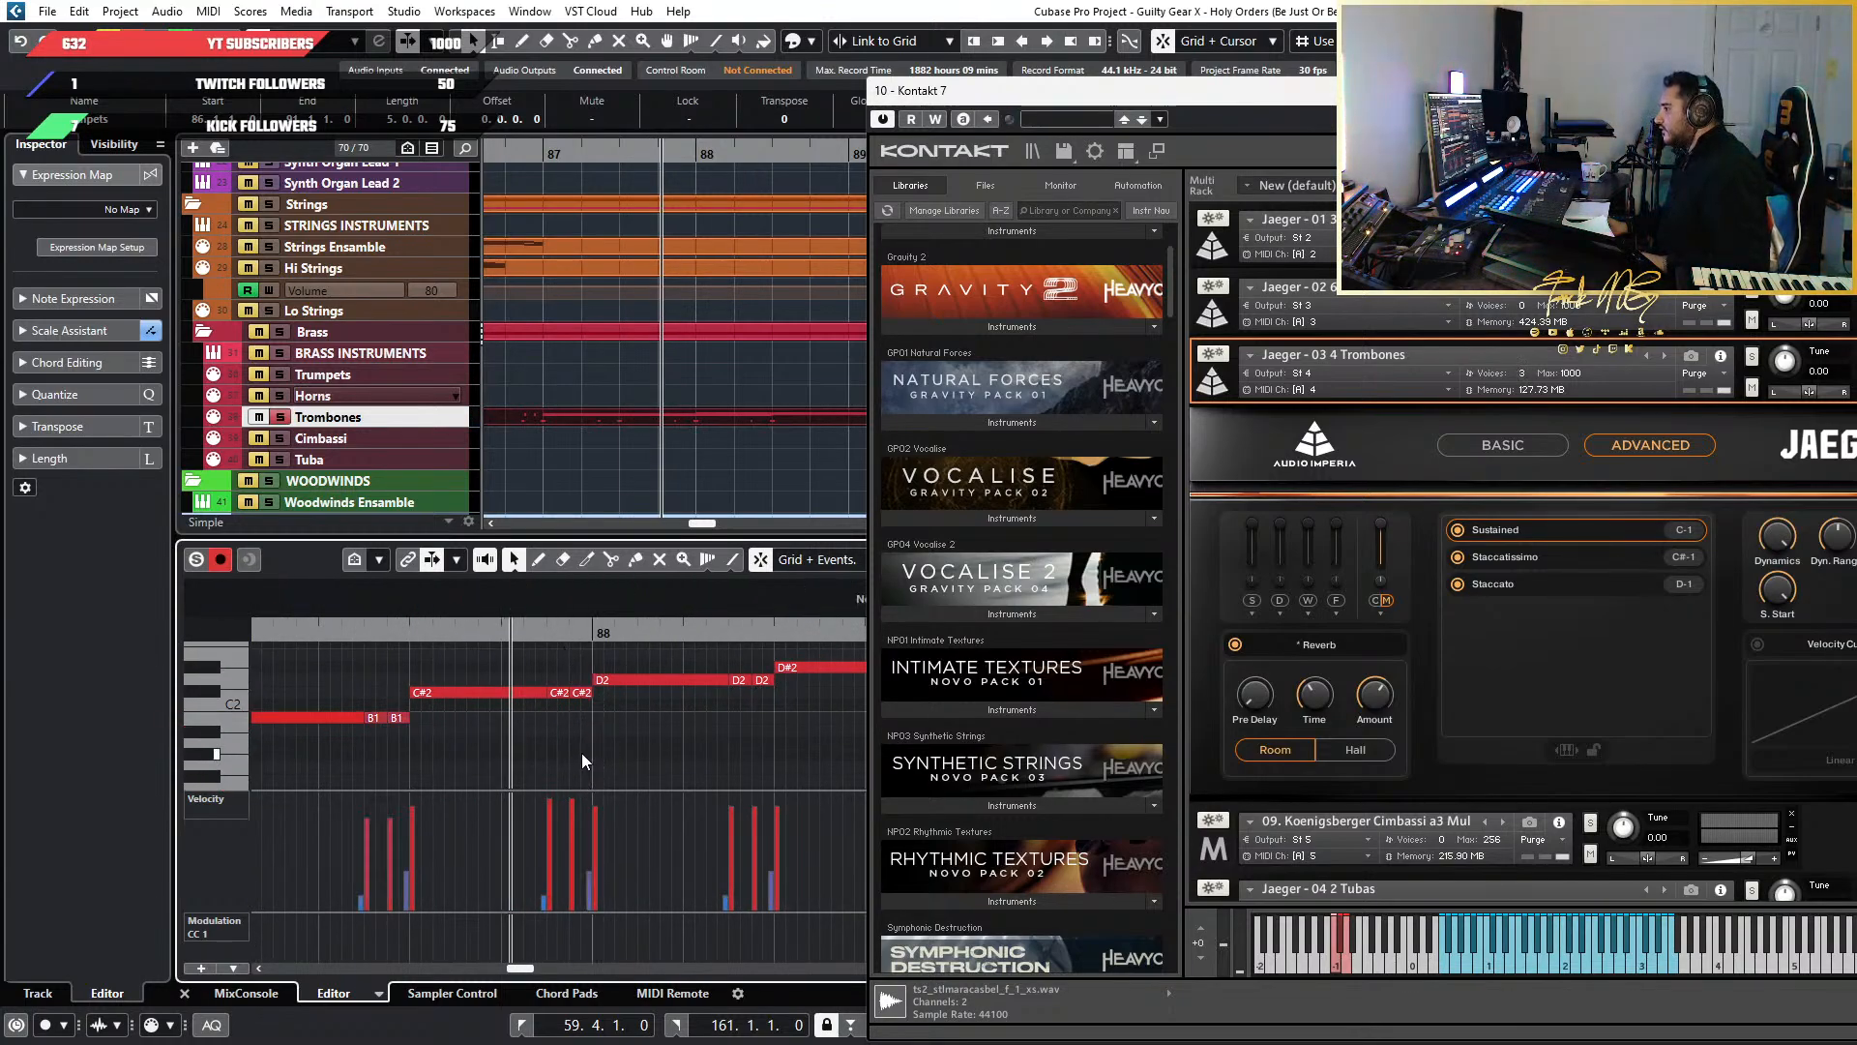
scroll(560, 677, up, 3)
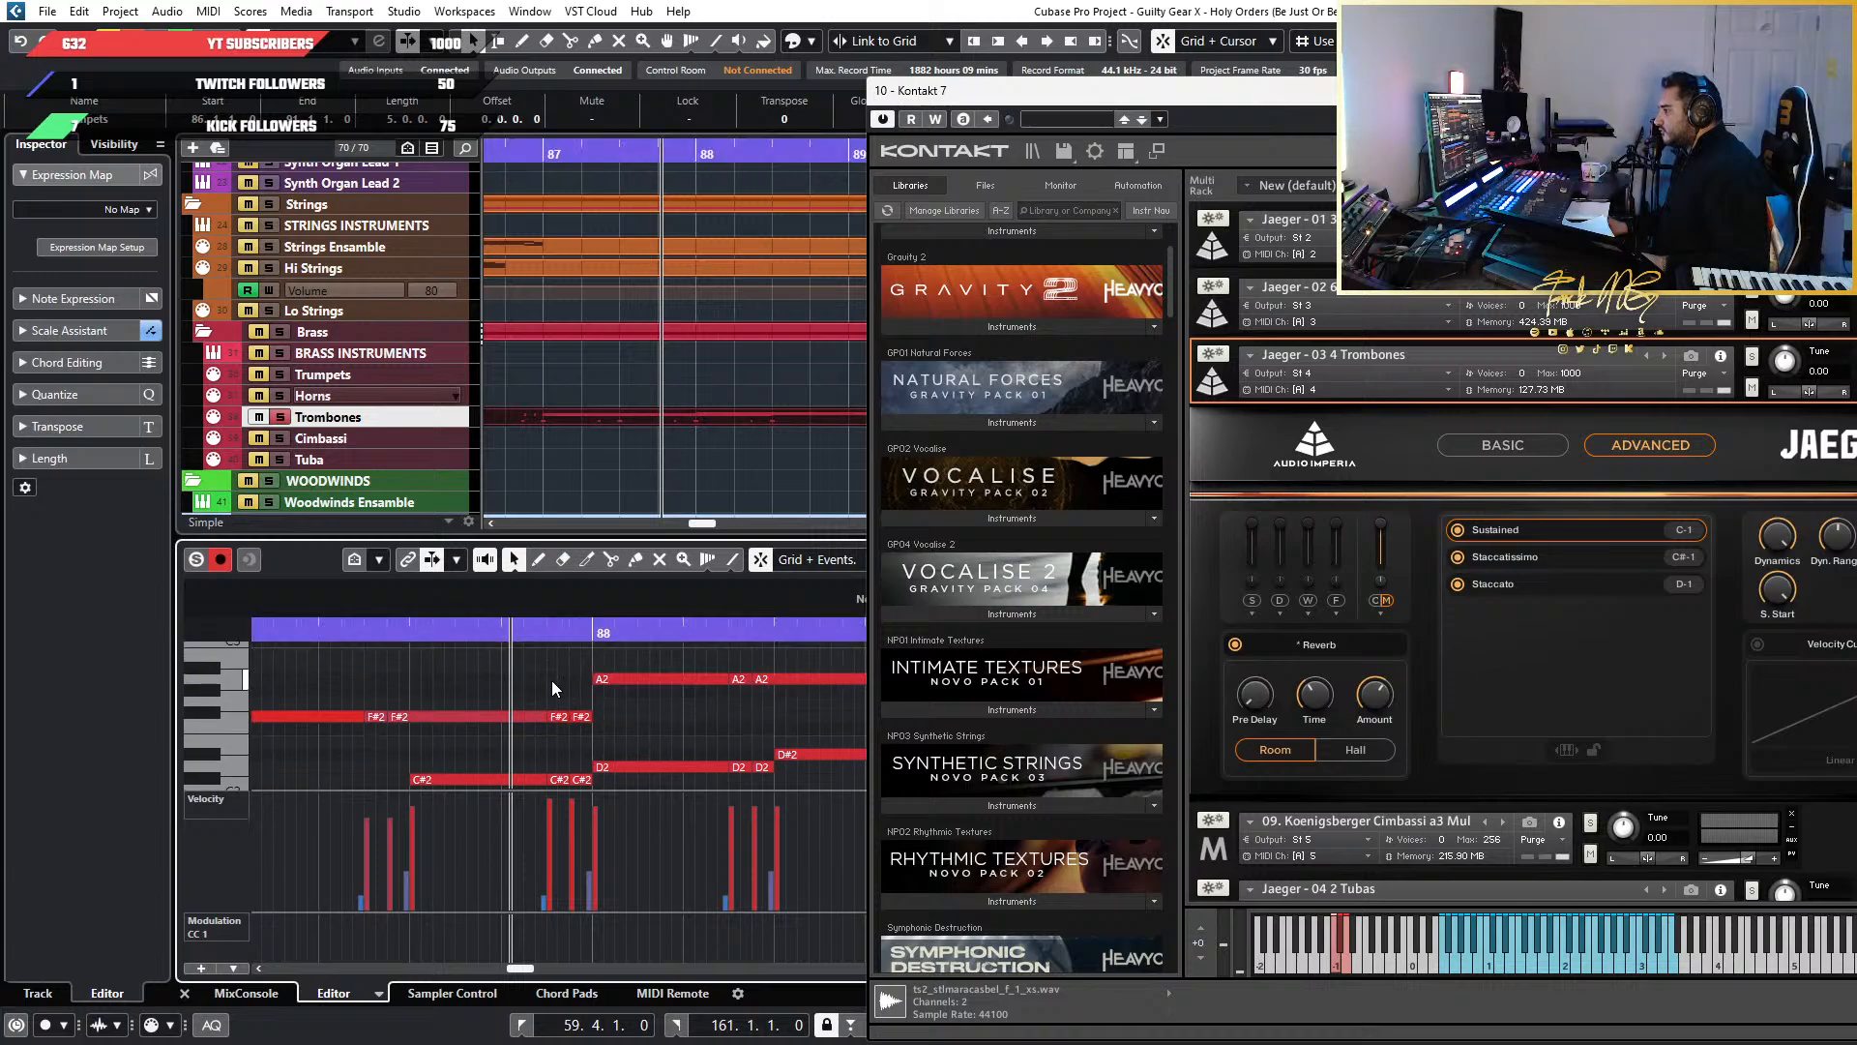
drag(549, 688, 588, 777)
click(578, 768)
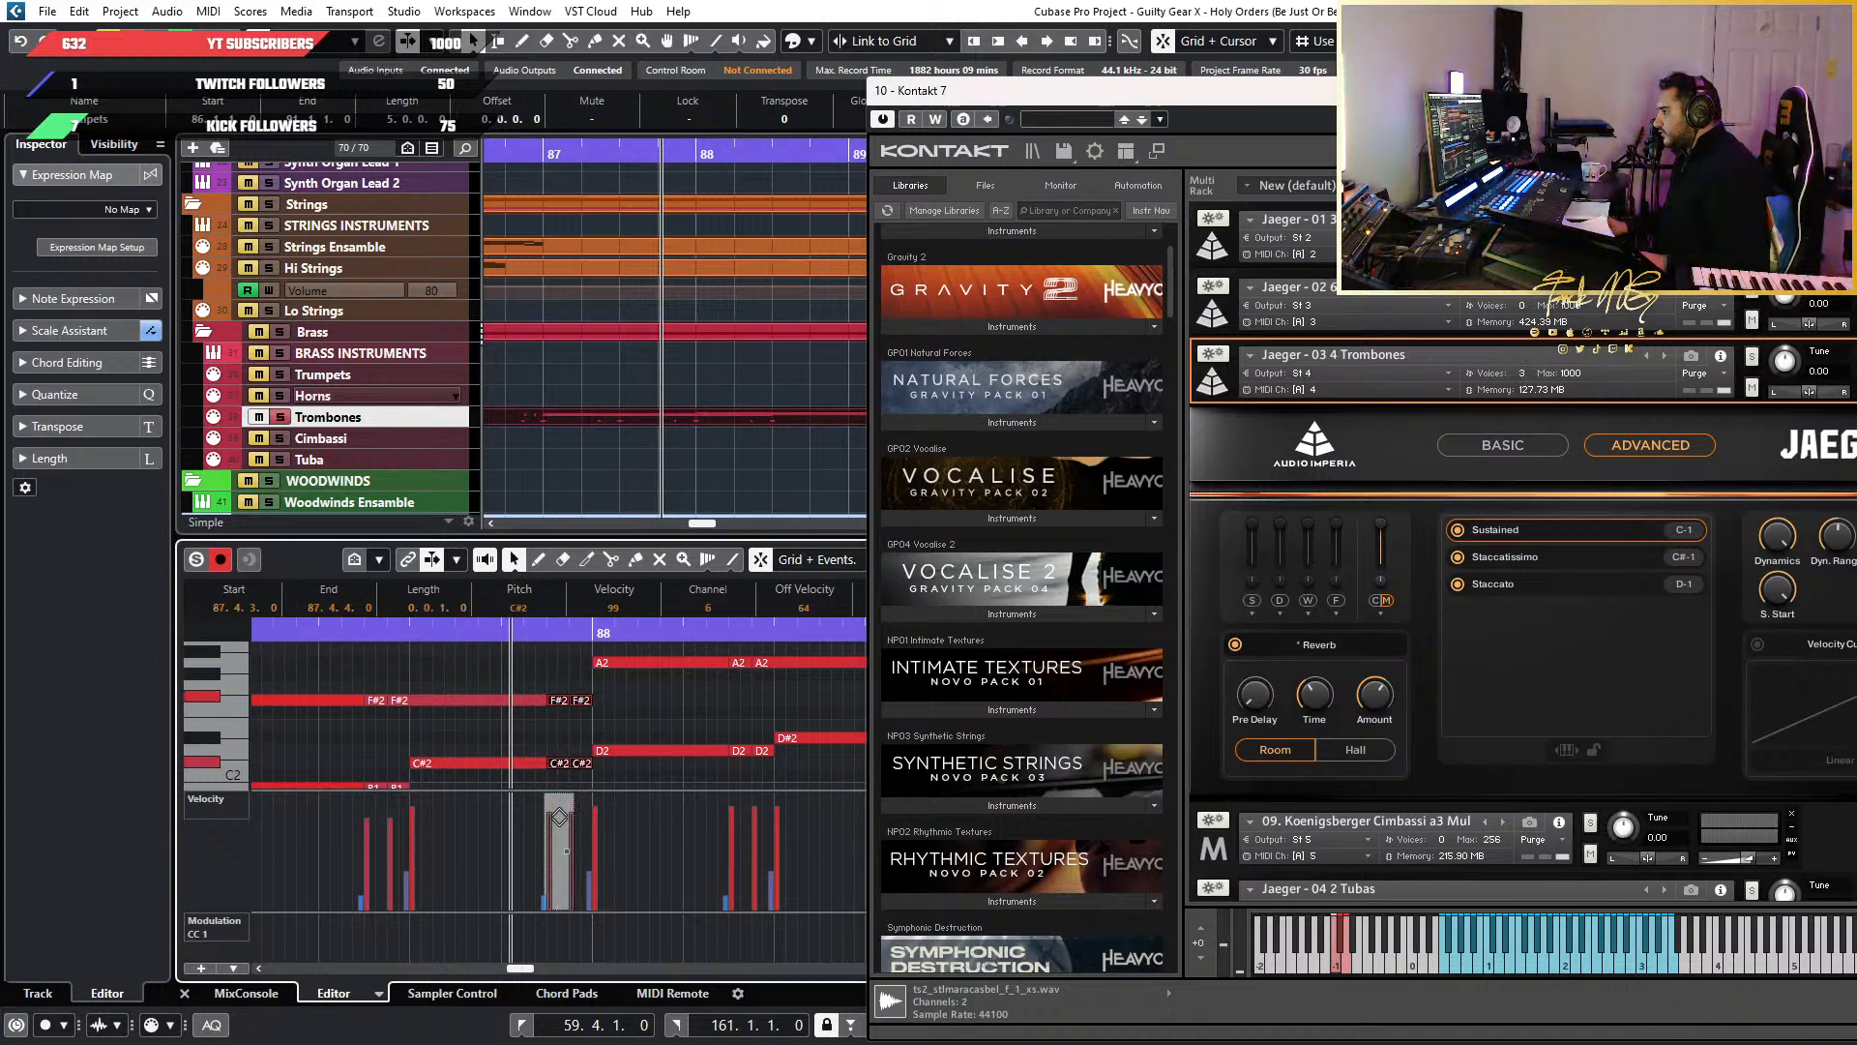
Set the velocity of the long F#2 note starting at 87.2.4.0 to 115
click(464, 699)
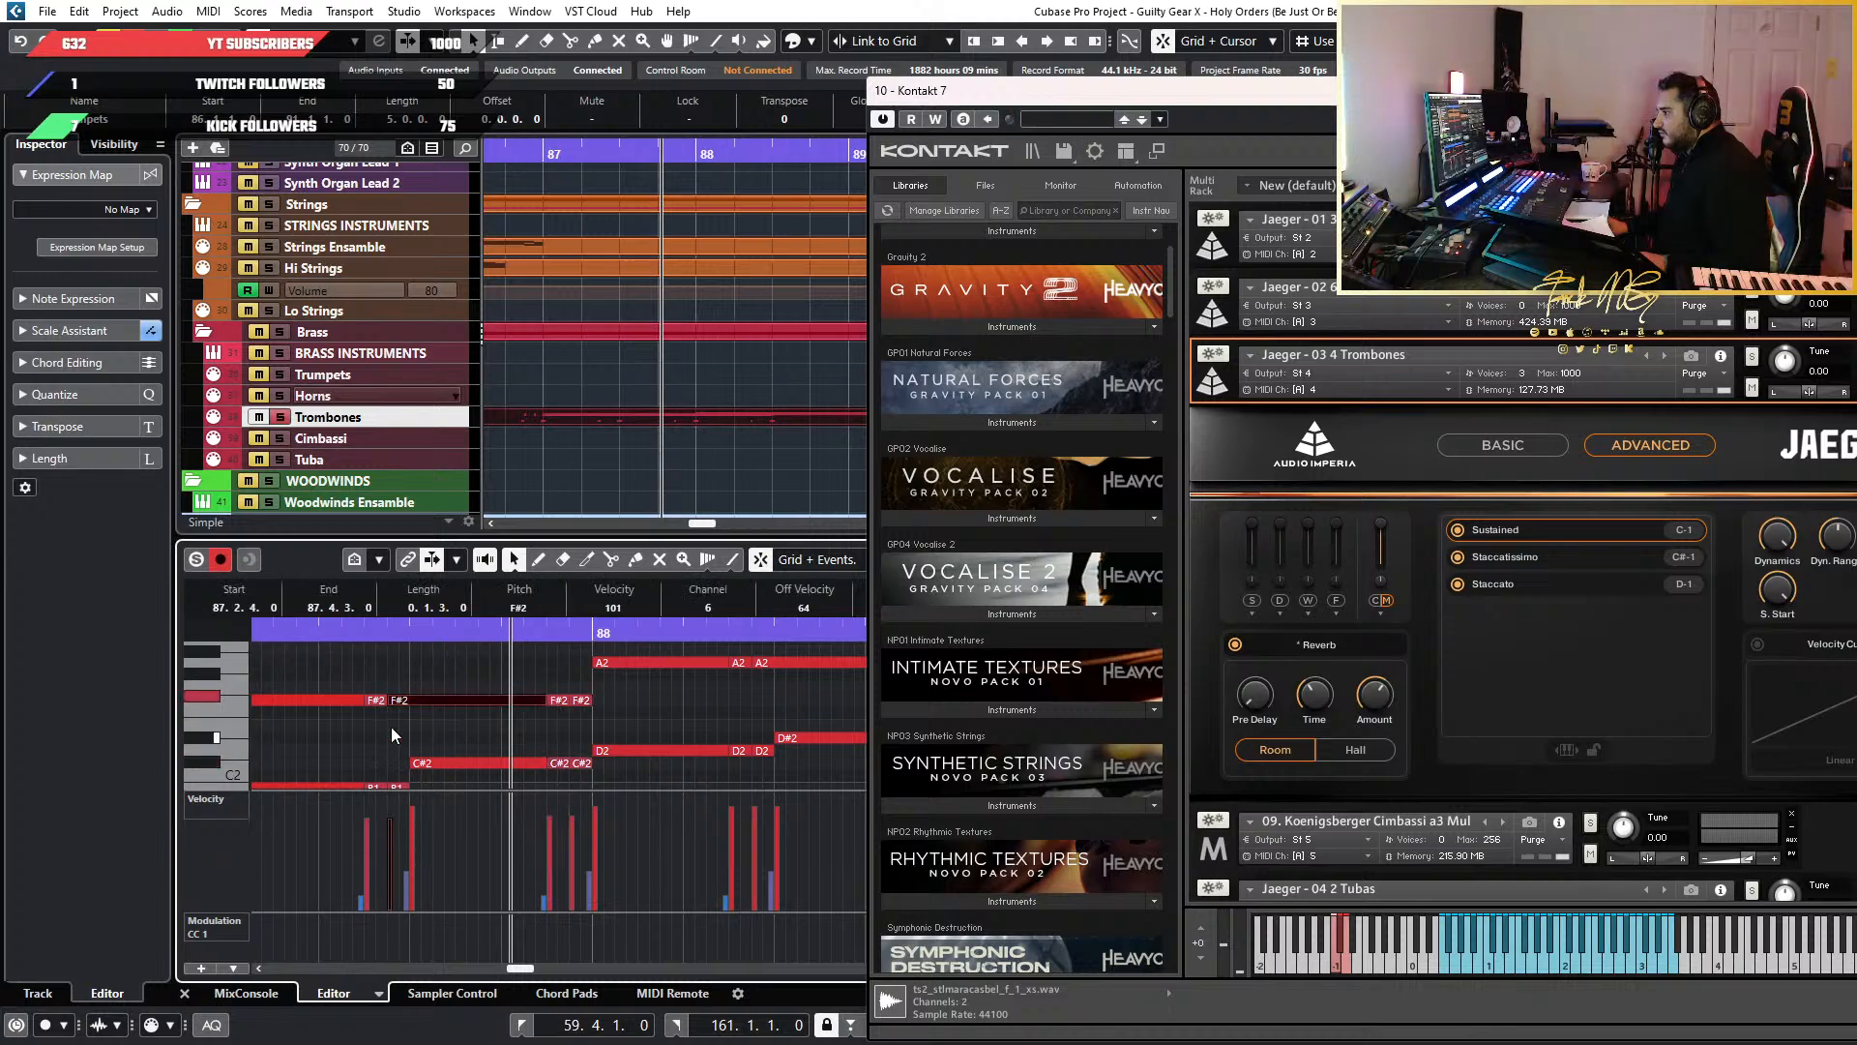
click(614, 607)
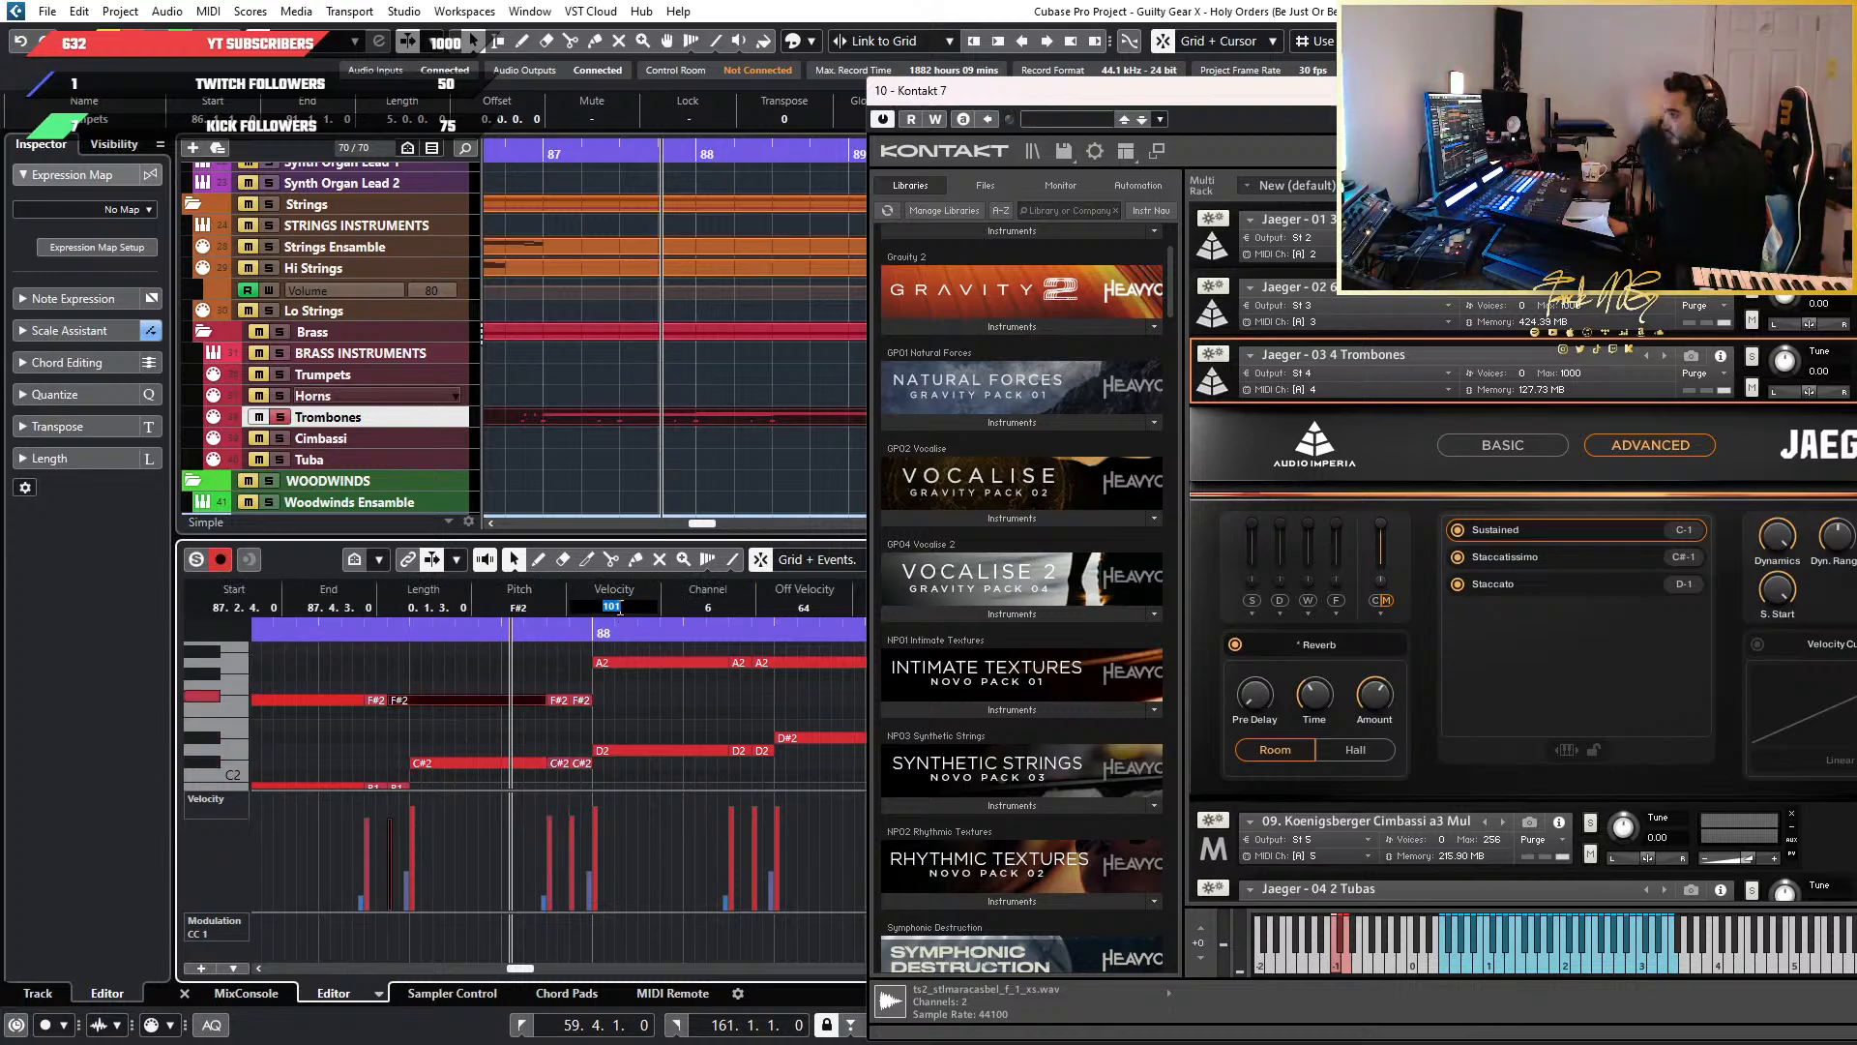
text(115)
key(Return)
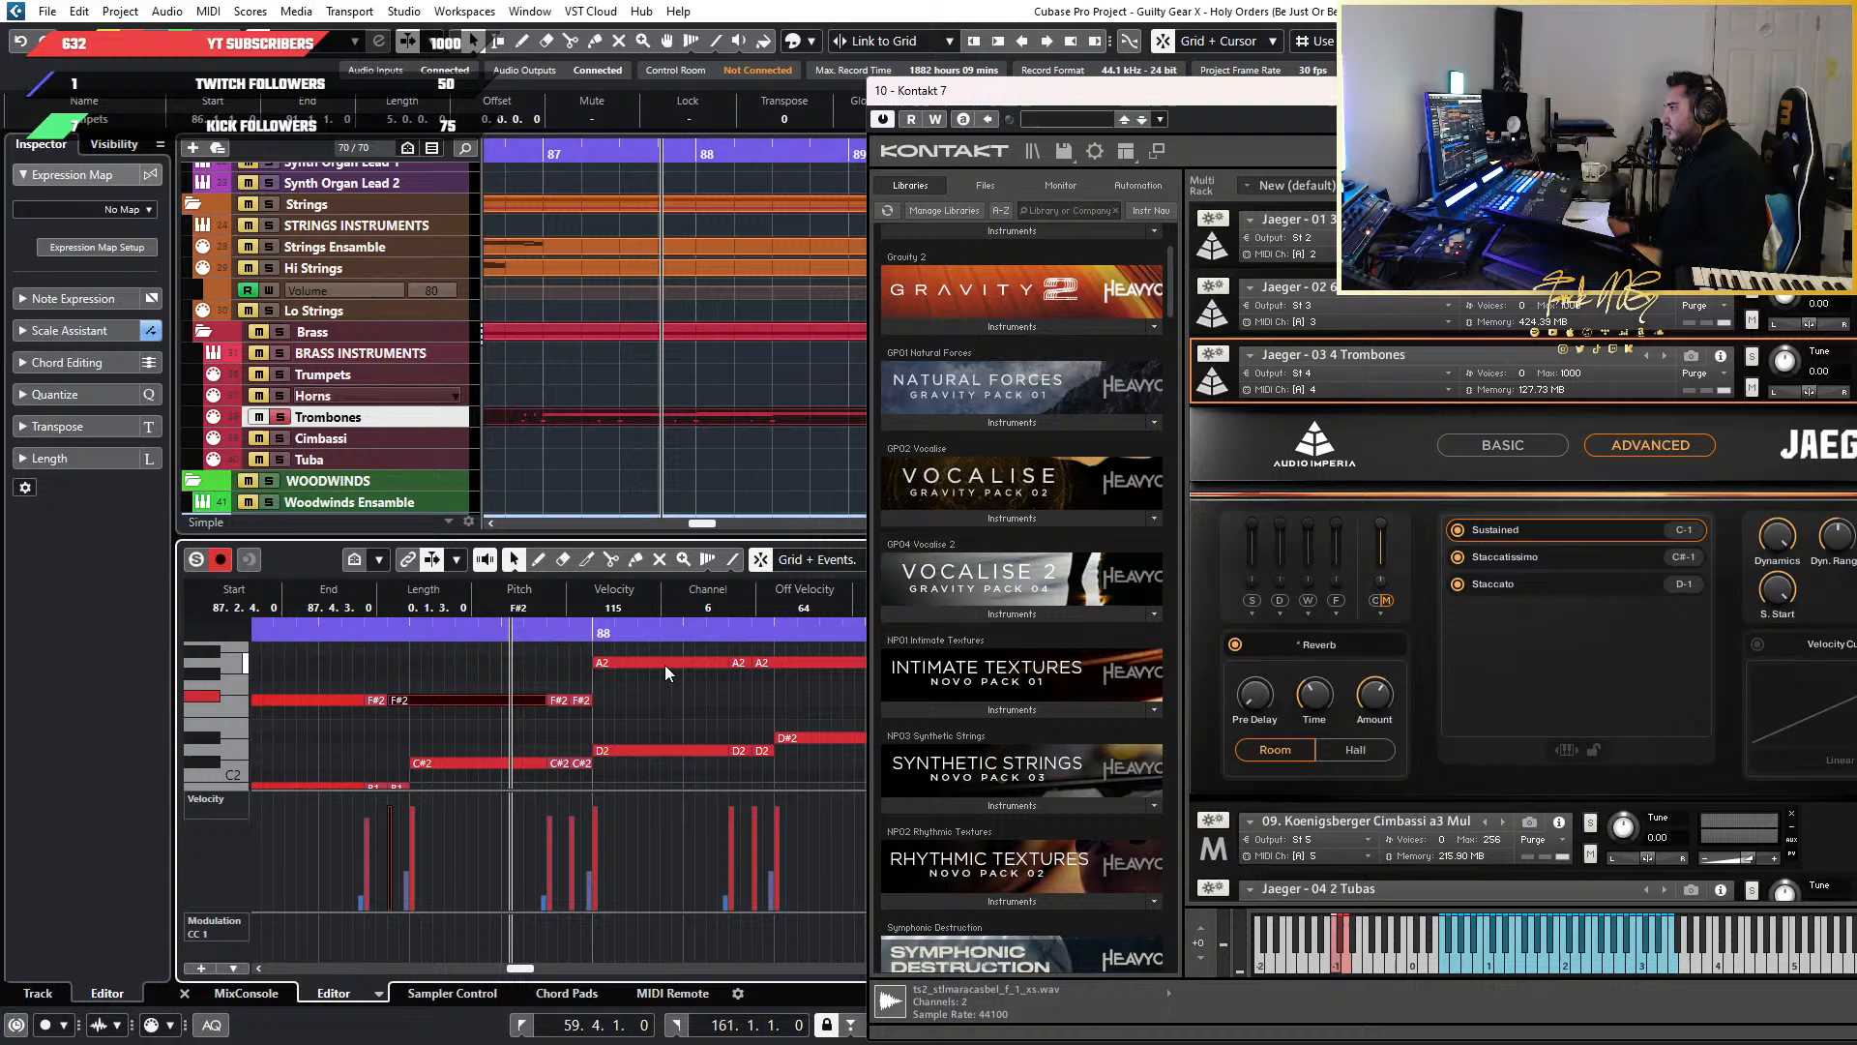
Lower the velocities of the A2 and D2 notes split at 88.2.3.0 and 88.2.4.0 to about 101
click(718, 674)
scroll(732, 651, up, 1)
drag(735, 658, 737, 813)
scroll(624, 808, down, 3)
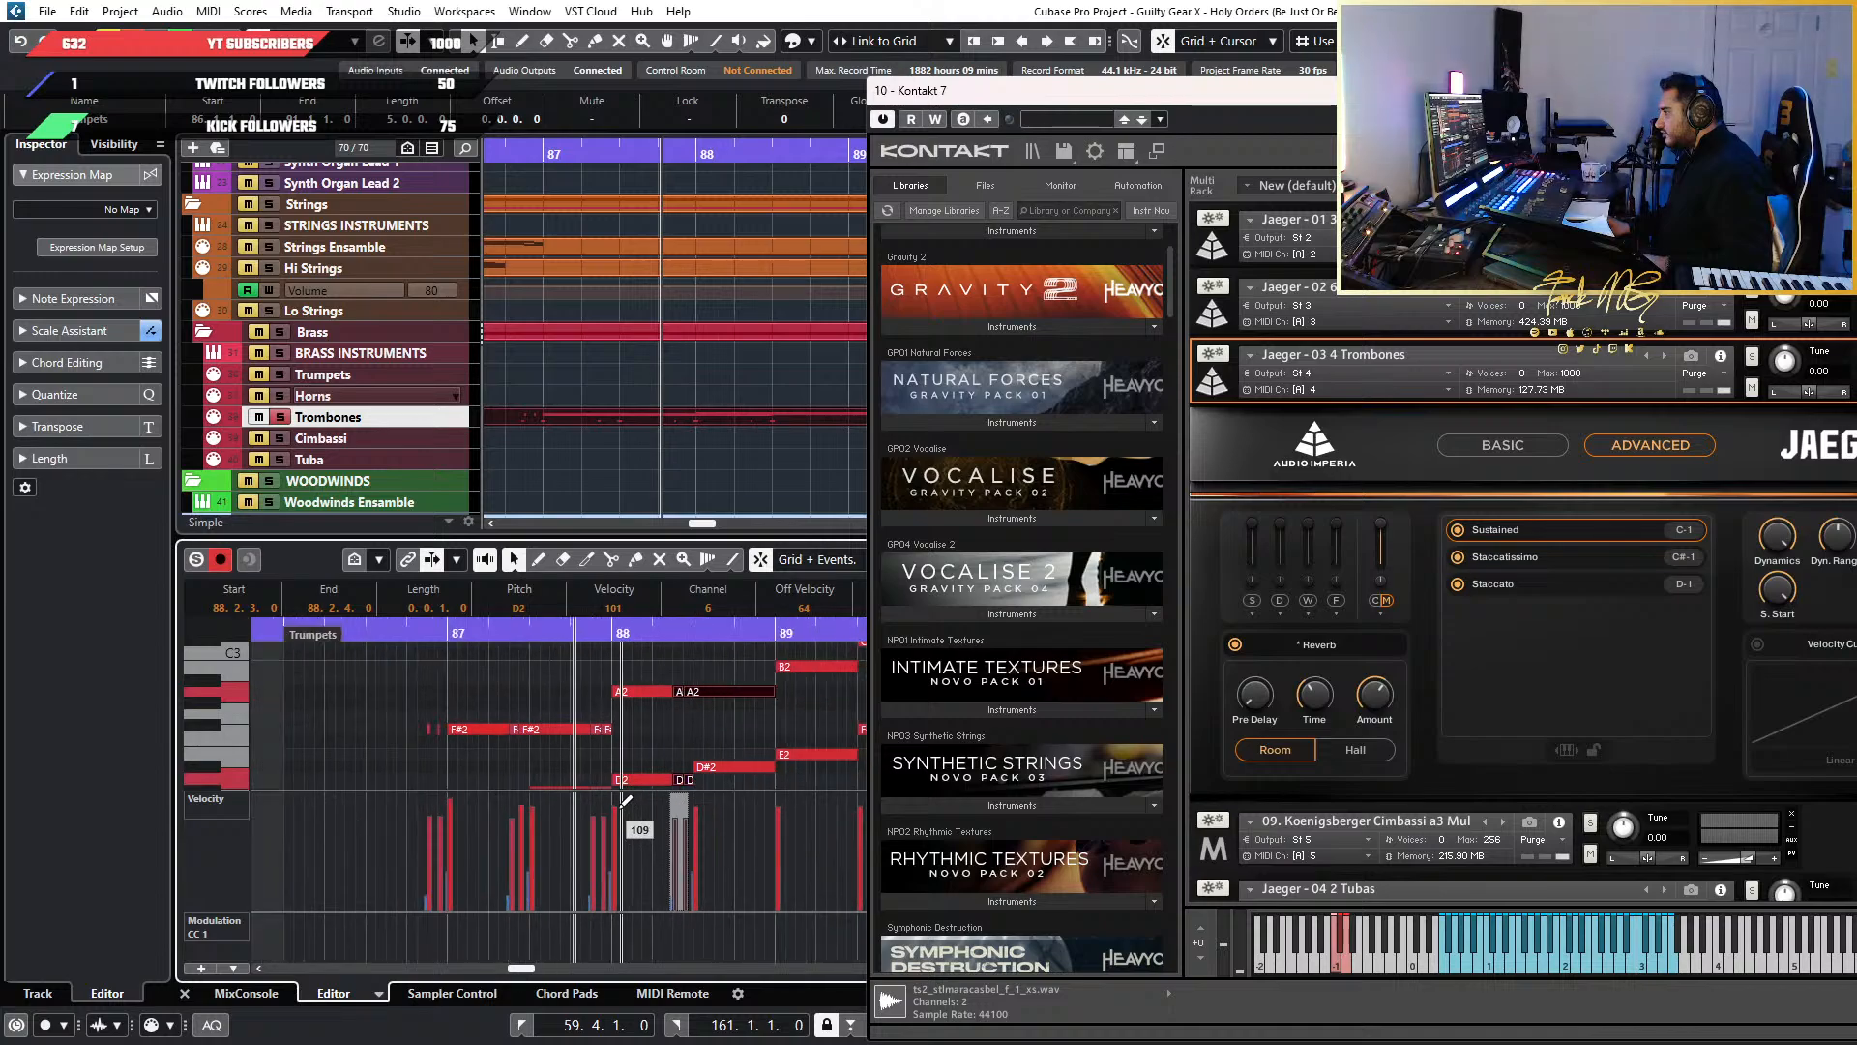
Play the Trombones part from just before bar 87 to about 88.4 to check the adjusted velocities
click(423, 639)
key(space)
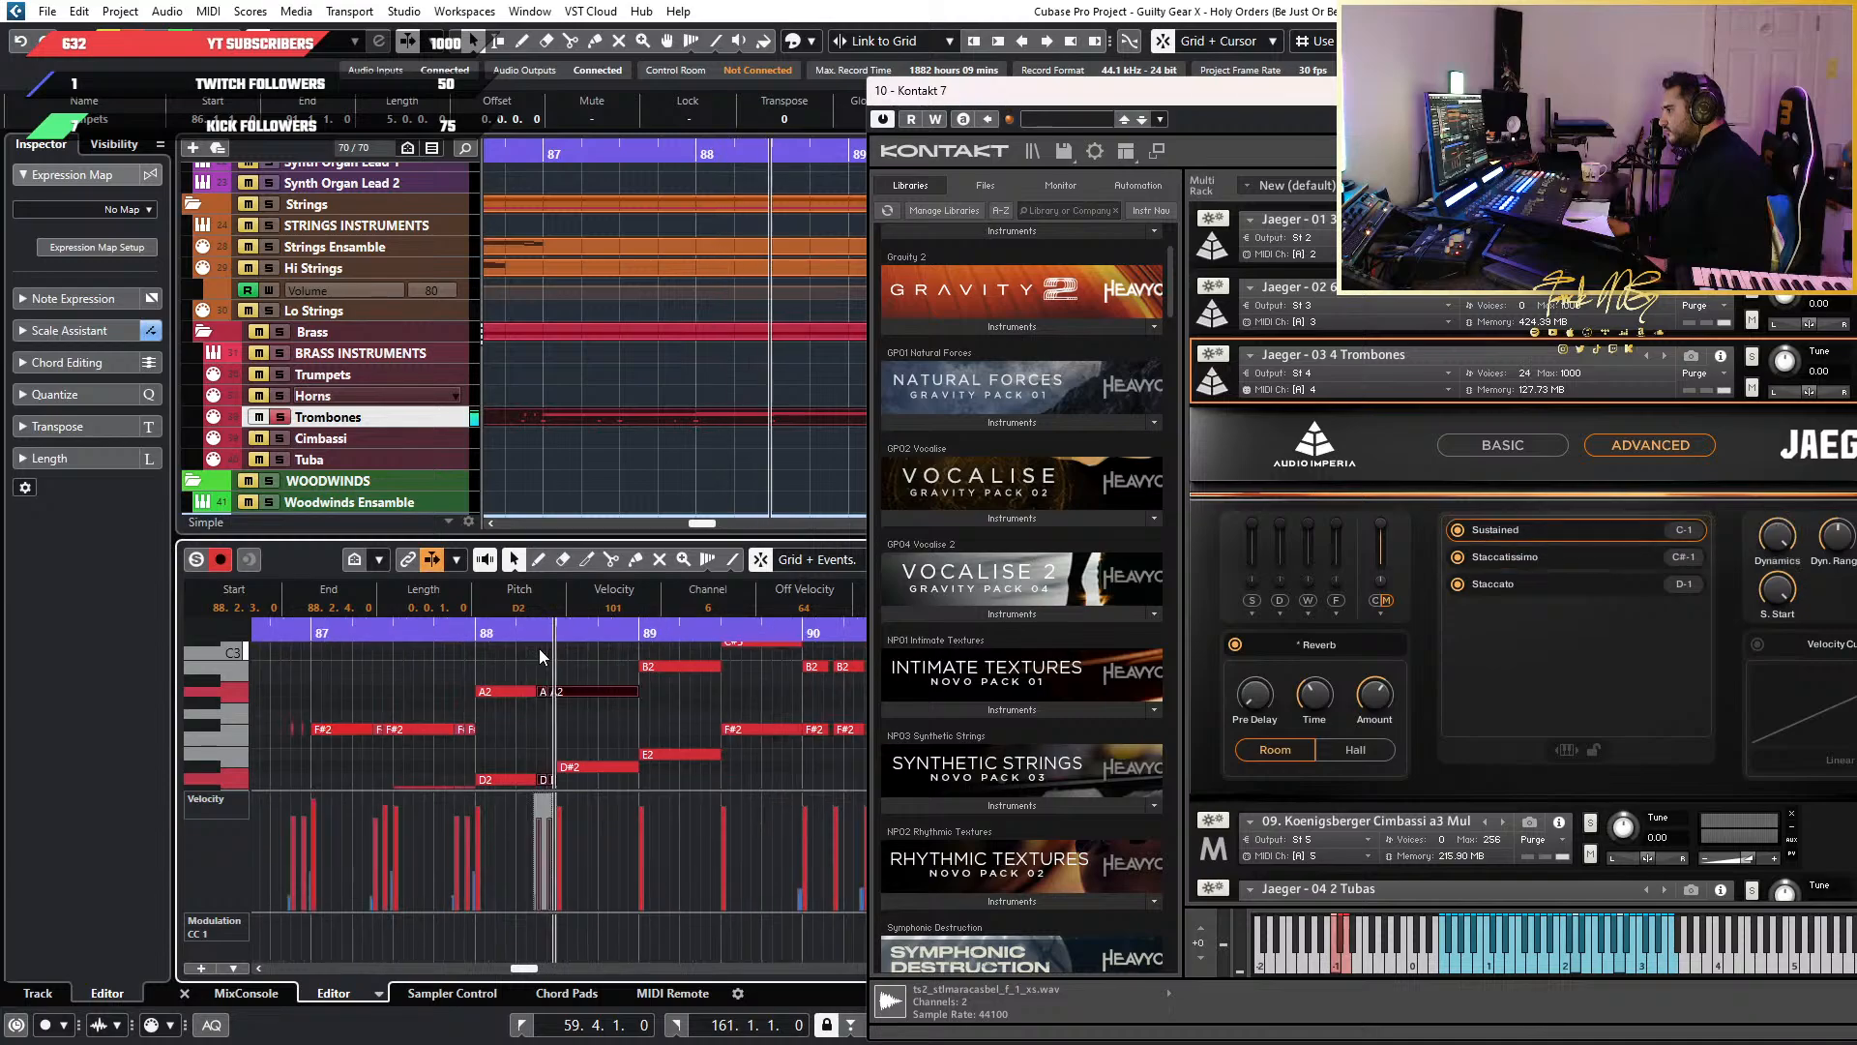
key(space)
Copy the C#-1 and C-1 keyswitch pair starting at 88.2.2.90 and paste it at 88.4.2.90
scroll(571, 687, up, 4)
scroll(596, 702, down, 3)
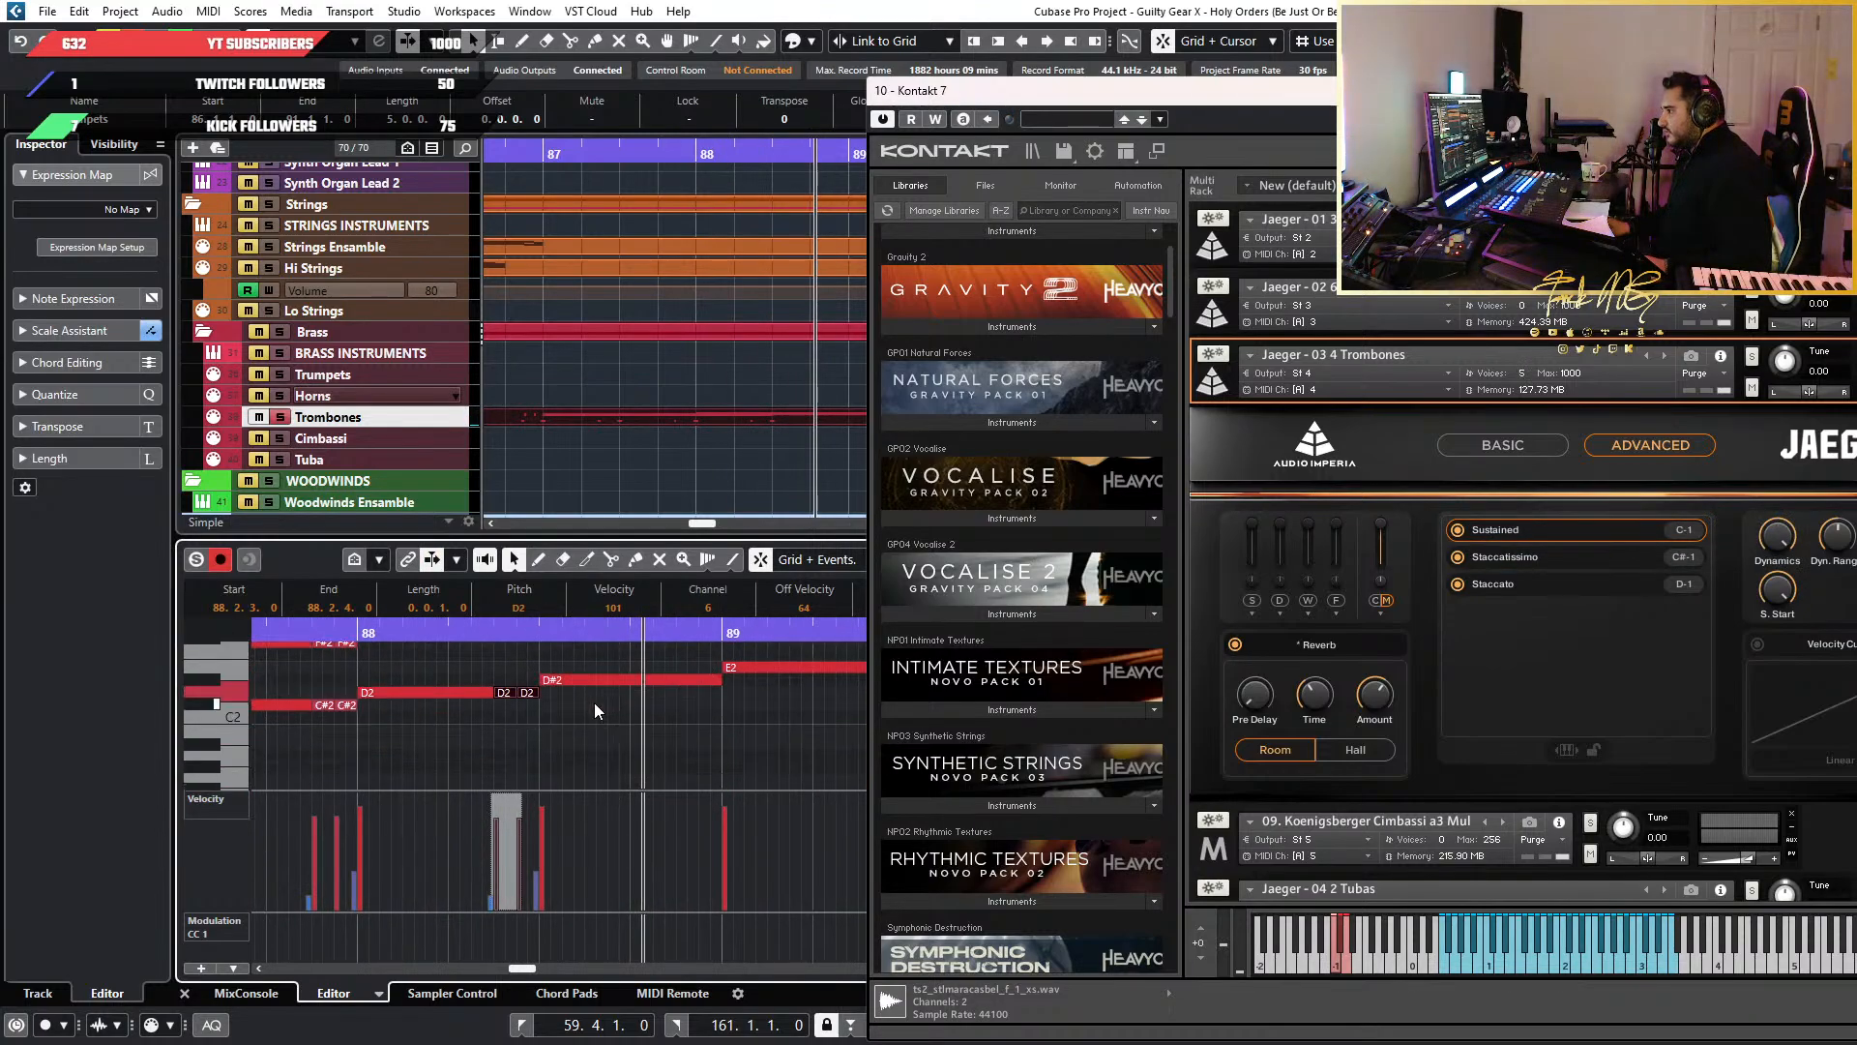
scroll(594, 704, down, 6)
drag(583, 720, 479, 652)
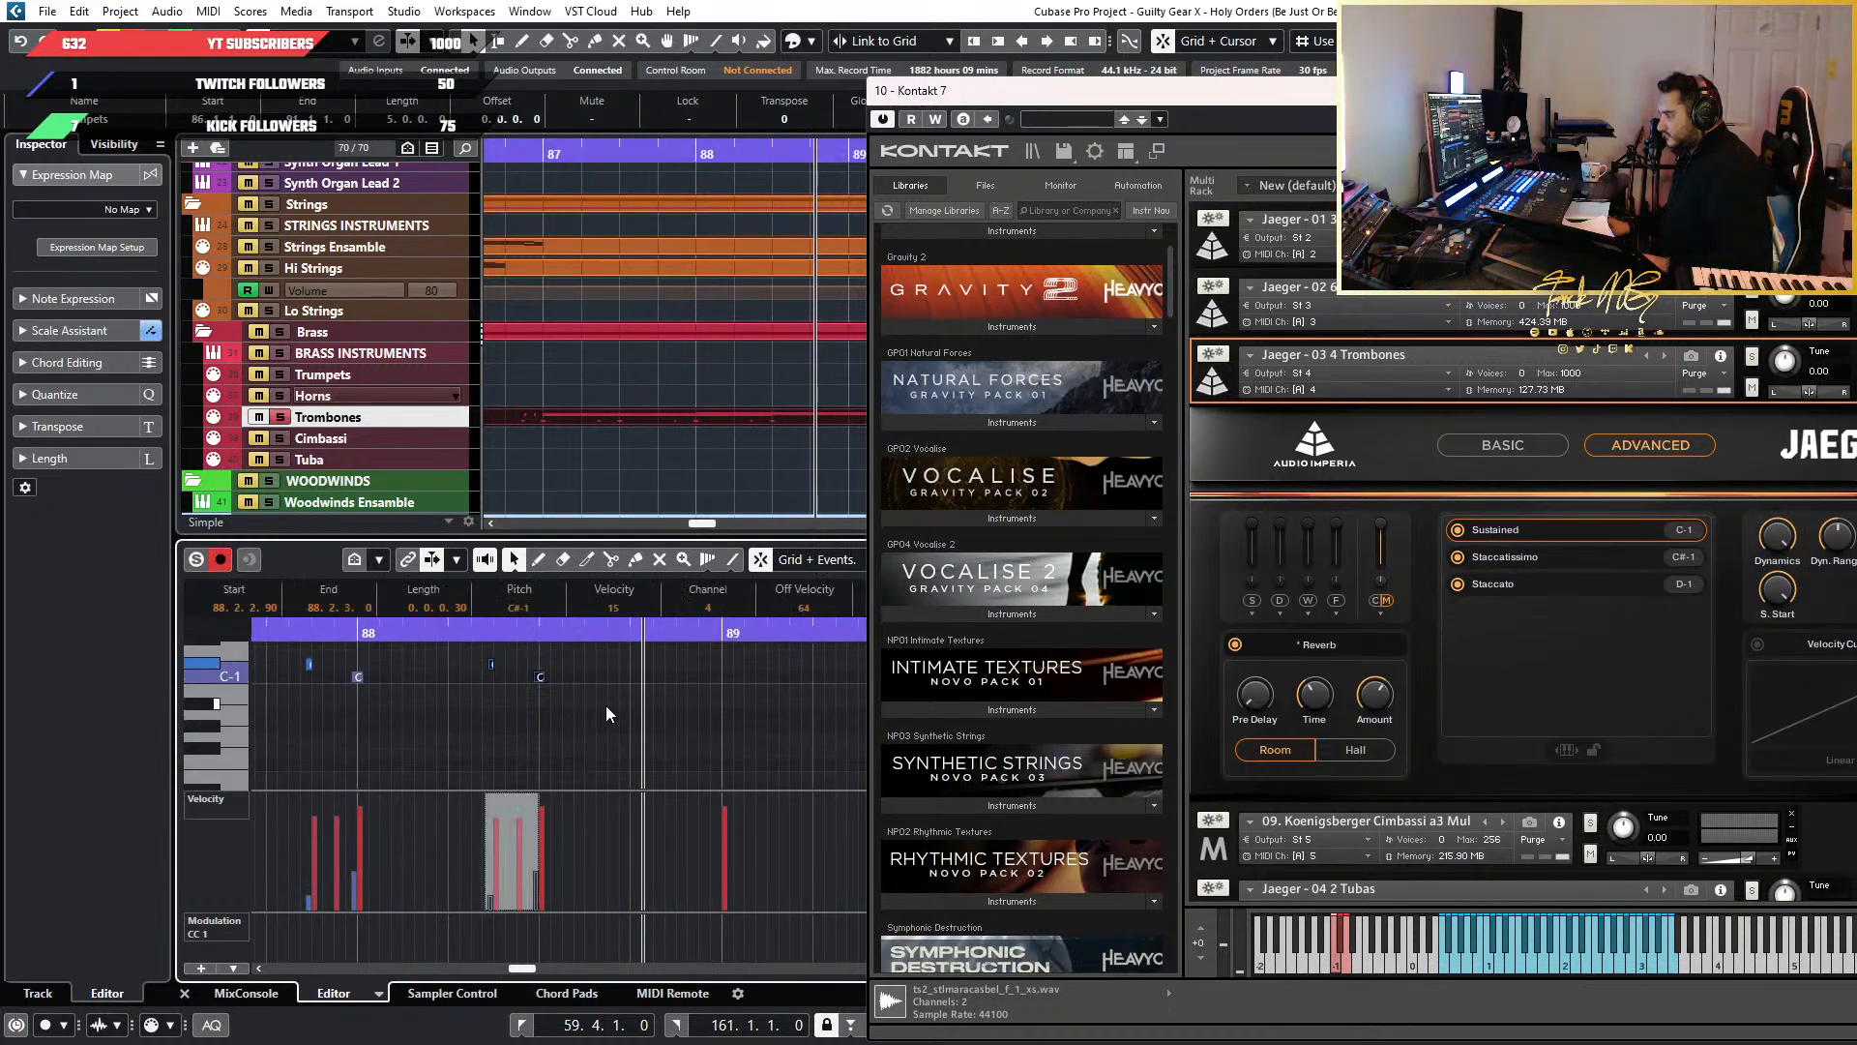
scroll(683, 707, up, 3)
click(611, 659)
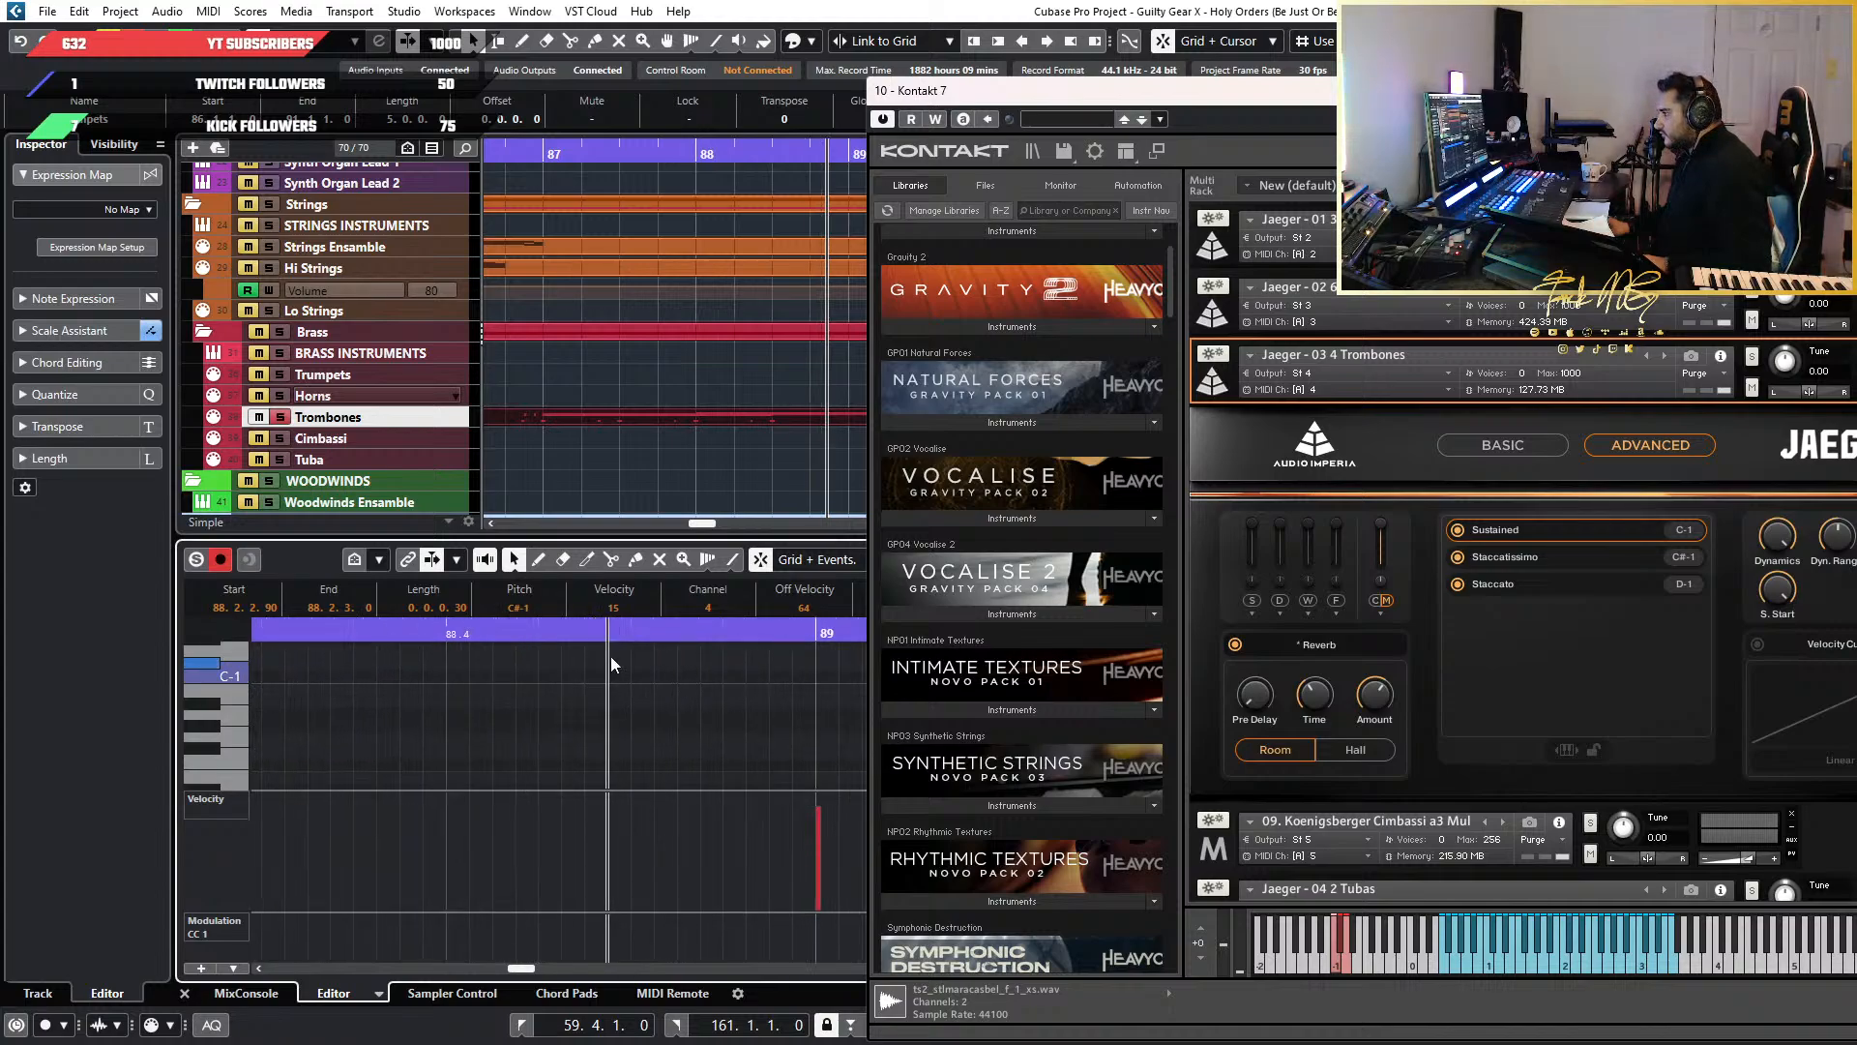
key(ctrl+v)
scroll(762, 717, up, 2)
scroll(762, 717, down, 3)
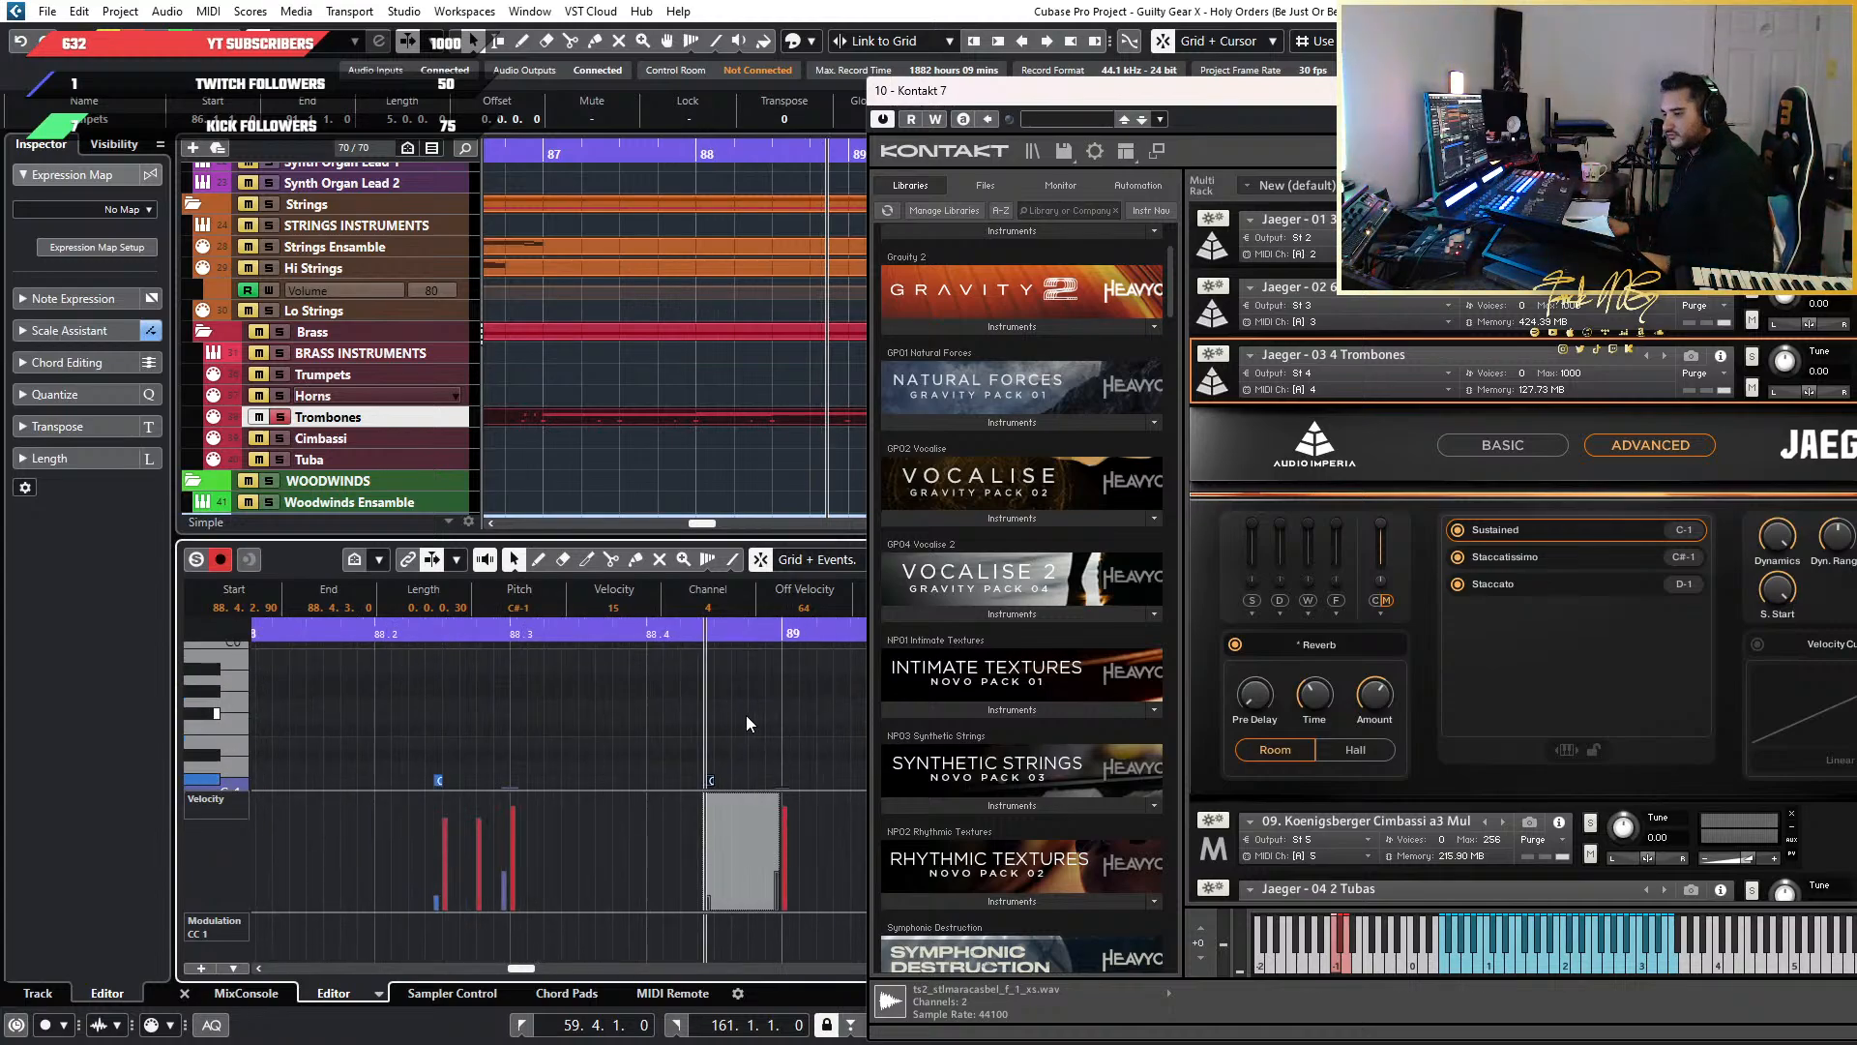
Split the long A2 and D#2 notes before bar 89 at 88.4.3.0 and 88.4.4.0
scroll(746, 724, up, 10)
scroll(745, 724, up, 3)
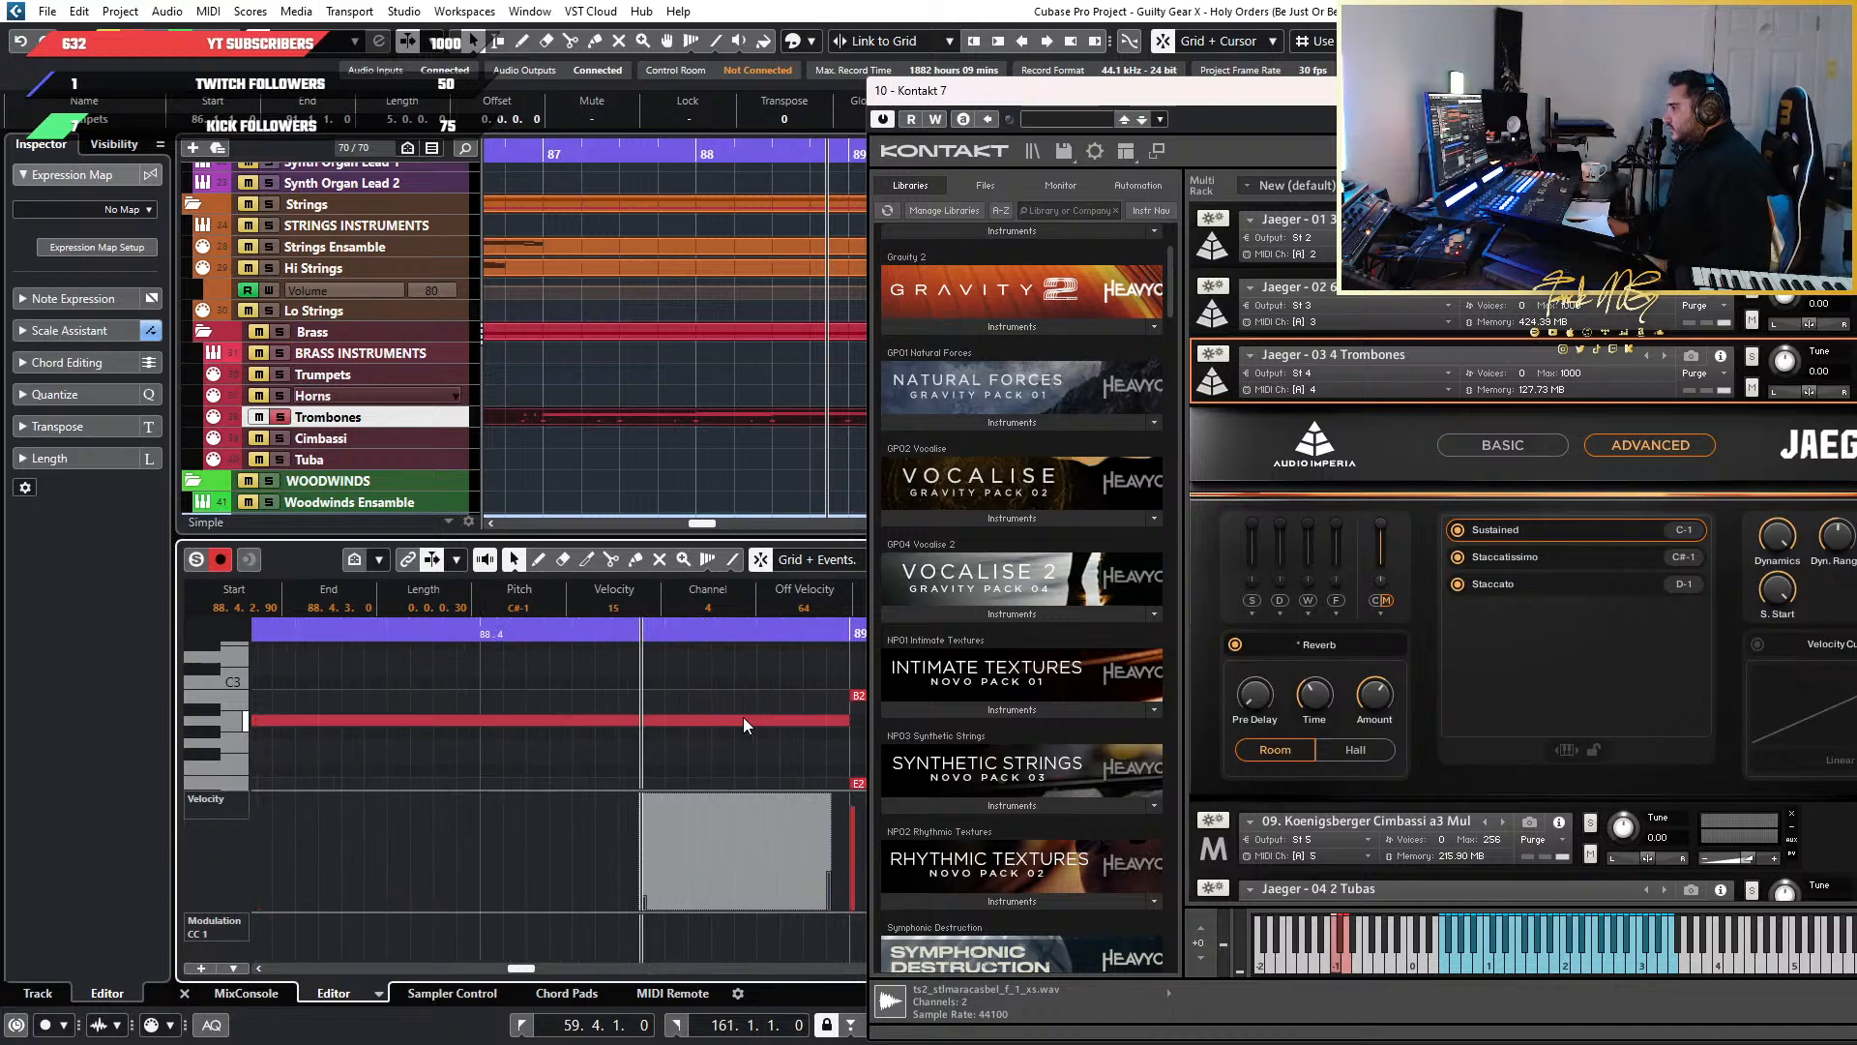
key(3)
click(668, 721)
click(758, 721)
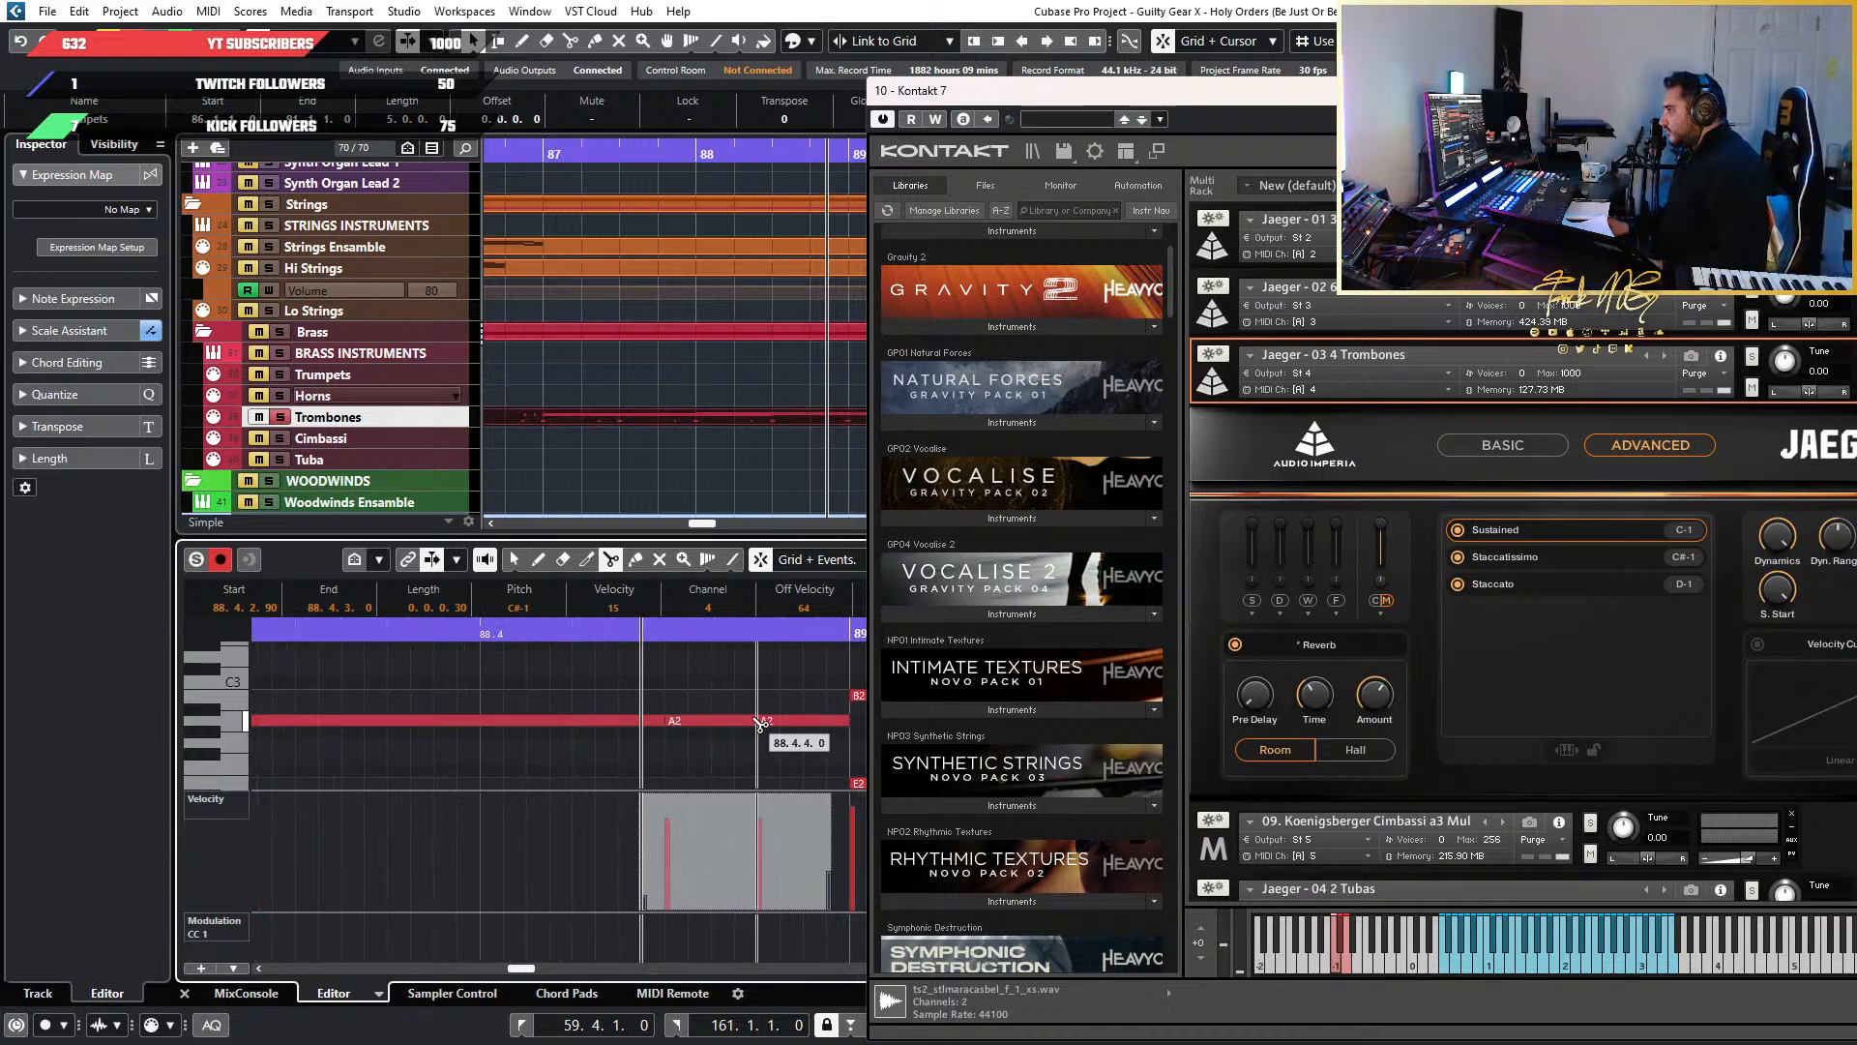
scroll(761, 724, down, 2)
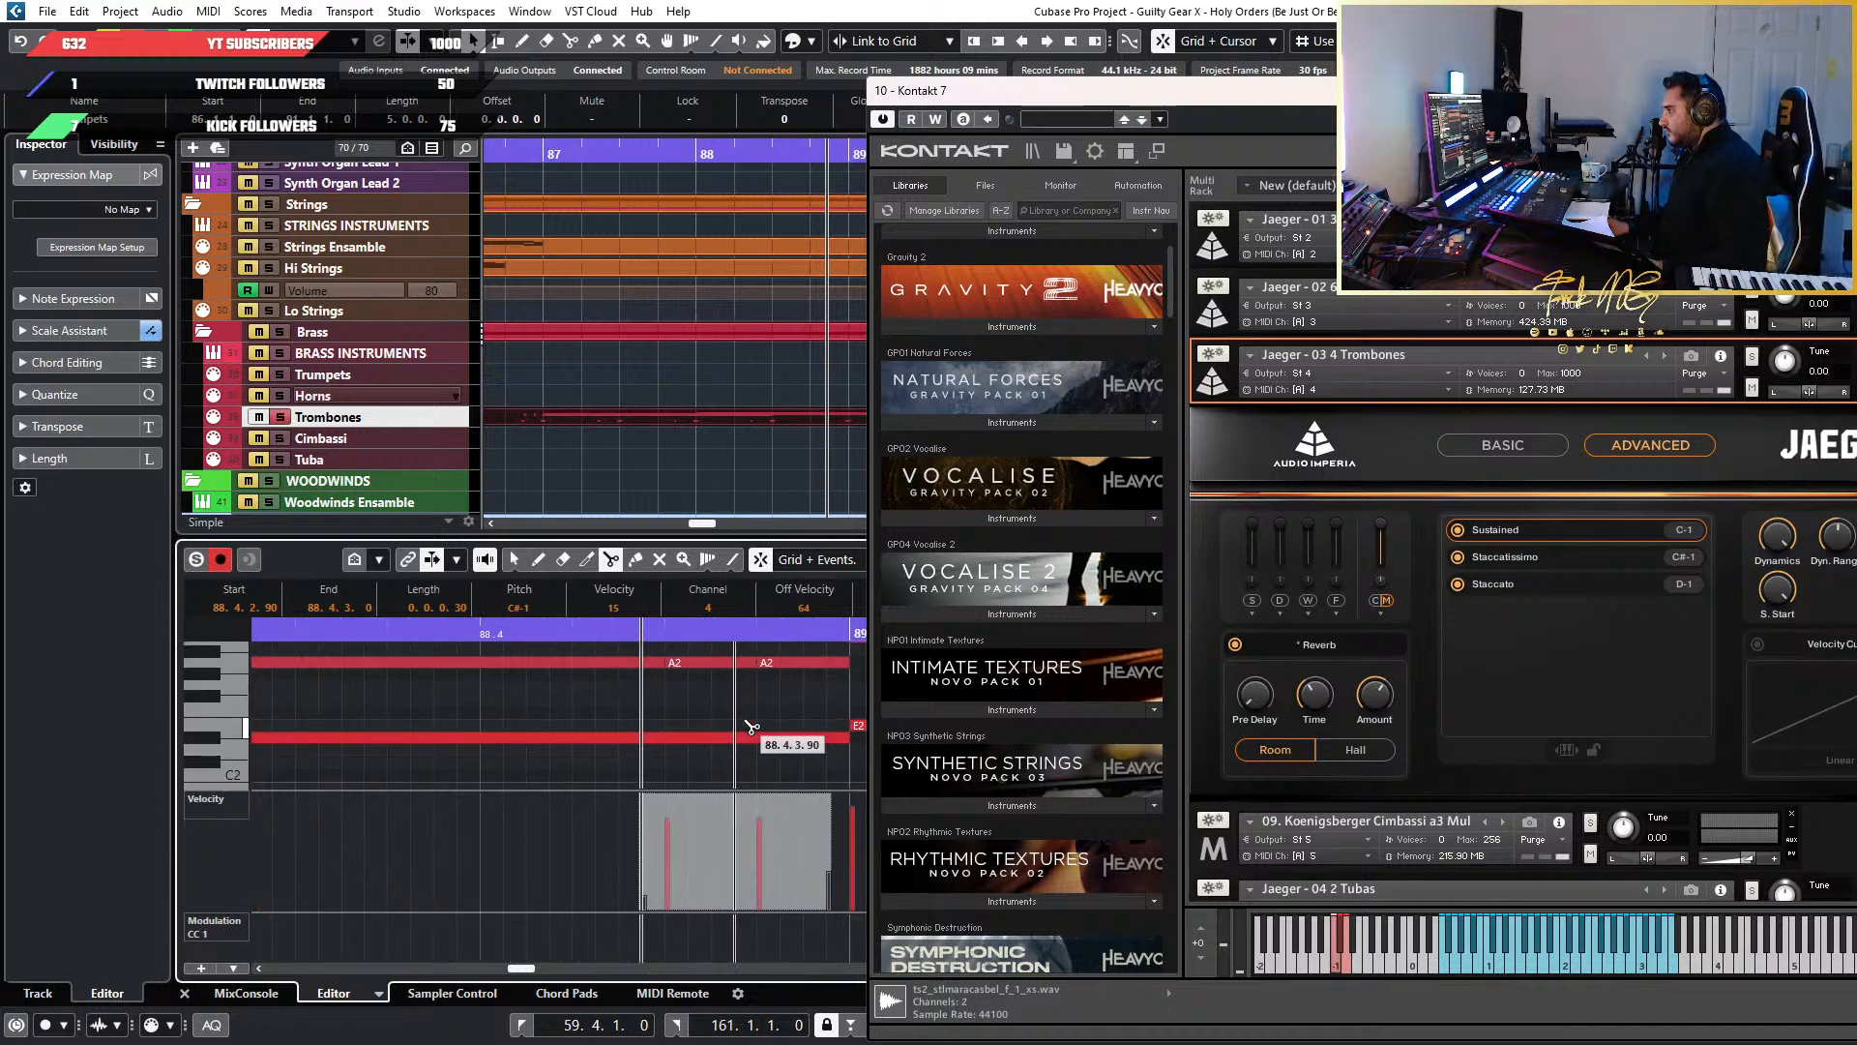
click(659, 742)
key(1)
scroll(756, 731, down, 4)
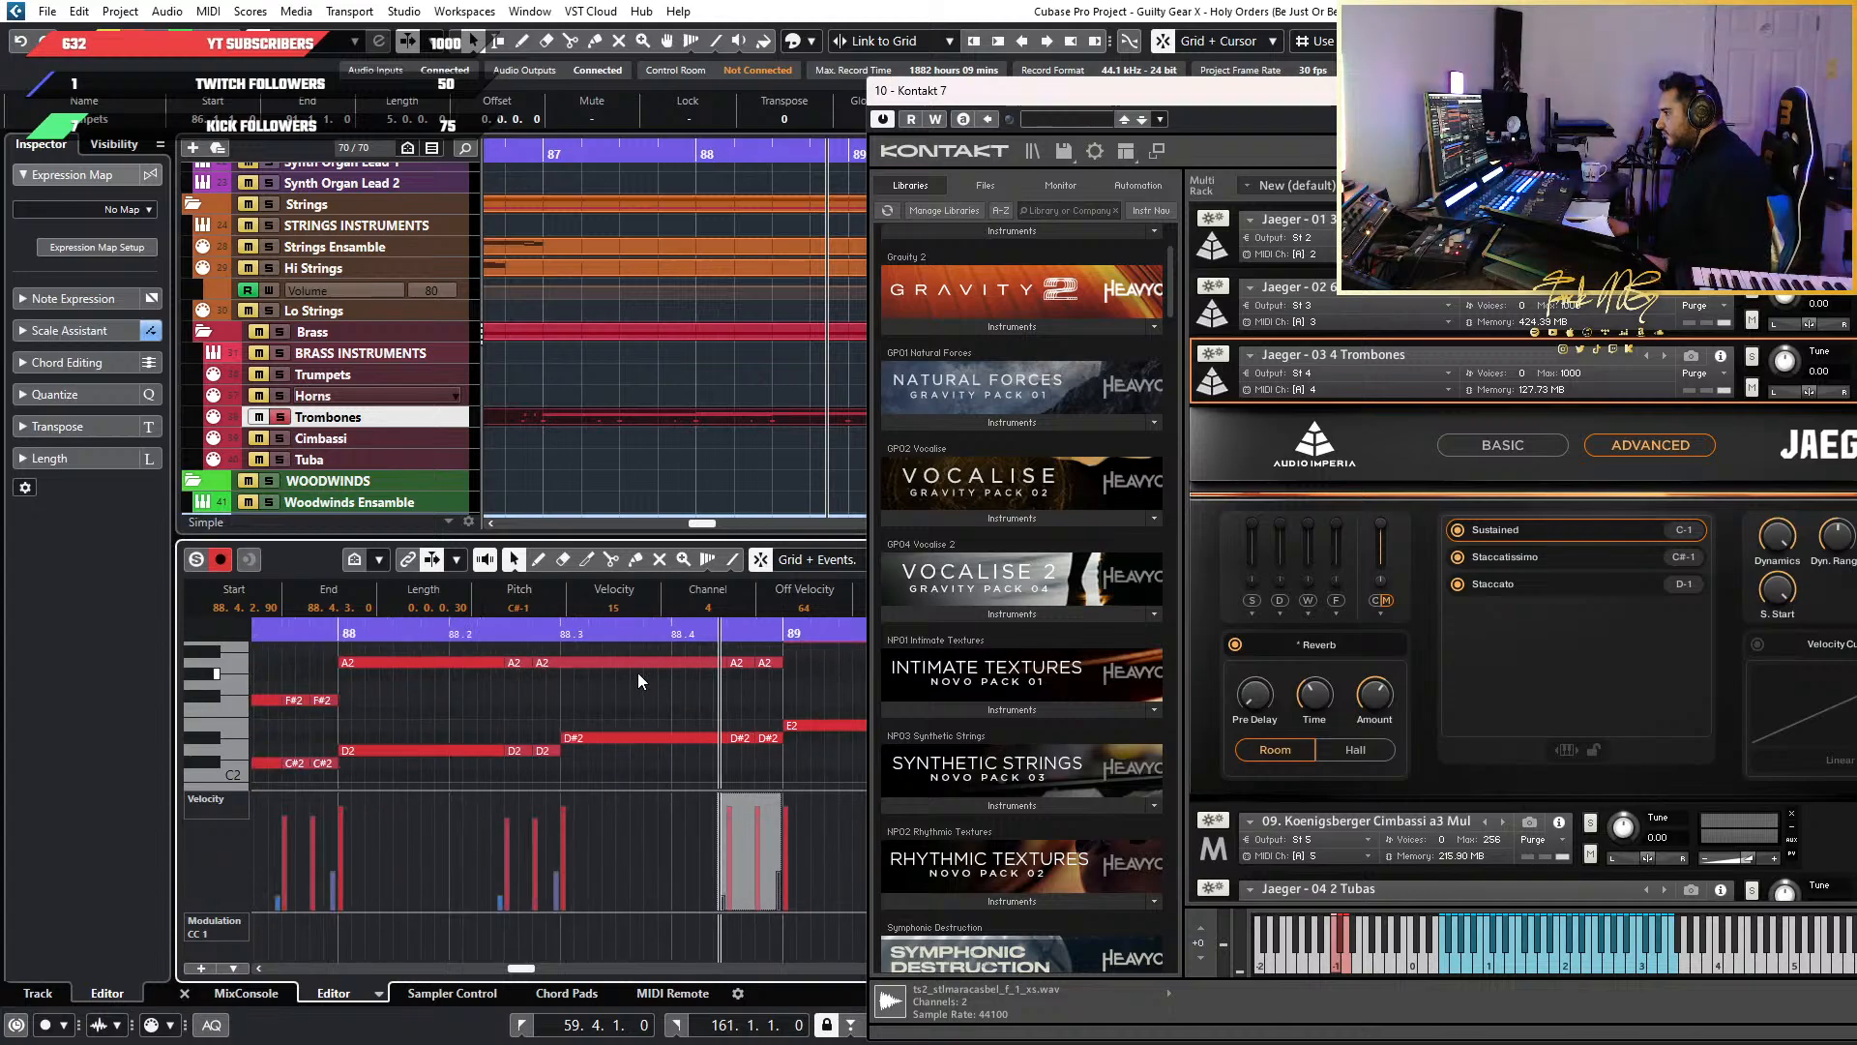
Set the velocity of the long A2 note starting at 88.2.4.0 to 115 and split it at 88.3.1.0
click(643, 662)
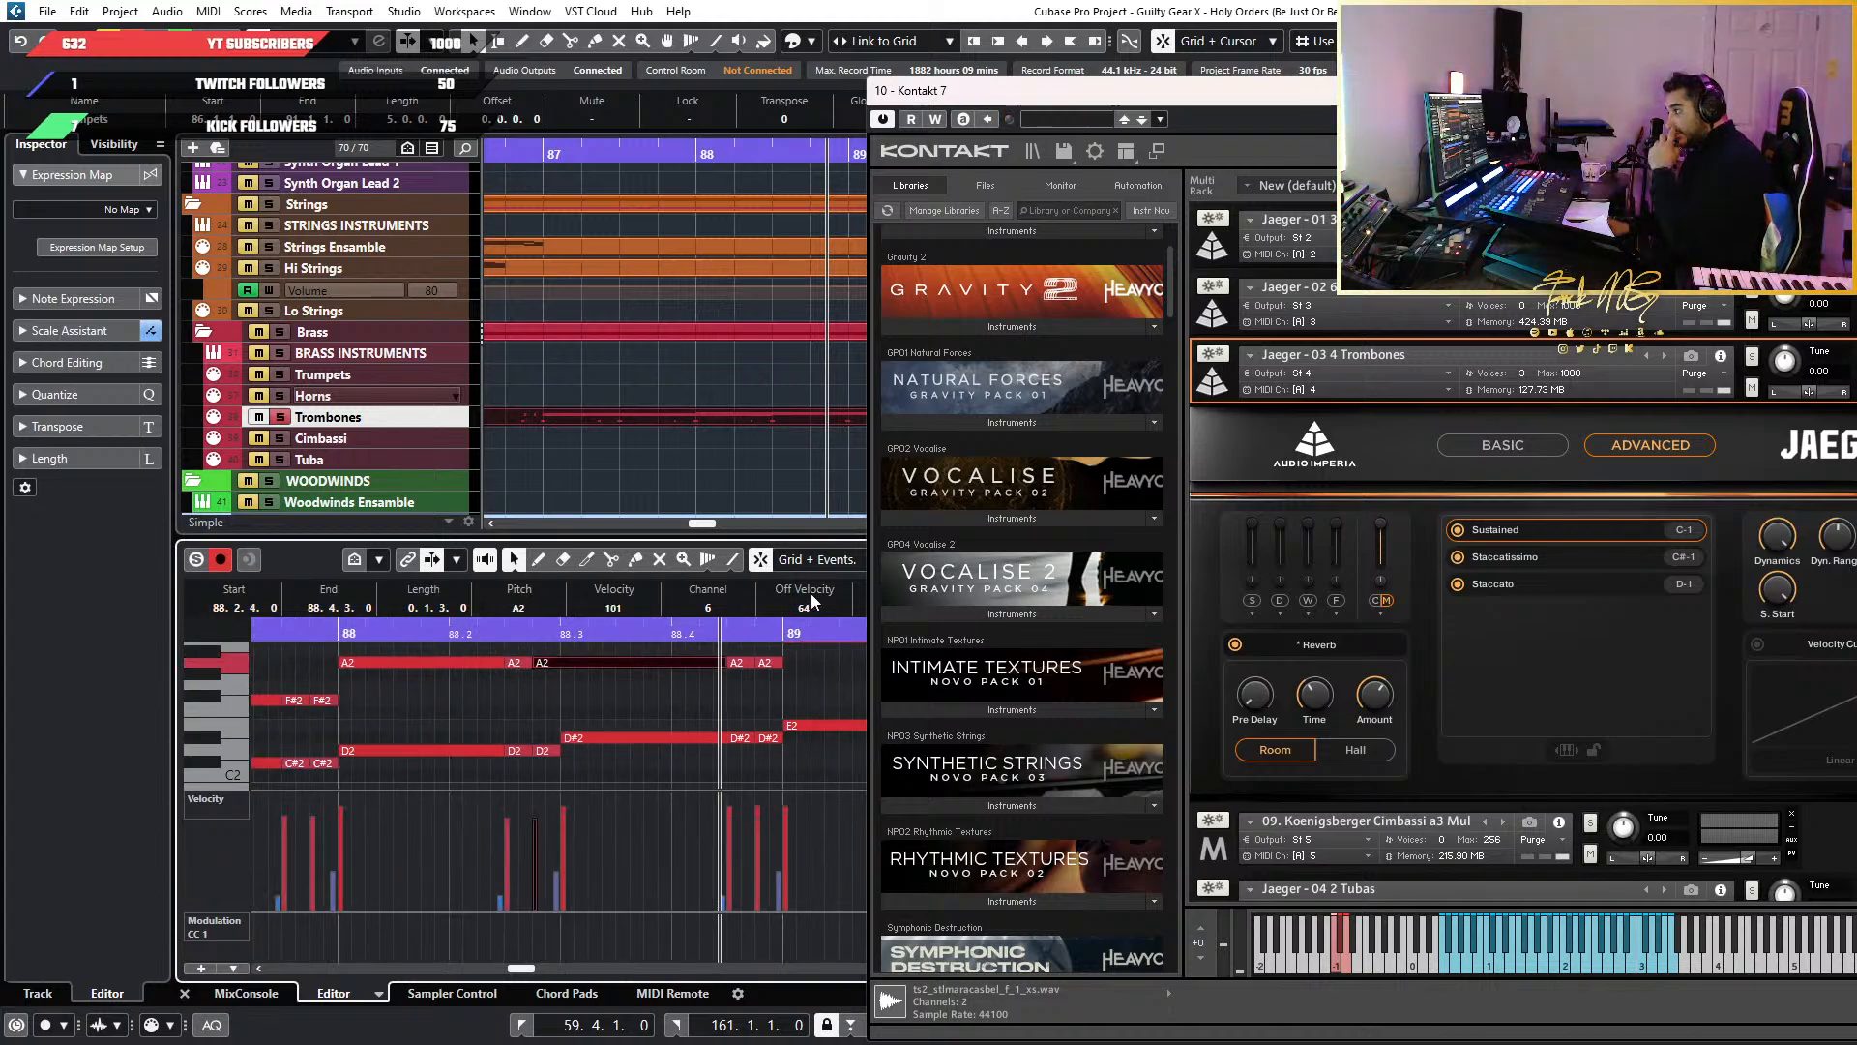
click(599, 608)
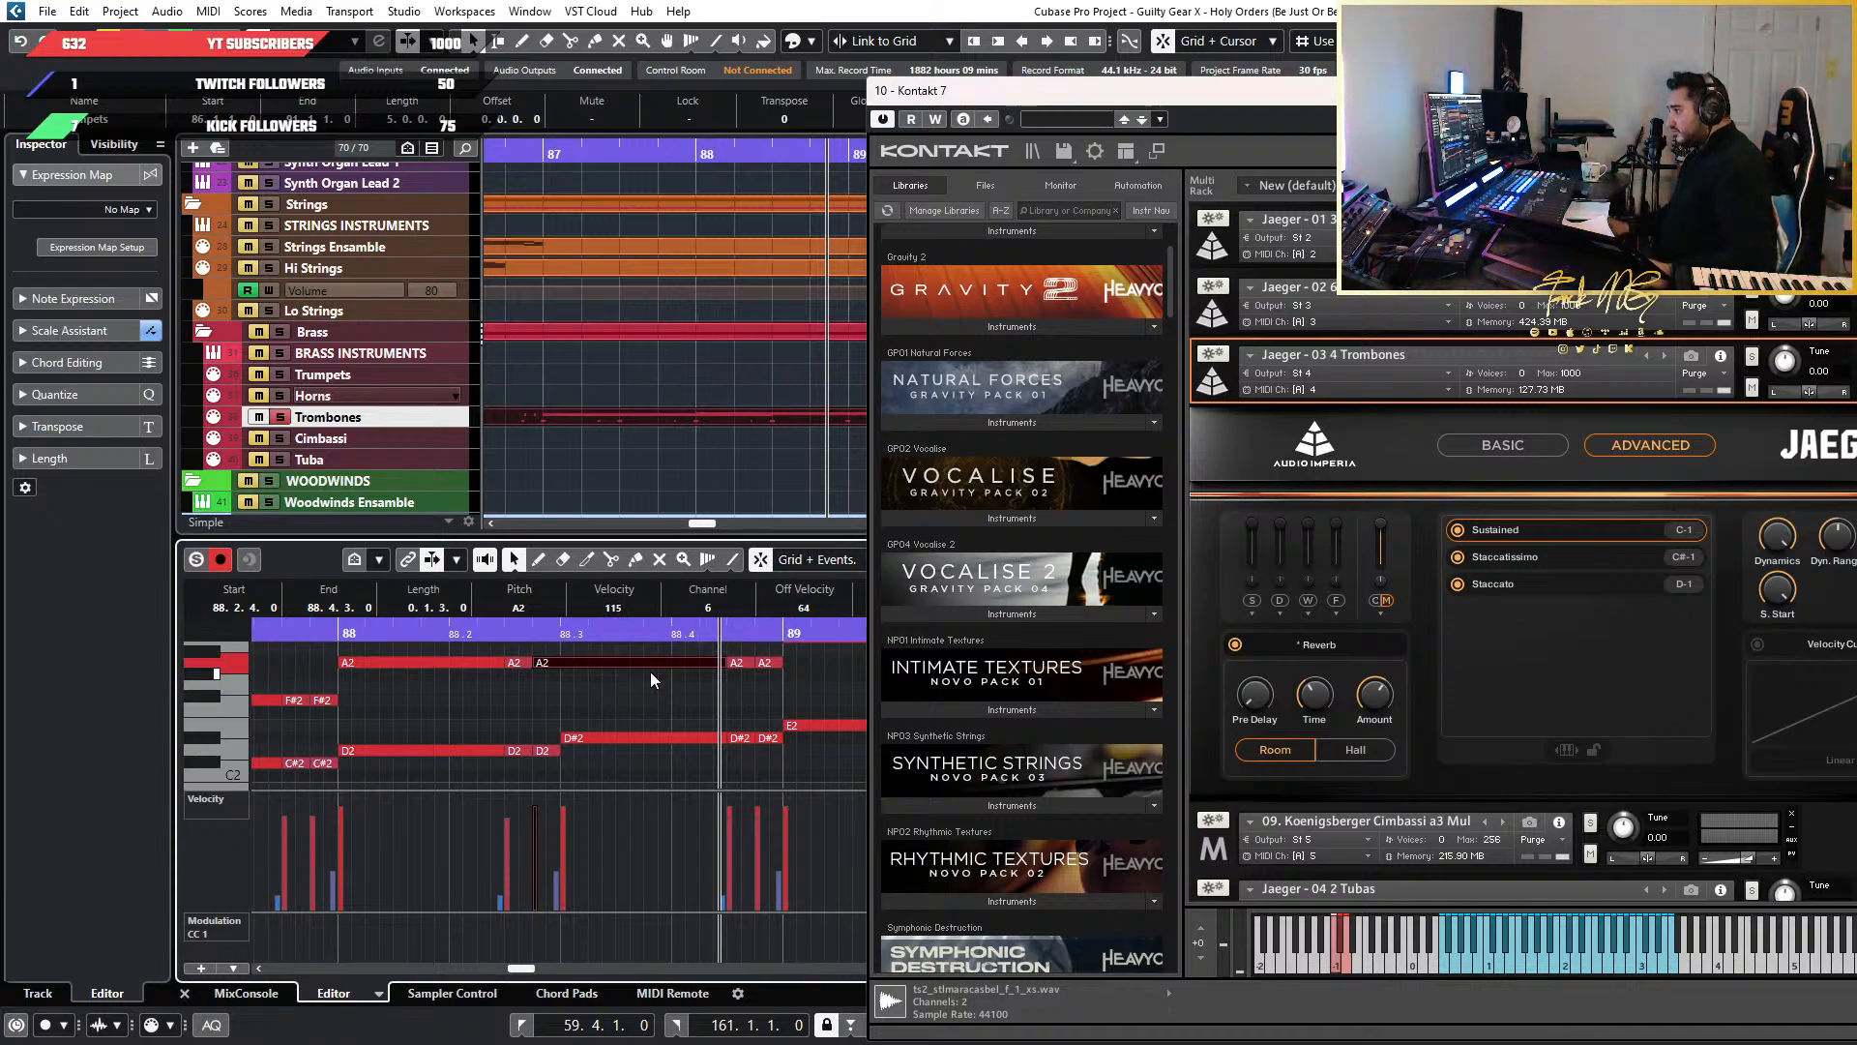
alt+click(562, 662)
key(h)
key(h)
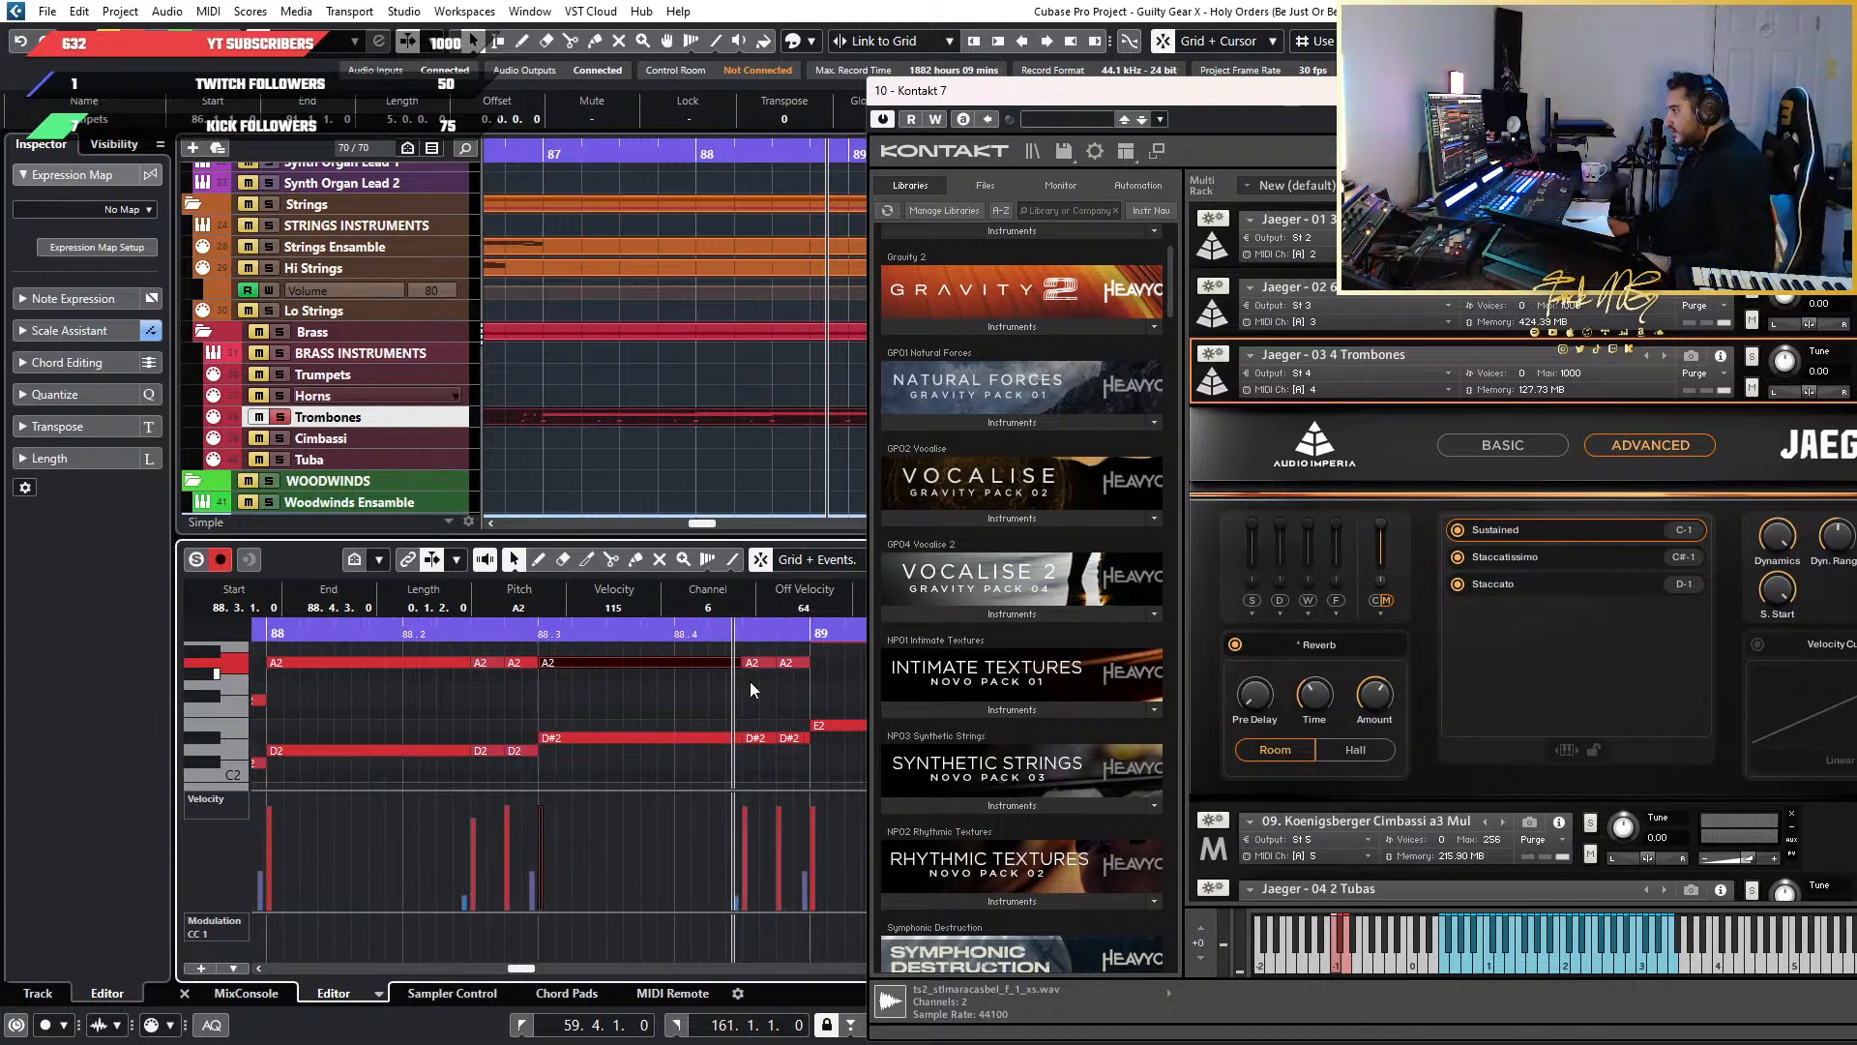
Set the velocity of the short A2 notes at 88.4.3.0 and 88.4.4.0 to 115
click(785, 689)
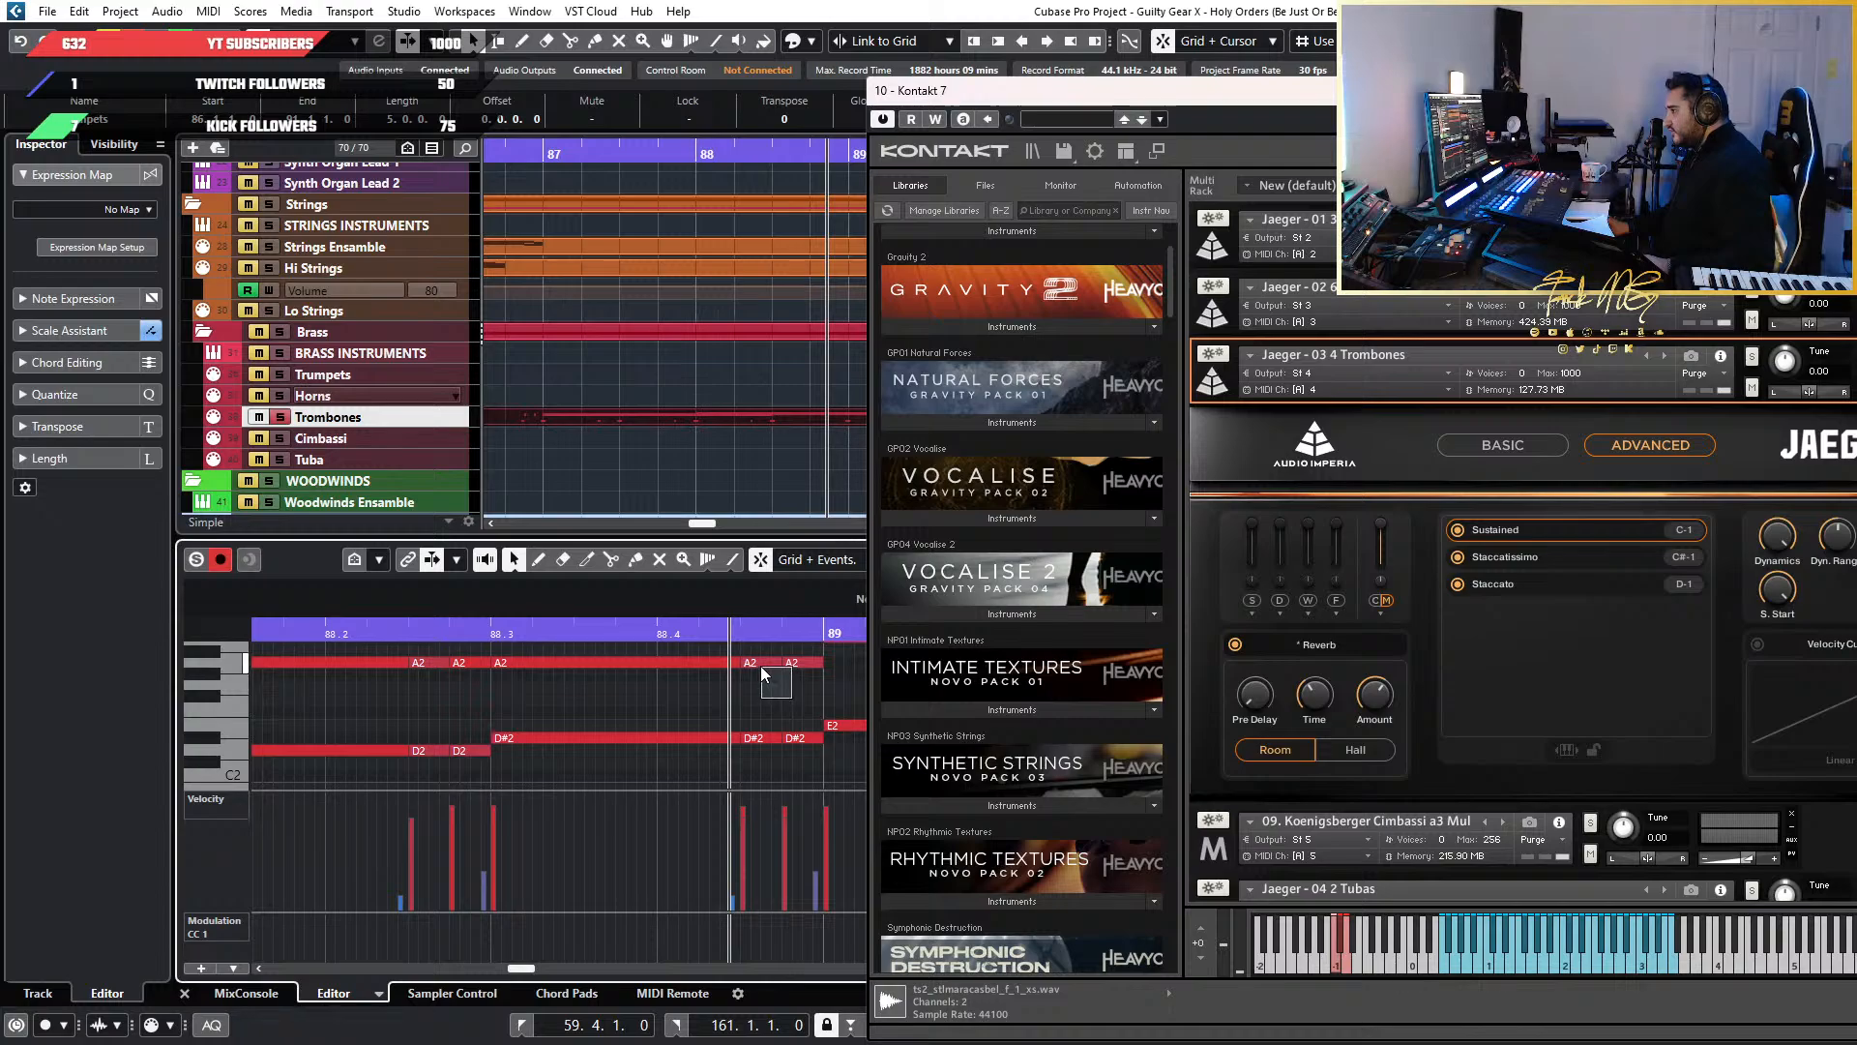
click(760, 666)
click(609, 608)
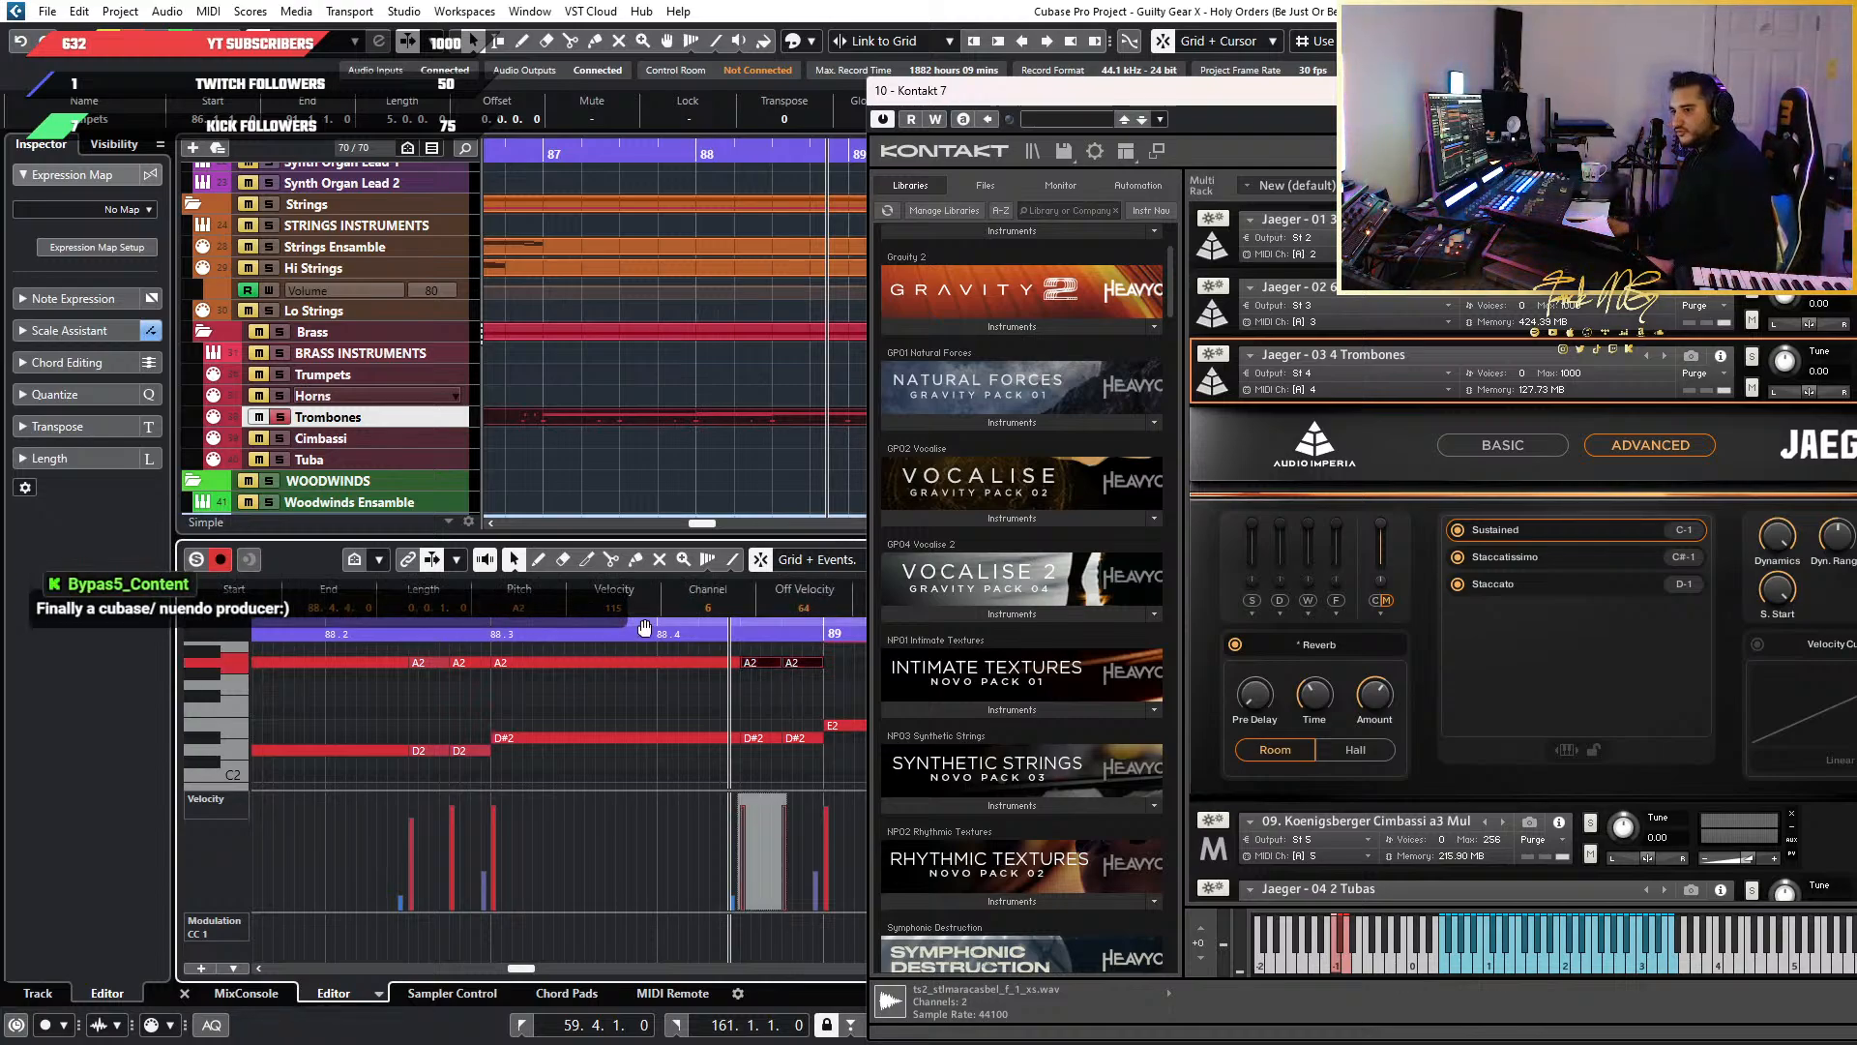
Look over the arrangement around the brass parts and through the tracks from guitars down to choir
scroll(576, 642, down, 3)
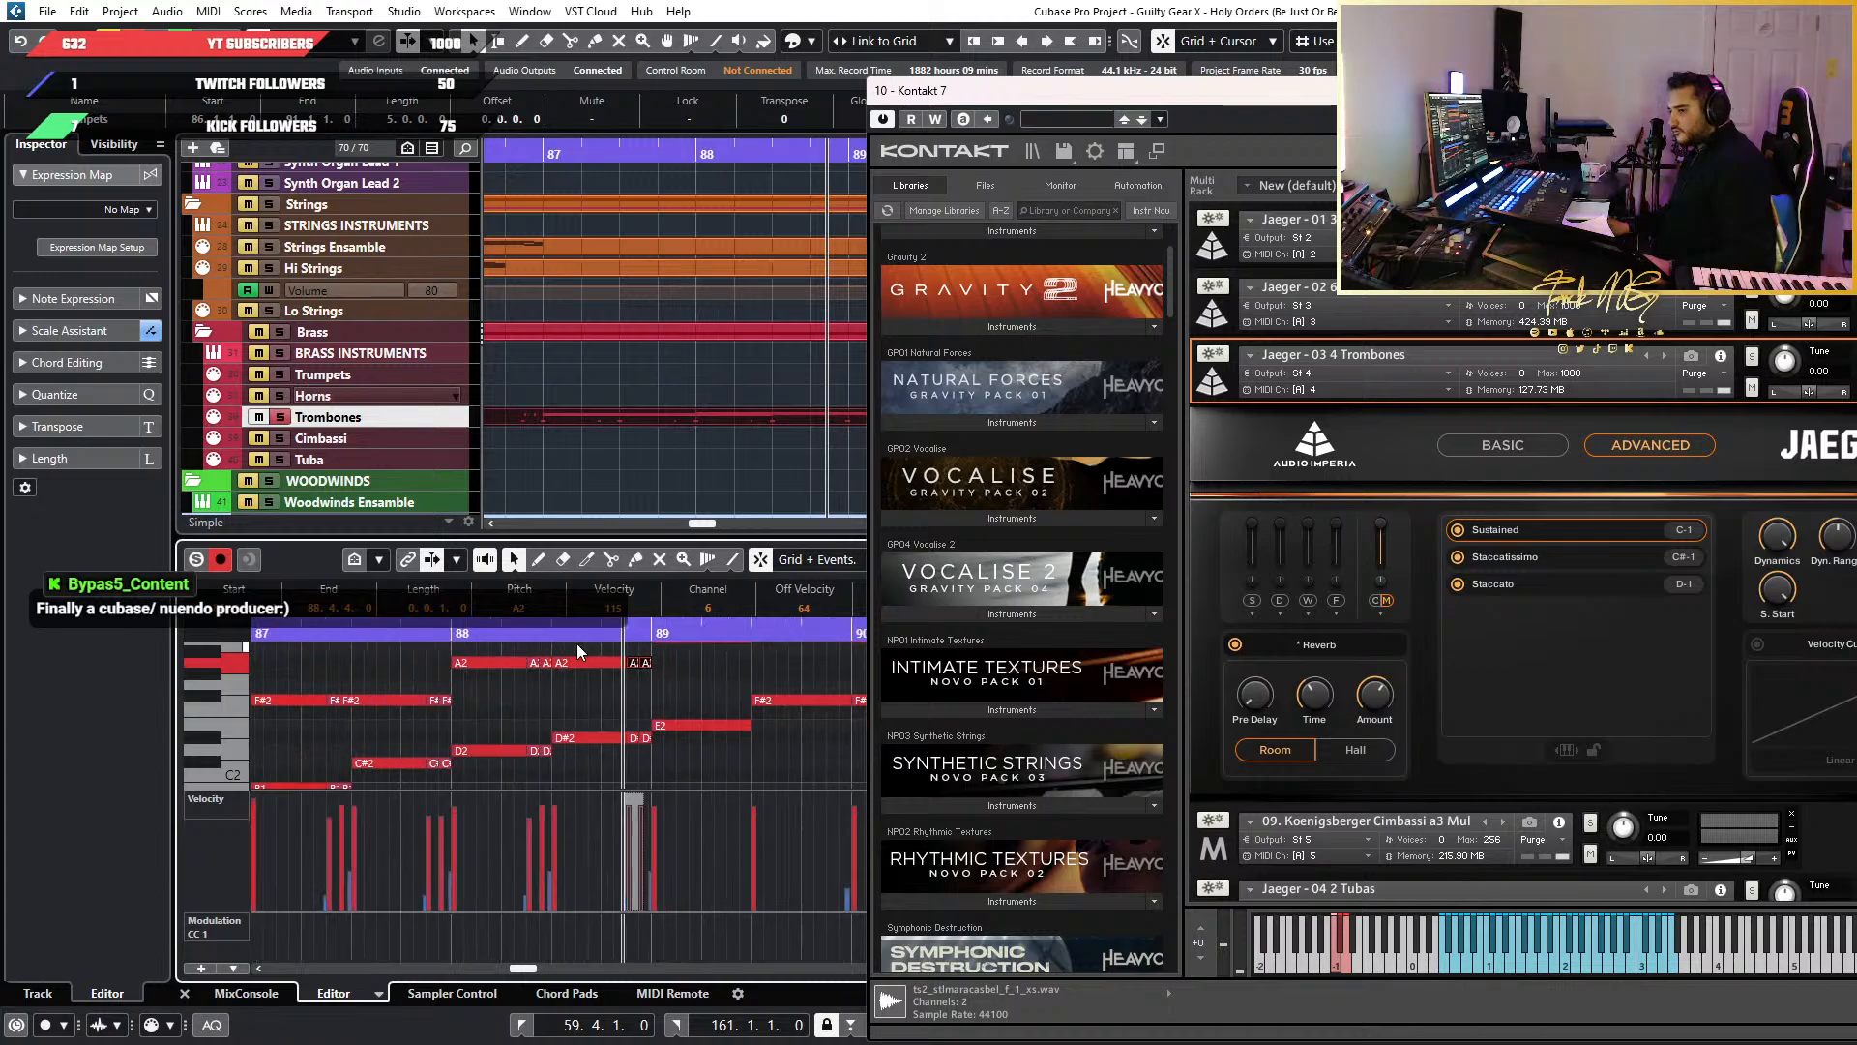
scroll(577, 642, up, 2)
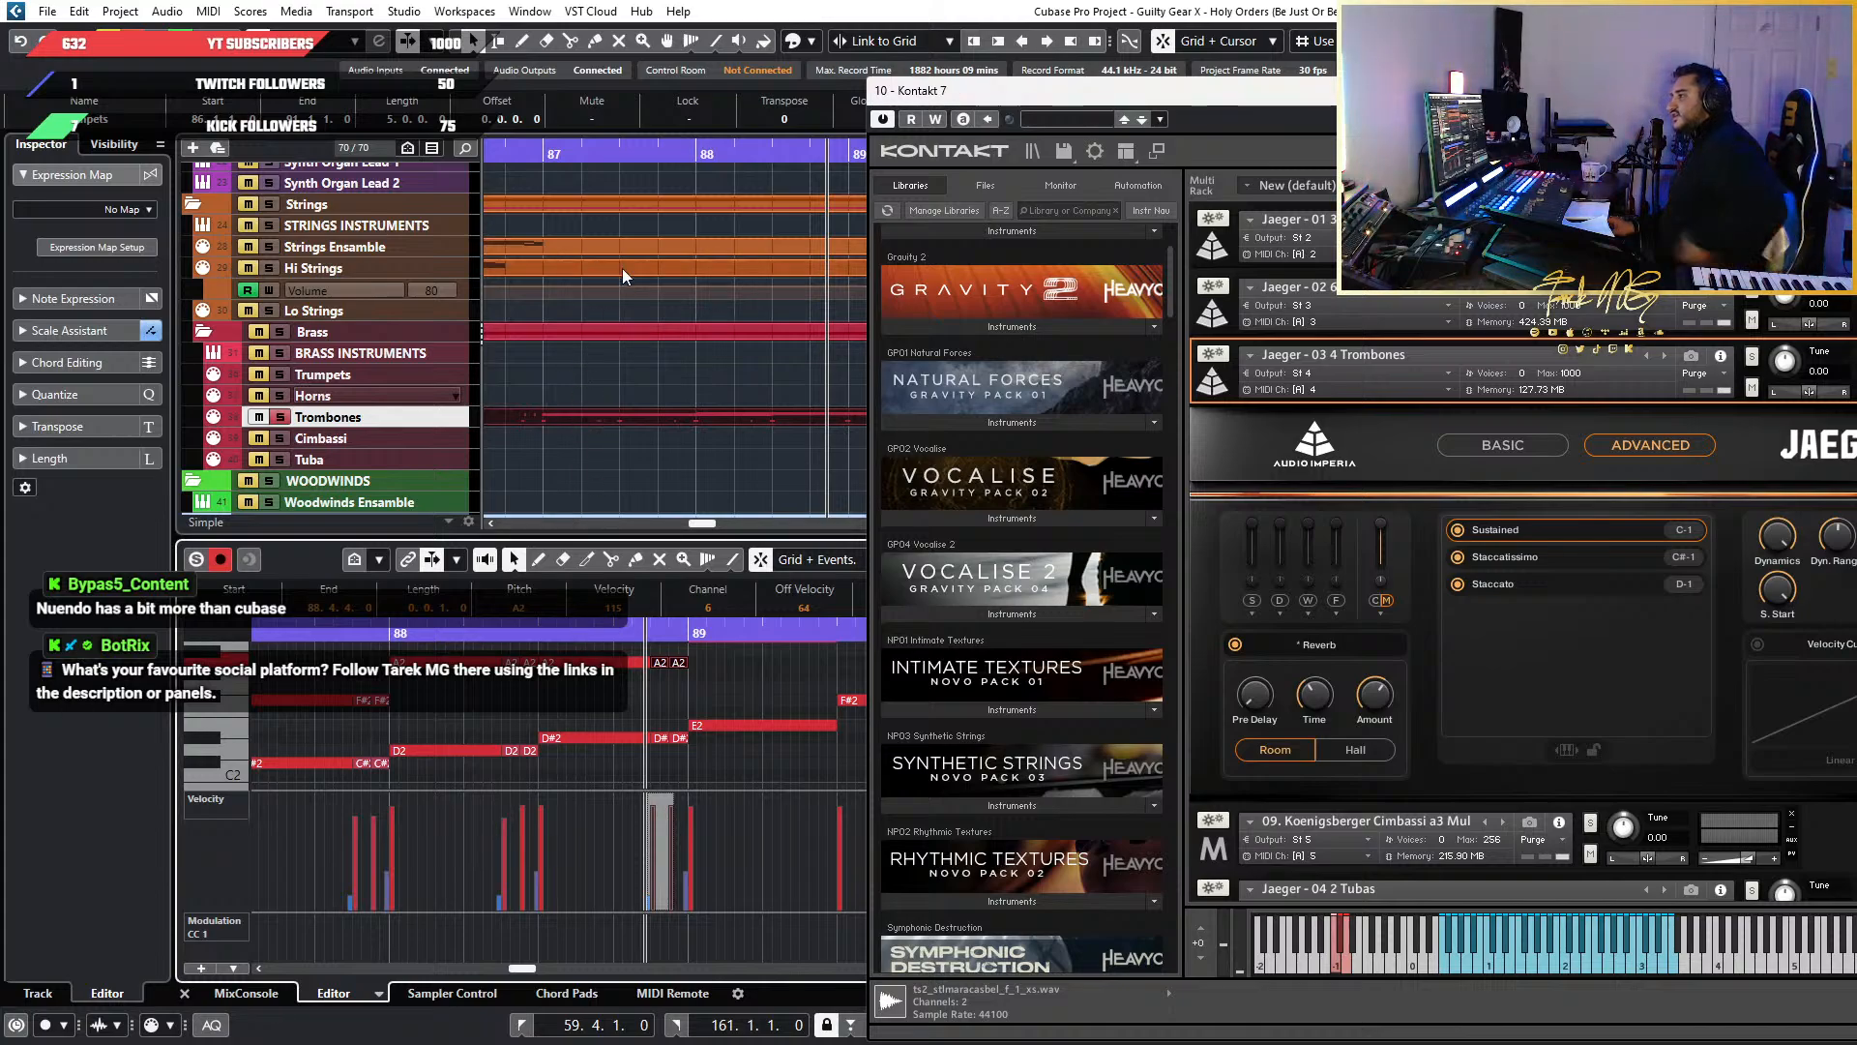
scroll(670, 267, down, 4)
scroll(669, 267, down, 4)
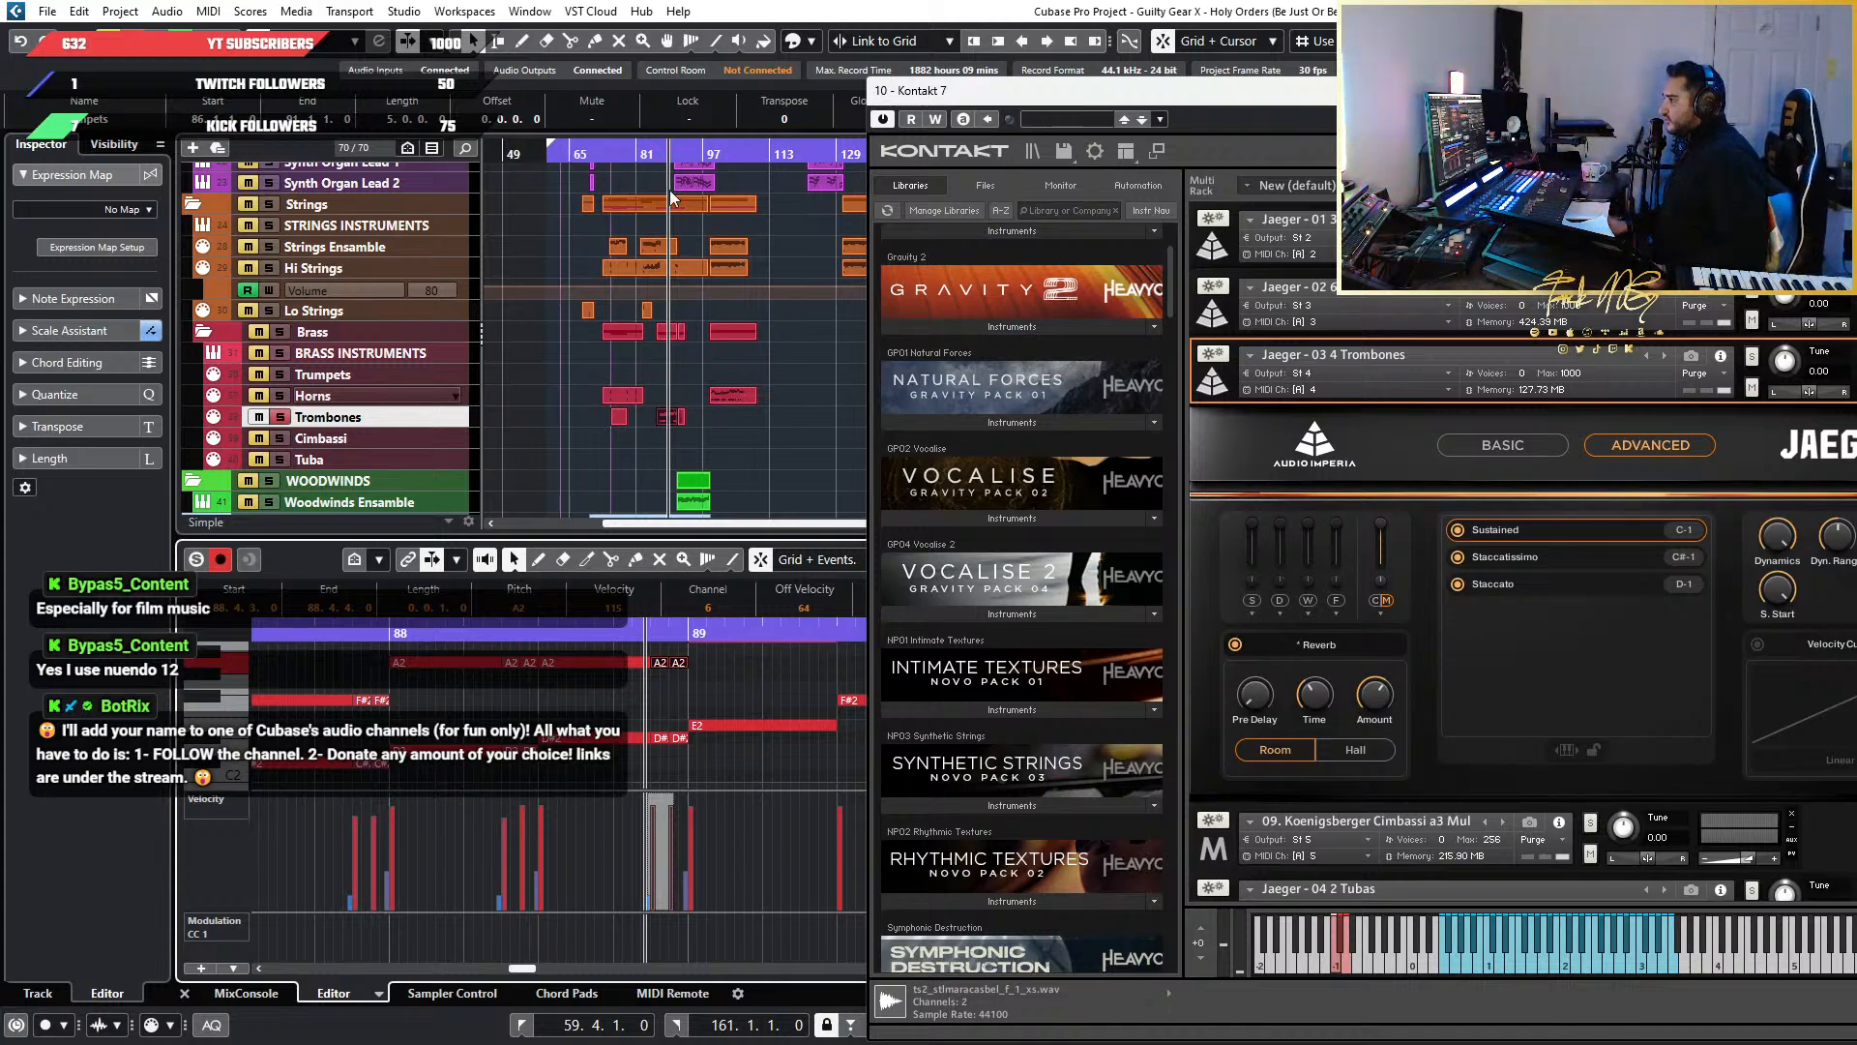
scroll(797, 444, up, 3)
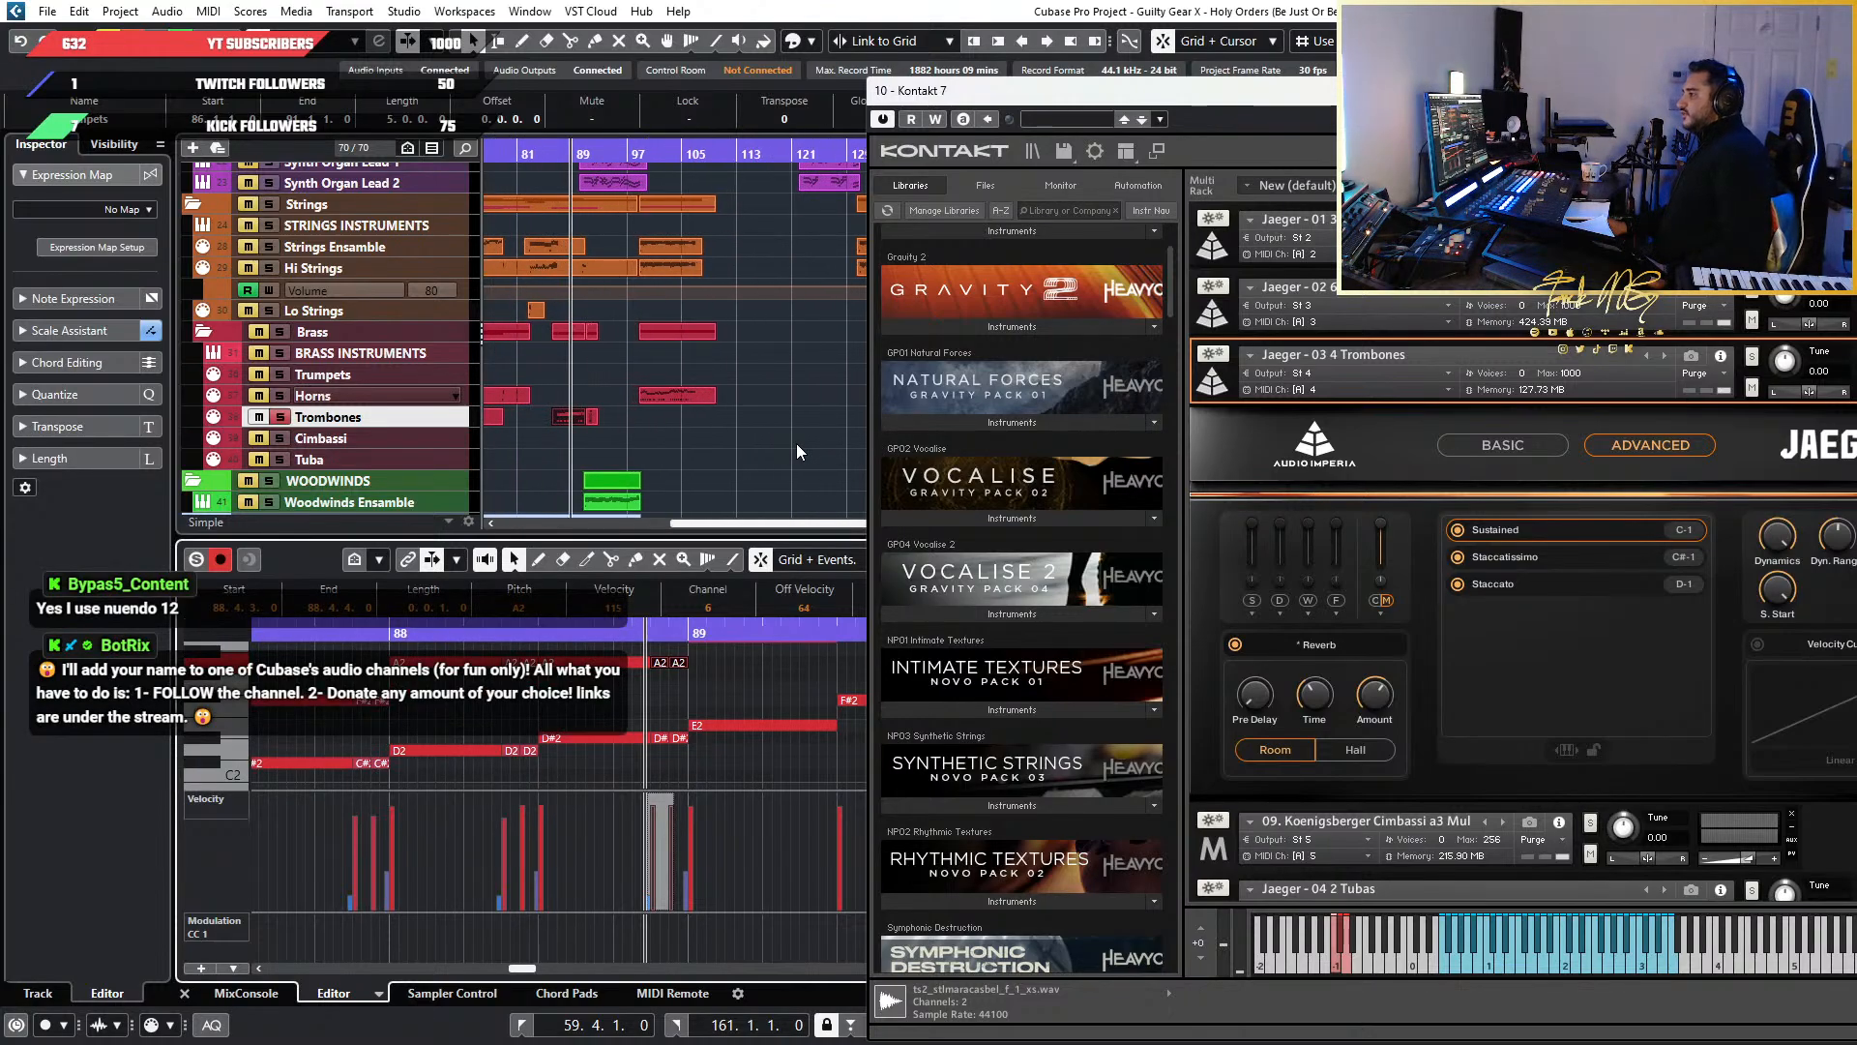
scroll(797, 443, up, 5)
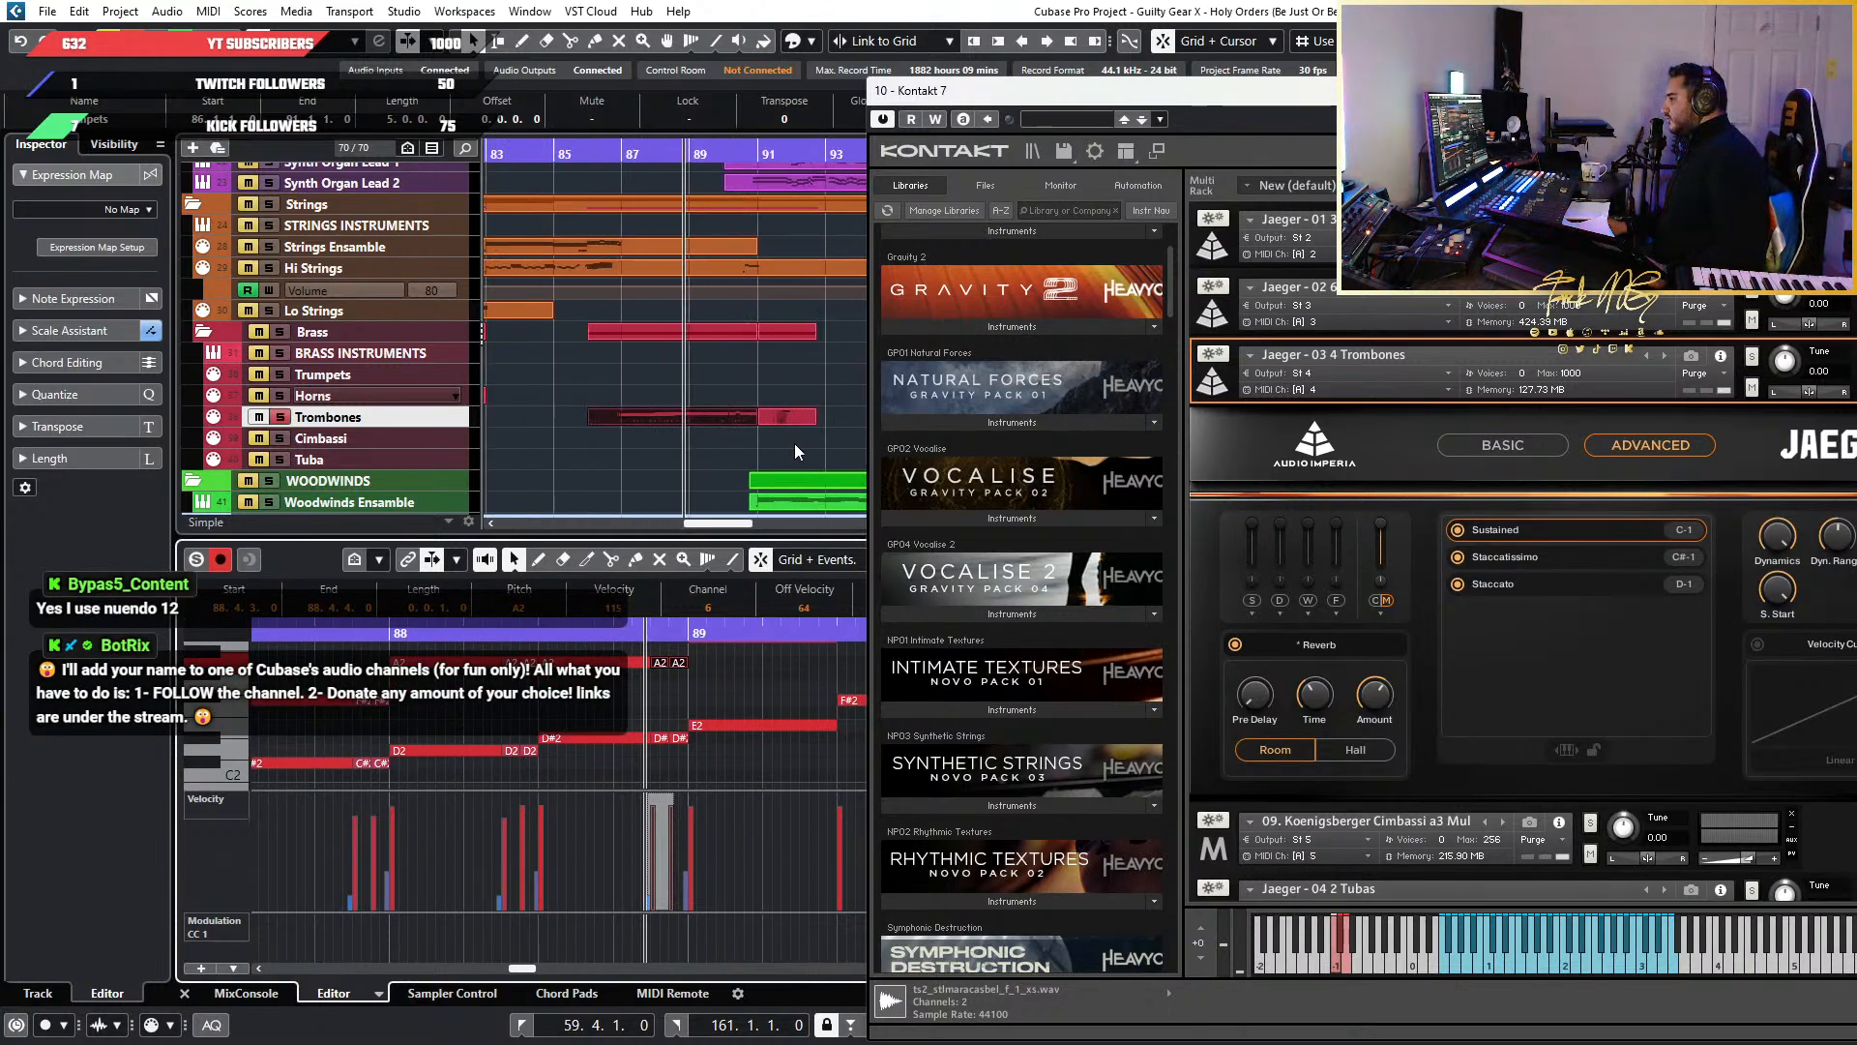
scroll(782, 423, down, 5)
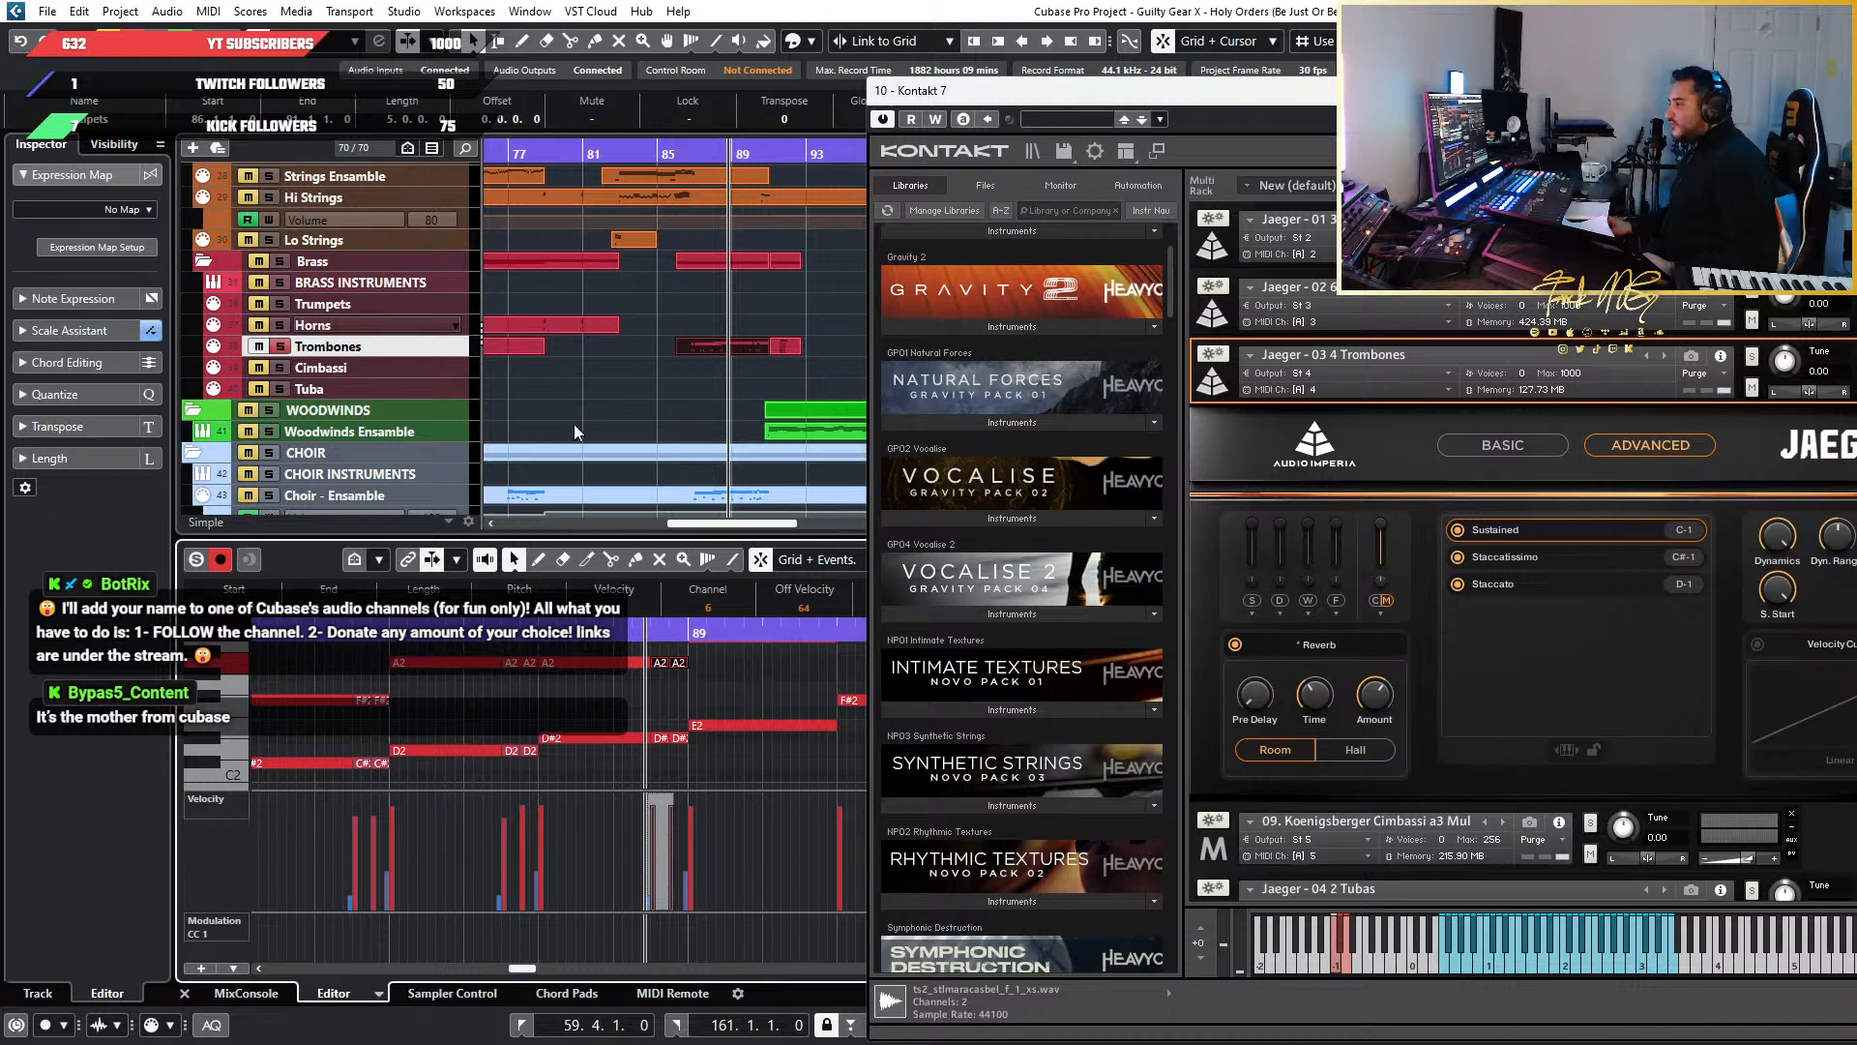
scroll(624, 389, left, 5)
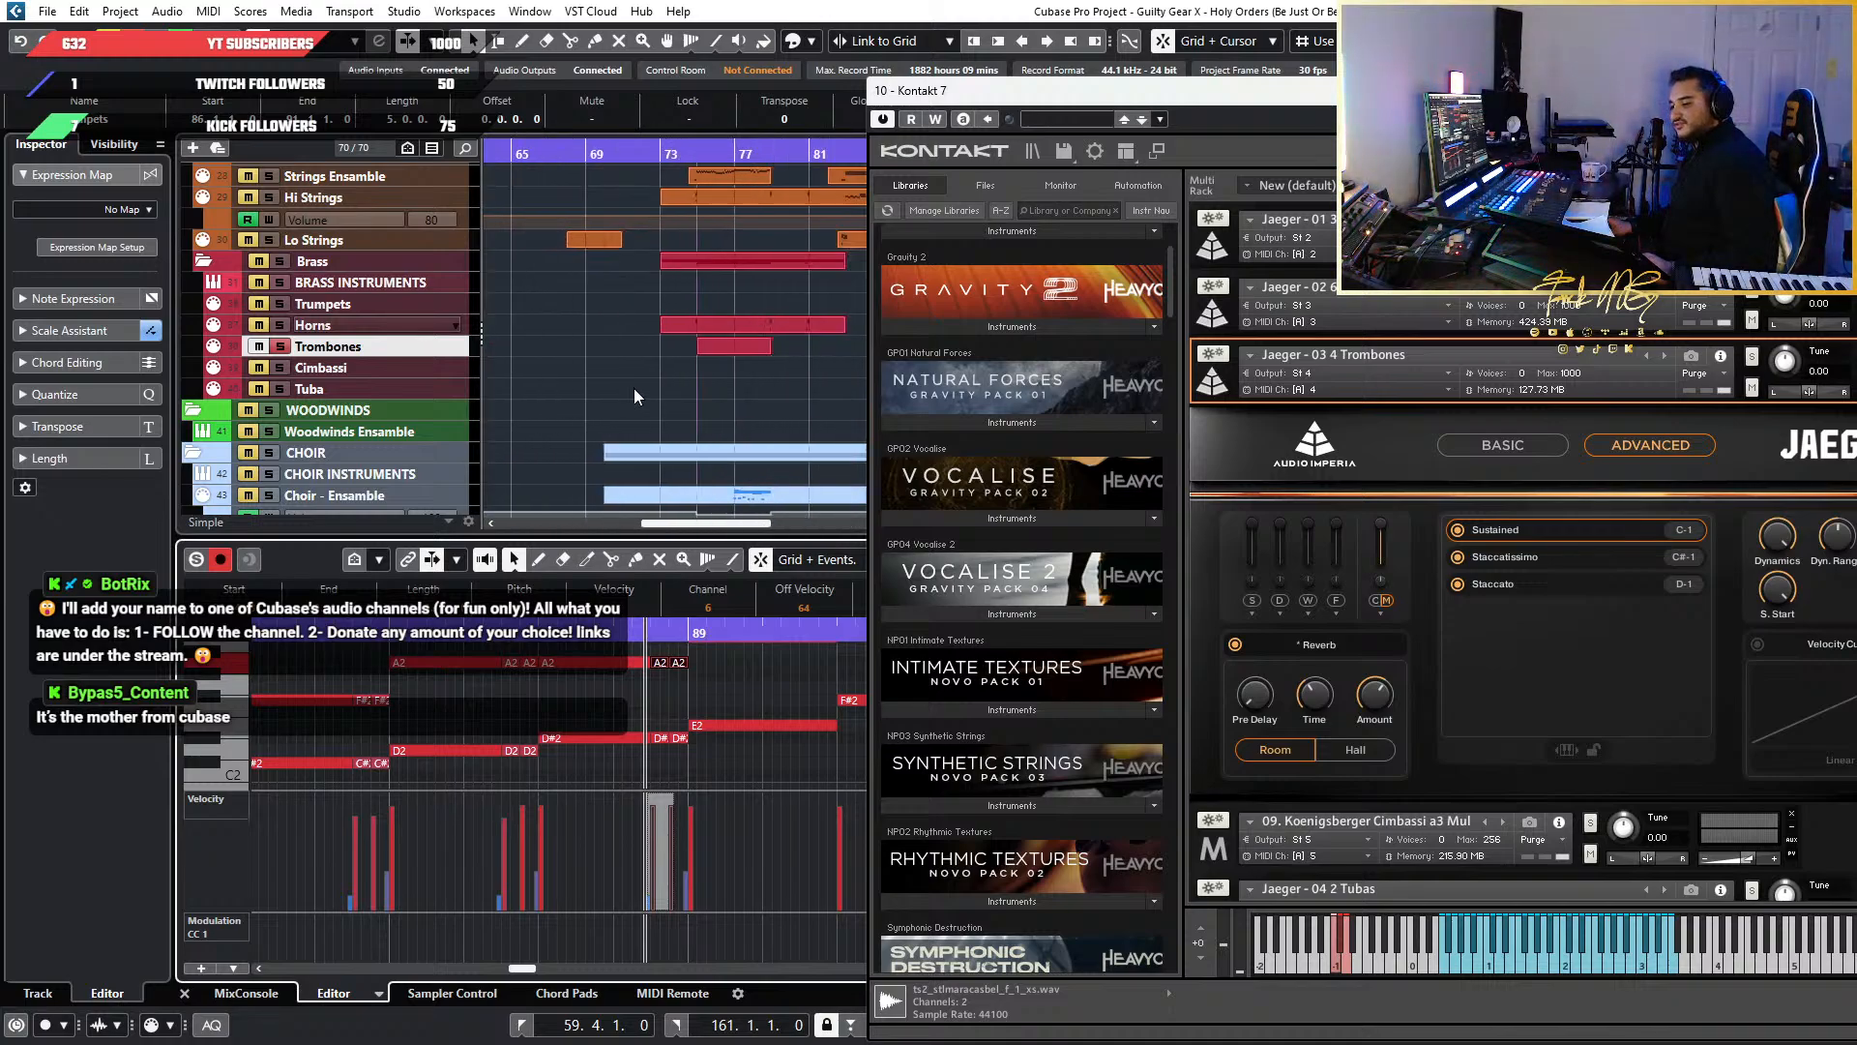
scroll(635, 387, right, 3)
scroll(668, 386, up, 15)
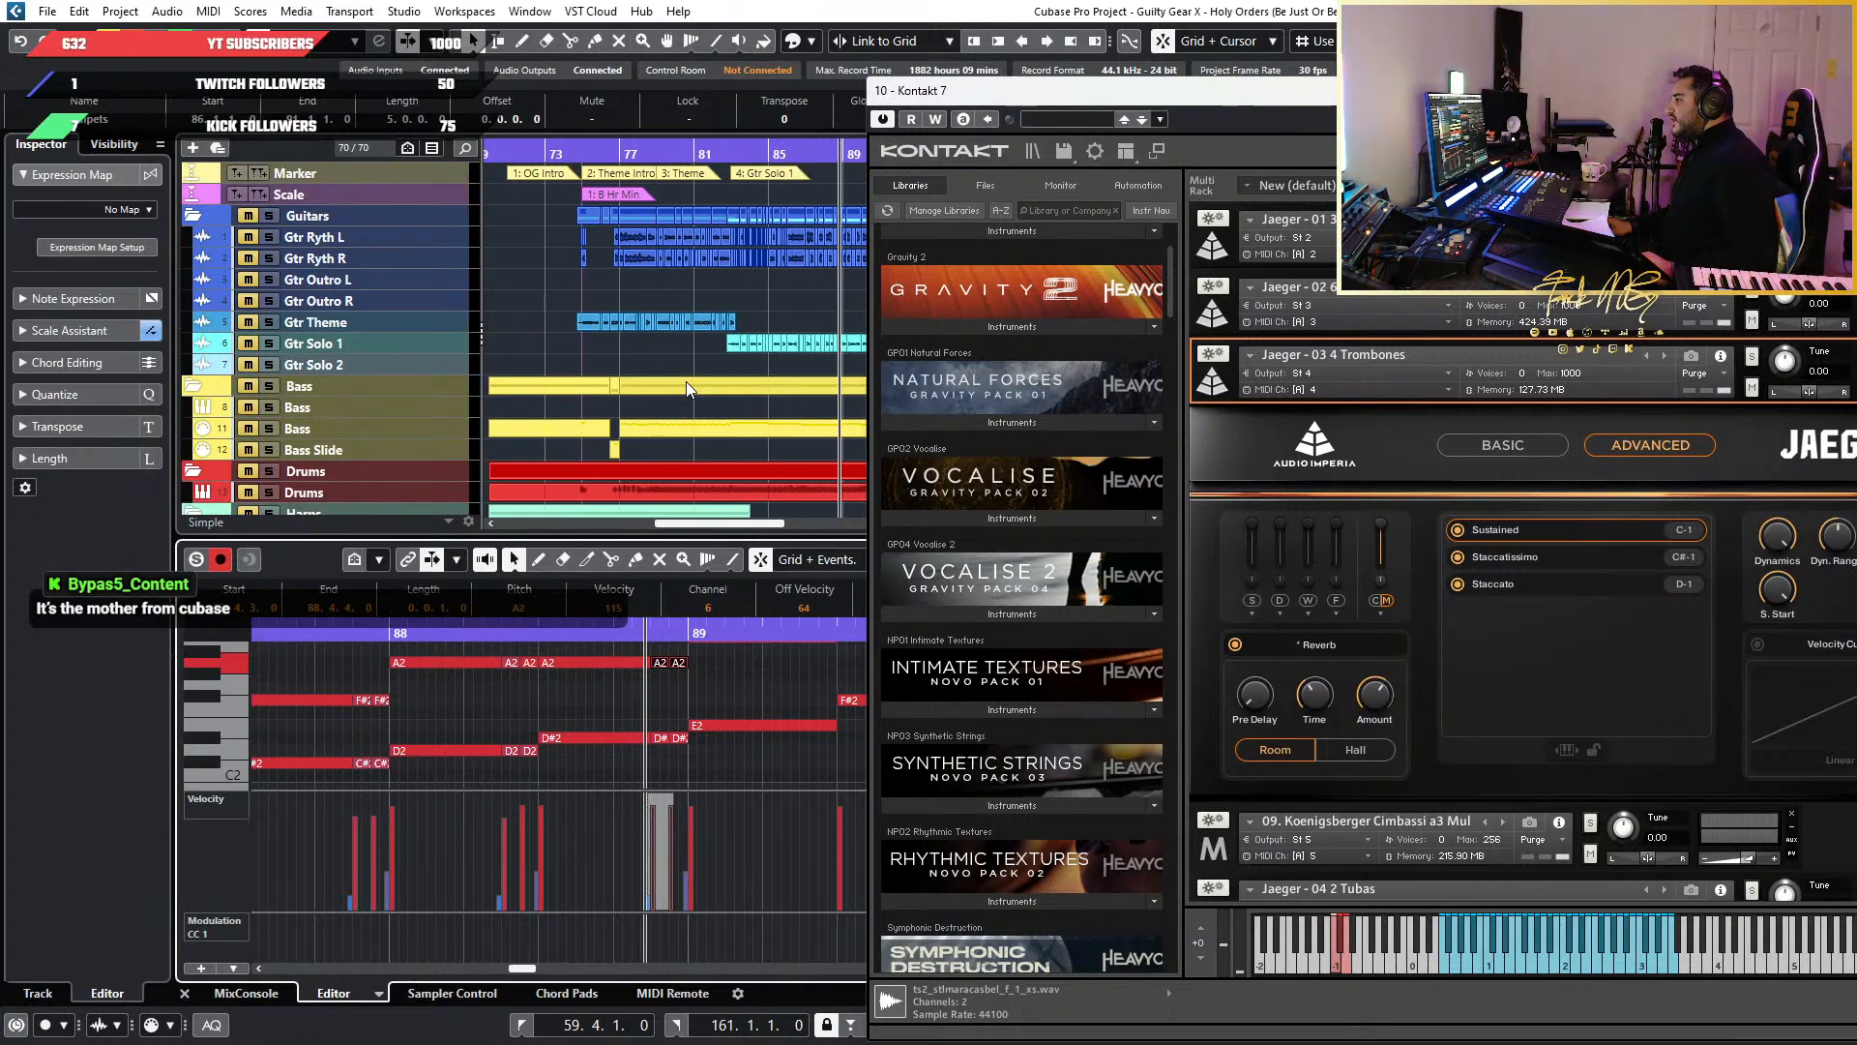
scroll(687, 381, down, 5)
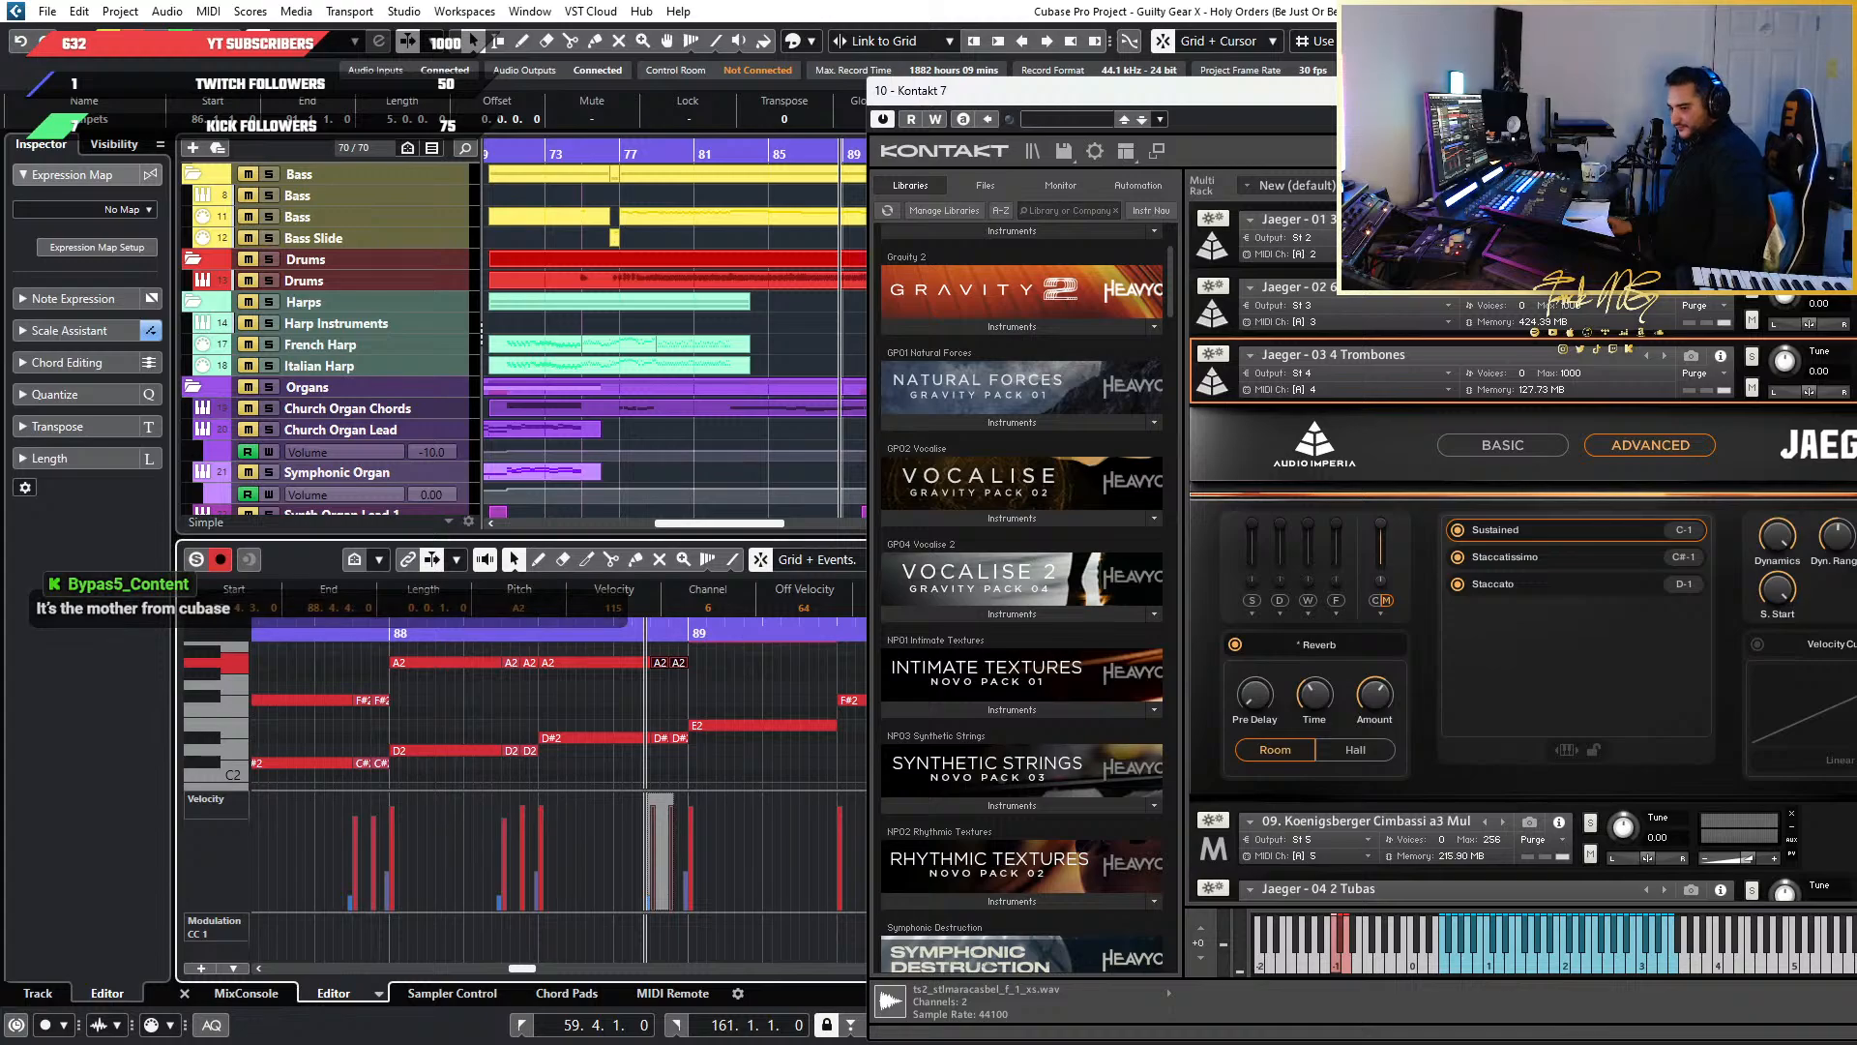
View the Drums, Bass and Bass Slide parts in the editor and move the Kontakt window clear of the arrangement
click(664, 281)
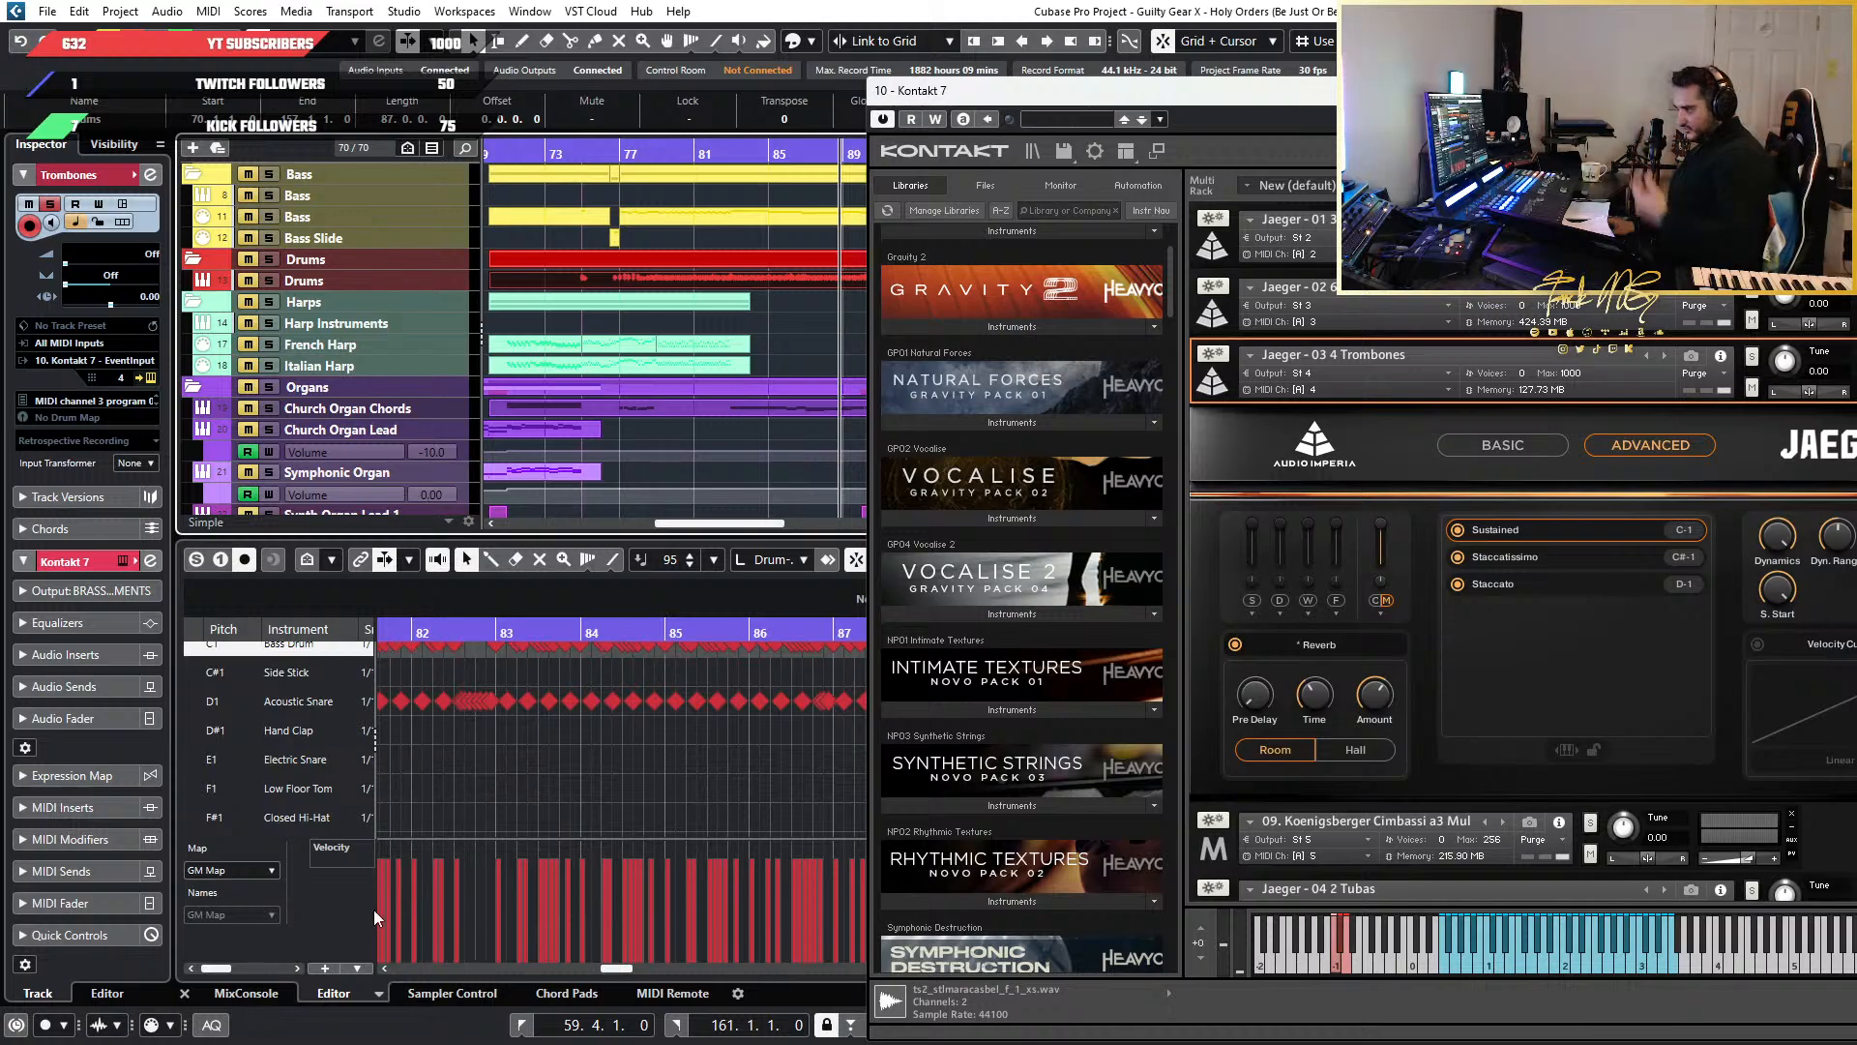
click(341, 904)
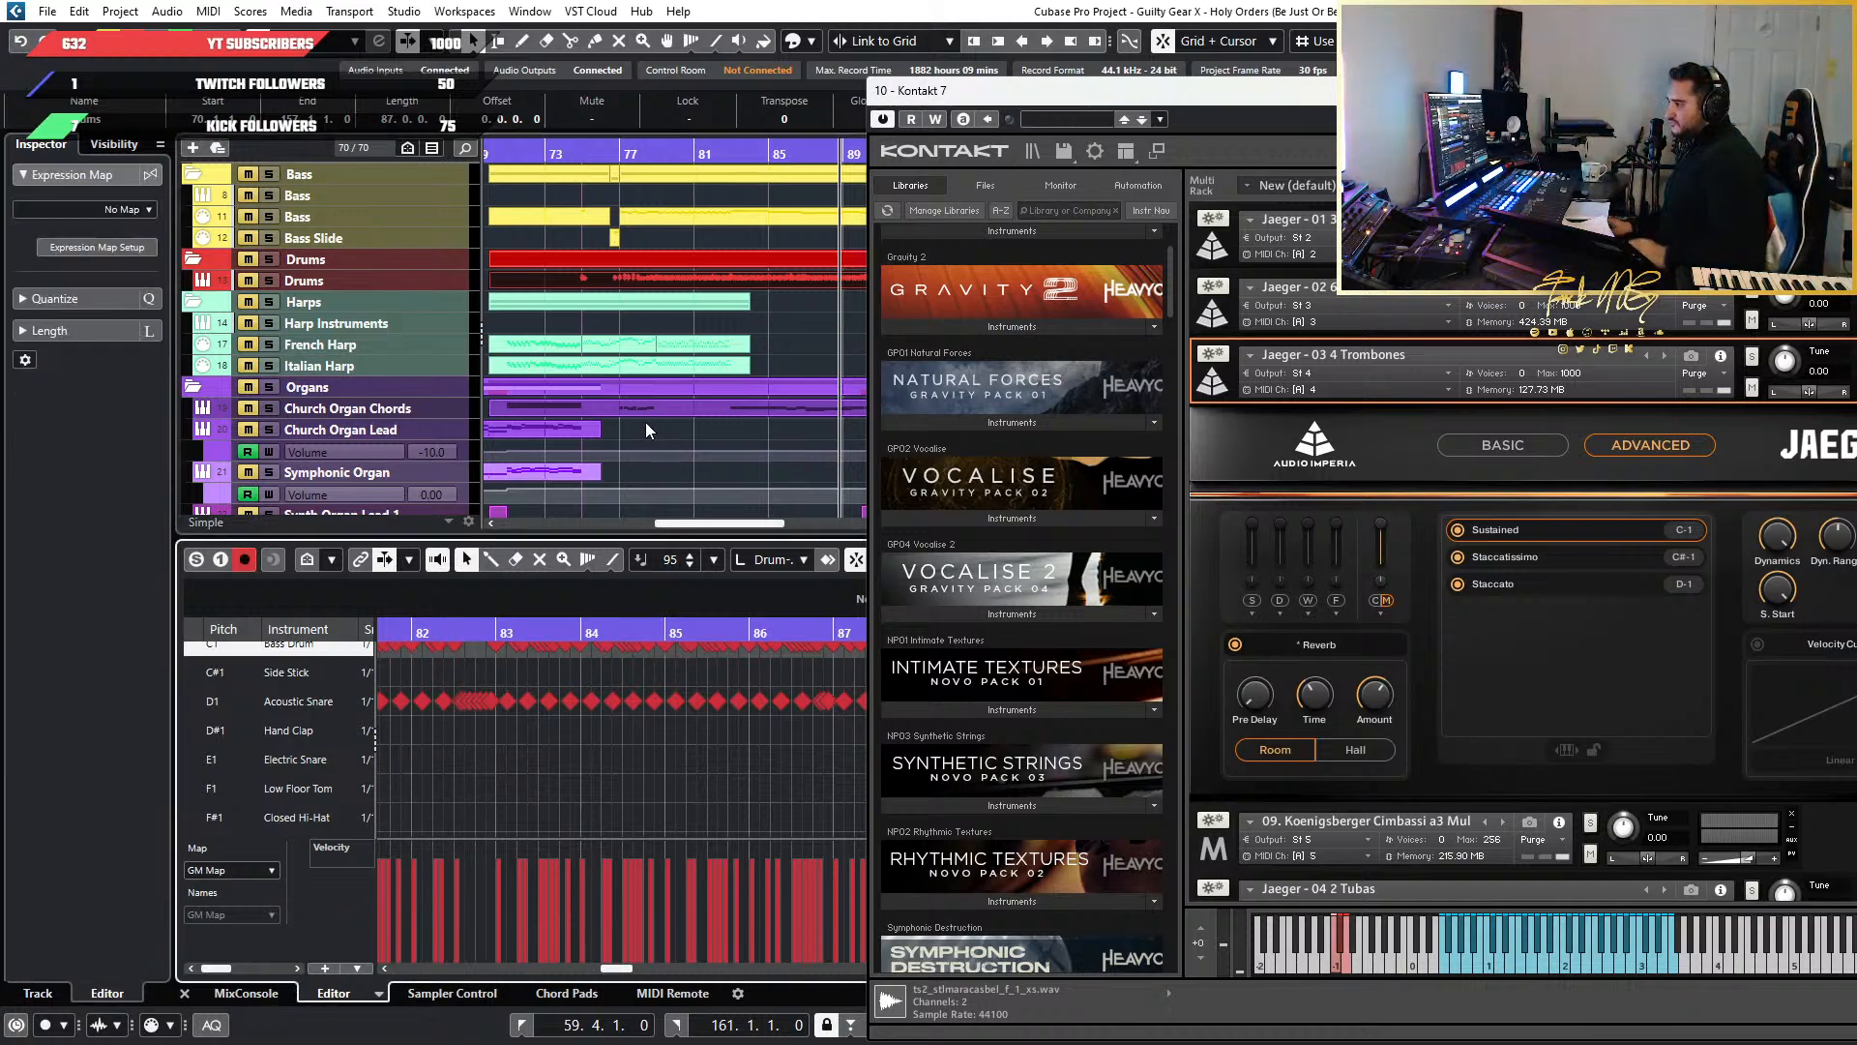
drag(1018, 102, 1169, 323)
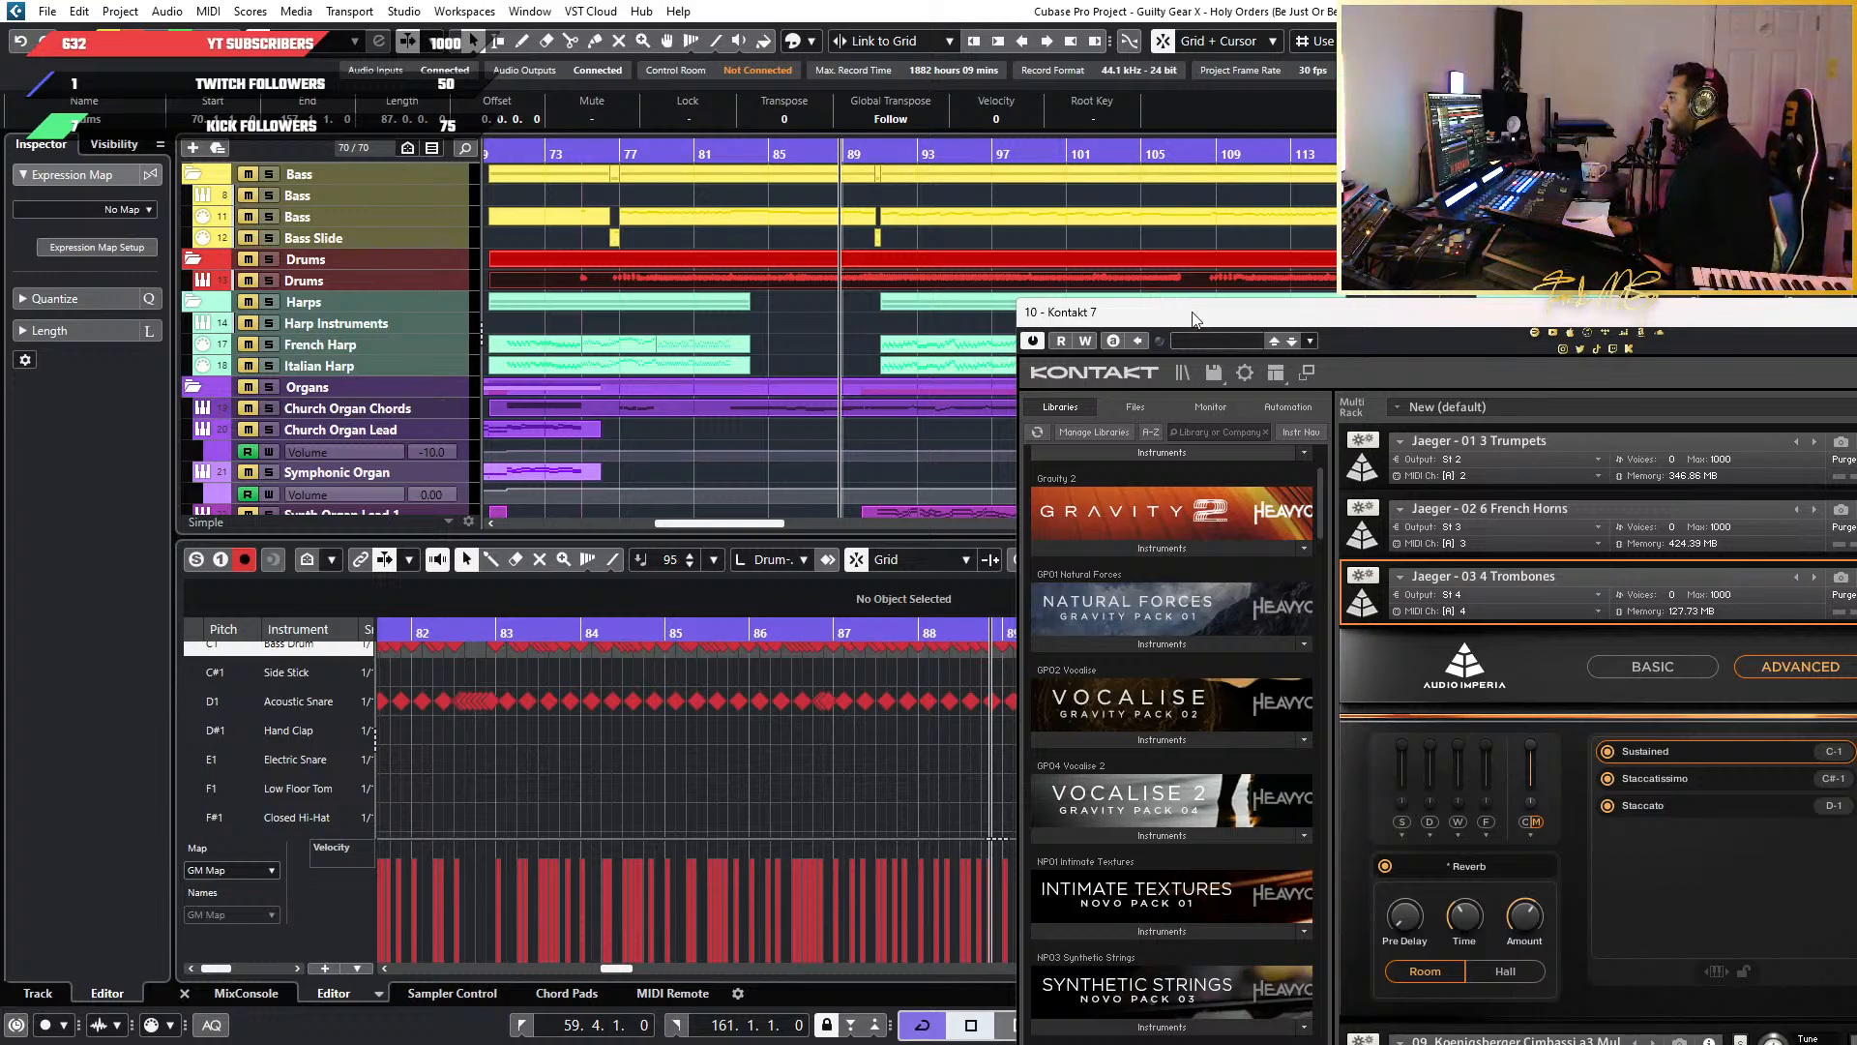
click(924, 217)
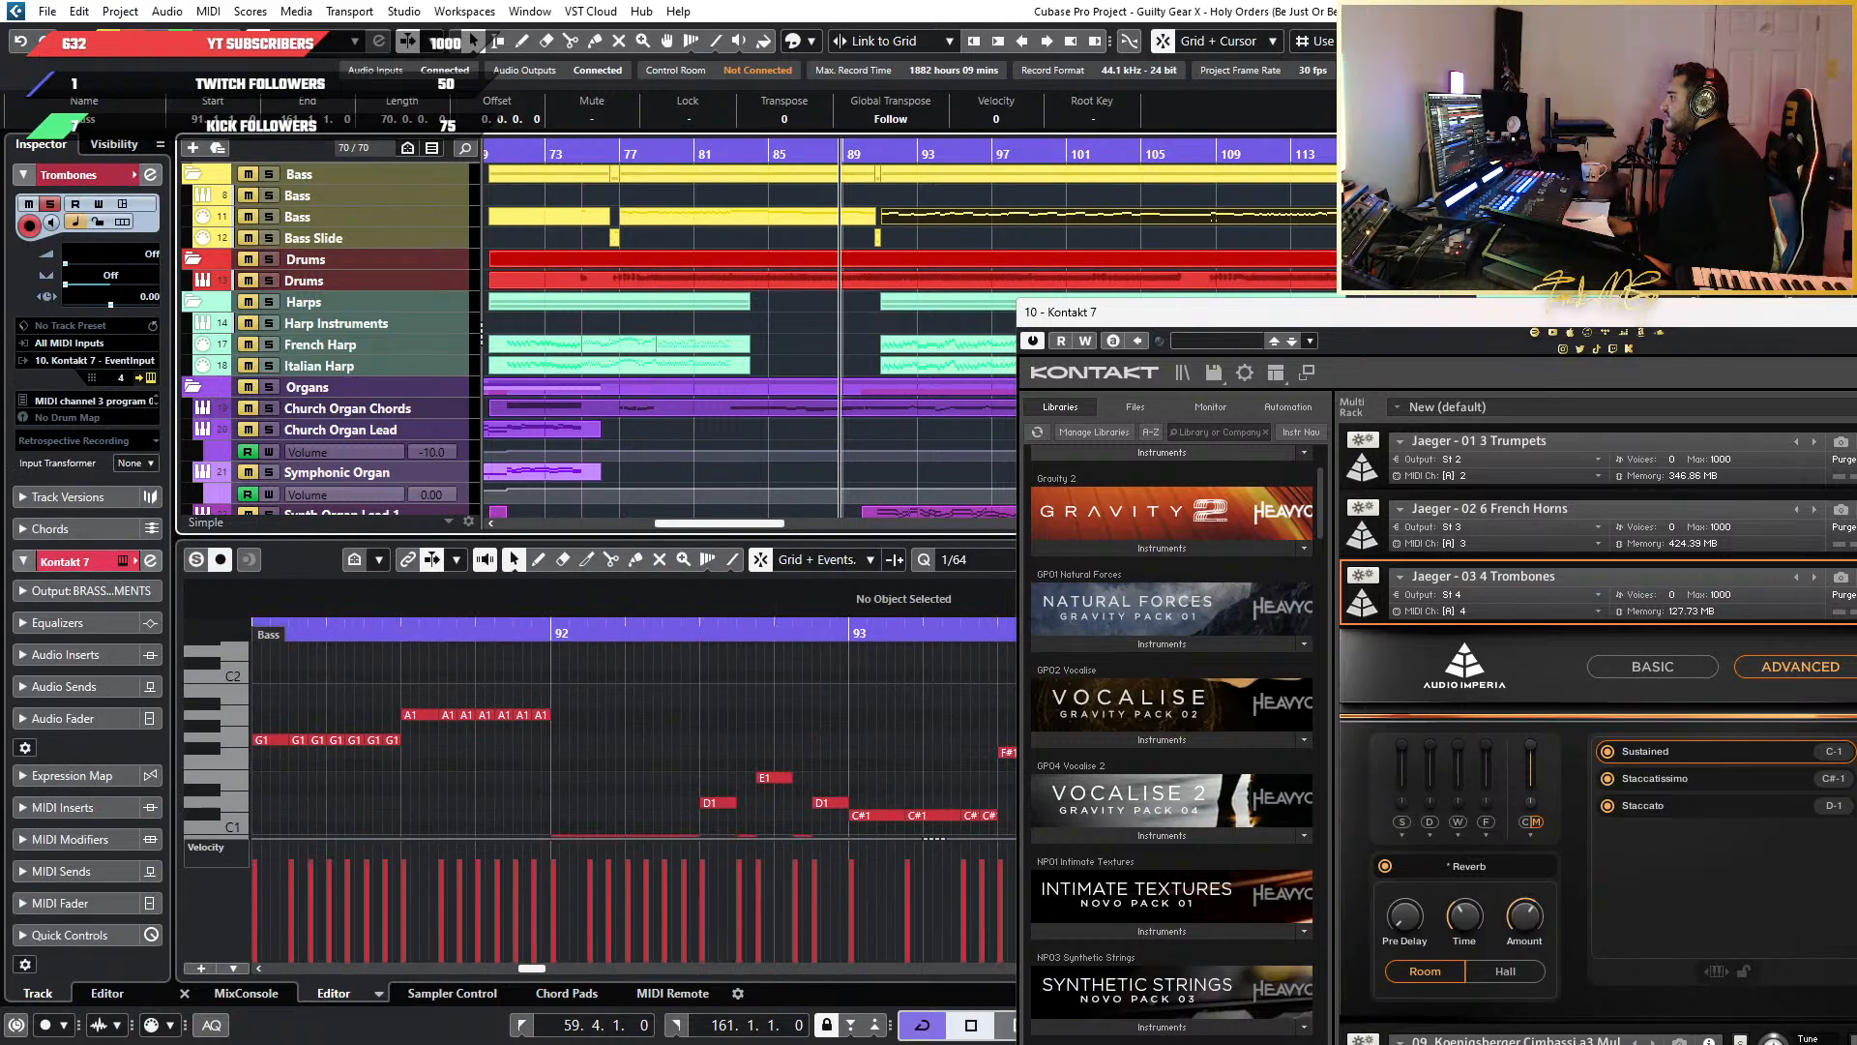
click(948, 234)
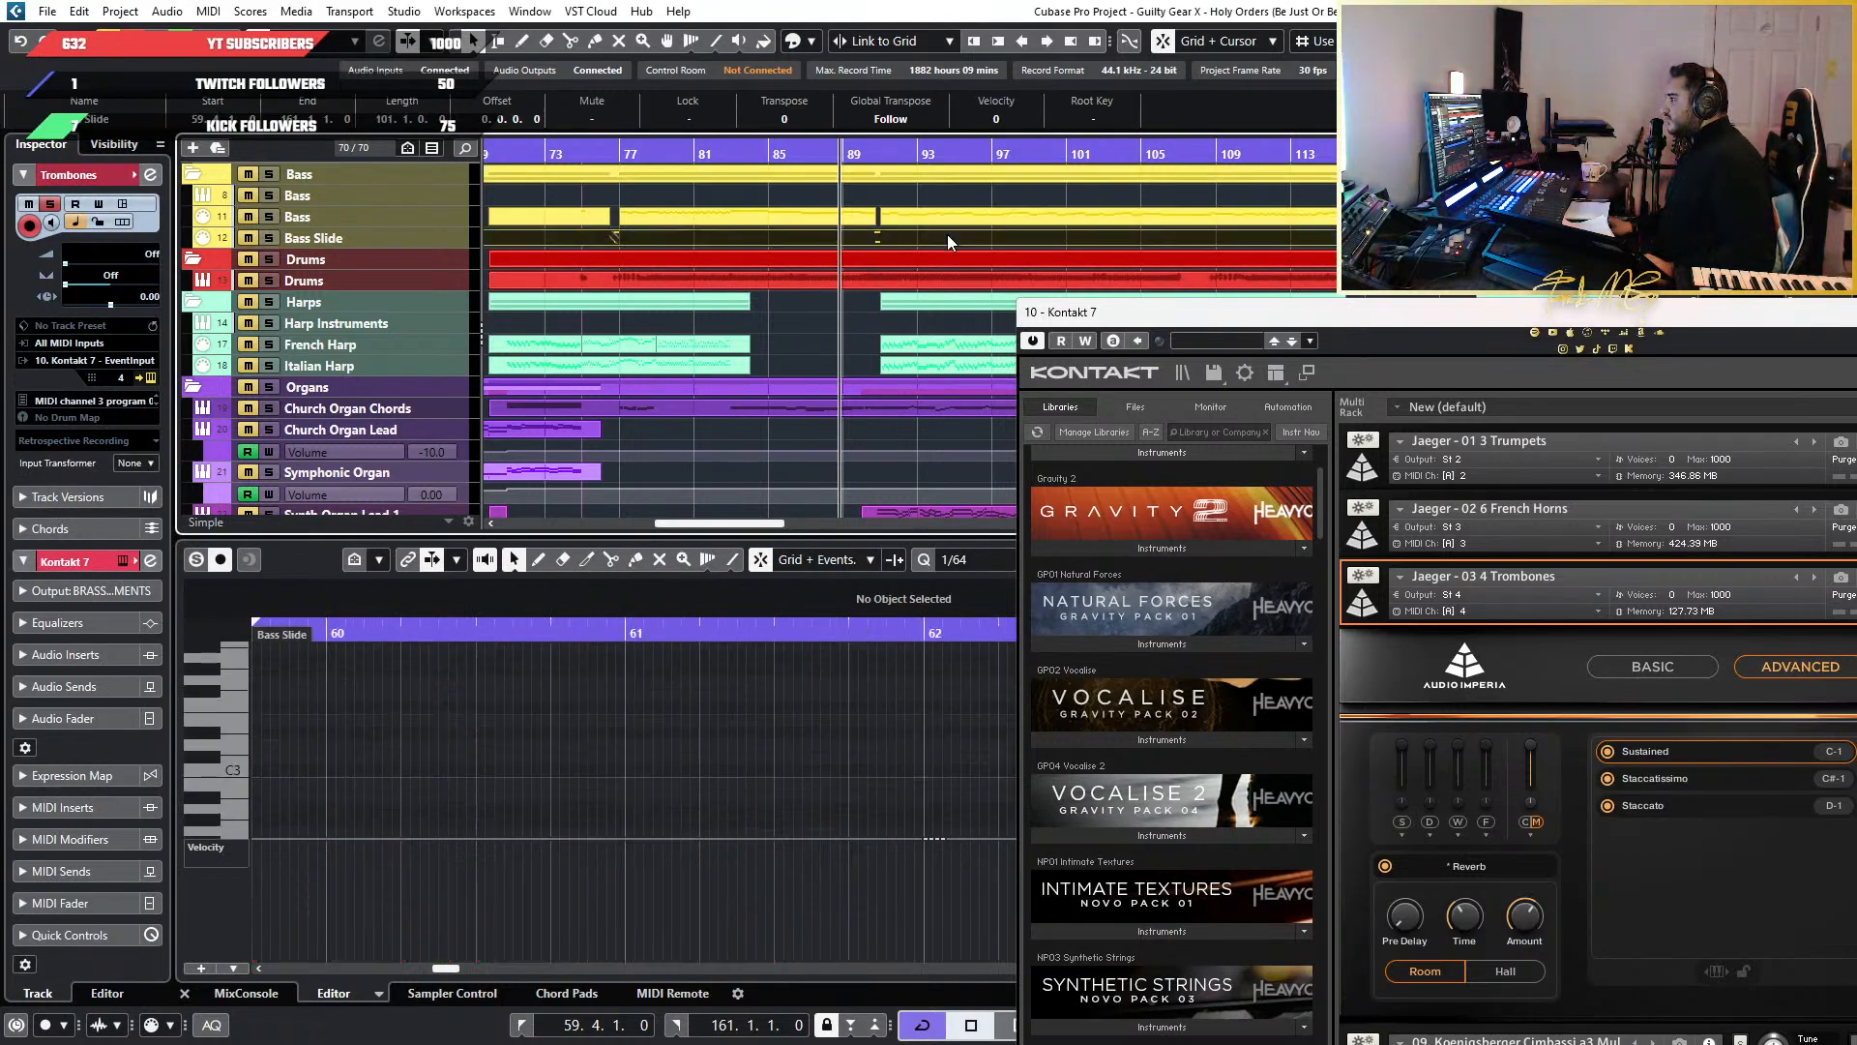
ctrl+scroll(774, 383, down, 4)
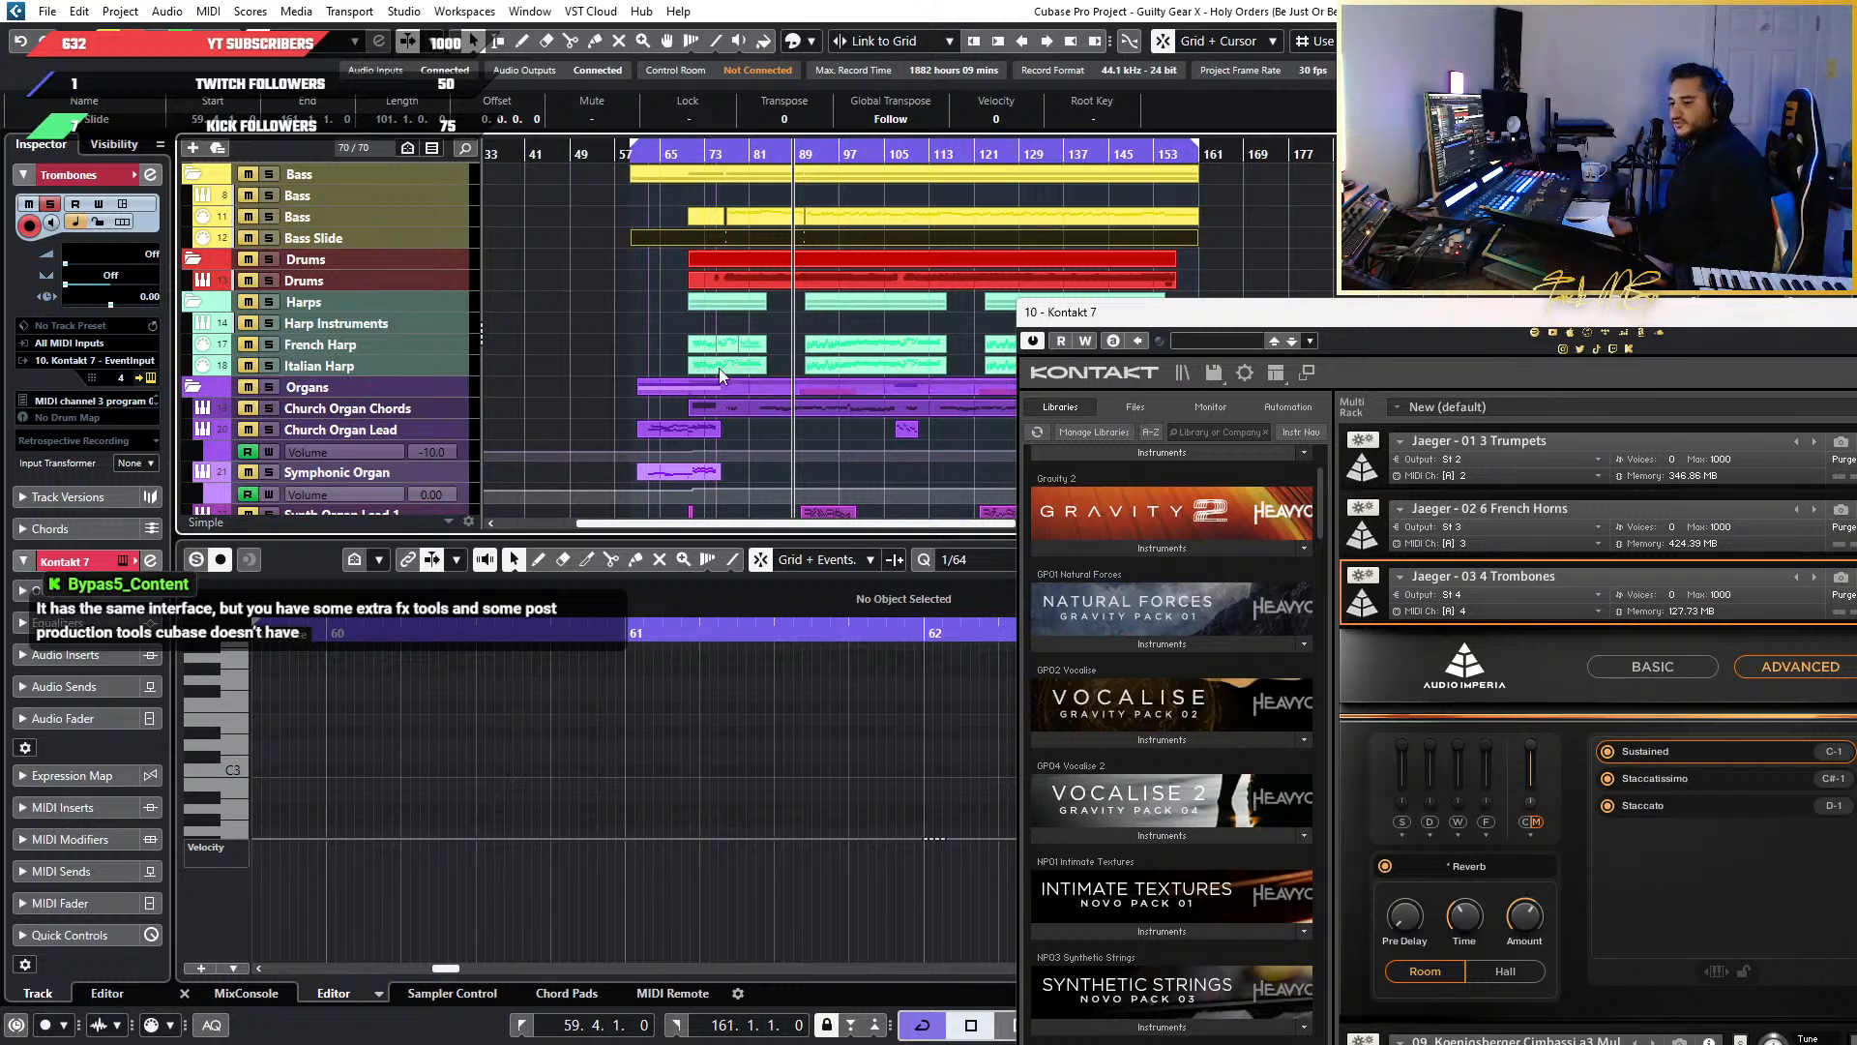
click(1248, 292)
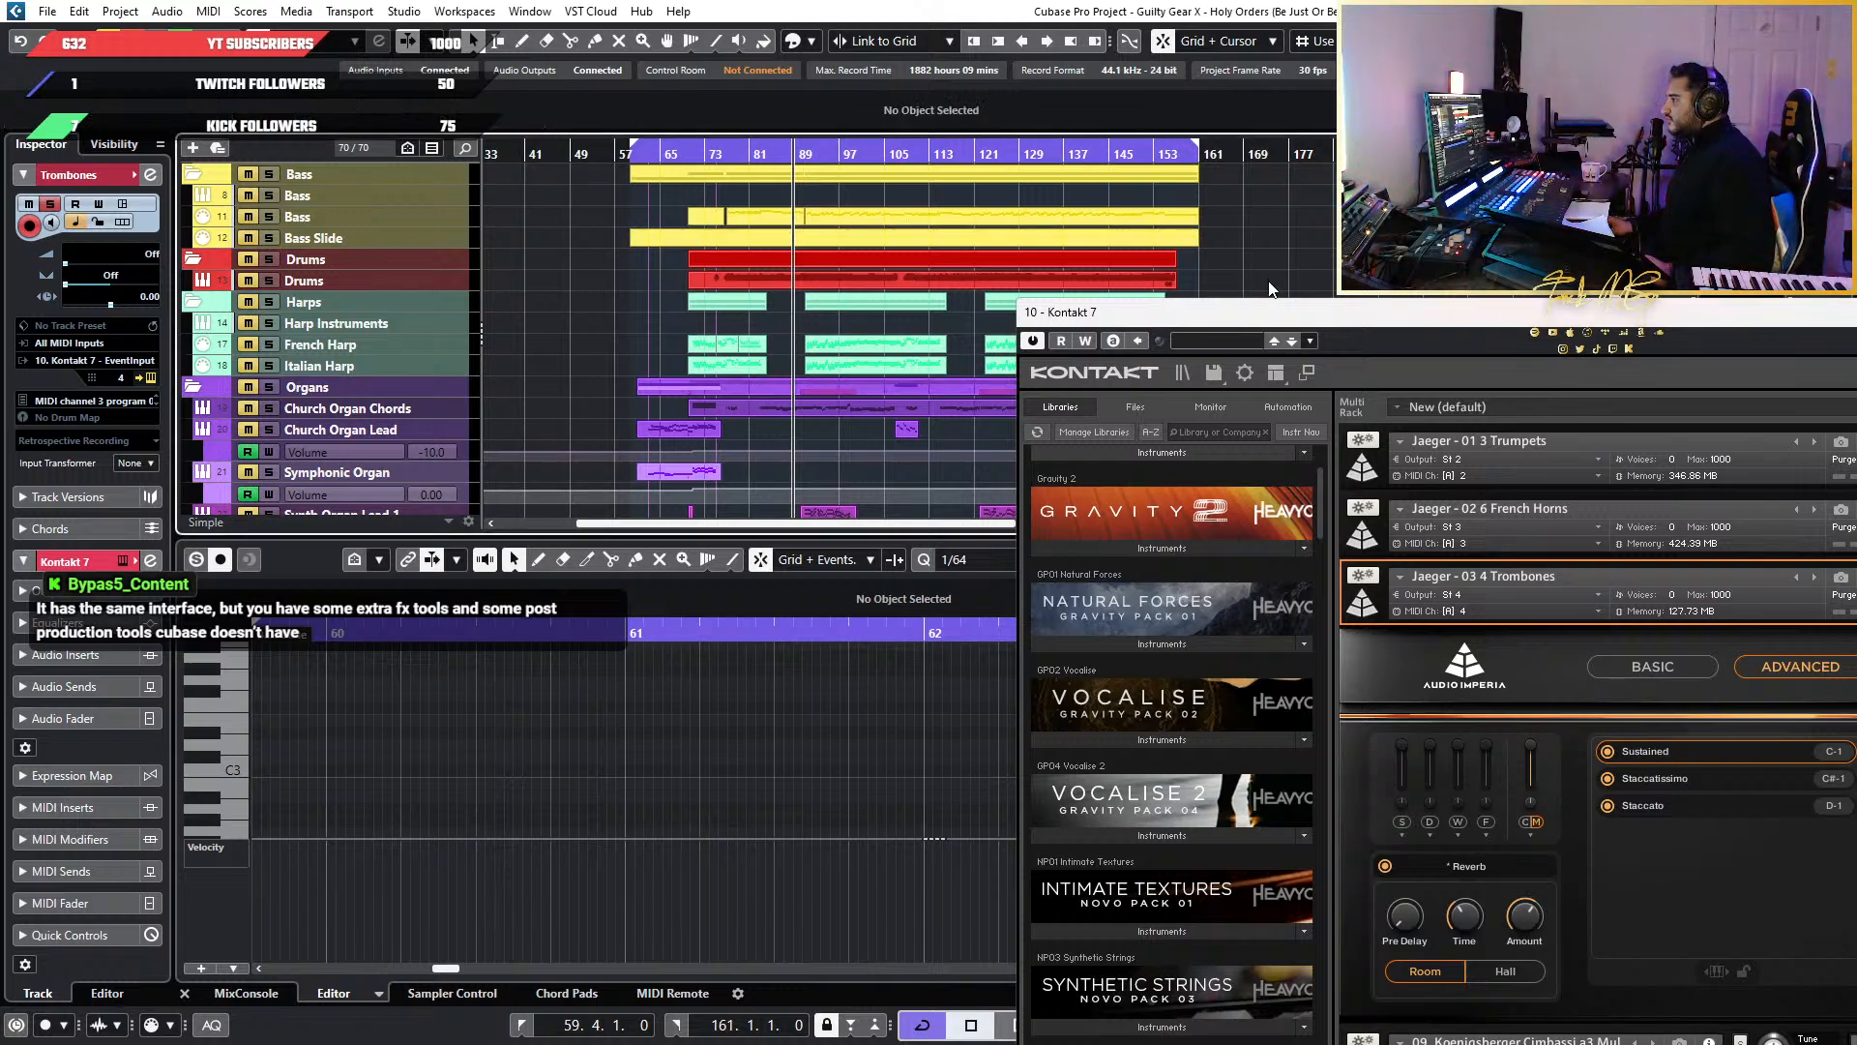
drag(1187, 313, 1452, 259)
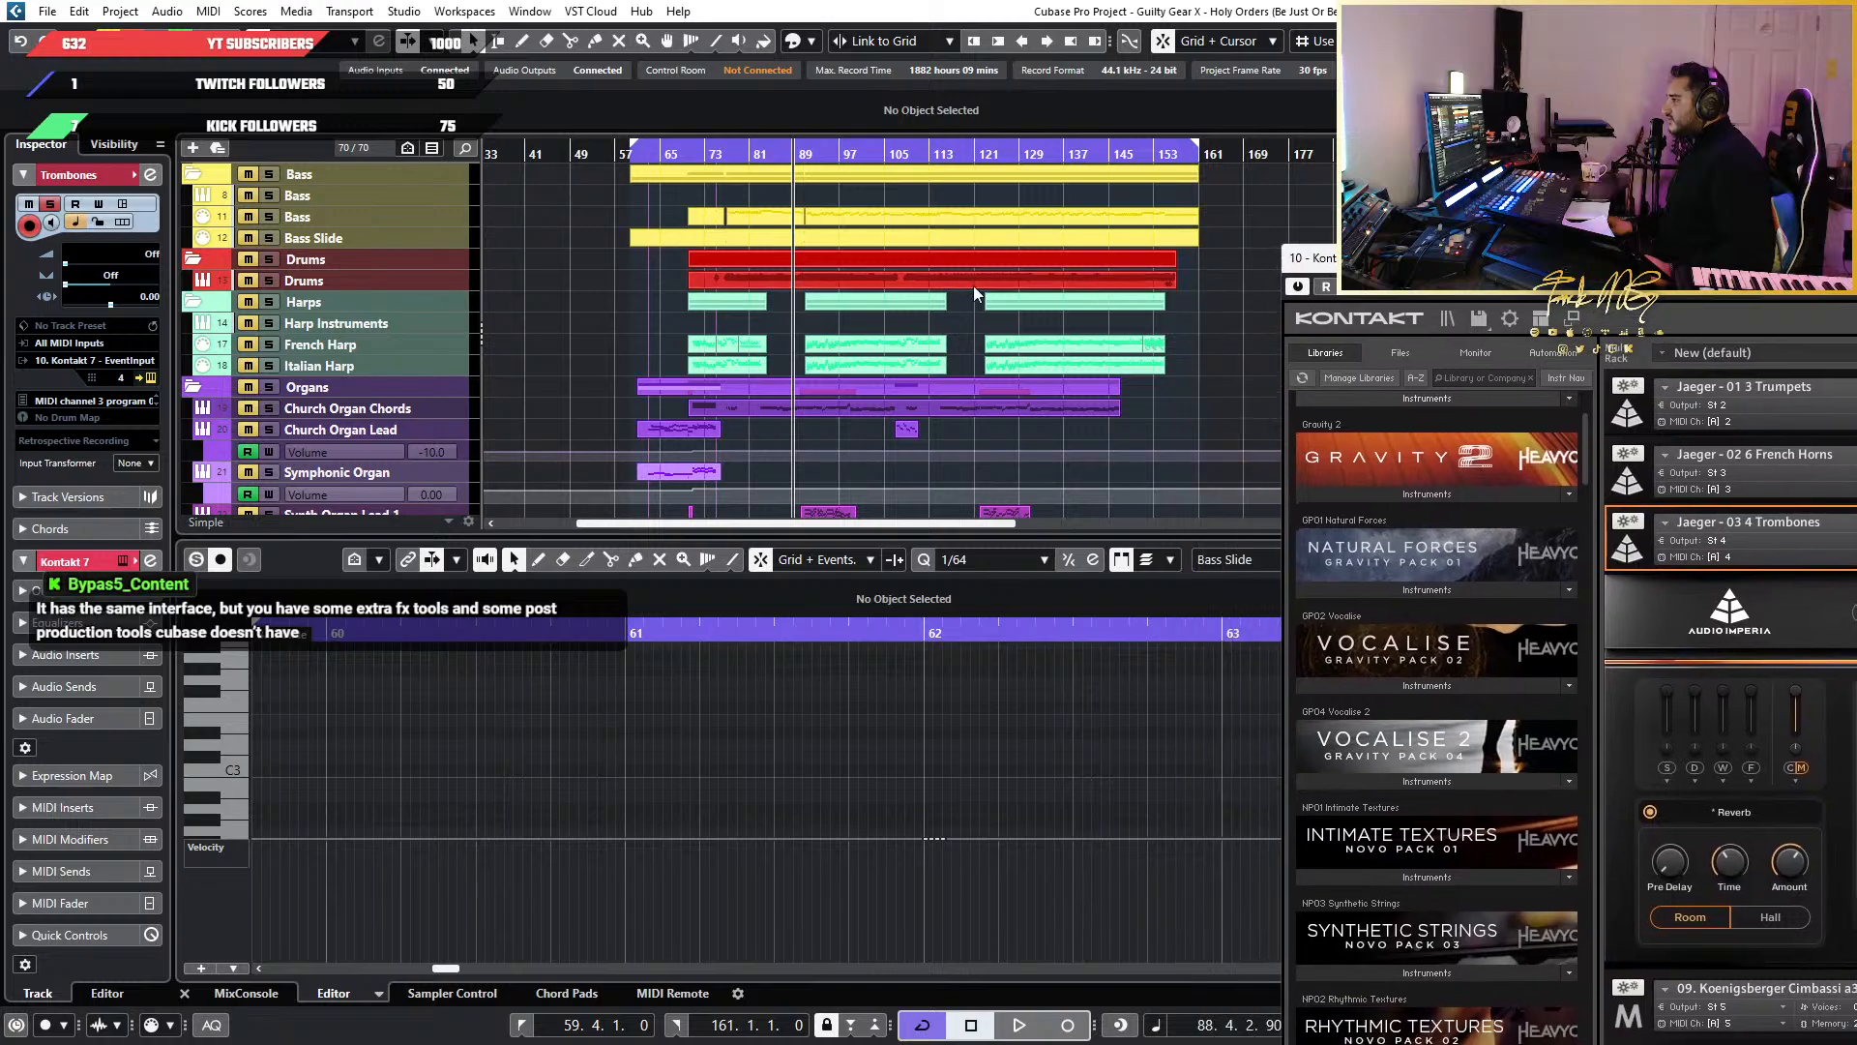
Show the MixConsole in the lower zone and look over the brass, woodwinds, choir and synth tracks
scroll(929, 298, down, 4)
scroll(700, 352, down, 3)
scroll(700, 351, up, 3)
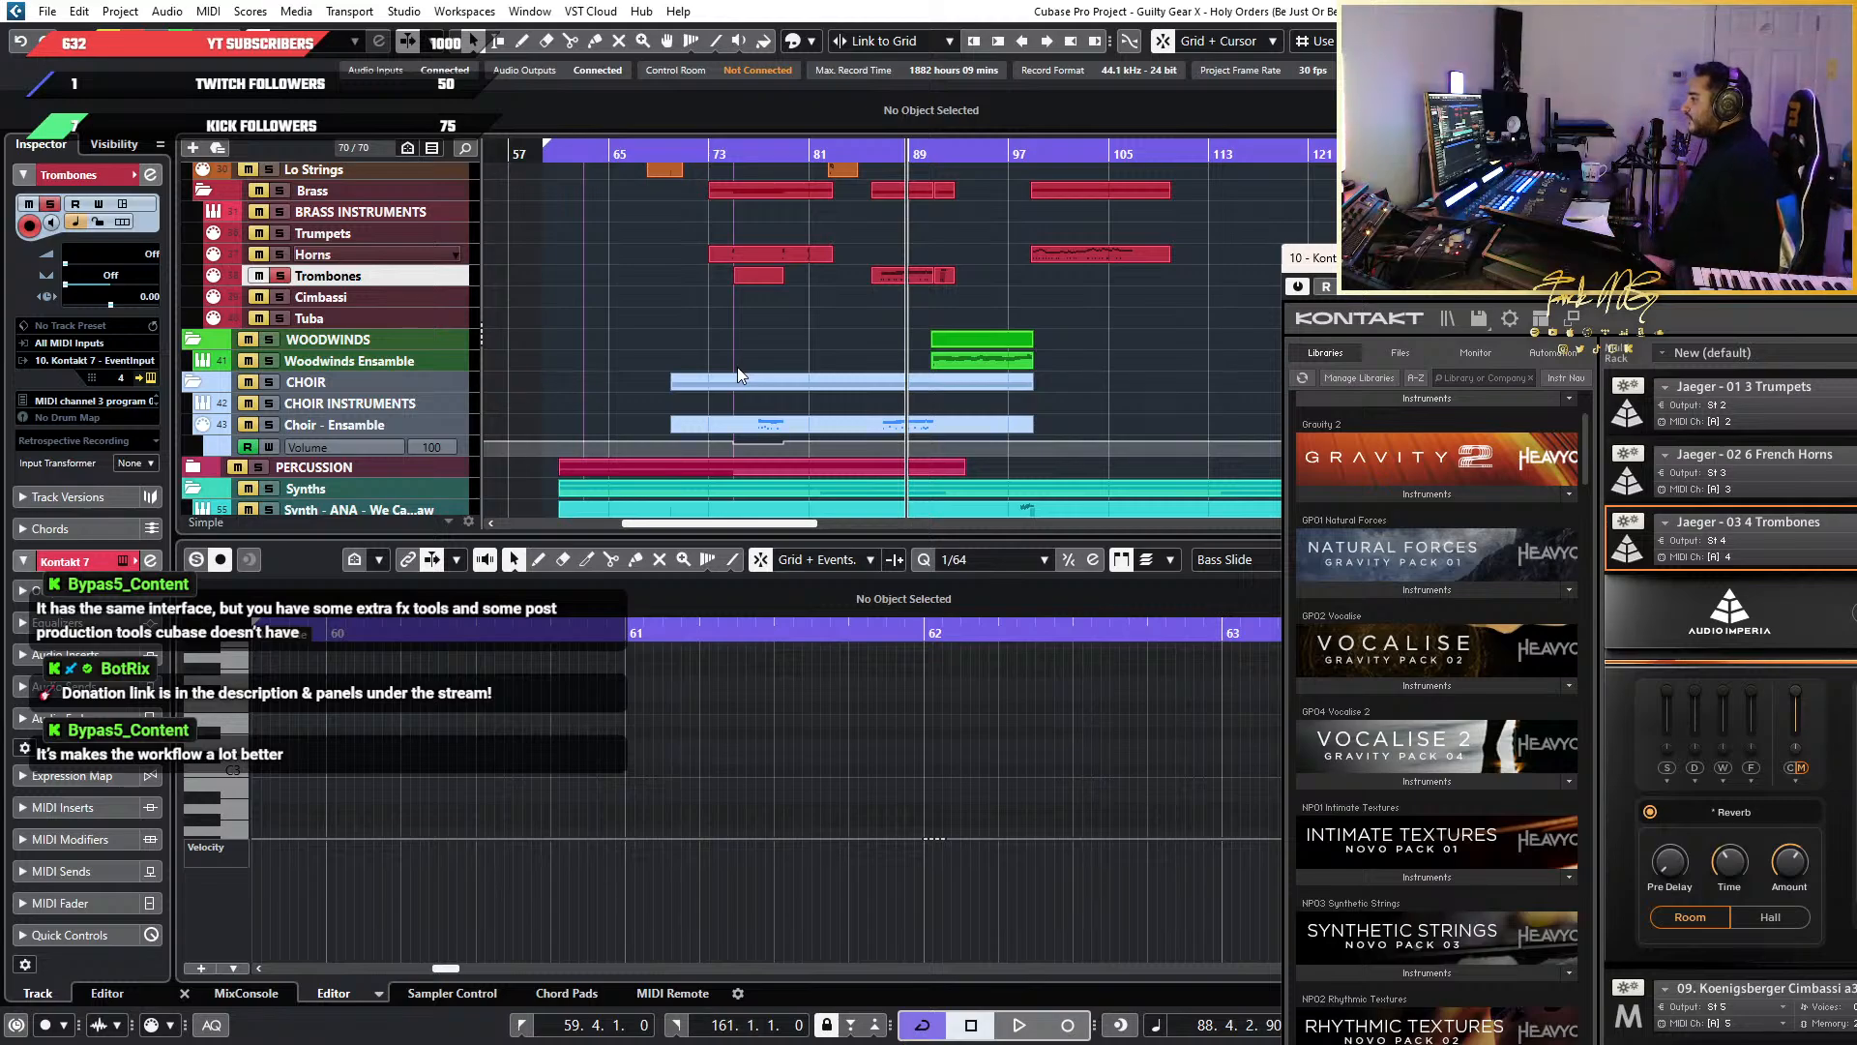
click(252, 992)
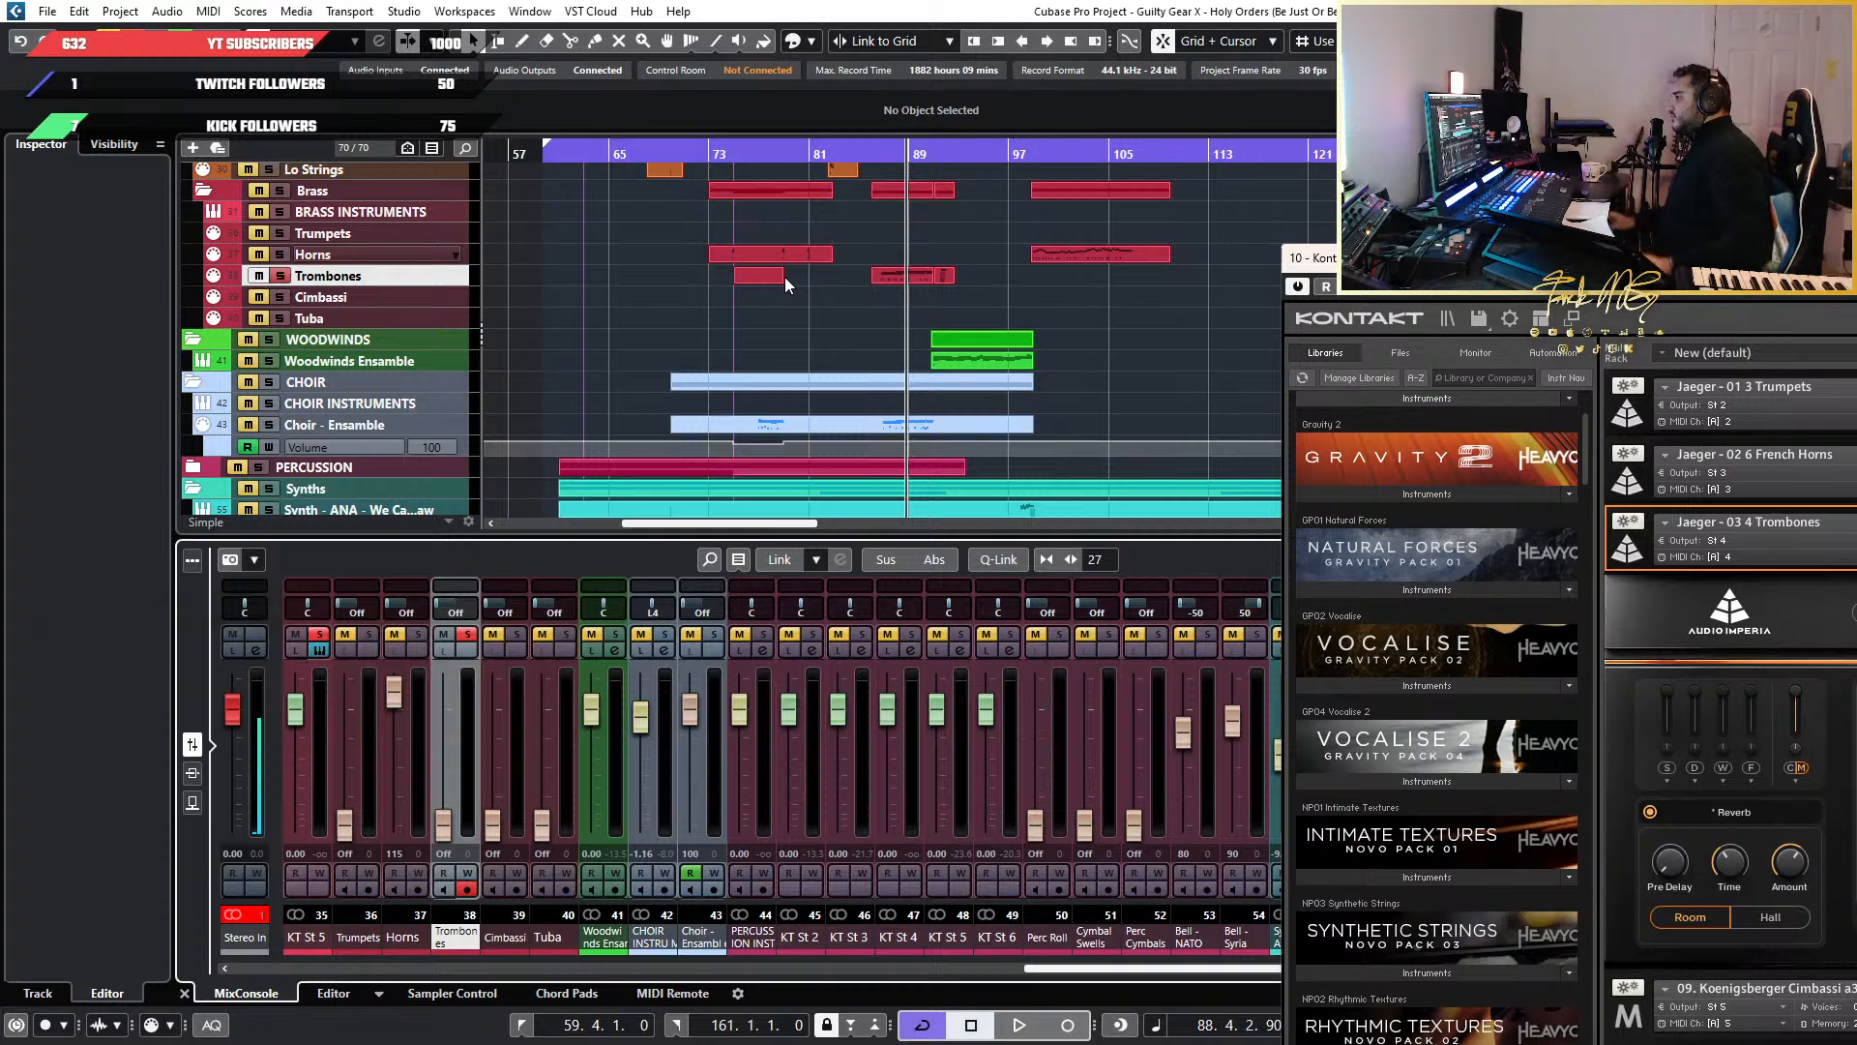
scroll(927, 287, down, 2)
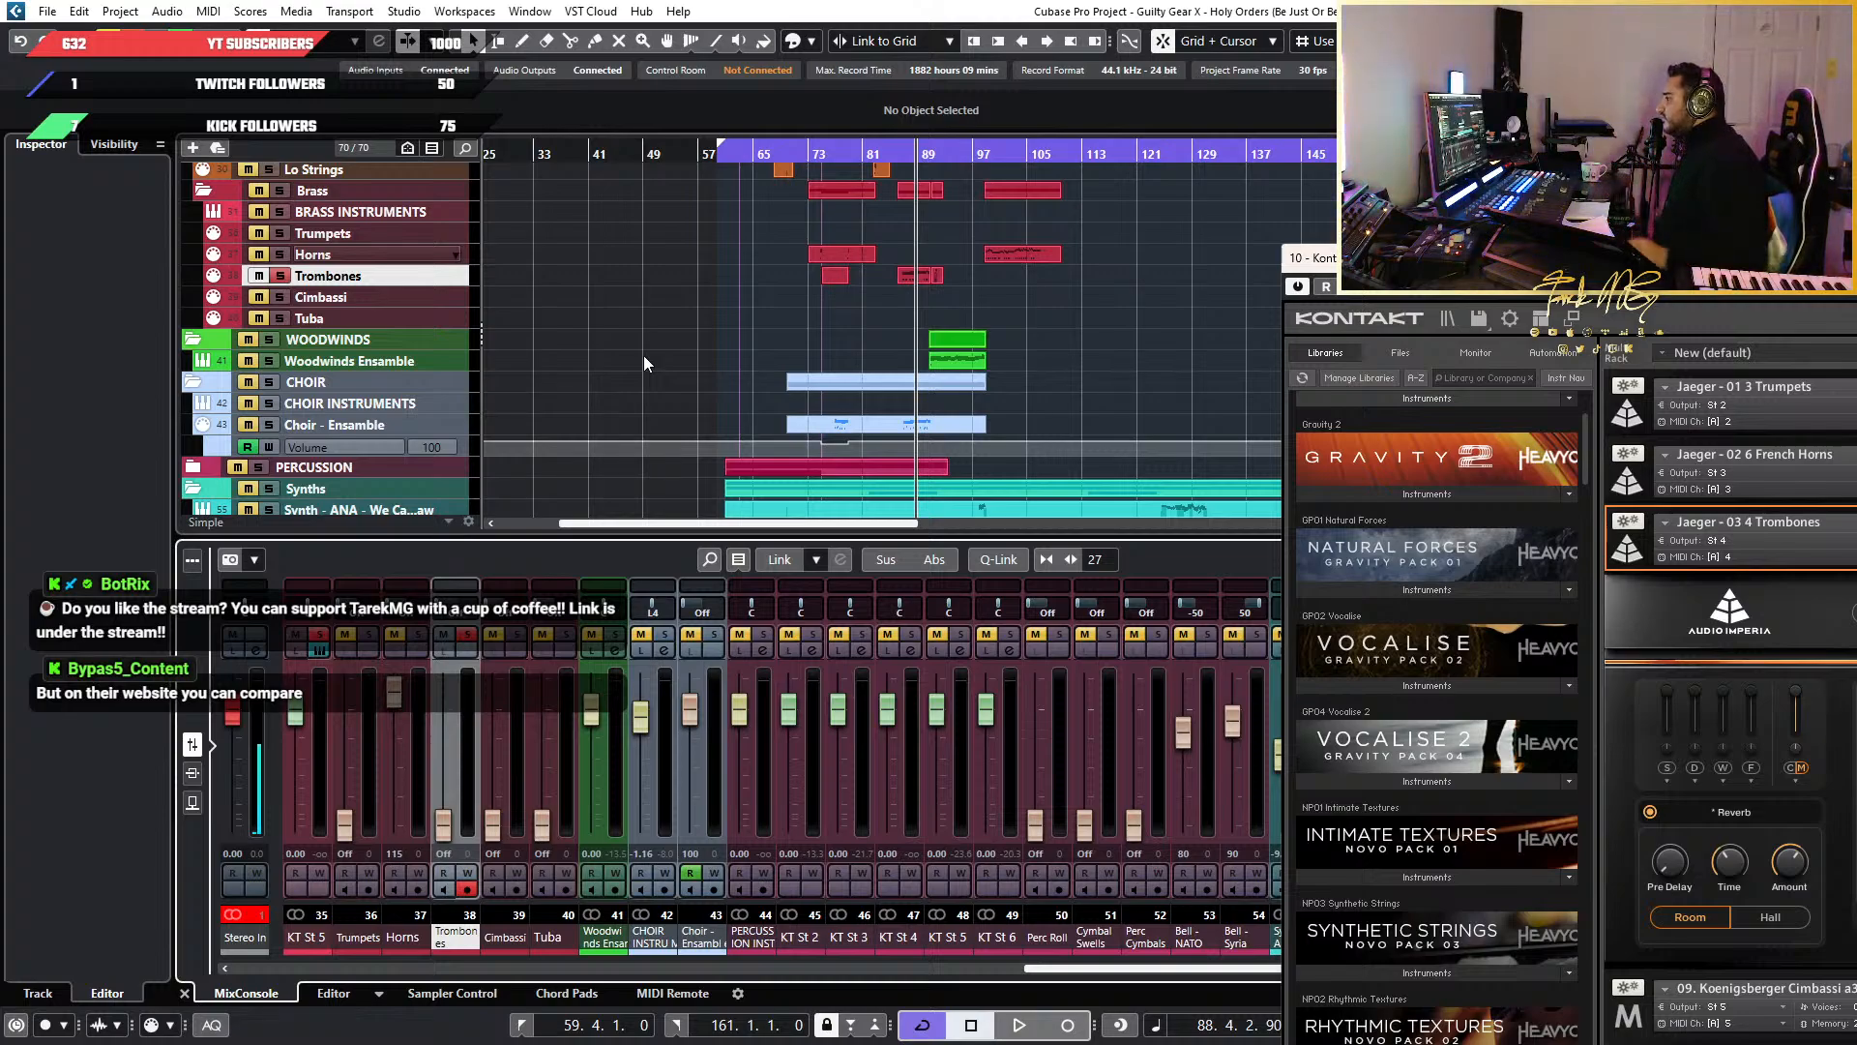
key(g)
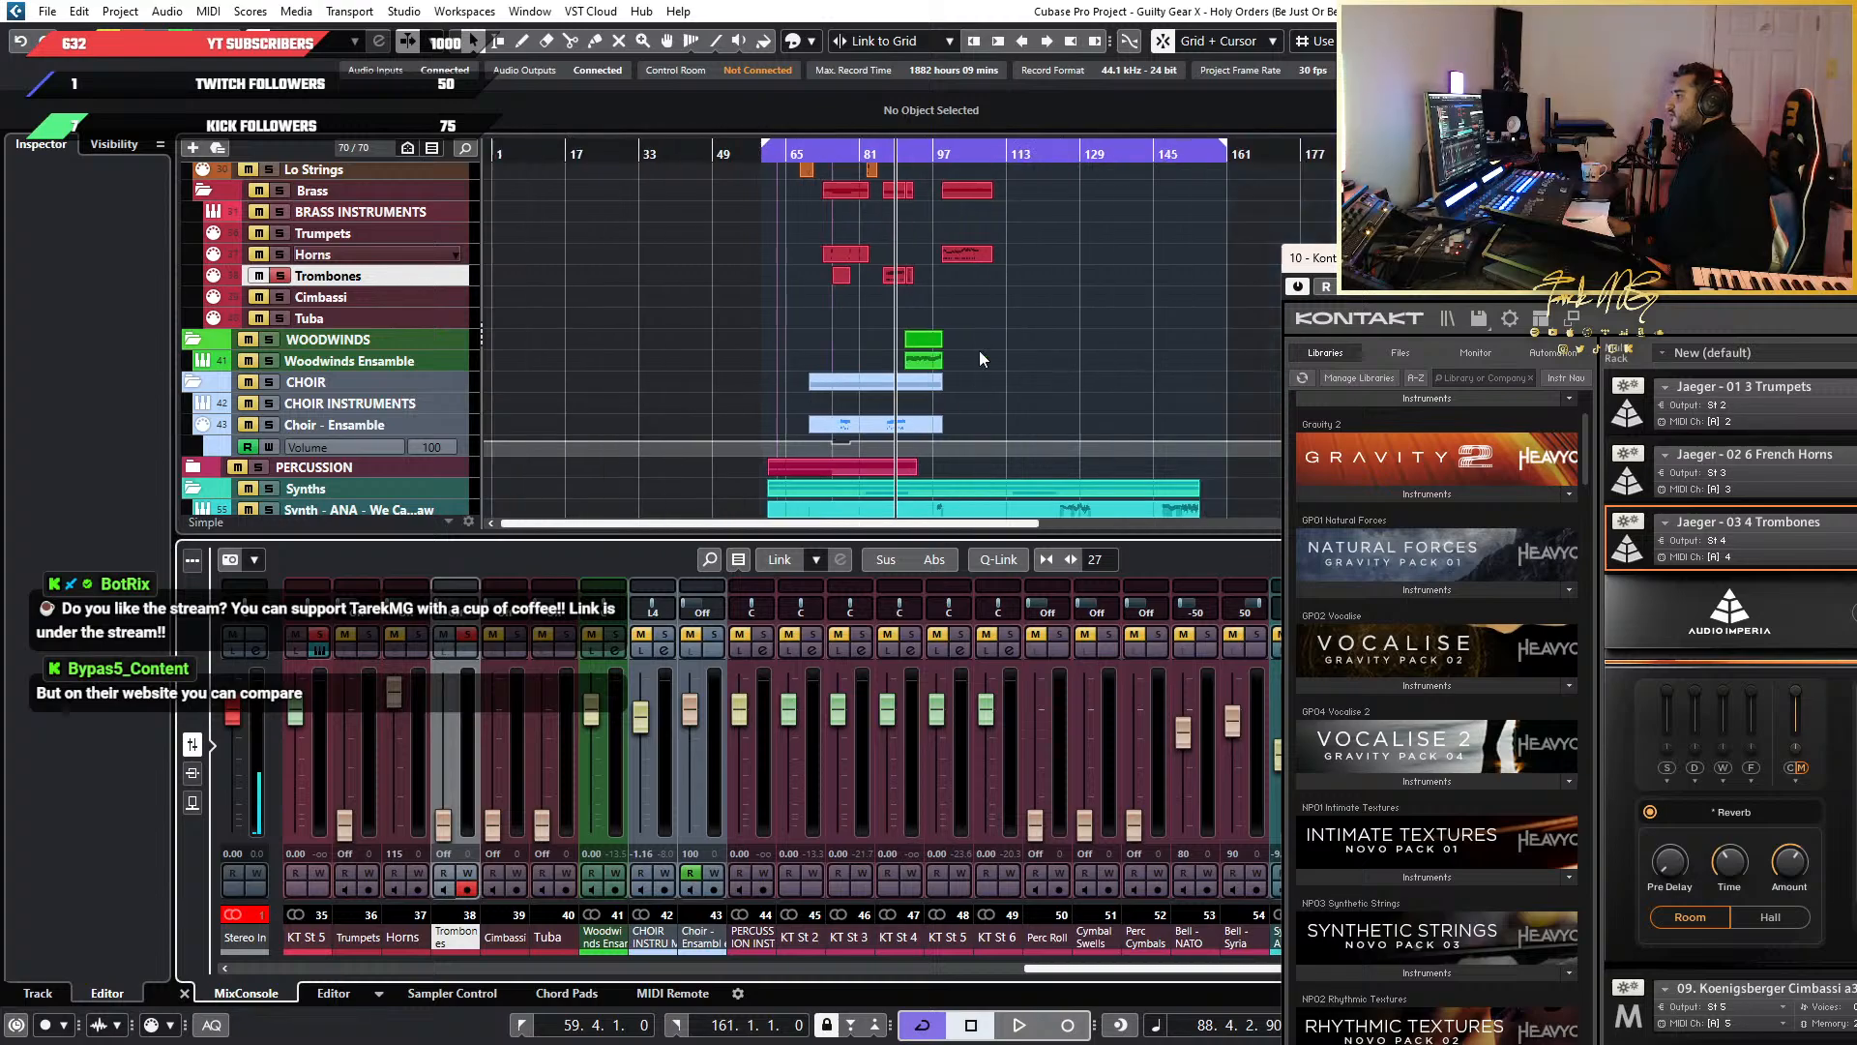
scroll(979, 350, right, 5)
scroll(723, 347, down, 4)
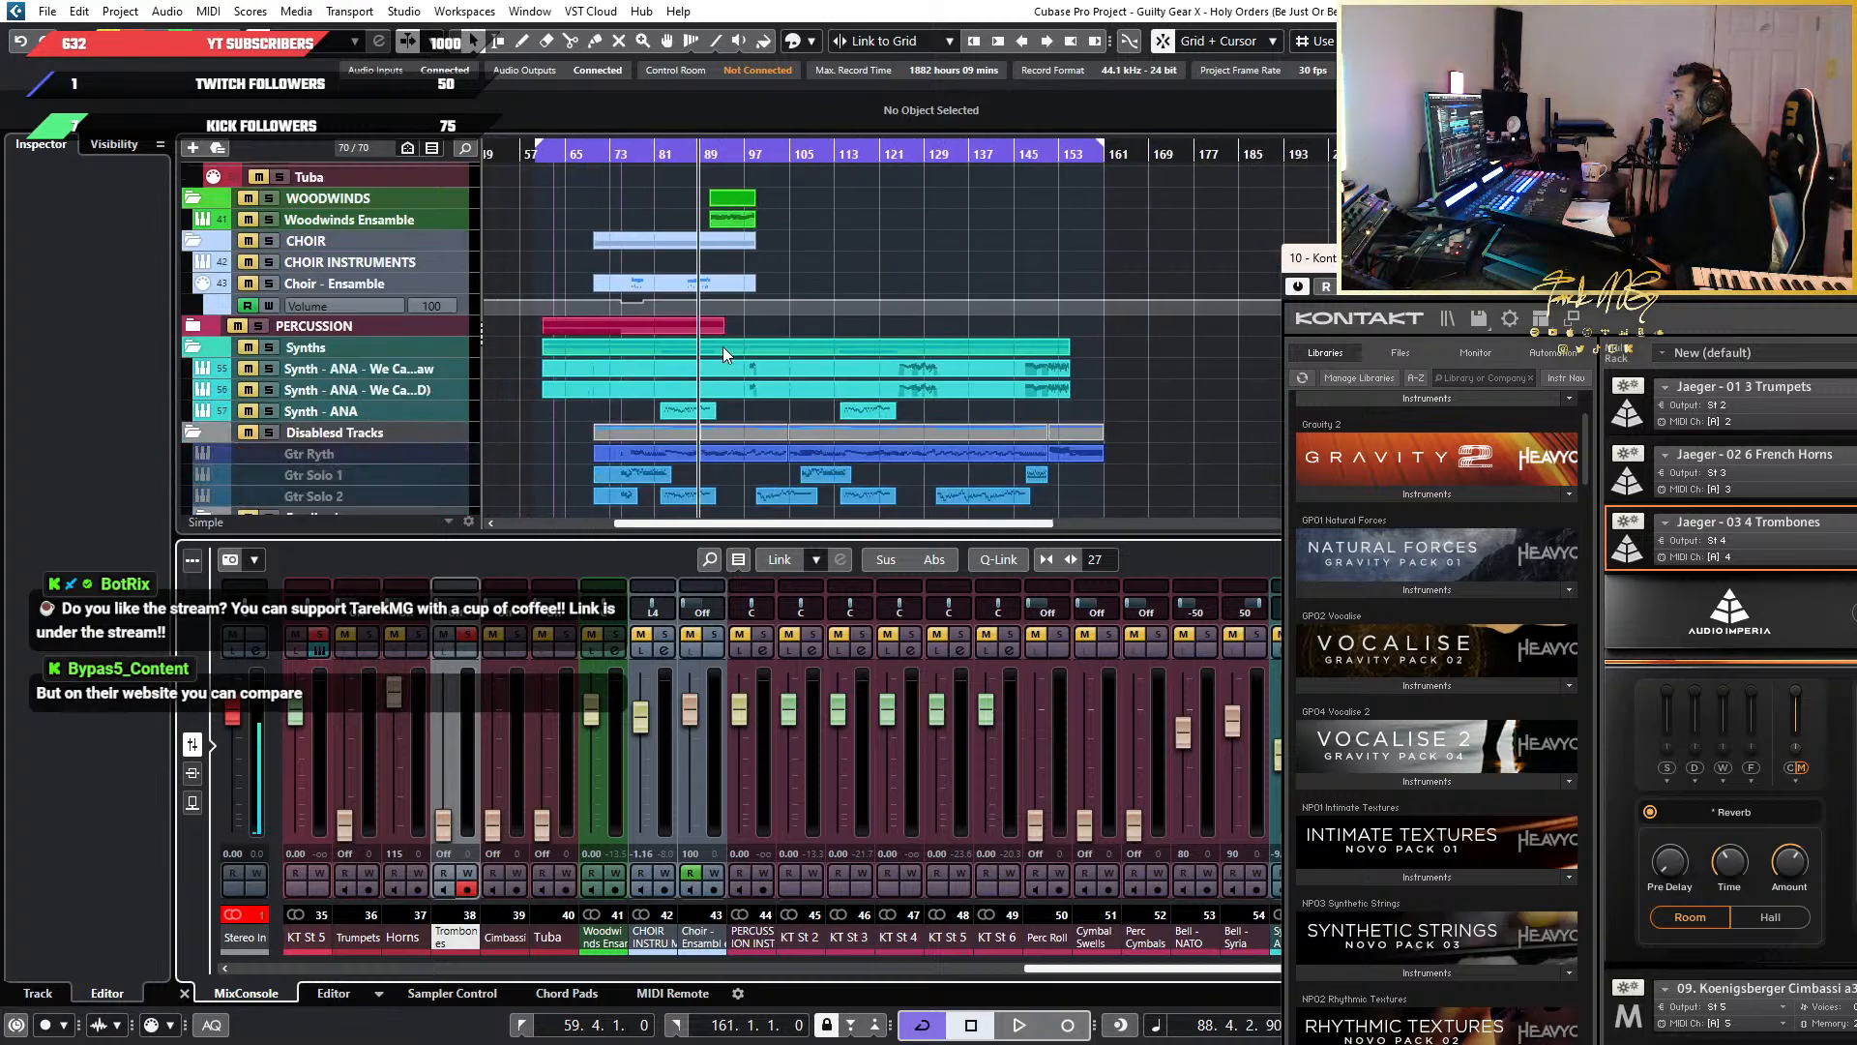
Look over the arrangement from the choir, synth and disabled guitar tracks back up to the strings and brass parts around bar 89
scroll(722, 346, down, 1)
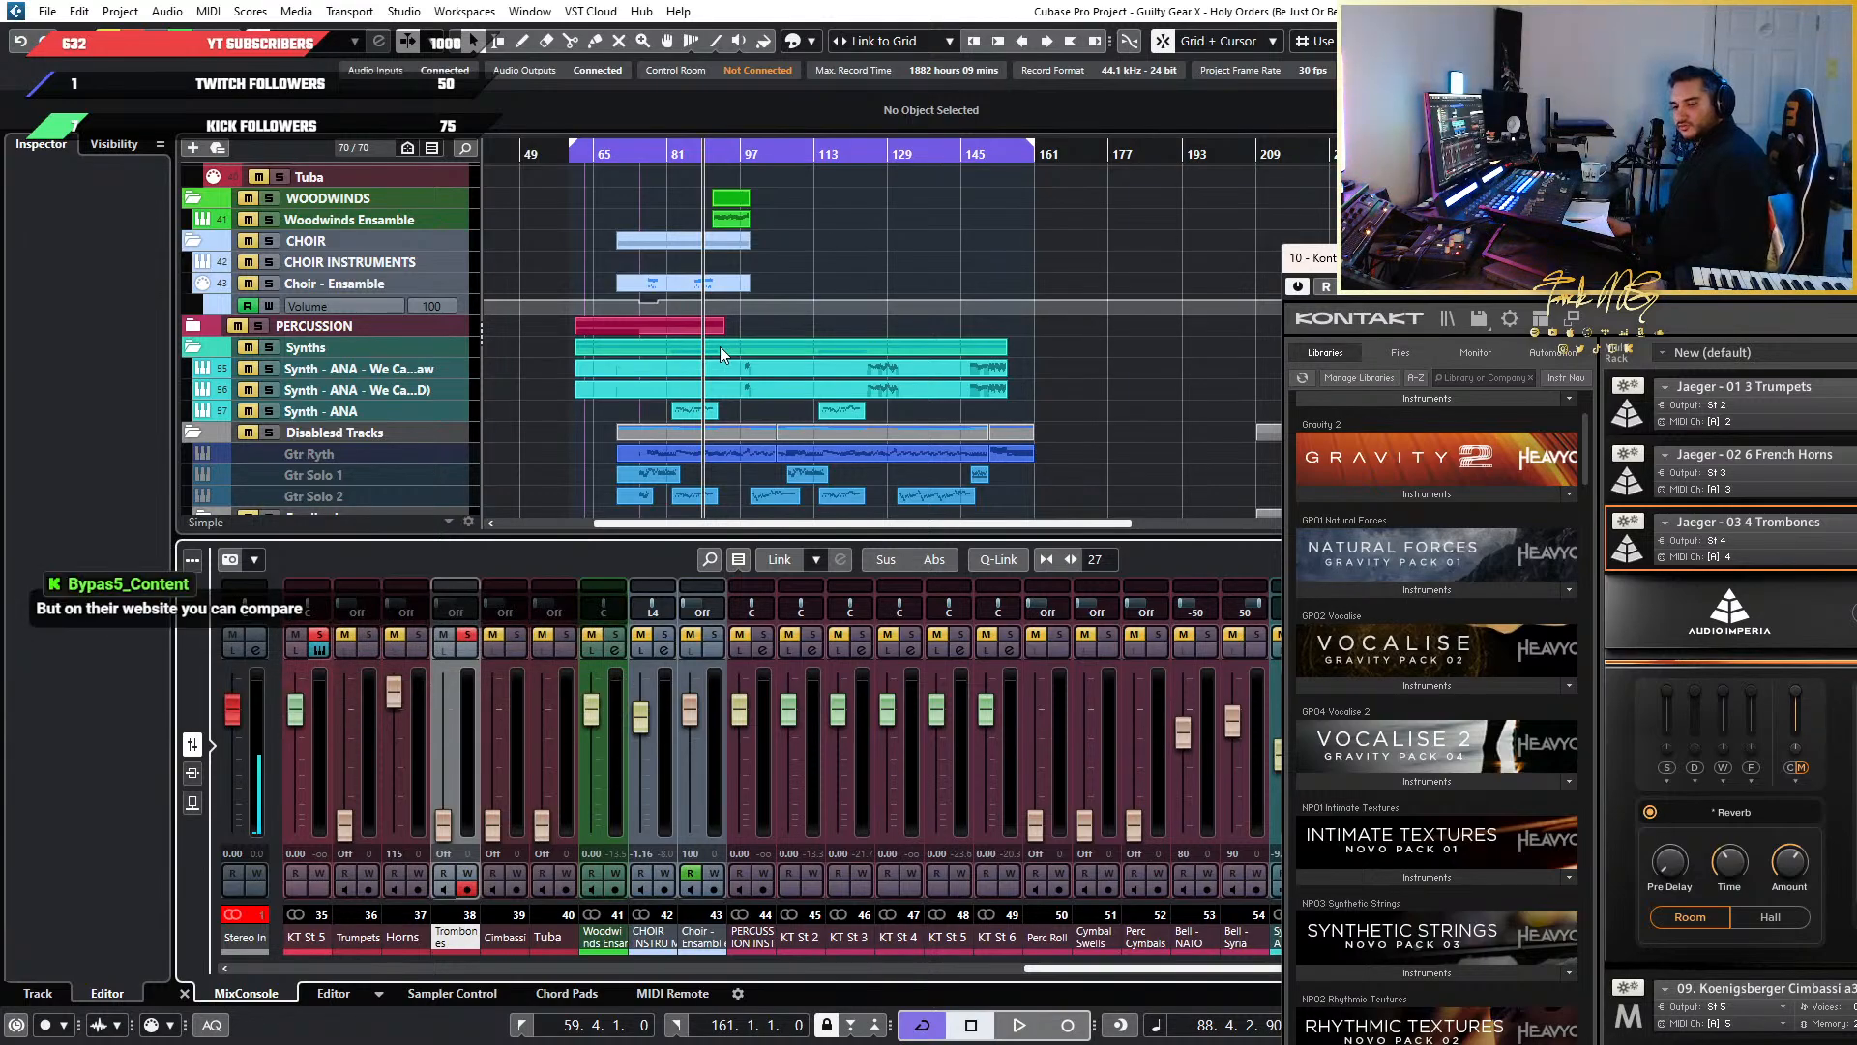
scroll(720, 346, down, 2)
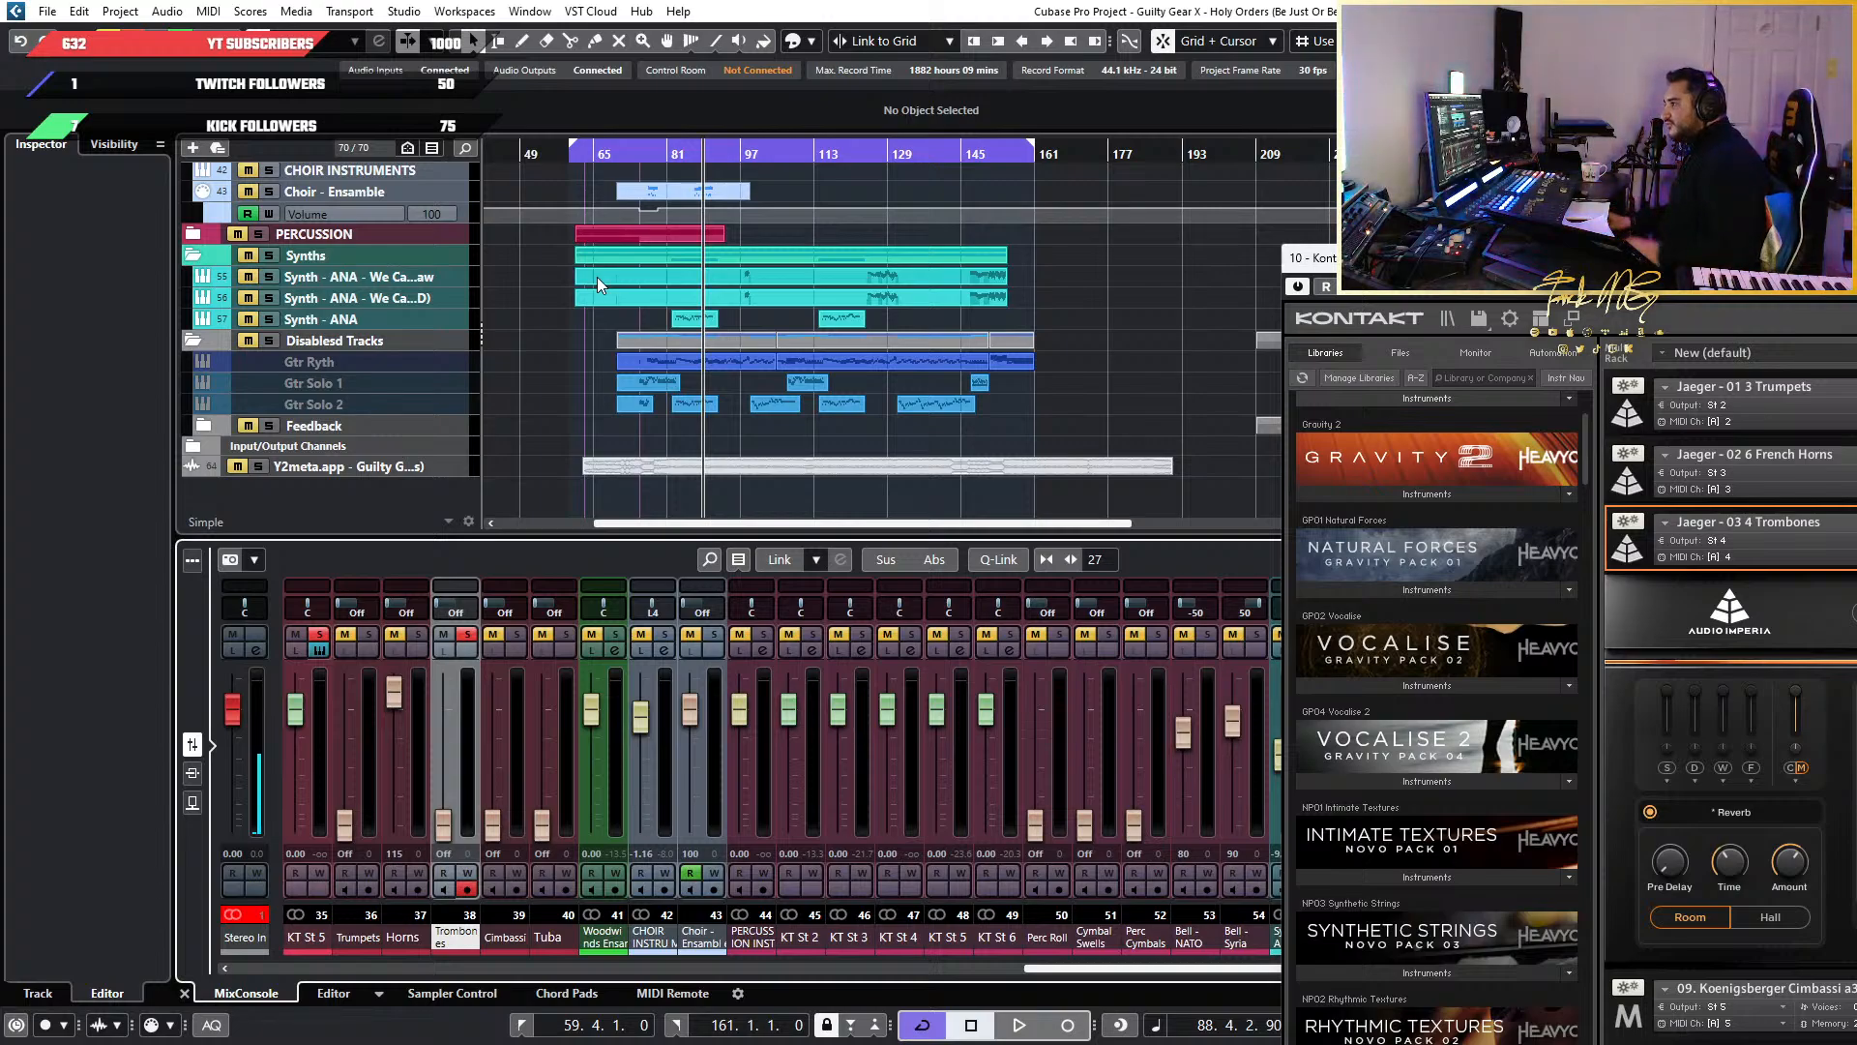
scroll(886, 414, down, 1)
scroll(870, 410, up, 3)
scroll(735, 399, up, 2)
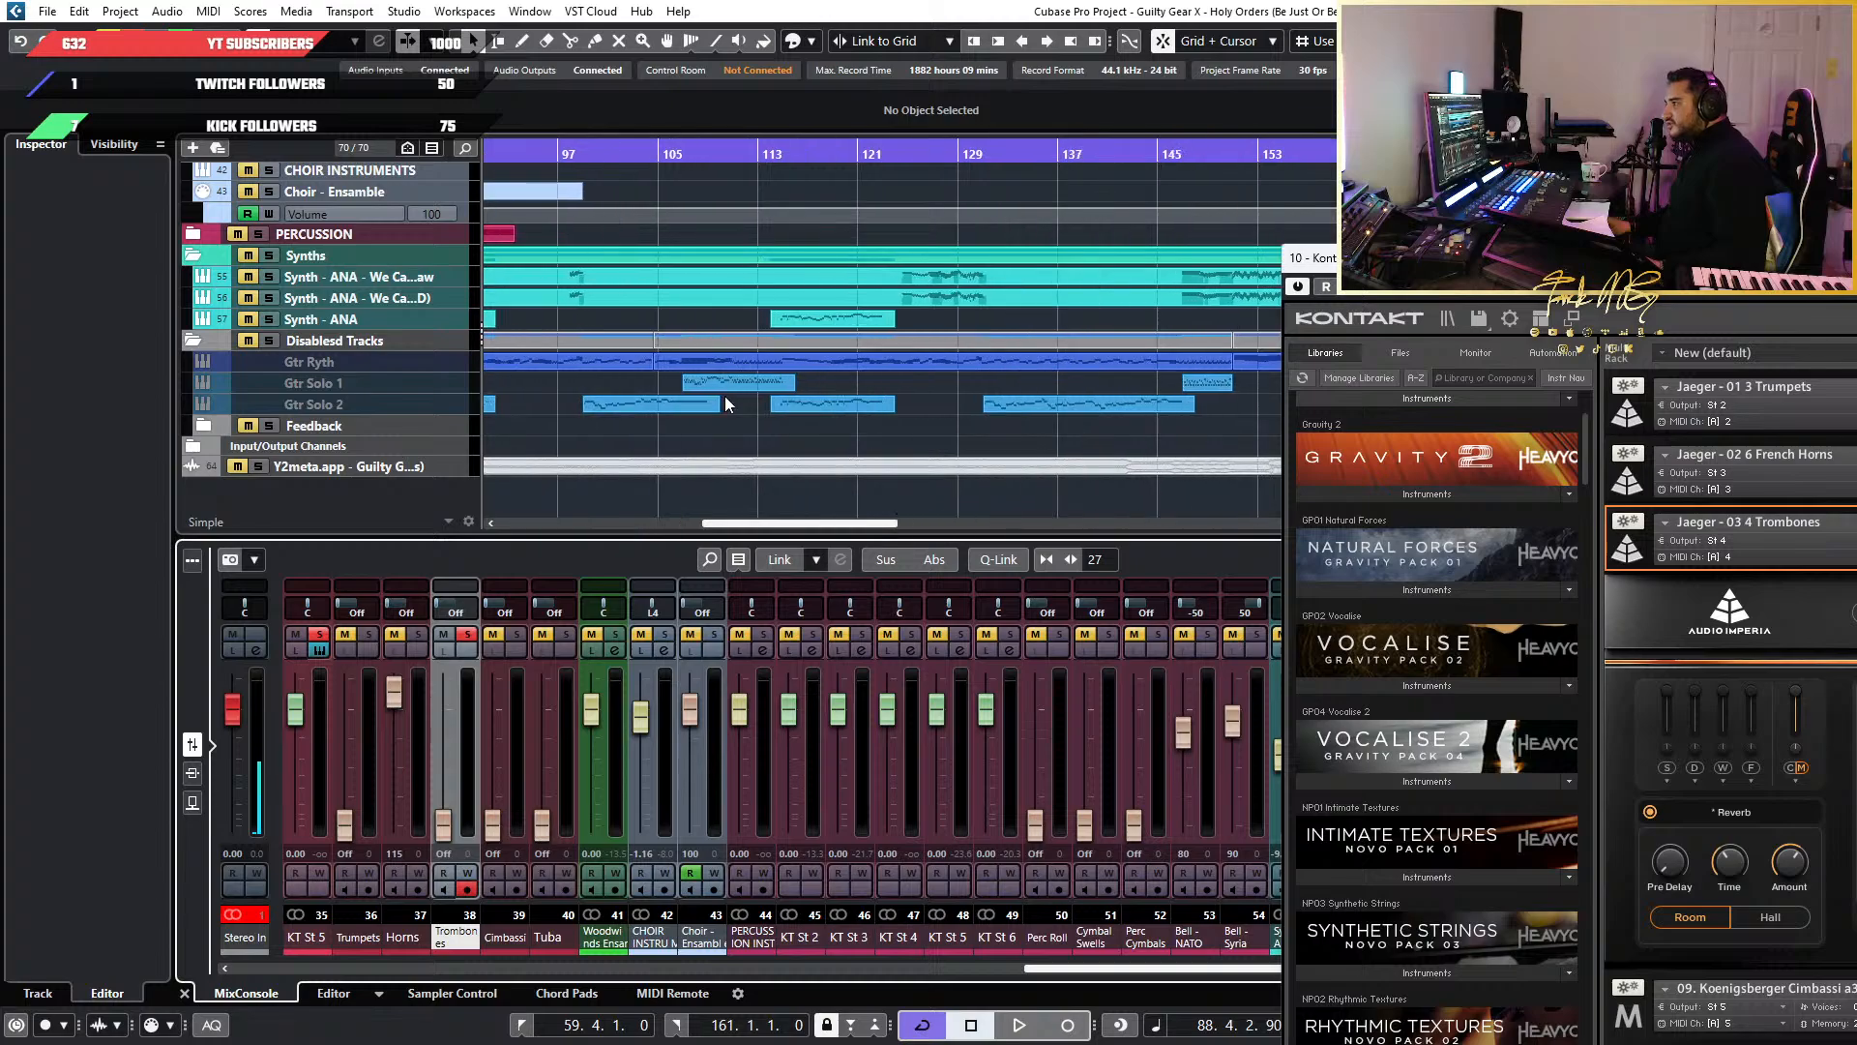
scroll(725, 395, up, 5)
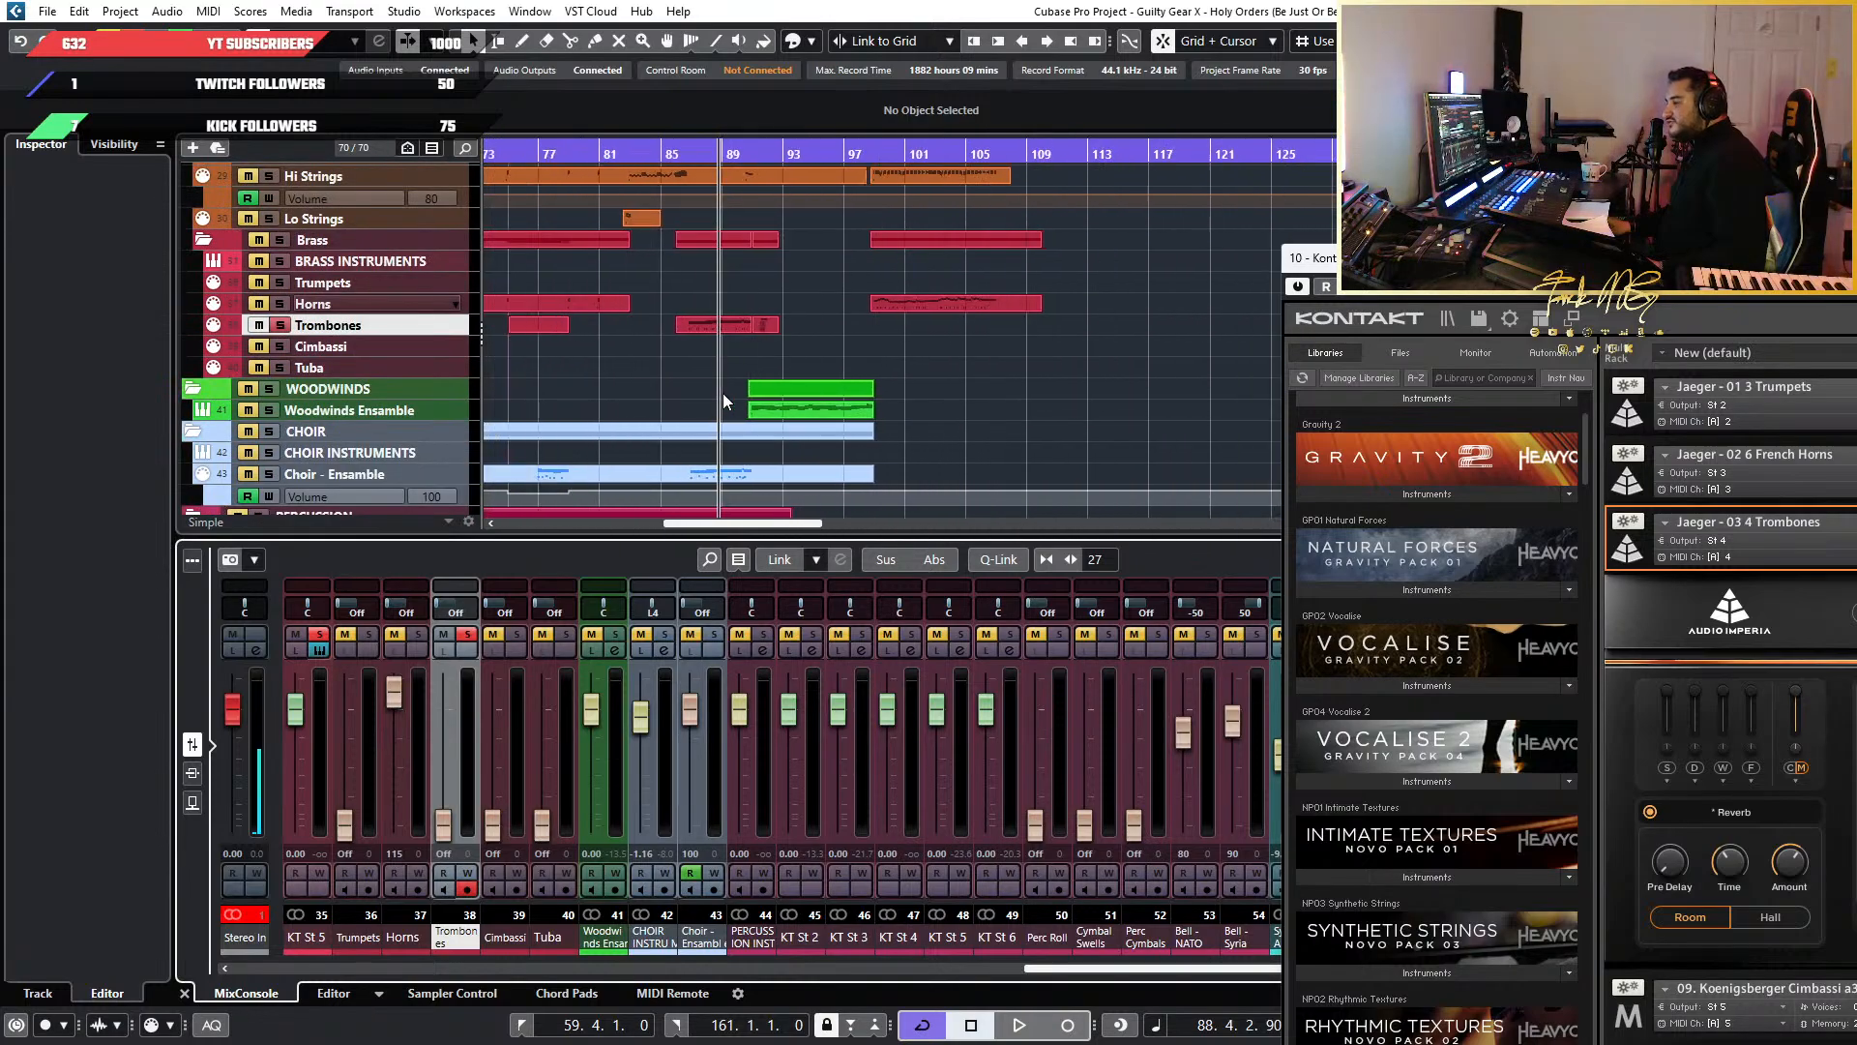
scroll(722, 387, down, 2)
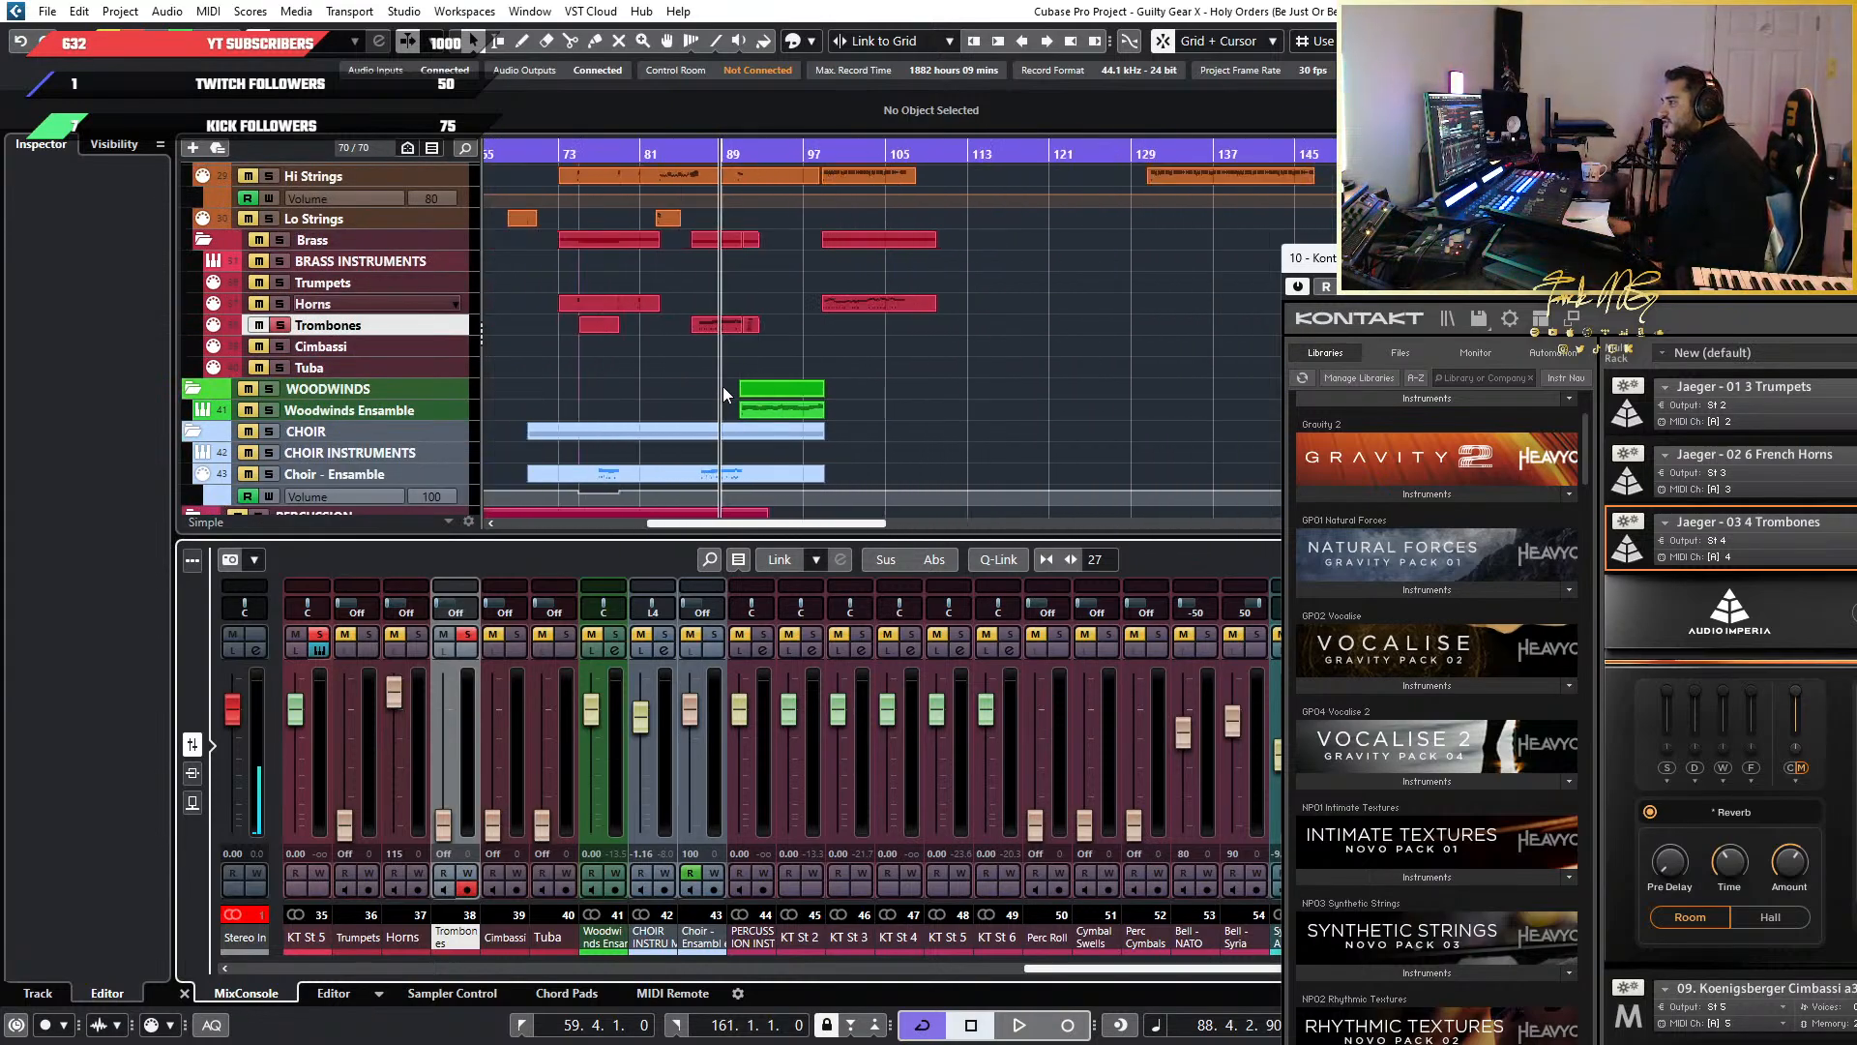
Shift the Kontakt window over the mixer side and take the Trombones track out of solo
drag(1507, 272, 1174, 211)
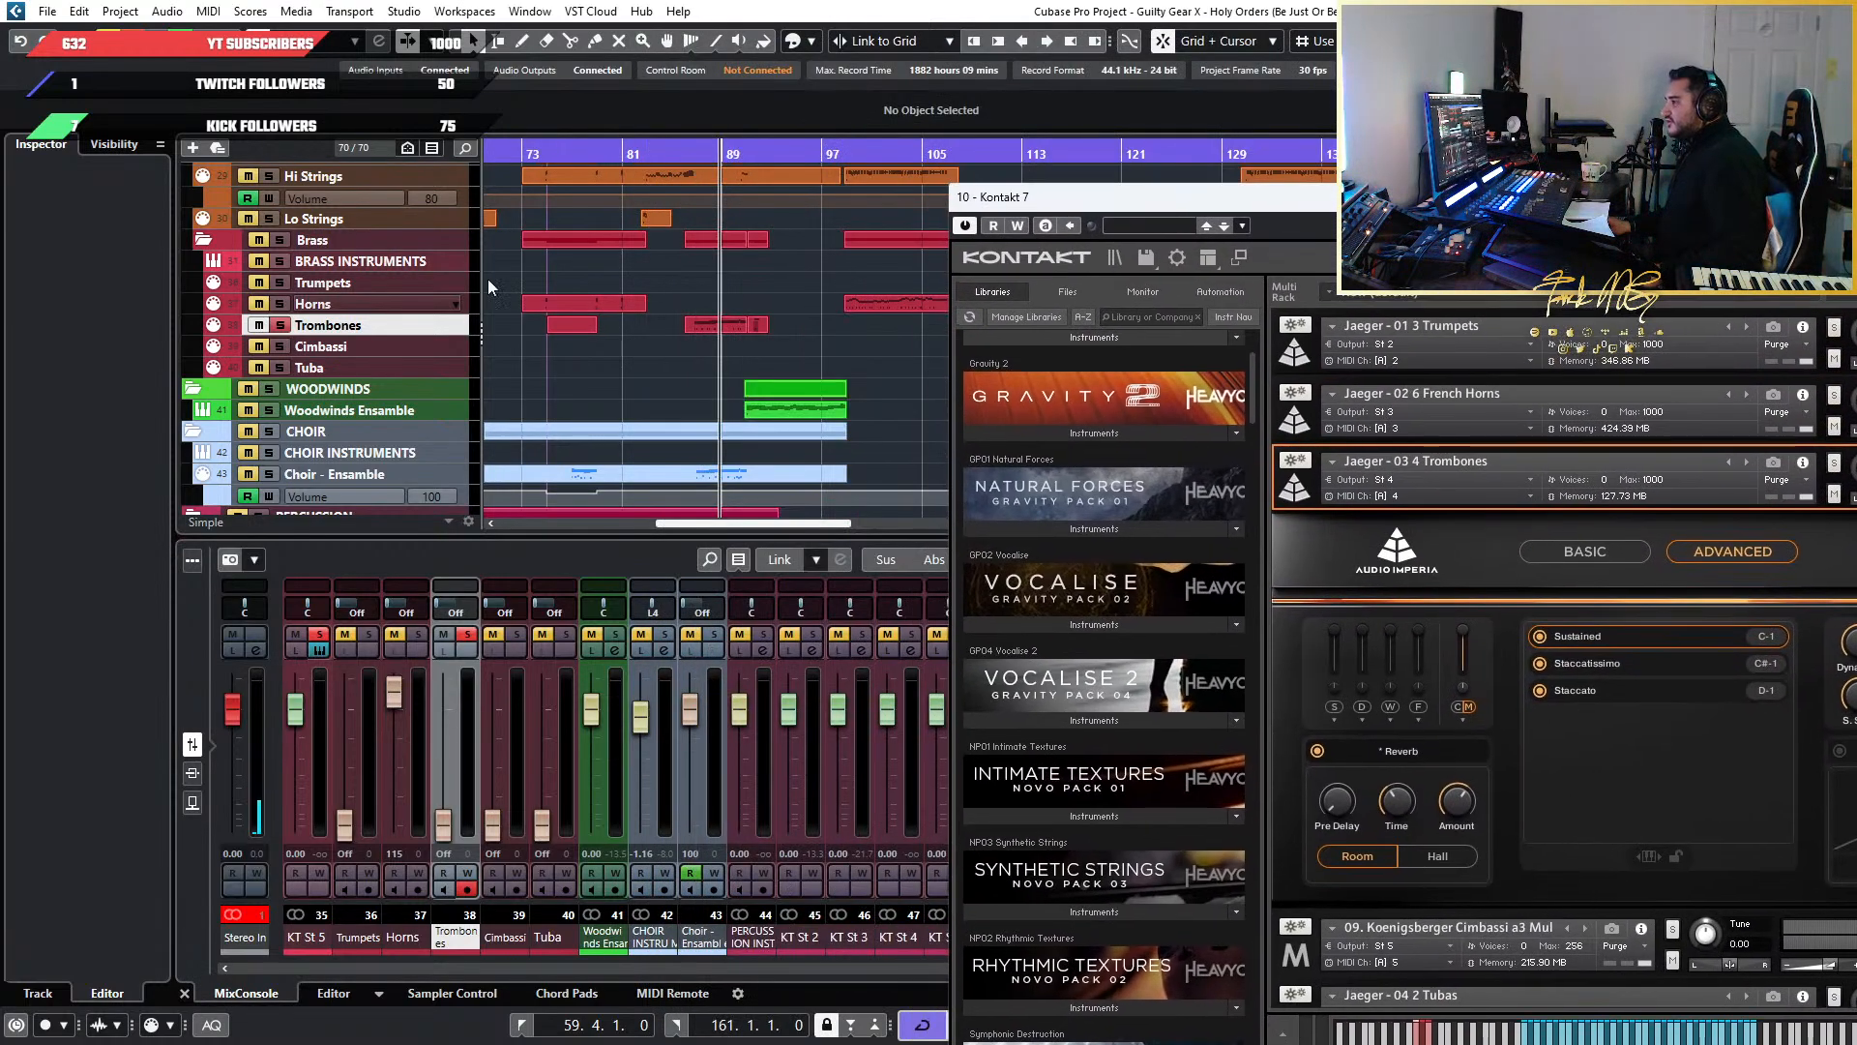
scroll(586, 327, down, 1)
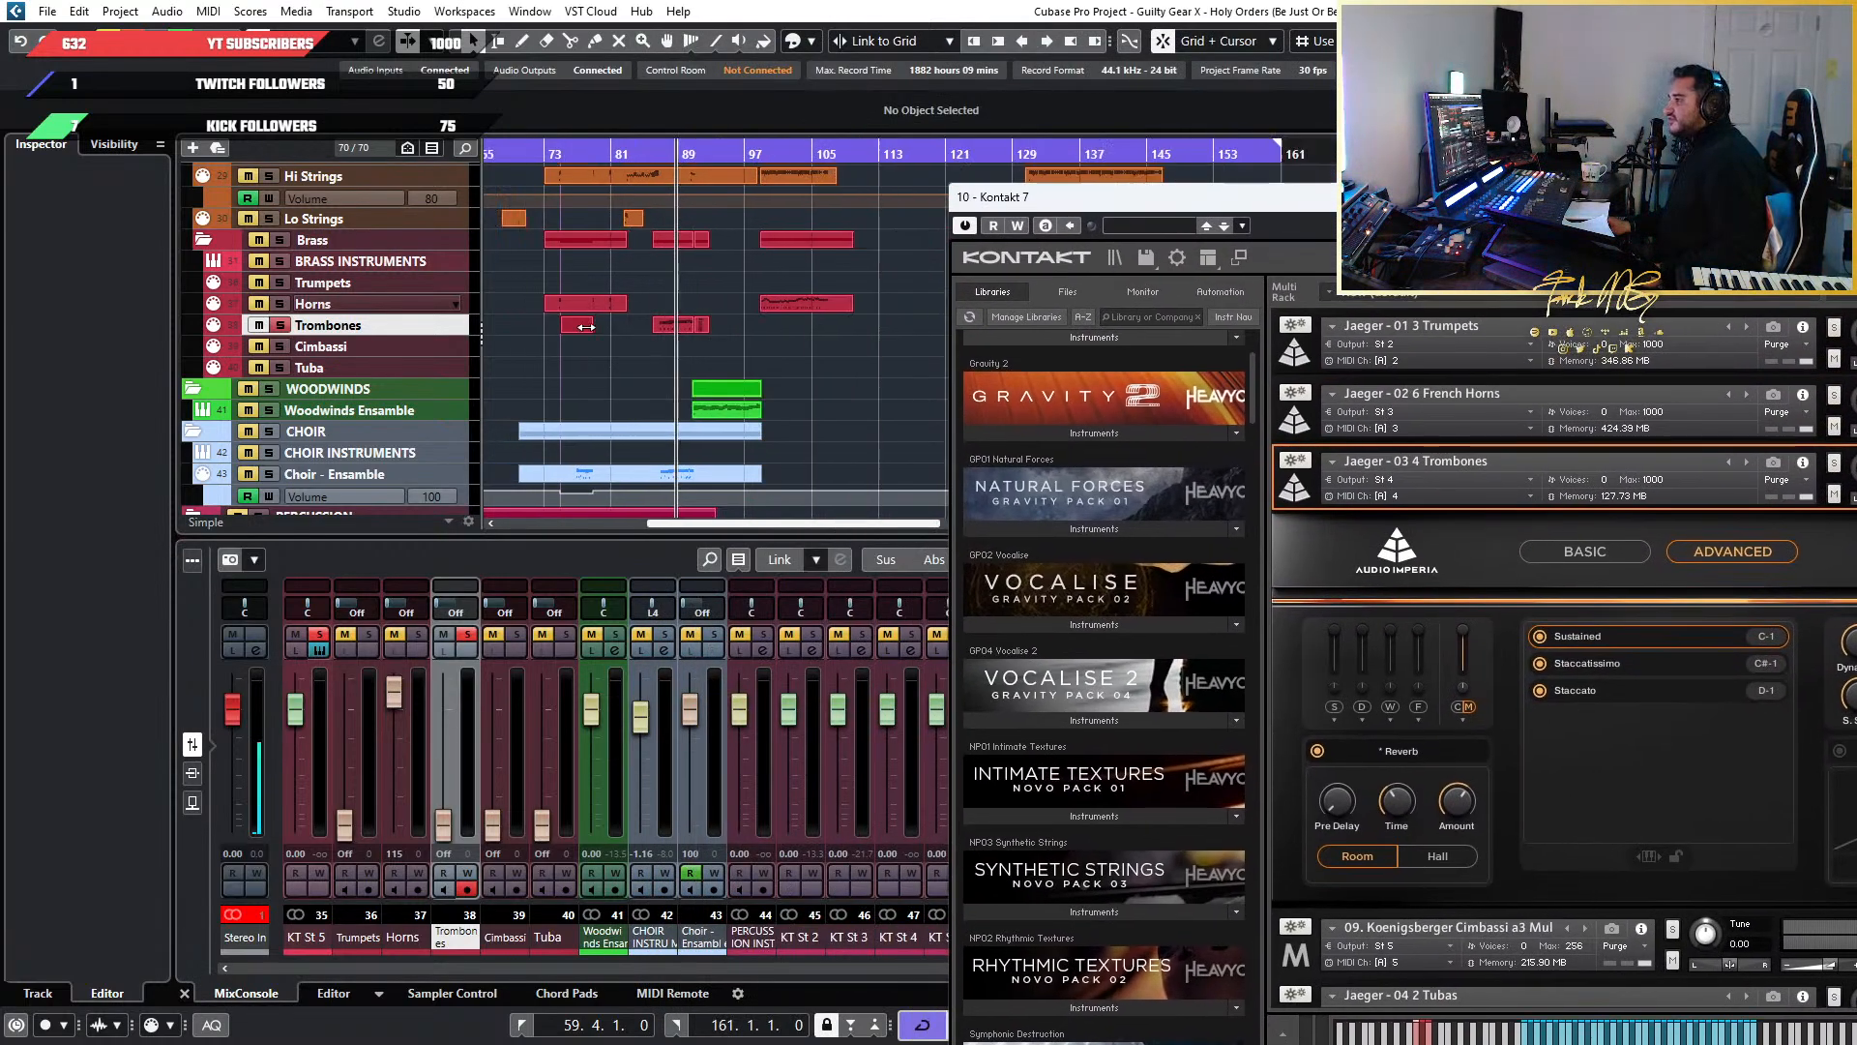
click(279, 326)
scroll(664, 334, down, 1)
scroll(664, 334, up, 3)
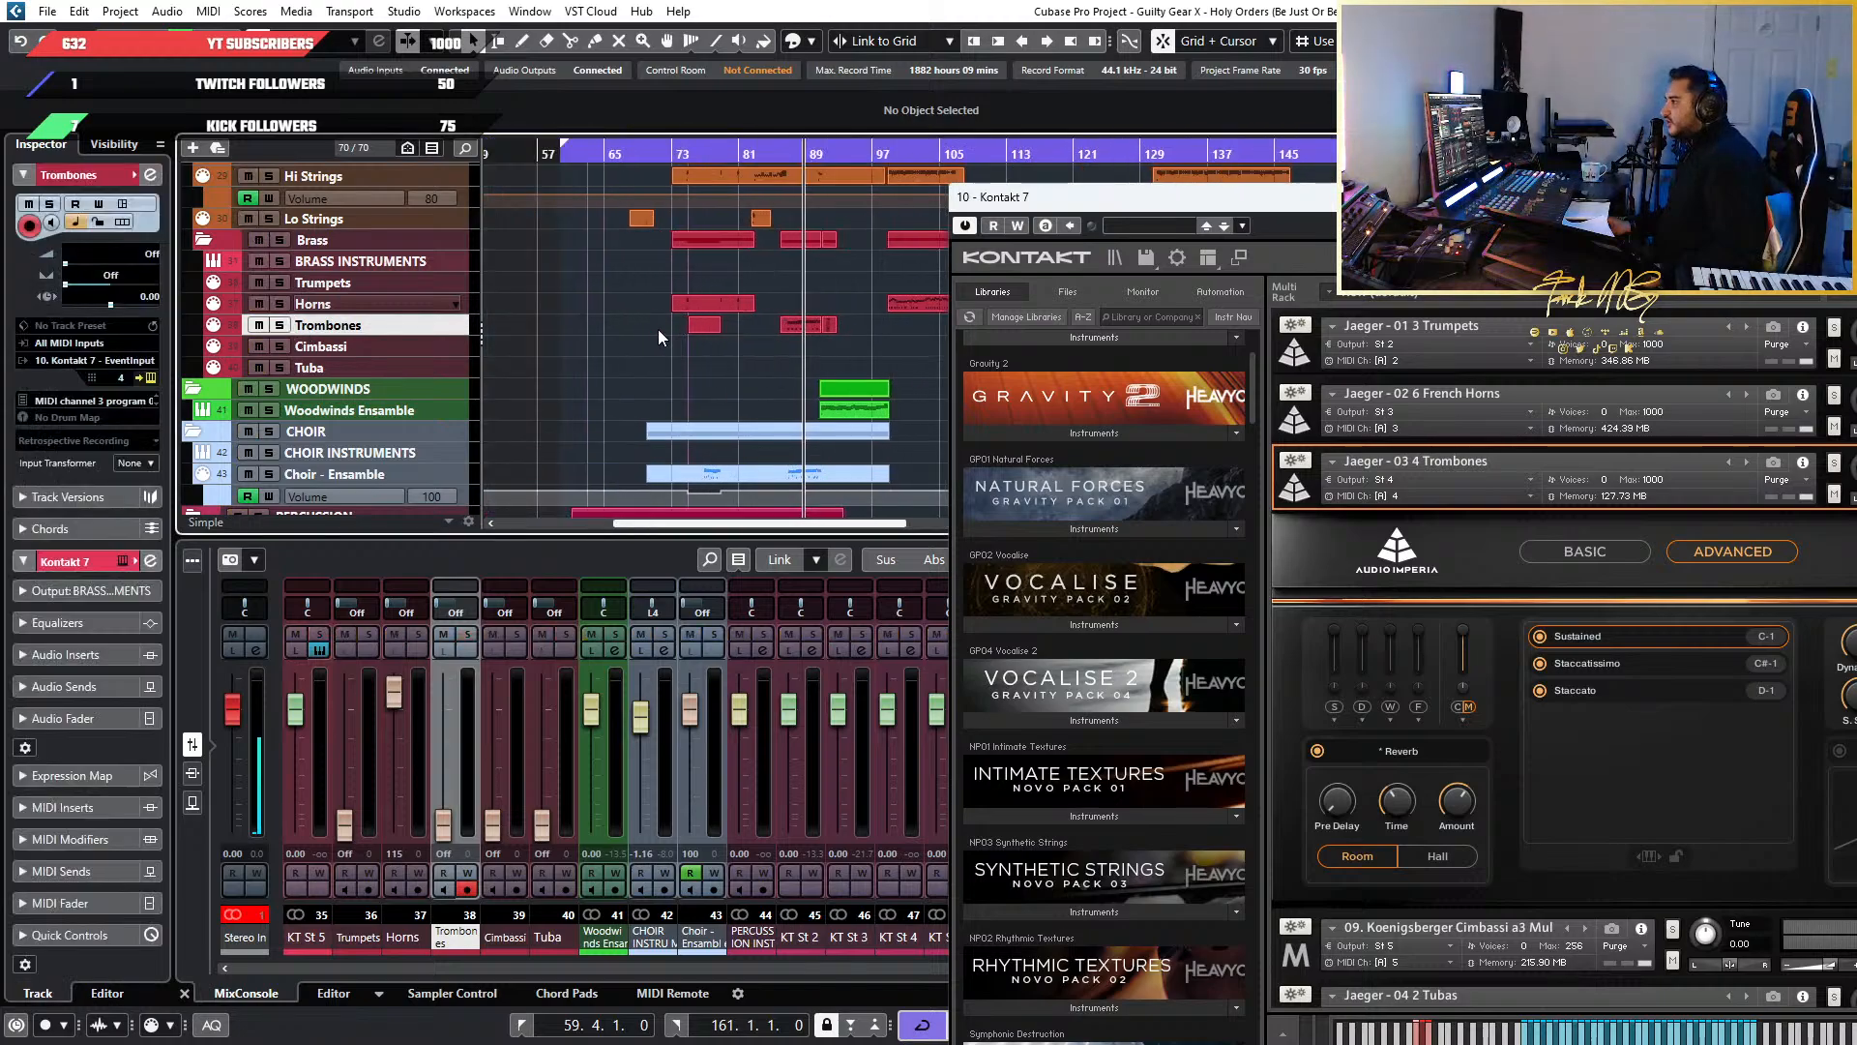
Play the full arrangement from about bar 62 to hear the brass in context
scroll(658, 329, up, 5)
scroll(655, 311, up, 1)
scroll(655, 312, down, 3)
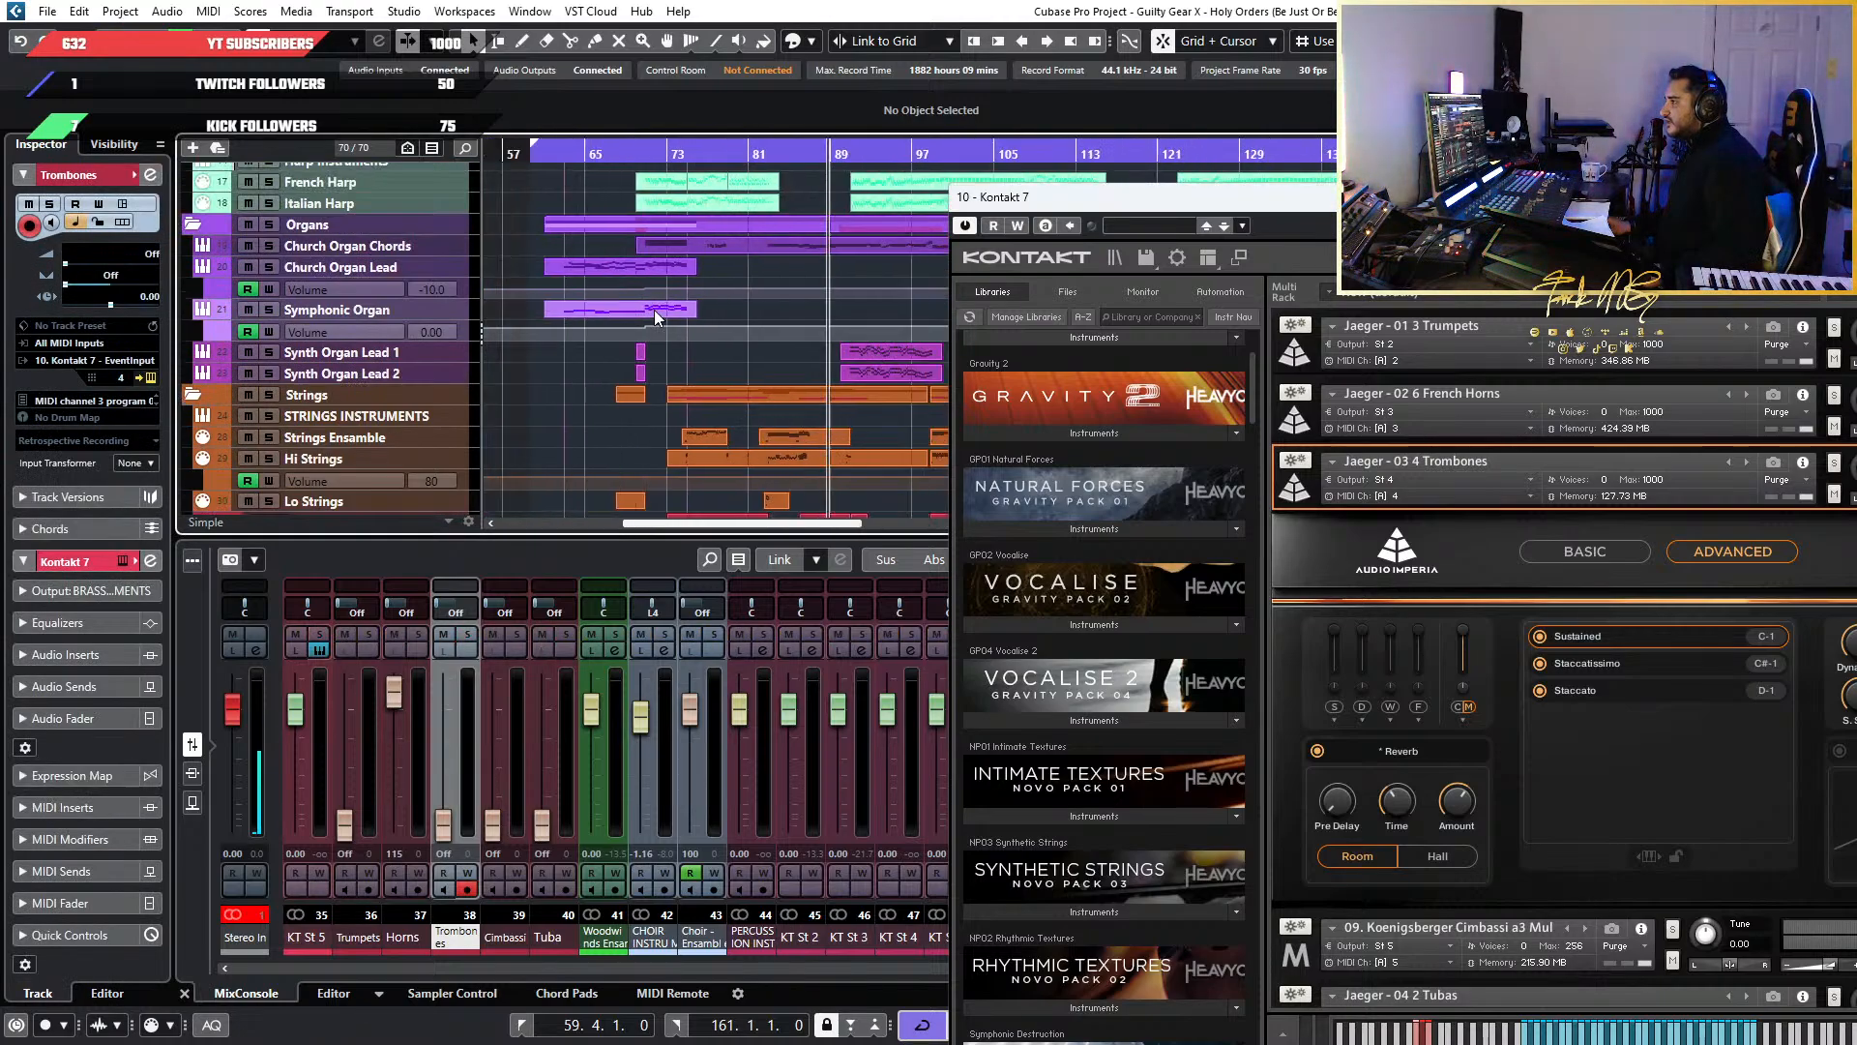
scroll(655, 311, up, 2)
scroll(655, 311, left, 1)
scroll(607, 195, up, 2)
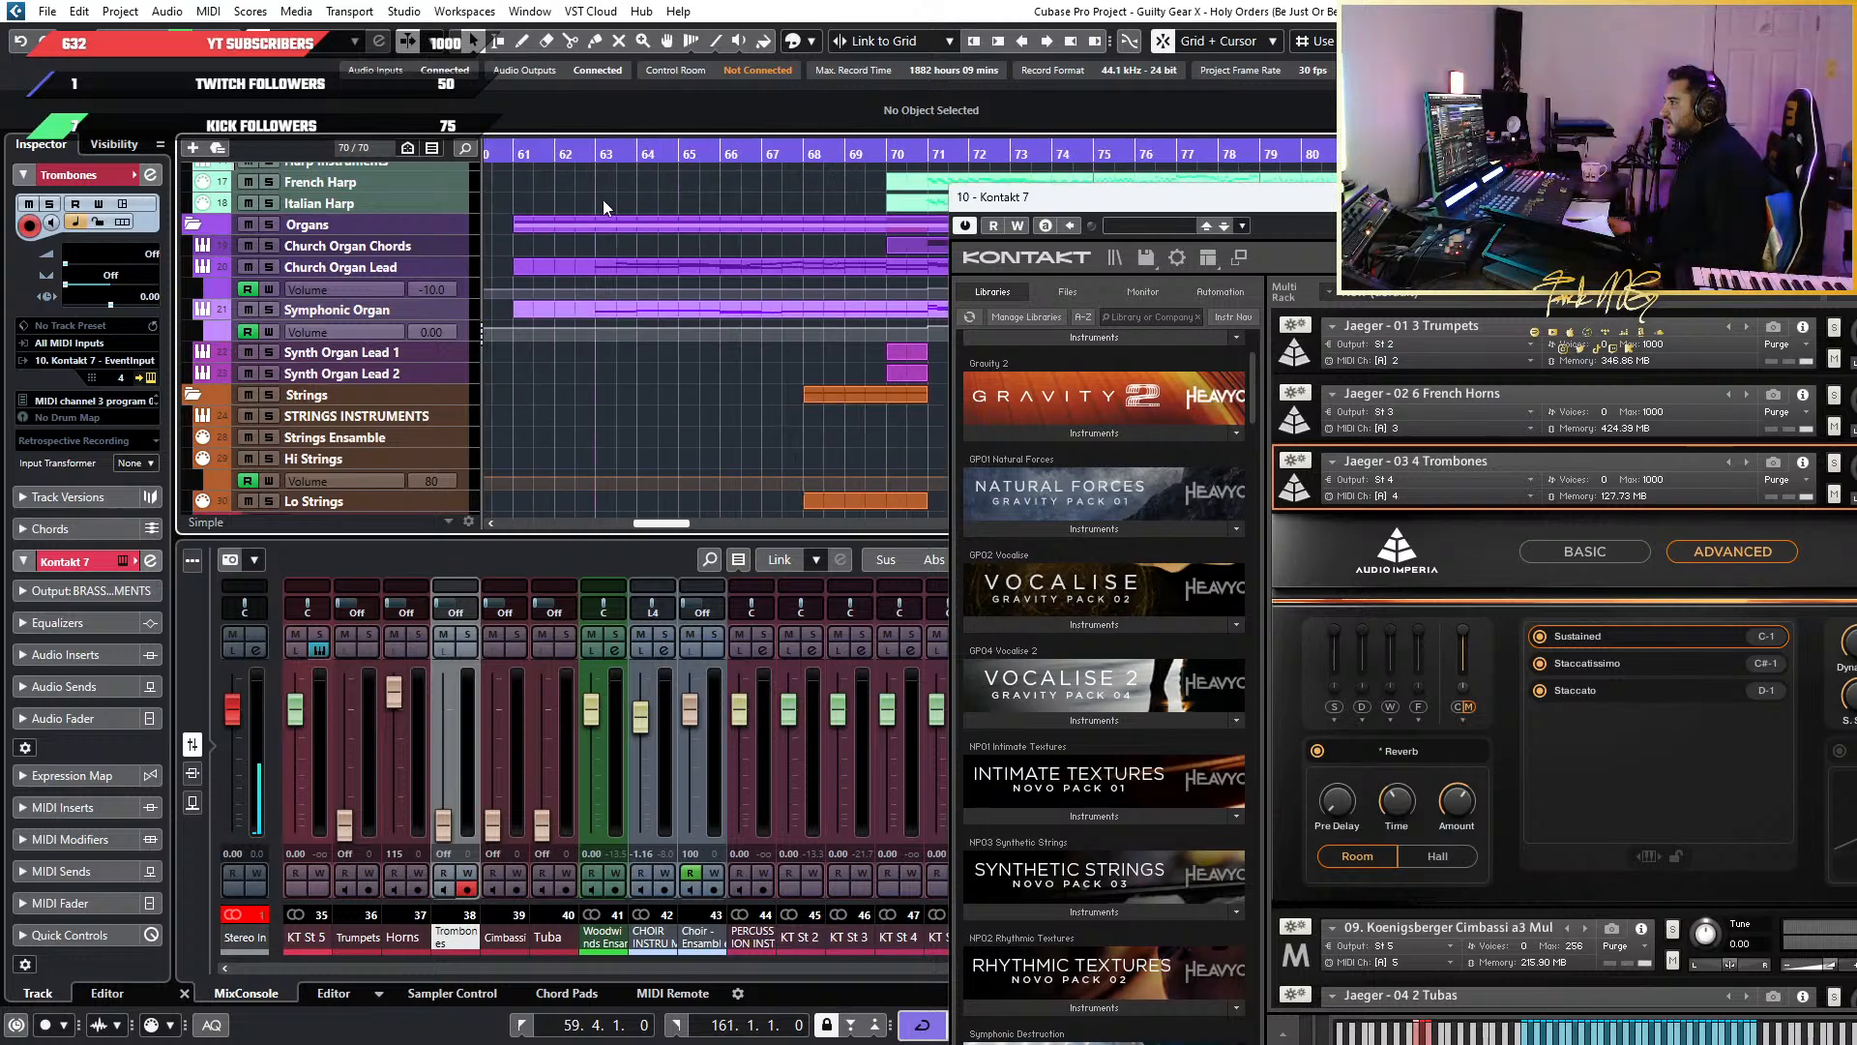
click(575, 155)
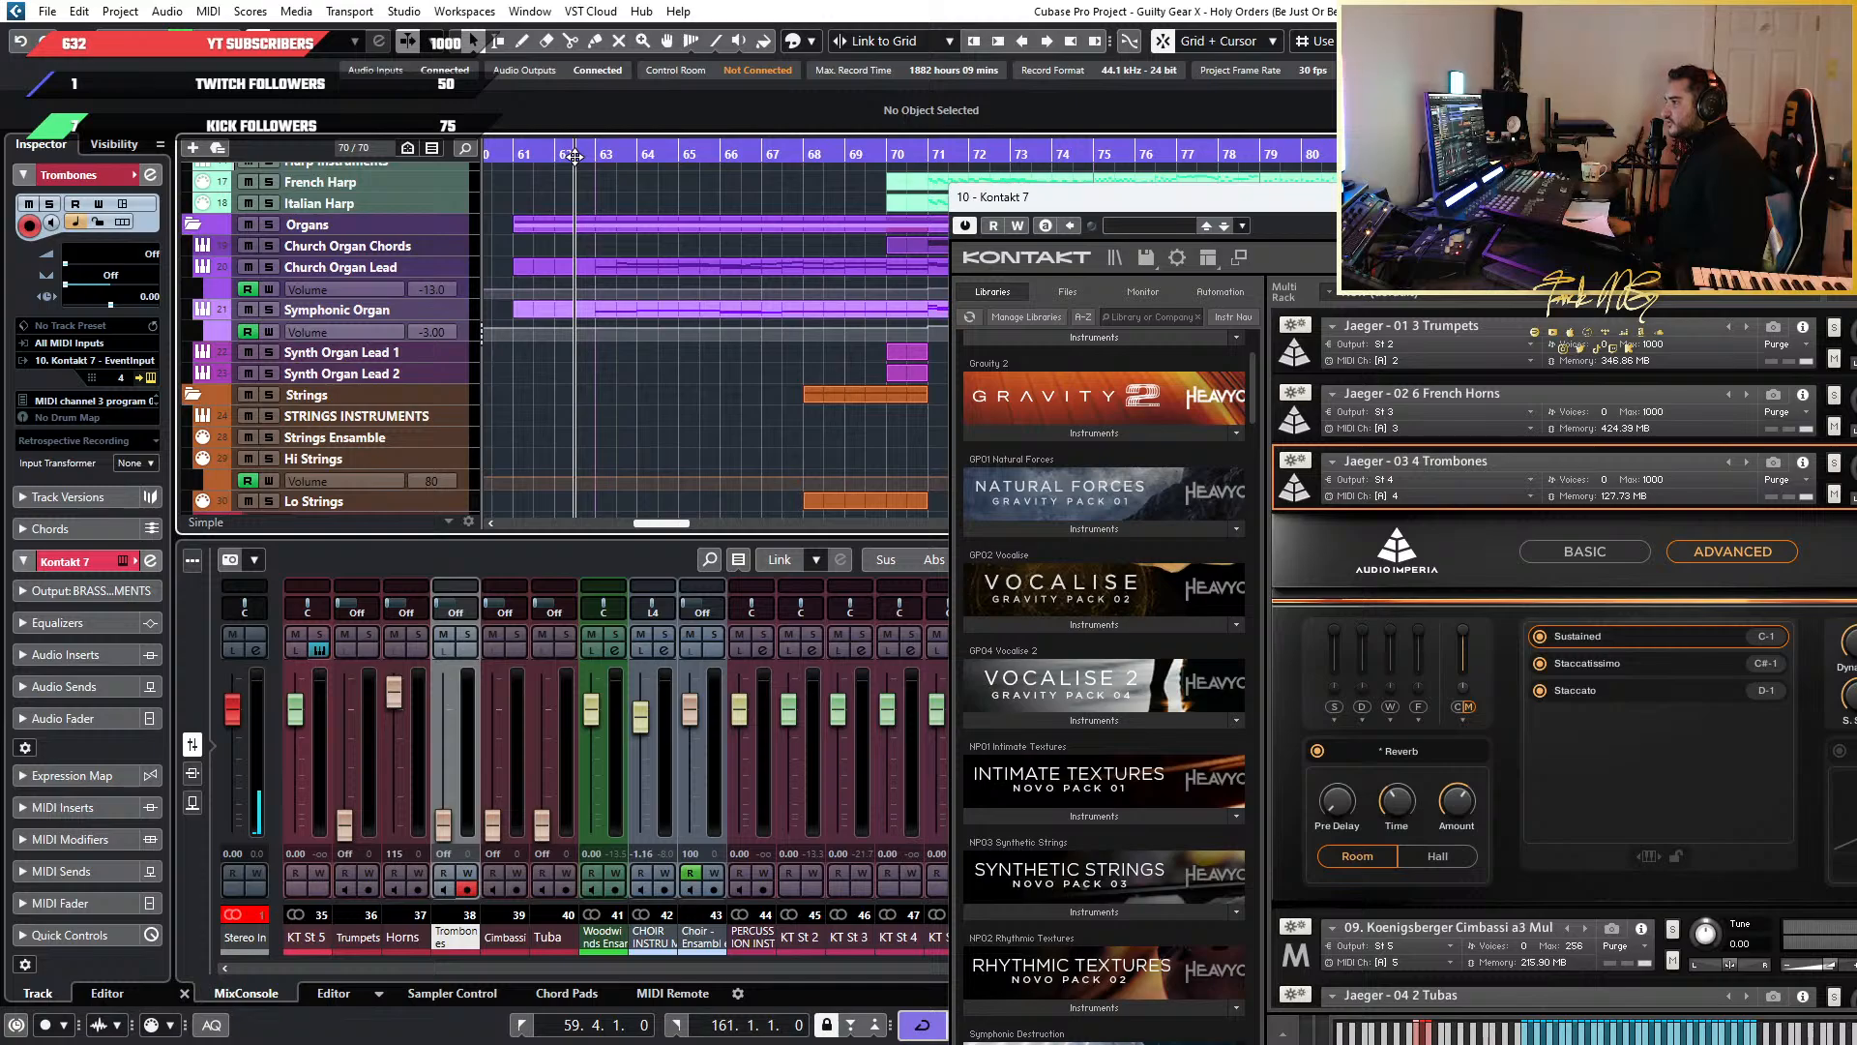
key(space)
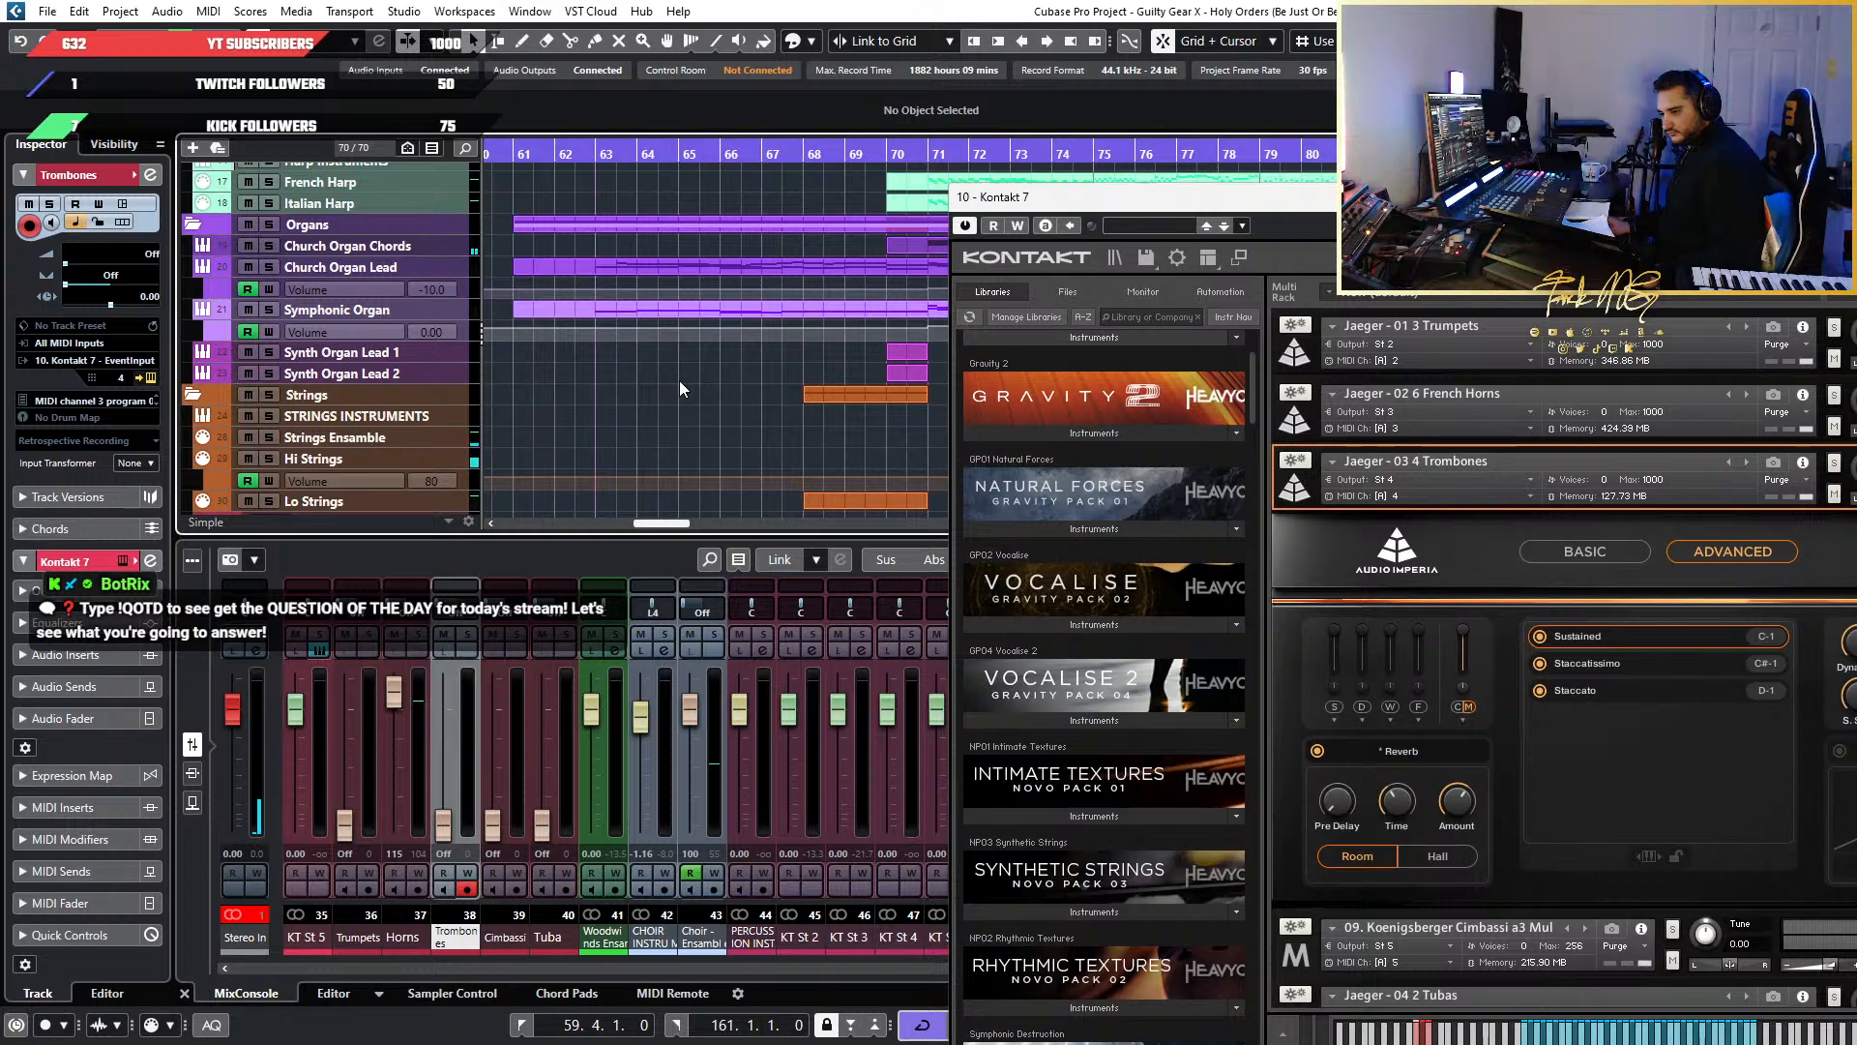
key(space)
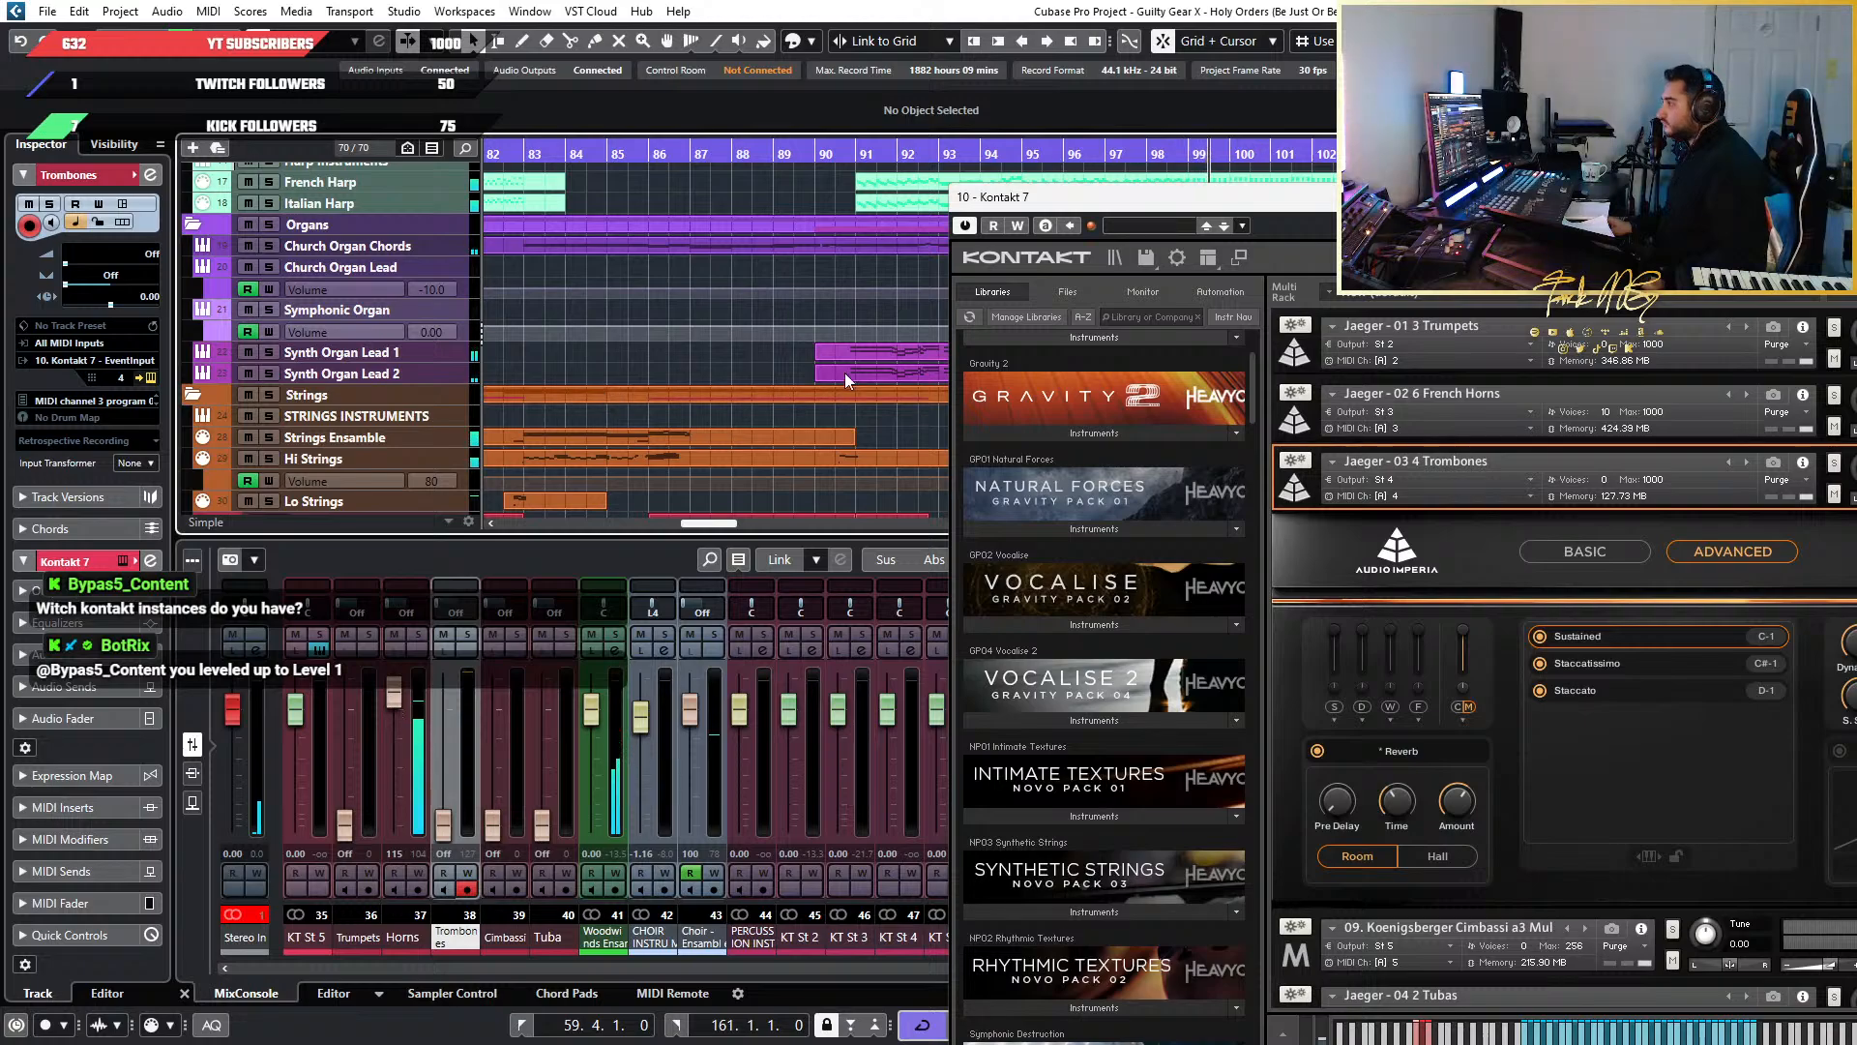
Continue playback from about bar 92 and reposition the Kontakt window to expose the guitar, bass, drum and harp tracks
drag(936, 152, 905, 147)
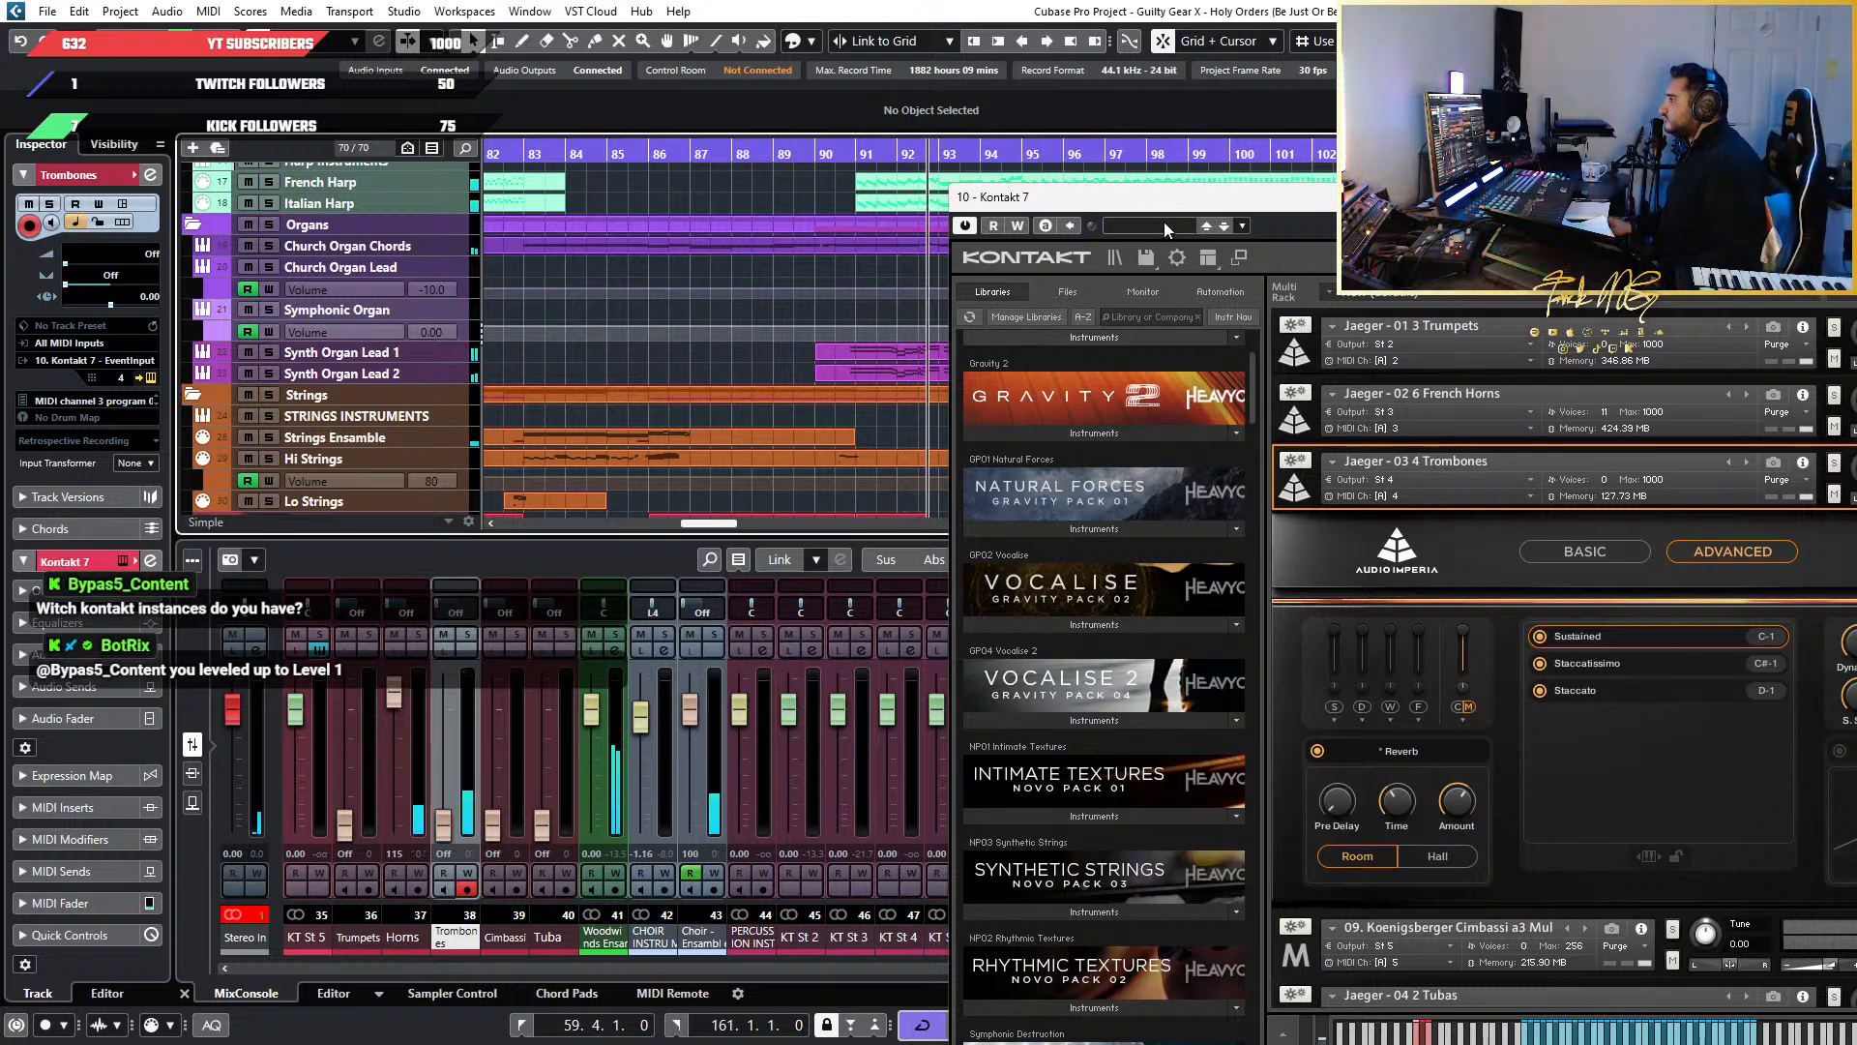
drag(1224, 211, 952, 177)
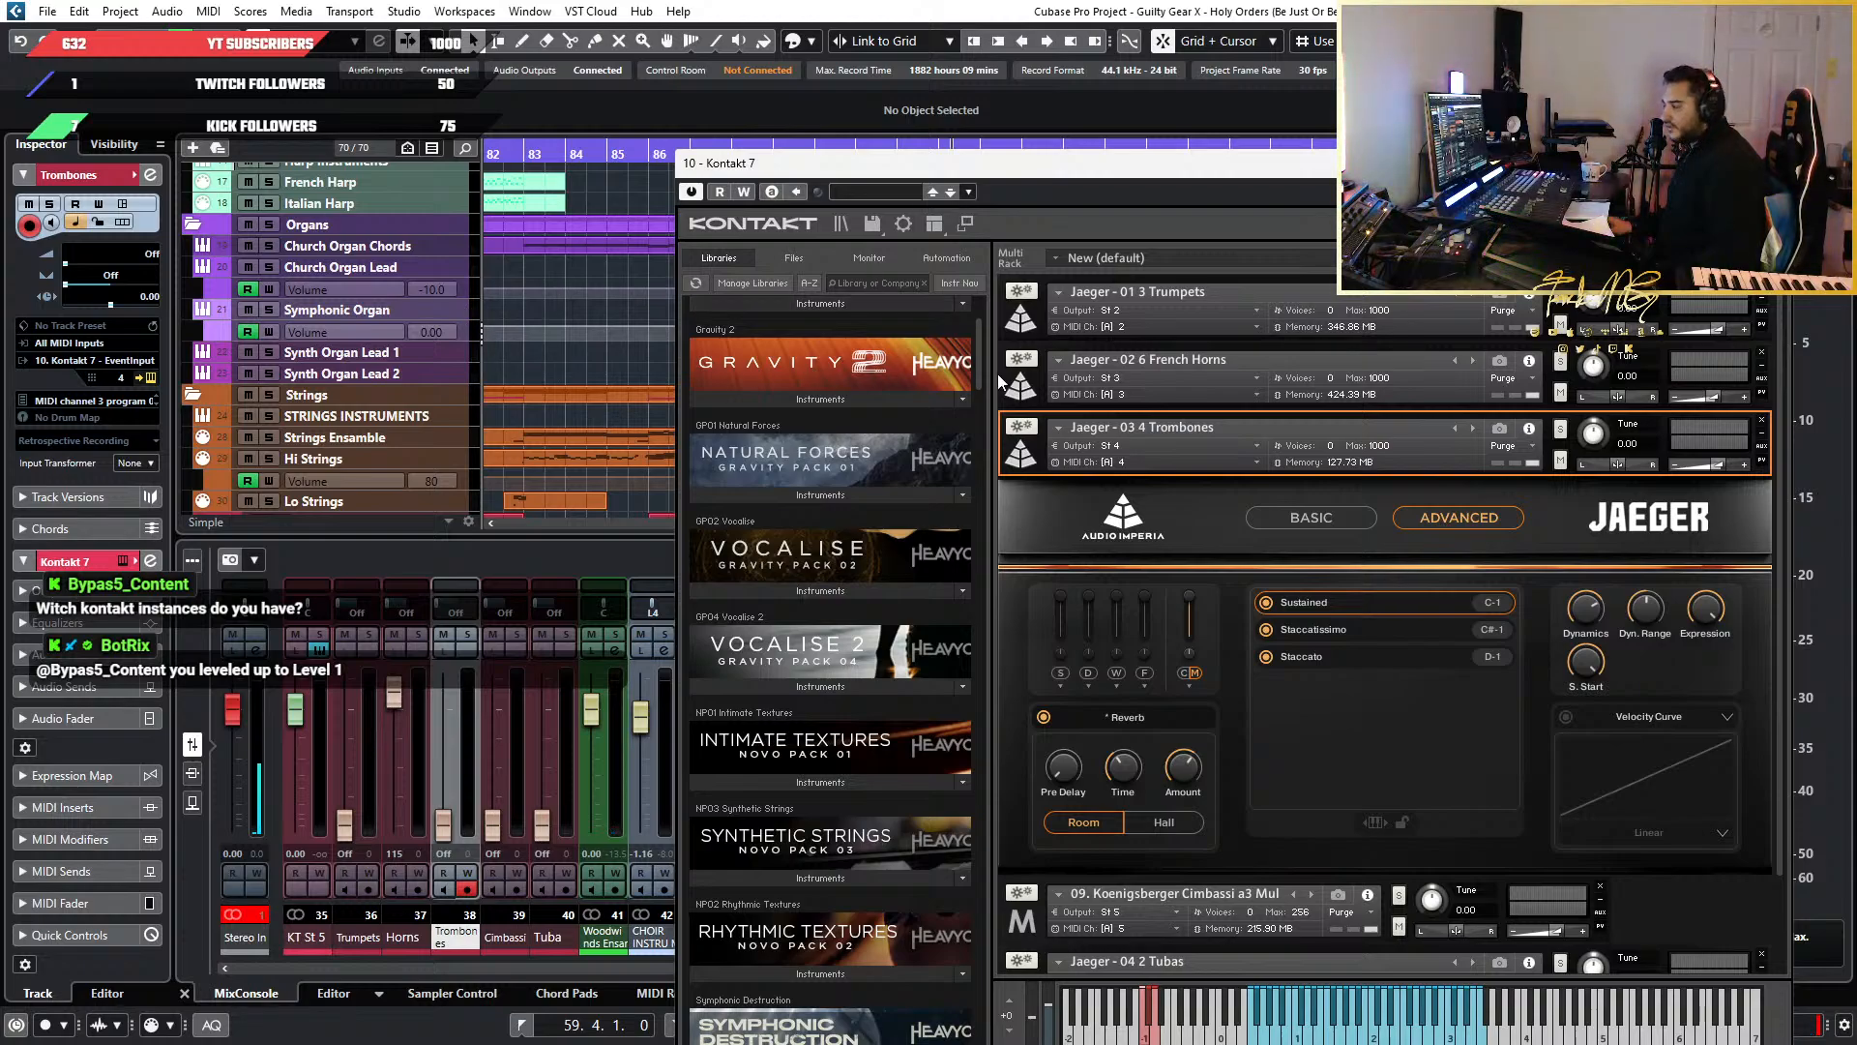
drag(1019, 162, 1113, 286)
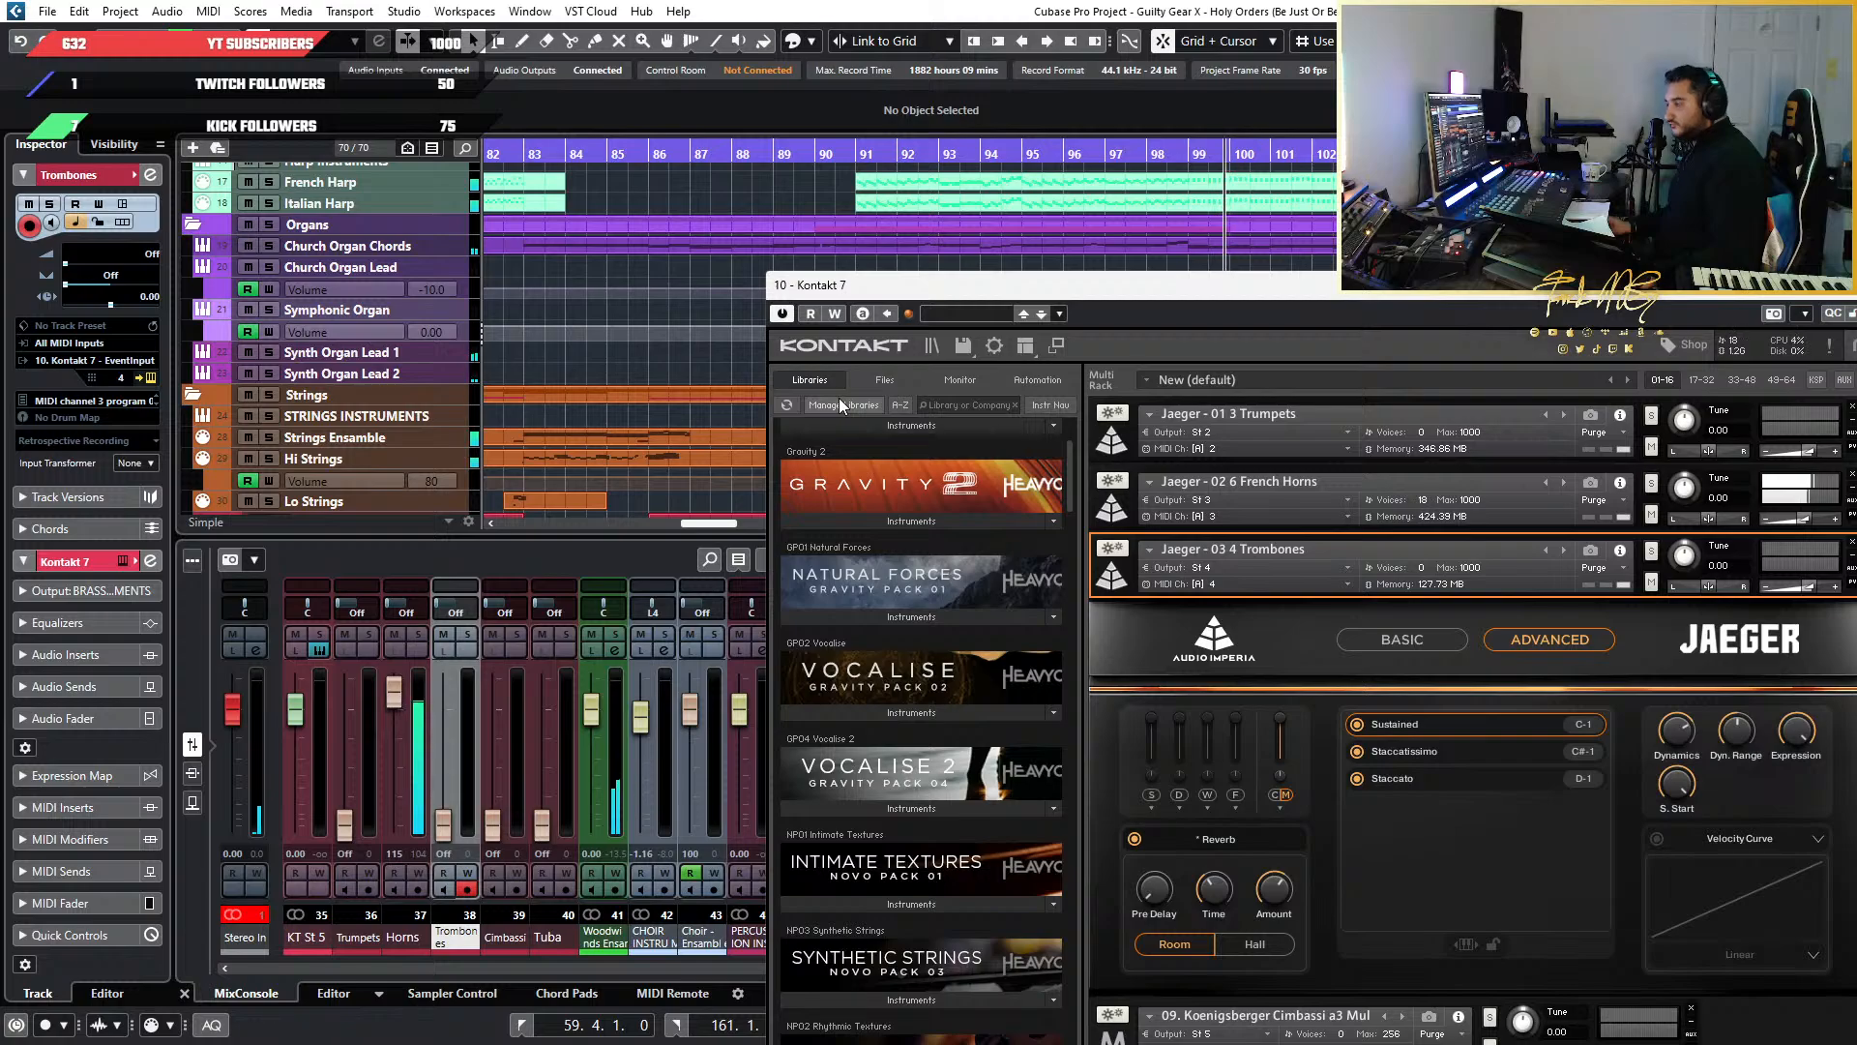
scroll(802, 174, up, 4)
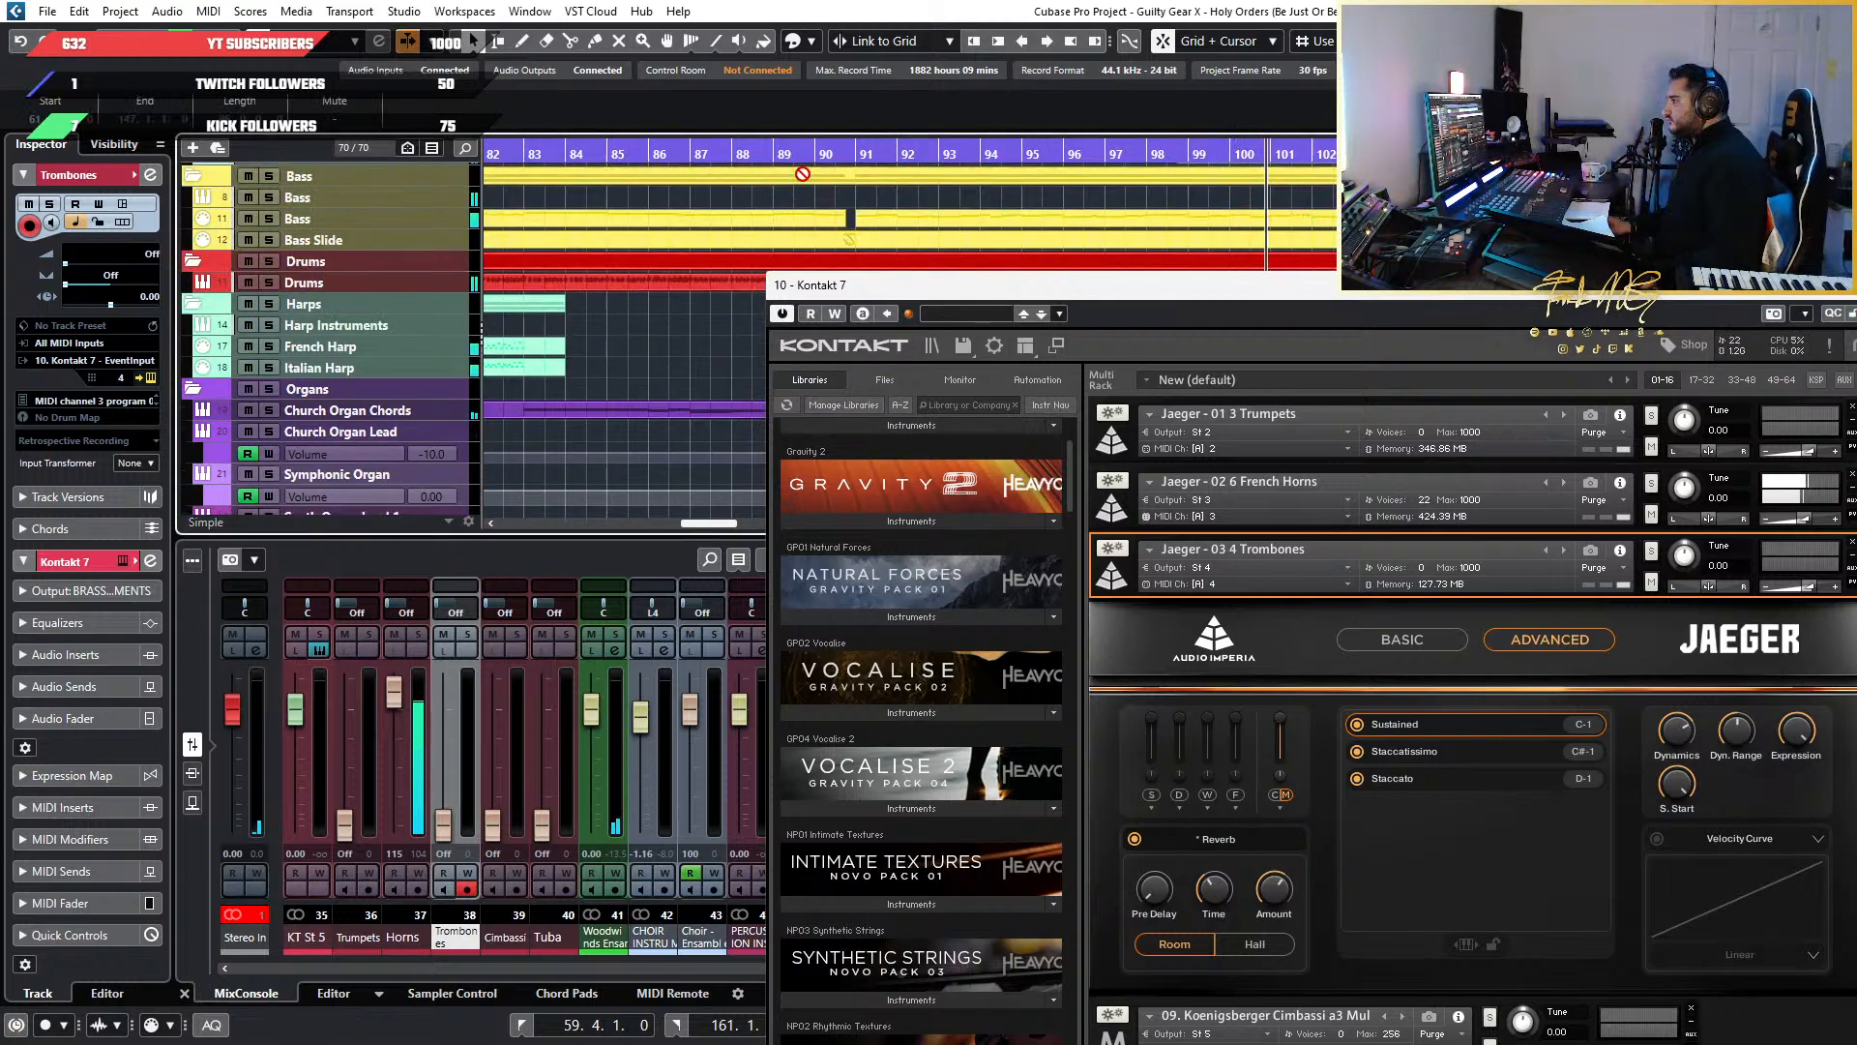
scroll(802, 174, up, 4)
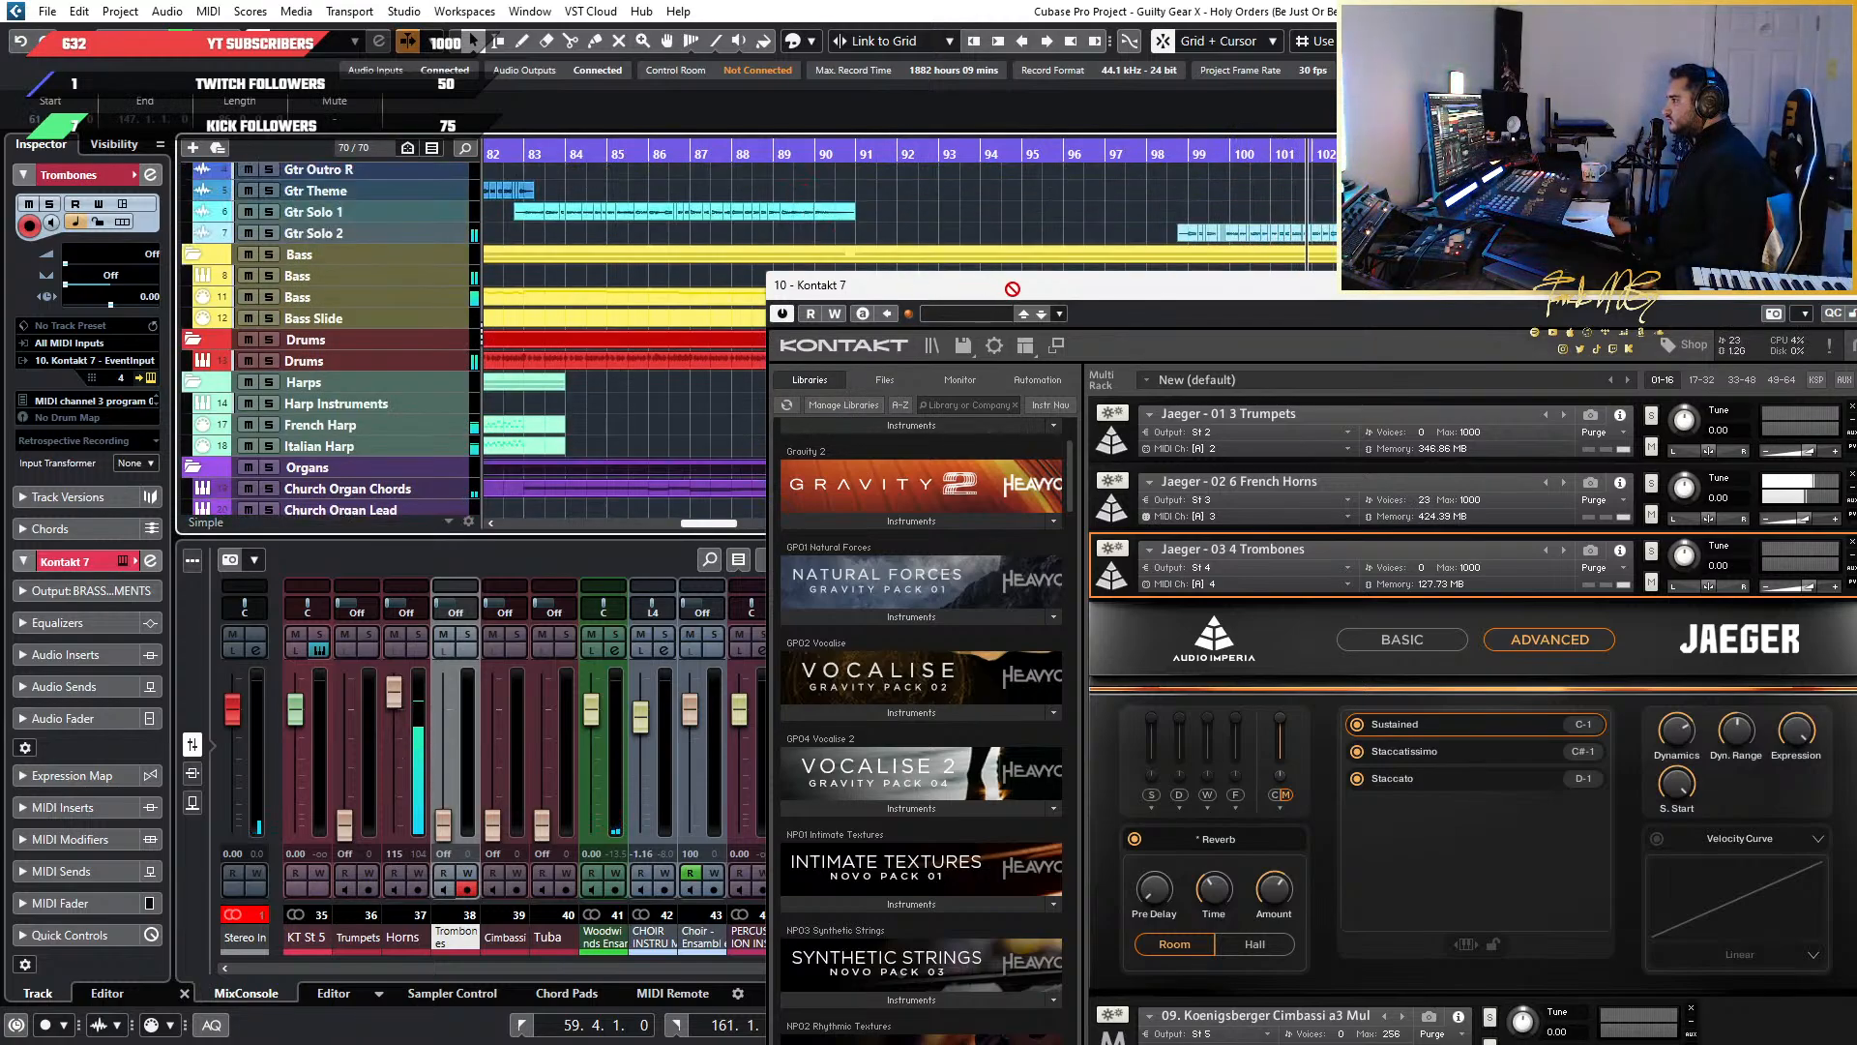
drag(1012, 288, 782, 174)
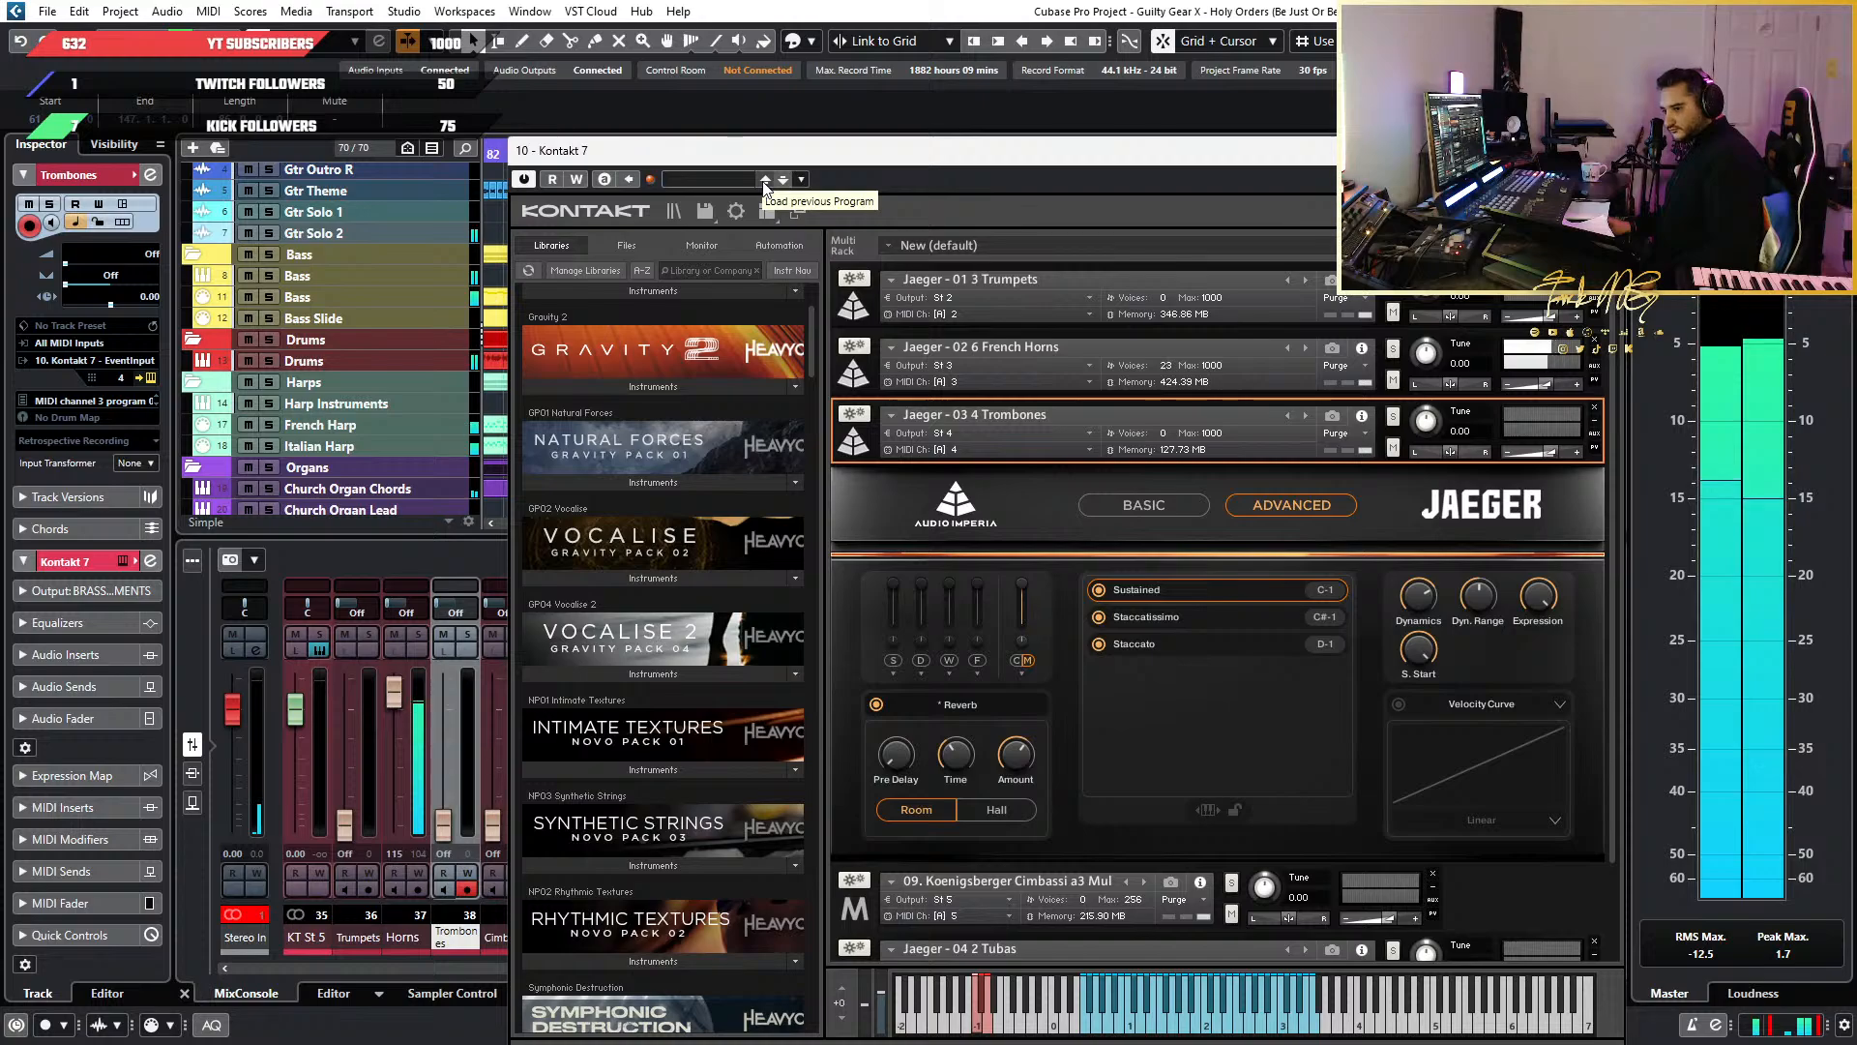
mouse_move(1010, 155)
mouse_down()
mouse_move(869, 432)
mouse_move(1025, 128)
mouse_move(1055, 123)
mouse_move(1042, 147)
mouse_up()
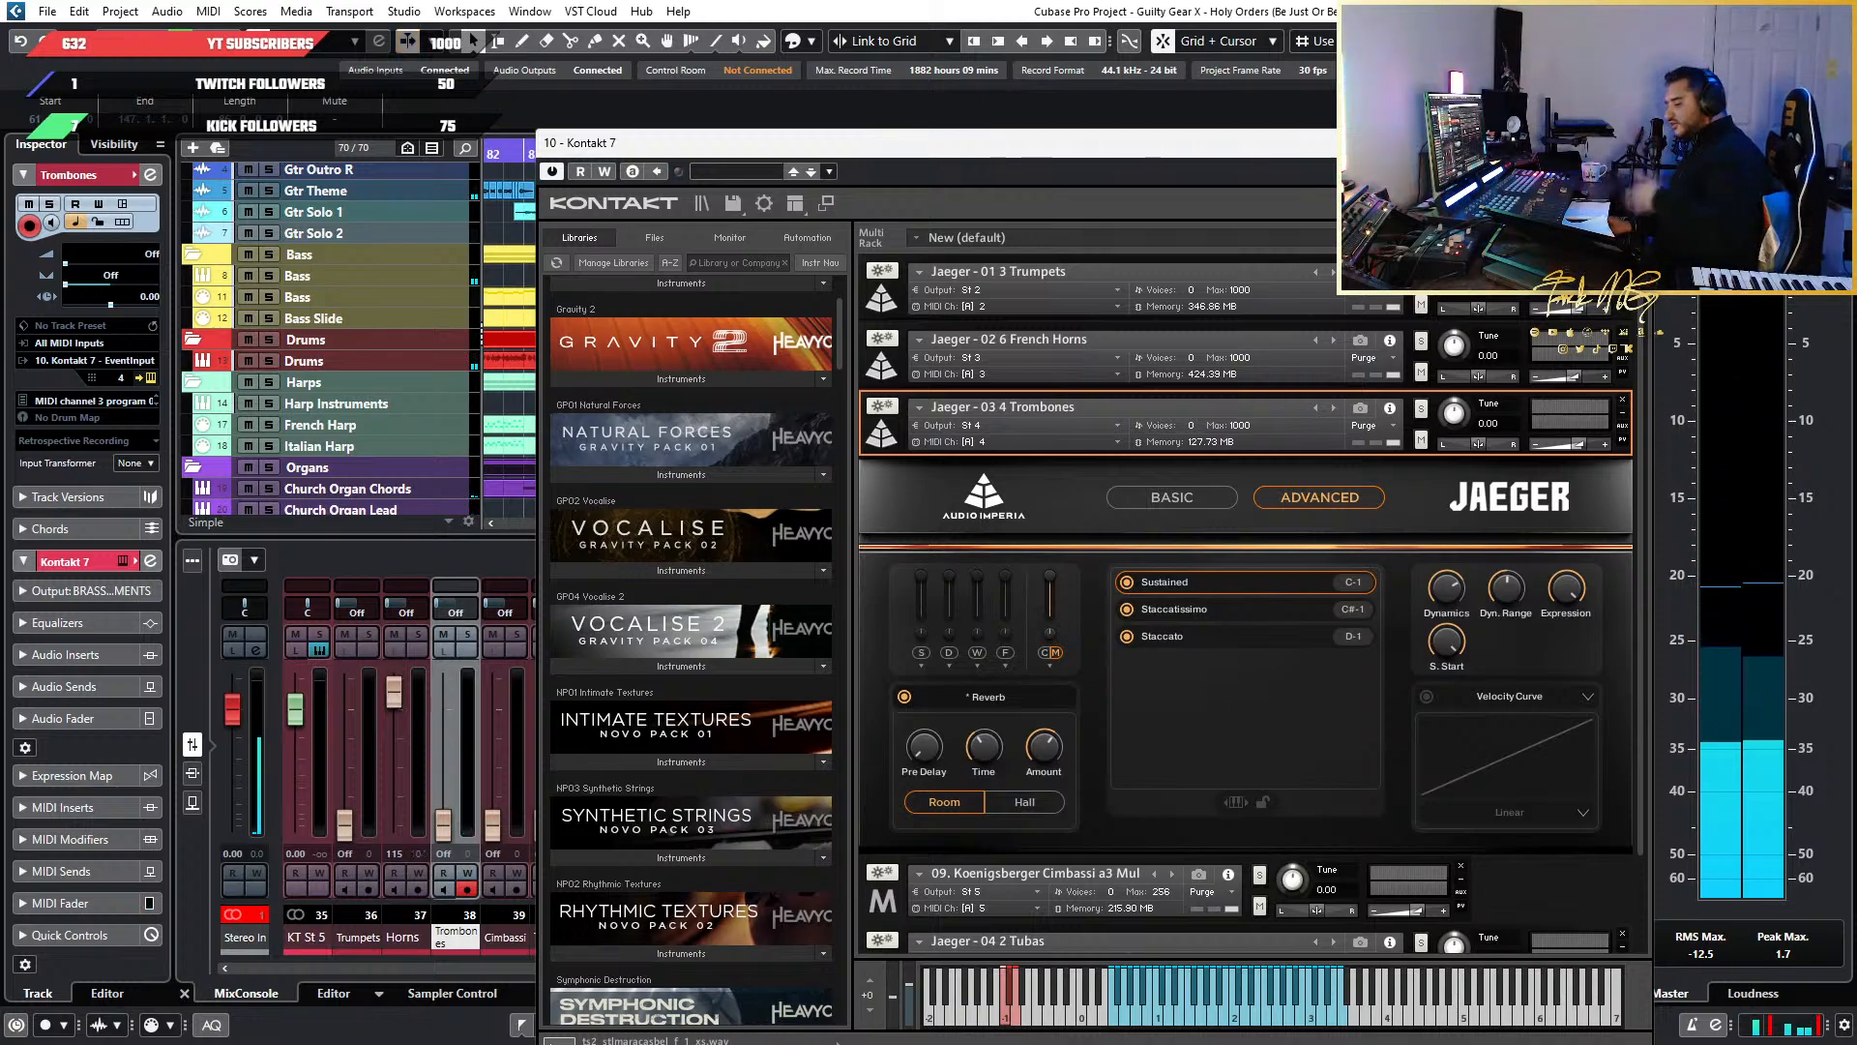
drag(1042, 142, 1203, 501)
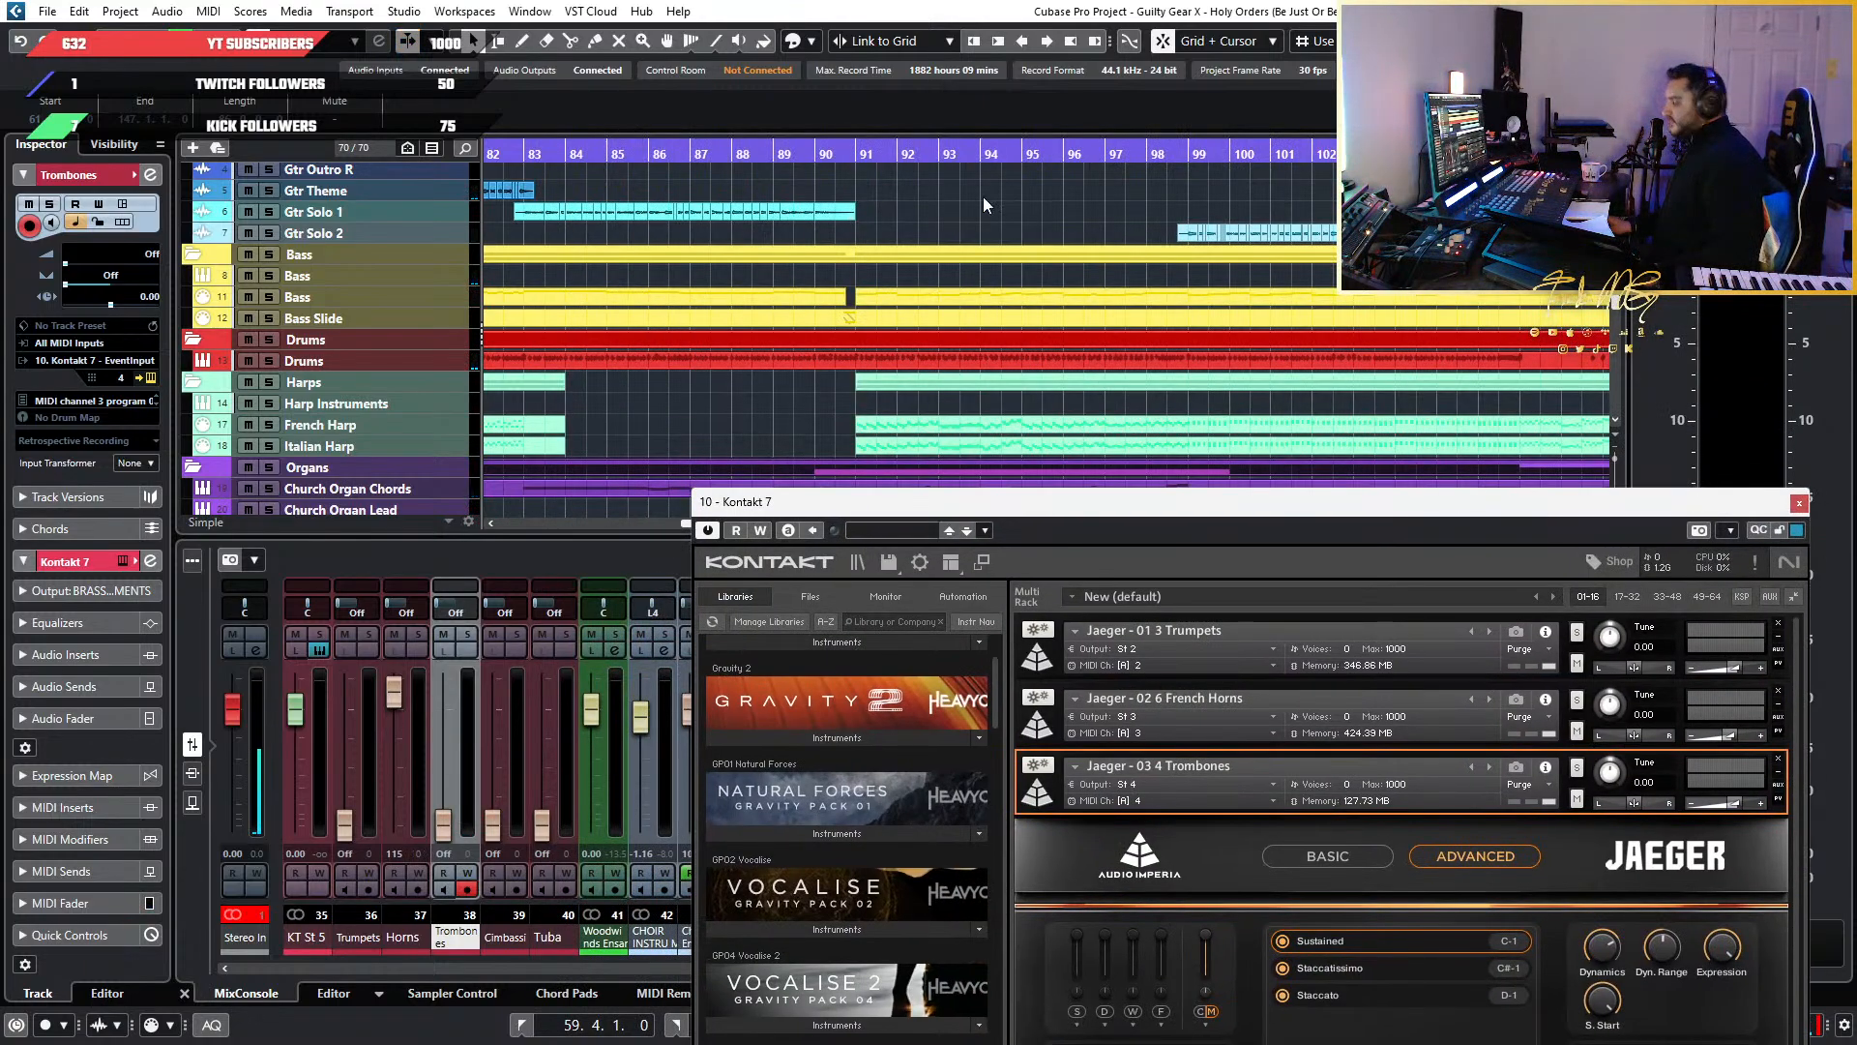
Examine the organ and string tracks, and the Bass and harp parts around bar 90
scroll(1006, 184, down, 5)
ctrl+scroll(1006, 184, down, 4)
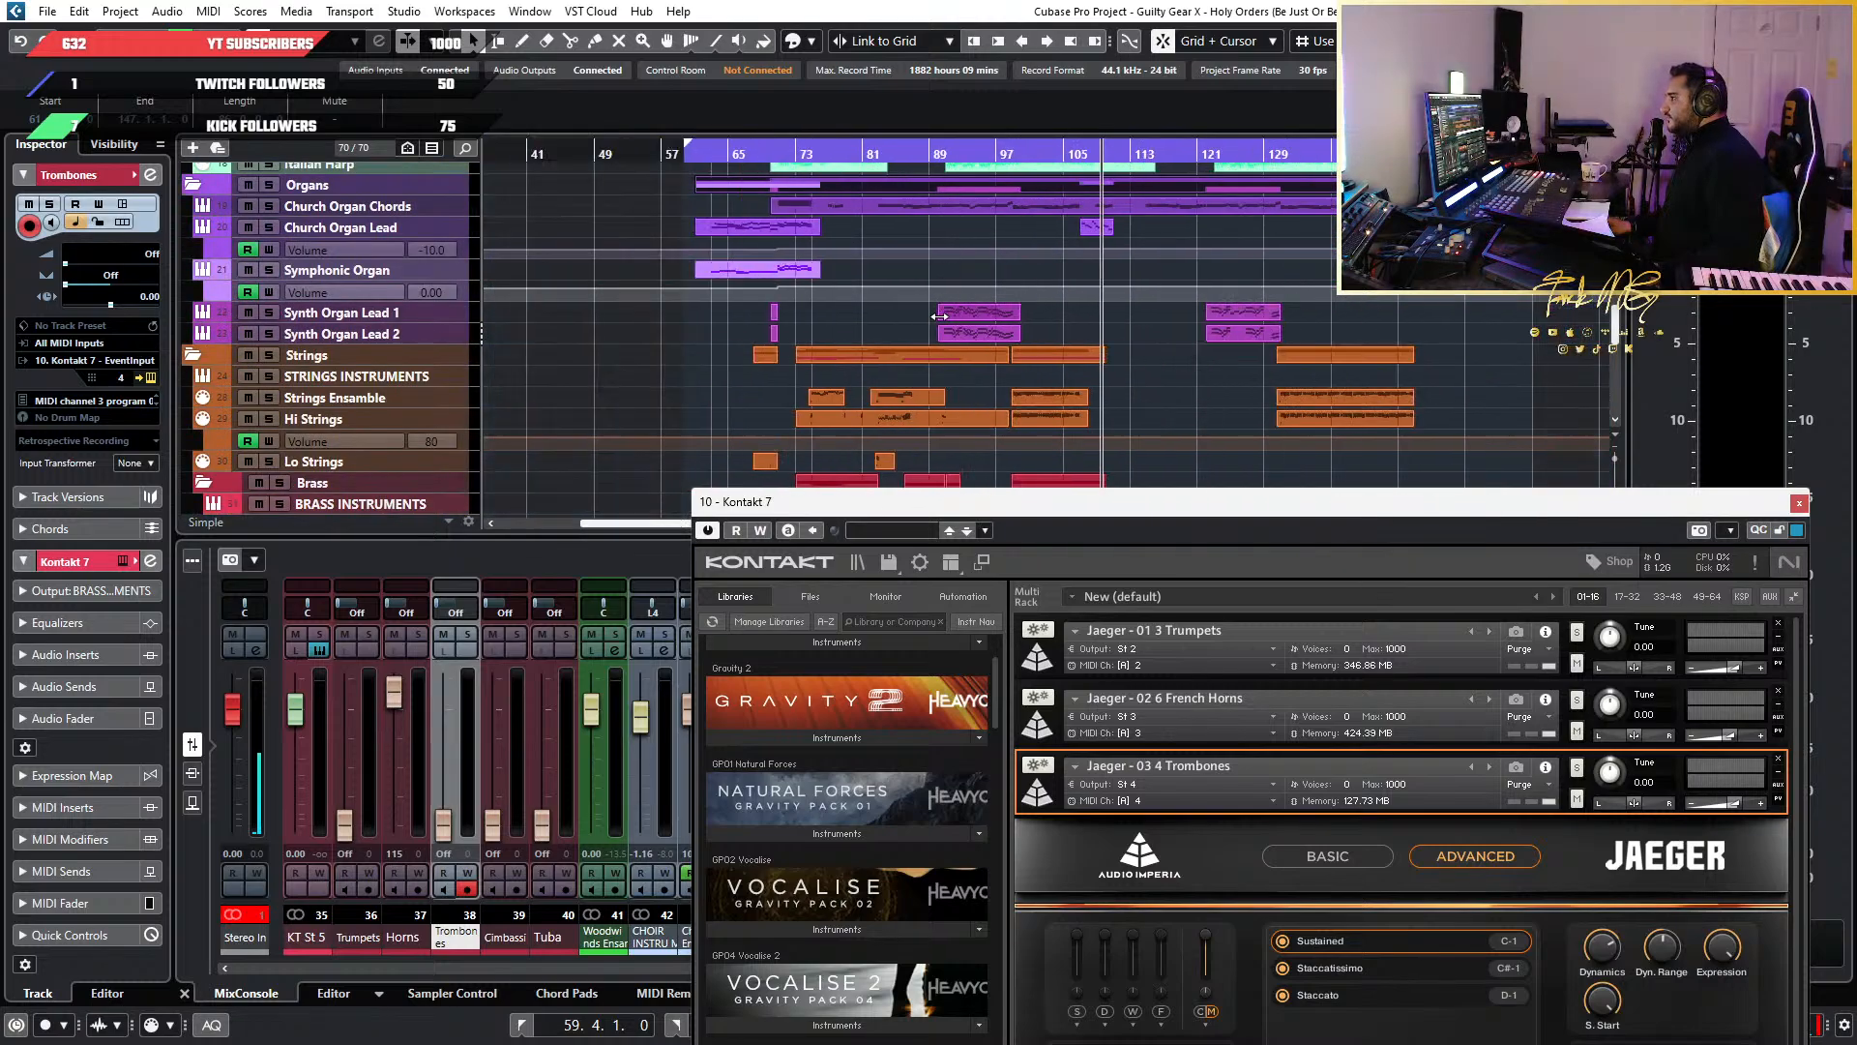
scroll(941, 325, up, 3)
scroll(940, 325, up, 3)
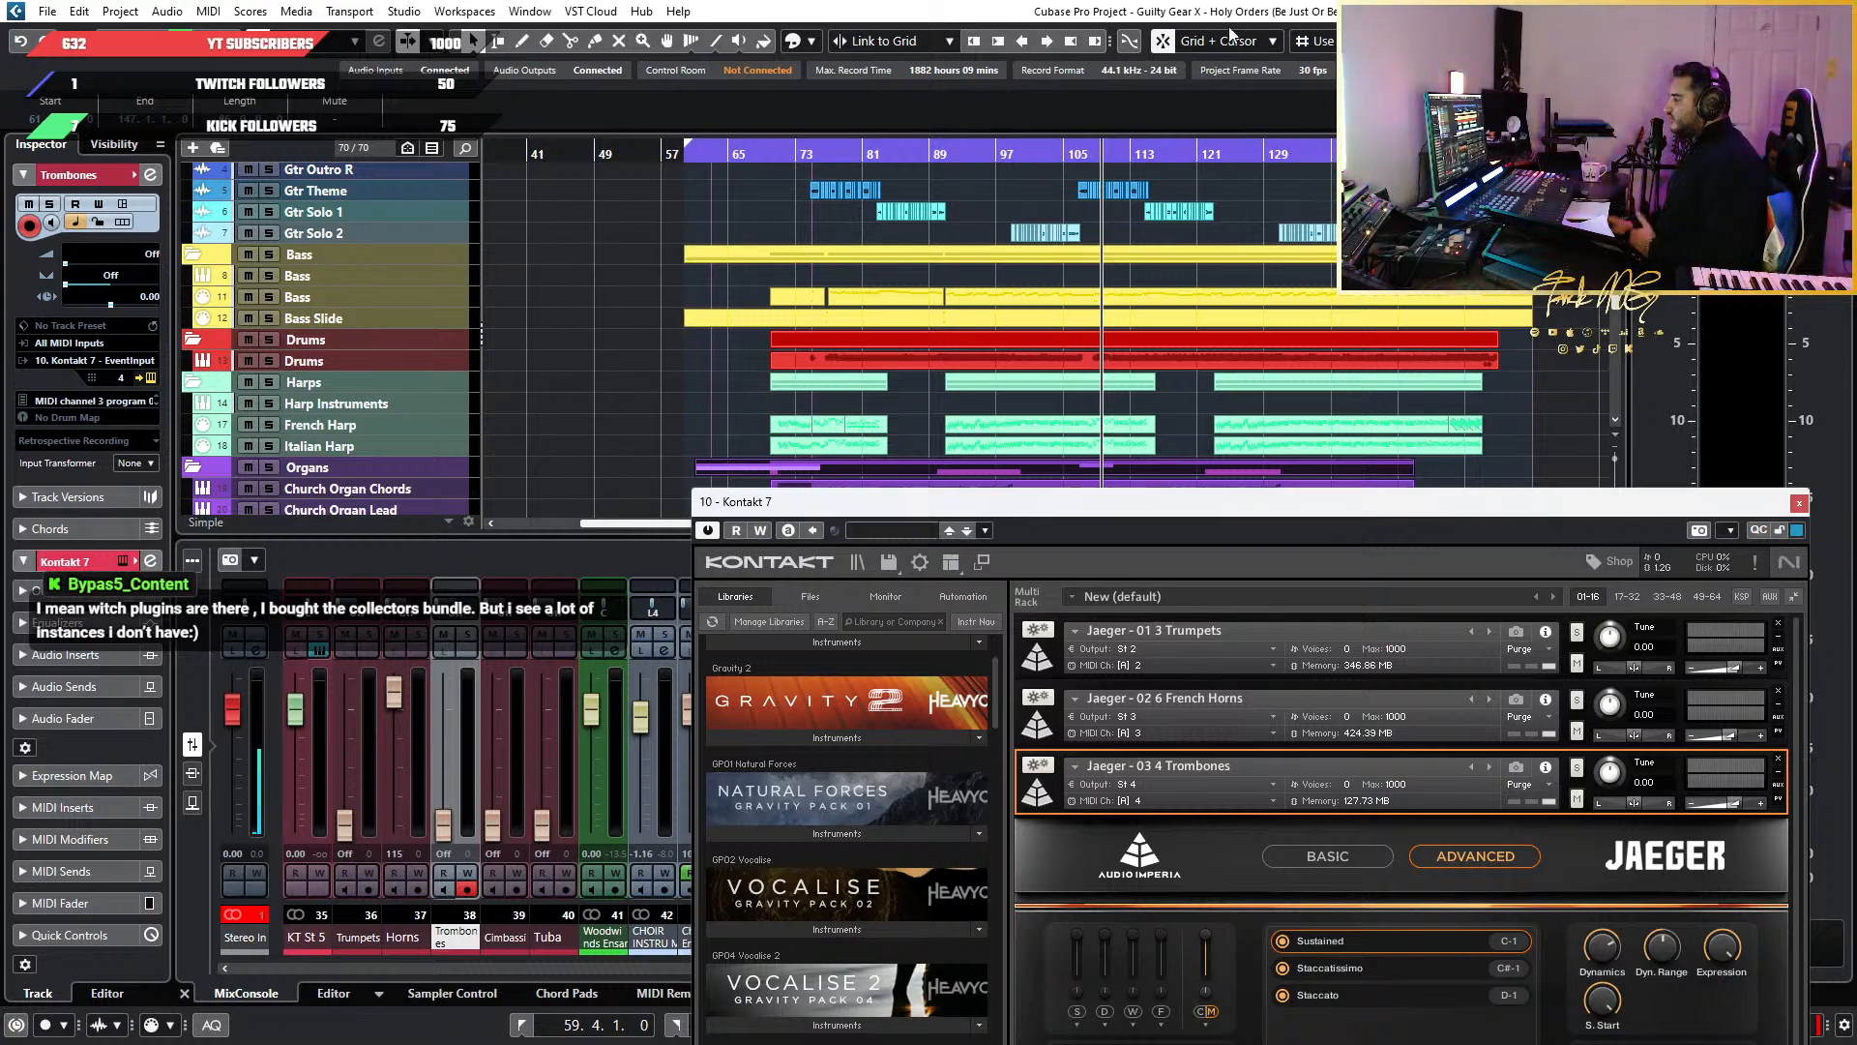
drag(919, 270, 977, 306)
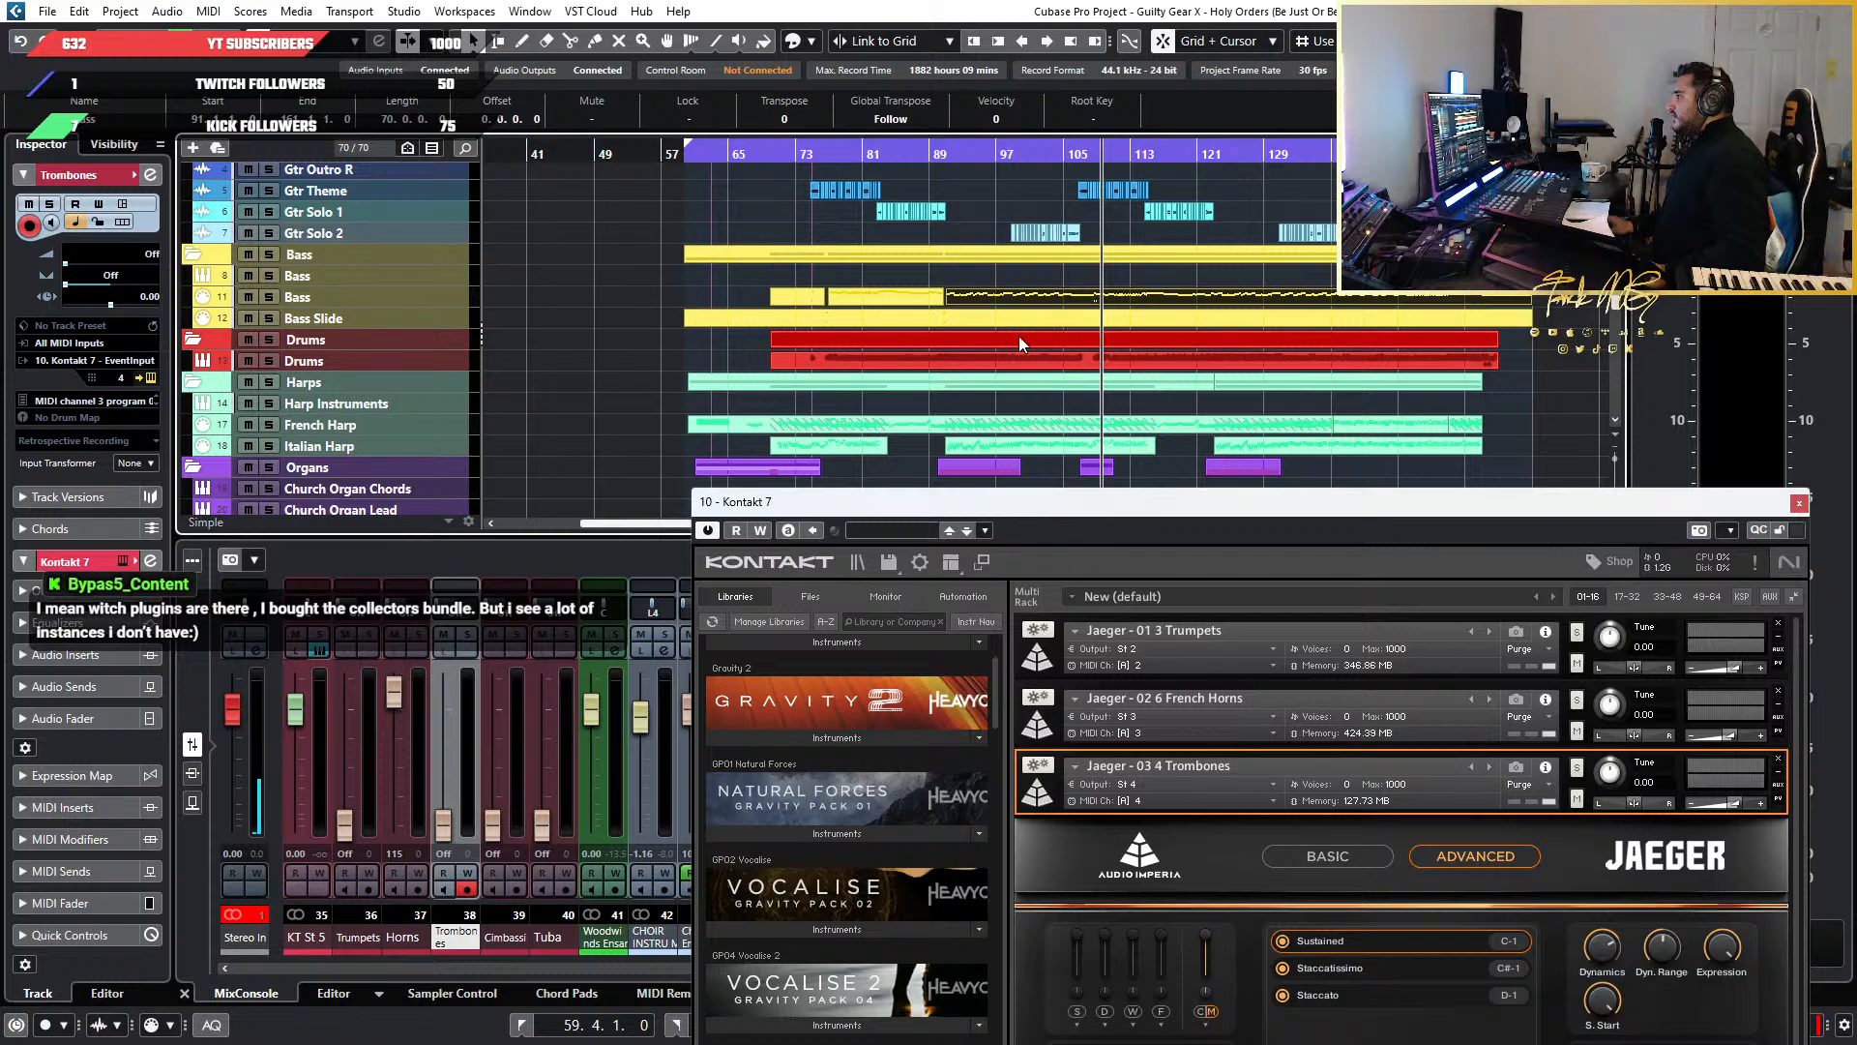
scroll(926, 340, up, 5)
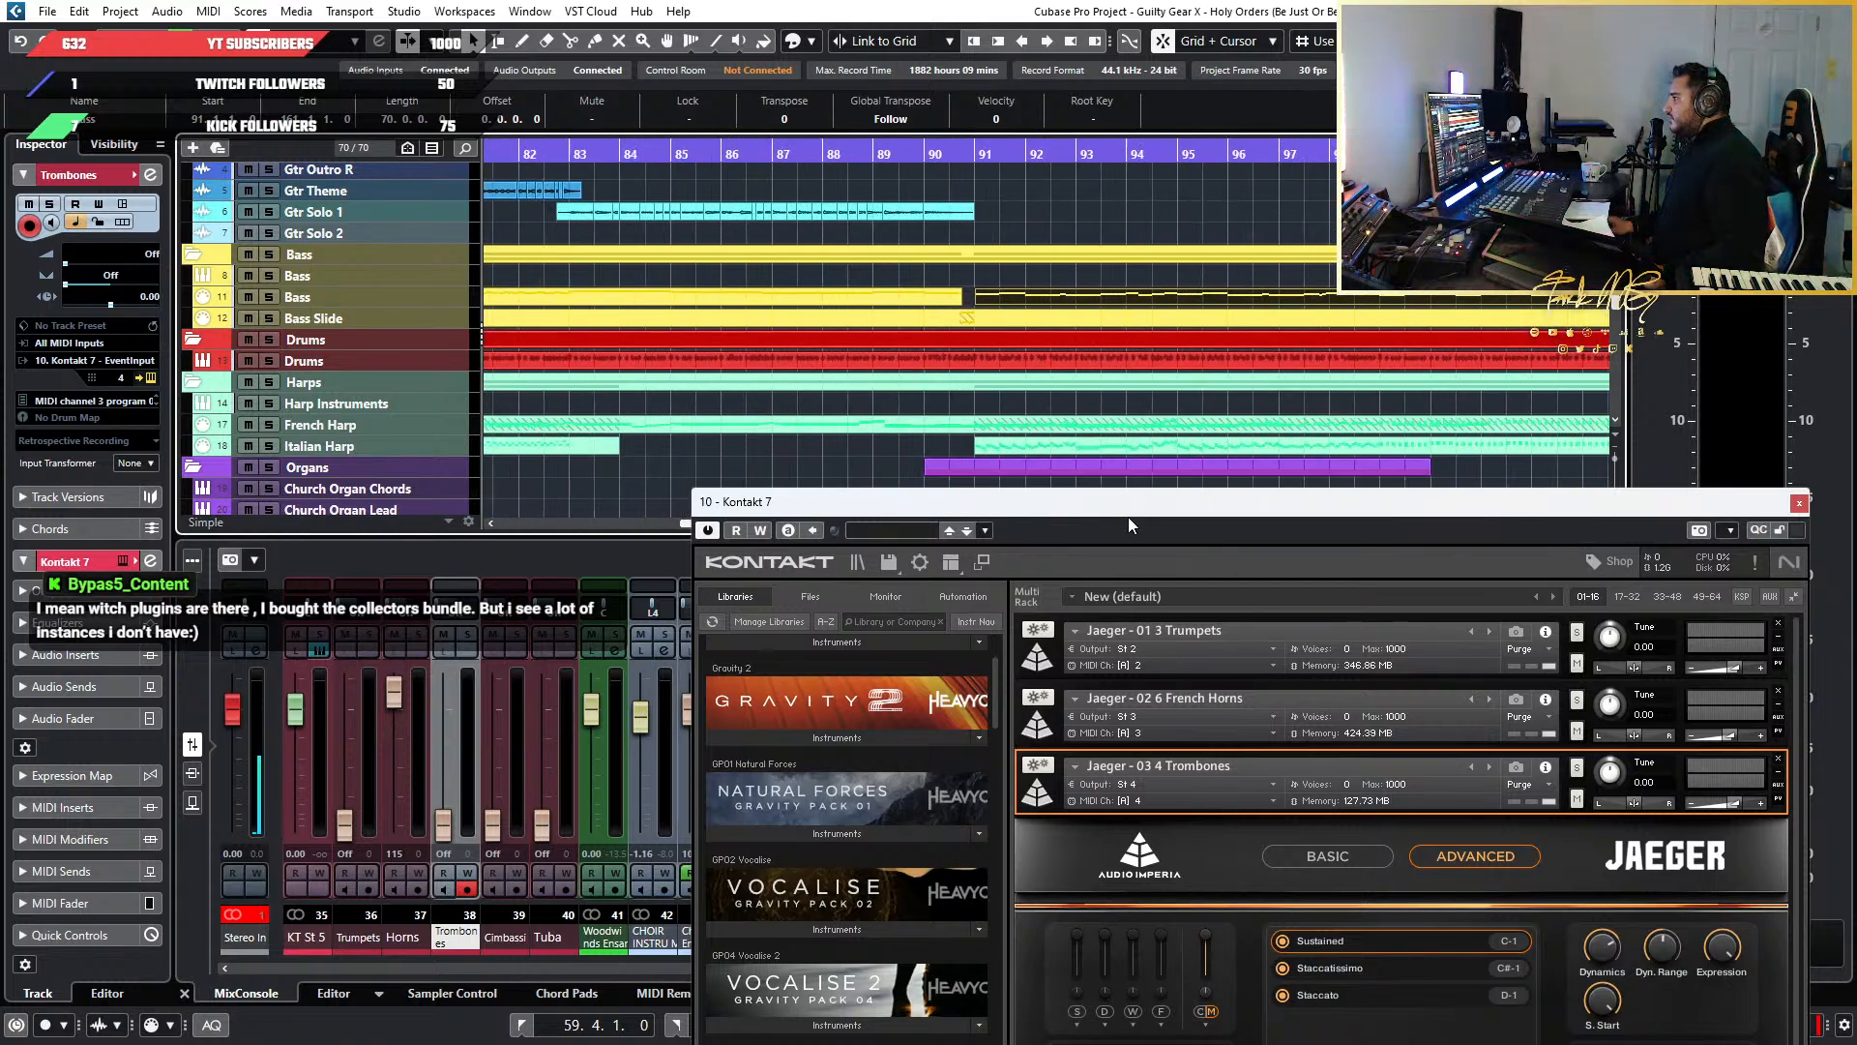
drag(1196, 519, 1071, 417)
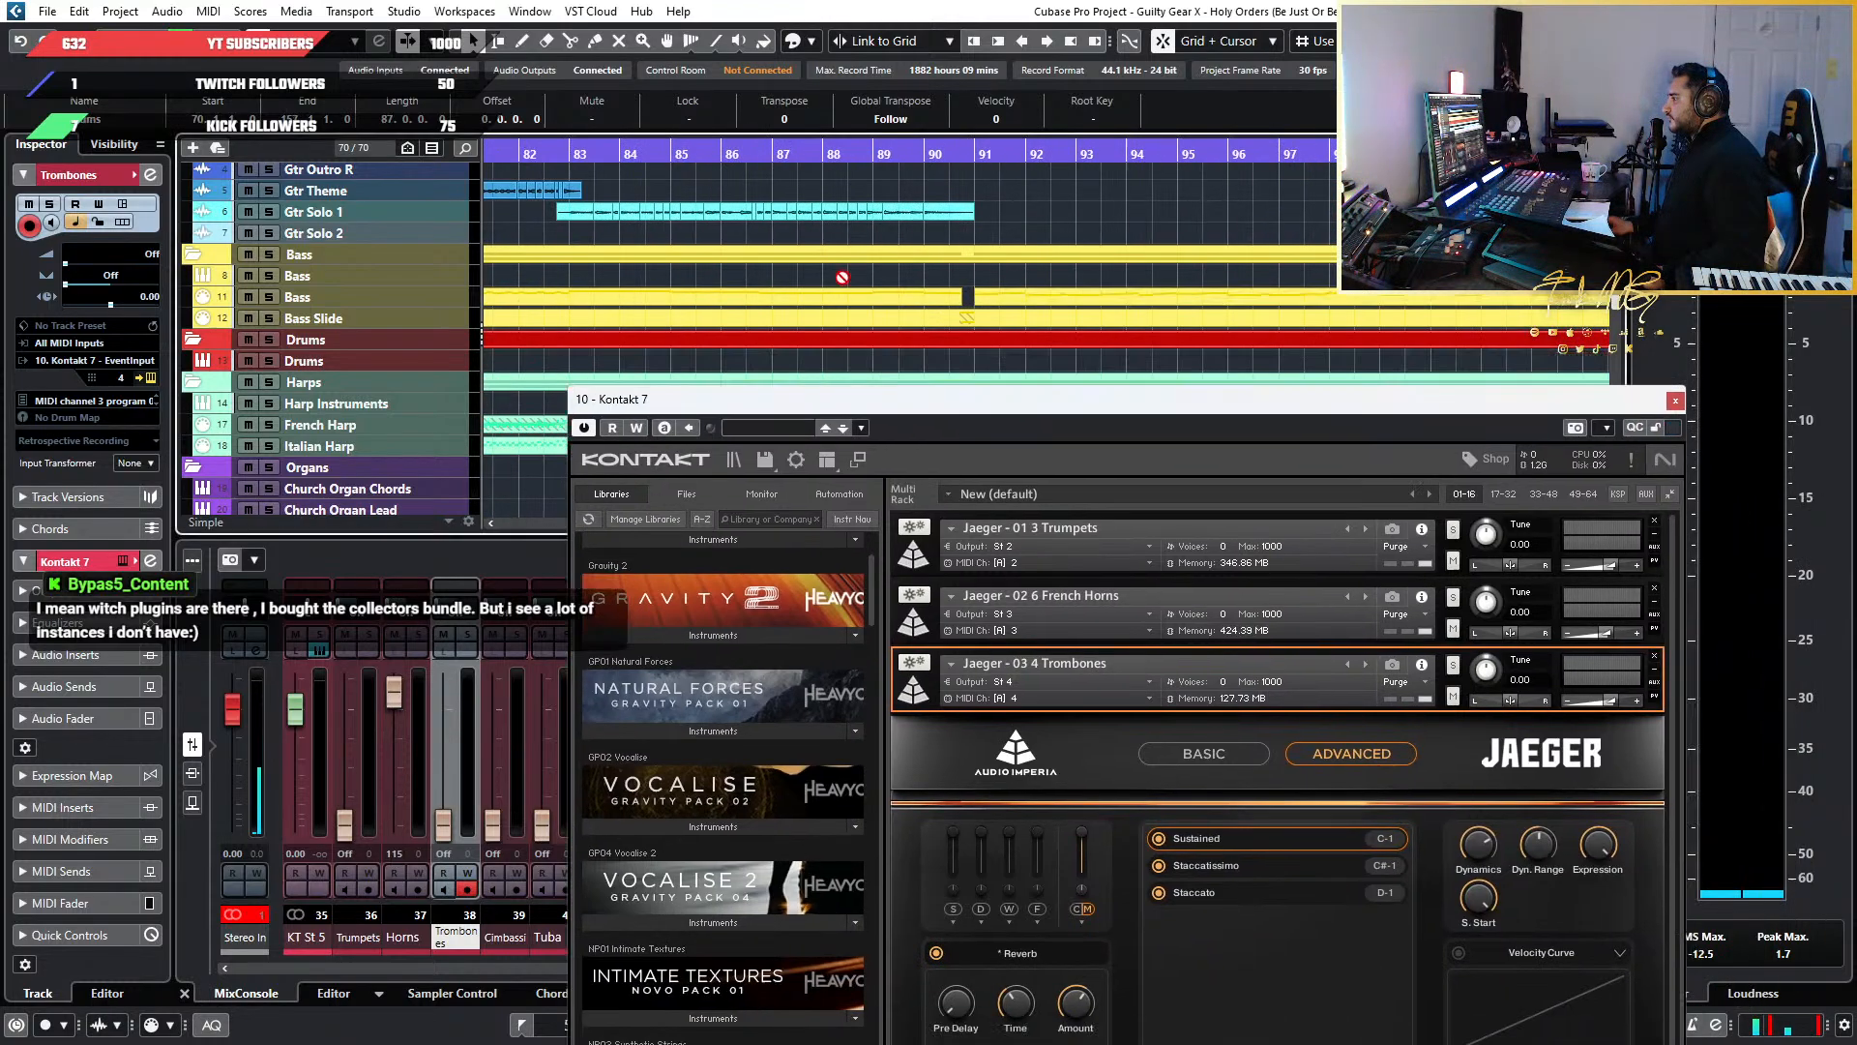
Move the Kontakt window clear of the arrangement and survey the tracks from the markers and guitars down to the organs
scroll(919, 326, up, 2)
drag(918, 320, 1345, 482)
scroll(1072, 356, down, 2)
scroll(845, 417, down, 4)
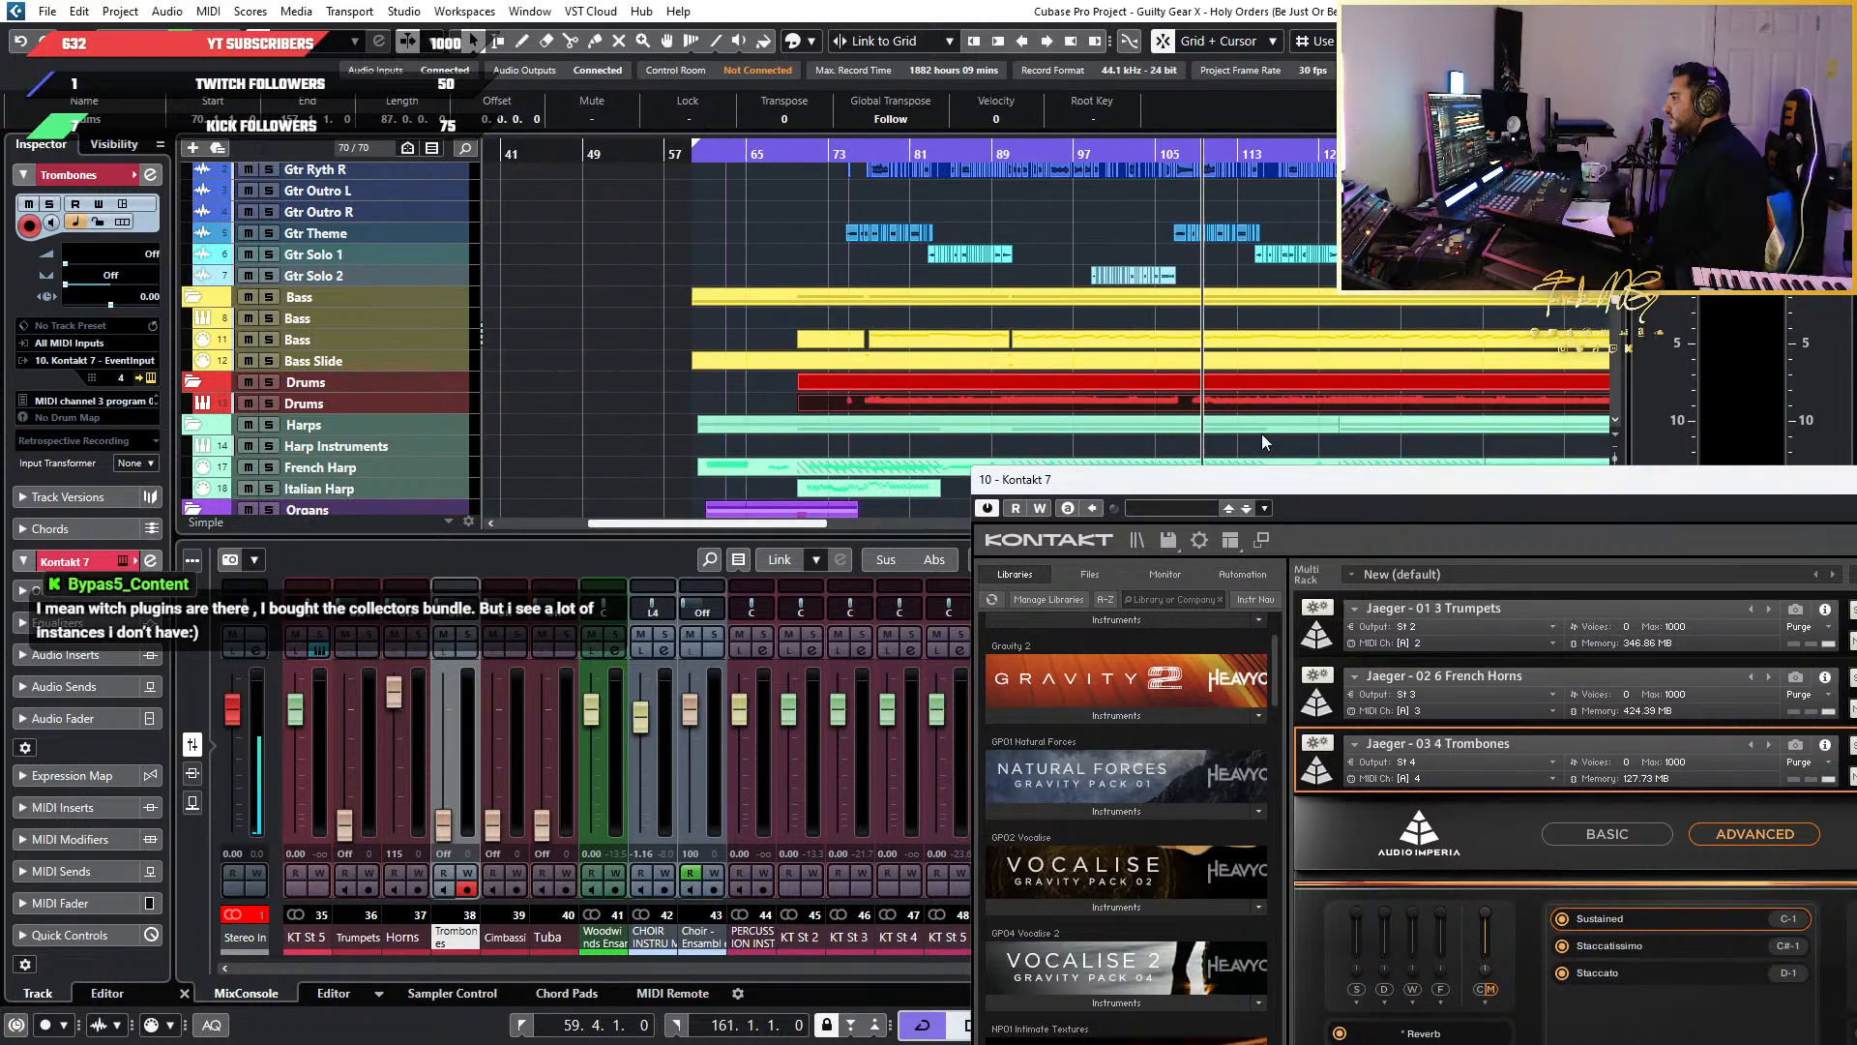
scroll(926, 358, up, 3)
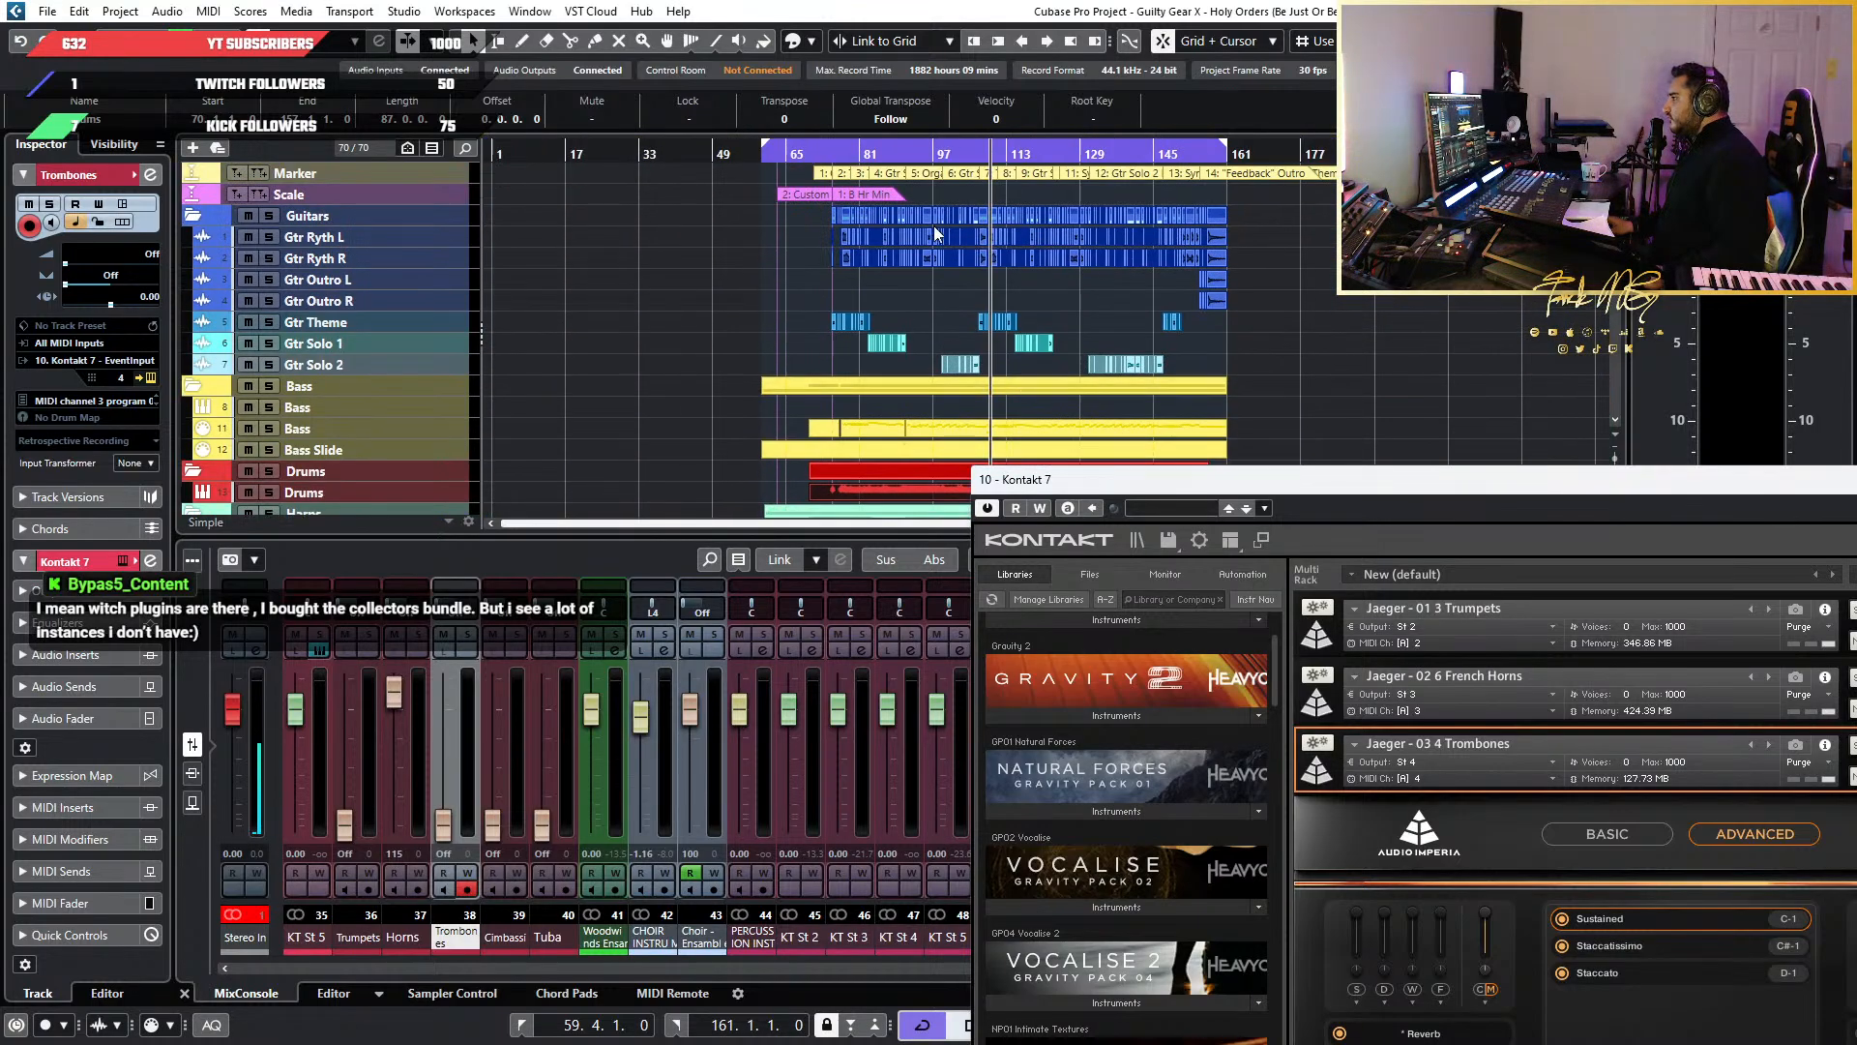
scroll(968, 291, down, 9)
scroll(870, 338, up, 3)
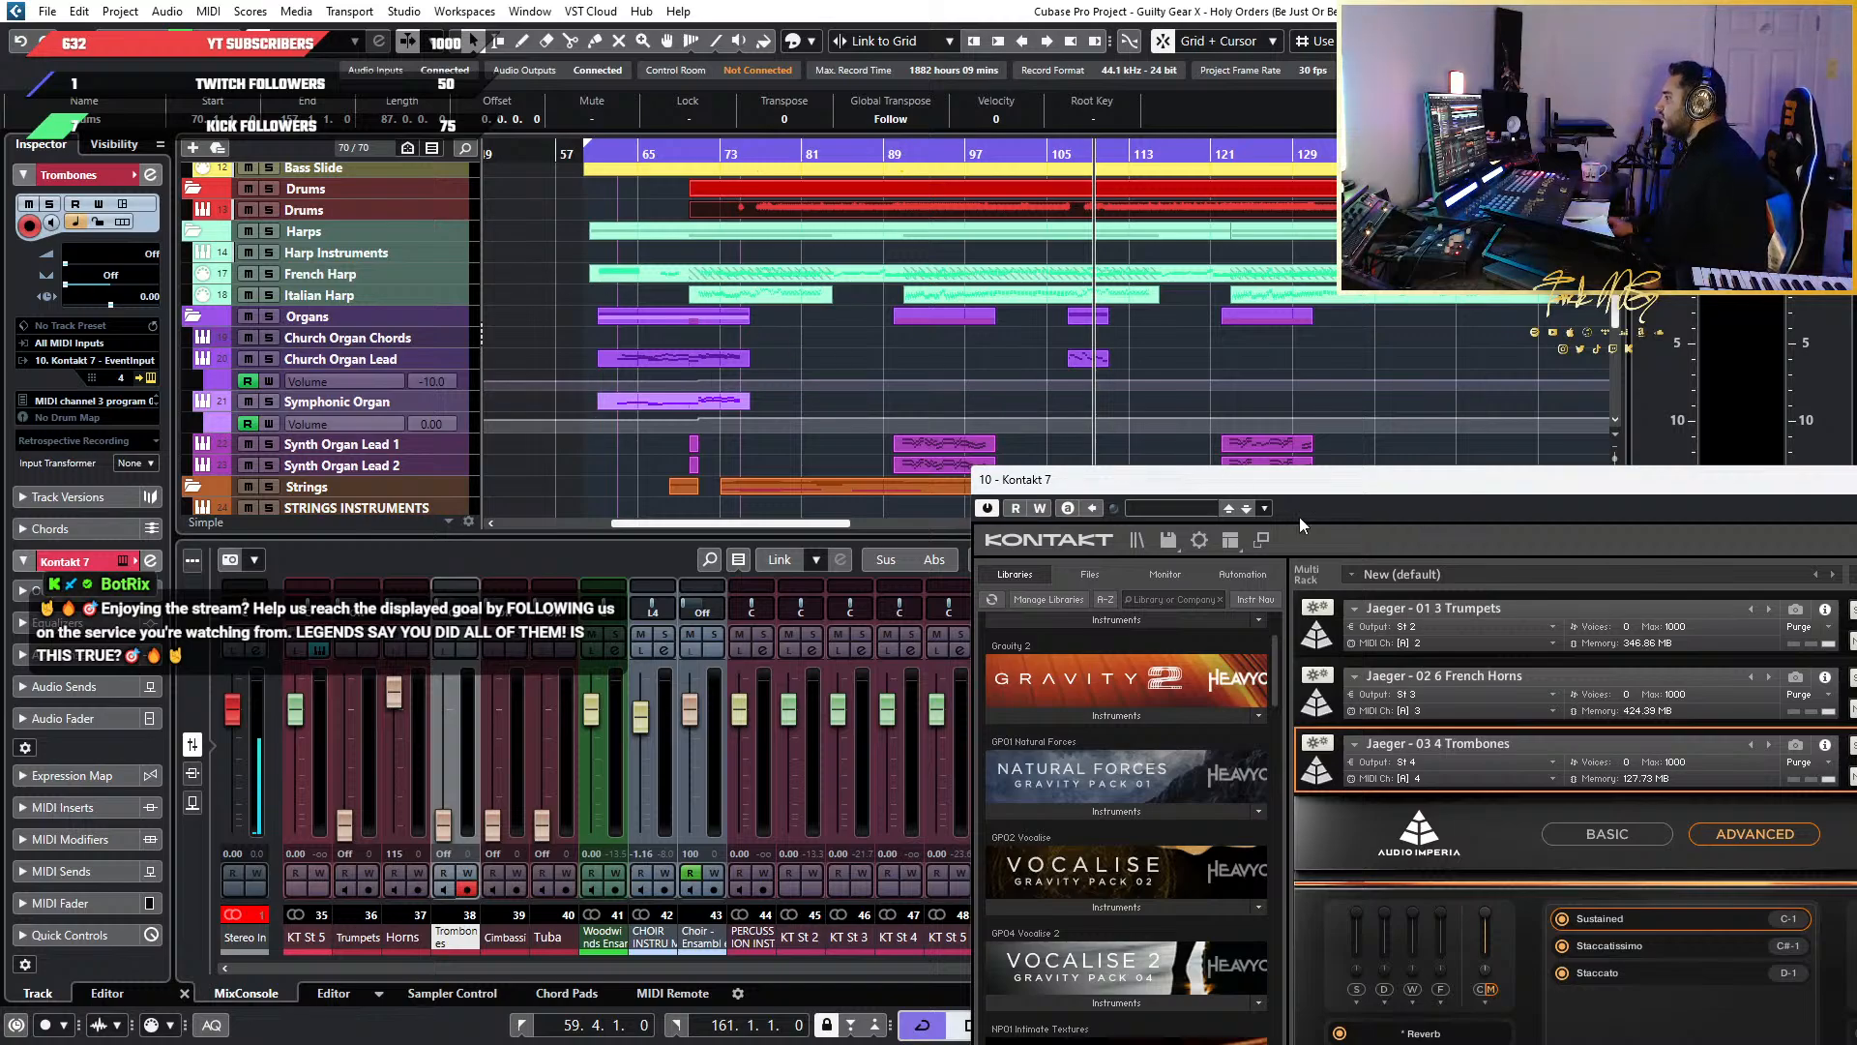
Bring the Kontakt window fully into view and browse its libraries from Gravity 2 through the Mosaic series to Forzo and Vento
drag(1331, 486, 1164, 384)
mouse_move(1114, 351)
mouse_down()
mouse_move(1006, 197)
mouse_move(1010, 280)
mouse_move(1044, 319)
mouse_up()
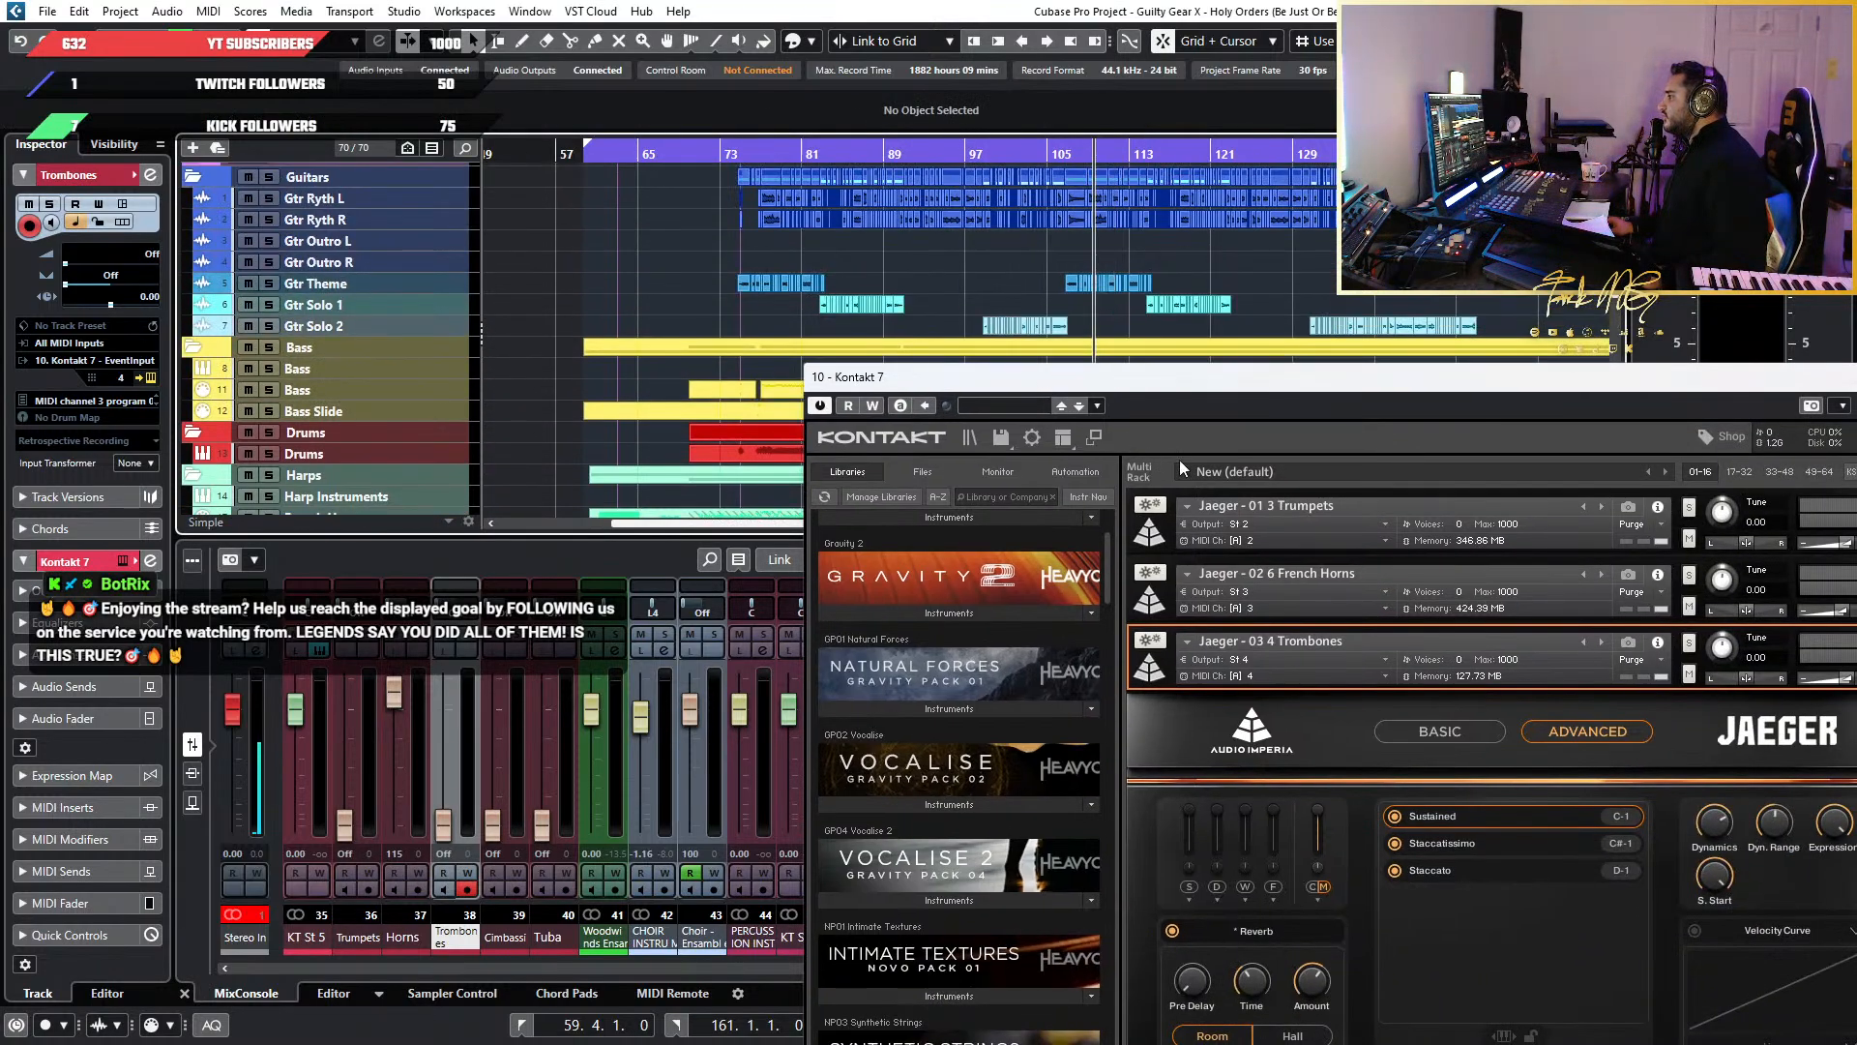
drag(1166, 390, 961, 164)
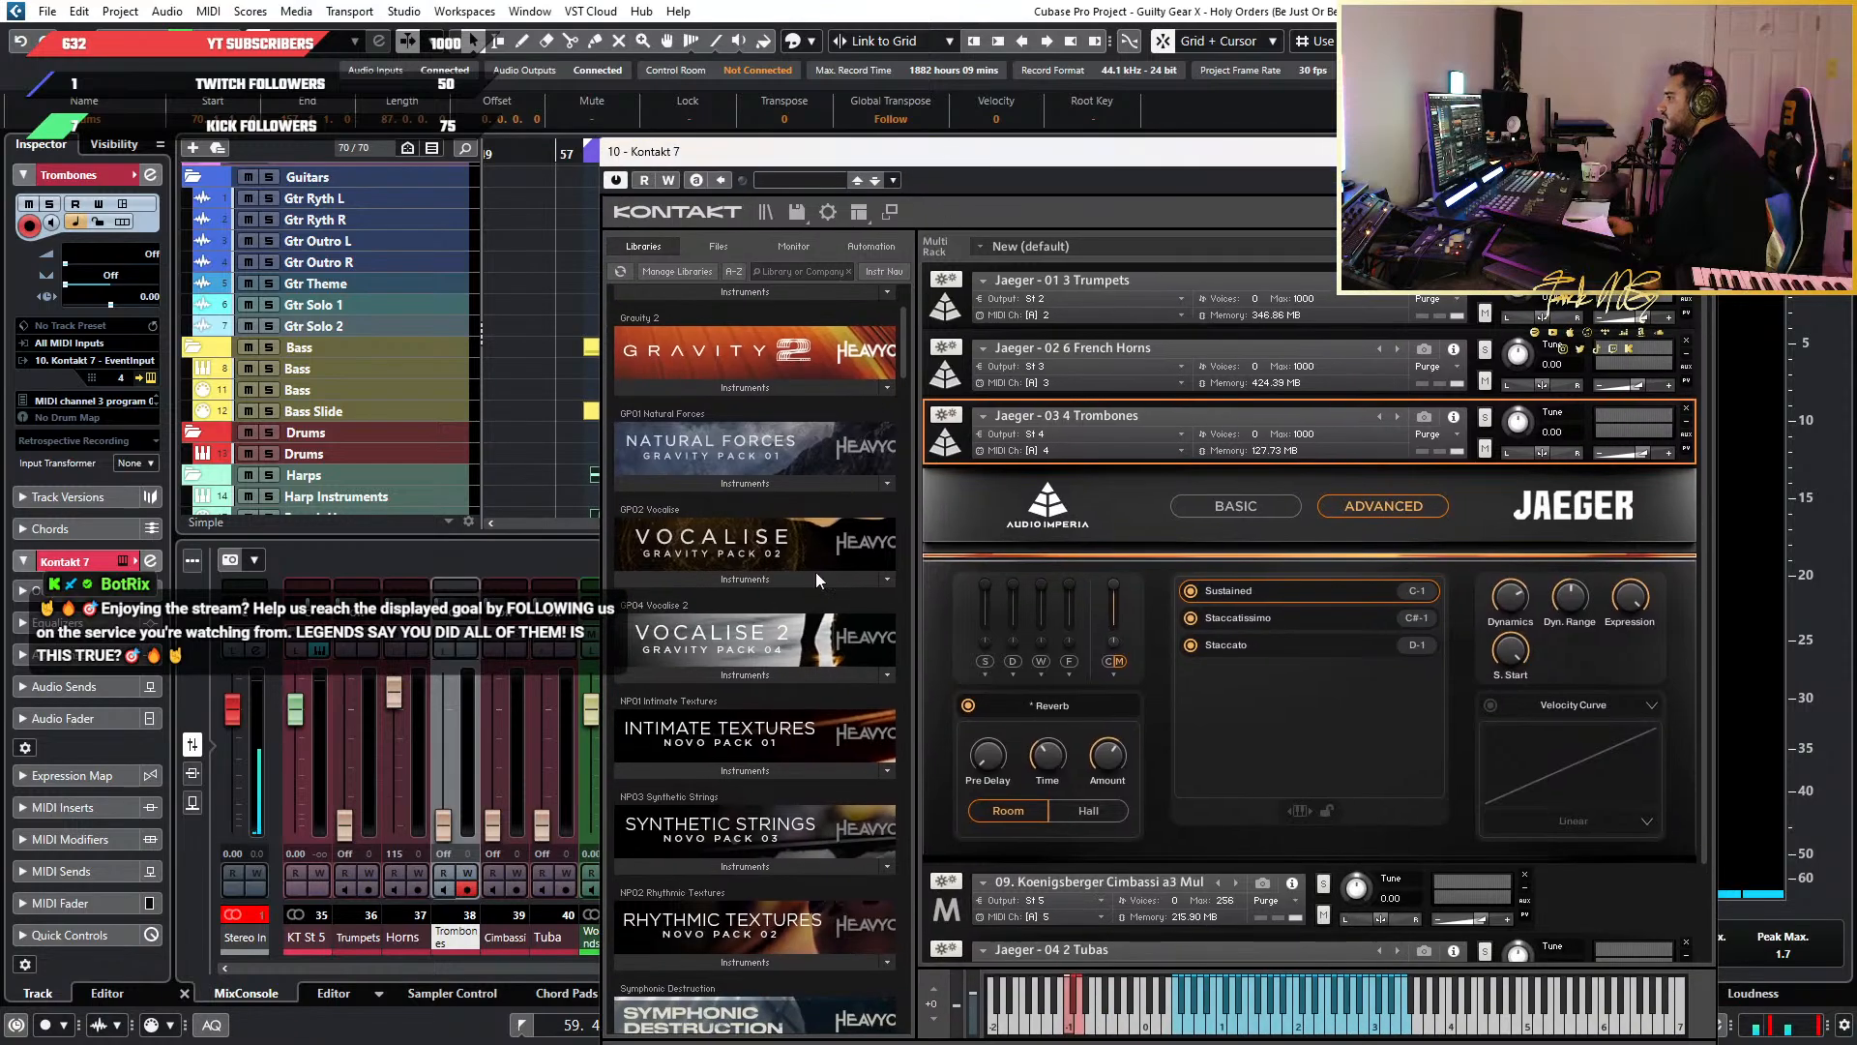
scroll(838, 547, down, 4)
scroll(843, 580, down, 2)
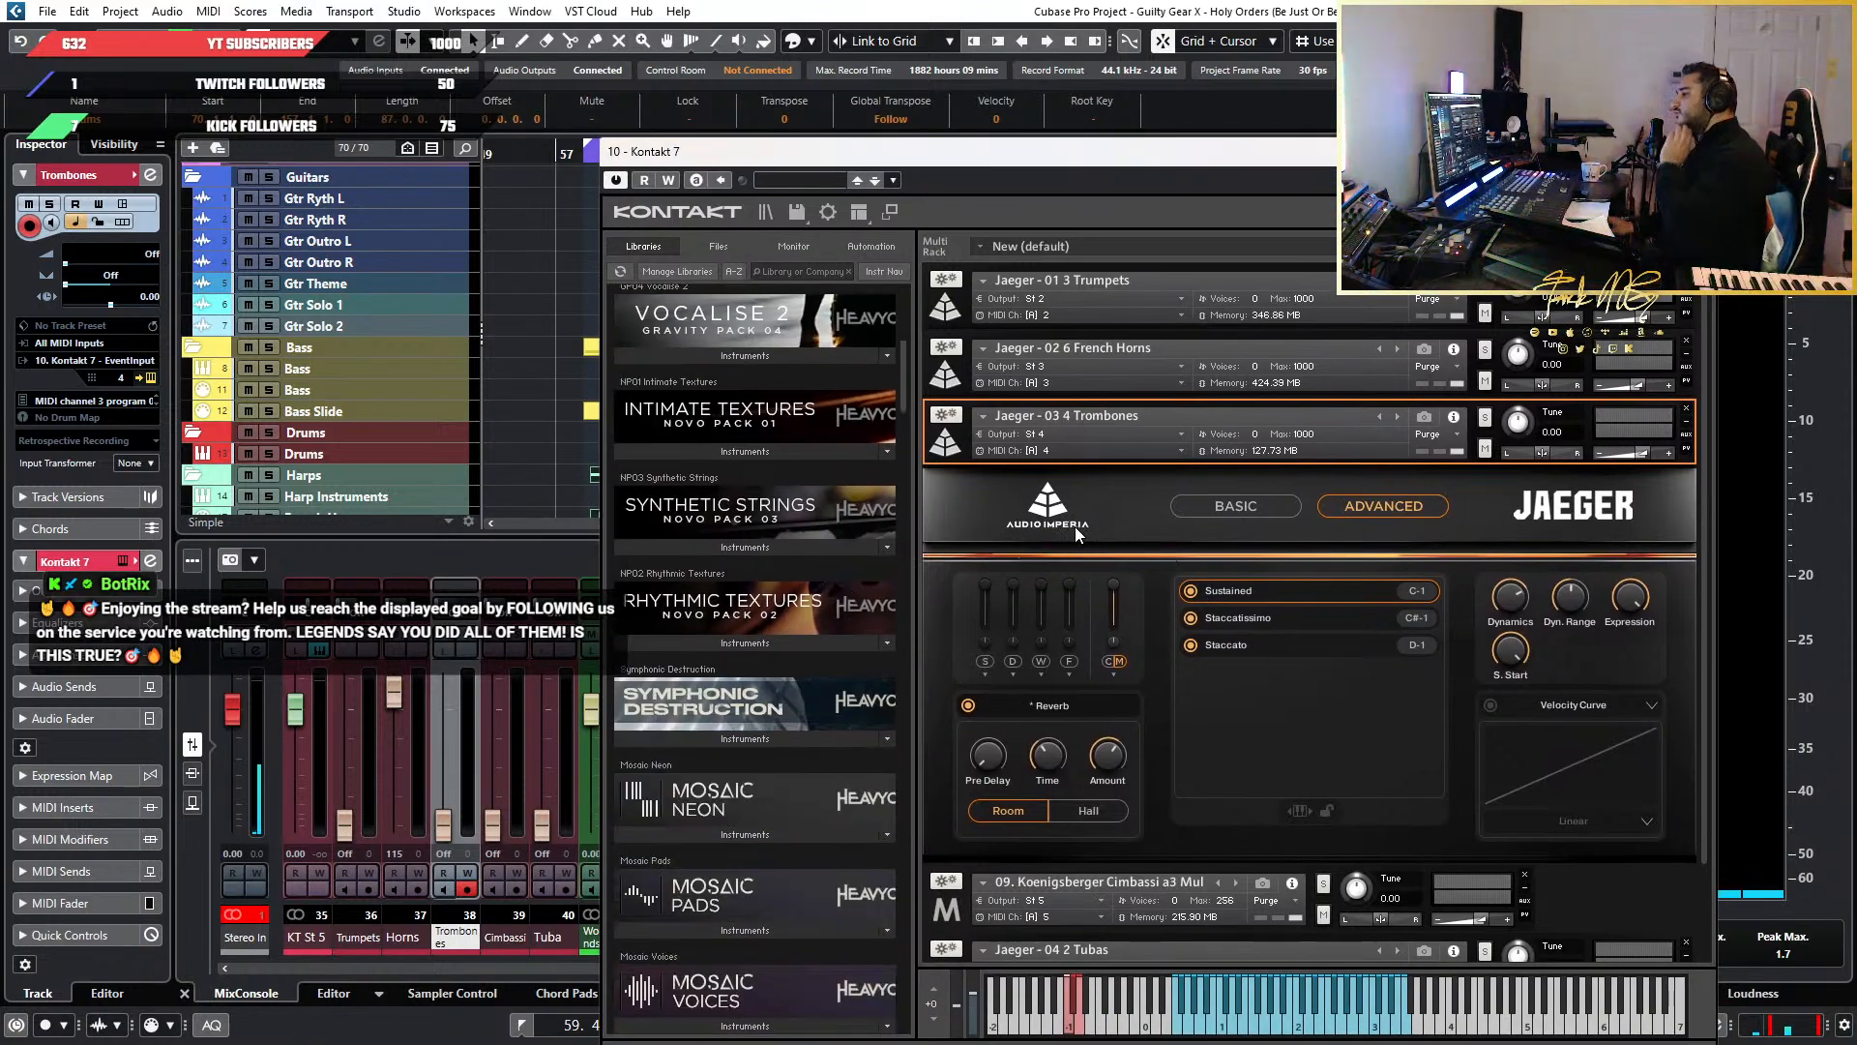
mouse_move(907, 371)
mouse_down()
mouse_move(907, 484)
mouse_move(912, 319)
mouse_move(911, 347)
mouse_up()
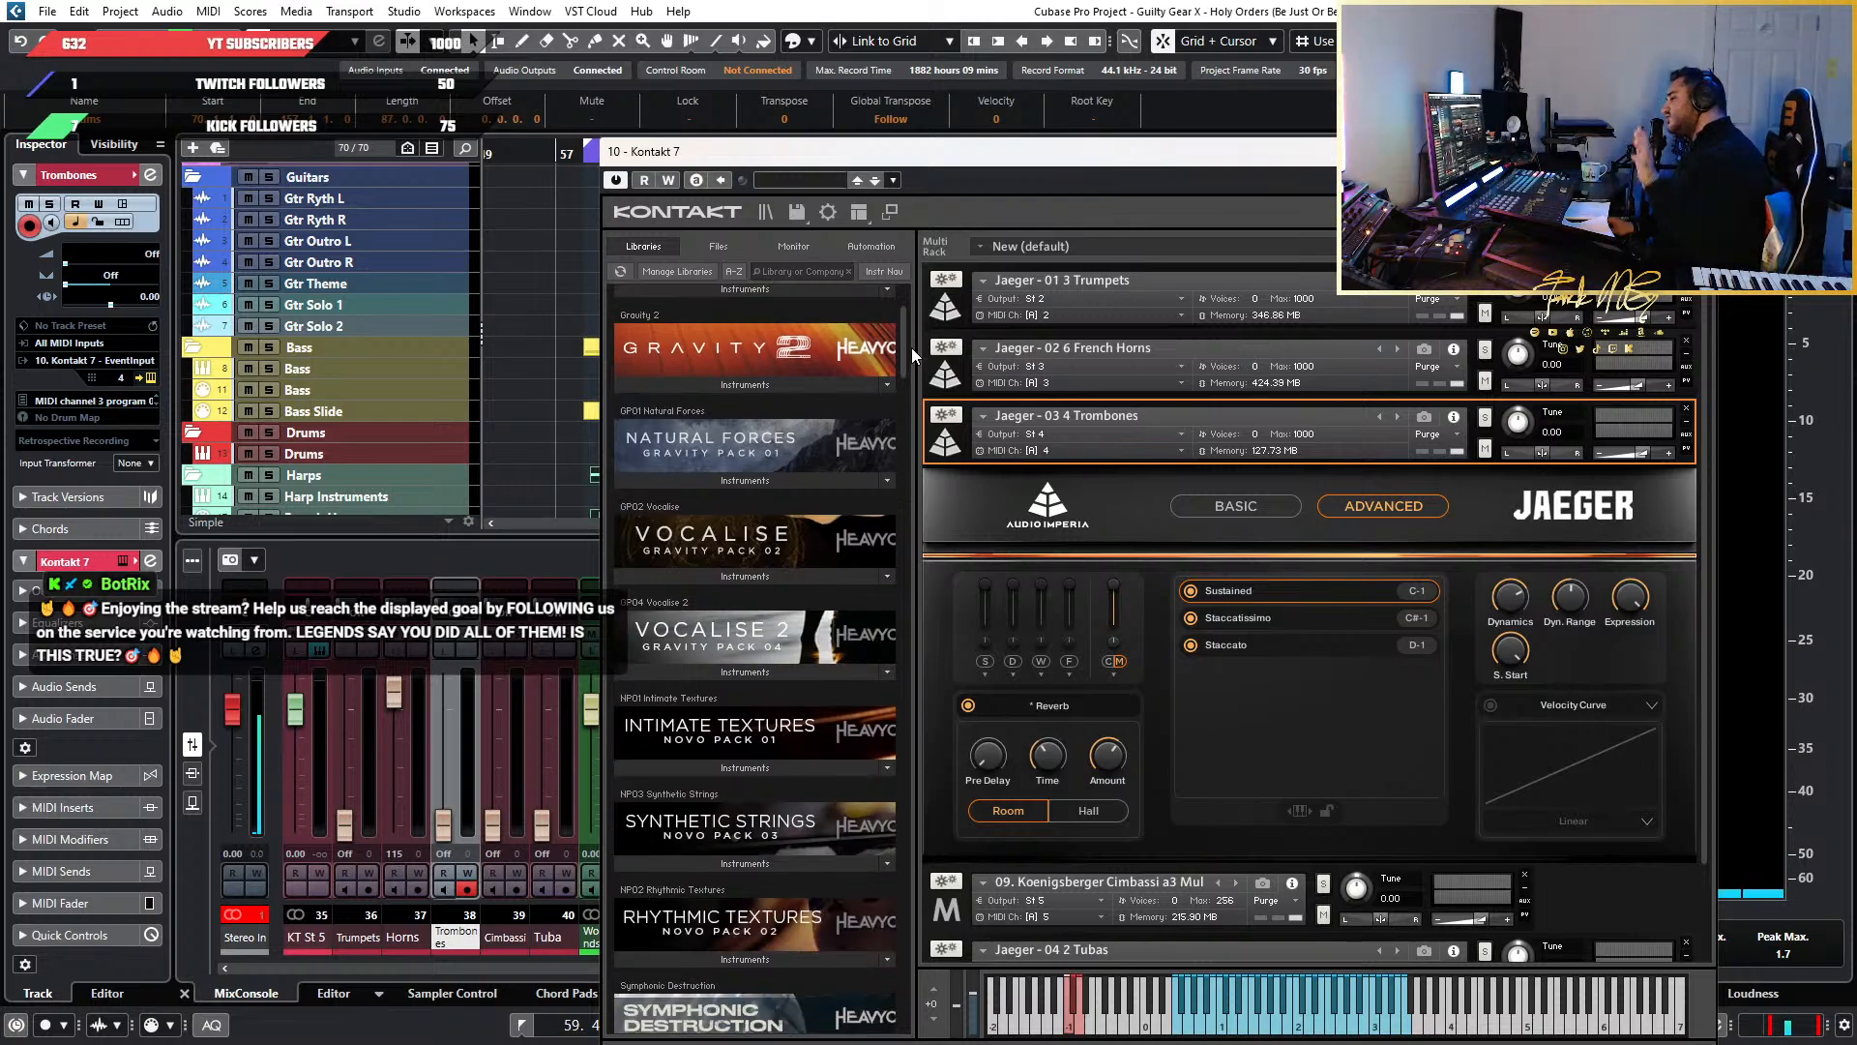
drag(912, 346, 911, 380)
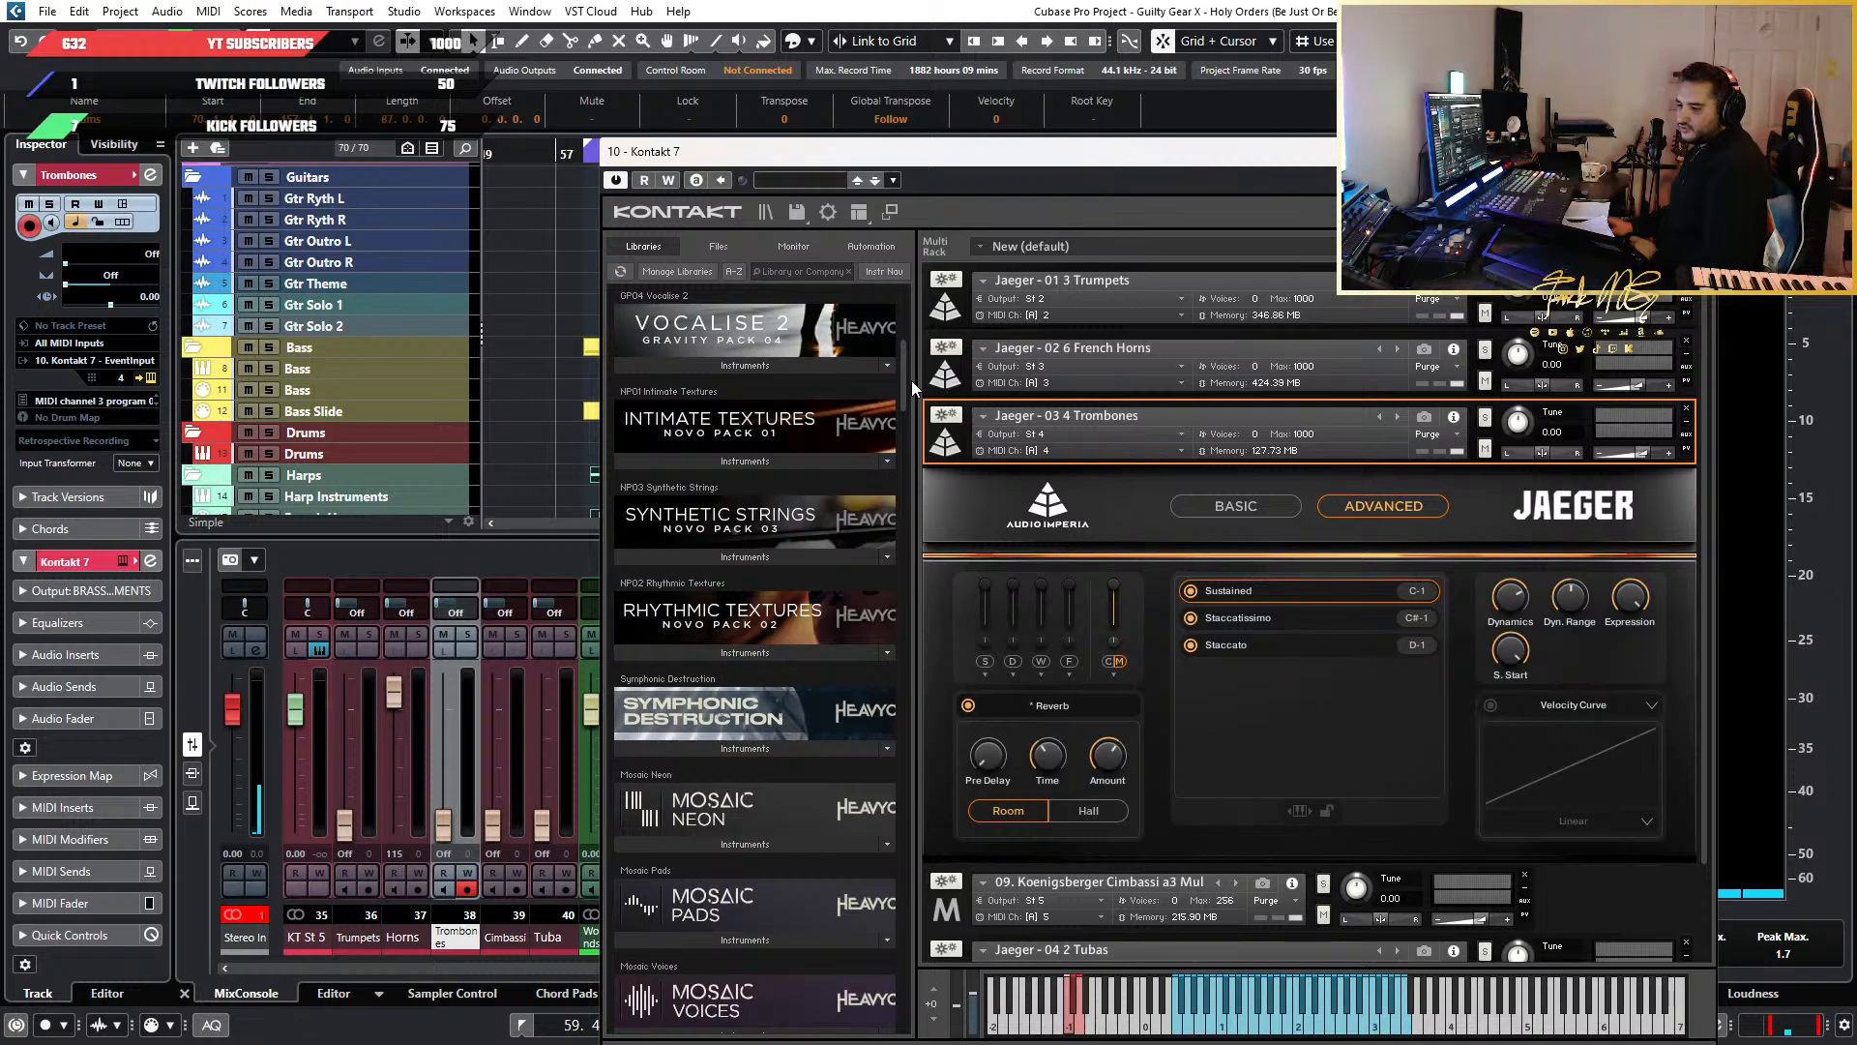
drag(911, 380, 925, 467)
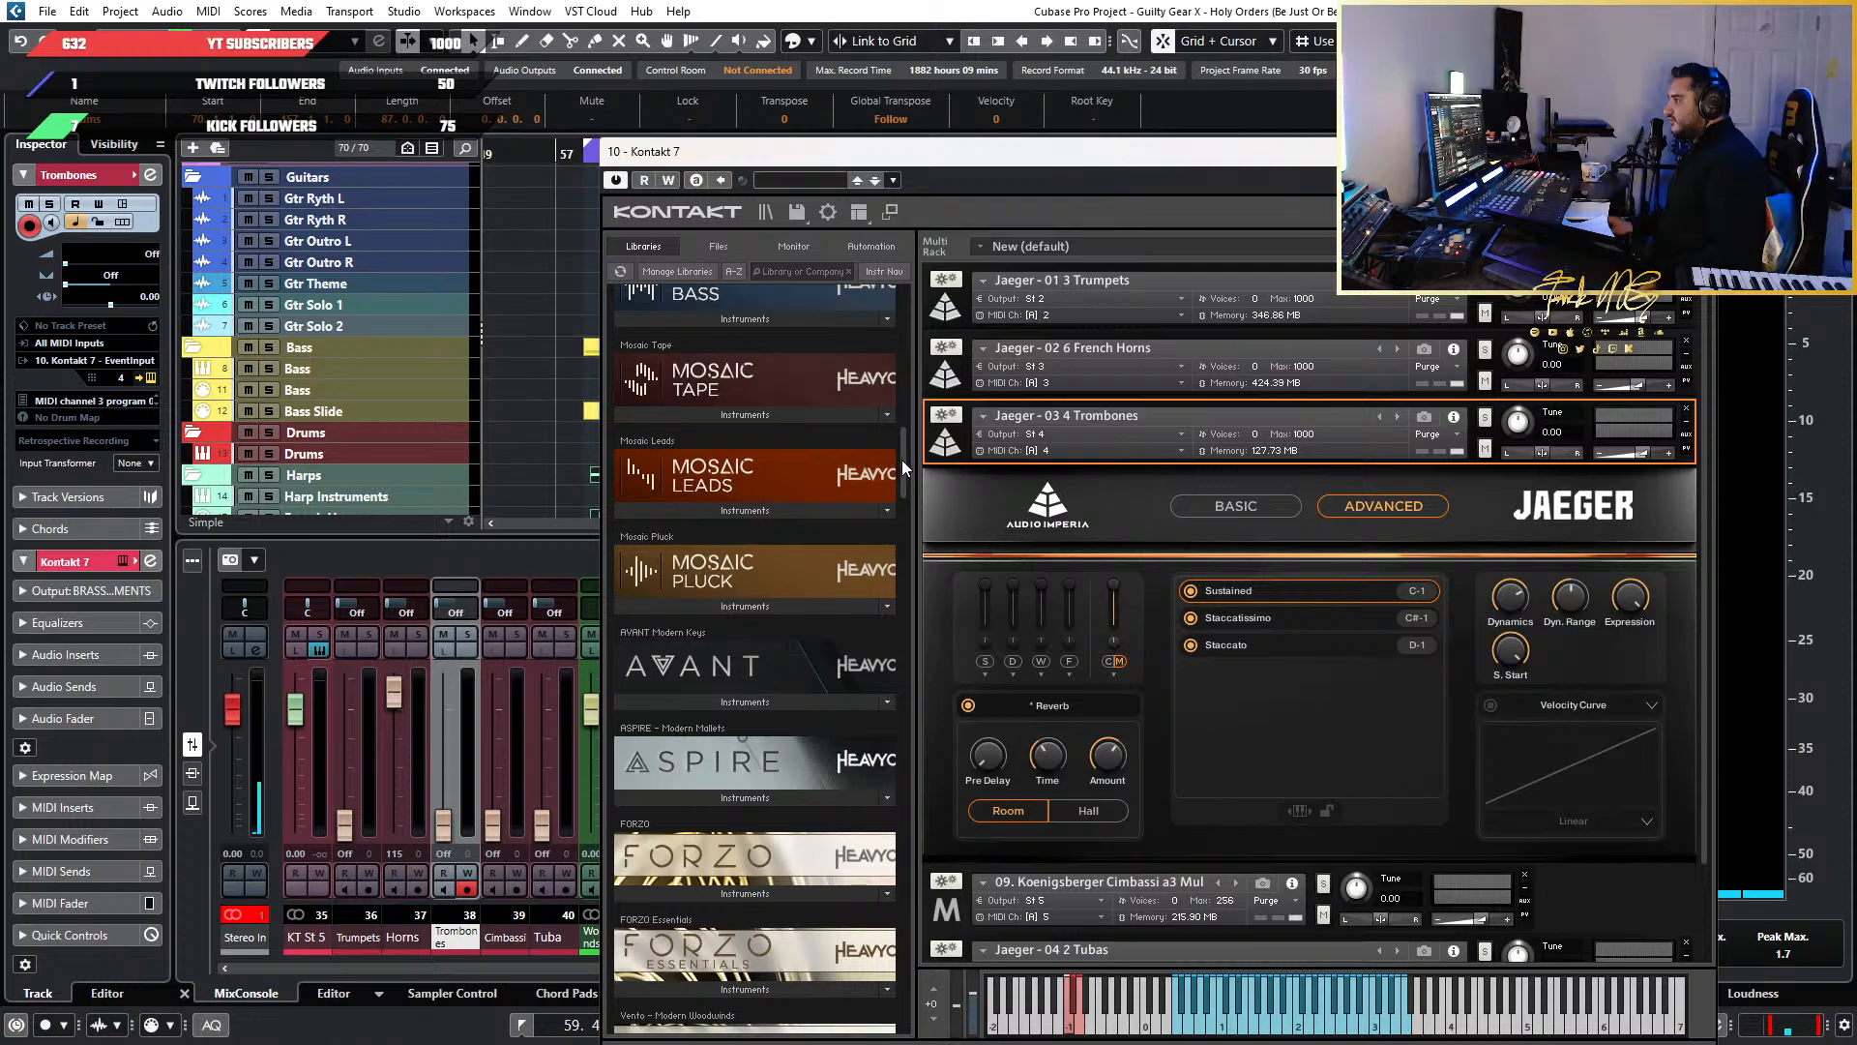
drag(902, 460, 915, 513)
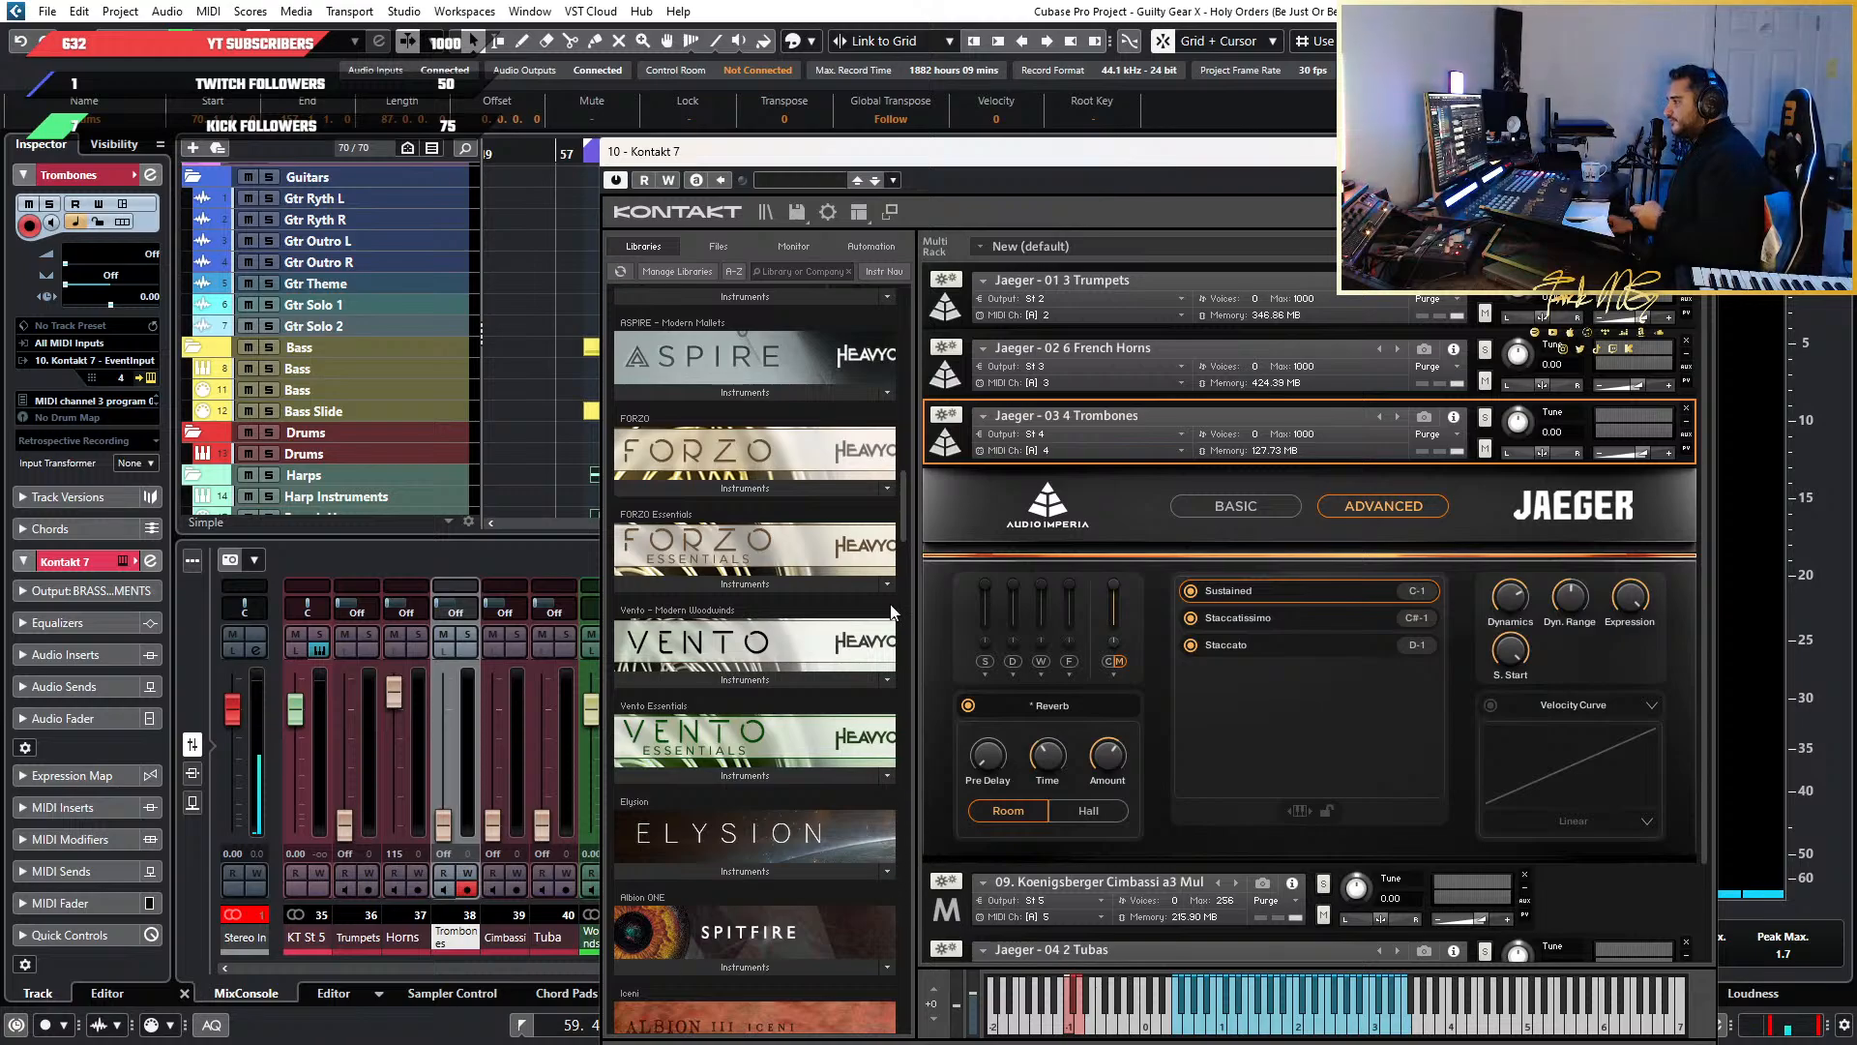
drag(901, 511, 897, 490)
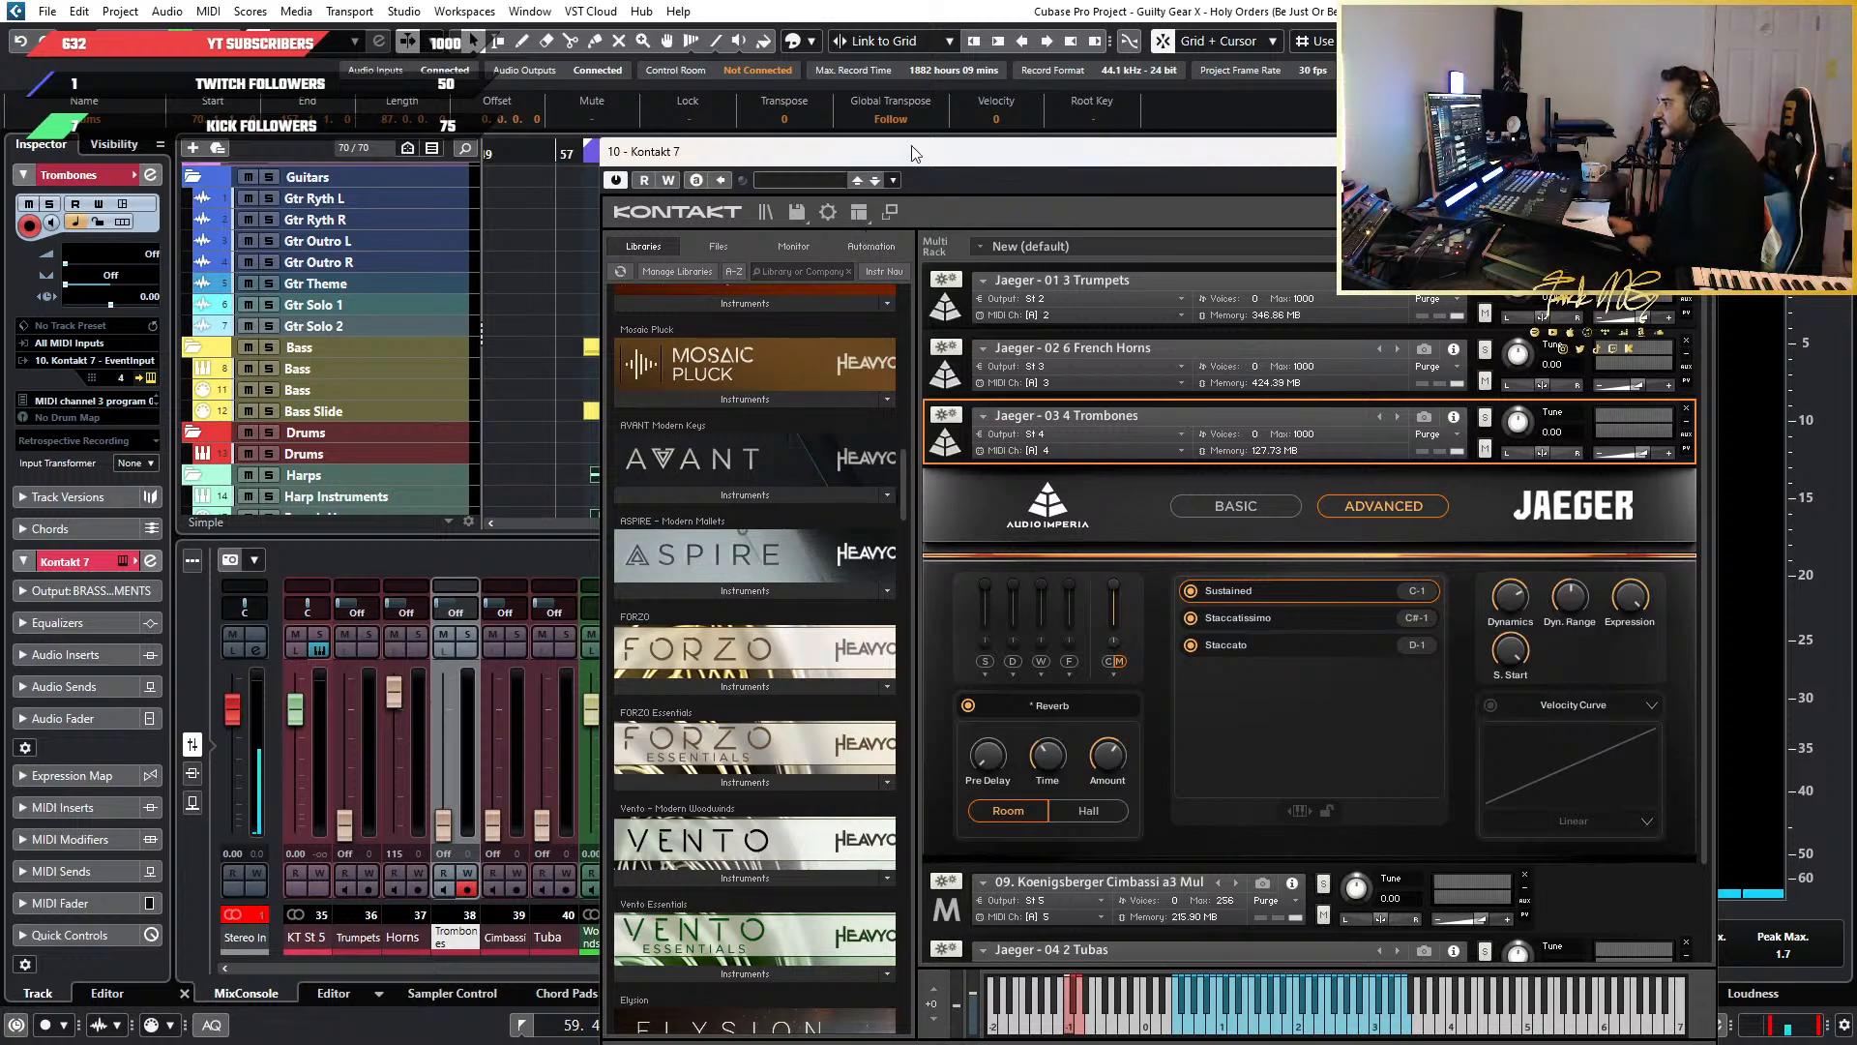
Reposition the Kontakt window and browse the libraries from Vento to Nucleus, returning to the start of the list
drag(1165, 171, 994, 34)
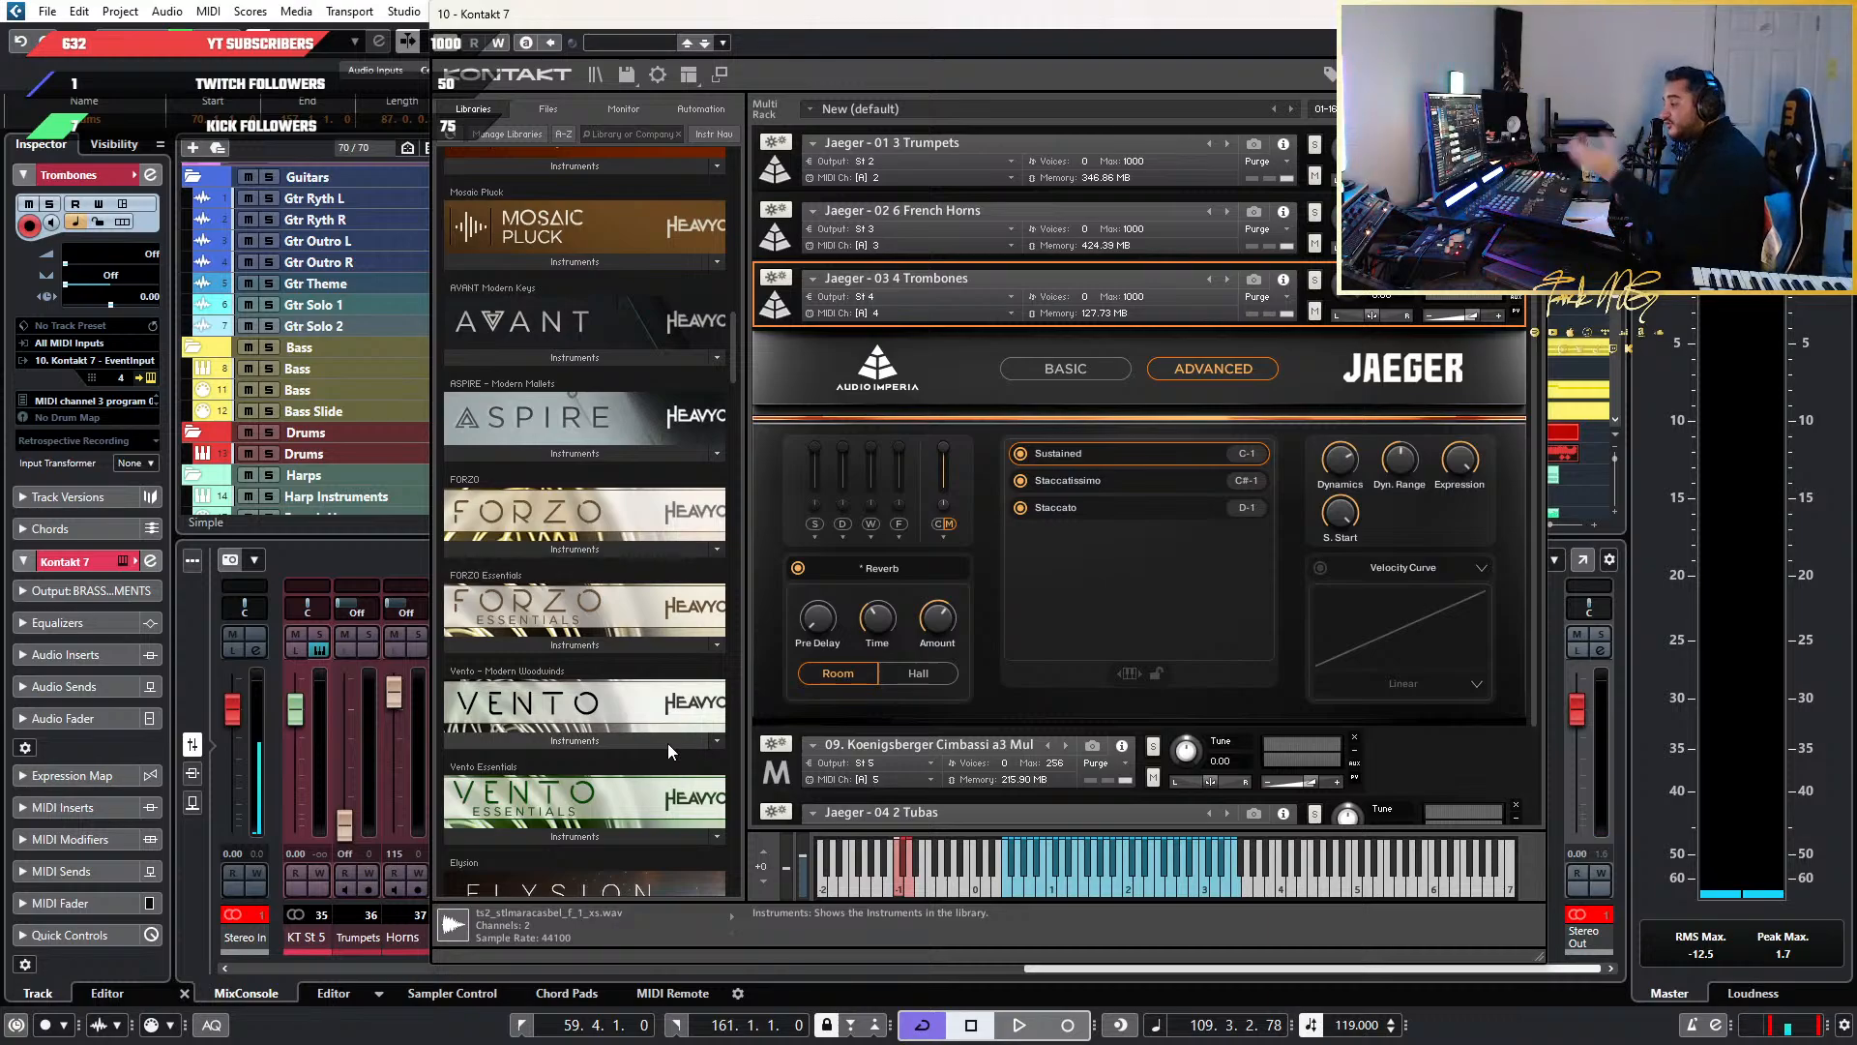
scroll(668, 743, down, 3)
scroll(677, 436, down, 2)
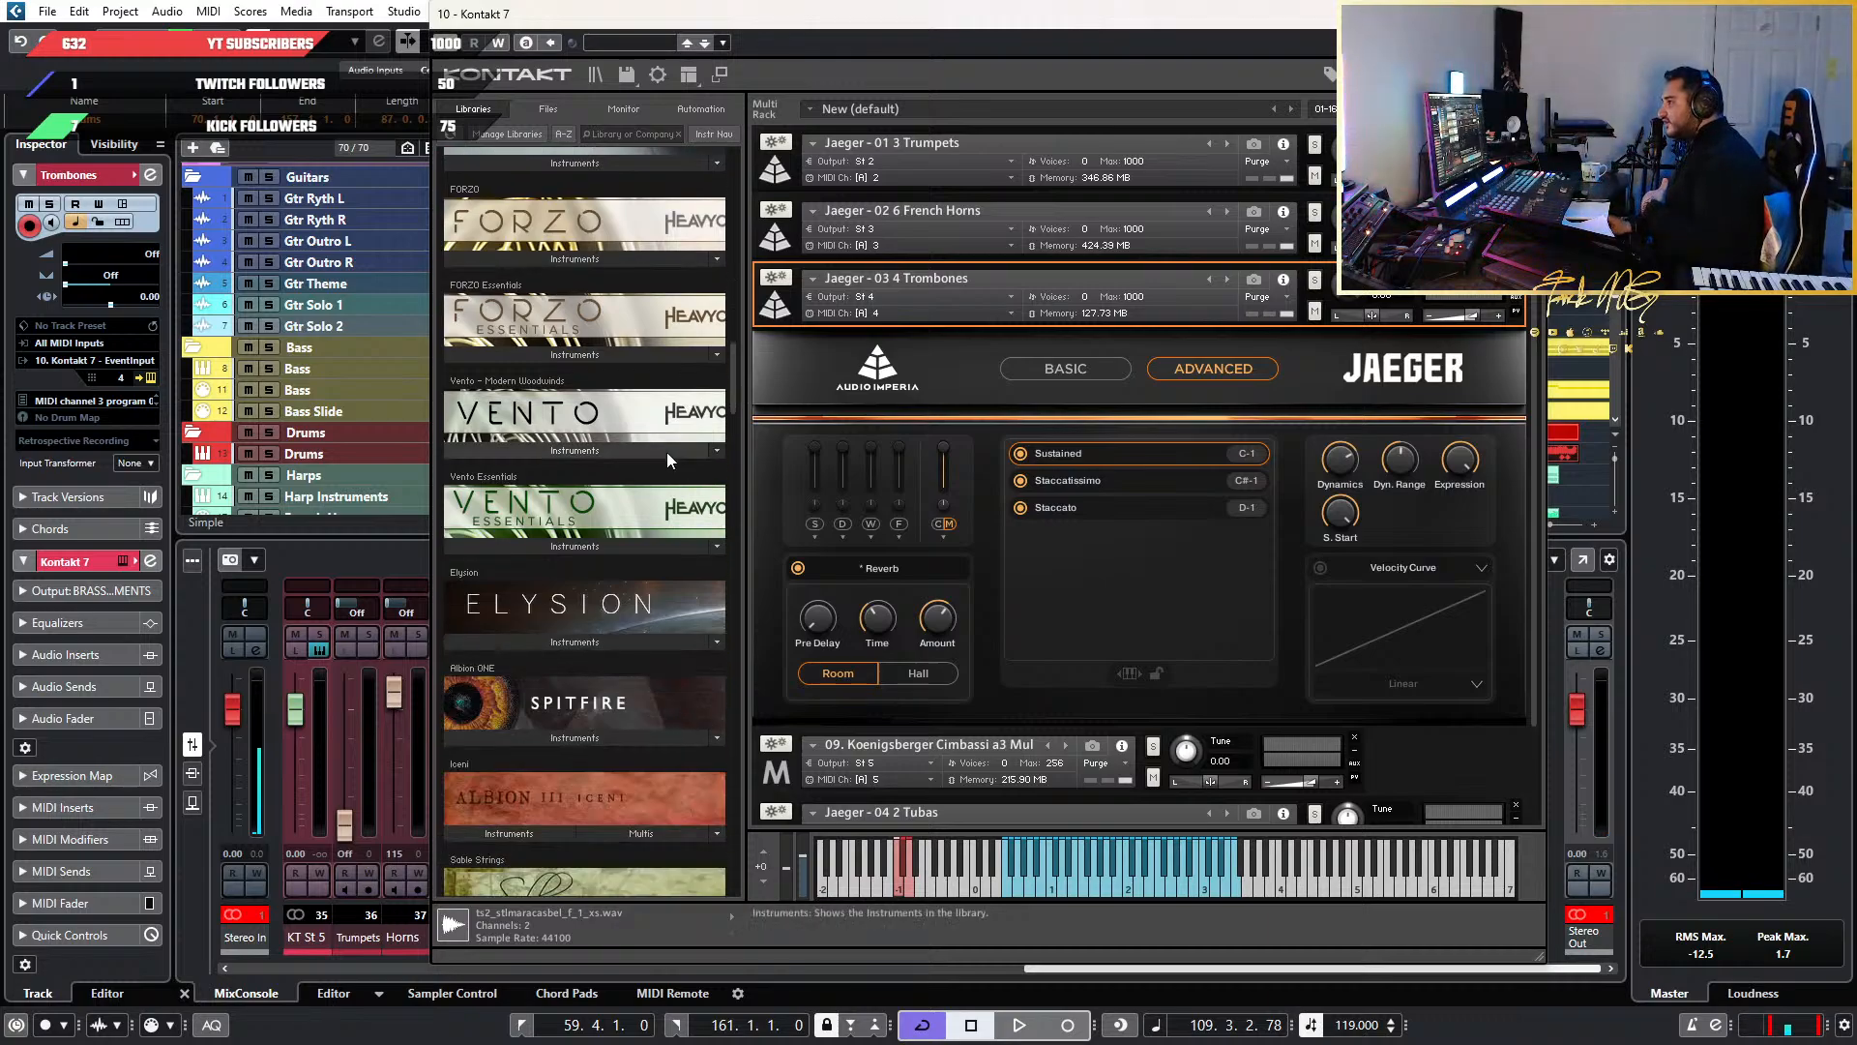
scroll(598, 460, down, 7)
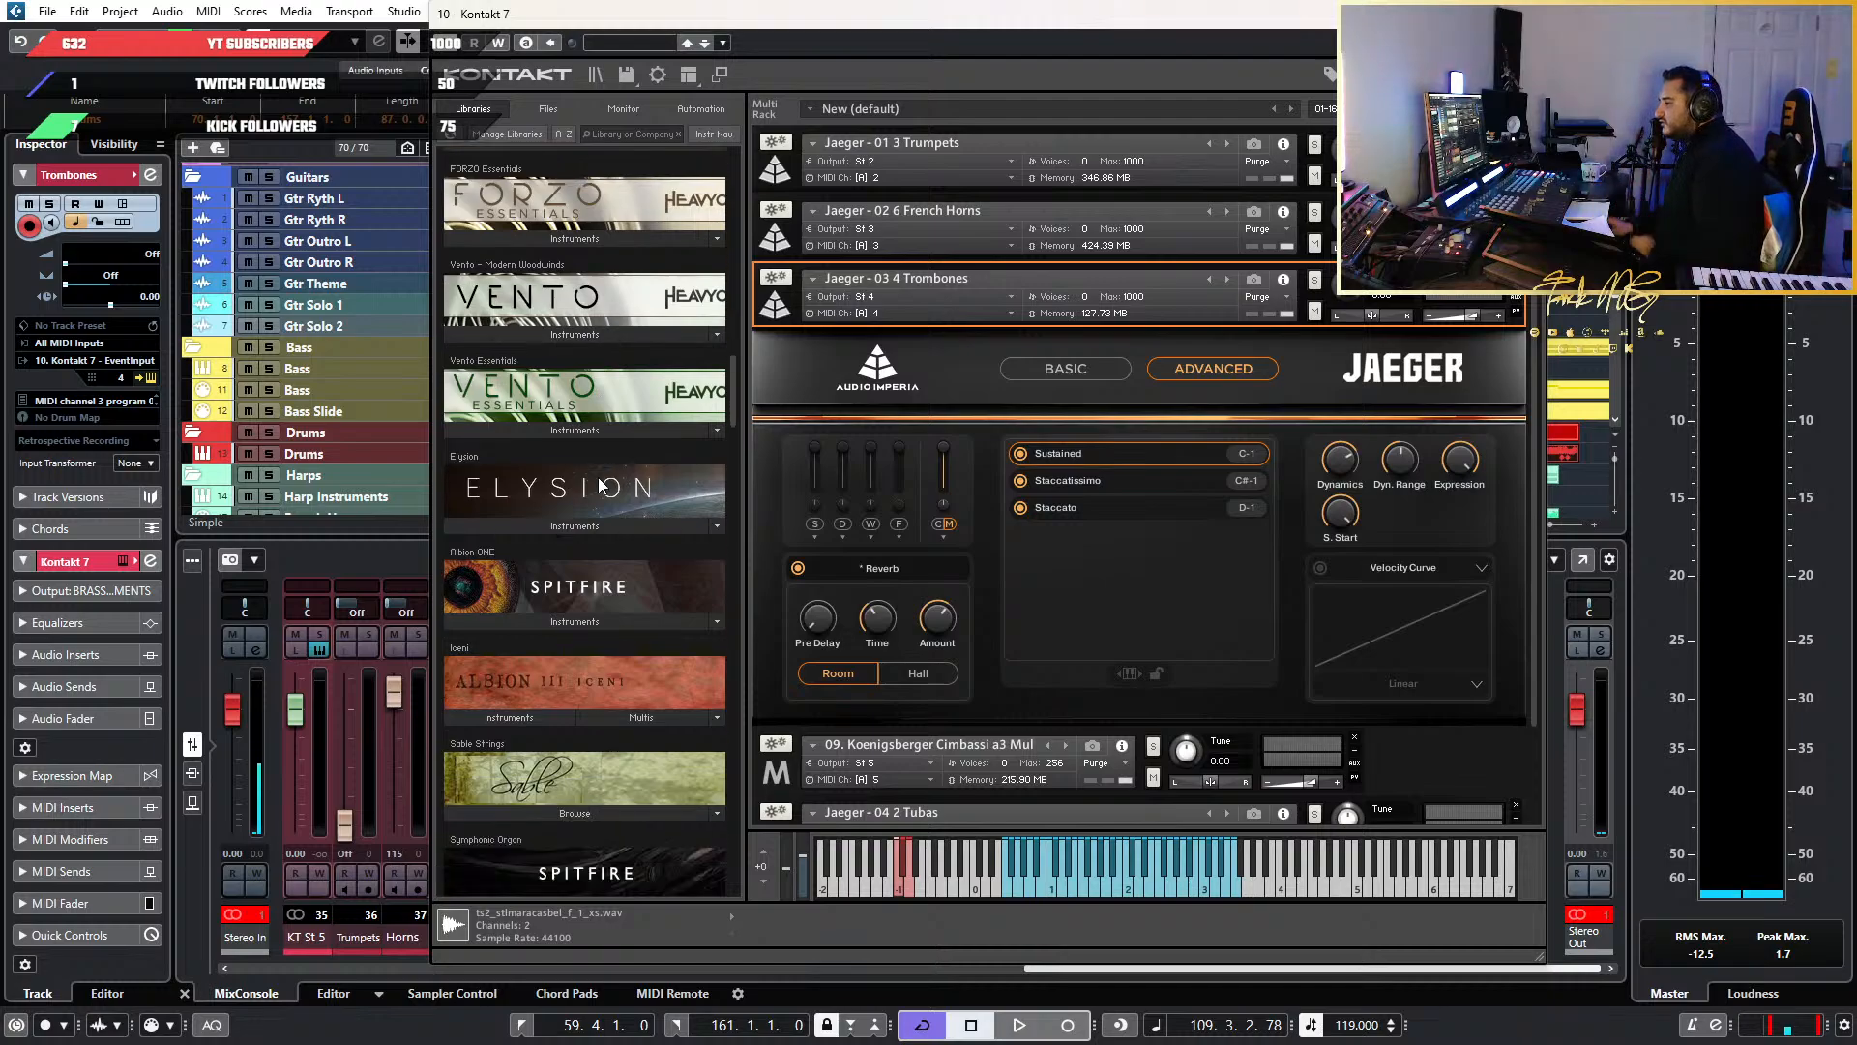
scroll(609, 537, up, 1)
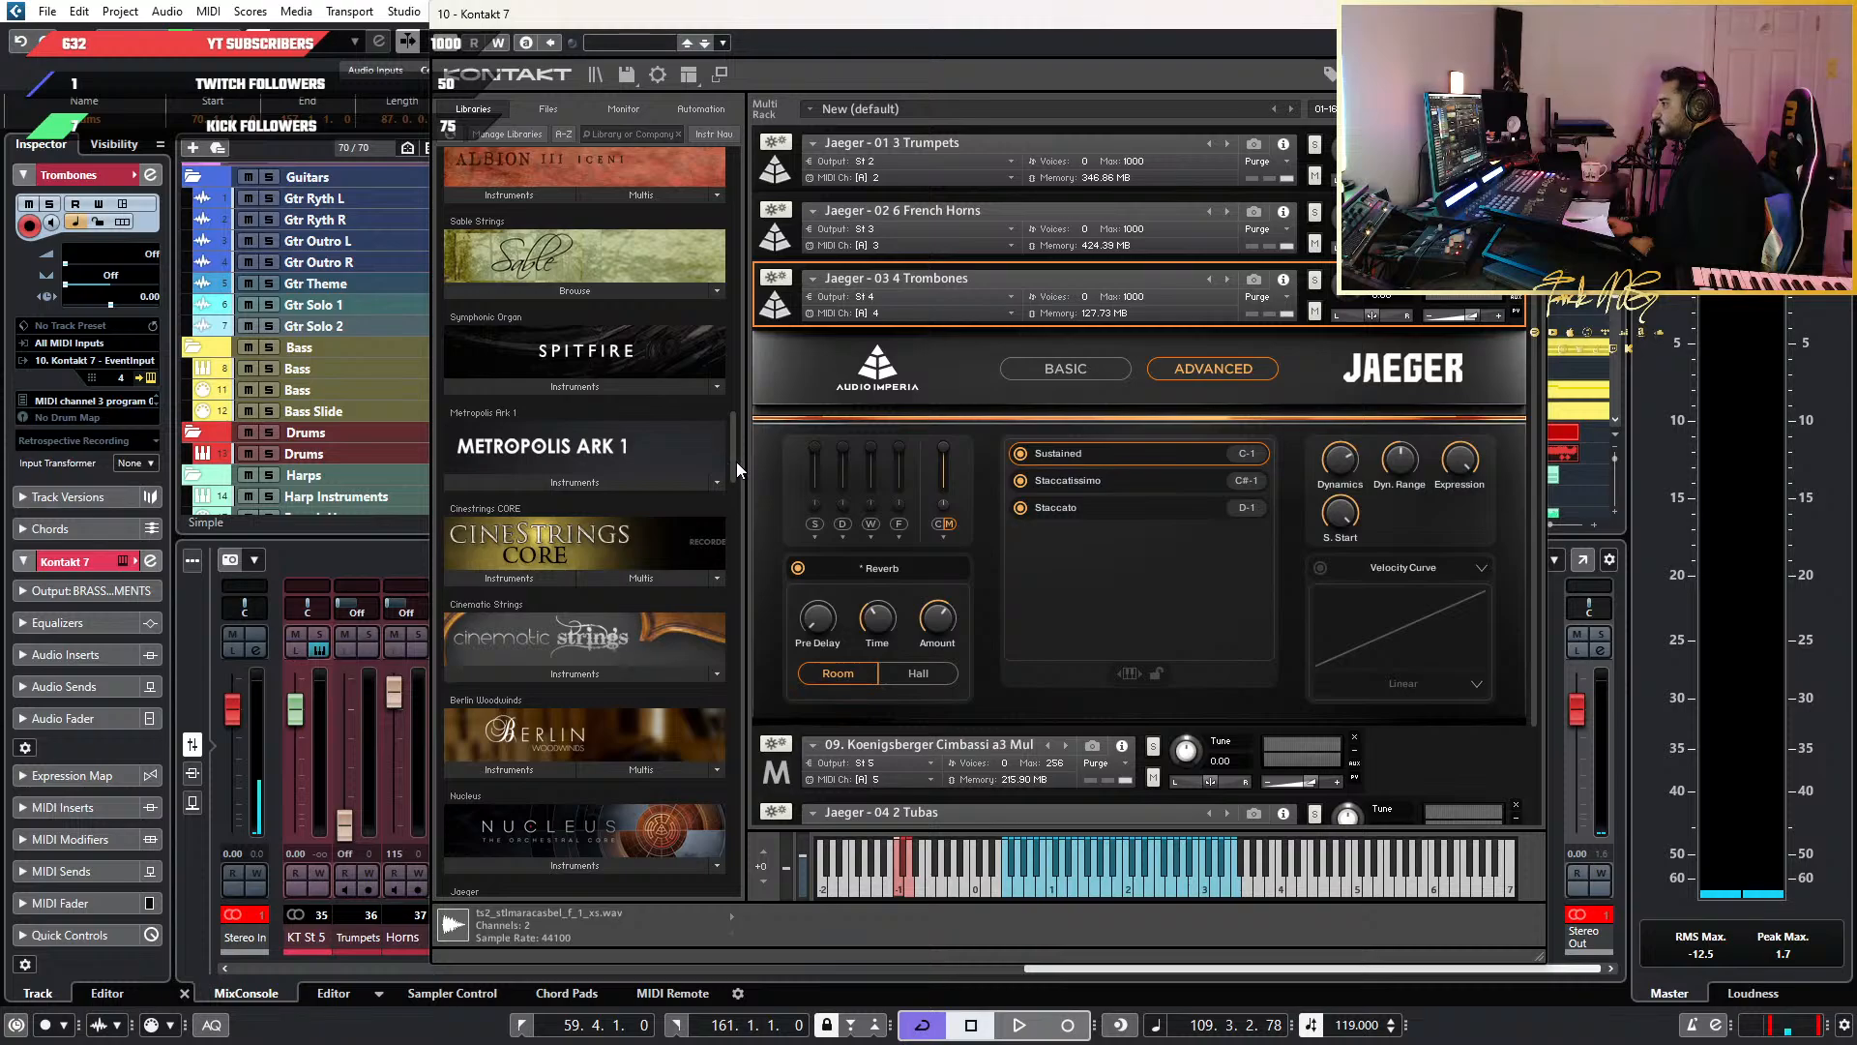
drag(736, 462, 751, 187)
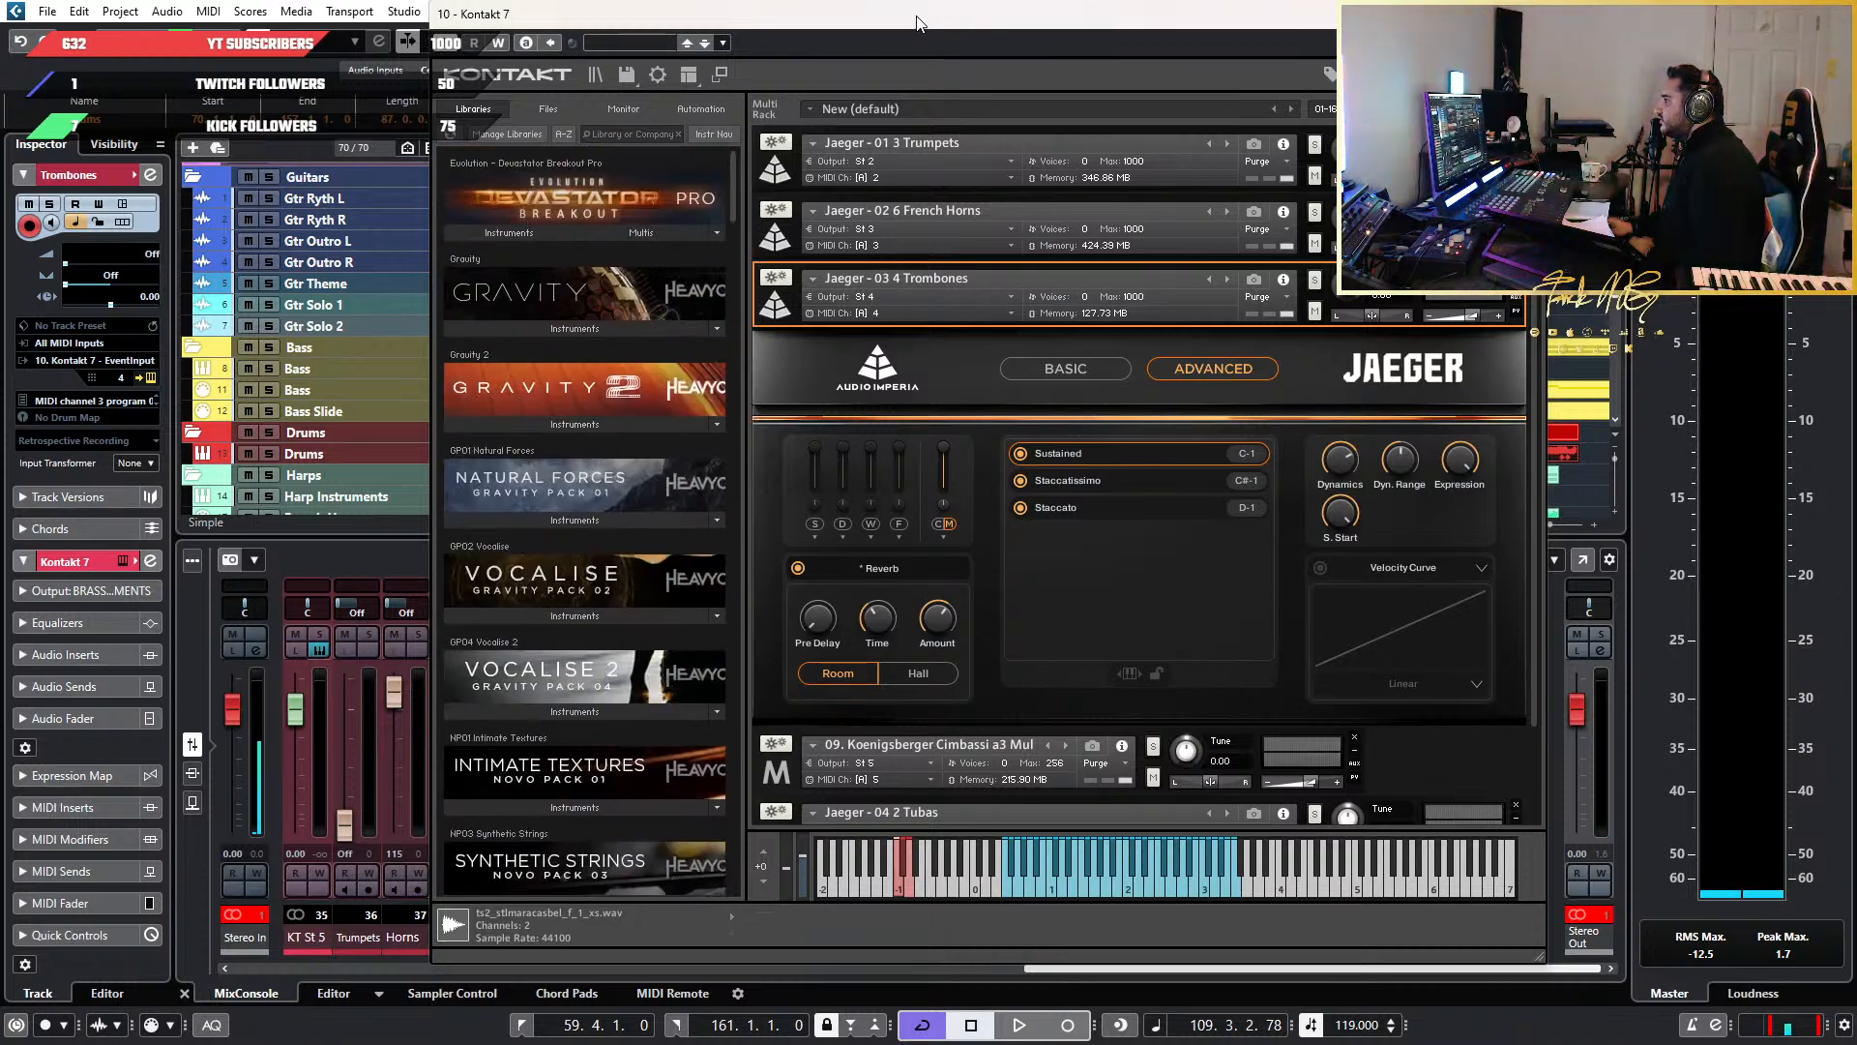
Move the Kontakt window off the project toolbar and examine the loaded horn, trombone, cimbassi and tuba instruments in its rack
drag(917, 24, 1120, 137)
scroll(1186, 354, down, 1)
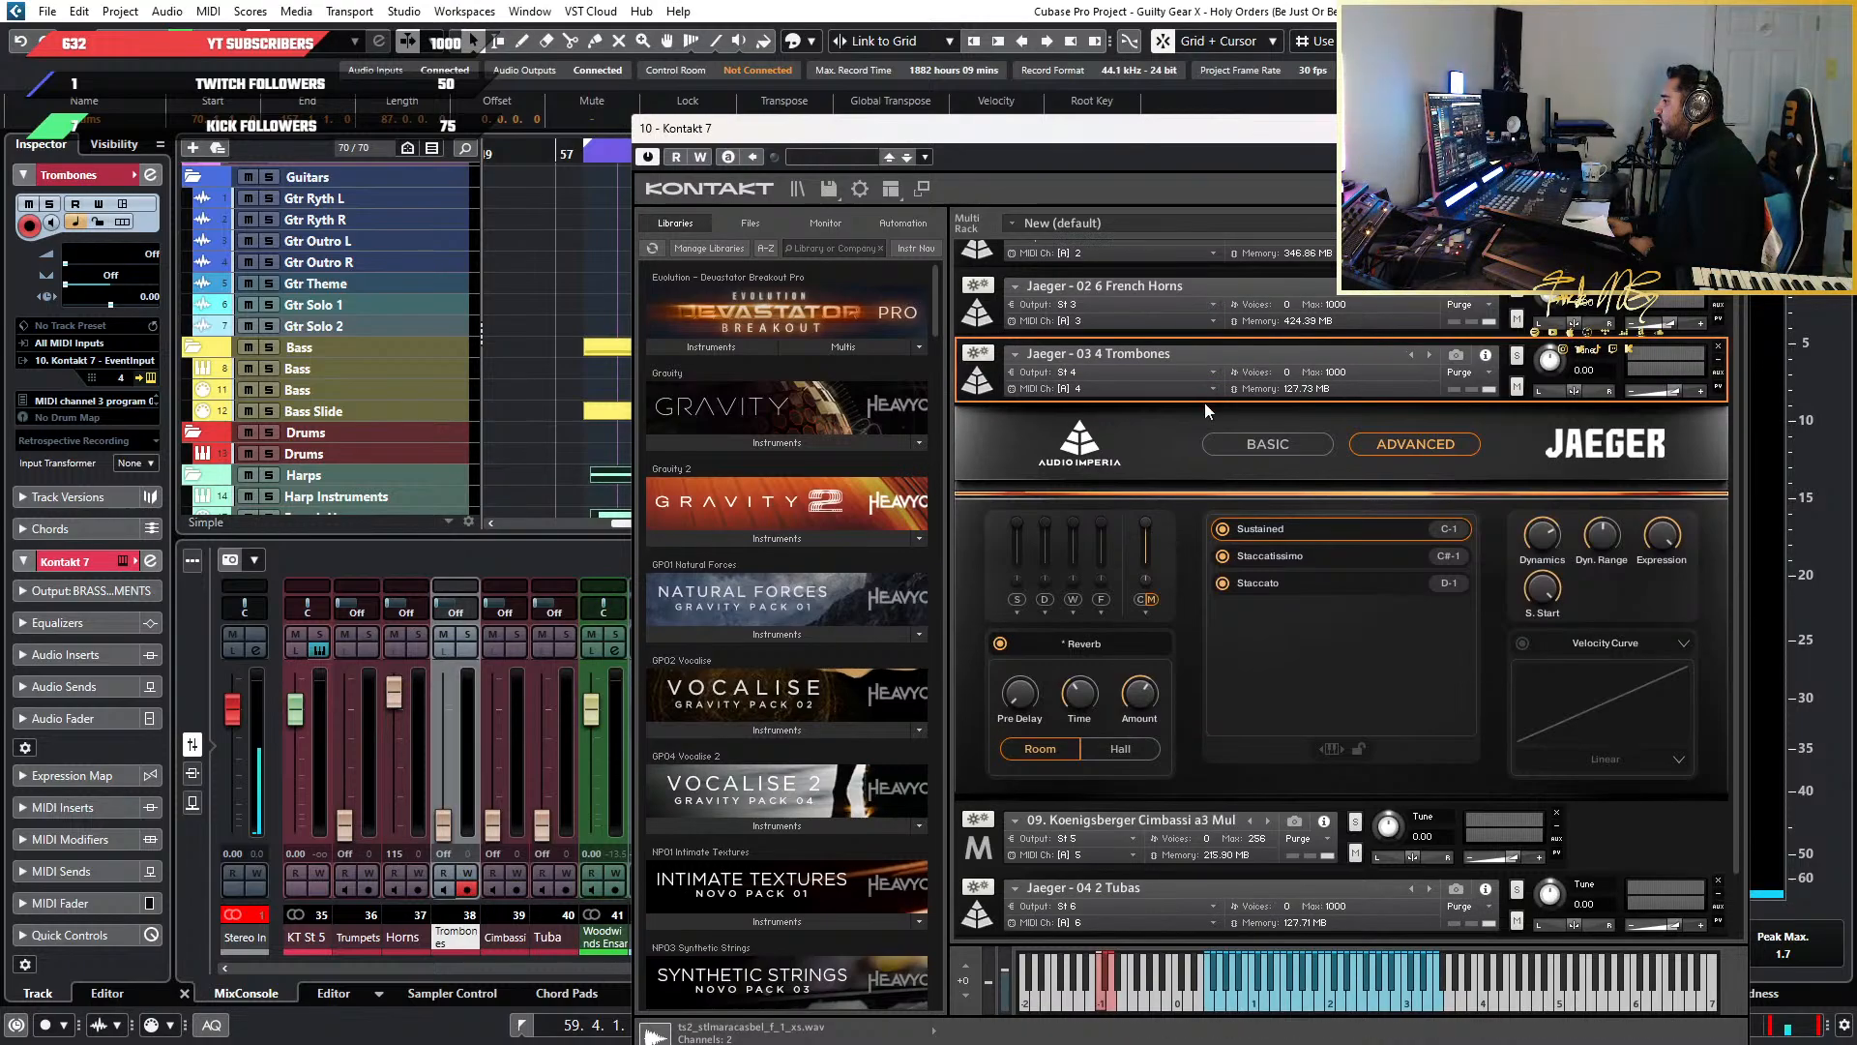
scroll(1211, 570, down, 1)
scroll(1216, 565, up, 1)
scroll(1161, 677, down, 1)
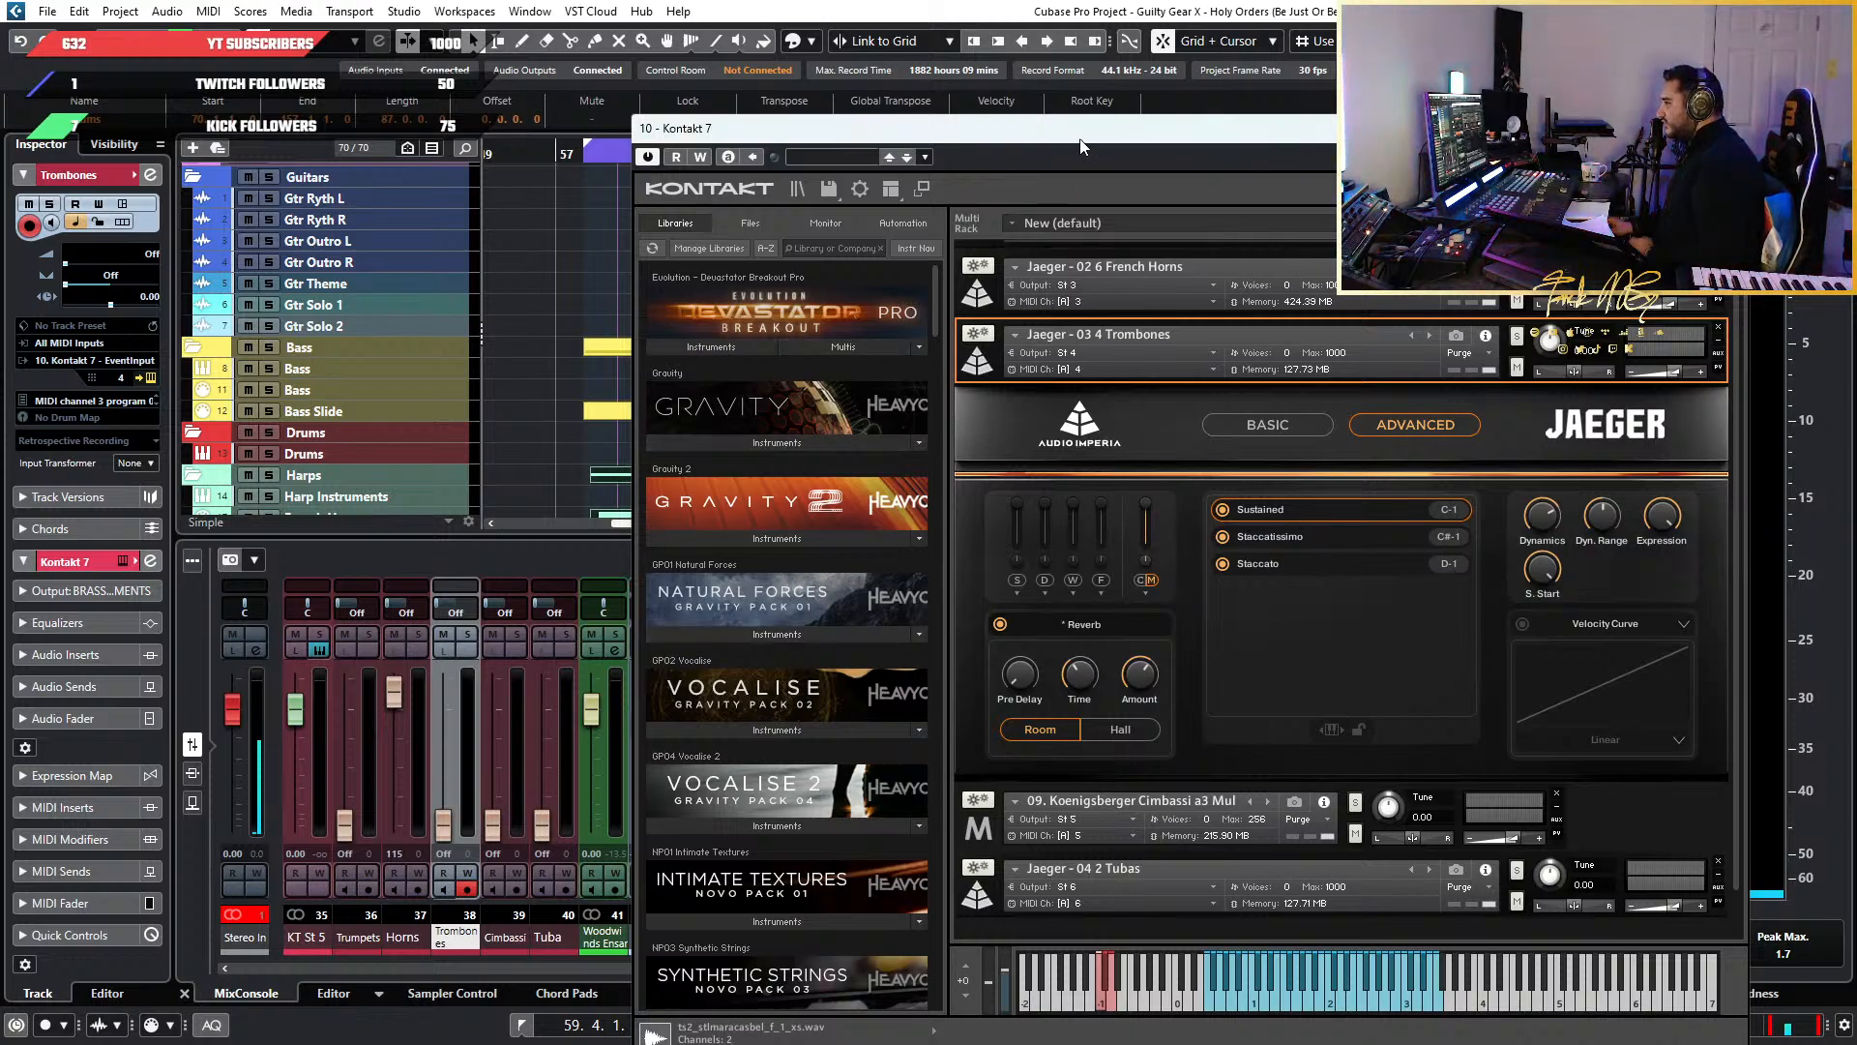
Move the Kontakt window clear of the track list and inspect the Church Organ Chords and Church Organ Lead tracks
drag(677, 128, 817, 324)
scroll(540, 340, down, 5)
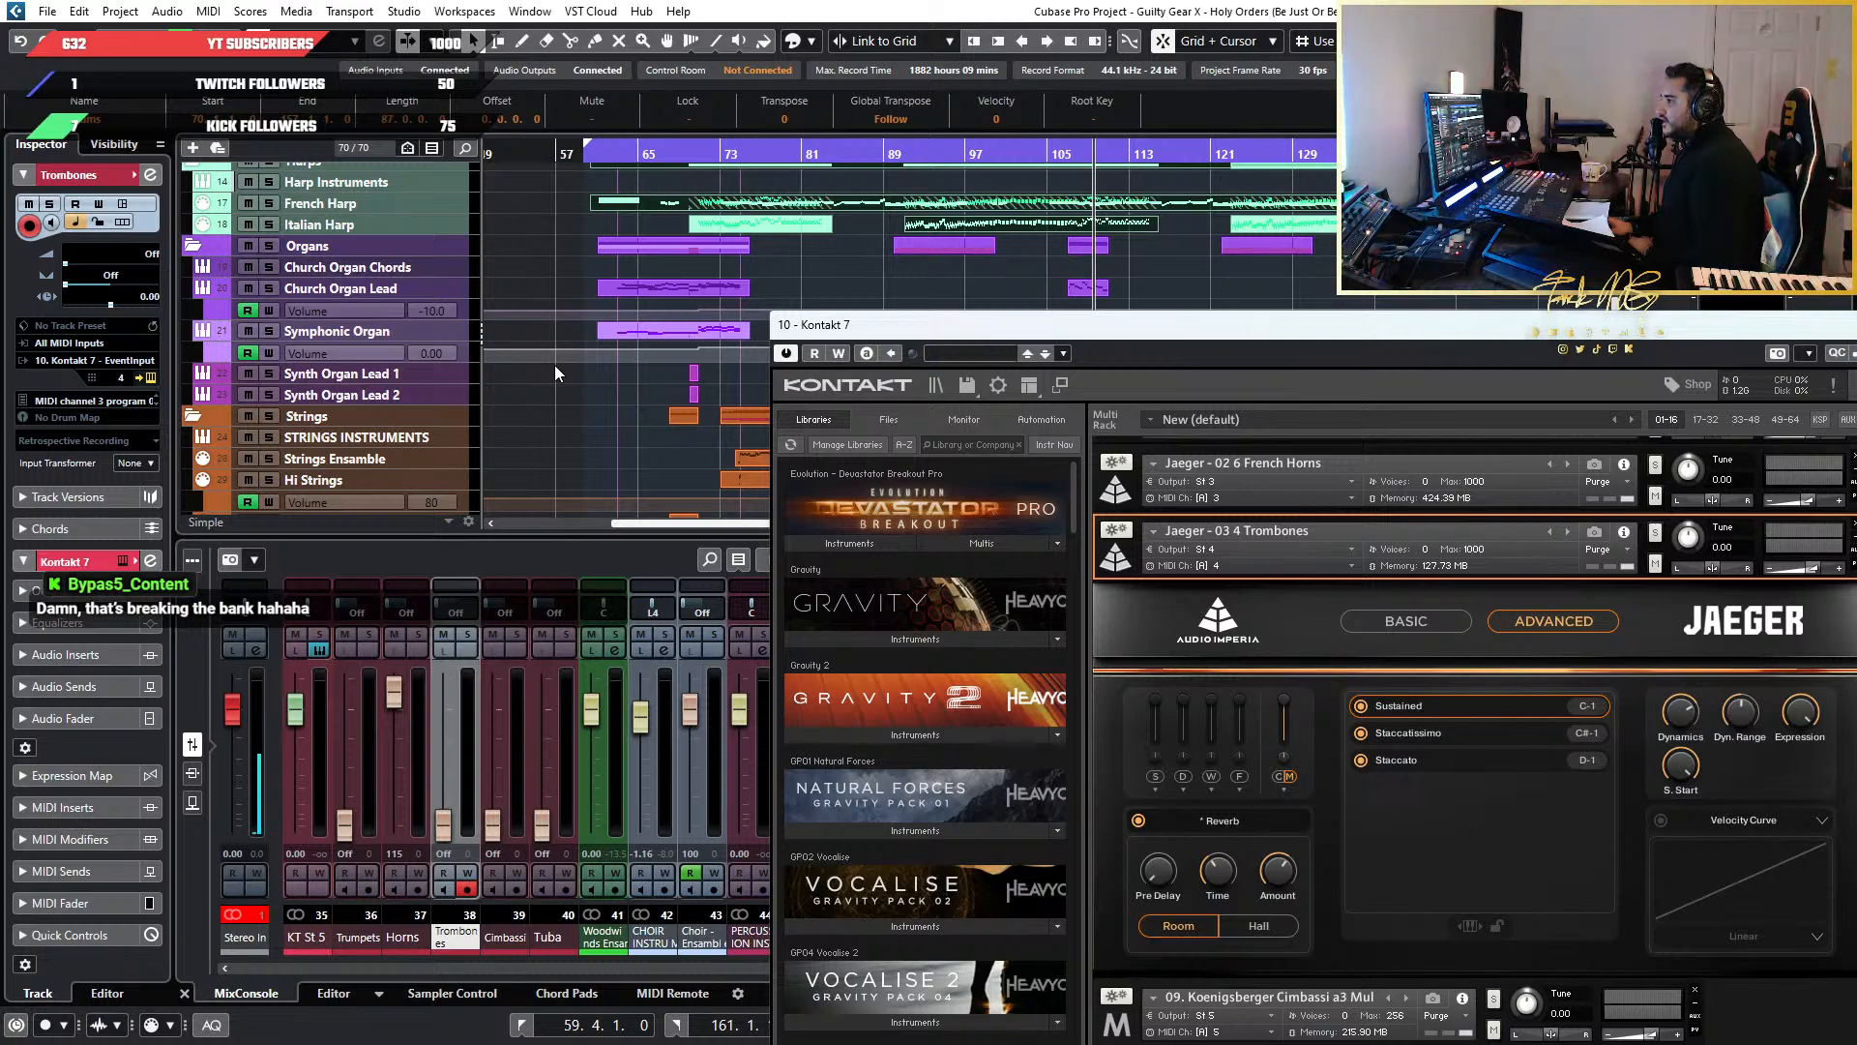
click(459, 275)
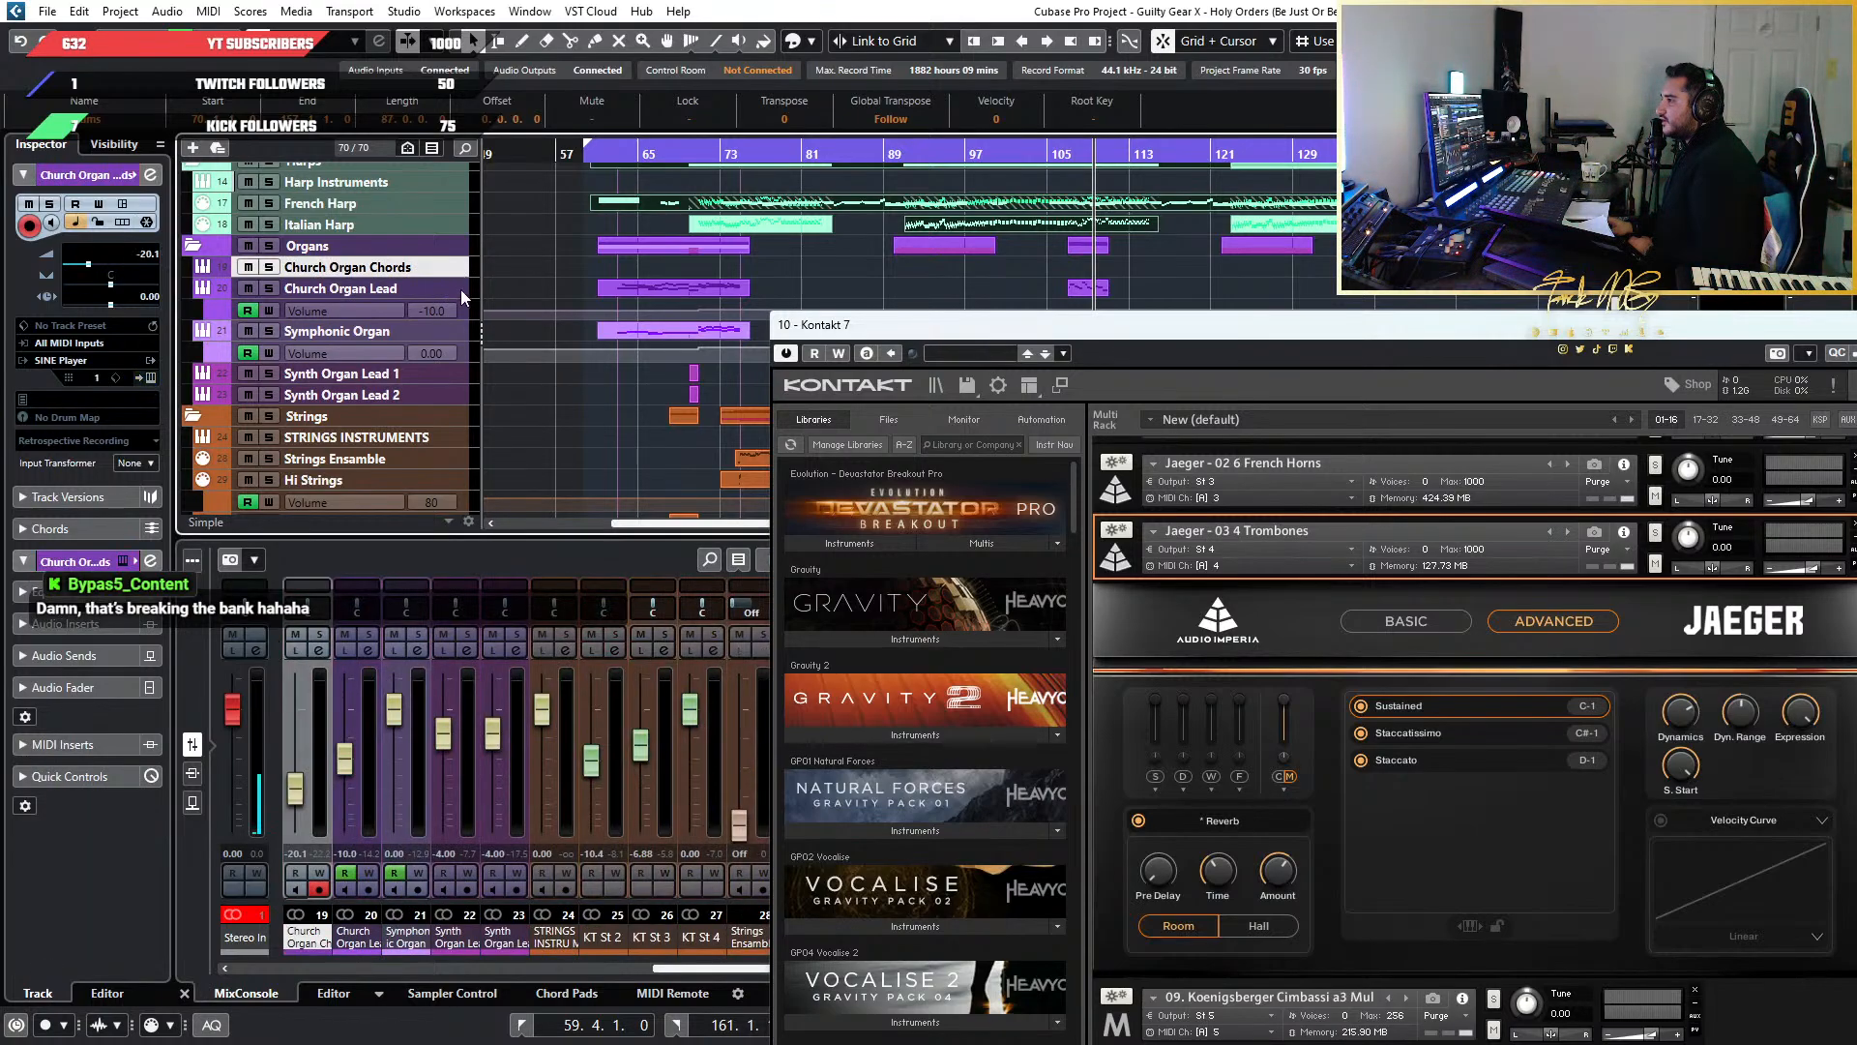
click(456, 288)
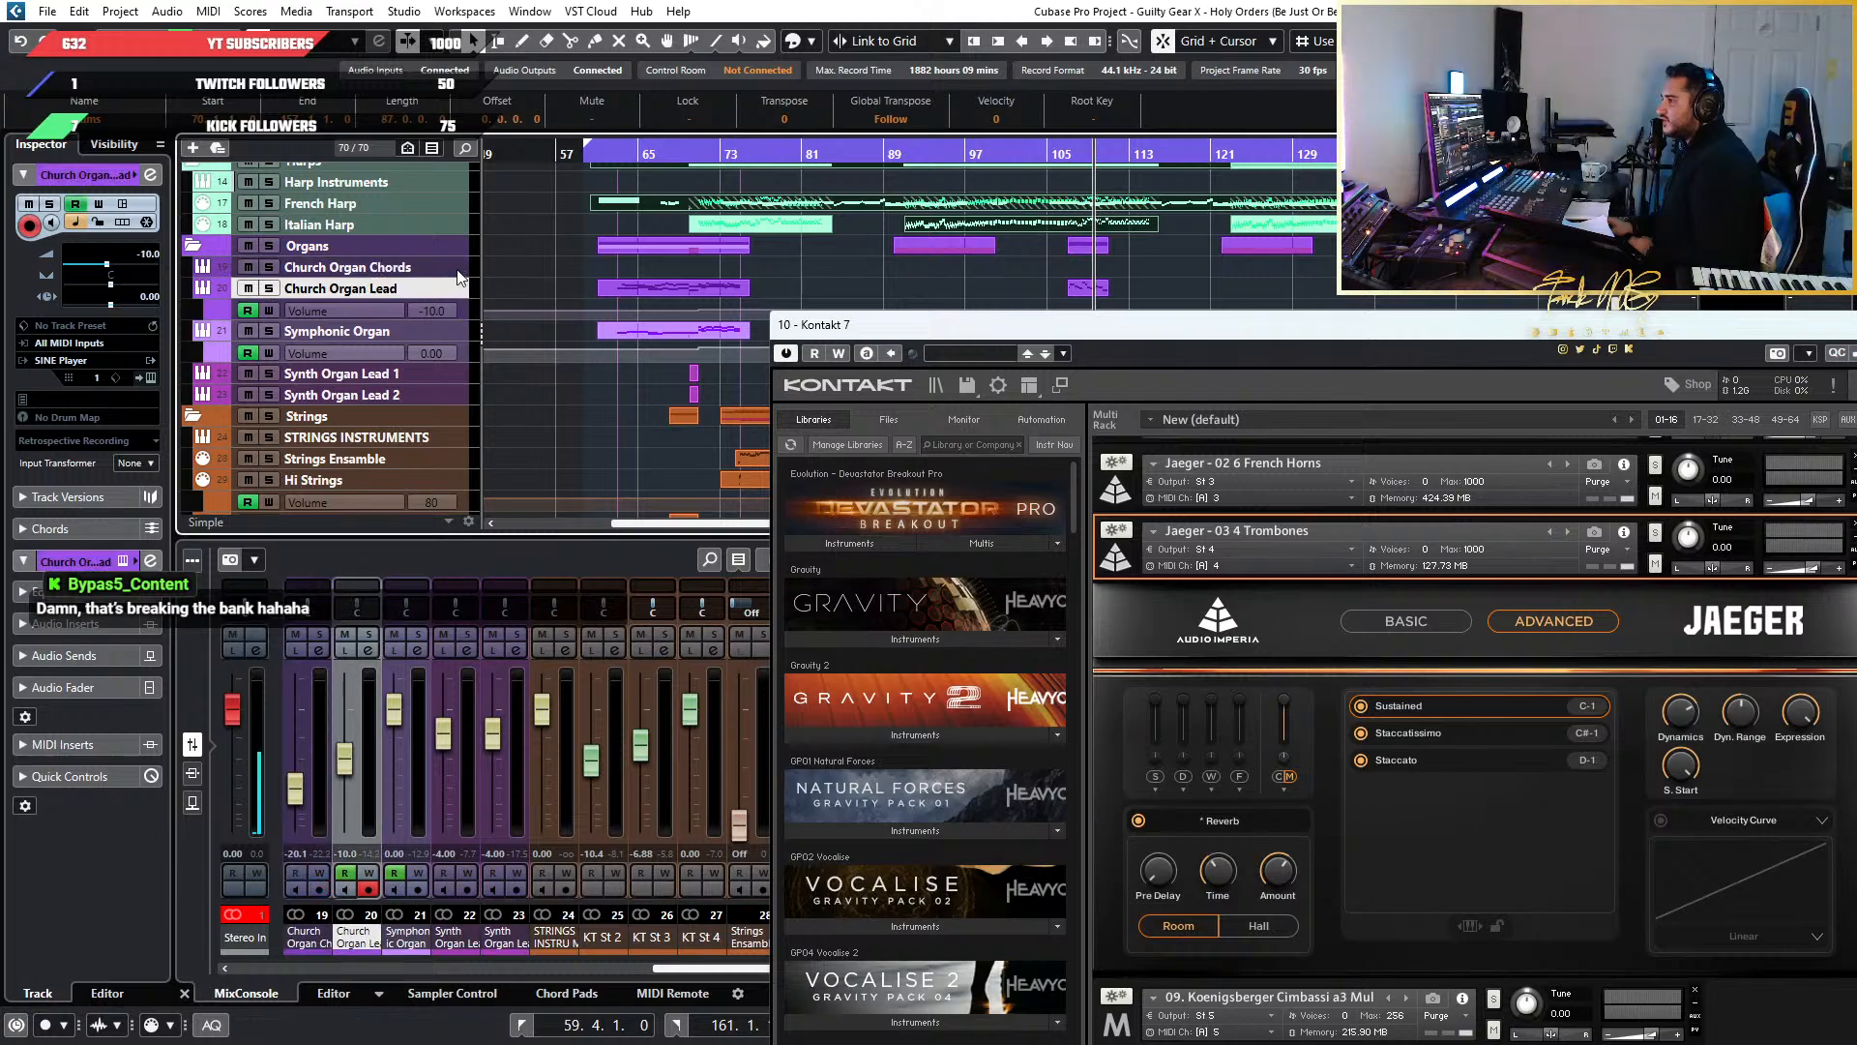
click(451, 271)
click(447, 283)
click(457, 269)
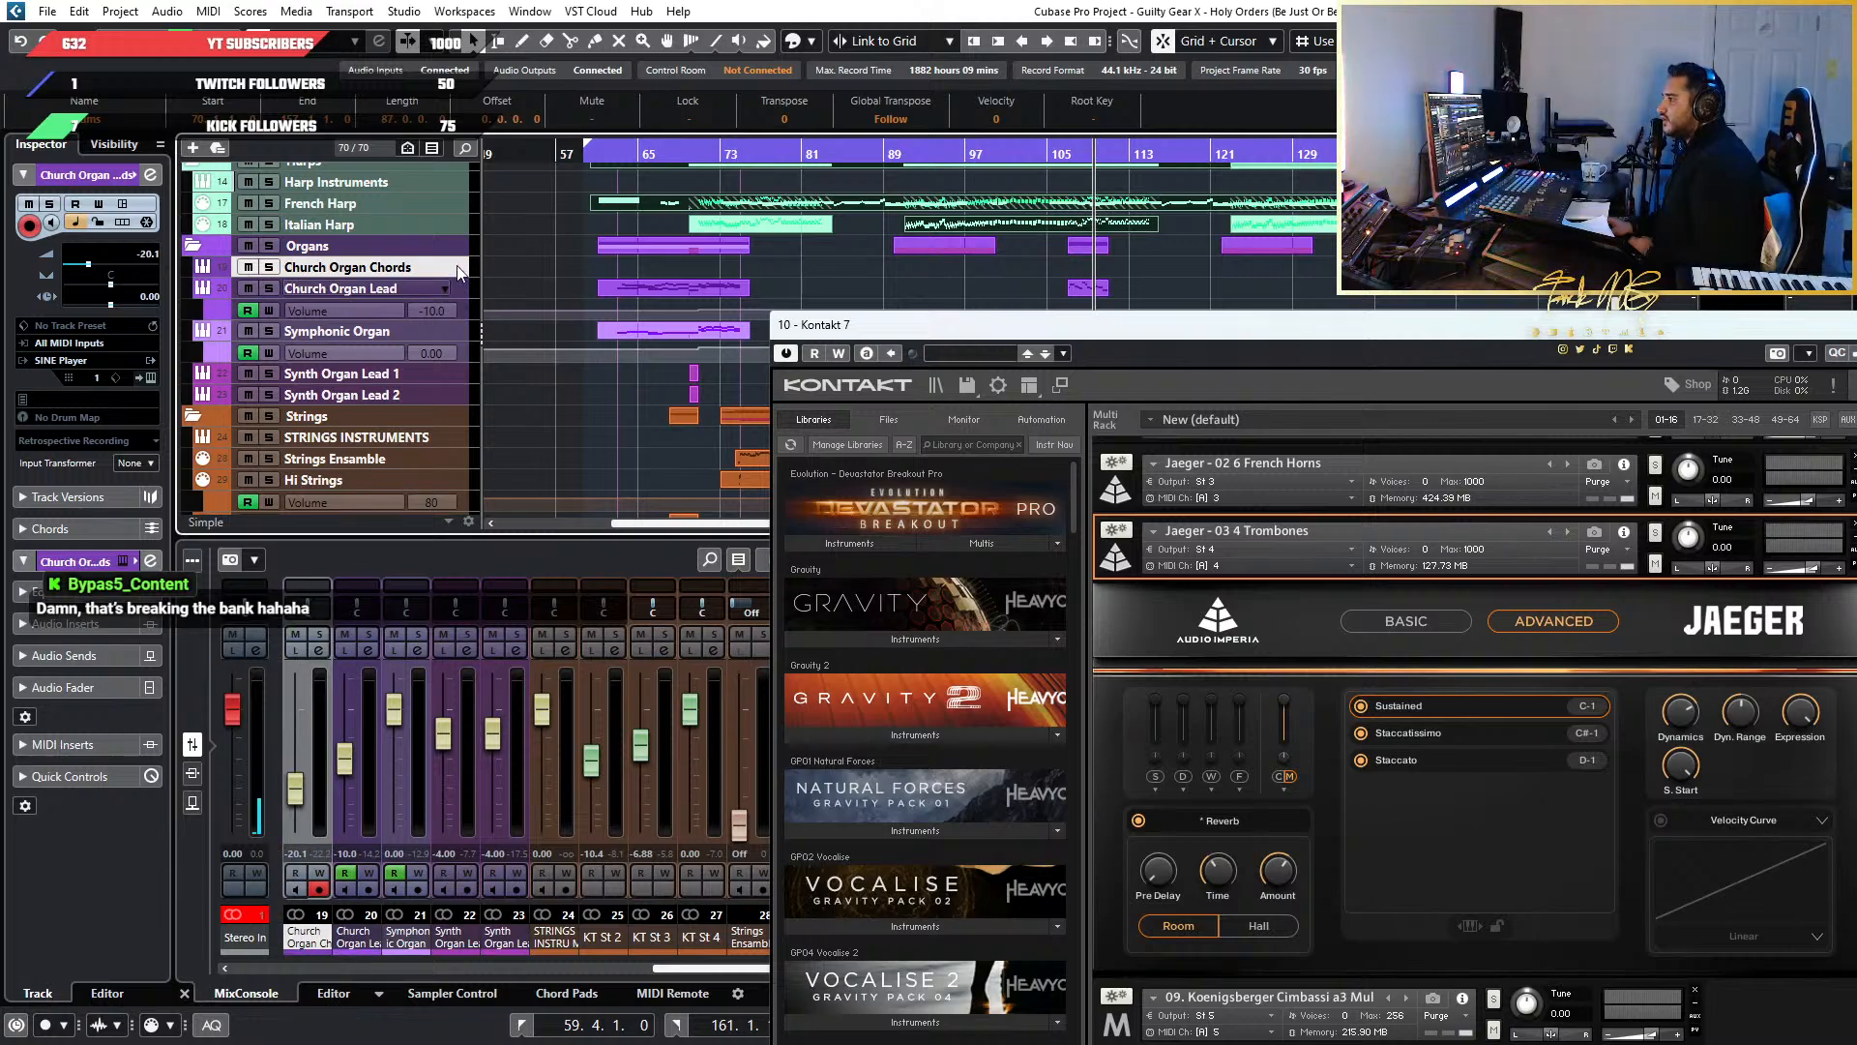
click(458, 289)
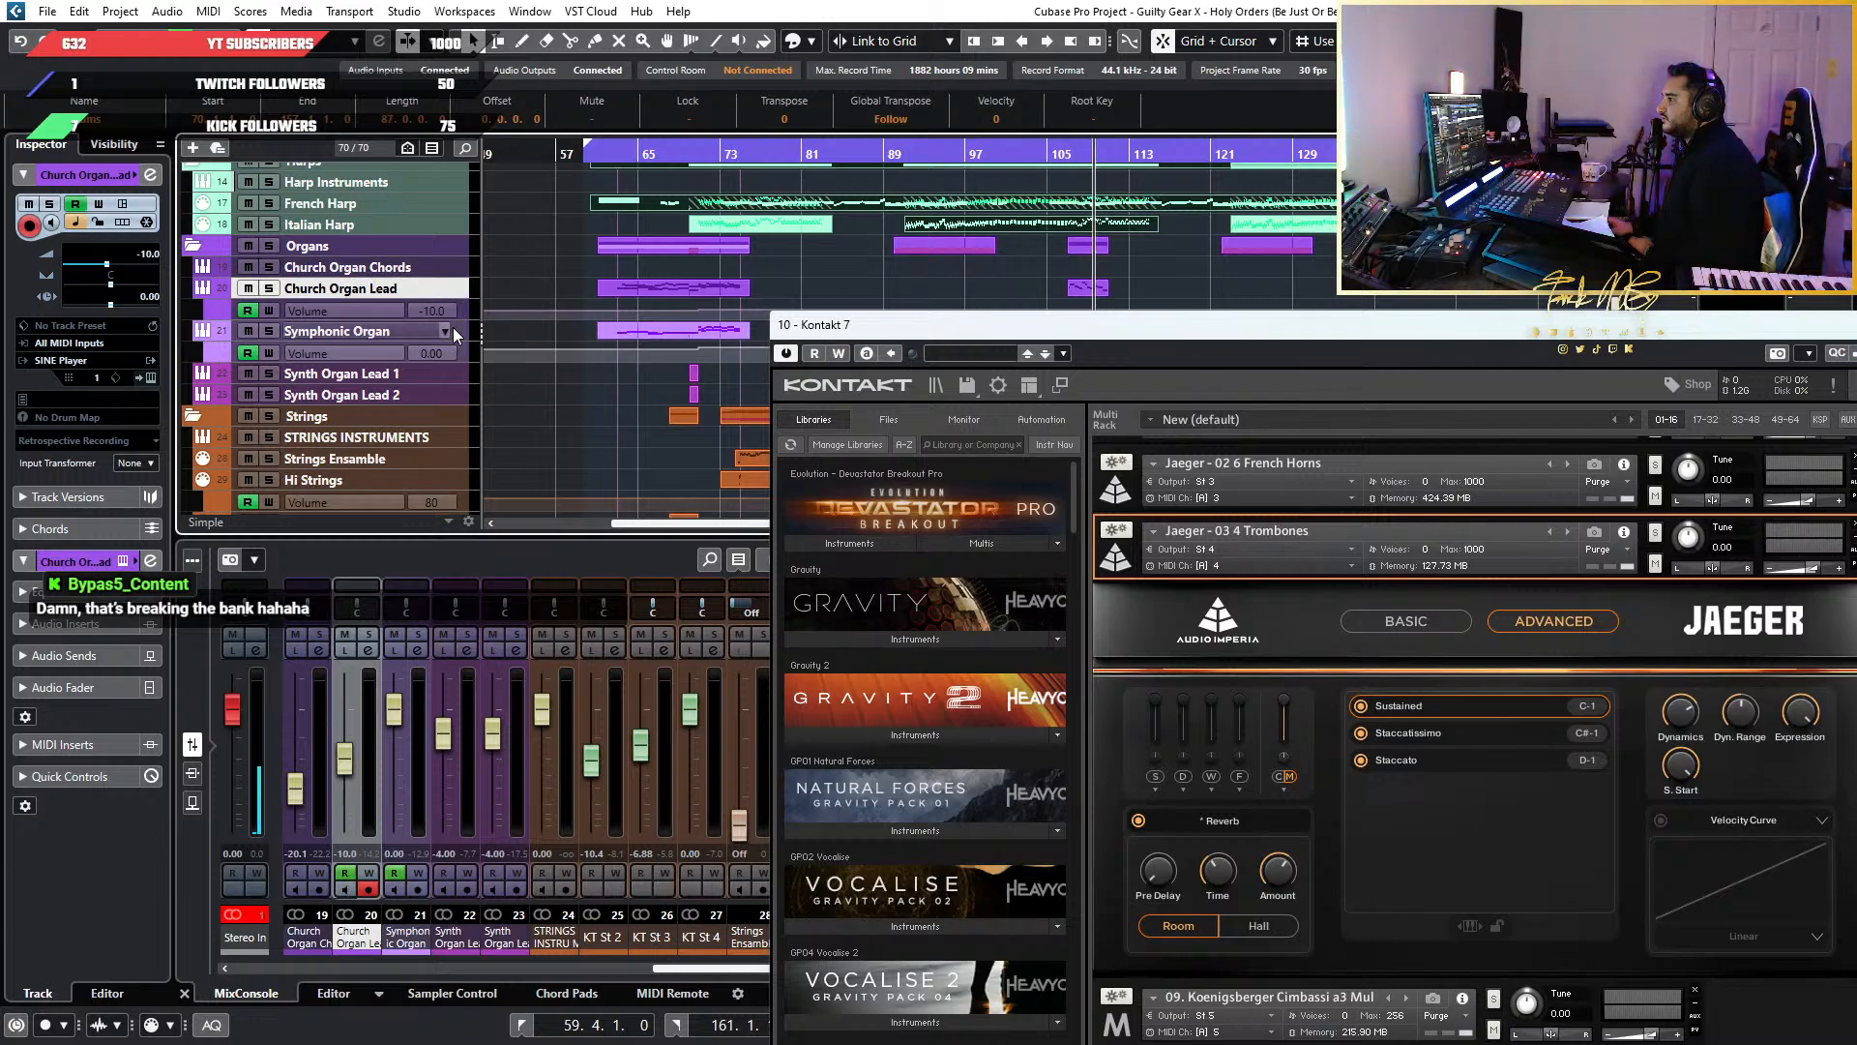
Inspect the Symphonic Organ, Synth Organ Lead 1 and Synth Organ Lead 2 tracks, dismissing the track version options
click(470, 331)
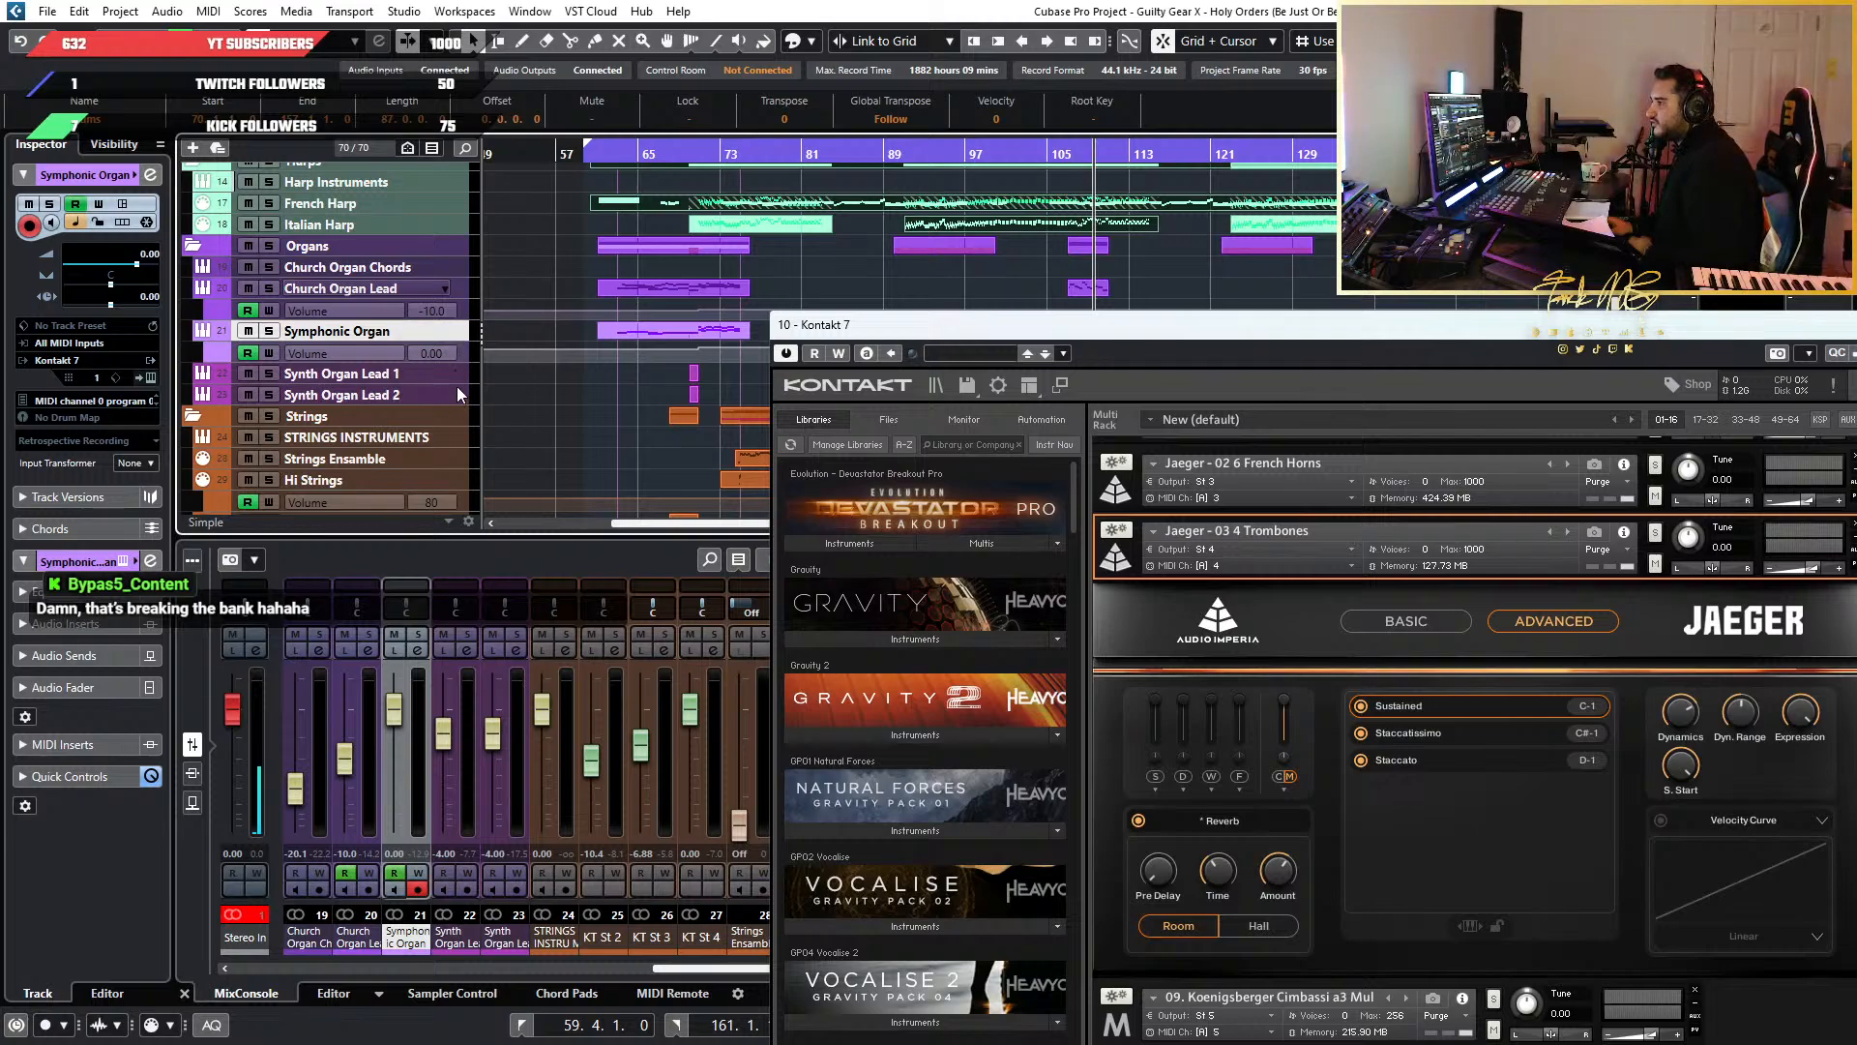
click(454, 372)
click(450, 392)
click(450, 372)
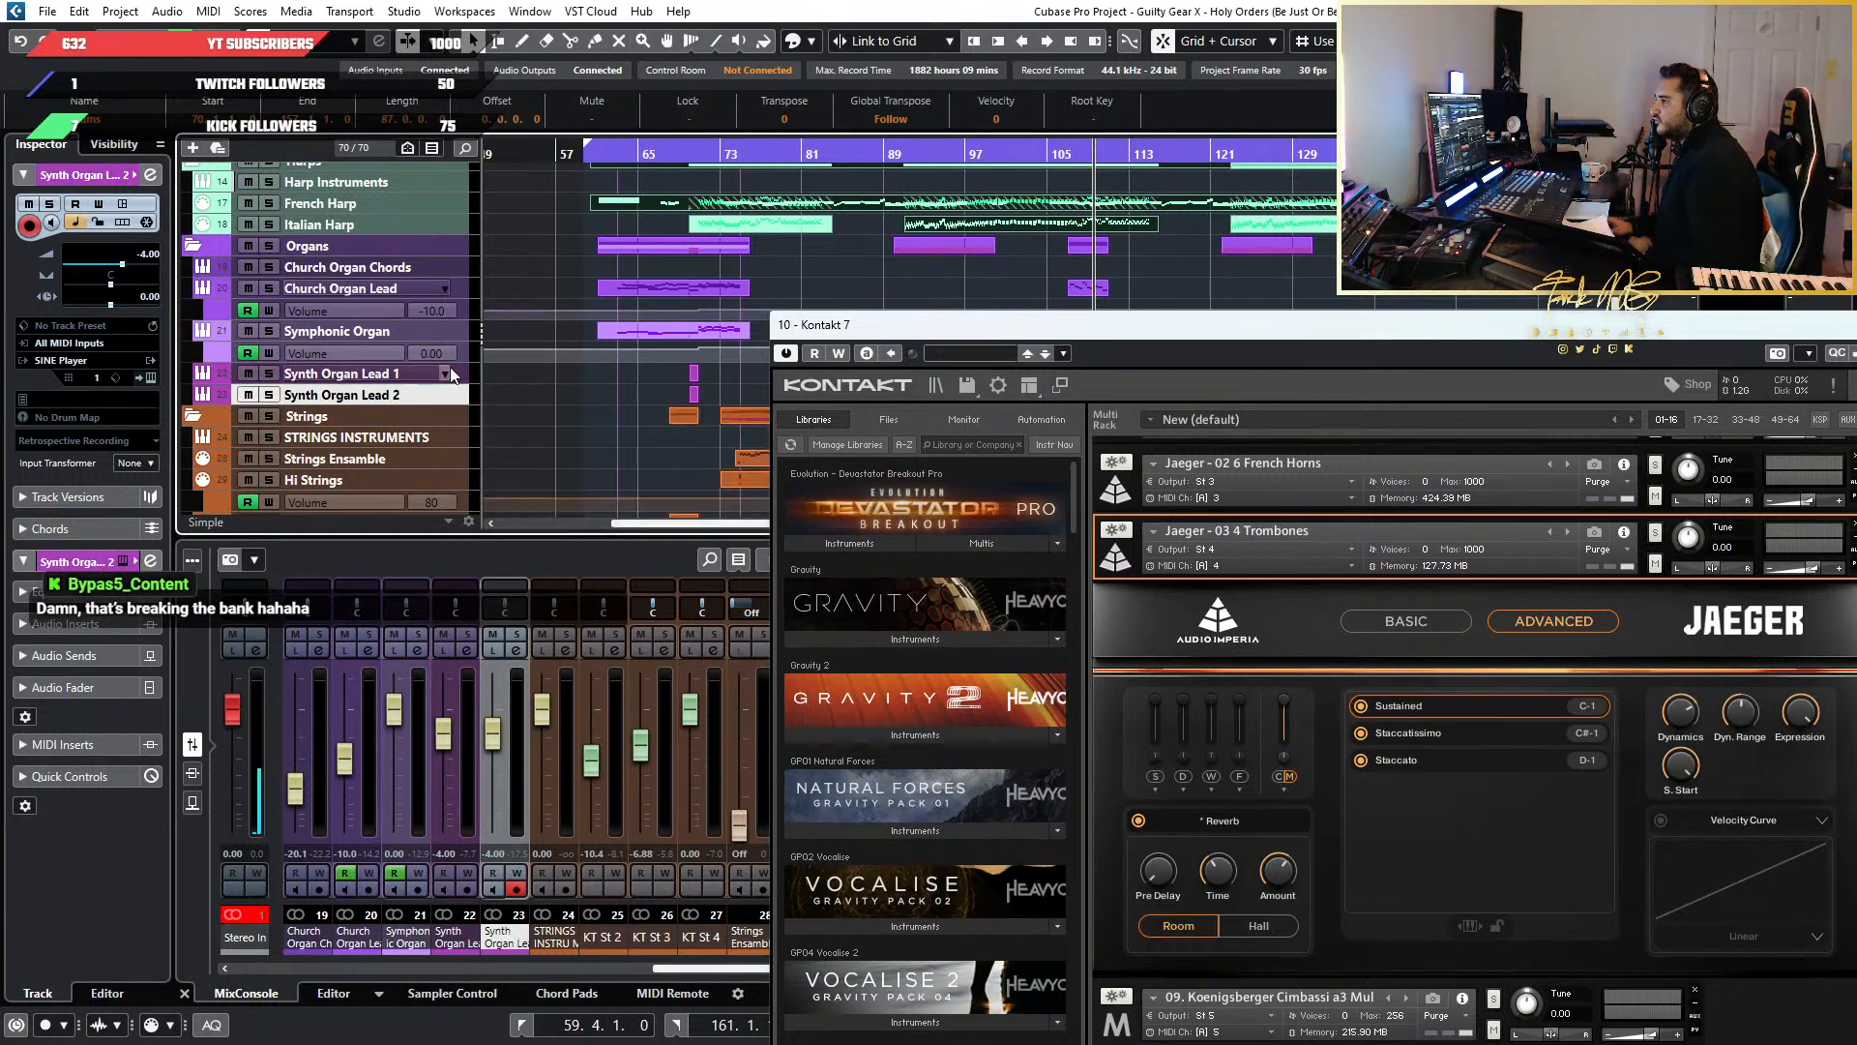
click(449, 373)
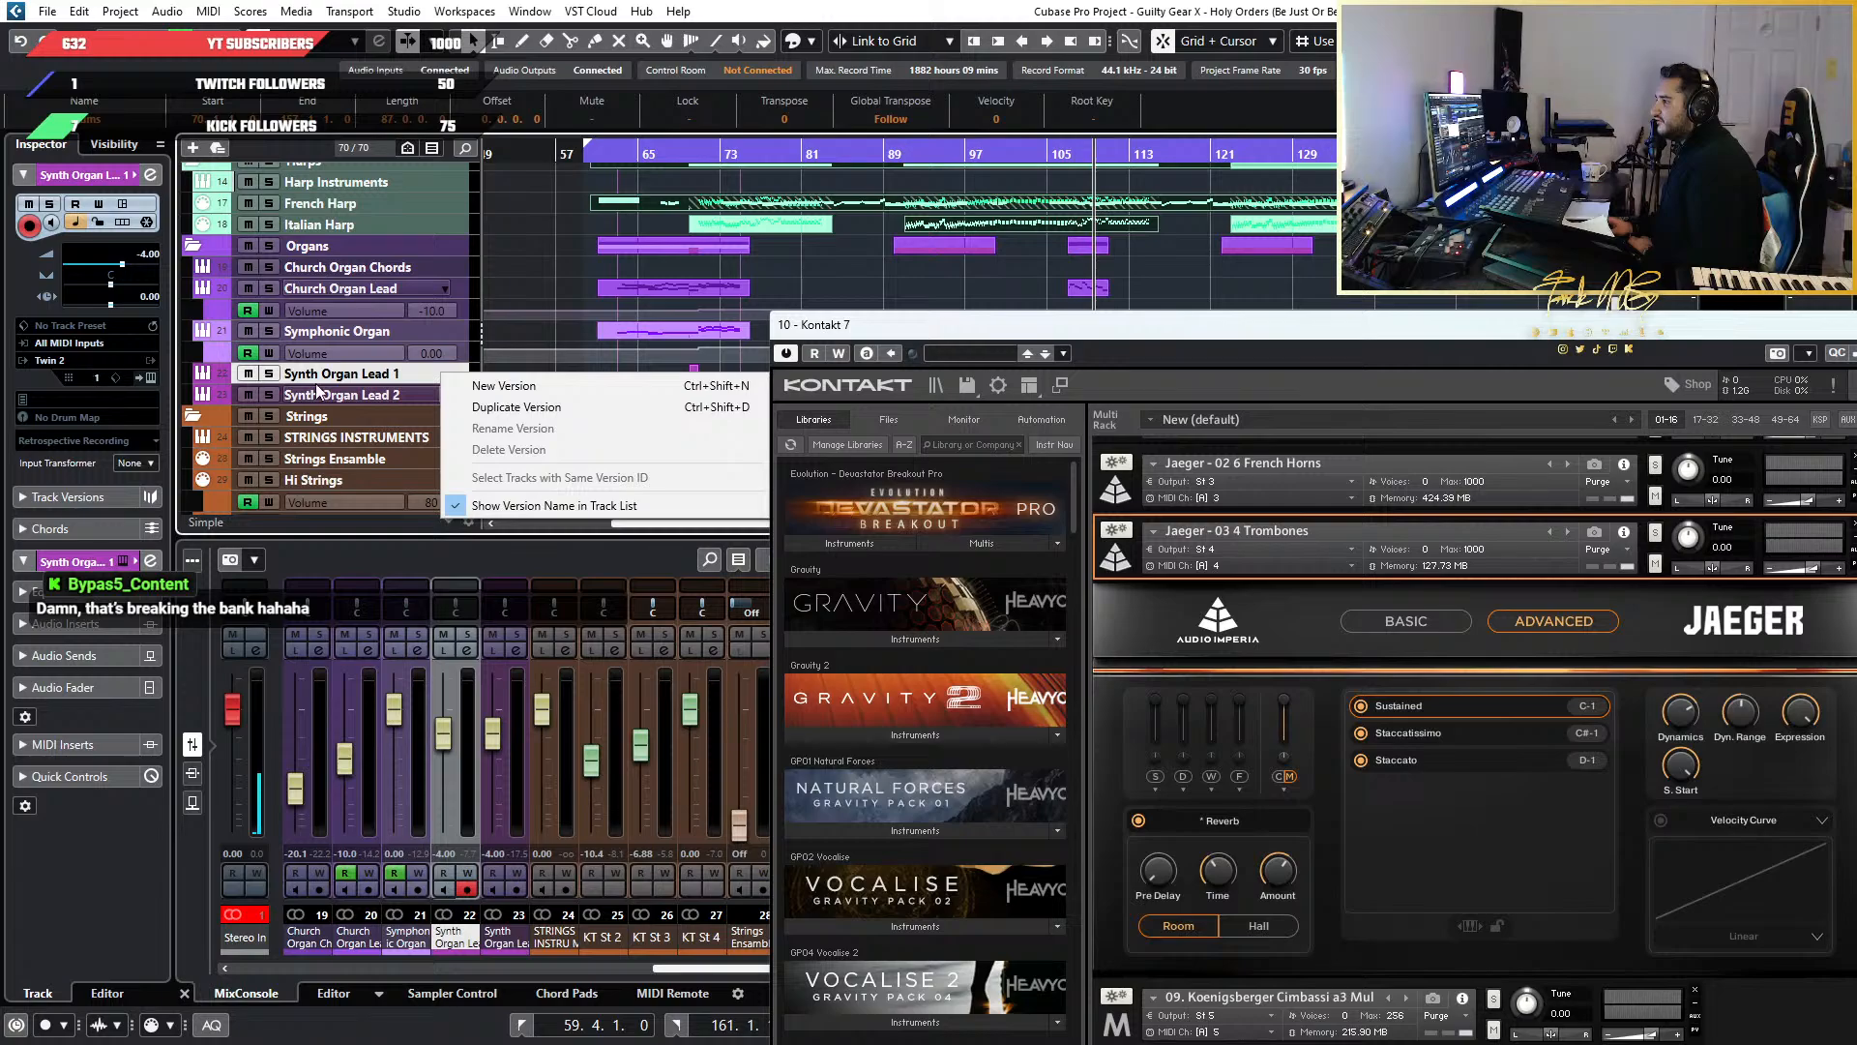
click(352, 396)
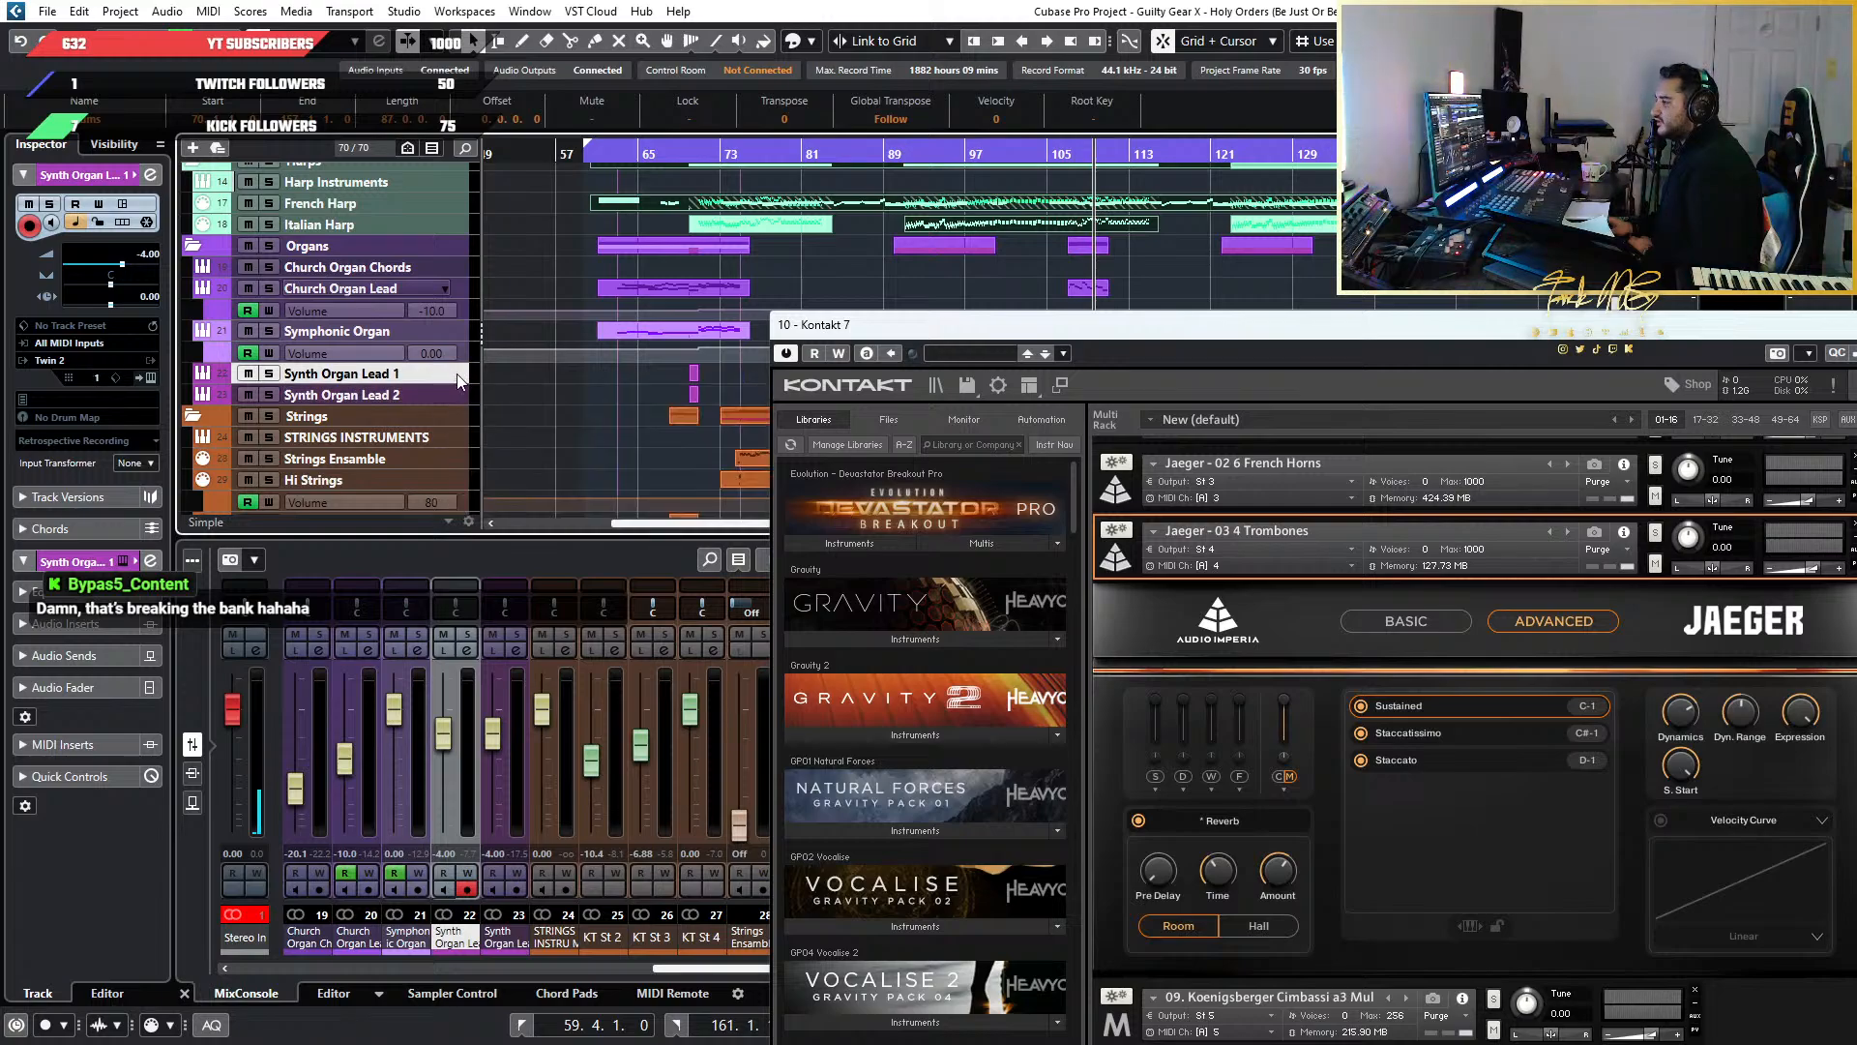
click(462, 397)
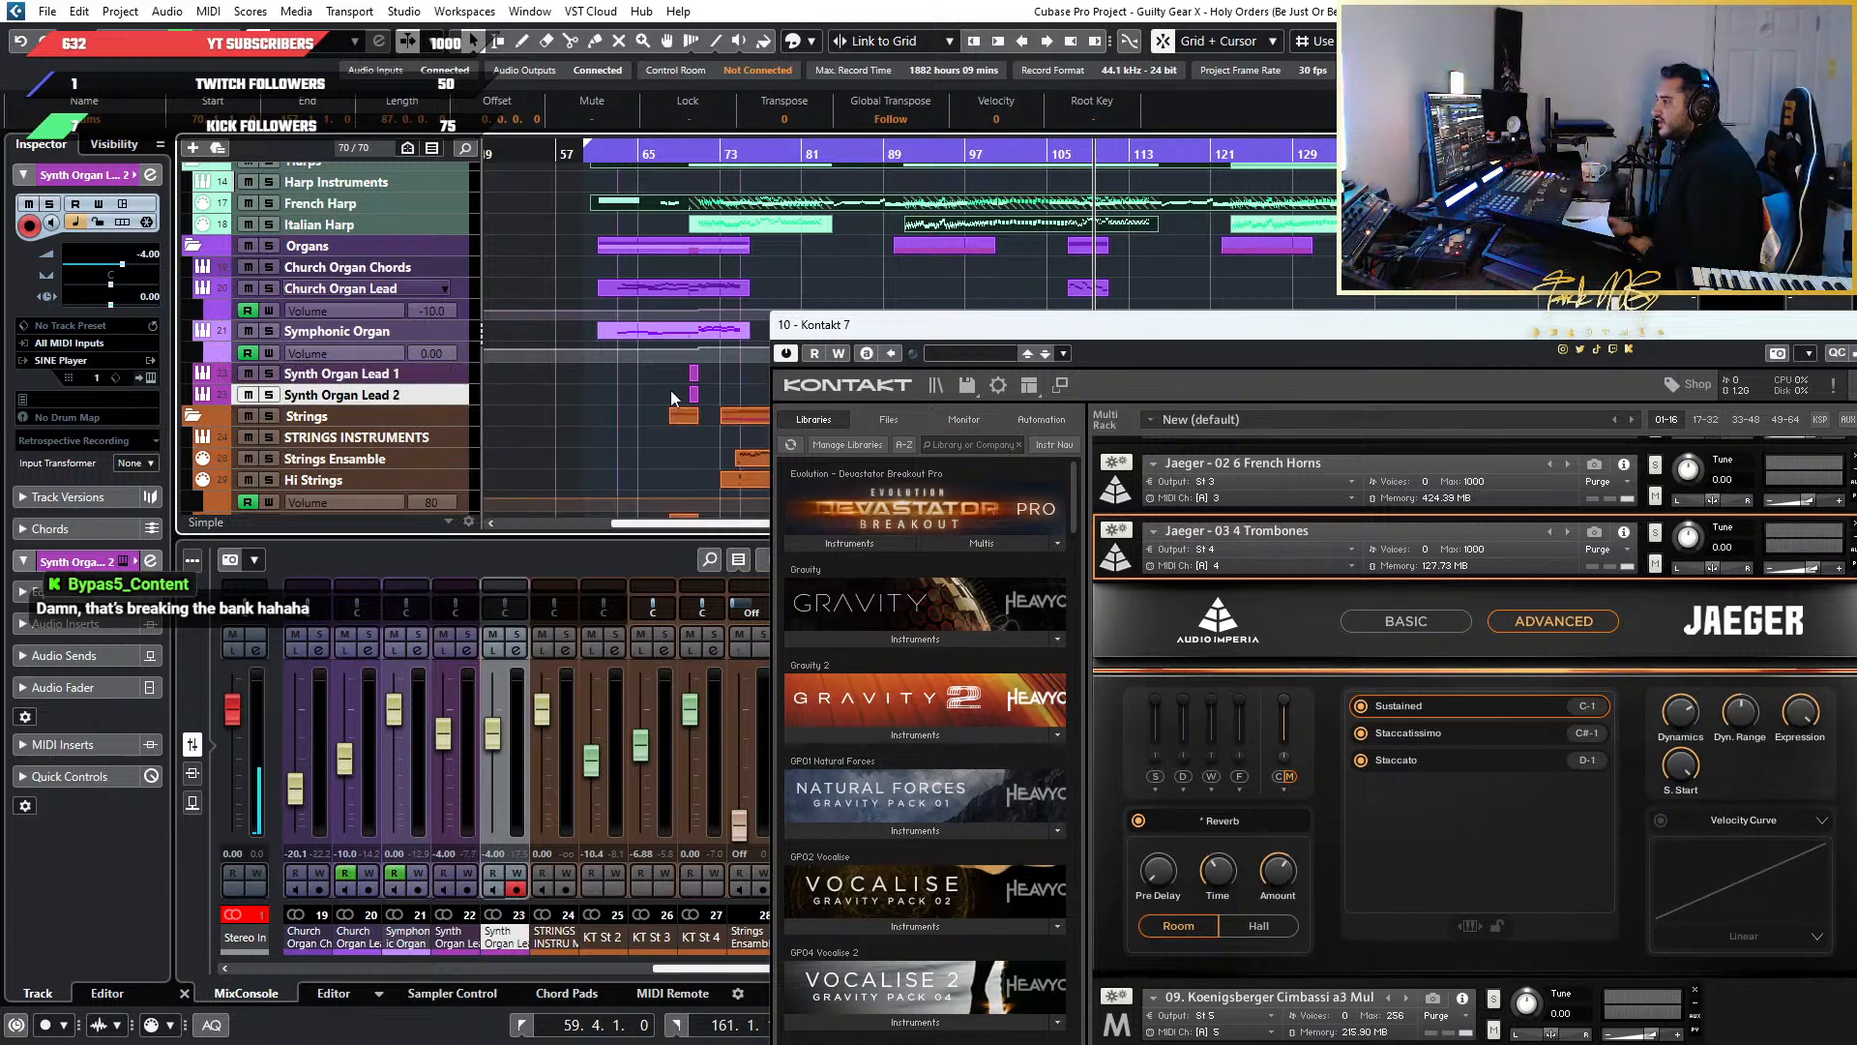
Survey the tracks from the strings down to the synths, exposing their parts and inspecting the first two Synth - ANA tracks
scroll(674, 396, down, 2)
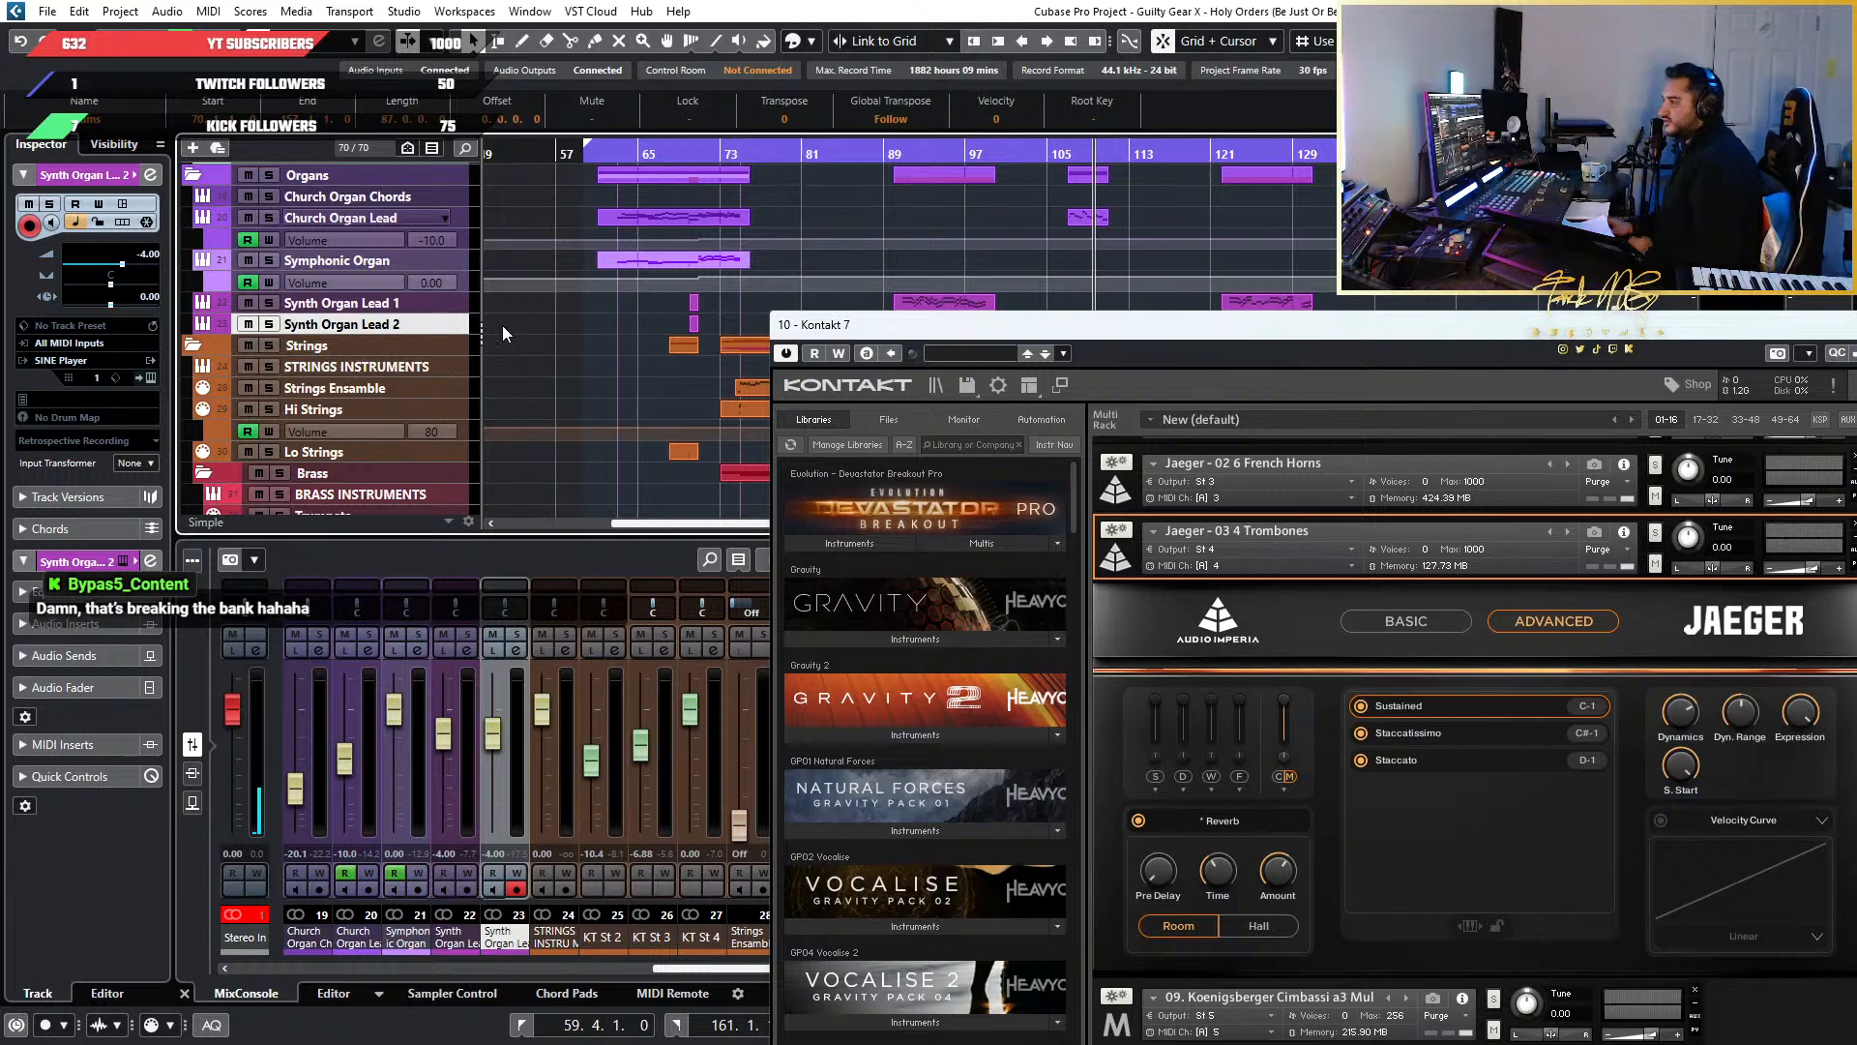
scroll(629, 319, down, 3)
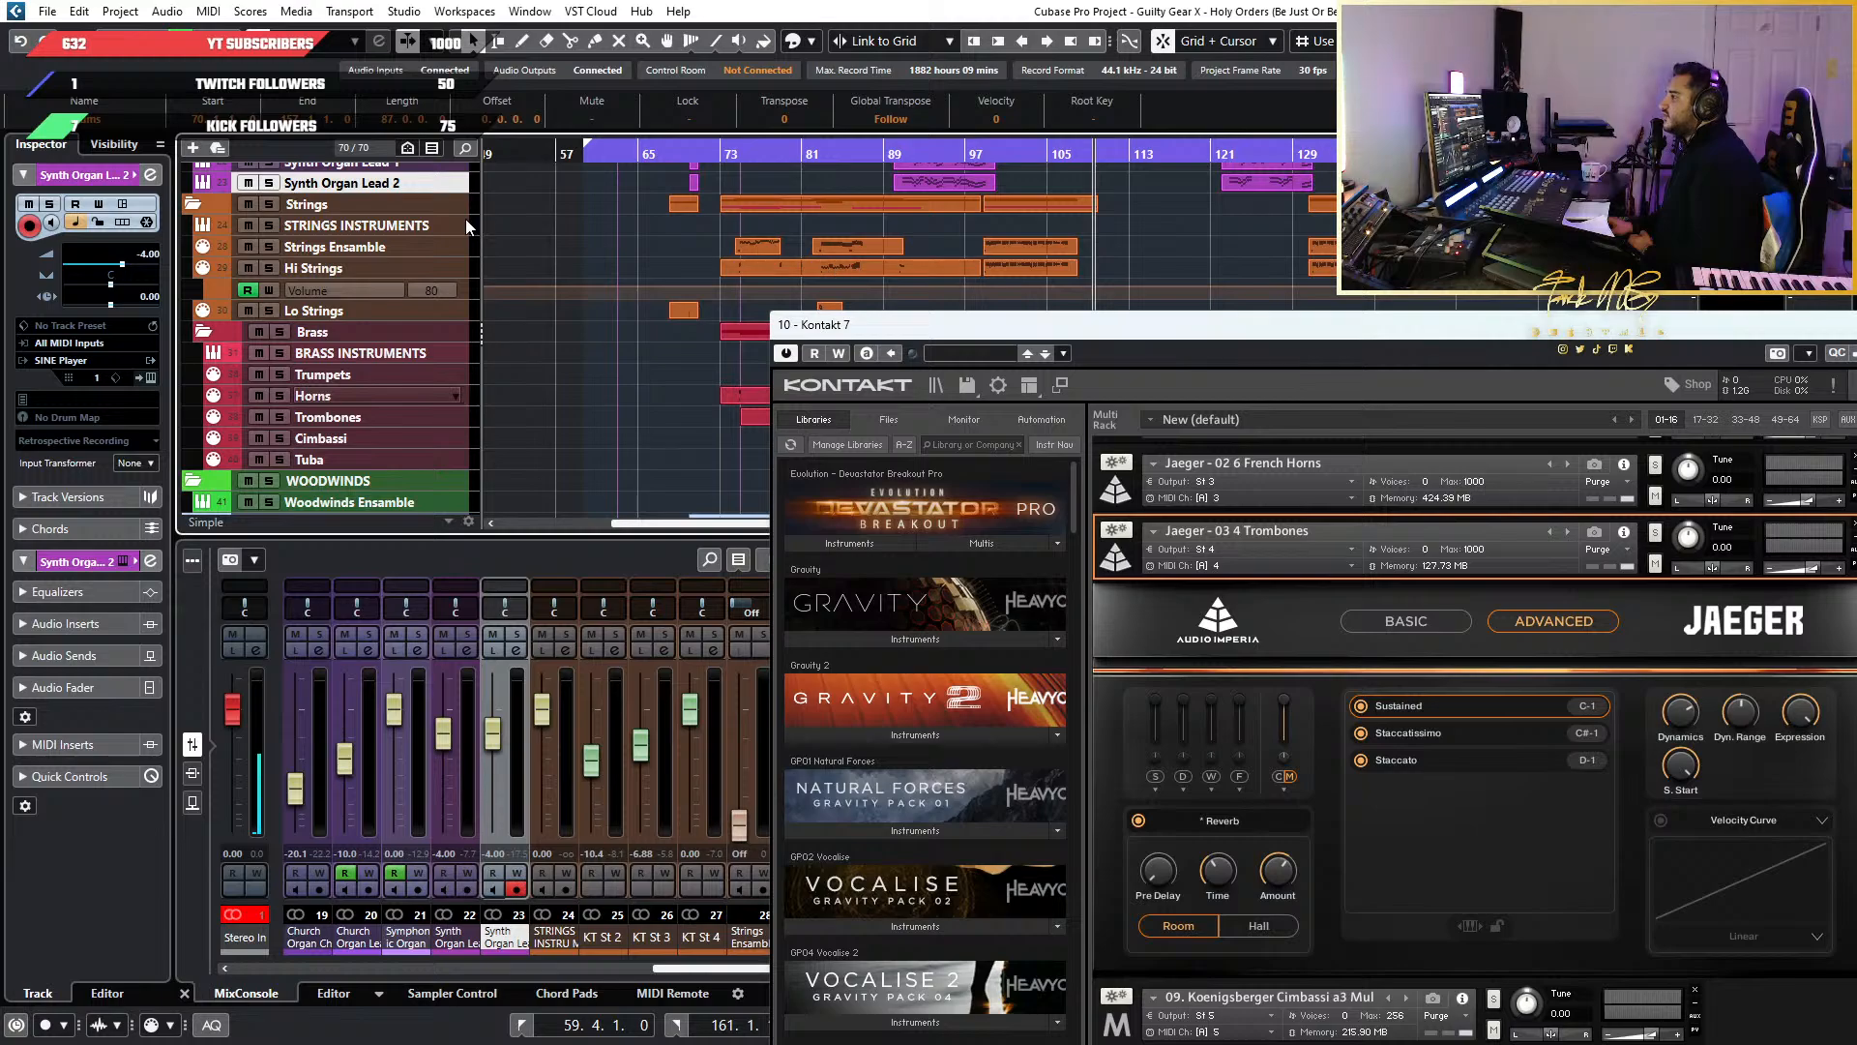
scroll(400, 387, down, 5)
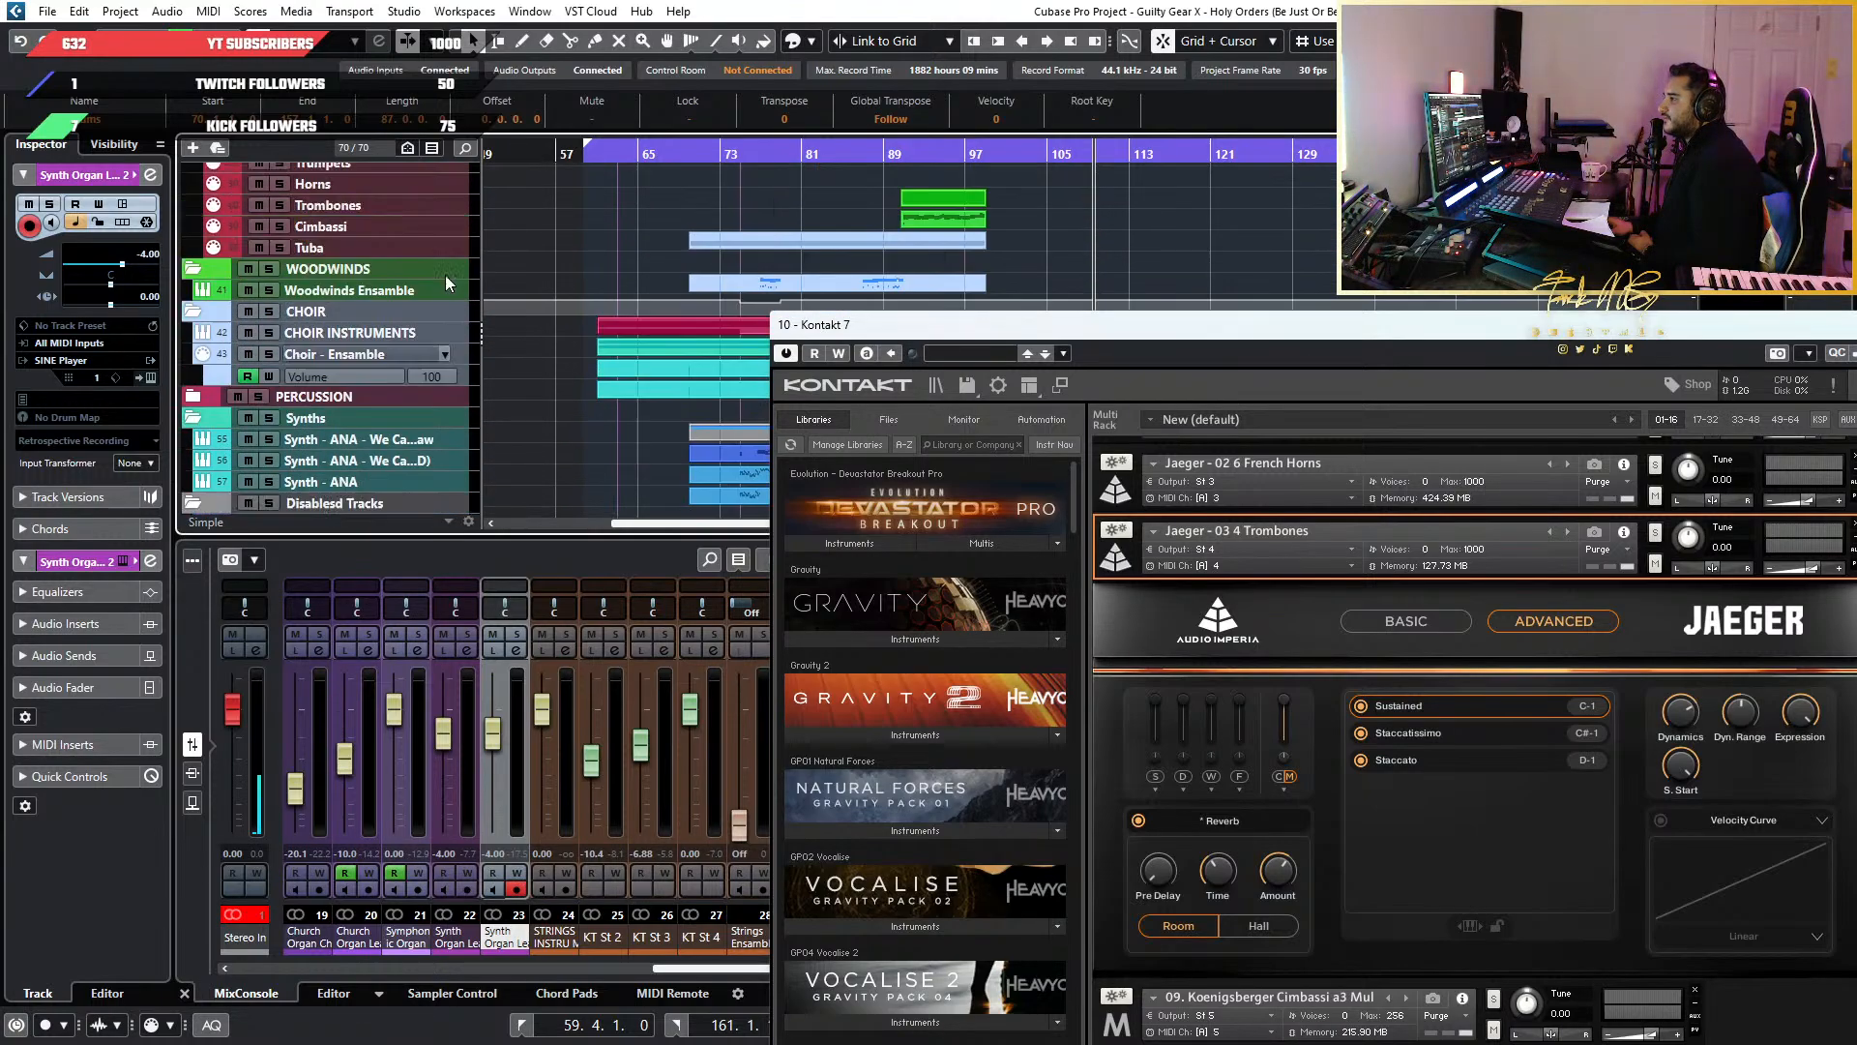
scroll(597, 291, down, 2)
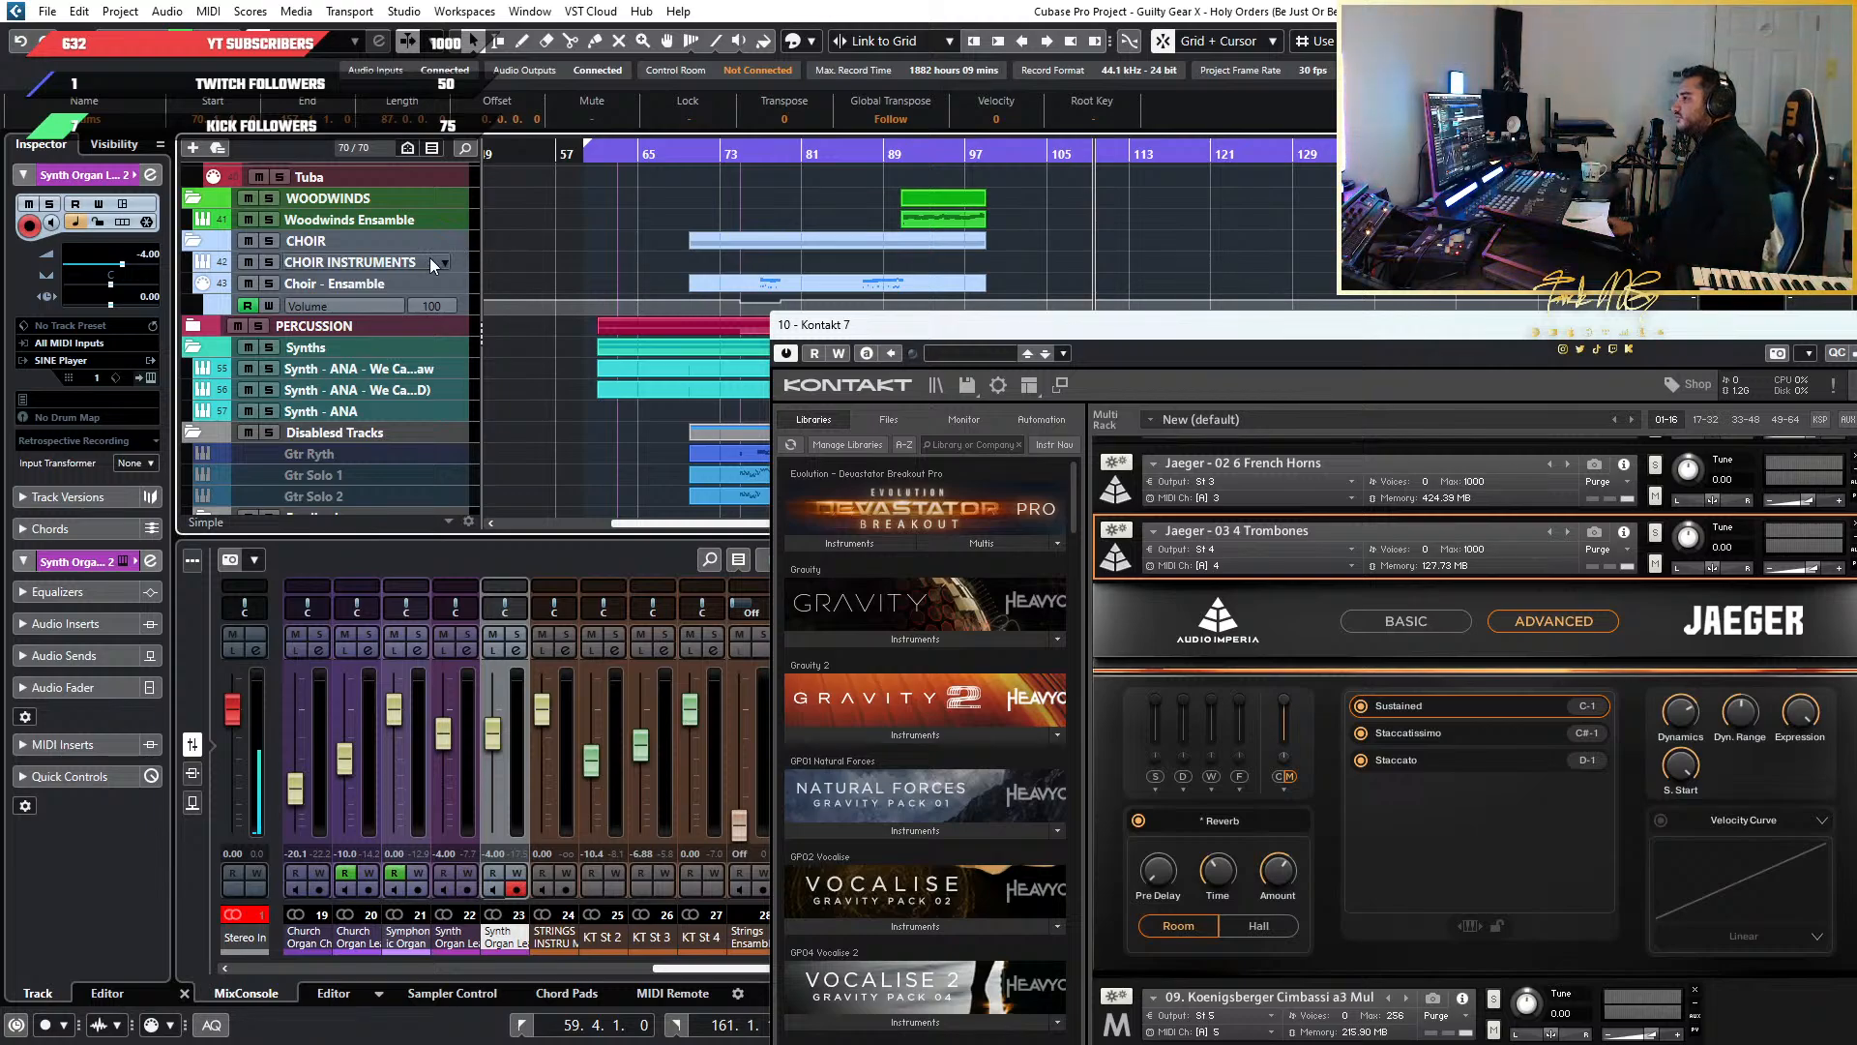
drag(987, 329, 972, 500)
click(390, 378)
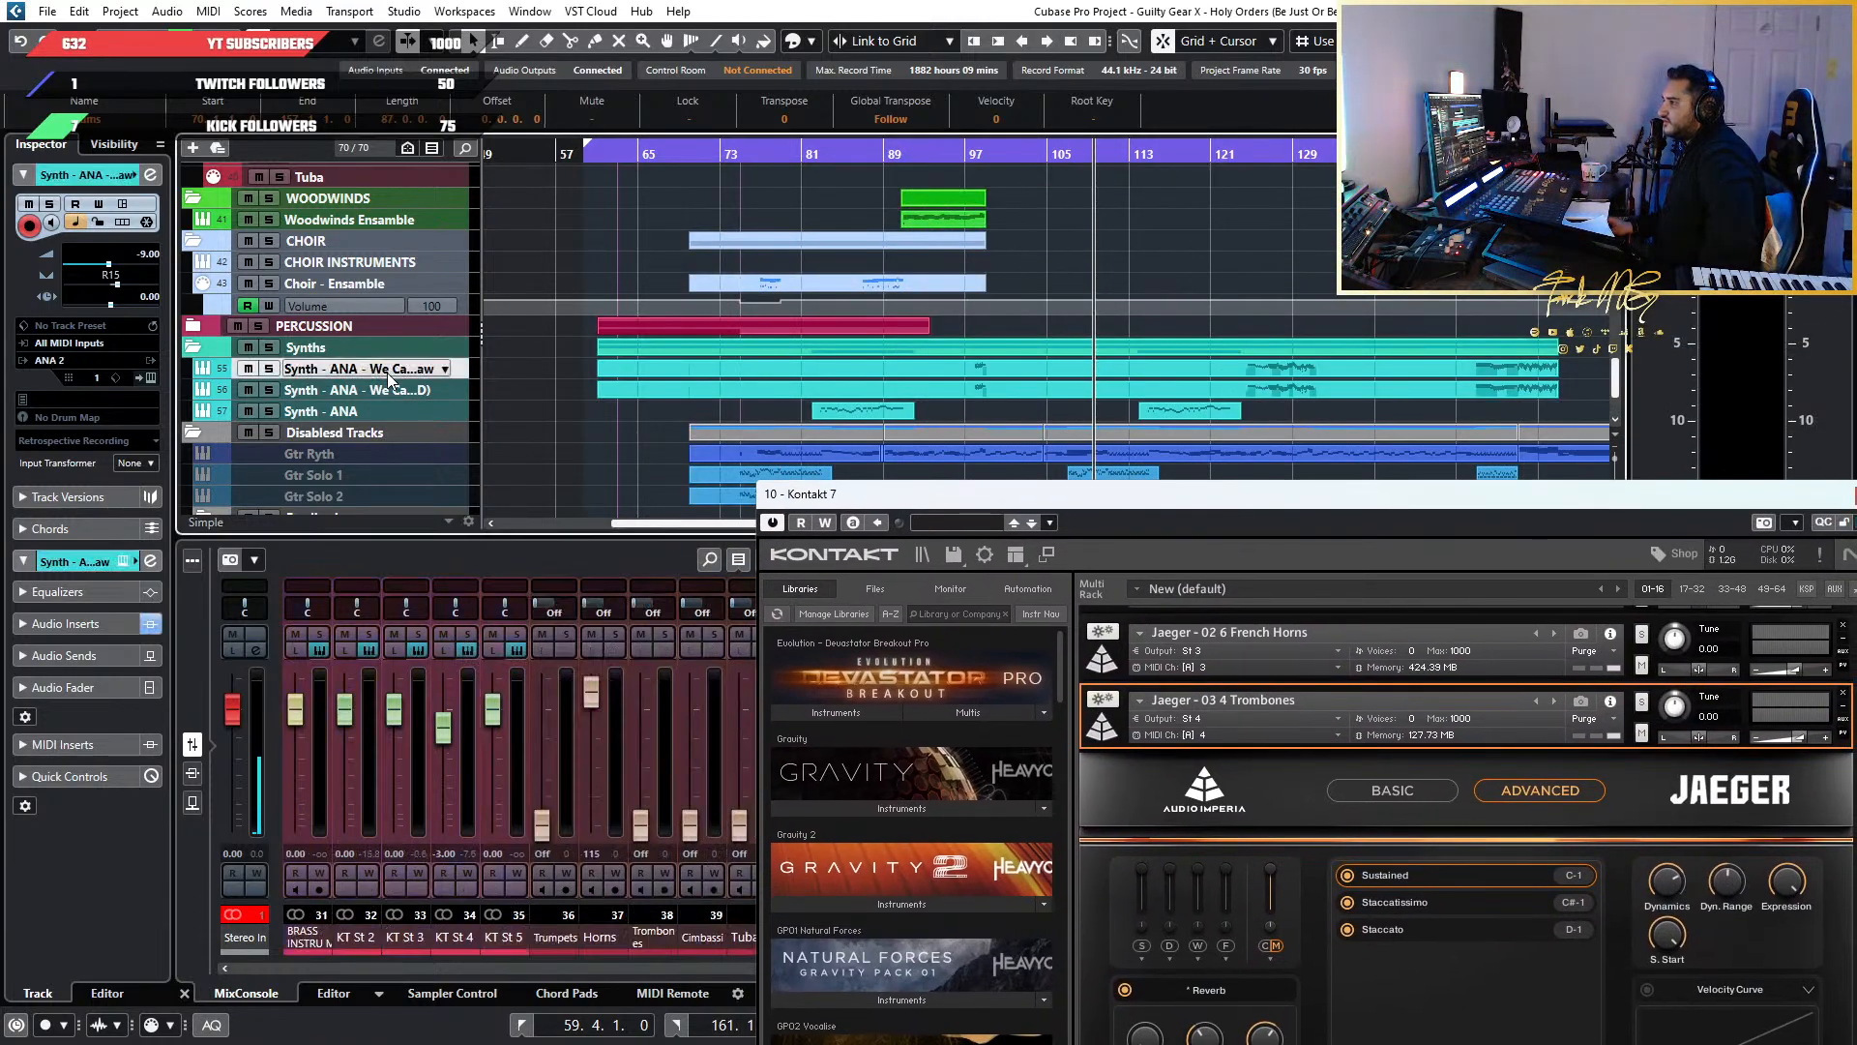
click(382, 390)
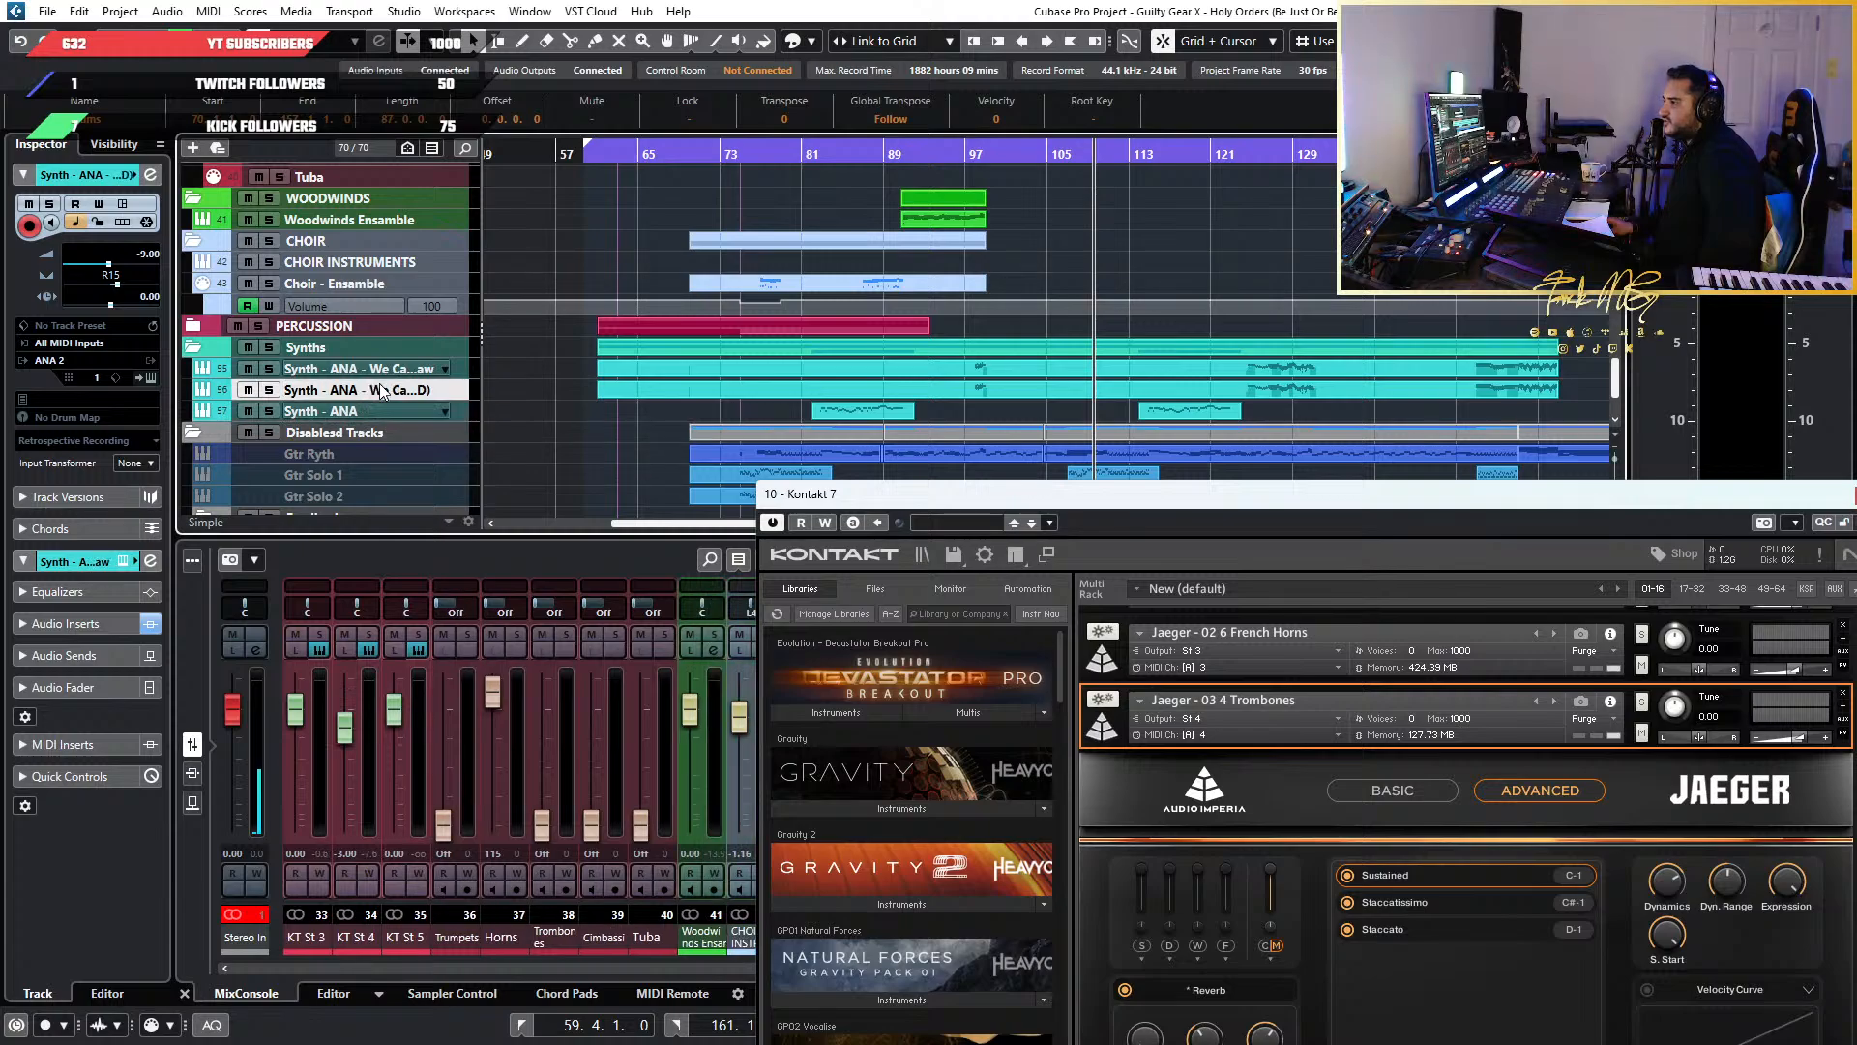
click(368, 369)
Return the track list to the guitar, bass, drum, harp and organ tracks and bring the whole Kontakt window back into view
drag(823, 495, 563, 255)
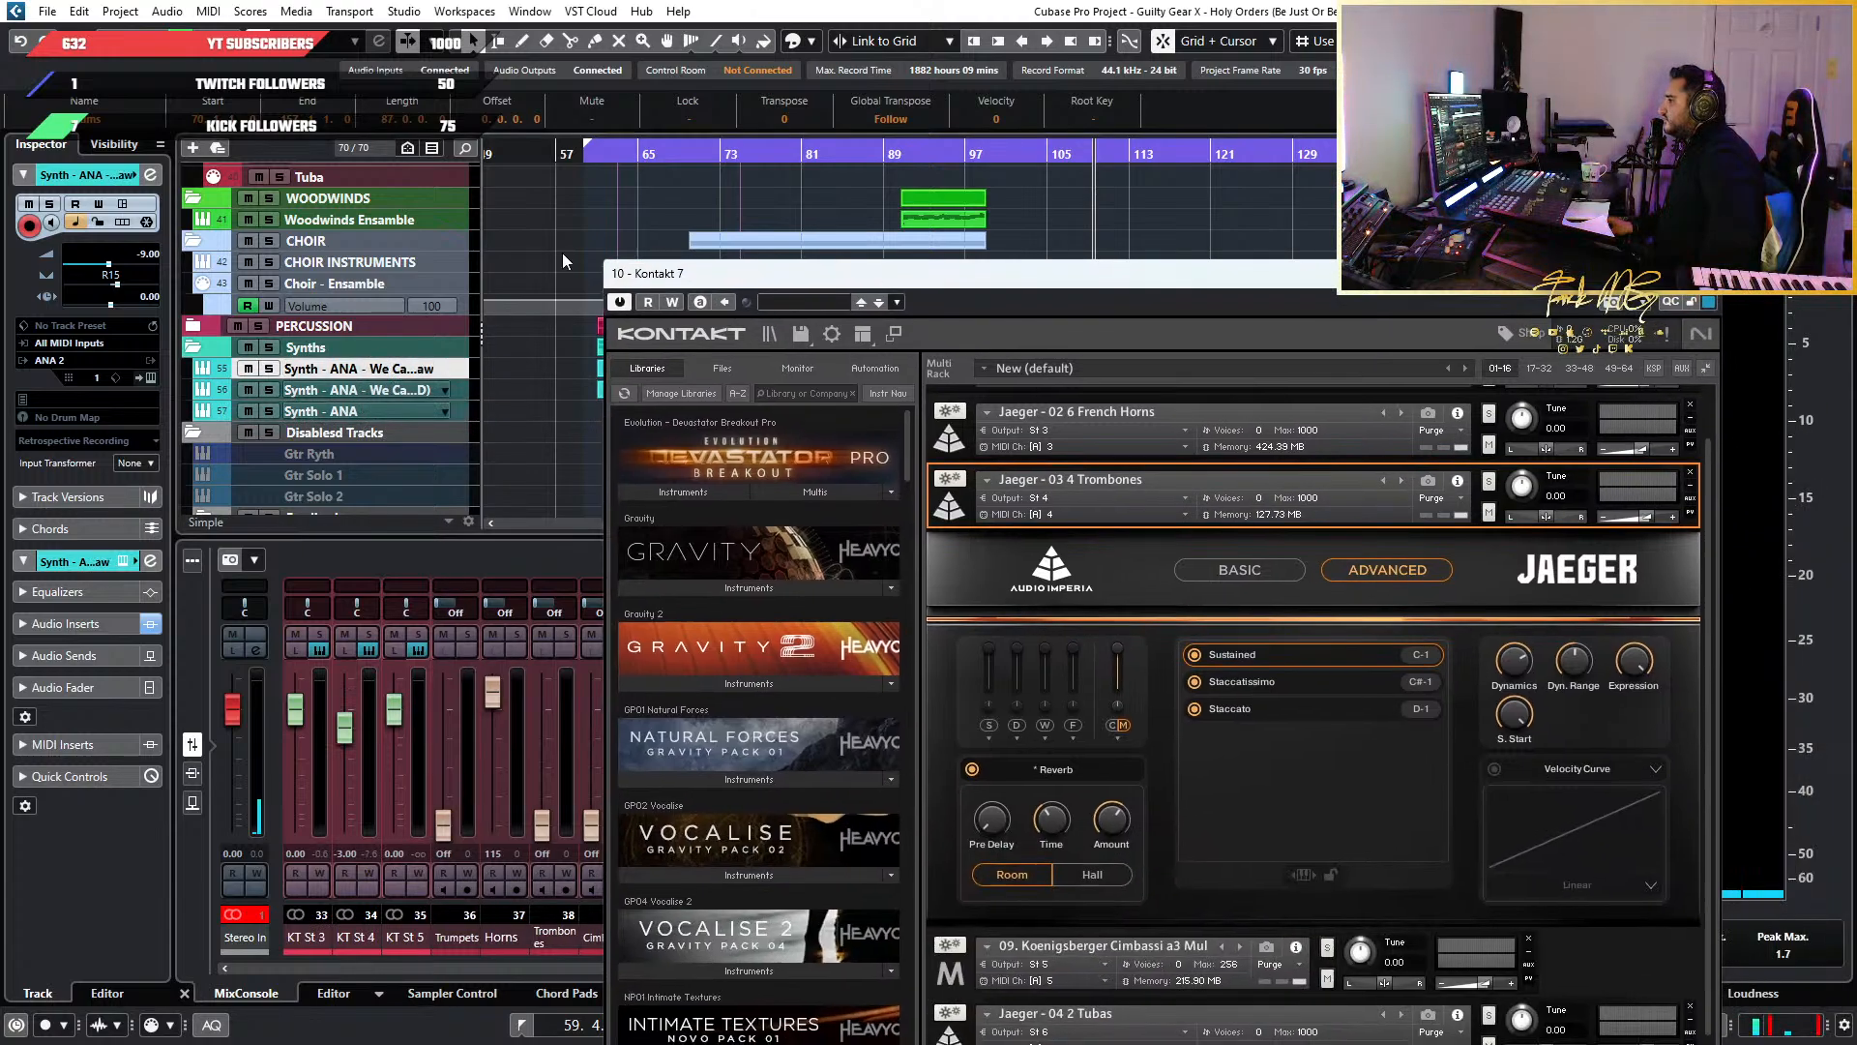
scroll(399, 410, up, 10)
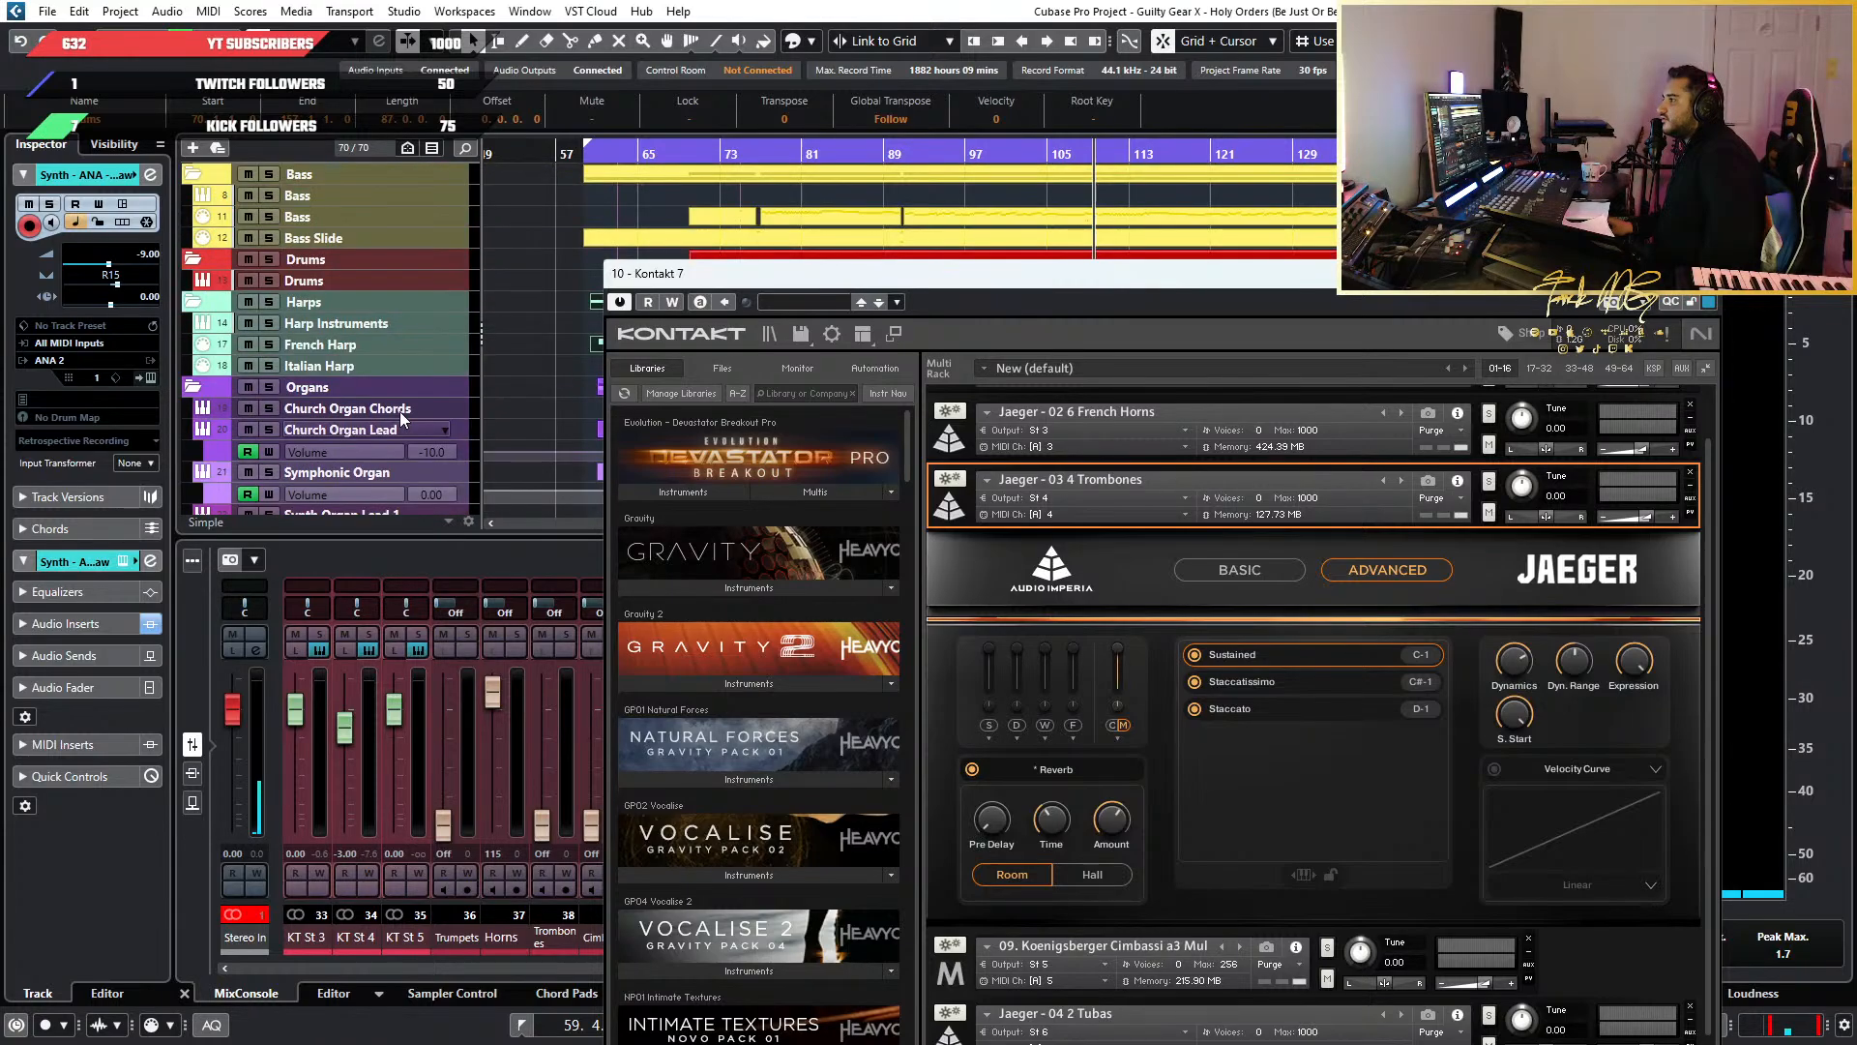
scroll(399, 411, up, 3)
scroll(399, 411, down, 2)
drag(1297, 278, 1256, 129)
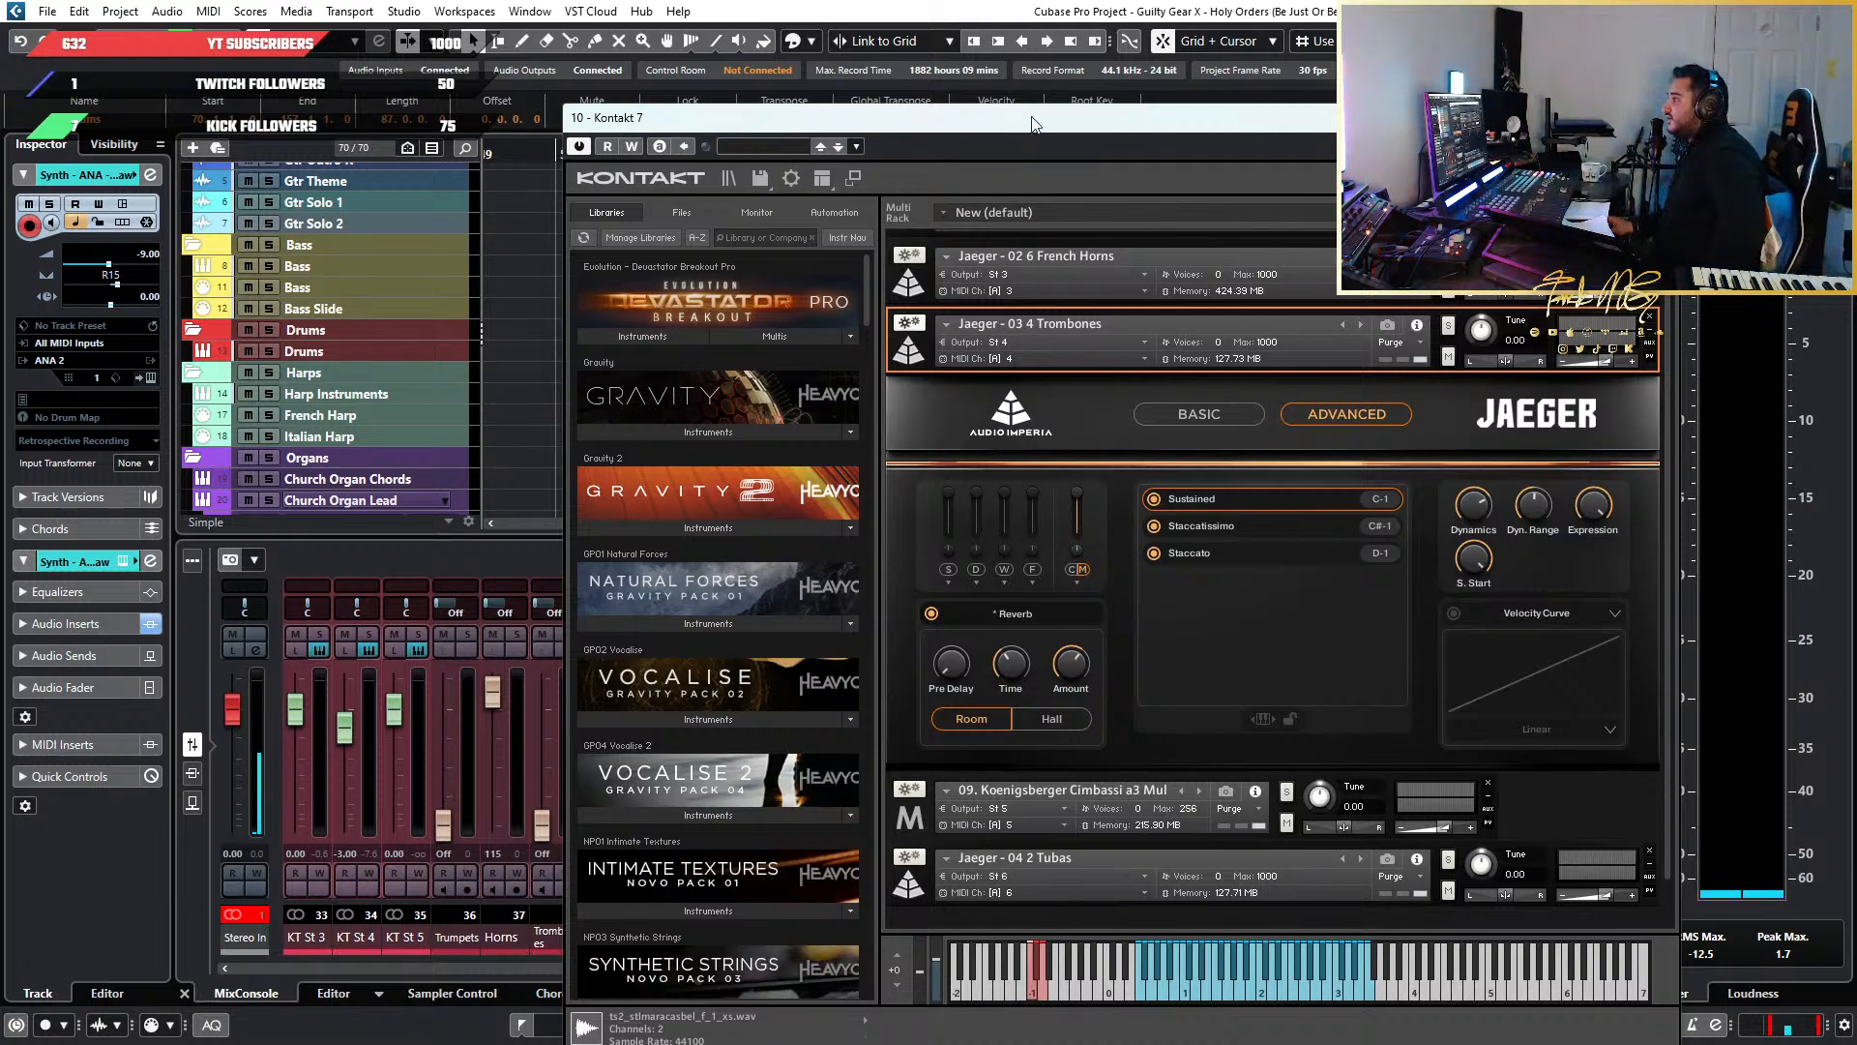
drag(1032, 124, 945, 111)
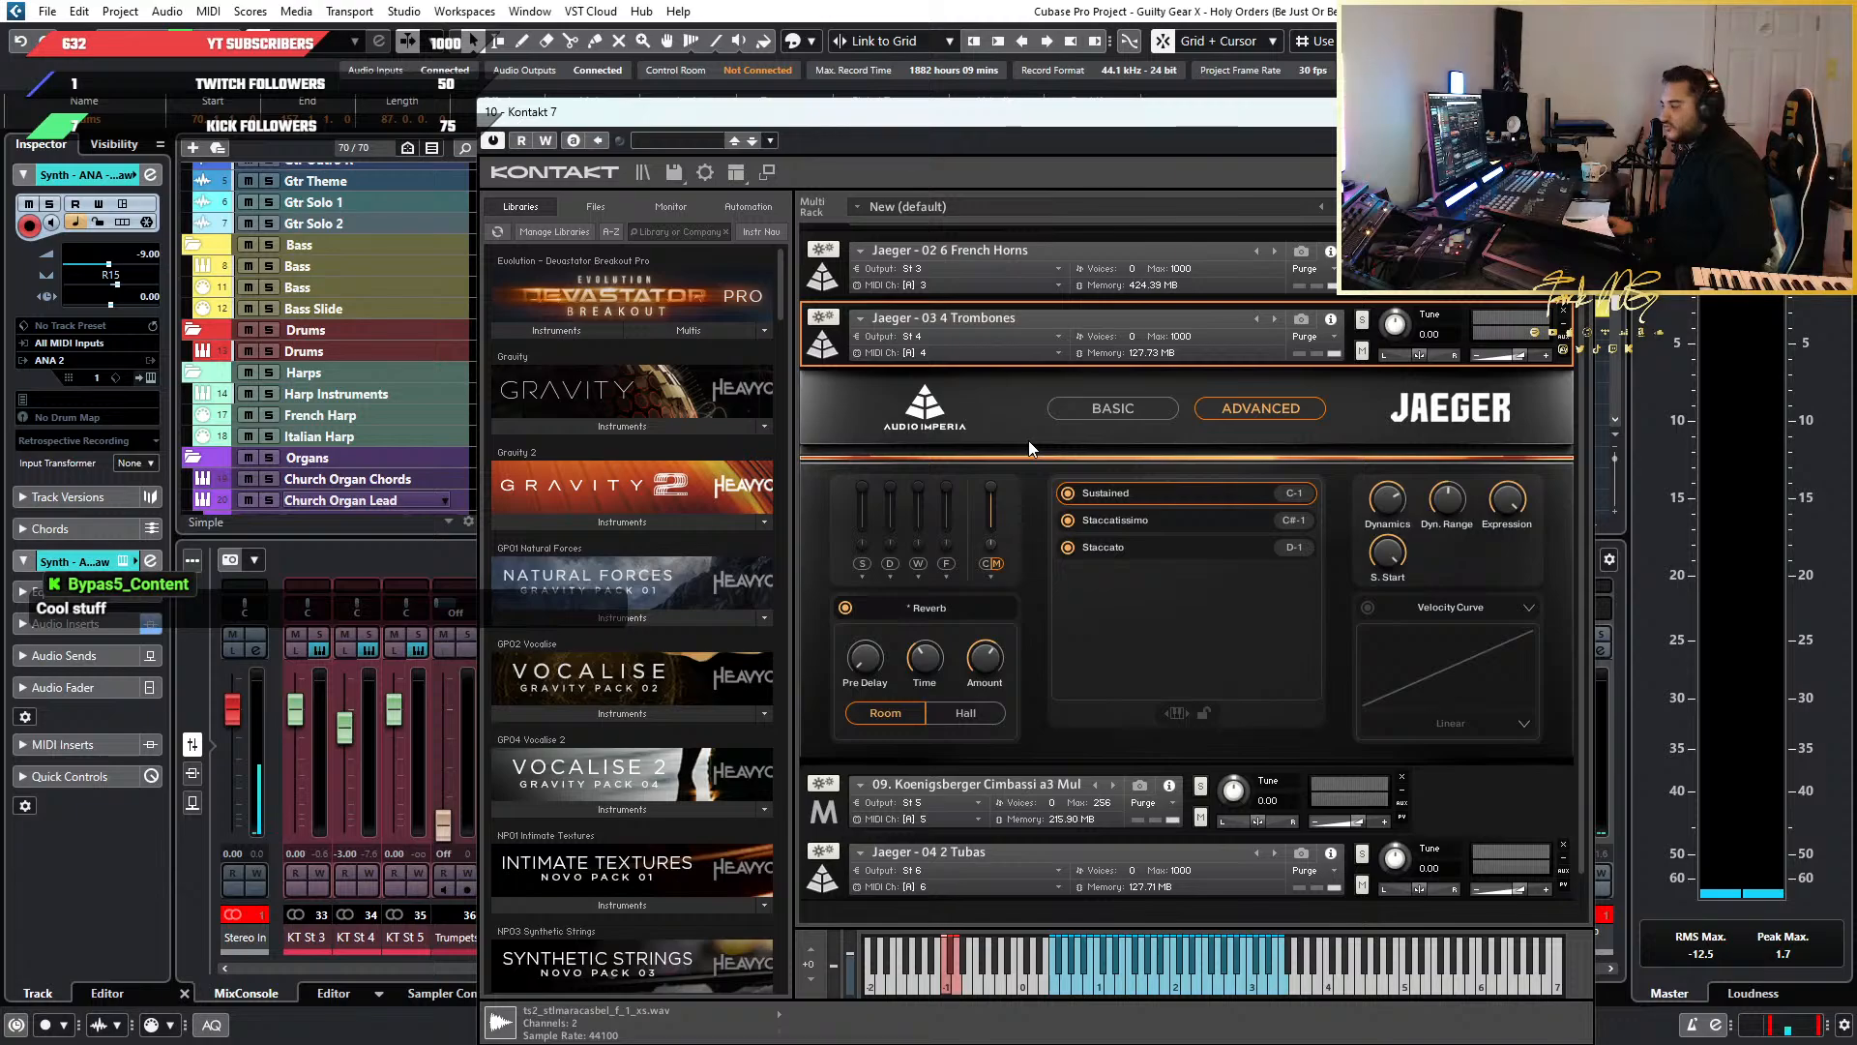
Move the Kontakt window below the arrangement and survey the parts from the guitars and bass down to the synths
drag(811, 108, 1025, 133)
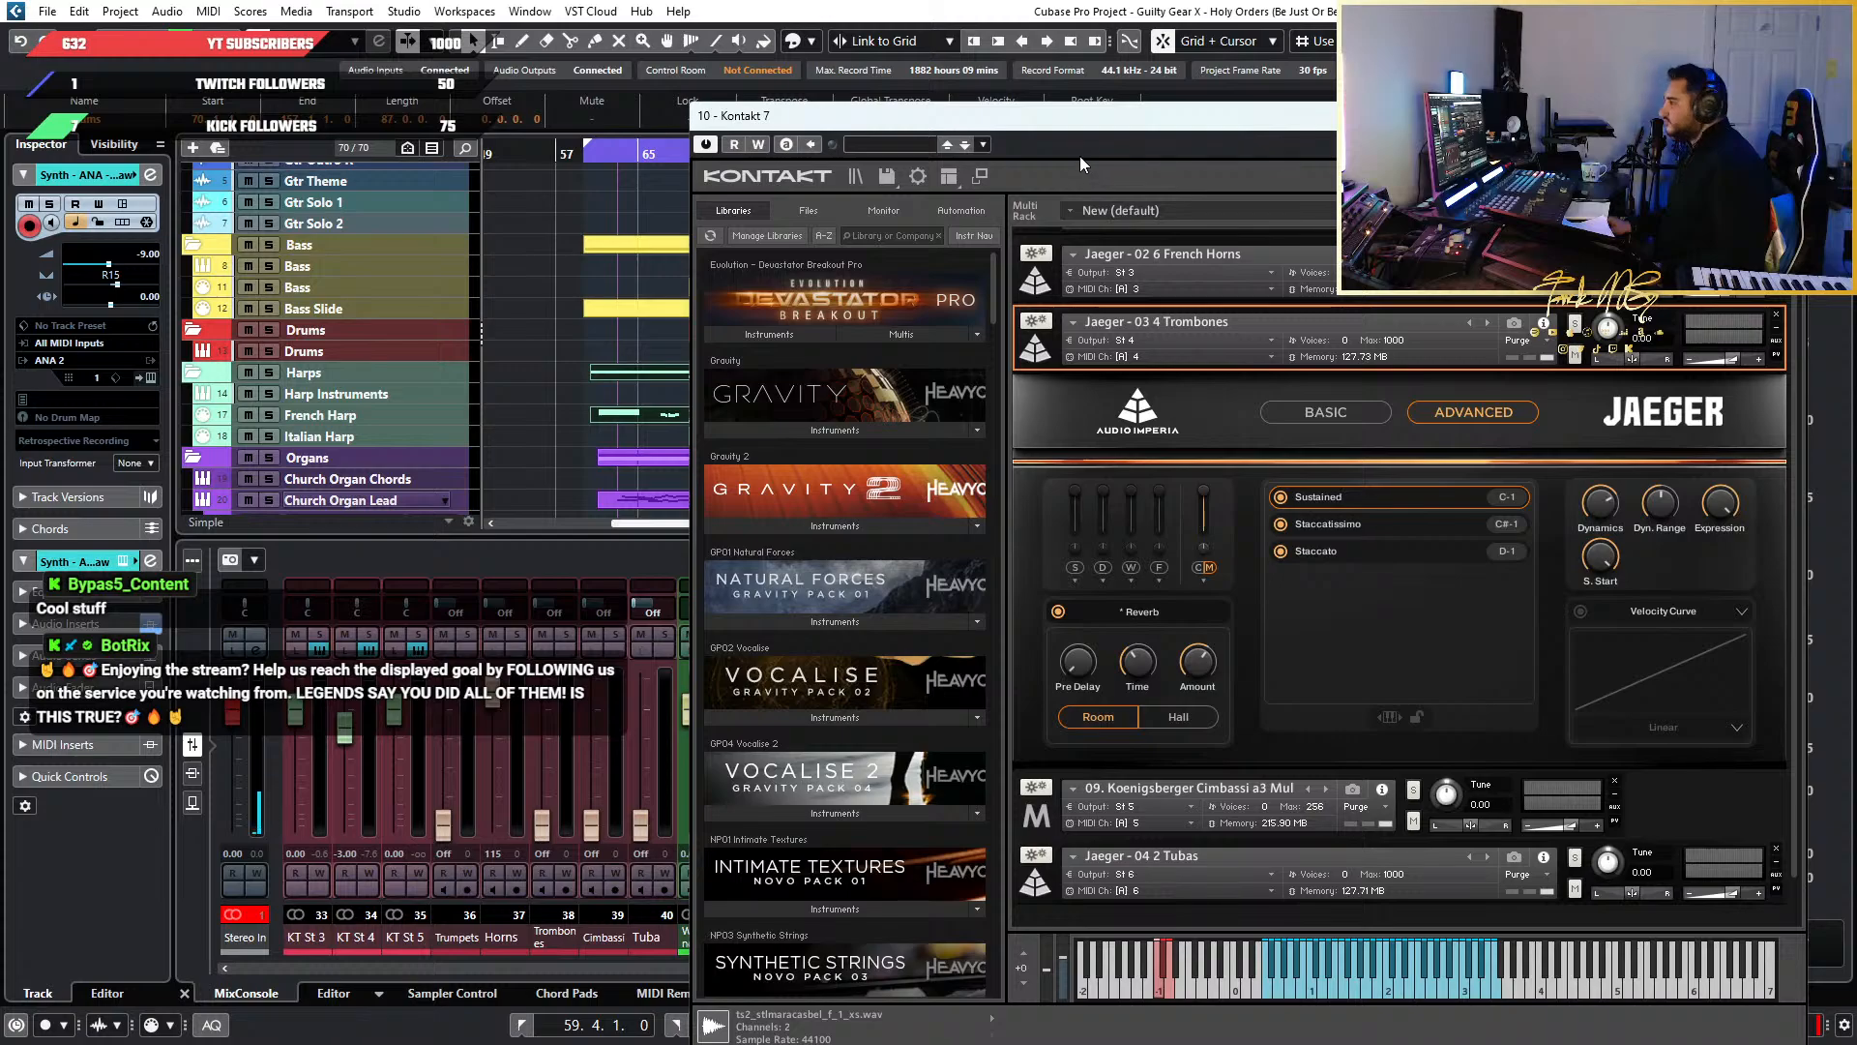
drag(1203, 130, 1230, 696)
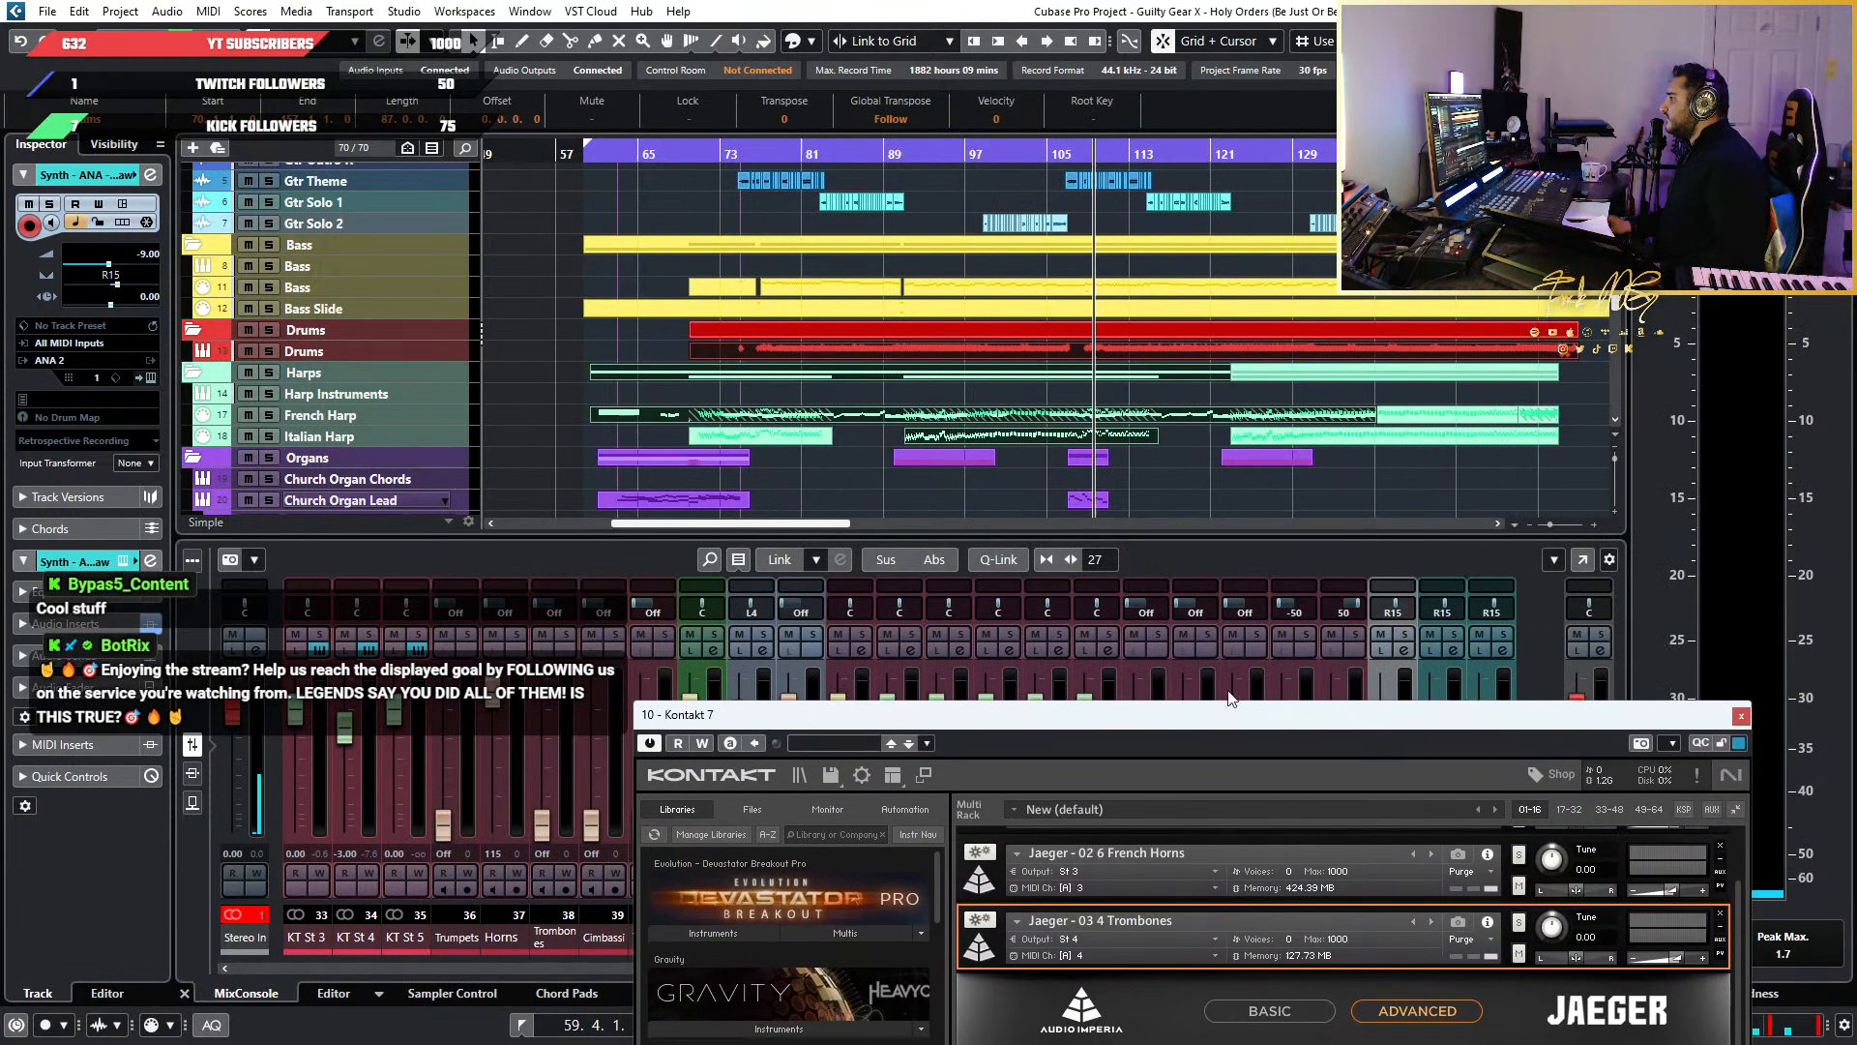
scroll(888, 443, down, 1)
click(1397, 381)
scroll(1242, 387, right, 3)
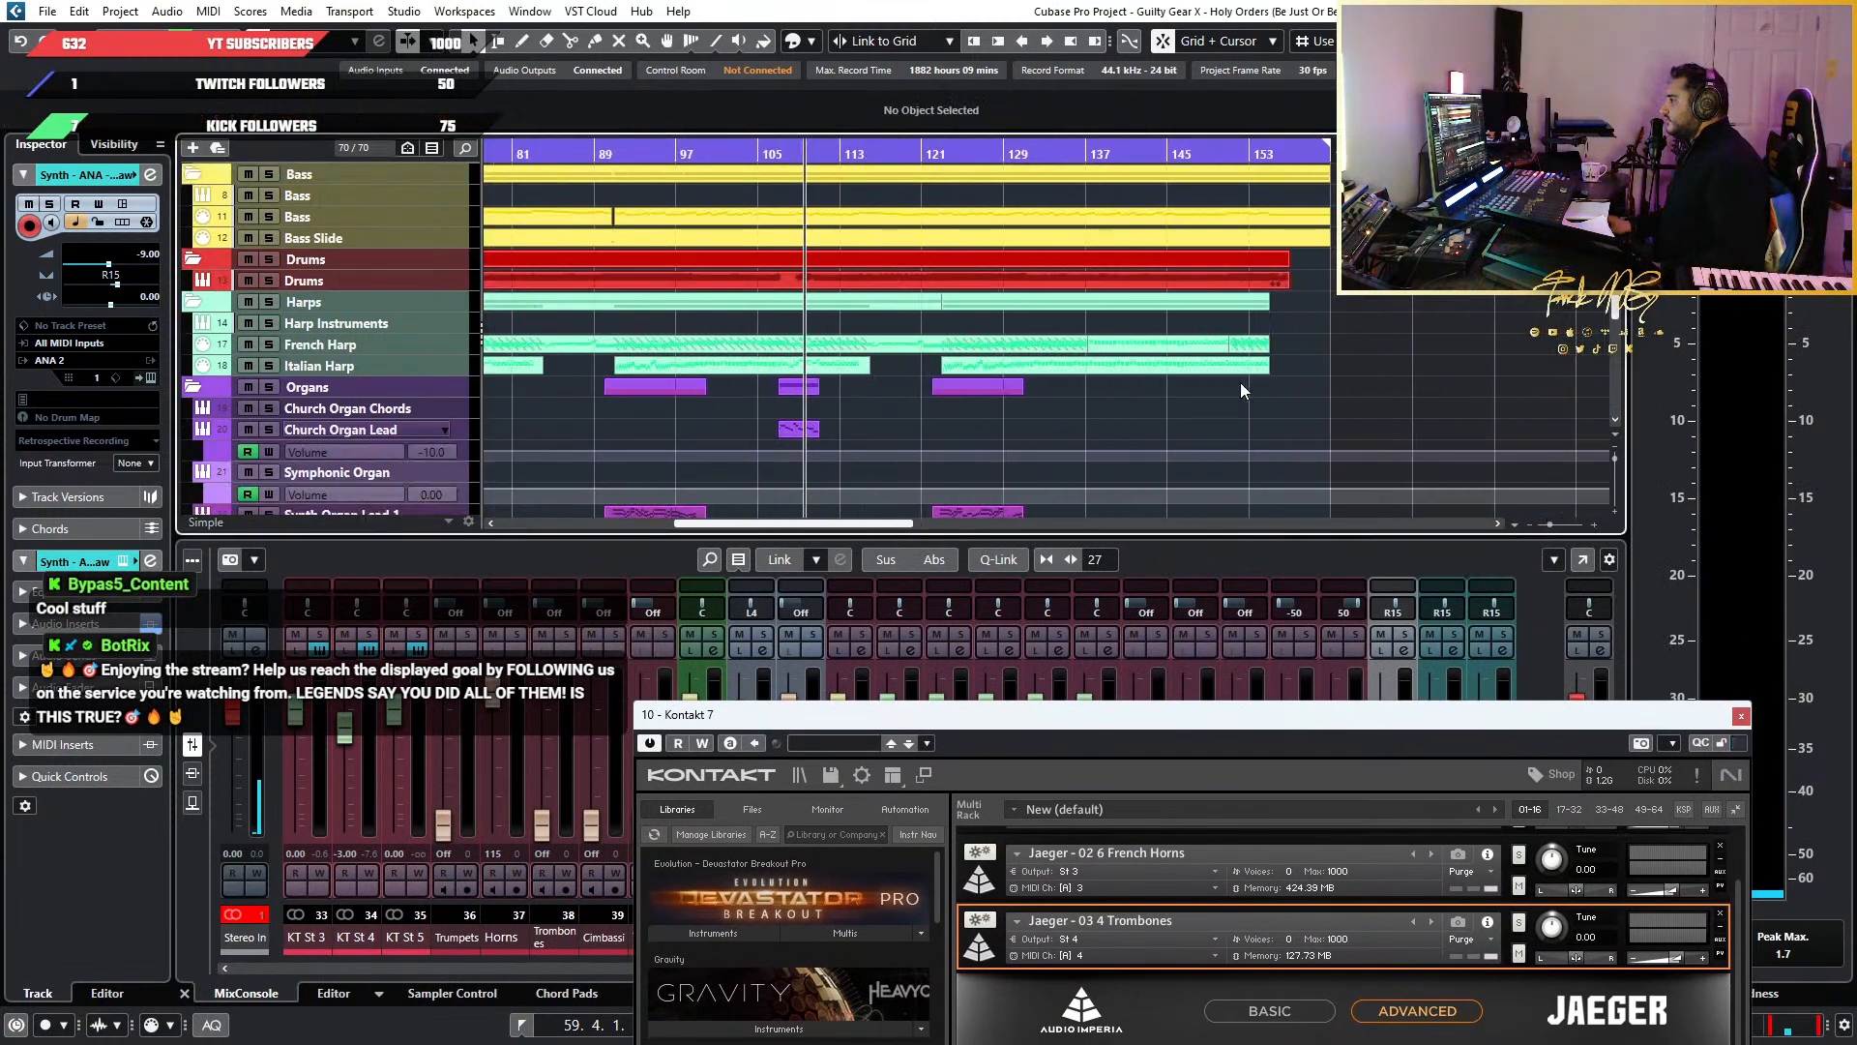
scroll(917, 319, down, 3)
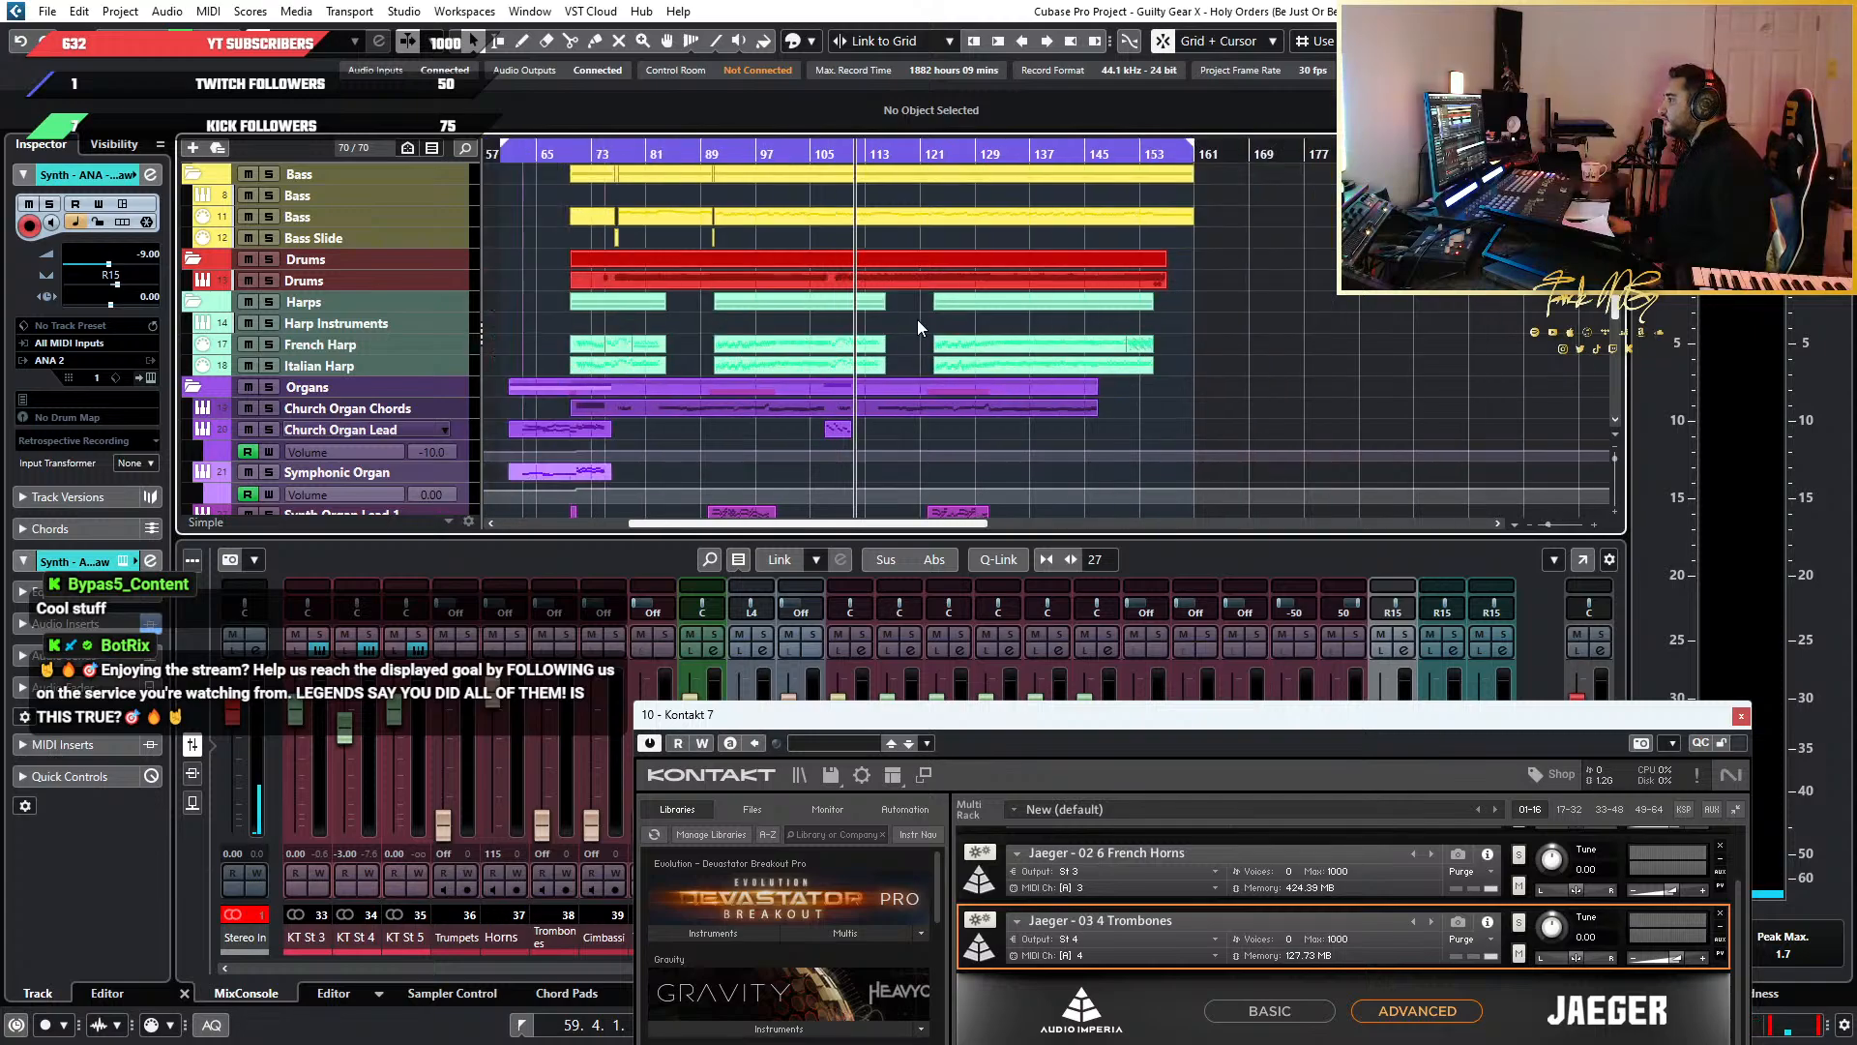
scroll(795, 310, up, 5)
scroll(823, 304, up, 4)
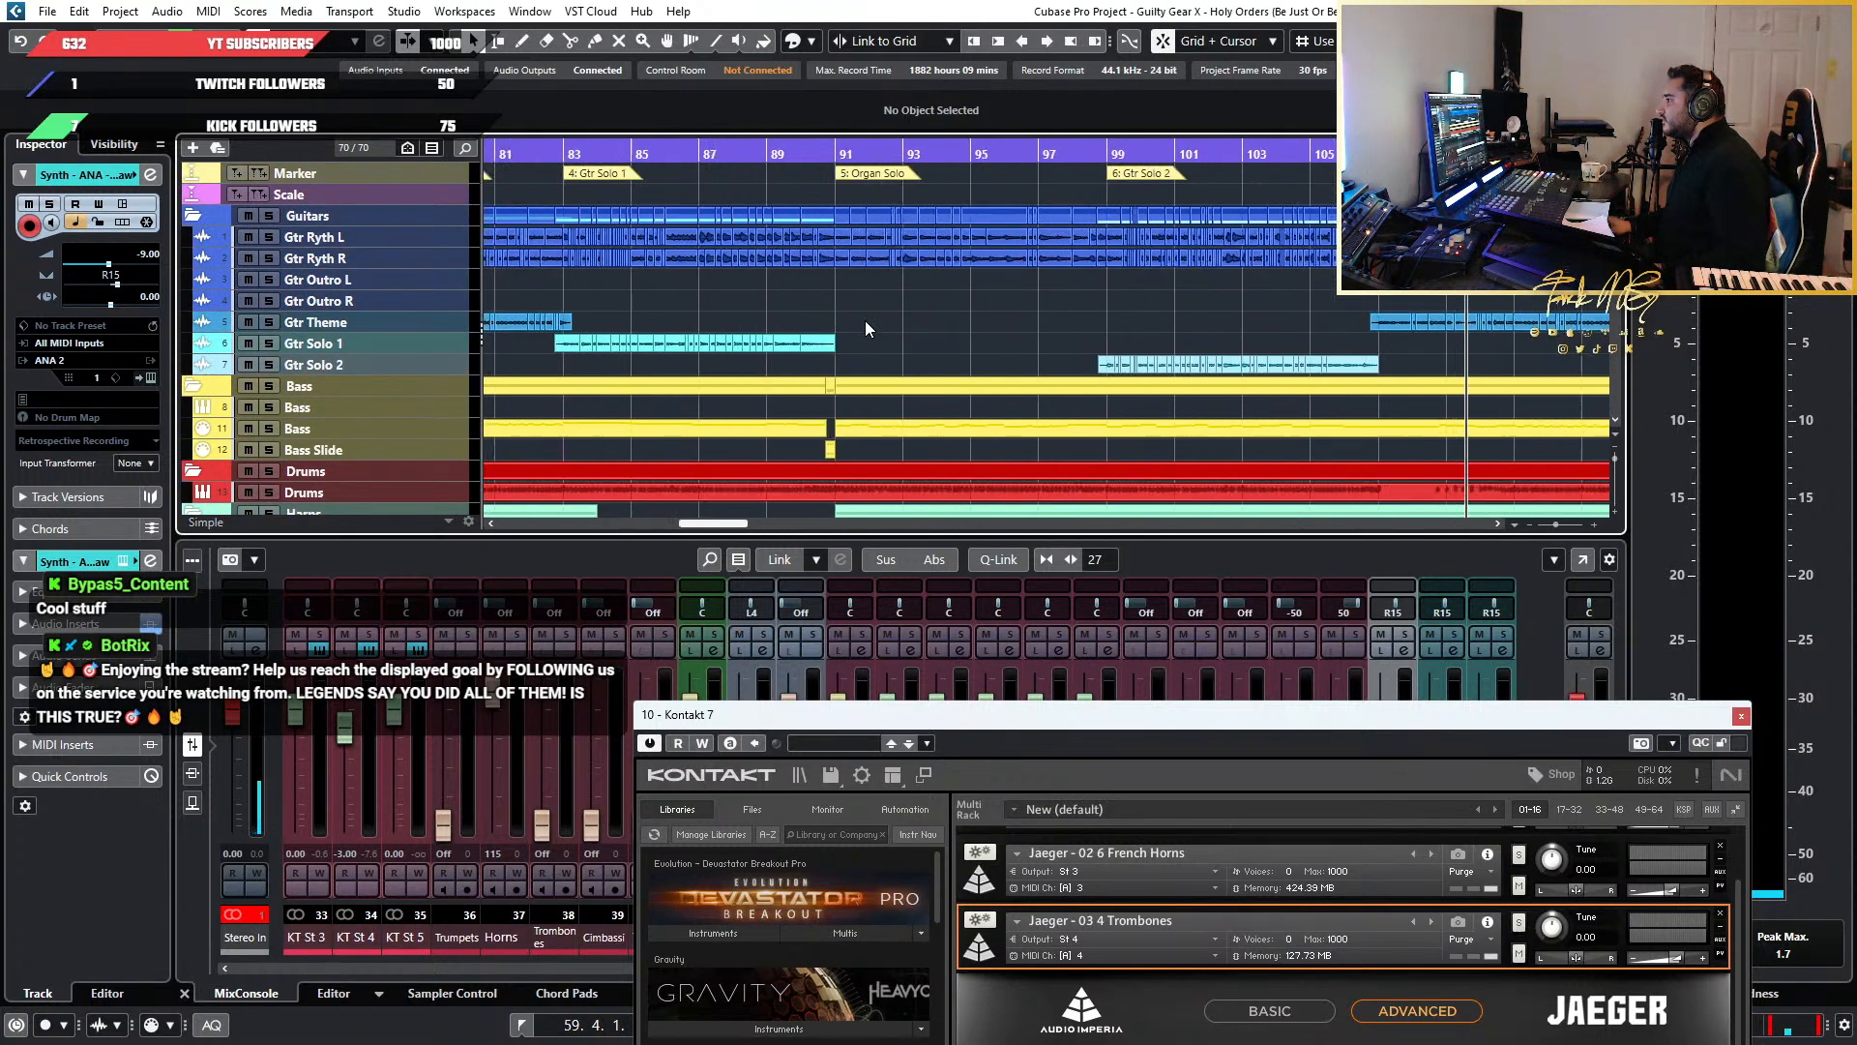
scroll(864, 321, down, 10)
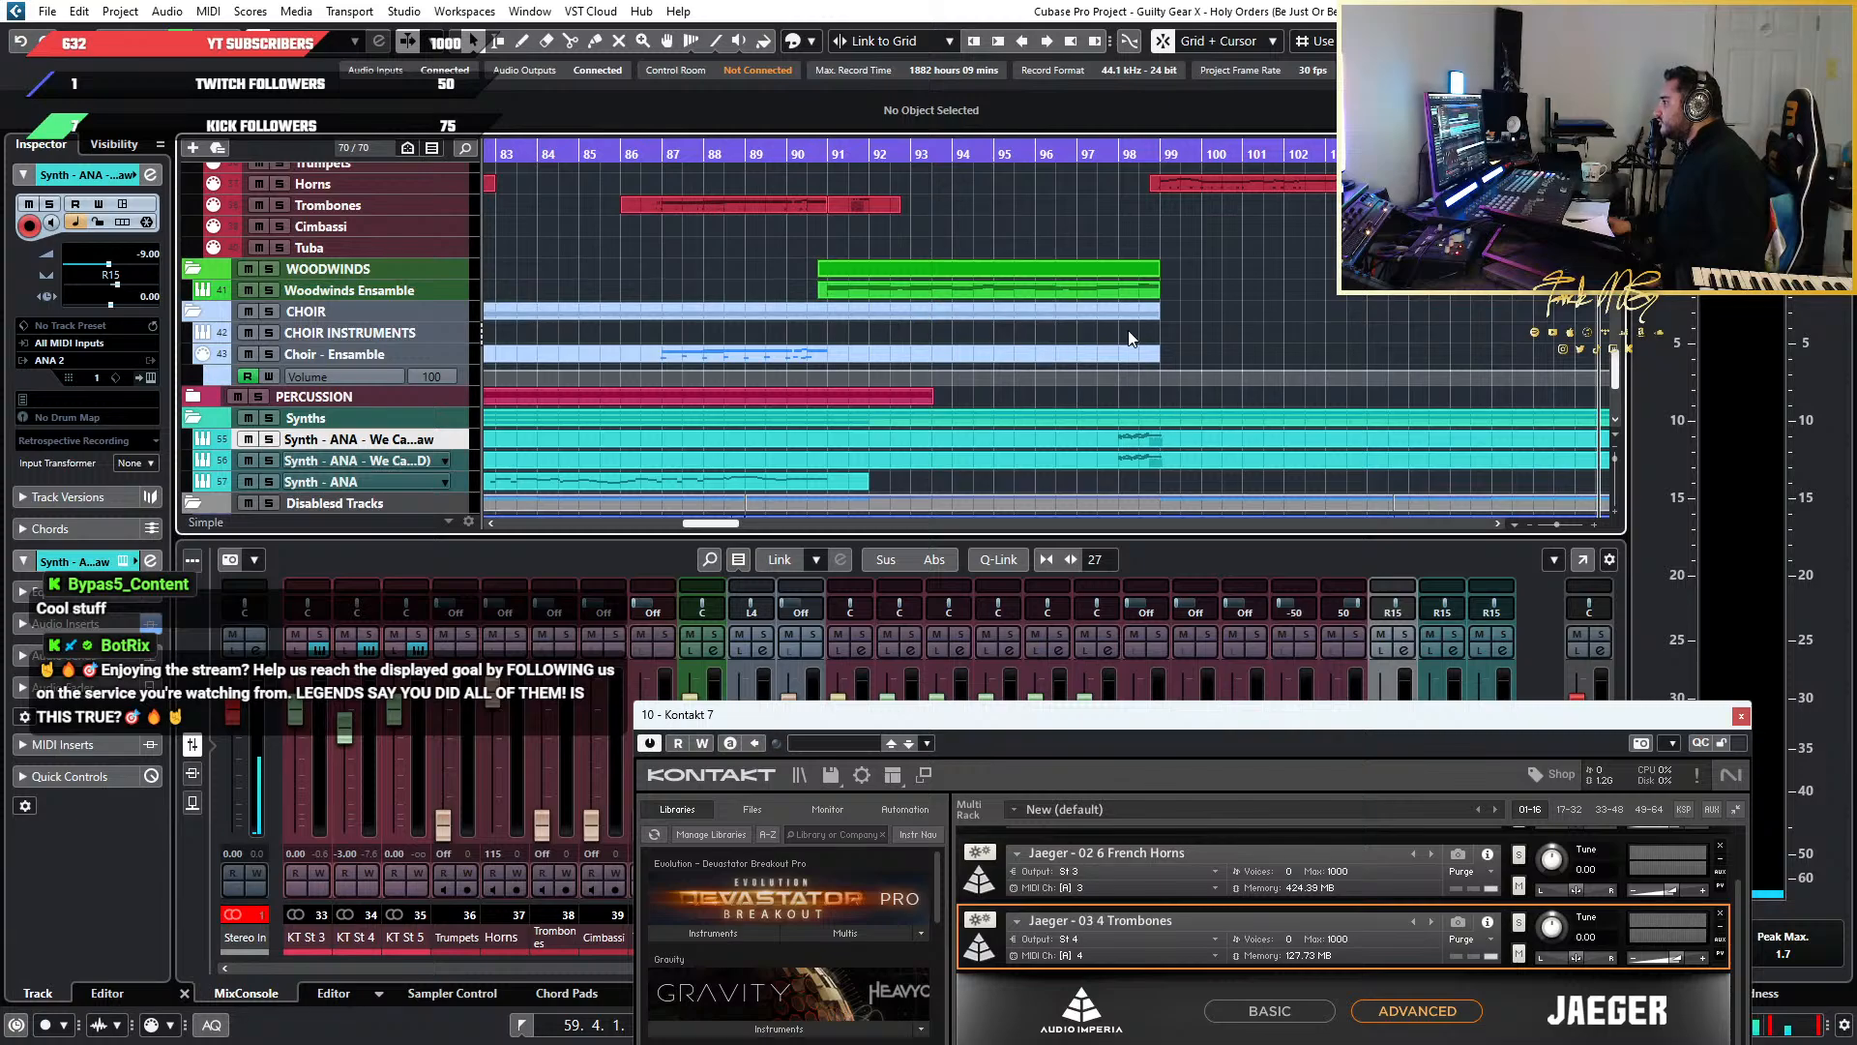
scroll(1142, 407, down, 3)
Shift the Kontakt window aside, select the Choir - Ensemble part and review the choir, brass and strings parts around it
drag(1118, 716, 1643, 471)
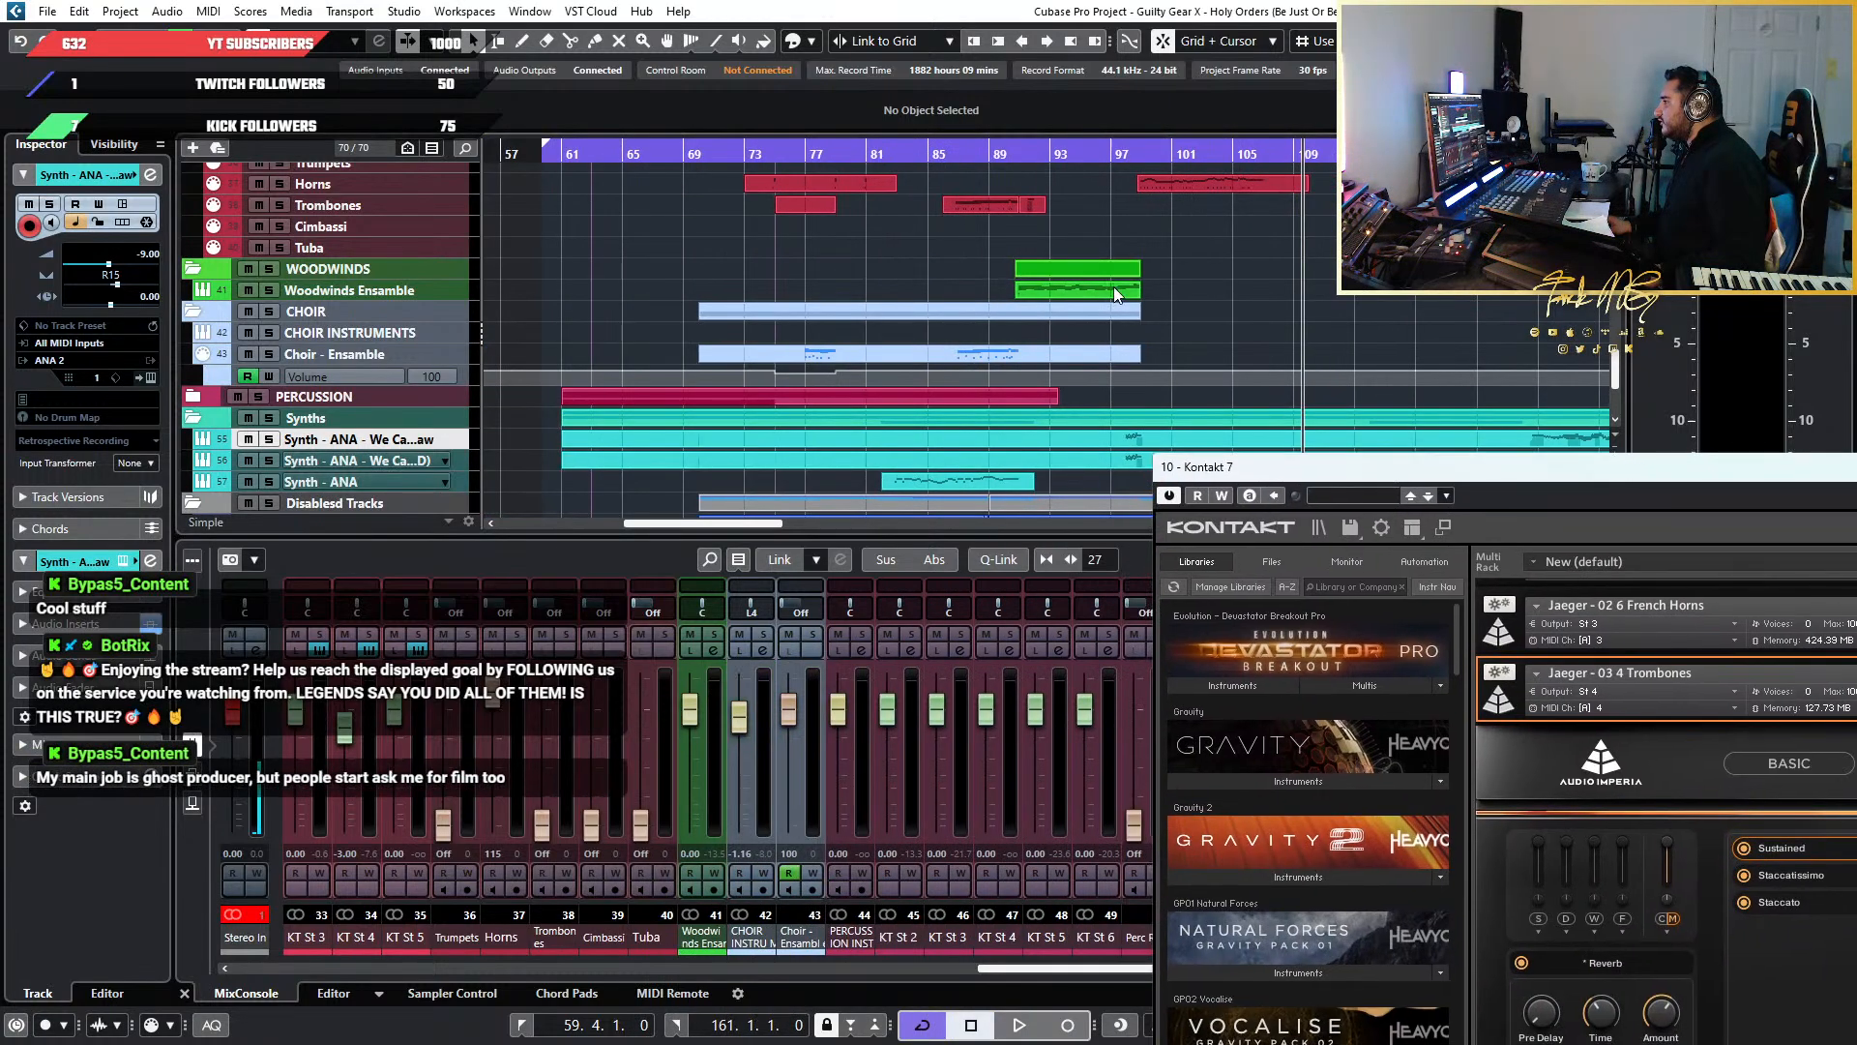
scroll(1118, 288, down, 3)
scroll(1119, 290, up, 3)
click(949, 350)
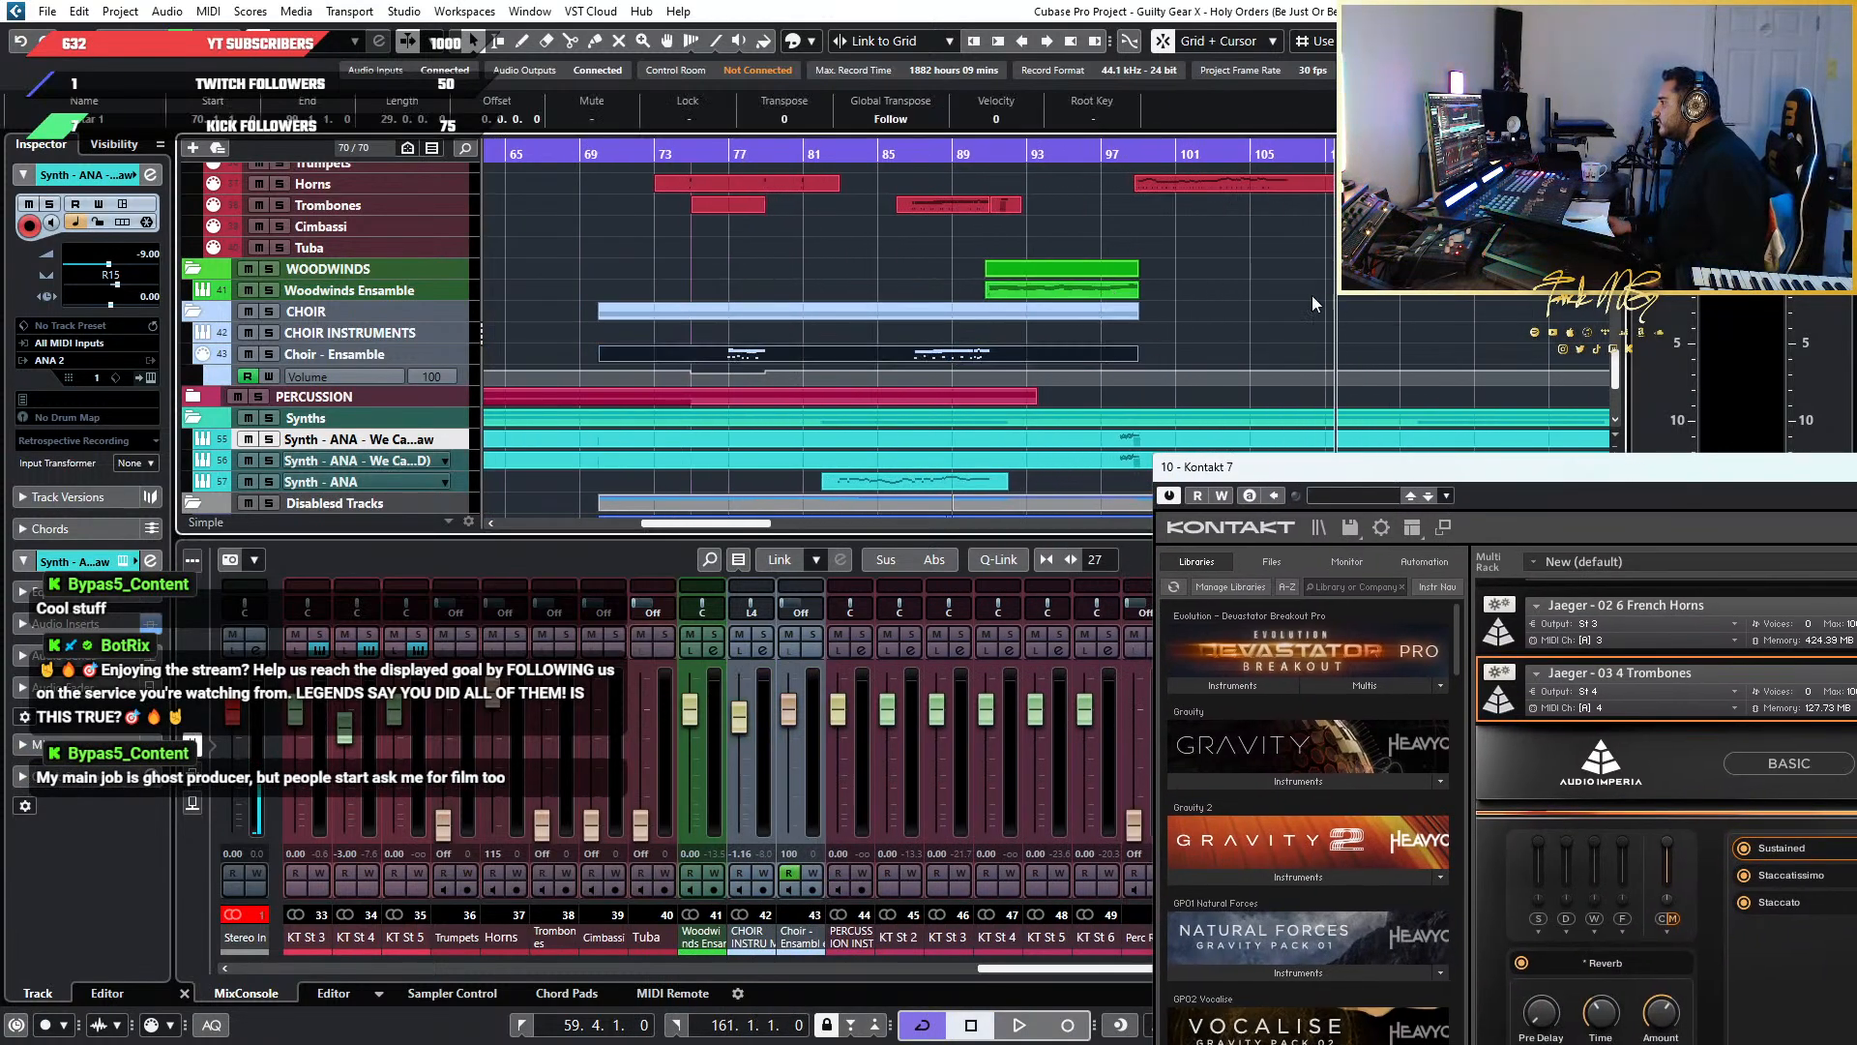
scroll(968, 357, up, 2)
scroll(1074, 329, up, 5)
scroll(1072, 329, down, 2)
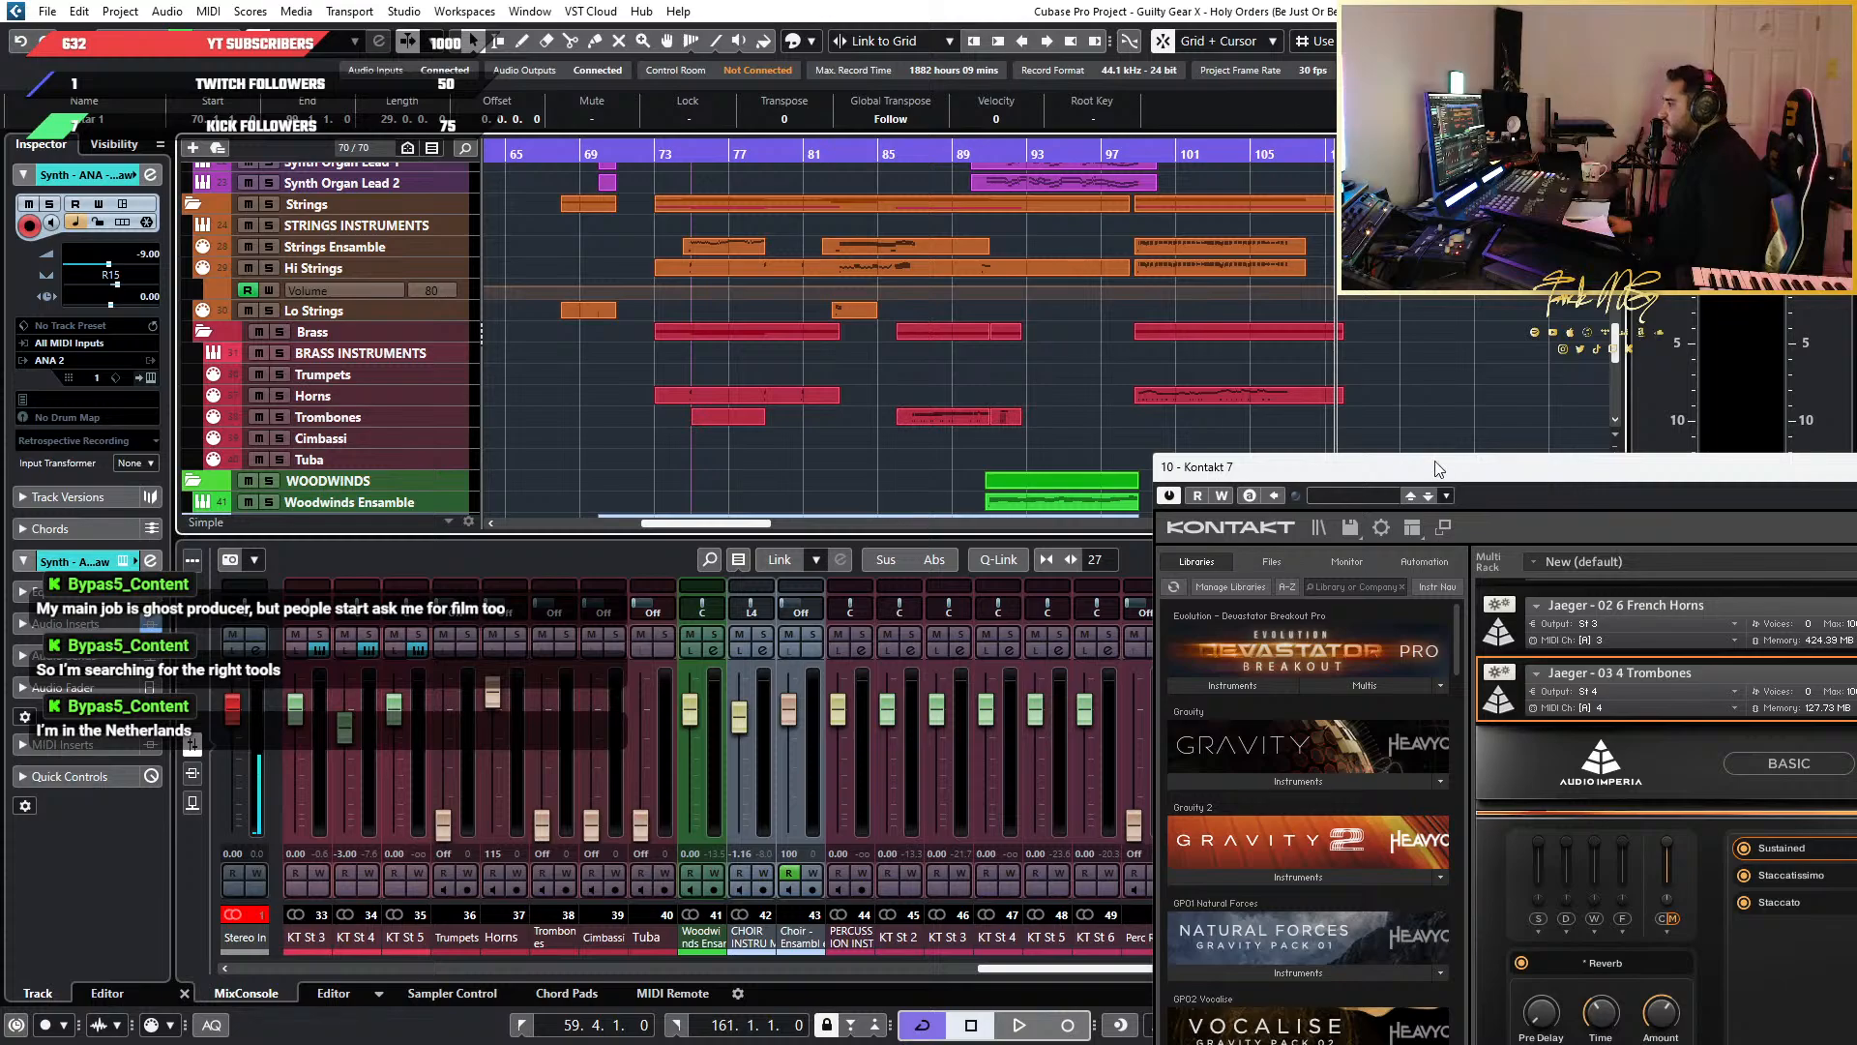
Deselect the choir part, bring the whole Kontakt window back into view and select the Jaeger 6 French Horns instrument
drag(1439, 470, 881, 361)
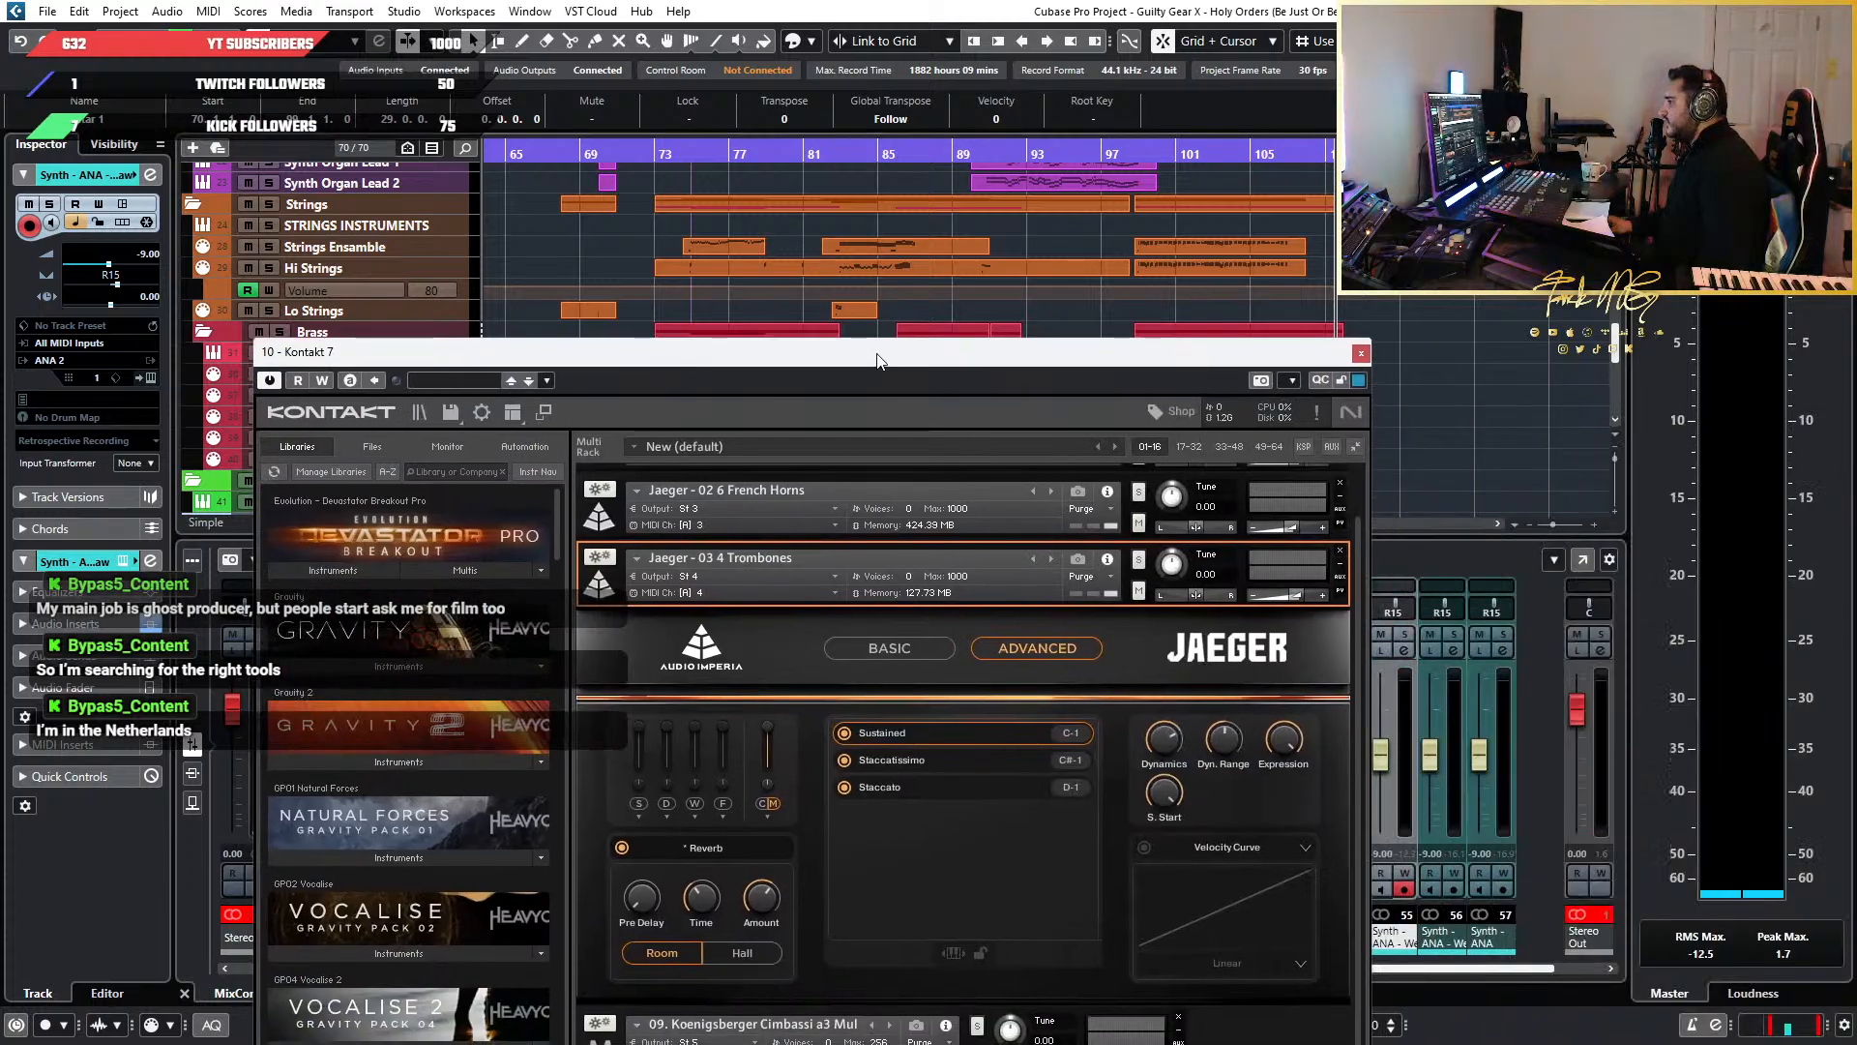
click(996, 235)
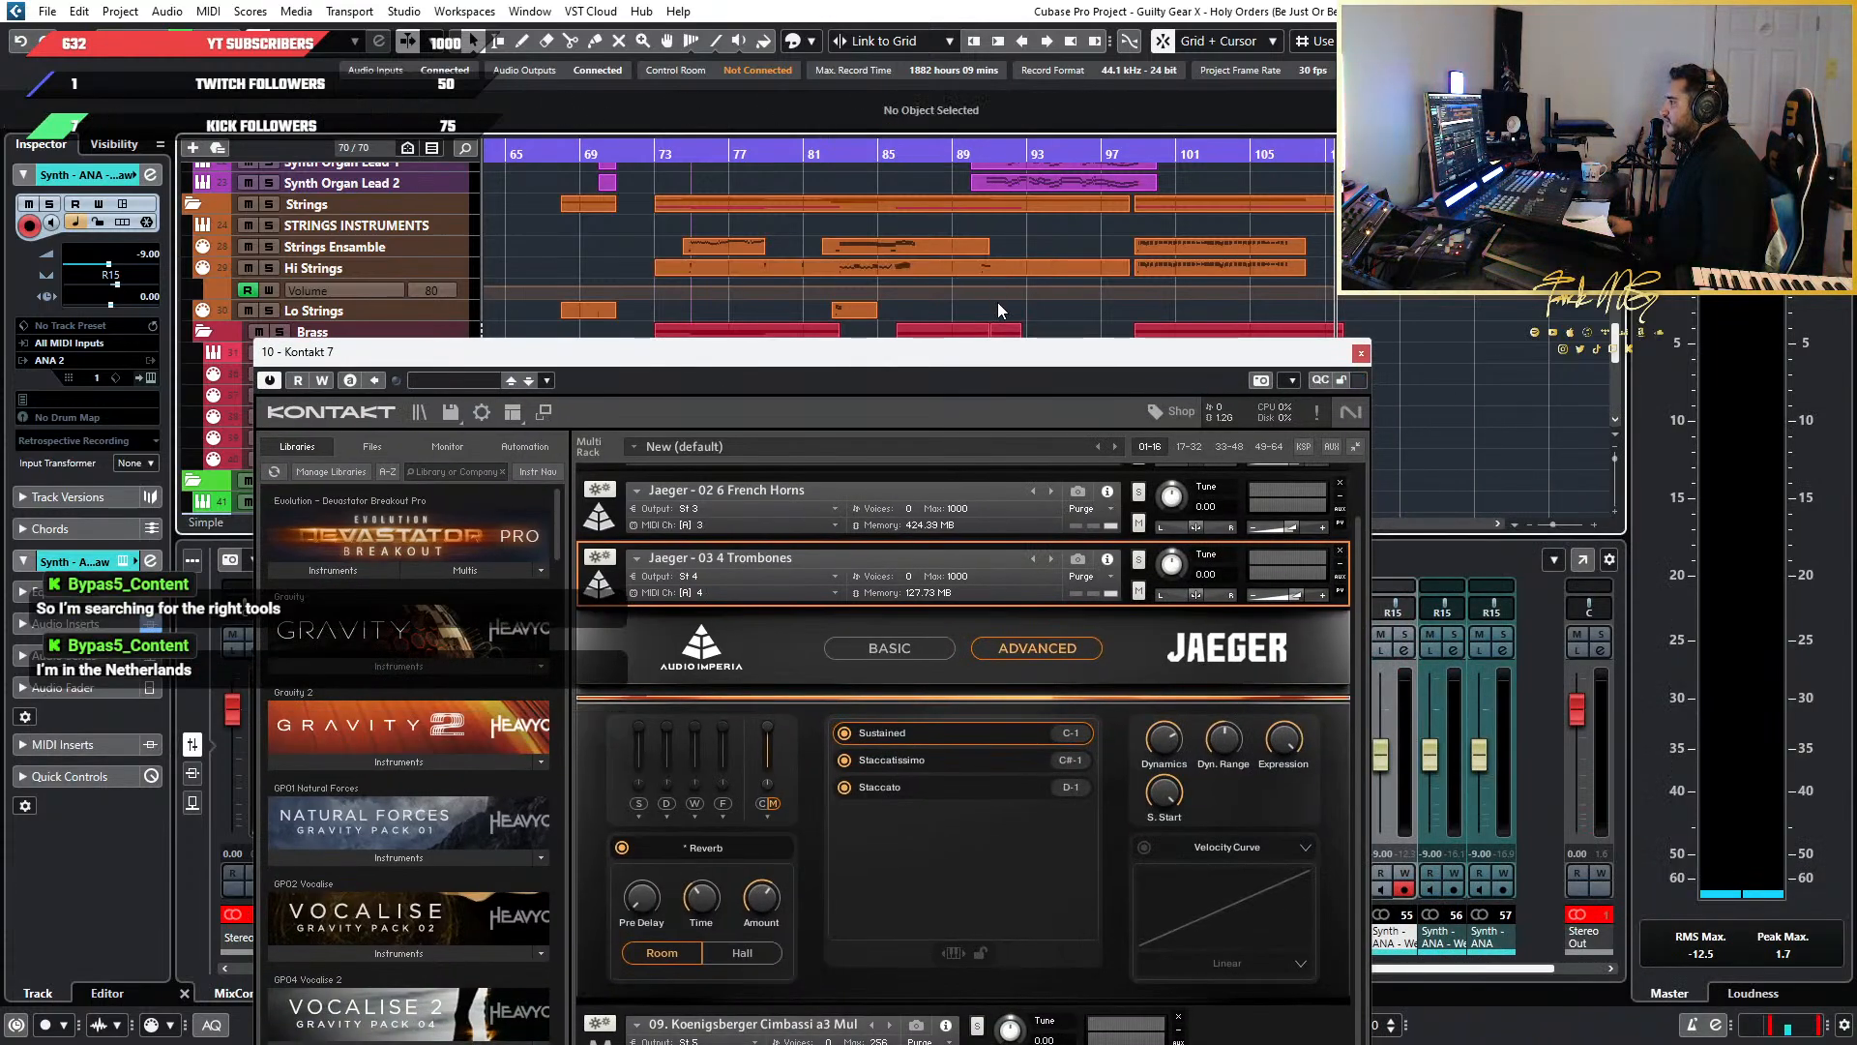
click(845, 364)
drag(850, 366, 1093, 127)
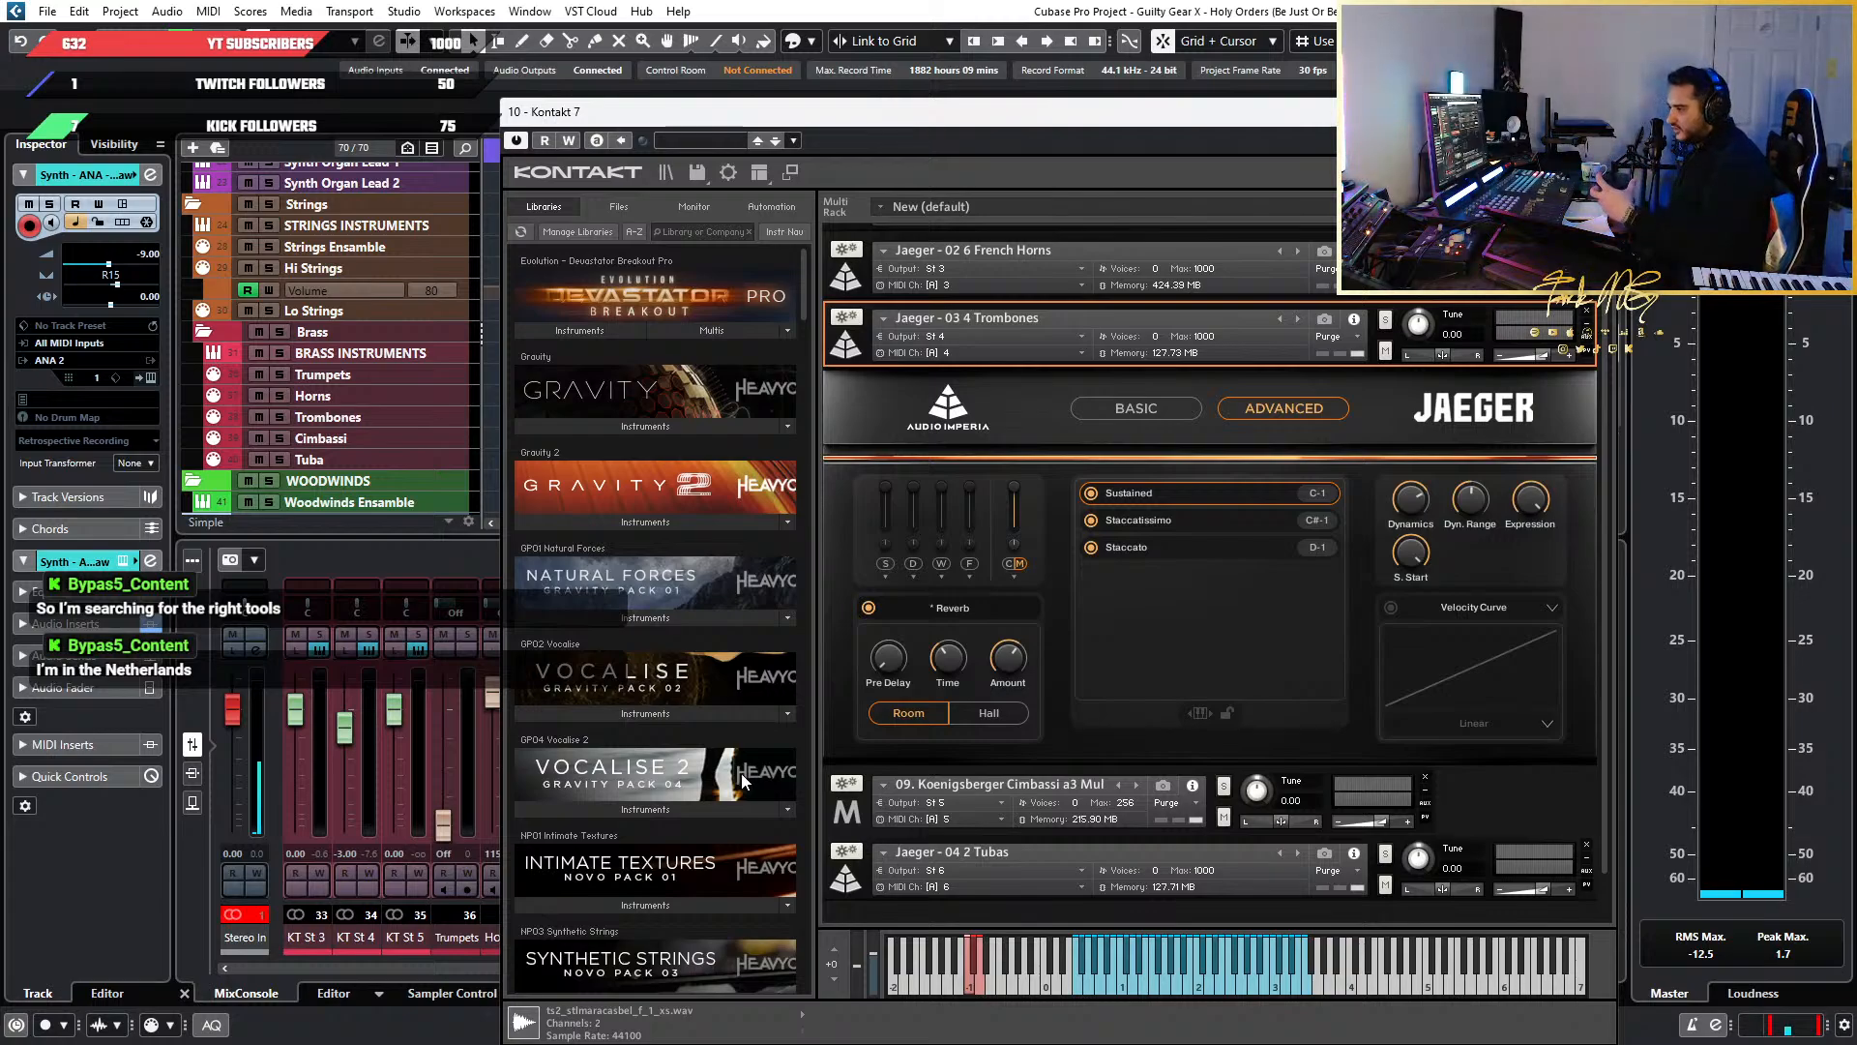
click(247, 915)
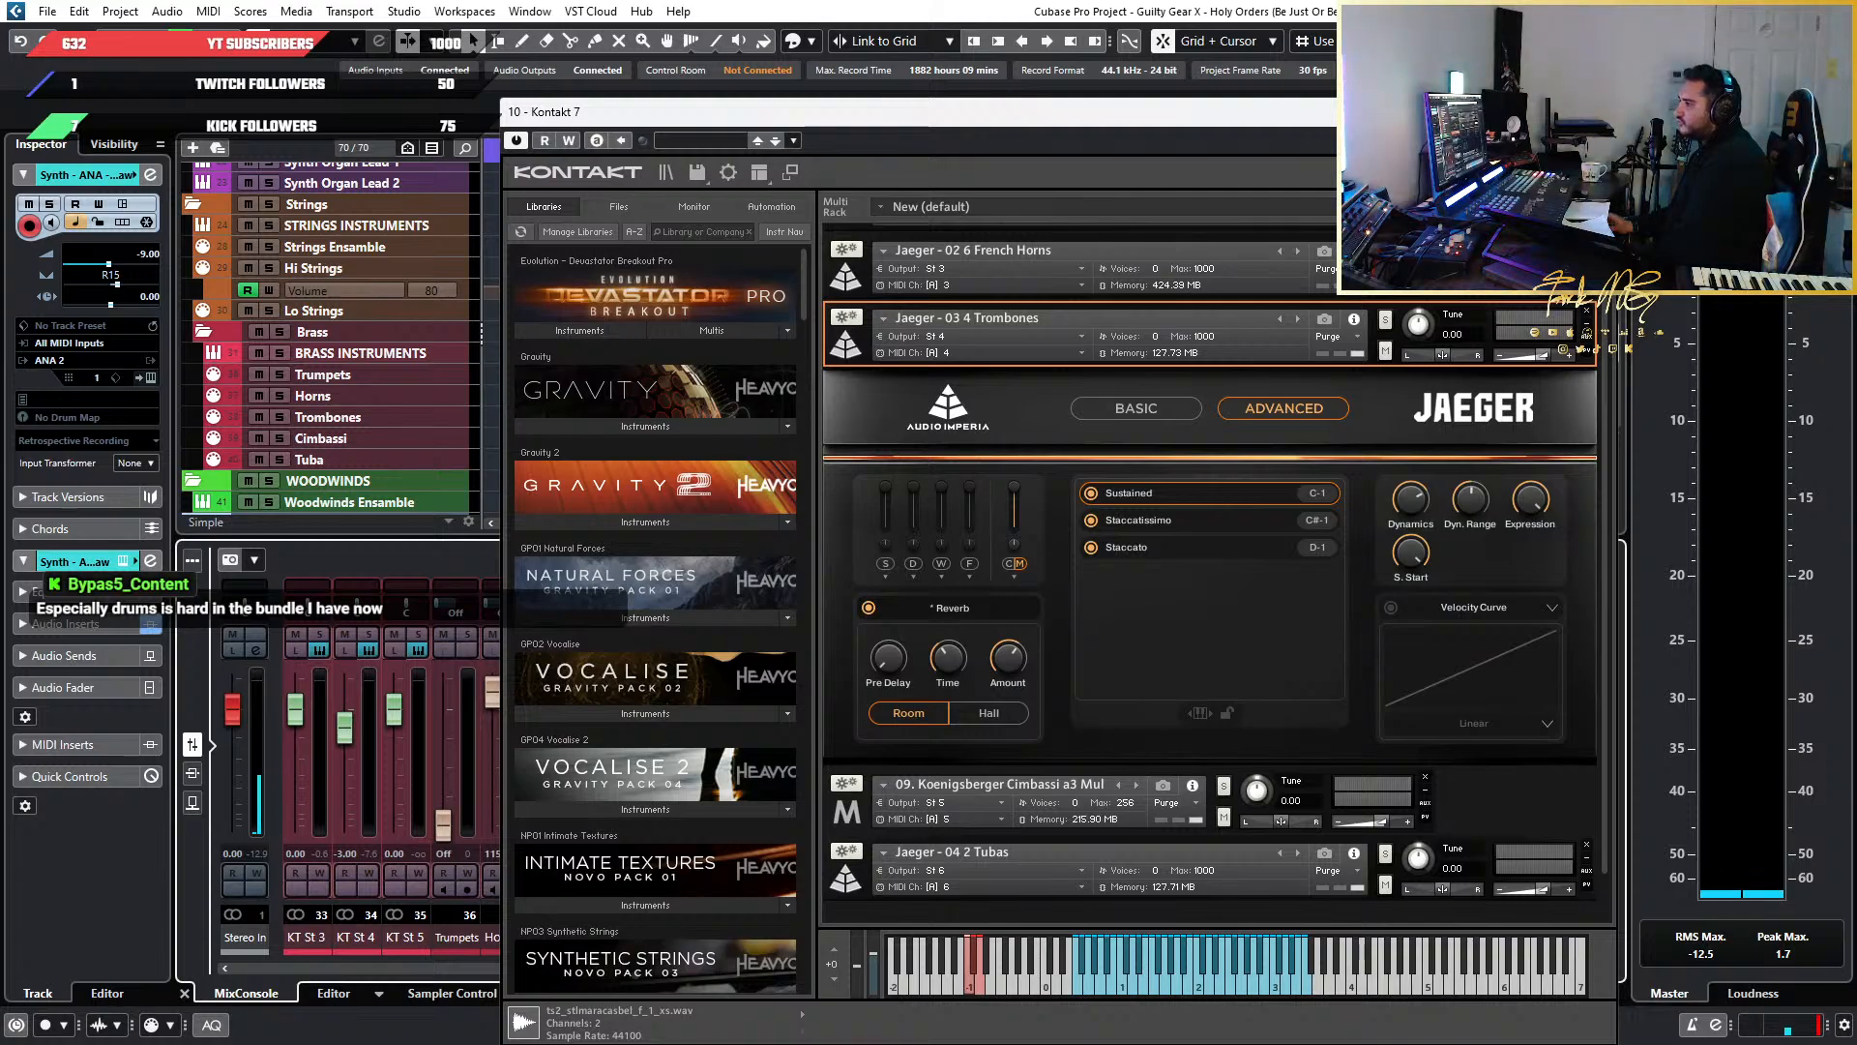
click(1181, 289)
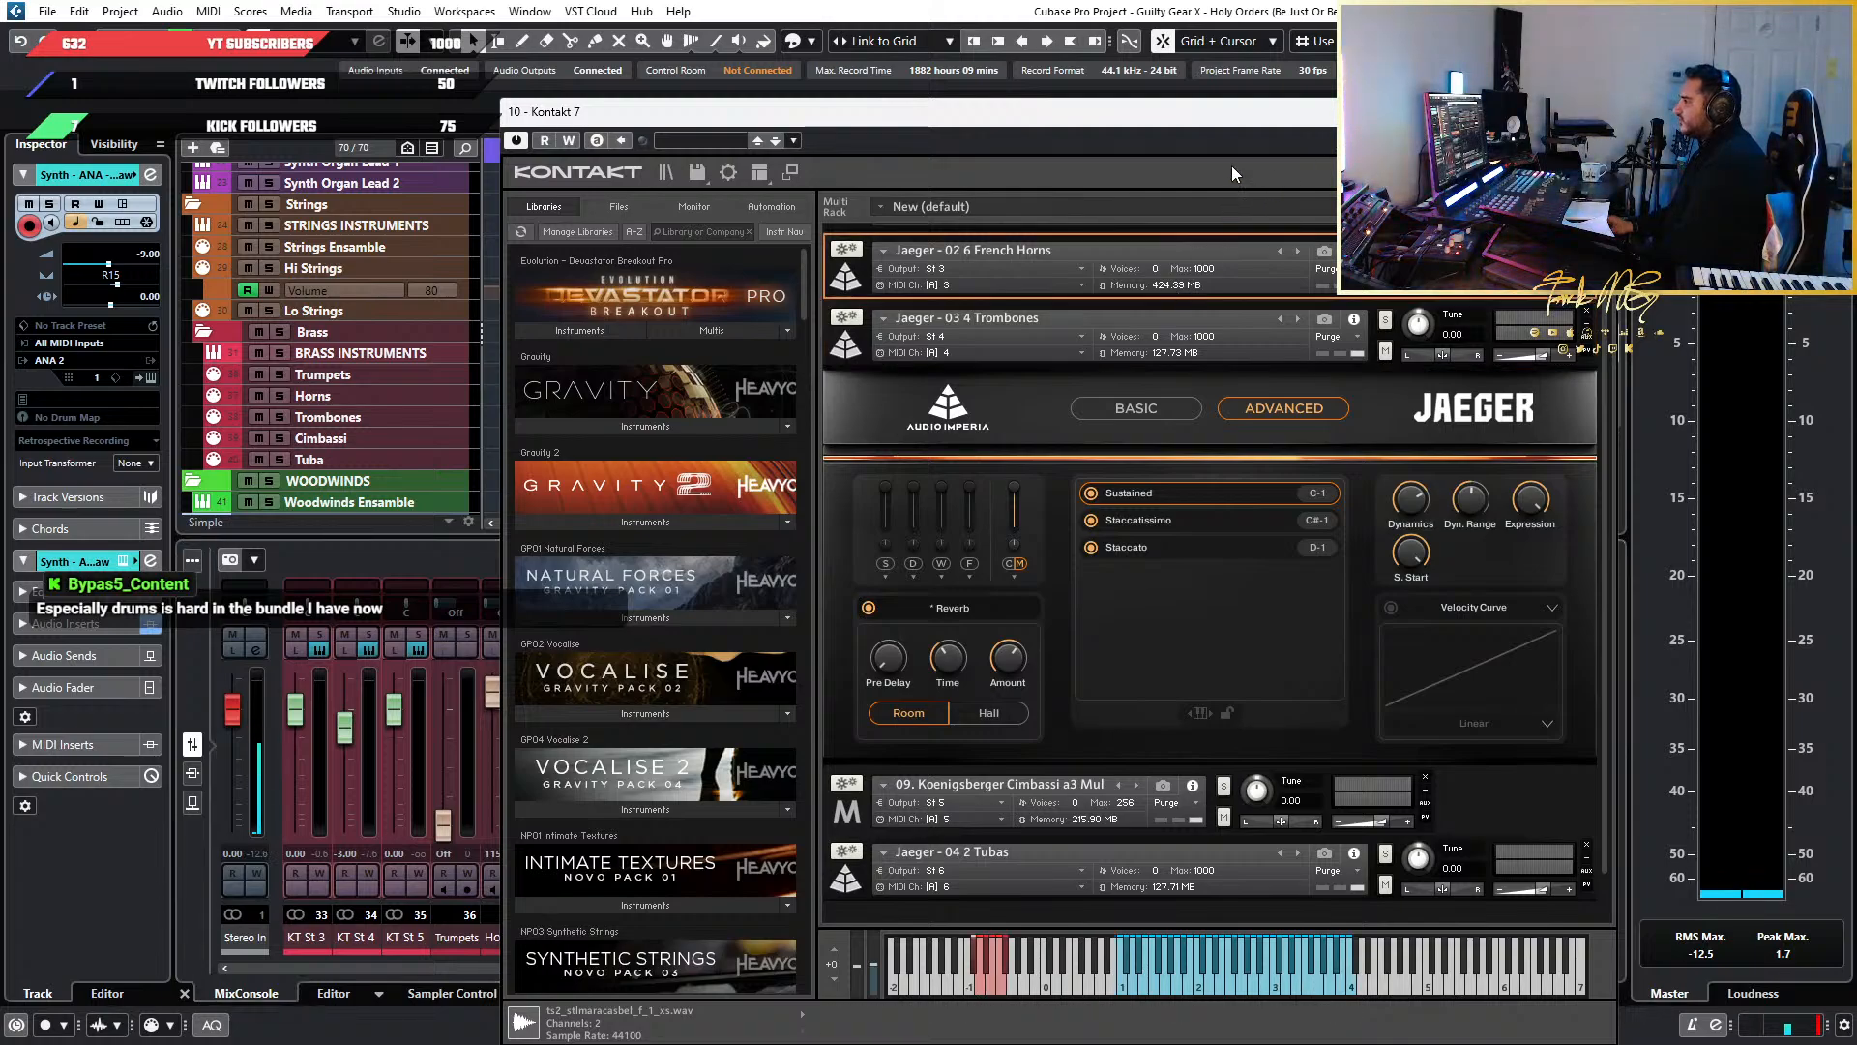
Move the Kontakt window clear of the track list and select the Drums instrument track
drag(1209, 121, 1104, 96)
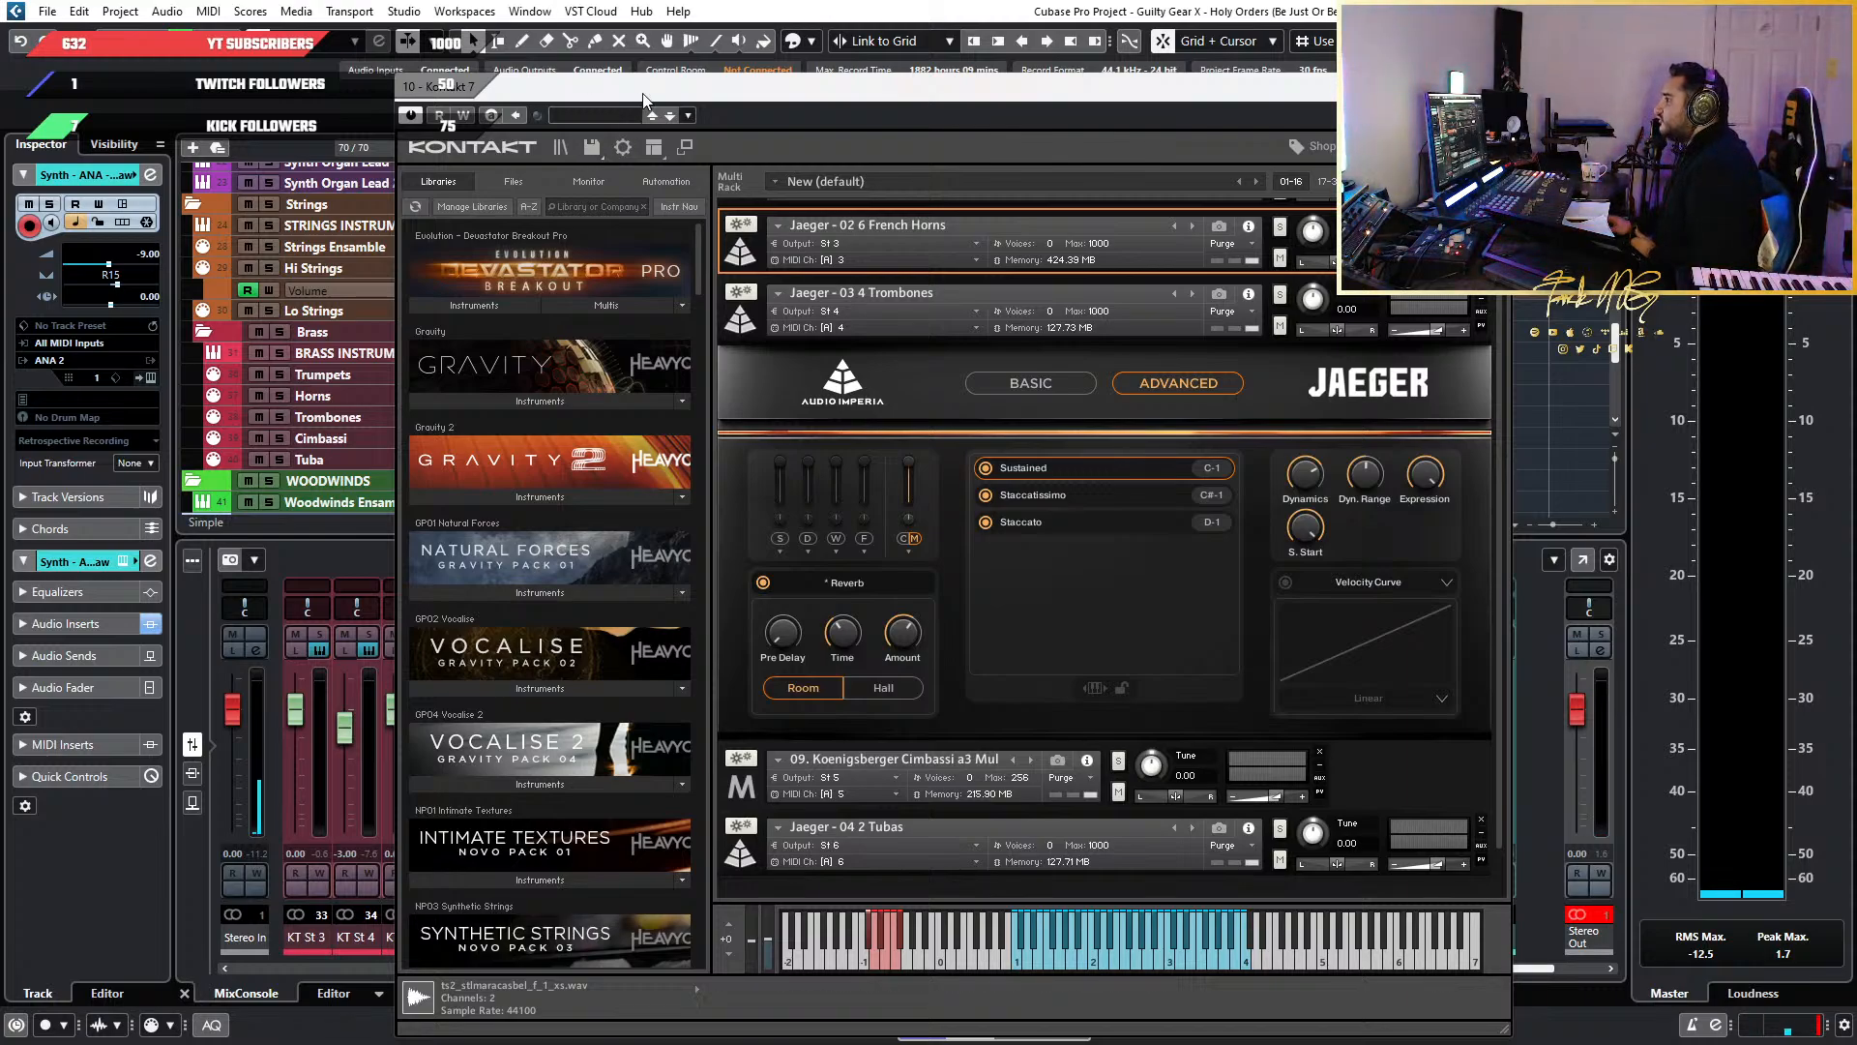
drag(726, 98, 1014, 159)
scroll(304, 352, up, 3)
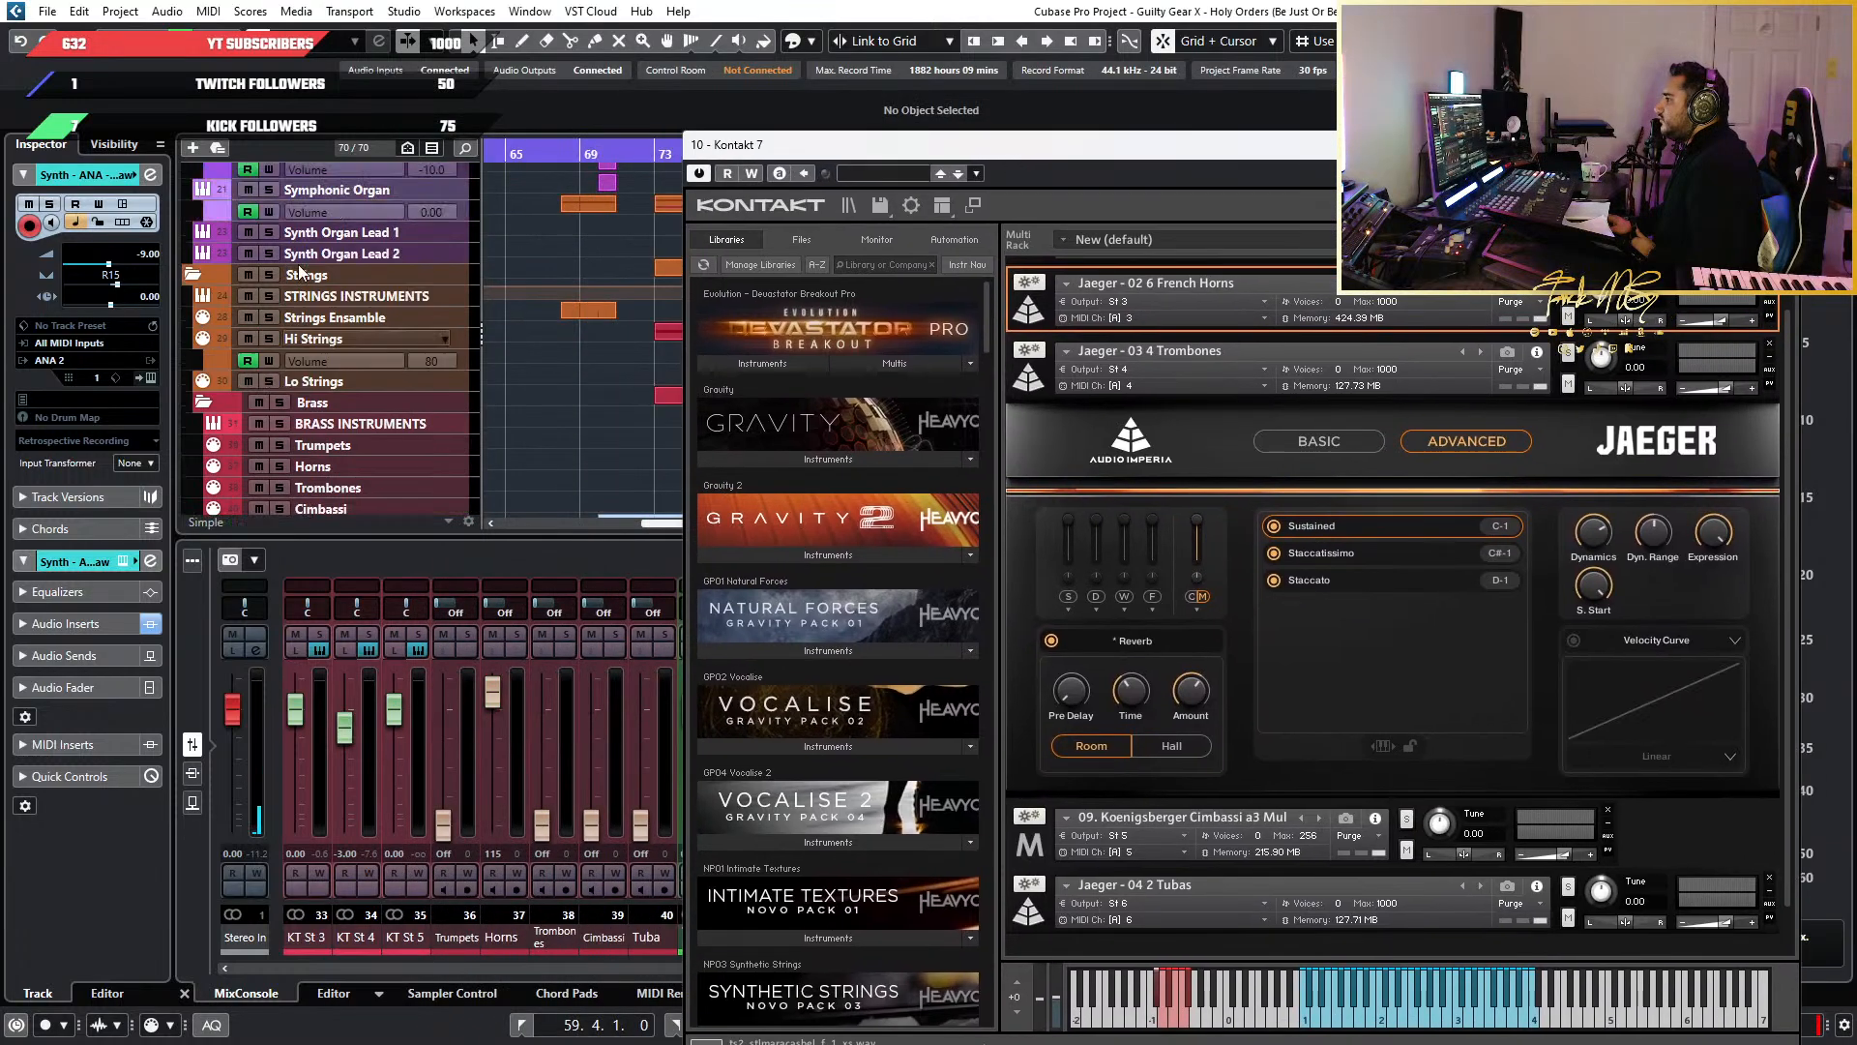
scroll(303, 352, up, 5)
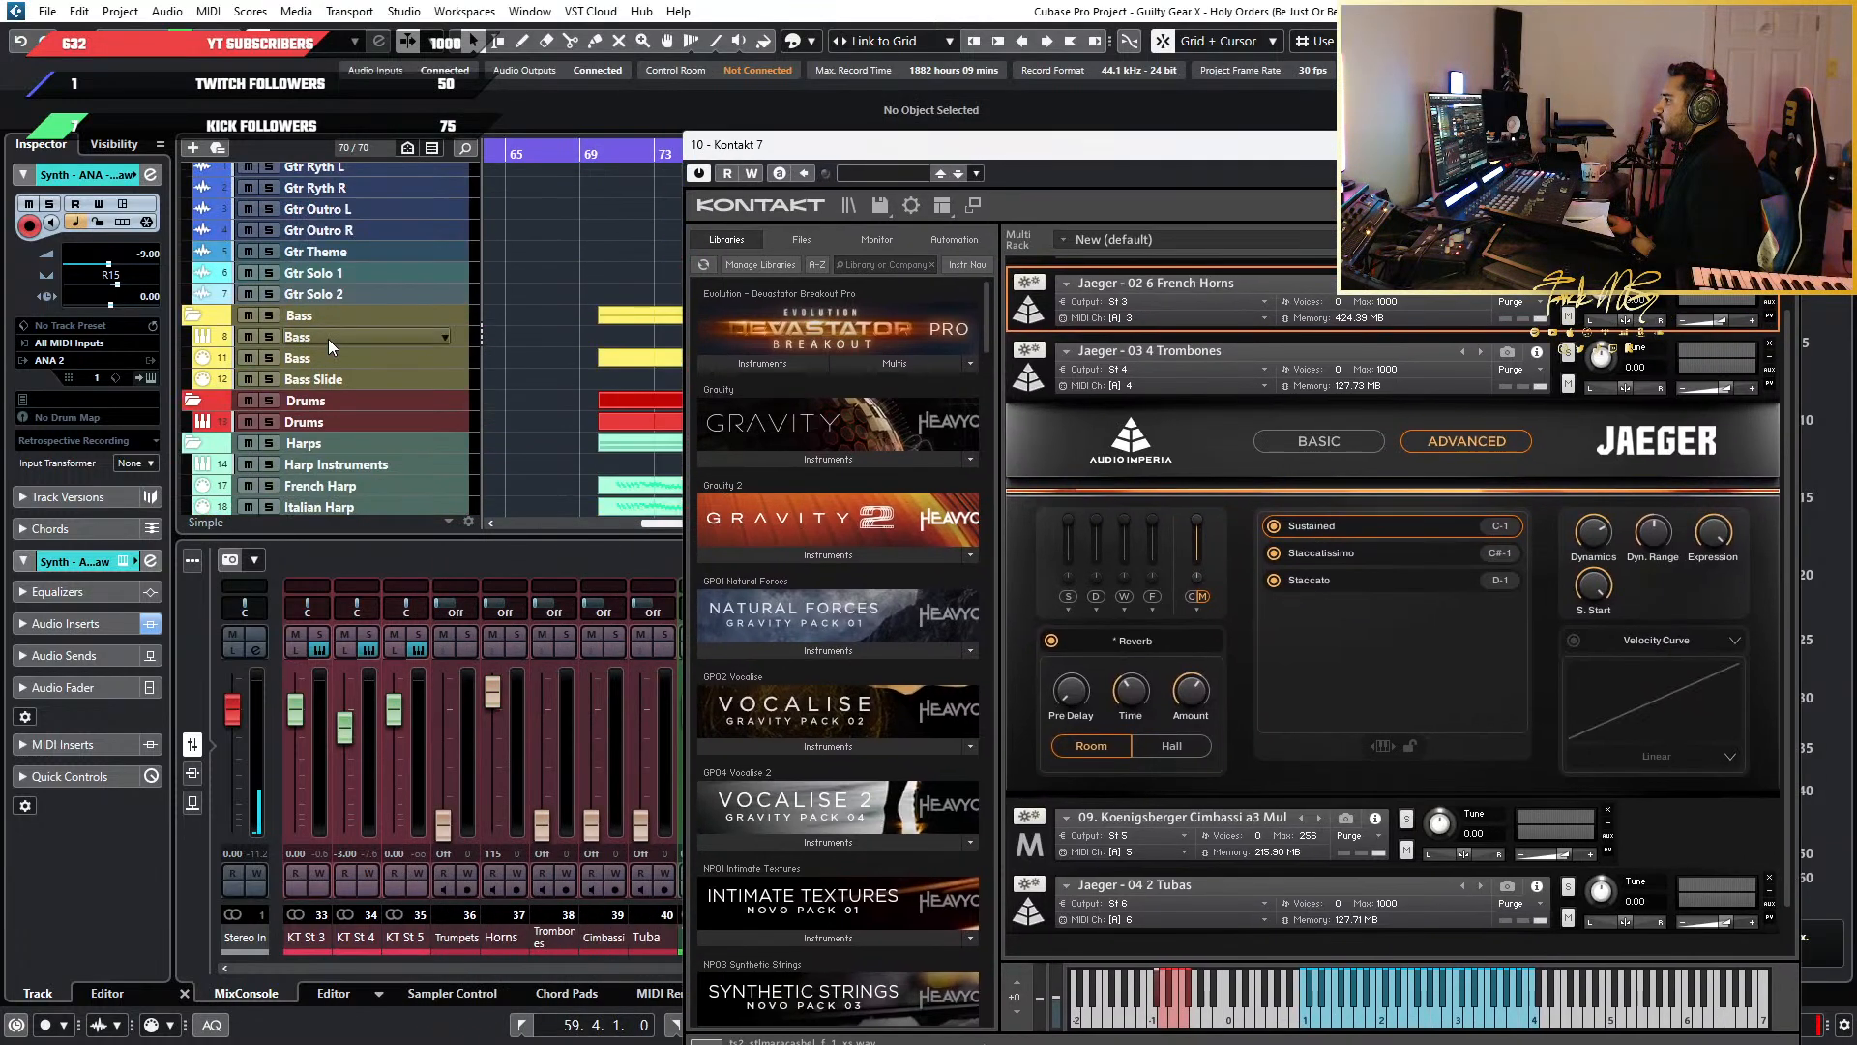
click(467, 427)
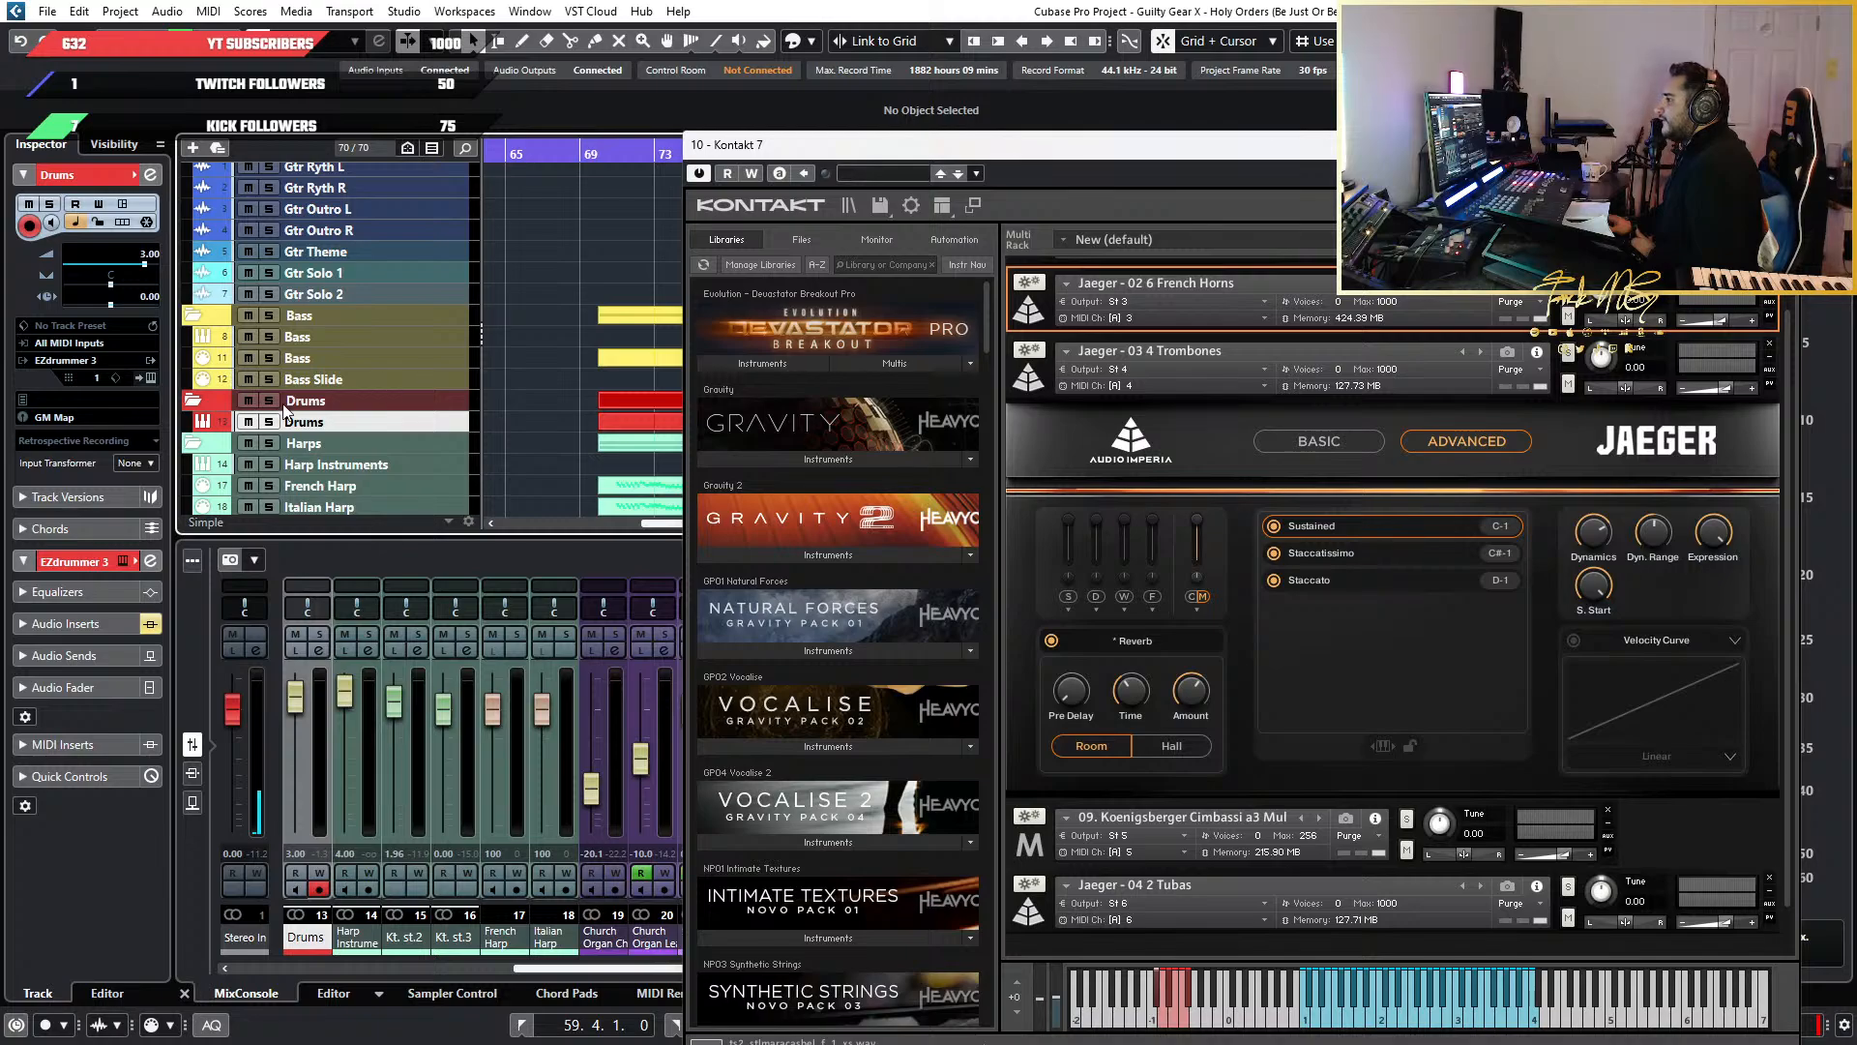
Reposition the Kontakt window and browse the installed libraries through the Heavyocity and orchestral collections to Cerberus, returning to the start of the list
drag(955, 144, 724, 114)
mouse_move(757, 287)
mouse_down()
mouse_move(769, 362)
mouse_move(777, 280)
mouse_up()
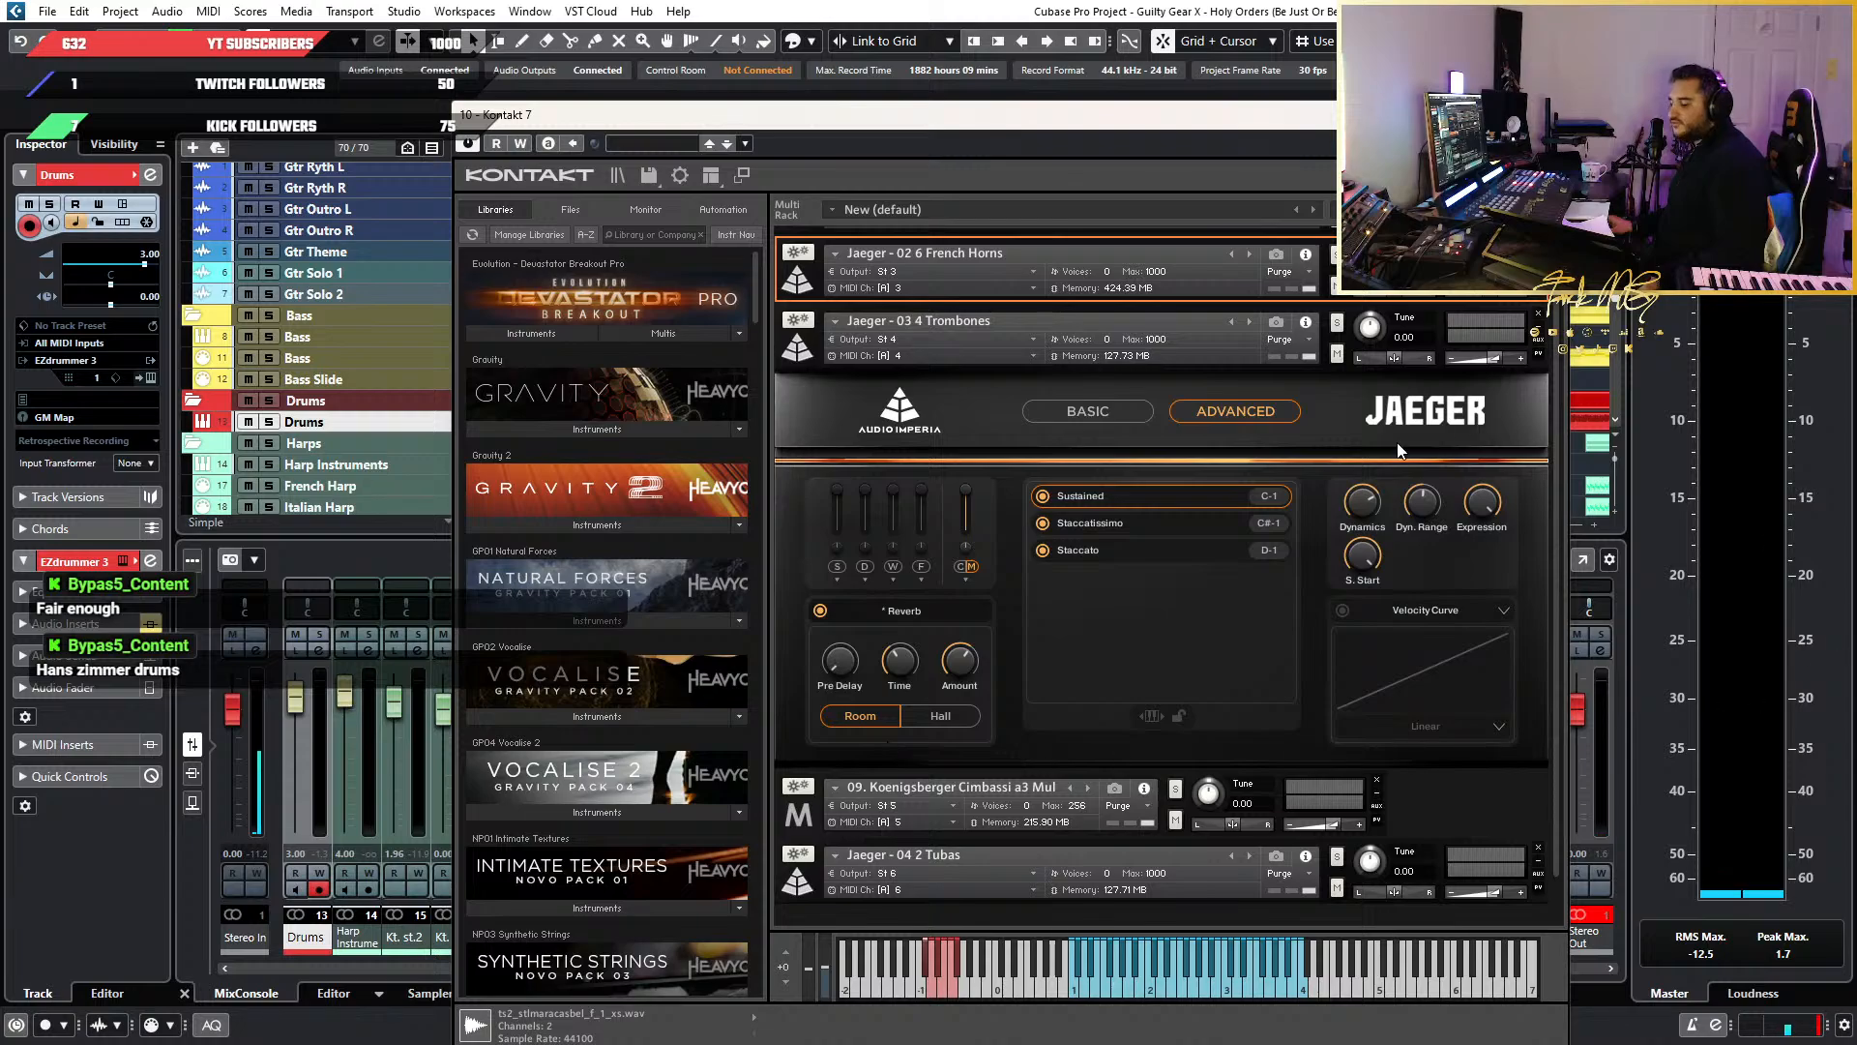
scroll(658, 677, down, 5)
scroll(714, 525, down, 6)
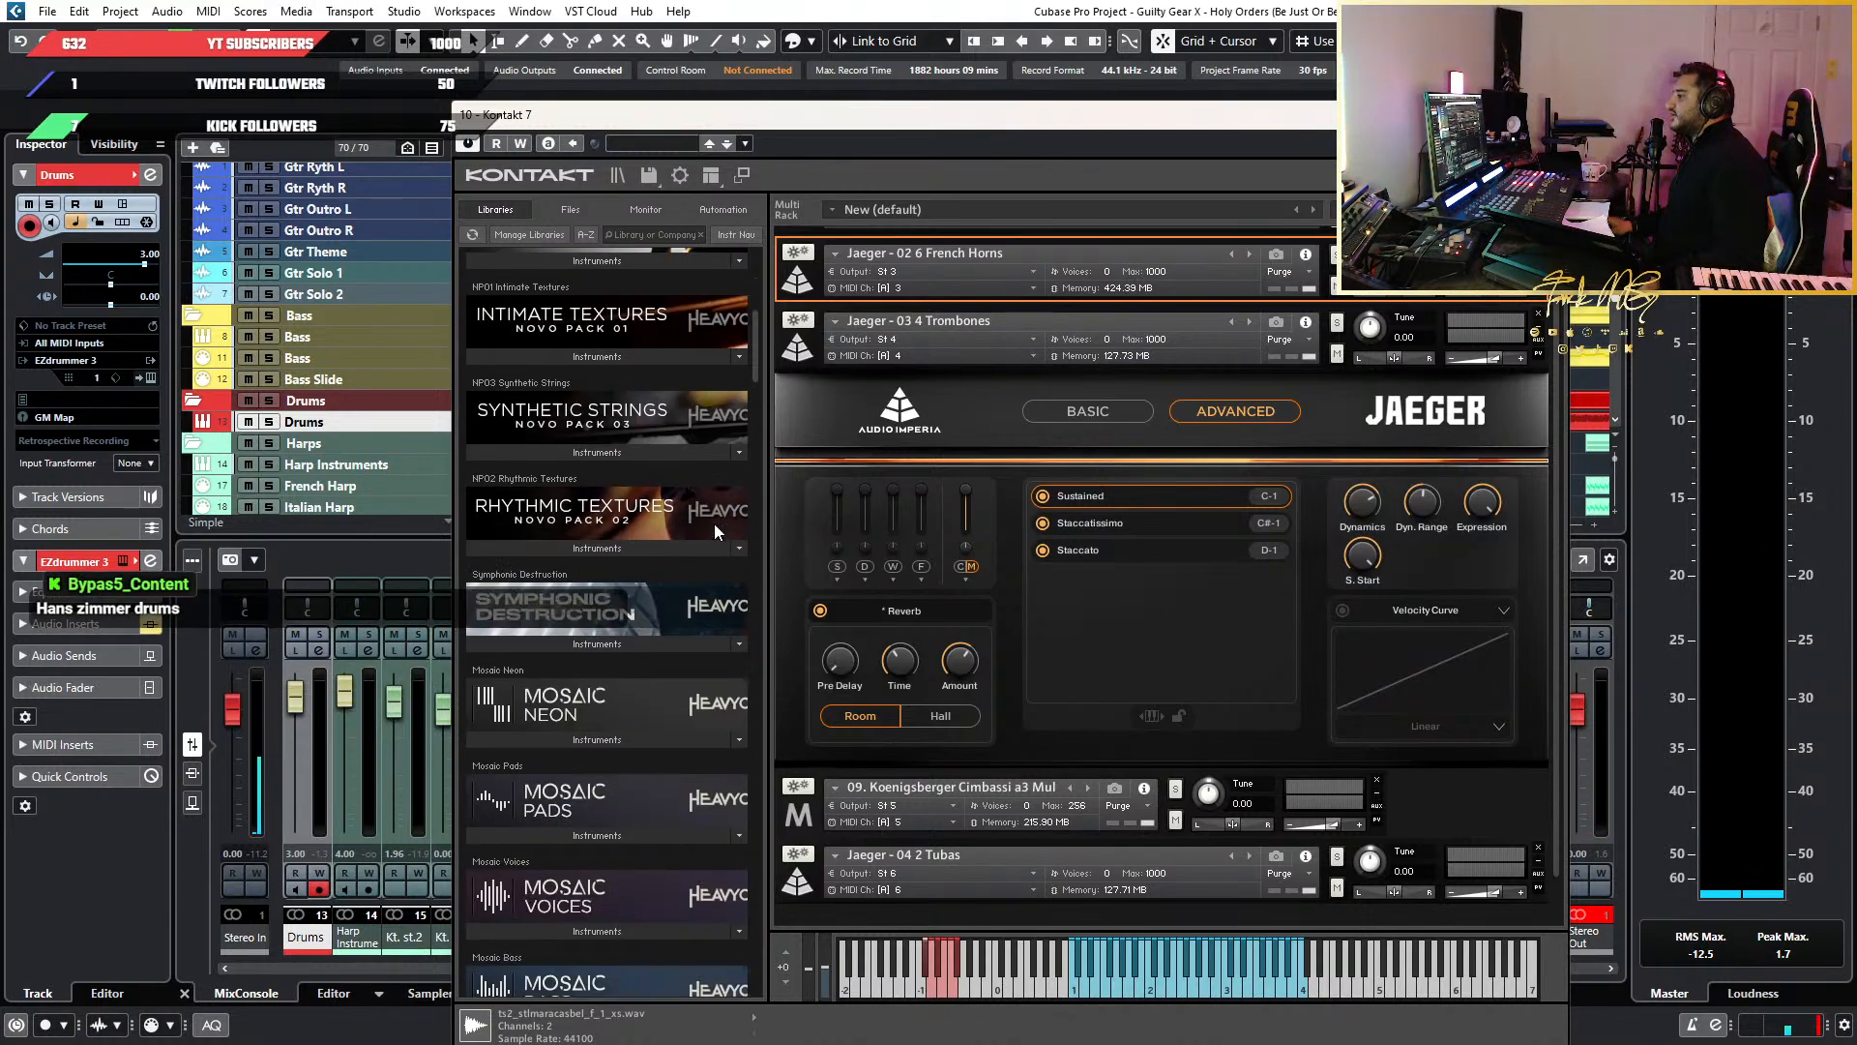
drag(760, 397, 798, 572)
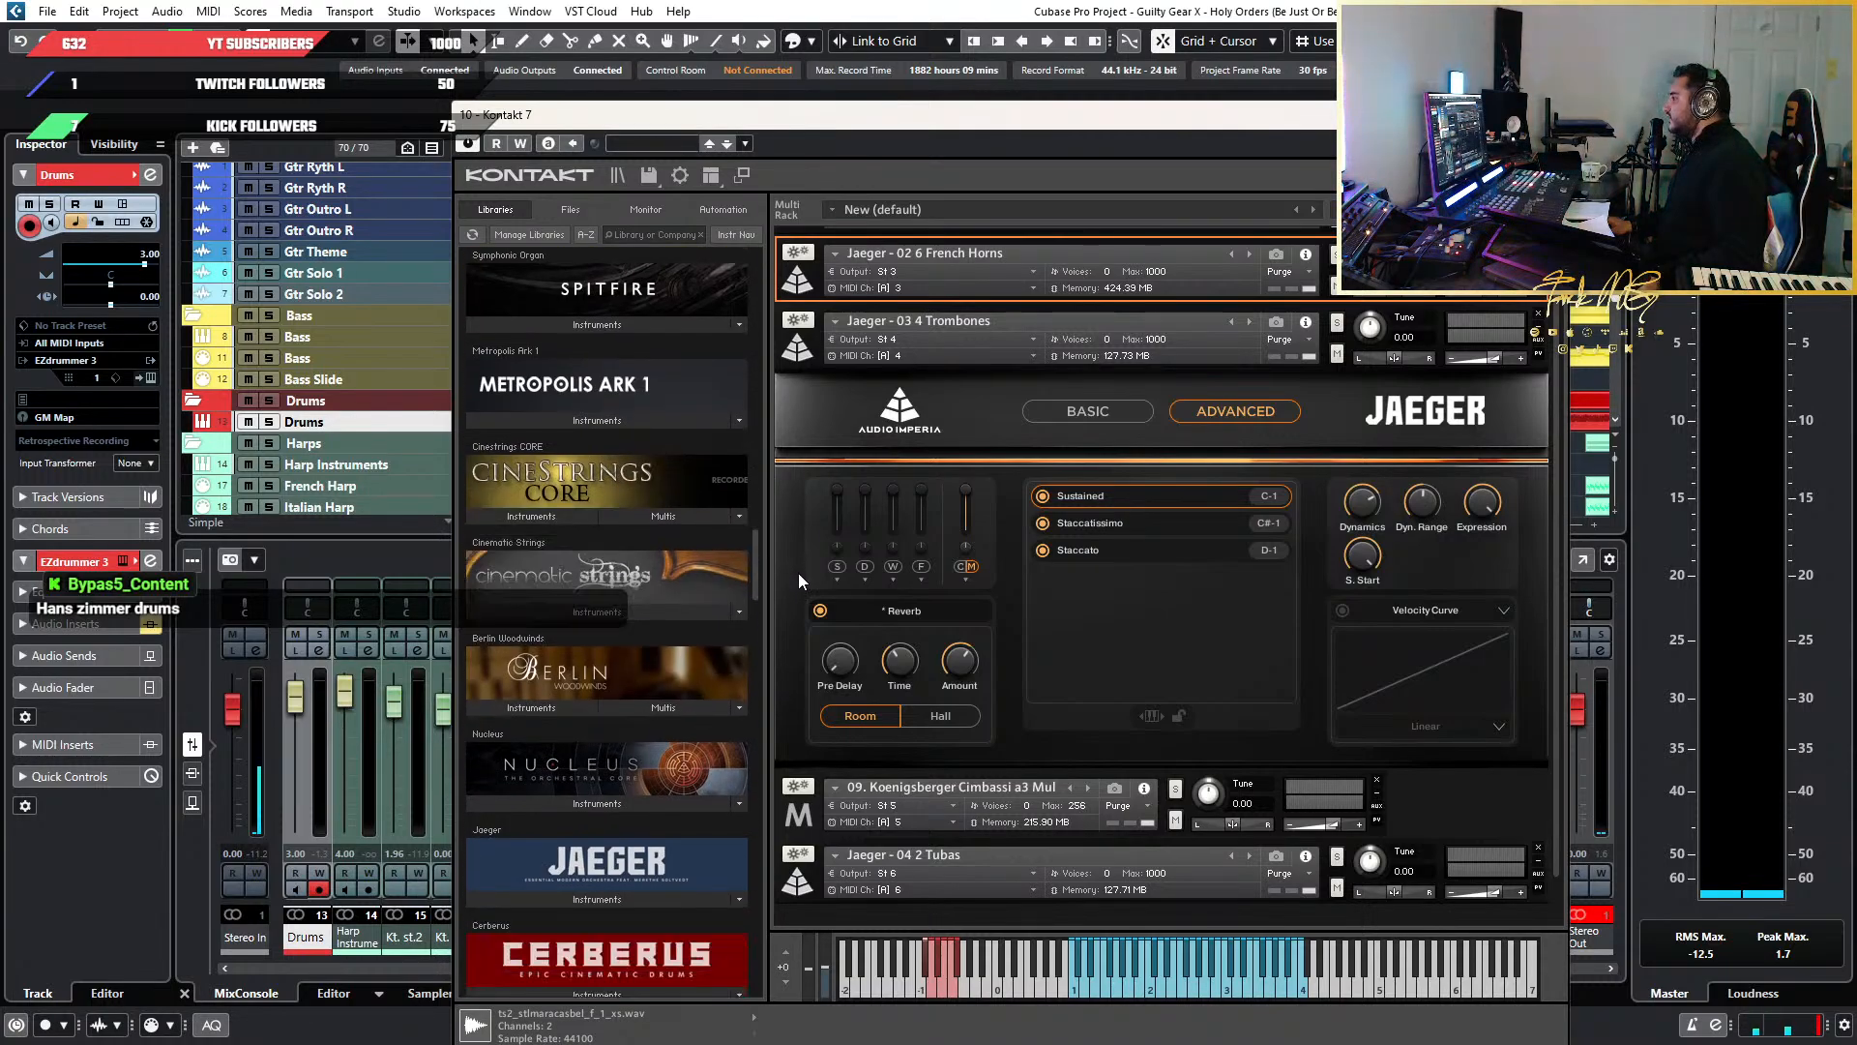
drag(1097, 126, 1007, 66)
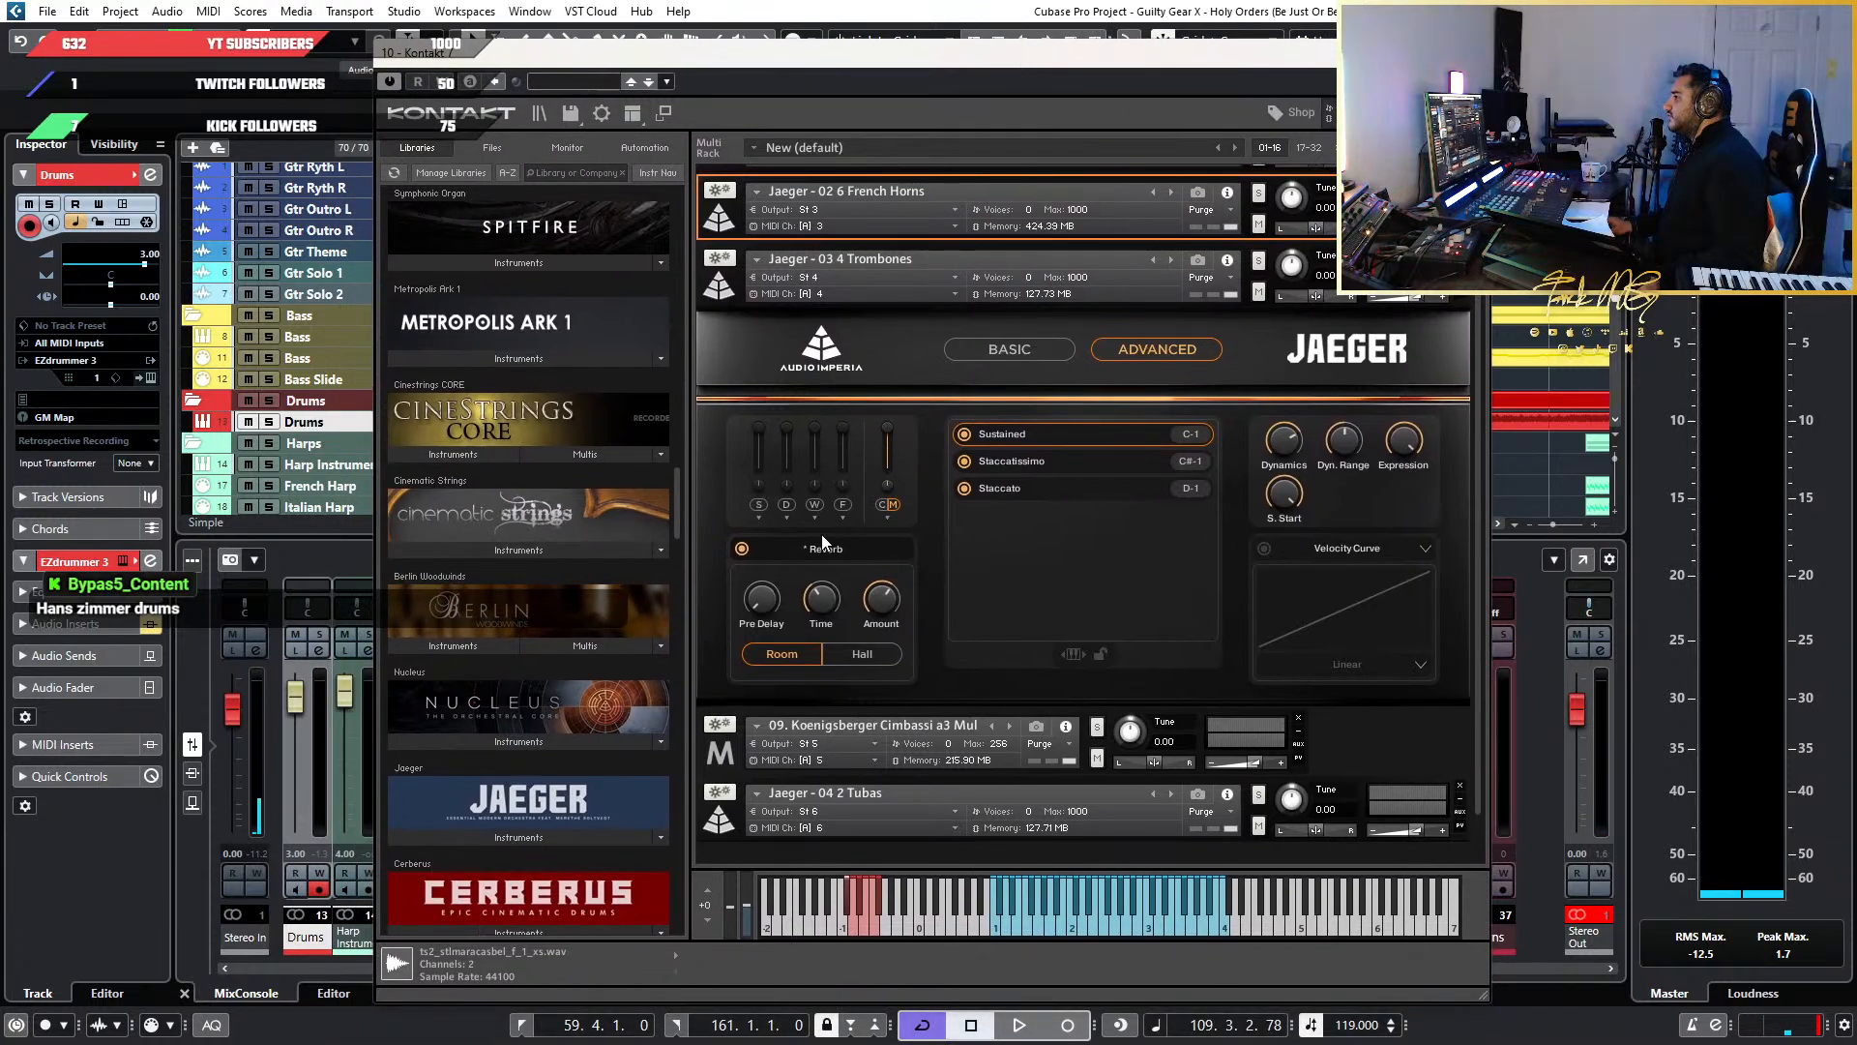
drag(681, 518, 681, 543)
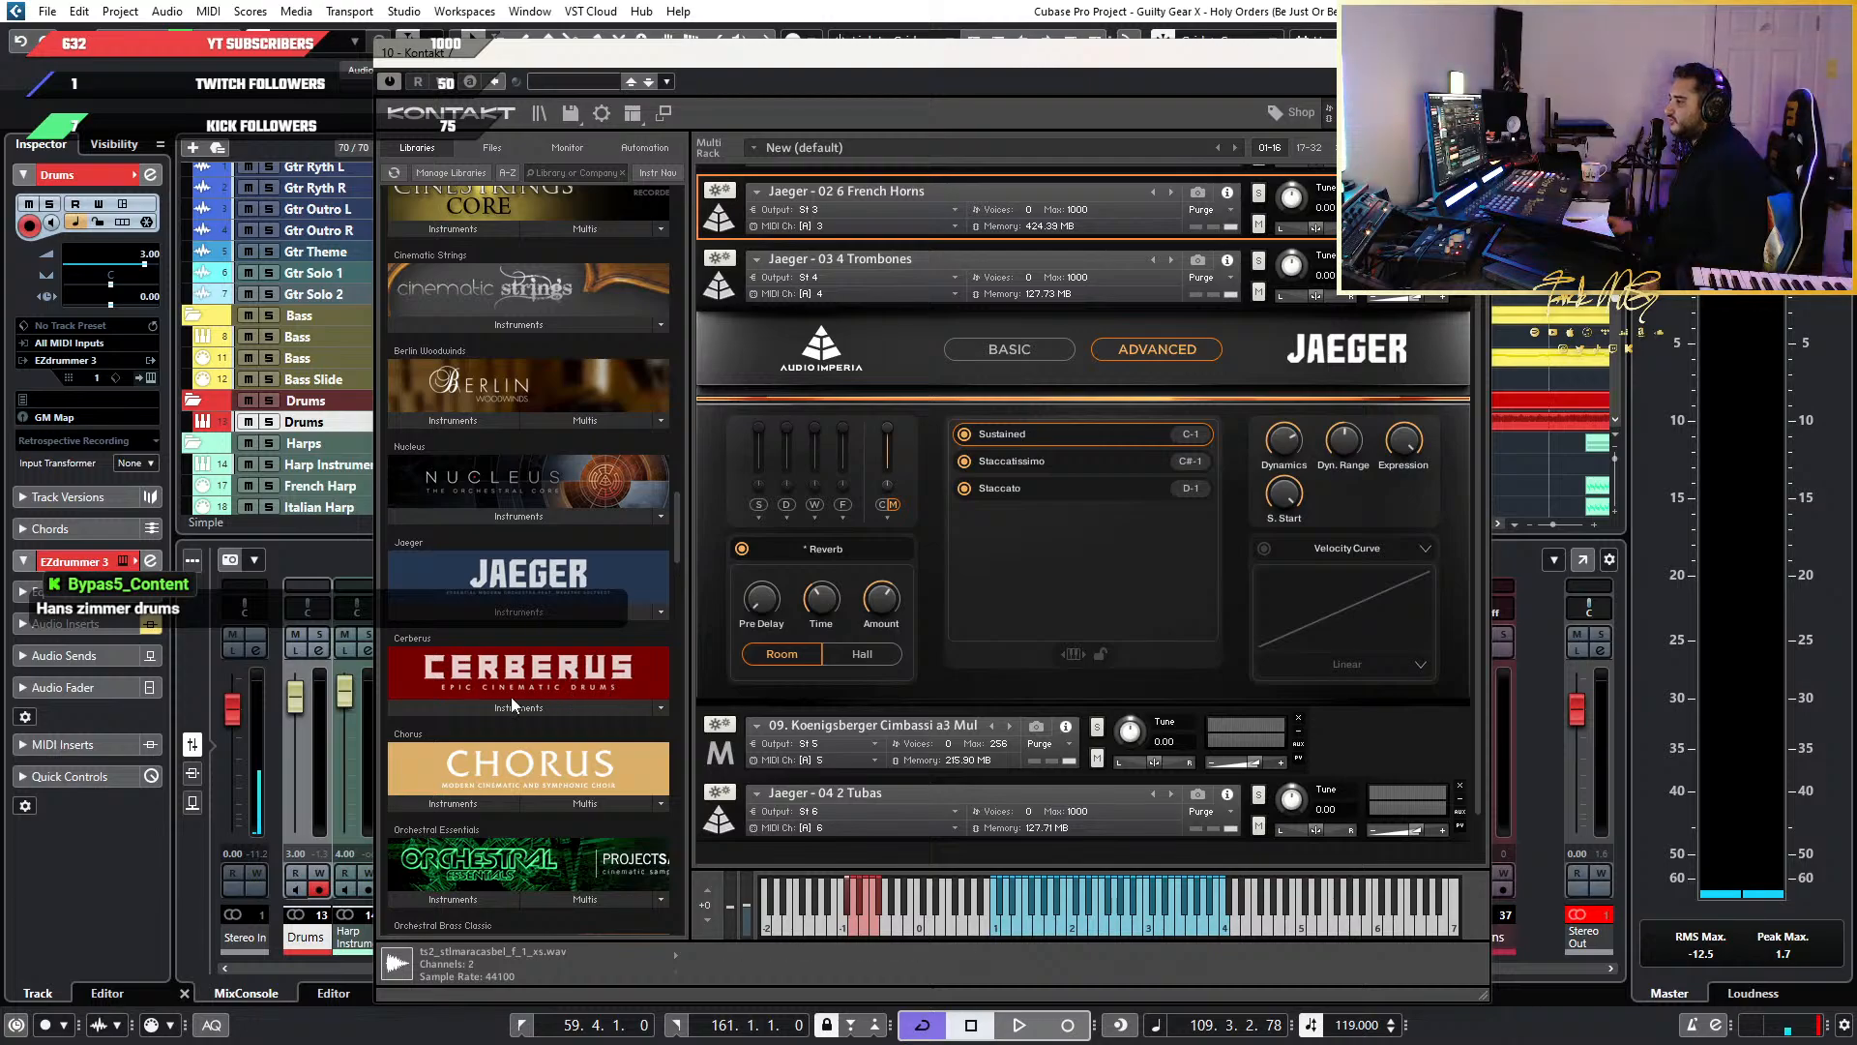
drag(683, 536, 683, 232)
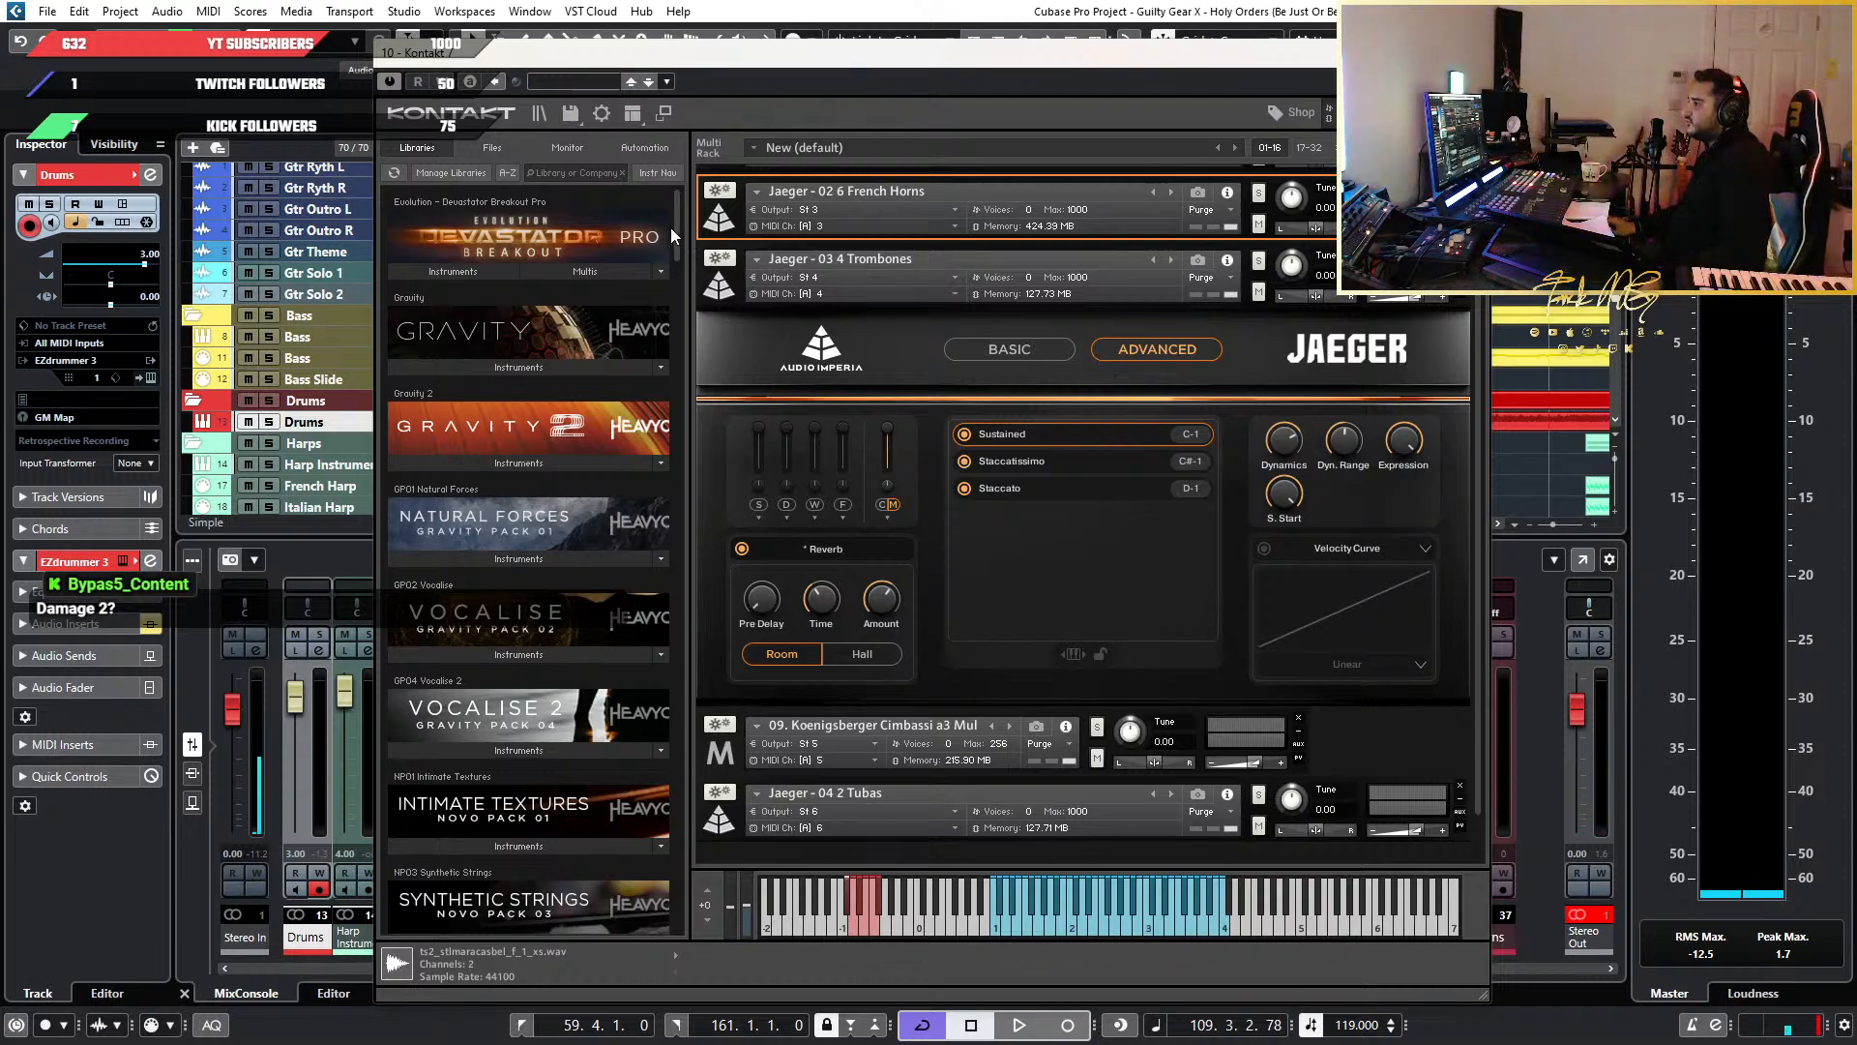
Find the Damage 2 library, list its instruments and revisit it after checking the beginning of the library list
drag(680, 220, 727, 816)
click(525, 536)
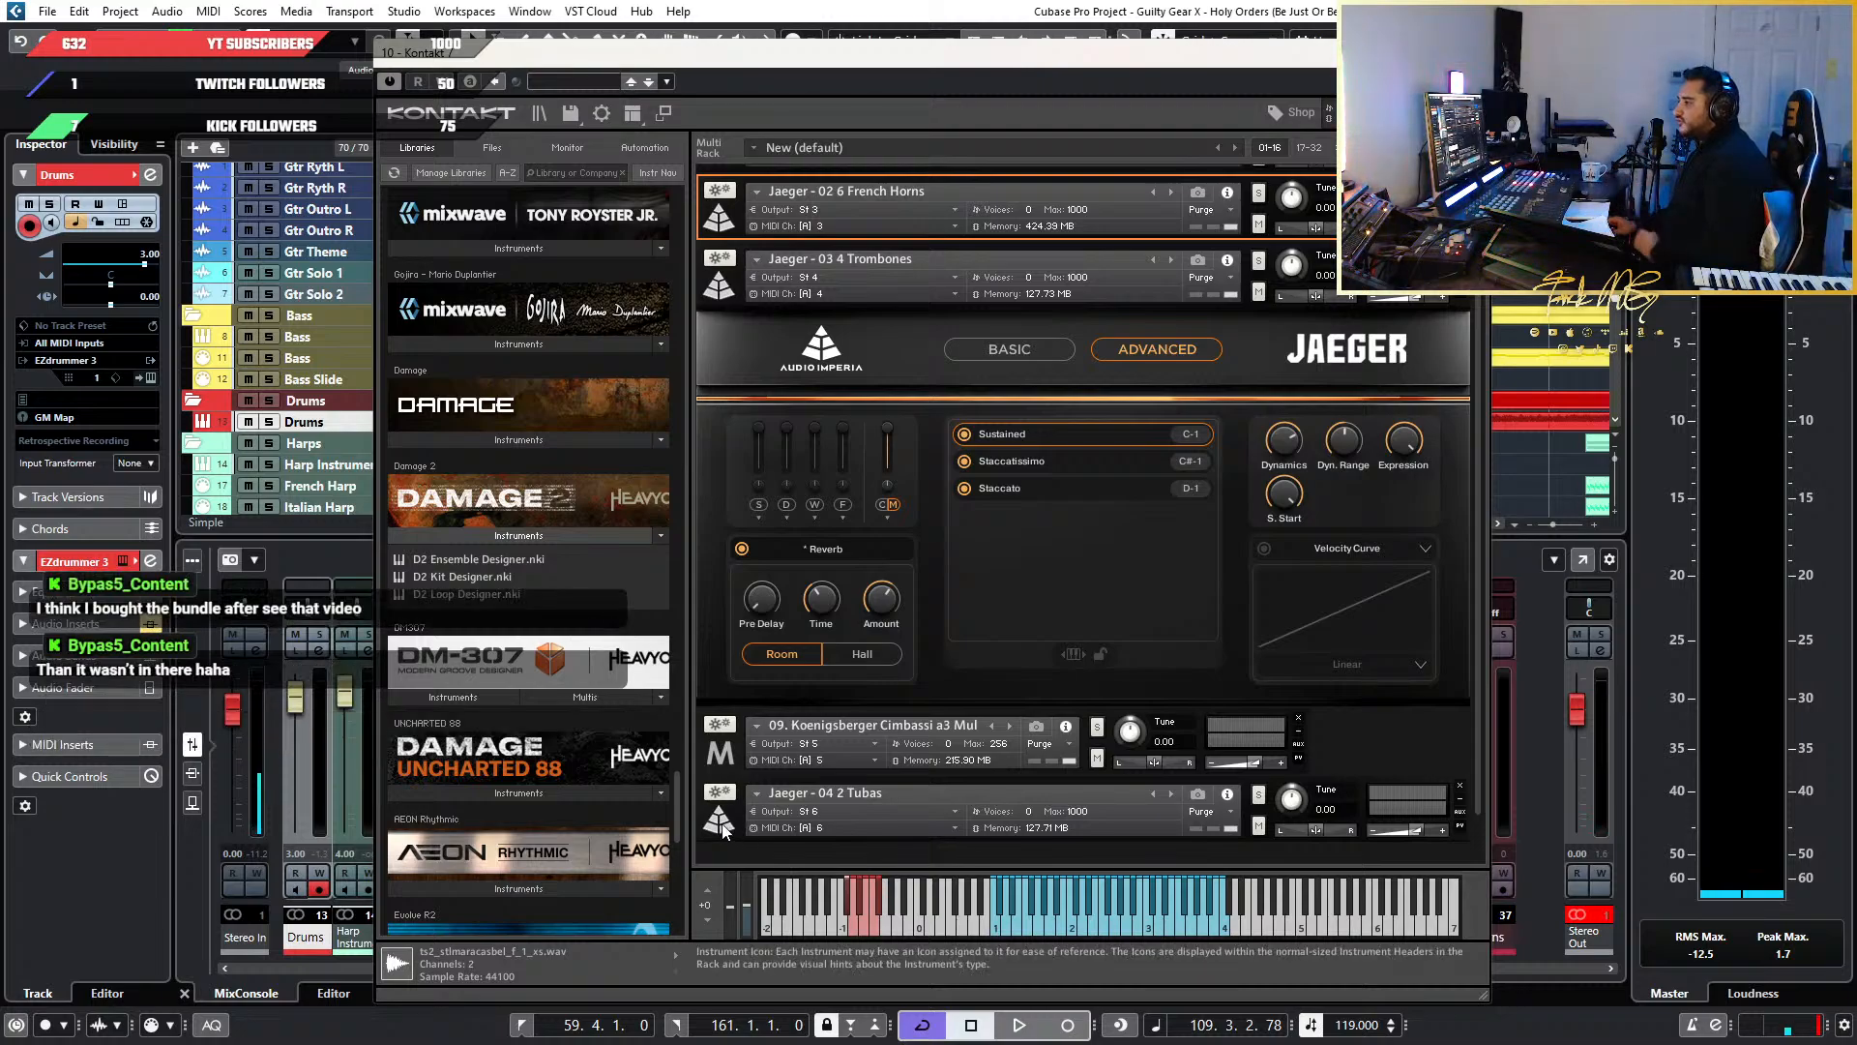
drag(681, 811, 676, 199)
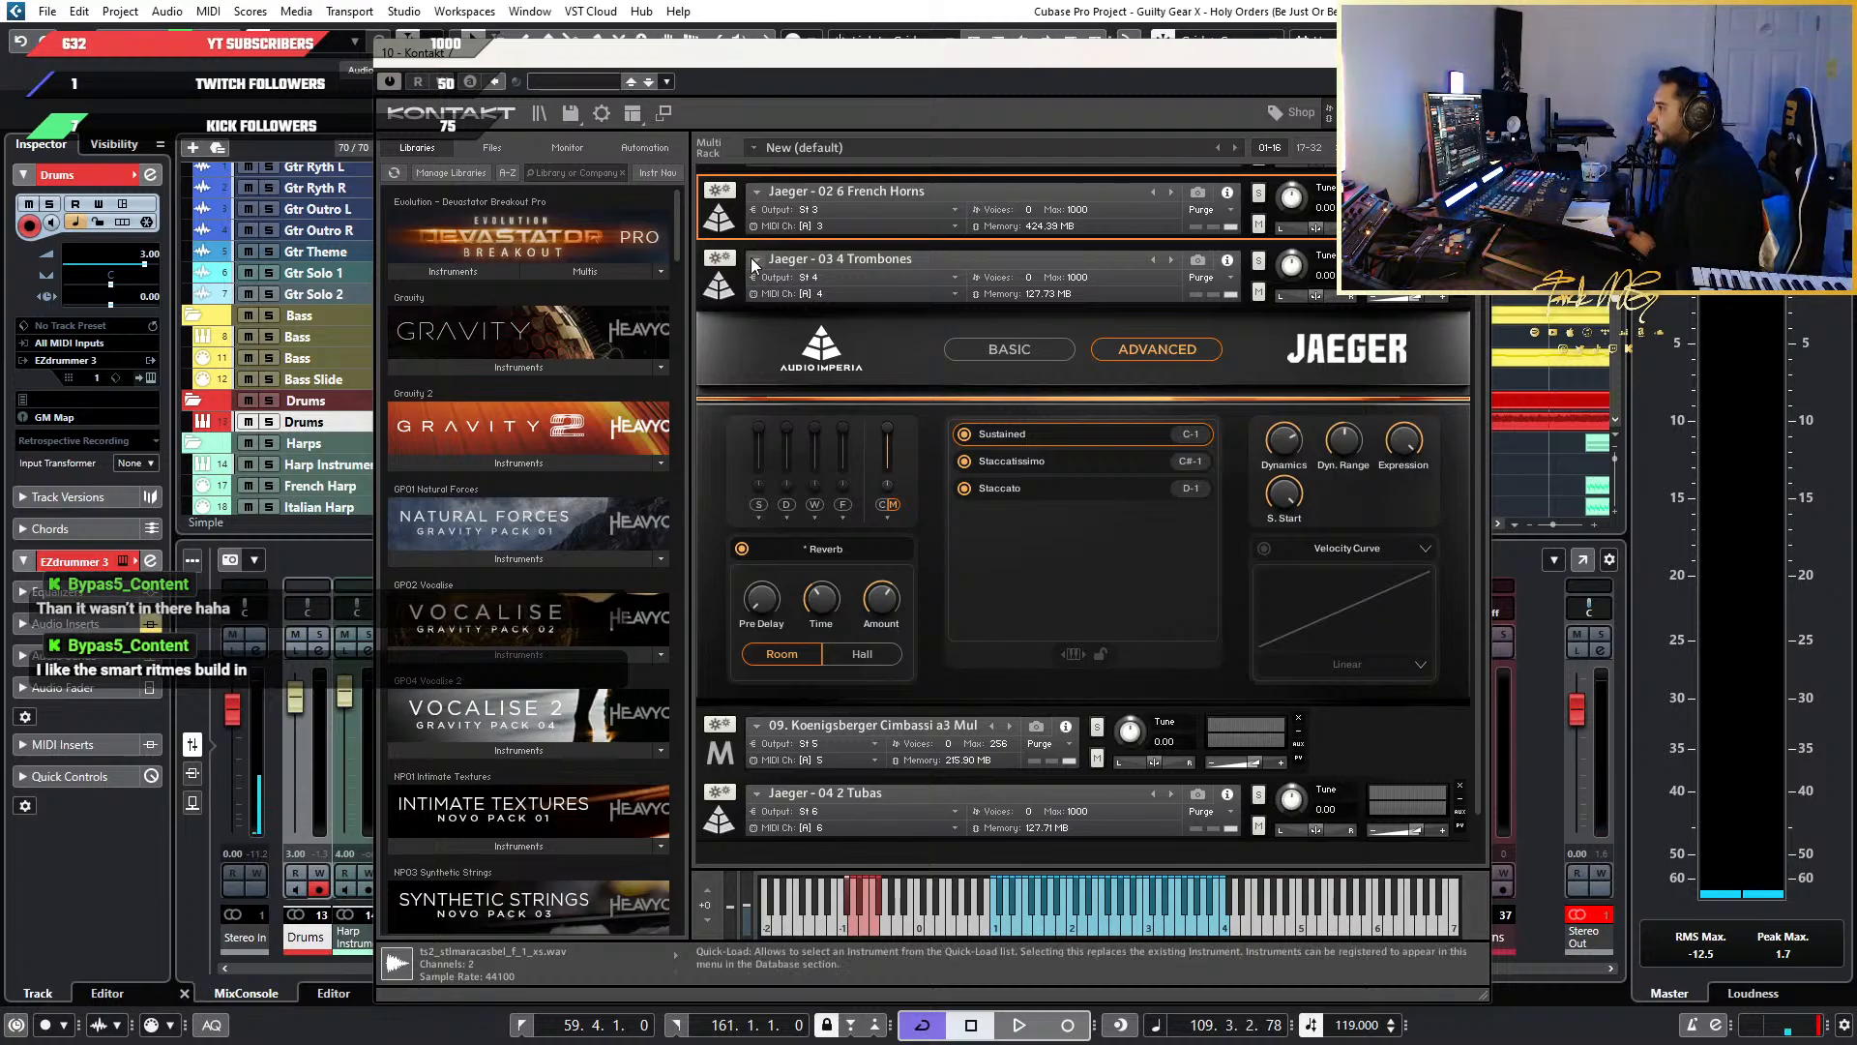
drag(677, 225, 775, 803)
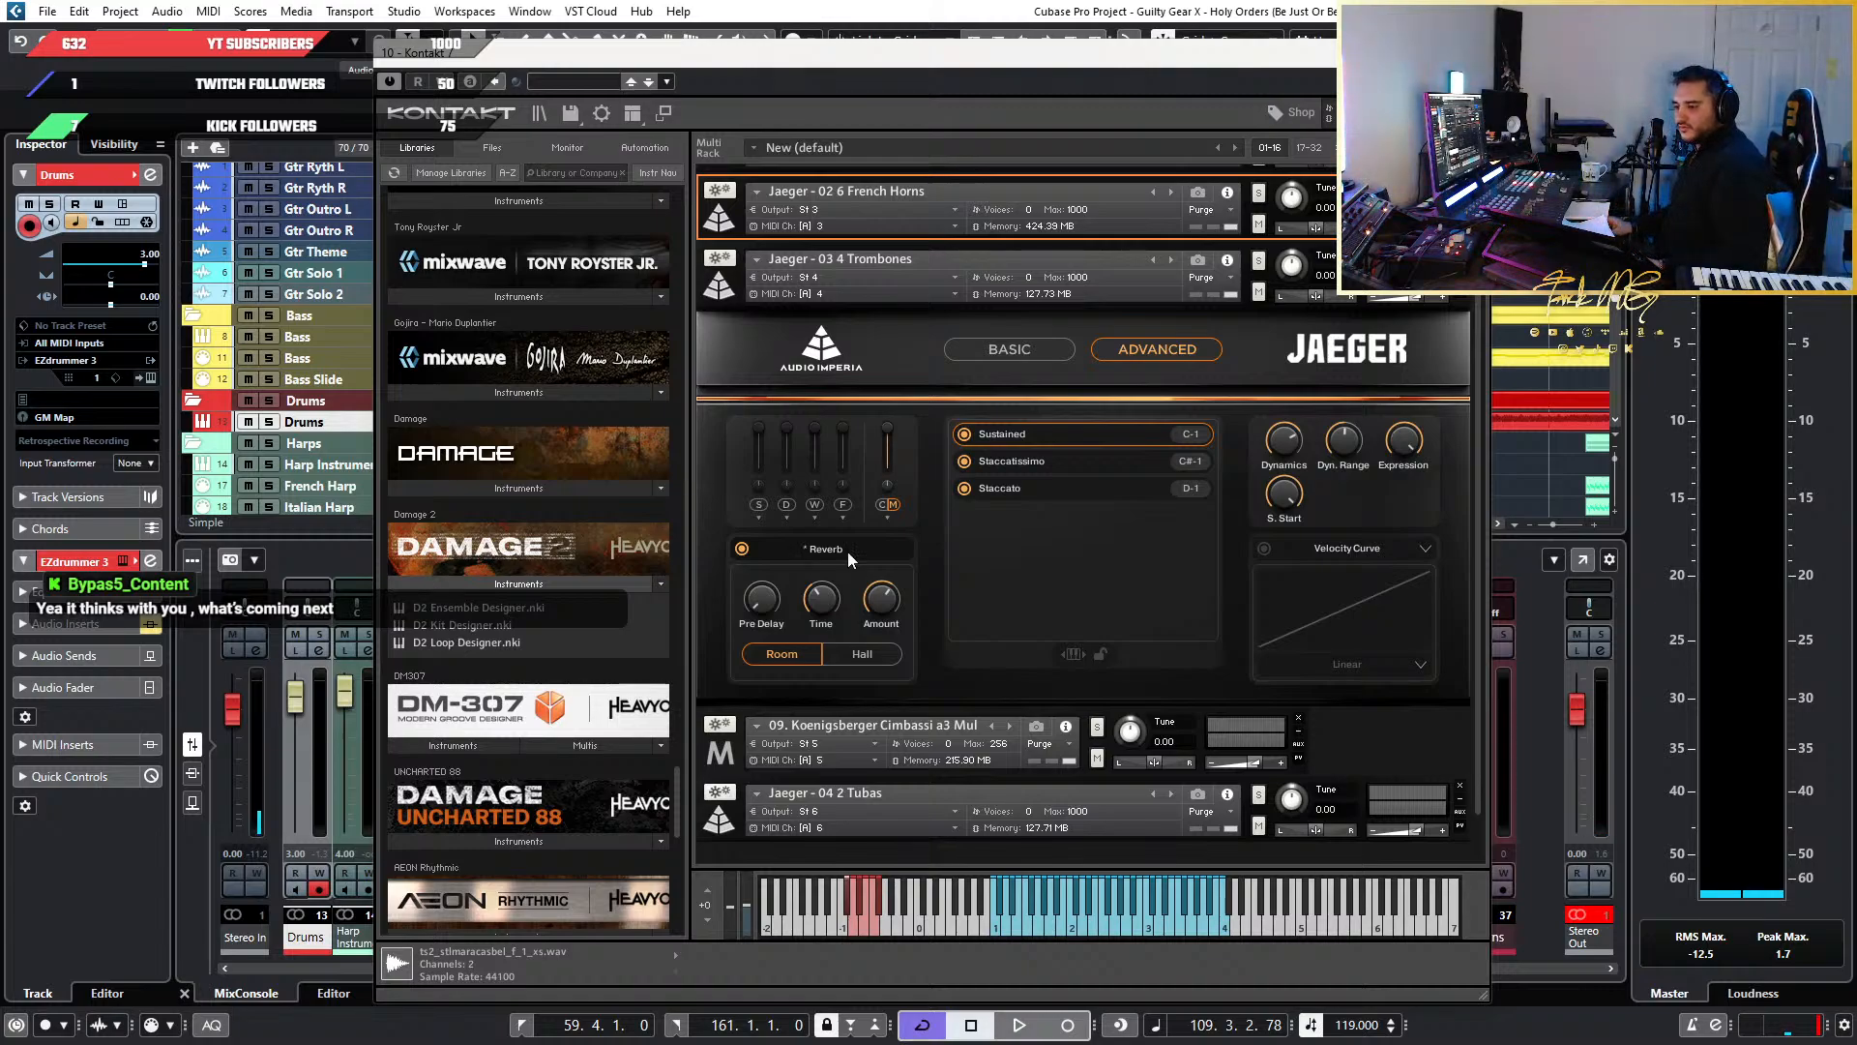
Collapse the Jaeger 4 Trombones instrument in the rack and move the Kontakt window away from the arrangement
scroll(1101, 423, up, 2)
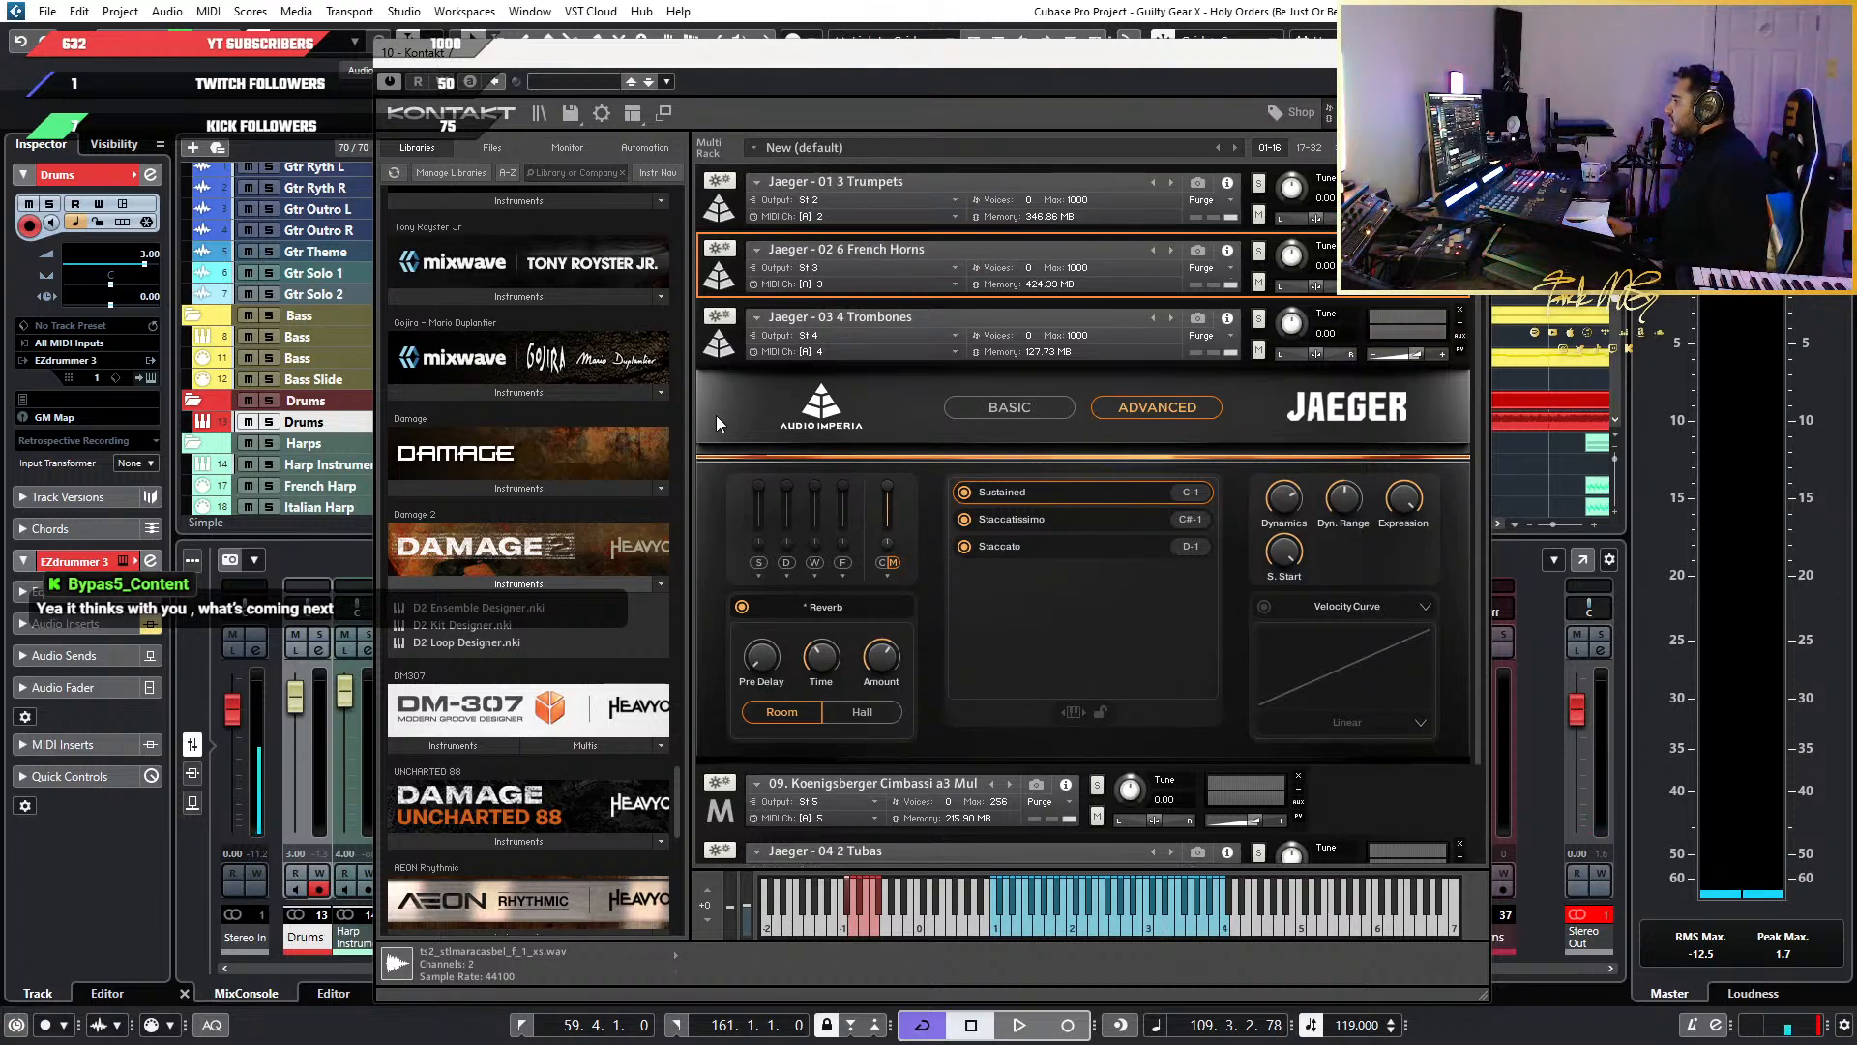
click(732, 348)
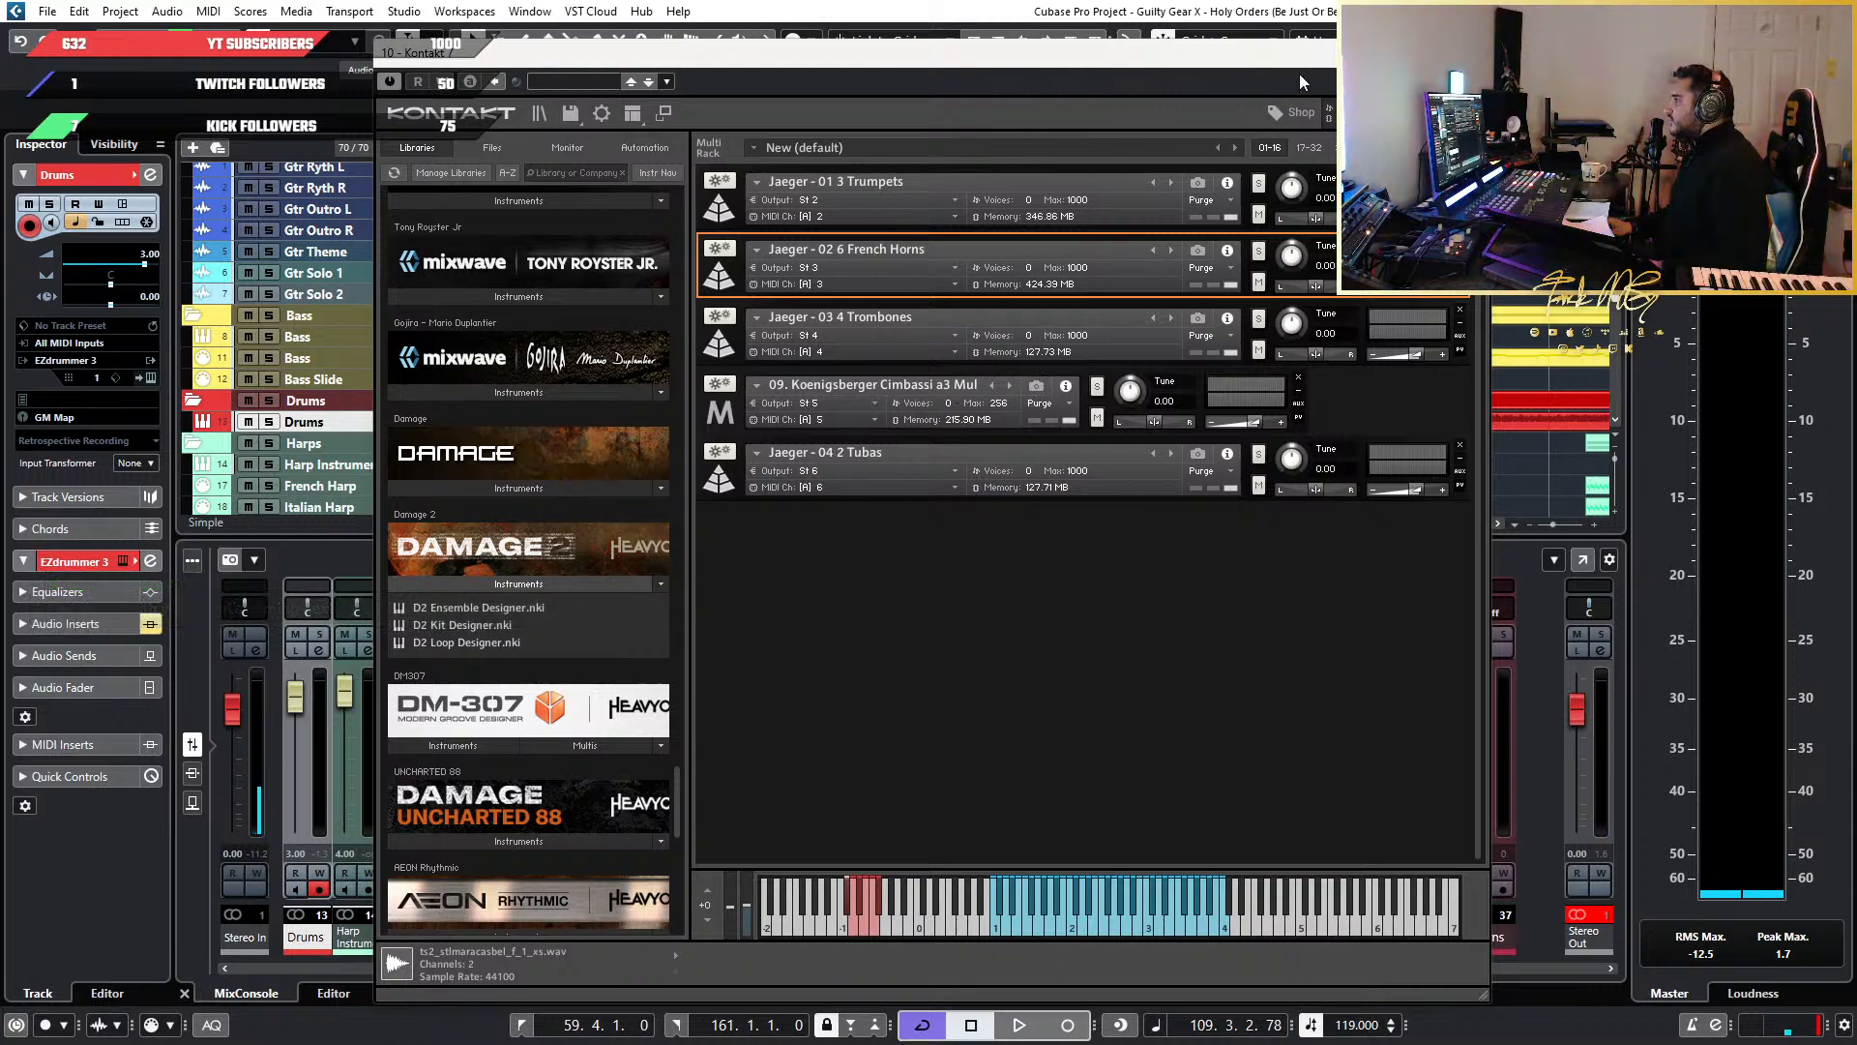
drag(1385, 57, 1275, 274)
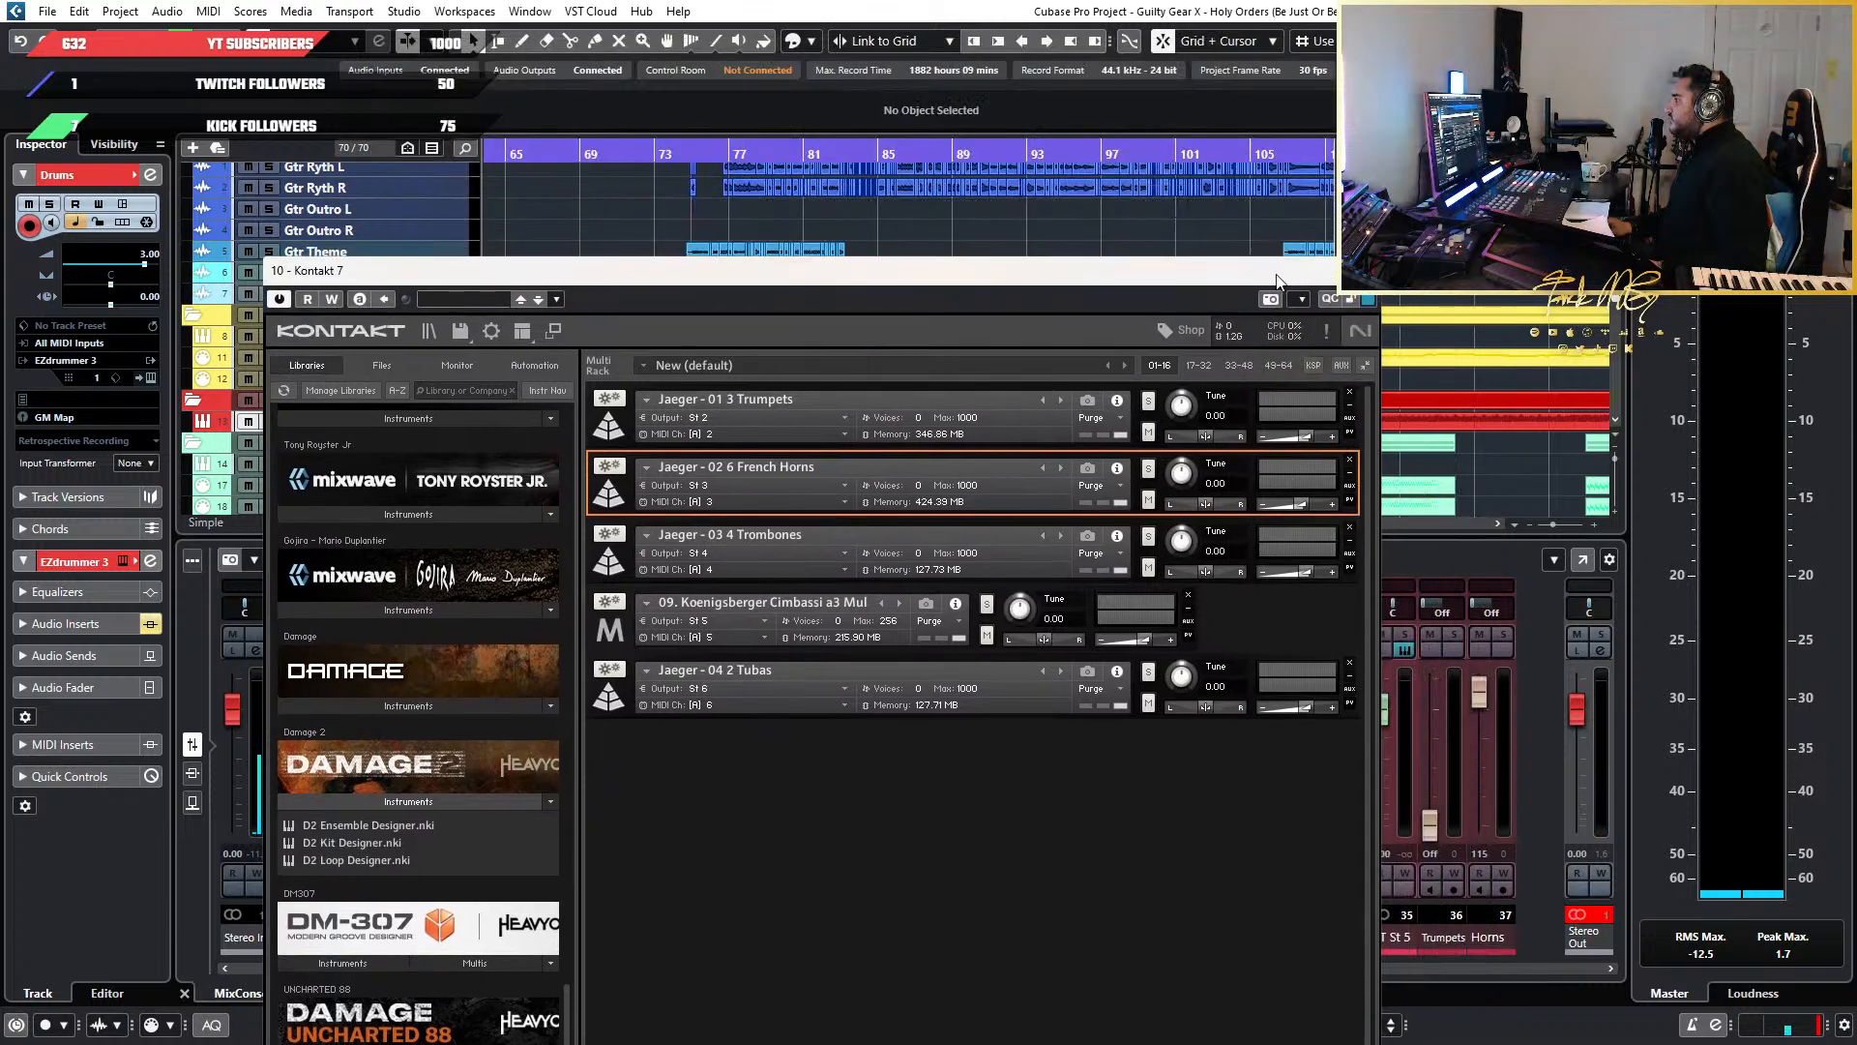
drag(852, 275, 1542, 551)
Examine the harp, organ, strings, brass and woodwind parts across the arrangement, widening the visible bar range
scroll(1147, 381, up, 1)
scroll(1147, 381, down, 3)
scroll(1198, 412, up, 3)
scroll(1166, 412, down, 5)
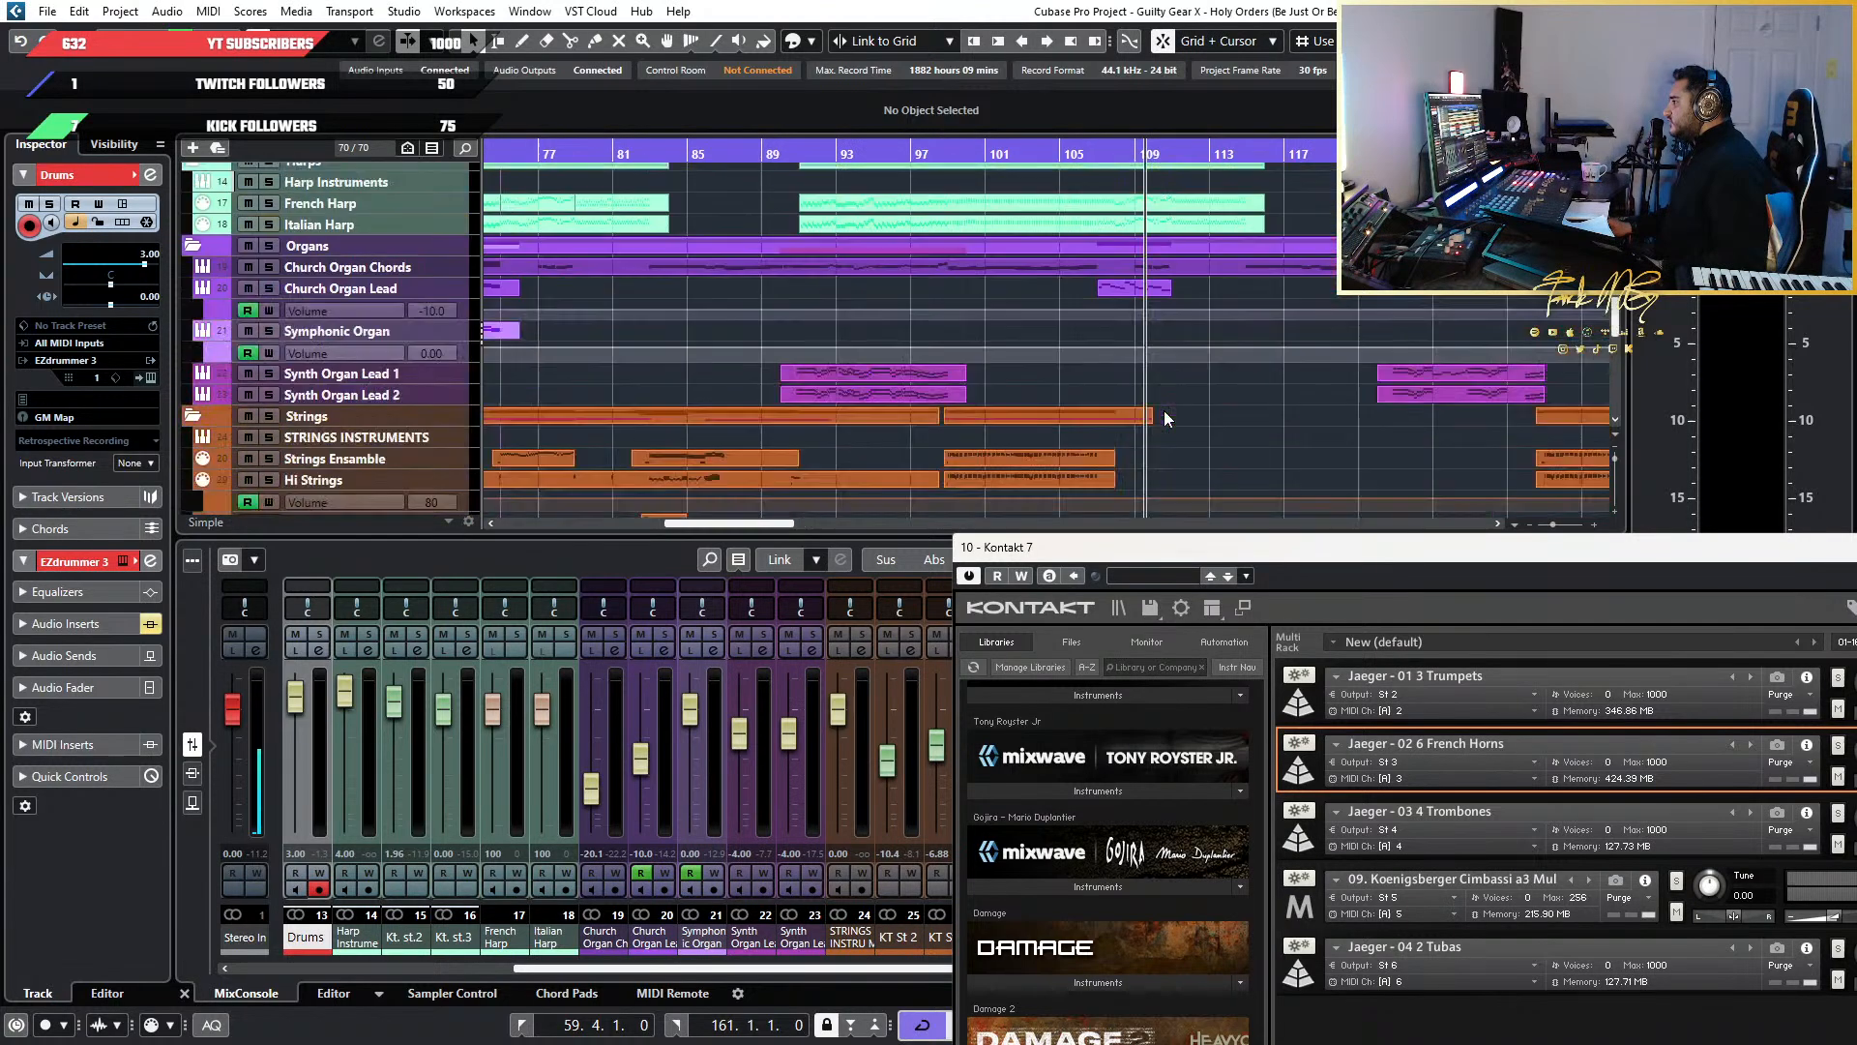
scroll(1117, 397, down, 2)
scroll(1117, 394, up, 4)
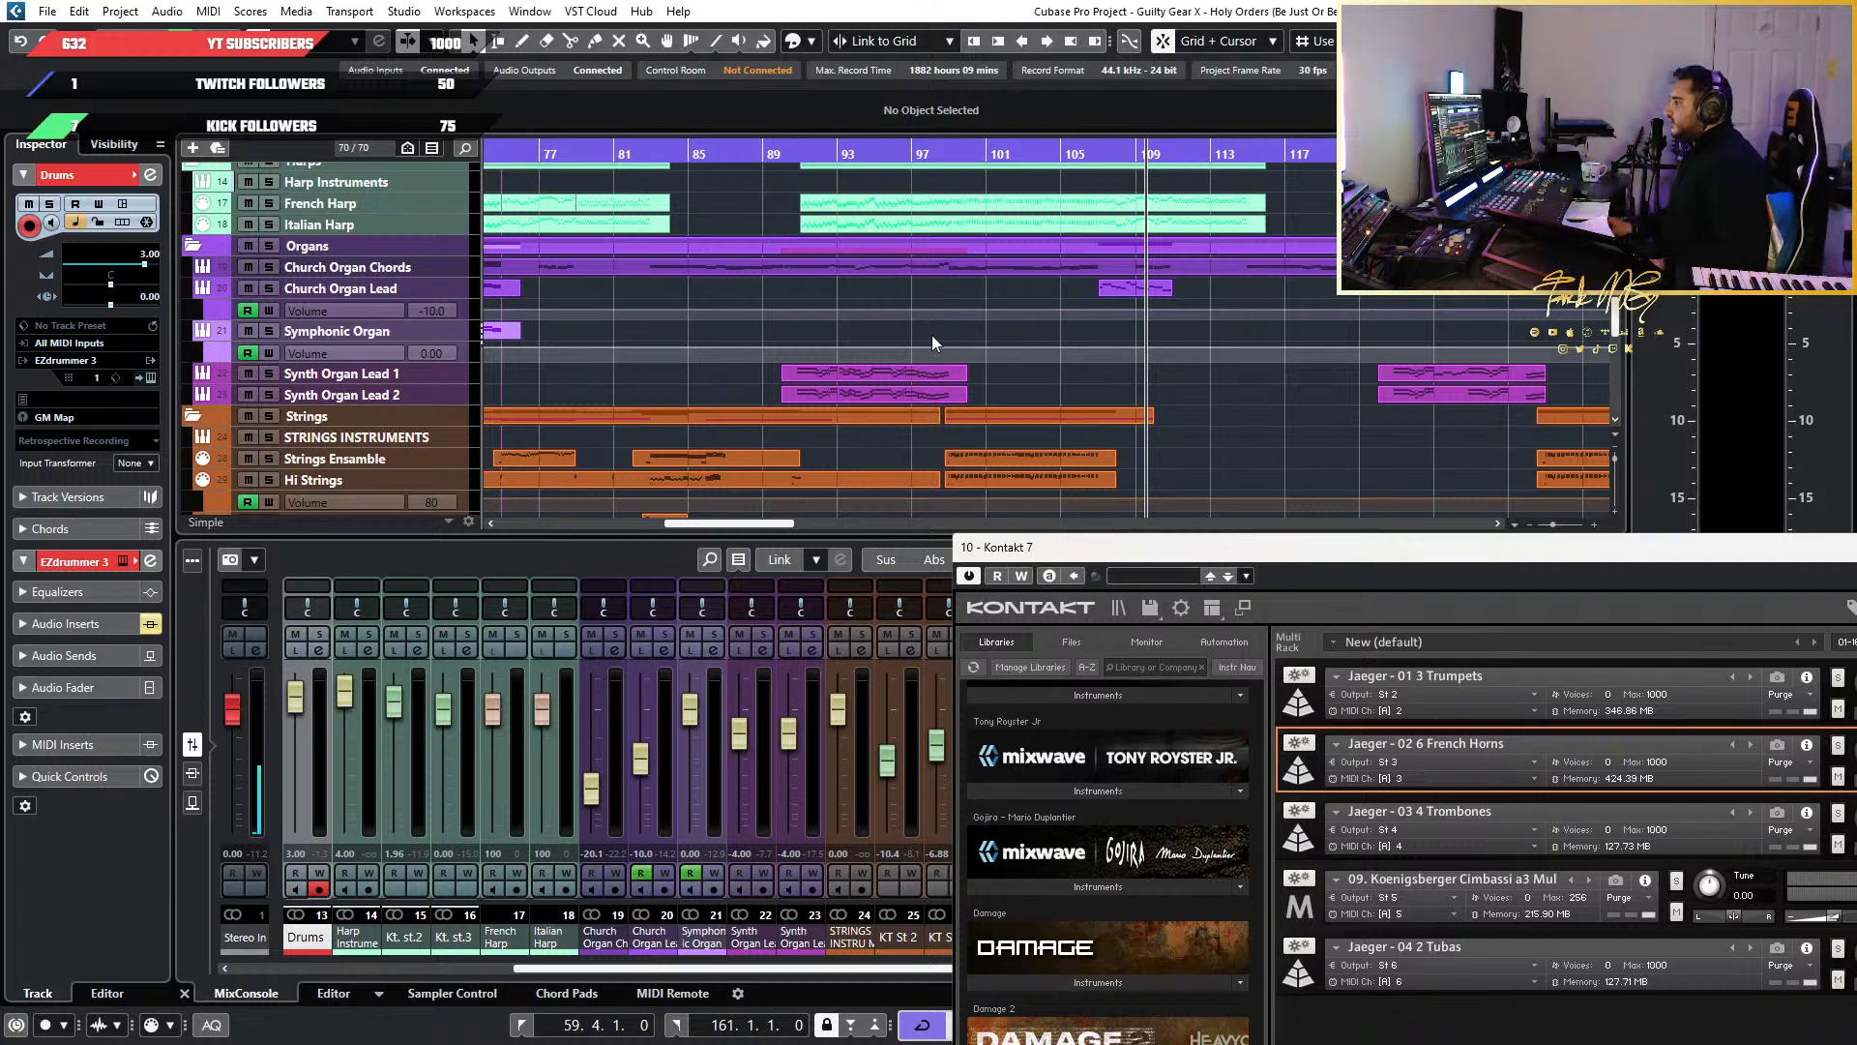
scroll(950, 329, down, 4)
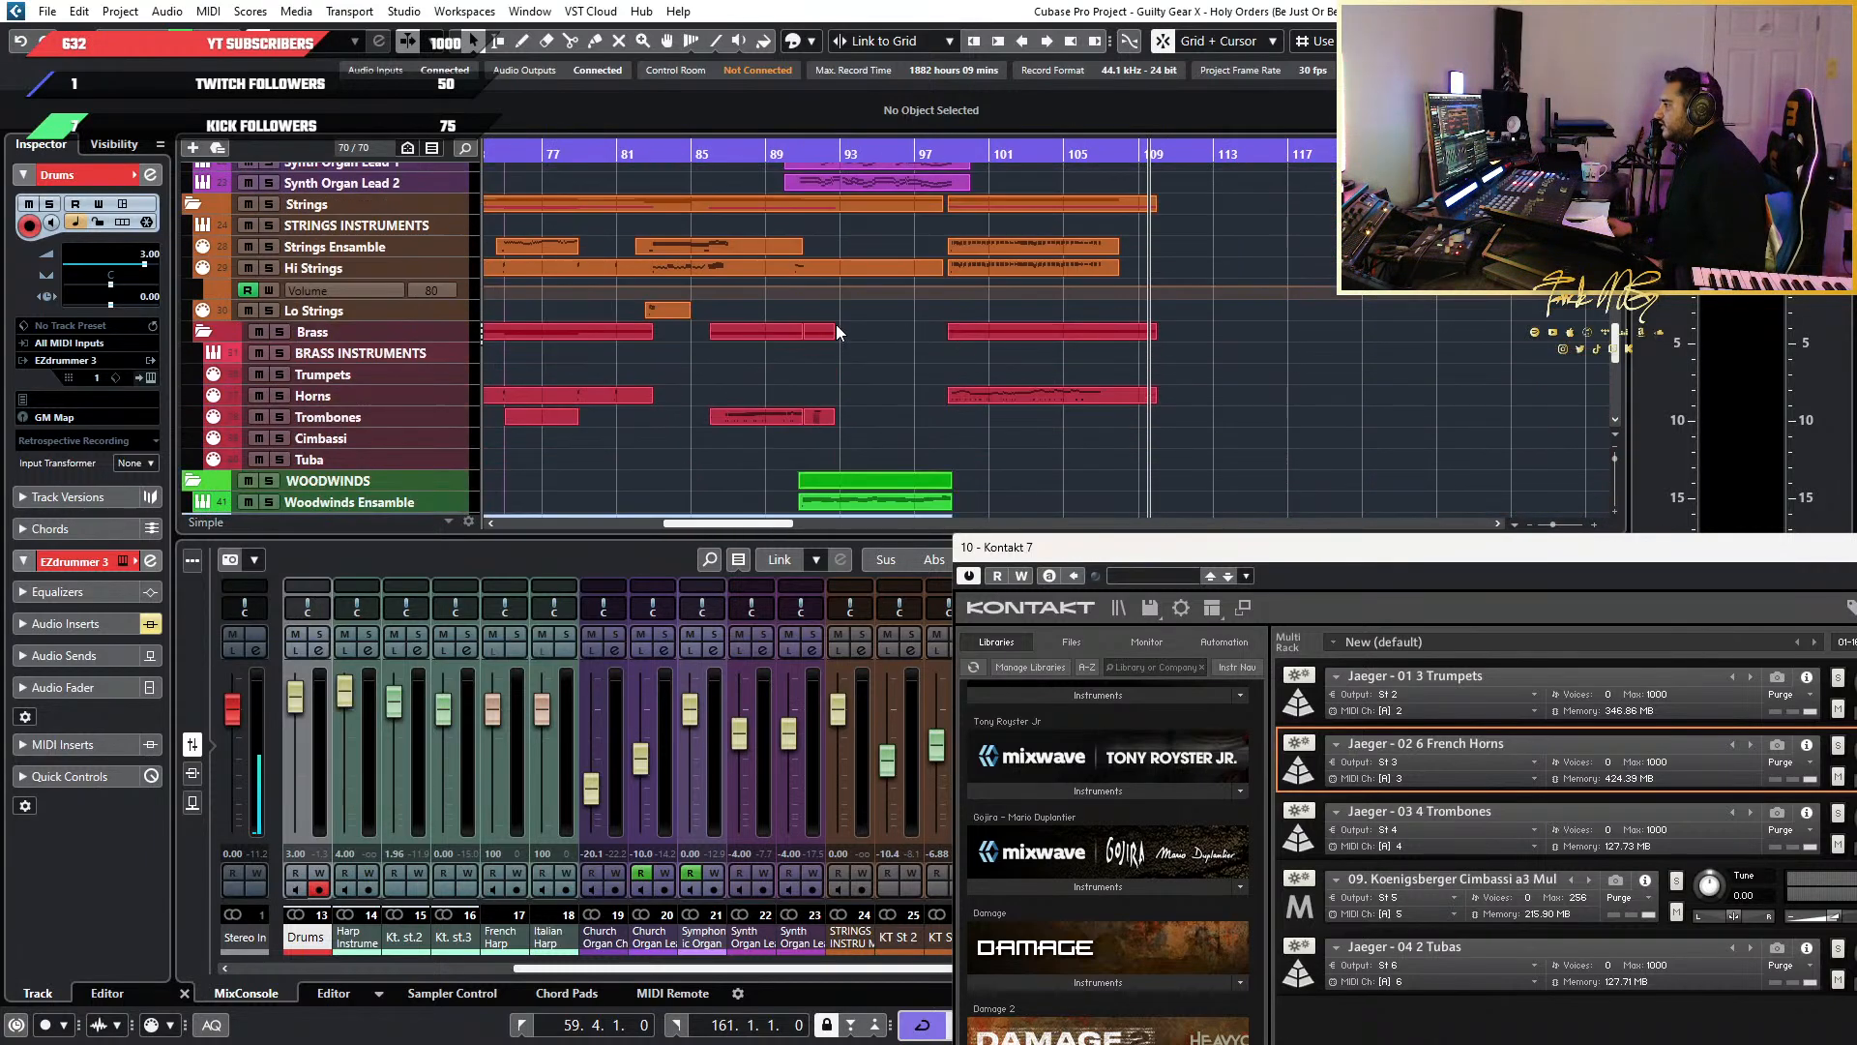
scroll(836, 323, up, 4)
ctrl+scroll(836, 323, down, 2)
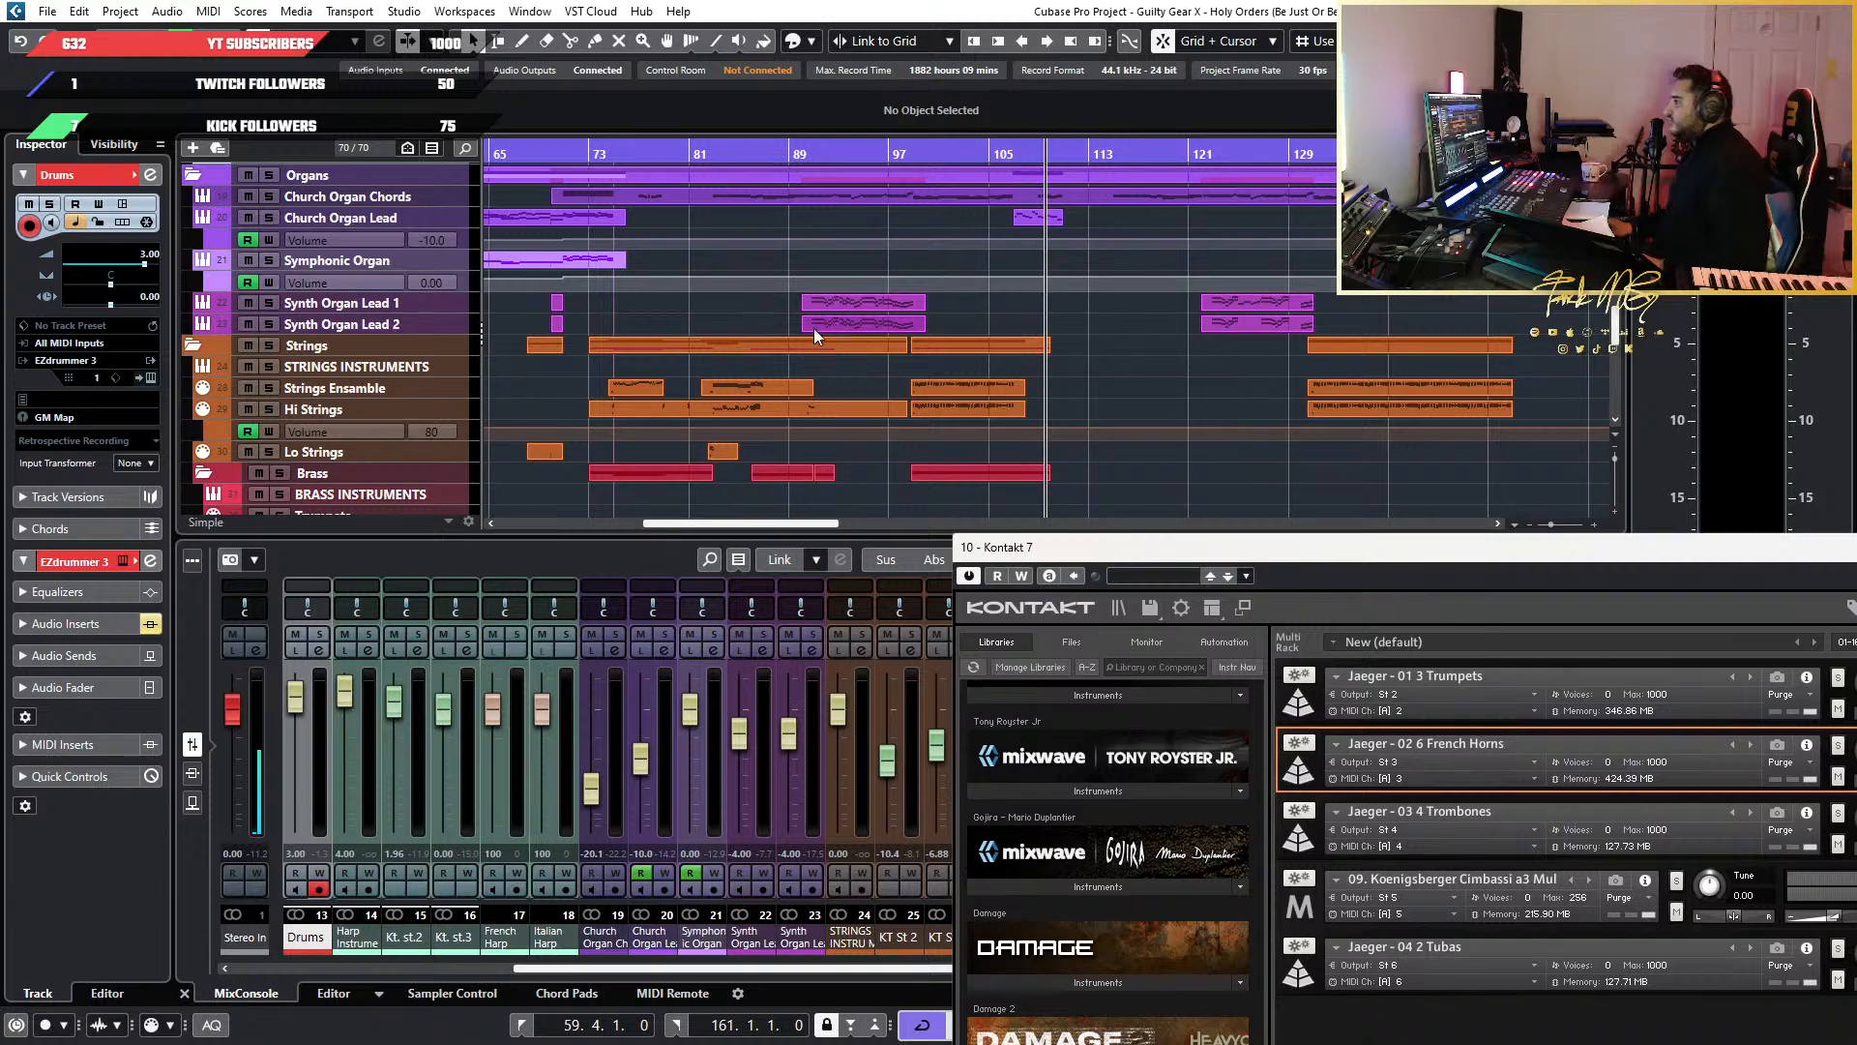
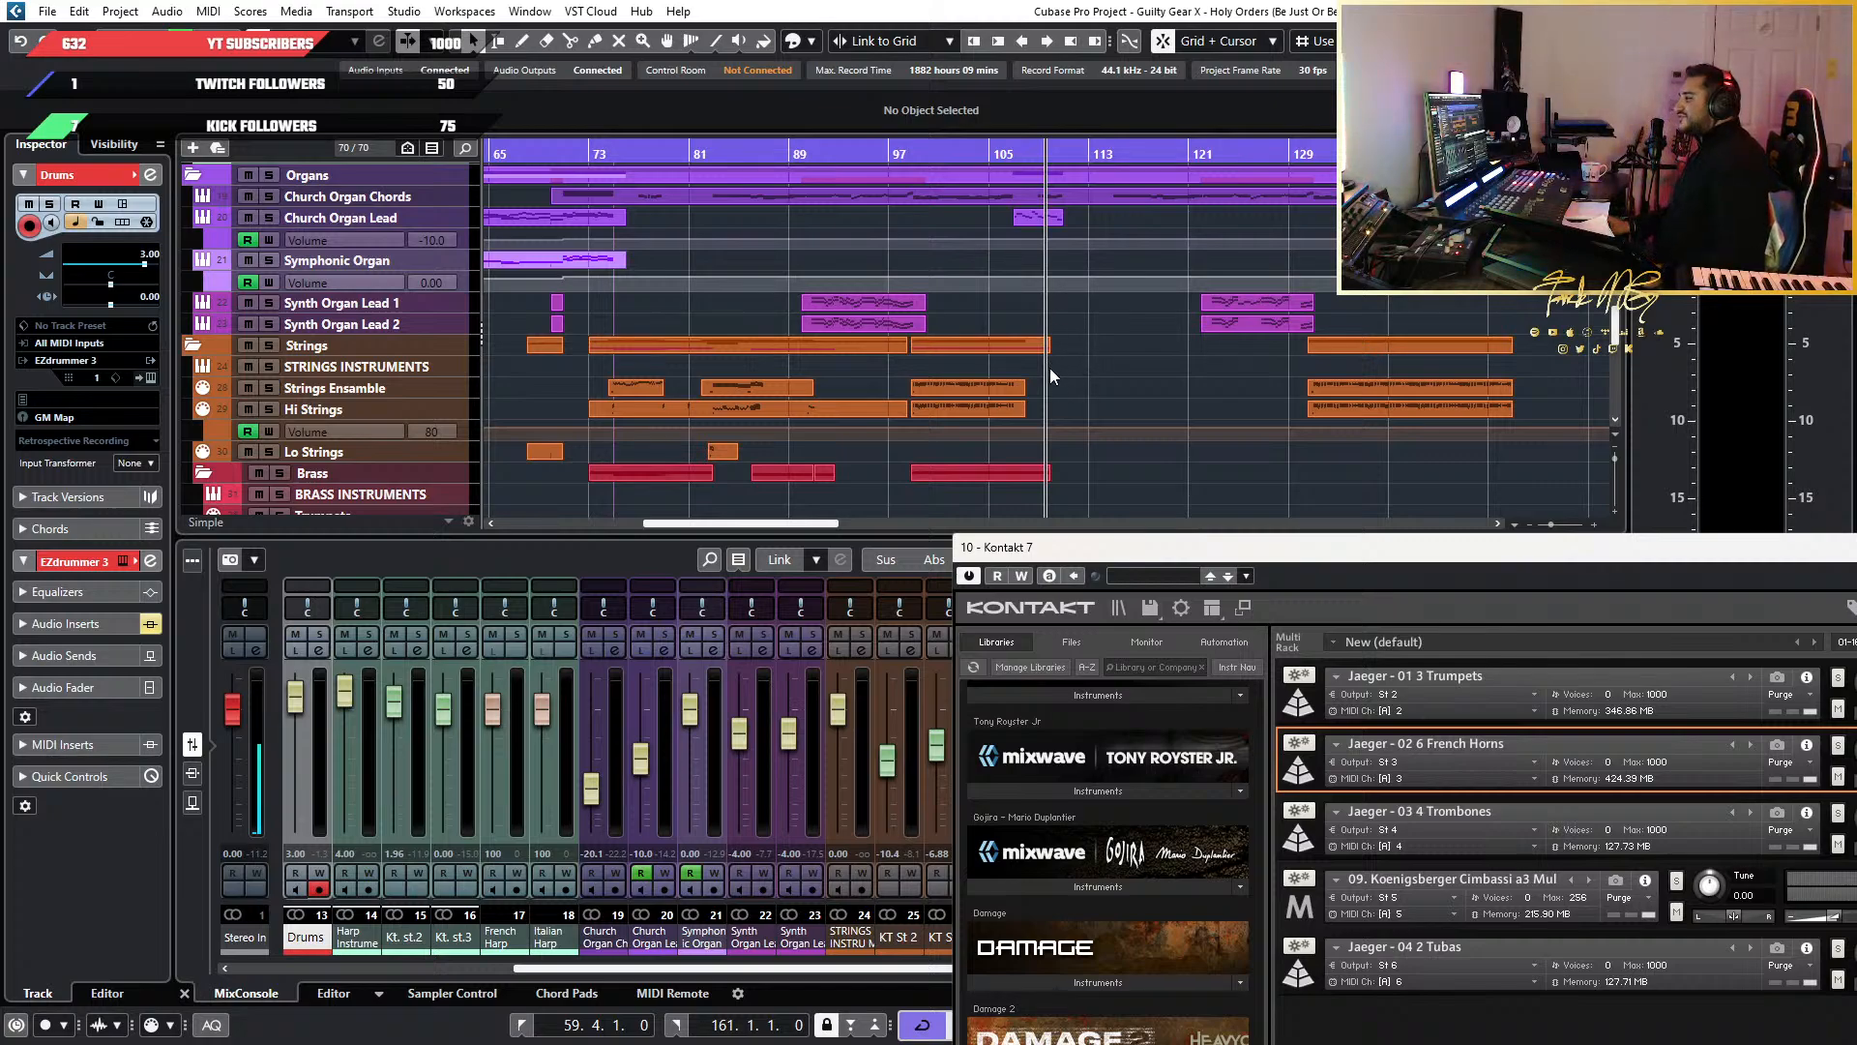
Examine the guitar, bass, drum, harp, organ and string parts between about bars 65 and 105 of the arrangement
key(g)
key(g)
scroll(1026, 362, up, 5)
scroll(1026, 363, down, 4)
scroll(676, 404, up, 4)
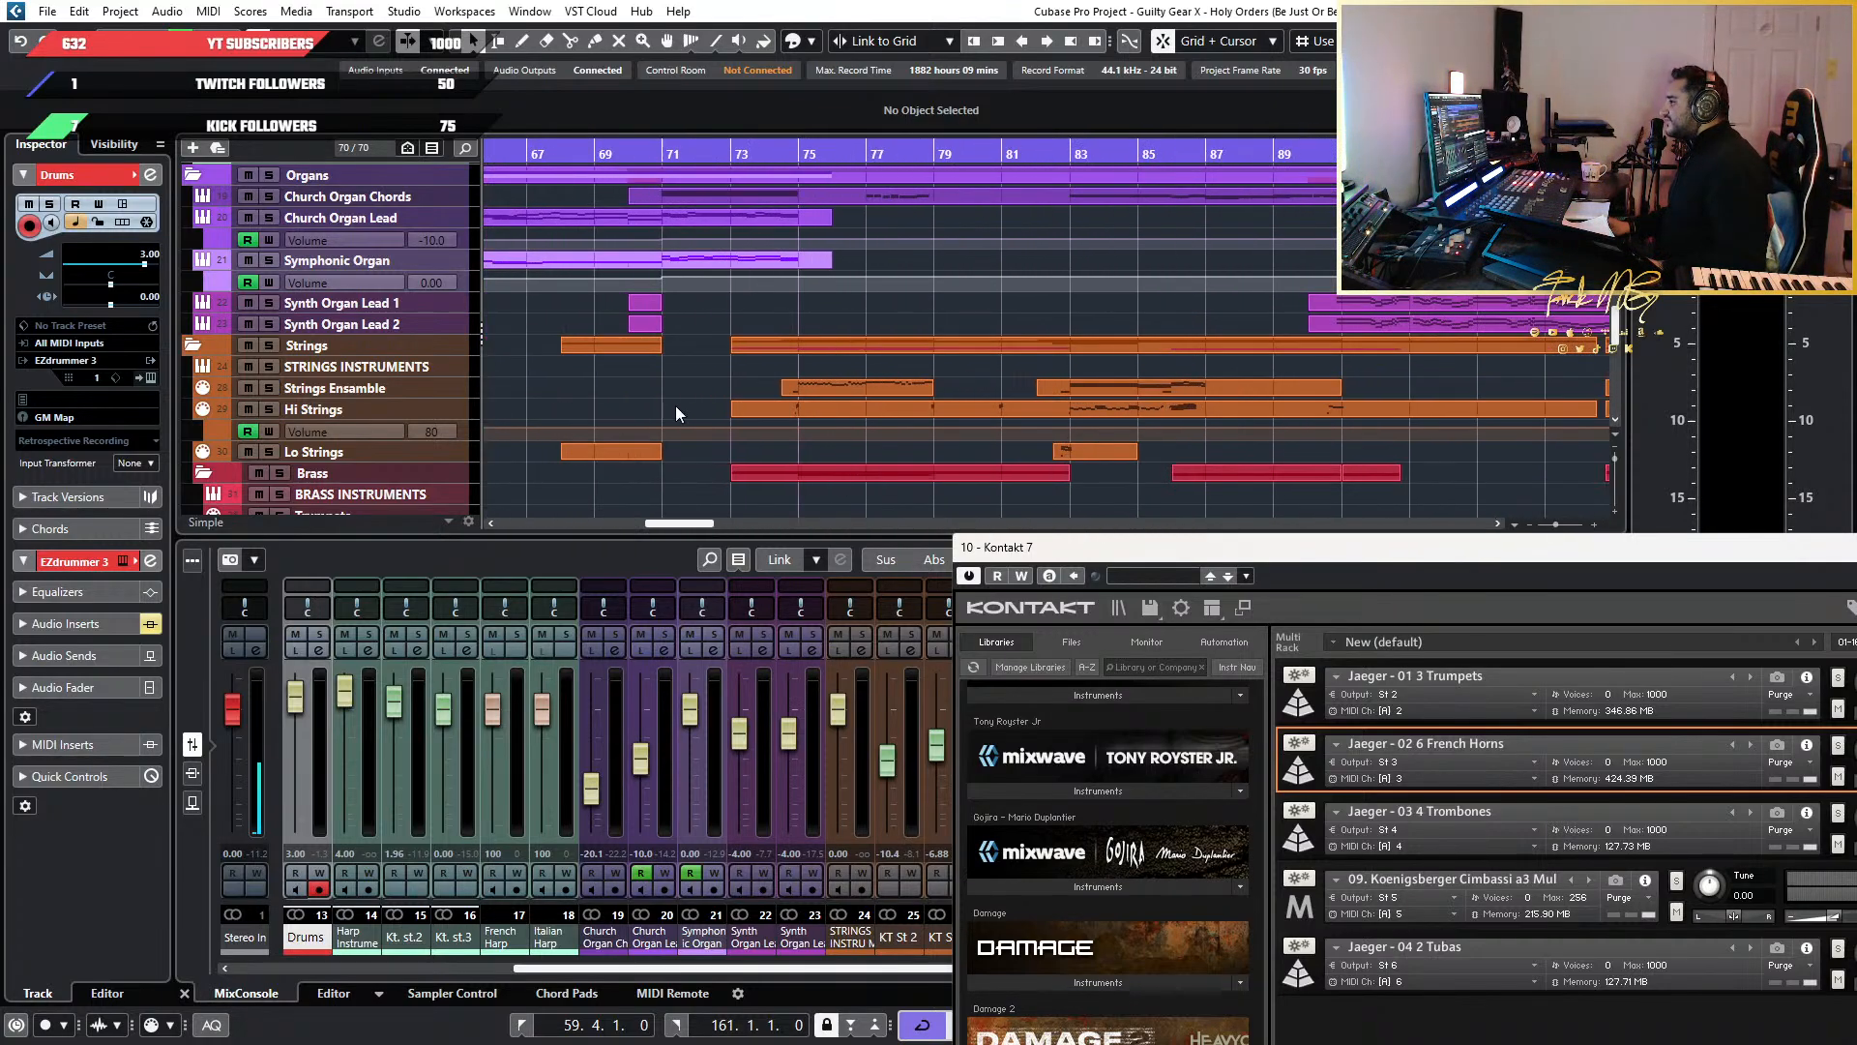
scroll(978, 392, down, 5)
scroll(1192, 410, up, 4)
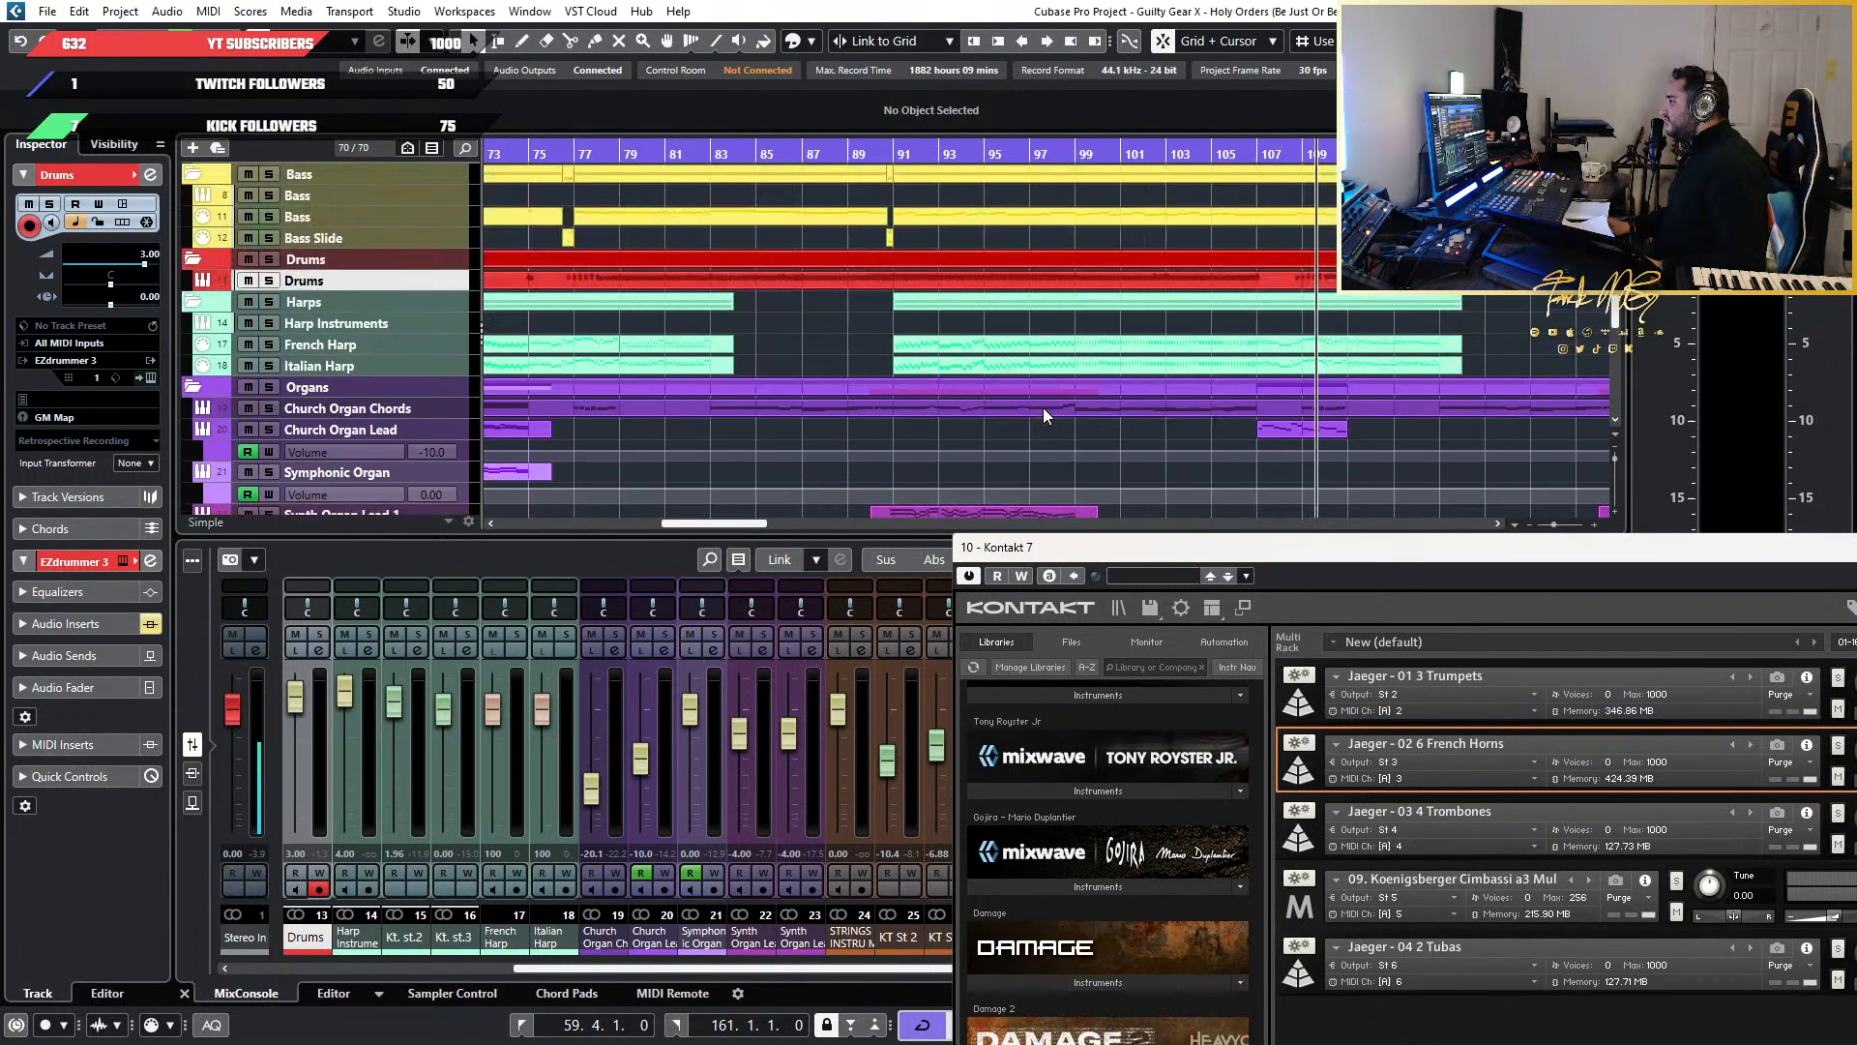
scroll(926, 403, down, 3)
scroll(937, 398, up, 6)
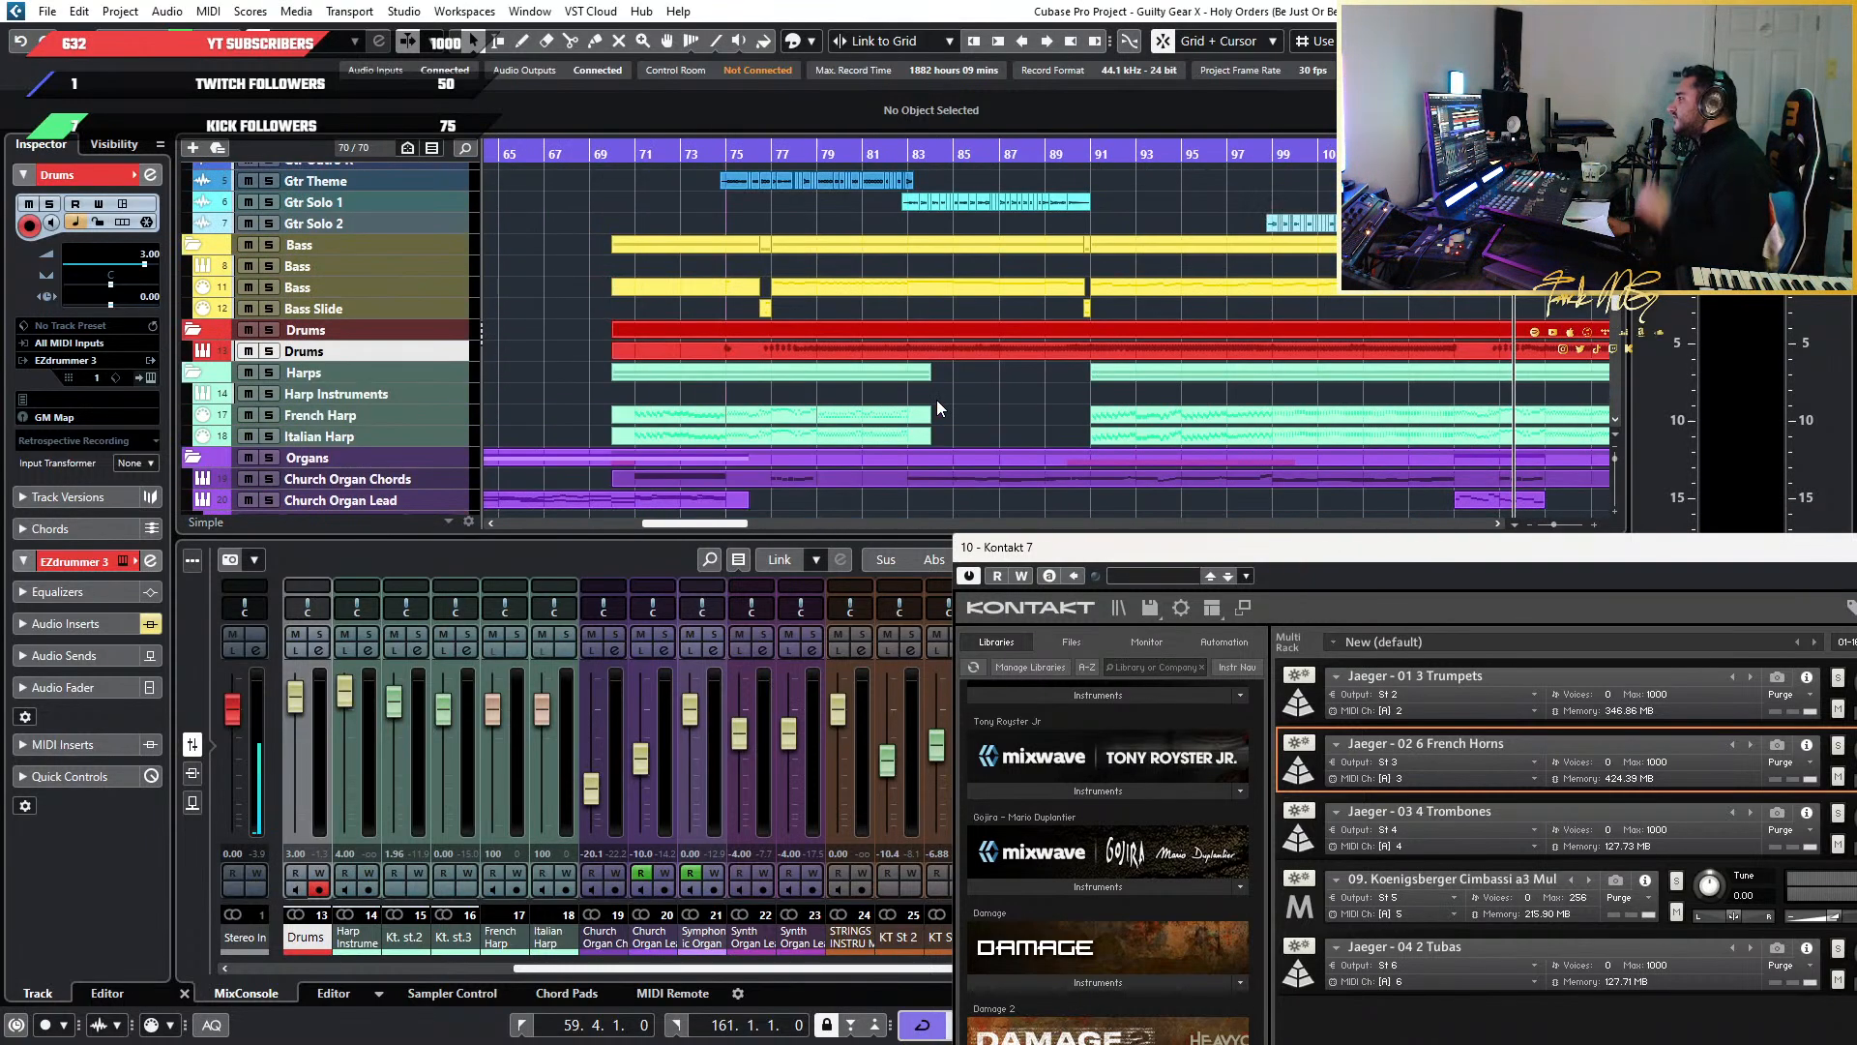
scroll(936, 399, down, 2)
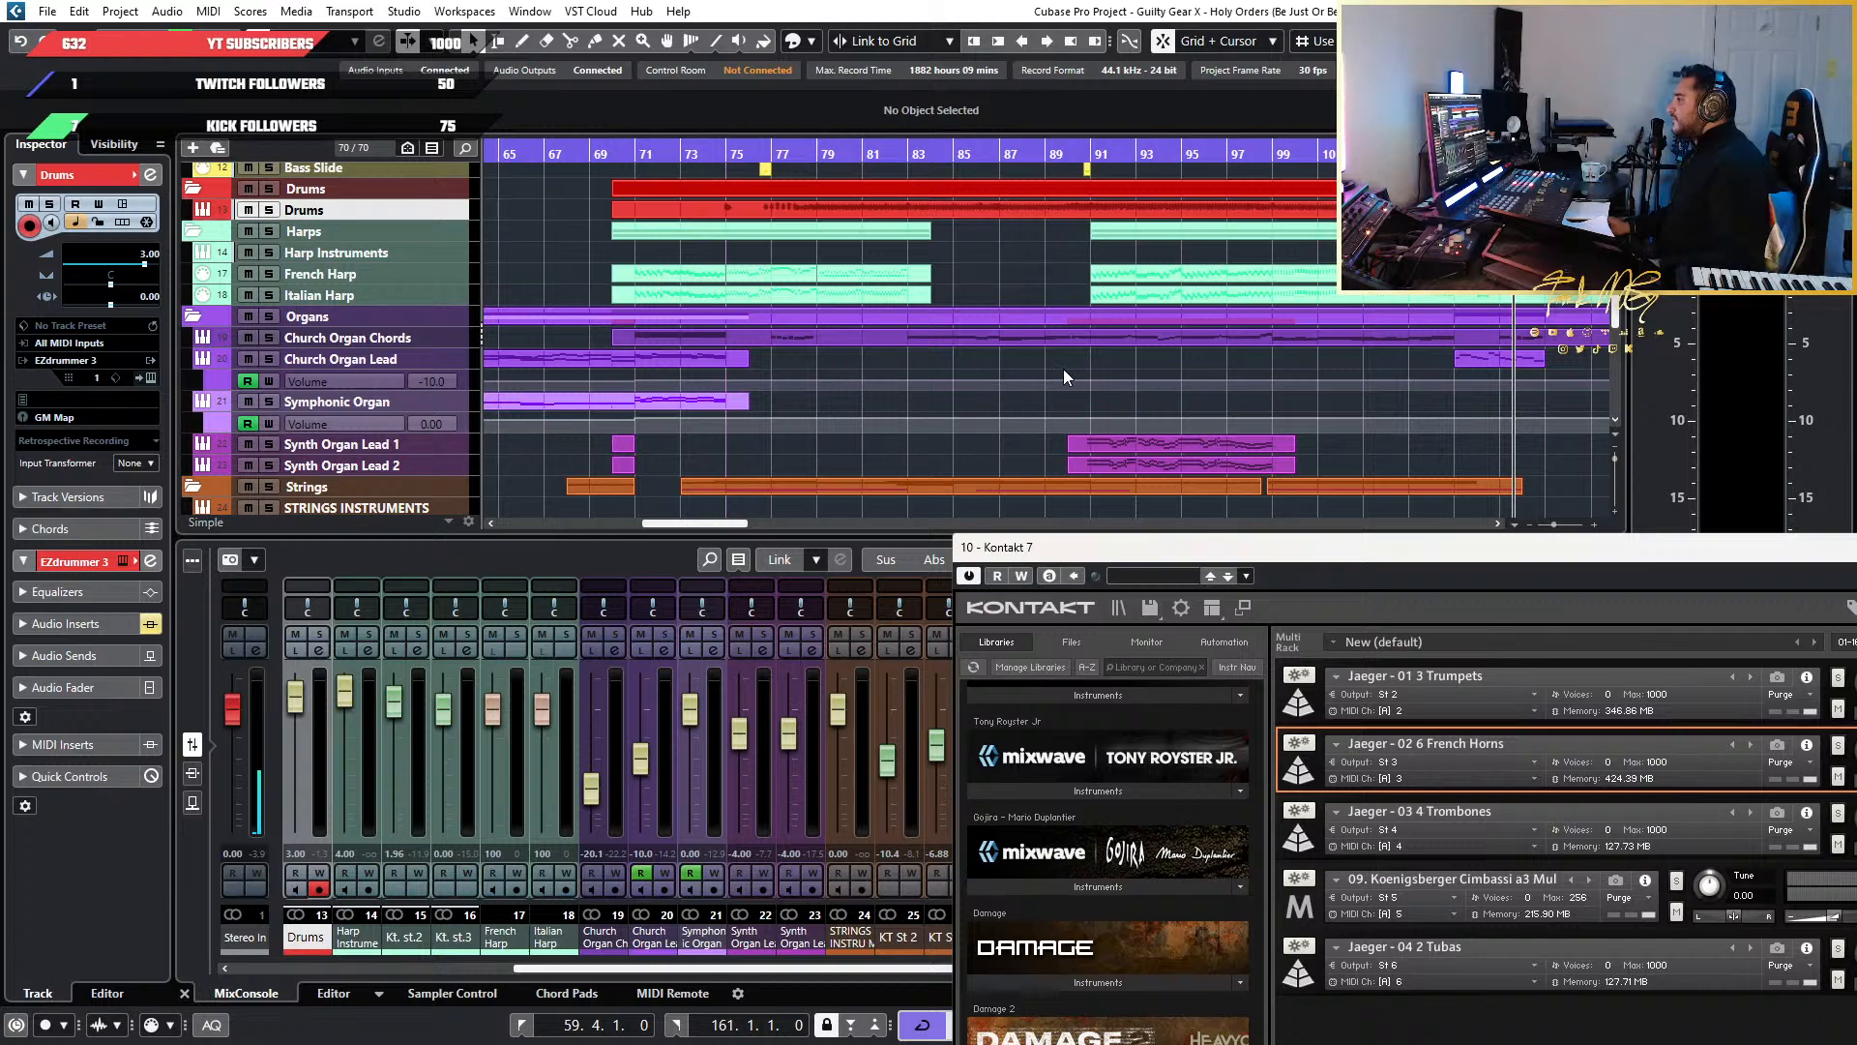
scroll(1062, 368, down, 3)
scroll(1062, 369, up, 2)
scroll(1062, 368, up, 3)
scroll(1136, 391, up, 4)
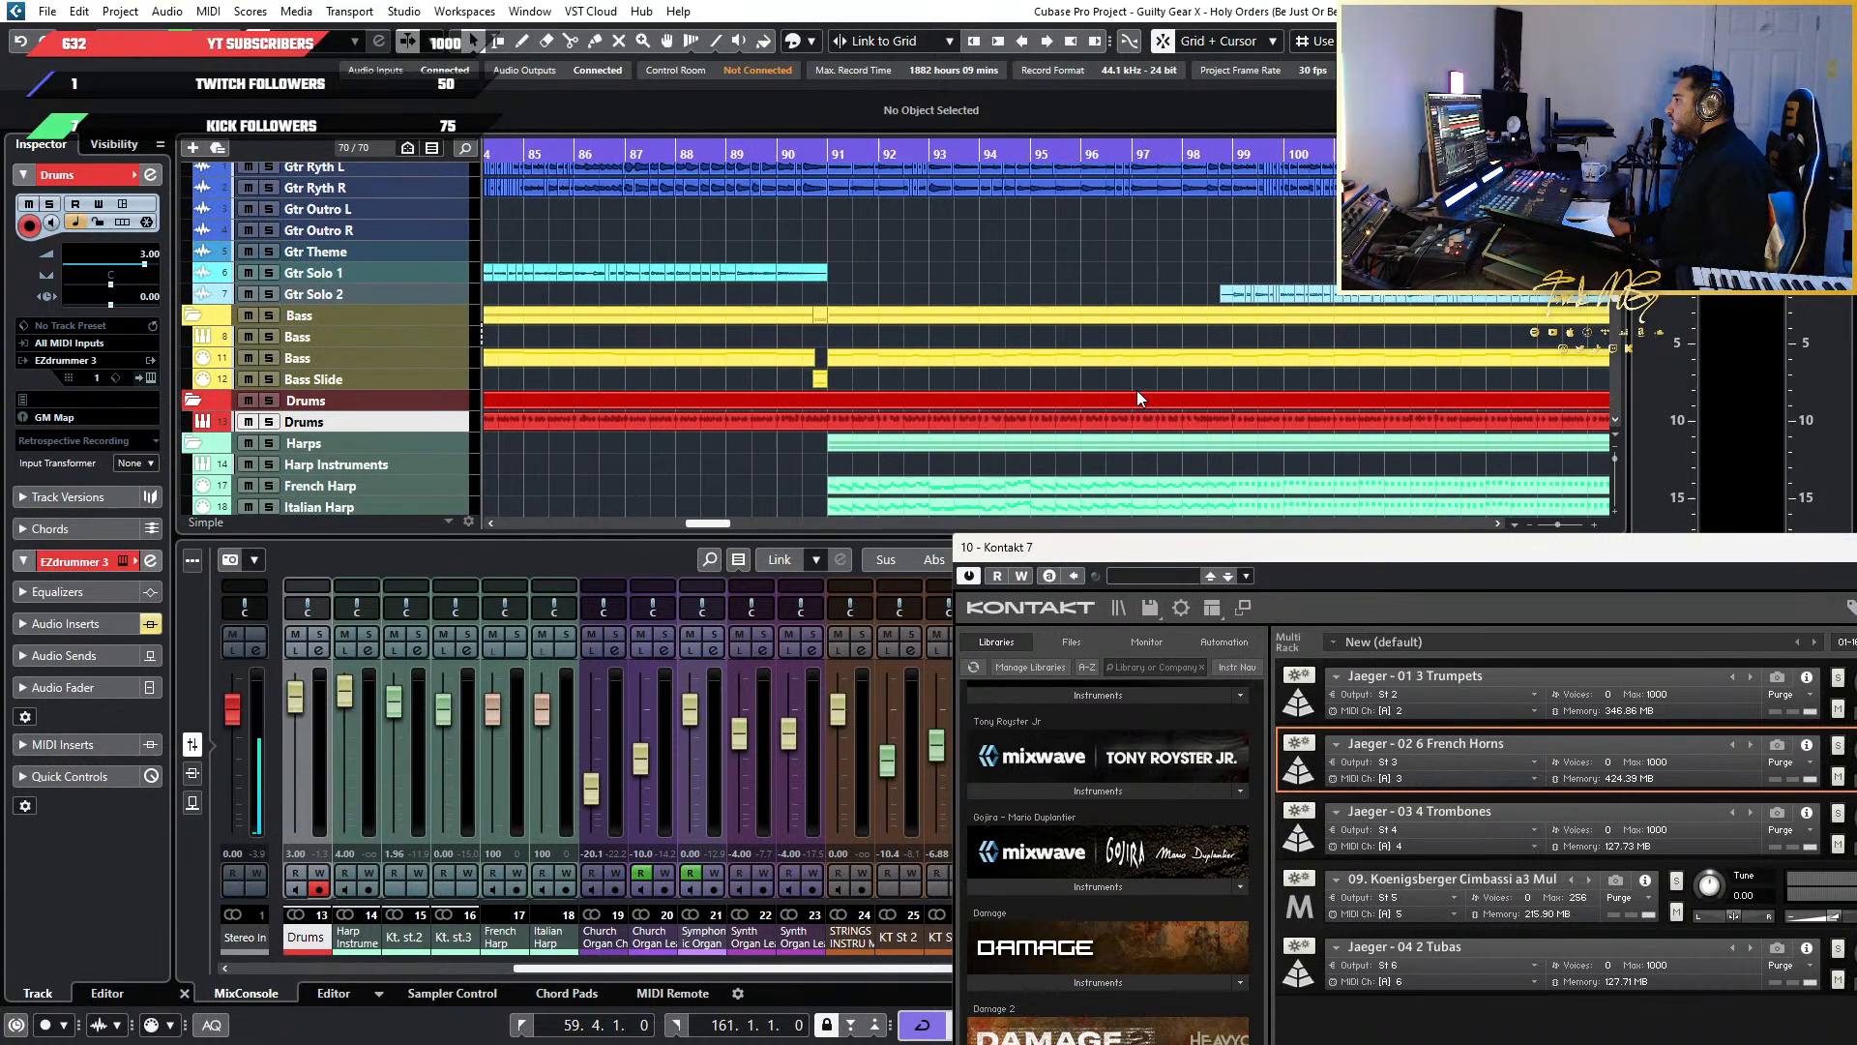
Compare the organ, strings and brass parts across a wider bar range of the arrangement
scroll(1135, 391, down, 4)
scroll(1136, 391, down, 2)
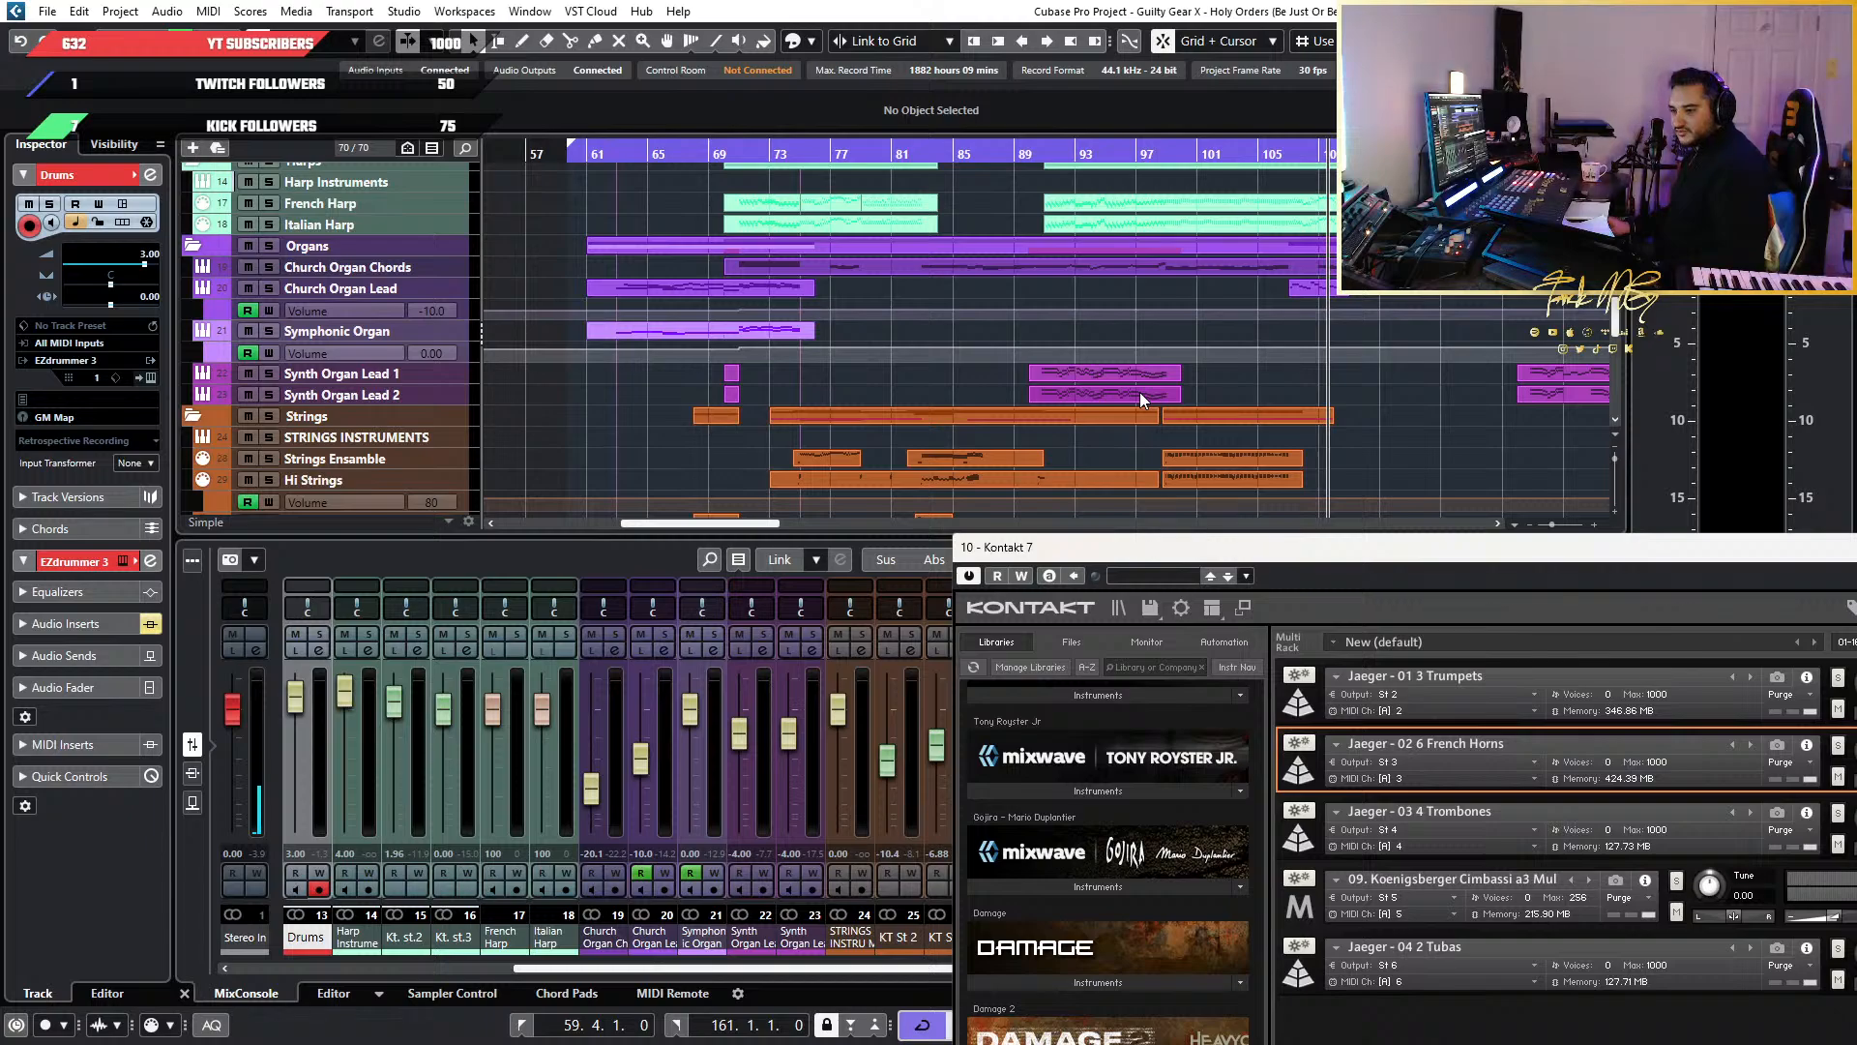
scroll(1047, 418, down, 2)
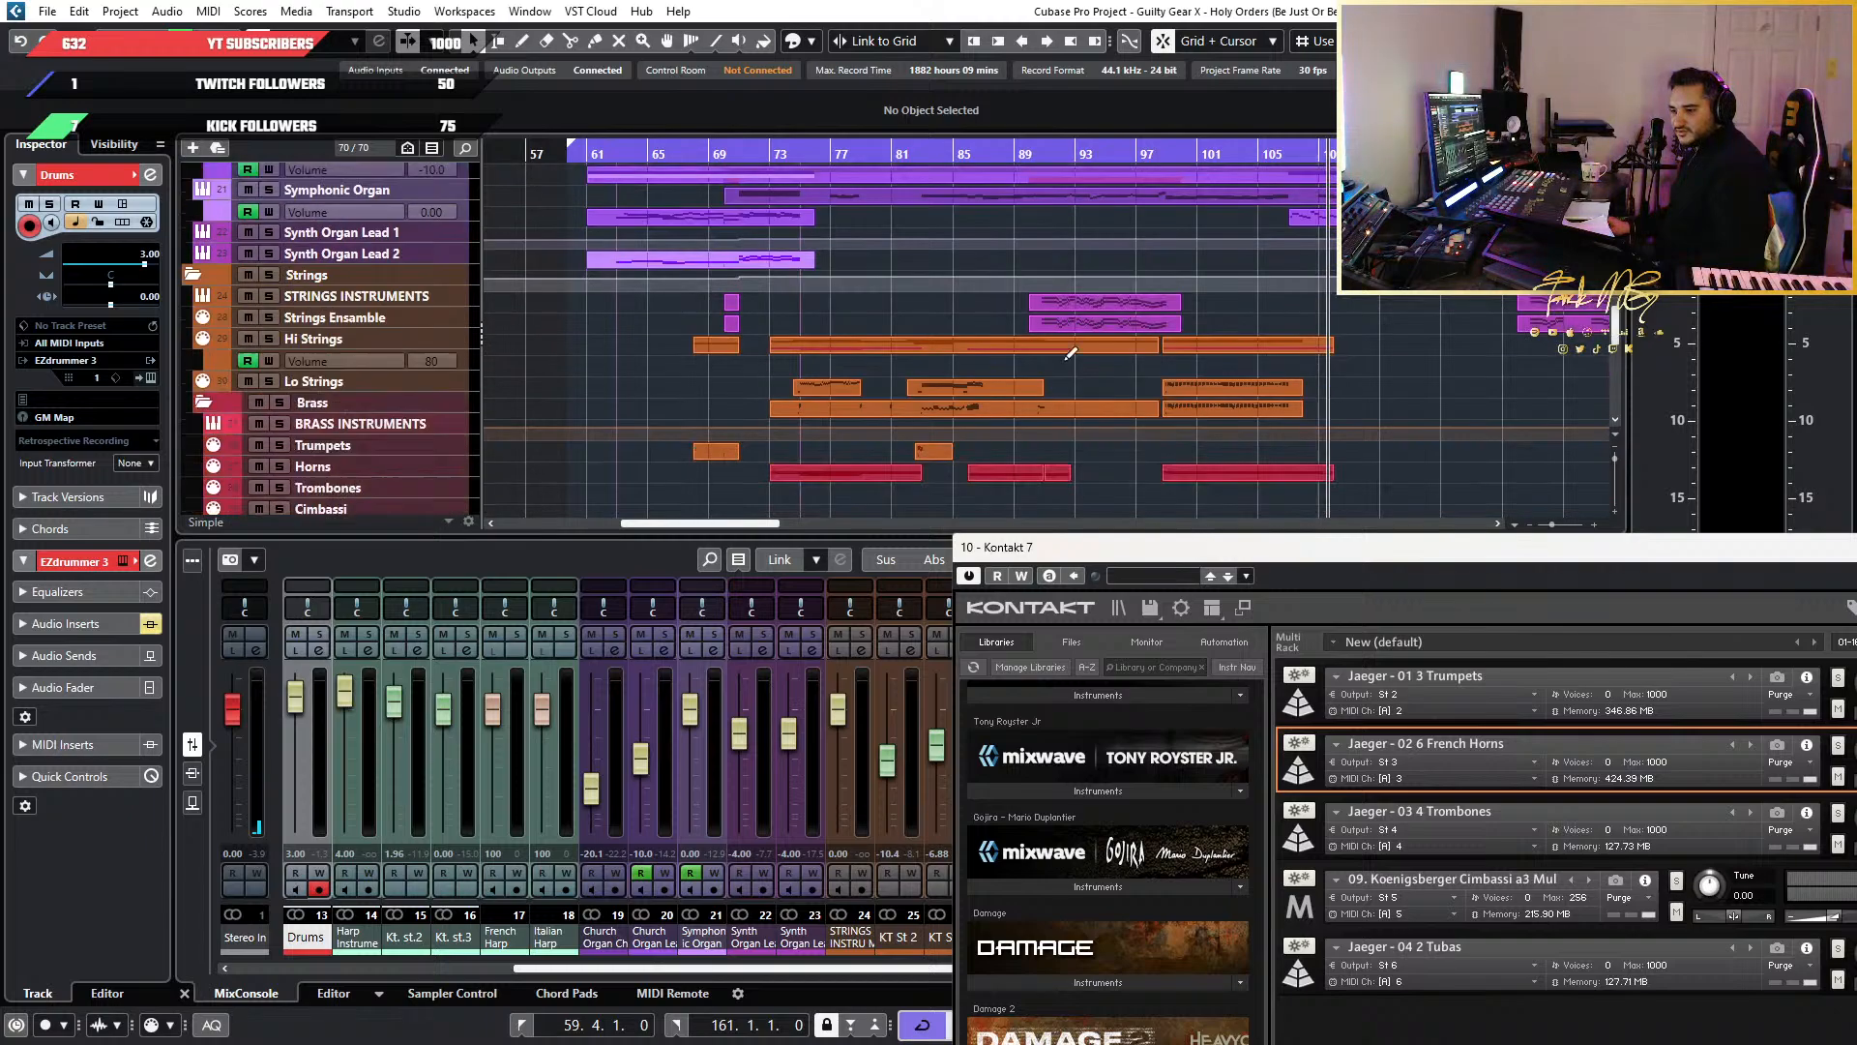
scroll(1068, 358, up, 3)
scroll(1070, 366, down, 2)
scroll(1068, 358, down, 2)
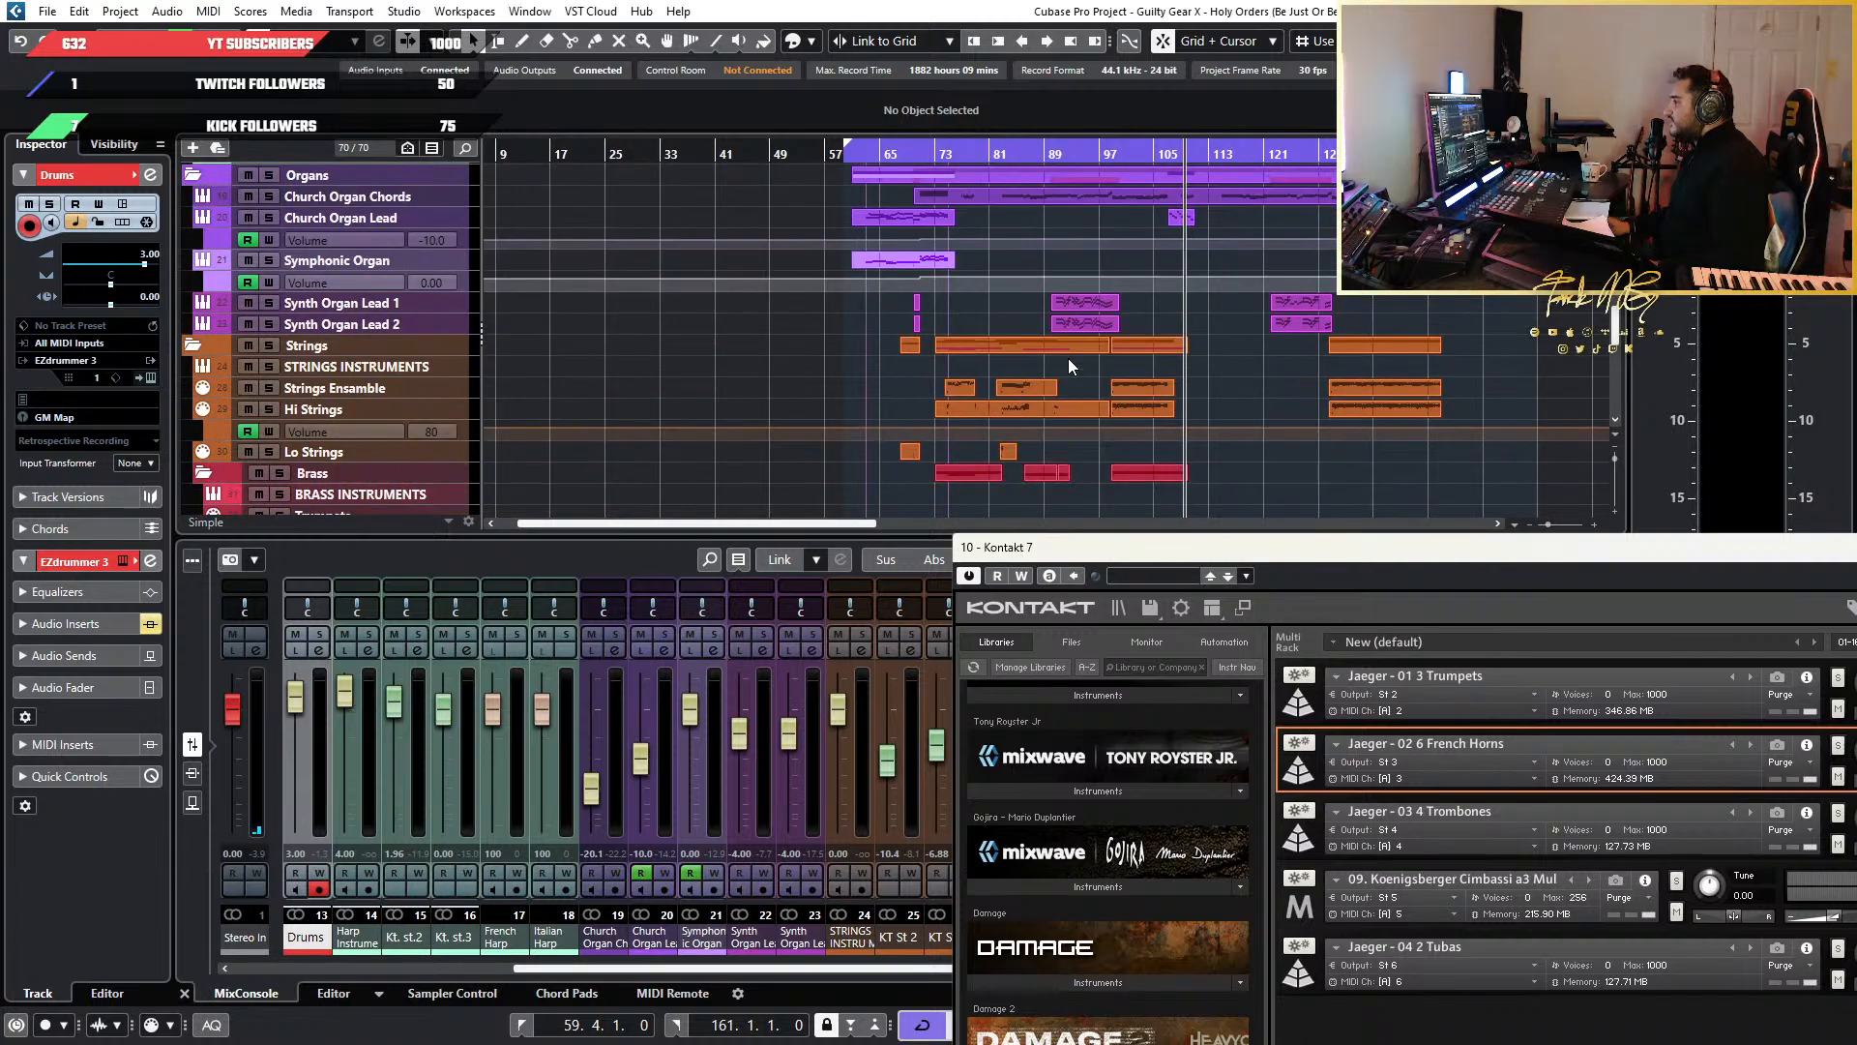
scroll(1068, 358, up, 2)
Expand the Jaeger 6 French Horns instrument in the Kontakt rack and move the Kontakt window off the arrangement
drag(1294, 555, 861, 192)
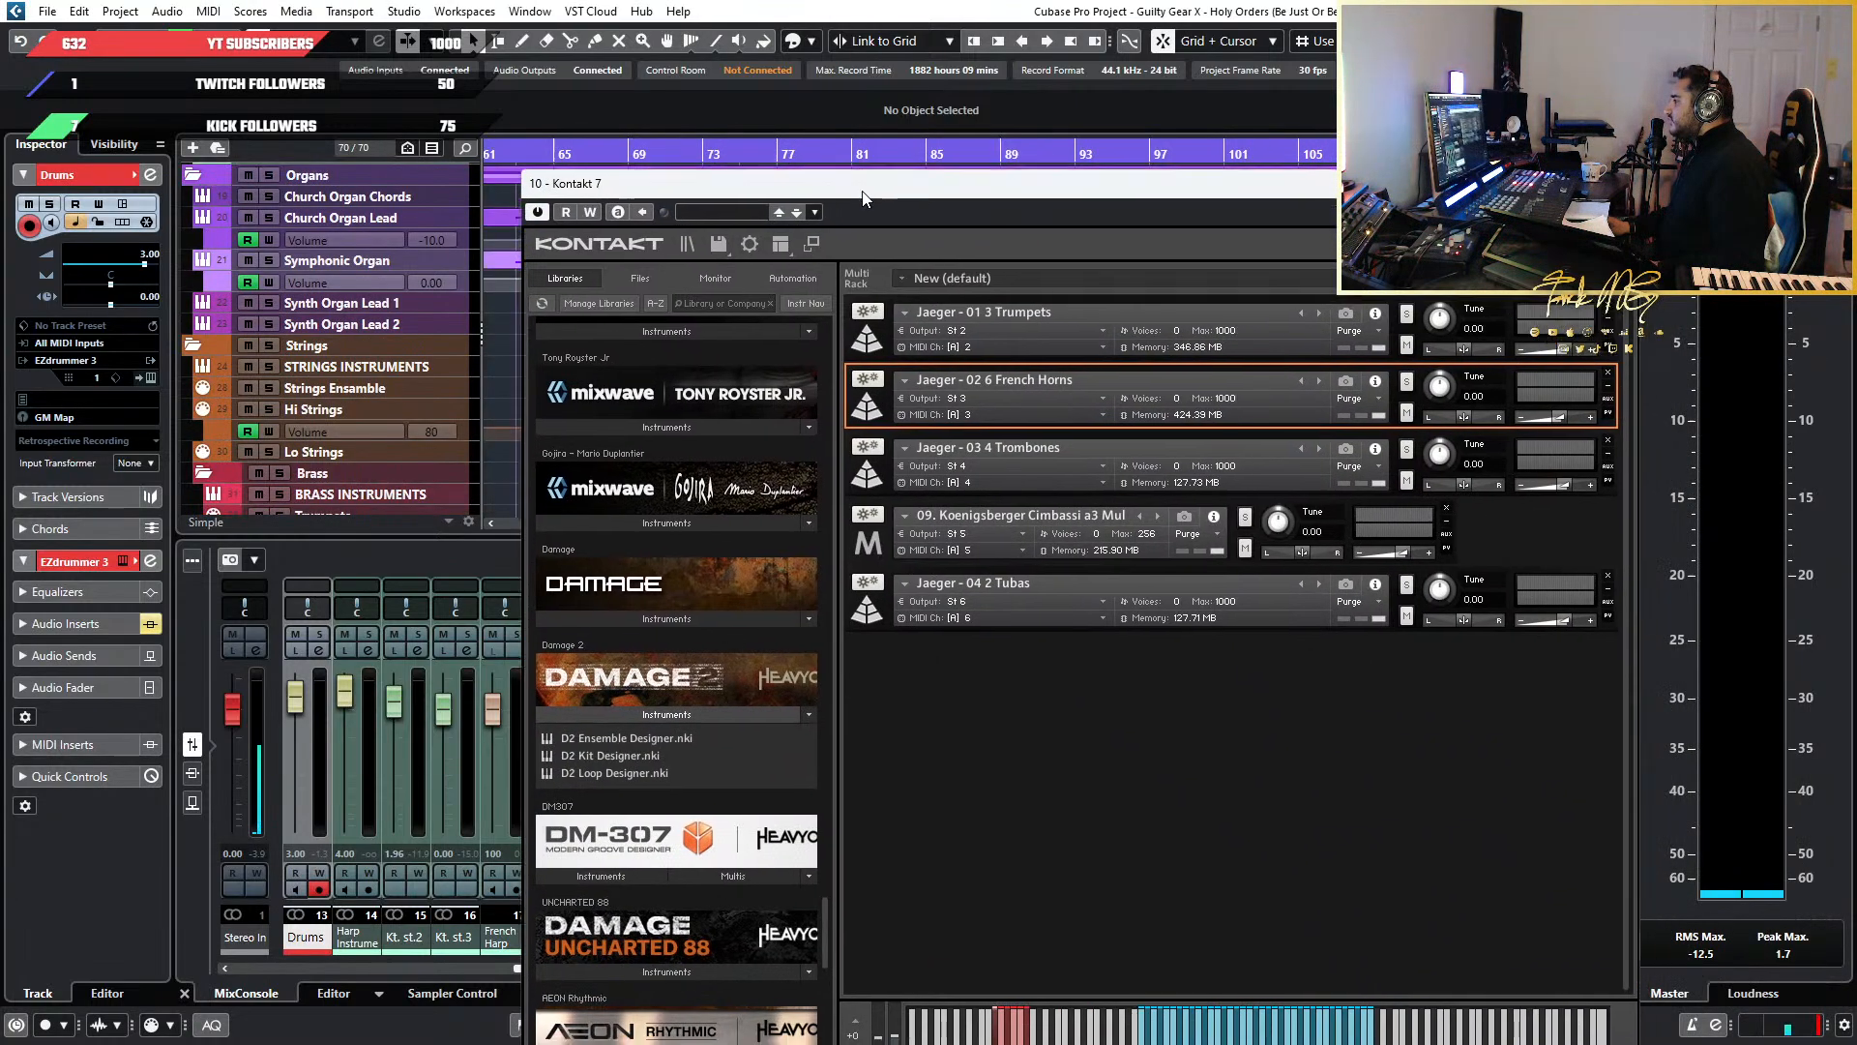
click(866, 407)
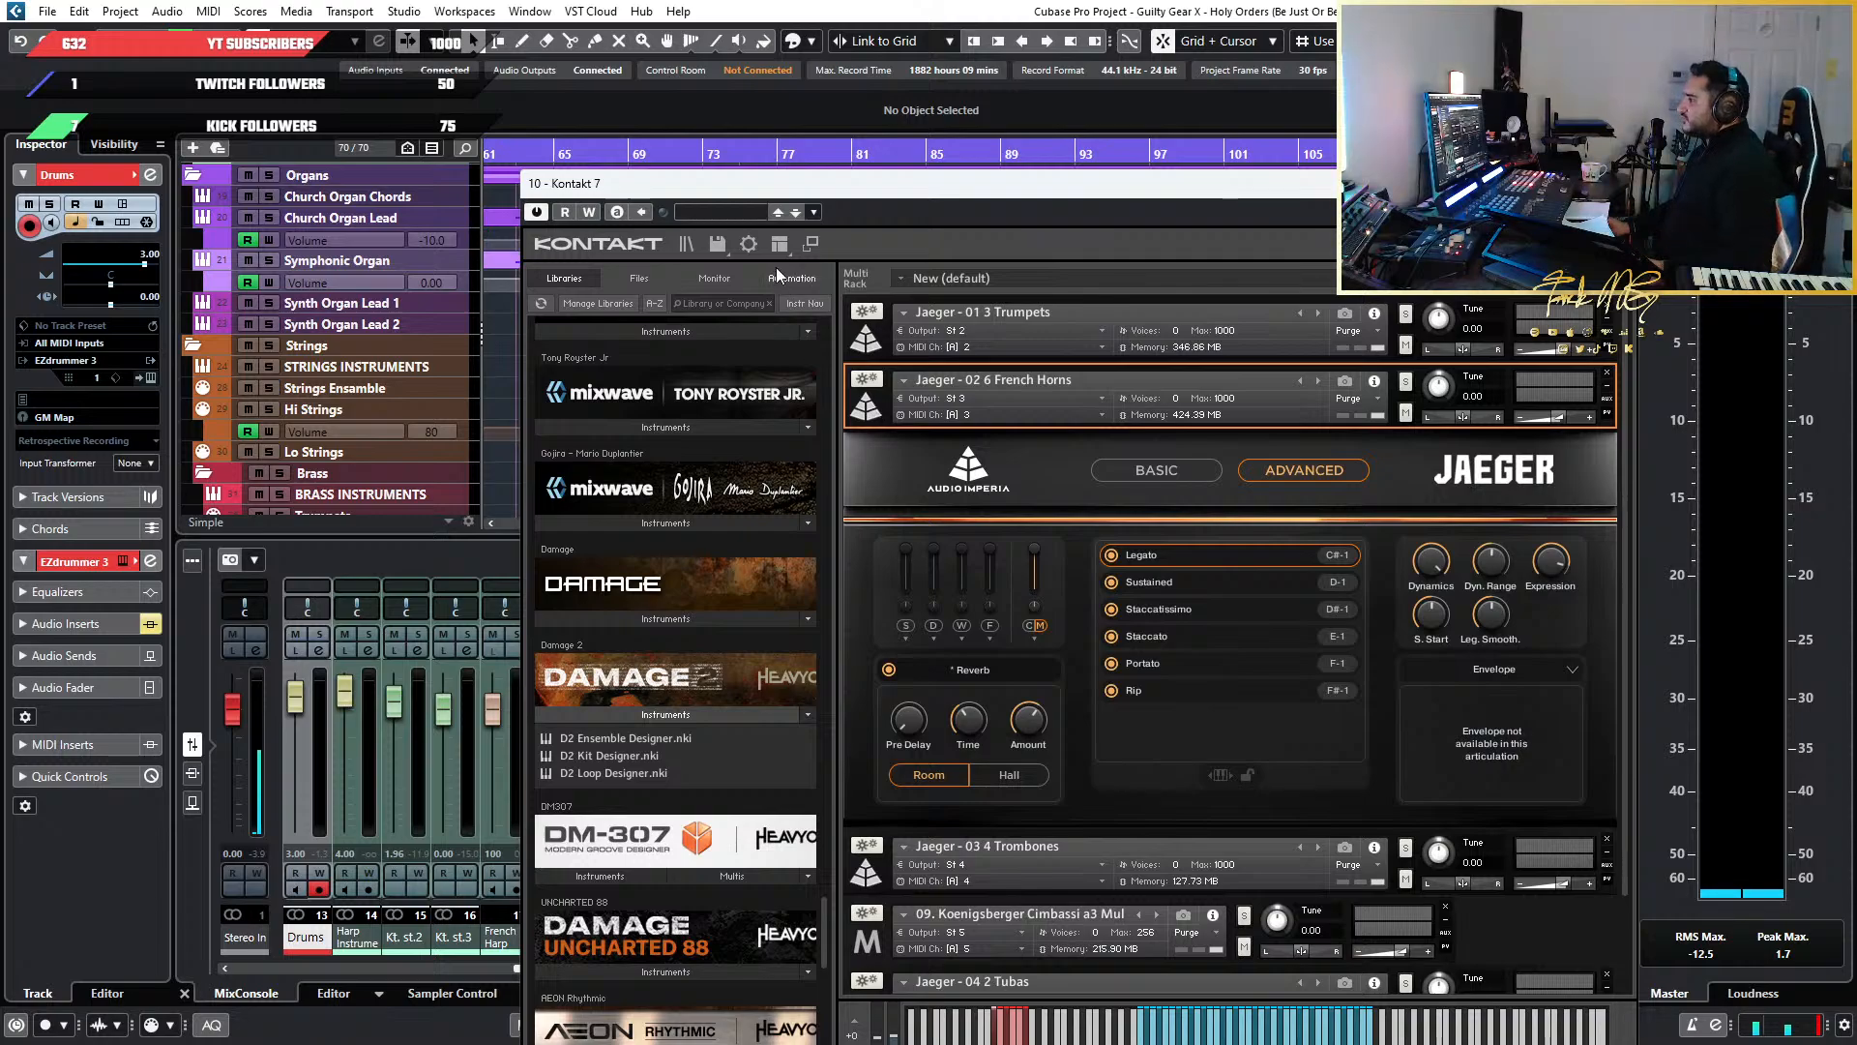
drag(804, 190, 1028, 645)
Open the long Hi Strings part around bar 89 in the note editor and move the Kontakt window farther aside
scroll(761, 351, down, 2)
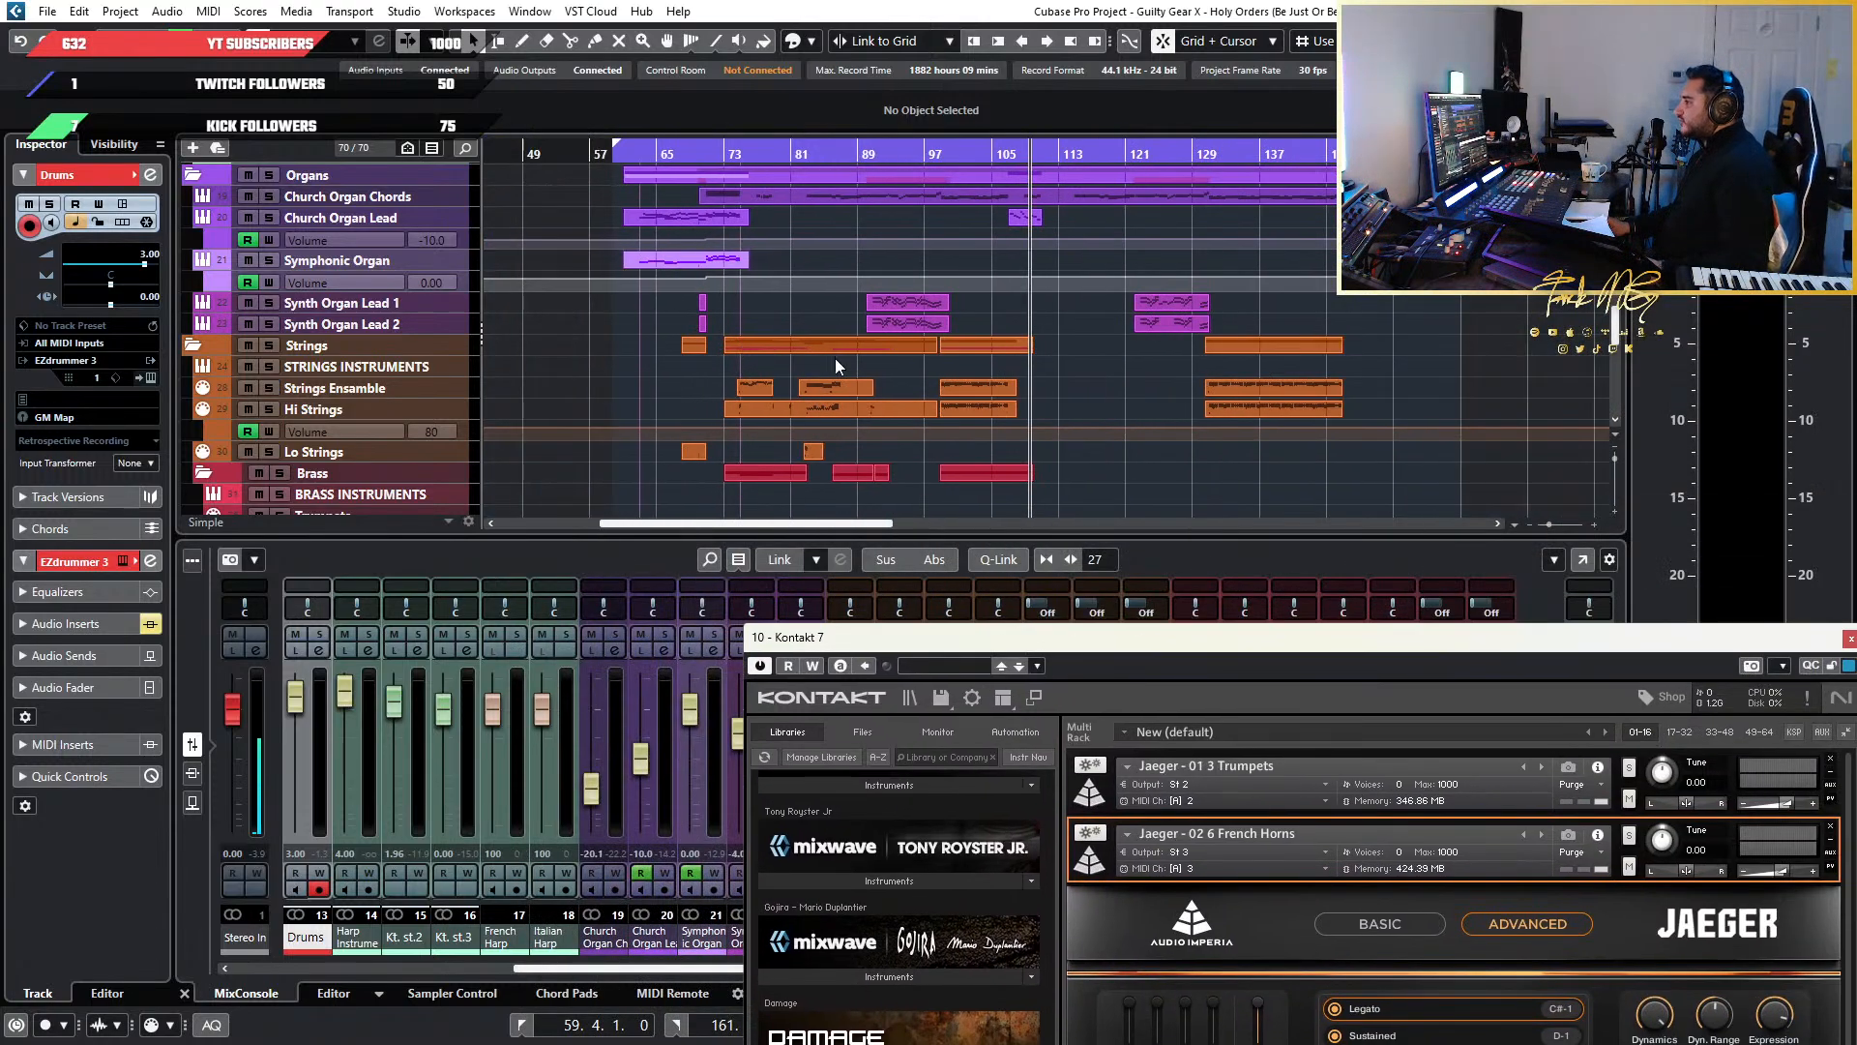
scroll(897, 366, up, 2)
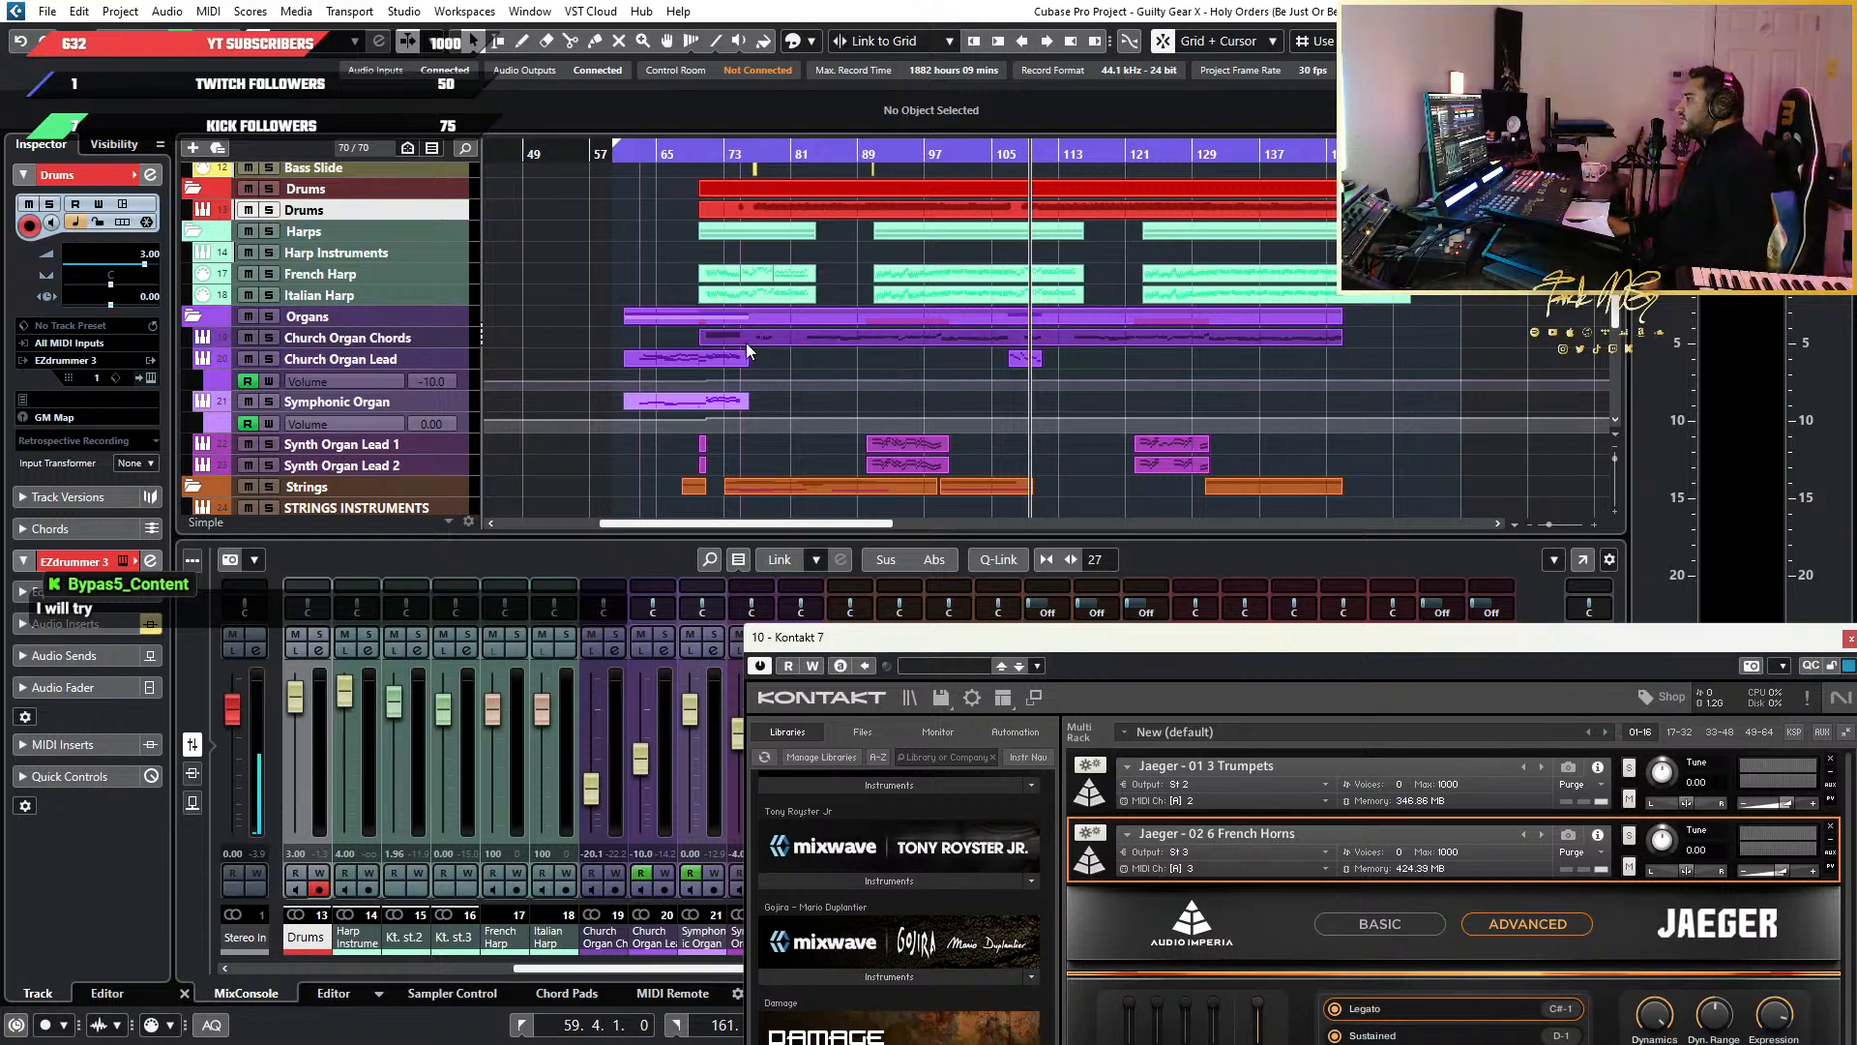
scroll(850, 339, up, 4)
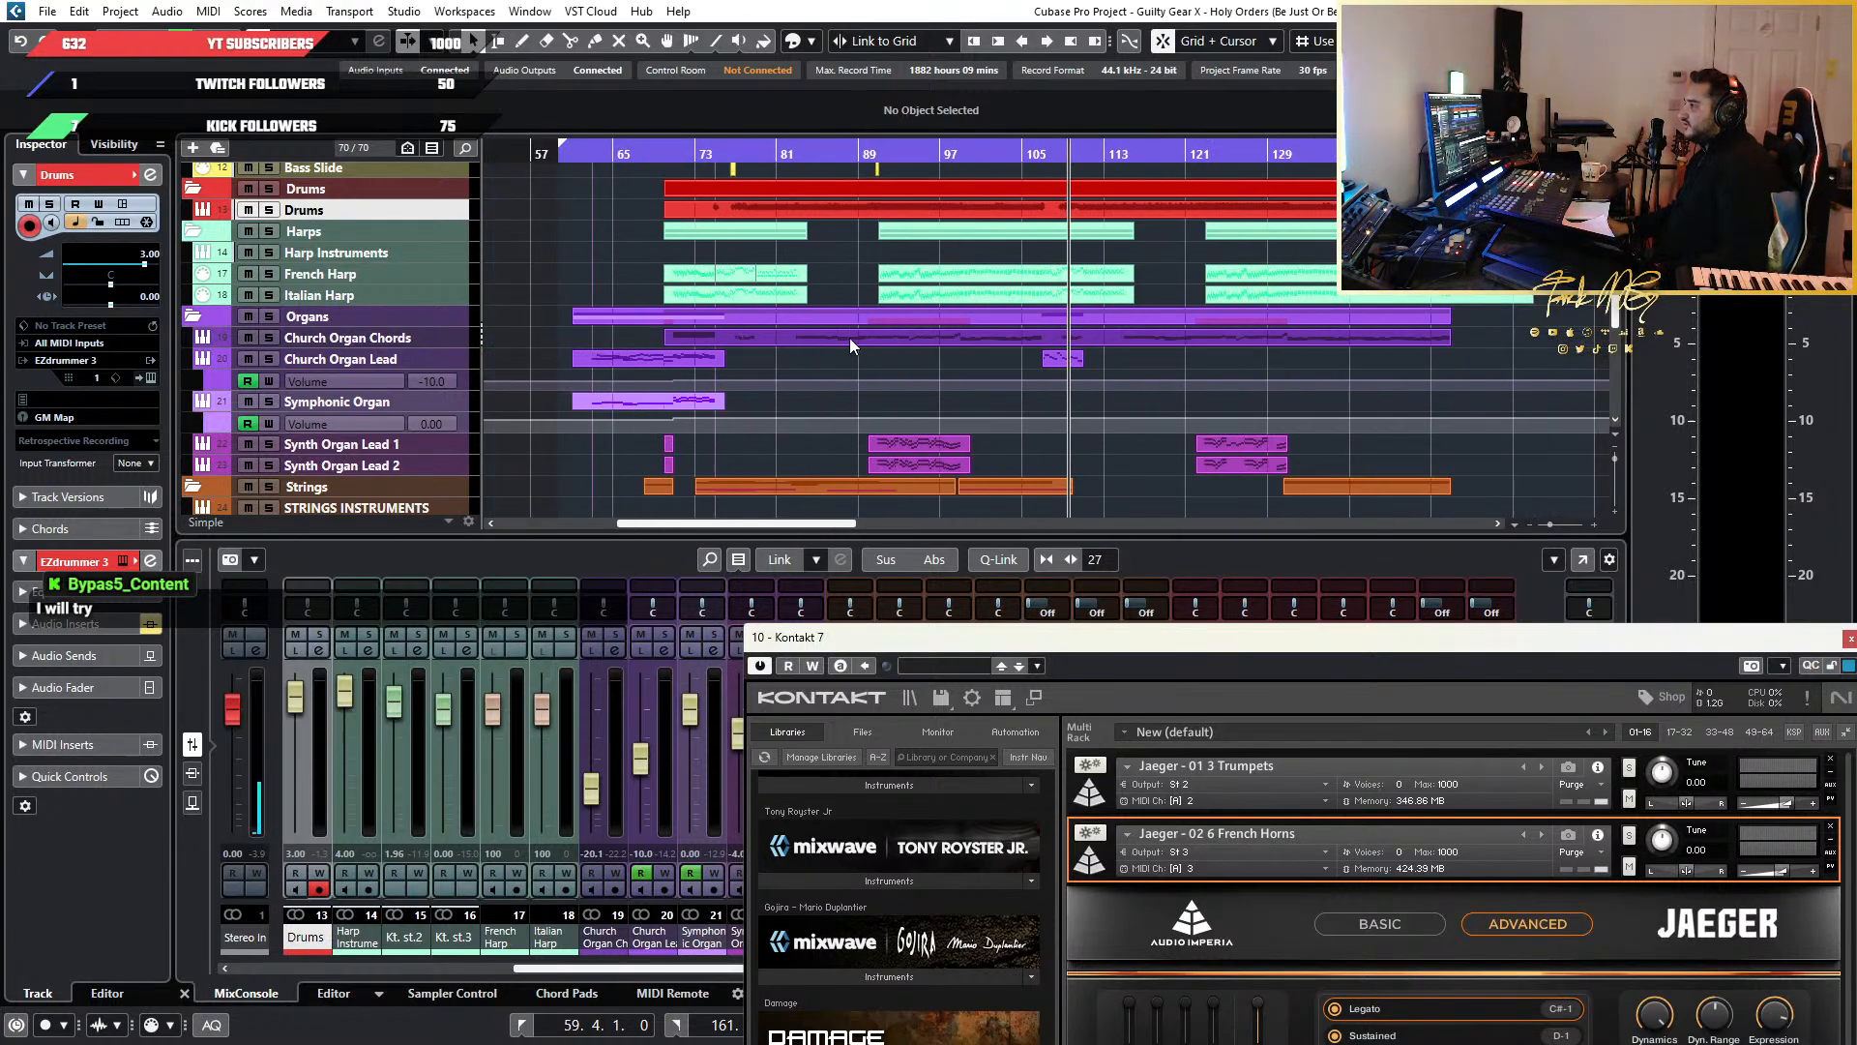
scroll(850, 339, up, 5)
scroll(879, 401, up, 3)
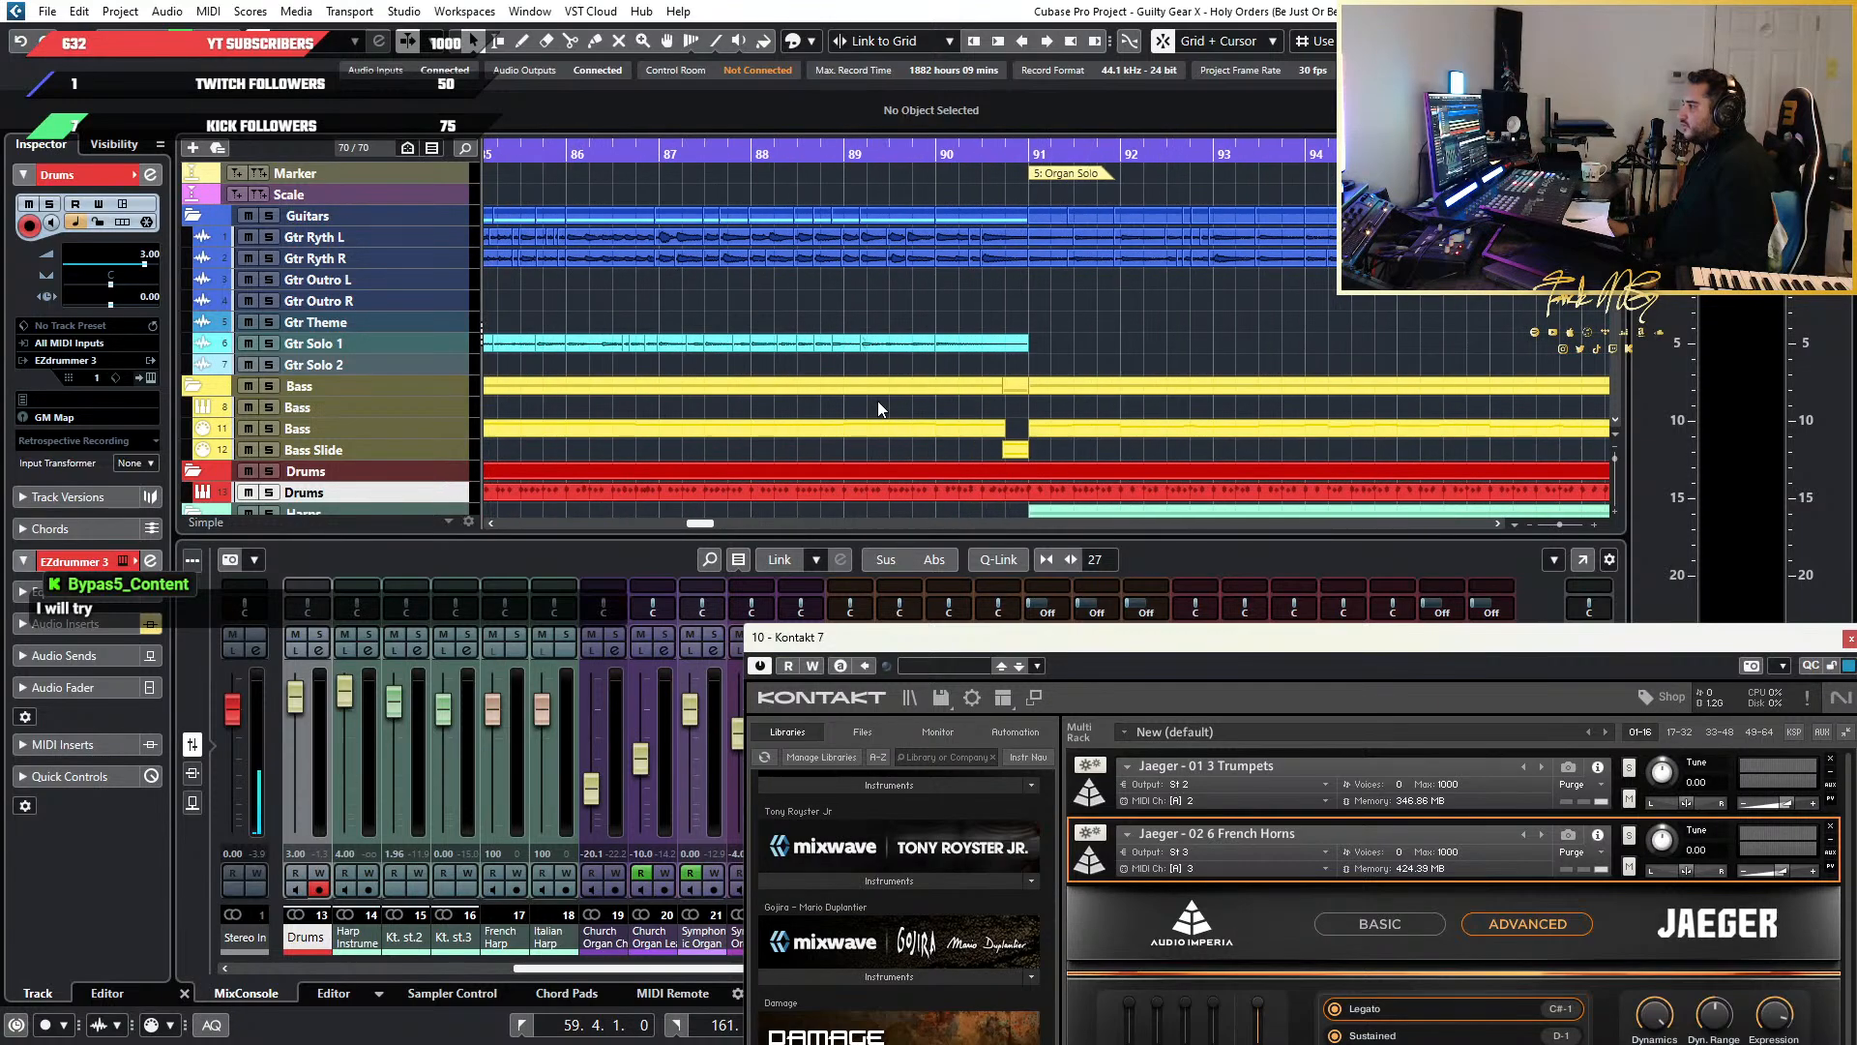
scroll(879, 401, down, 5)
scroll(879, 400, down, 1)
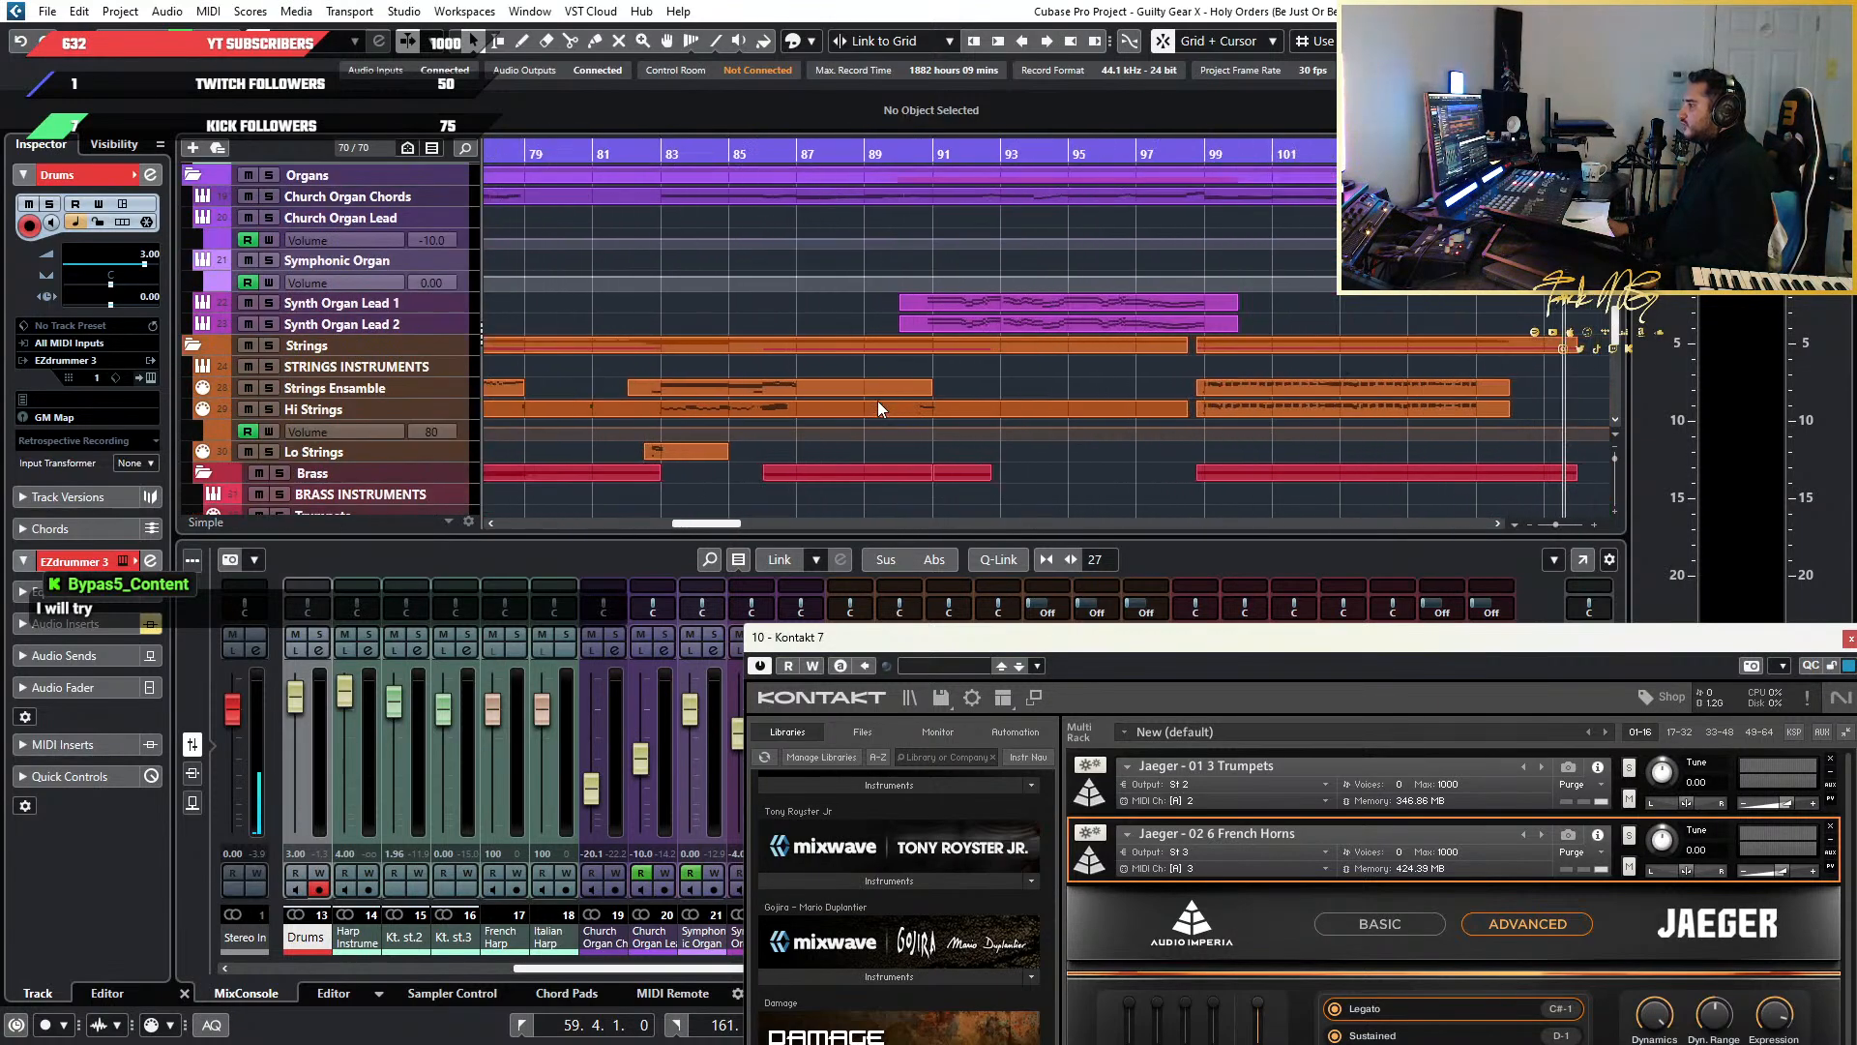
double_click(896, 408)
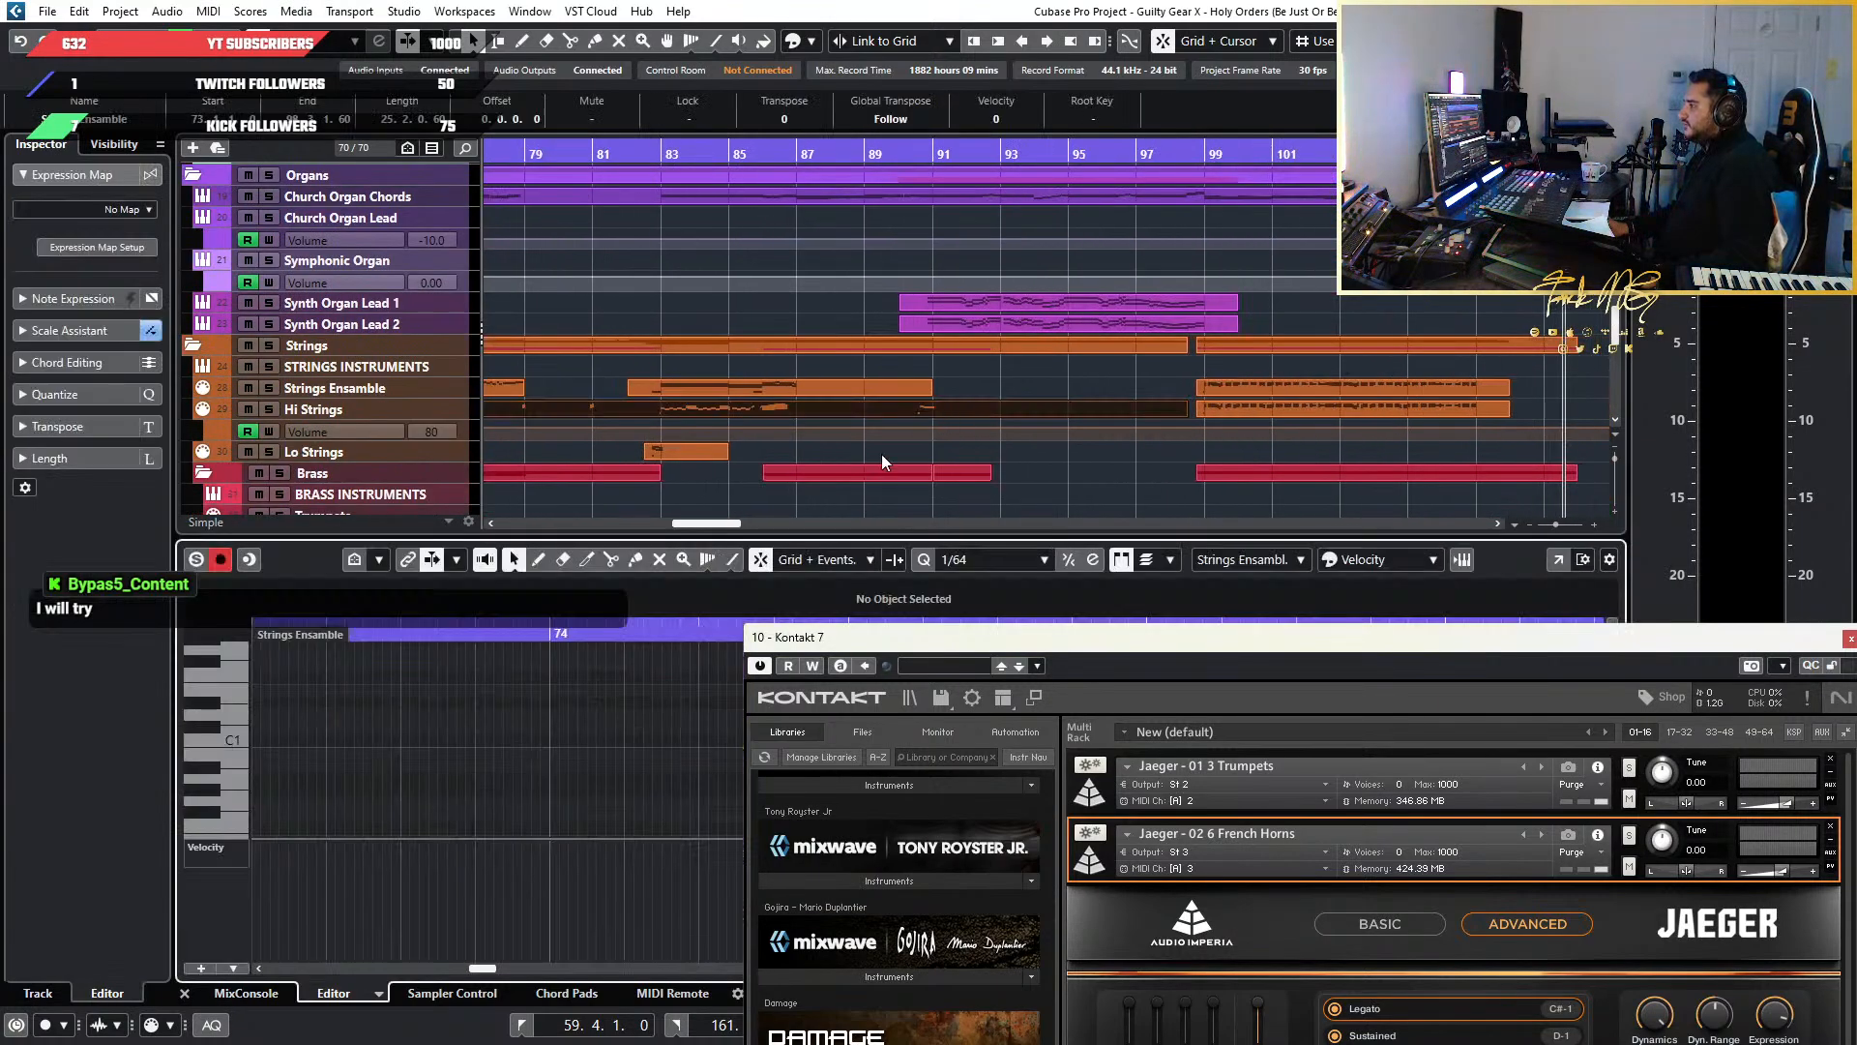
drag(976, 629, 998, 645)
drag(1320, 662, 1538, 543)
Examine the organ, strings, brass, woodwind, choir, percussion and synth parts, concentrating on the brass entries around bars 85 to 98
scroll(900, 321, down, 2)
scroll(900, 321, down, 3)
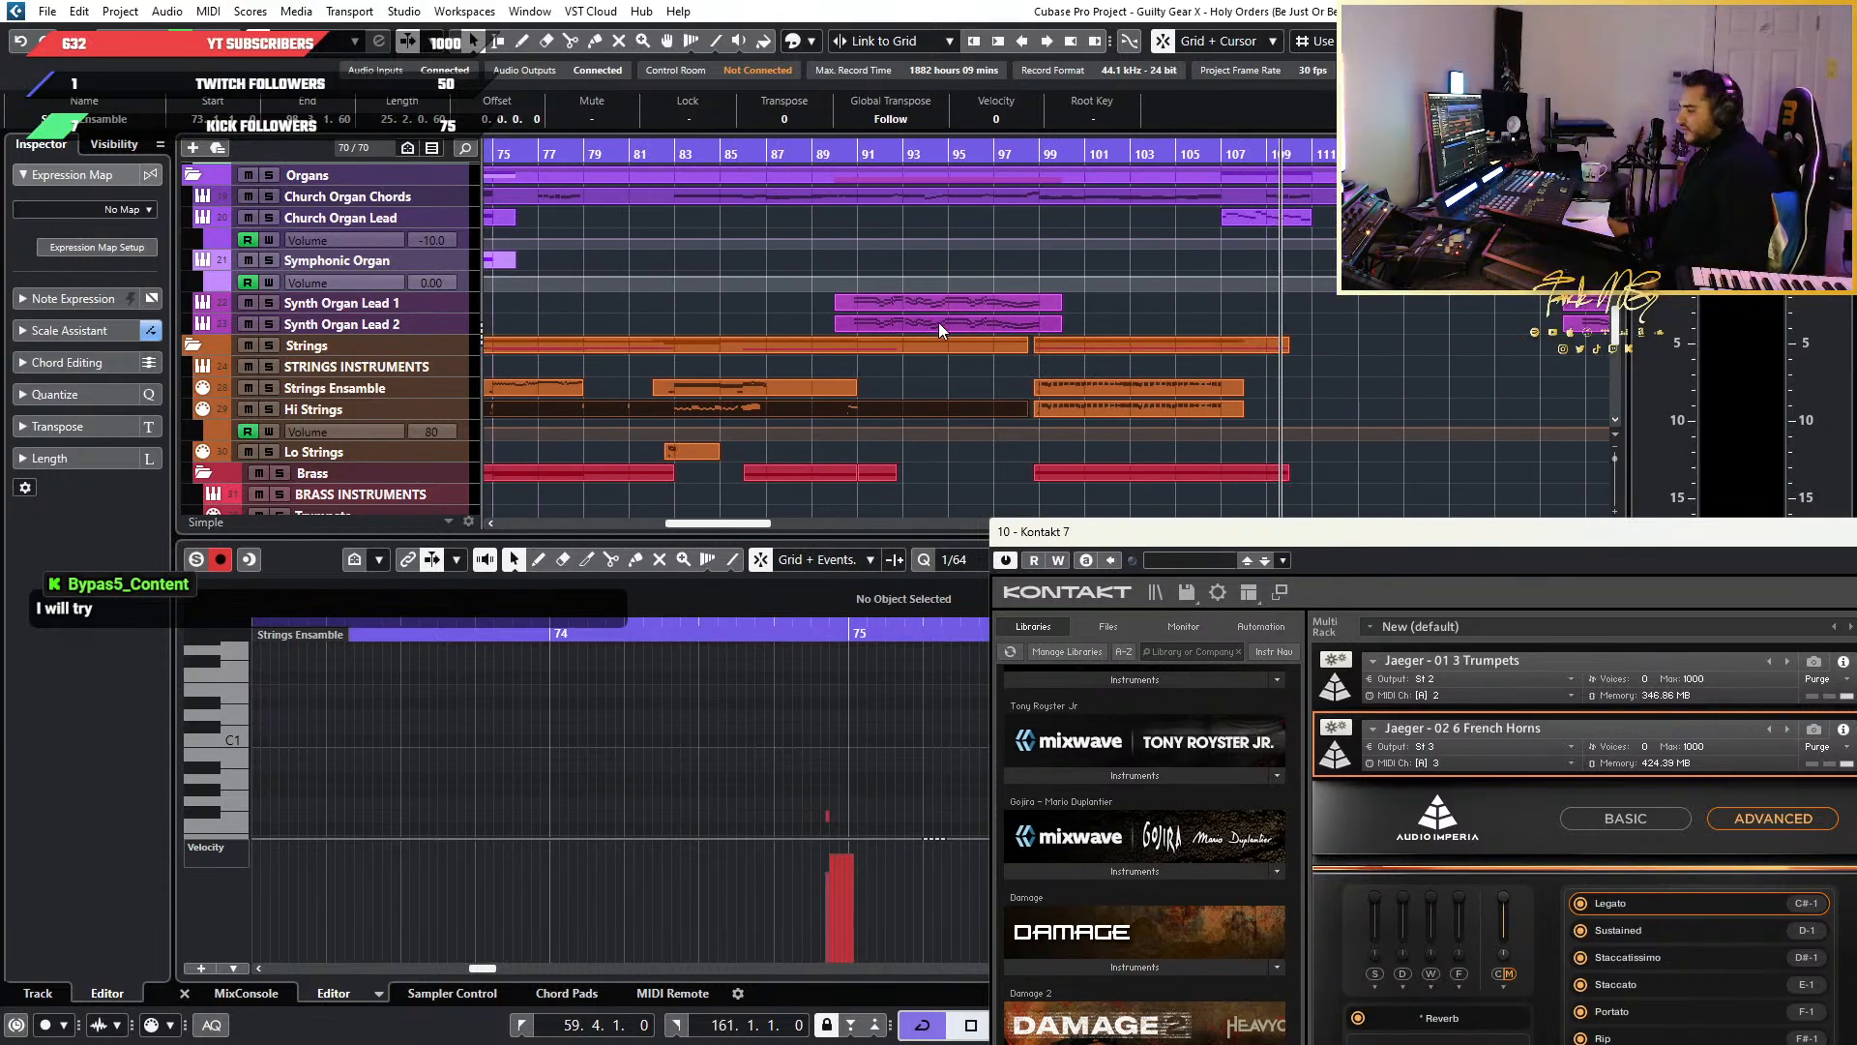
scroll(937, 323, down, 1)
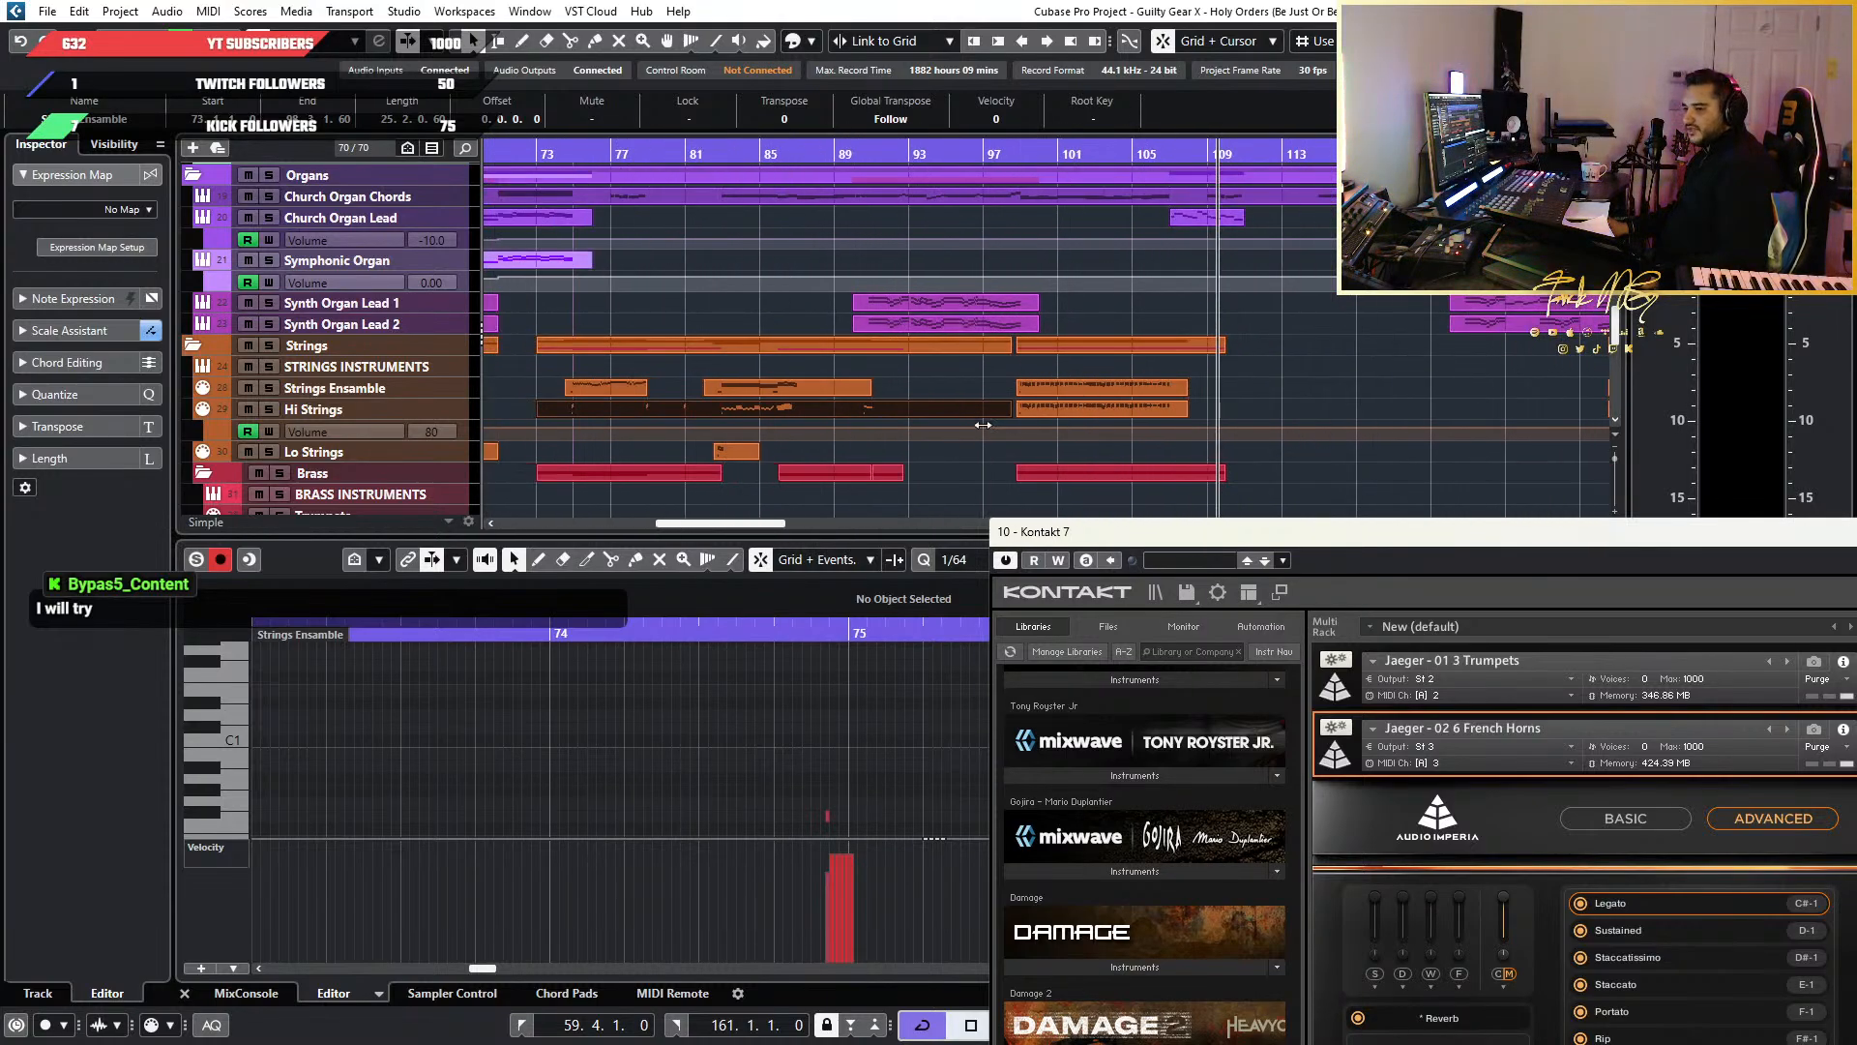
scroll(925, 426, down, 3)
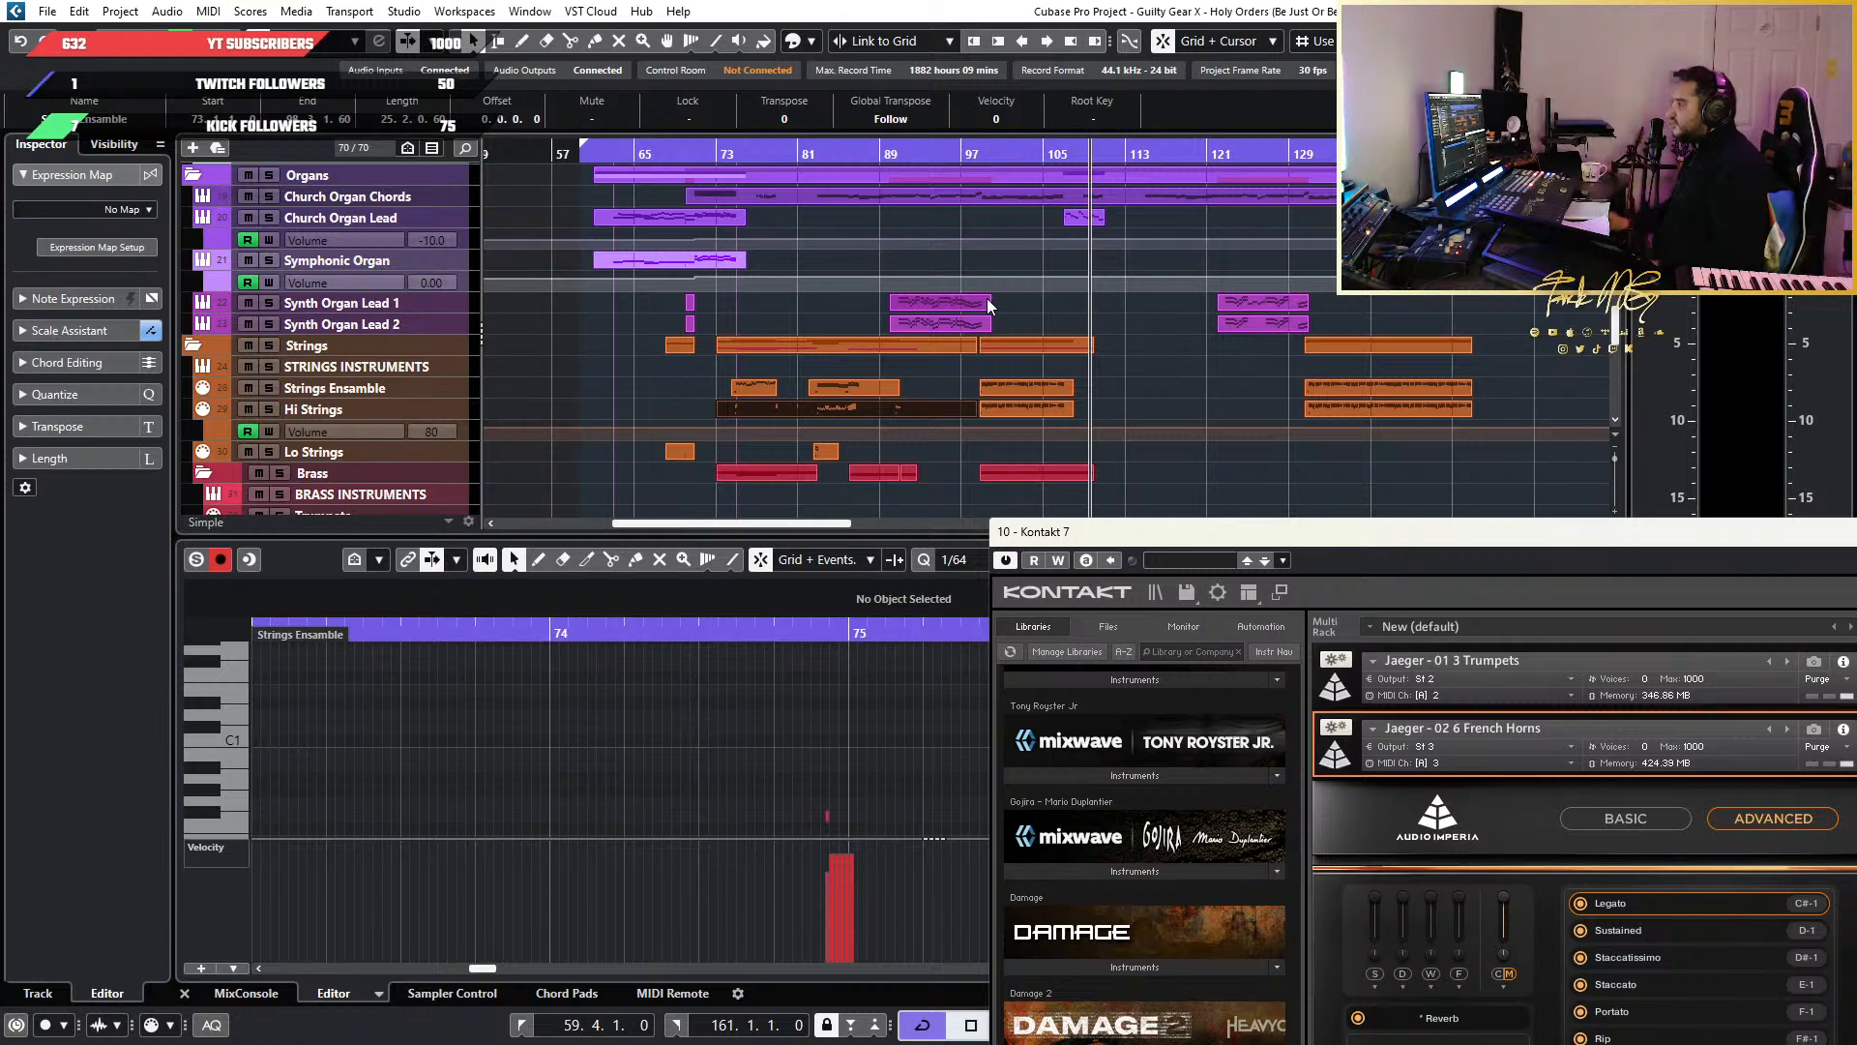
scroll(1012, 240, up, 3)
scroll(1014, 246, down, 5)
scroll(1016, 249, down, 10)
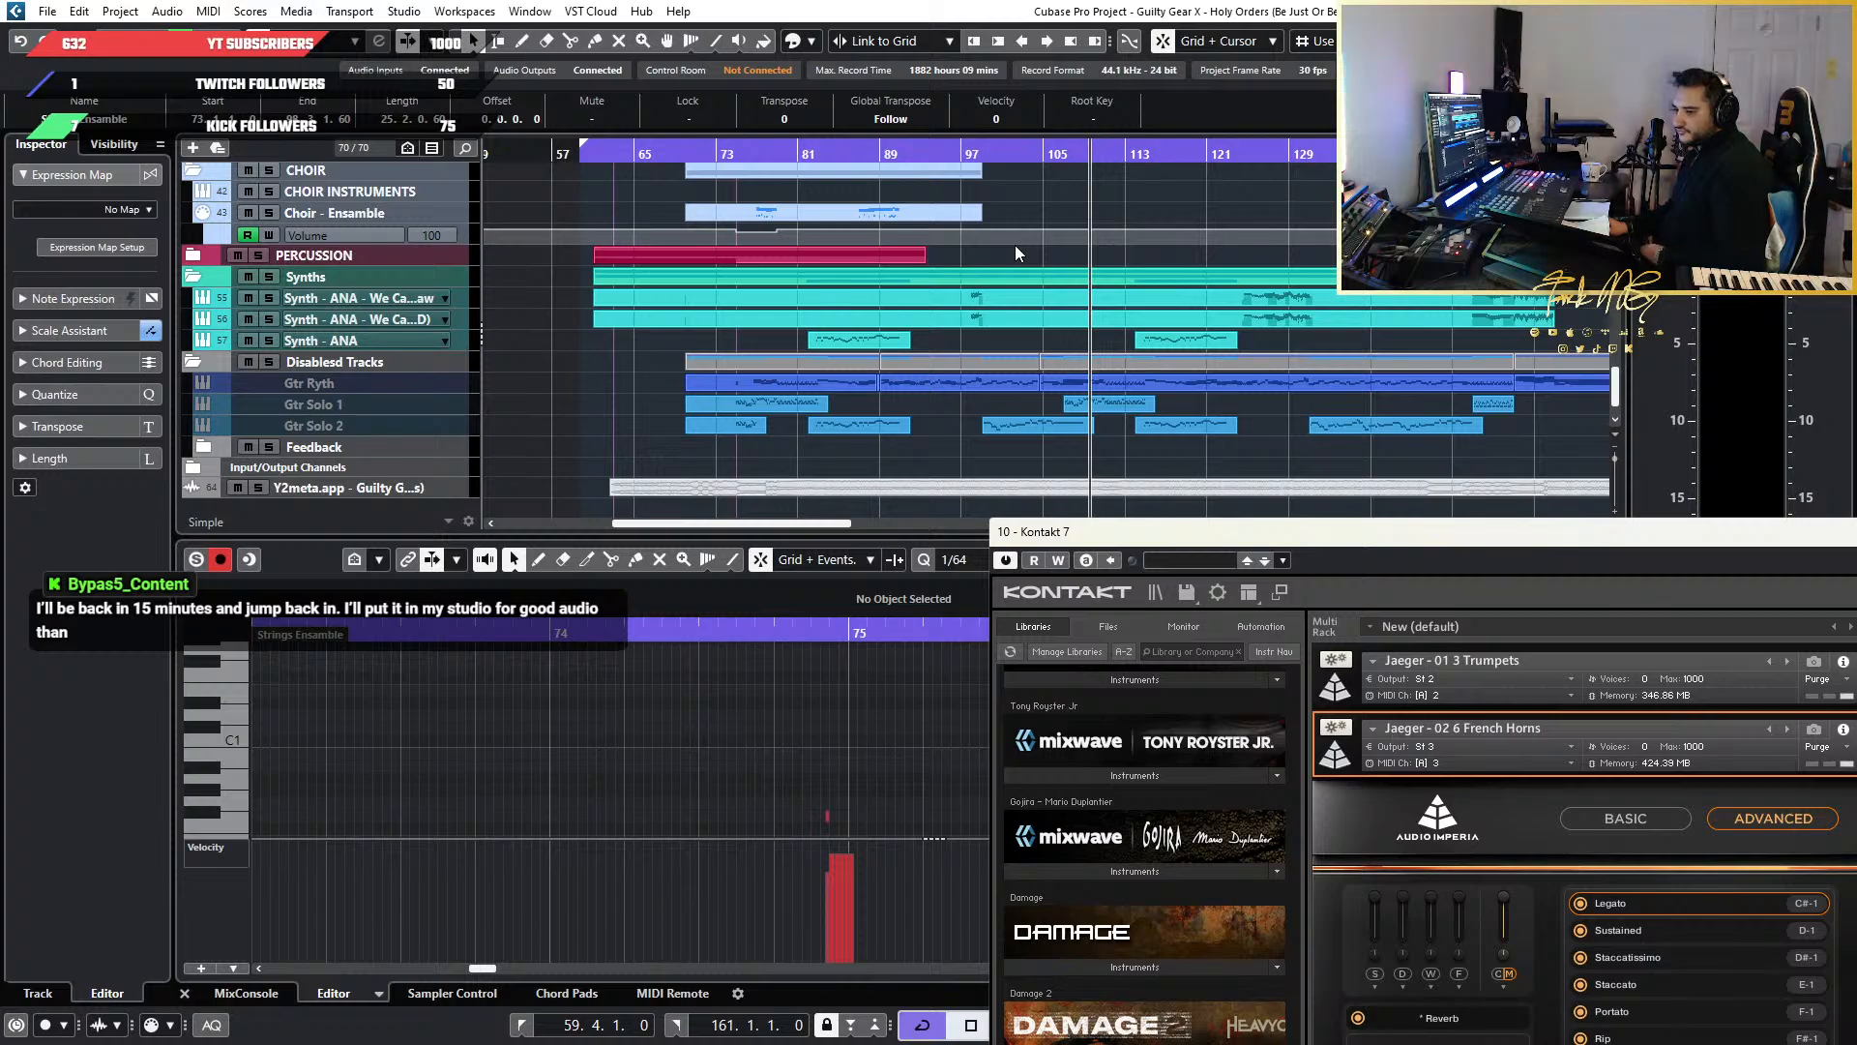
scroll(1014, 246, up, 12)
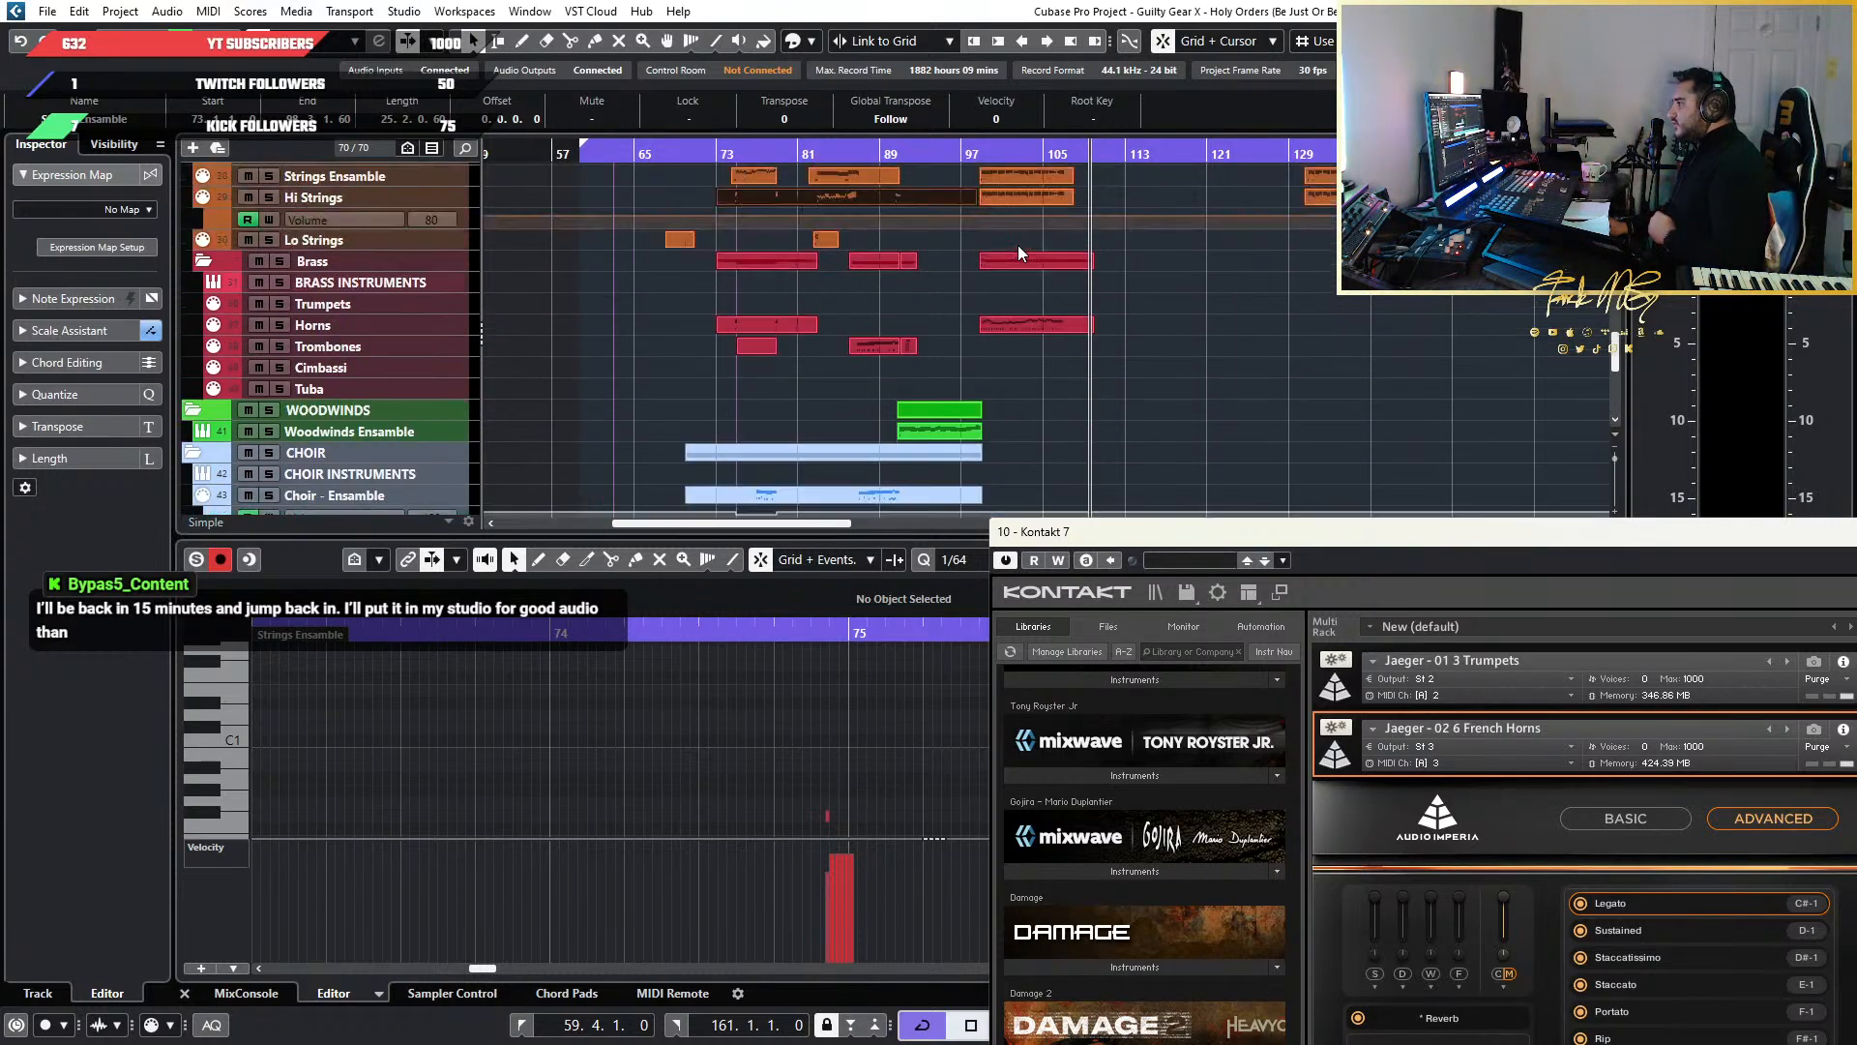
scroll(1017, 246, down, 3)
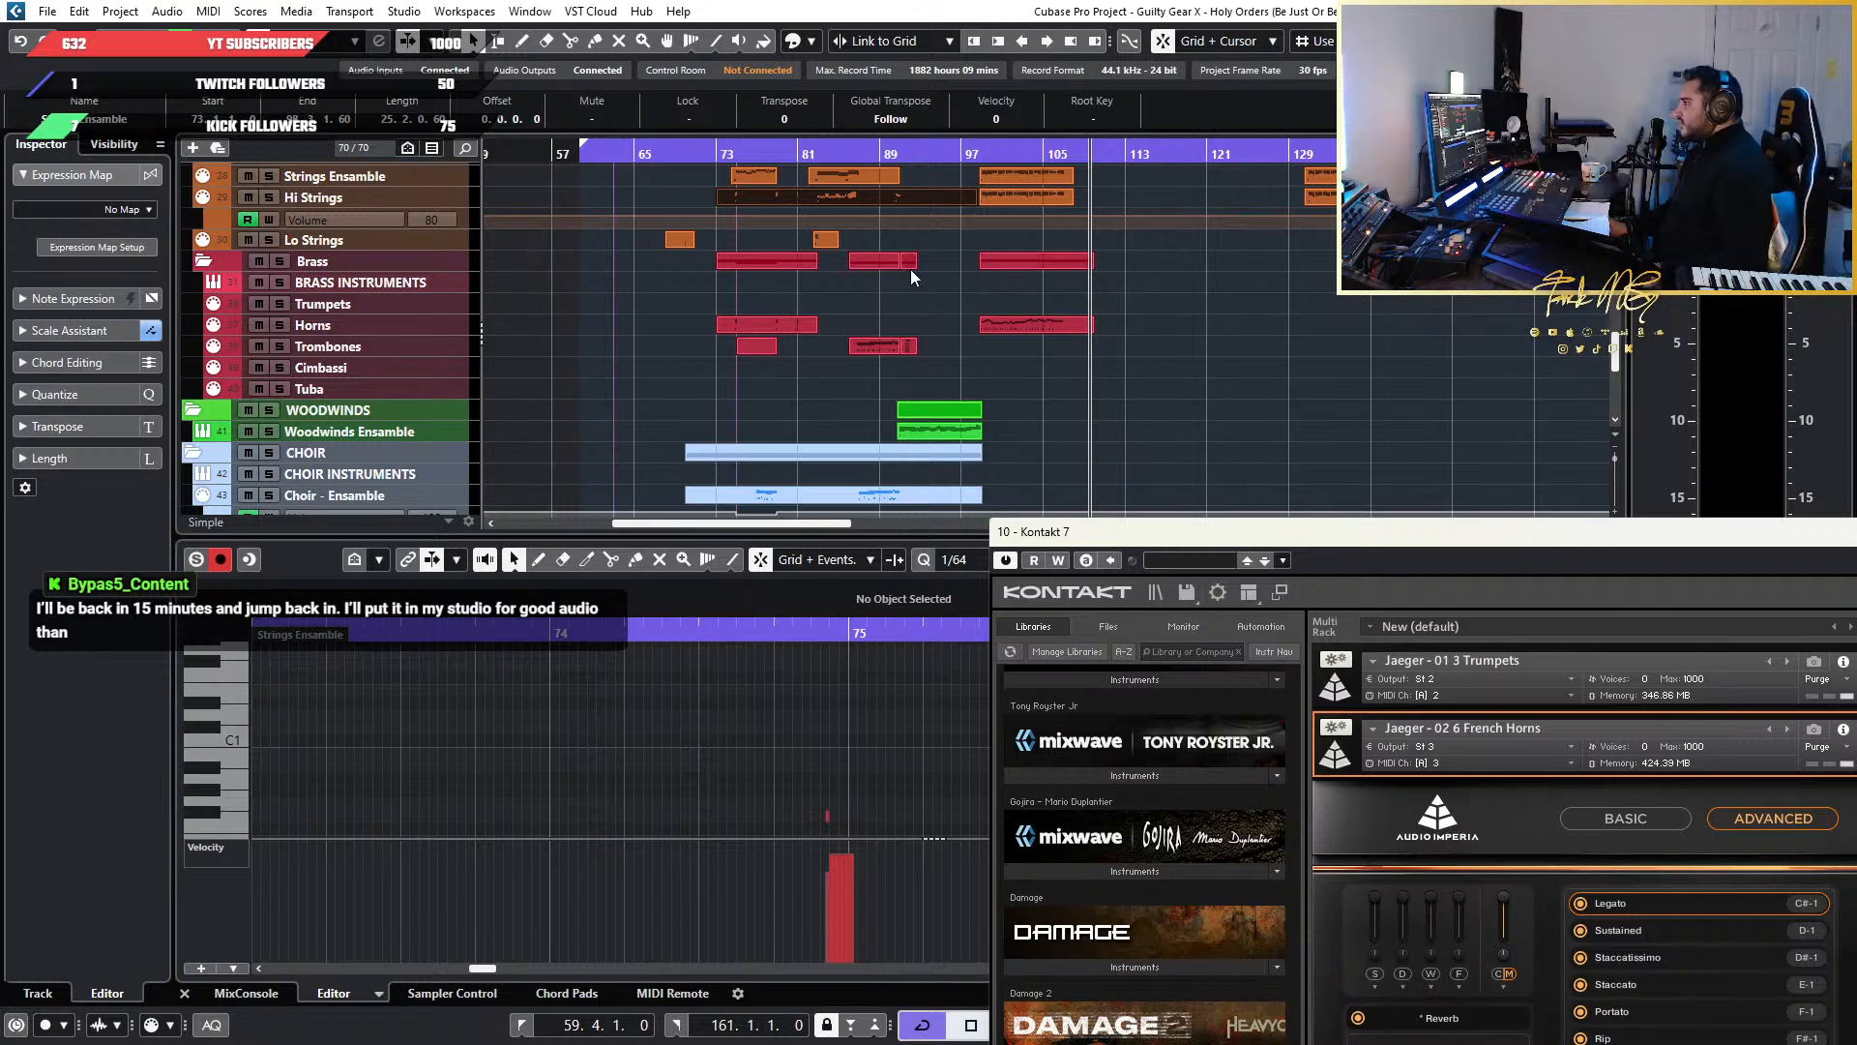
scroll(925, 273, up, 3)
scroll(983, 304, down, 2)
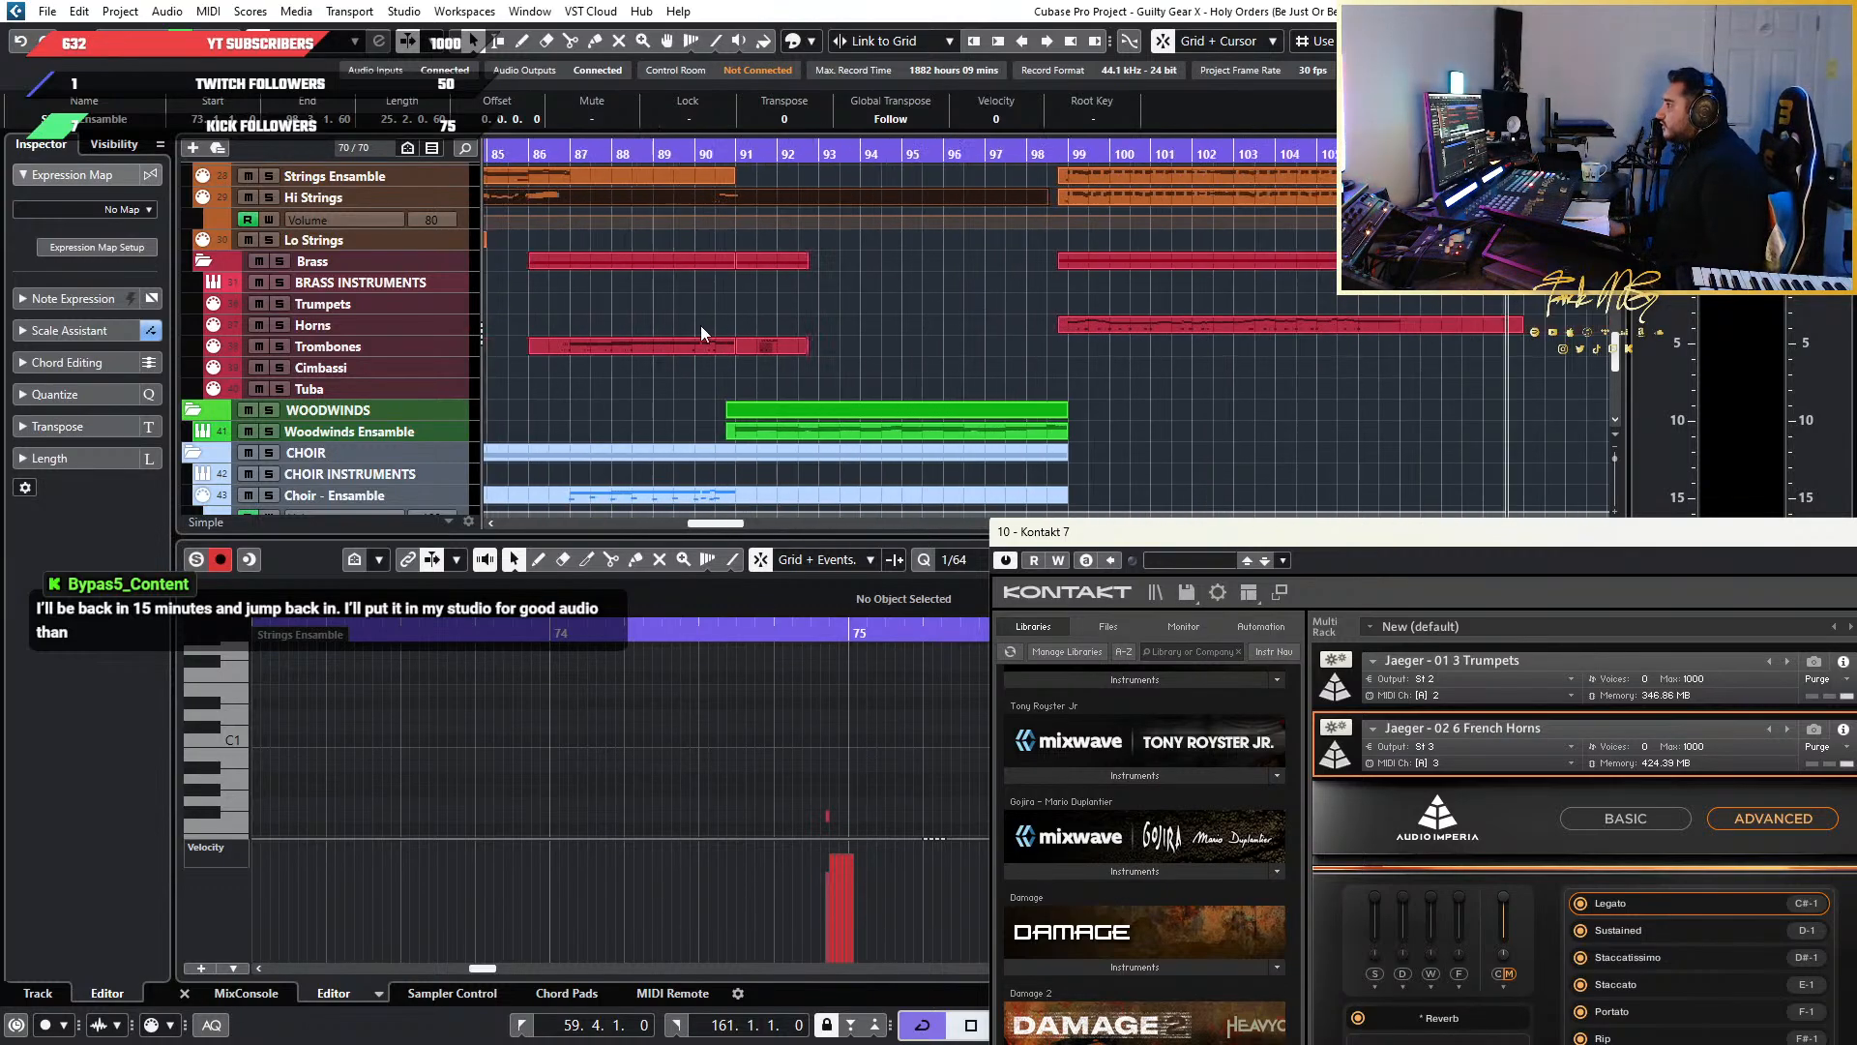
scroll(700, 325, up, 4)
scroll(573, 318, down, 4)
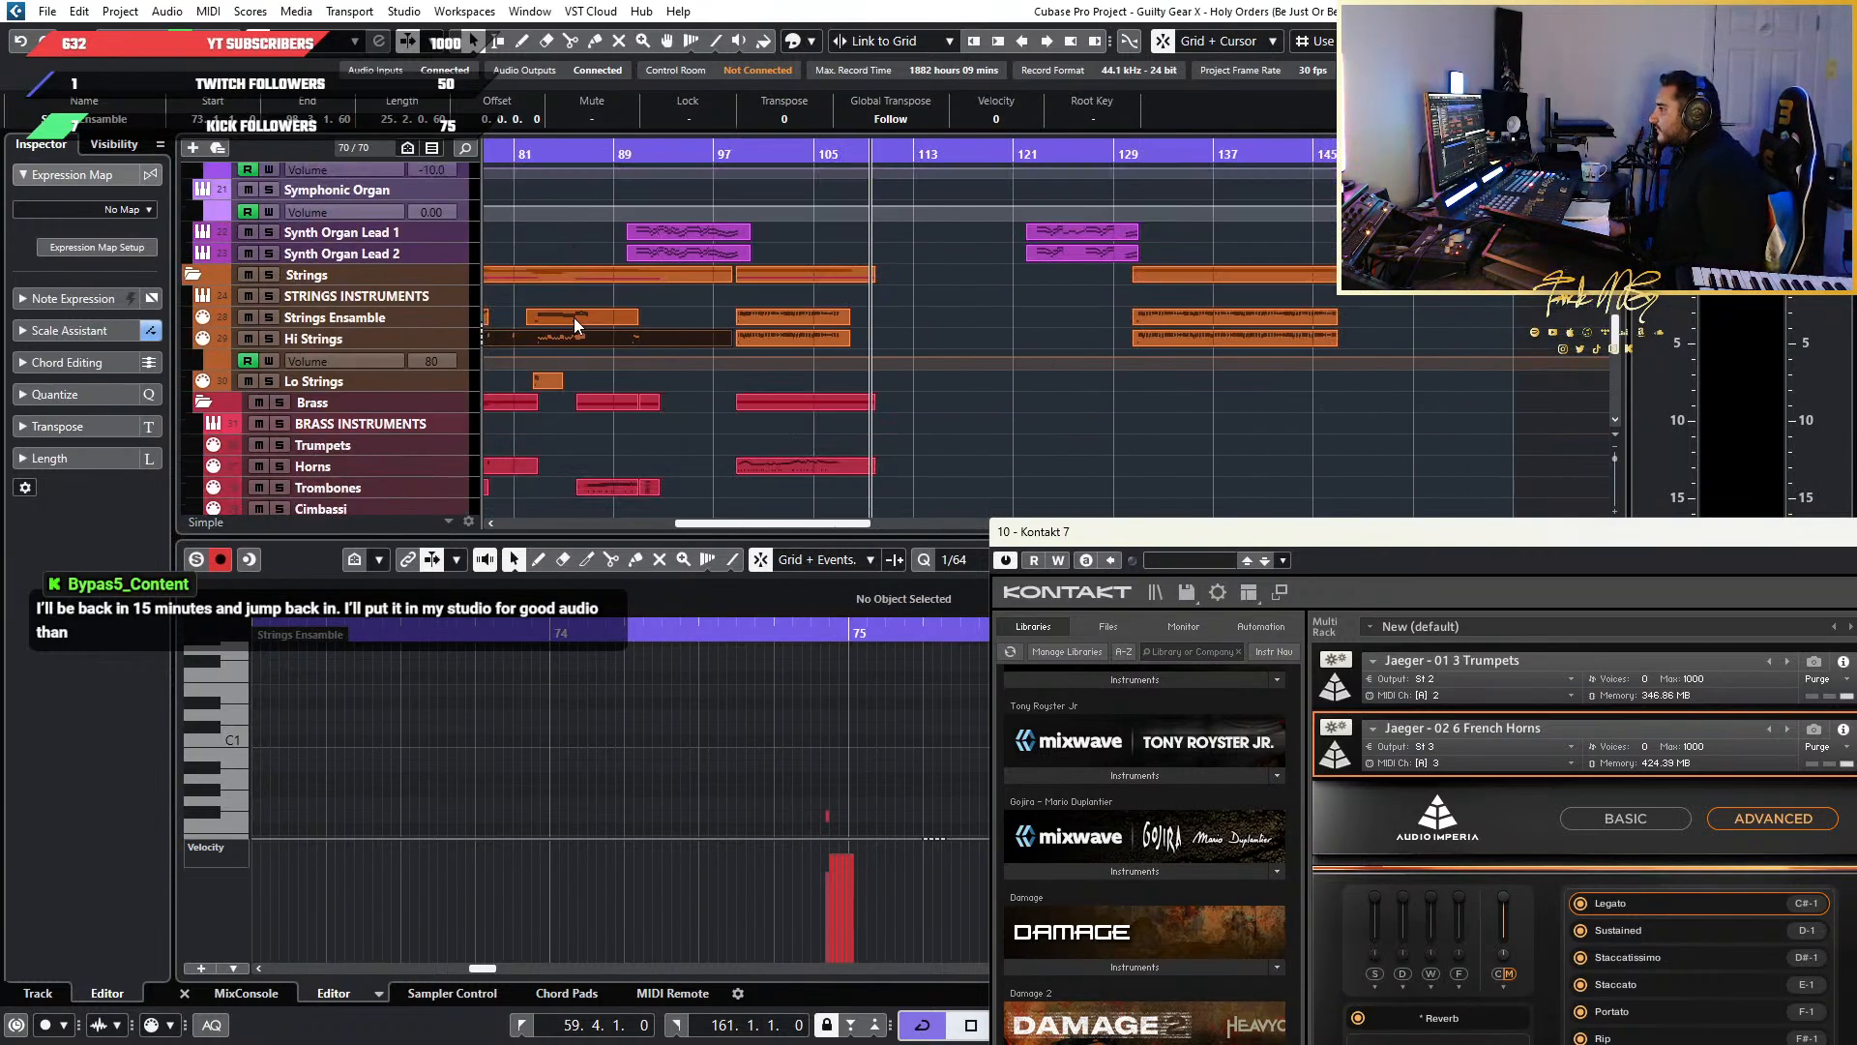
scroll(581, 324, up, 2)
scroll(668, 300, down, 2)
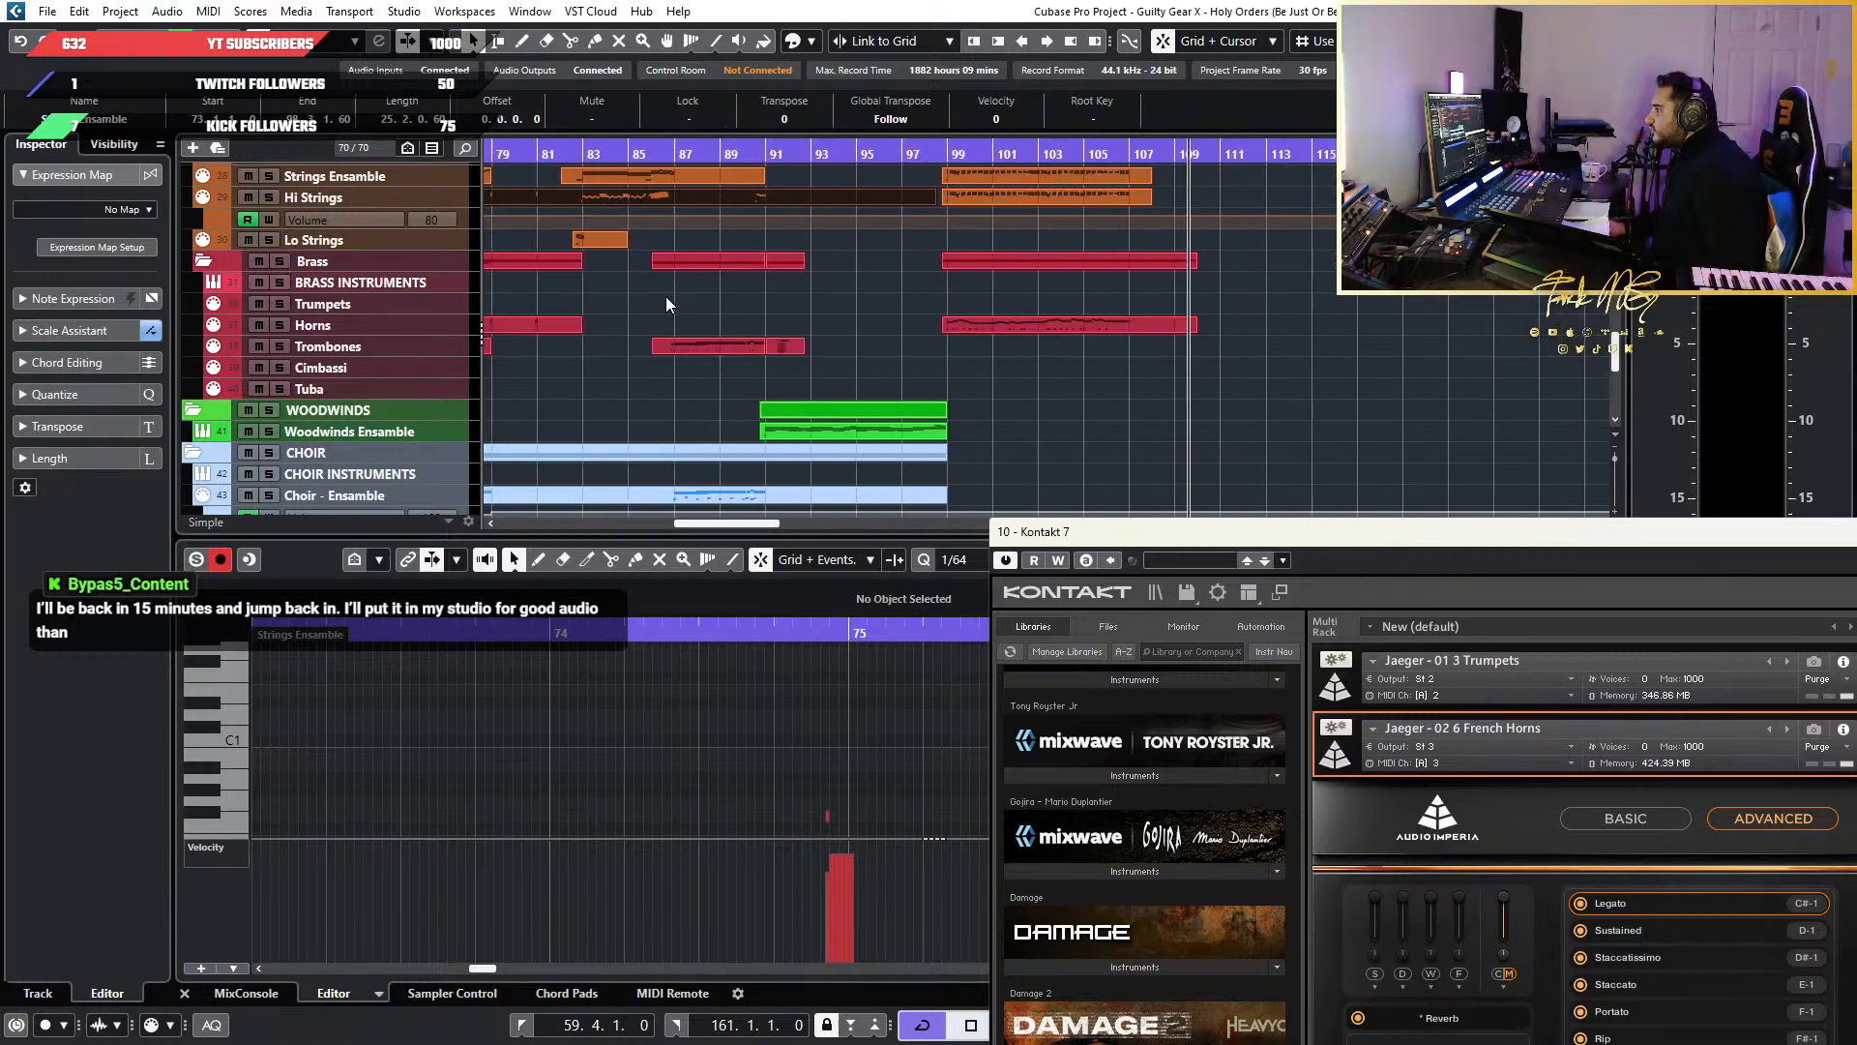
Play the arrangement from about bar 86, with the Kontakt window shifted aside and a wider bar range in the note editor
scroll(670, 296, left, 2)
click(891, 155)
key(space)
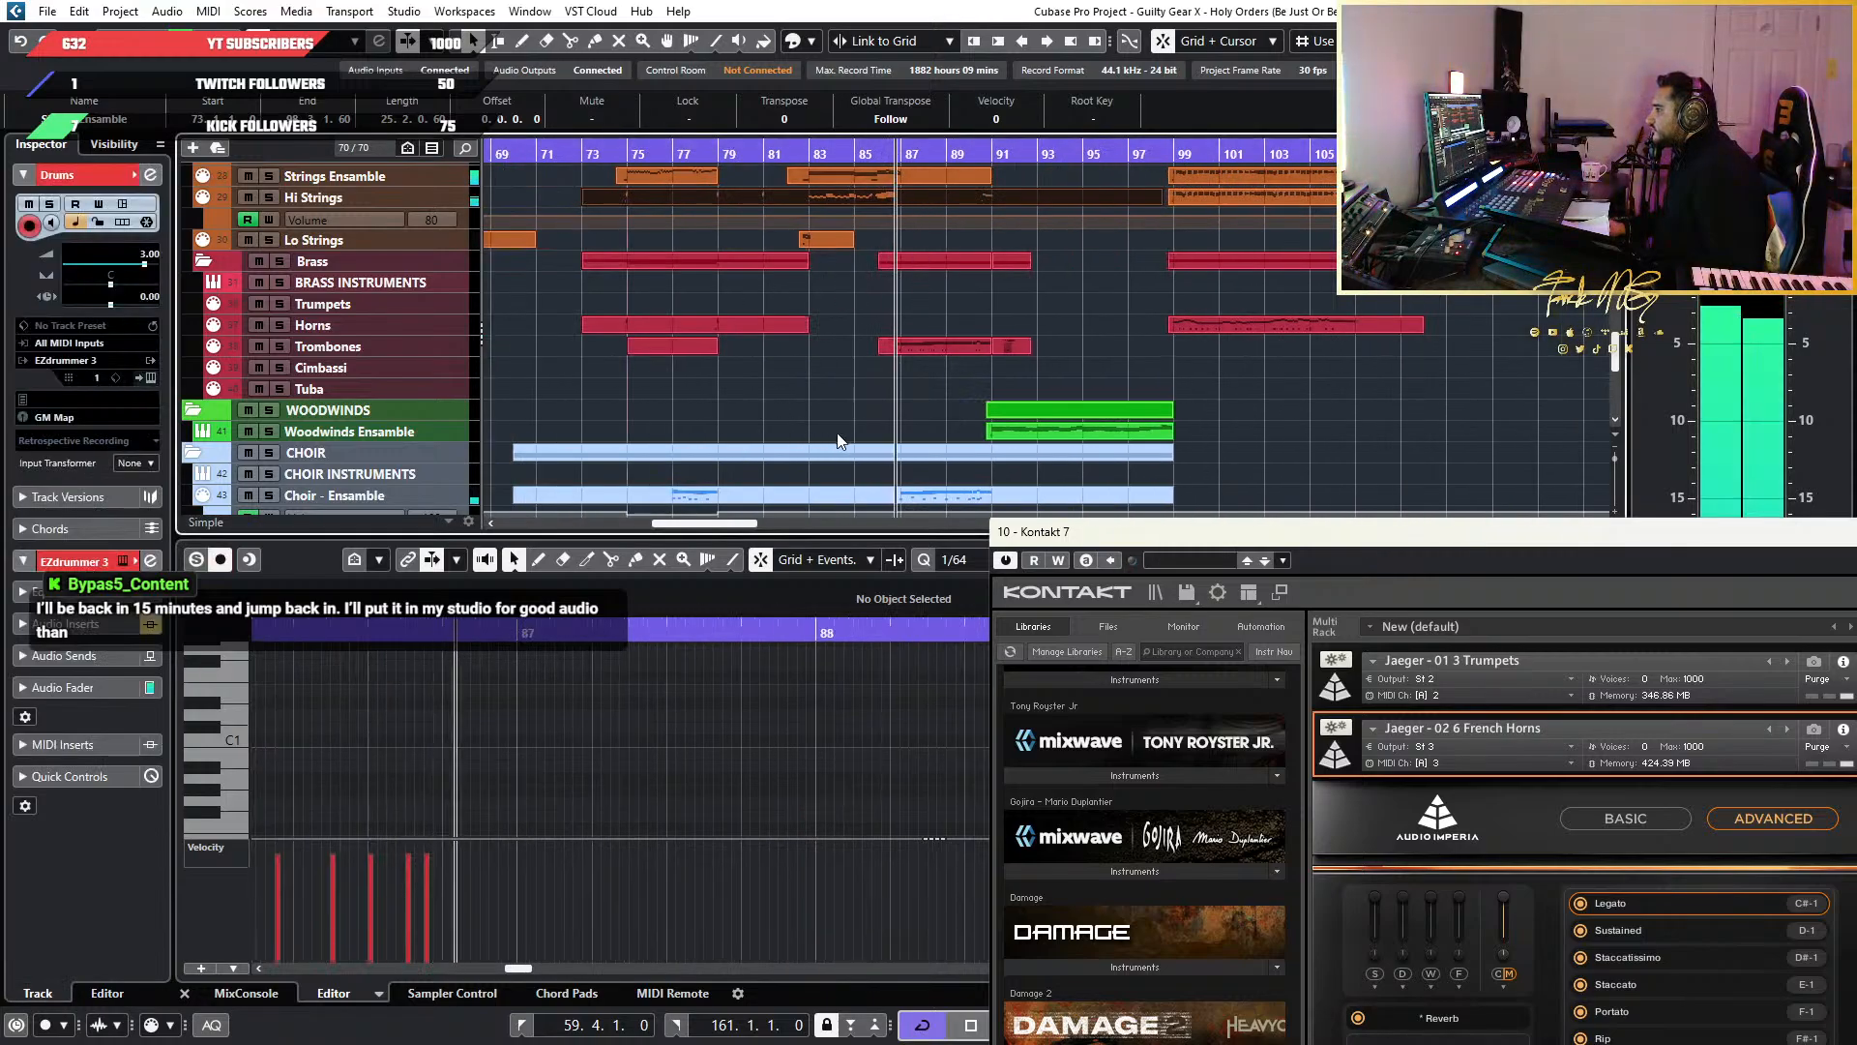
drag(1127, 537, 1221, 533)
scroll(631, 727, down, 3)
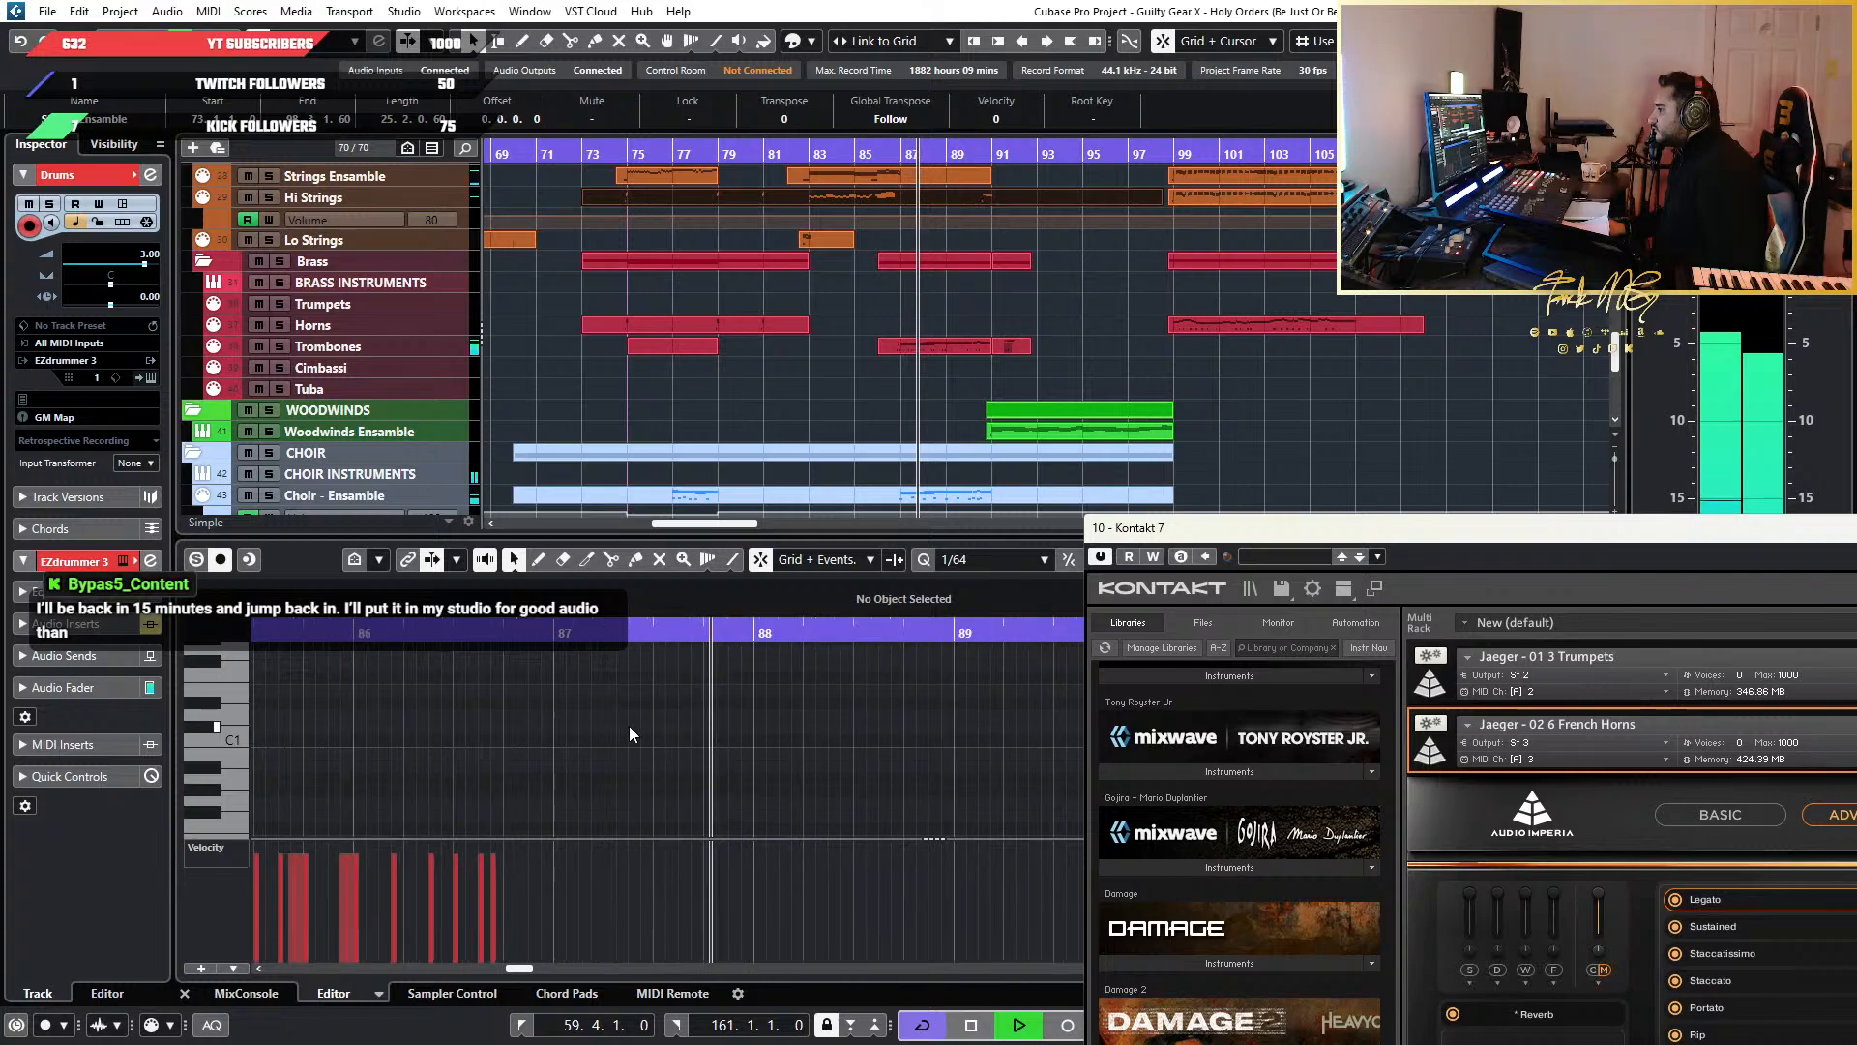
scroll(704, 727, down, 1)
scroll(701, 724, down, 1)
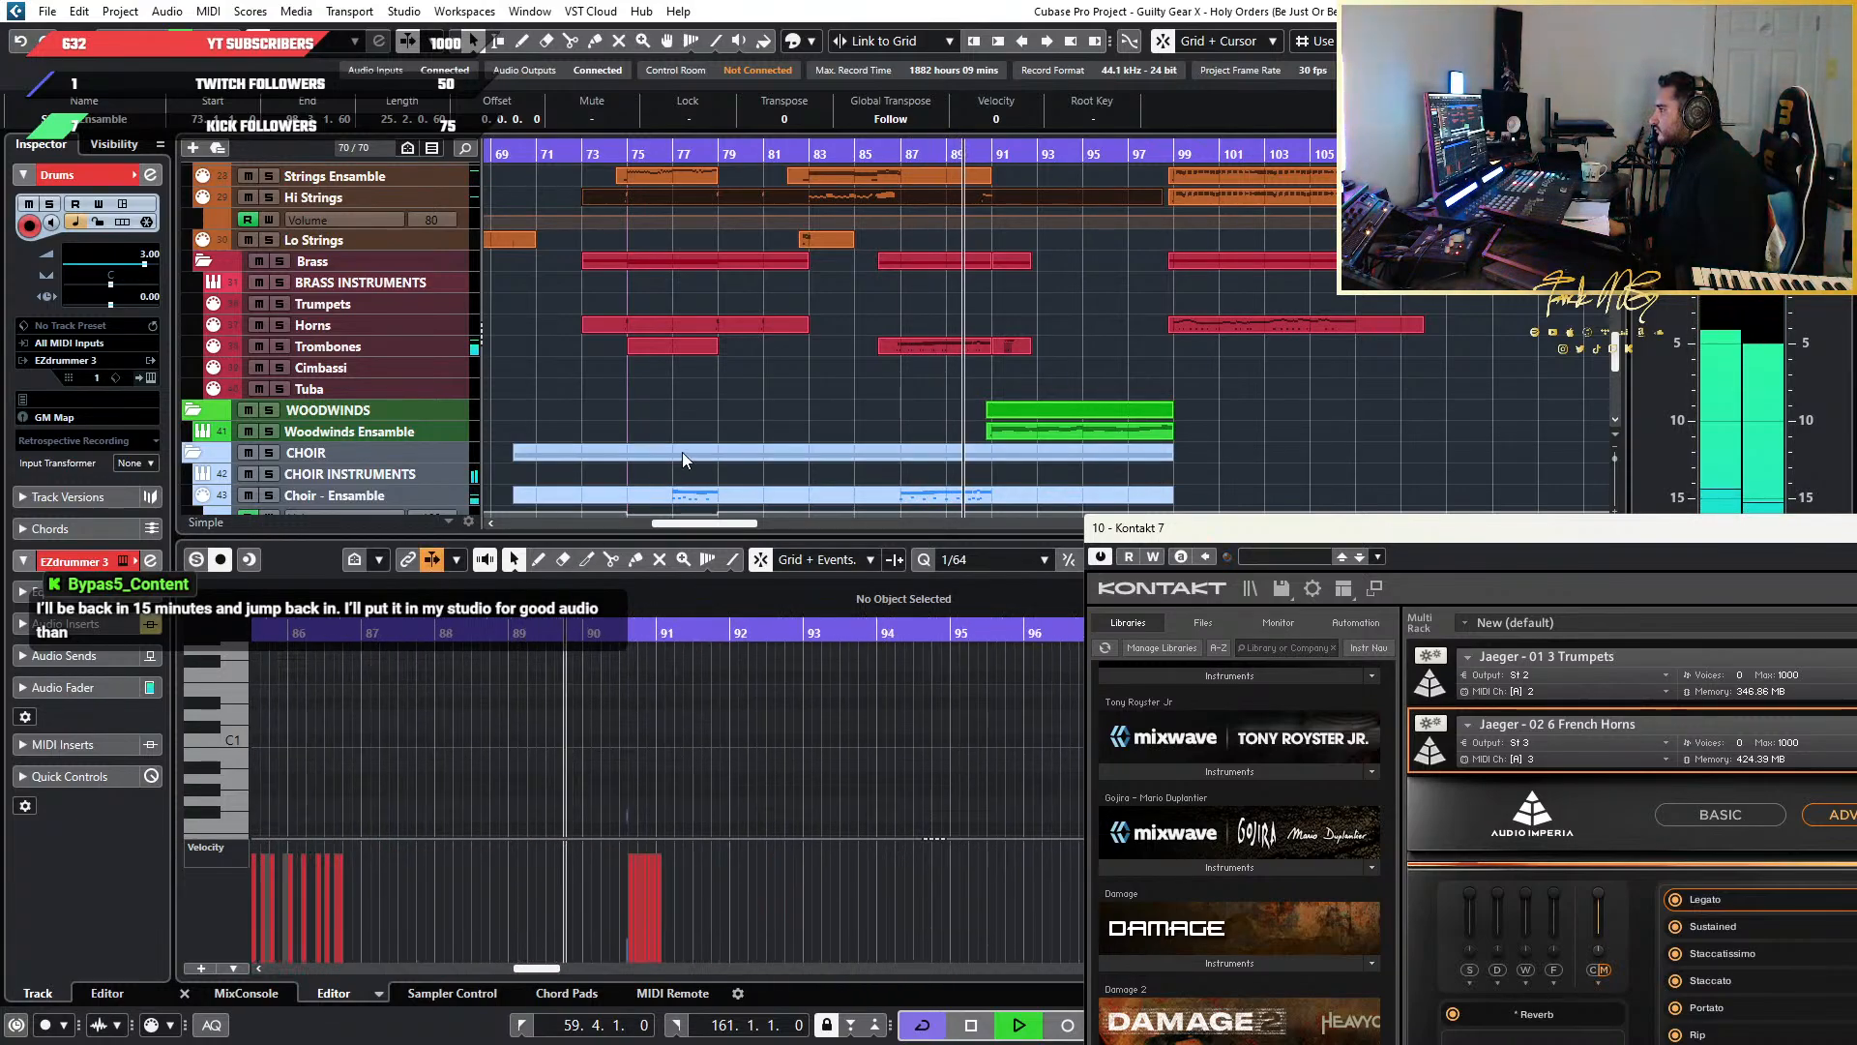
Examine the Hi Strings notes in the editor while playing the arrangement back from just before bar 87
scroll(621, 816, up, 1)
scroll(613, 786, down, 3)
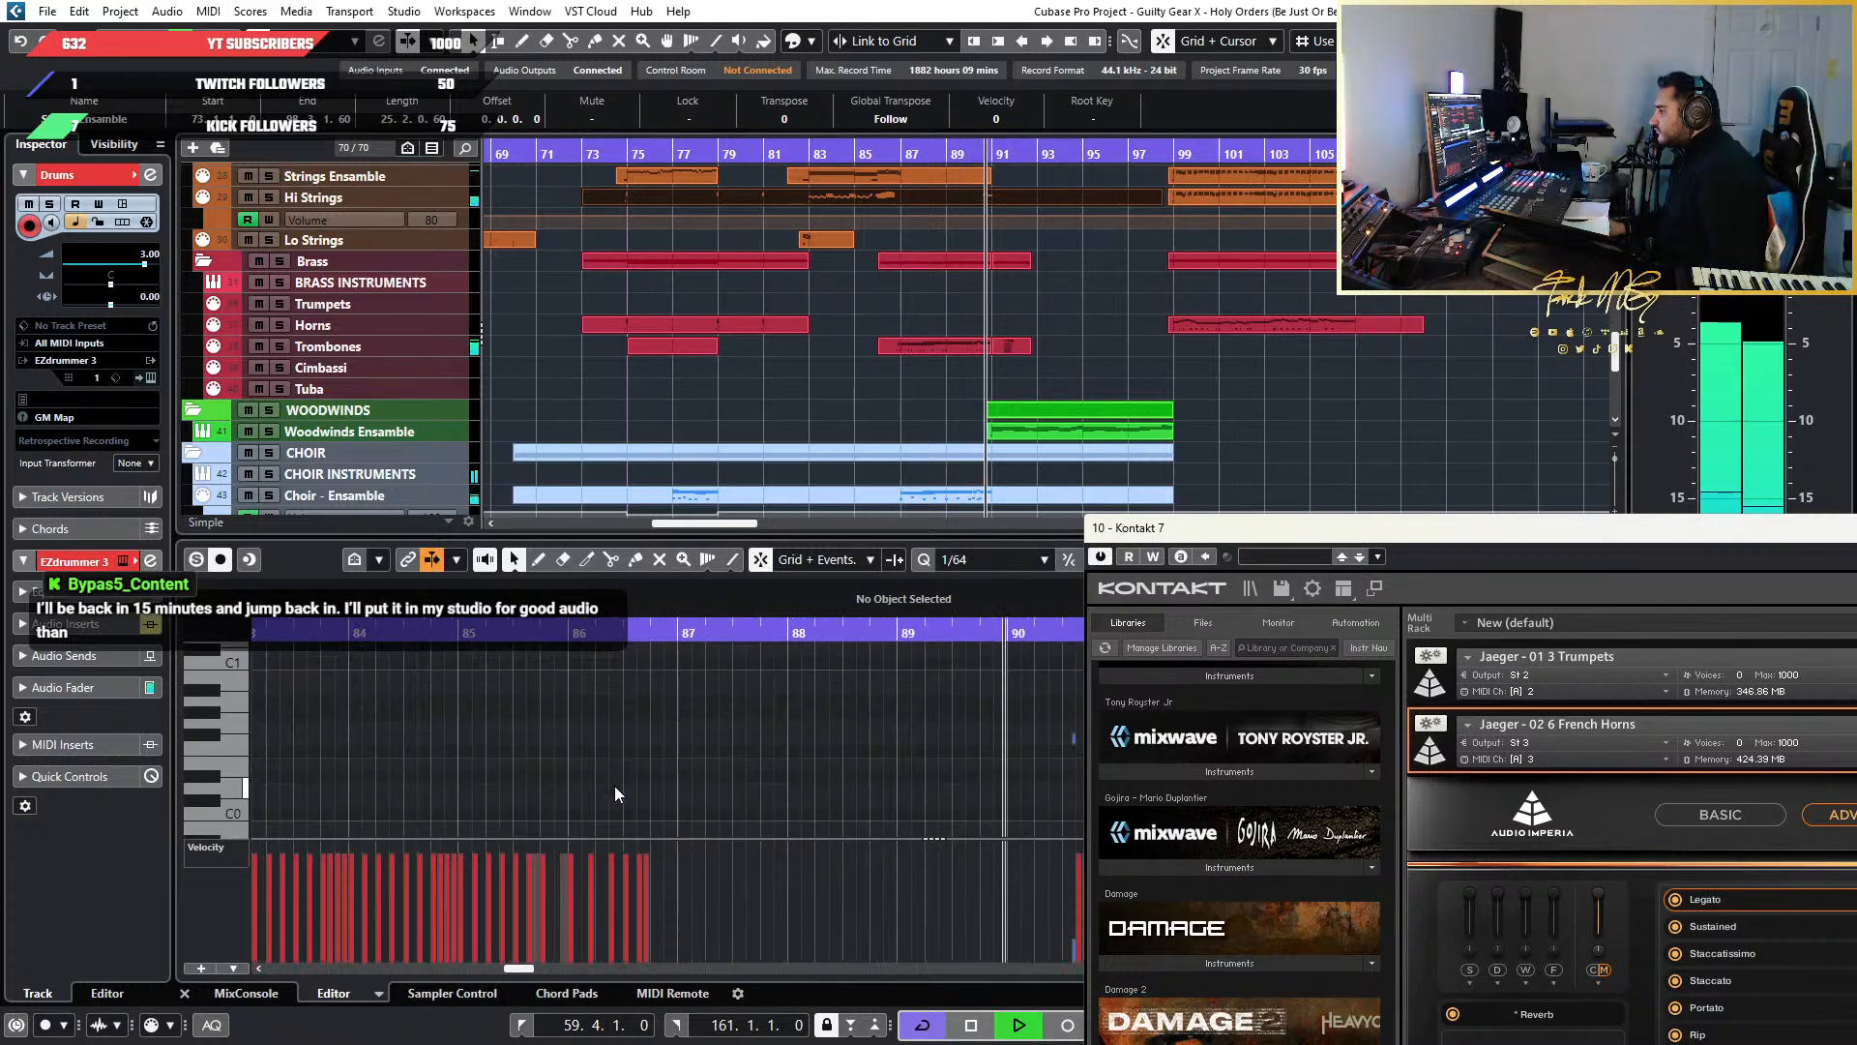
scroll(614, 786, down, 1)
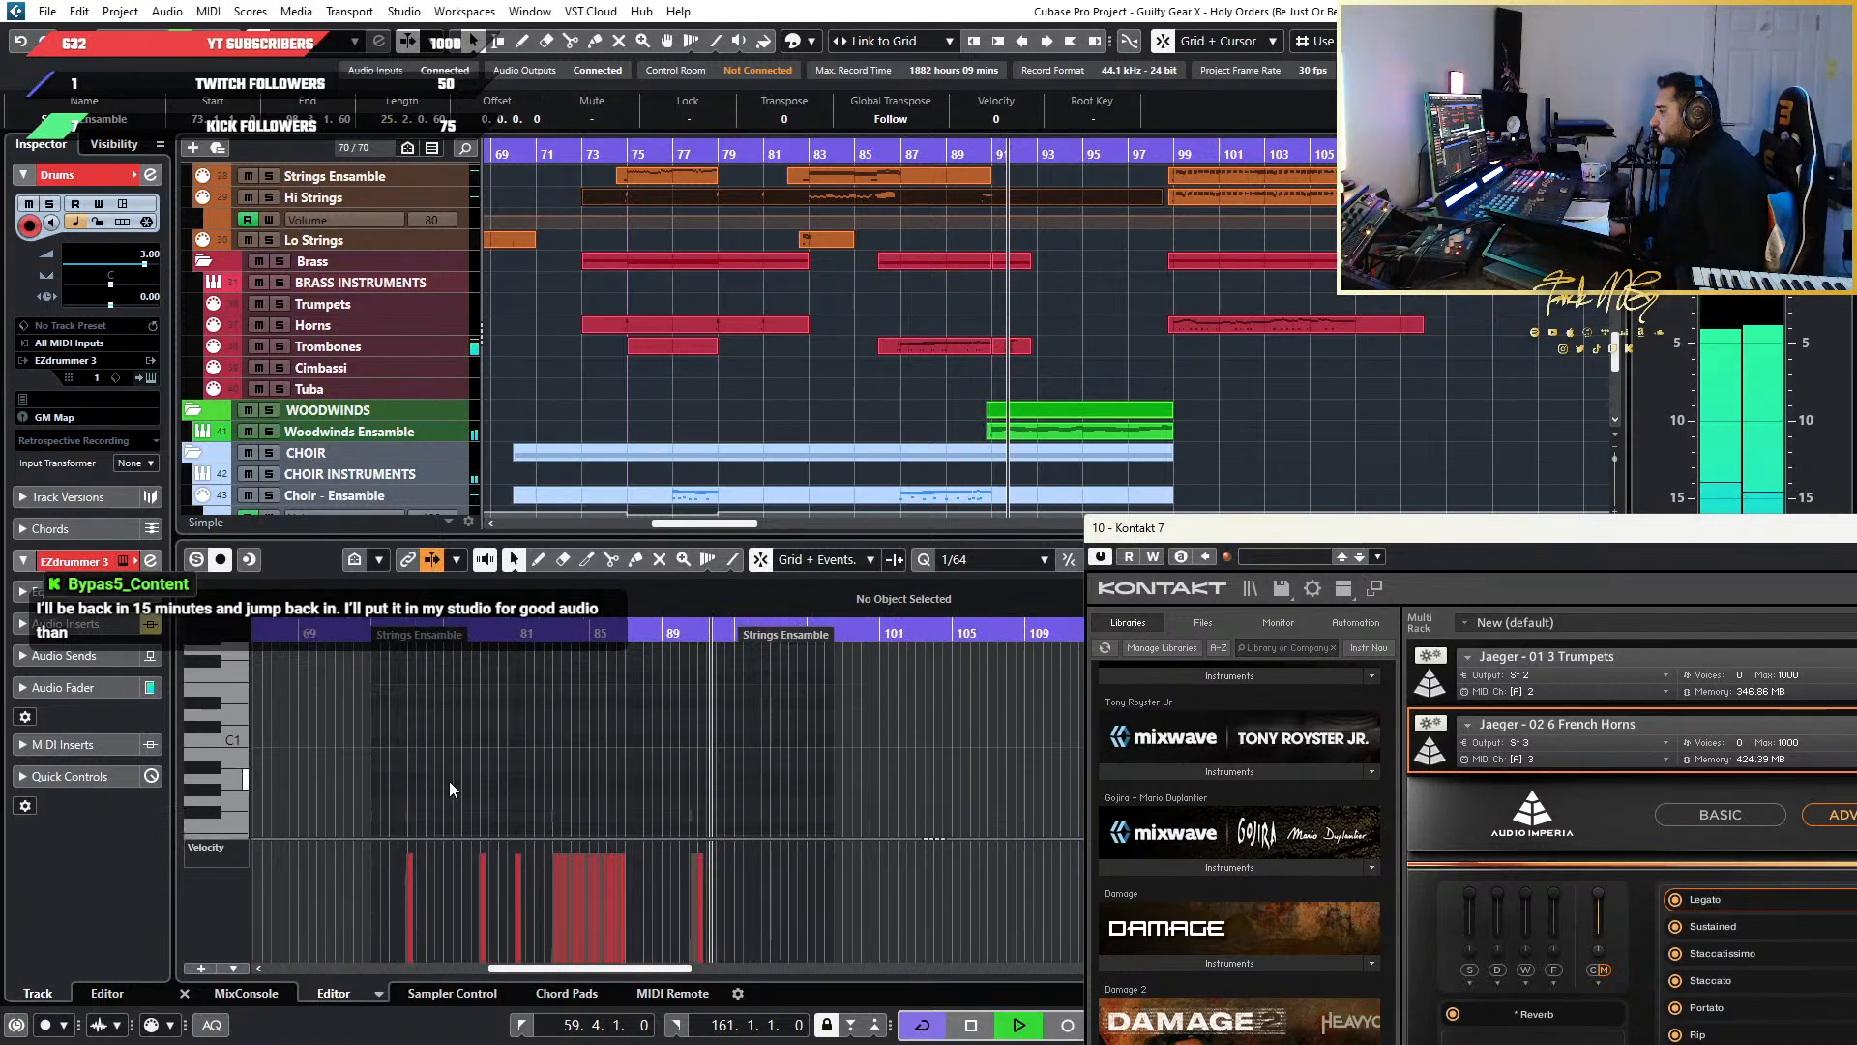
scroll(449, 781, up, 4)
scroll(481, 764, up, 5)
scroll(611, 735, up, 1)
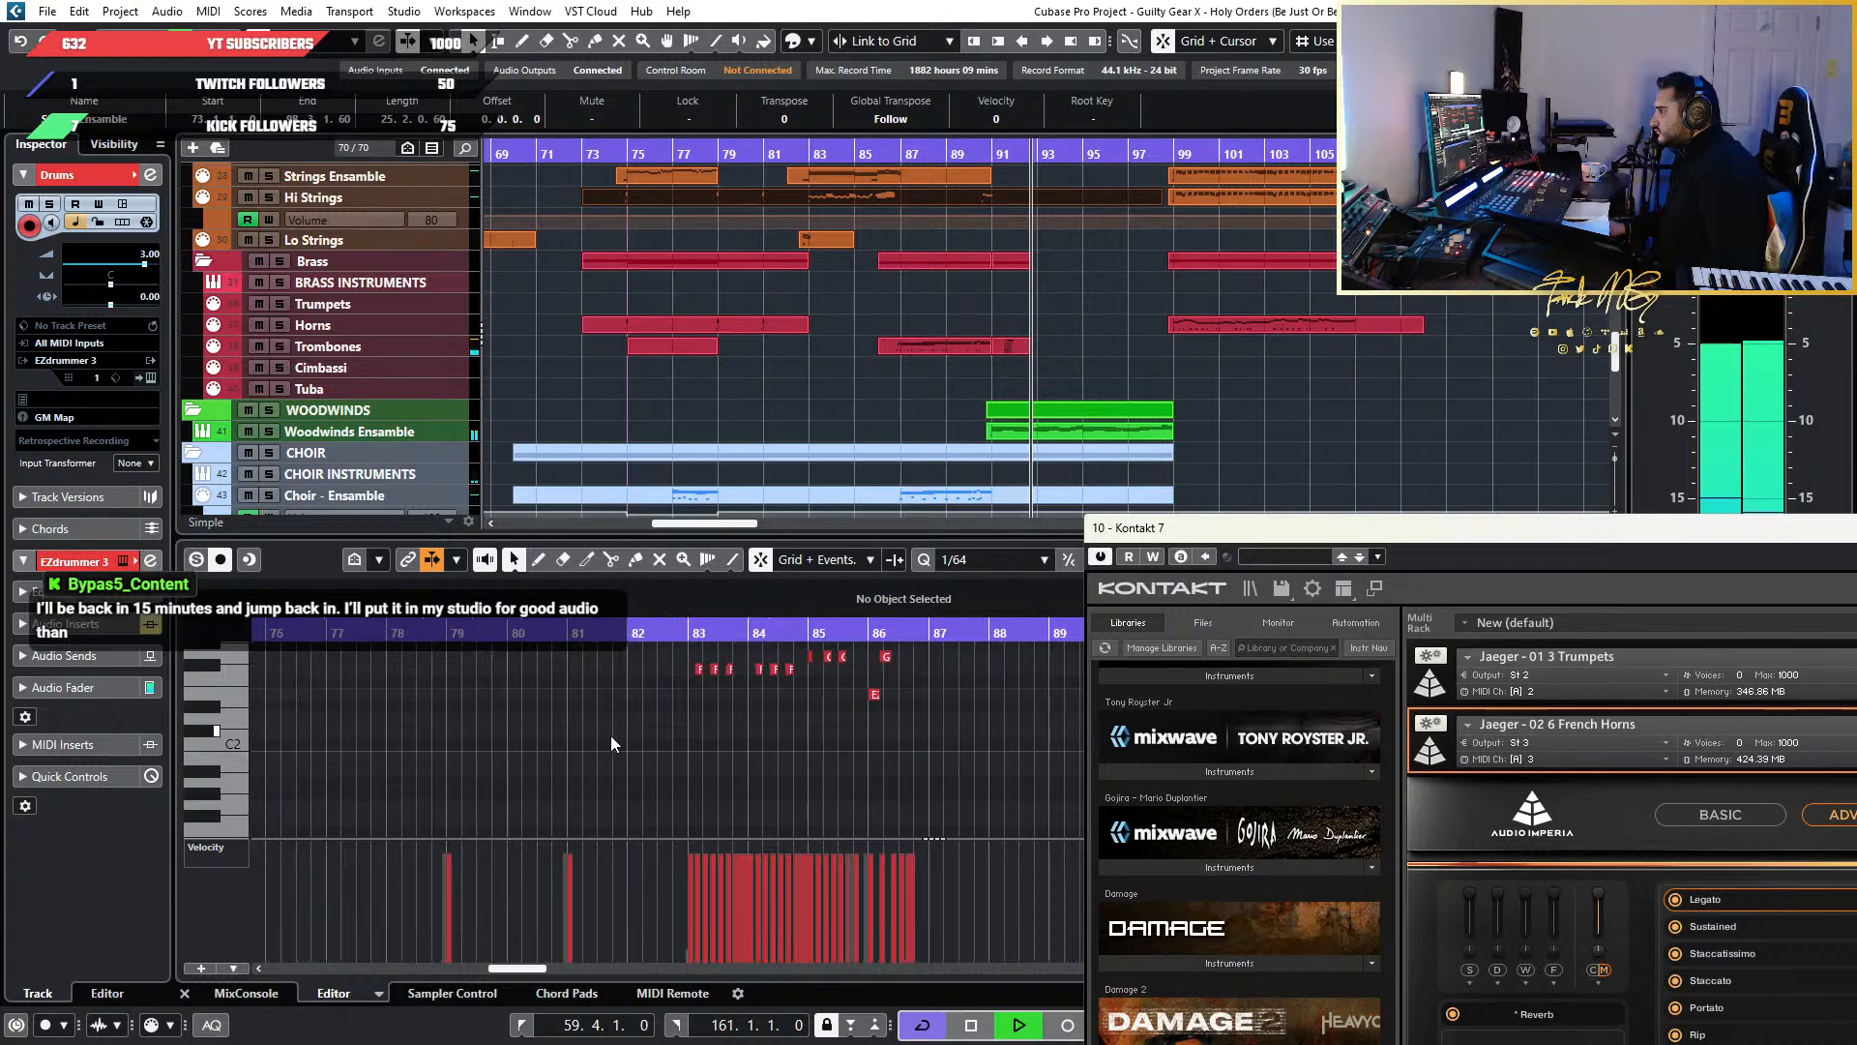
key(space)
scroll(679, 745, up, 3)
click(670, 646)
key(space)
scroll(822, 756, up, 3)
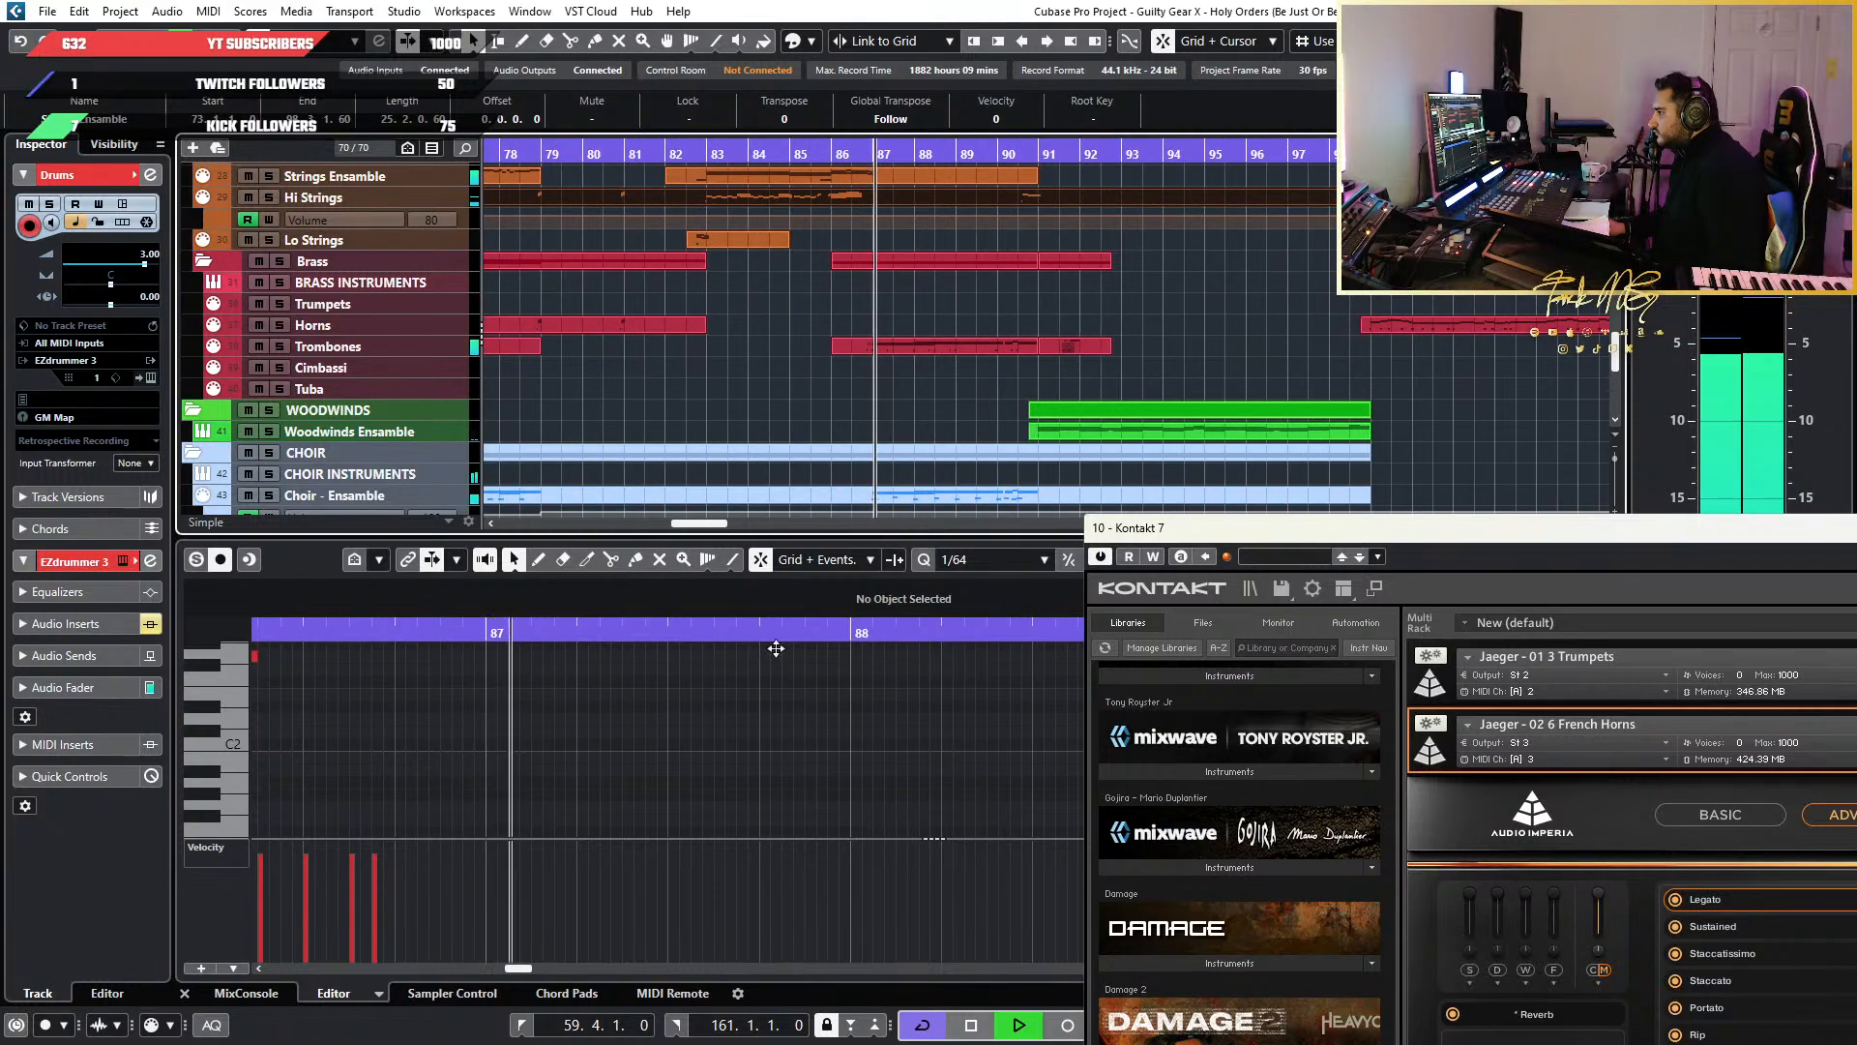
scroll(722, 766, down, 6)
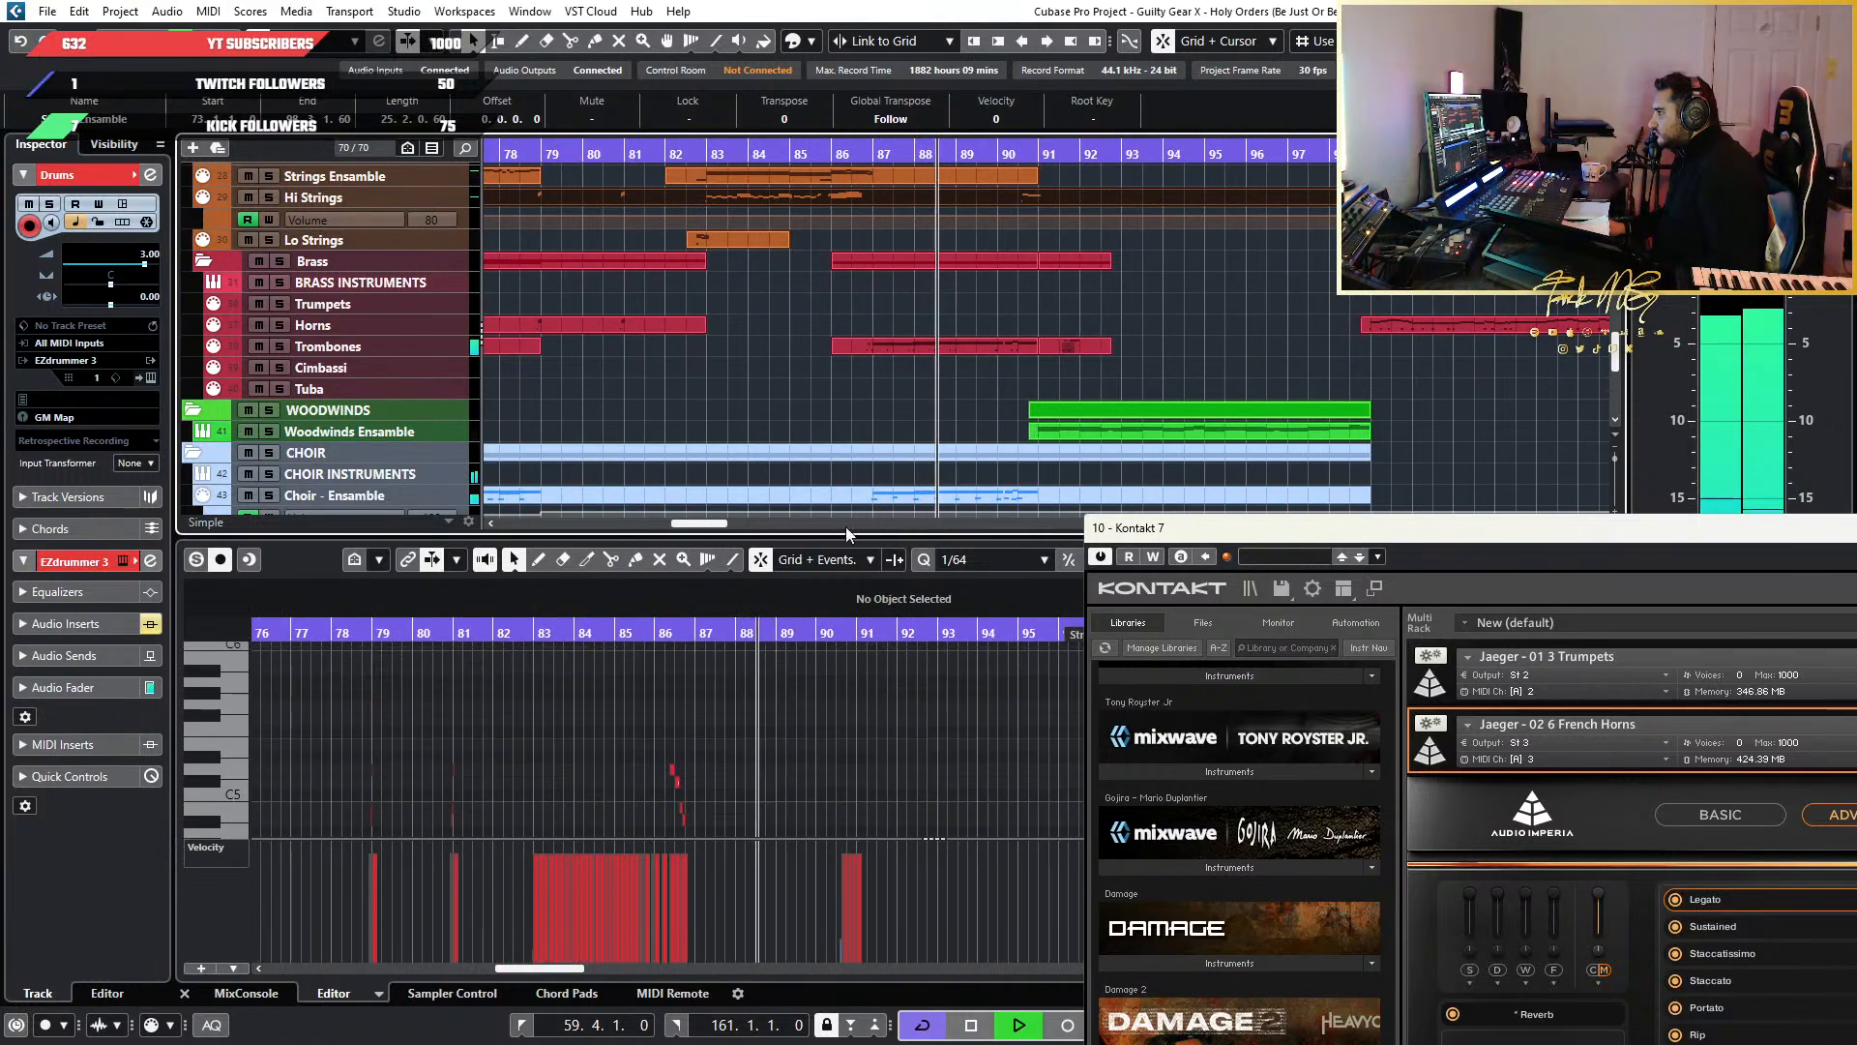
Open the Trombones part starting at bar 86 for note editing and play it from just before bar 87
click(904, 345)
scroll(715, 743, up, 5)
scroll(677, 737, down, 3)
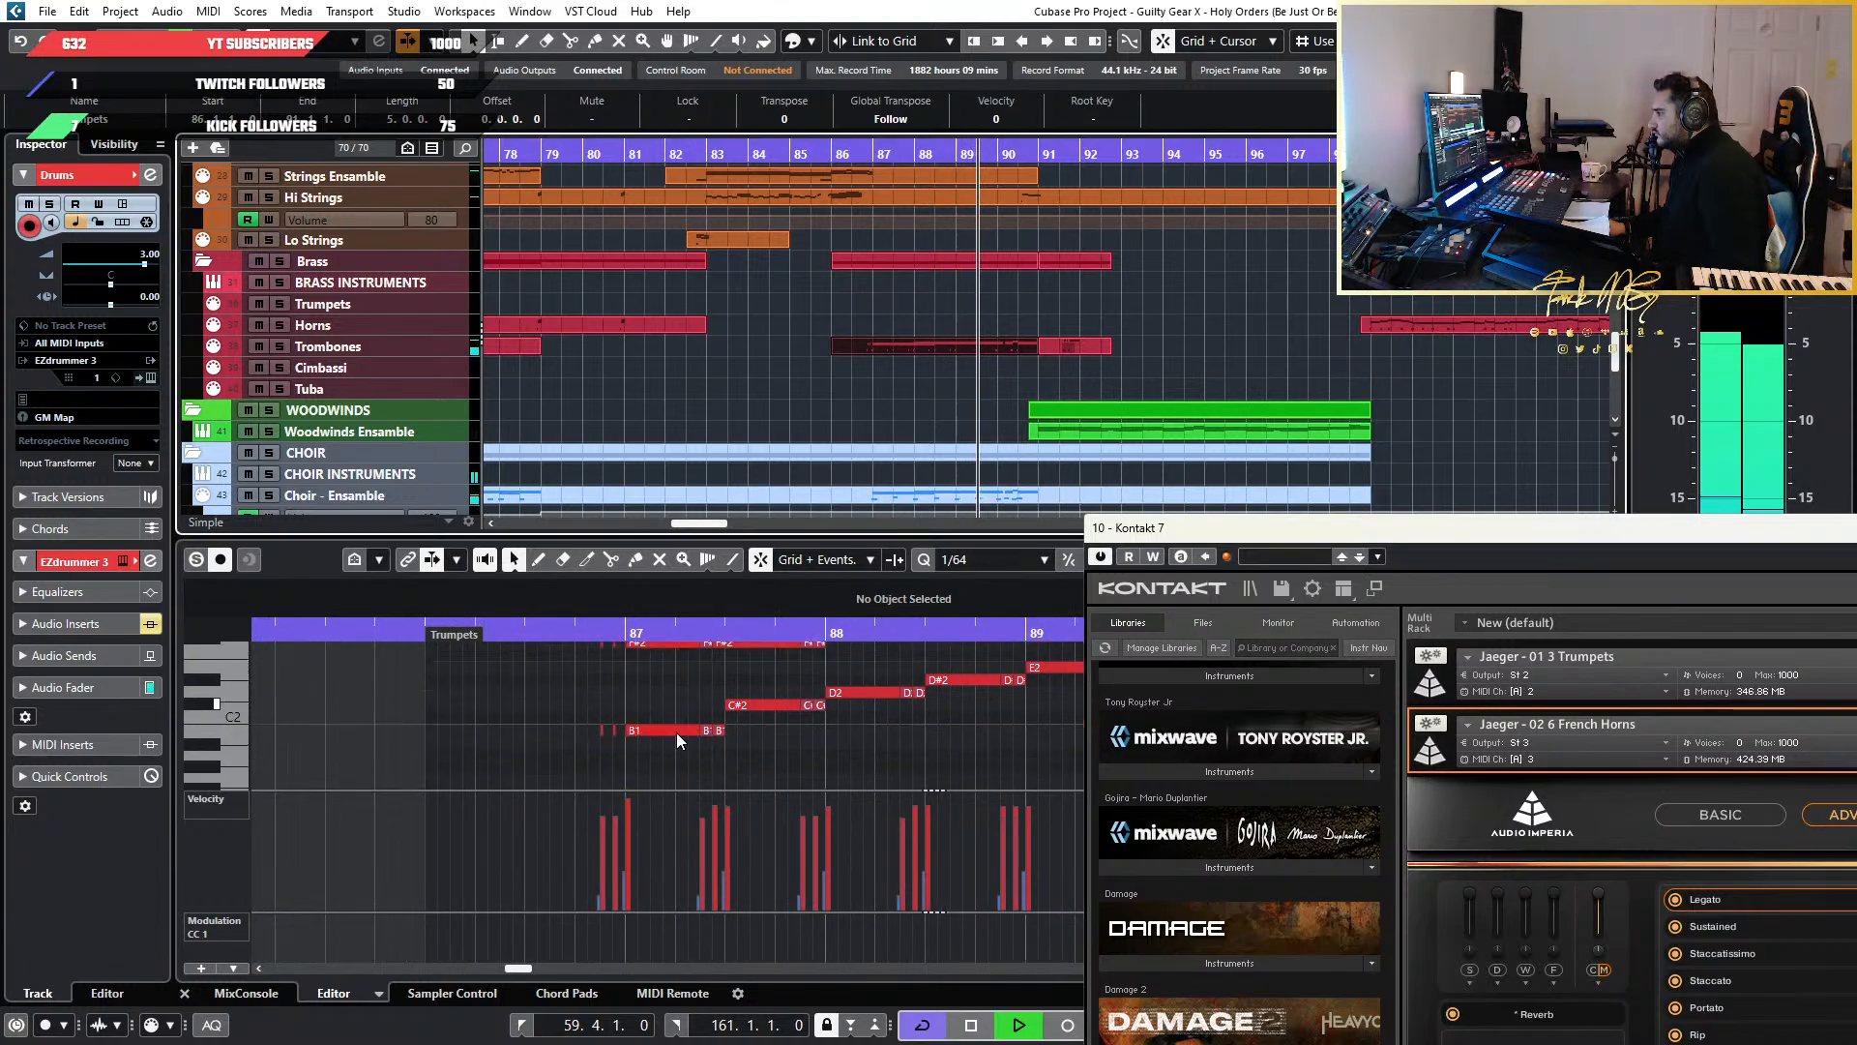
key(space)
click(558, 628)
key(space)
key(space)
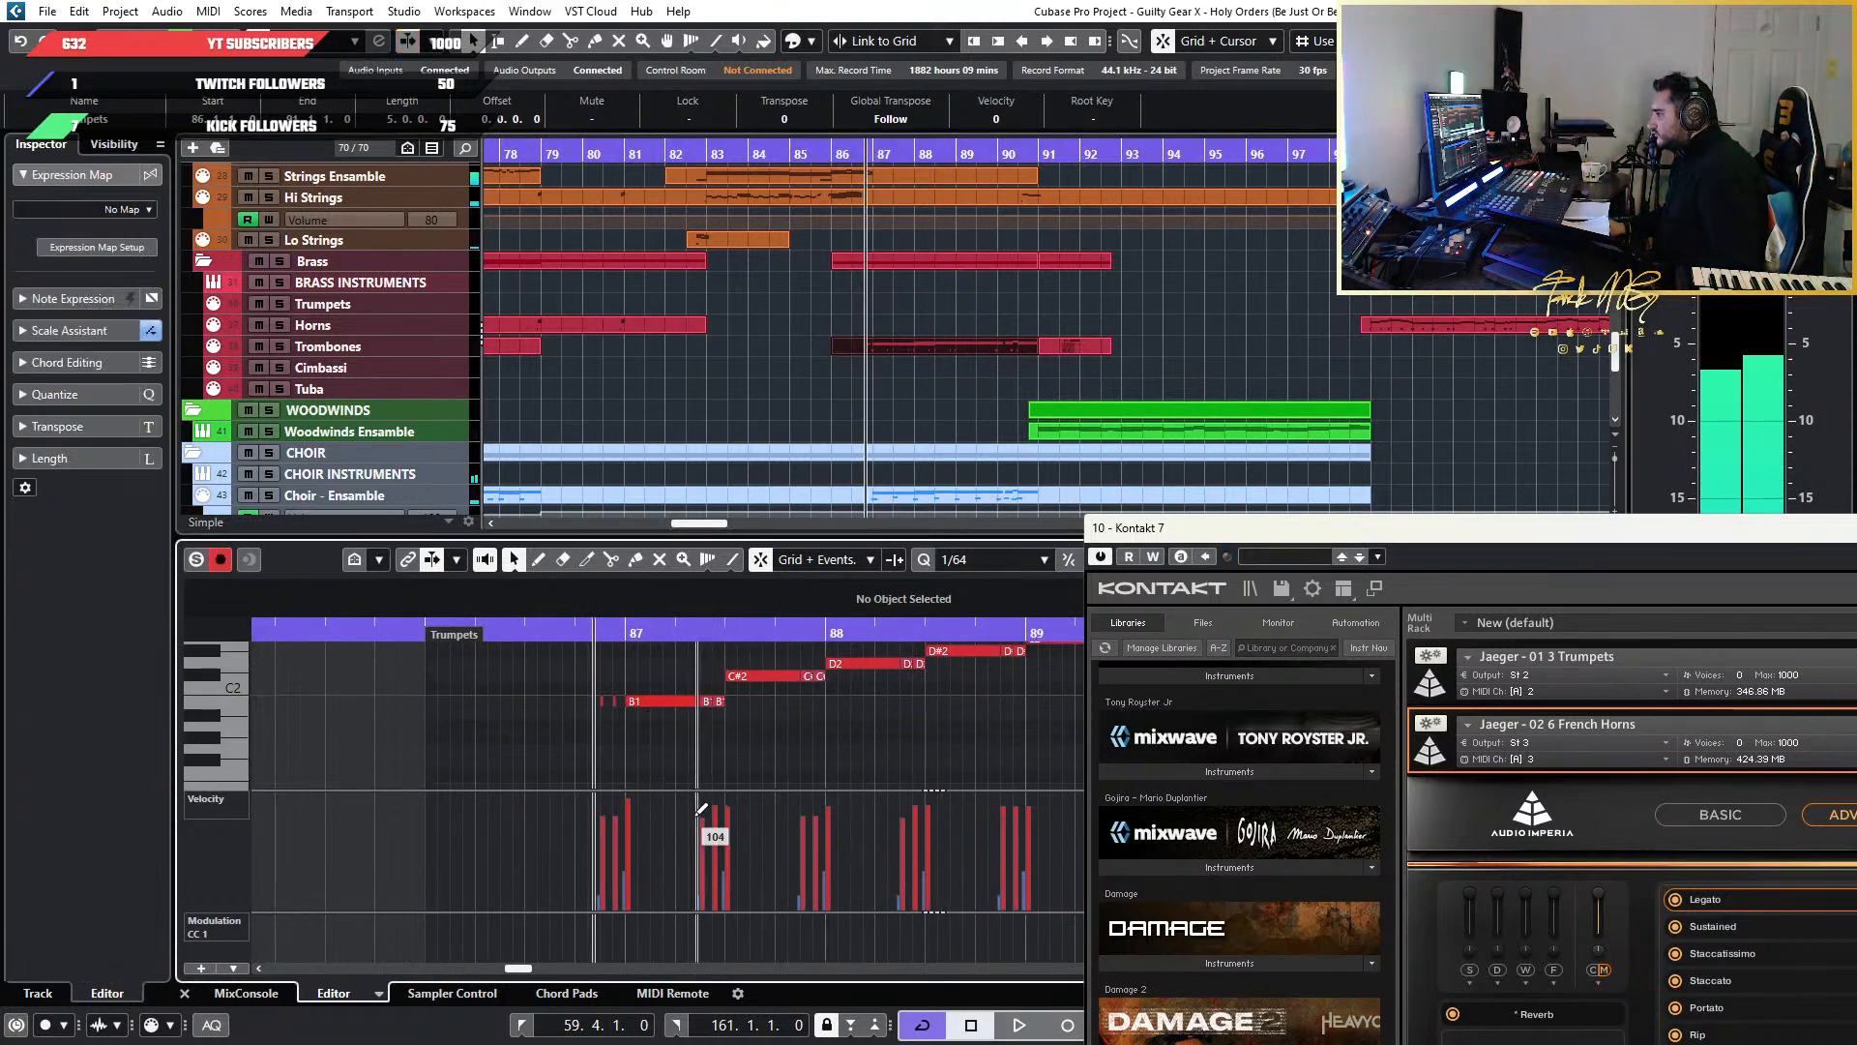
scroll(703, 811, up, 3)
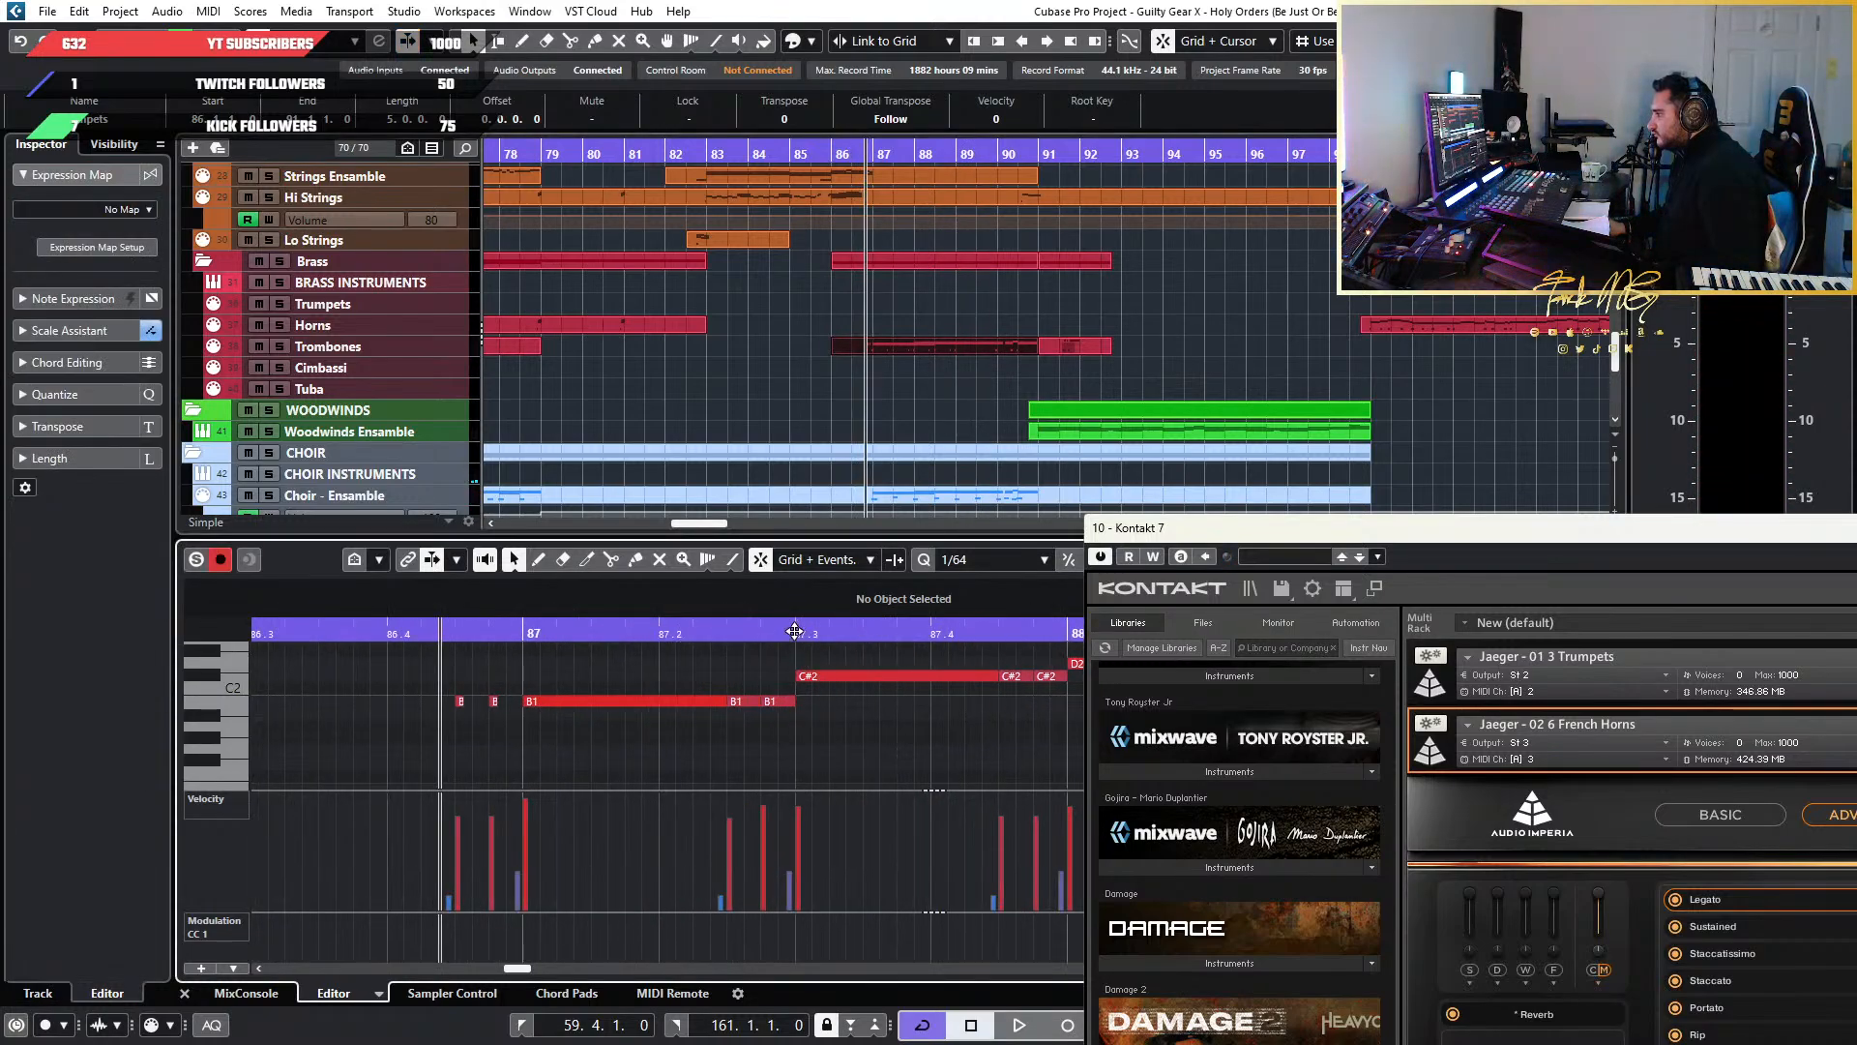
Solo the Trombones track during playback and select the long B1 note at bar 87
key(space)
click(279, 346)
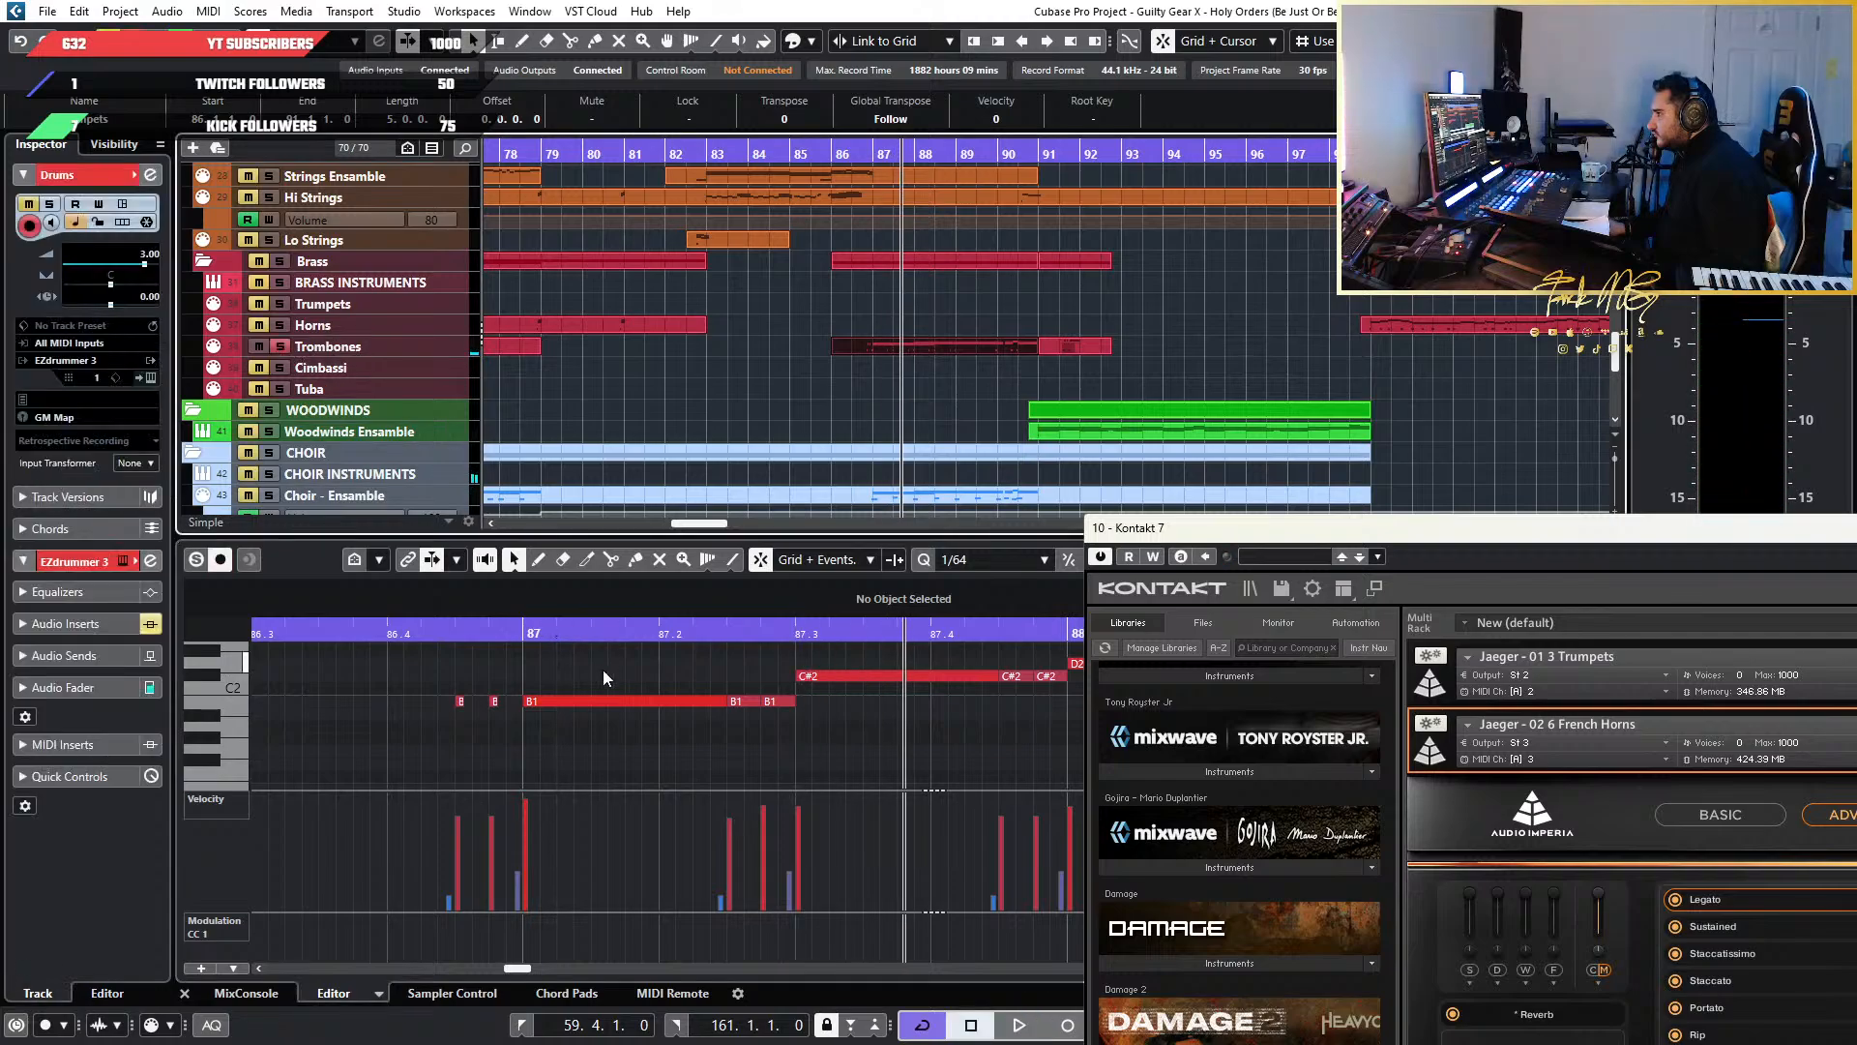
click(789, 638)
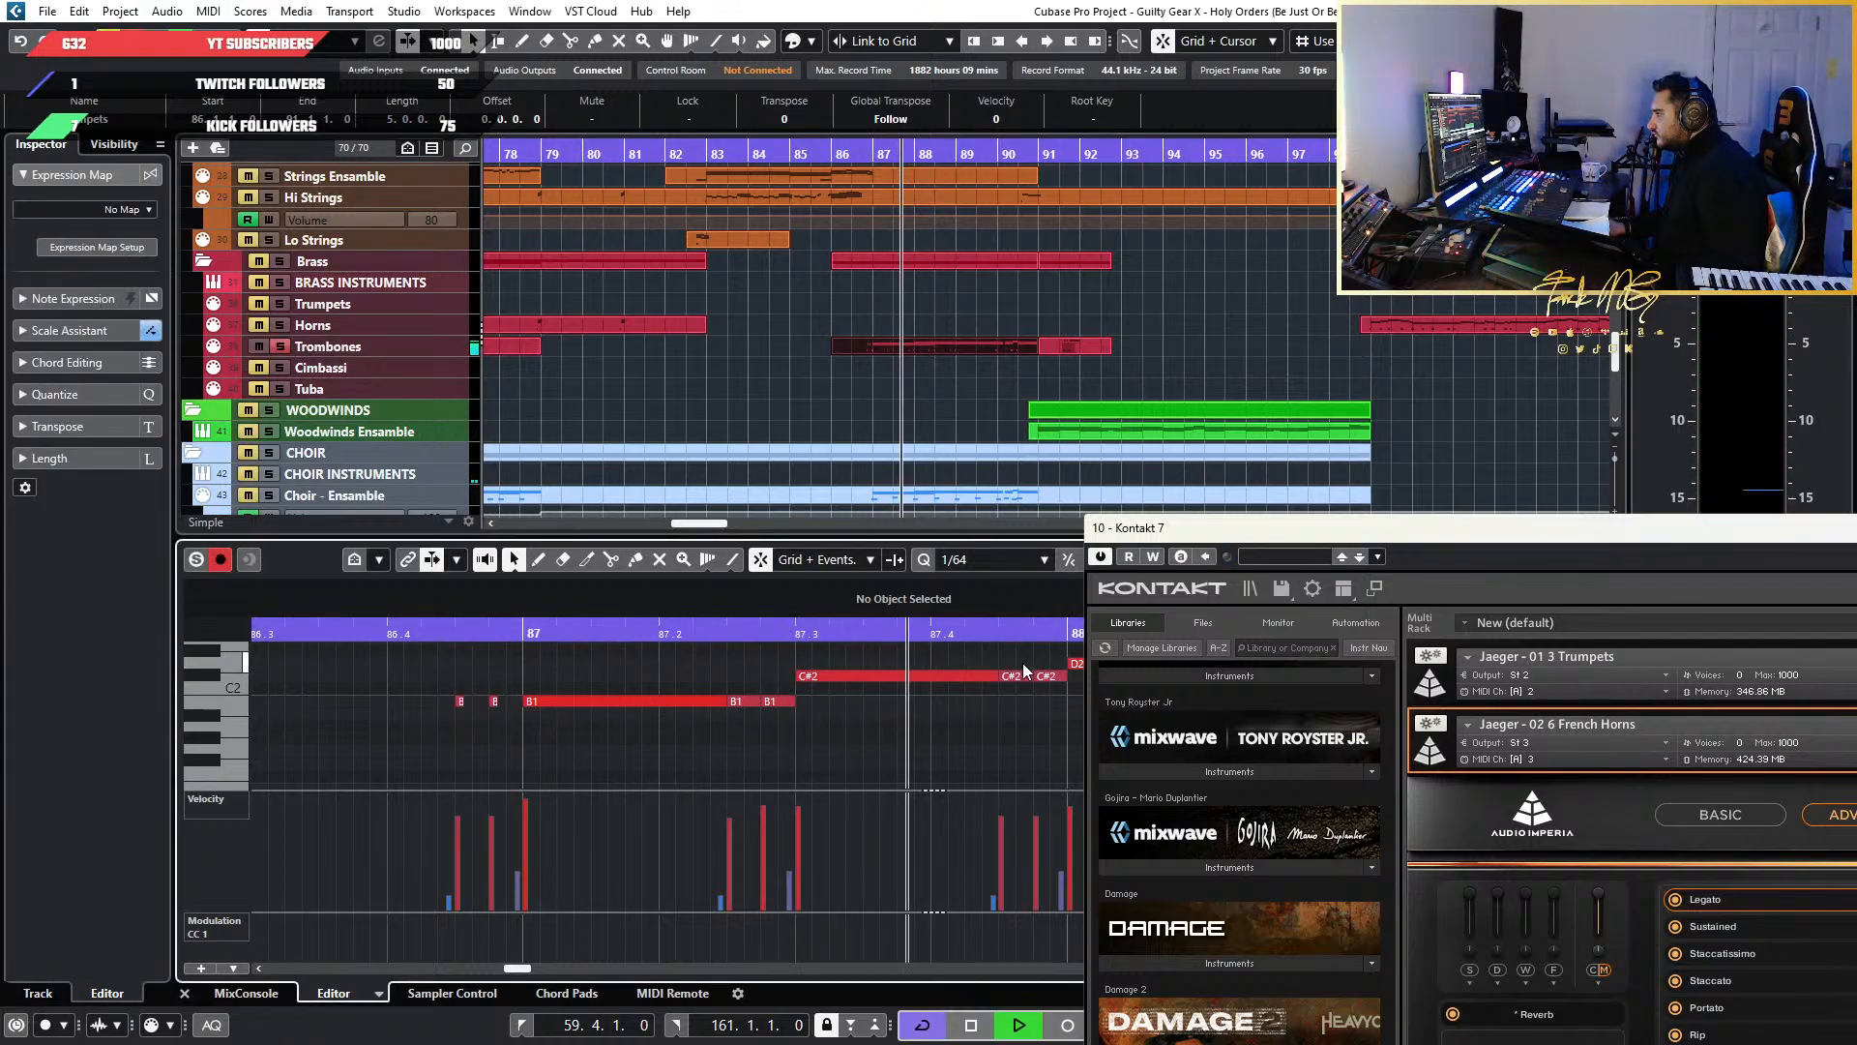
drag(1234, 539, 1201, 242)
click(605, 703)
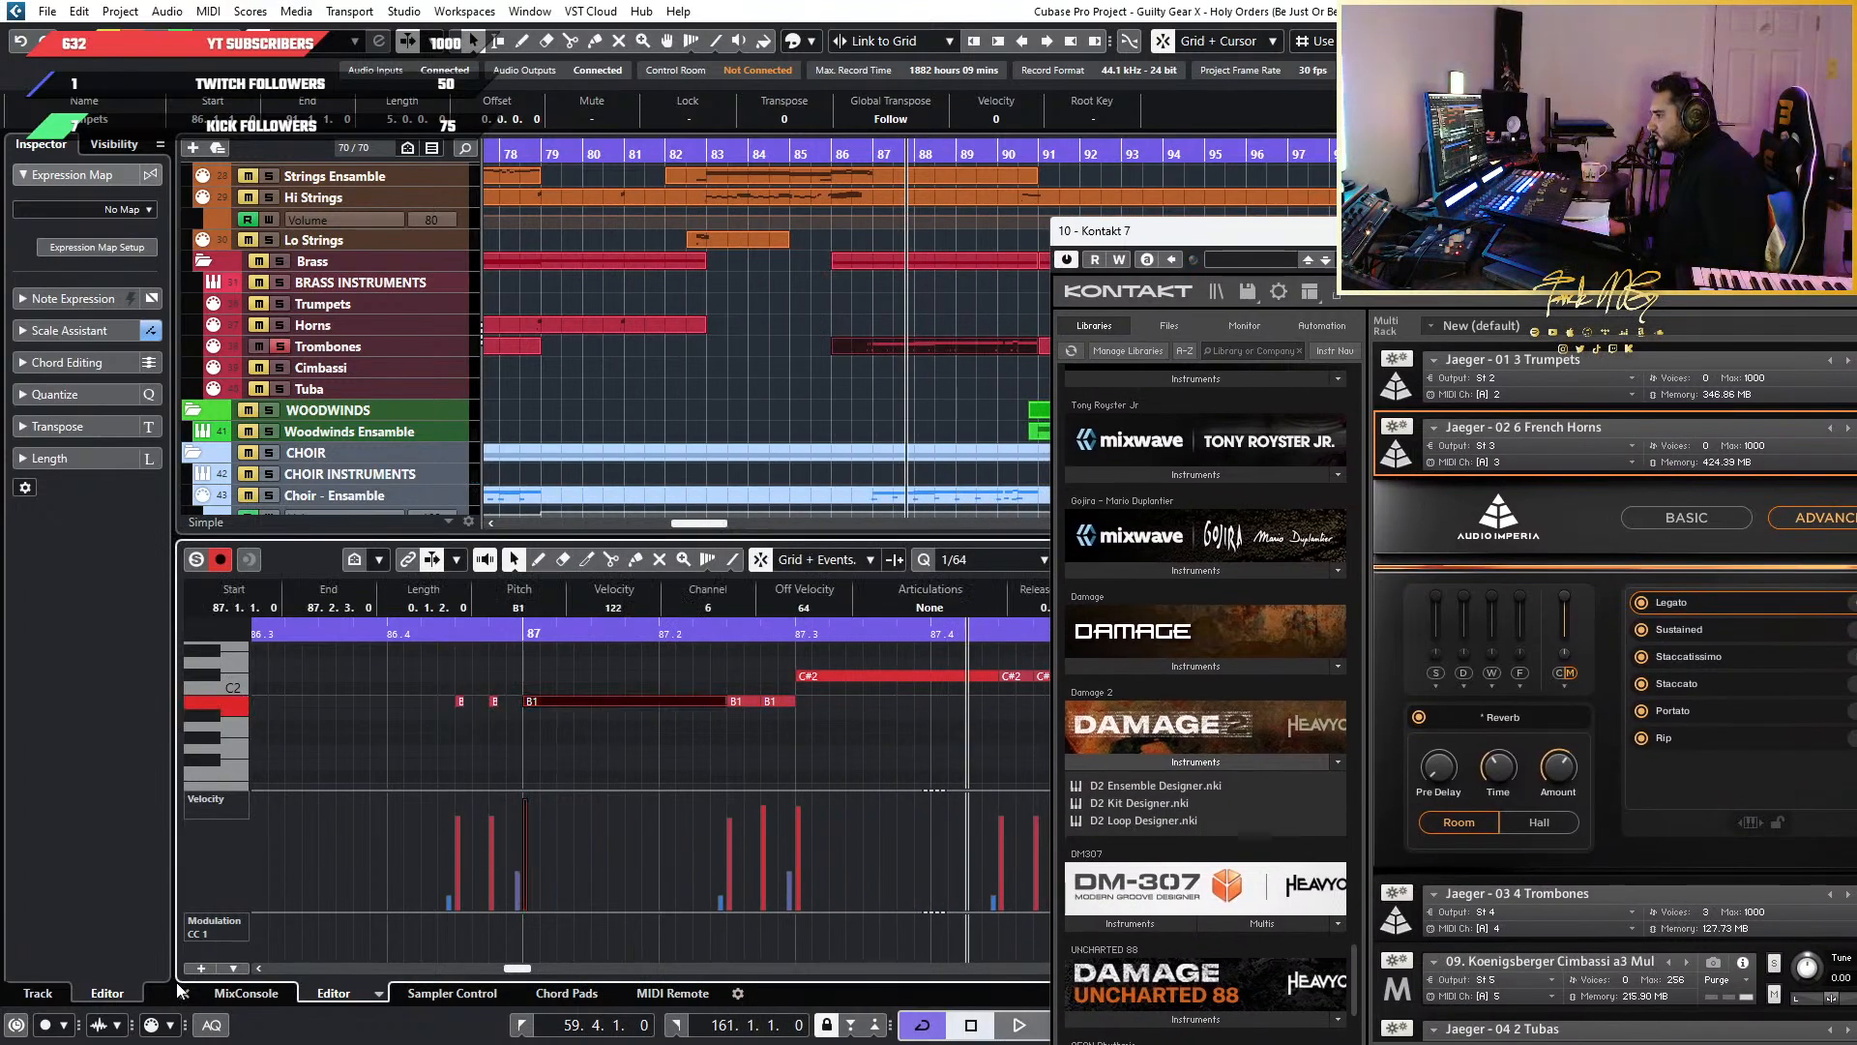
right_click(219, 932)
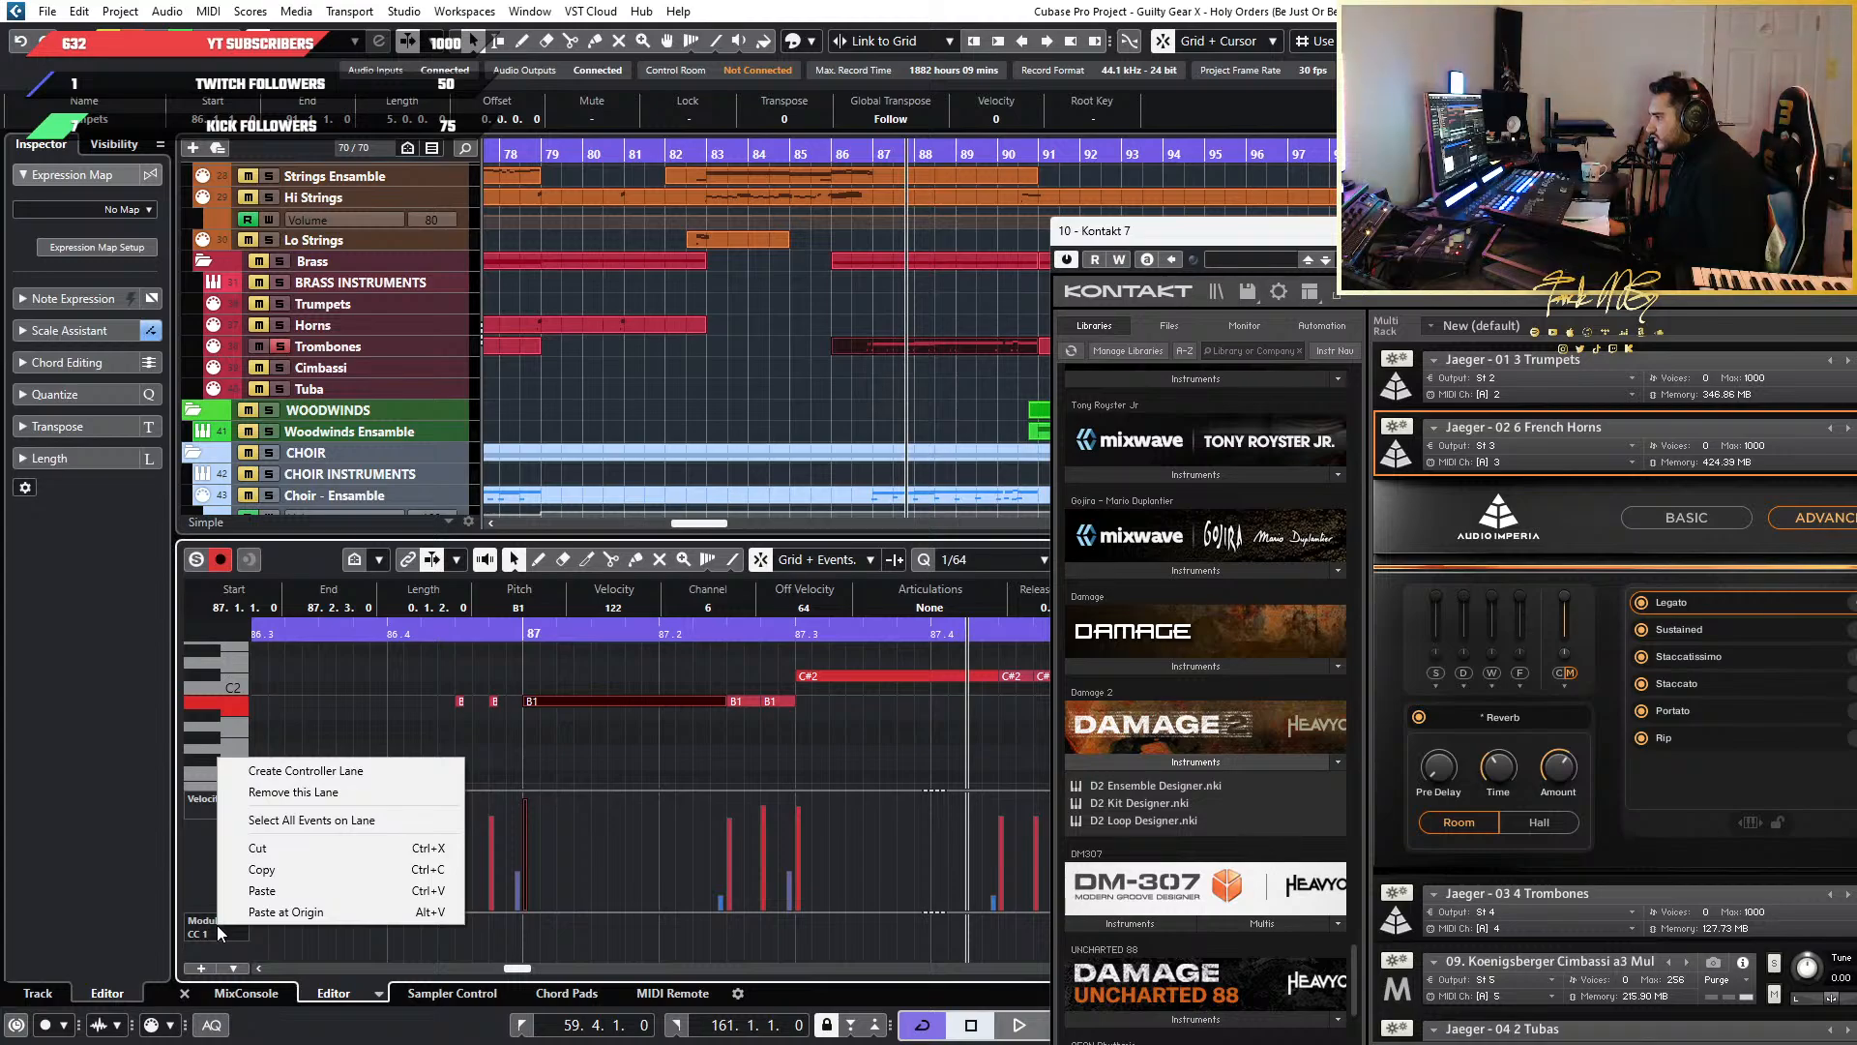
click(188, 970)
click(187, 969)
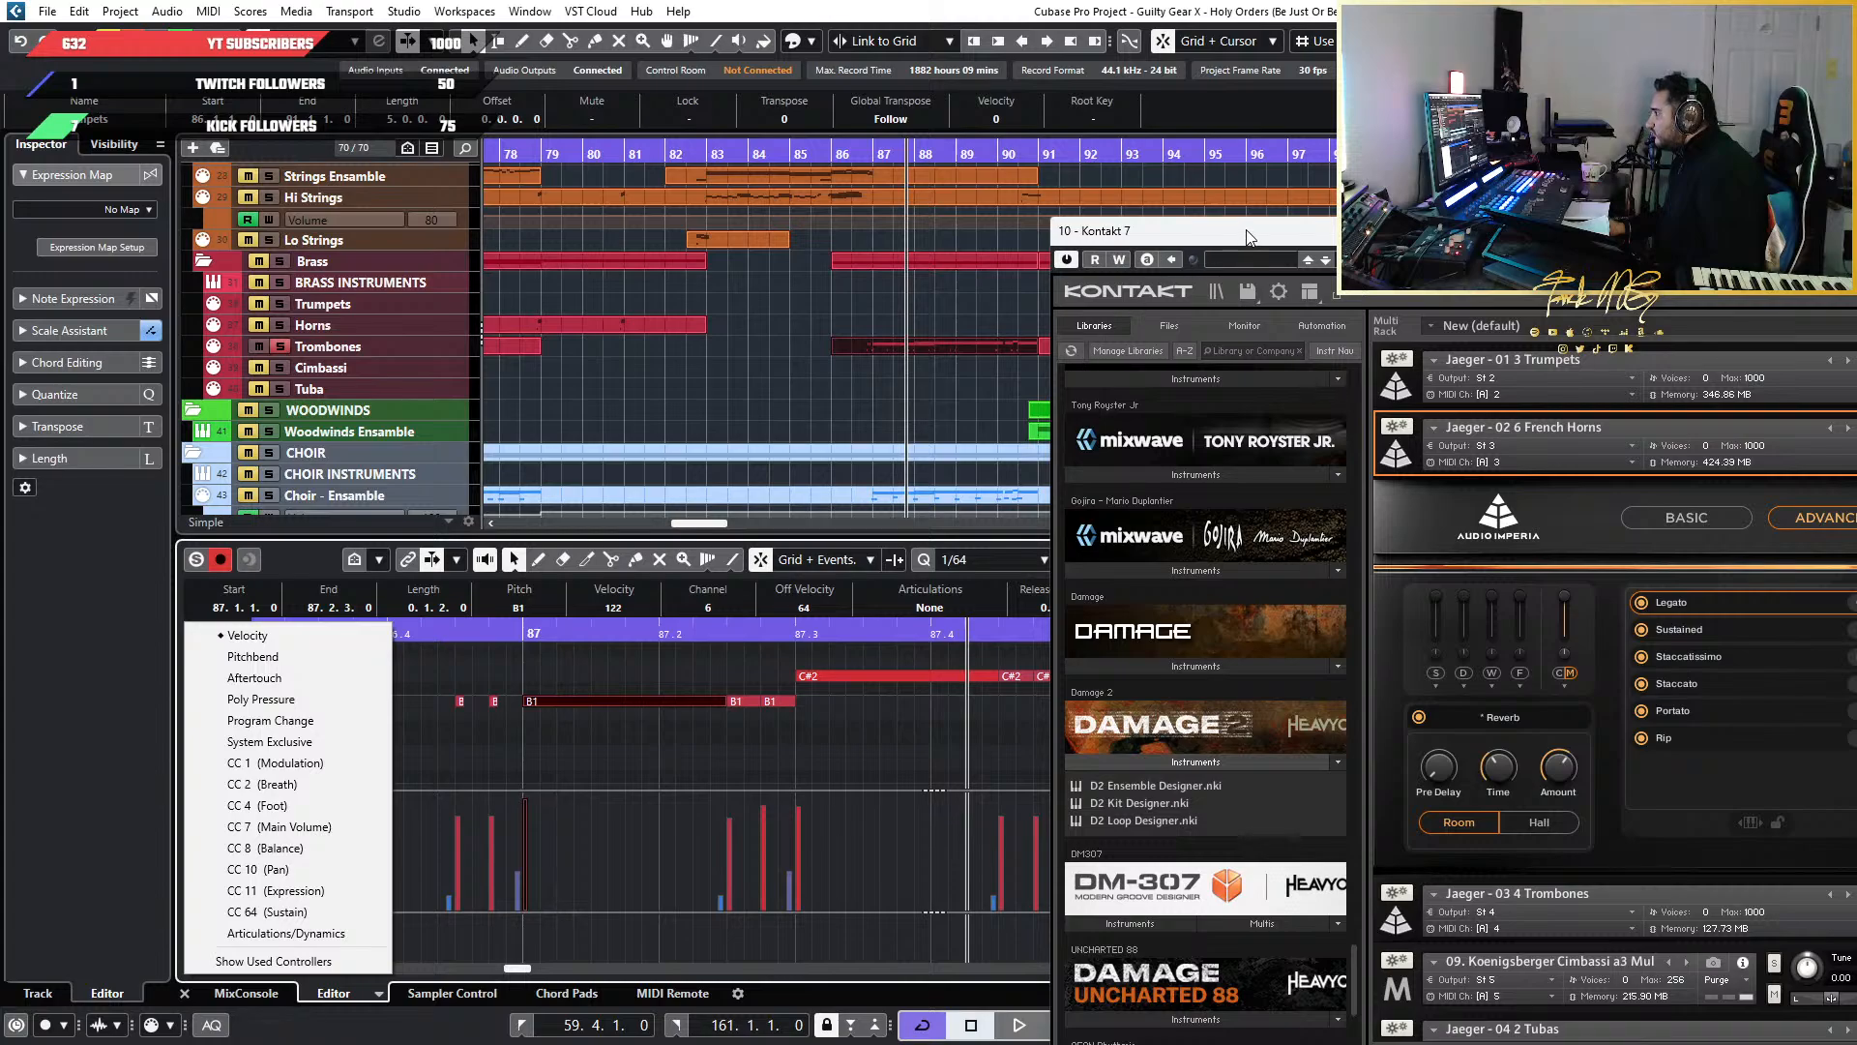
Collapse the French Horns instrument in Kontakt and expand Jaeger - 03 4 Trombones to show its dynamics controls
drag(1249, 235, 653, 219)
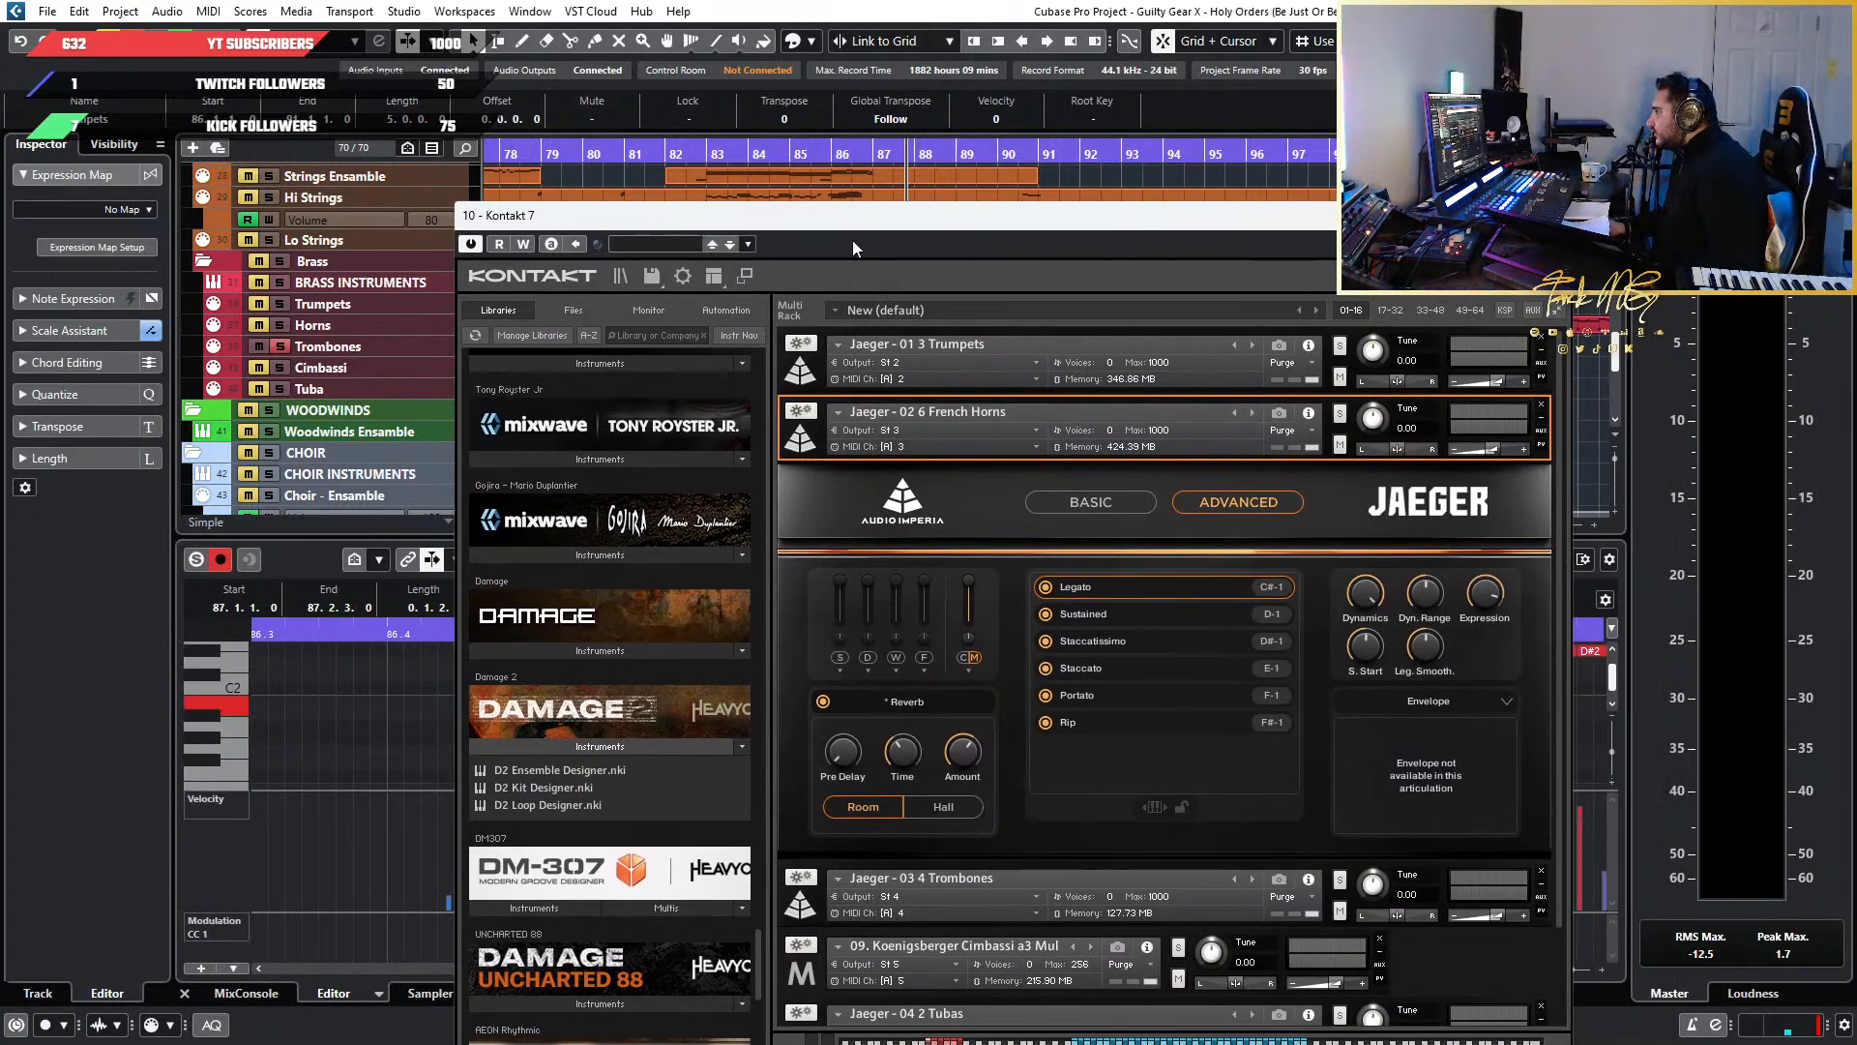
click(799, 450)
click(801, 505)
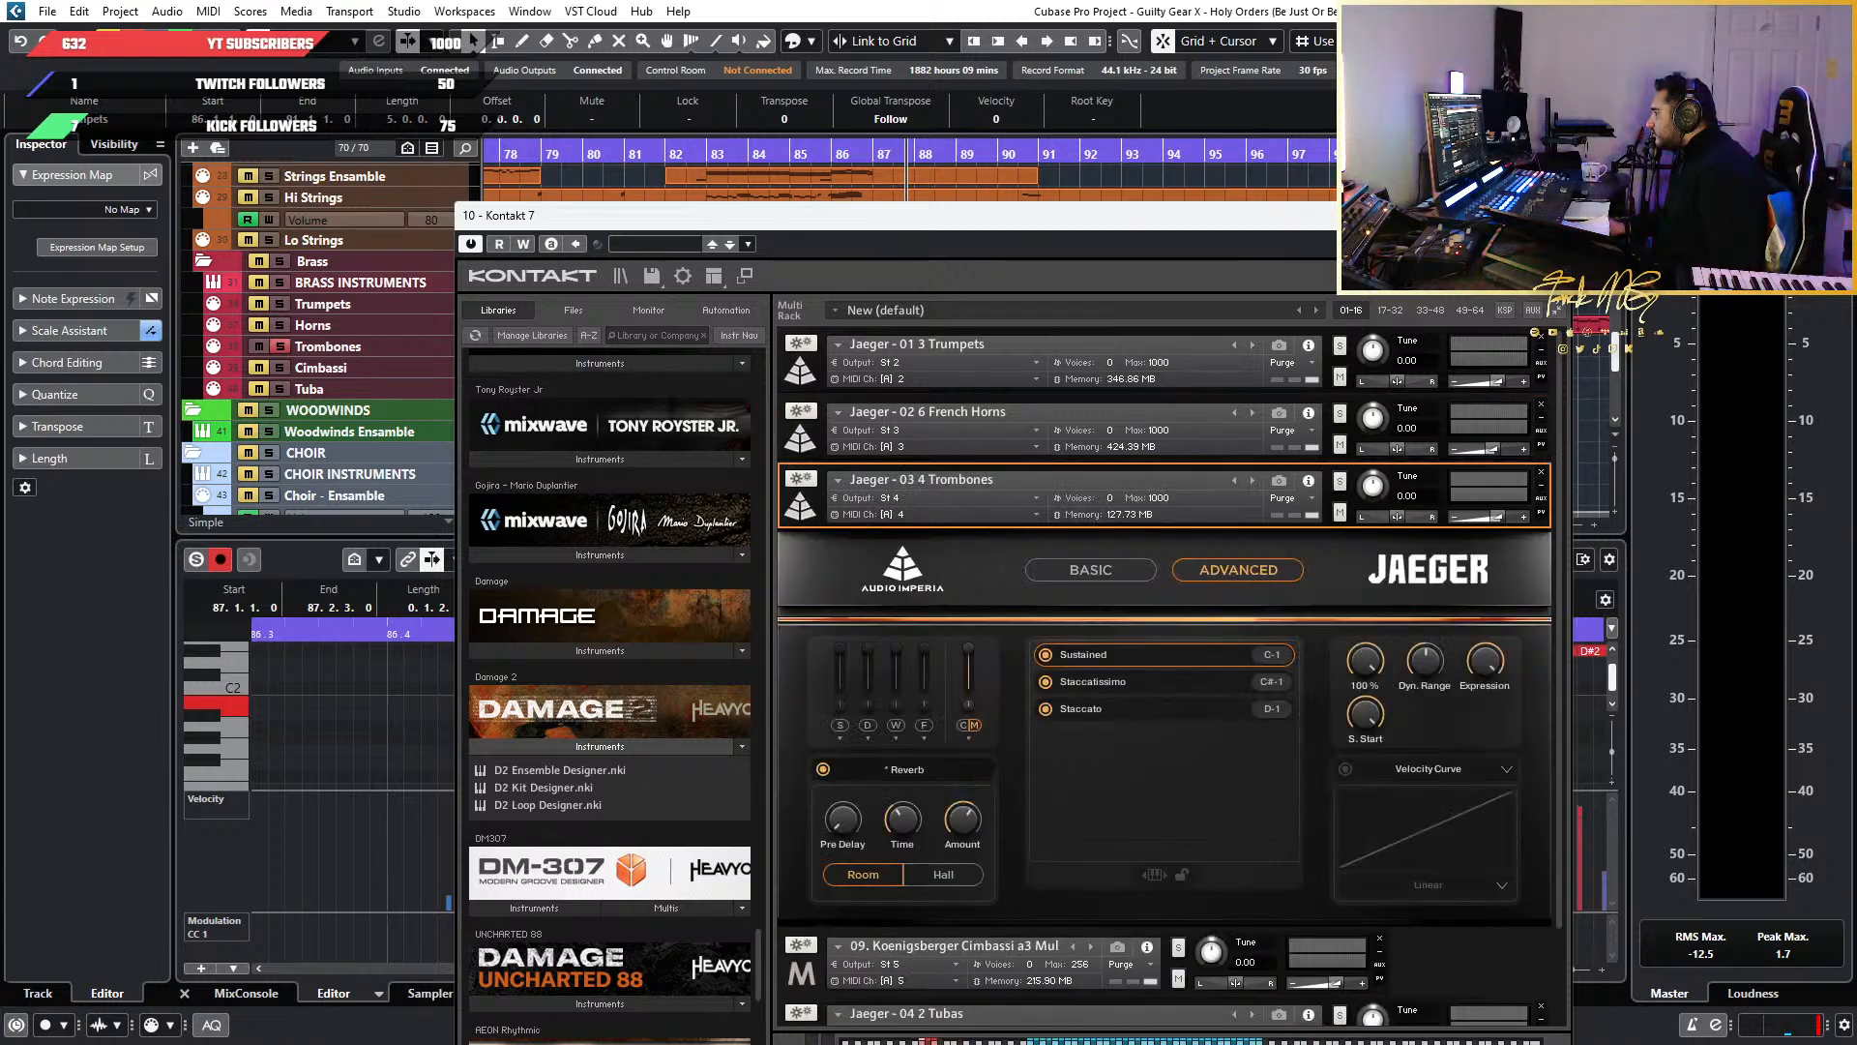
drag(870, 227, 1492, 236)
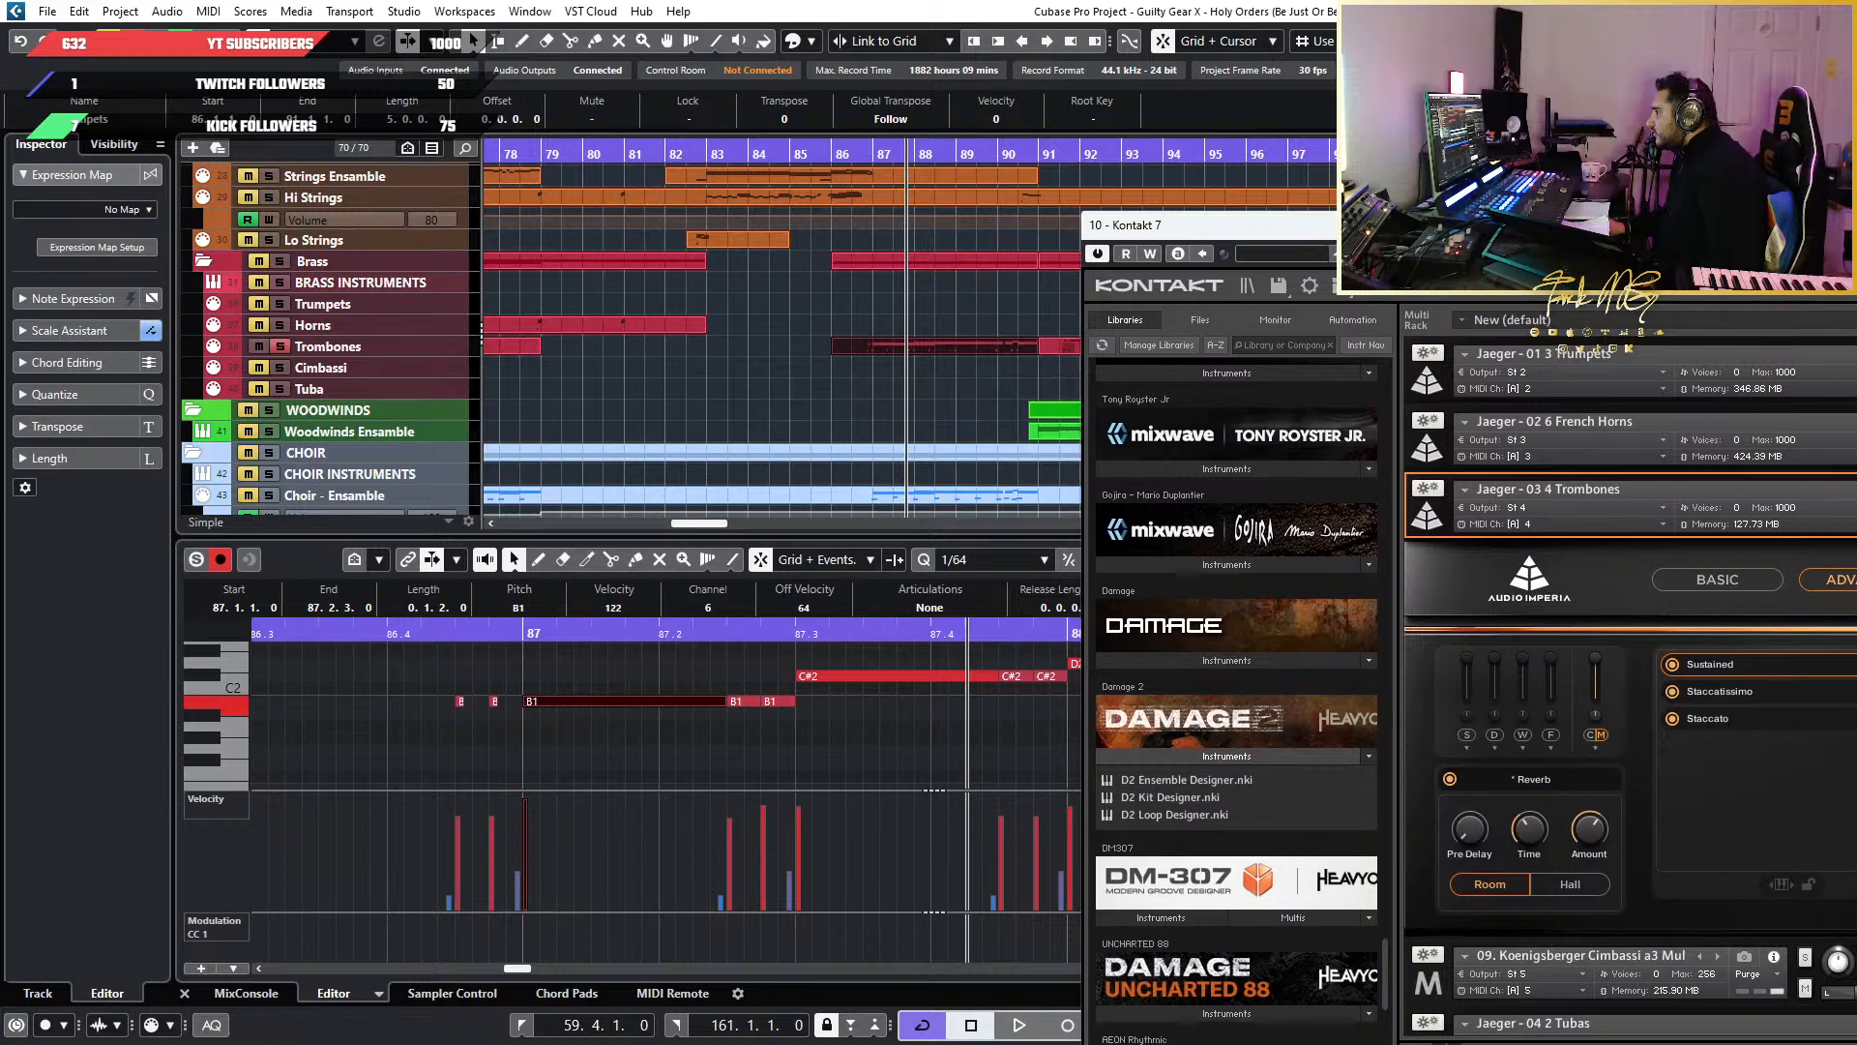
Add a CC 1 (Modulation) controller lane and remove the duplicate Modulation lane
click(190, 972)
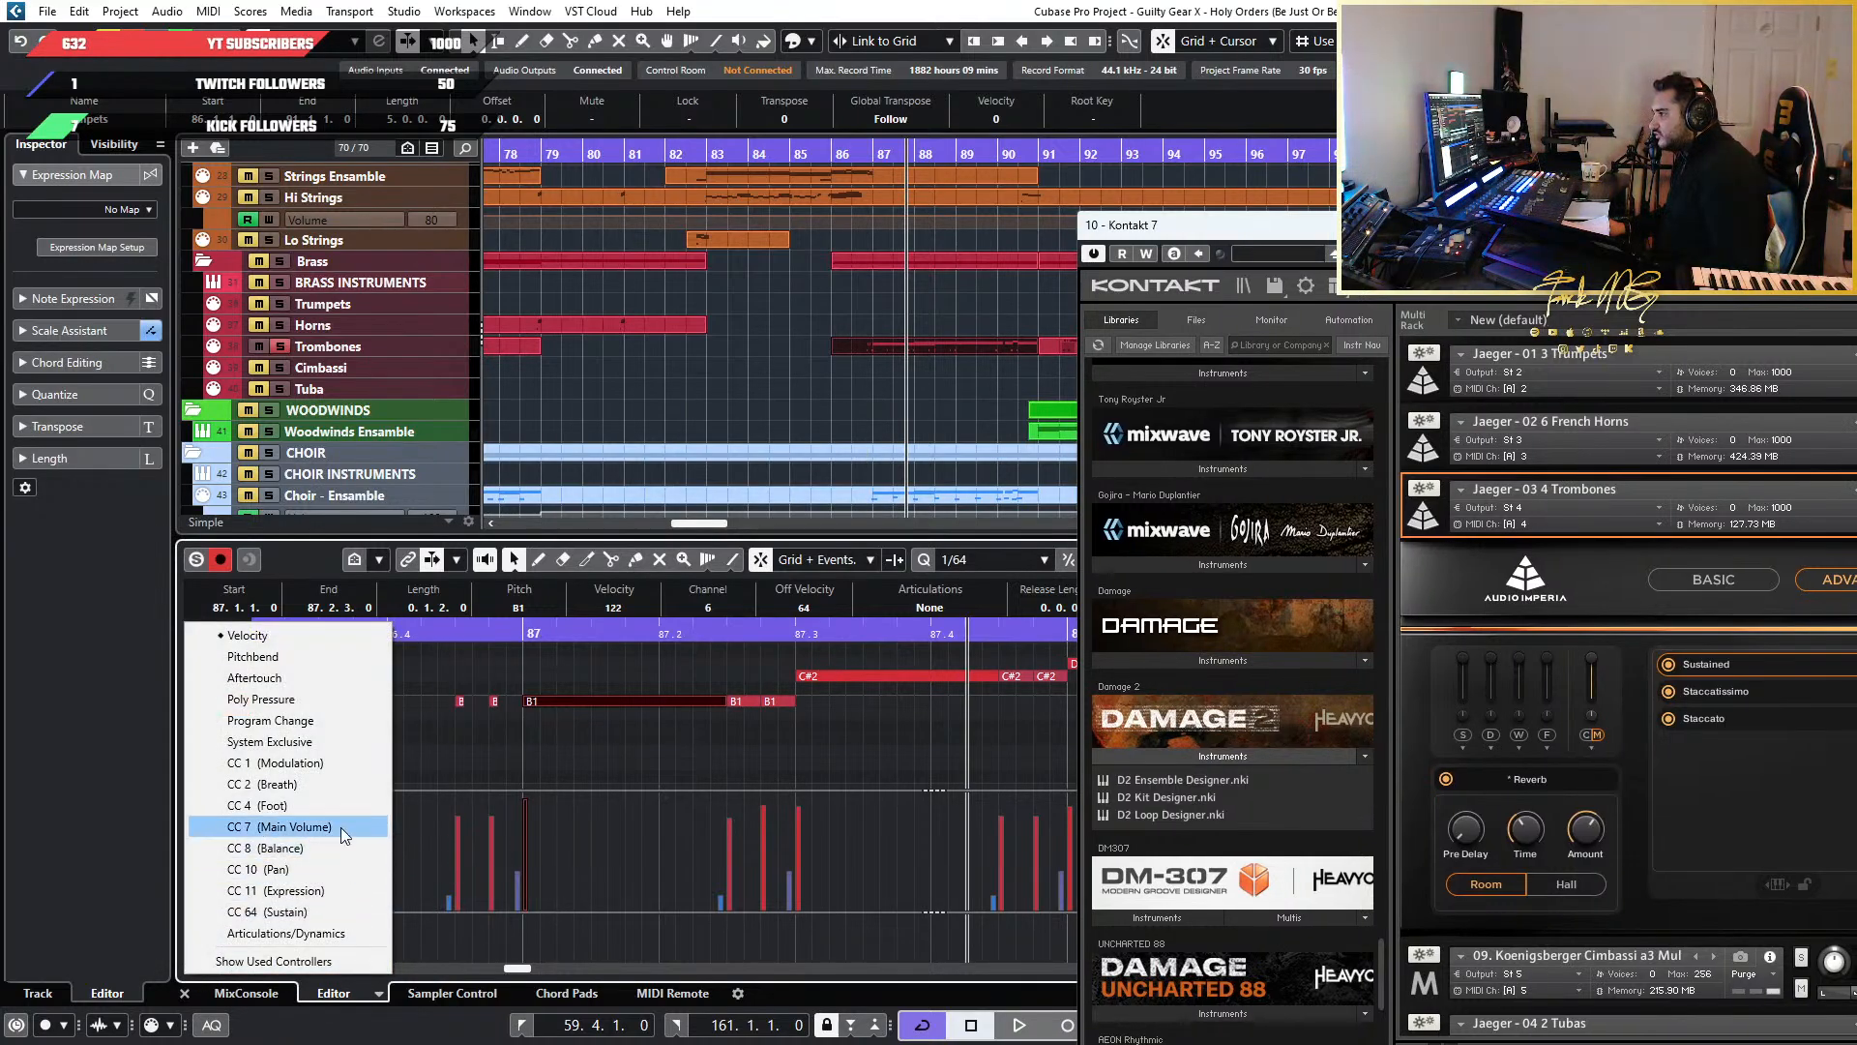
click(344, 758)
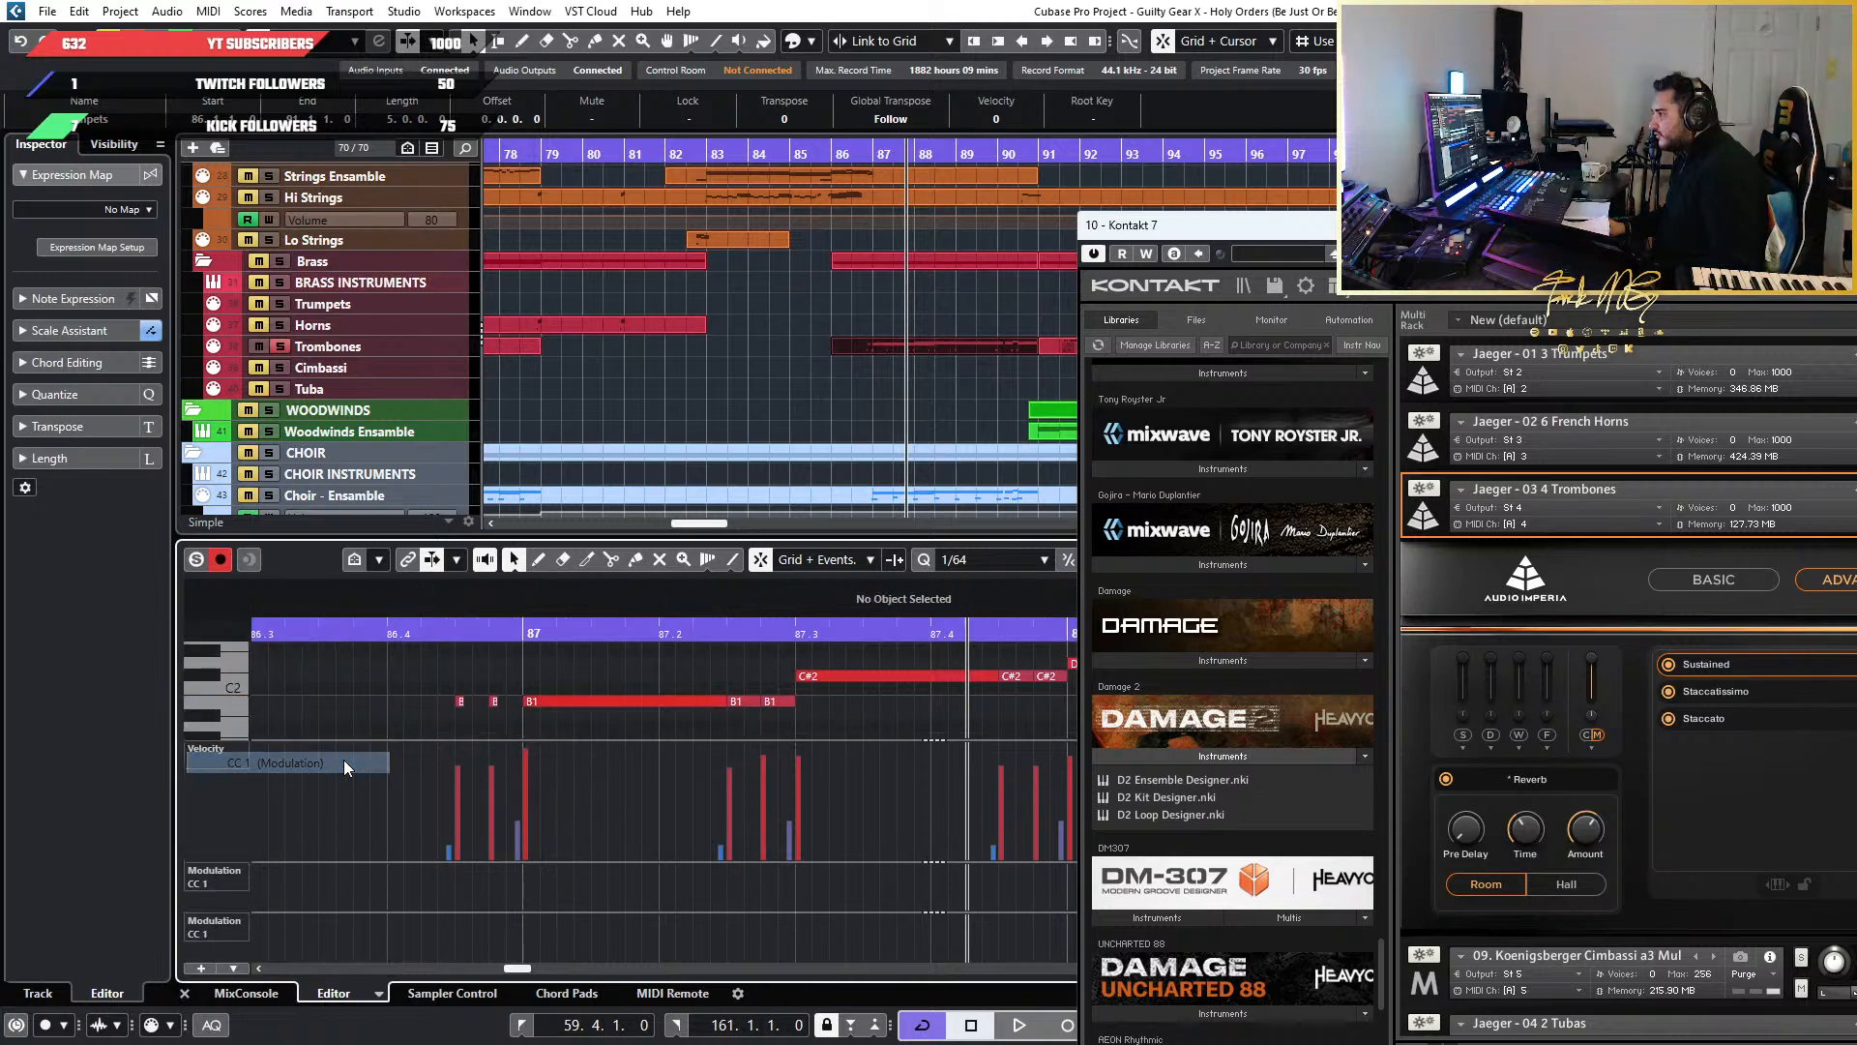
right_click(217, 921)
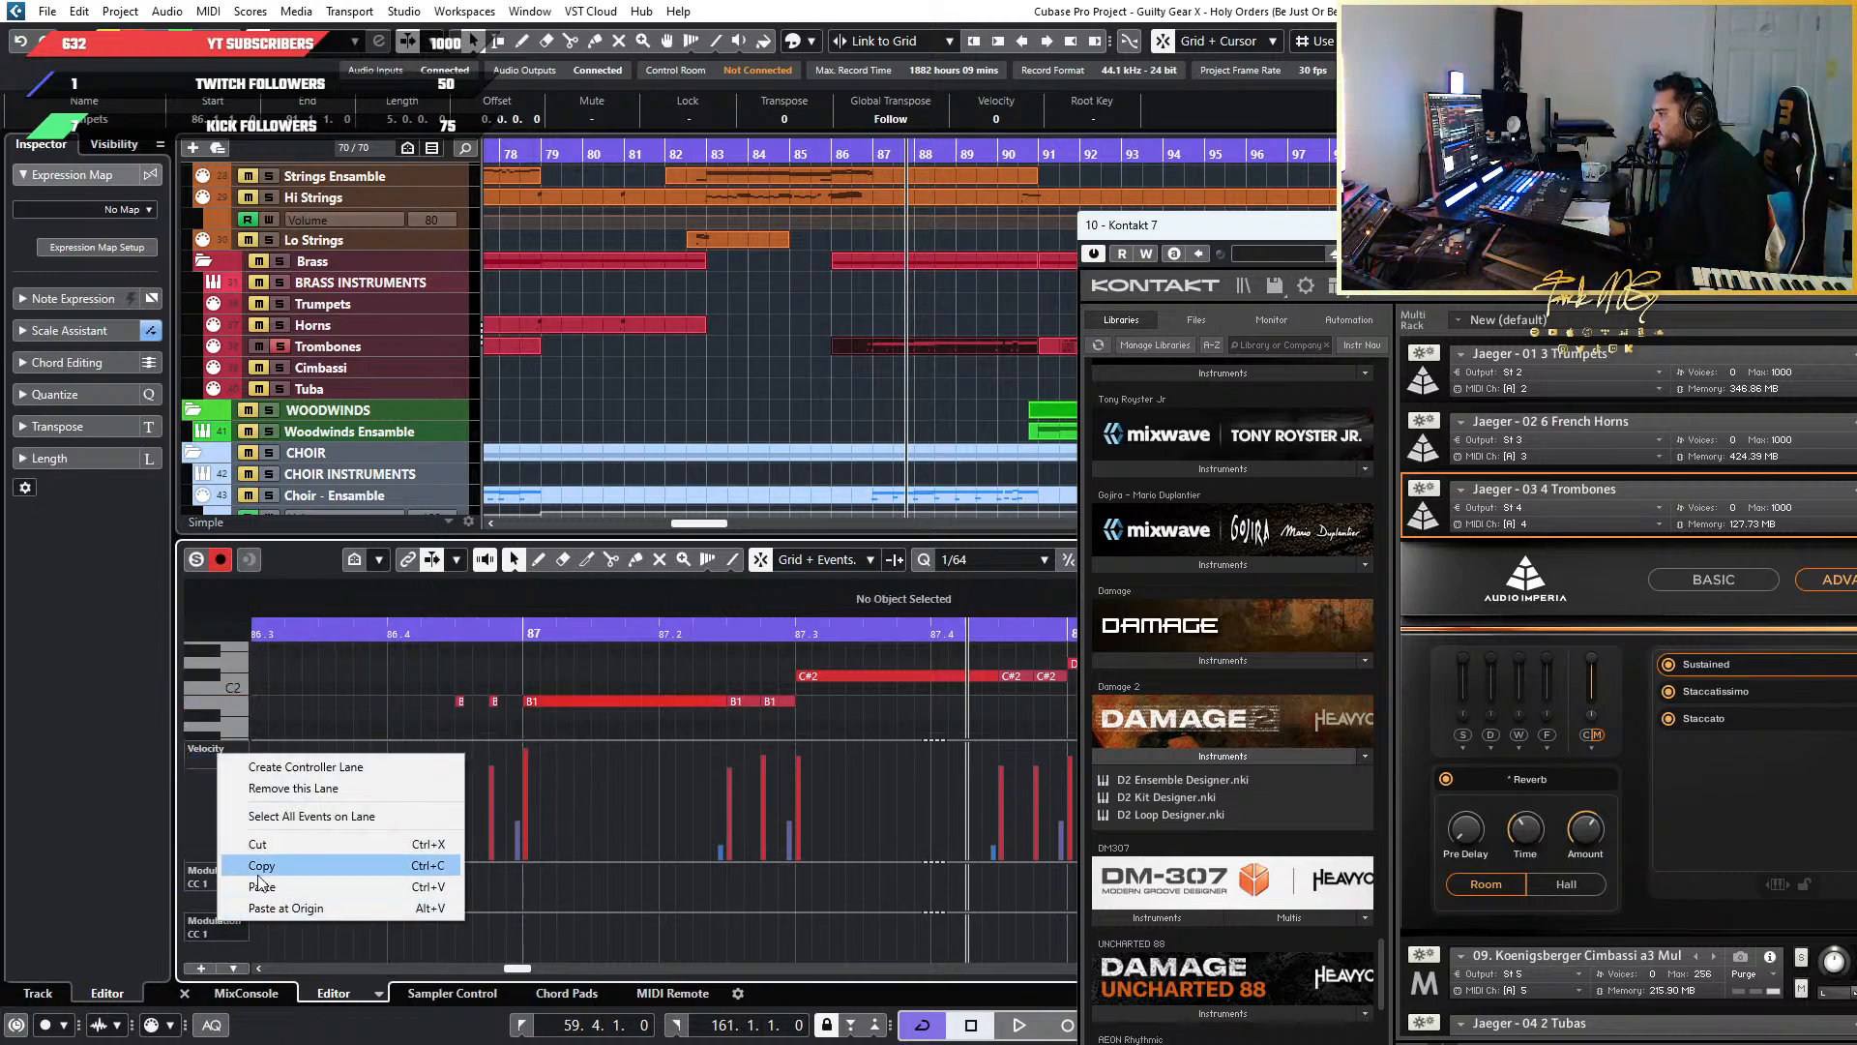
click(293, 787)
Turn off the Trombones solo and play the phrase through bars 87 to 90 with the full arrangement
drag(1608, 226, 1058, 227)
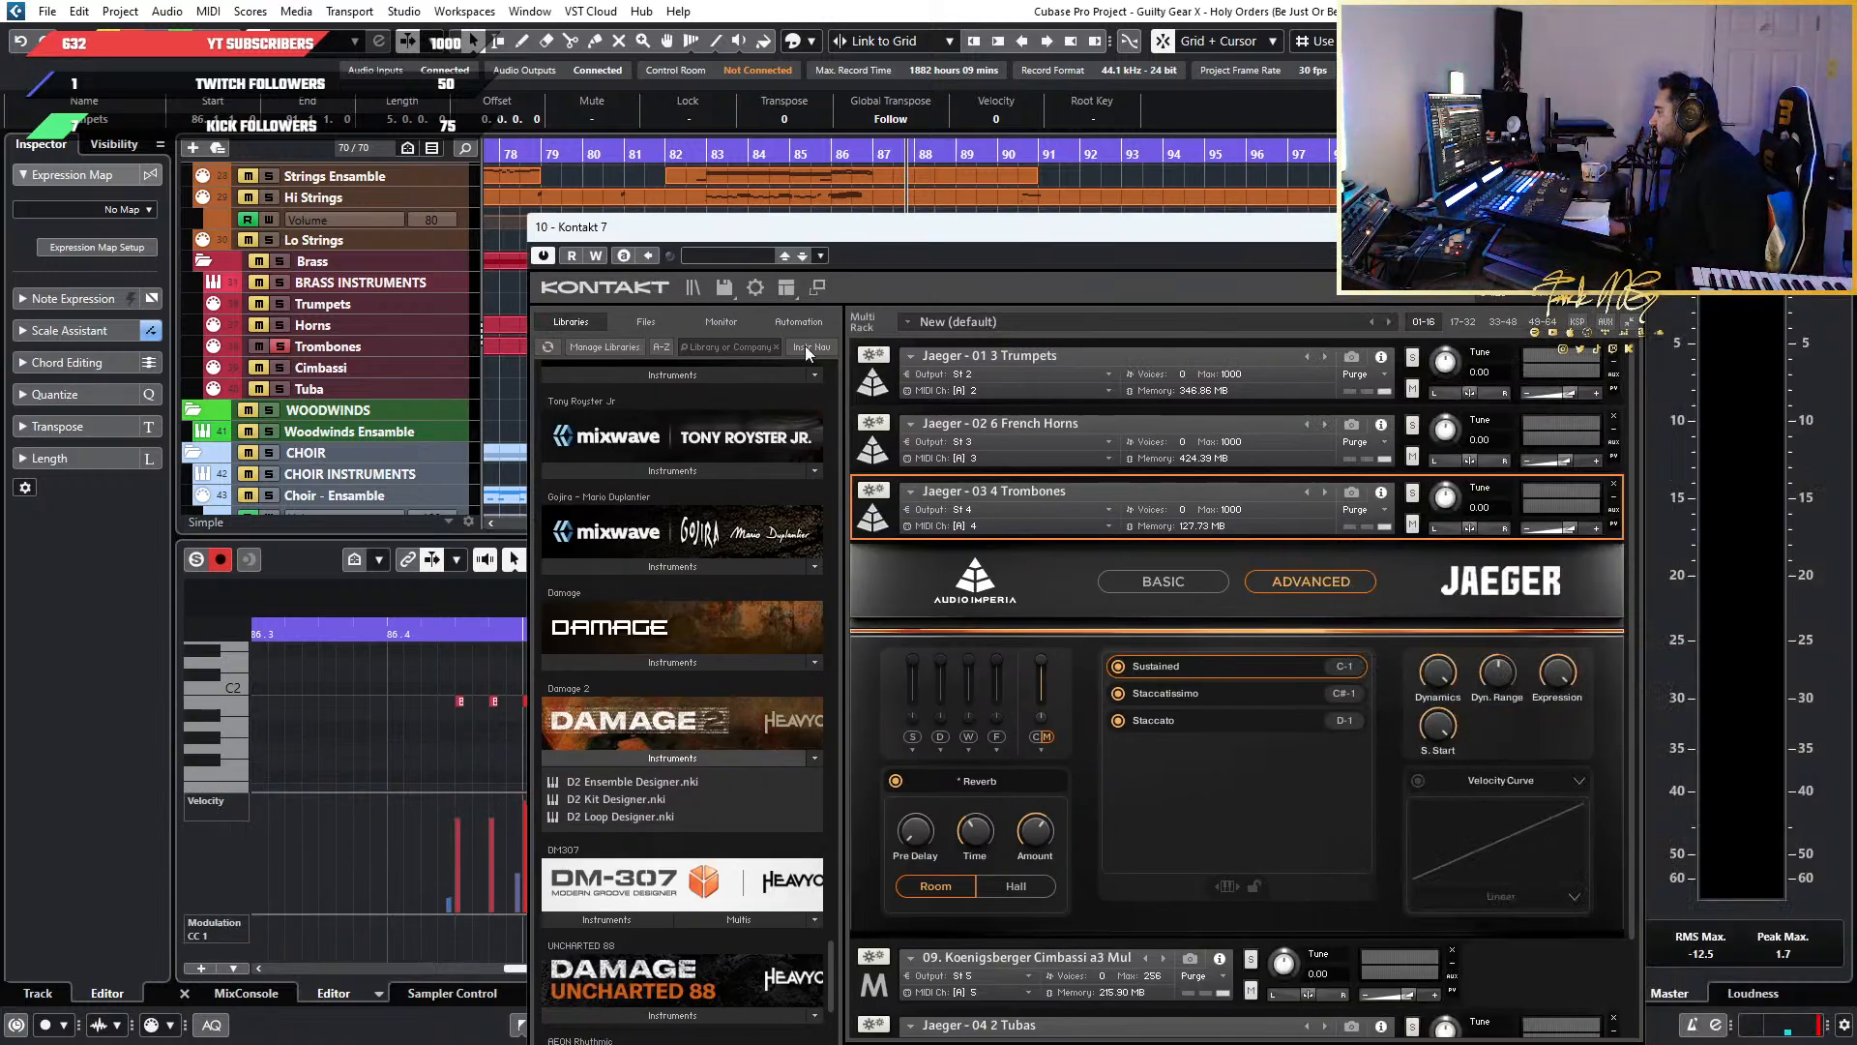
drag(815, 227, 1388, 241)
click(486, 339)
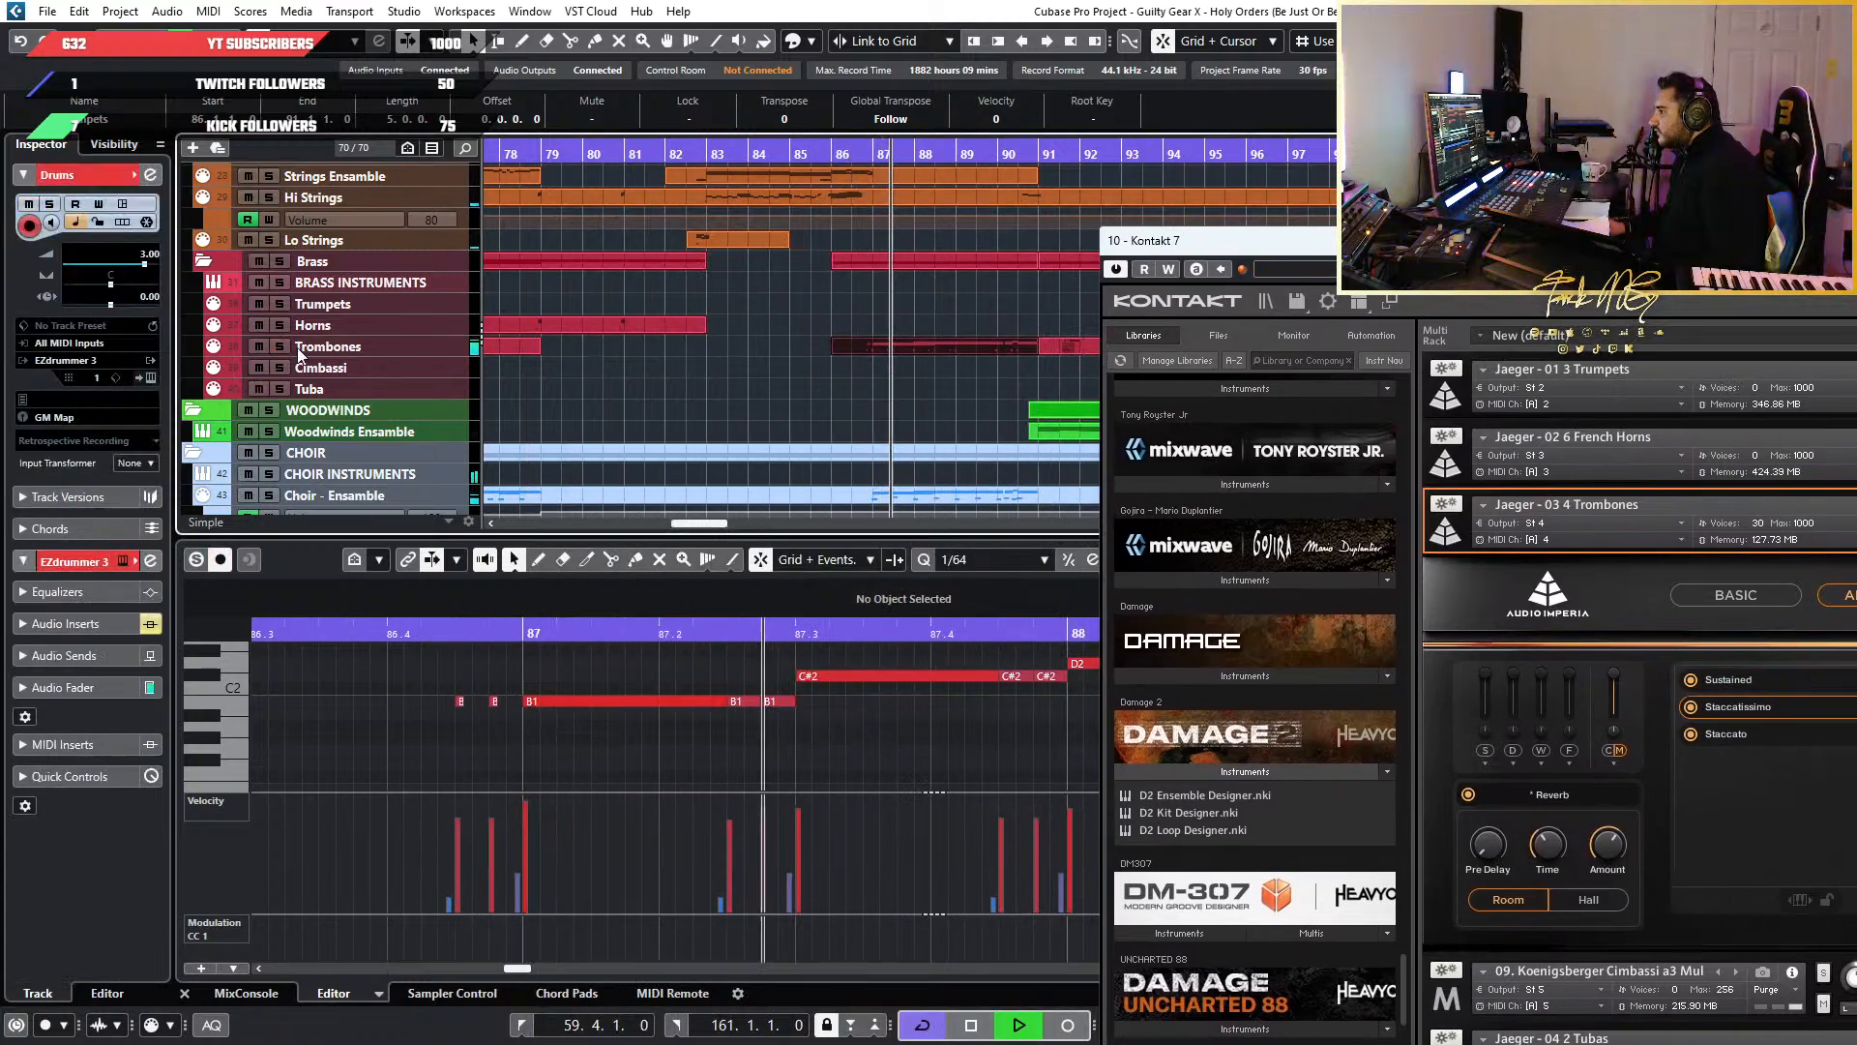
scroll(851, 722, down, 3)
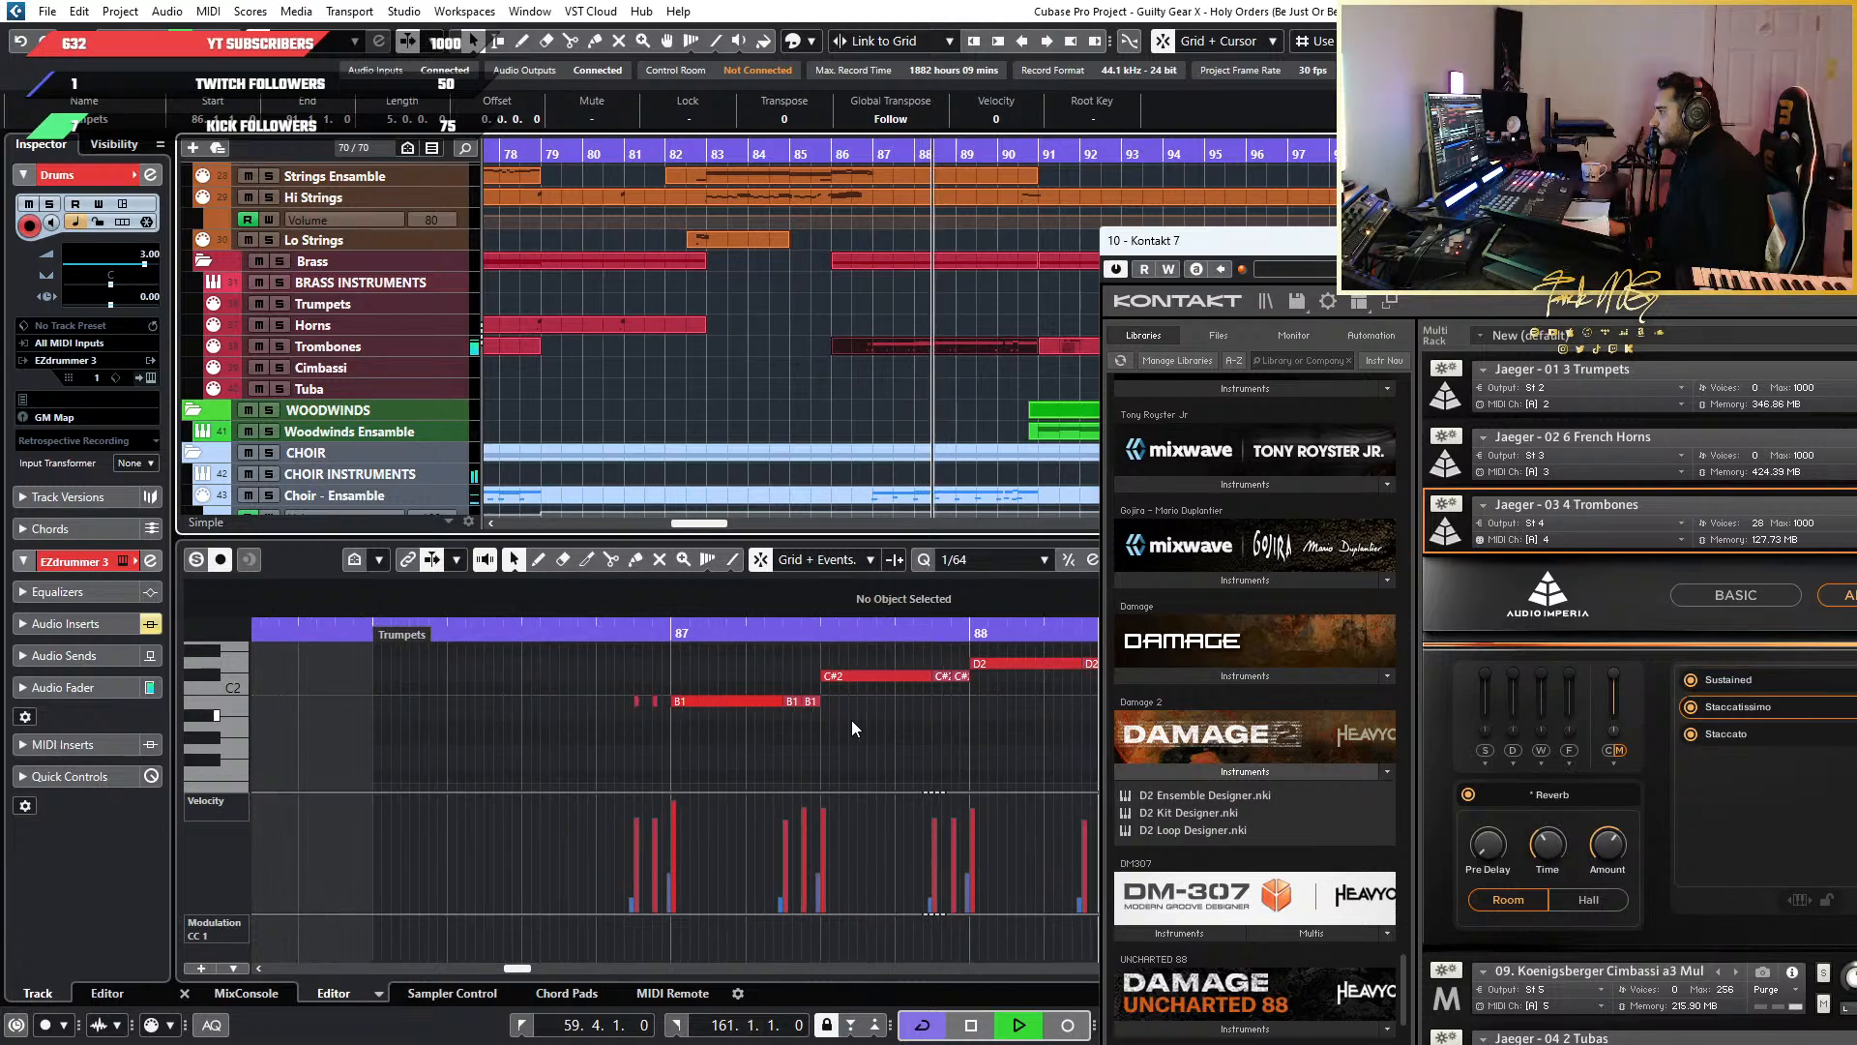
scroll(838, 720, down, 4)
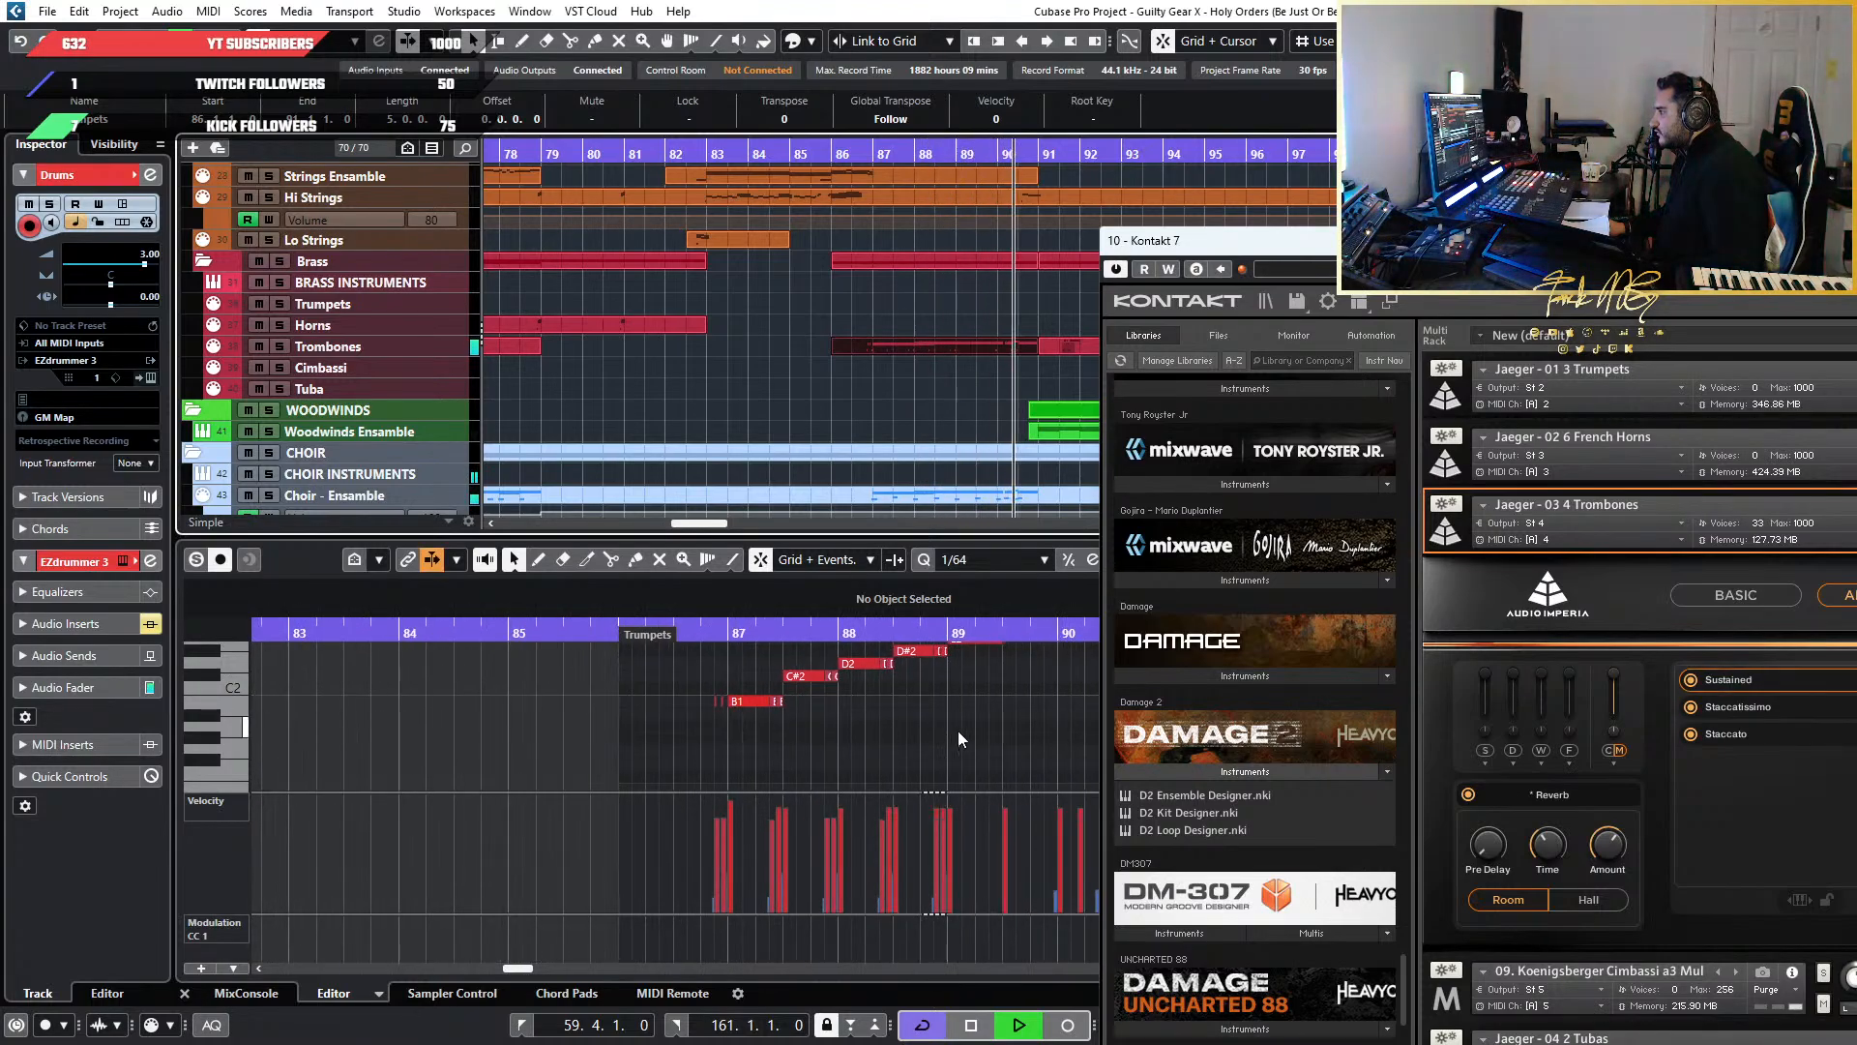
key(space)
scroll(859, 764, up, 3)
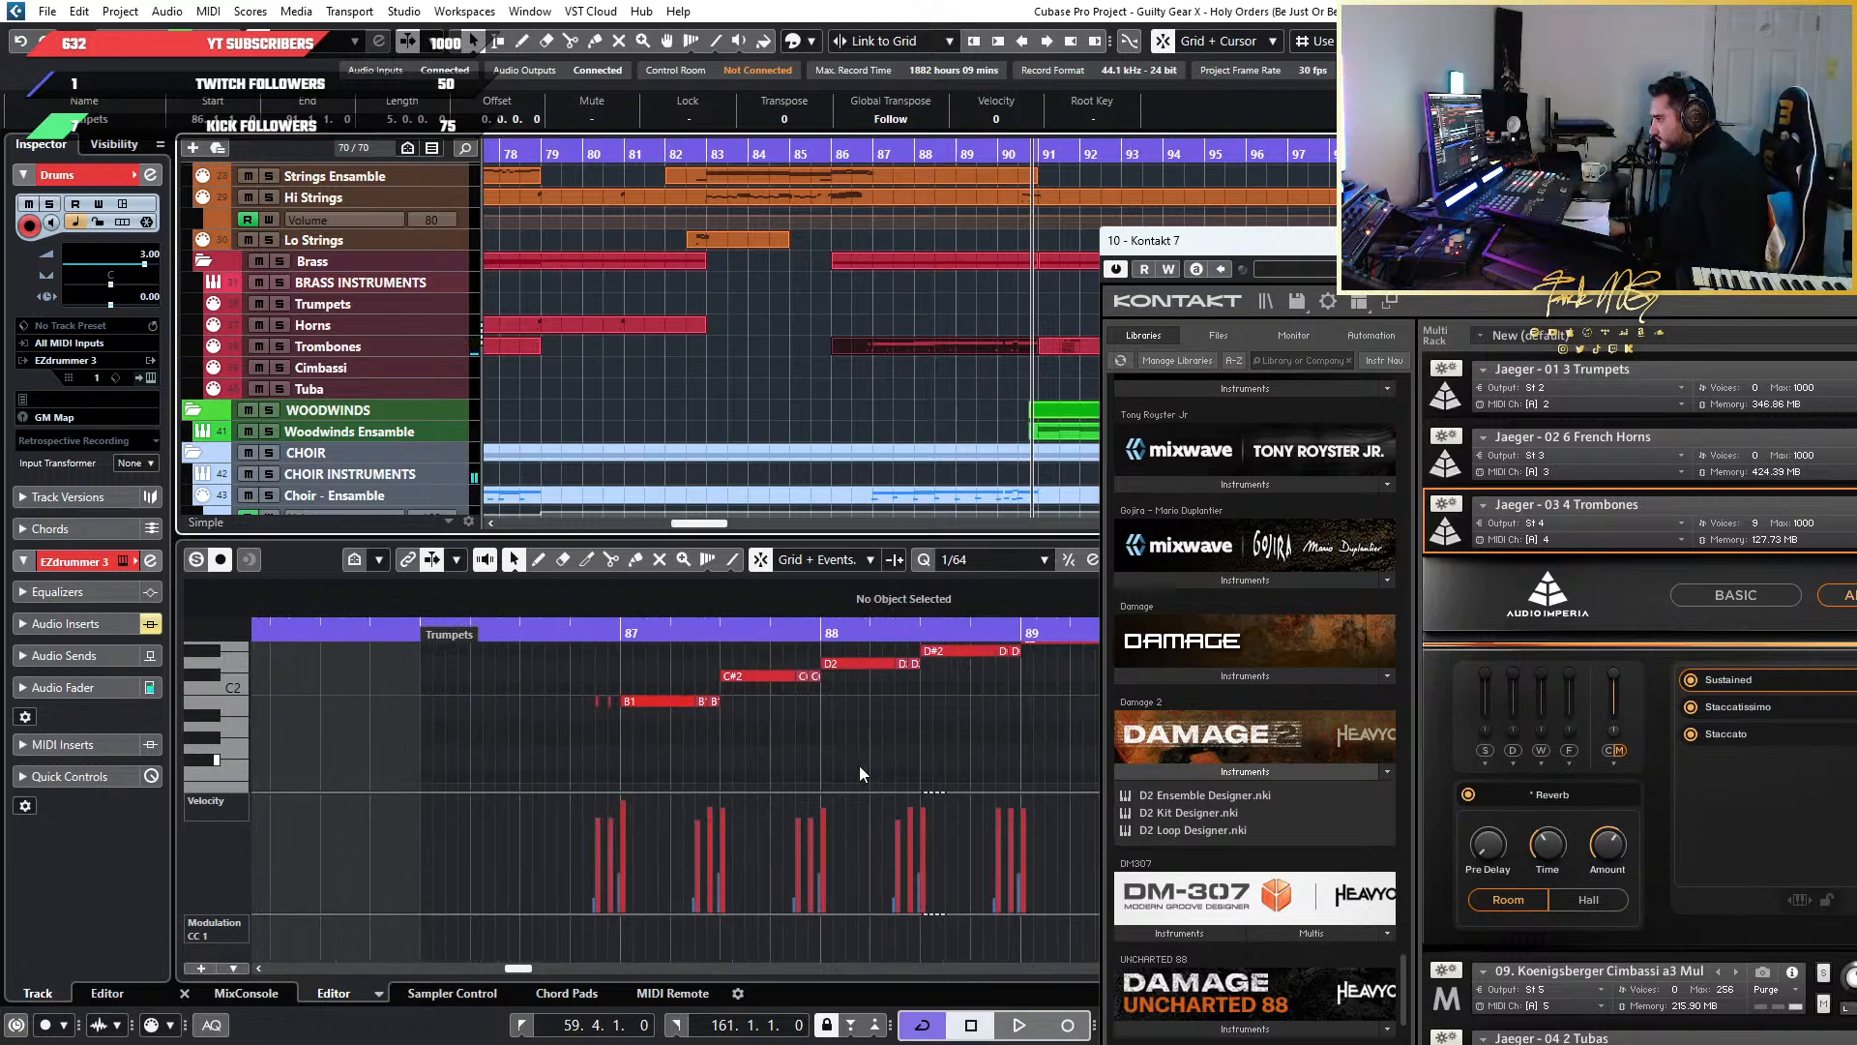
scroll(784, 740, up, 2)
scroll(838, 439, down, 3)
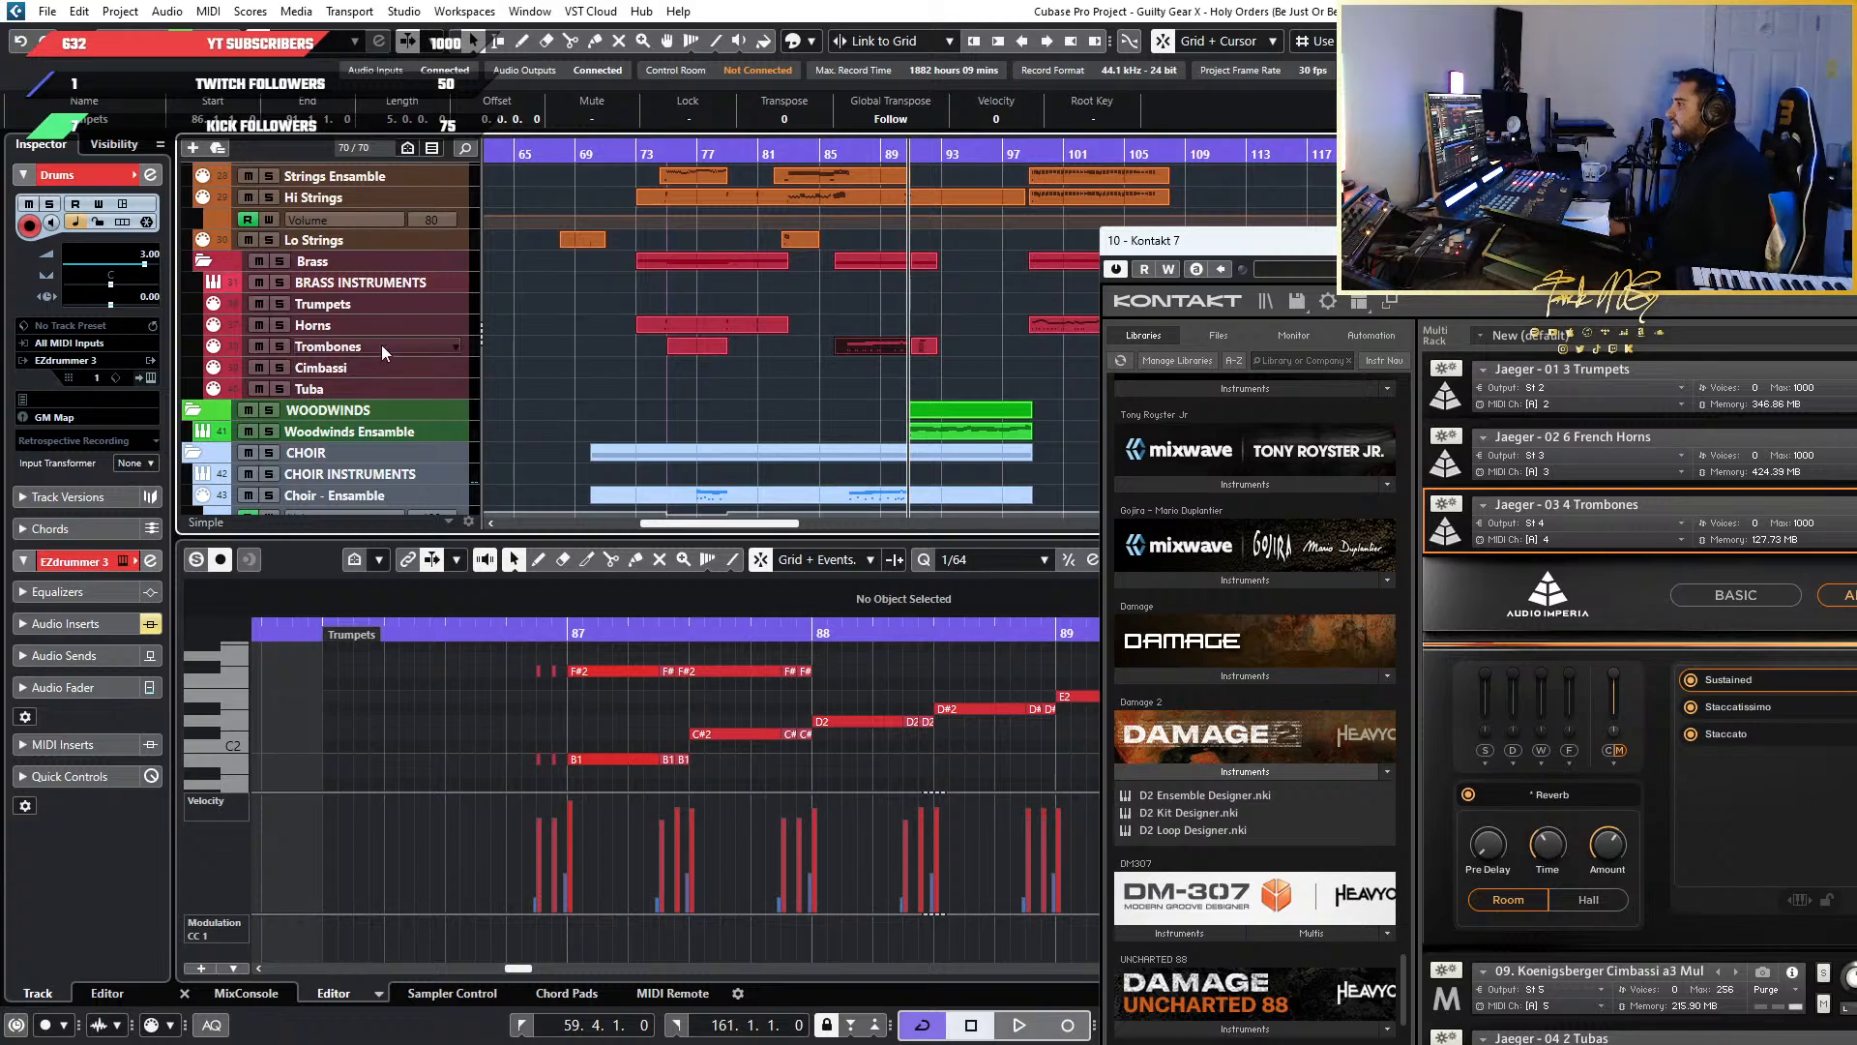
Set the Trombones track's delay to -125
click(416, 346)
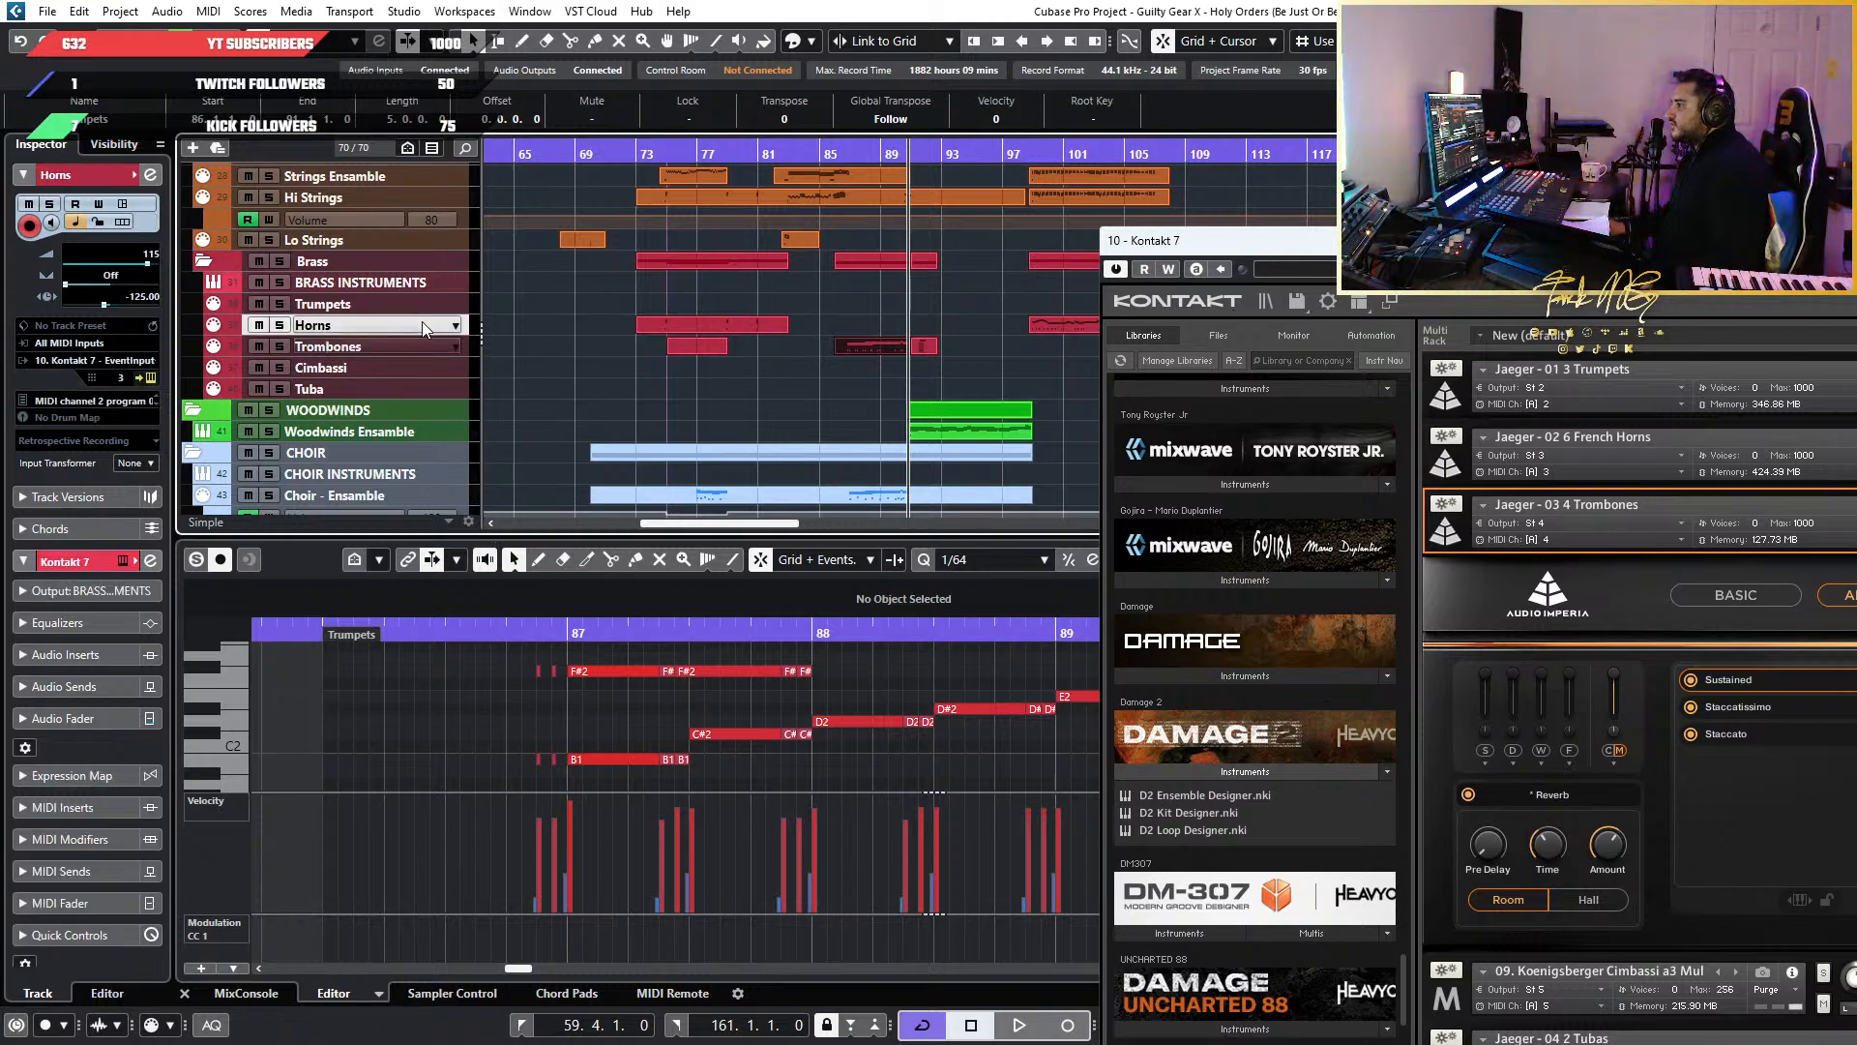
drag(1247, 241, 535, 204)
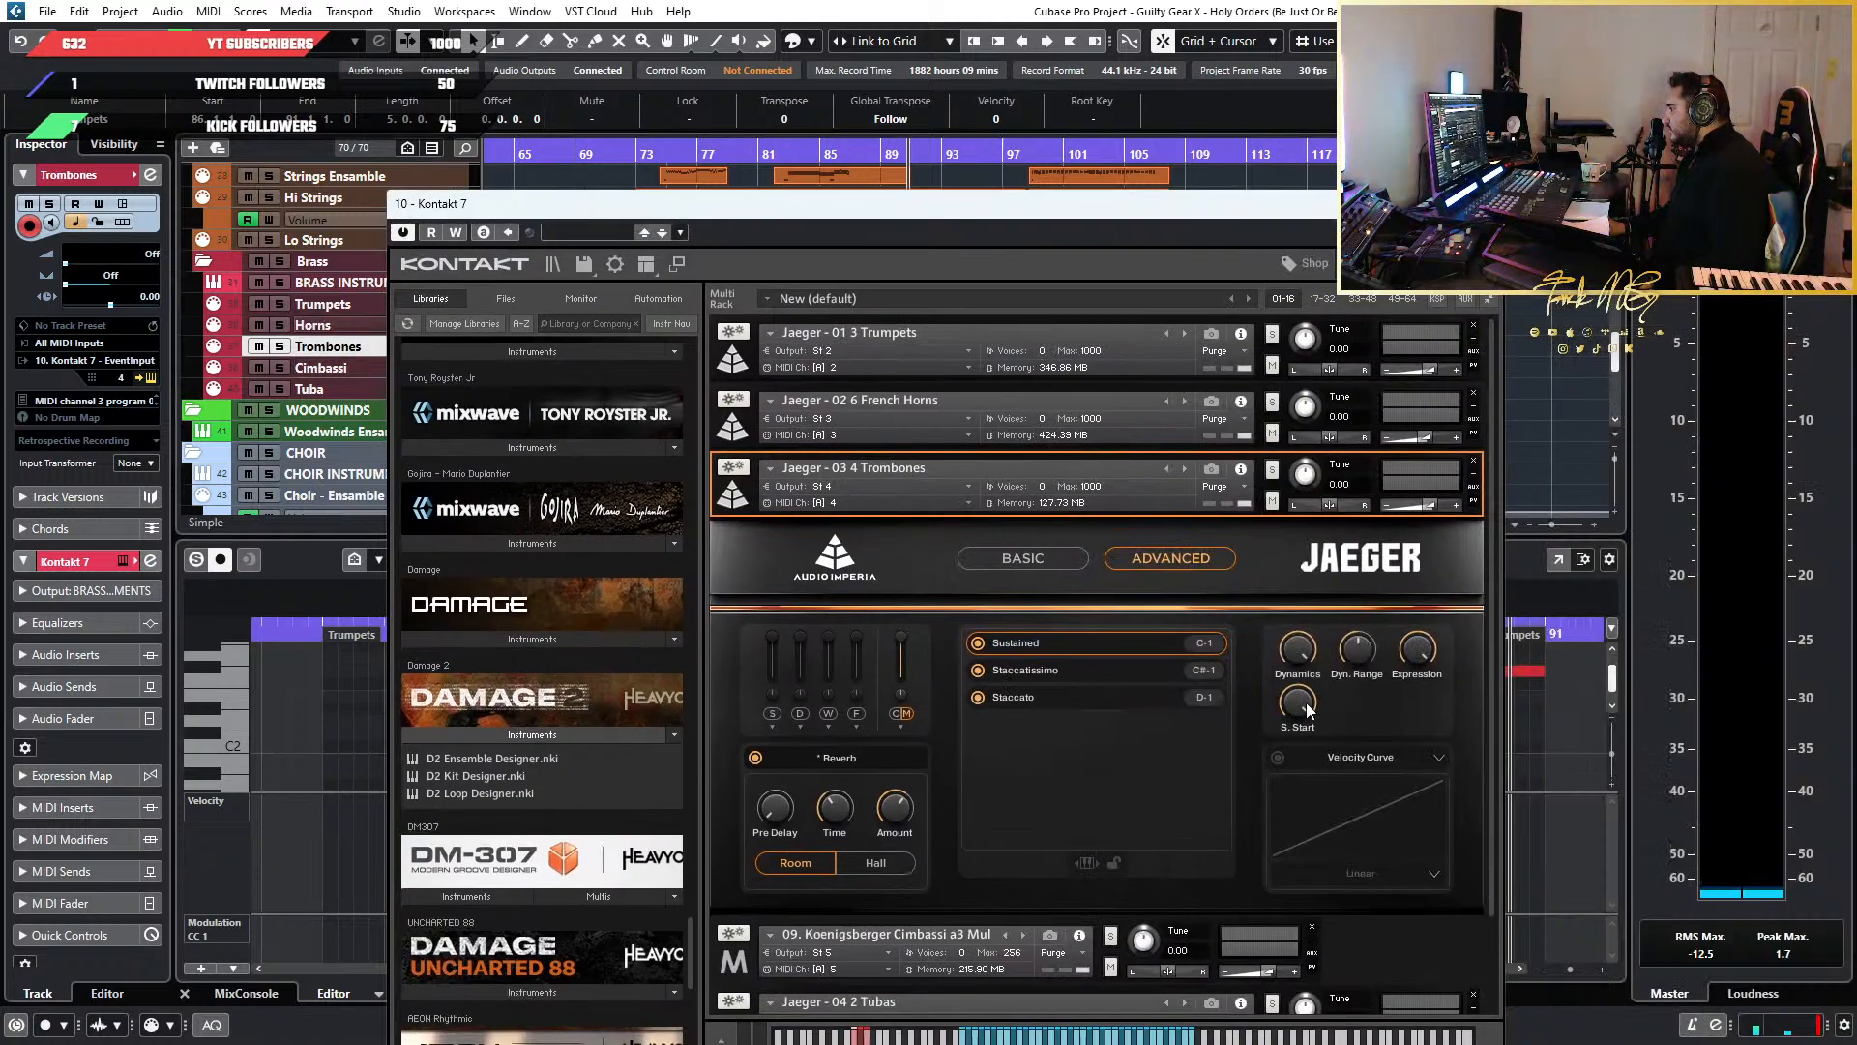
click(147, 295)
text(-125)
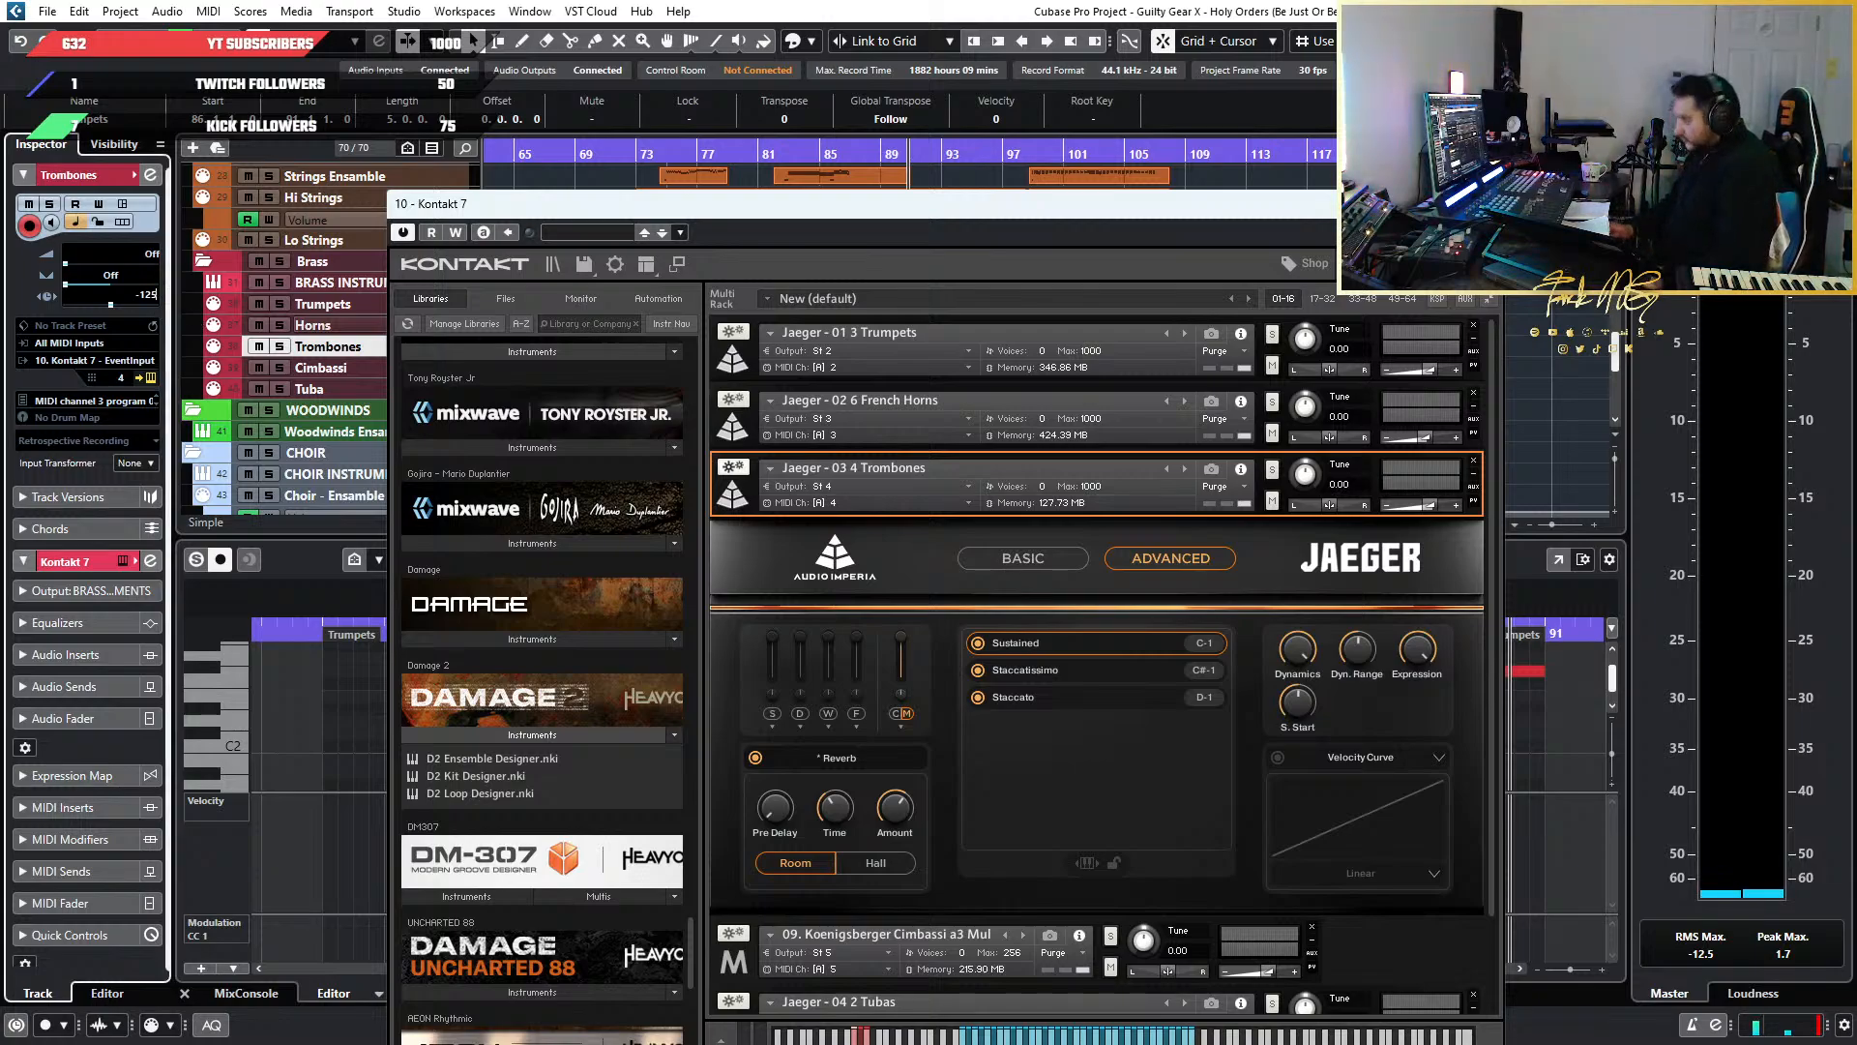
key(Return)
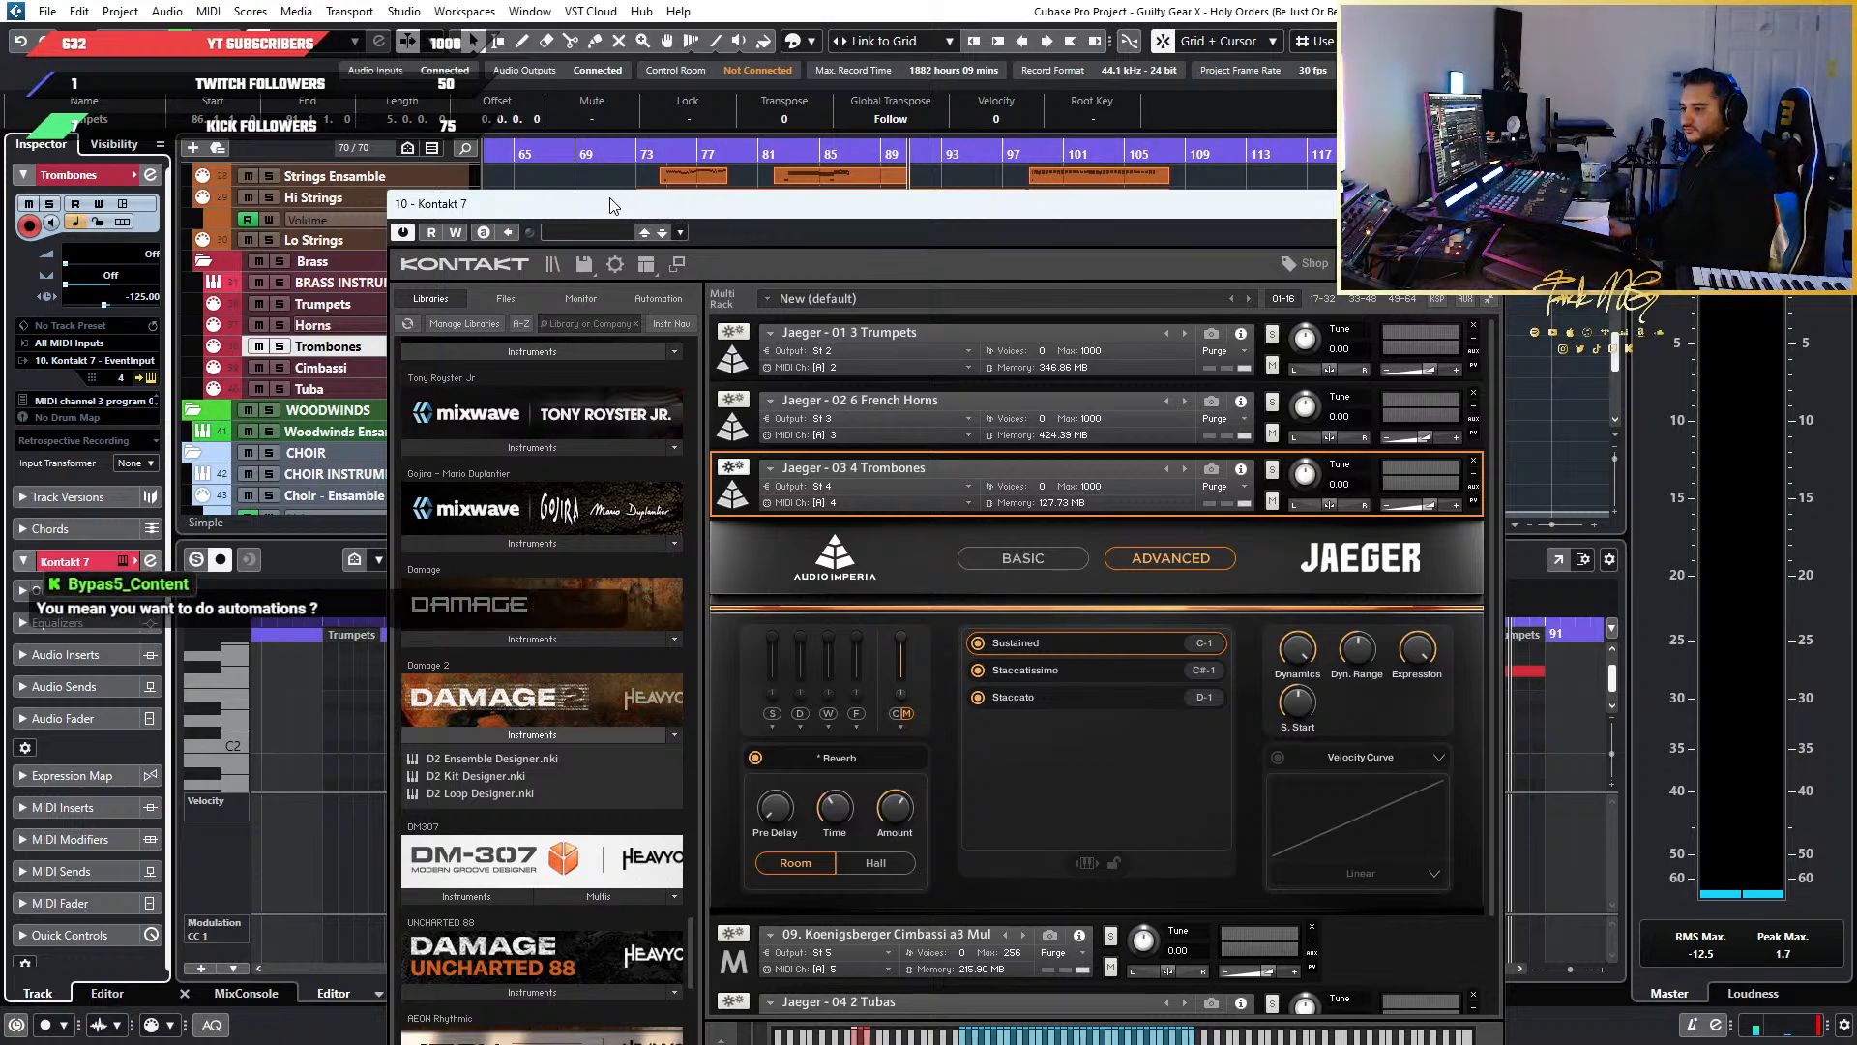
drag(491, 212, 1025, 473)
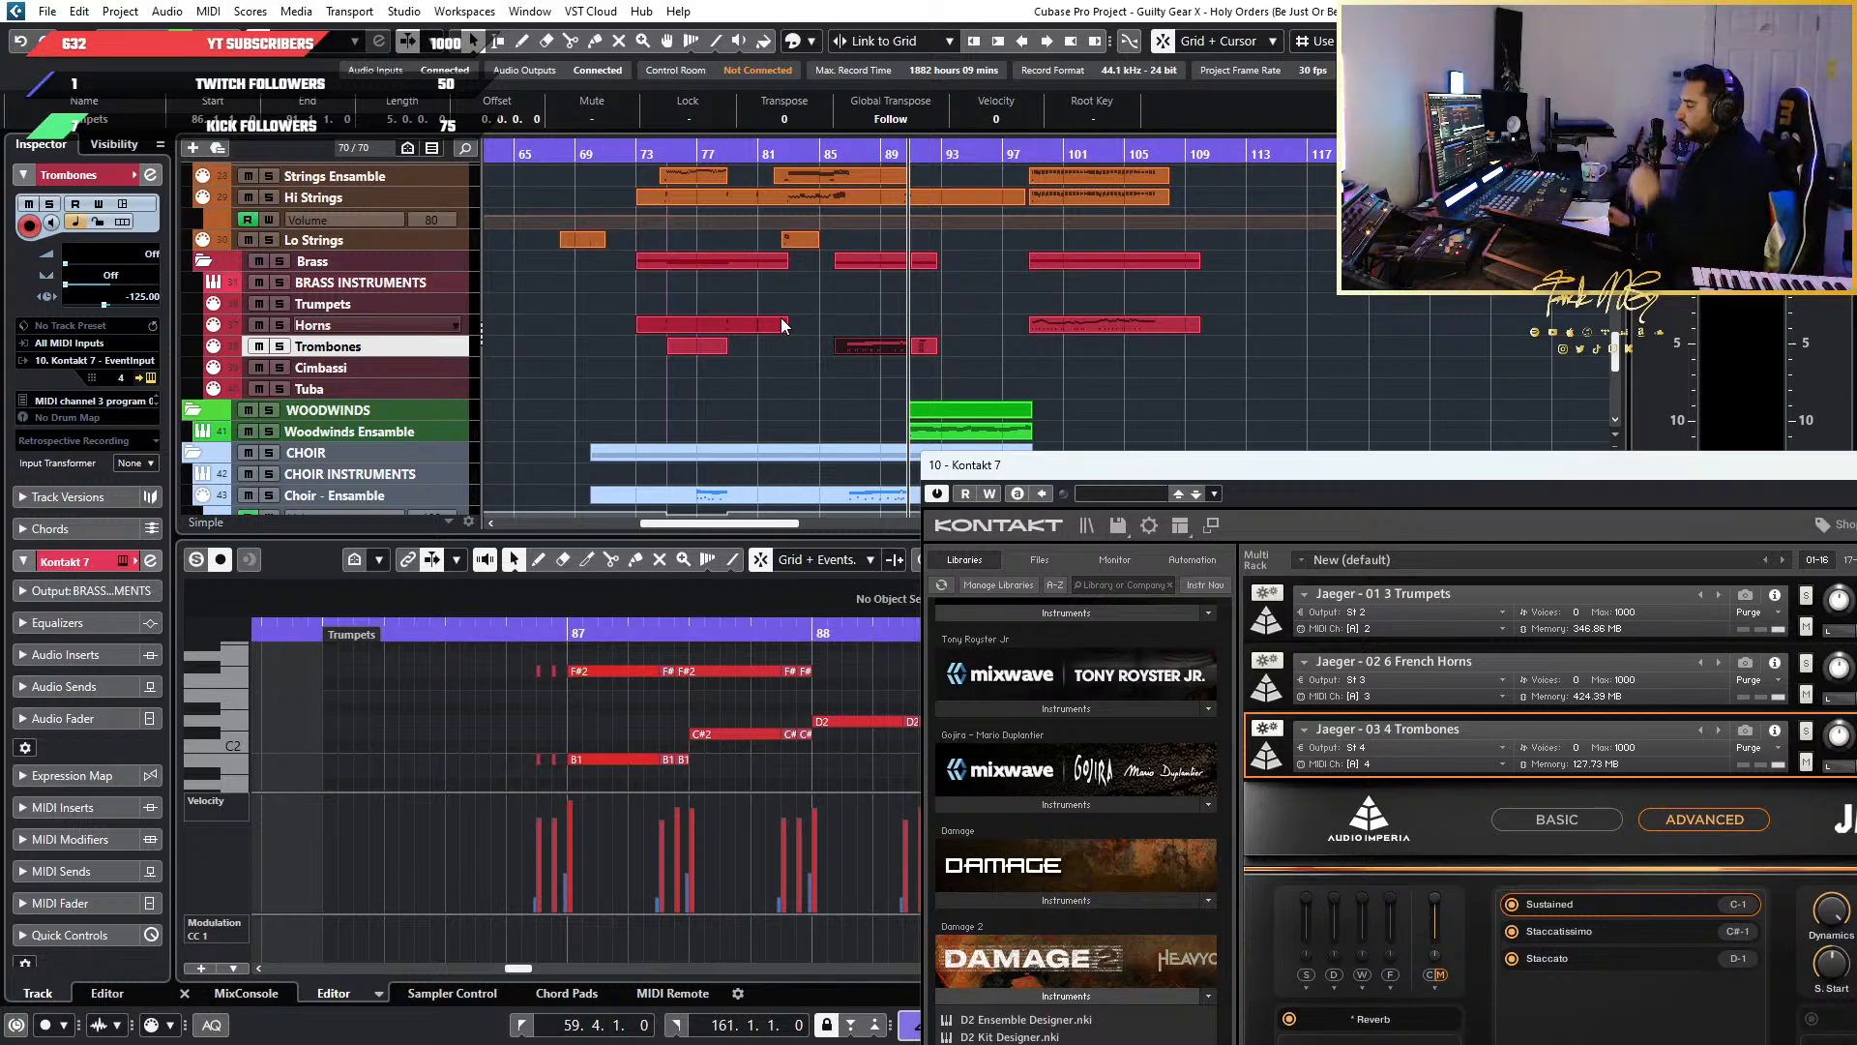
scroll(805, 374, up, 8)
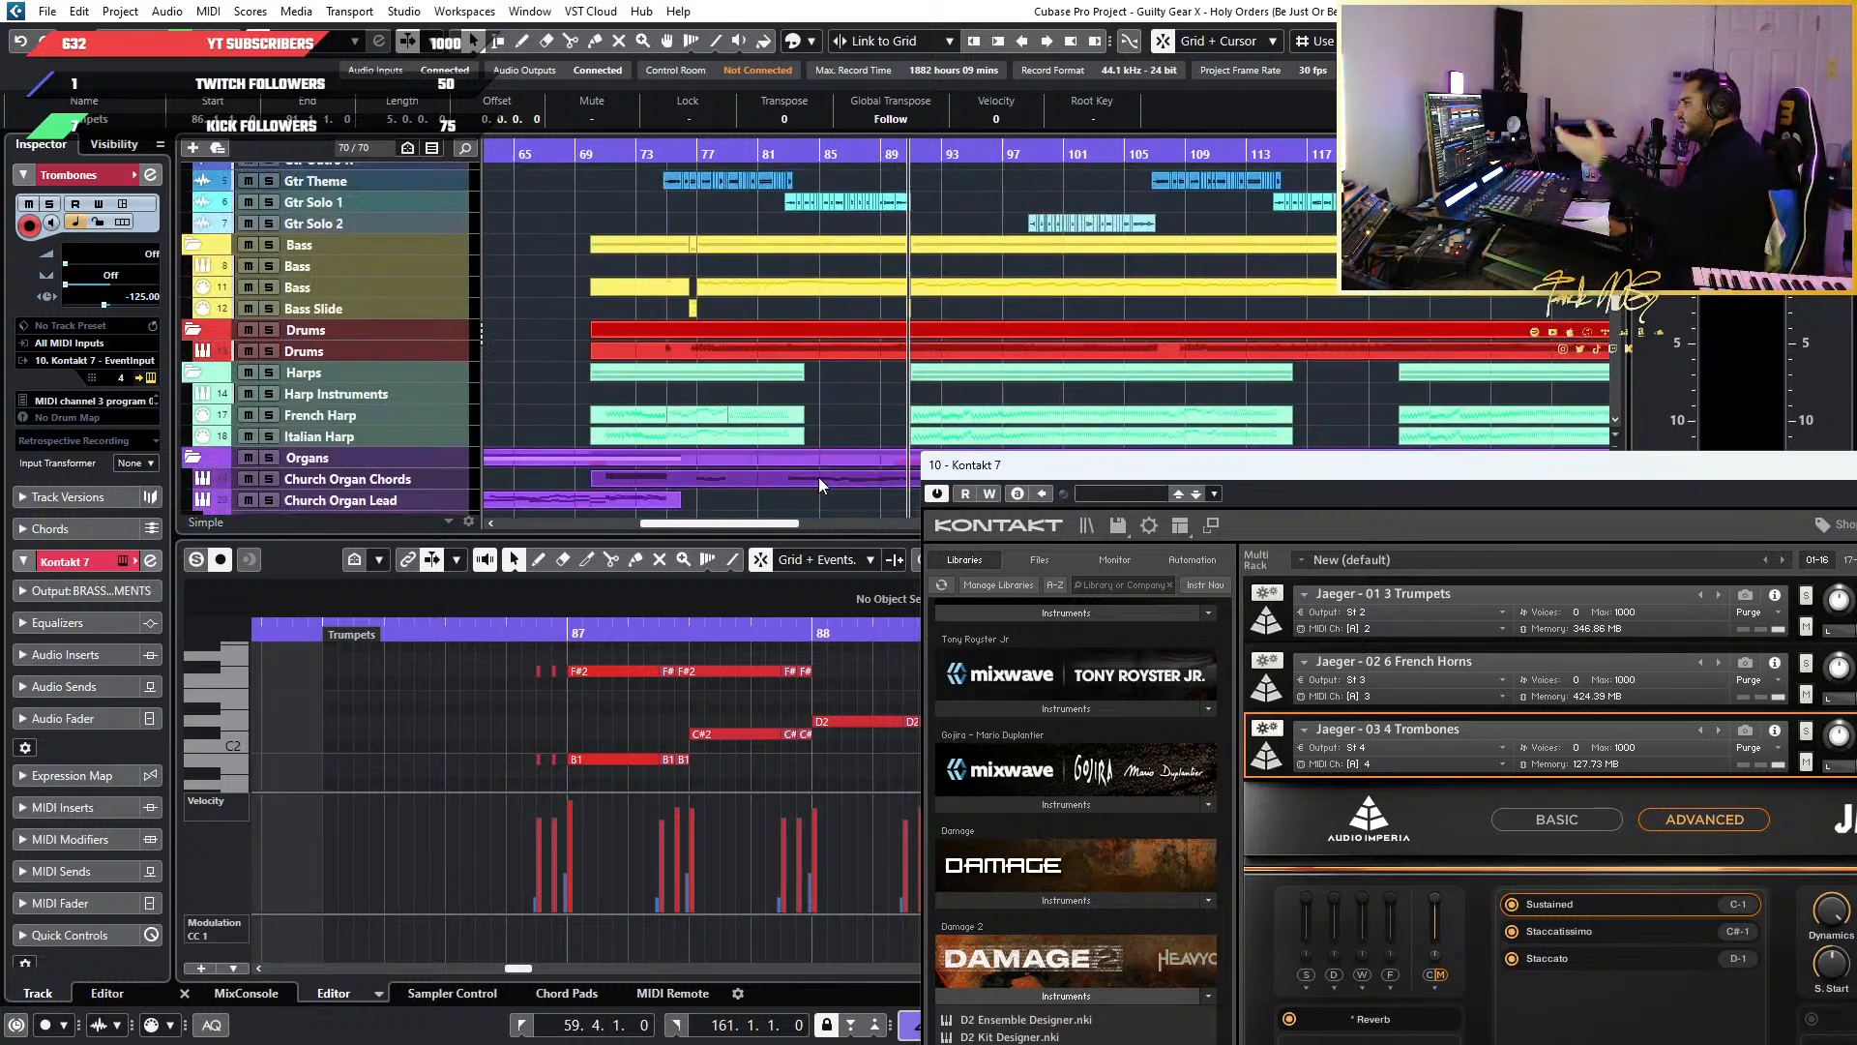
scroll(818, 478, down, 8)
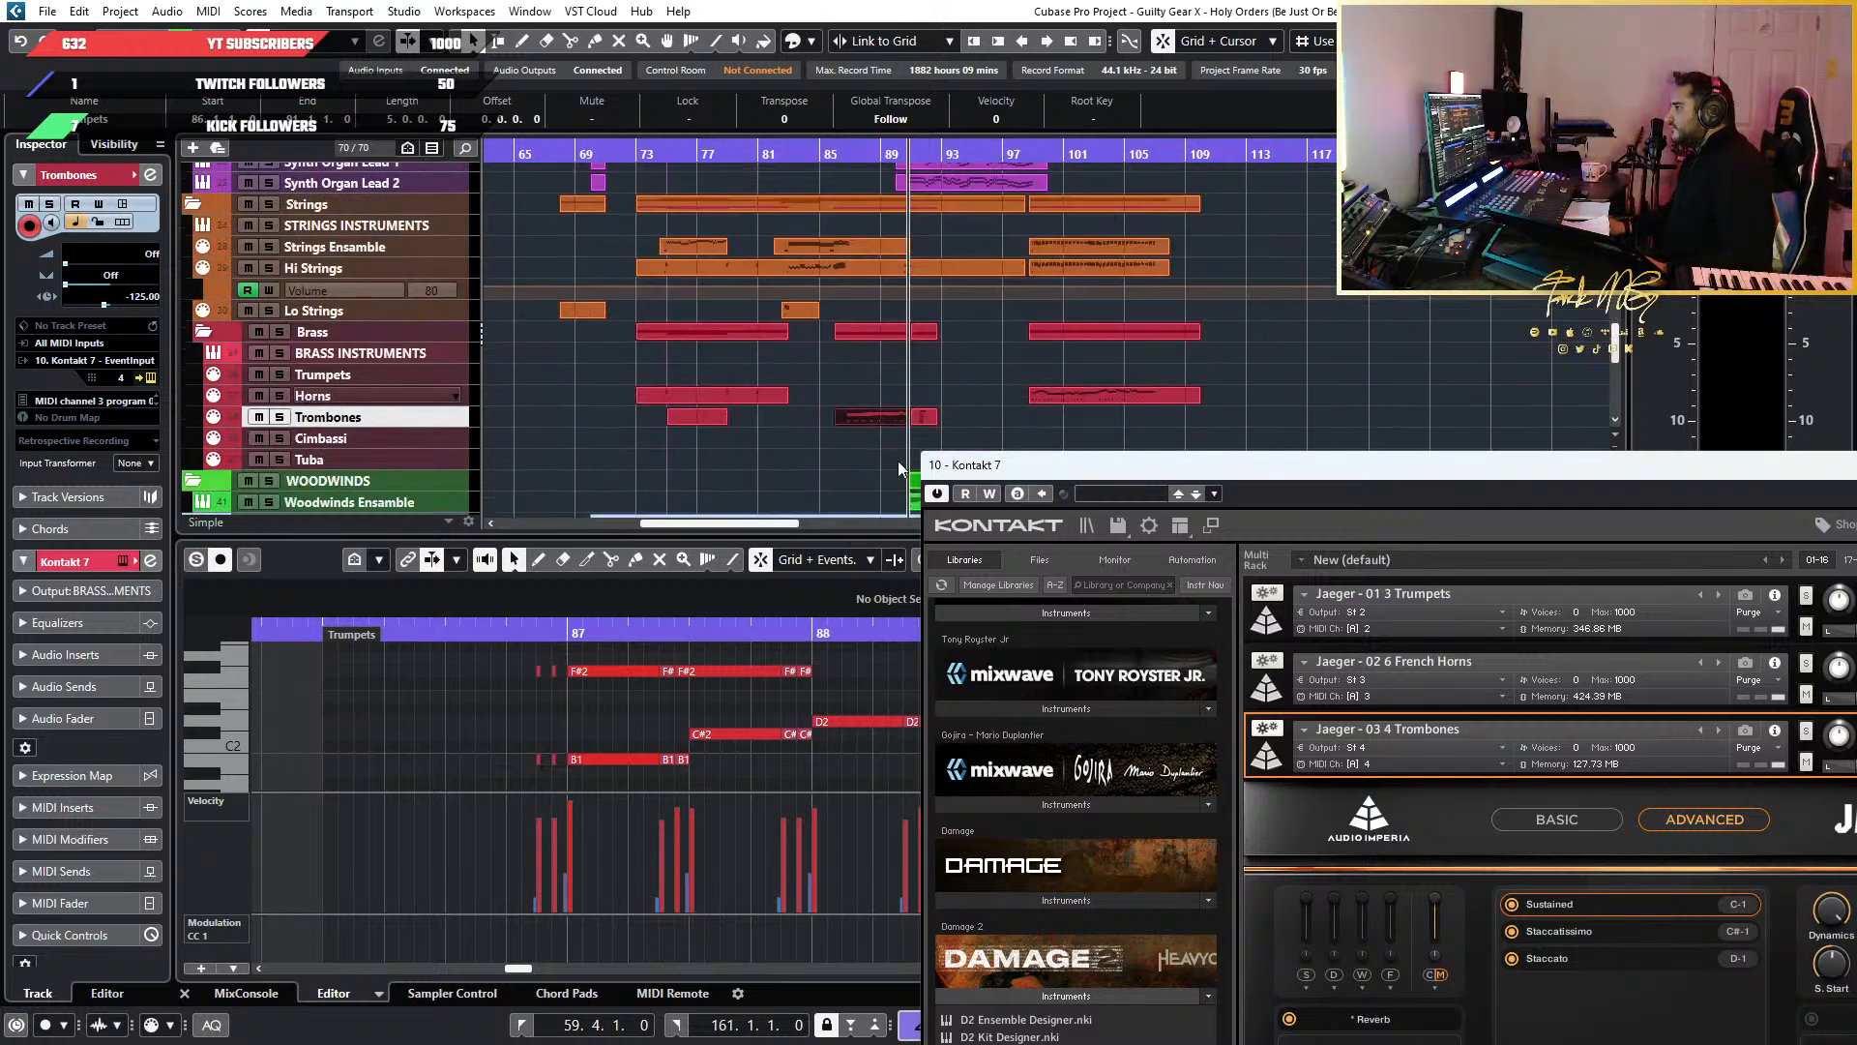
scroll(743, 426, down, 3)
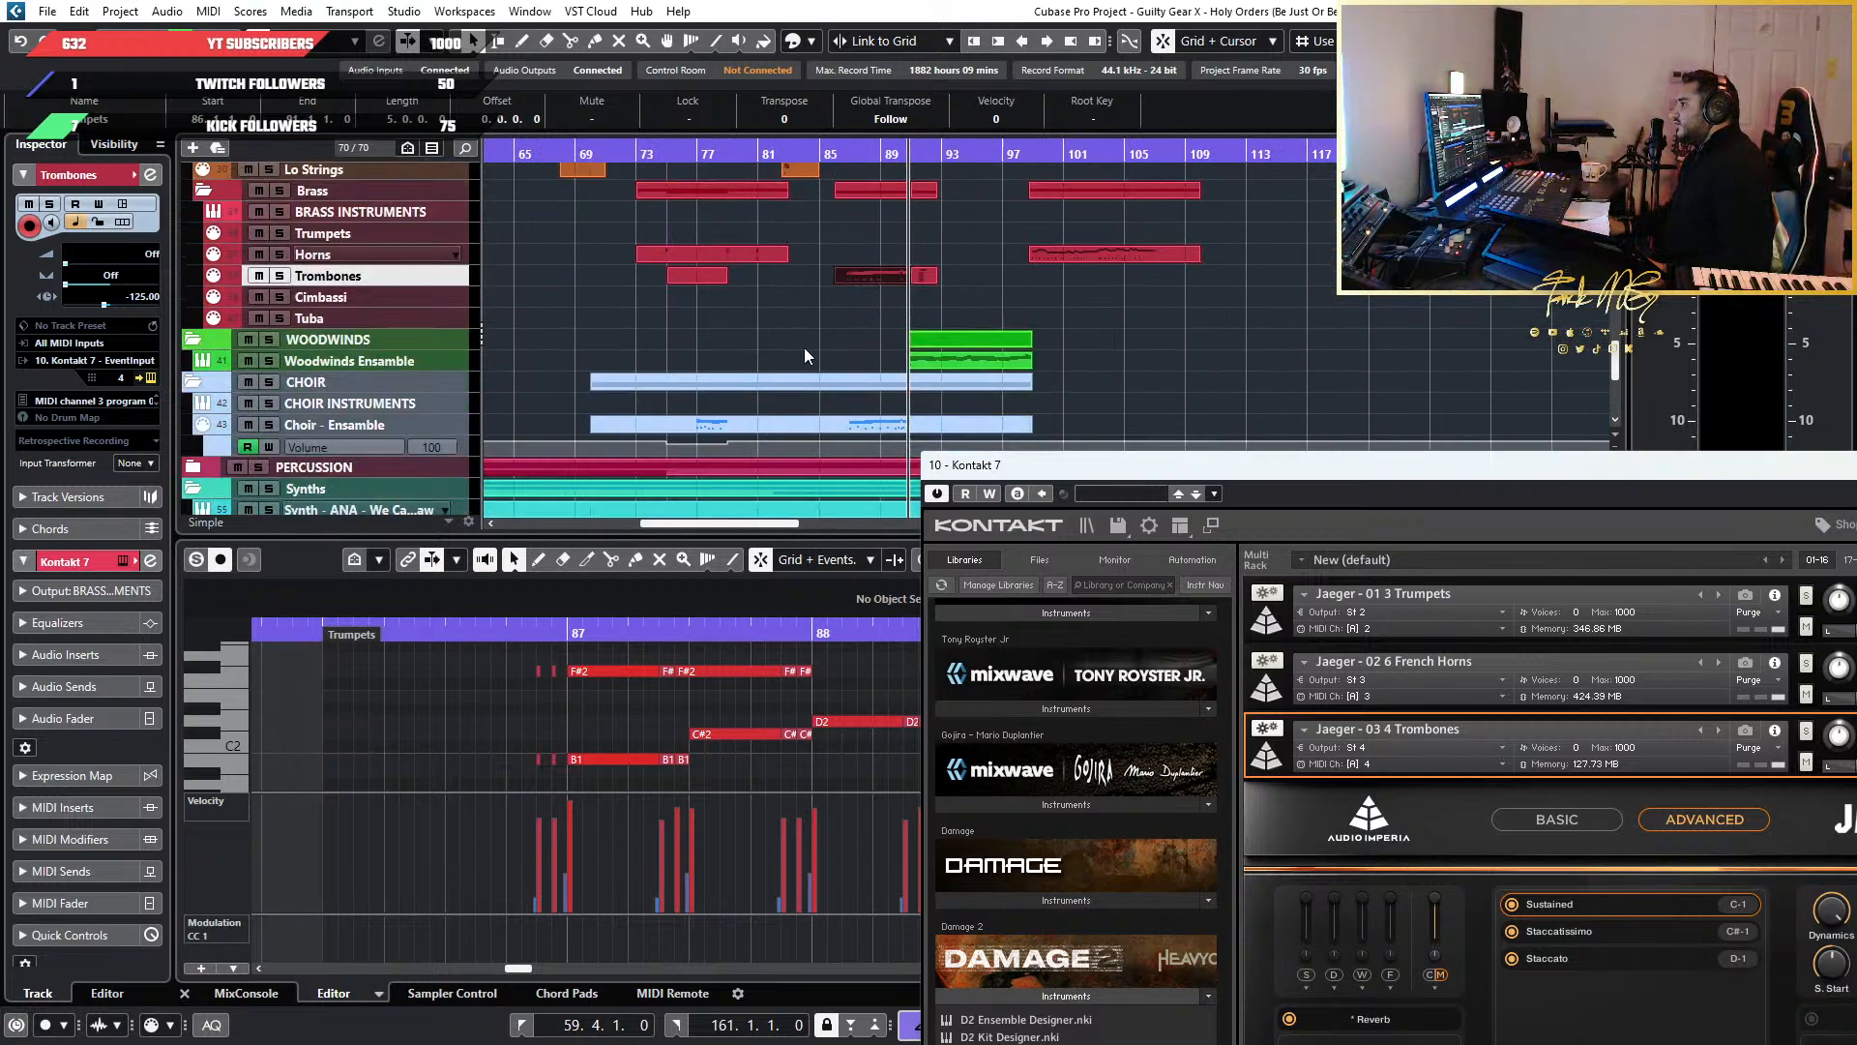
scroll(809, 351, up, 2)
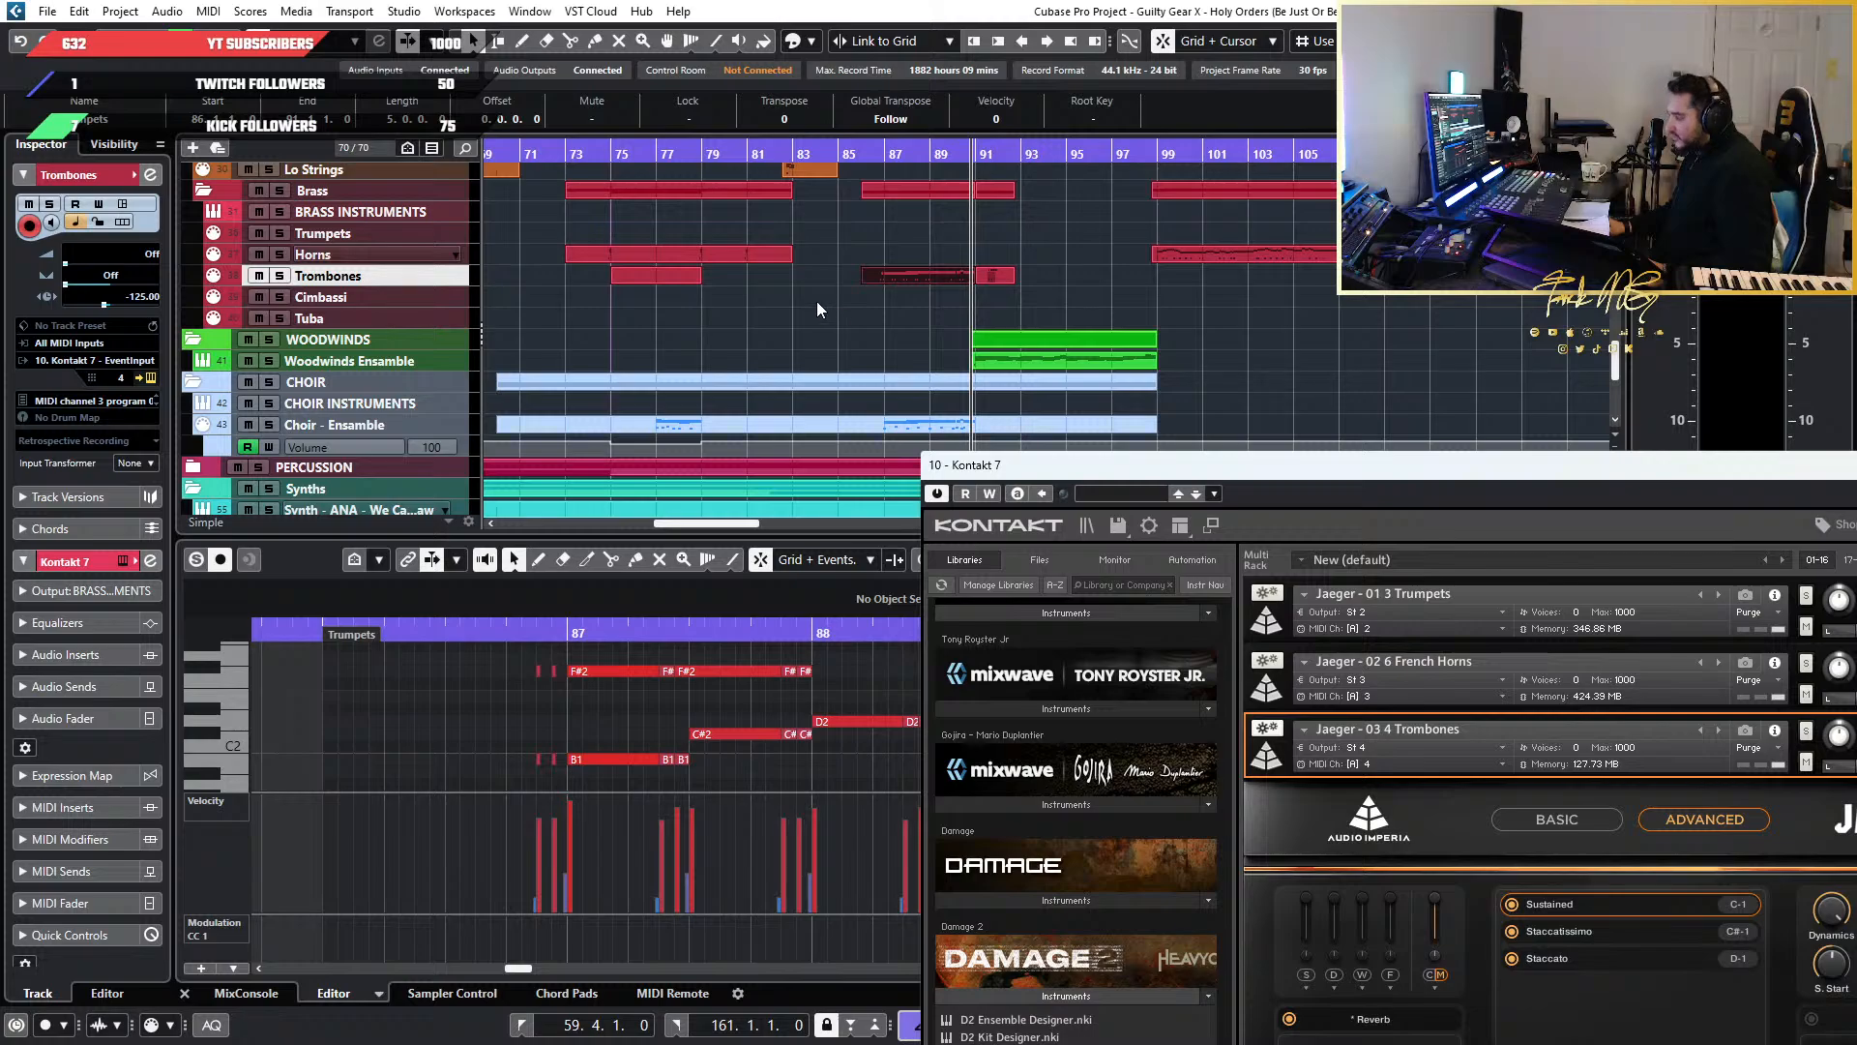
scroll(805, 287, up, 2)
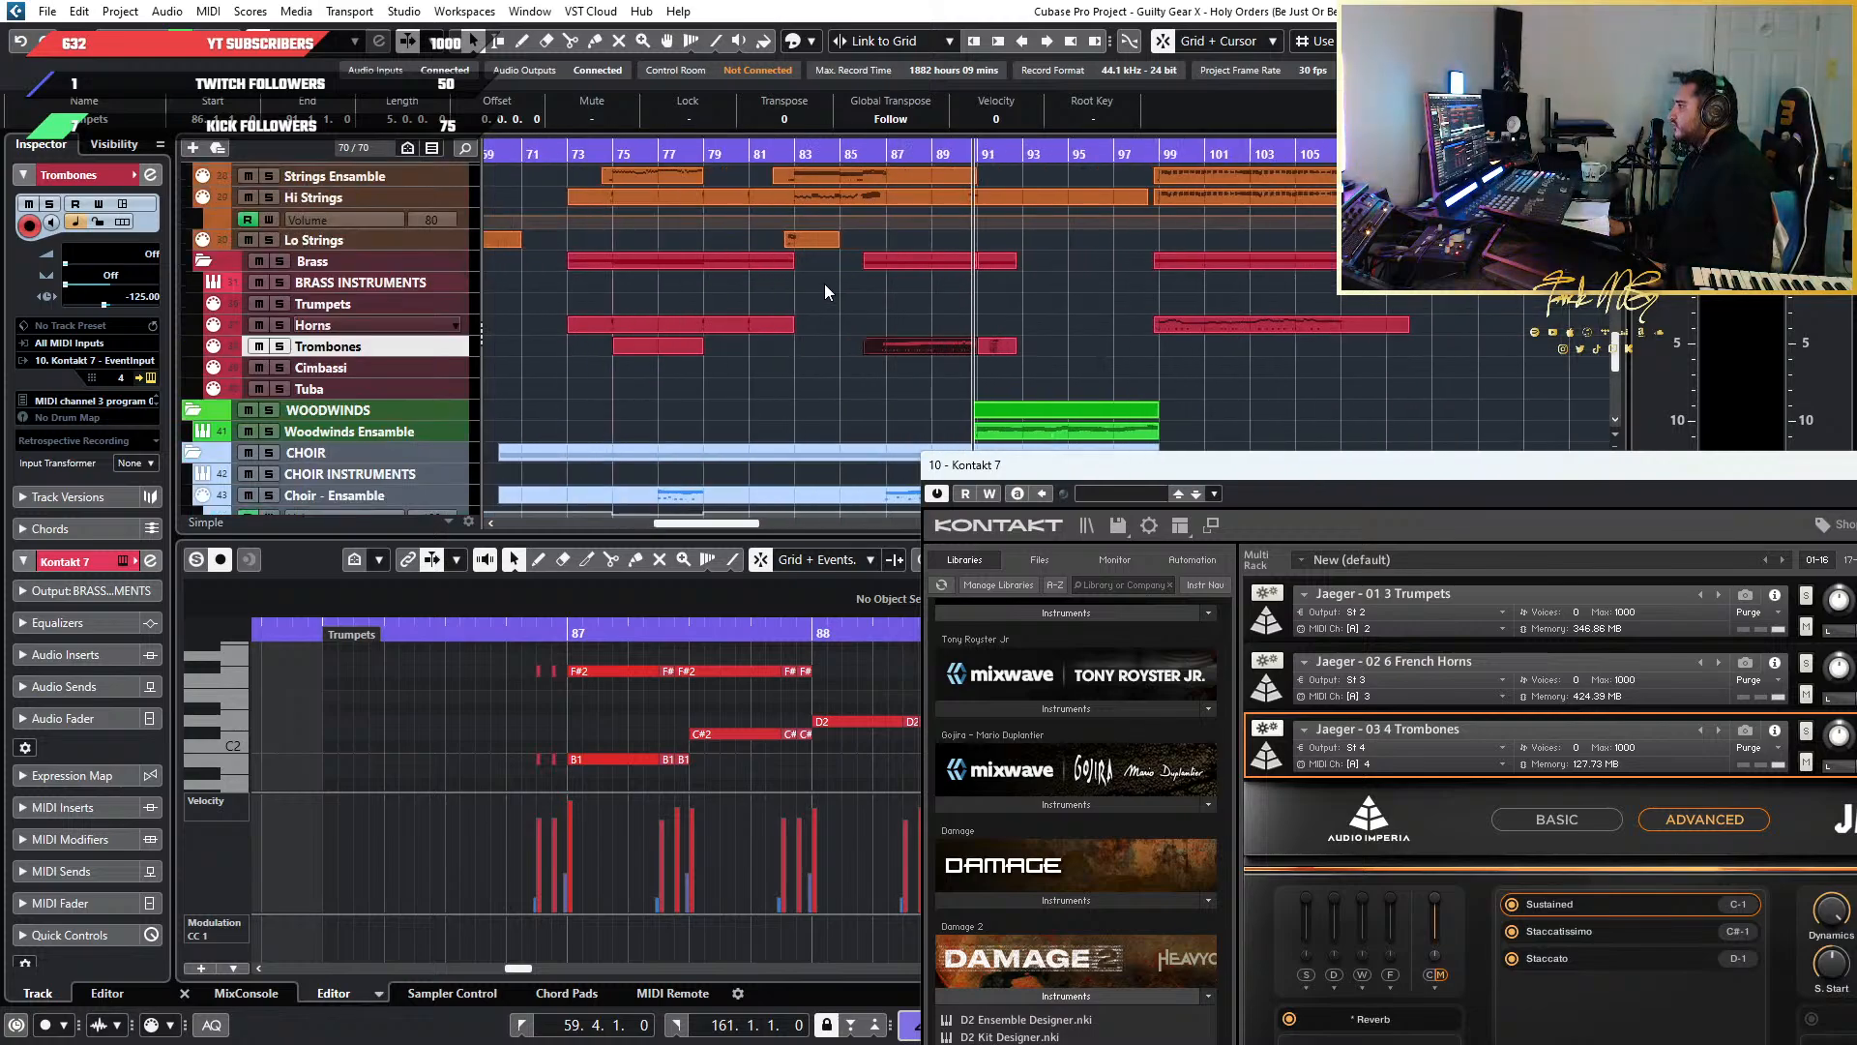
Play the full arrangement from about bar 86 to check the trombone phrase's timing
click(881, 152)
key(space)
scroll(937, 249, up, 3)
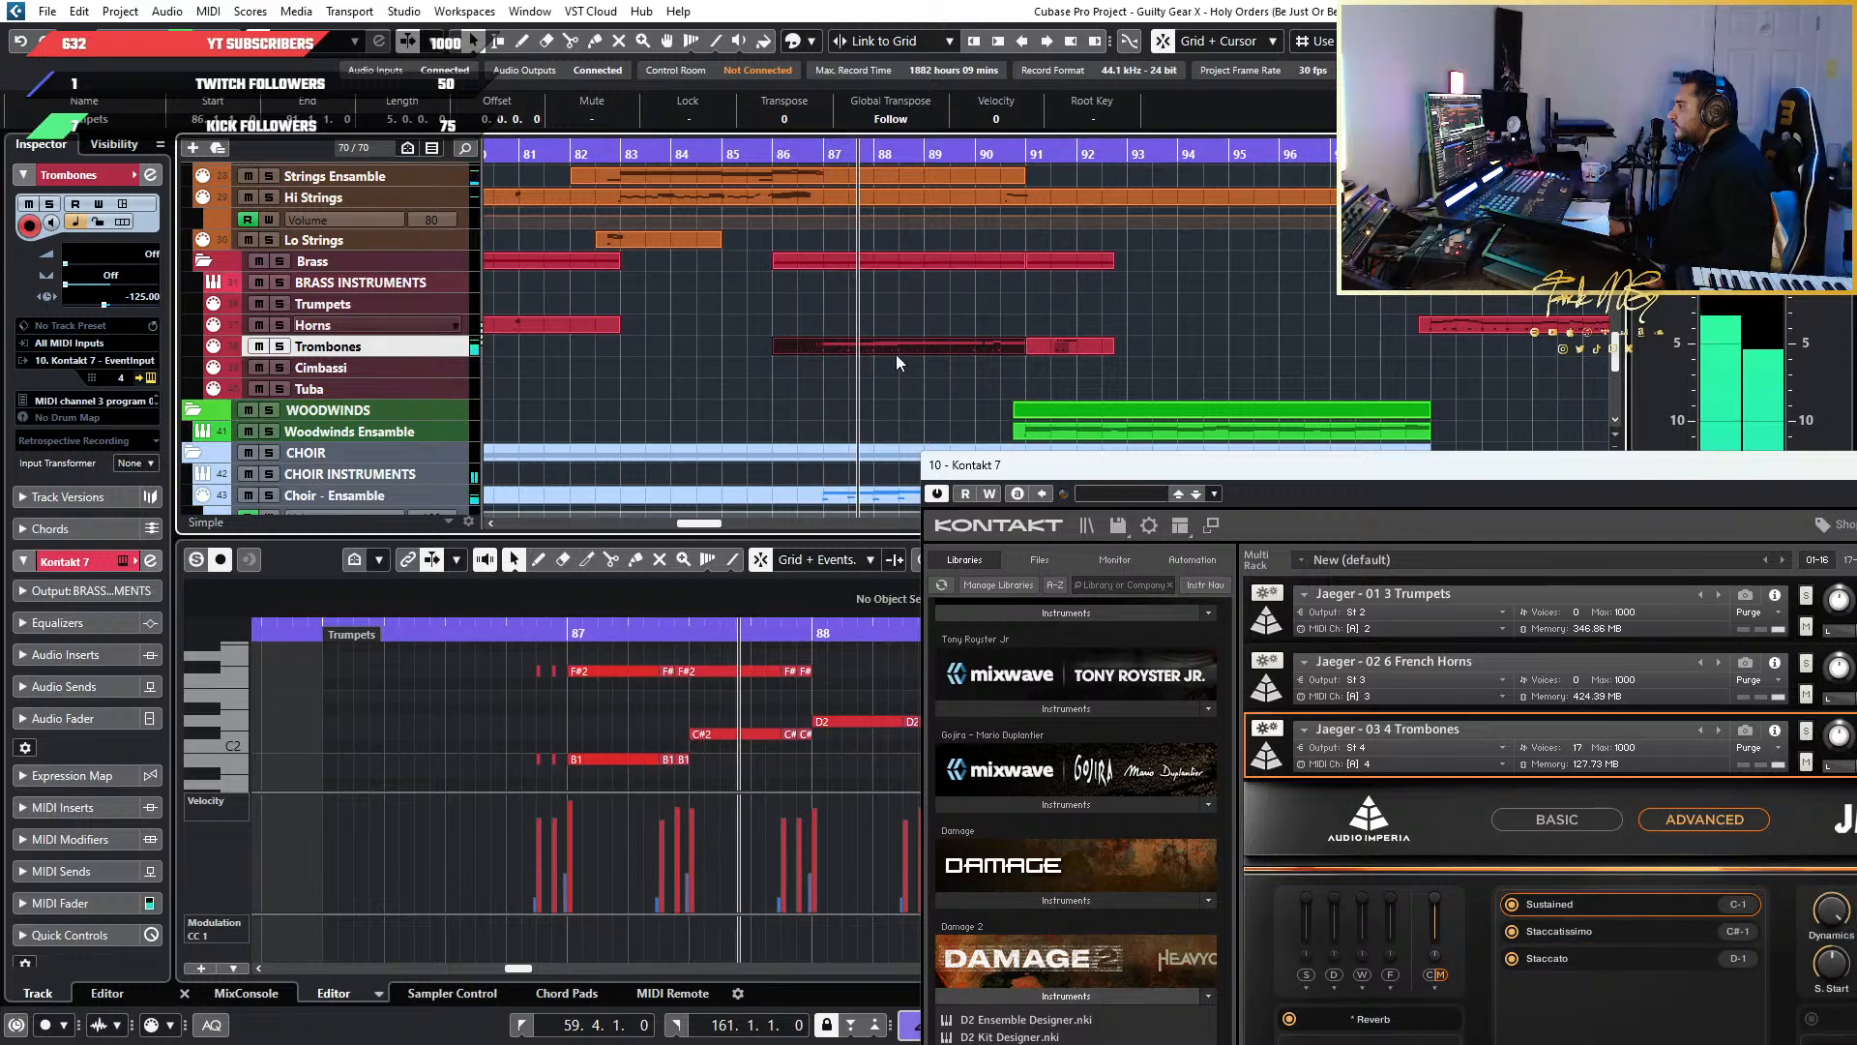
Move the Kontakt window aside to uncover the trombone notes around bar 87 in the note editor
drag(1210, 461, 1299, 413)
click(511, 577)
scroll(398, 745, up, 3)
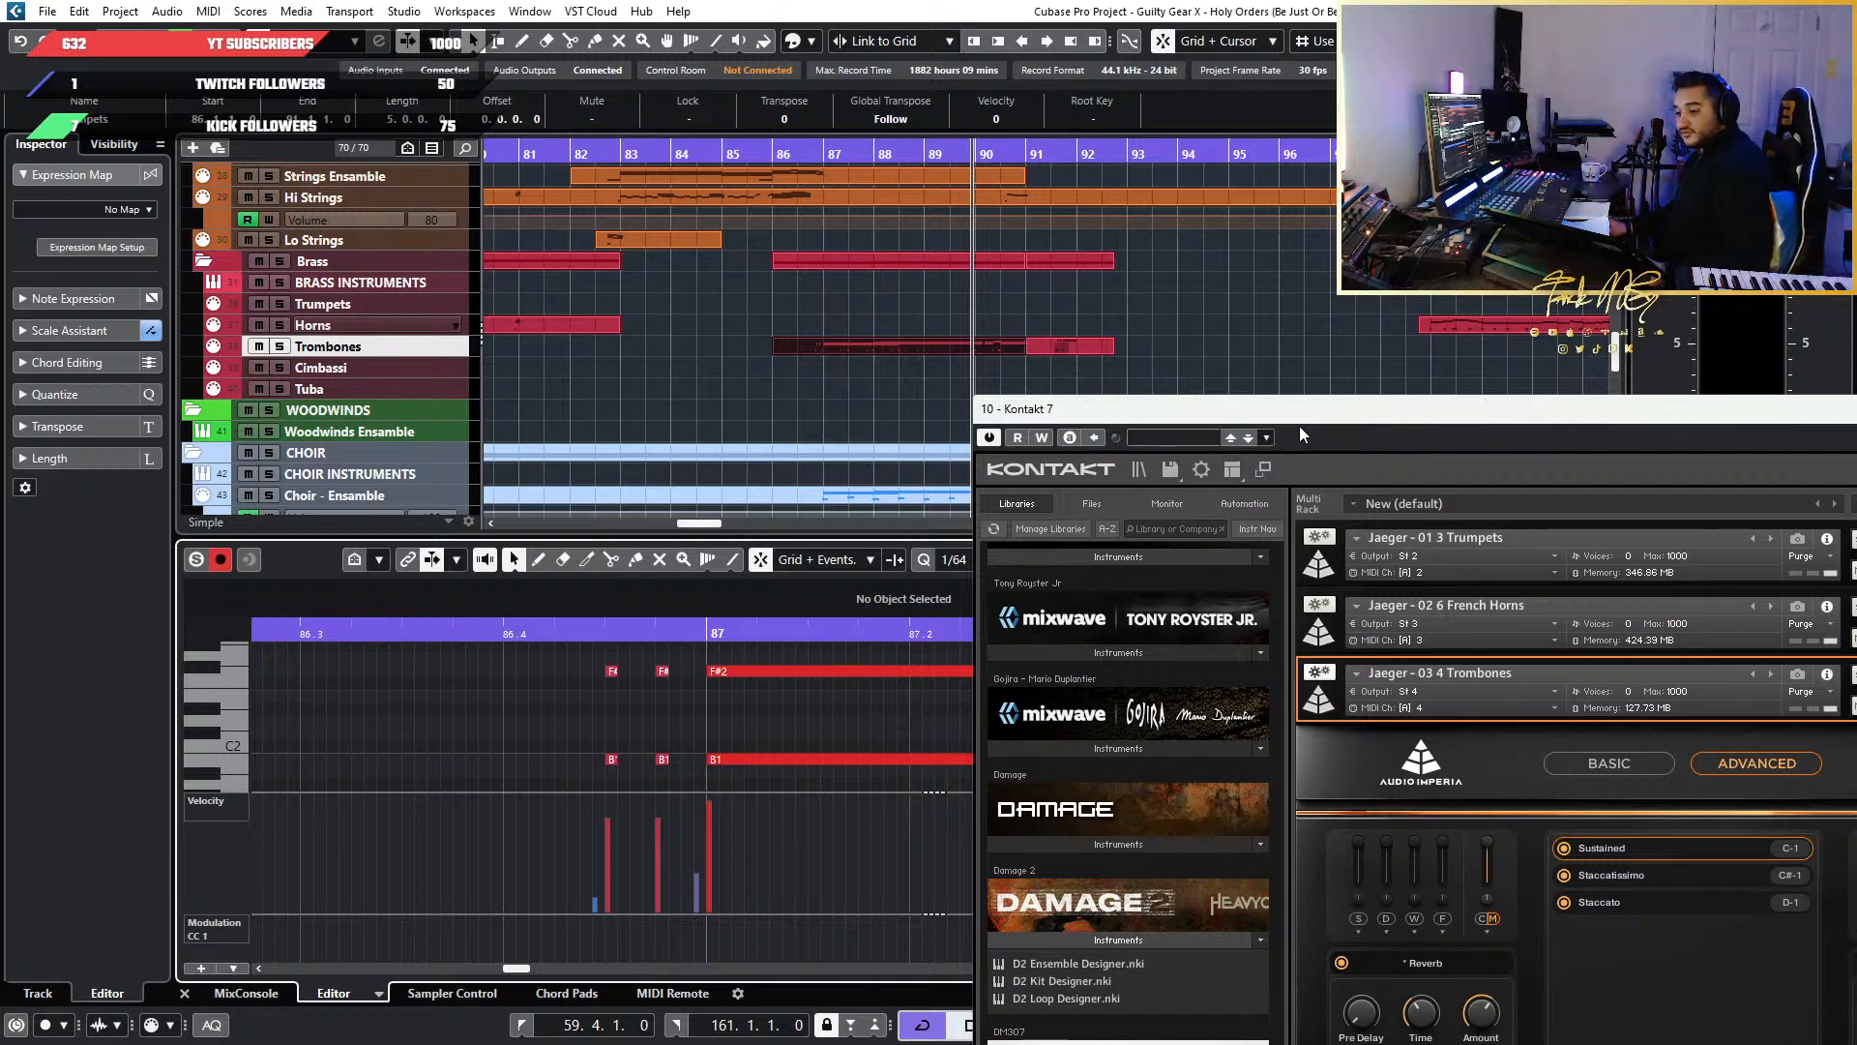
drag(1292, 422, 1500, 427)
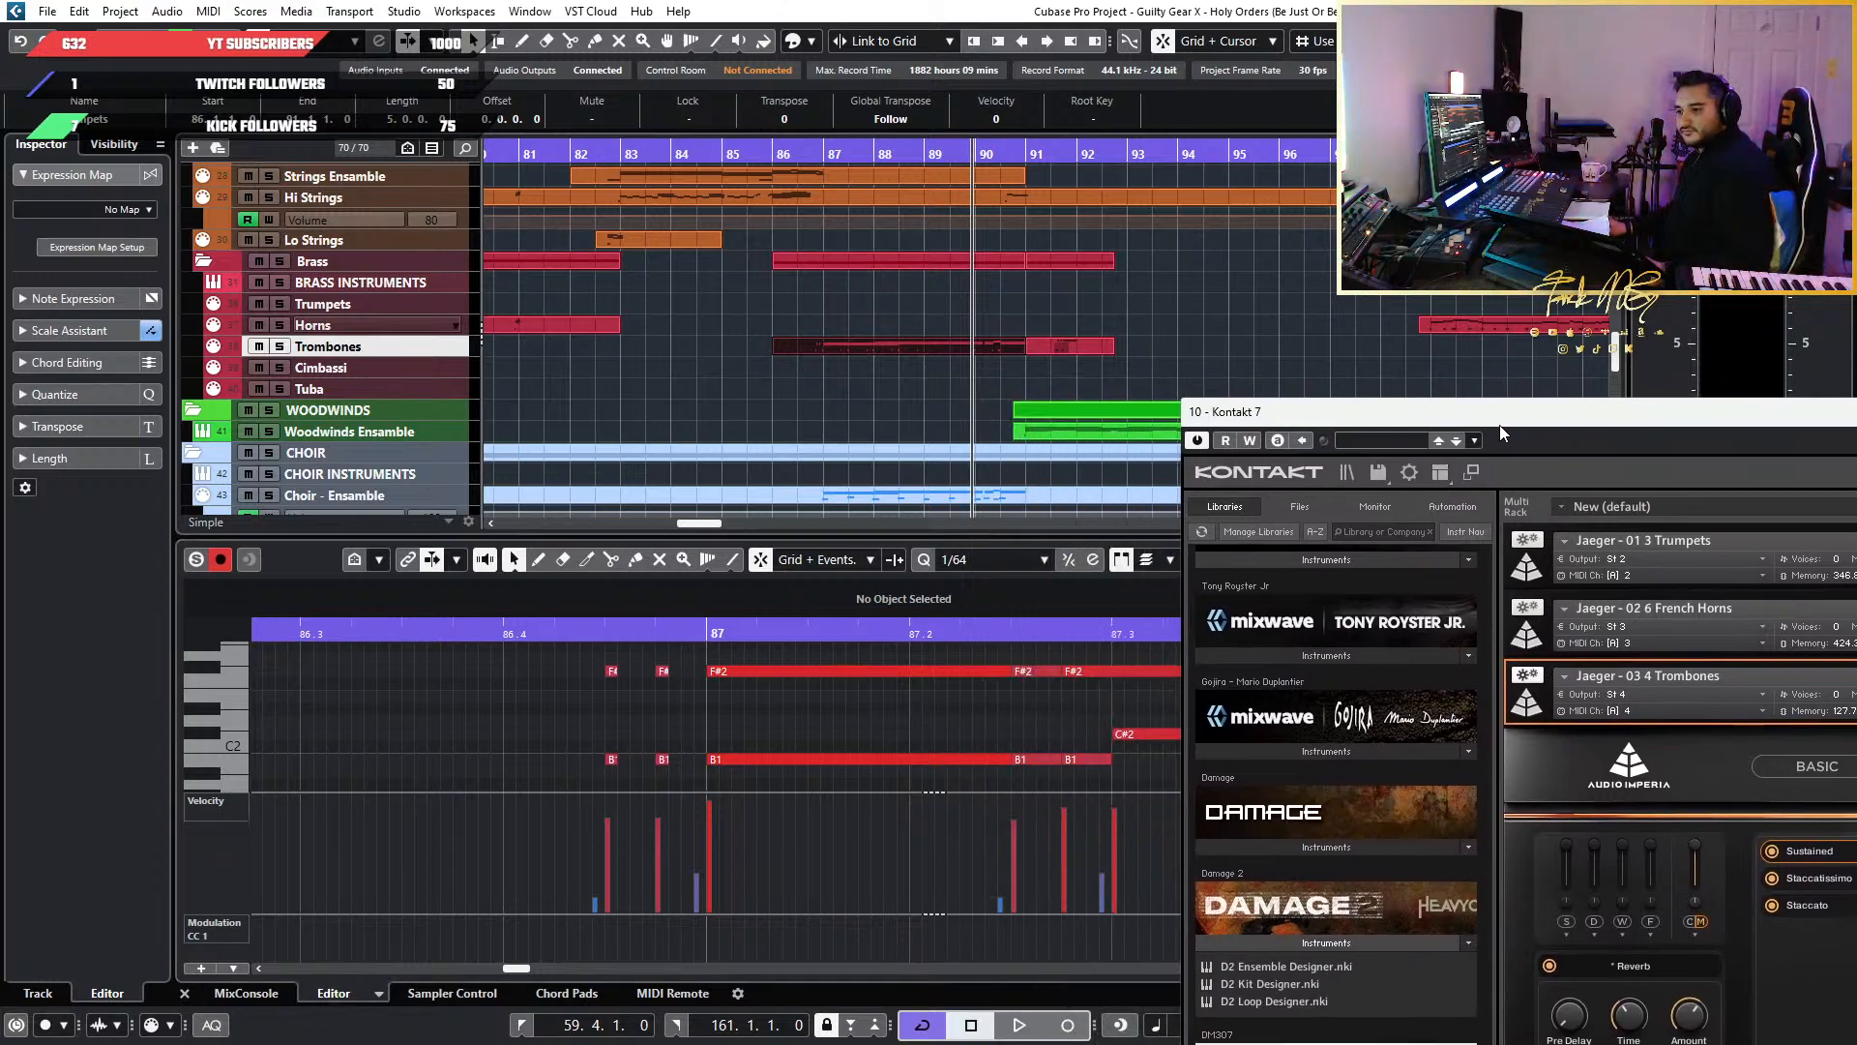
scroll(937, 375, down, 2)
Play the end of the trombone phrase with the full arrangement through bar 91
key(space)
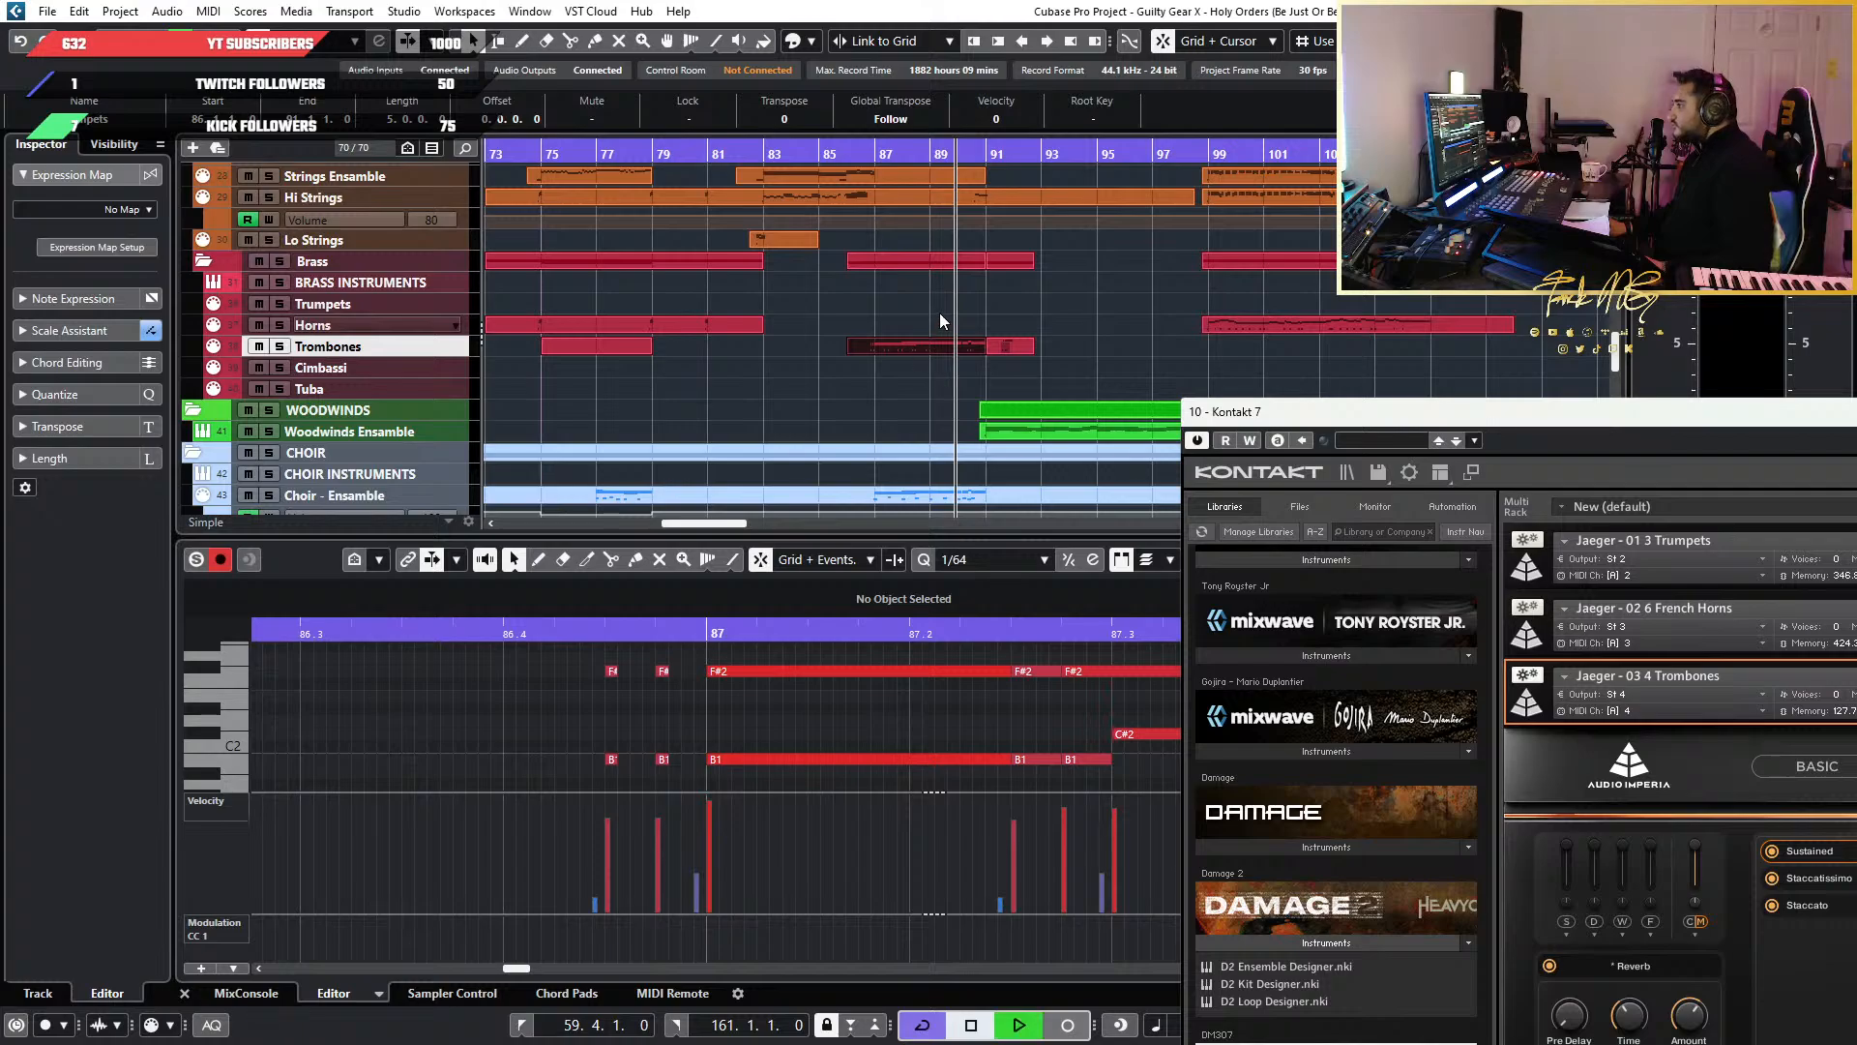
scroll(1023, 385, up, 2)
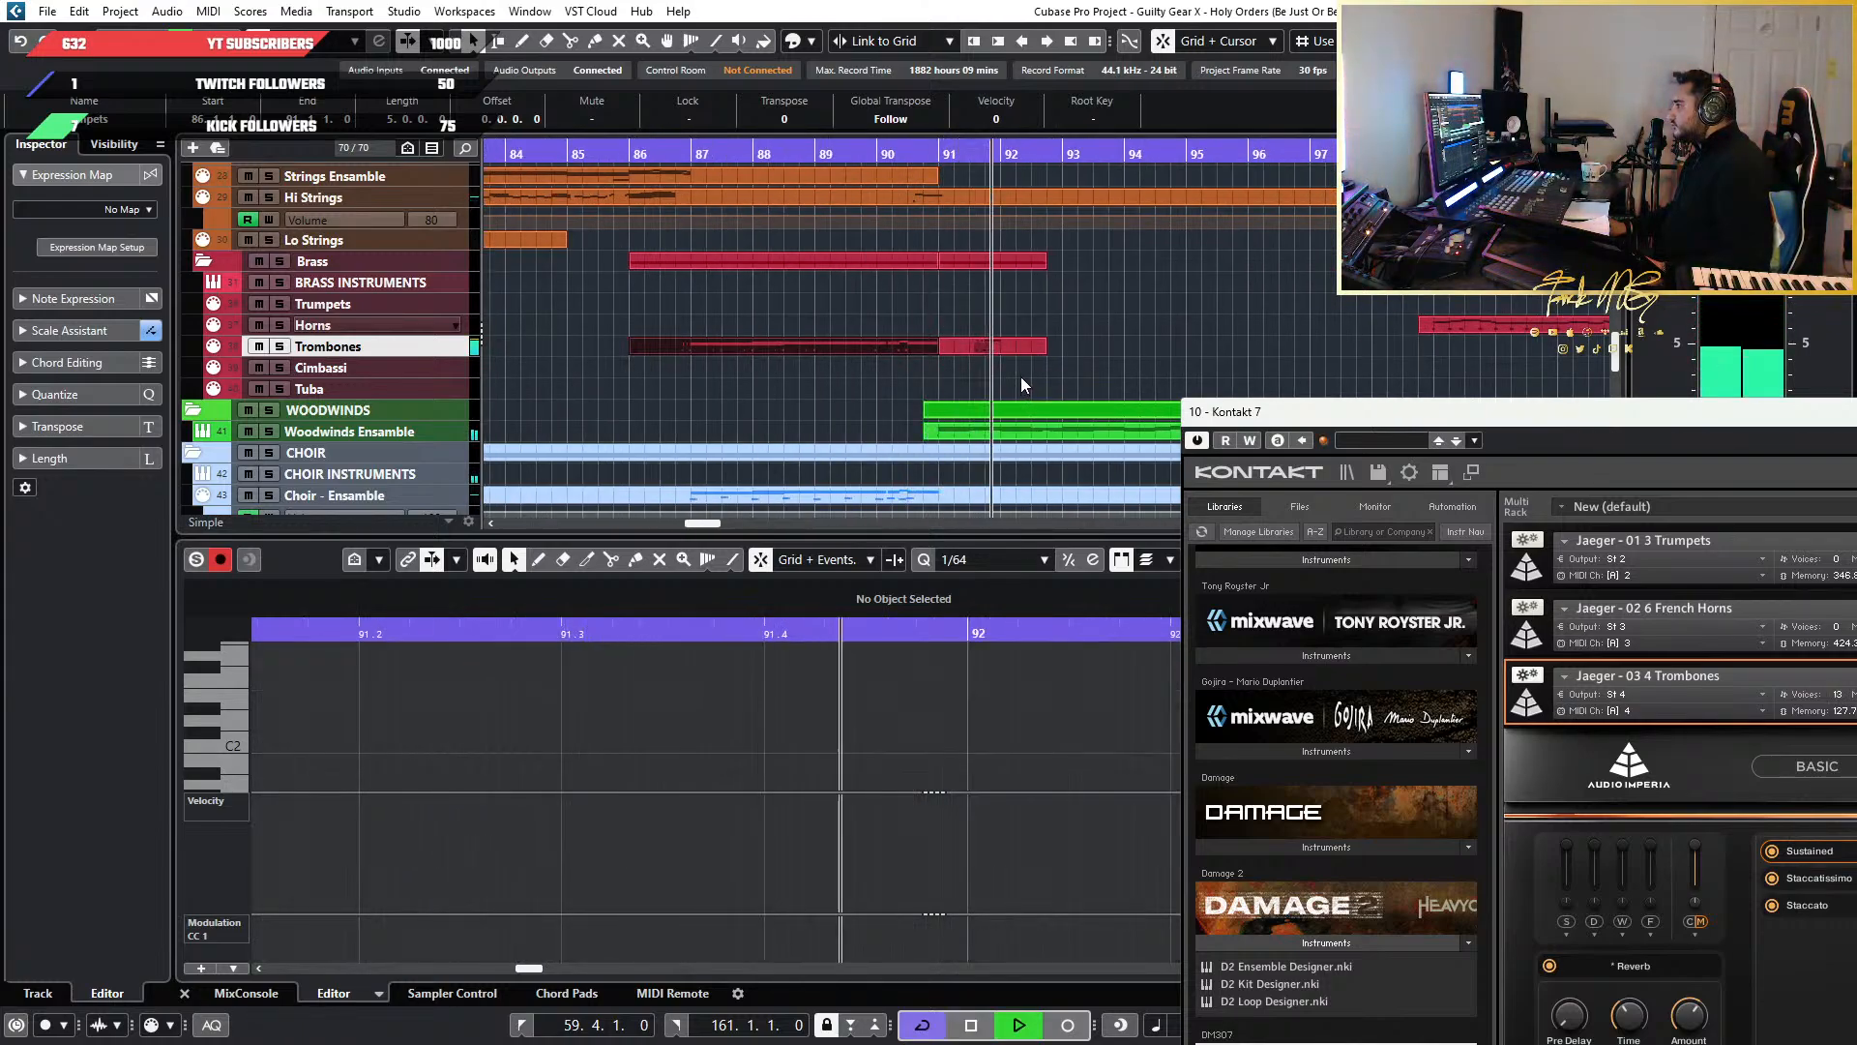
key(space)
scroll(717, 335, down, 3)
scroll(717, 335, up, 1)
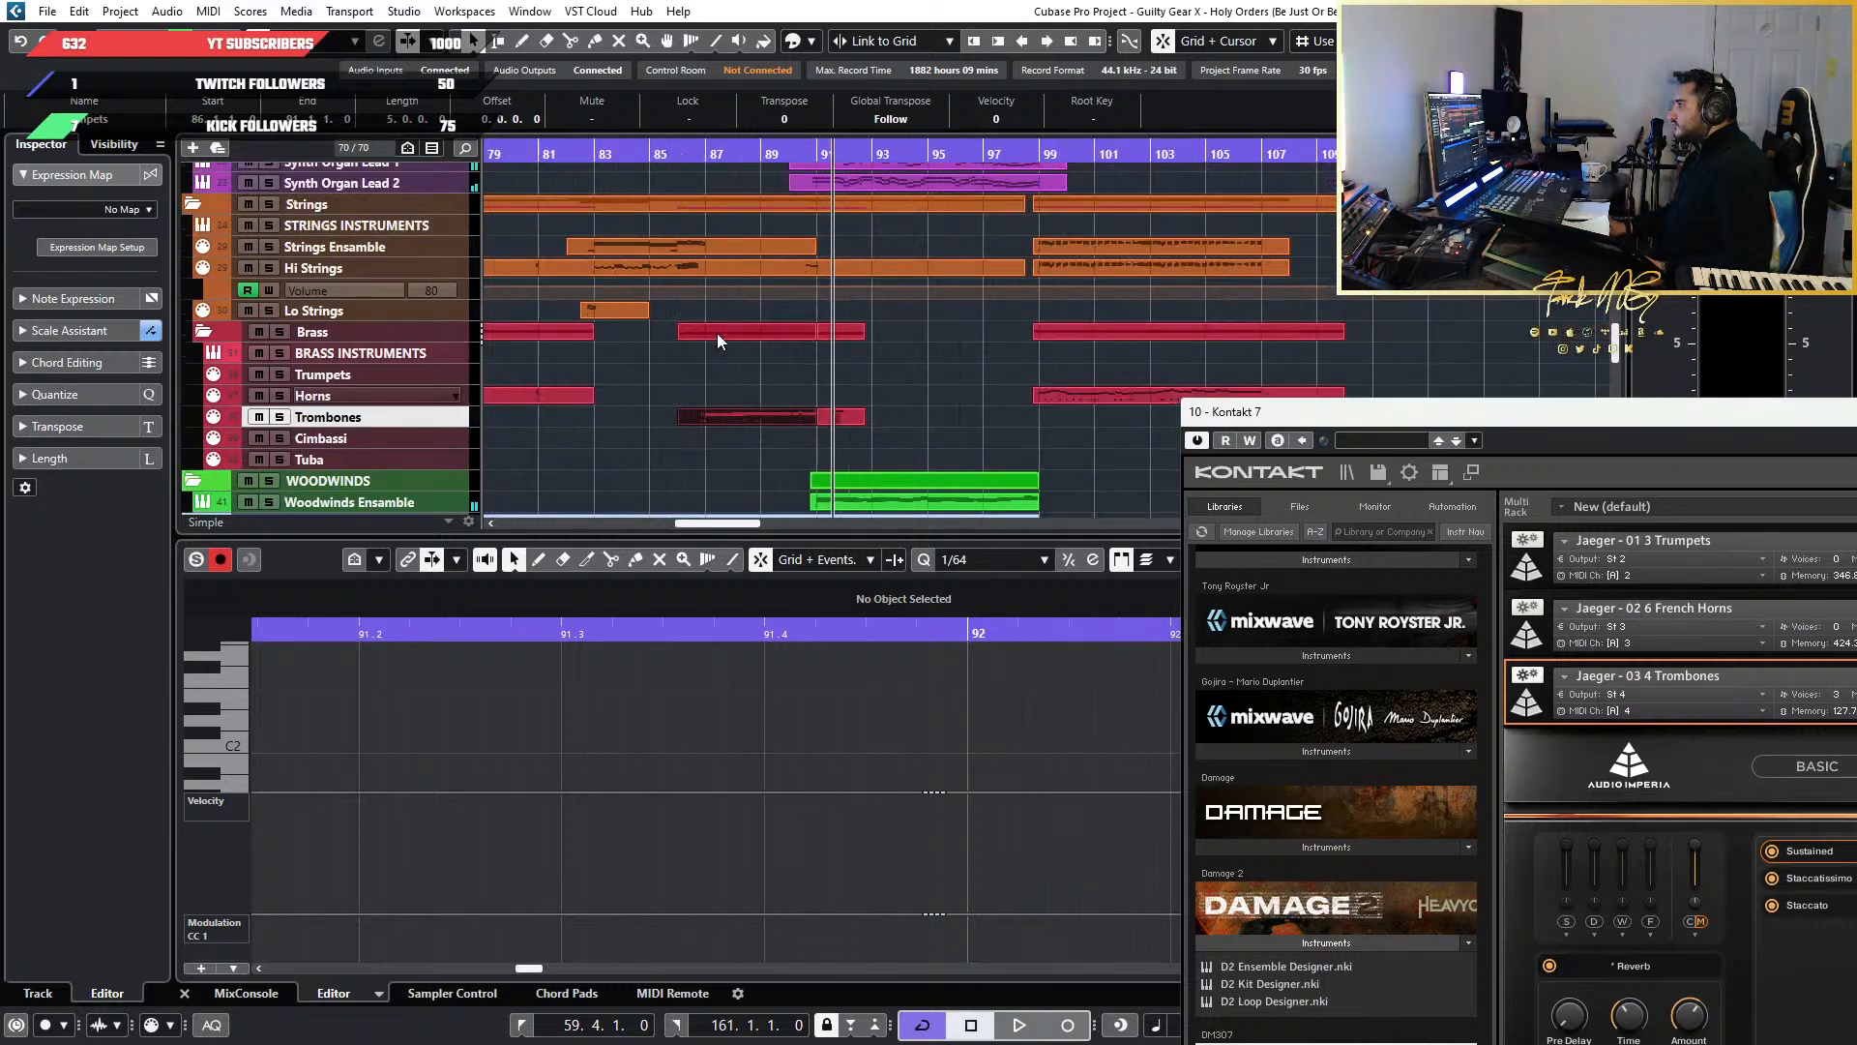
scroll(735, 331, left, 3)
scroll(977, 327, up, 2)
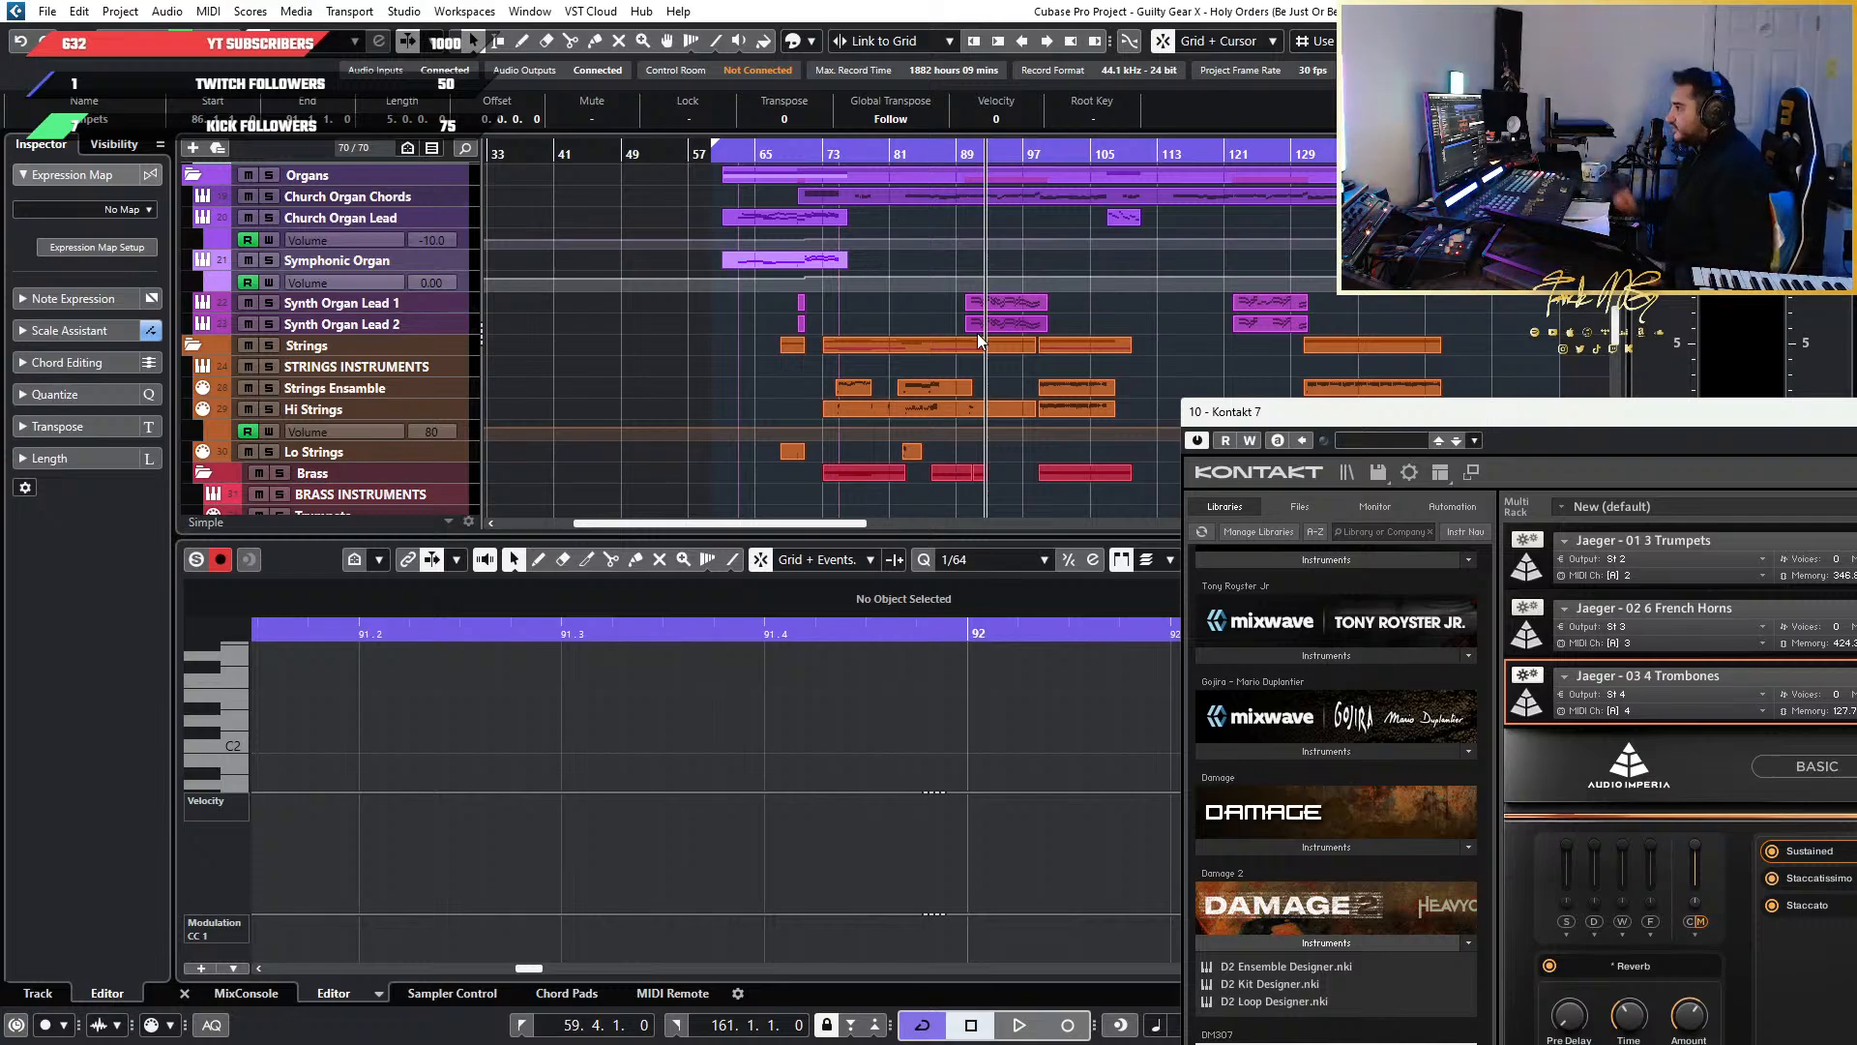
Play the arrangement from about bar 64, restart it from bar 70, and move the Kontakt window further aside
click(746, 155)
key(space)
scroll(817, 410, up, 3)
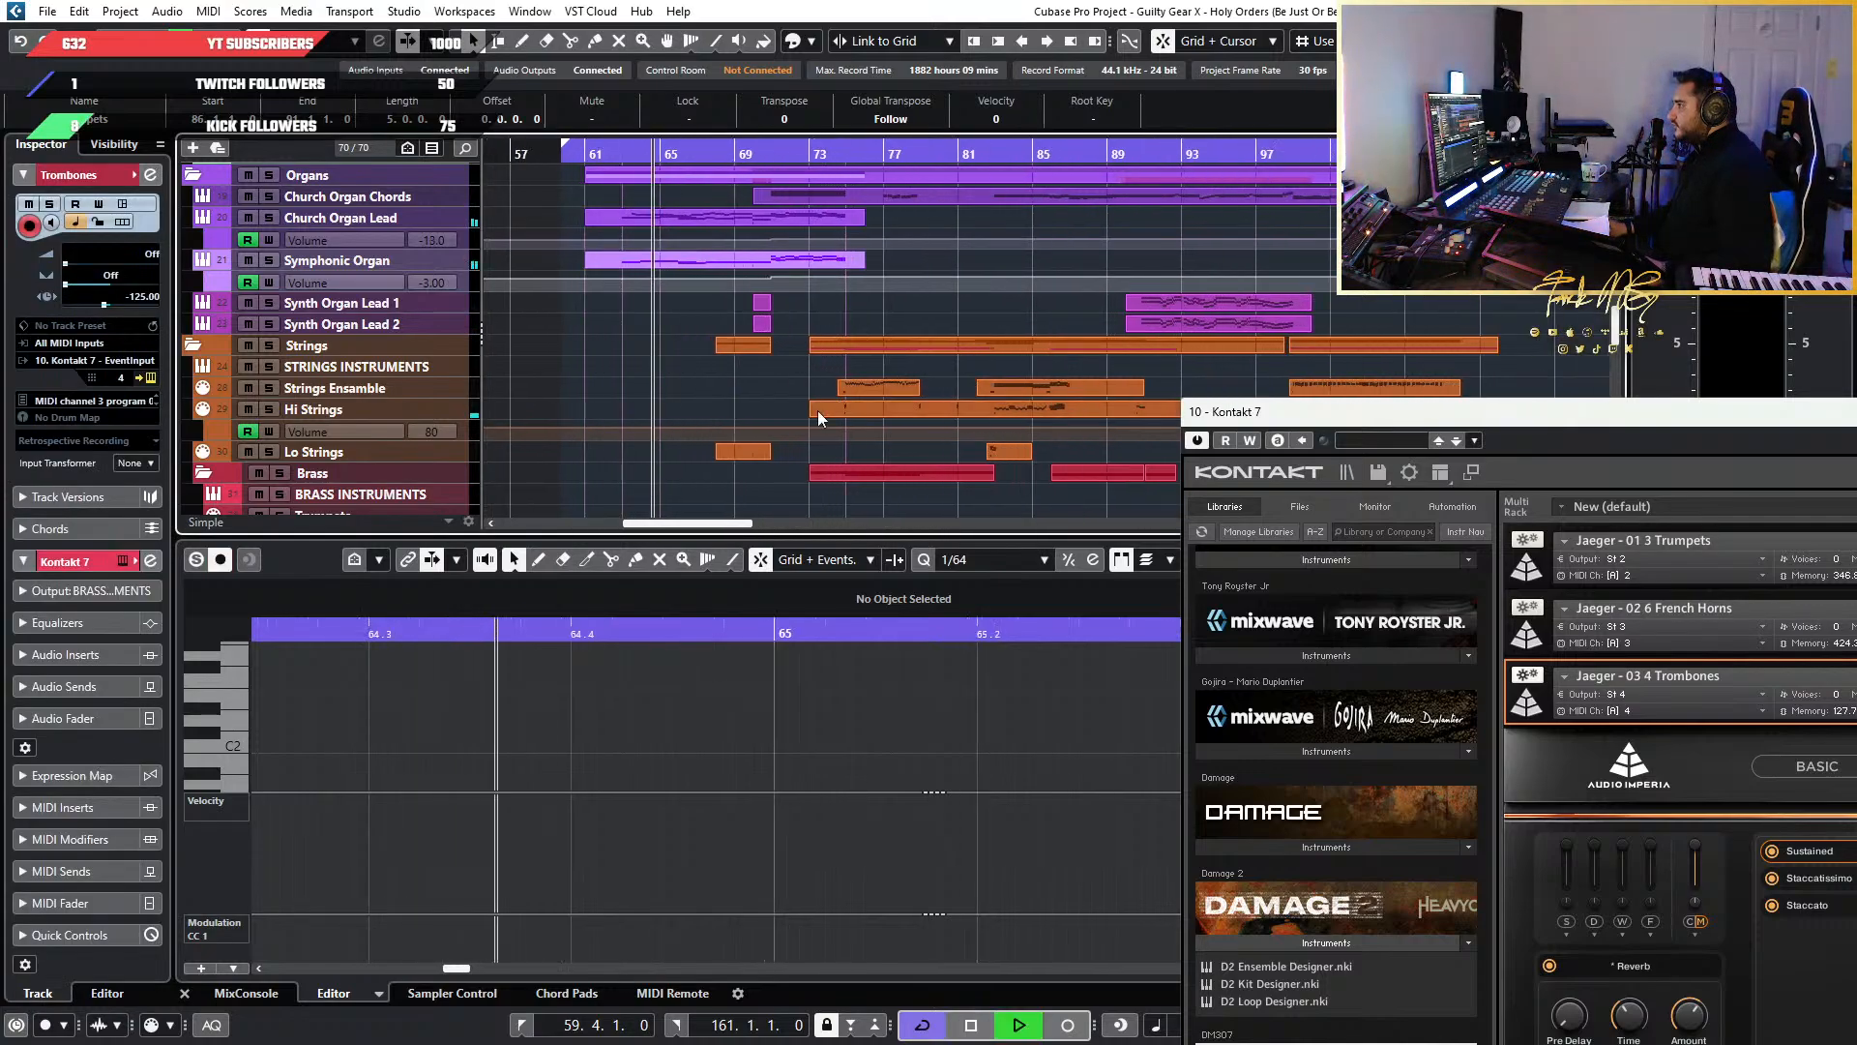
scroll(808, 450, up, 6)
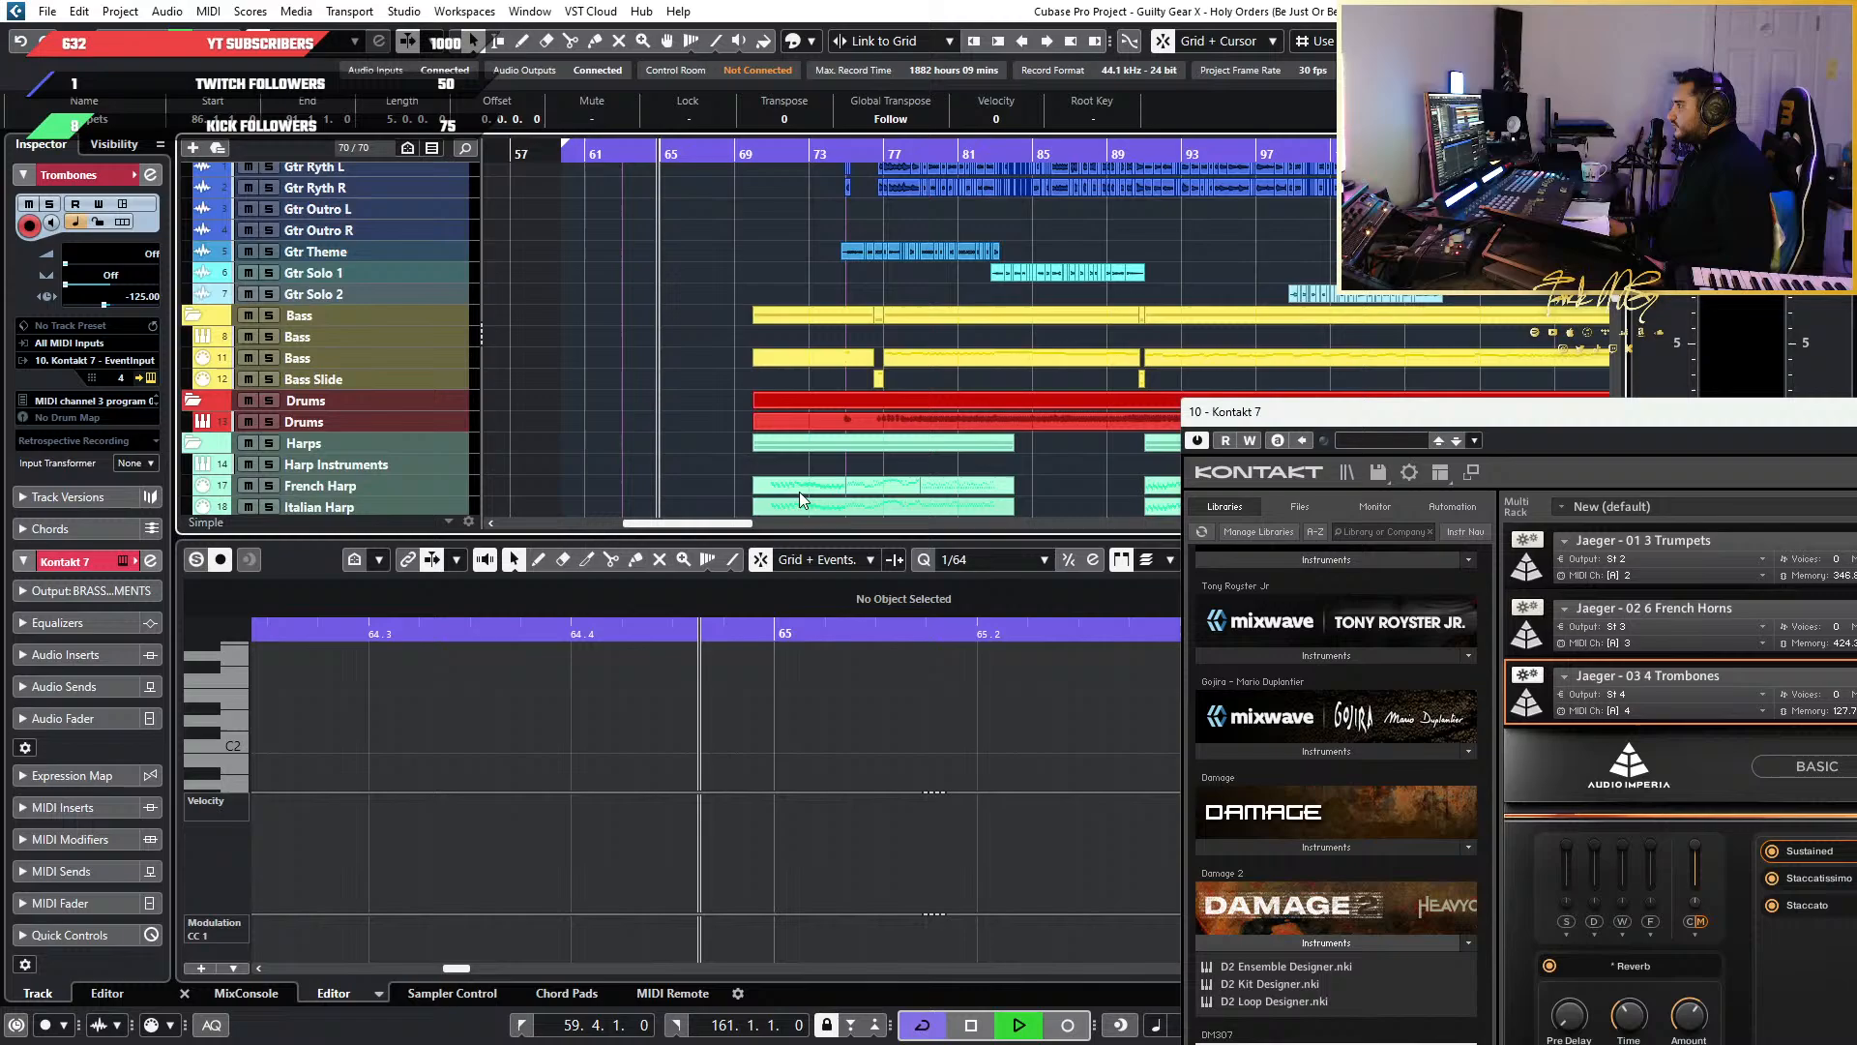
click(751, 157)
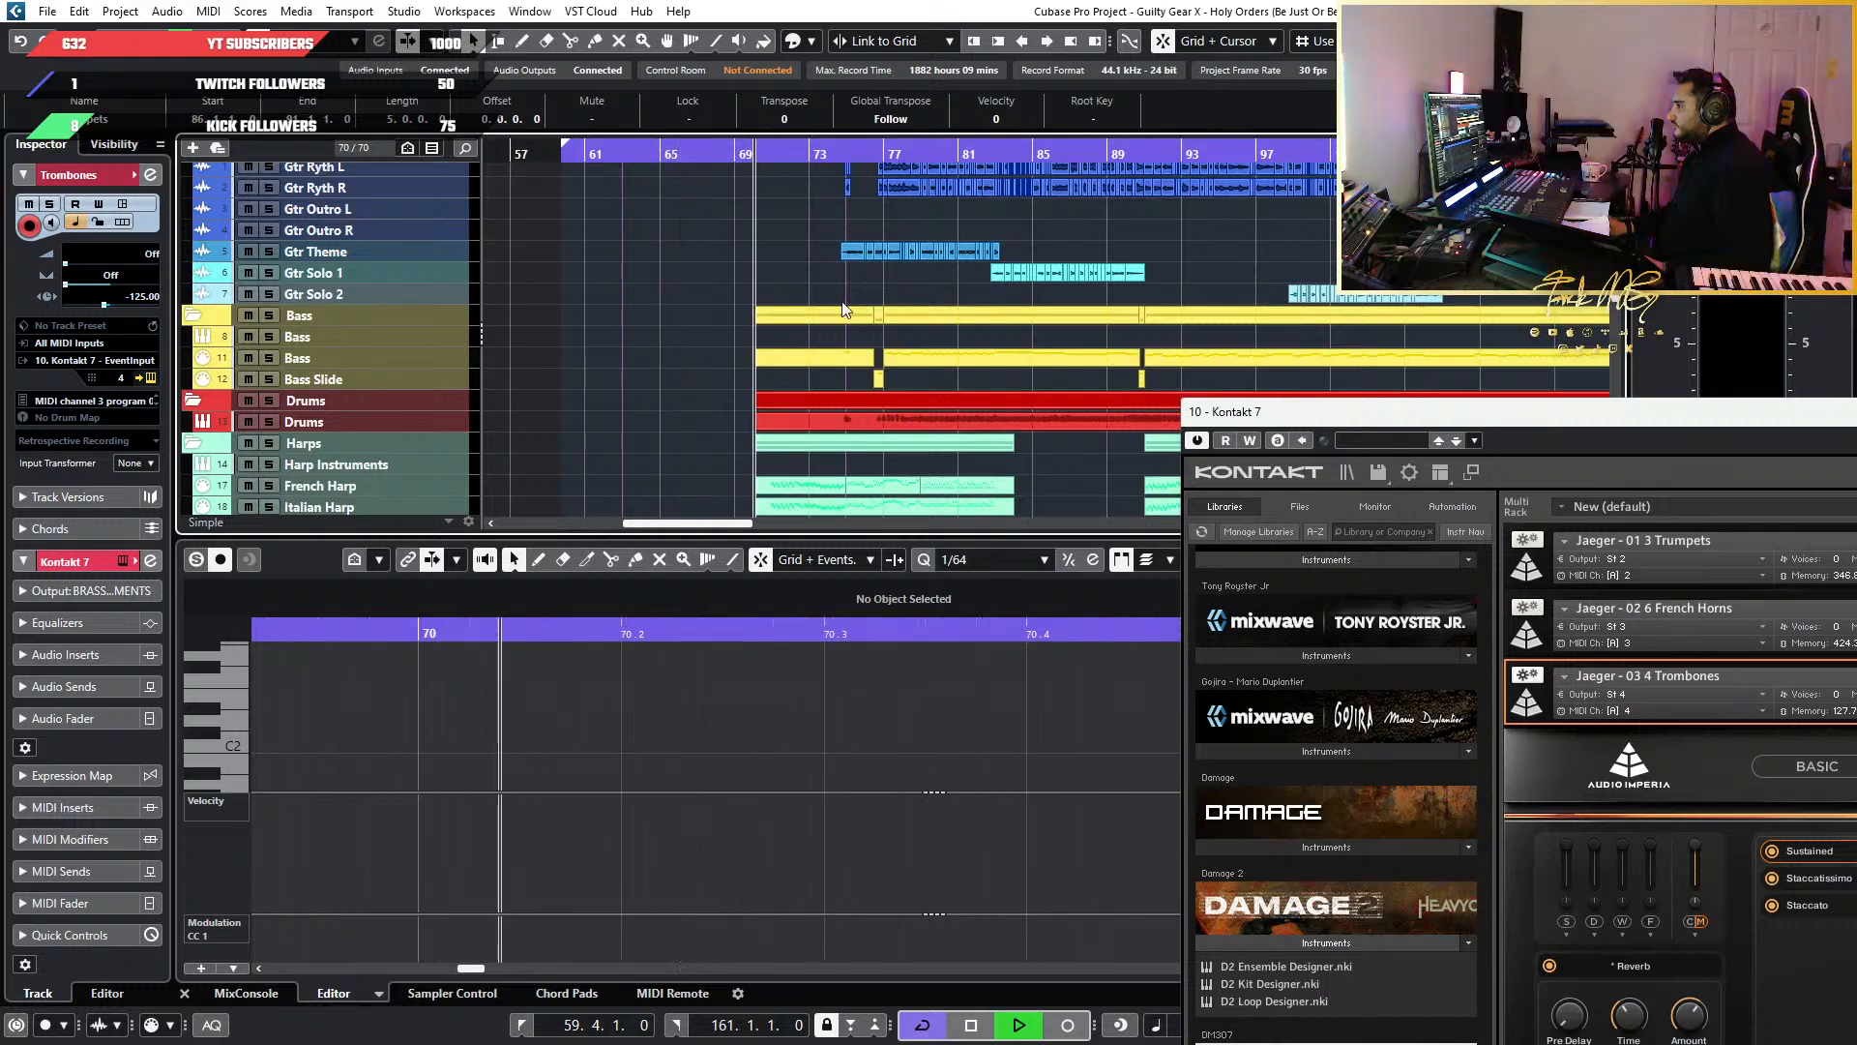
scroll(870, 377, up, 2)
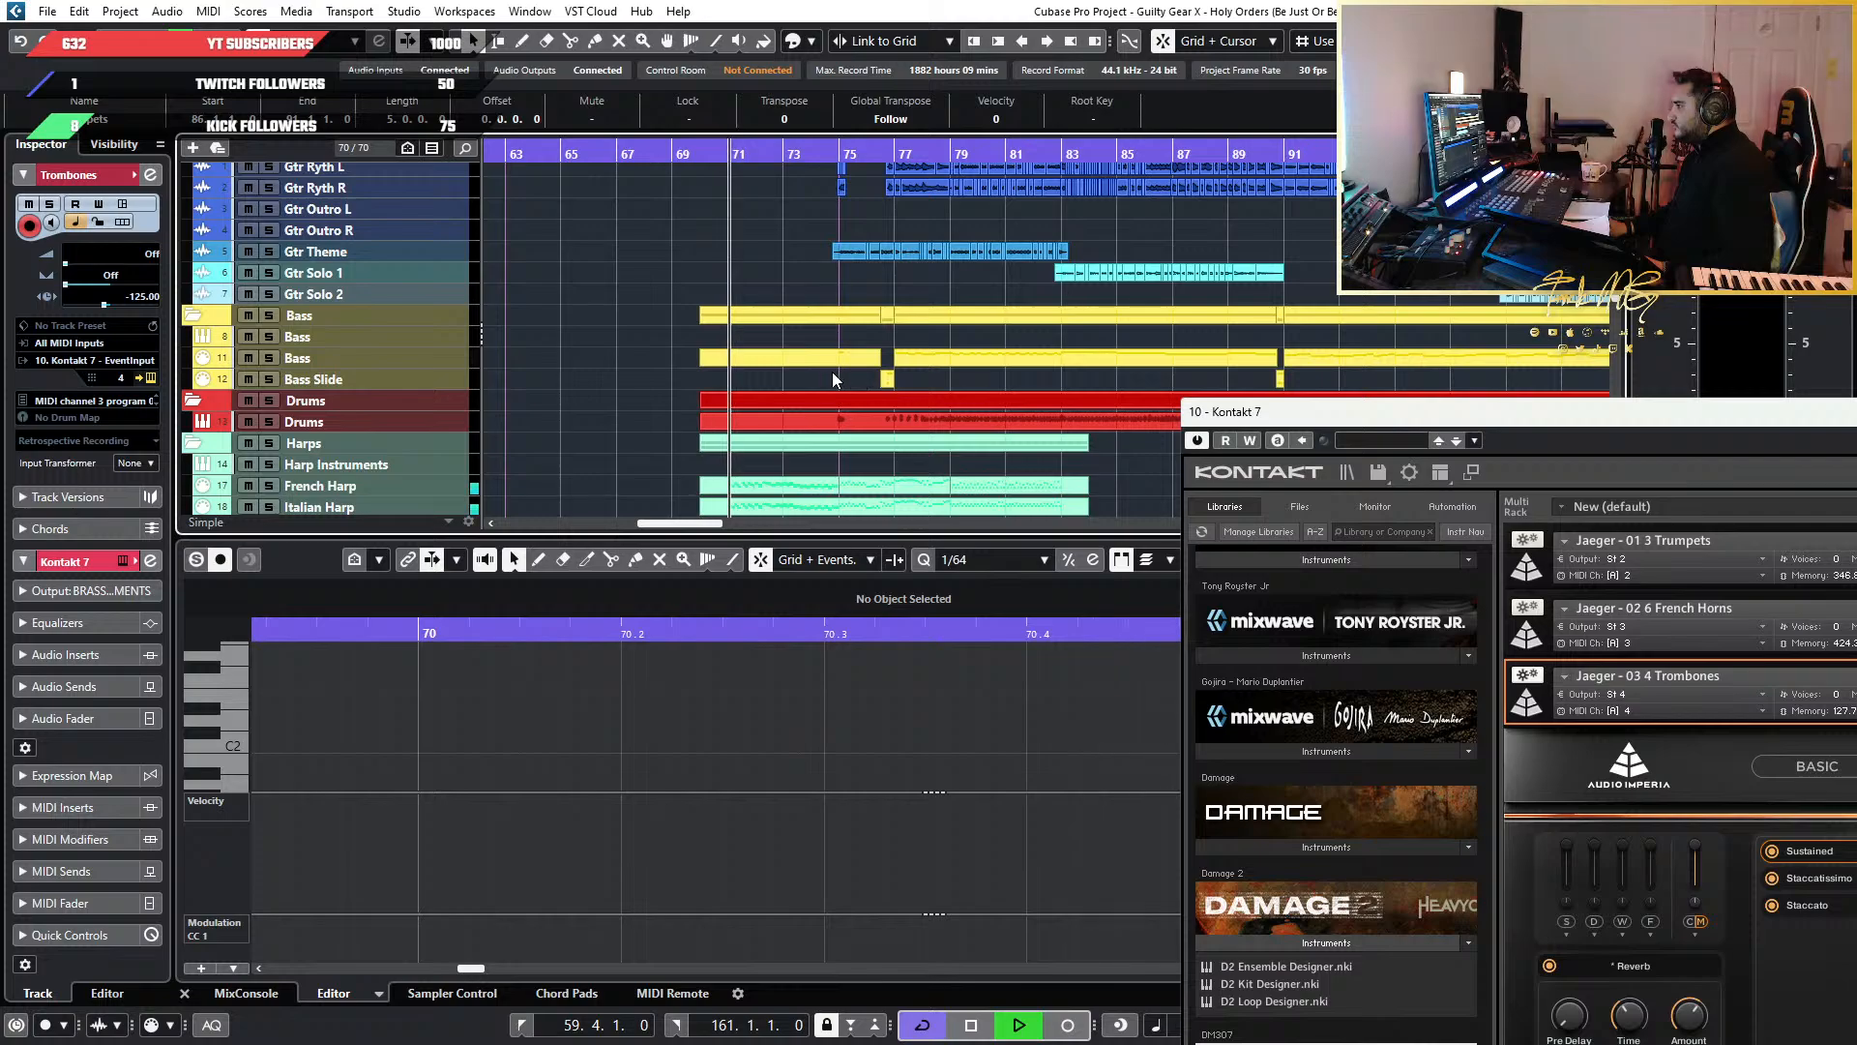
scroll(832, 372, up, 2)
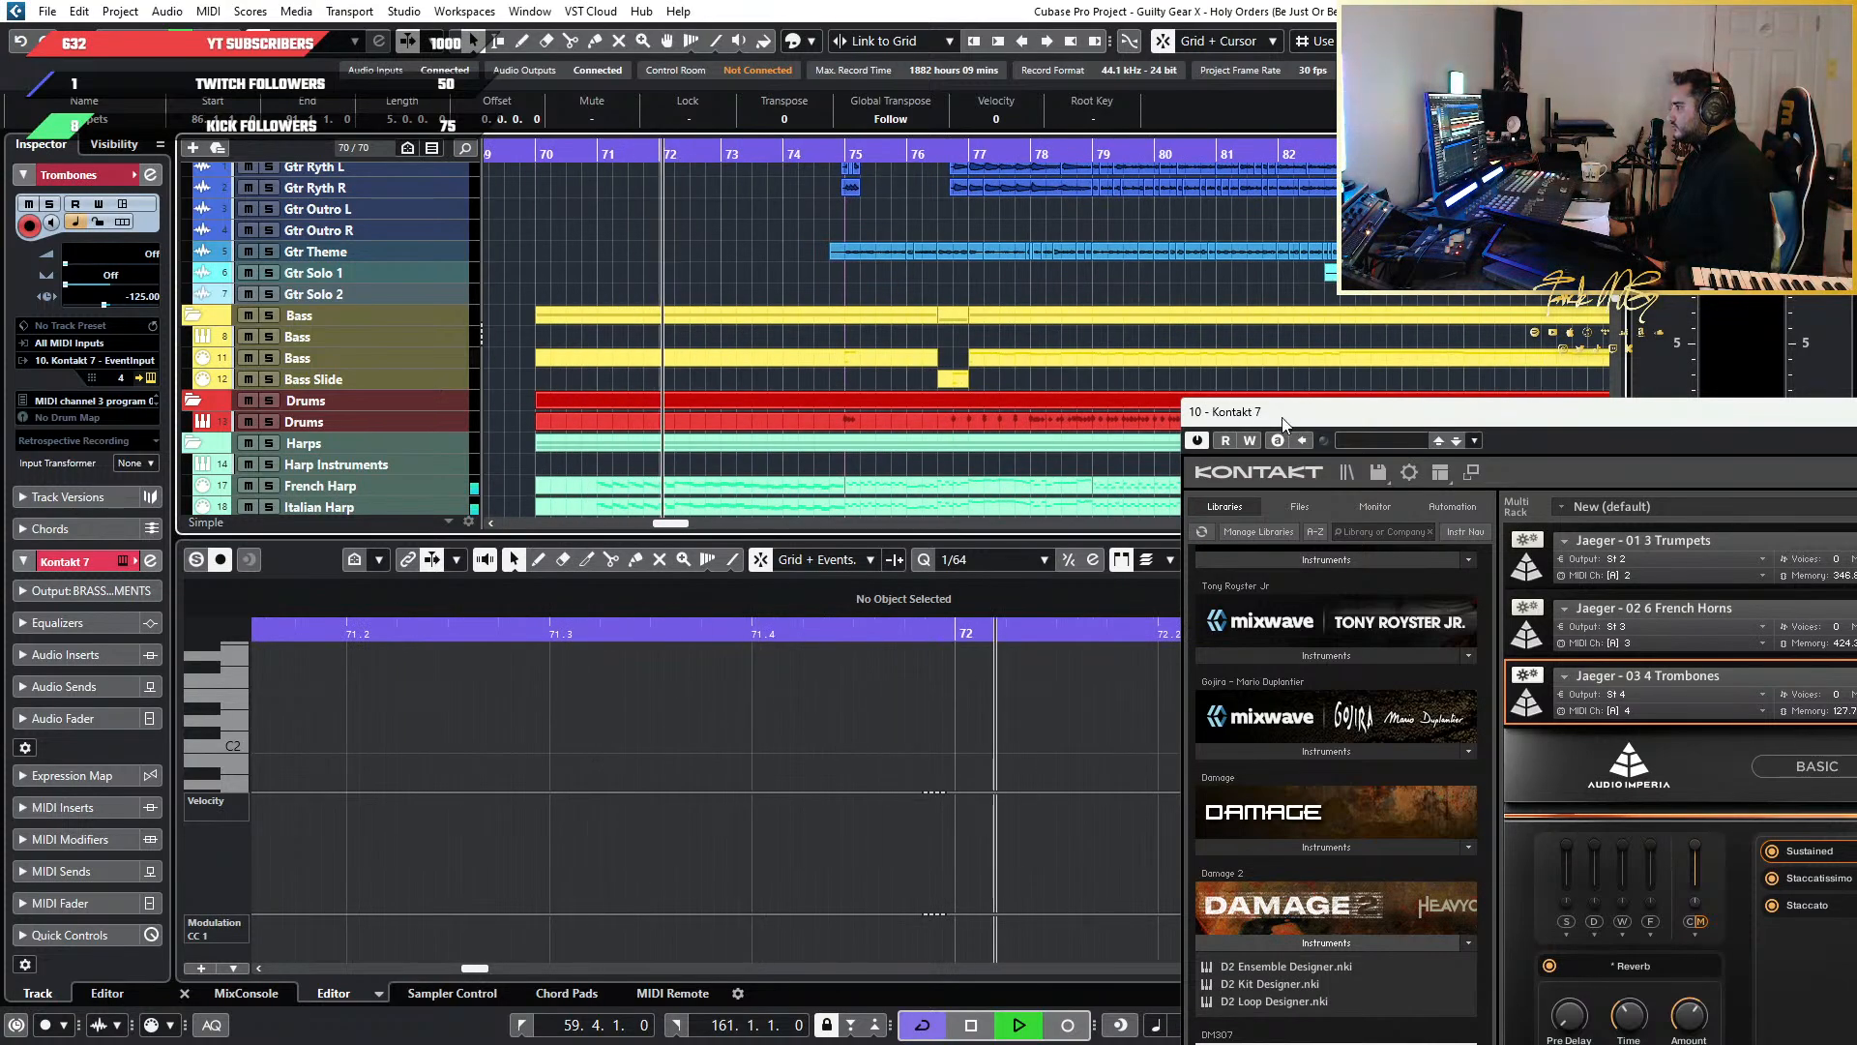
drag(1284, 423, 1450, 400)
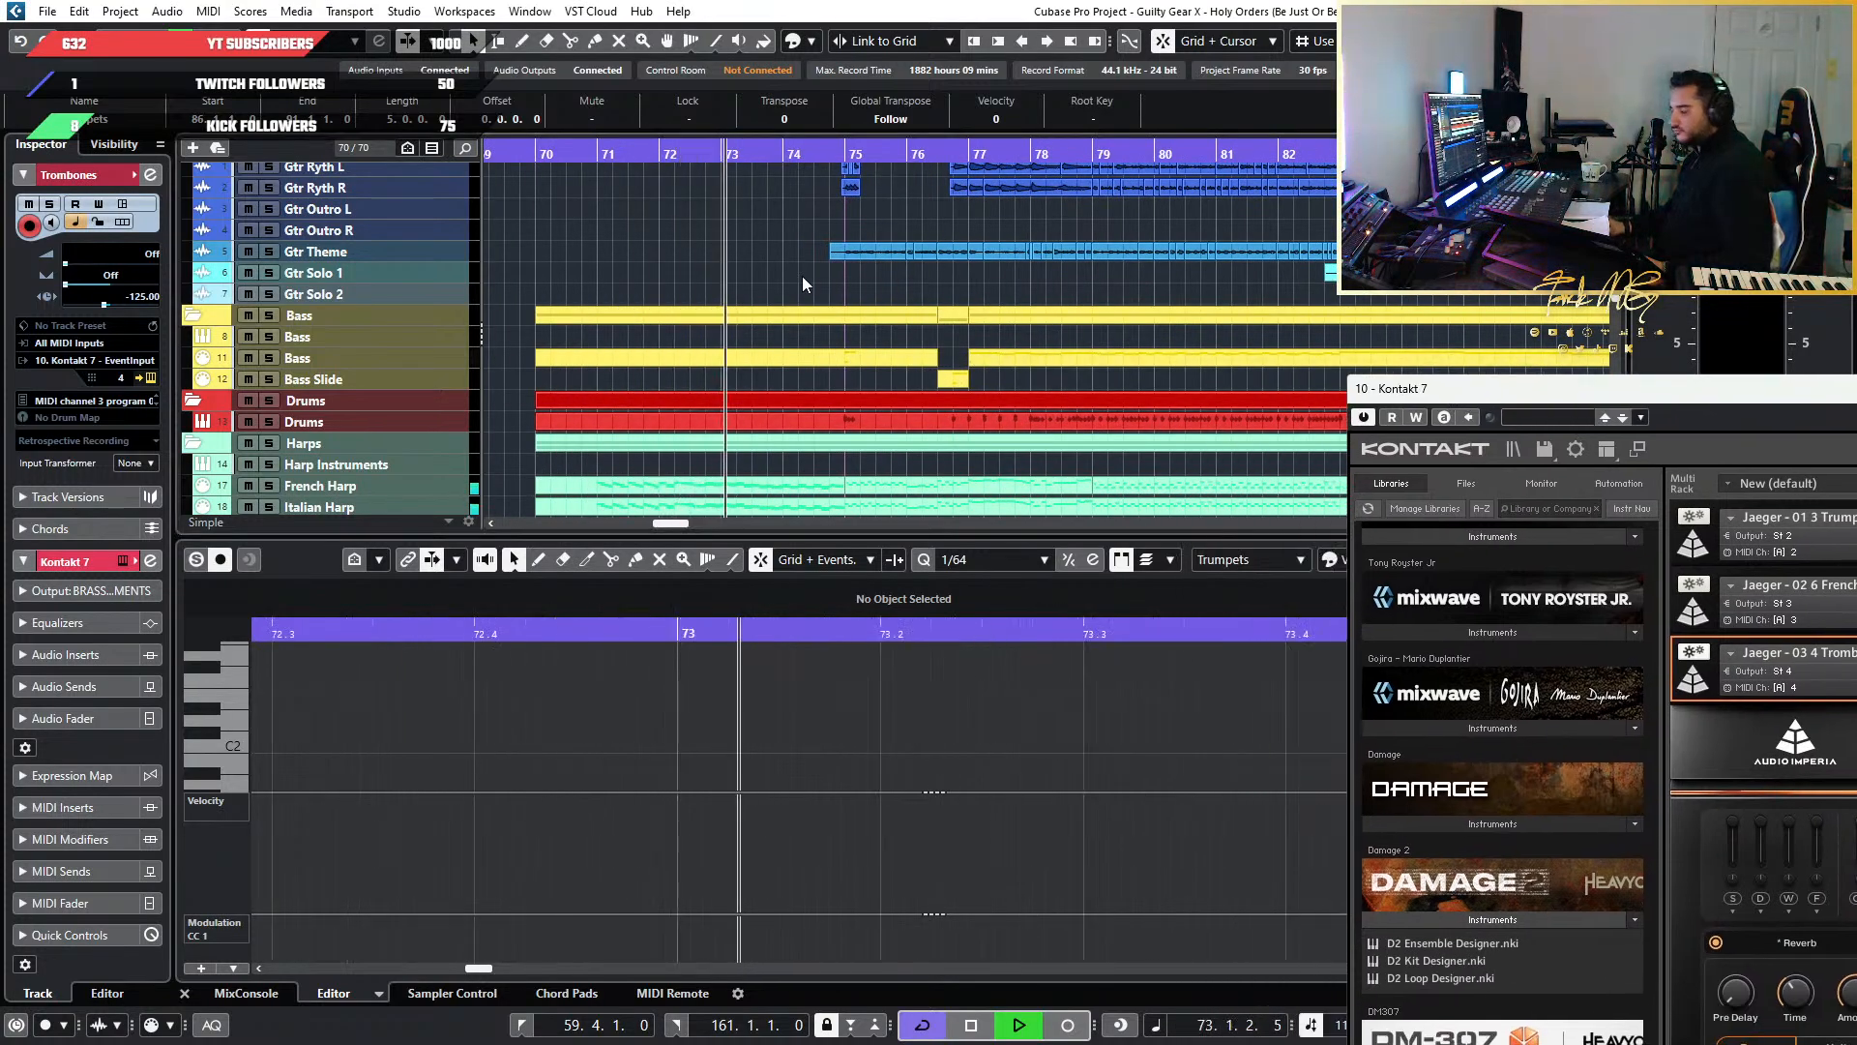
Listen through bars 74 to 84 while following the guitar, bass, drum, harp and organ tracks
scroll(855, 265, down, 3)
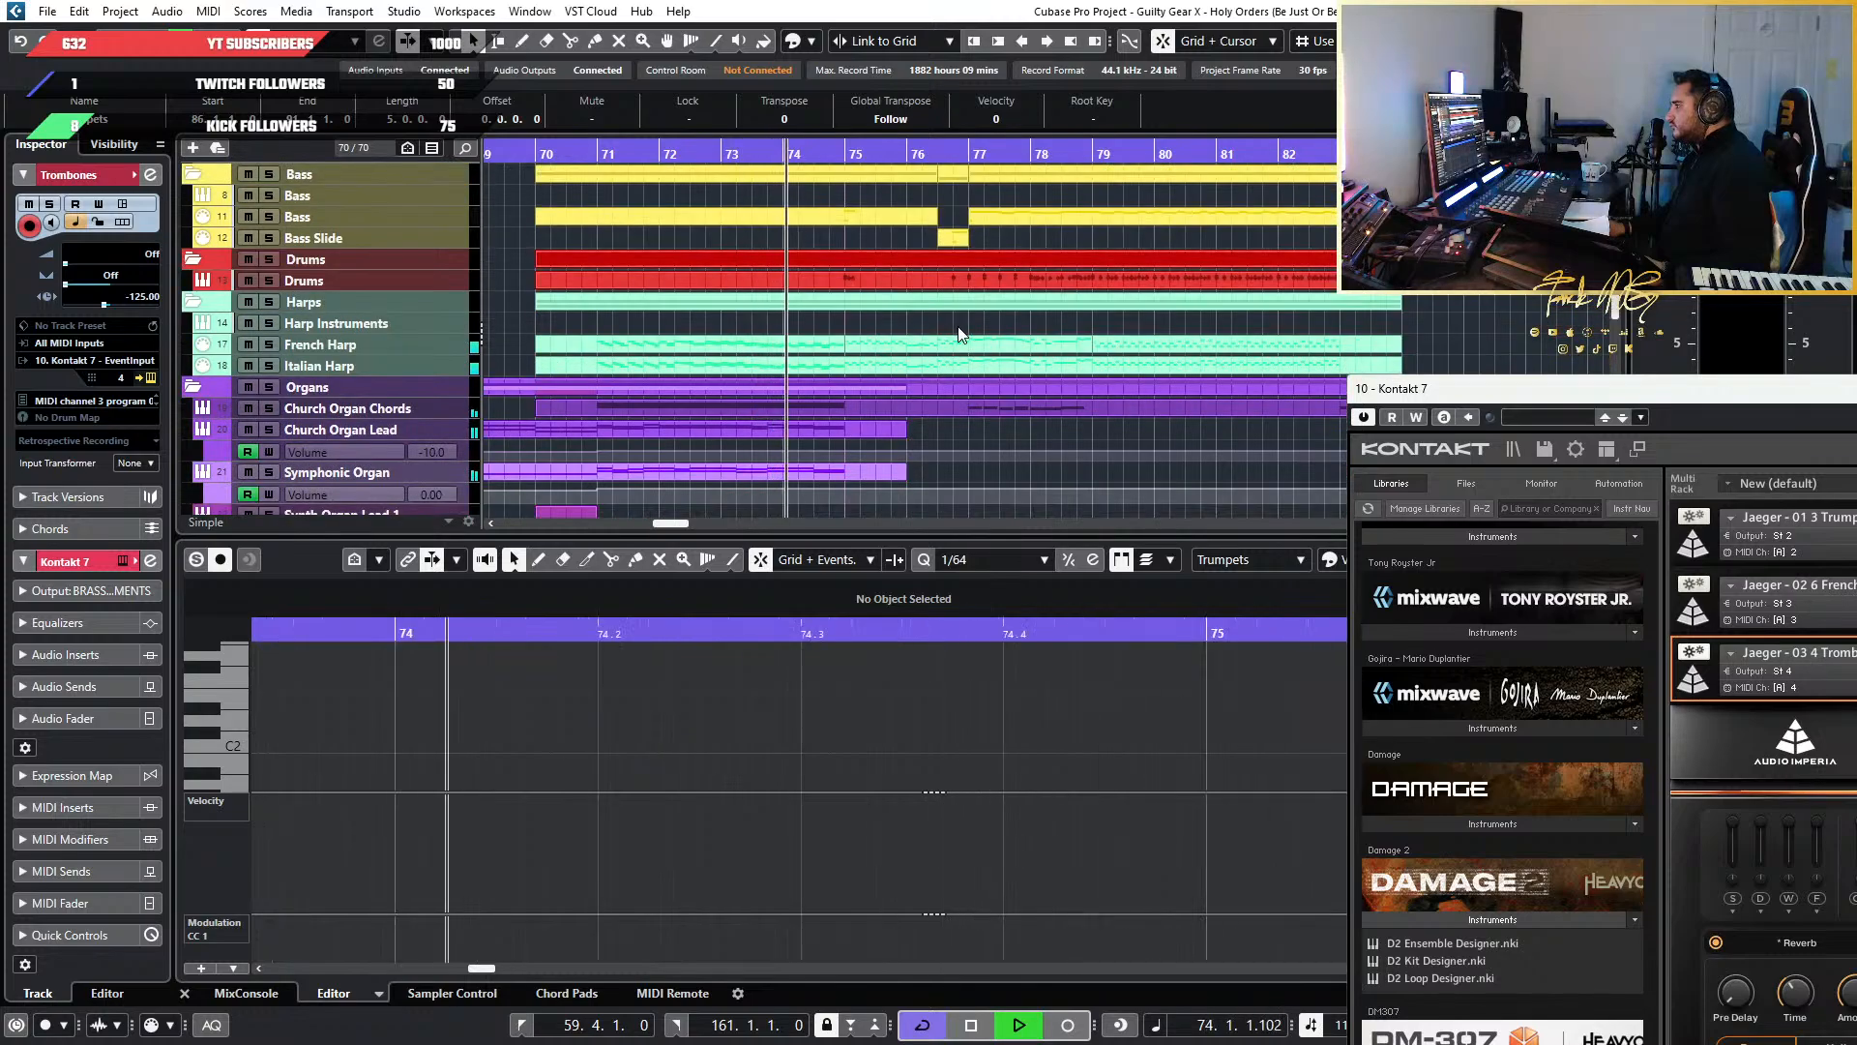
scroll(958, 343, down, 3)
scroll(958, 344, up, 2)
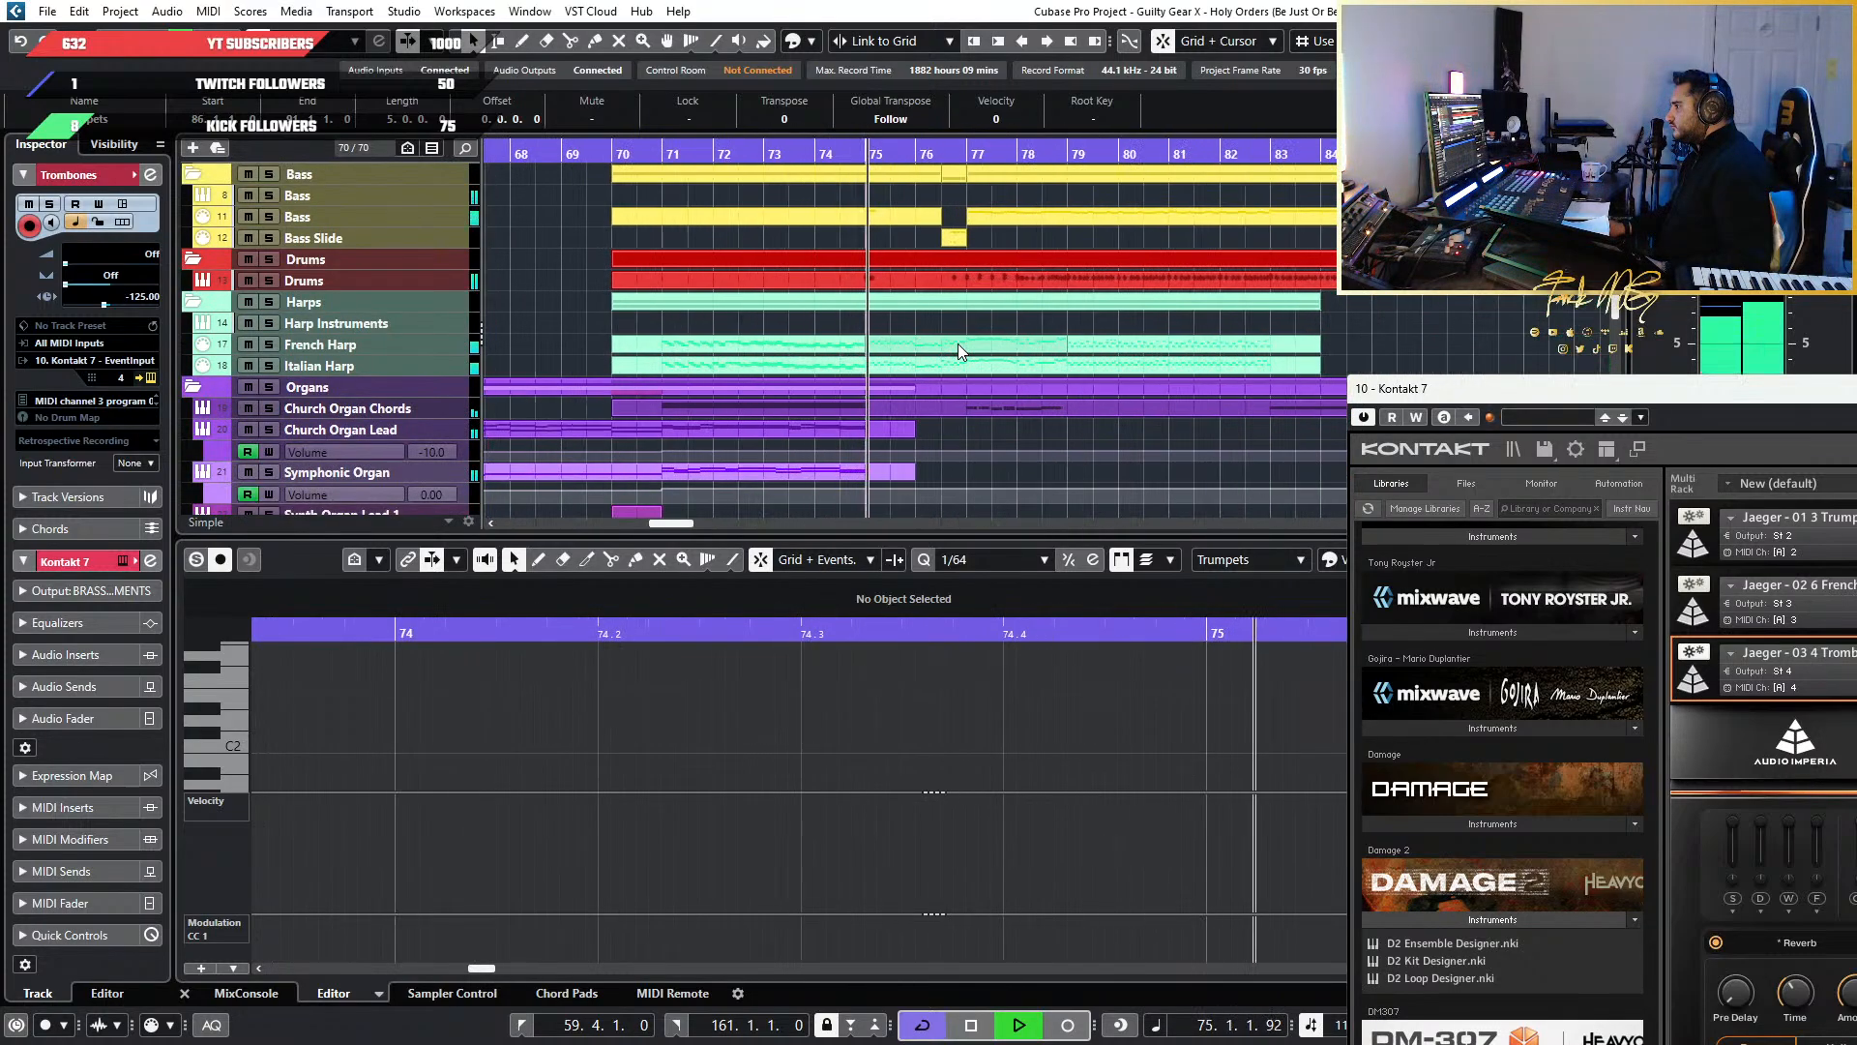
scroll(957, 345, up, 2)
scroll(958, 344, up, 3)
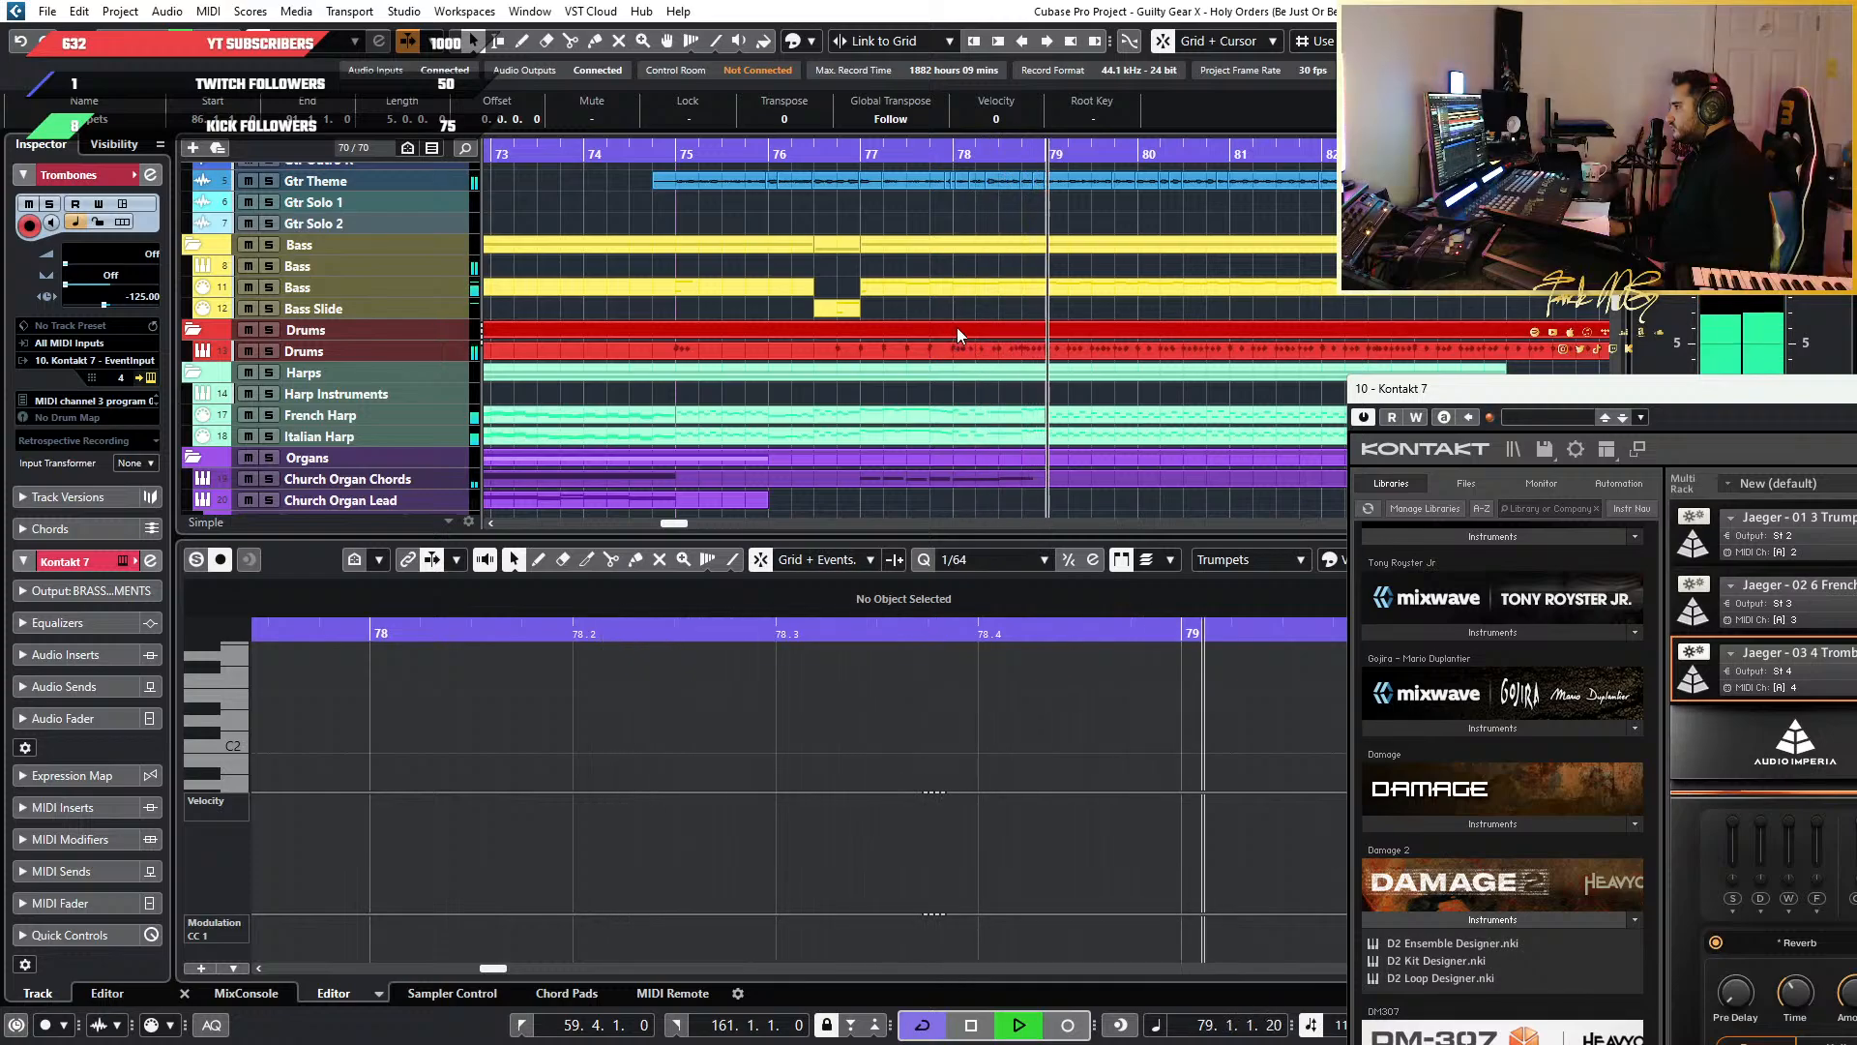
scroll(957, 329, down, 5)
scroll(953, 329, right, 3)
scroll(825, 330, up, 2)
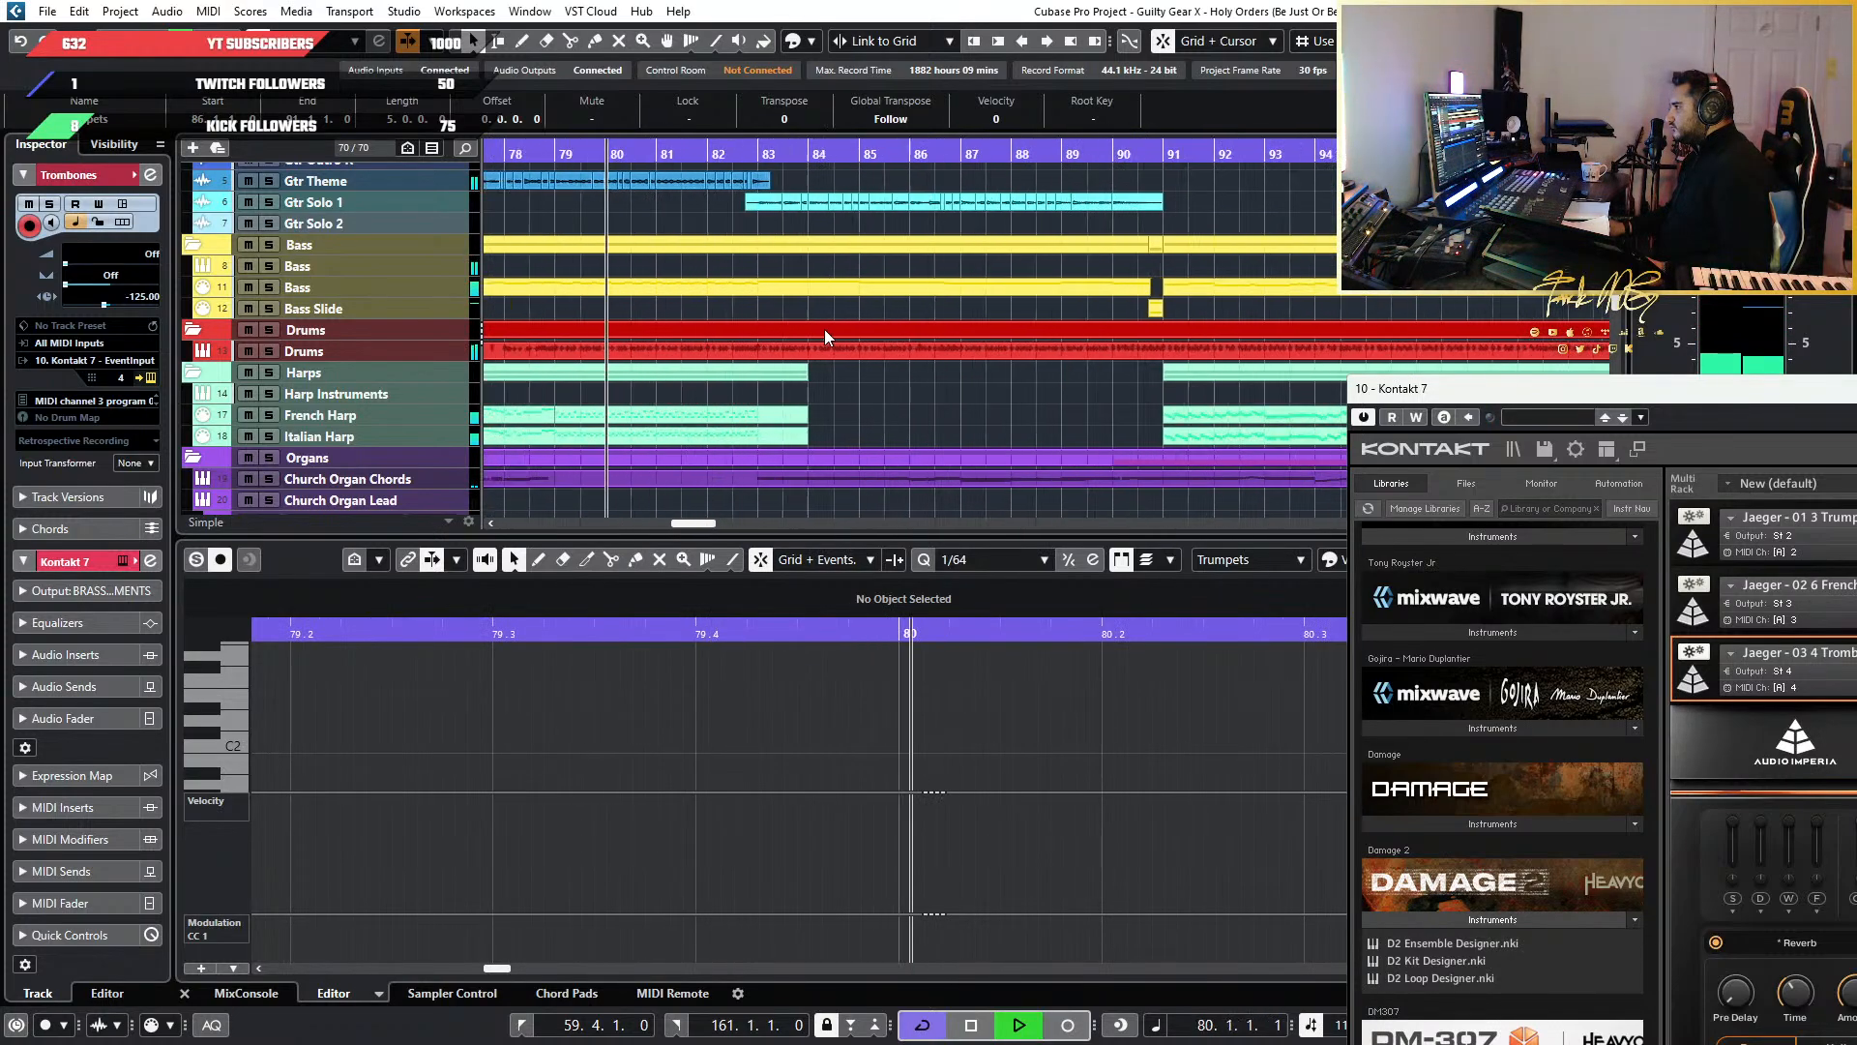
scroll(682, 317, up, 2)
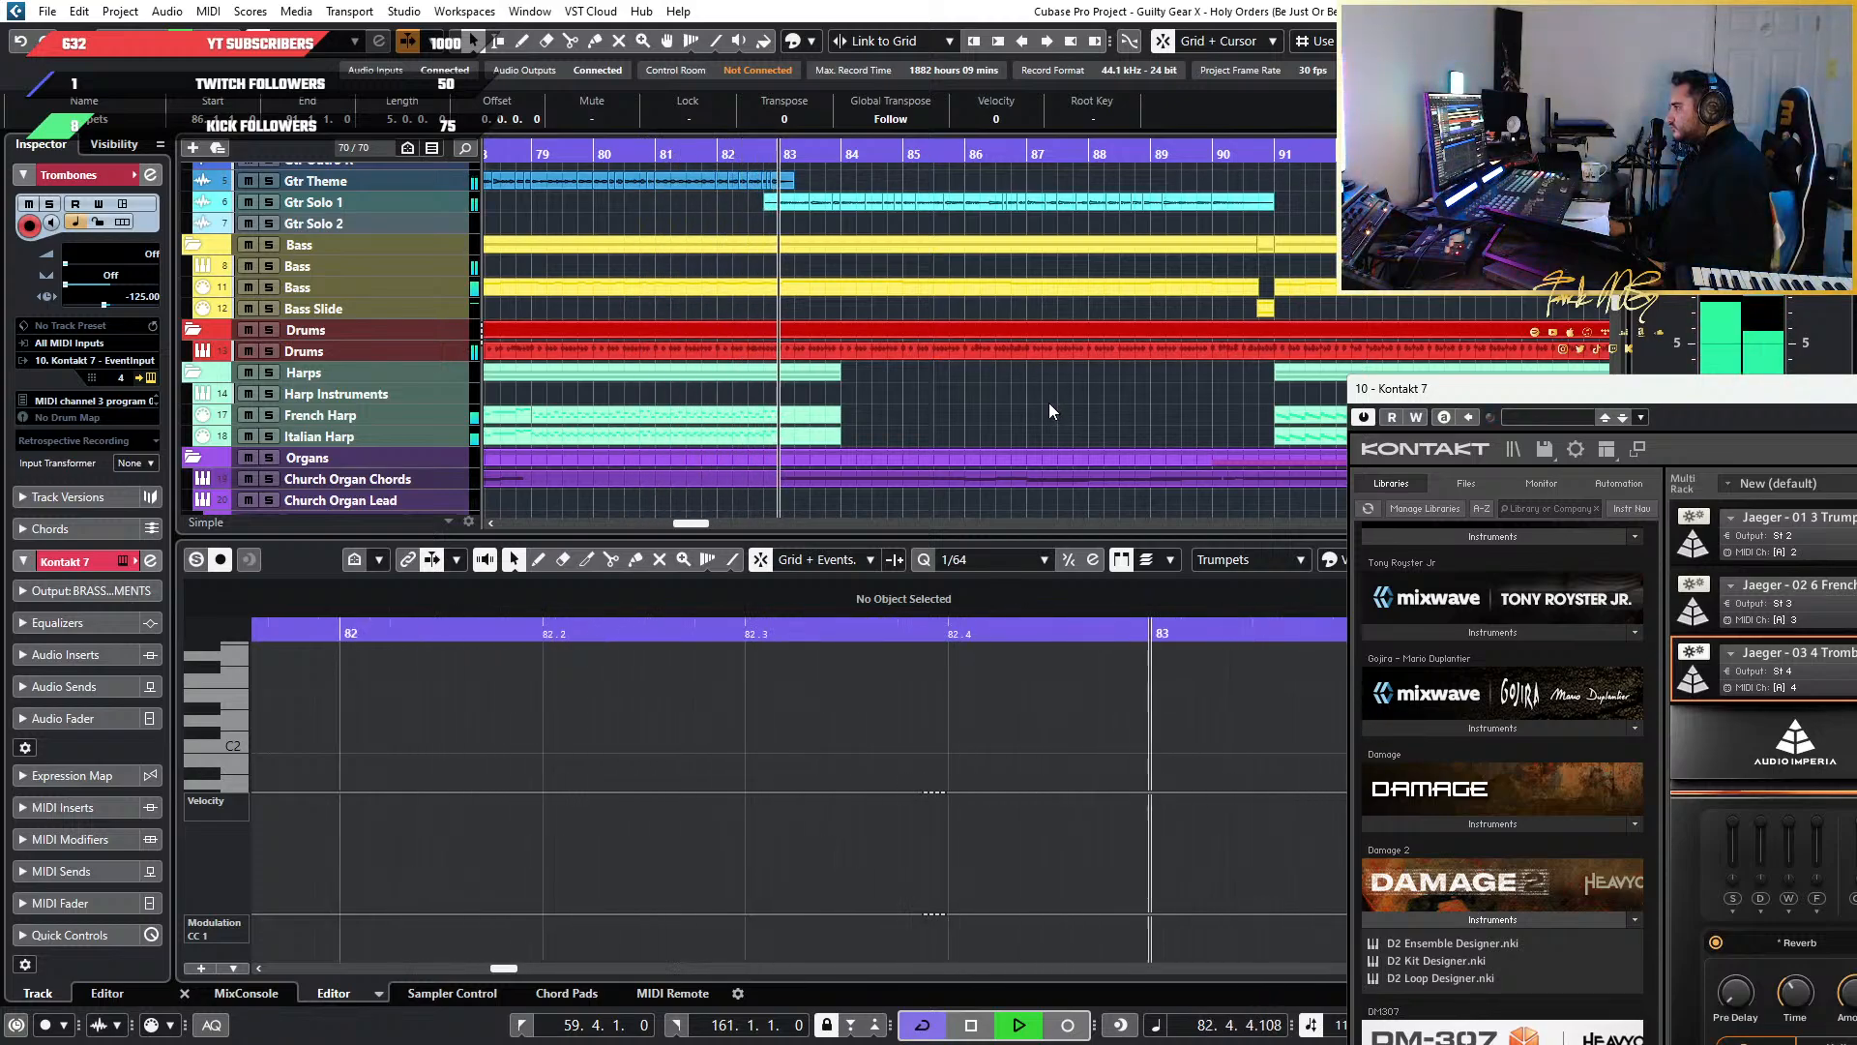
scroll(1049, 403, down, 1)
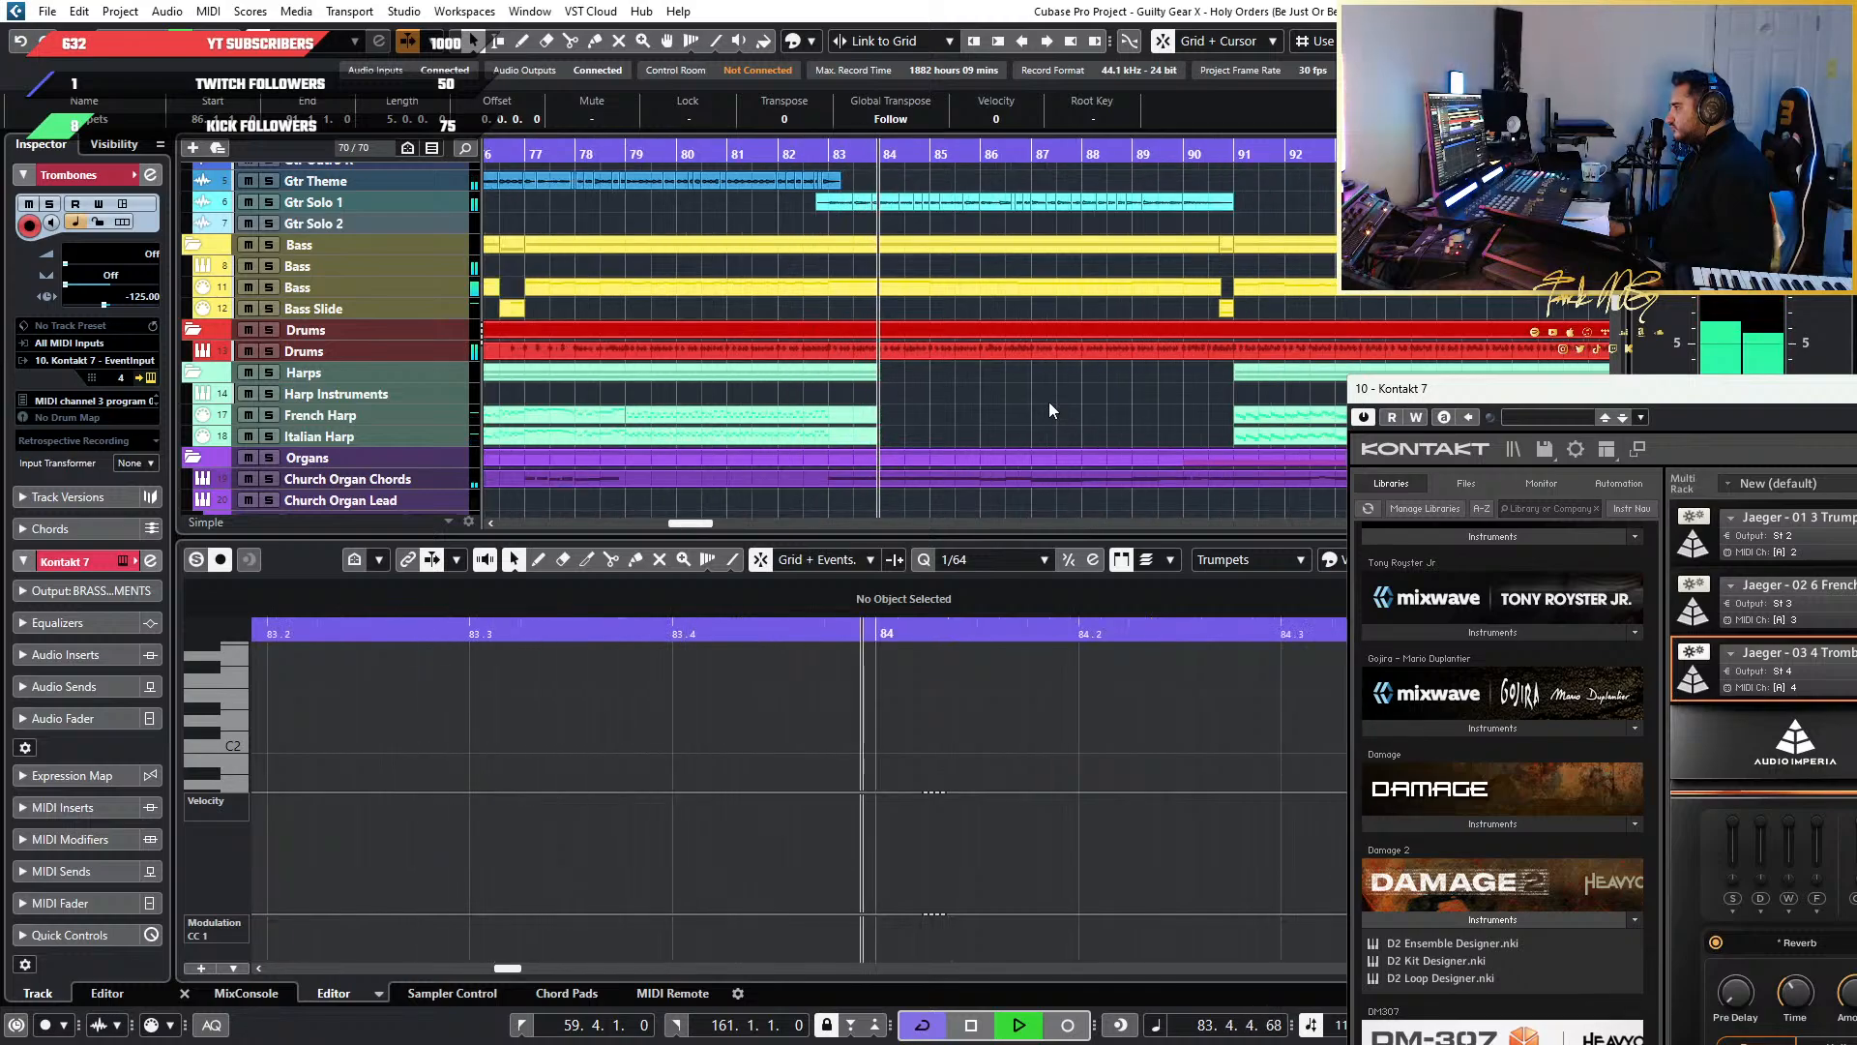
Listen through bars 84 to 89 while following the strings and brass, checking the trombone entry before bar 87
scroll(1049, 403, down, 5)
scroll(1049, 403, down, 2)
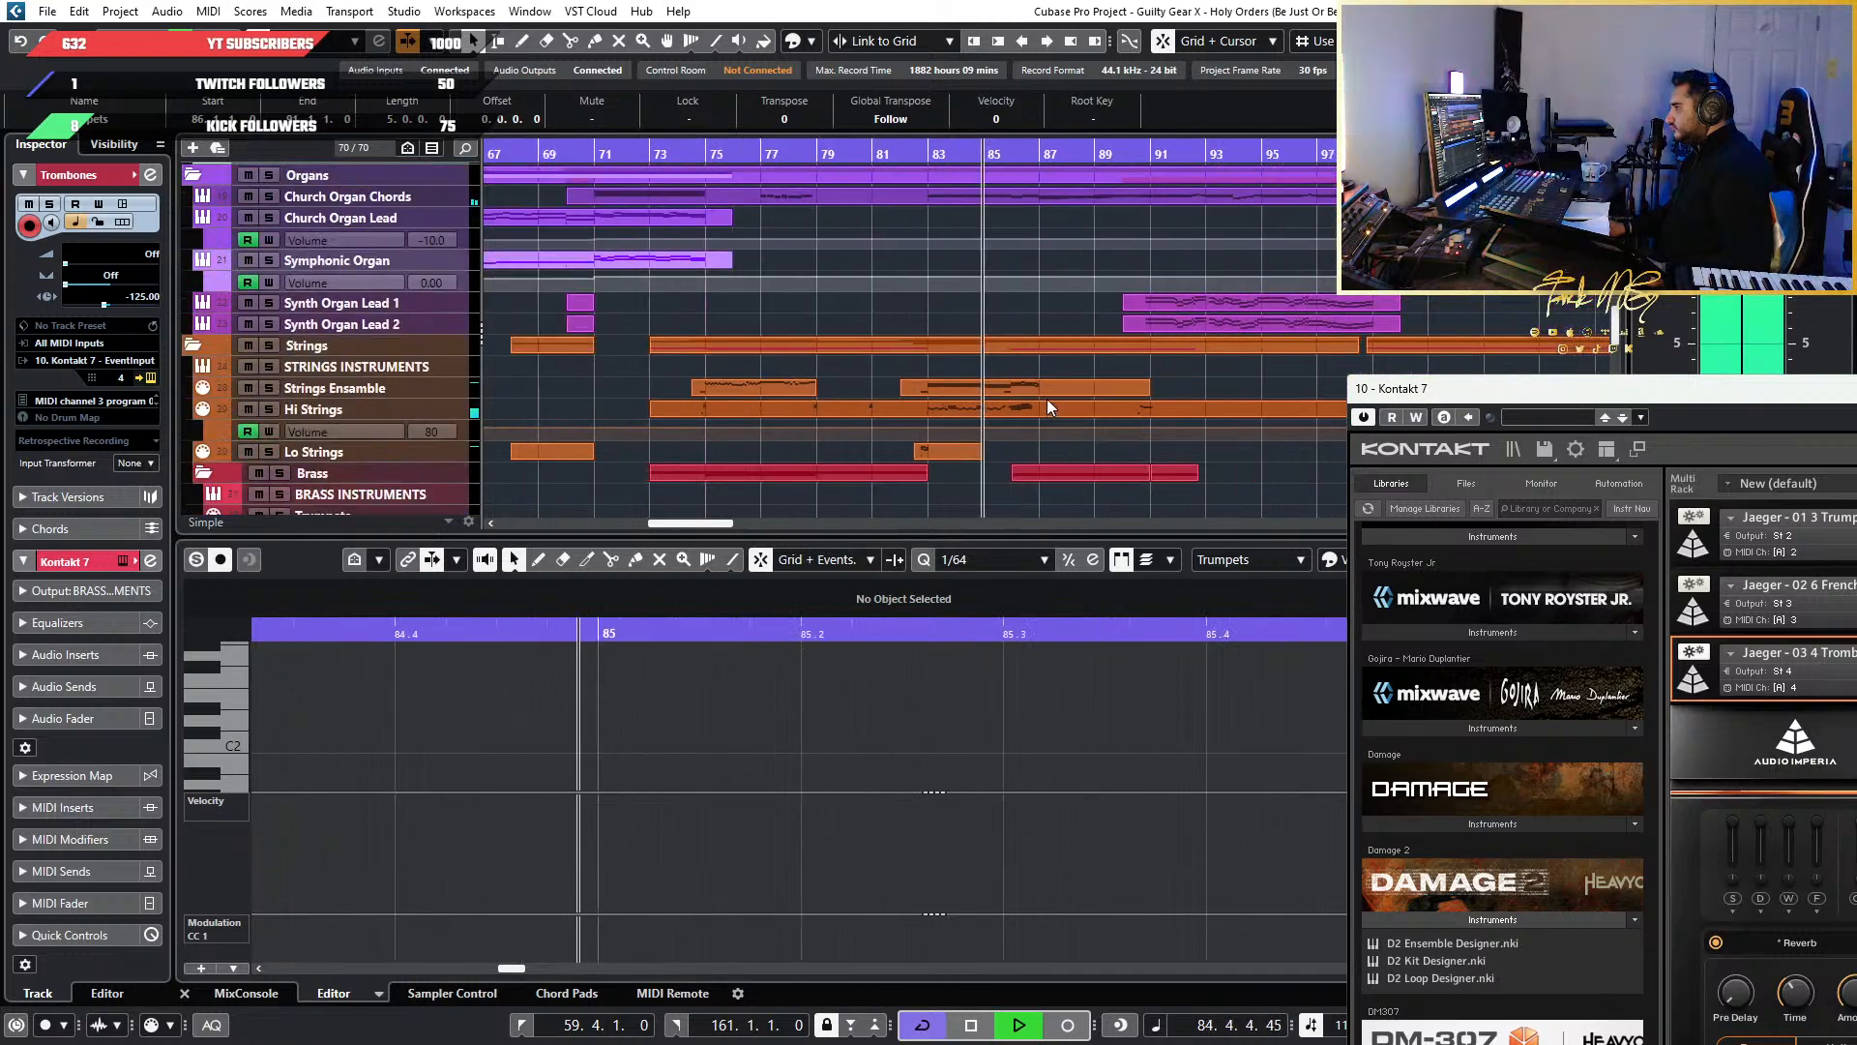
scroll(1046, 405, up, 4)
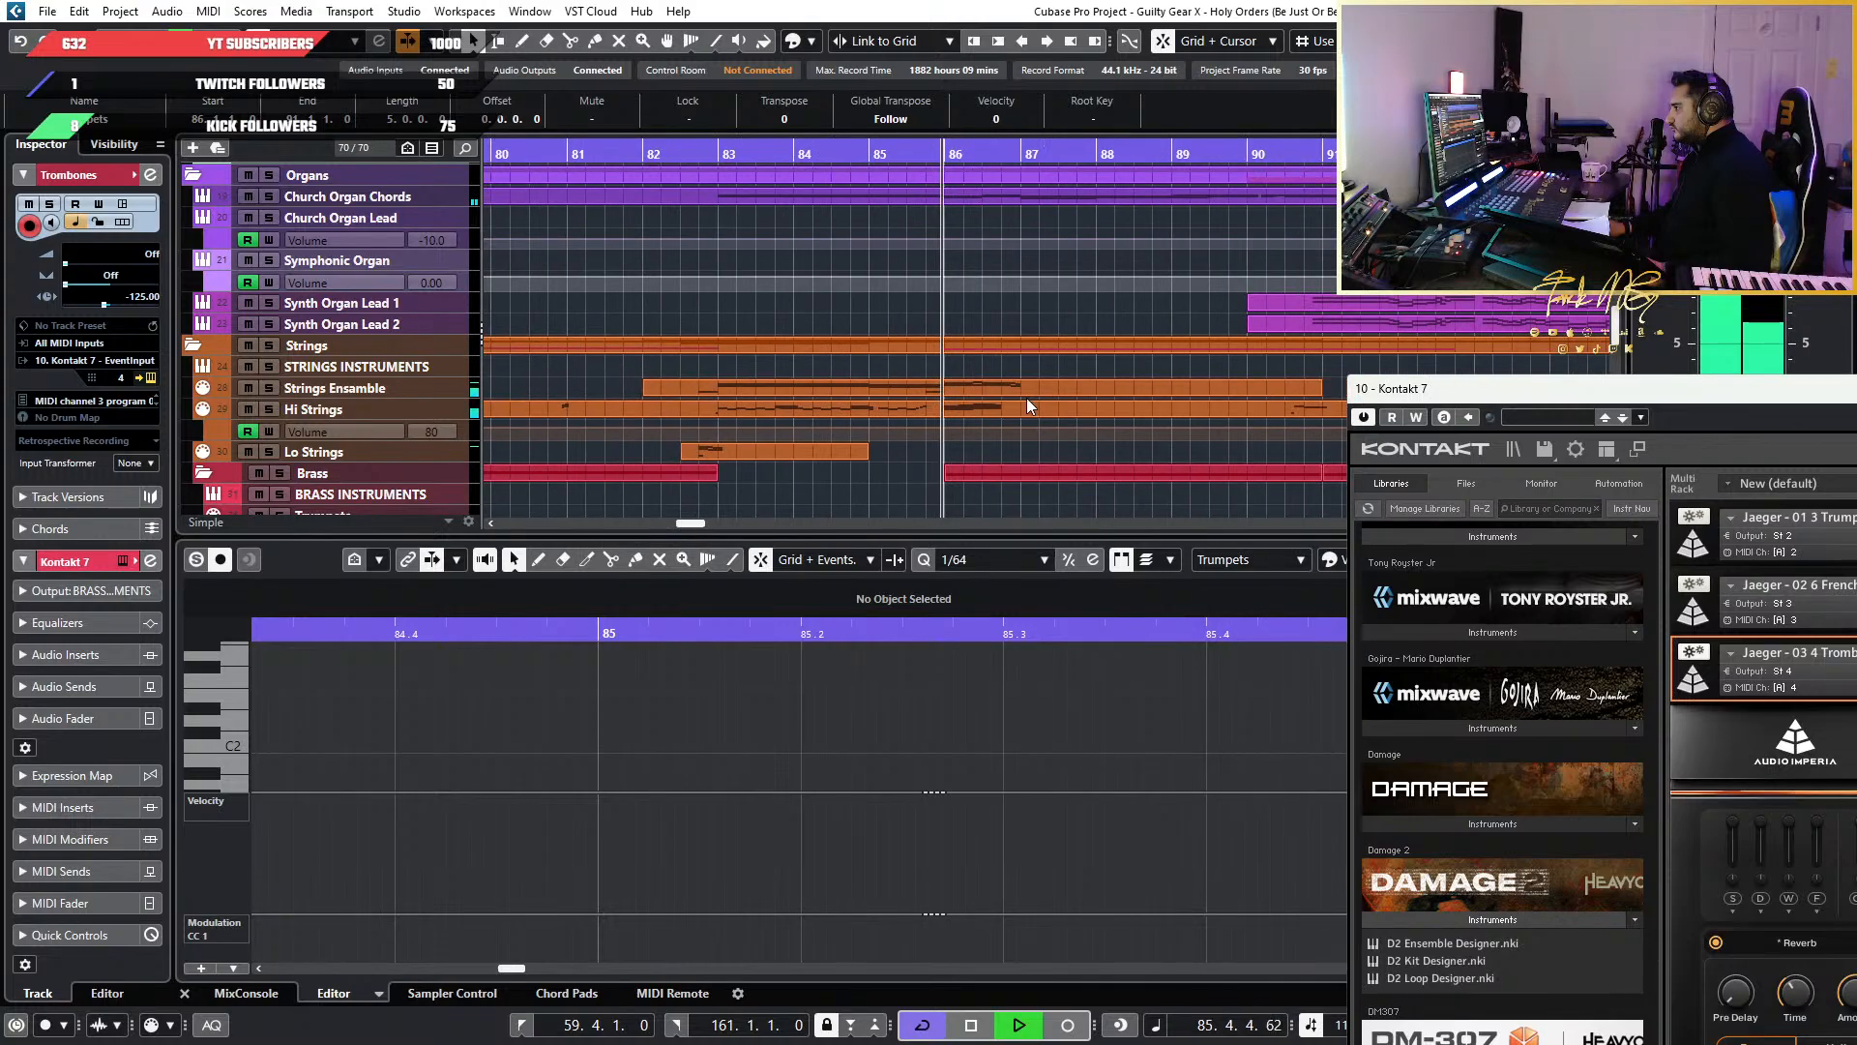
scroll(1027, 405, right, 2)
scroll(898, 399, up, 2)
scroll(898, 398, down, 3)
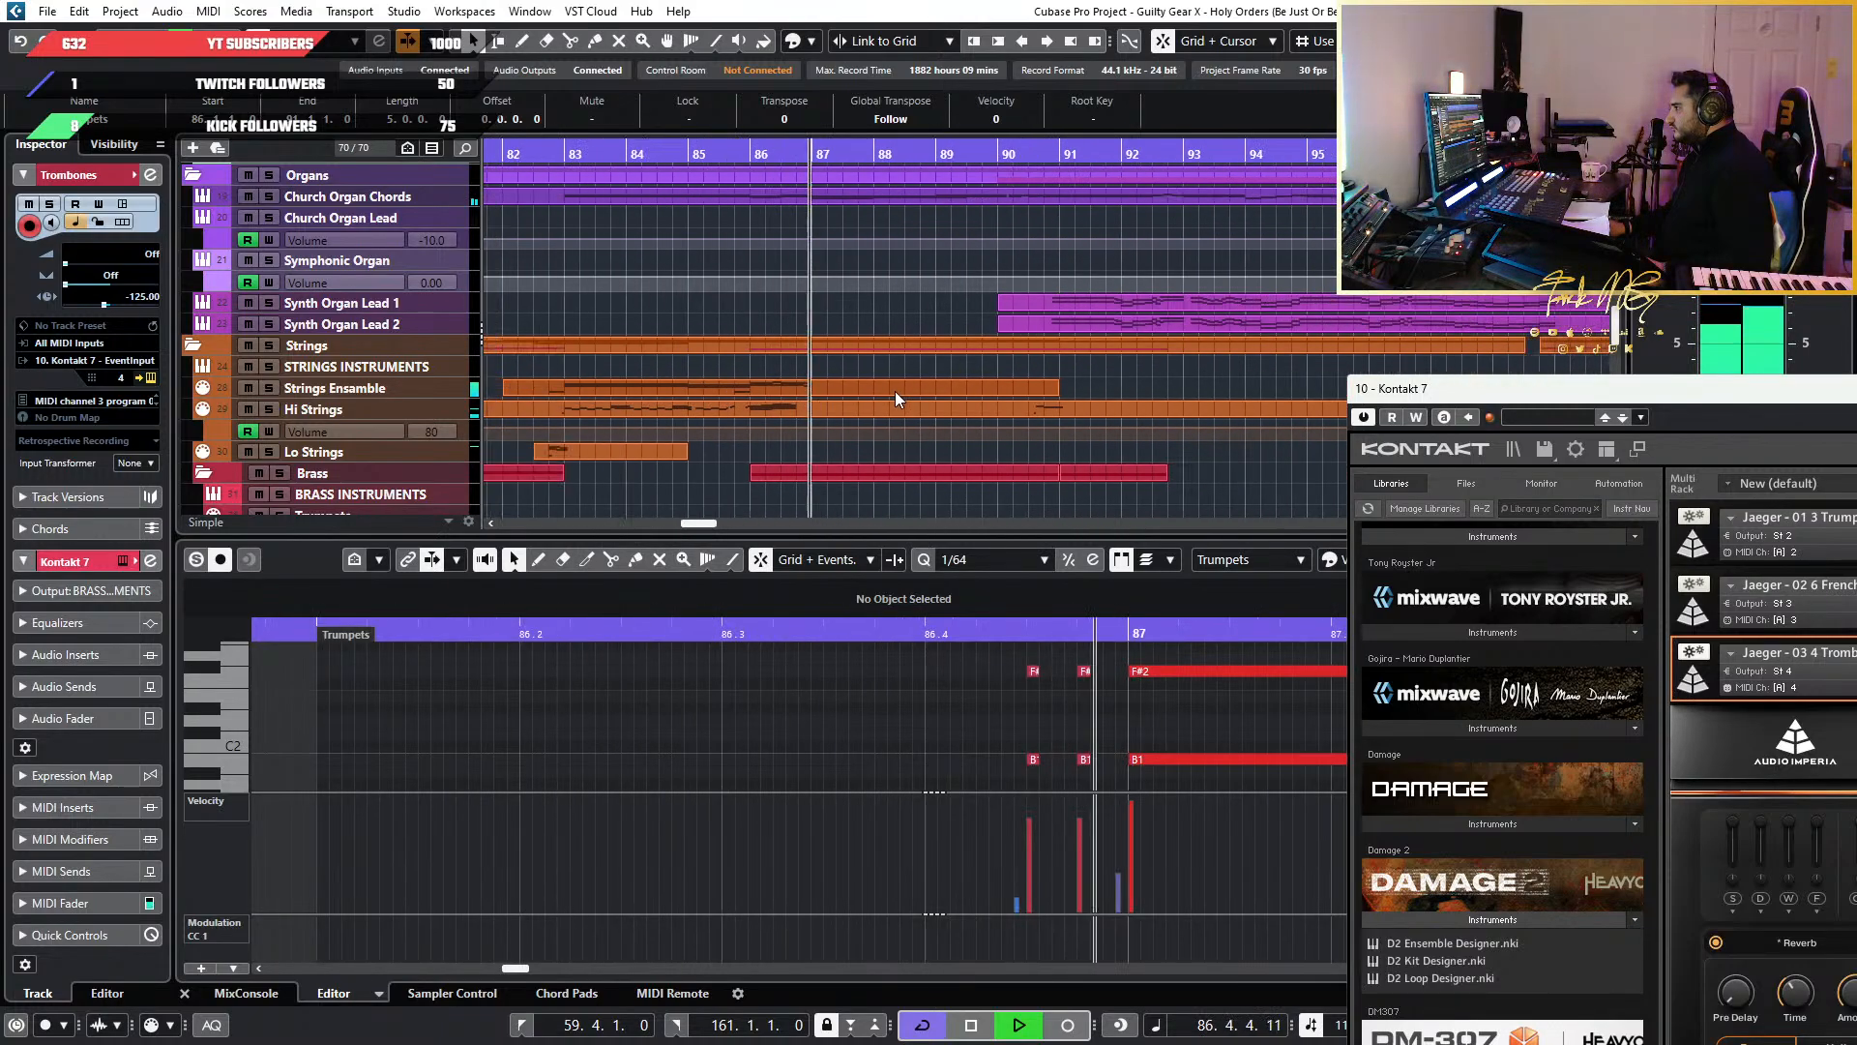
scroll(895, 391, down, 6)
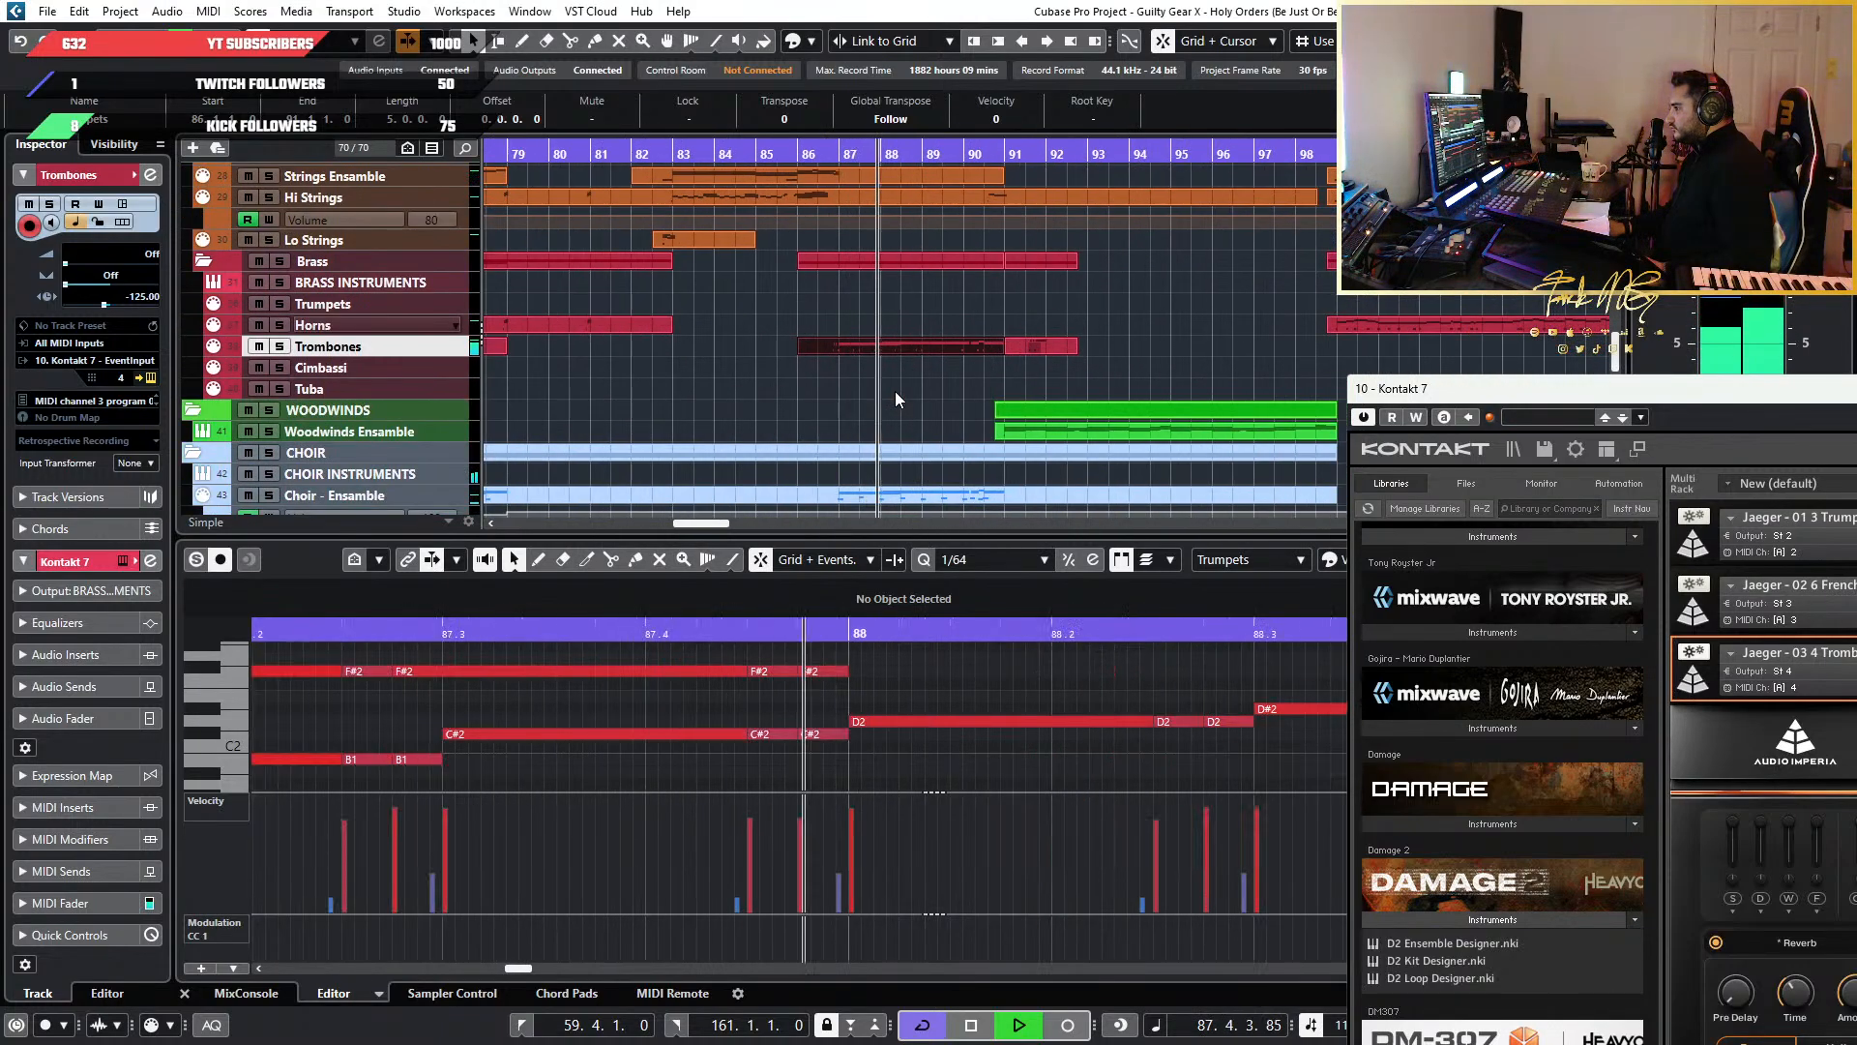
scroll(896, 391, down, 4)
scroll(962, 671, down, 3)
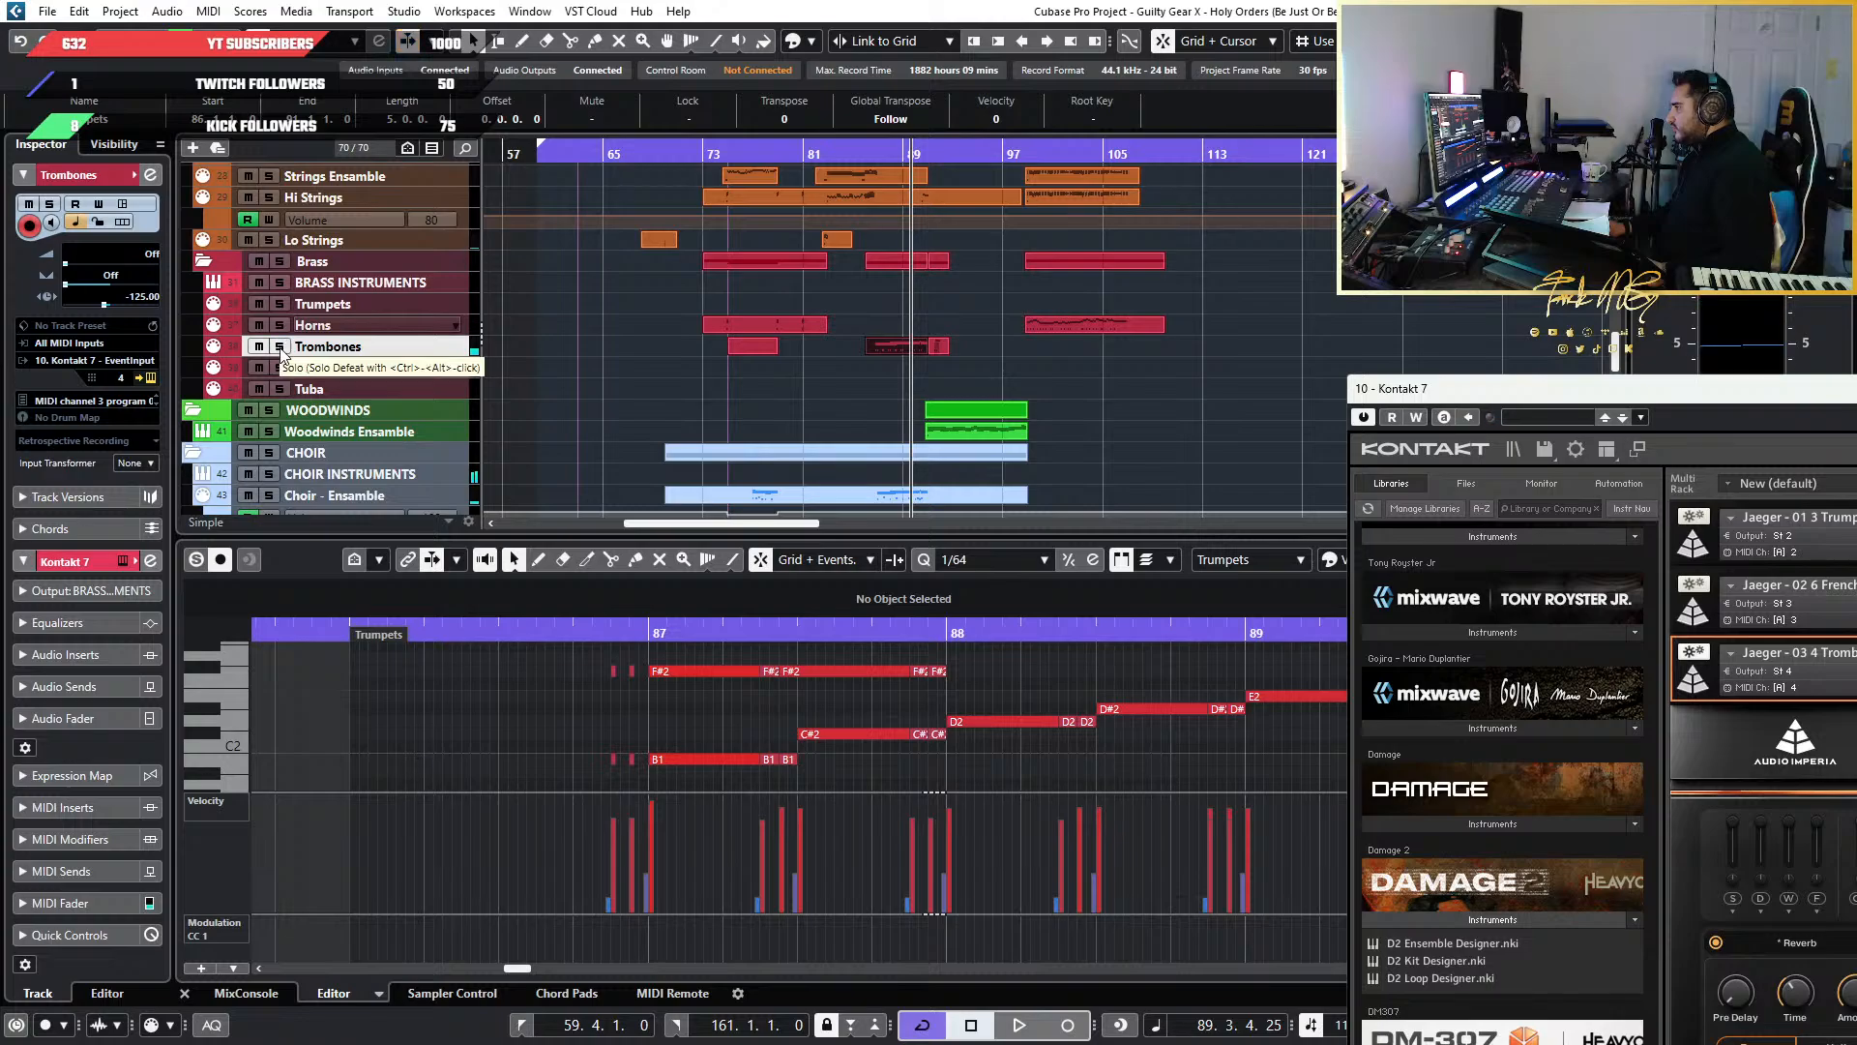
Solo the Trombones track and play its phrase from about bar 87
click(279, 347)
click(880, 153)
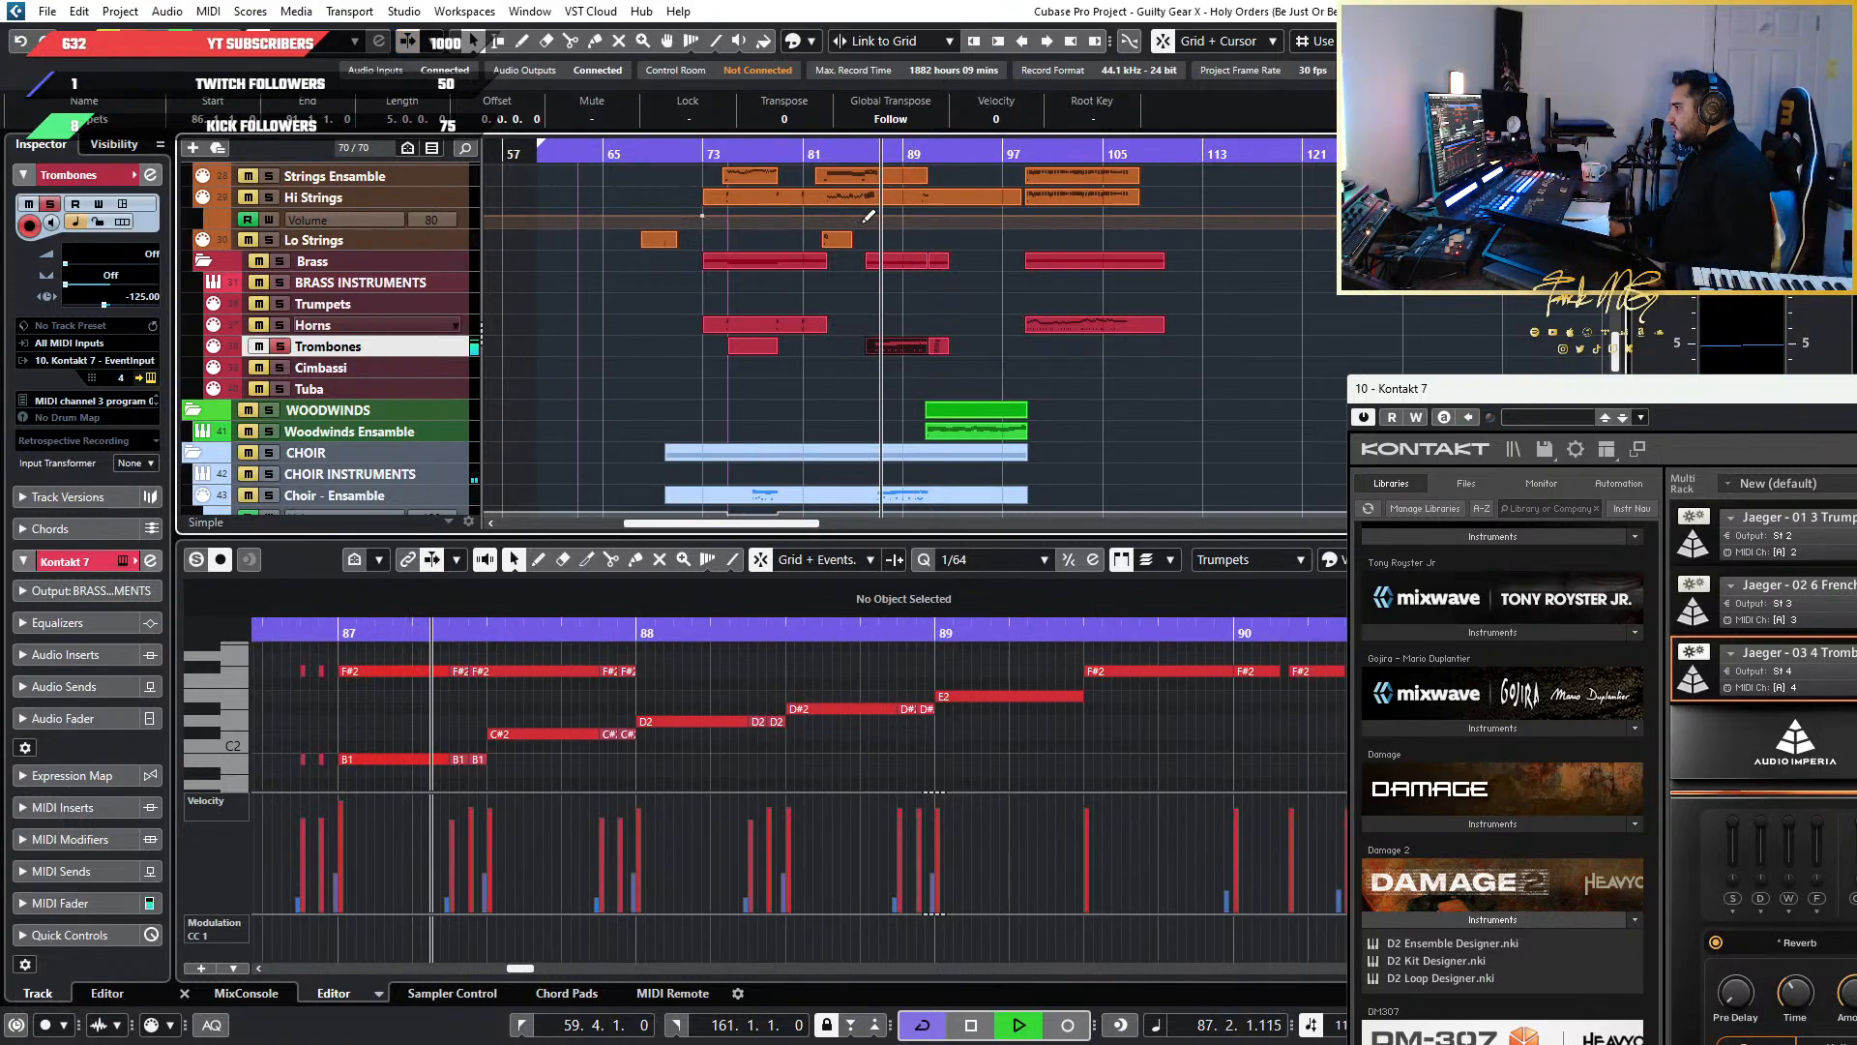
key(space)
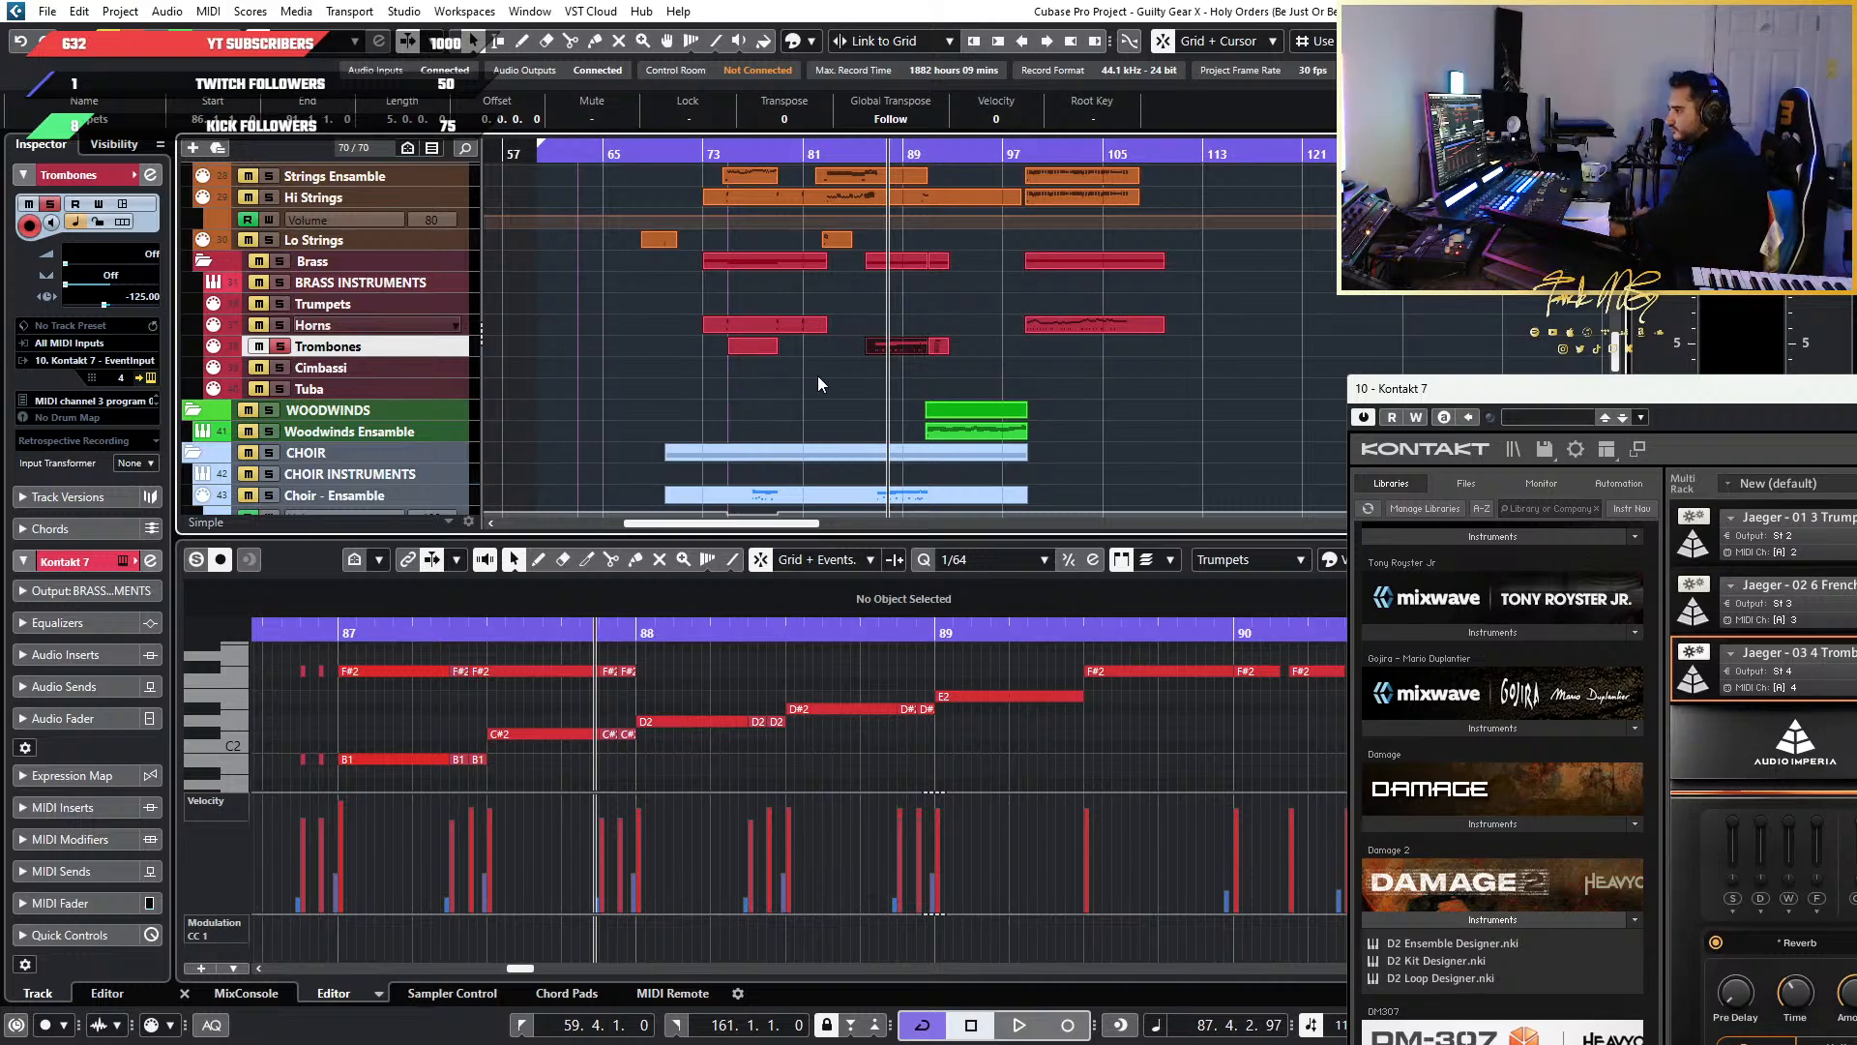
Switch Jaeger - 03 4 Trombones to the Sustained articulation and place the playhead at the pickup notes before bar 87
drag(1536, 402, 708, 246)
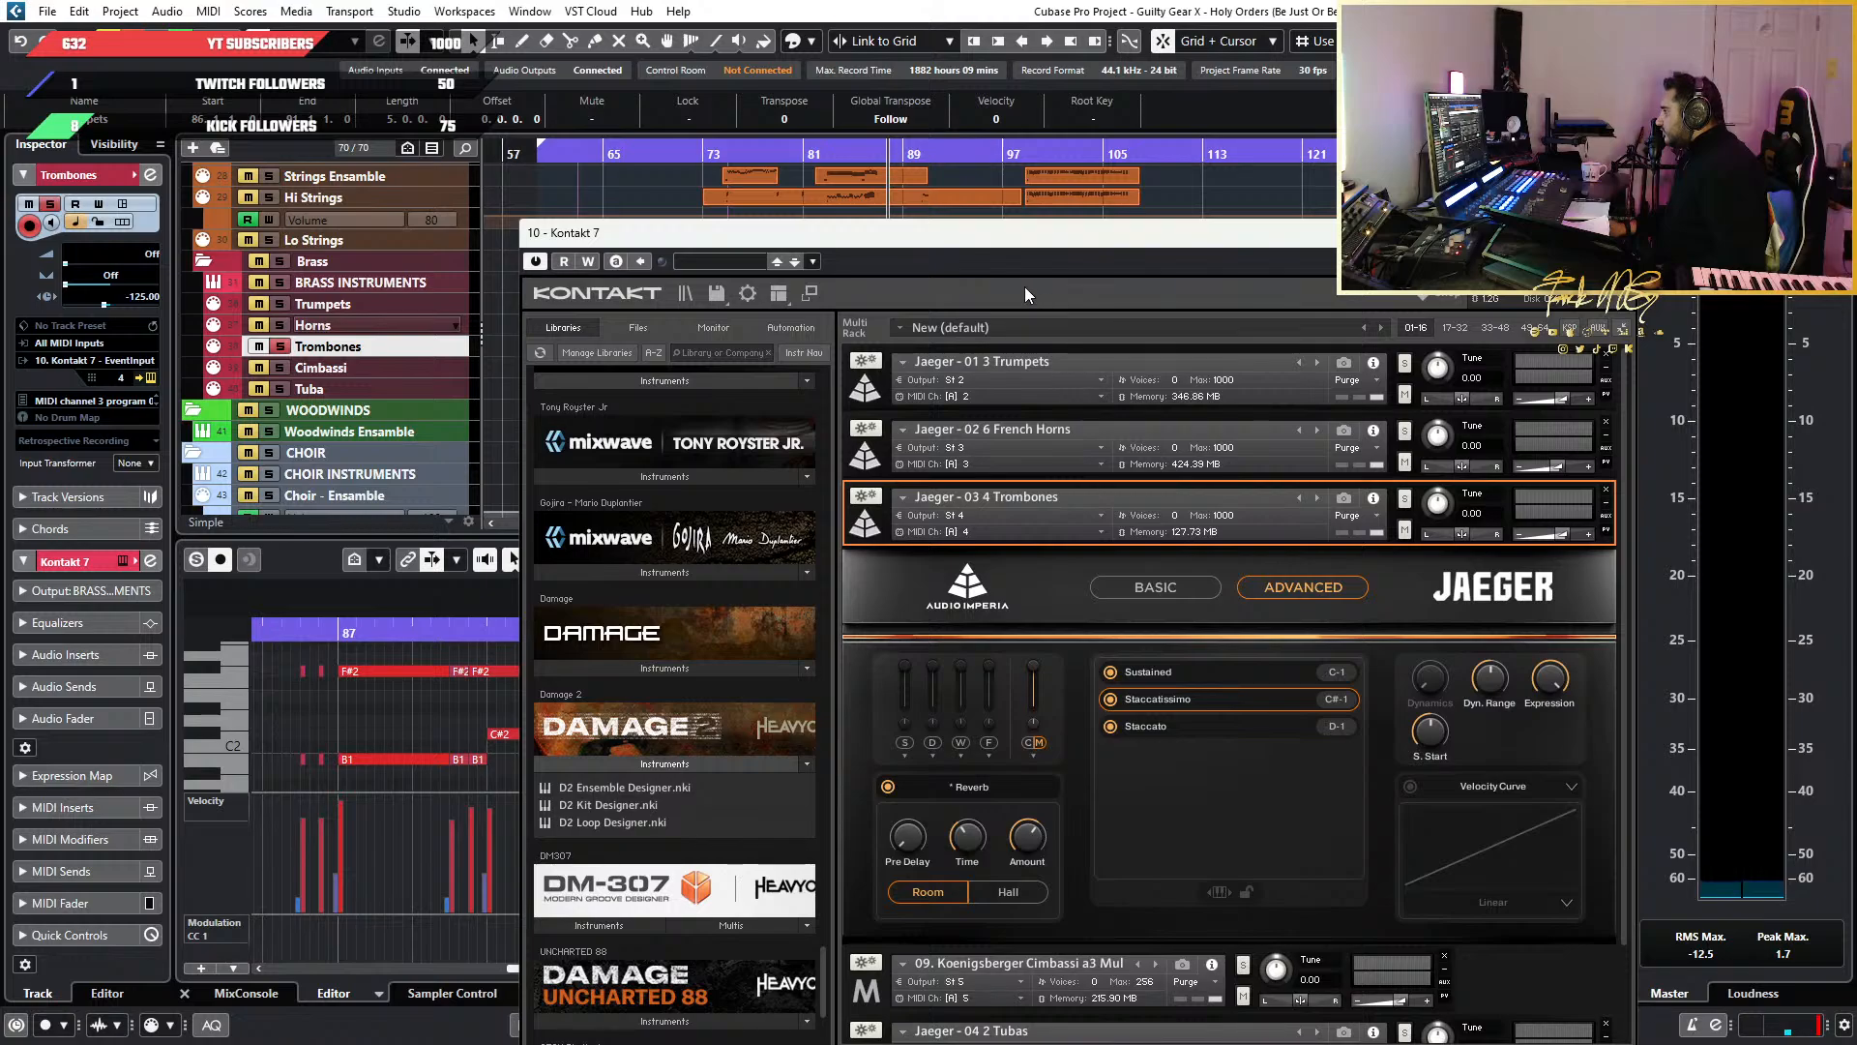
drag(1024, 253, 1146, 256)
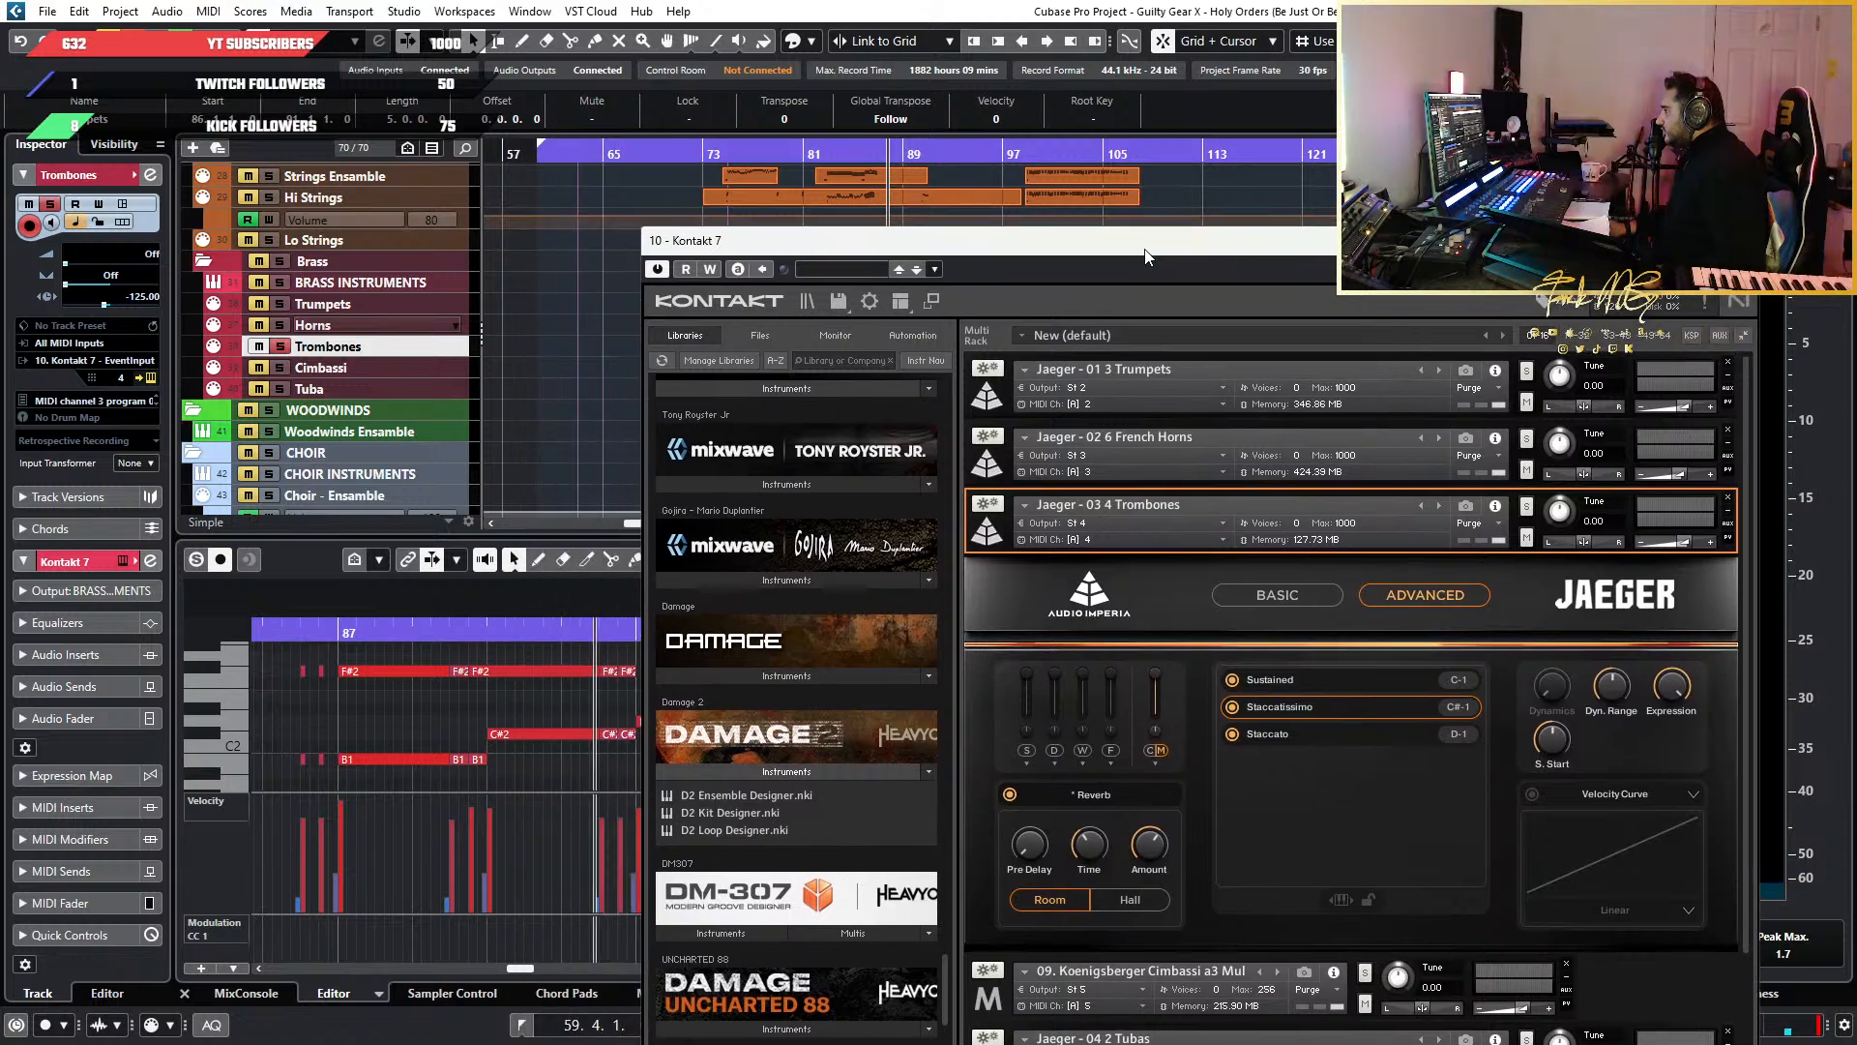
click(333, 631)
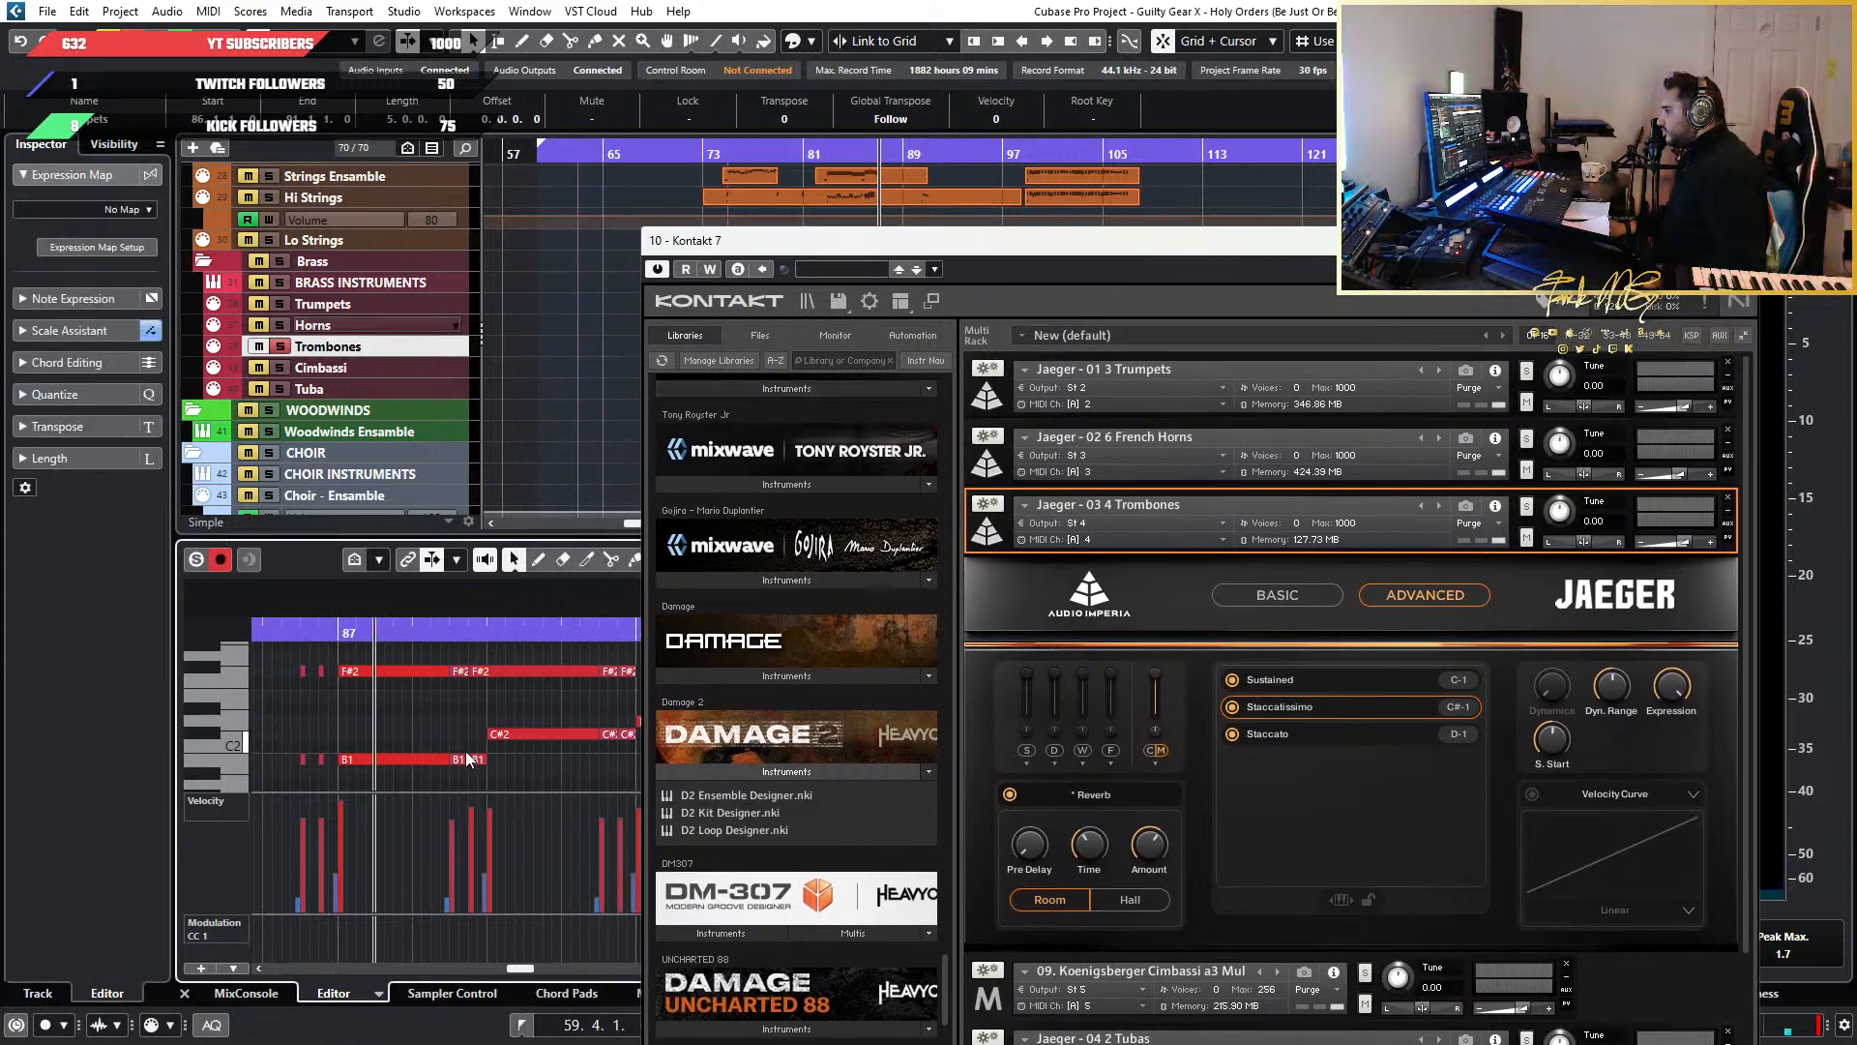
click(1311, 683)
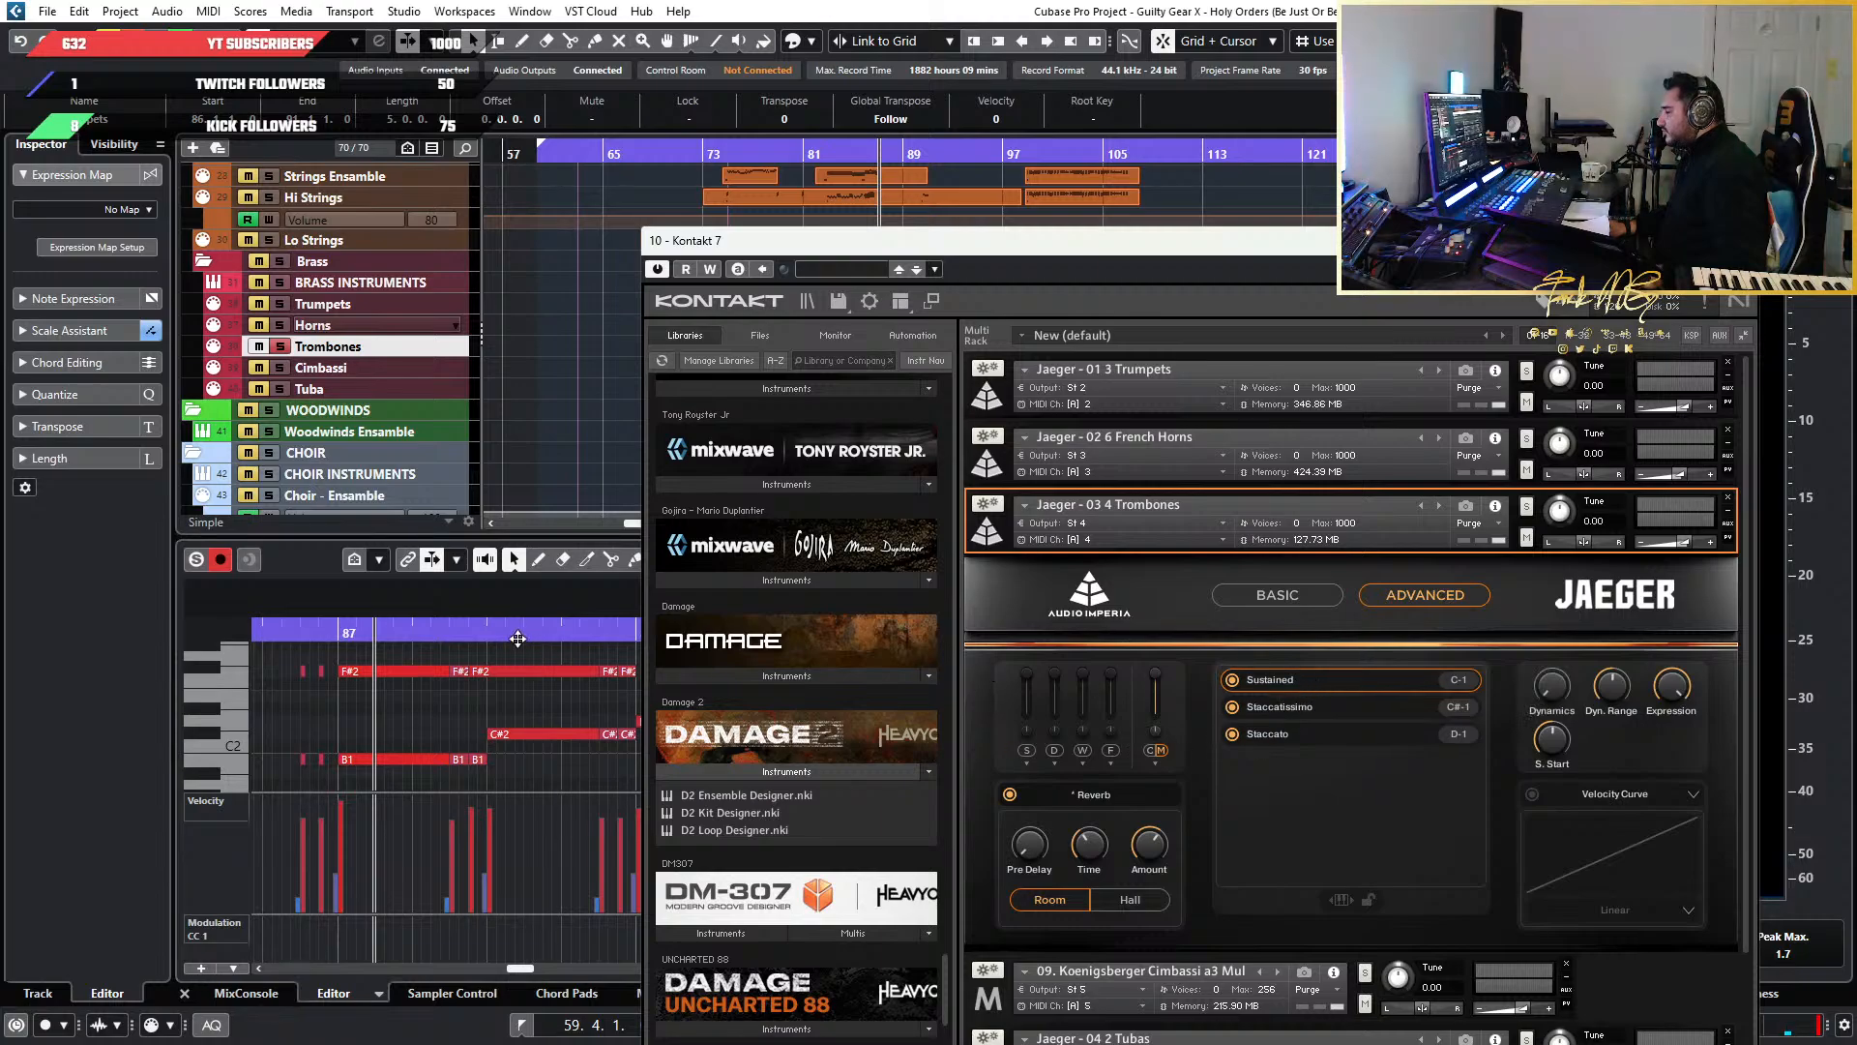
click(303, 630)
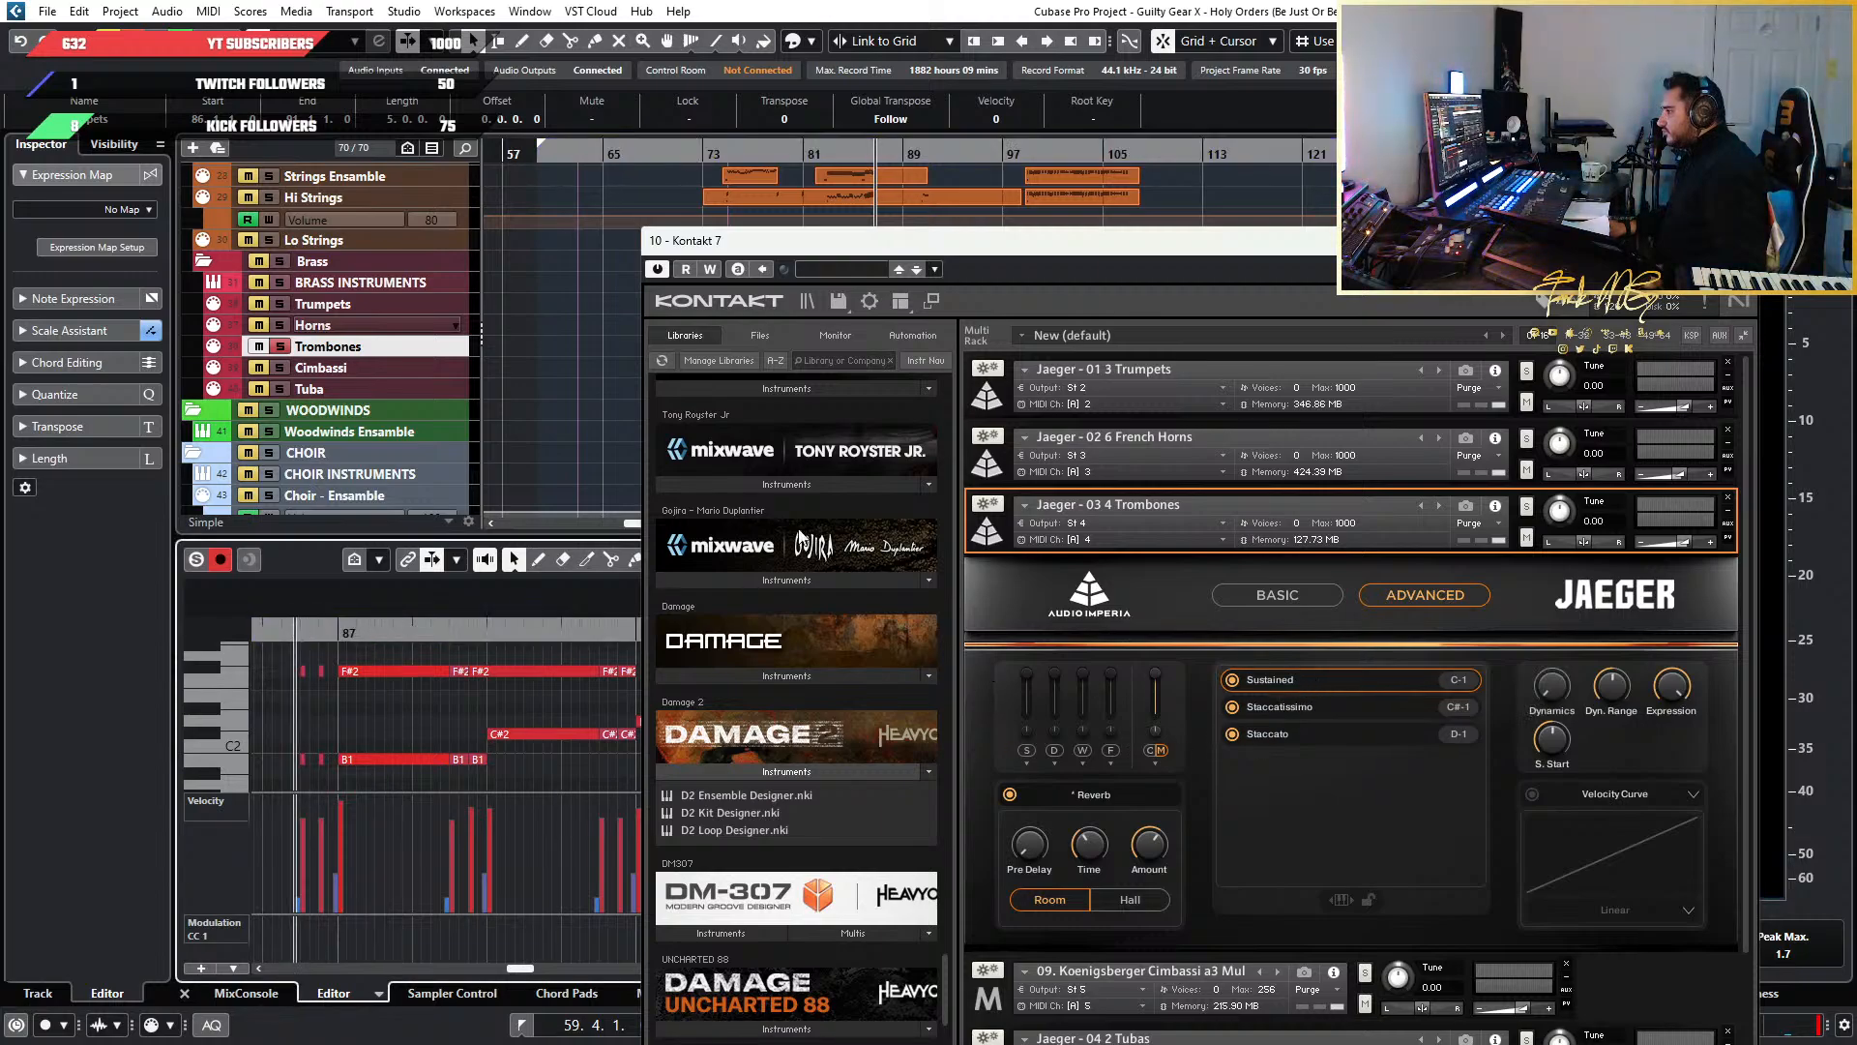
Draw a level CC 1 modulation line at 127 beneath the trombone phrase, from the pickup notes before bar 87 to about bar 90
drag(1152, 265, 1081, 132)
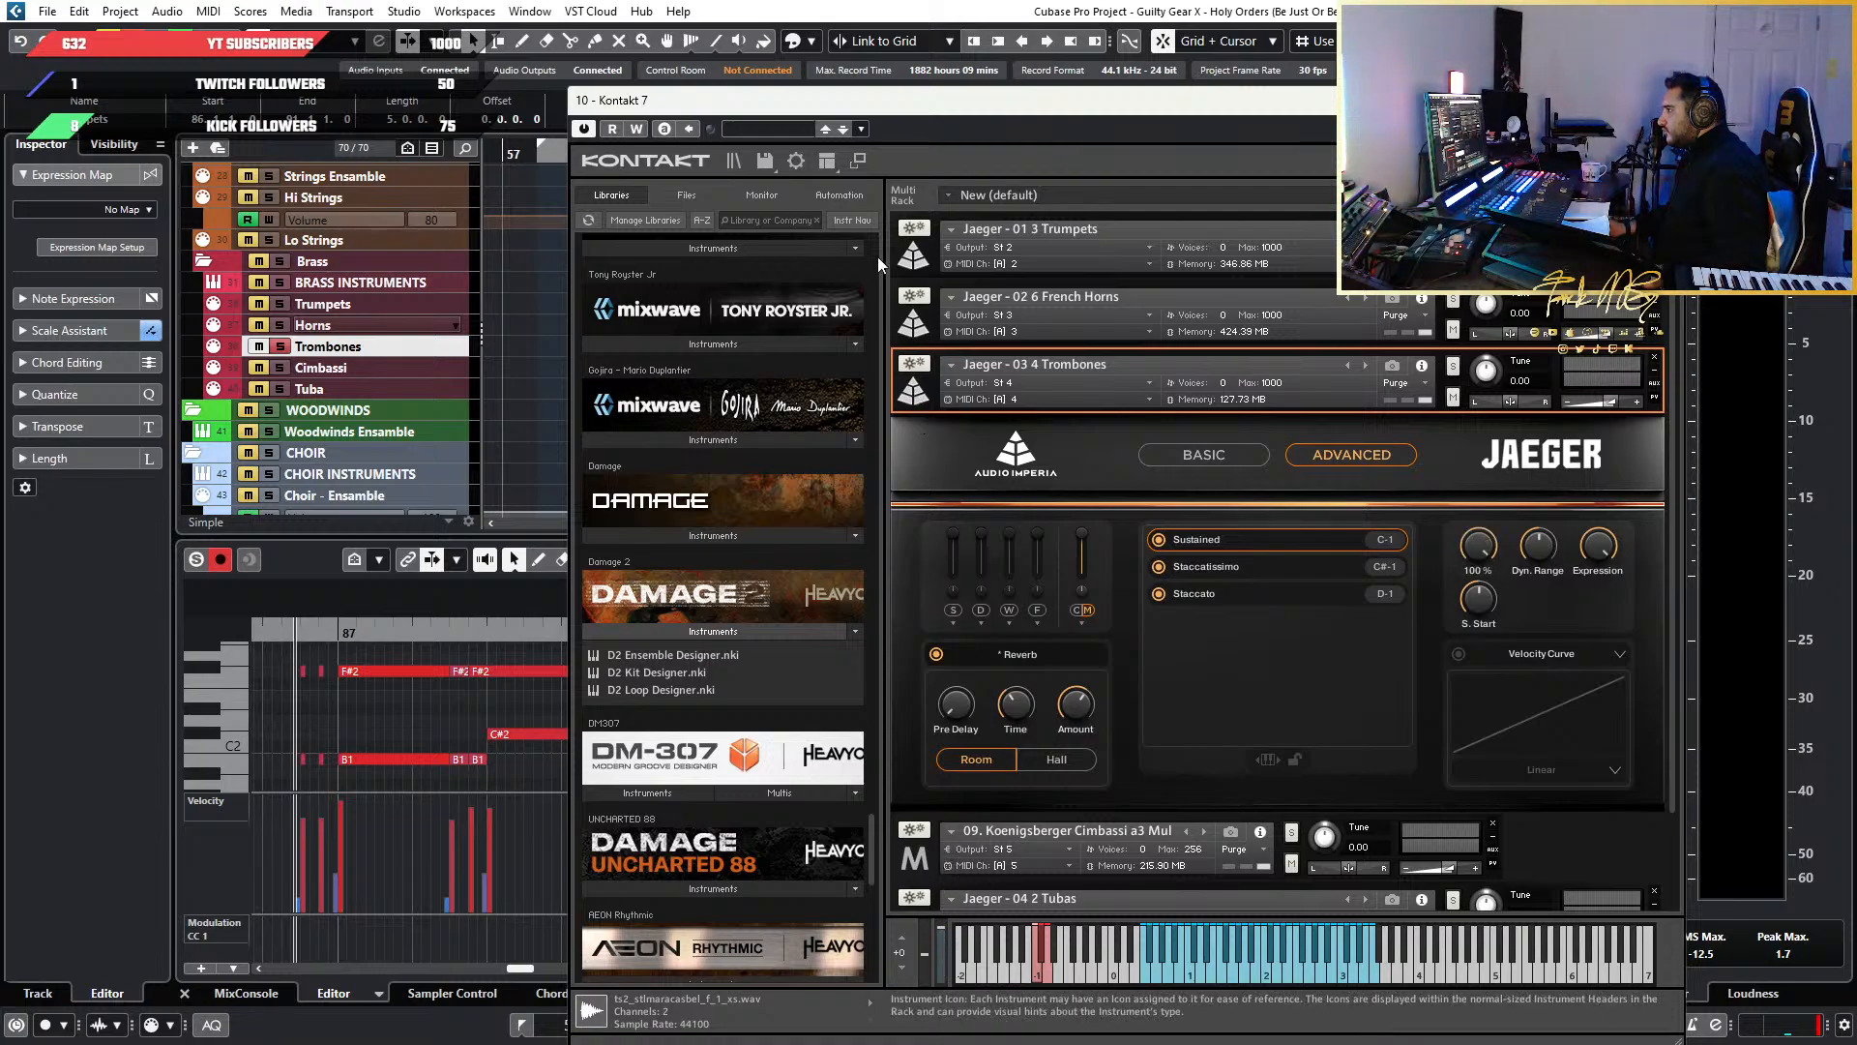
drag(729, 107, 1202, 179)
scroll(414, 929, down, 4)
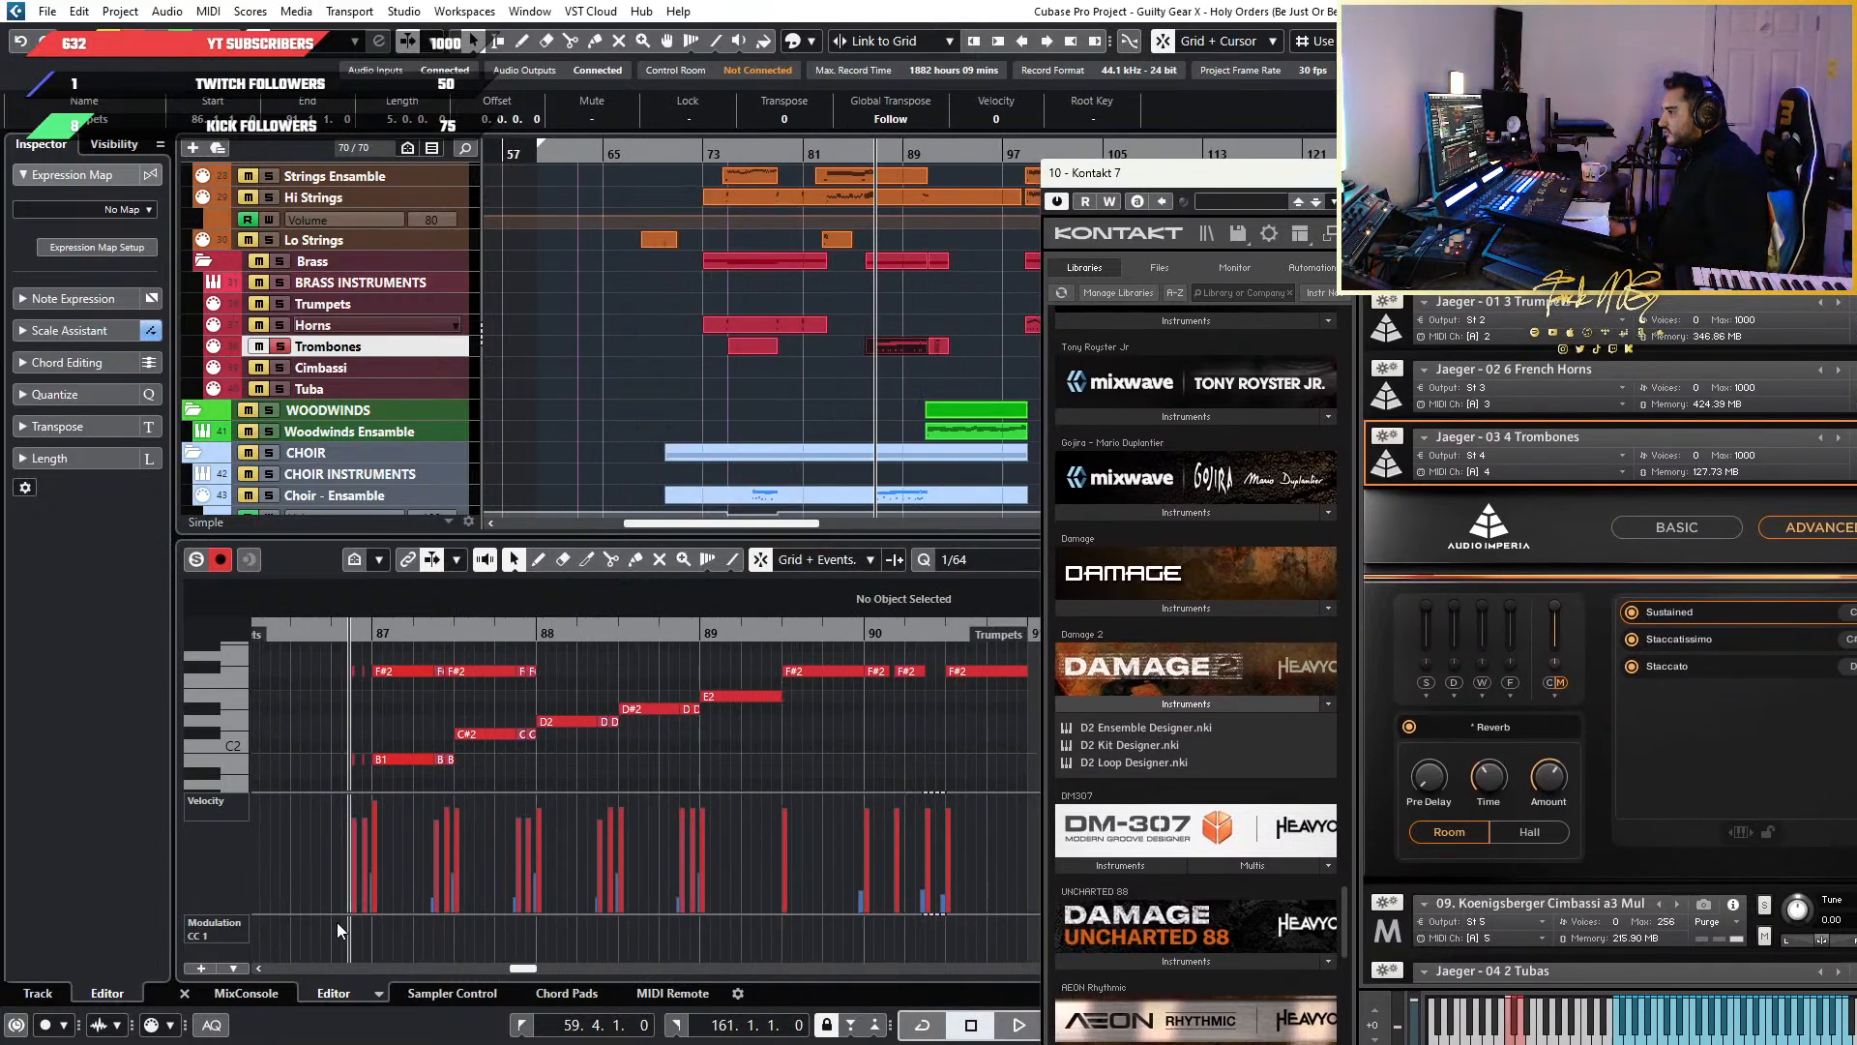
scroll(276, 926, up, 2)
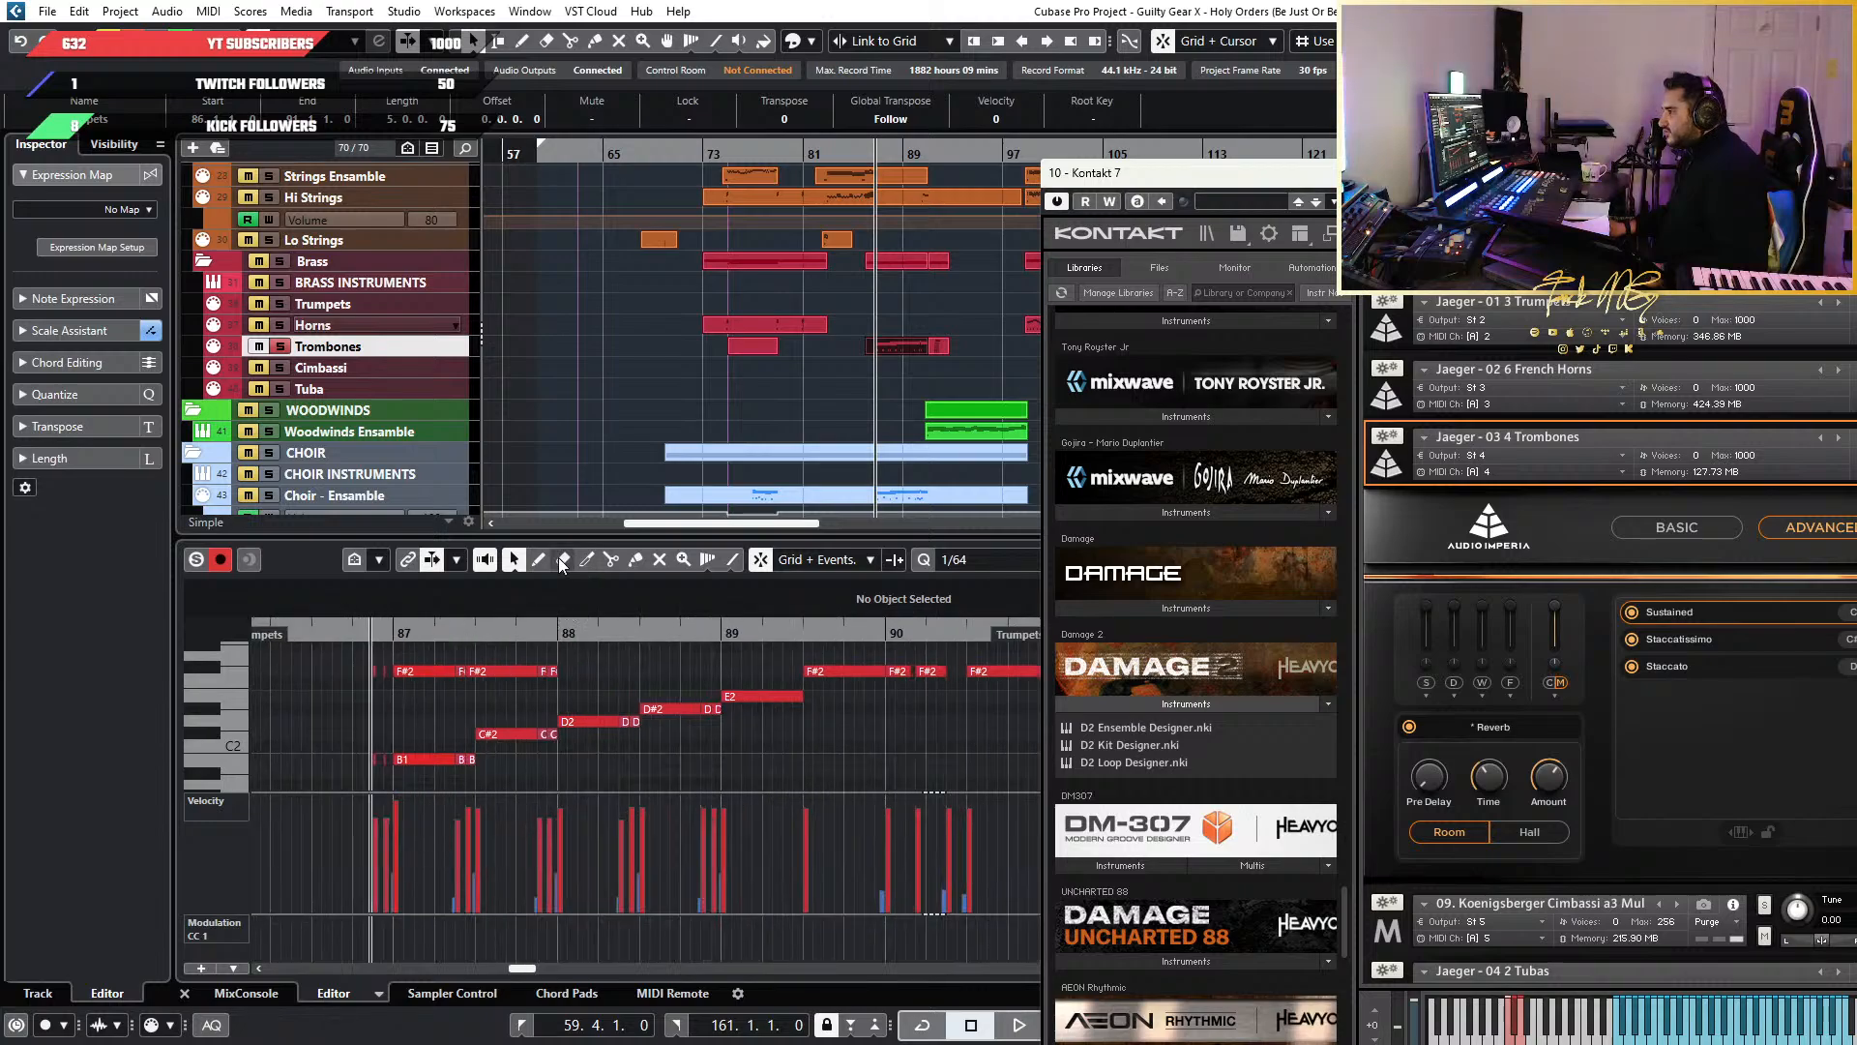
click(539, 560)
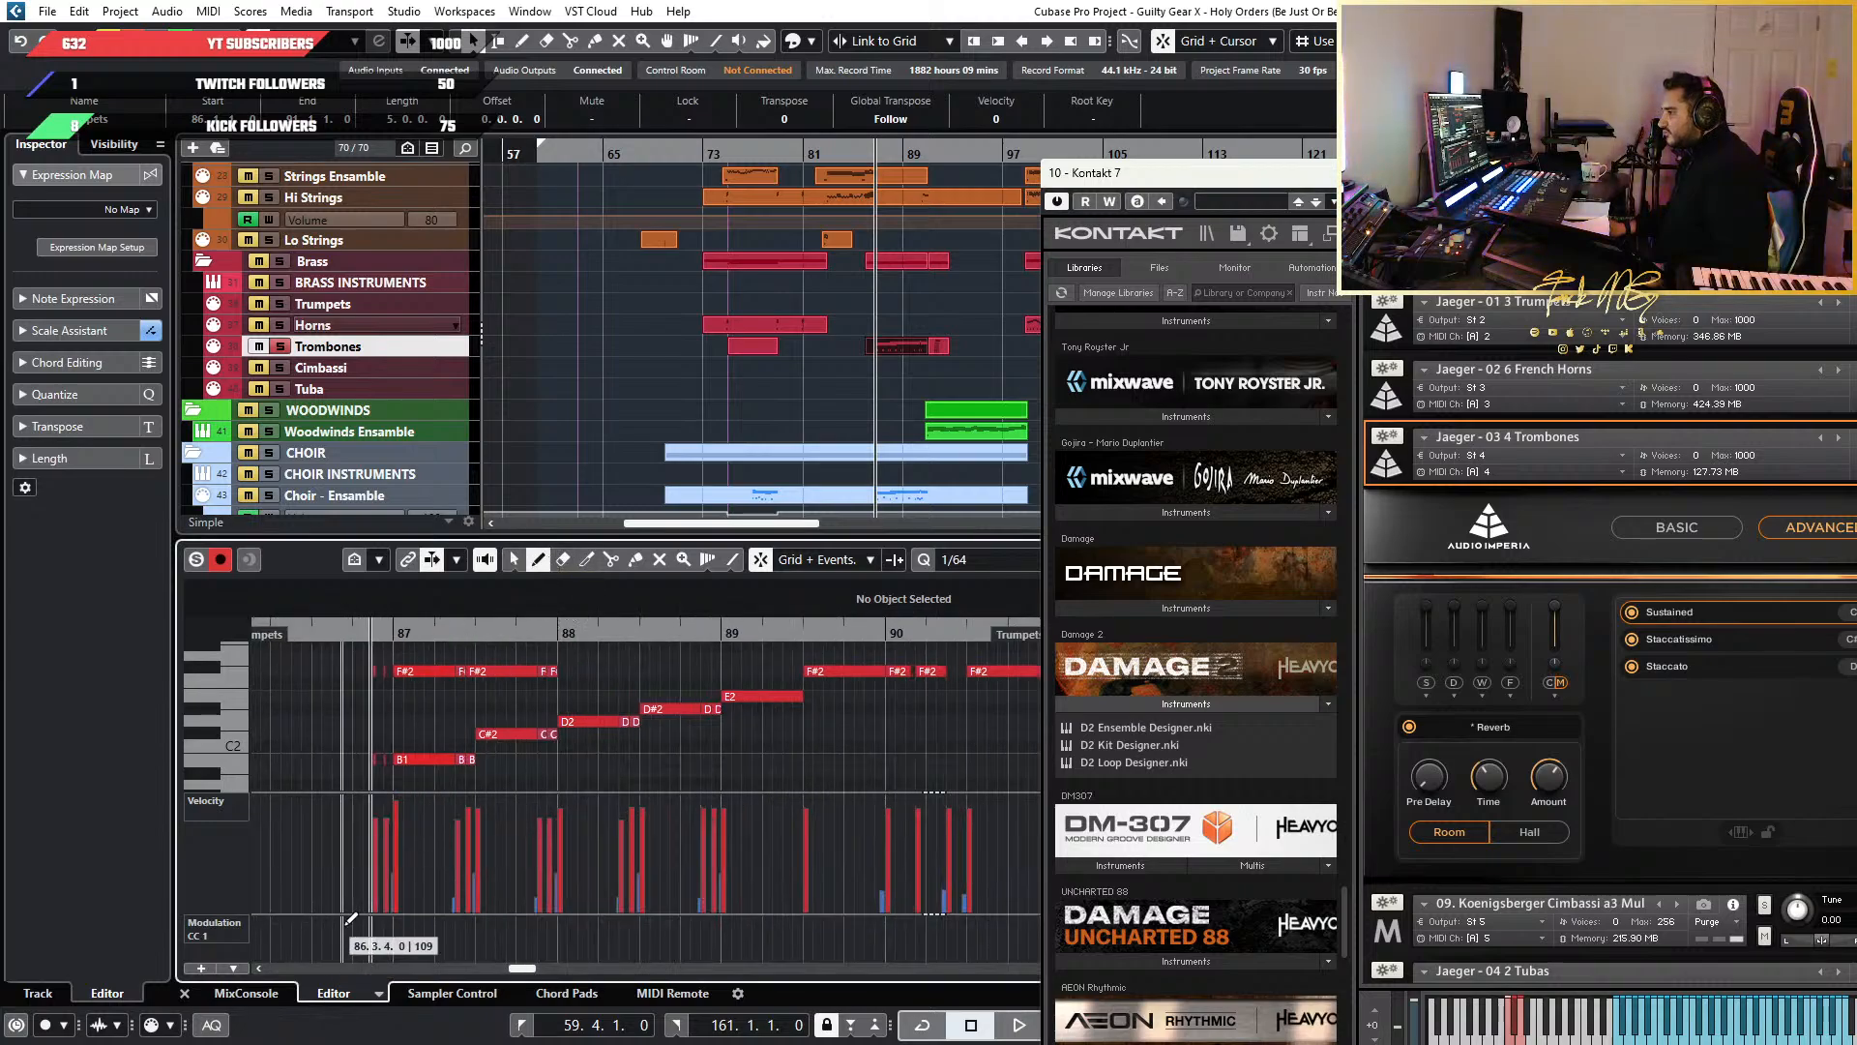
drag(341, 917, 858, 876)
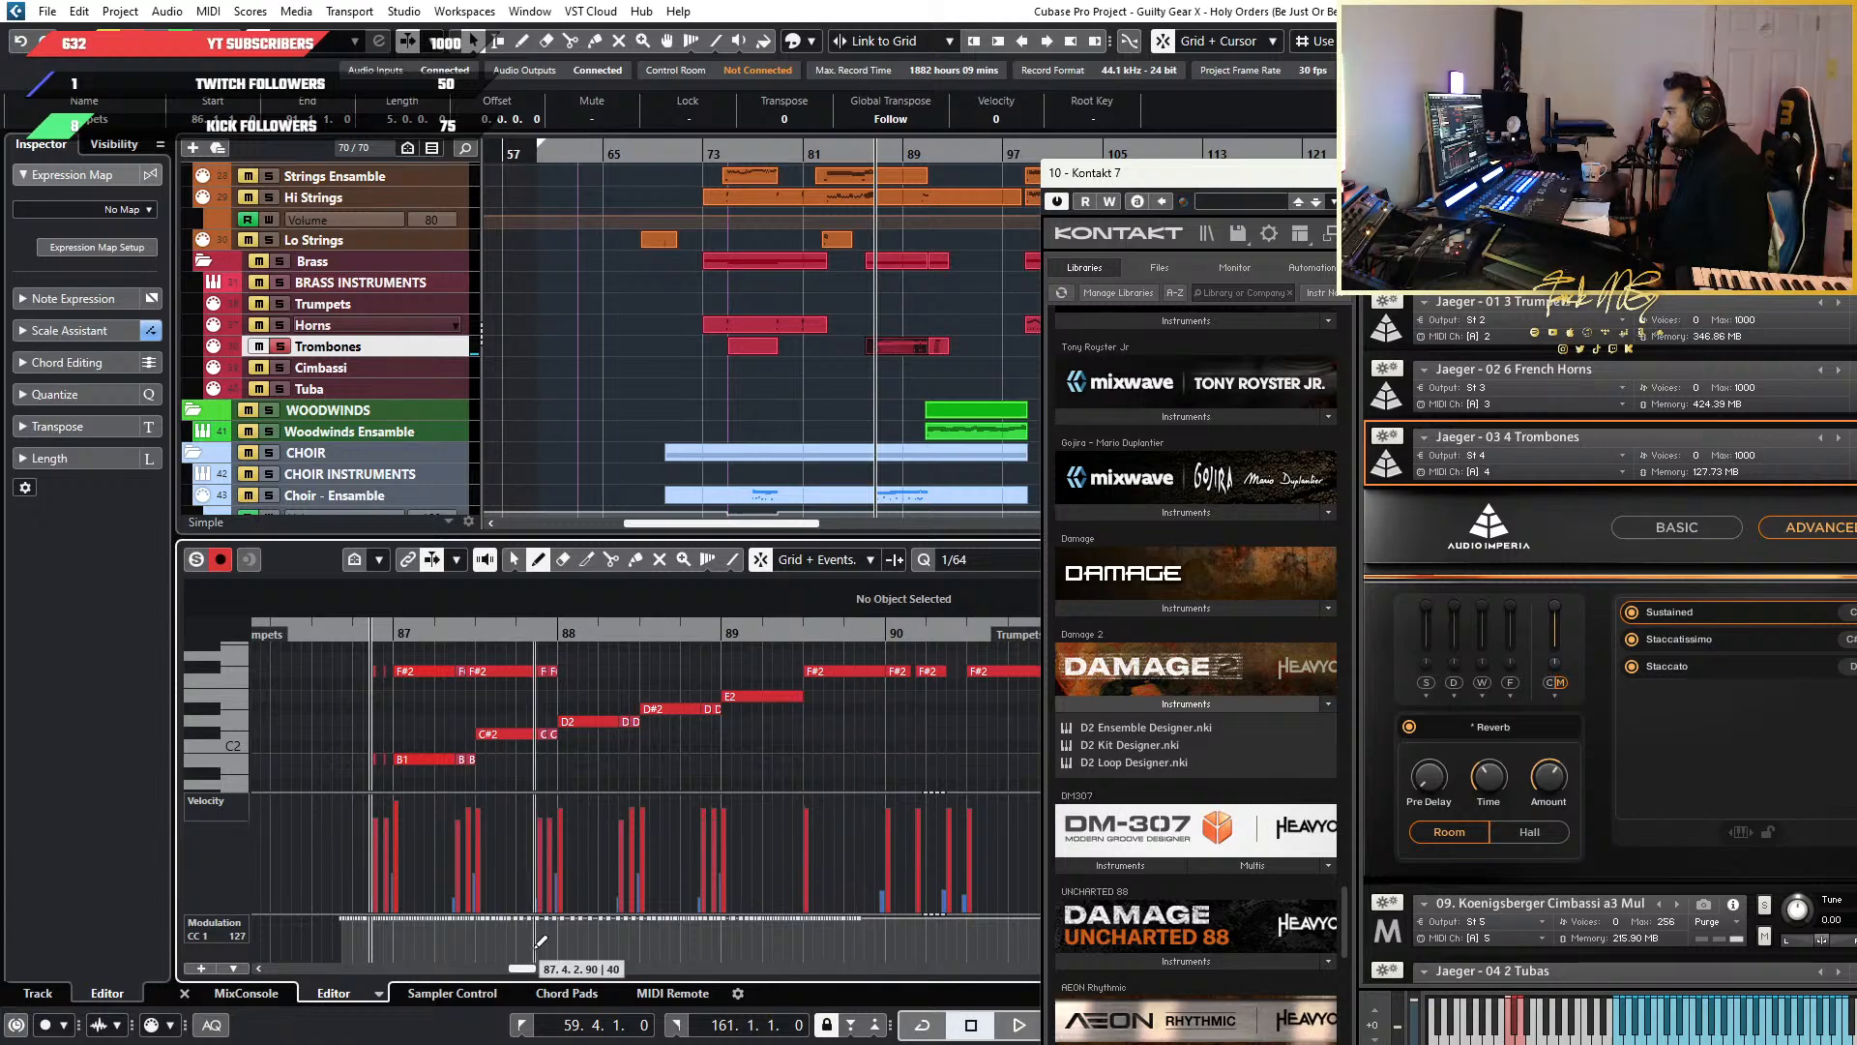
Unsolo the Trombones track during playback and replay the full mix from just after bar 86
scroll(447, 852, down, 2)
key(space)
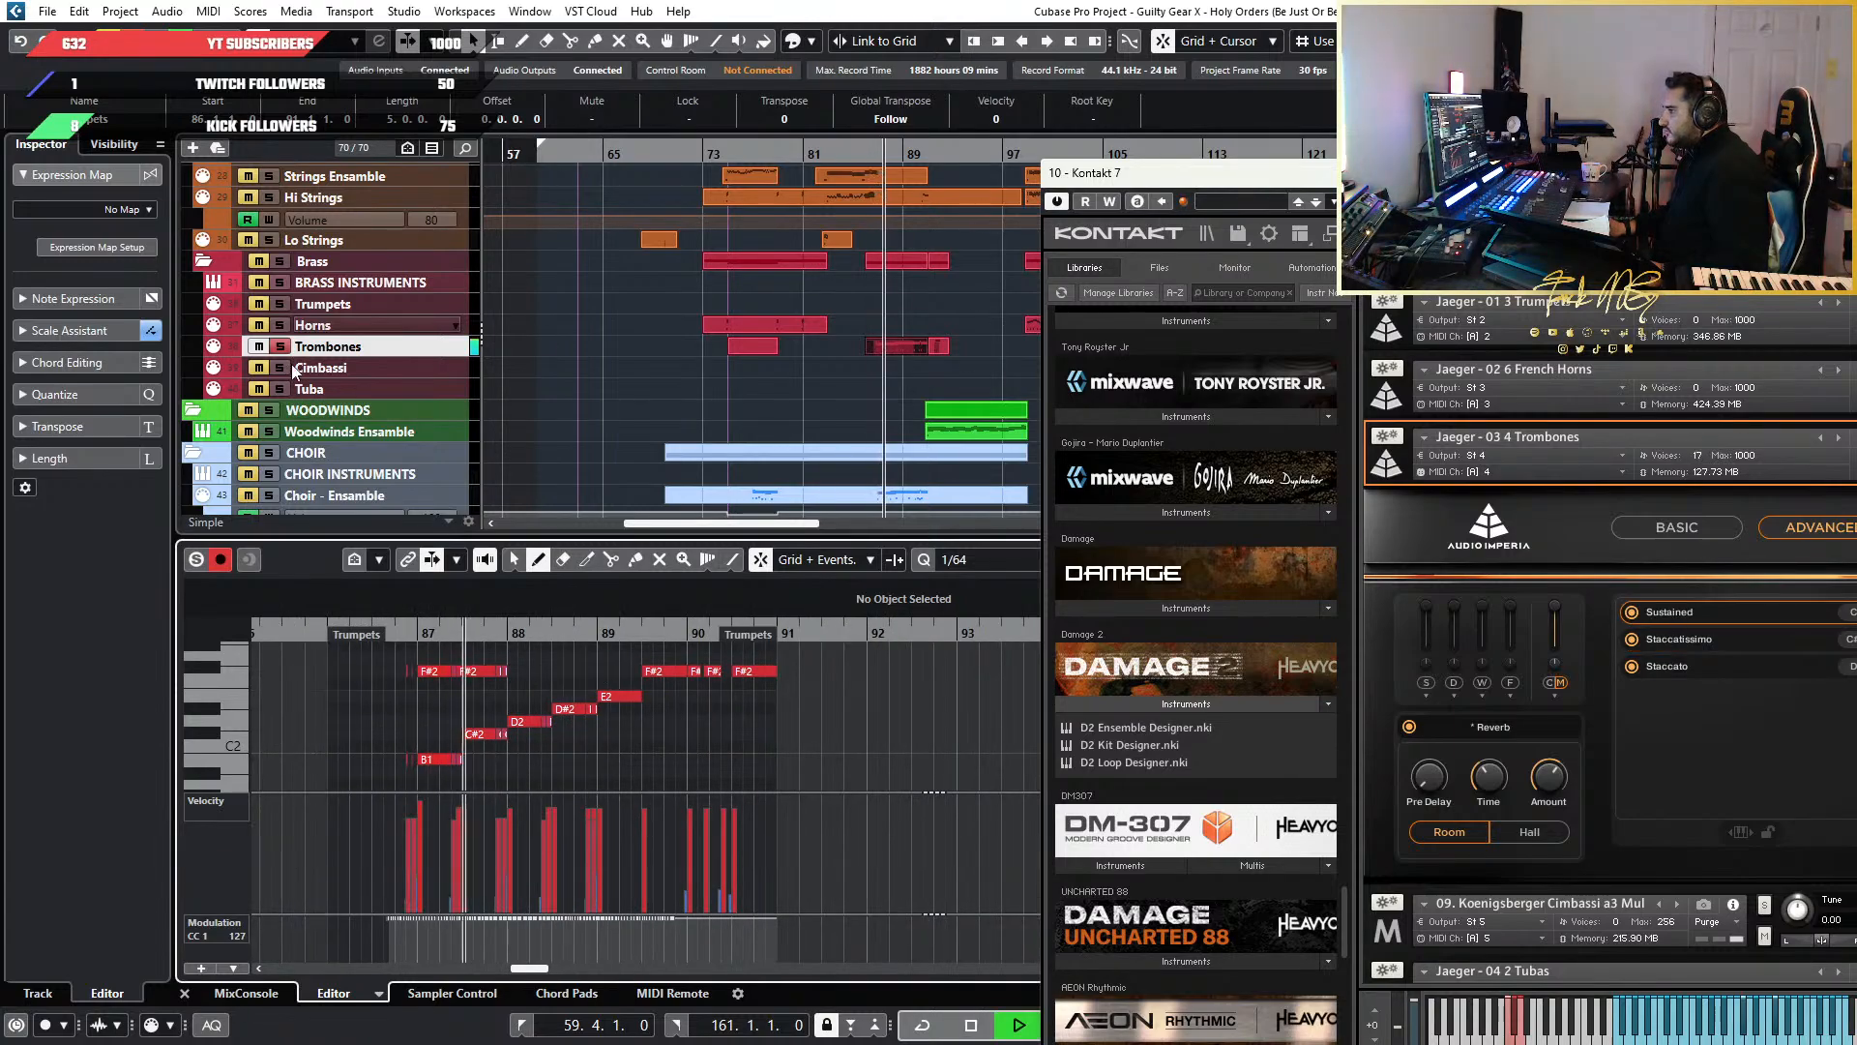
click(286, 346)
drag(807, 153, 826, 298)
scroll(827, 302, up, 1)
scroll(924, 711, down, 1)
scroll(851, 691, right, 2)
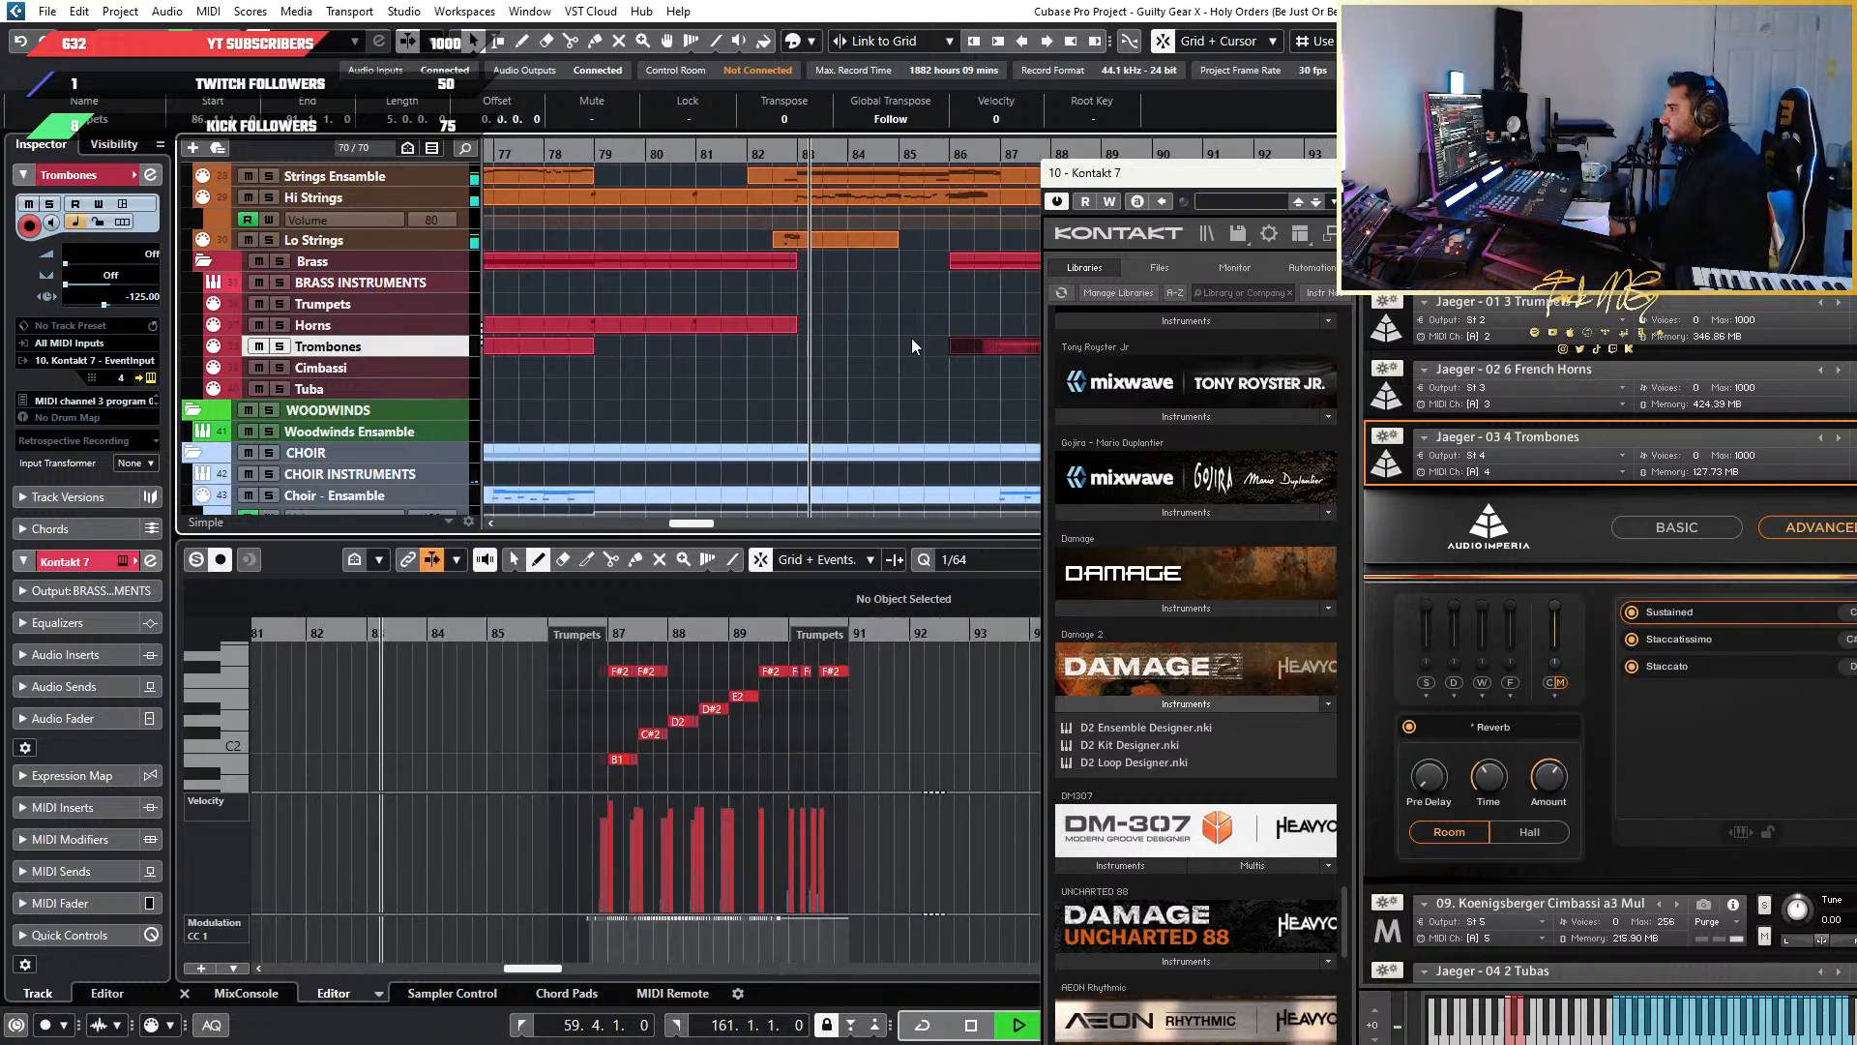
scroll(911, 346, right, 2)
scroll(803, 339, up, 3)
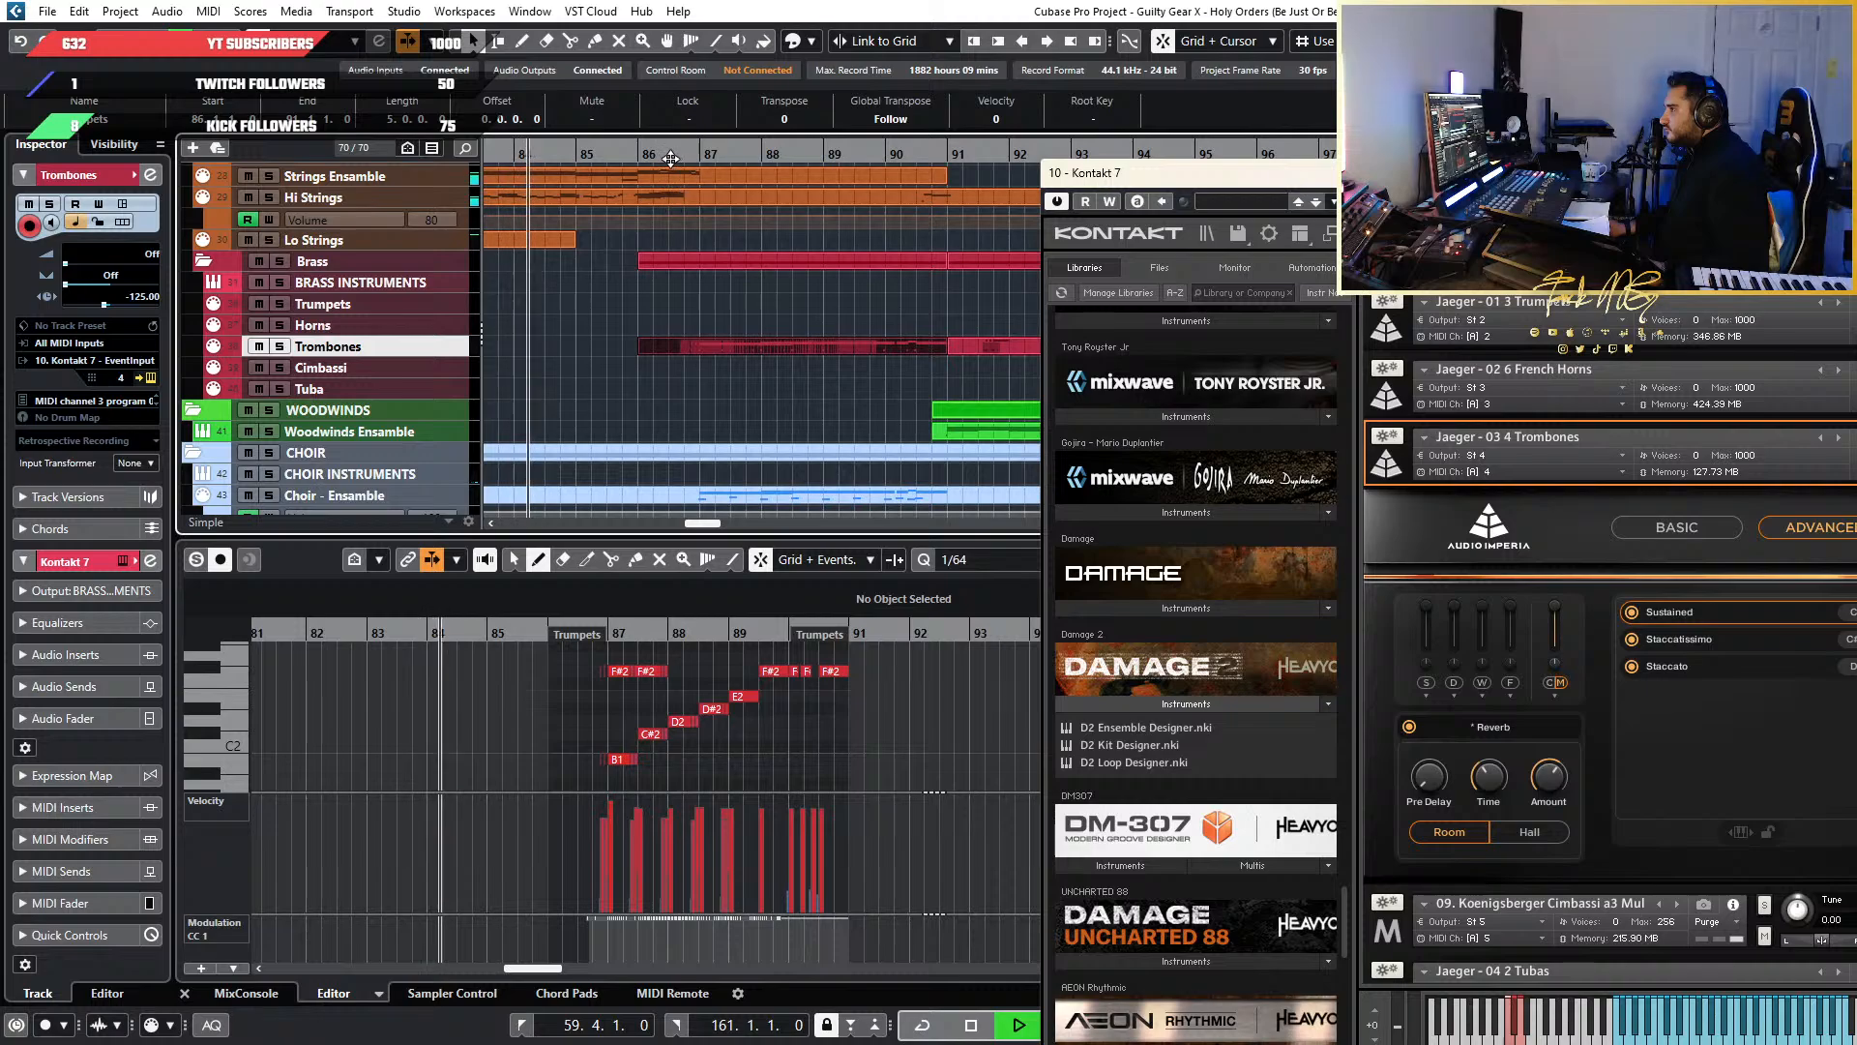
click(667, 154)
Open the trombone part starting at bar 91 and listen while examining its short B2 notes and modulation before bar 92
scroll(848, 248, up, 1)
scroll(813, 290, right, 3)
click(783, 350)
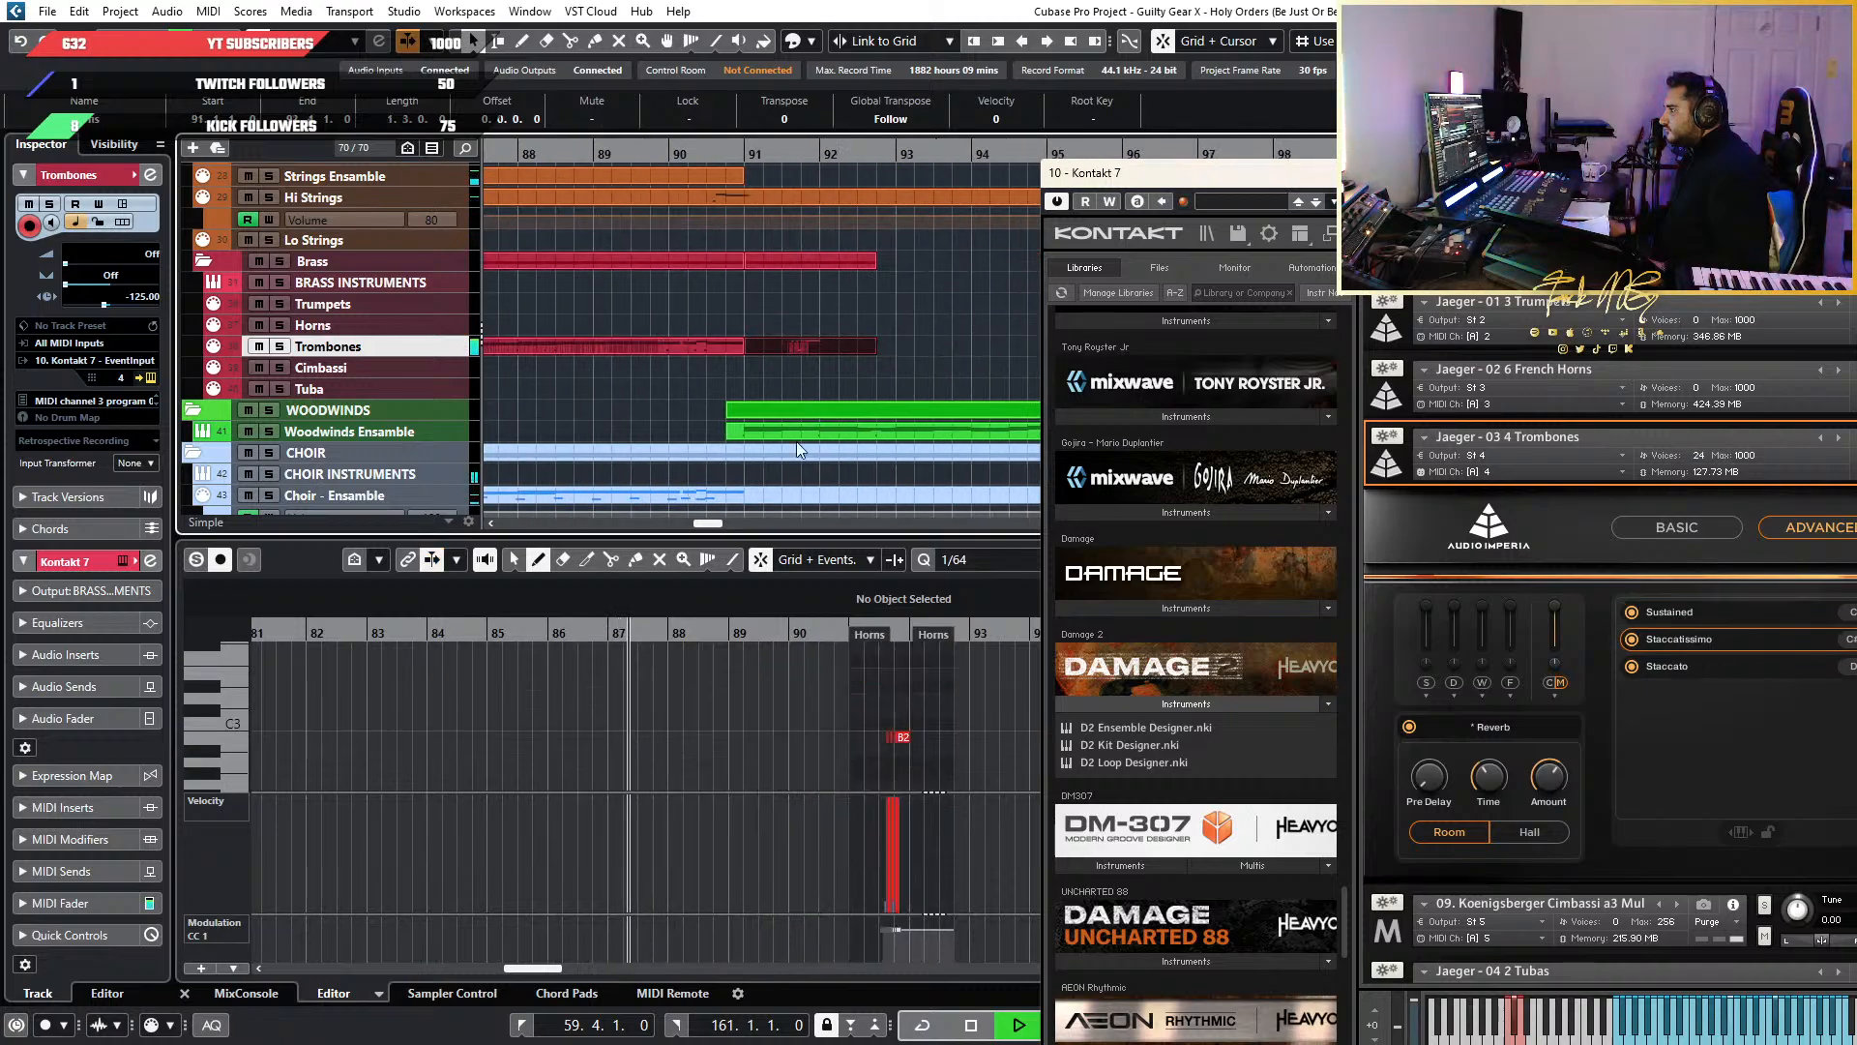
scroll(983, 744, up, 3)
key(f)
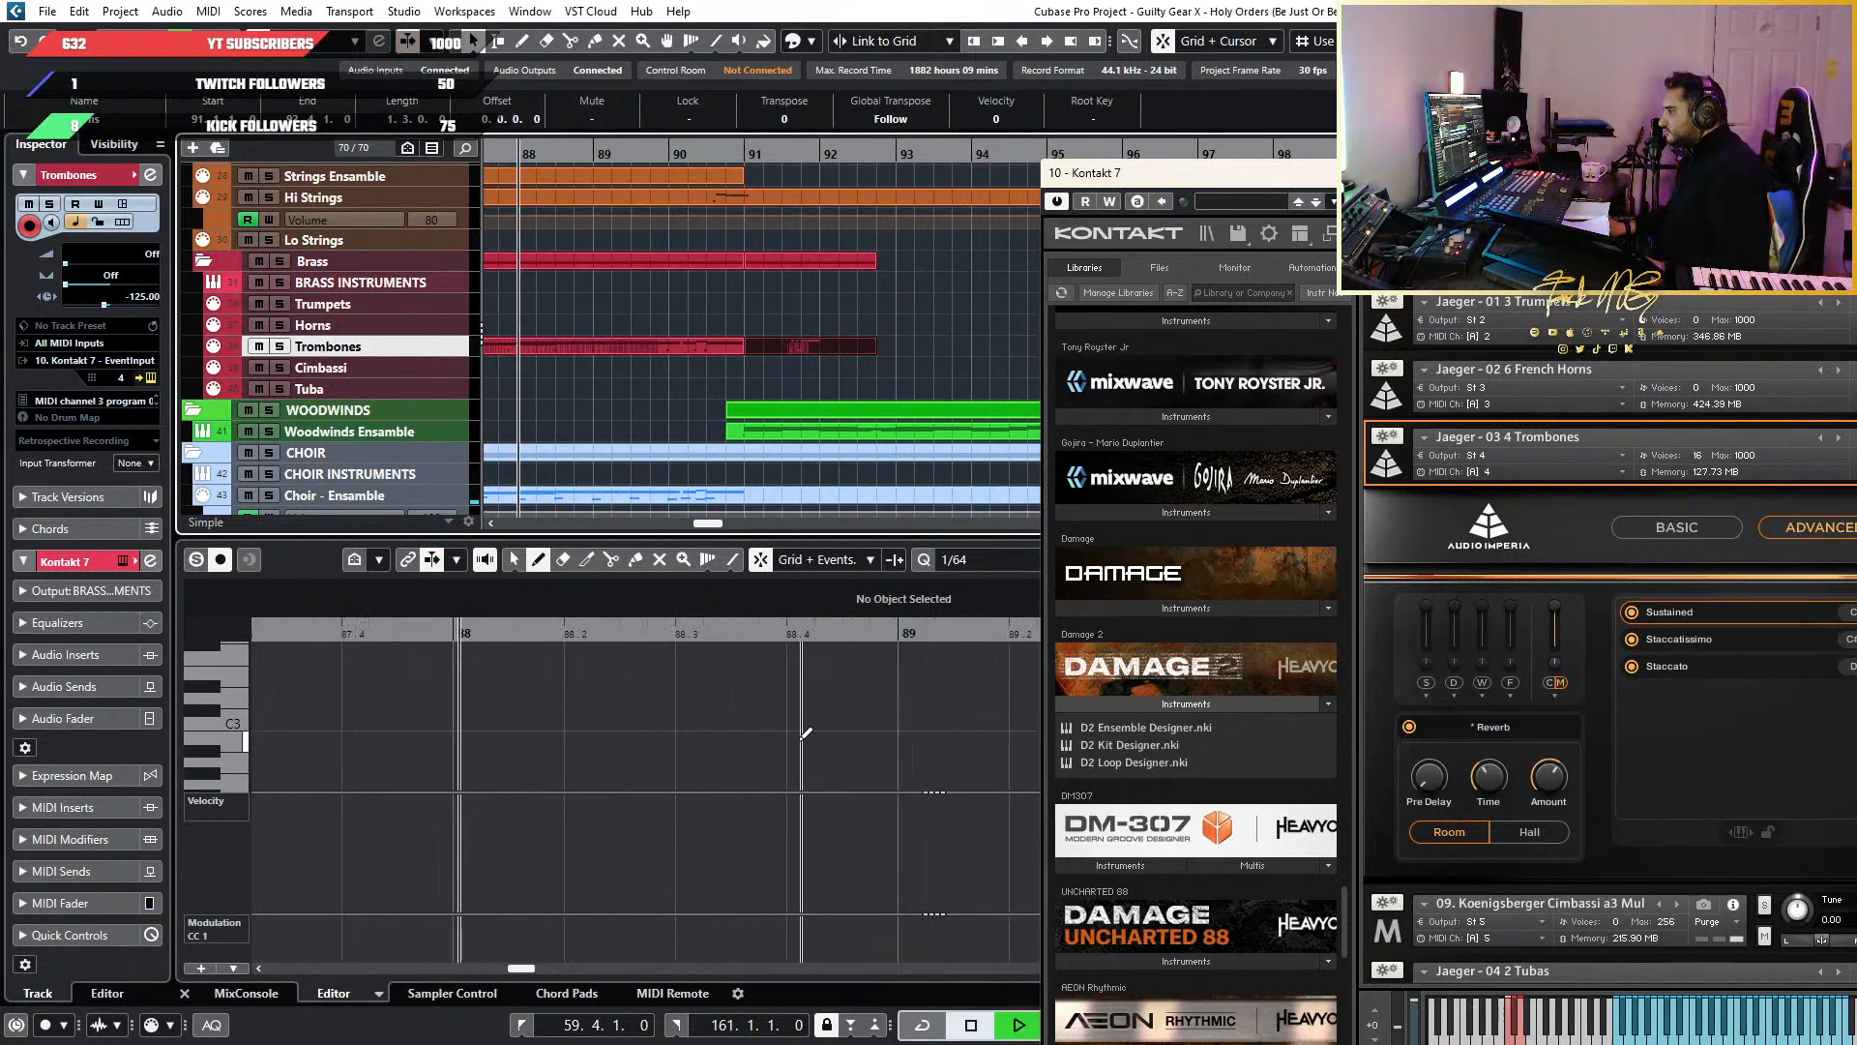
click(436, 560)
scroll(713, 727, down, 2)
scroll(711, 727, right, 3)
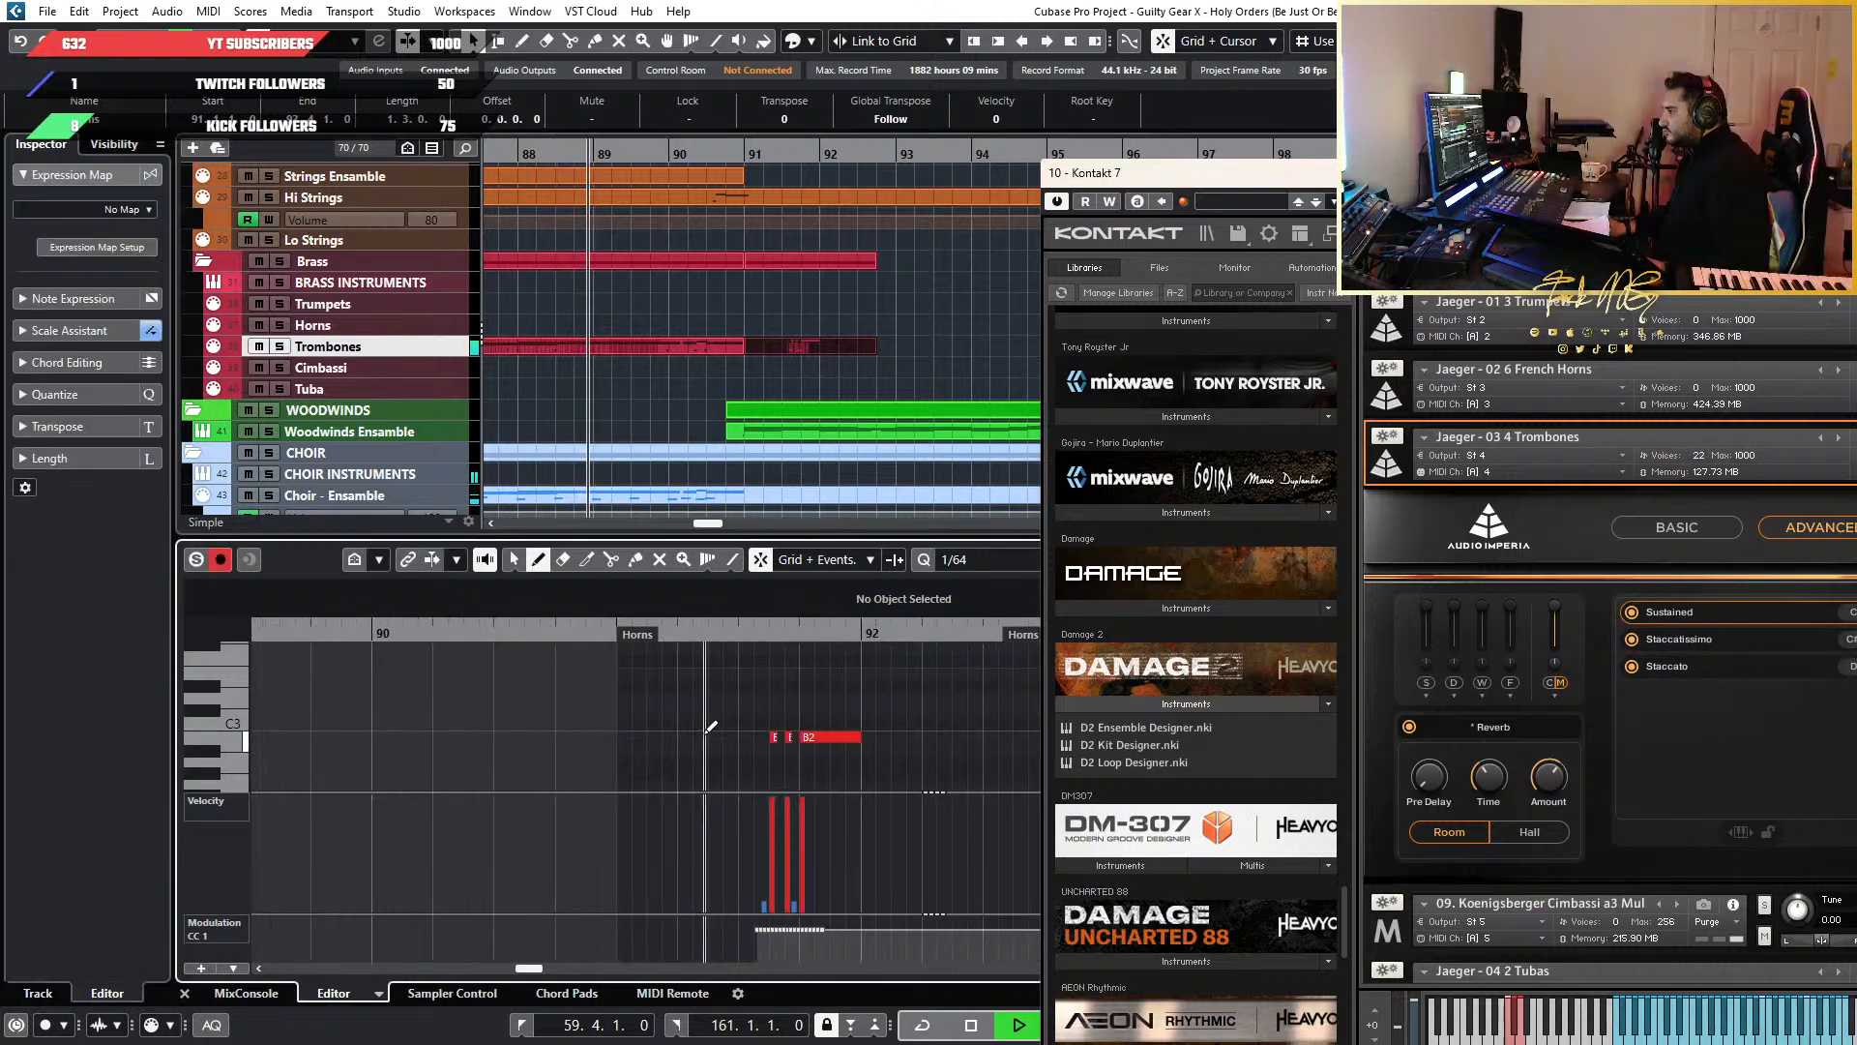
scroll(729, 728, up, 3)
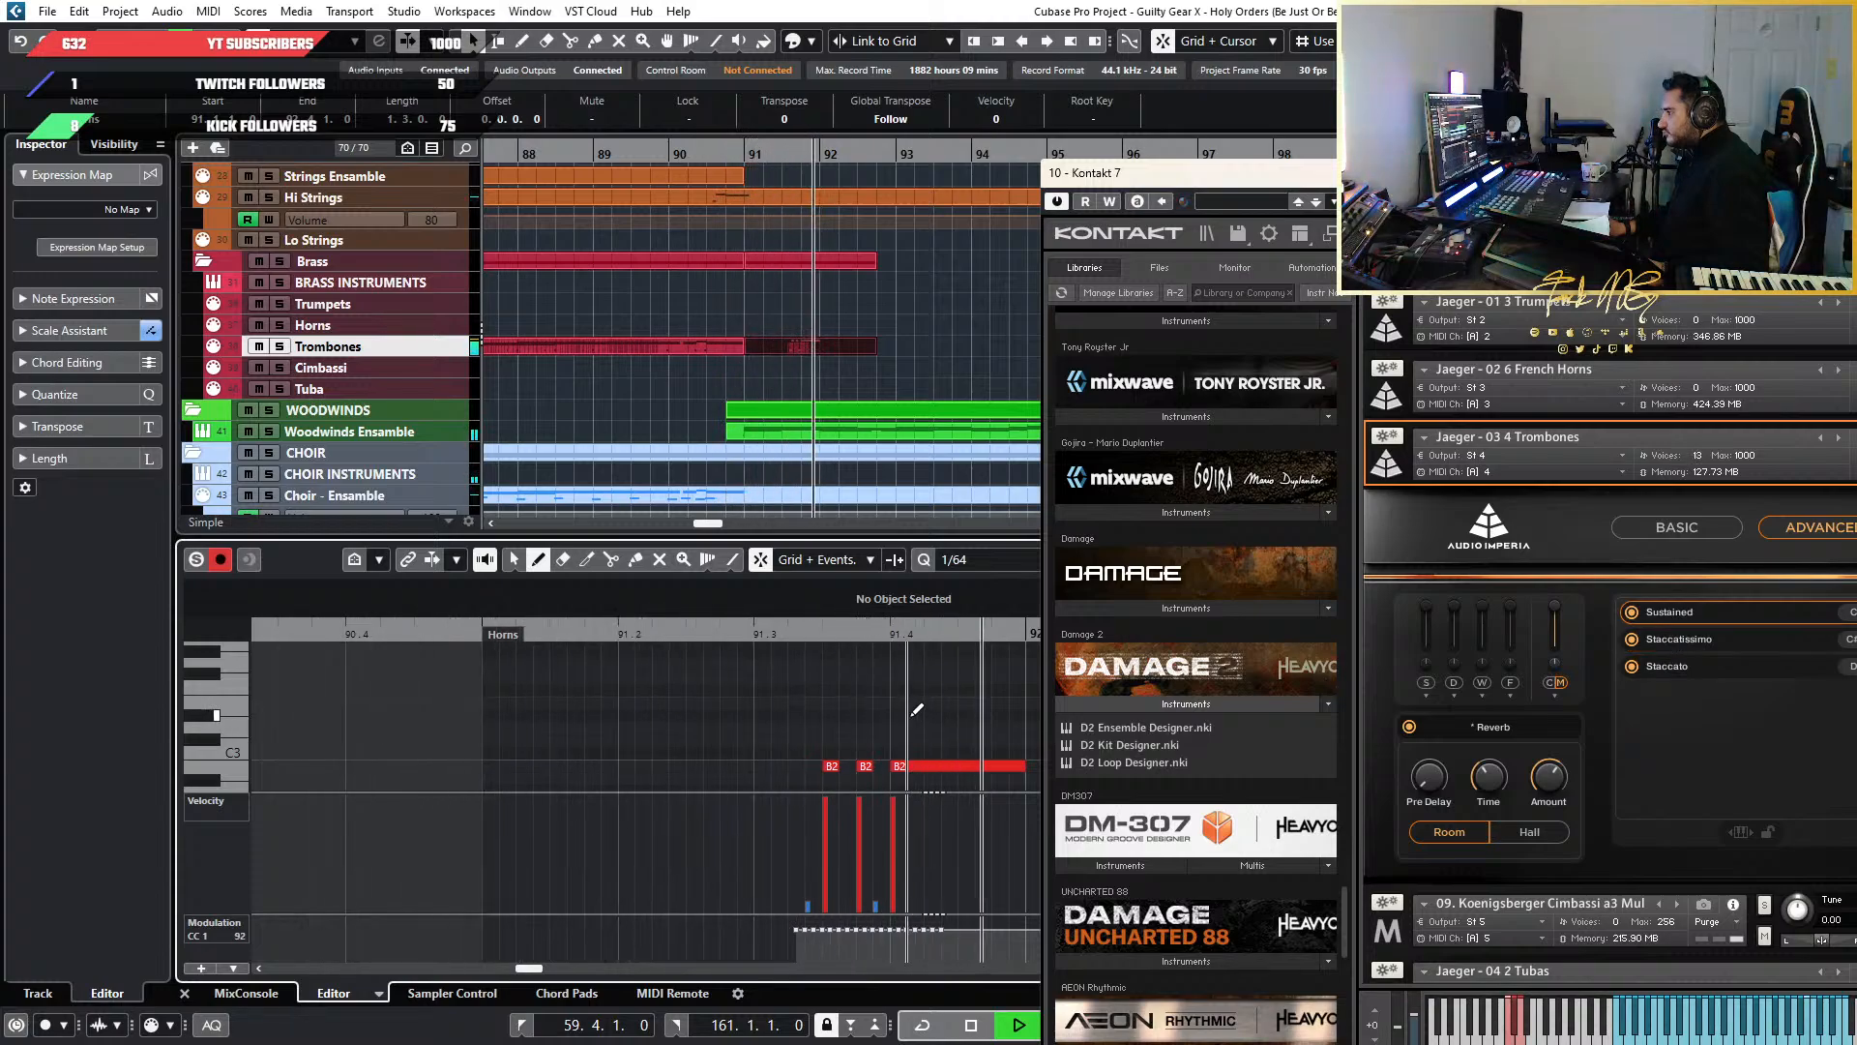
key(space)
scroll(772, 707, down, 5)
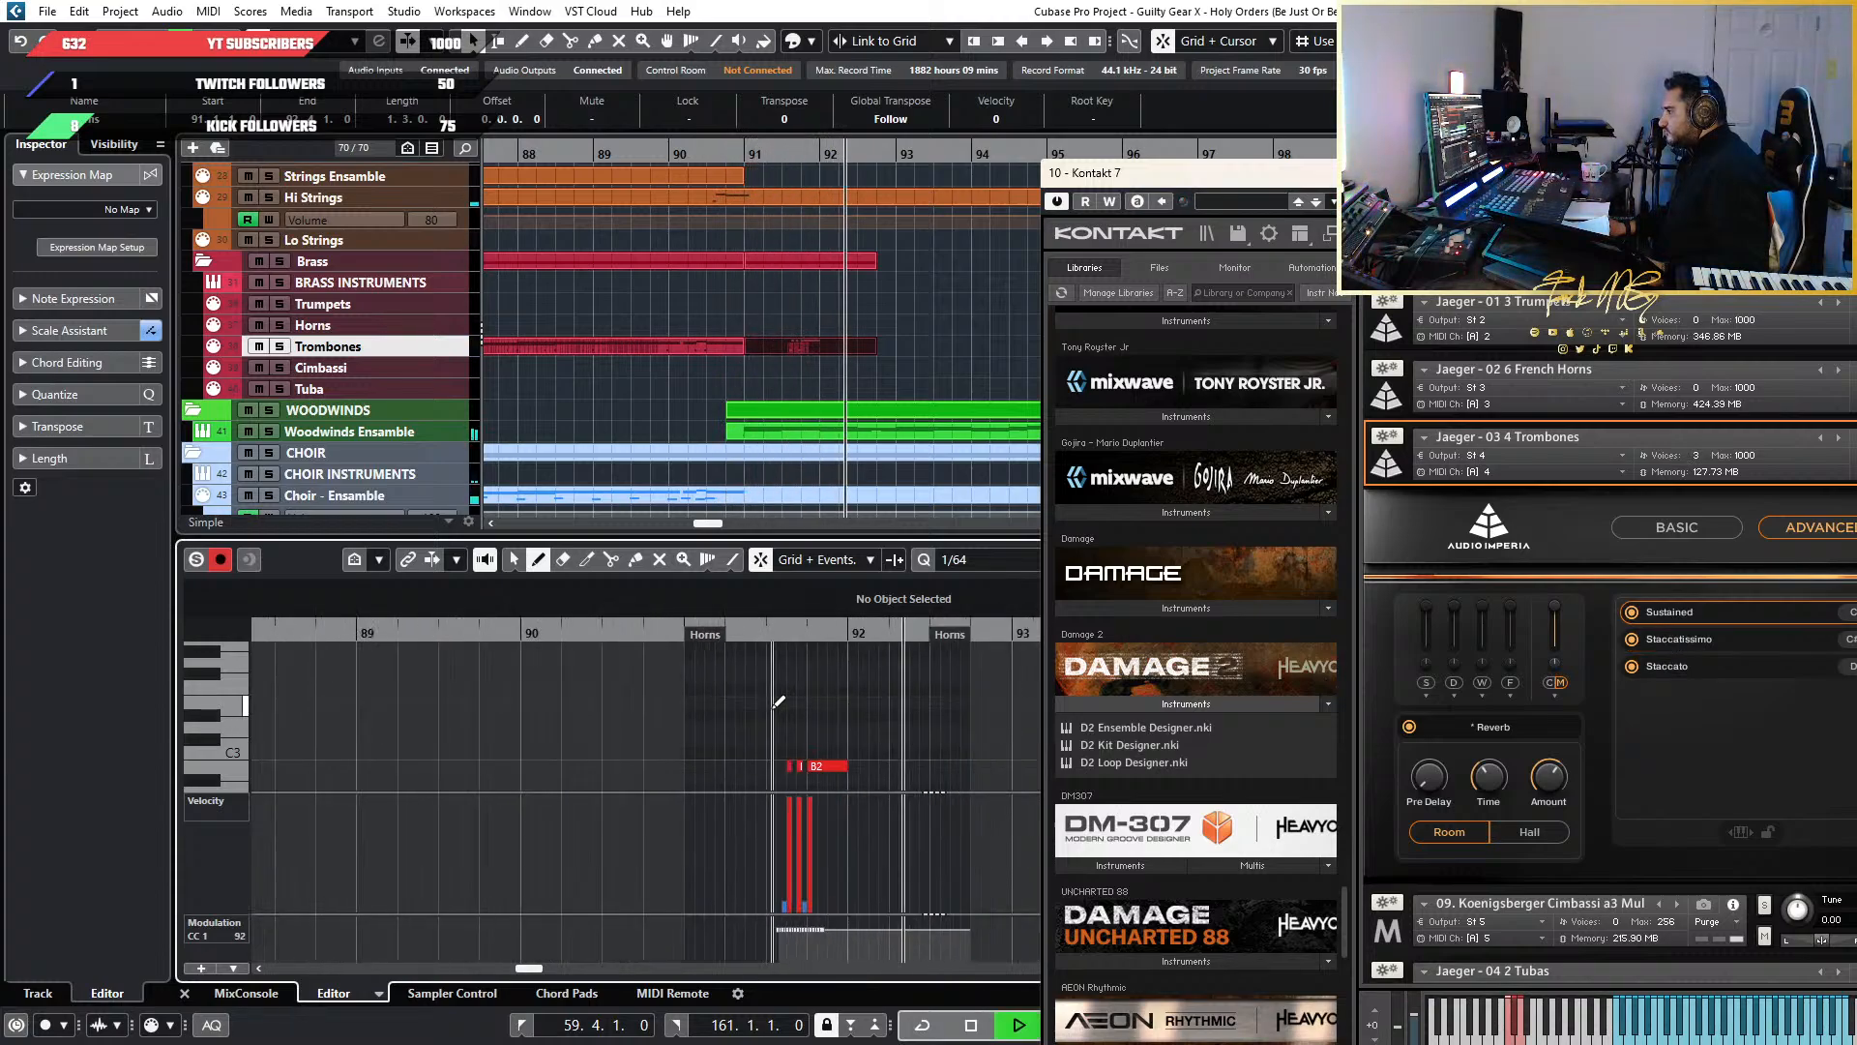
key(1)
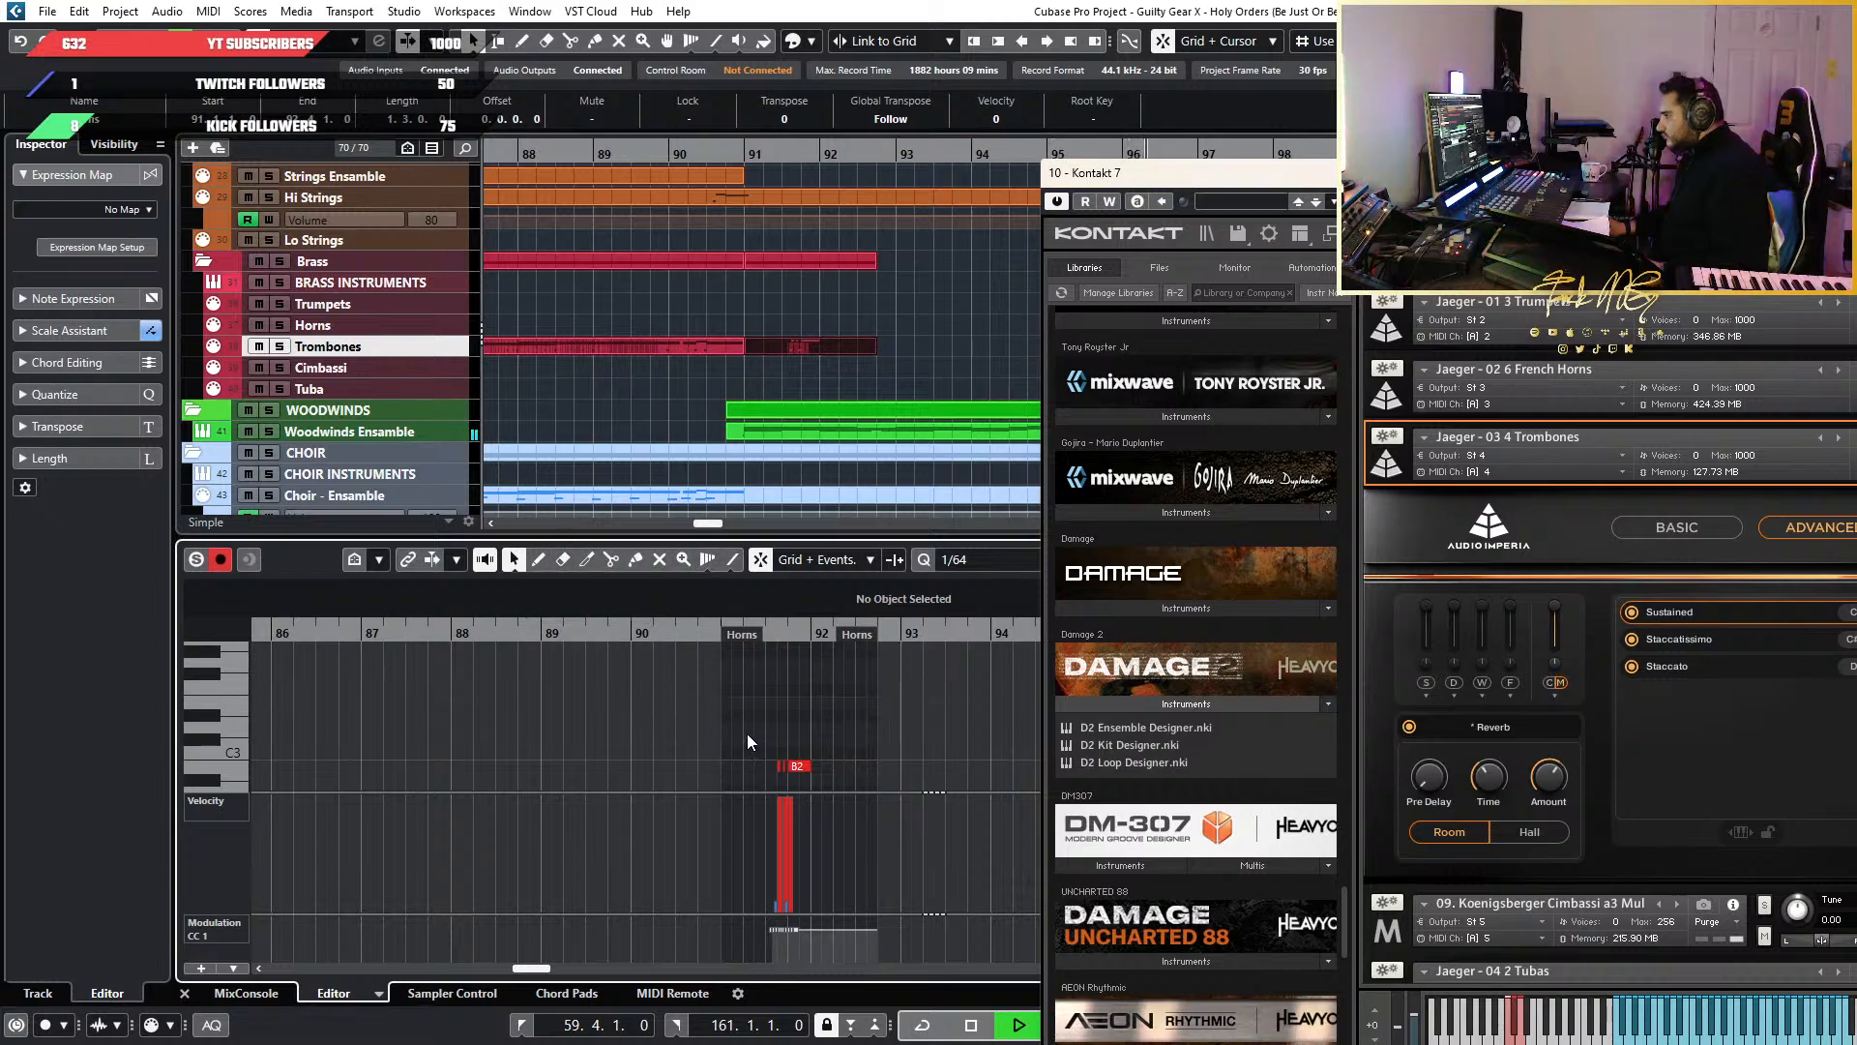
key(space)
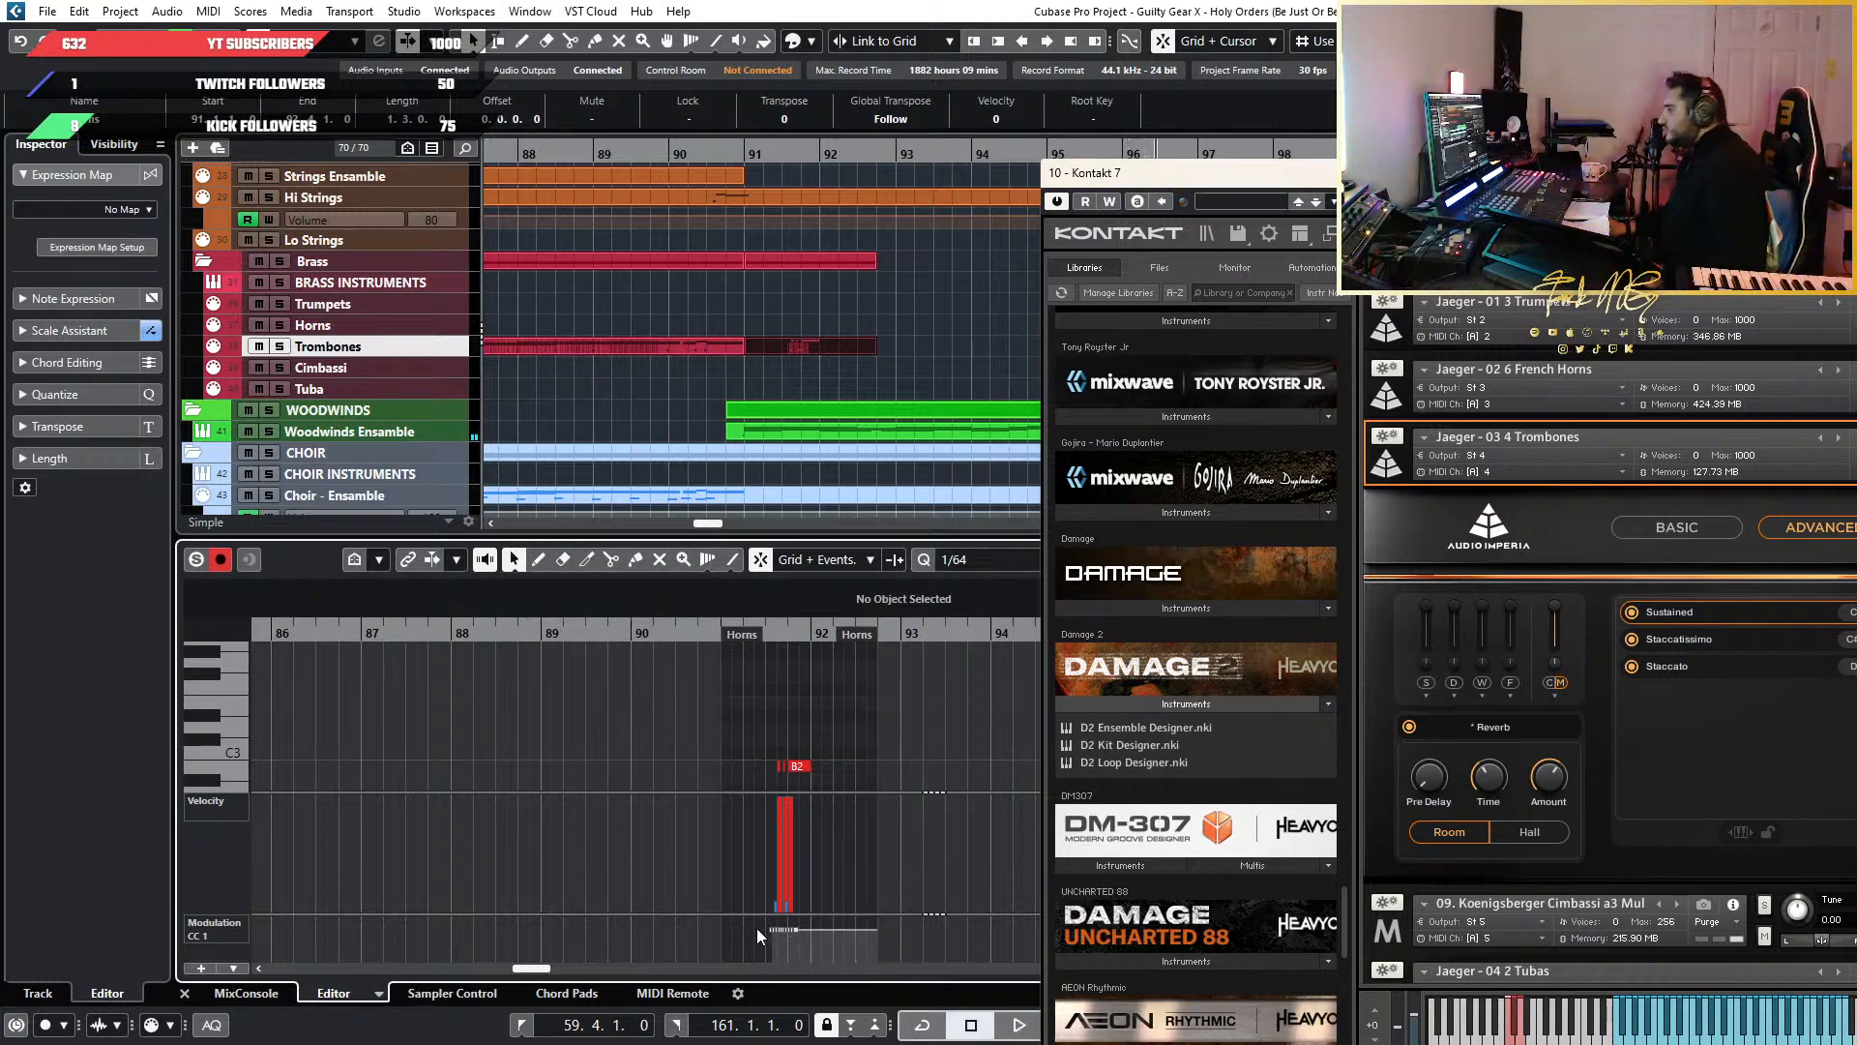
Select the CC 1 modulation points before bar 92 and check their value alongside the Jaeger trombone dynamics
drag(751, 933, 823, 922)
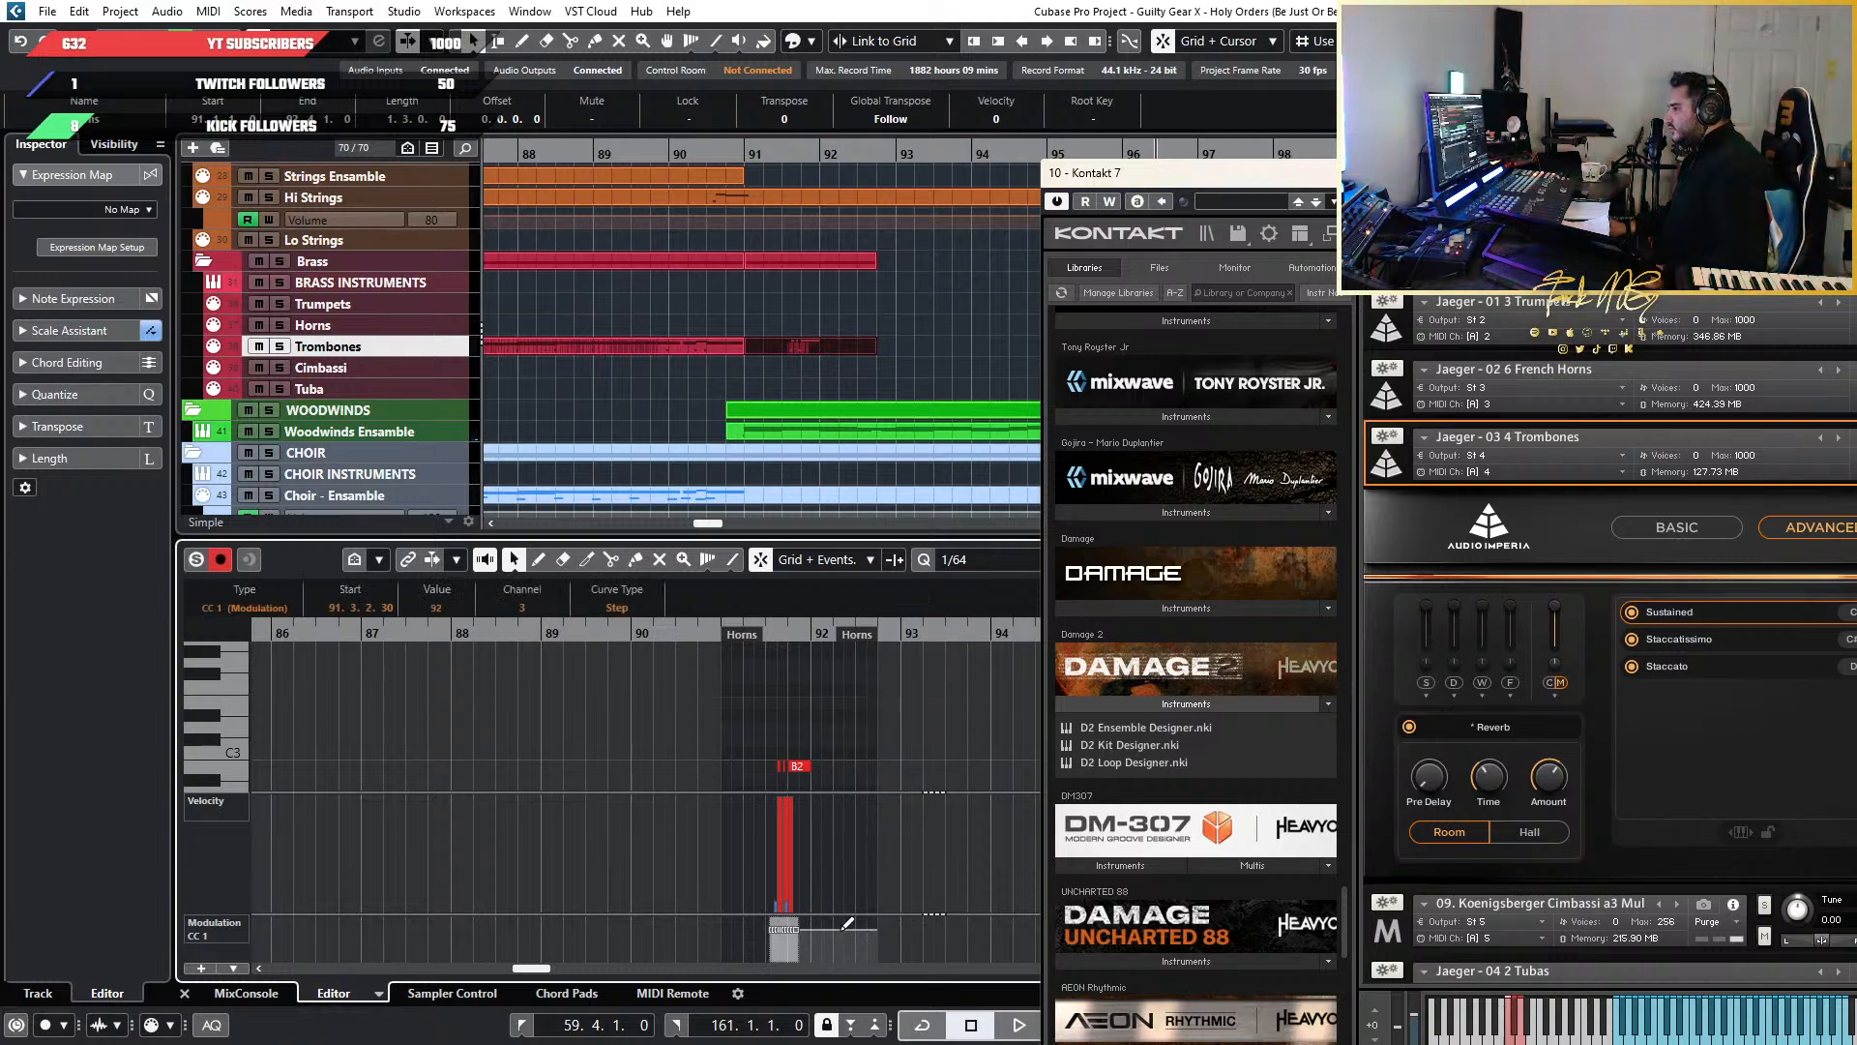
drag(1519, 174, 1294, 175)
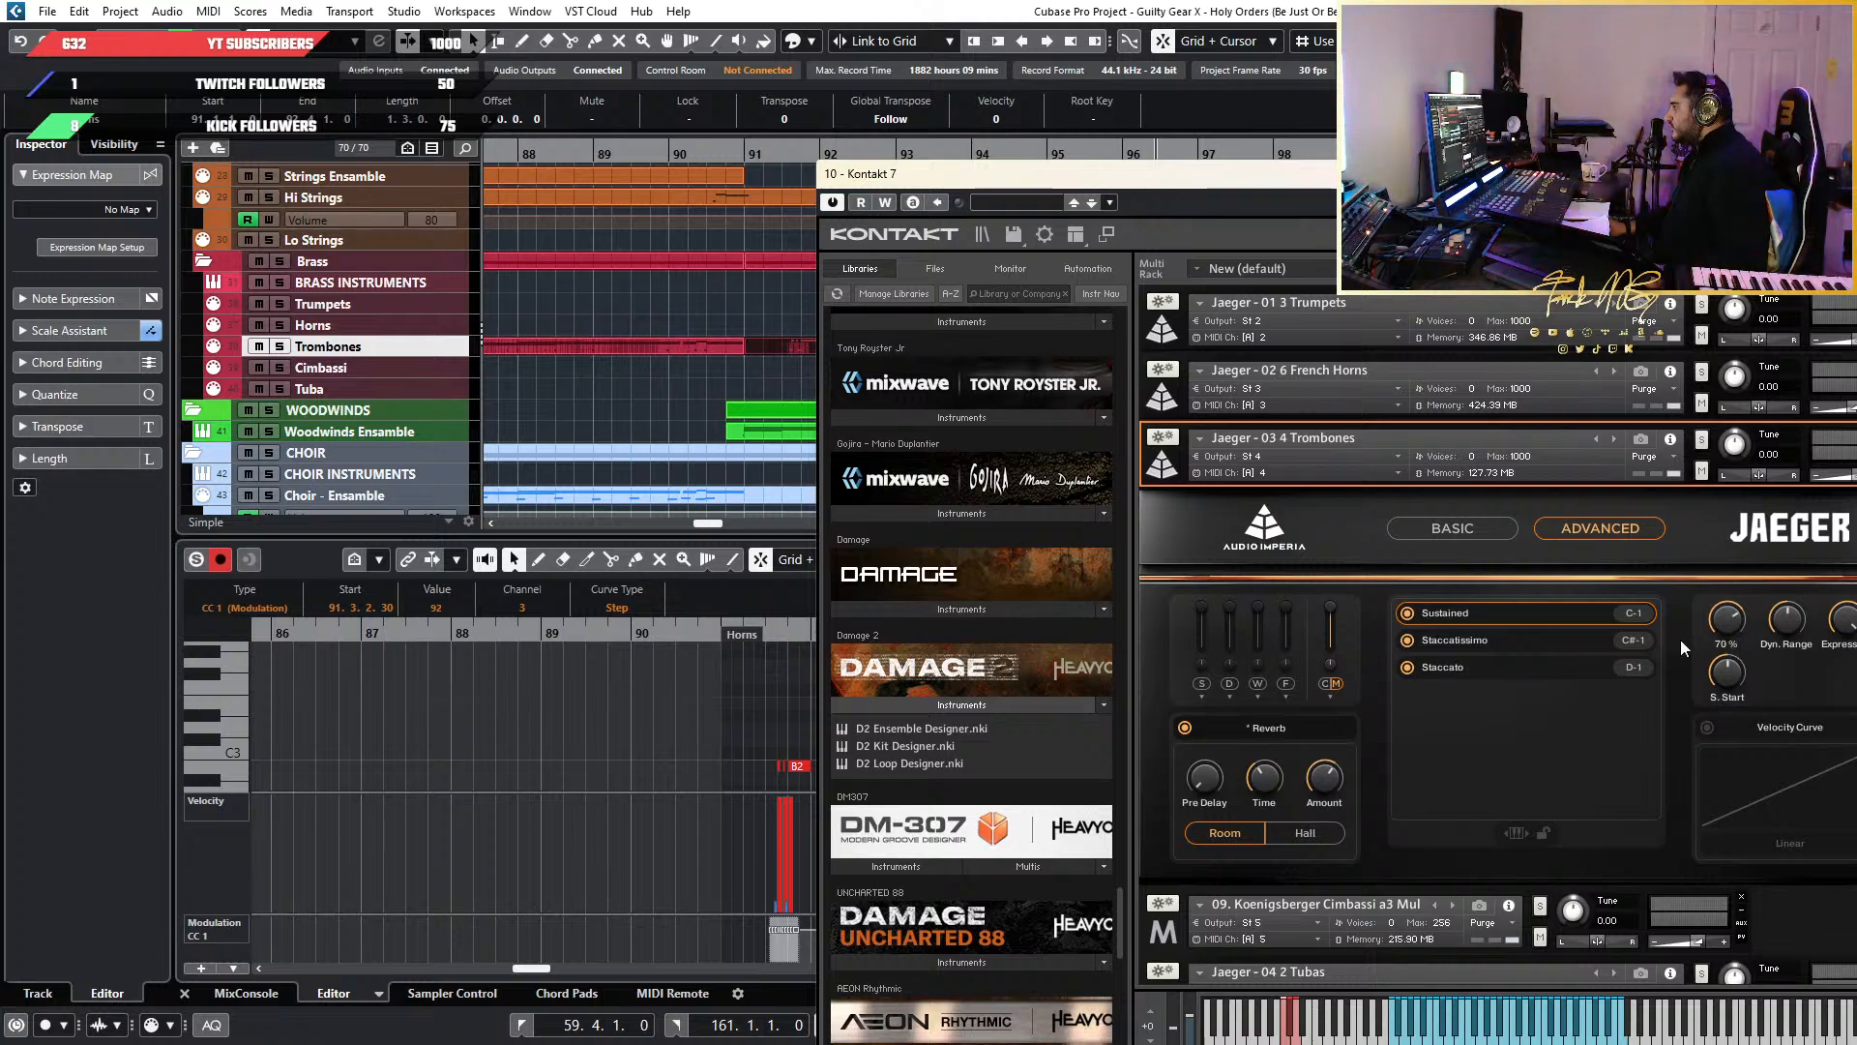
drag(763, 156, 814, 165)
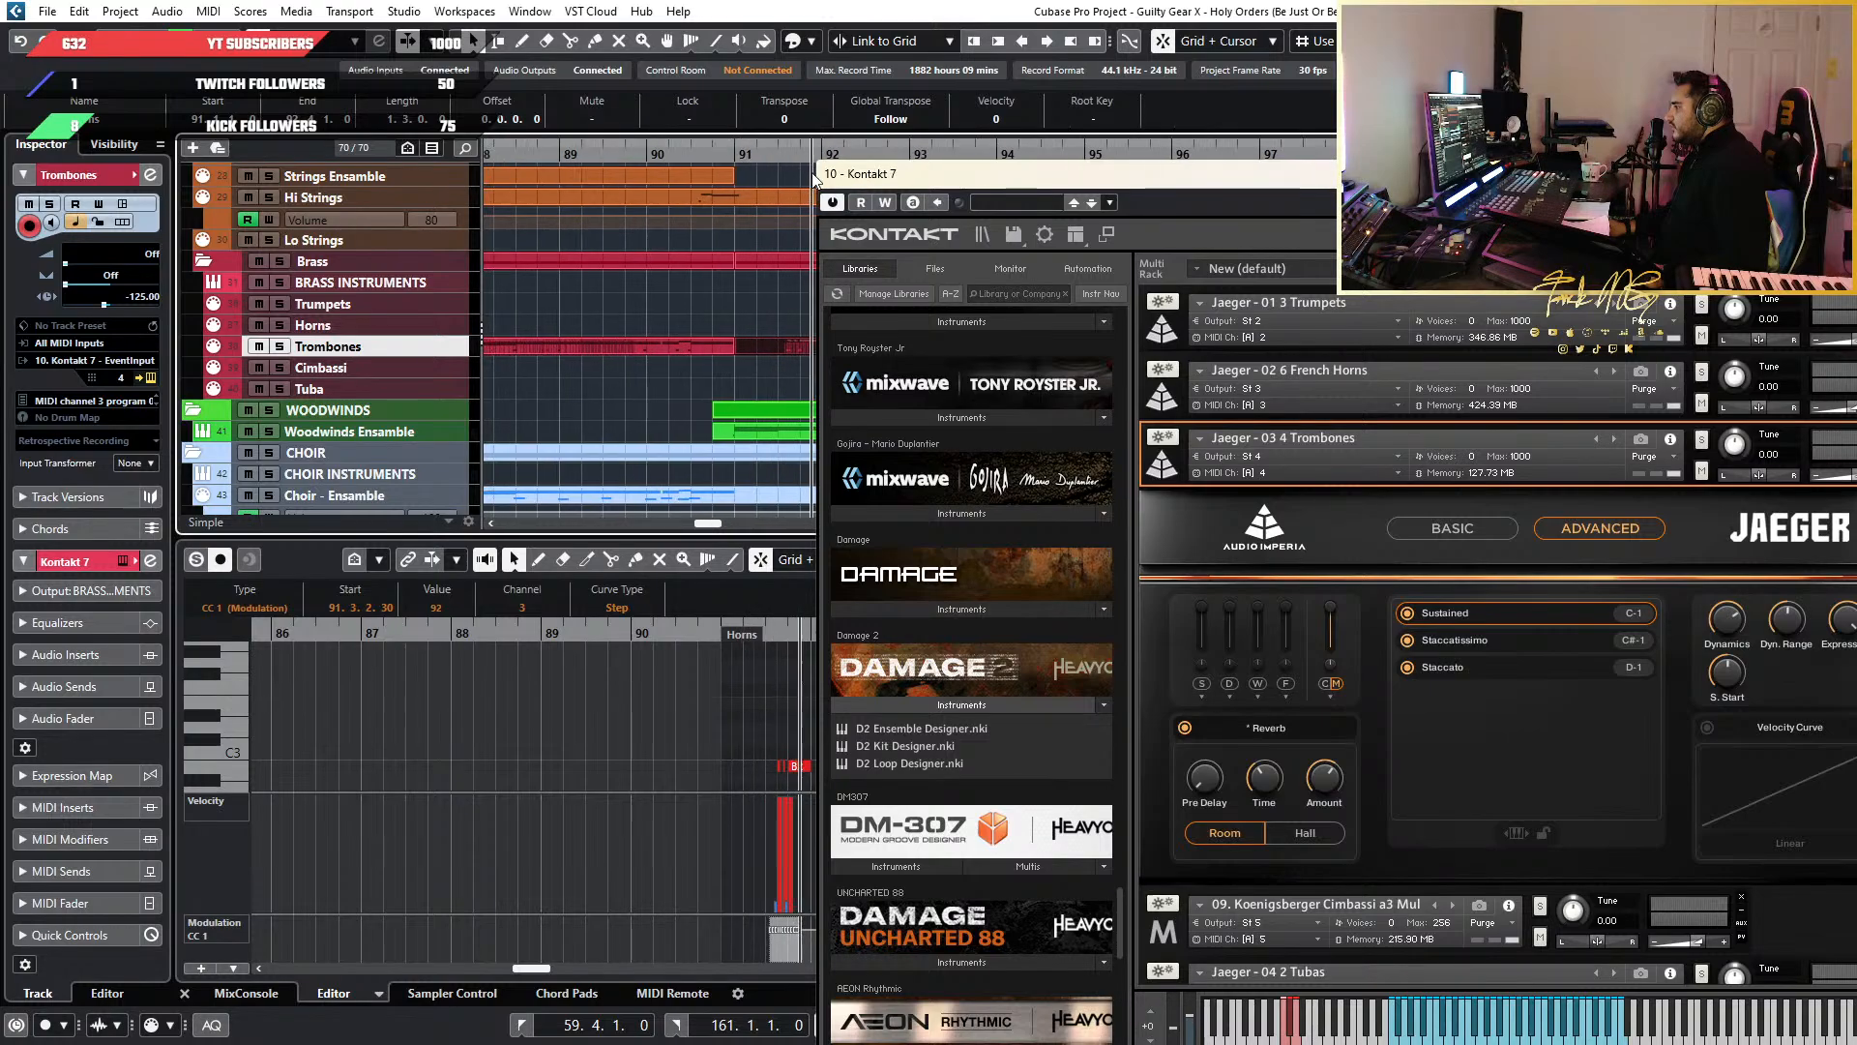
key(g)
key(g)
key(g)
key(g)
key(g)
key(g)
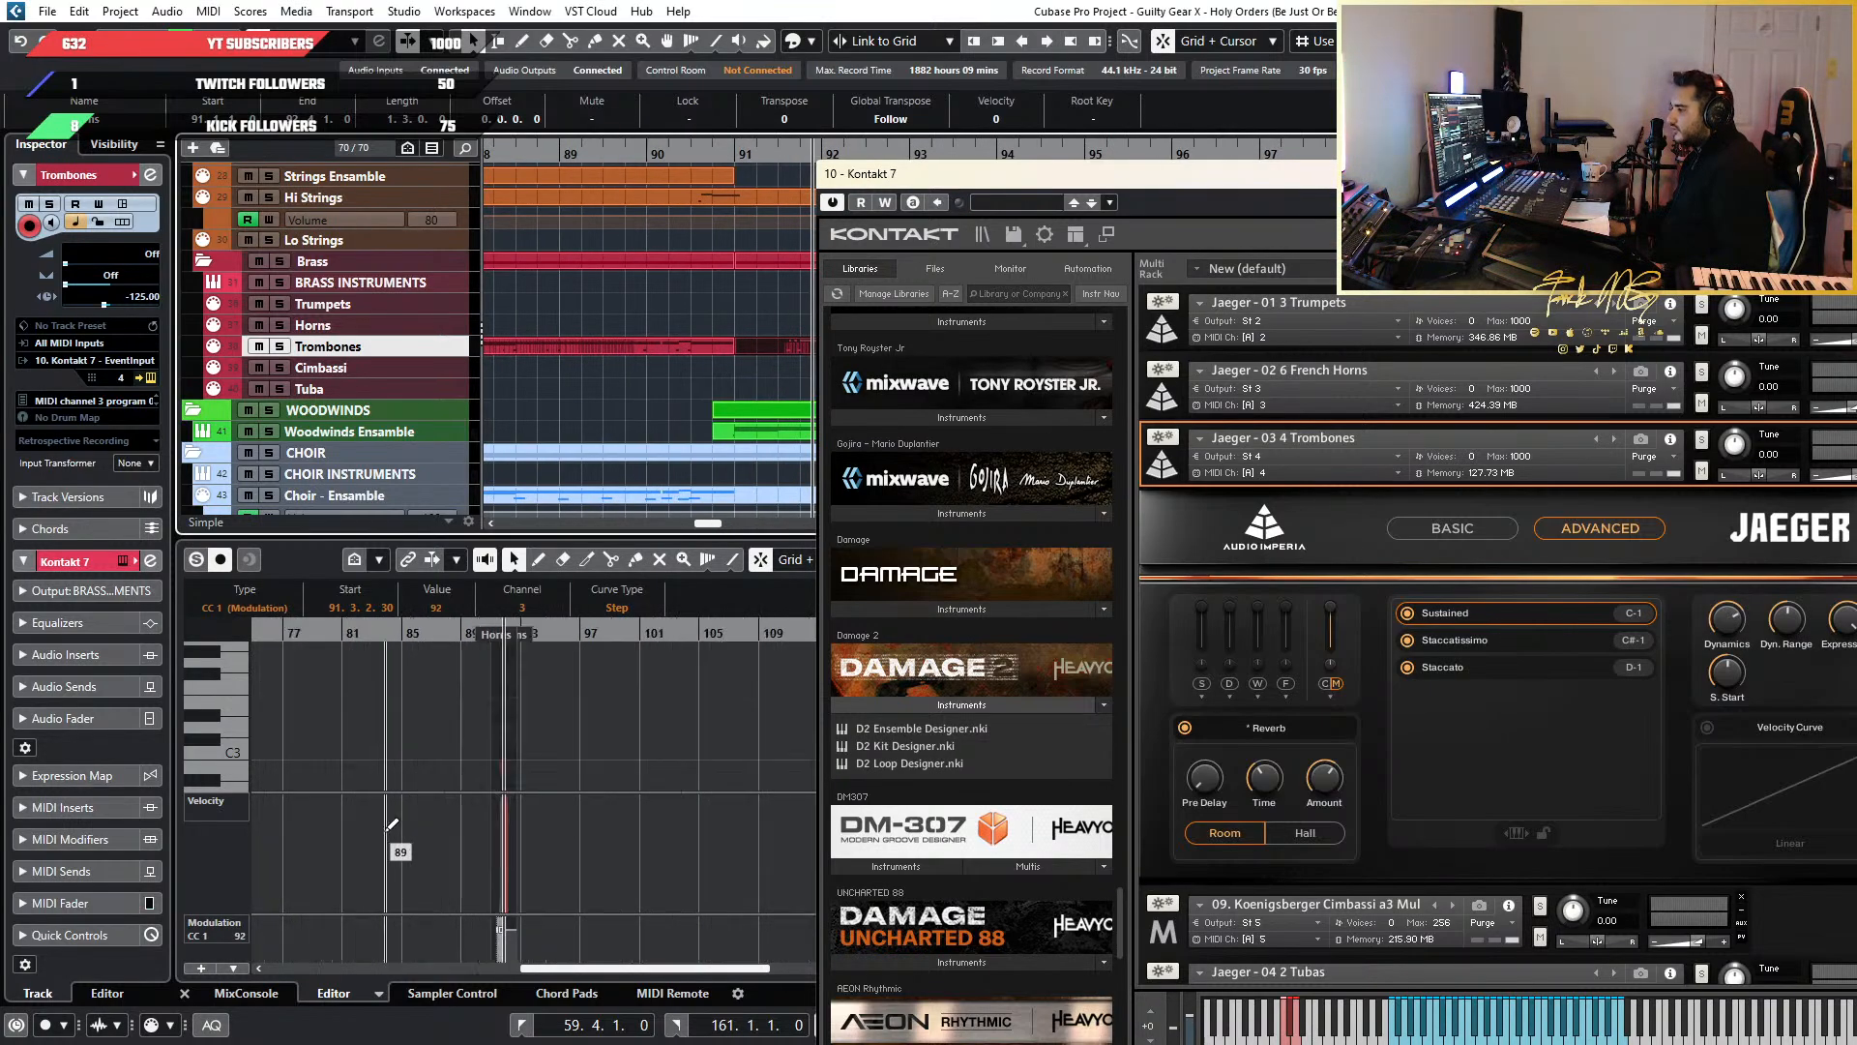
Set object selection to Normal Sizing and use Bounce MIDI to merge the two adjacent trombone parts between bars 86 and 93
drag(1369, 175, 1559, 306)
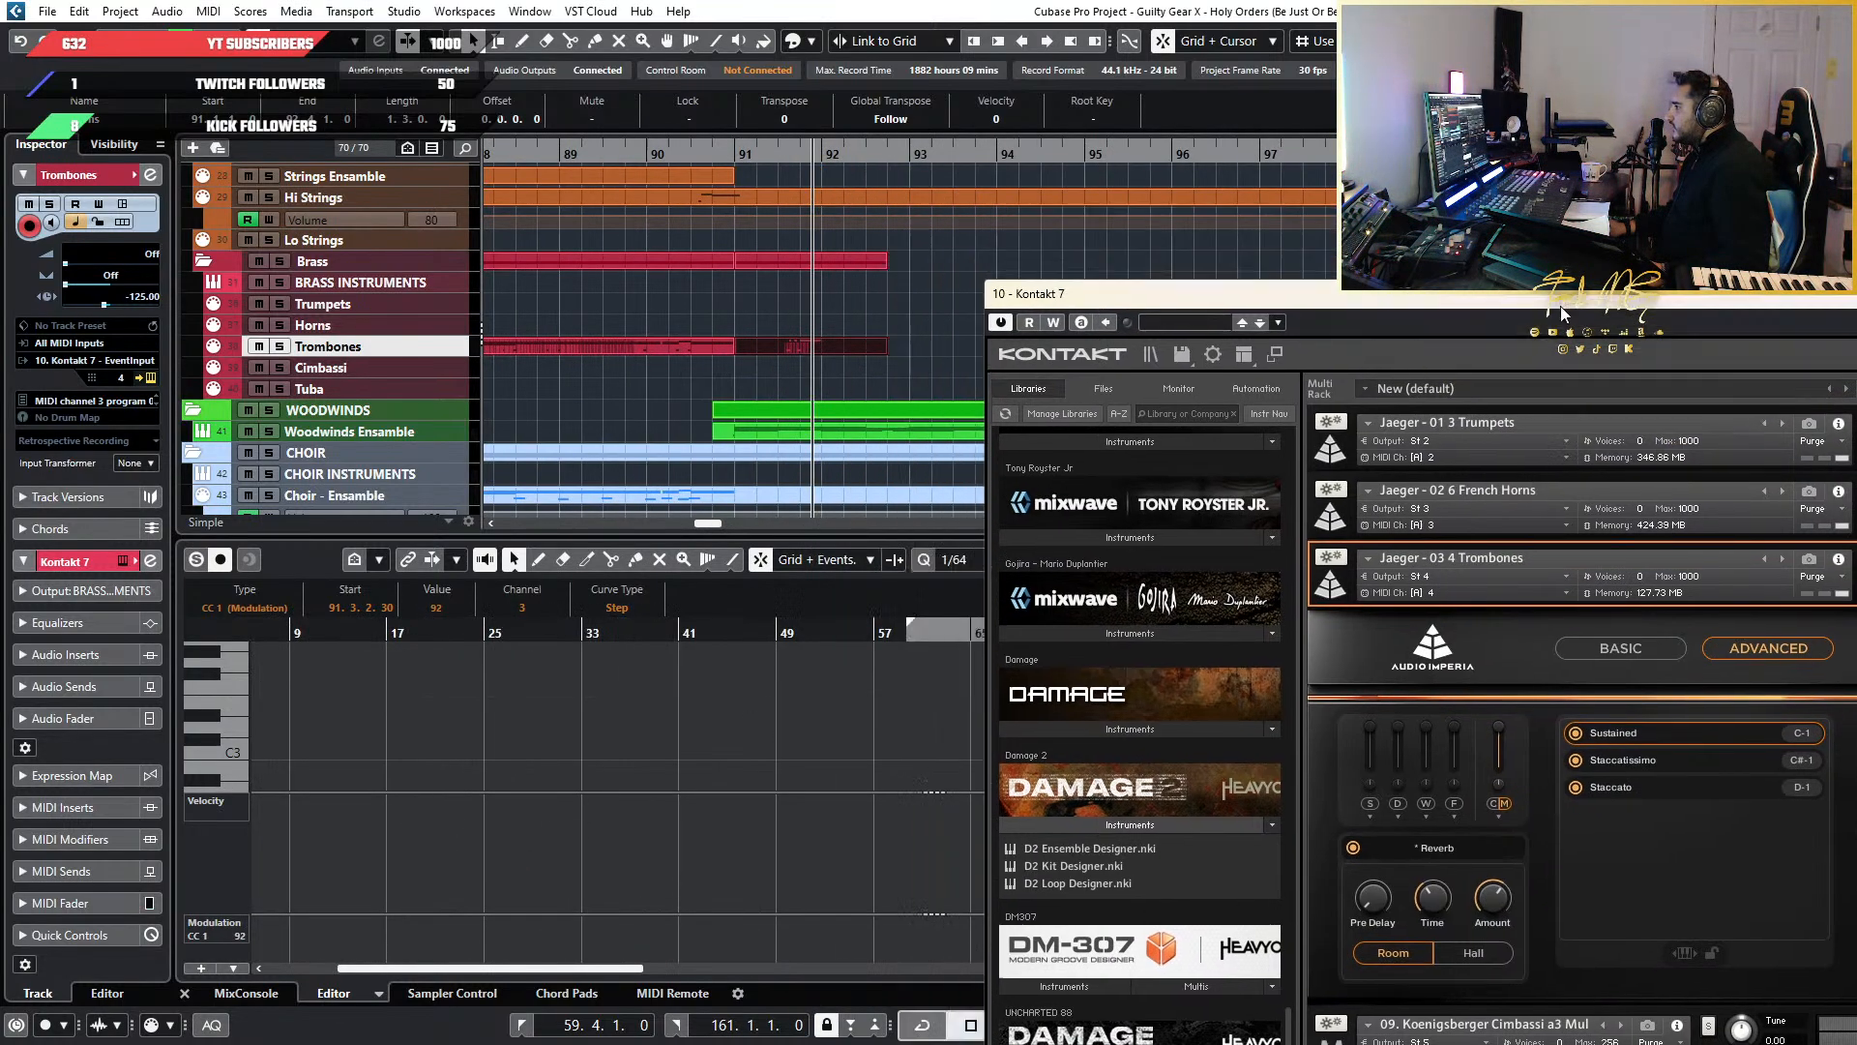
click(483, 44)
click(484, 44)
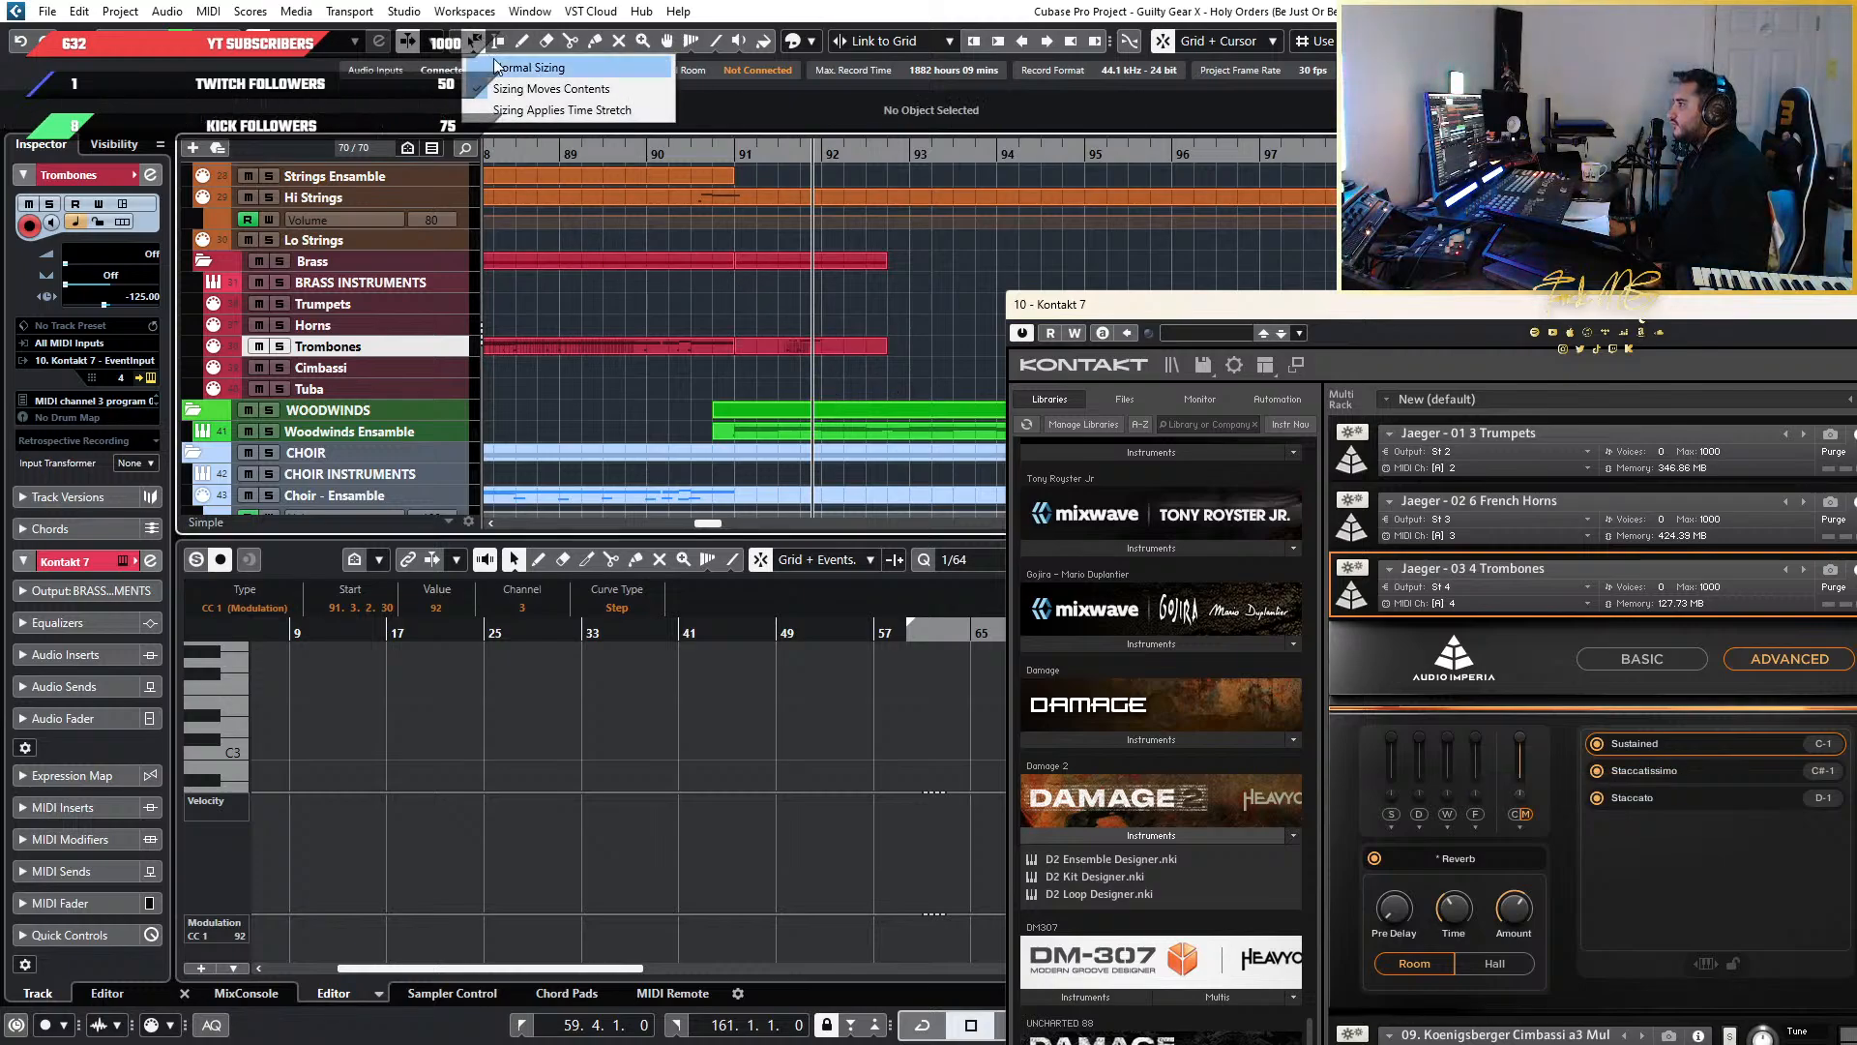
click(522, 62)
drag(871, 312, 681, 352)
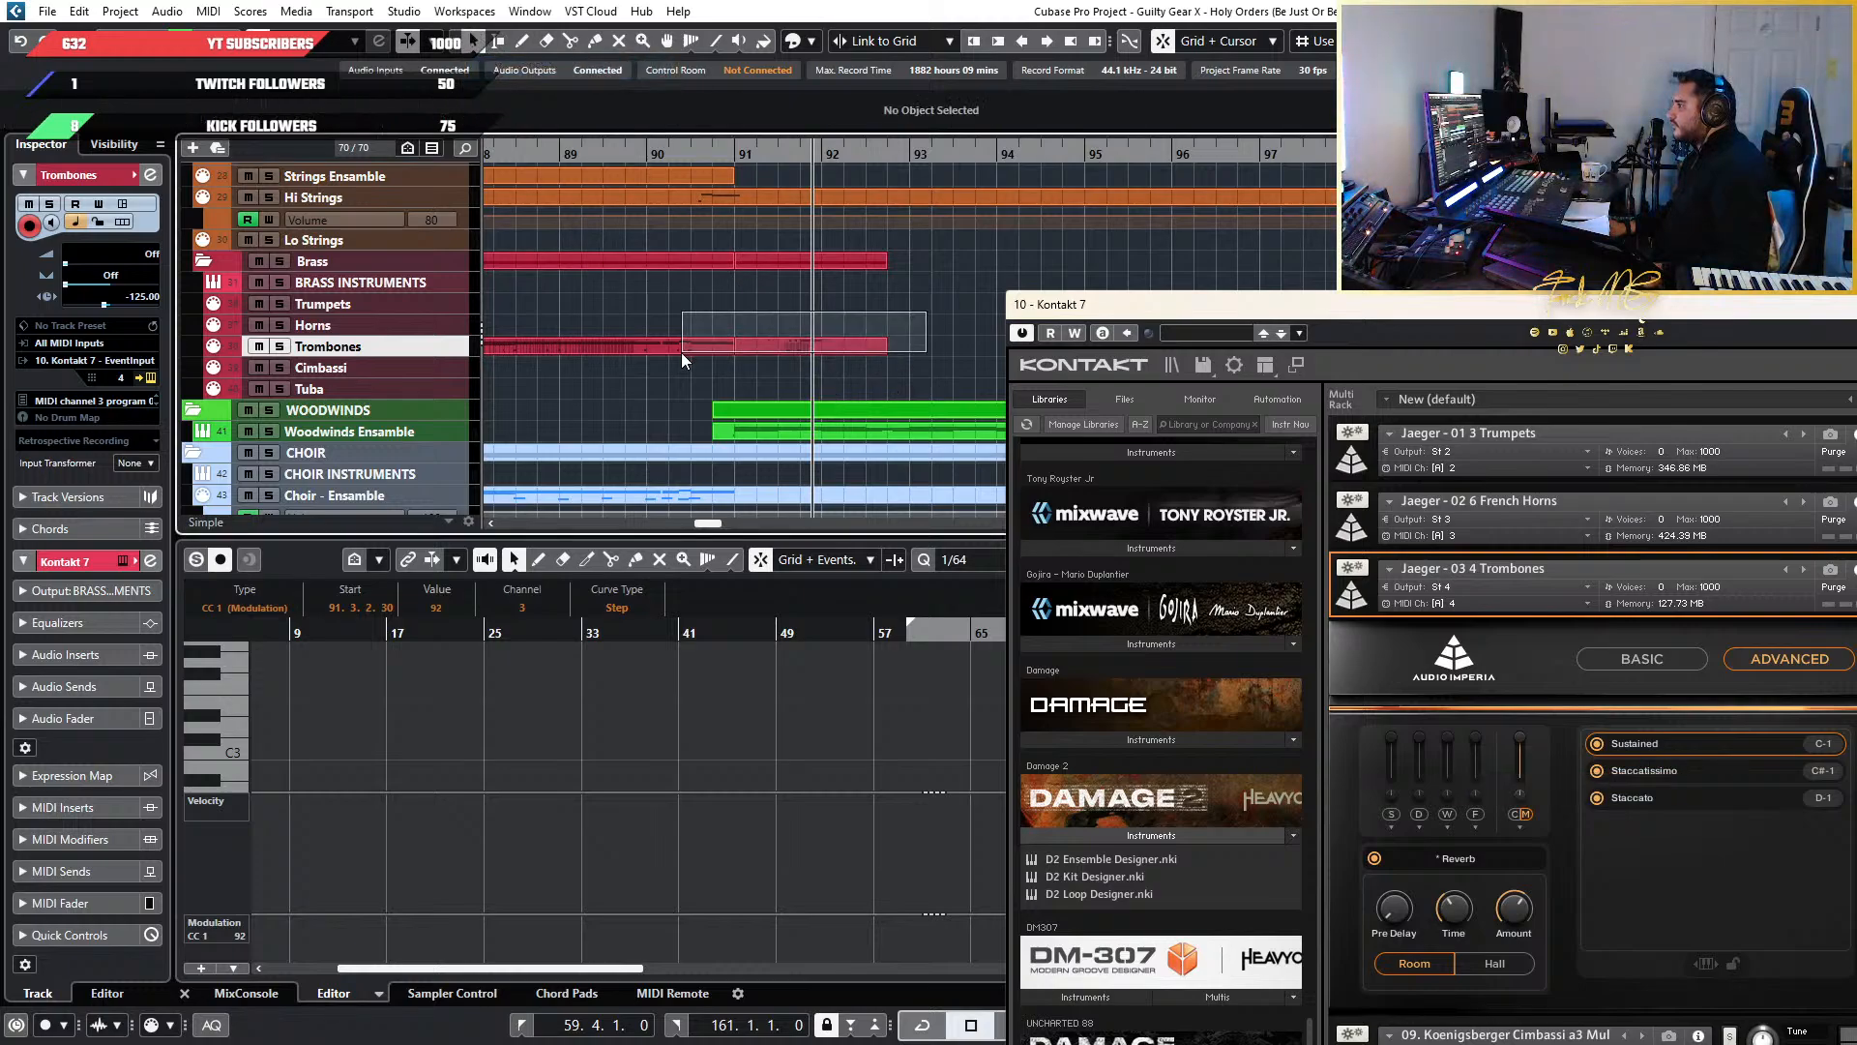
click(218, 12)
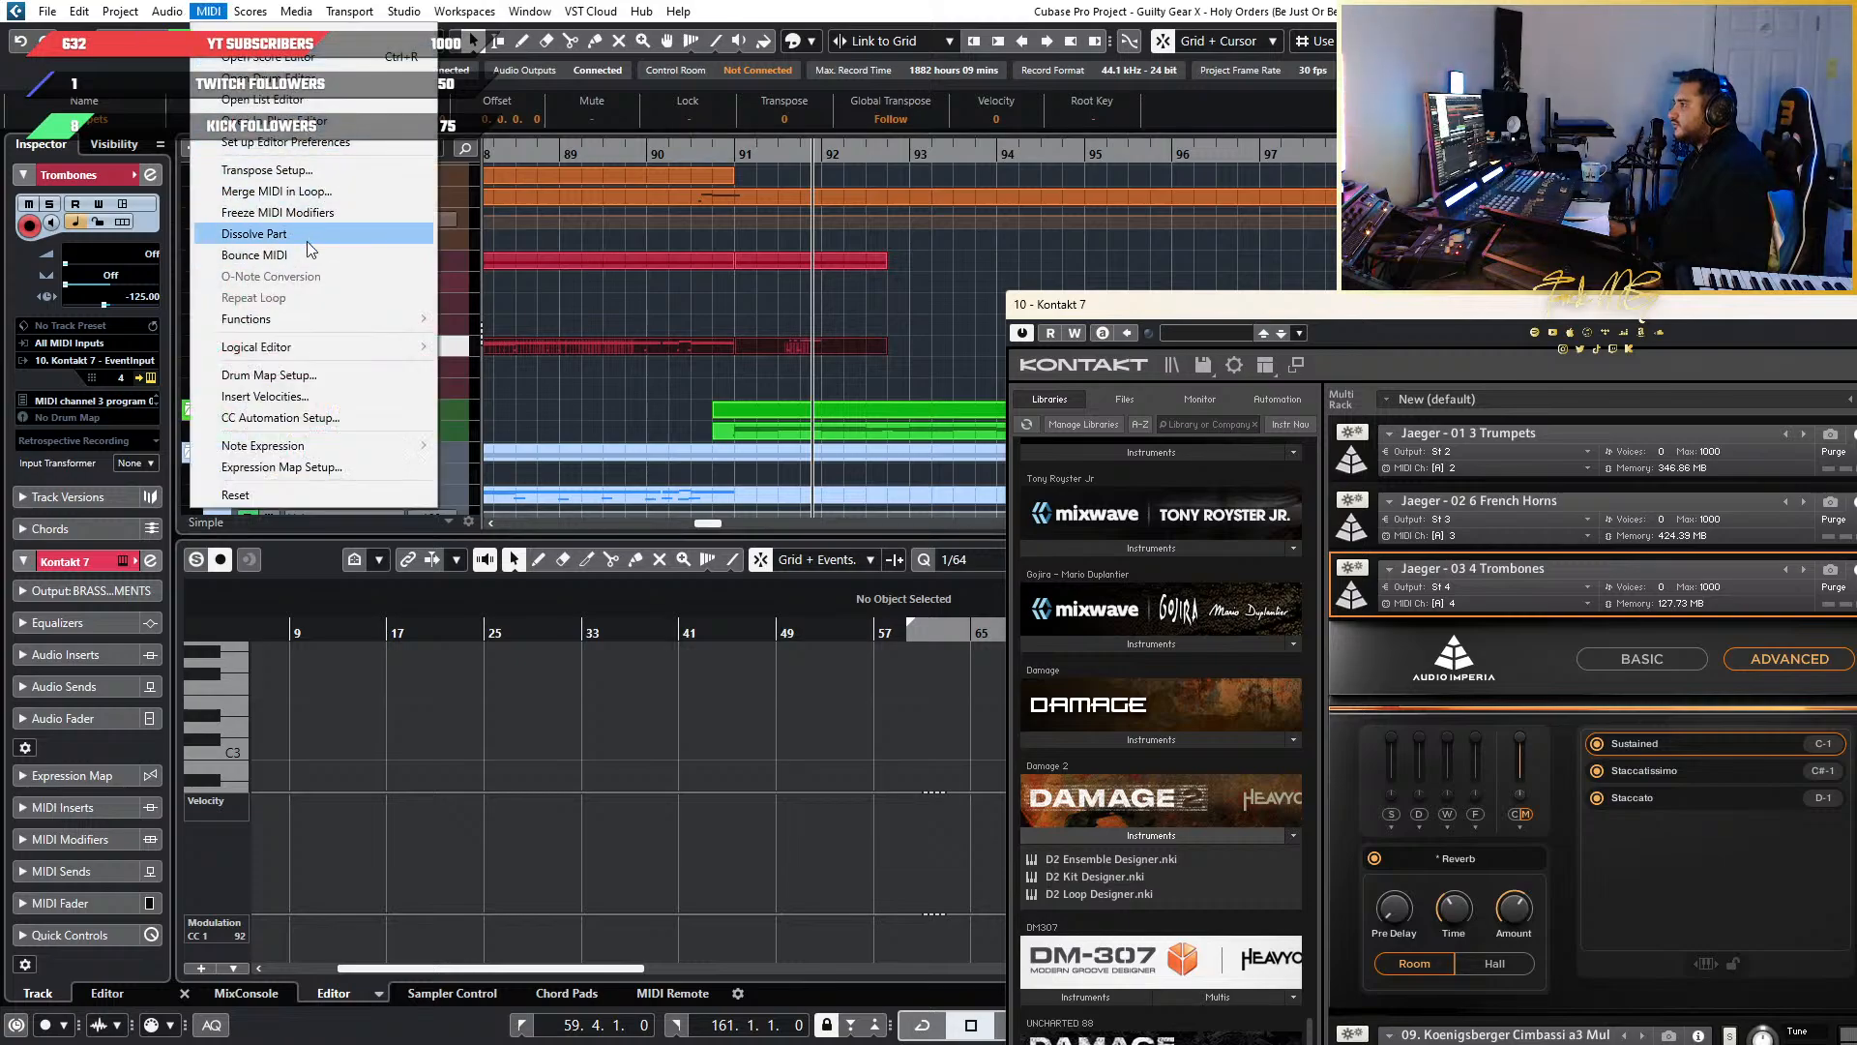
click(309, 249)
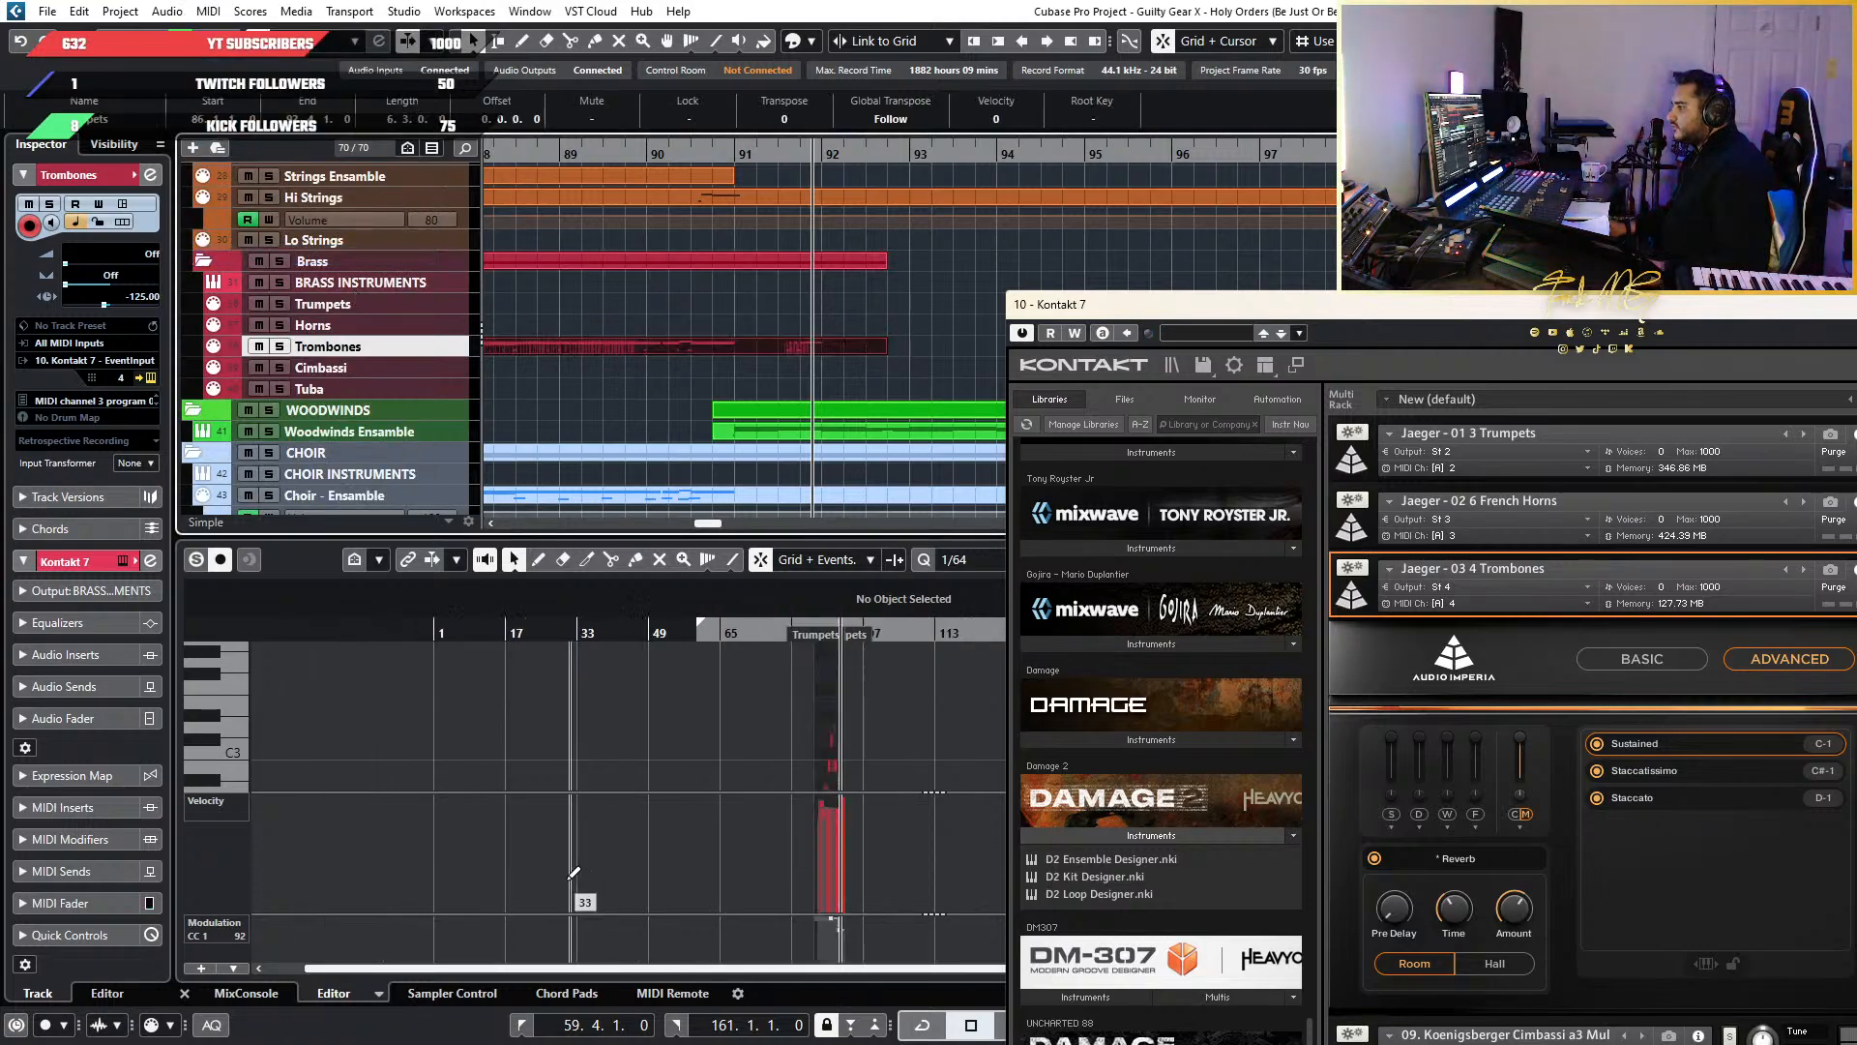
Set the CC 1 modulation points from the pickup before bar 87 to about bar 90 to 72
scroll(571, 875, down, 1)
scroll(844, 883, up, 9)
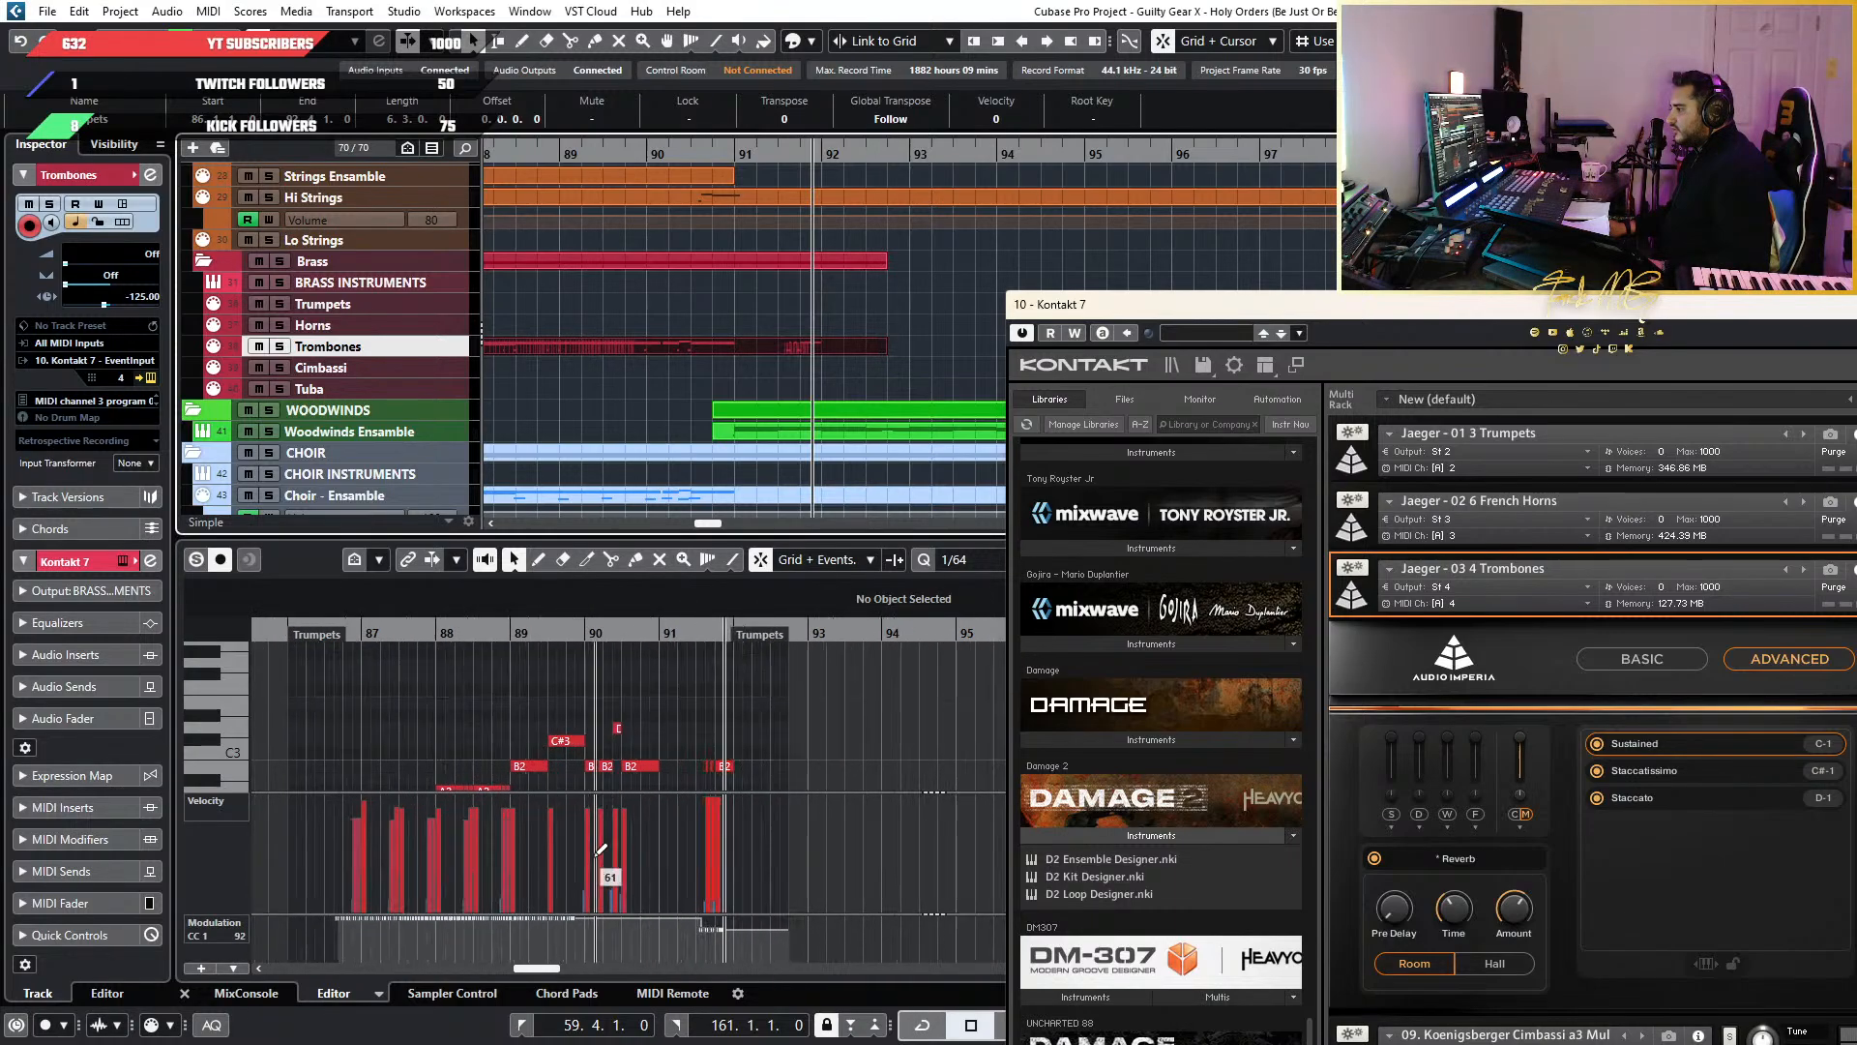
drag(295, 931, 626, 899)
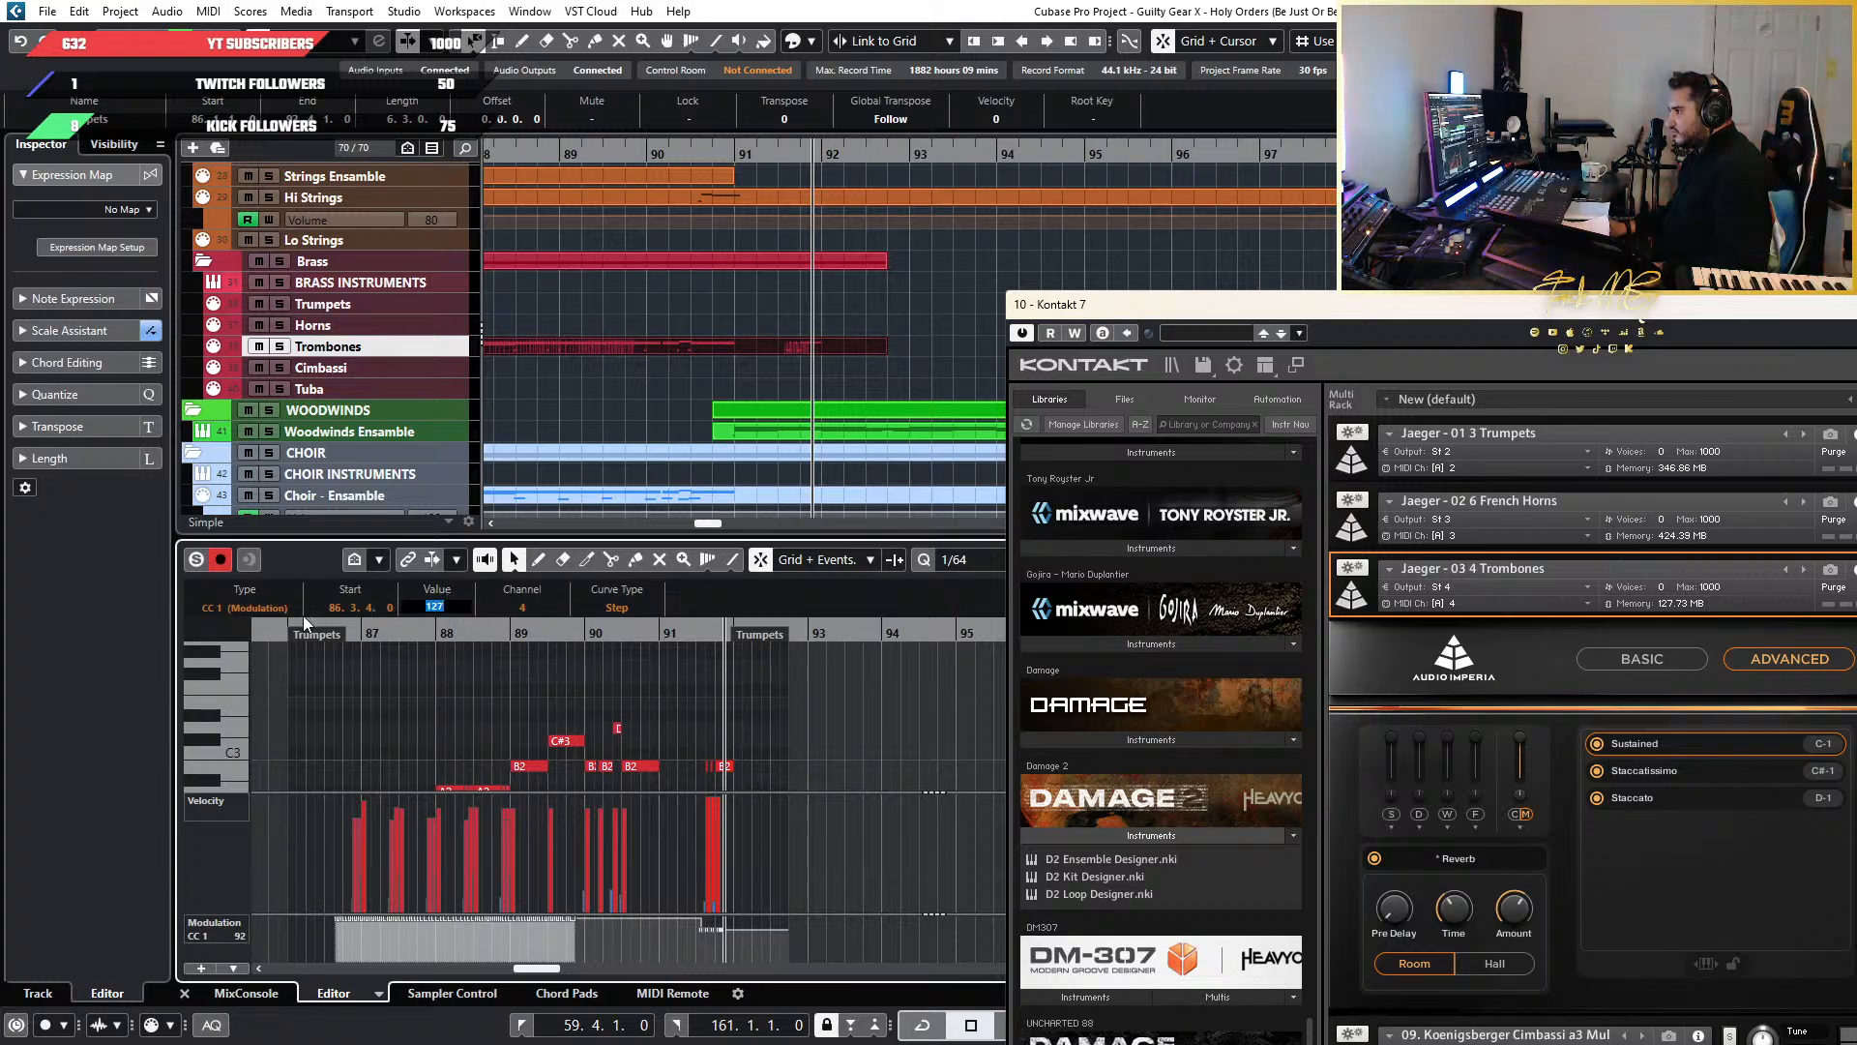
text(72)
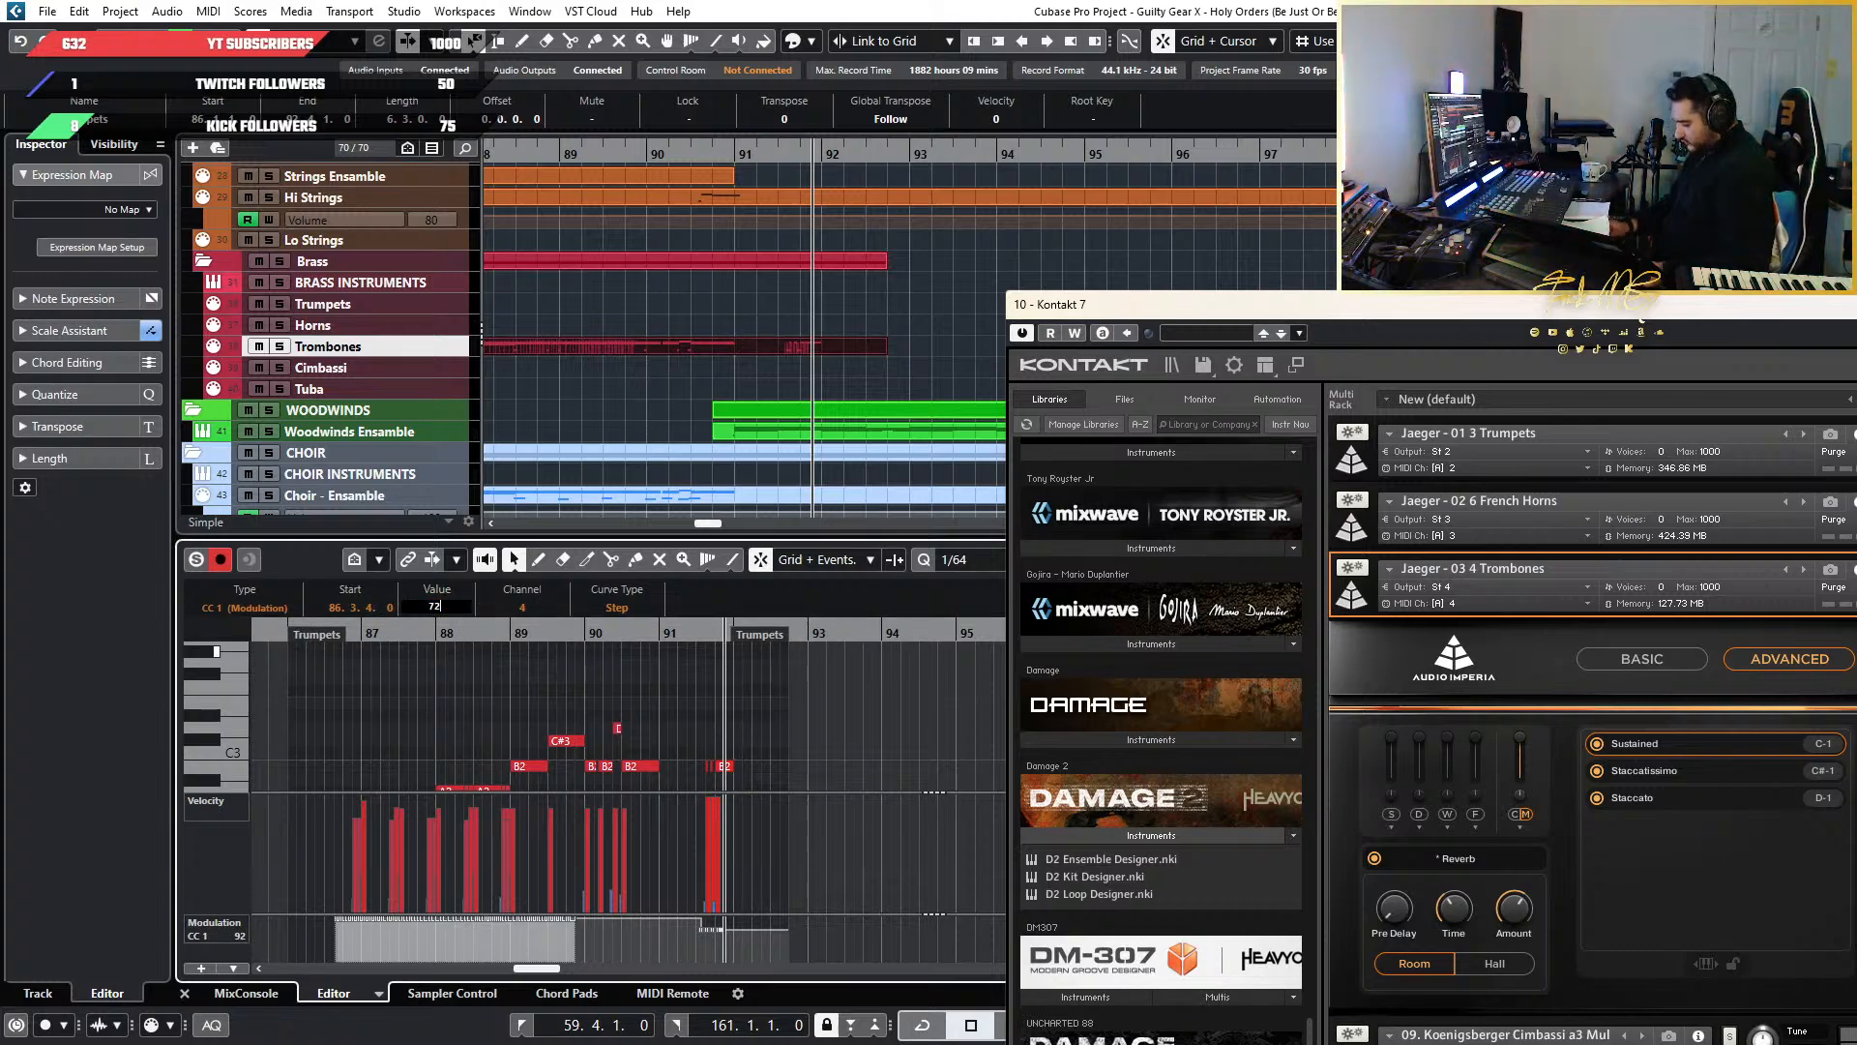
key(Return)
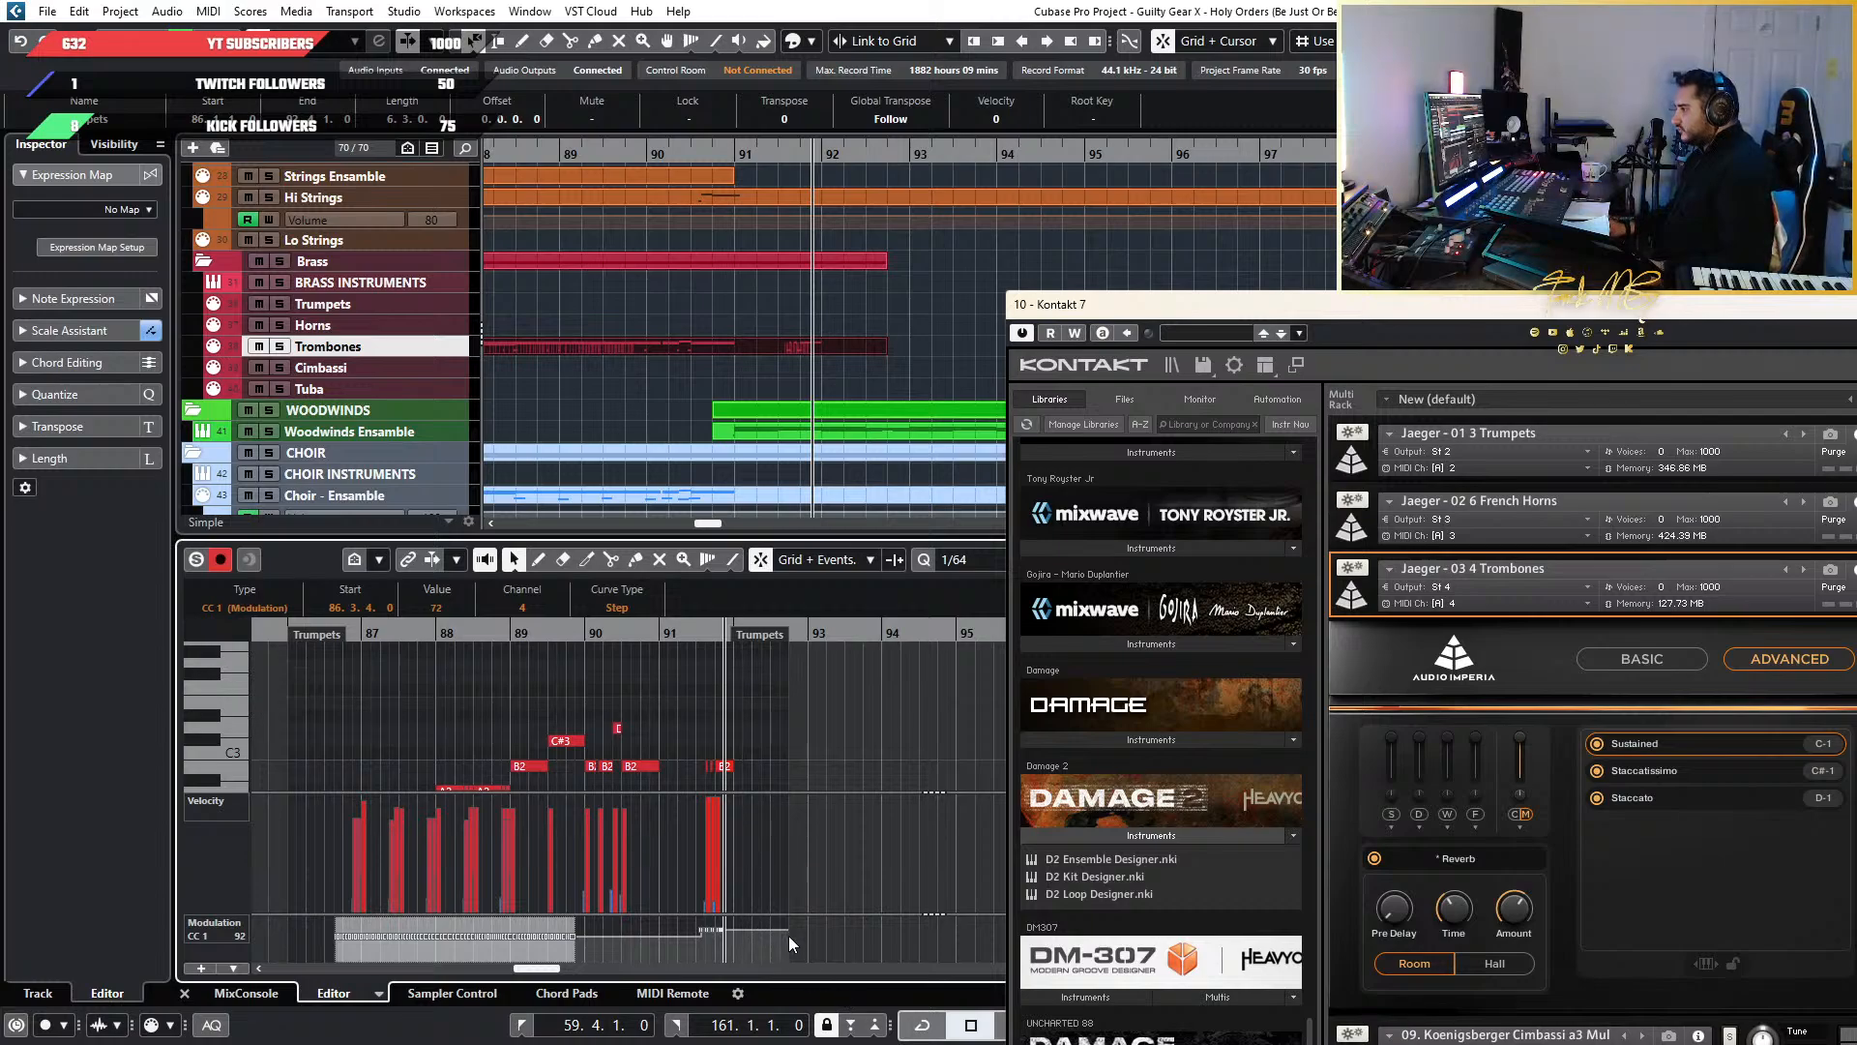
Match the earlier trombone phrase's modulation to the points before bar 92 by setting its CC 1 value to 92
click(714, 927)
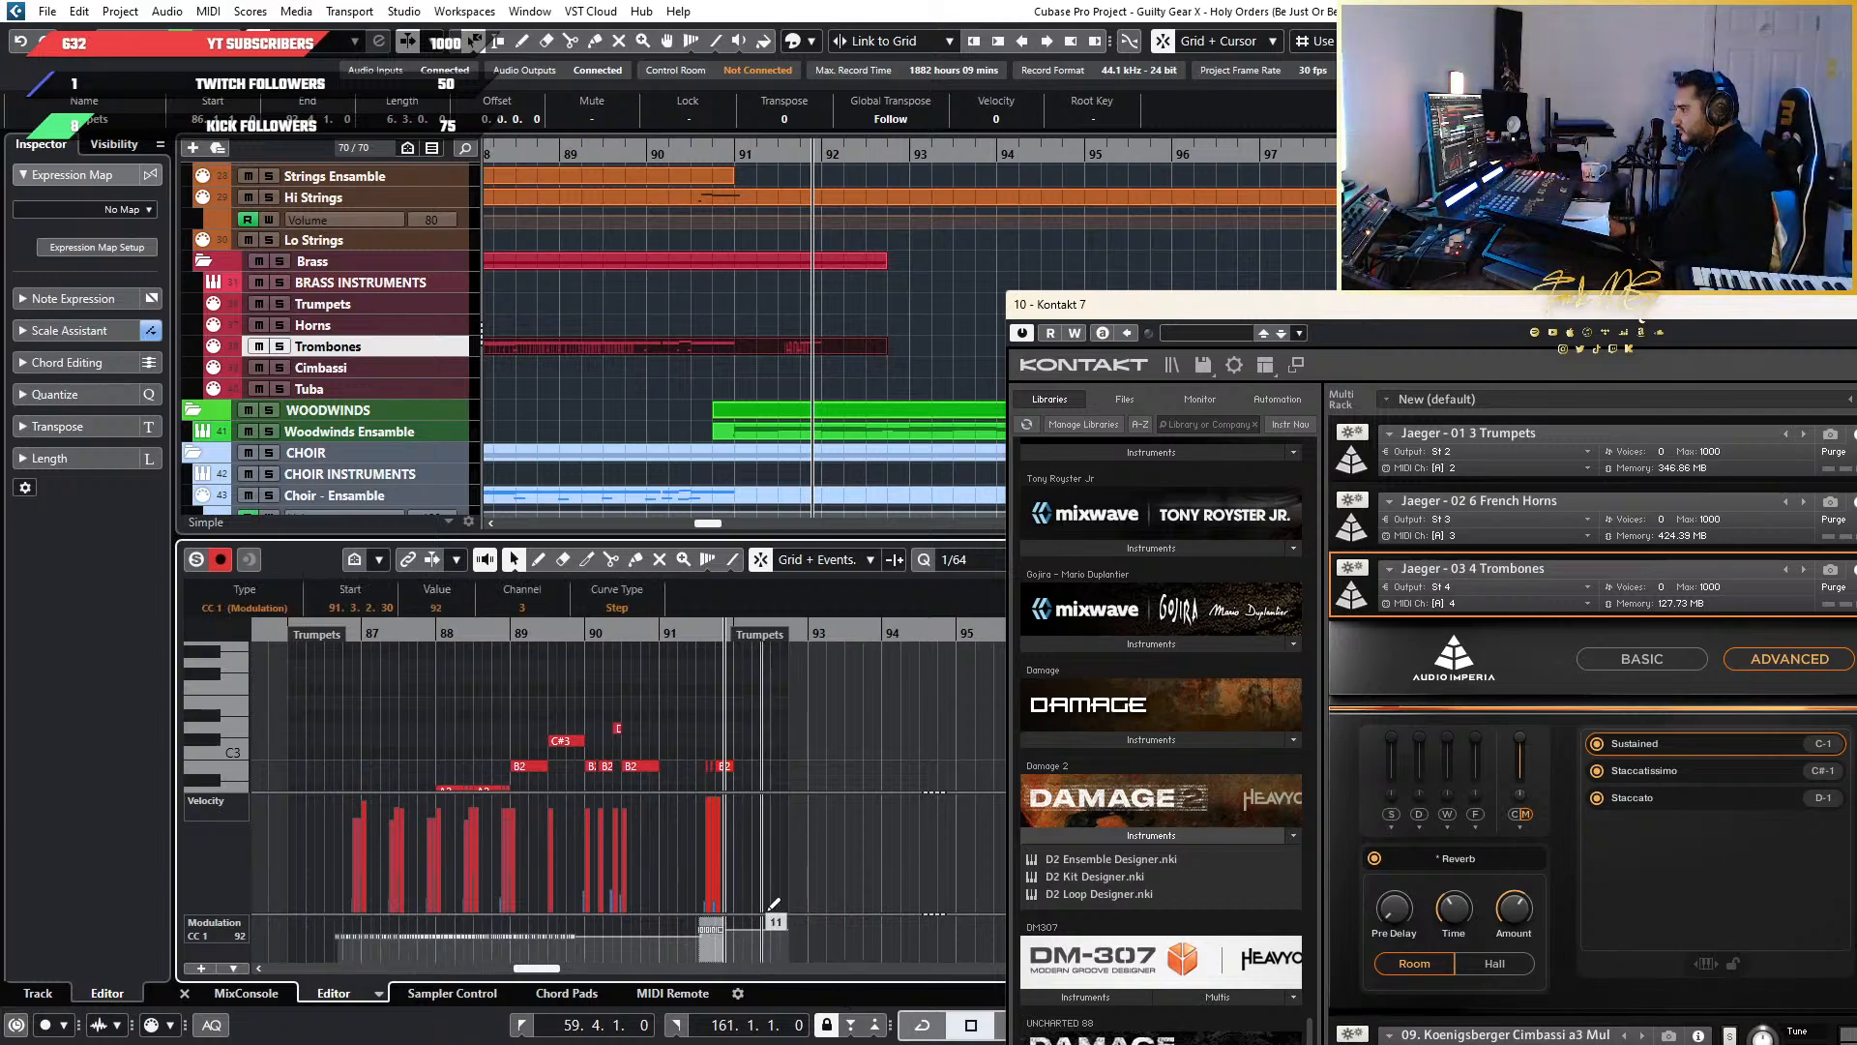
drag(312, 925, 624, 965)
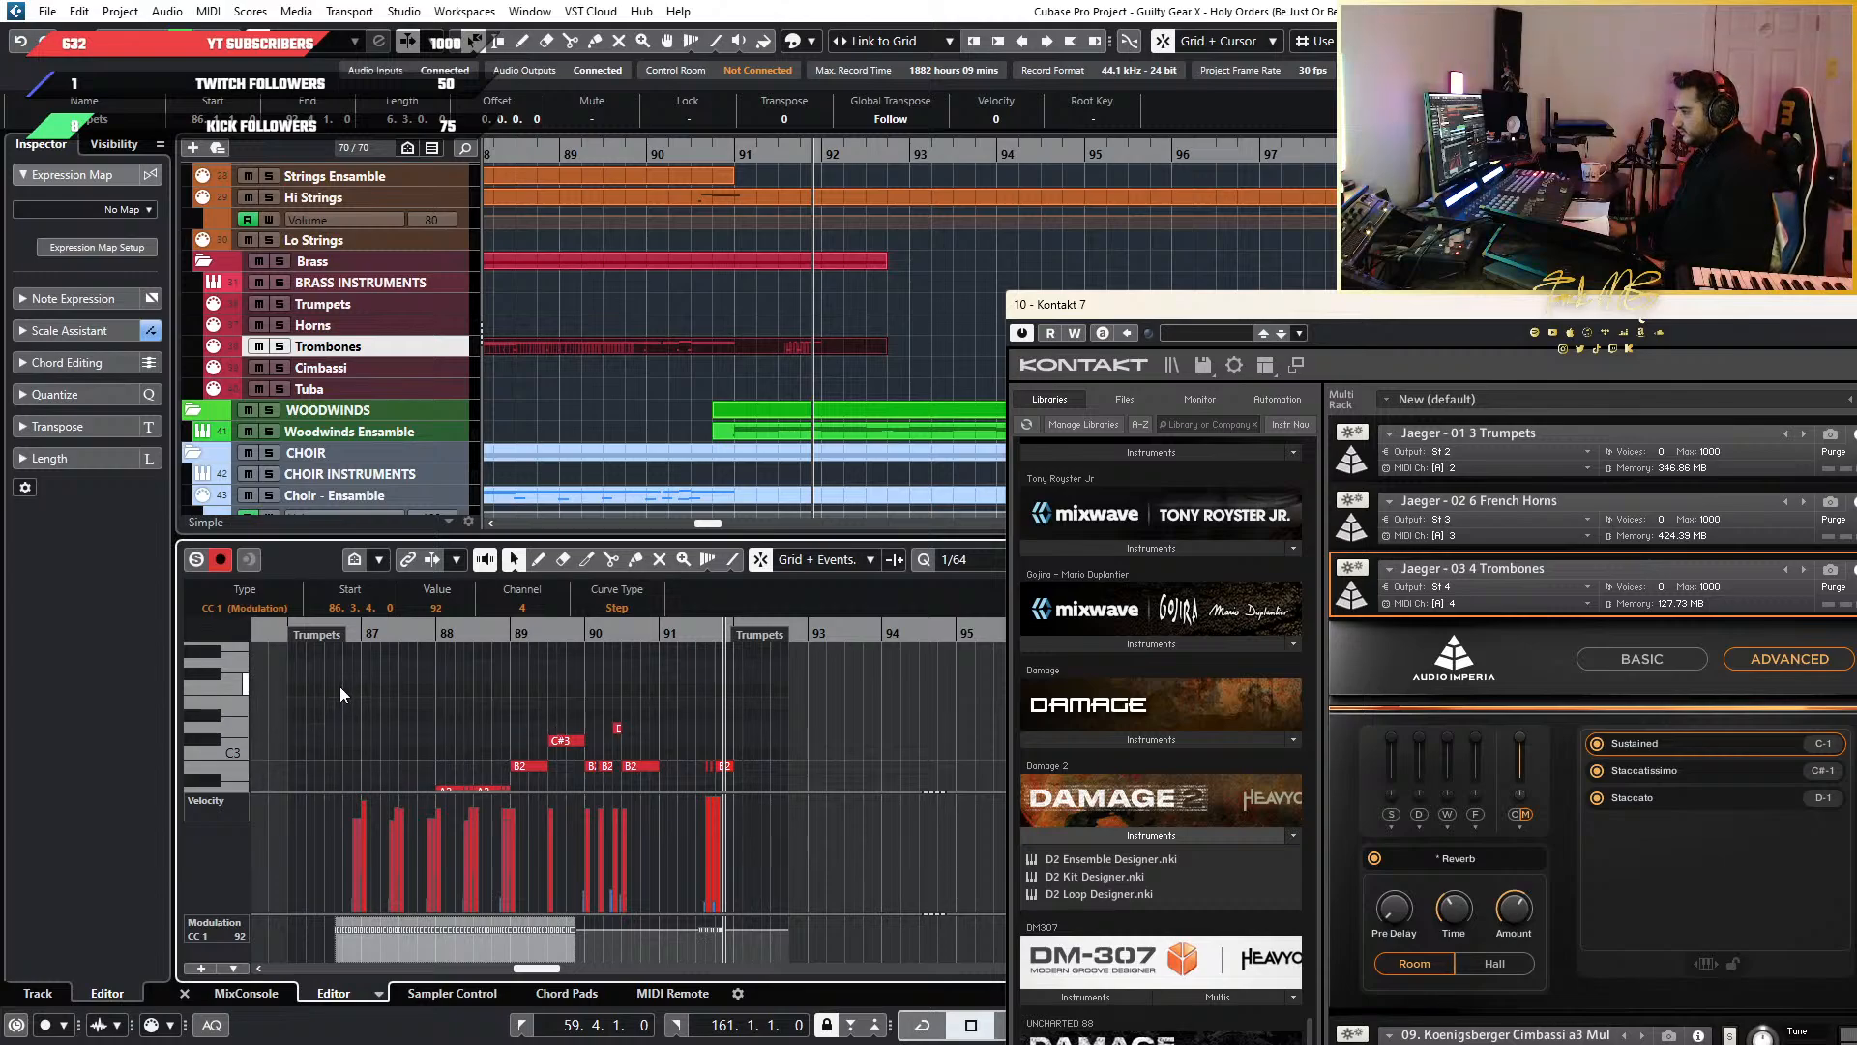
Play the merged trombone part from the pickup before bar 87 through bar 93 to check its dynamics in the mix
drag(384, 641, 317, 630)
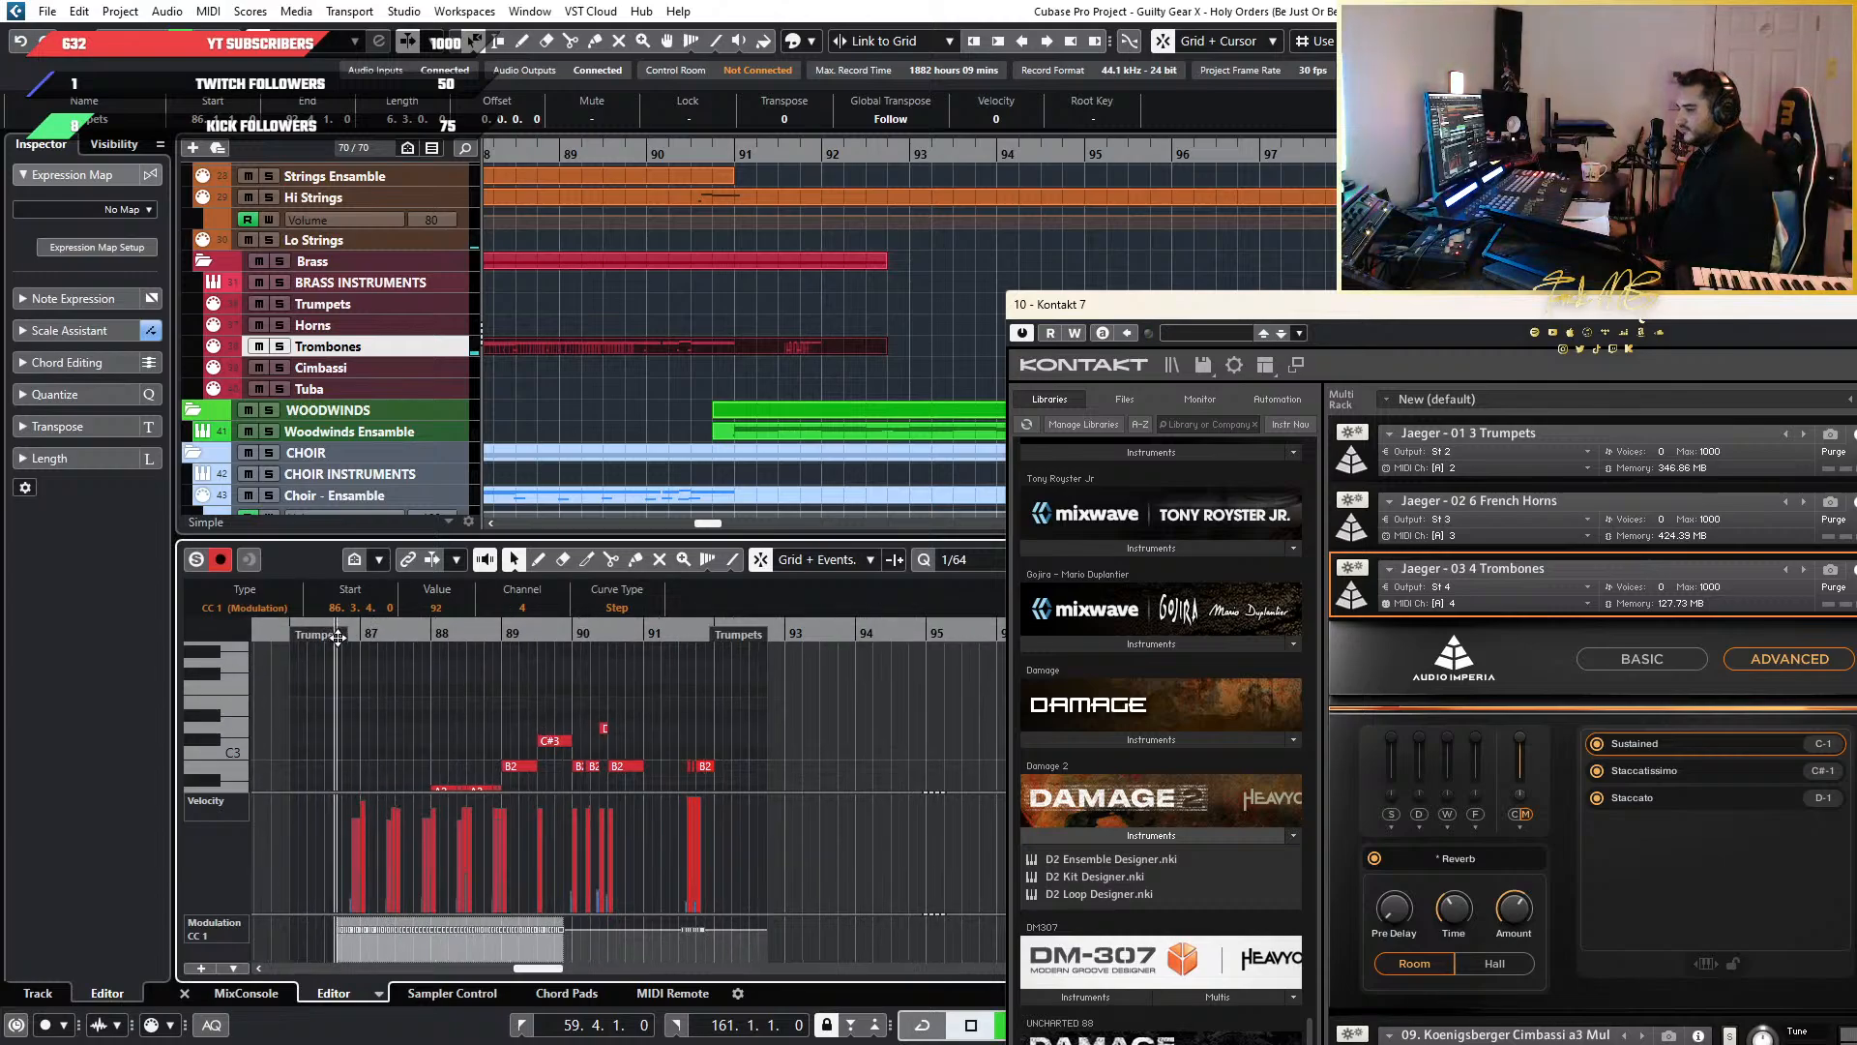
key(space)
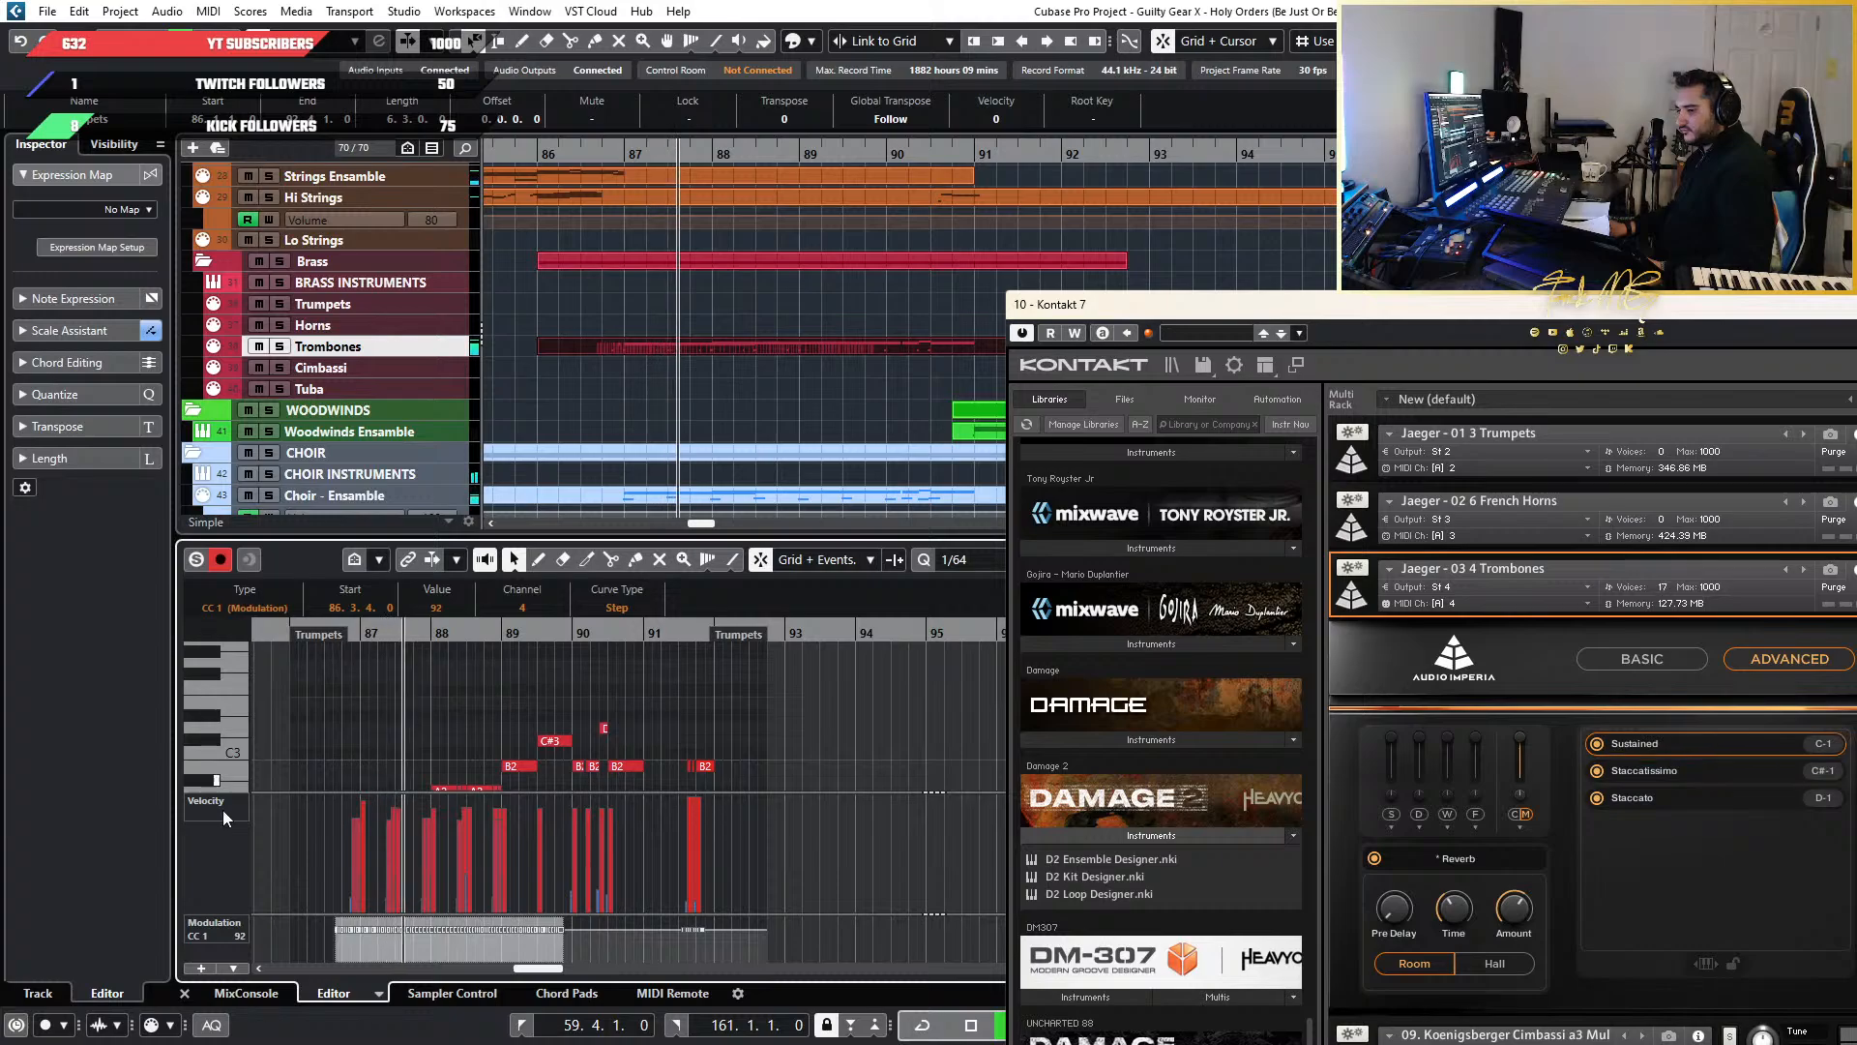
click(1854, 305)
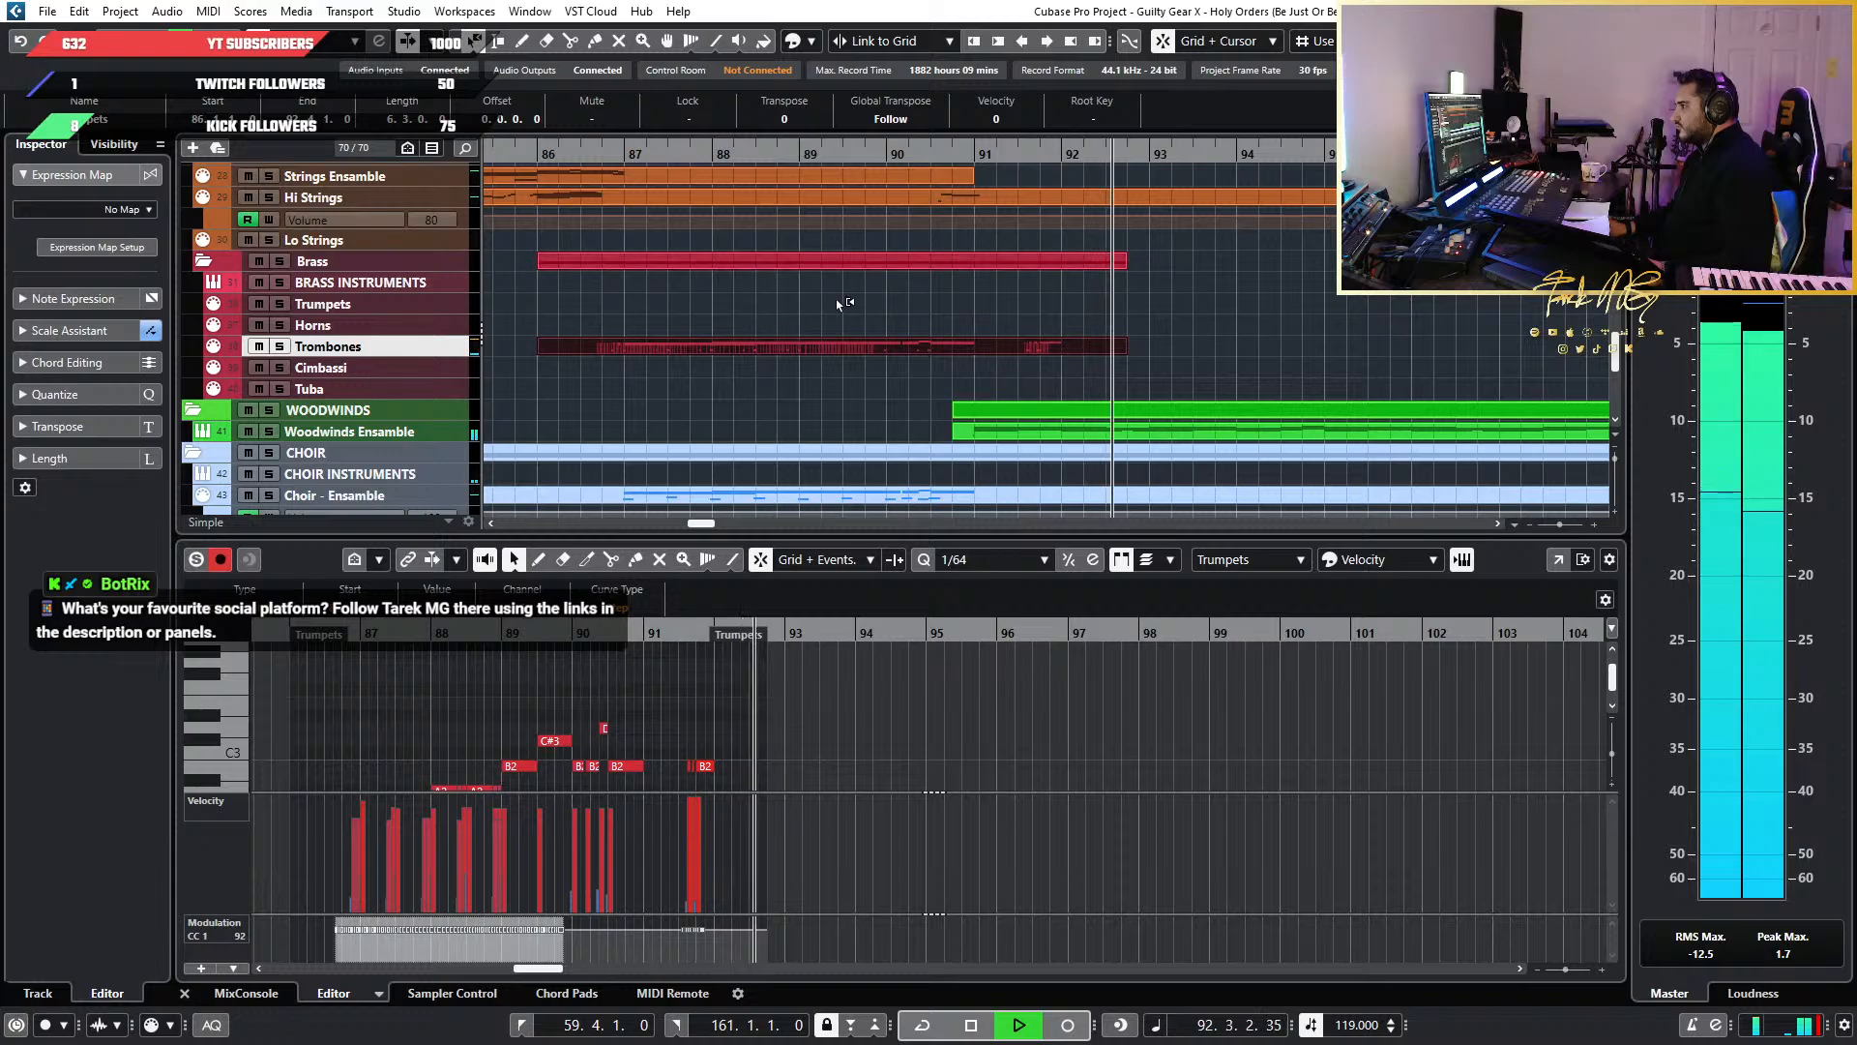
scroll(874, 295, down, 6)
scroll(876, 295, up, 4)
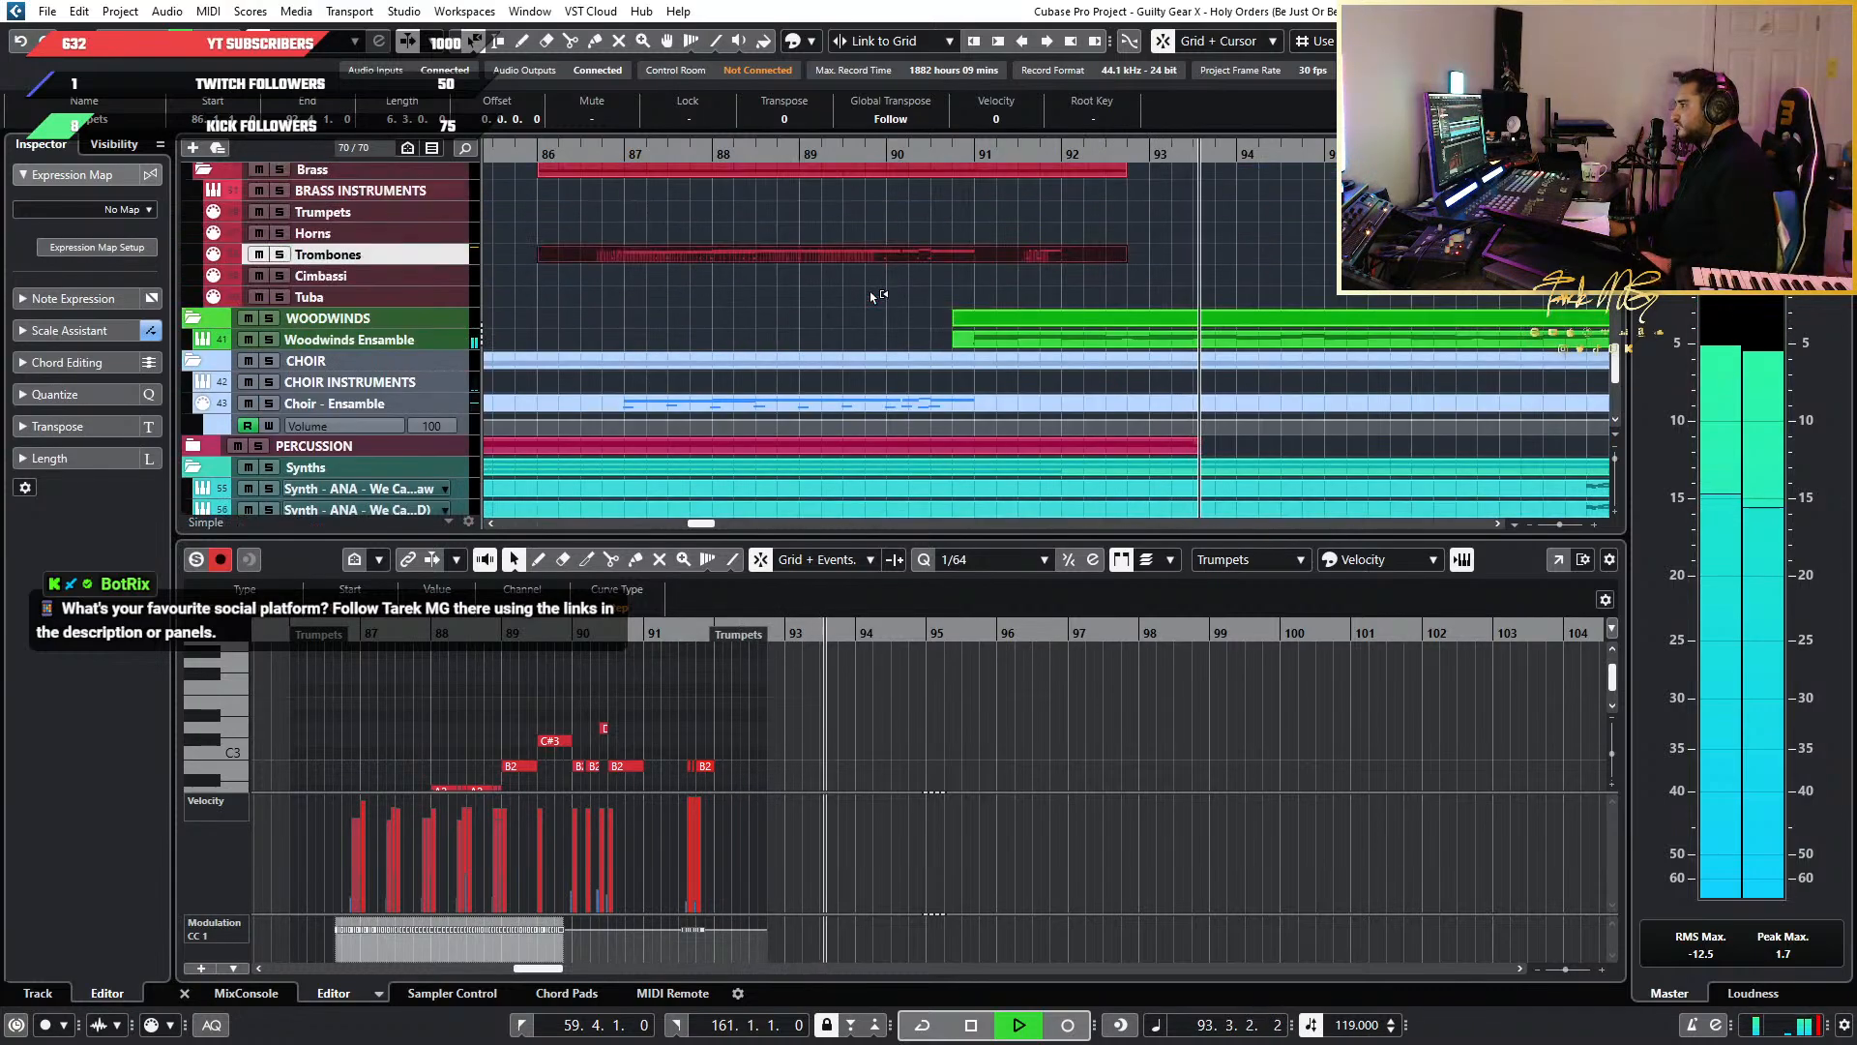
scroll(874, 296, down, 2)
scroll(874, 296, up, 2)
click(473, 41)
click(529, 68)
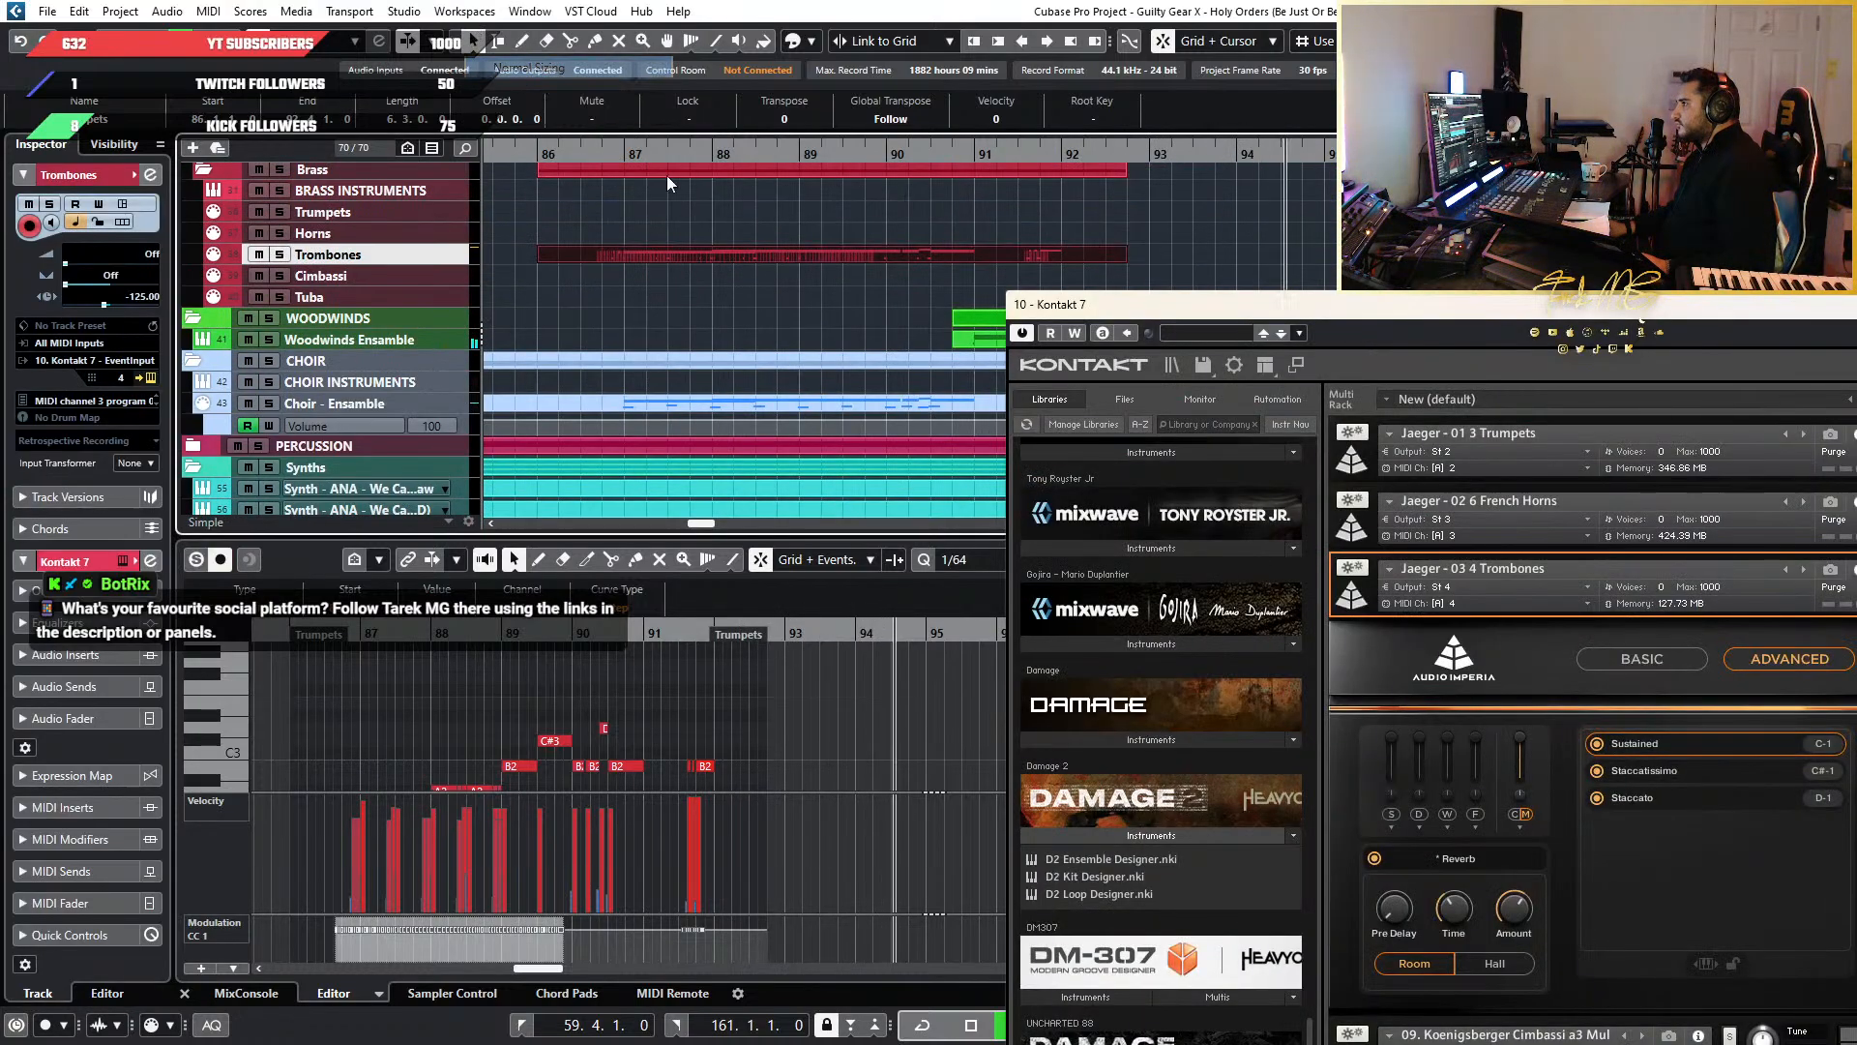
Play the arrangement from about bar 86 to bar 95 to check the trombones against the organs and strings
scroll(717, 254, down, 5)
scroll(708, 252, up, 3)
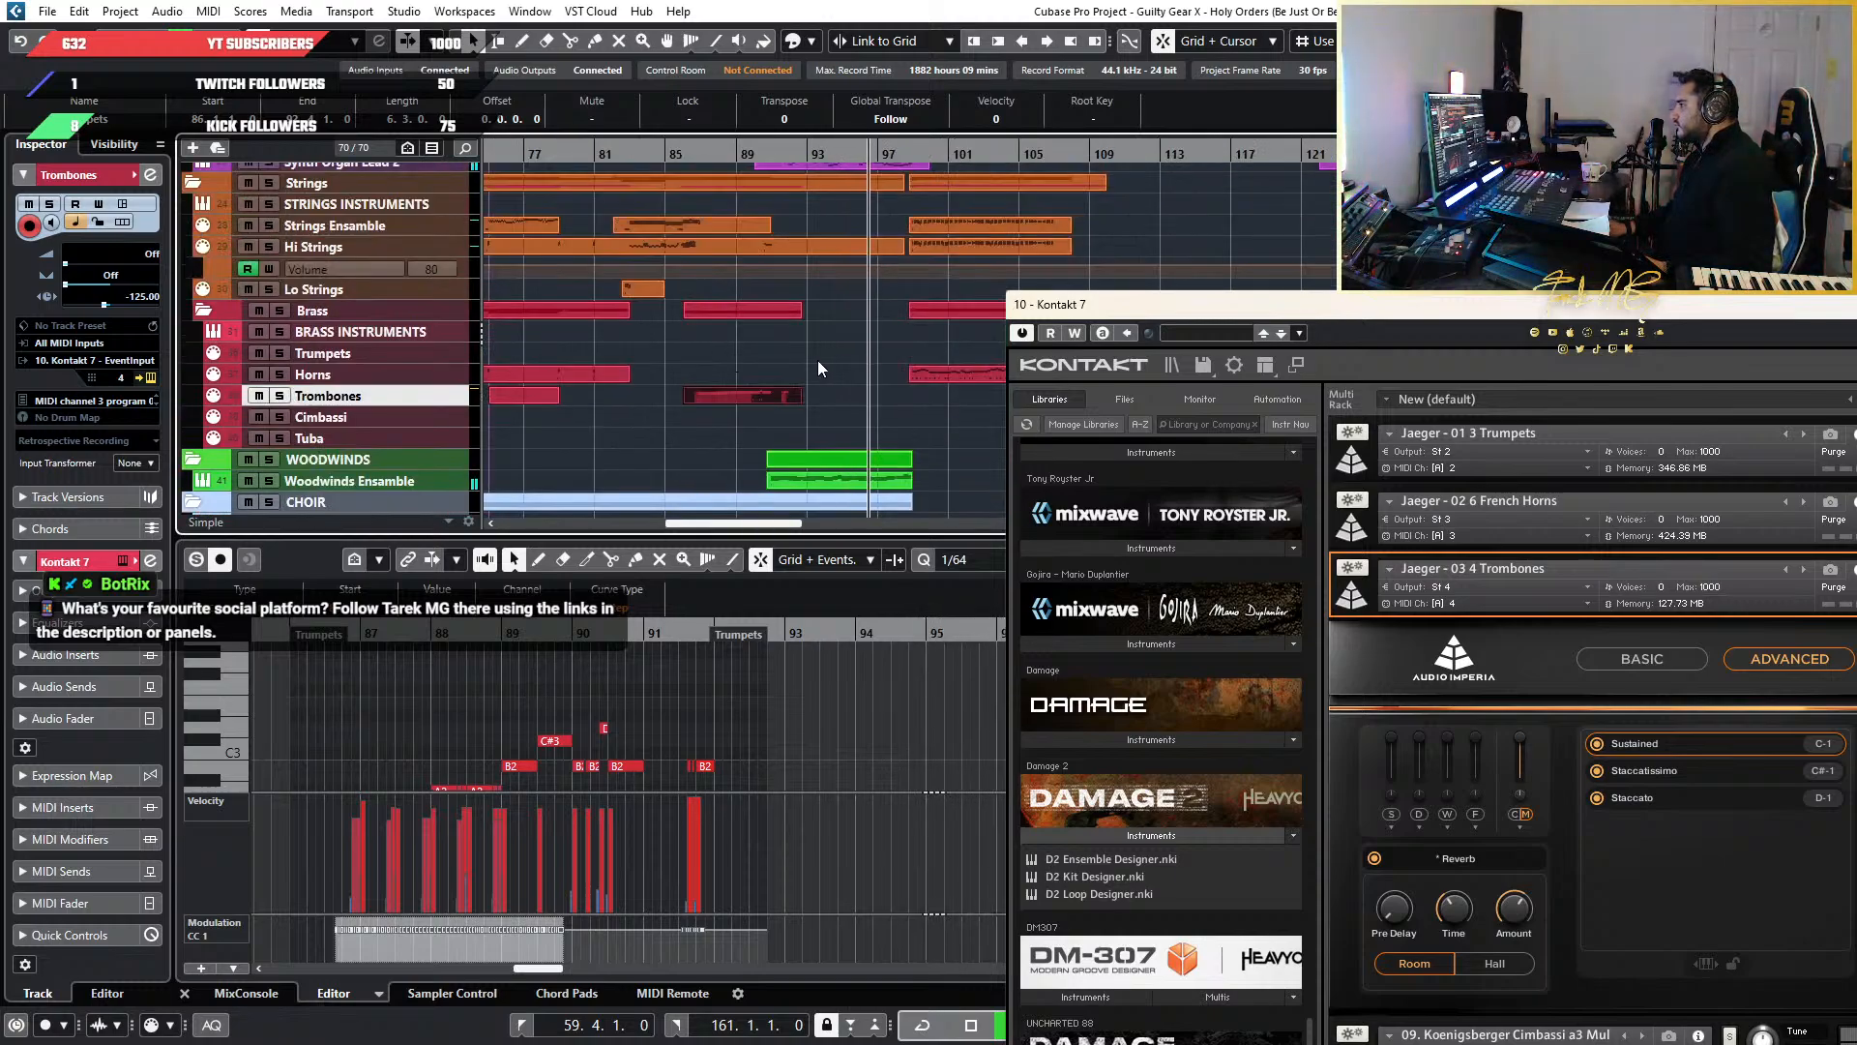
scroll(739, 358, up, 2)
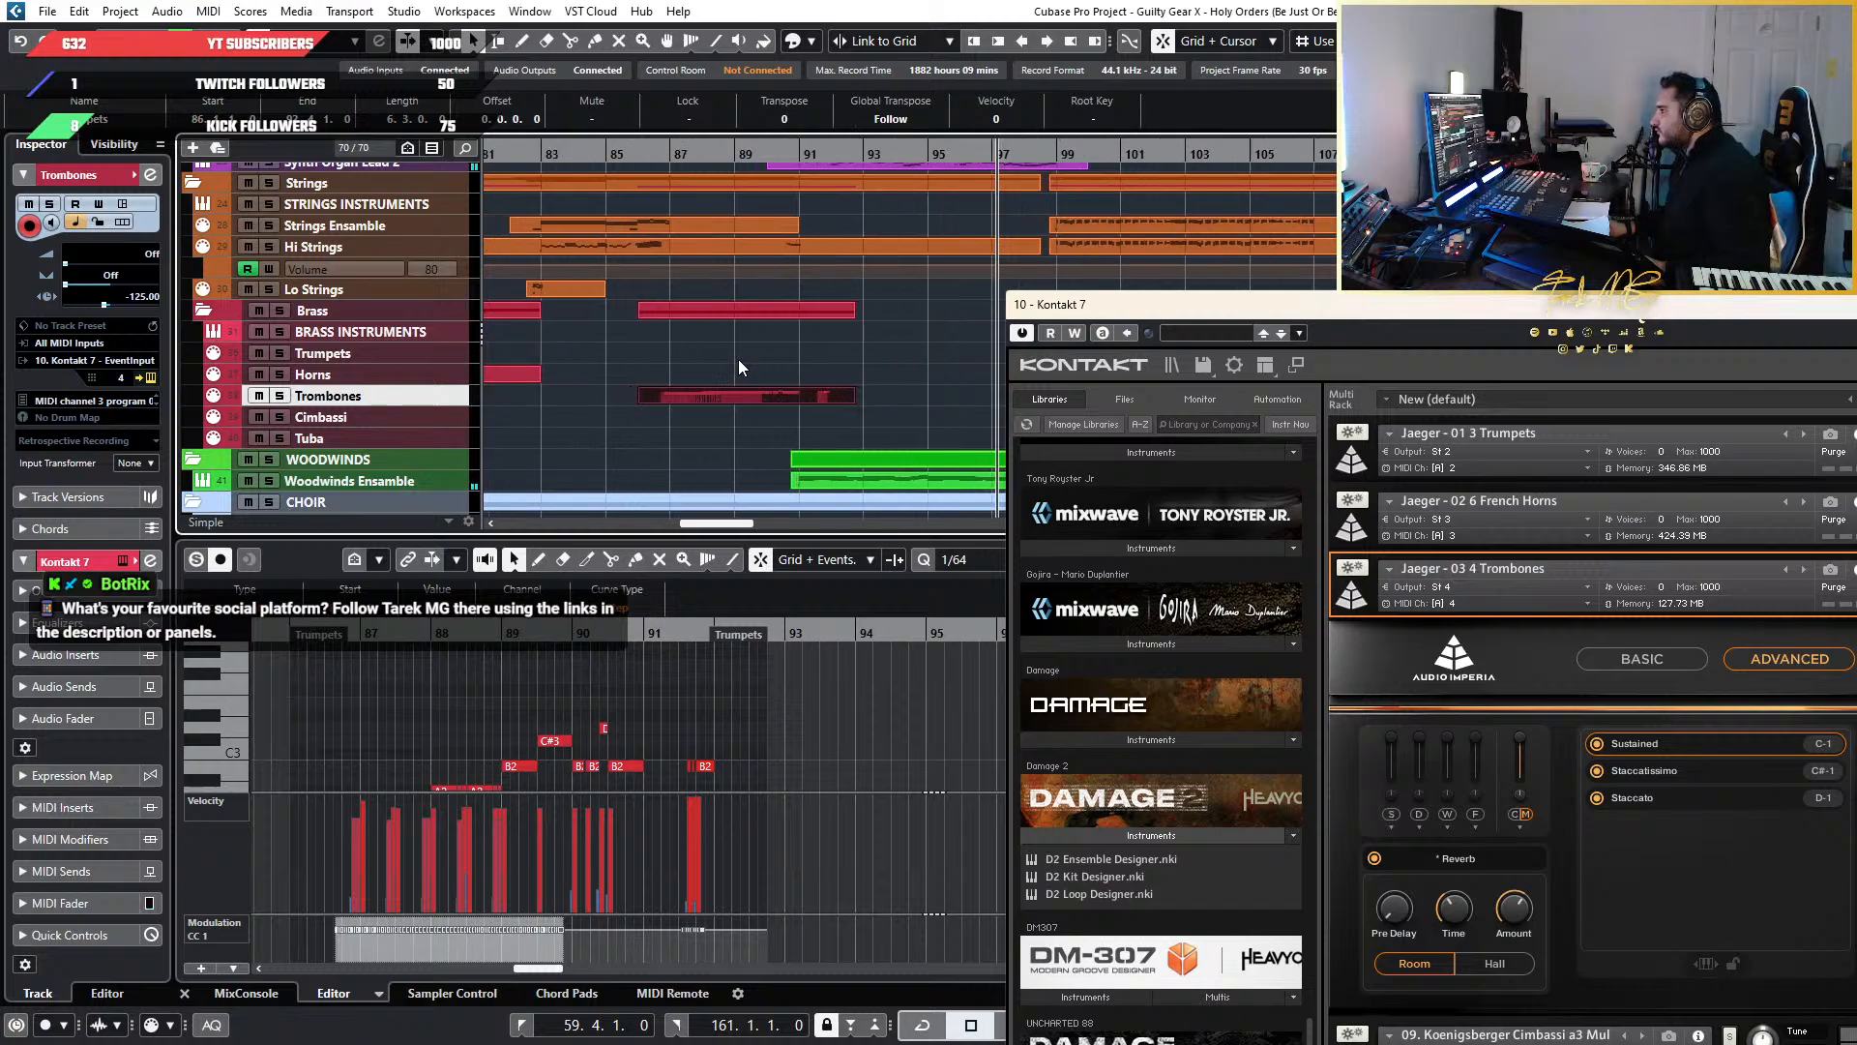
scroll(739, 358, up, 3)
scroll(588, 328, down, 2)
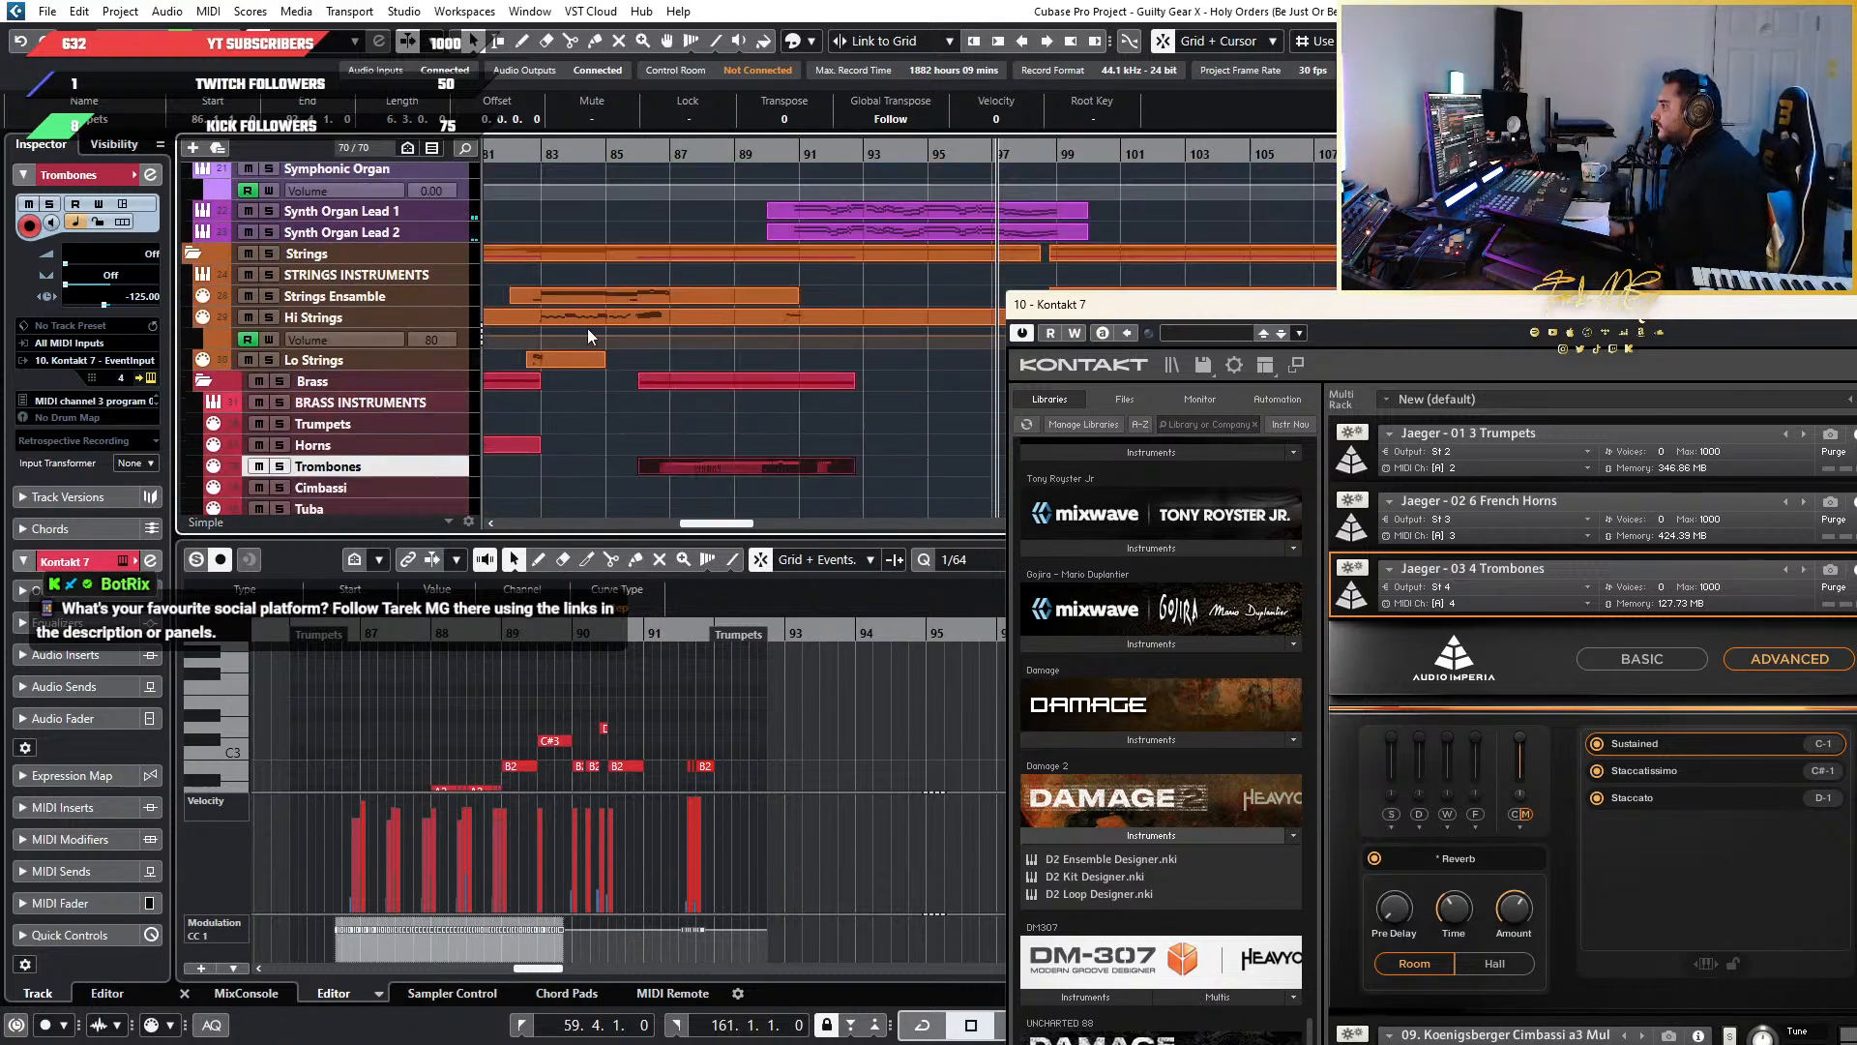
drag(619, 153, 723, 315)
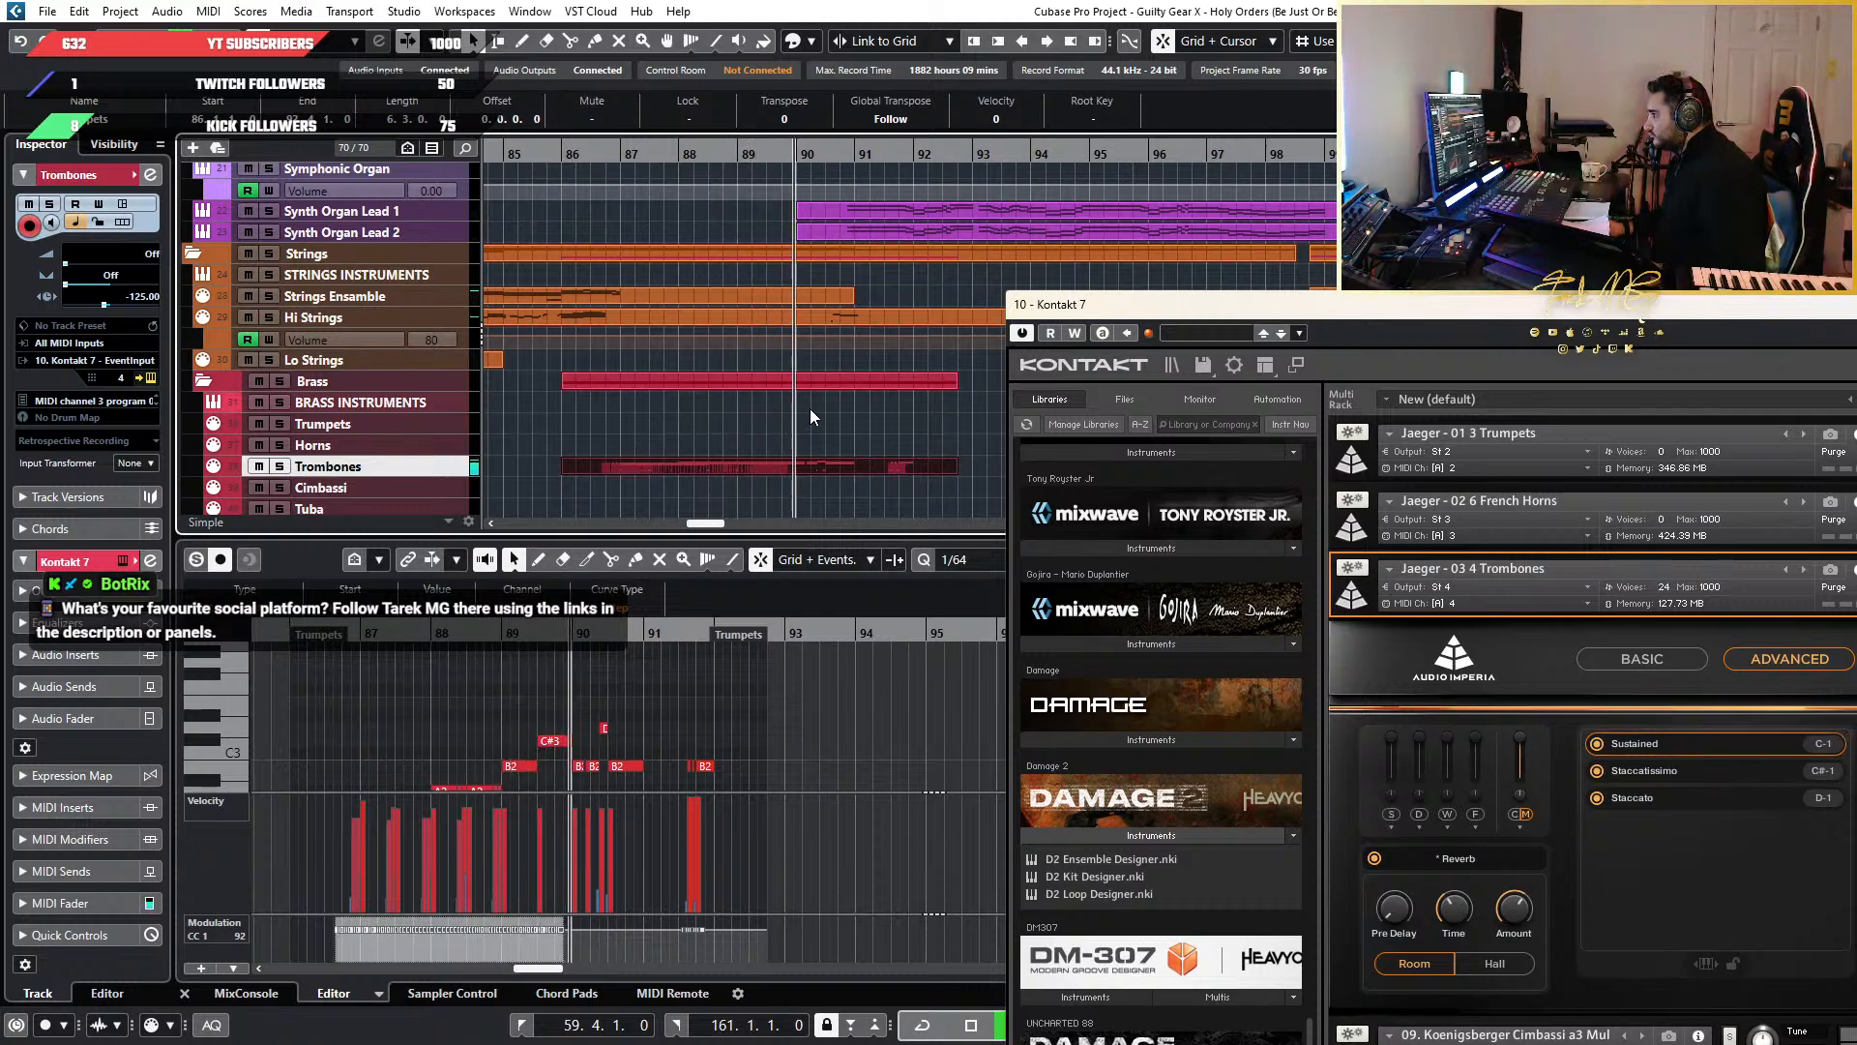
scroll(827, 399, down, 3)
scroll(826, 399, right, 3)
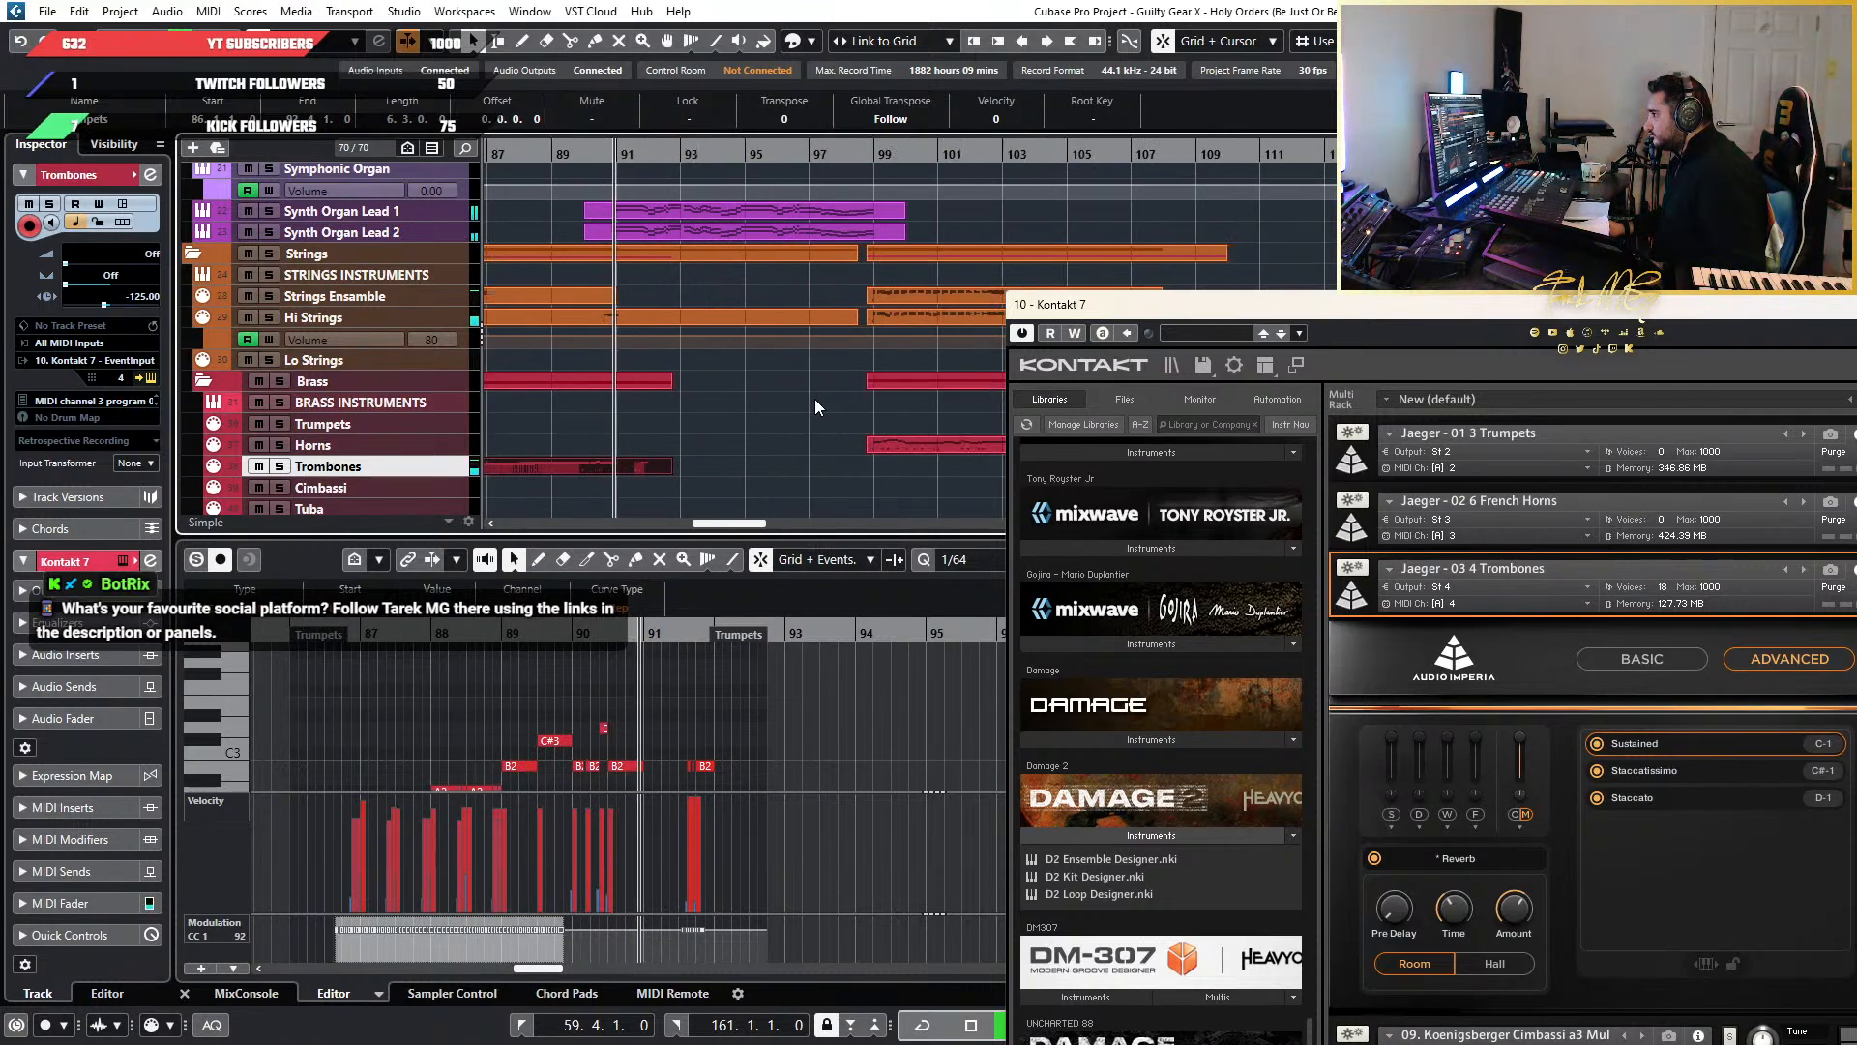
scroll(677, 409, up, 2)
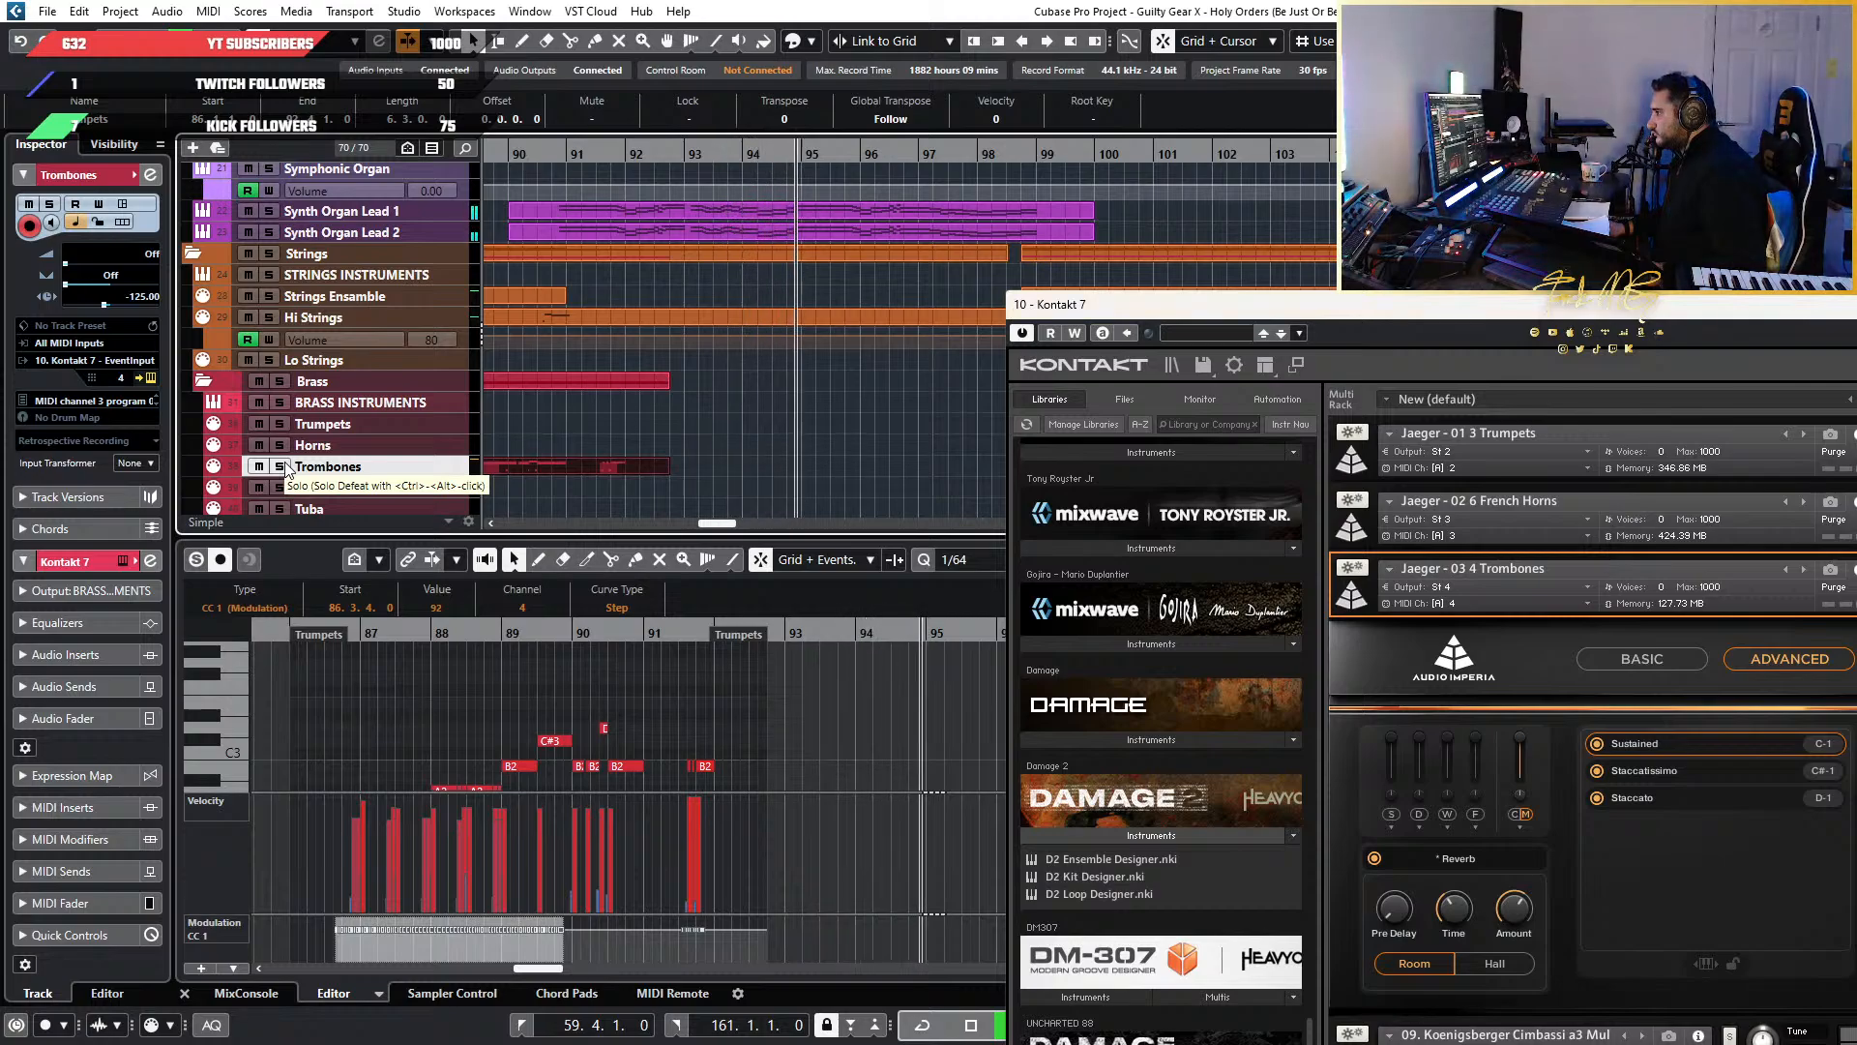
scroll(806, 465, up, 3)
key(space)
Open the Church Organ Lead part at bars 61 to 76 for note viewing and play it from about bar 65
scroll(807, 466, down, 3)
scroll(807, 465, left, 8)
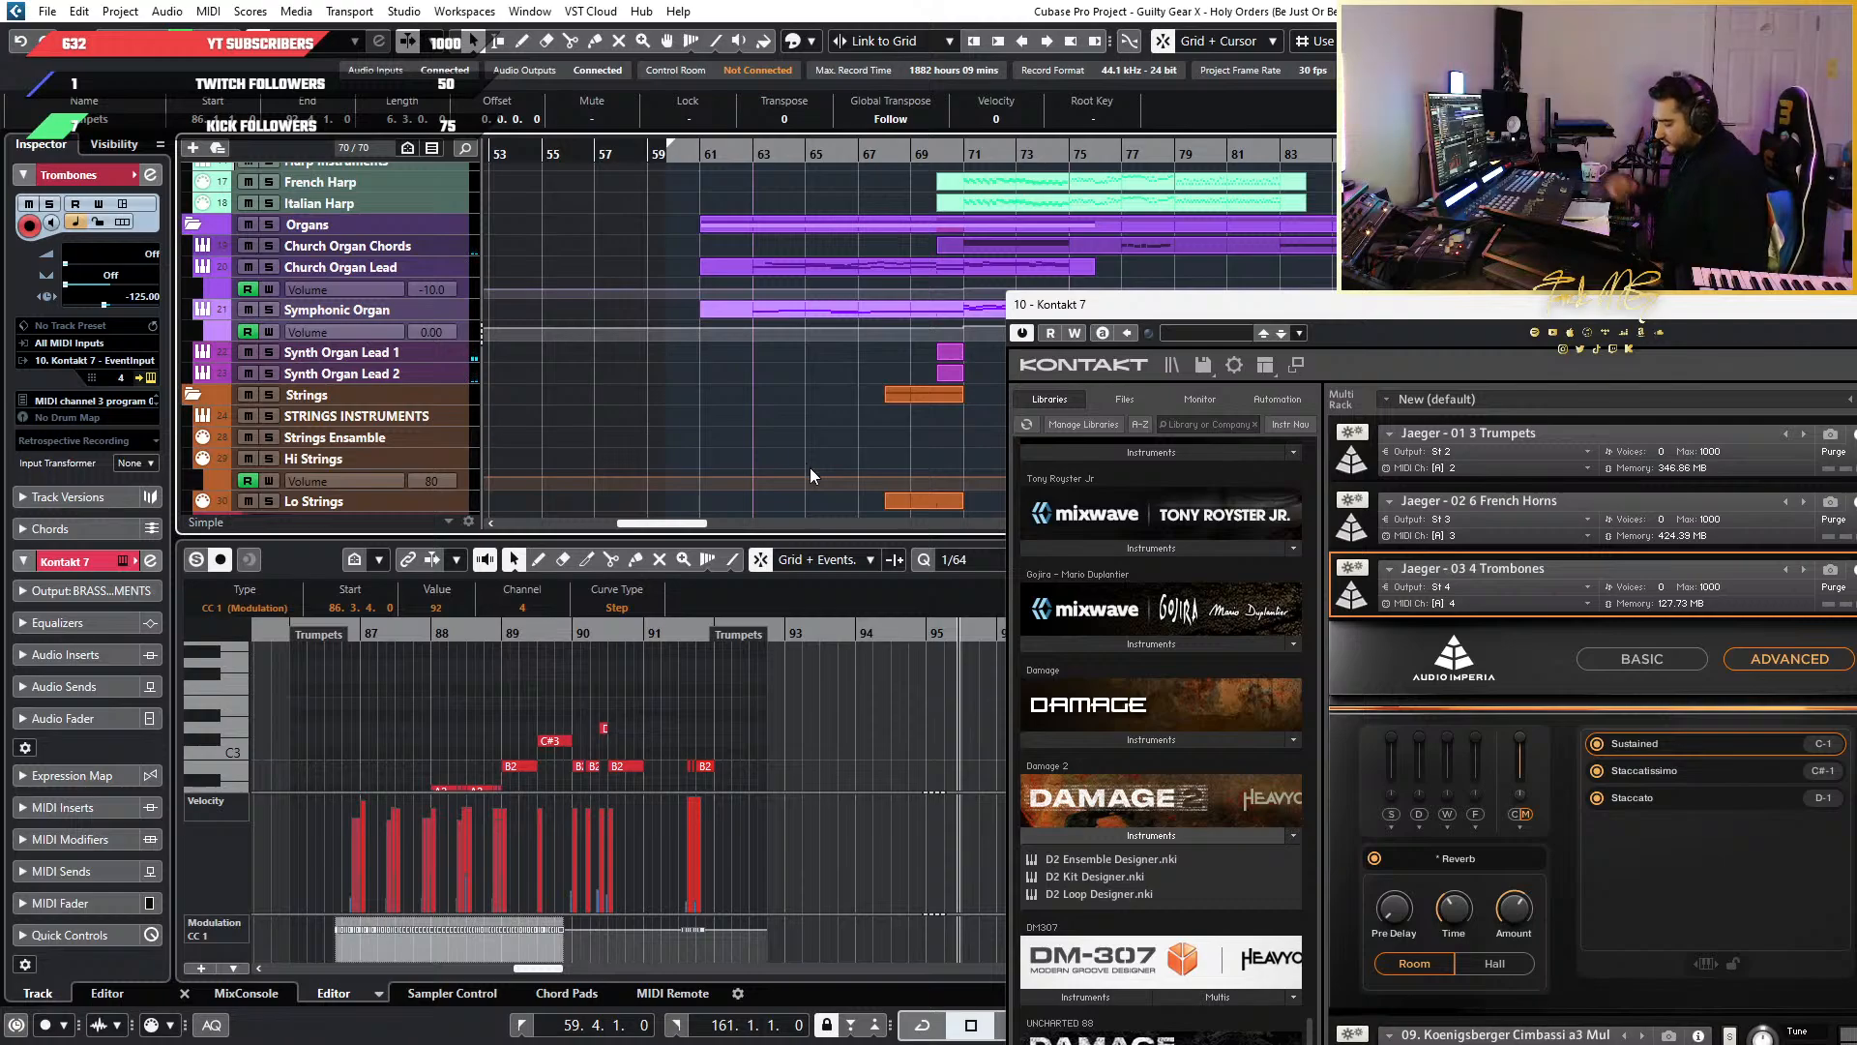
scroll(817, 373, down, 4)
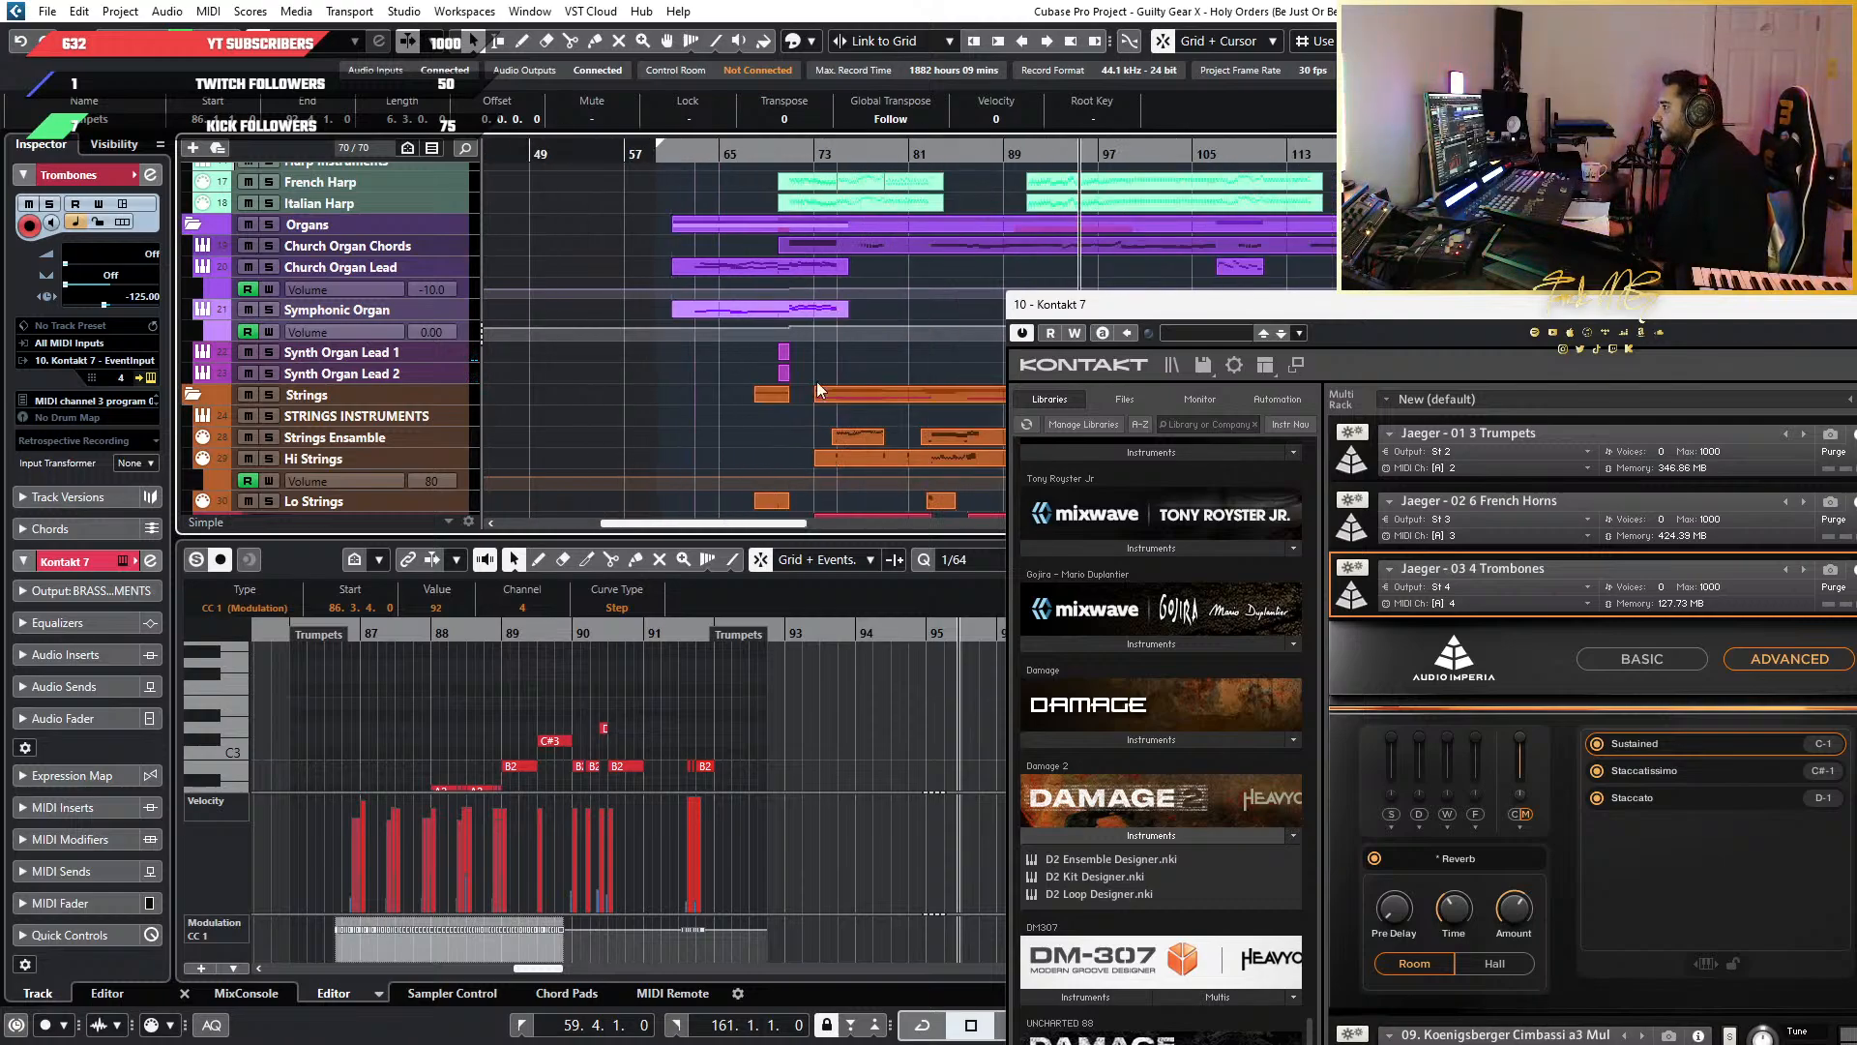
scroll(820, 386, up, 9)
scroll(743, 389, down, 2)
scroll(740, 386, down, 3)
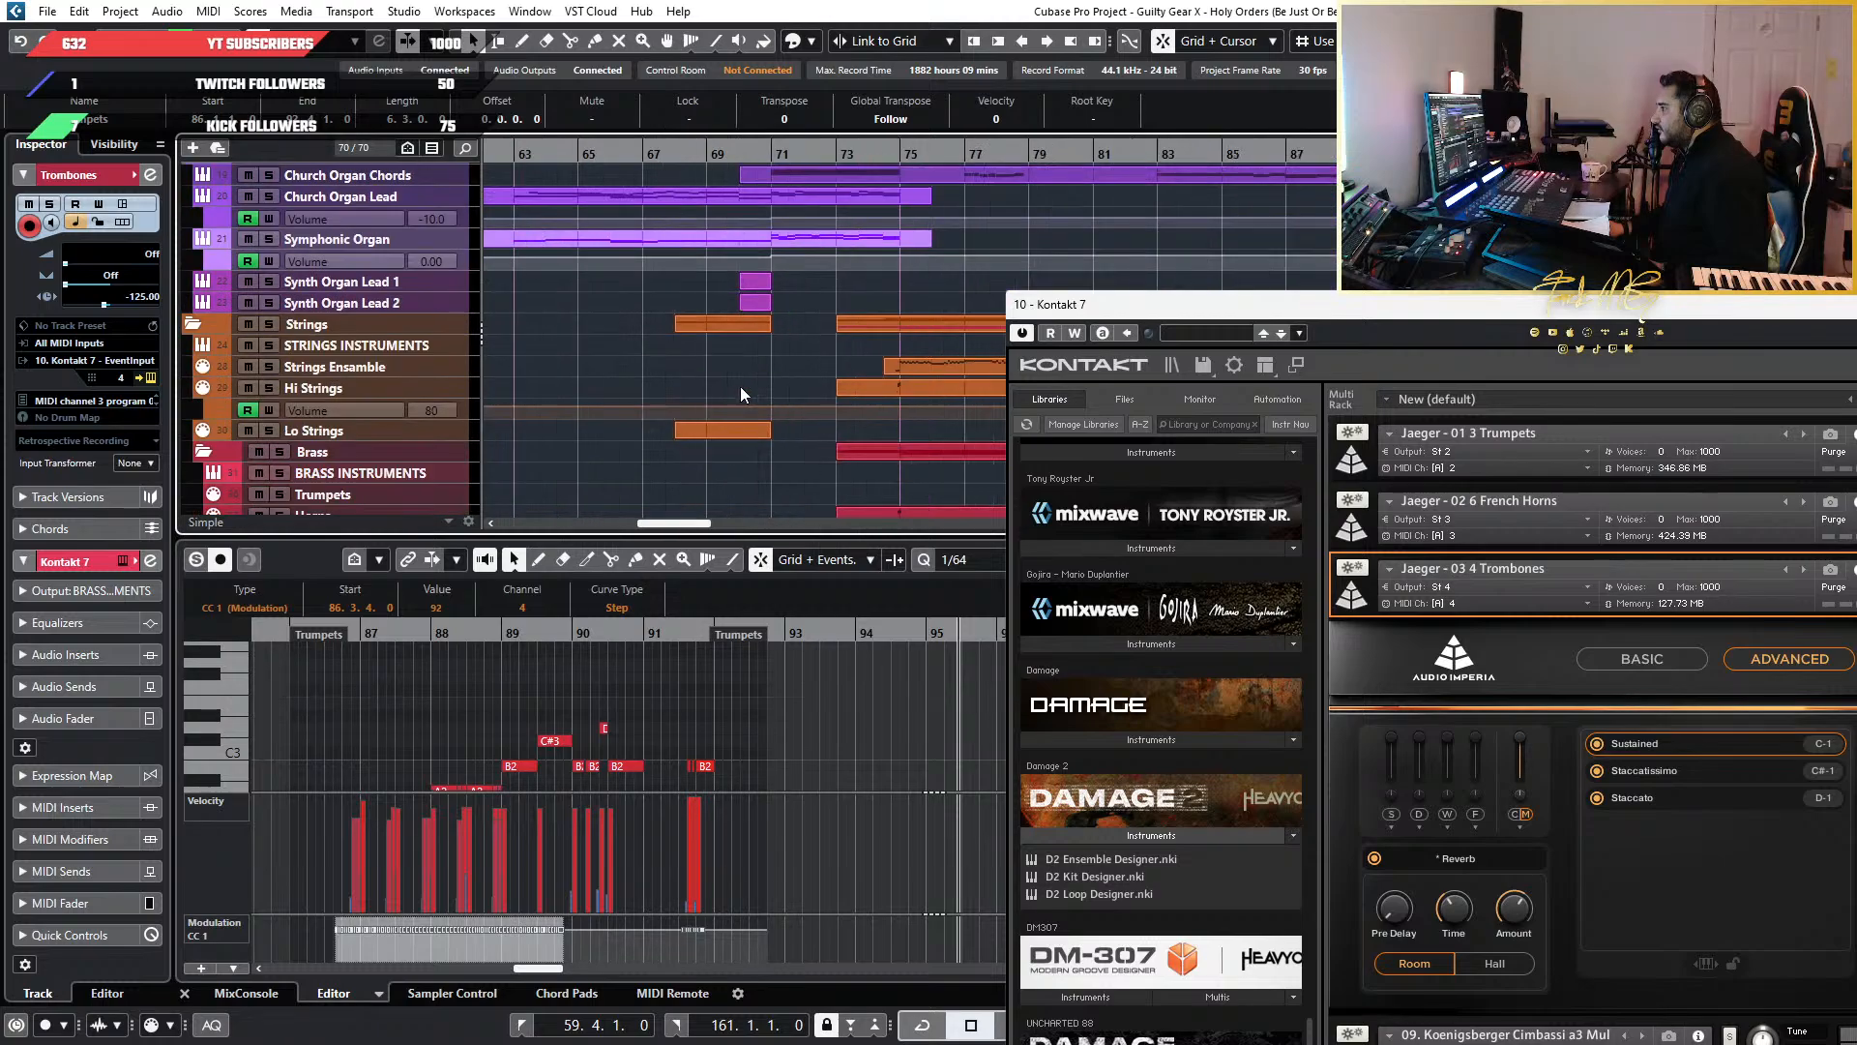
scroll(621, 368, up, 1)
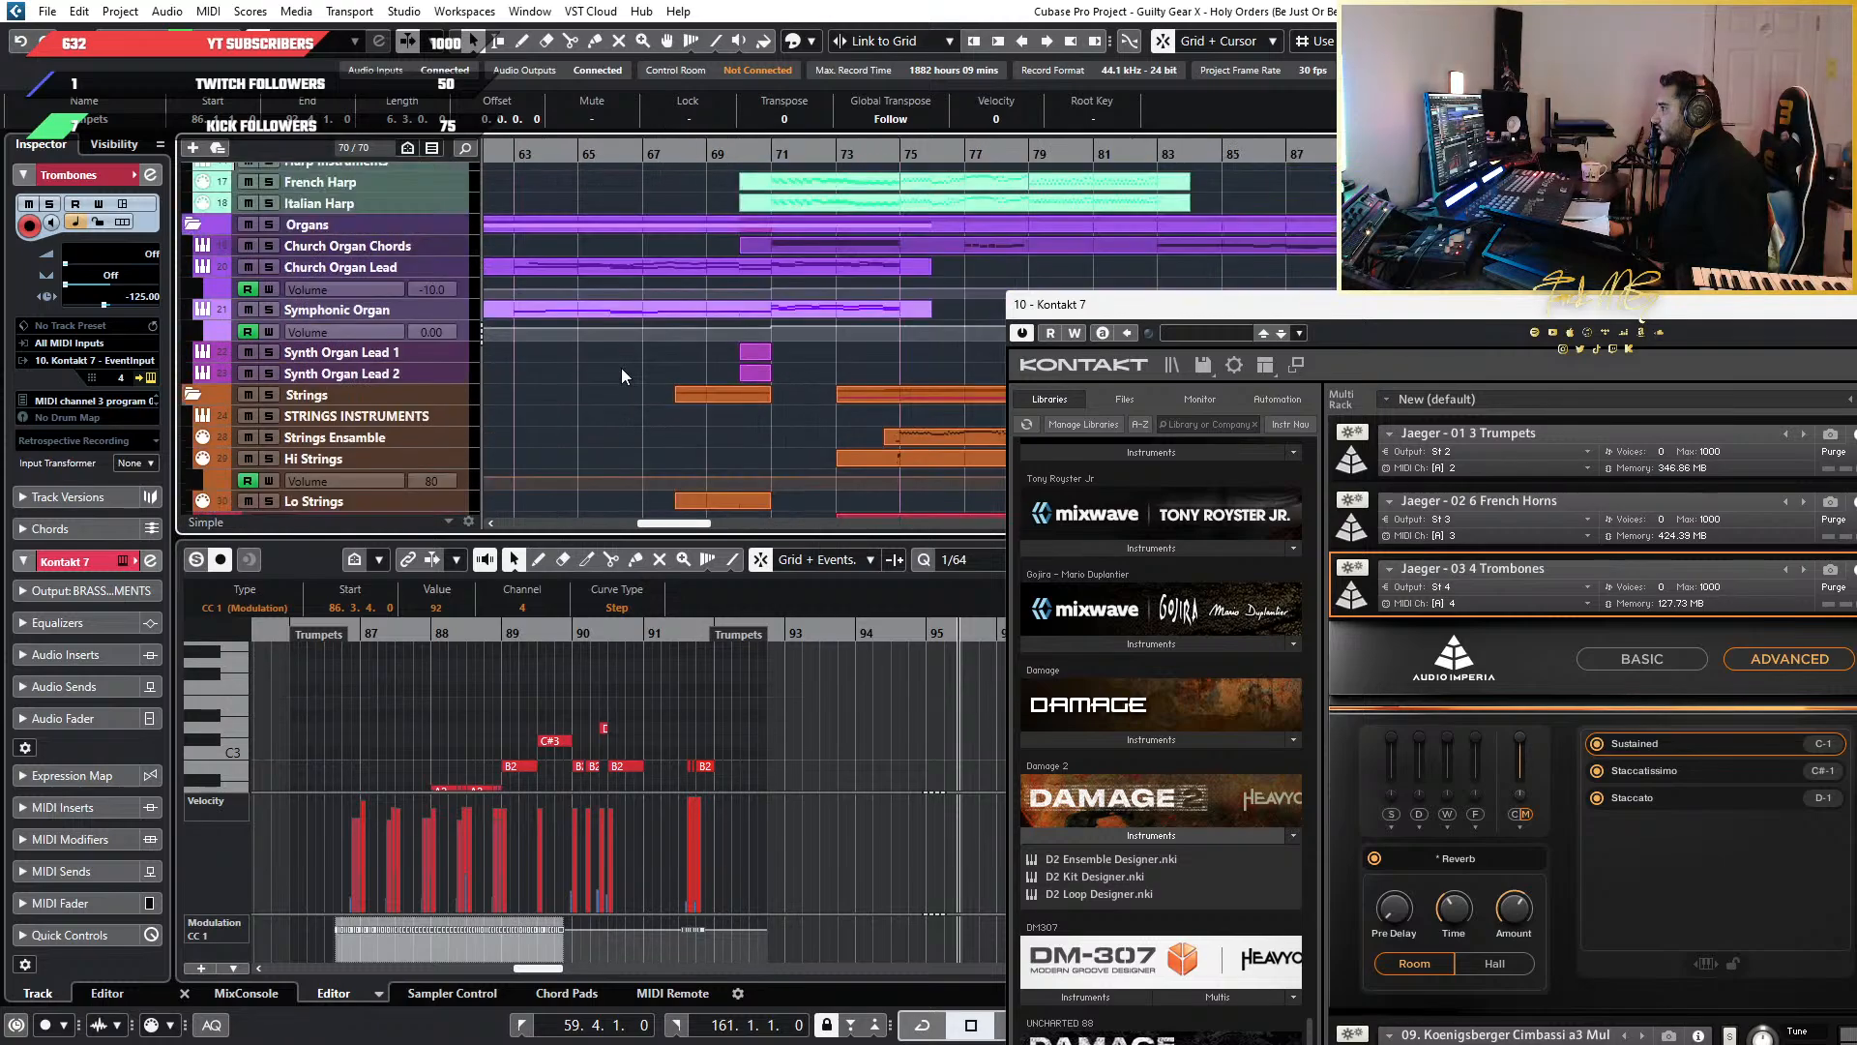
click(634, 261)
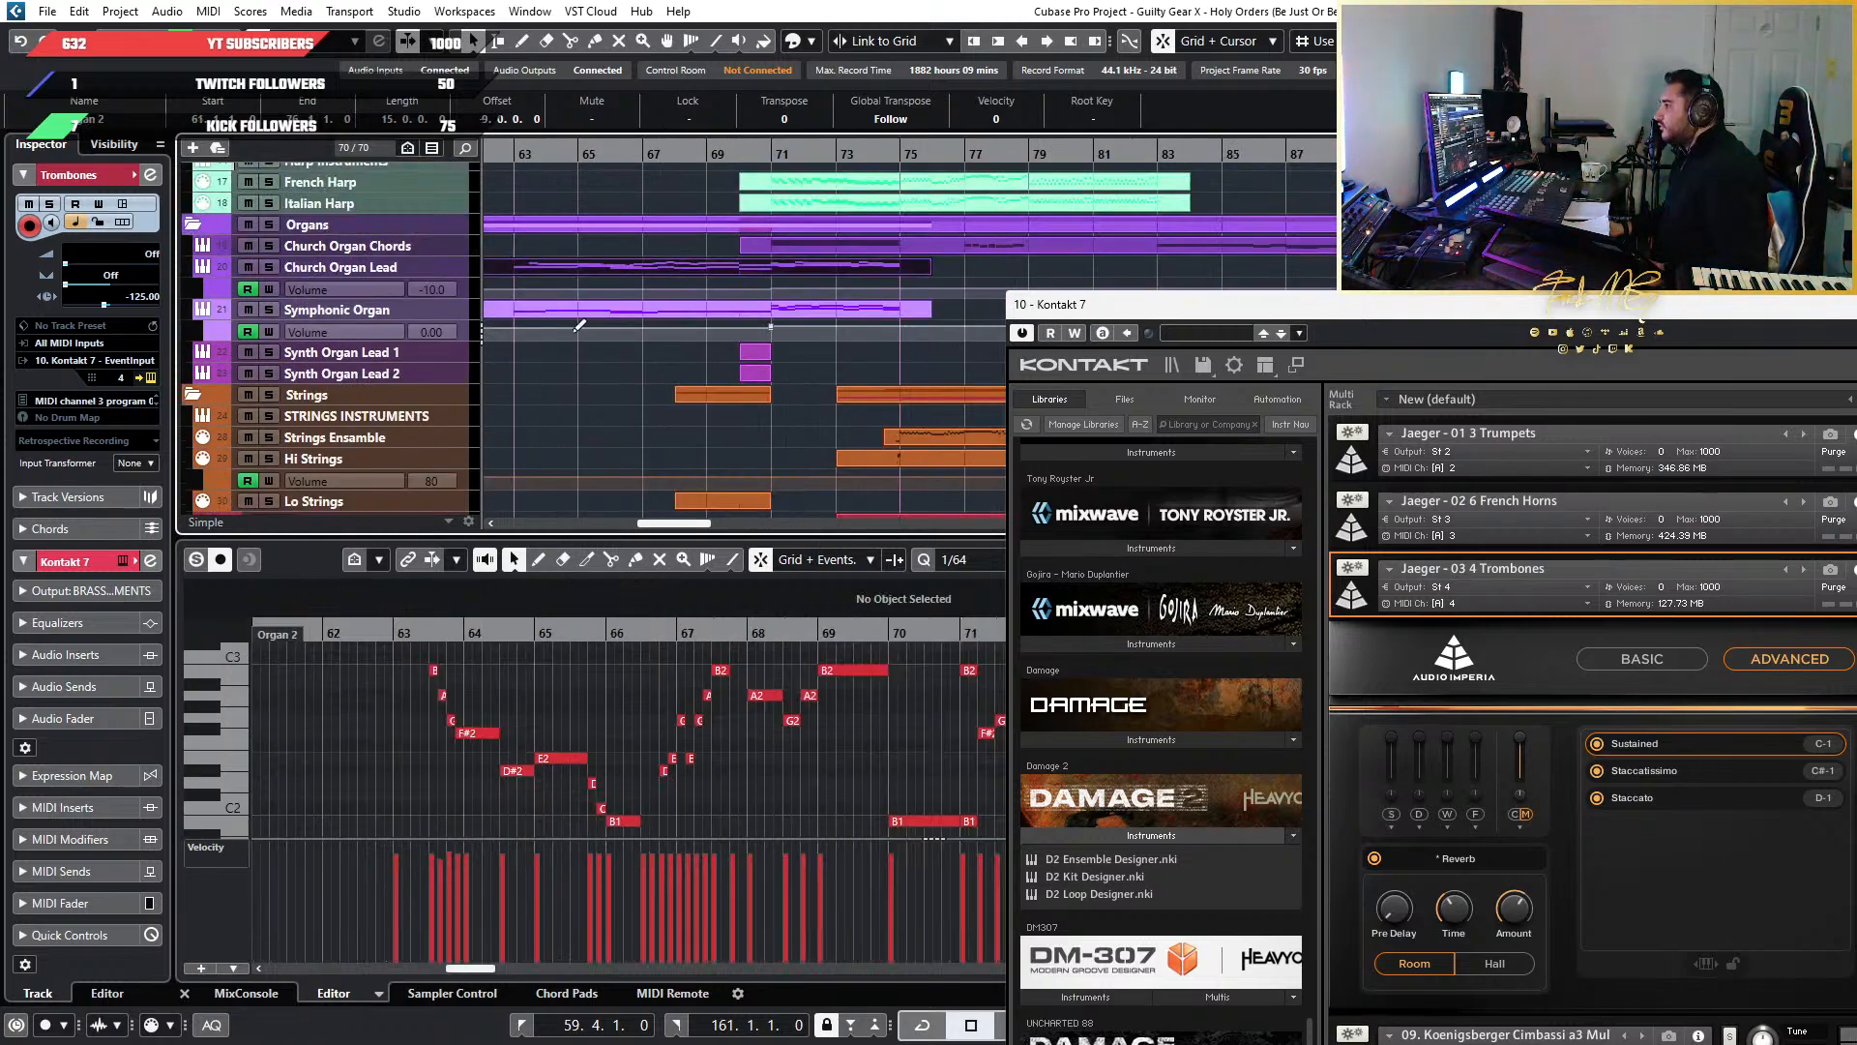
scroll(716, 350, down, 2)
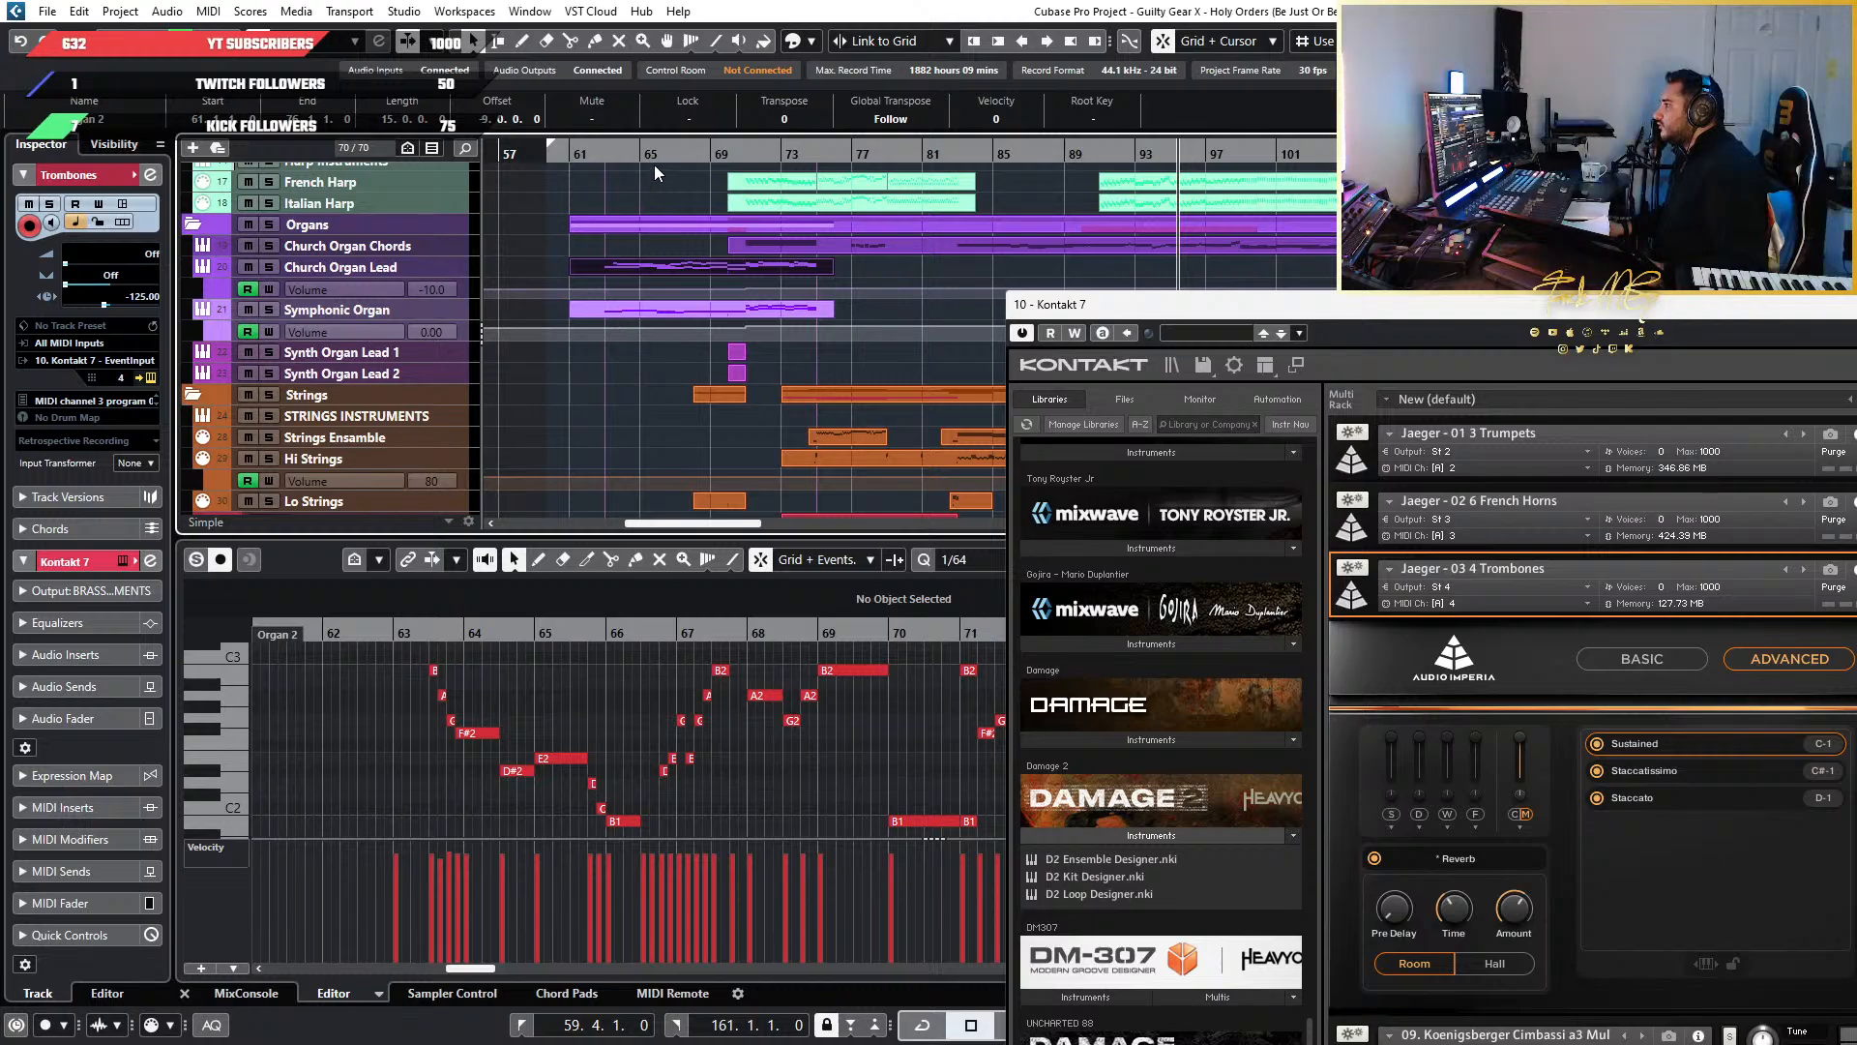
scroll(677, 404, up, 3)
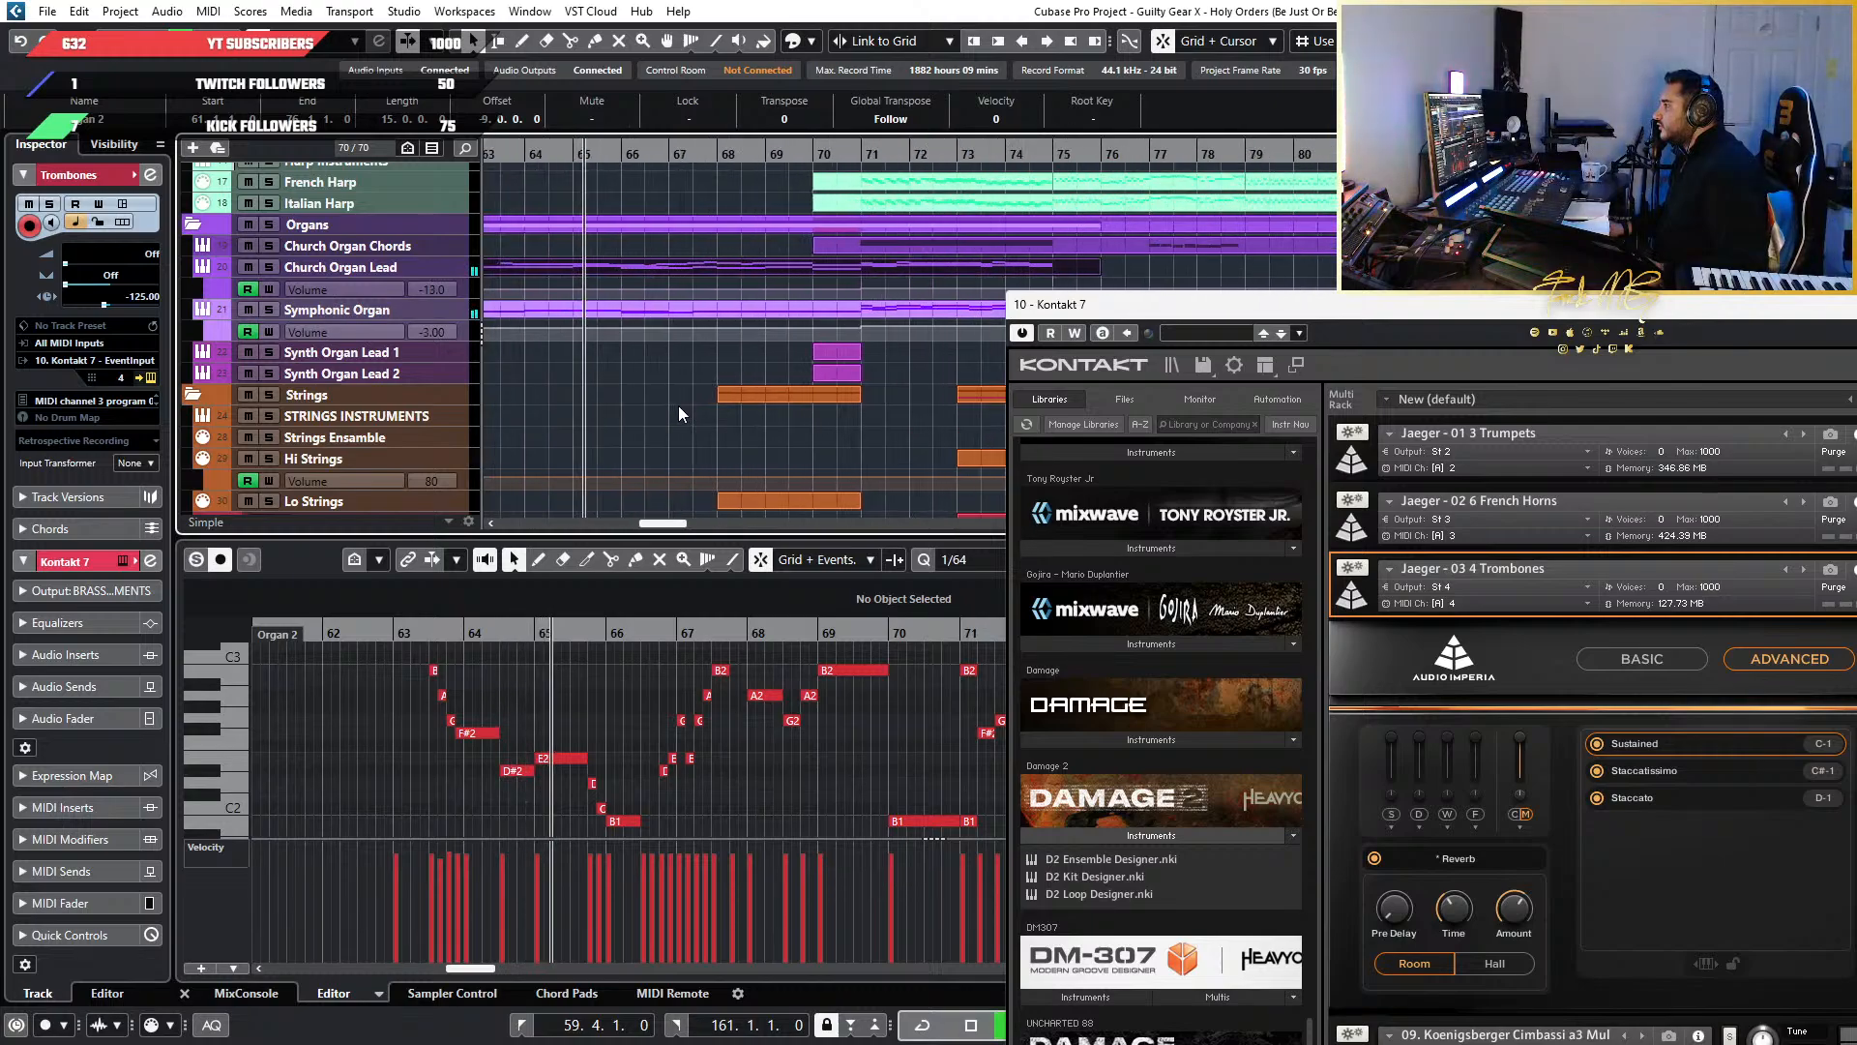
scroll(652, 414, up, 3)
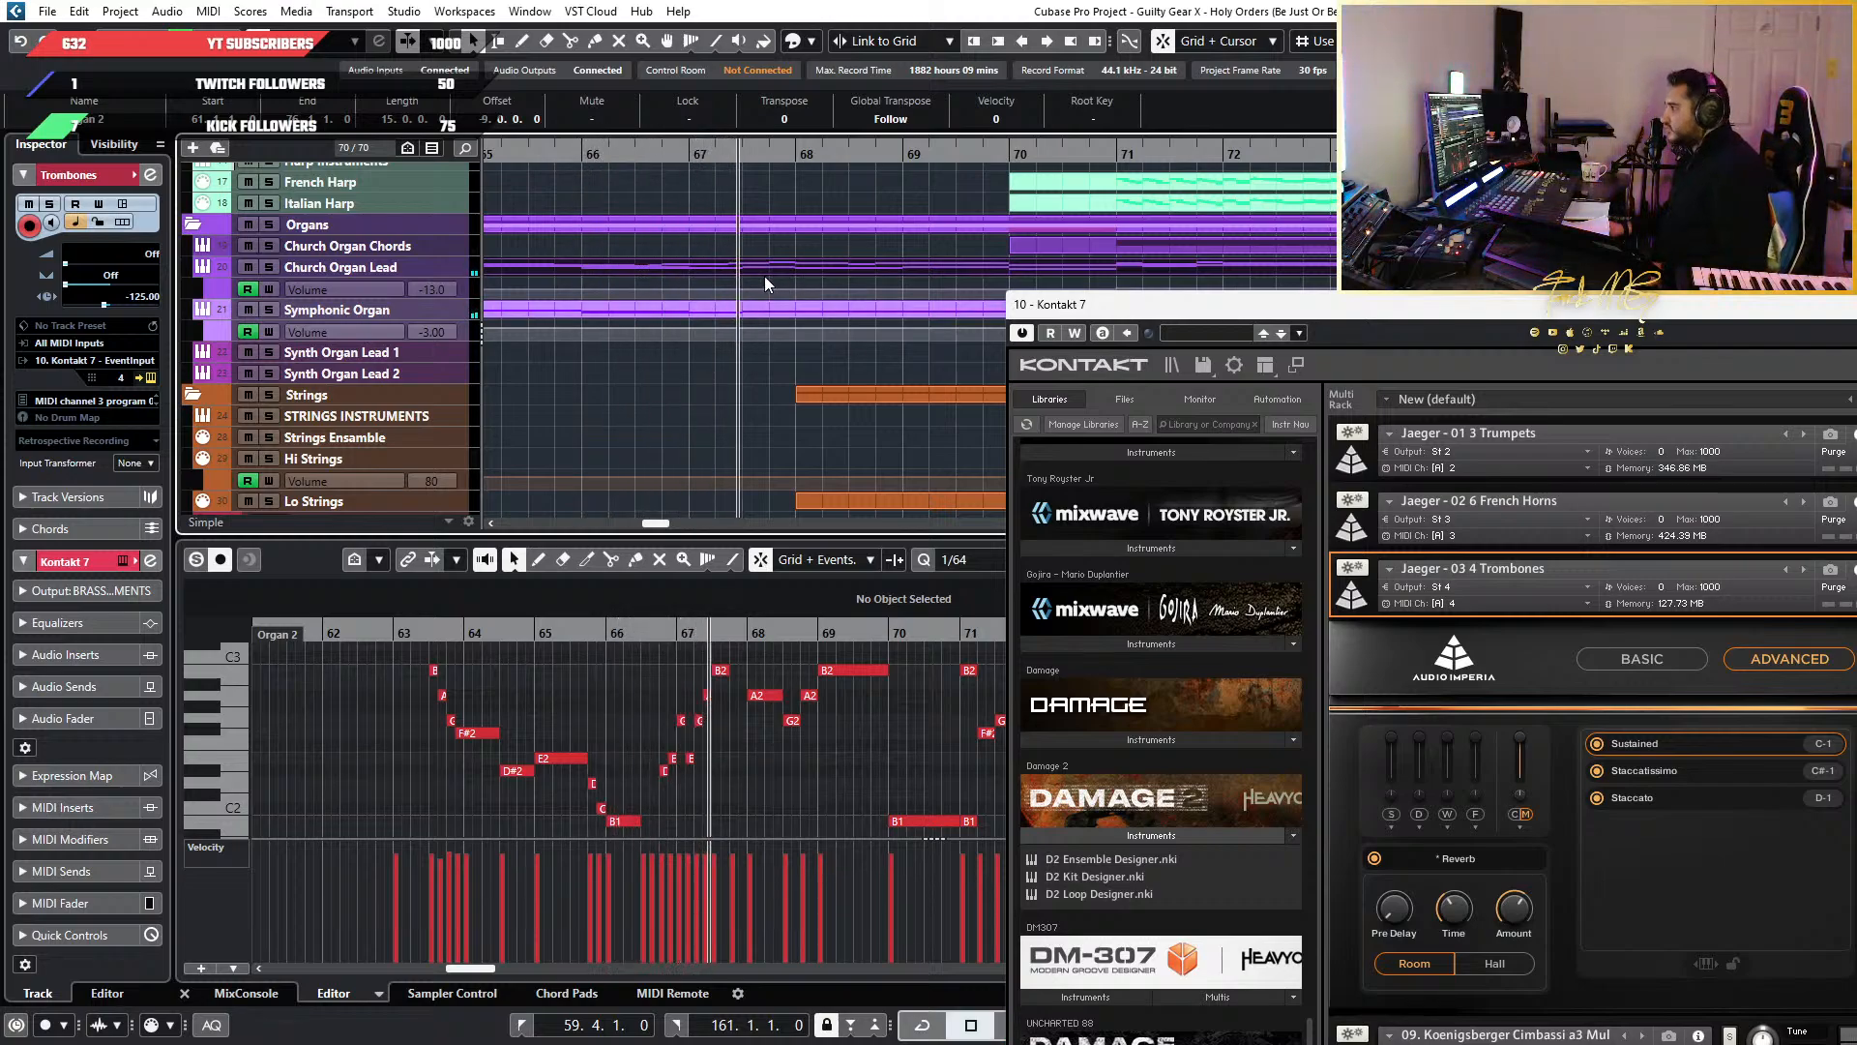
key(3)
scroll(720, 287, up, 2)
scroll(720, 288, down, 4)
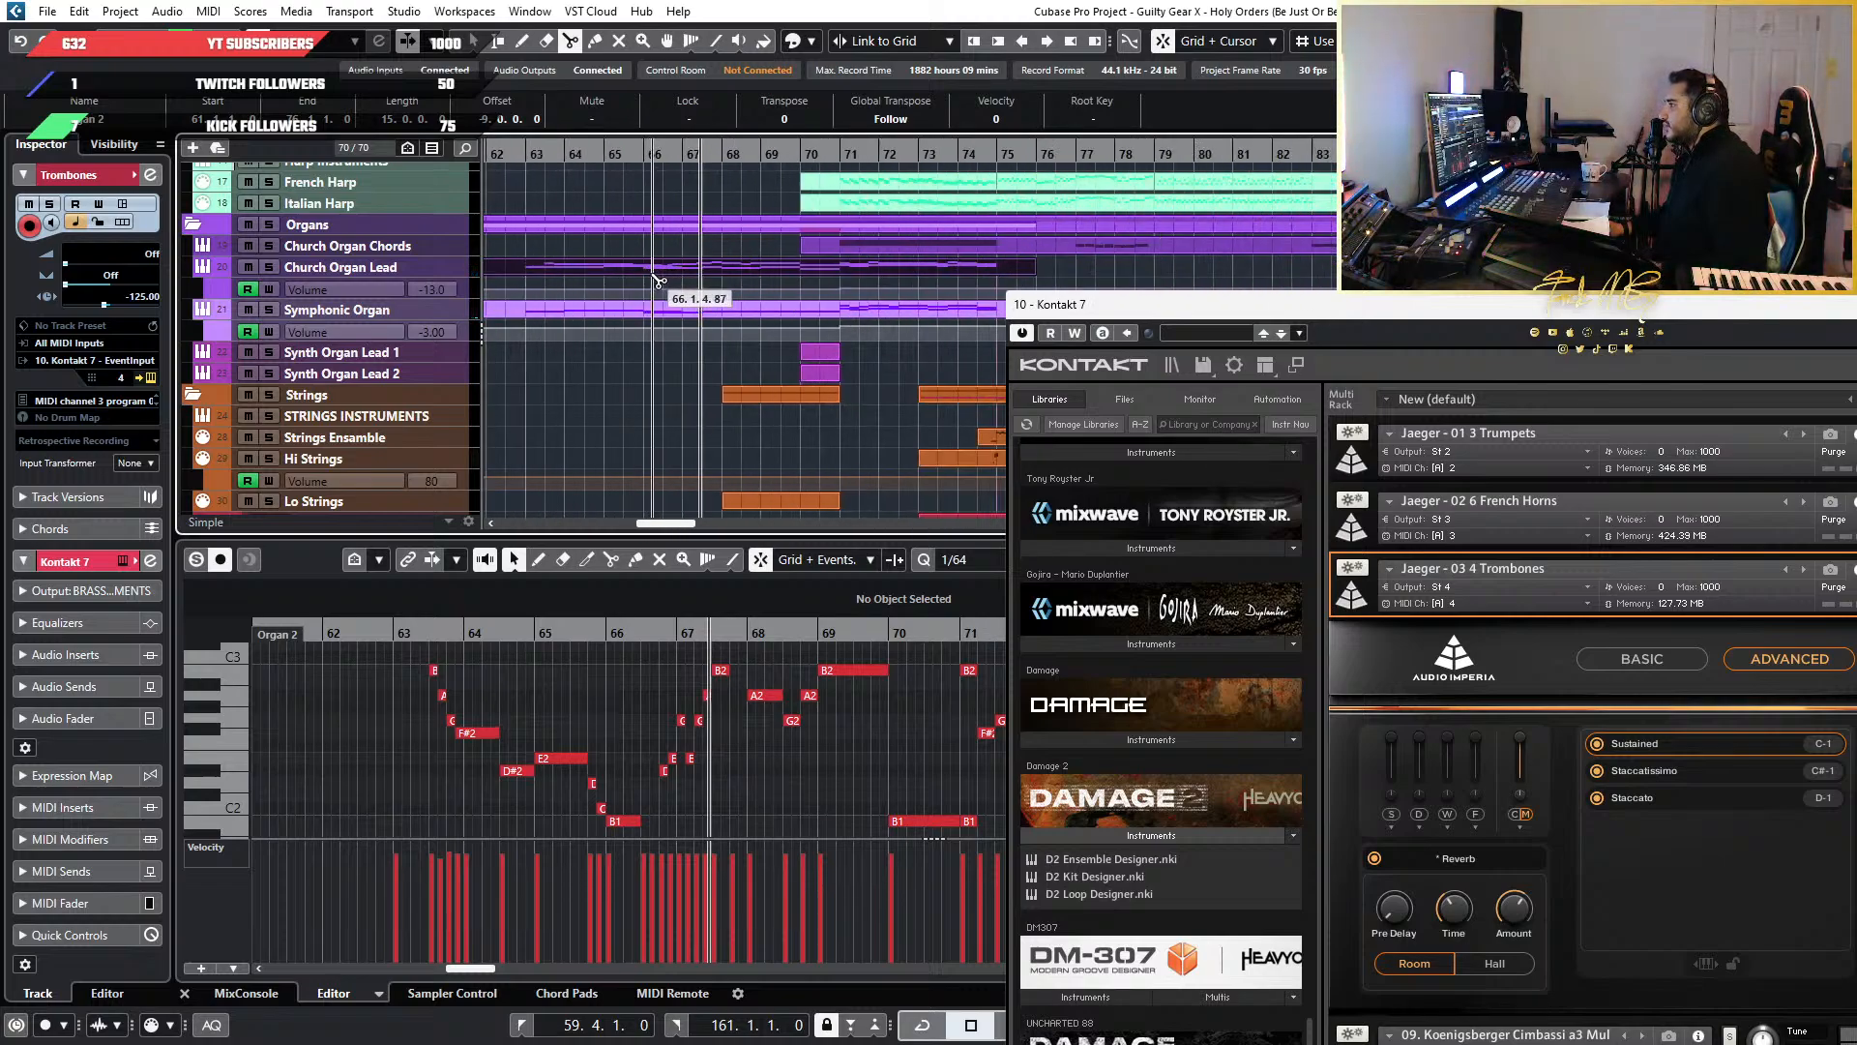
scroll(652, 277, up, 2)
scroll(651, 277, down, 2)
key(1)
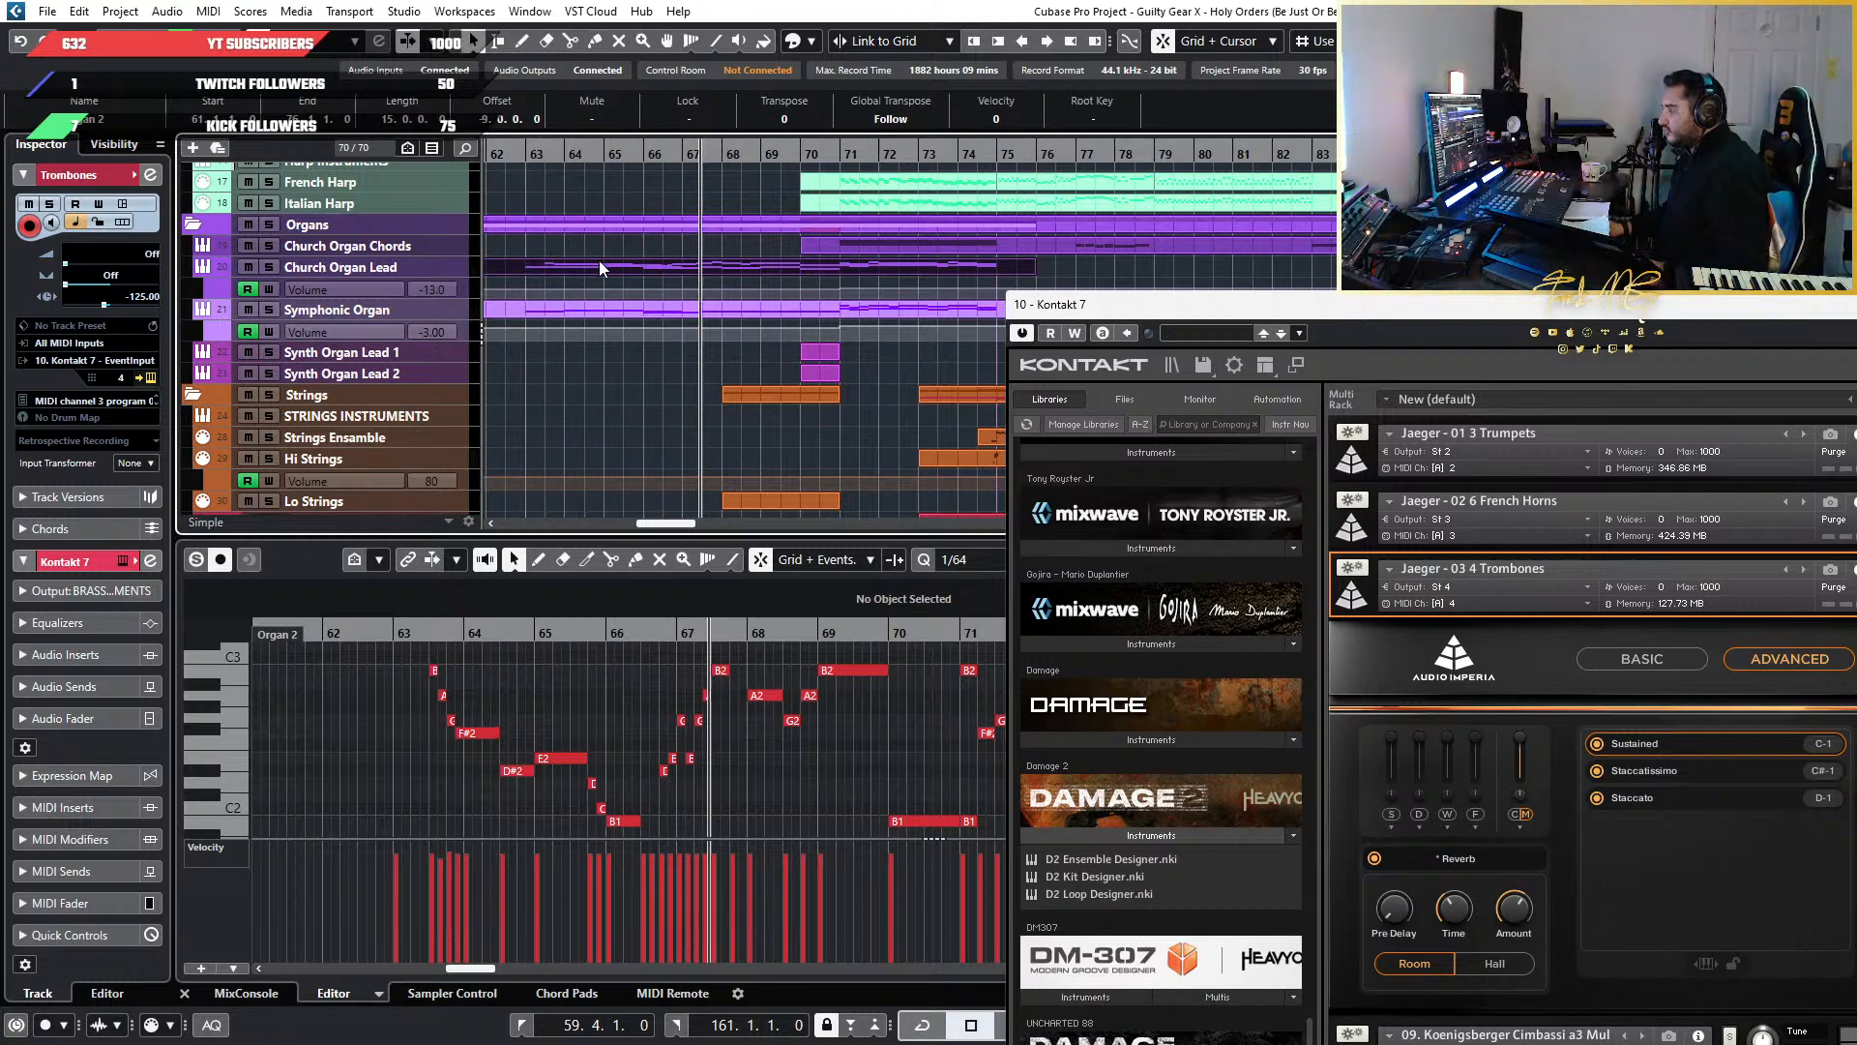
Replay the organ passage up to bar 67 and try to split the Church Organ Lead part there
scroll(682, 277, up, 2)
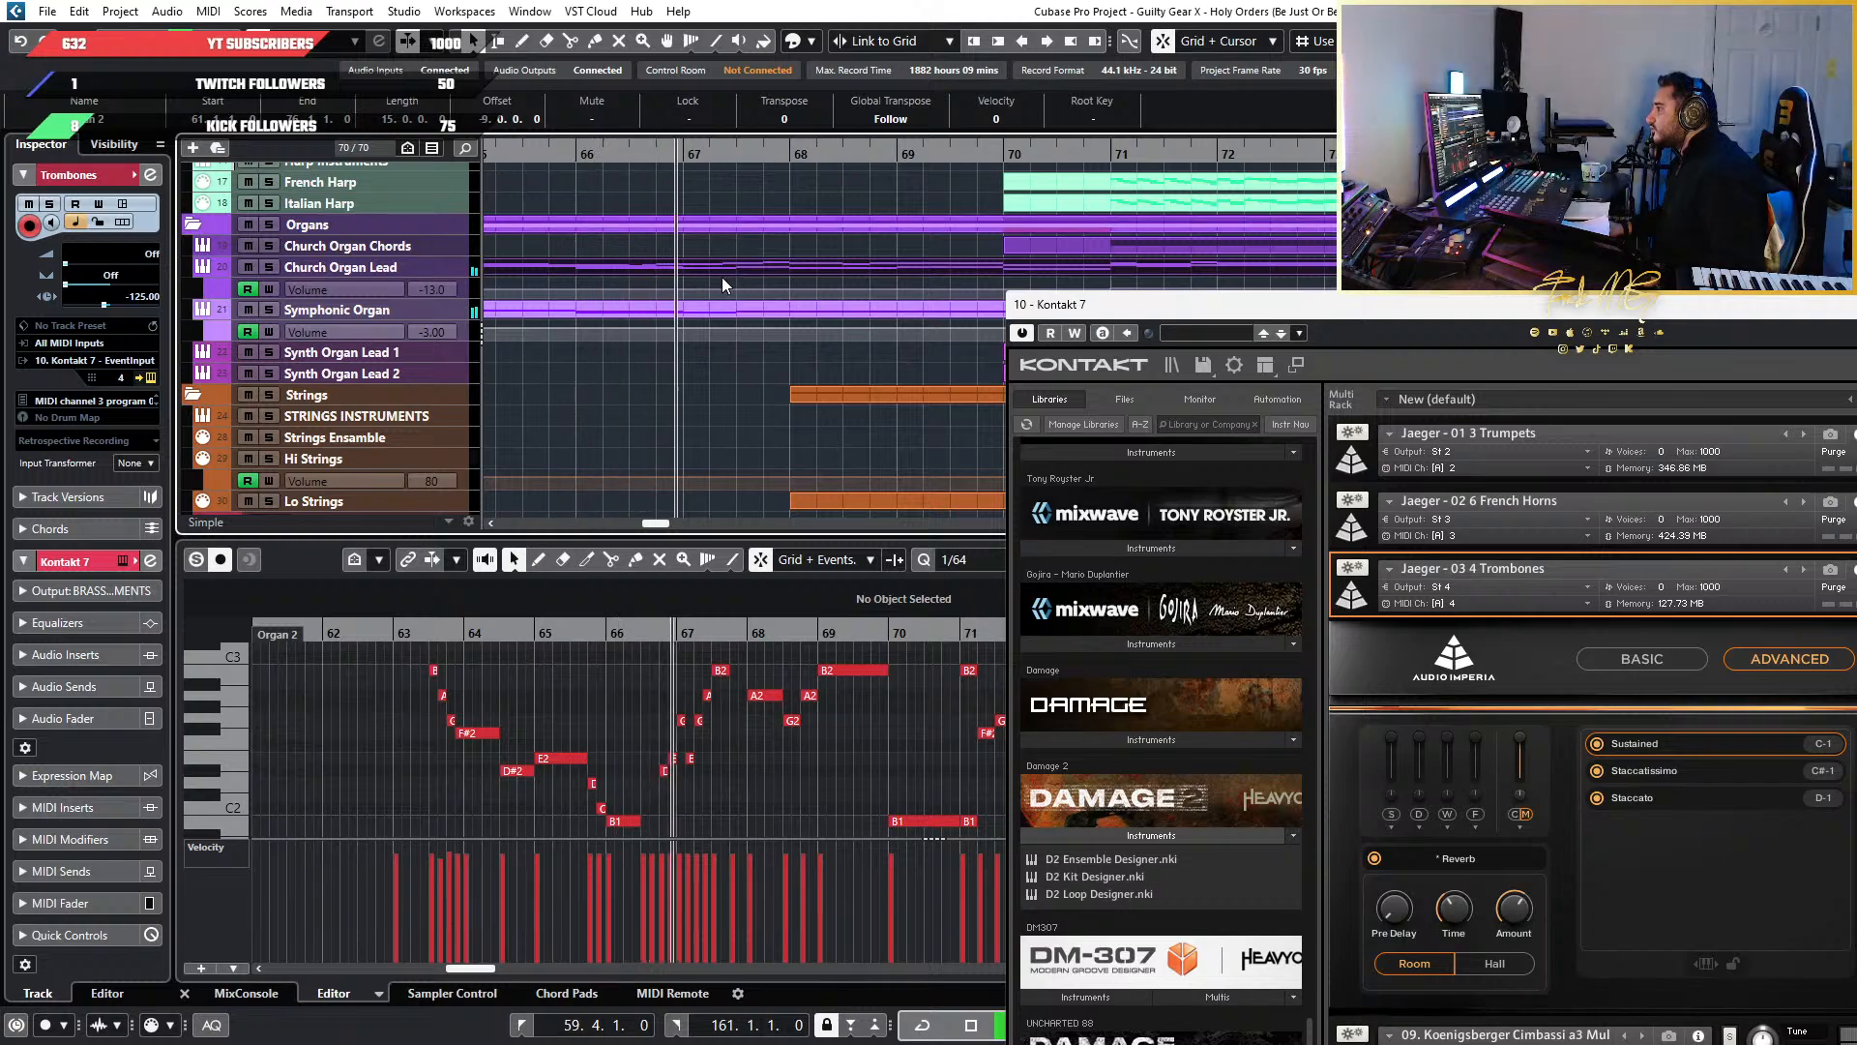
key(space)
scroll(699, 281, up, 2)
key(3)
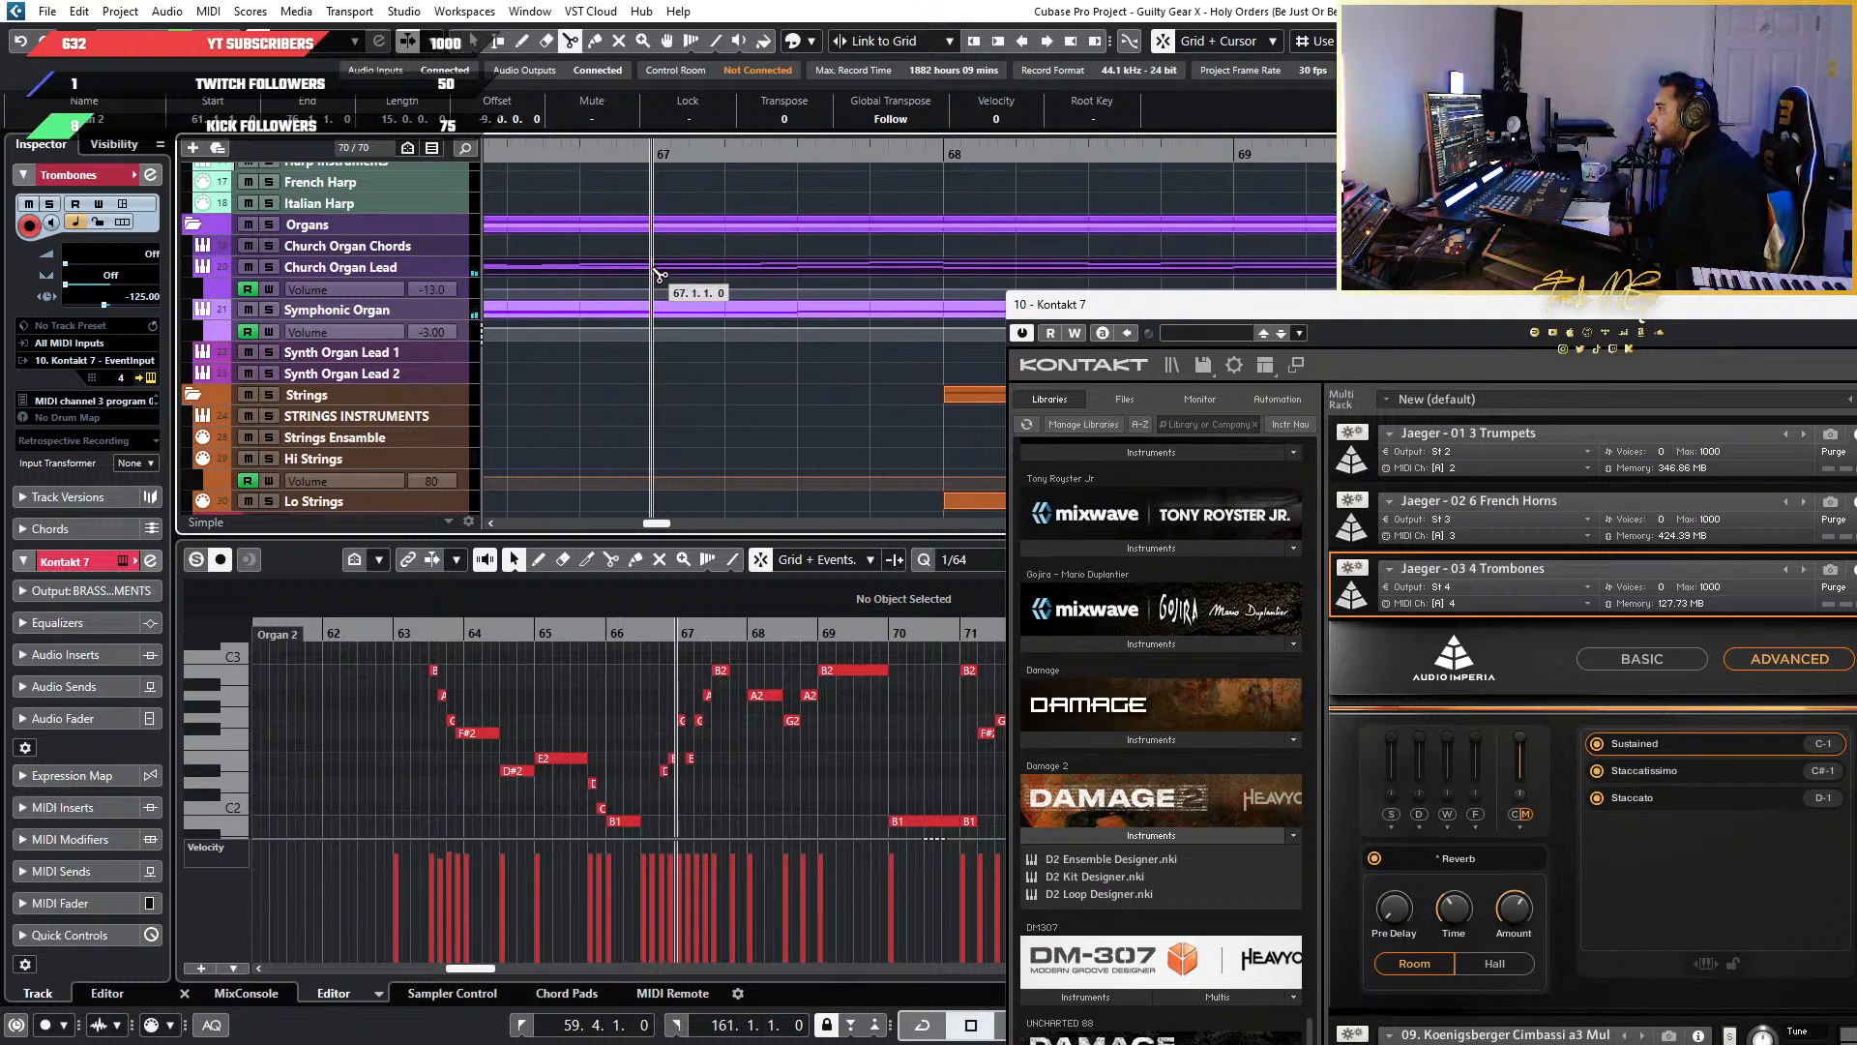
click(651, 278)
scroll(661, 278, up, 2)
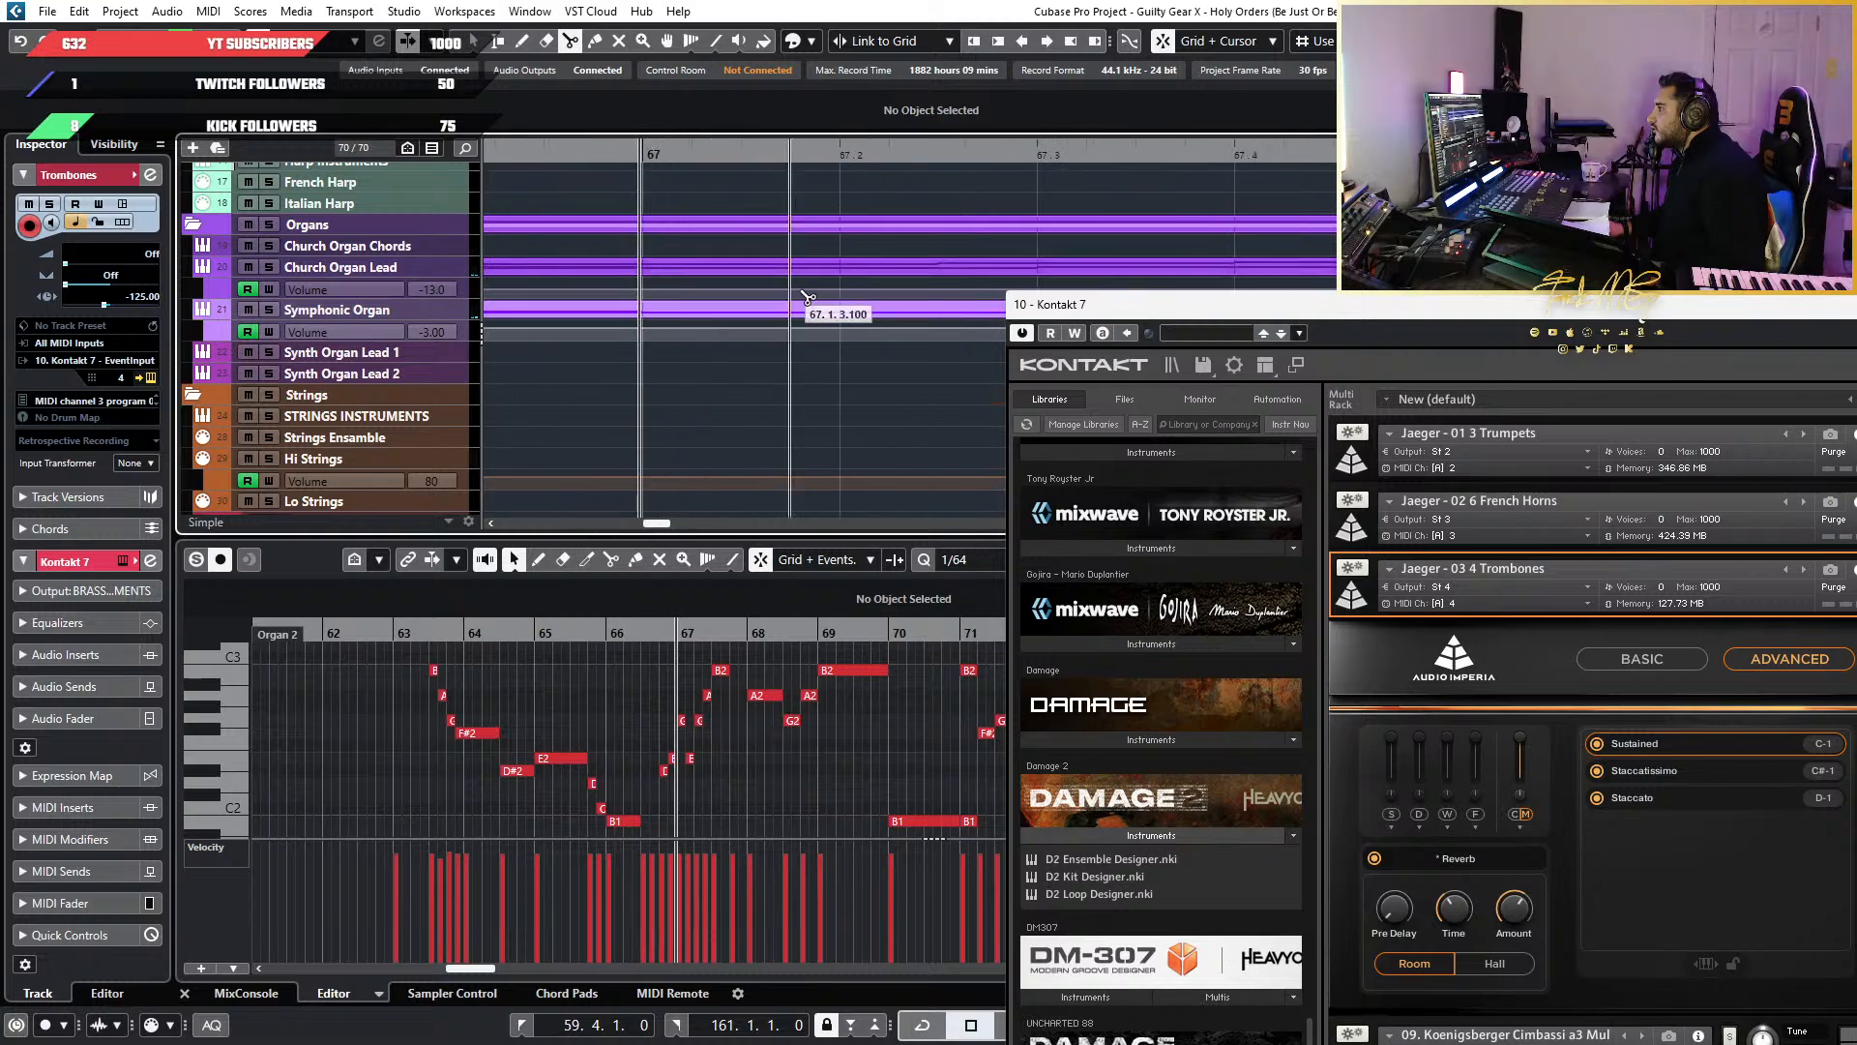
scroll(791, 293, up, 1)
key(1)
Enlarge the Church Organ Lead and Church Organ Chords tracks so the notes around bar 67 are readable
click(582, 310)
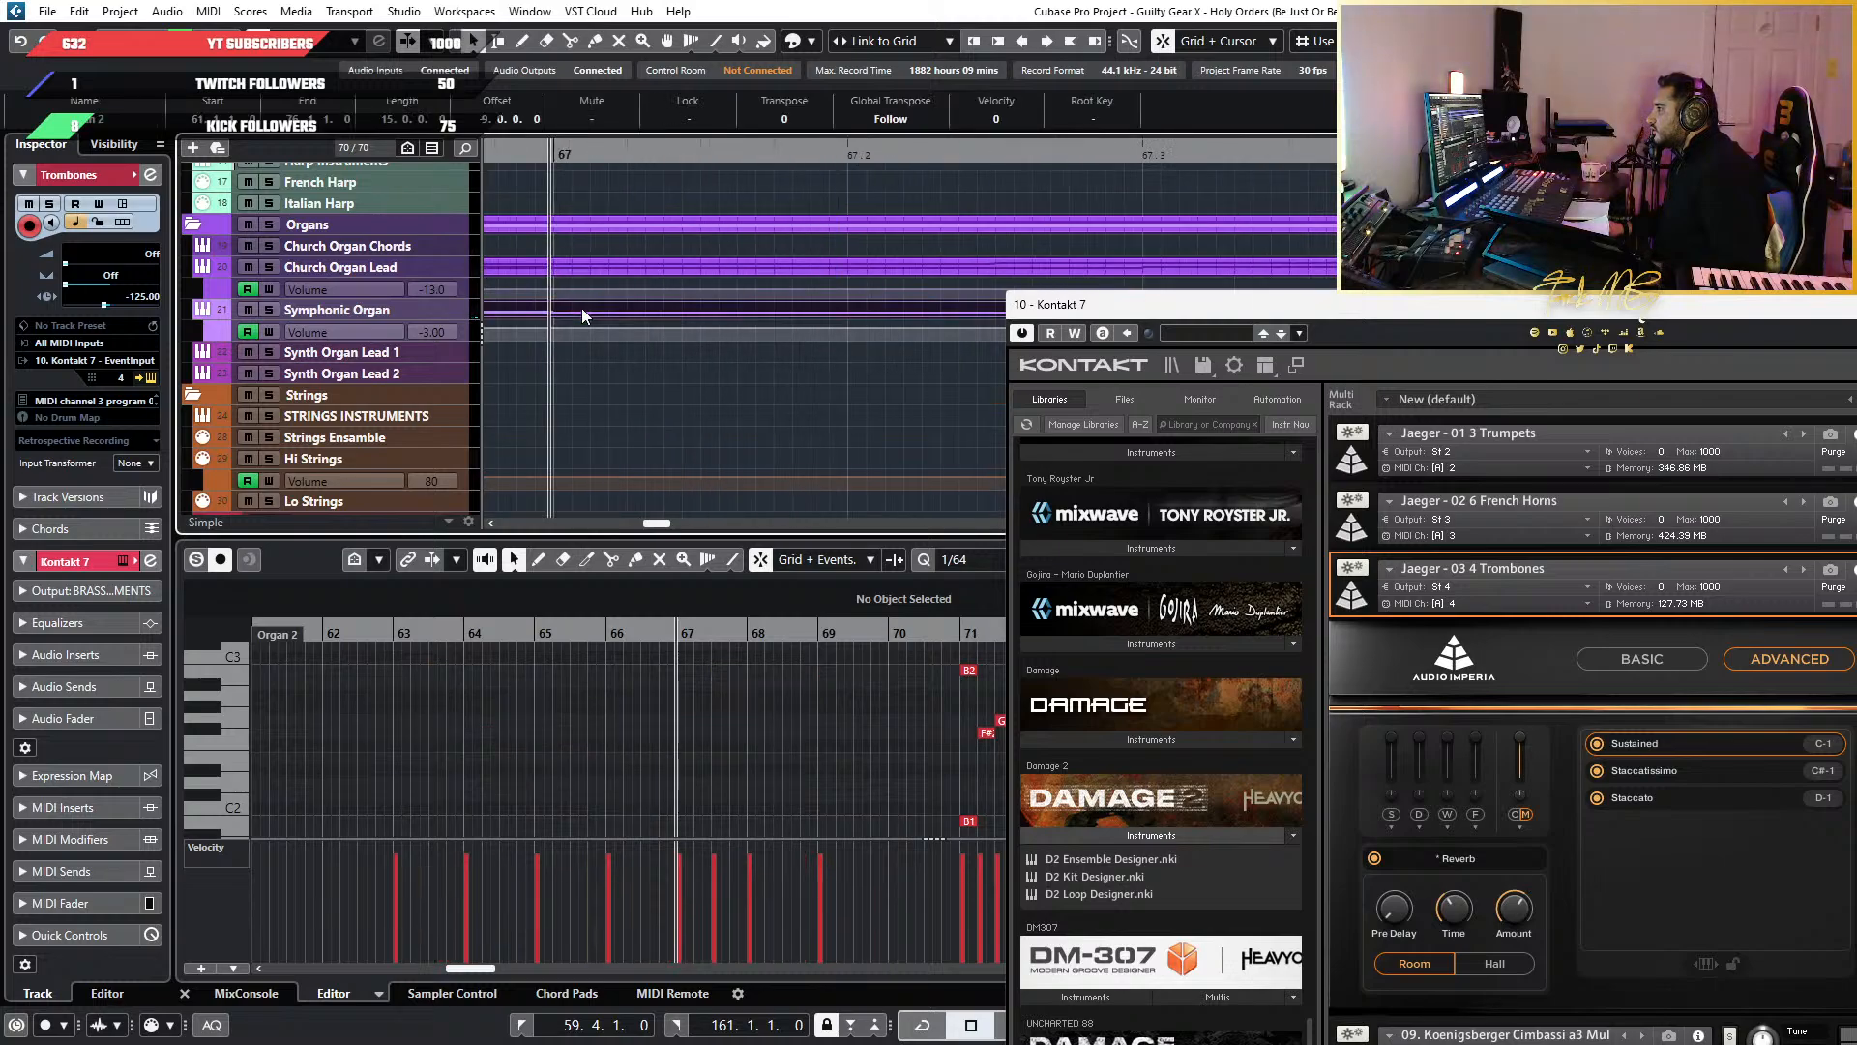
scroll(572, 307, up, 1)
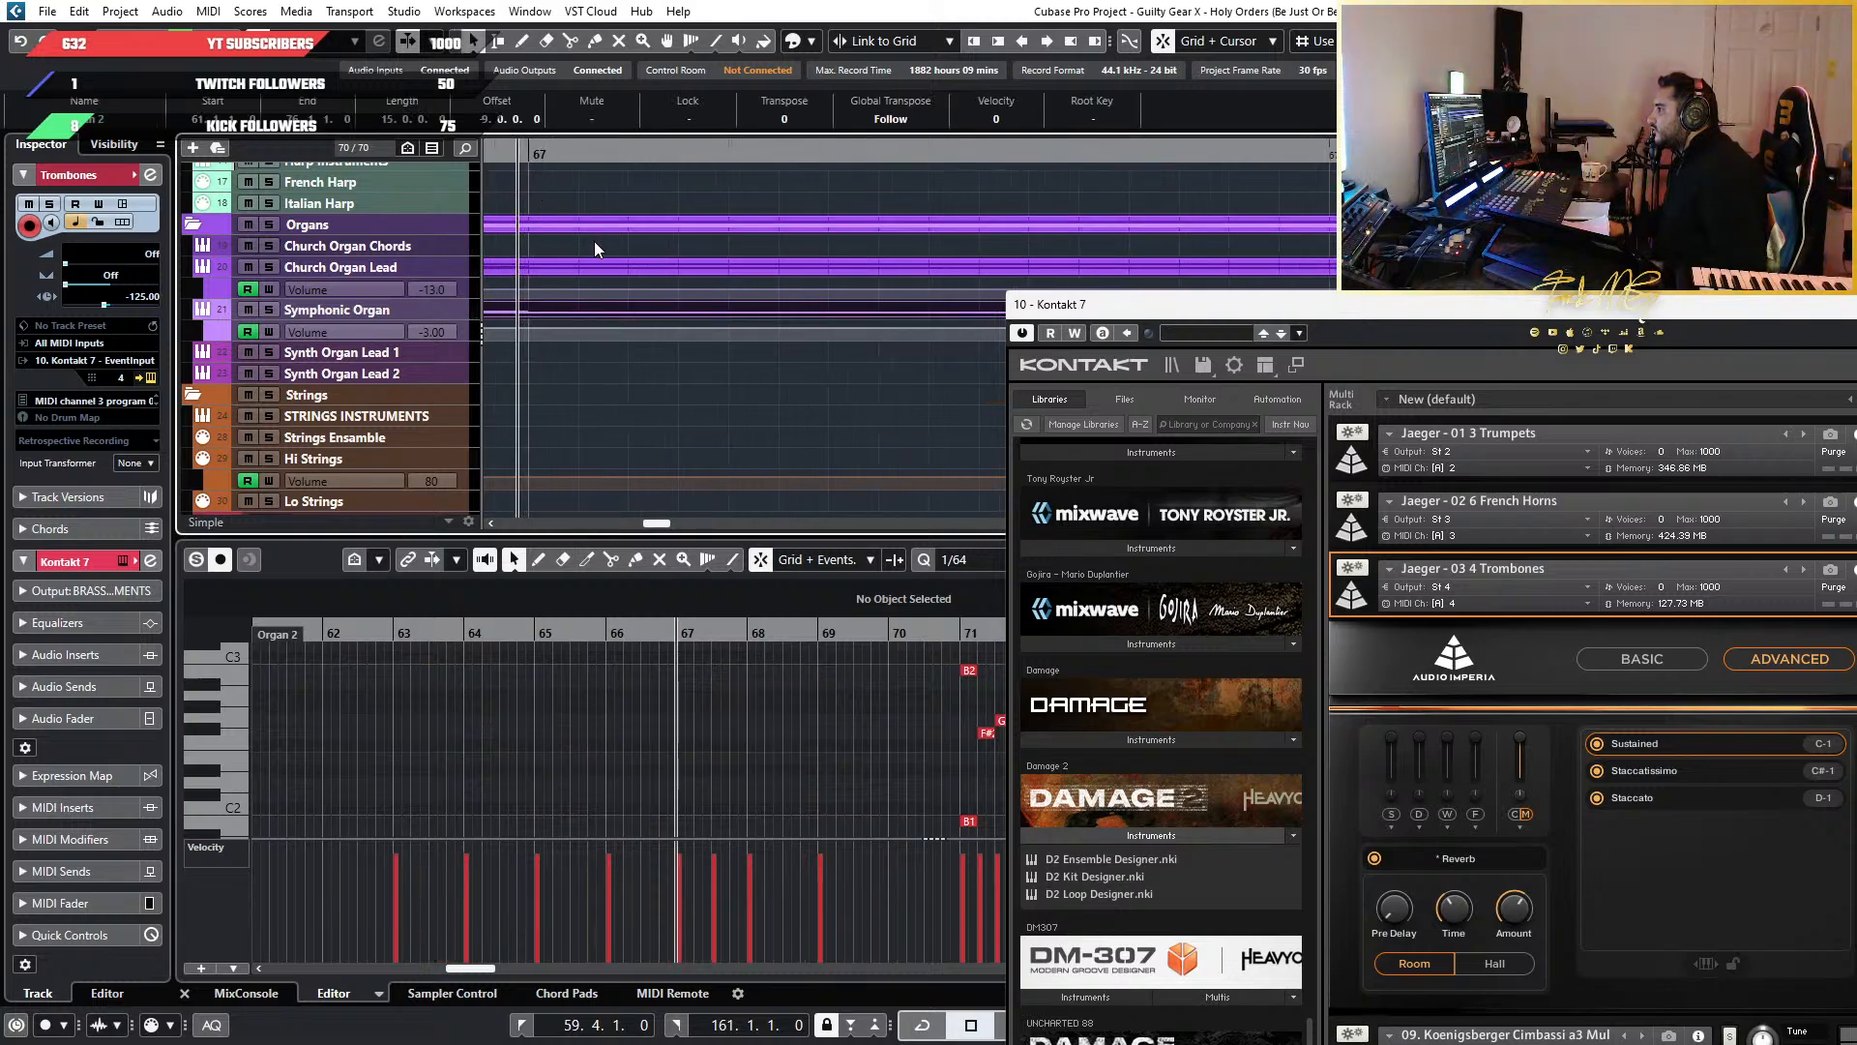
click(461, 273)
drag(466, 285, 460, 399)
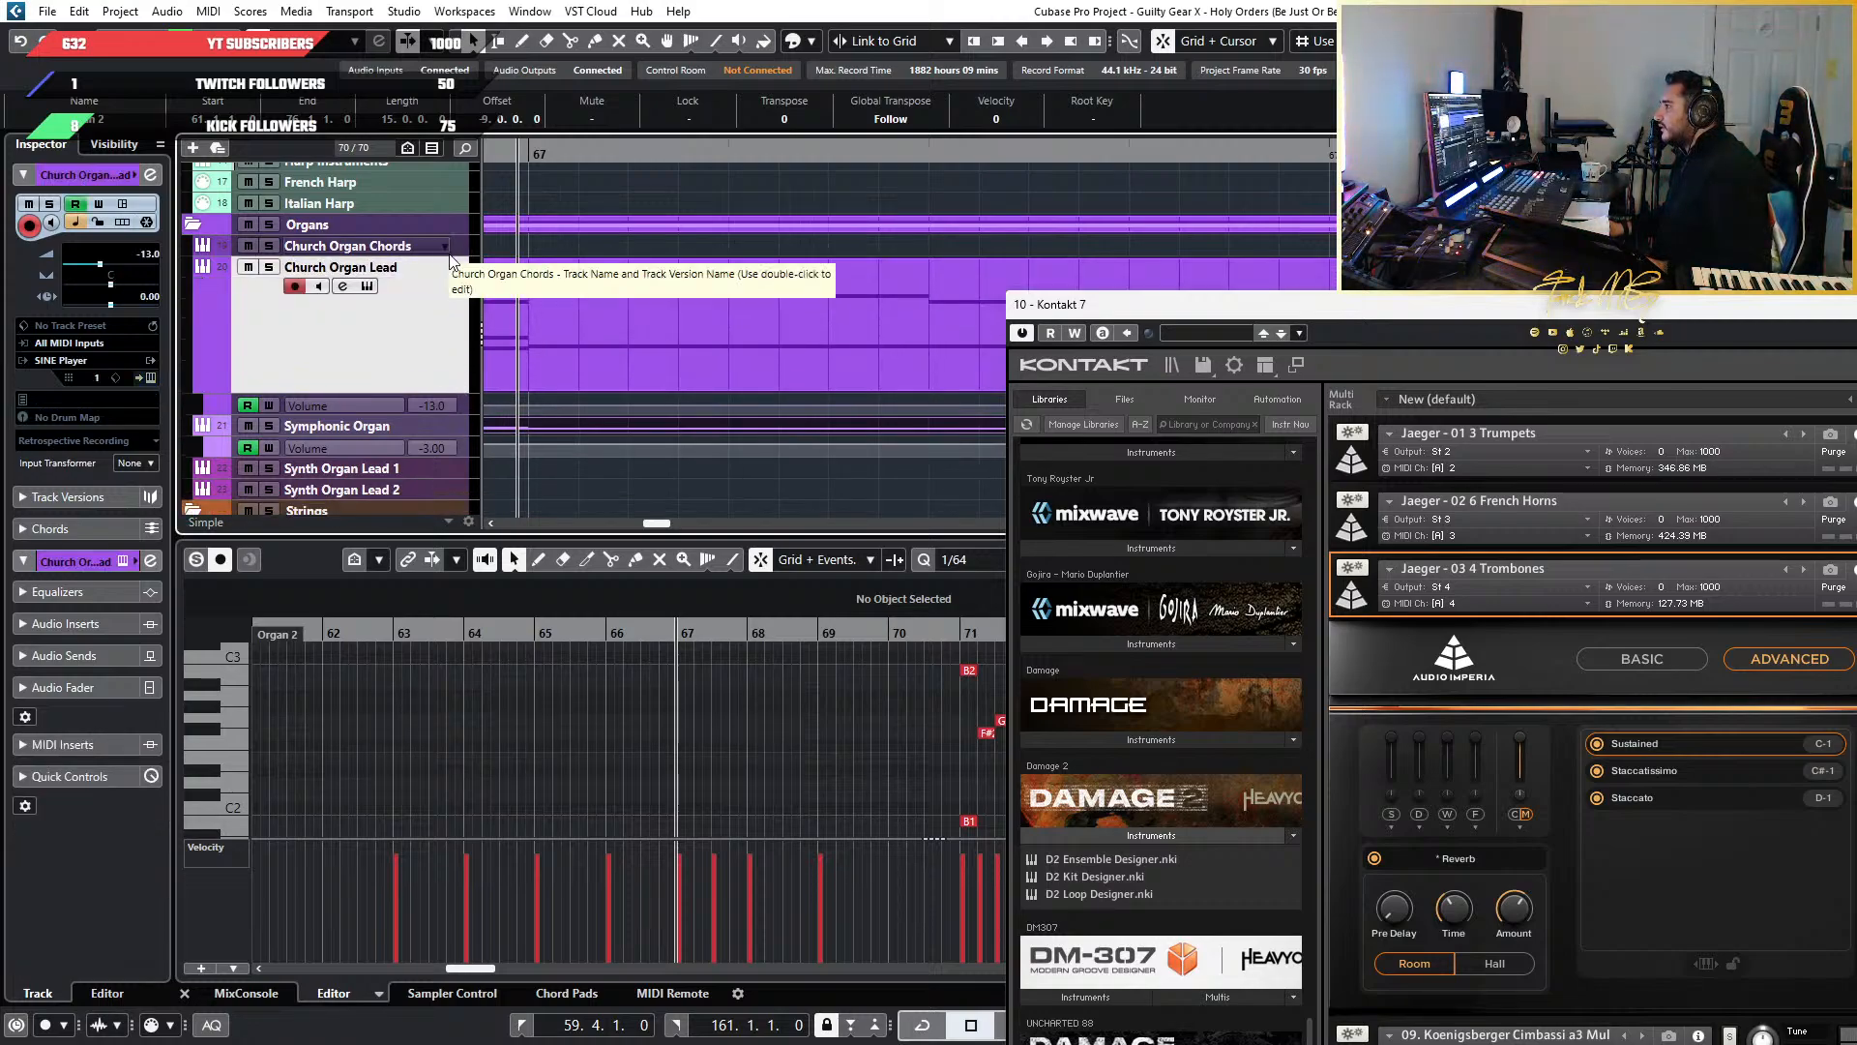
drag(450, 256, 453, 373)
scroll(639, 327, down, 3)
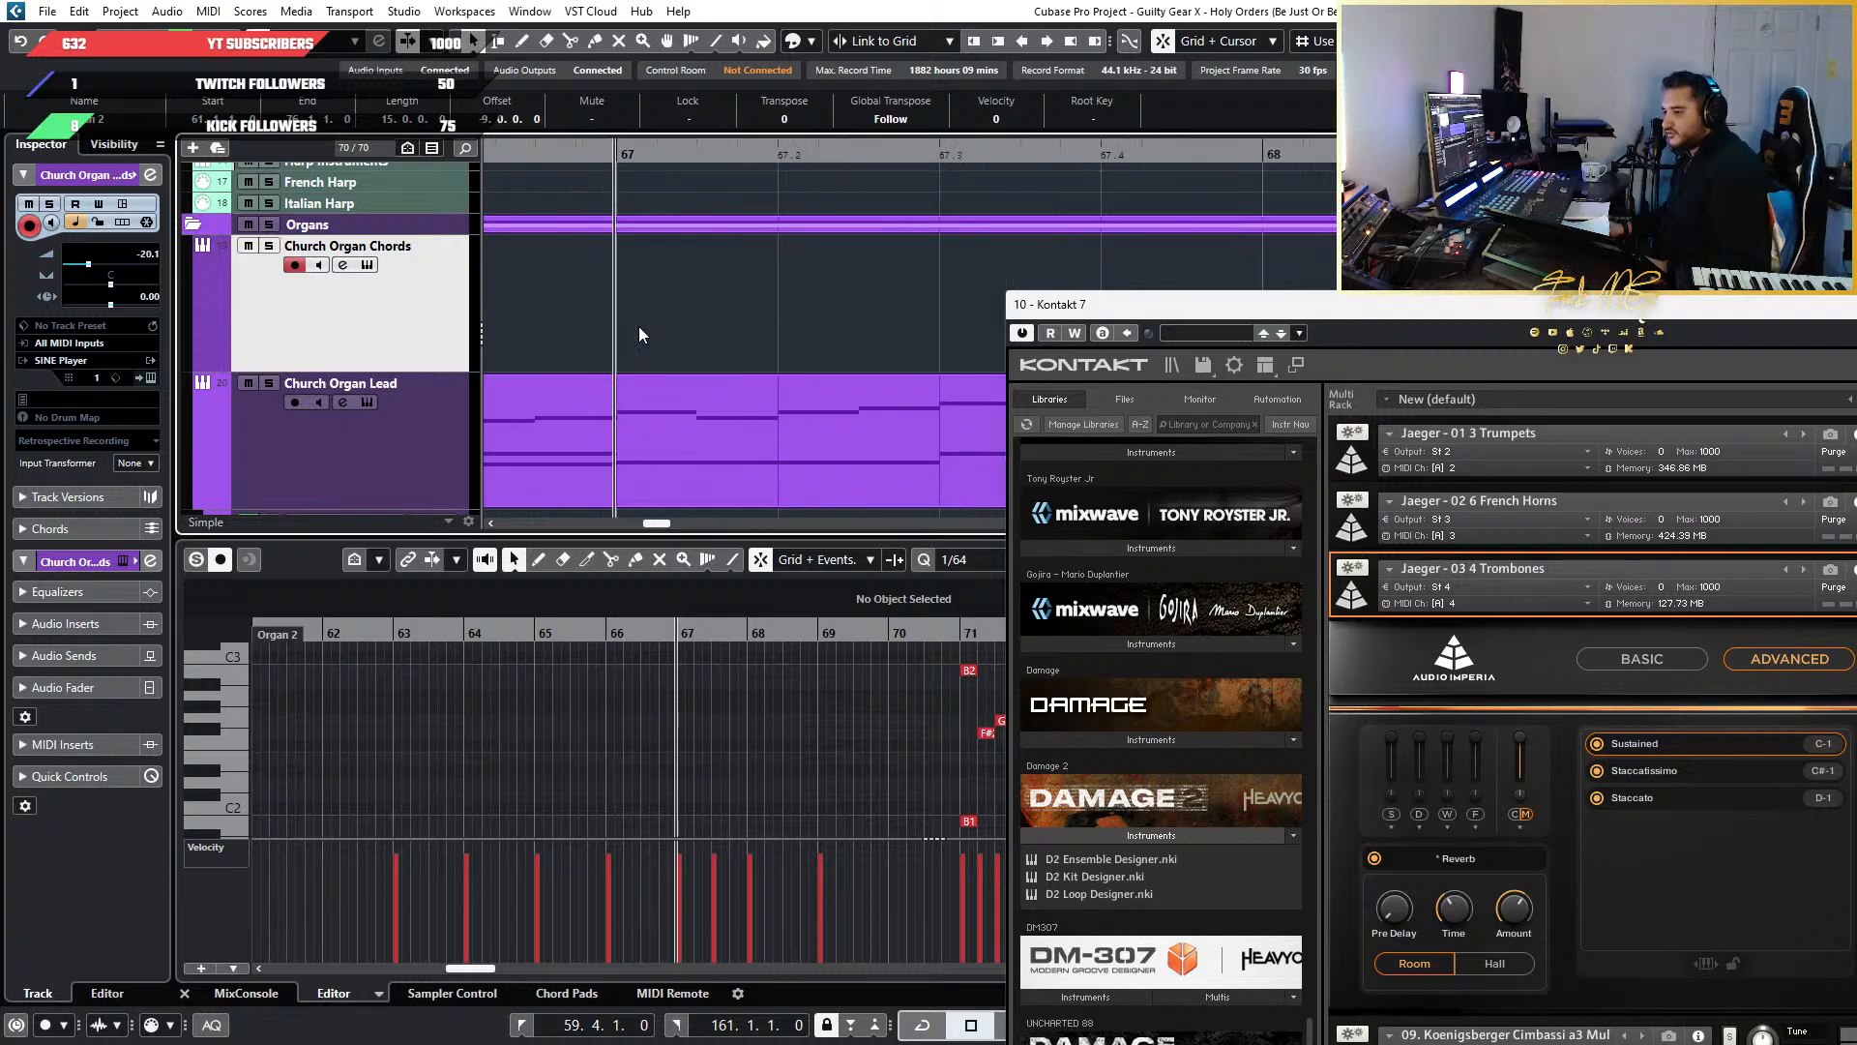
scroll(677, 382, down, 4)
scroll(658, 366, down, 3)
scroll(650, 358, up, 1)
scroll(649, 359, up, 3)
scroll(649, 359, down, 2)
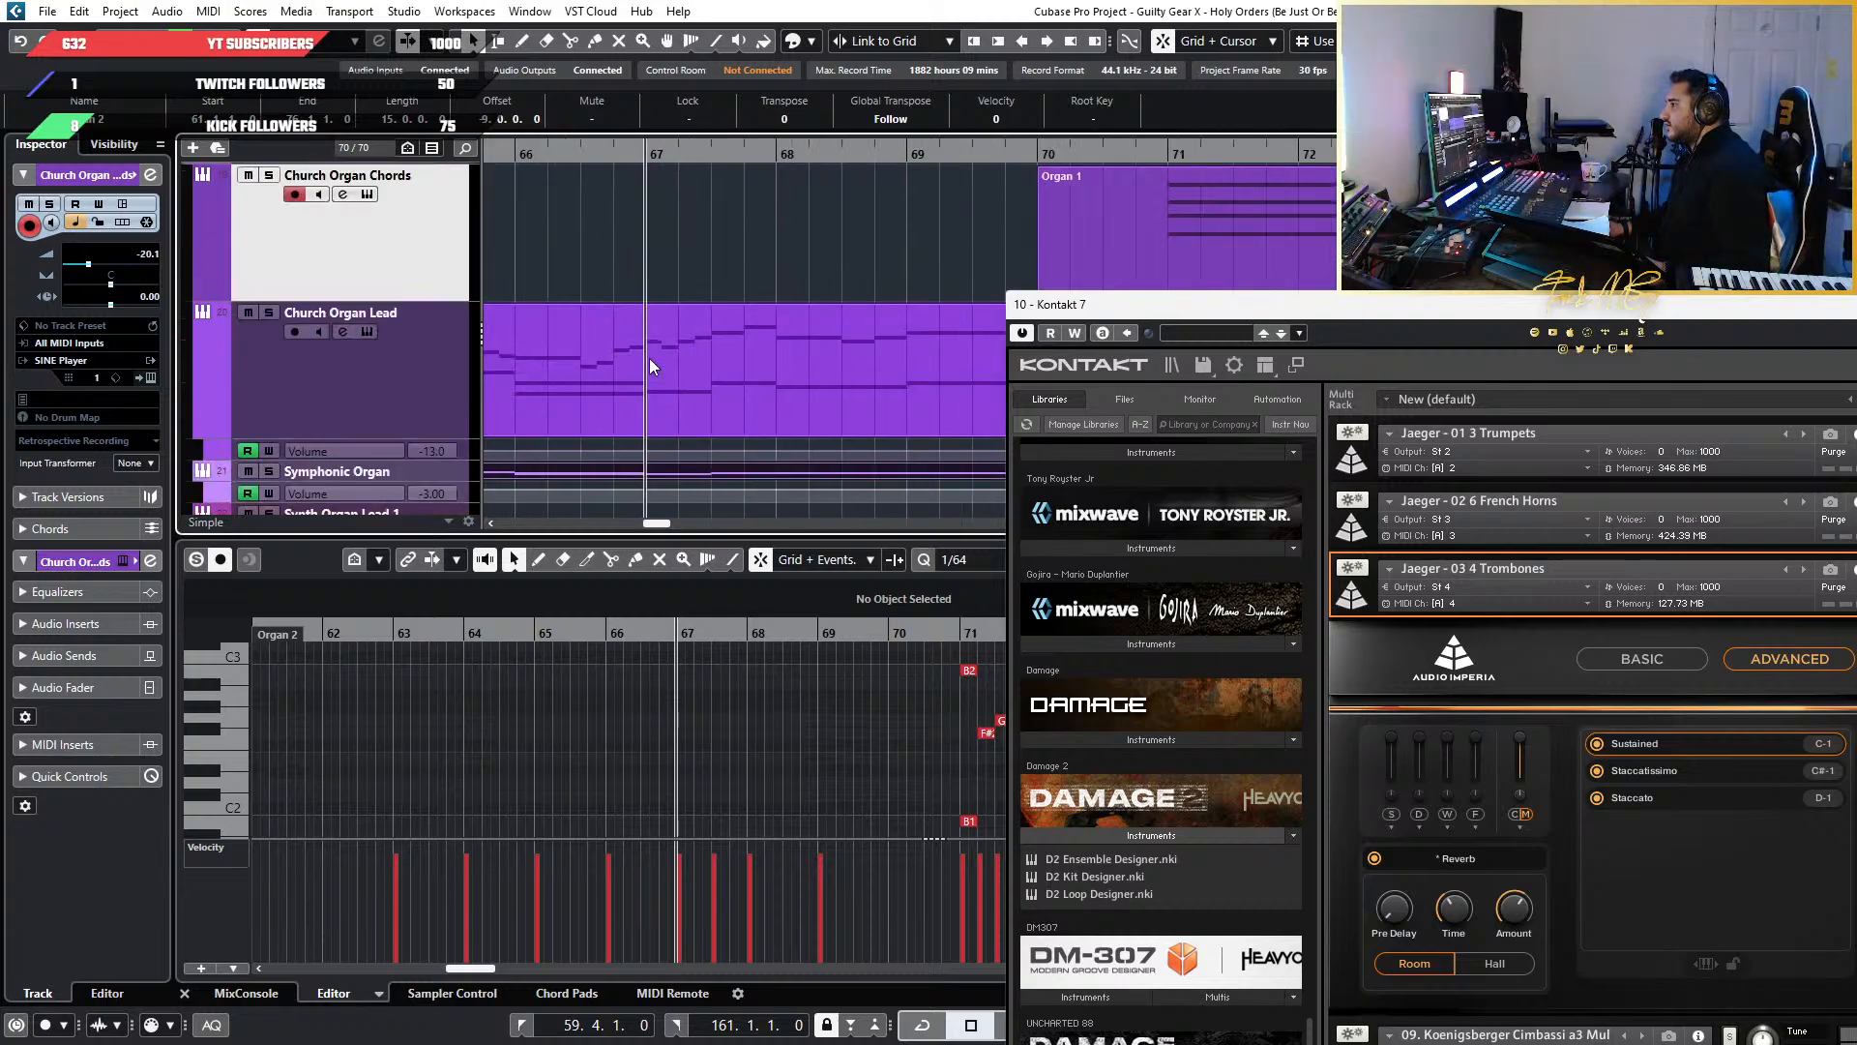
Play the Church Organ Lead part repeatedly from bar 66 to find where the phrase around bar 67 begins
click(529, 155)
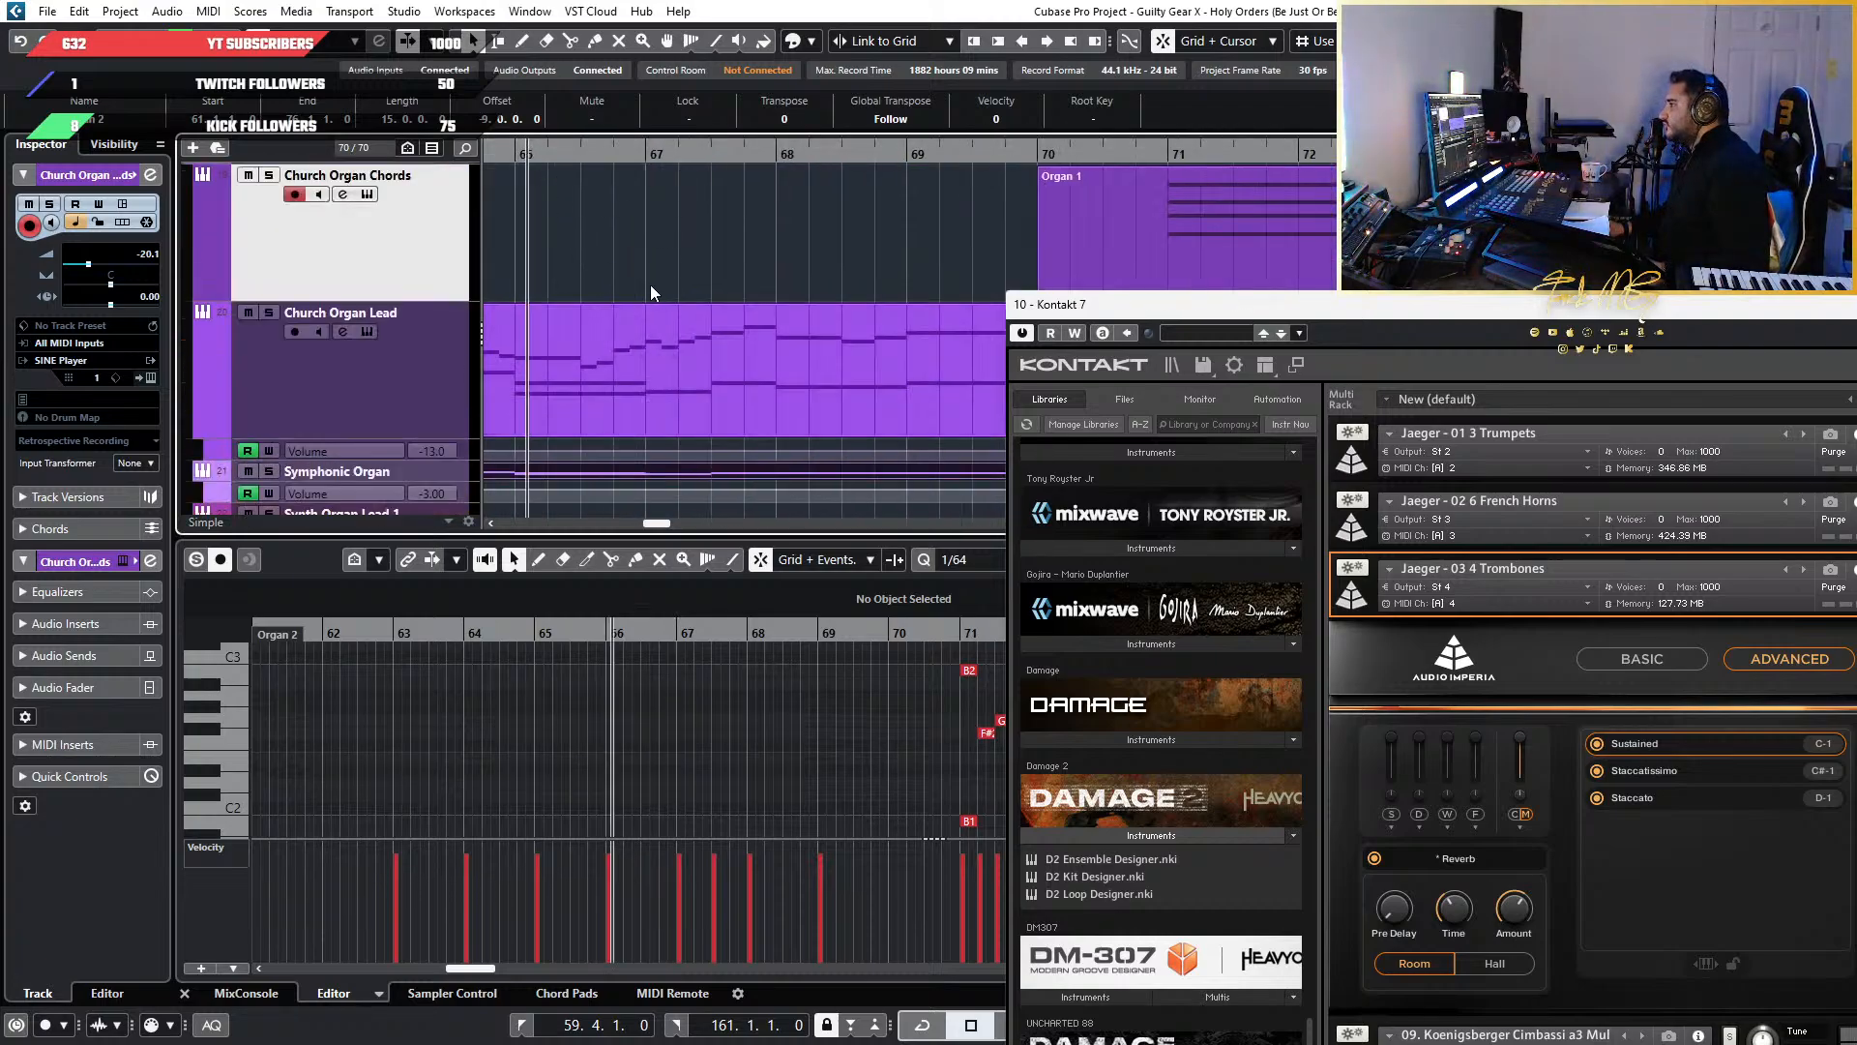
scroll(650, 284, down, 2)
key(space)
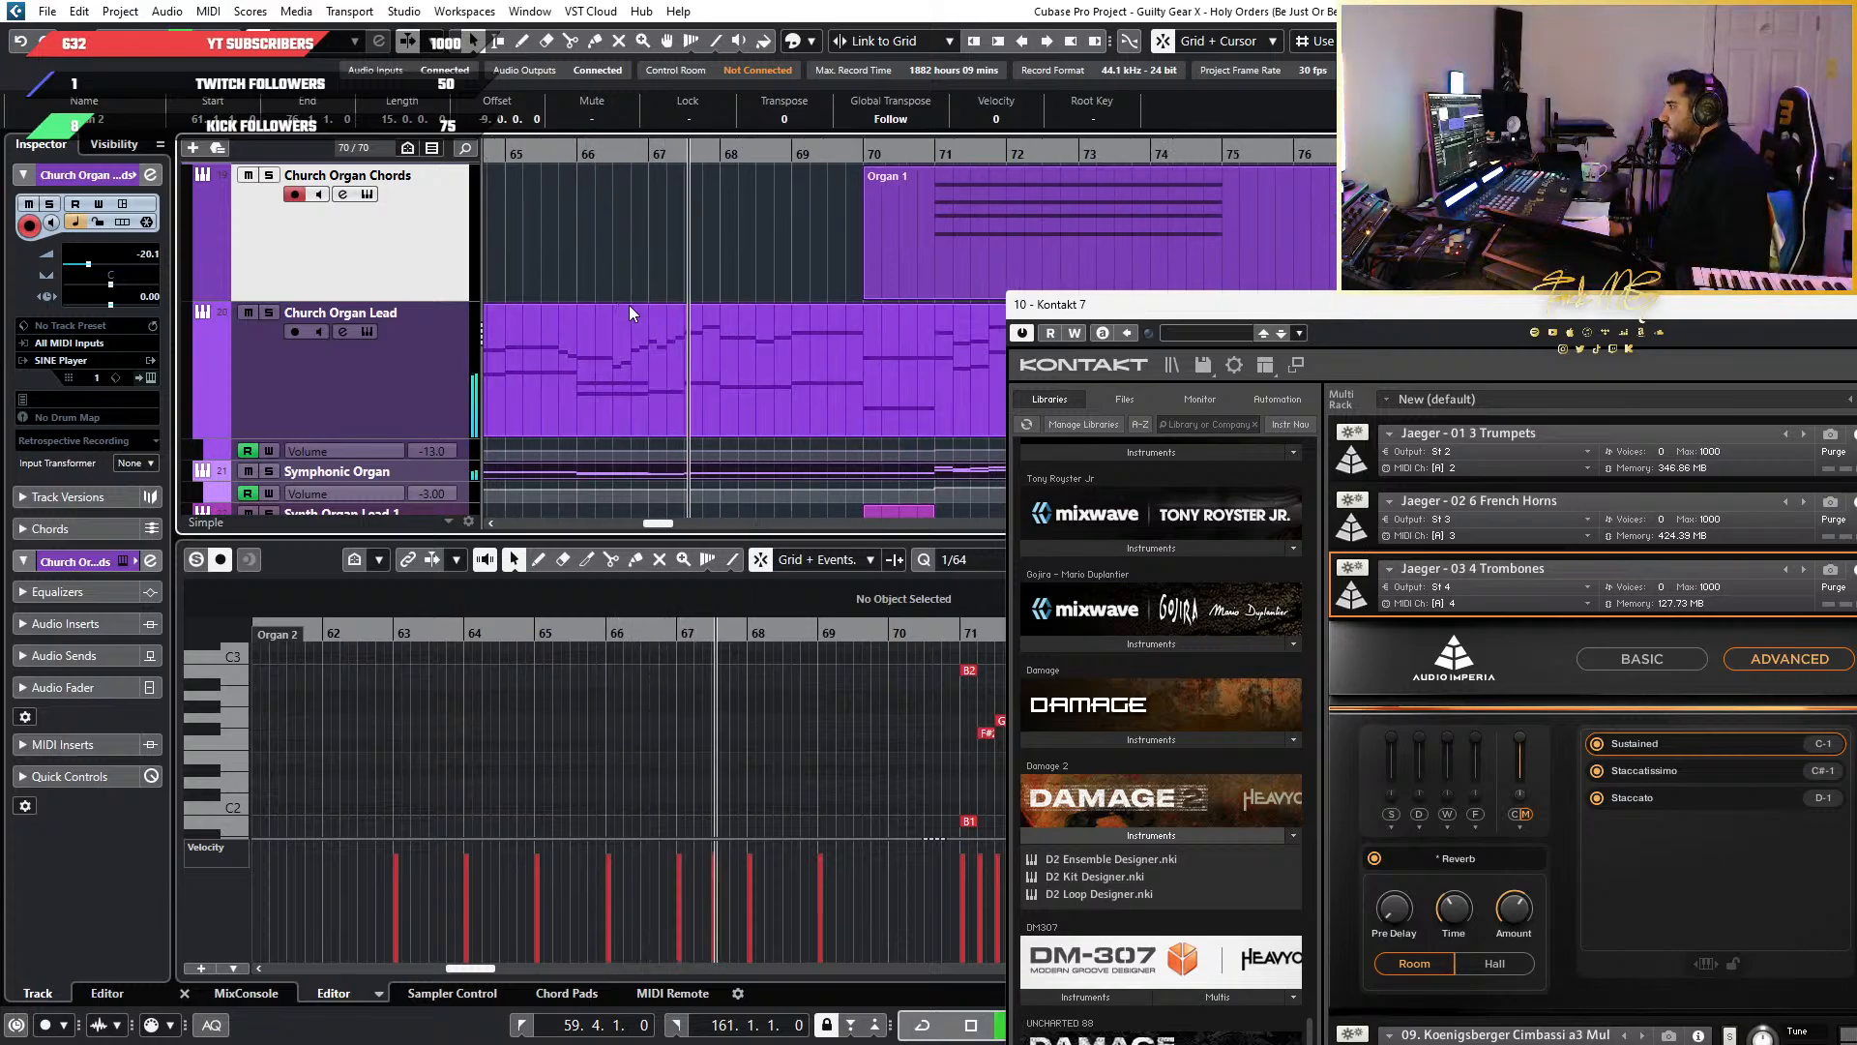
click(782, 365)
click(678, 146)
click(676, 158)
key(space)
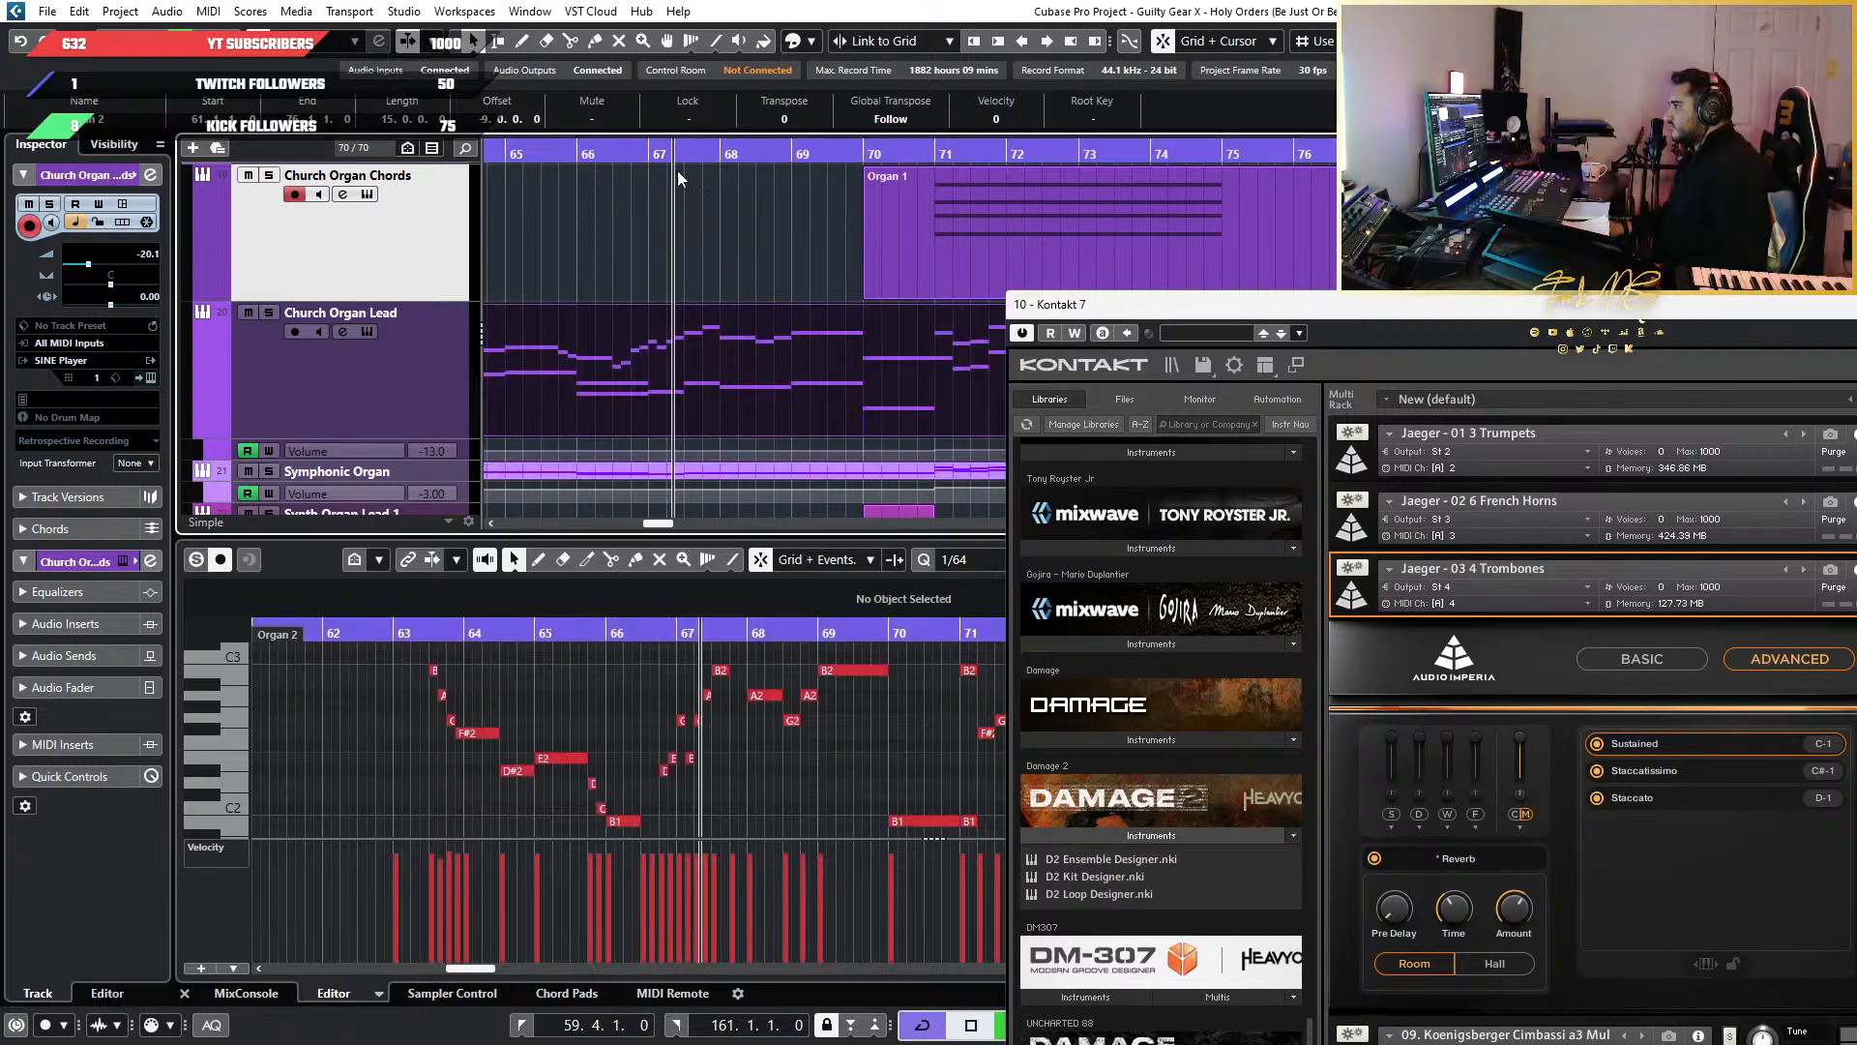
click(578, 153)
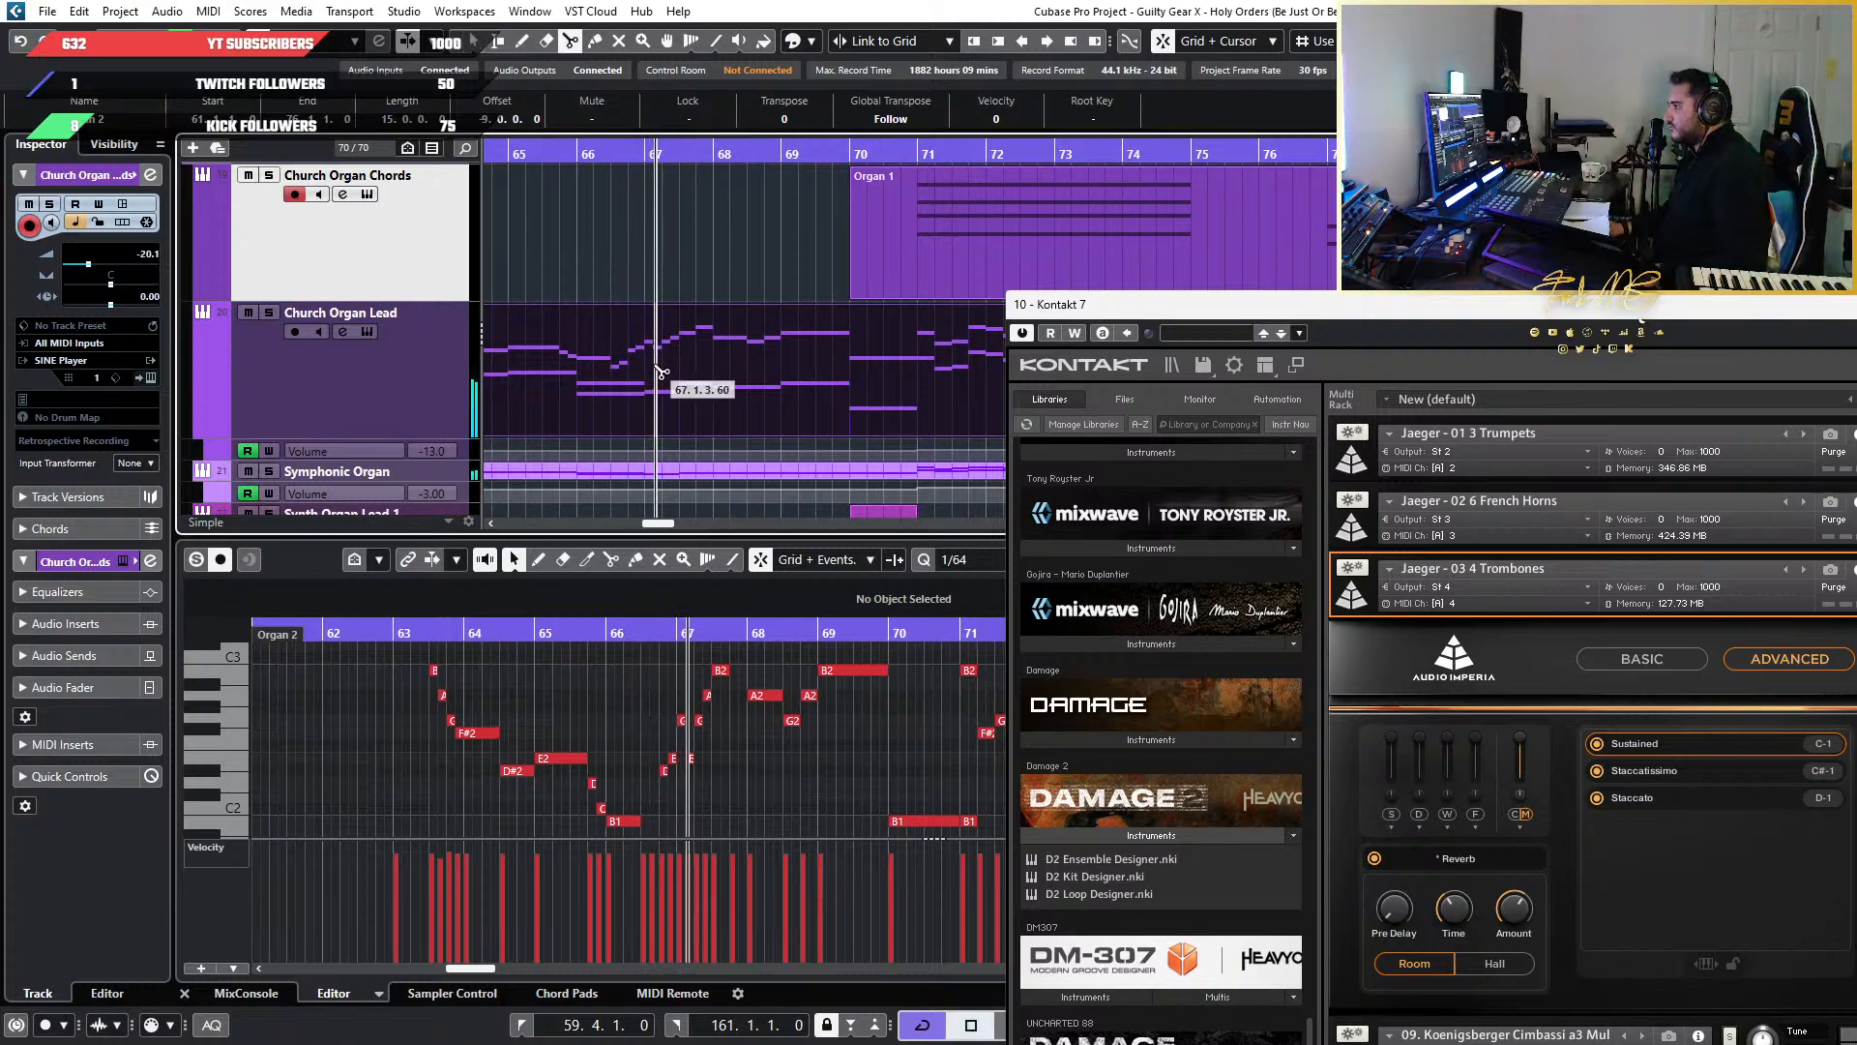
Try splitting the Church Organ Lead part at bars 67 and 70, and undo both splits
scroll(652, 375, up, 3)
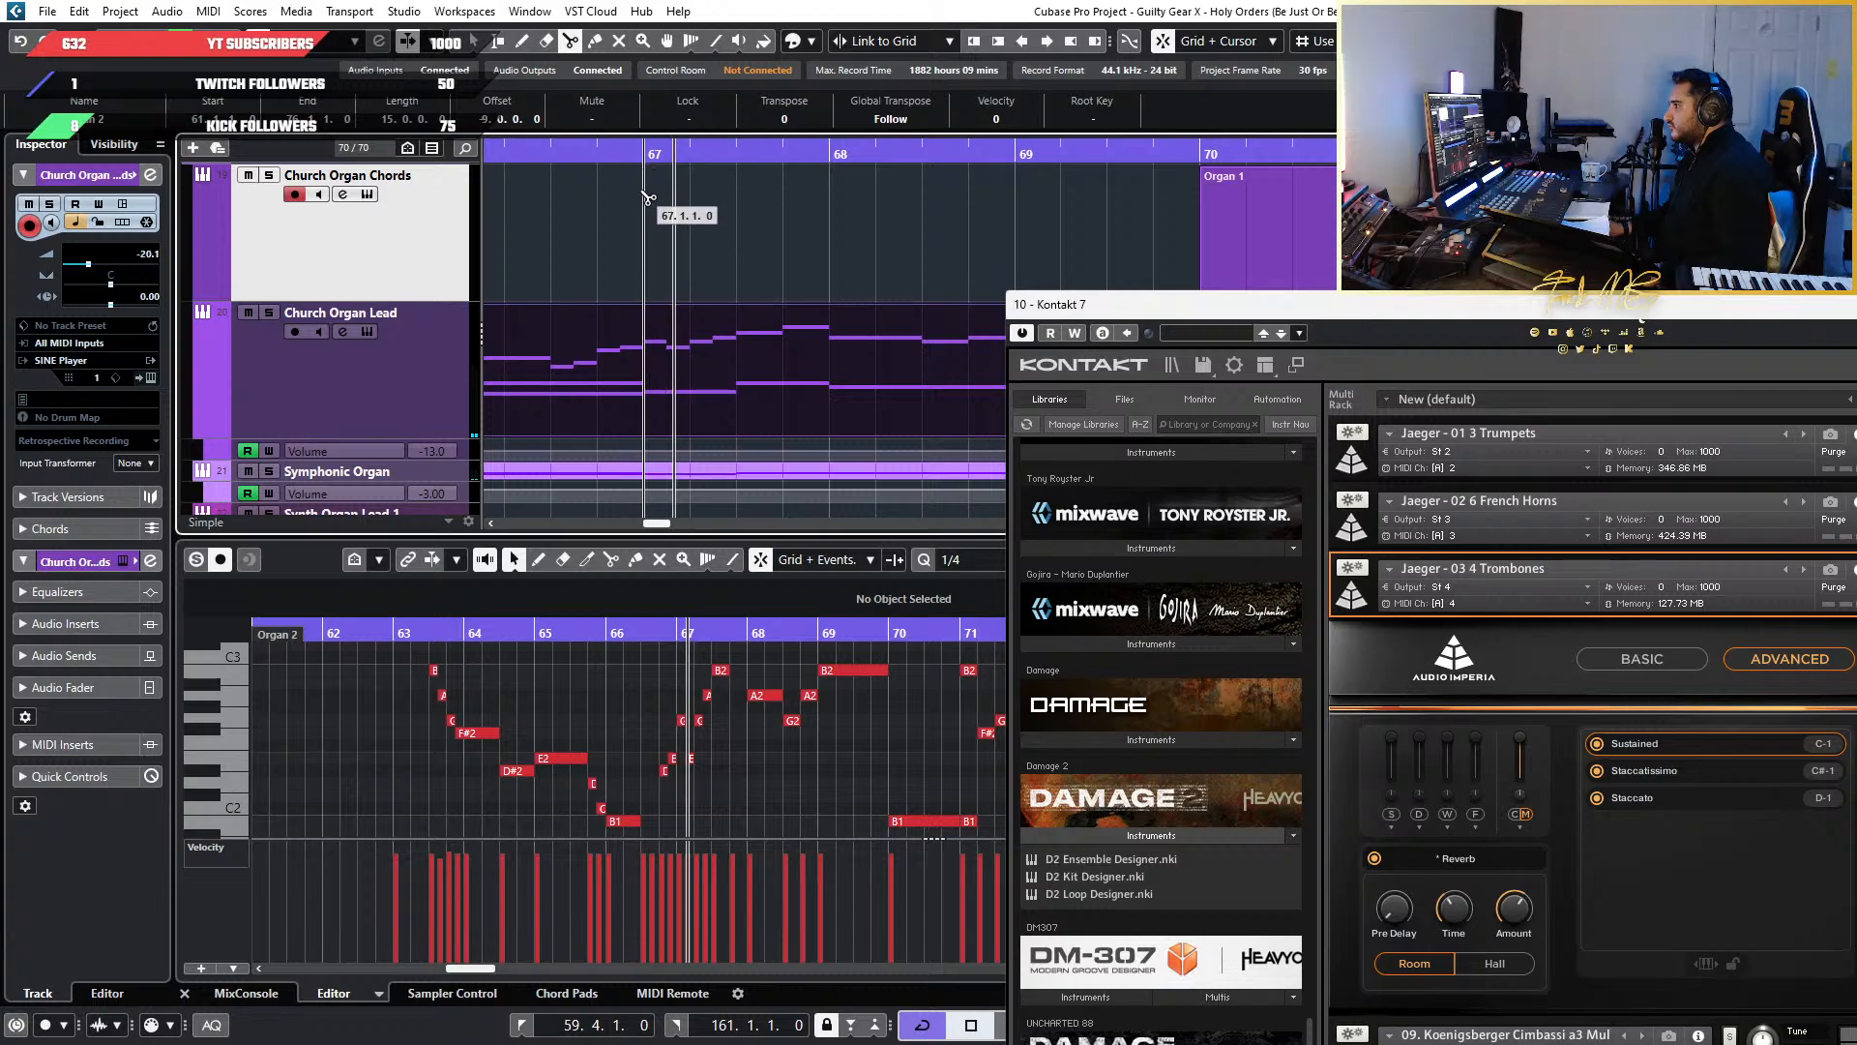
click(660, 354)
key(1)
scroll(784, 345, down, 3)
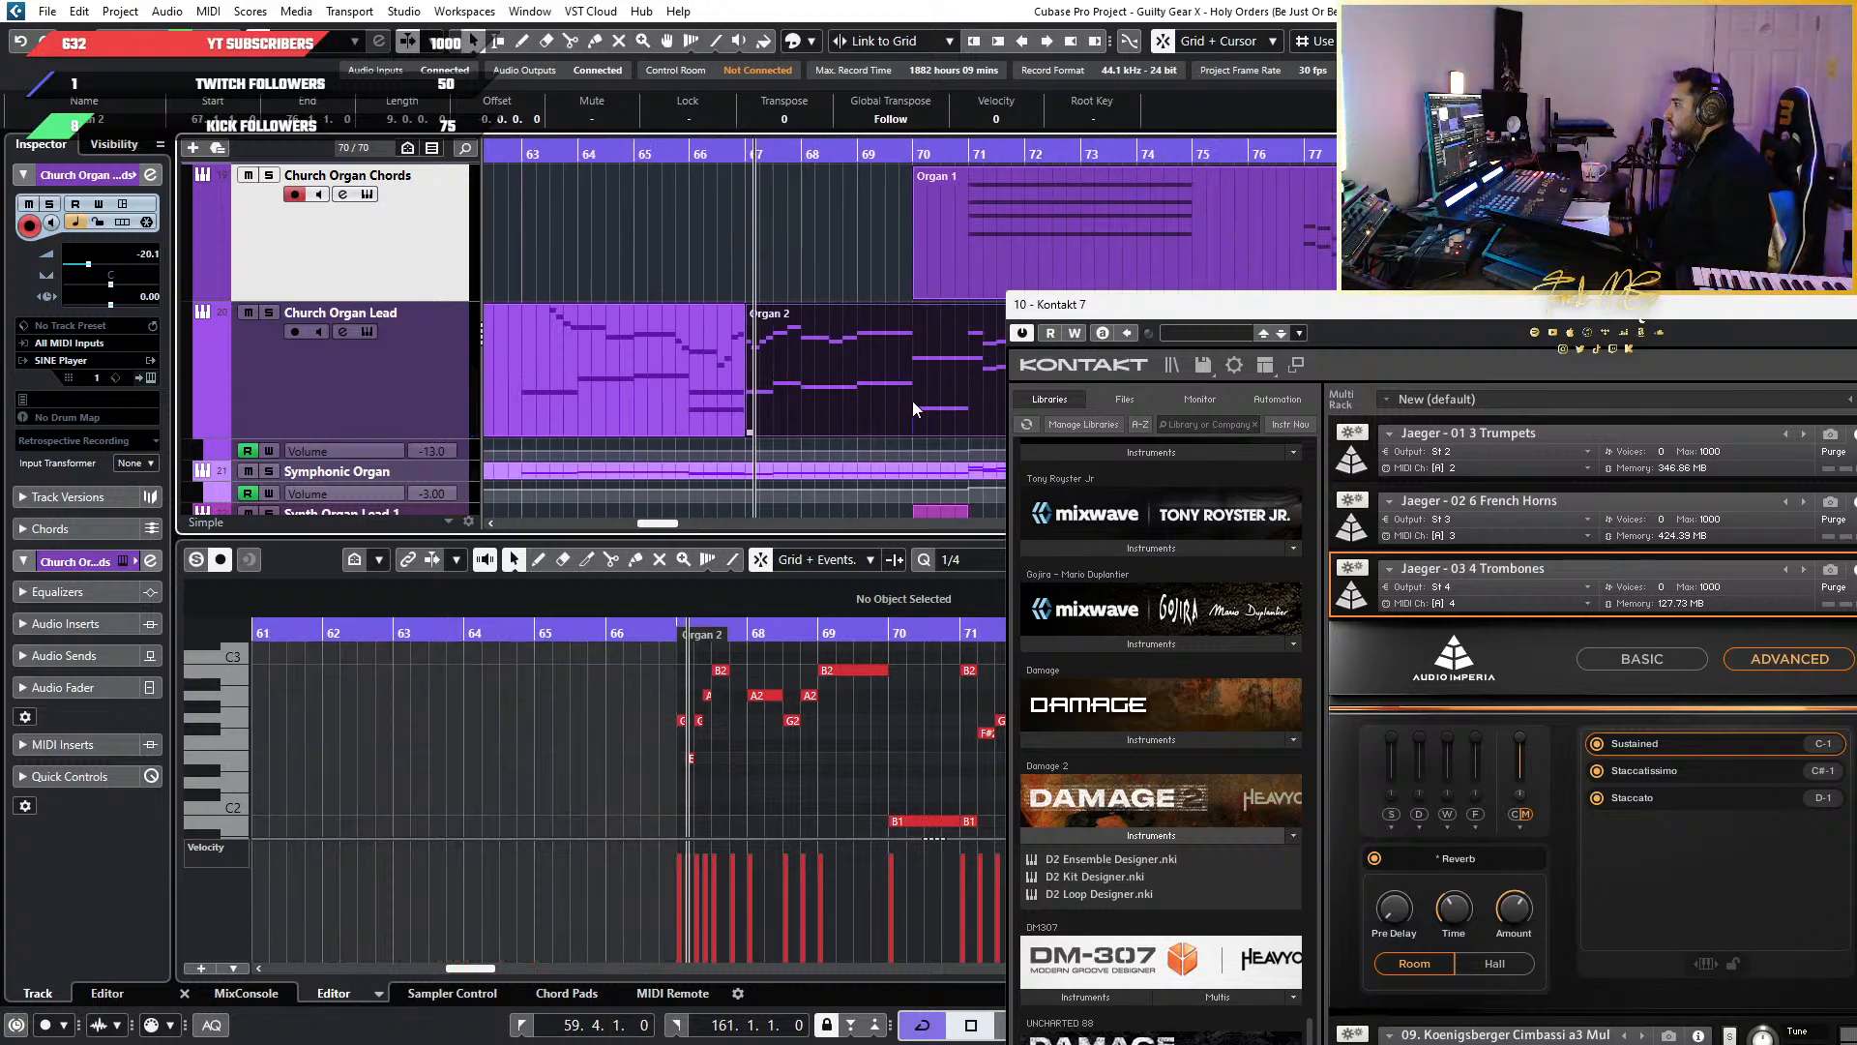
alt+click(913, 400)
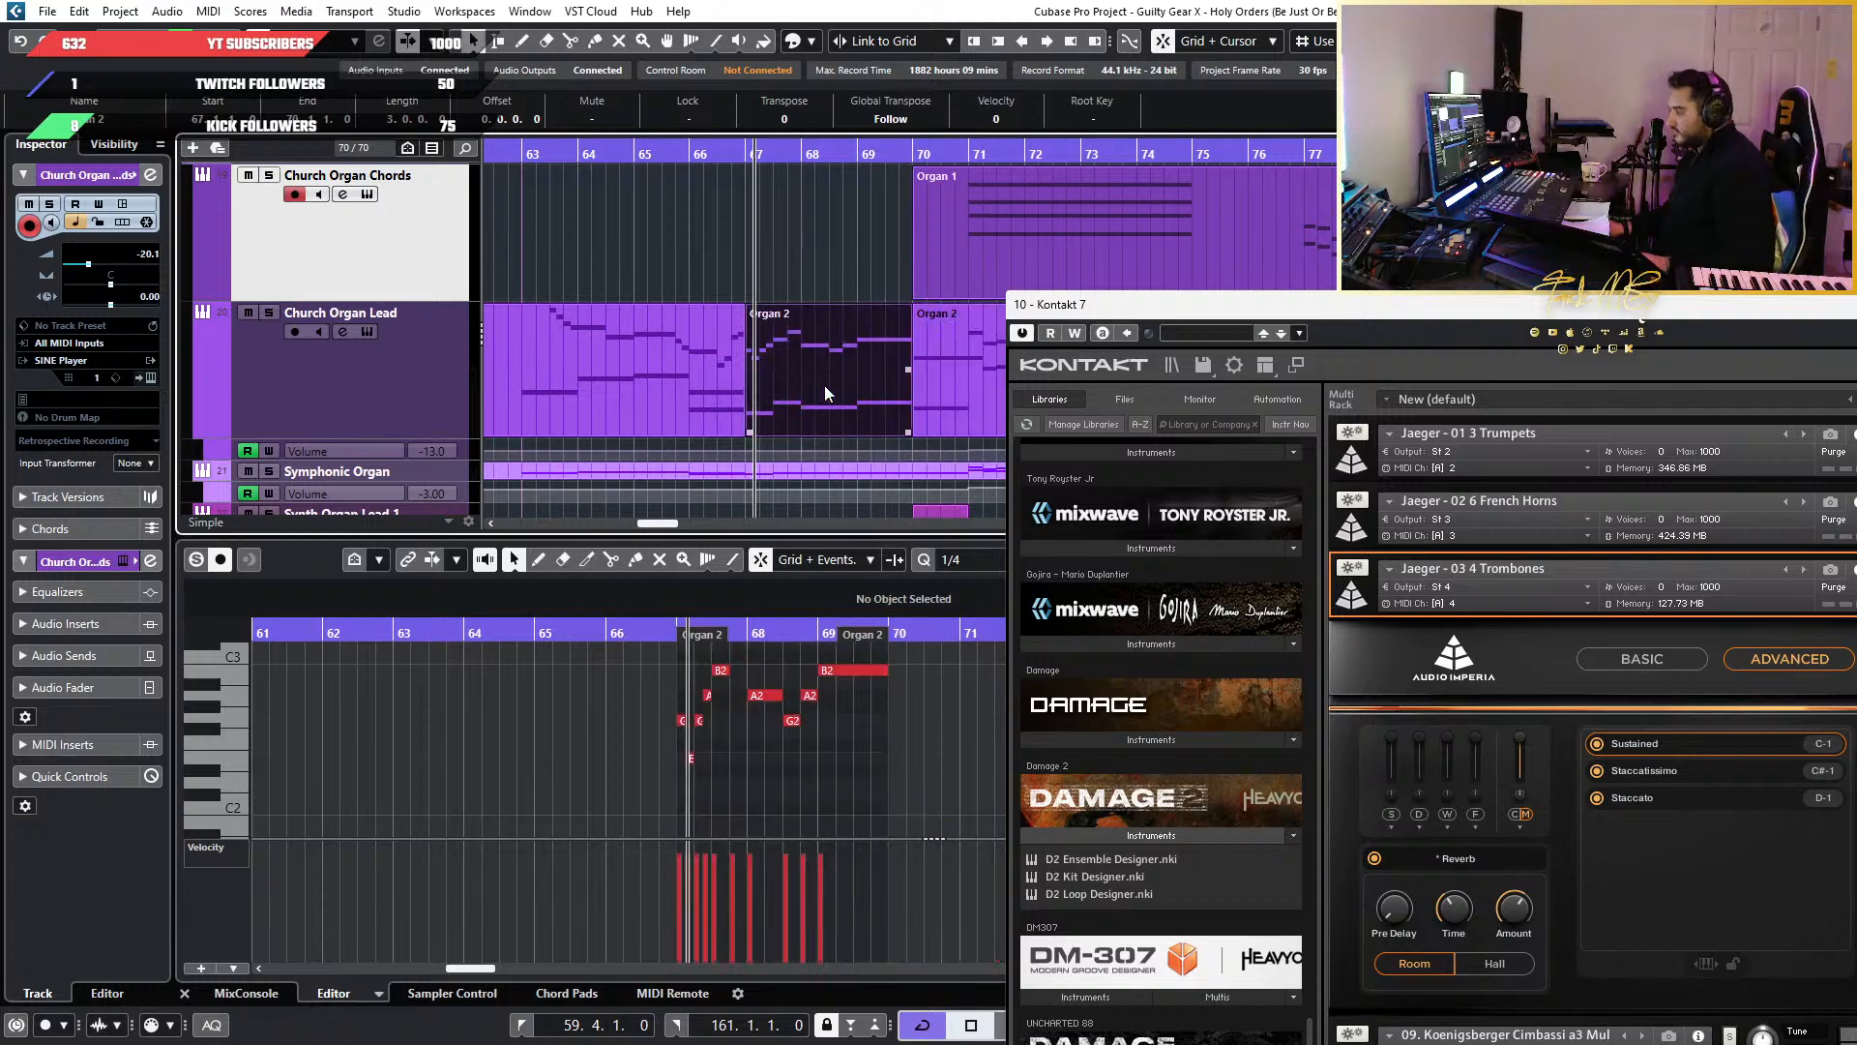
key(ctrl+z)
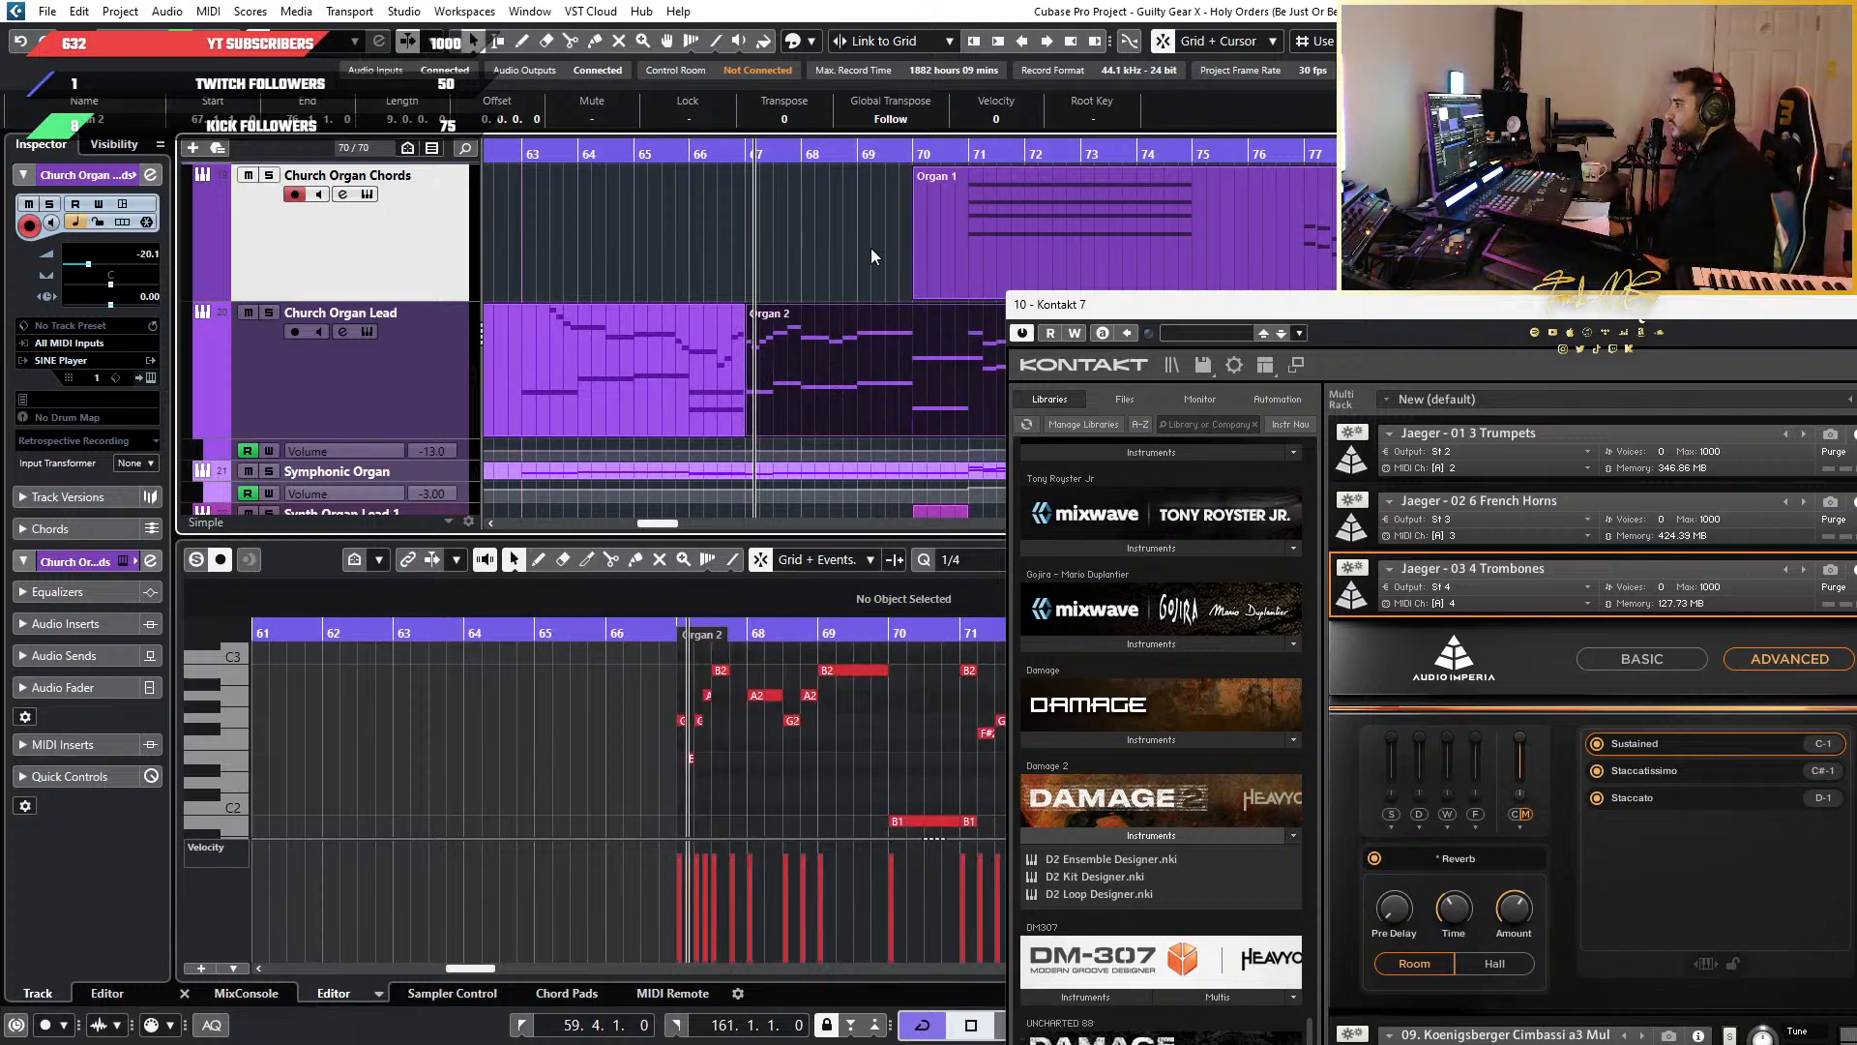
key(ctrl+z)
Paste the copied Church Organ Lead phrase onto the Hi Strings track at bar 67
scroll(856, 245, down, 8)
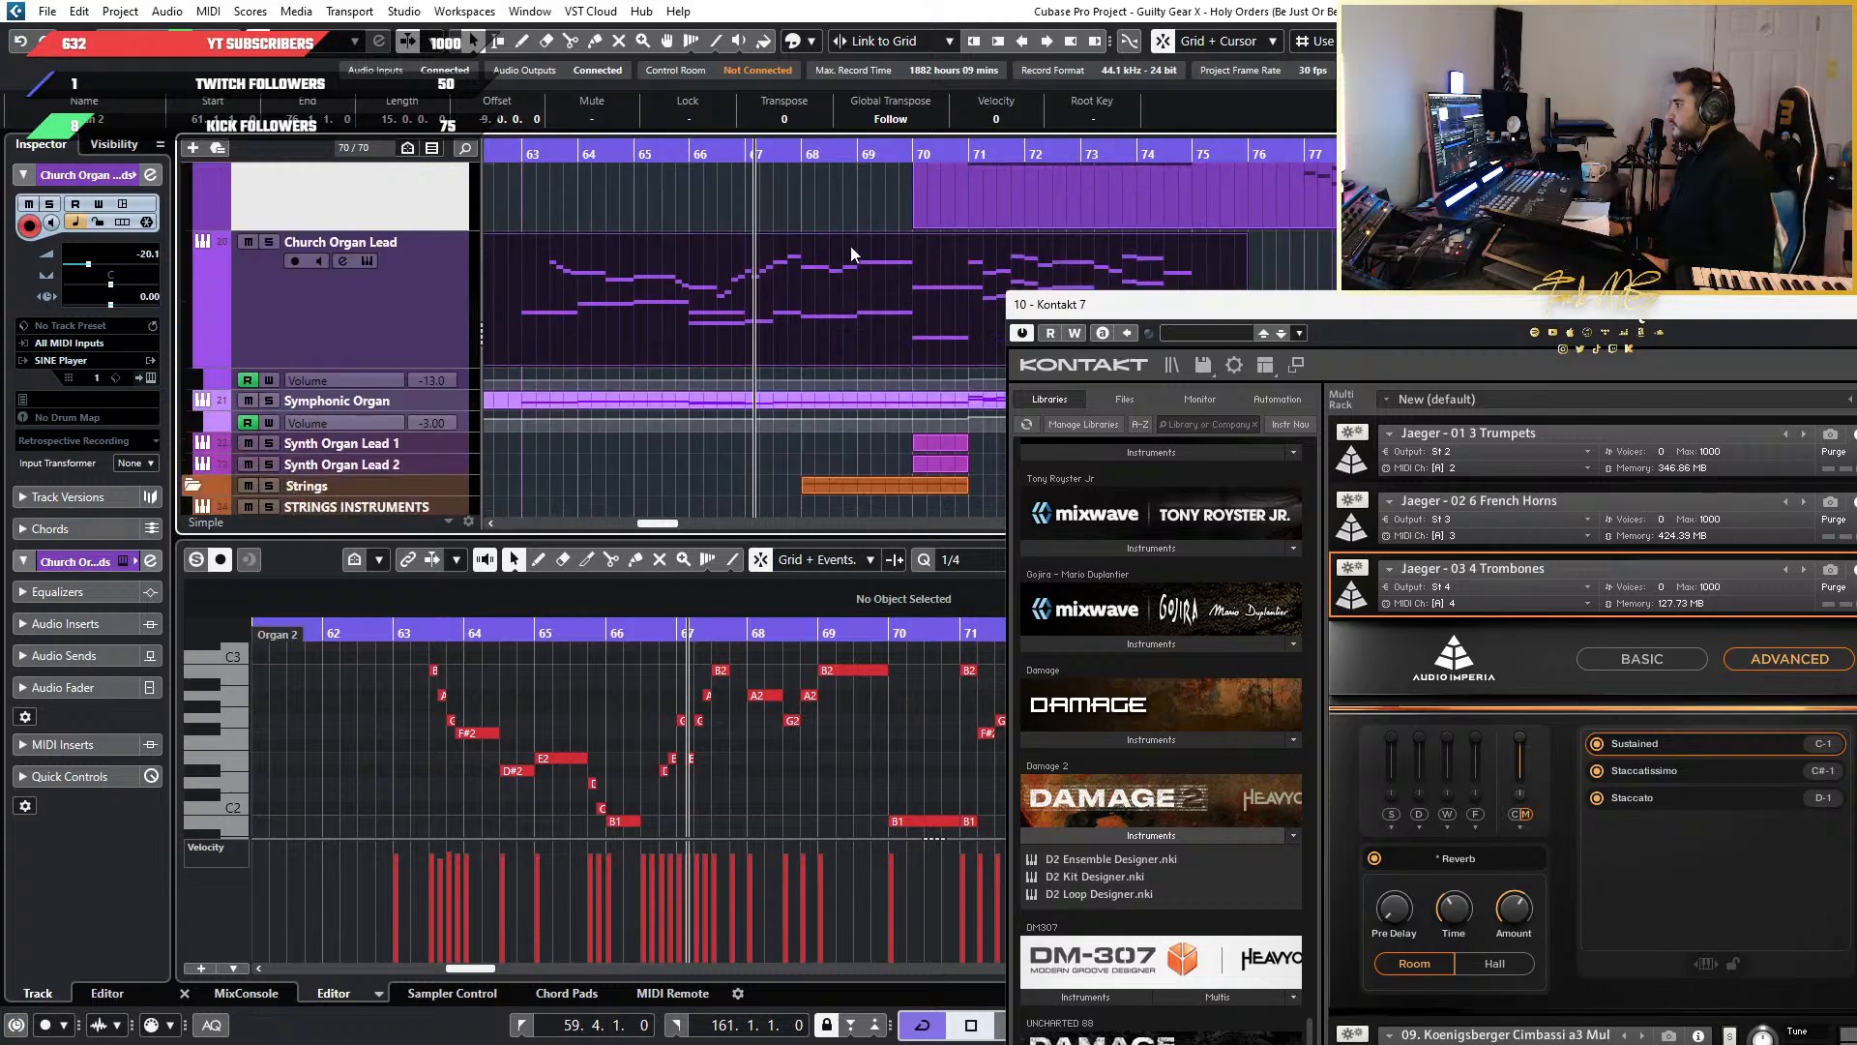
drag(737, 156, 745, 200)
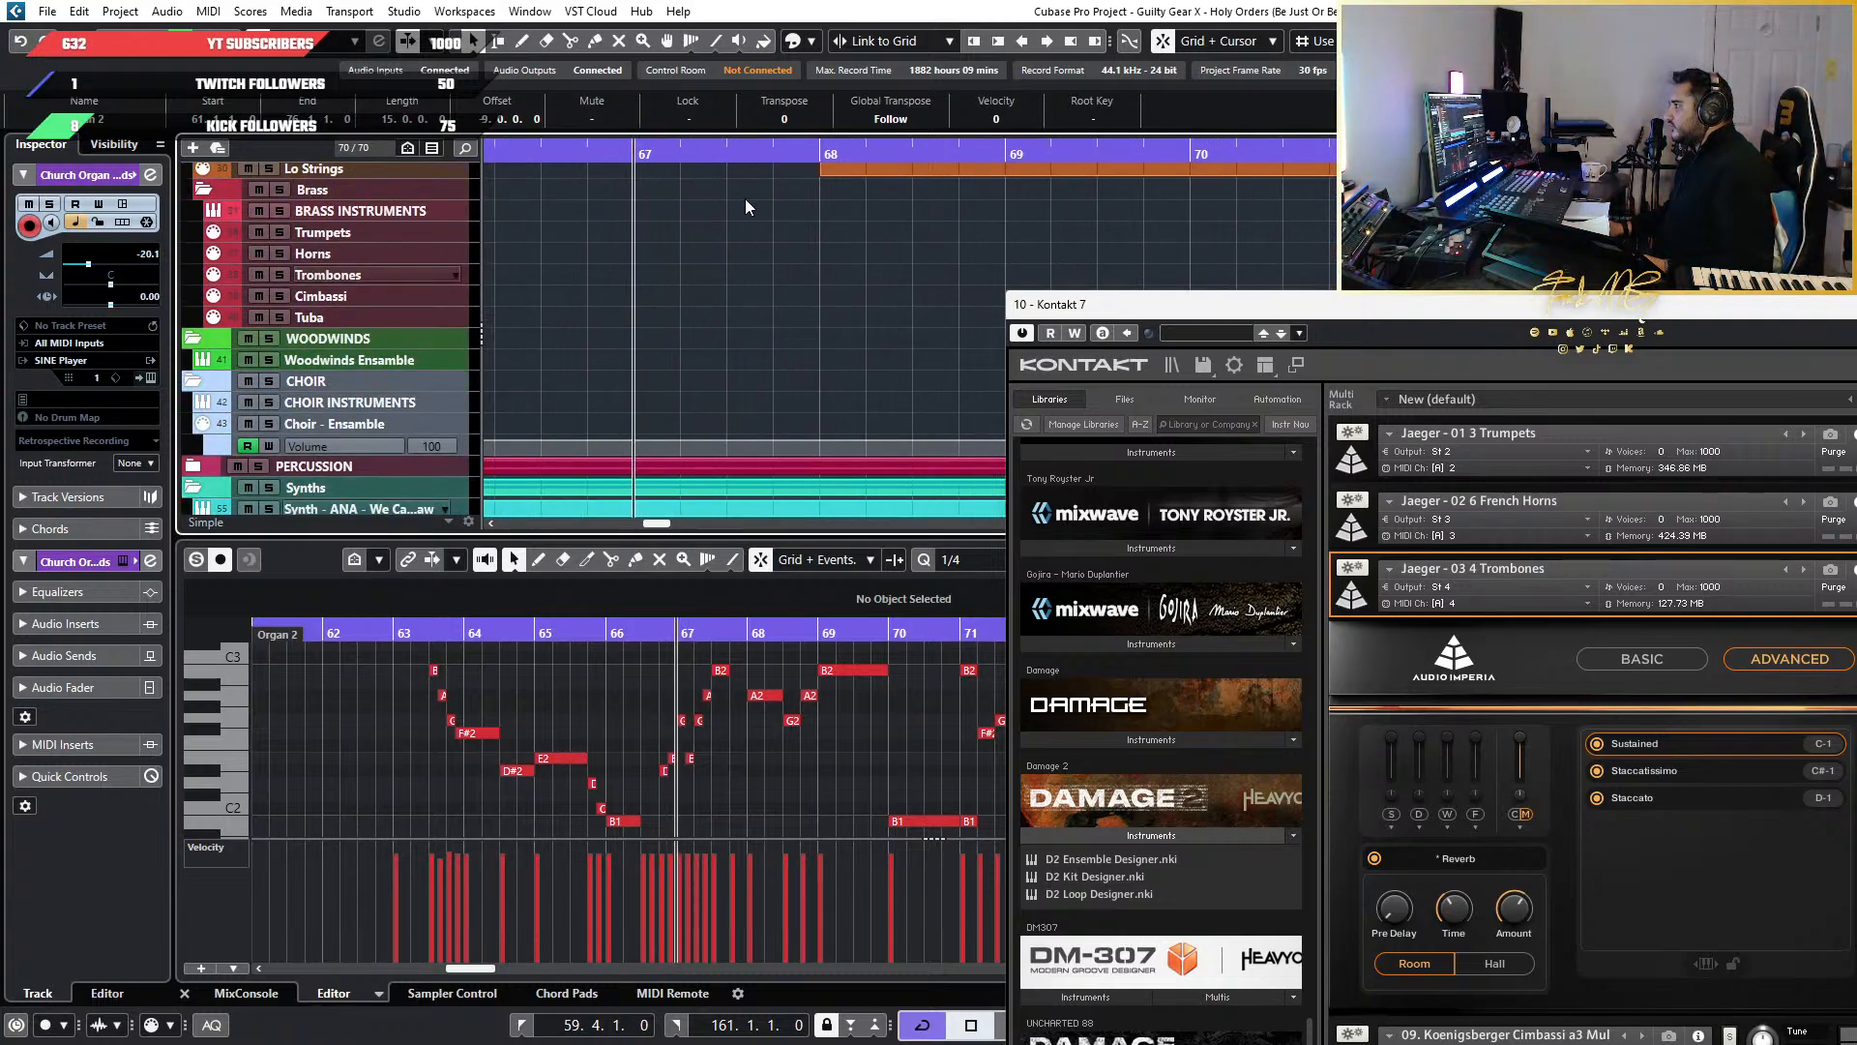
scroll(602, 240, up, 5)
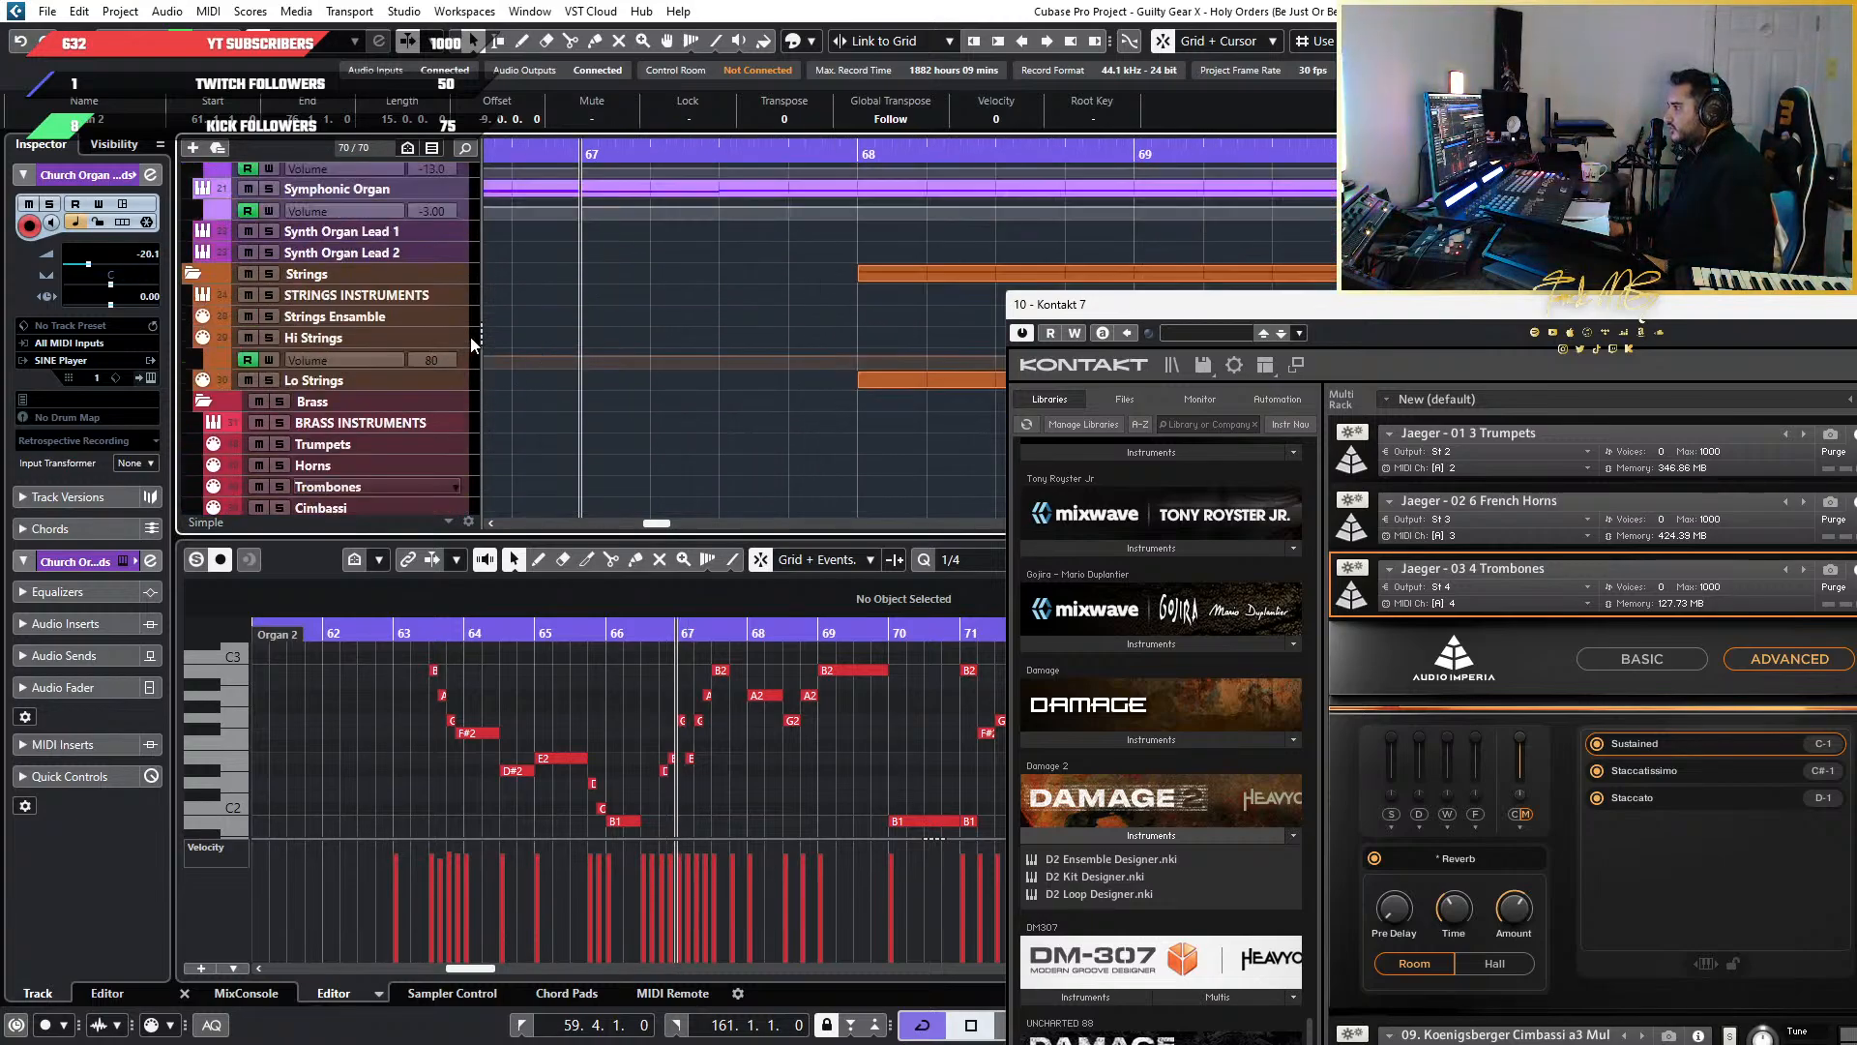
click(442, 339)
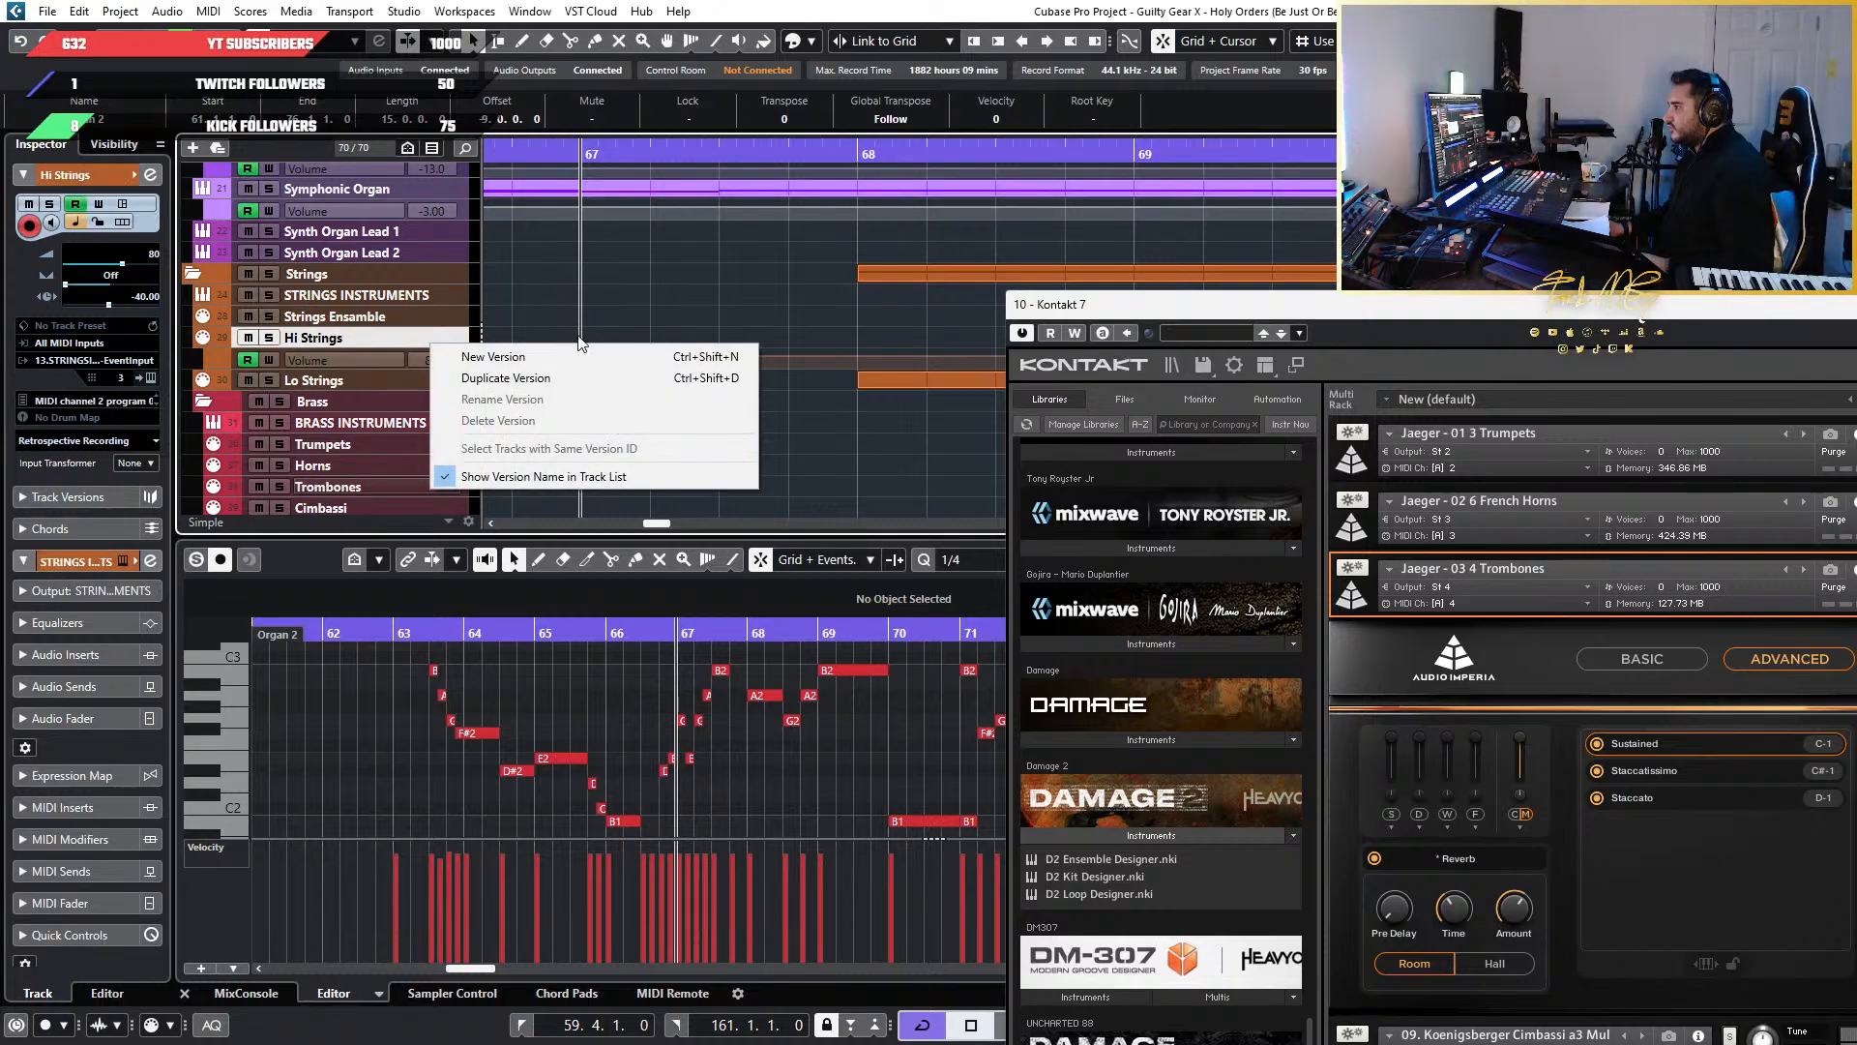
click(724, 282)
key(ctrl+v)
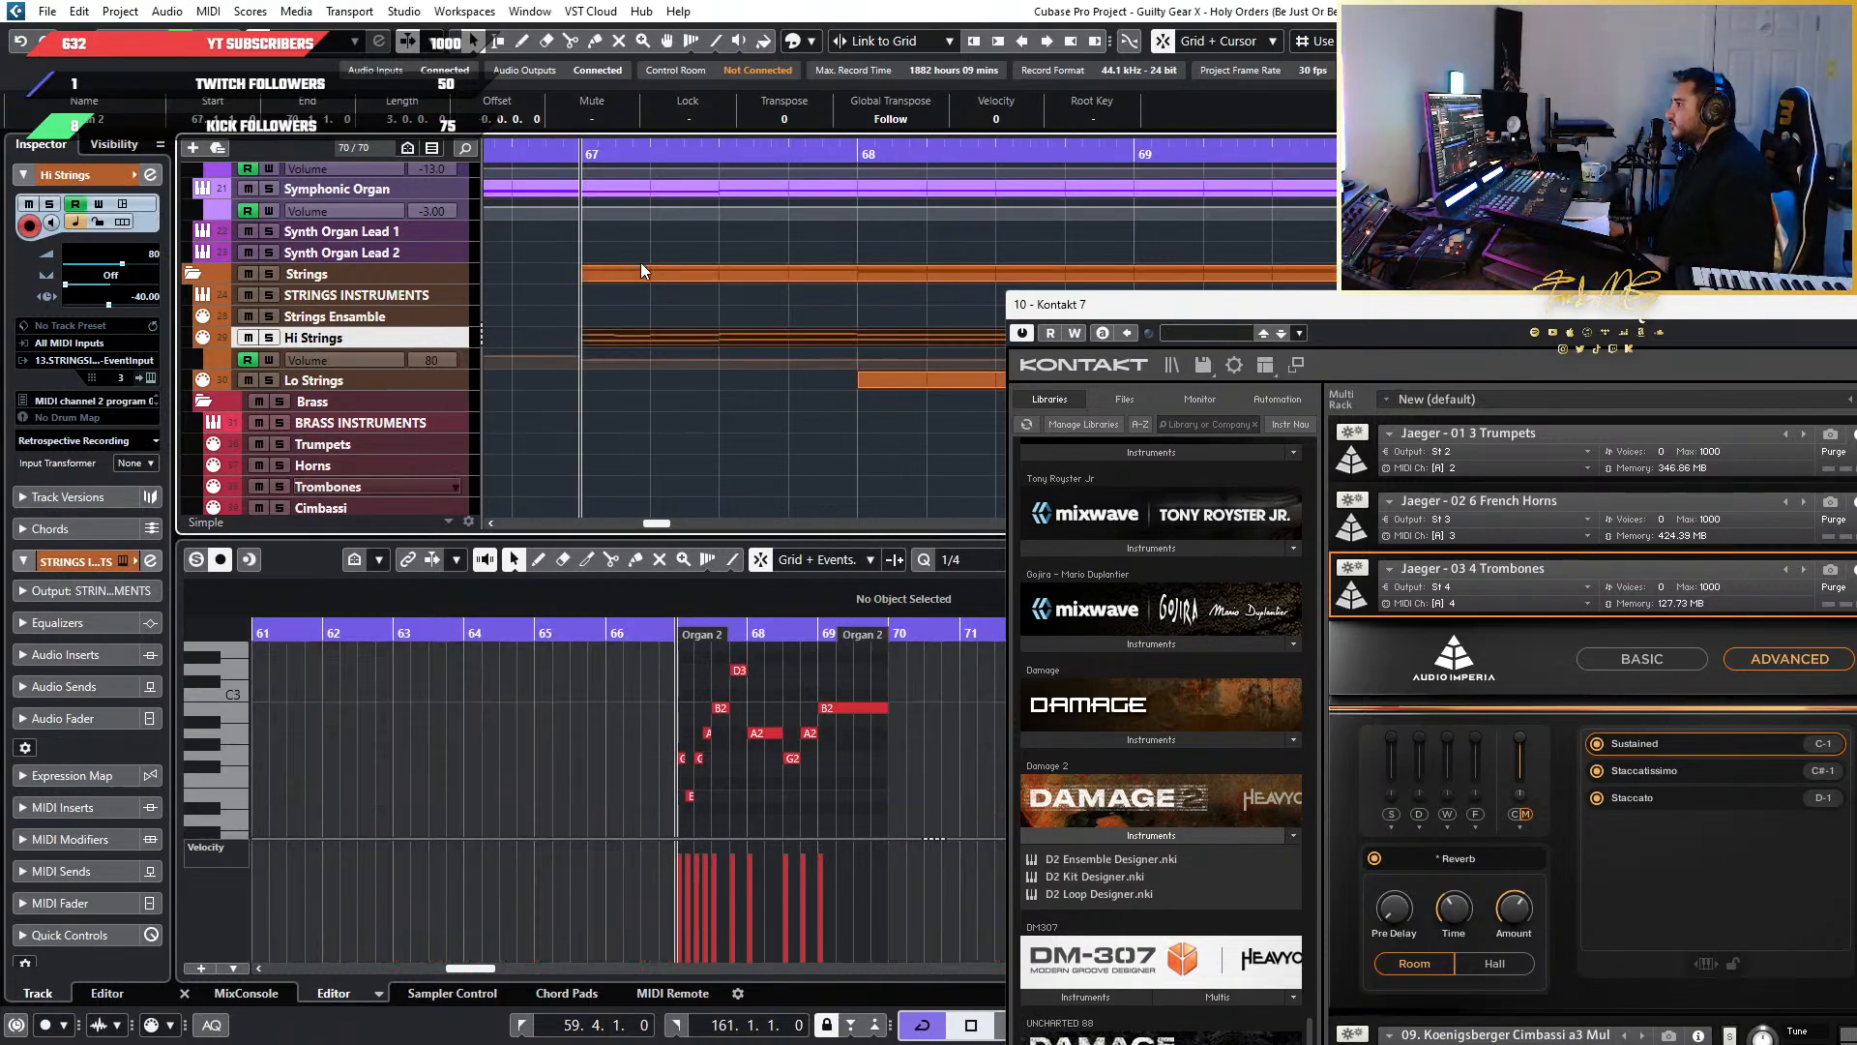
Extend the start of the Hi Strings part back by half a bar and draw a one-beat C#2 note at 66.4
scroll(653, 337, down, 4)
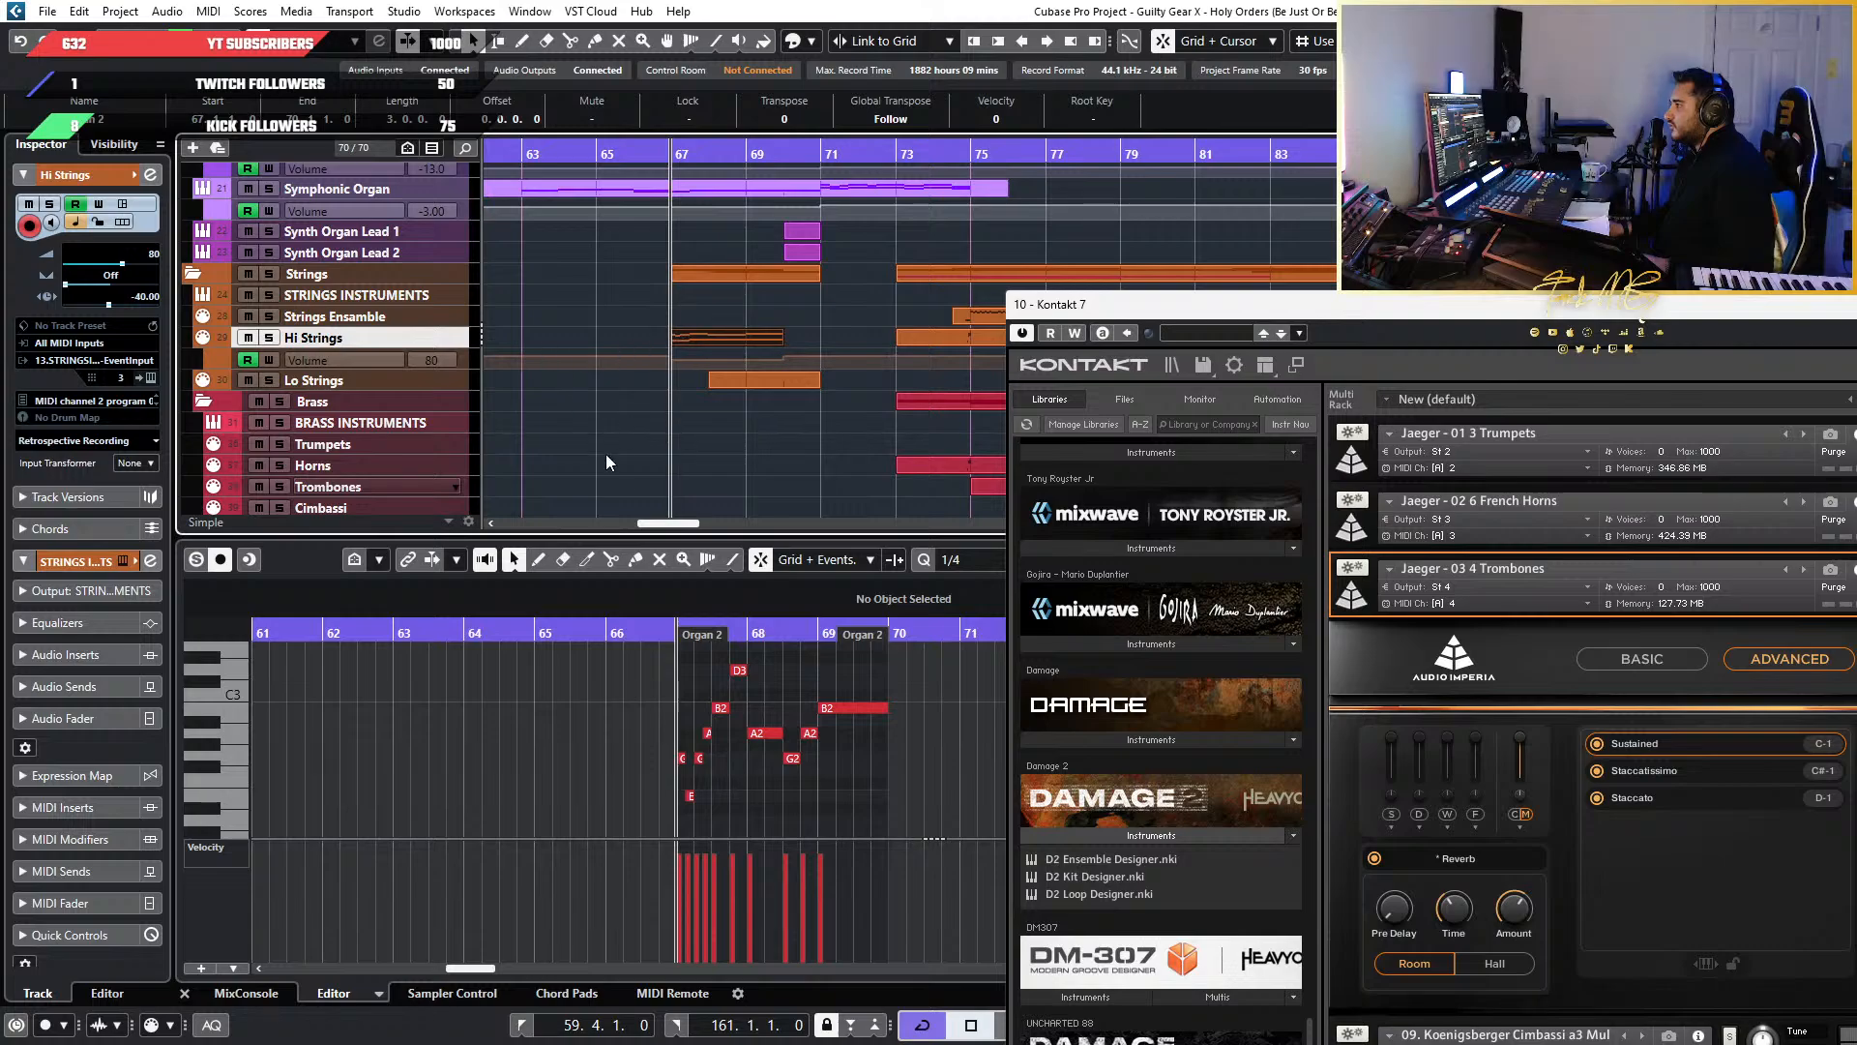
drag(672, 639, 438, 650)
scroll(571, 671, down, 2)
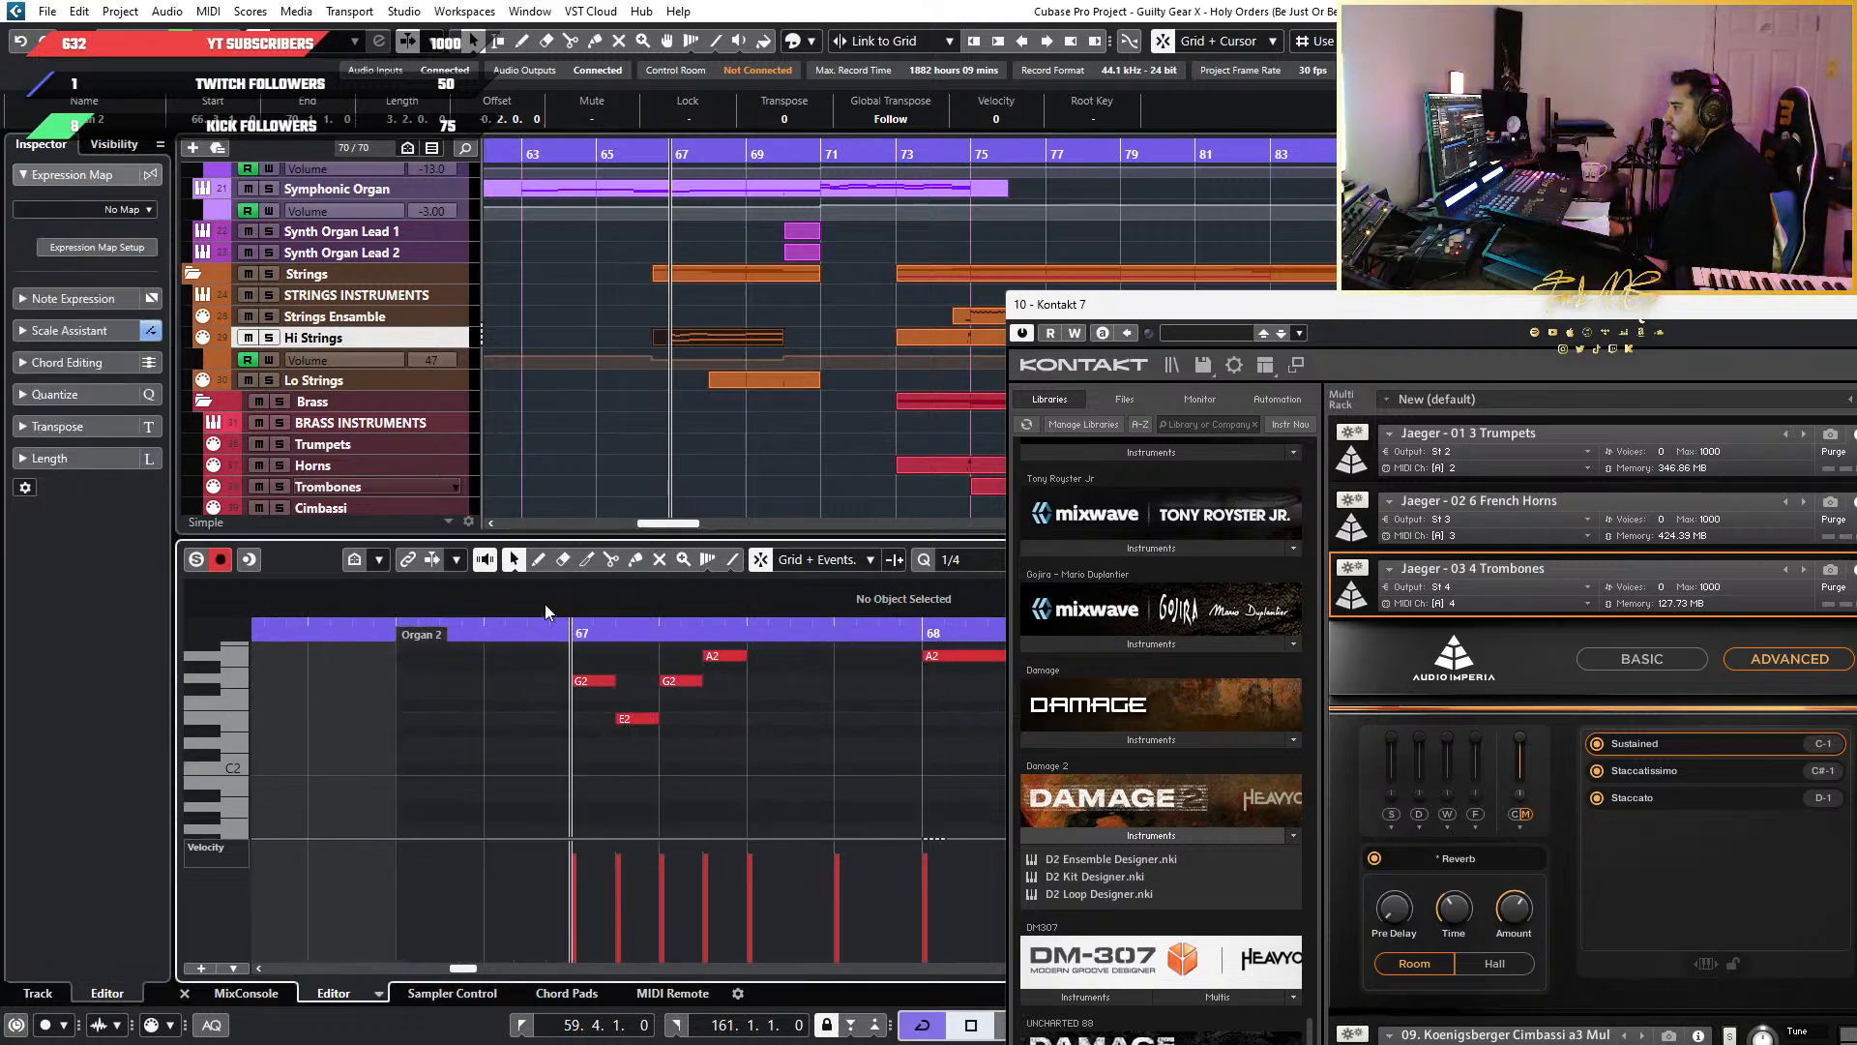
click(542, 564)
click(551, 759)
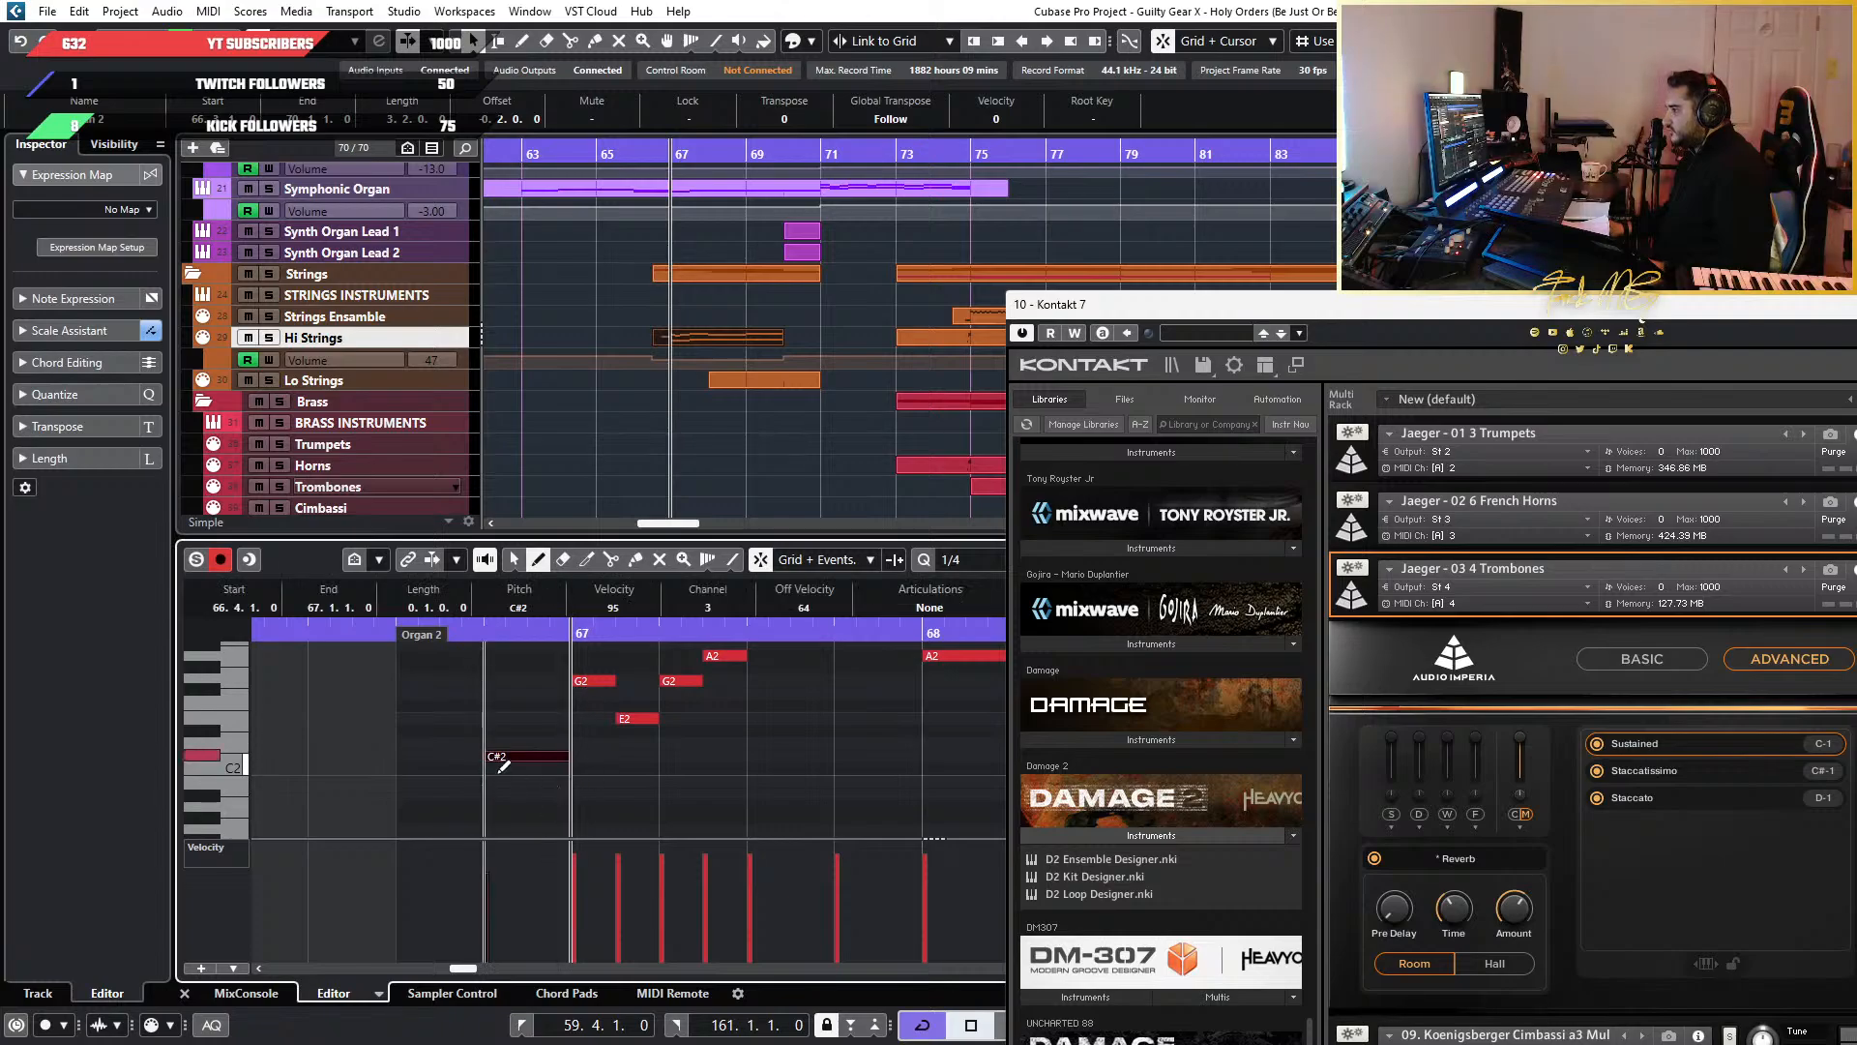
Open the Hi Strings track's STRINGS INSTRUMENTS Kontakt window and place it clear of the note editor
click(431, 336)
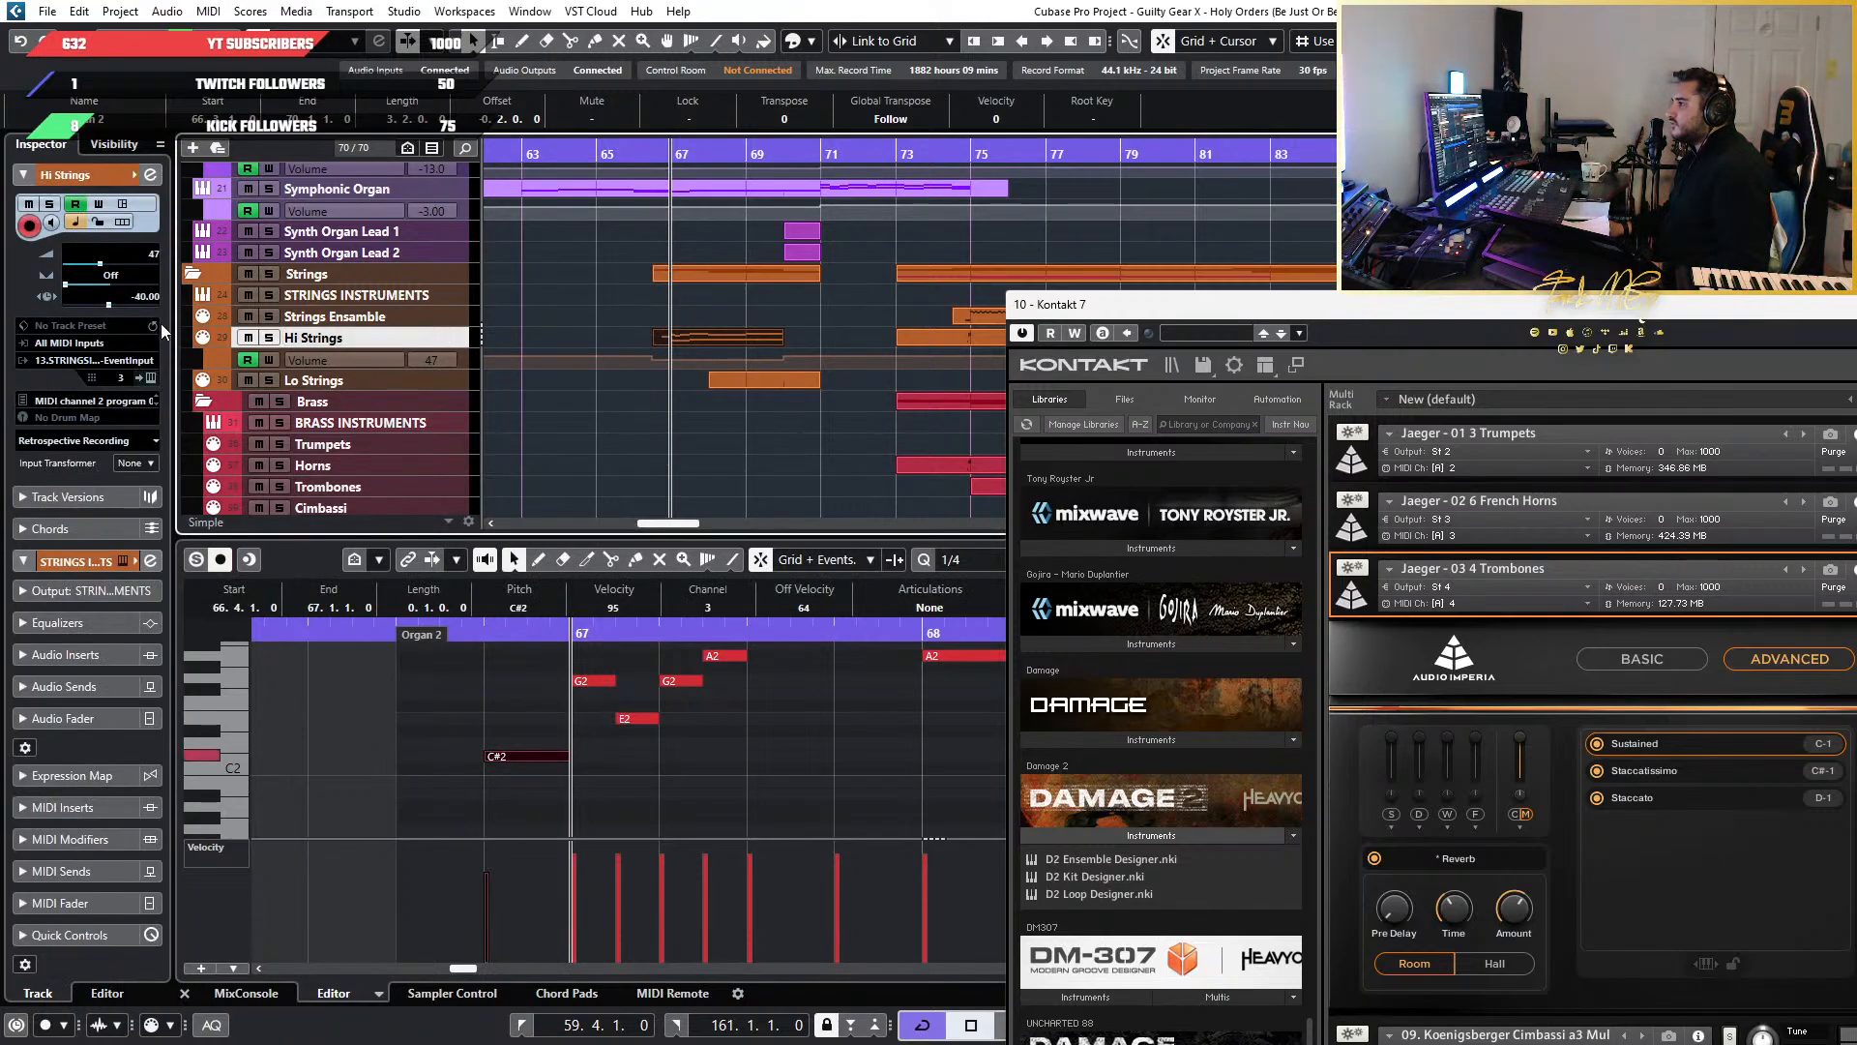
click(150, 379)
drag(905, 246, 1514, 166)
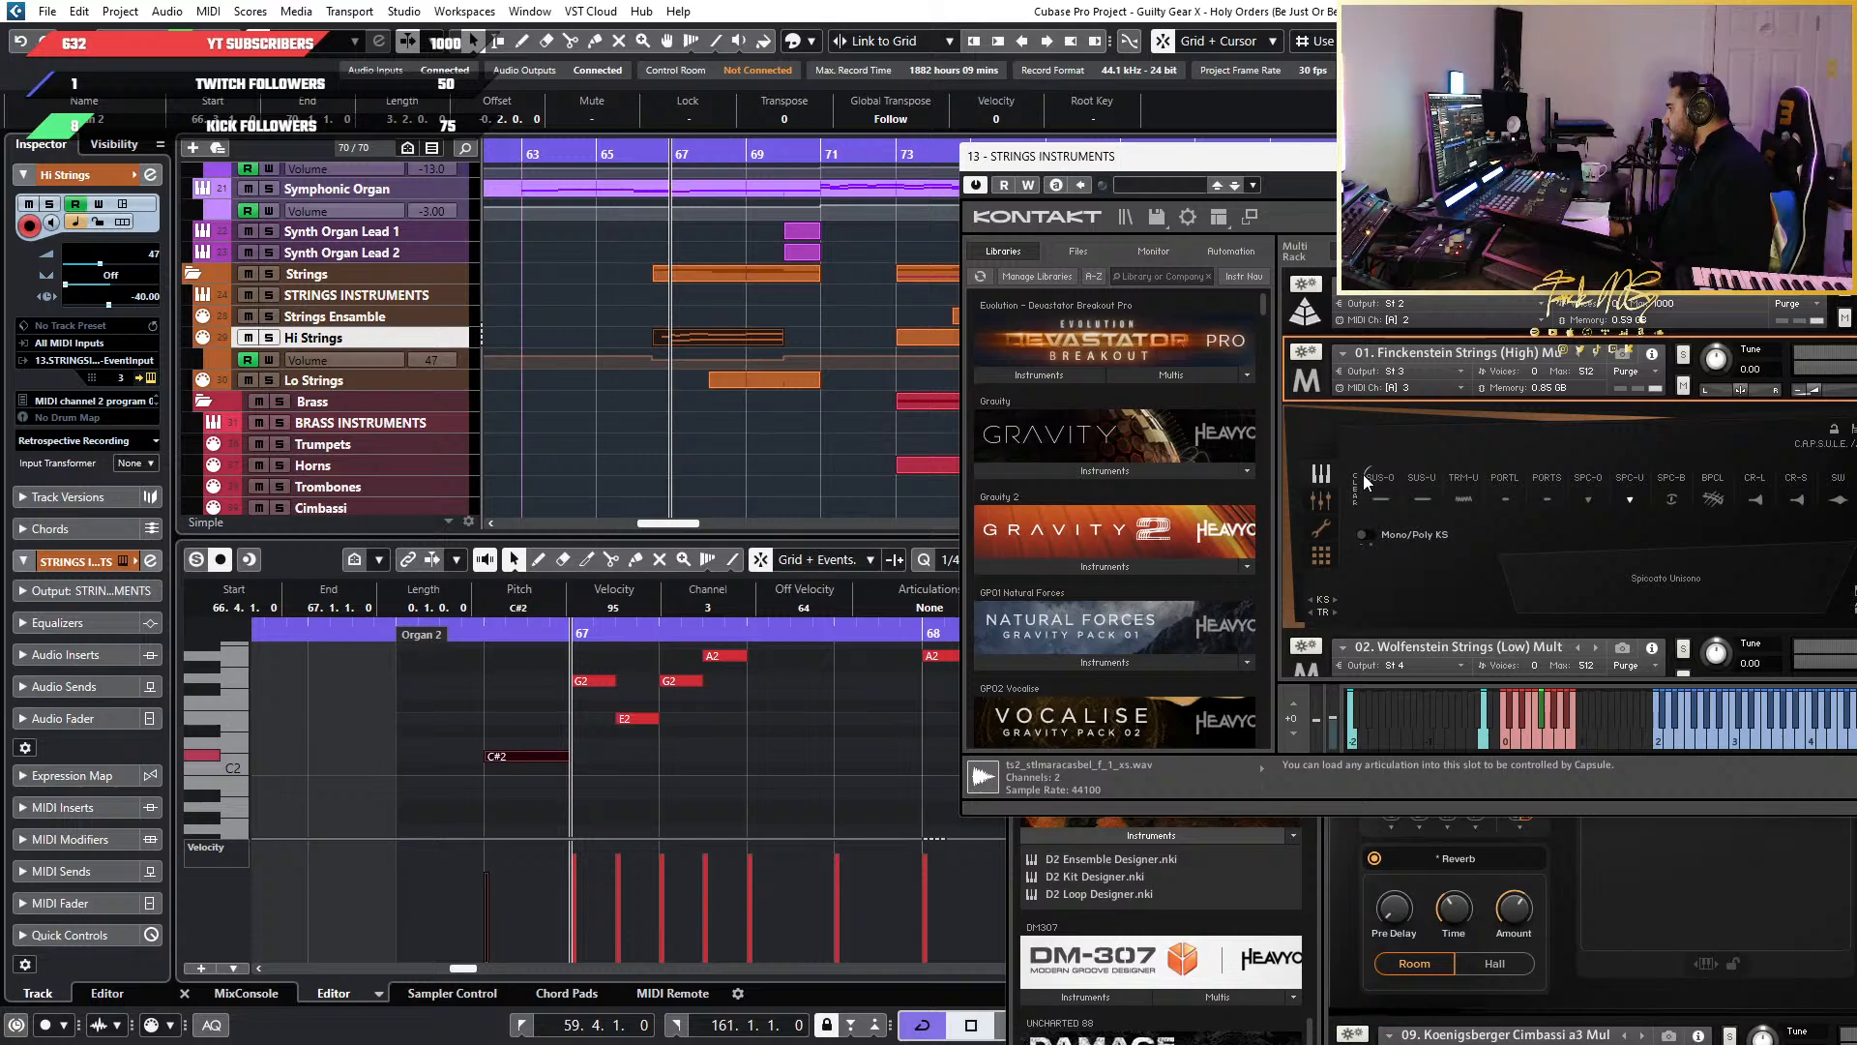
Lower the note at 66.4 to C0 so it acts as the Sustain Octaved keyswitch
click(426, 741)
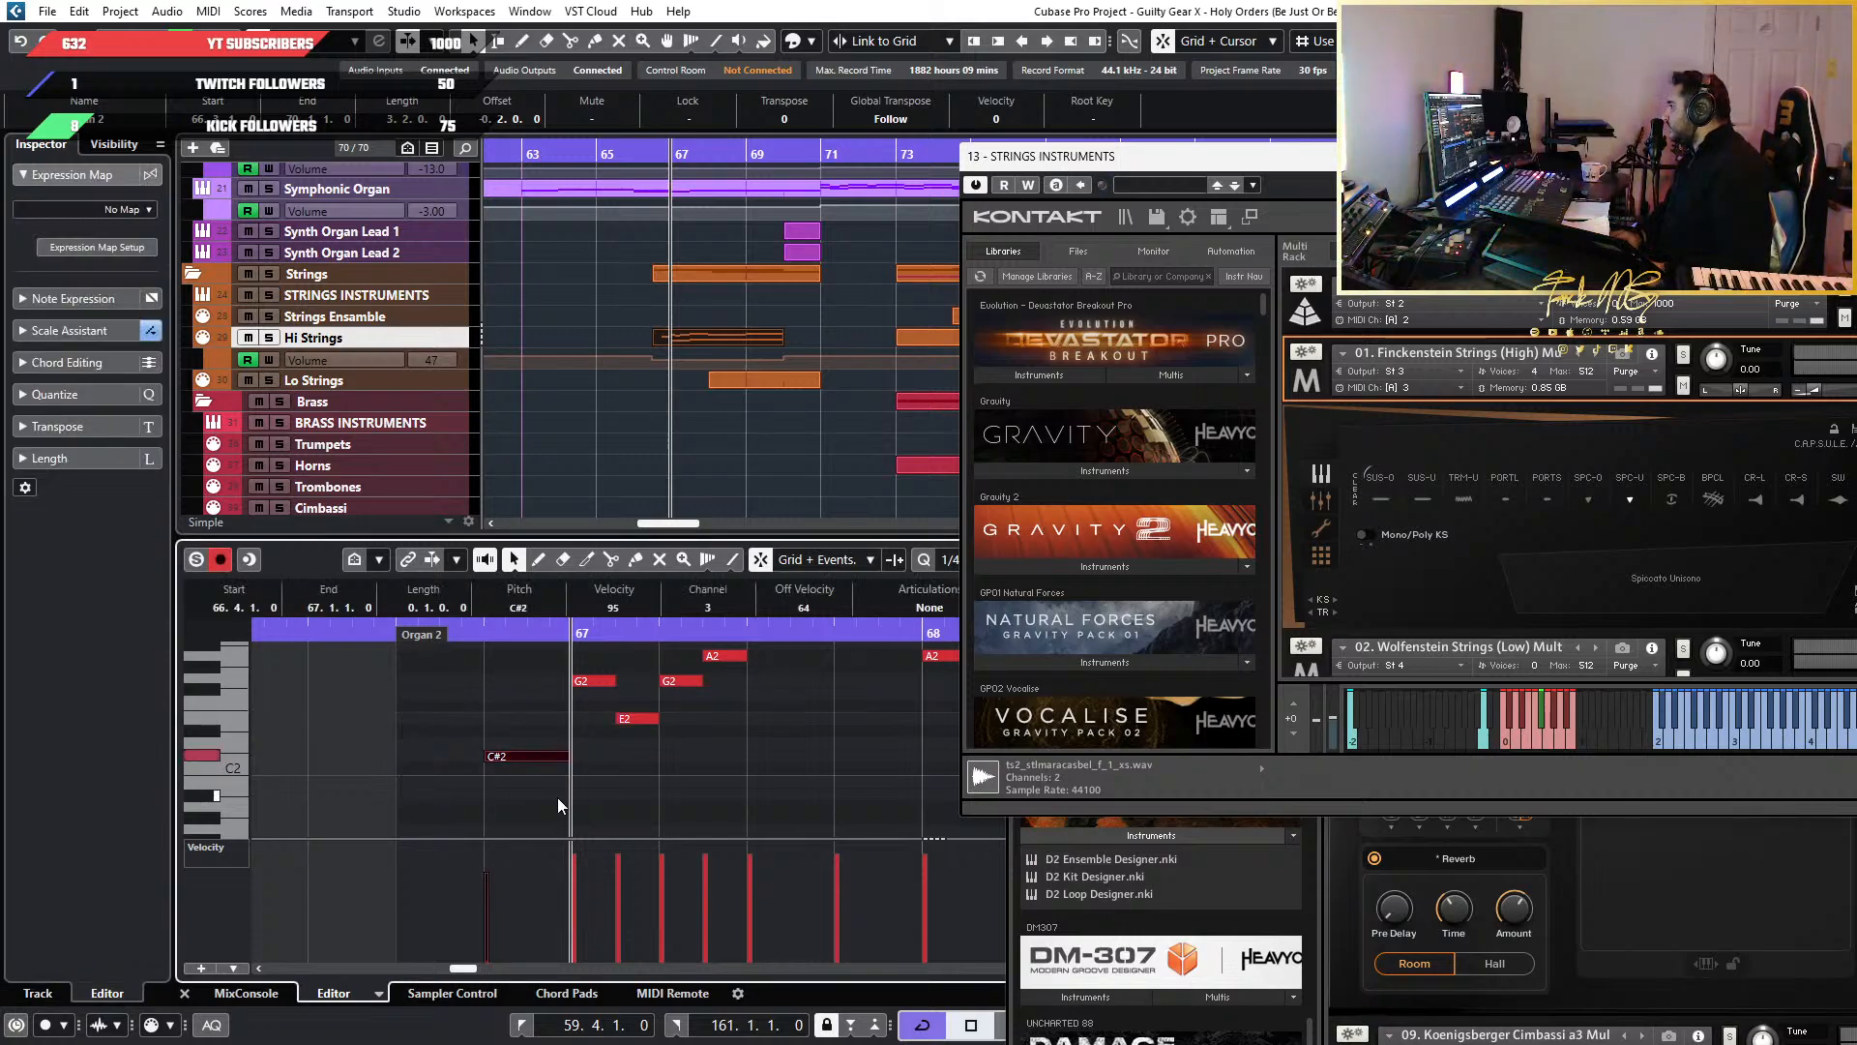
key(Down)
key(Down)
key(Down)
key(Down)
key(Down)
key(Down)
key(Down)
key(Down)
key(Down)
key(Down)
key(Down)
key(Down)
key(Down)
key(Down)
key(Down)
key(Down)
key(Down)
key(Down)
key(Down)
key(Down)
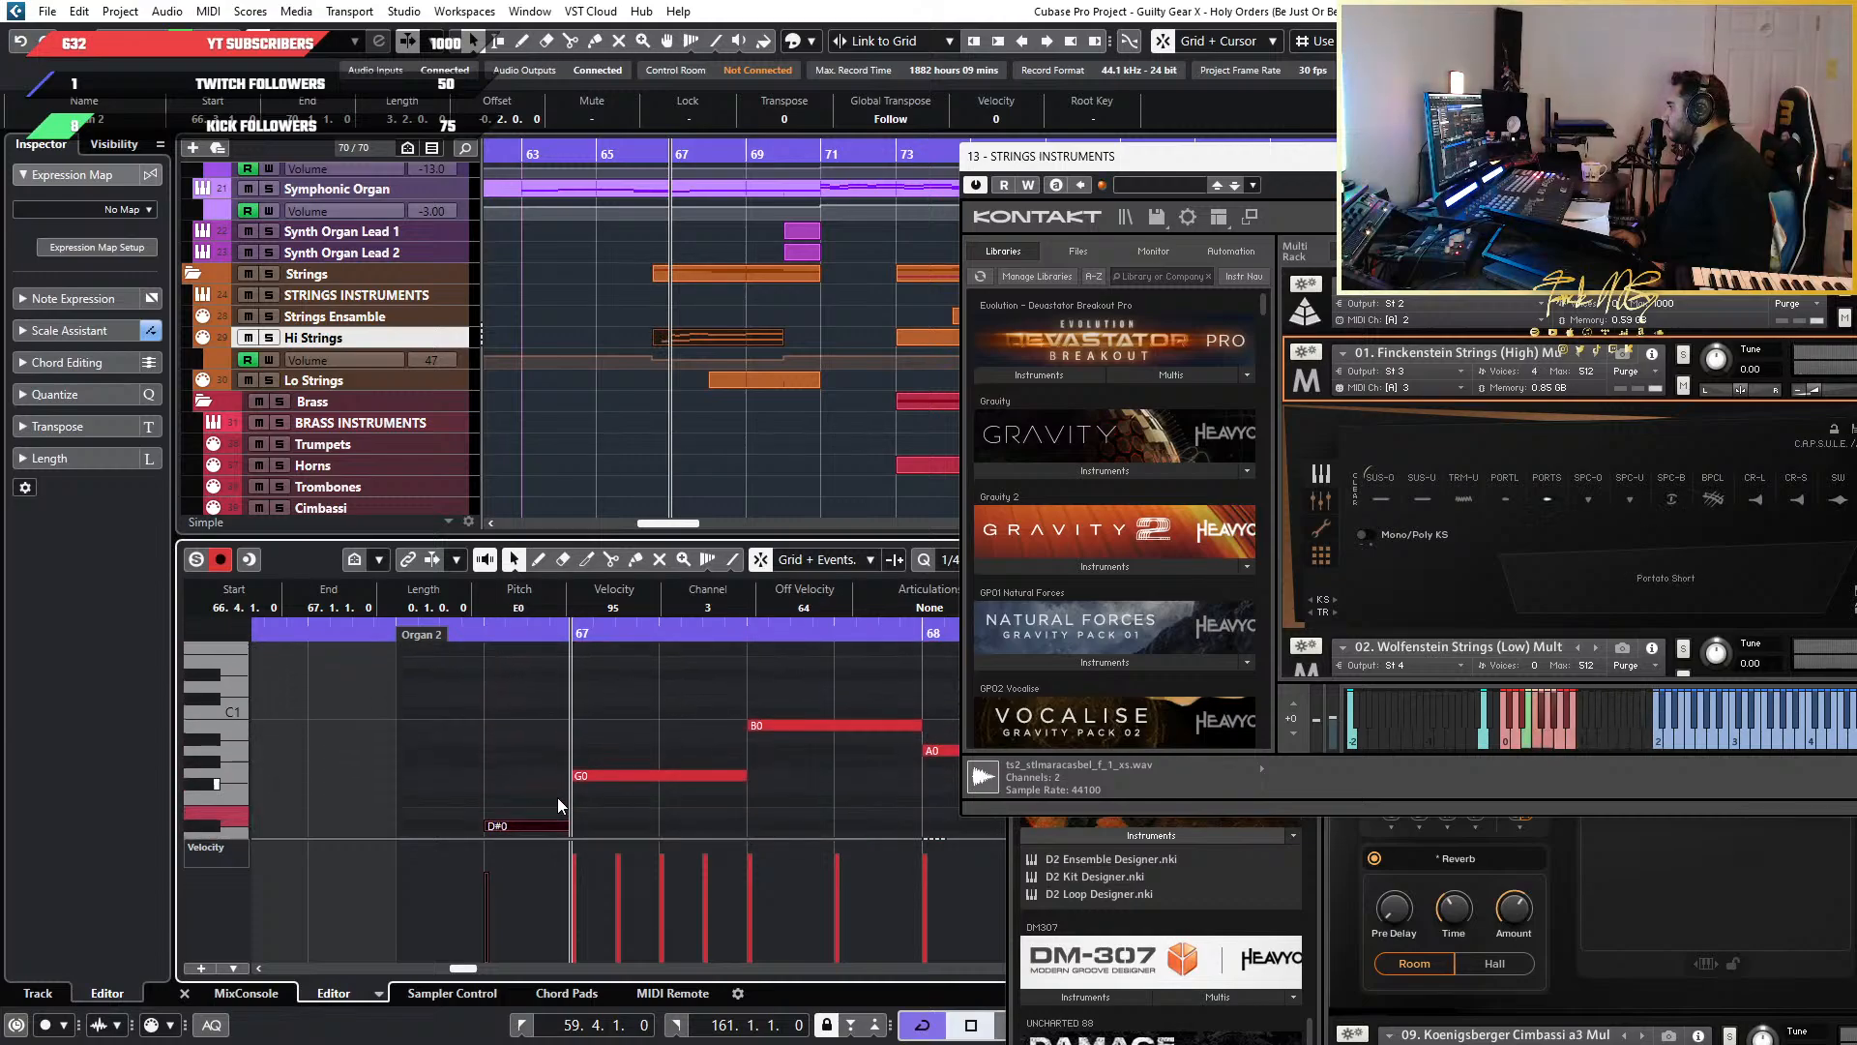
key(Down)
key(Down)
key(Down)
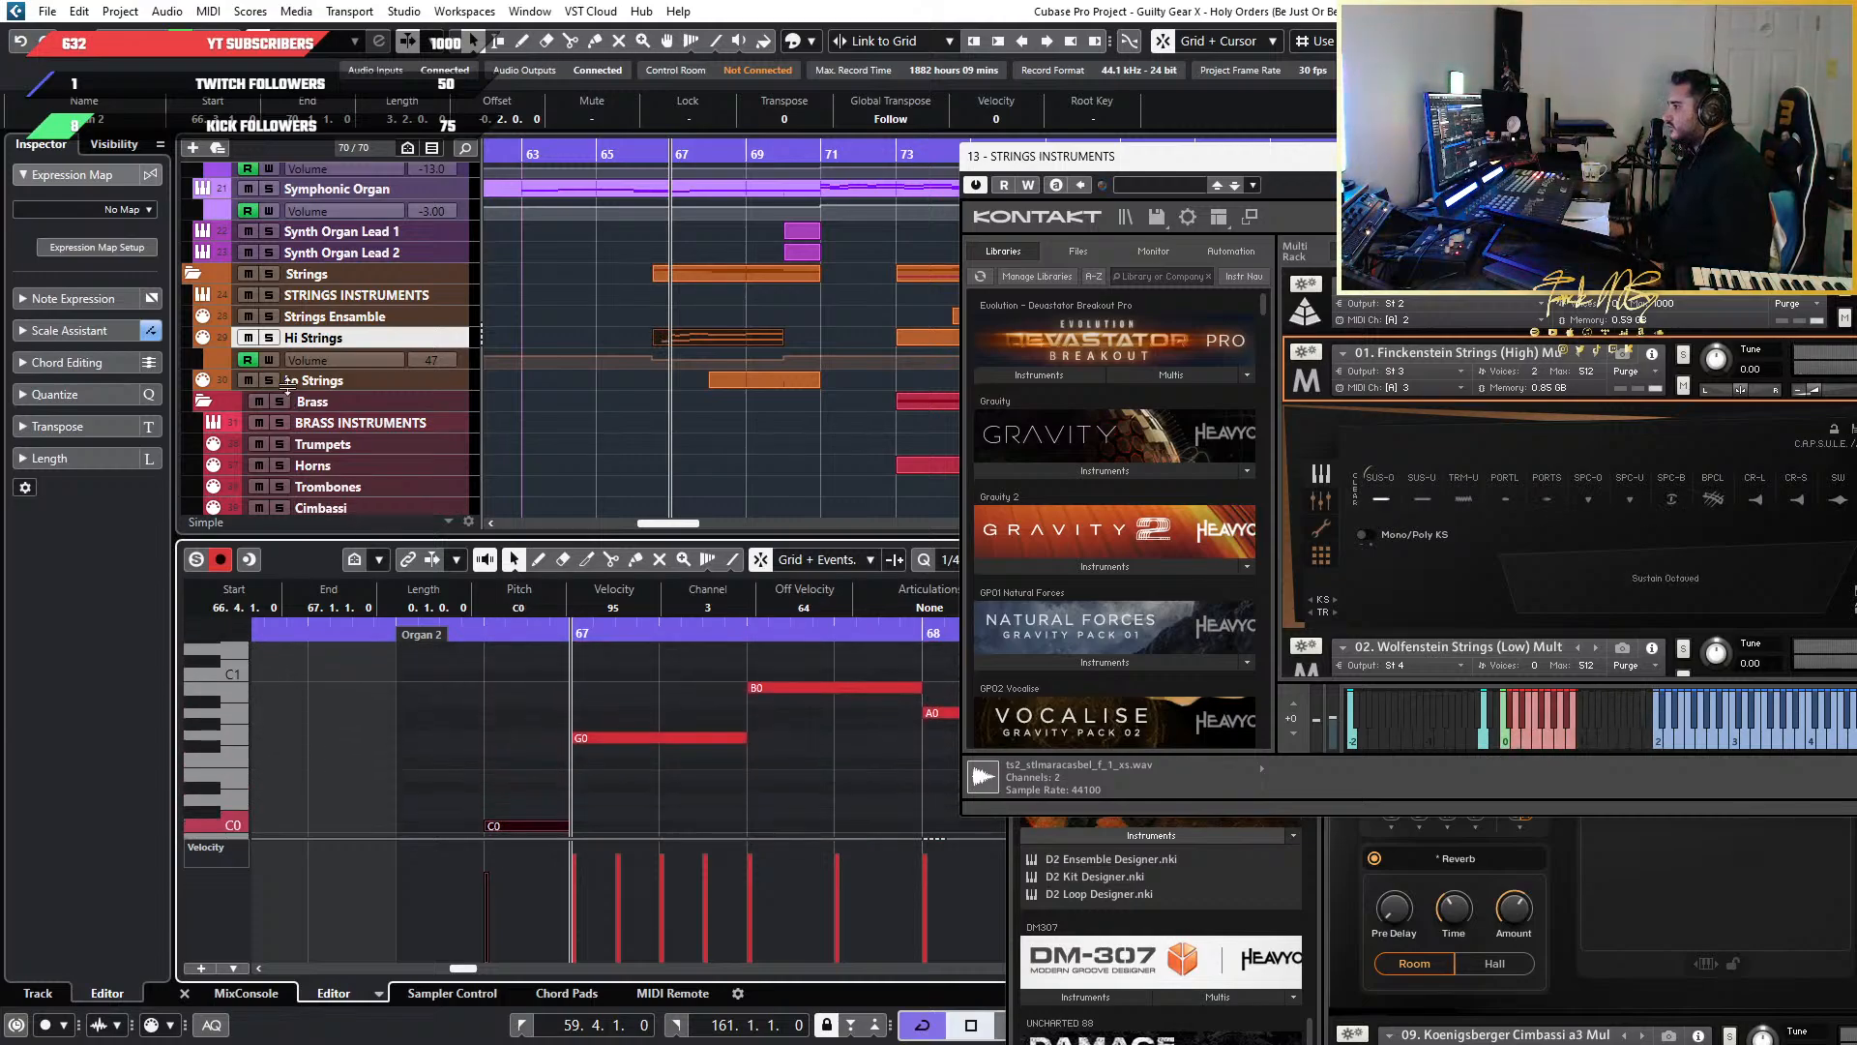
Solo the Hi Strings track, audition the pasted phrase and deselect the keyswitch note
click(272, 338)
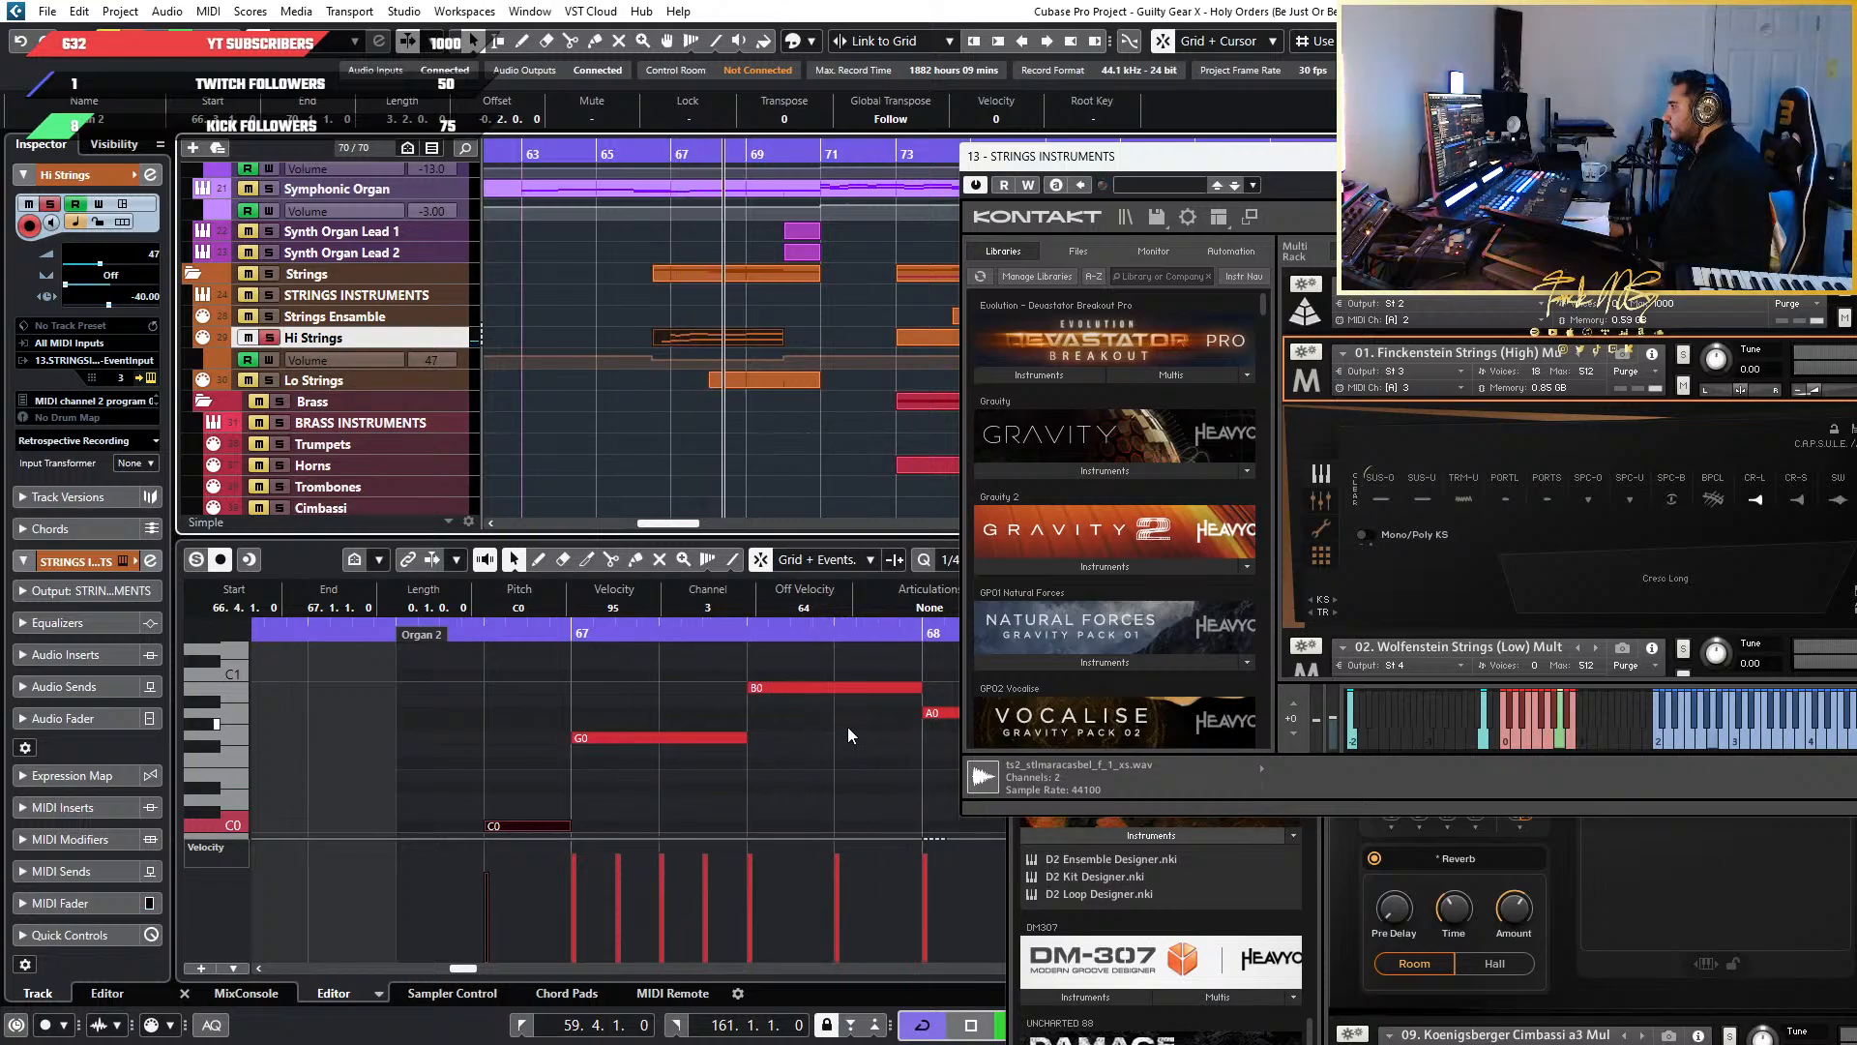
click(480, 747)
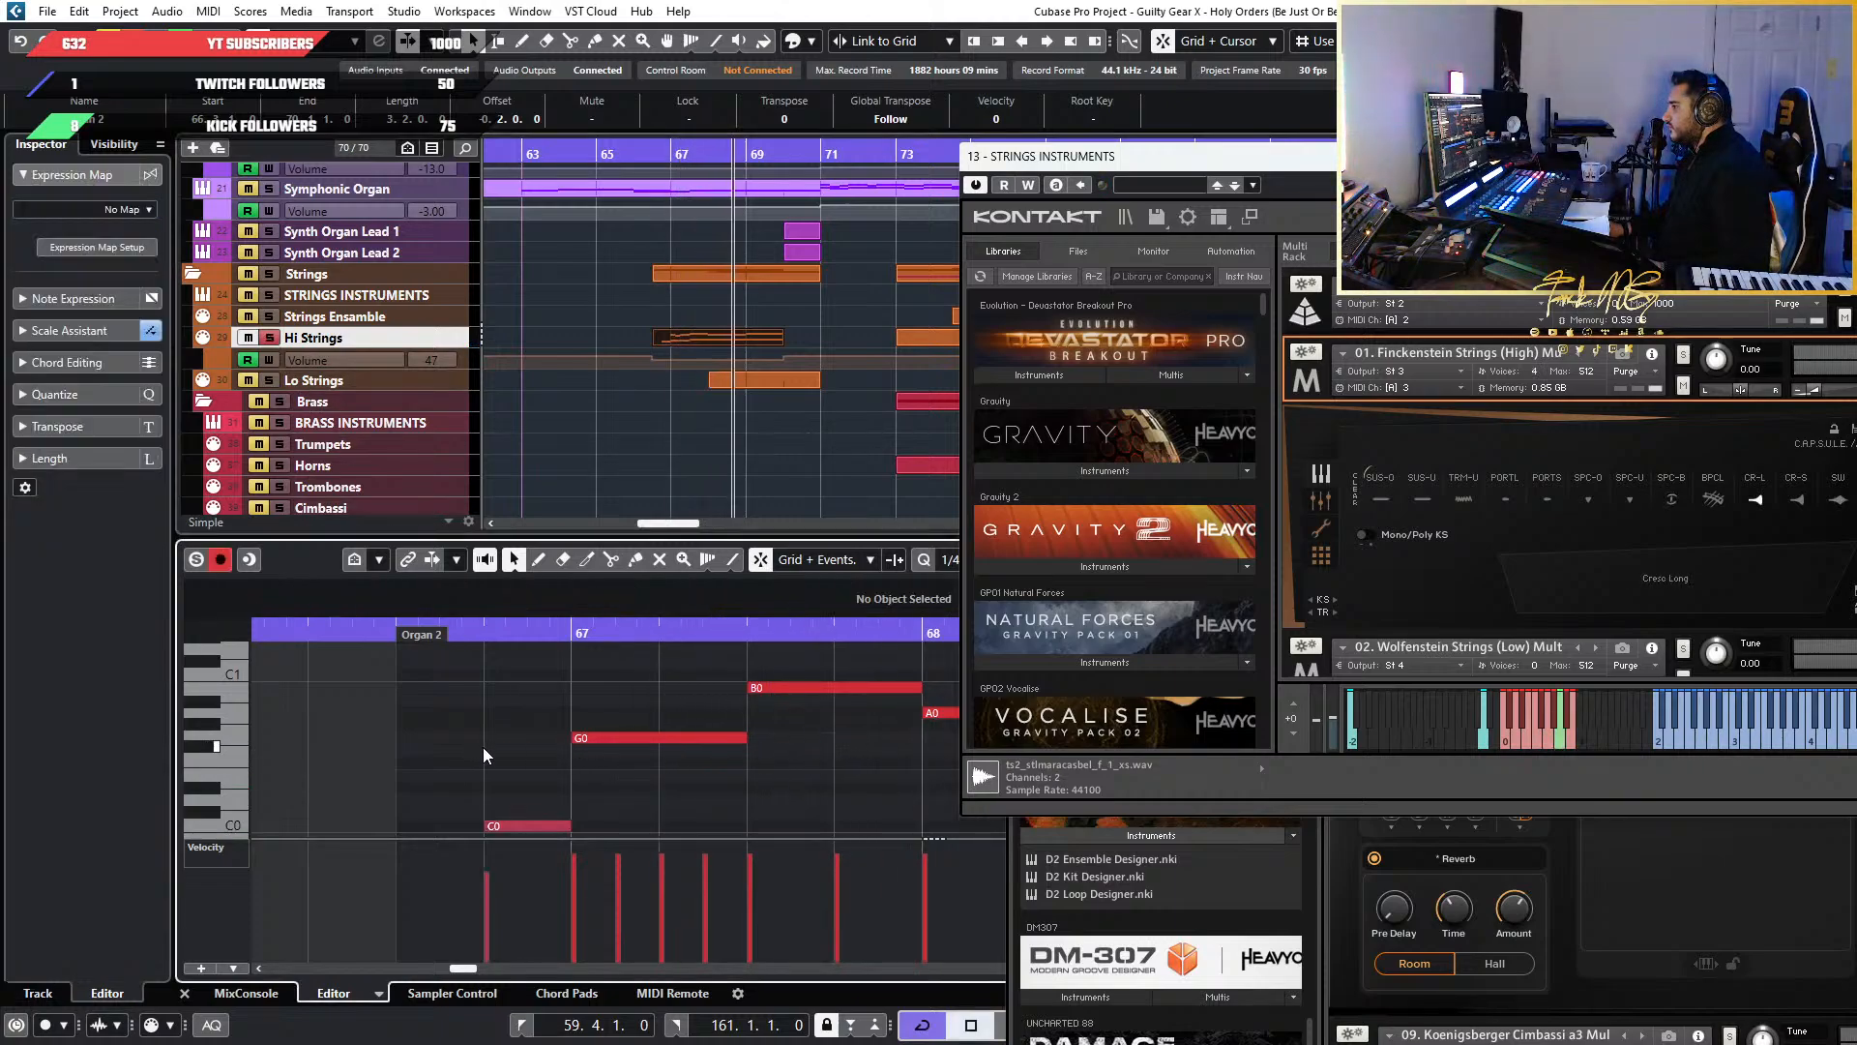
key(Delete)
Transpose the Hi Strings phrase up by octaves so its two lines start on G2 and G3, excluding the C0 keyswitch
scroll(696, 792, down, 6)
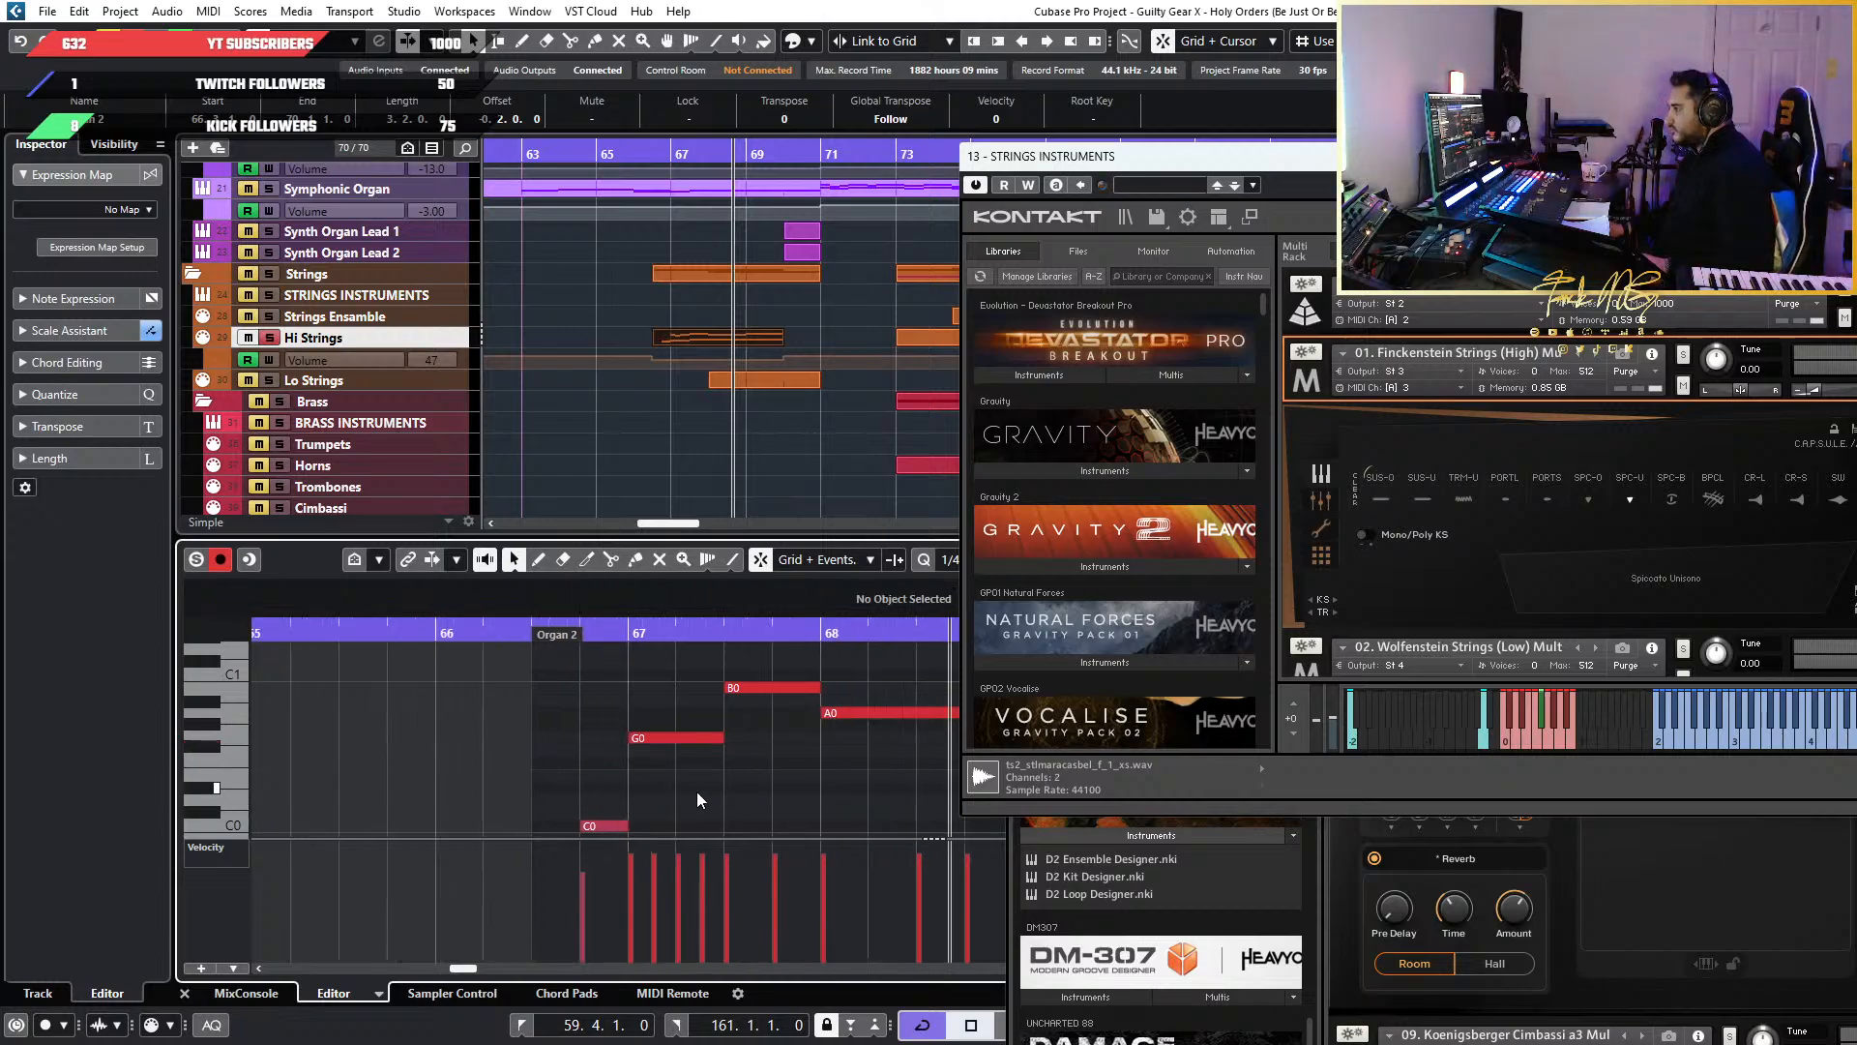
scroll(700, 787, right, 3)
scroll(770, 772, down, 2)
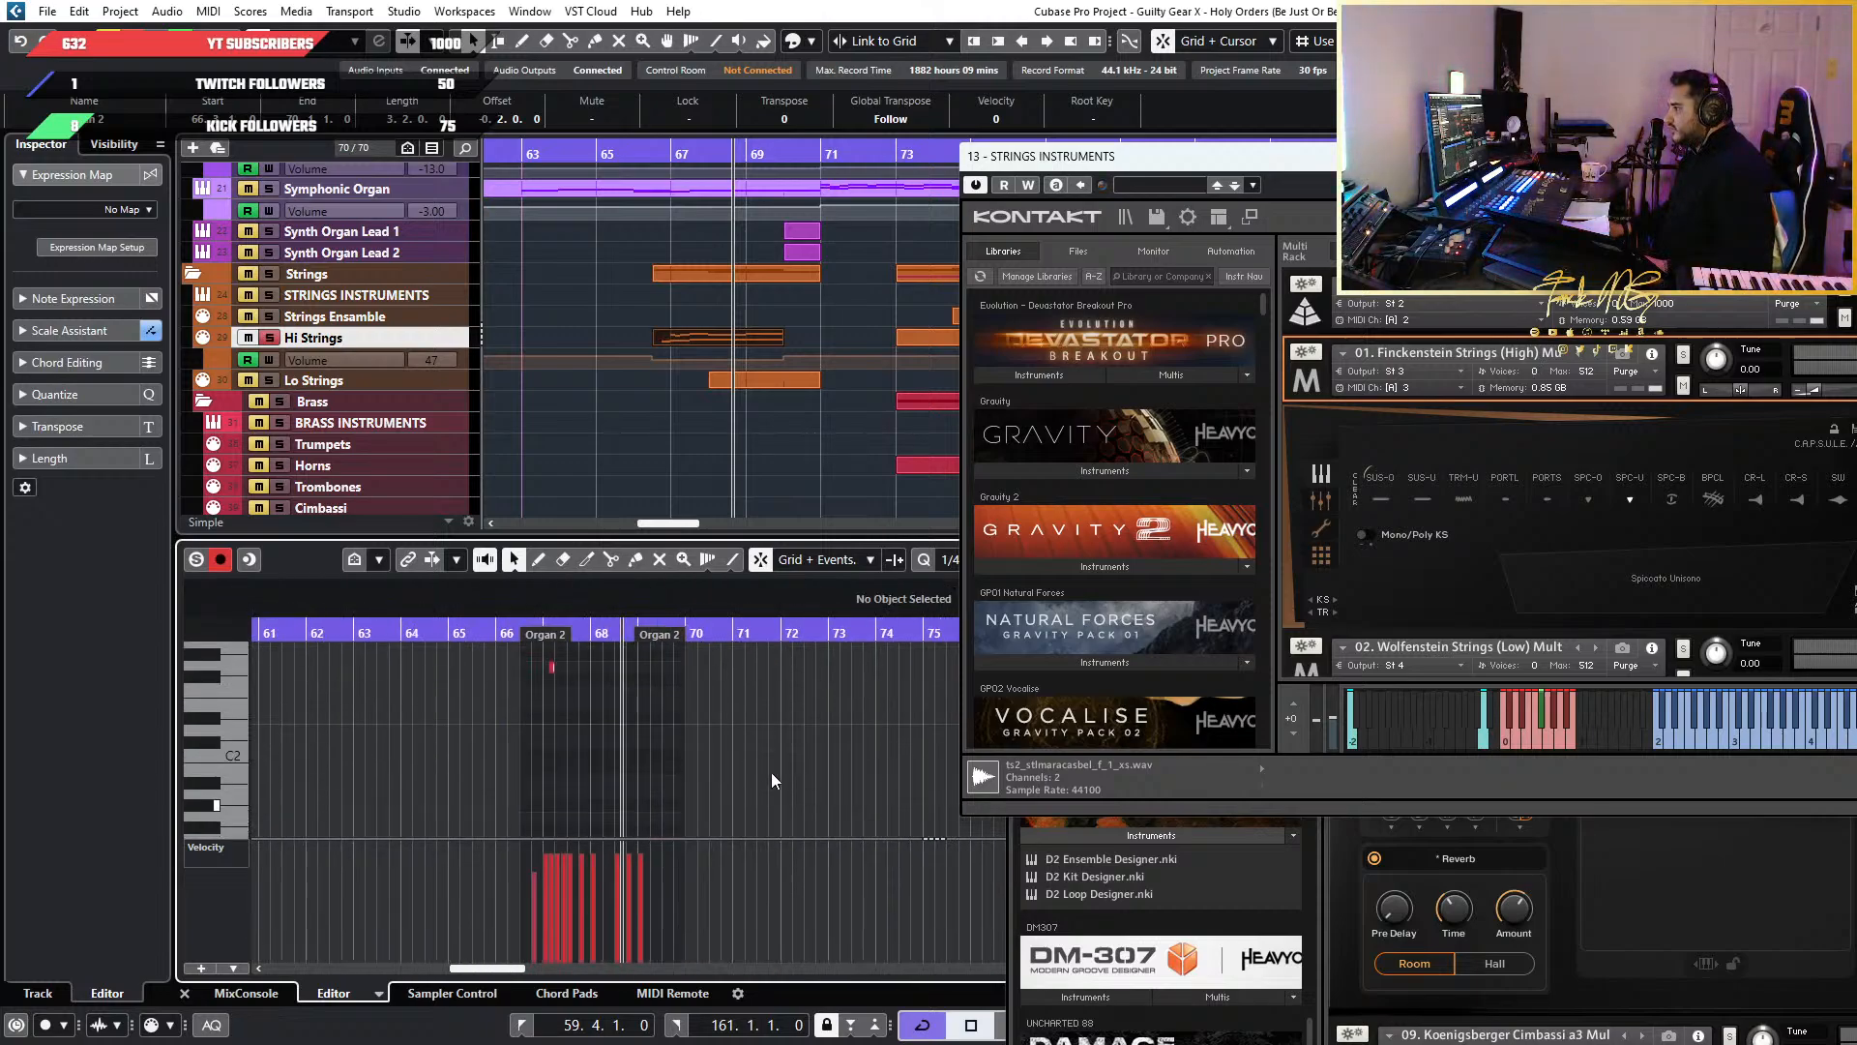
drag(776, 722, 502, 646)
scroll(779, 779, up, 8)
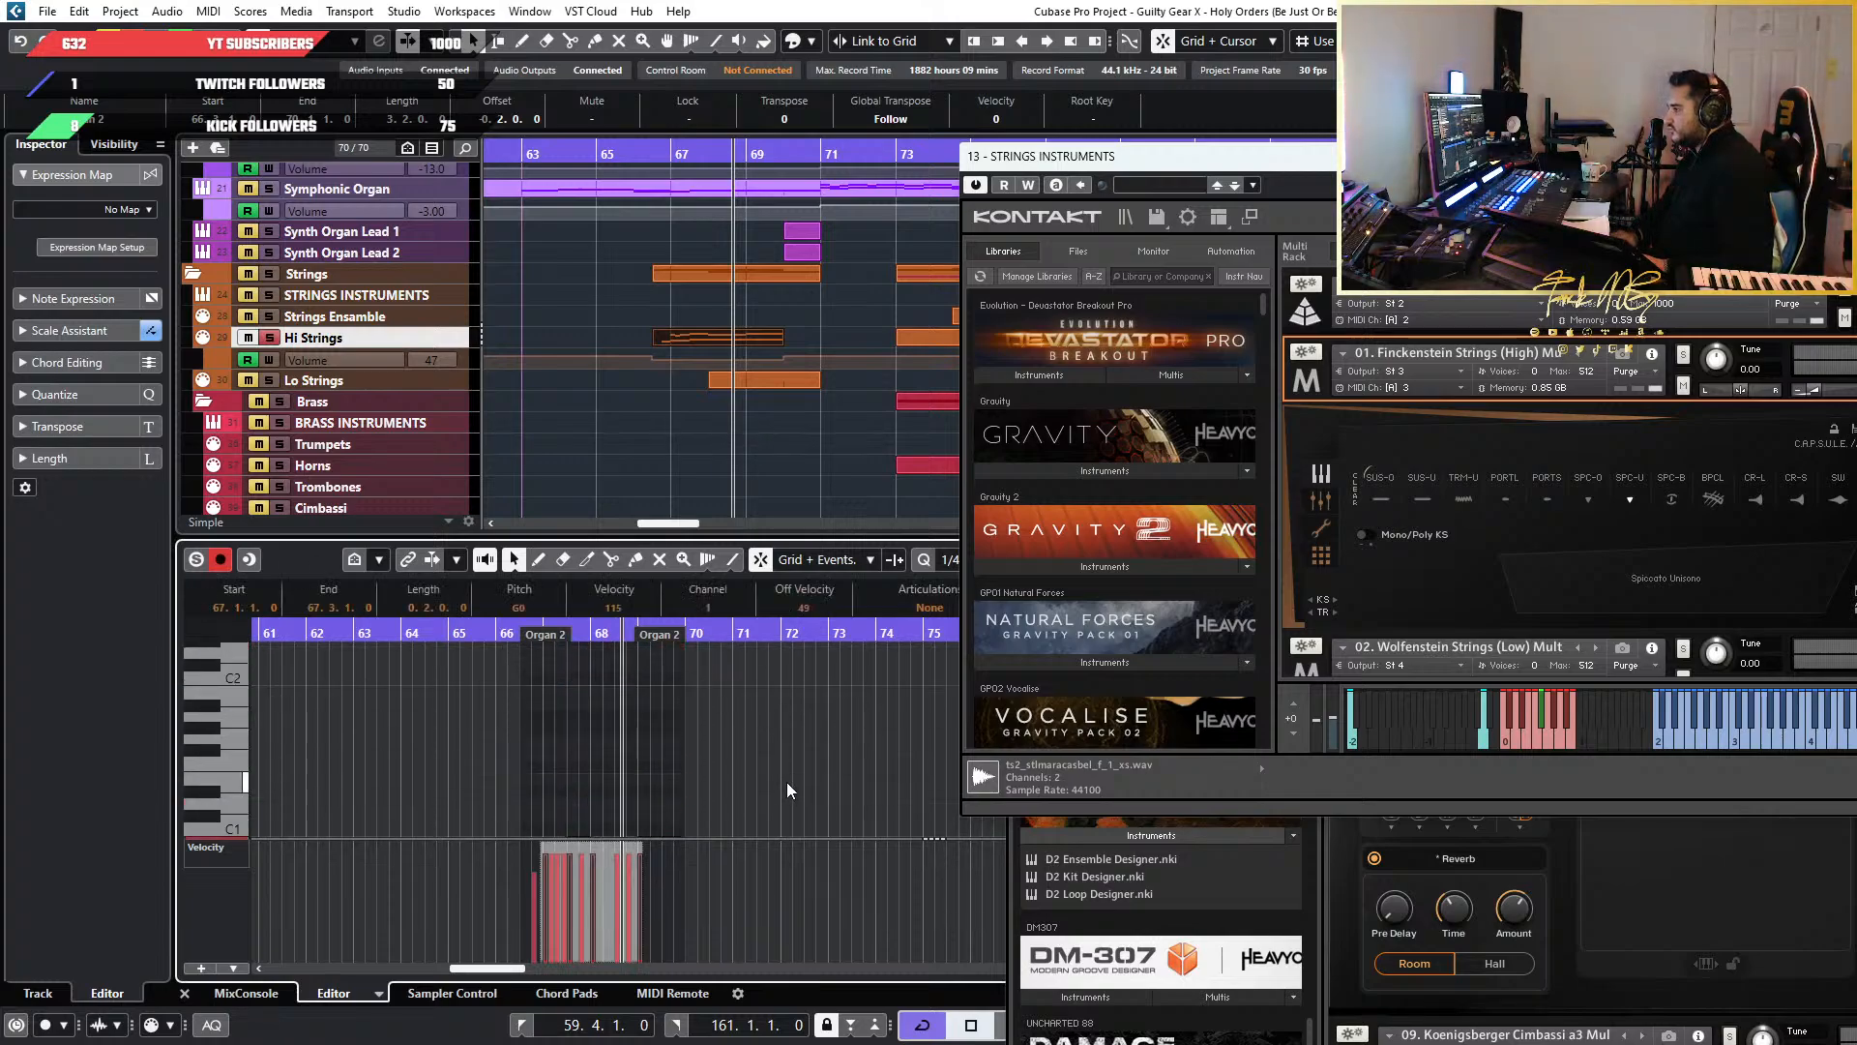
key(shift+Up)
click(566, 772)
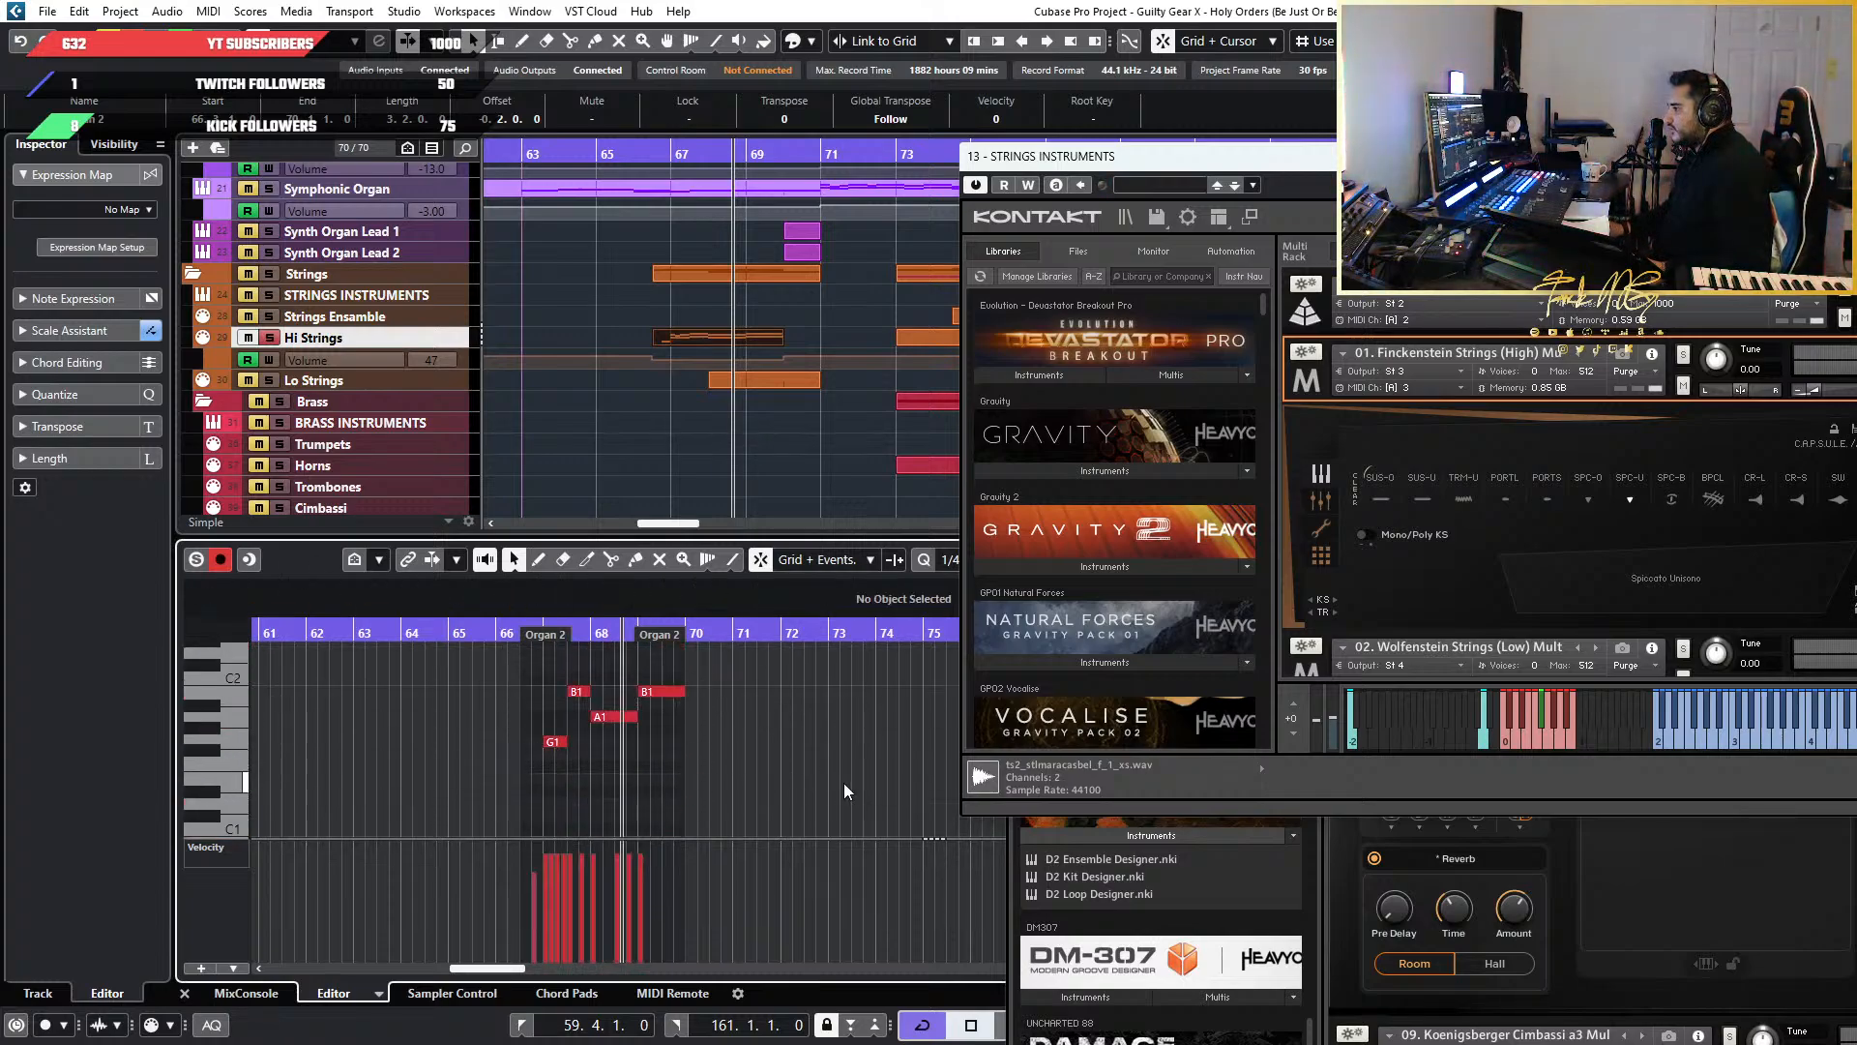
drag(844, 783, 429, 662)
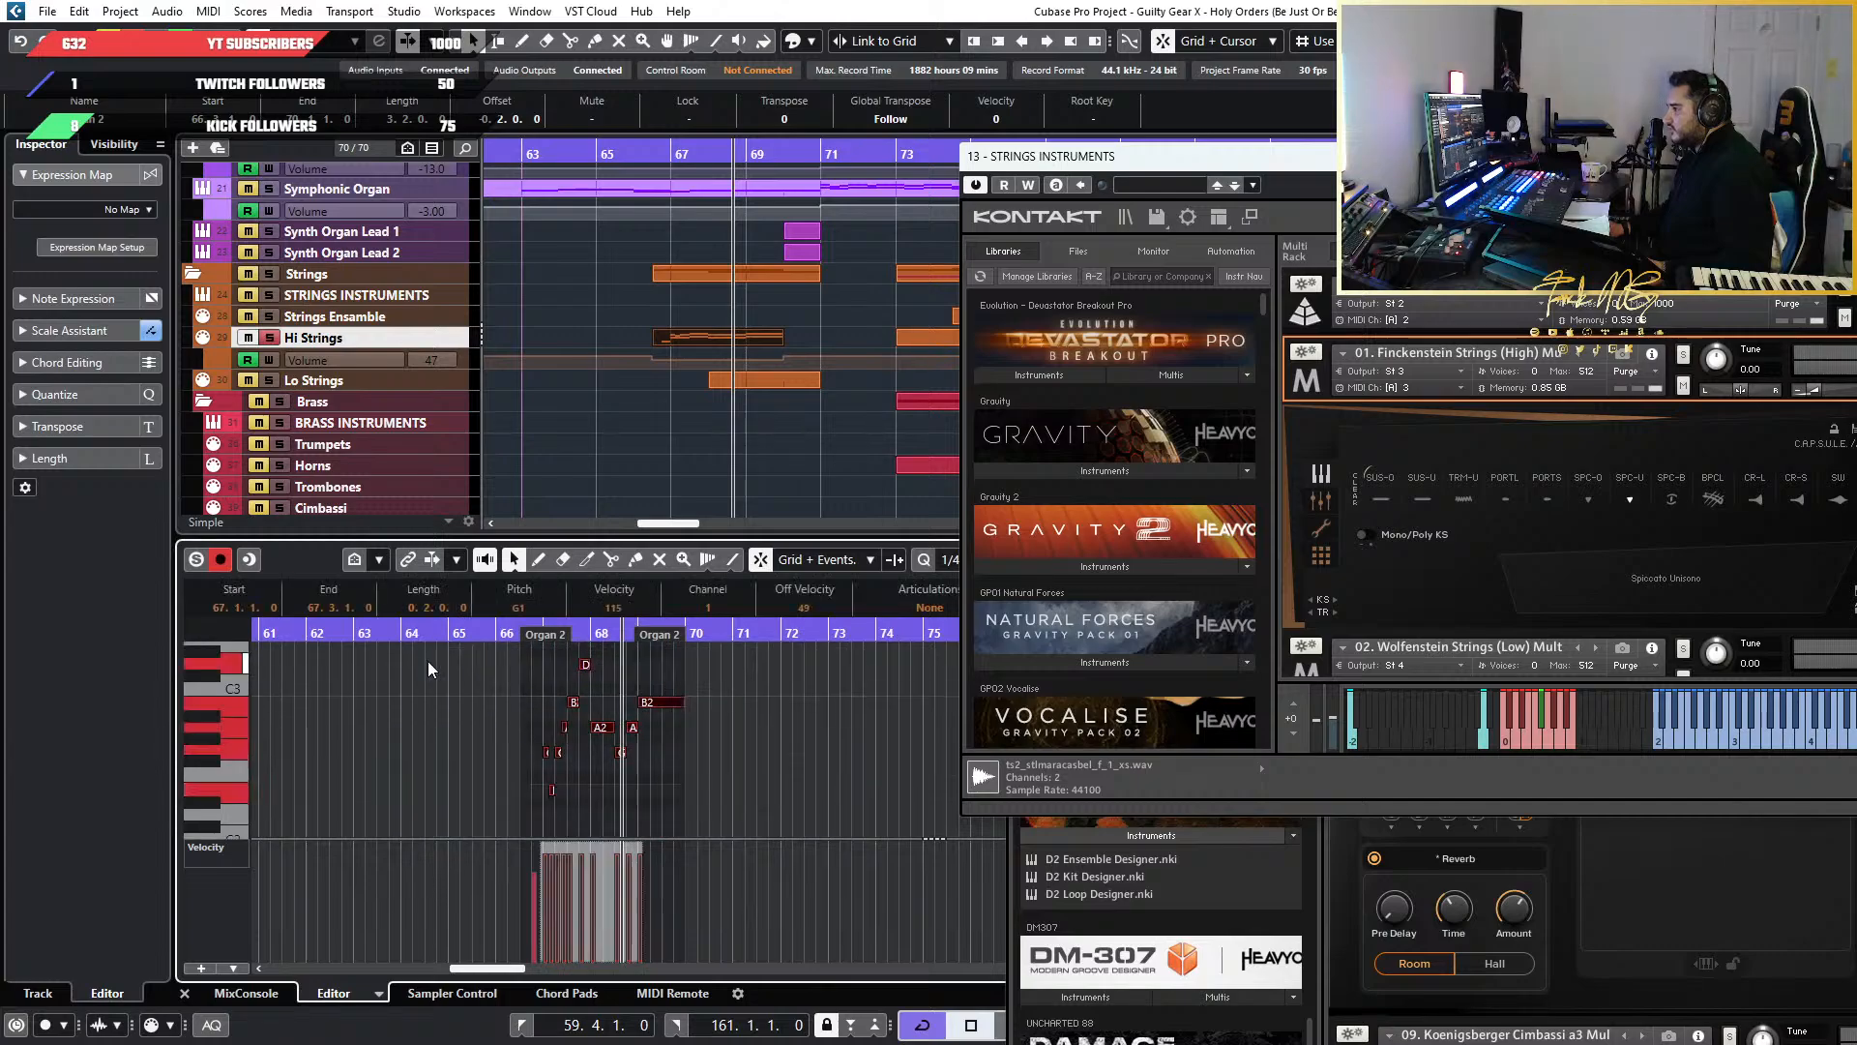
key(shift+Up)
click(481, 706)
scroll(482, 707, up, 3)
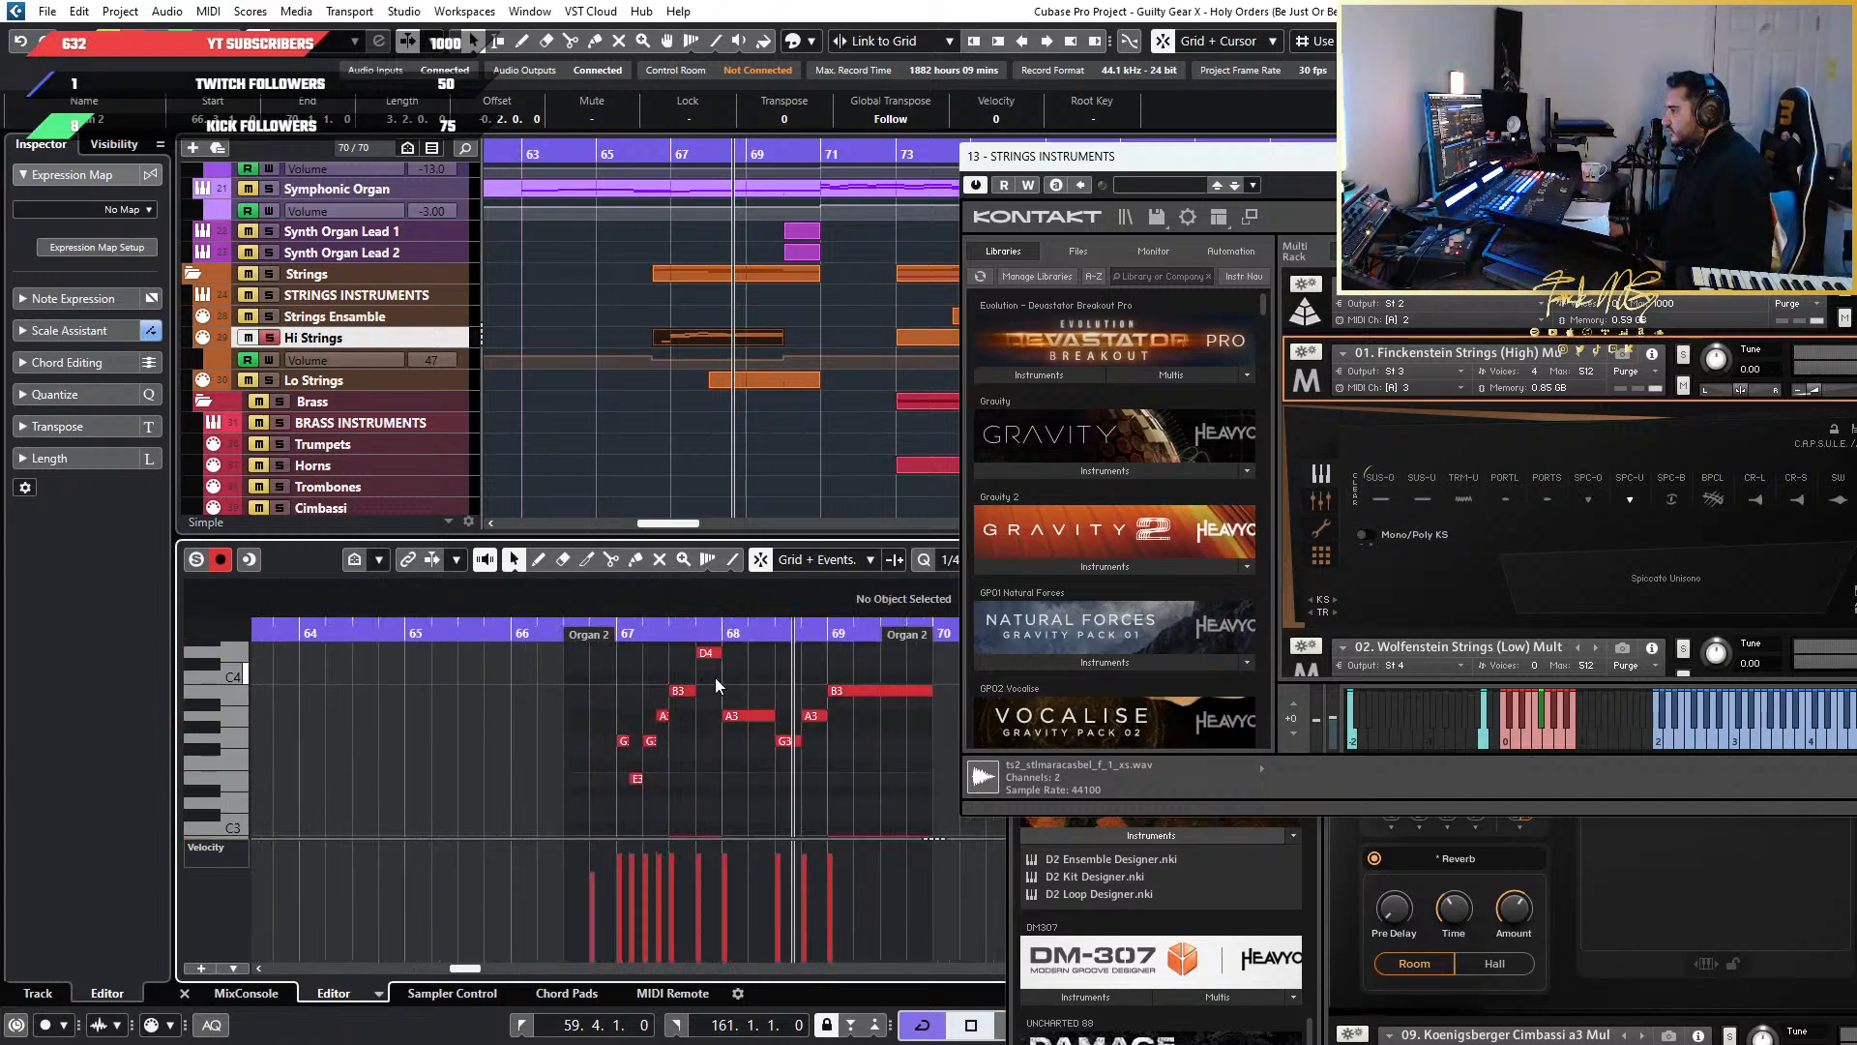
Inspect the upper and lower notes of the transposed Hi Strings phrase and play it from just before the keyswitch
click(709, 653)
scroll(720, 677, down, 3)
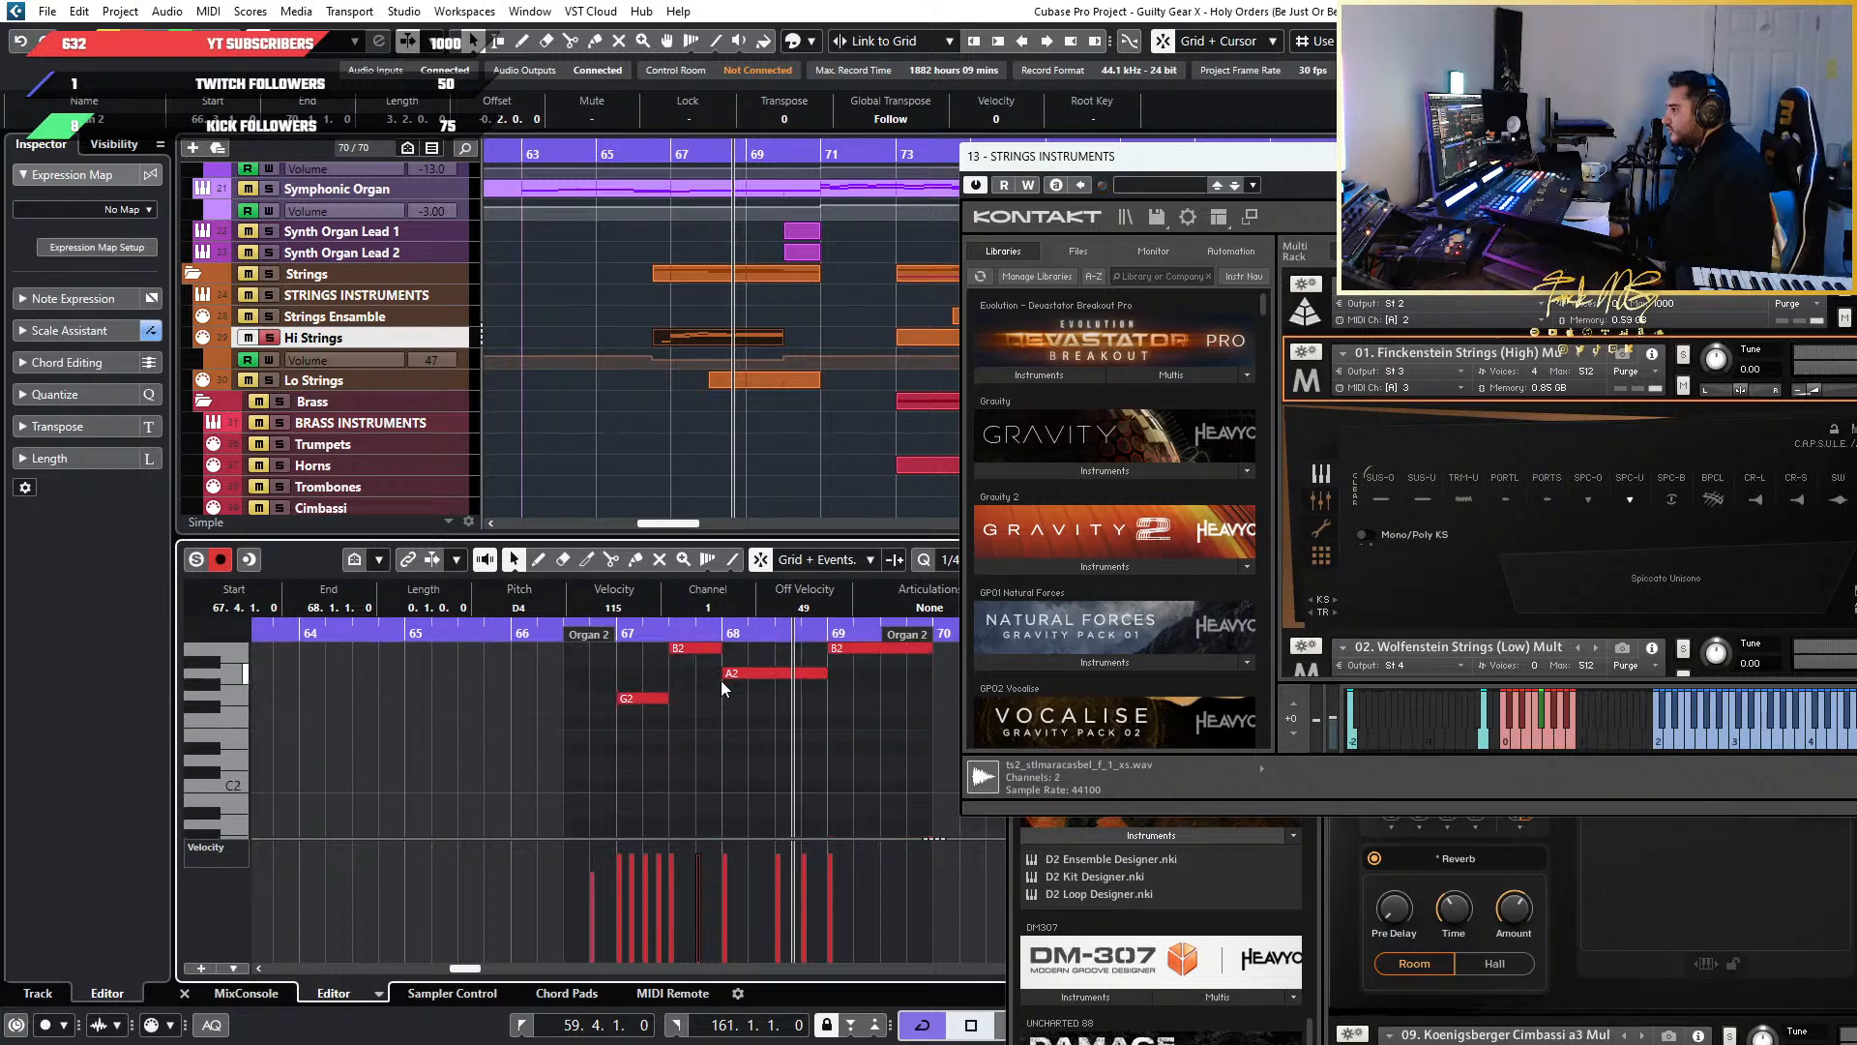
scroll(768, 708, up, 1)
click(764, 709)
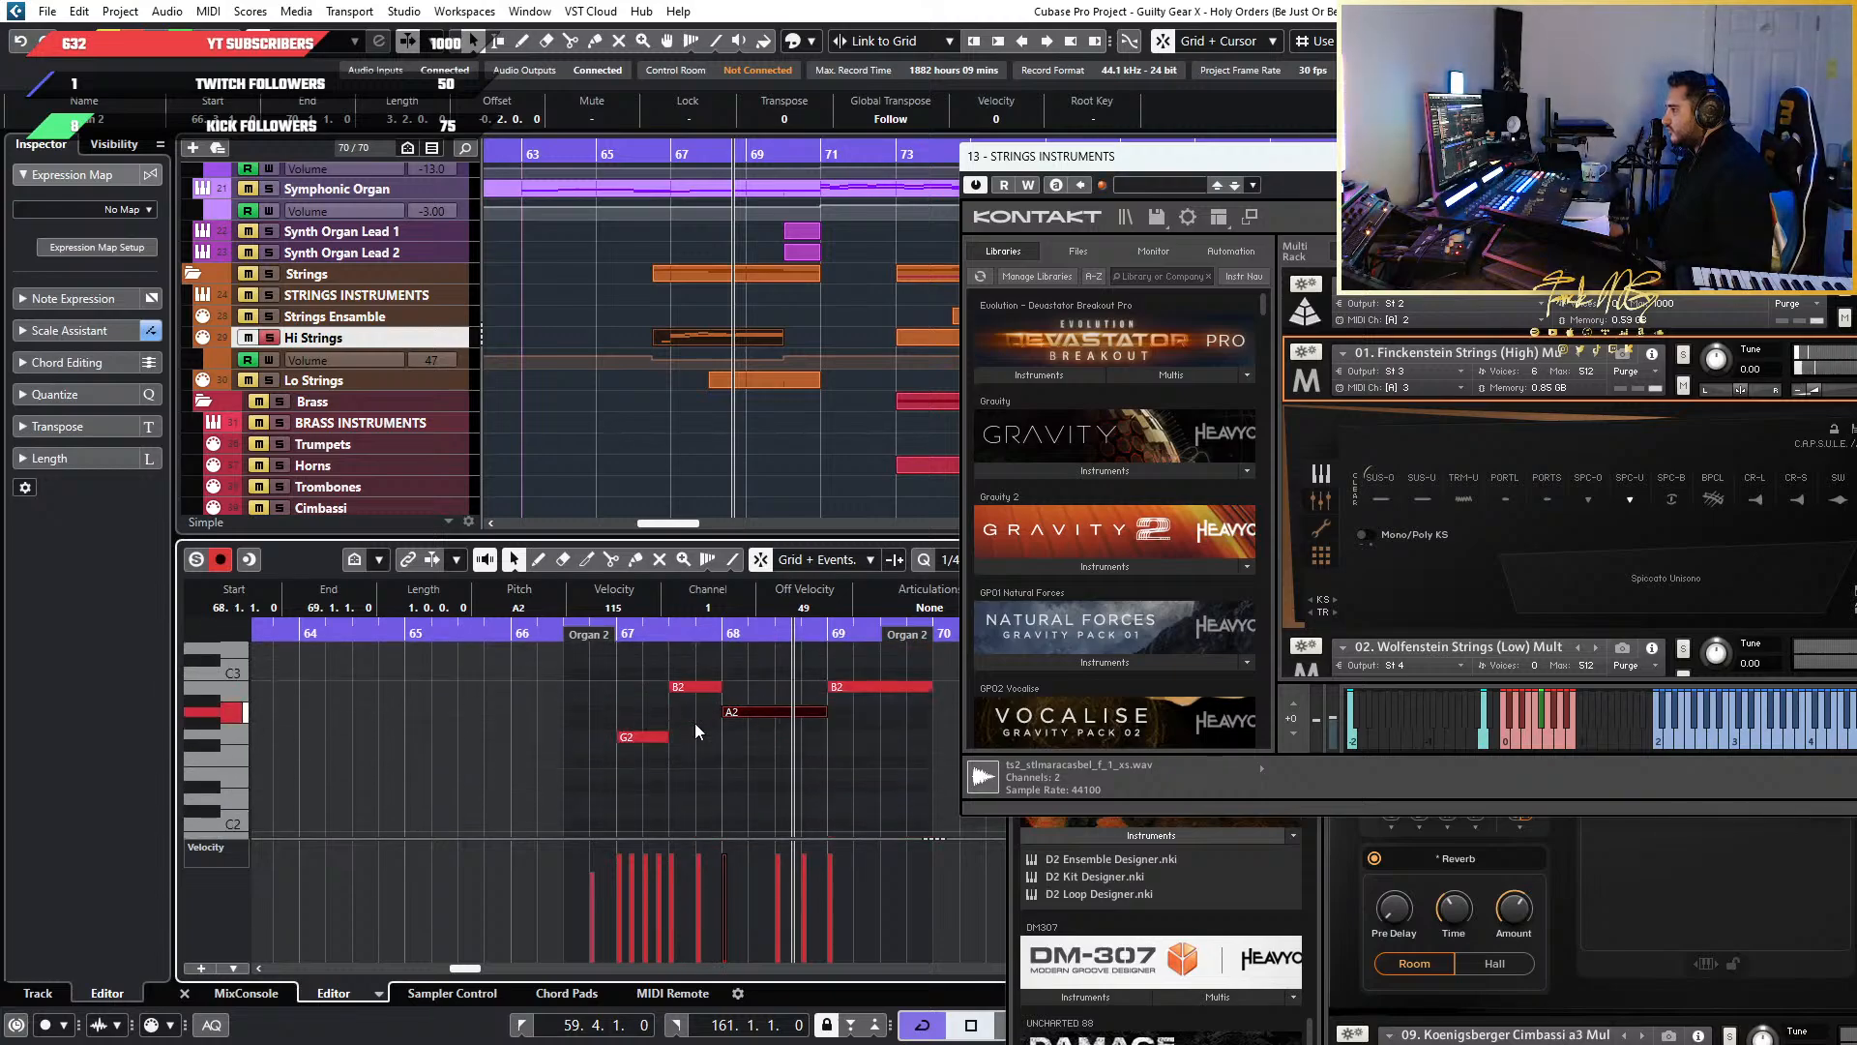
click(638, 735)
scroll(677, 745, down, 8)
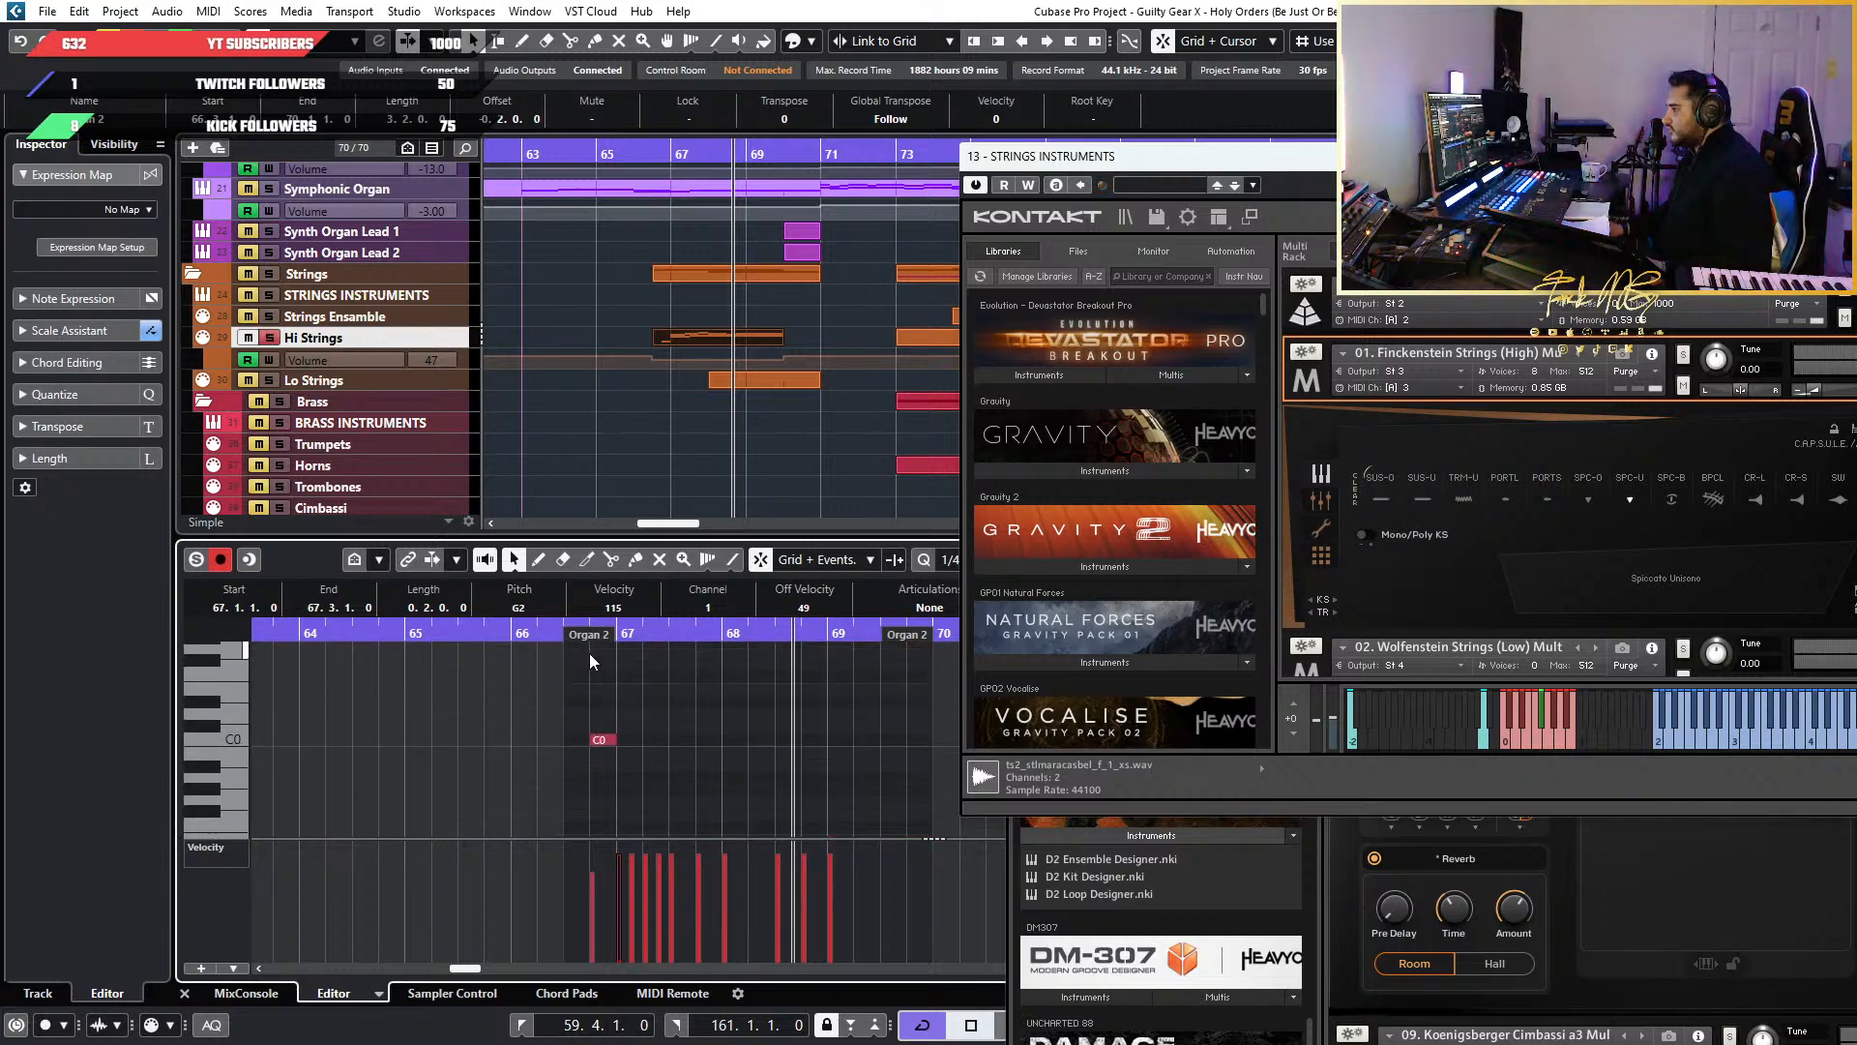
drag(557, 639, 558, 633)
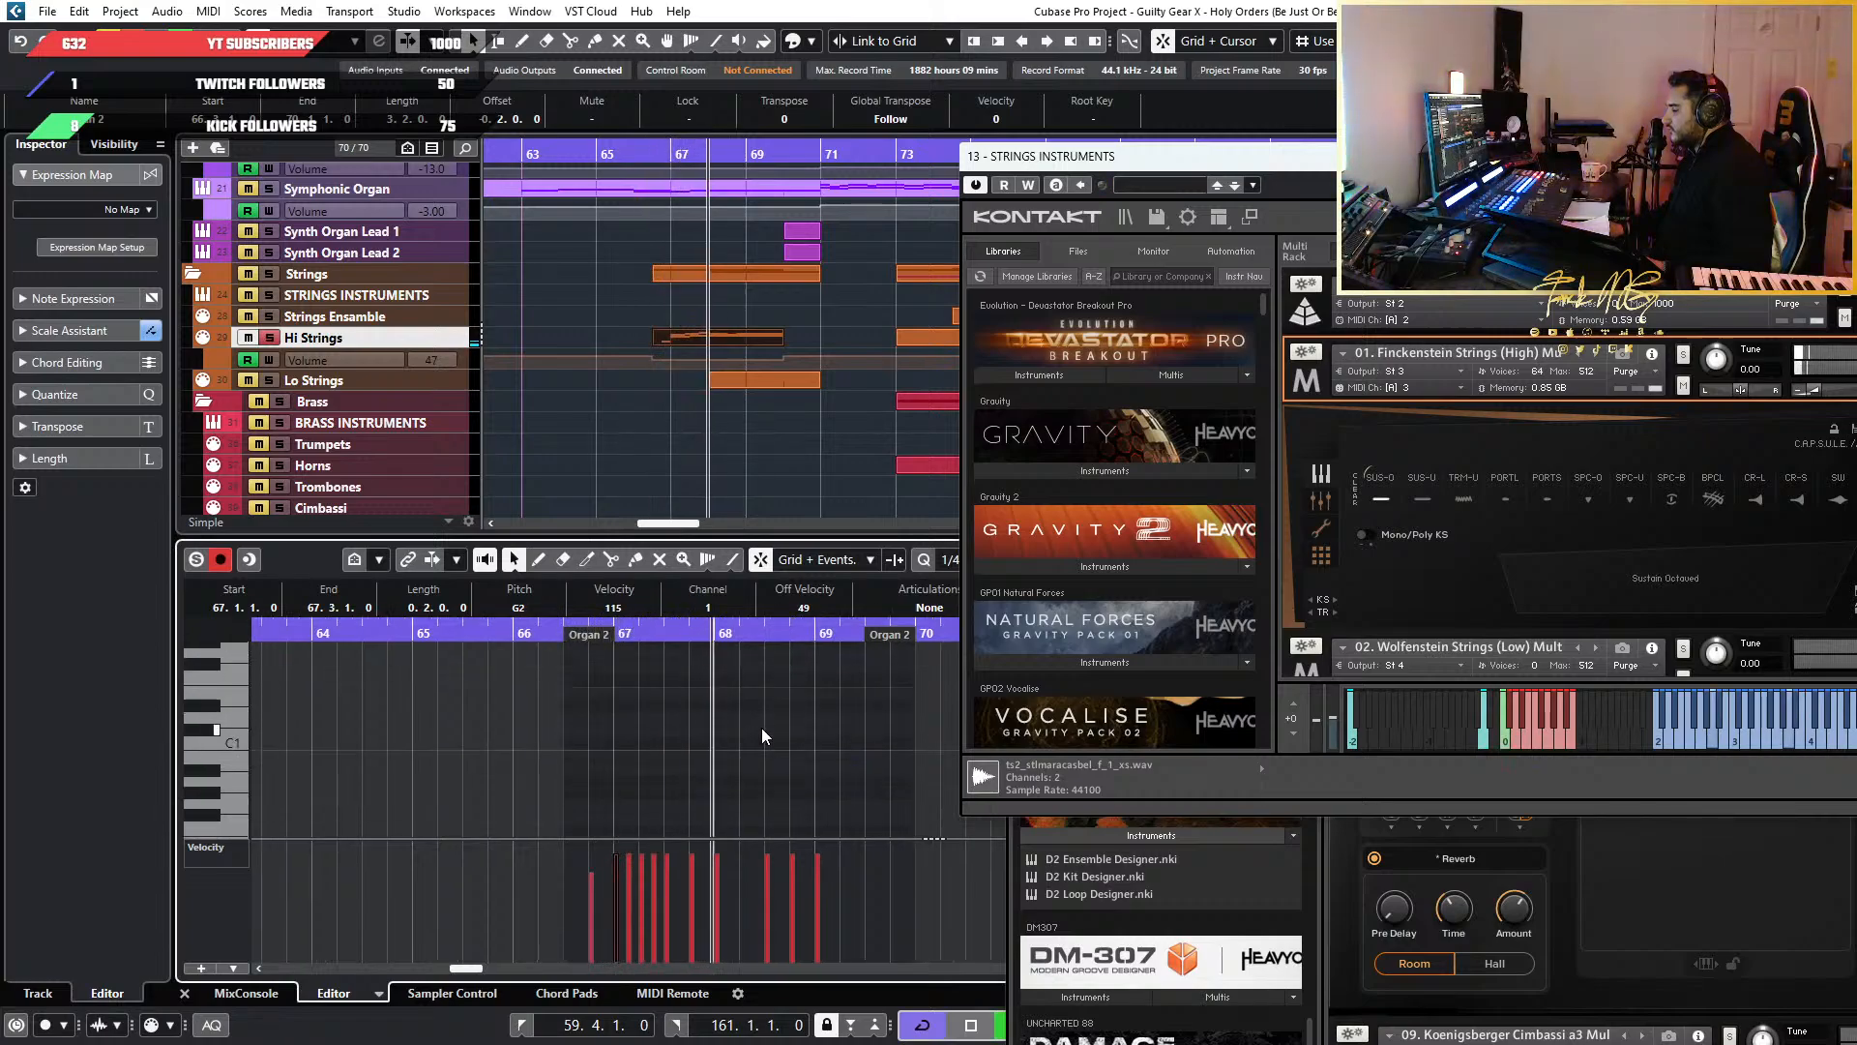
scroll(774, 728, up, 7)
ctrl+scroll(799, 728, down, 3)
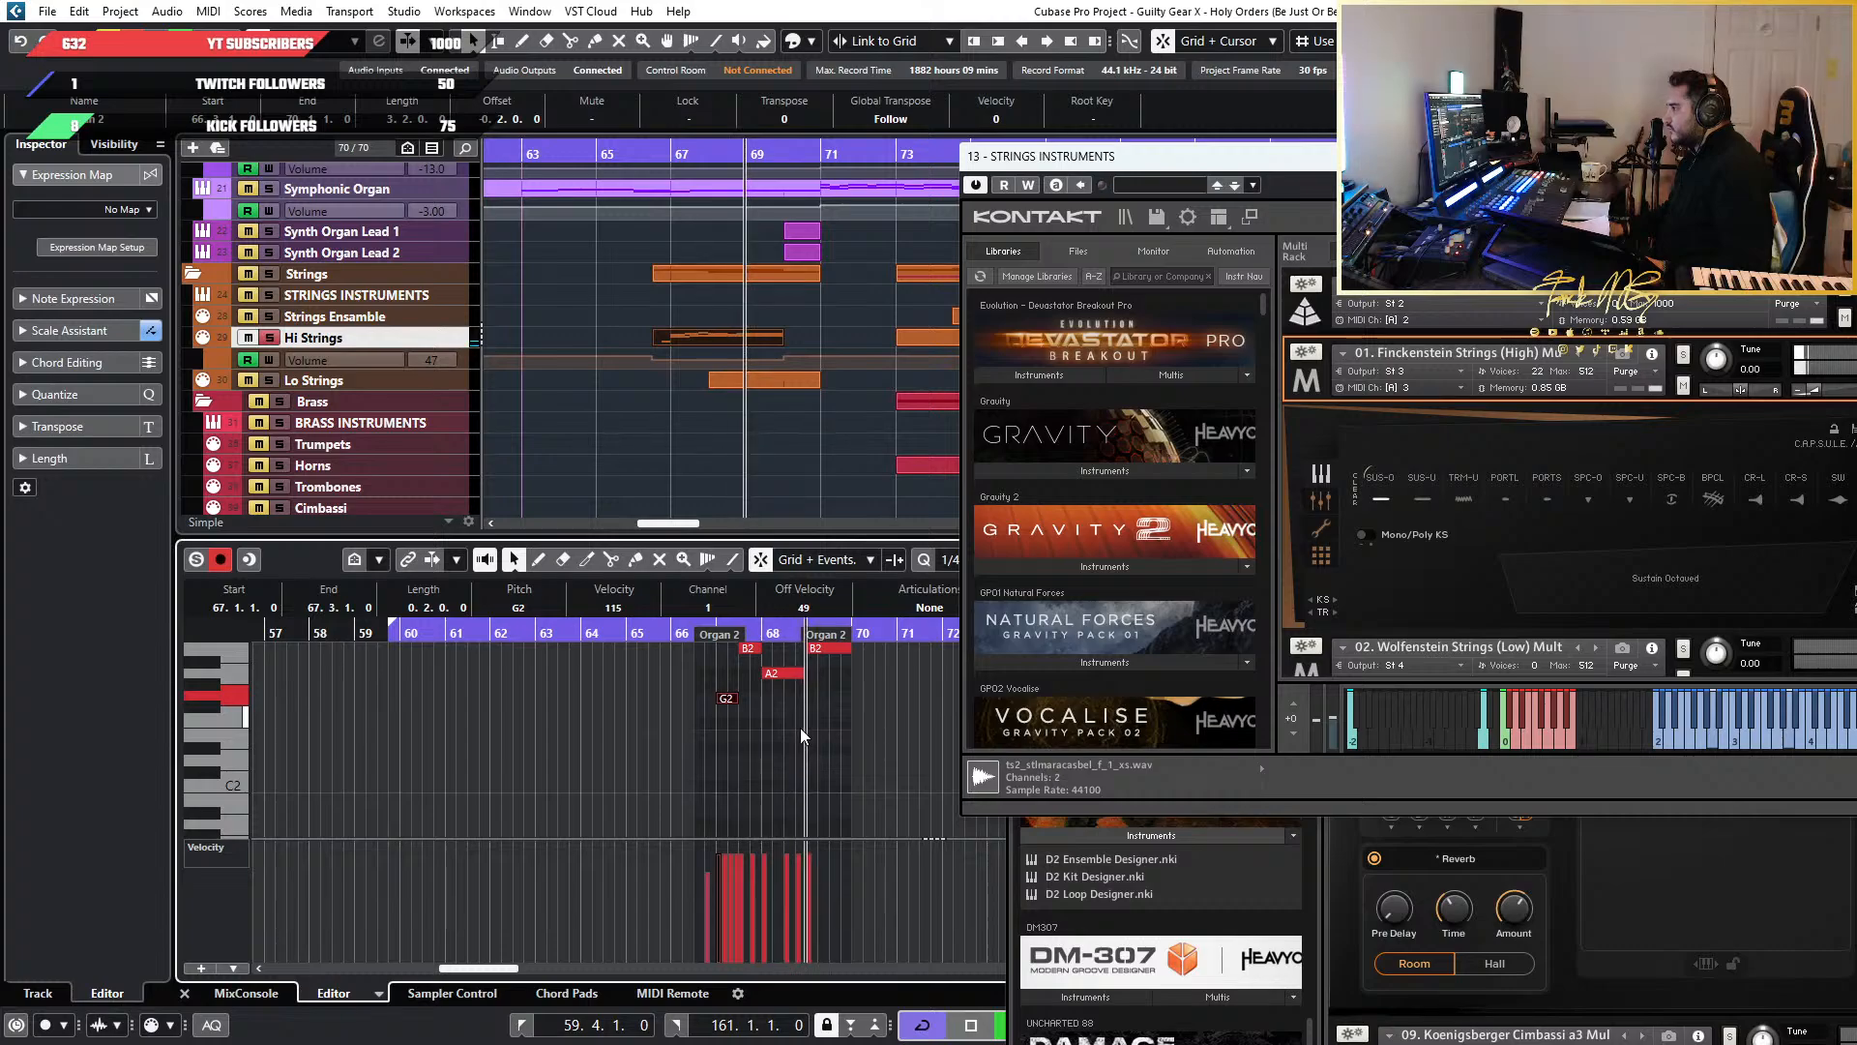
scroll(843, 740, up, 4)
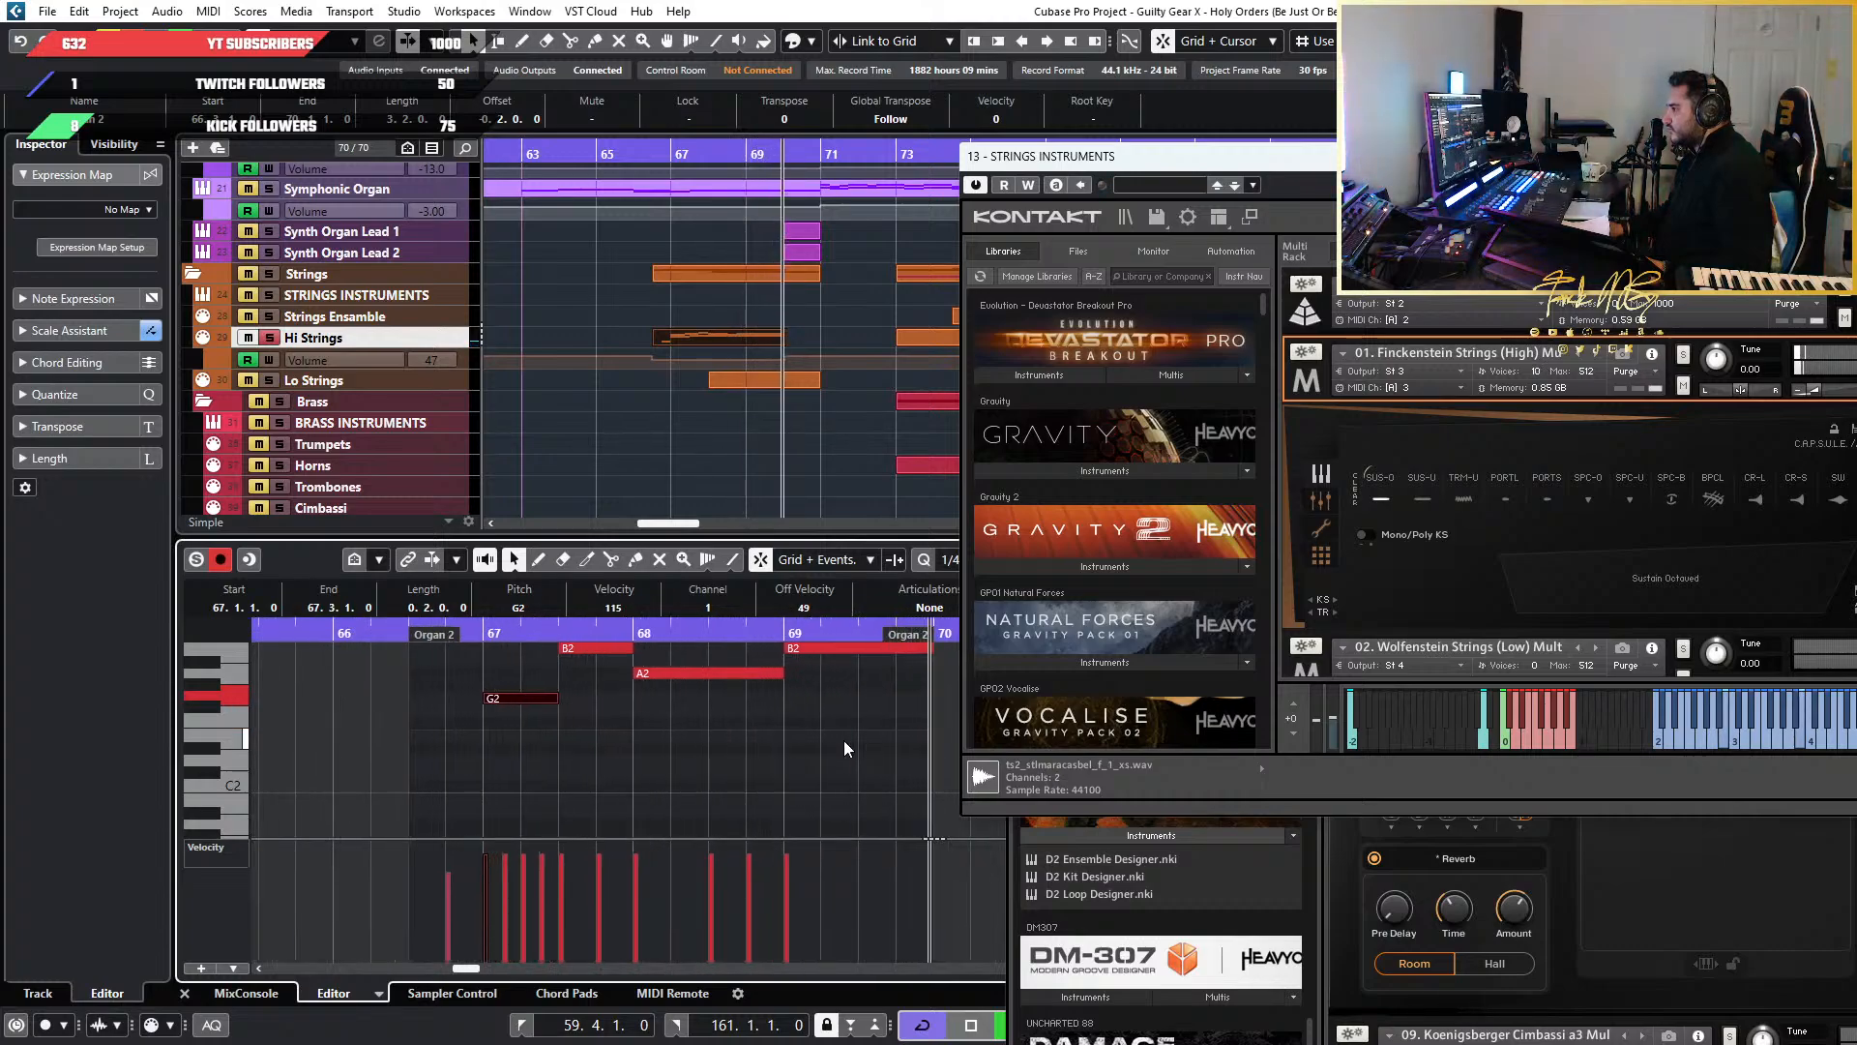
scroll(844, 740, down, 4)
Extend the ends of the Hi Strings phrase notes slightly on a 1/128 grid
drag(909, 746, 713, 643)
scroll(707, 658, up, 6)
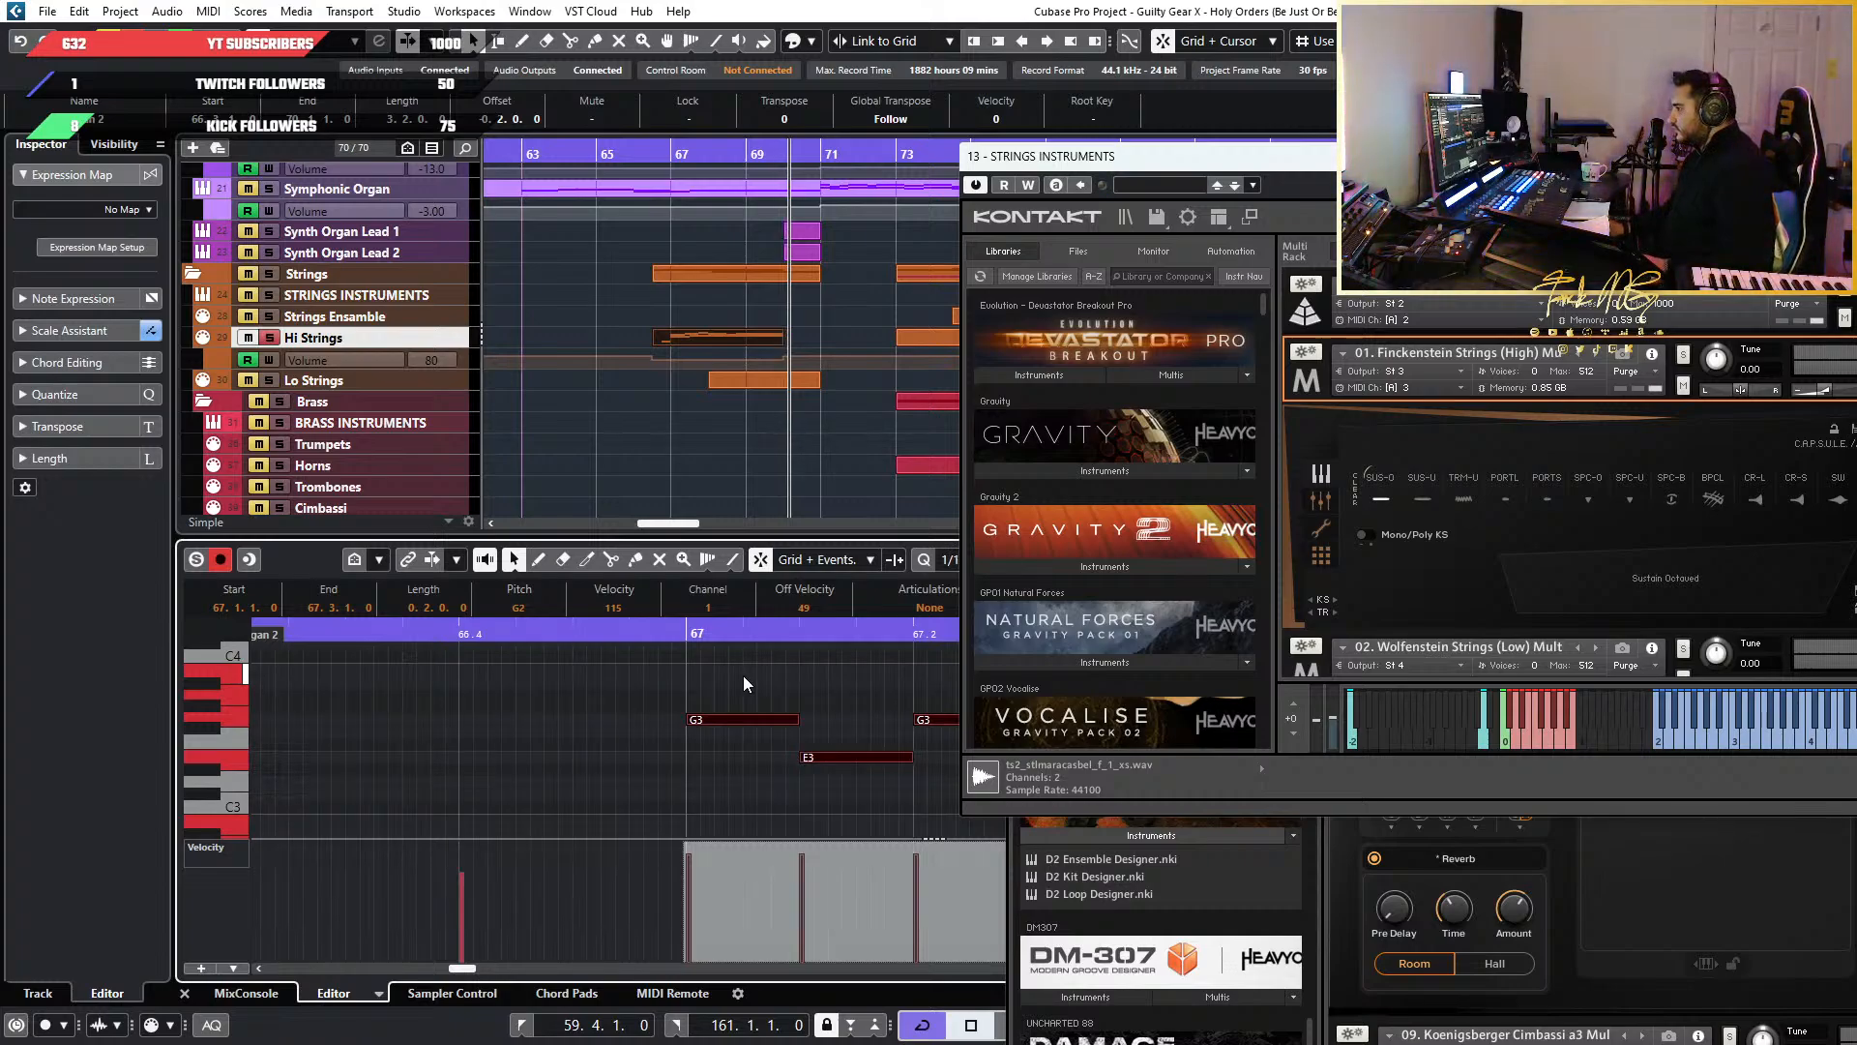
scroll(788, 716, up, 3)
drag(821, 719, 849, 718)
click(747, 770)
scroll(747, 767, down, 7)
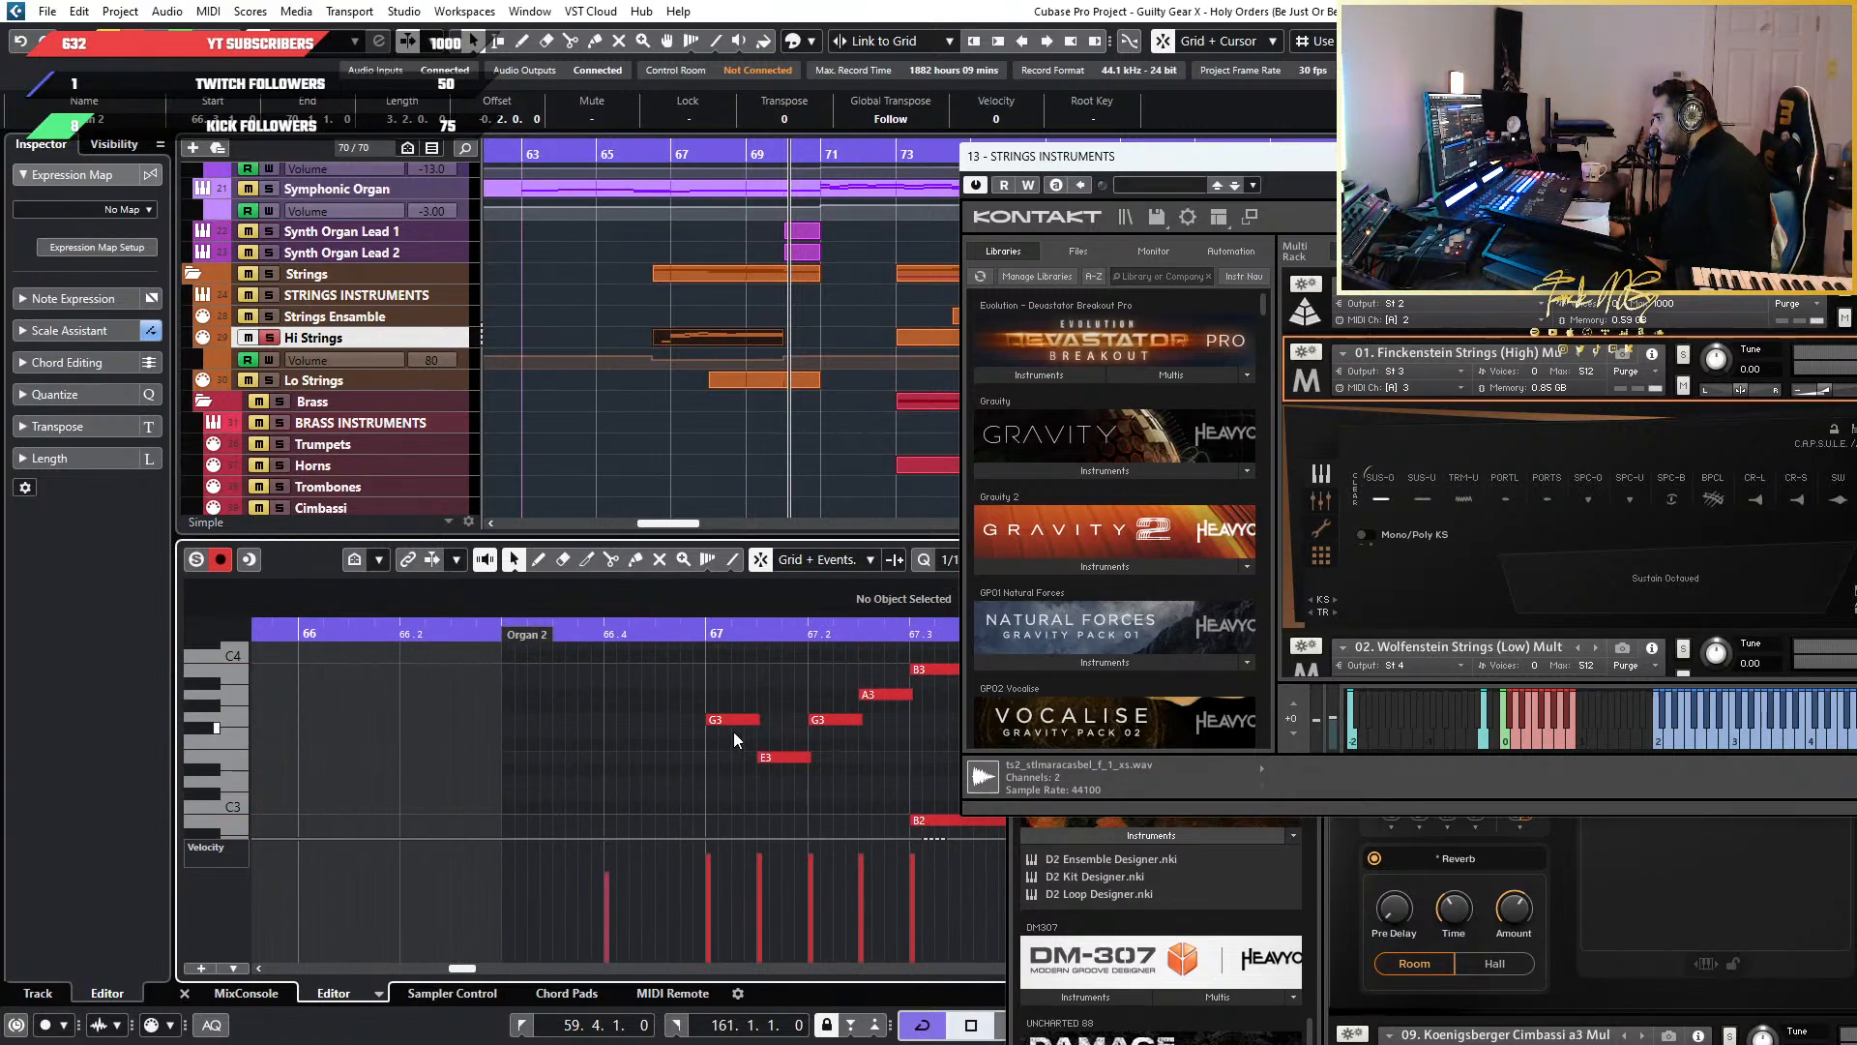
Play the Hi Strings phrase from just before bar 67 and move the Kontakt window clear of the arrangement
click(677, 632)
key(space)
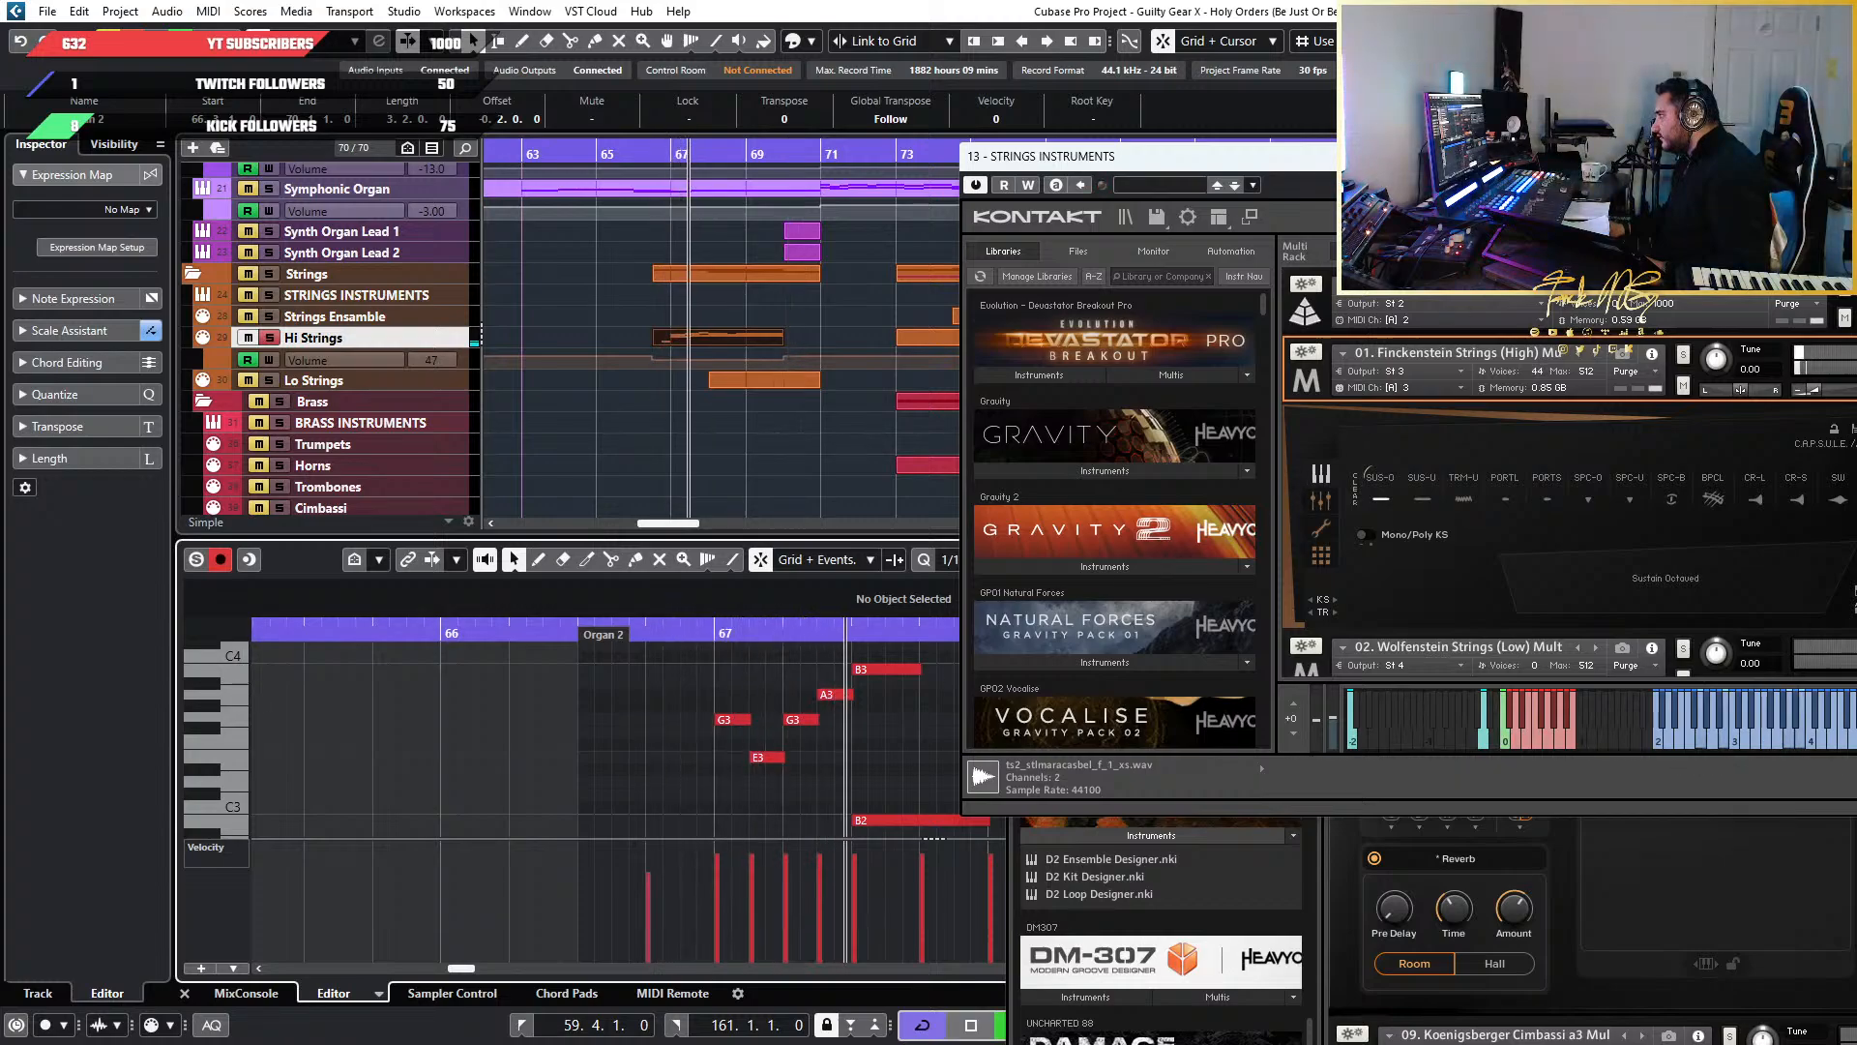
drag(1480, 165, 1541, 168)
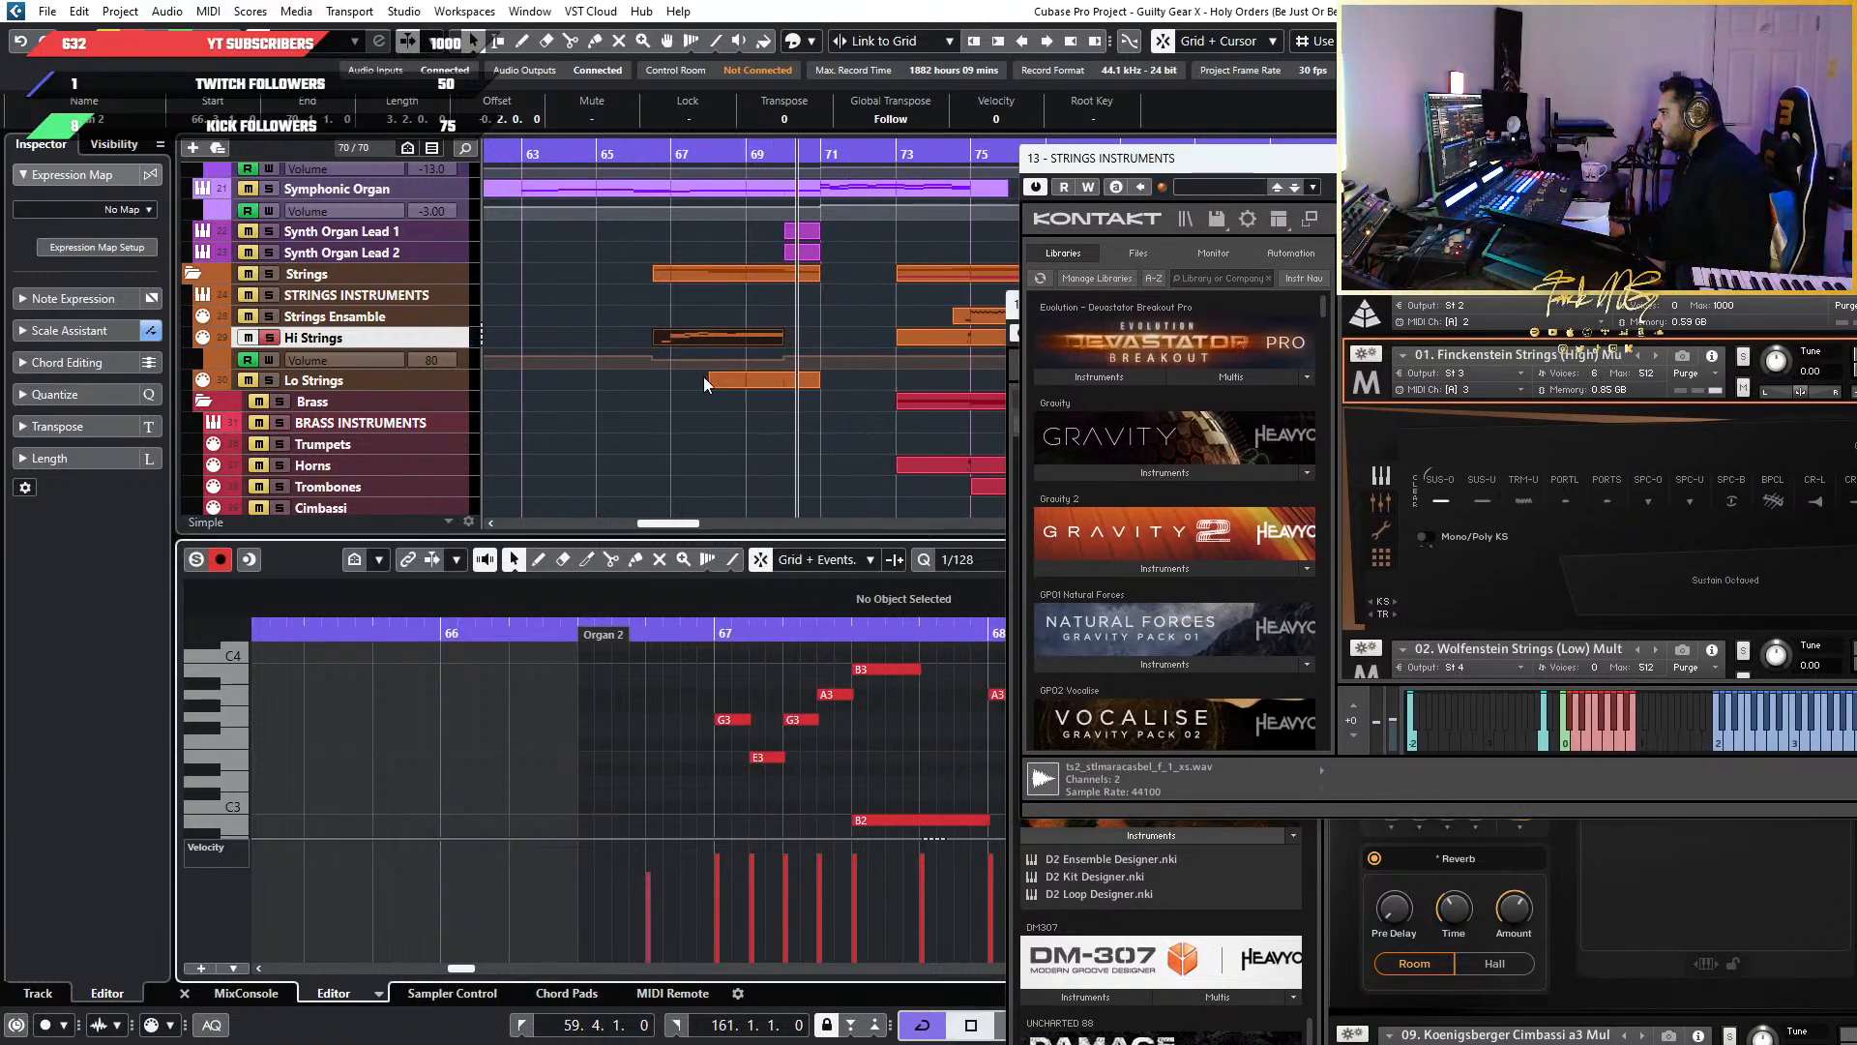
Add a volume automation point on the Hi Strings track just after bar 70, past the end of the phrase
click(448, 380)
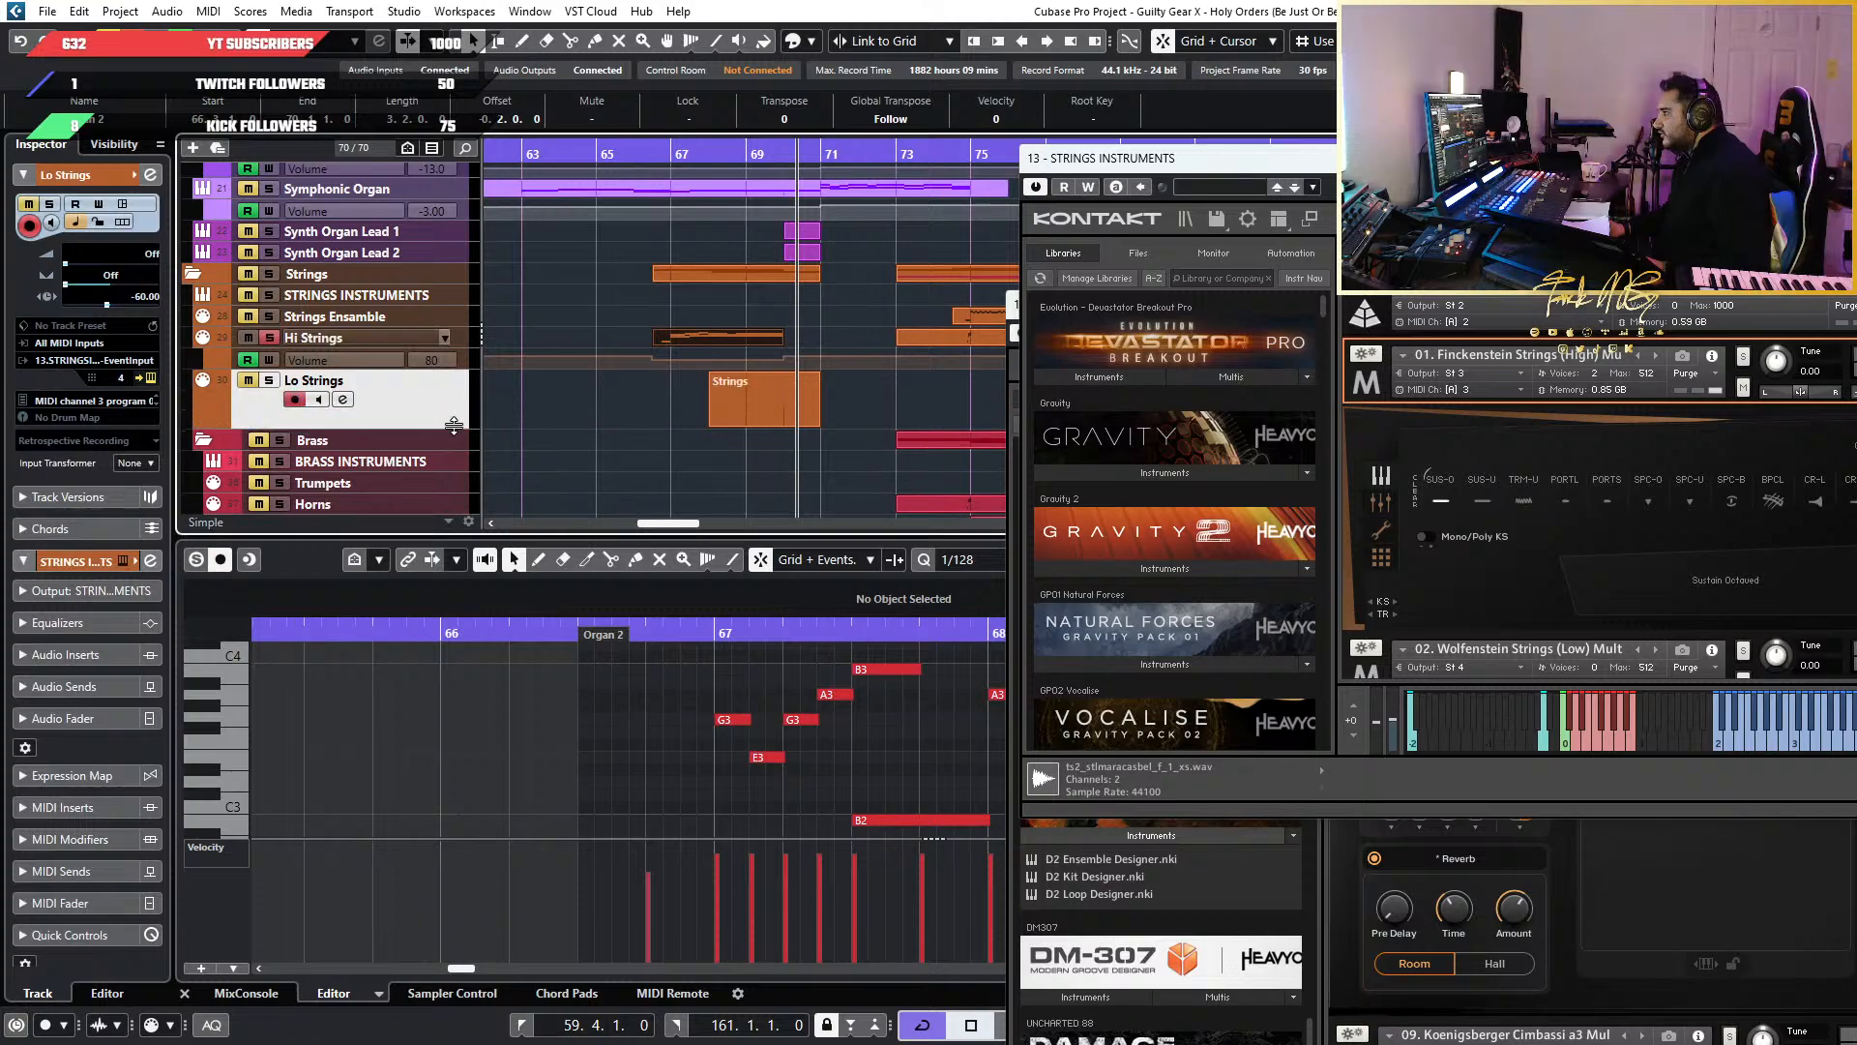
click(620, 363)
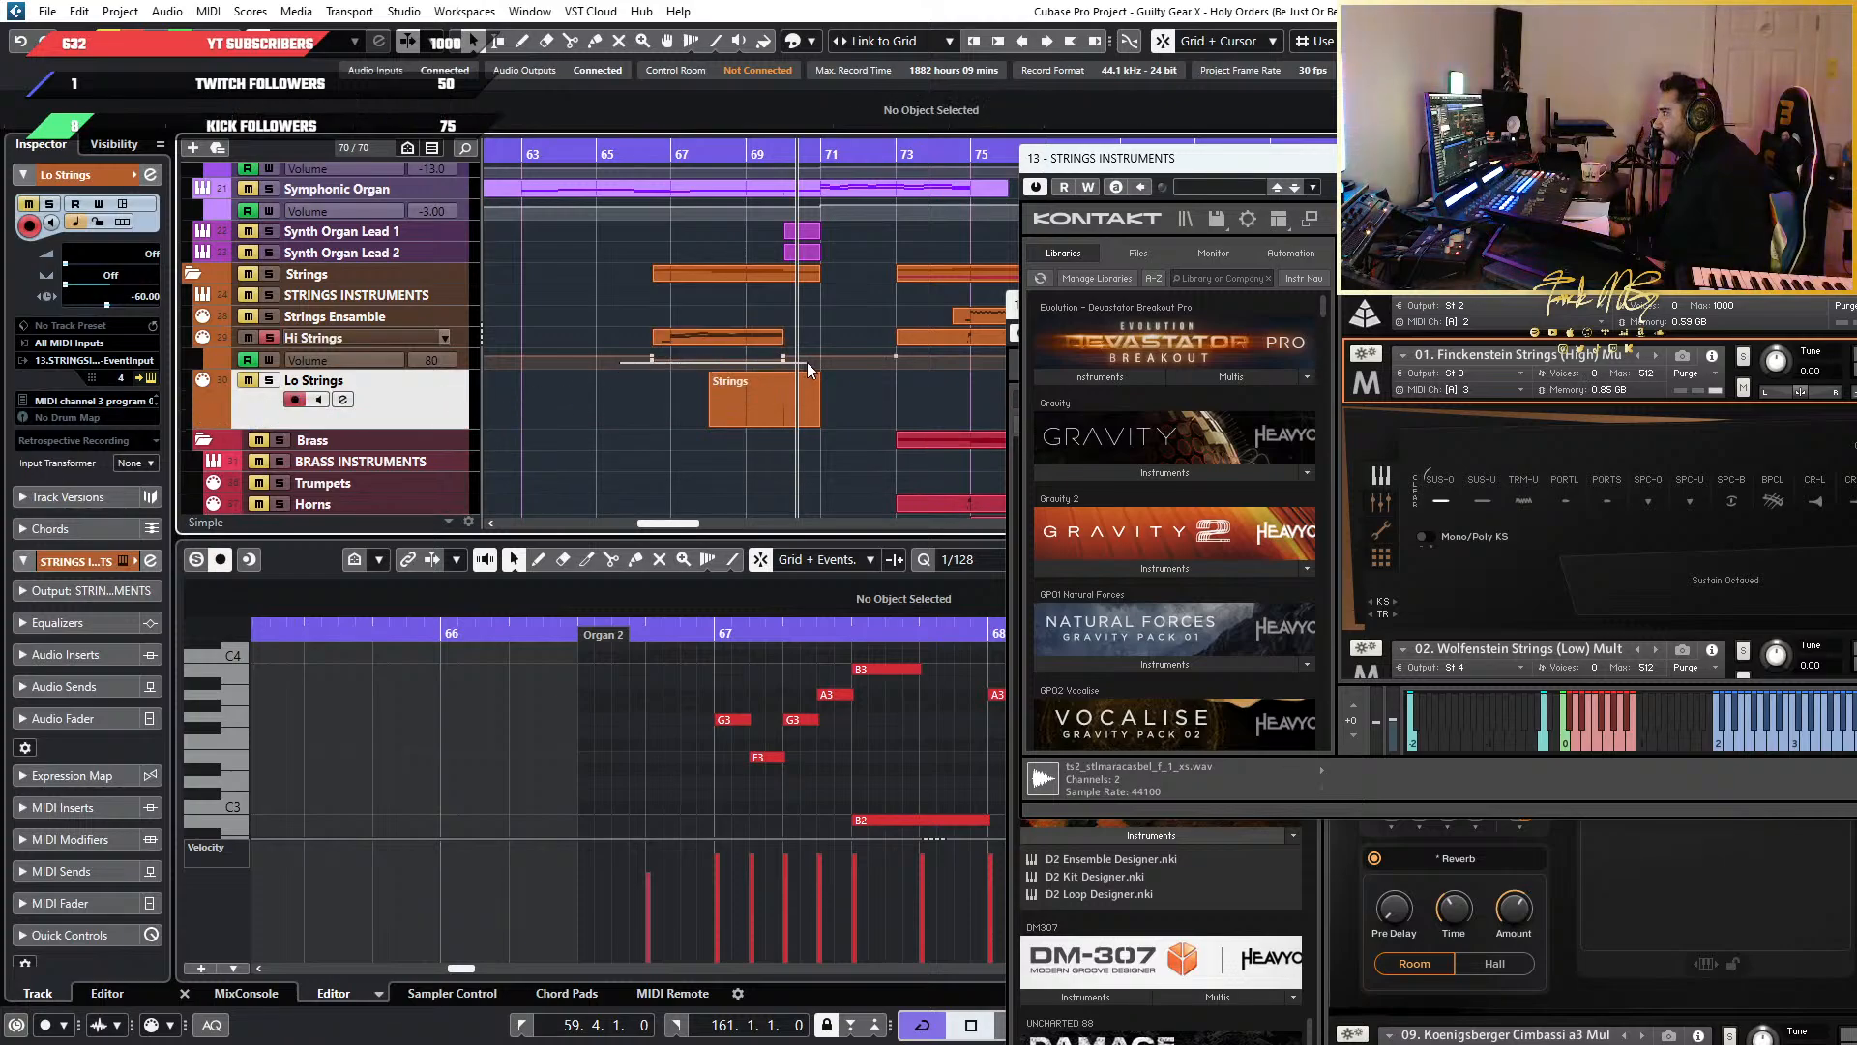
scroll(806, 362, up, 3)
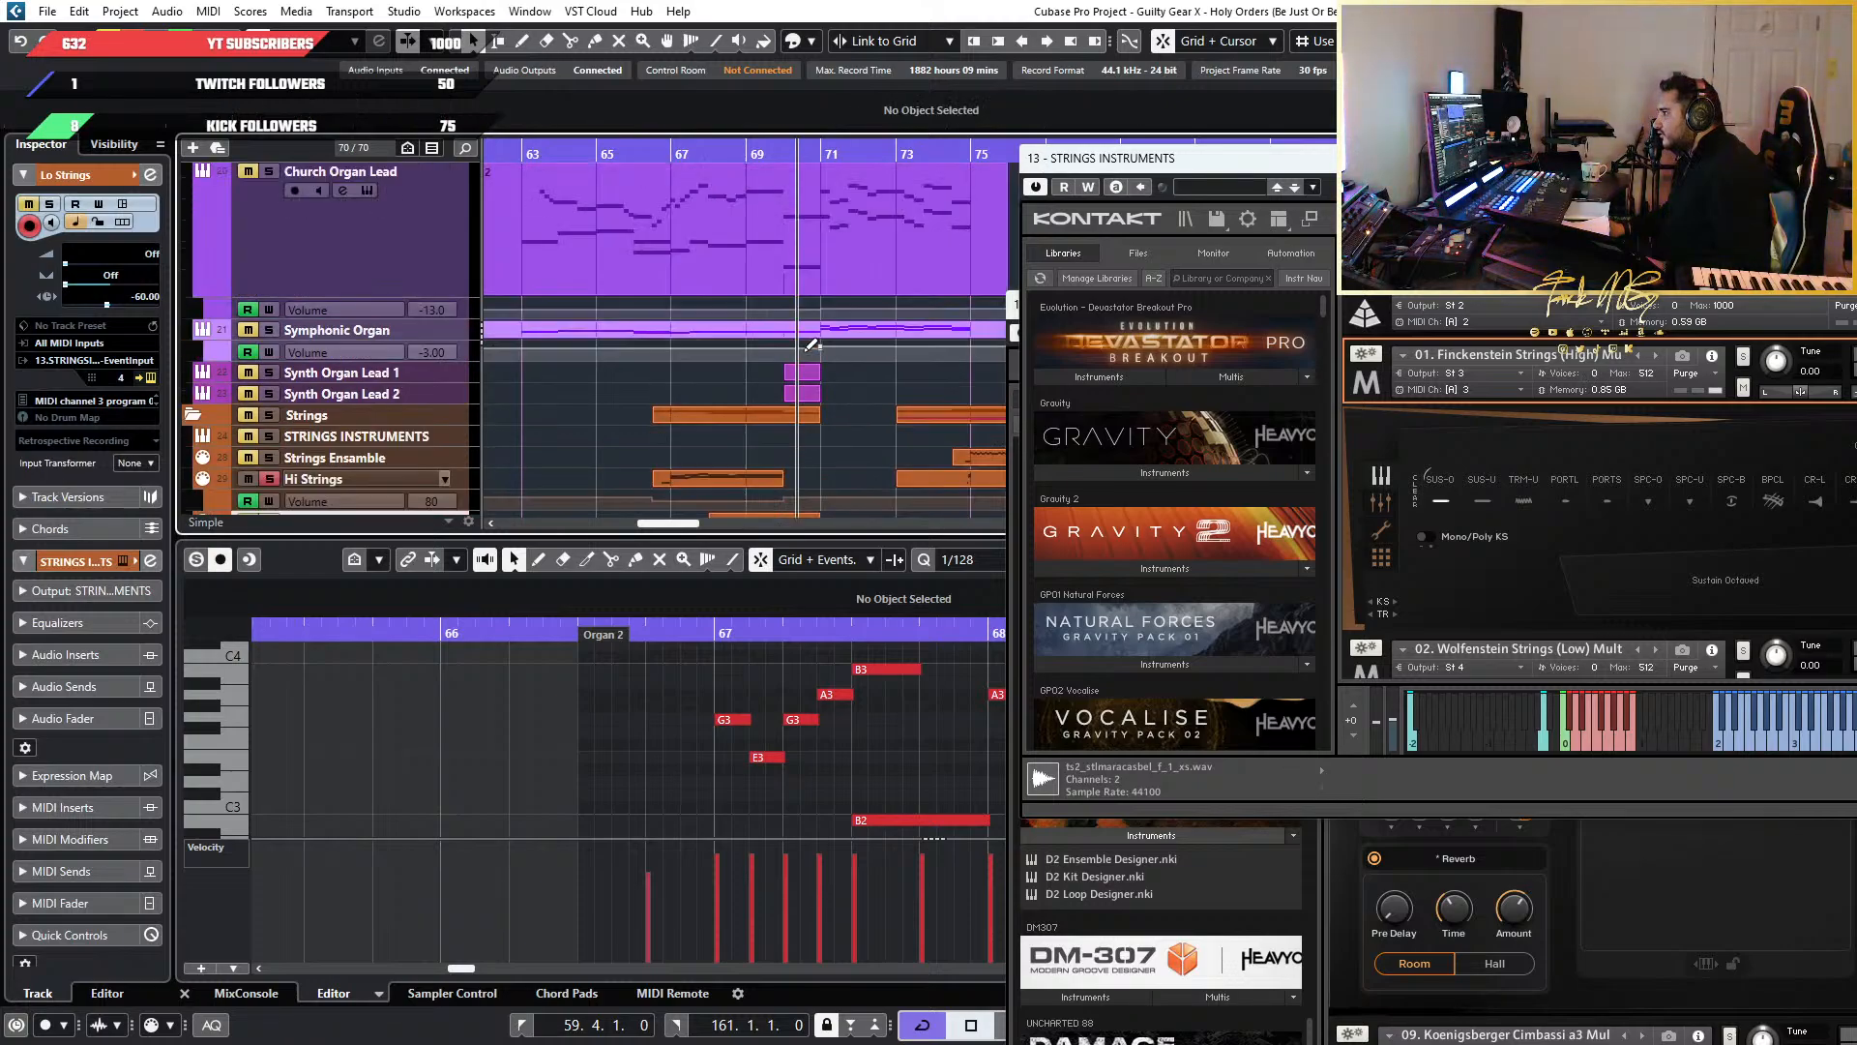
scroll(787, 320, up, 2)
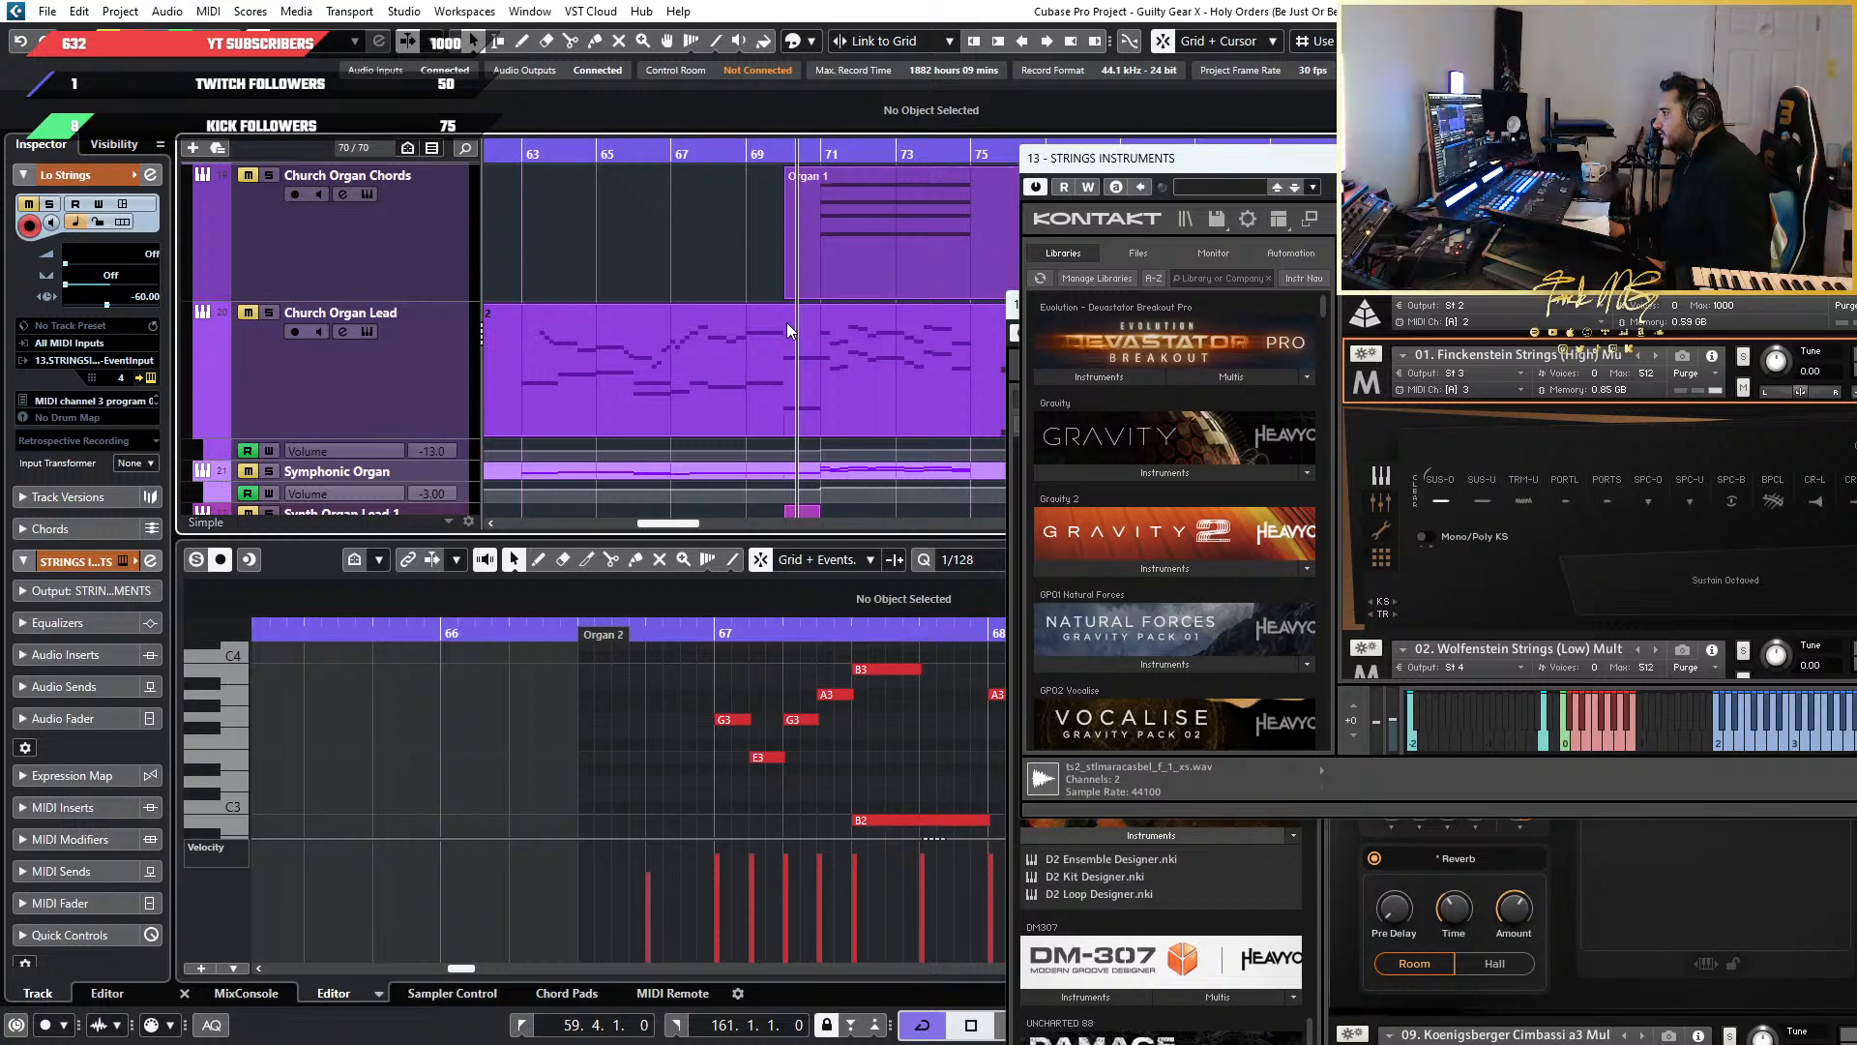
scroll(786, 329, down, 5)
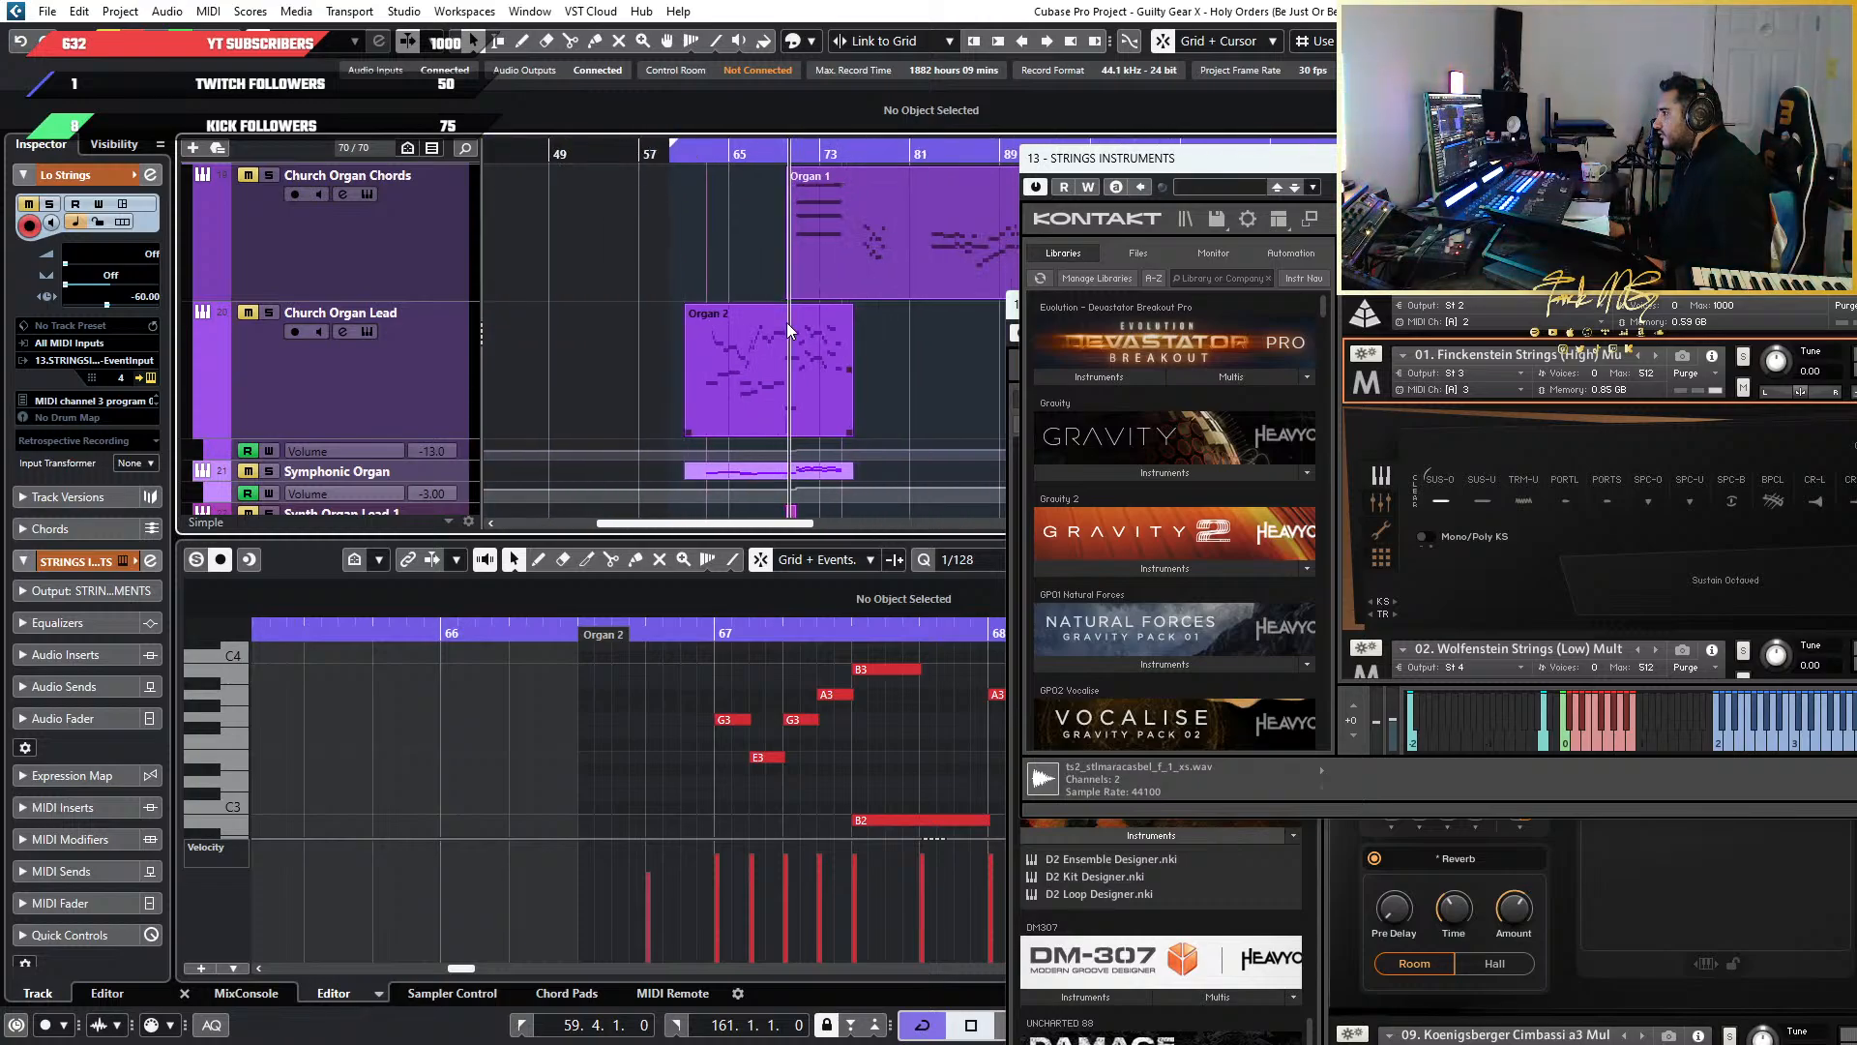
scroll(788, 324, up, 5)
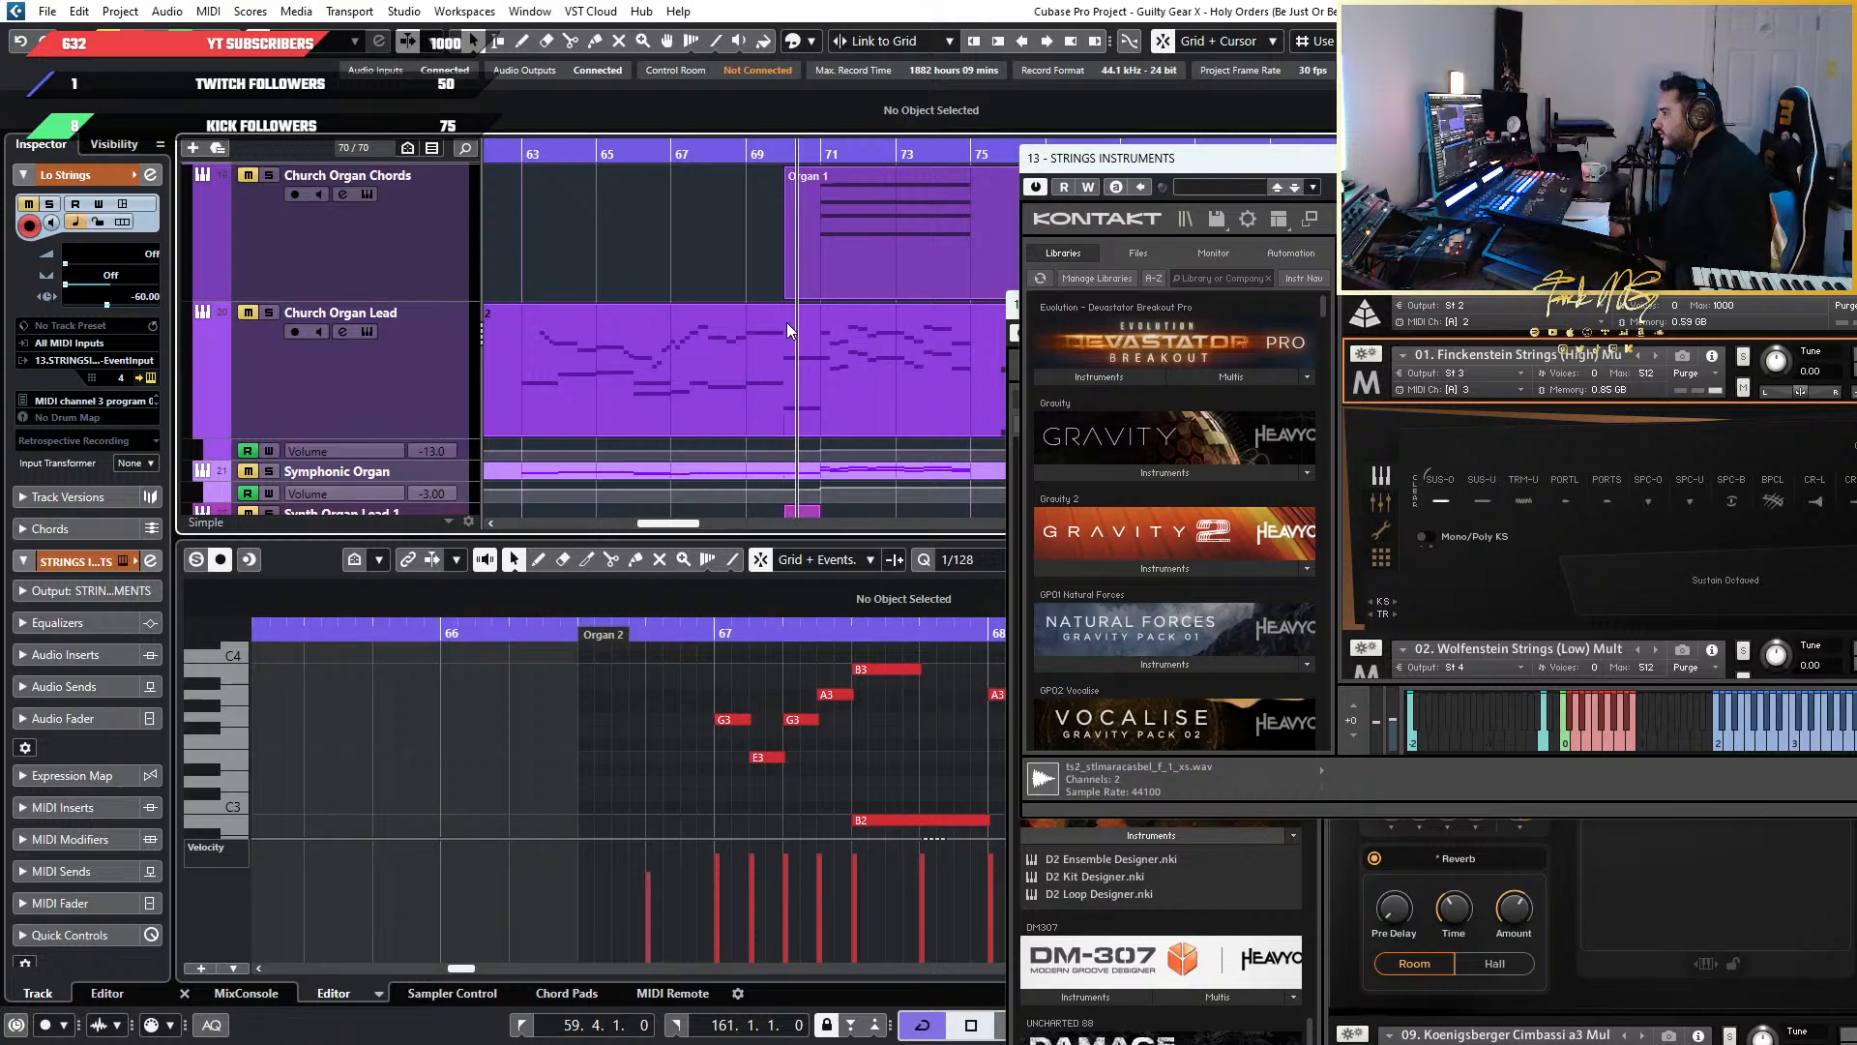
scroll(788, 324, down, 4)
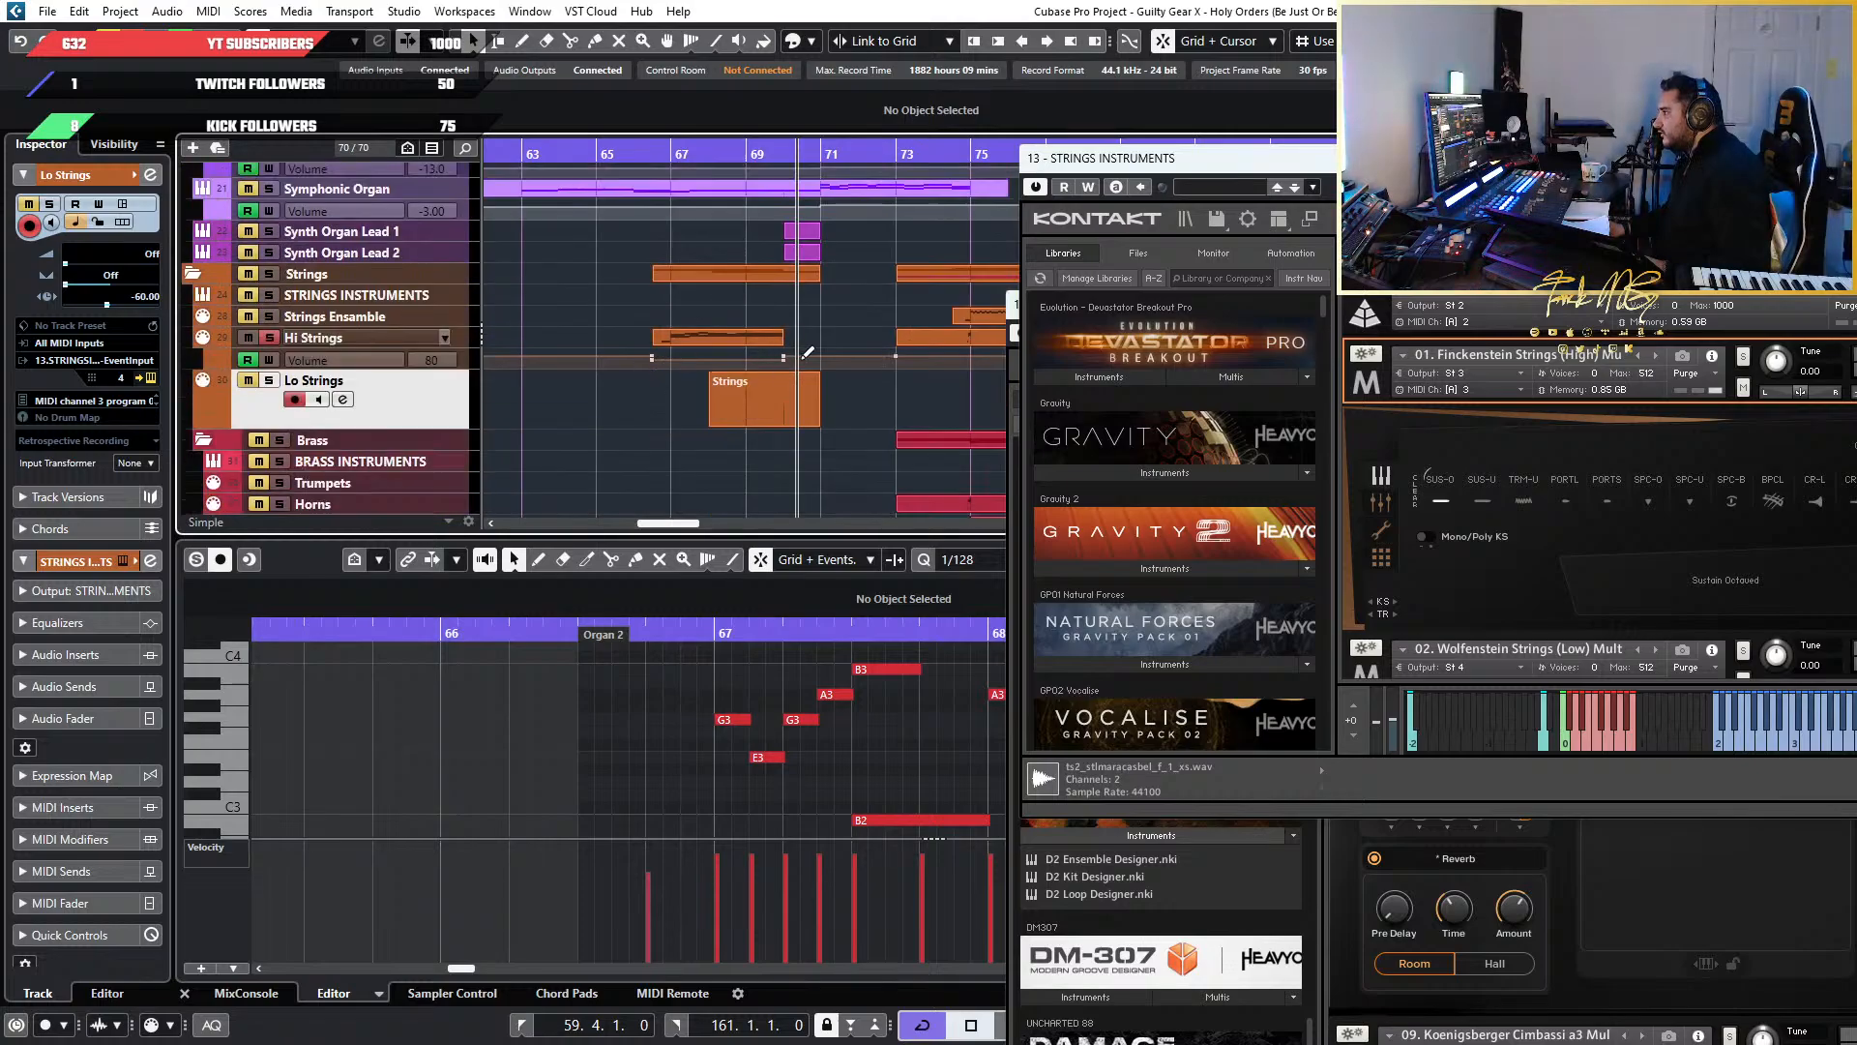
click(803, 356)
Expand the Hi Strings volume automation and delete the lowered points under the phrase between bars 66 and 70
click(459, 463)
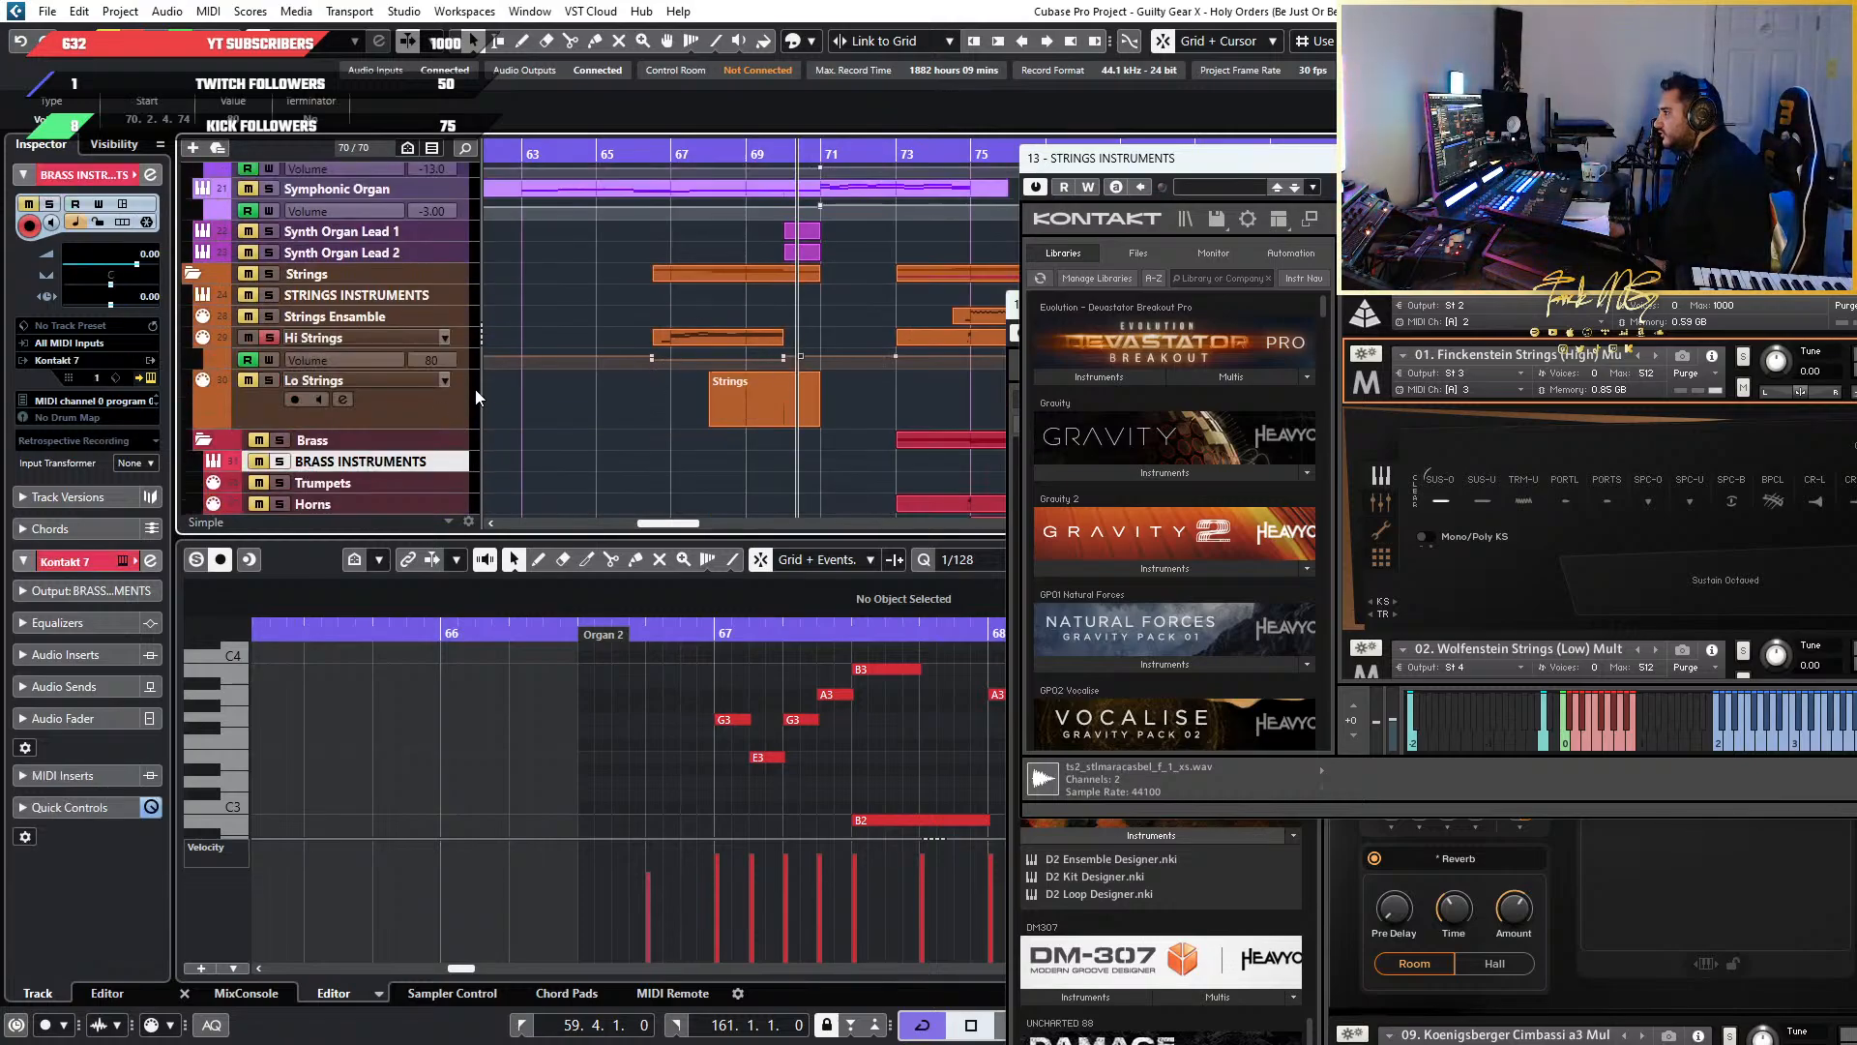
click(437, 441)
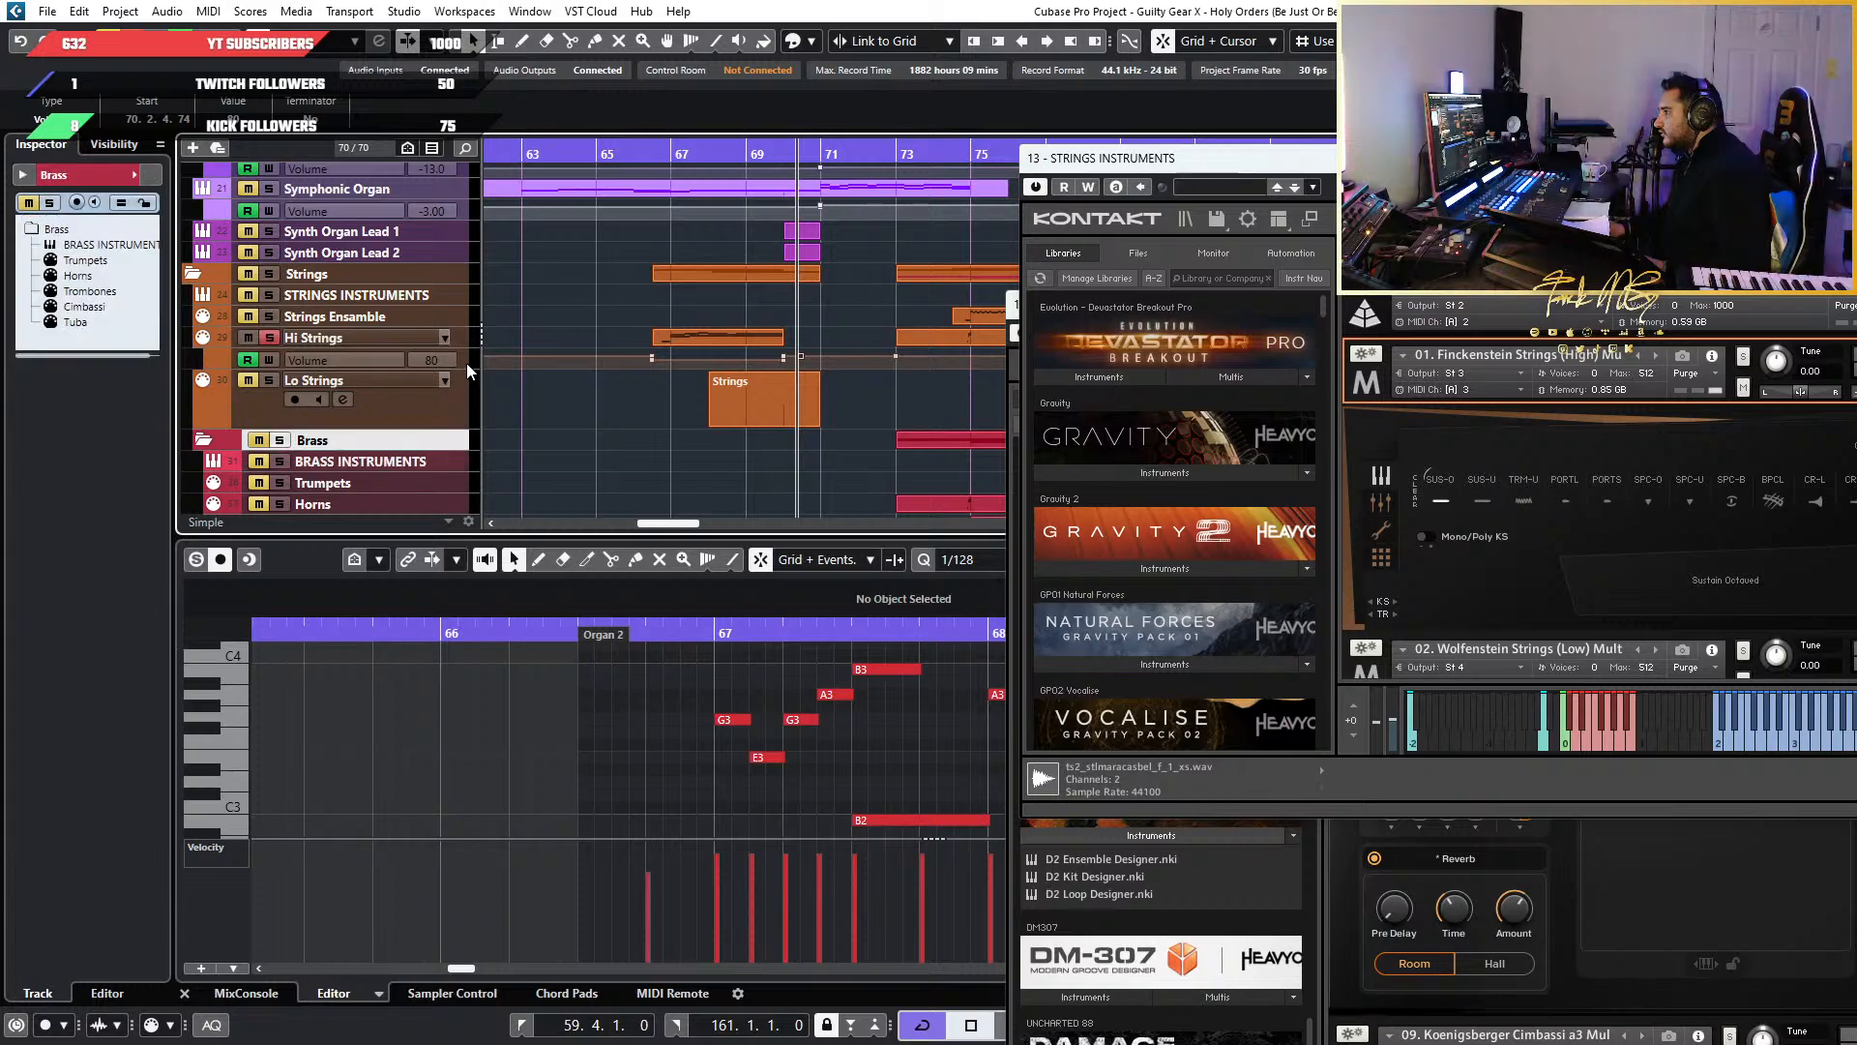
click(465, 364)
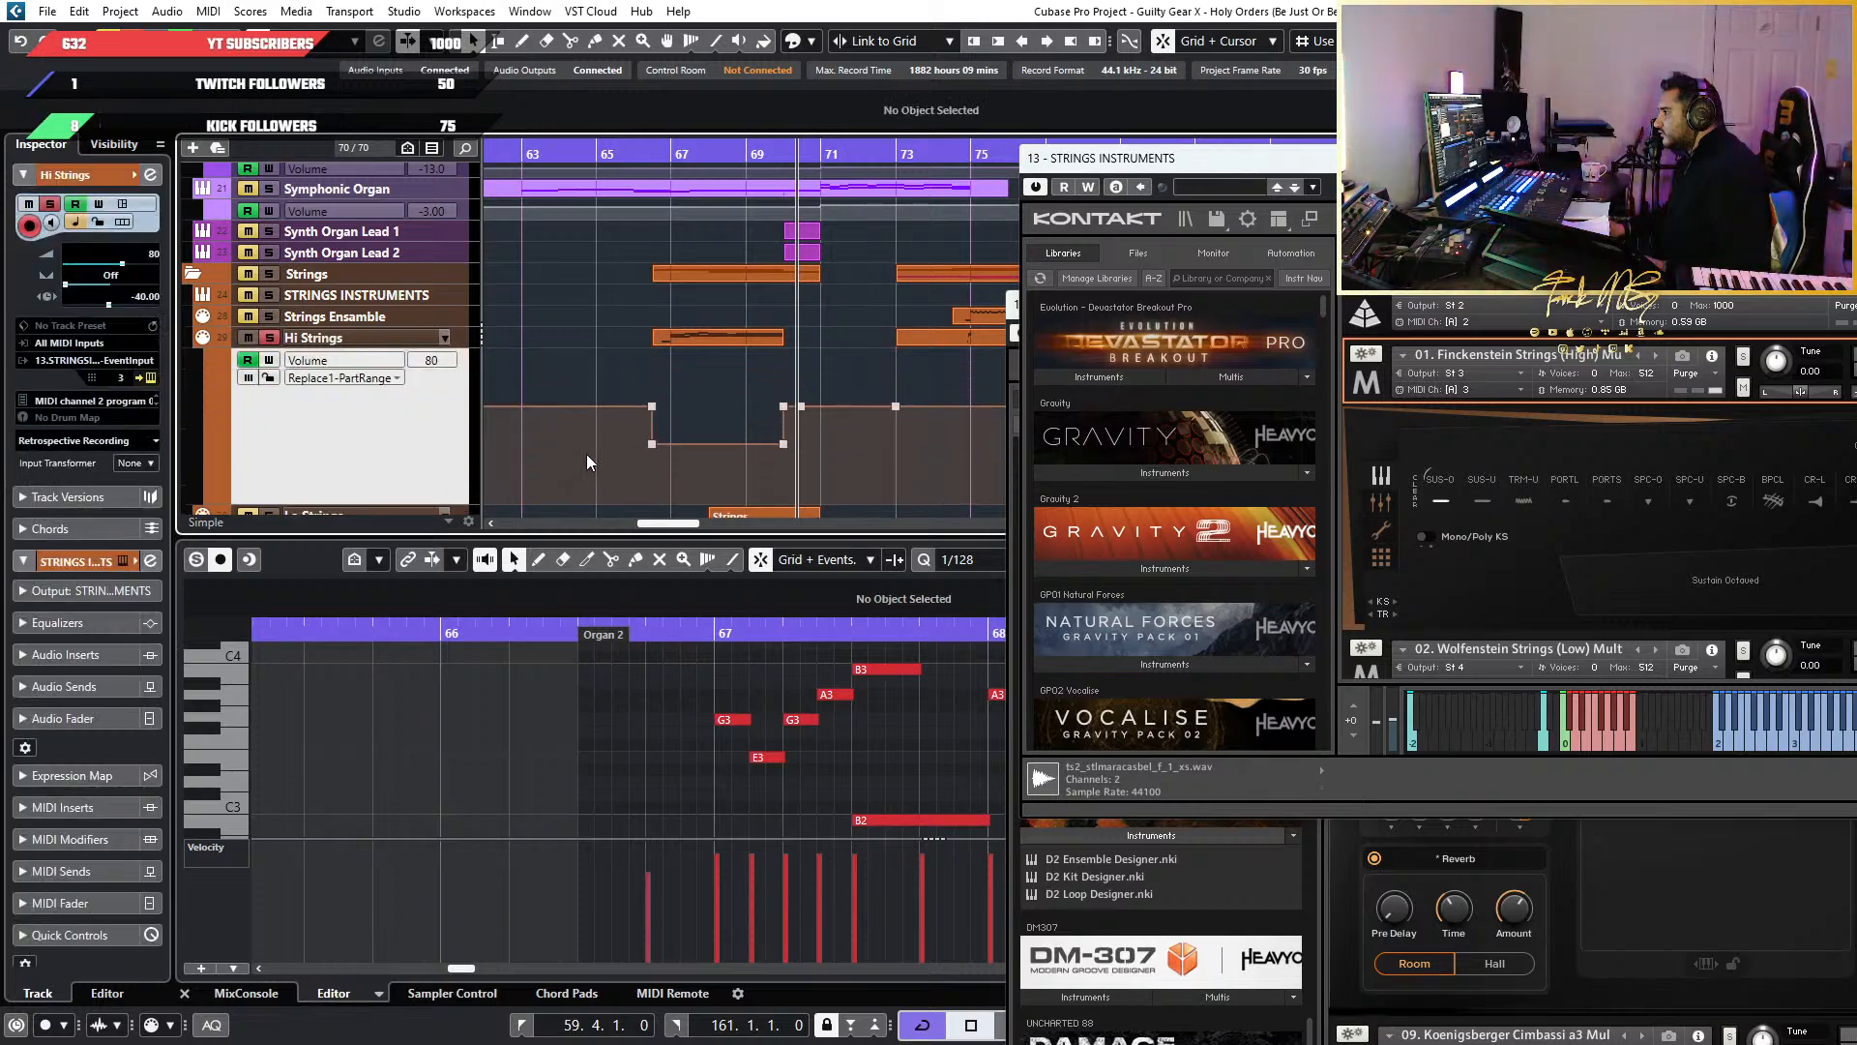
drag(826, 445, 823, 441)
key(Delete)
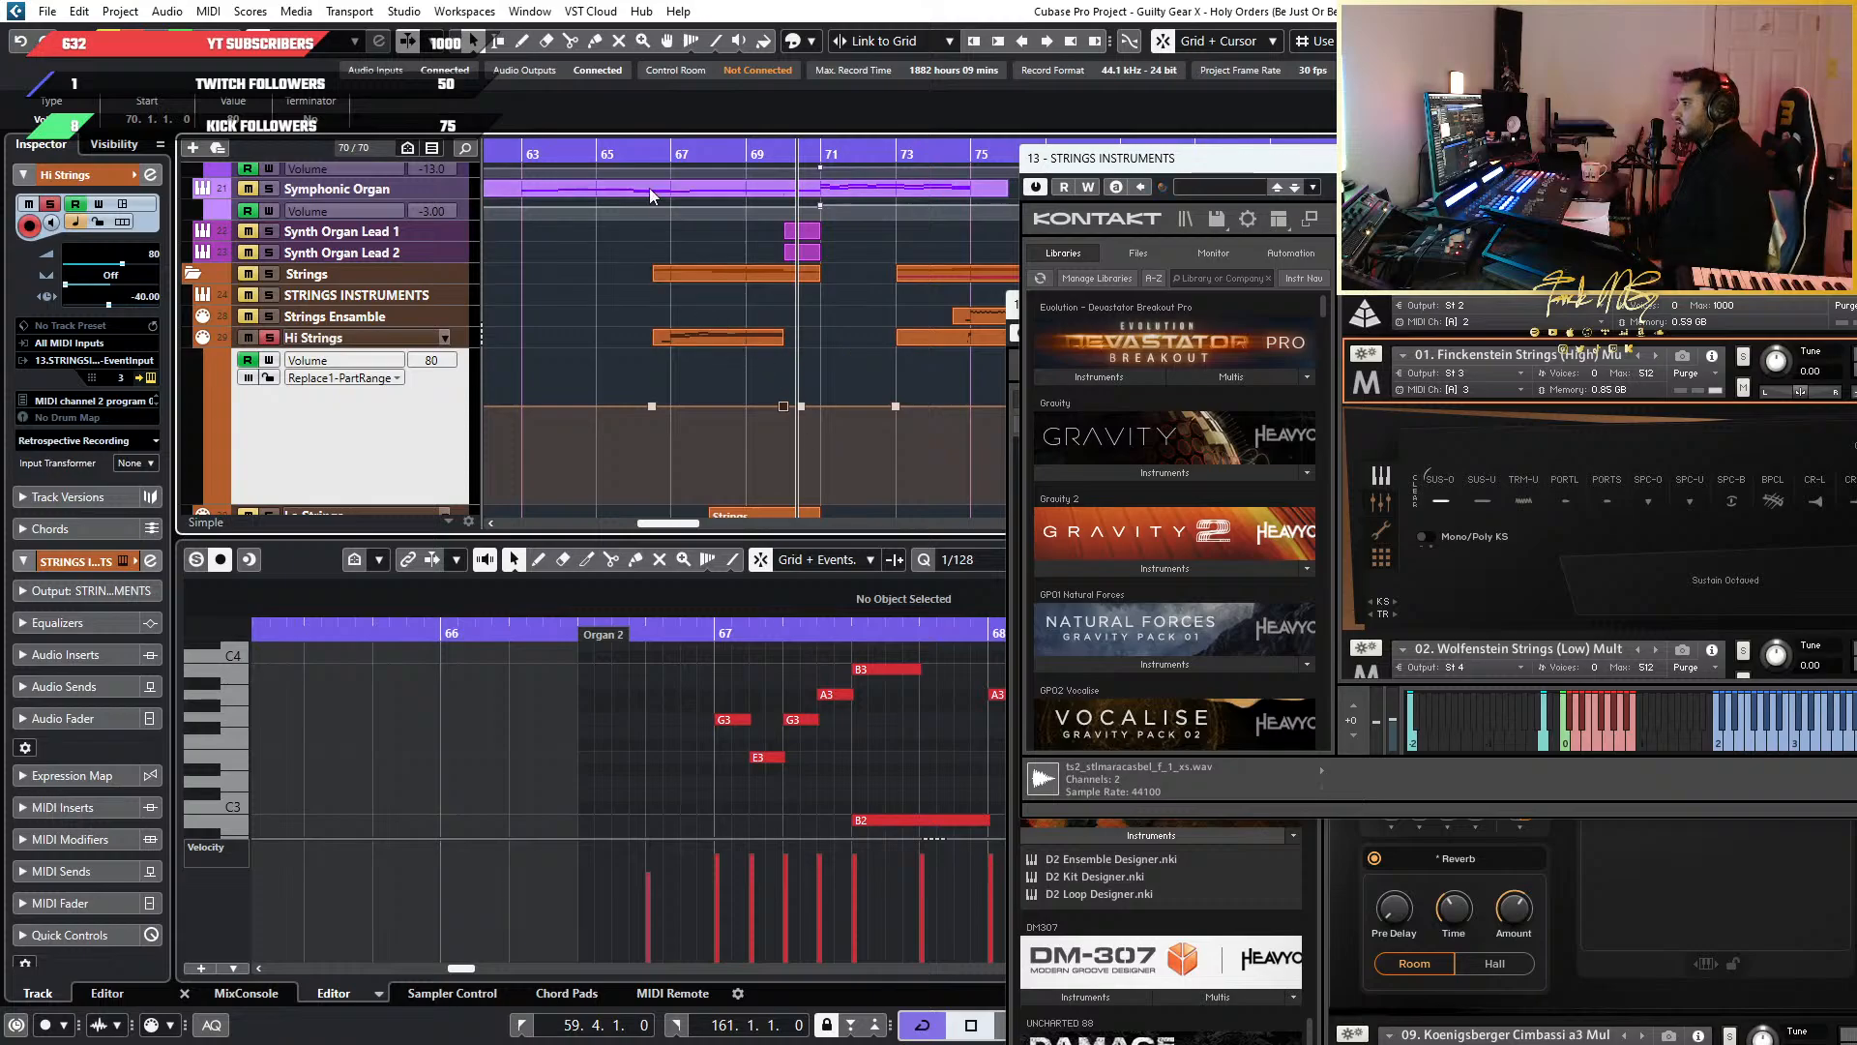
Play the Hi Strings phrase from just before its start and shrink the track heights again
click(648, 154)
key(space)
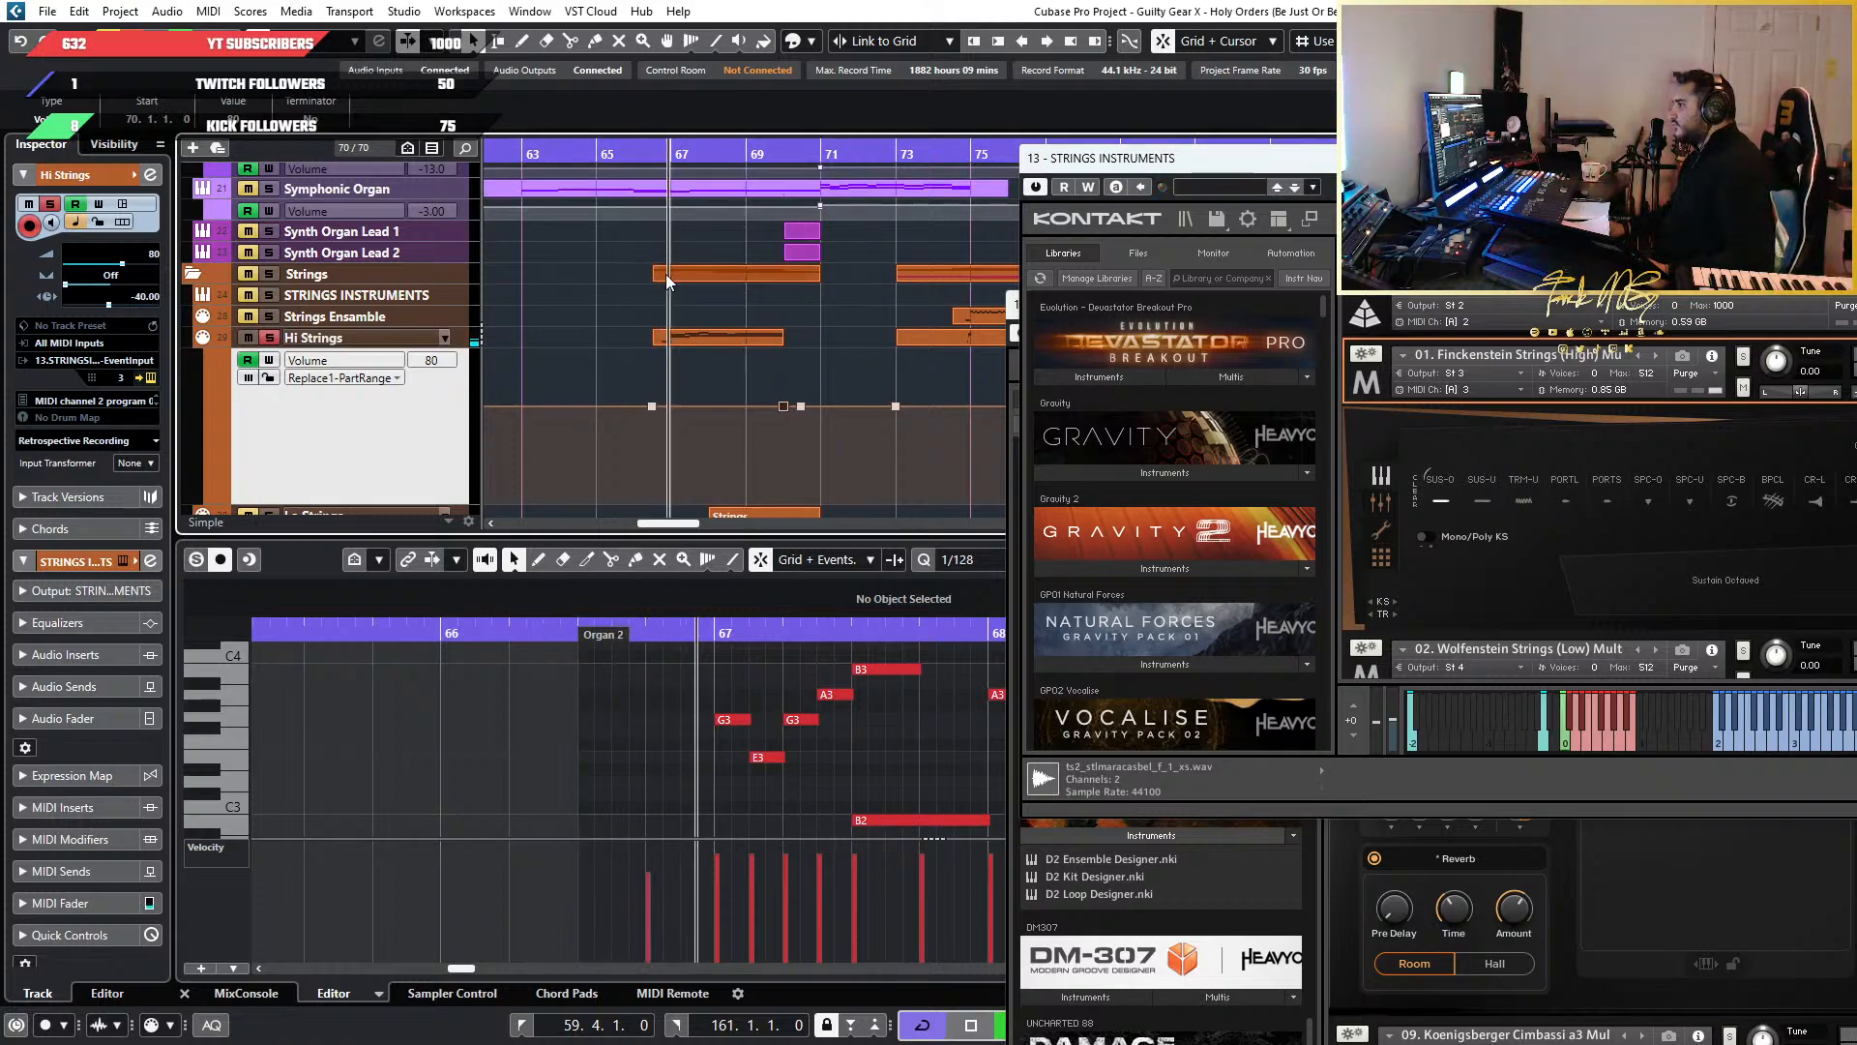
key(z)
key(z)
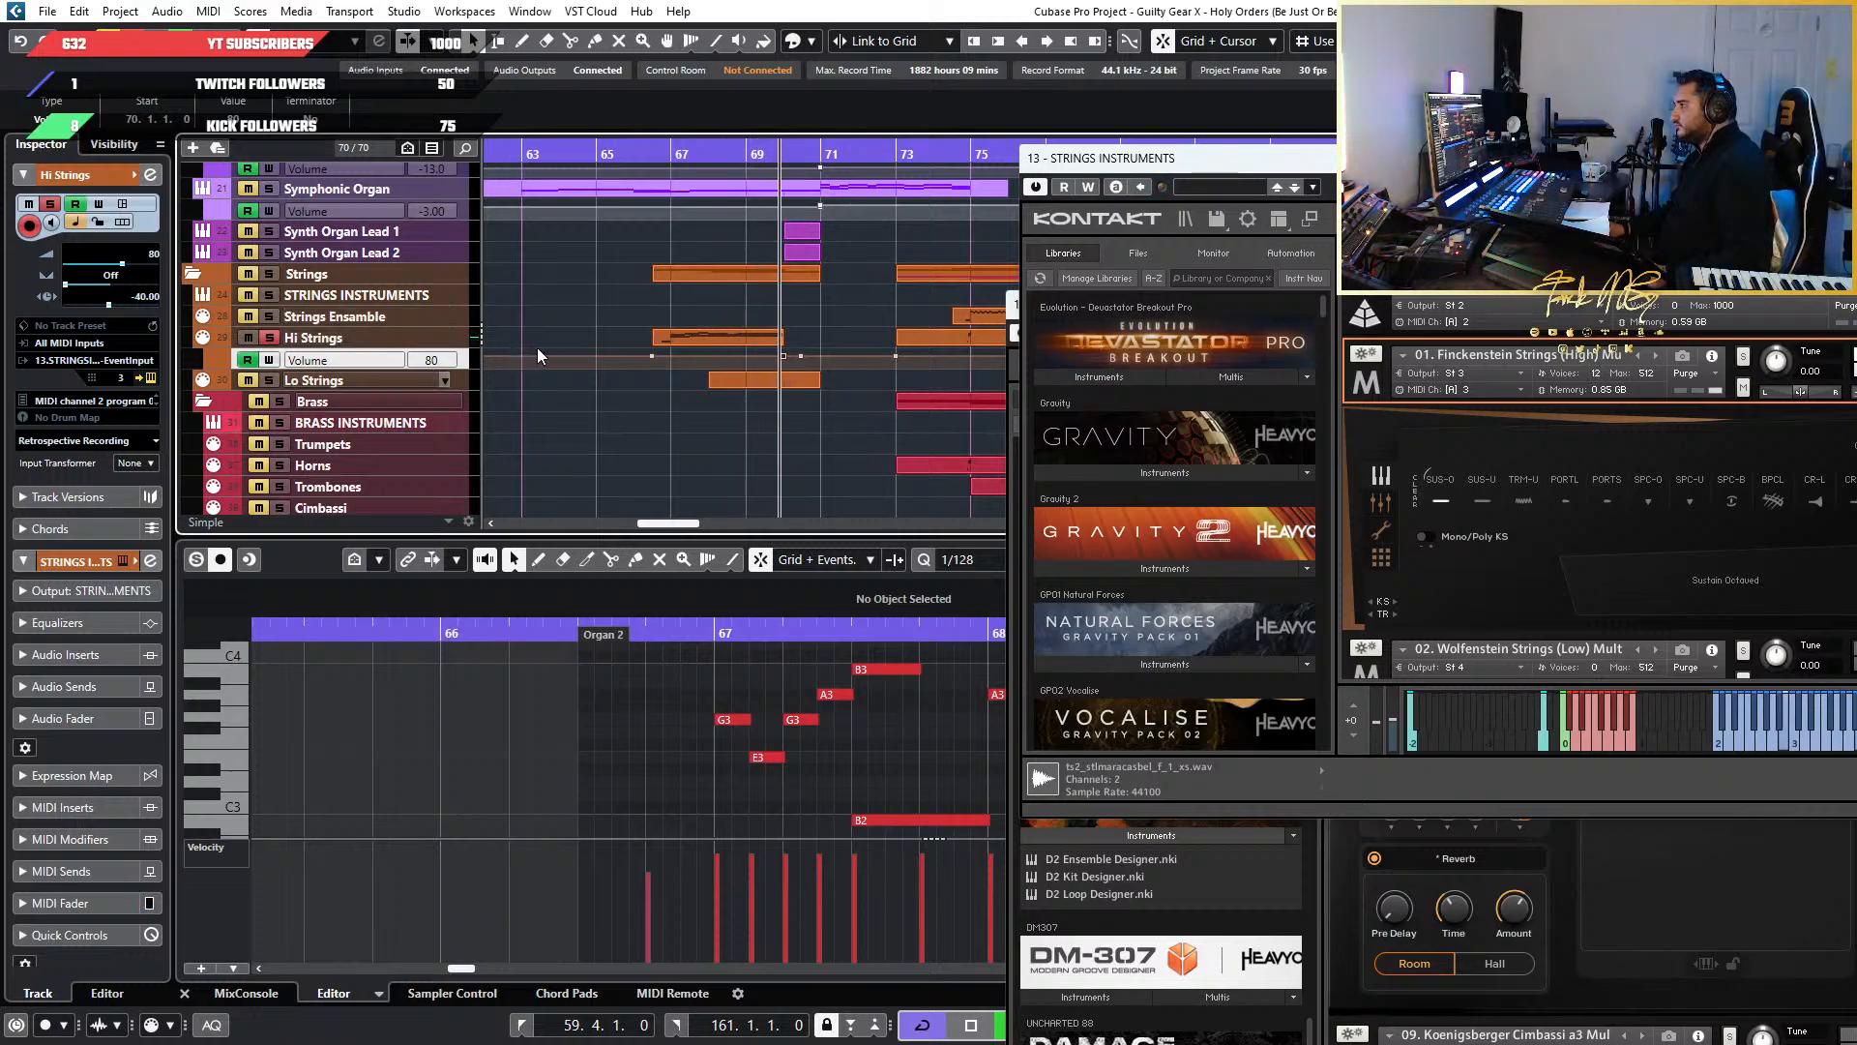
key(space)
Clear the Hi Strings solo and play the full mix from a few bars before the strings phrase
scroll(749, 403, up, 3)
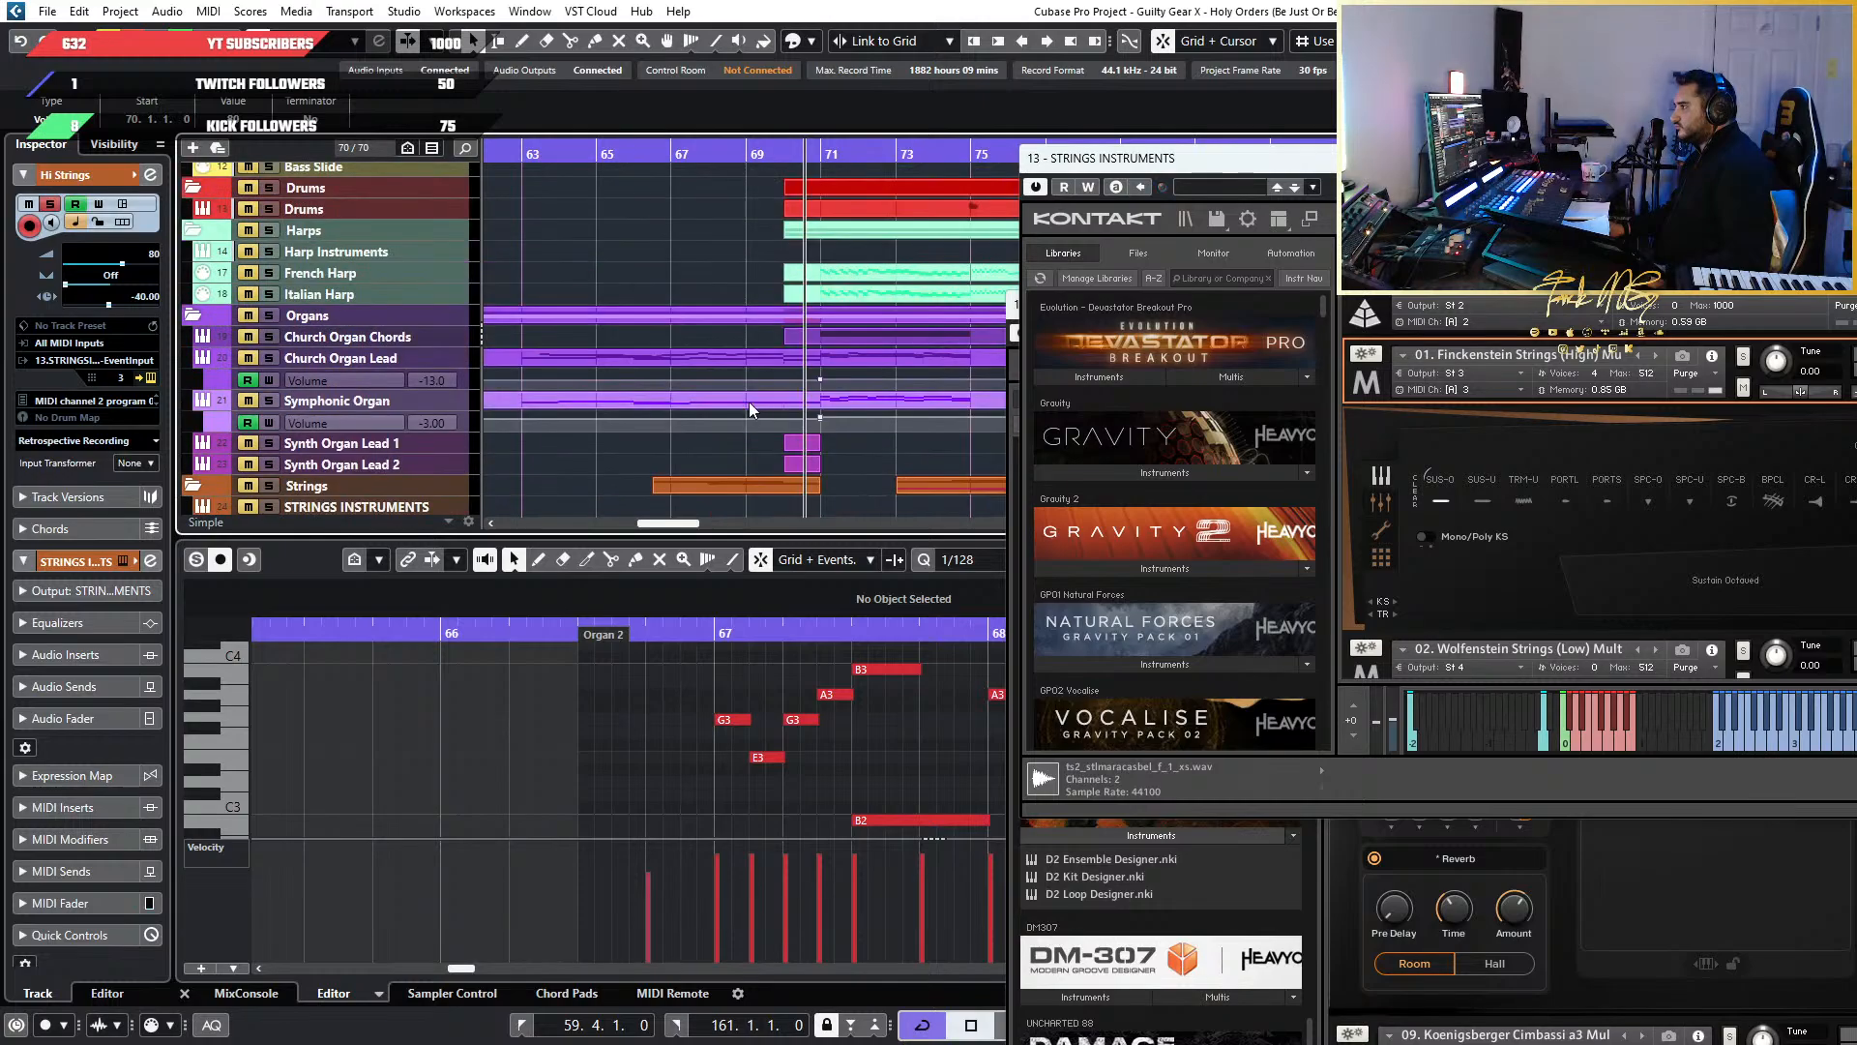
scroll(791, 407, down, 3)
scroll(790, 406, down, 2)
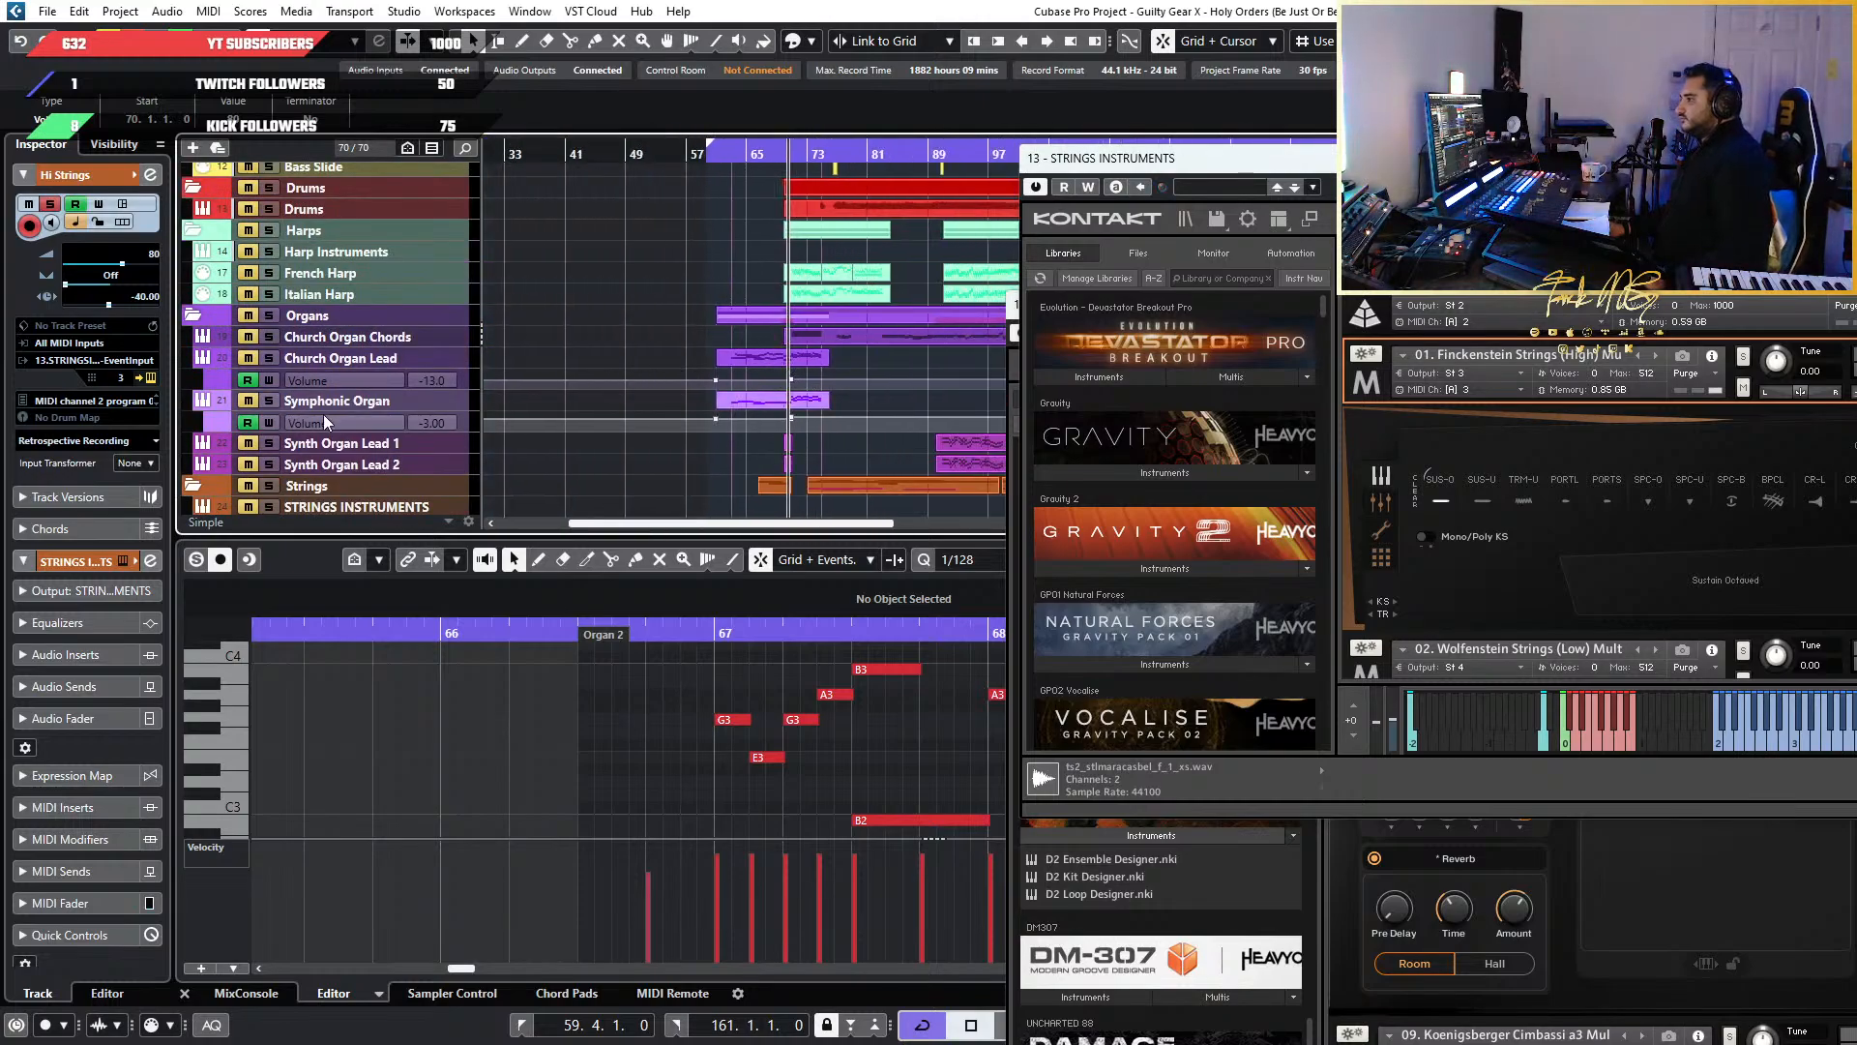
click(137, 43)
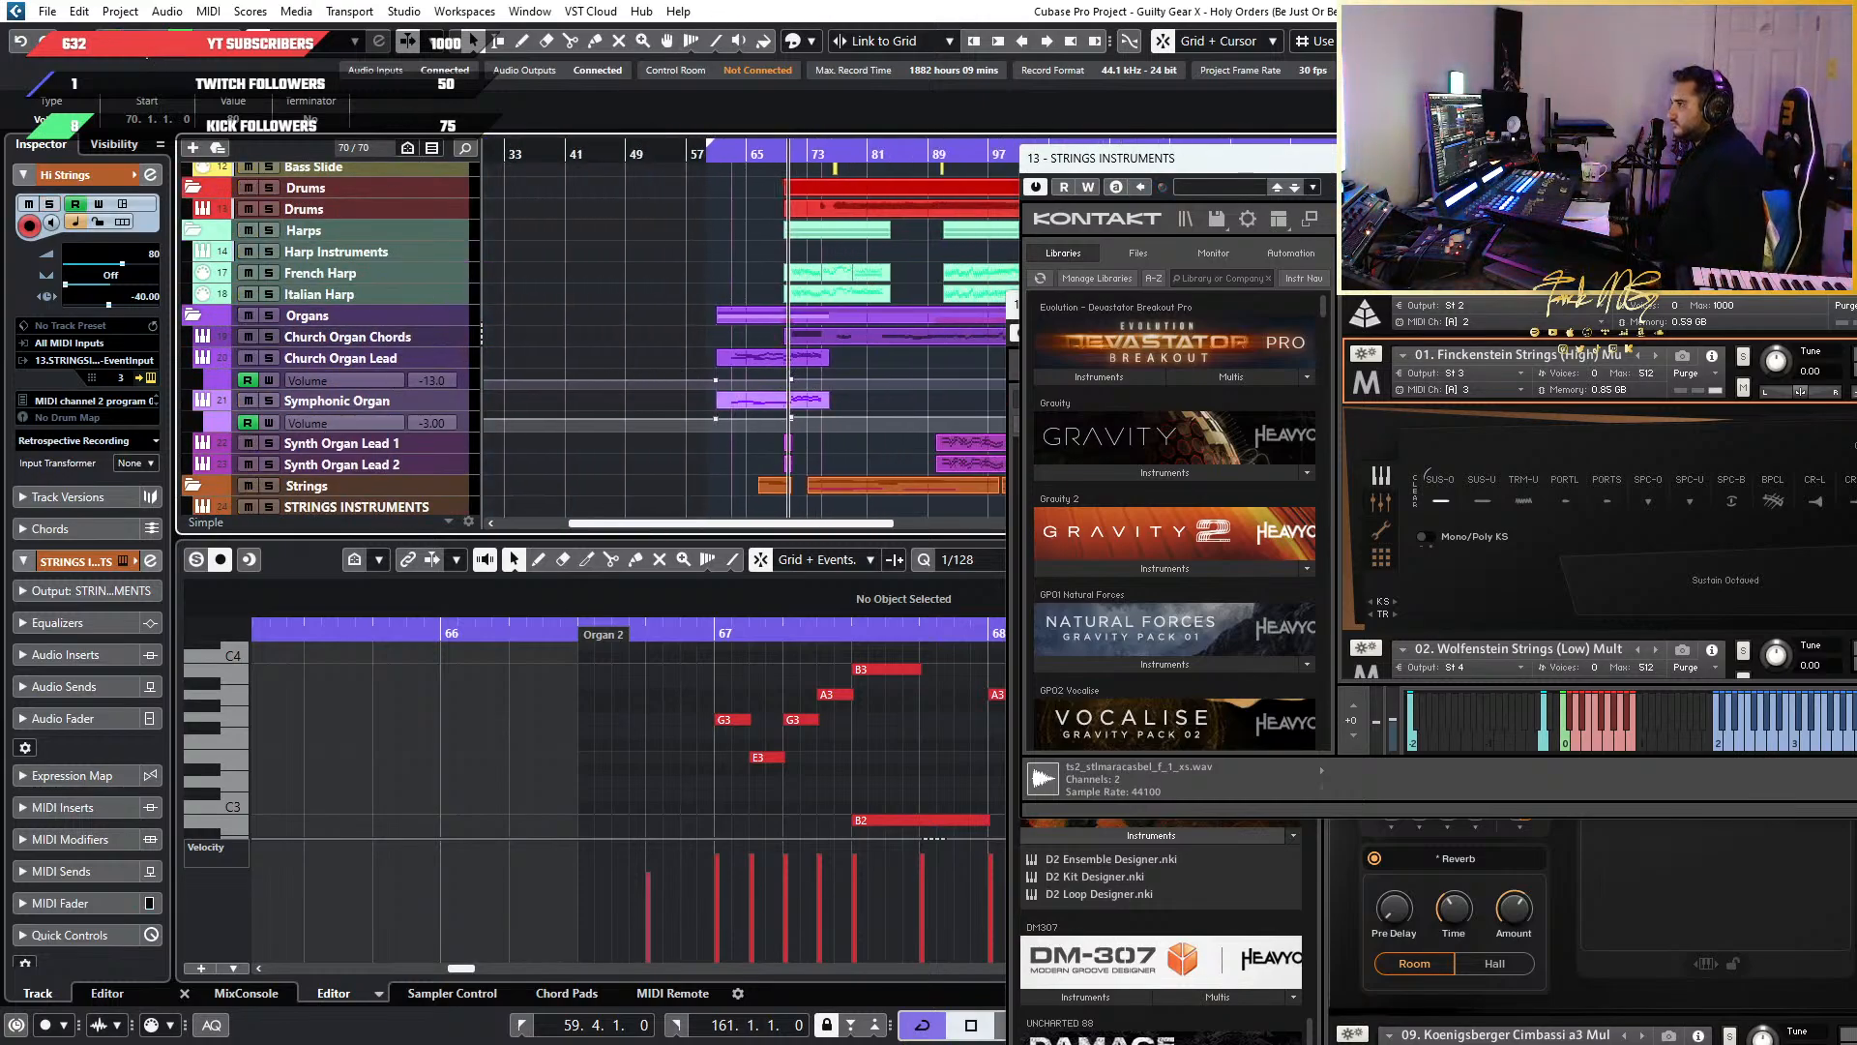
key(space)
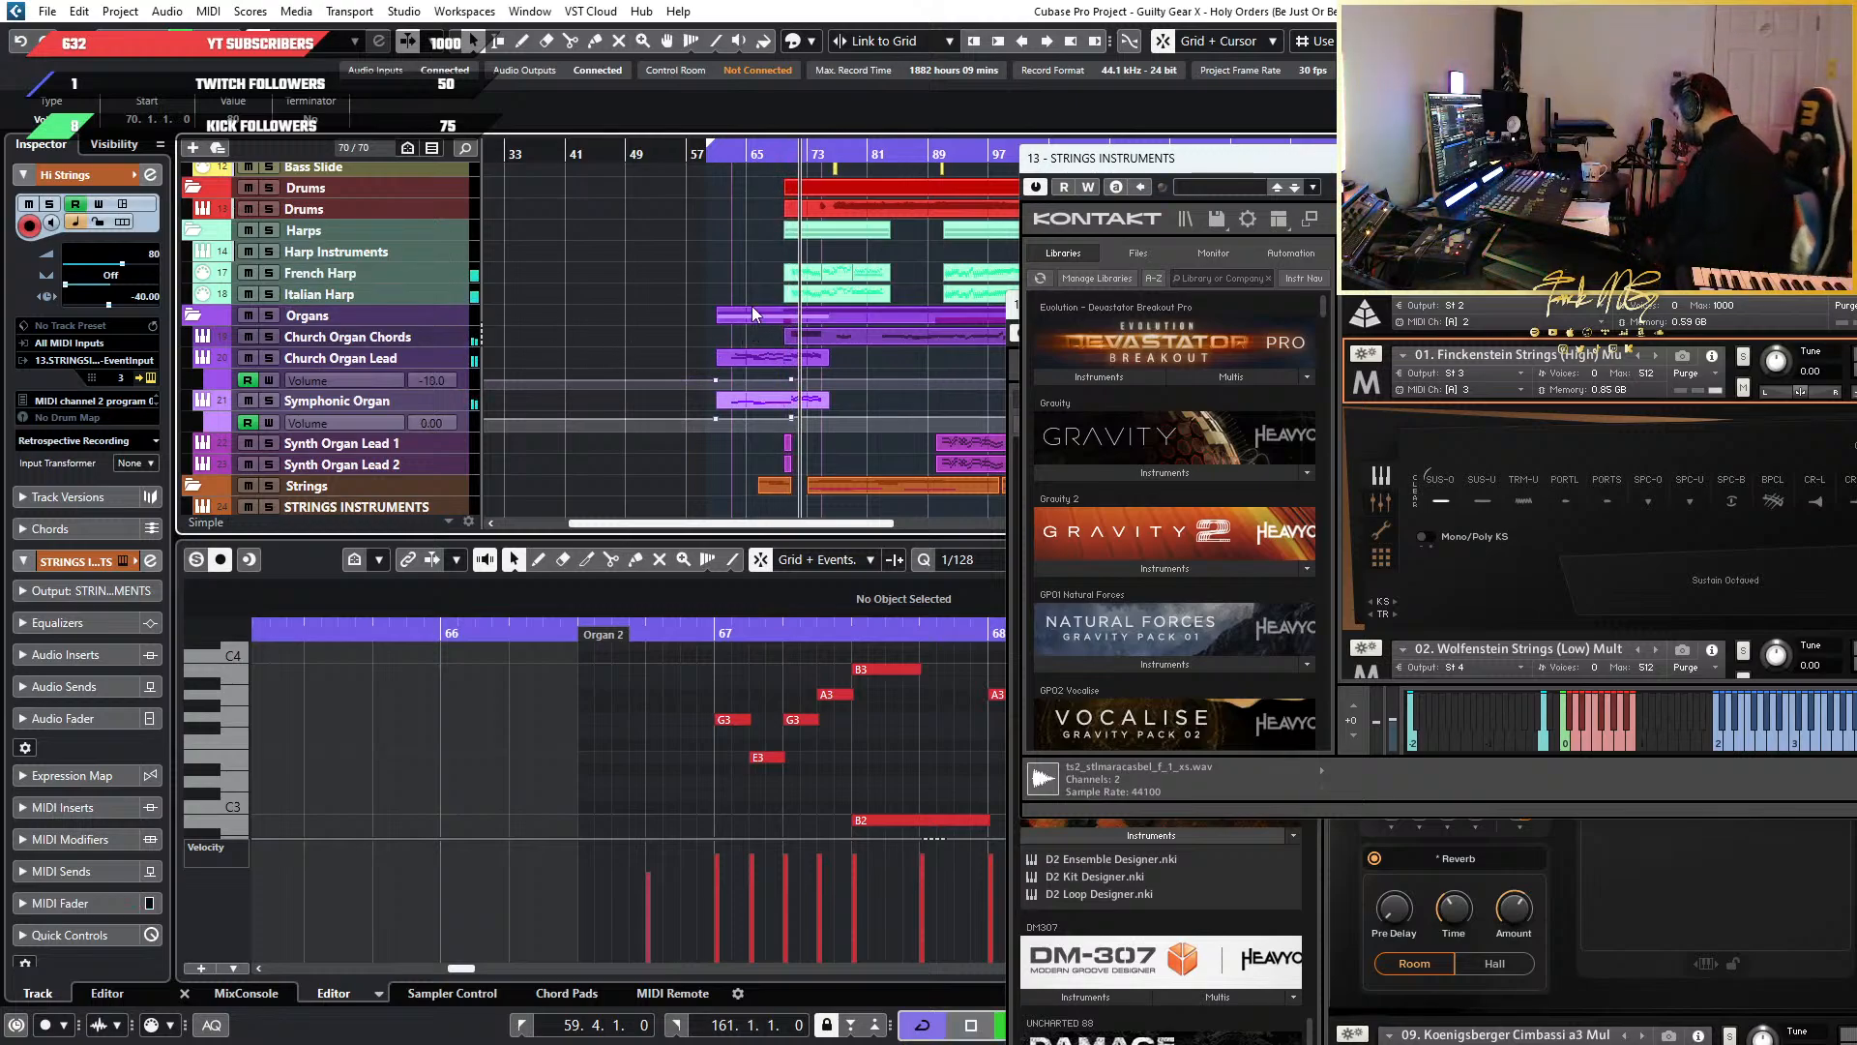
click(754, 161)
scroll(768, 365, up, 8)
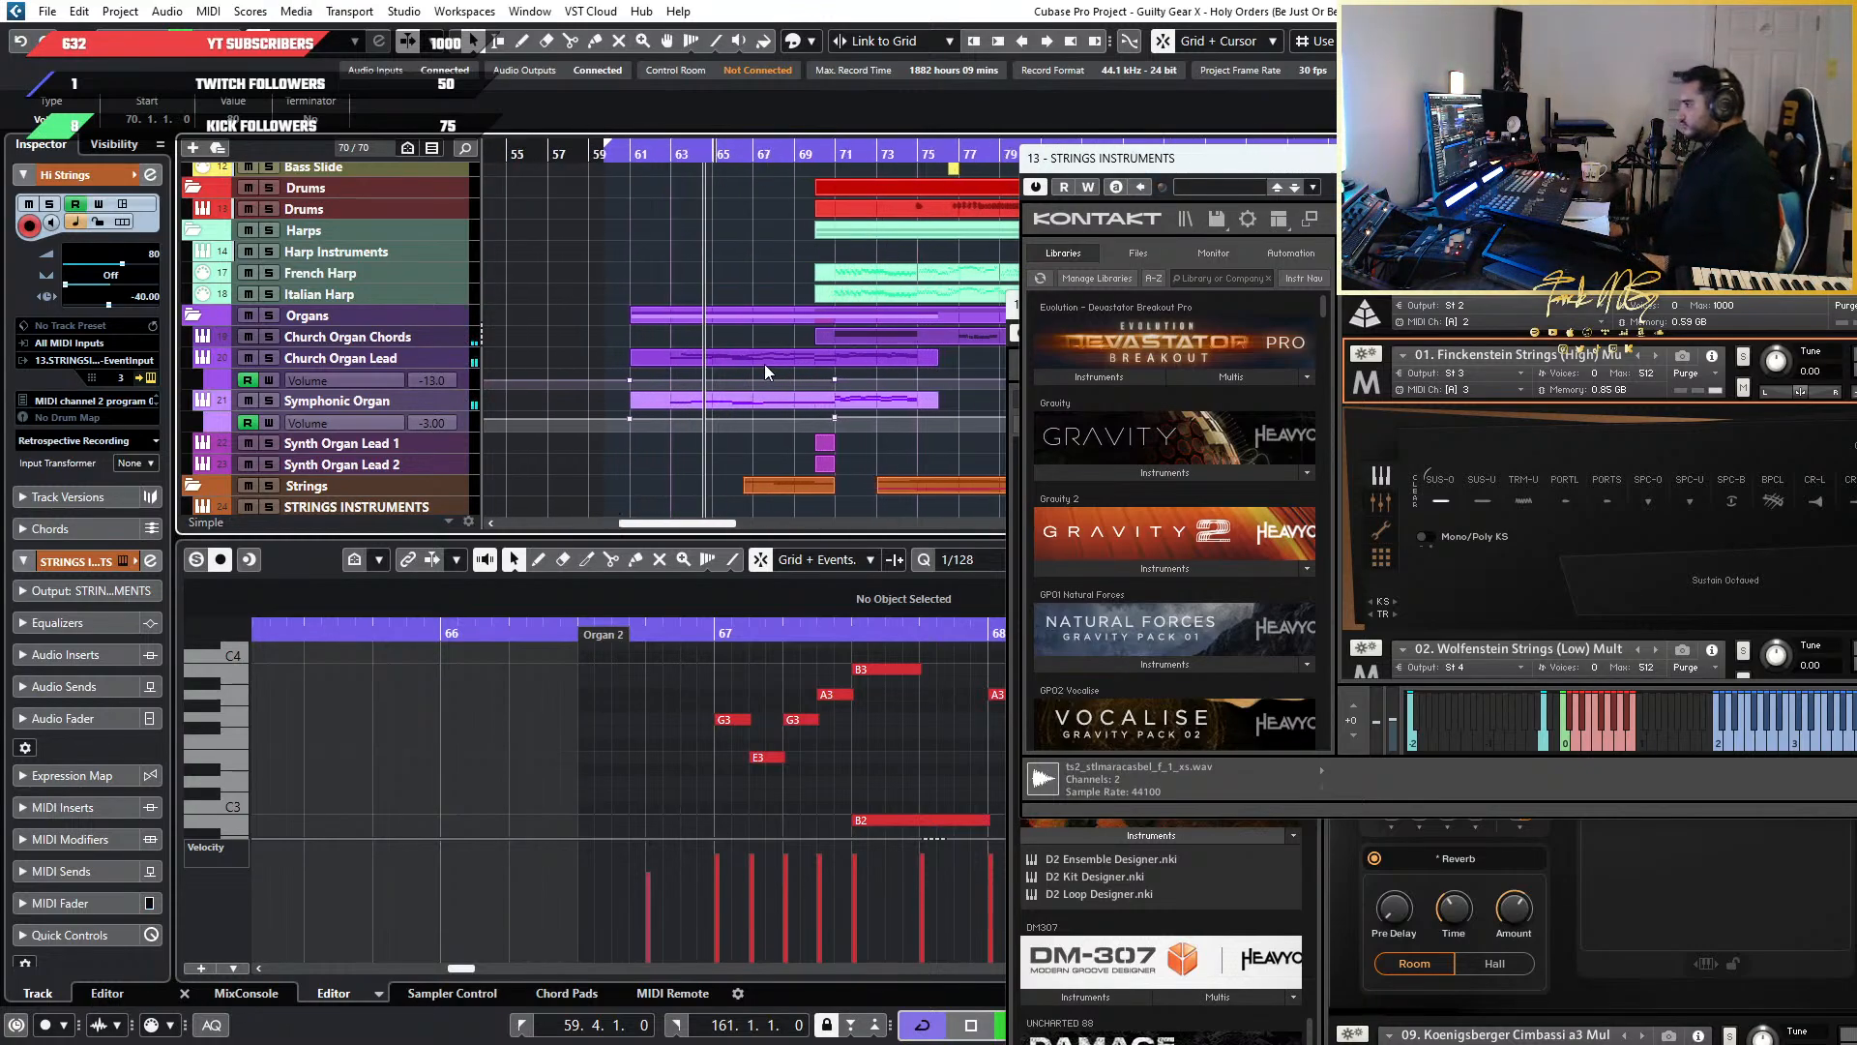
Delete the empty part on the Lo Strings track between bars 68 and 71
scroll(771, 369, down, 3)
scroll(823, 397, up, 3)
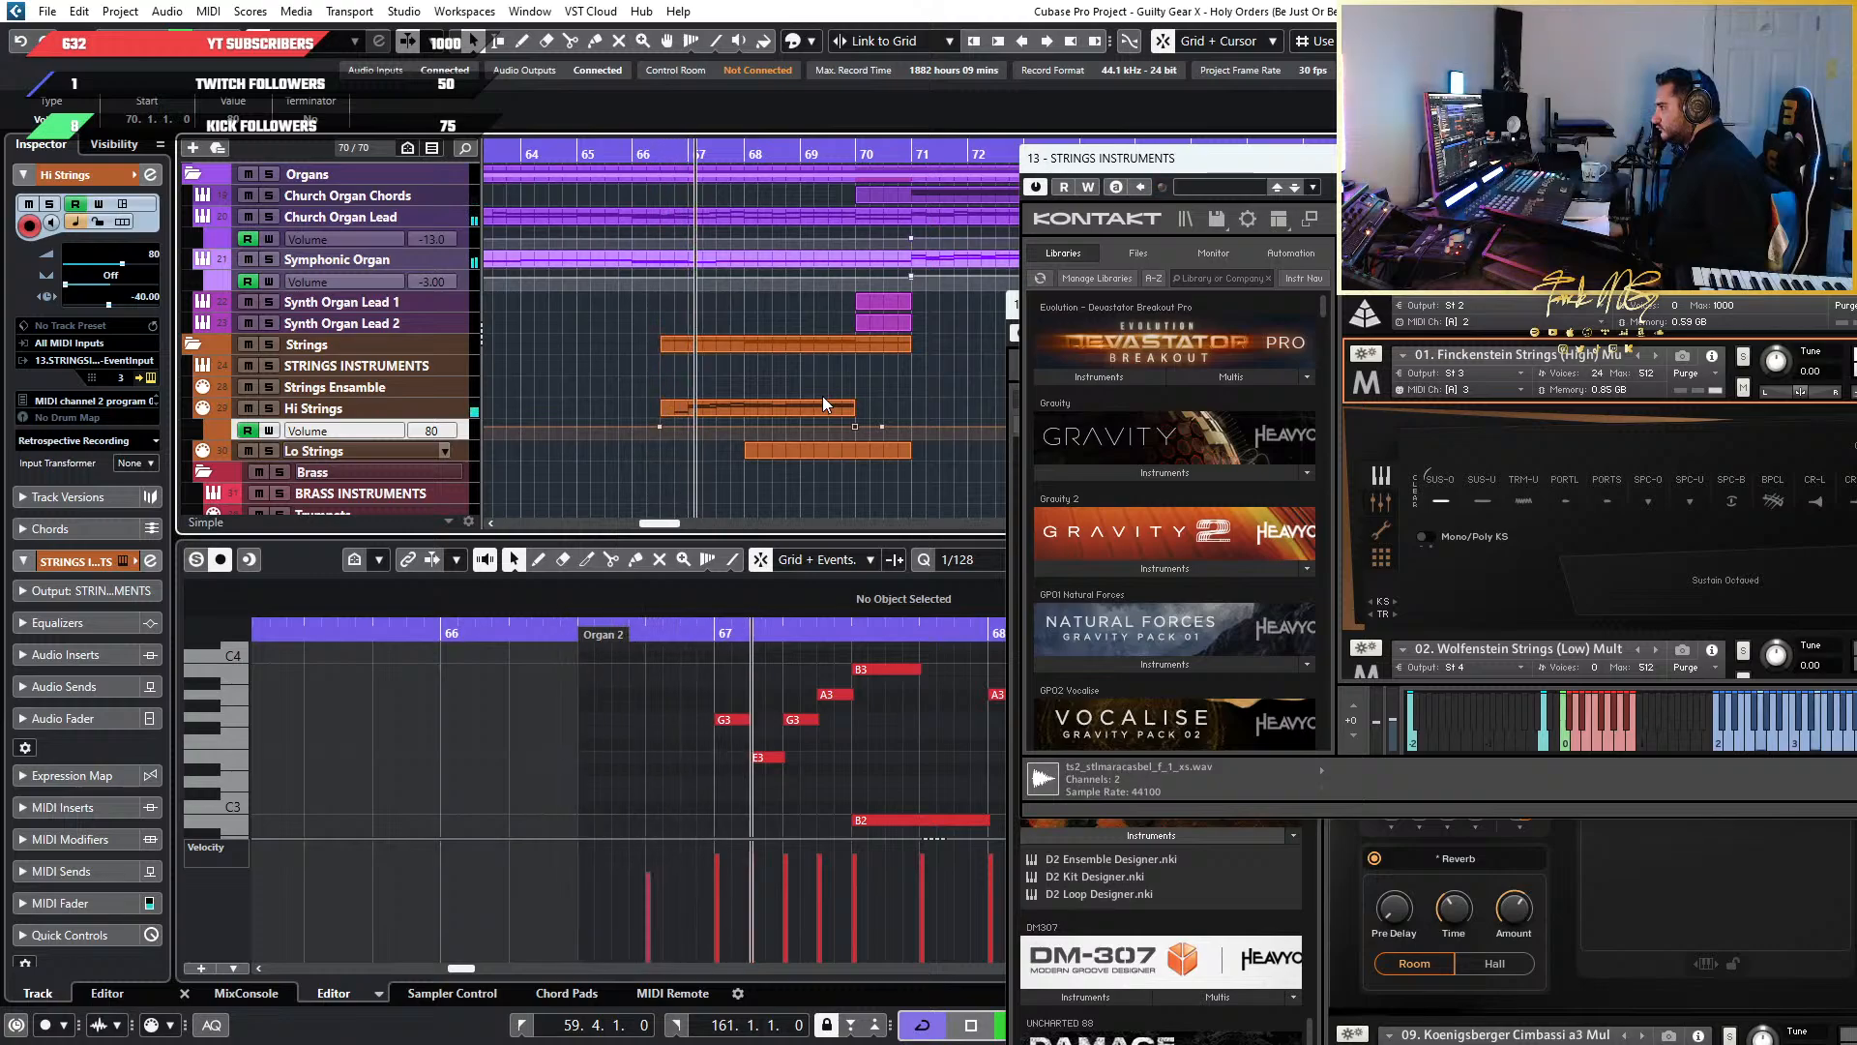
click(845, 451)
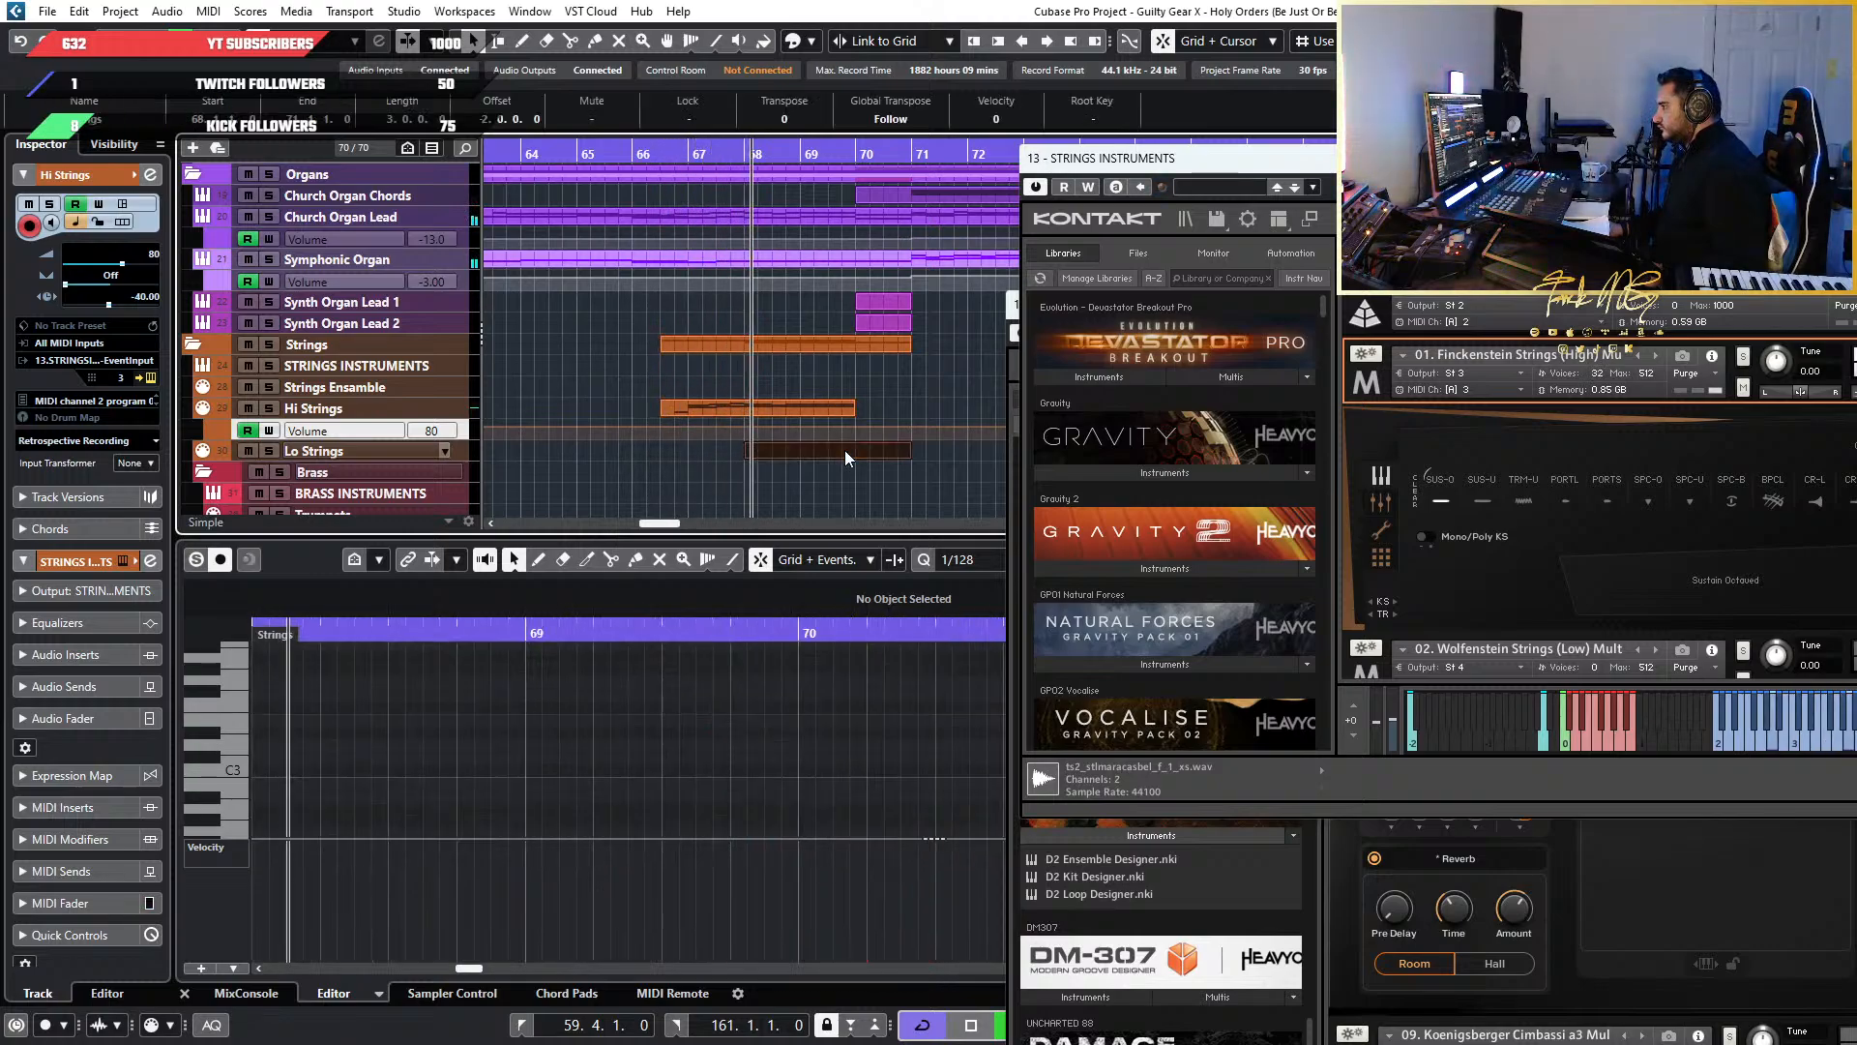
key(Delete)
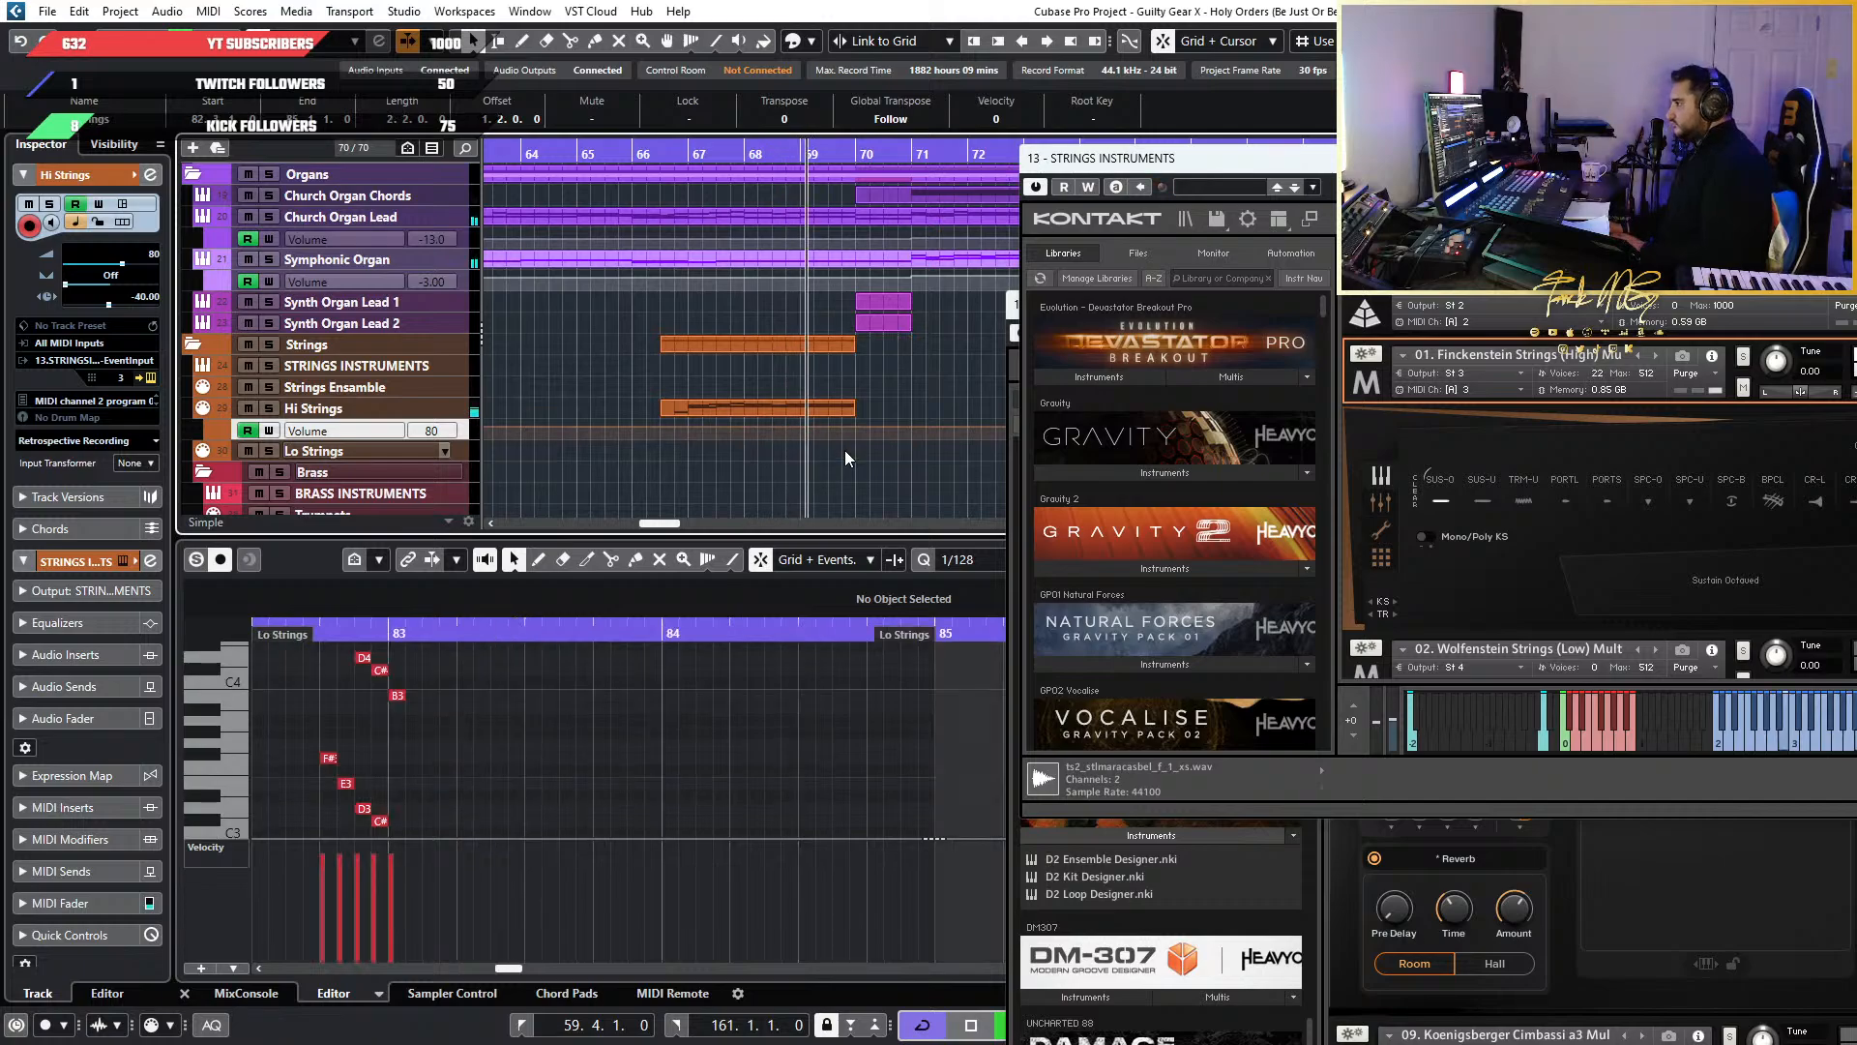
Select the Hi Strings phrase, set the quantize grid to 1/4 and place the cursor at the phrase's start at 66.3
click(722, 408)
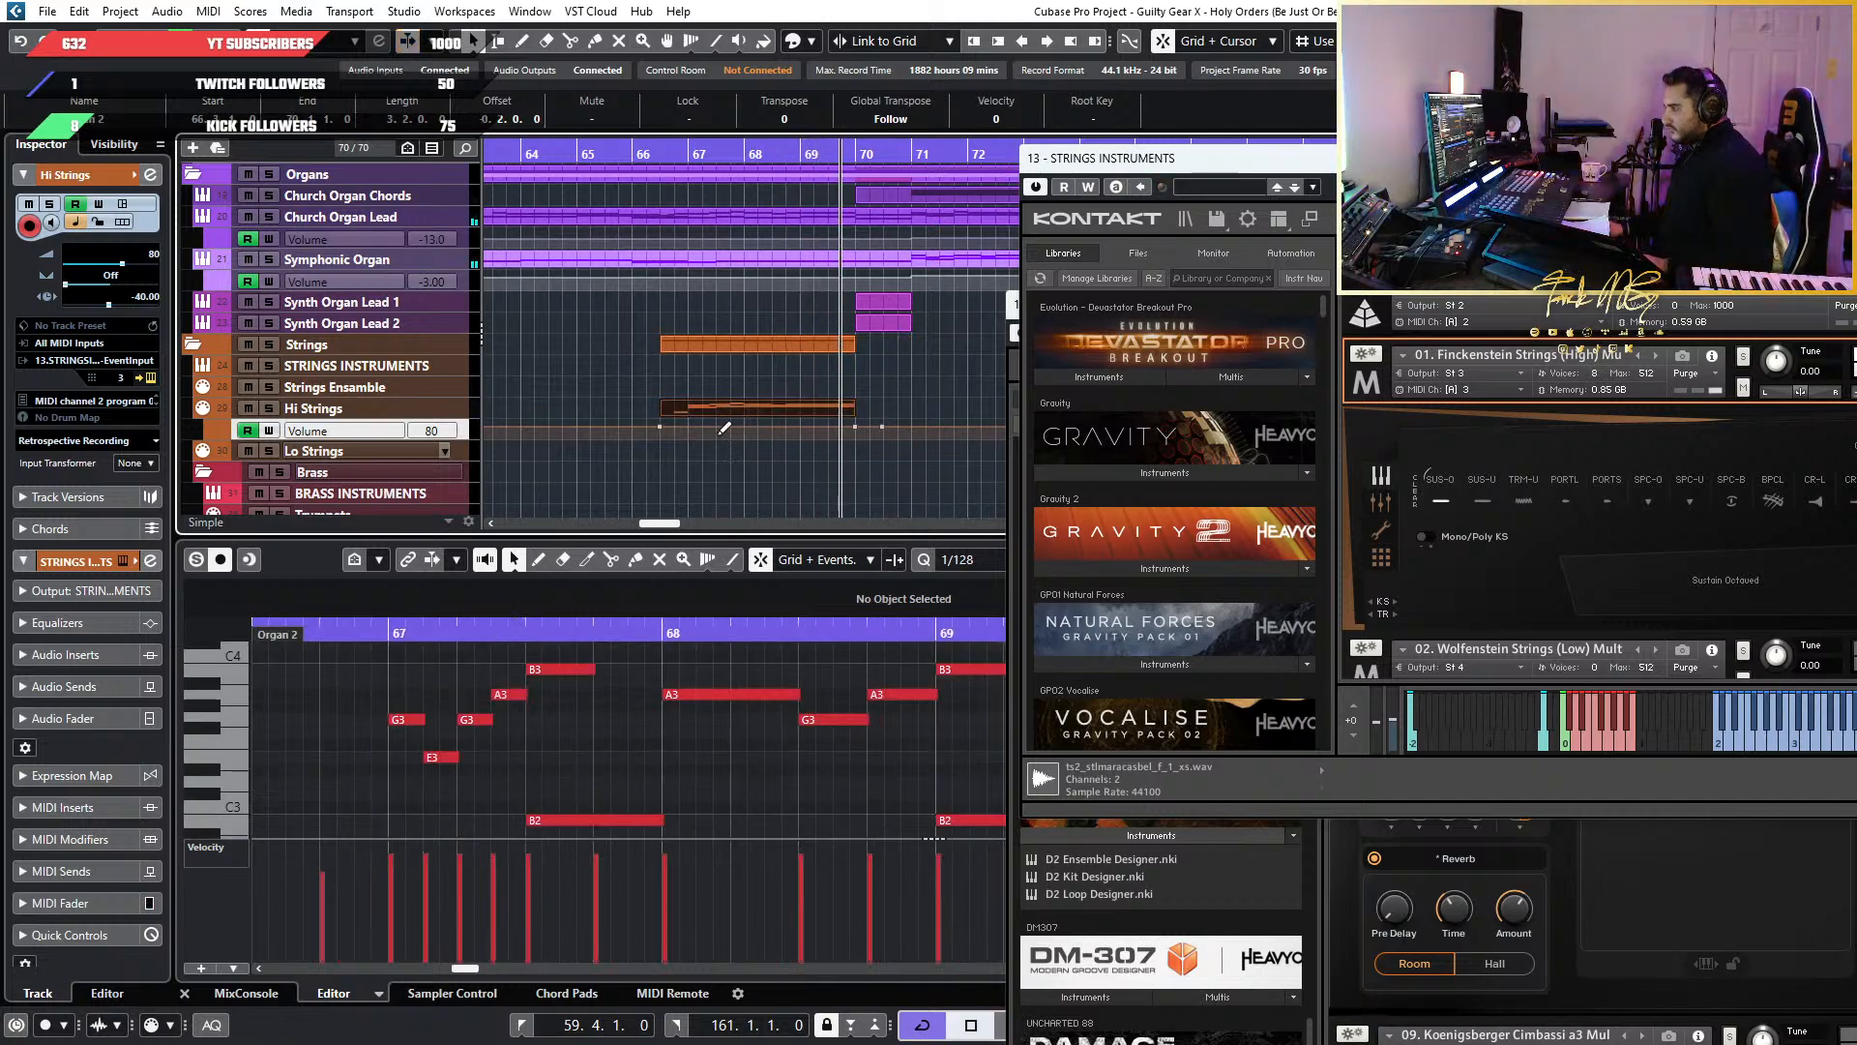
scroll(693, 439, up, 4)
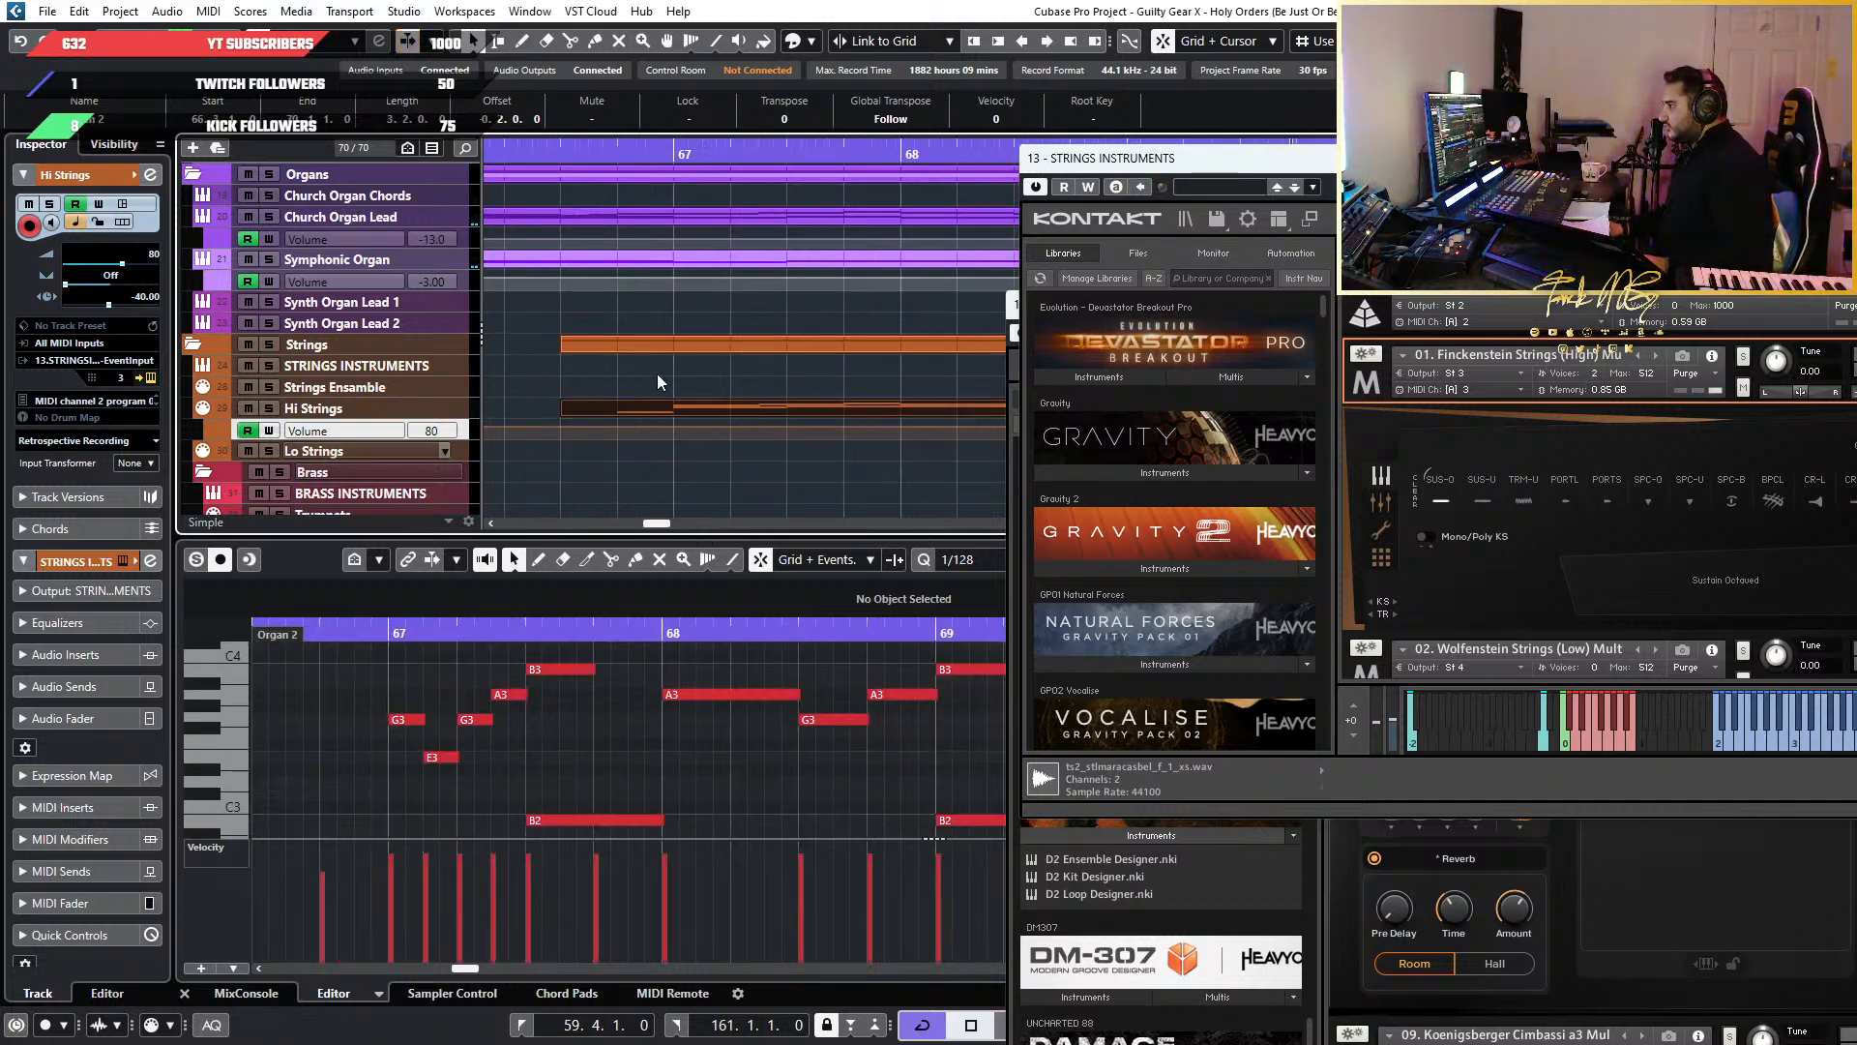
click(566, 150)
scroll(572, 159, up, 3)
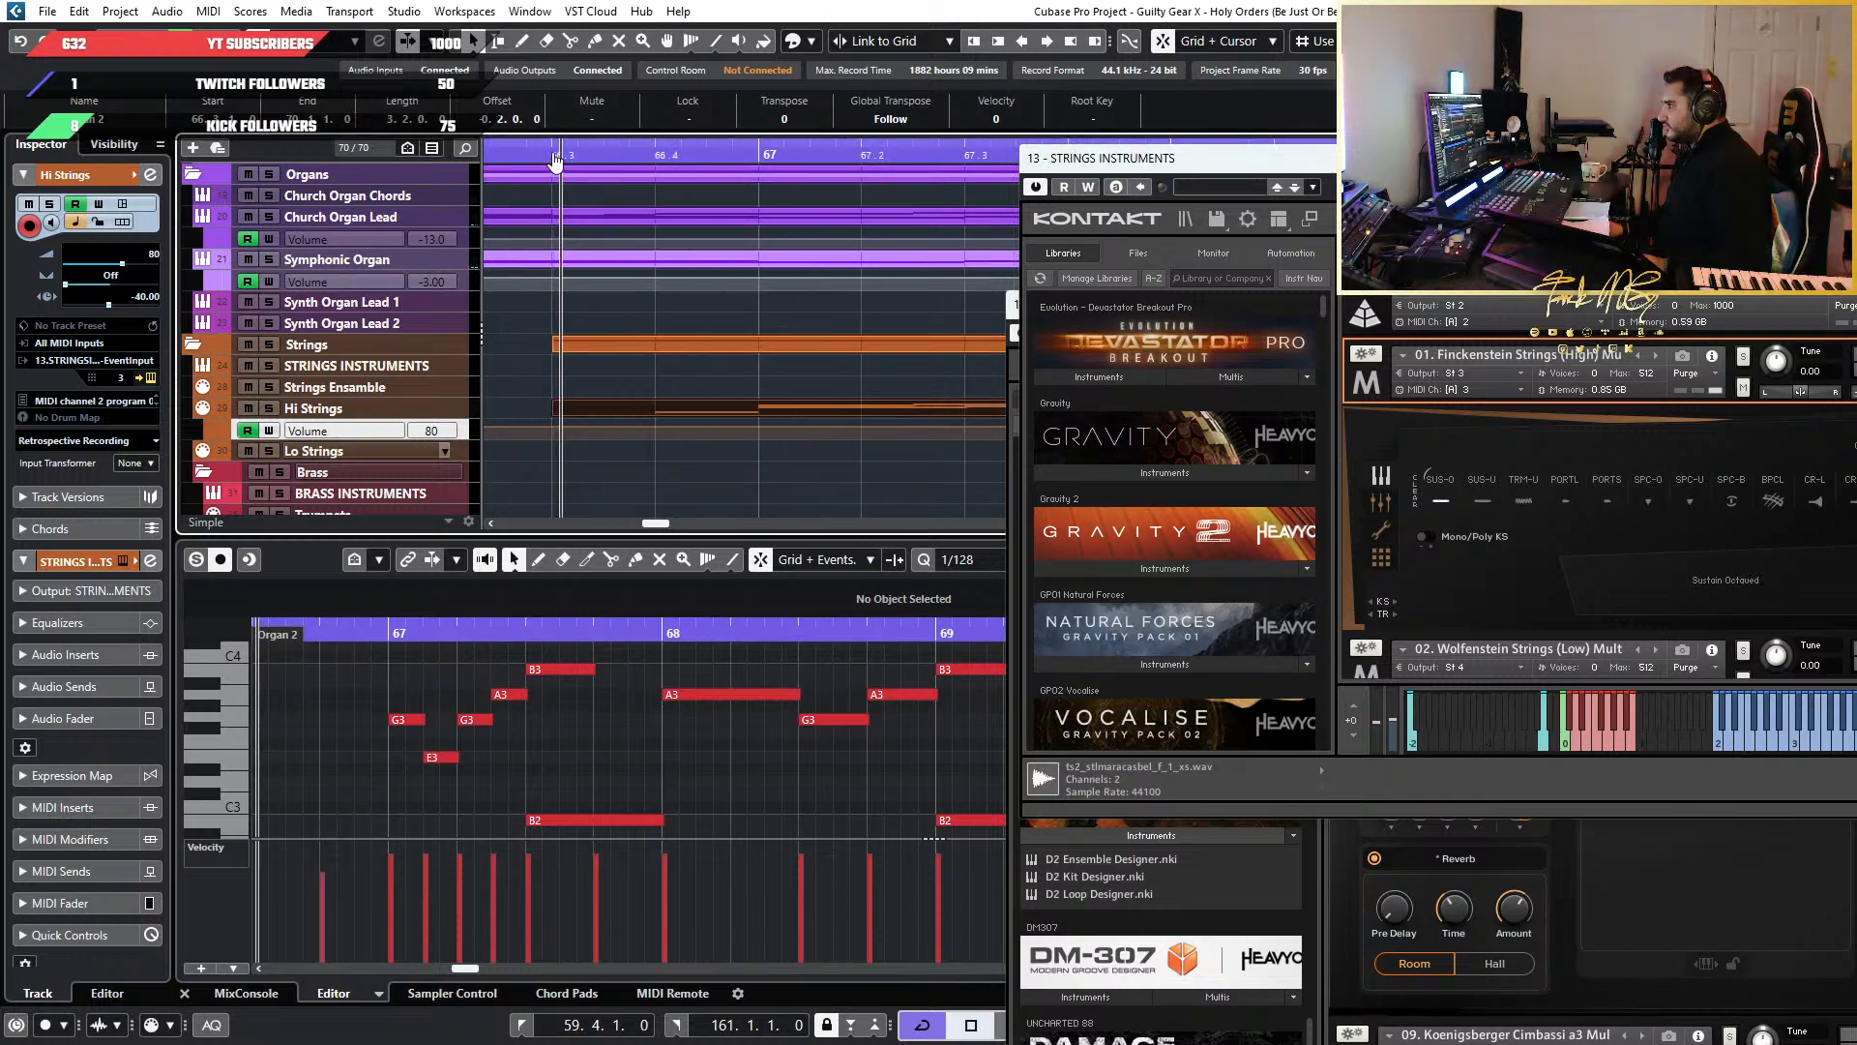
click(554, 154)
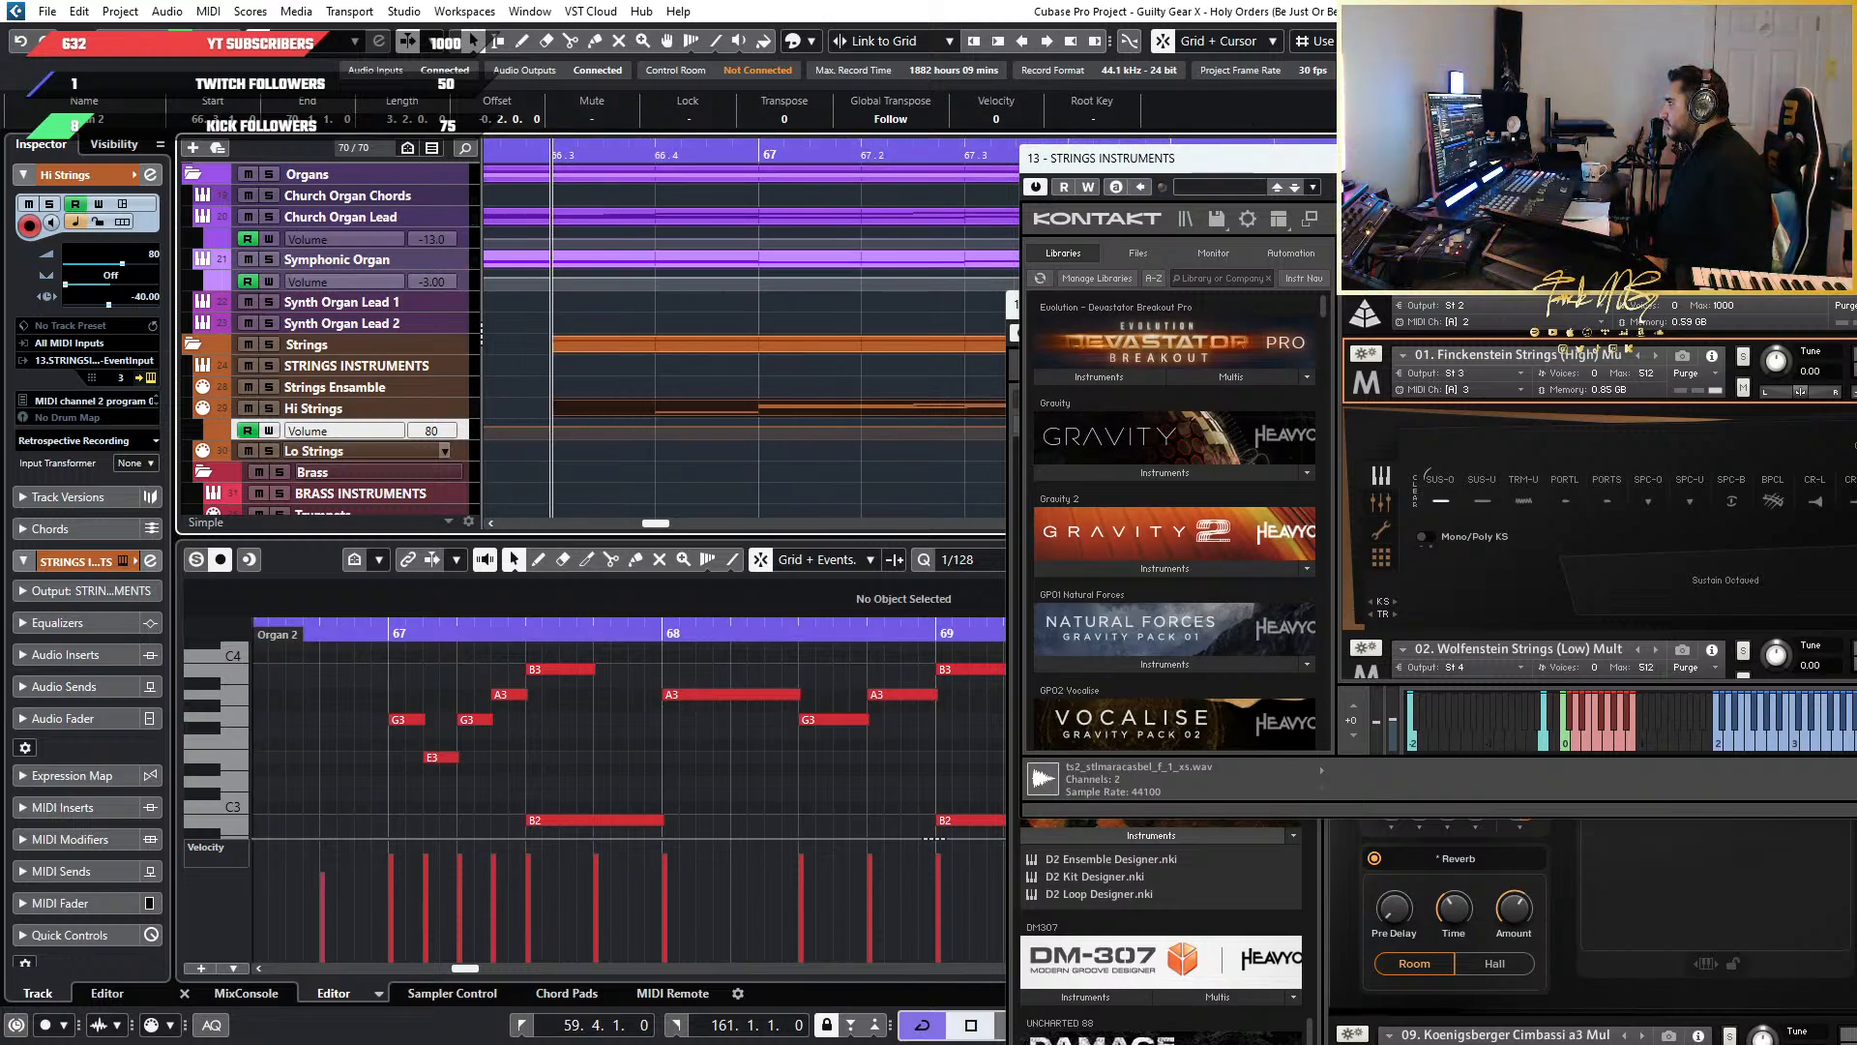
click(1509, 40)
click(1499, 100)
click(555, 152)
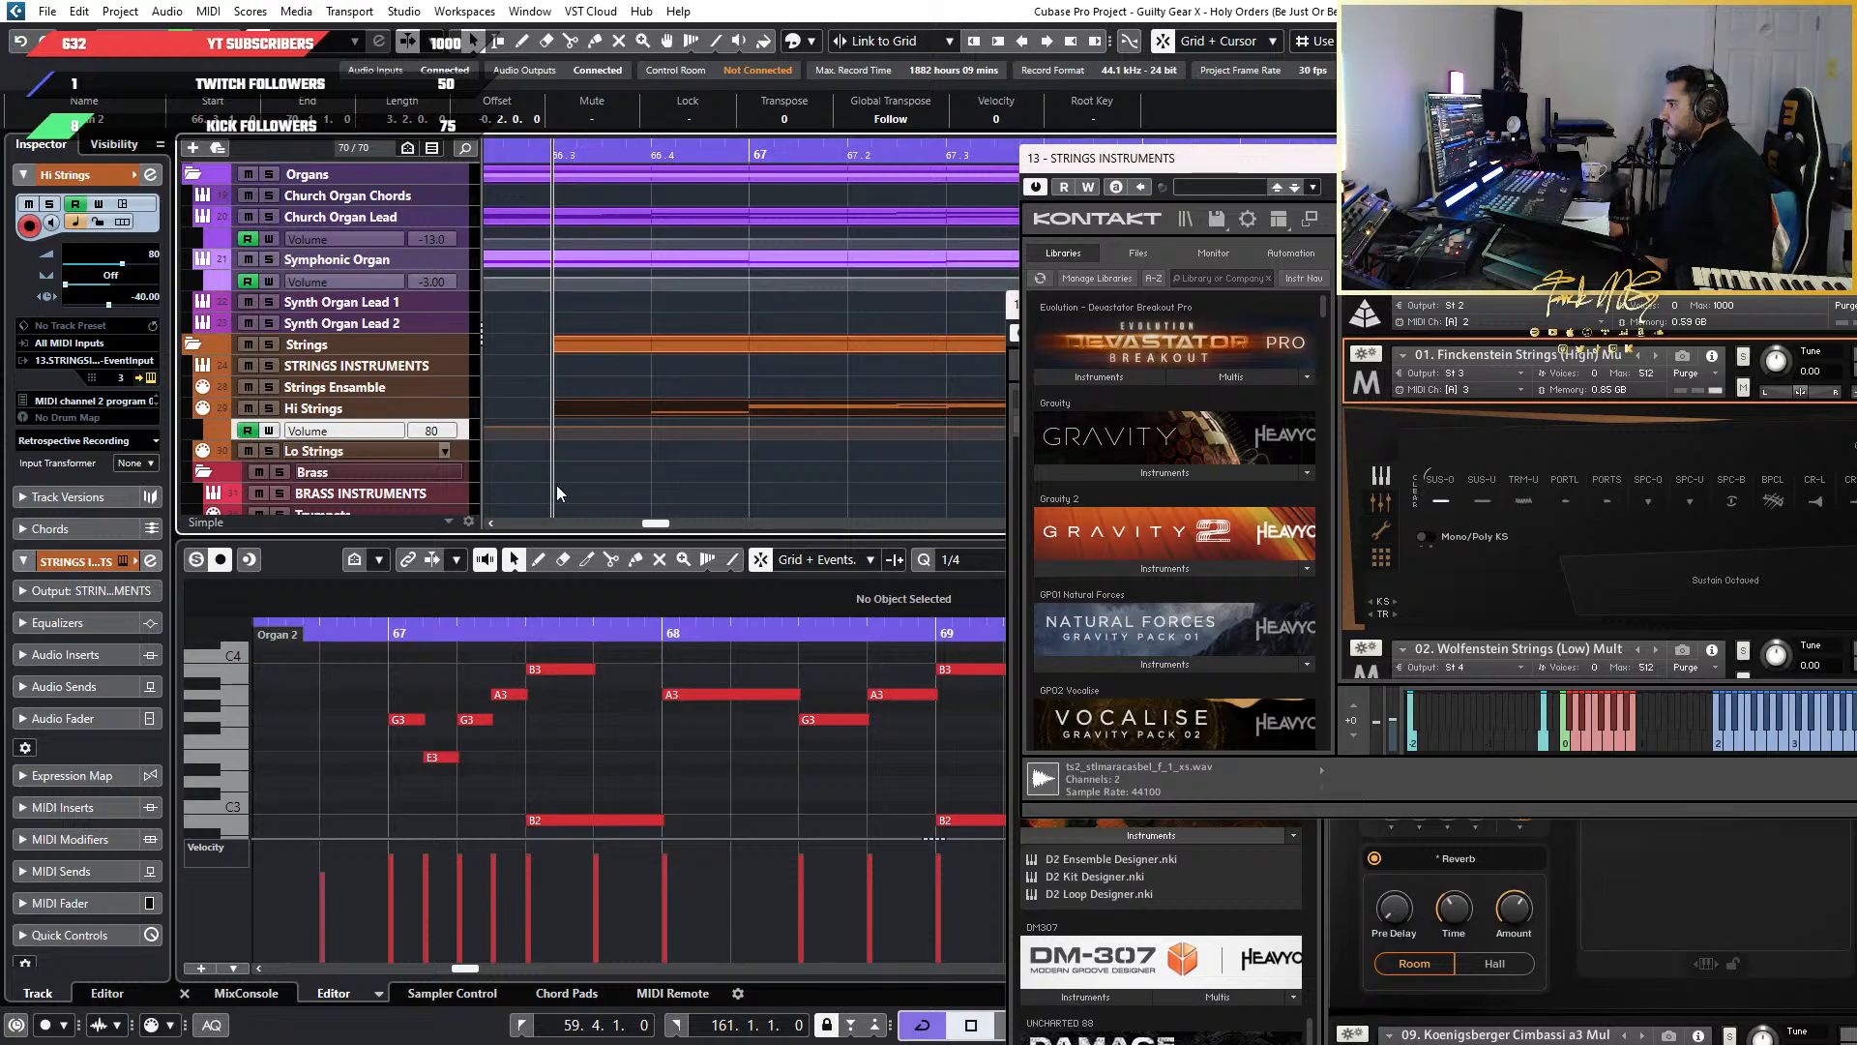
Collapse the Hi Strings automation lane and paste a copy of the Hi Strings phrase onto the Lo Strings track at 66.3
click(467, 454)
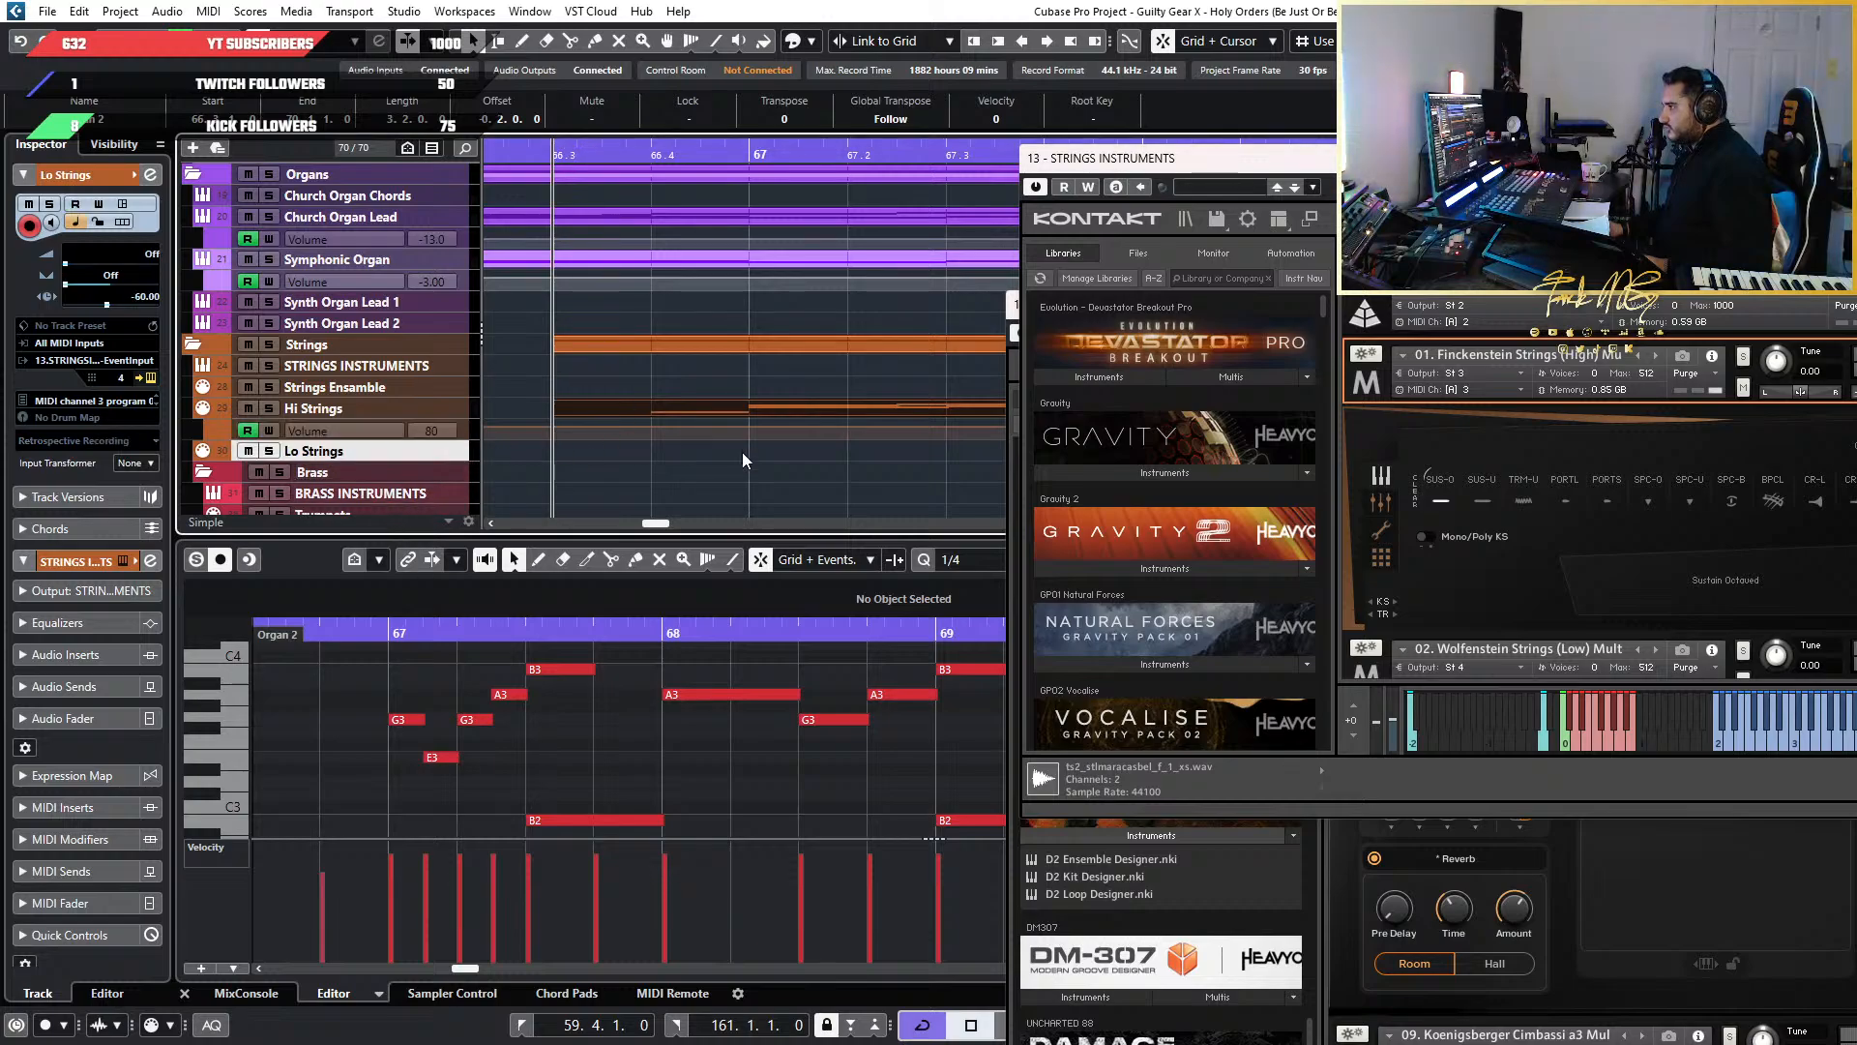
scroll(783, 462, down, 6)
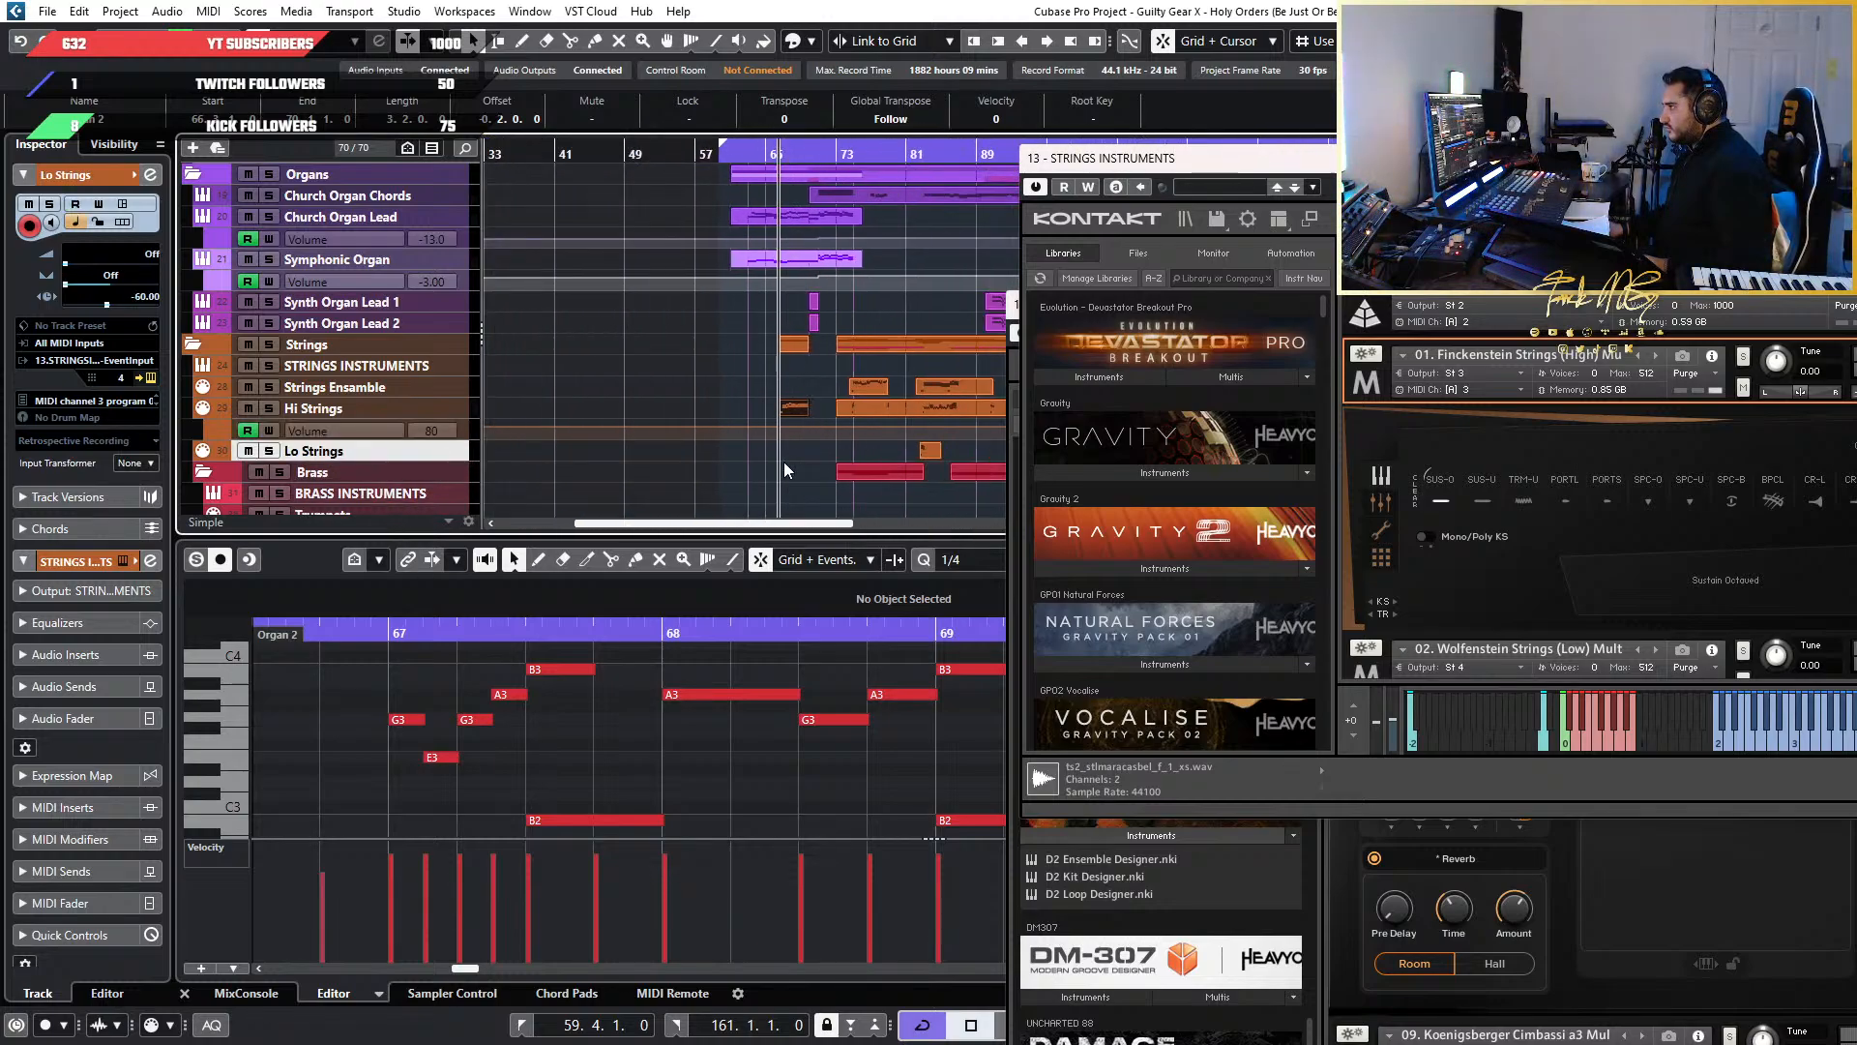
scroll(784, 461, down, 3)
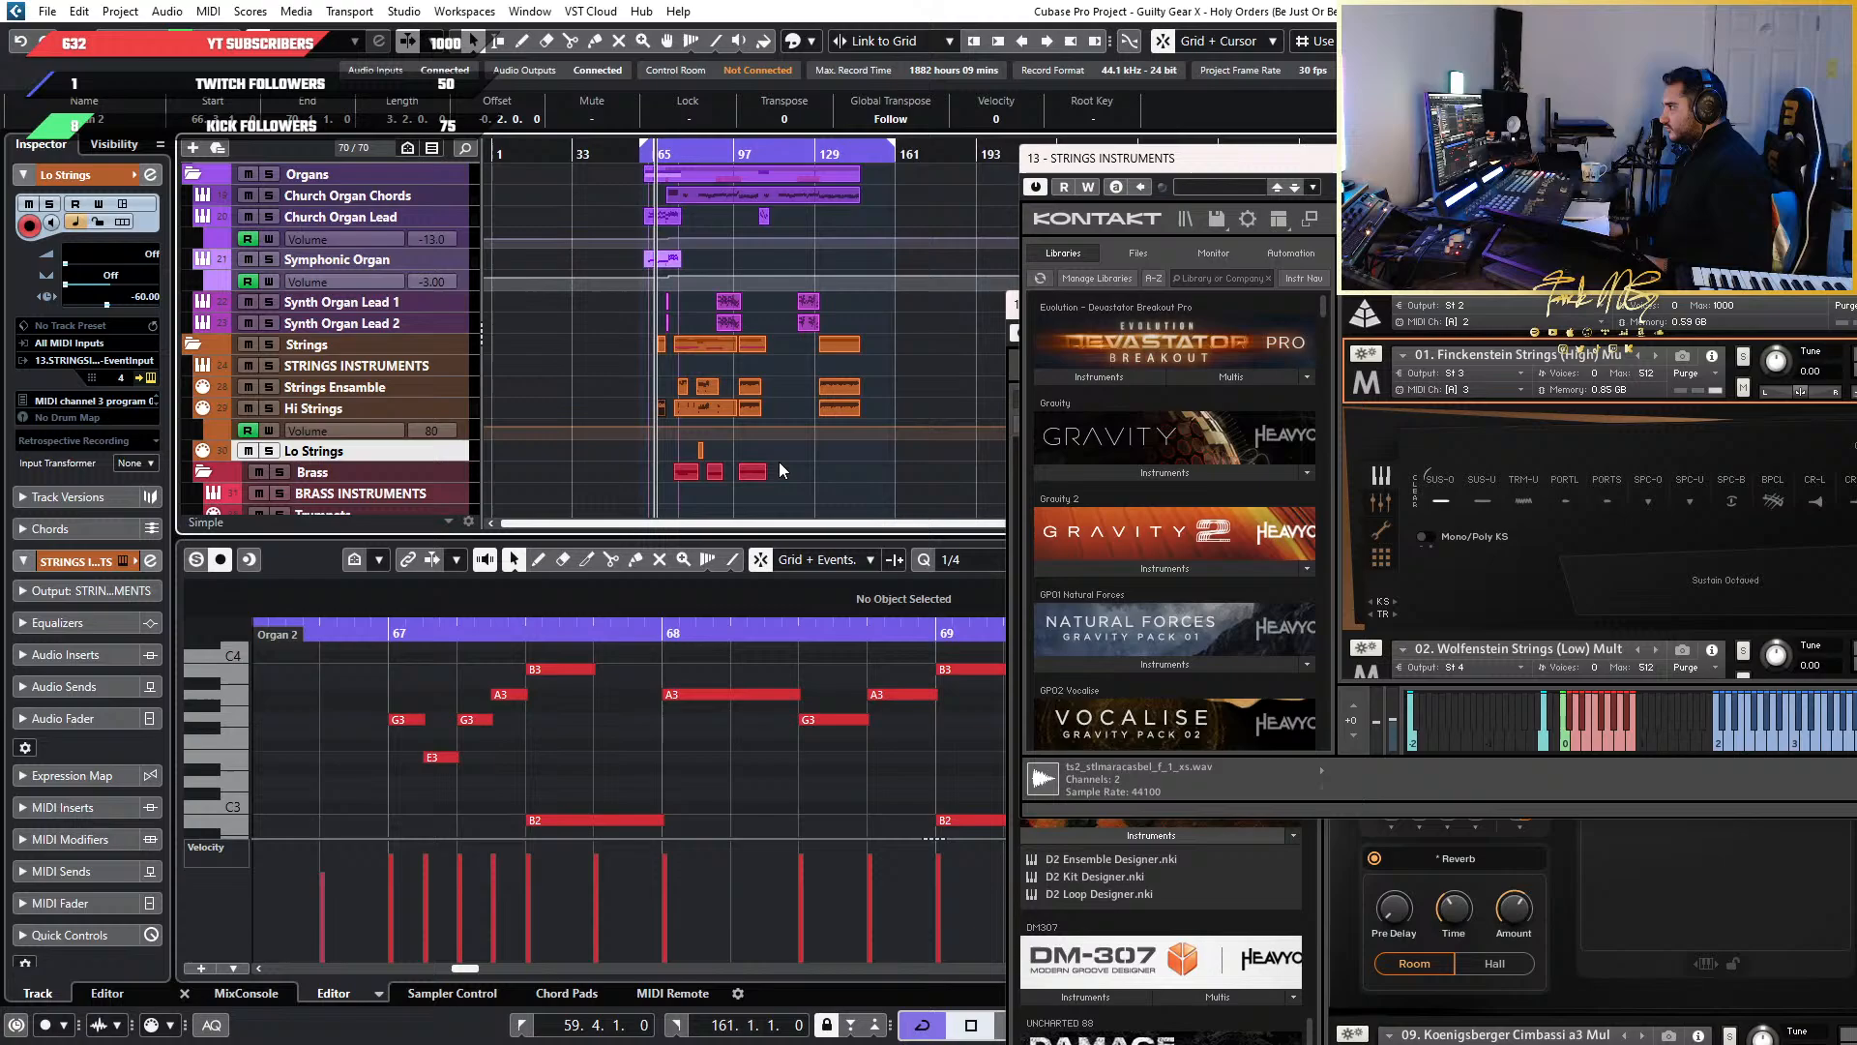
click(208, 409)
scroll(781, 428, up, 8)
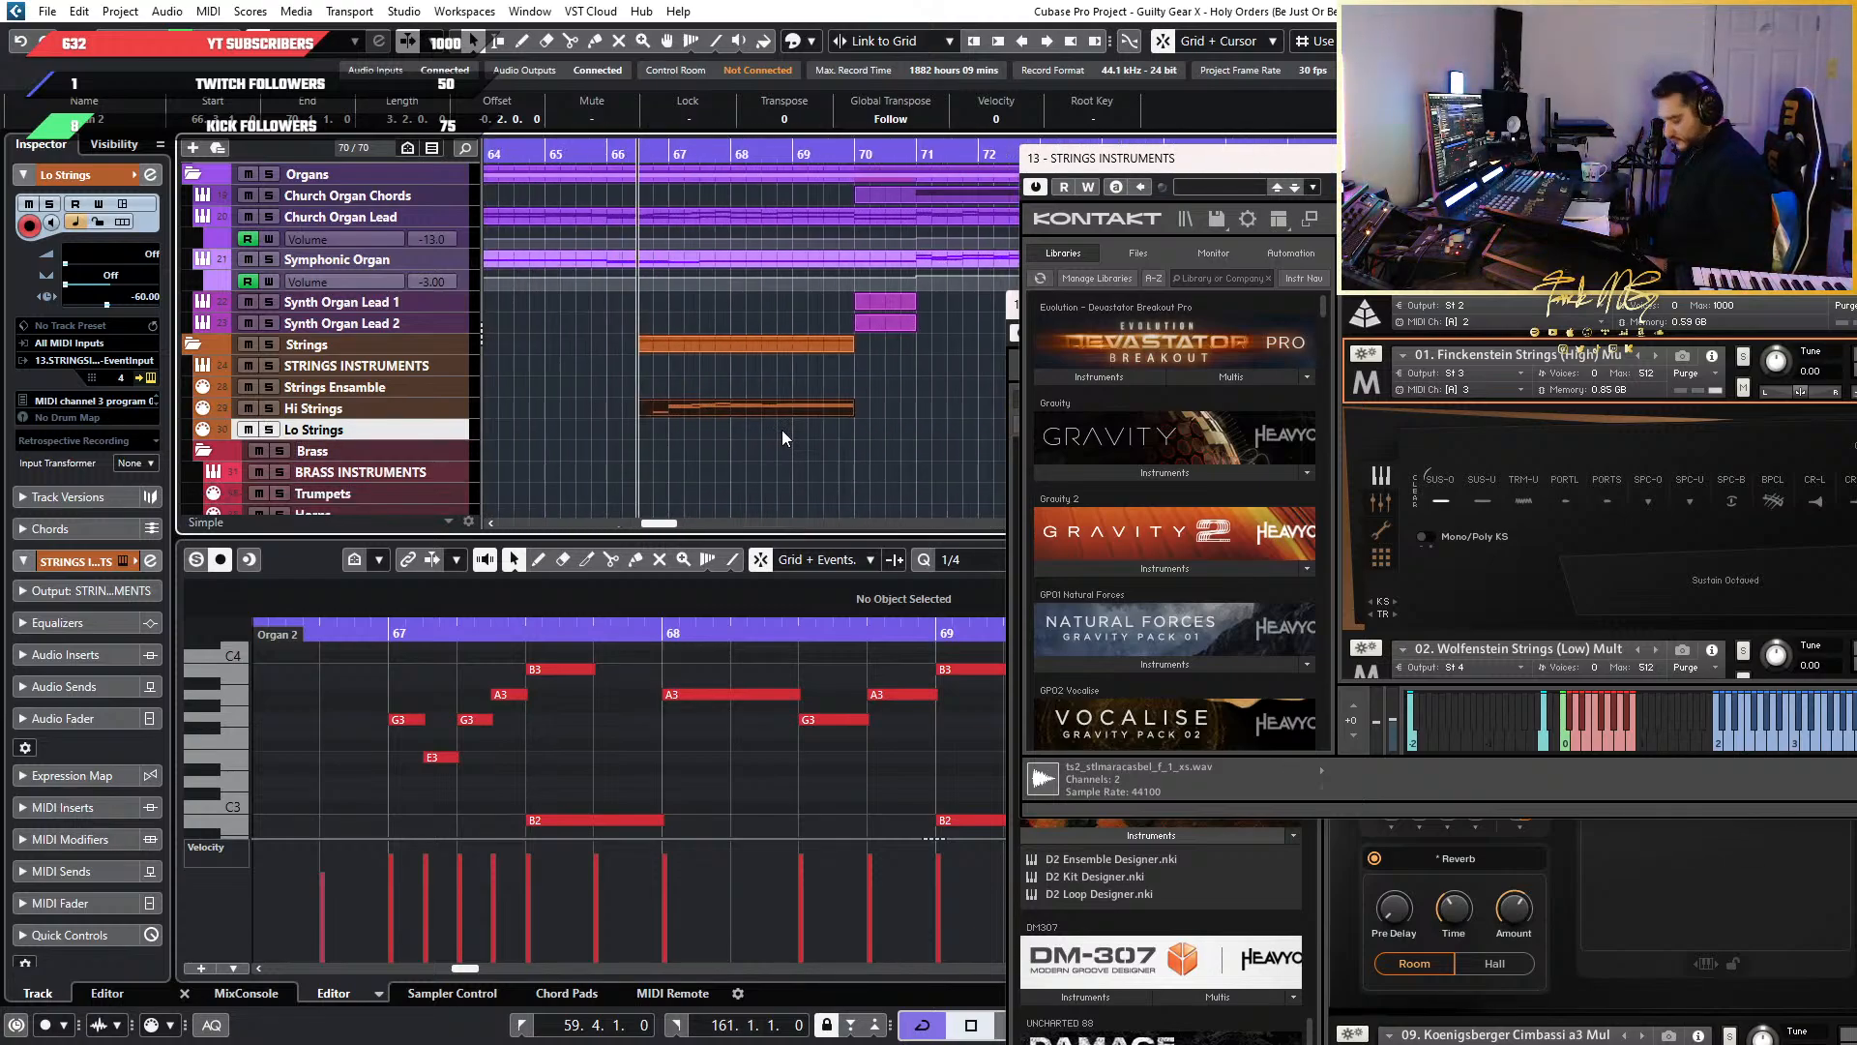
key(ctrl+v)
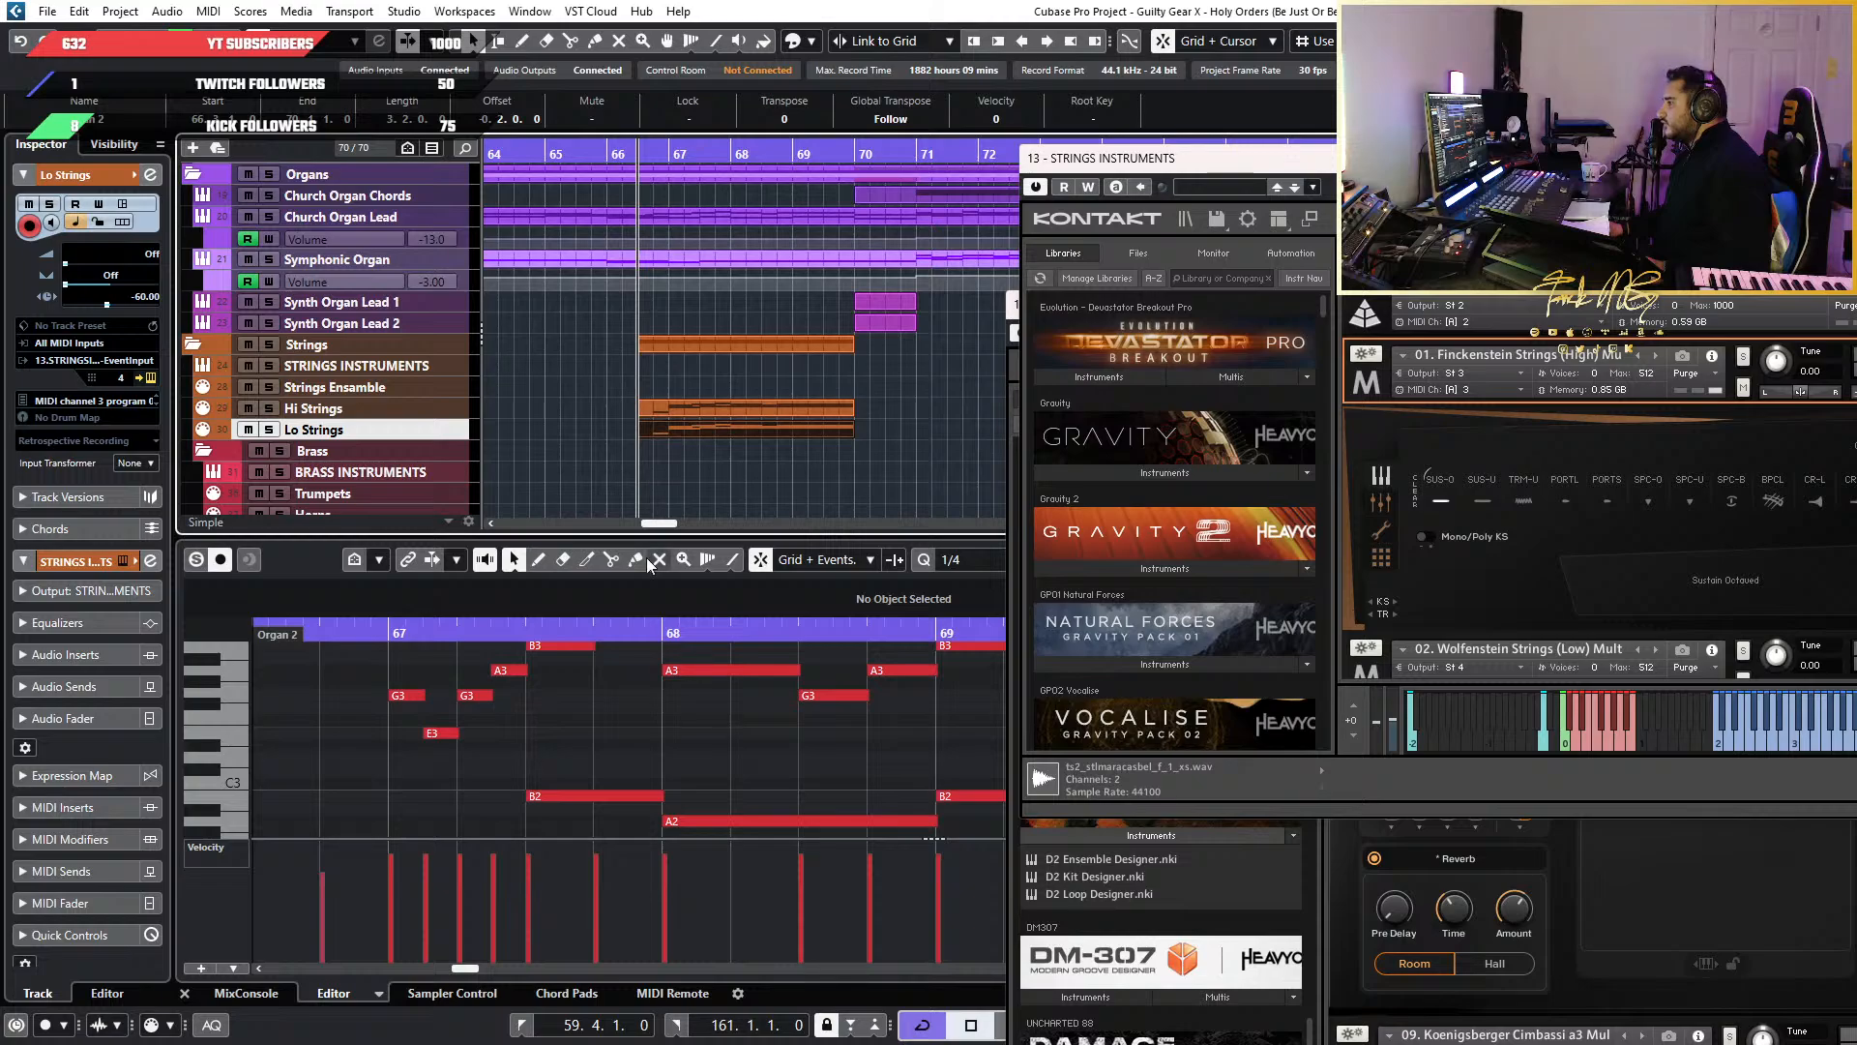
Expand the Wolfenstein Strings (Low) instrument in the strings Kontakt rack and locate the keyswitch note at 66.4 in the Lo Strings phrase
scroll(545, 689, down, 3)
scroll(450, 749, down, 6)
scroll(447, 735, up, 5)
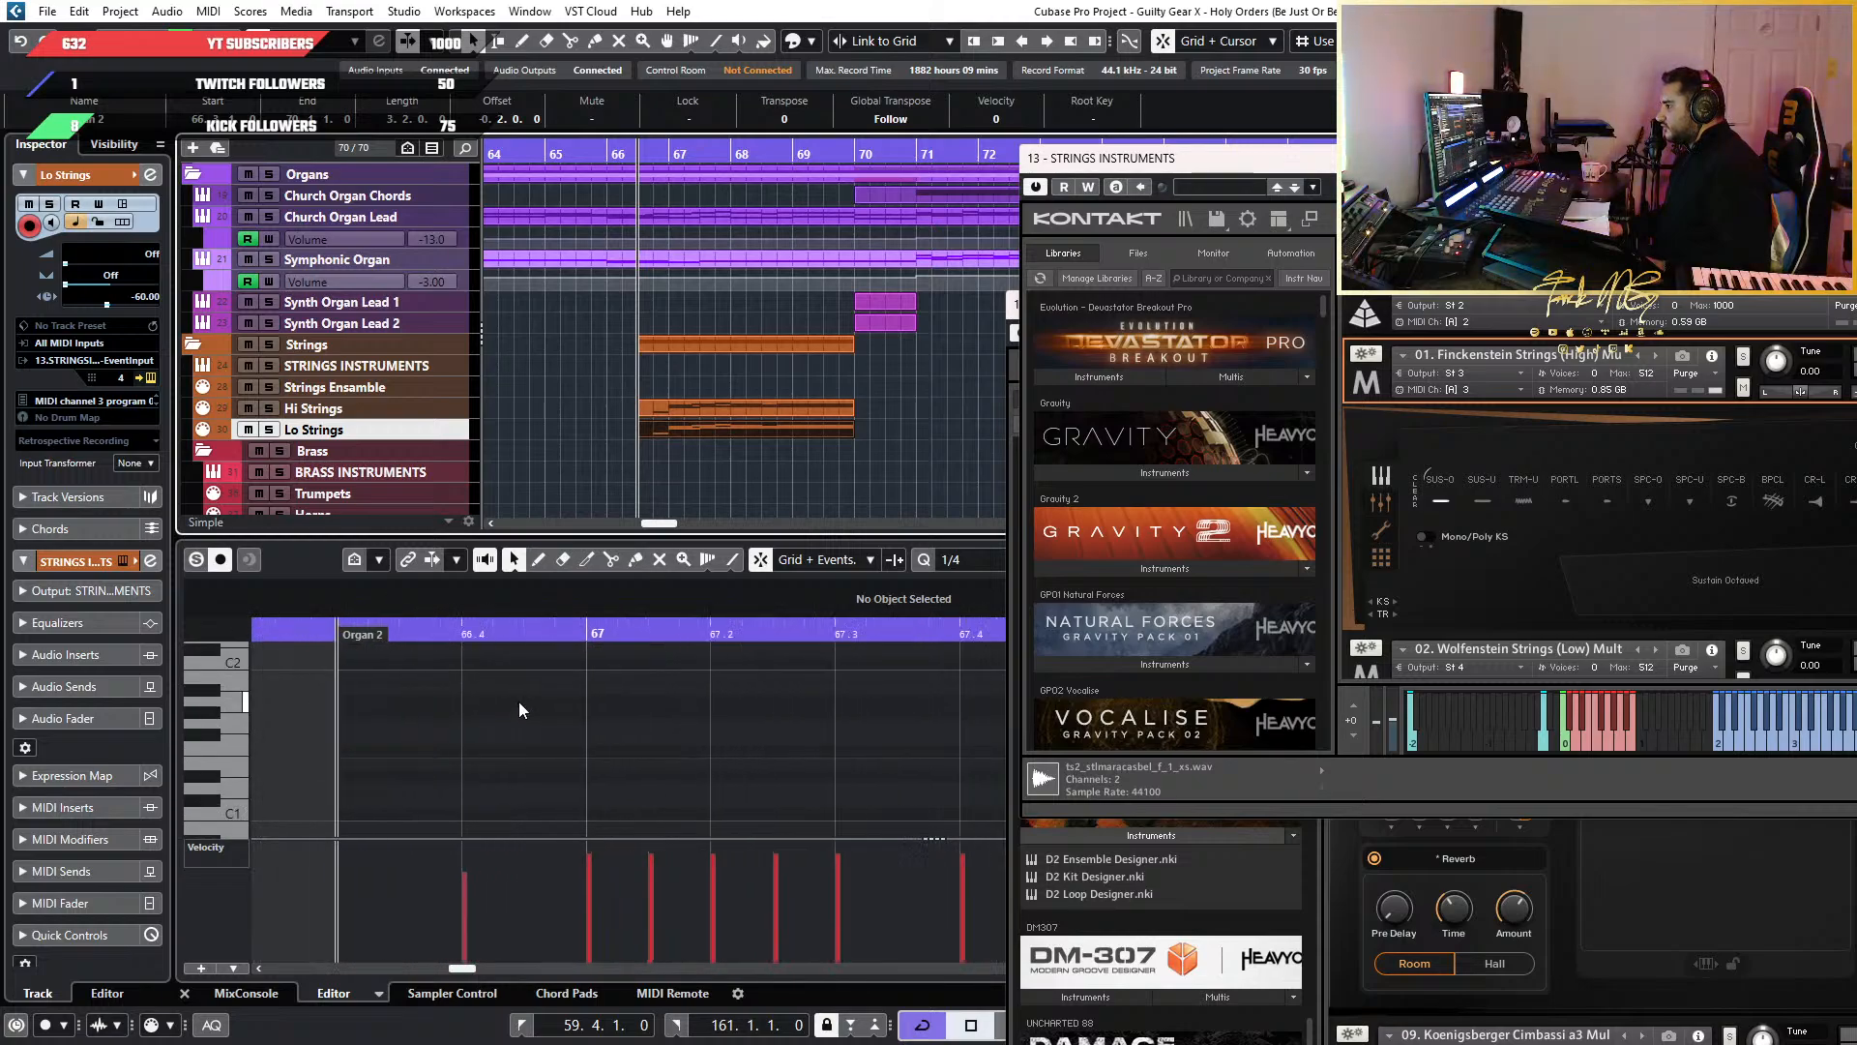
click(1379, 393)
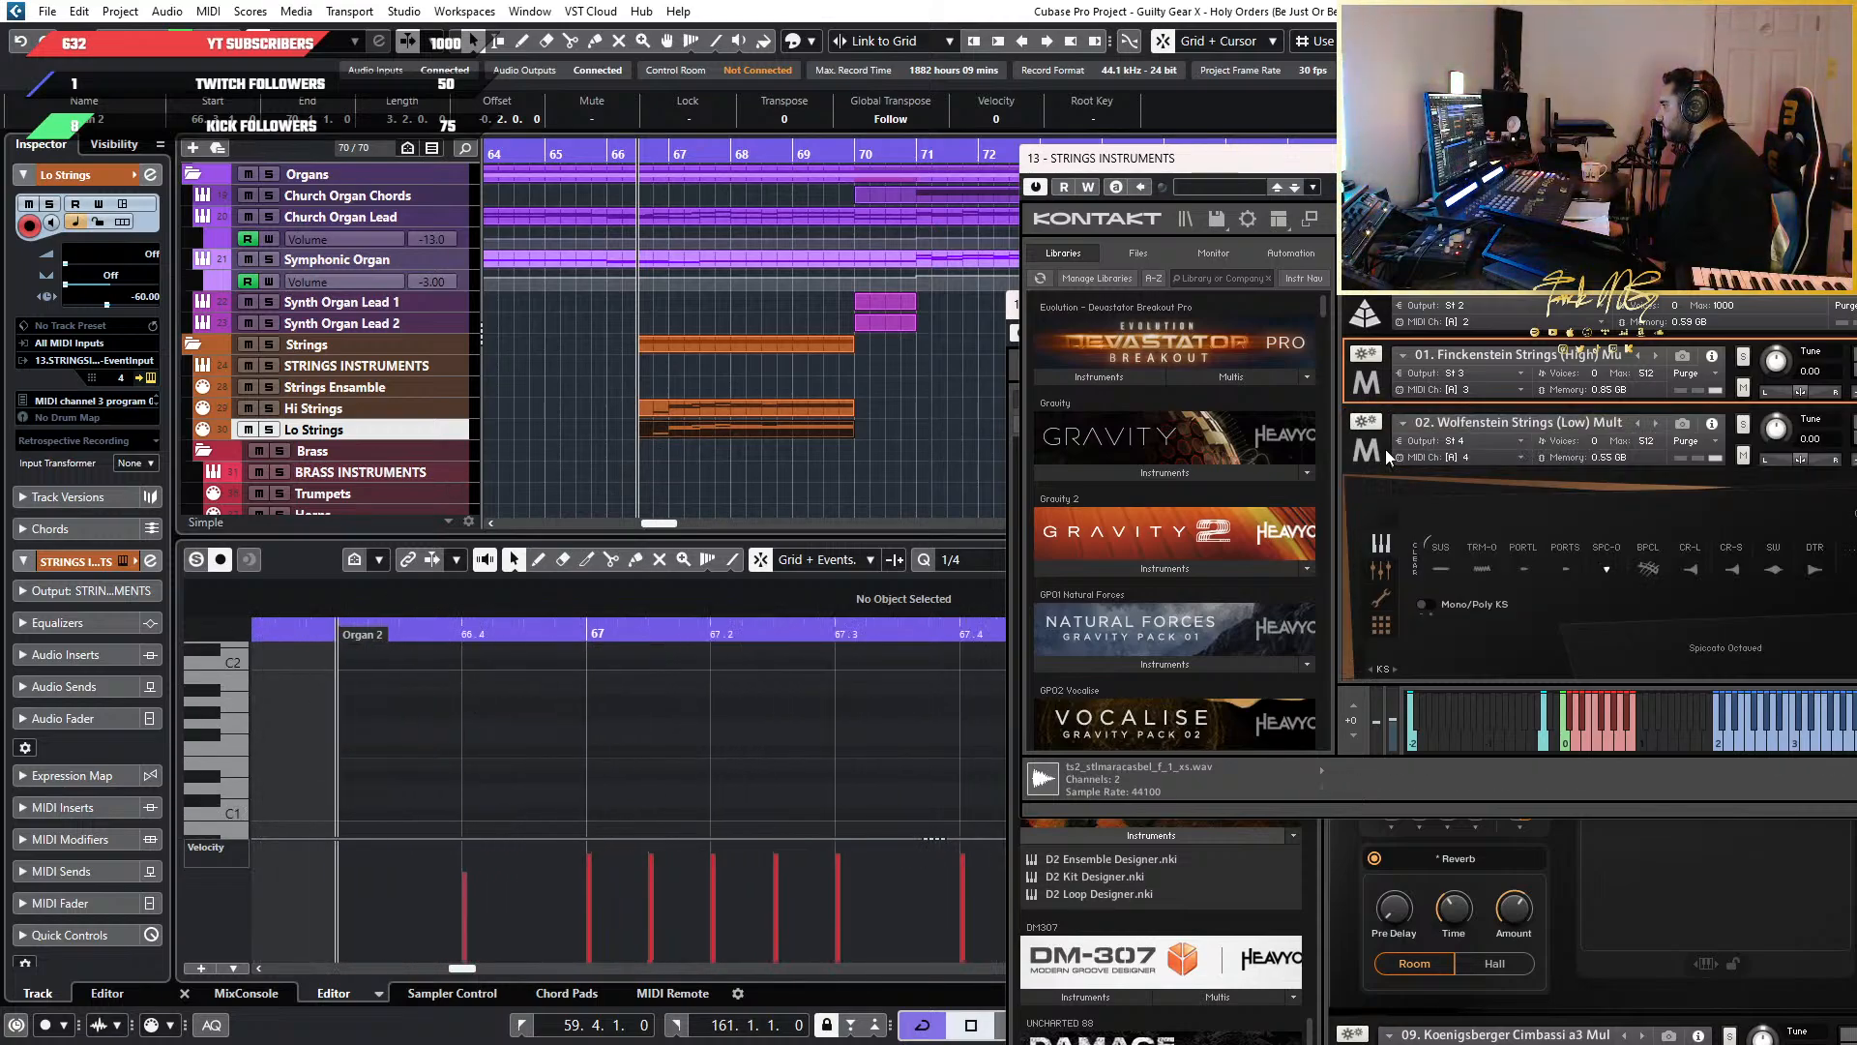
click(1391, 456)
scroll(624, 718, up, 4)
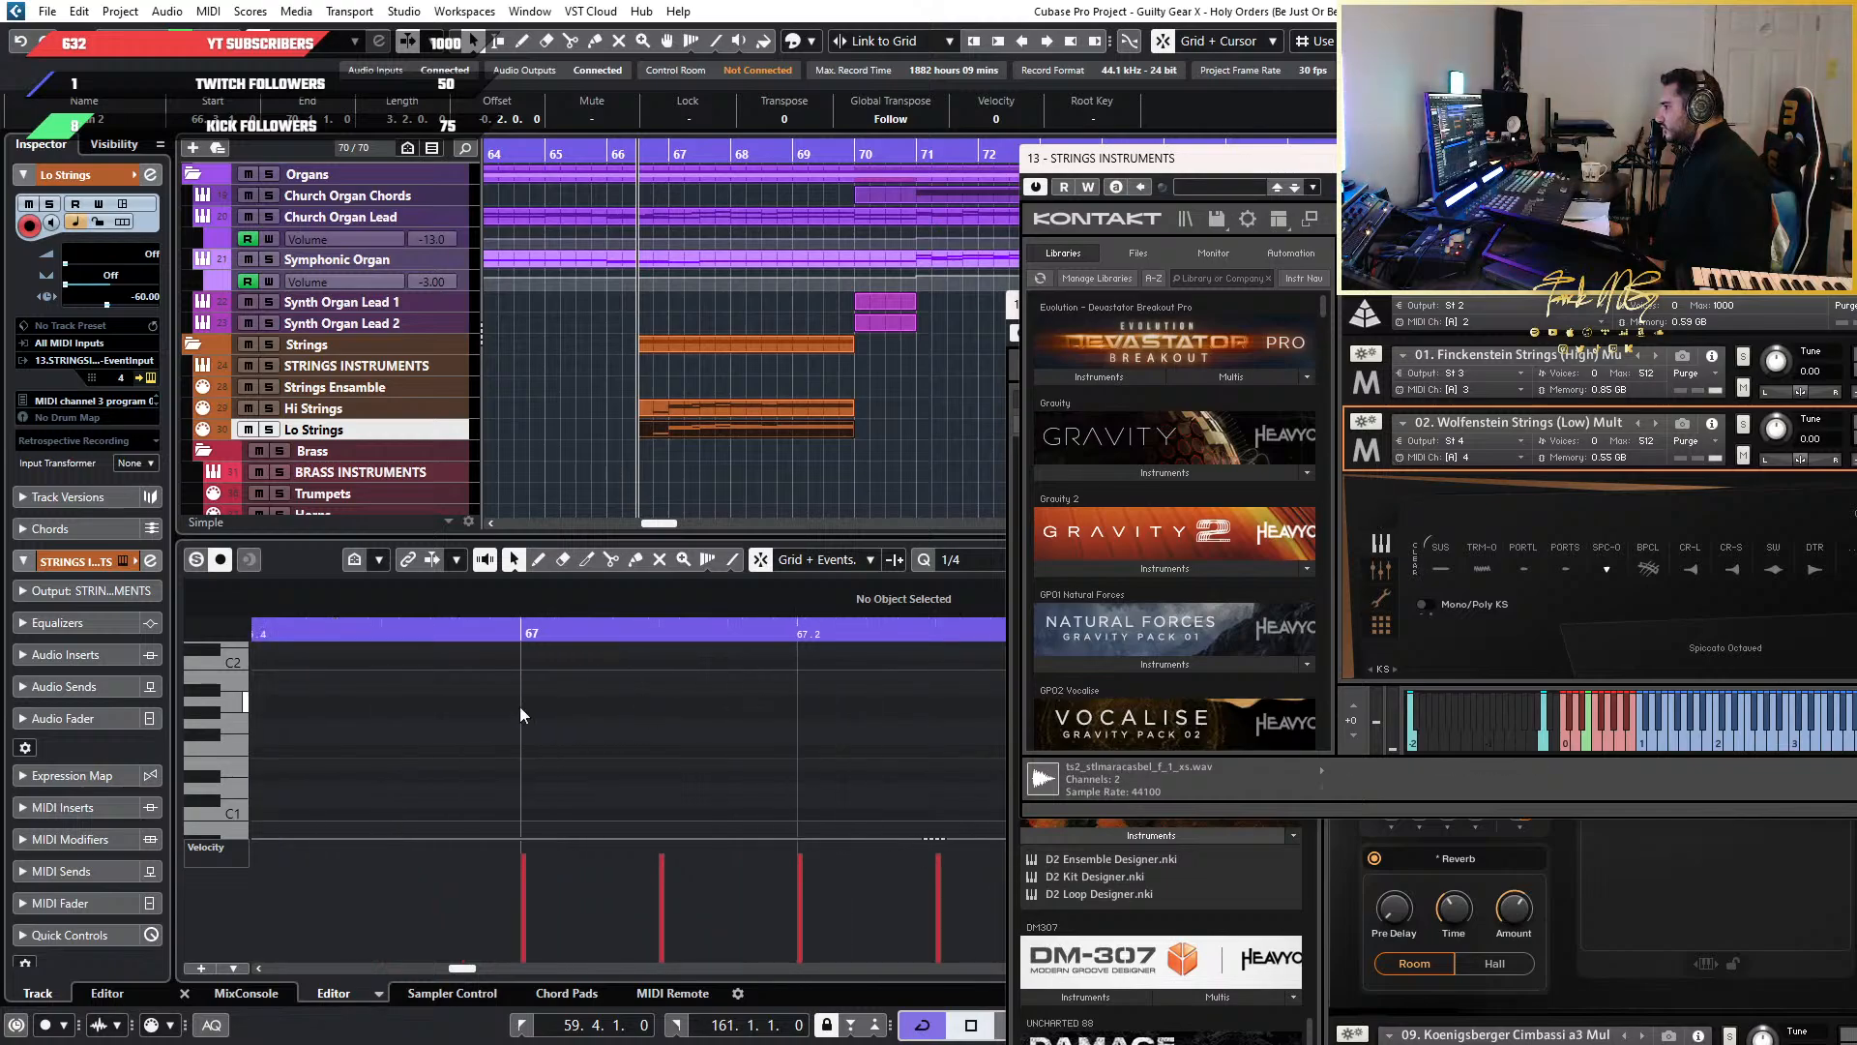
scroll(514, 704, down, 5)
scroll(416, 741, down, 4)
scroll(414, 740, down, 3)
scroll(484, 725, up, 4)
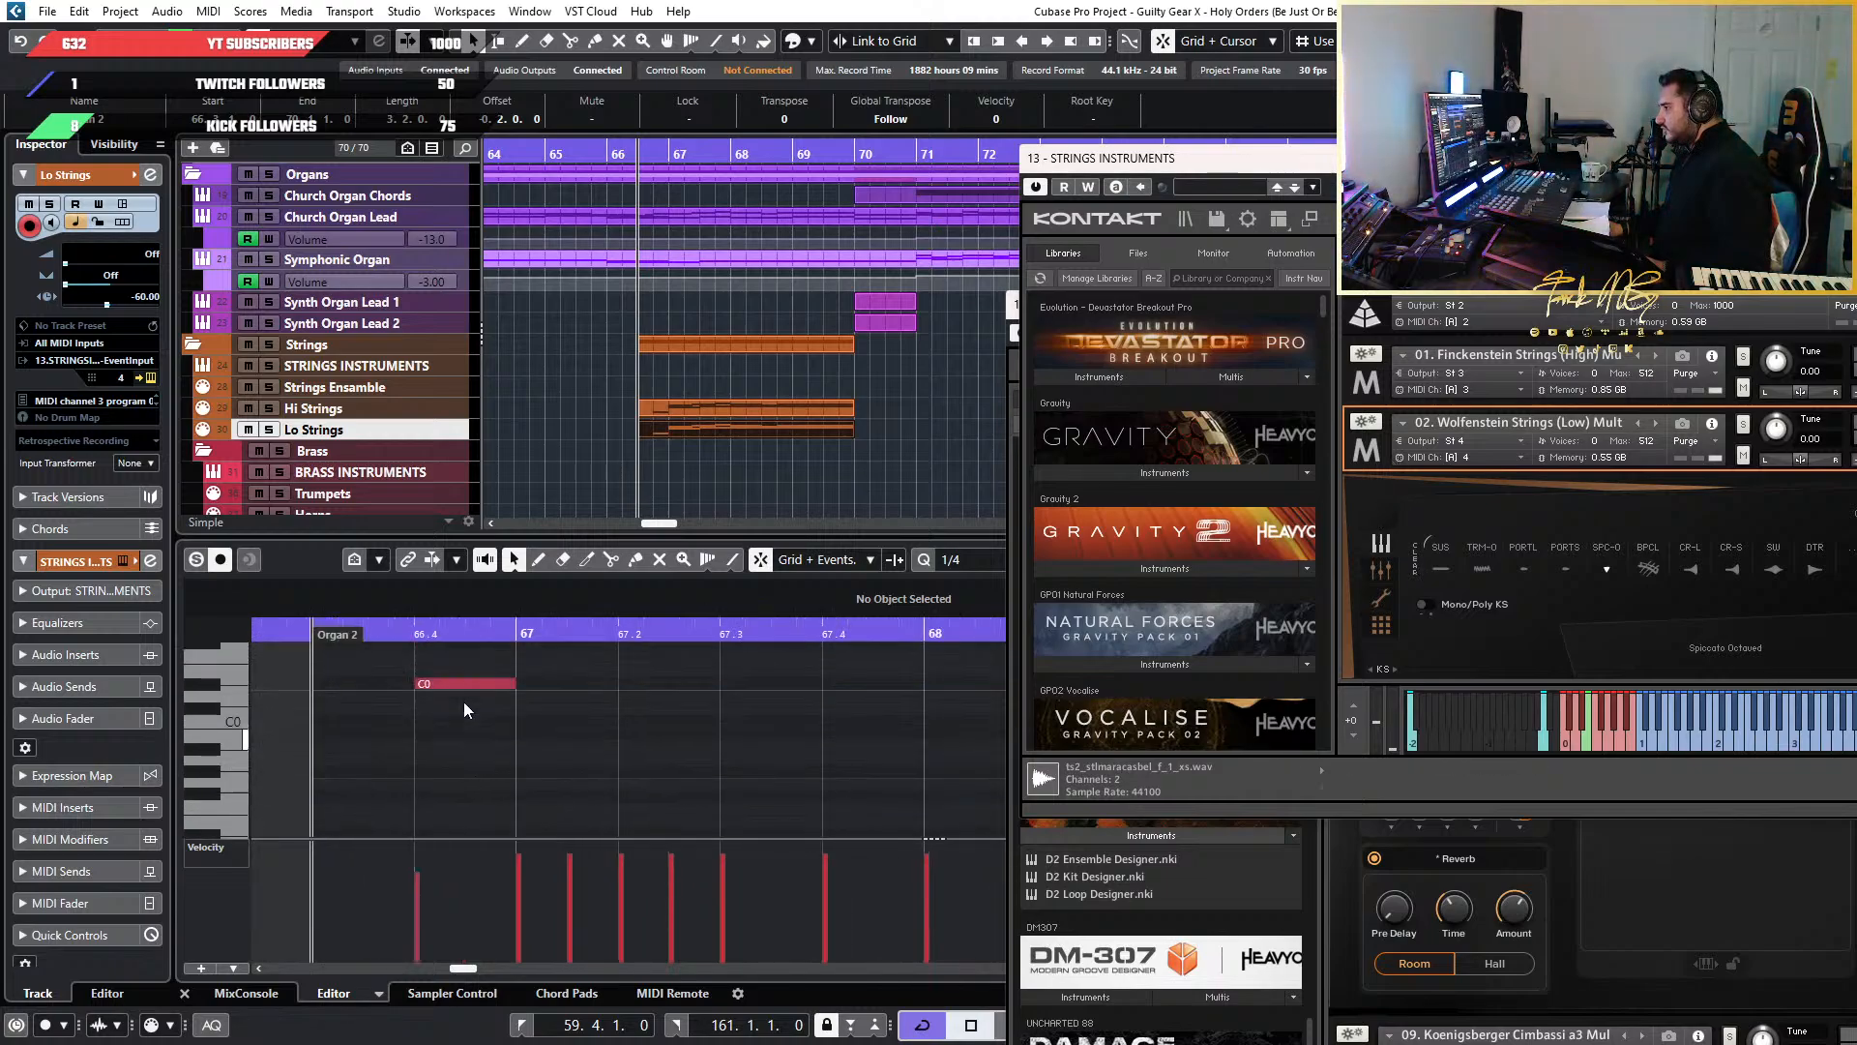
Play the strings phrase from its keyswitch note at 66.4 and solo the Lo Strings track
click(462, 627)
drag(464, 627, 430, 681)
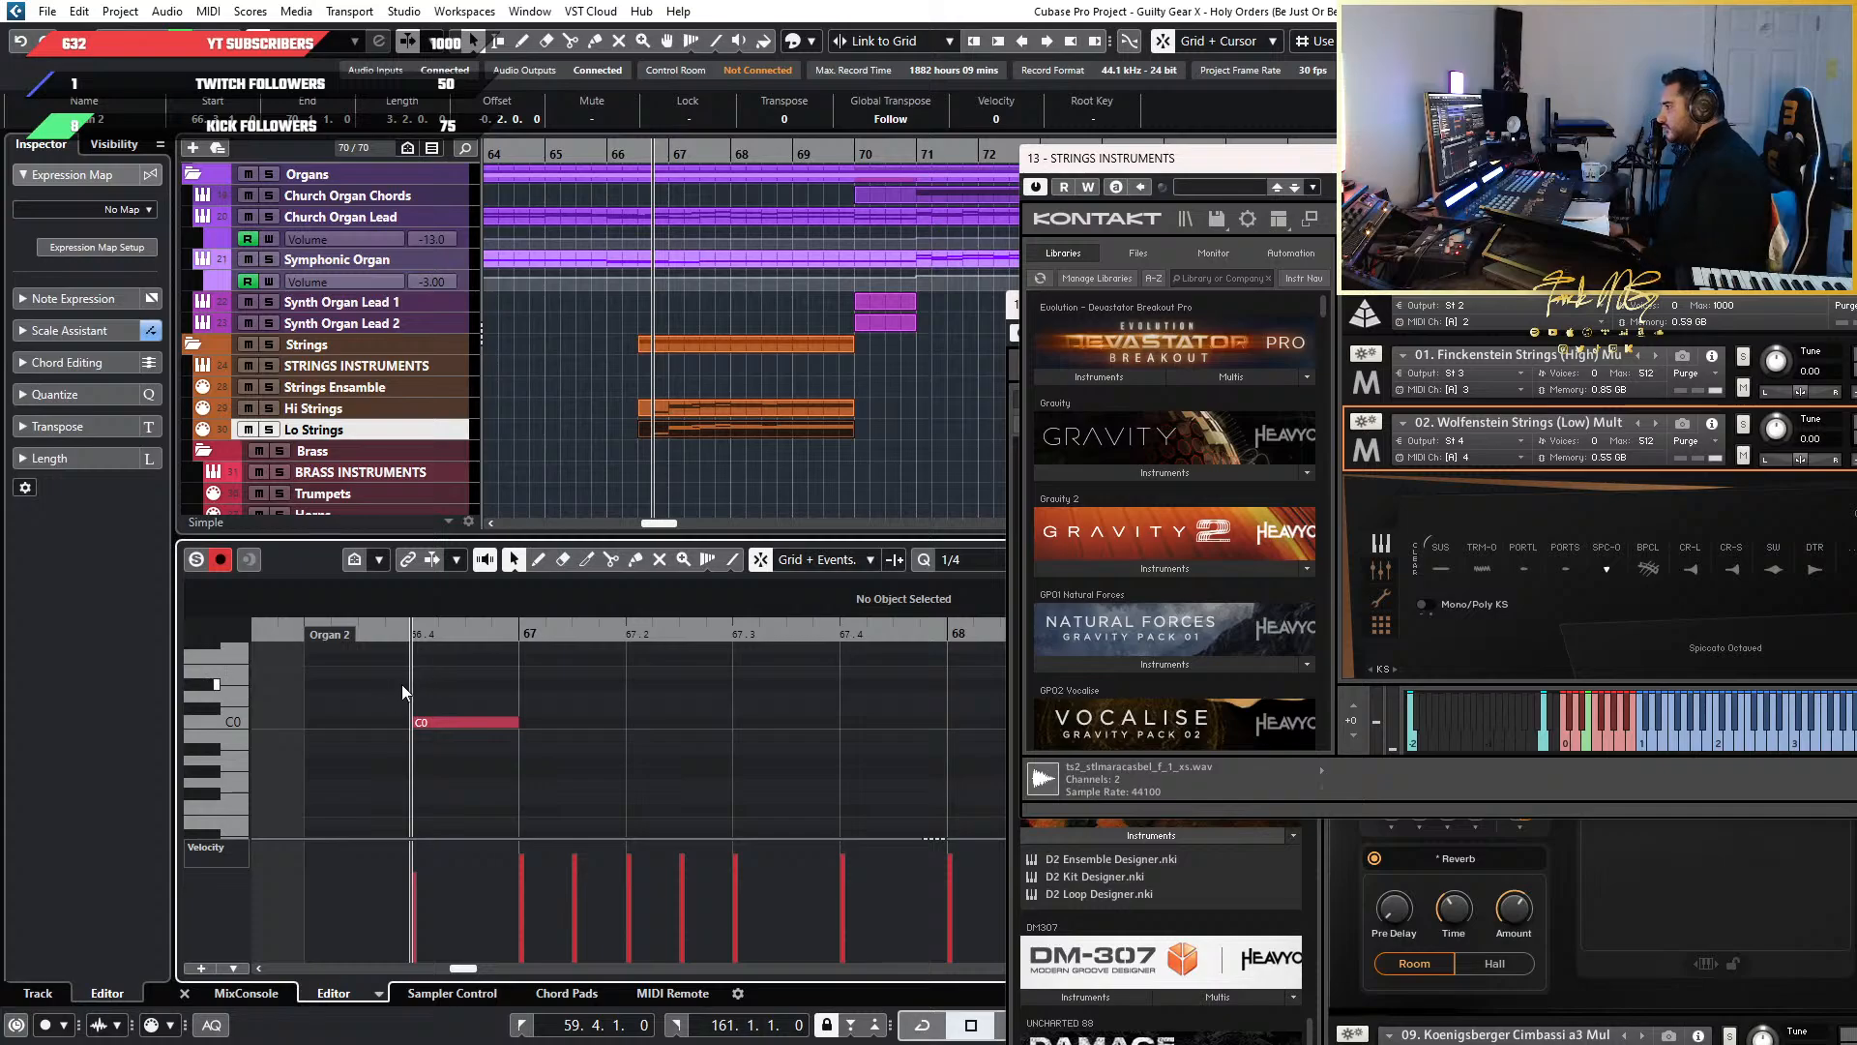
key(space)
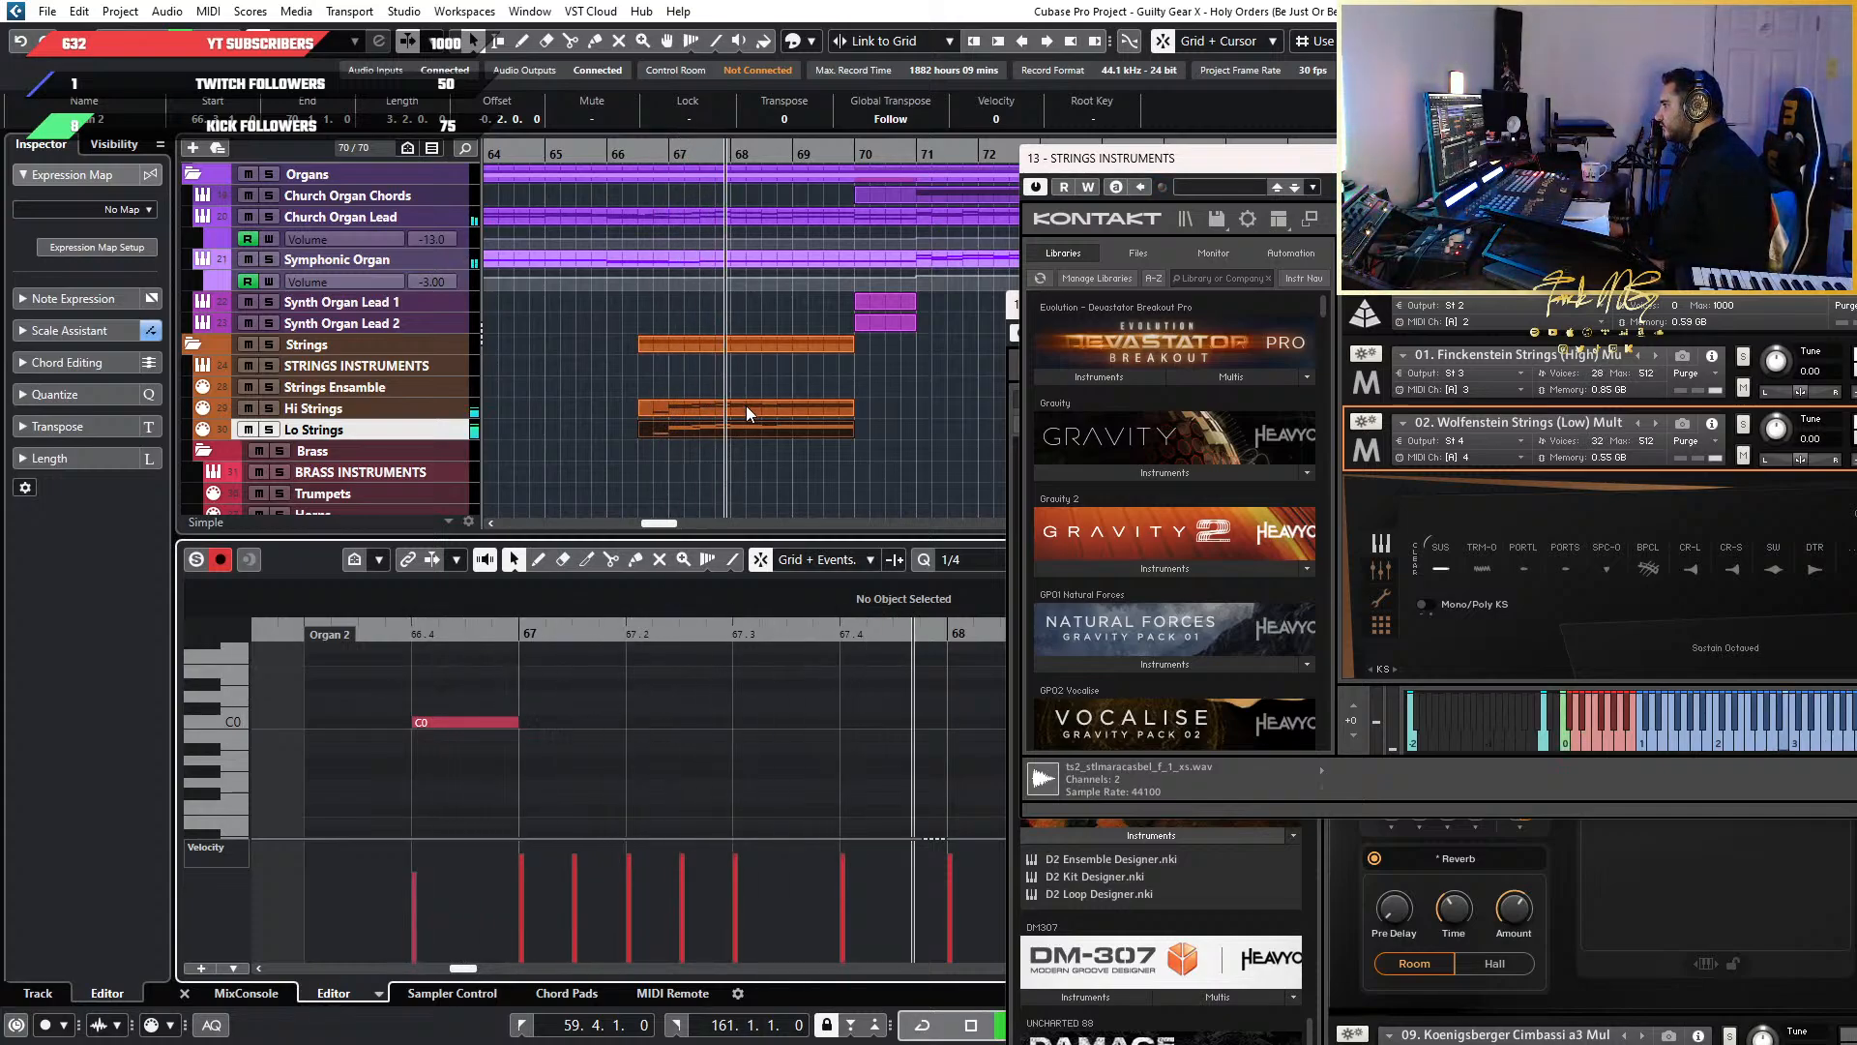
click(269, 431)
click(424, 631)
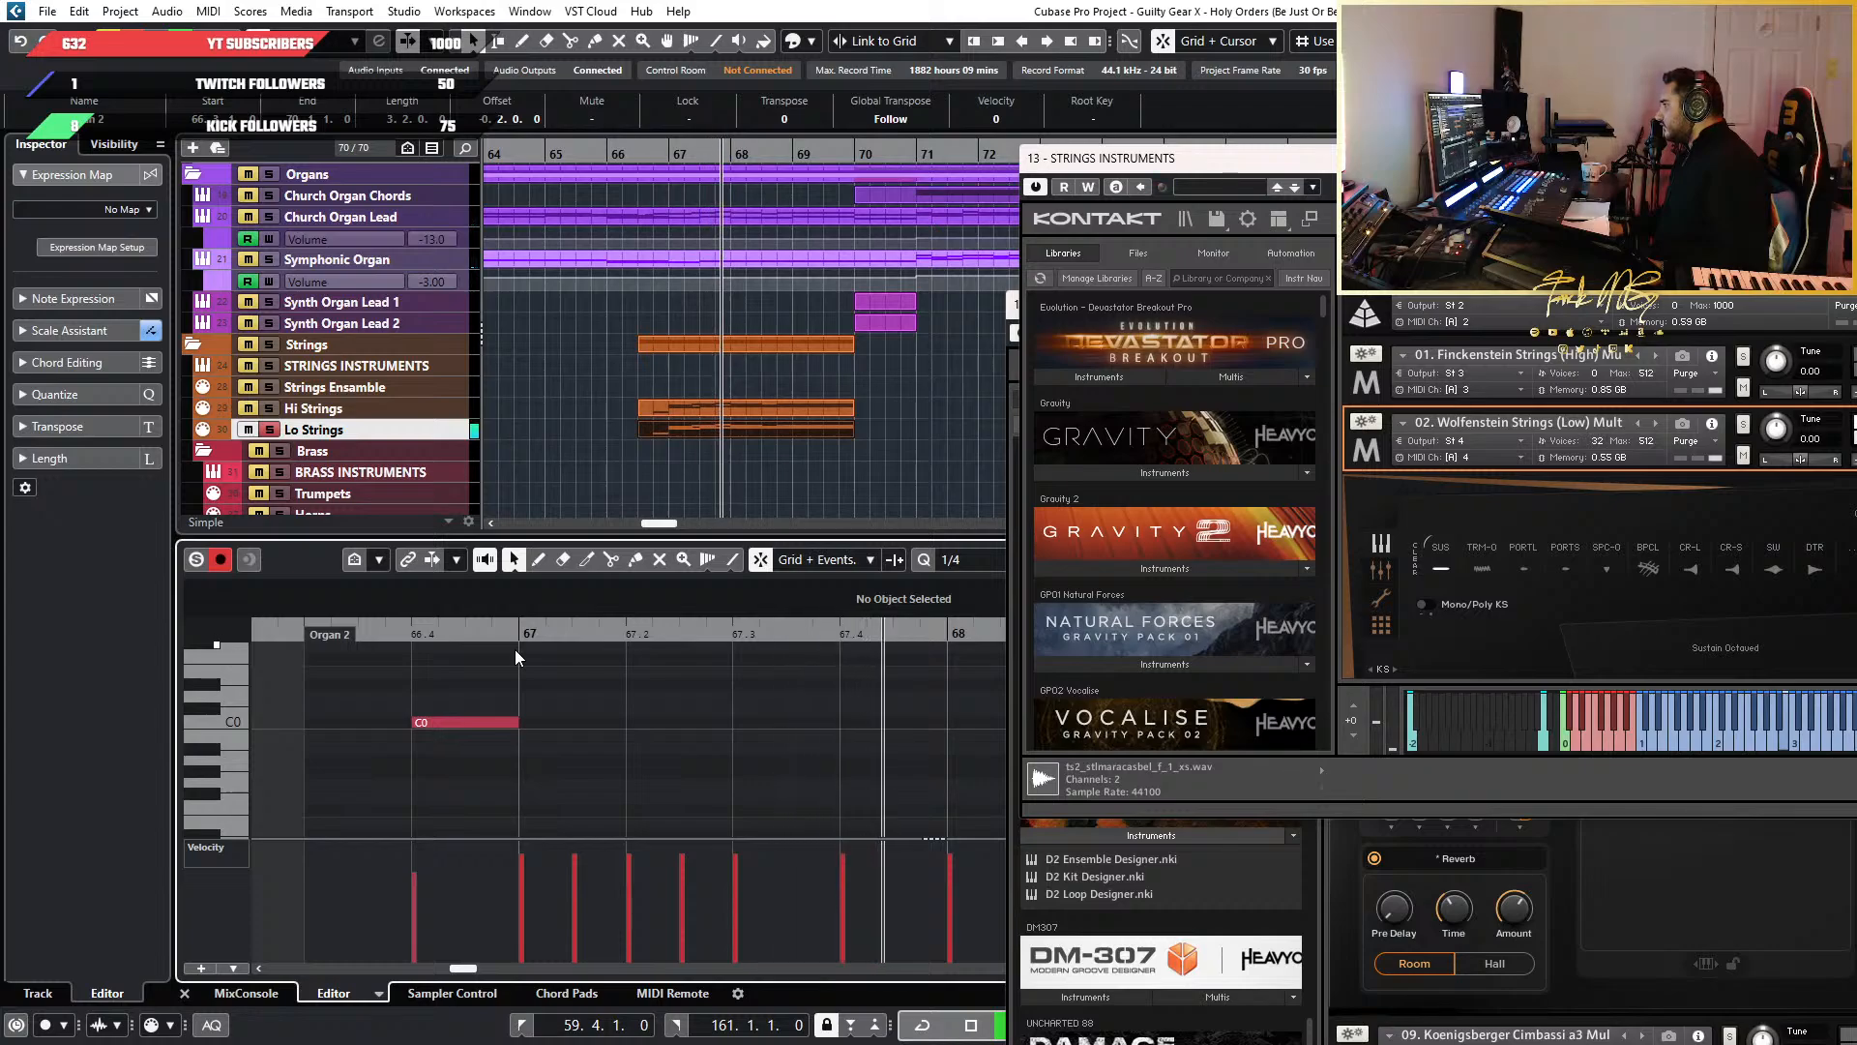
Play the soloed Lo Strings phrase from just after bar 66 and move the Kontakt window to expose the full low strings instrument
key(g)
key(g)
key(g)
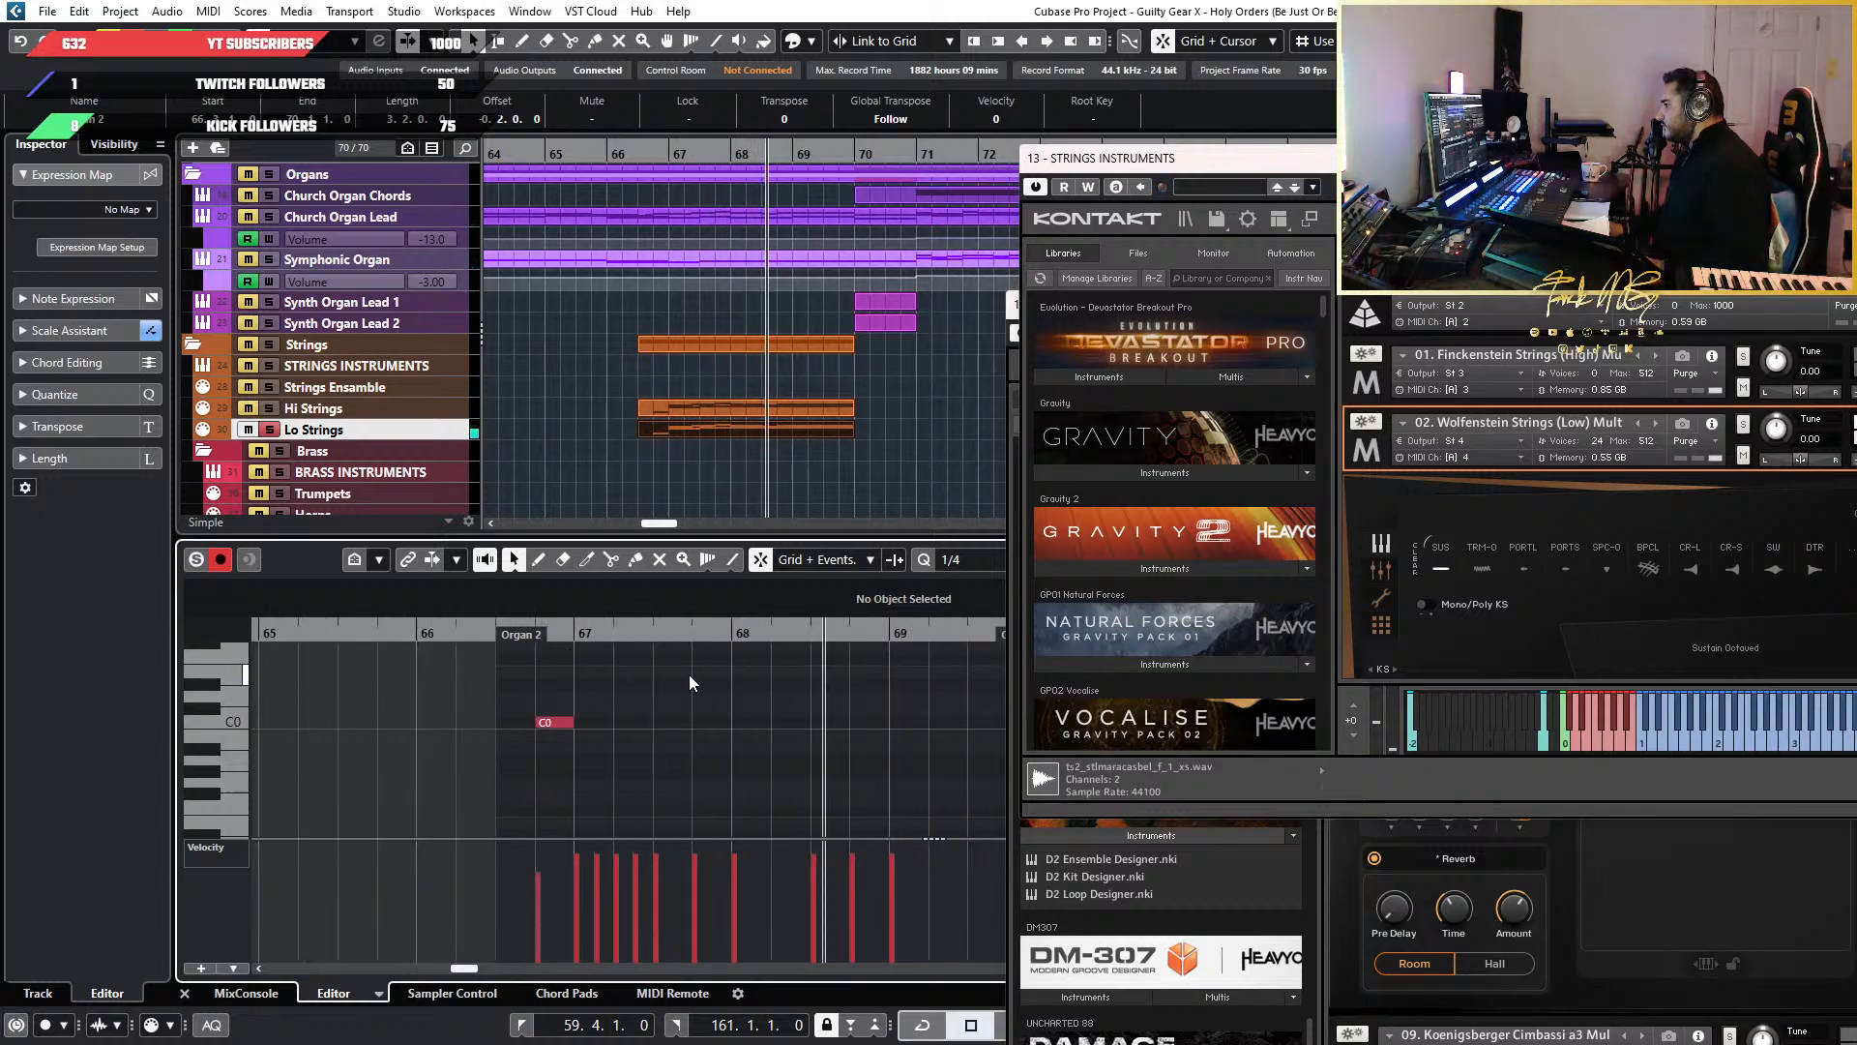
scroll(794, 727, down, 10)
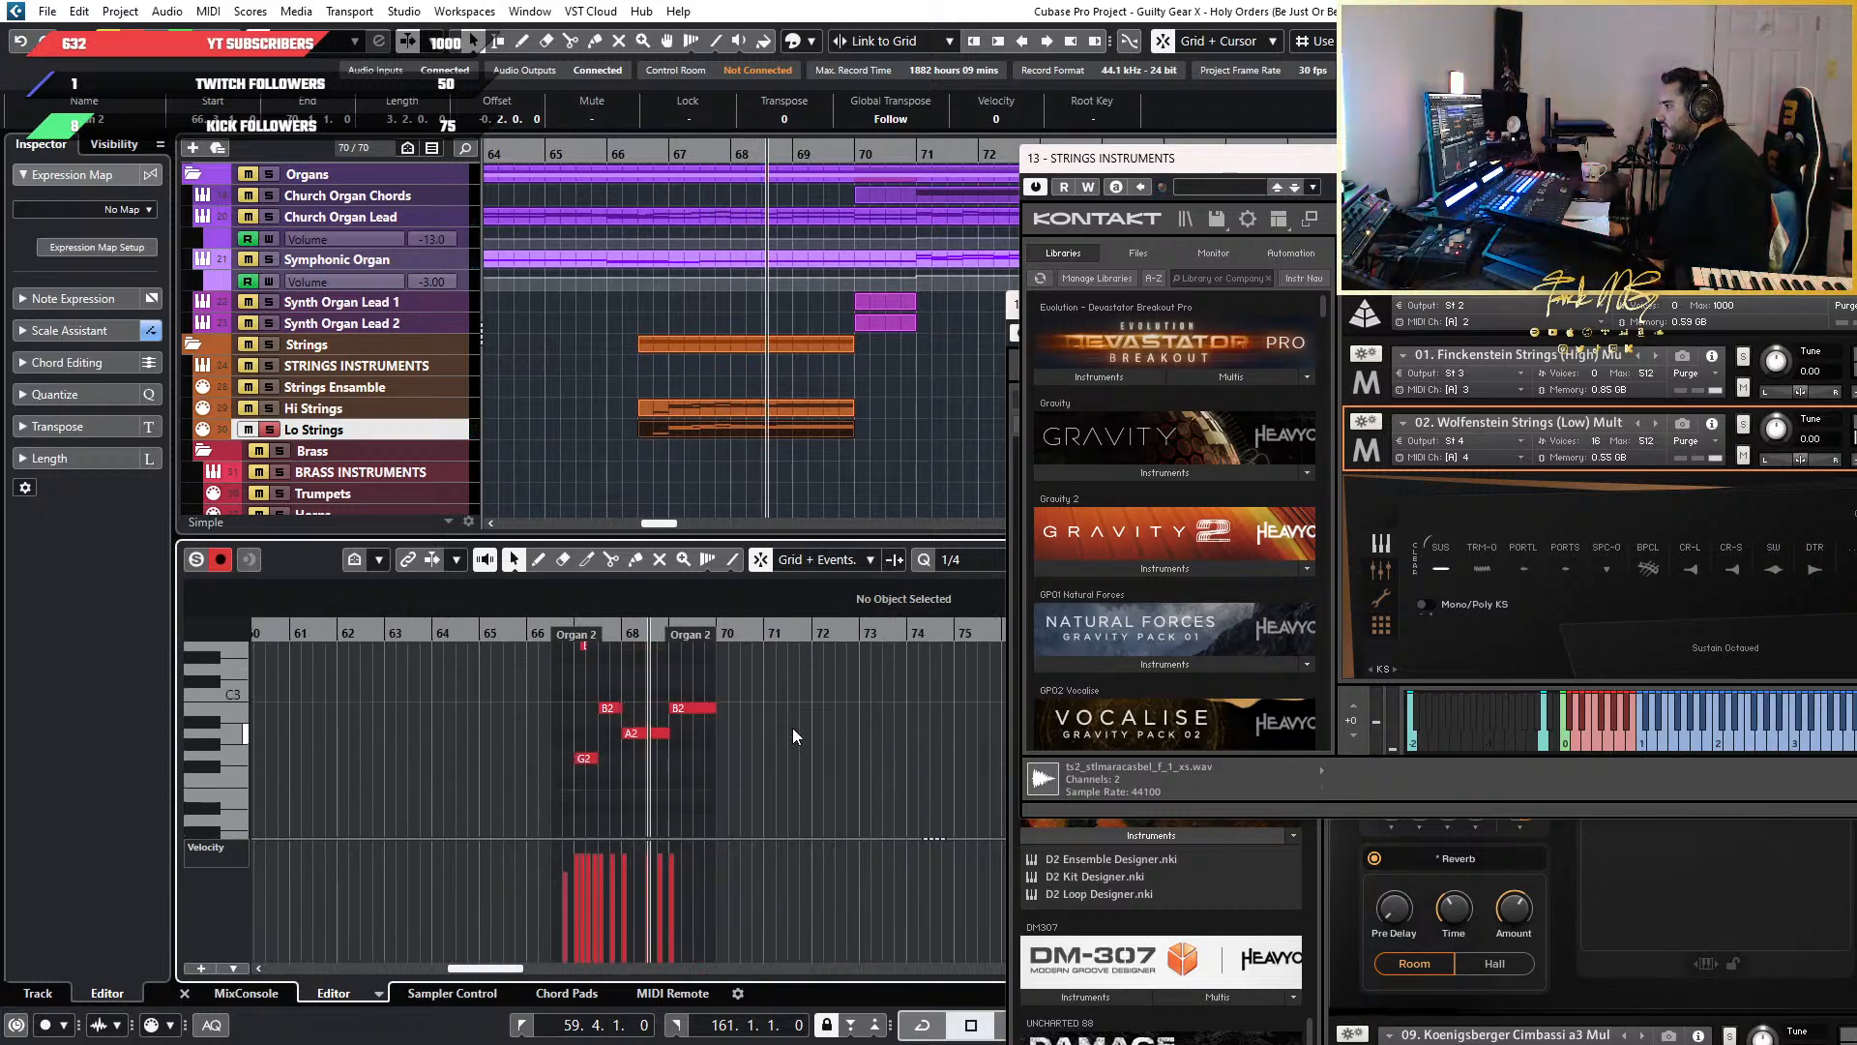
scroll(791, 728, up, 10)
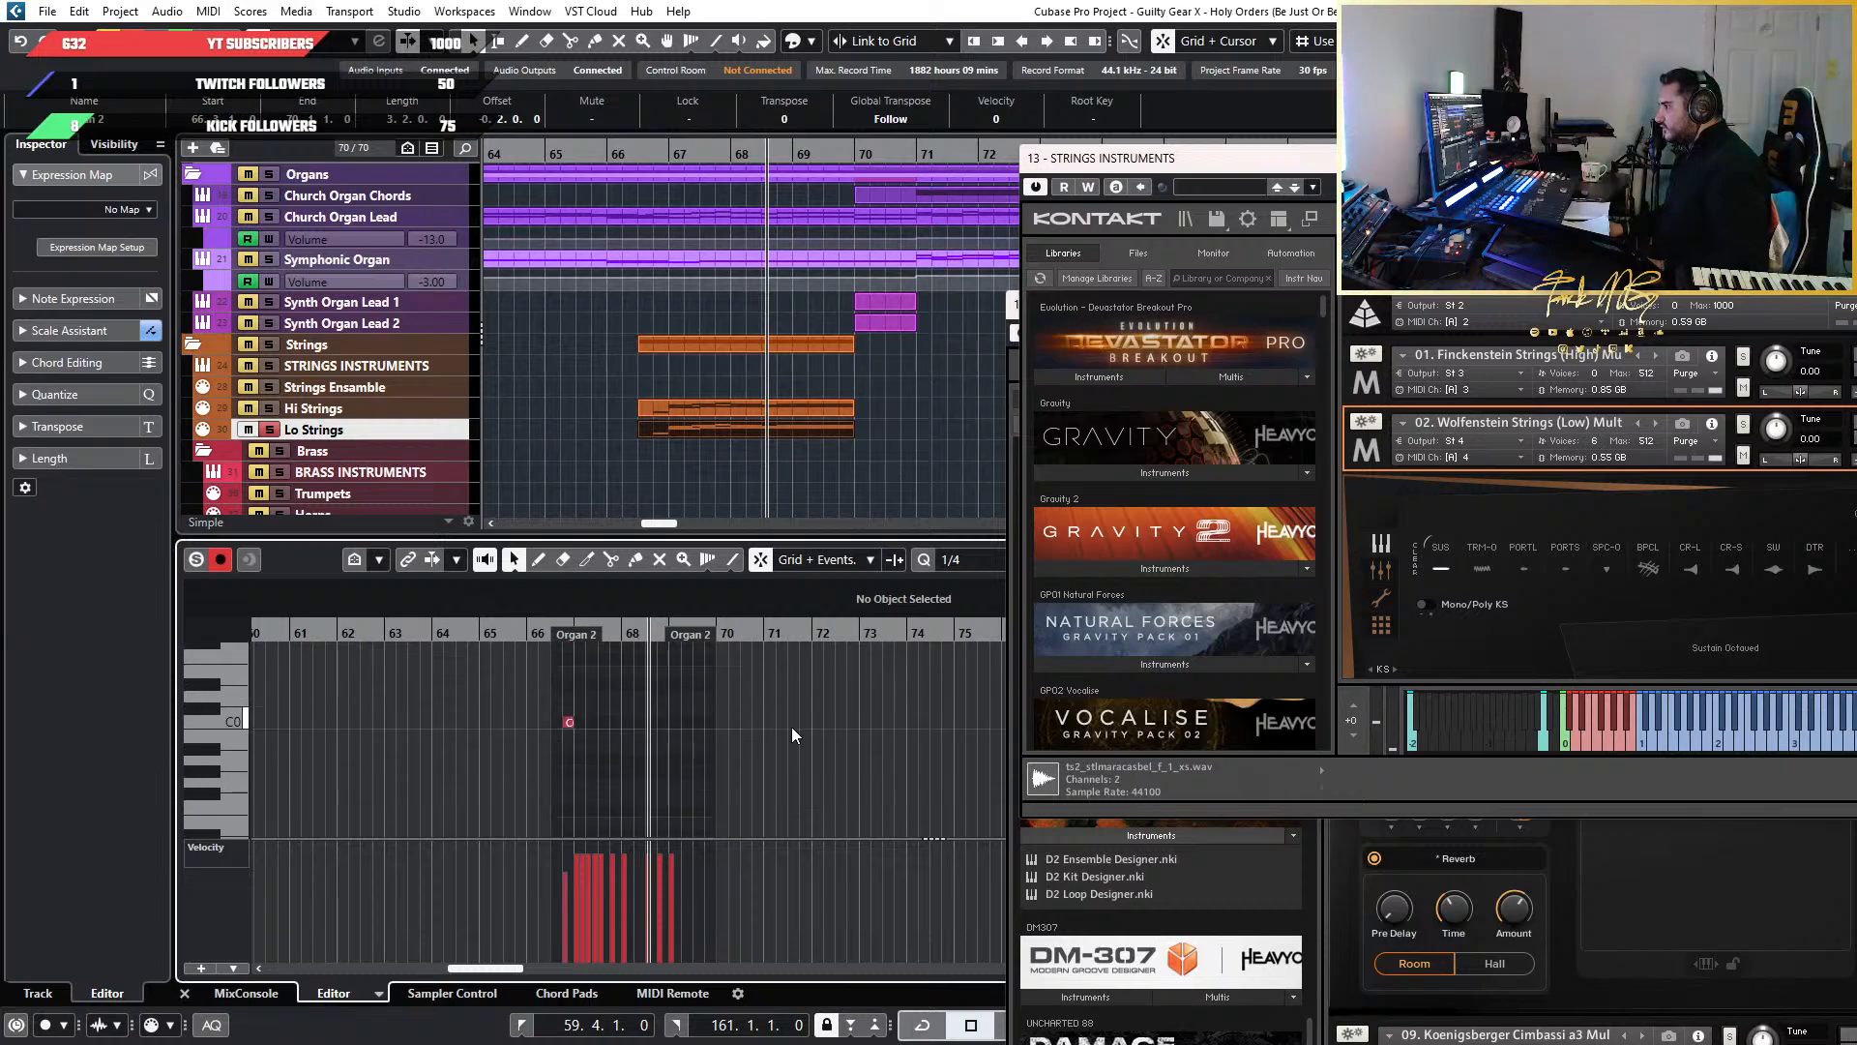
key(h)
key(h)
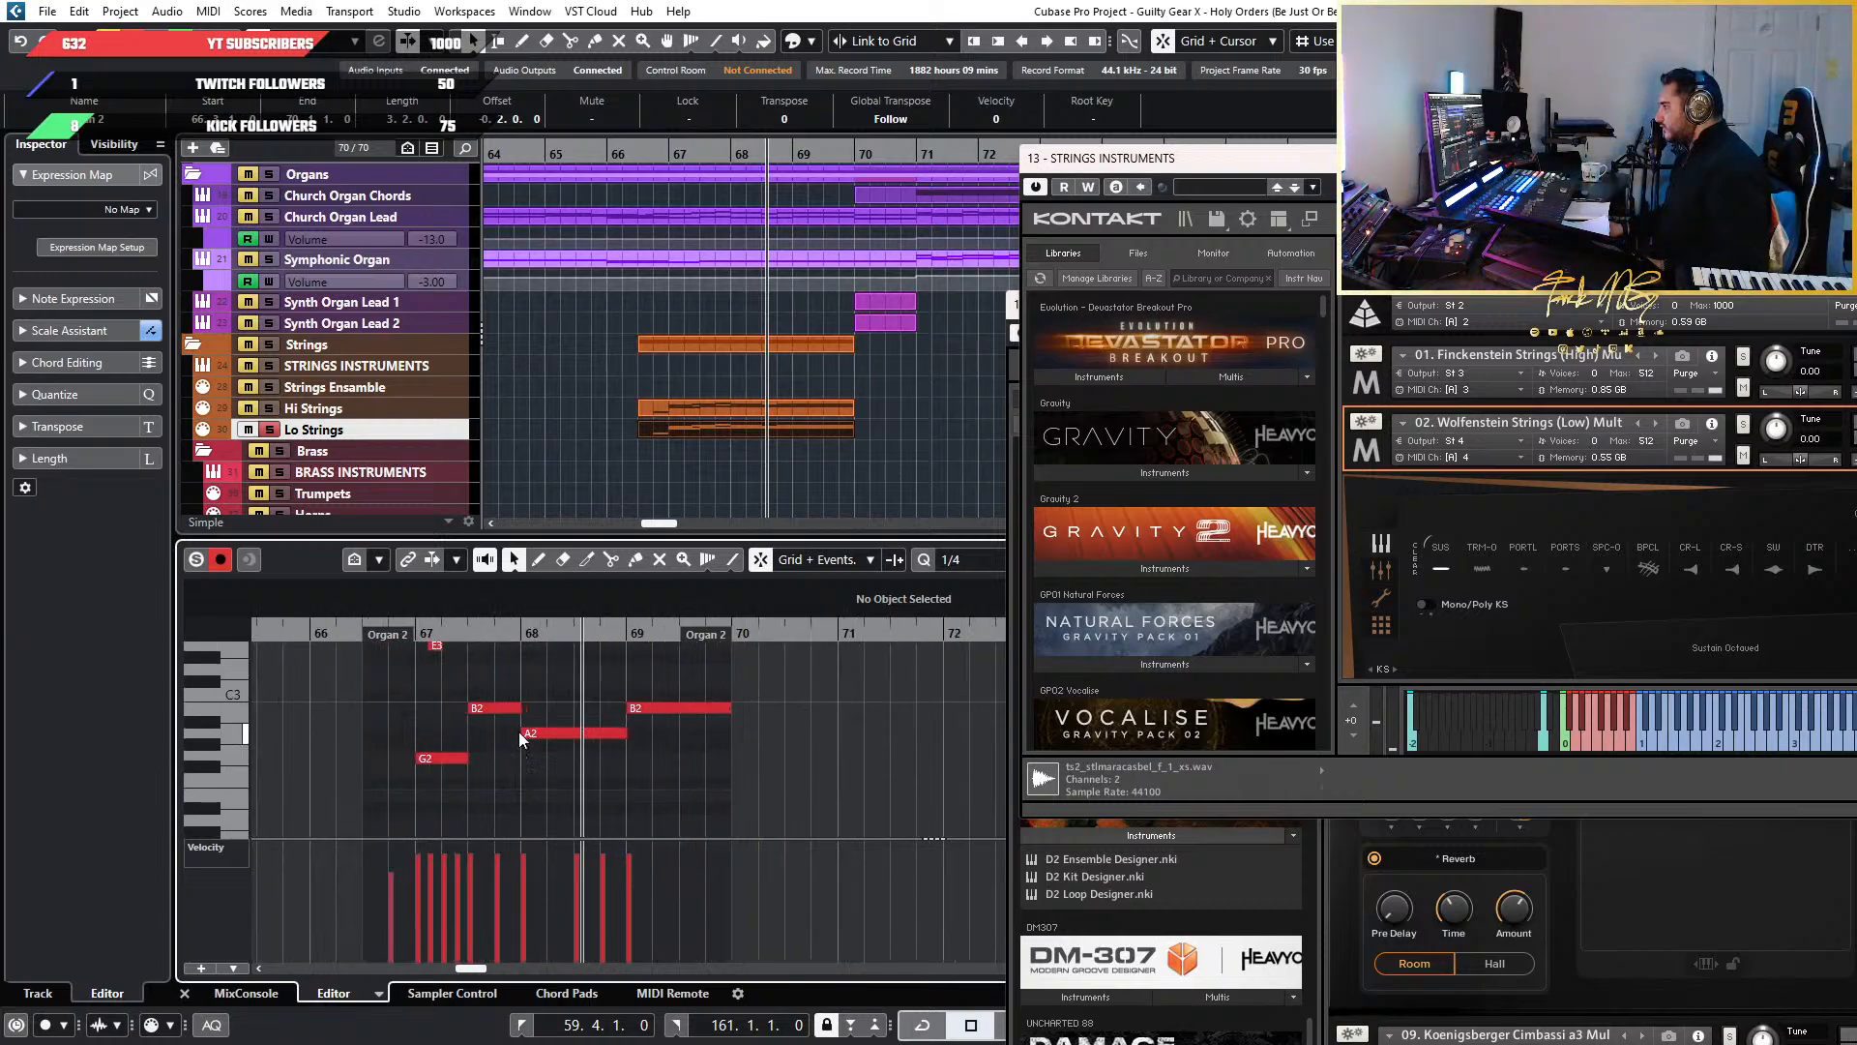
drag(338, 640, 338, 640)
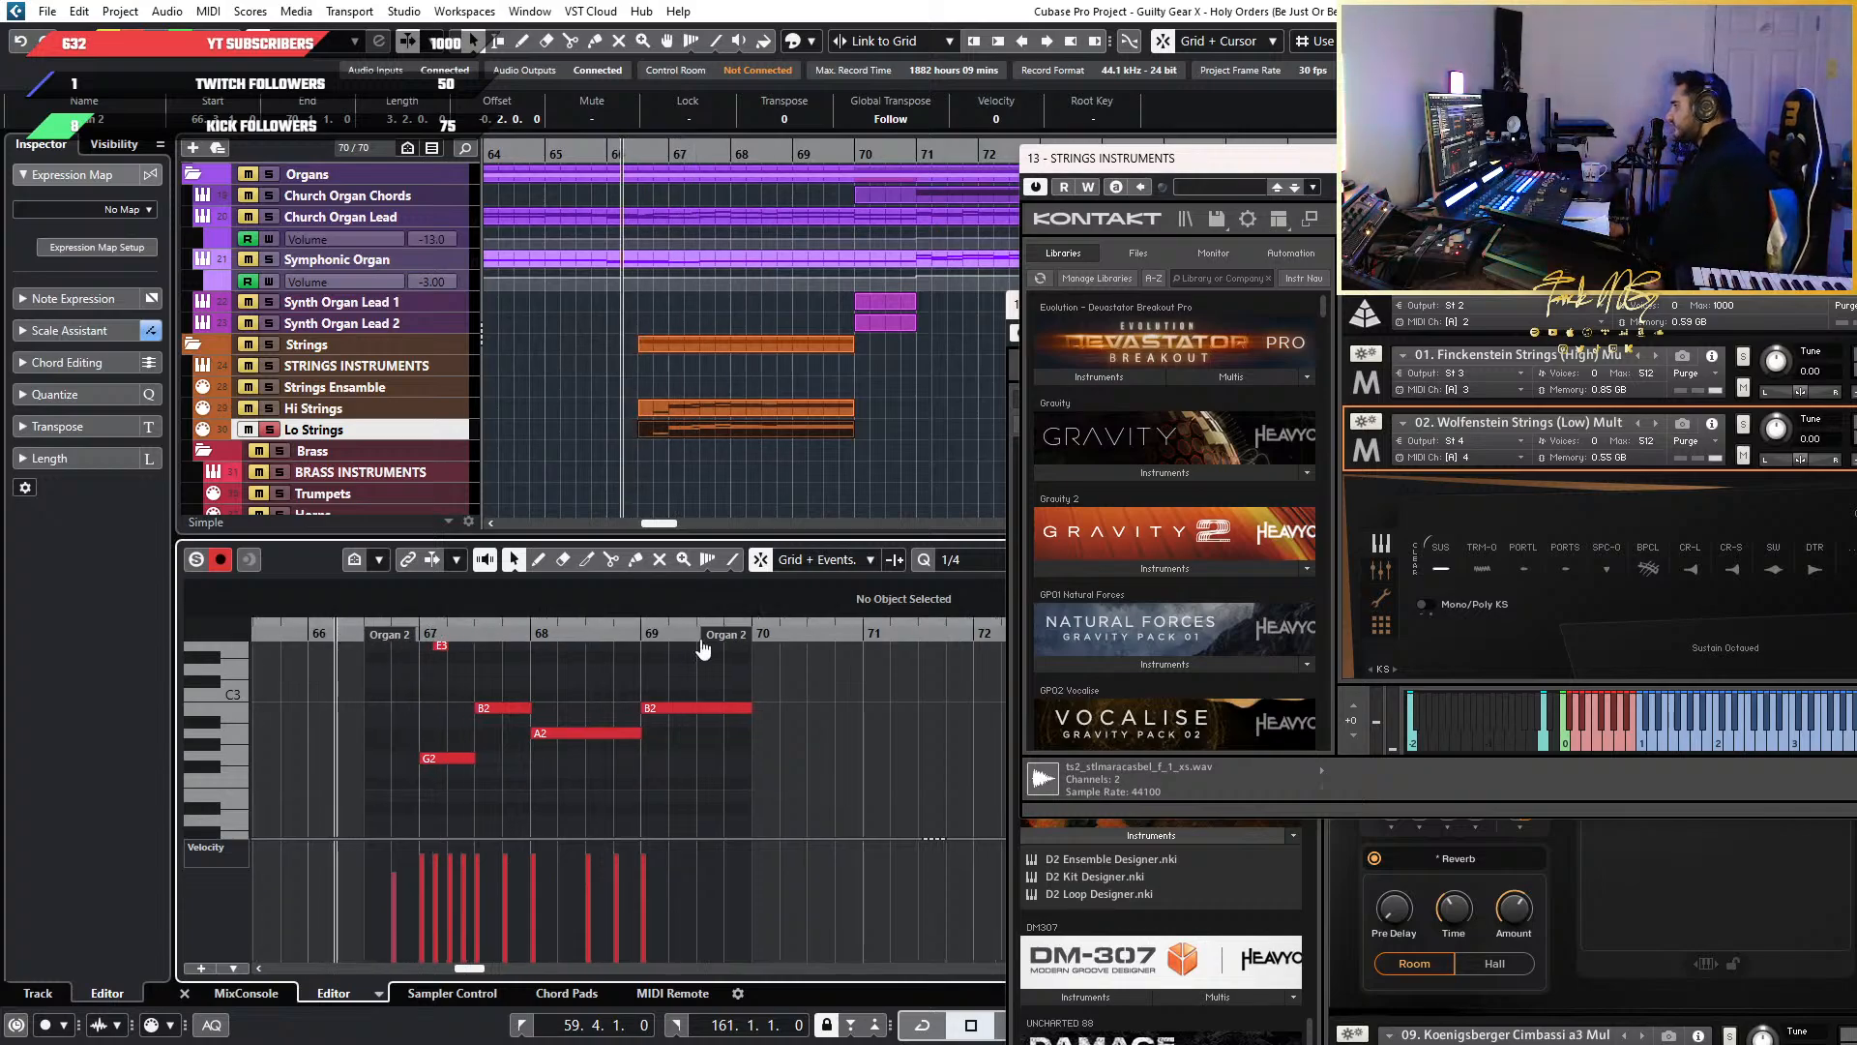
key(space)
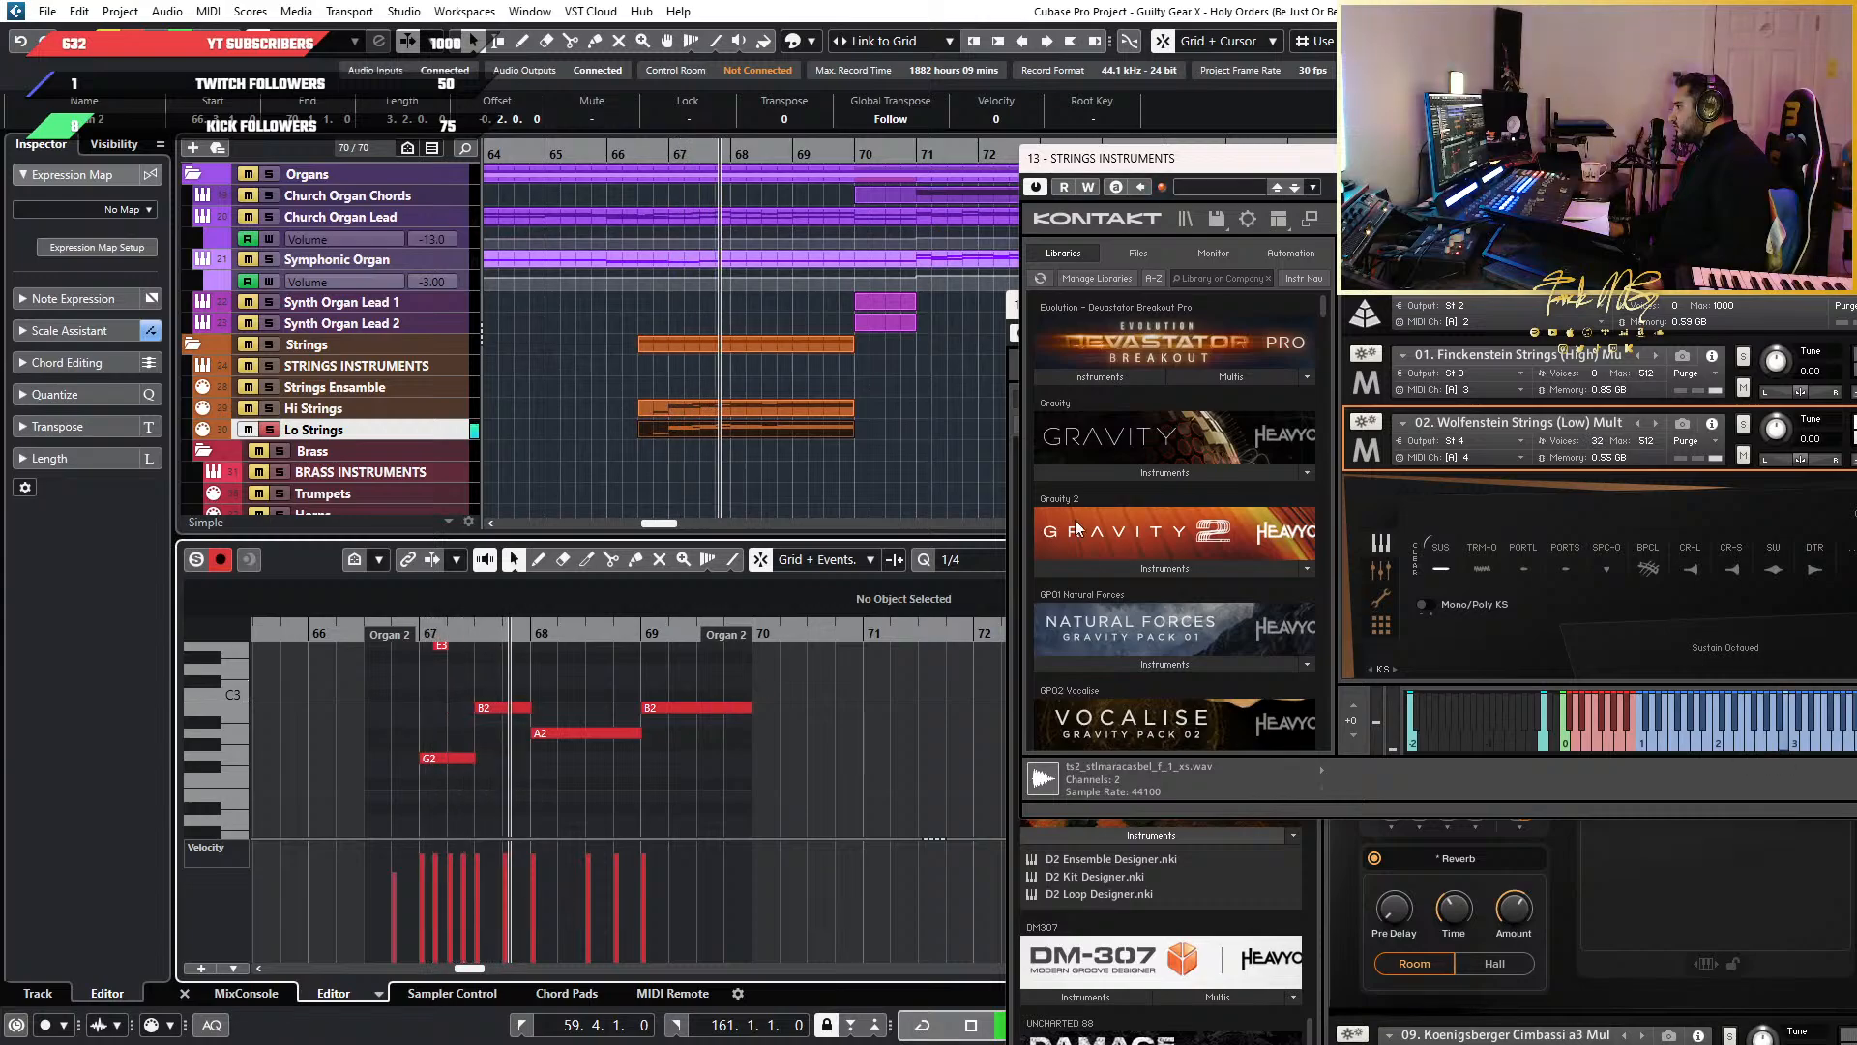
drag(1402, 160, 1128, 159)
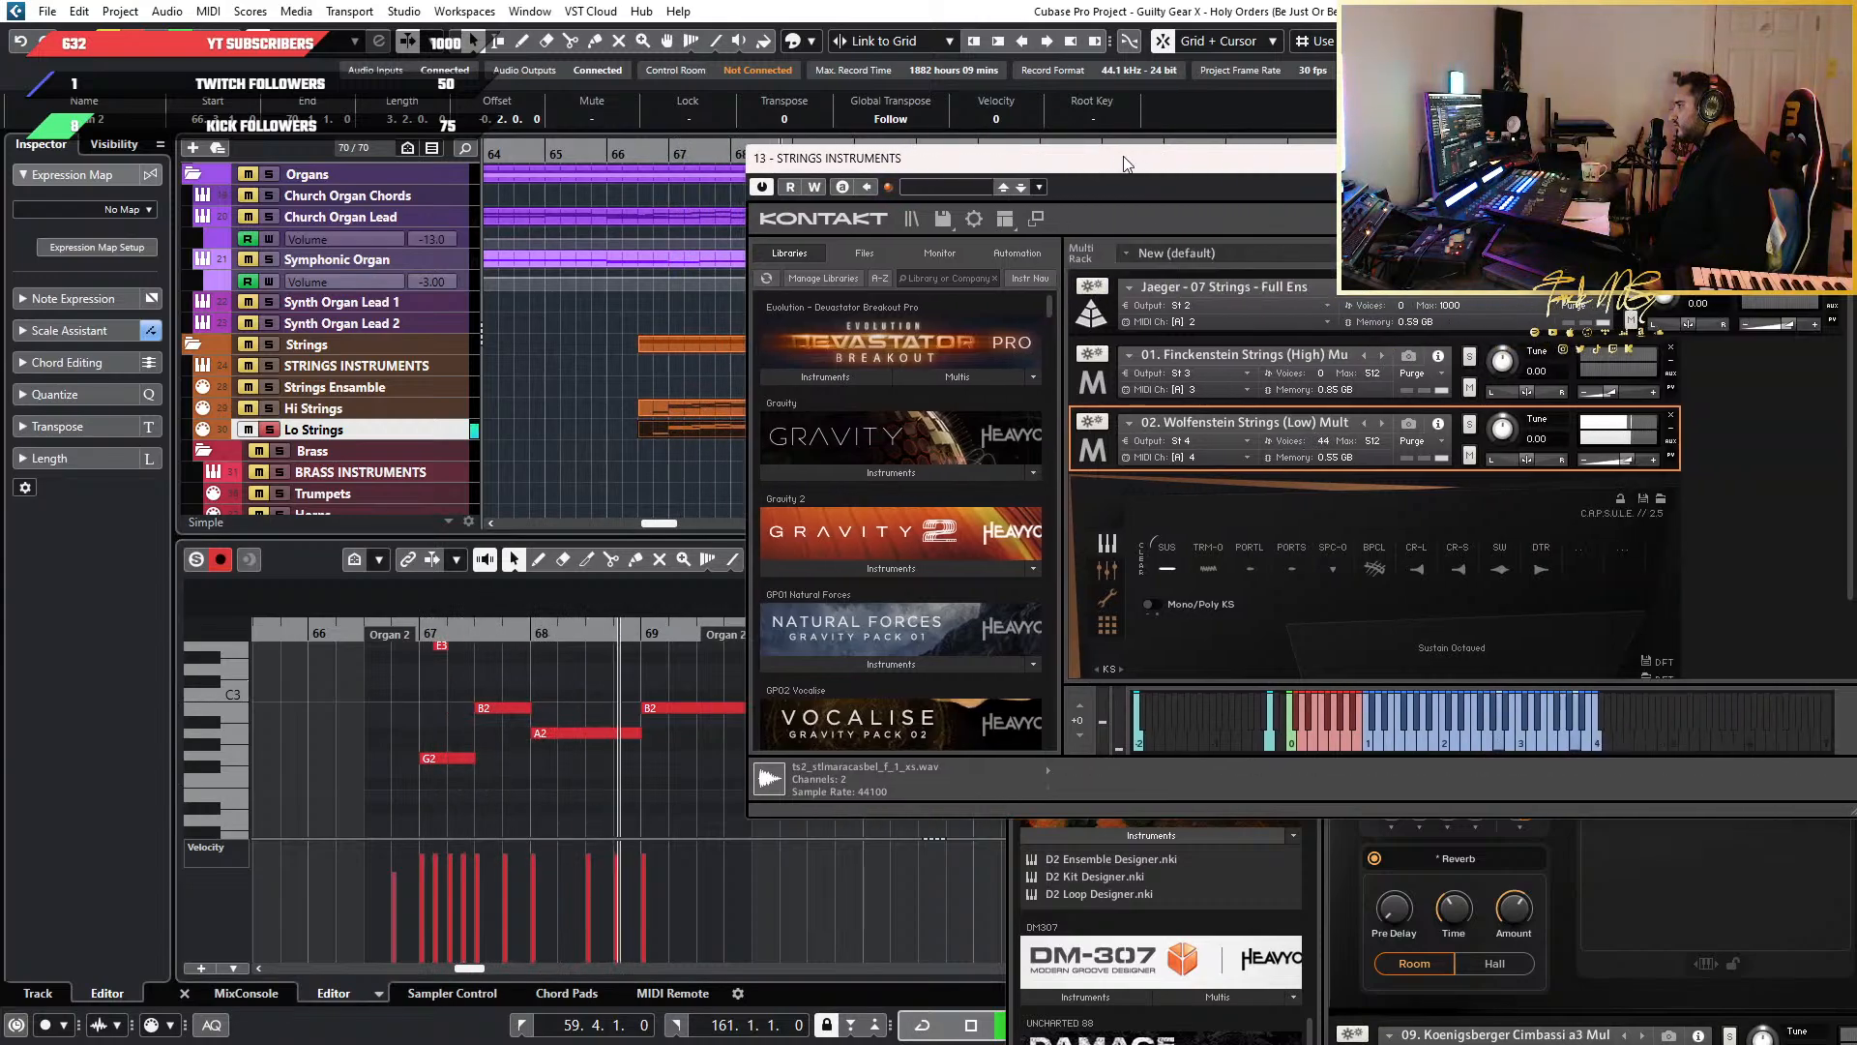
Try lowering the D4 note at 67.4 in the Lo Strings phrase by one octave
scroll(542, 776, down, 10)
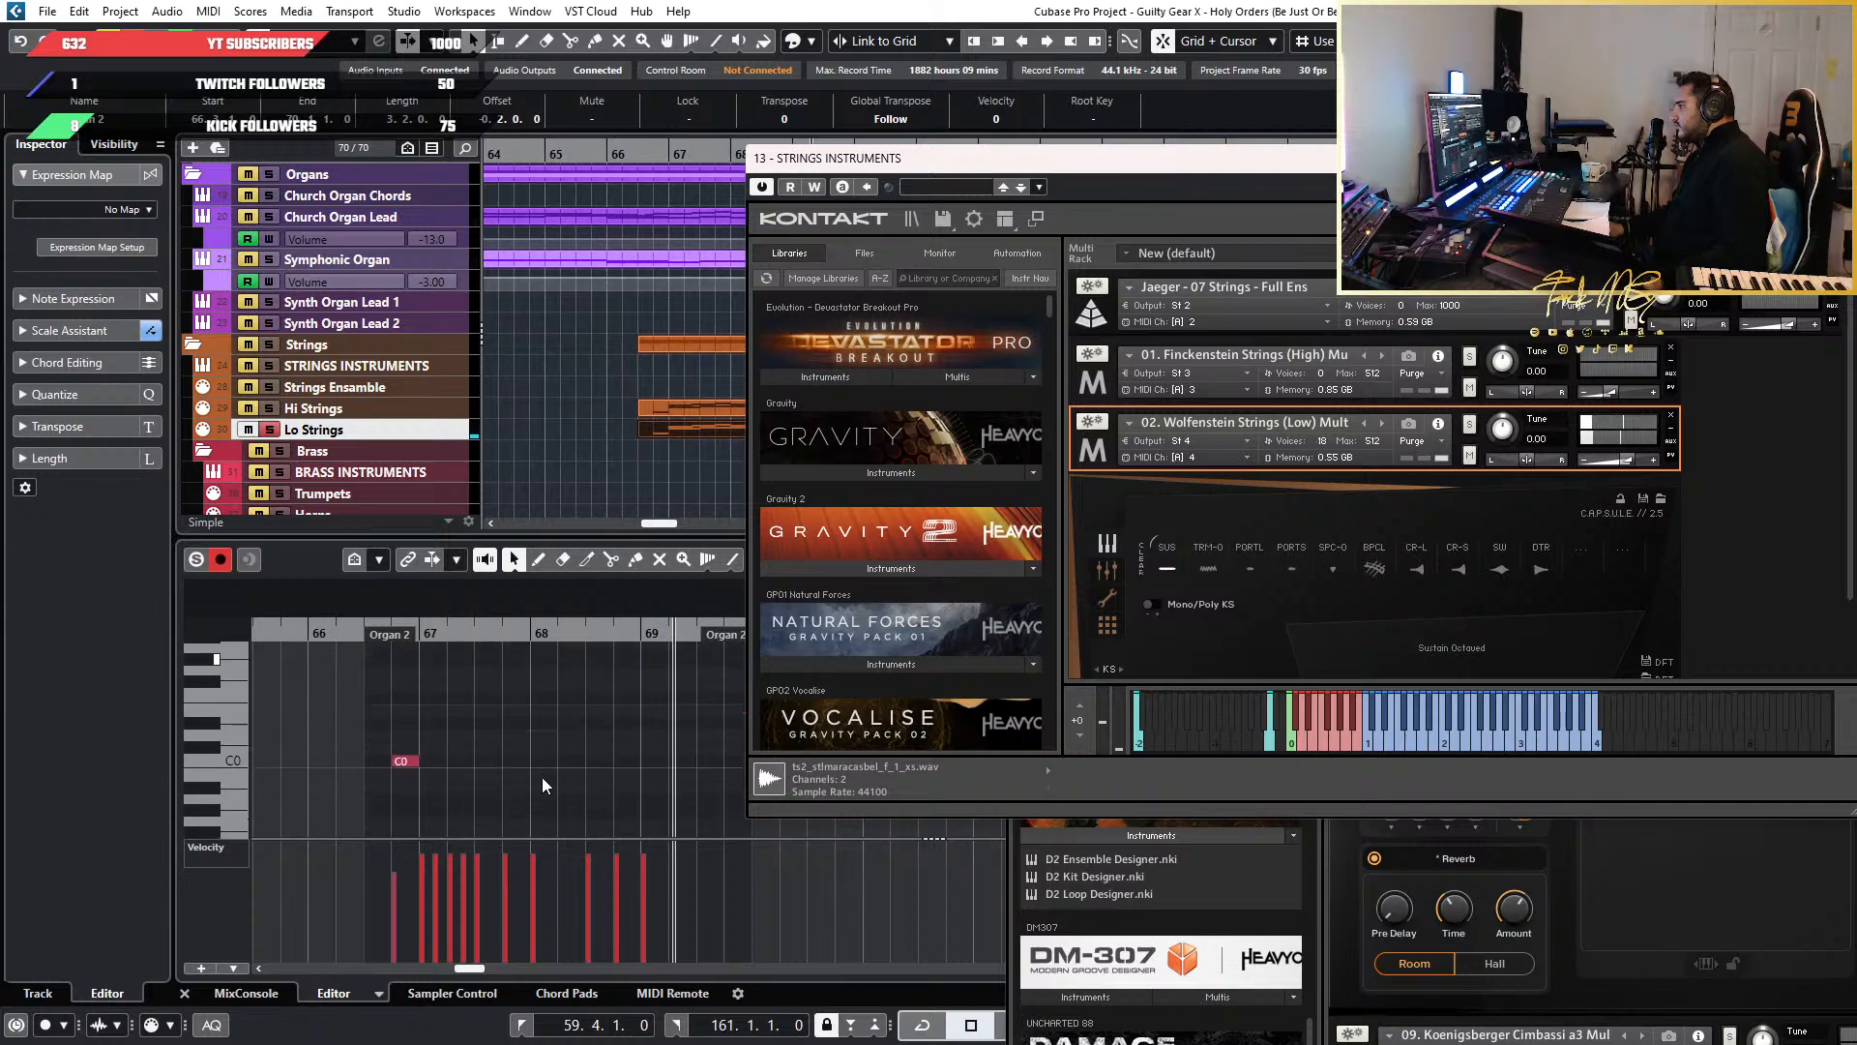
scroll(542, 775, up, 4)
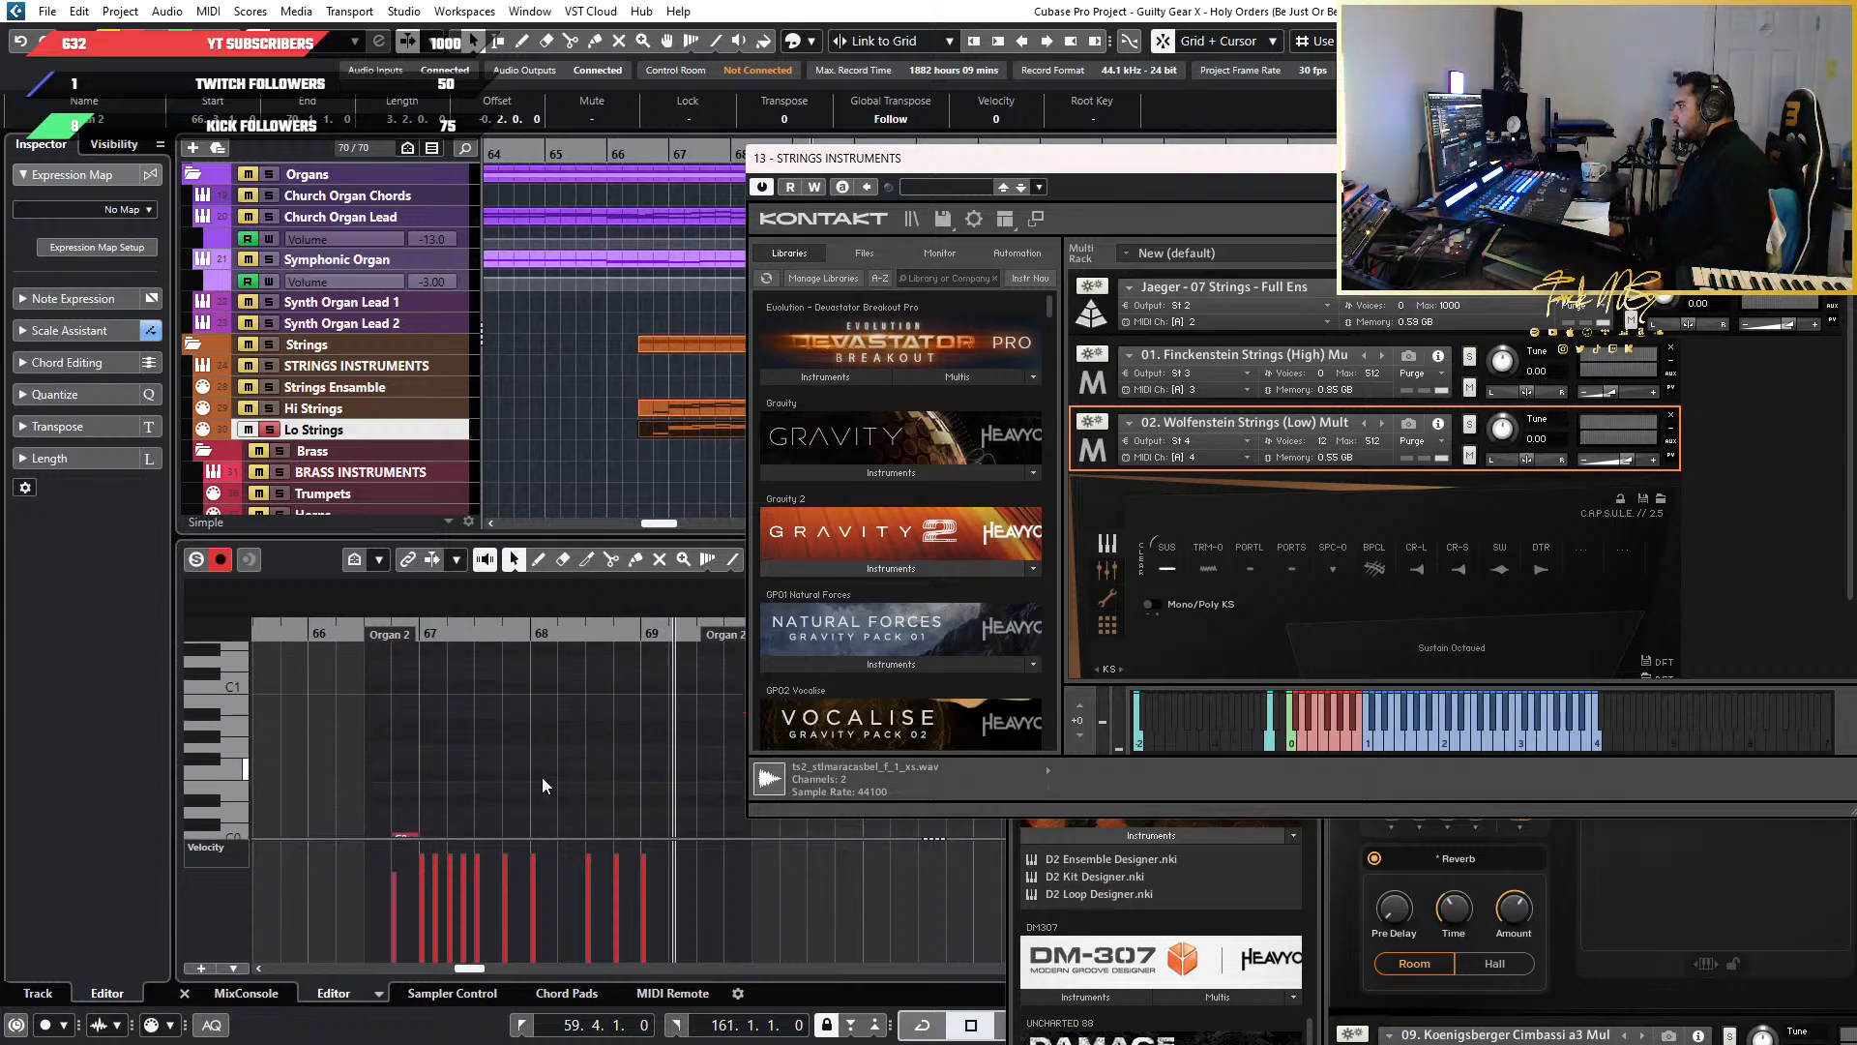
key(g)
scroll(544, 776, up, 9)
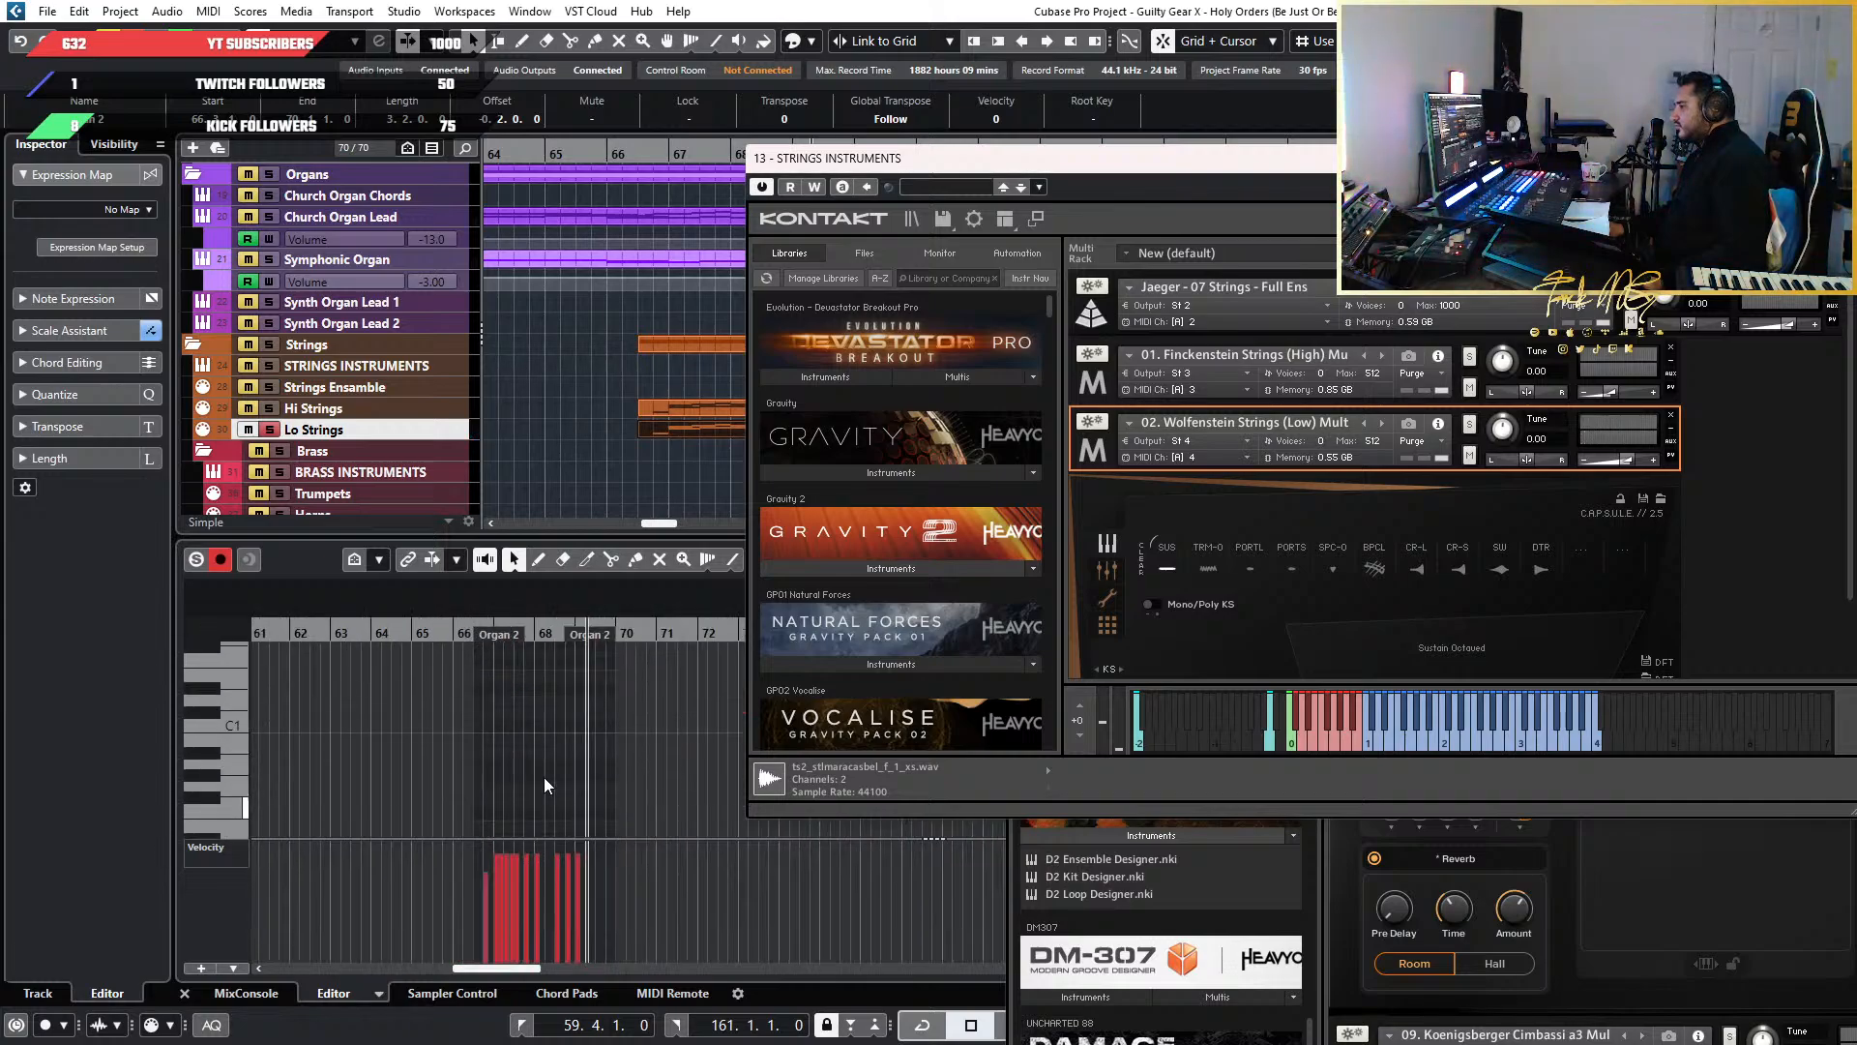
scroll(580, 711, up, 4)
scroll(491, 722, up, 9)
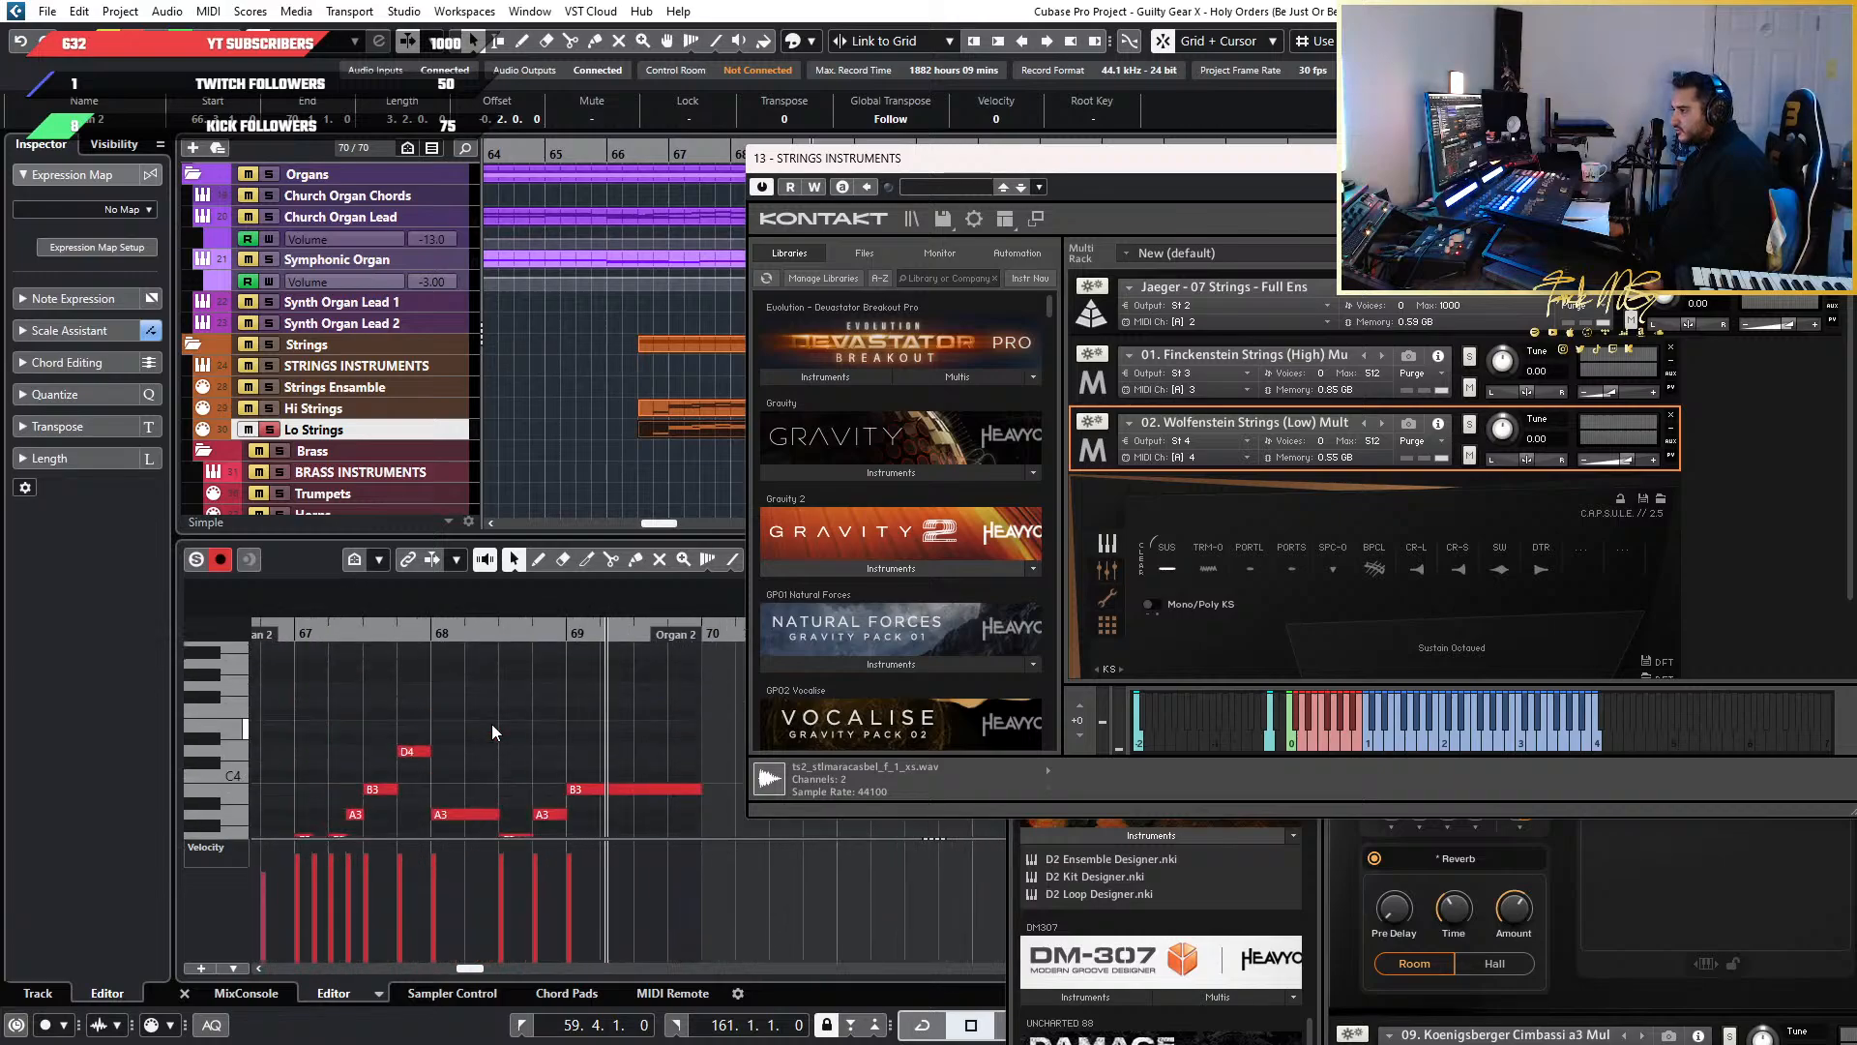
scroll(515, 760, down, 6)
scroll(514, 760, down, 1)
drag(438, 677, 503, 726)
key(shift+Down)
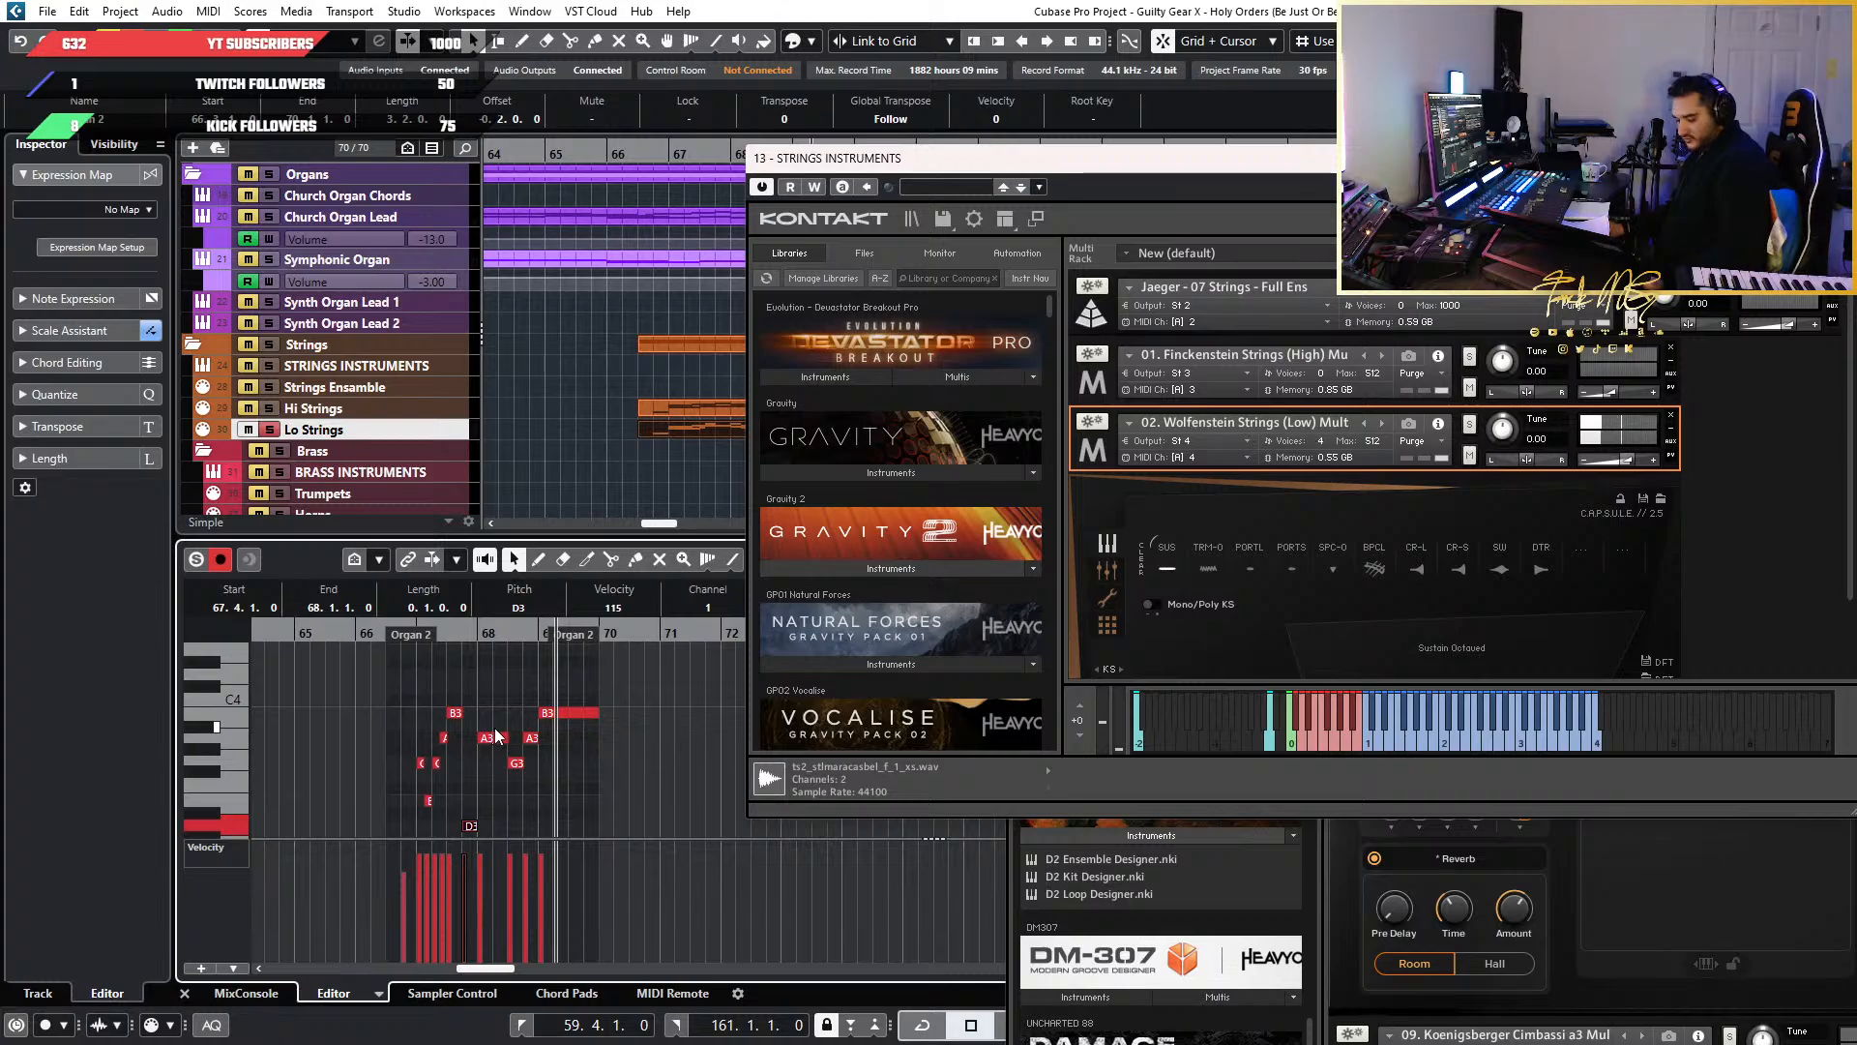
key(shift+Up)
Transpose all notes of the Lo Strings phrase from bar 67 down one octave, leaving out the keyswitch note
scroll(537, 735, down, 4)
drag(613, 768, 399, 682)
key(shift+Down)
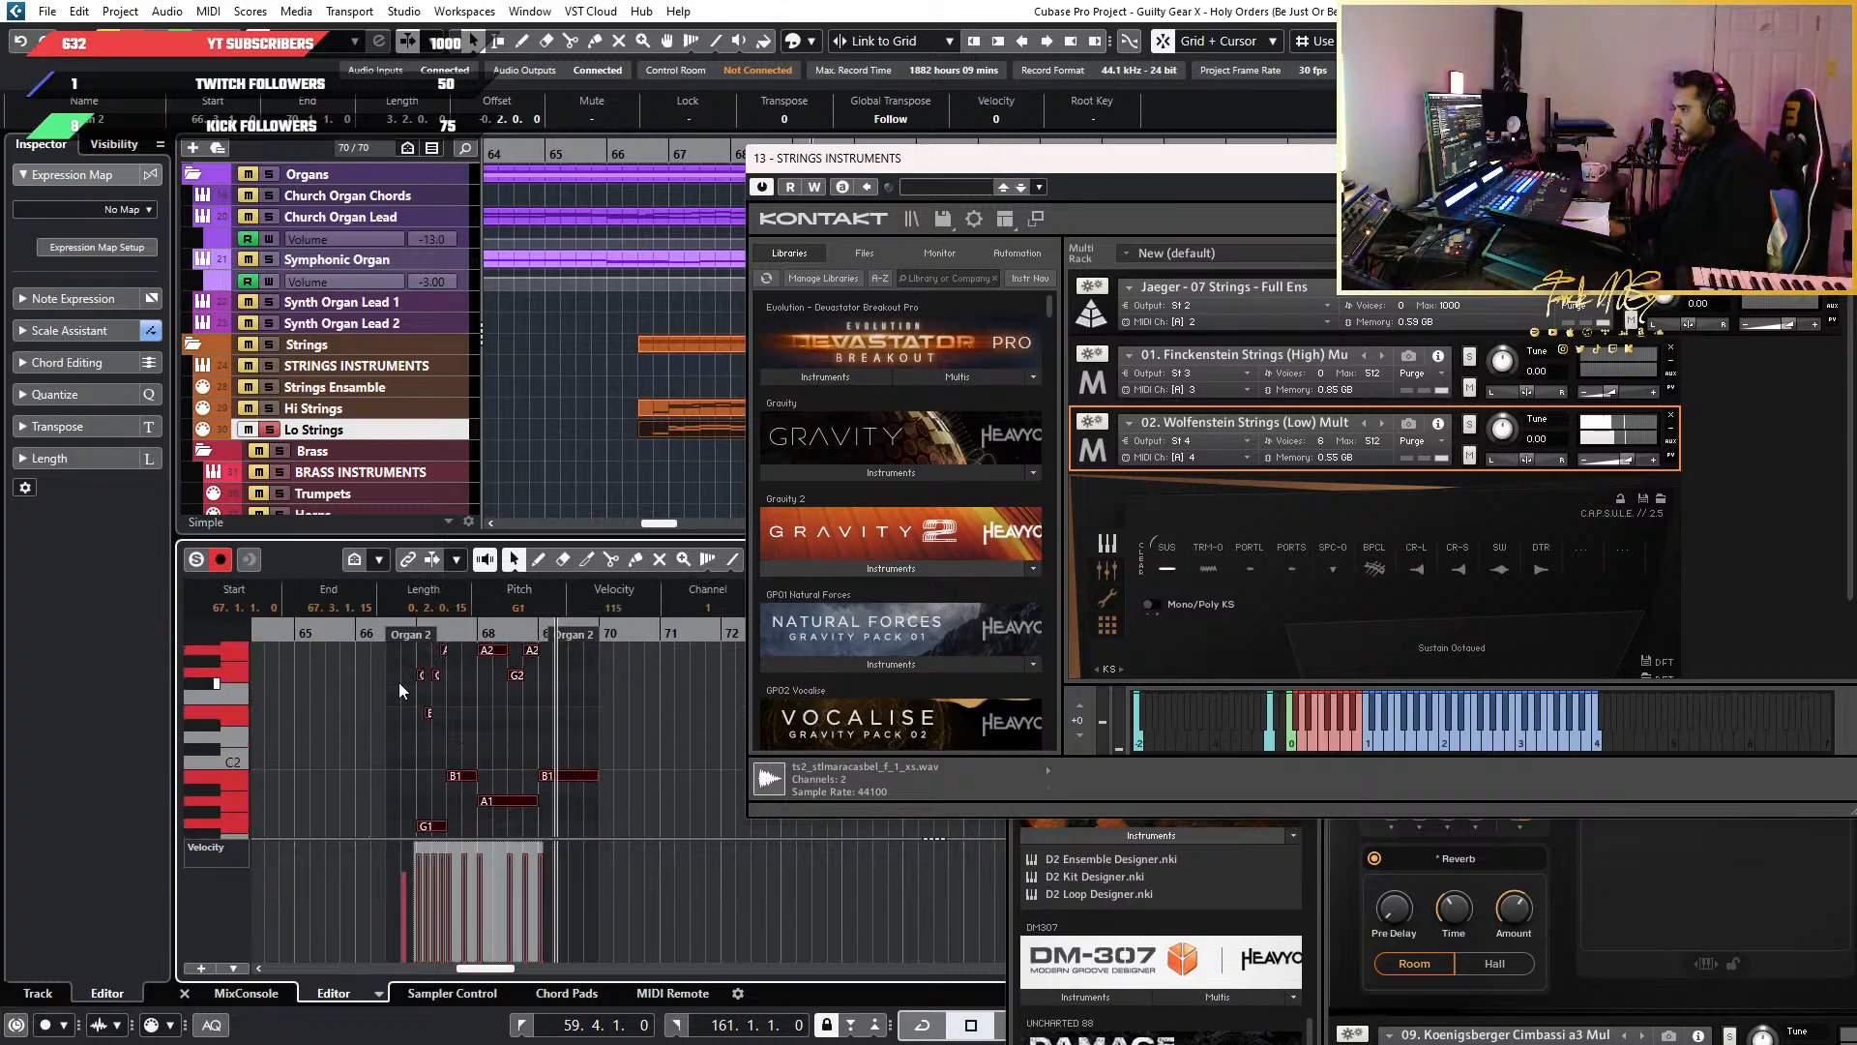
Play the octave-lowered Lo Strings phrase from bar 66 and replay it from about bar 67
click(370, 635)
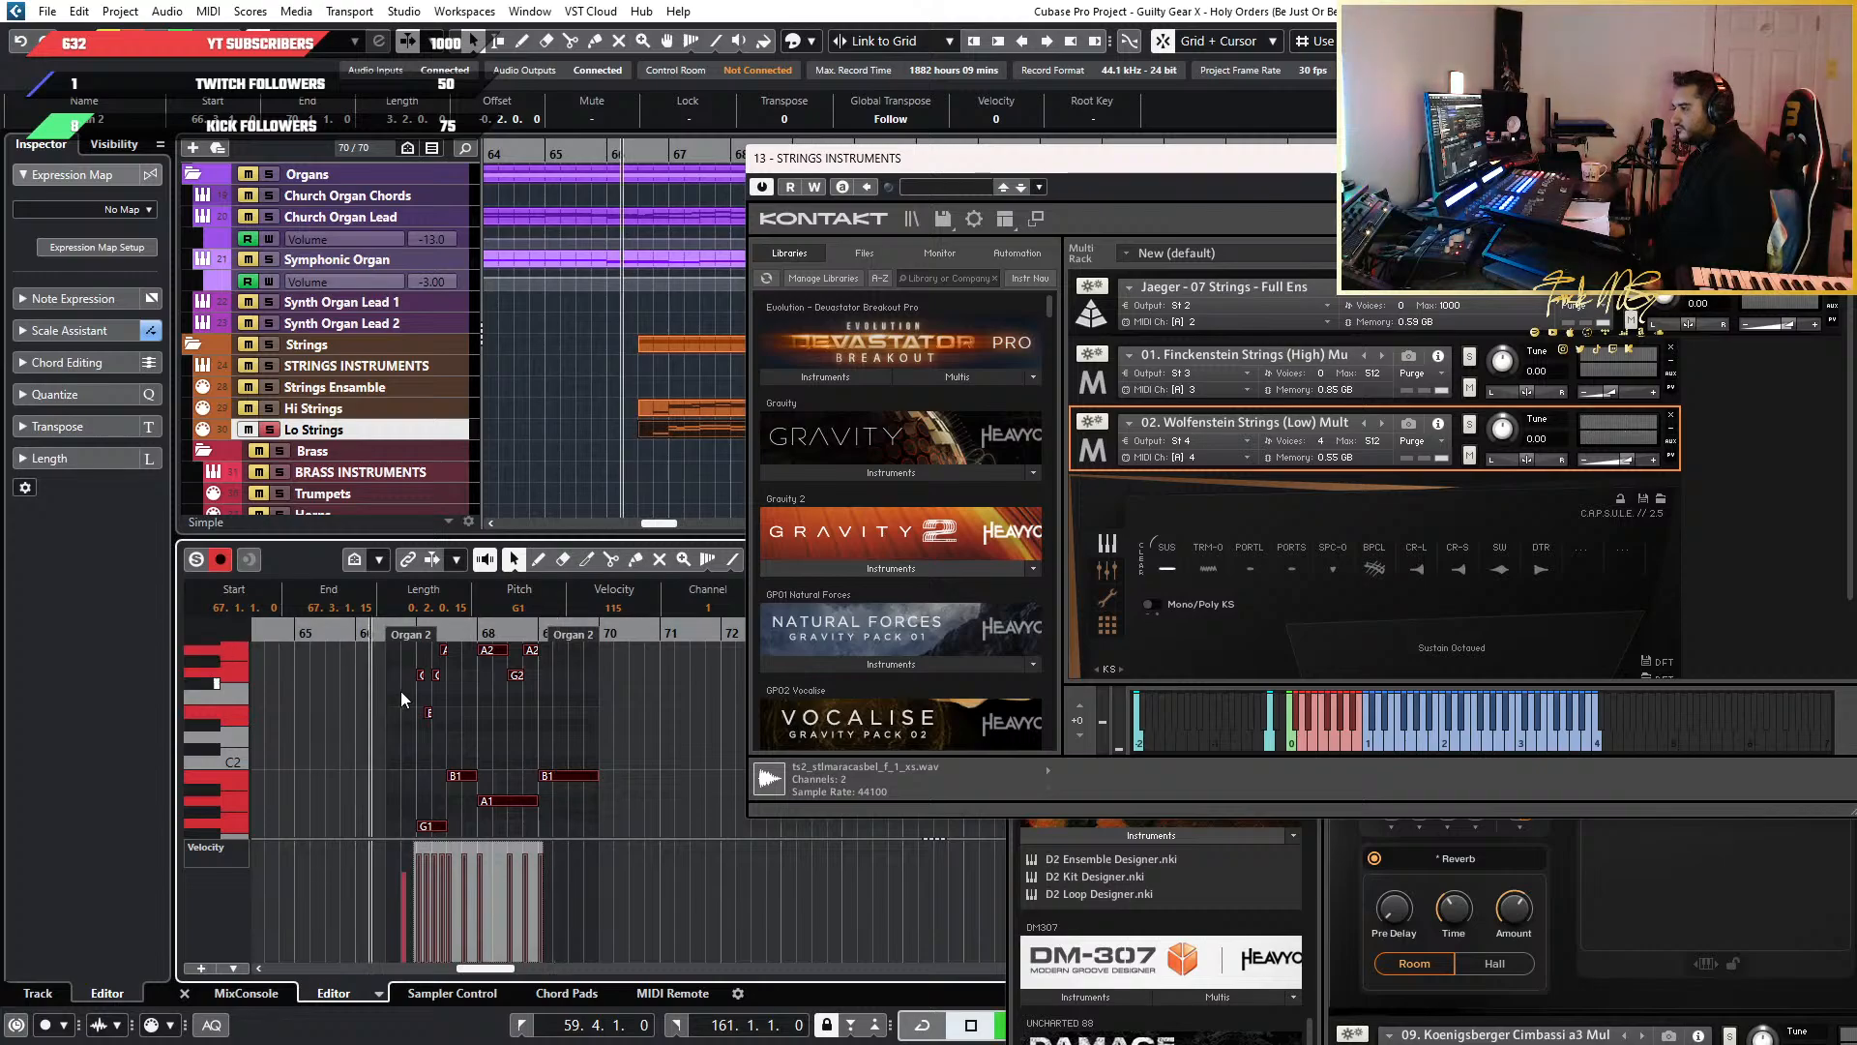
key(space)
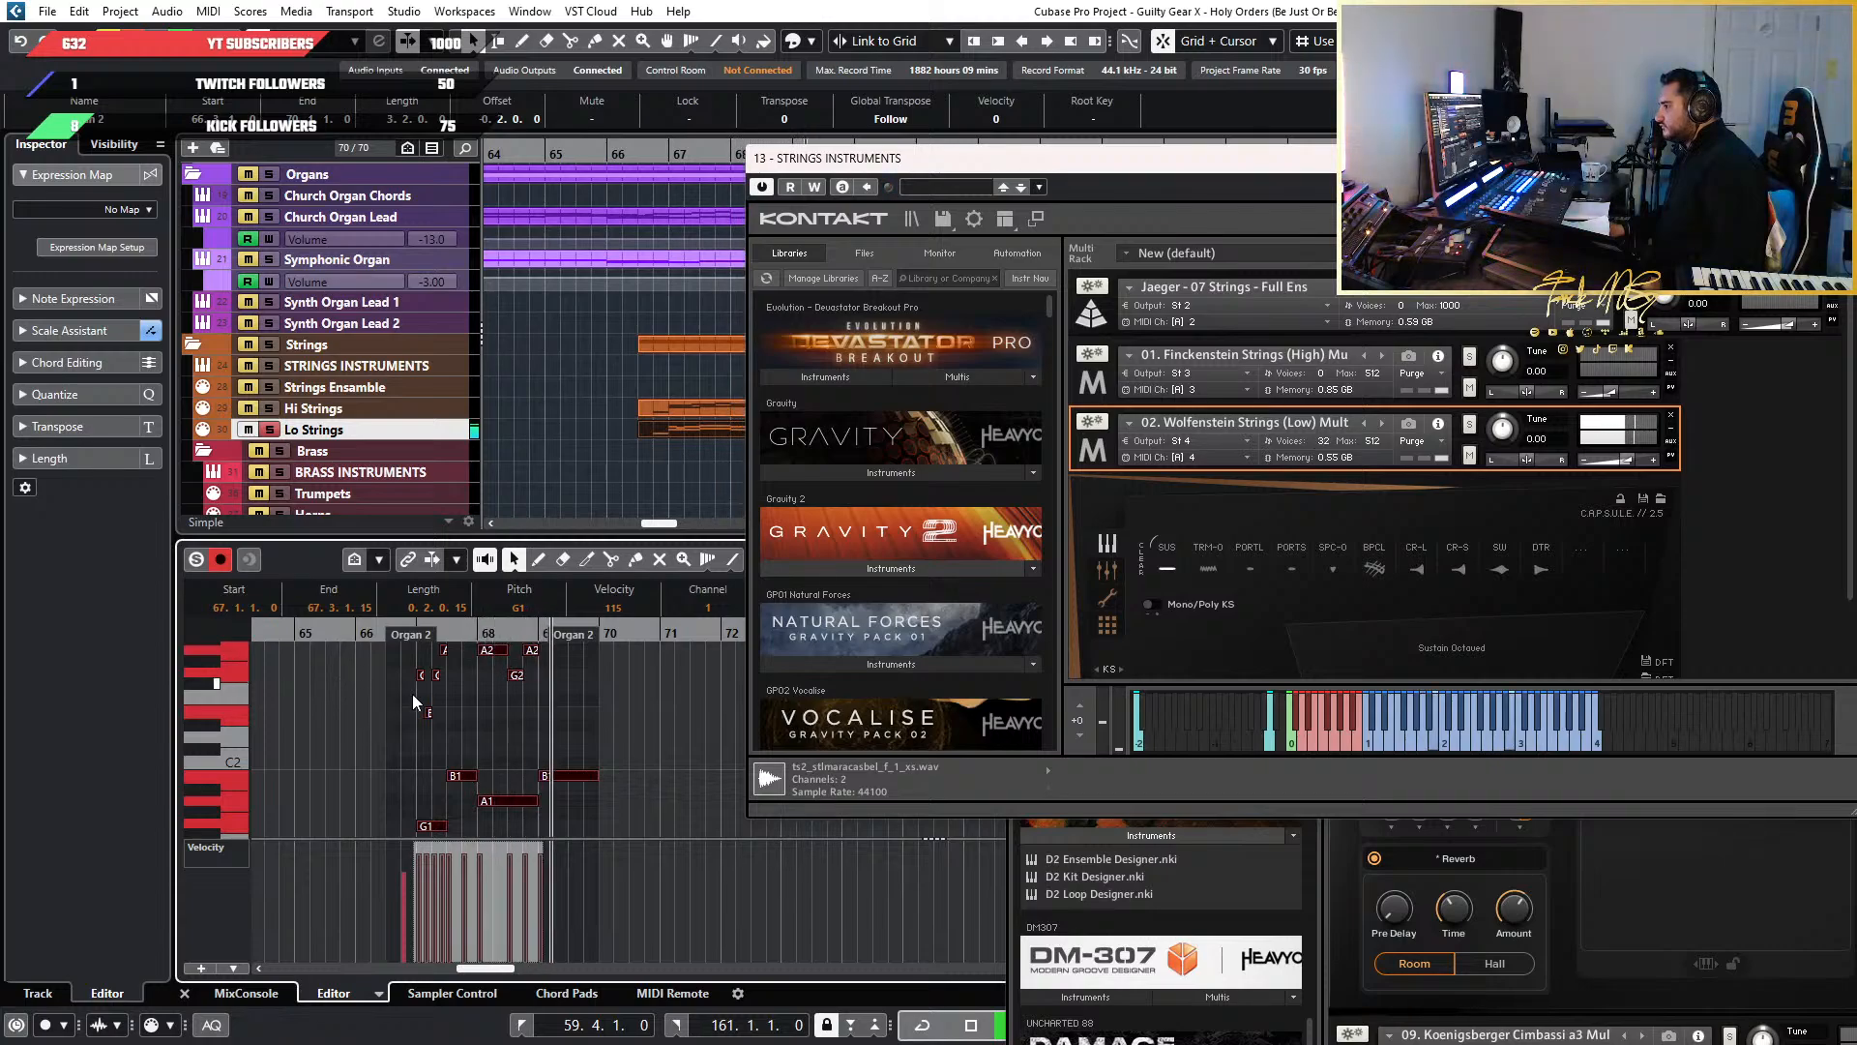
scroll(503, 754, up, 2)
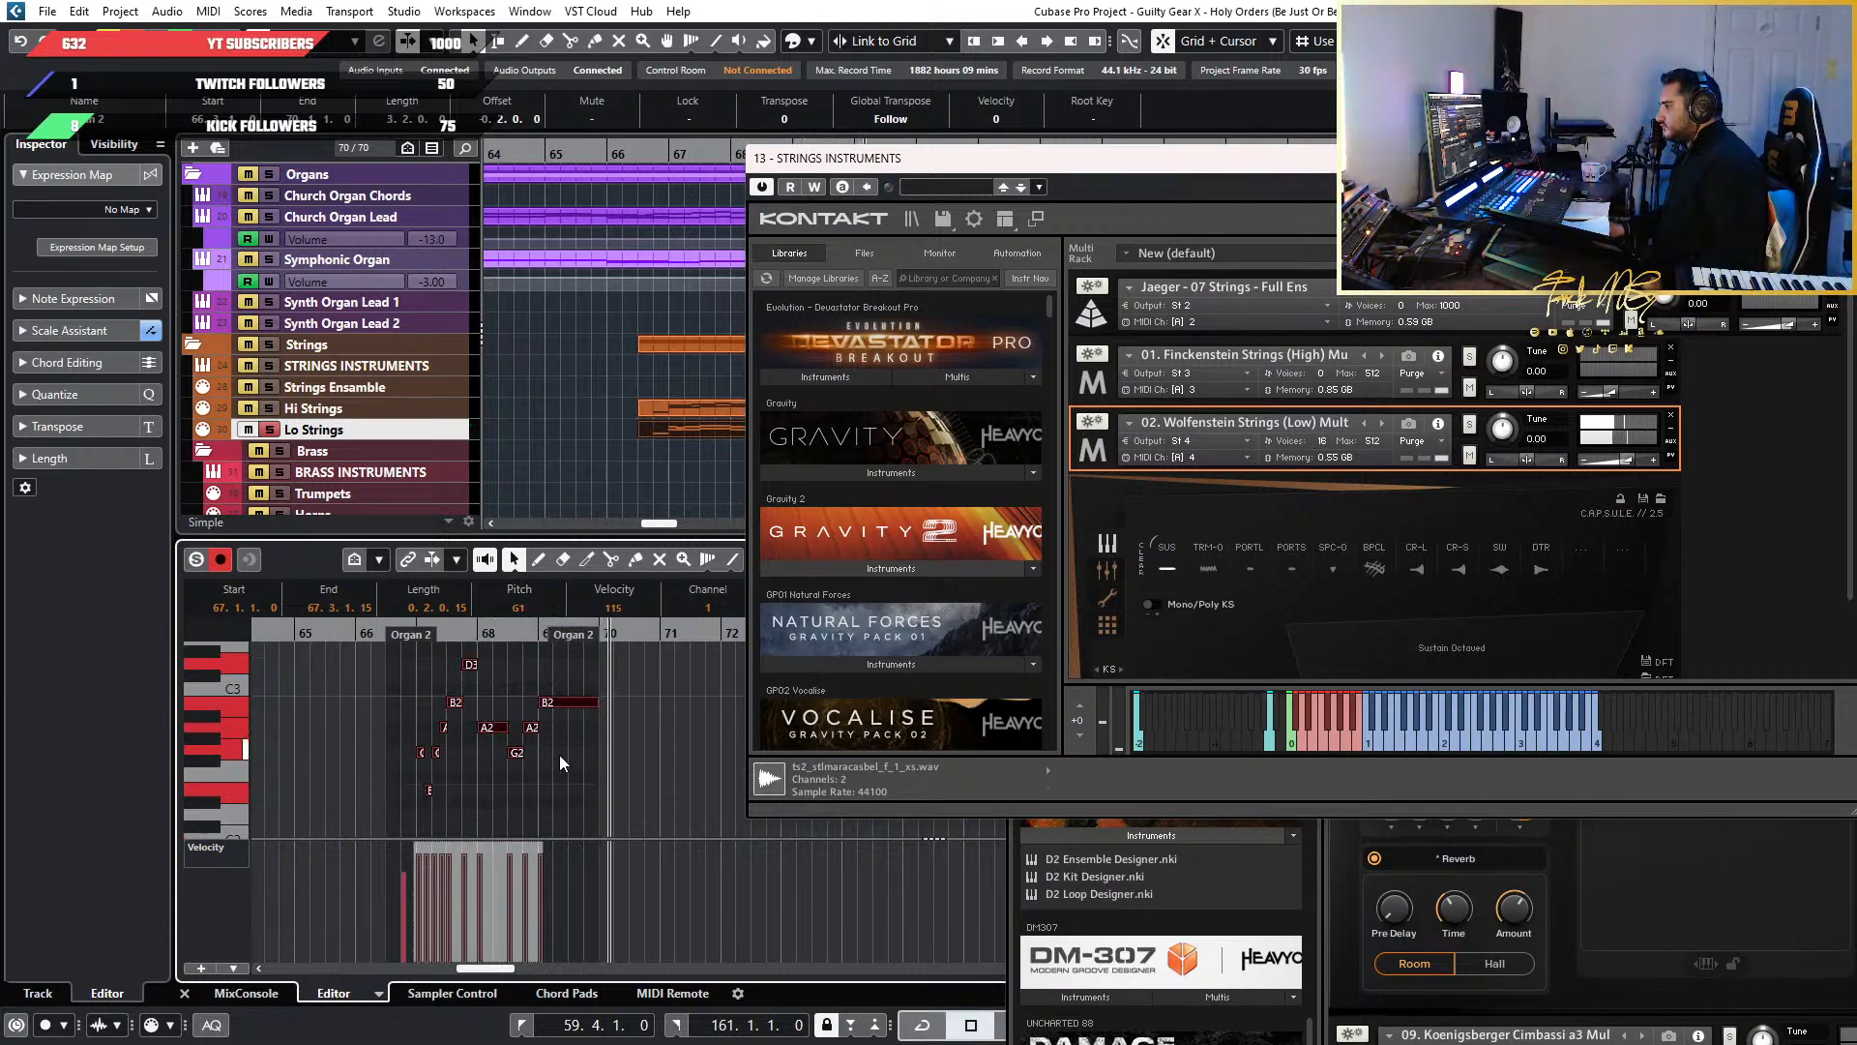
scroll(560, 756, up, 6)
click(398, 638)
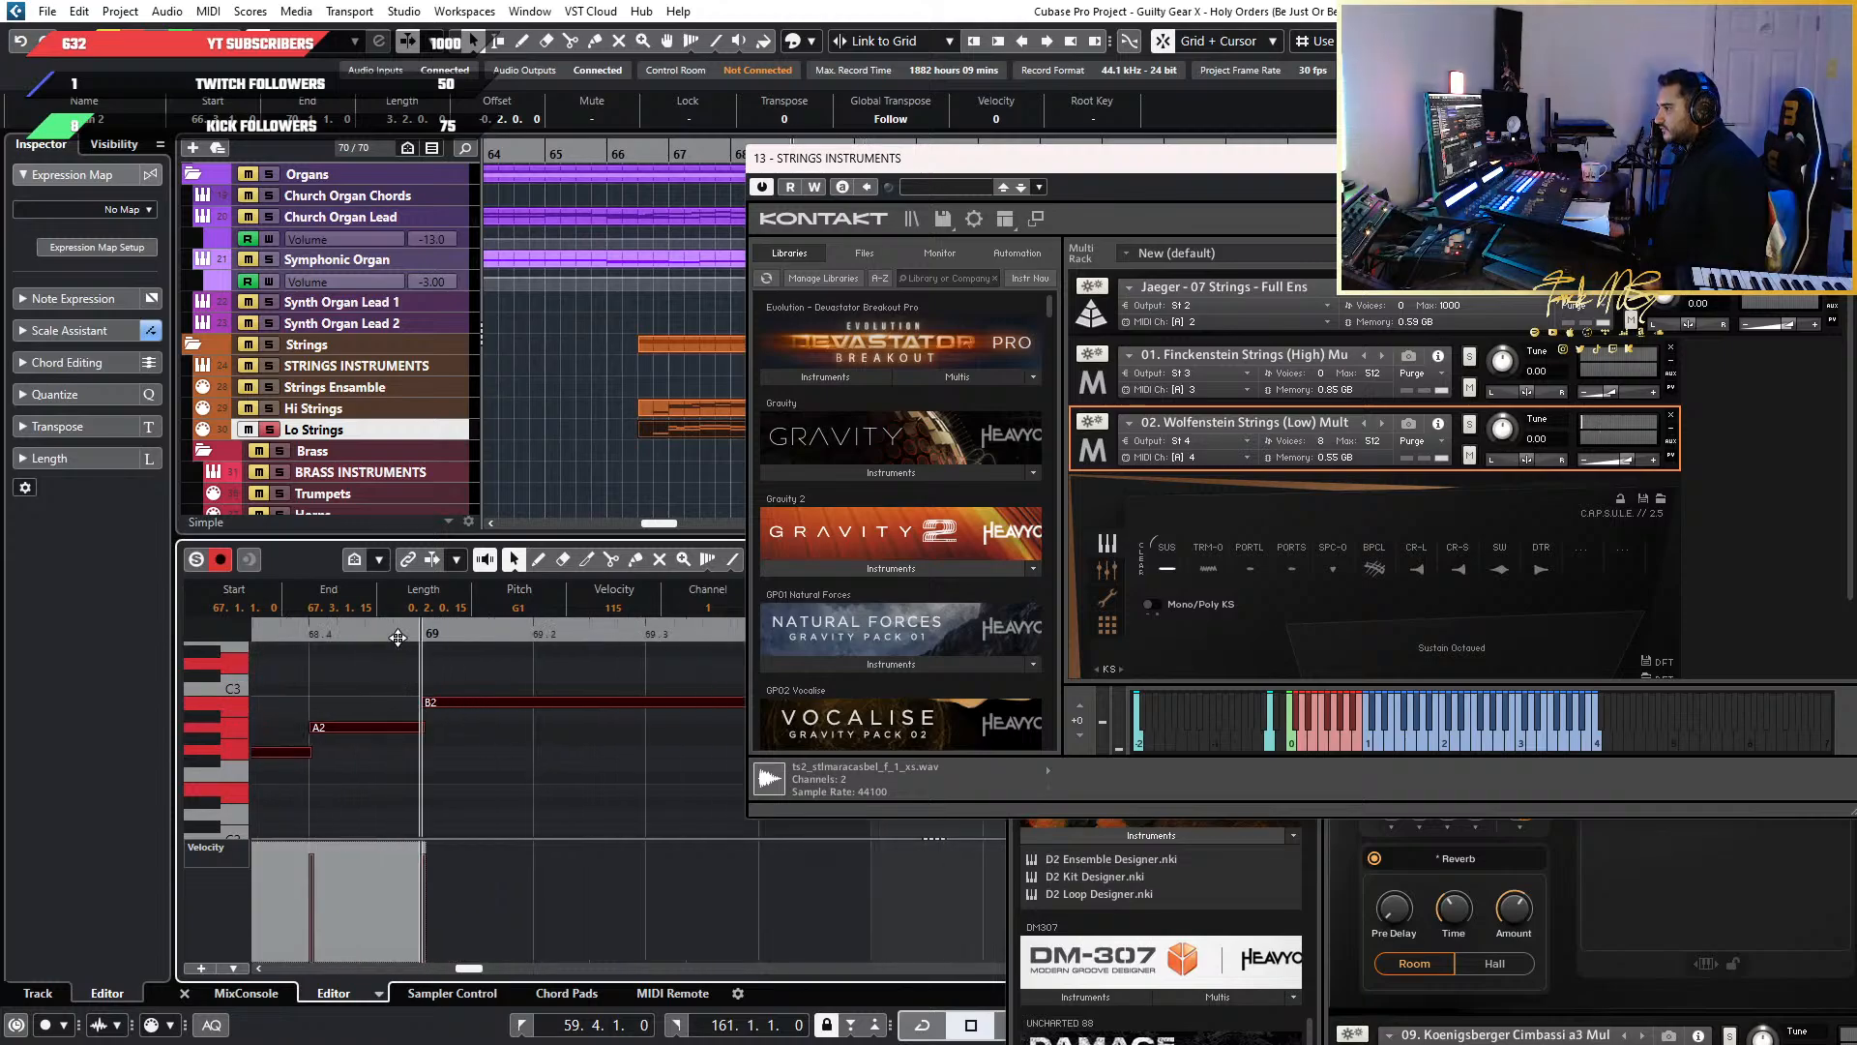
scroll(438, 715, down, 4)
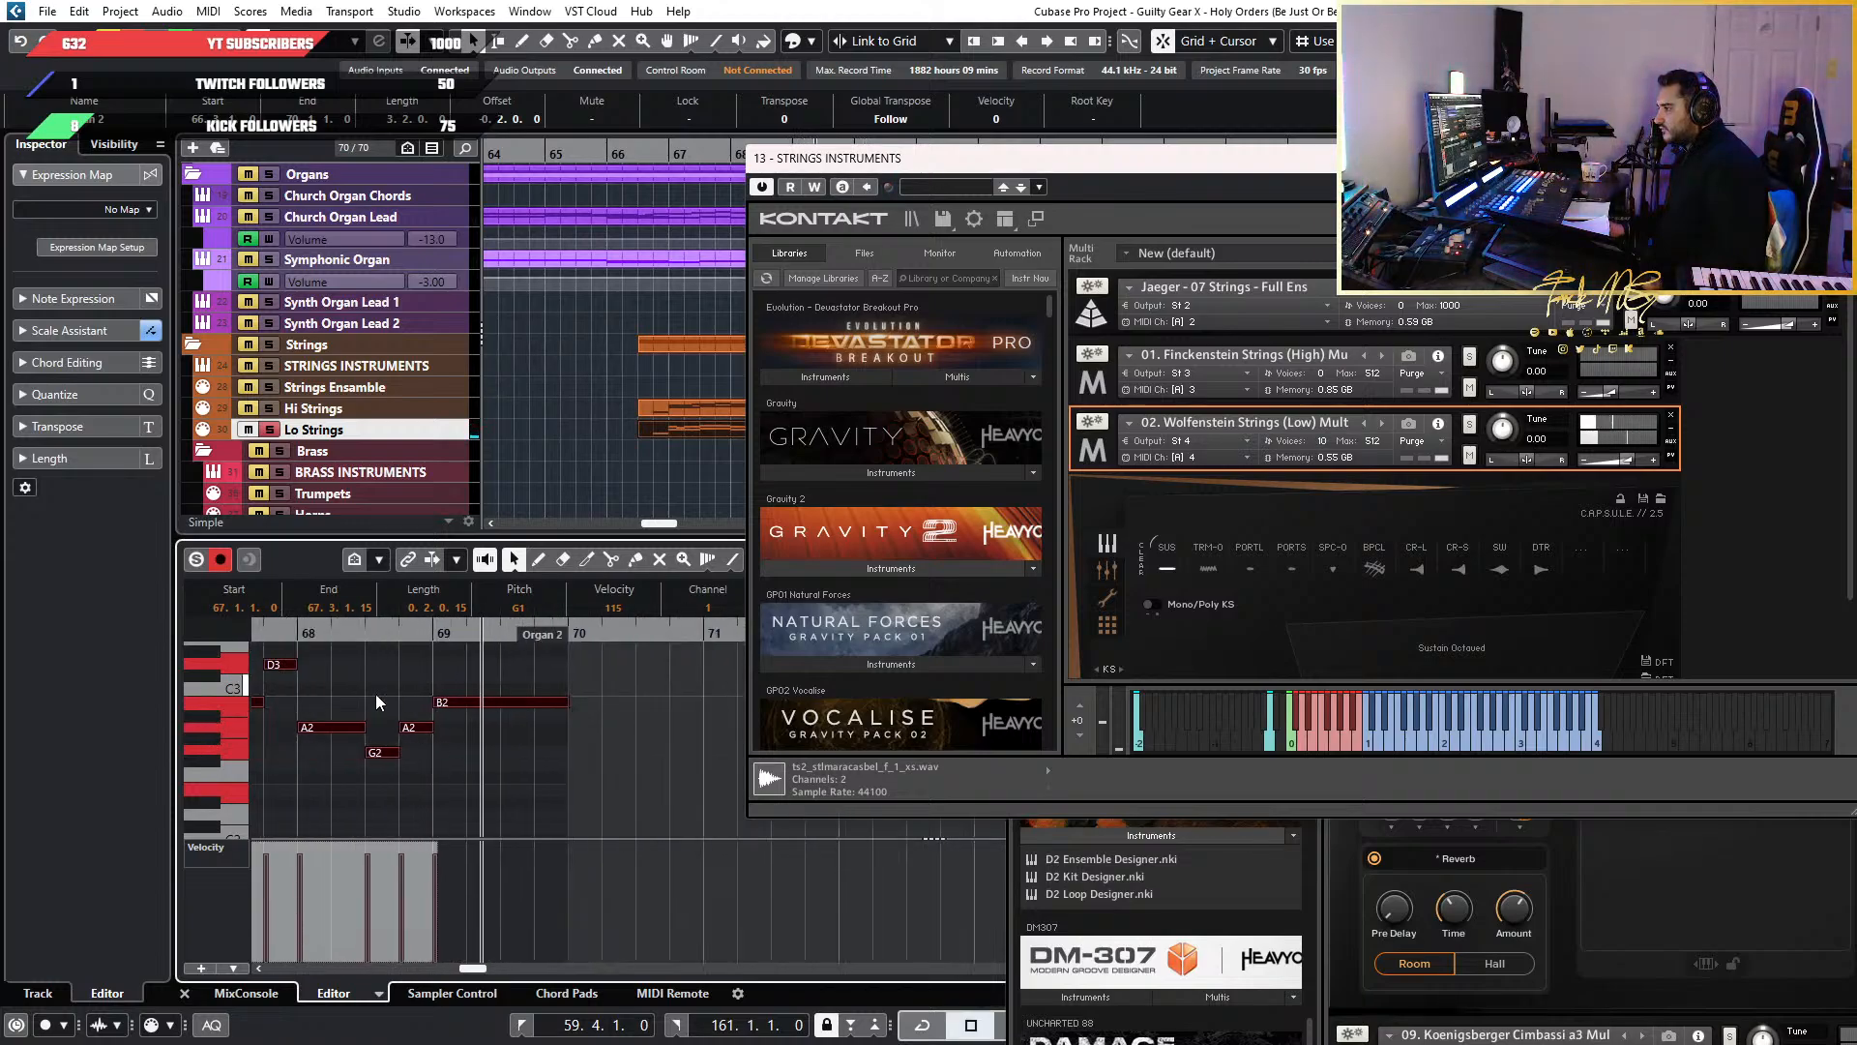
scroll(375, 695, left, 2)
click(320, 630)
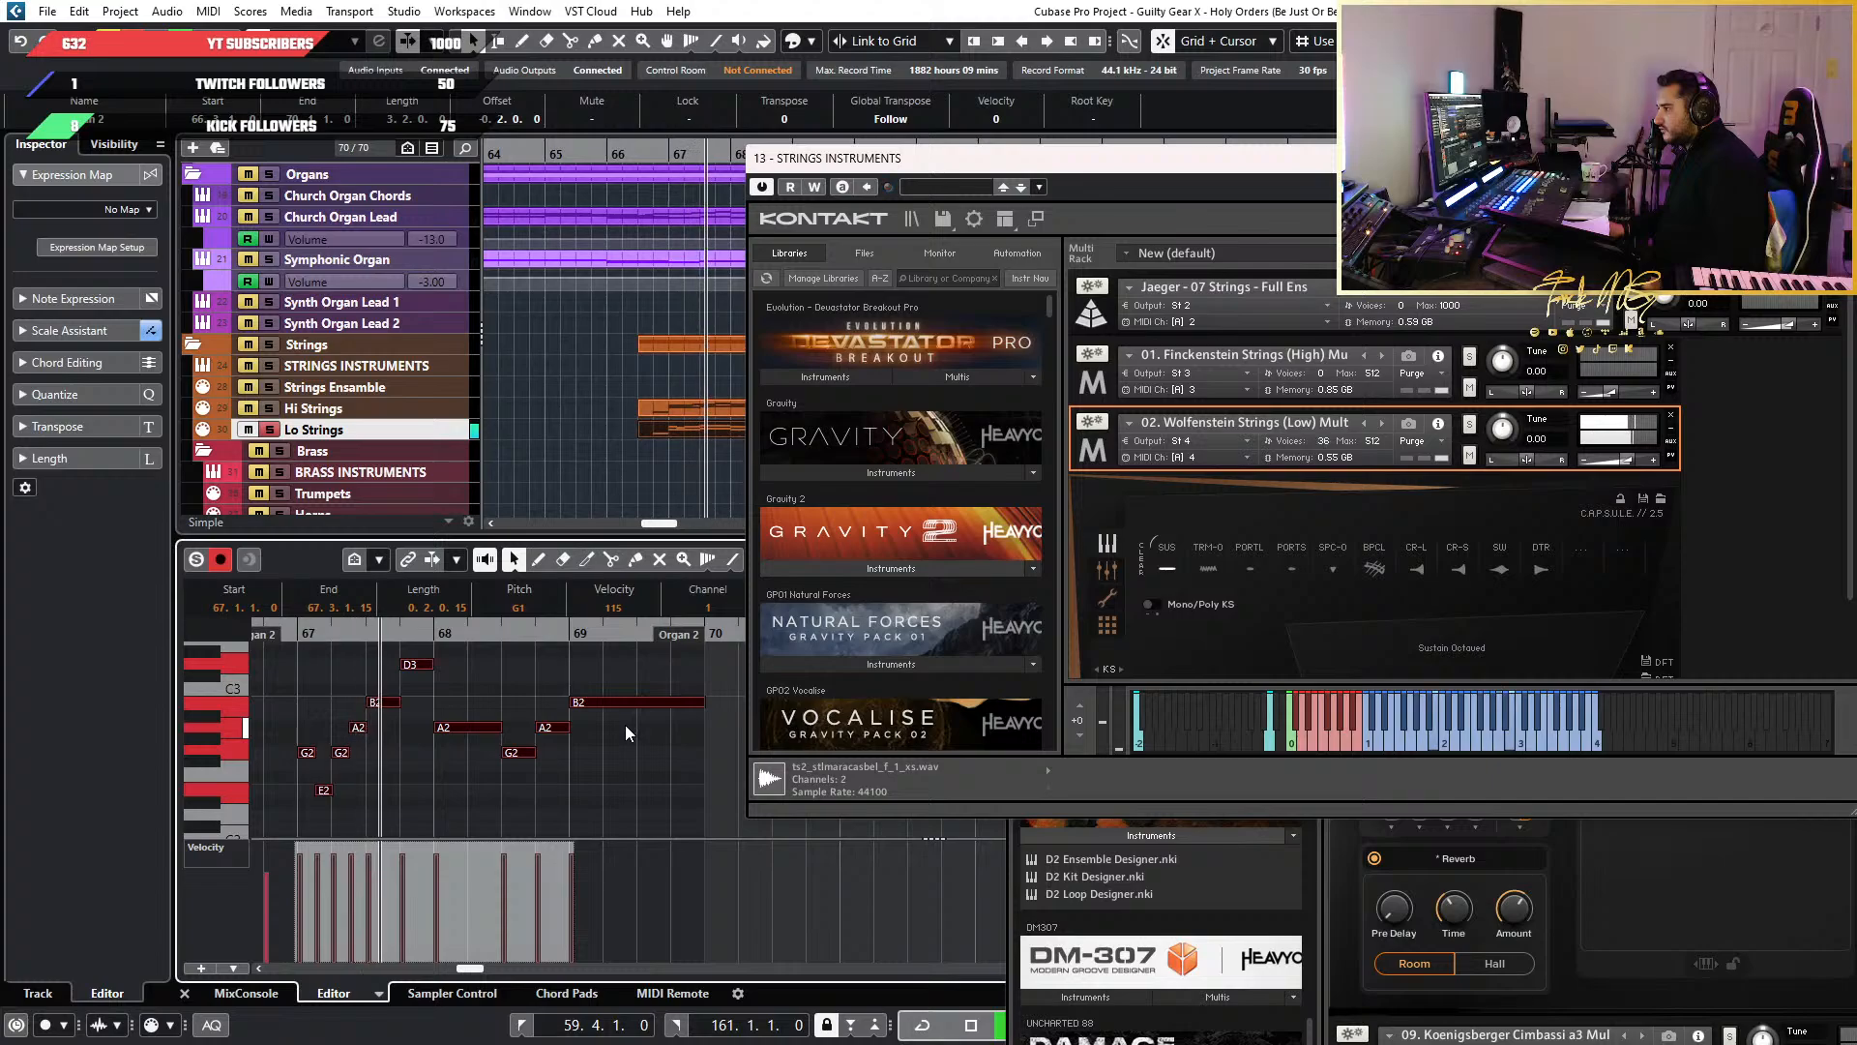
Examine the transposed Lo Strings notes across the registers, from the upper melody to the lowest notes, while listening to the soloed track
click(382, 705)
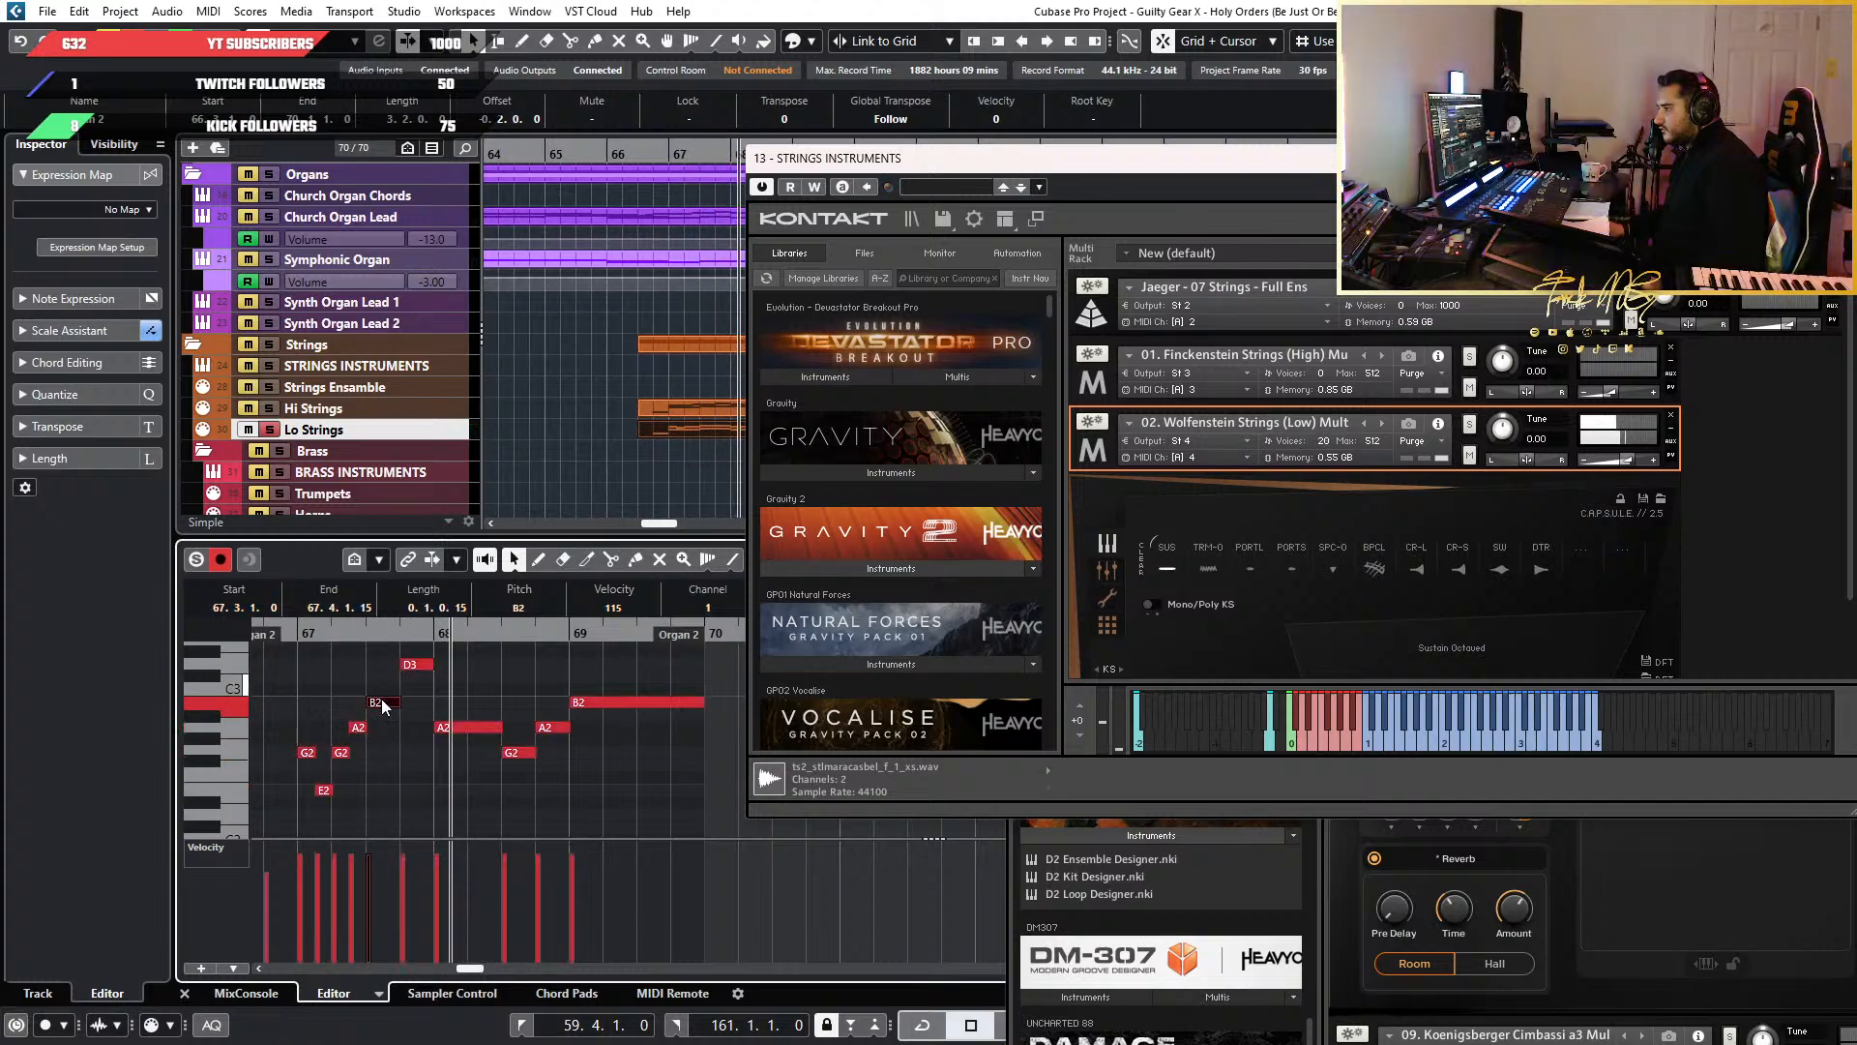
scroll(406, 713, down, 3)
scroll(408, 714, up, 12)
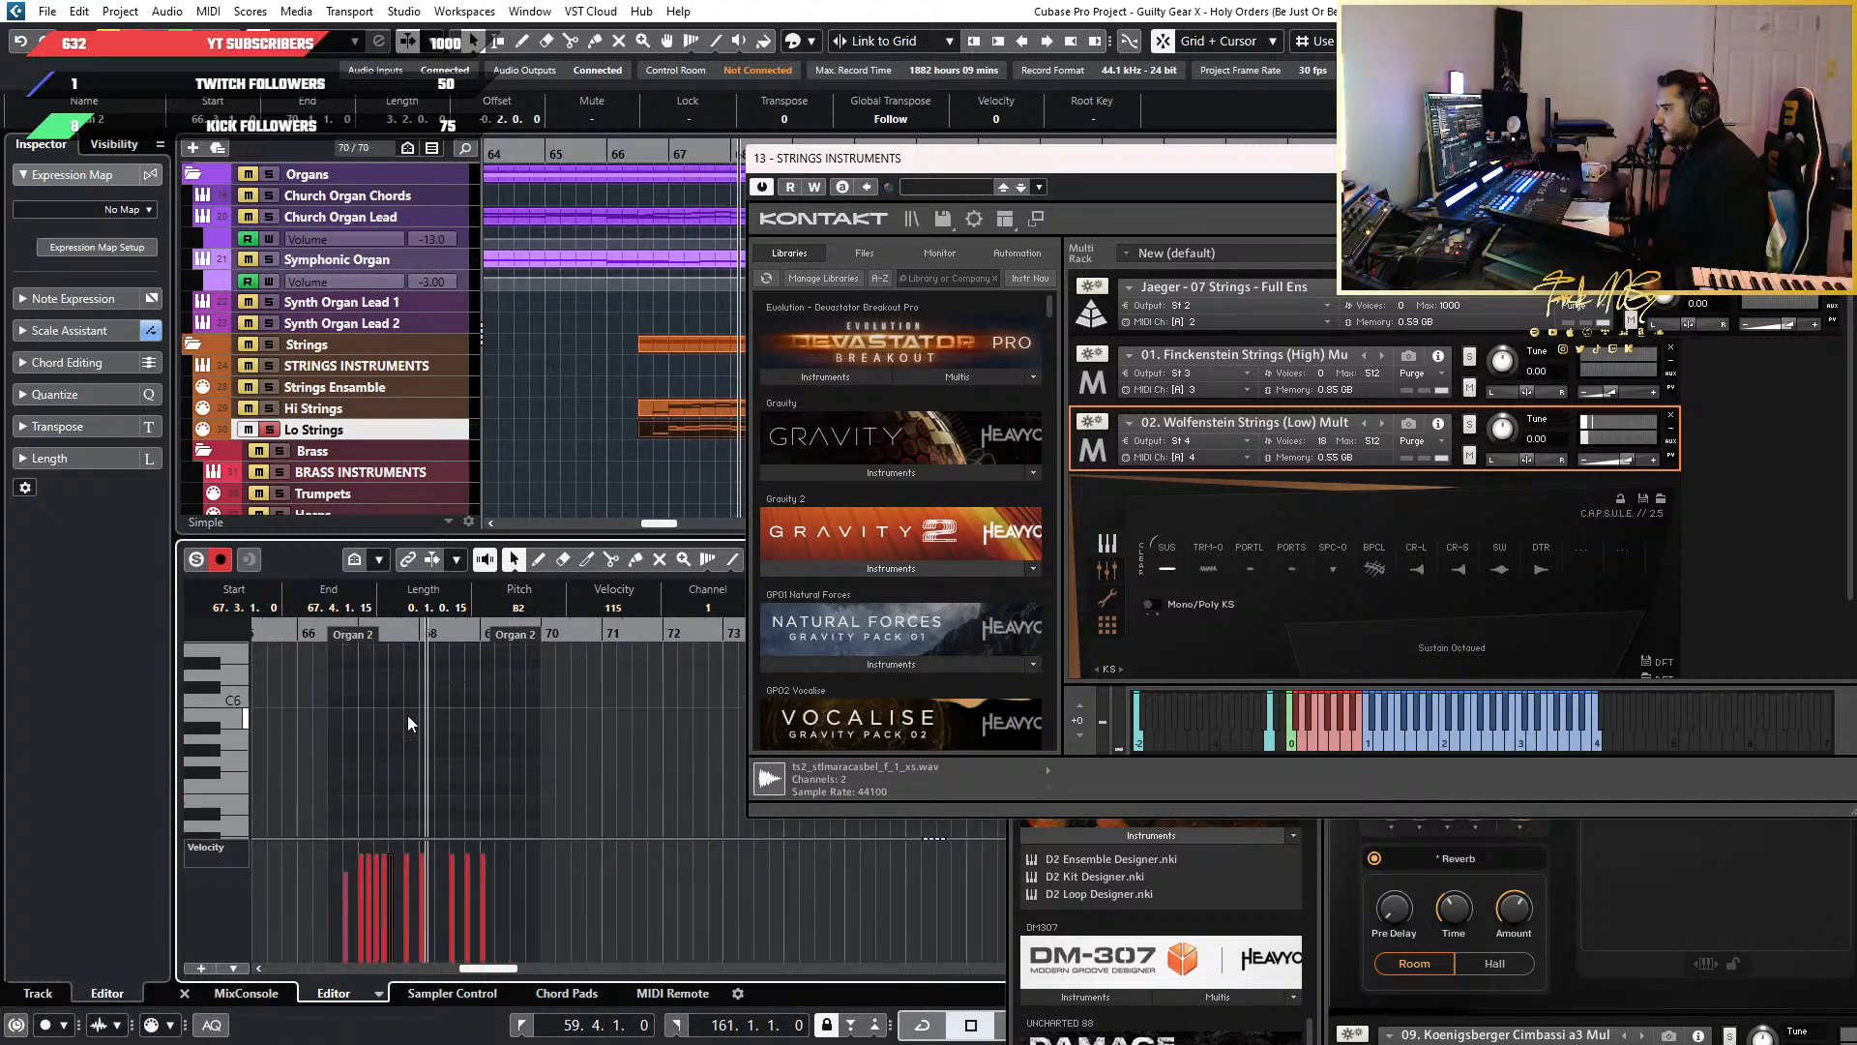
scroll(408, 722, down, 12)
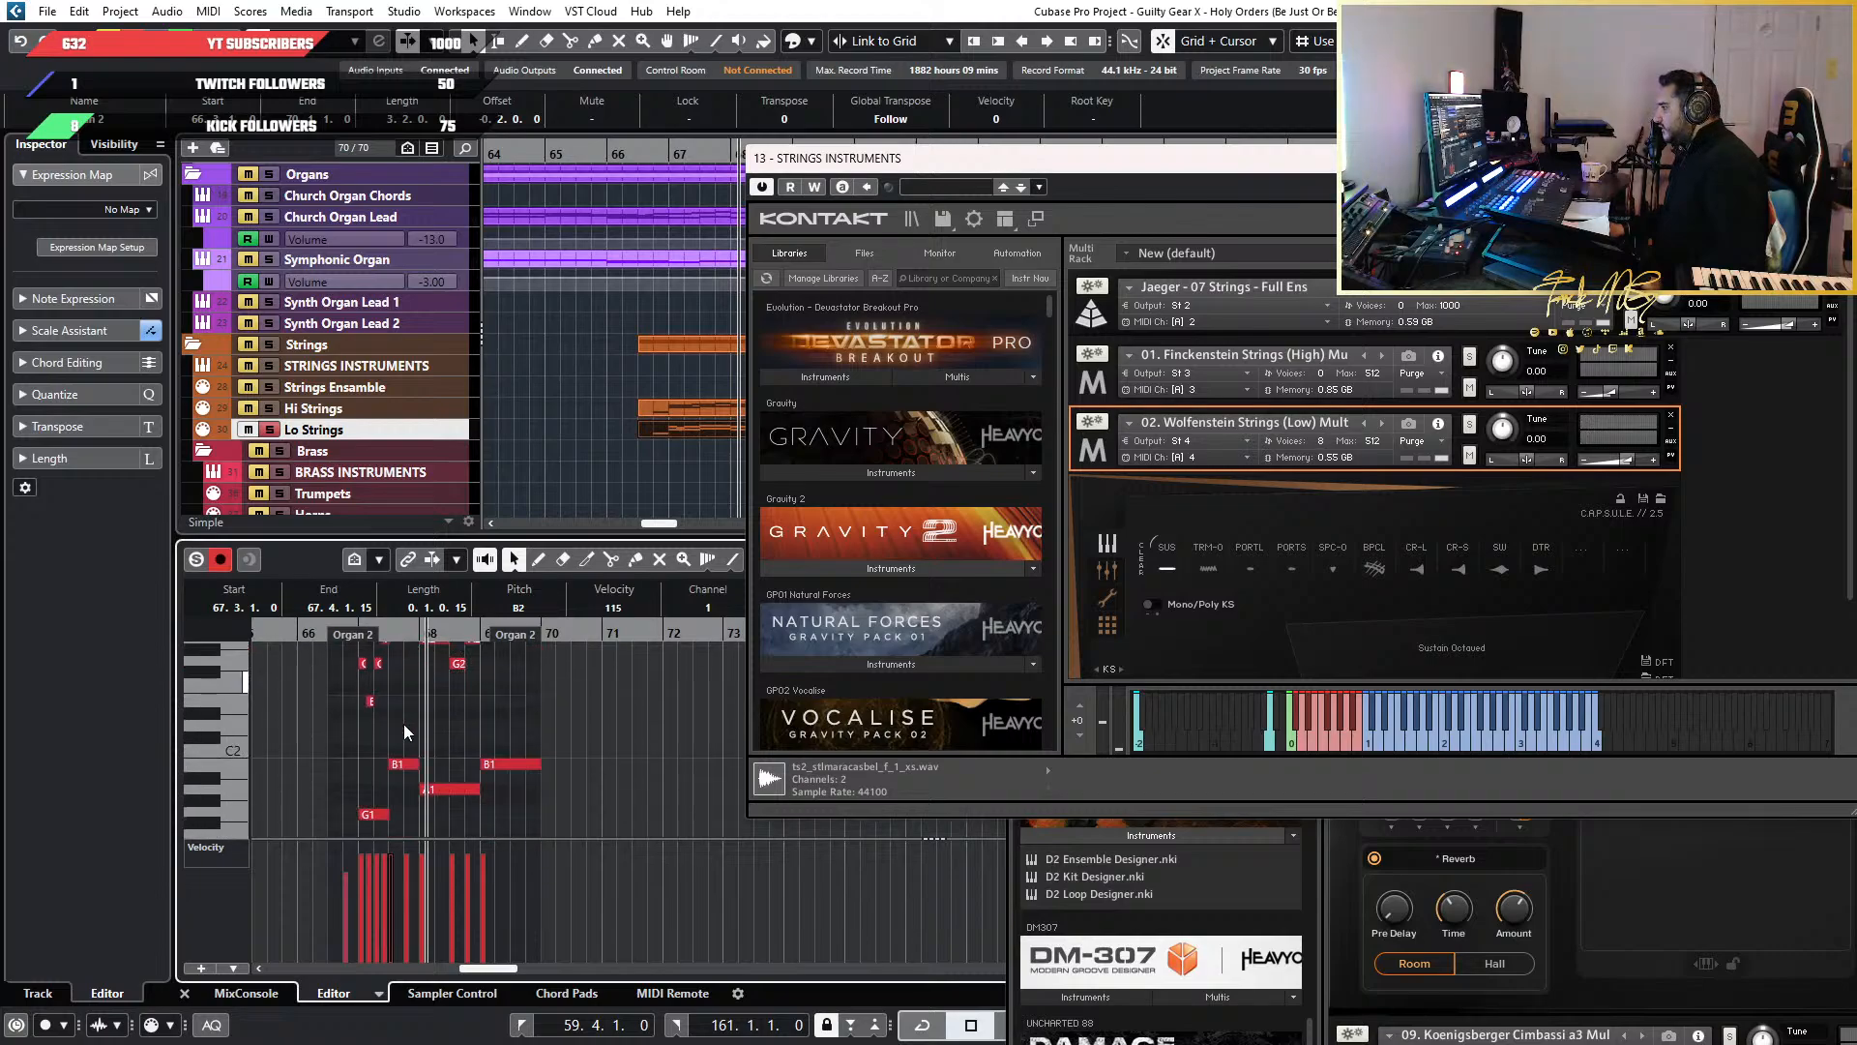
scroll(404, 725, down, 3)
scroll(375, 741, up, 4)
scroll(602, 706, left, 3)
scroll(601, 704, down, 3)
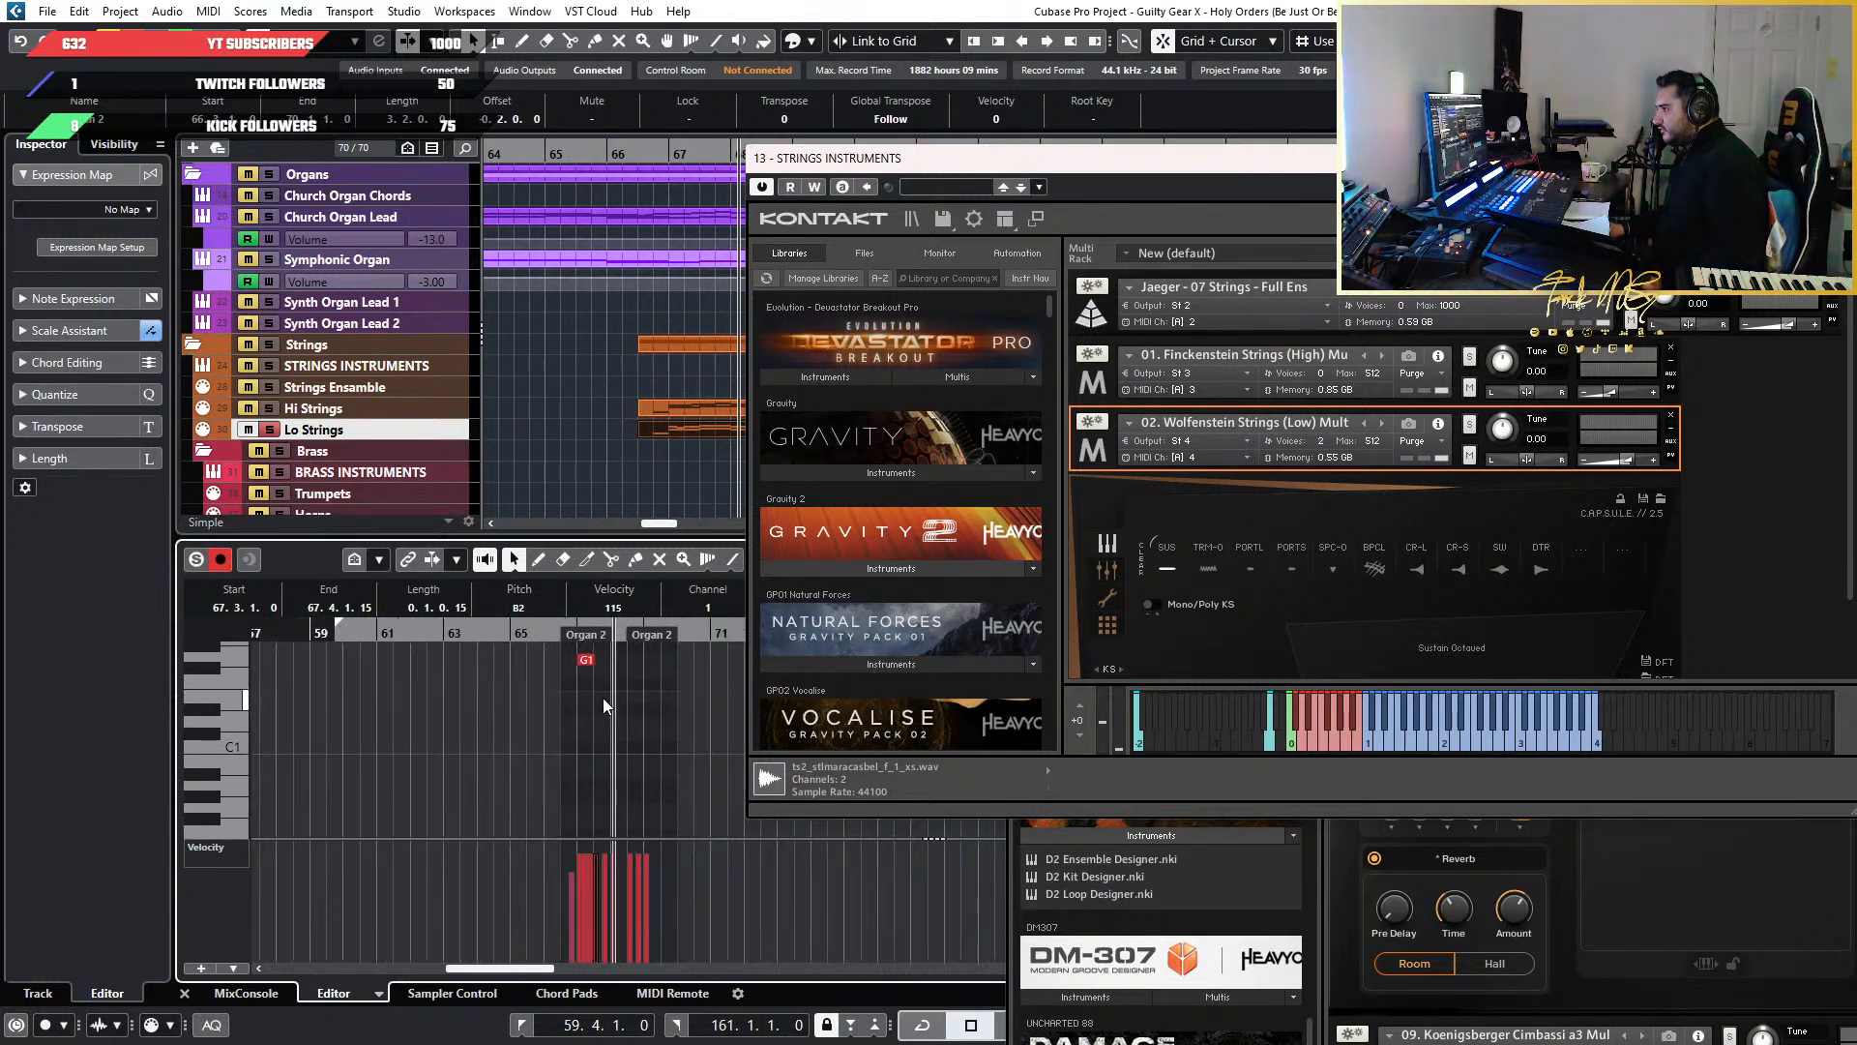
scroll(576, 745, up, 3)
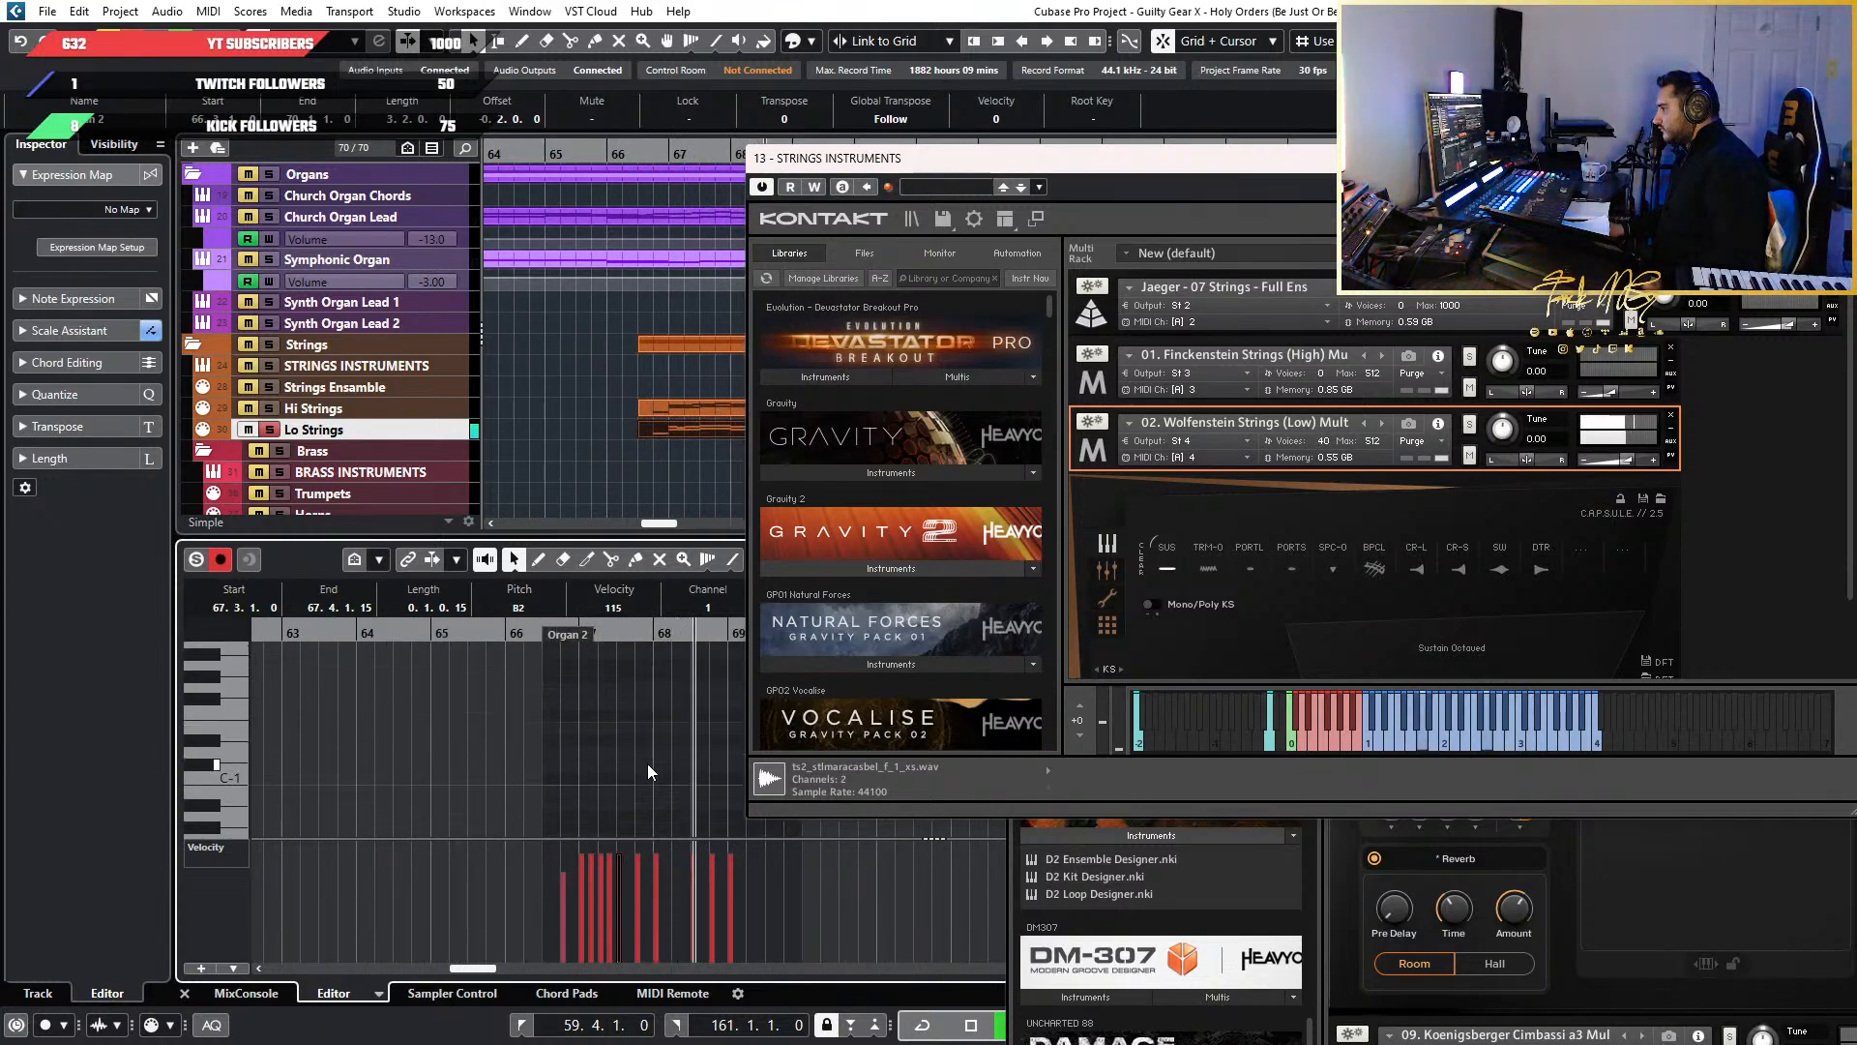
scroll(647, 763, up, 3)
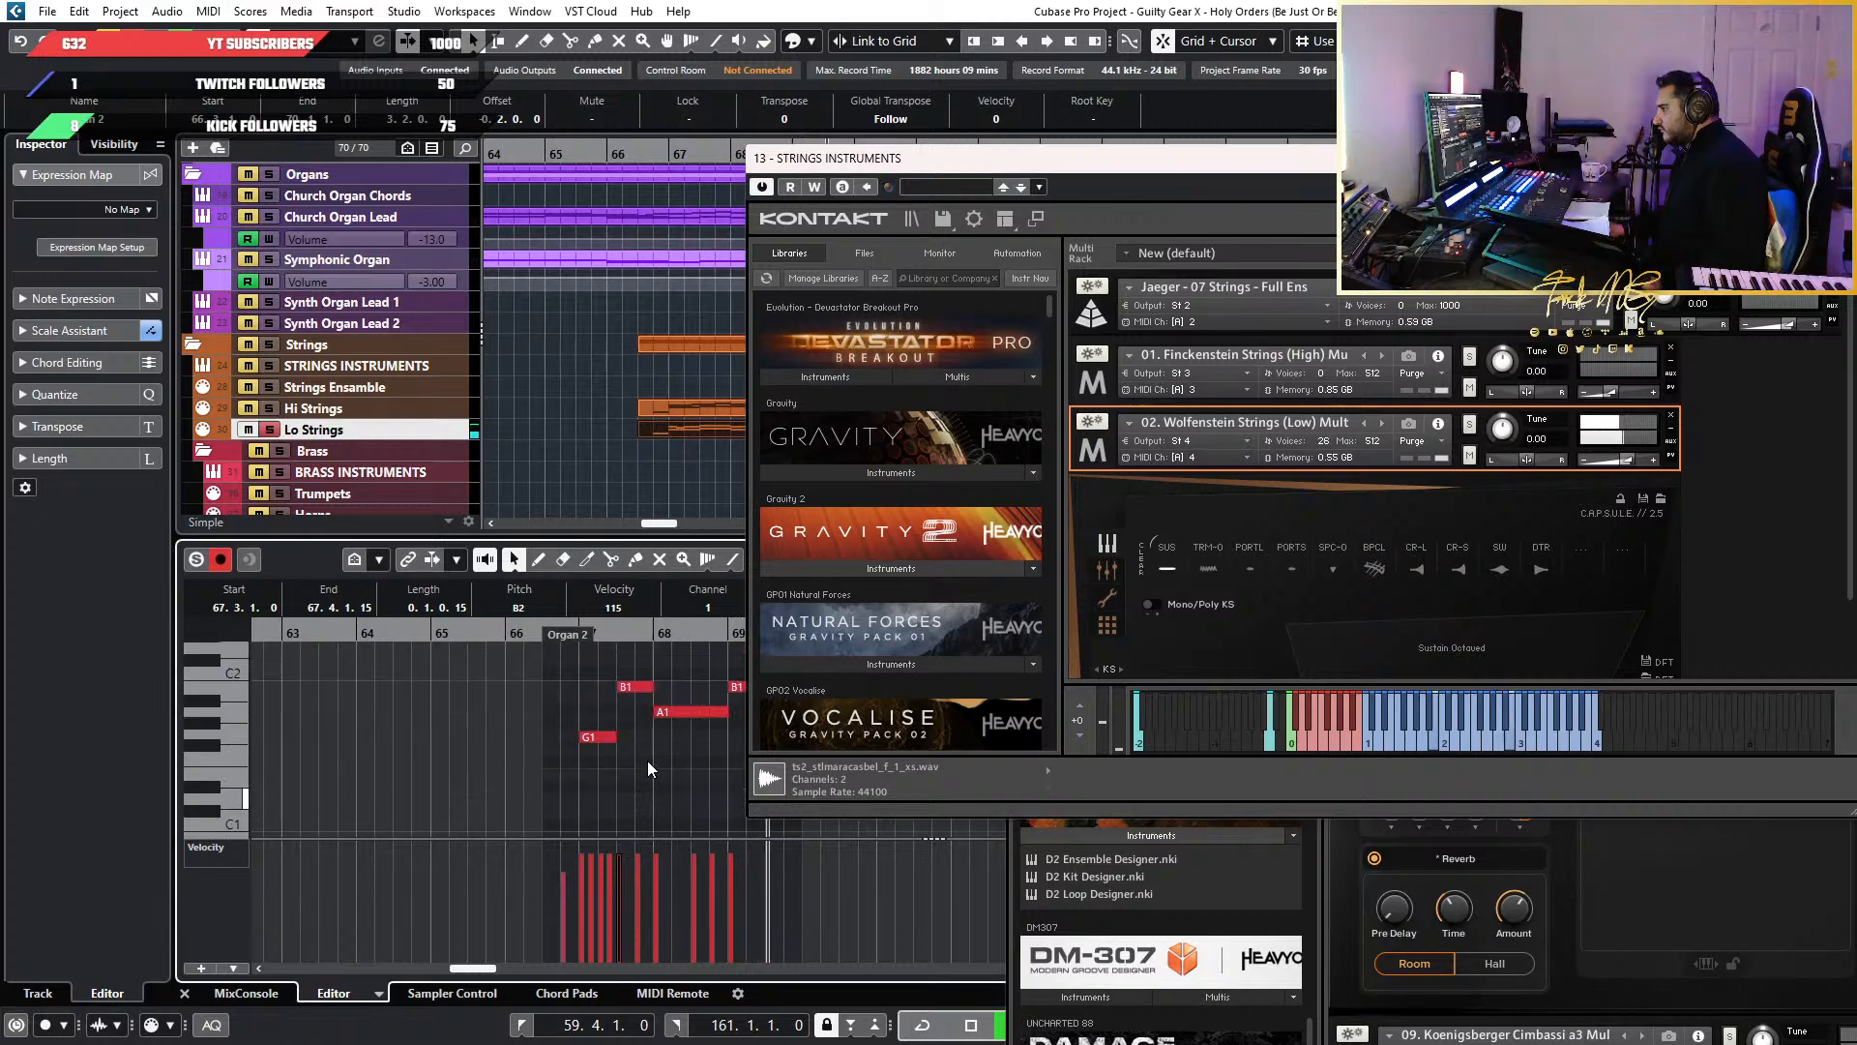
scroll(648, 762, down, 1)
scroll(647, 763, right, 2)
scroll(505, 760, up, 2)
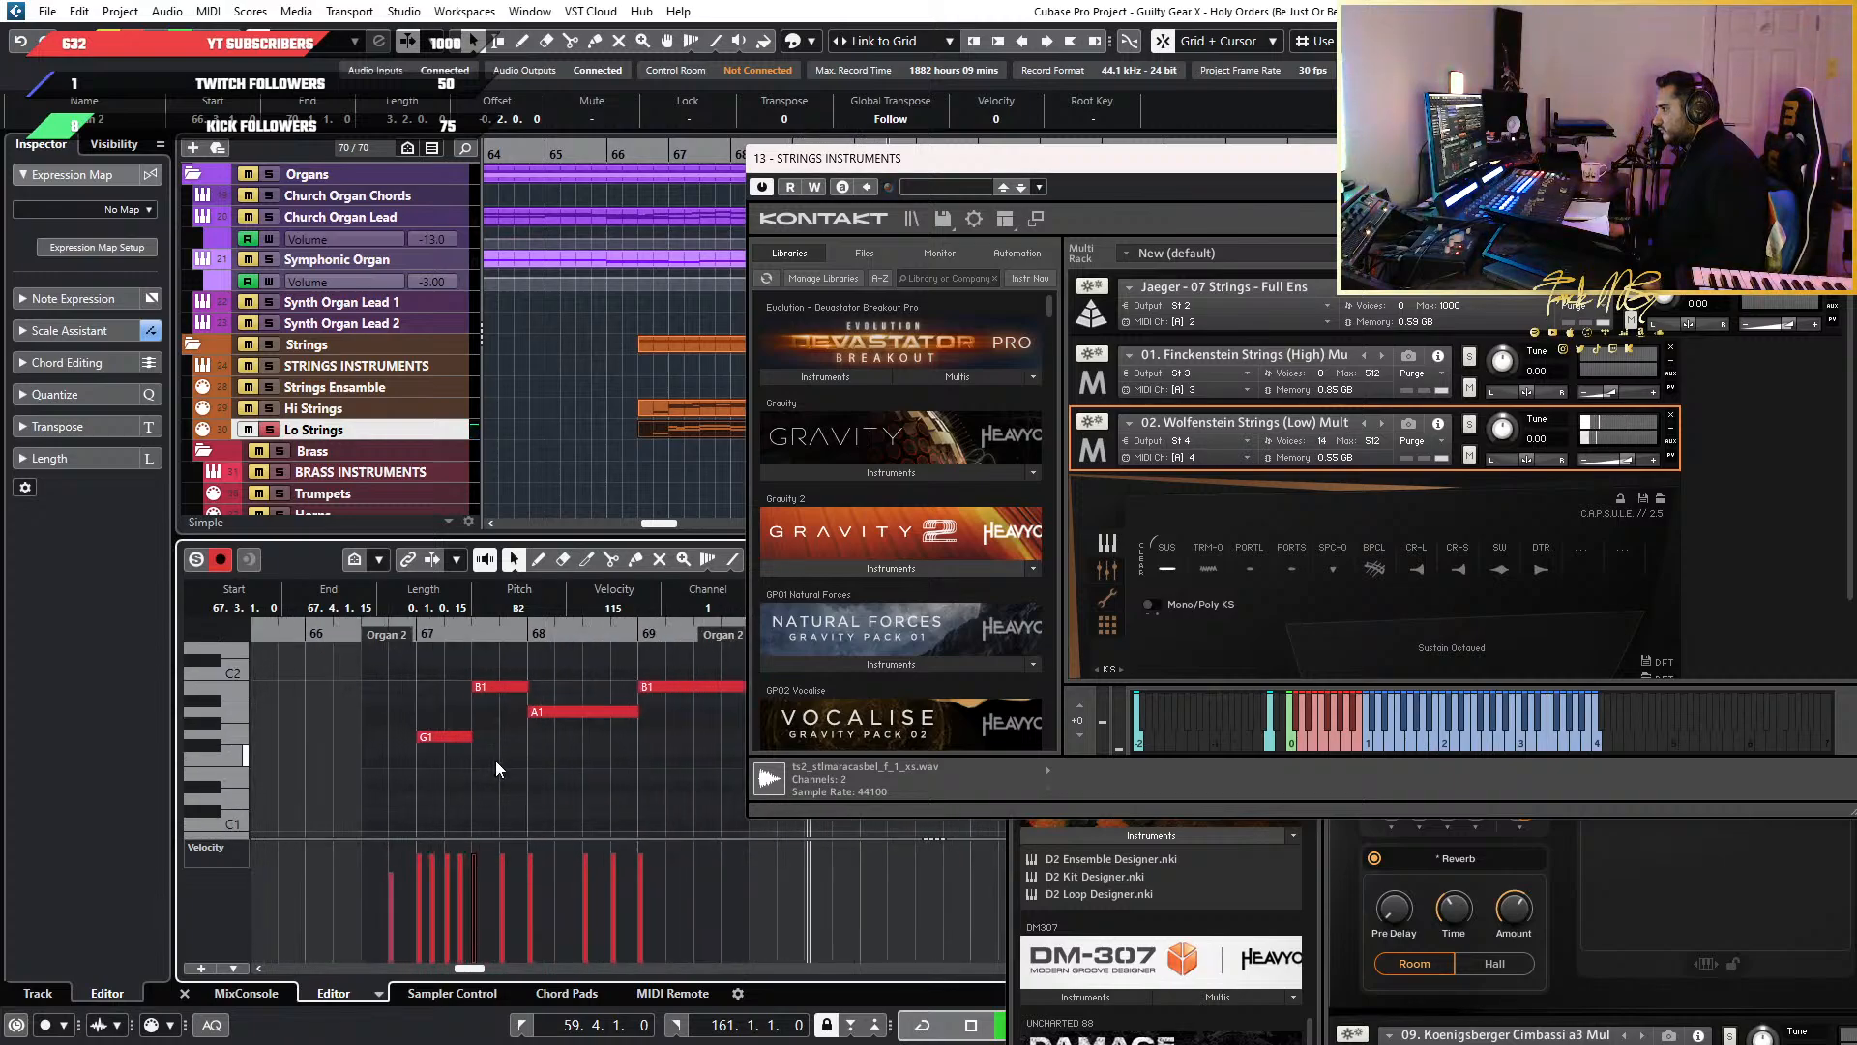
scroll(501, 760, up, 4)
scroll(507, 756, down, 3)
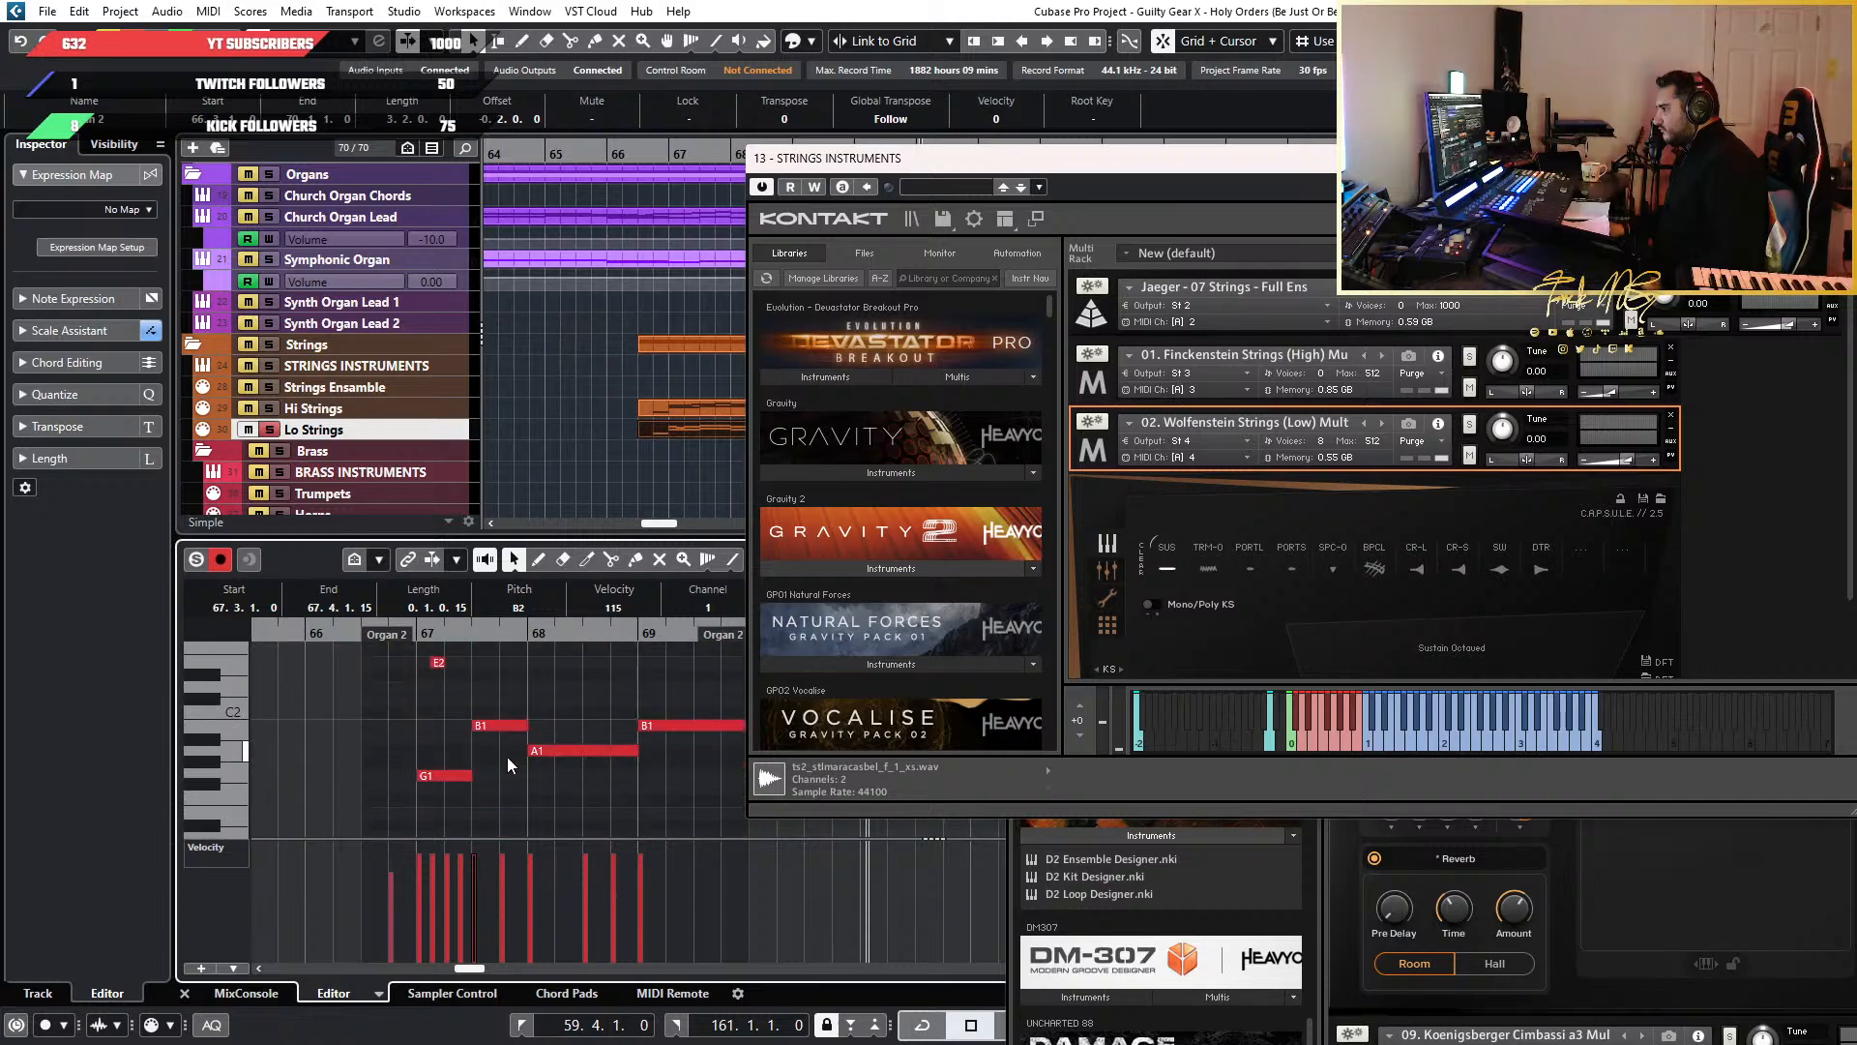
scroll(507, 757, up, 2)
scroll(506, 746, down, 2)
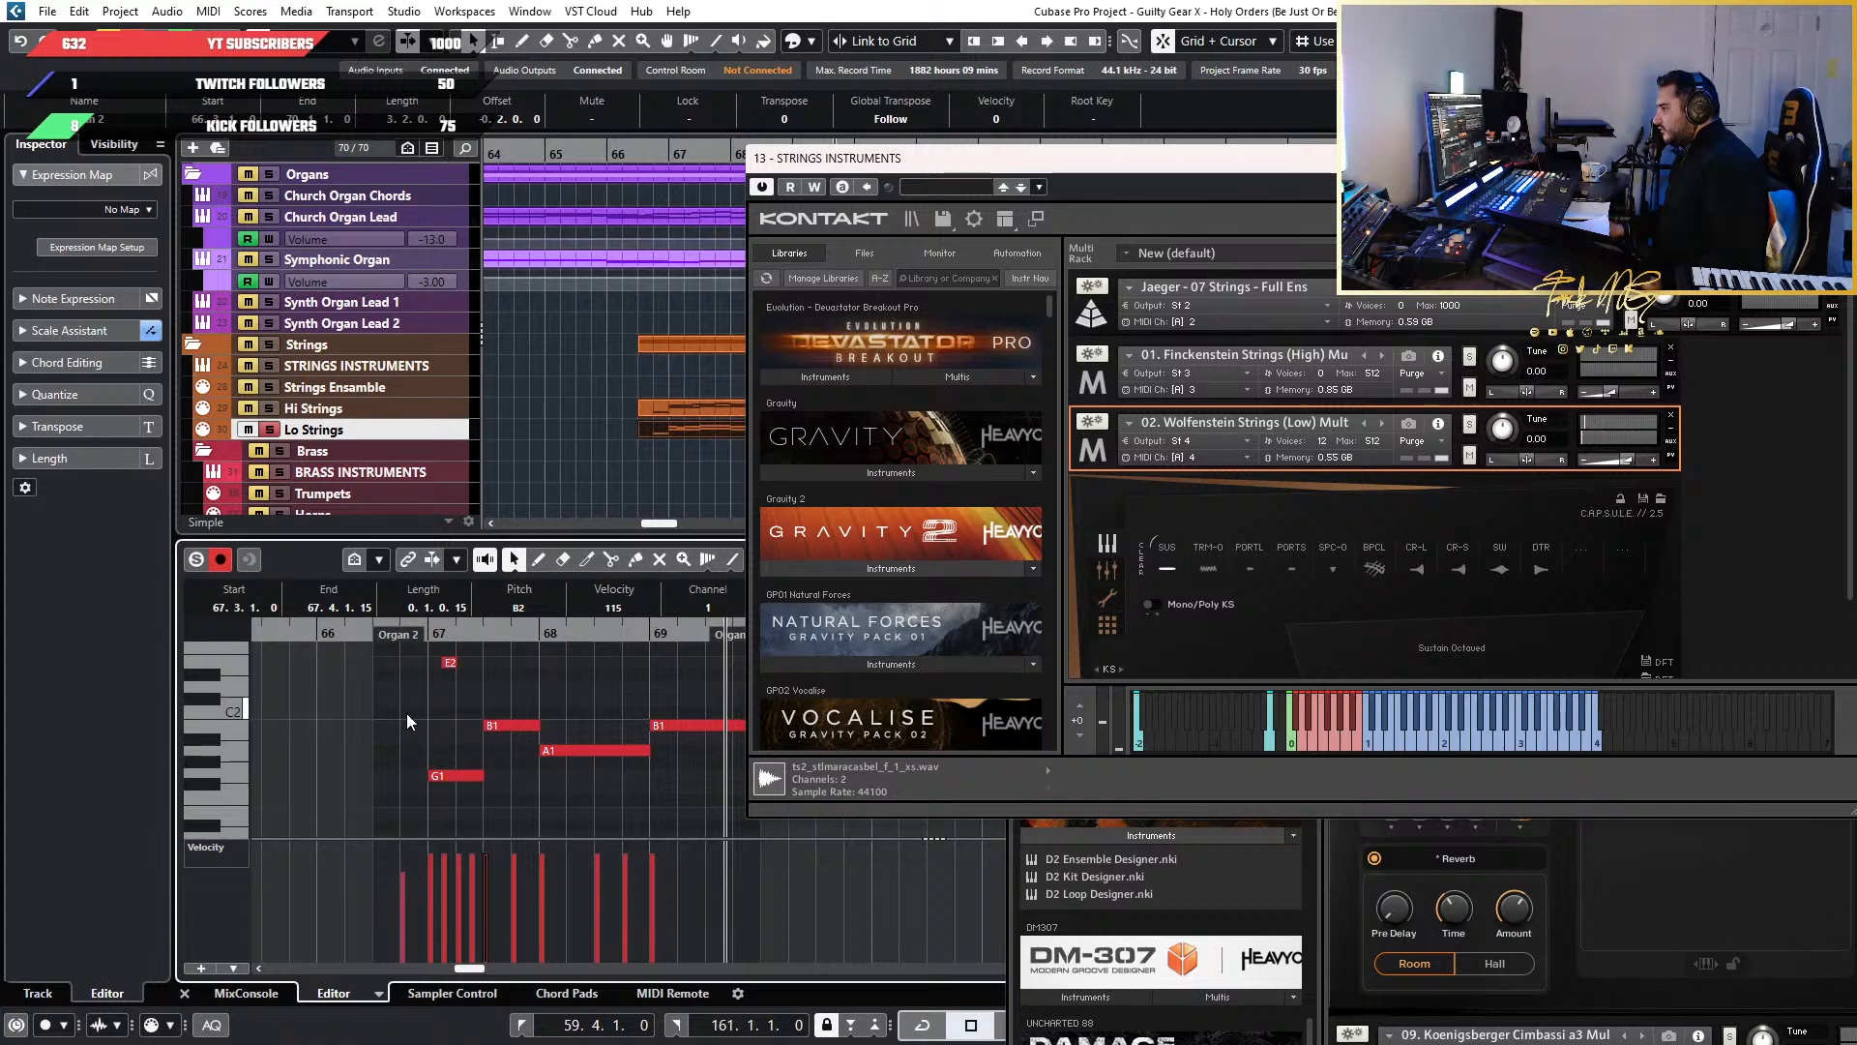
Lengthen the low G1, B1 and A1 notes of the Lo Strings phrase slightly for a small overlap, using 1/128 quantize
drag(407, 712, 657, 799)
scroll(658, 799, up, 6)
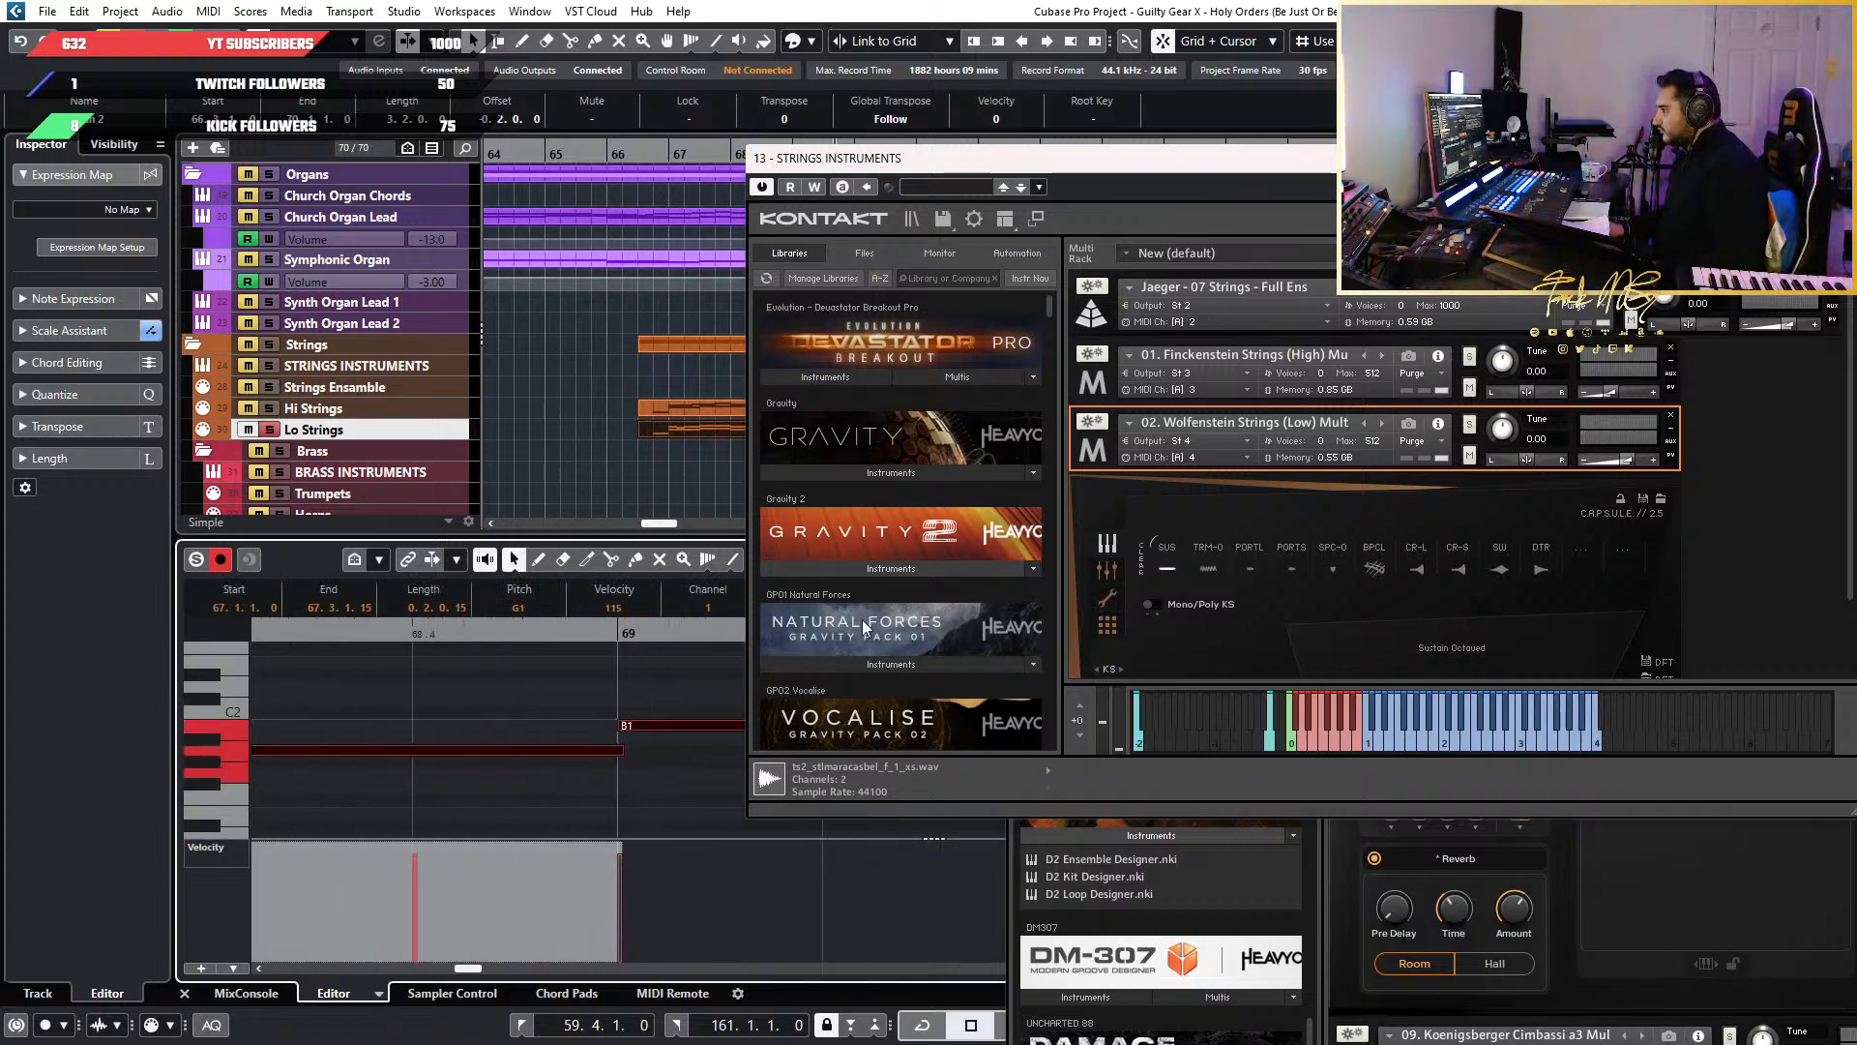
drag(1020, 189, 1476, 168)
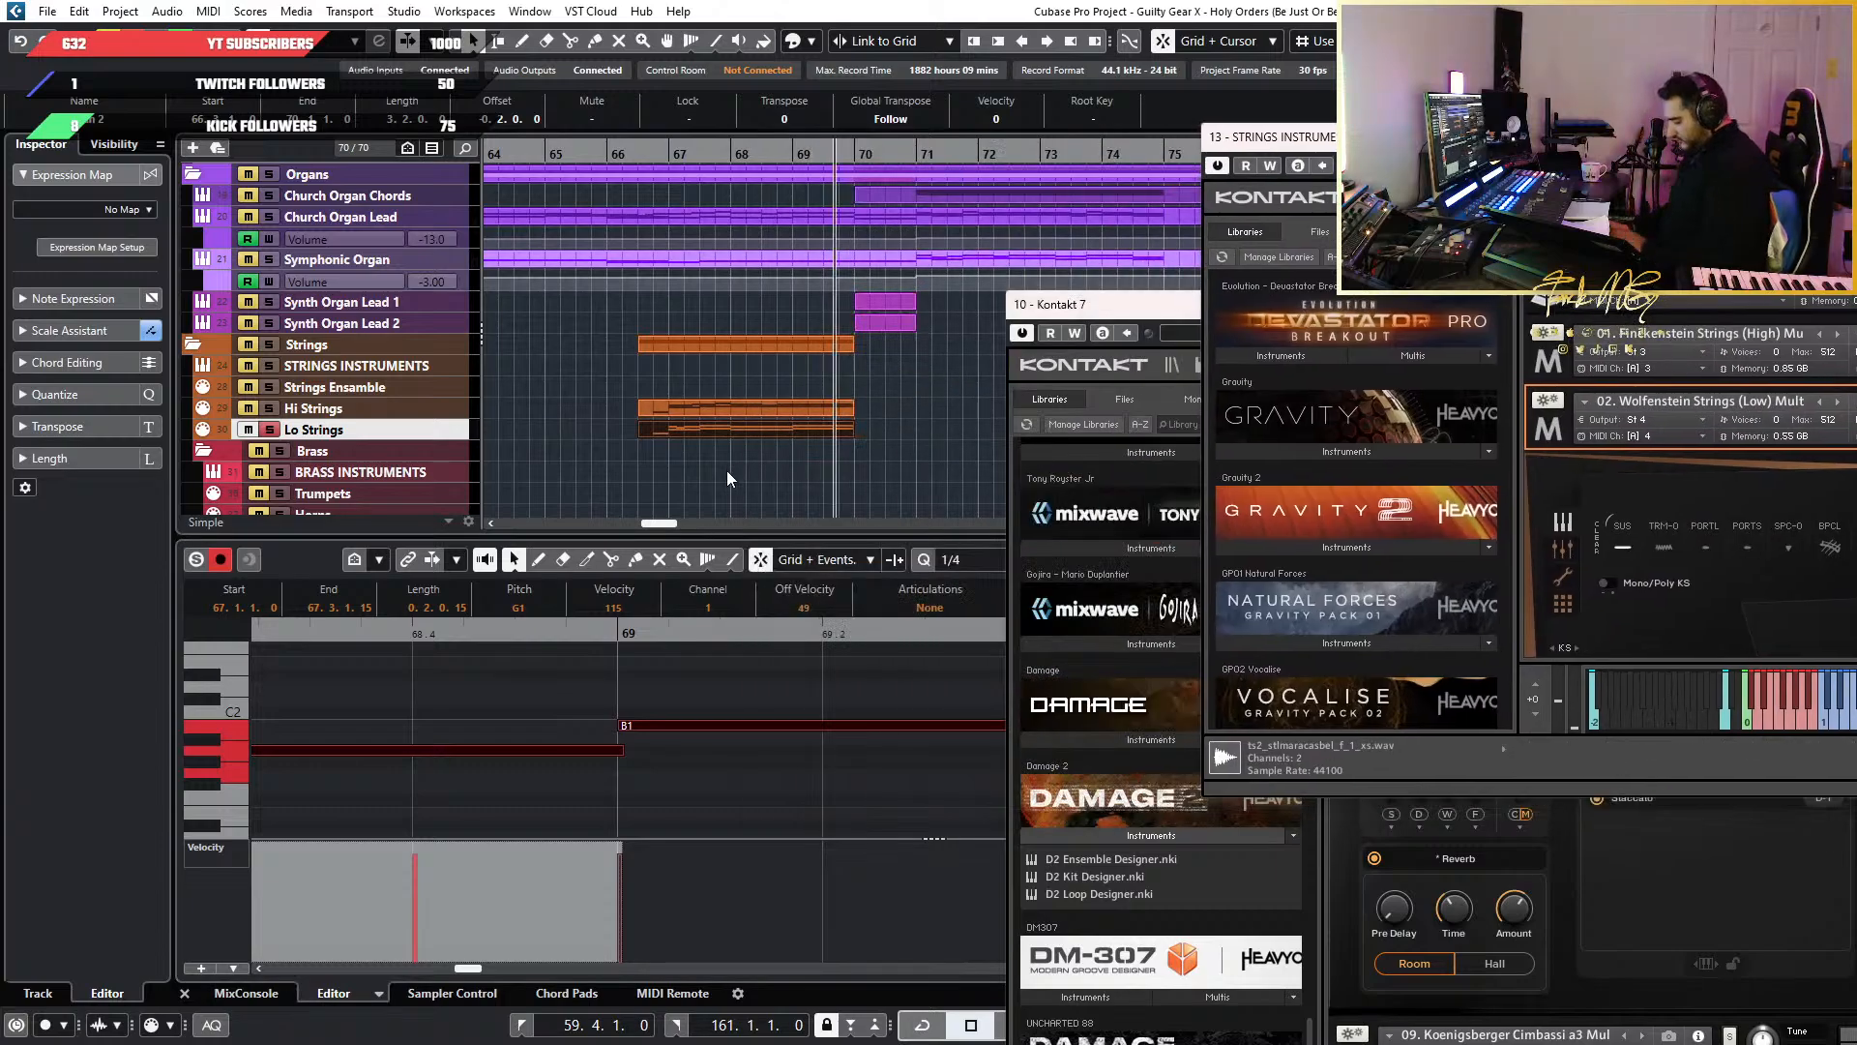
key(alt+7)
key(alt+8)
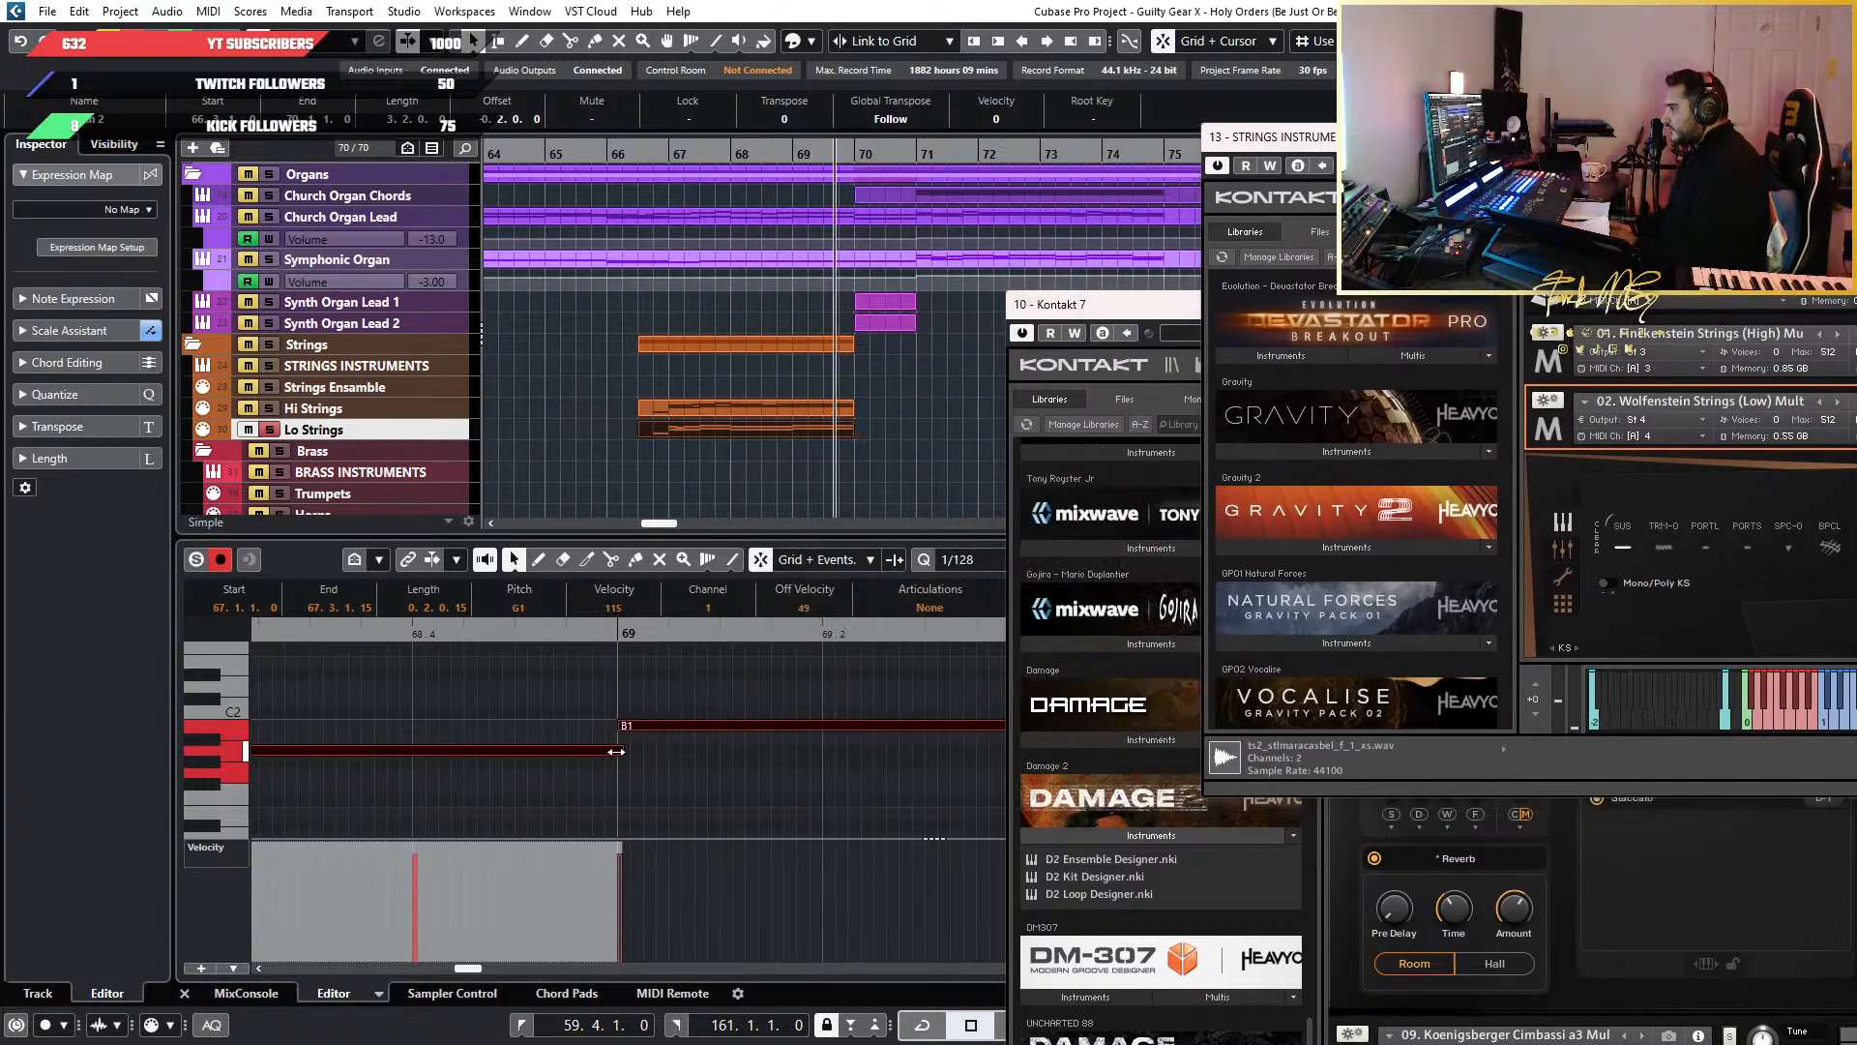
drag(615, 751, 628, 753)
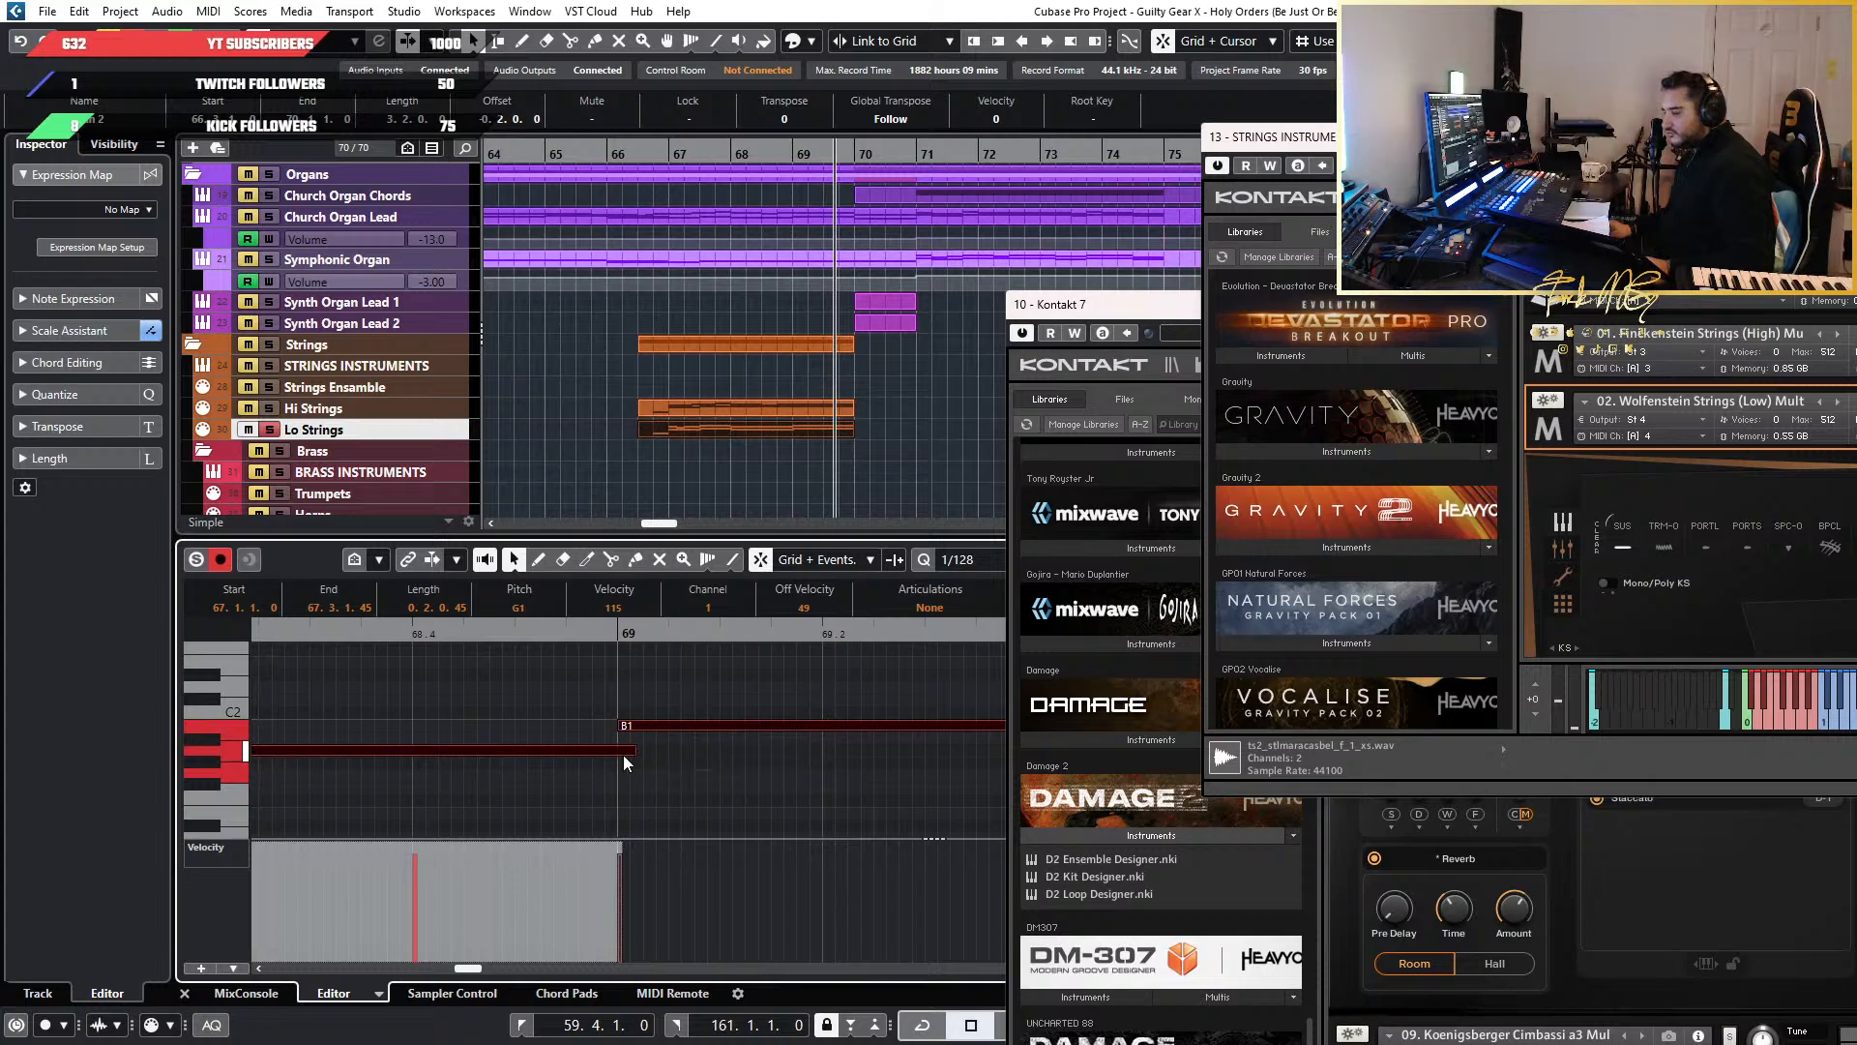
Play the Lo Strings phrase with the overlapping low notes from just before bar 67, following both registers
scroll(624, 757, down, 5)
drag(489, 631, 358, 634)
key(space)
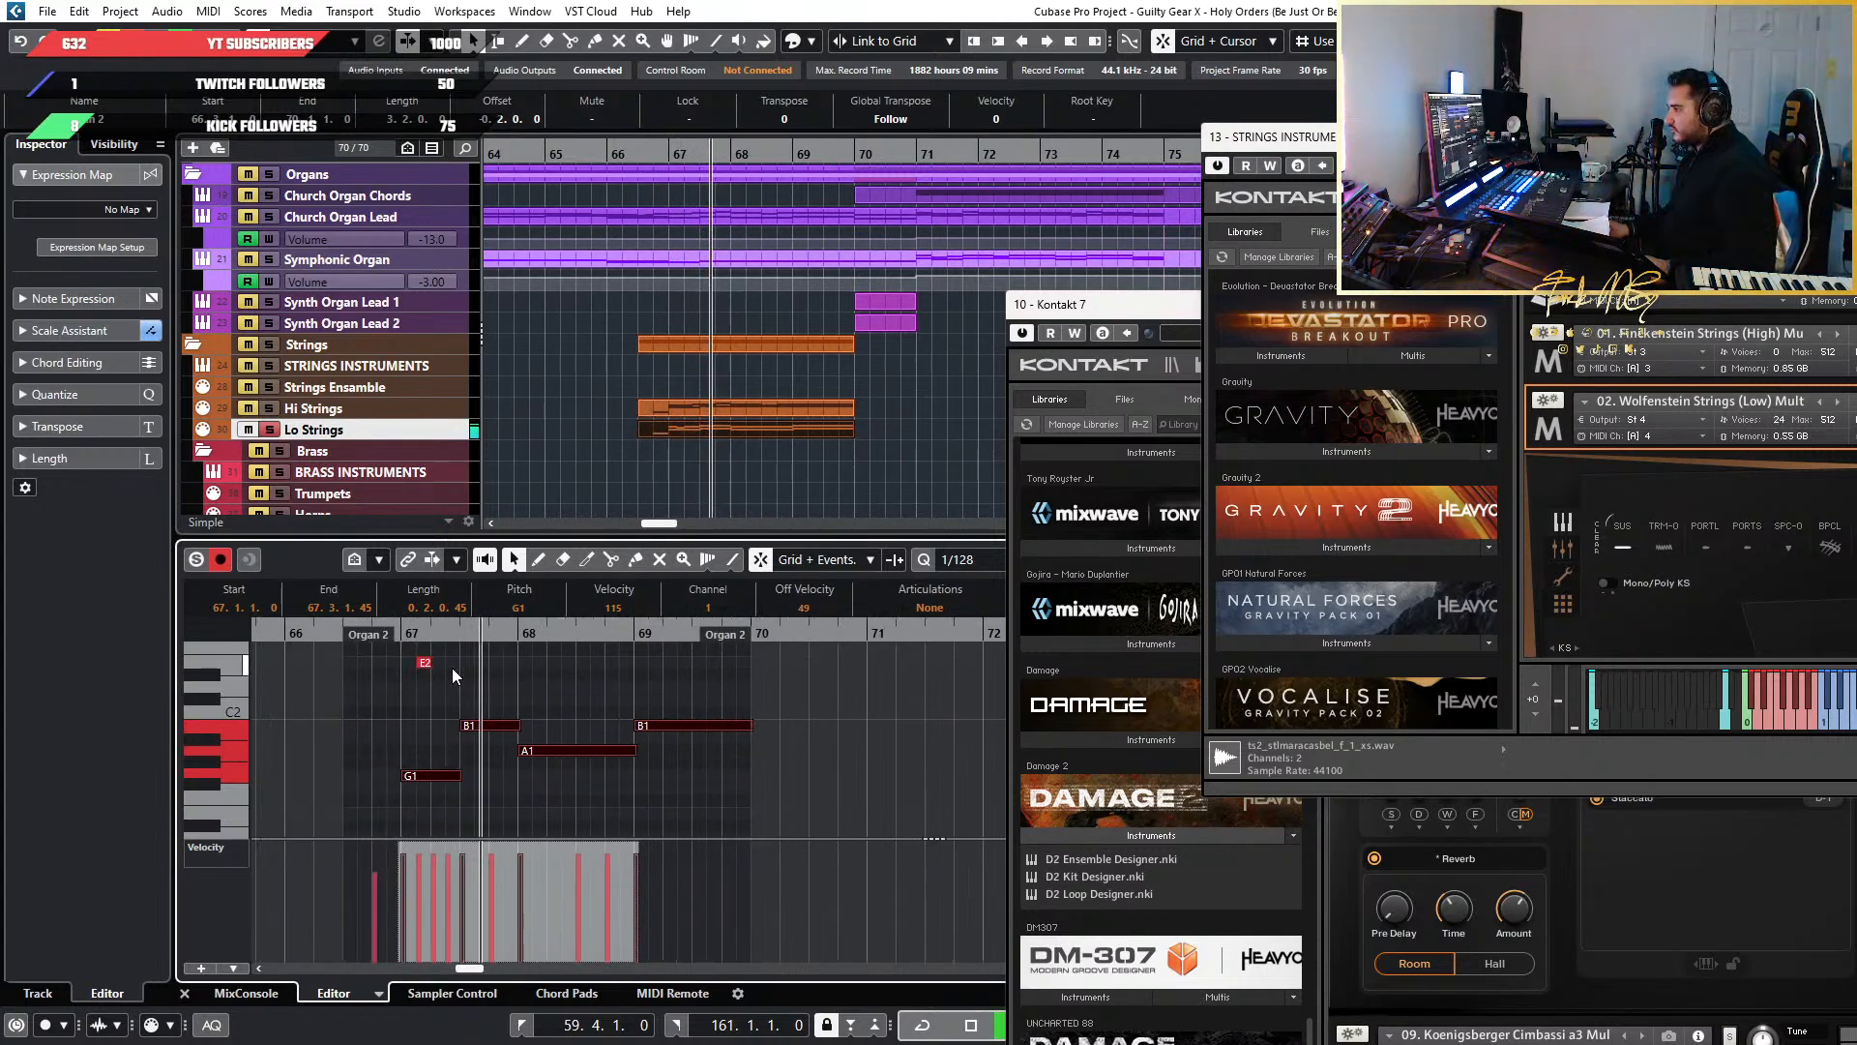
click(619, 681)
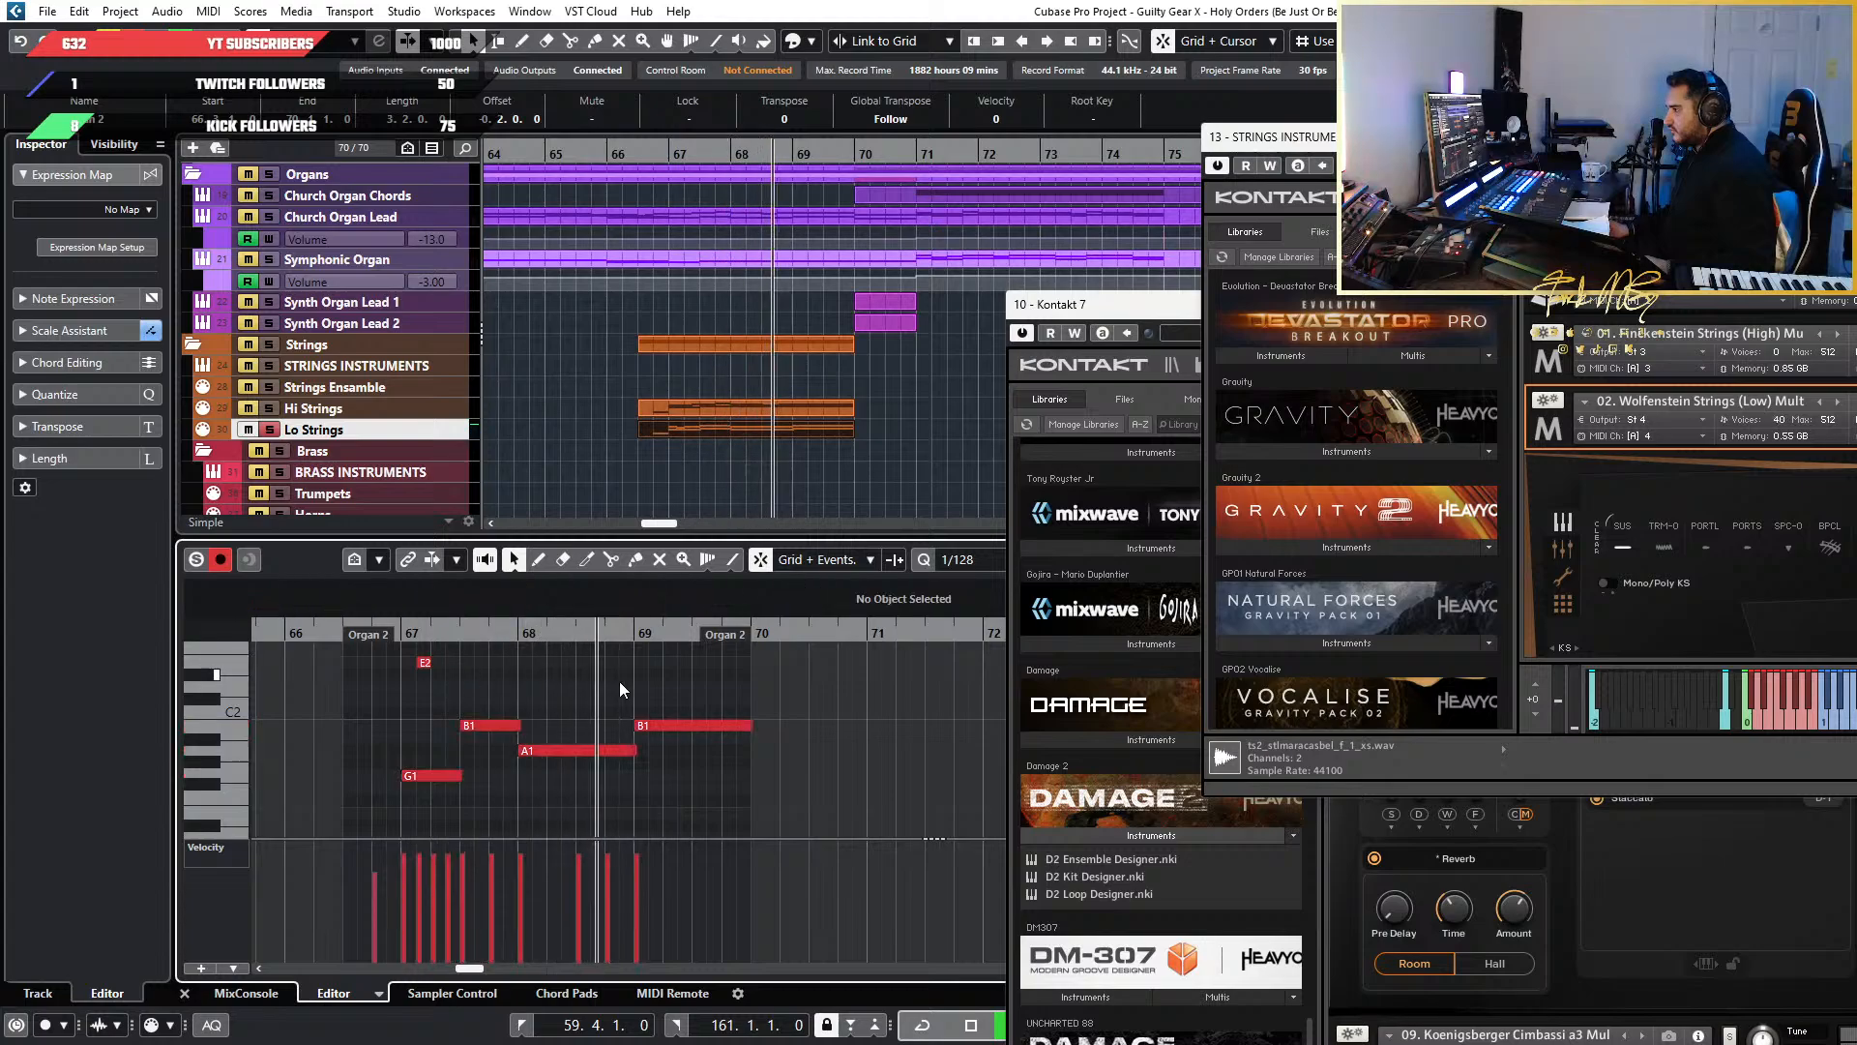
scroll(619, 681, up, 3)
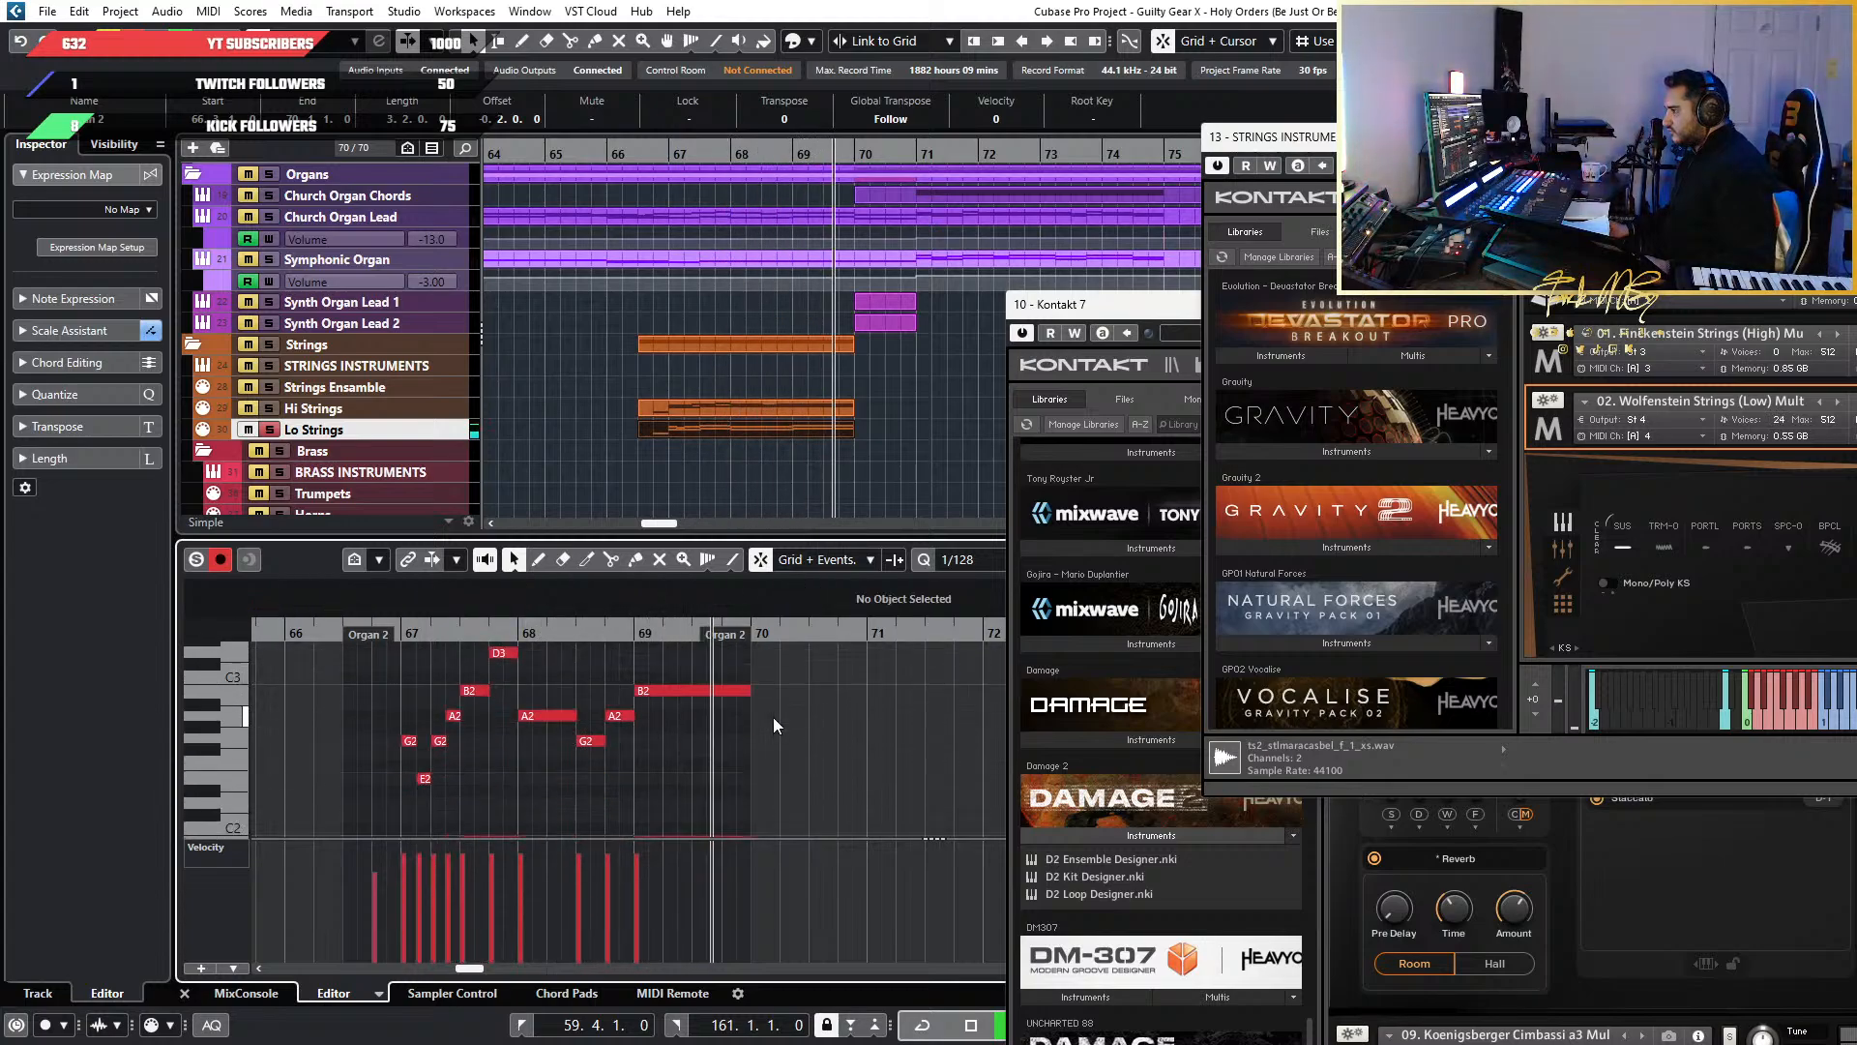
scroll(774, 710, down, 2)
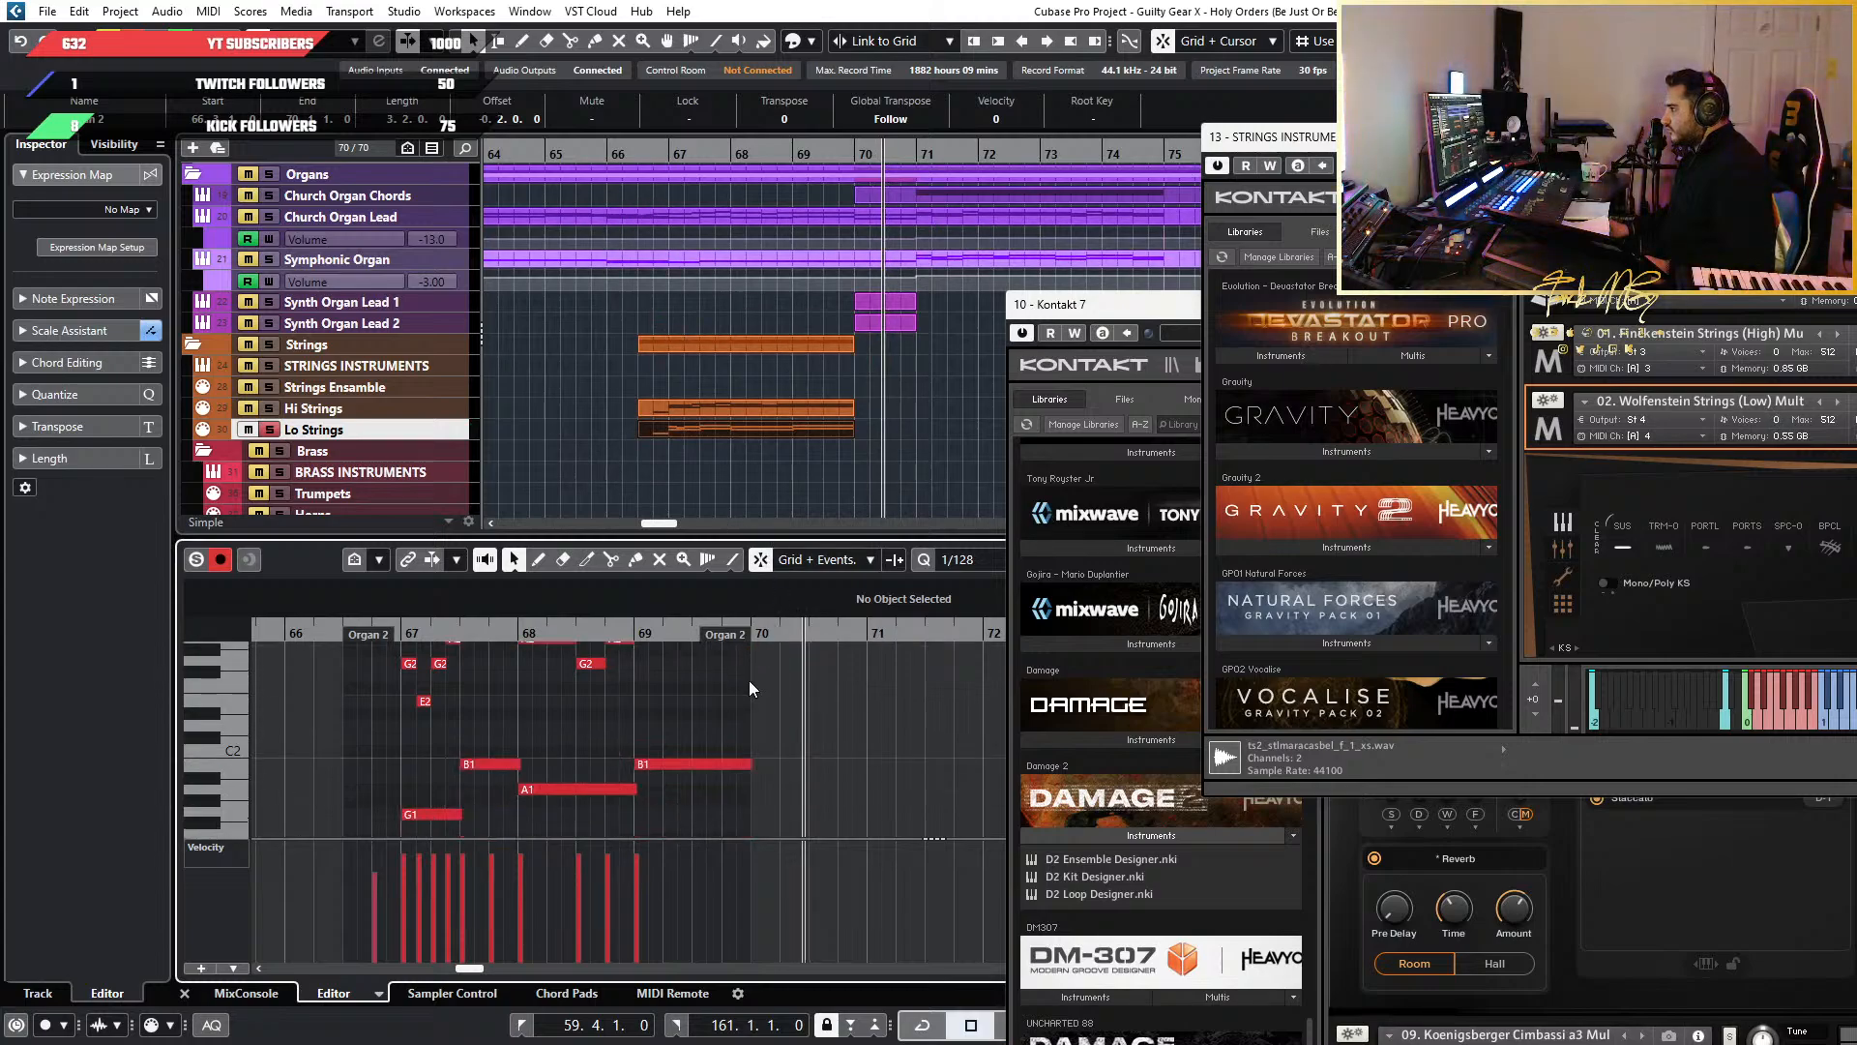
Select the Lo Strings track and replay its phrase from about bar 67
click(638, 646)
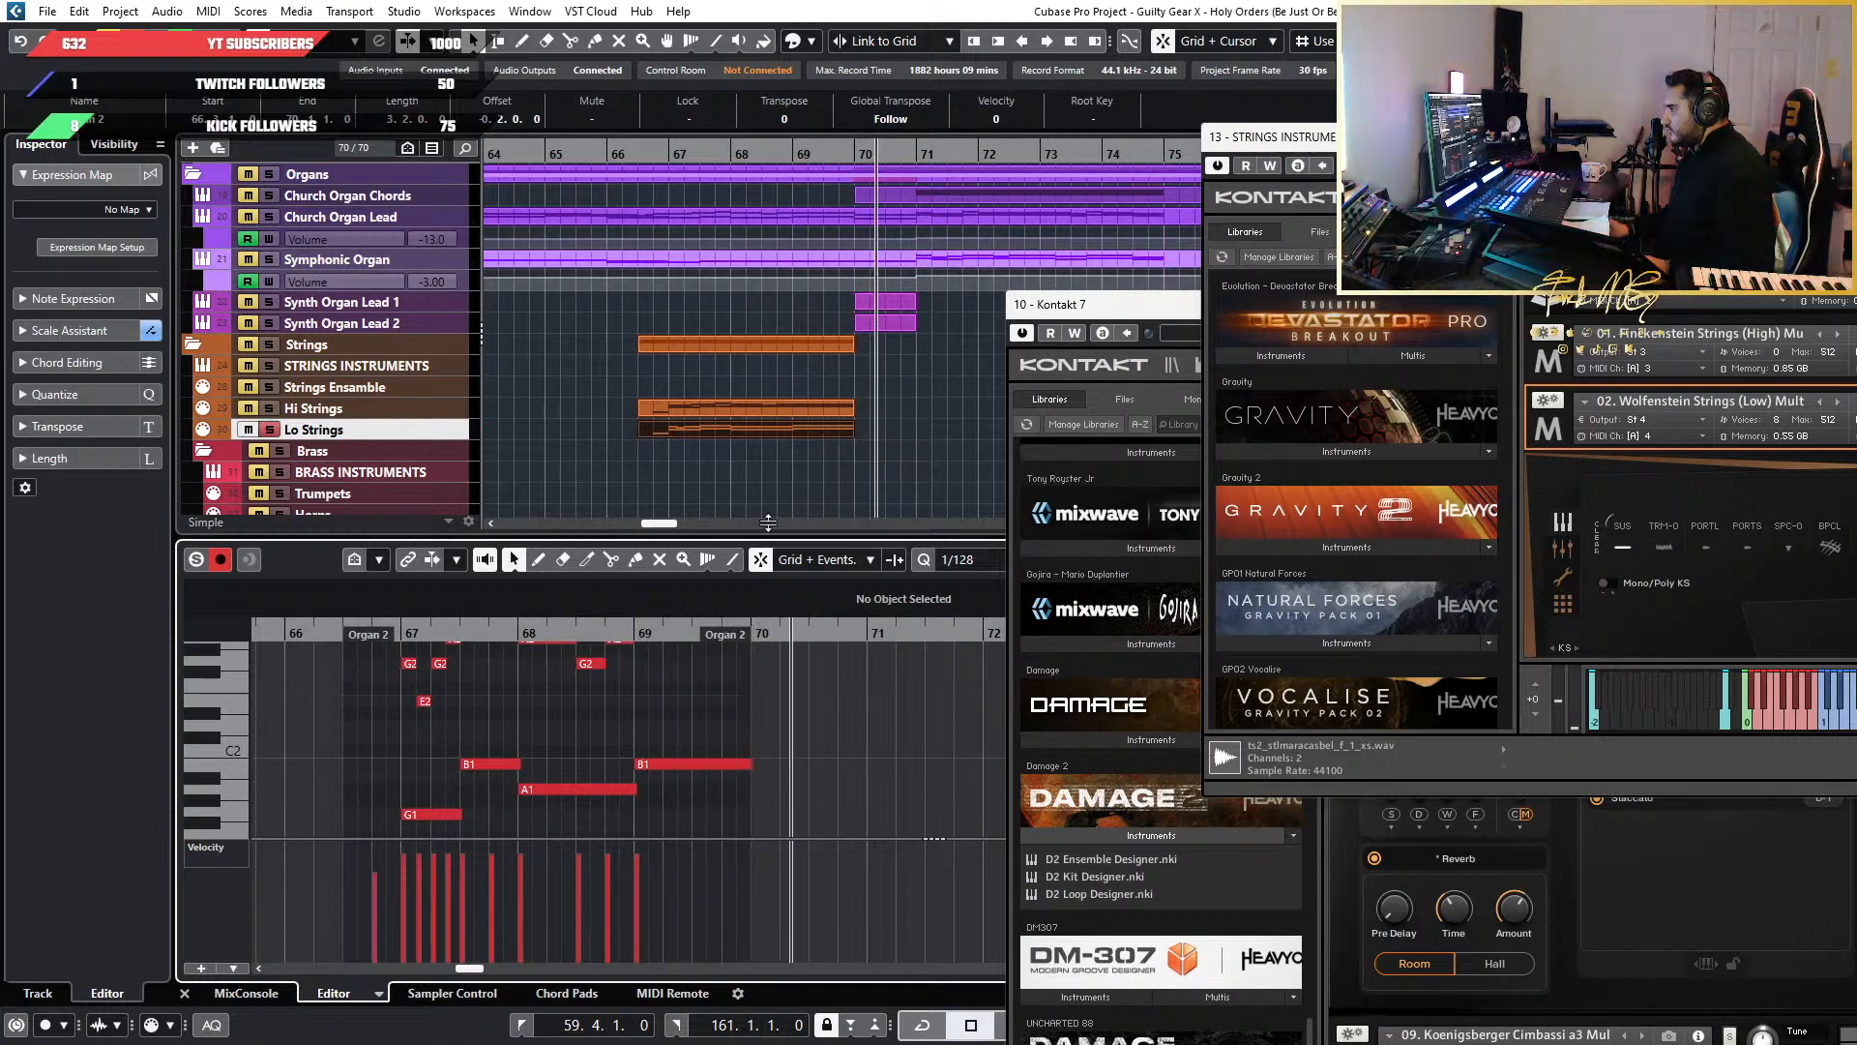
scroll(872, 447, down, 3)
click(401, 432)
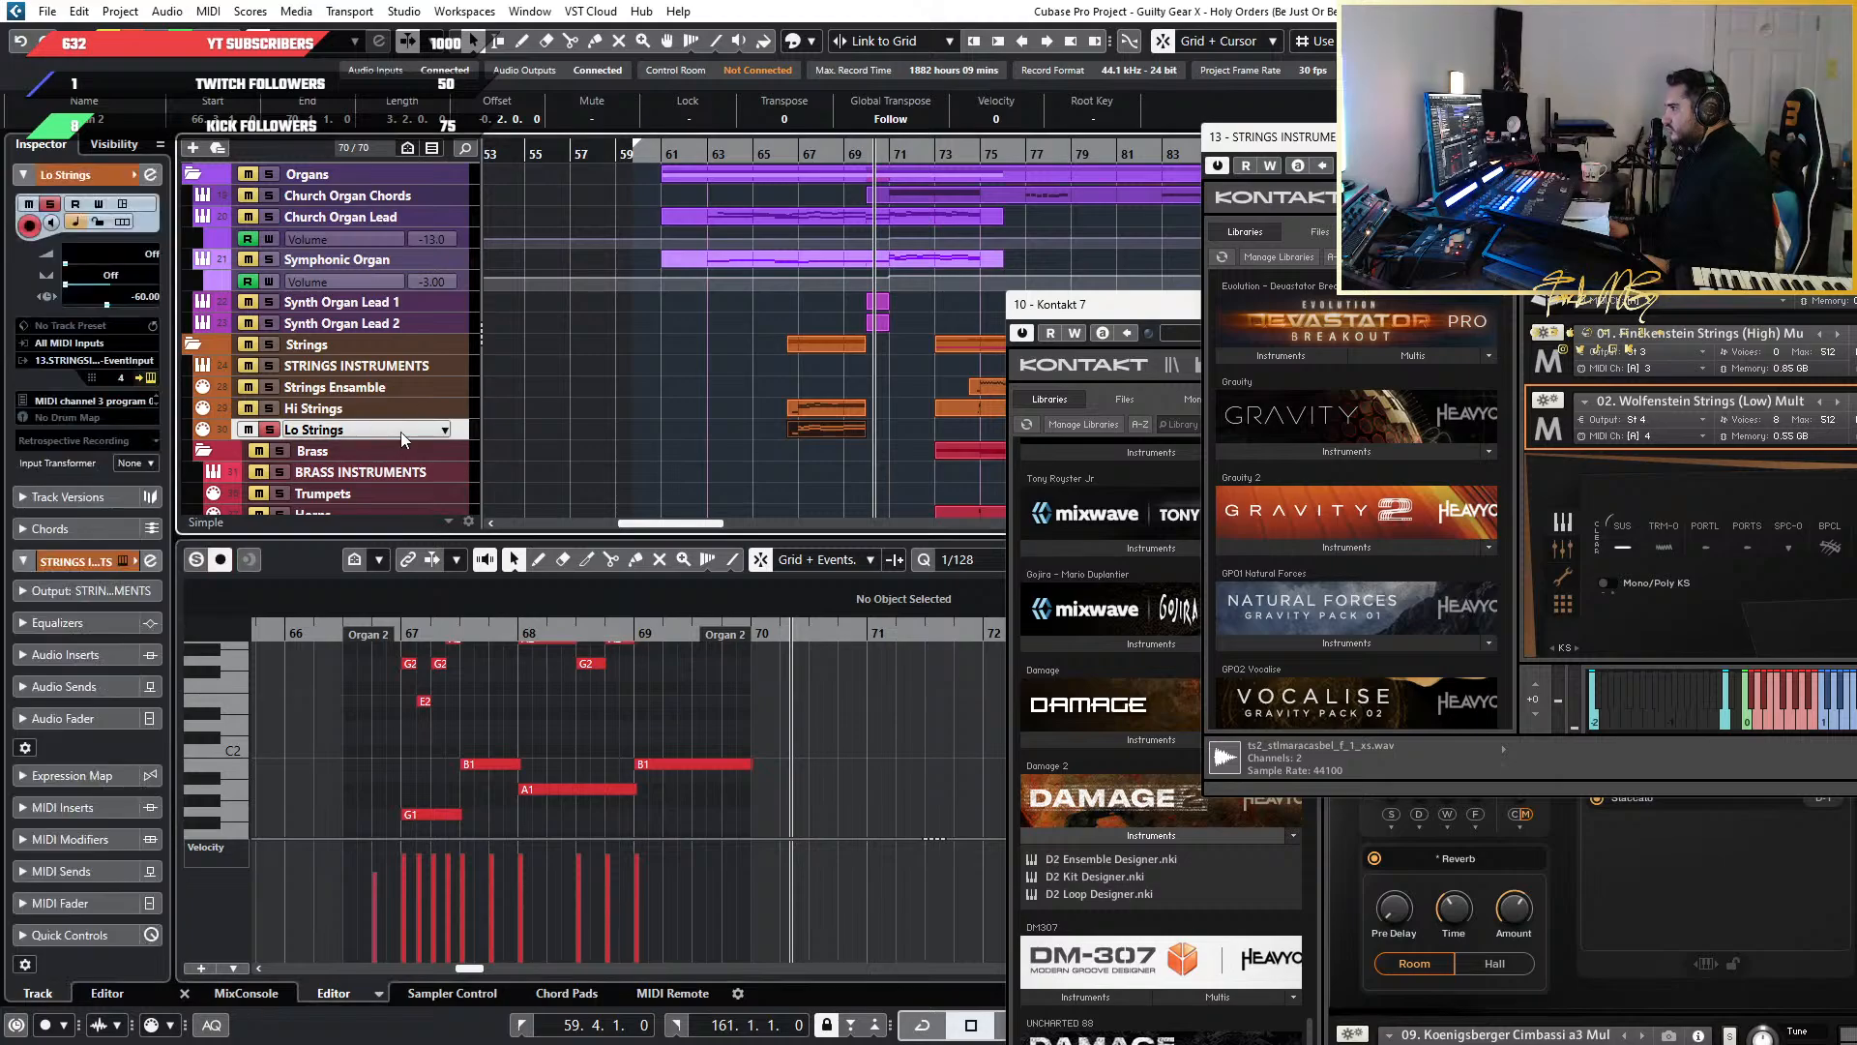
click(398, 638)
scroll(844, 711, up, 2)
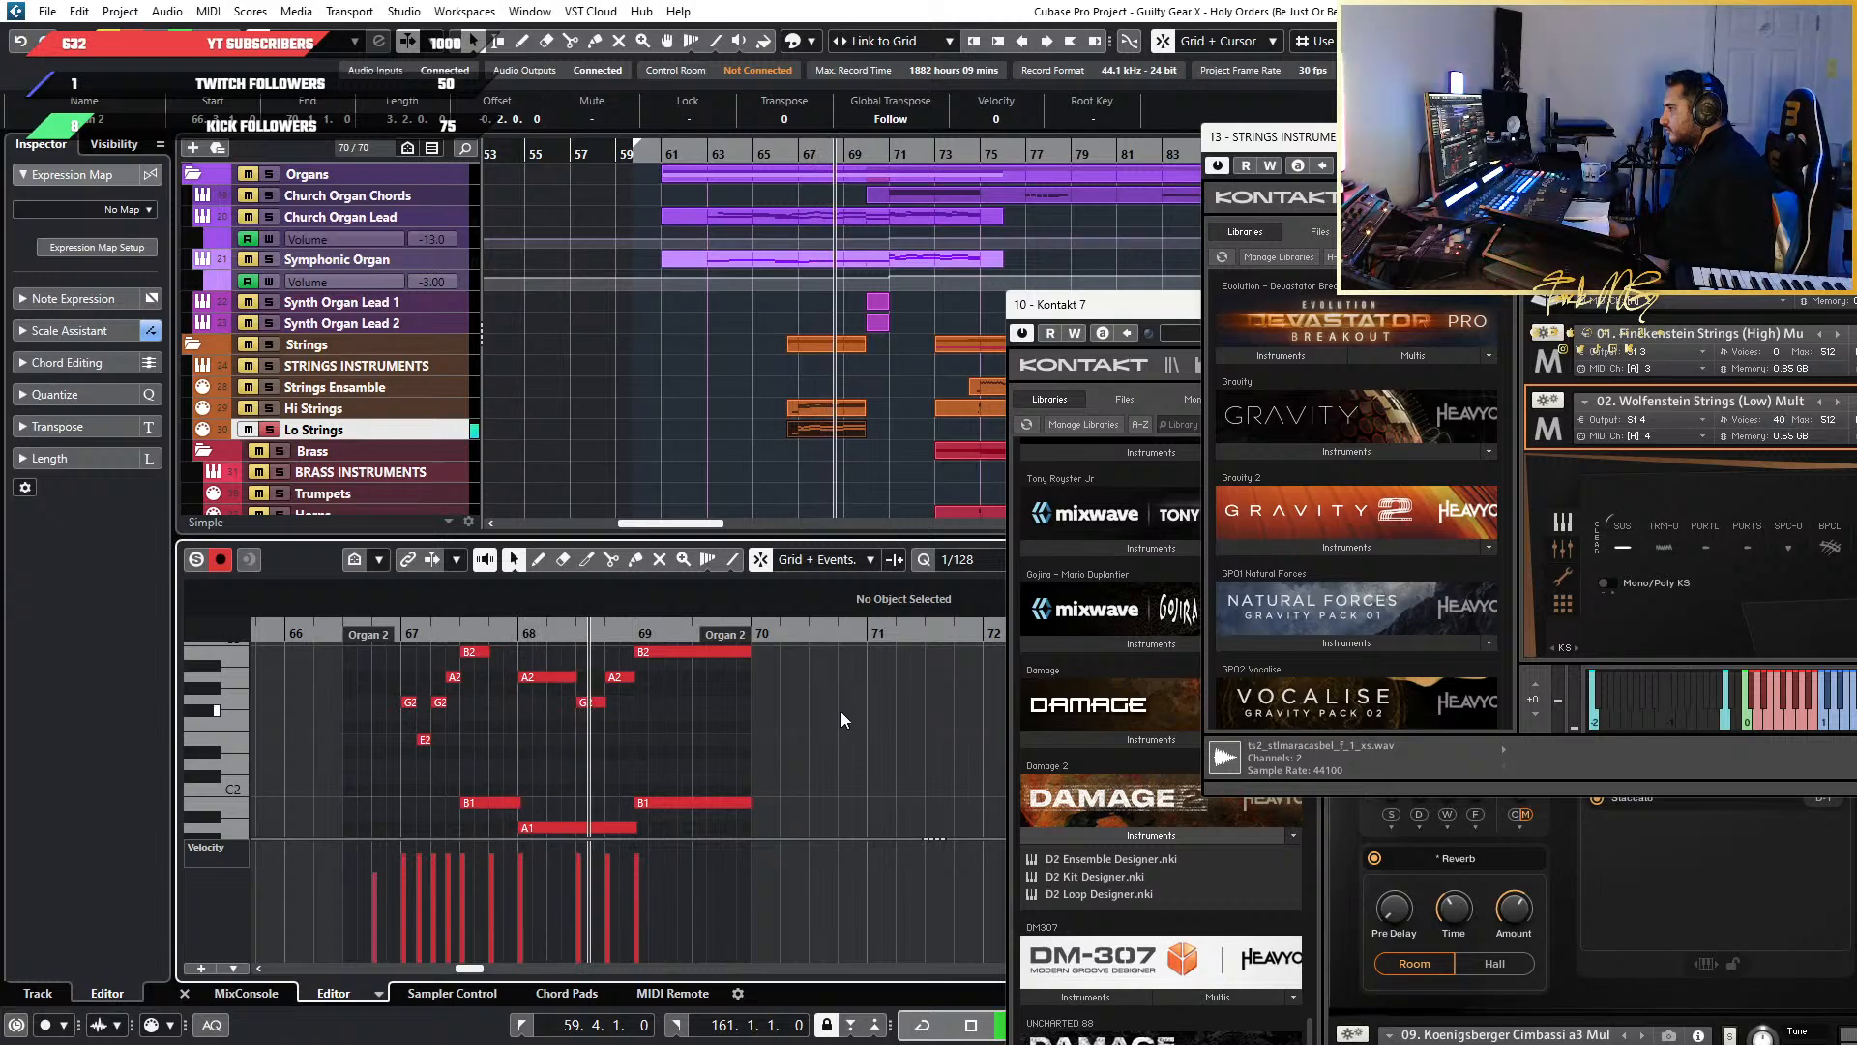
Check the Wolfenstein Strings (Low) patch in the STRINGS INSTRUMENTS window
drag(1531, 143, 977, 142)
scroll(1616, 560, down, 2)
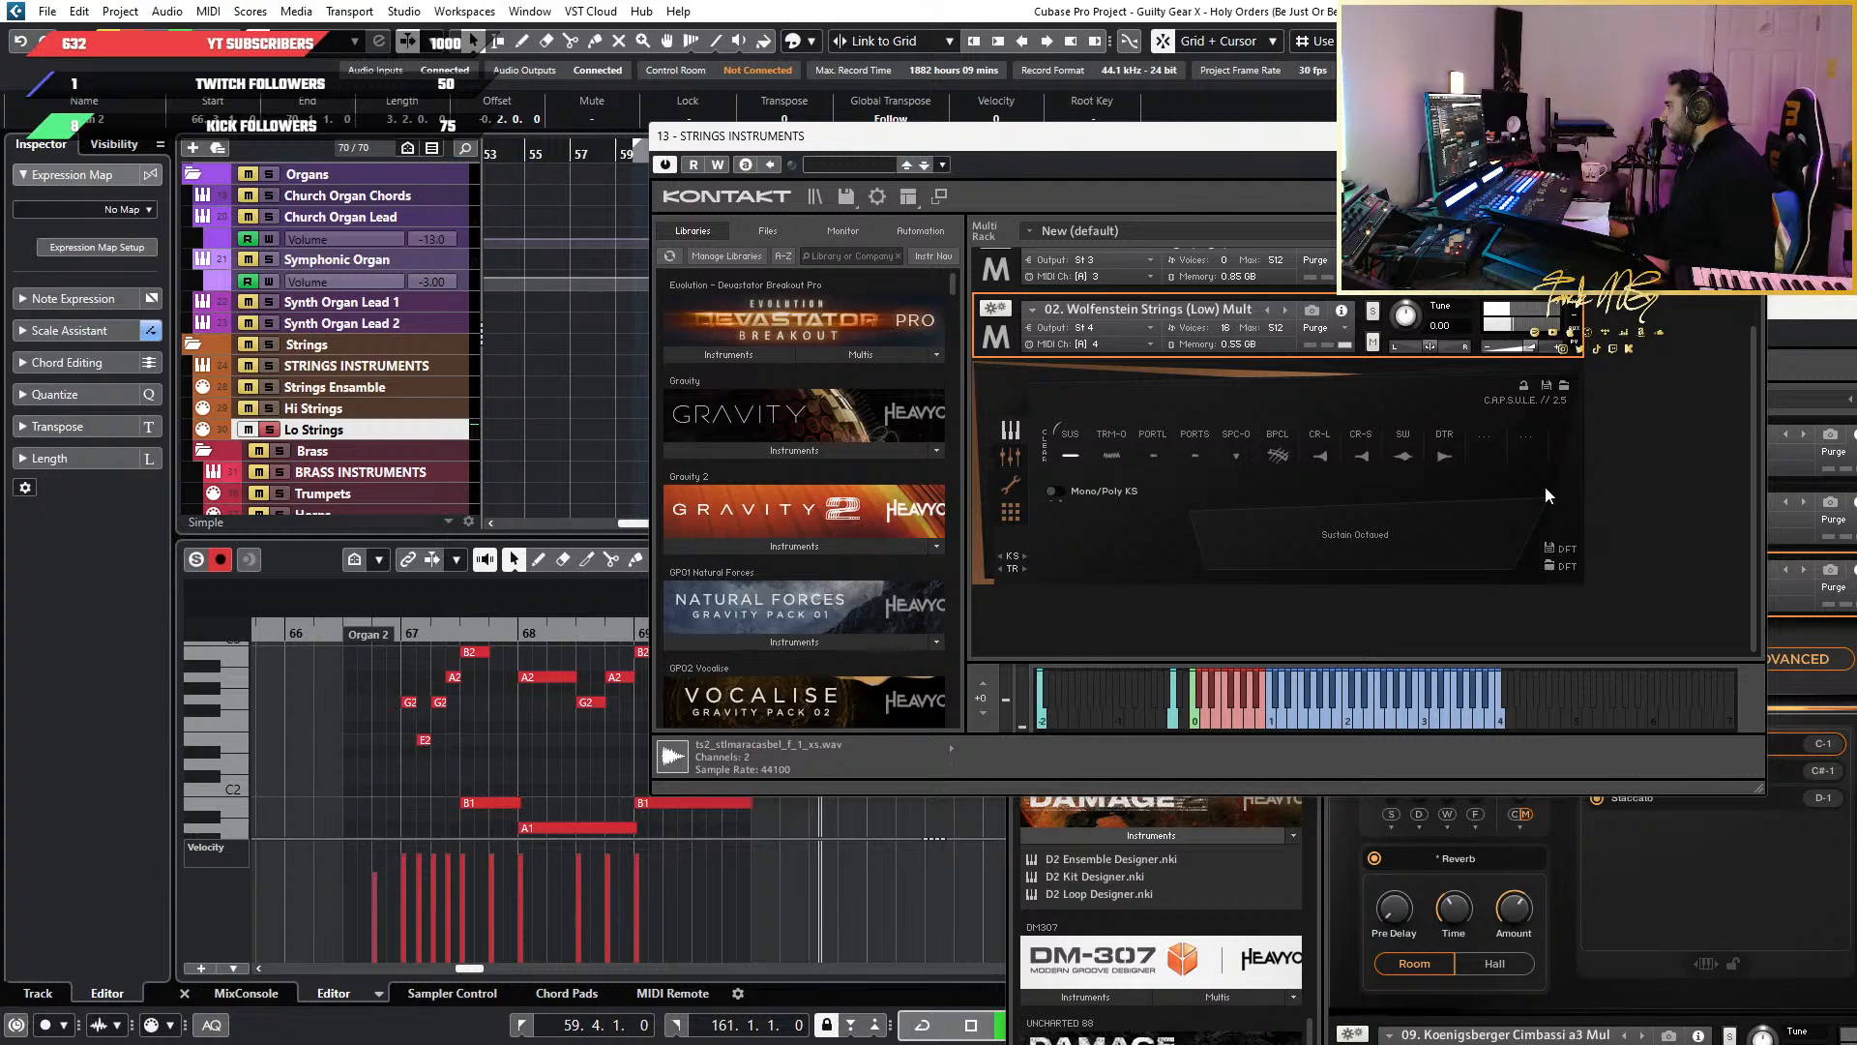
drag(1084, 137, 1367, 136)
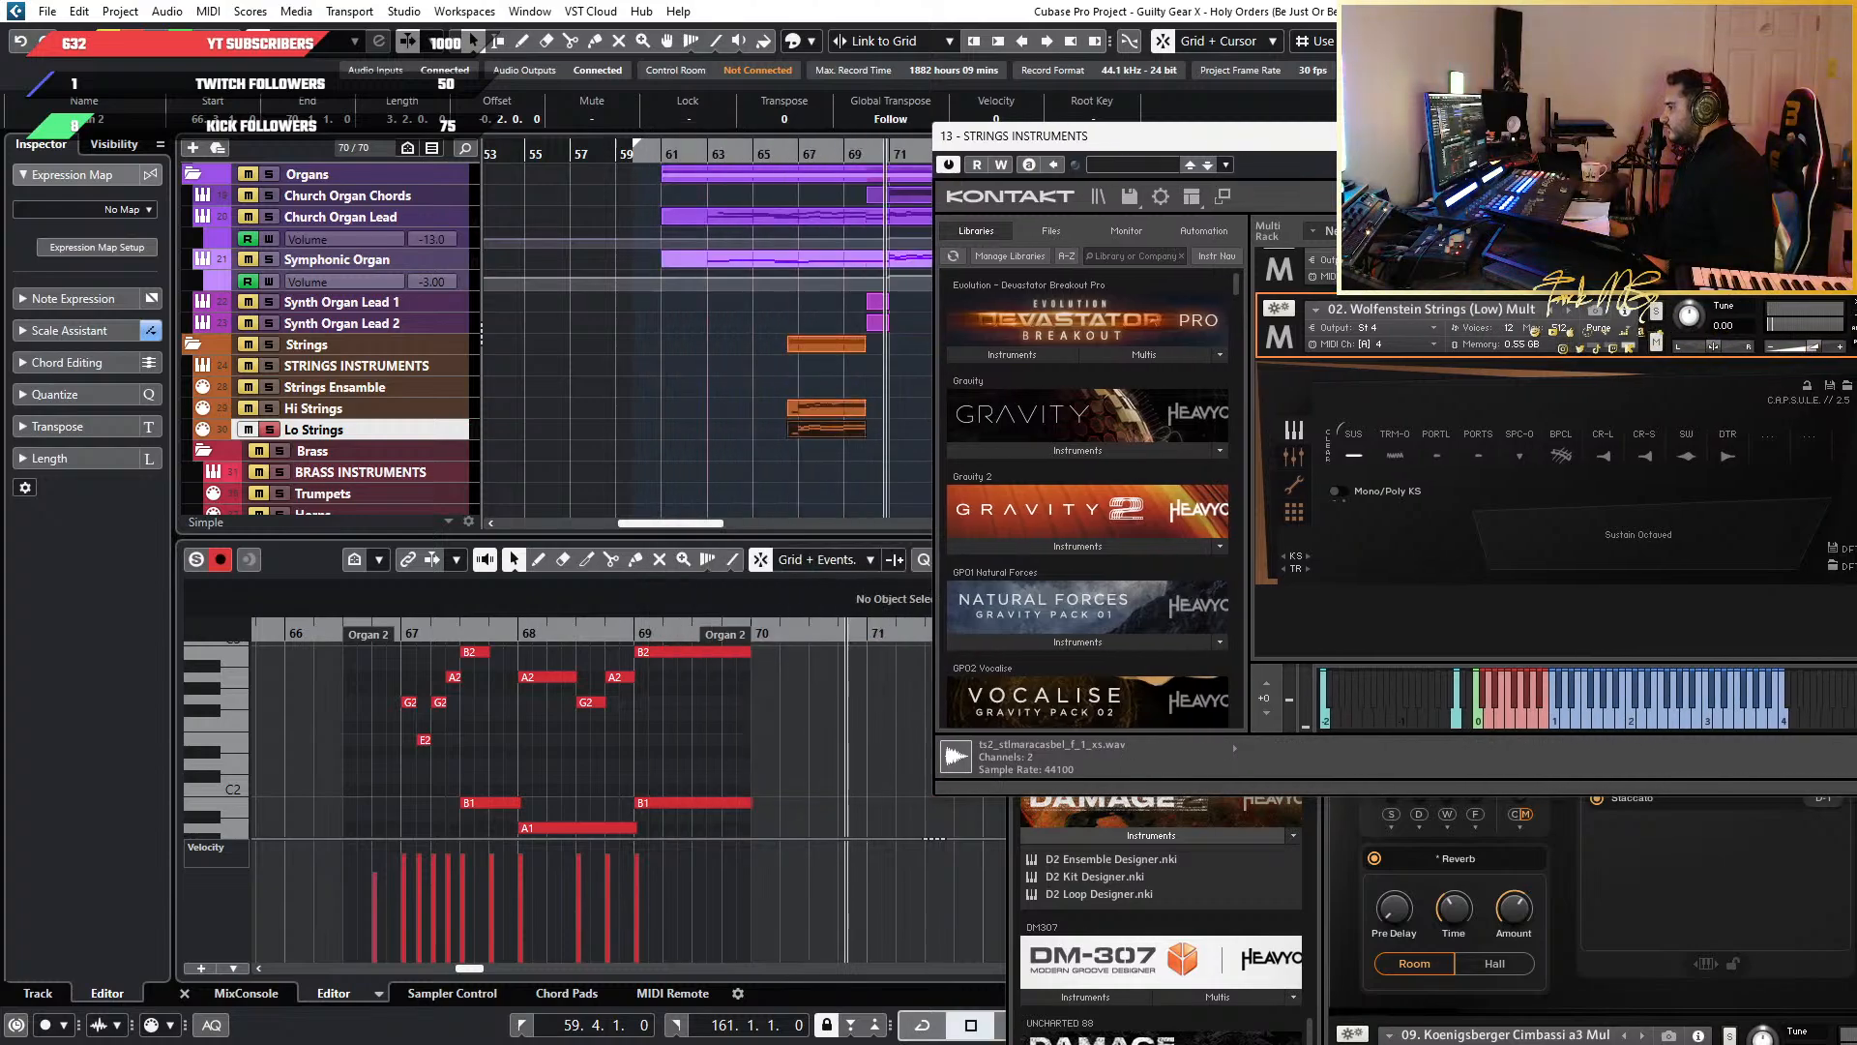
Try deleting the low-octave notes of the Lo Strings phrase, auditioning it without them from about bar 67
drag(731, 764, 290, 637)
scroll(741, 729, down, 3)
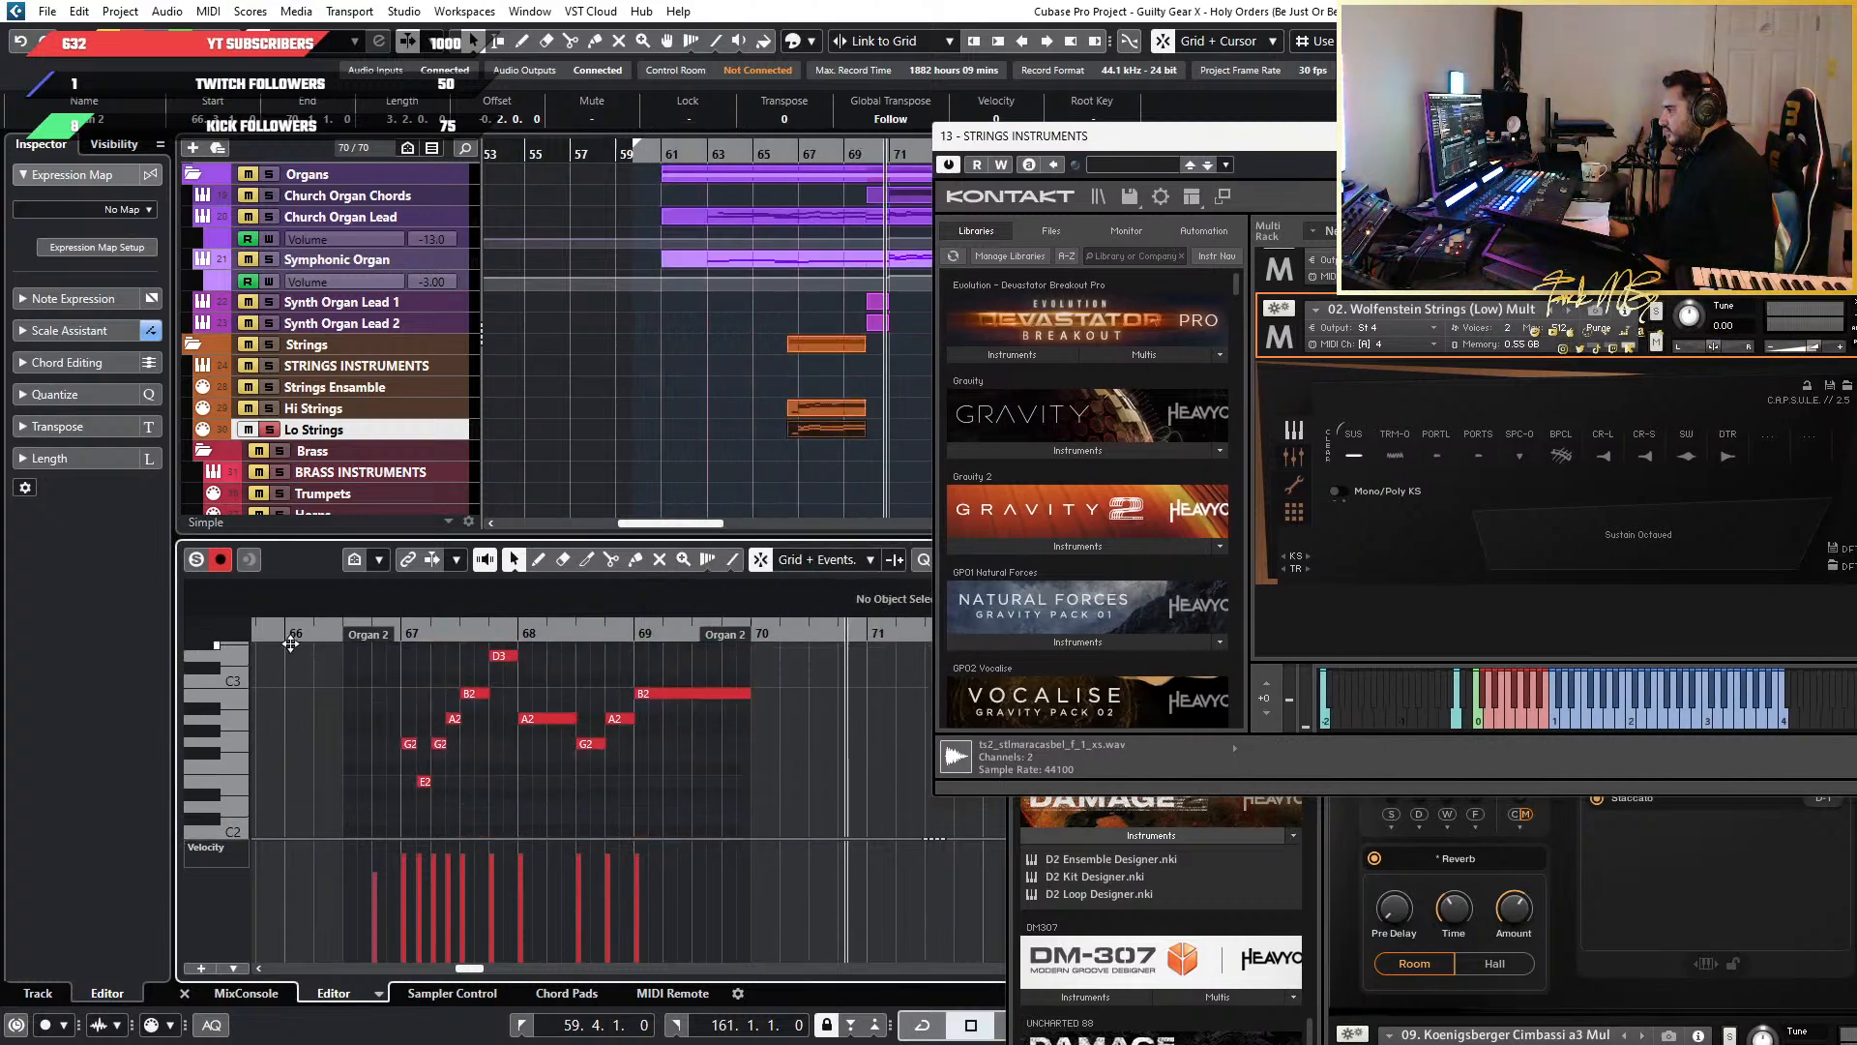
scroll(743, 732, down, 1)
drag(789, 743, 336, 661)
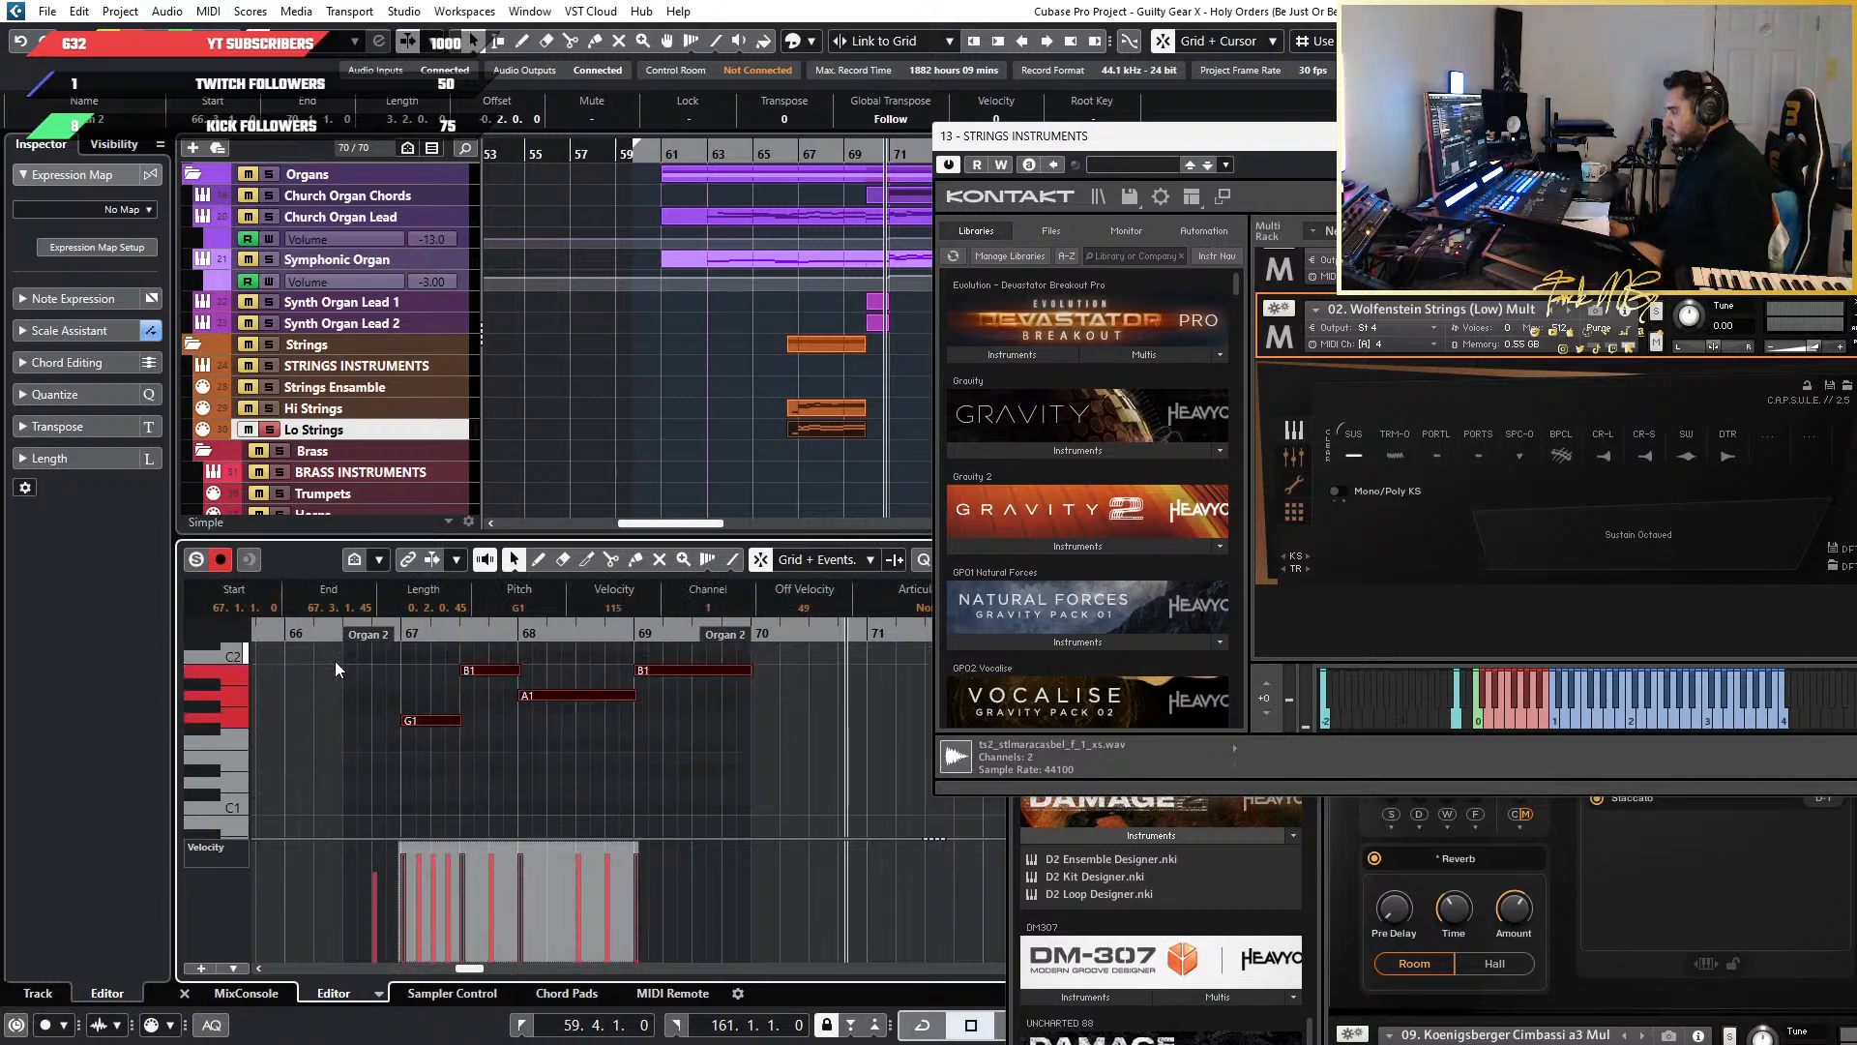
key(Delete)
click(391, 631)
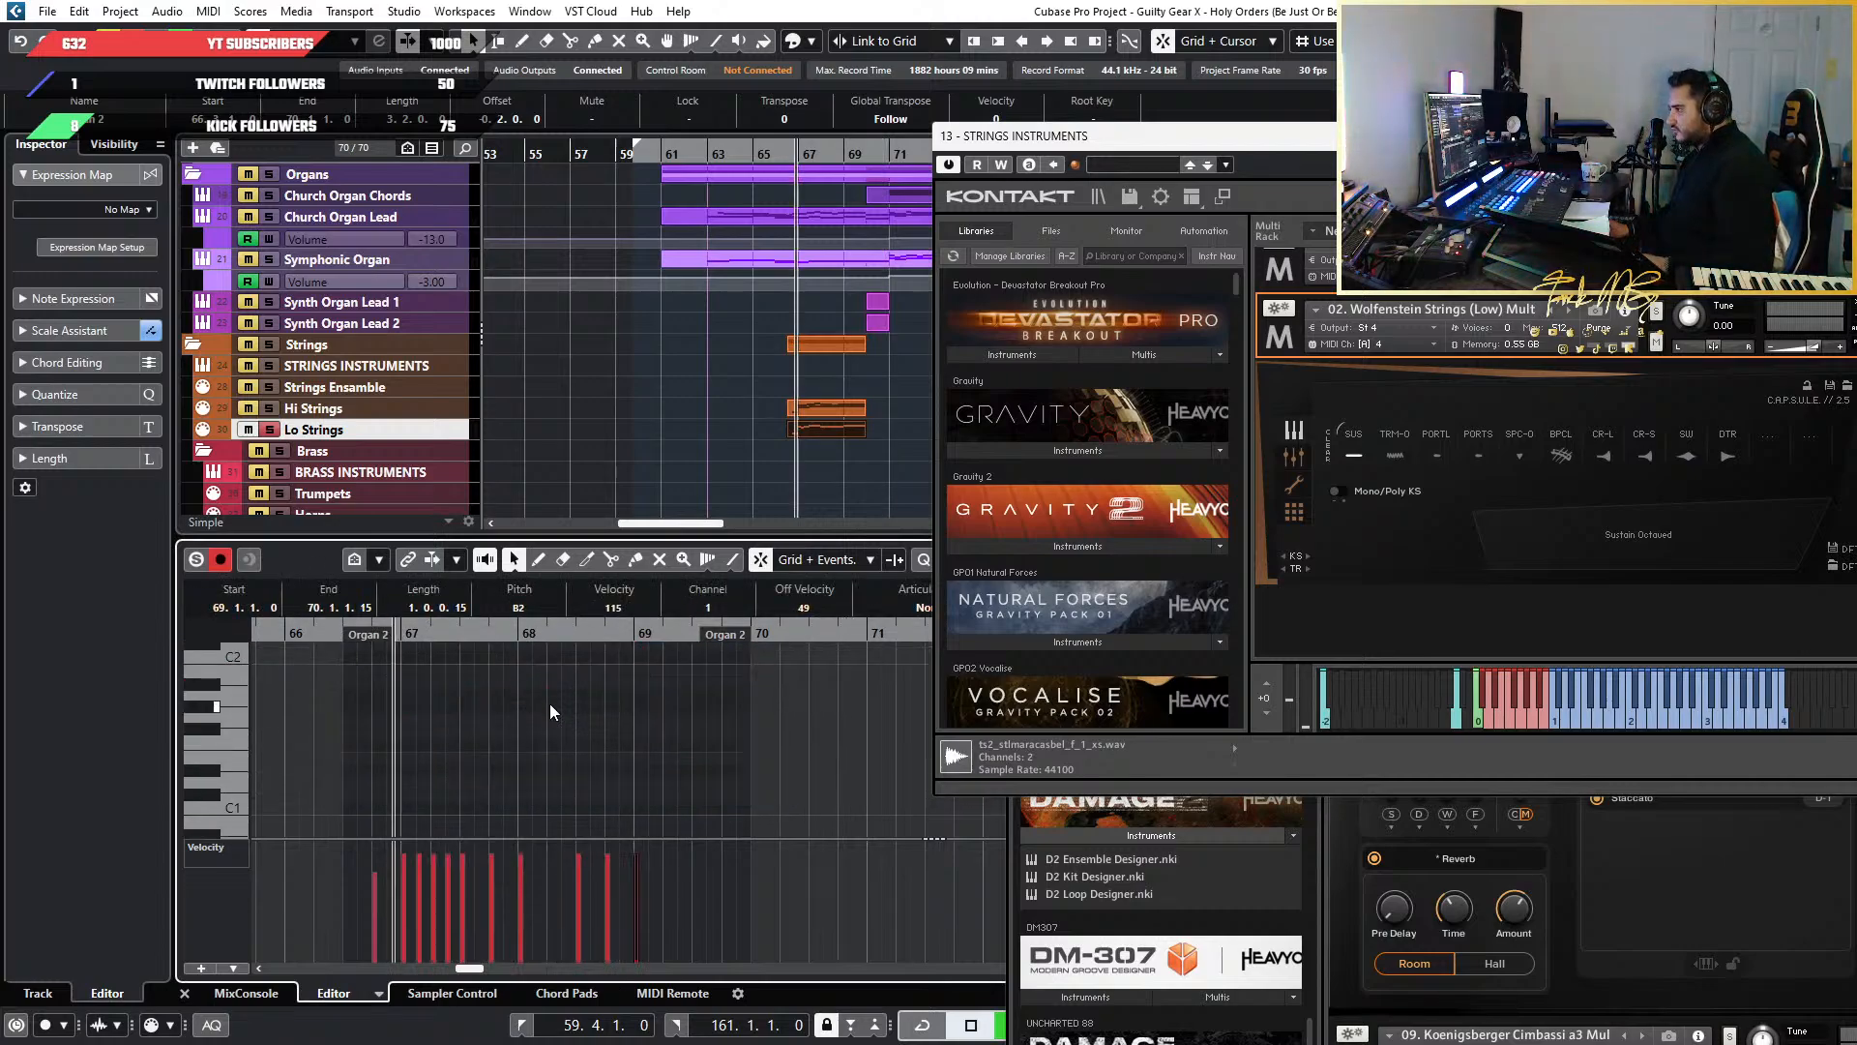
key(space)
scroll(555, 710, up, 2)
scroll(556, 710, up, 1)
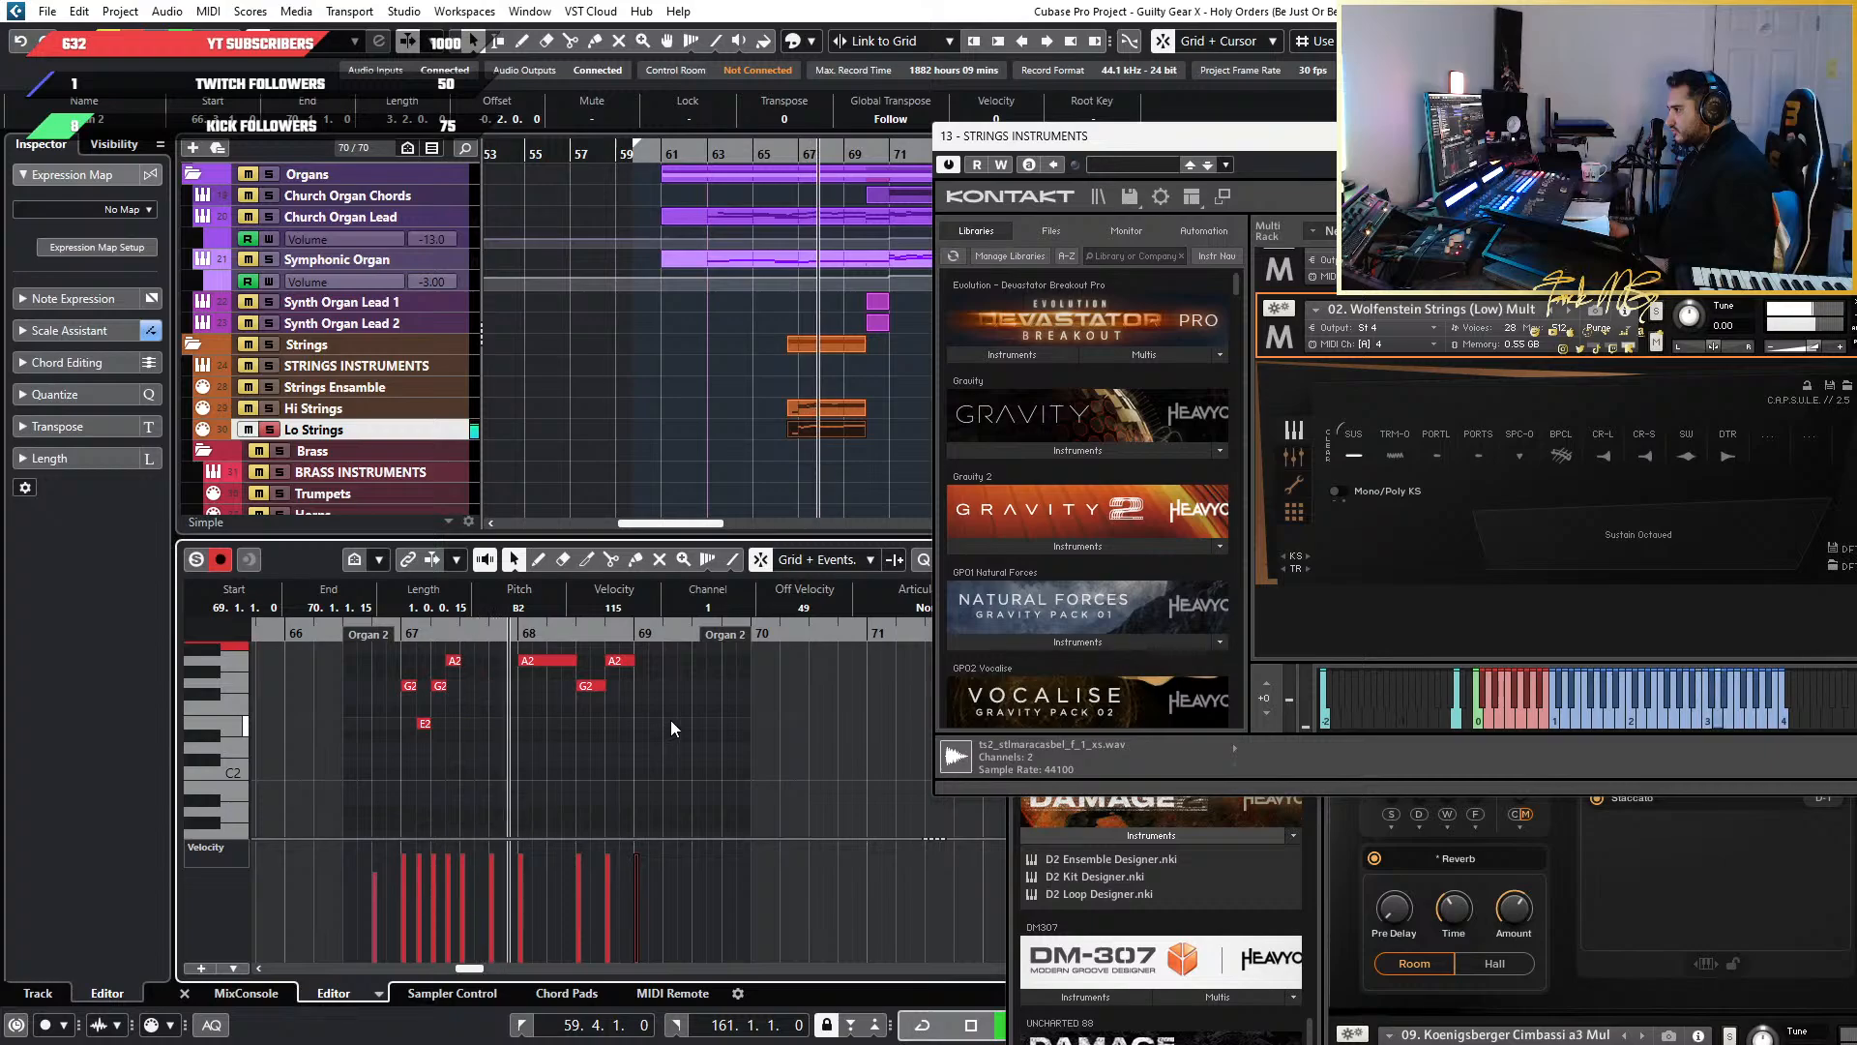
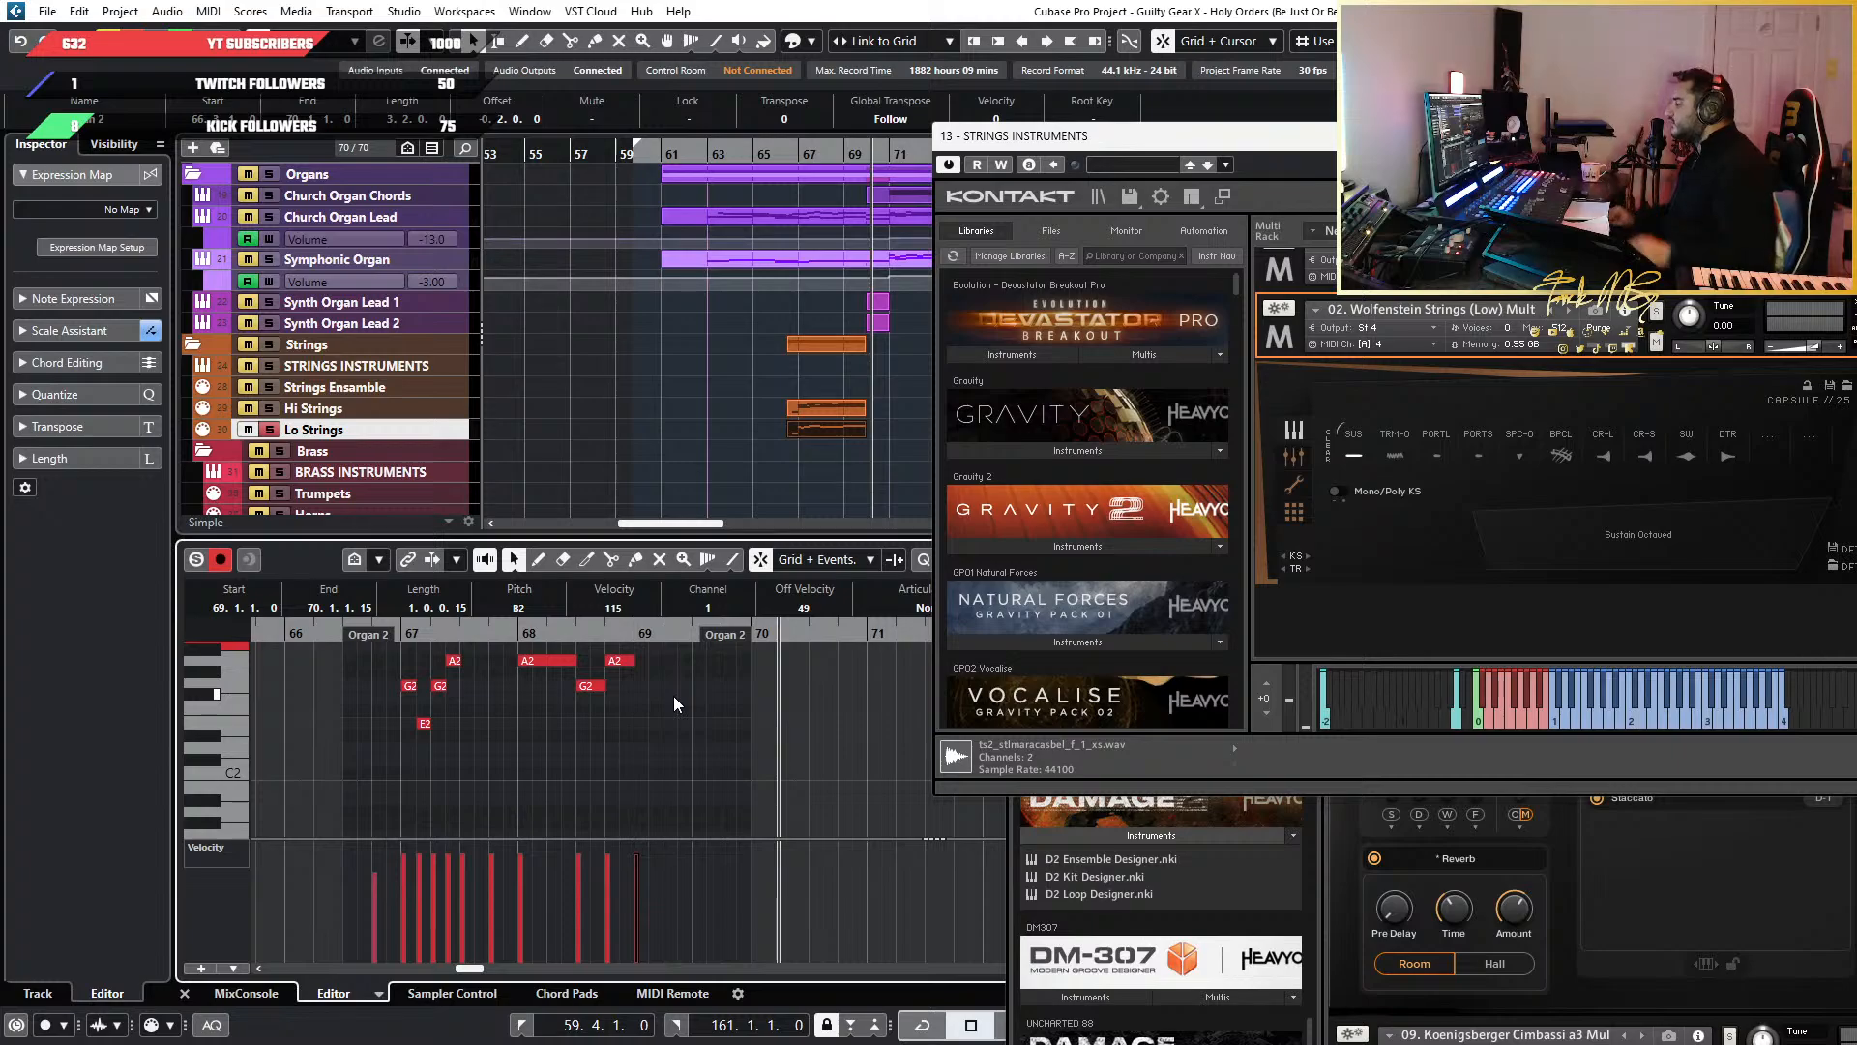
key(ctrl+z)
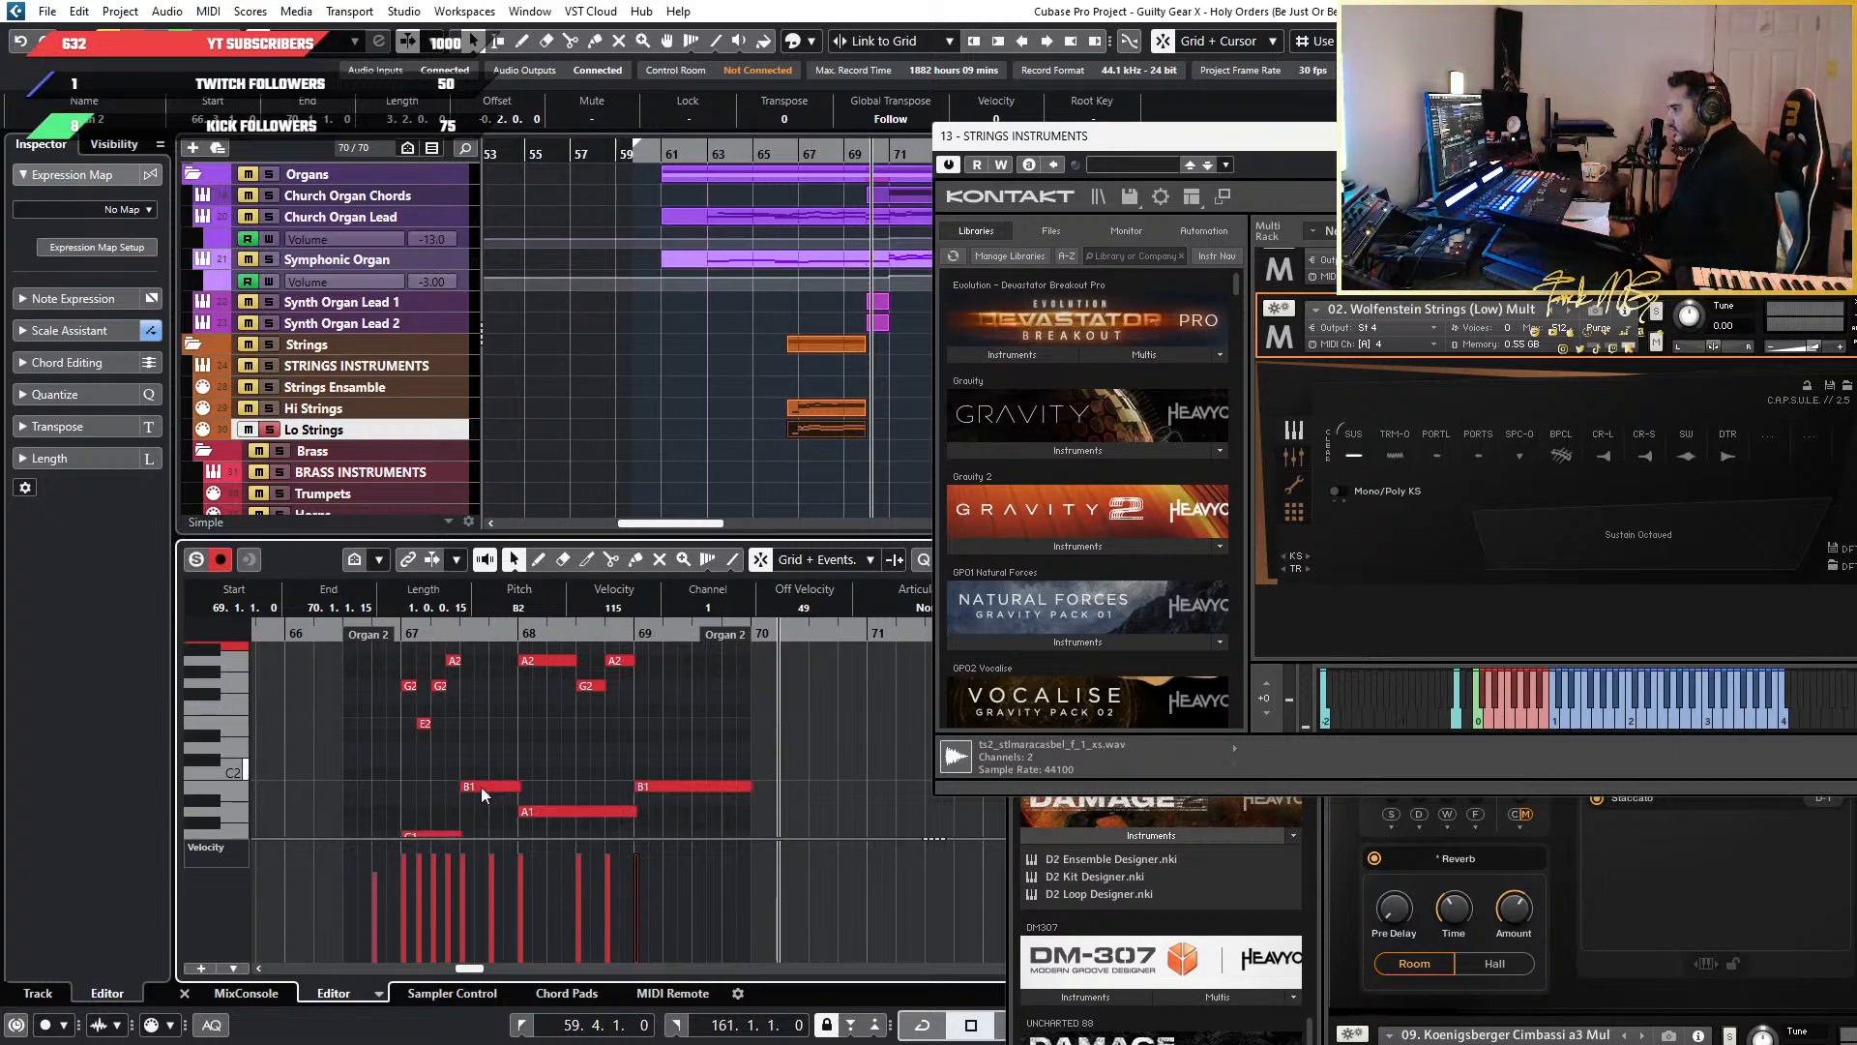
Play the soloed Lo Strings phrase with its low-octave notes from bar 67
scroll(480, 803, down, 1)
scroll(480, 799, up, 2)
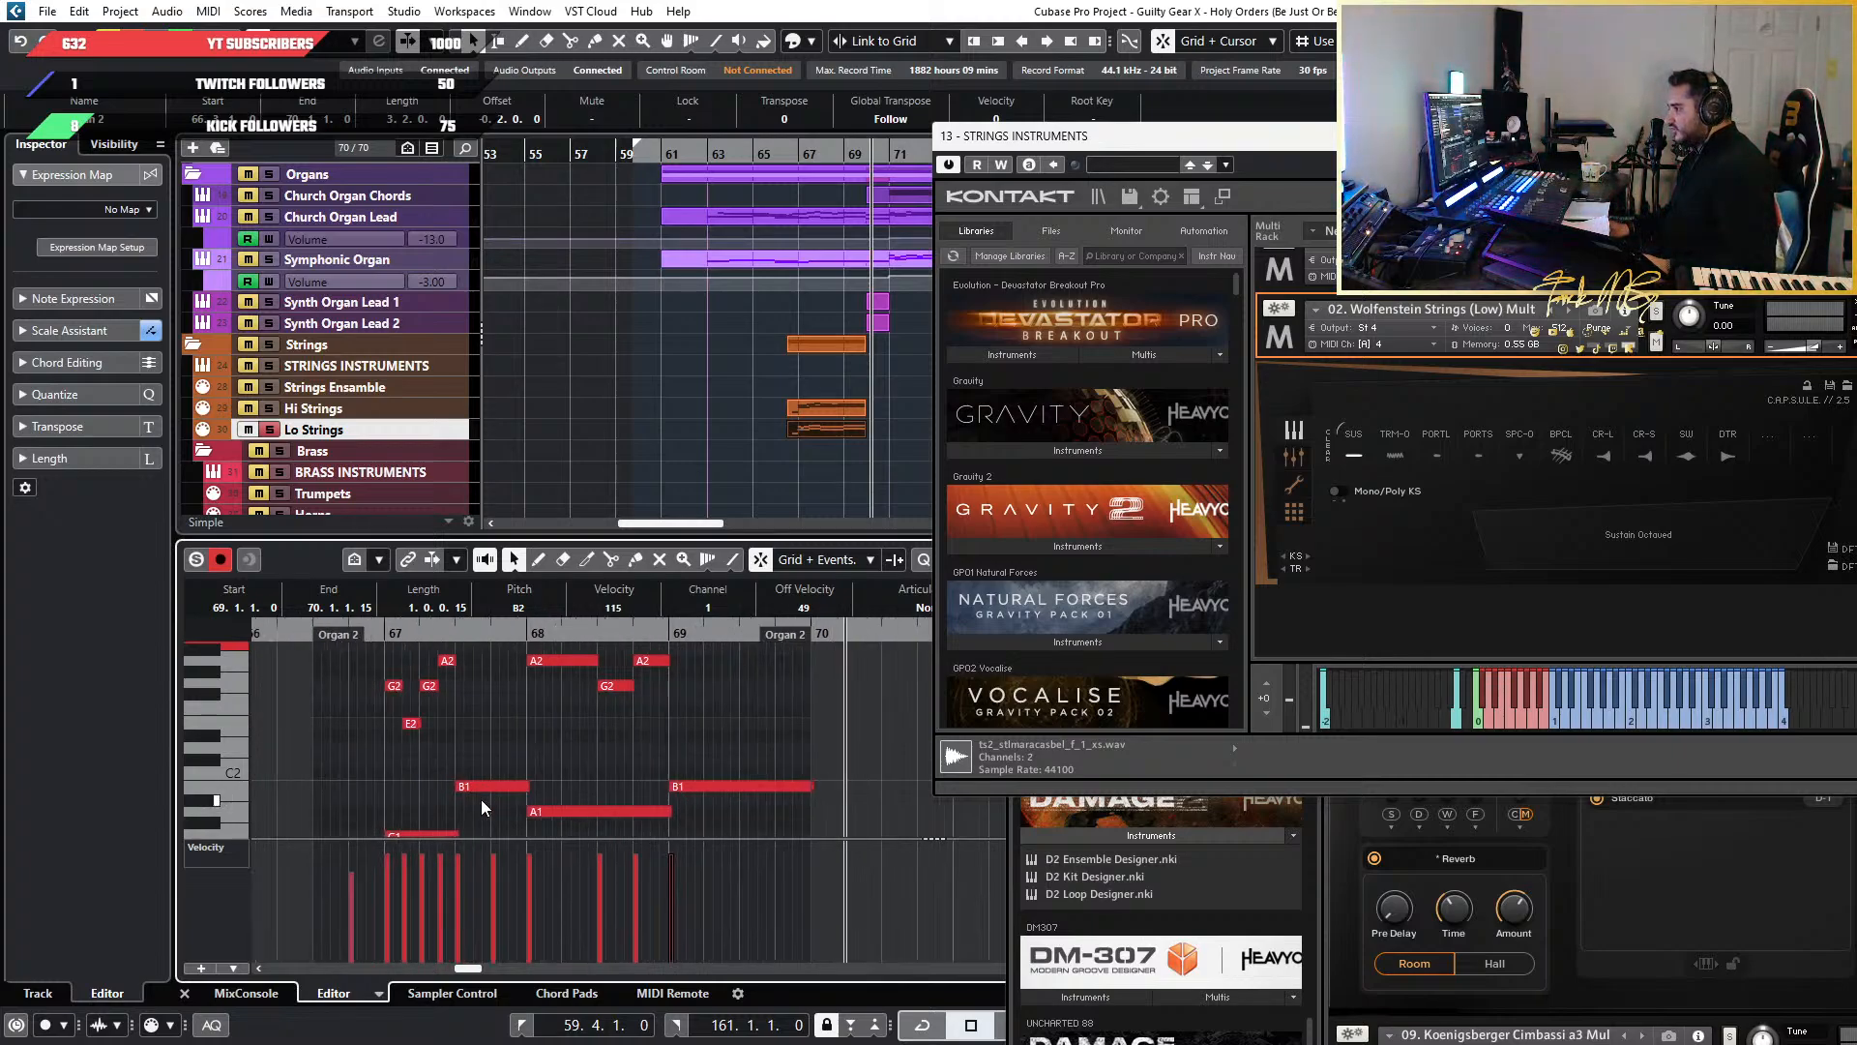
scroll(474, 771, down, 2)
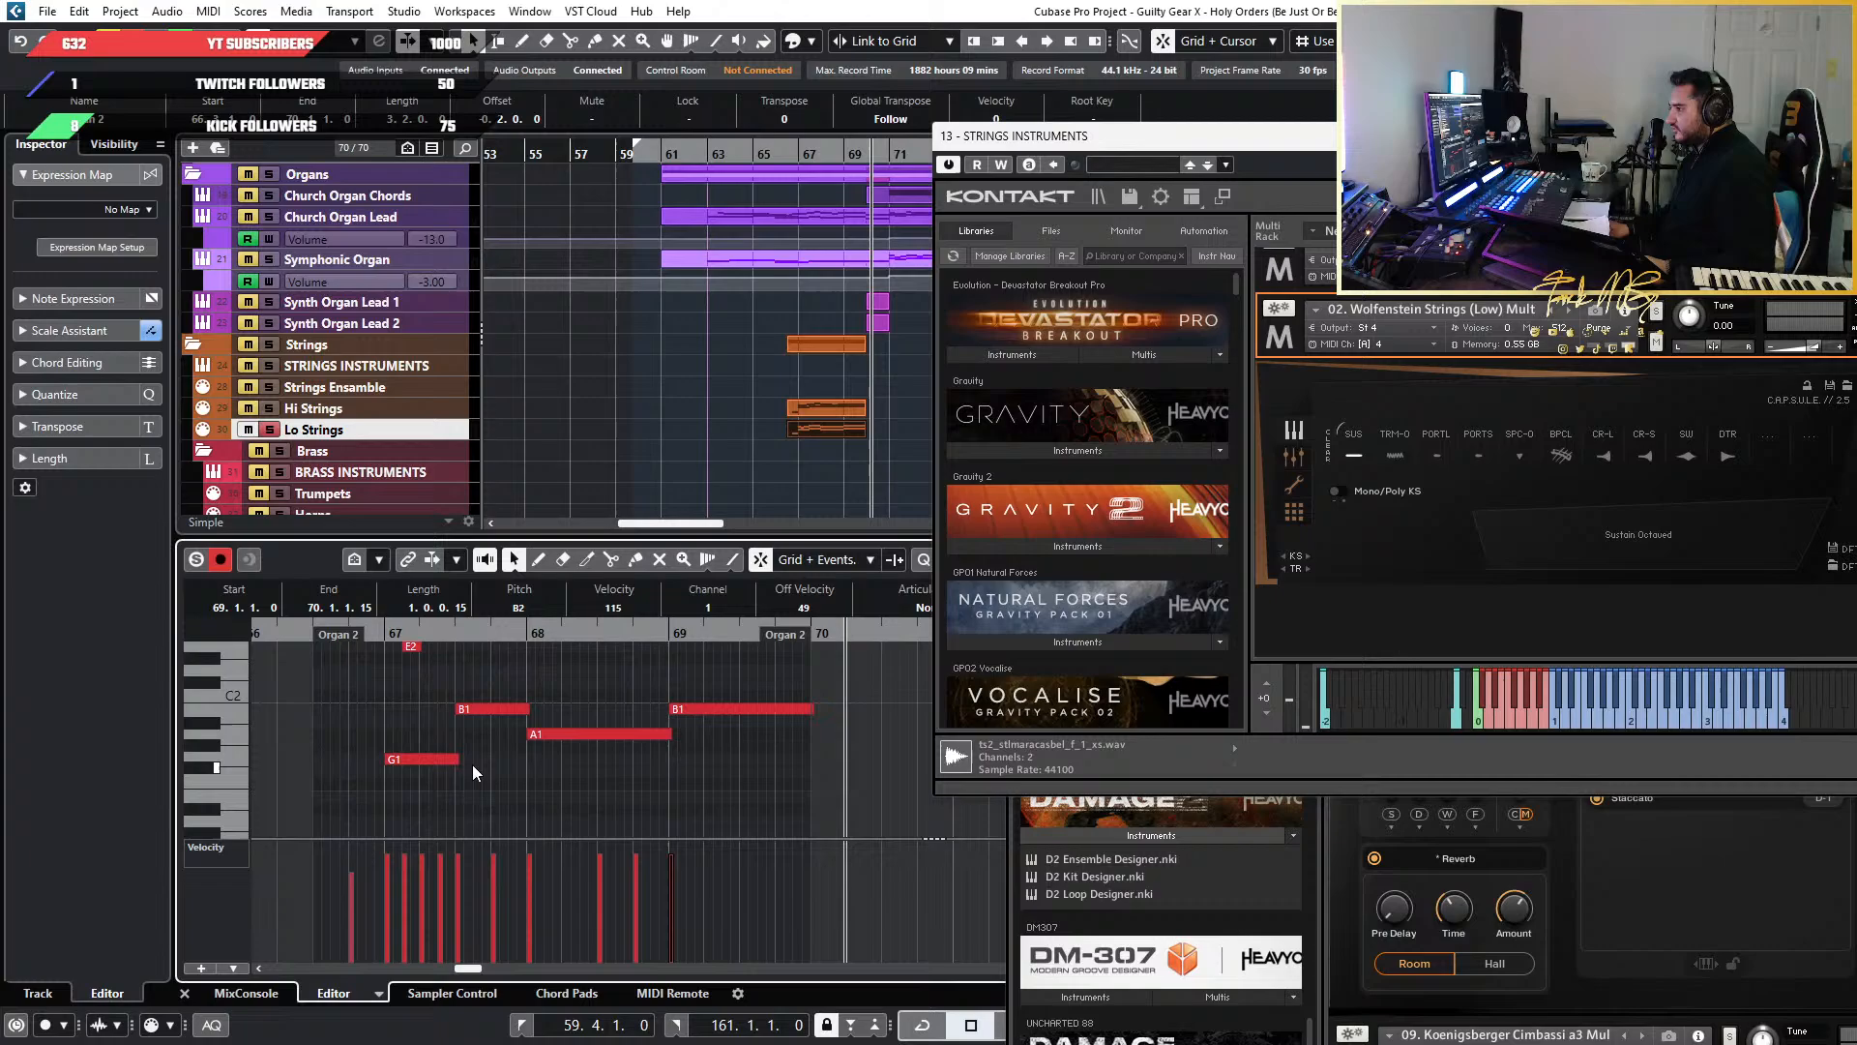
click(387, 631)
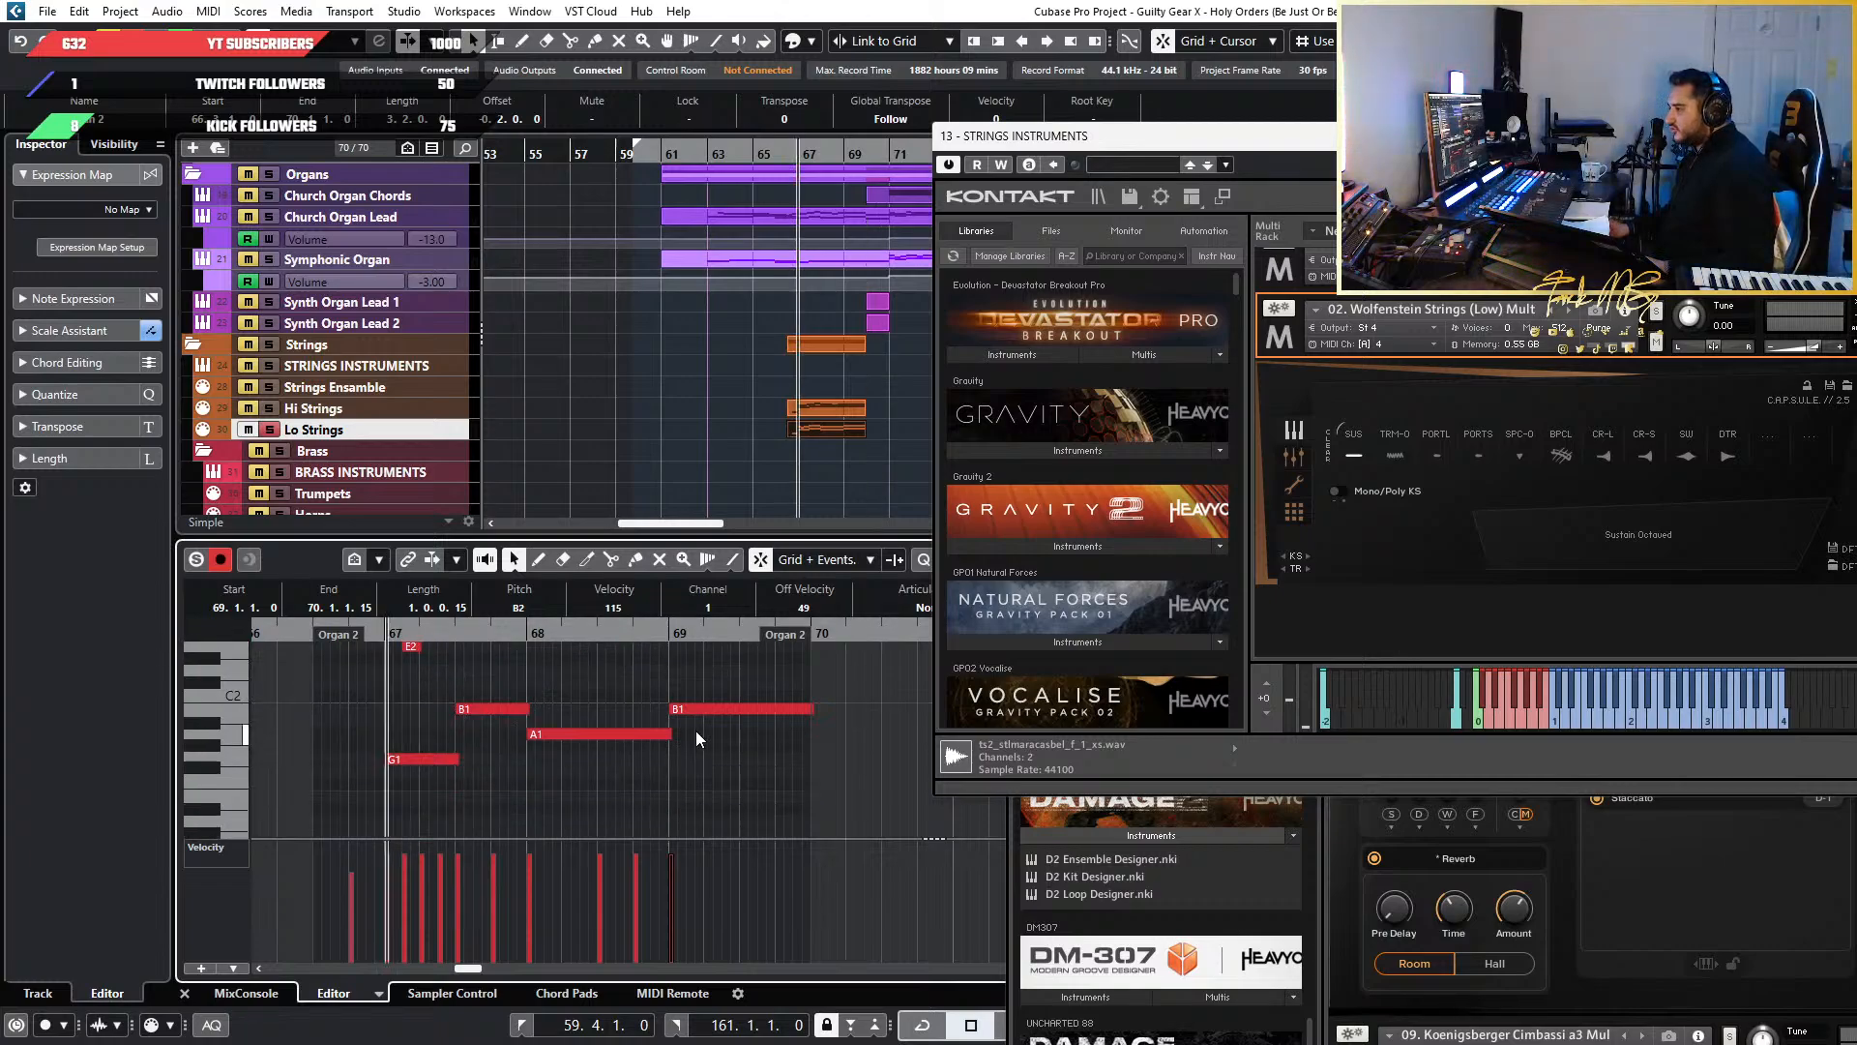
key(space)
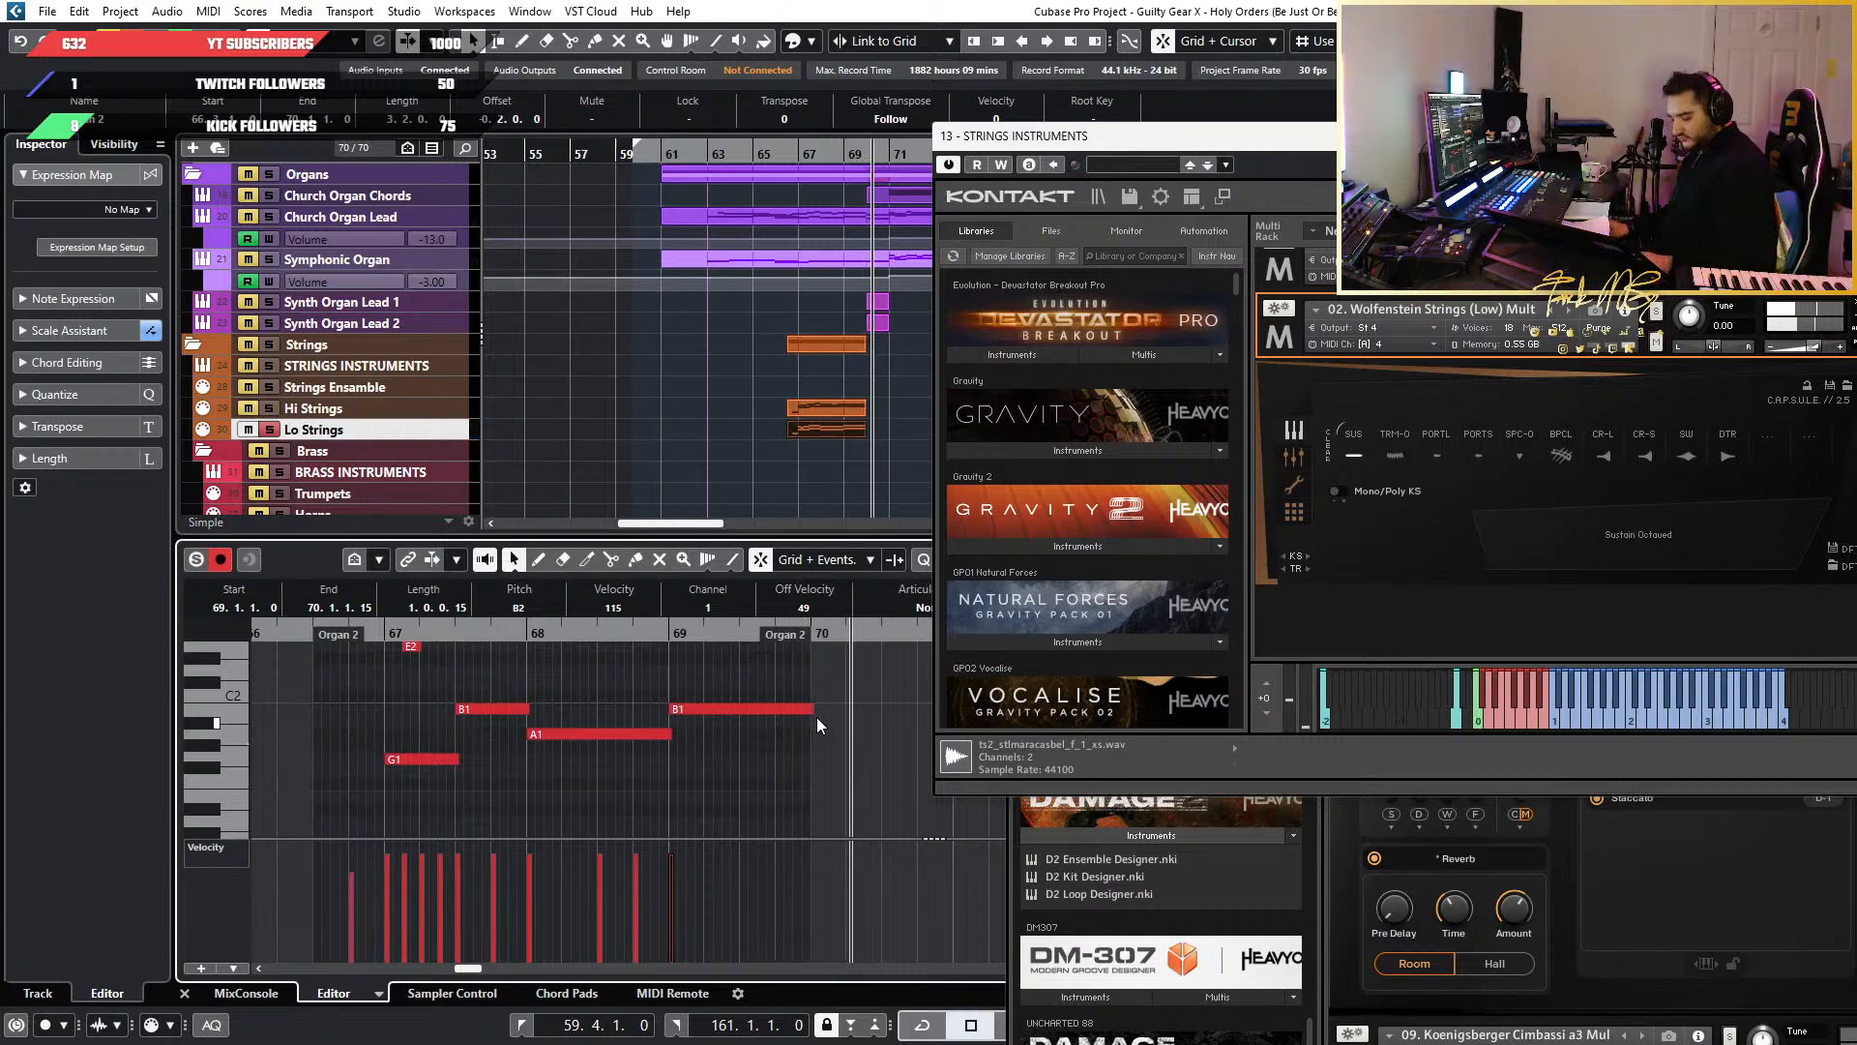
scroll(619, 714, up, 4)
scroll(626, 706, down, 3)
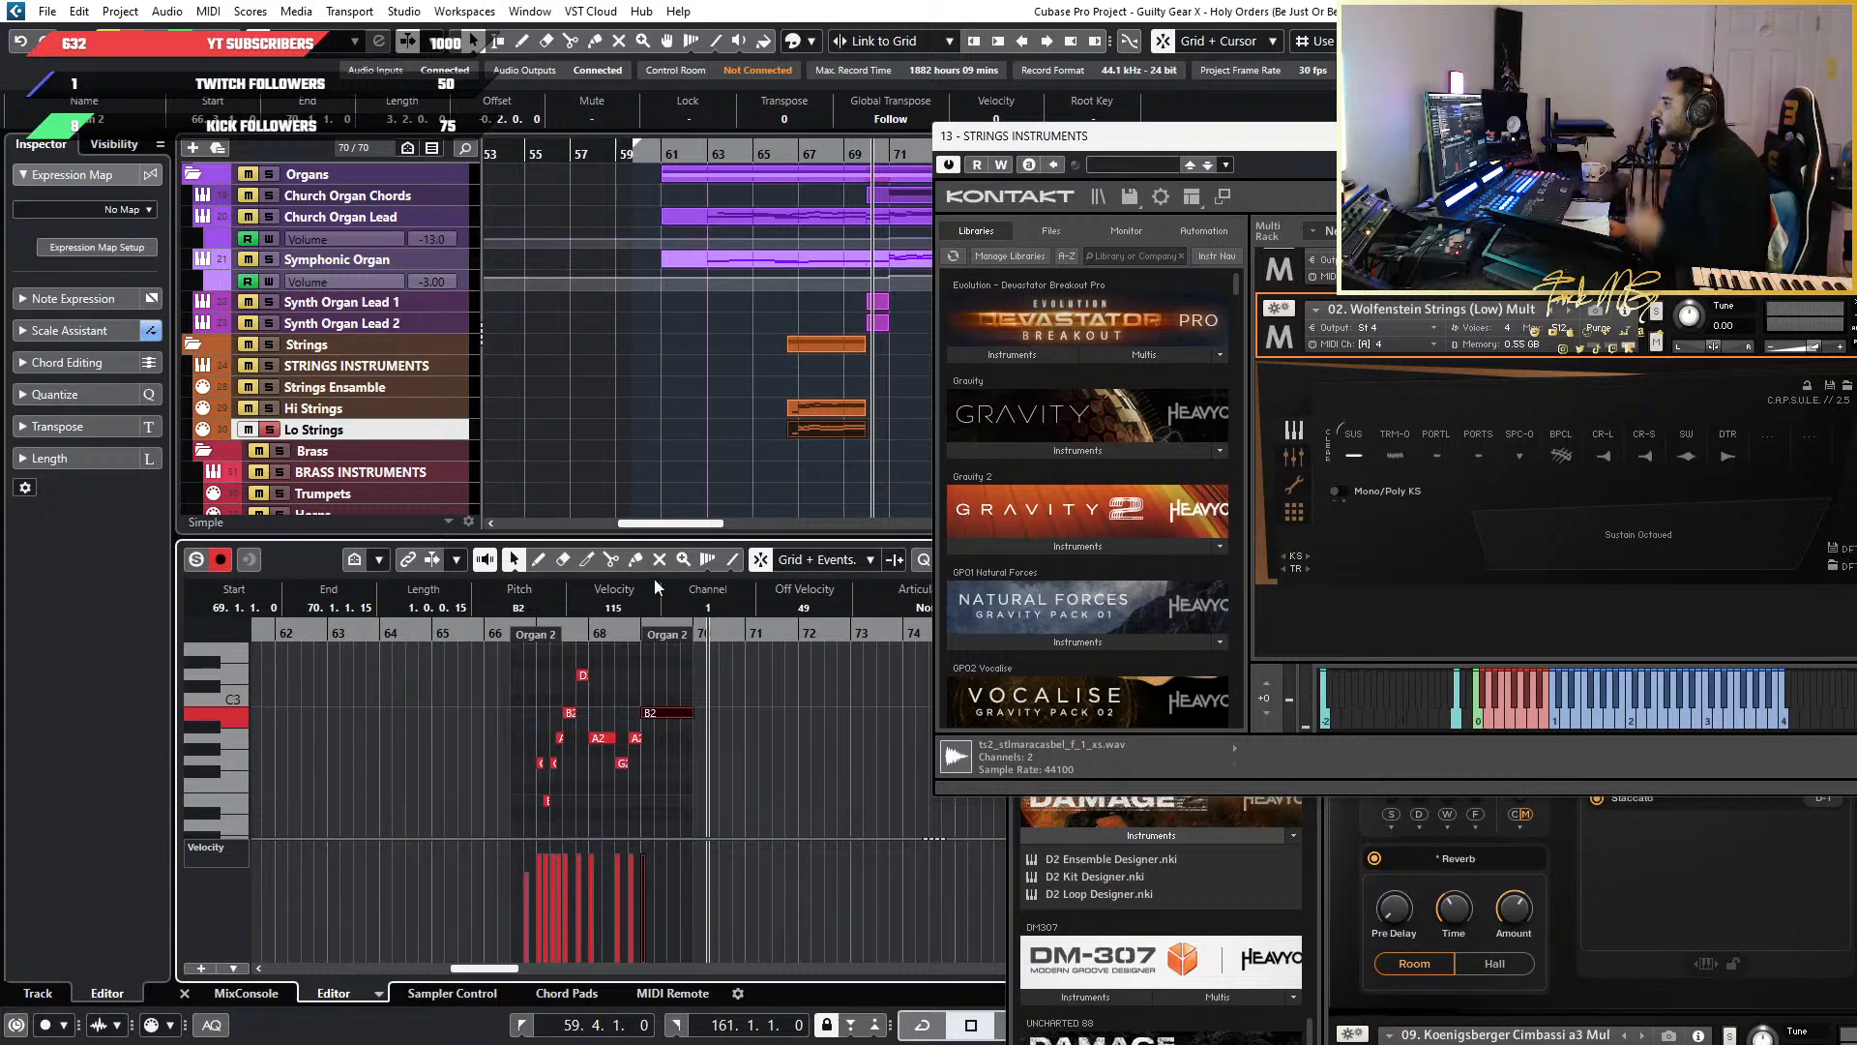
Unsolo the Lo Strings track and play the full arrangement from about bar 66
click(271, 432)
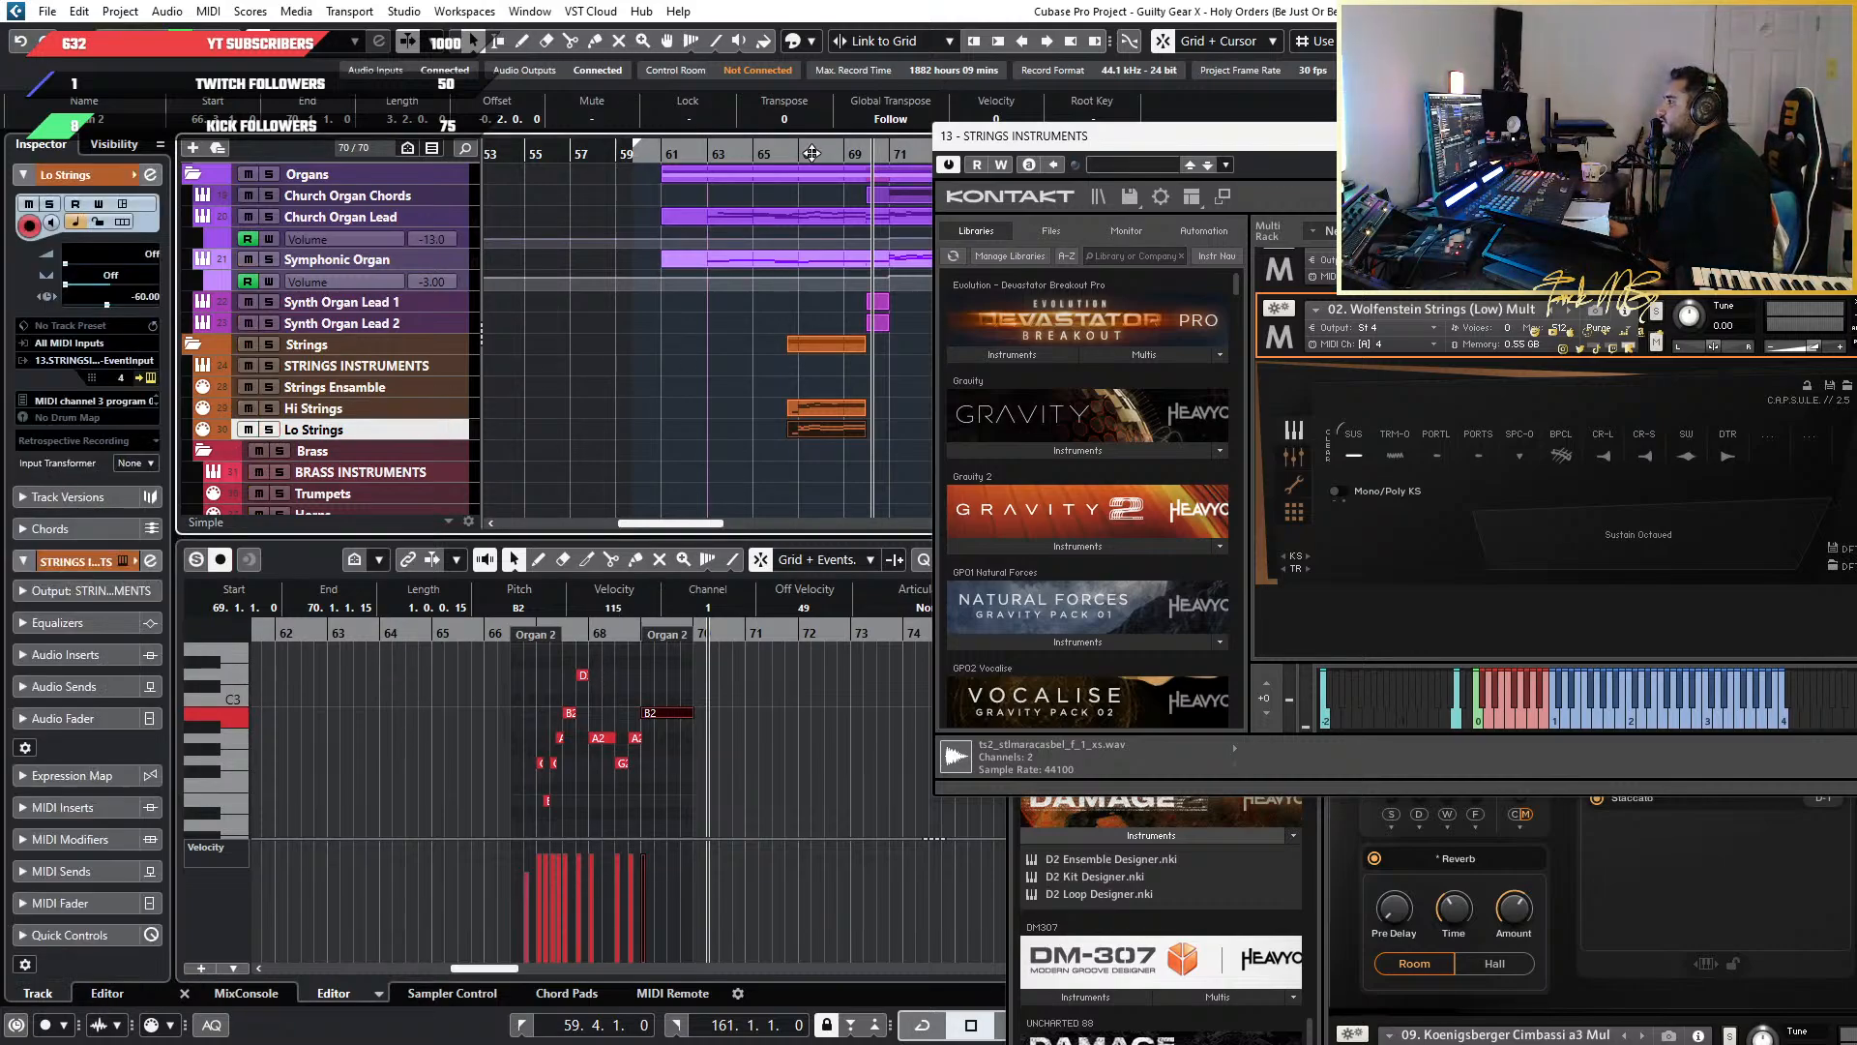
click(778, 155)
key(space)
scroll(872, 241, up, 3)
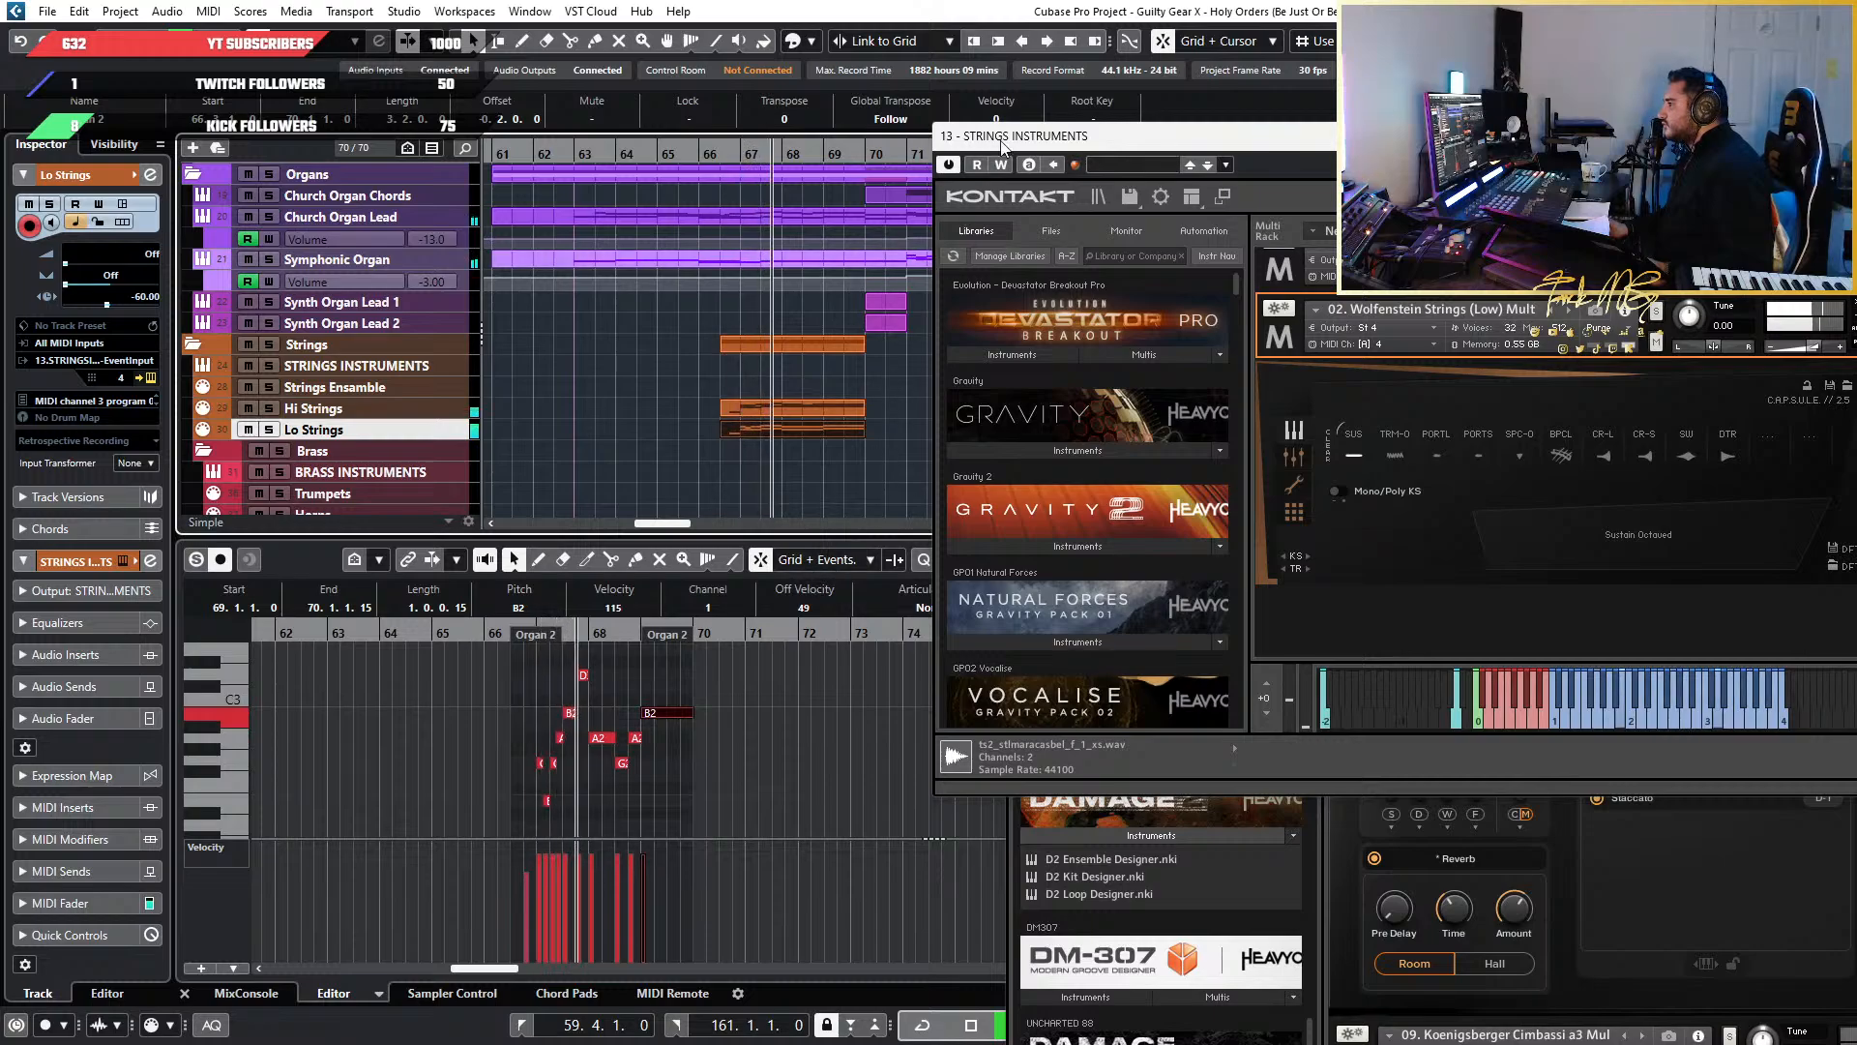
drag(1002, 143, 1088, 183)
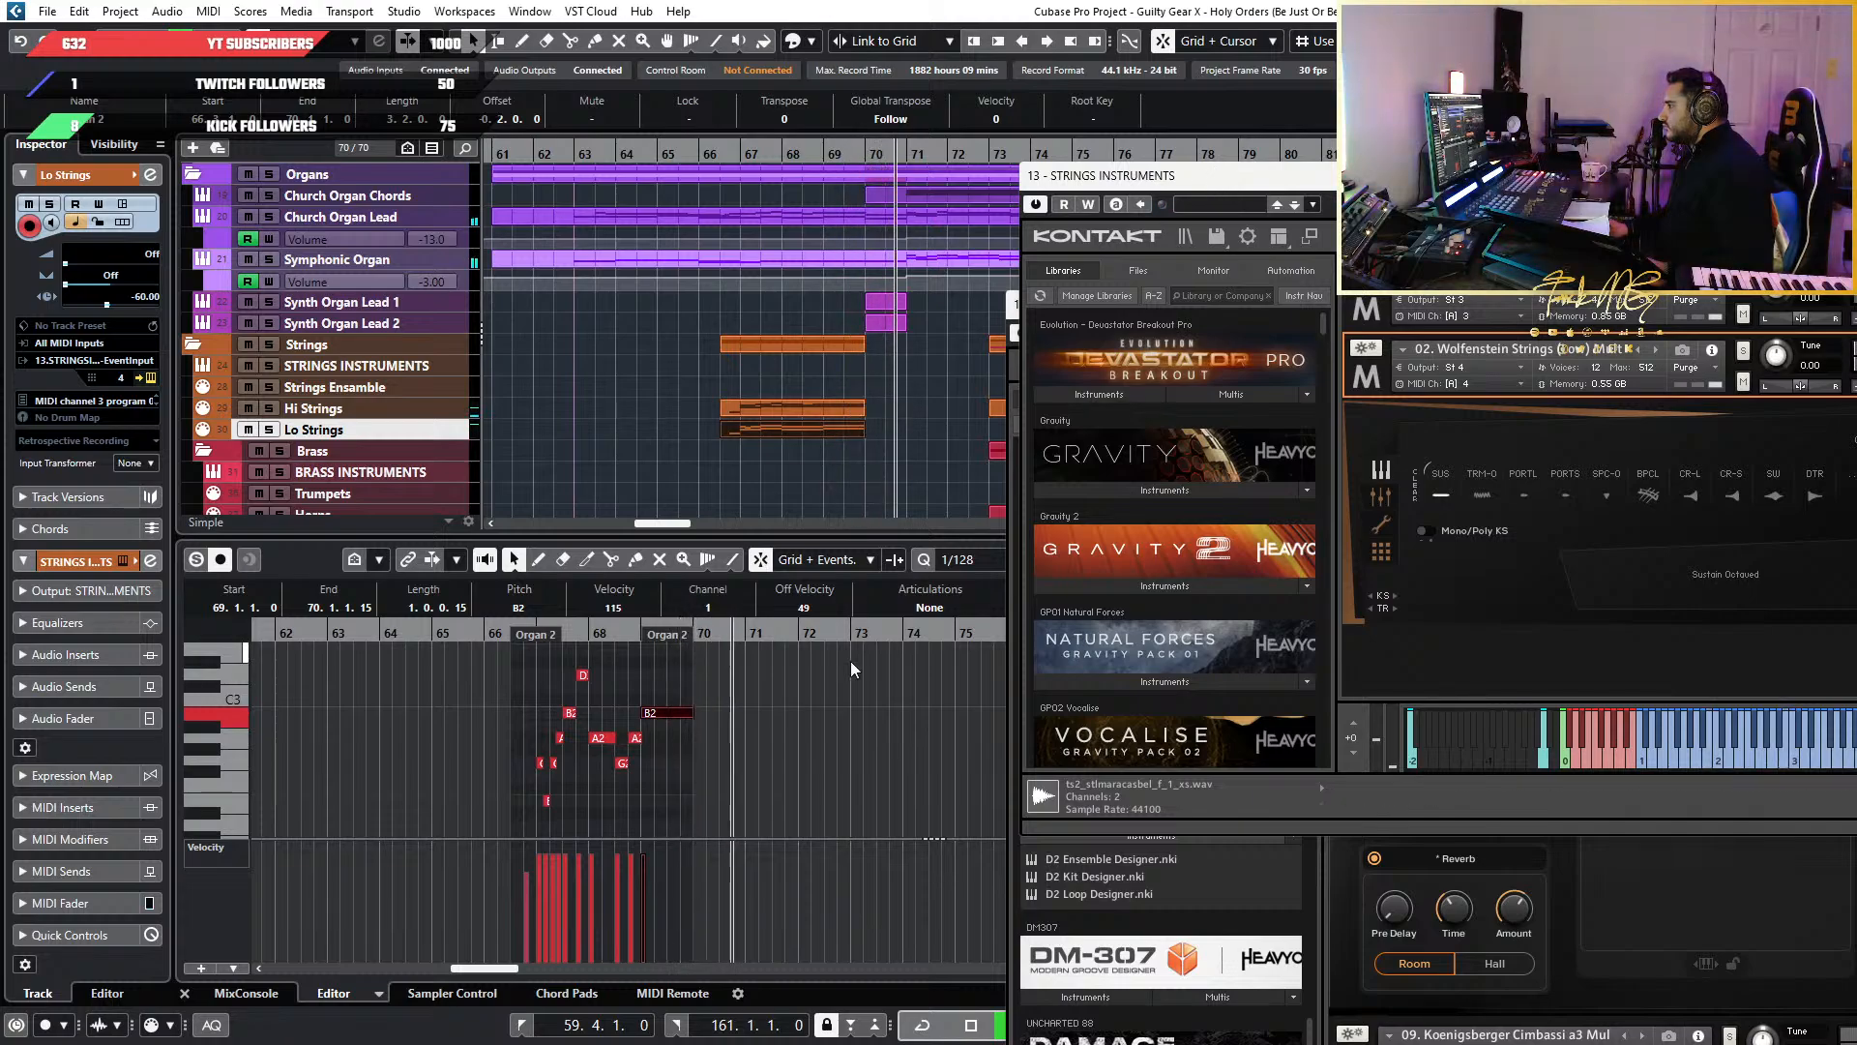
key(space)
Extend the end of the Lo Strings part to about bar 71 and play from about bar 70
scroll(746, 746, up, 3)
mouse_move(617, 639)
mouse_down()
mouse_move(770, 640)
mouse_move(748, 646)
mouse_up()
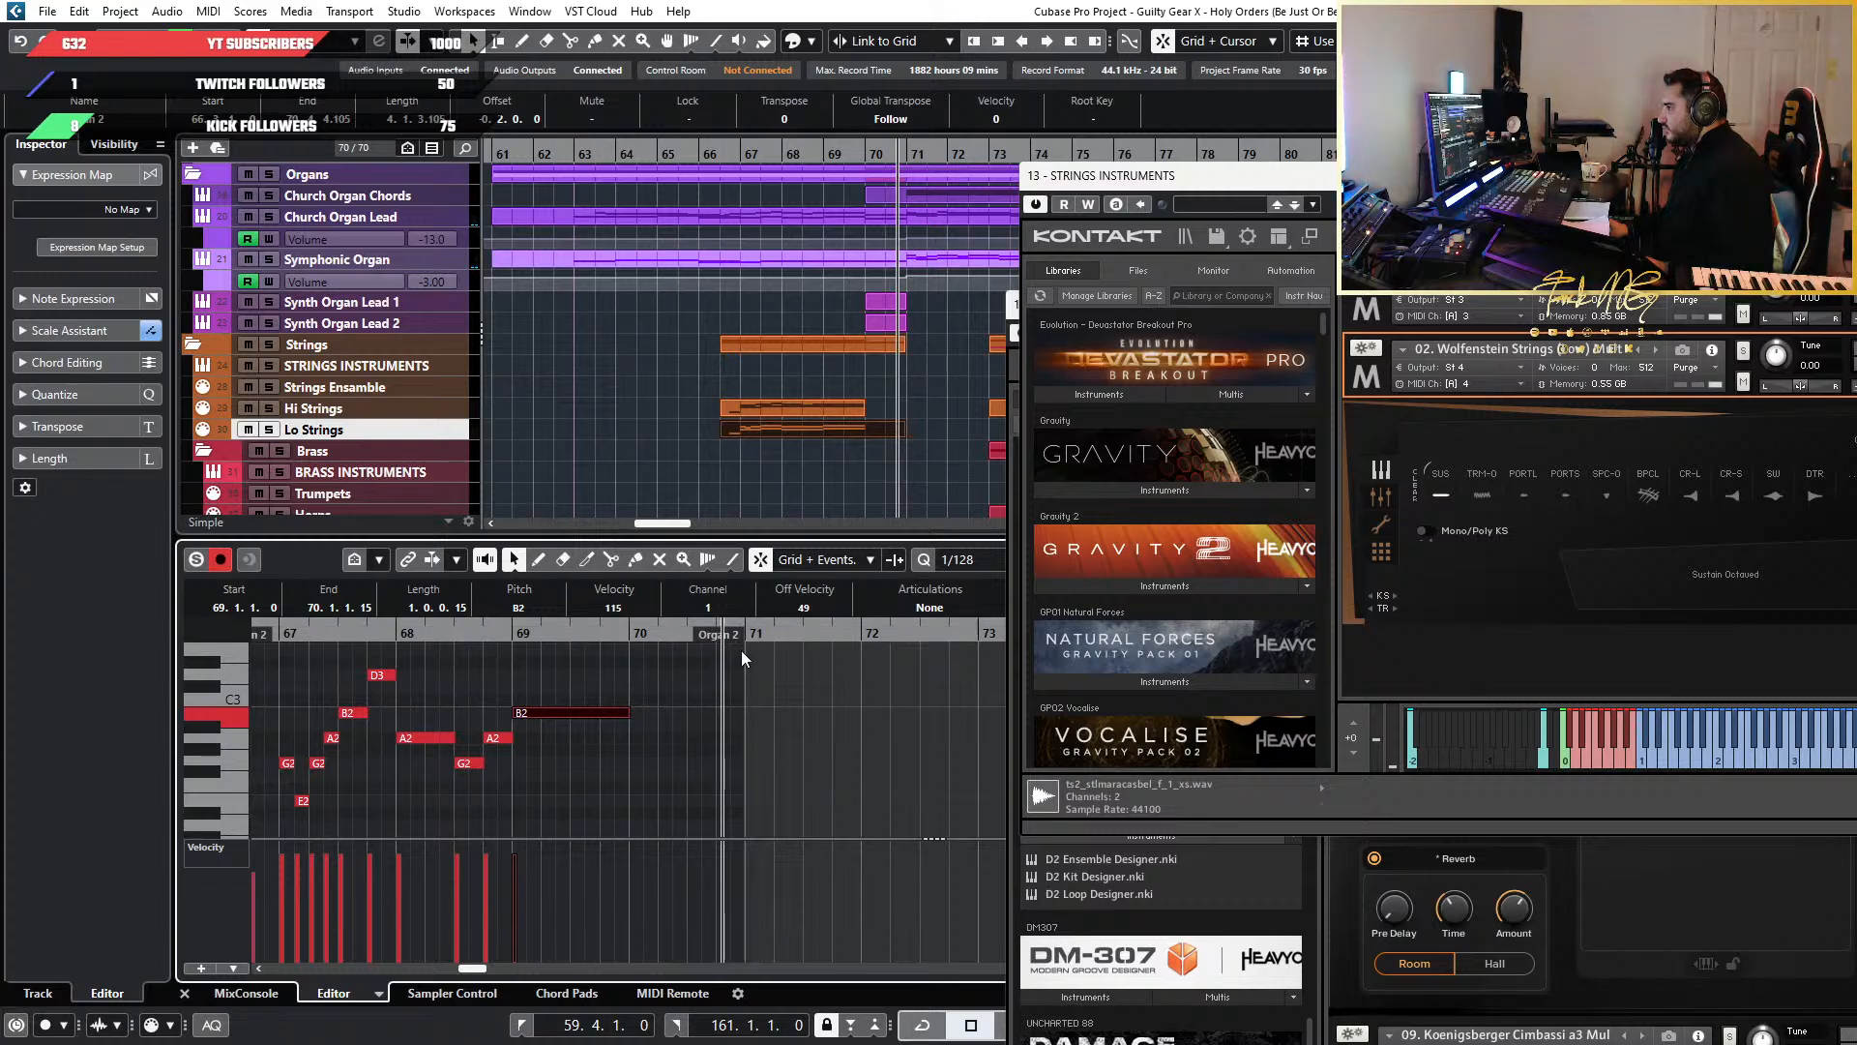
scroll(741, 650, up, 2)
key(space)
click(870, 158)
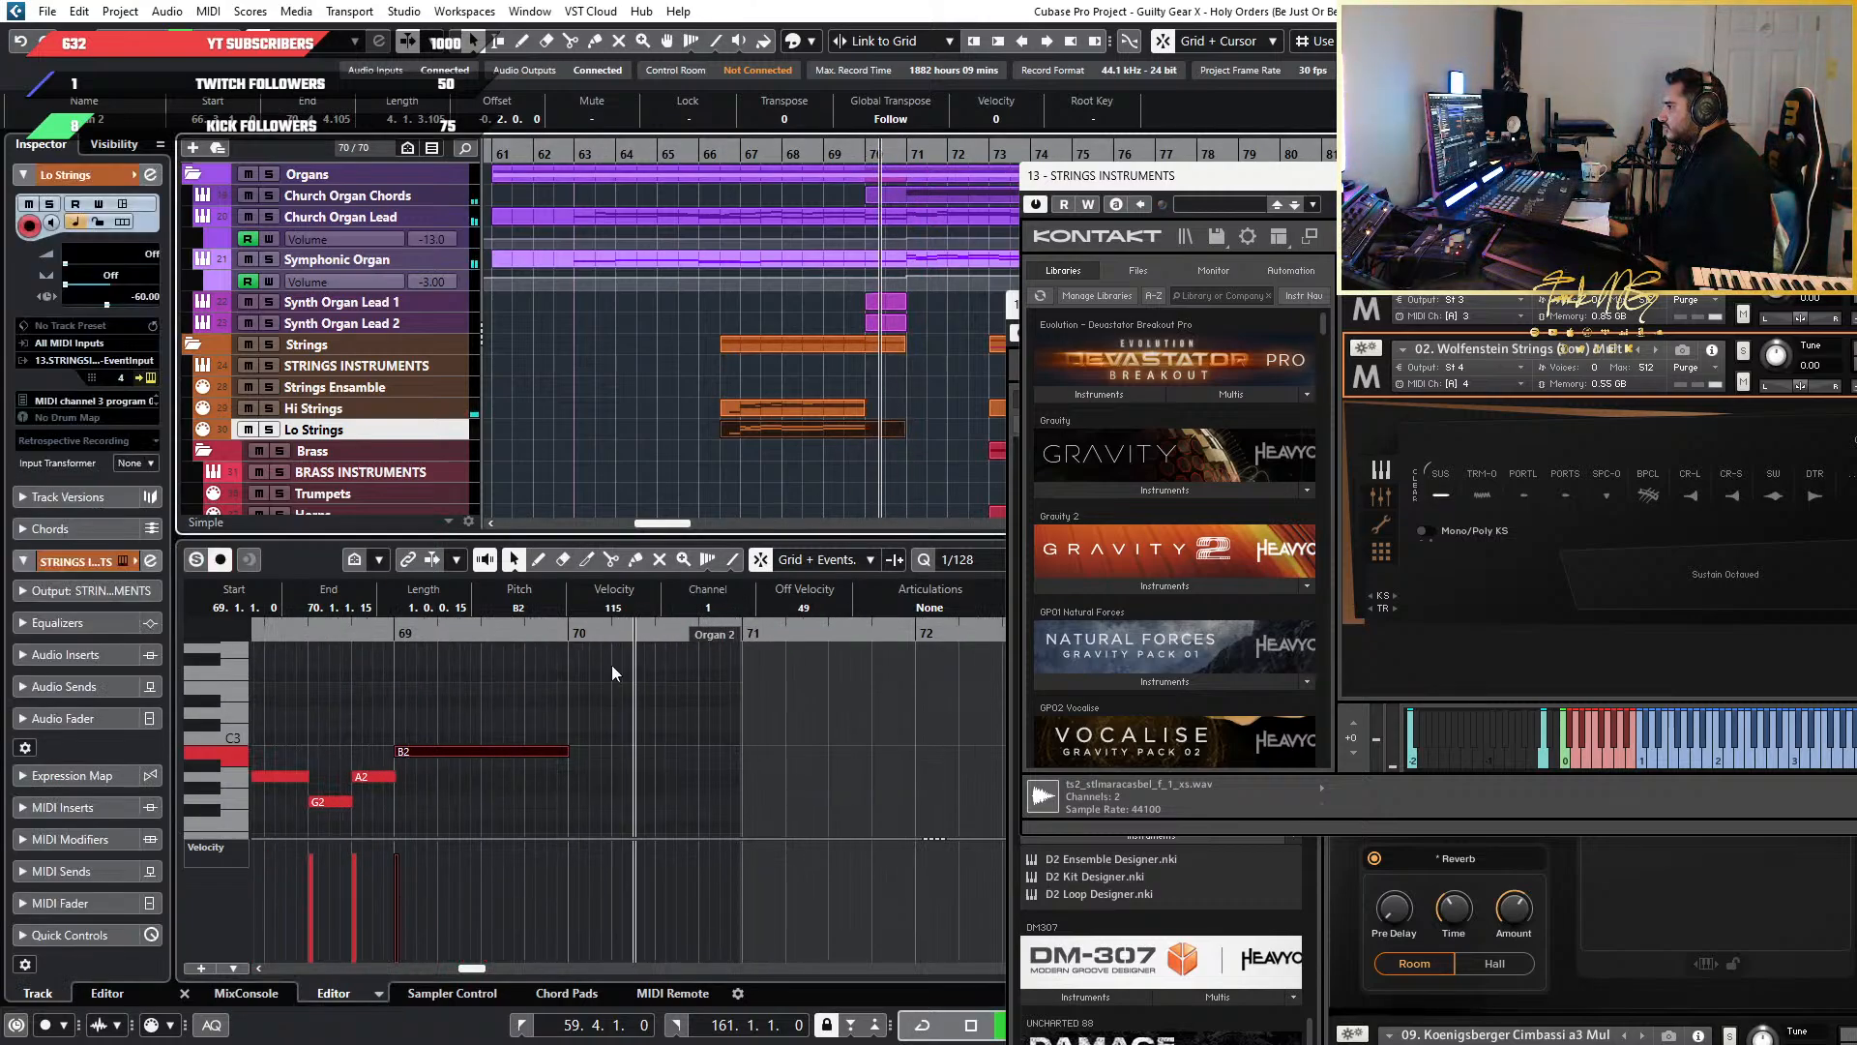
Set the quantize value to 1/16 and duplicate the bar 69 B2 note into bar 70, lowered one octave to B1
scroll(525, 746, down, 3)
click(979, 558)
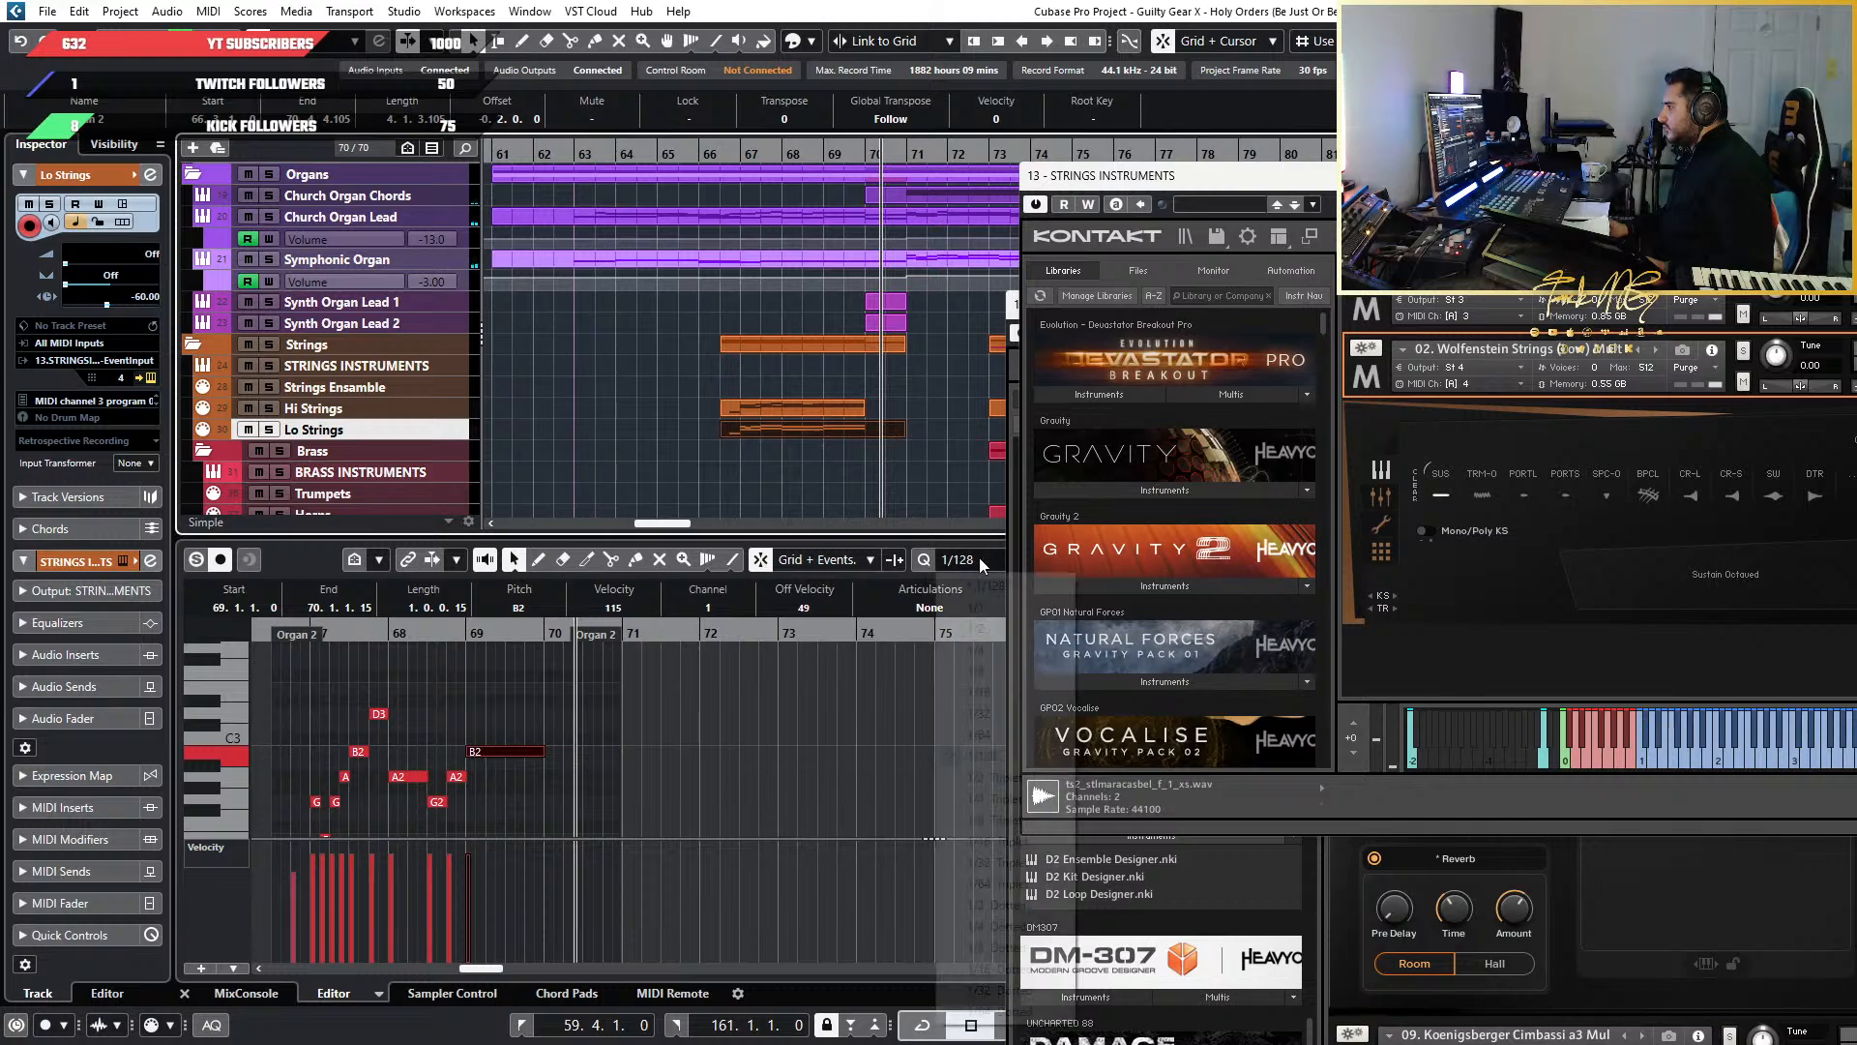
click(1026, 691)
scroll(618, 664, up, 2)
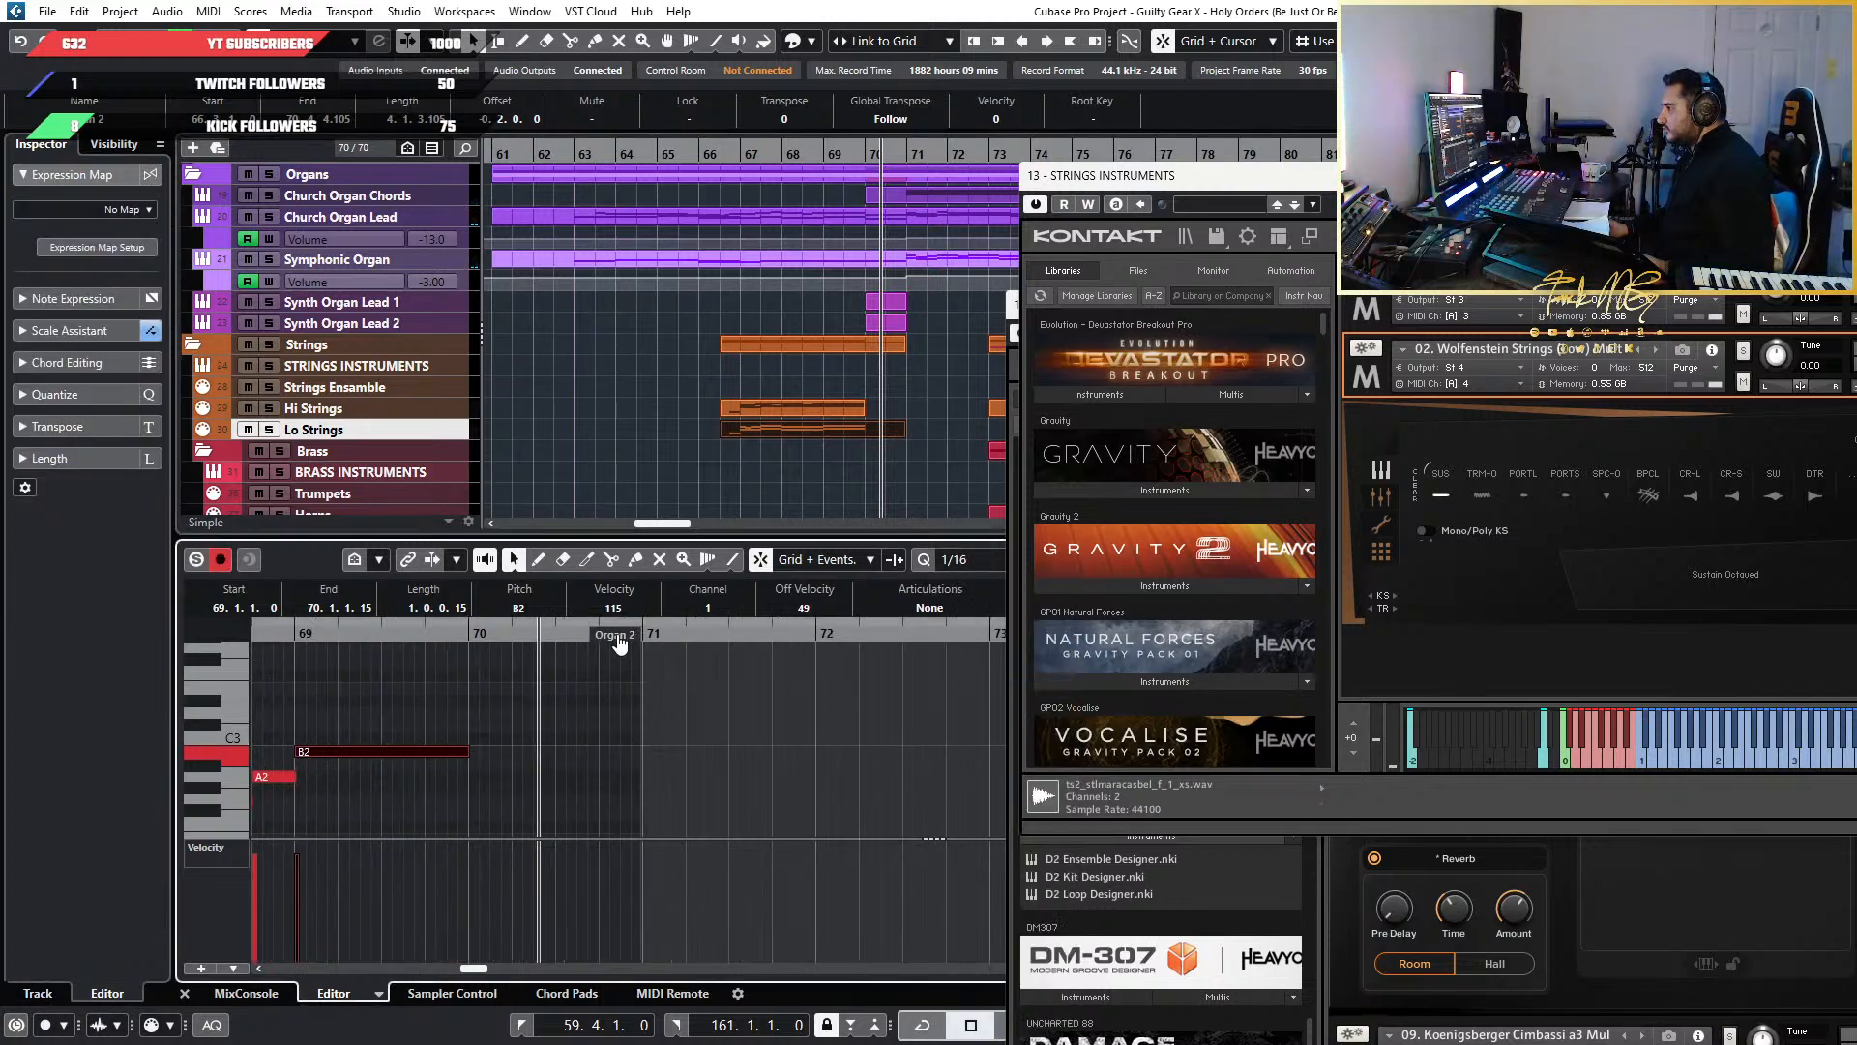
key(ctrl+d)
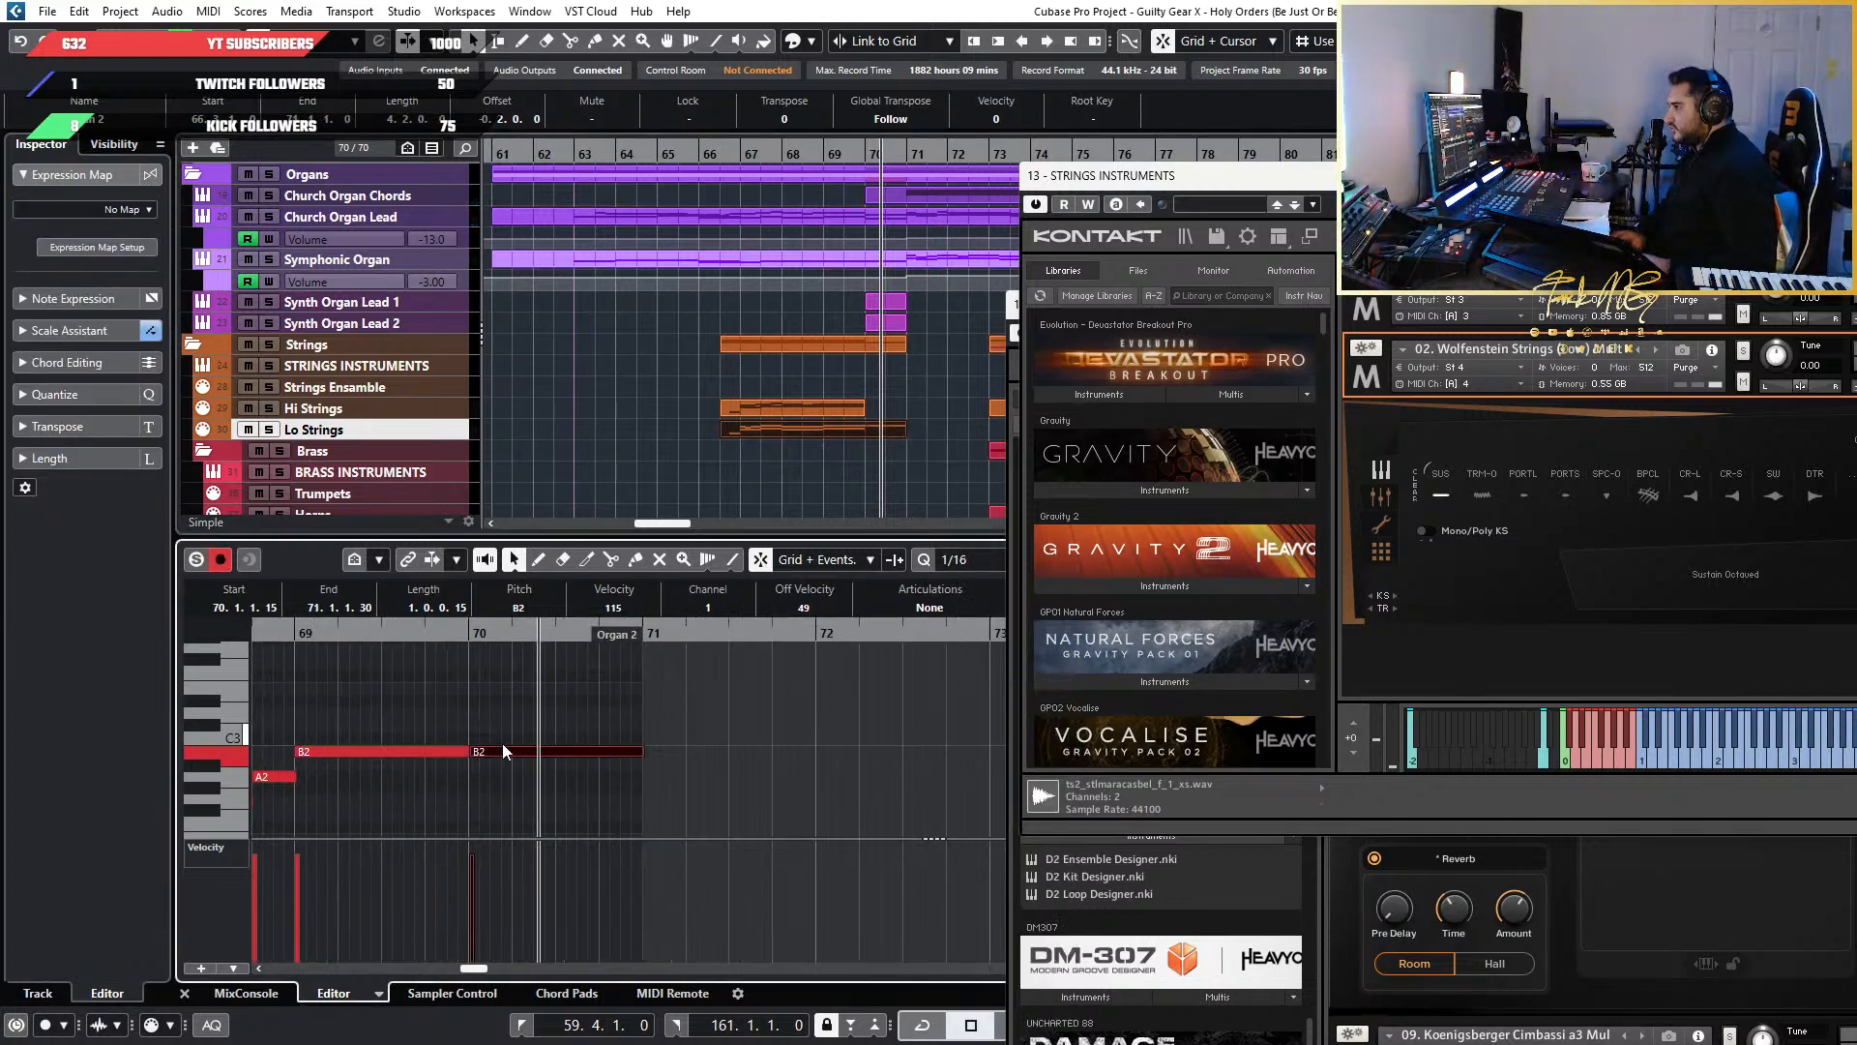
key(shift+Down)
Delete the low-octave G1, B1, A1 and B1 notes in bars 67 to 69 of the Lo Strings part
scroll(502, 751, down, 3)
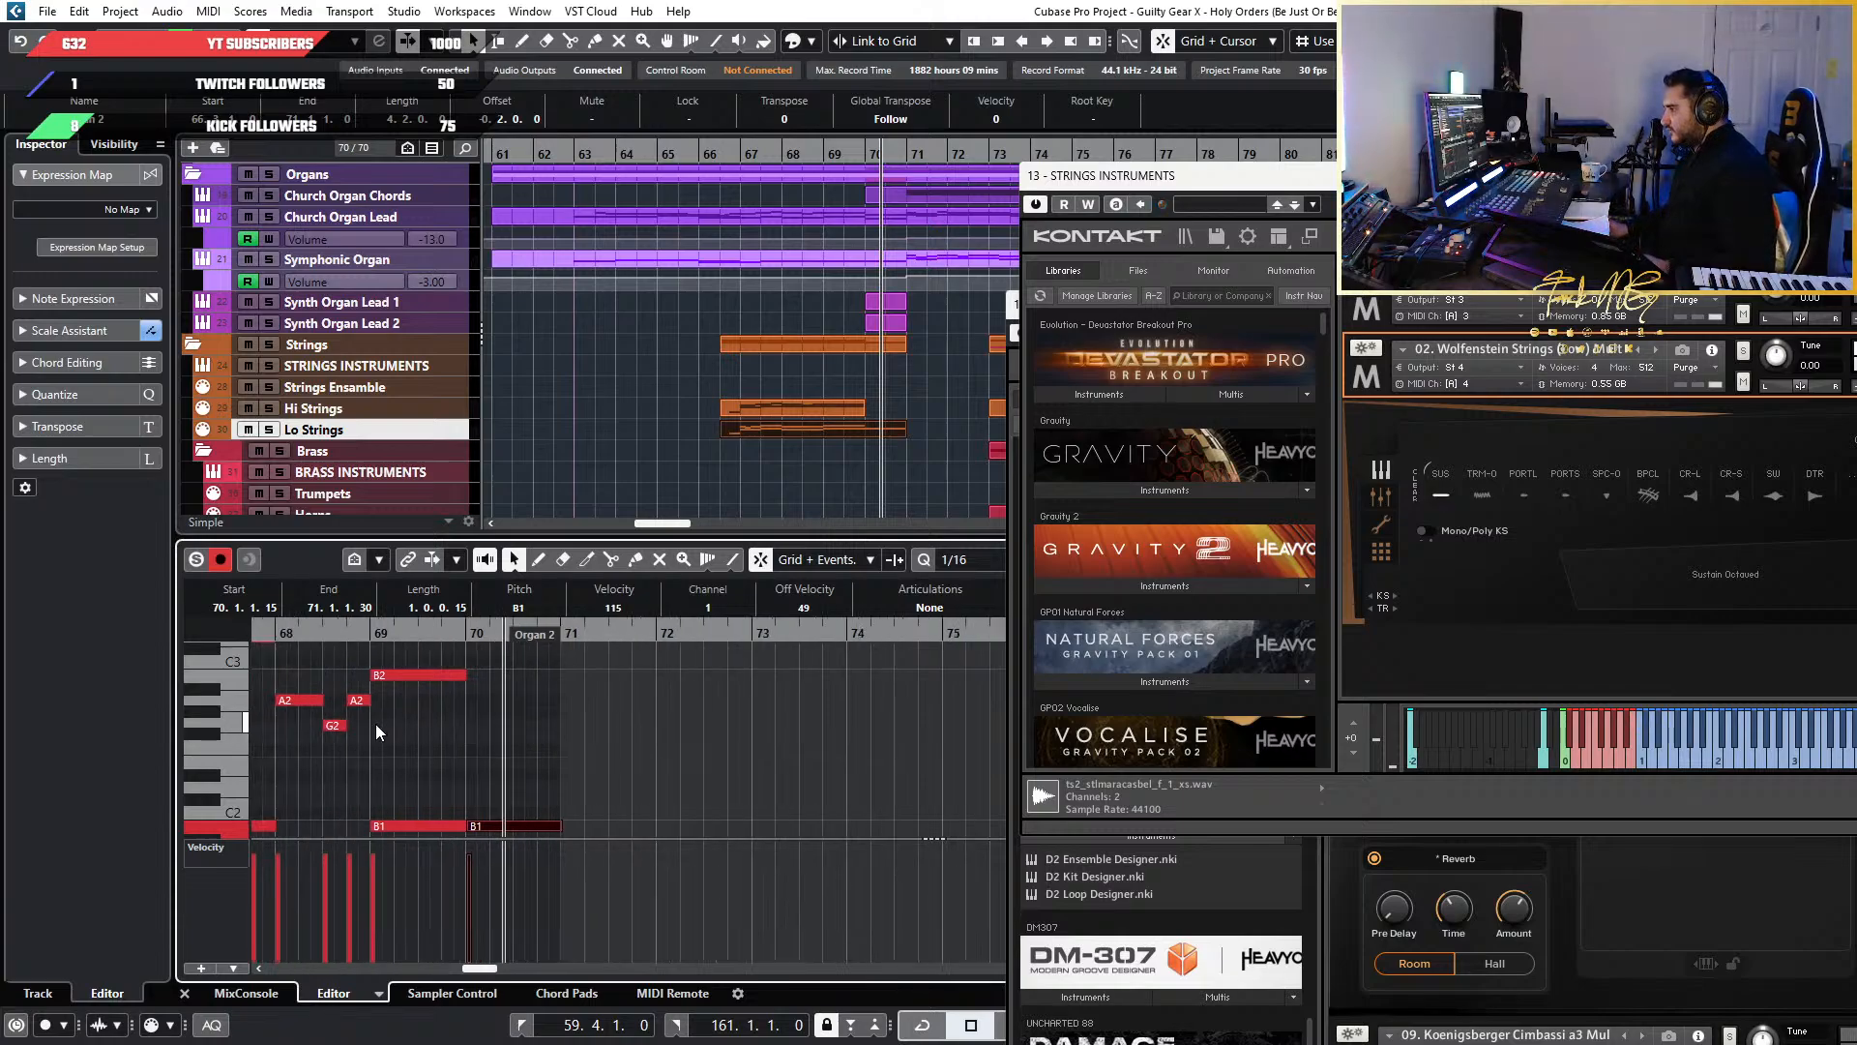
scroll(376, 724, down, 3)
scroll(520, 779, left, 3)
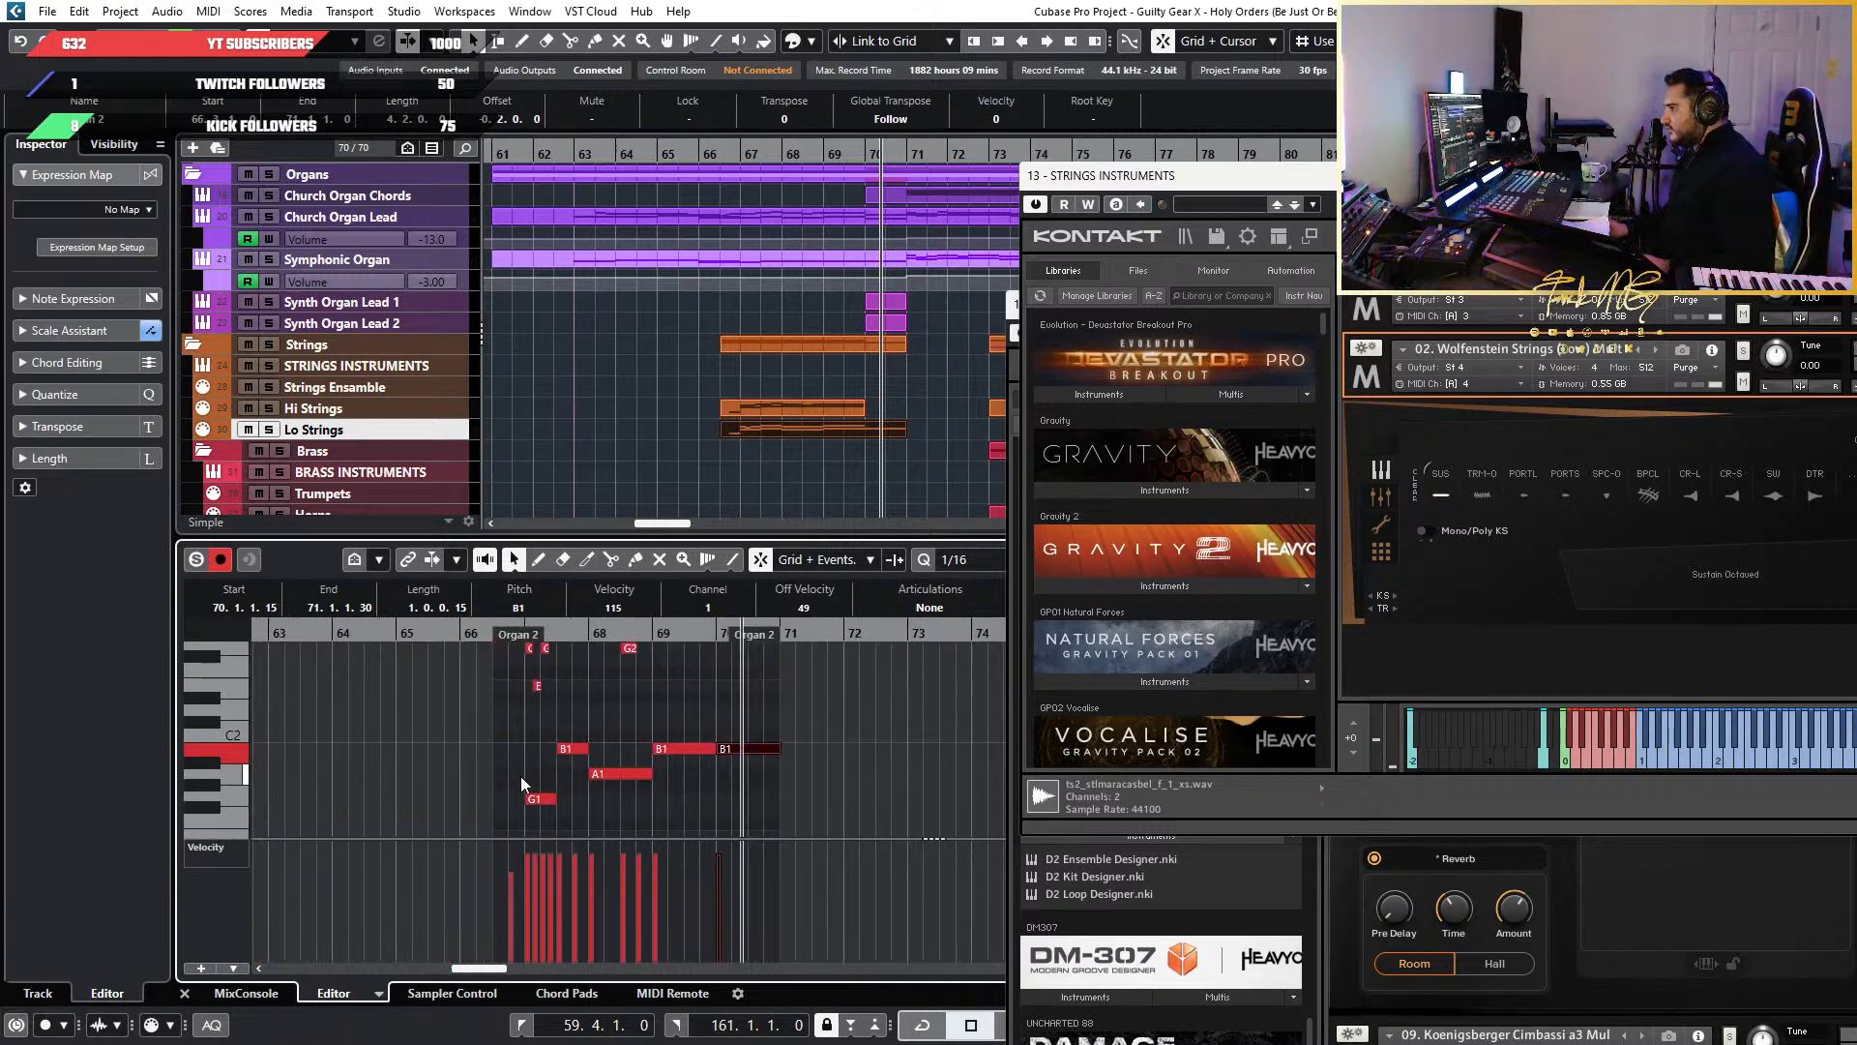
drag(503, 813, 689, 728)
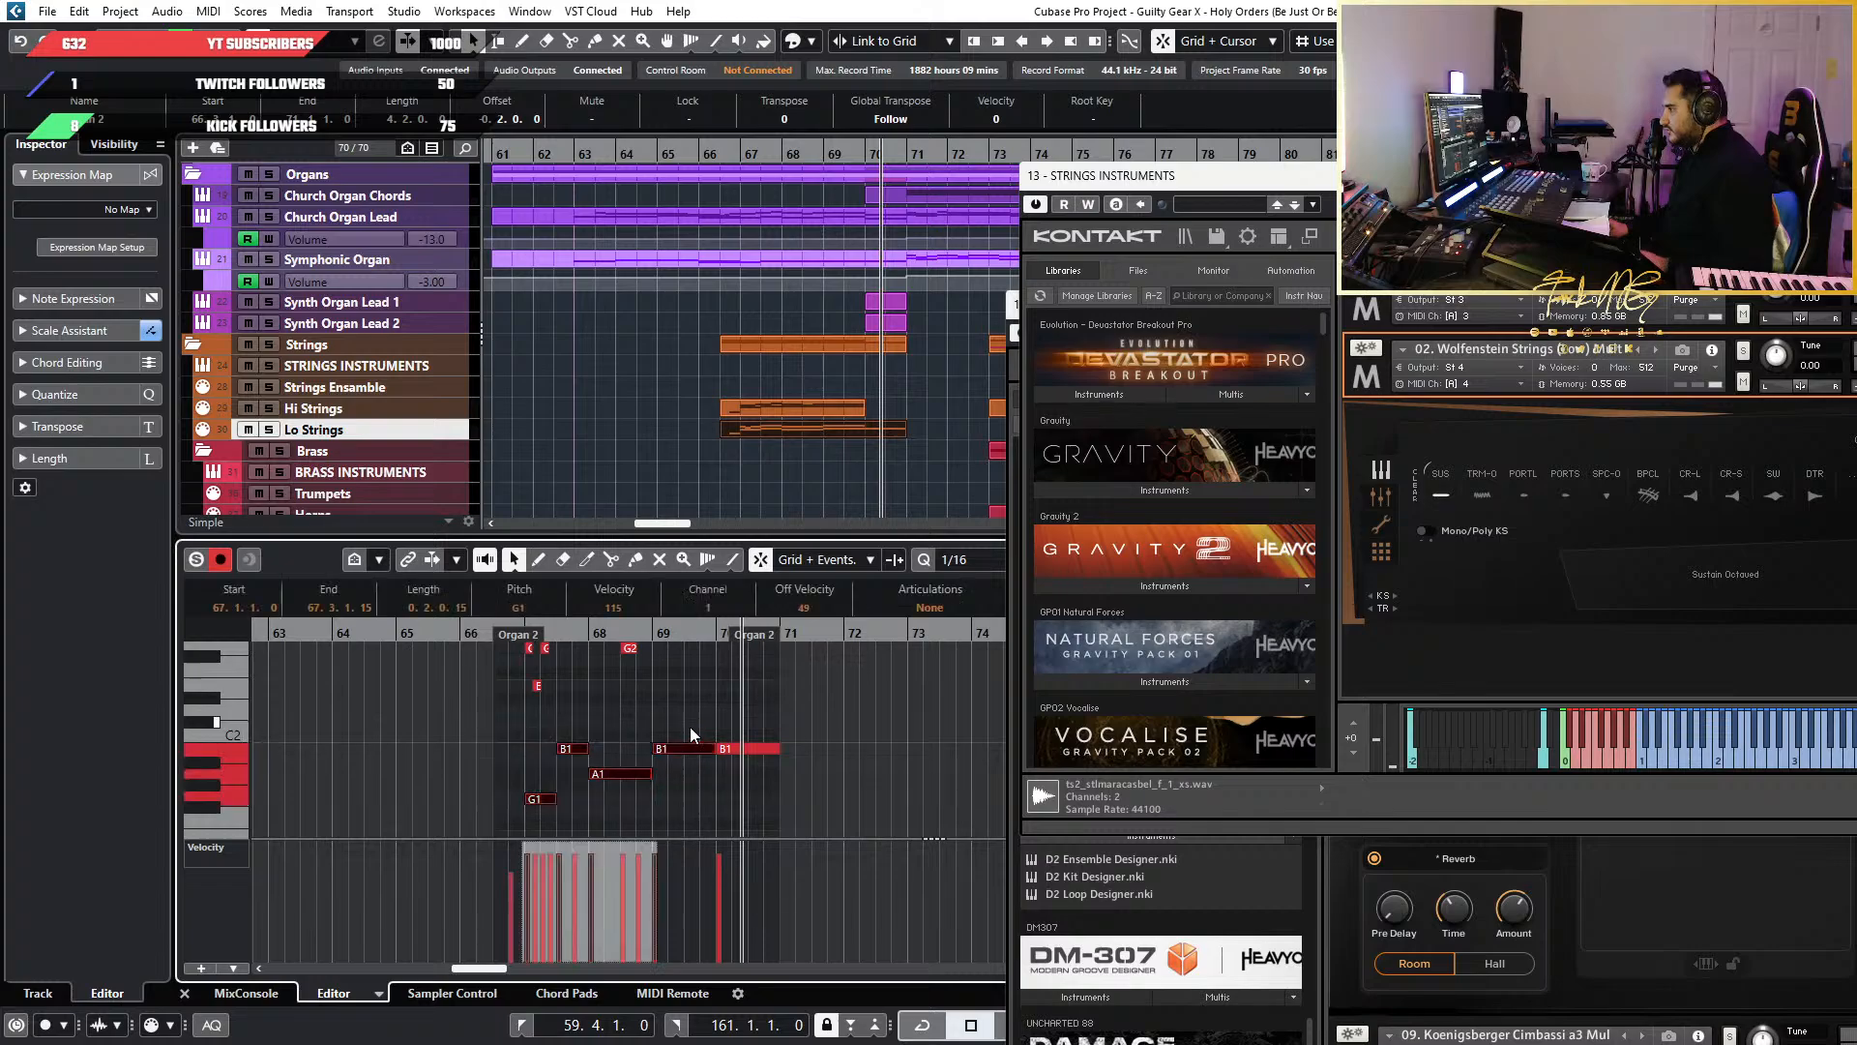
Extend the end of the Hi Strings part to bar 71
click(861, 408)
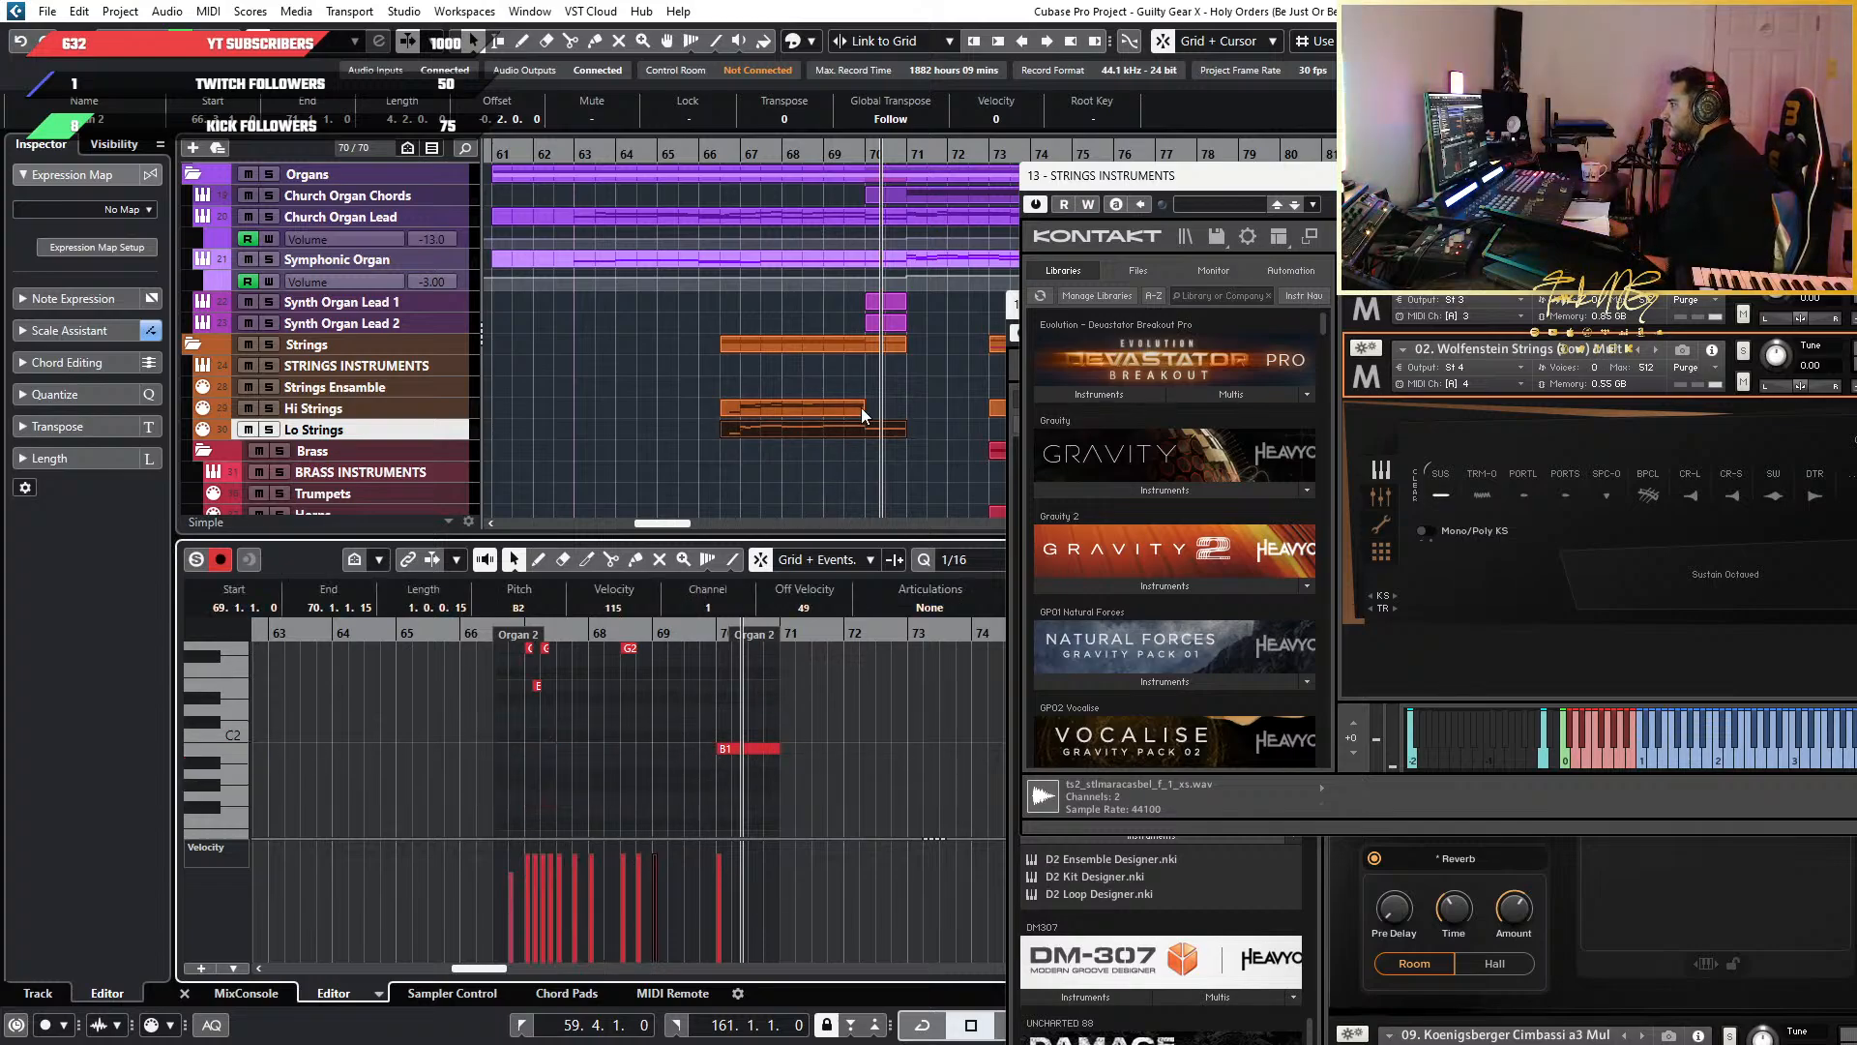
scroll(717, 735, up, 3)
drag(770, 649, 929, 667)
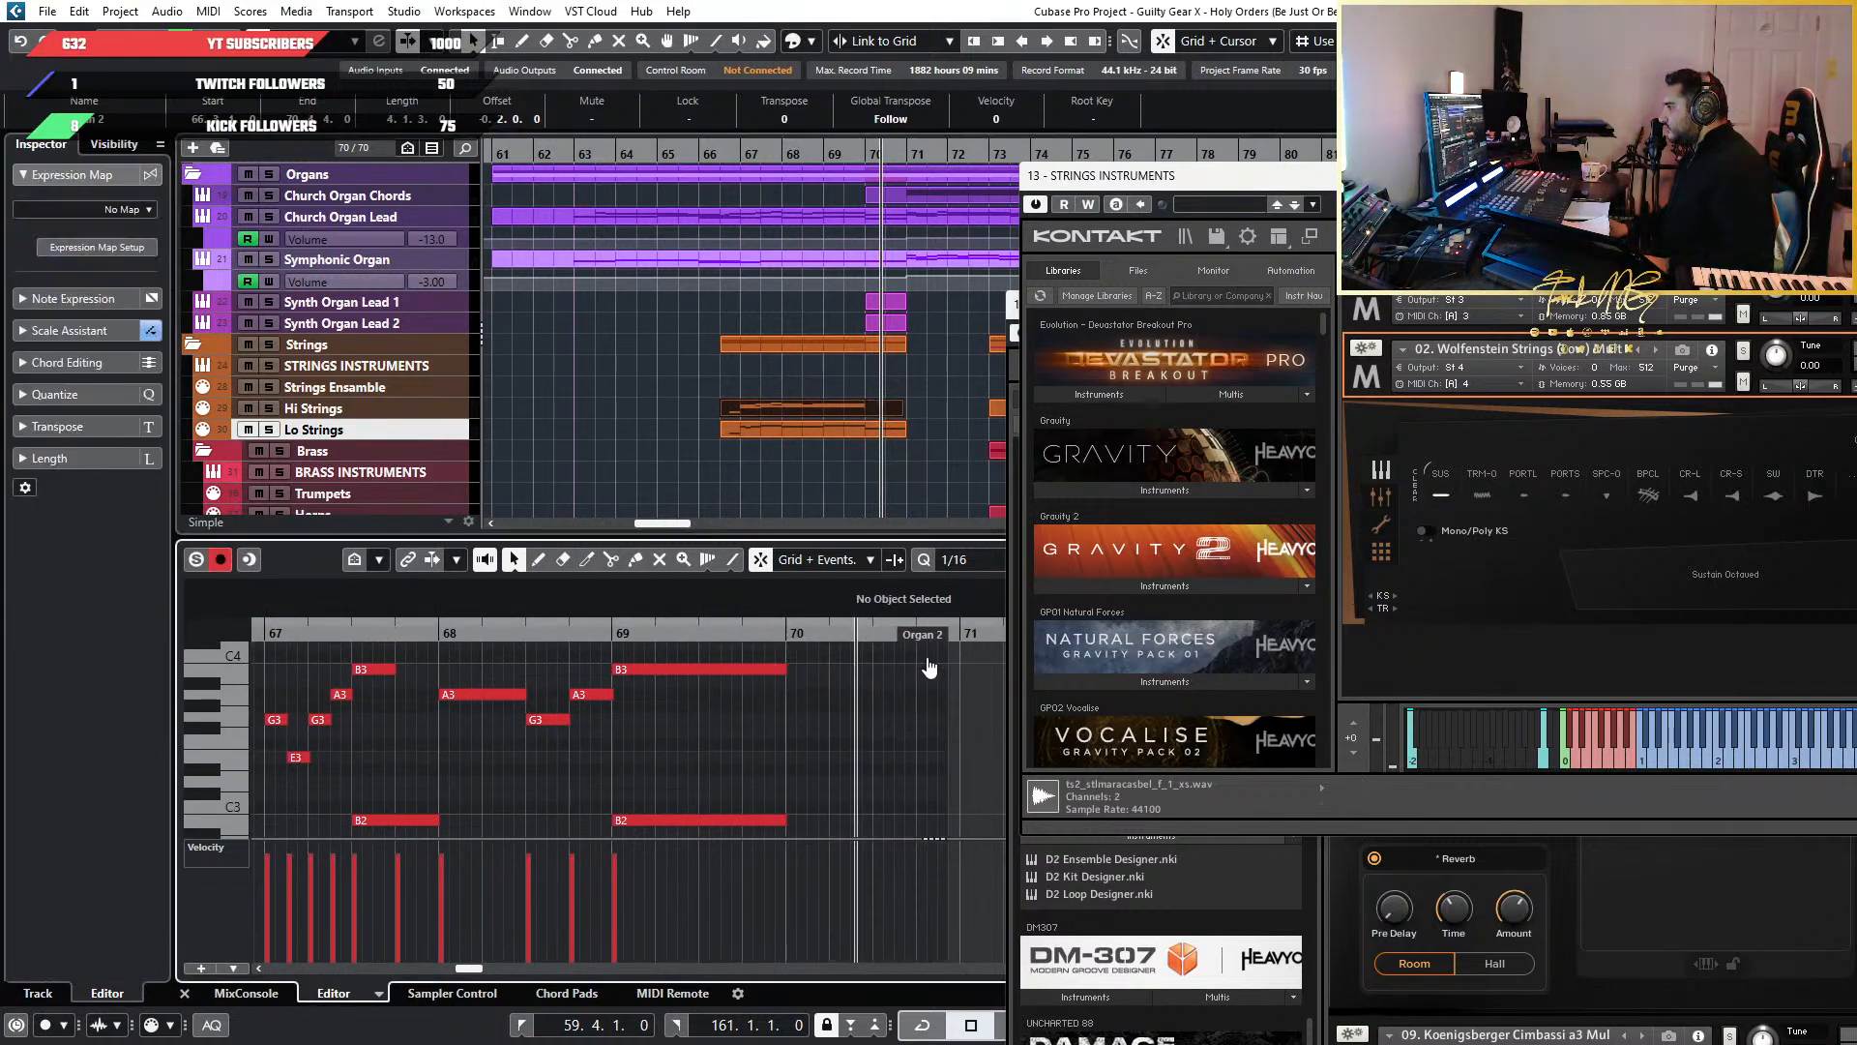
Duplicate the Hi Strings B3 and B2 notes of bar 69 into bar 70, lowered one octave to B2 and B1
scroll(858, 753, down, 2)
drag(857, 754, 683, 660)
key(ctrl+d)
key(shift+Down)
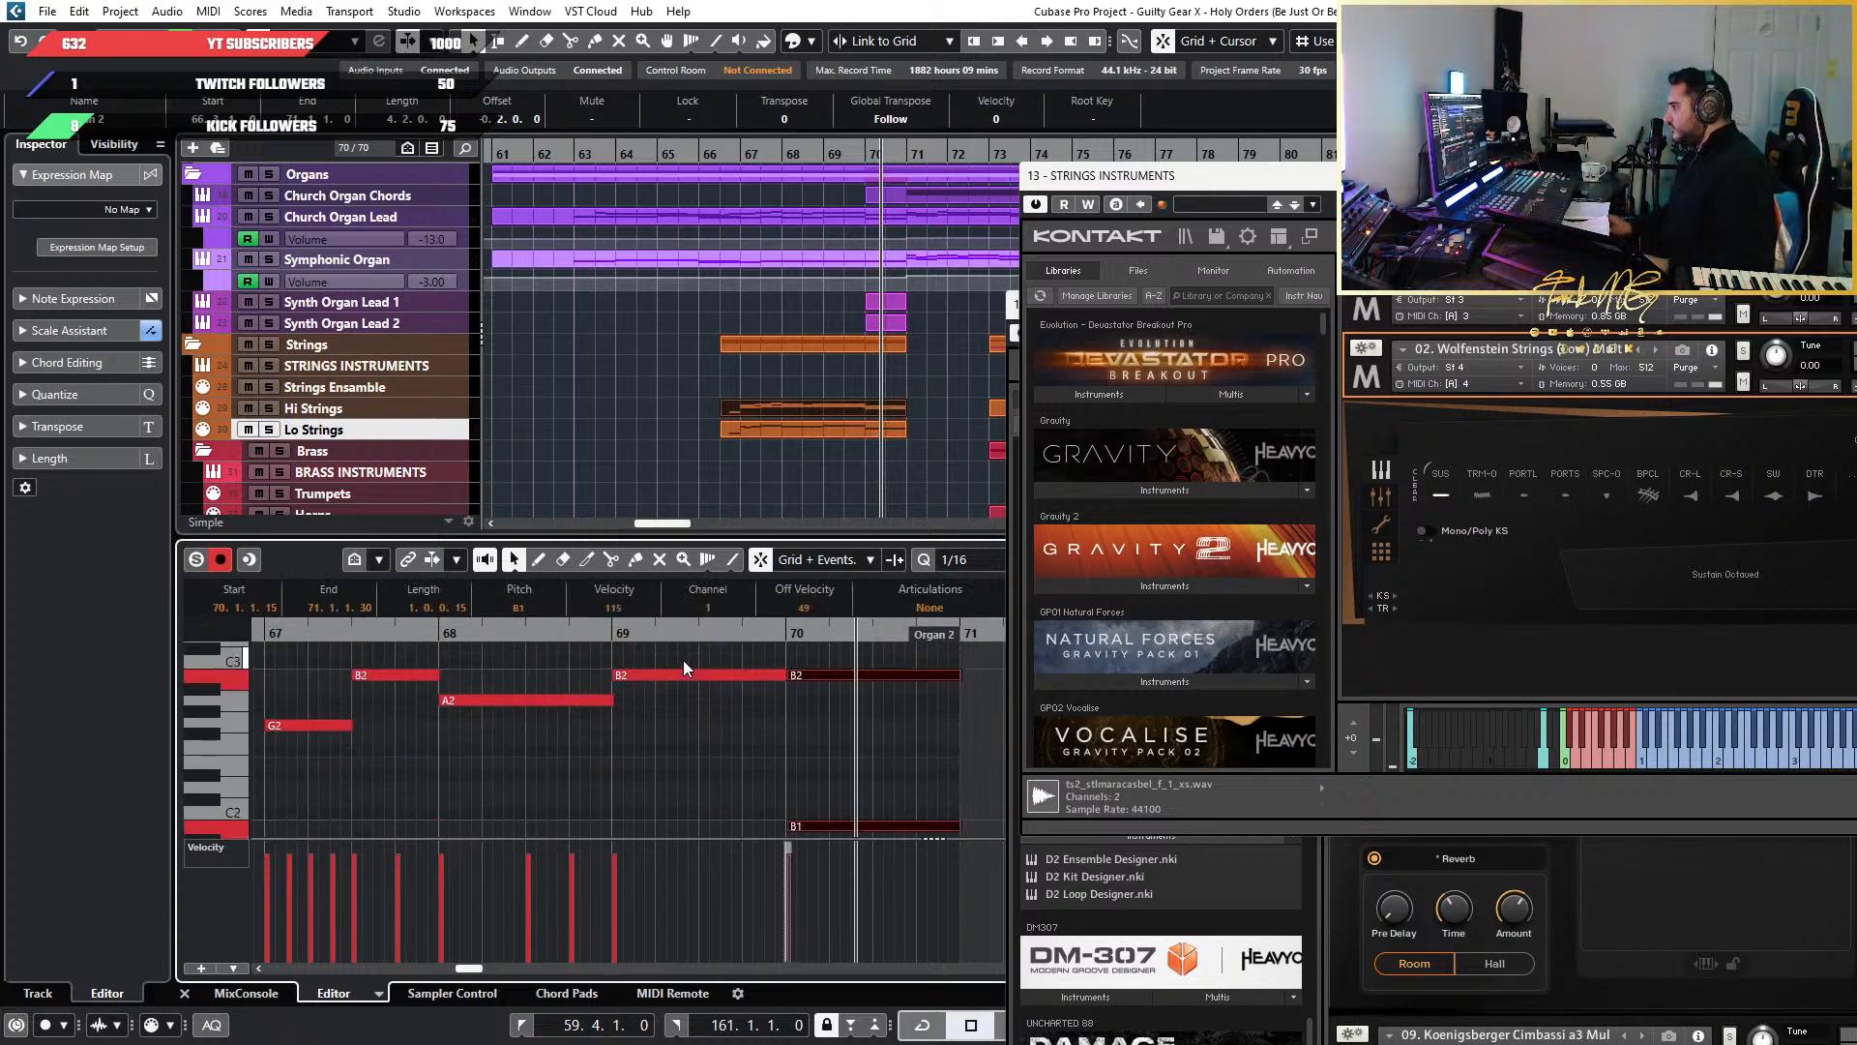
Raise the bar 70 B1 note of the Hi Strings part one octave to B2
scroll(530, 670, down, 4)
click(793, 813)
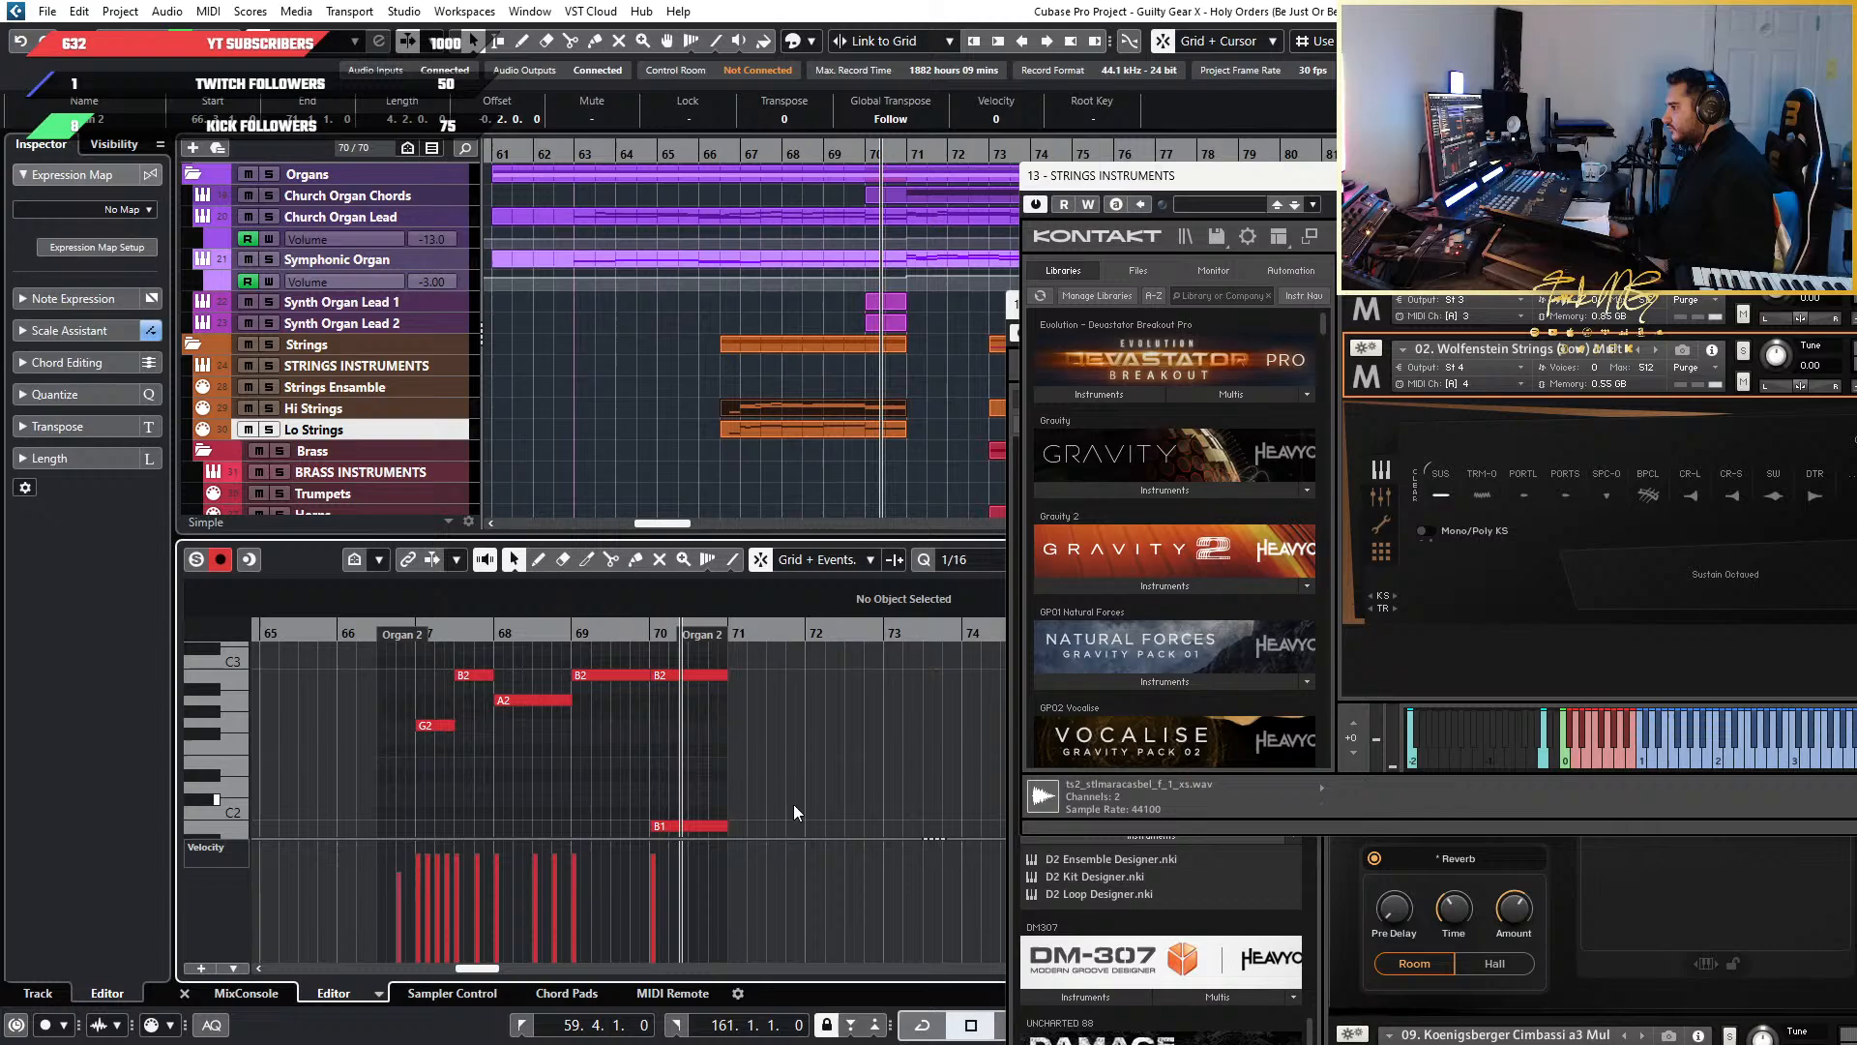
click(711, 827)
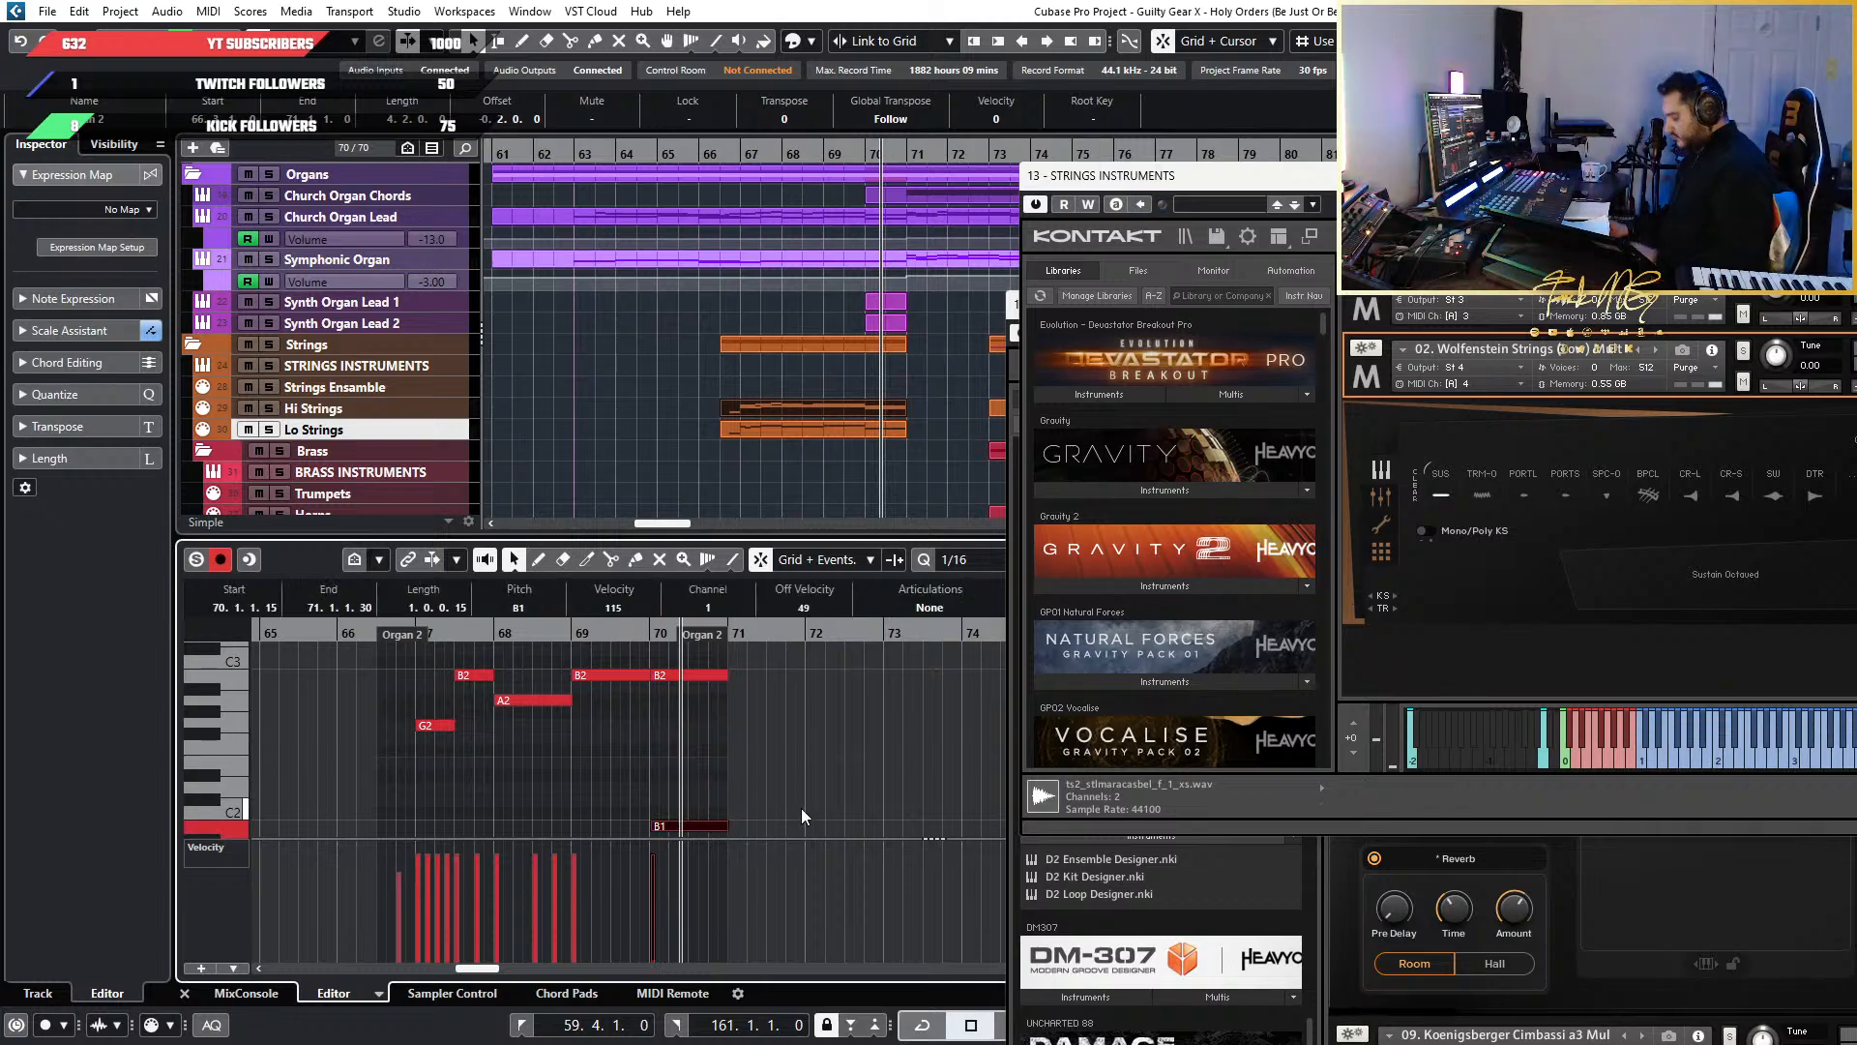
key(shift+Up)
scroll(797, 811, up, 5)
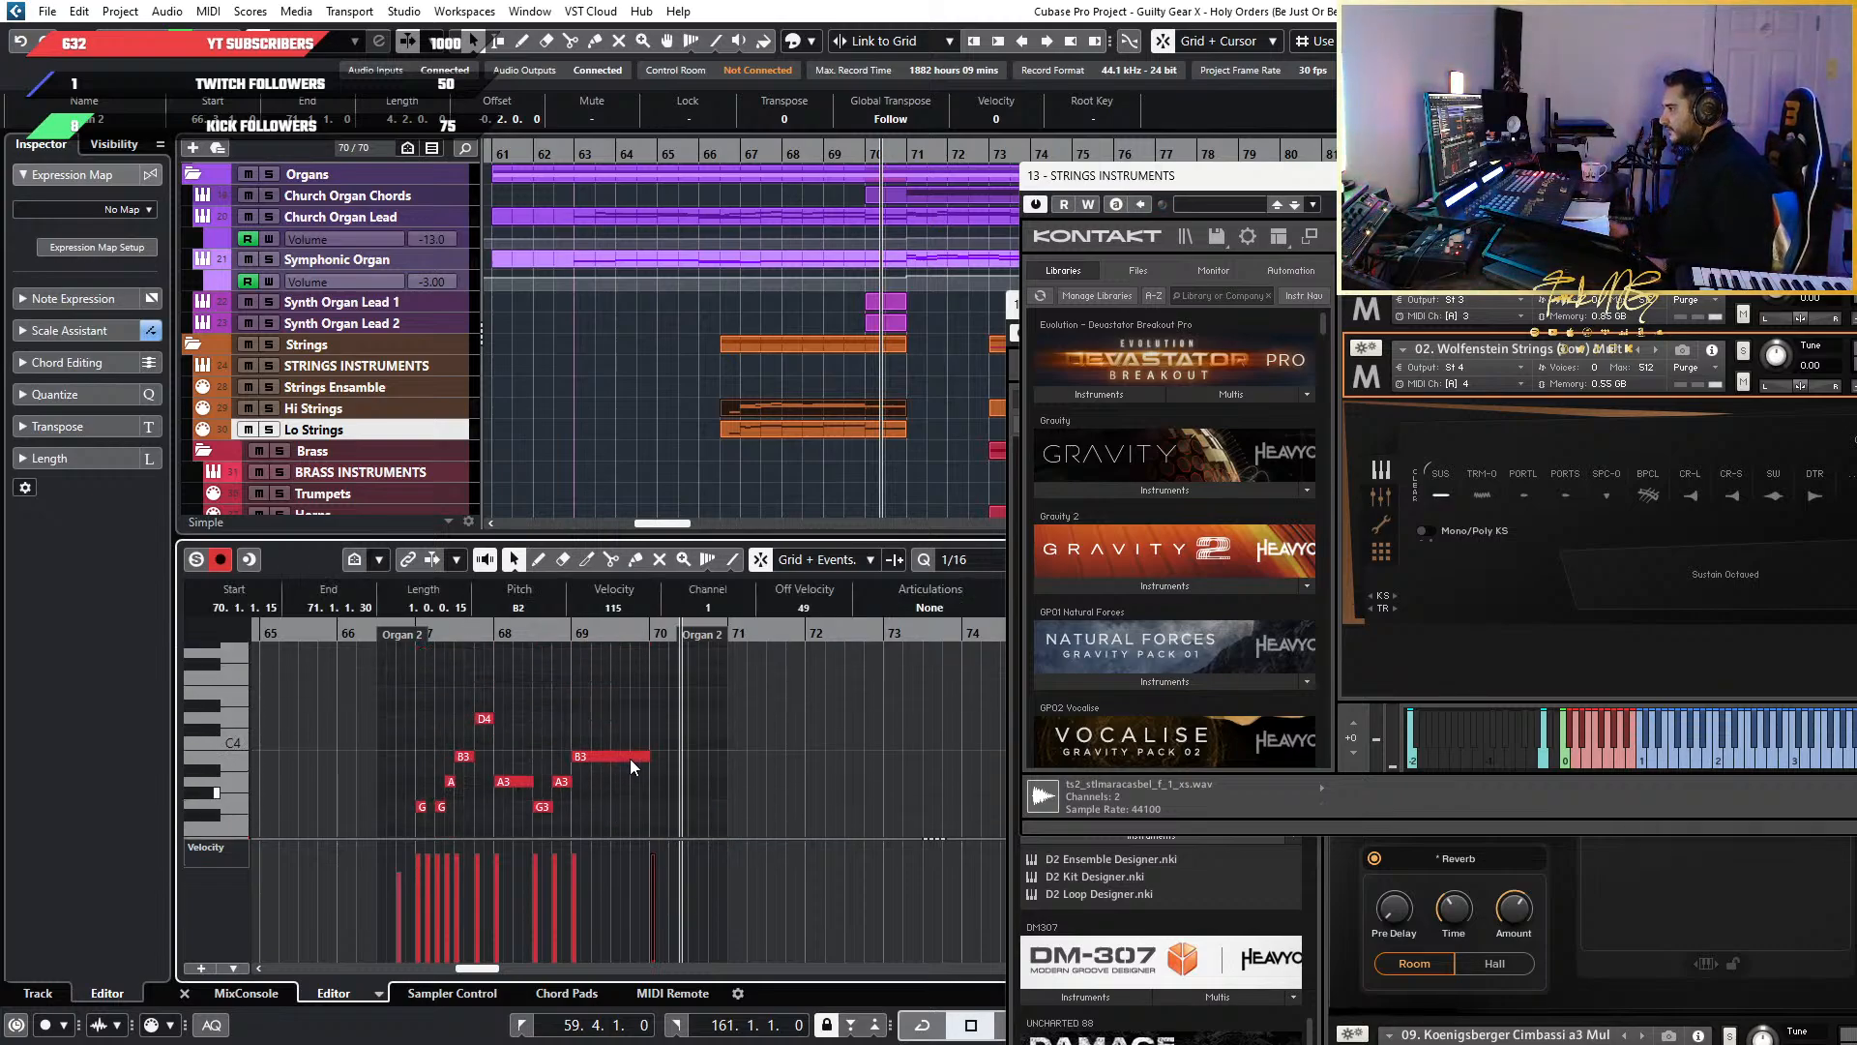
Play the arrangement from about bar 68 and review the organ, strings, brass and choir parts through the following bars
scroll(630, 758, down, 3)
click(531, 635)
key(space)
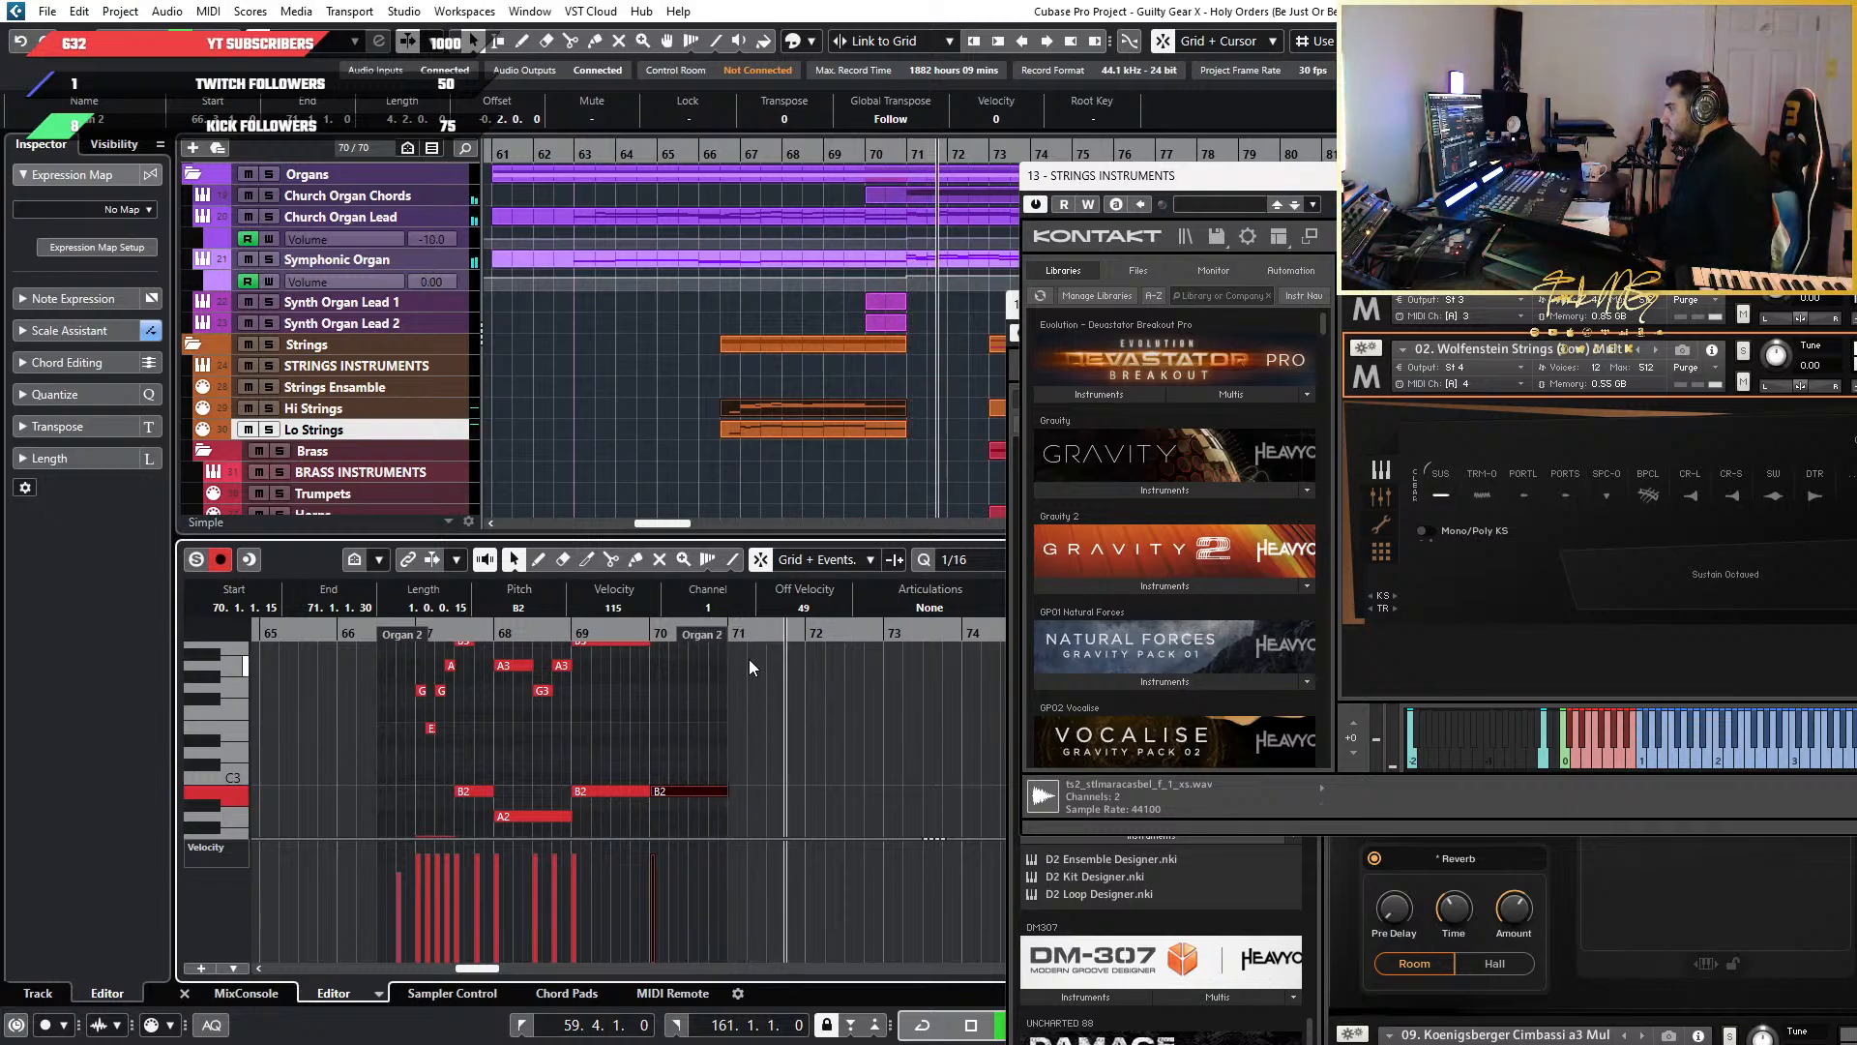
scroll(876, 333, up, 3)
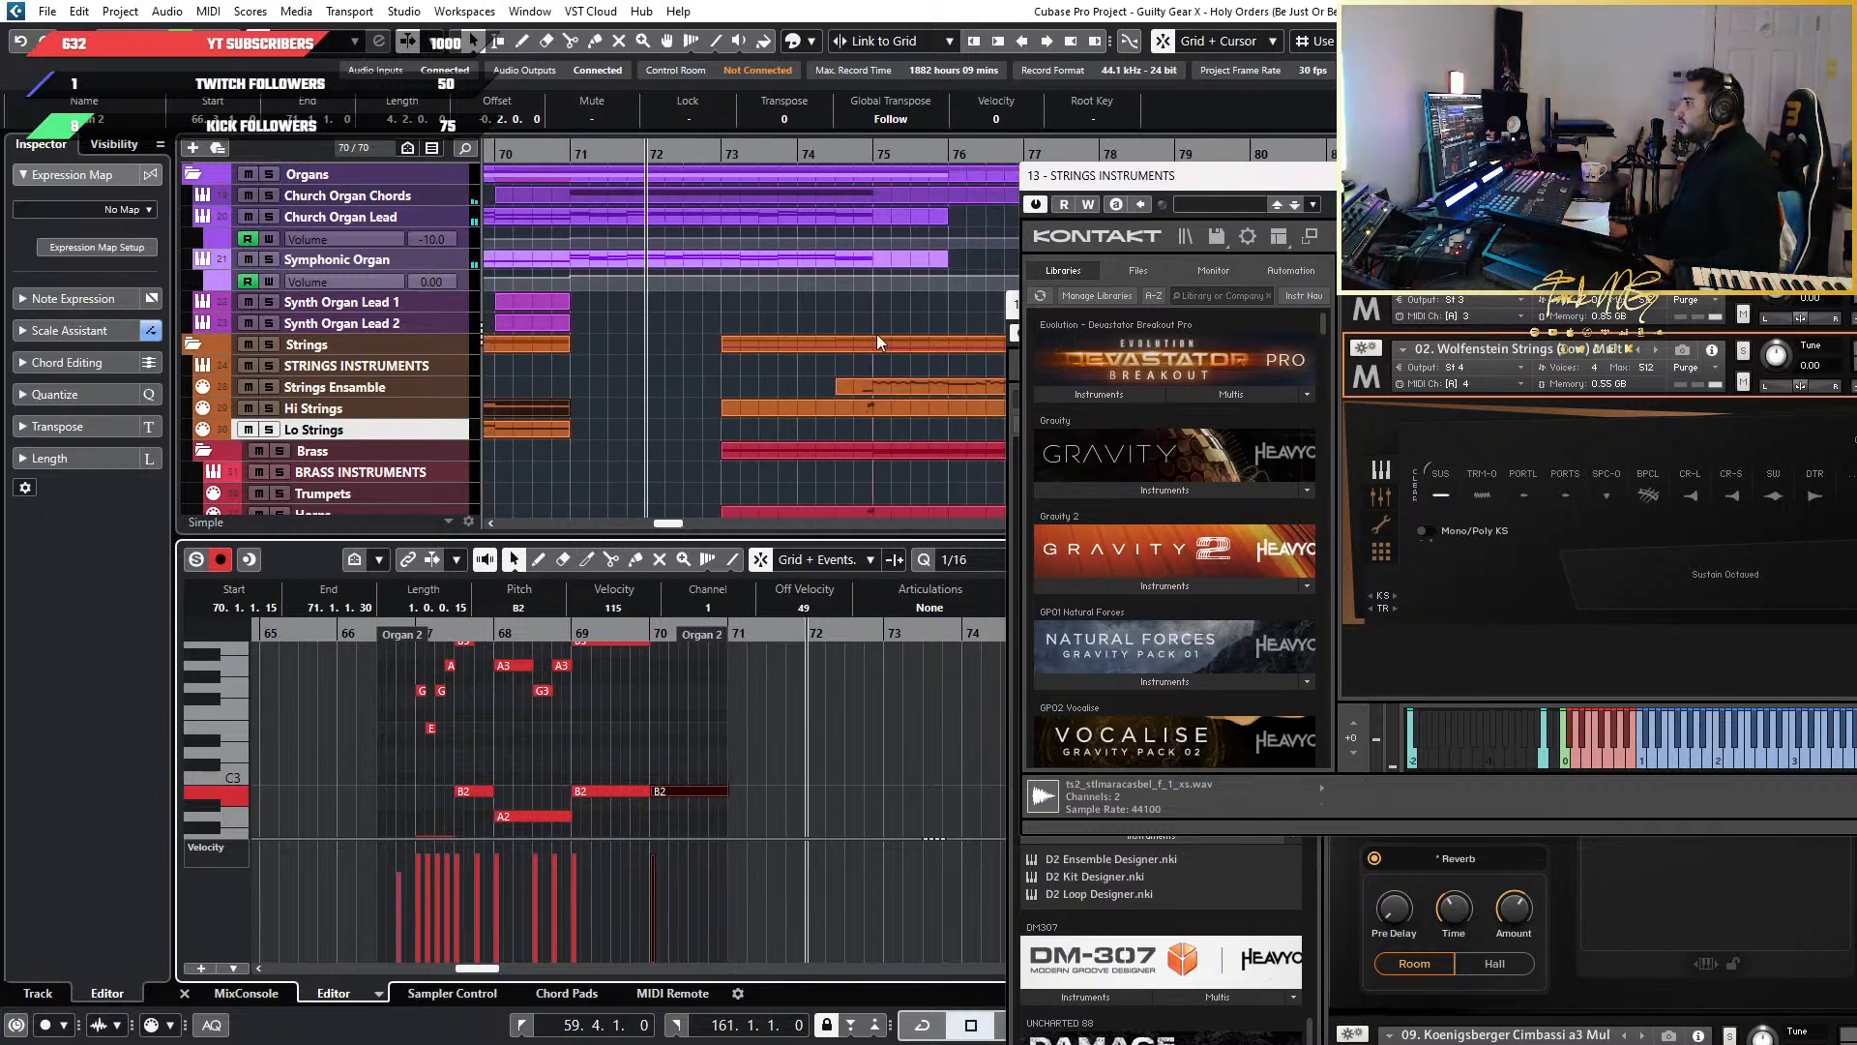
scroll(629, 373, down, 5)
scroll(629, 374, down, 1)
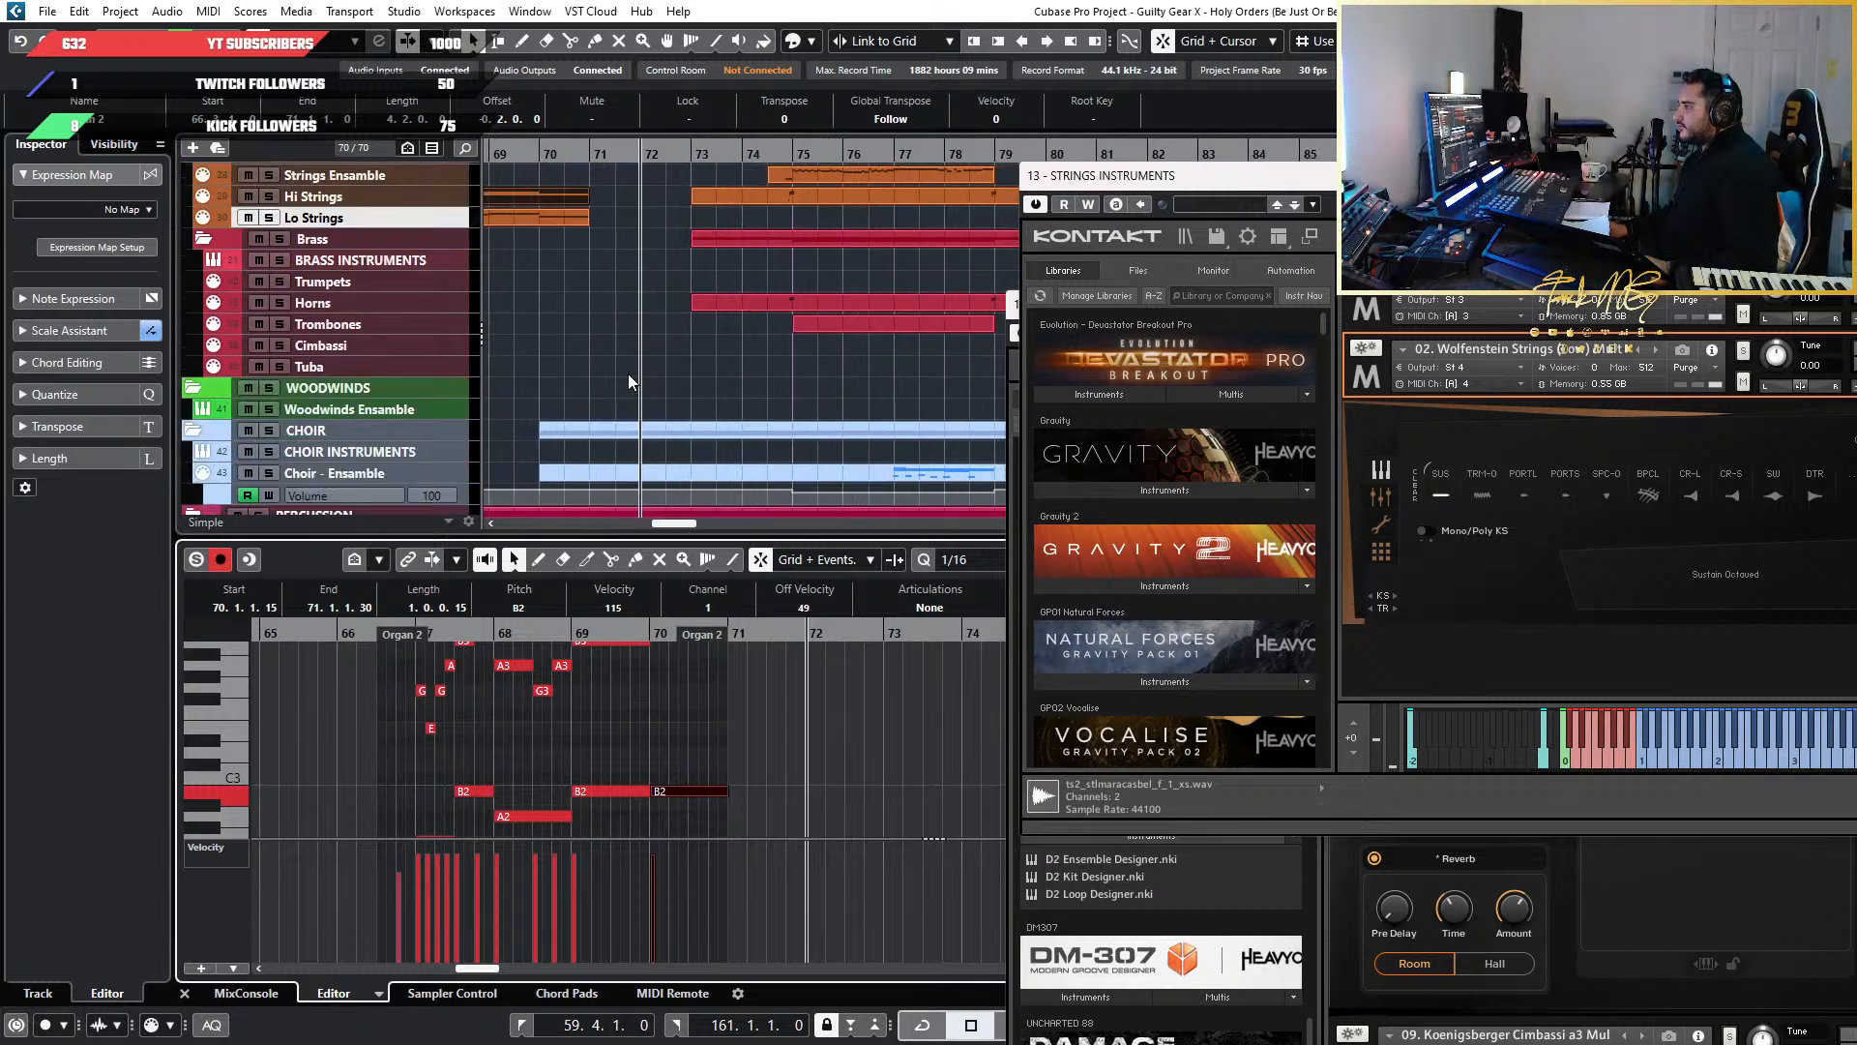
scroll(728, 373, up, 2)
scroll(729, 373, up, 5)
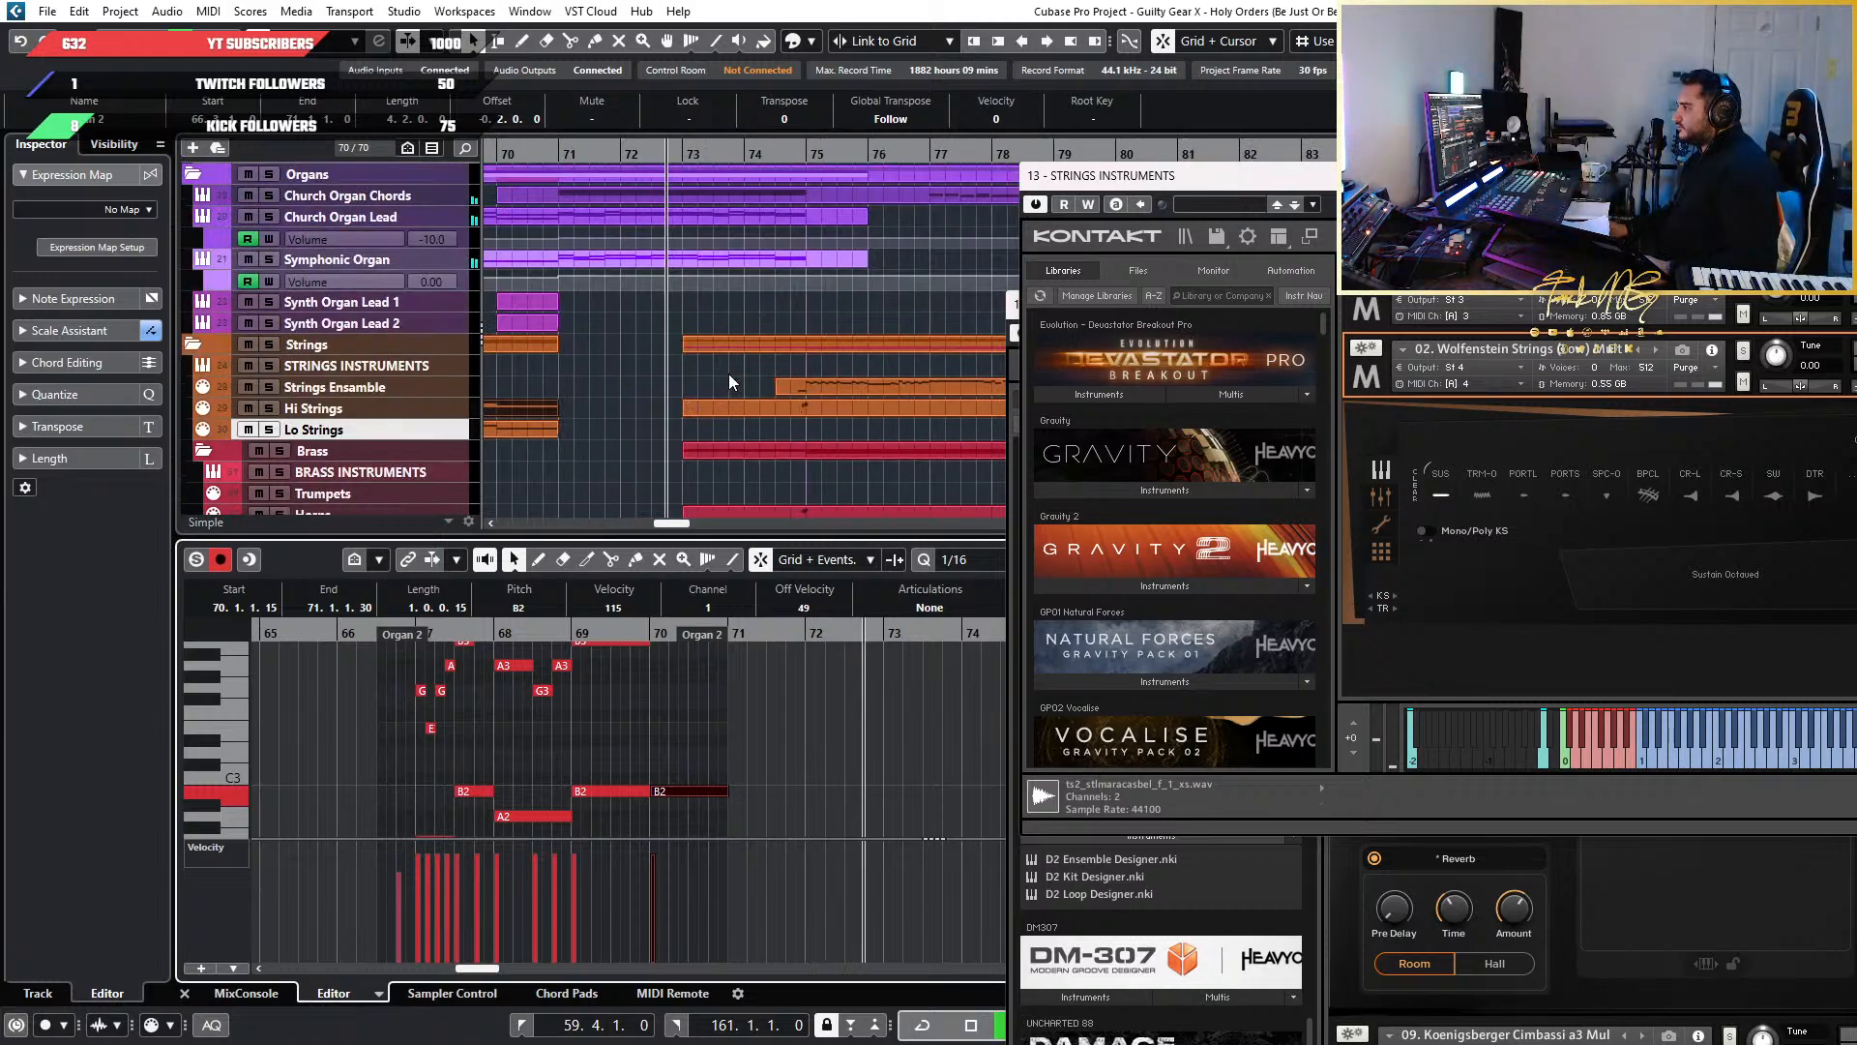
scroll(729, 373, down, 2)
scroll(728, 373, up, 3)
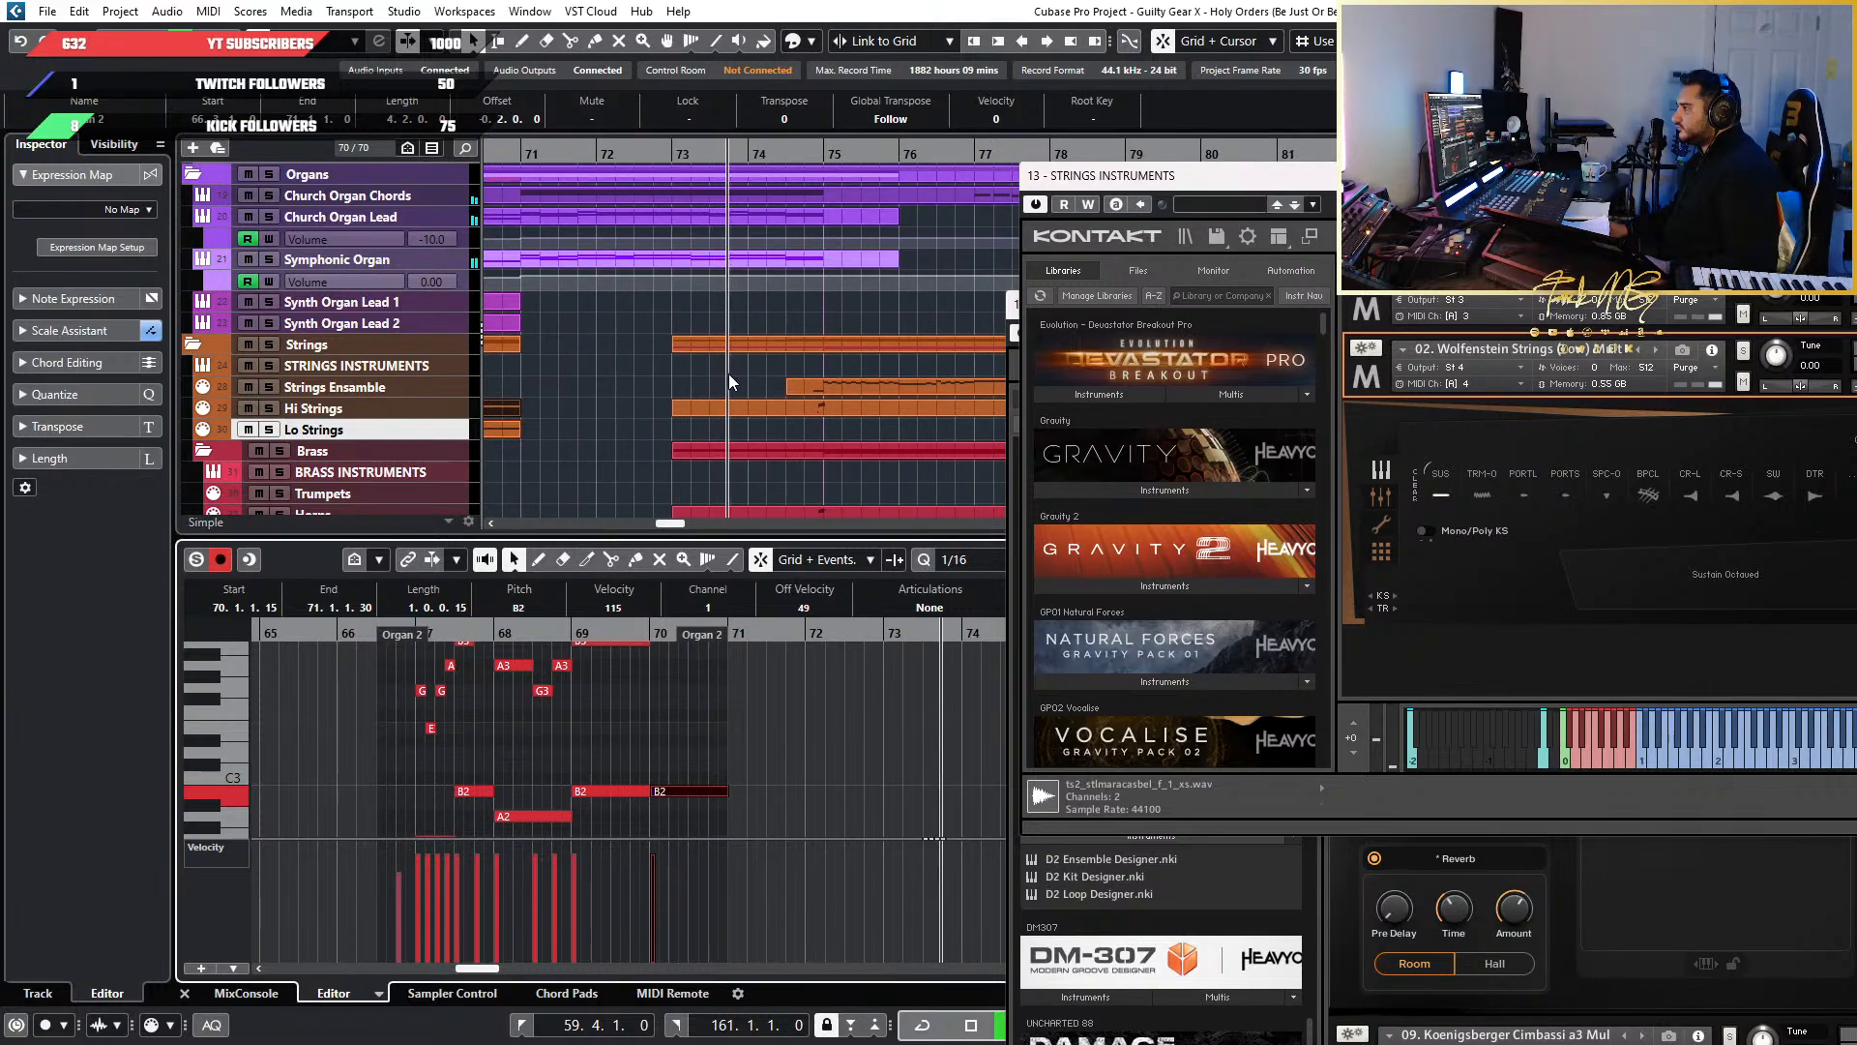
scroll(728, 373, right, 2)
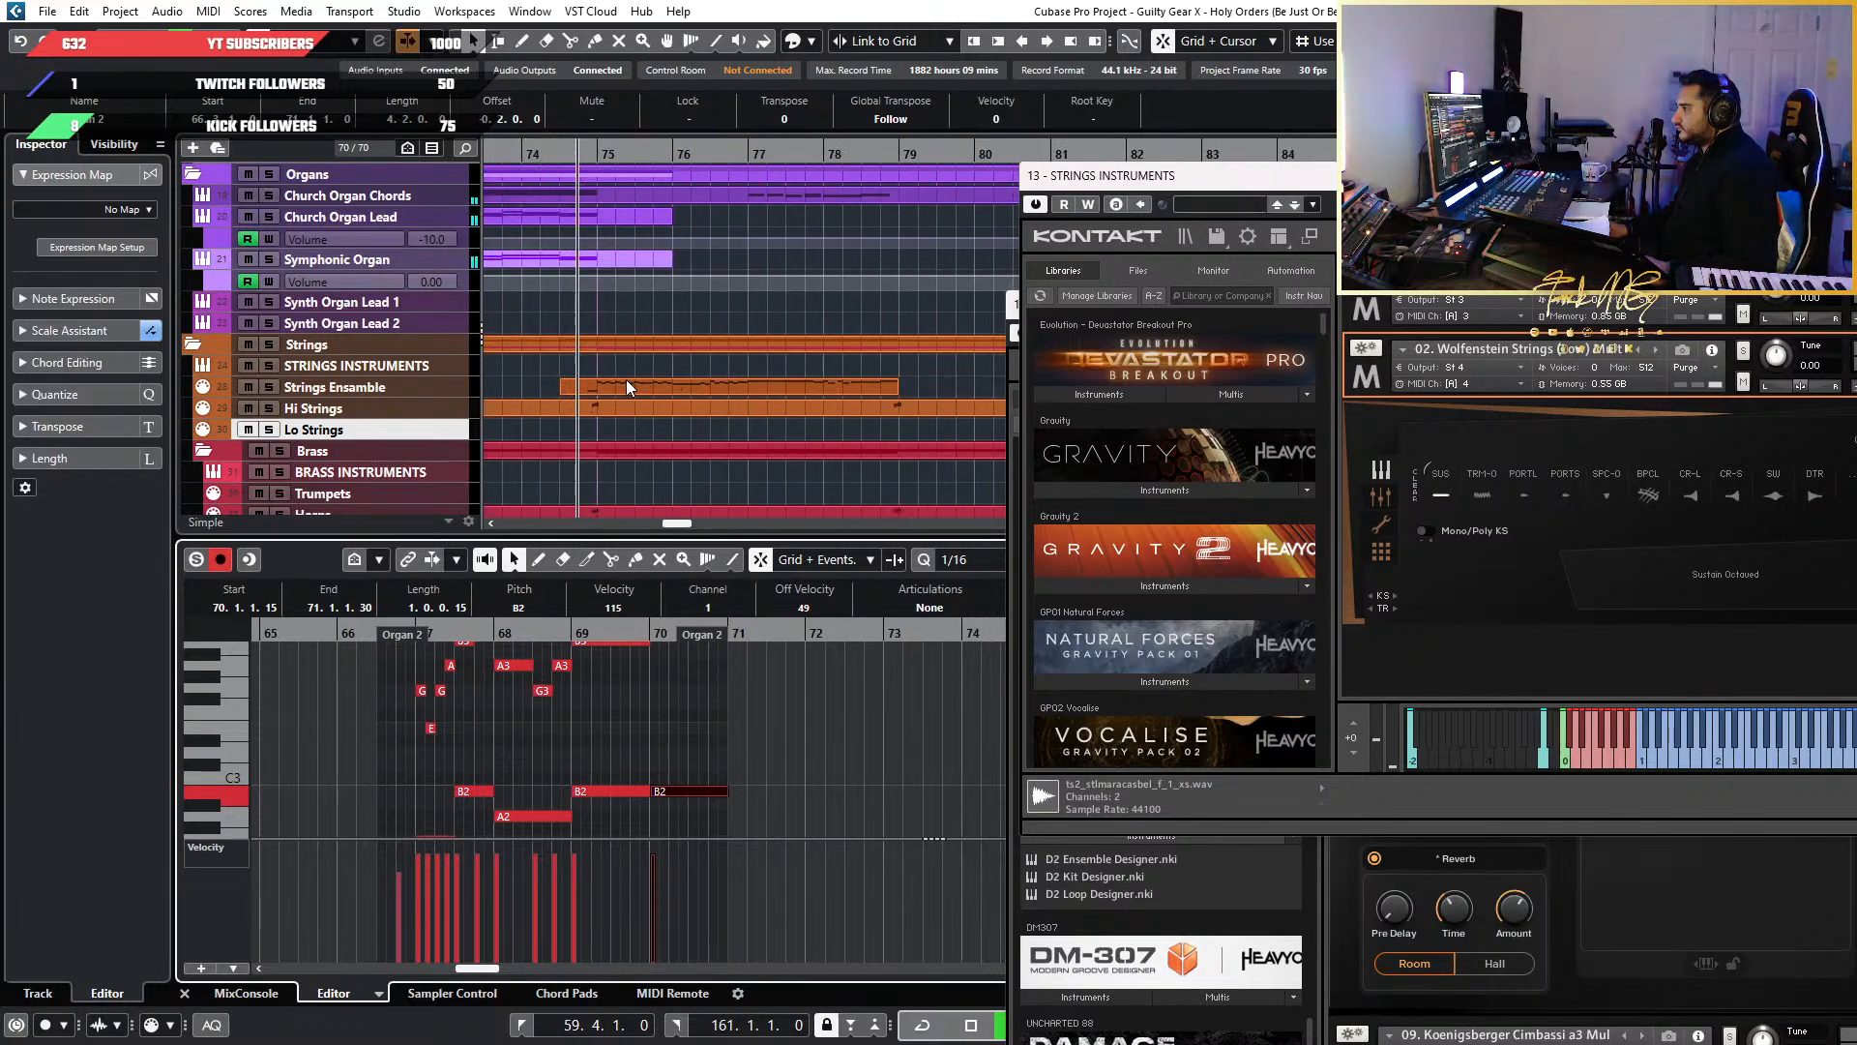
scroll(625, 379, up, 2)
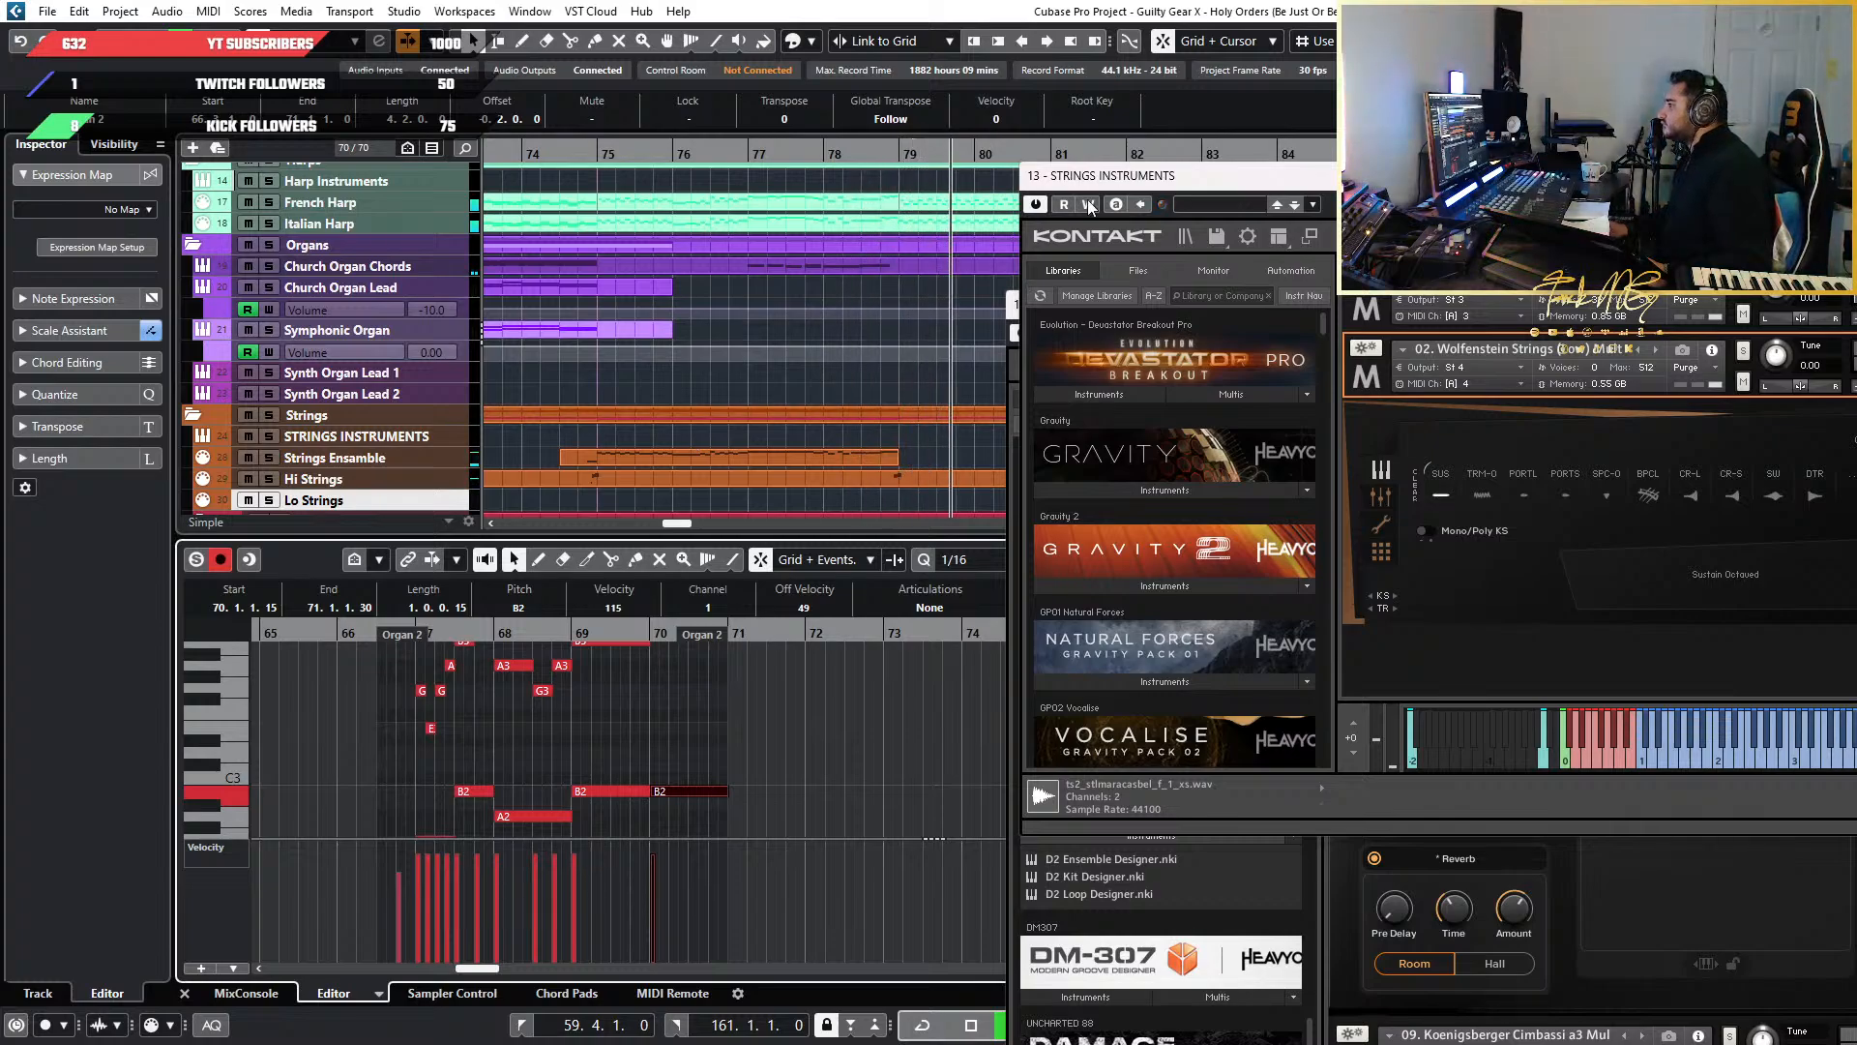
Close the Kontakt 7 brass window and the STRINGS INSTRUMENTS window to clear the arrangement view
drag(1161, 179, 1242, 690)
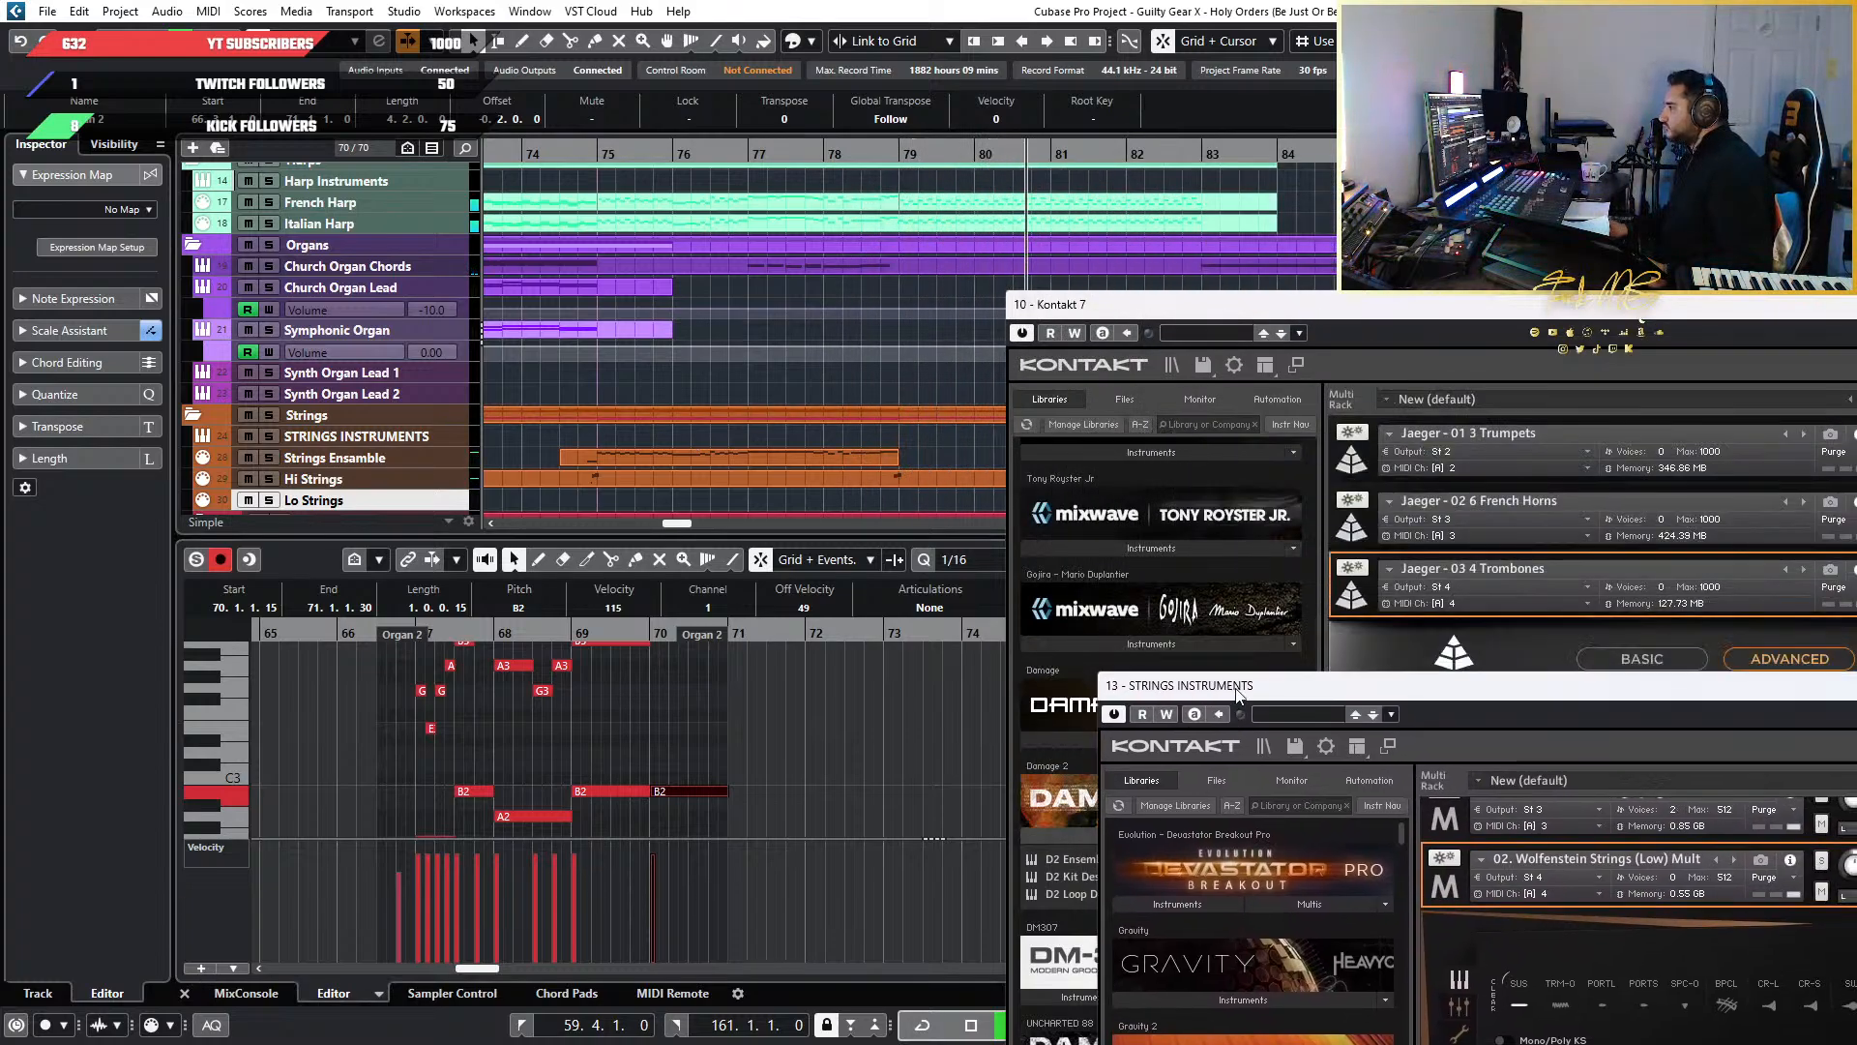
click(1273, 339)
drag(1457, 317, 862, 402)
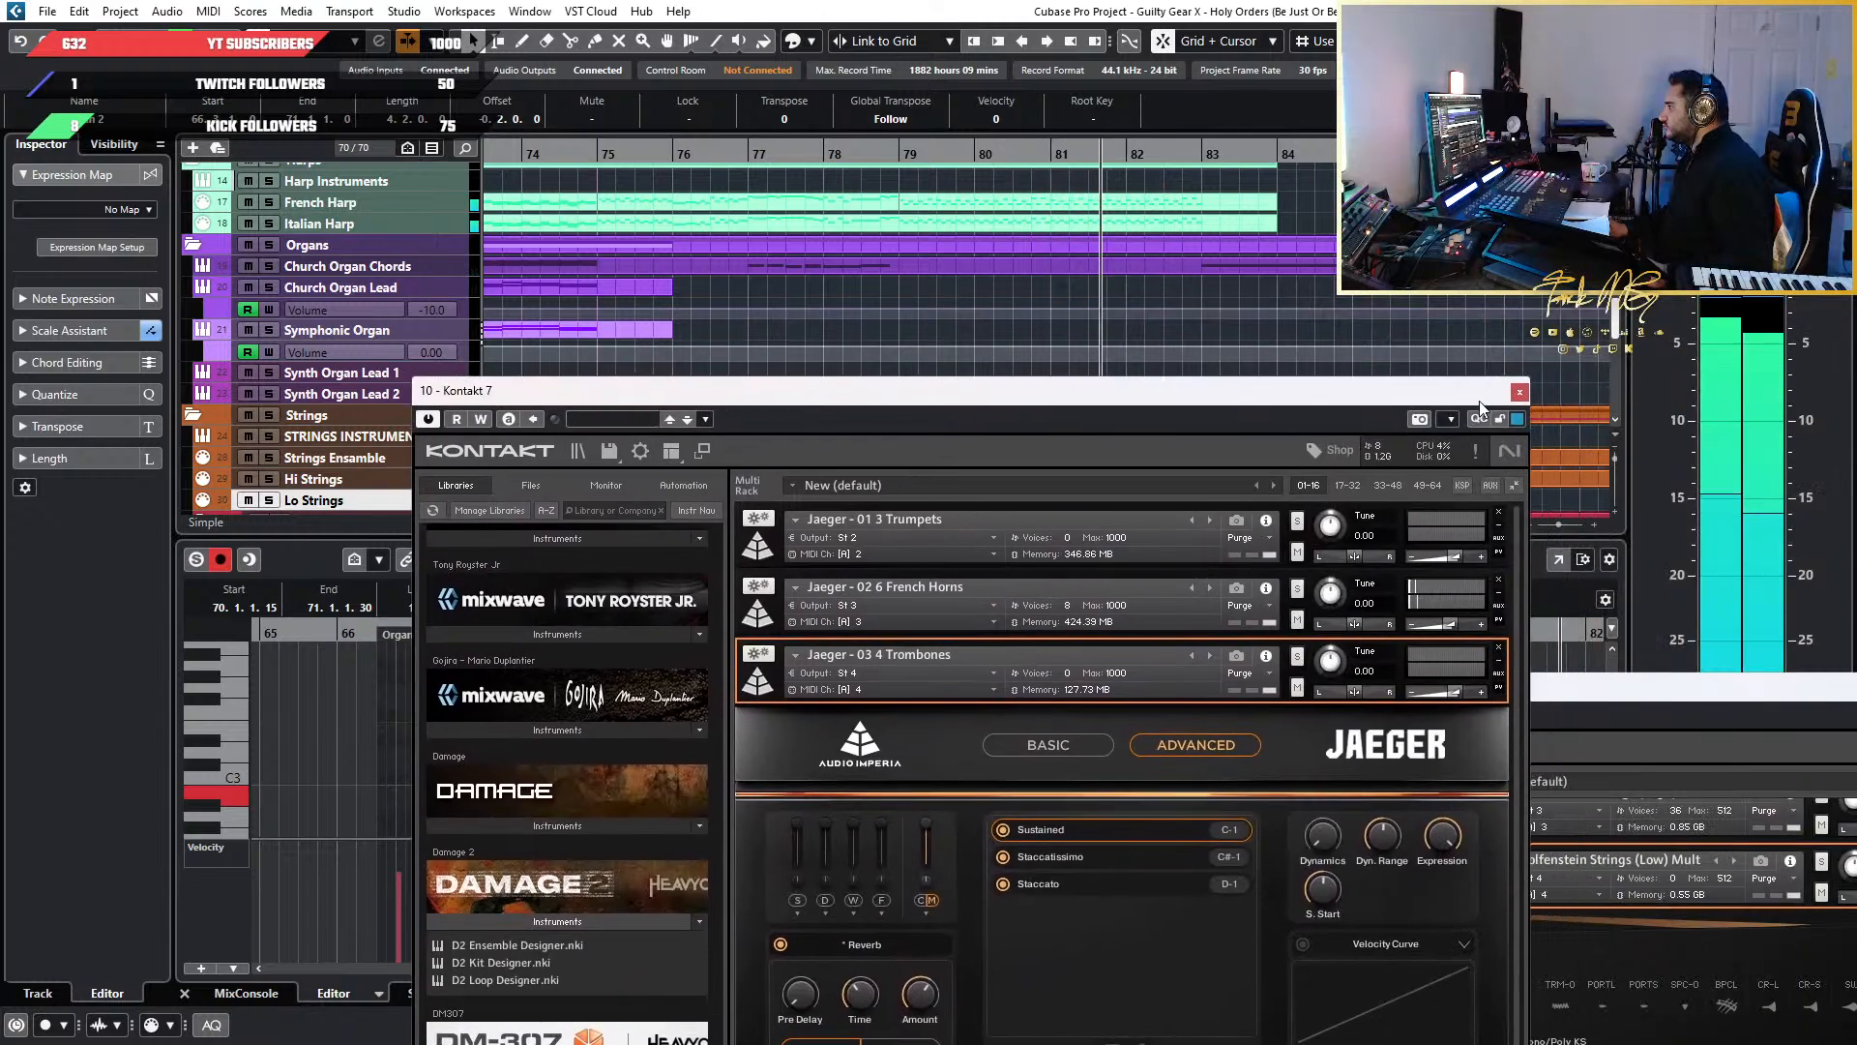
click(1517, 394)
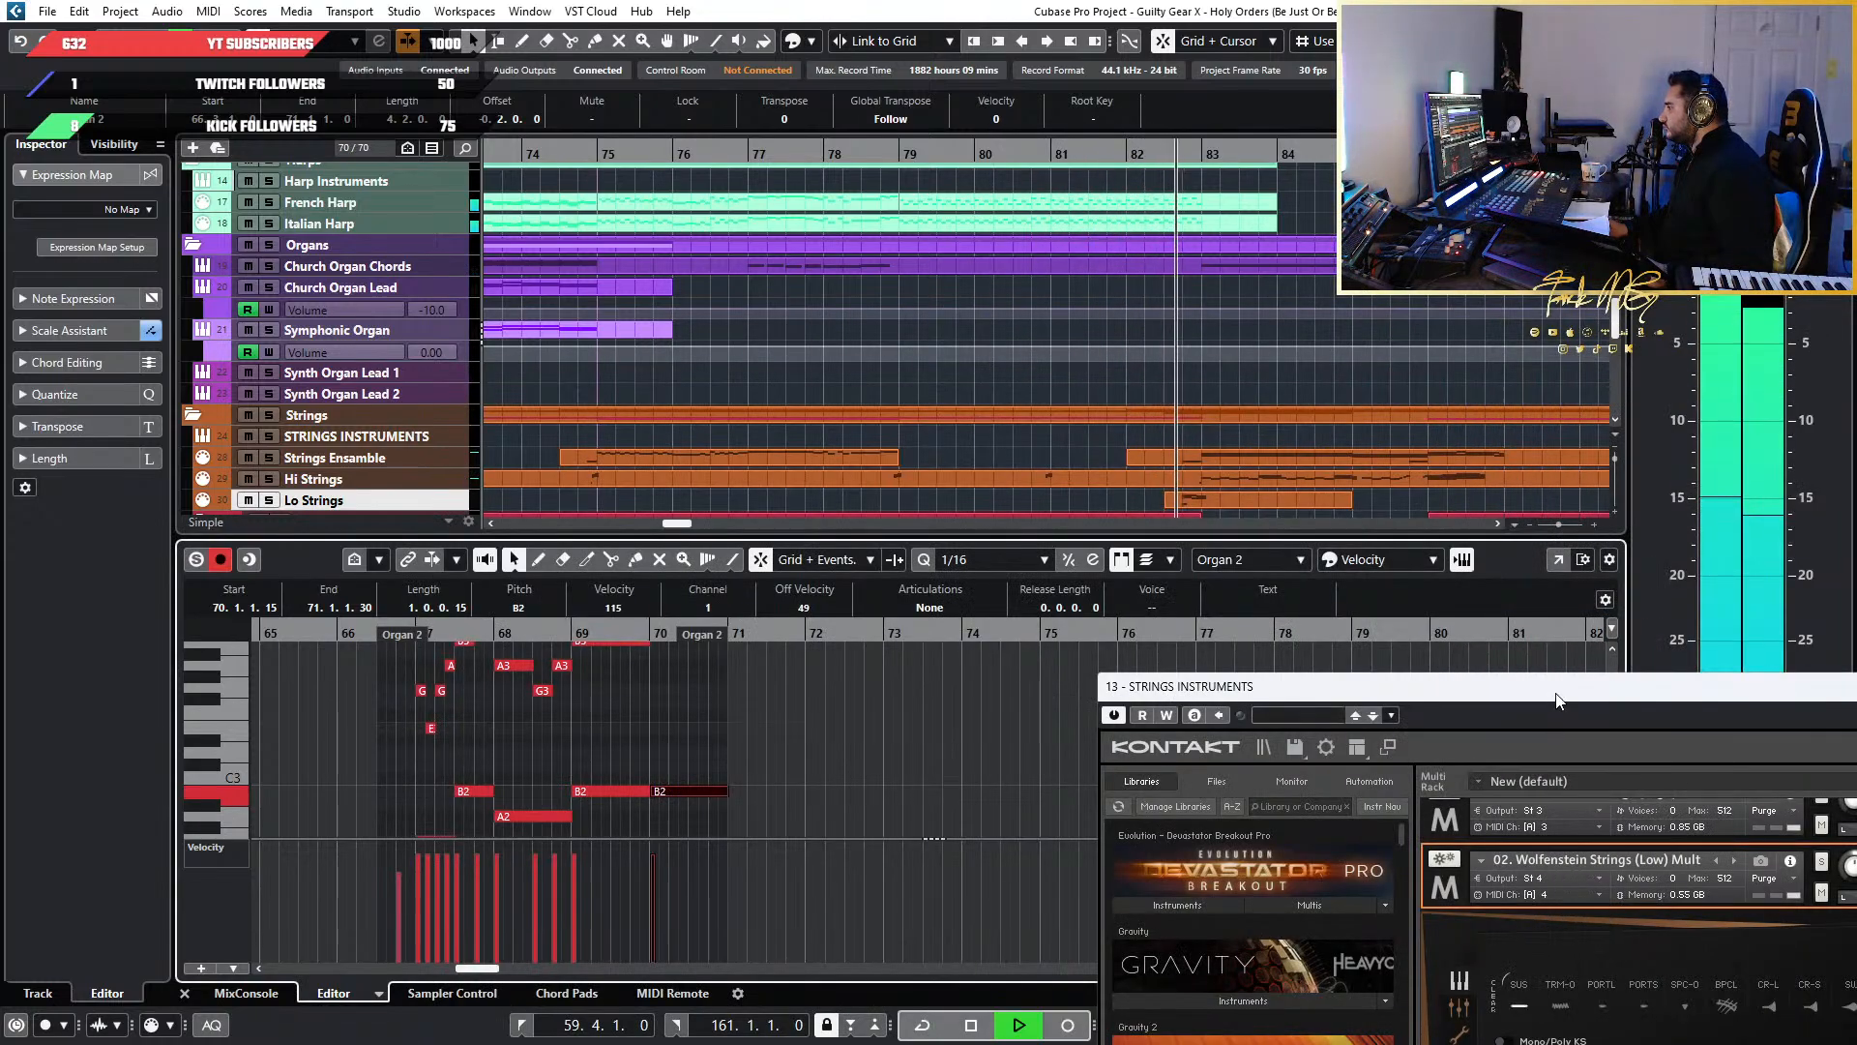
drag(1567, 698, 1006, 581)
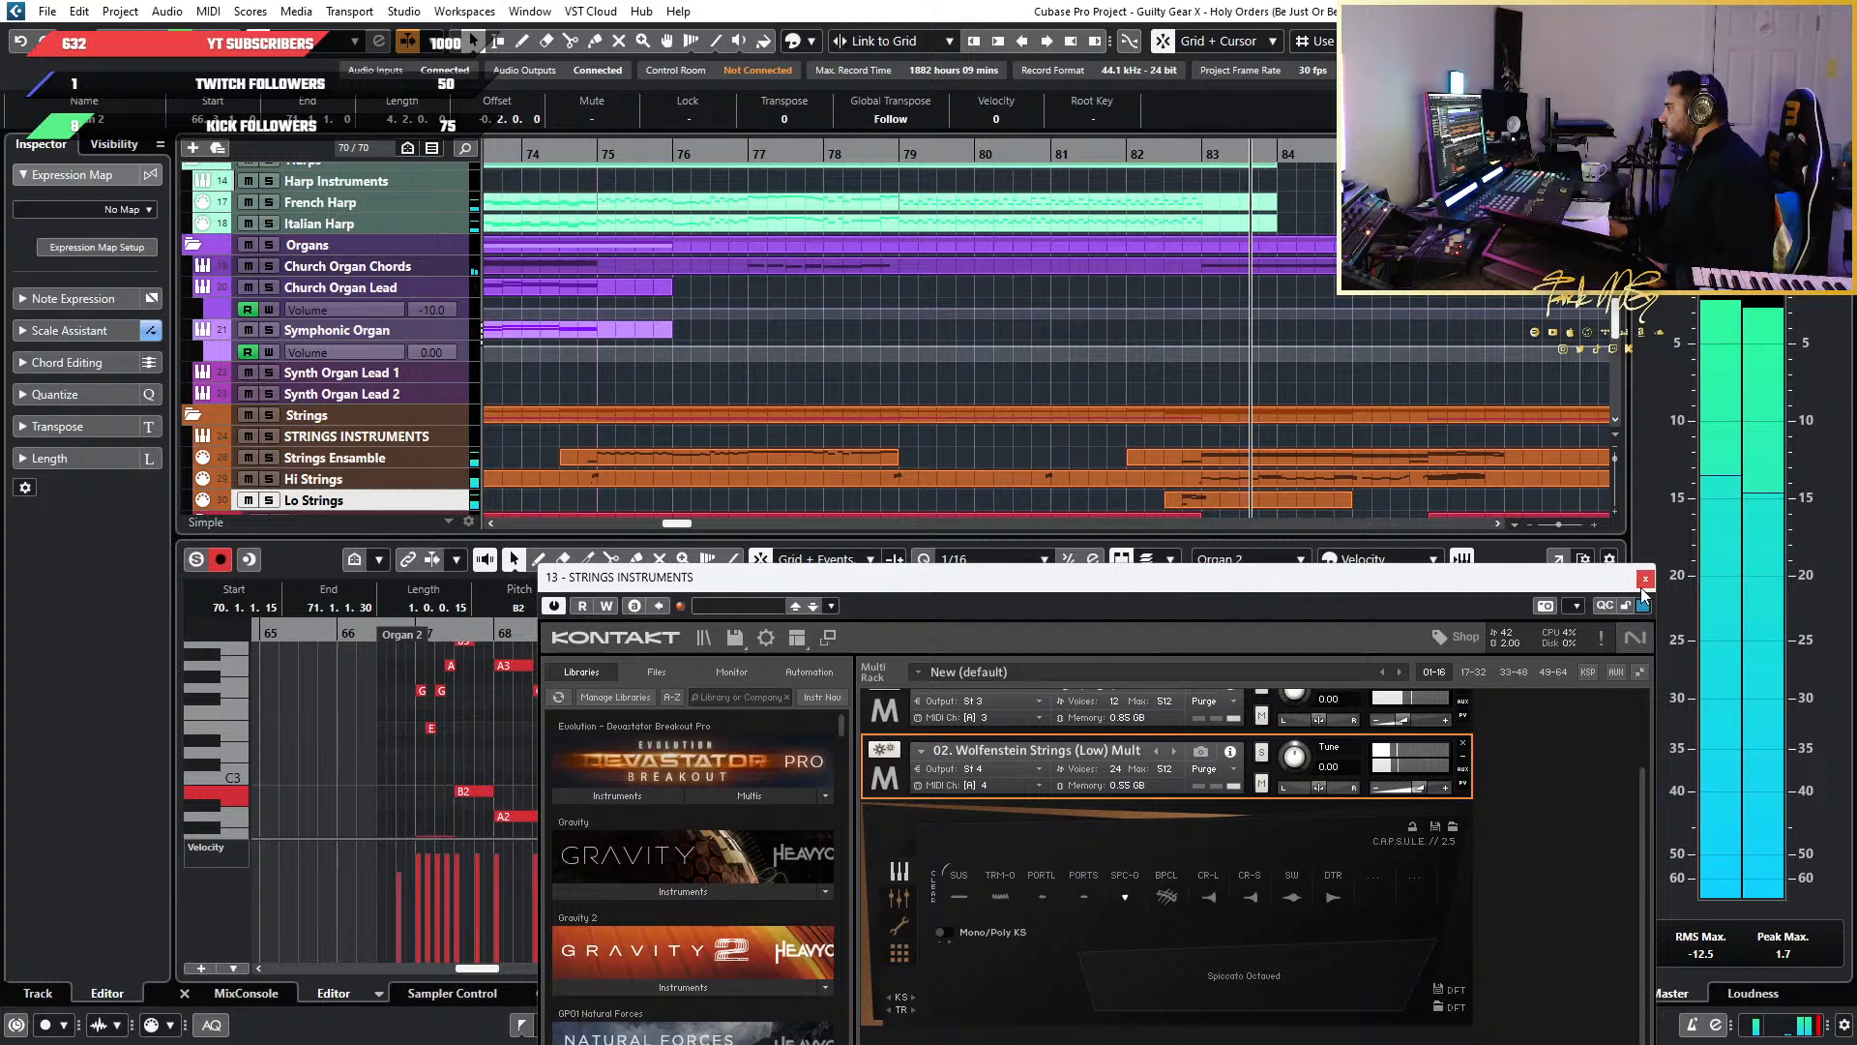
click(1641, 580)
Listen on to about bar 95 while examining the organ, strings, brass and woodwind parts, and stop playback
scroll(1264, 299, down, 5)
scroll(1185, 333, right, 3)
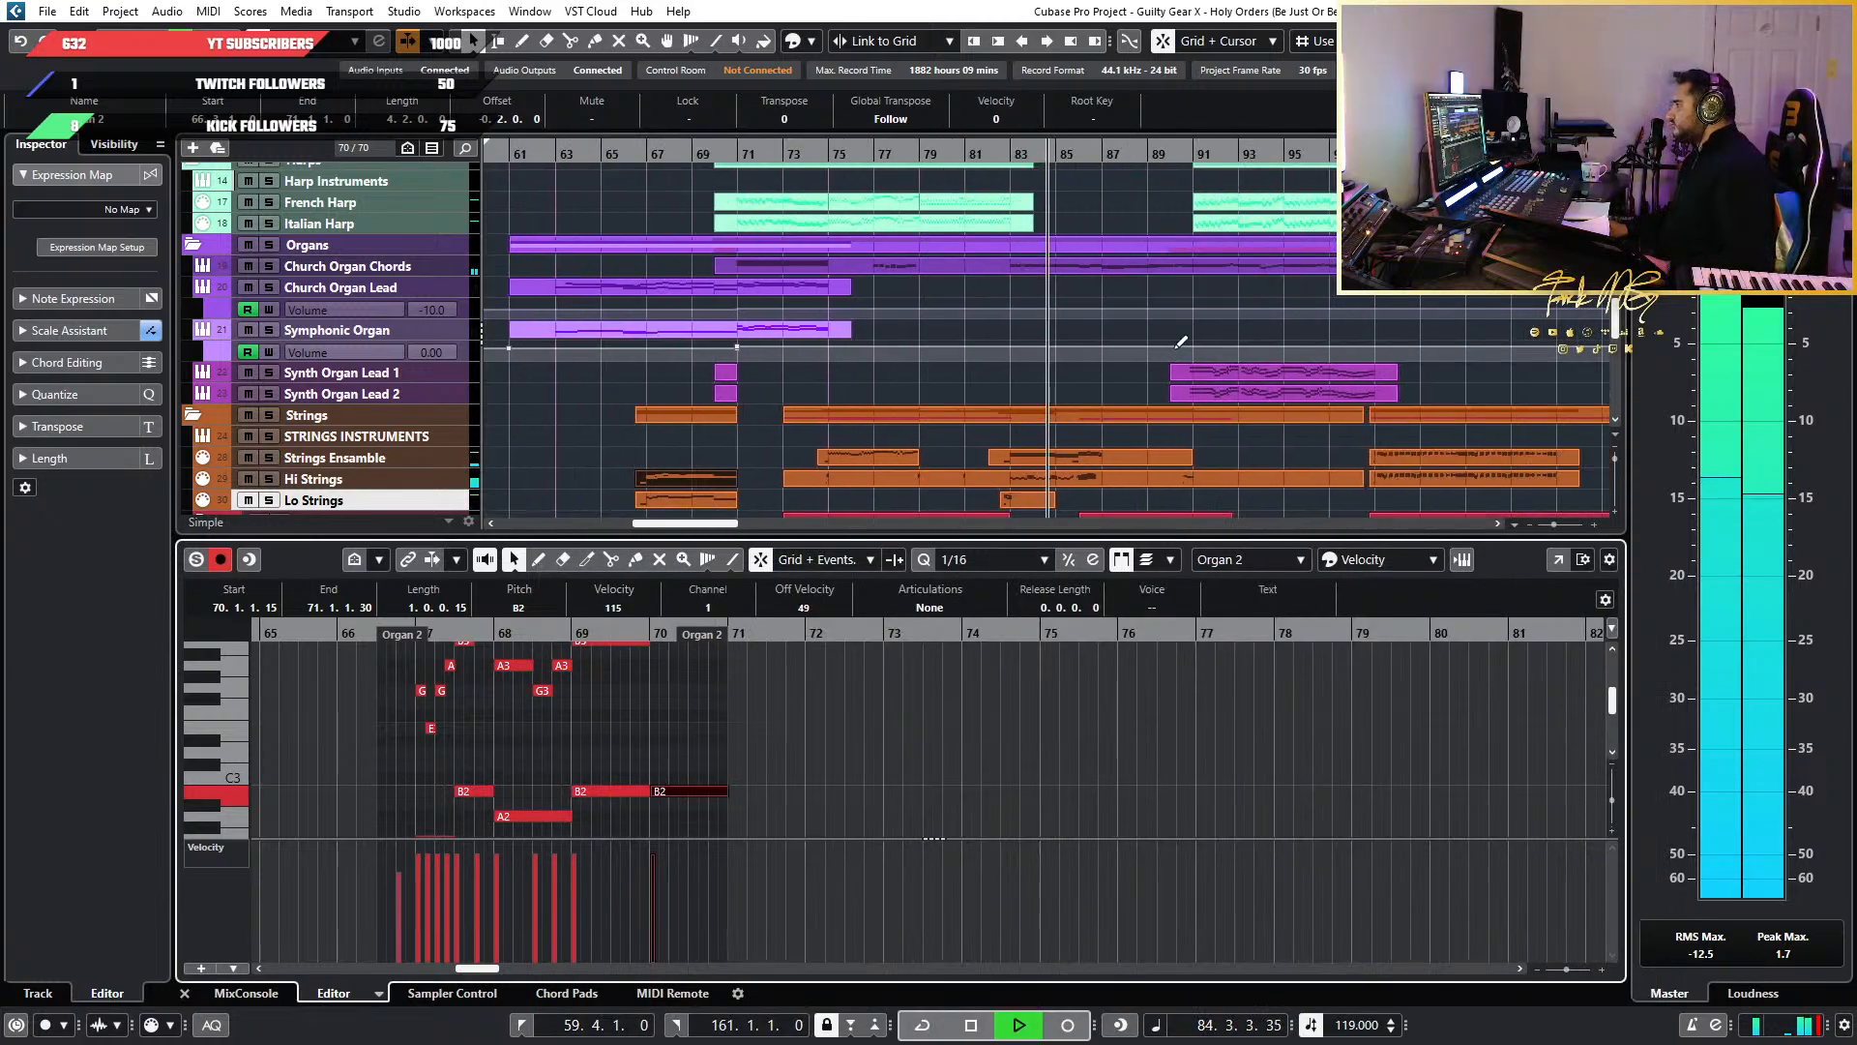
scroll(1176, 346, down, 3)
scroll(1174, 346, up, 2)
scroll(1175, 346, up, 3)
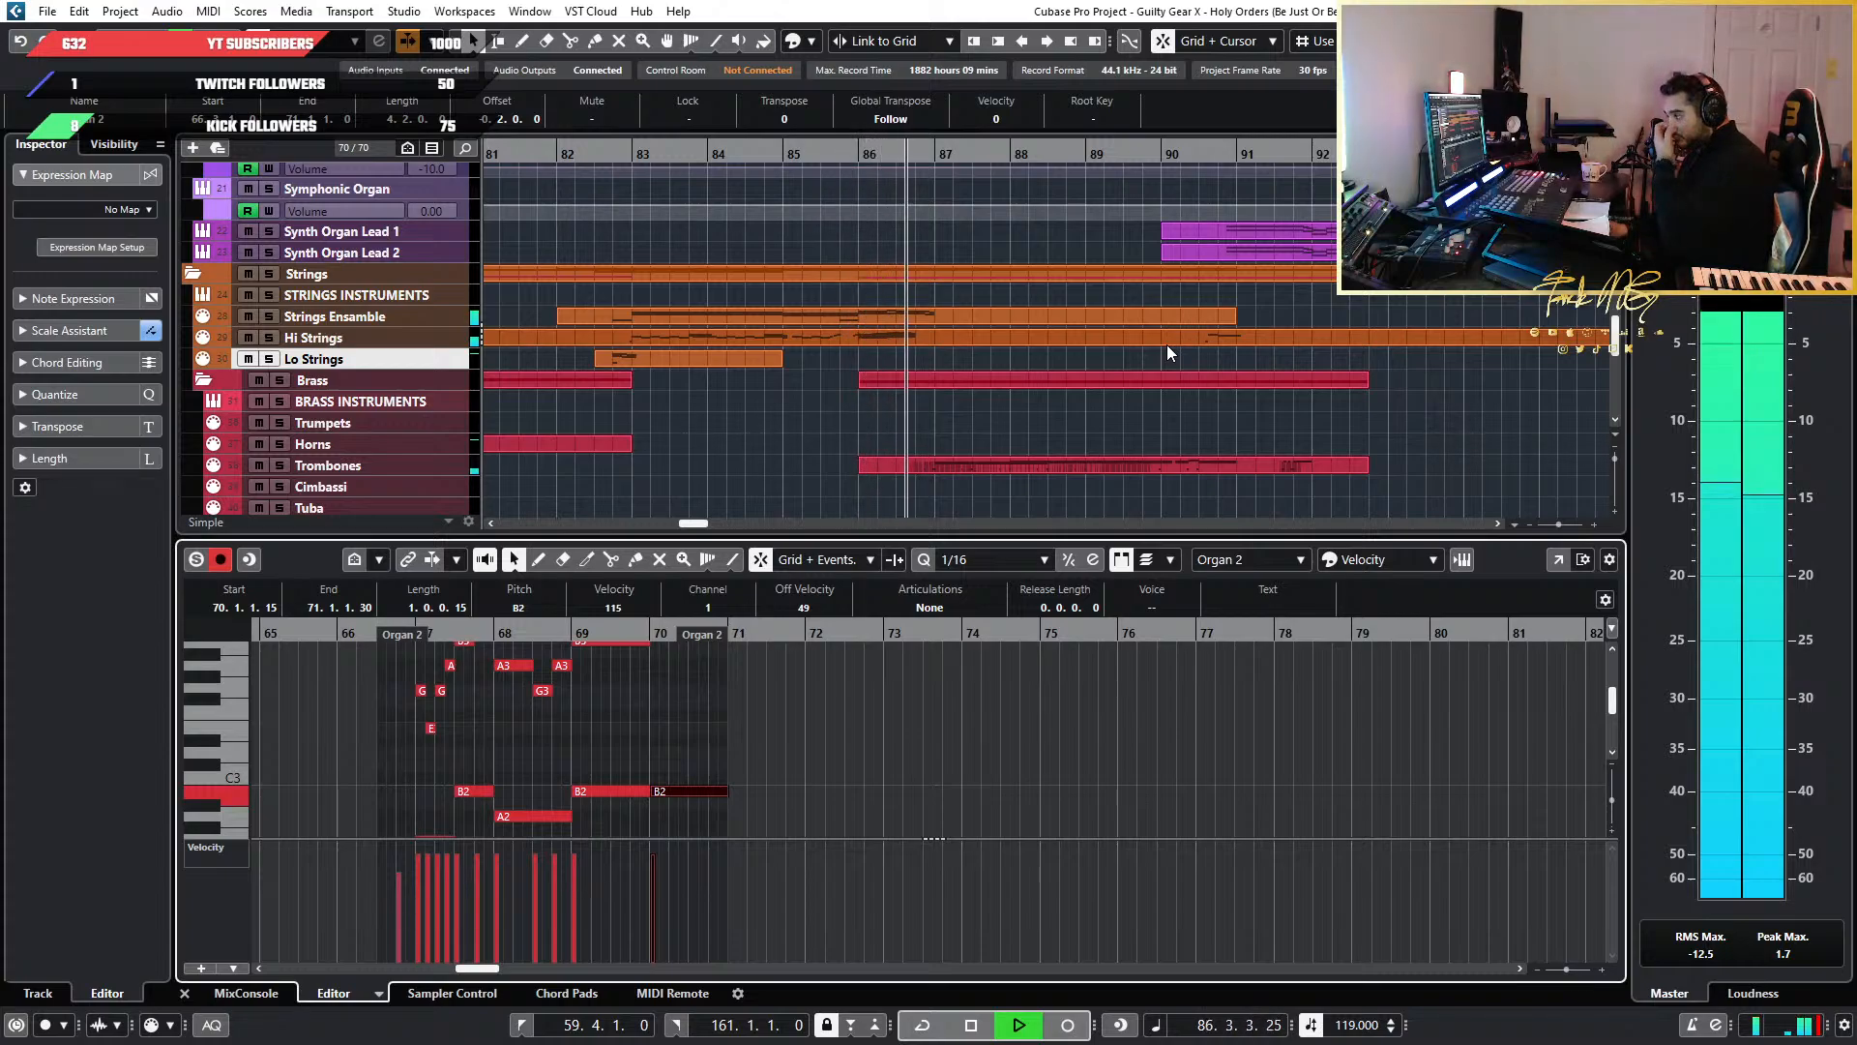
scroll(1167, 344, up, 2)
scroll(1135, 328, down, 3)
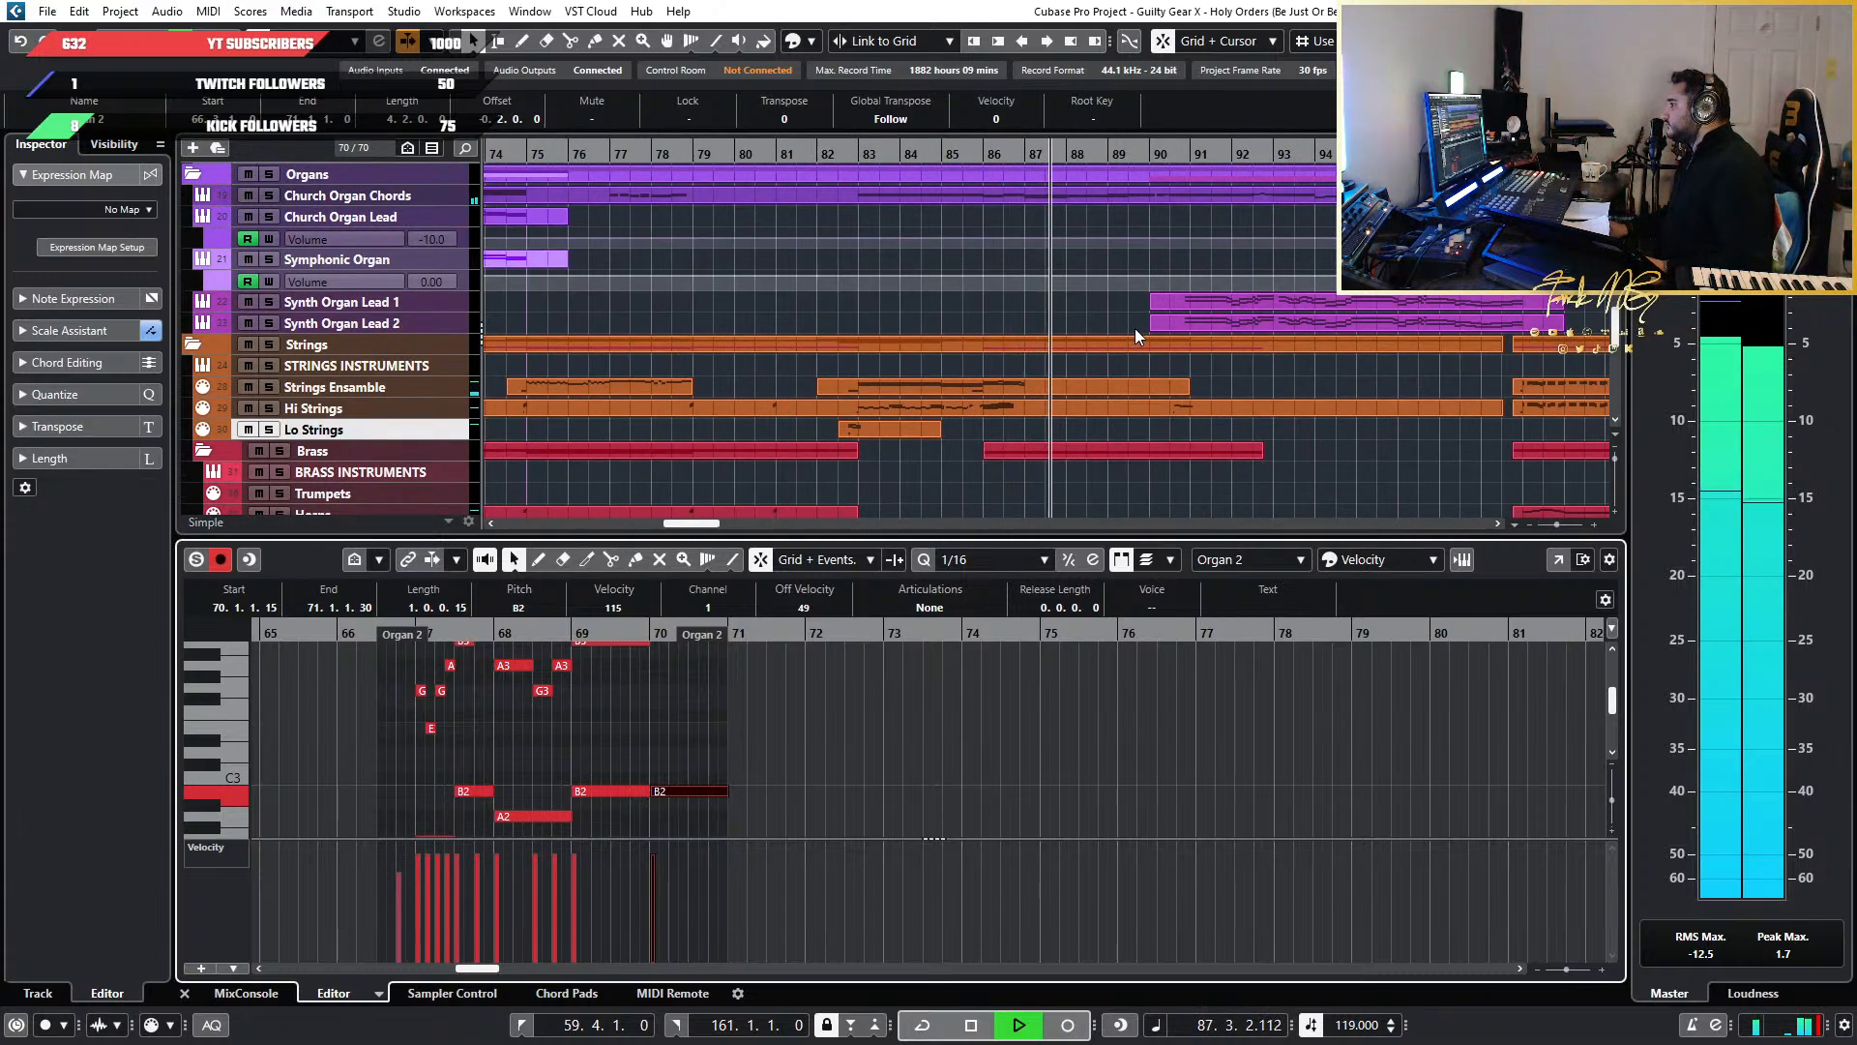
scroll(1122, 344, down, 4)
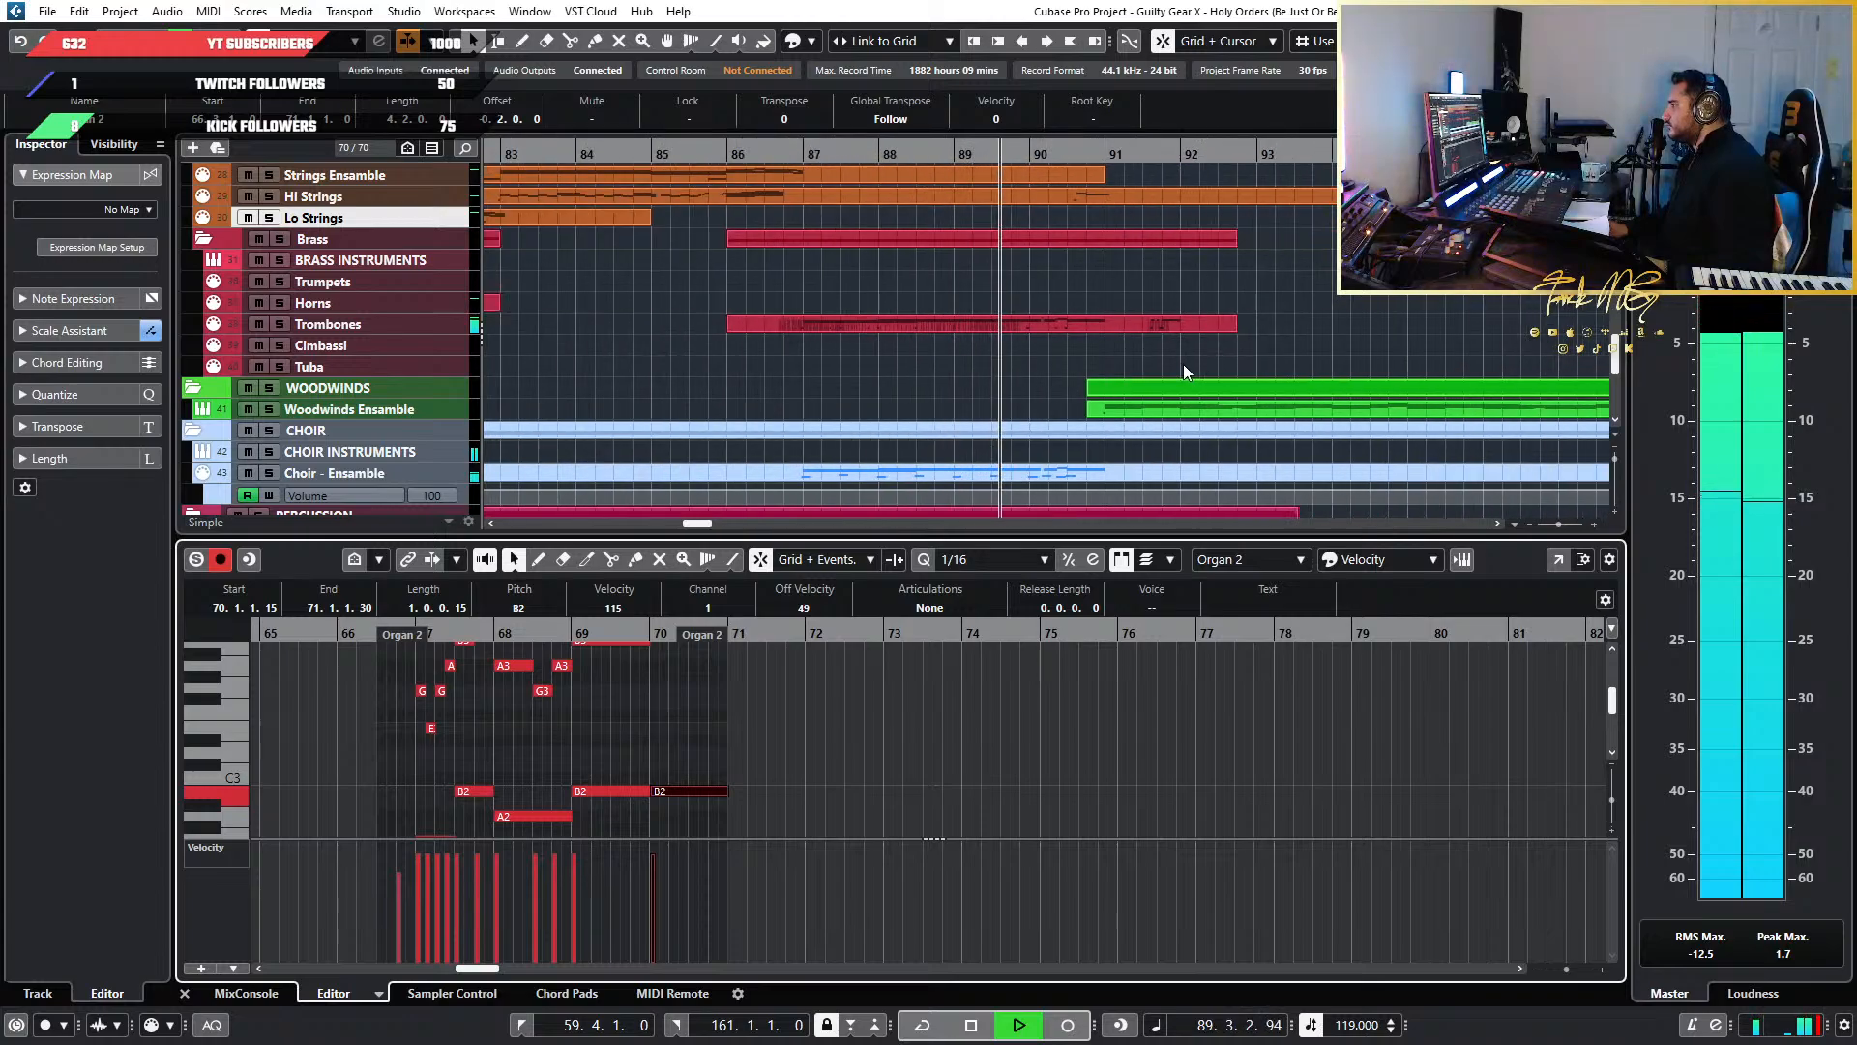
scroll(1213, 354, up, 3)
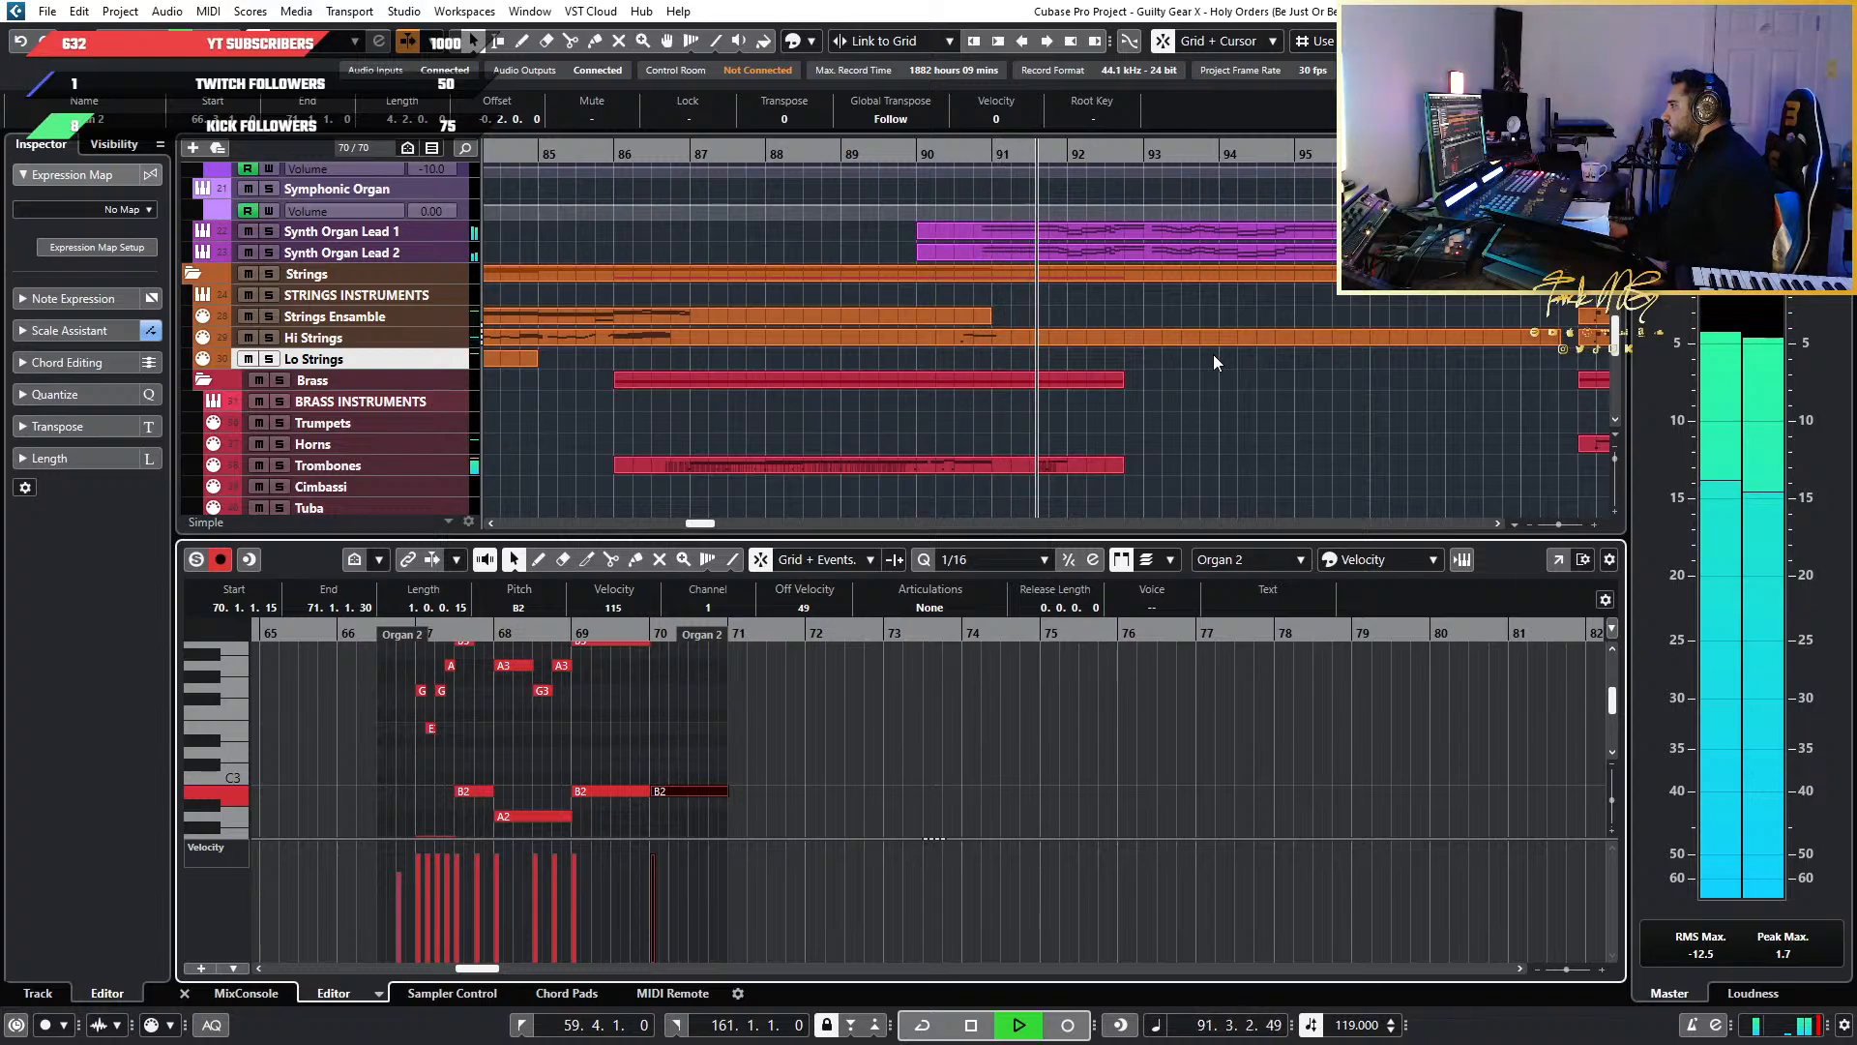
key(g)
key(g)
scroll(1213, 354, up, 2)
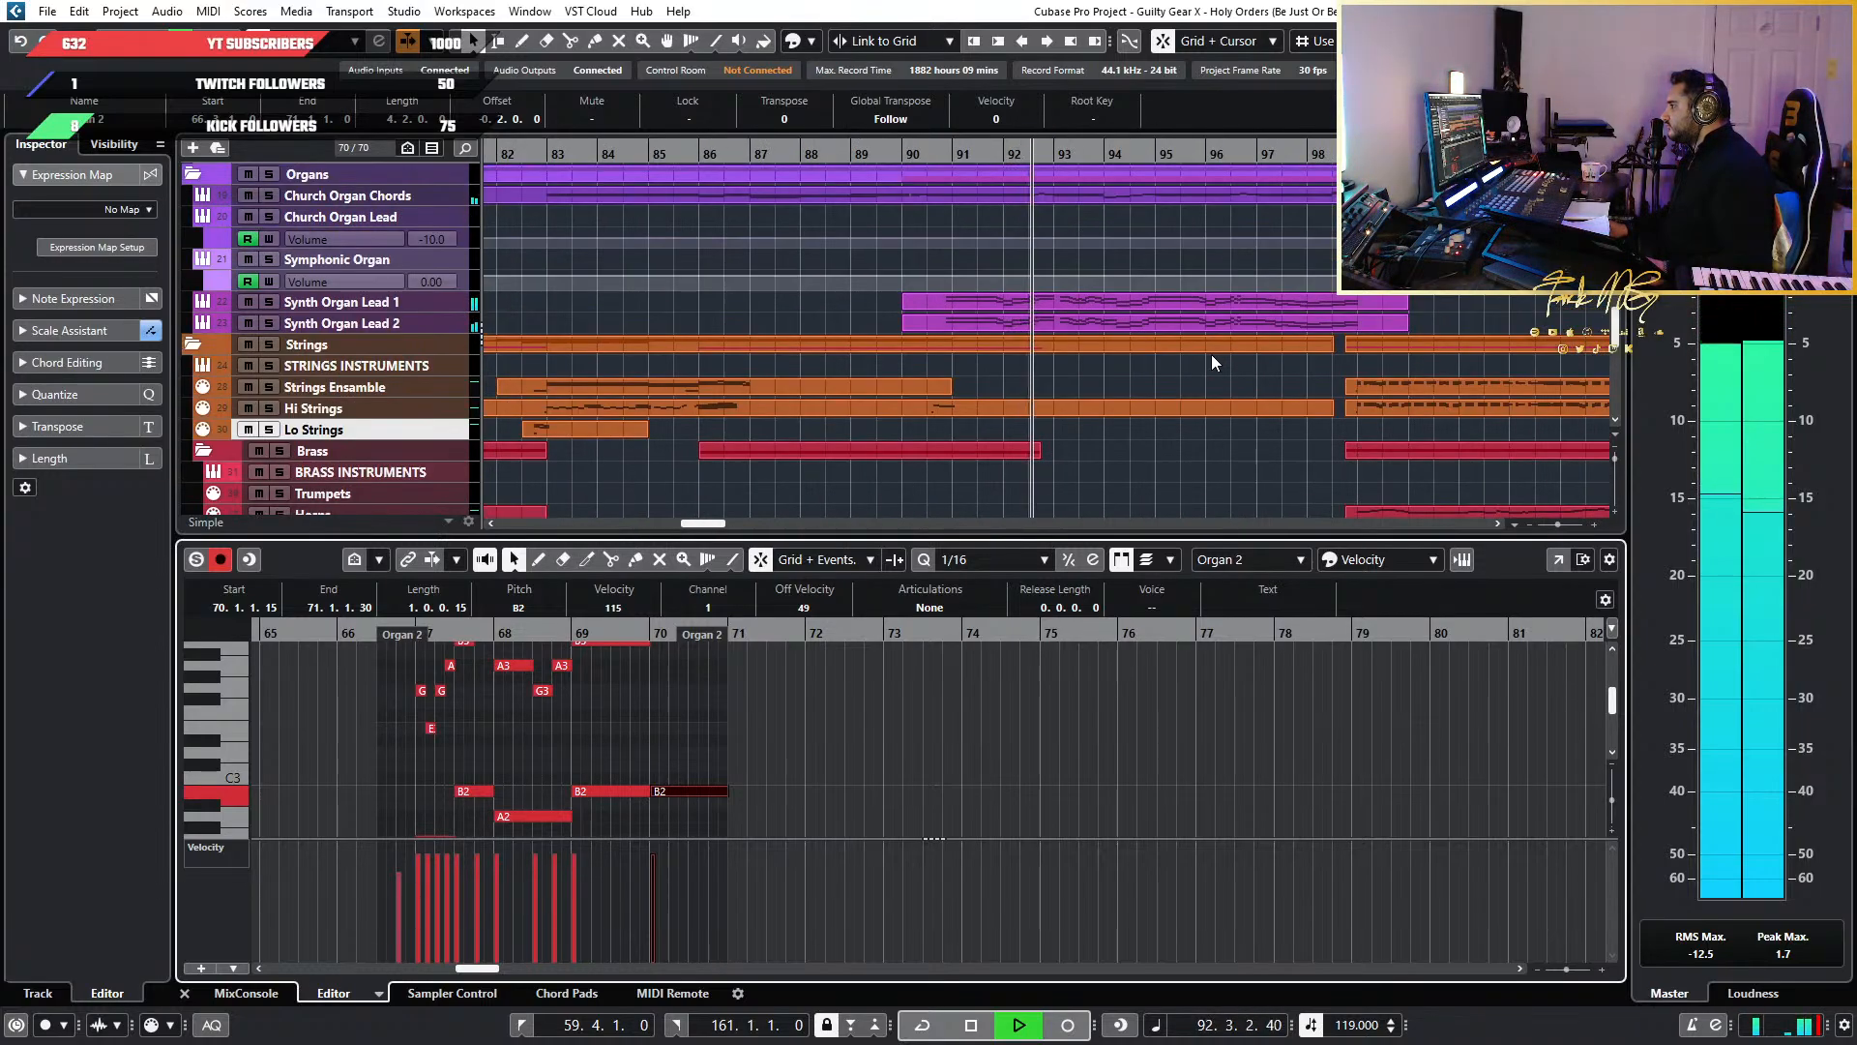
scroll(1211, 354, down, 4)
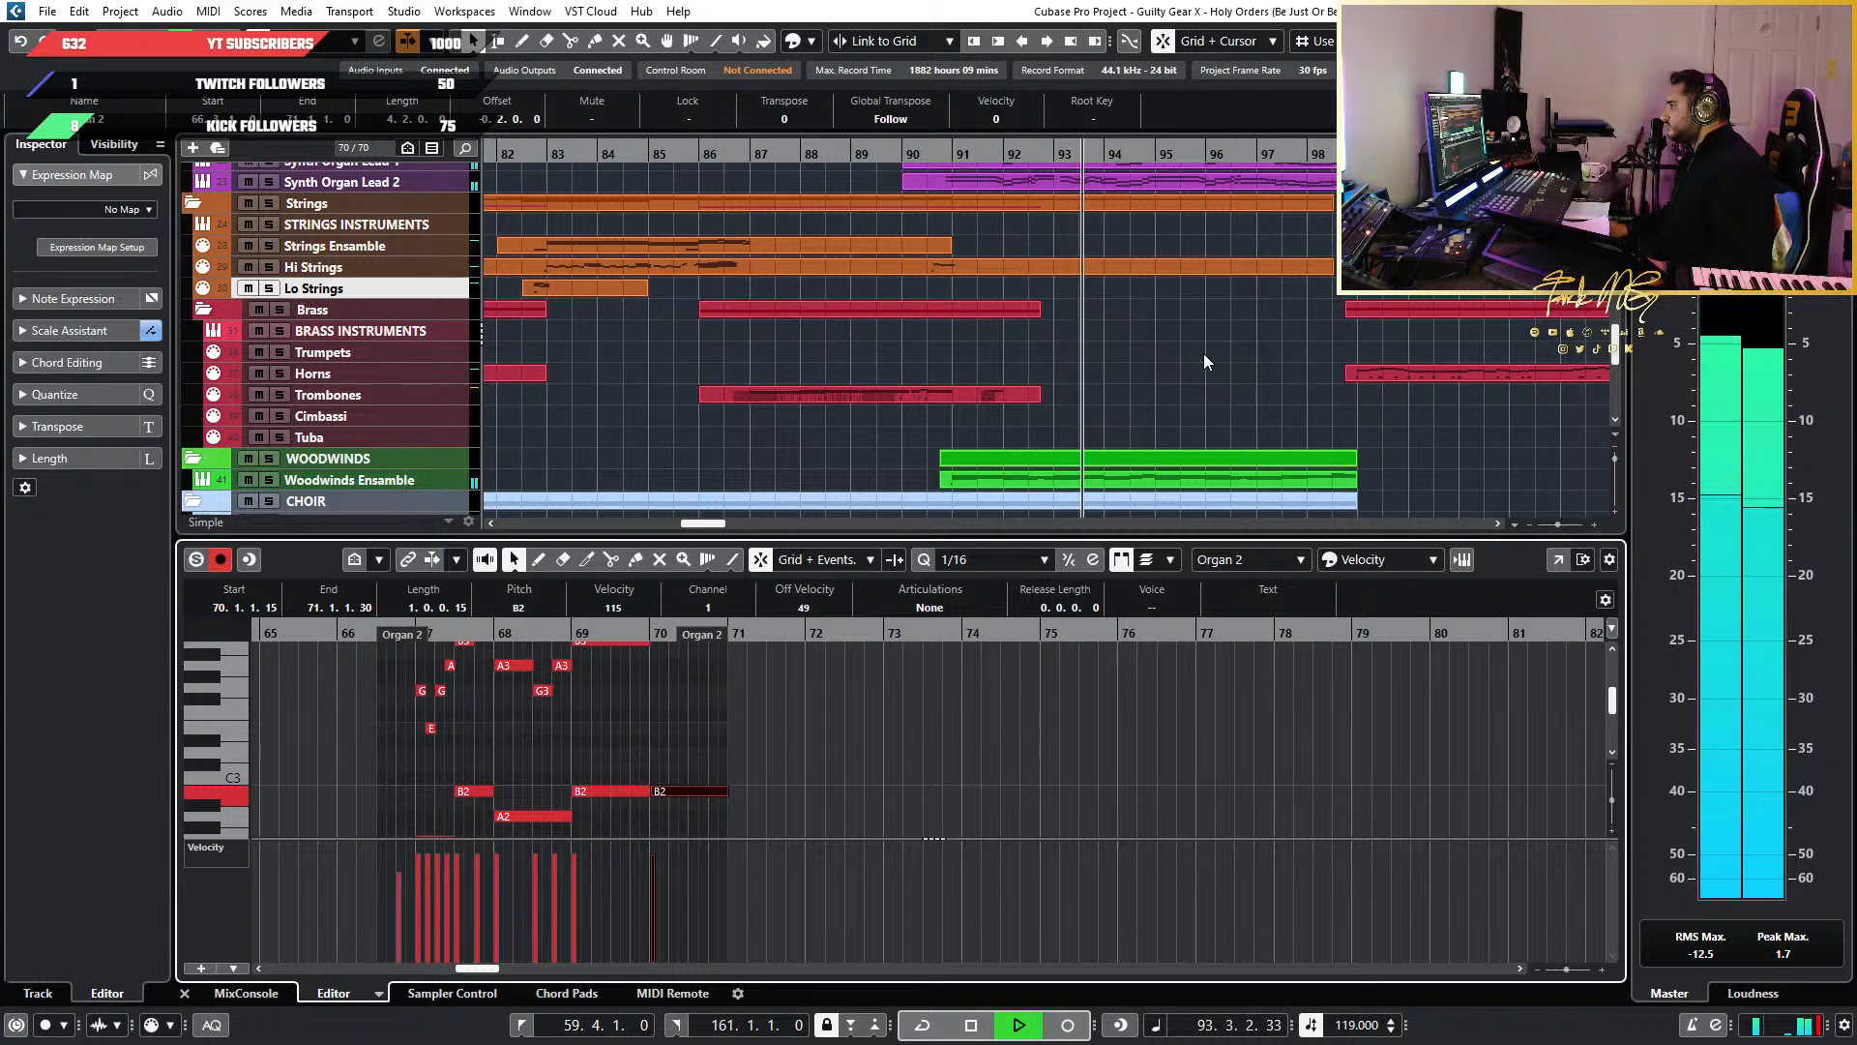
scroll(1204, 352, down, 2)
scroll(1203, 352, up, 2)
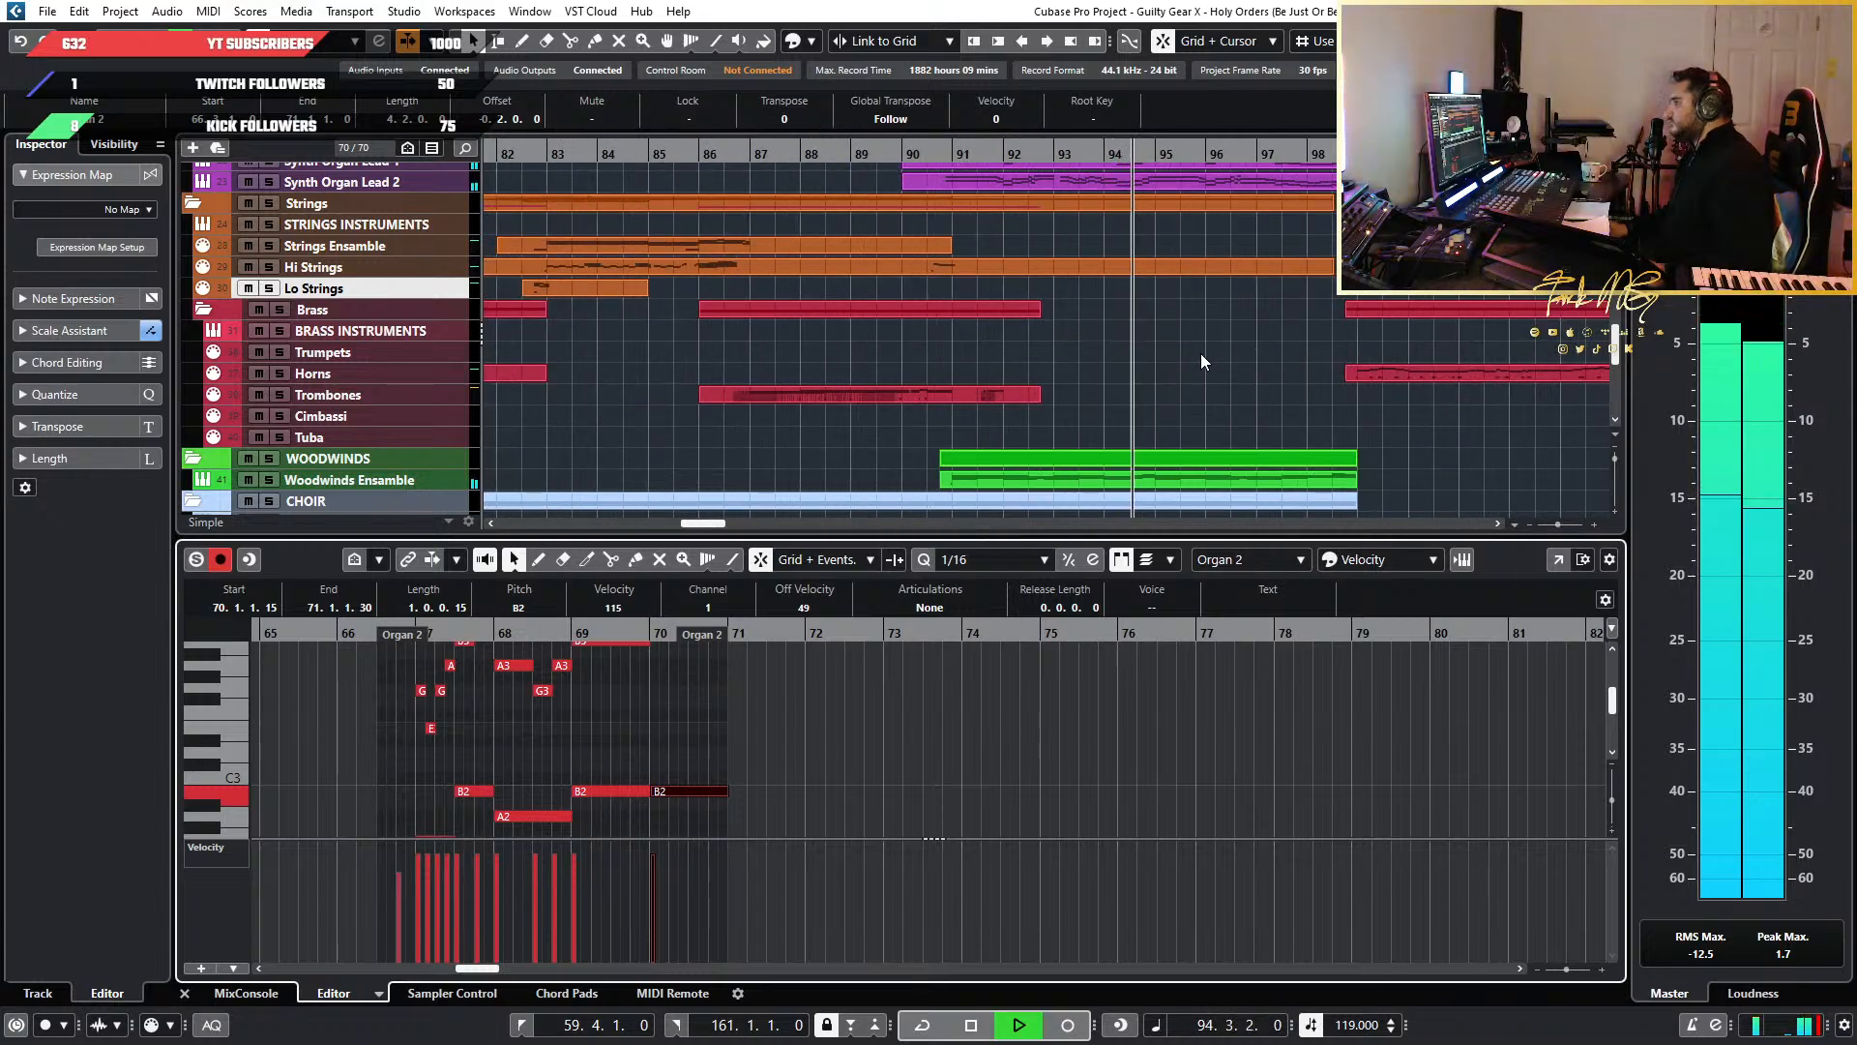
scroll(1263, 346, down, 2)
key(space)
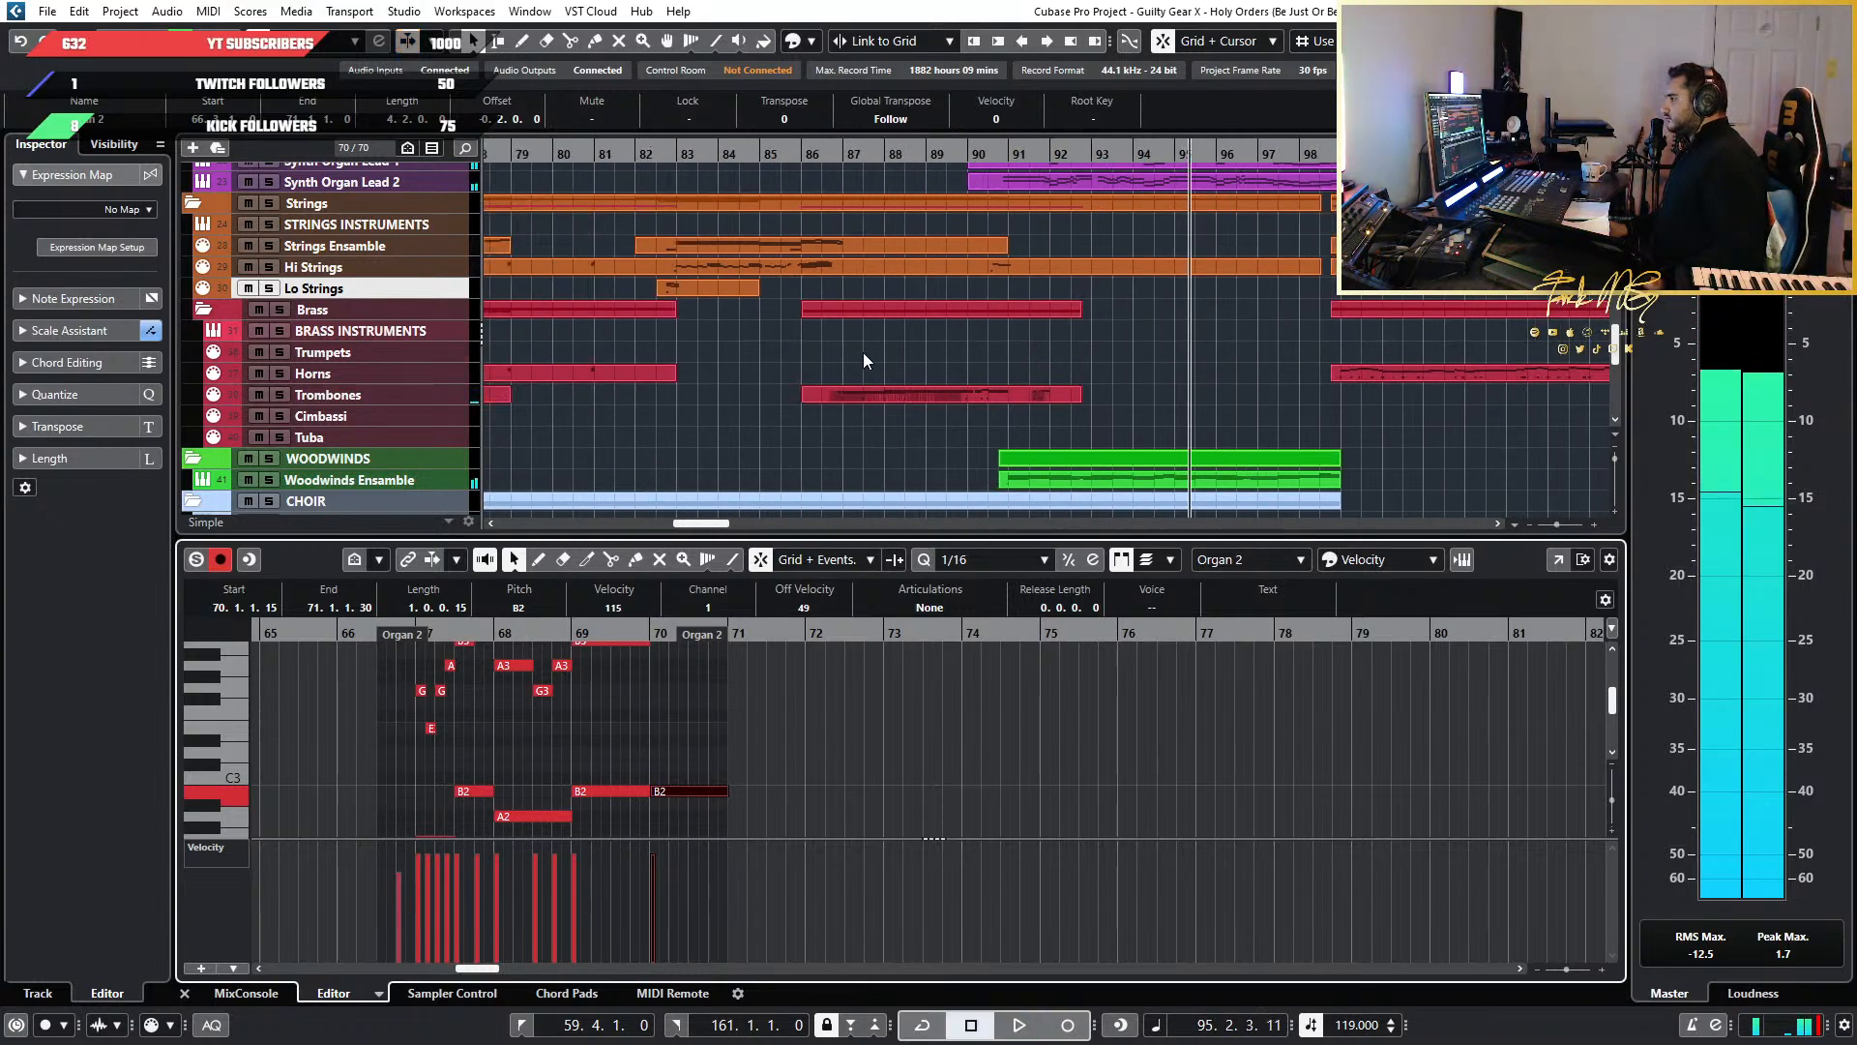
Solo the Trombones track and play its part from about bar 87
scroll(863, 352, up, 4)
scroll(863, 352, down, 3)
scroll(865, 352, up, 3)
scroll(867, 358, up, 4)
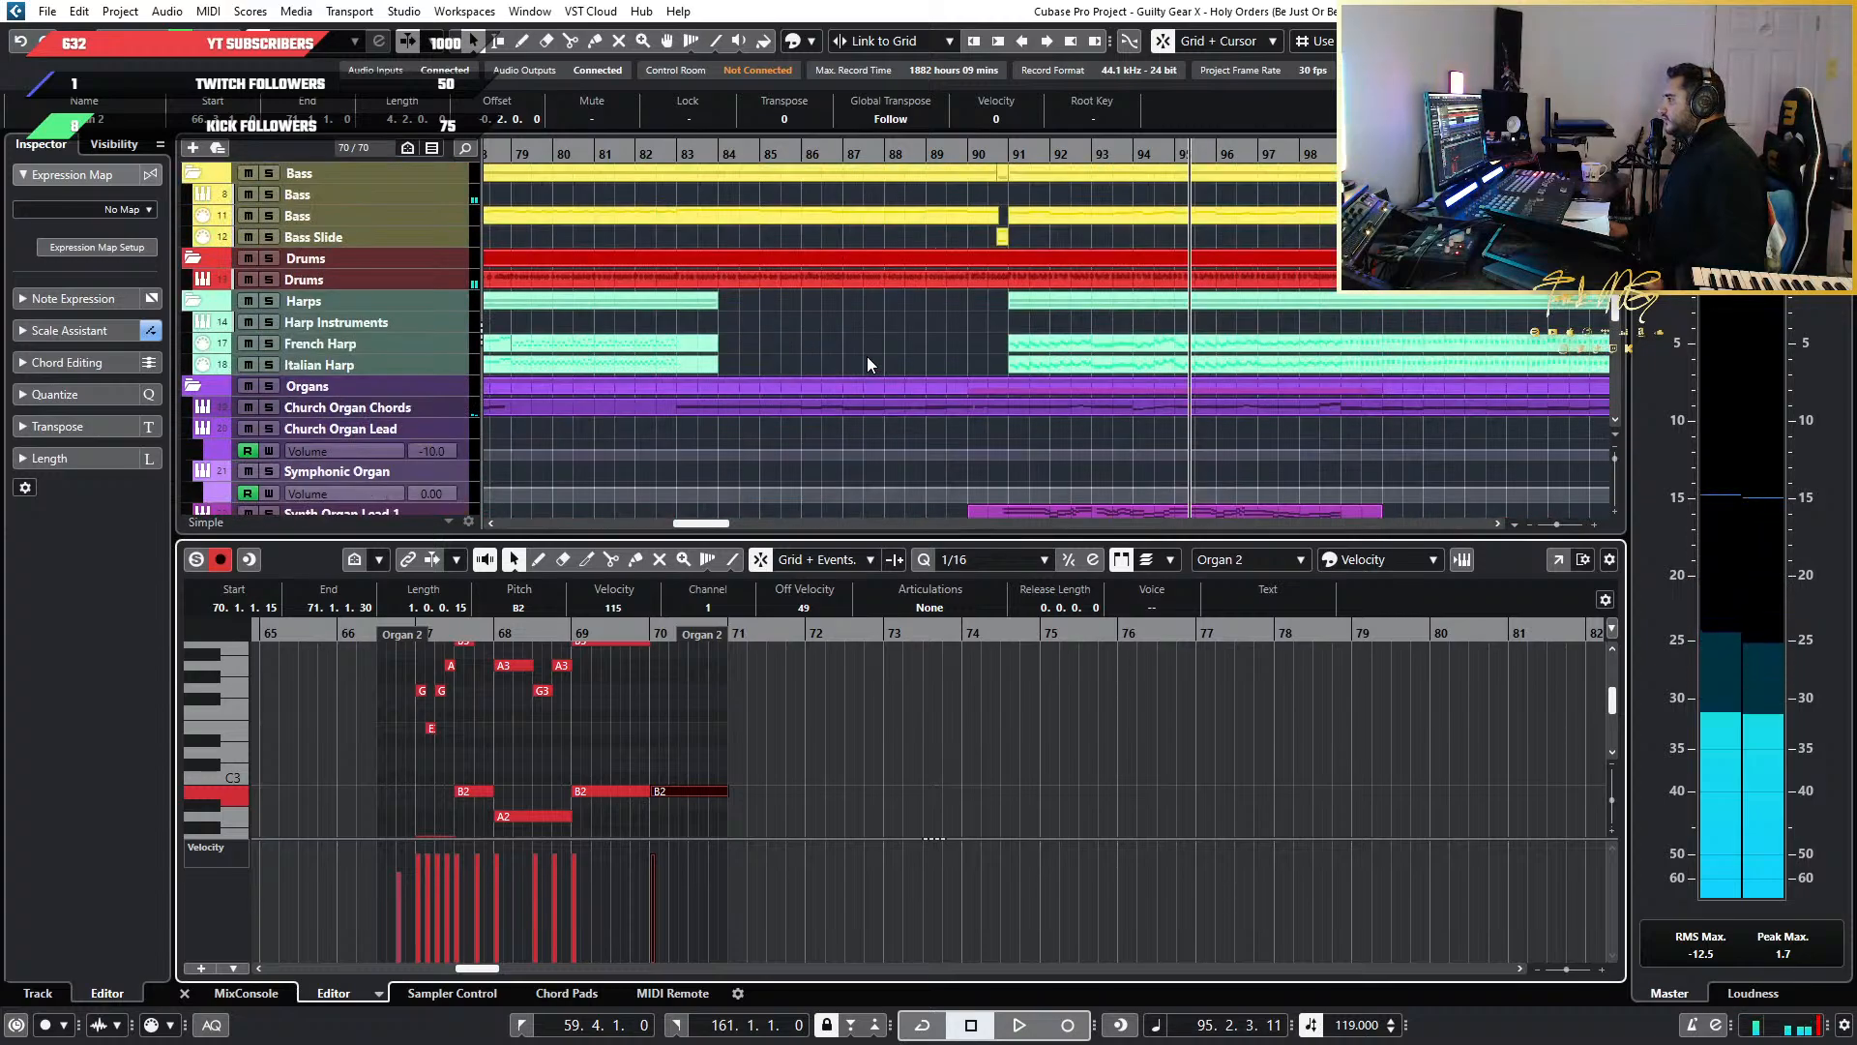
scroll(867, 358, down, 8)
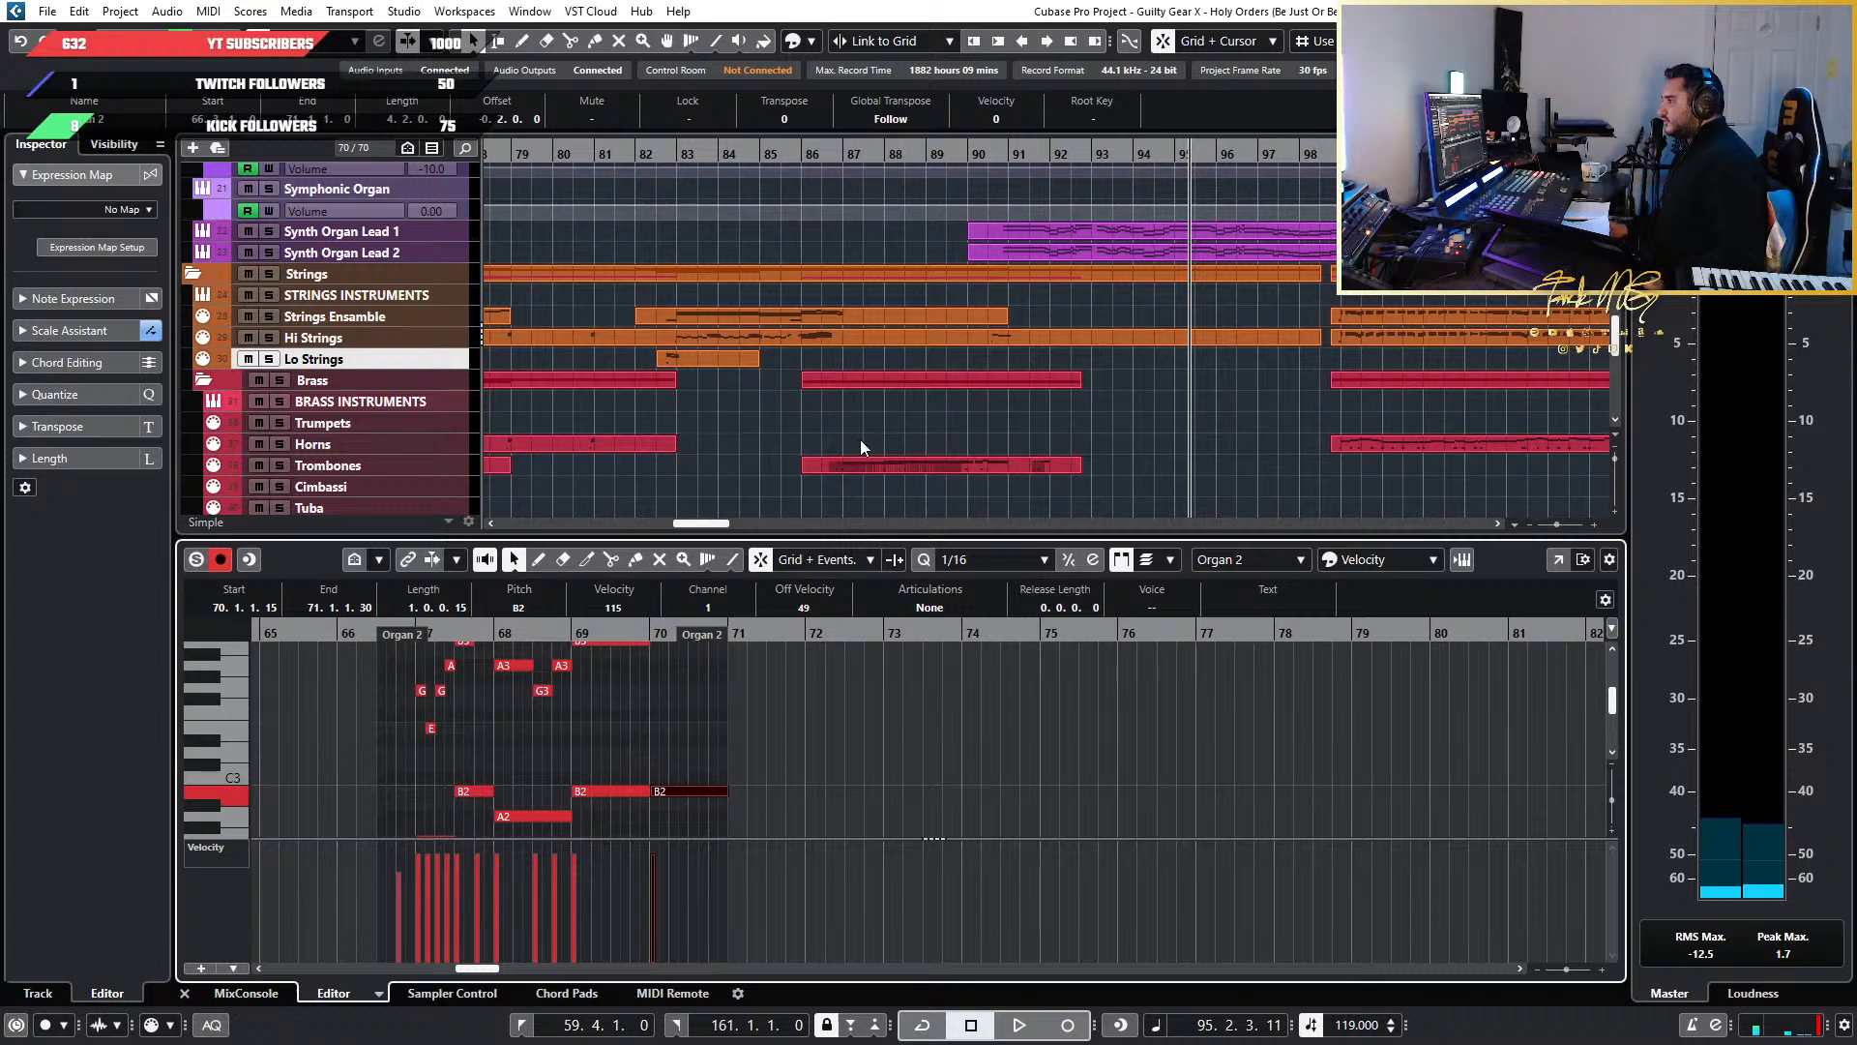
click(838, 156)
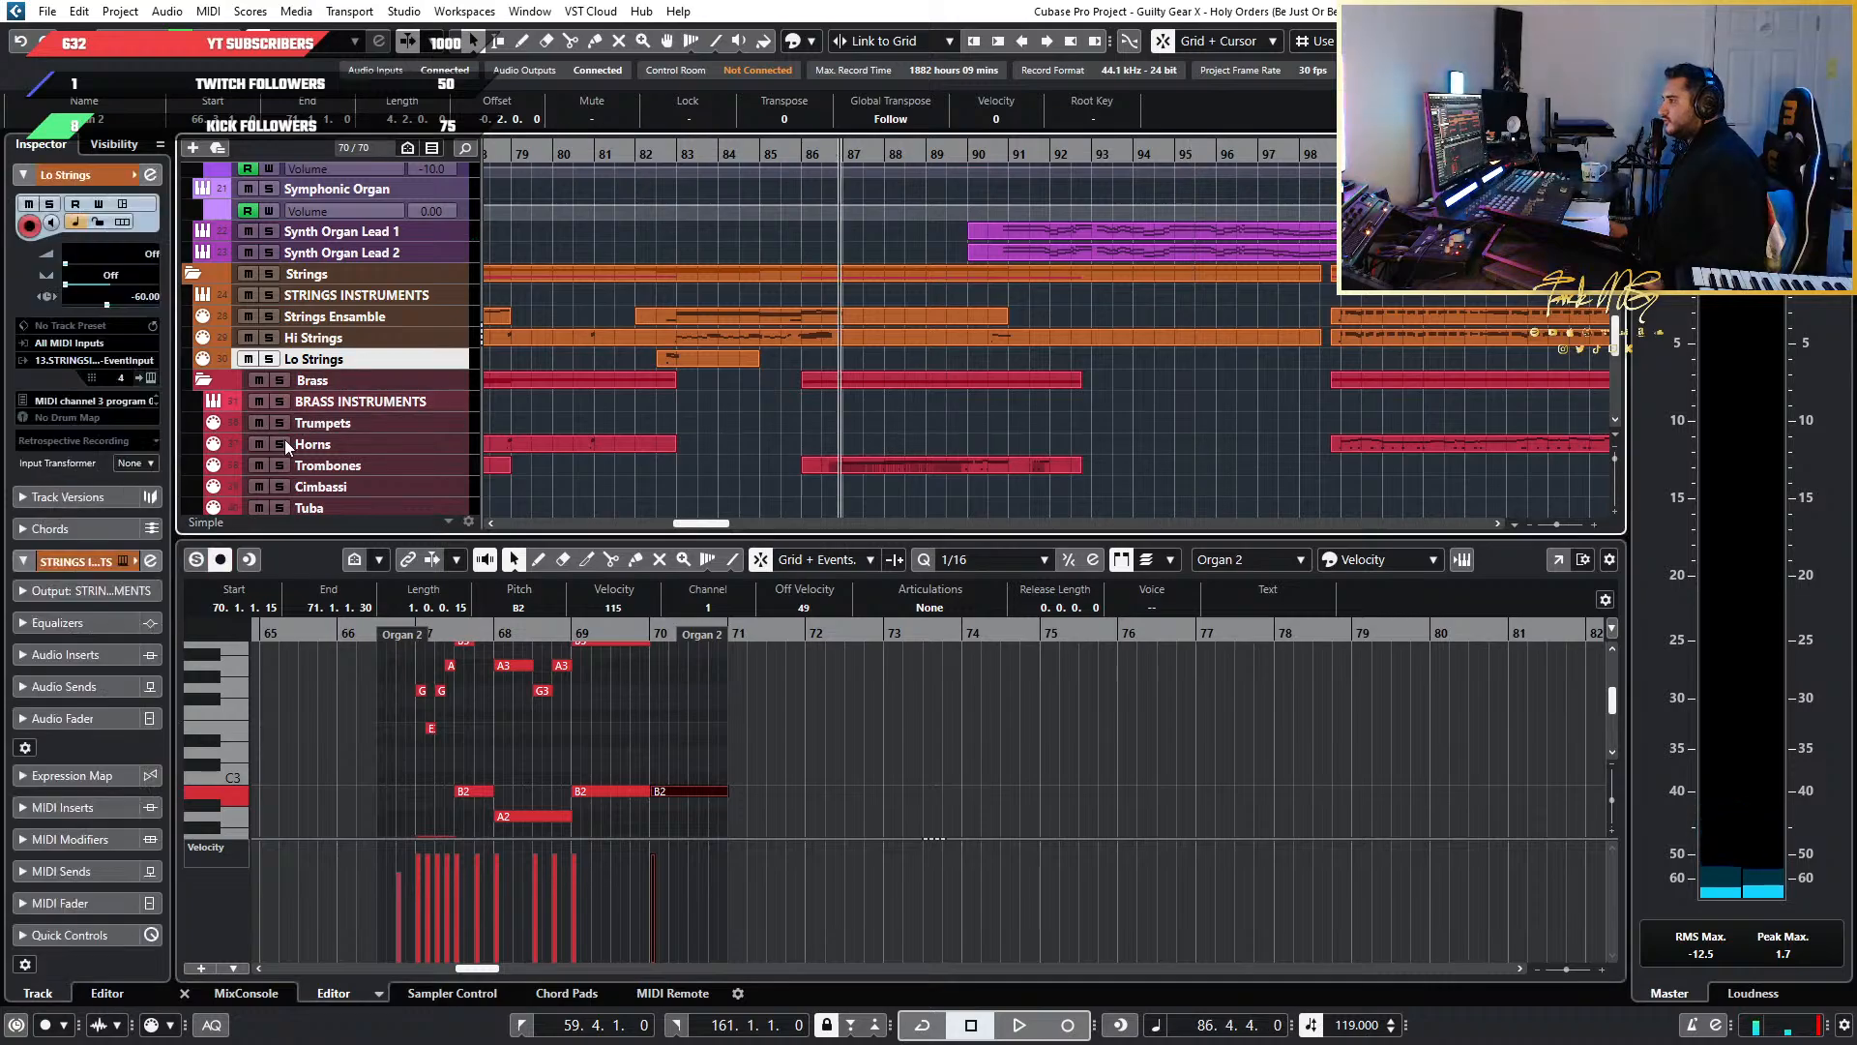
key(space)
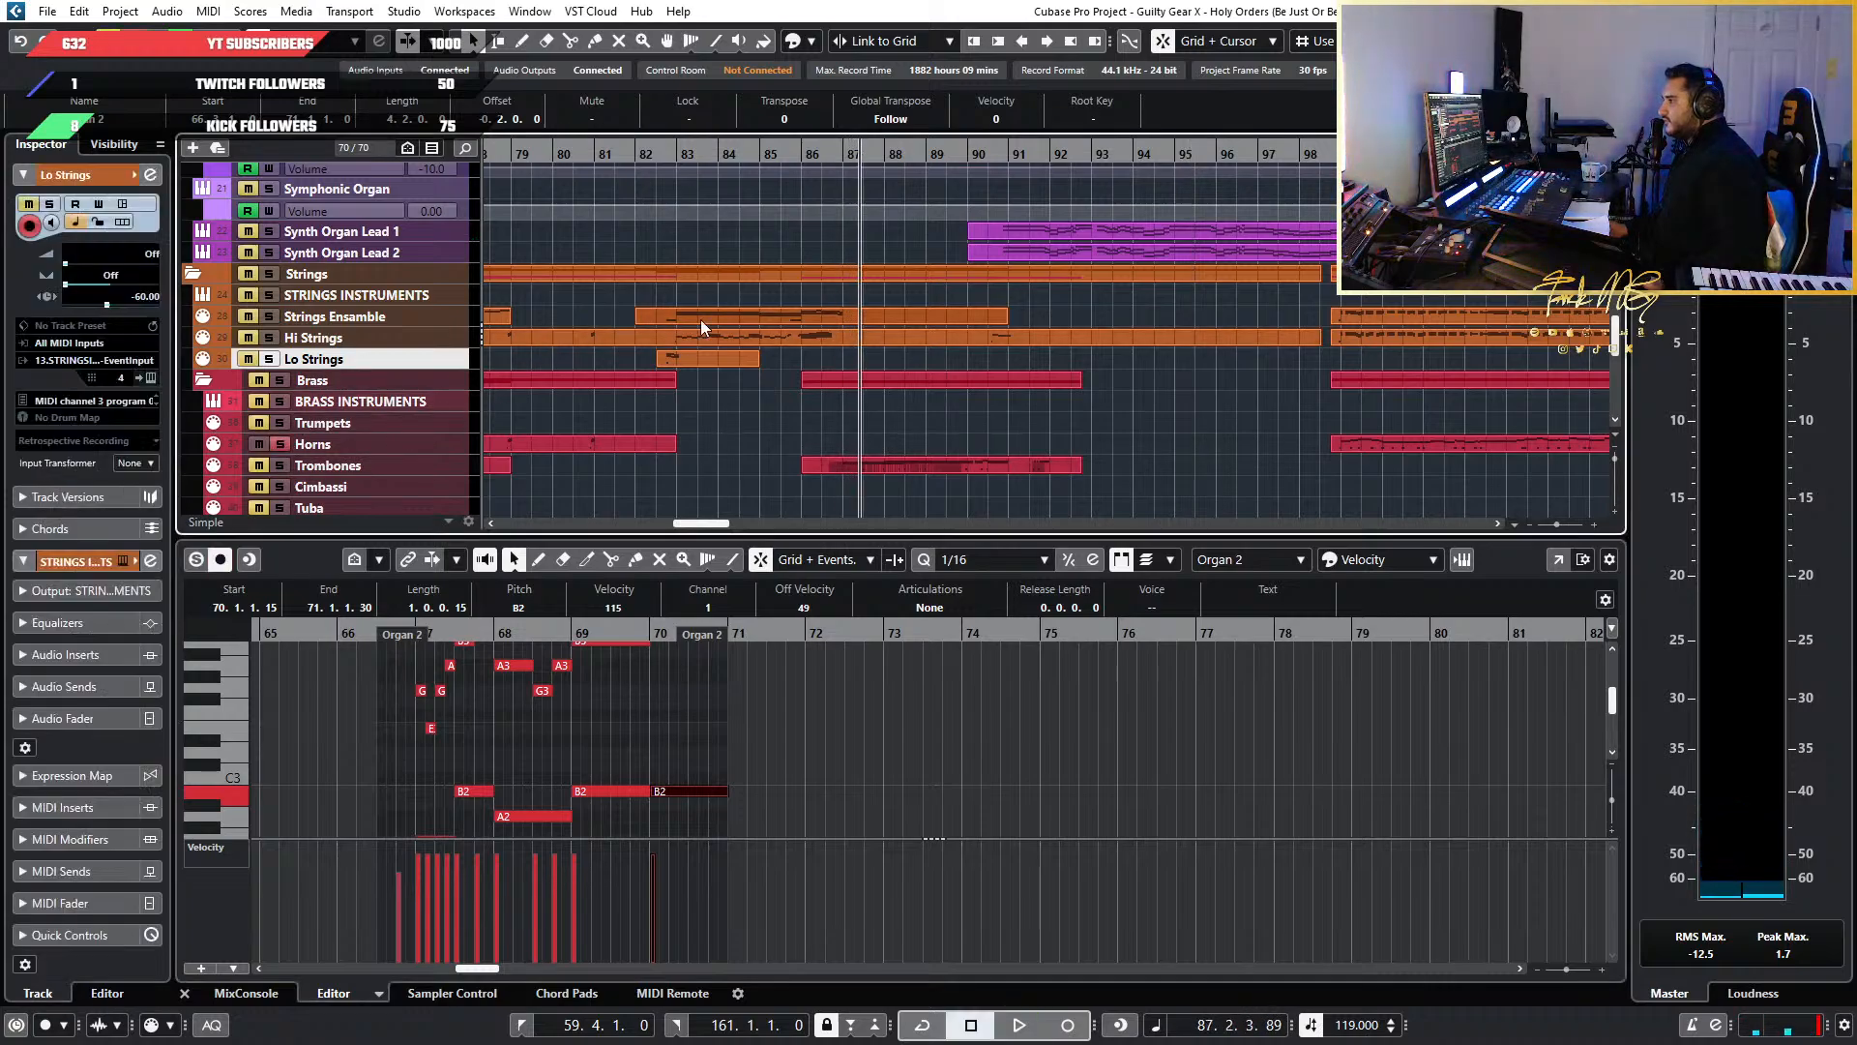
scroll(700, 319, left, 5)
scroll(739, 334, right, 3)
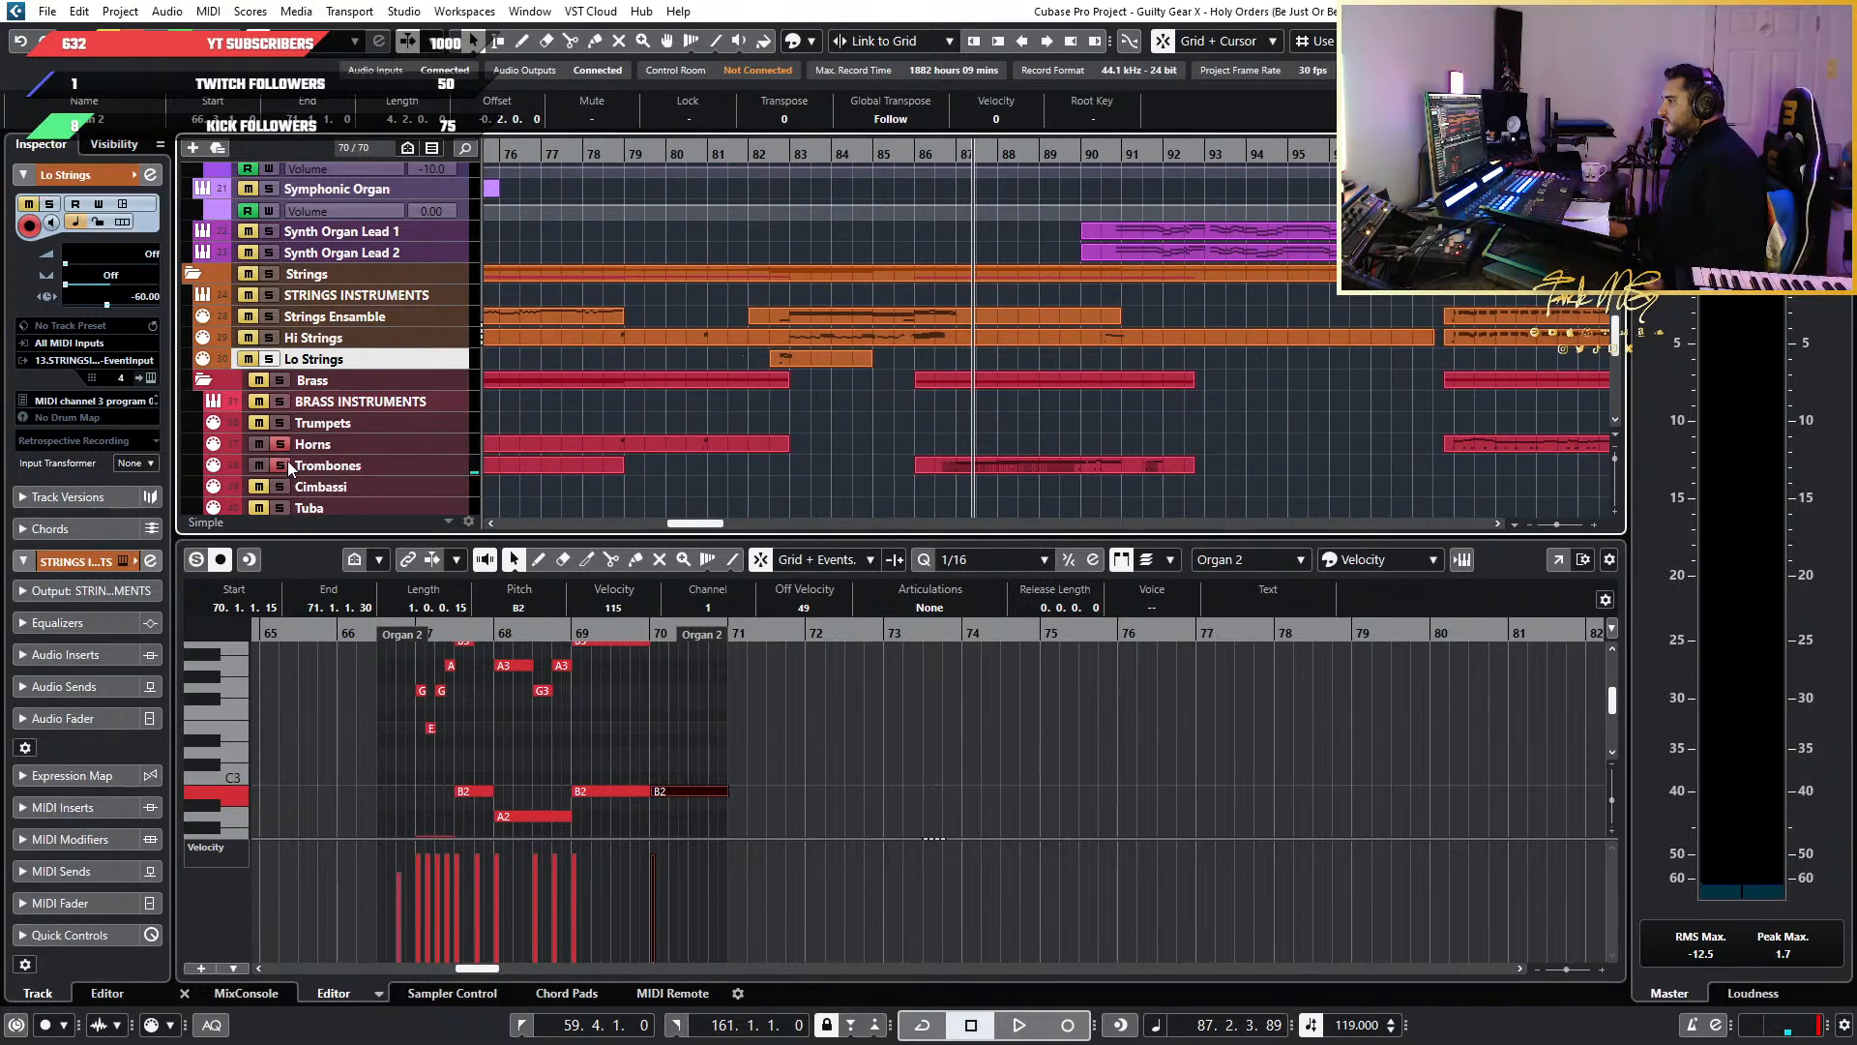
key(space)
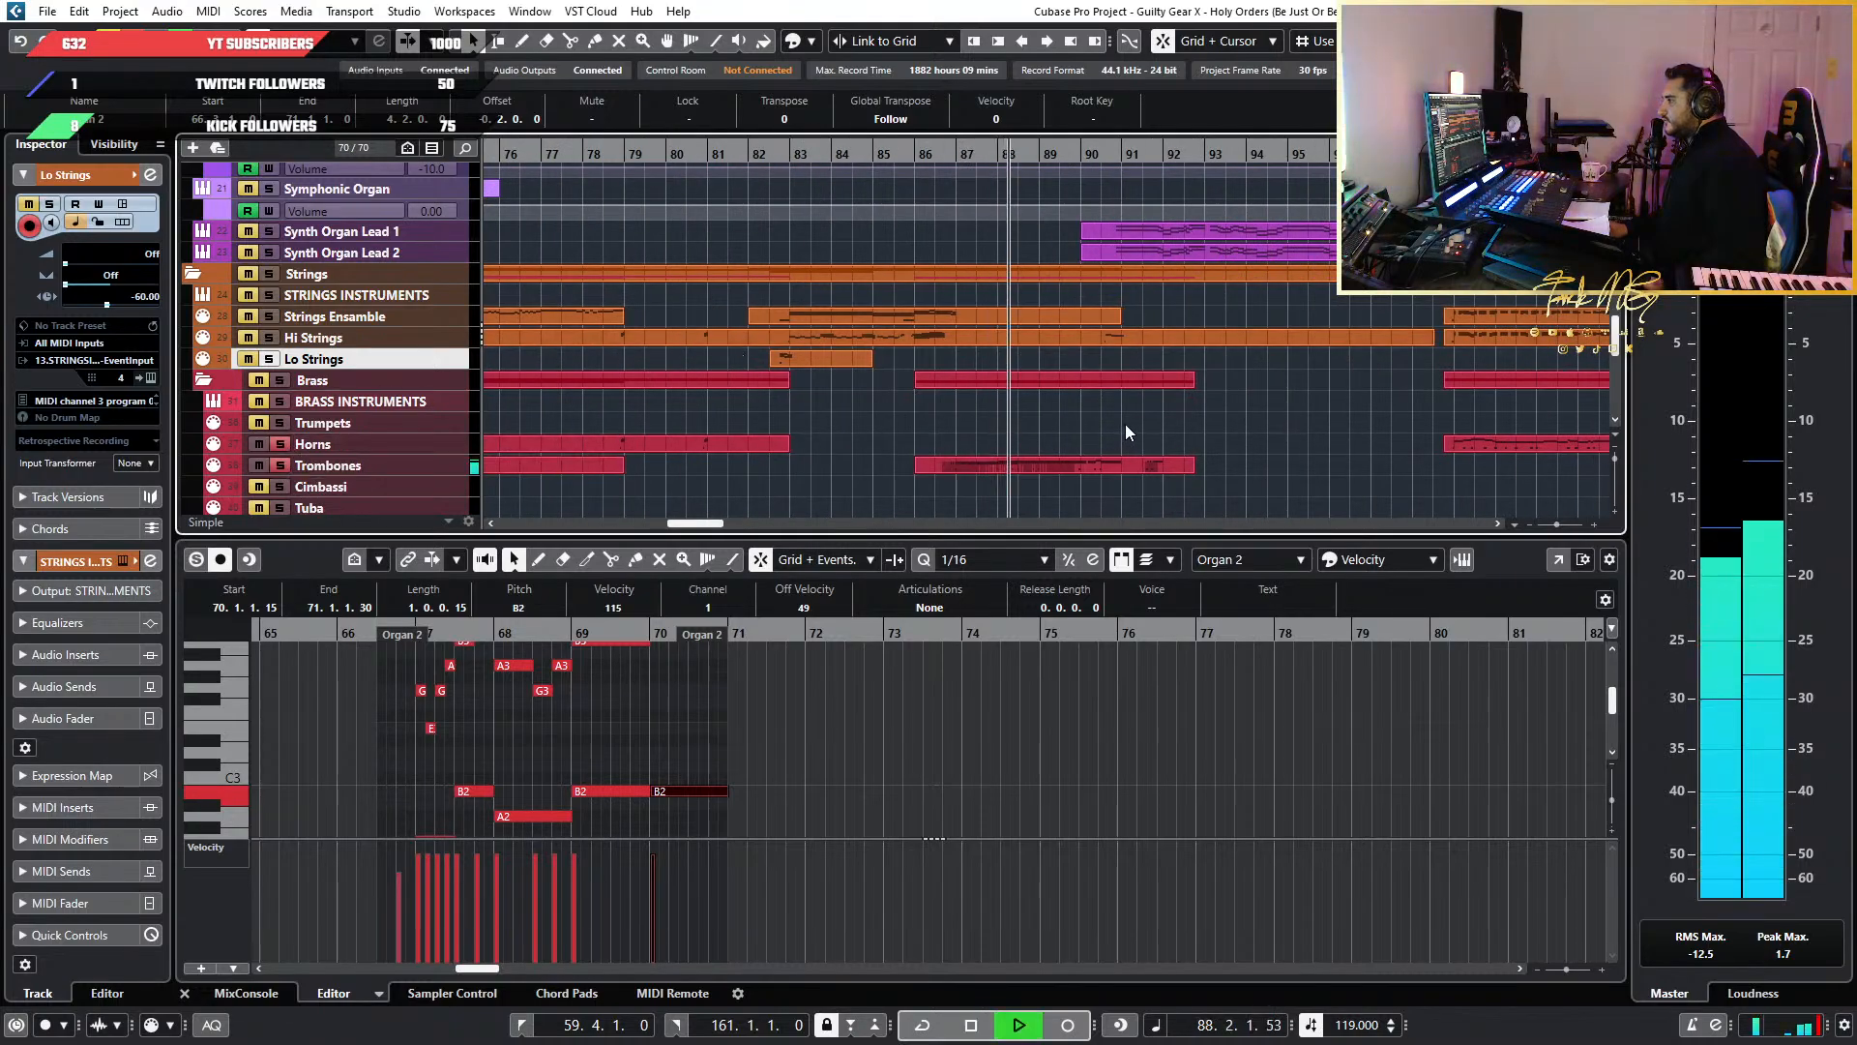
Listen on to about bar 90 while examining the brass, woodwind, choir and synth tracks, and stop playback
scroll(1200, 391, down, 5)
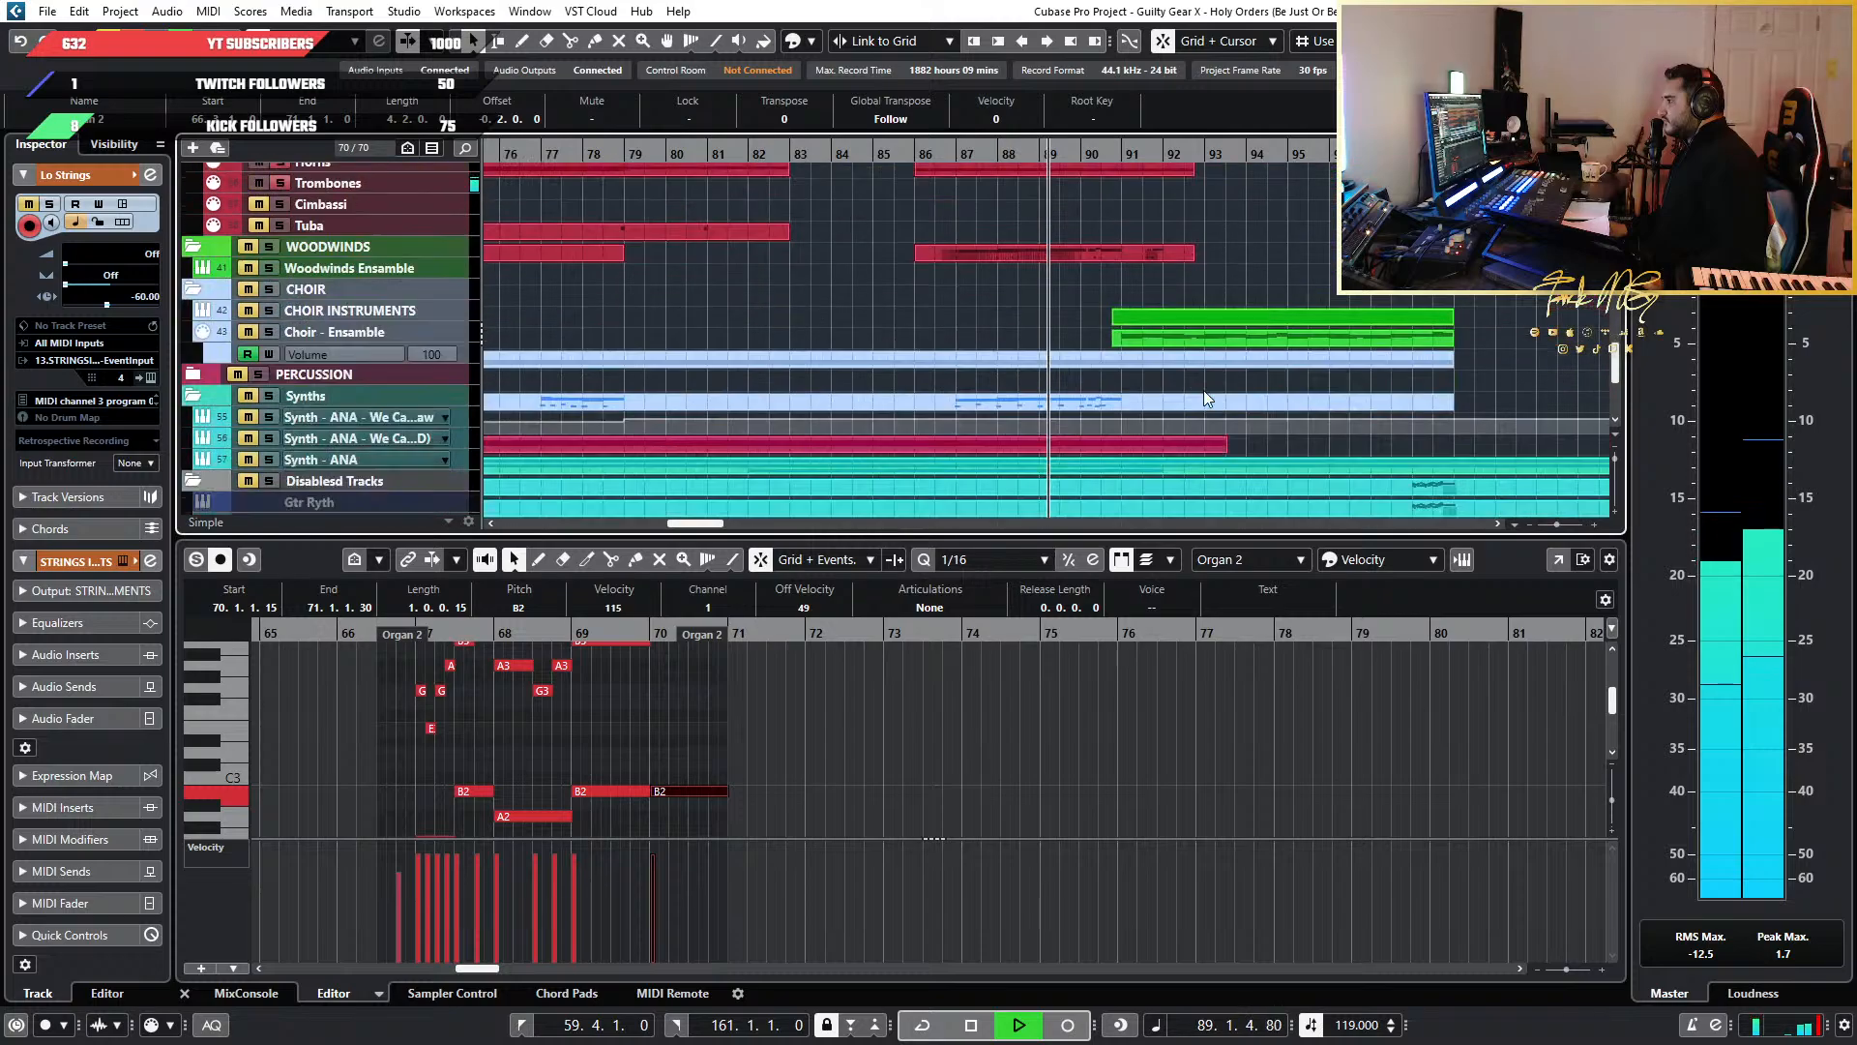
scroll(1203, 391, up, 4)
scroll(1204, 391, down, 6)
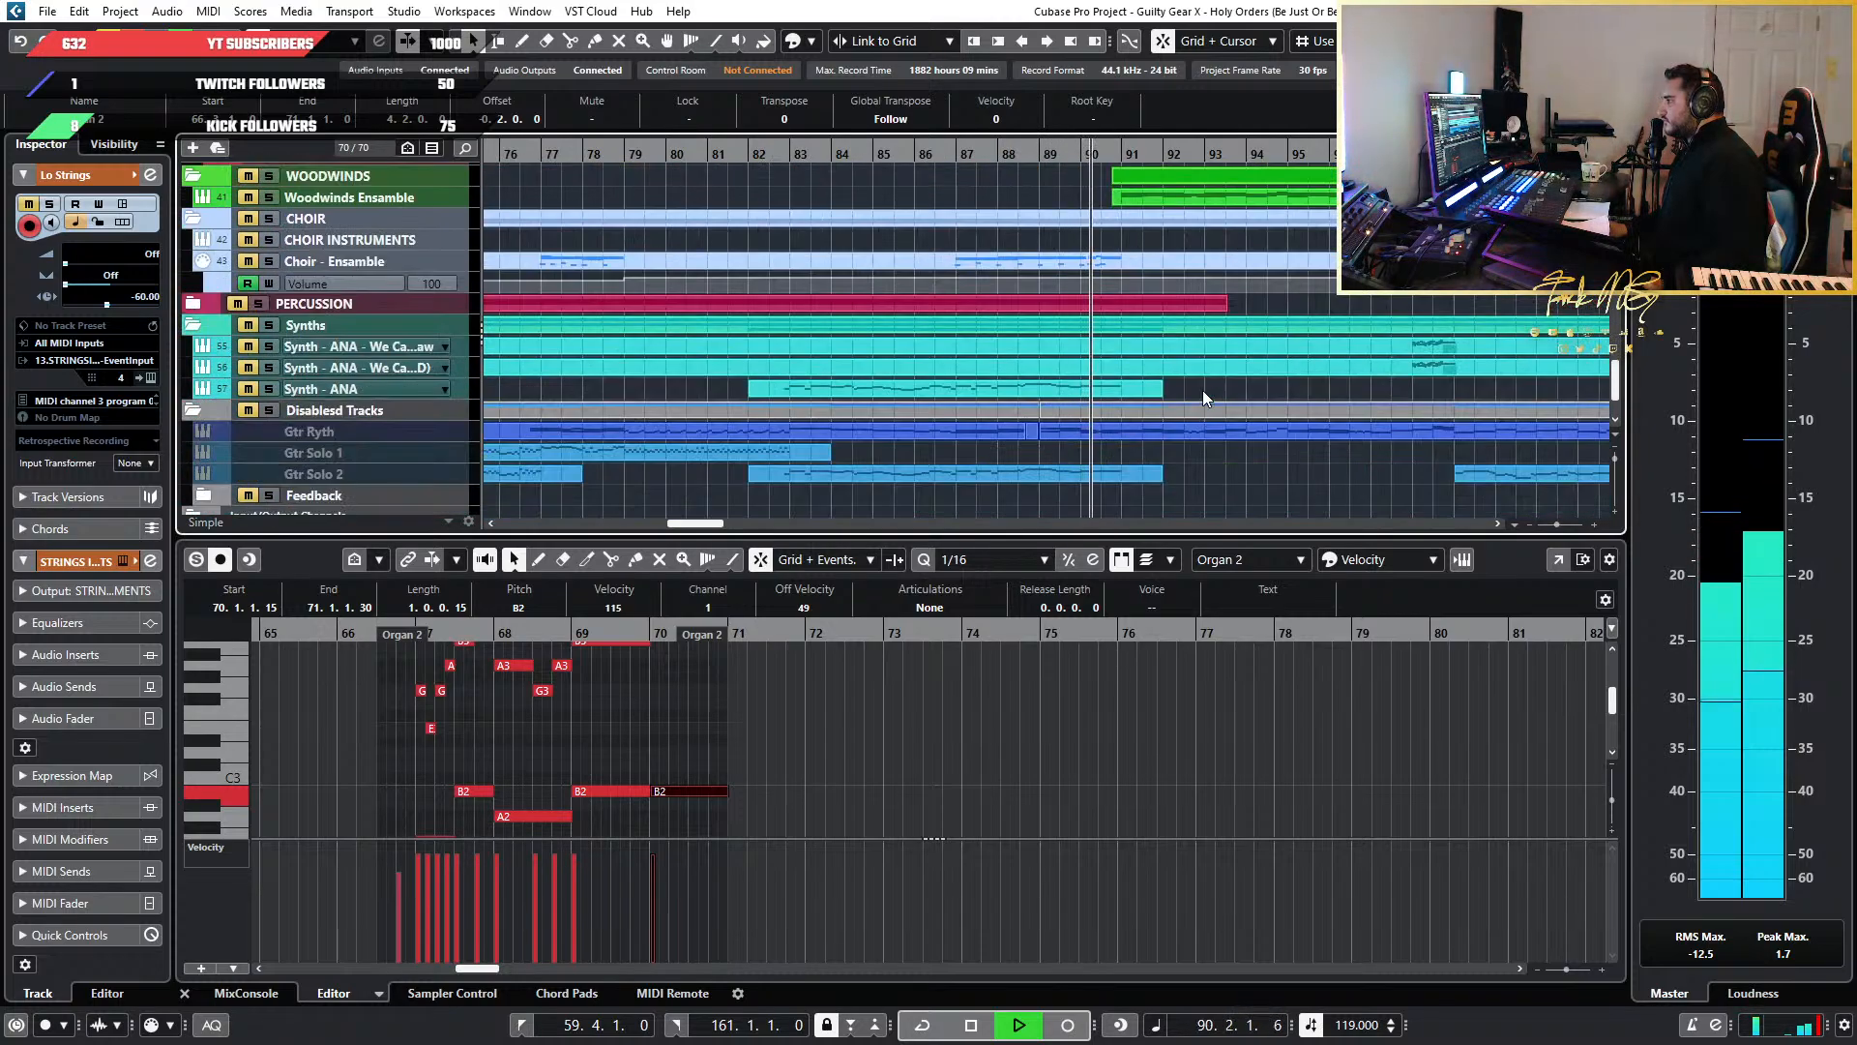
scroll(1203, 390, up, 6)
key(space)
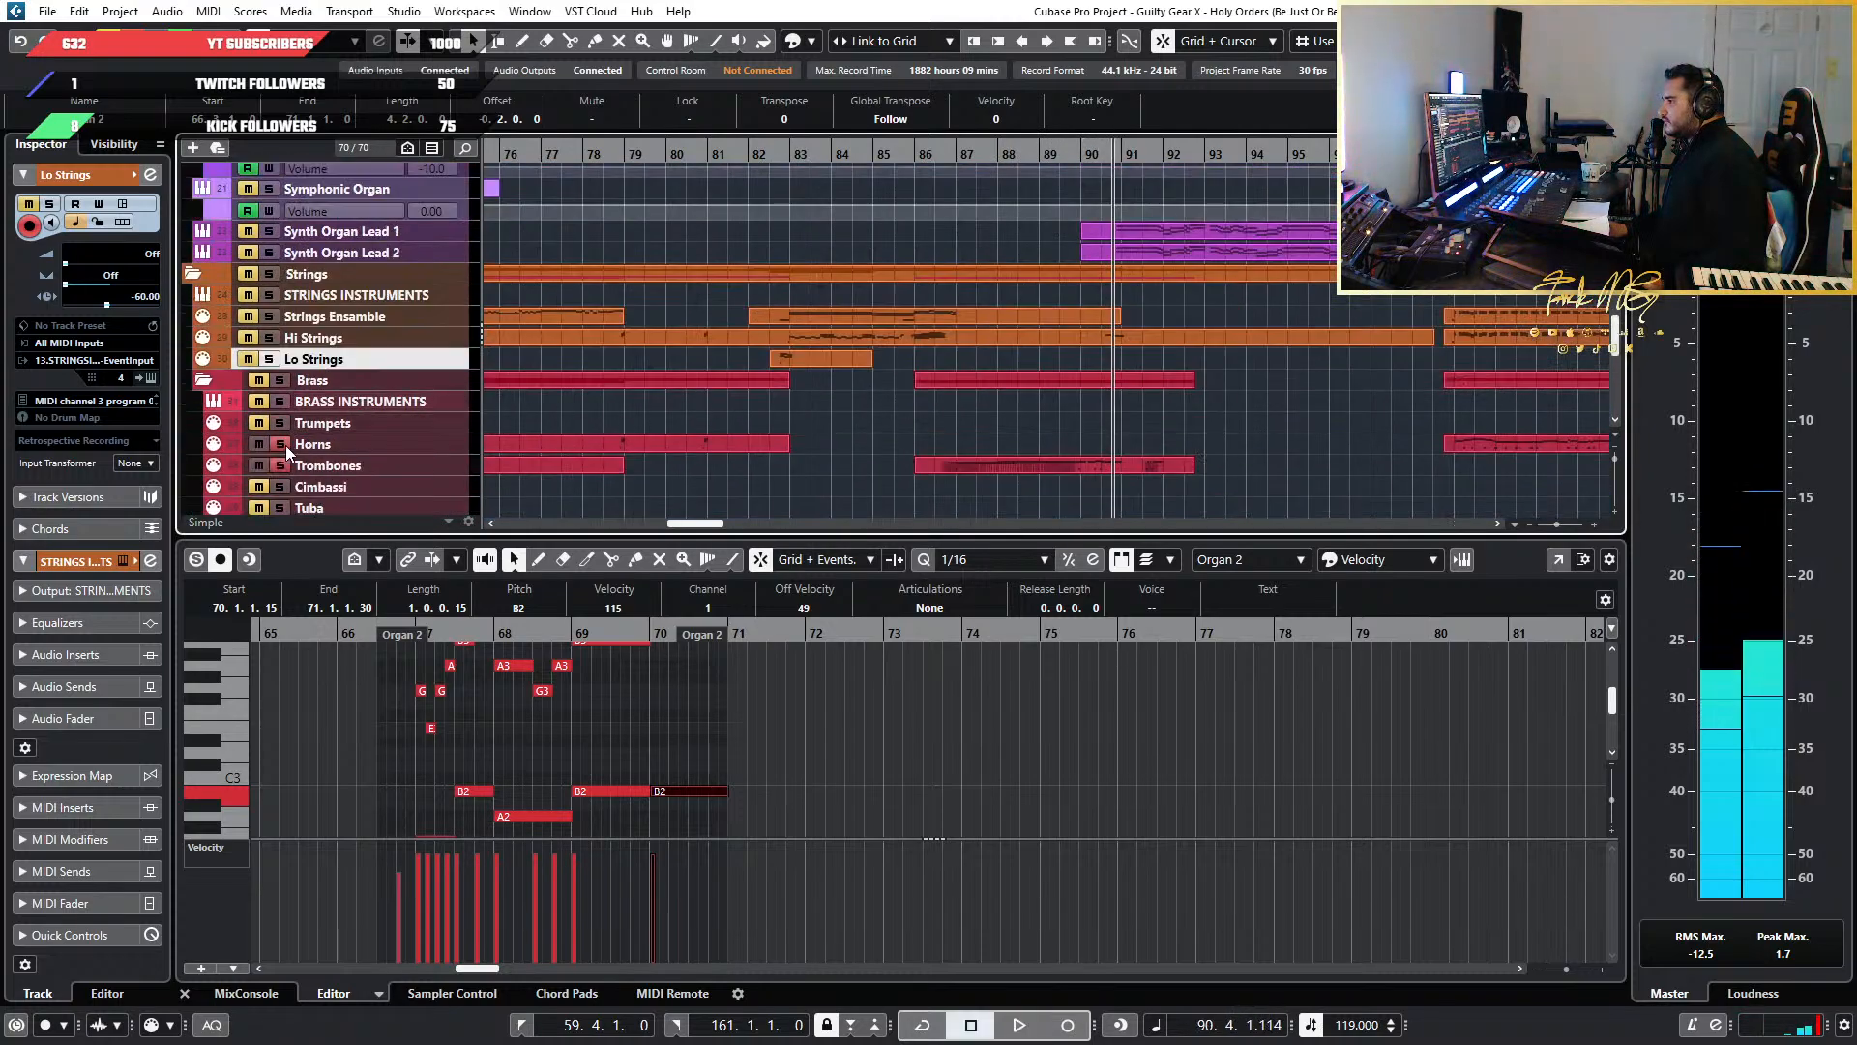
Solo the Trumpets, Horns, Trombones and Cimbassi tracks together and play the brass from about bar 87
click(386, 461)
click(414, 448)
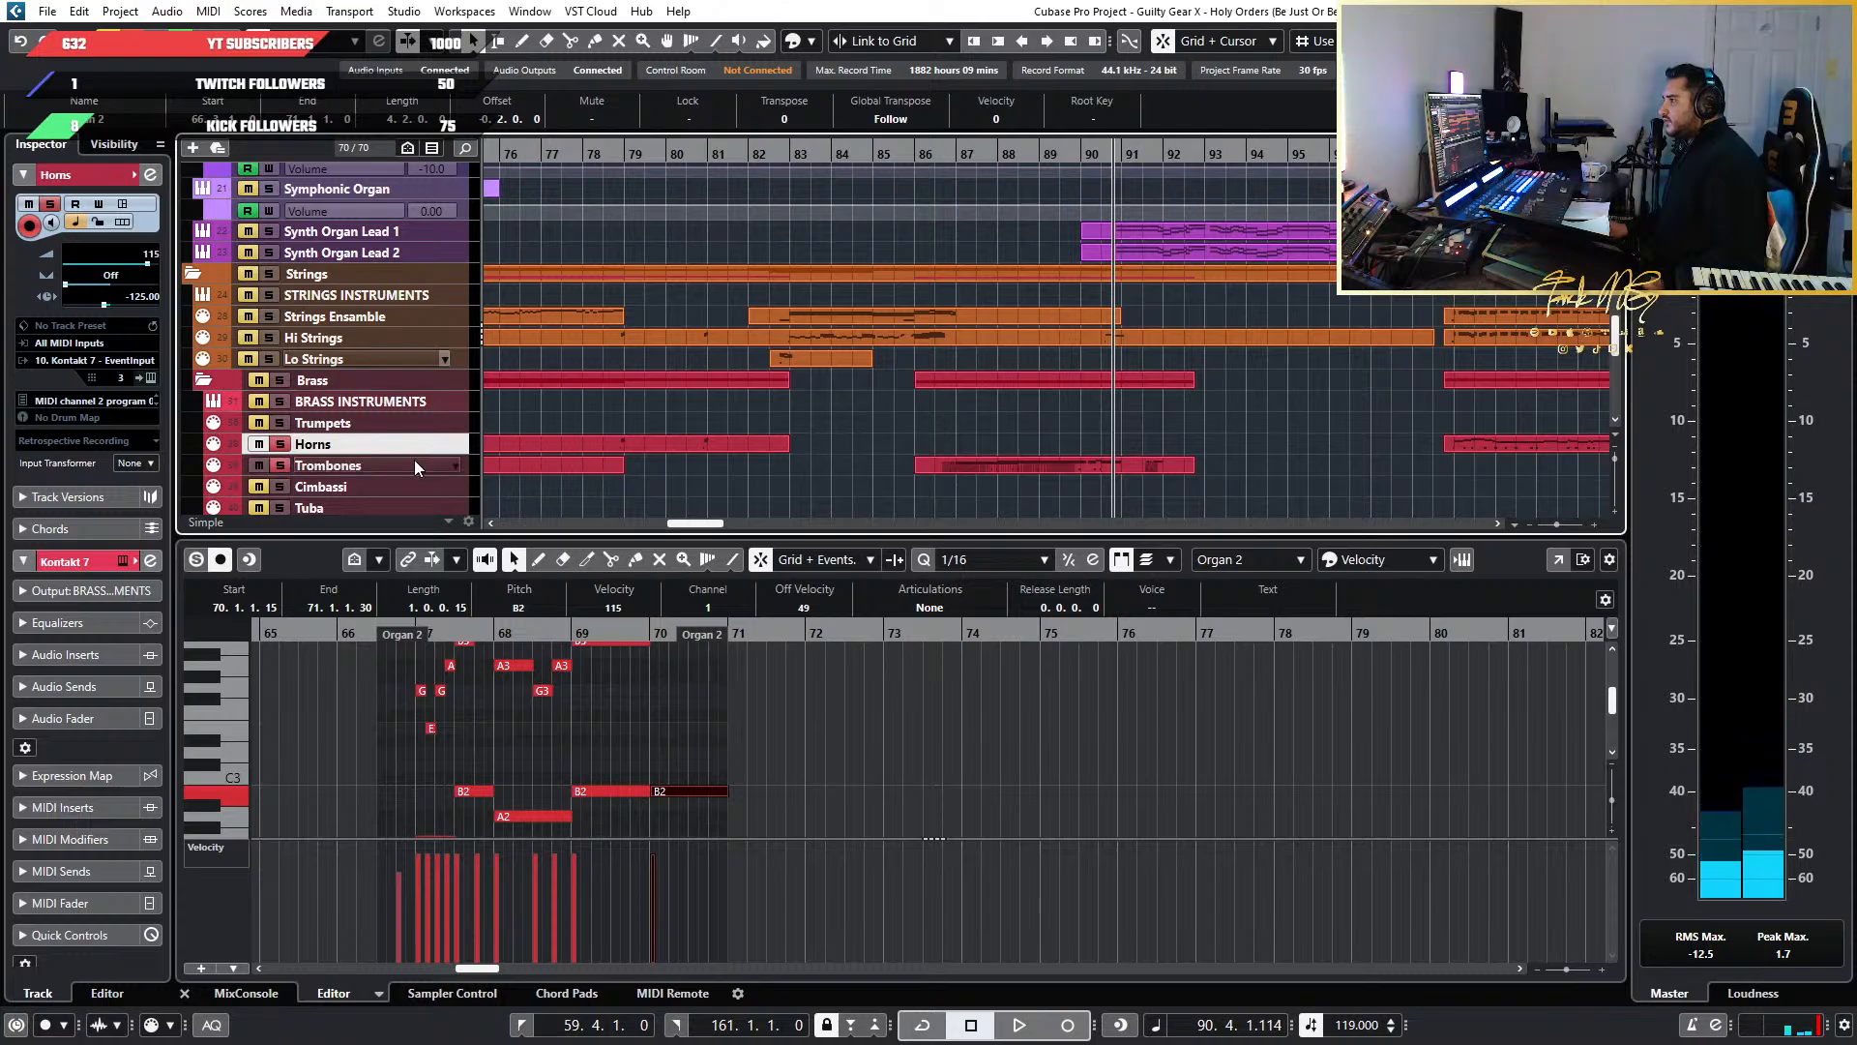
click(415, 466)
key(space)
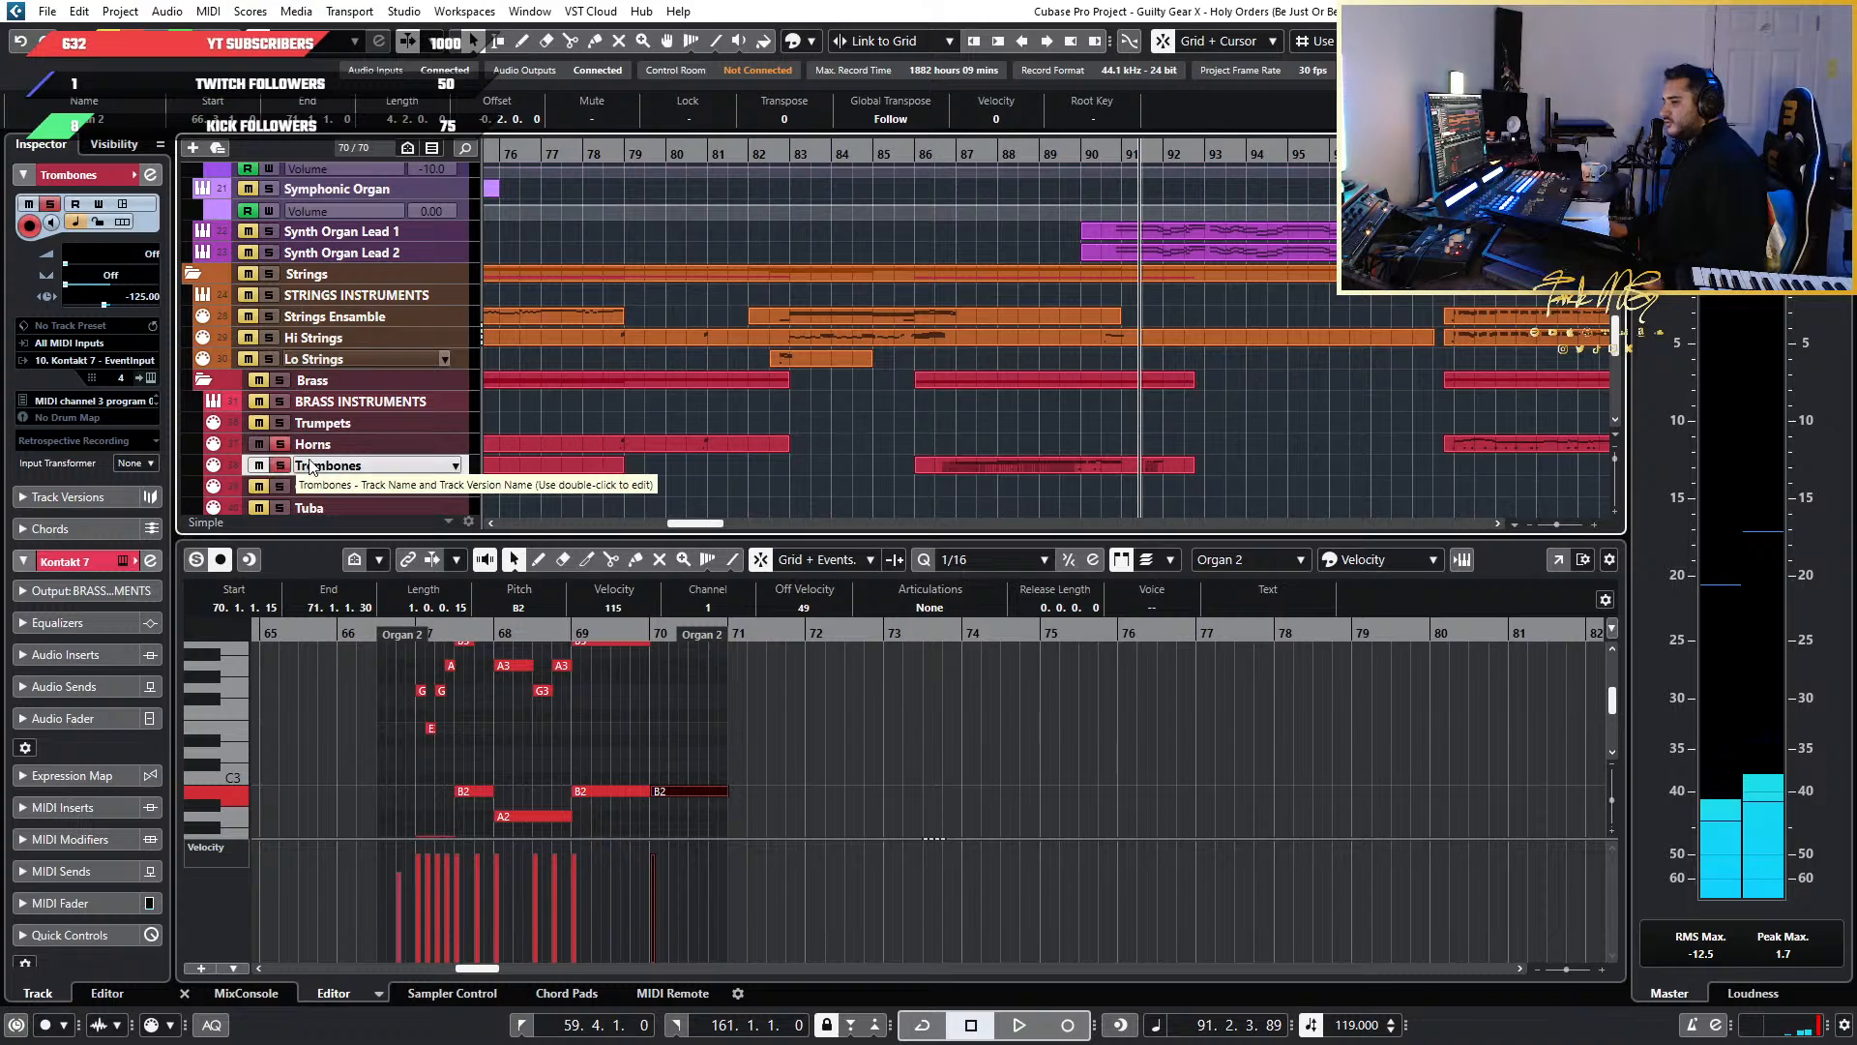
scroll(514, 451, down, 3)
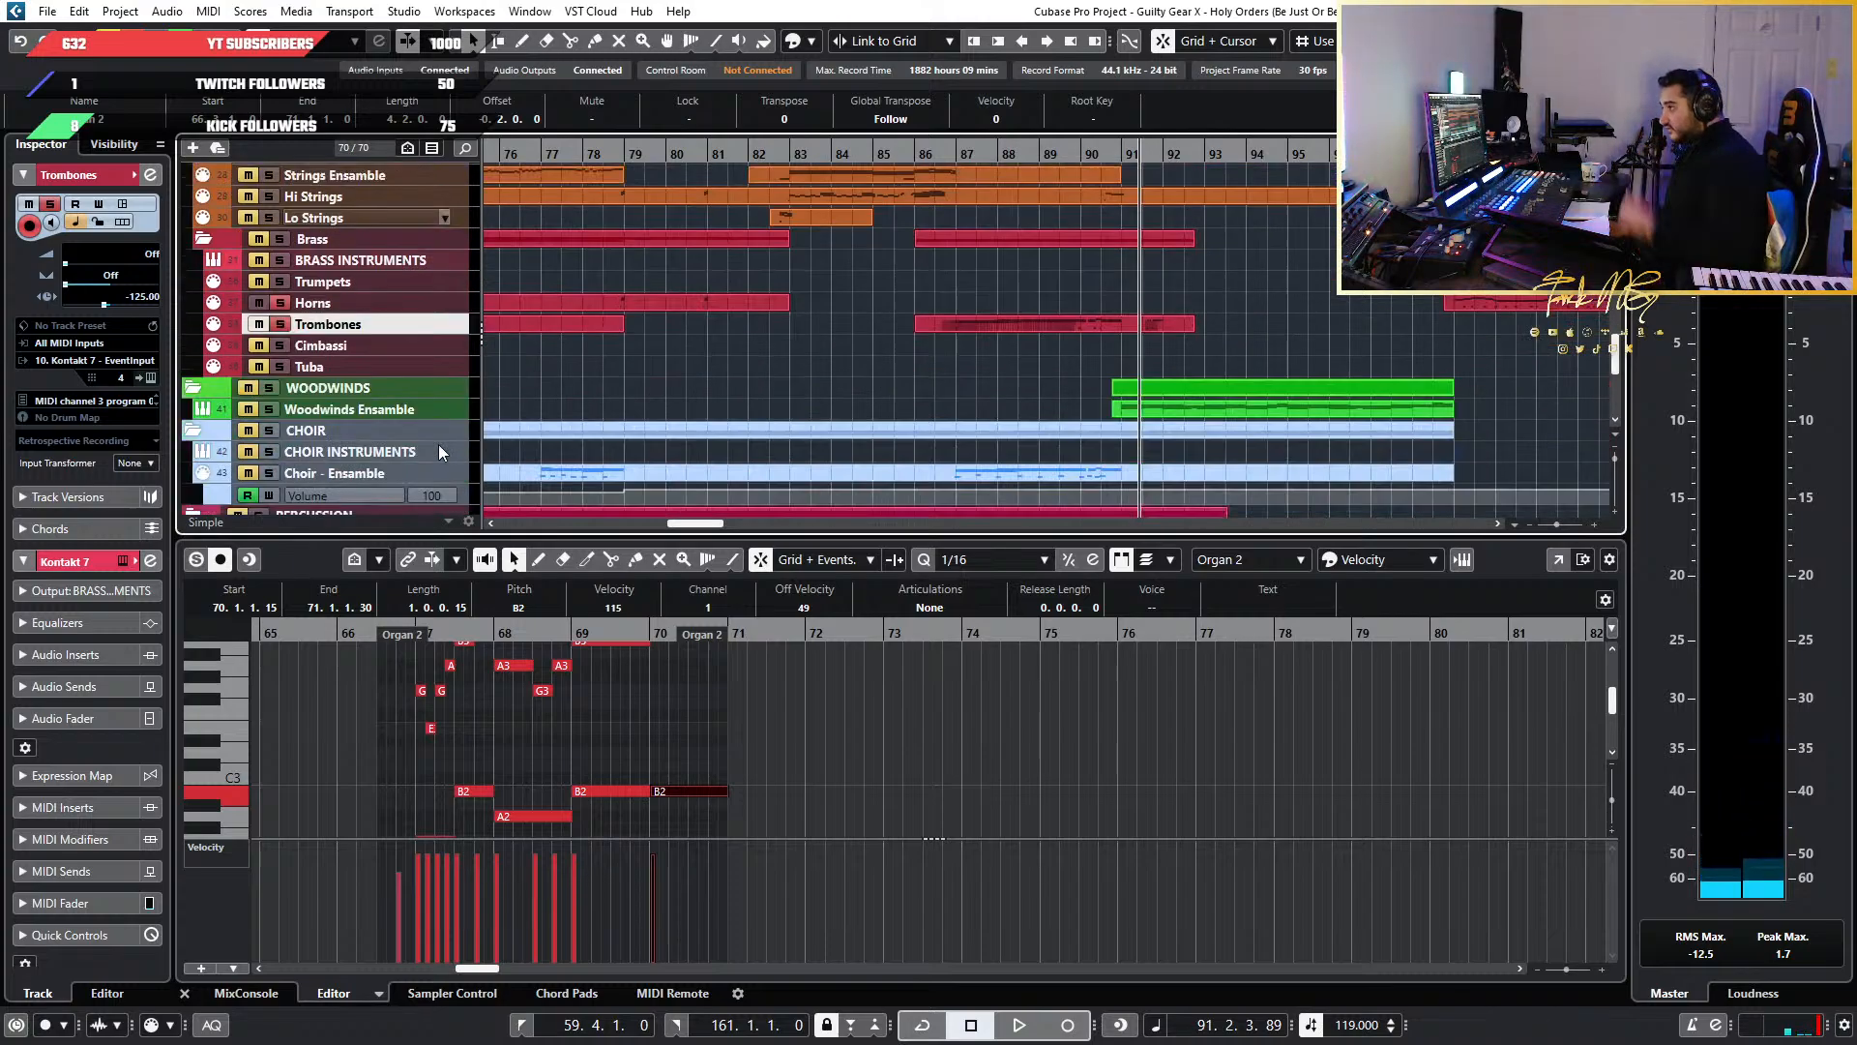
scroll(278, 348, up, 3)
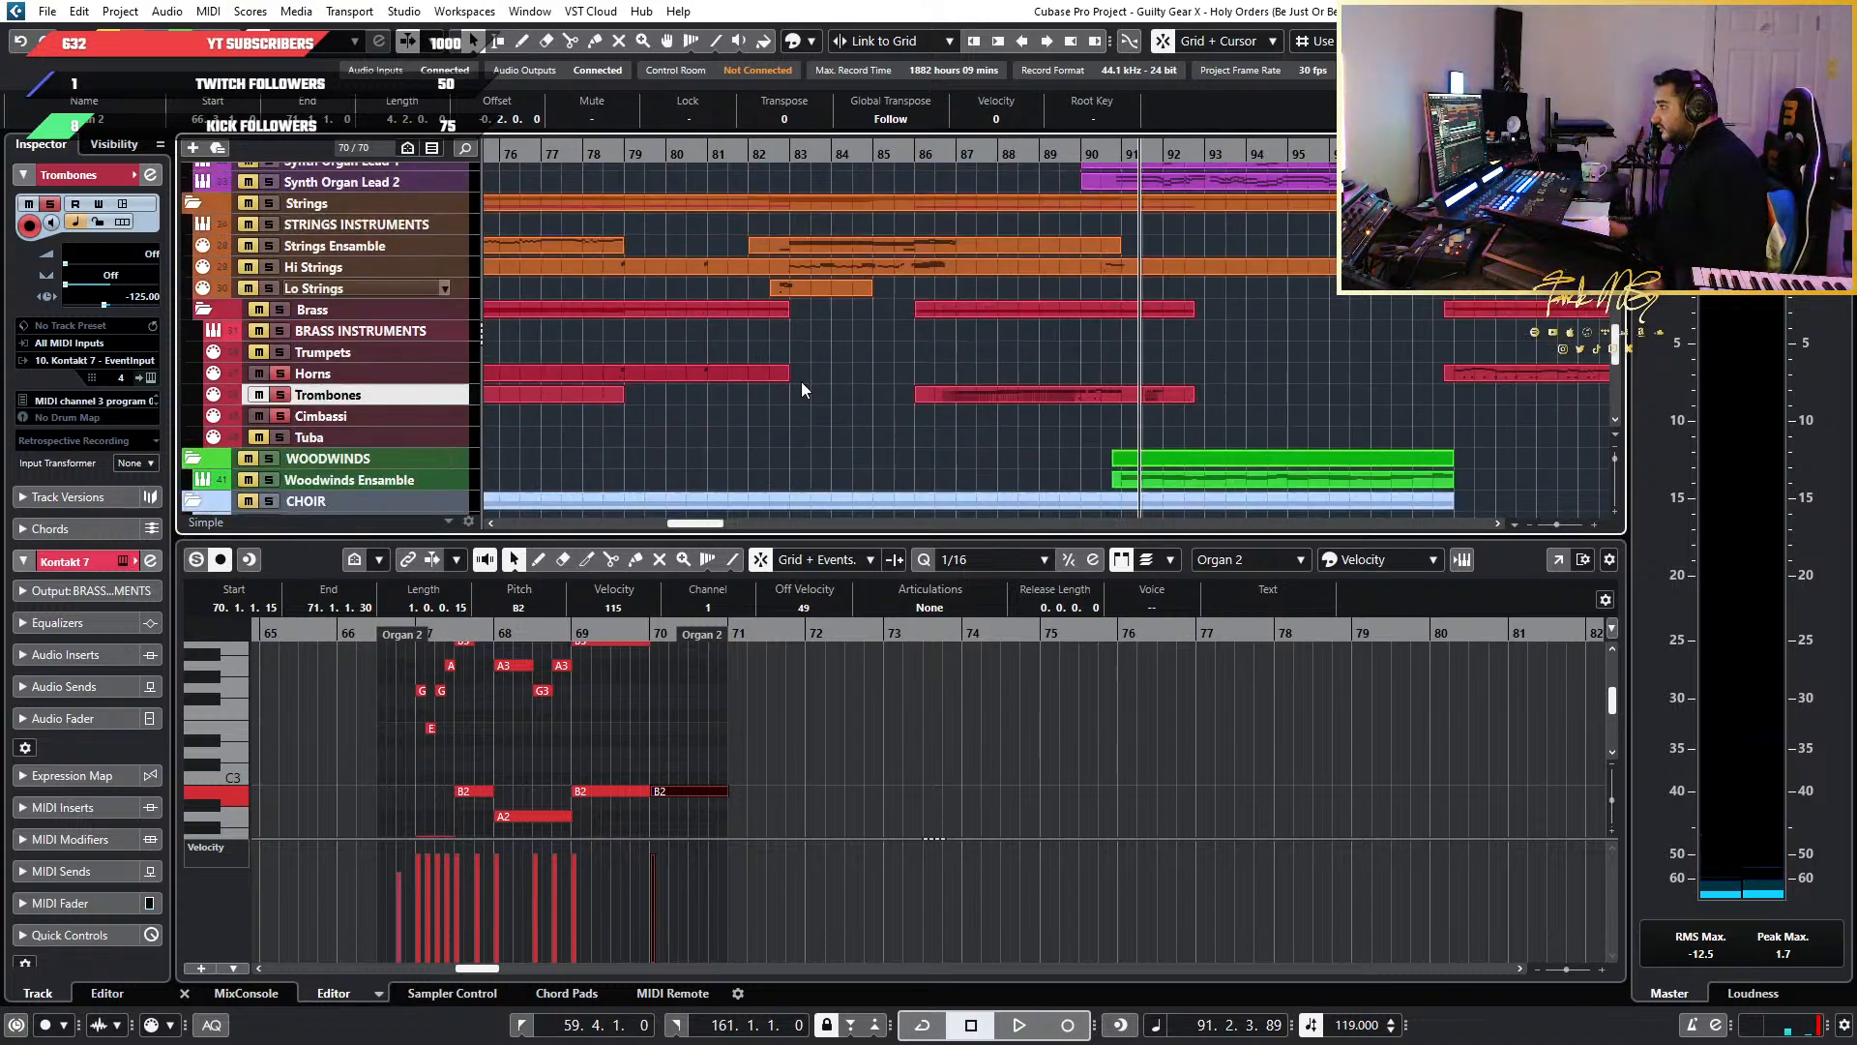
click(965, 145)
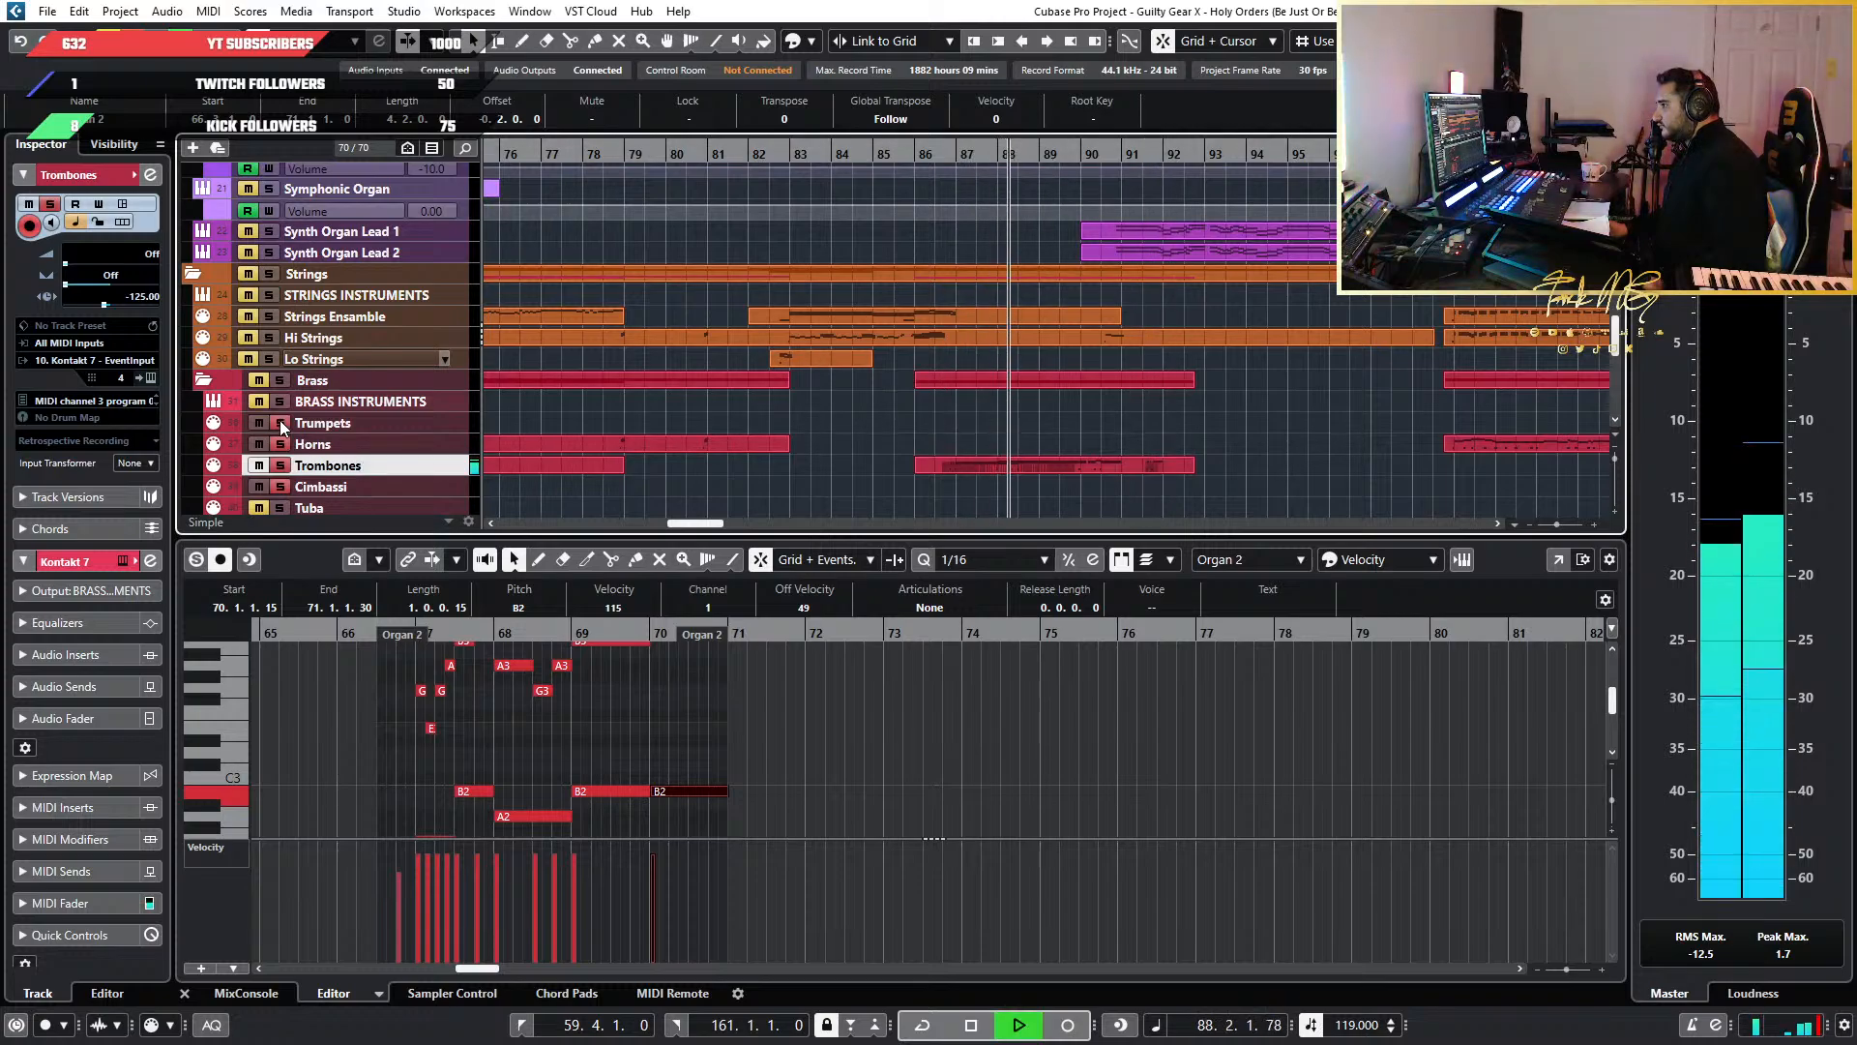
scroll(1229, 397, down, 4)
ctrl+scroll(1229, 397, down, 2)
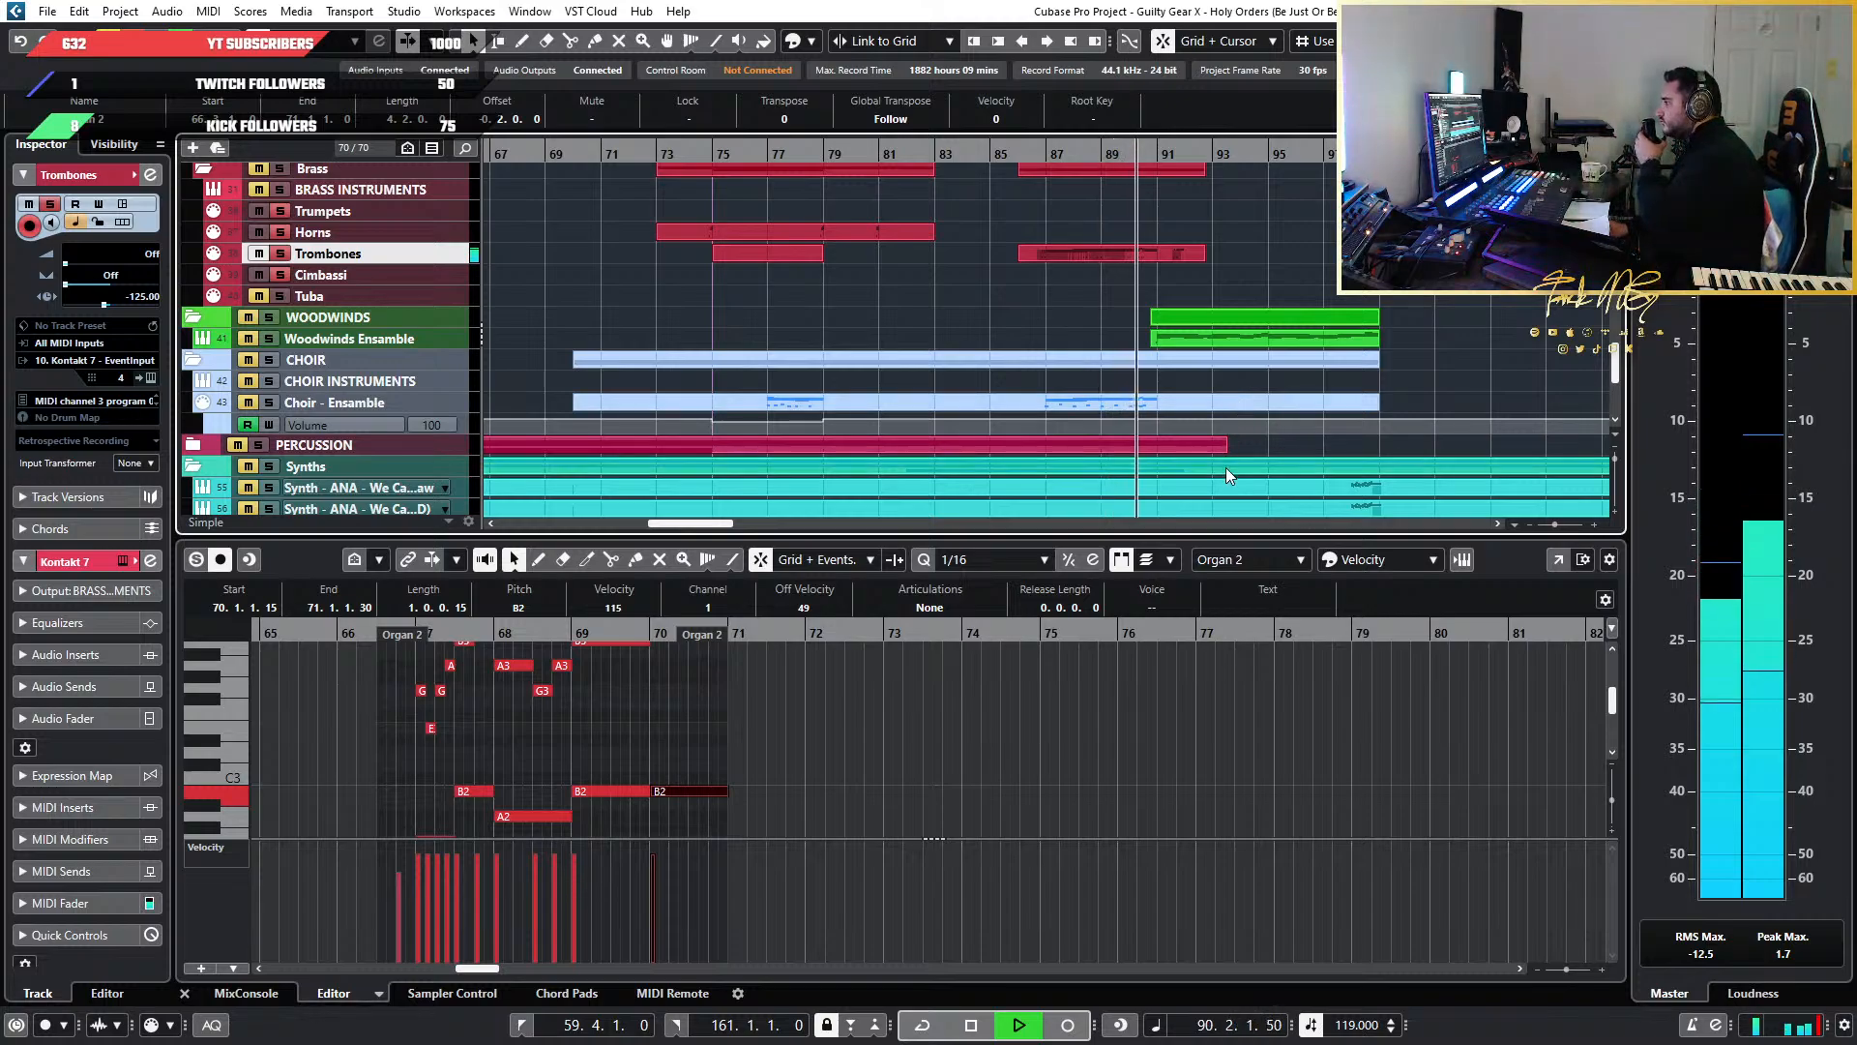
scroll(1211, 398, up, 3)
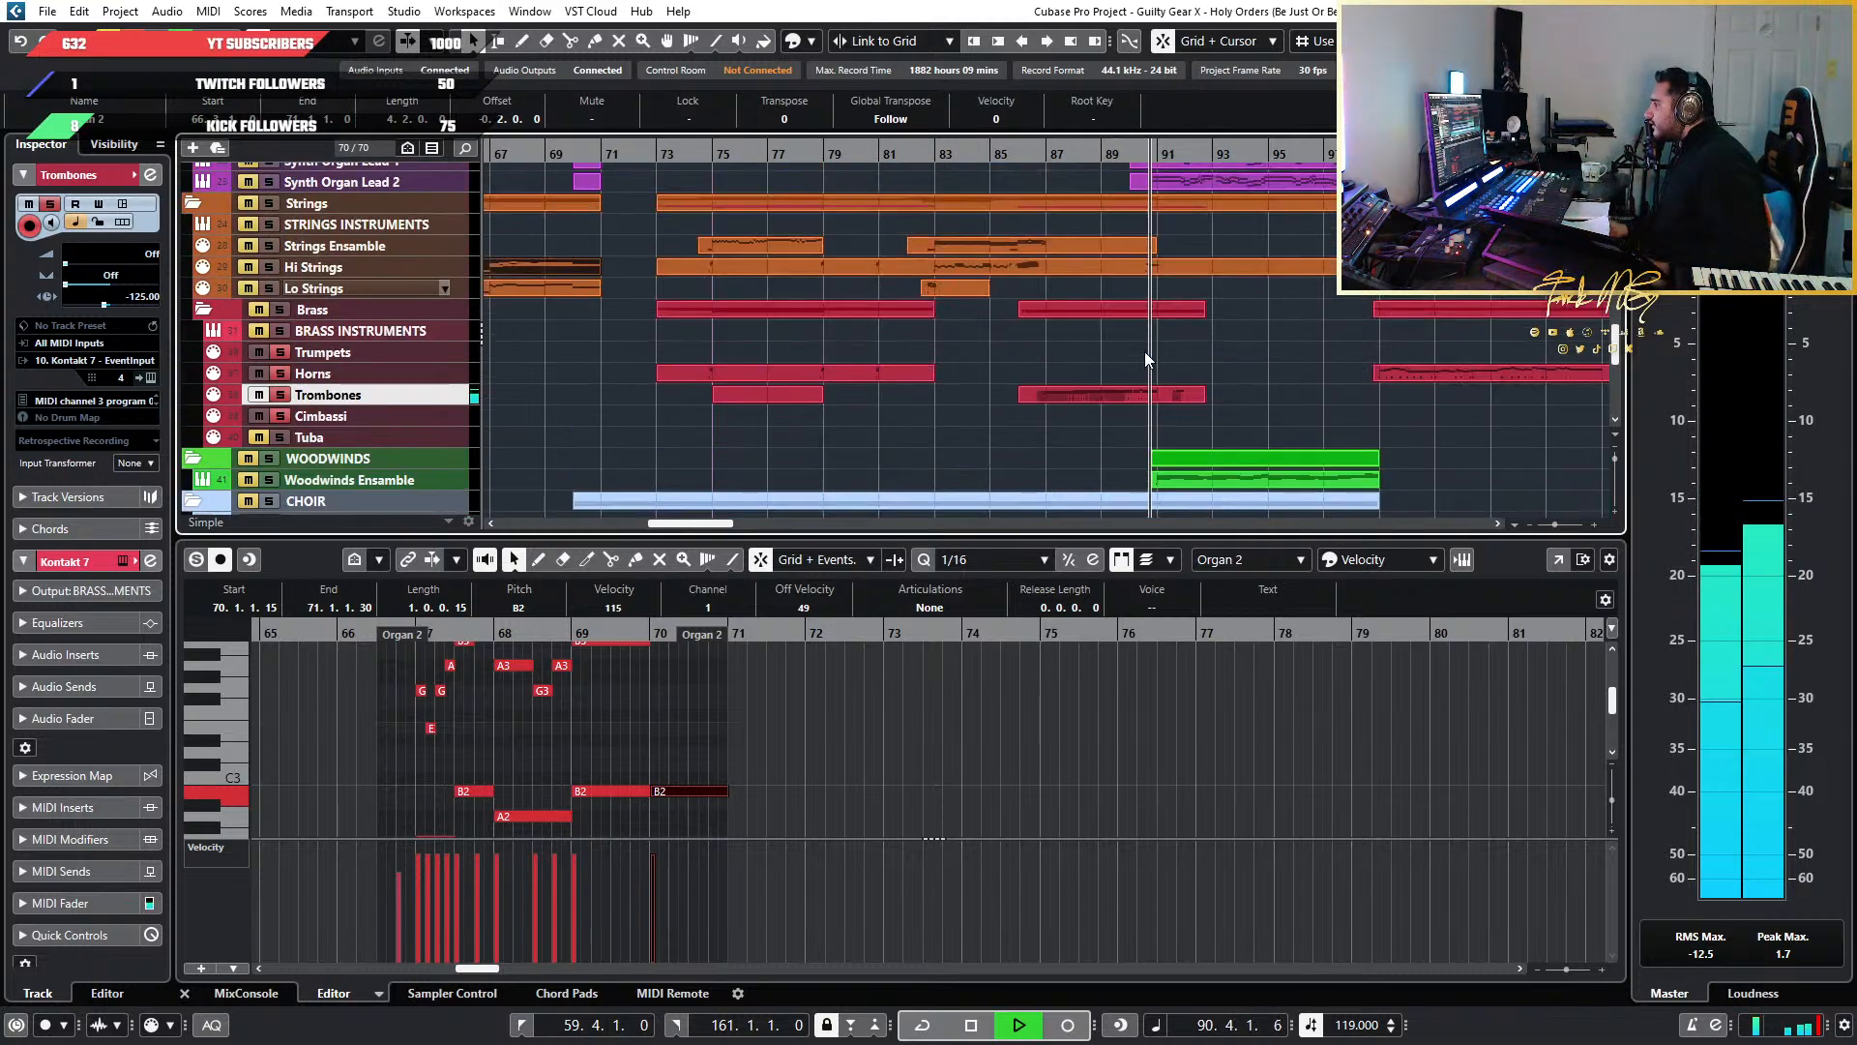
Clear the brass solos, listen through the full arrangement to about bar 111, and stop playback
click(281, 418)
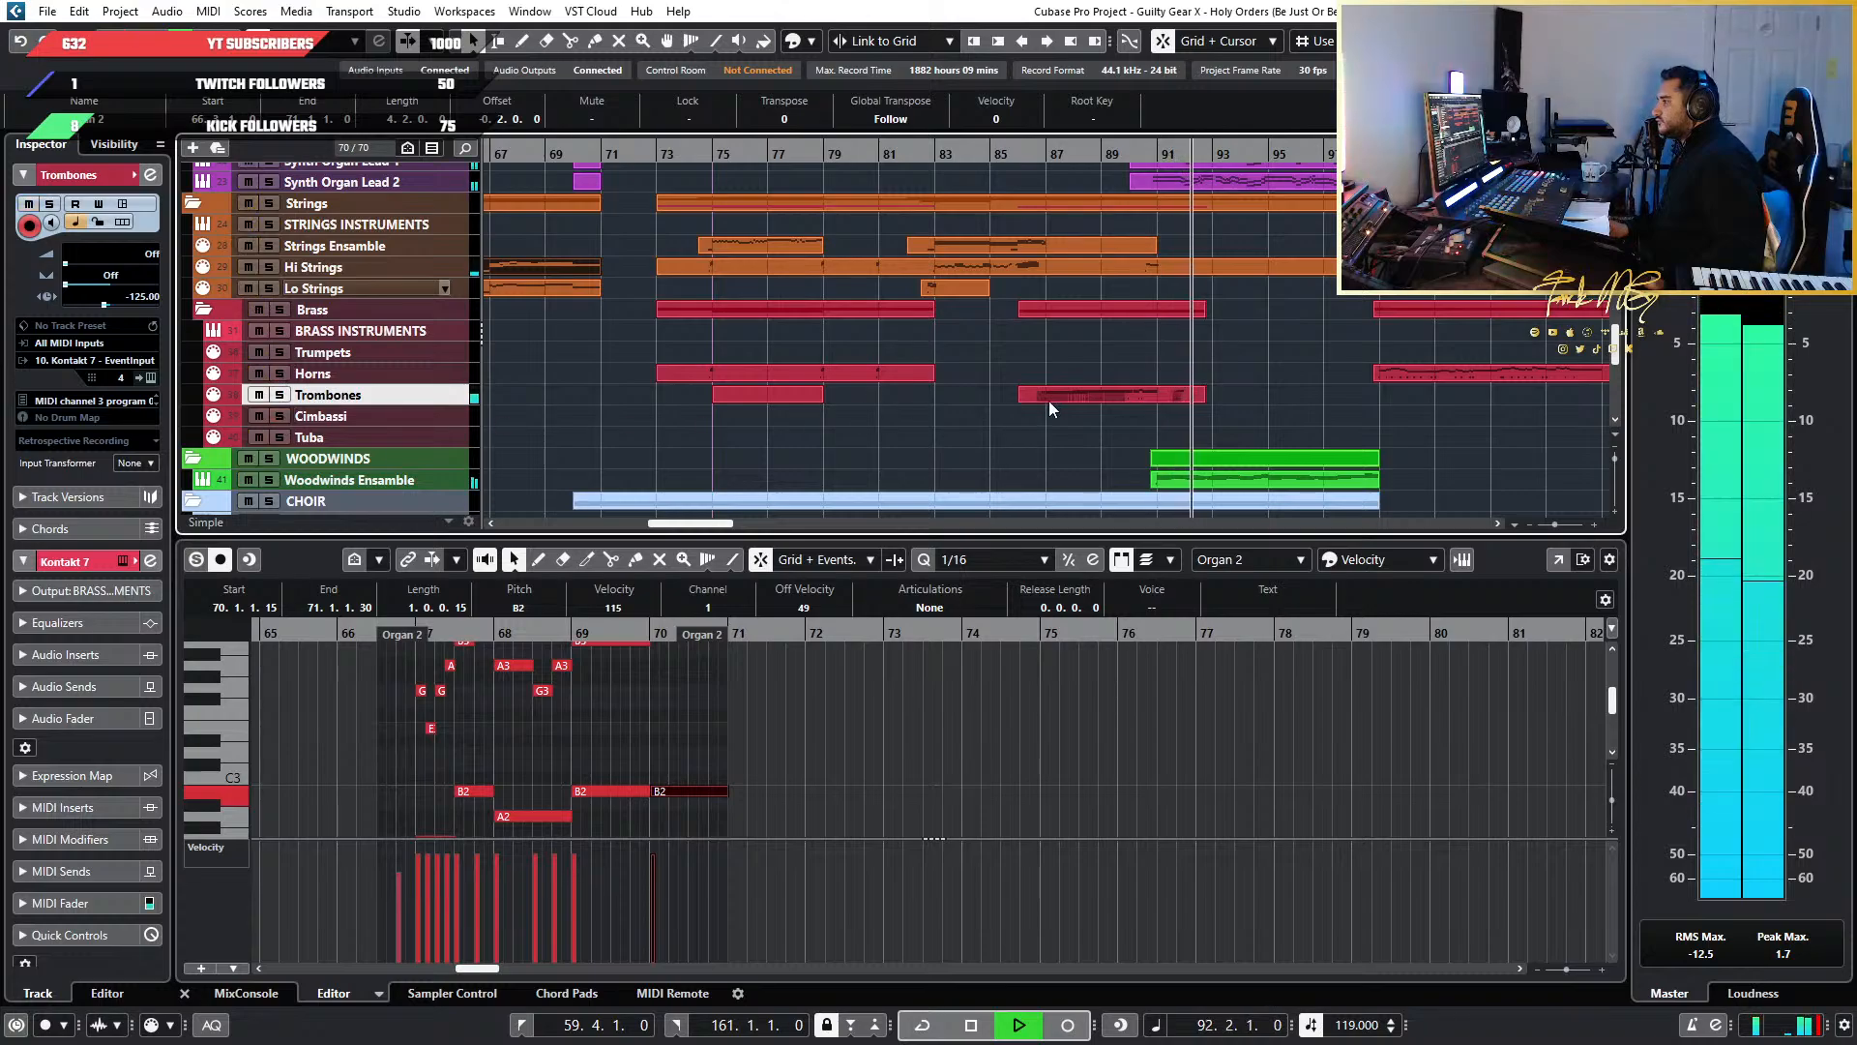
scroll(1183, 395, down, 3)
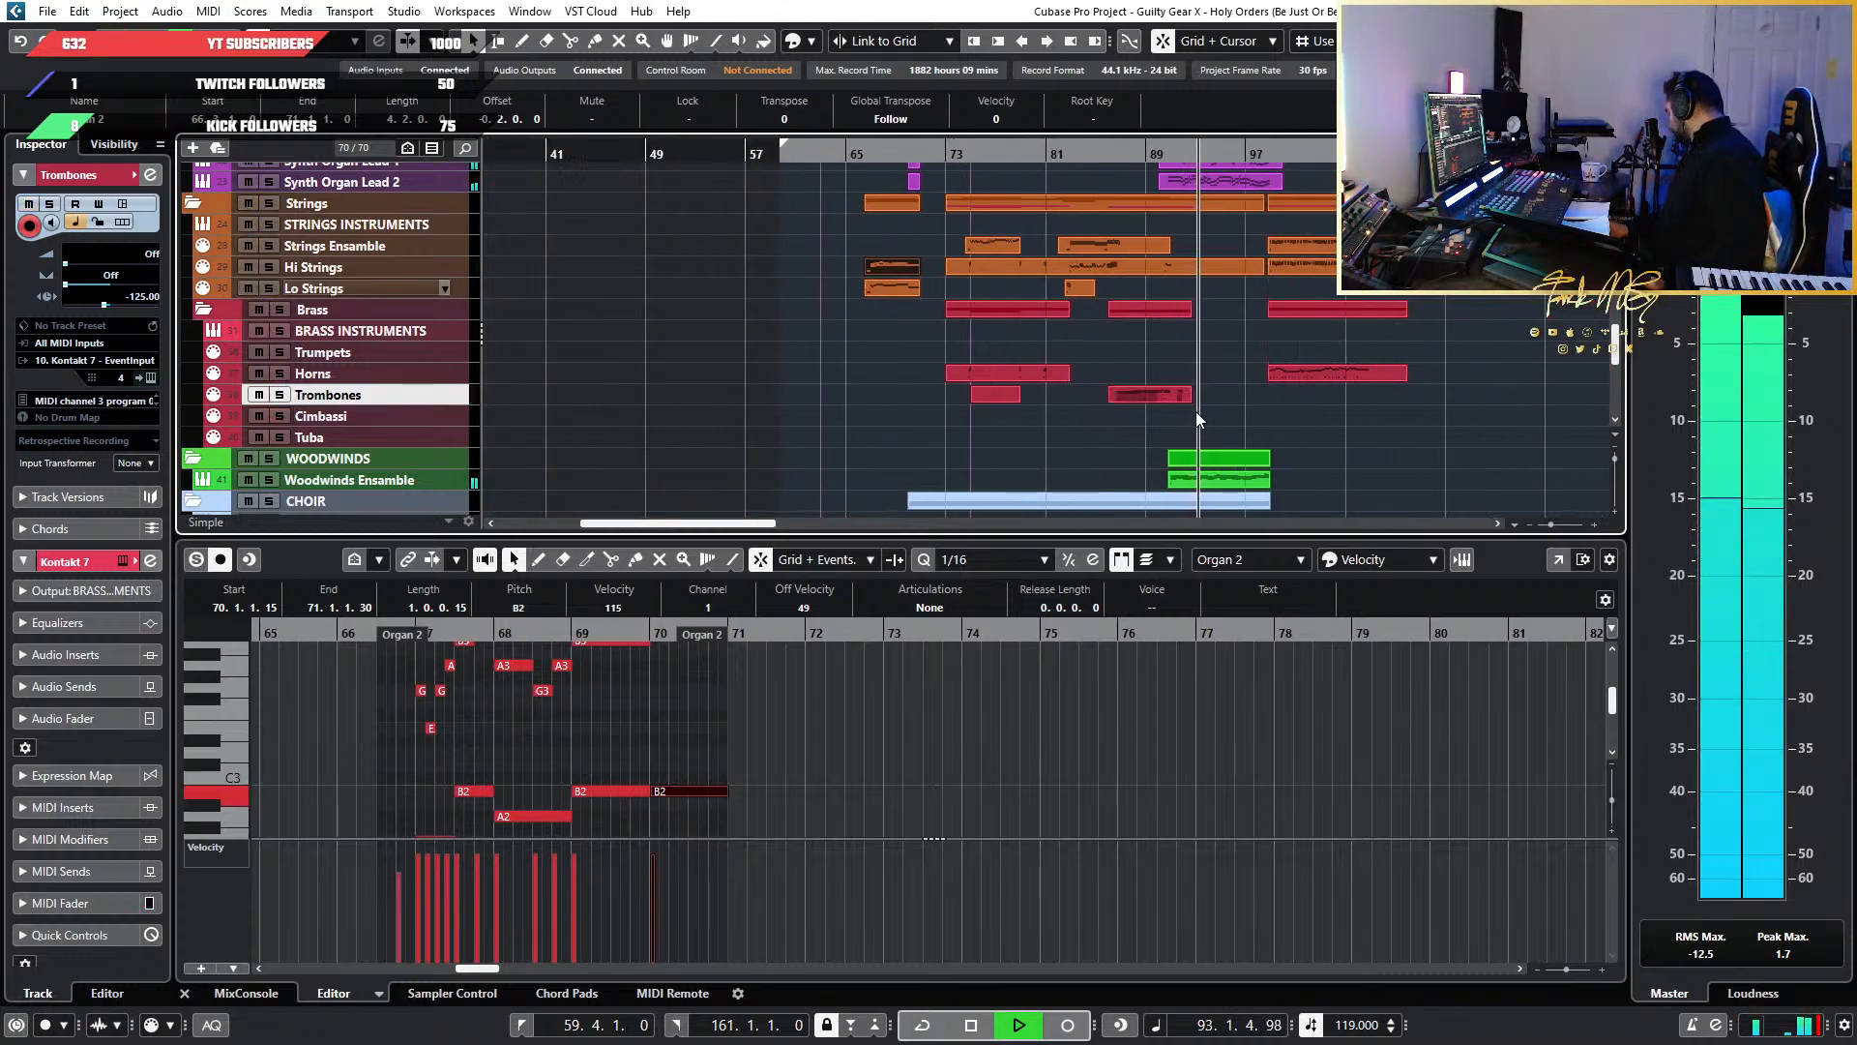
scroll(1196, 411, up, 2)
scroll(1193, 412, up, 4)
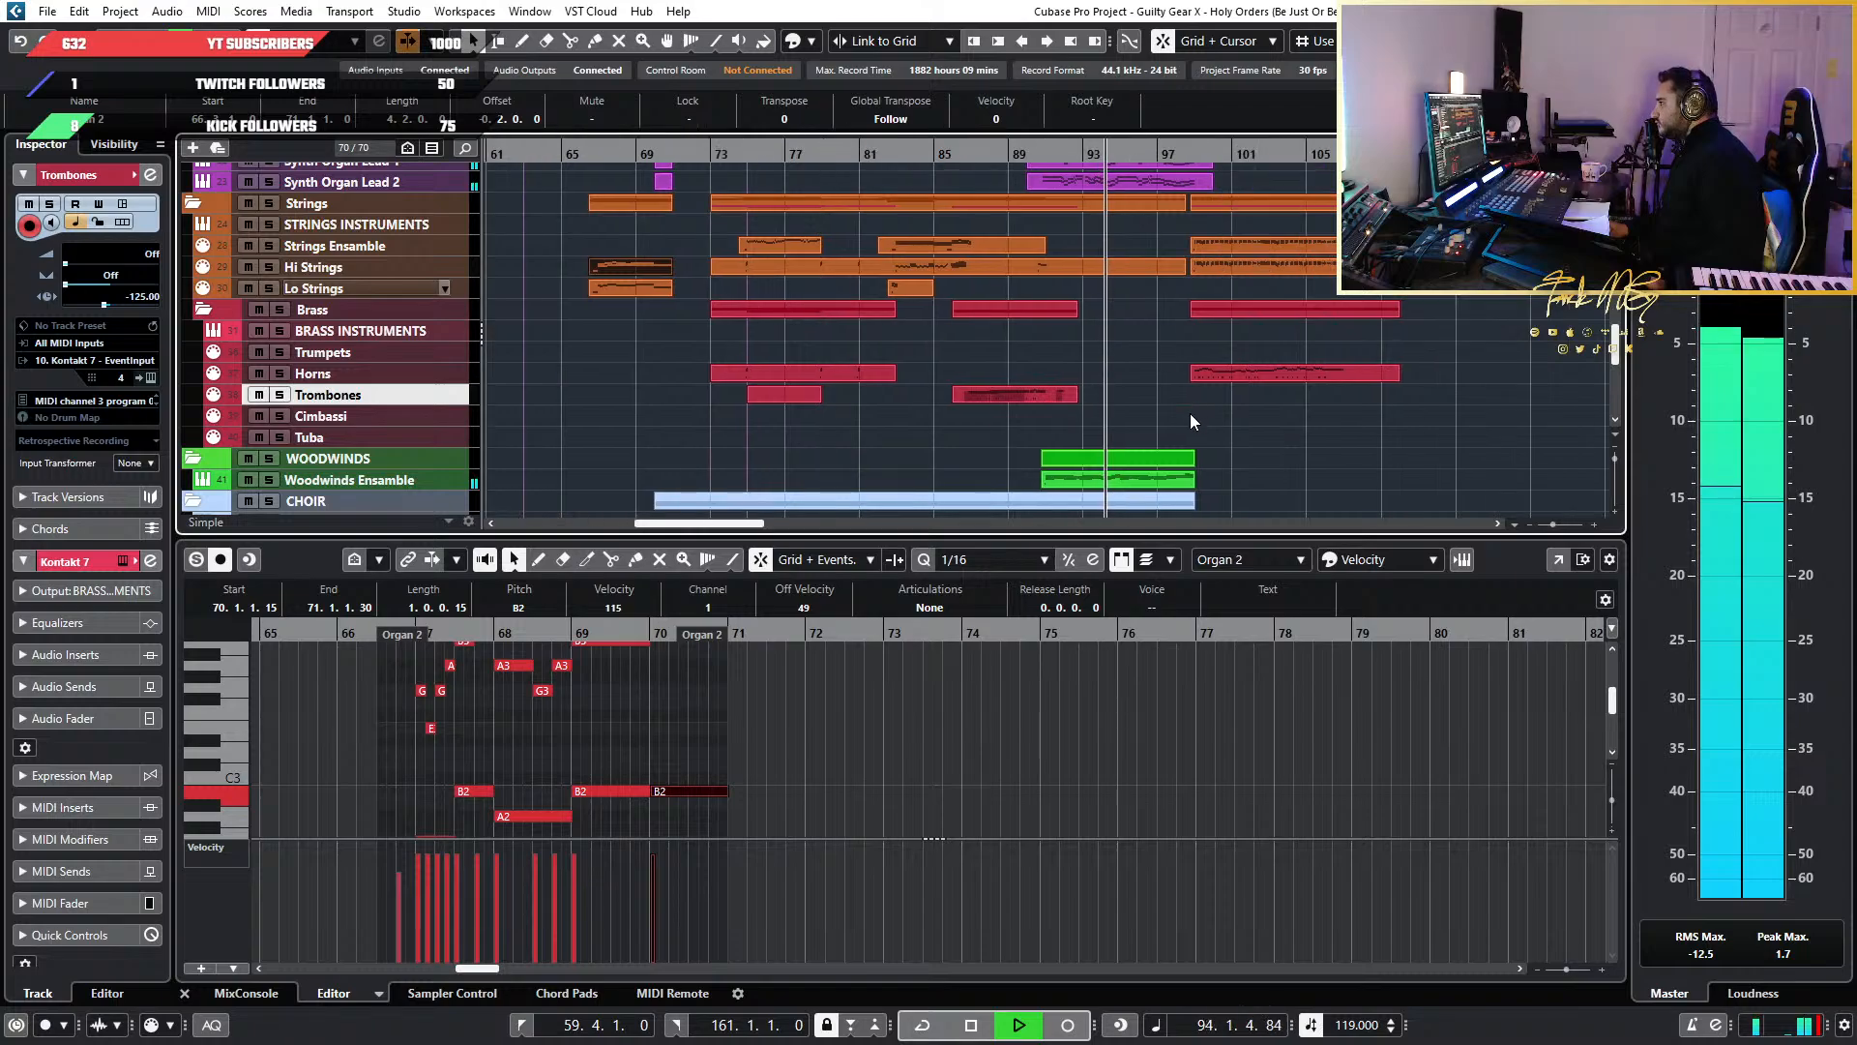
scroll(1054, 418, up, 3)
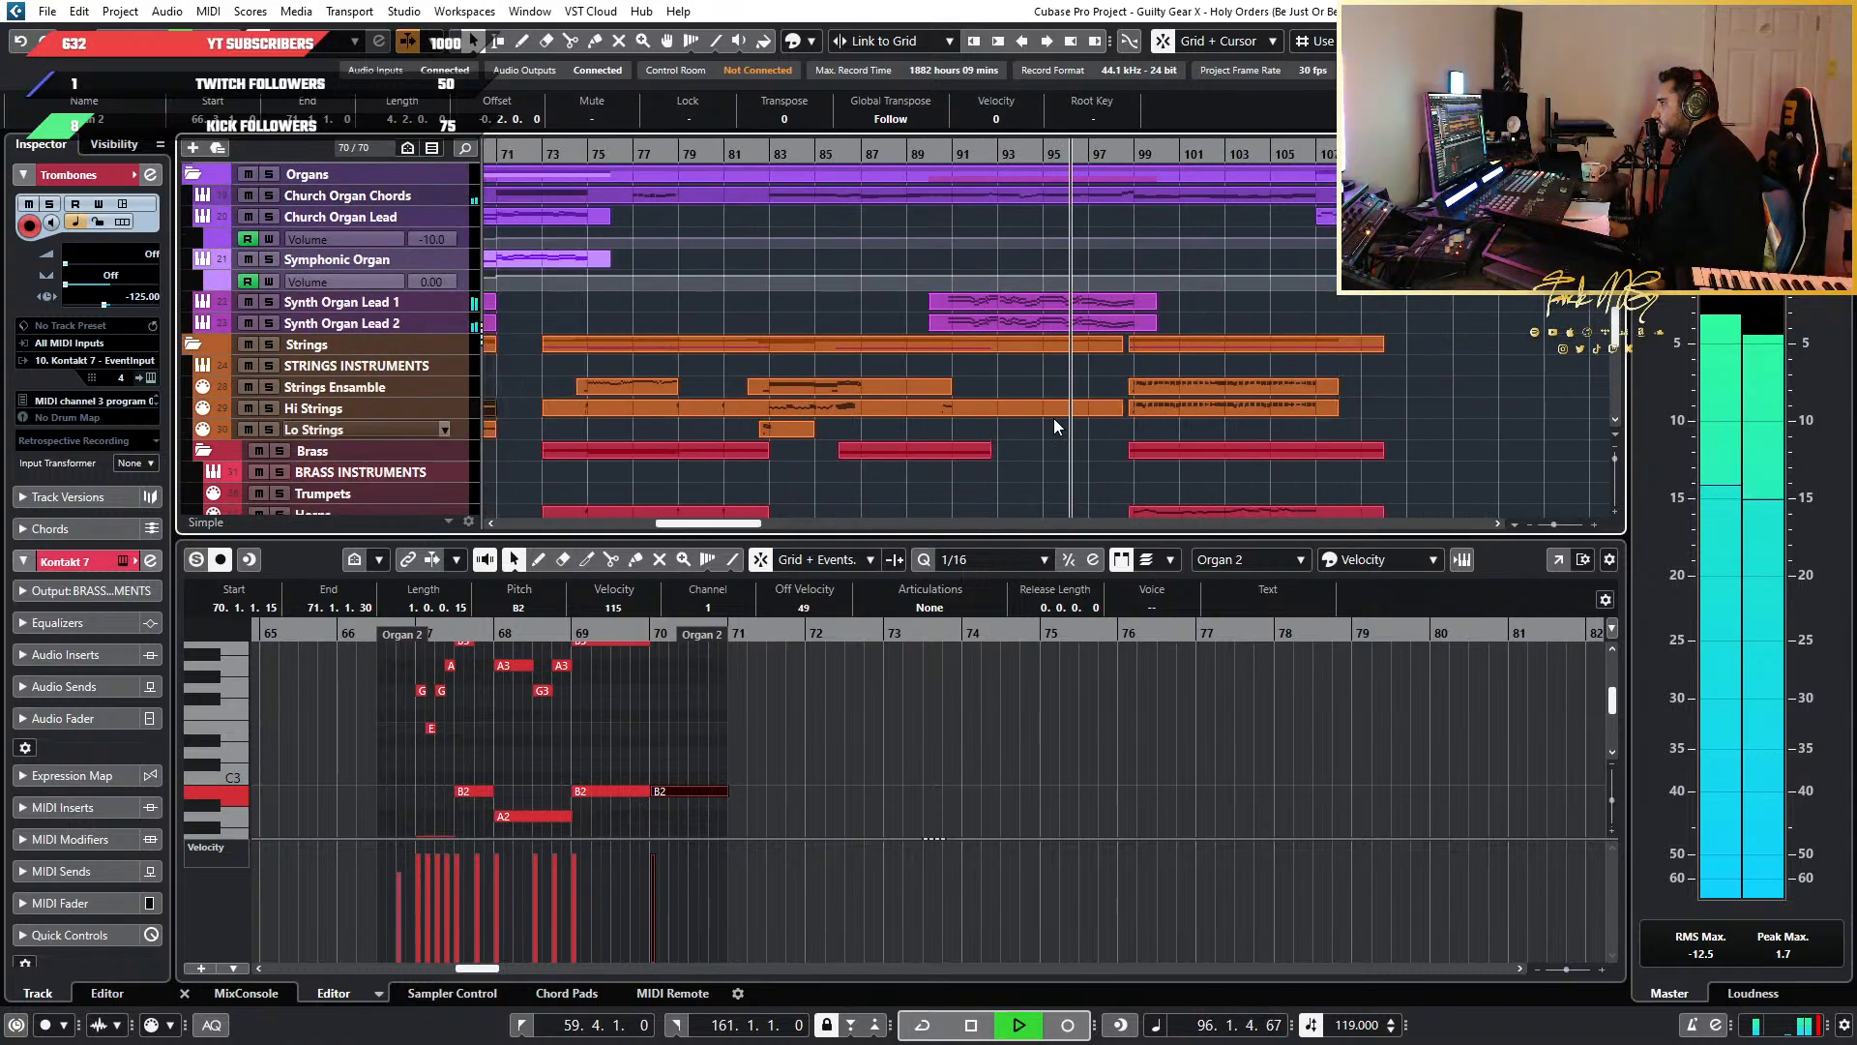
scroll(1053, 418, down, 3)
scroll(1053, 418, right, 3)
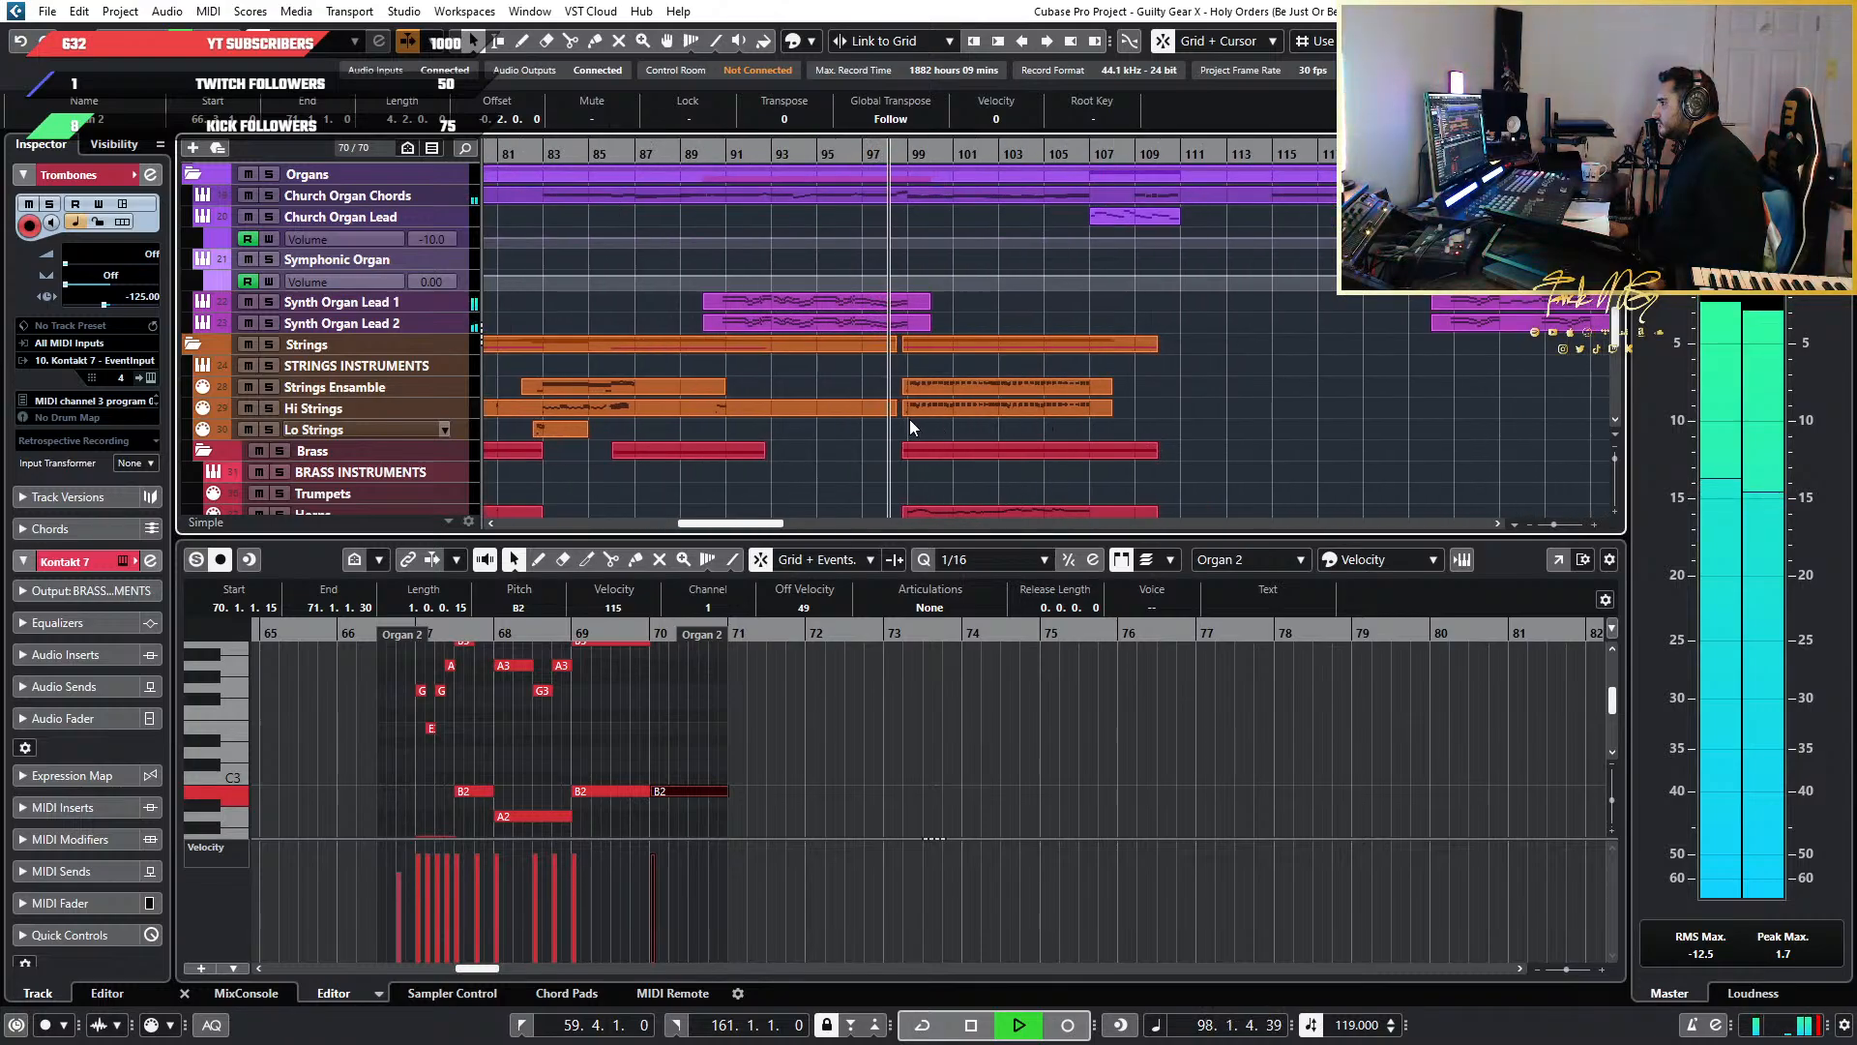
scroll(887, 420, down, 5)
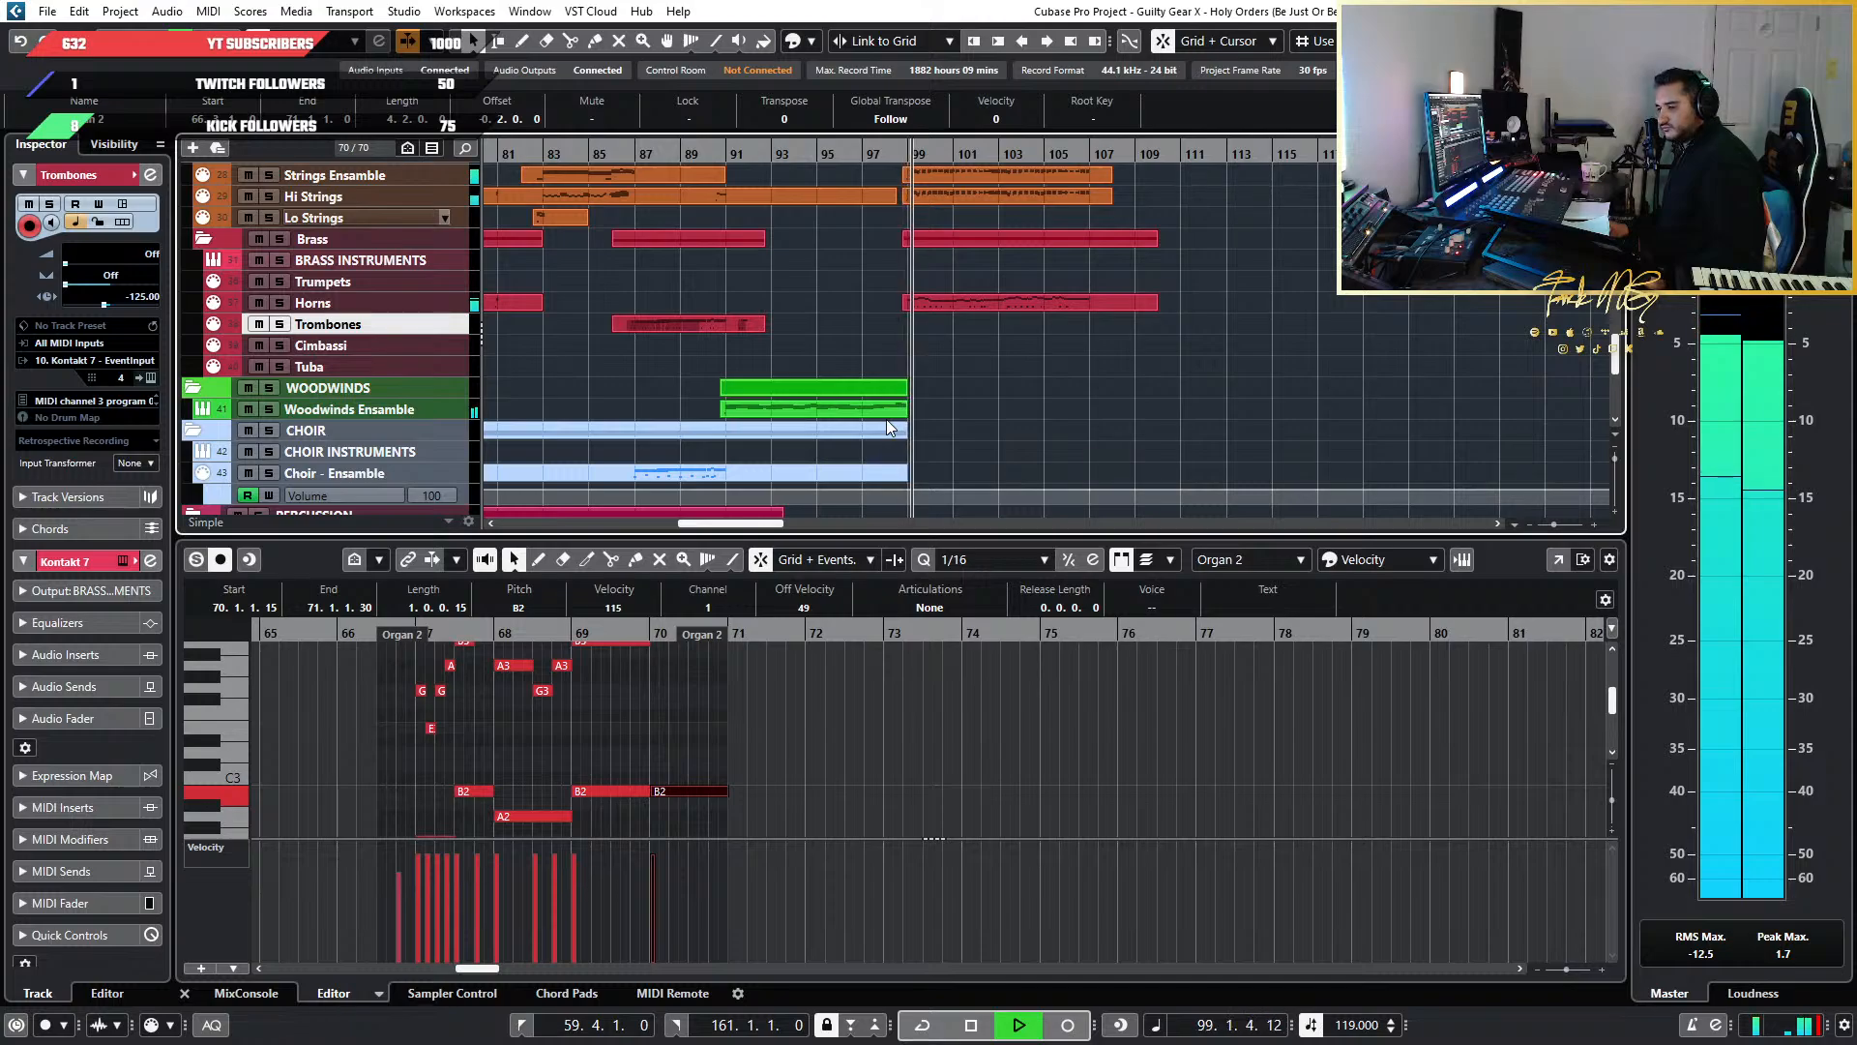
scroll(887, 419, up, 3)
scroll(886, 418, down, 2)
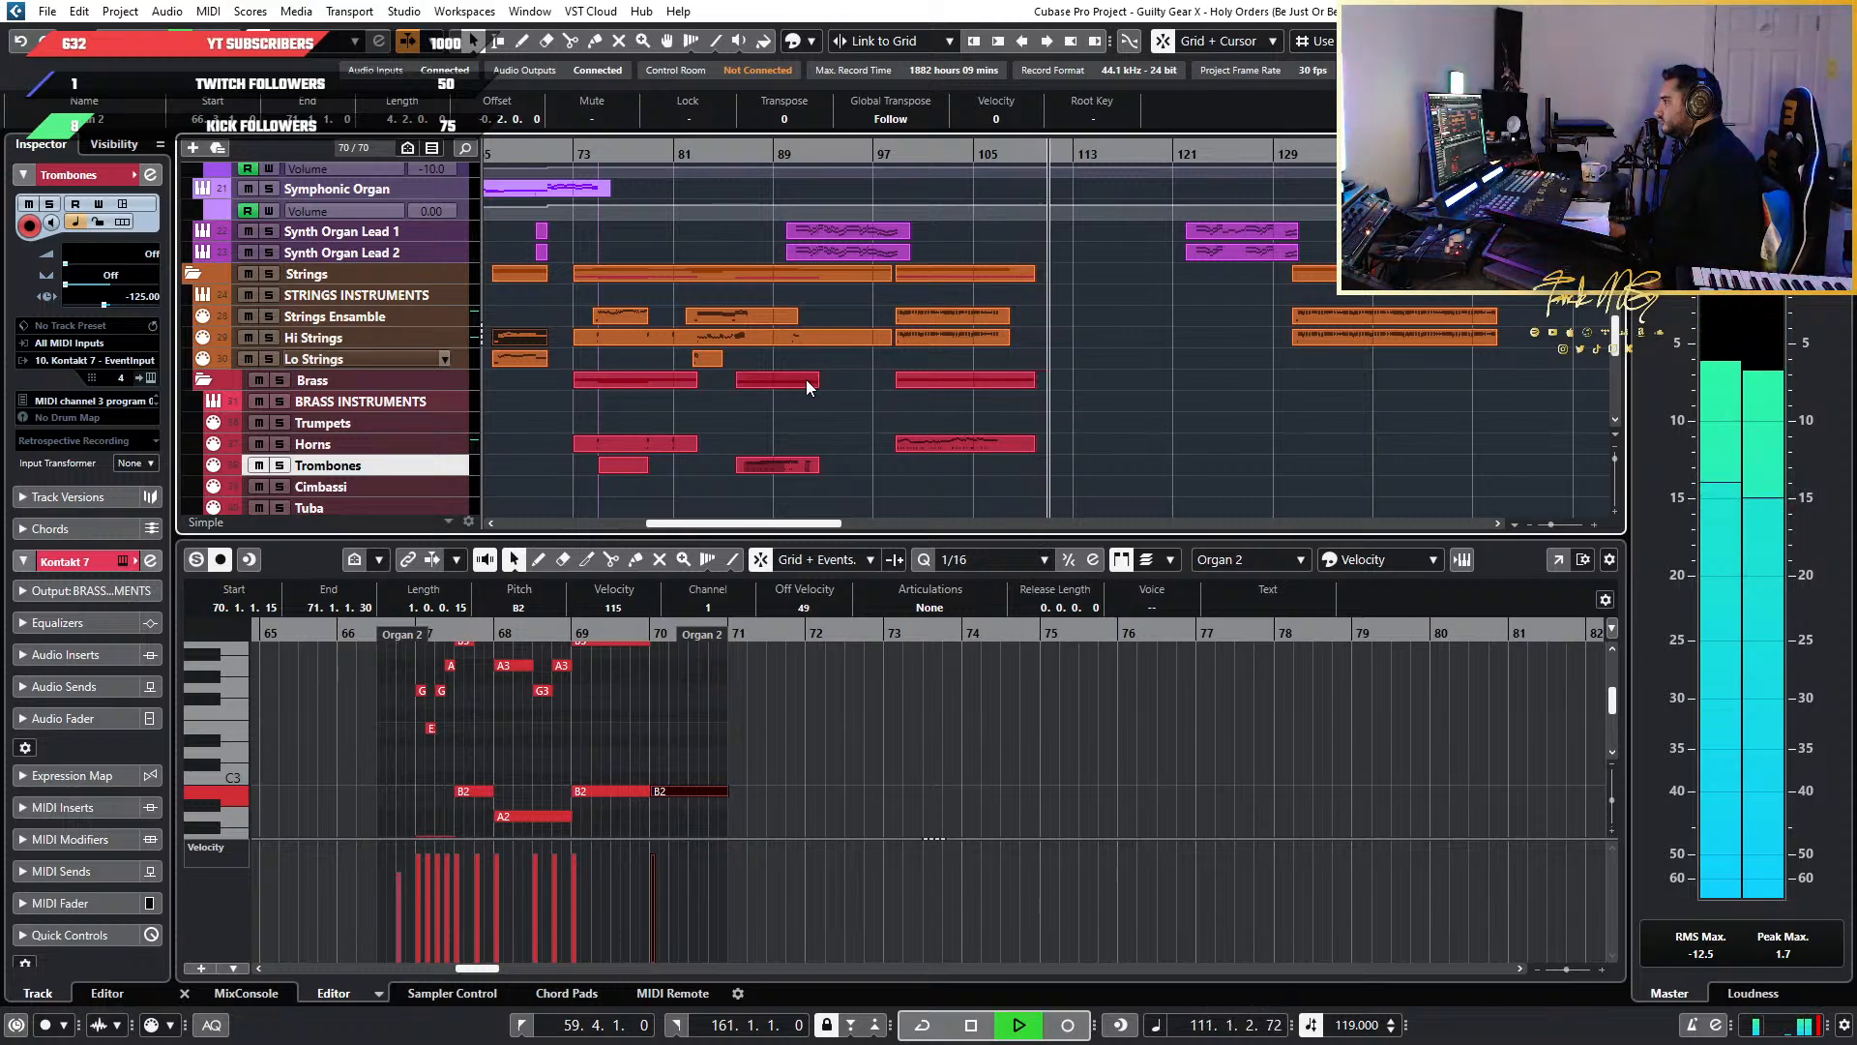
key(space)
Examine the harp, organ, strings, brass, woodwind and choir parts across about bars 65 to 129
scroll(797, 386, left, 2)
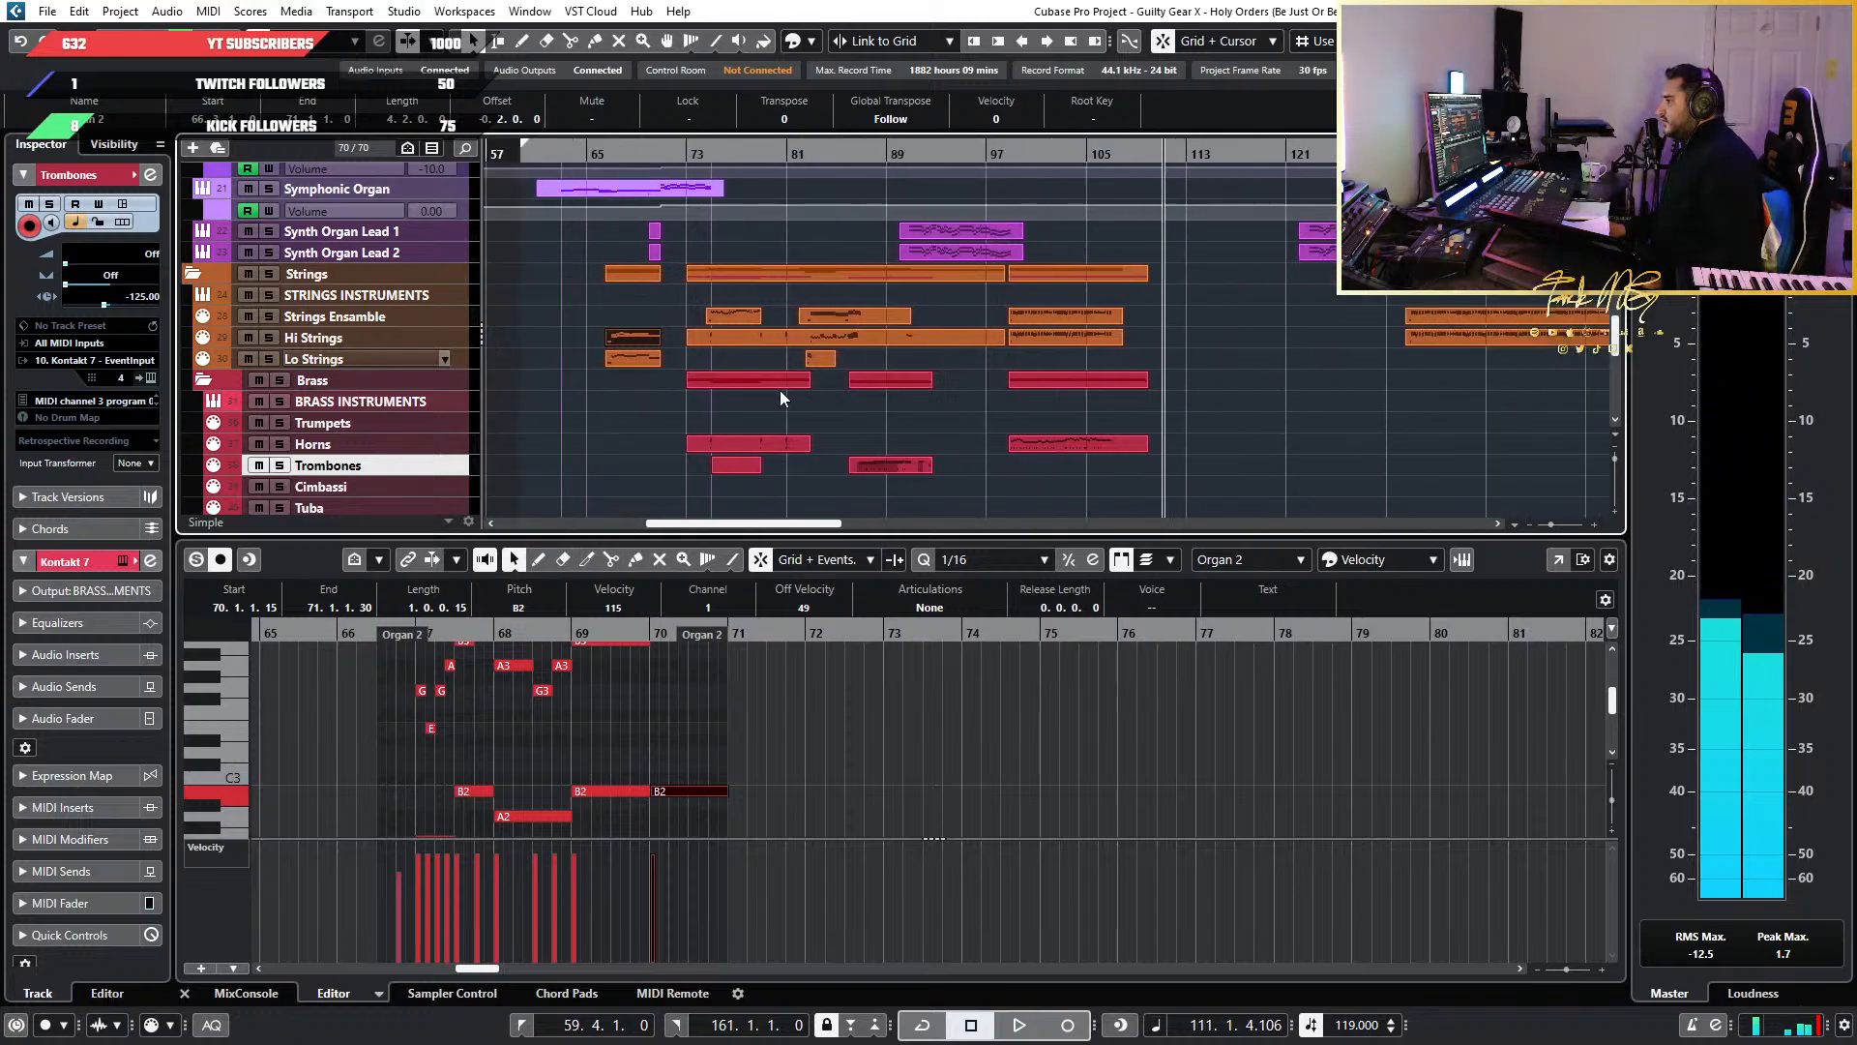
scroll(780, 391, right, 2)
key(g)
key(g)
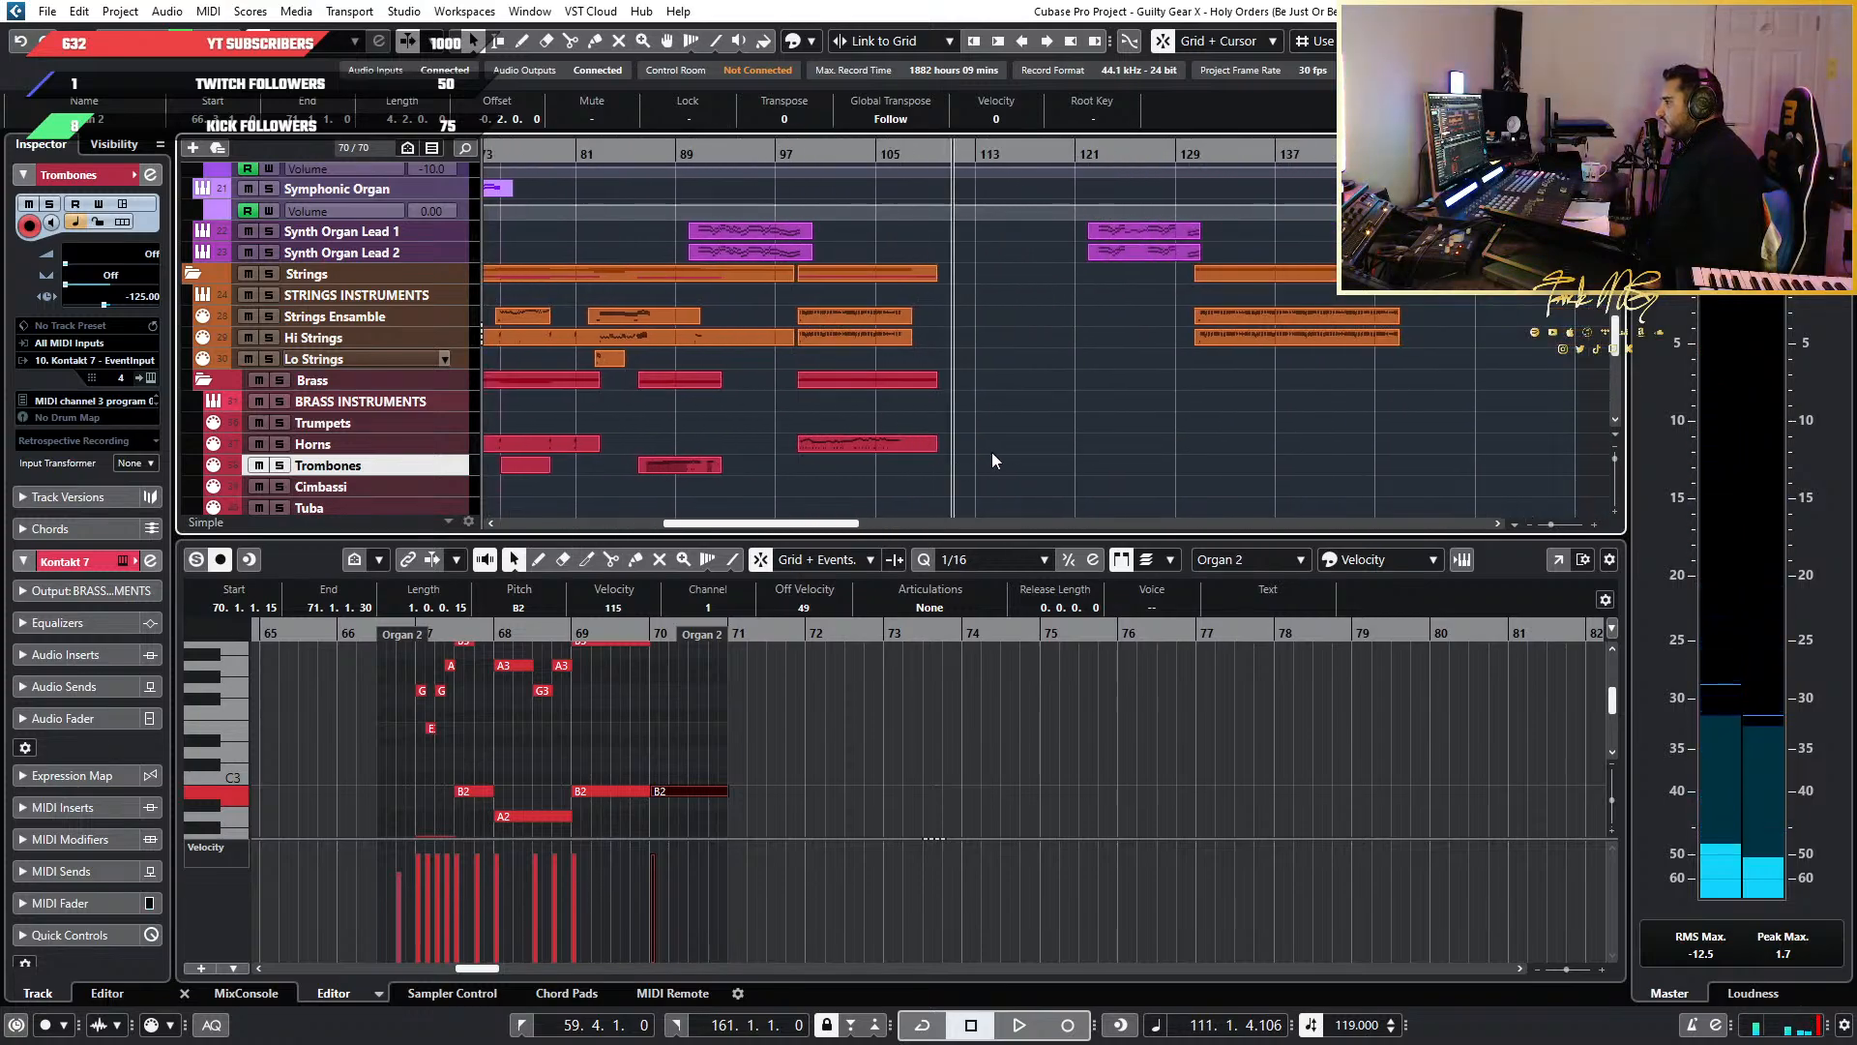
scroll(740, 421, down, 3)
scroll(745, 414, up, 4)
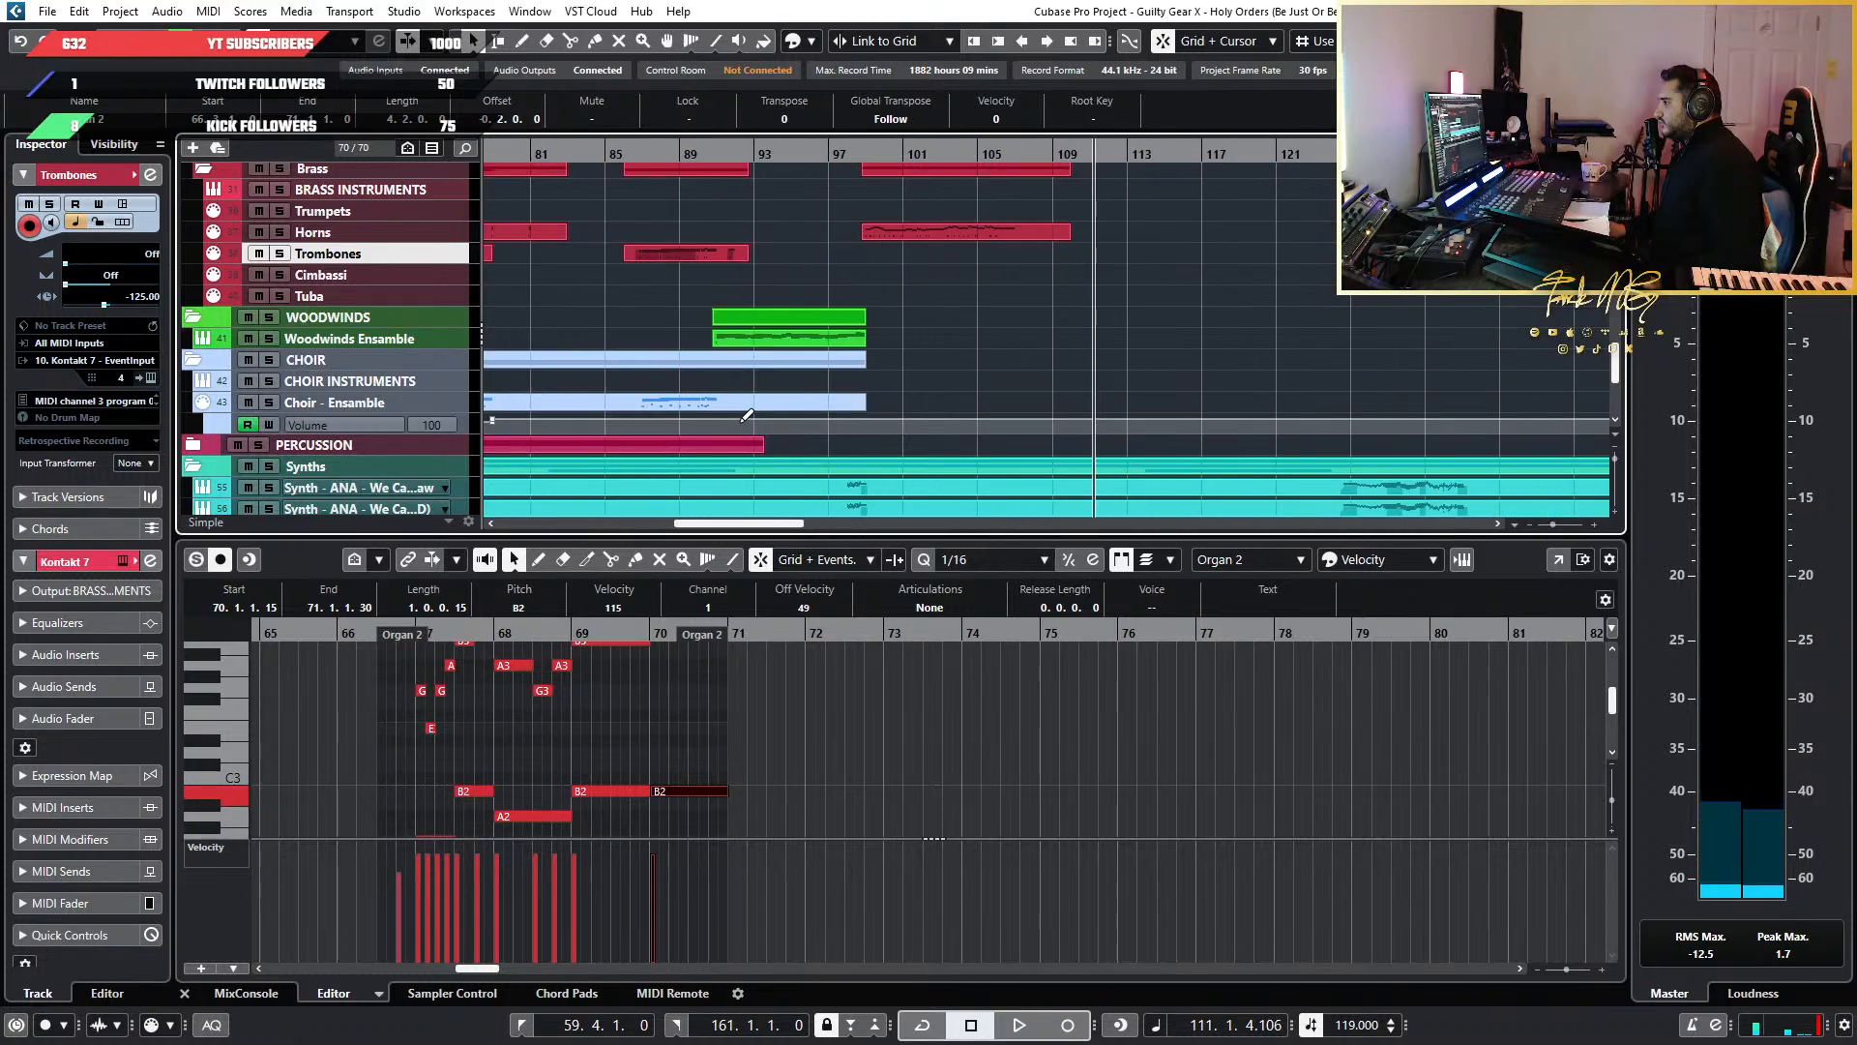
scroll(751, 412, down, 3)
scroll(774, 416, up, 3)
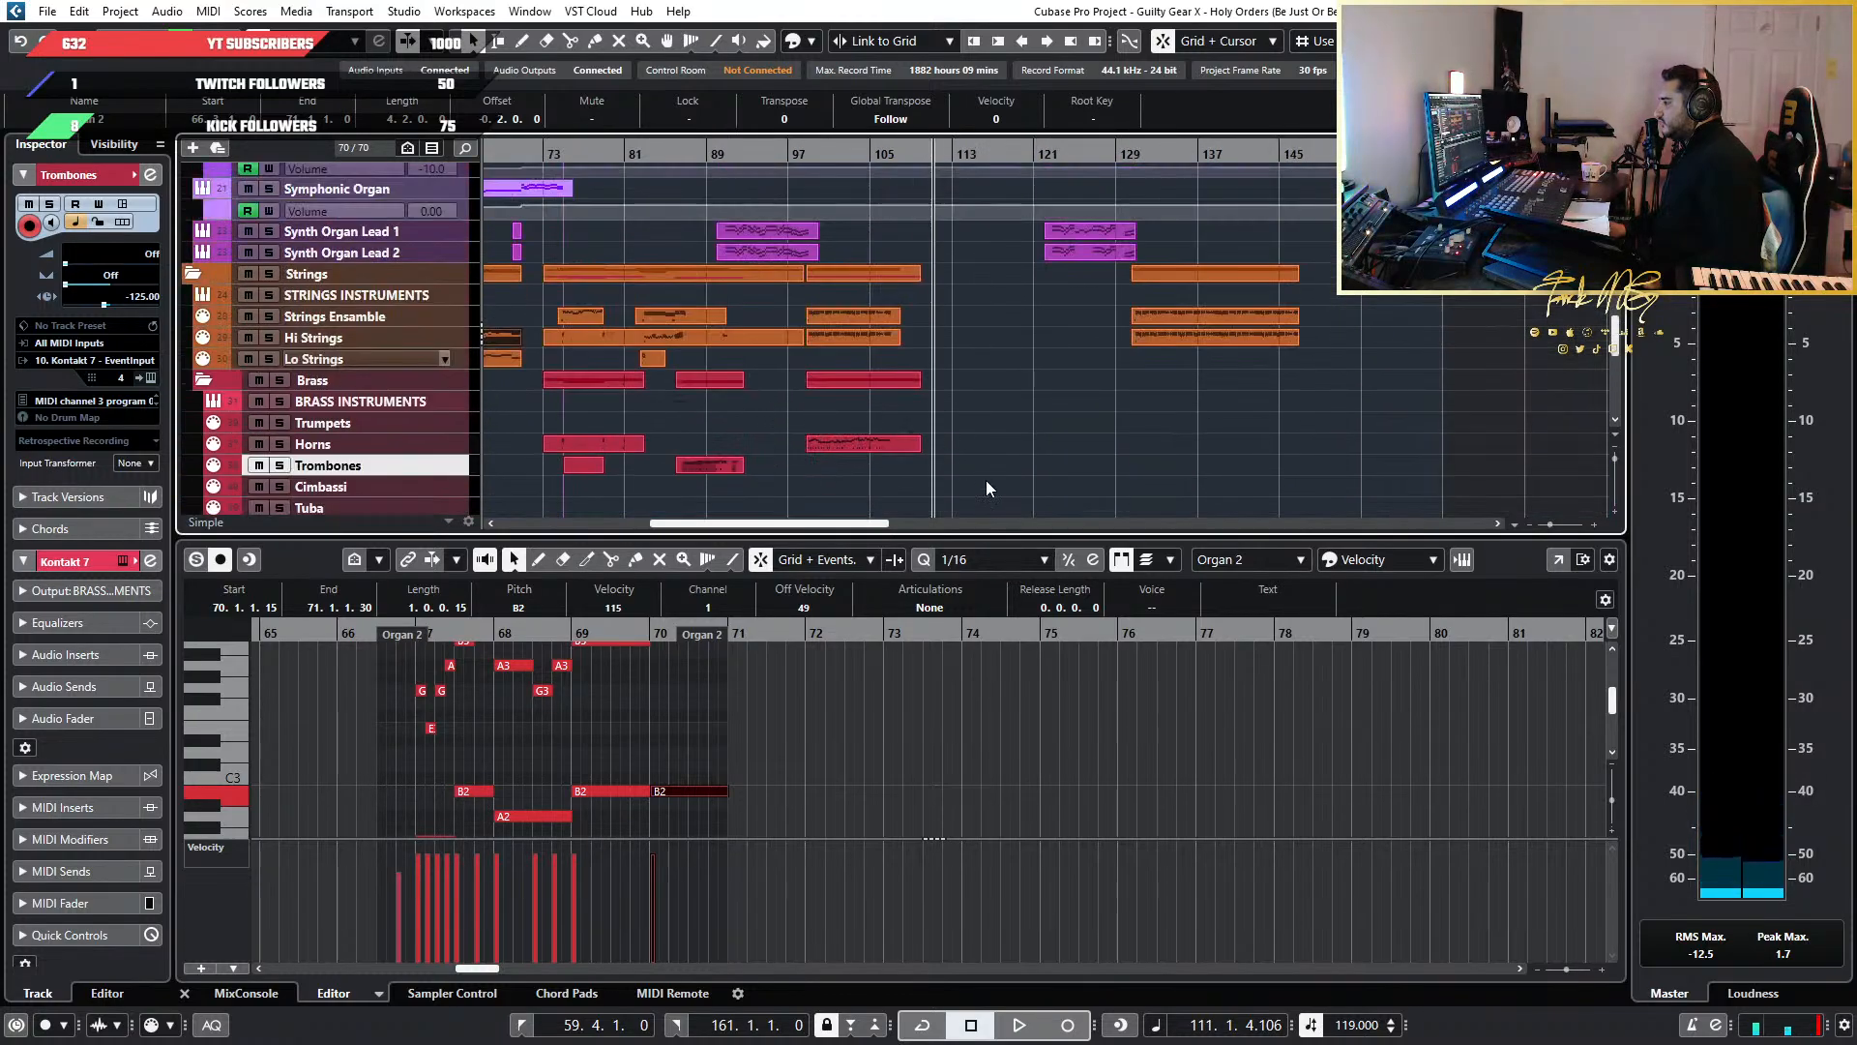
scroll(985, 480, left, 2)
scroll(985, 480, down, 1)
scroll(1064, 290, up, 4)
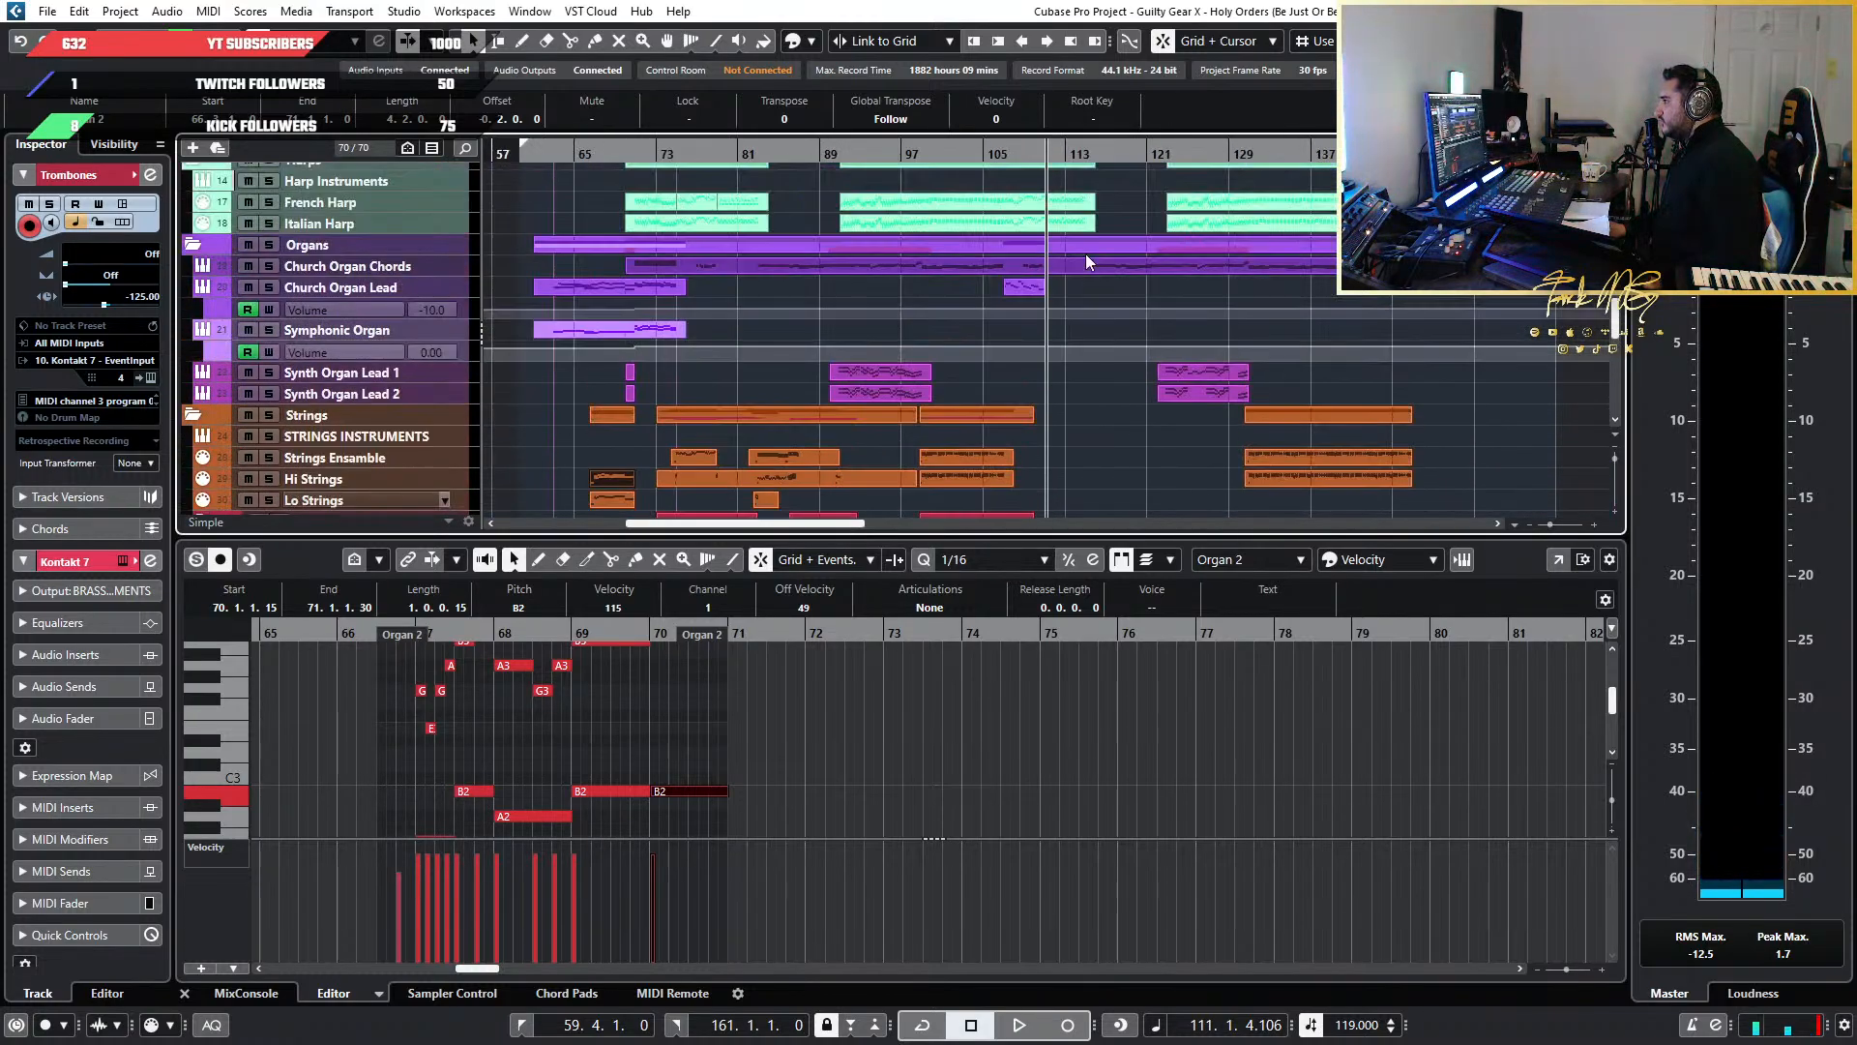
Play the arrangement from bar 111 to about bar 113 and stop playback
key(space)
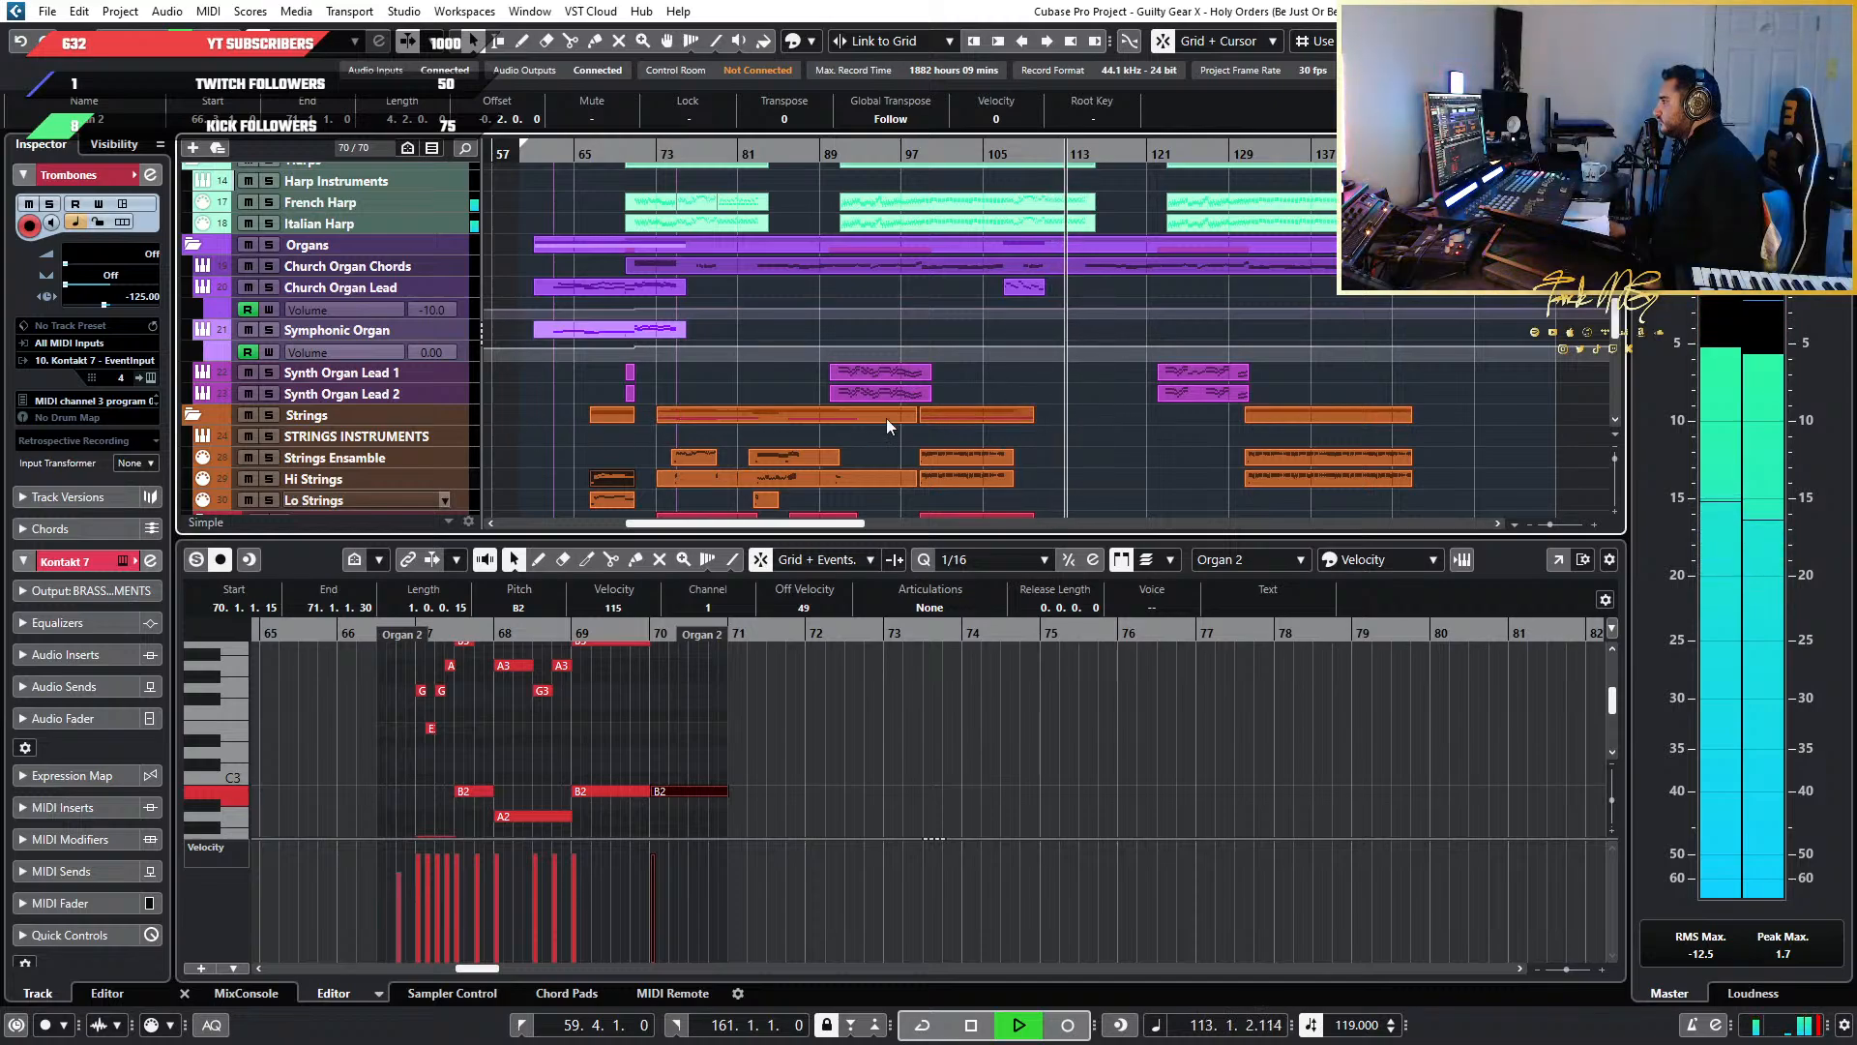
ctrl+scroll(629, 428, up, 3)
key(space)
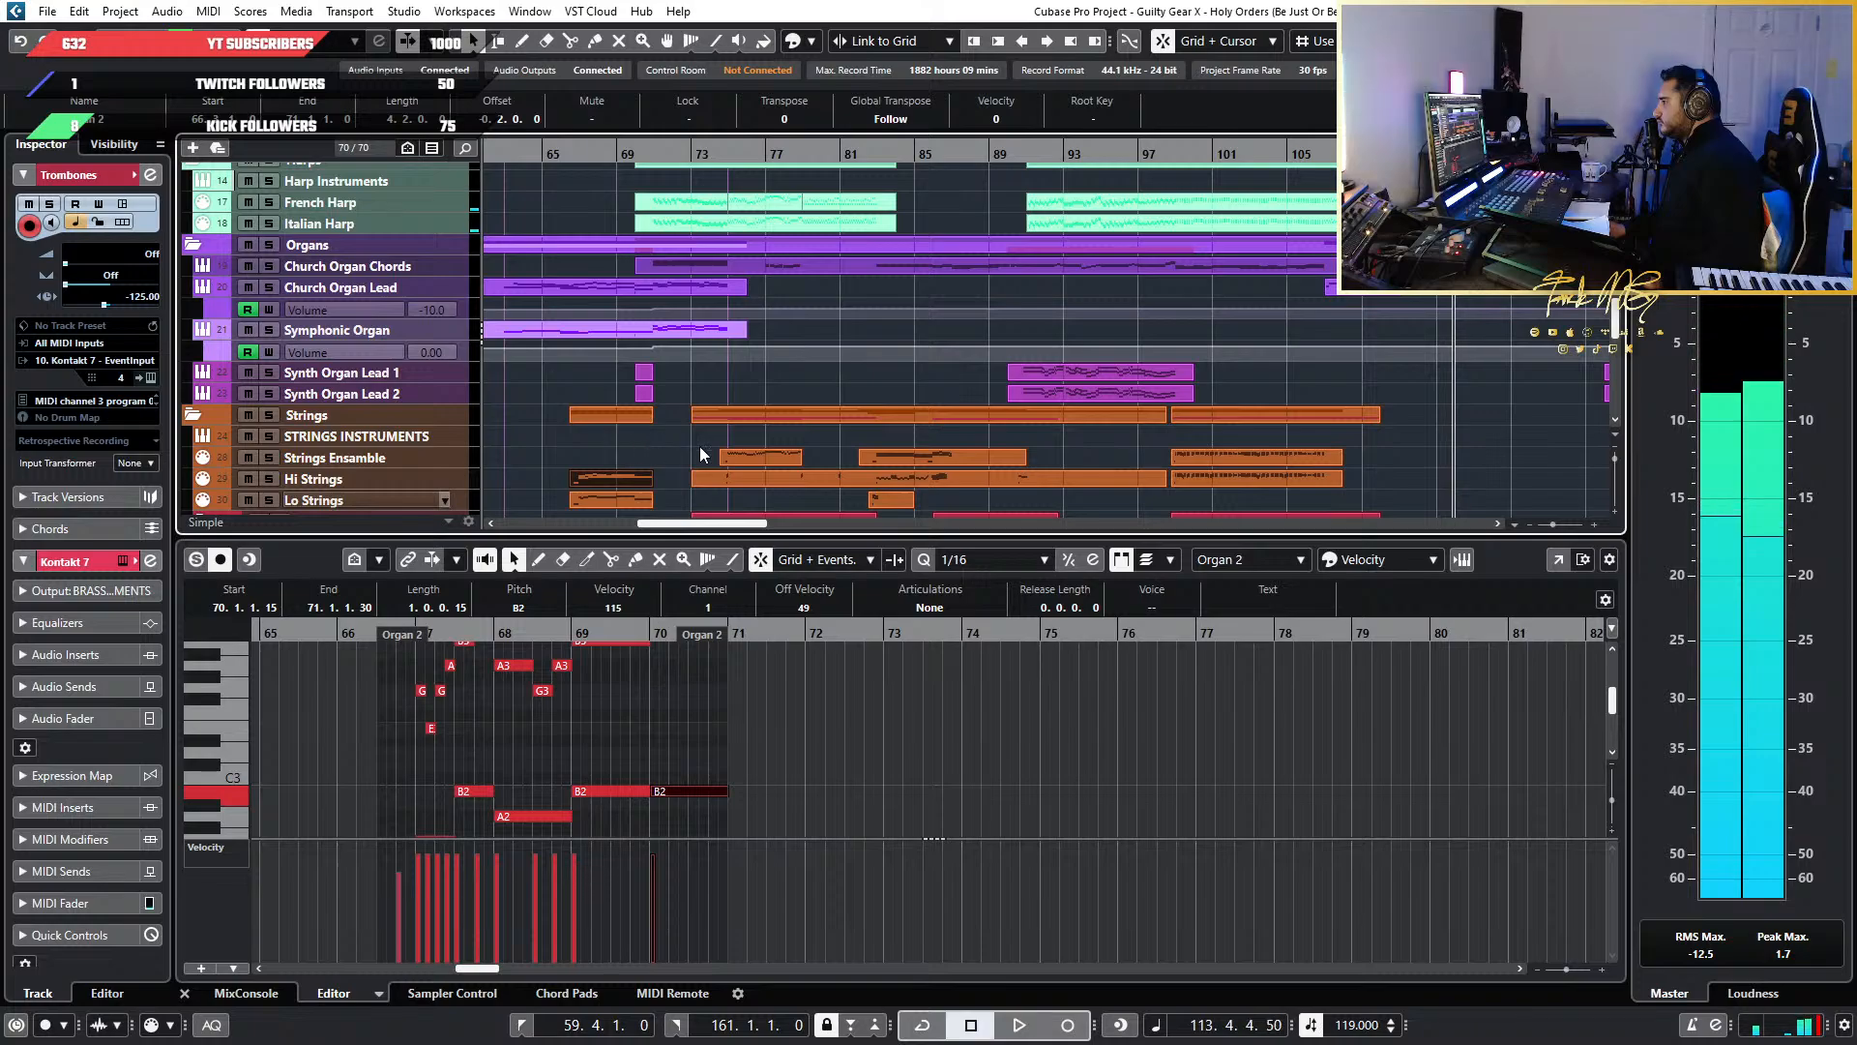
Play the arrangement from bar 75 to check the strings and brass parts there
ctrl+scroll(752, 443, down, 2)
scroll(756, 433, down, 2)
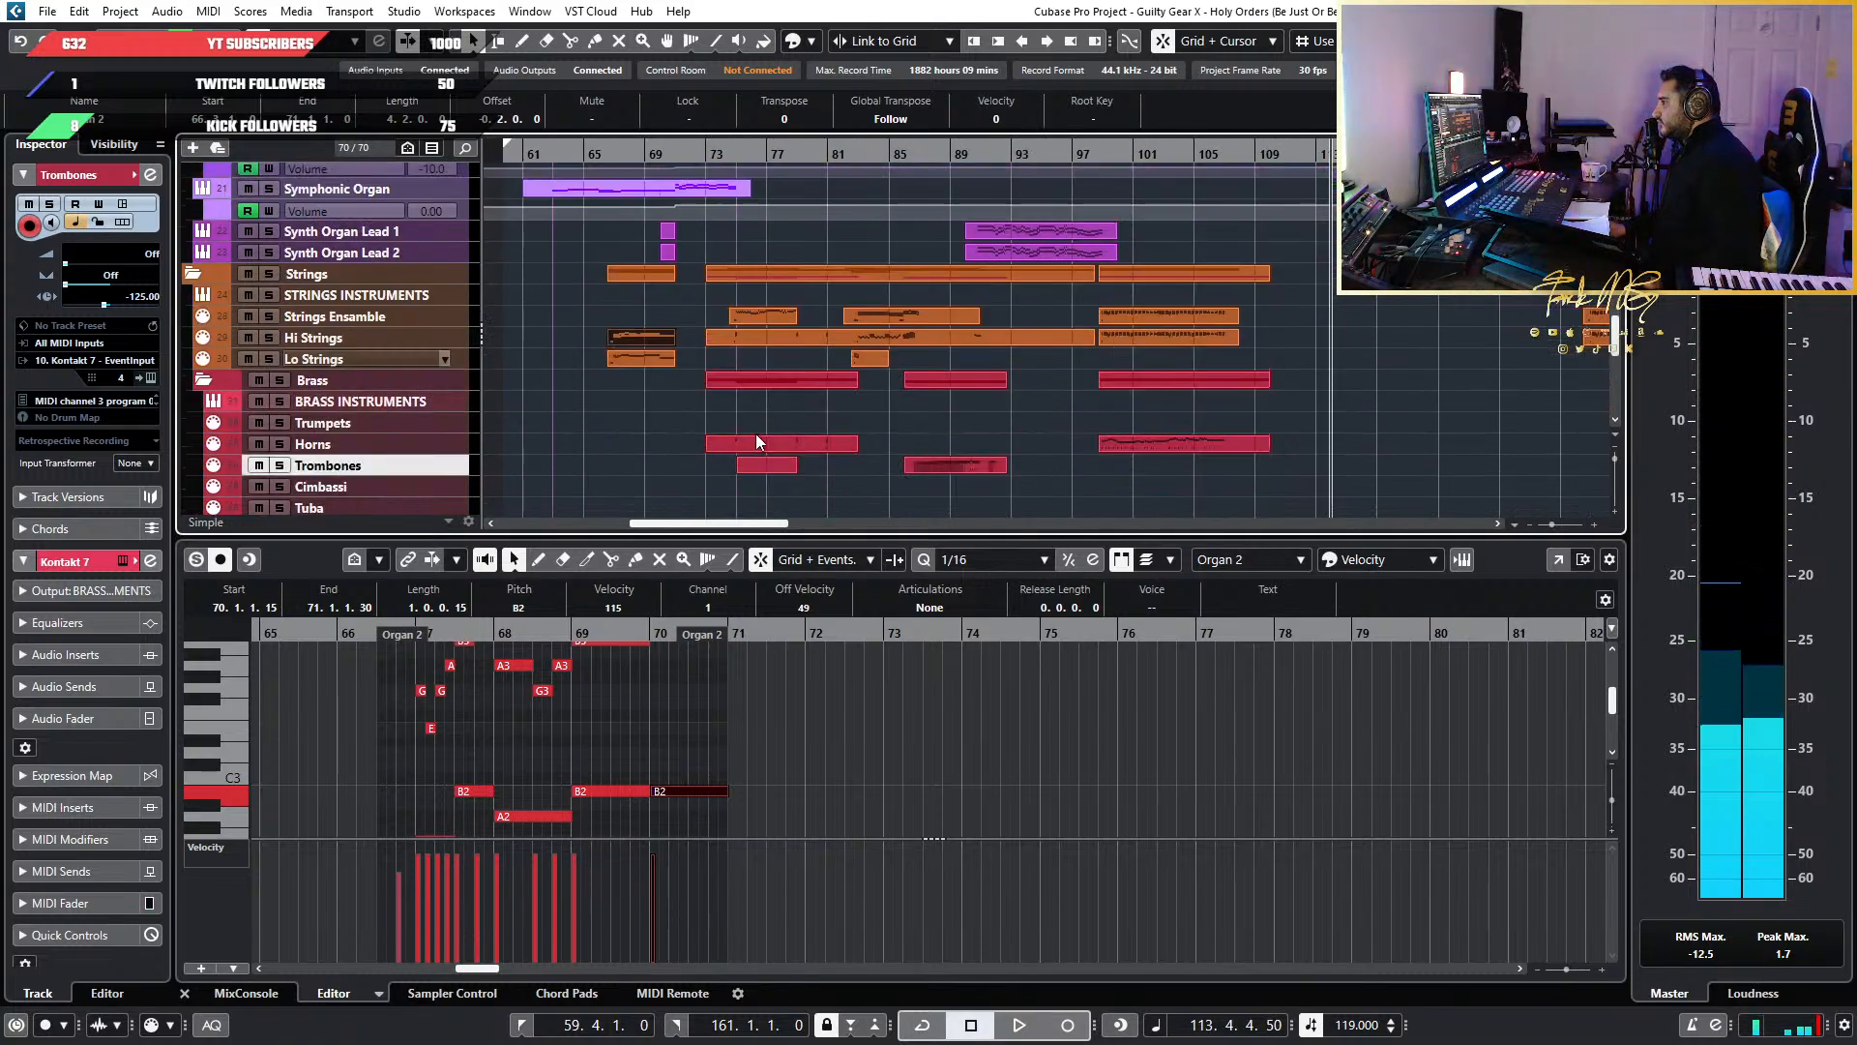
scroll(756, 432, up, 4)
scroll(757, 432, down, 3)
scroll(757, 432, down, 3)
ctrl+scroll(745, 349, up, 4)
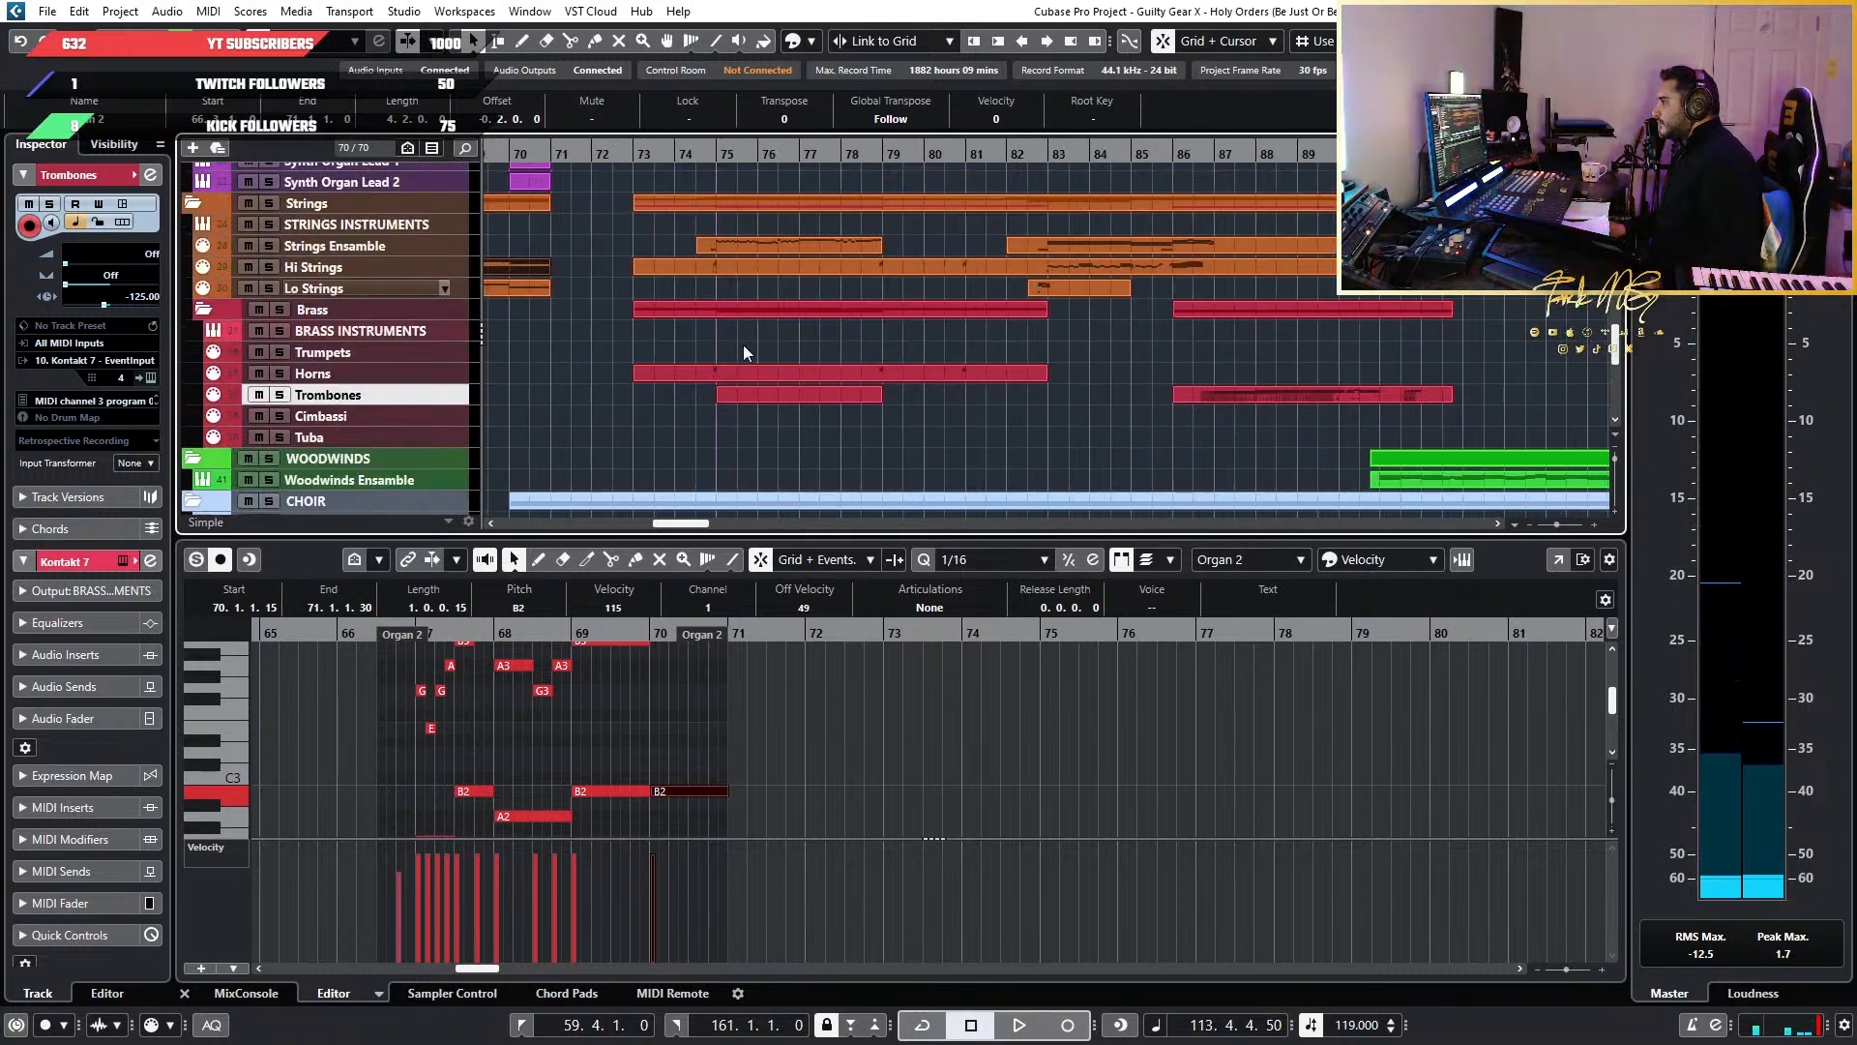
click(718, 161)
key(space)
ctrl+scroll(752, 277, up, 3)
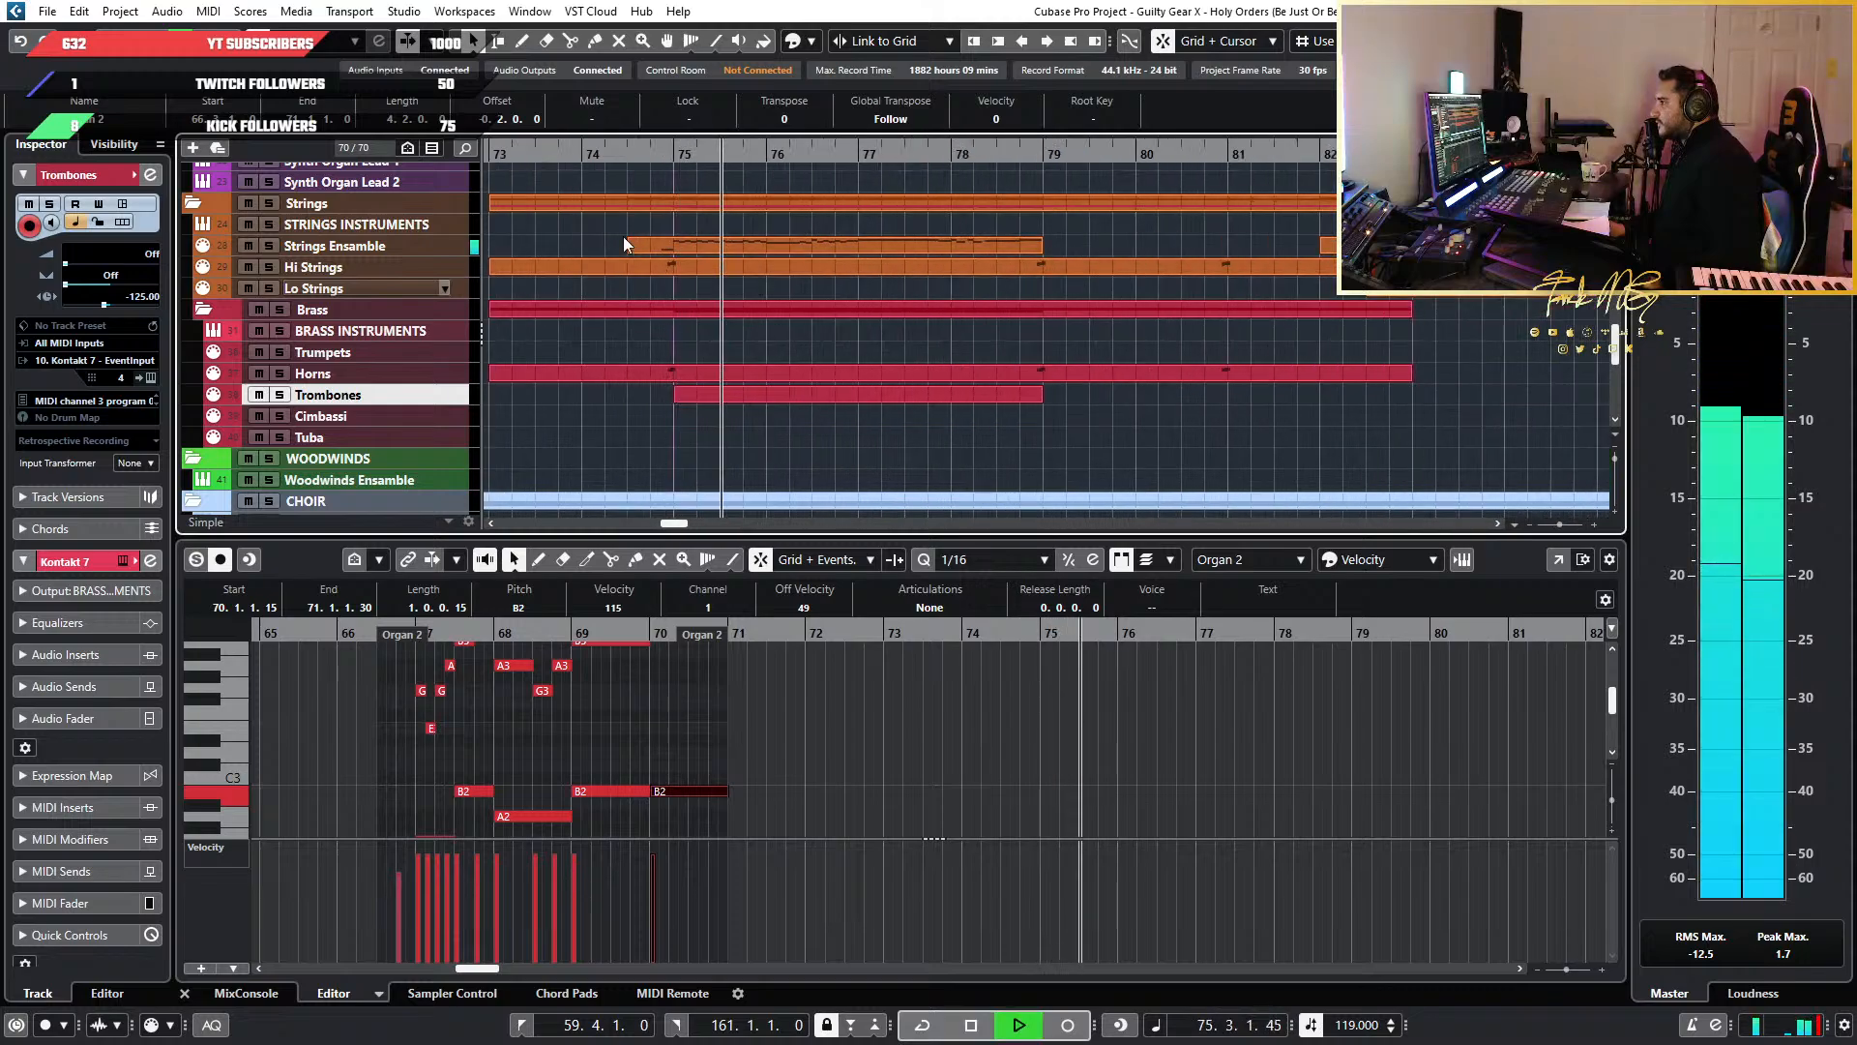
Listen on to about bar 79 while examining the organ and strings parts, and stop playback
ctrl+scroll(1180, 236, down, 2)
scroll(1219, 251, up, 3)
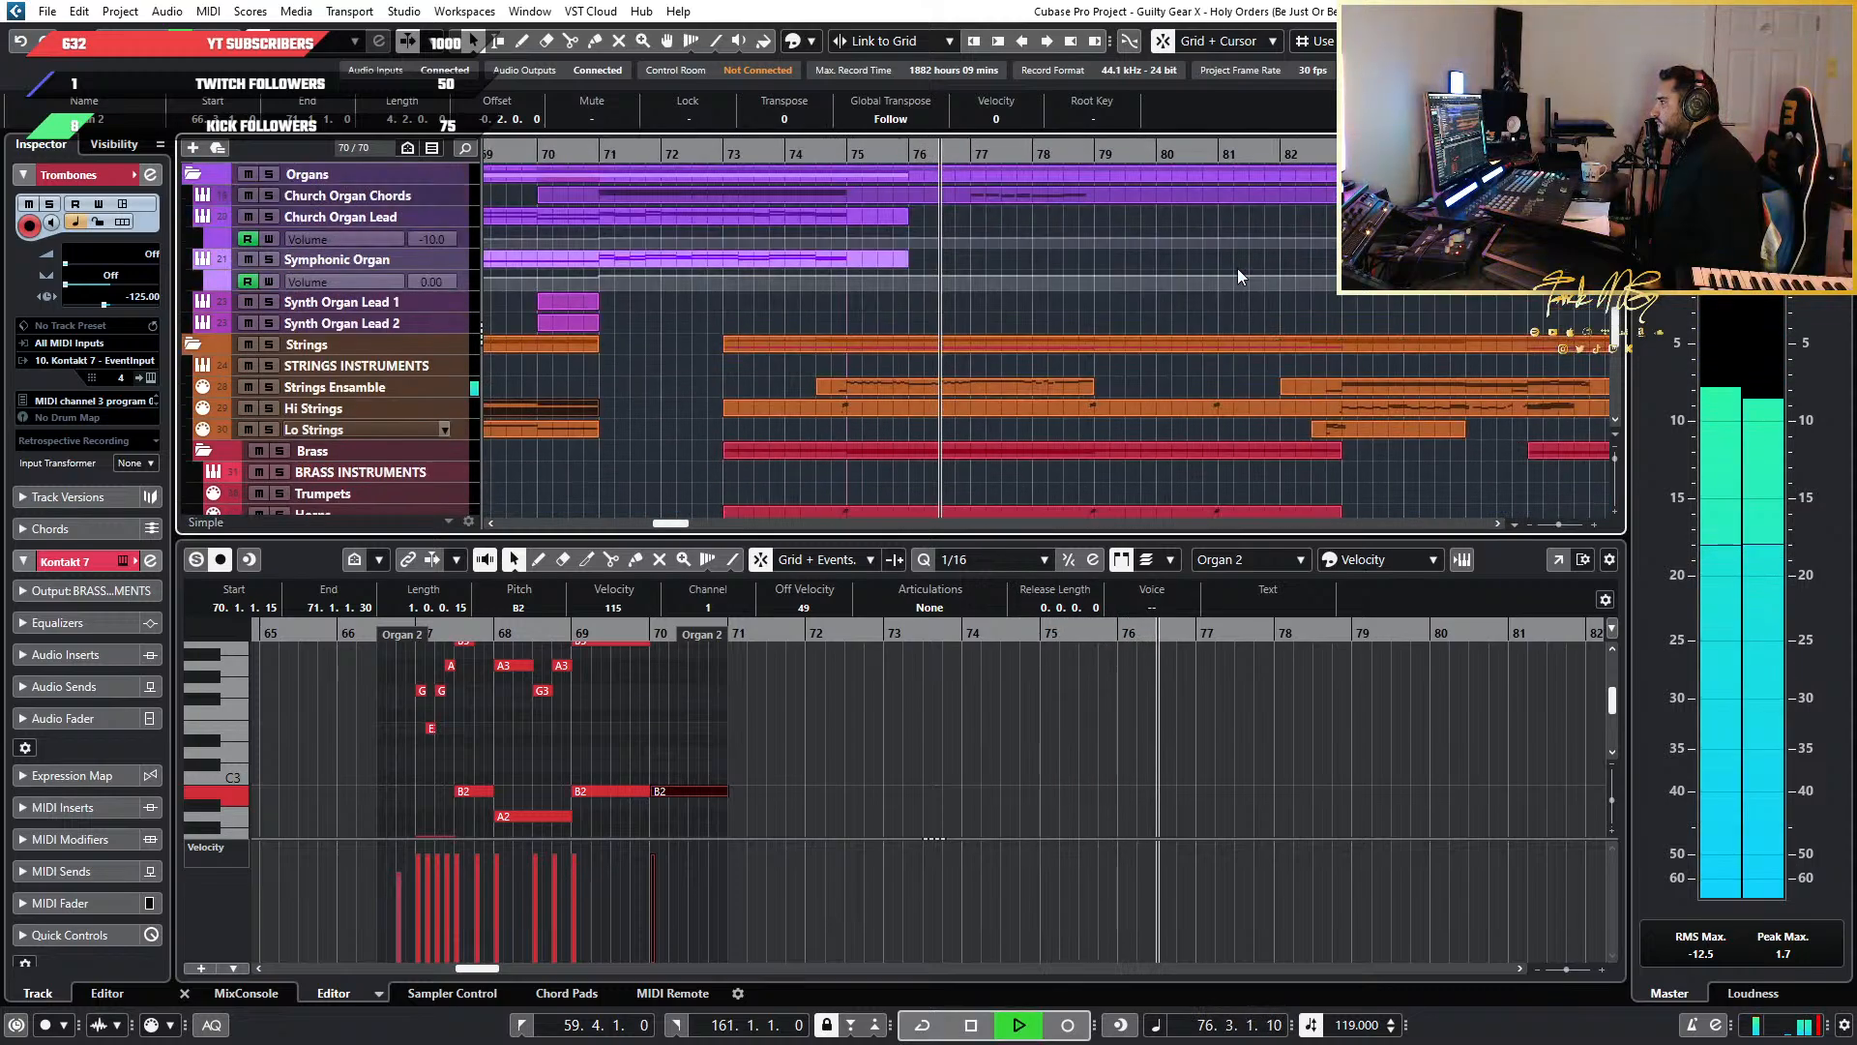
scroll(1253, 296, right, 3)
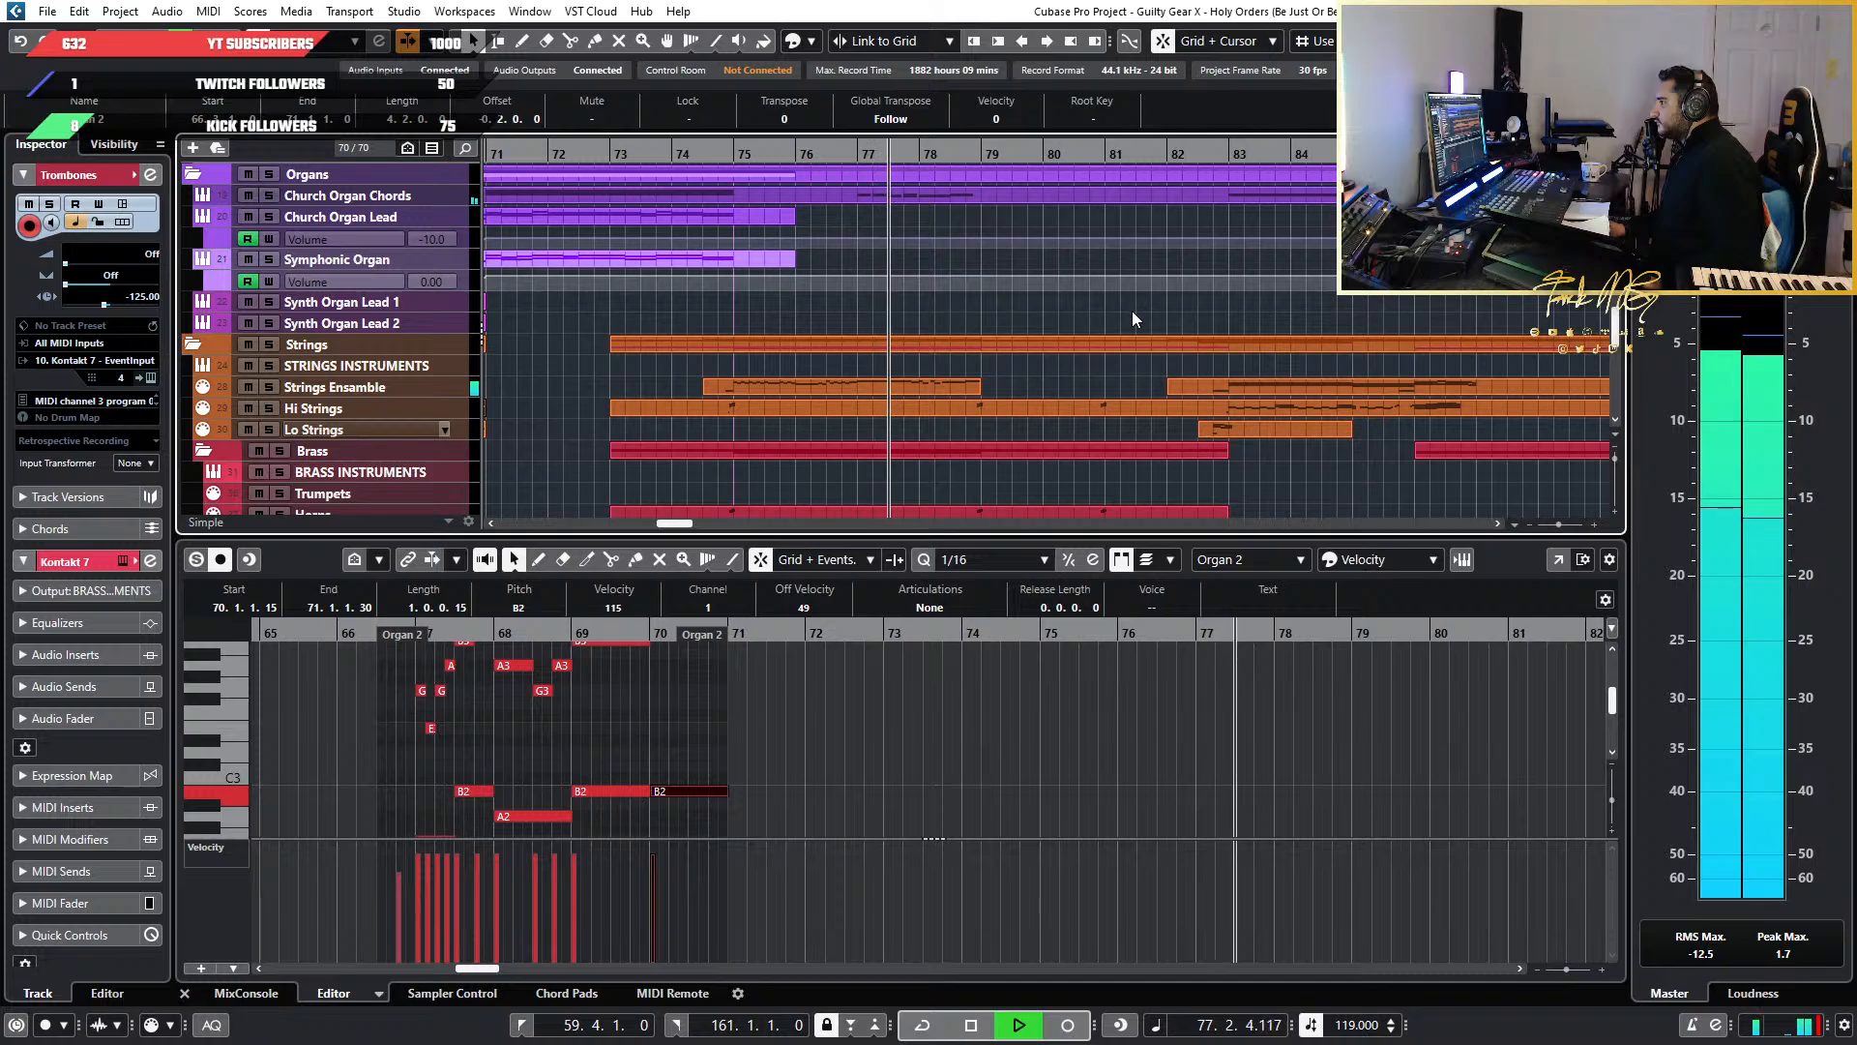
scroll(1152, 334, right, 2)
scroll(1152, 333, up, 1)
scroll(1146, 339, down, 1)
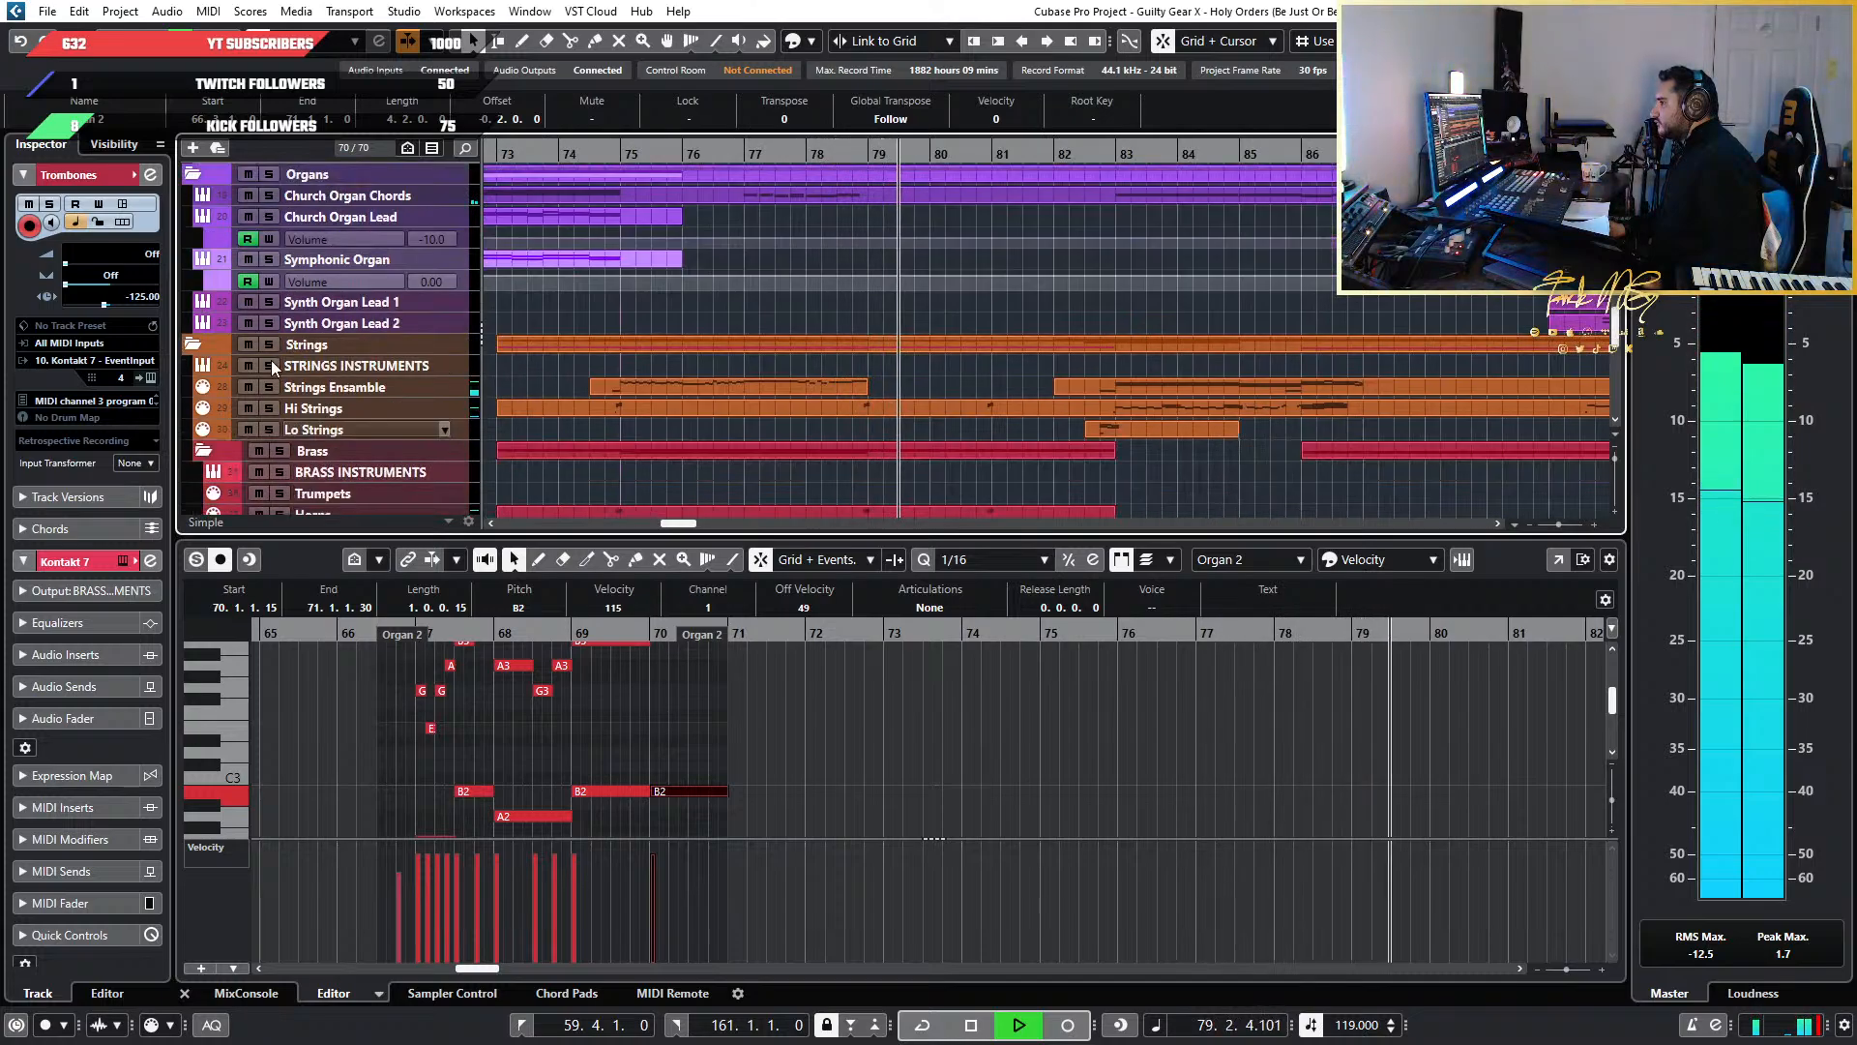
key(space)
Open the Gtr Solo 1 part in the note editor and examine its notes around bars 77 to 82
scroll(1065, 392, down, 8)
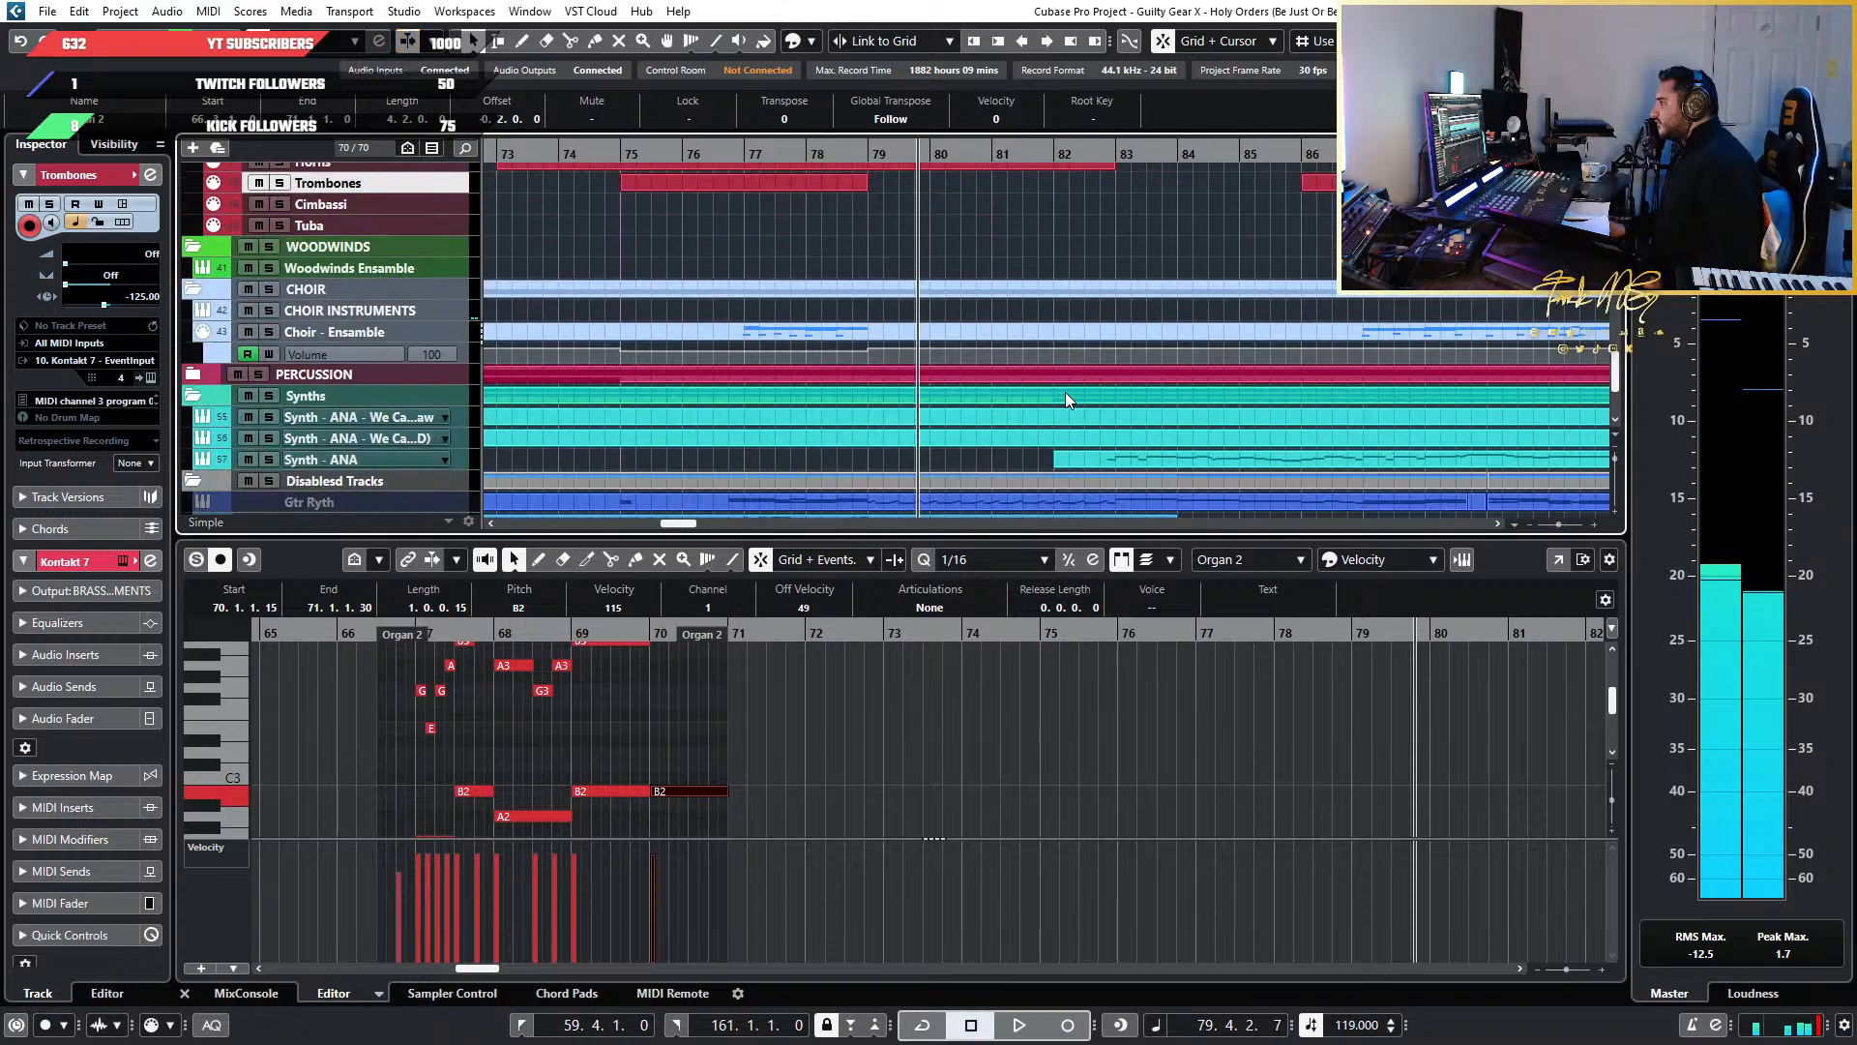
click(740, 386)
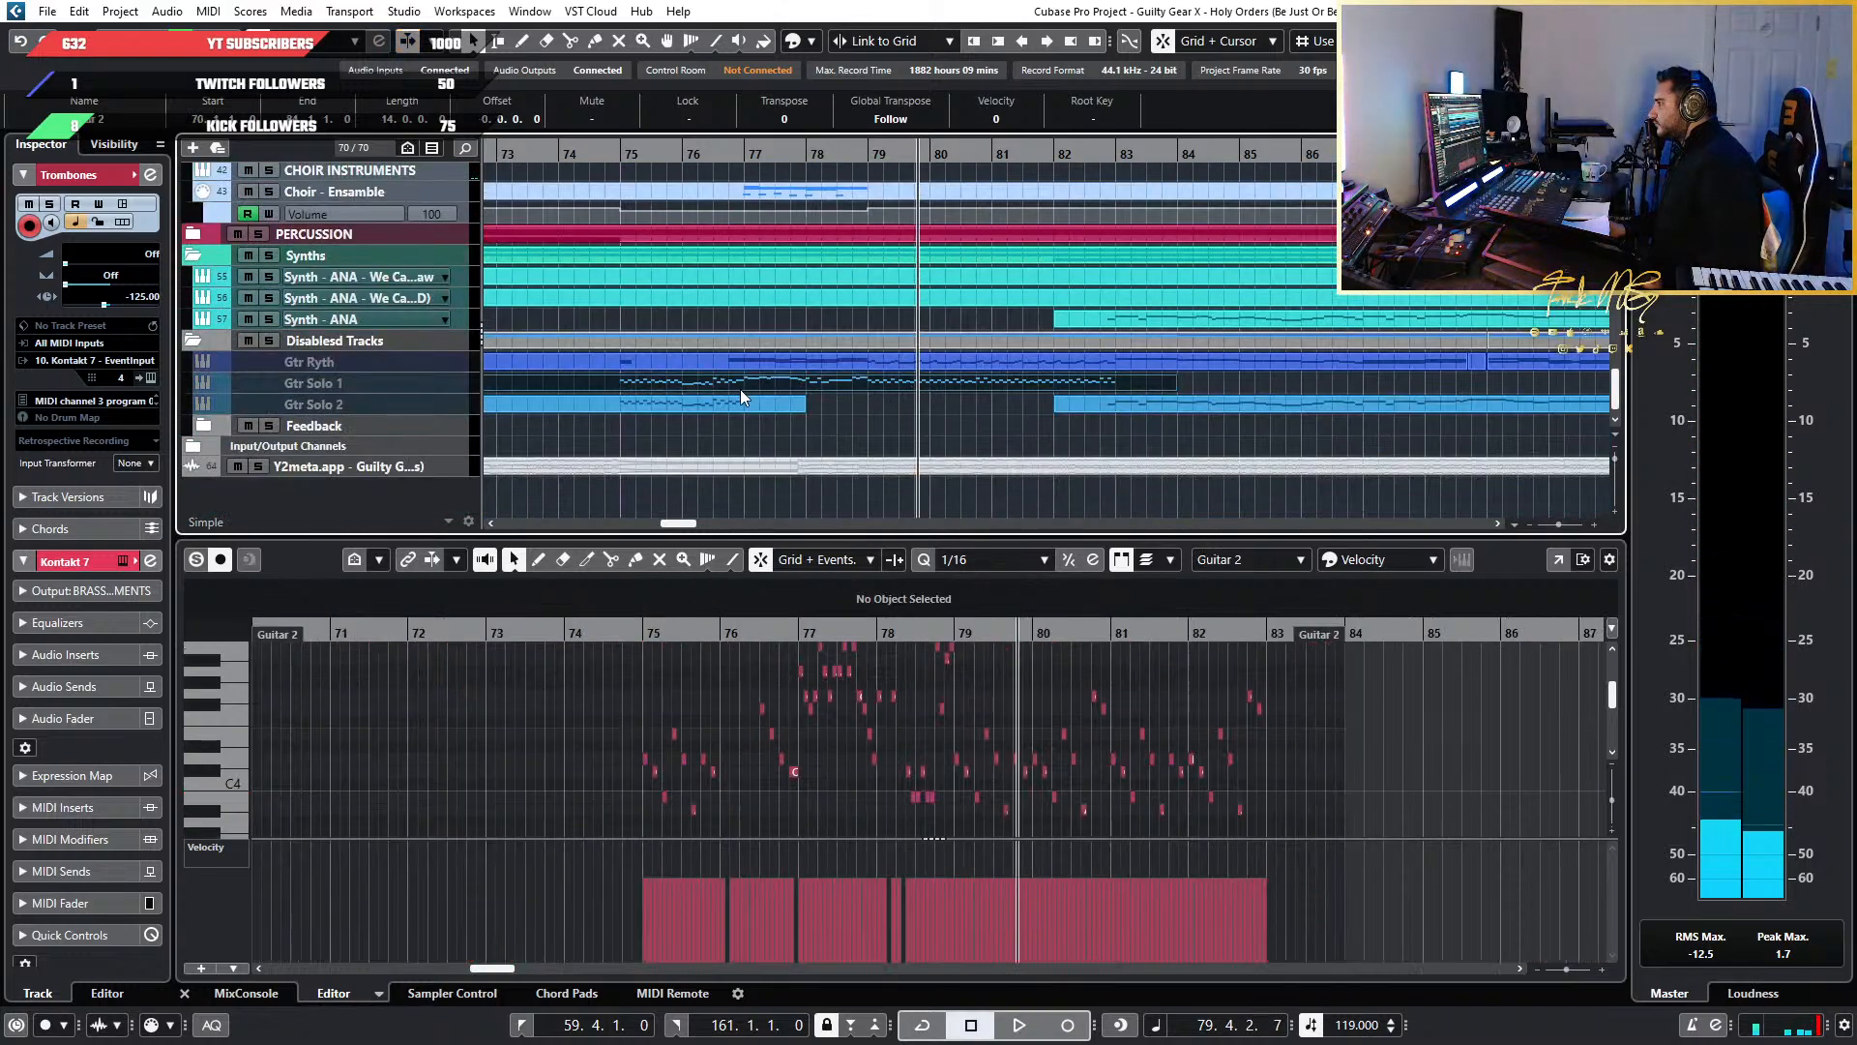
key(h)
key(h)
key(h)
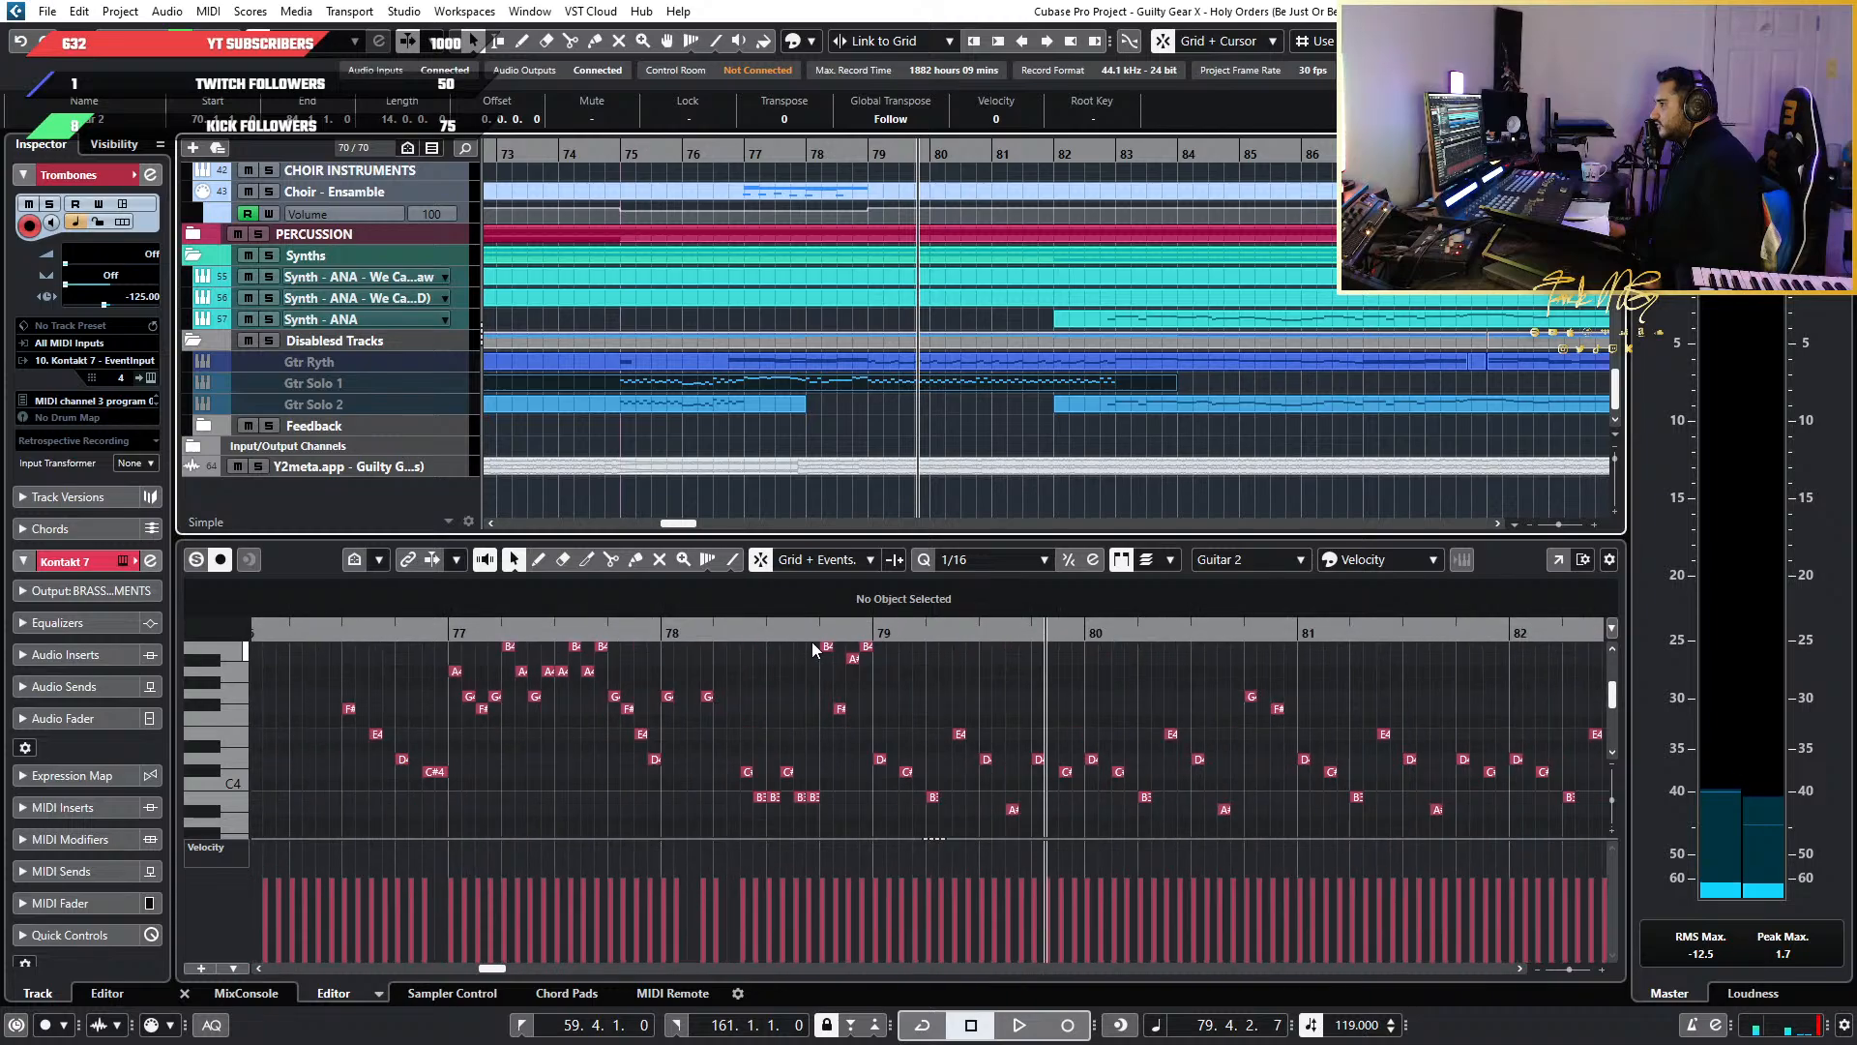
scroll(1160, 666, down, 3)
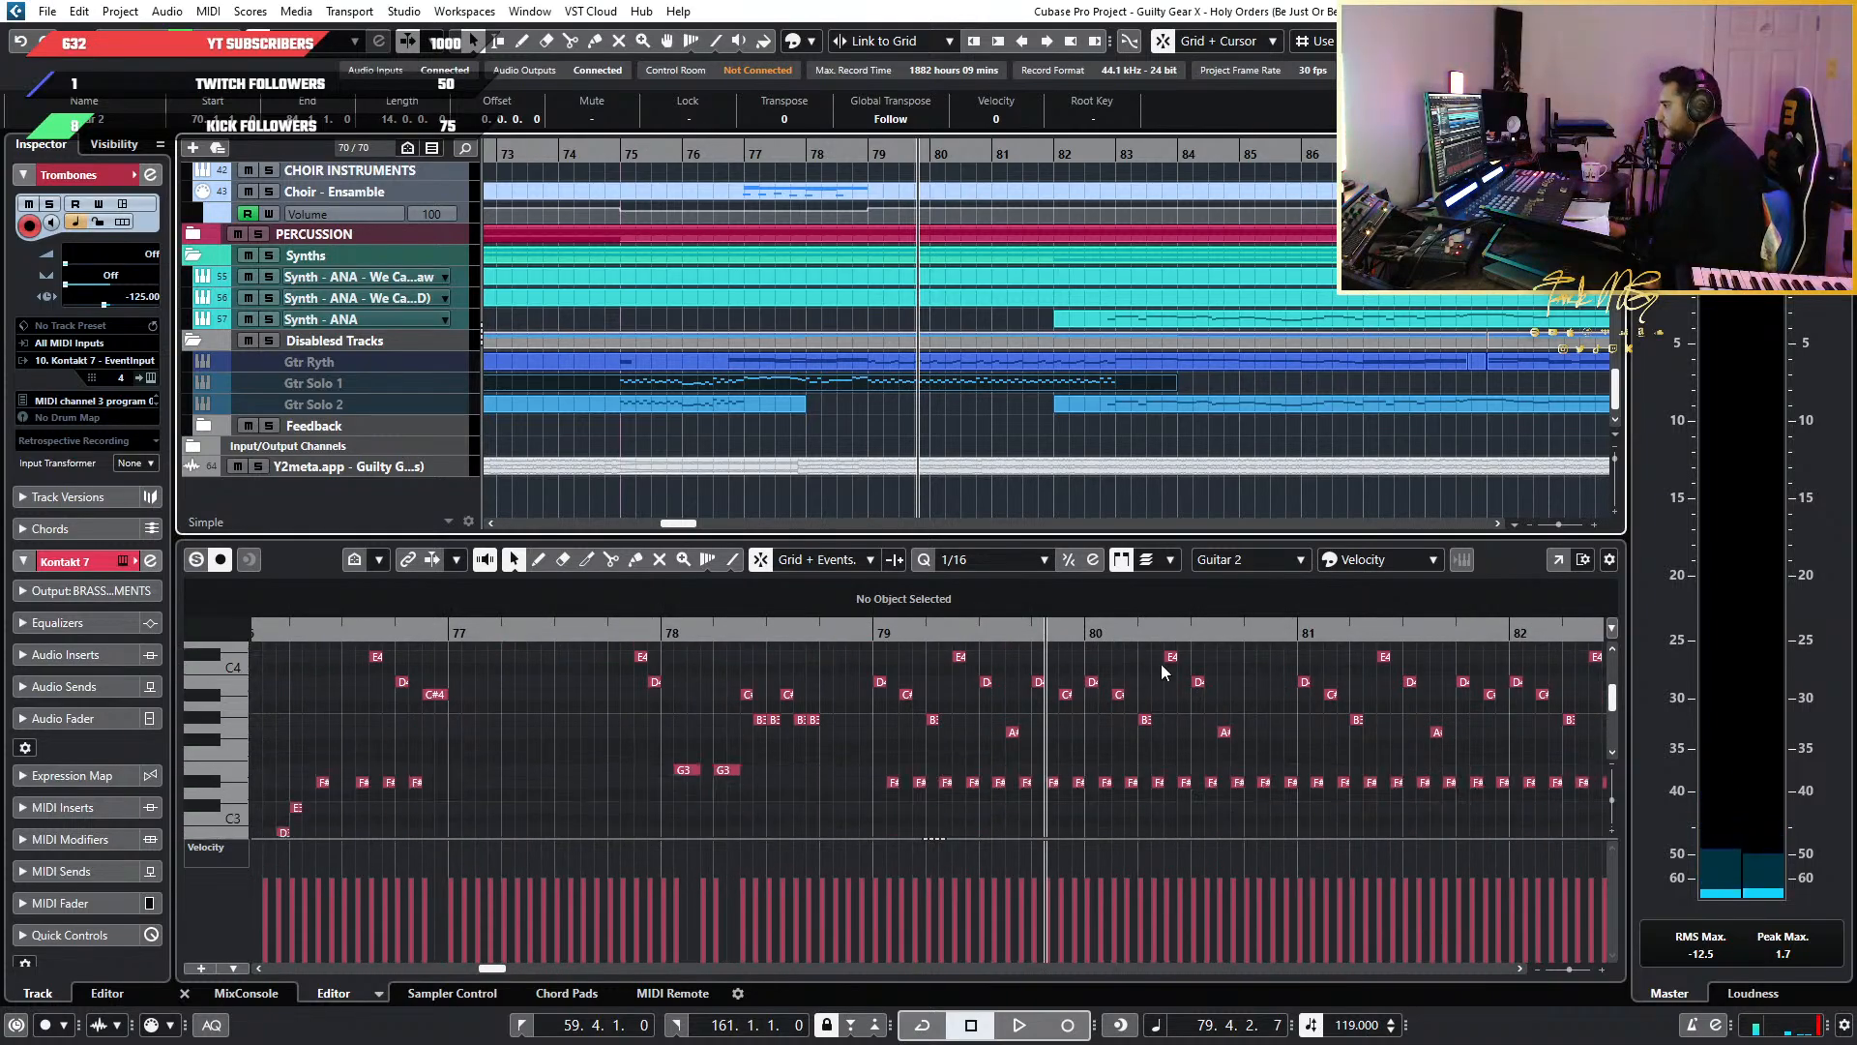
scroll(1277, 689, down, 2)
Play briefly from about bar 79 to compare the guitar part with the arrangement, and stop playback
click(1062, 633)
key(space)
scroll(1149, 677, right, 3)
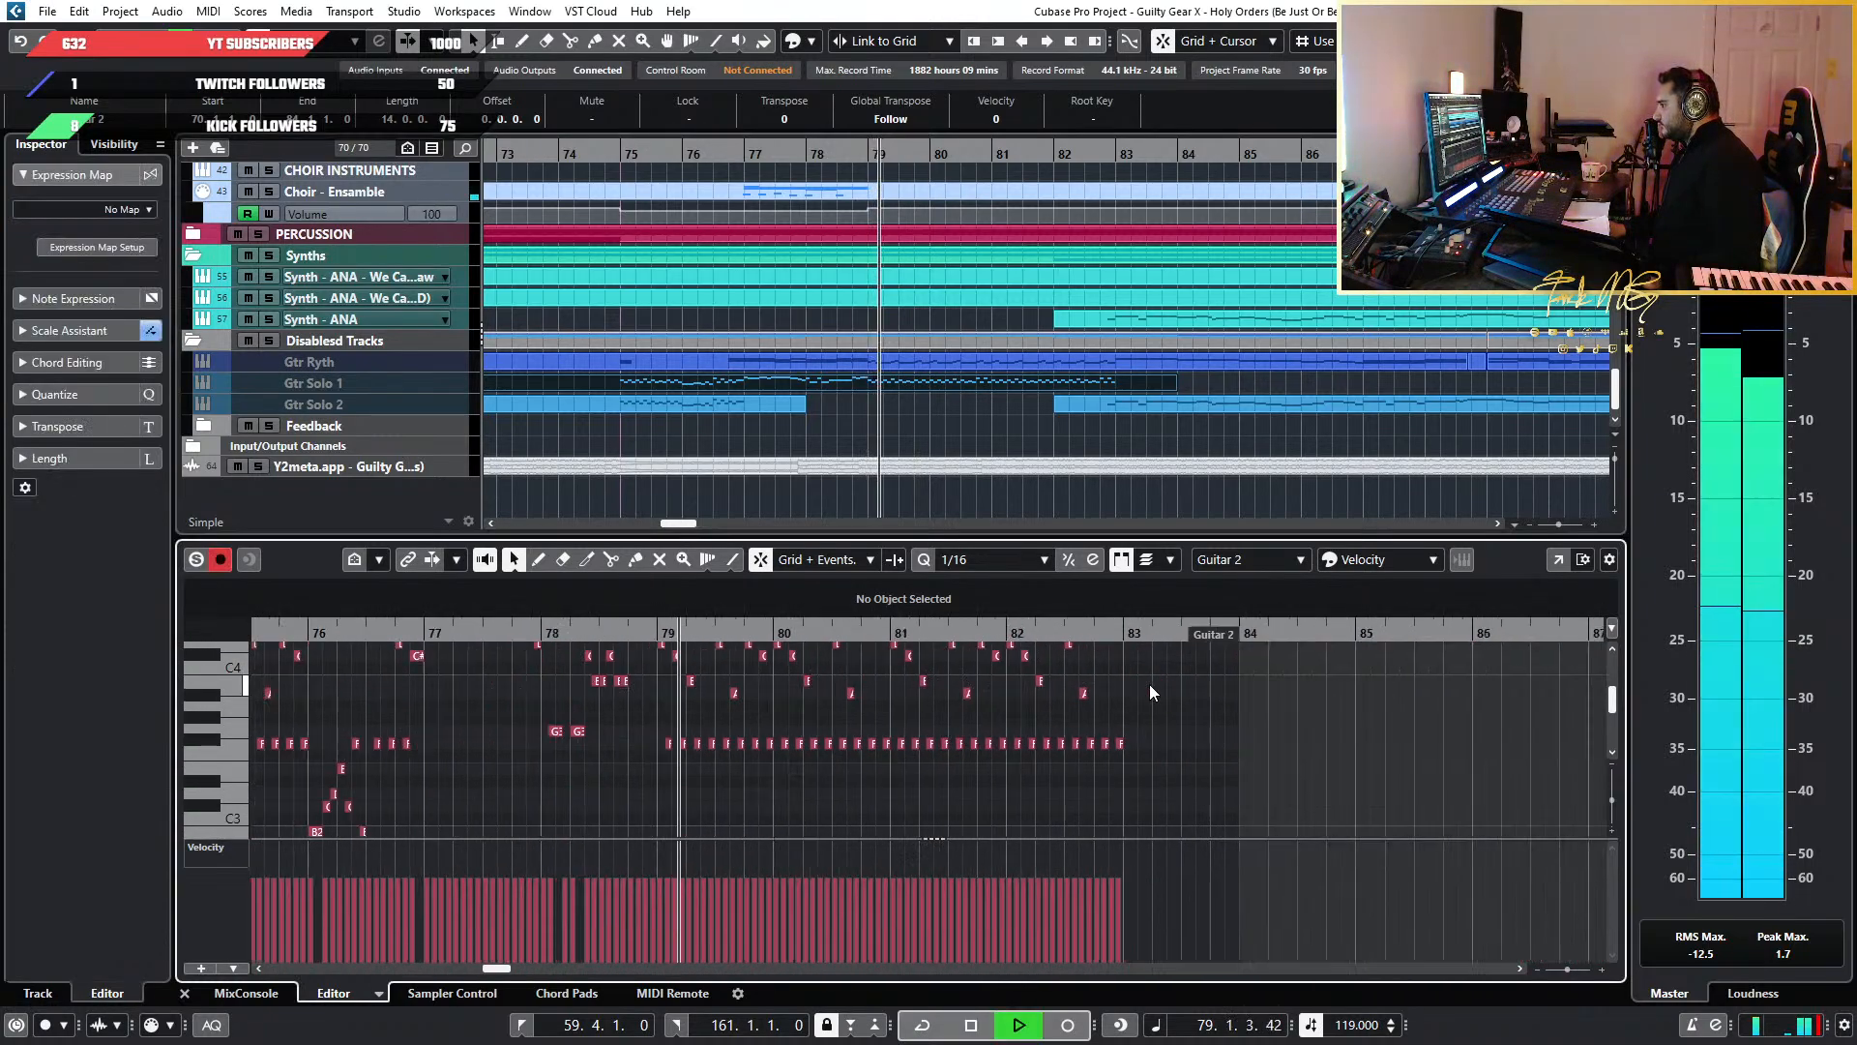
key(space)
scroll(1142, 745, up, 2)
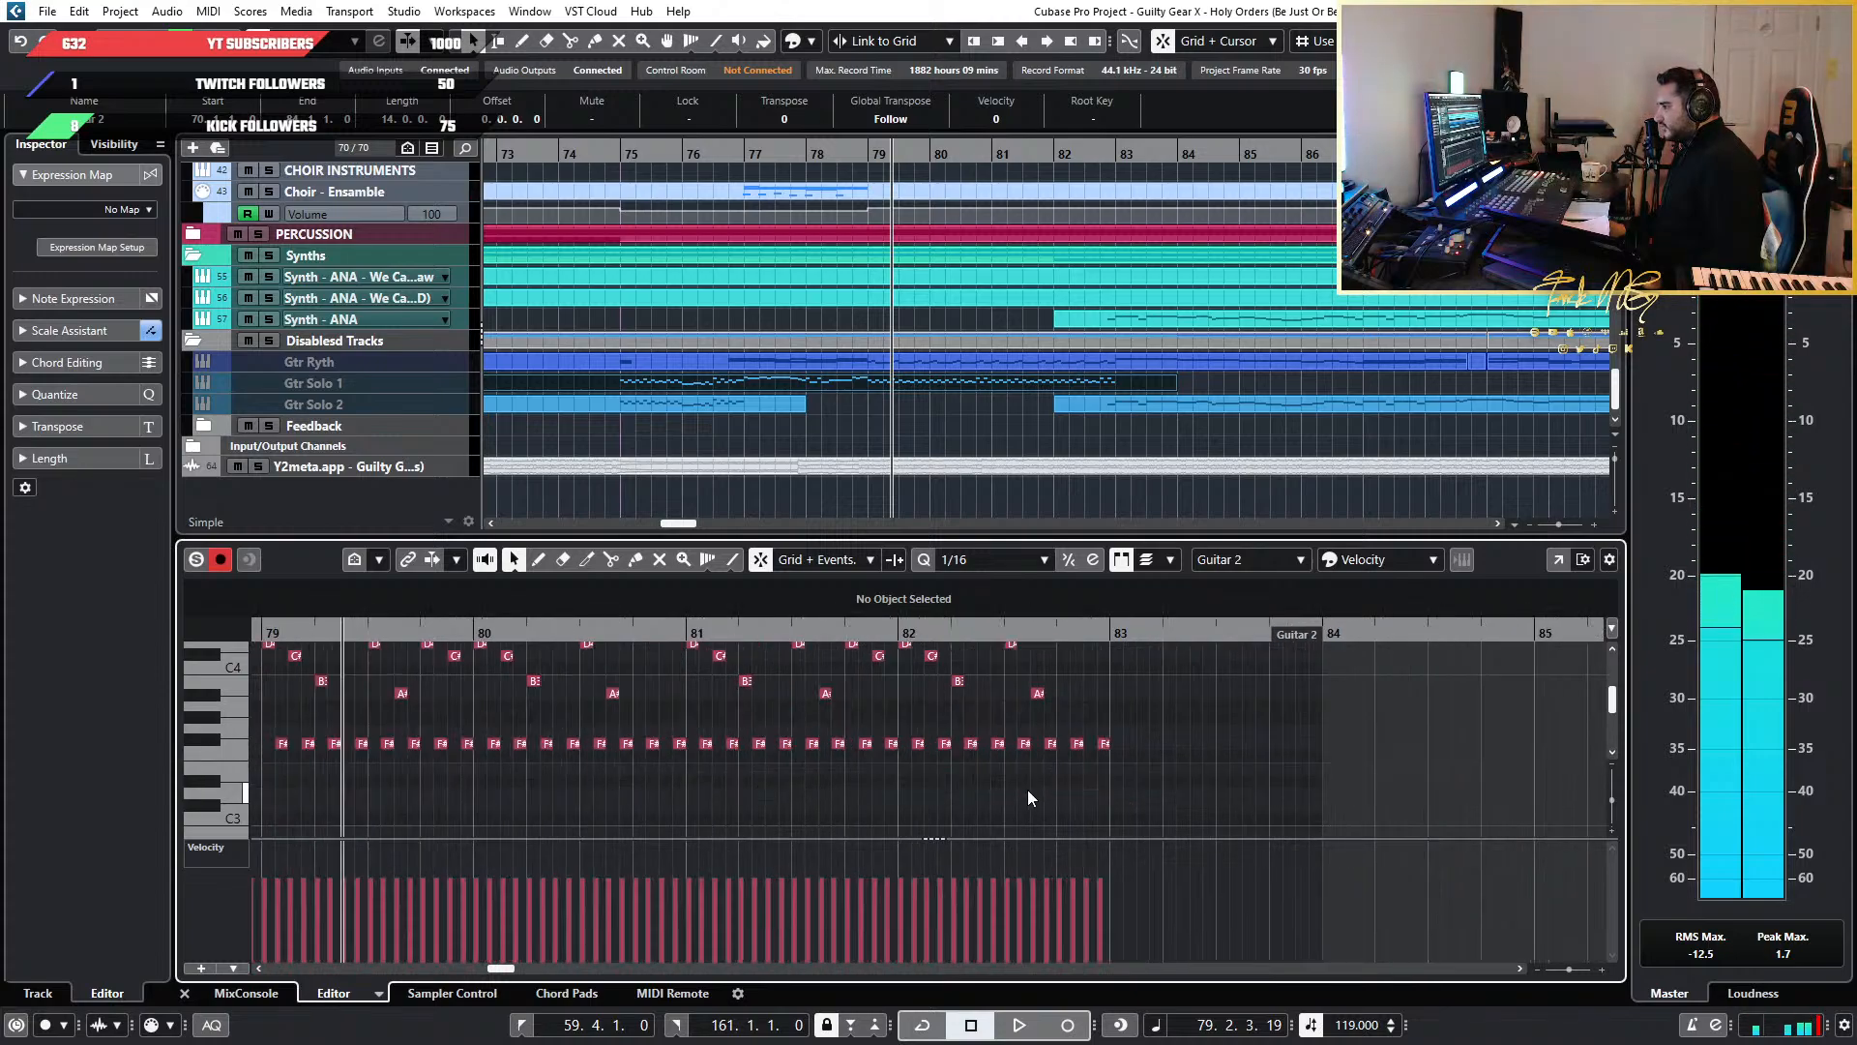
scroll(1028, 790, down, 2)
Select the Gtr Solo 1 notes from bar 79 through bar 82 and set the playback position to bar 79
drag(1122, 773, 522, 665)
scroll(522, 666, up, 5)
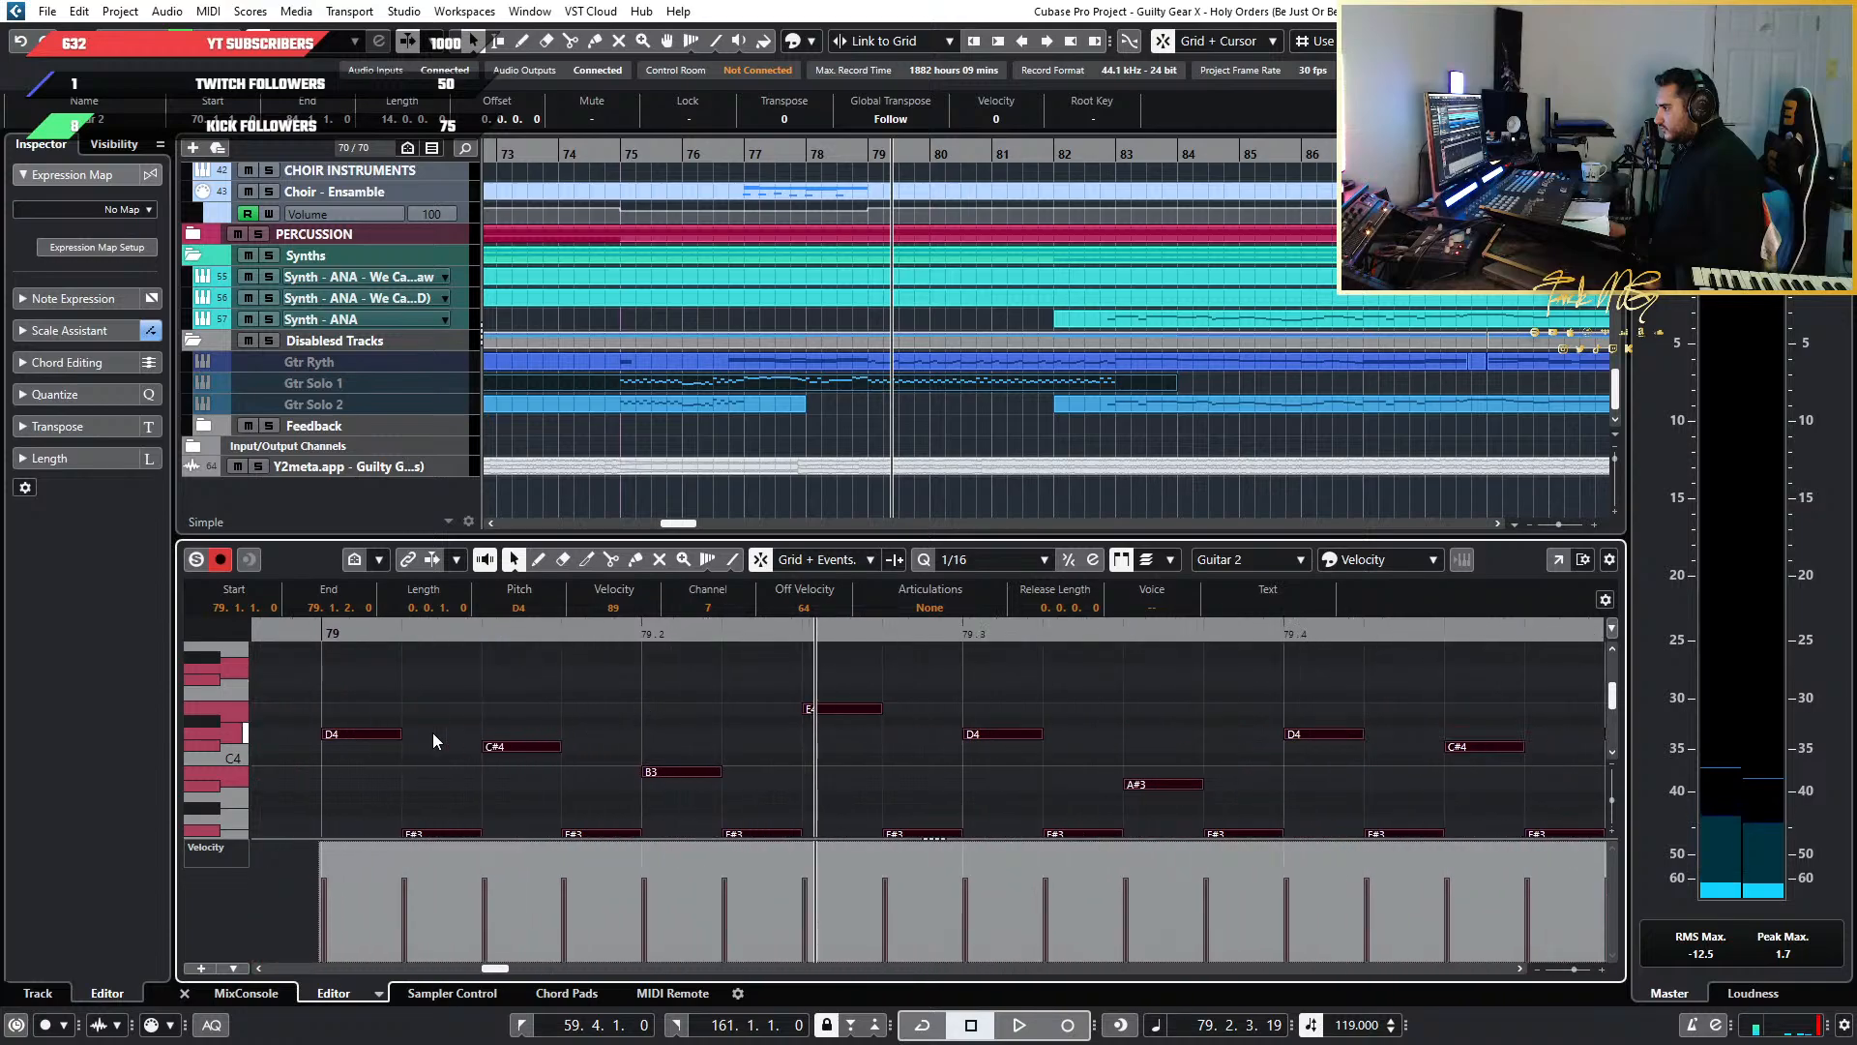
click(324, 631)
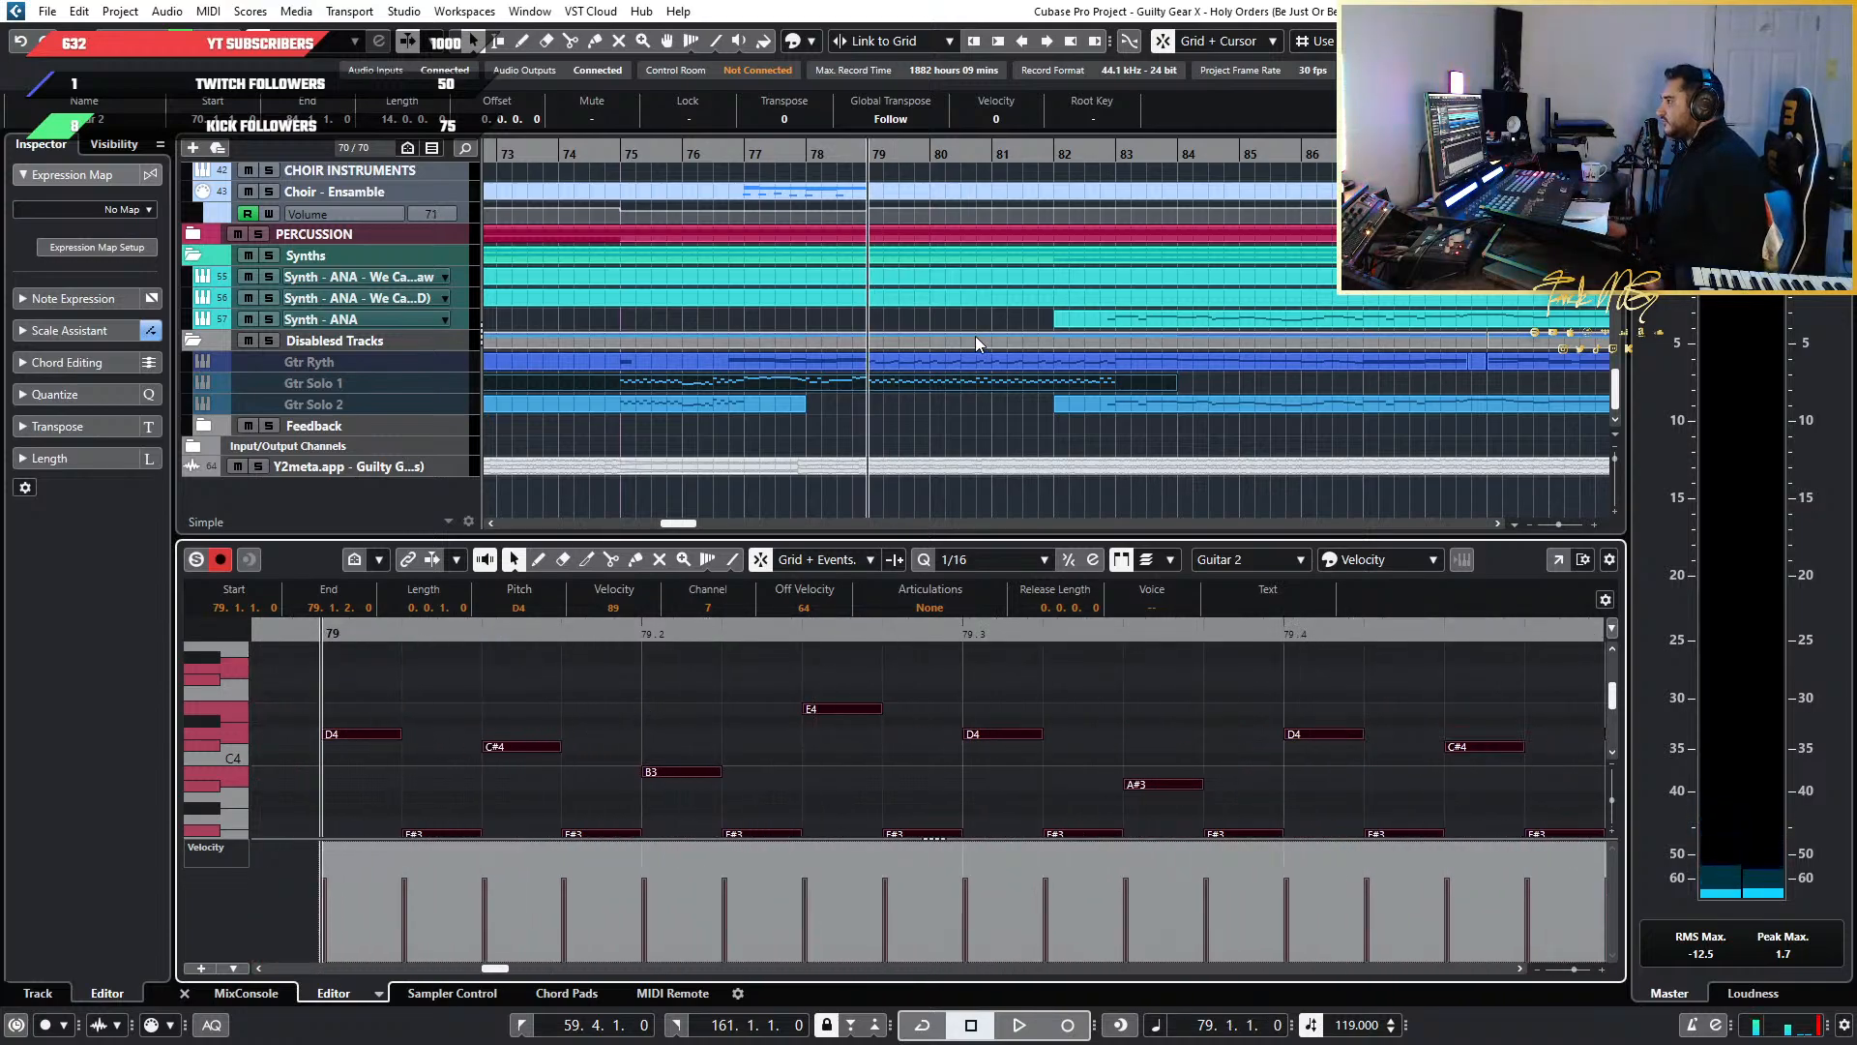
Extend the end of the Strings Ensamble part at bar 79 to bar 82
scroll(832, 349, up, 6)
scroll(830, 351, up, 4)
scroll(870, 414, down, 2)
scroll(817, 406, up, 2)
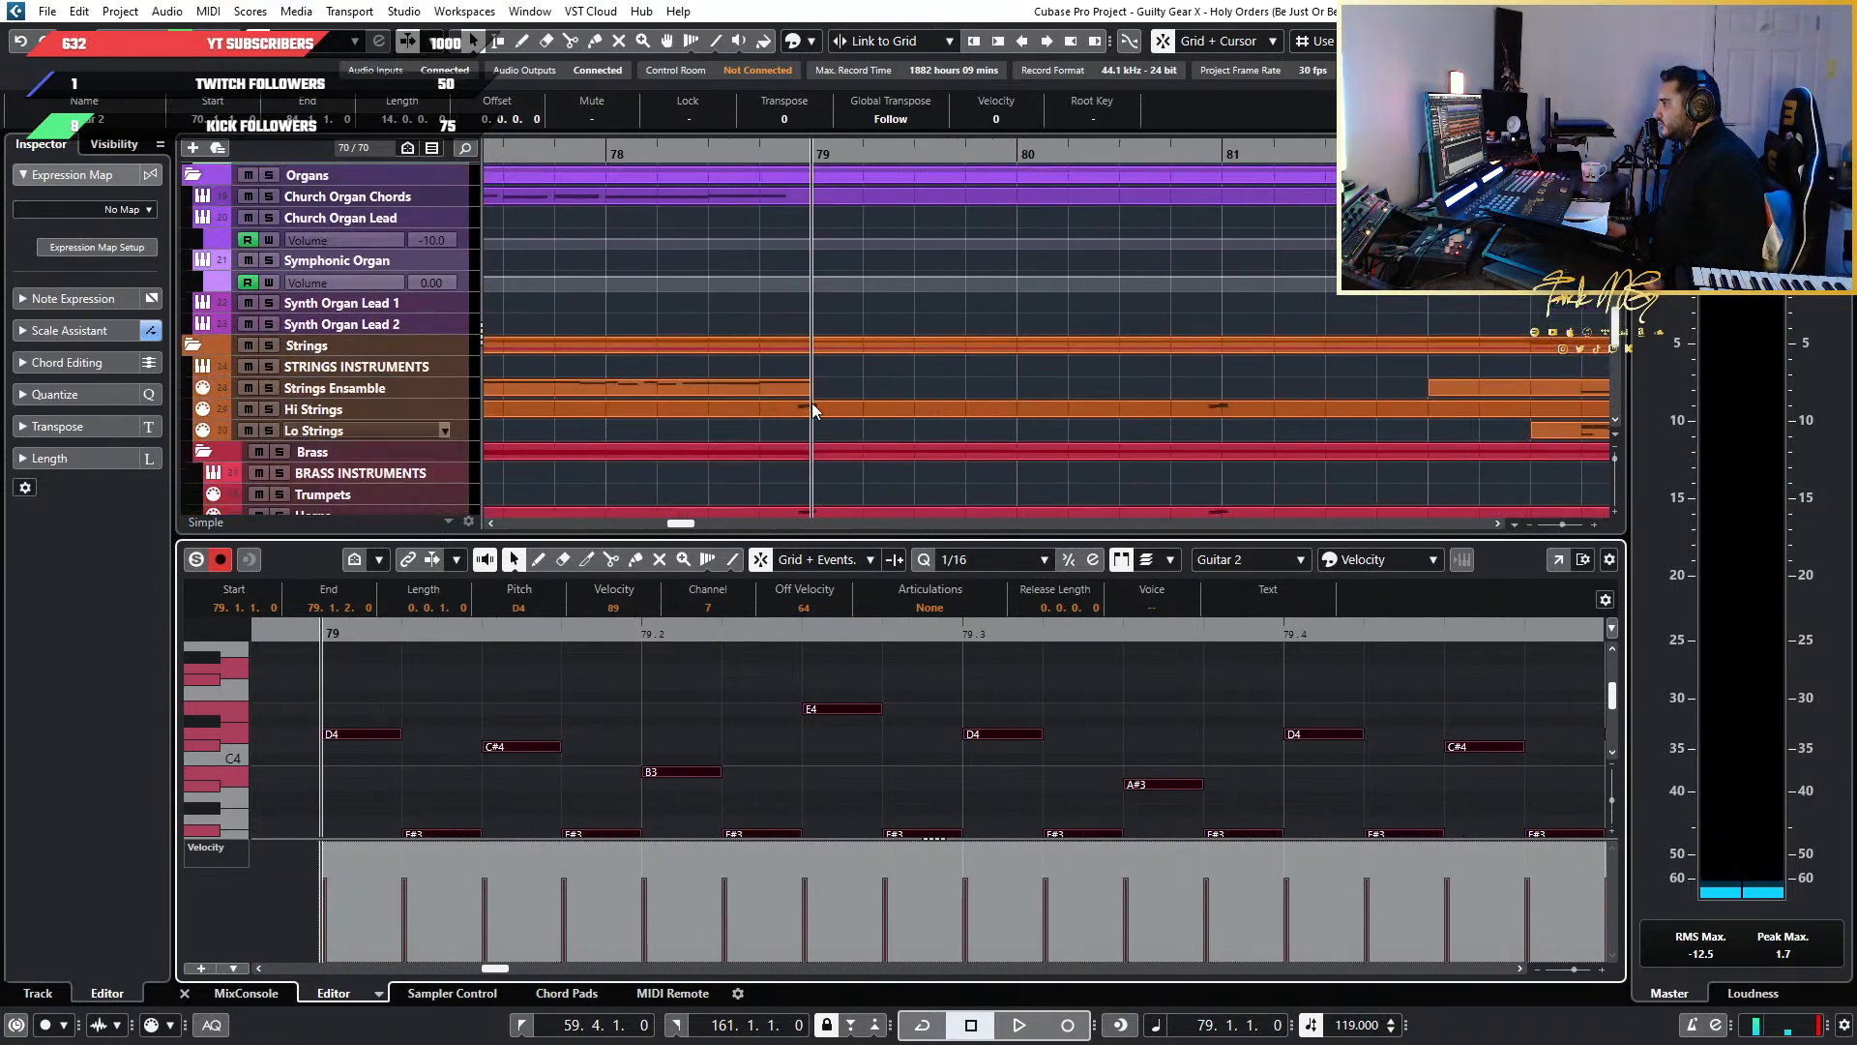
drag(807, 391, 1414, 381)
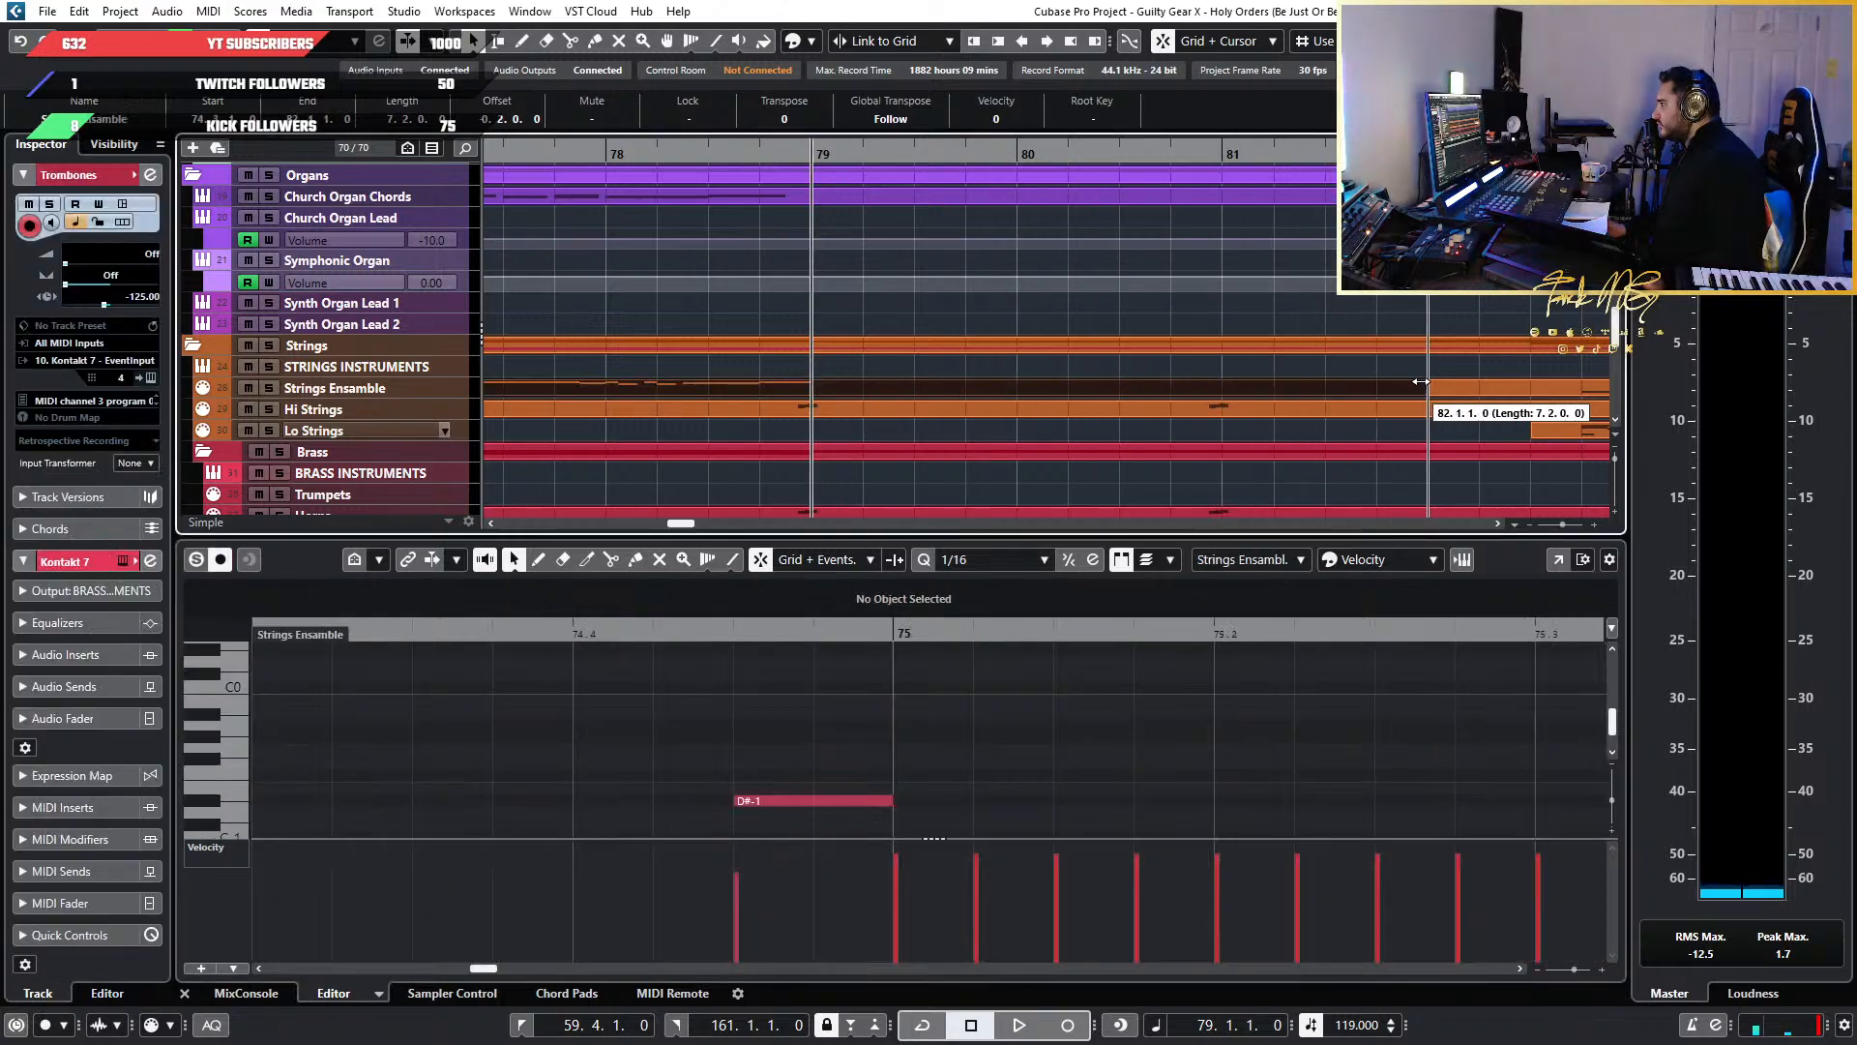
Try to paste the copied guitar notes onto the Strings Ensamble track at bar 79, and undo the paste
scroll(1112, 671, down, 5)
scroll(1161, 672, right, 4)
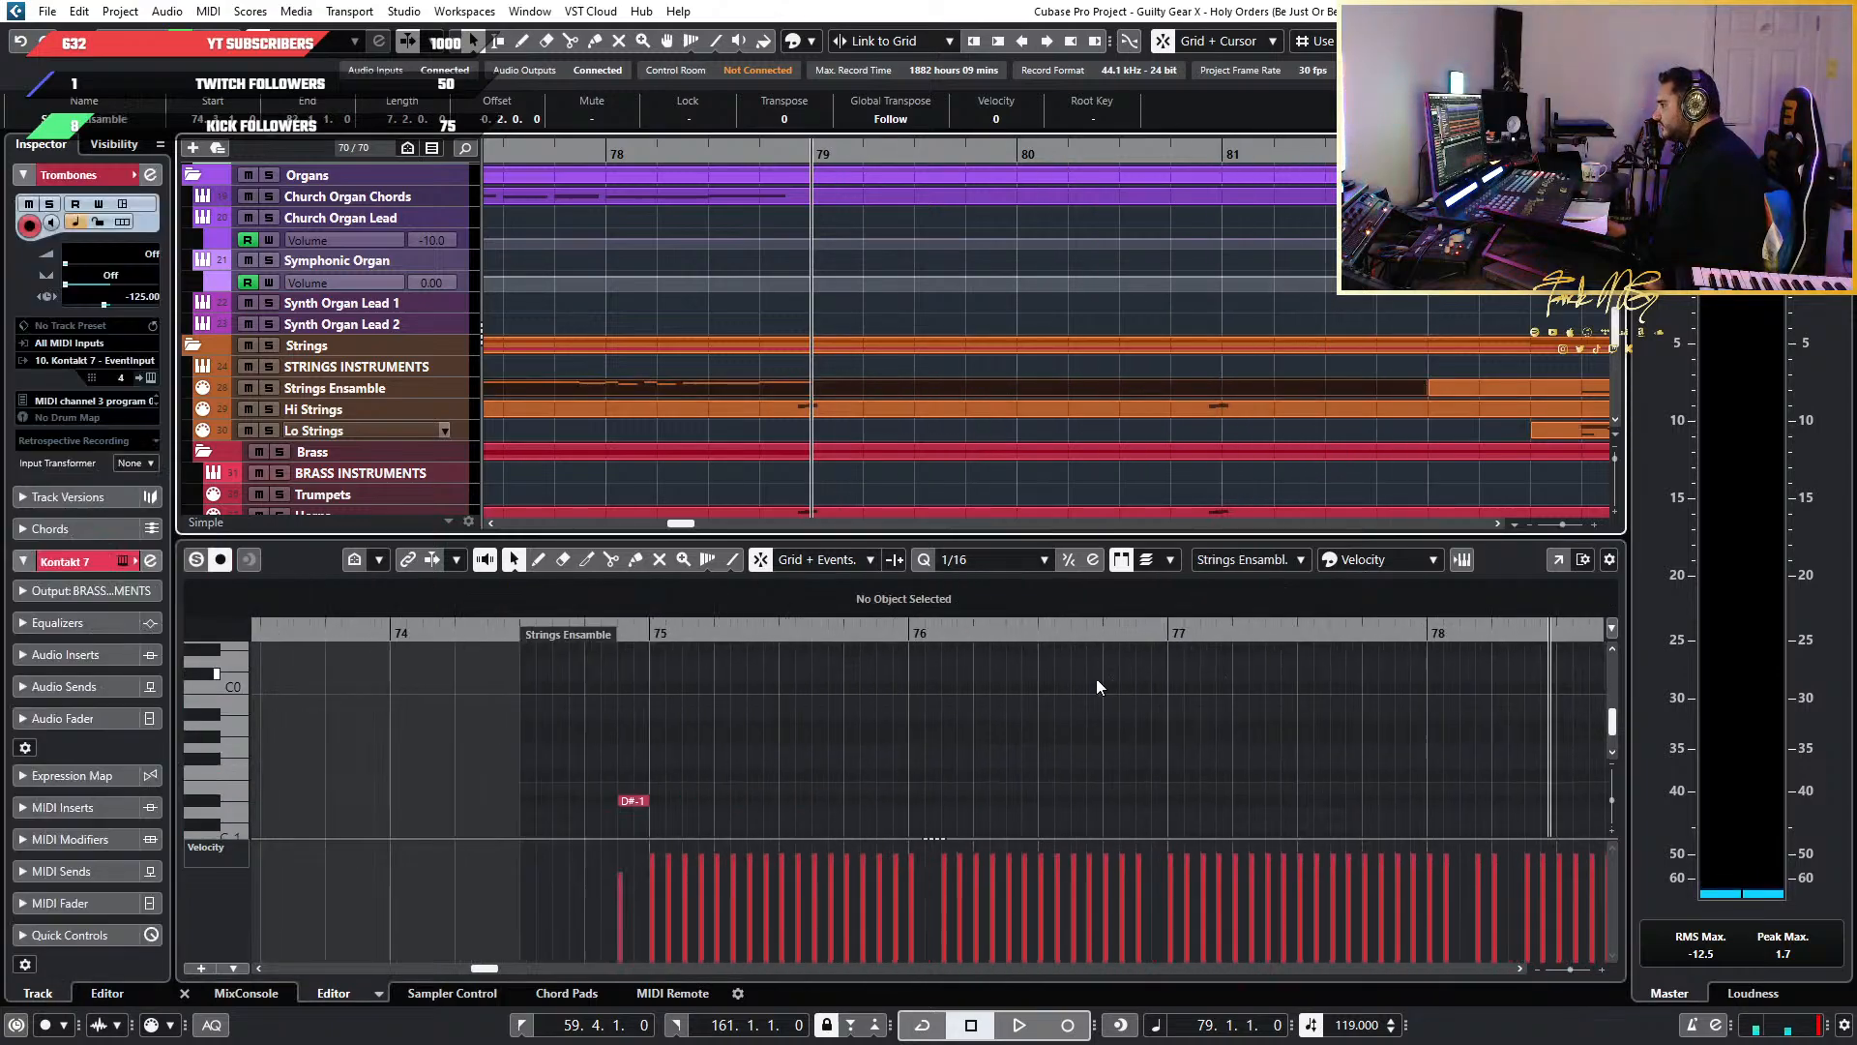
scroll(1083, 677, up, 3)
click(450, 387)
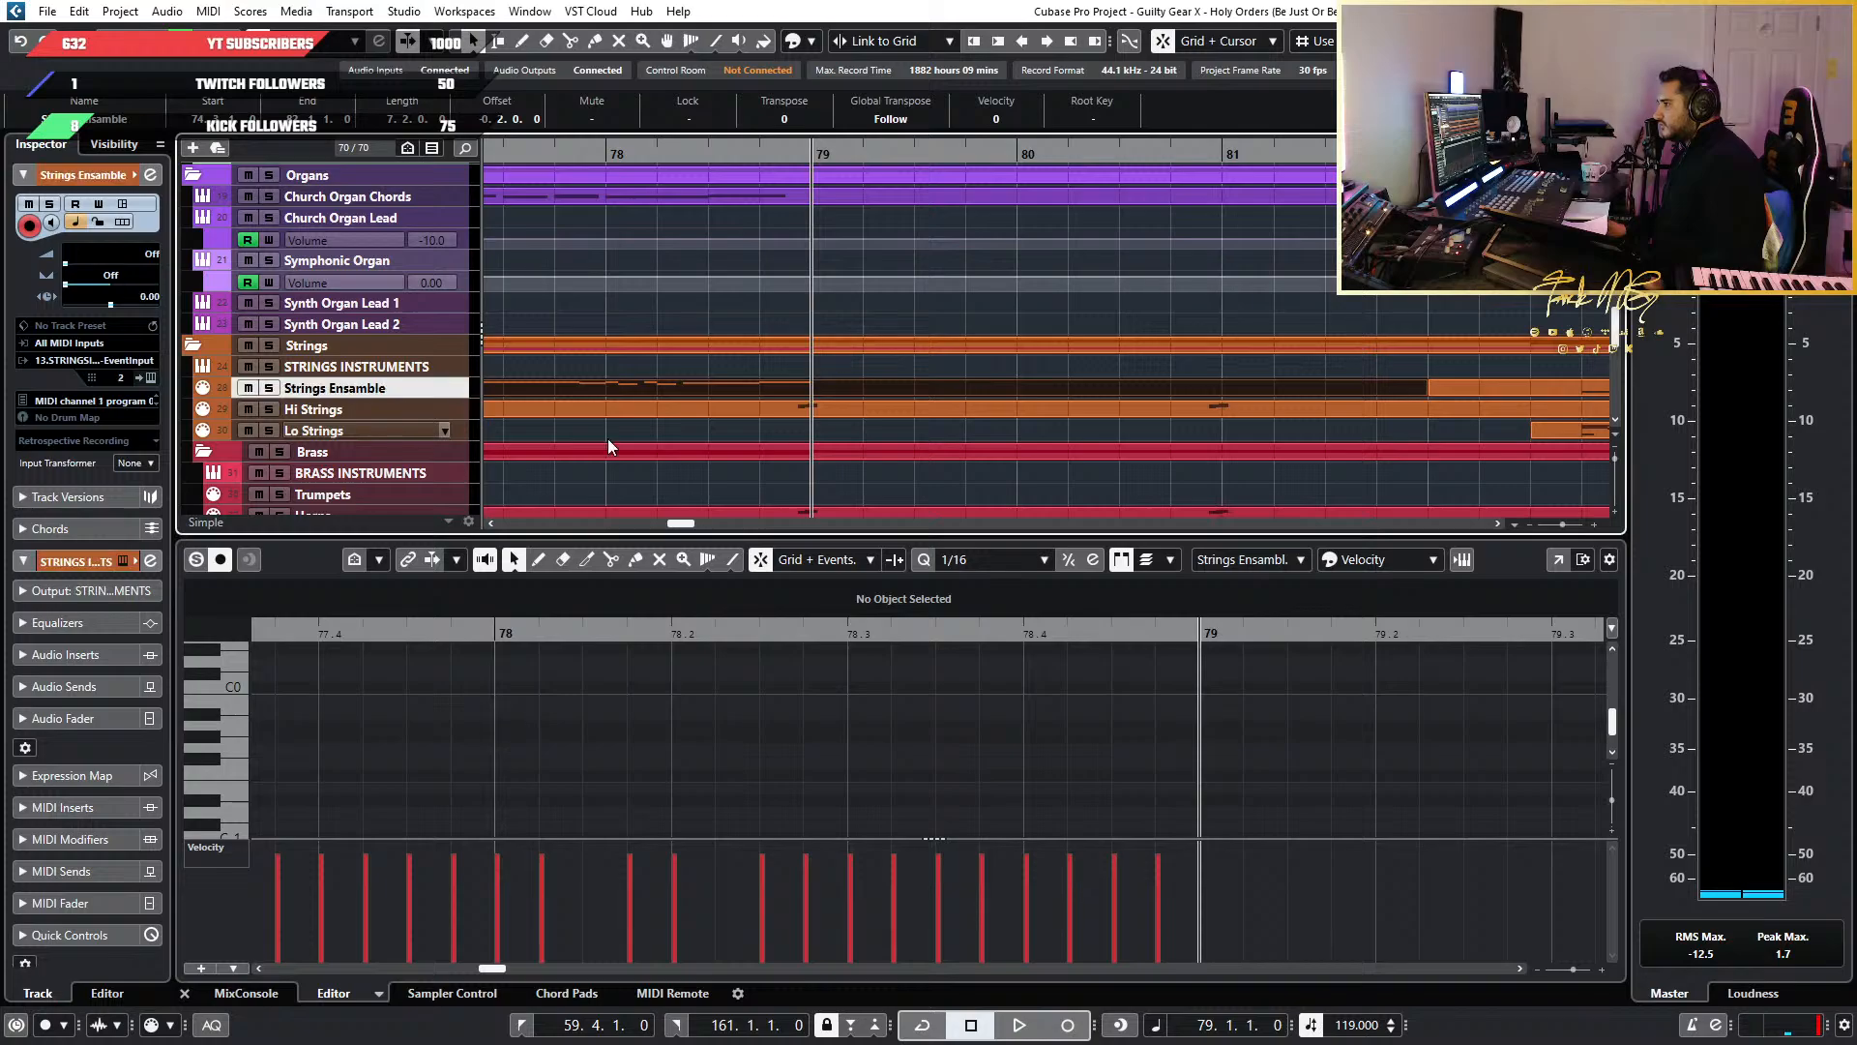
scroll(1188, 677, right, 3)
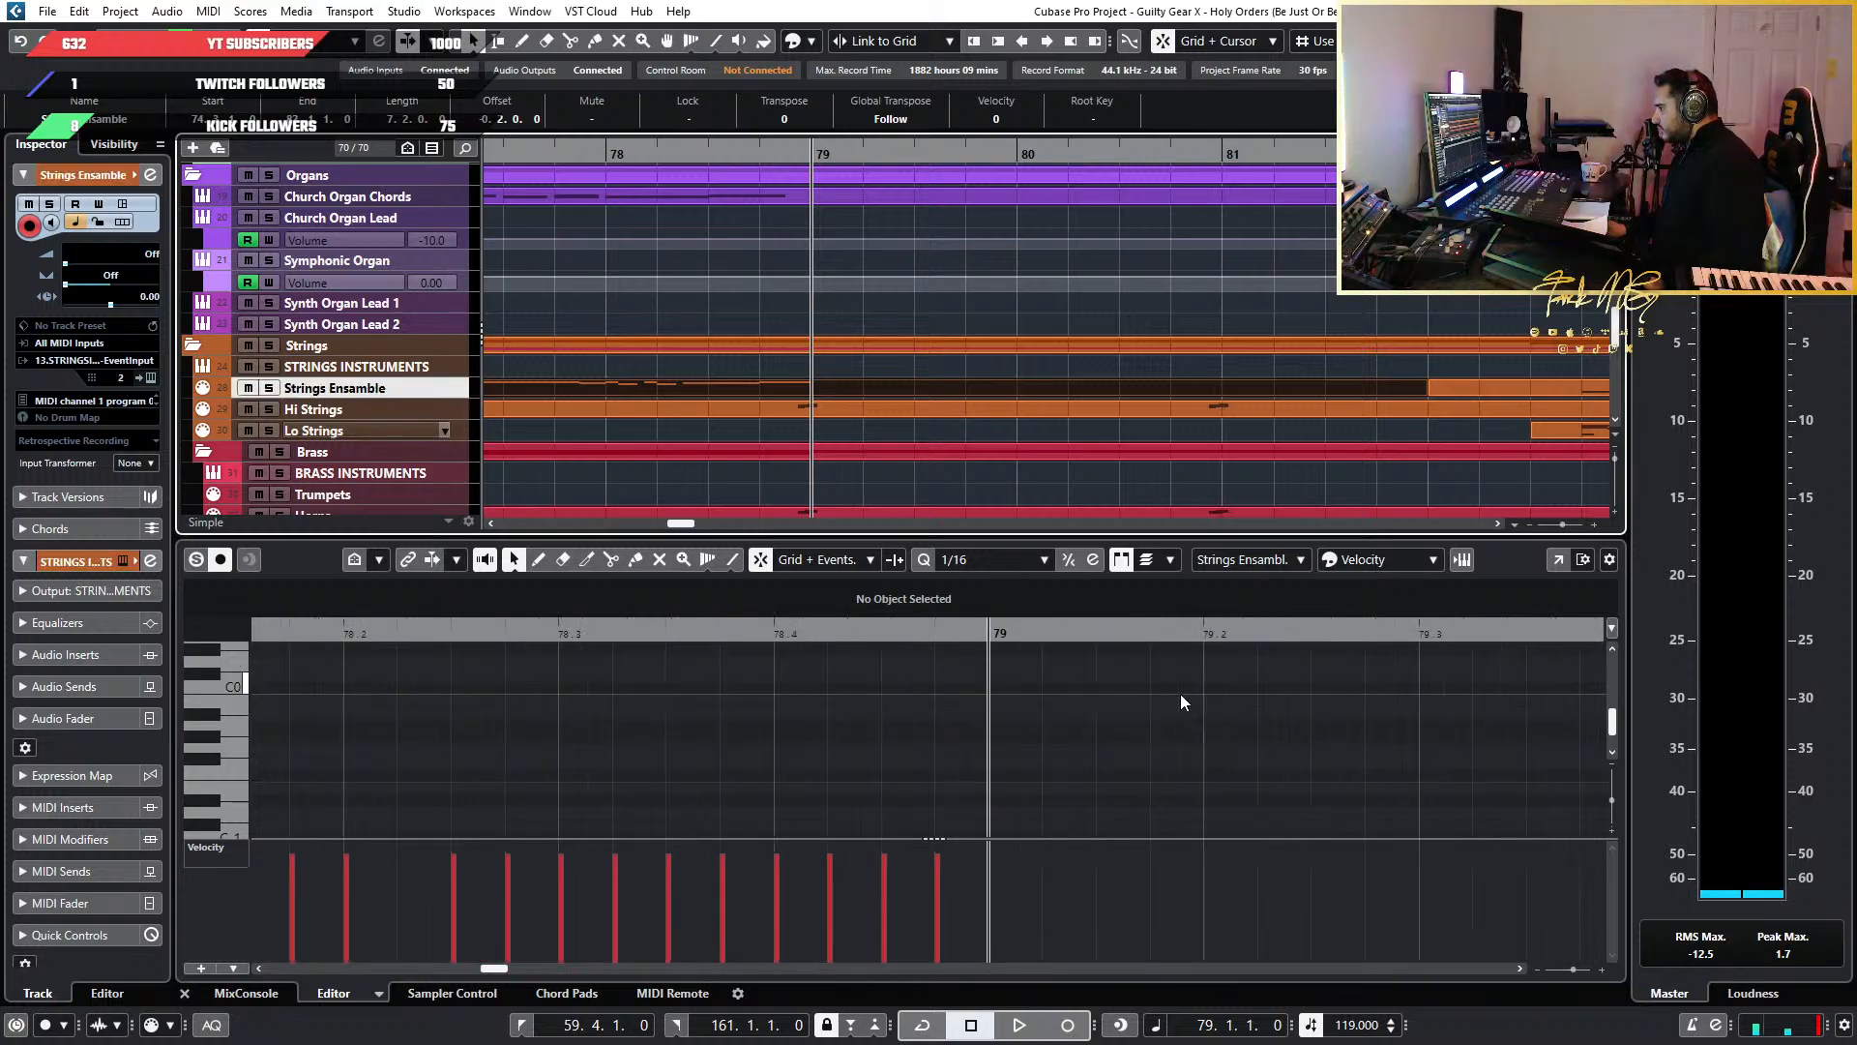
scroll(1181, 693, up, 1)
key(ctrl+v)
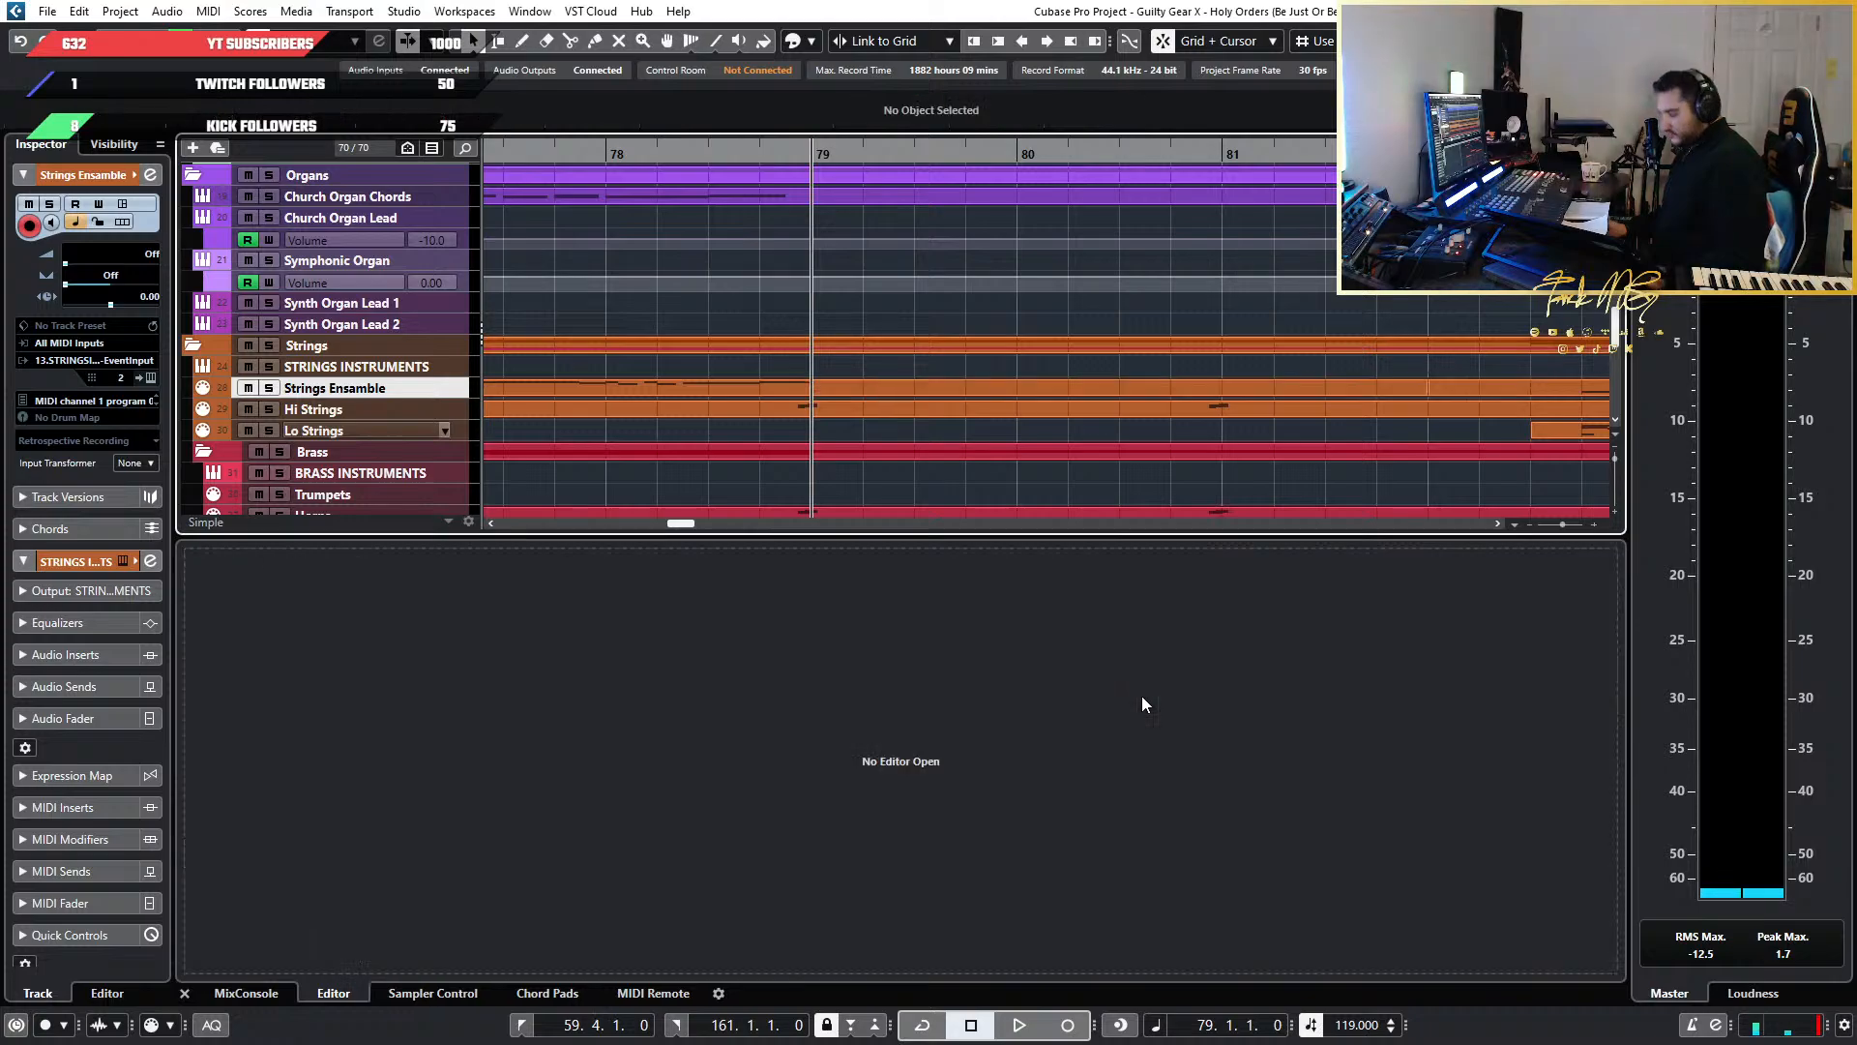
key(ctrl+z)
Open the Gtr Solo 1 part for note editing and select its notes from bar 79 onward
scroll(944, 377, down, 10)
double_click(944, 378)
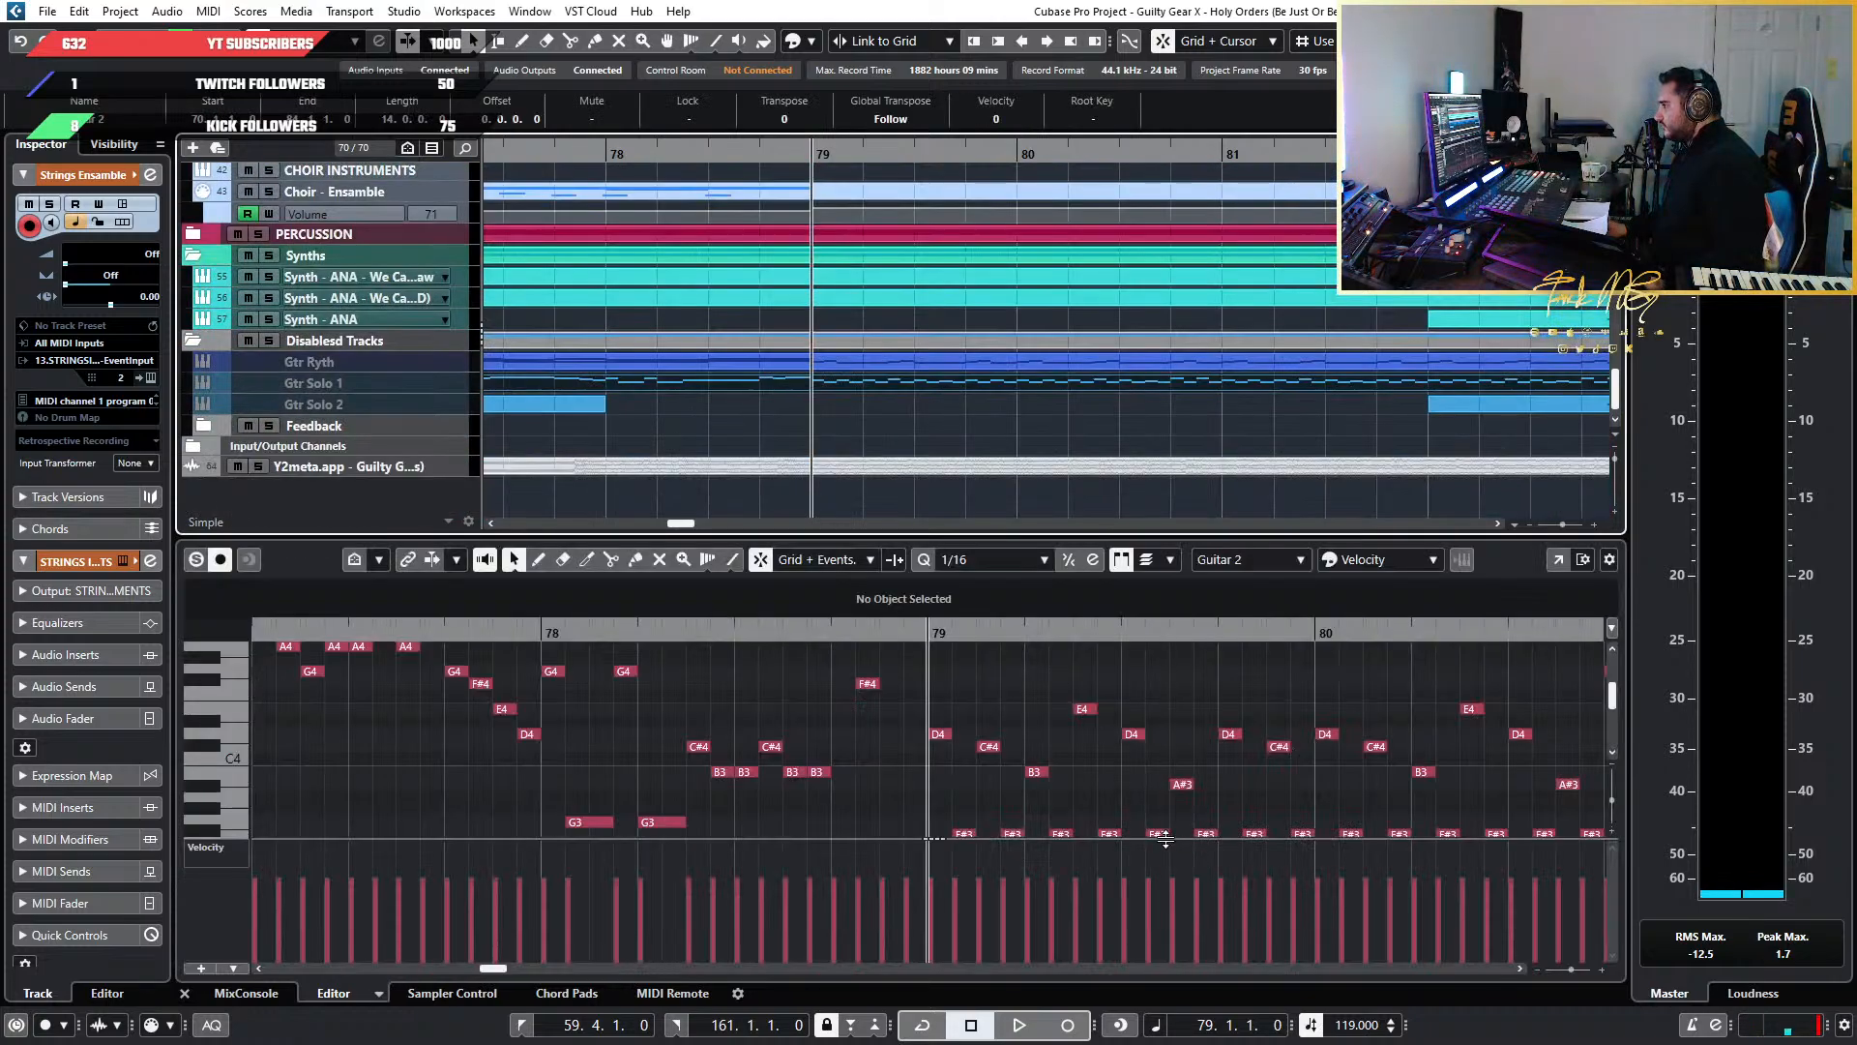
drag(1221, 758, 890, 662)
scroll(890, 667, up, 2)
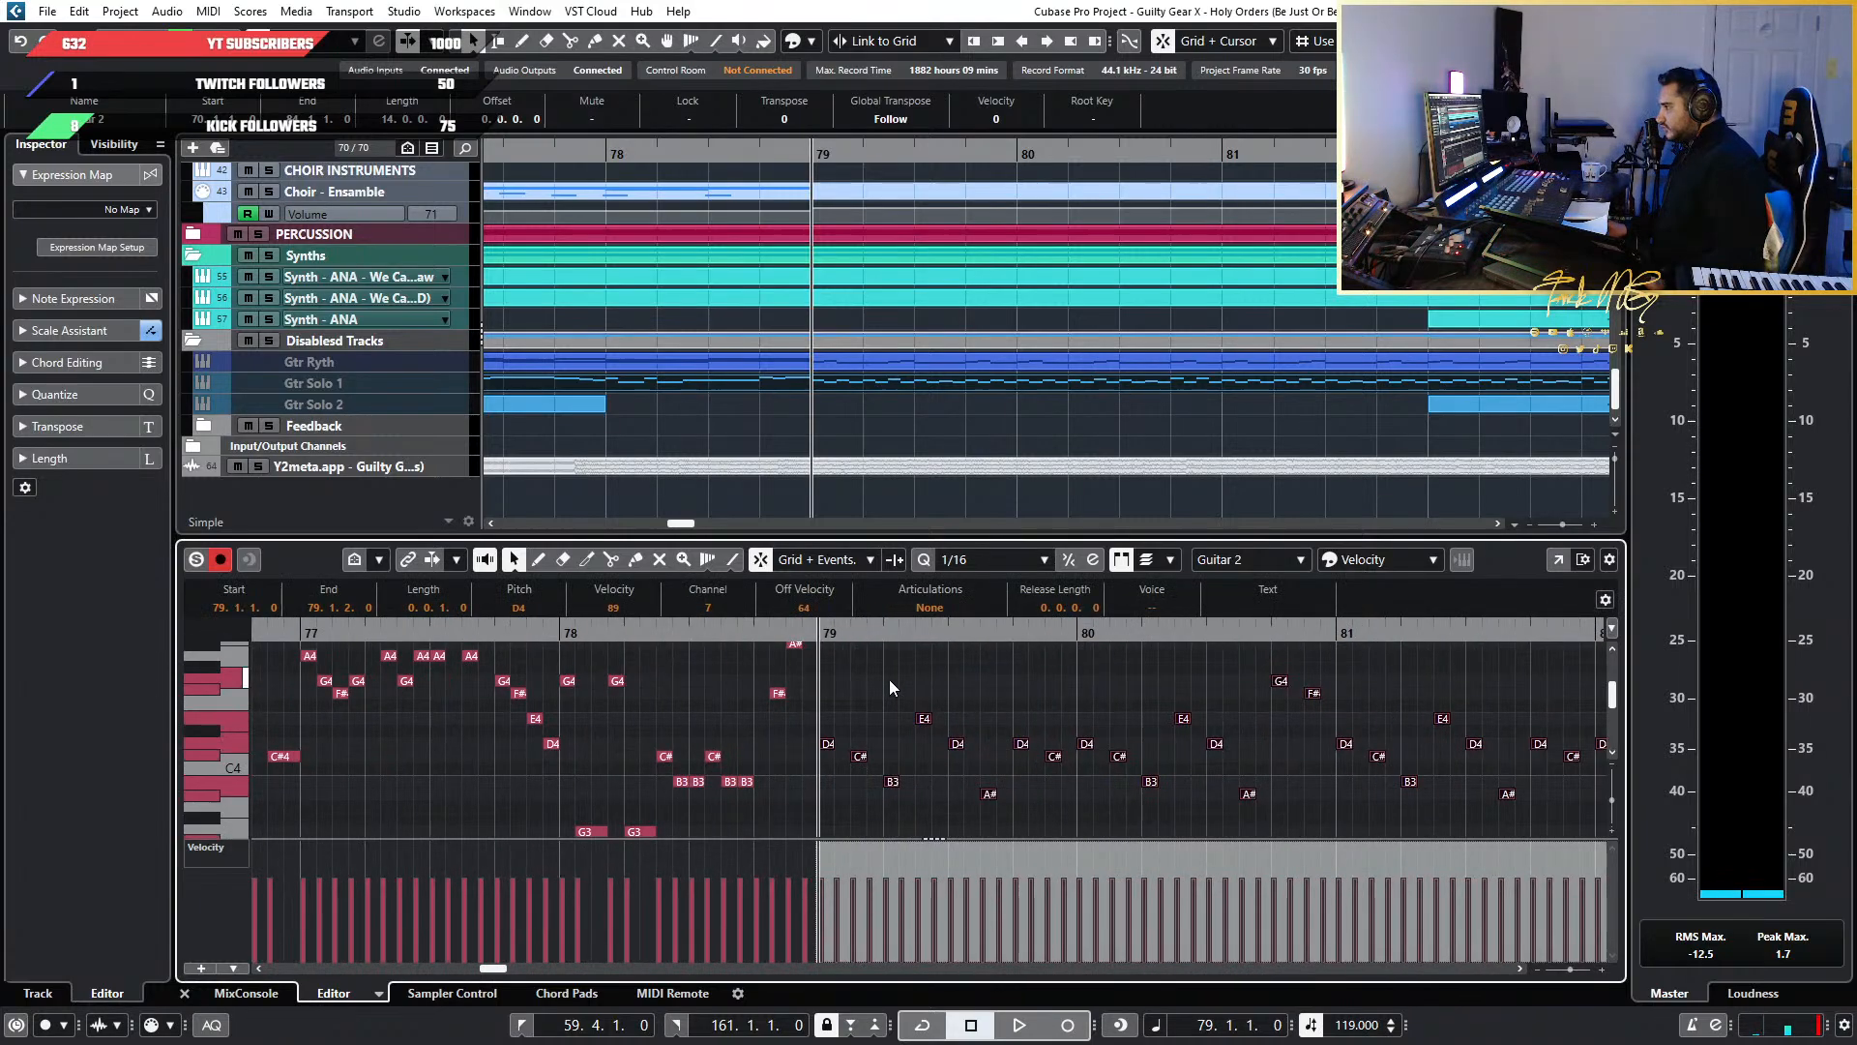
scroll(1093, 323, left, 1)
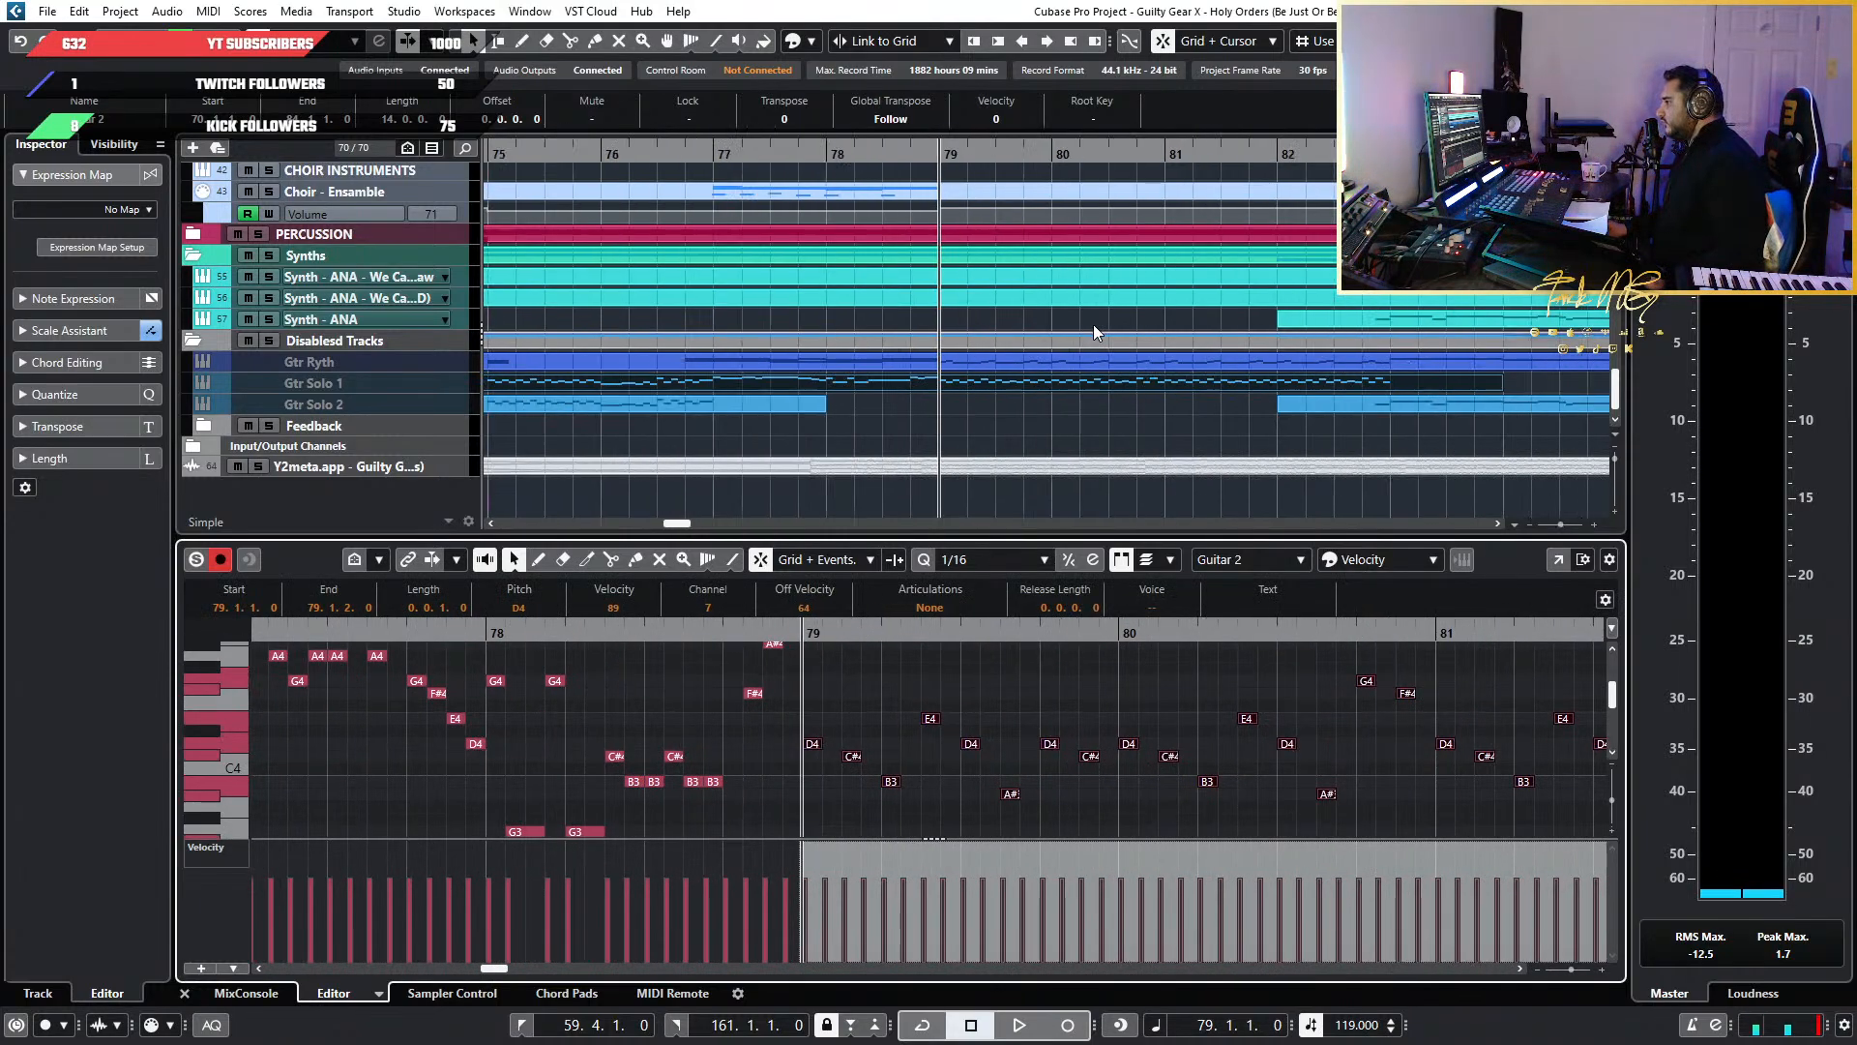
Try pasting the guitar solo notes with the playhead at bar 79 and the extended Strings Ensamble part selected, and undo it
scroll(1089, 317, up, 10)
scroll(971, 313, up, 1)
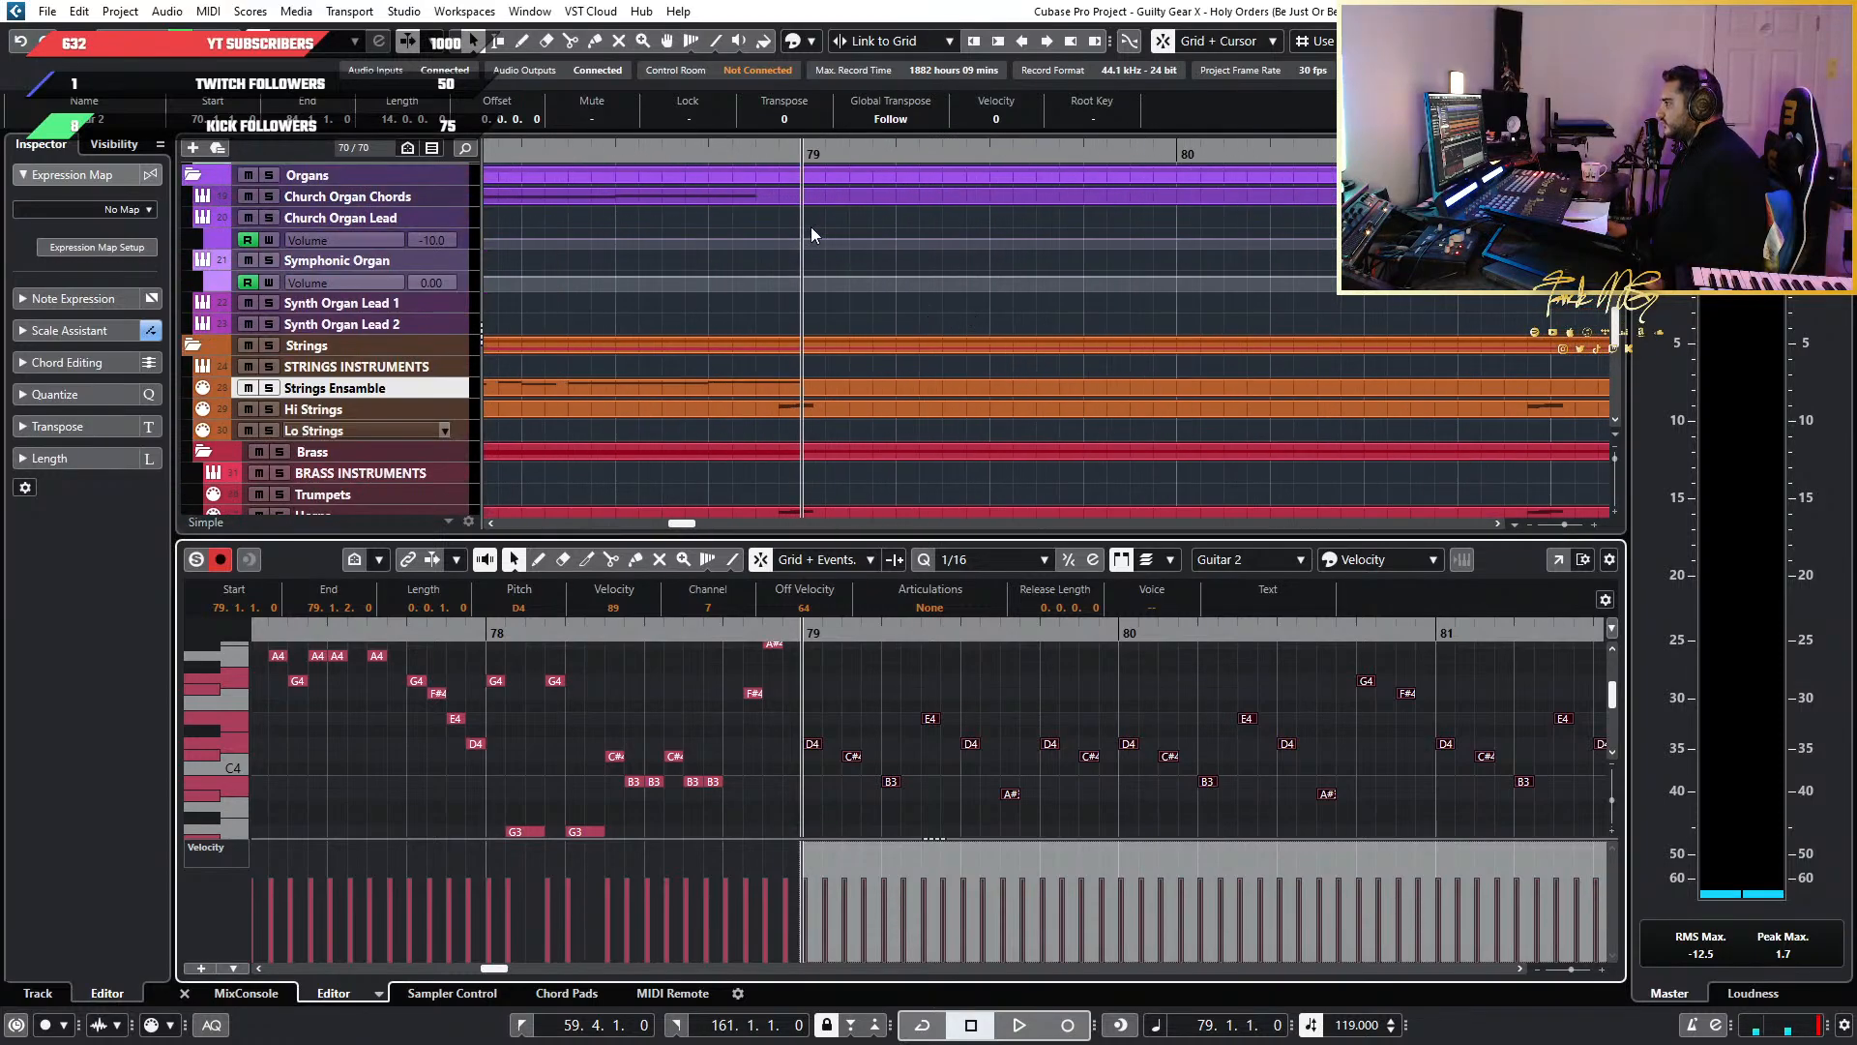
click(808, 161)
click(872, 383)
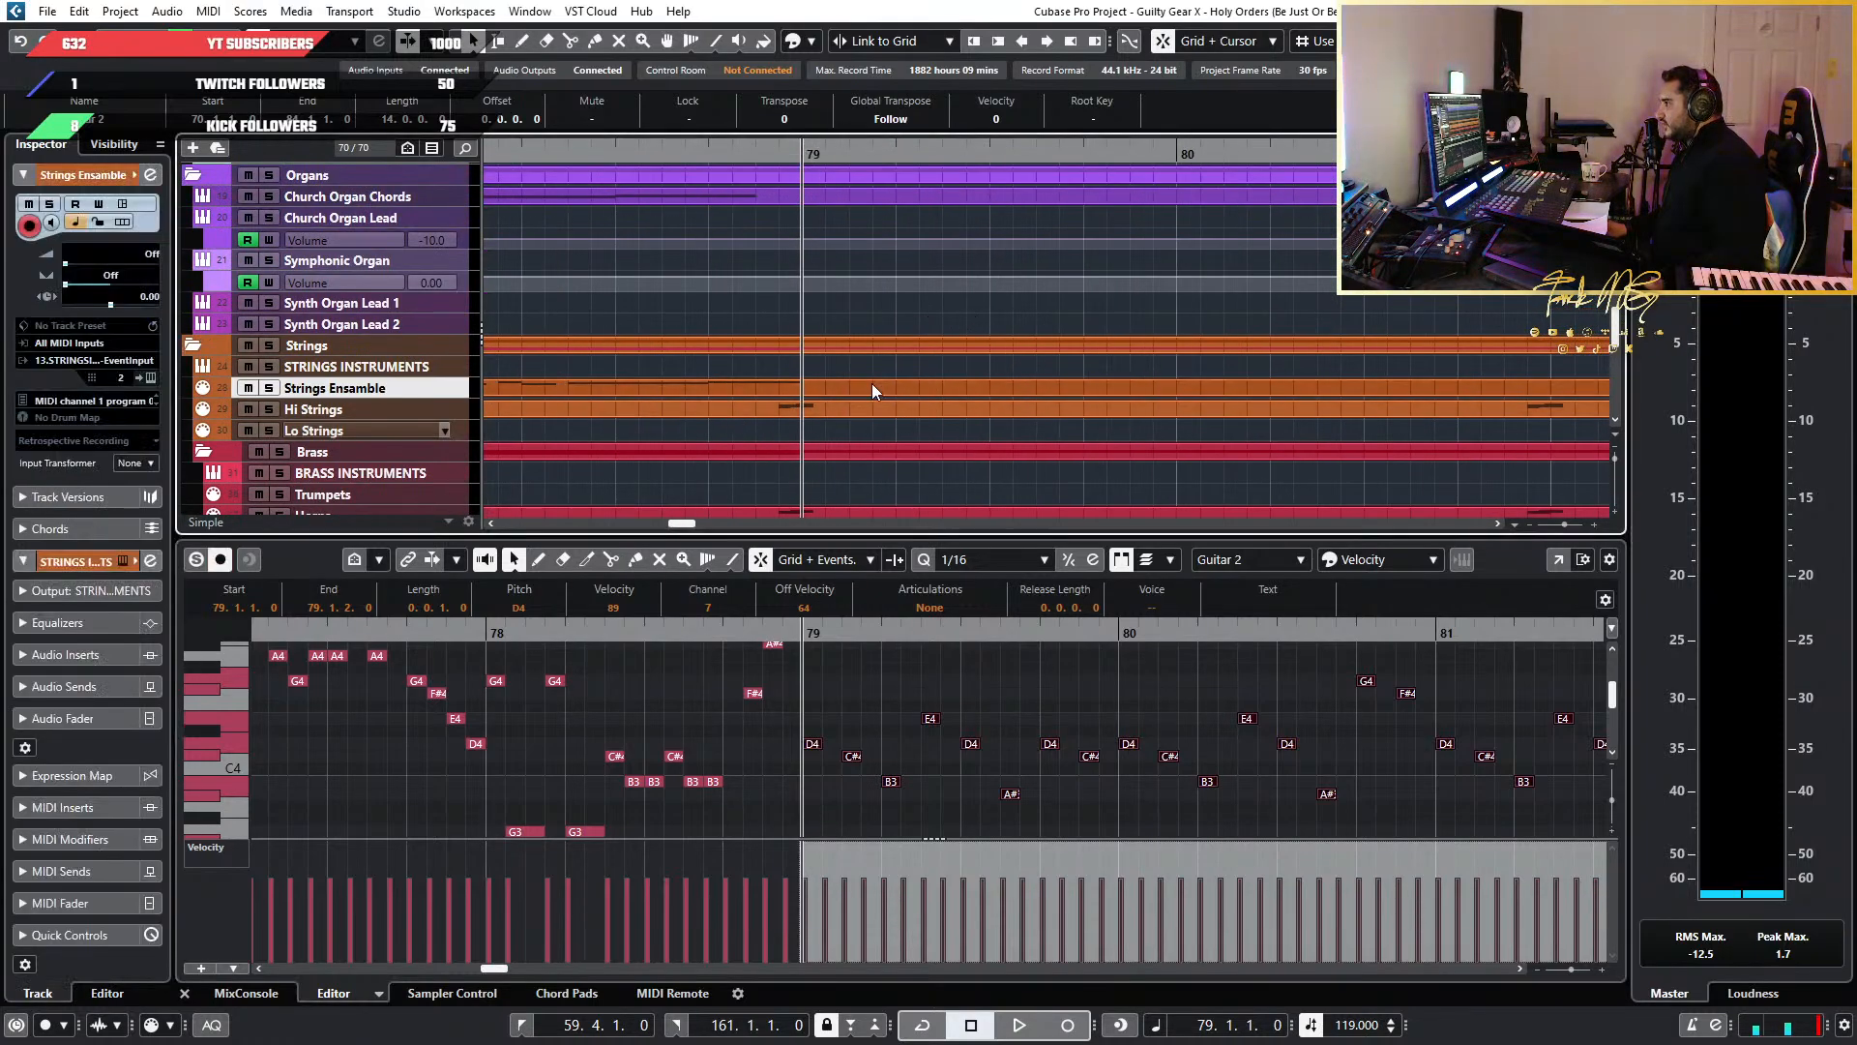
scroll(965, 711, up, 2)
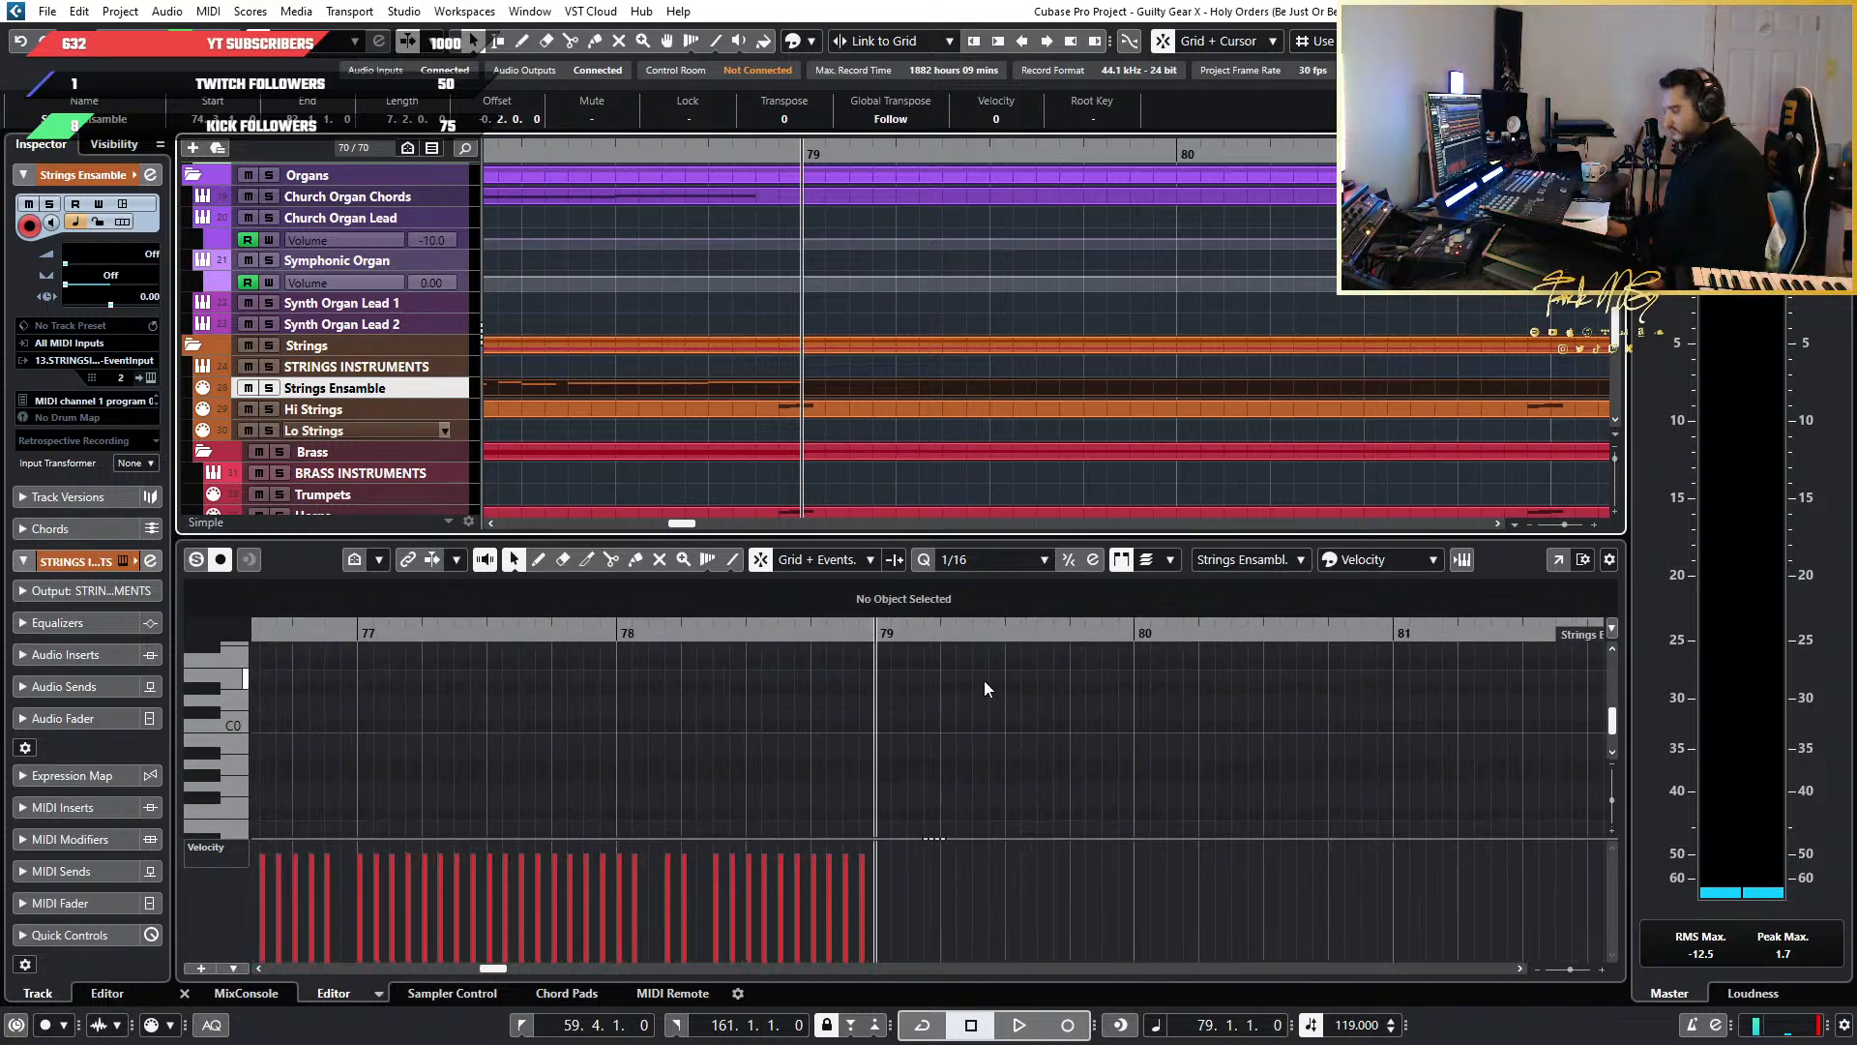
key(ctrl+v)
scroll(445, 731, down, 3)
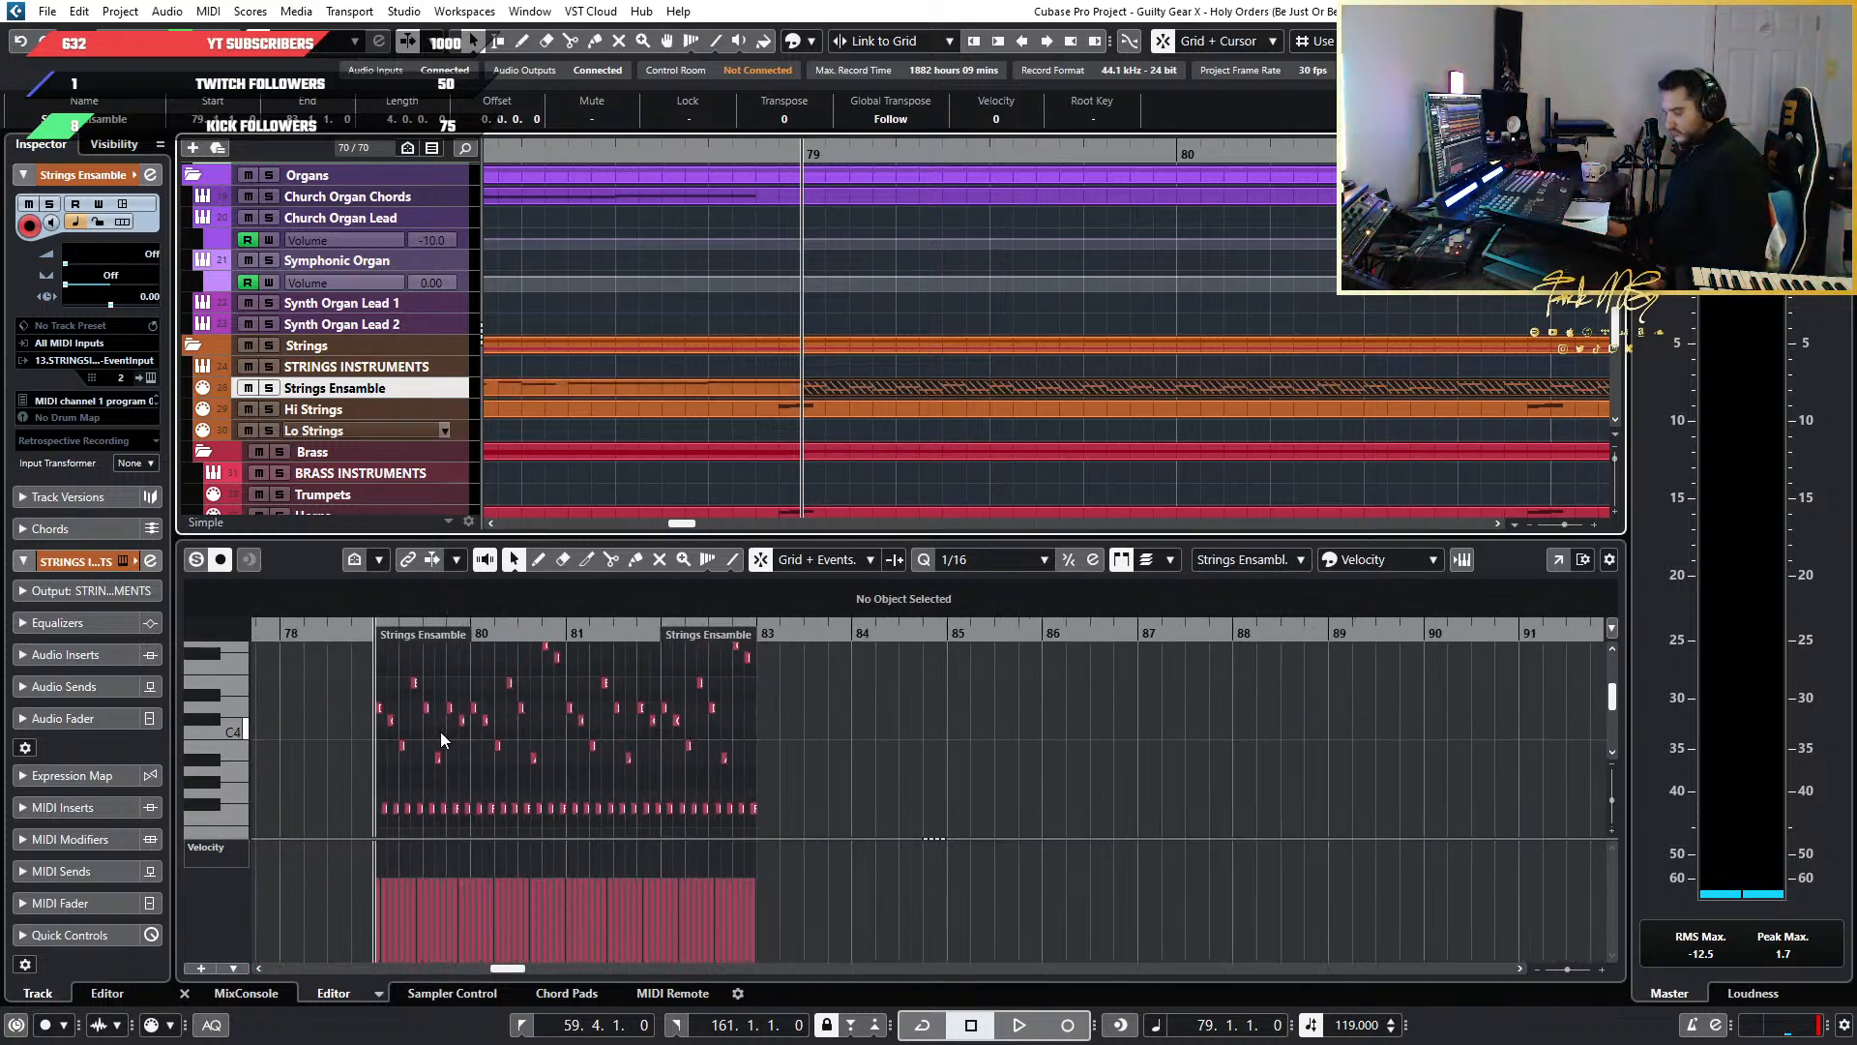
key(ctrl+z)
Open the extended Strings Ensamble part and paste the guitar solo notes inside it at bar 79
click(823, 385)
scroll(683, 702, up, 3)
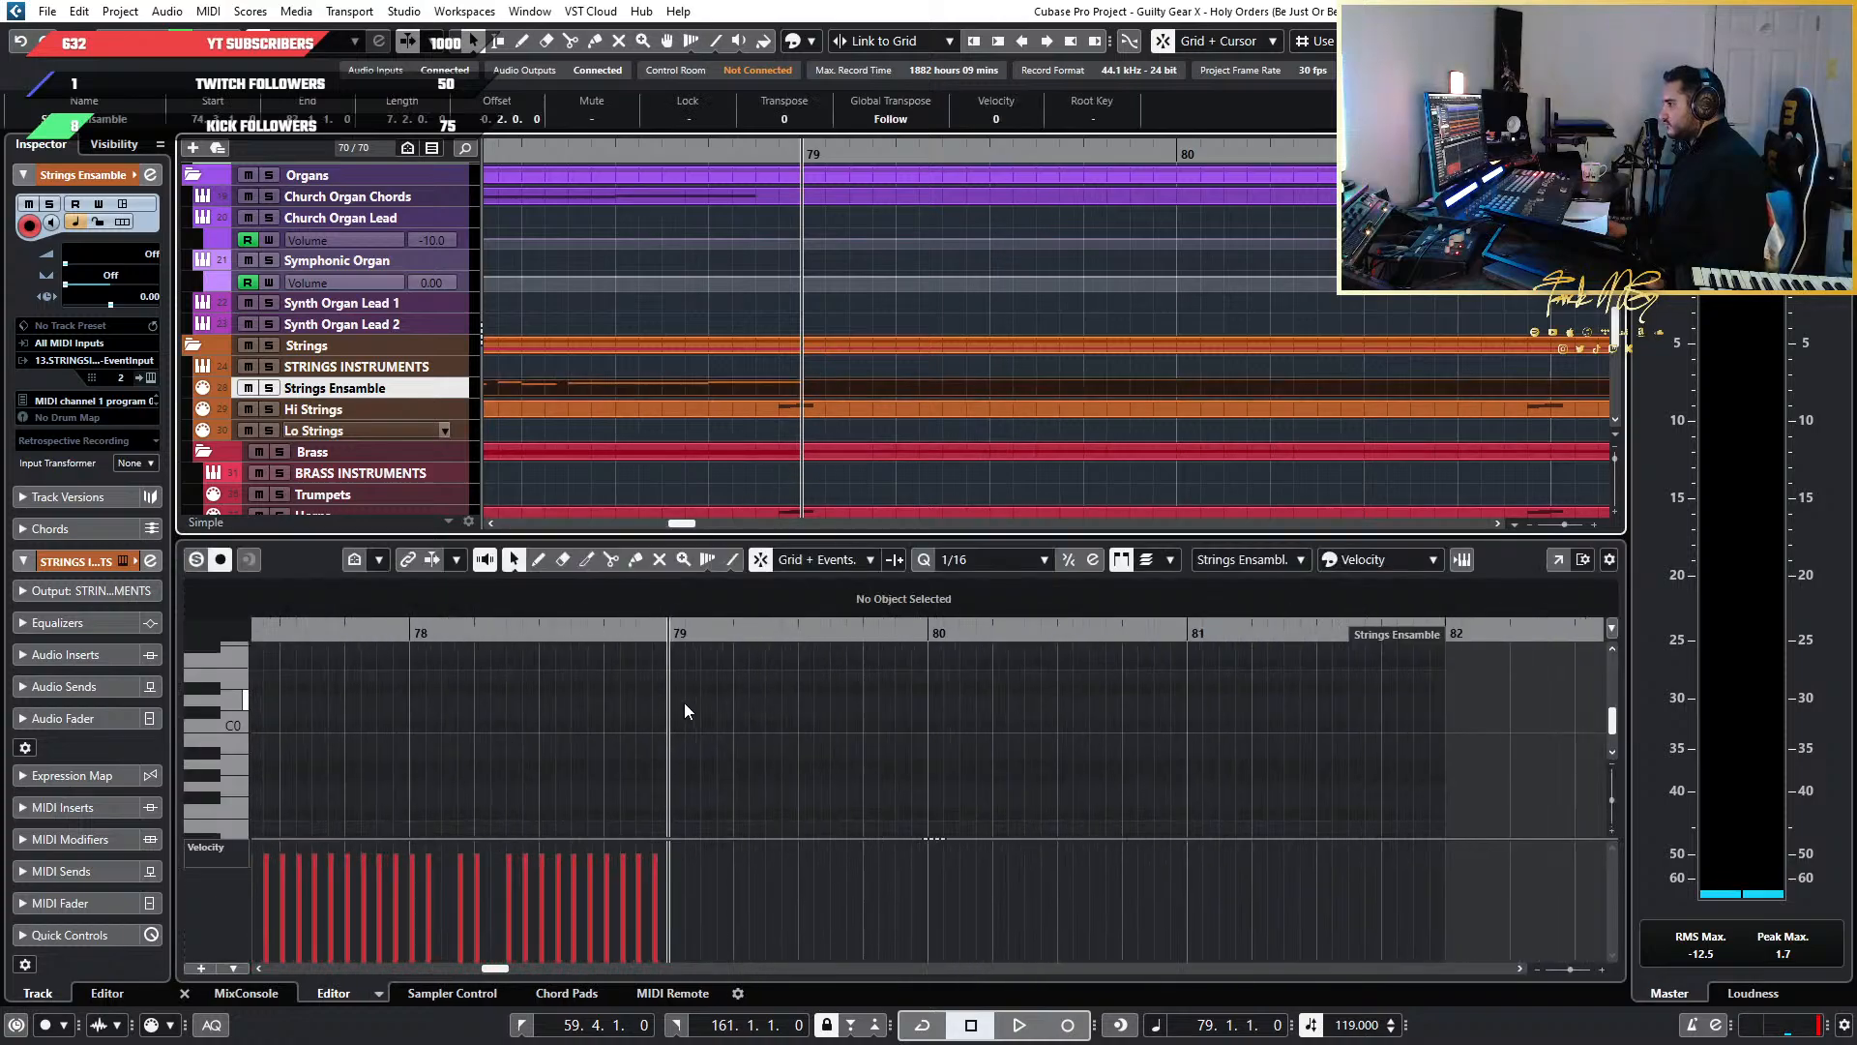
click(698, 663)
key(ctrl+v)
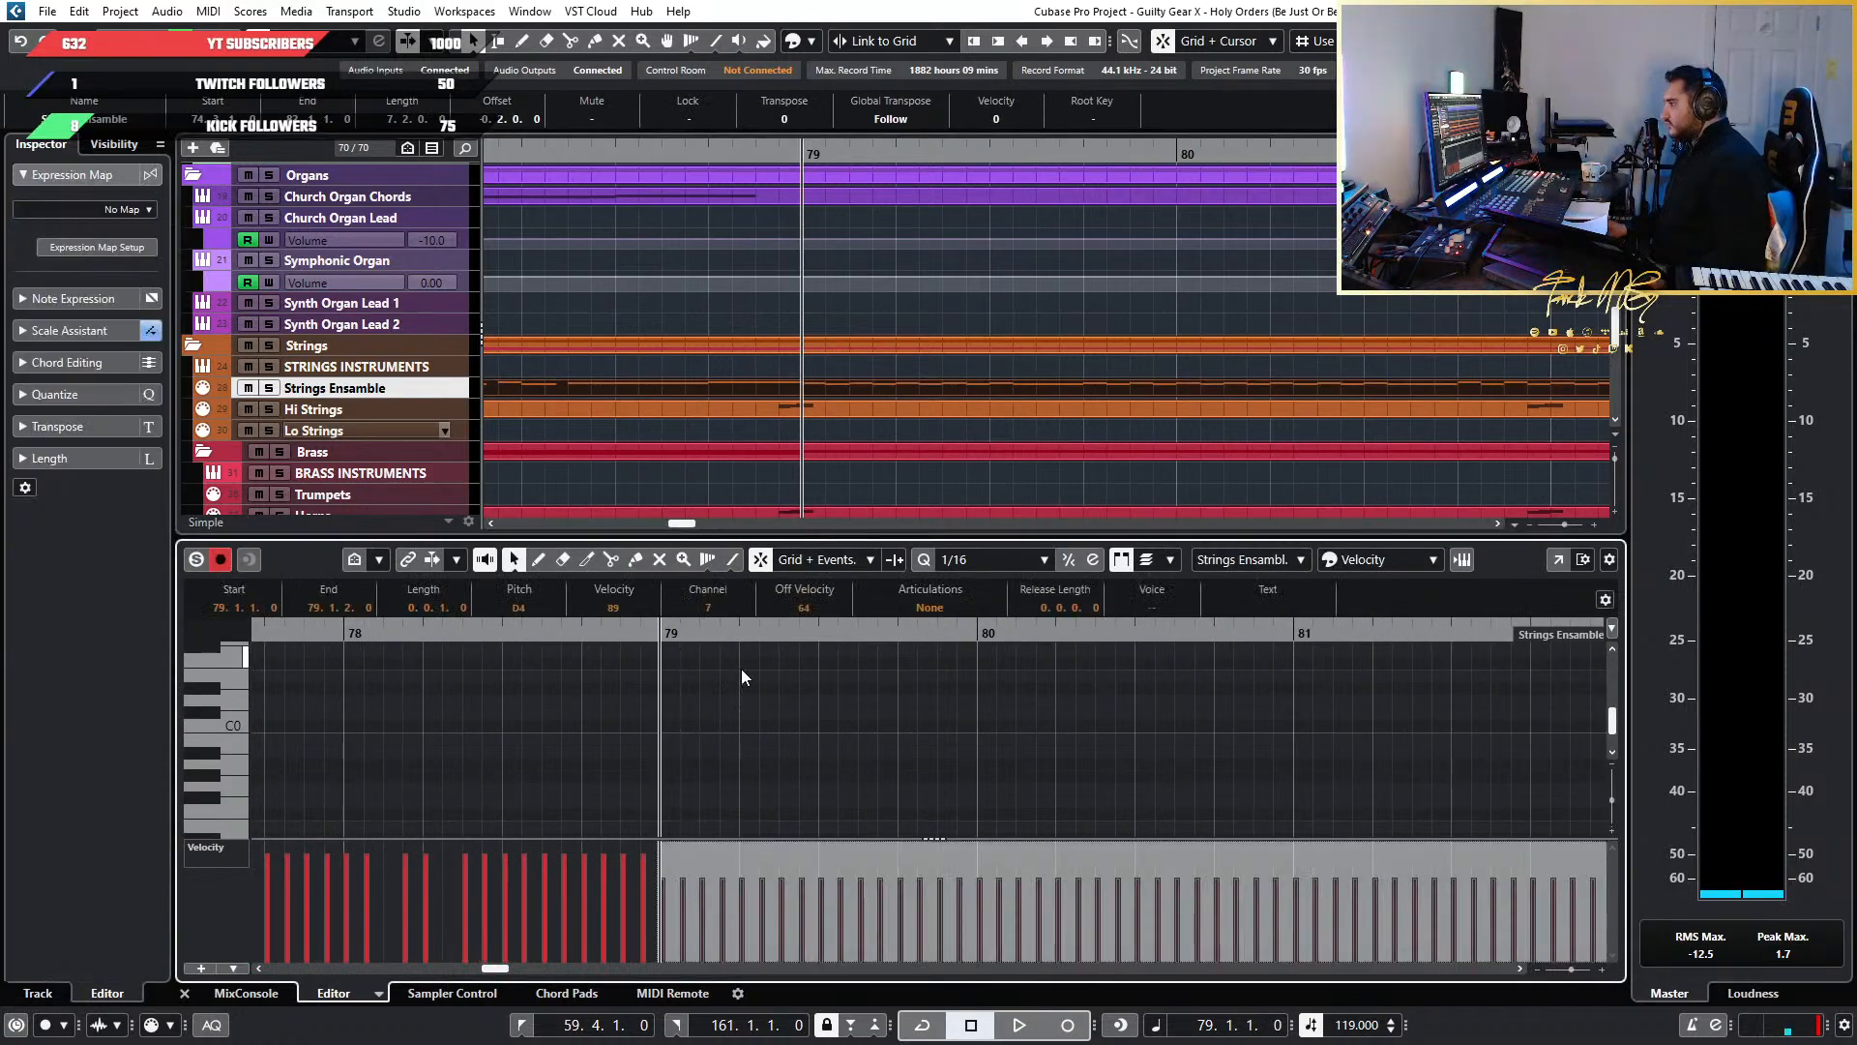
scroll(935, 731, down, 3)
scroll(957, 695, up, 3)
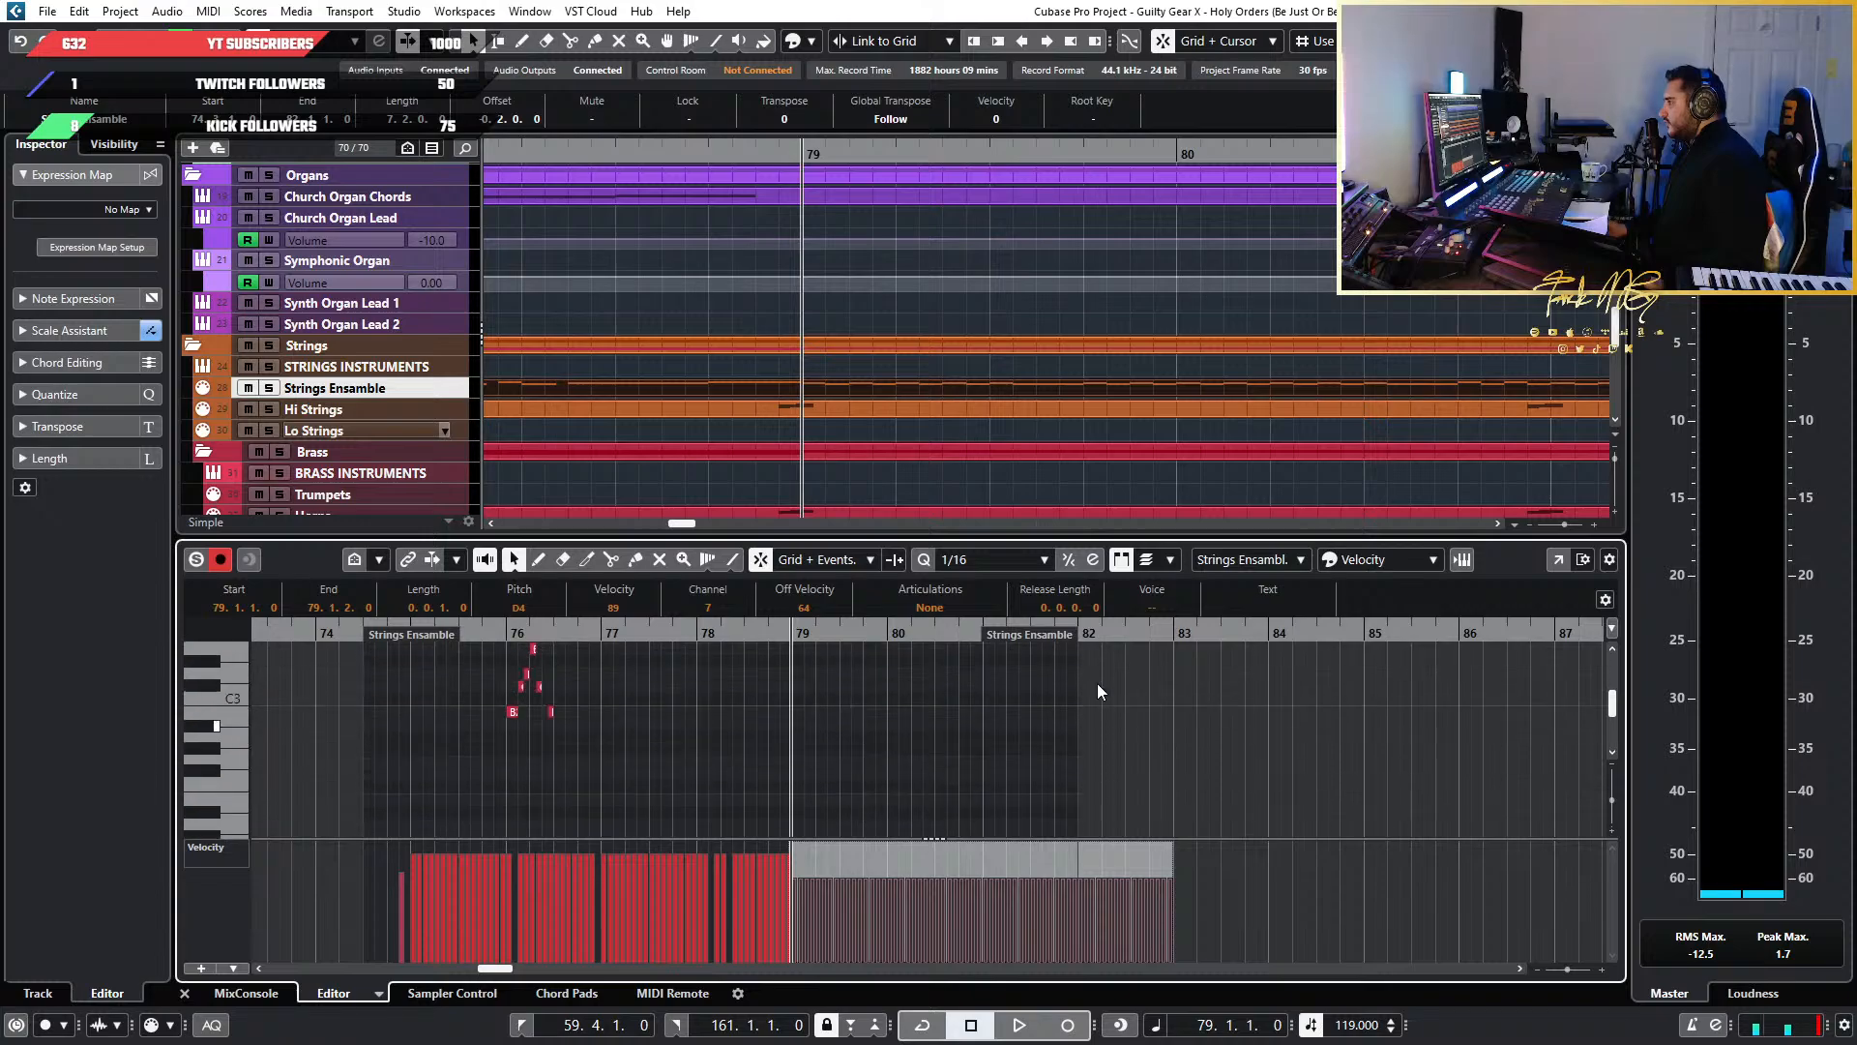
Show the notes of the Strings Ensamble part that starts at bar 82, and clear the part selection
scroll(1437, 411, down, 3)
scroll(956, 371, down, 3)
scroll(955, 372, down, 3)
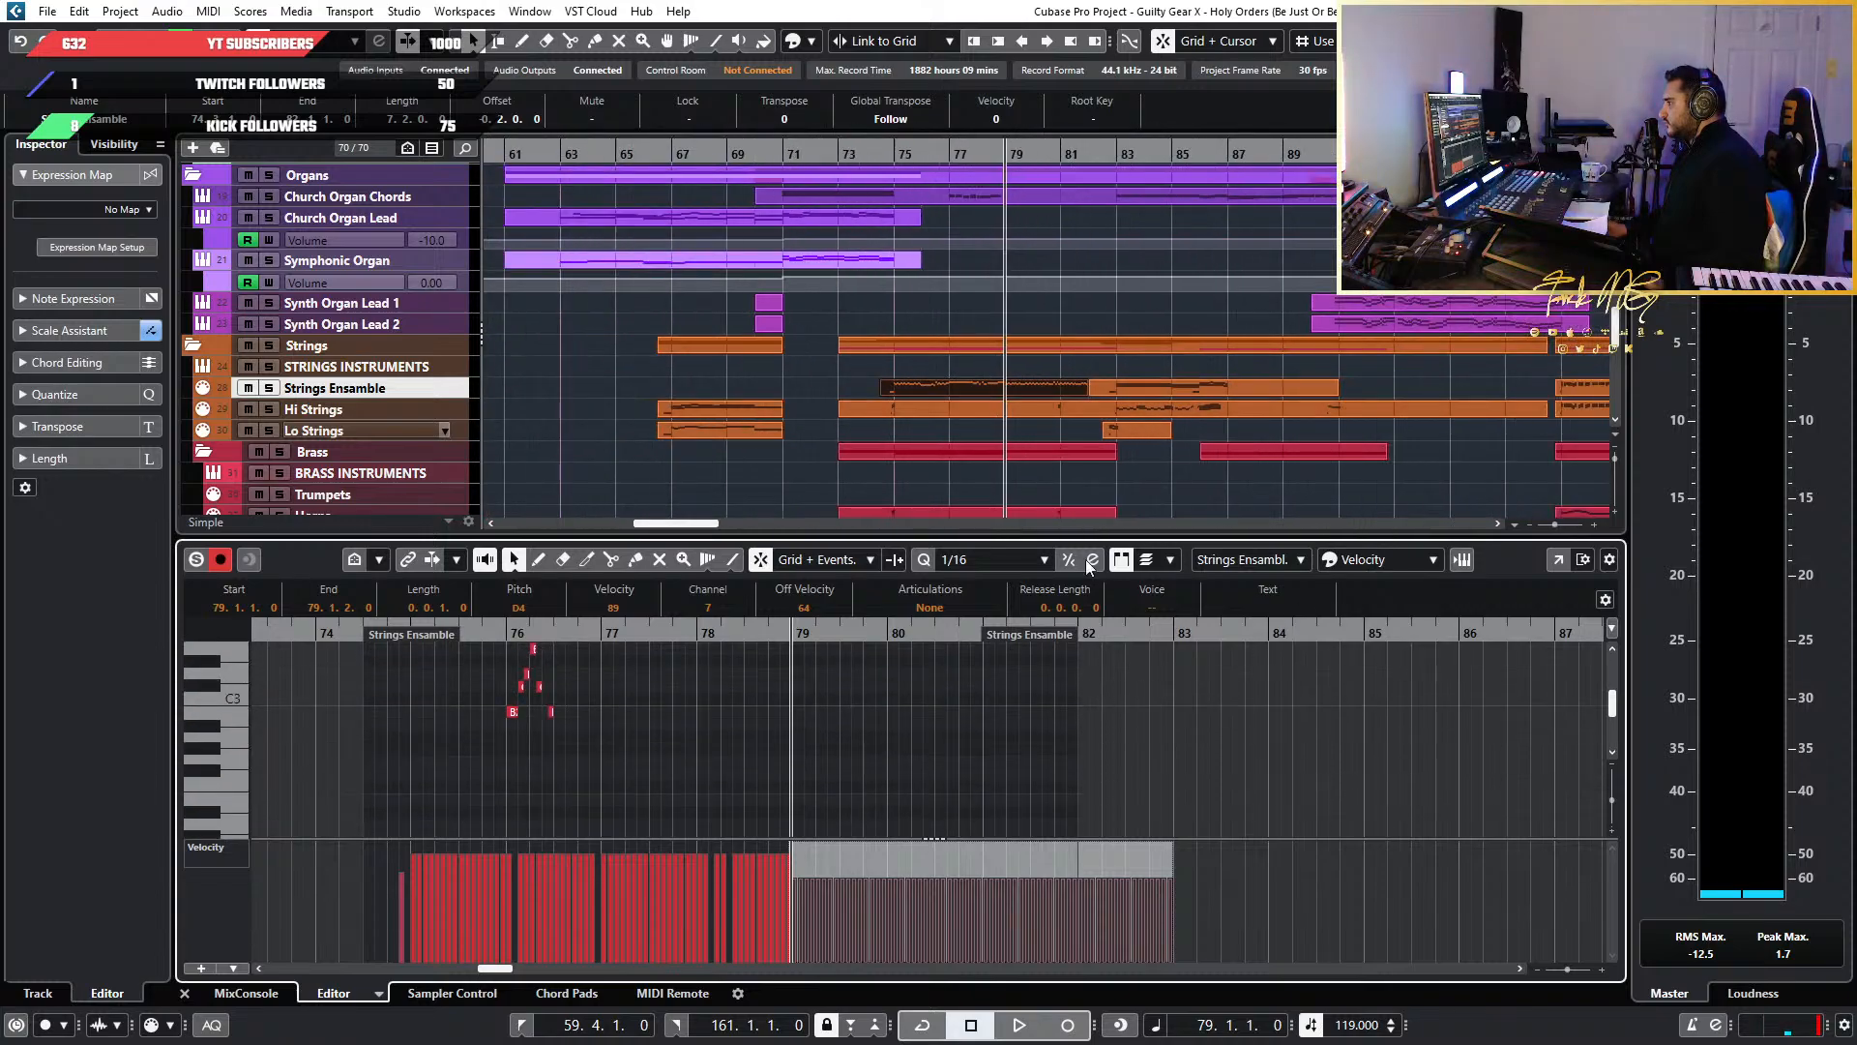
scroll(1141, 416, up, 6)
click(1041, 391)
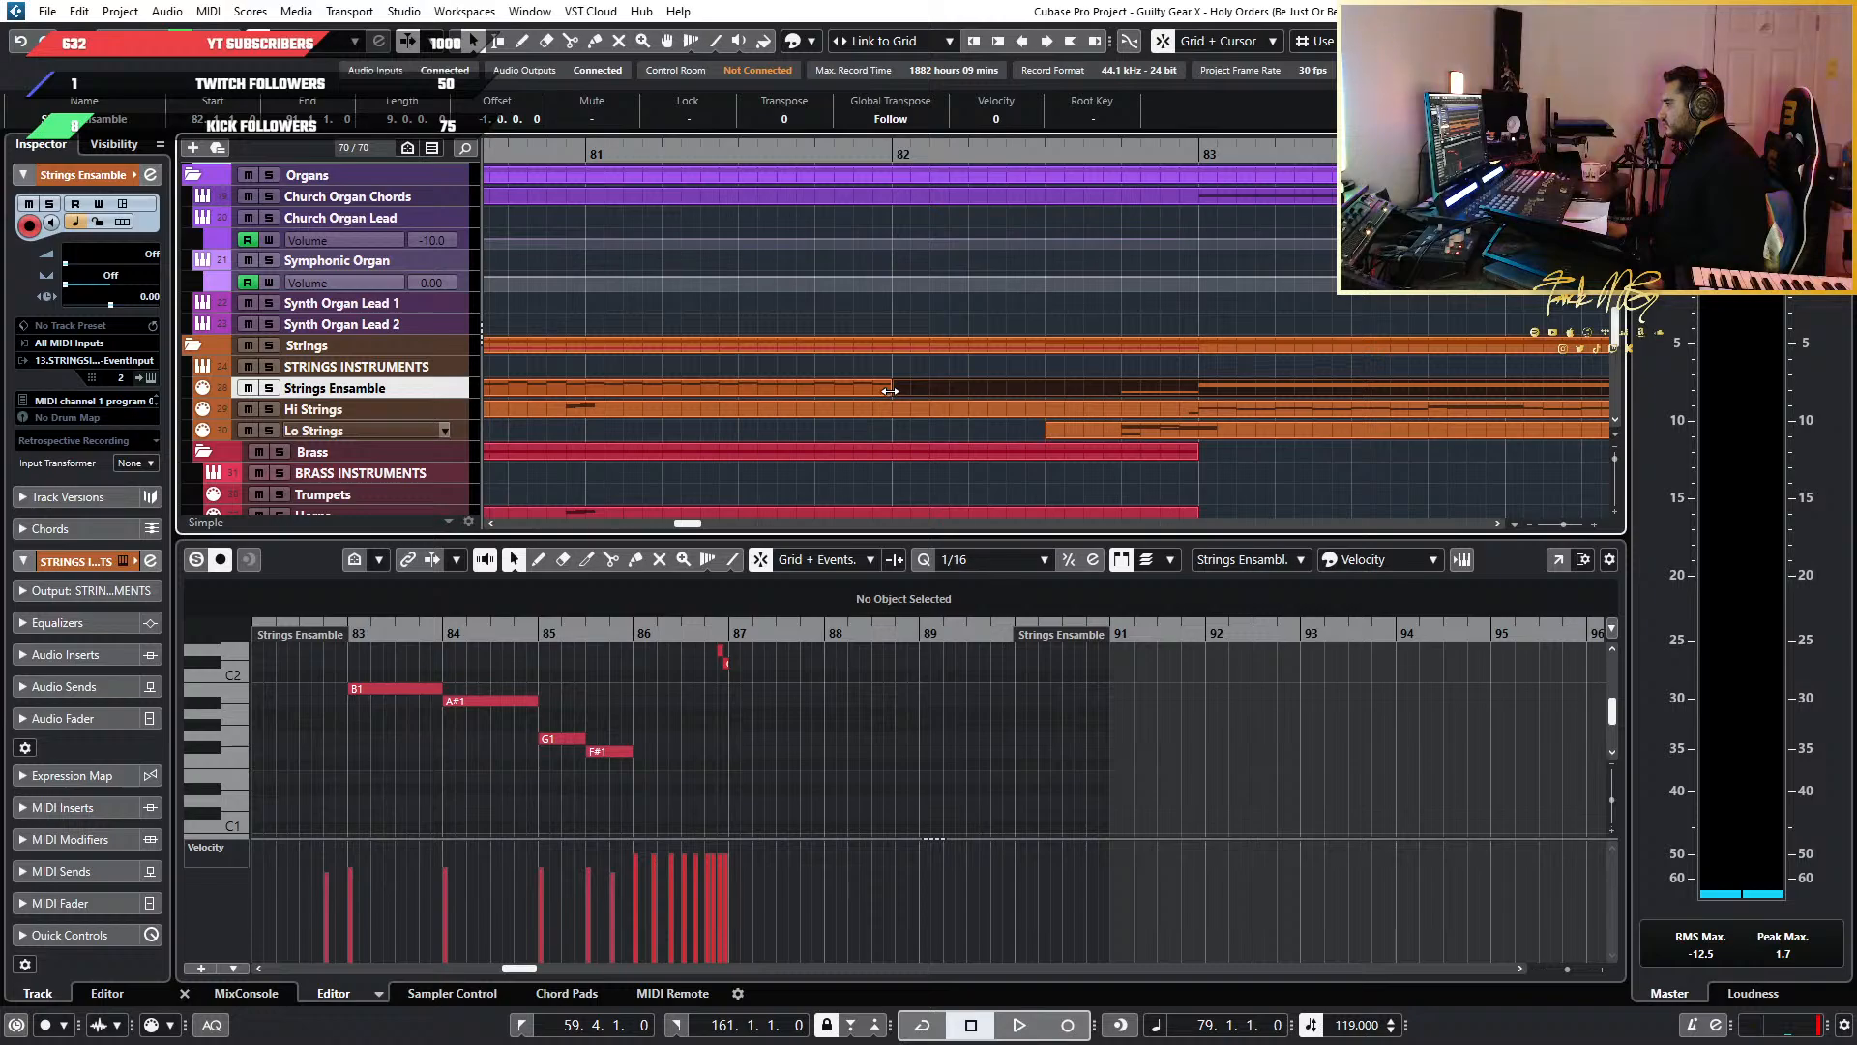
scroll(890, 390, down, 3)
click(913, 369)
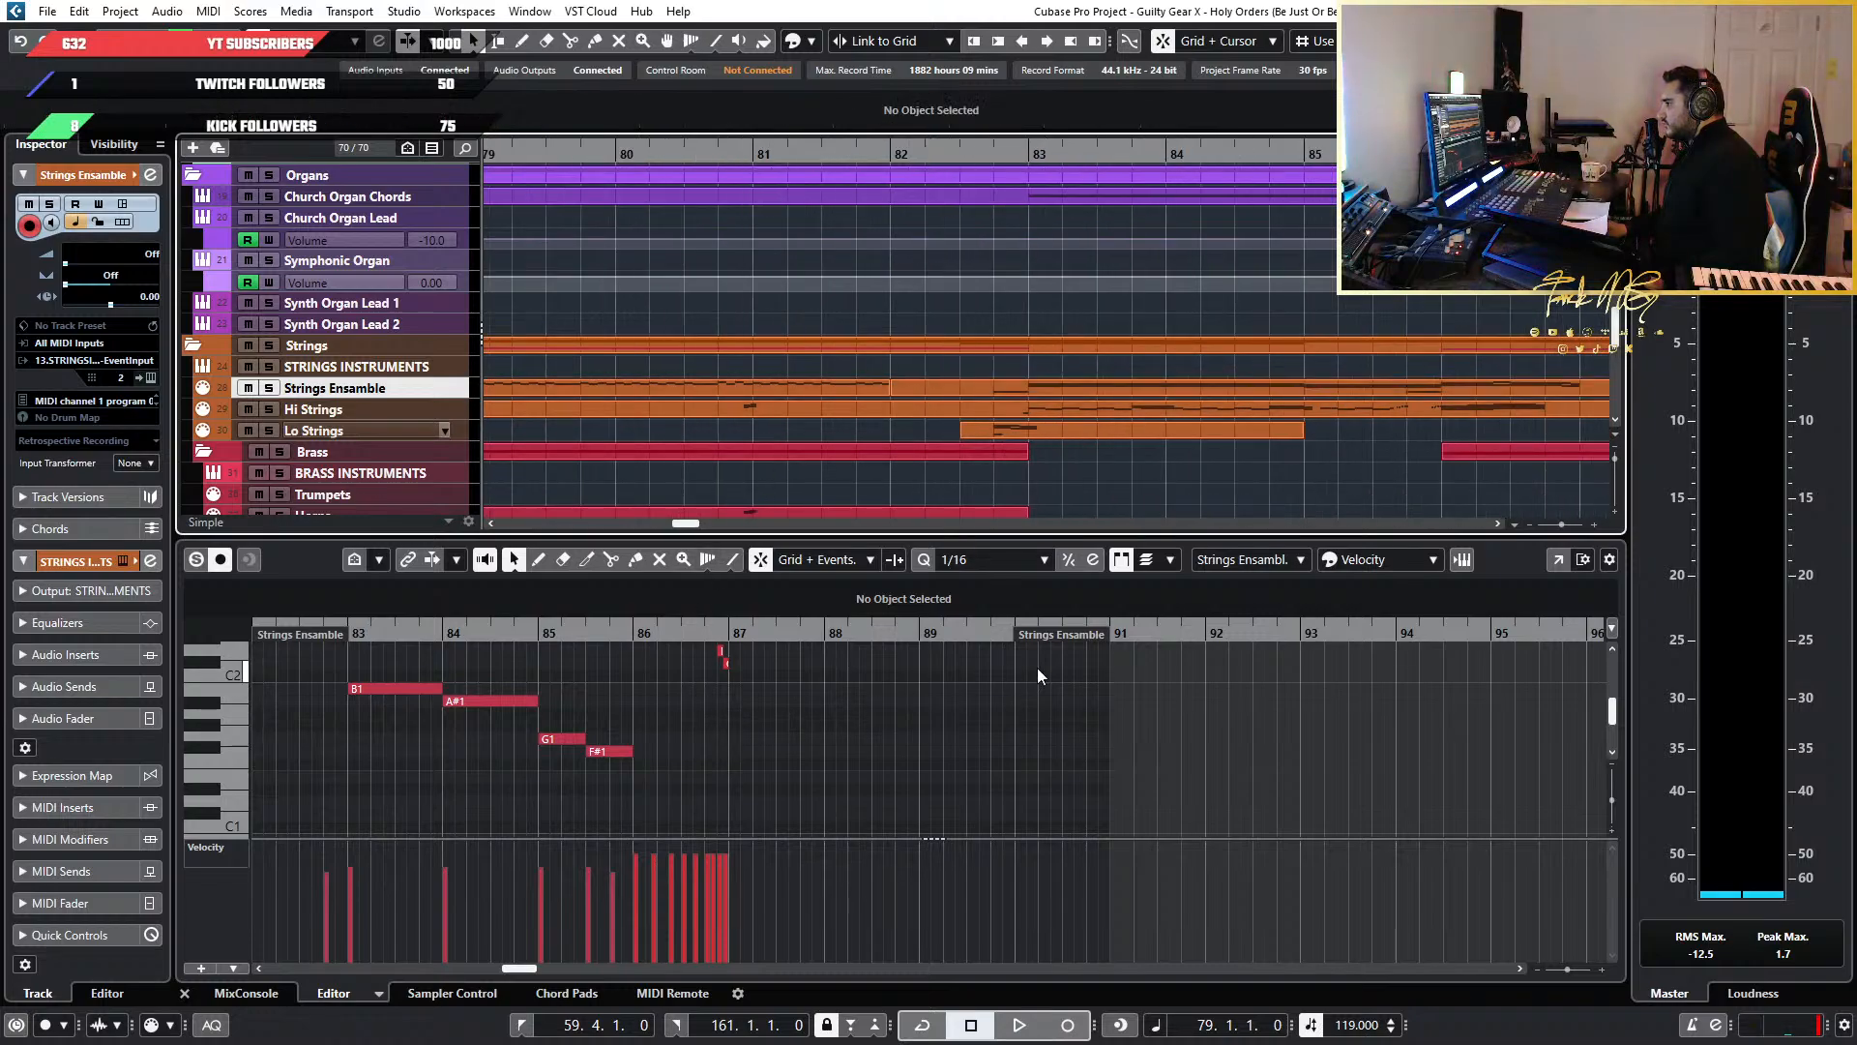
Move the playhead to 88.4.4 and select the two adjoining Strings Ensamble parts around bar 82
click(943, 155)
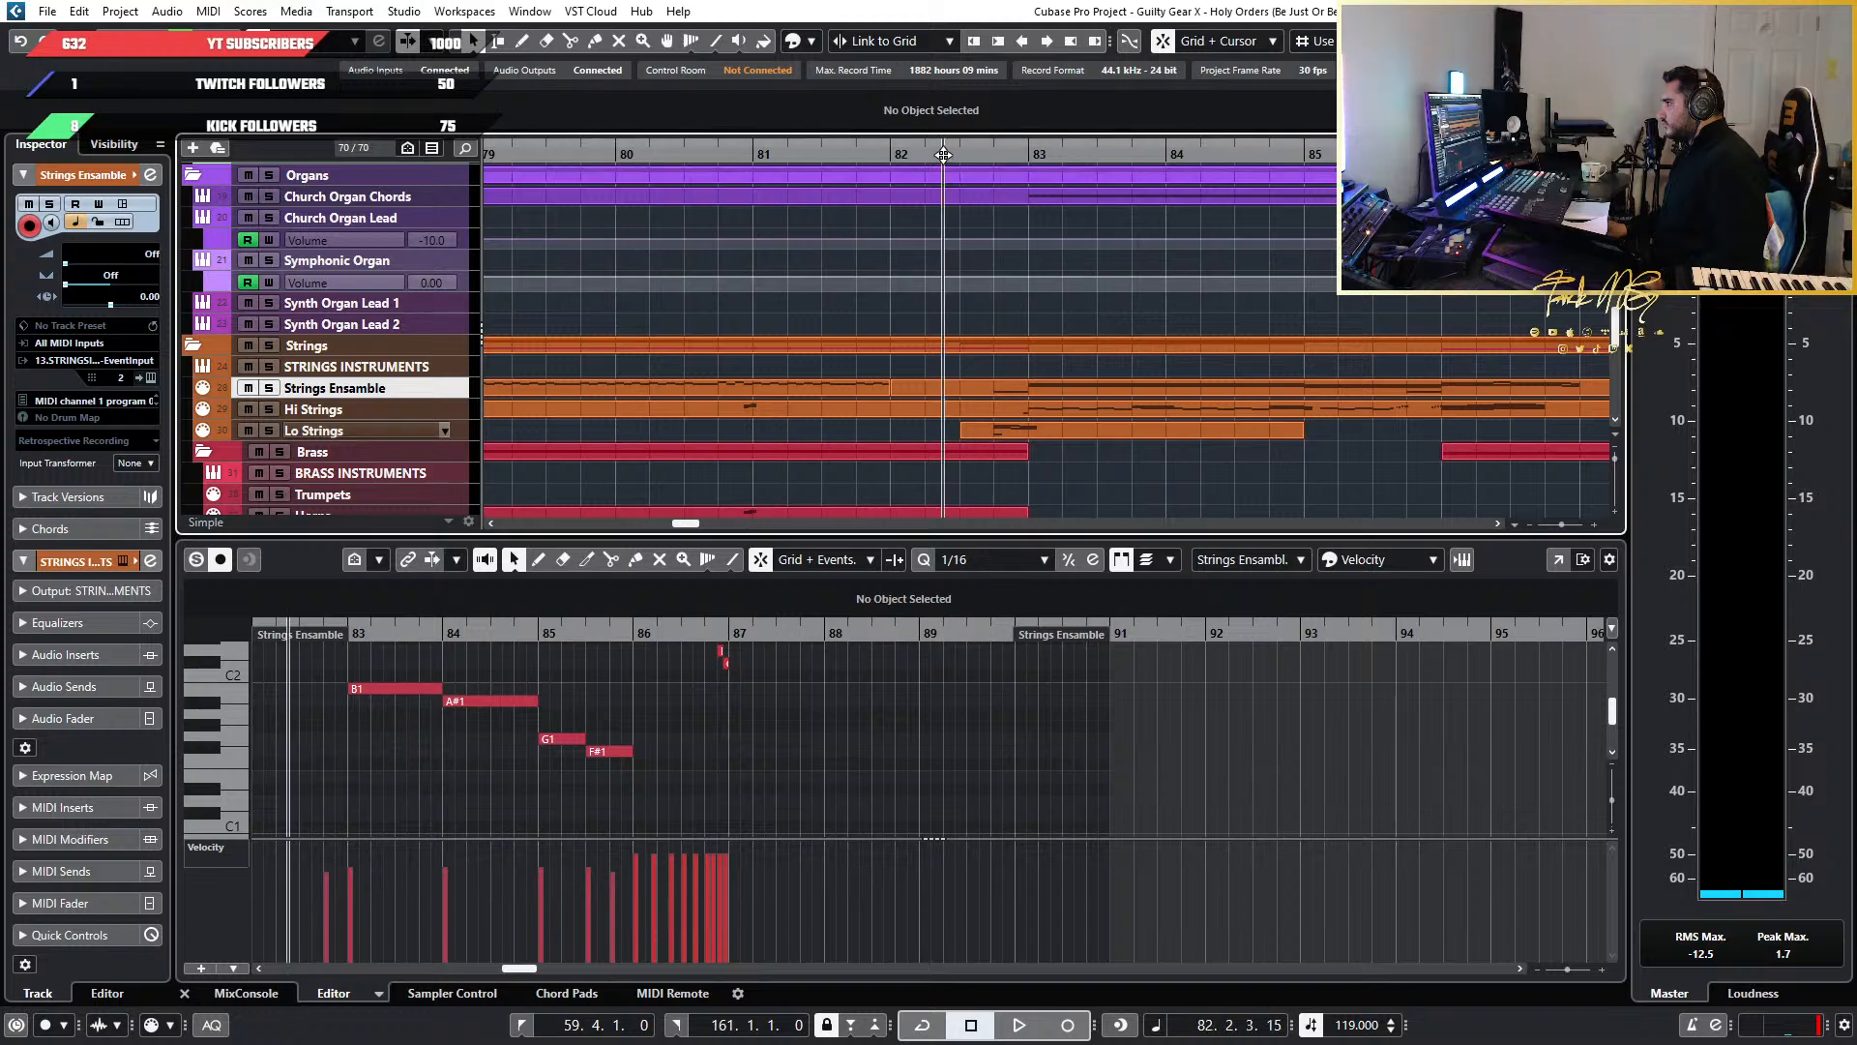
drag(943, 155, 1485, 157)
scroll(698, 379, down, 3)
scroll(699, 379, left, 4)
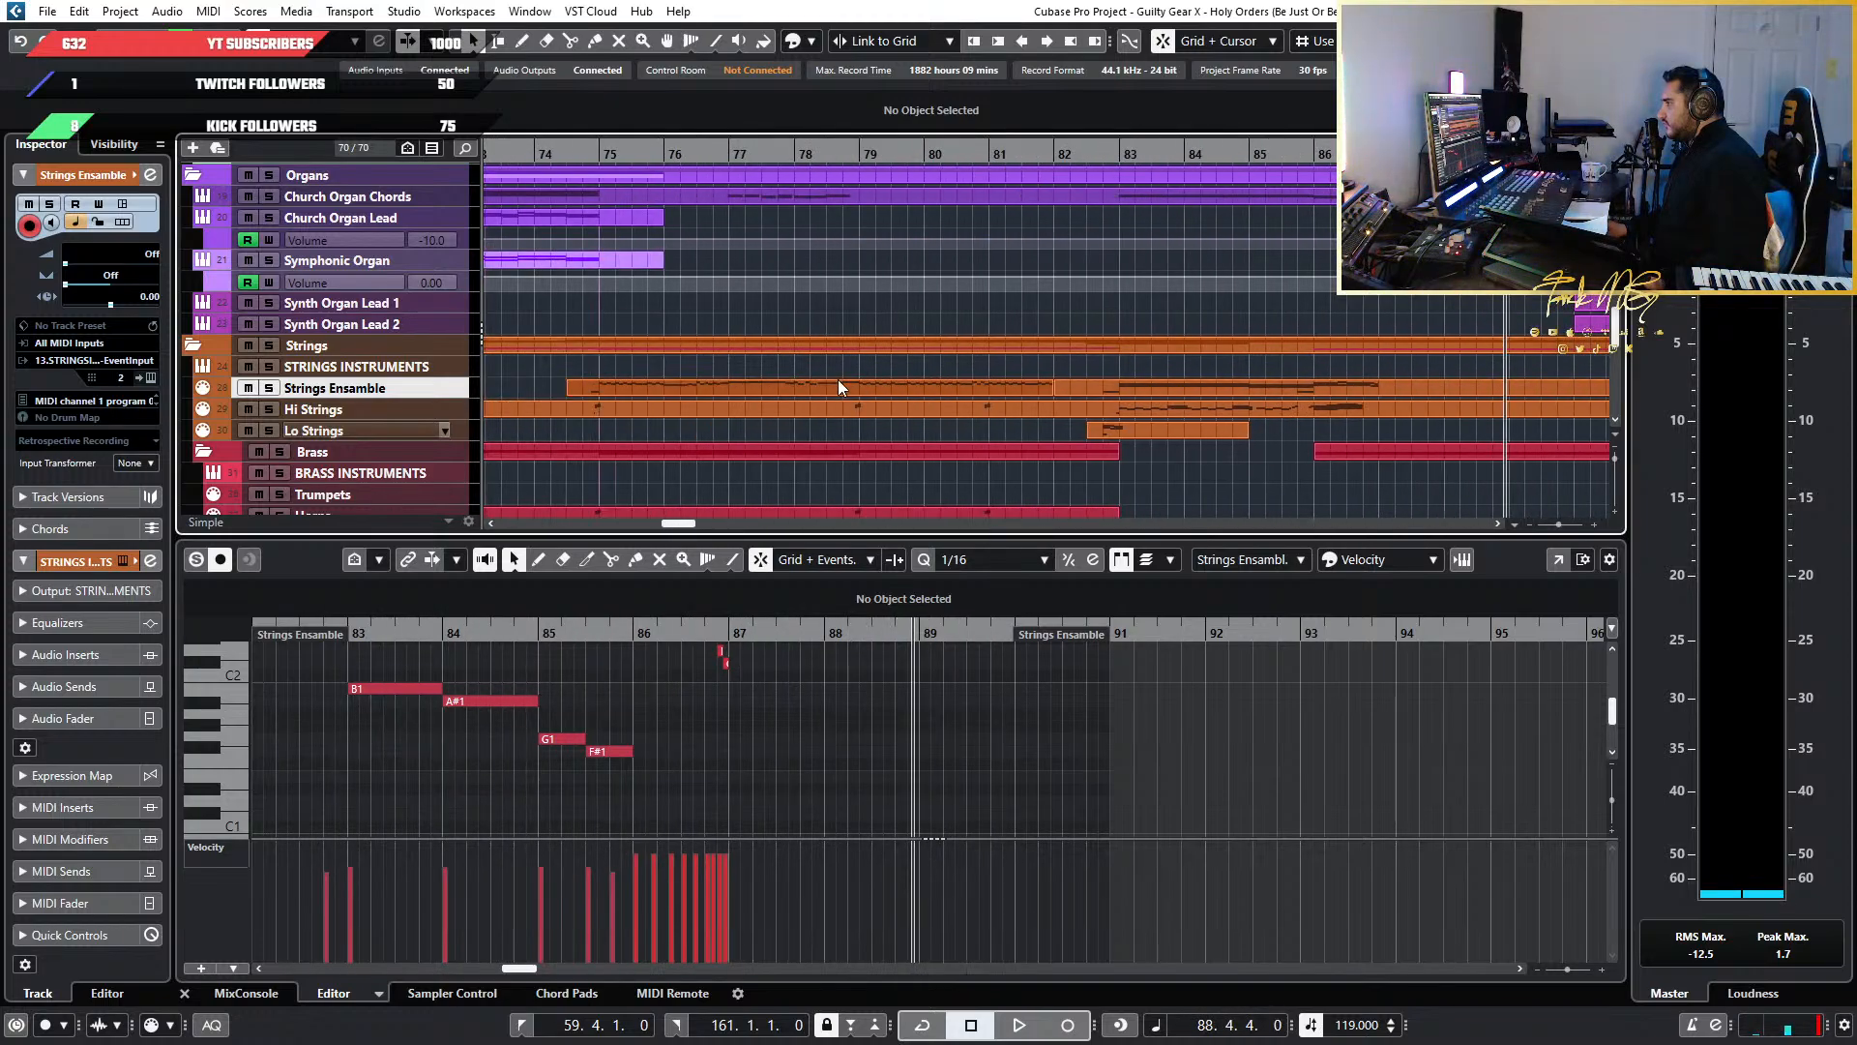
click(971, 395)
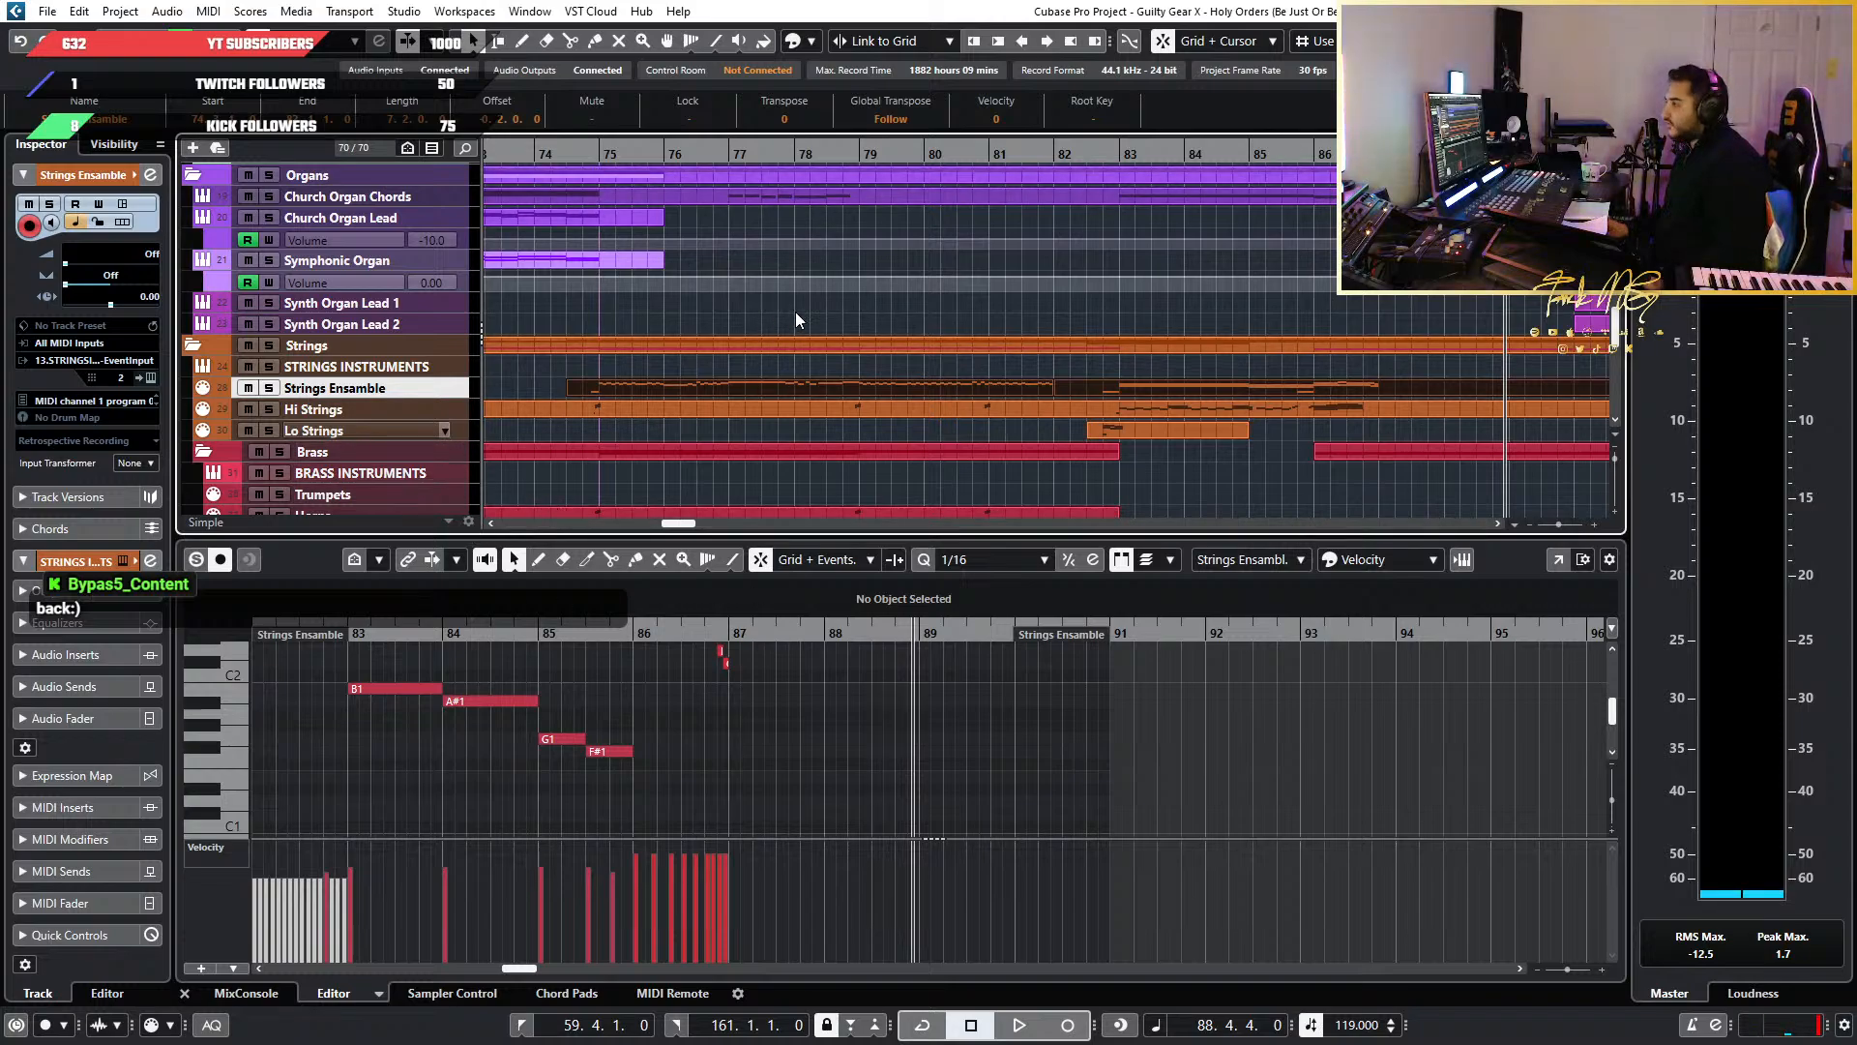
Examine how the organ, strings, brass, woodwind and choir parts are laid out around the selected Strings Ensamble section
scroll(805, 373, down, 5)
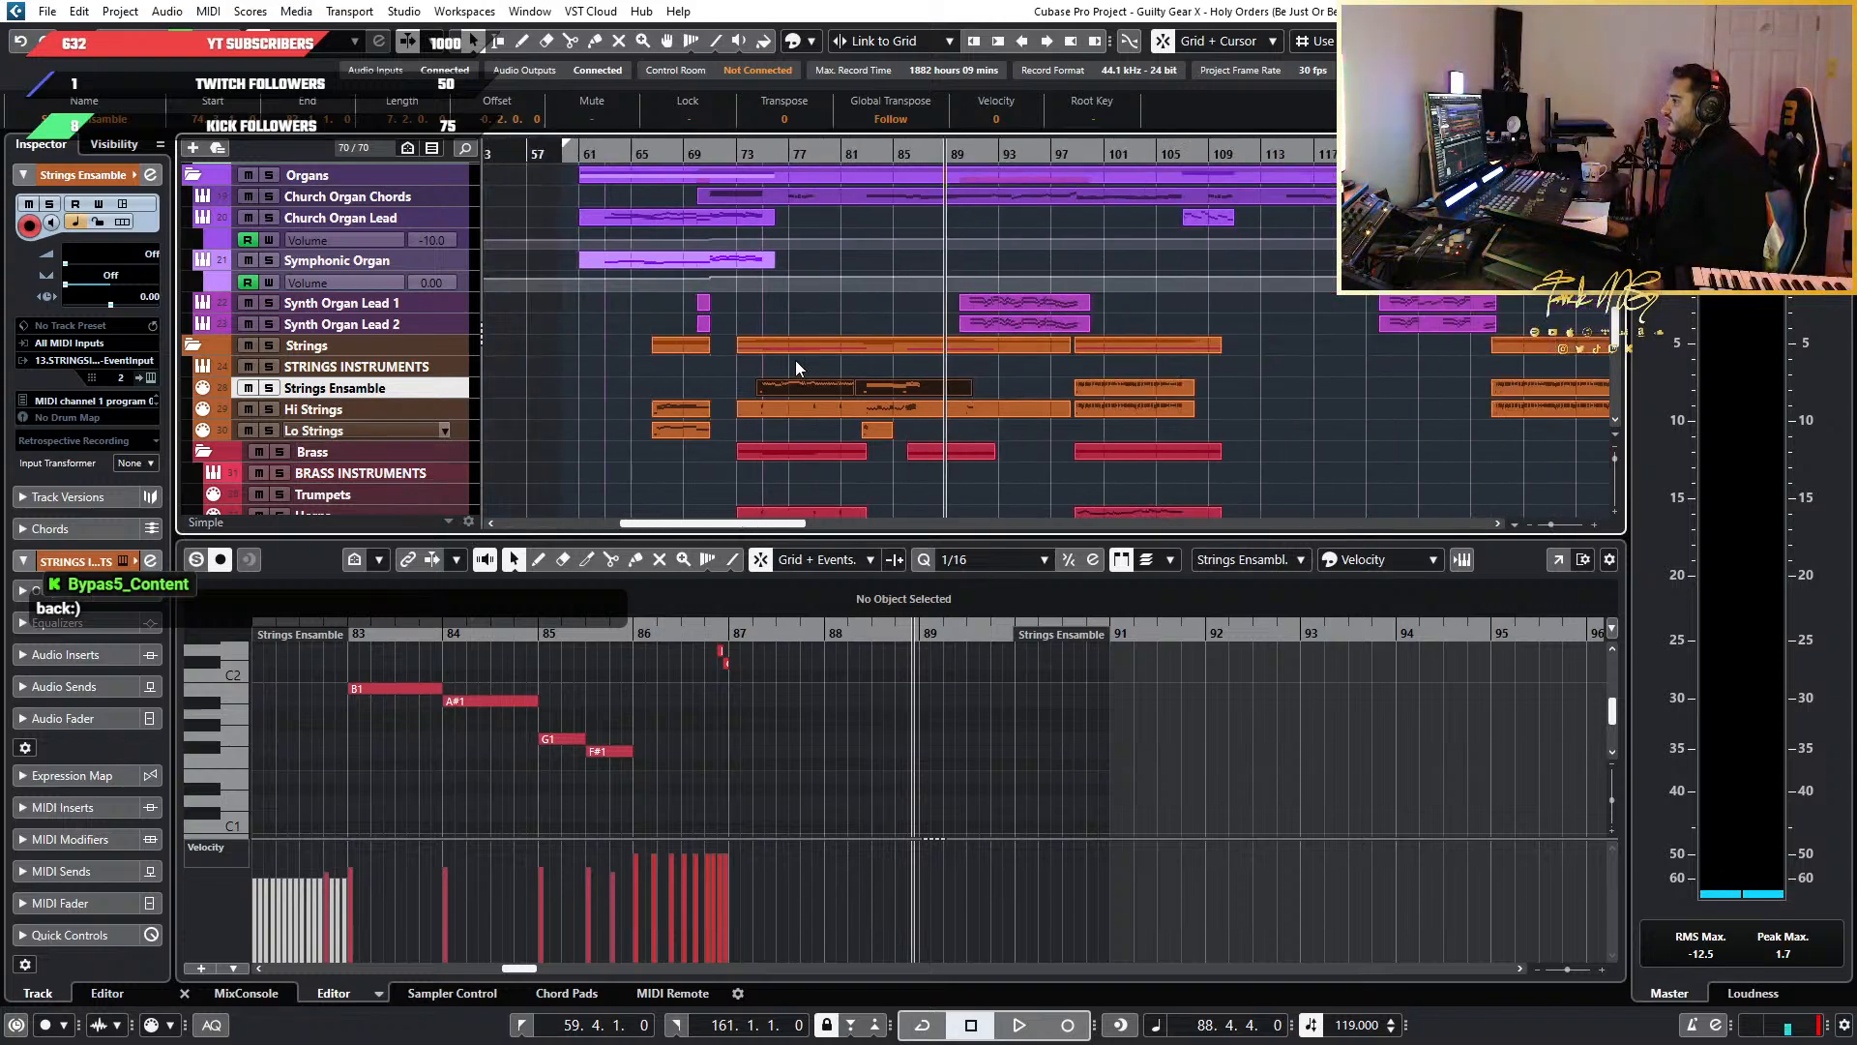
scroll(768, 352, down, 3)
scroll(768, 352, up, 6)
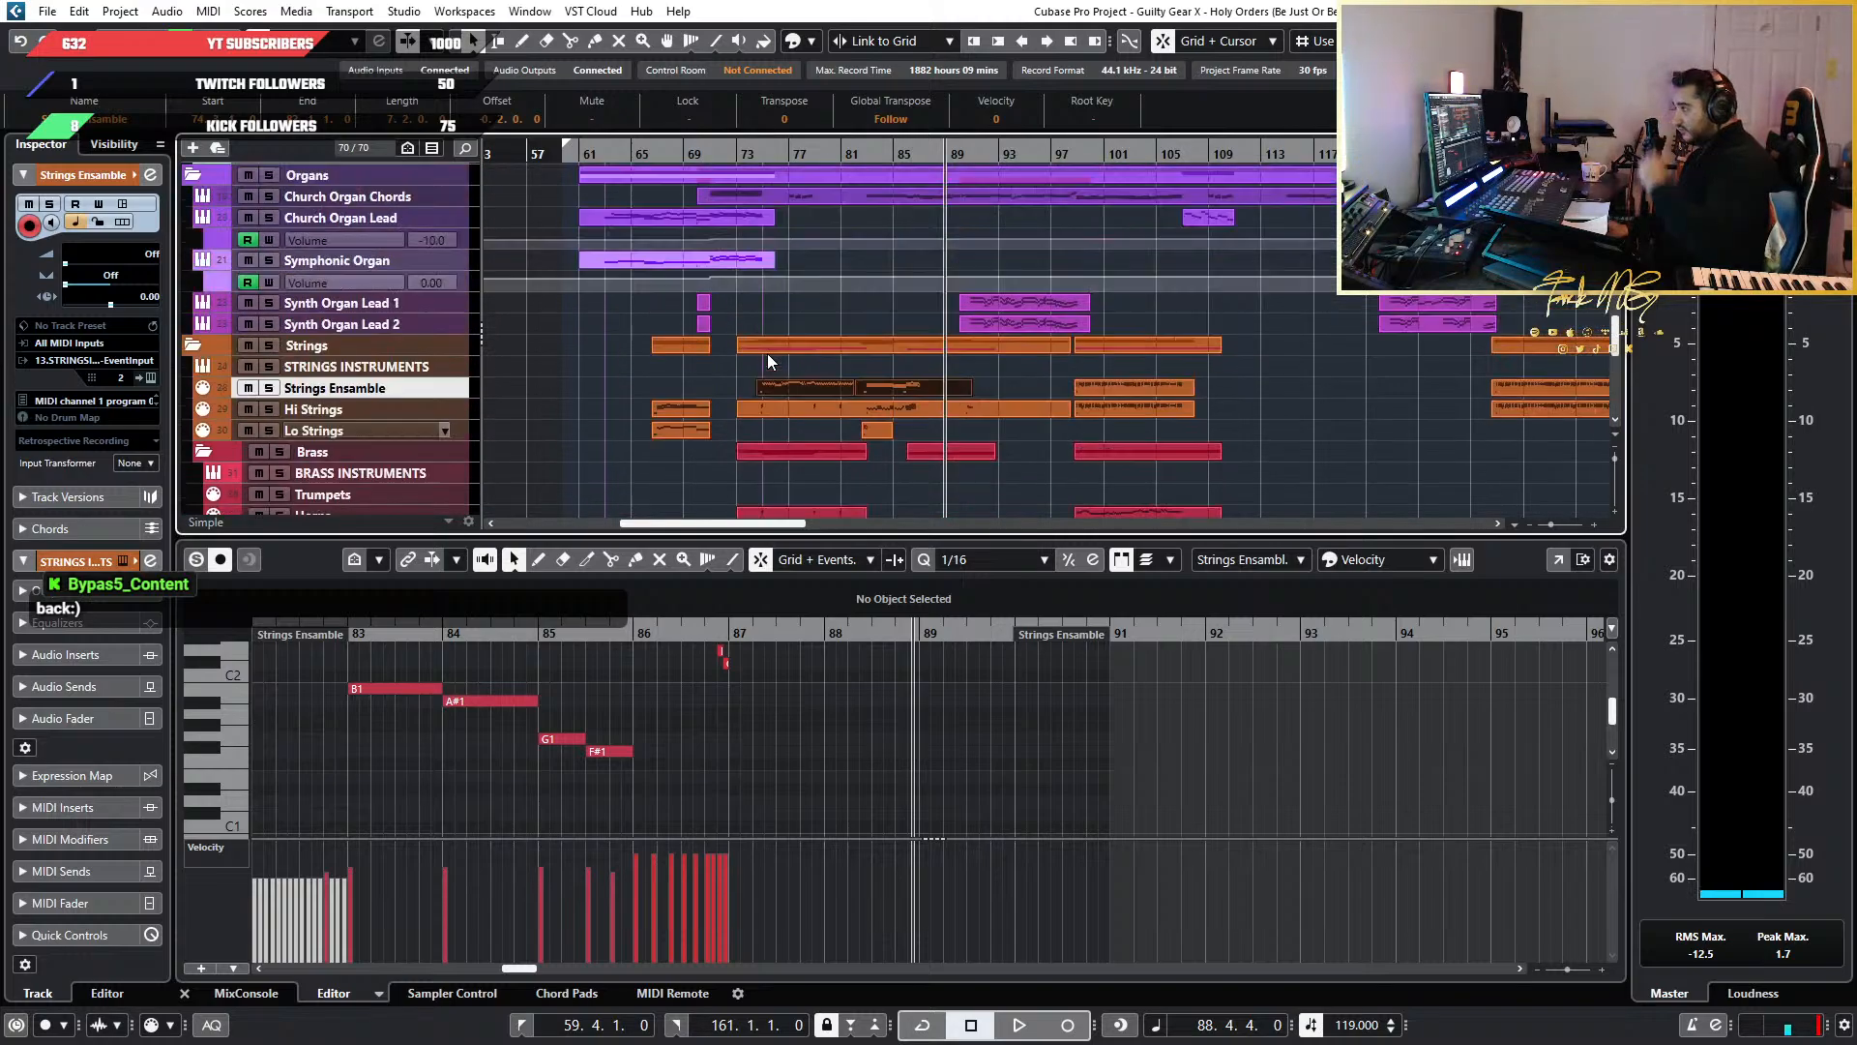
scroll(1062, 207, down, 2)
scroll(1060, 211, down, 3)
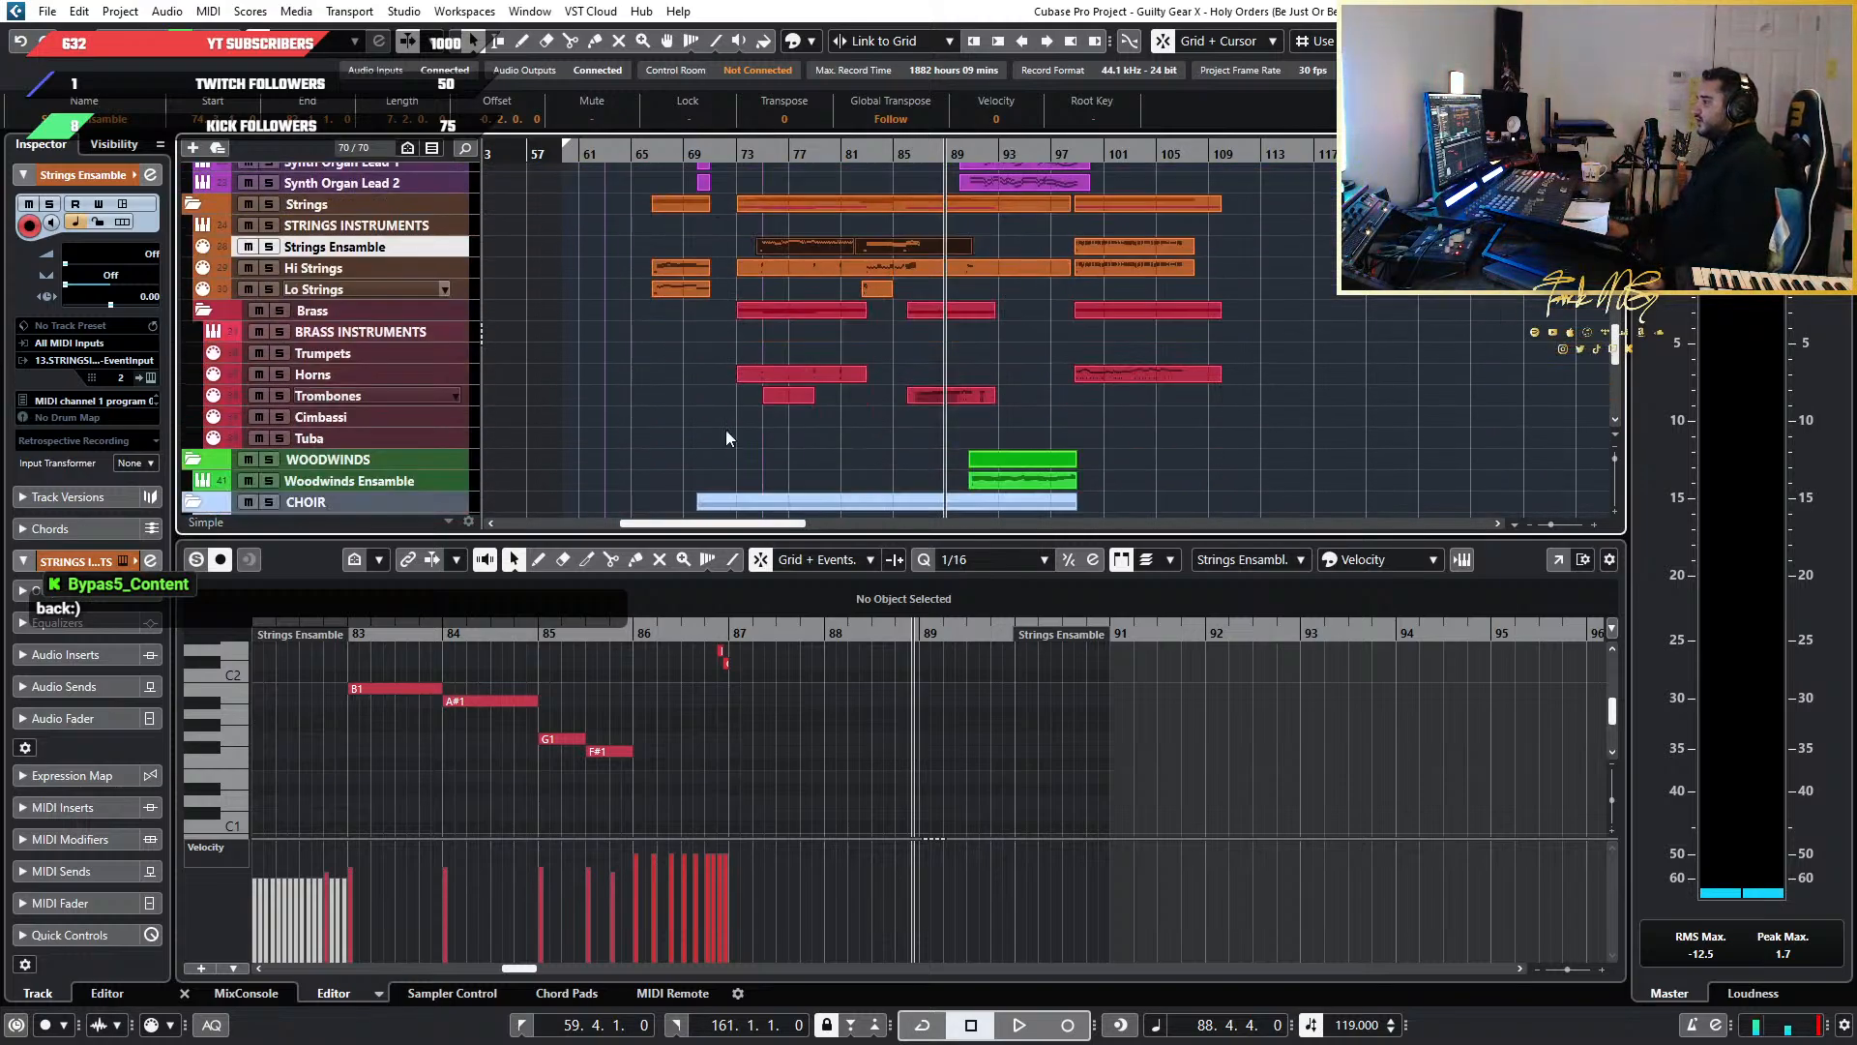
scroll(1240, 356, up, 4)
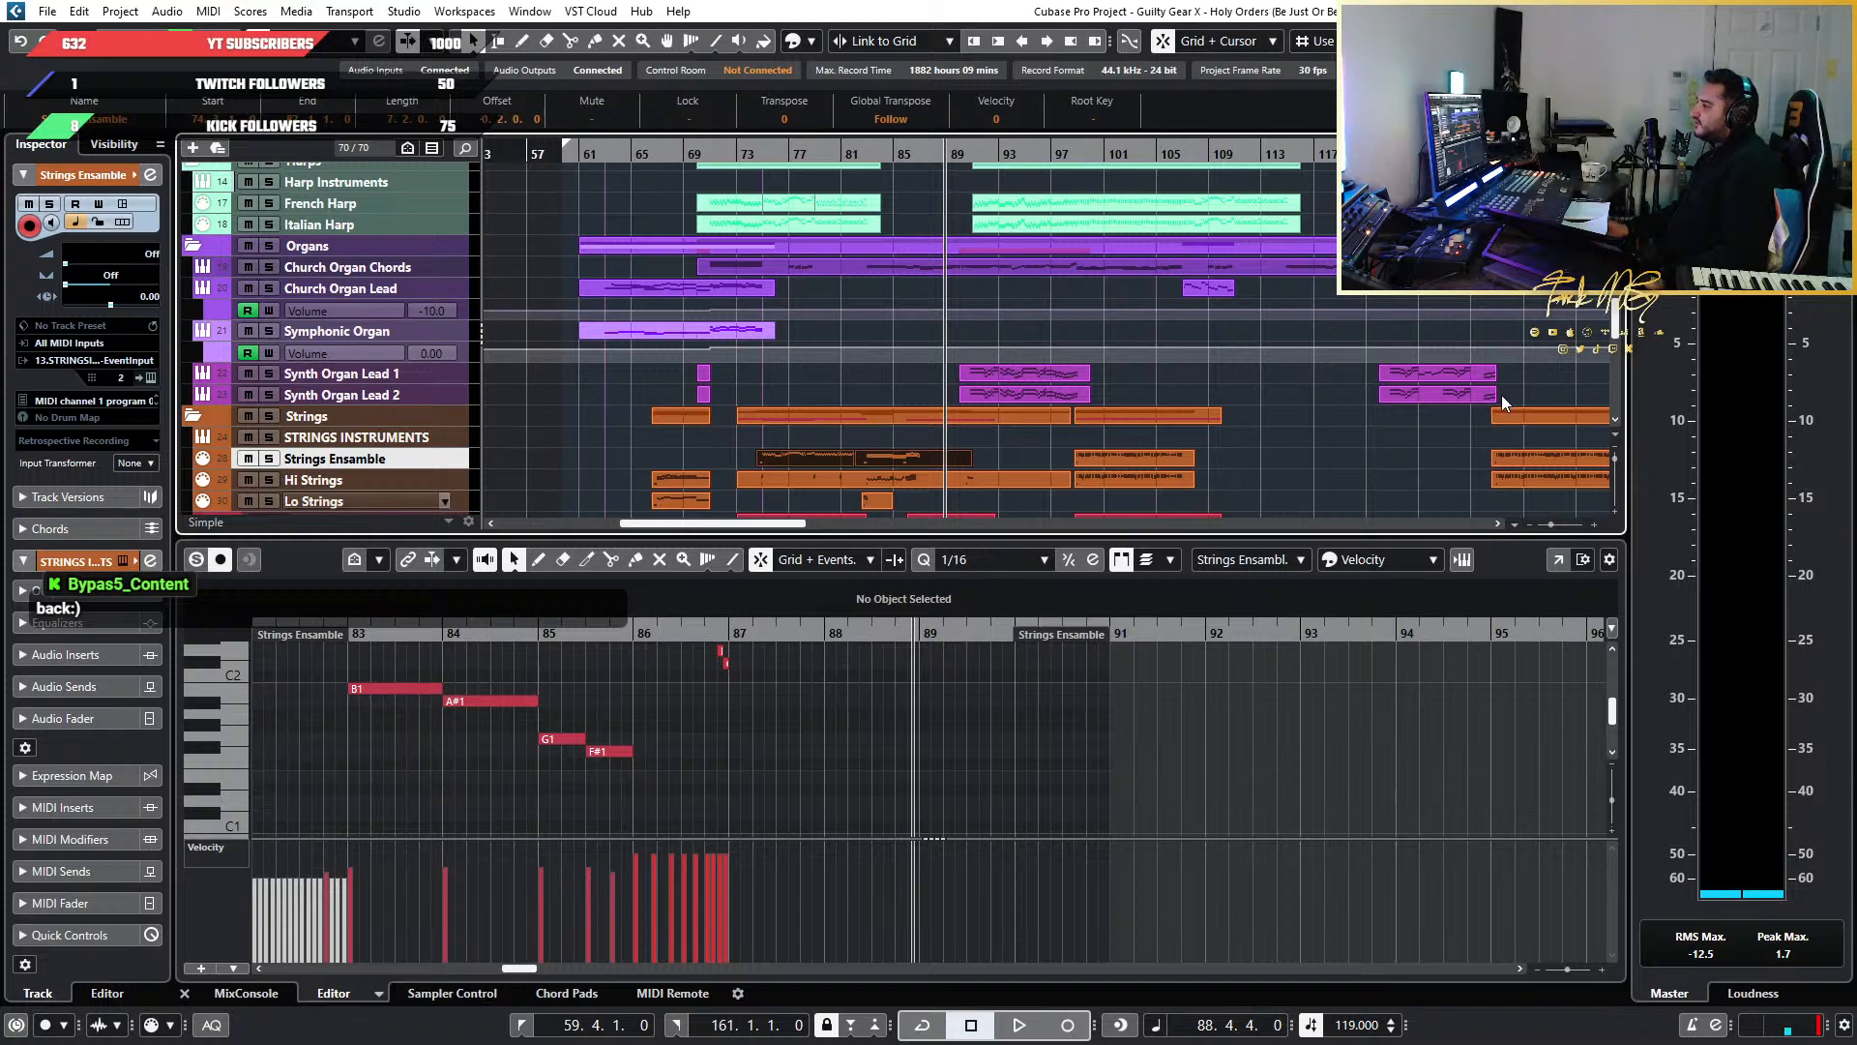
scroll(1393, 391, down, 4)
scroll(1350, 381, up, 3)
scroll(1348, 385, down, 1)
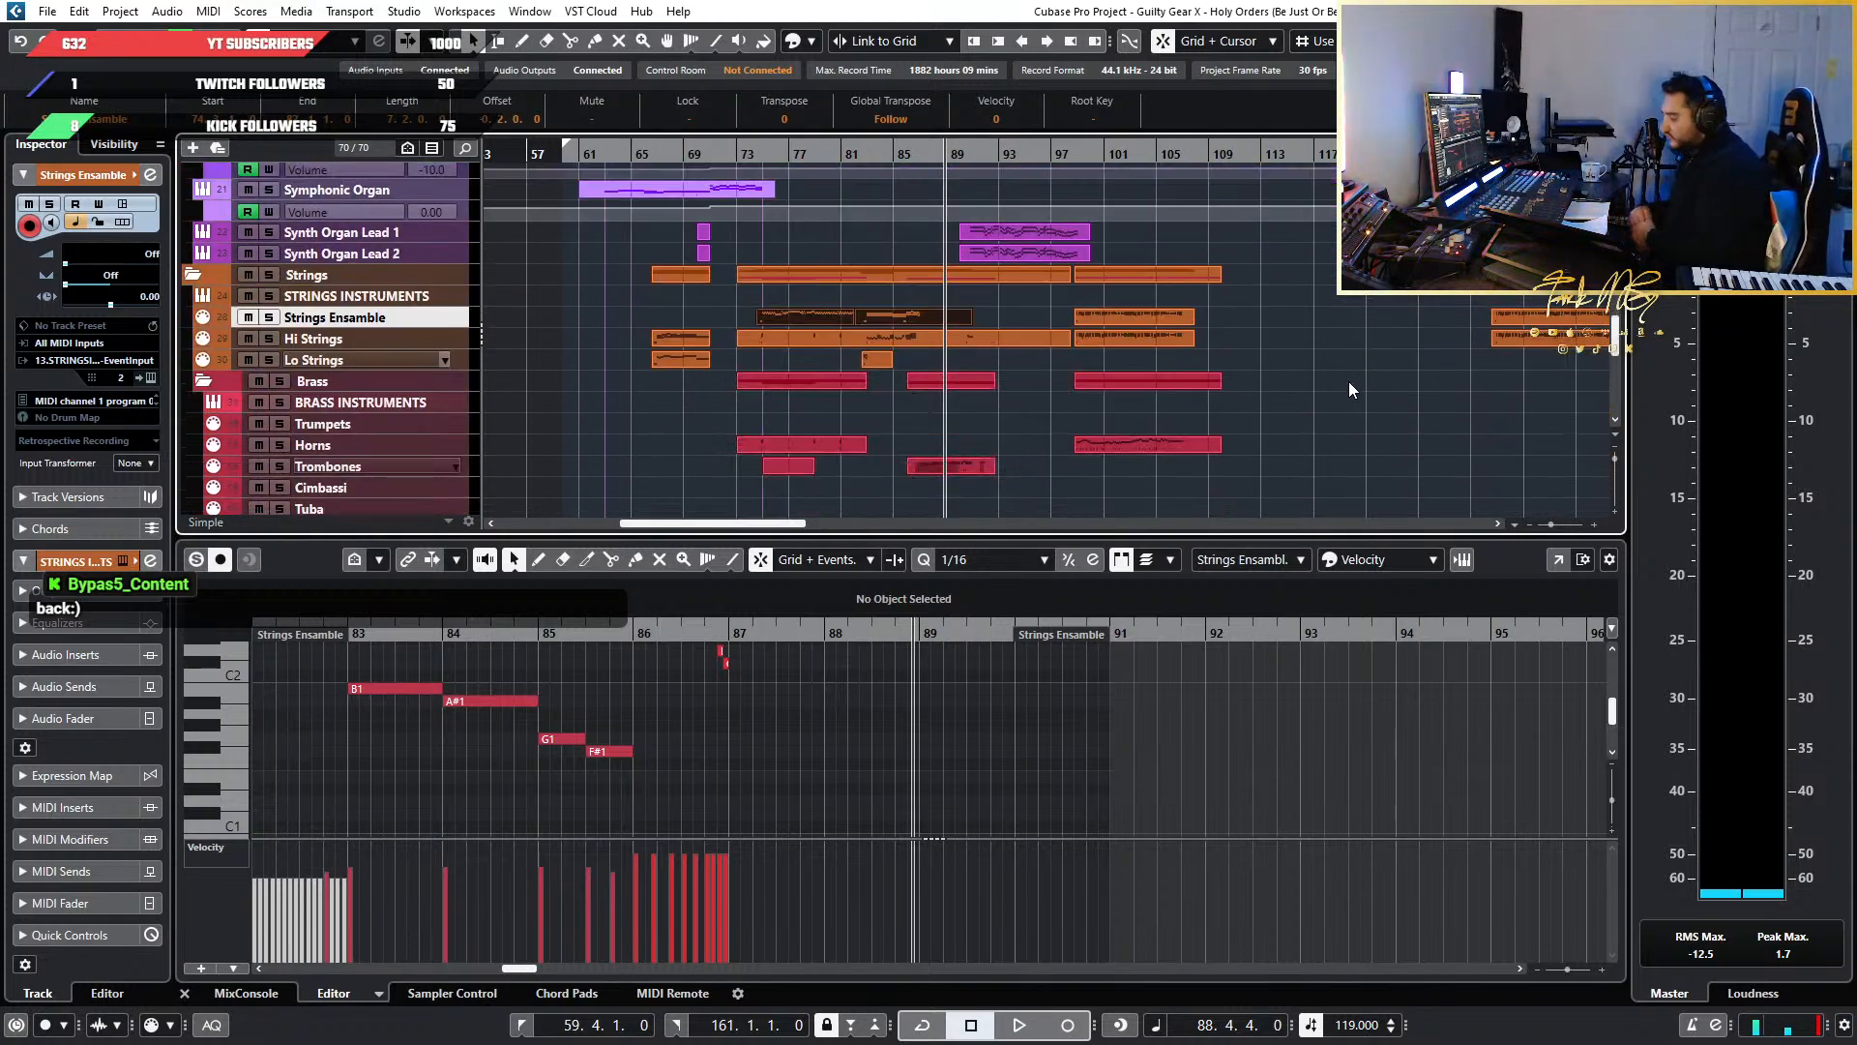
scroll(1348, 381, down, 2)
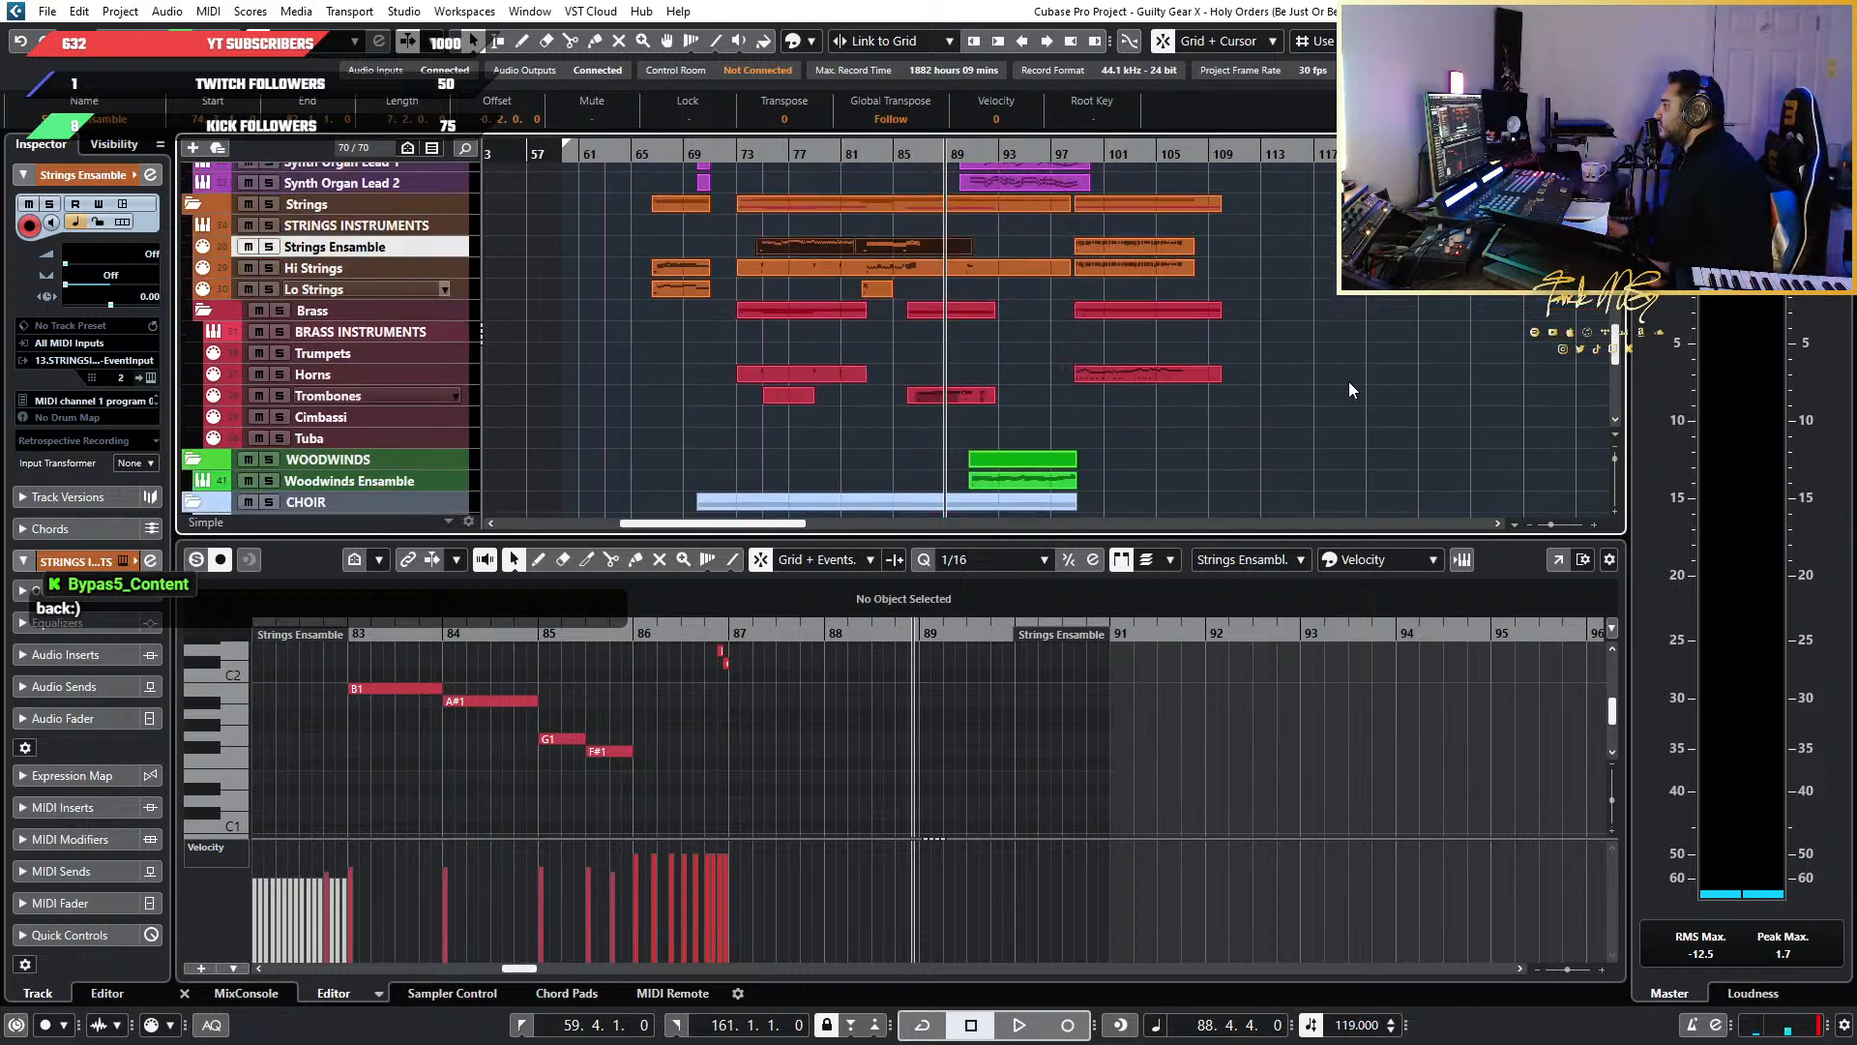
scroll(1348, 381, down, 4)
scroll(1130, 350, up, 2)
scroll(1131, 353, up, 6)
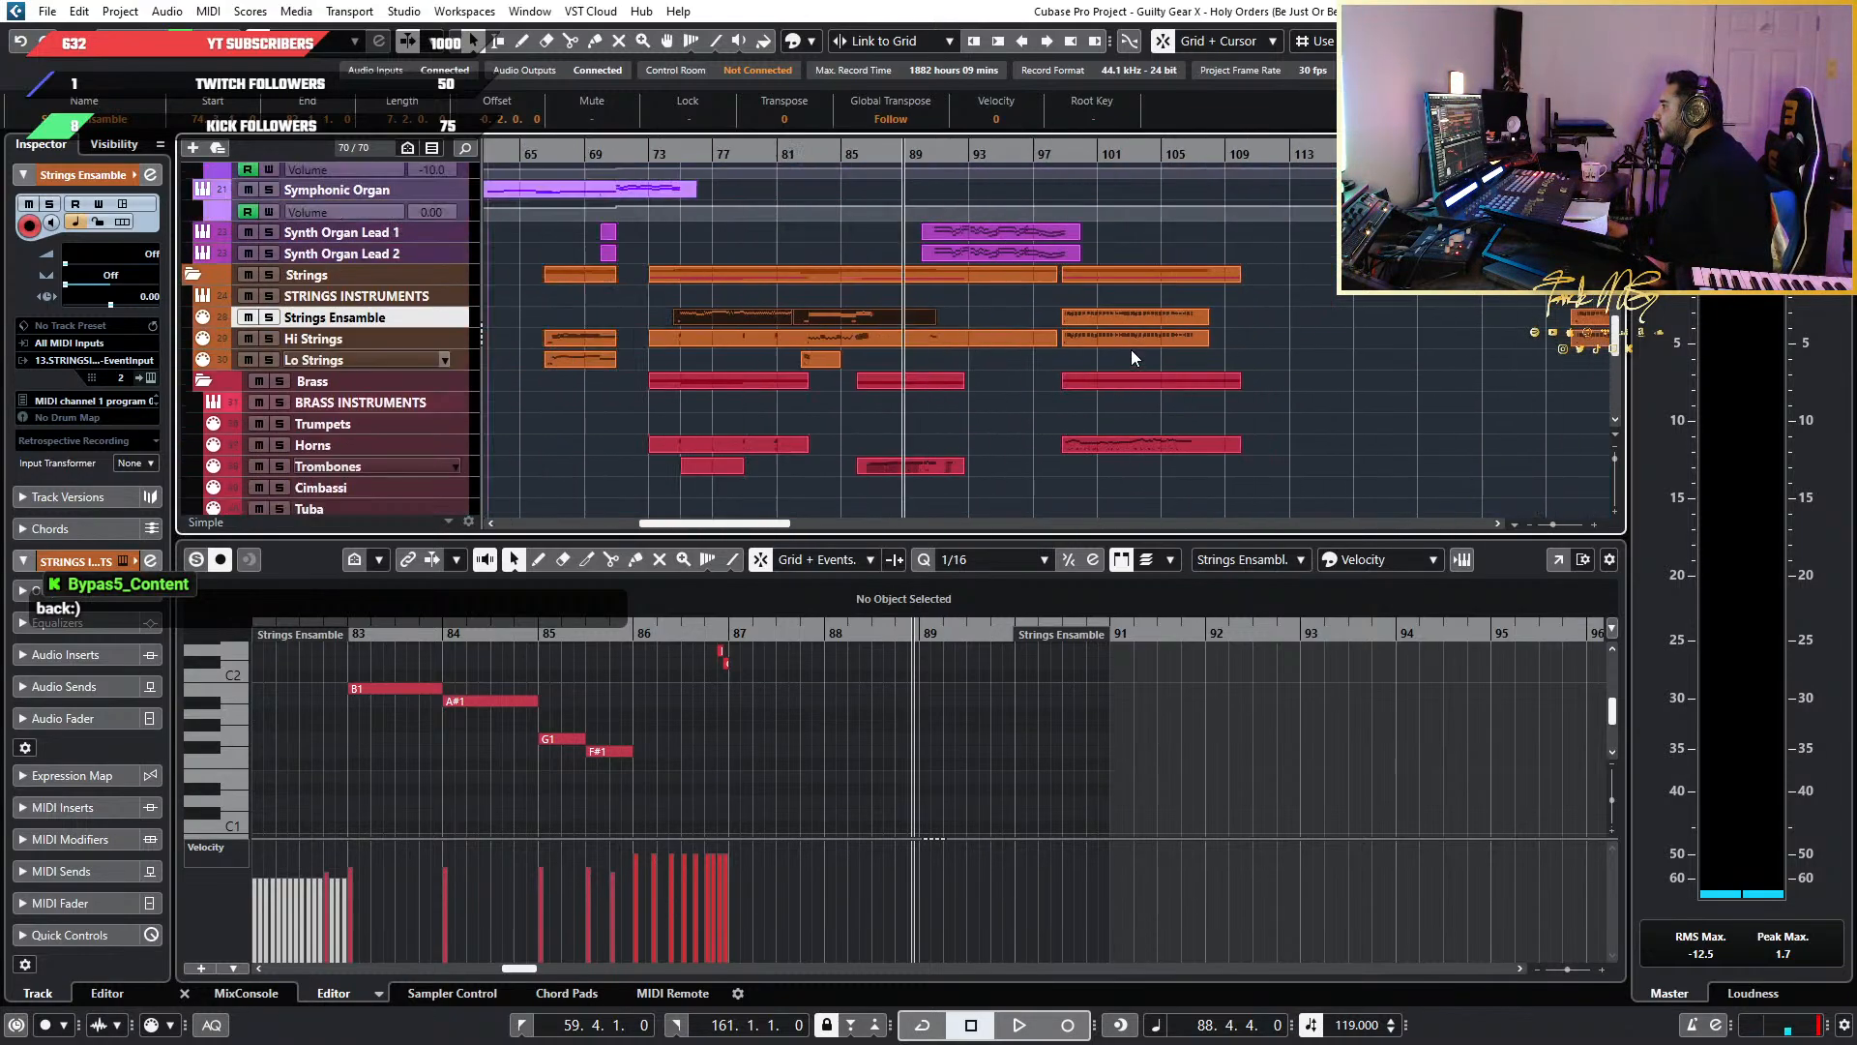
scroll(1129, 350, down, 2)
scroll(1130, 350, down, 5)
scroll(1130, 351, up, 2)
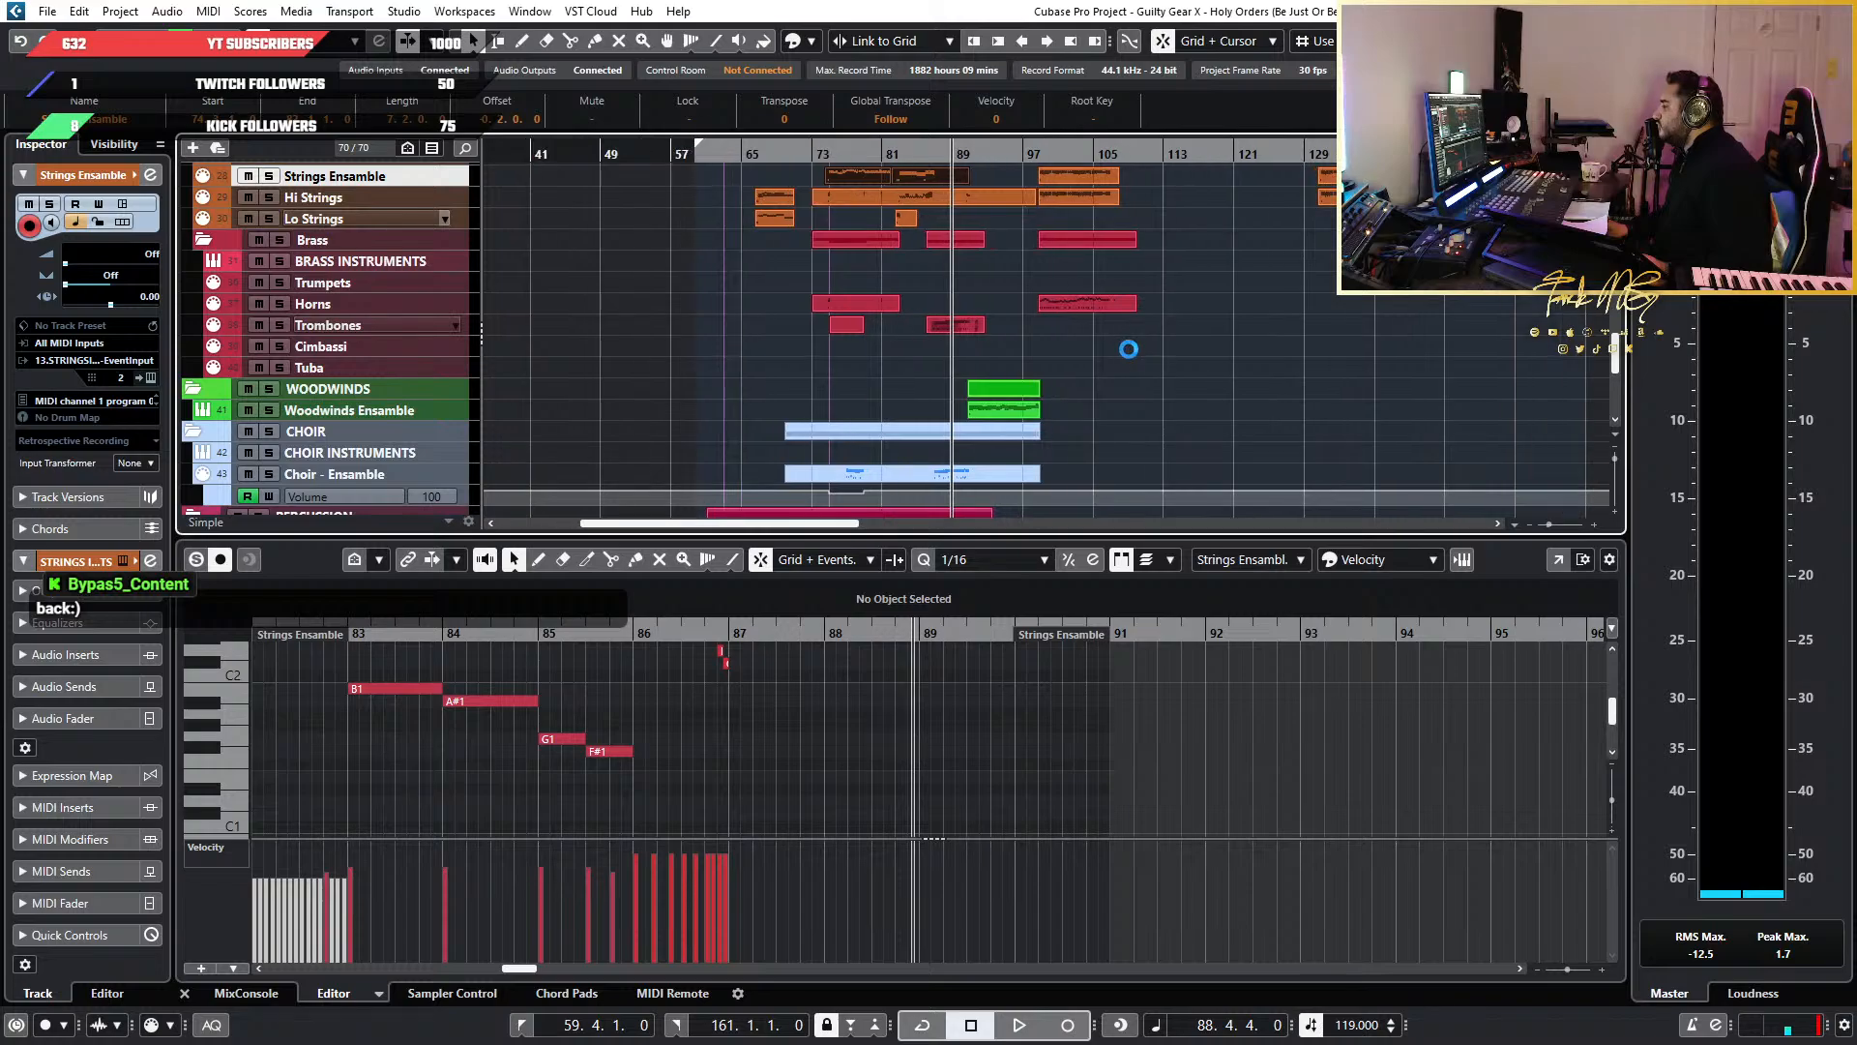
scroll(997, 387, up, 8)
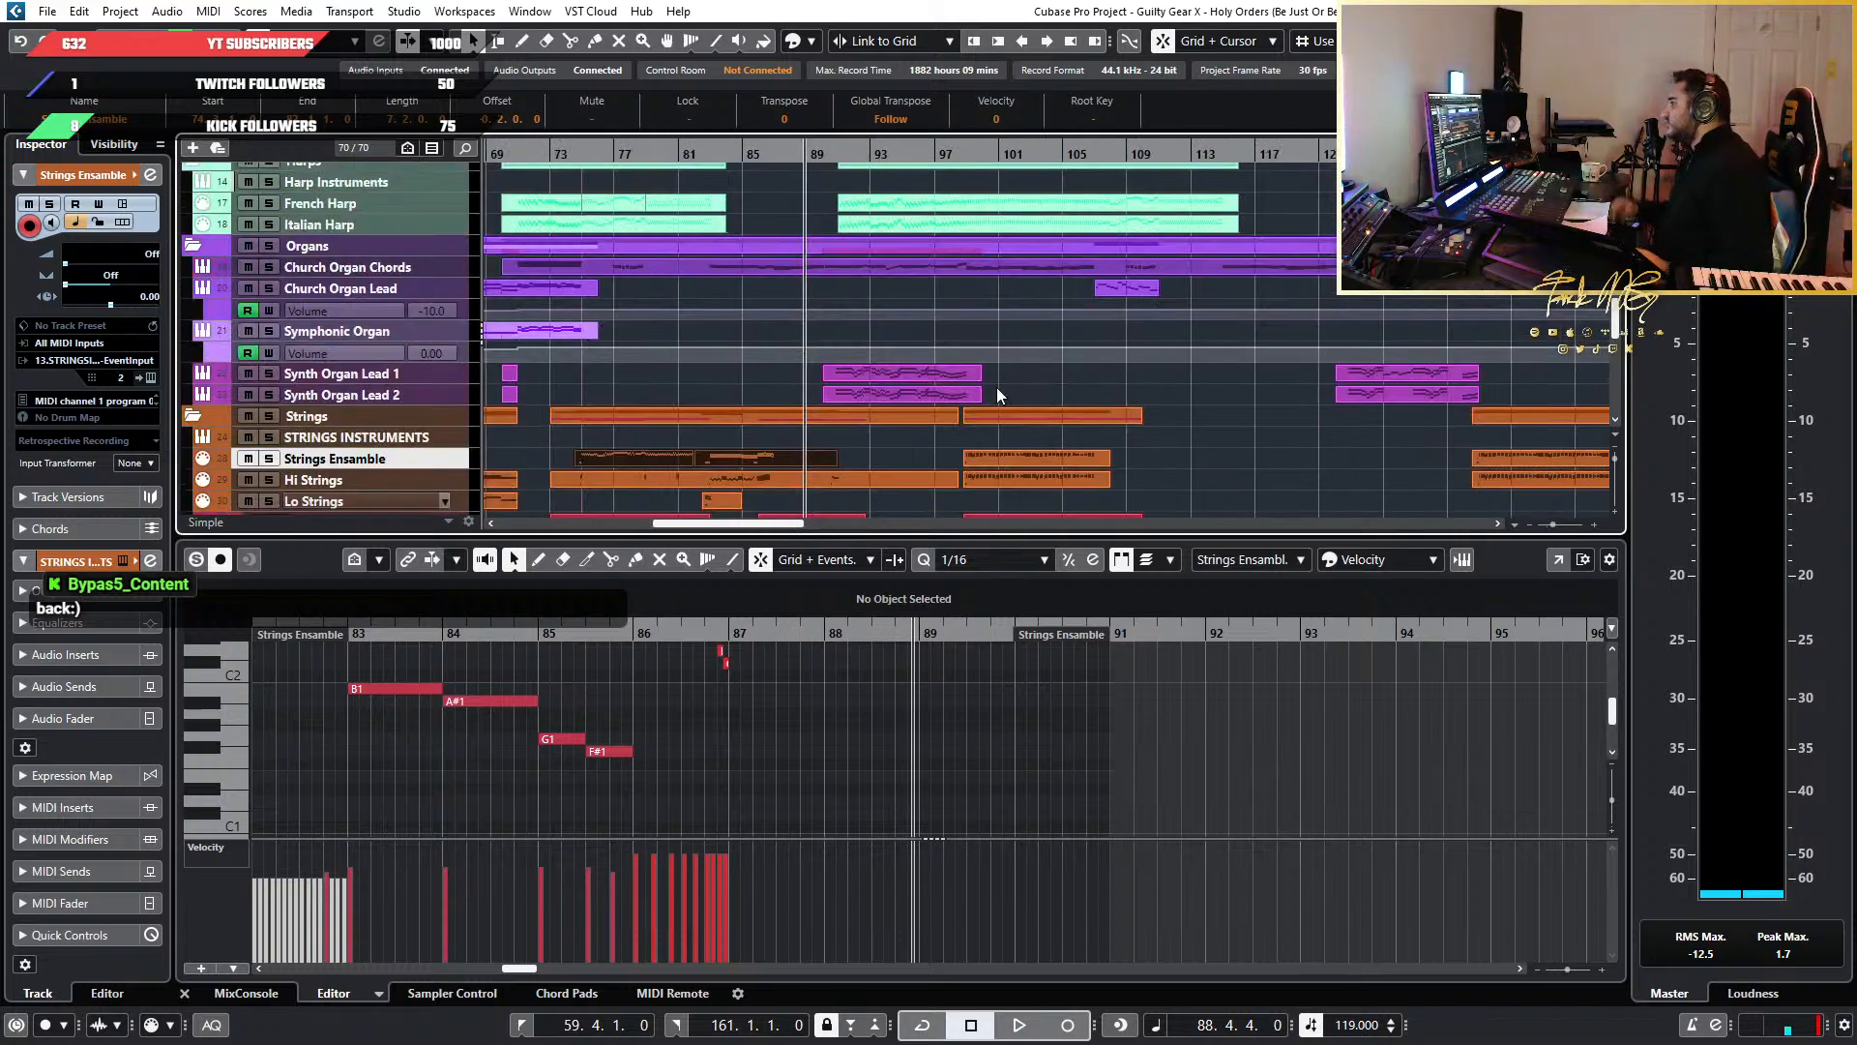
scroll(797, 400, up, 3)
scroll(822, 396, down, 3)
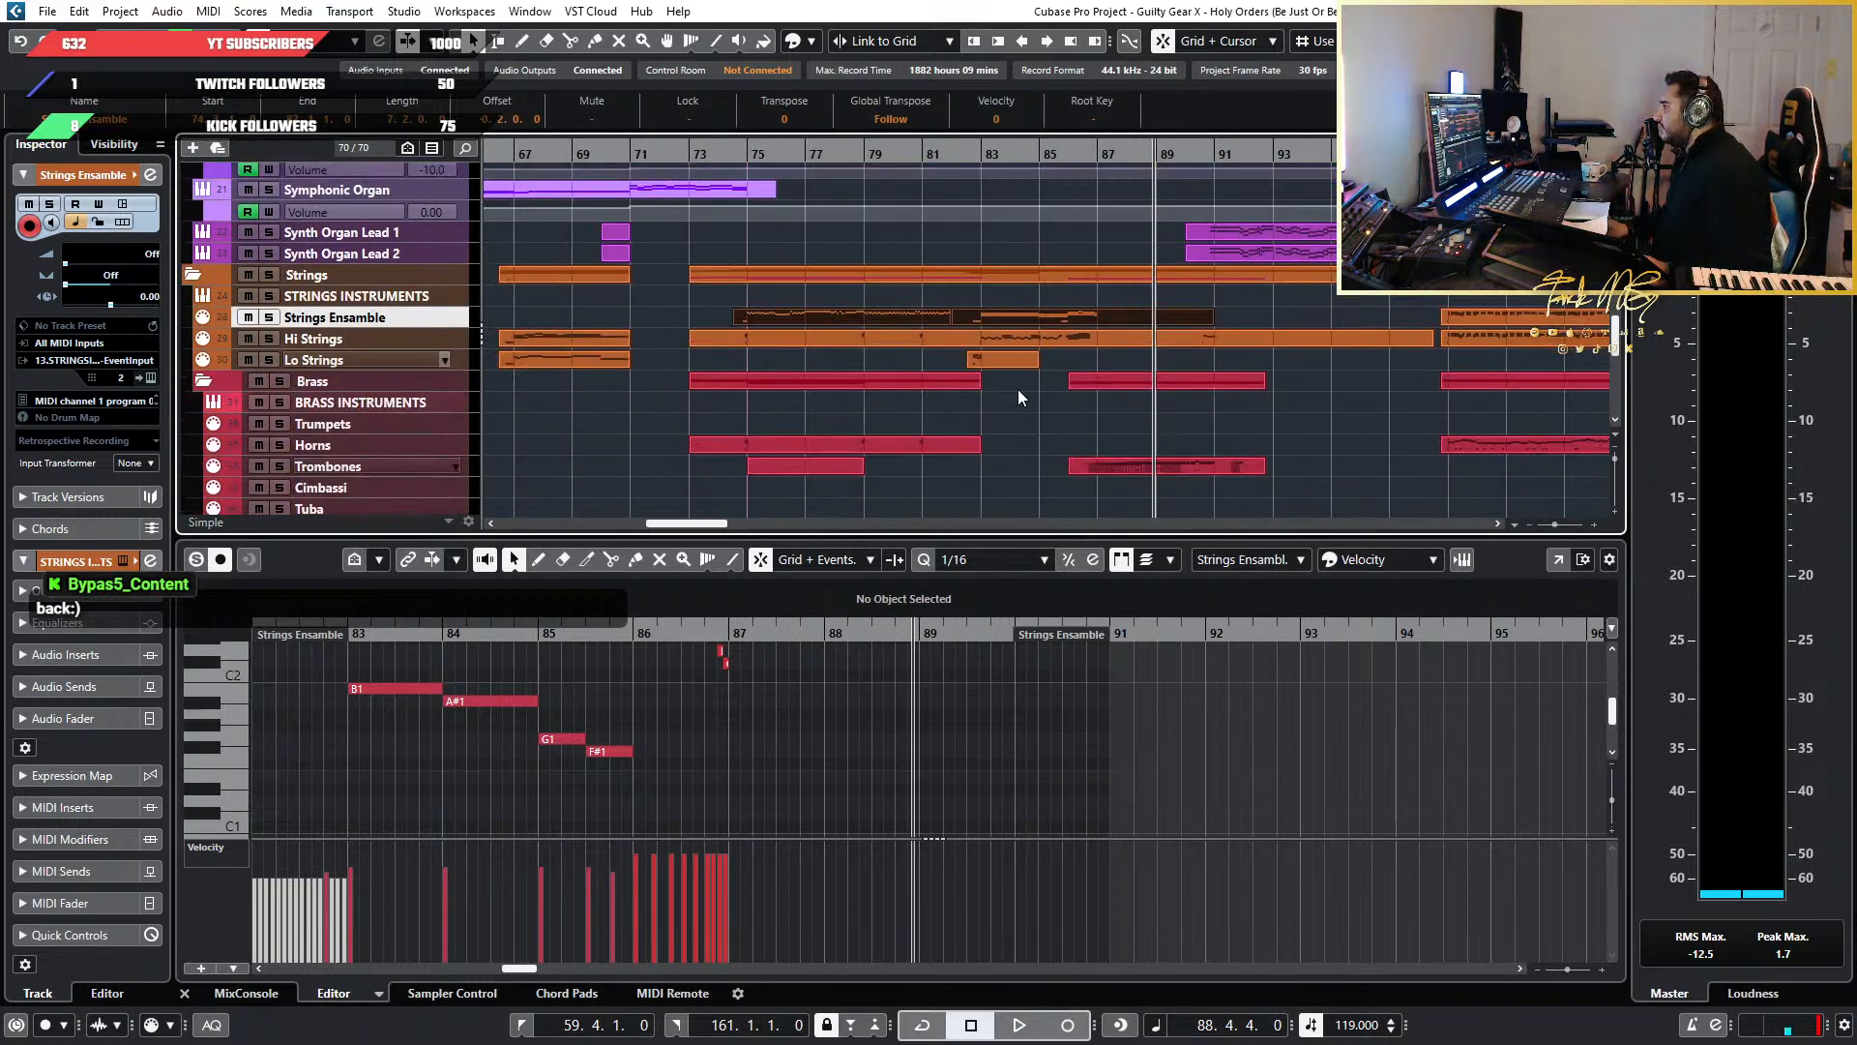
scroll(1059, 369, down, 3)
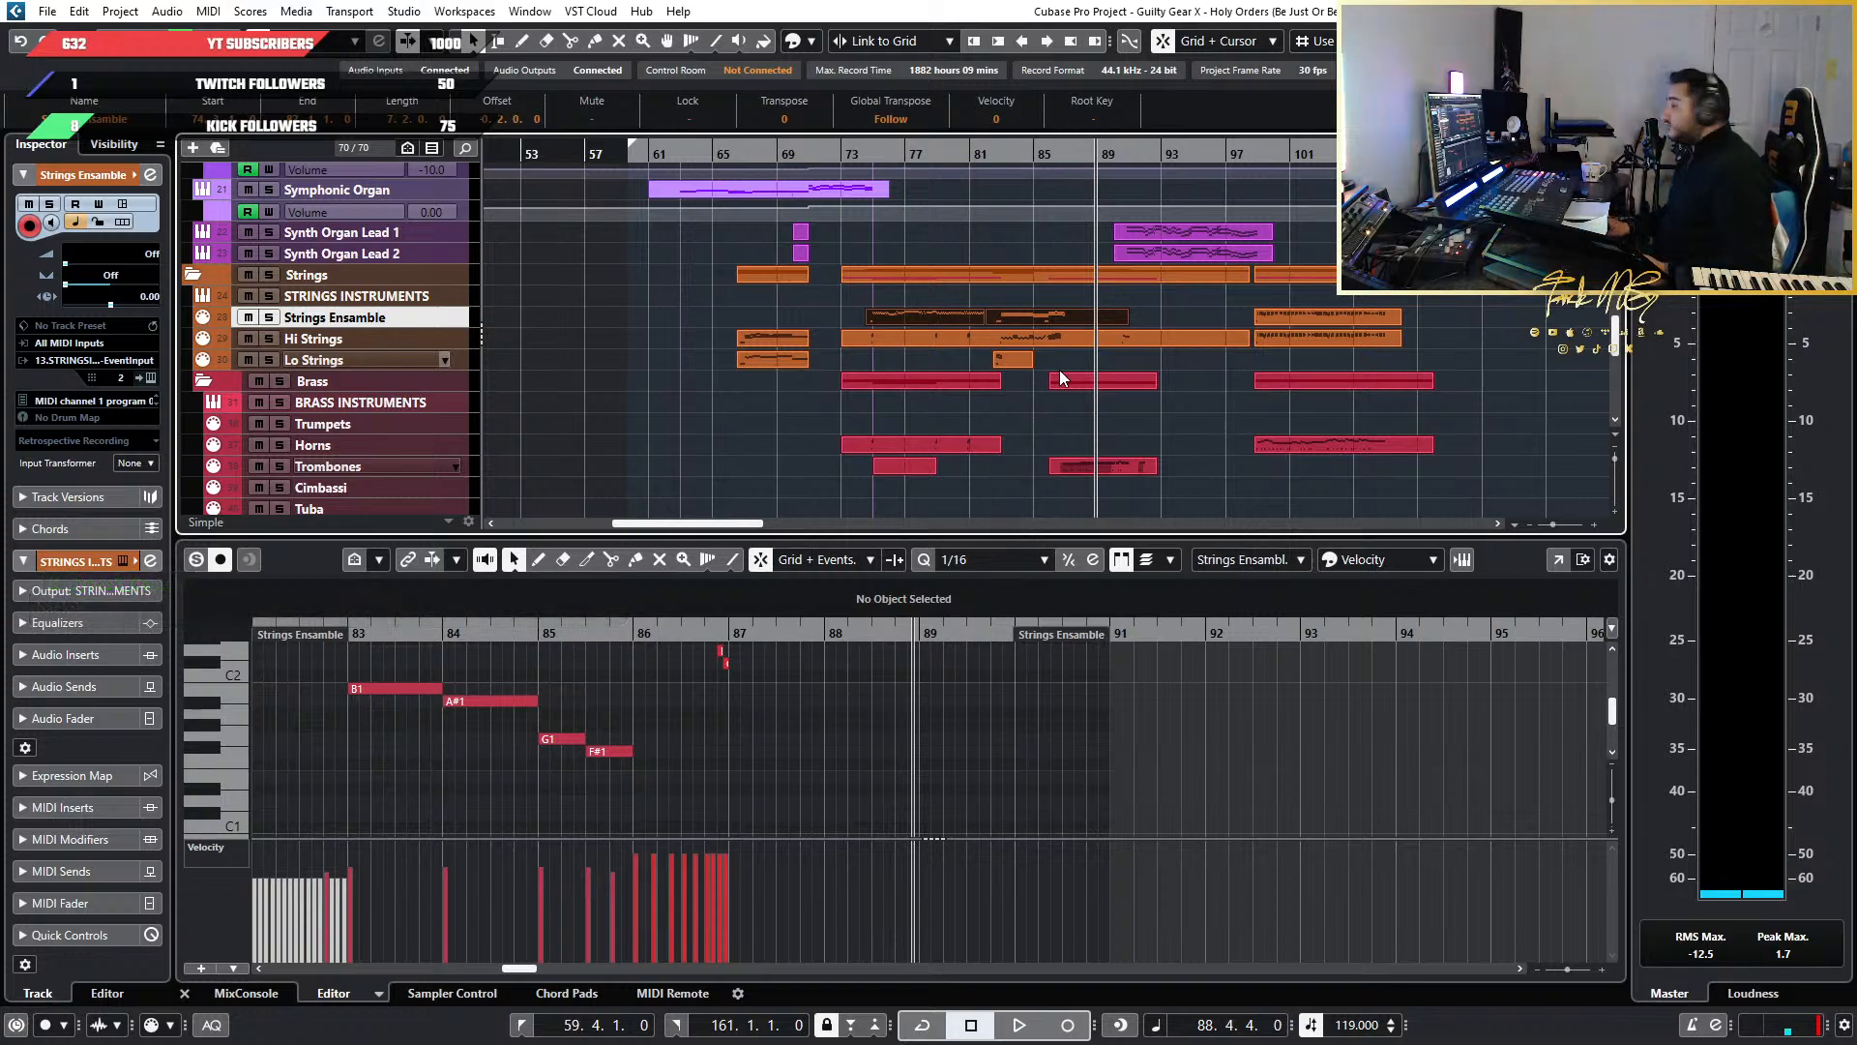
scroll(1059, 369, up, 3)
scroll(1060, 370, up, 2)
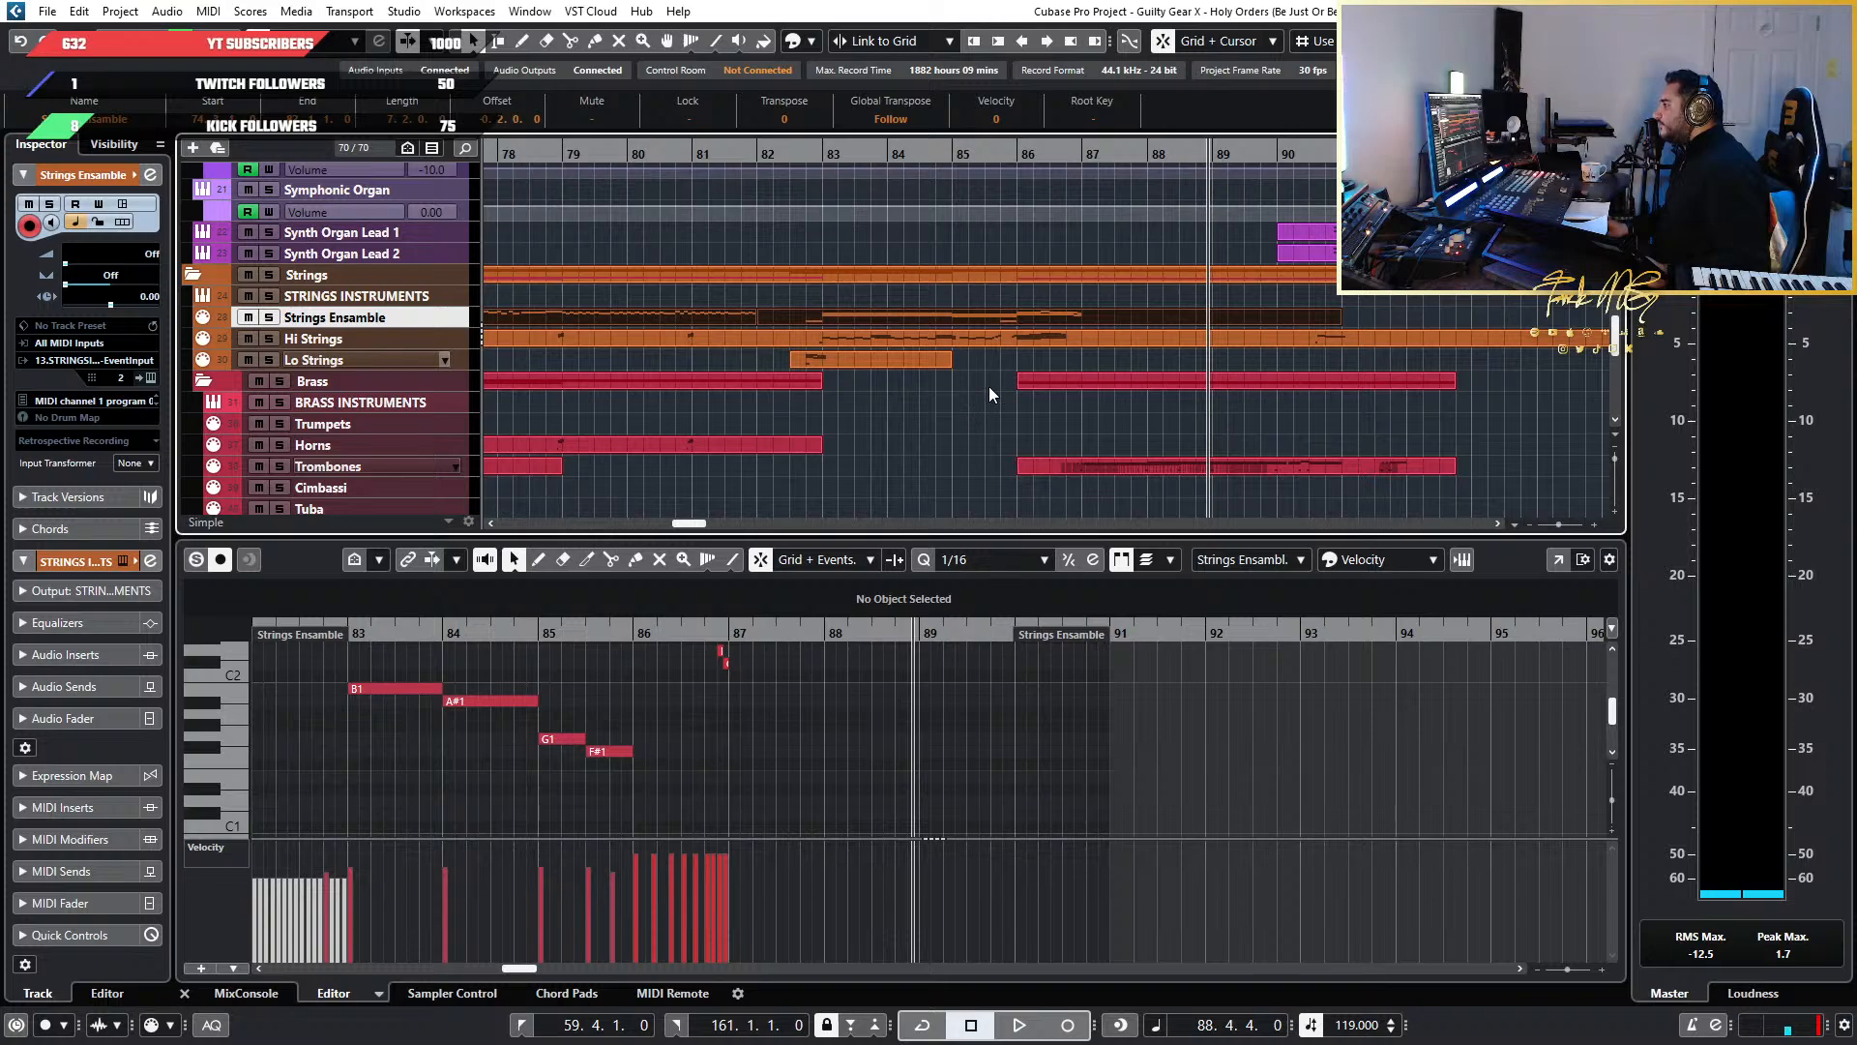
scroll(988, 386, down, 2)
scroll(517, 387, down, 2)
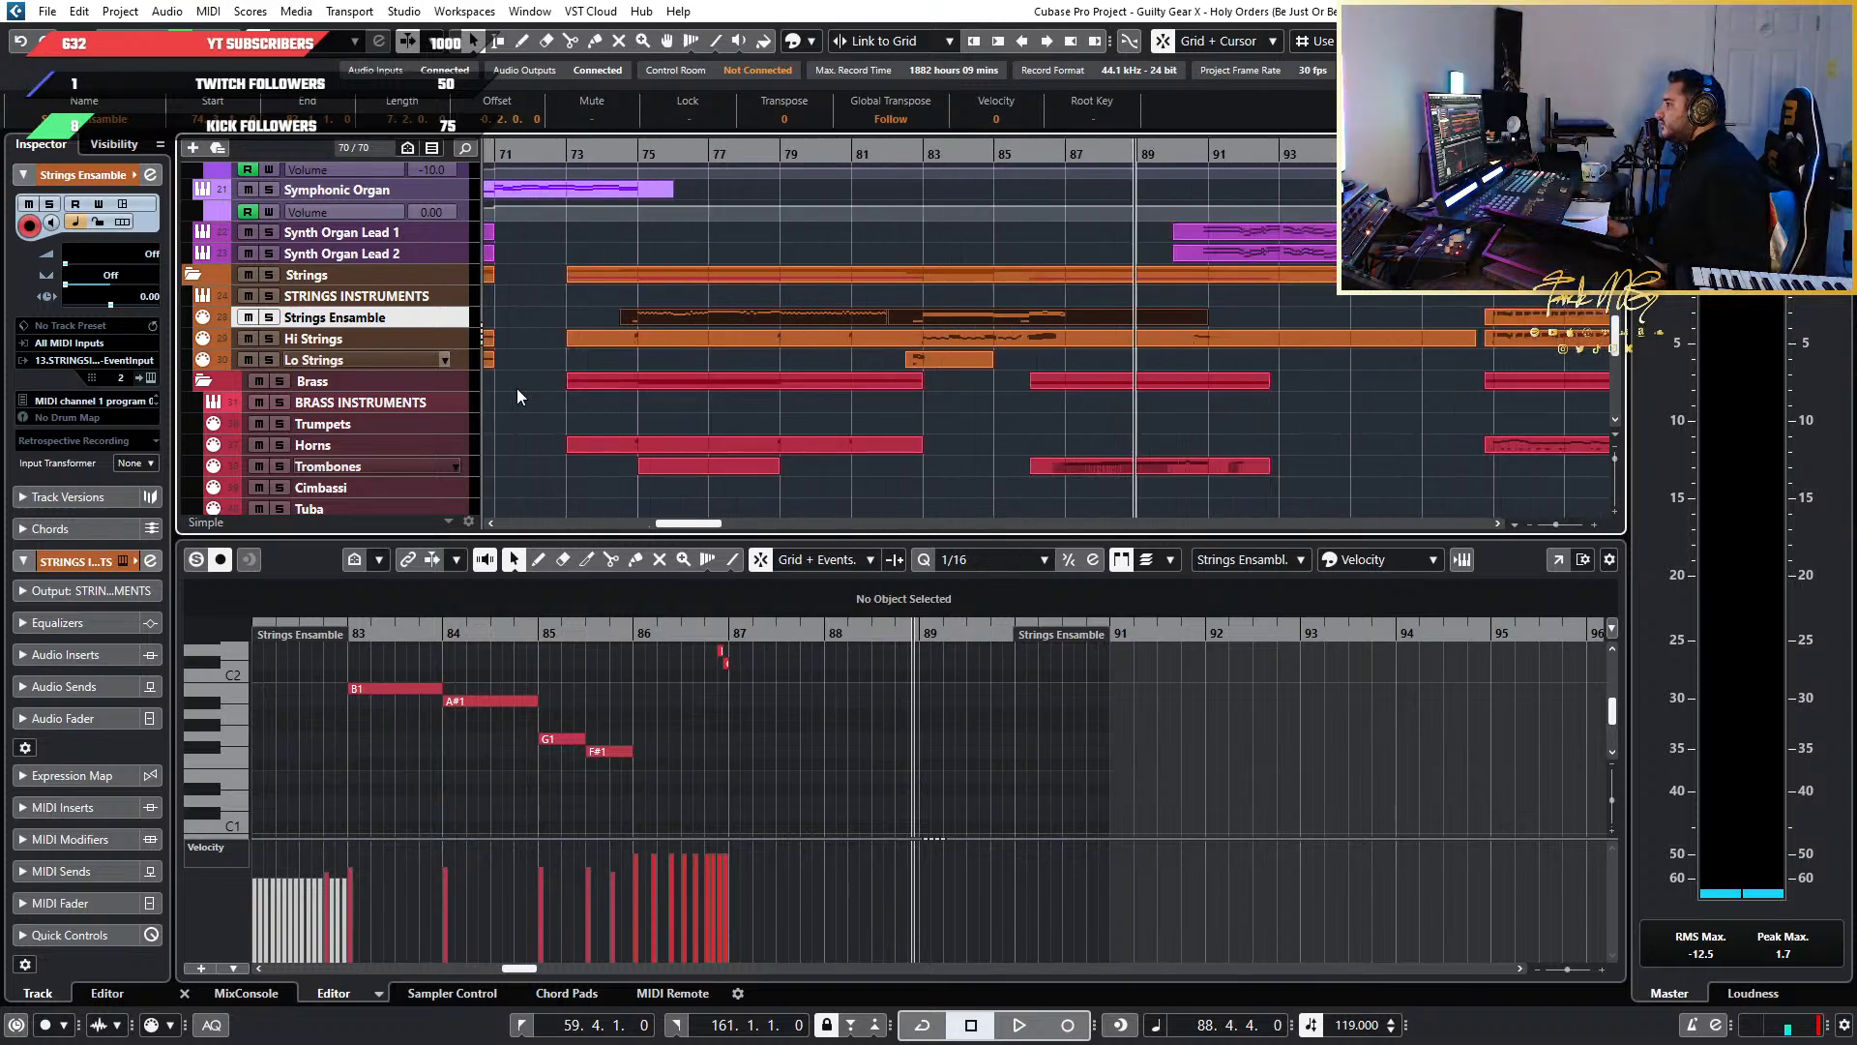
Move the playhead to 80.1.2 and examine the Strings Ensamble notes around the join between the two parts at bar 82
scroll(1099, 429, up, 1)
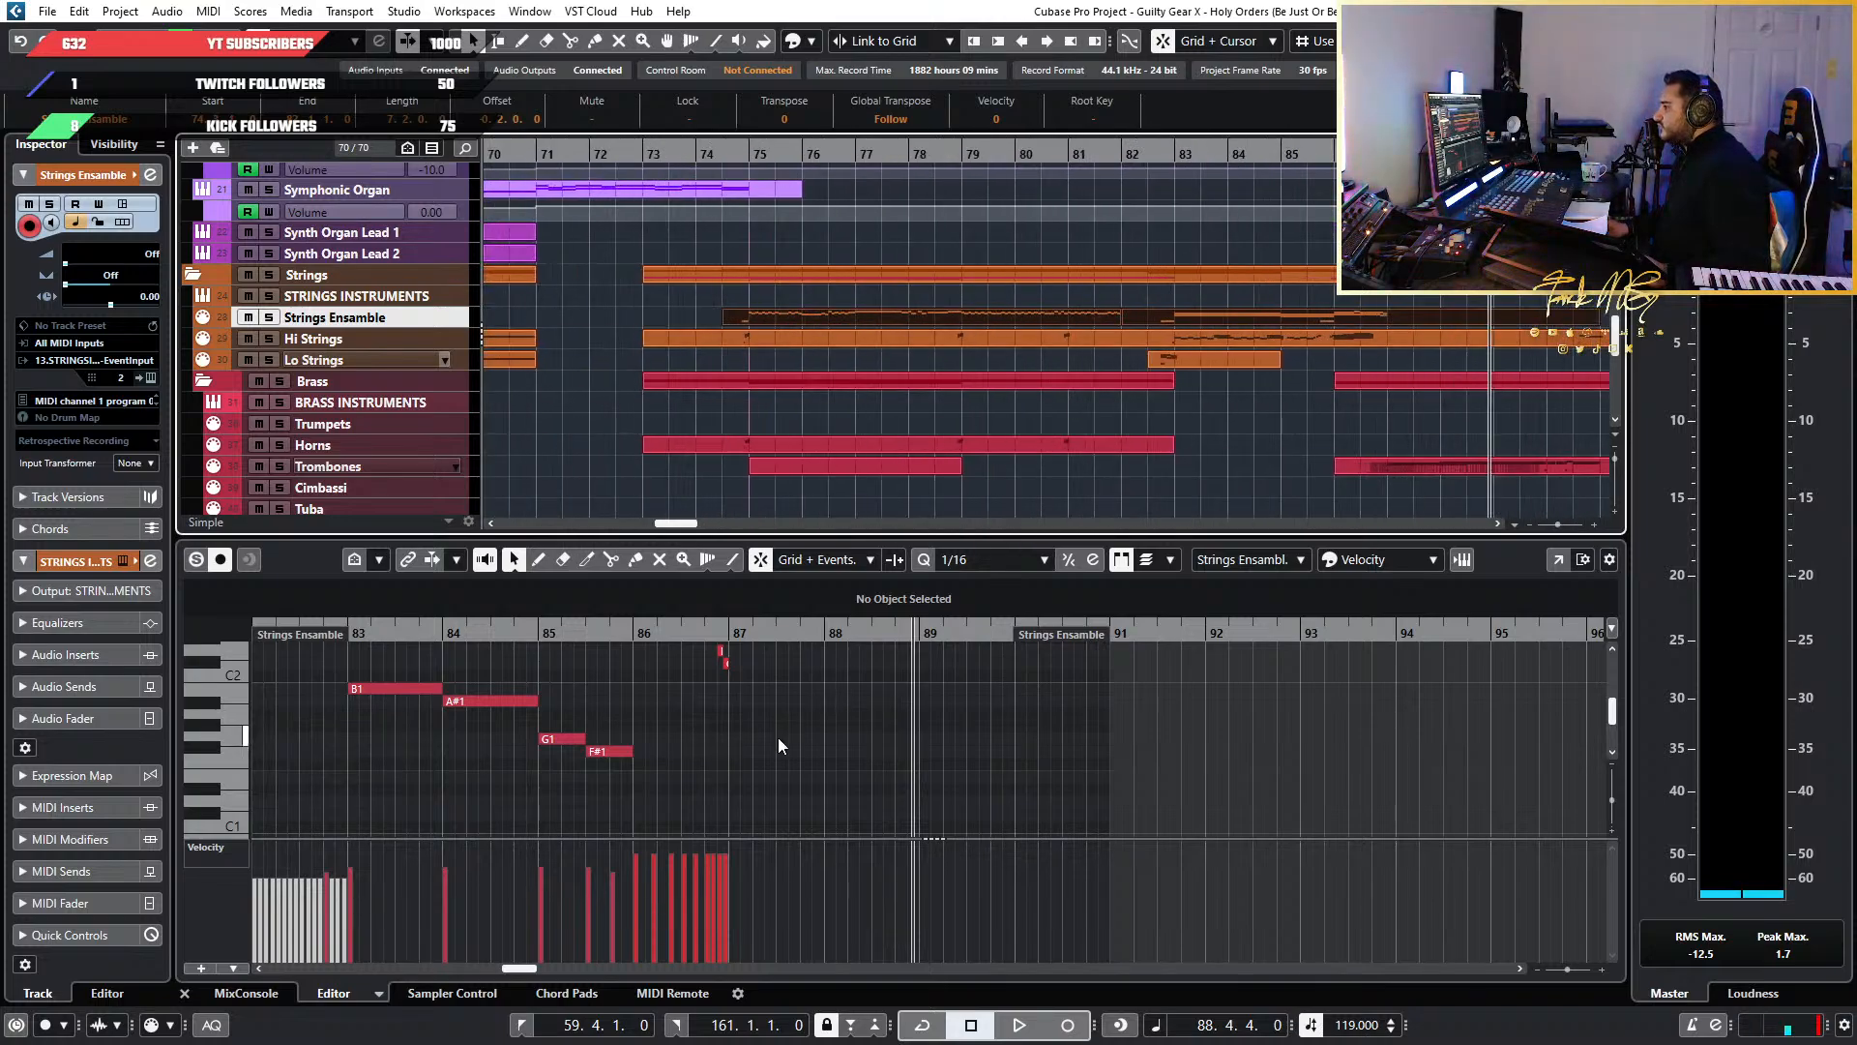
scroll(793, 737, up, 3)
scroll(635, 677, up, 12)
scroll(908, 724, down, 4)
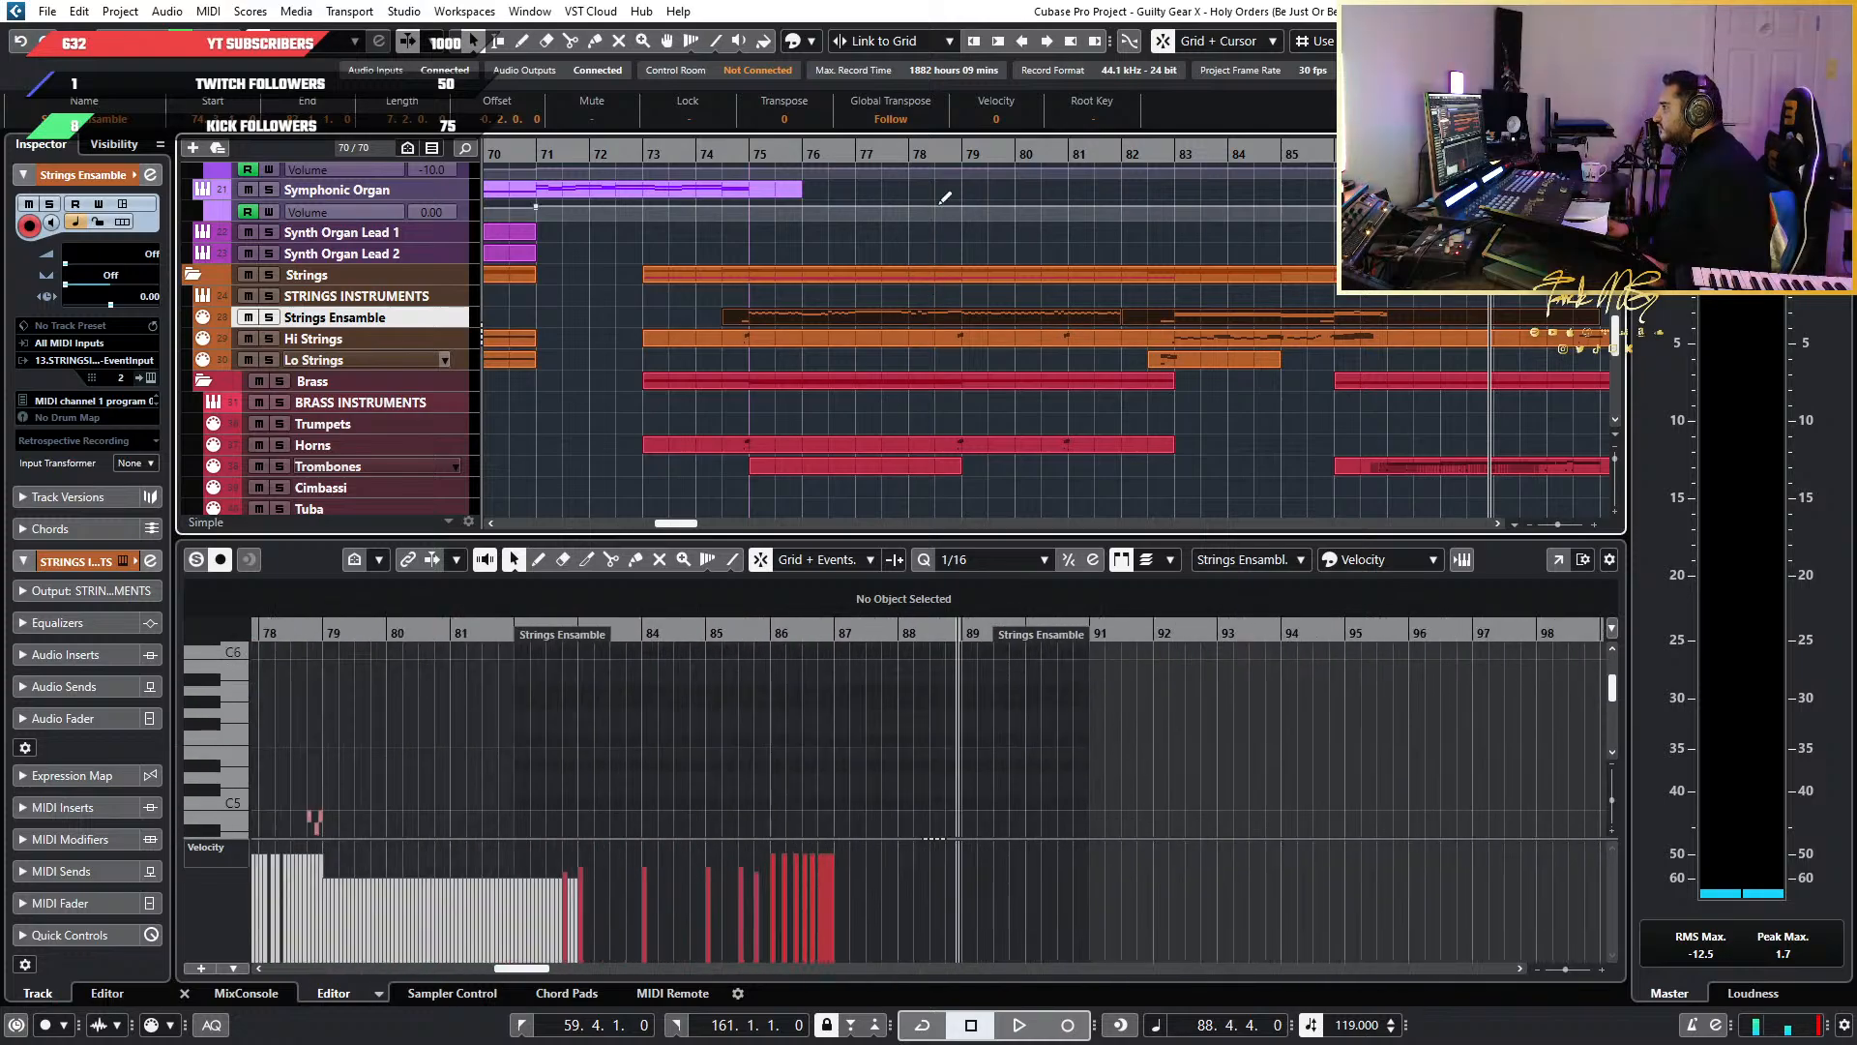
click(1017, 158)
scroll(459, 718, up, 2)
scroll(677, 724, left, 4)
scroll(855, 727, down, 3)
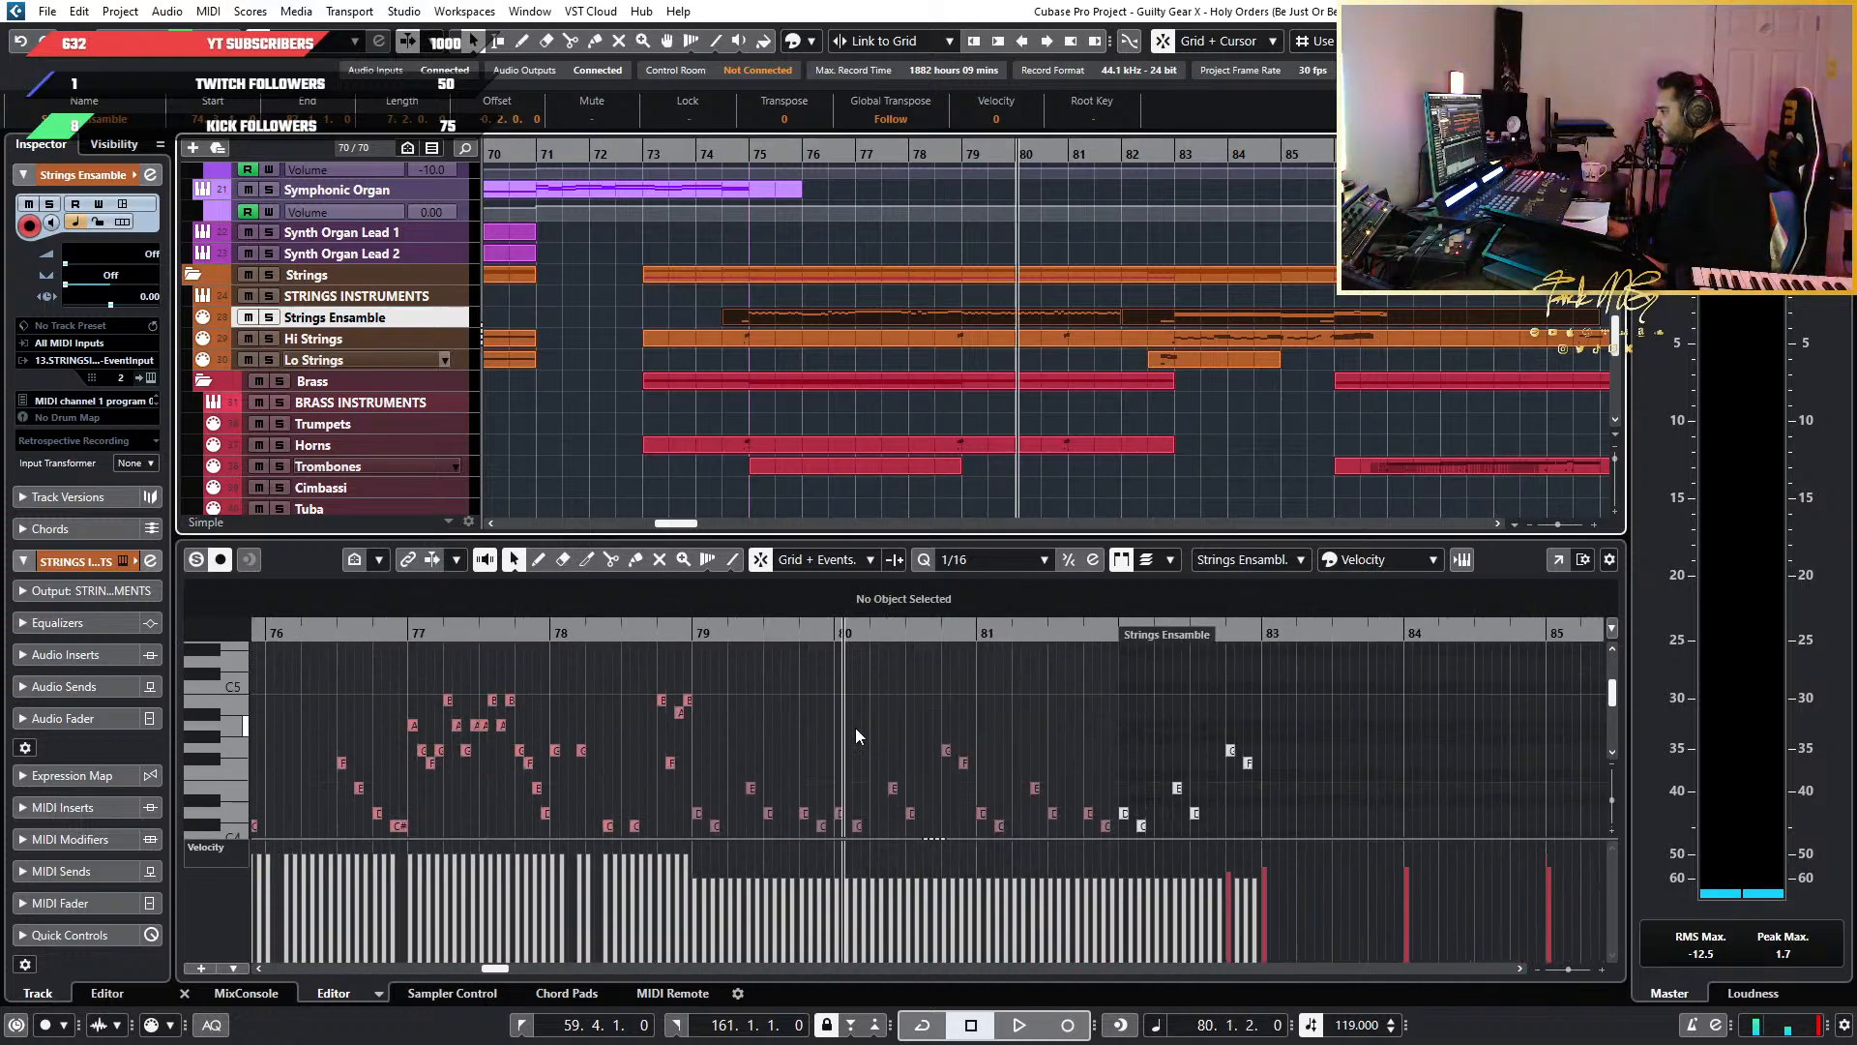
scroll(1227, 778, down, 3)
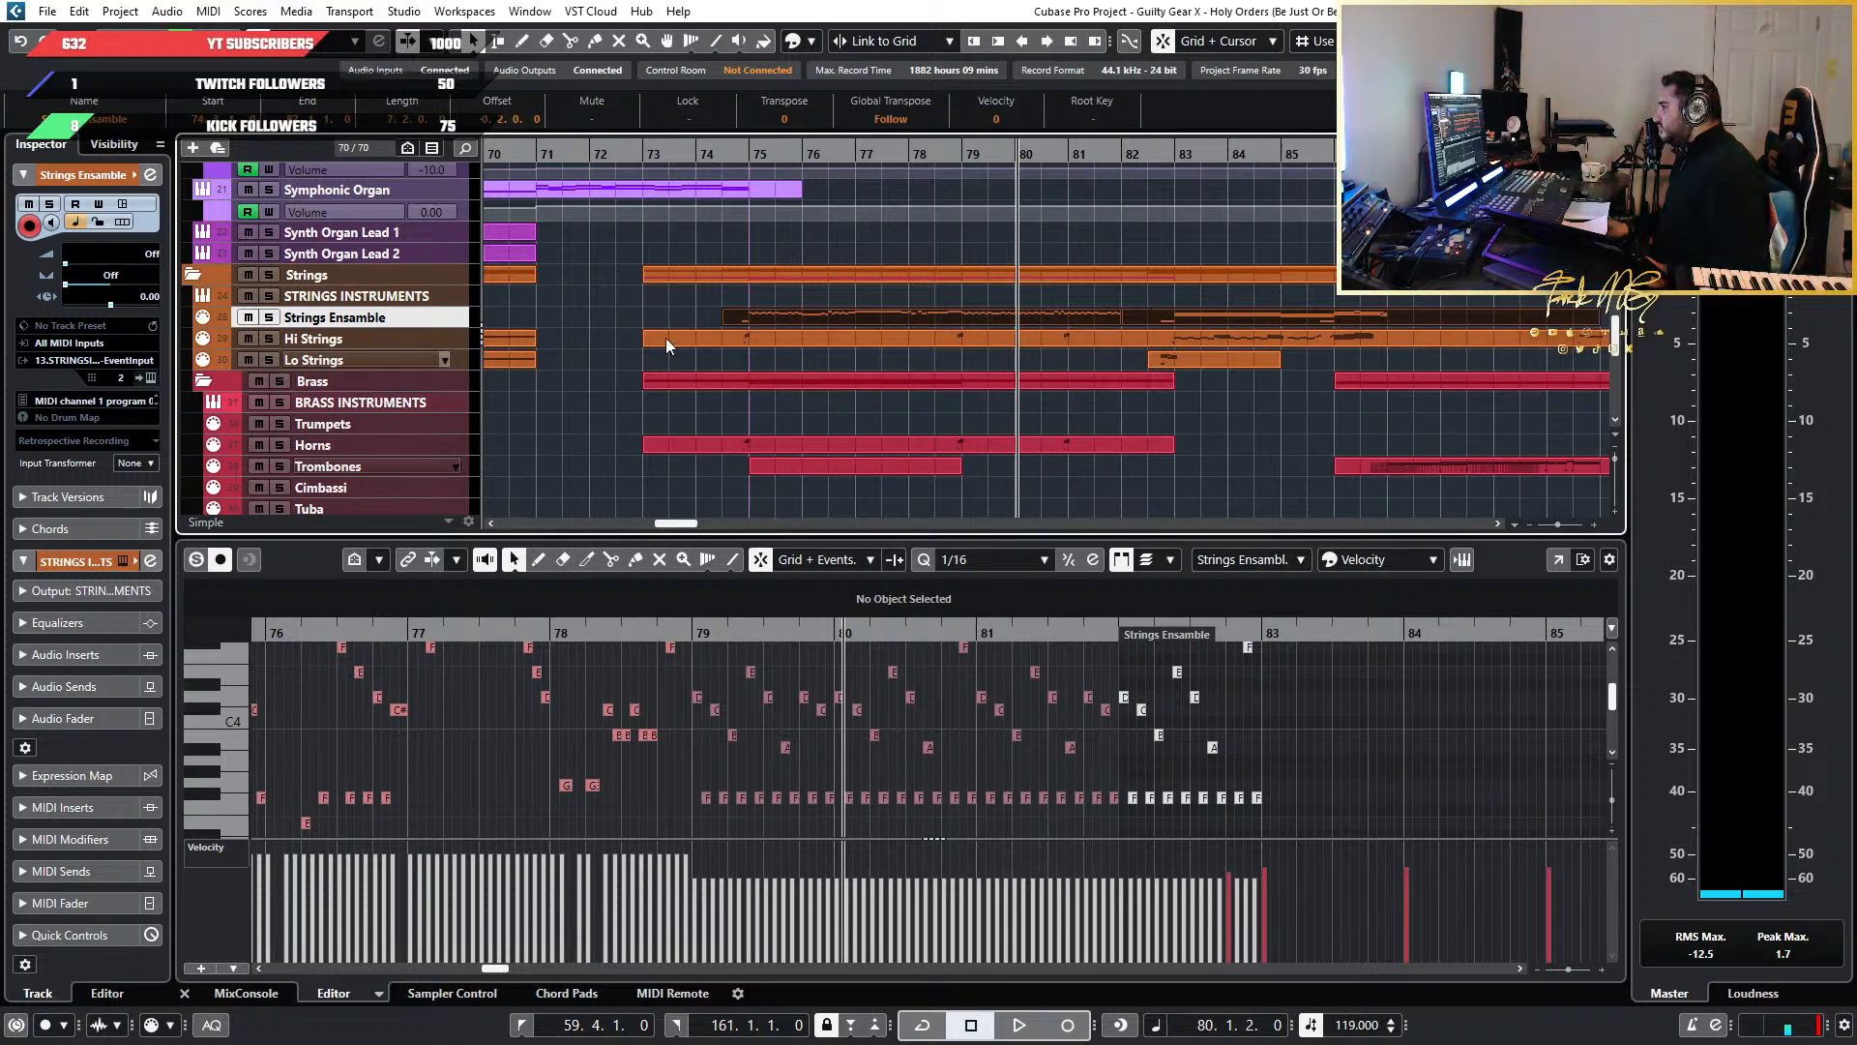
Try moving the start of the second Strings Ensamble part to bar 83 and undo the change
click(1176, 672)
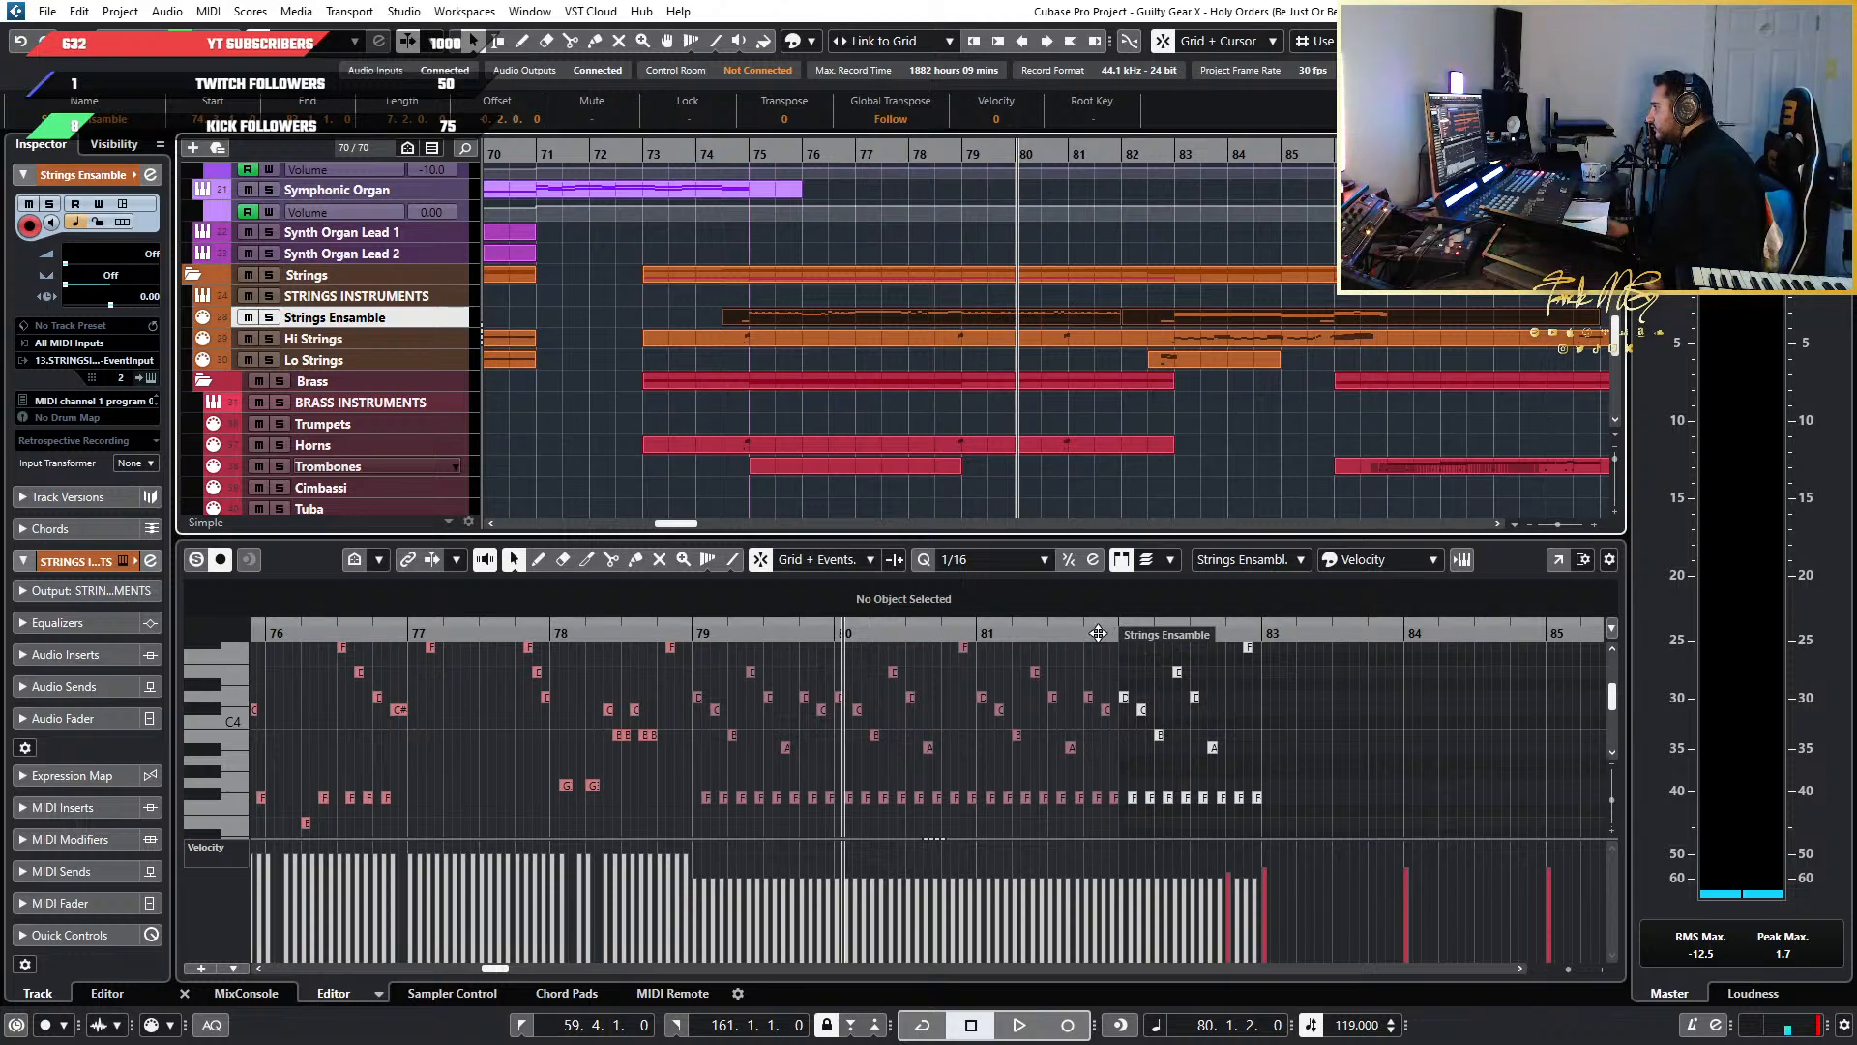
drag(1103, 628, 1338, 645)
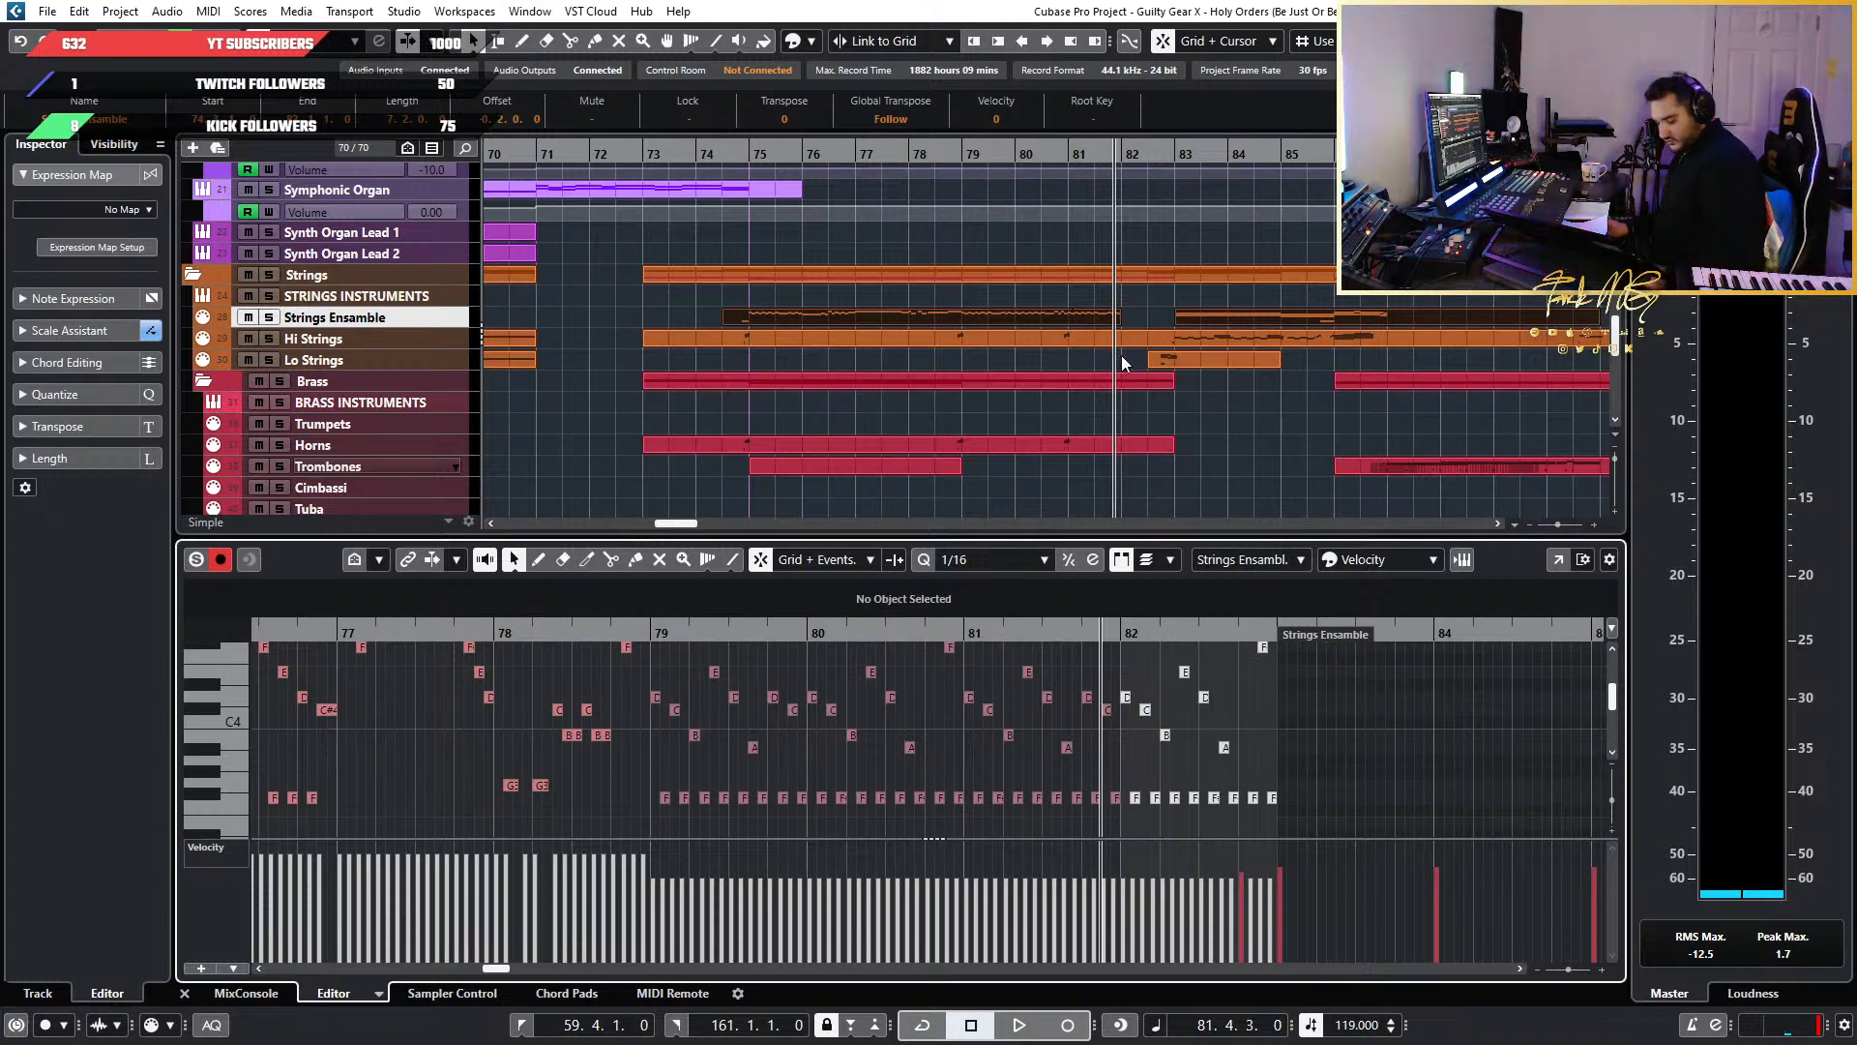
key(ctrl+z)
Trim the second Strings Ensamble part to start midway through bar 82 and extend the first part's end to 82.4.4
click(1134, 322)
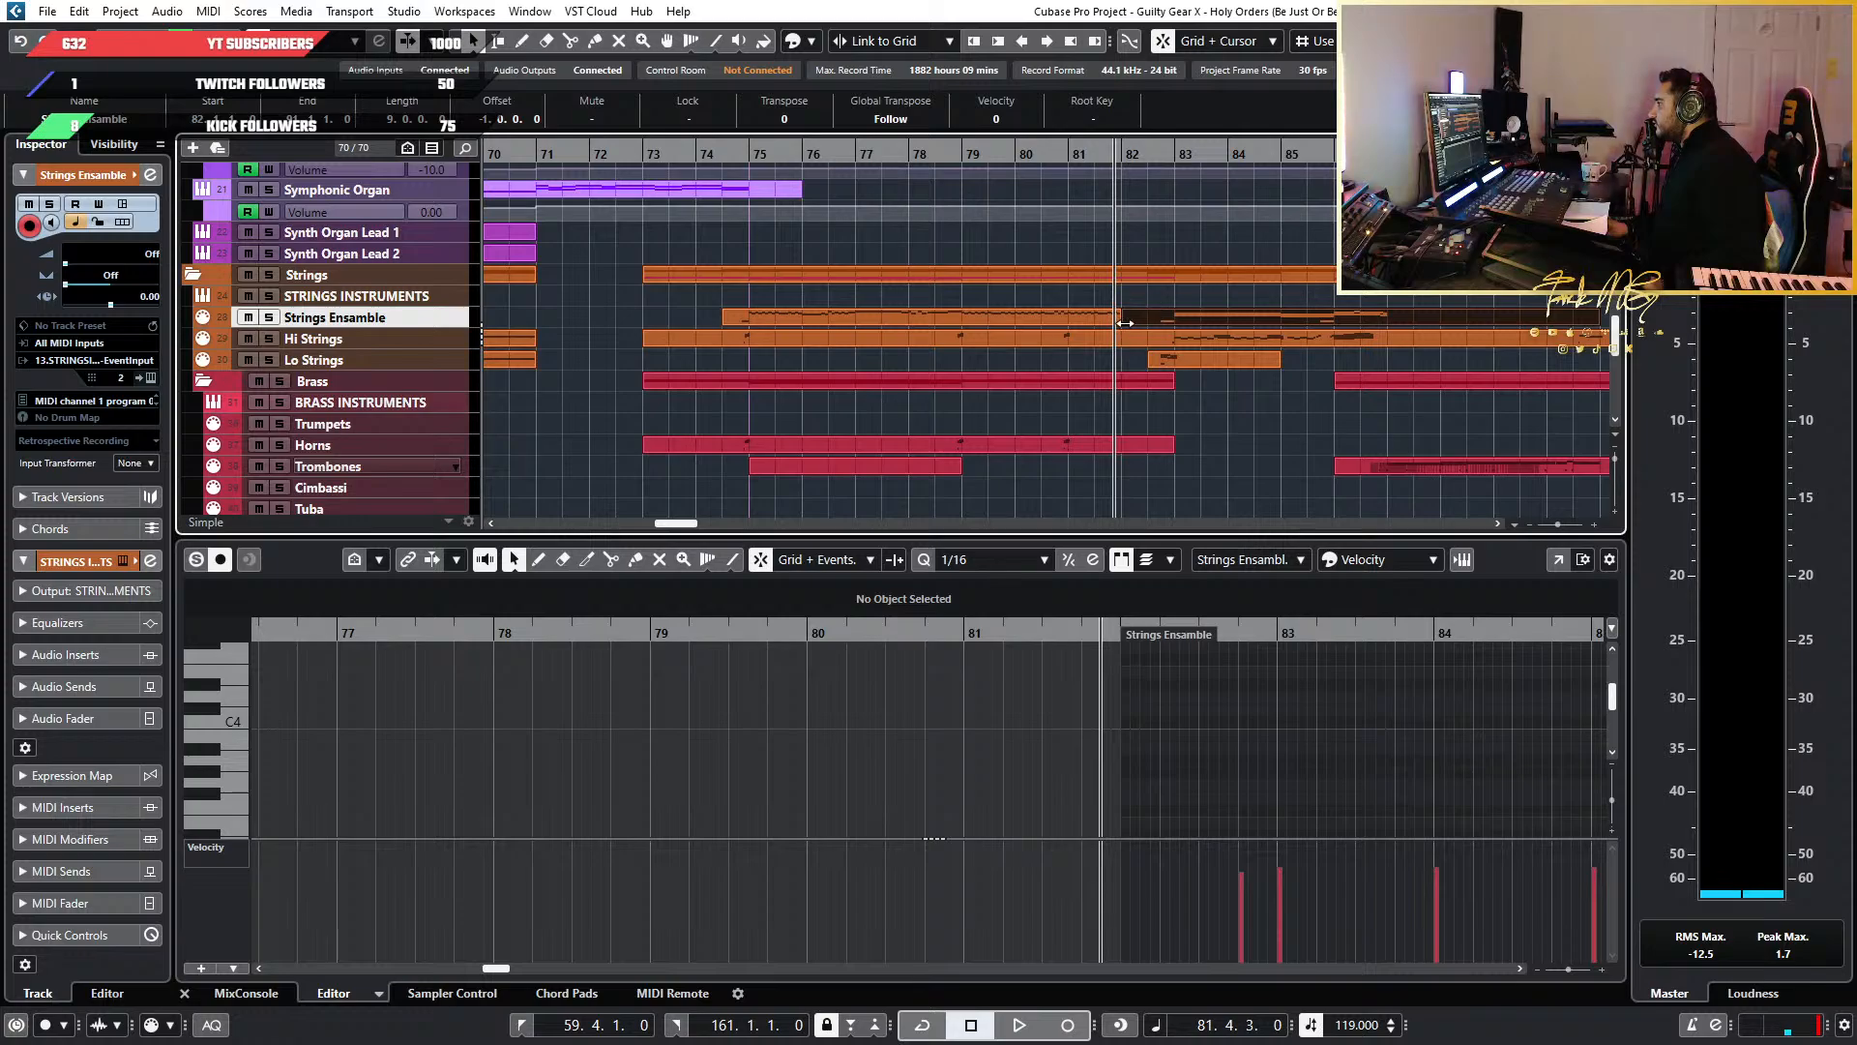
drag(1130, 323, 1151, 325)
click(1115, 322)
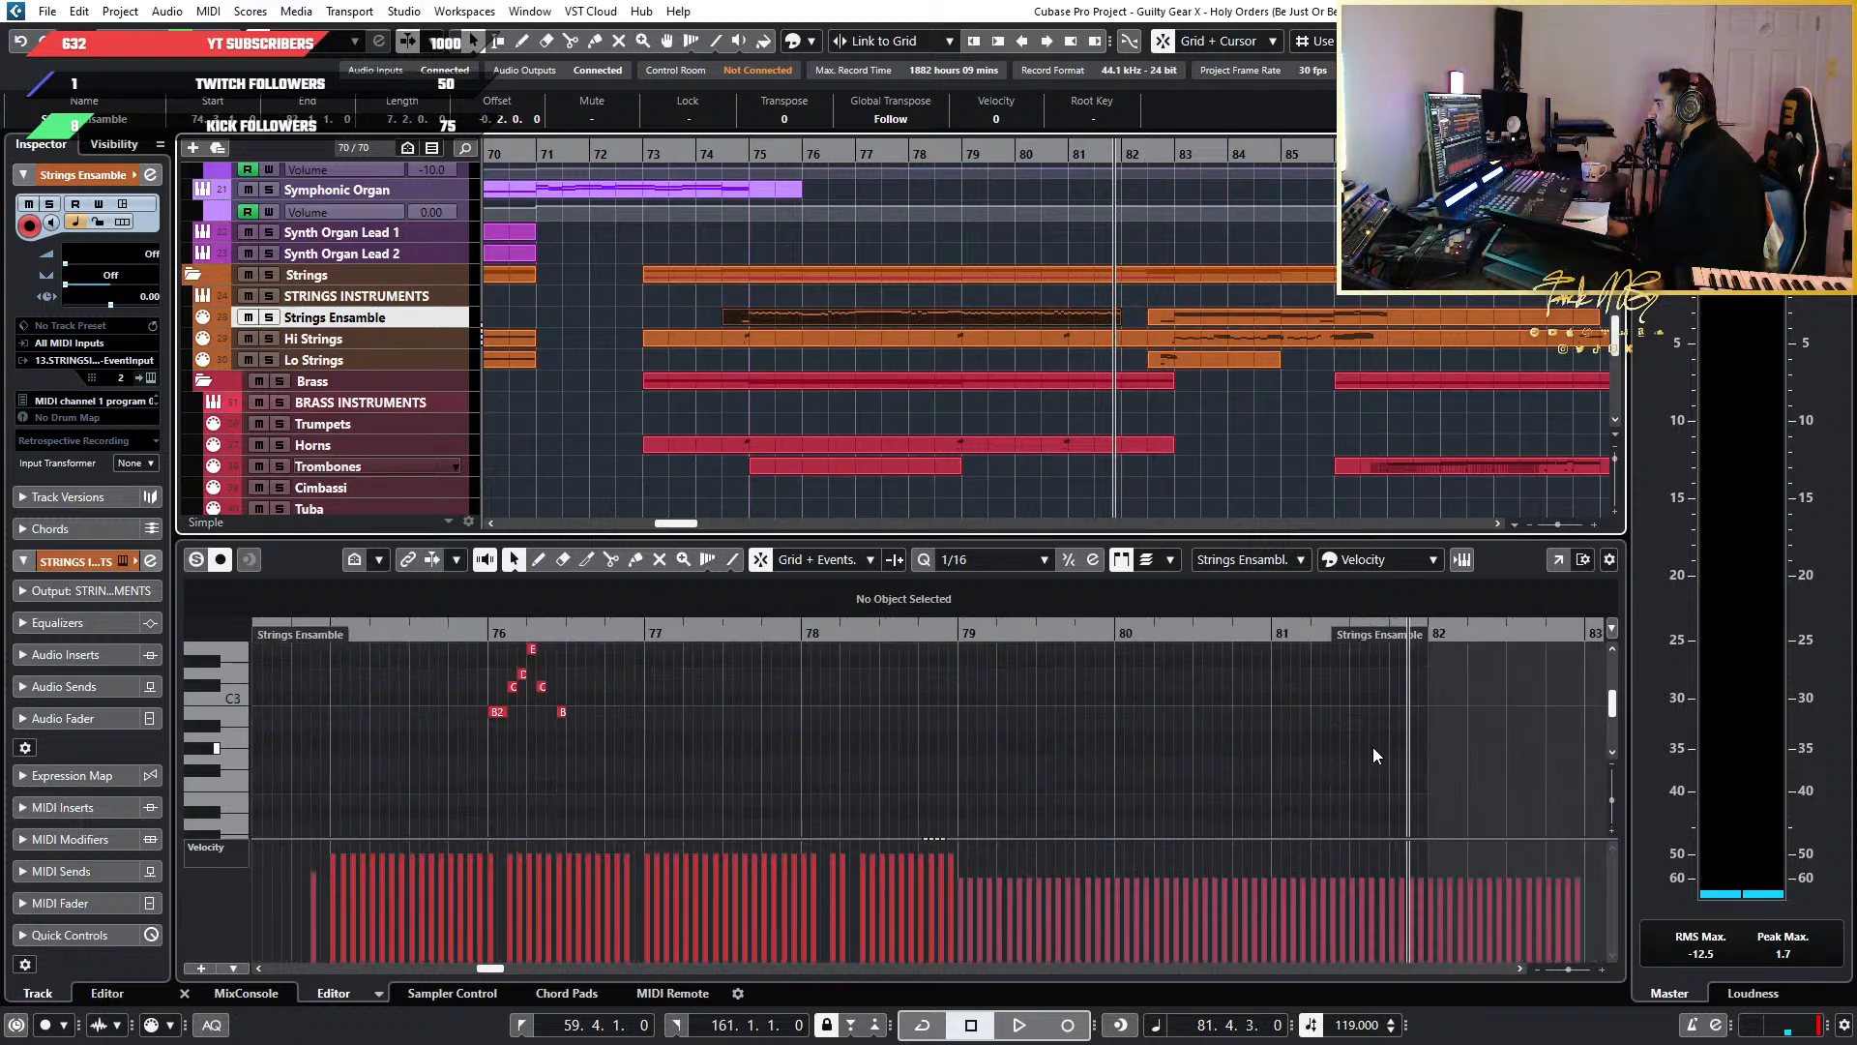
scroll(1374, 749, down, 2)
scroll(1373, 749, right, 2)
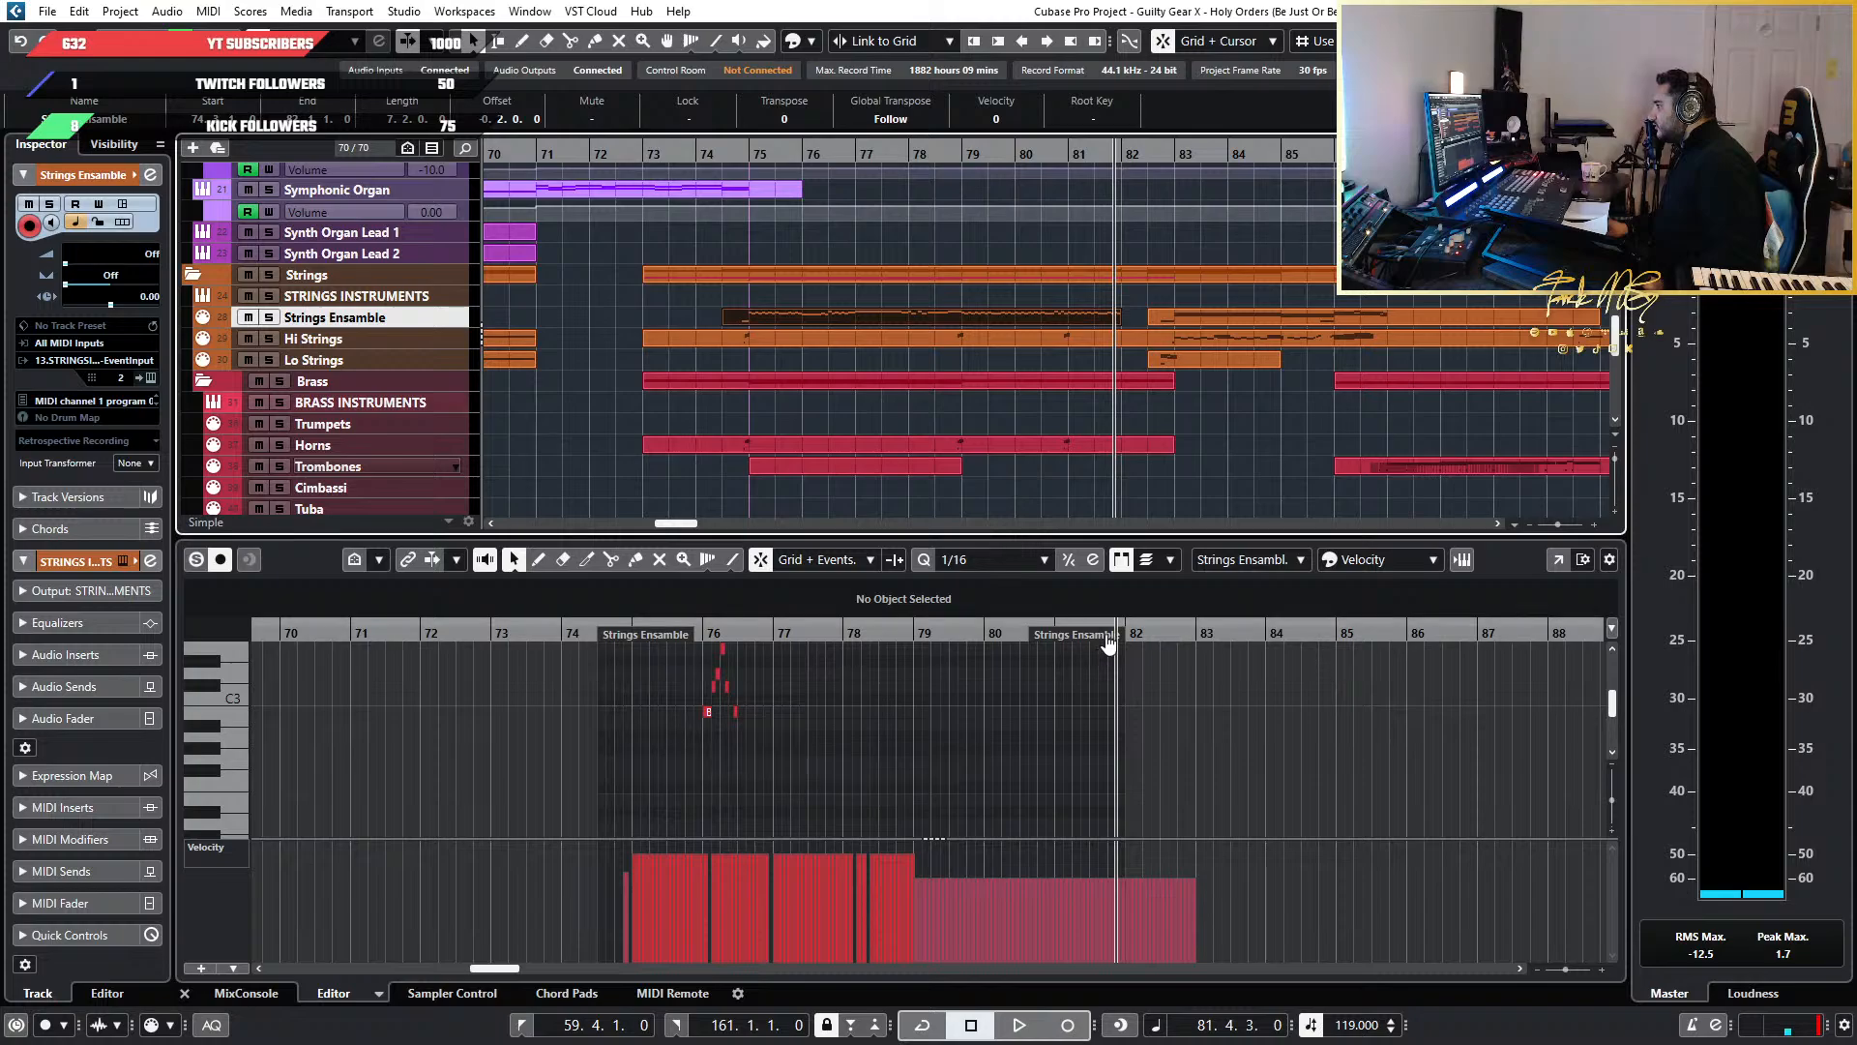
drag(1113, 635, 1193, 635)
scroll(1229, 676, up, 7)
scroll(1175, 682, up, 3)
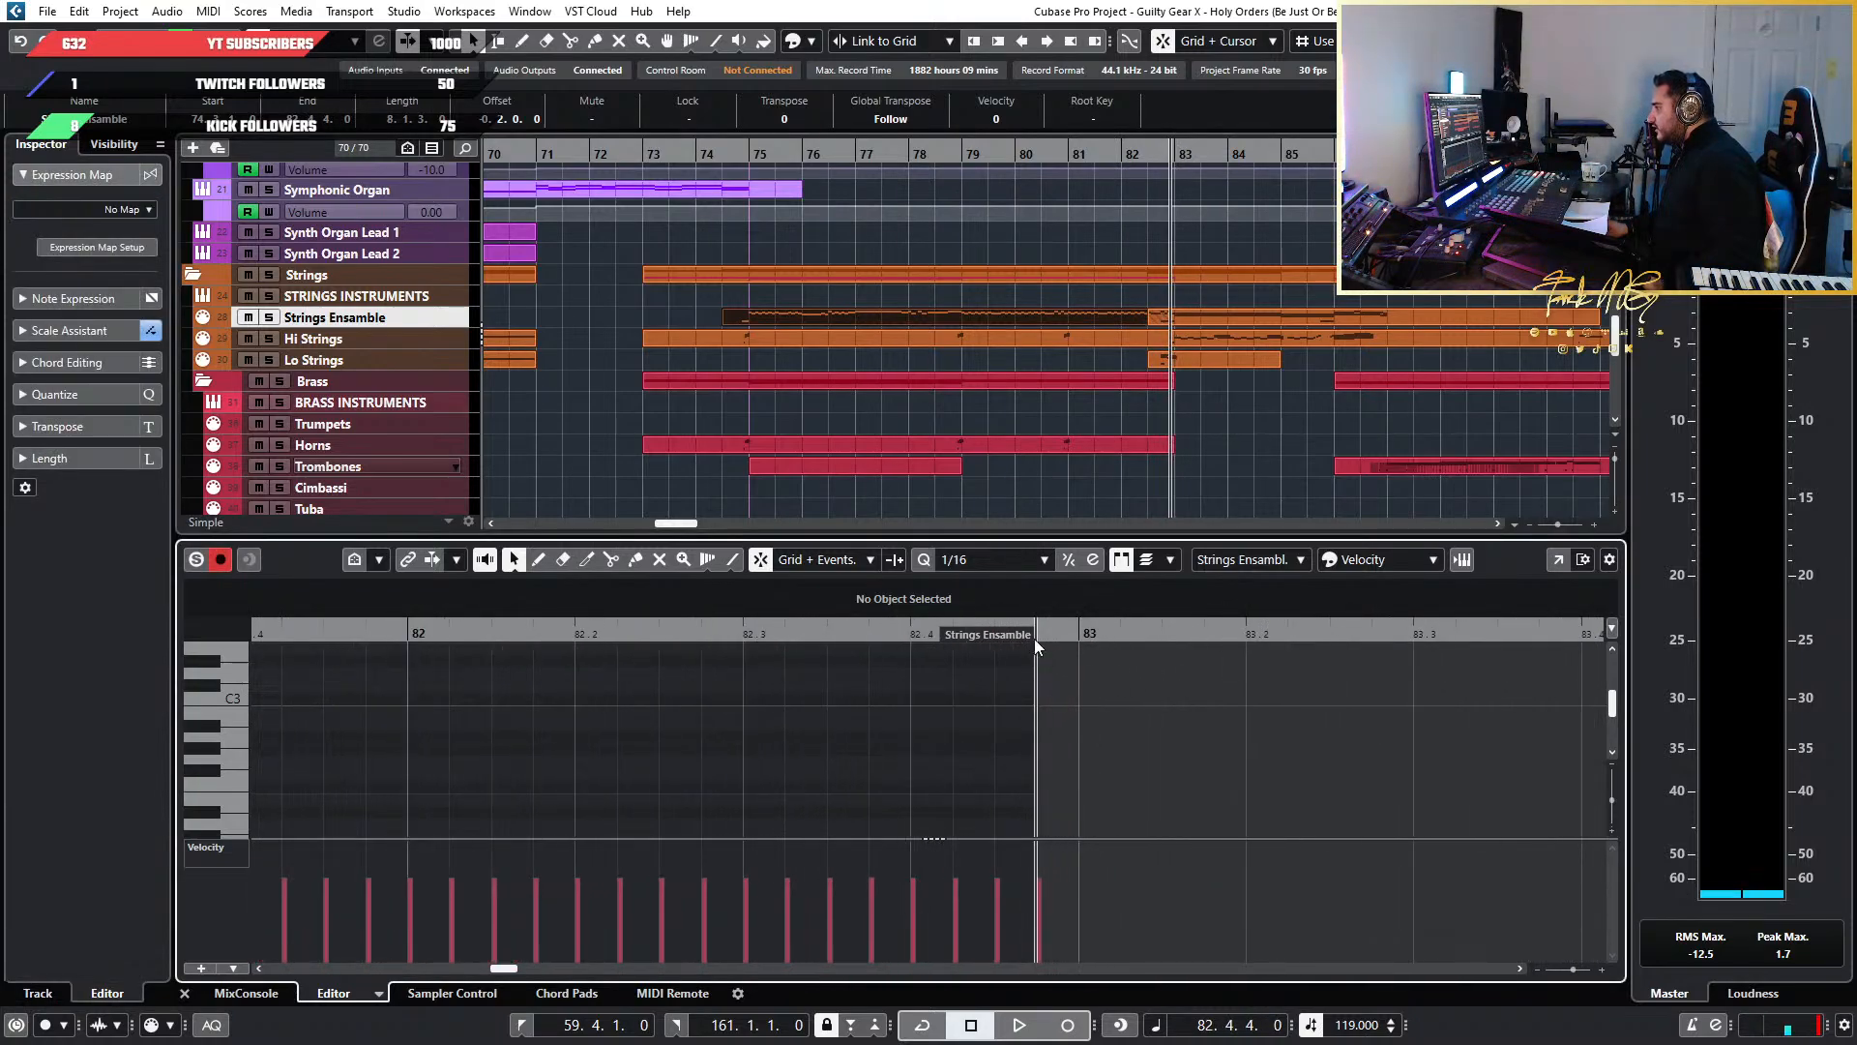
Move the playhead to 83.1.1 and bounce the two Strings Ensamble parts into a single MIDI part
click(1071, 646)
click(1136, 305)
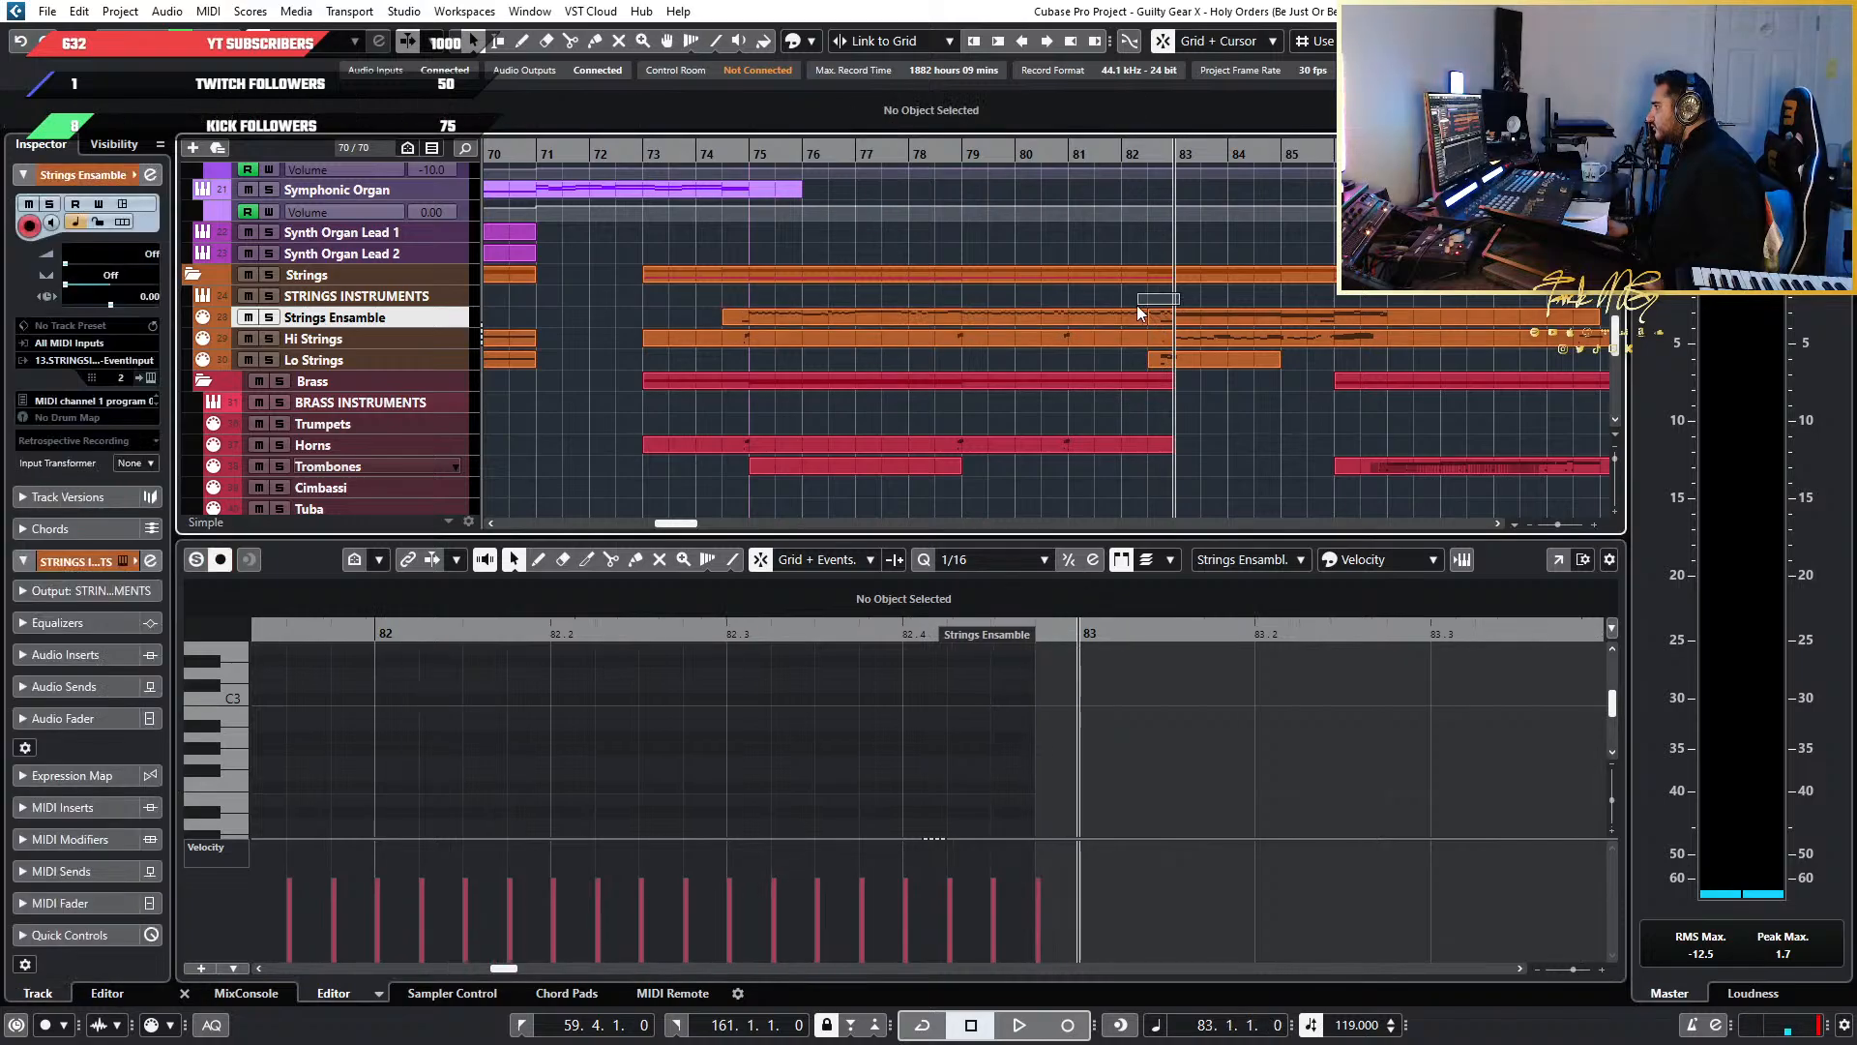
click(1135, 312)
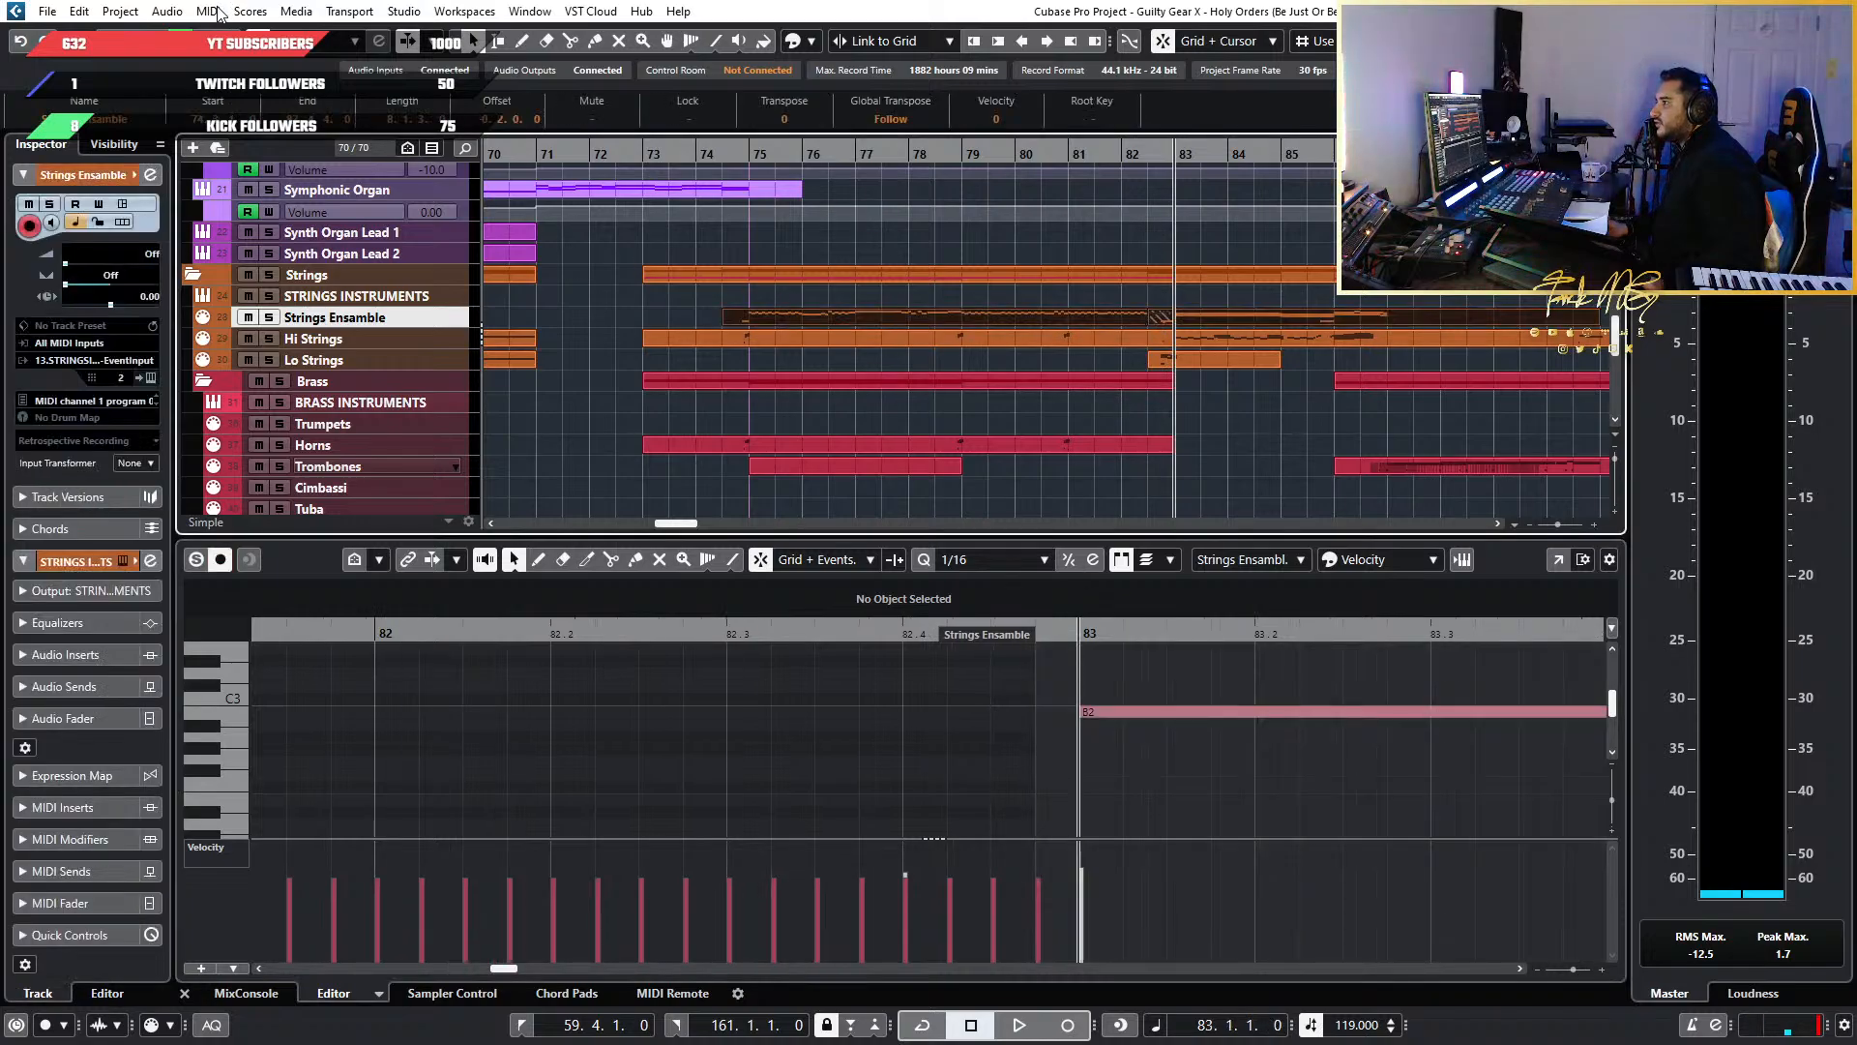
click(209, 12)
click(276, 252)
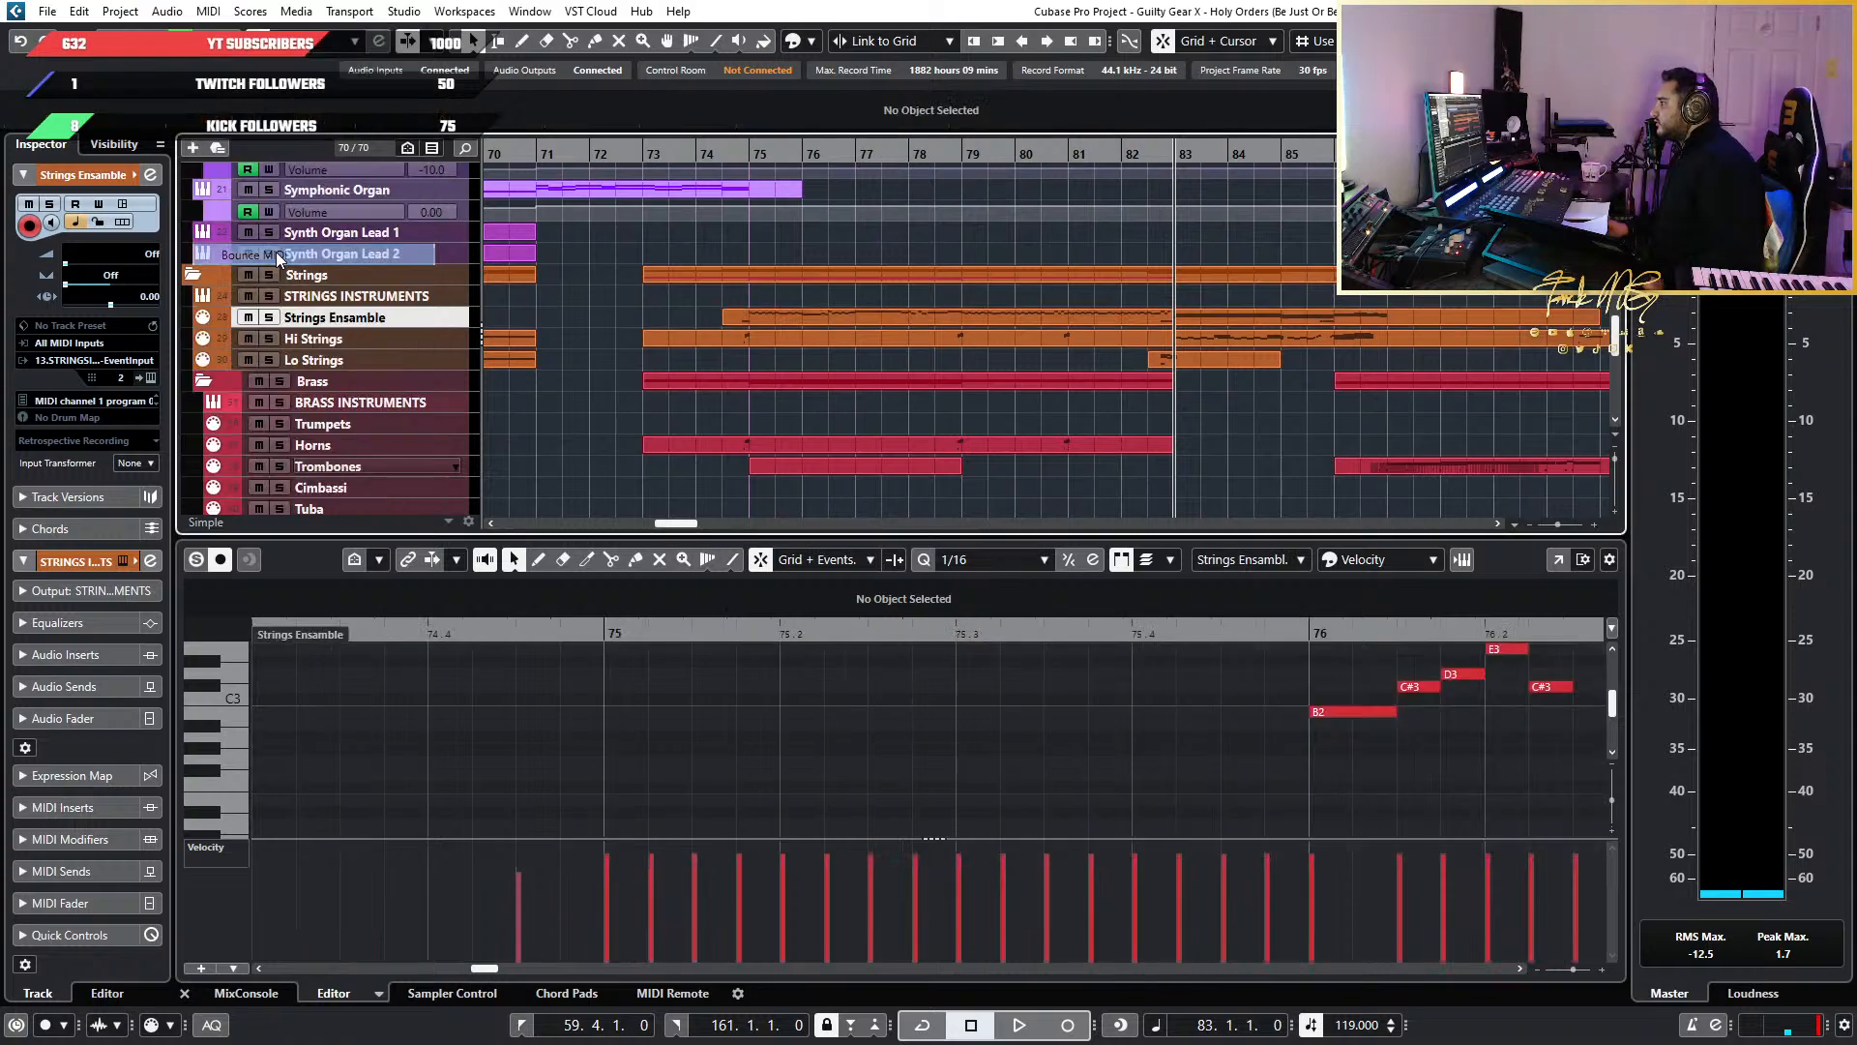
Turn cycle on and set the velocity of the Strings Ensamble notes in bars 79 to 82 to 115
scroll(1313, 692, down, 7)
scroll(1301, 708, right, 12)
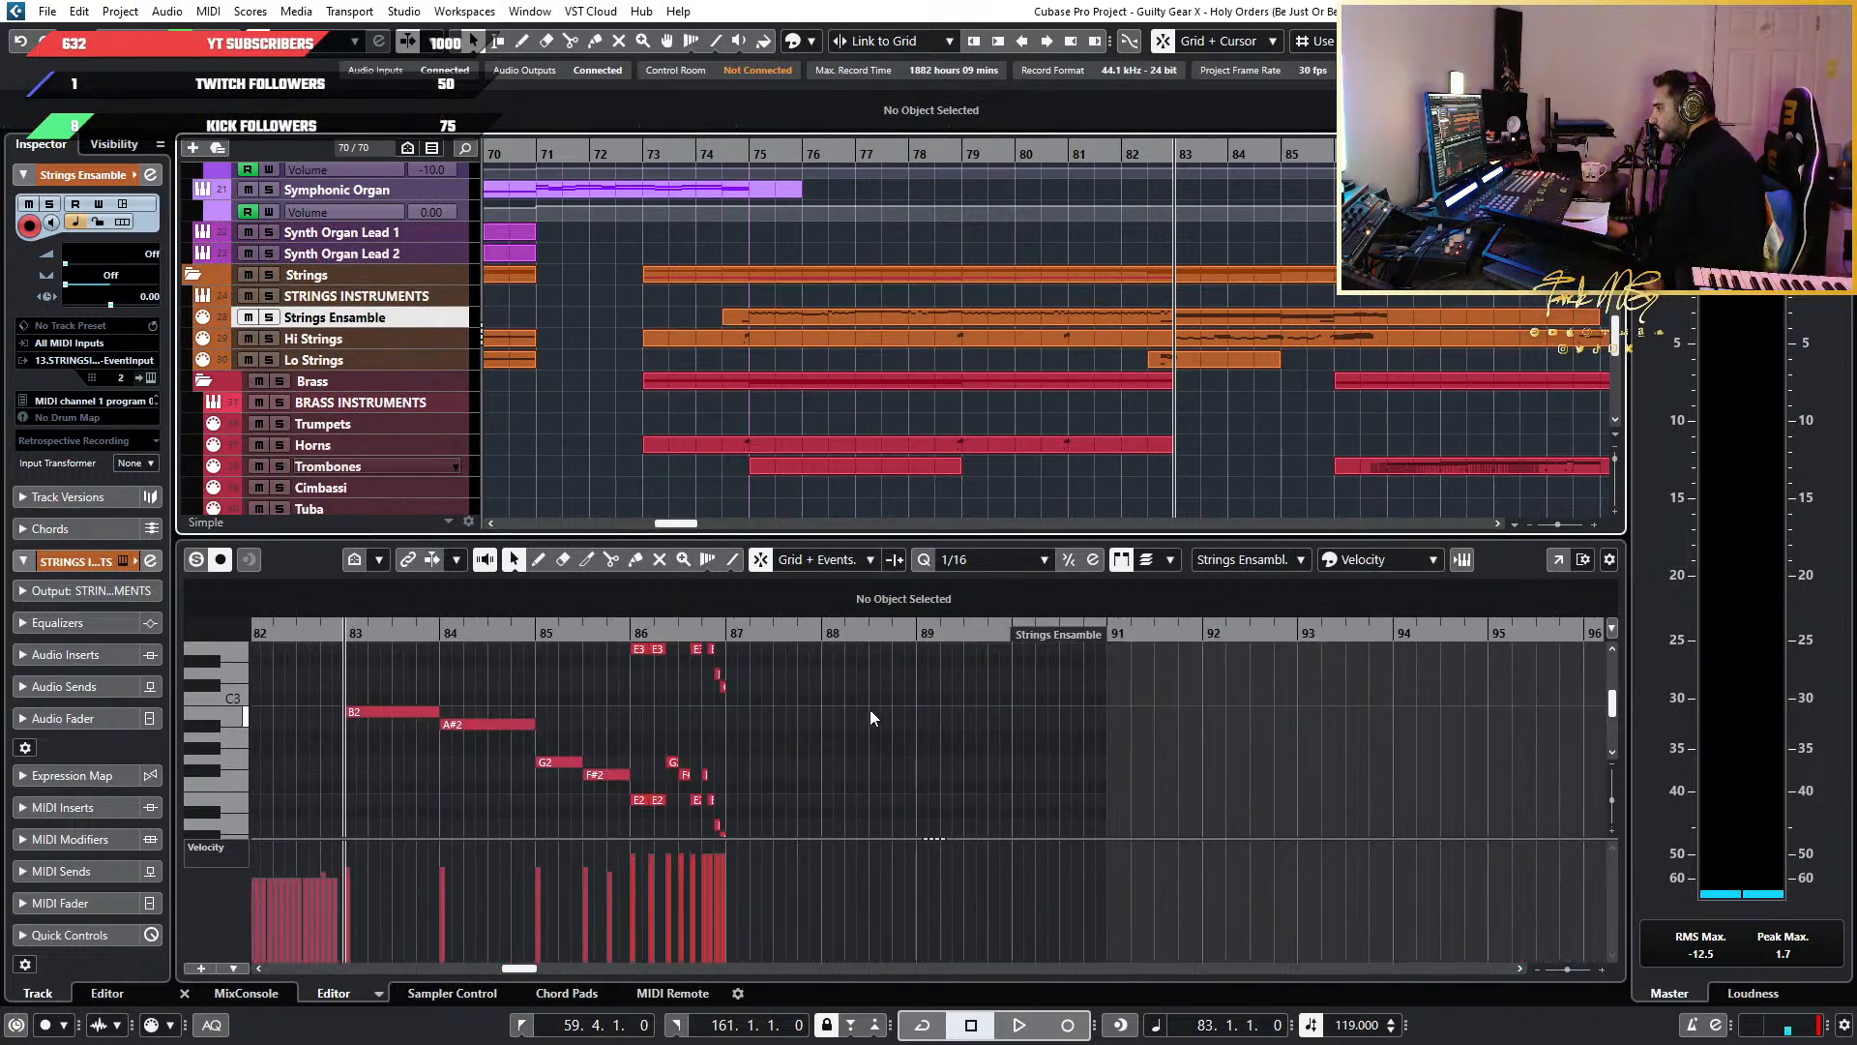
scroll(755, 716, left, 4)
scroll(667, 780, left, 2)
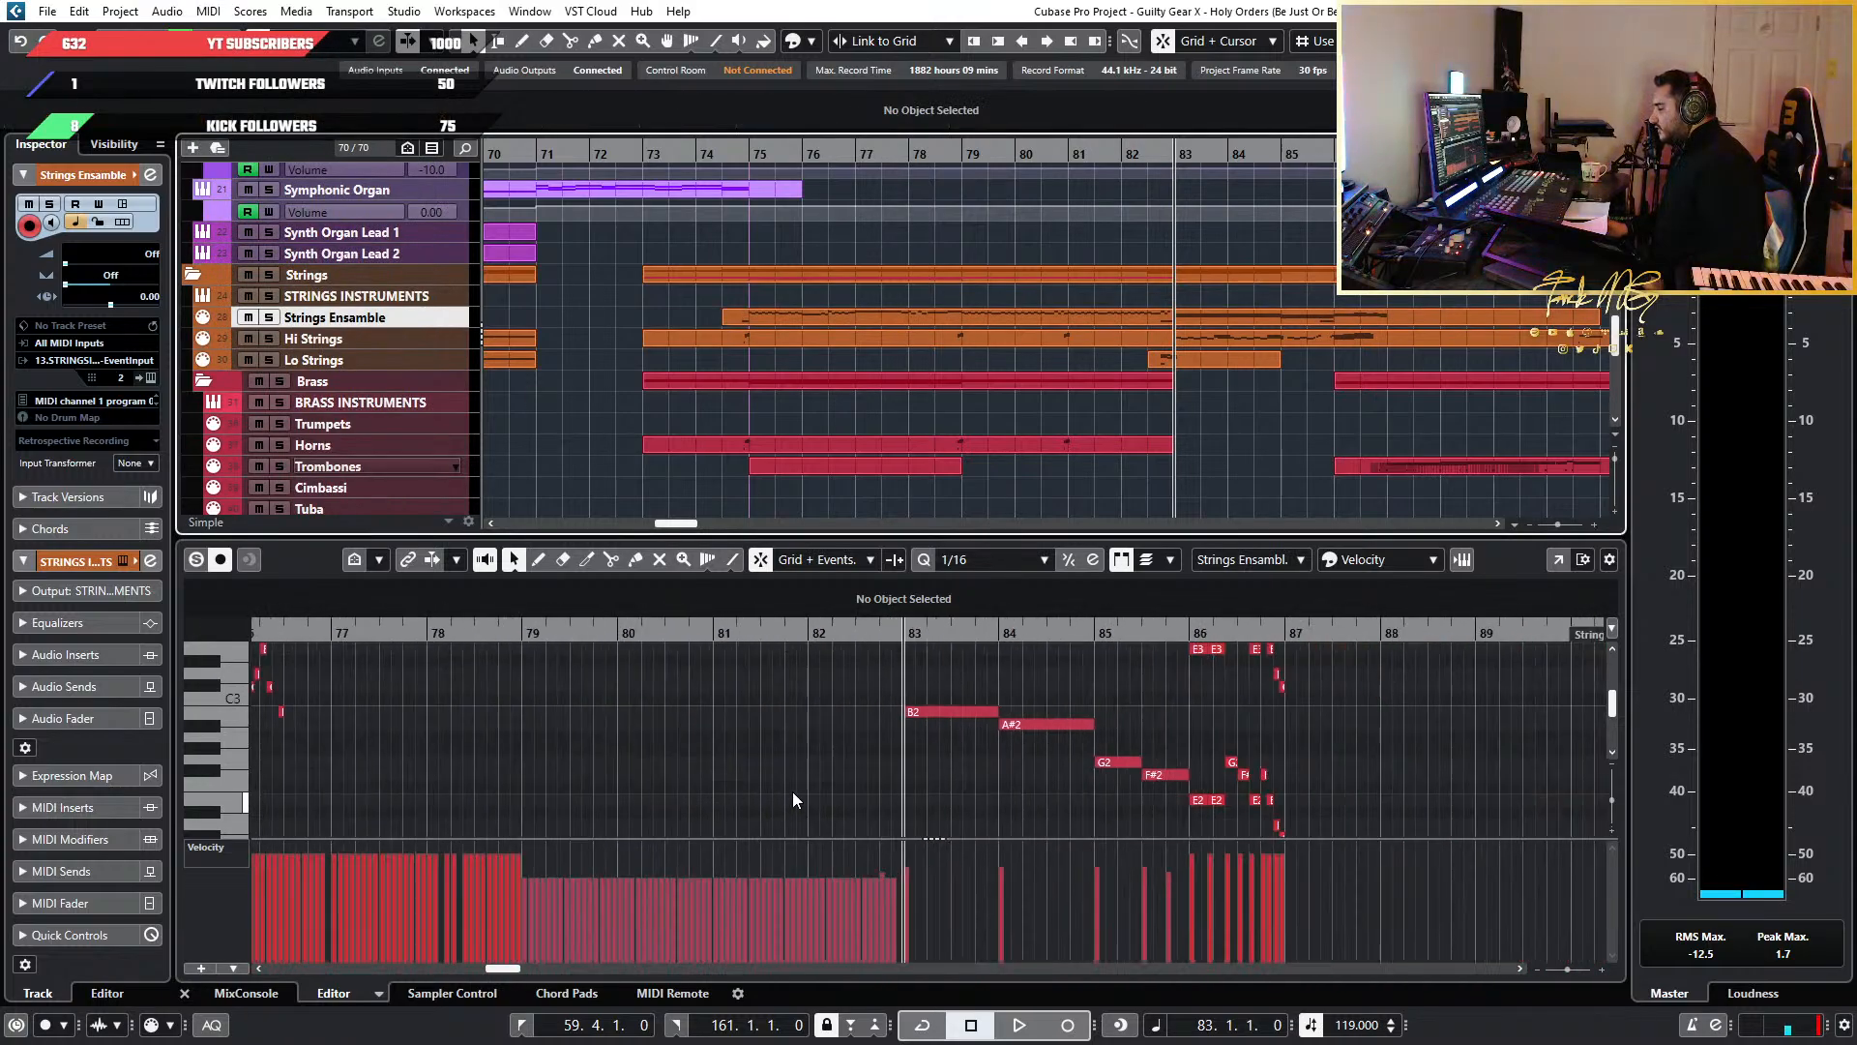
scroll(796, 794, up, 3)
drag(888, 780, 528, 690)
key(KP_Divide)
scroll(529, 804, down, 4)
scroll(526, 805, up, 5)
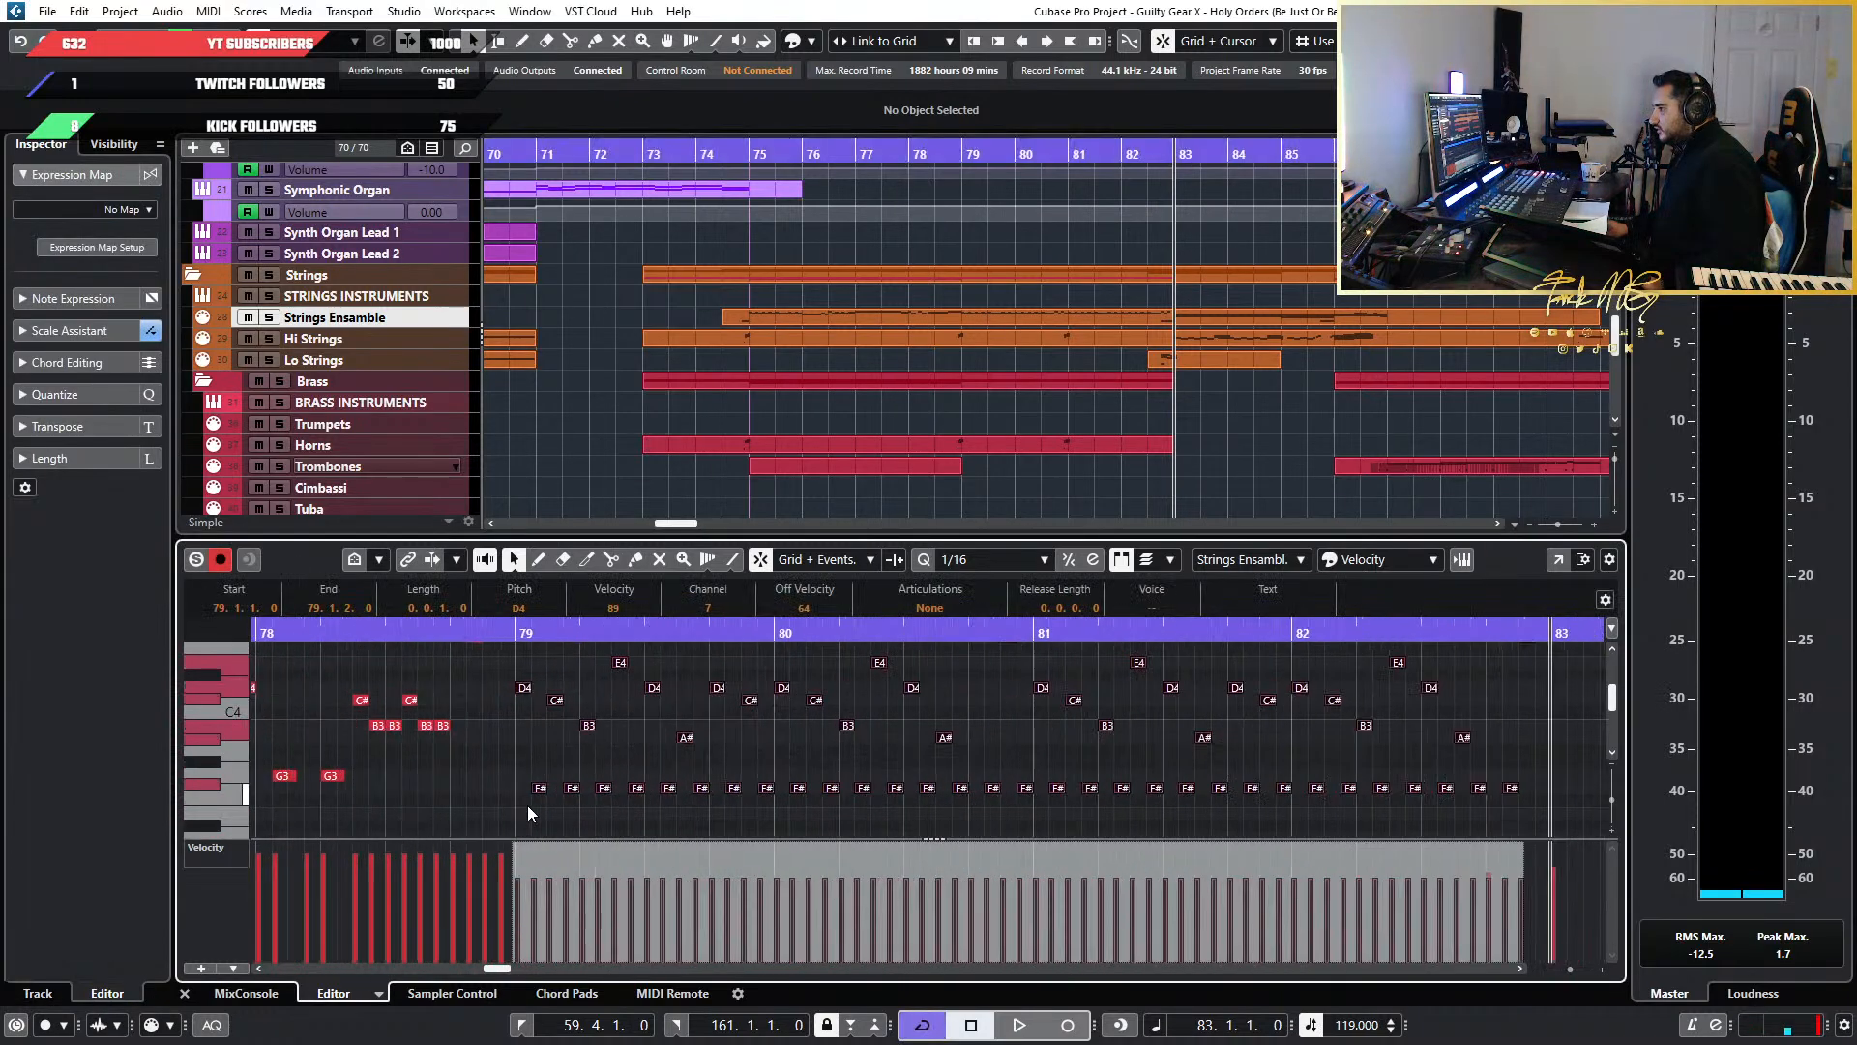
scroll(536, 764, up, 2)
scroll(671, 760, down, 3)
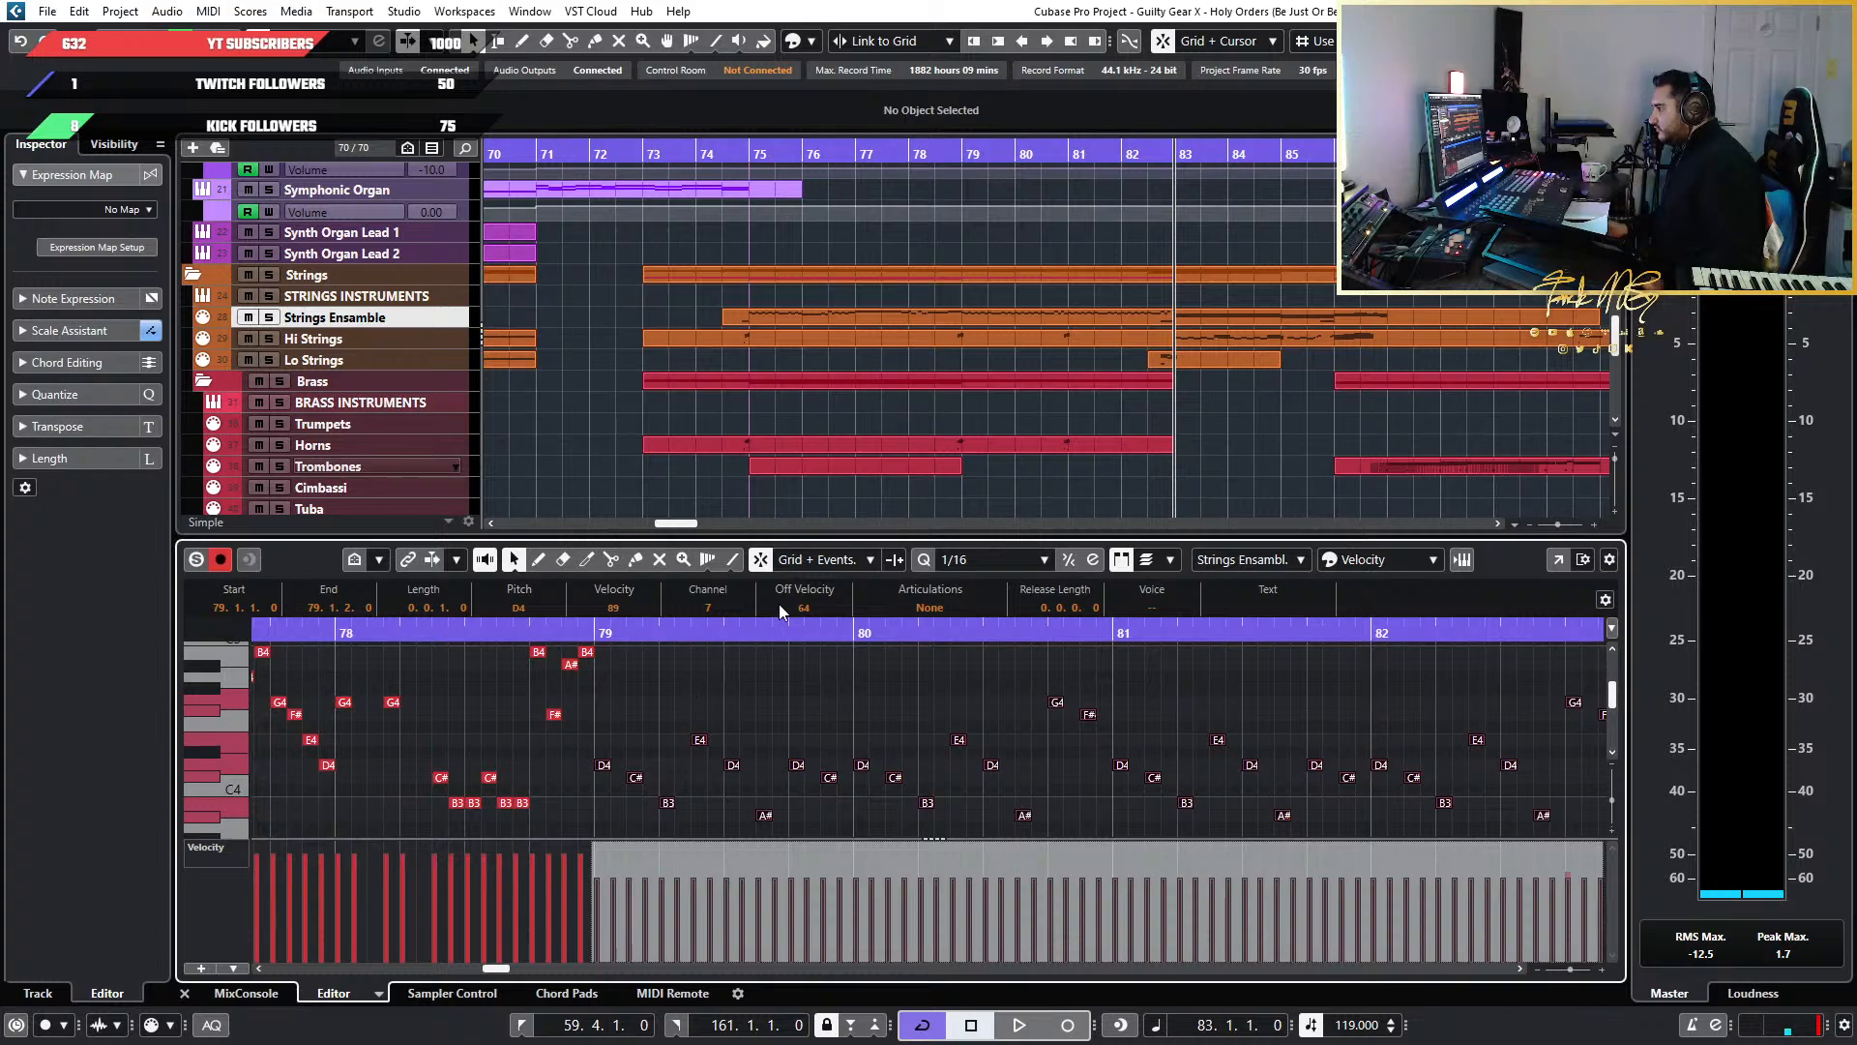
scroll(1138, 693, down, 3)
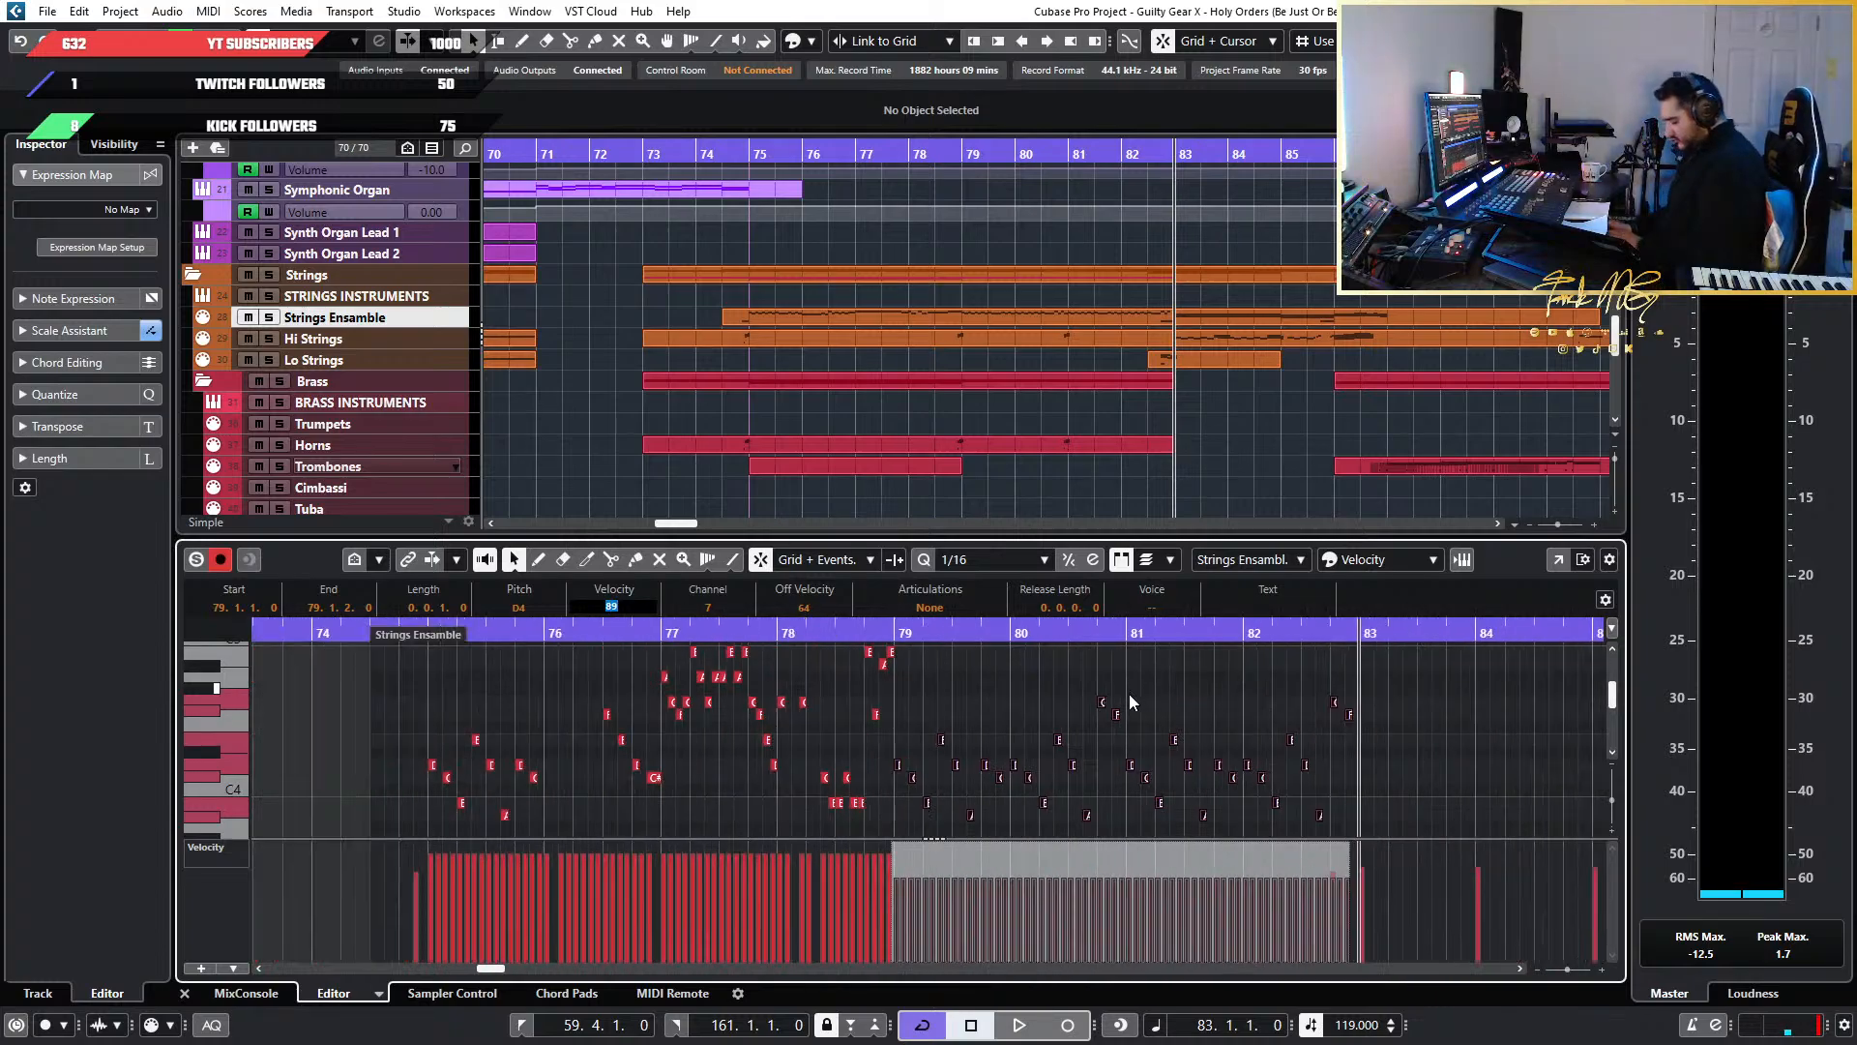
text(115)
key(Return)
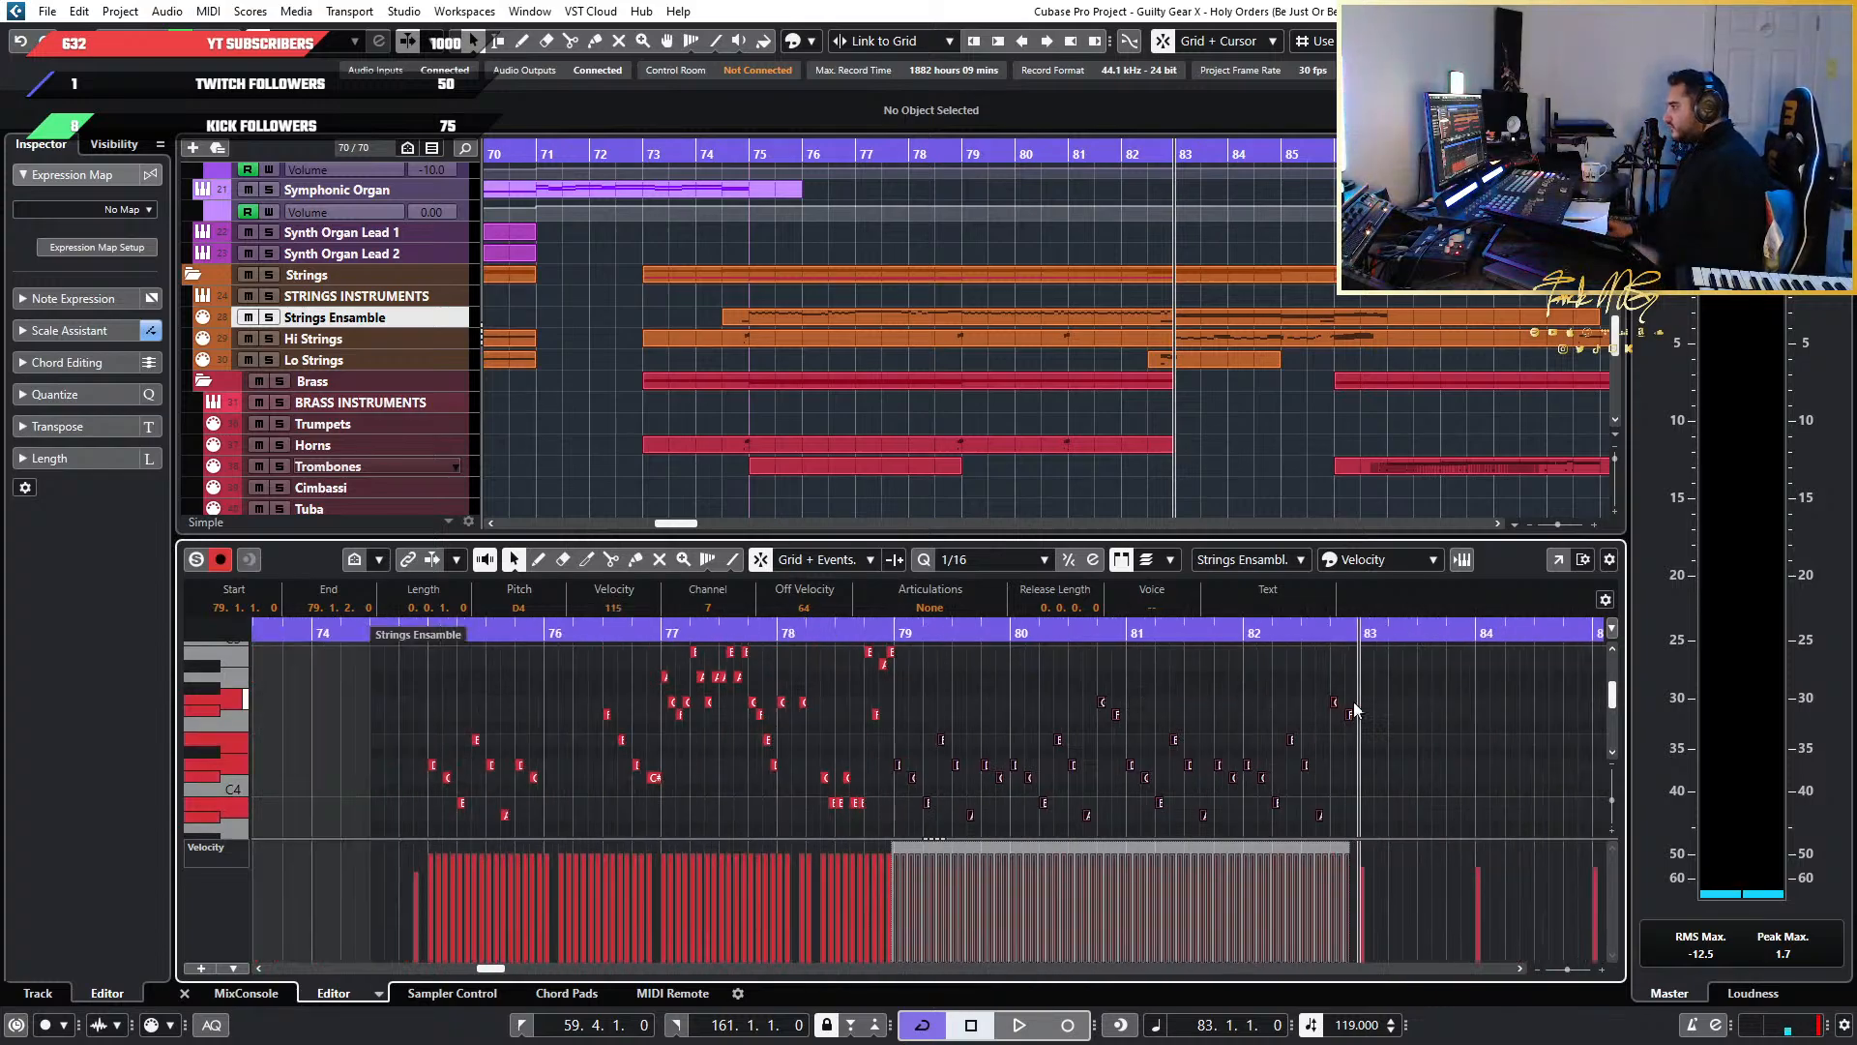
Move the playhead to 74.4.2, solo the Strings Ensamble track and start playback
click(477, 634)
click(406, 635)
click(396, 702)
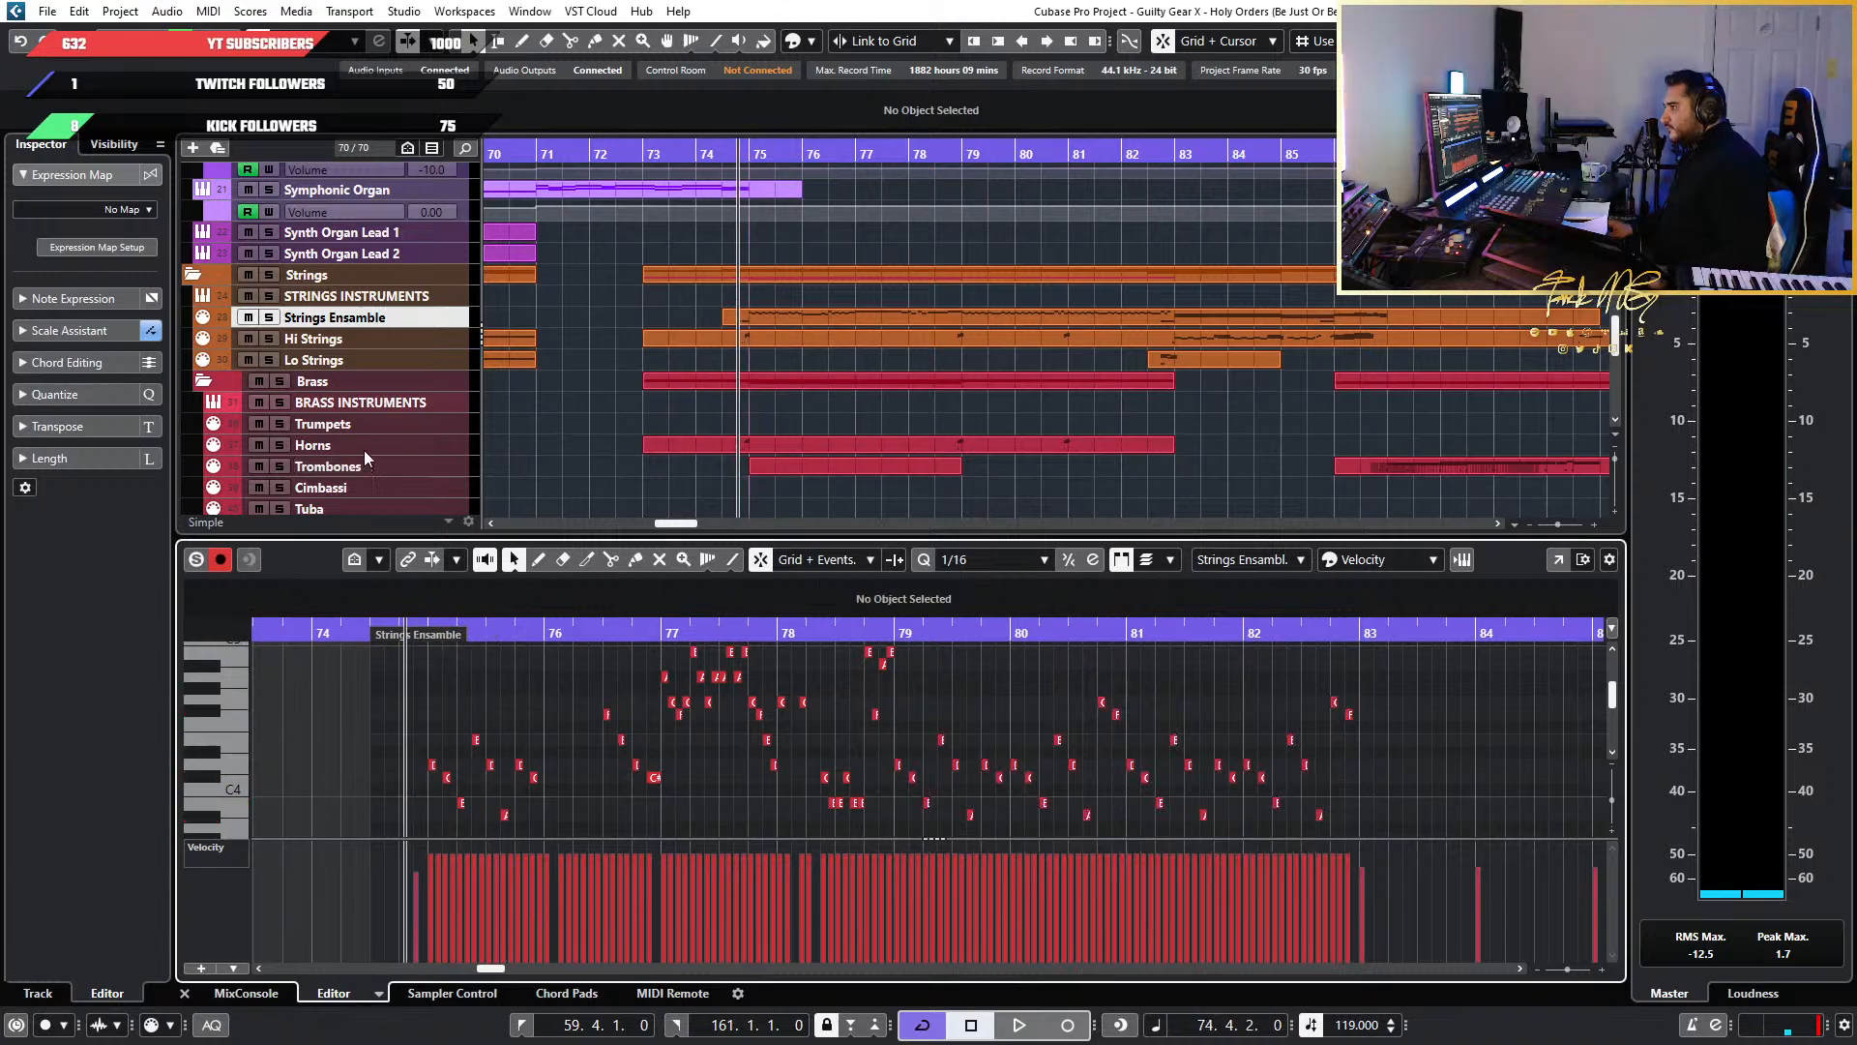
click(269, 318)
key(space)
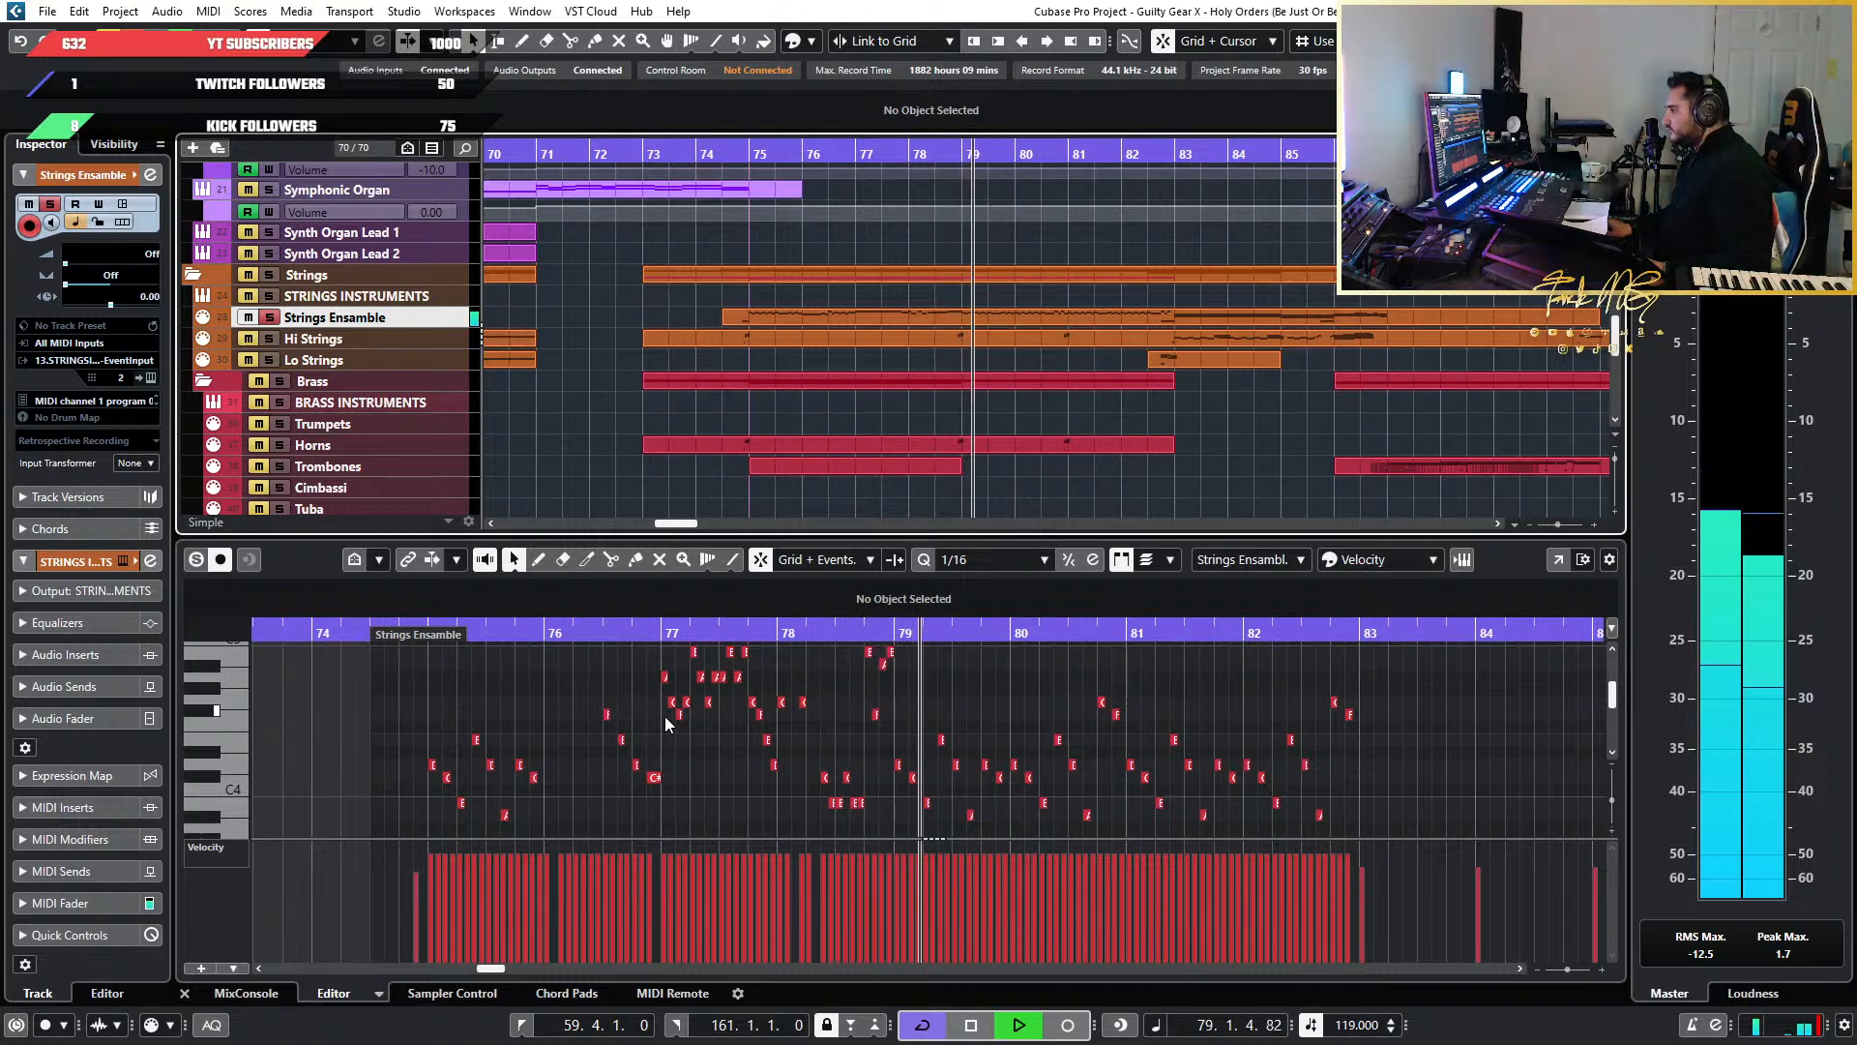
Listen to the soloed Strings Ensamble line through to bar 87 while following its notes, stop playback and remove the solo
scroll(1204, 785, down, 2)
scroll(1441, 748, up, 3)
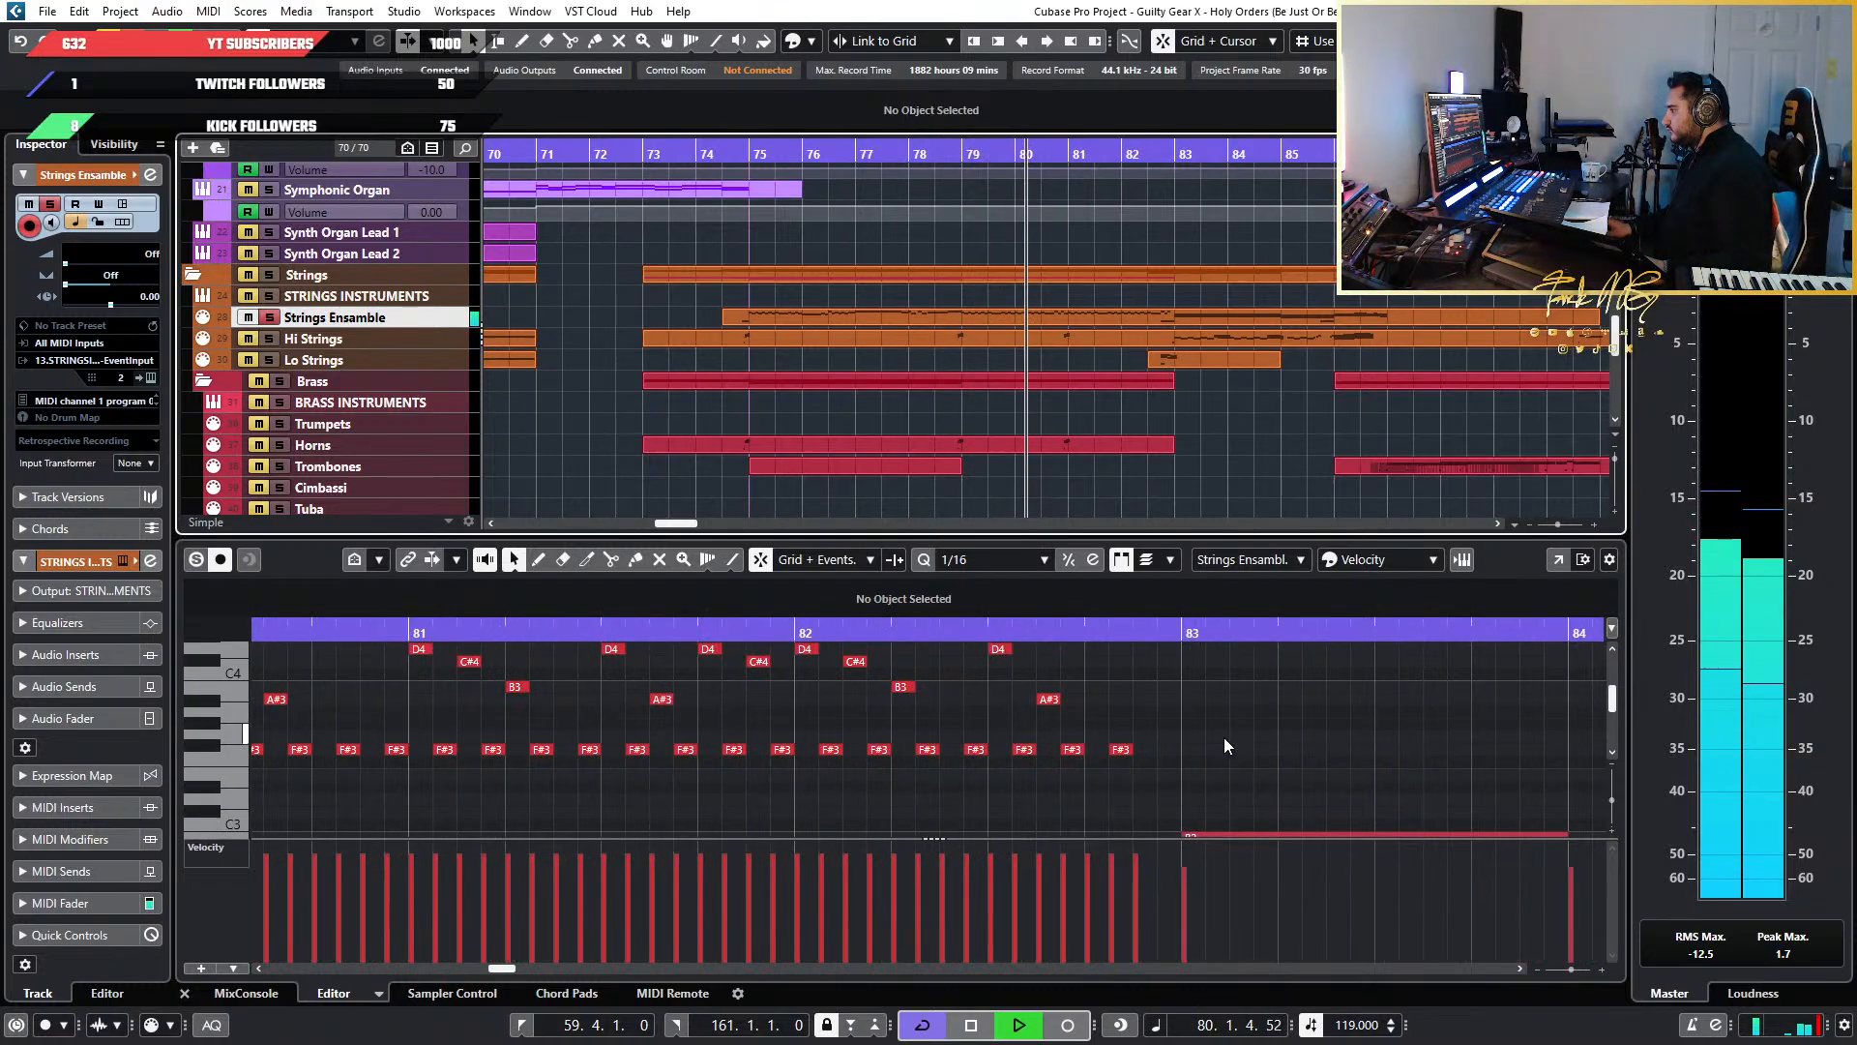
scroll(1220, 739, down, 1)
scroll(1214, 736, up, 3)
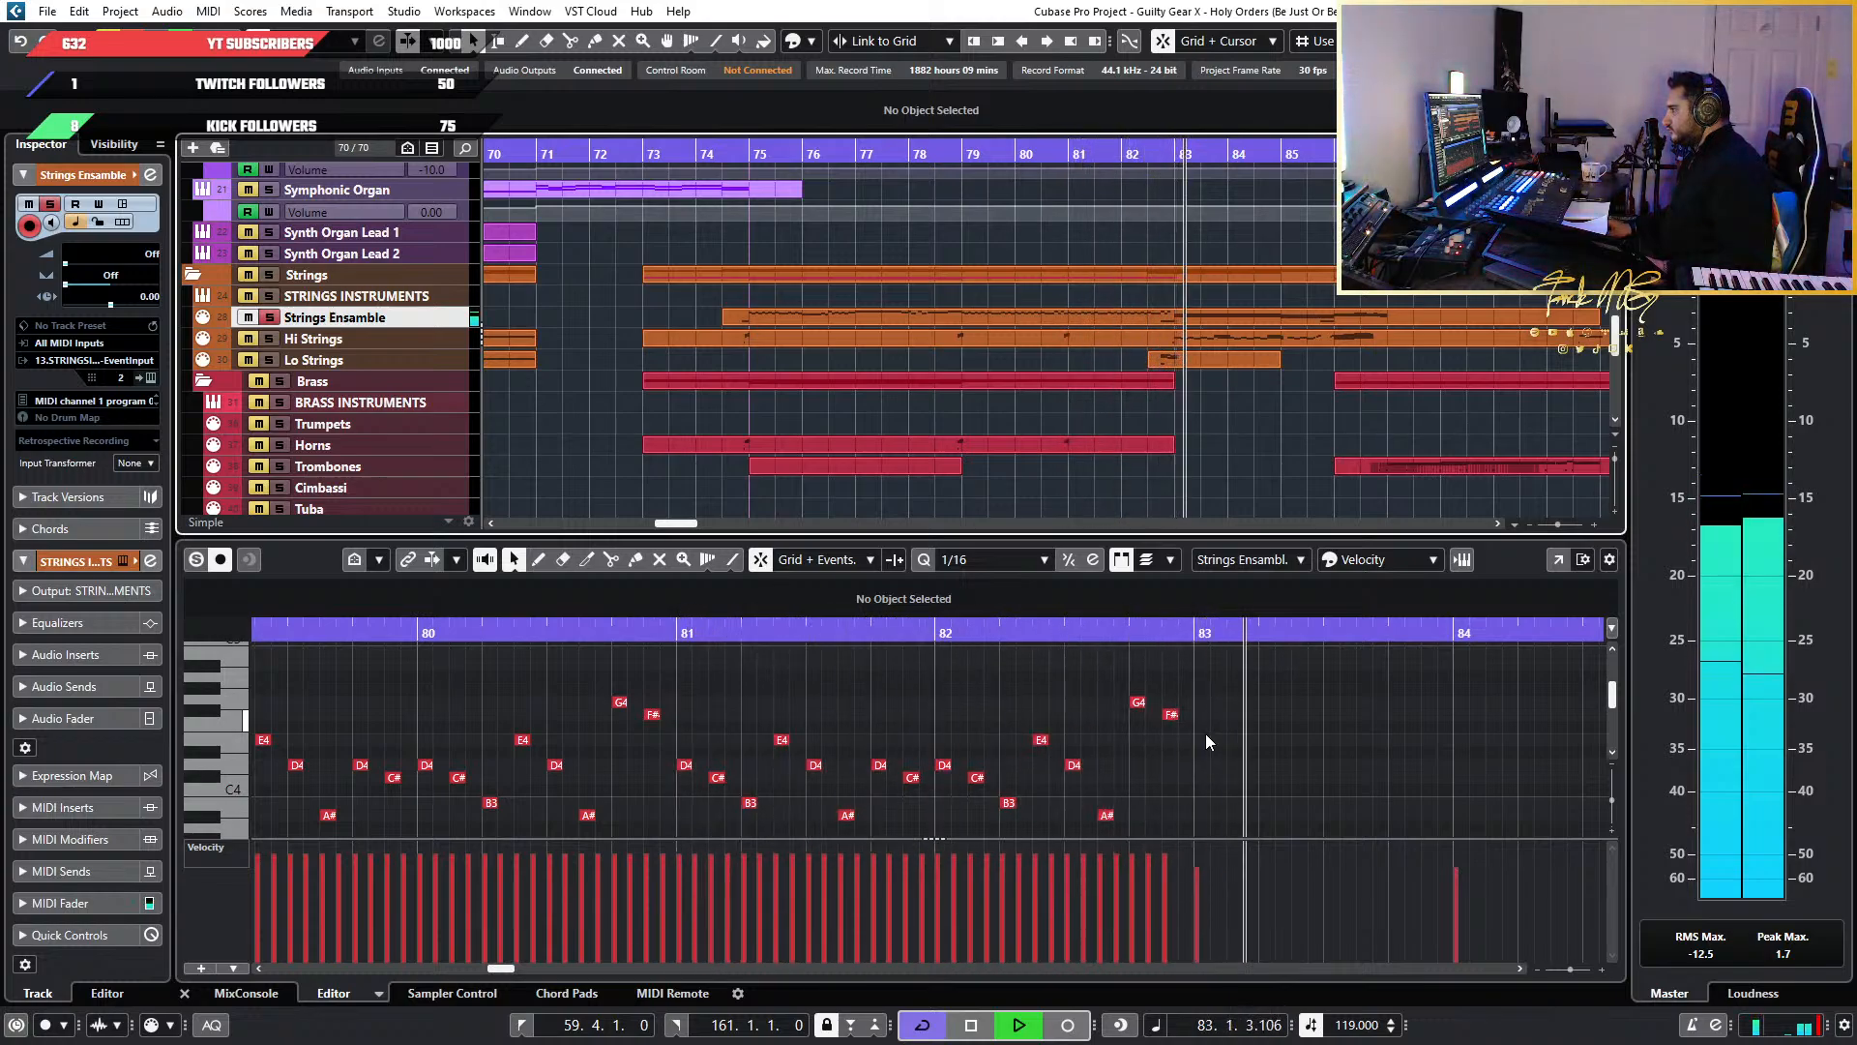
scroll(1207, 742, down, 3)
scroll(1206, 734, down, 8)
scroll(1205, 733, down, 5)
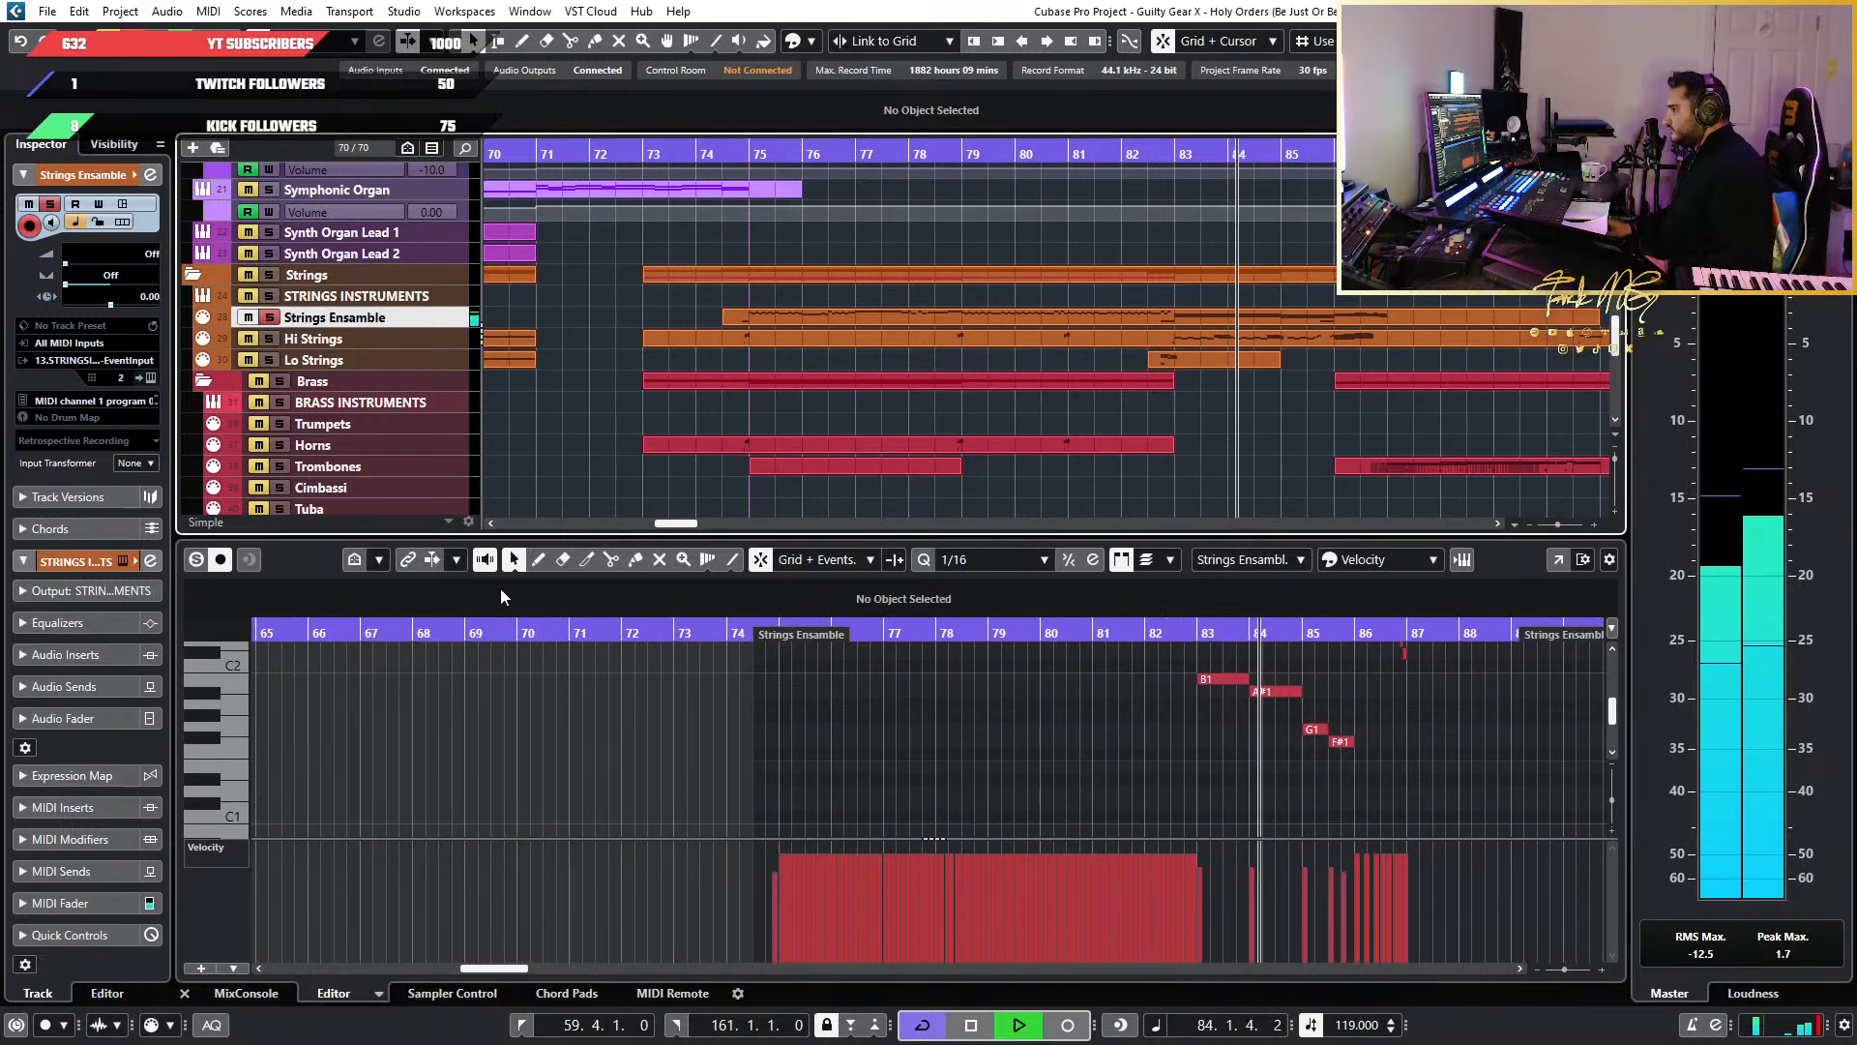
scroll(1484, 780, up, 8)
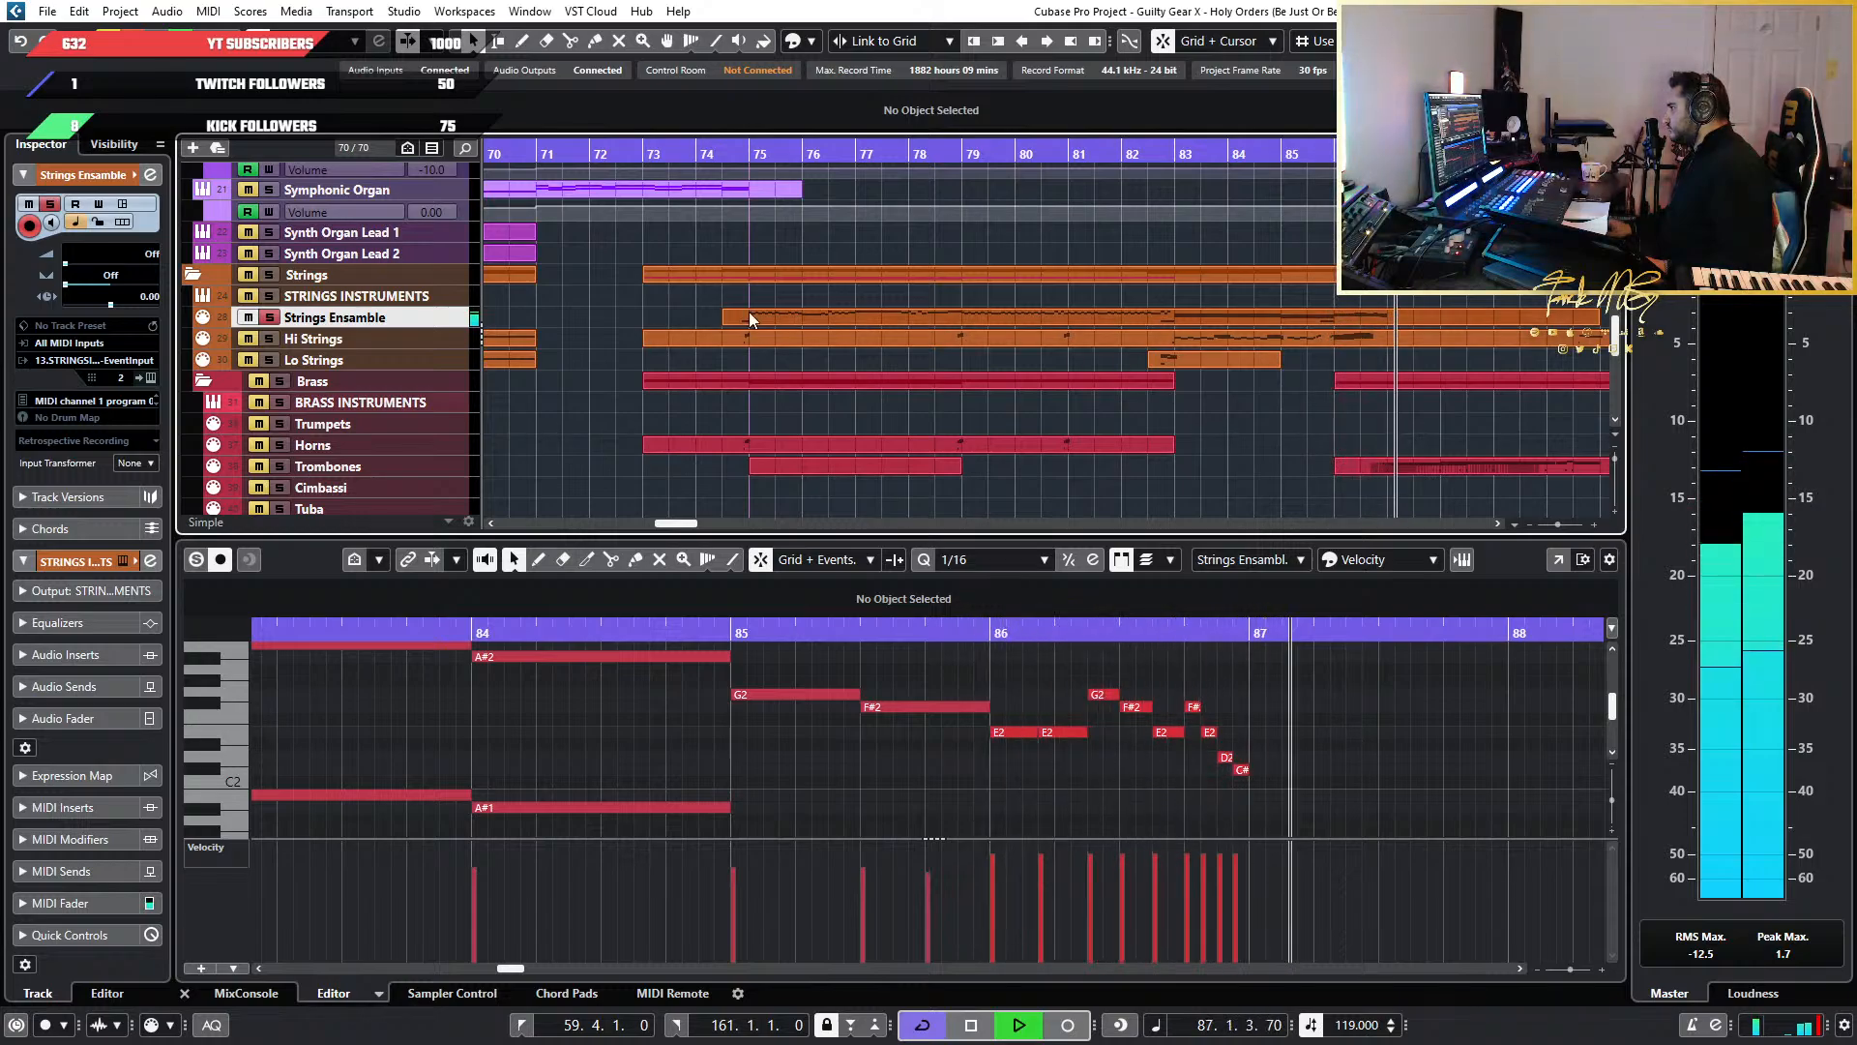
key(space)
click(269, 318)
Play back the full arrangement from around bar 74 and check how the strings sit with the organ parts
scroll(1006, 338, down, 3)
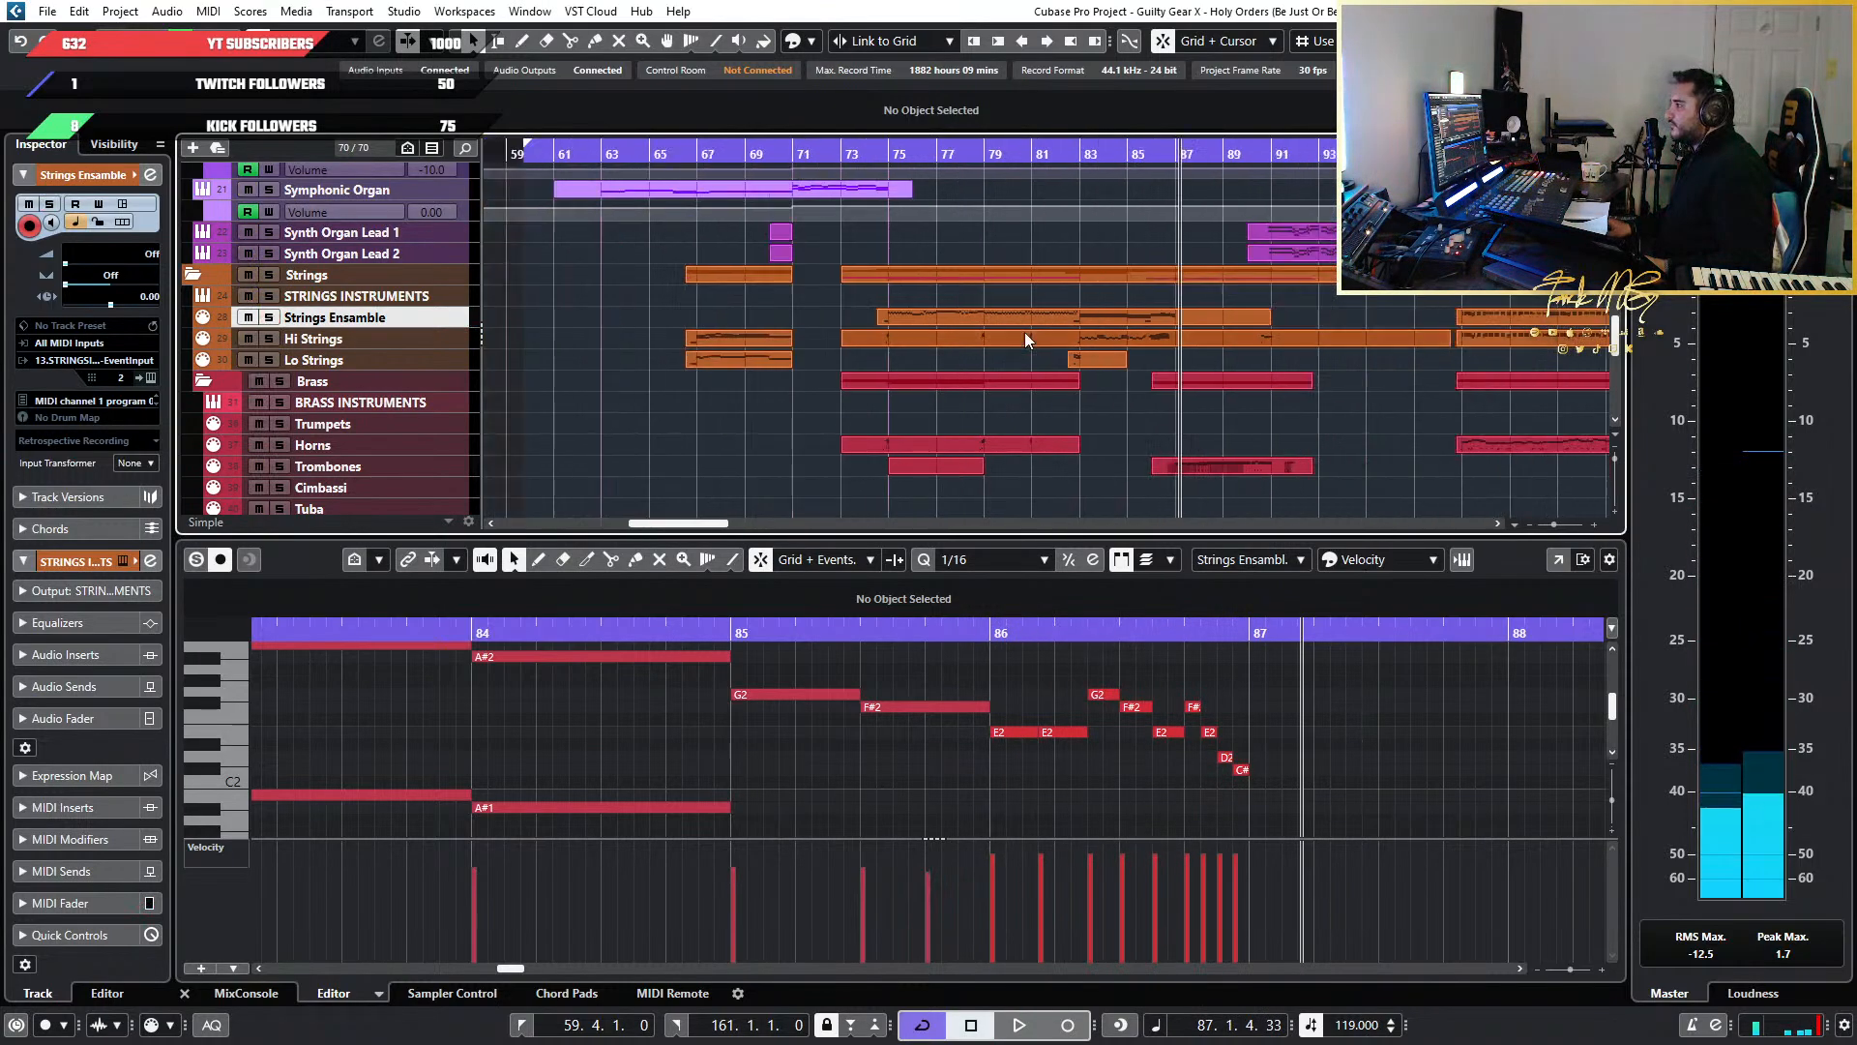
click(870, 157)
key(space)
scroll(1013, 267, up, 4)
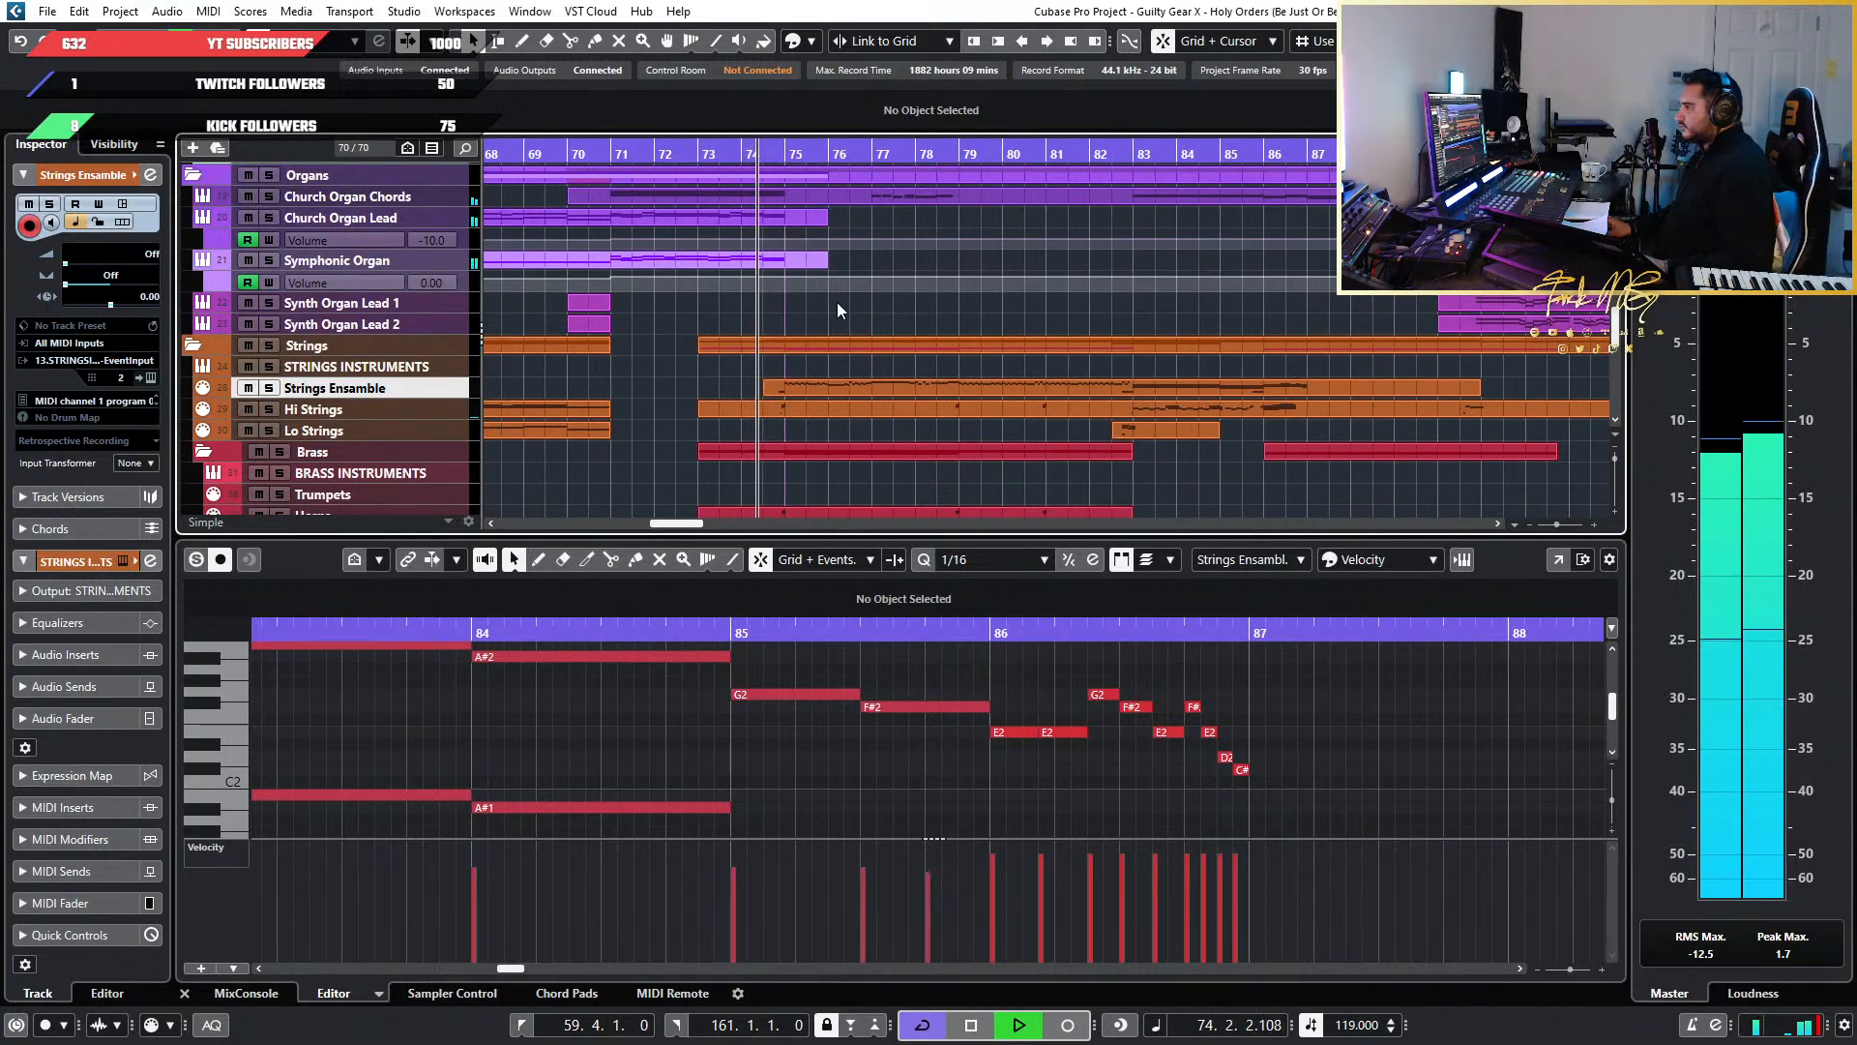
scroll(913, 301, down, 3)
scroll(913, 301, up, 2)
scroll(913, 300, up, 4)
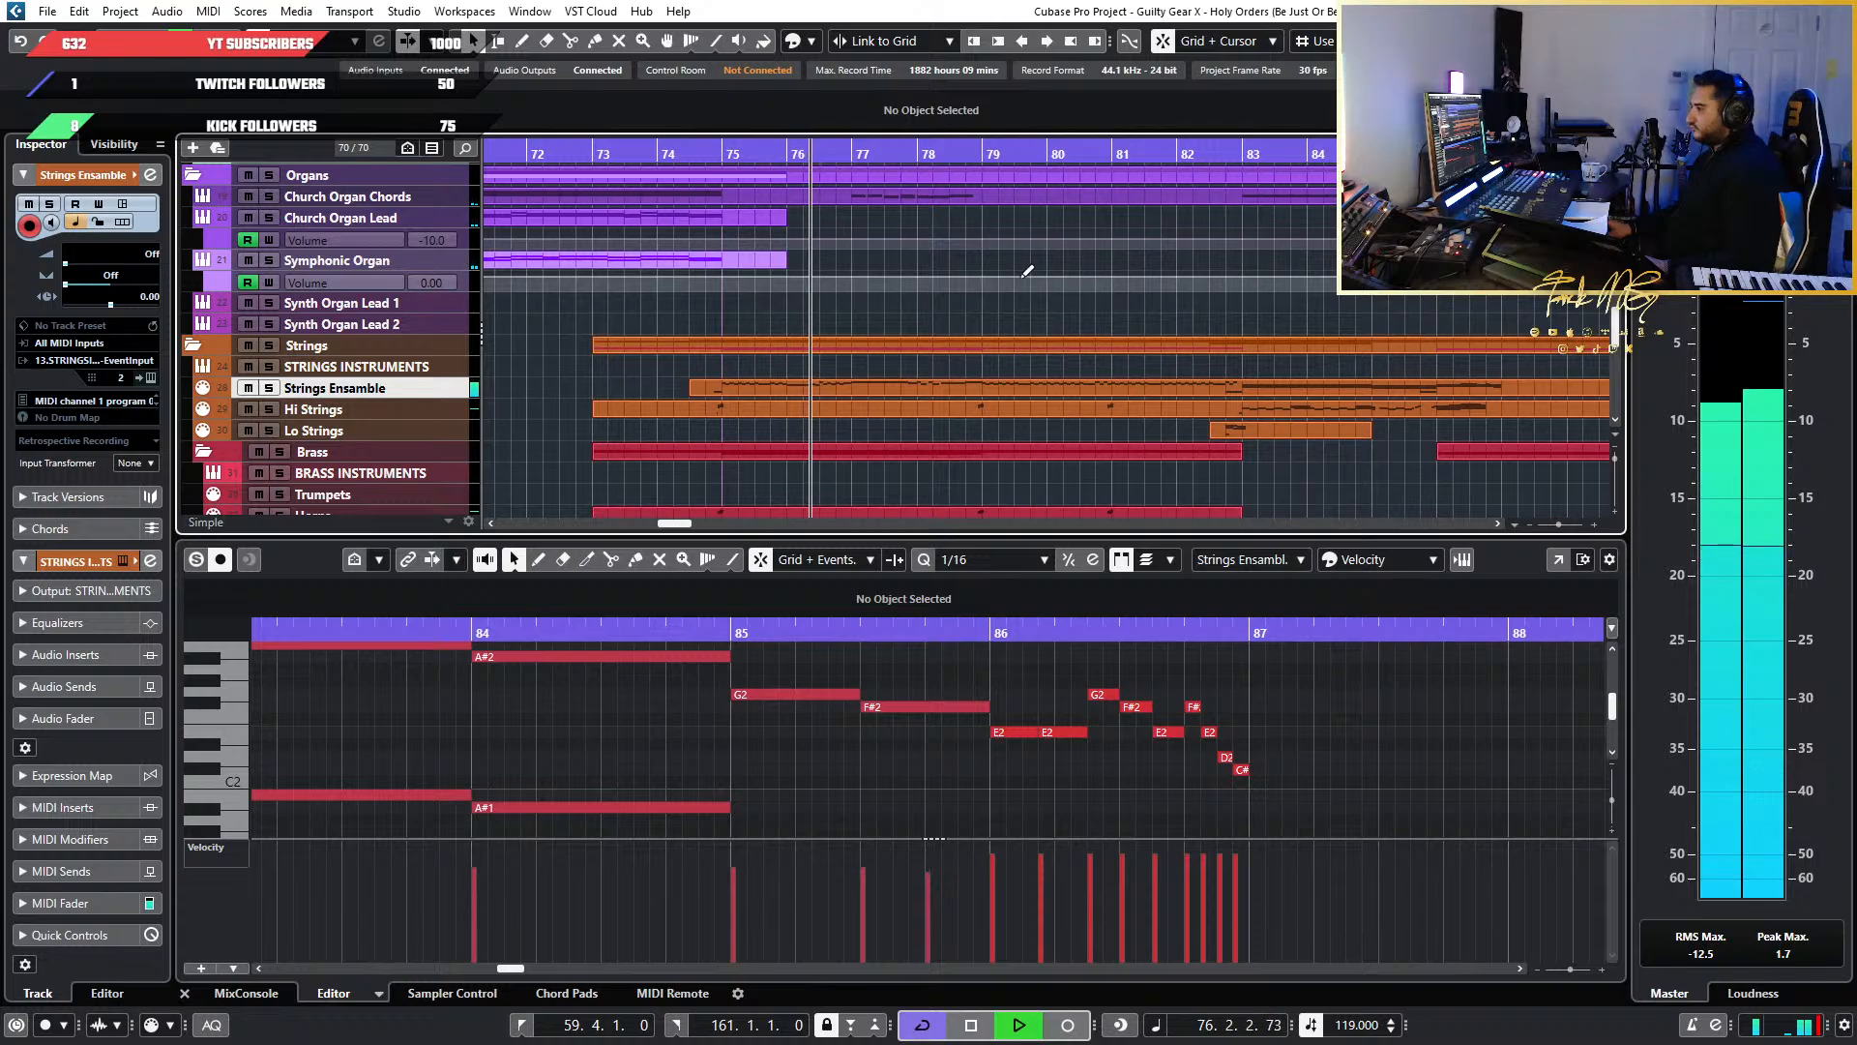
scroll(977, 285, down, 2)
click(473, 41)
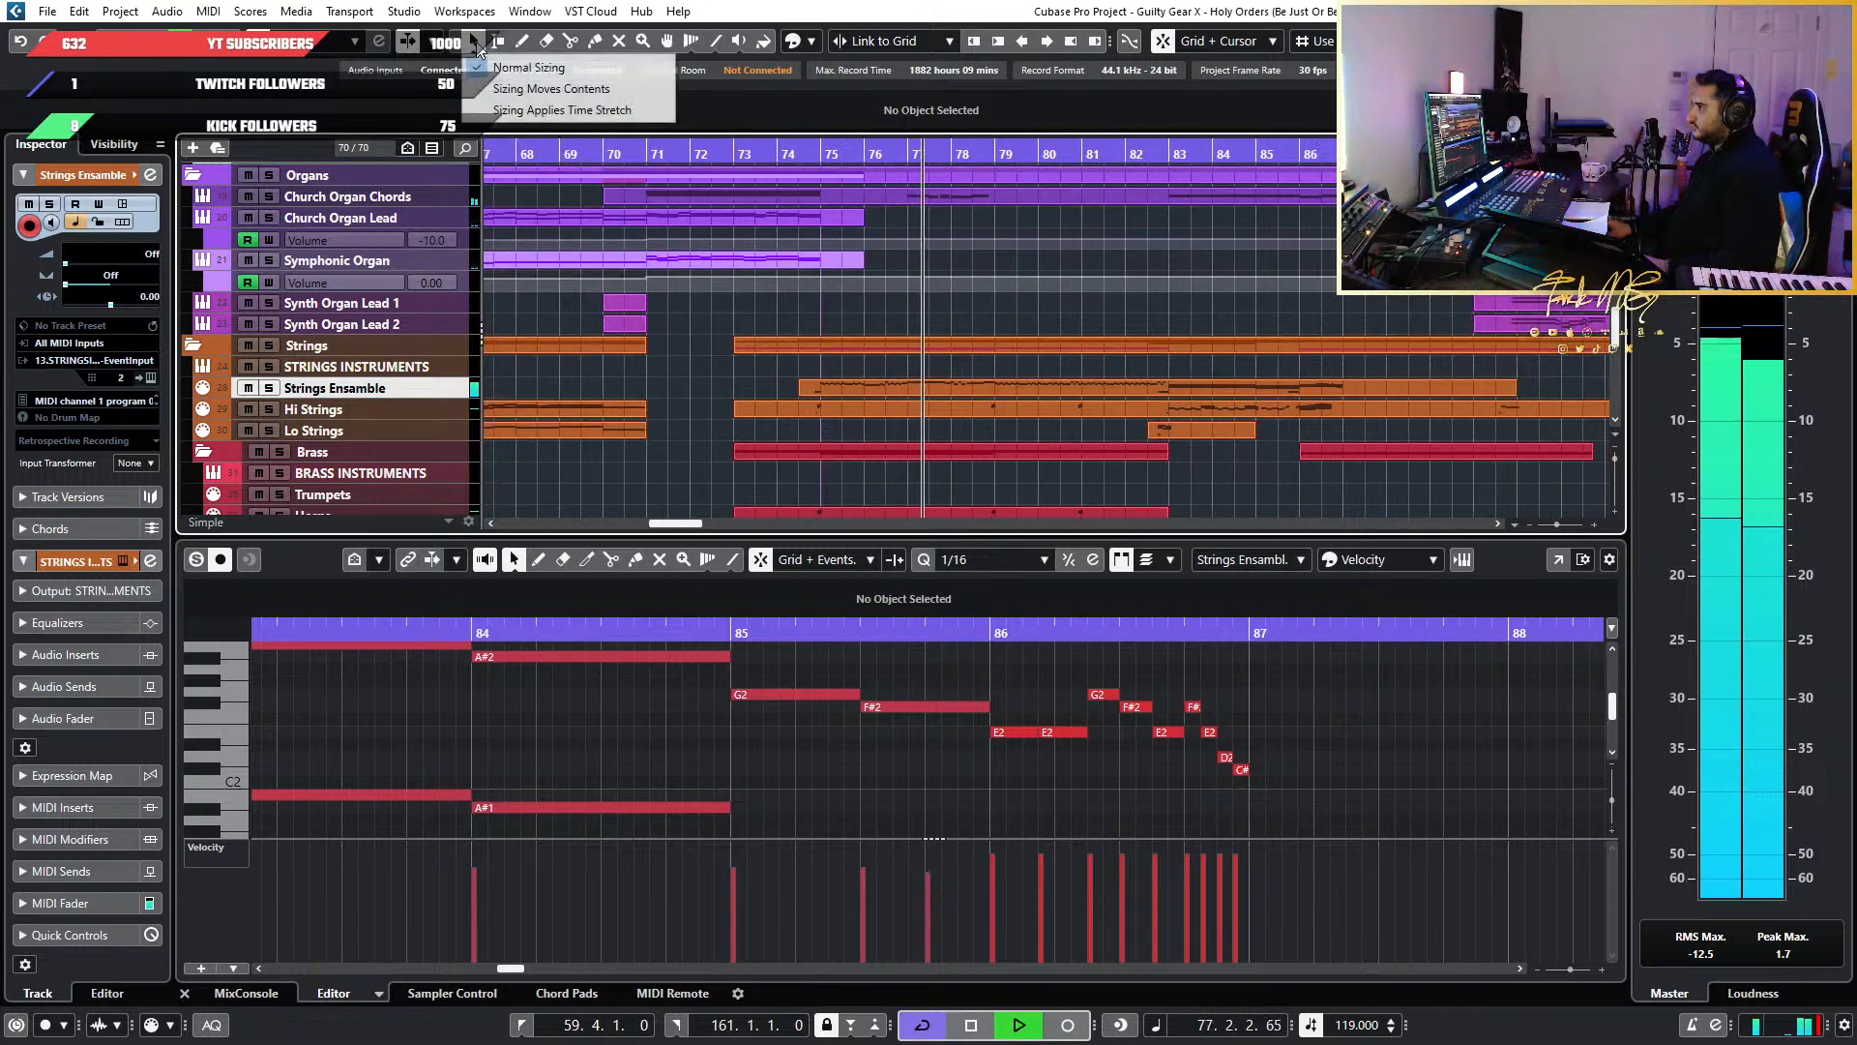
click(683, 355)
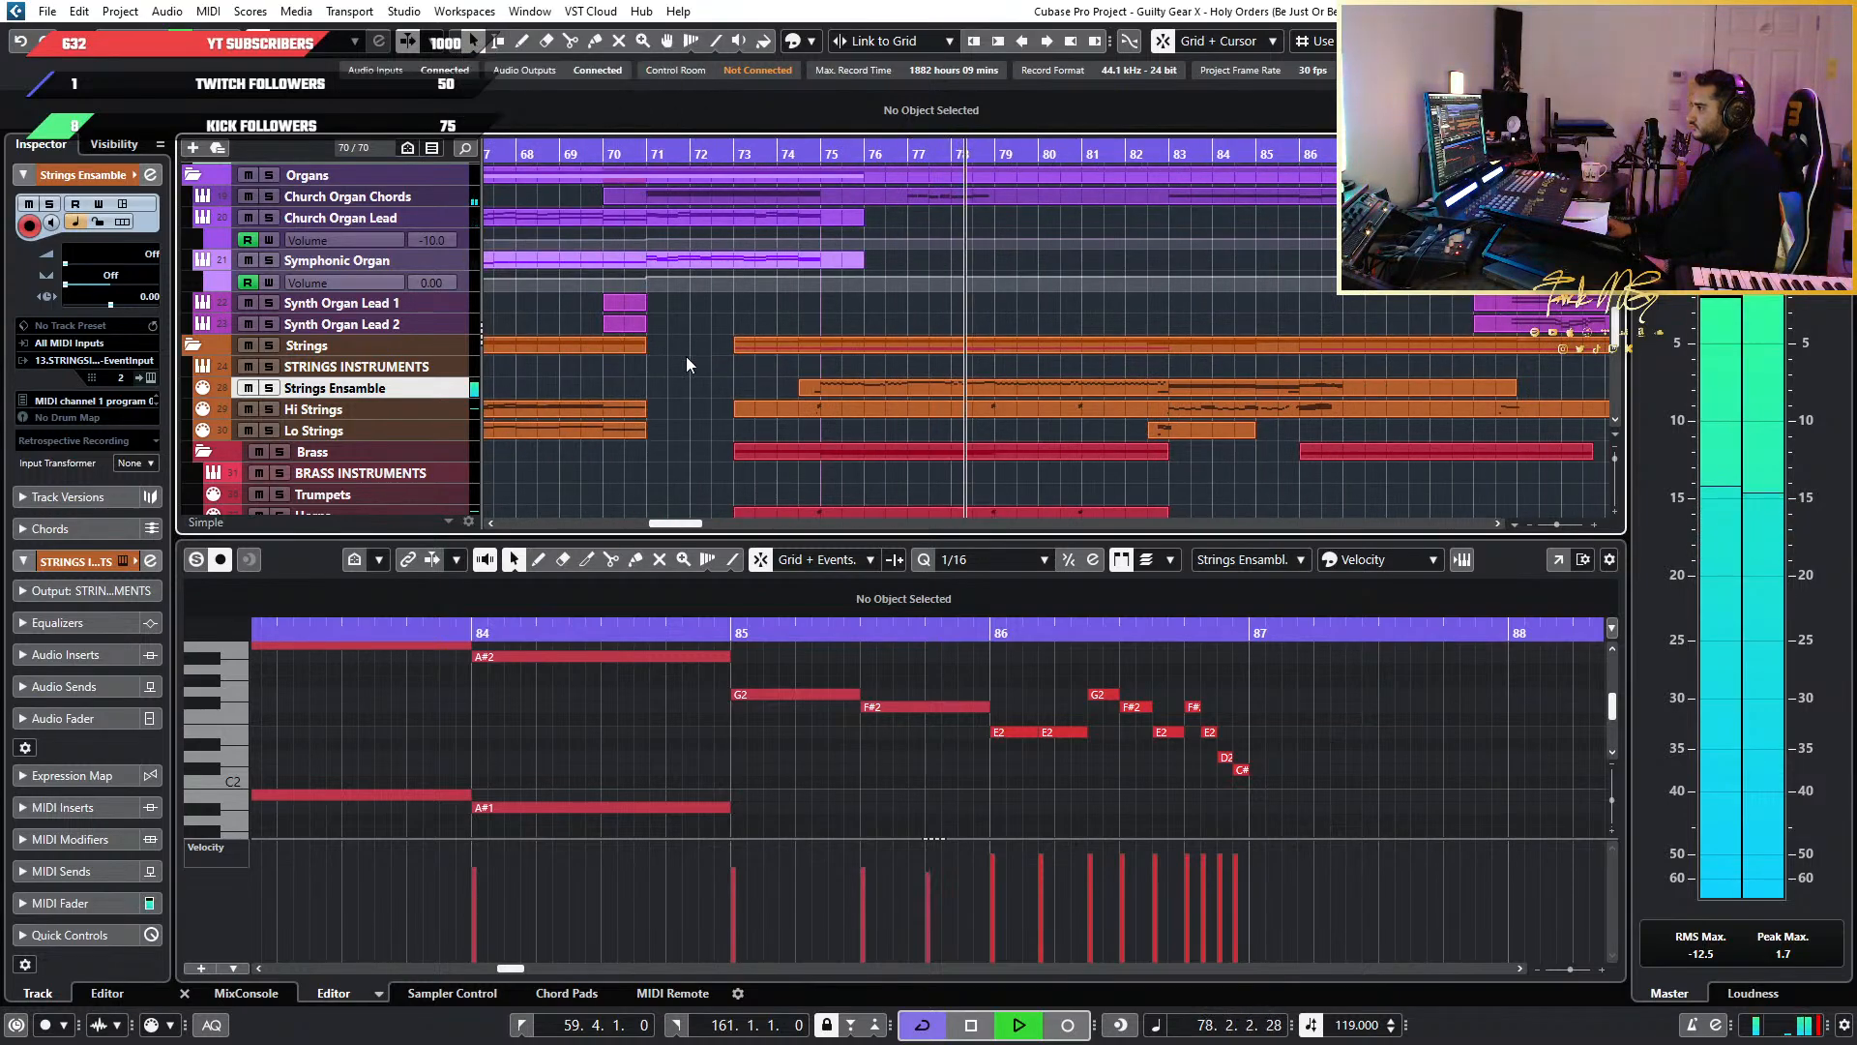
scroll(869, 356, down, 2)
scroll(981, 352, up, 3)
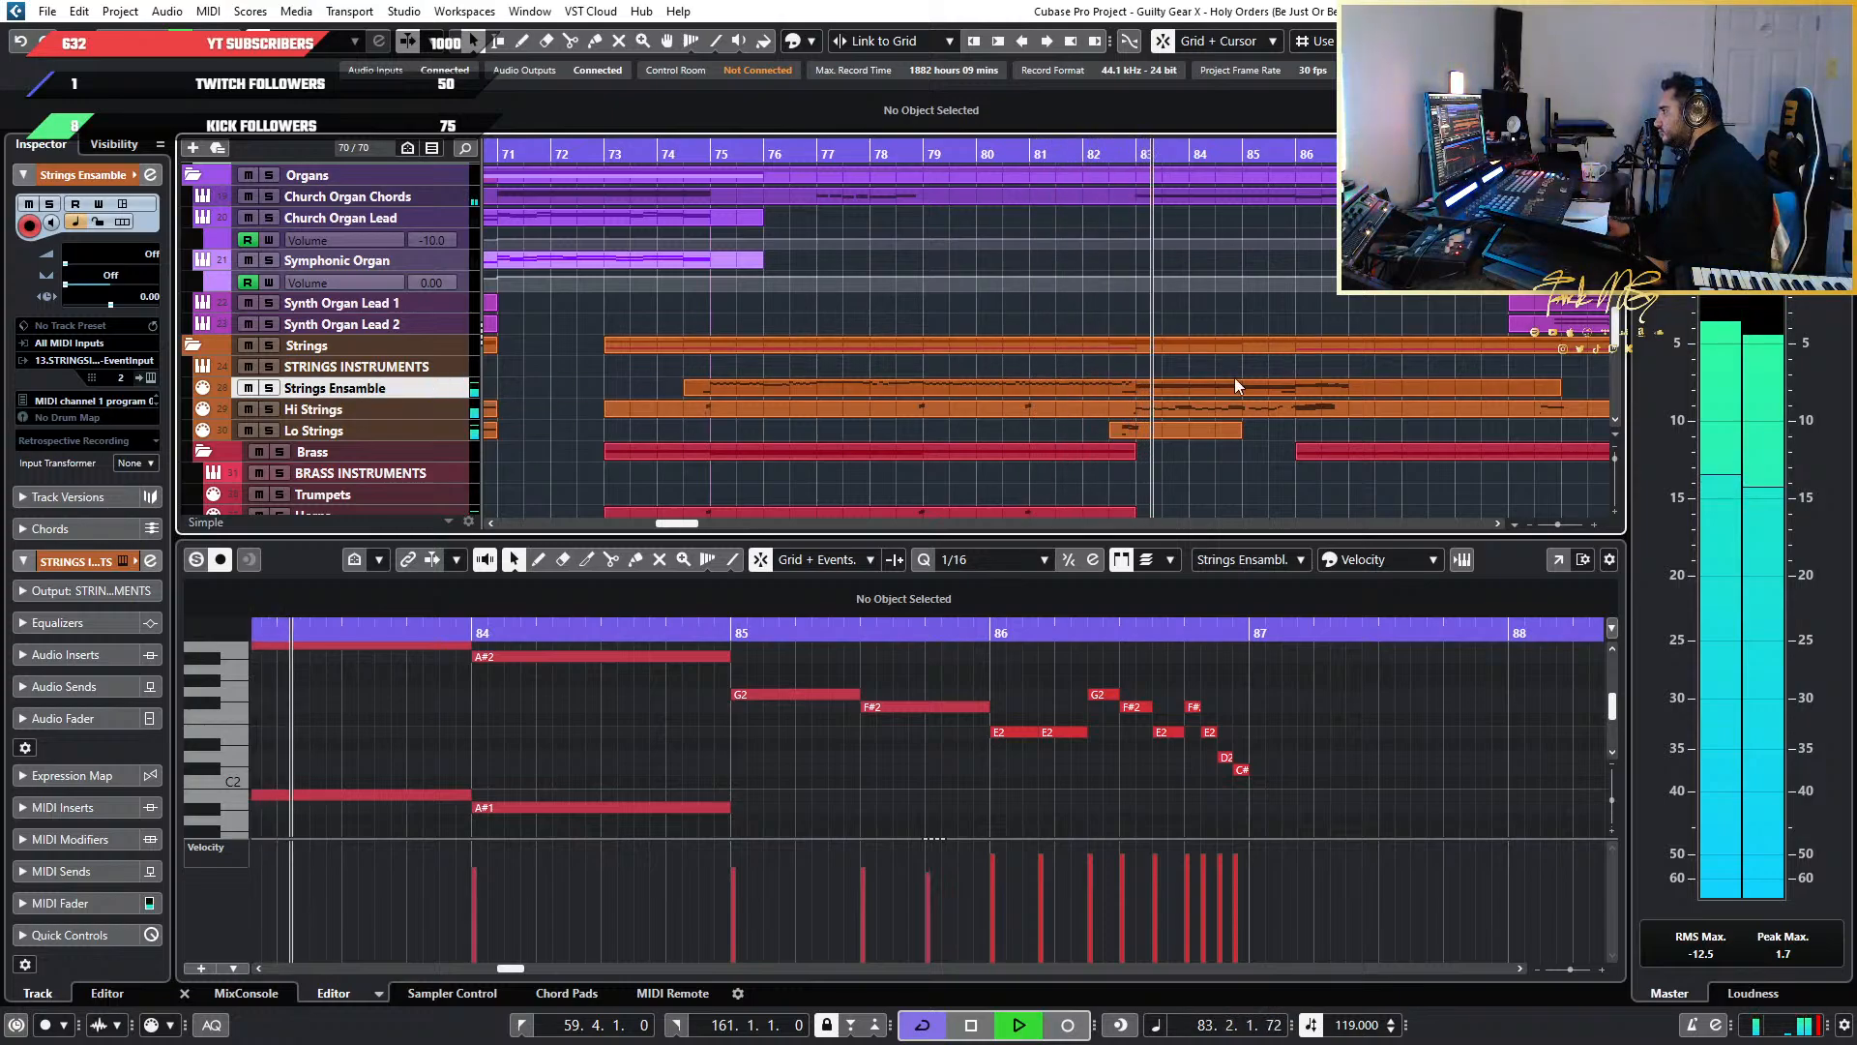
Examine the brass, woodwind and choir parts around bars 82 to 86 during playback, and stop playback in bar 86
scroll(1238, 376, down, 2)
scroll(1241, 374, down, 2)
scroll(1127, 375, right, 1)
scroll(1110, 374, up, 1)
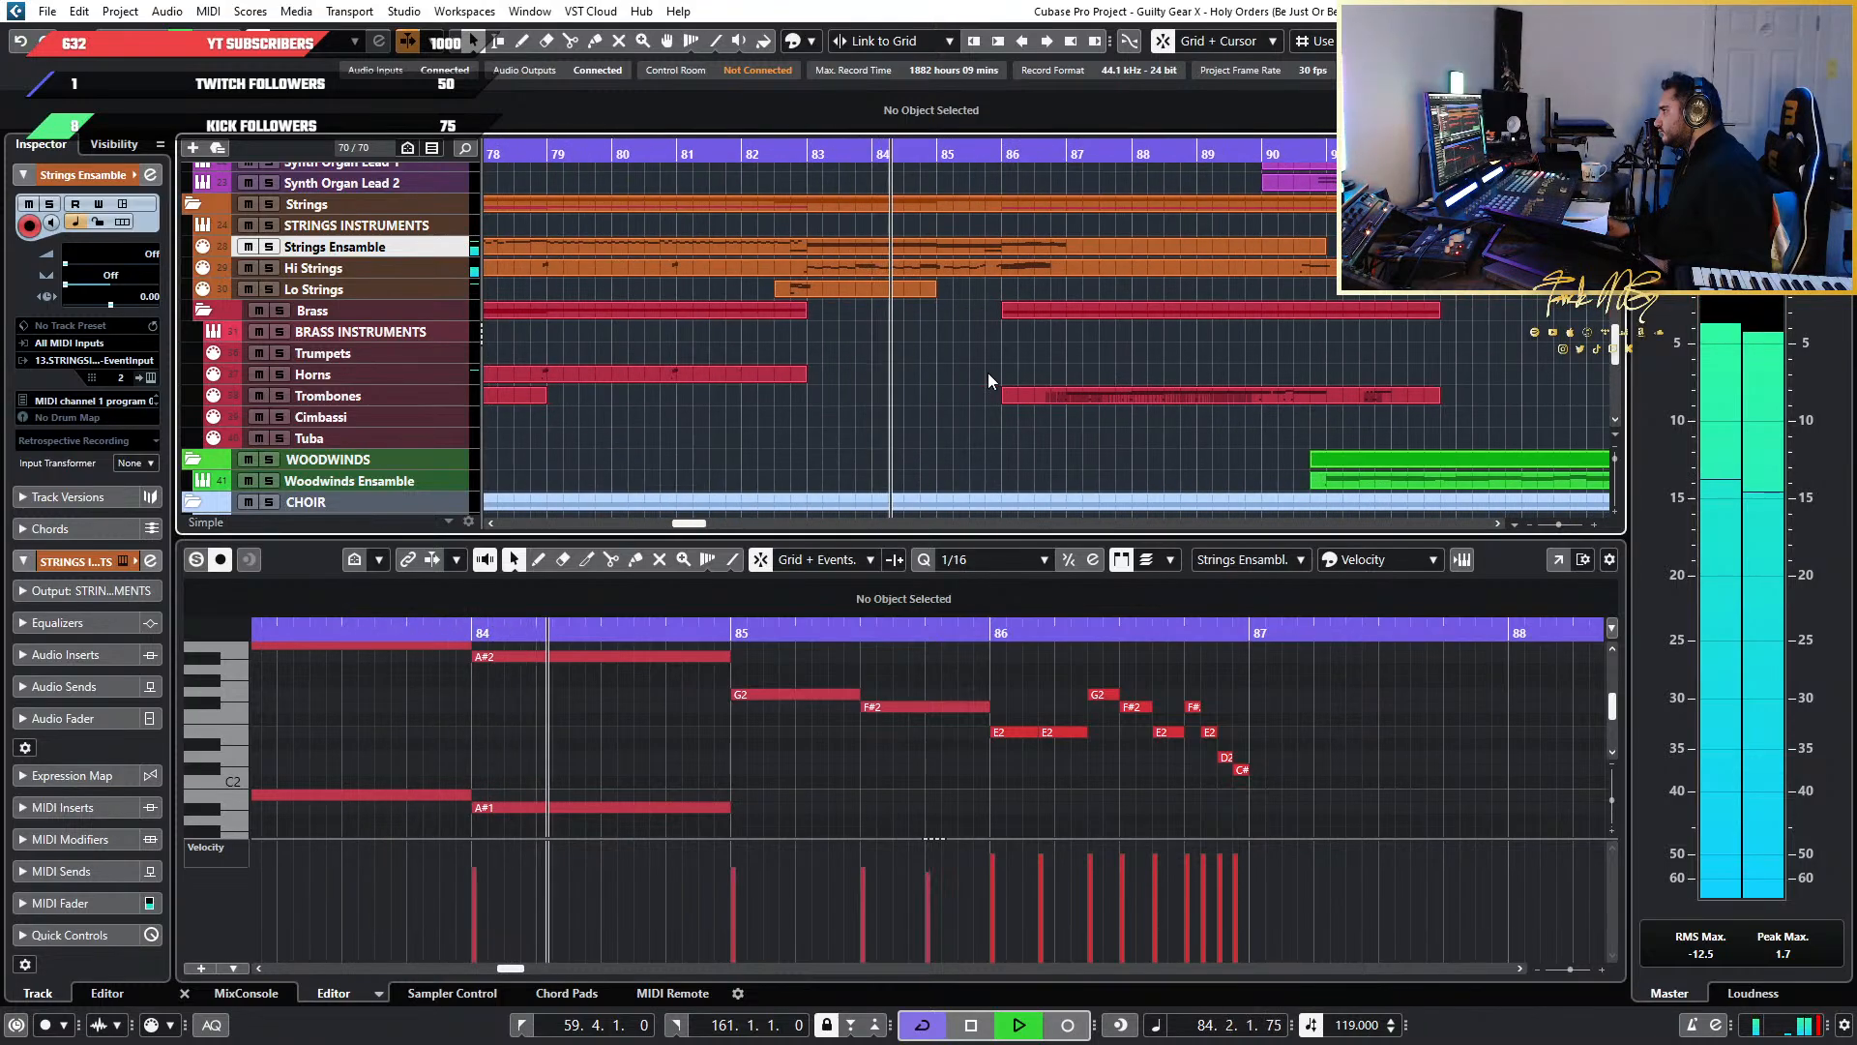
scroll(986, 374, up, 2)
scroll(1041, 385, up, 2)
scroll(1041, 385, up, 1)
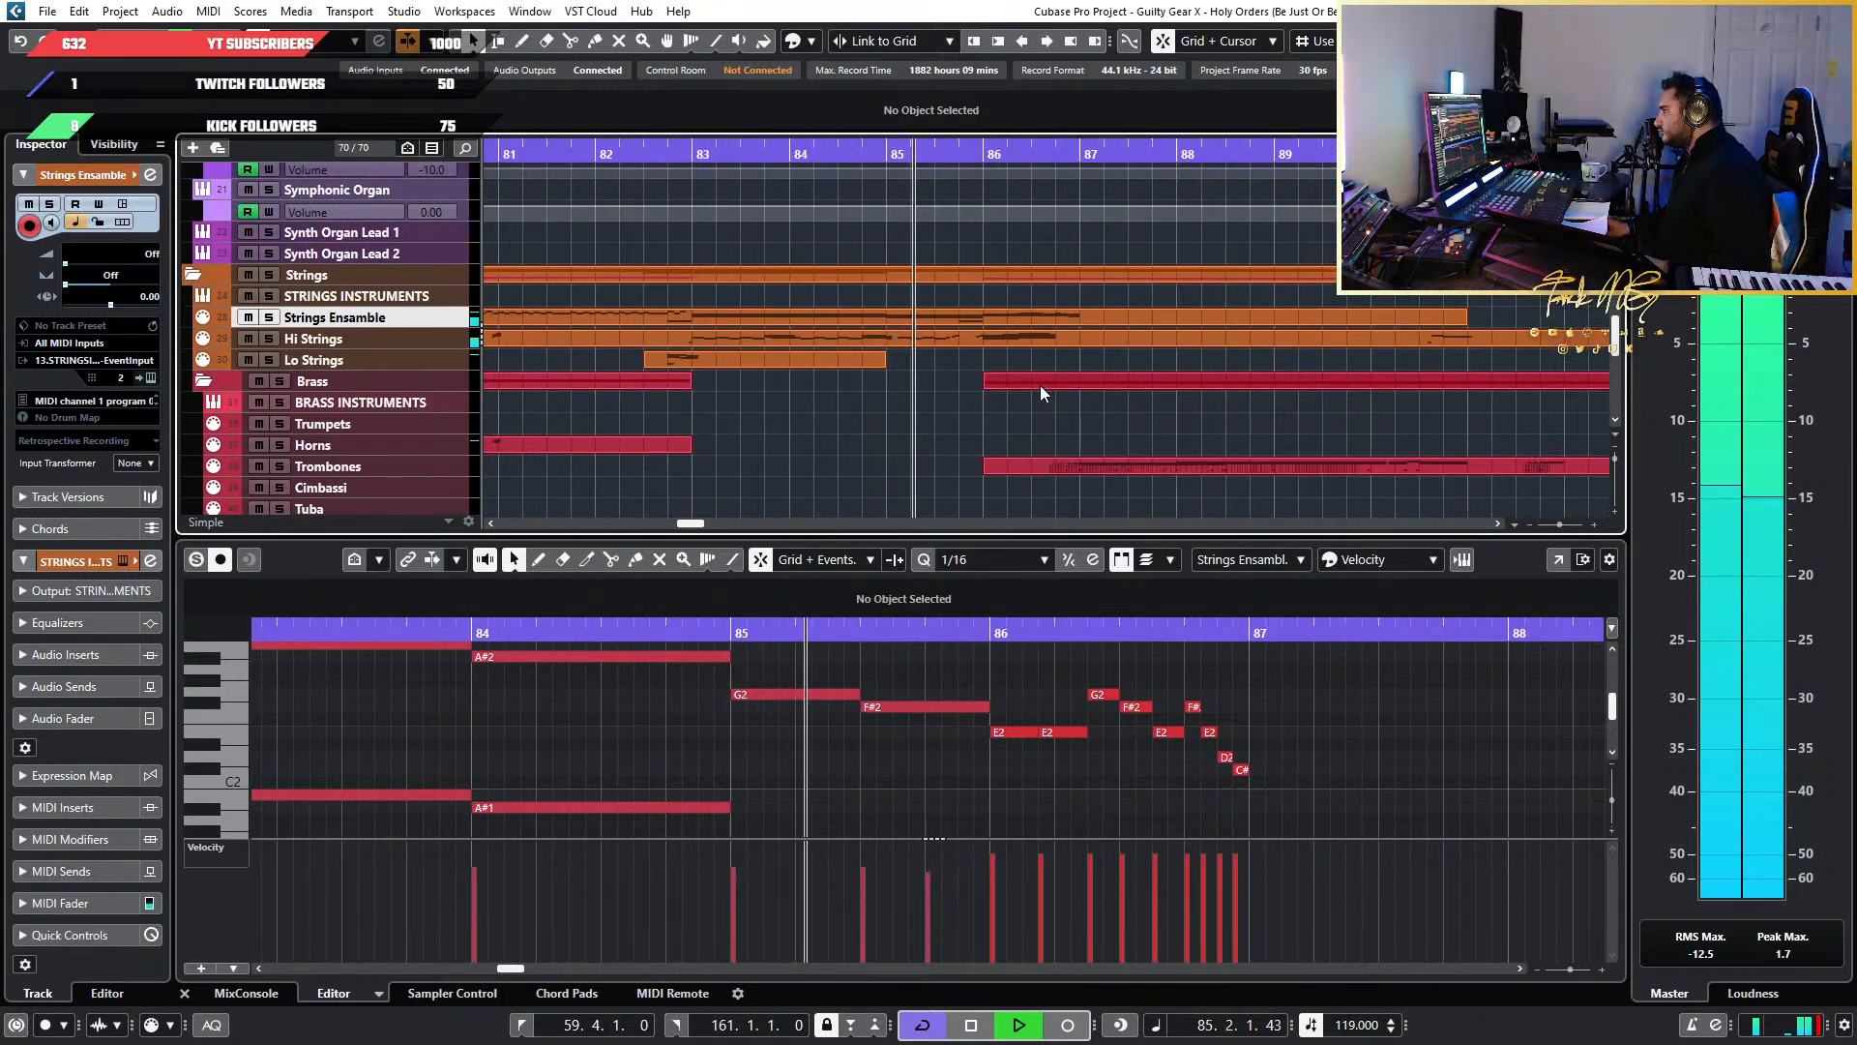
key(space)
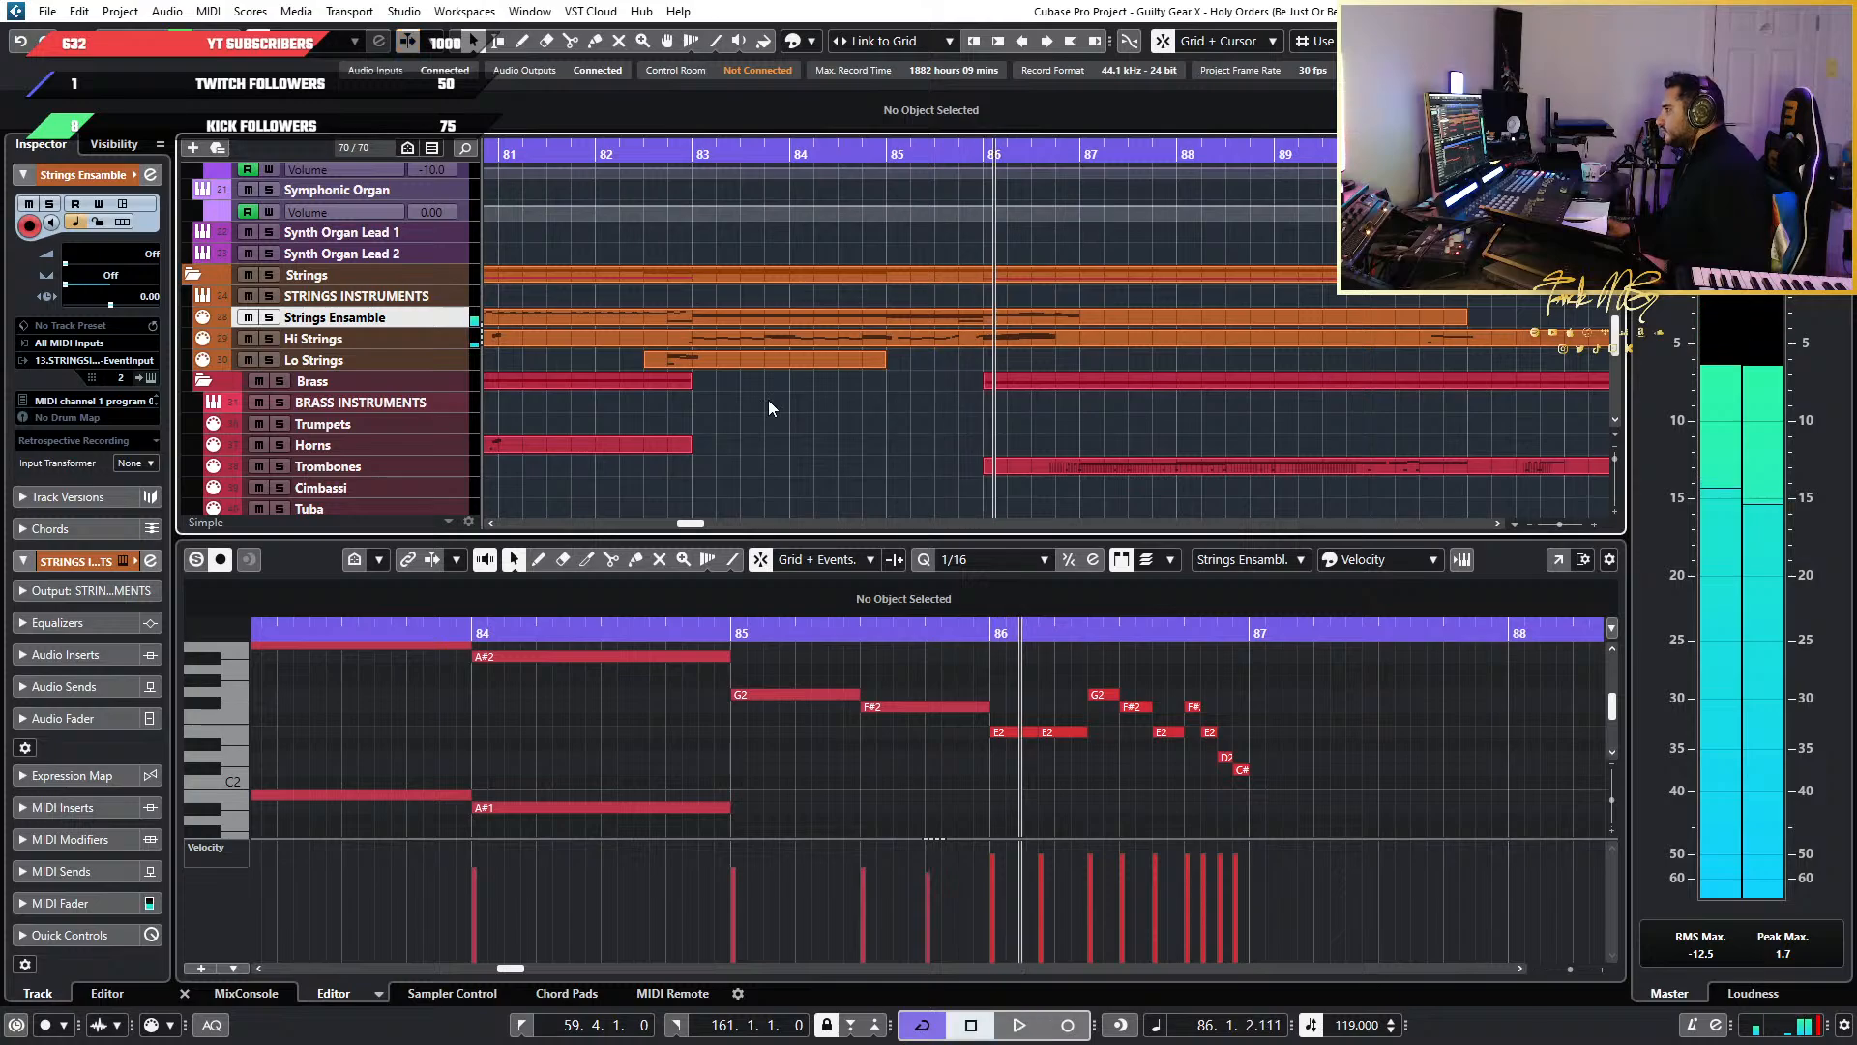
scroll(767, 398, down, 3)
scroll(755, 387, up, 2)
scroll(741, 375, up, 1)
scroll(739, 368, up, 2)
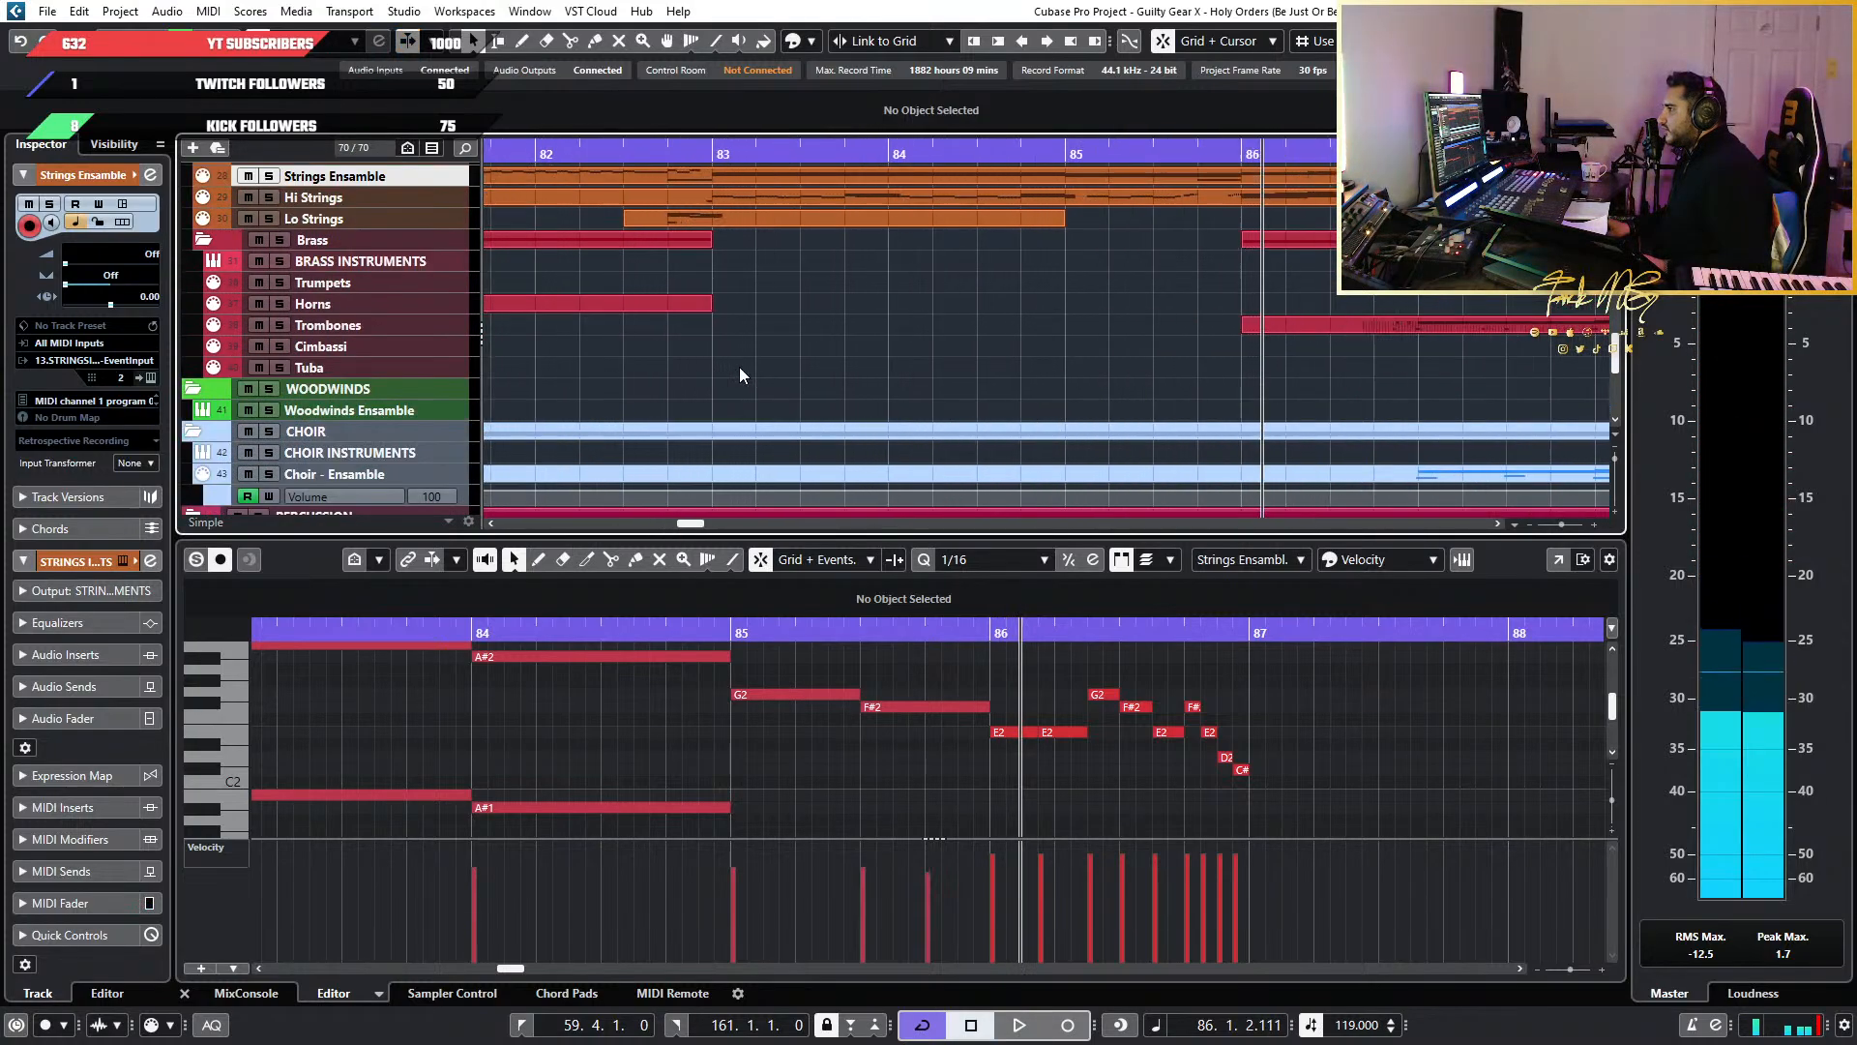
Solo the Church Organ Chords track, place the playhead shortly before bar 83 and start playback
scroll(673, 345, up, 3)
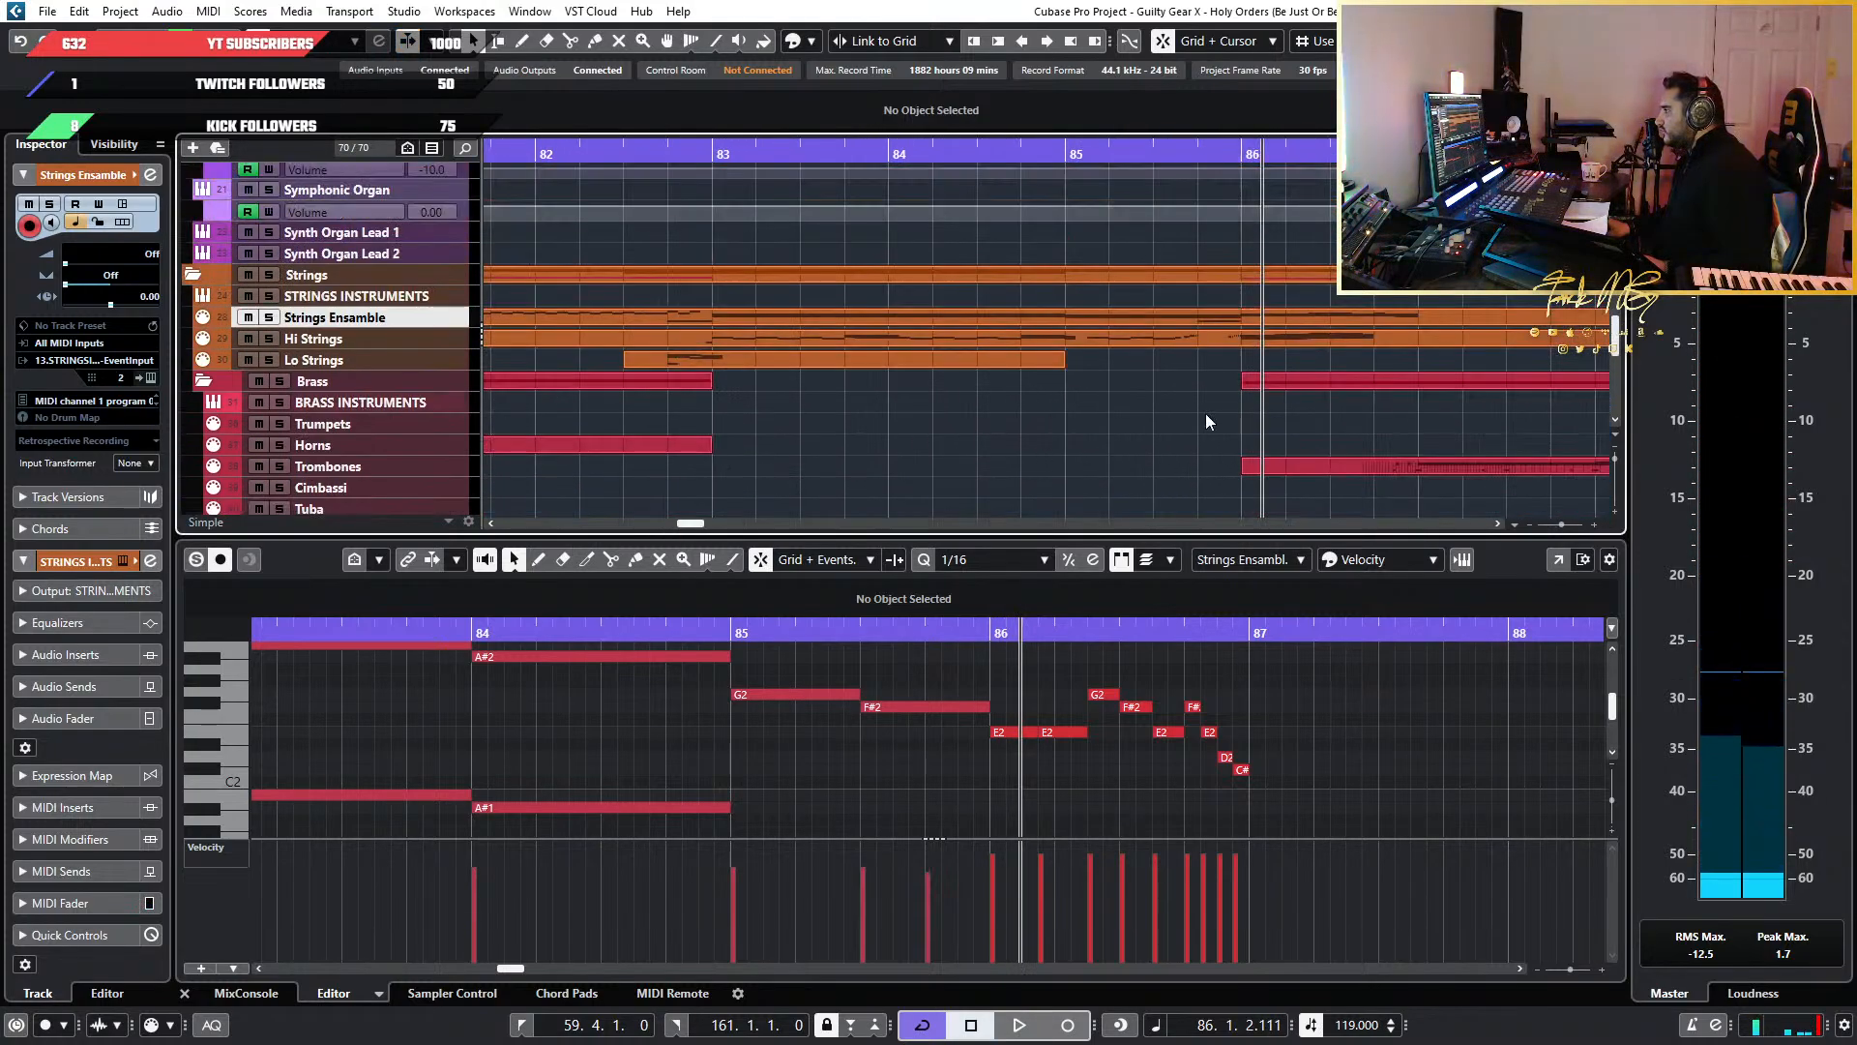
scroll(921, 323, up, 8)
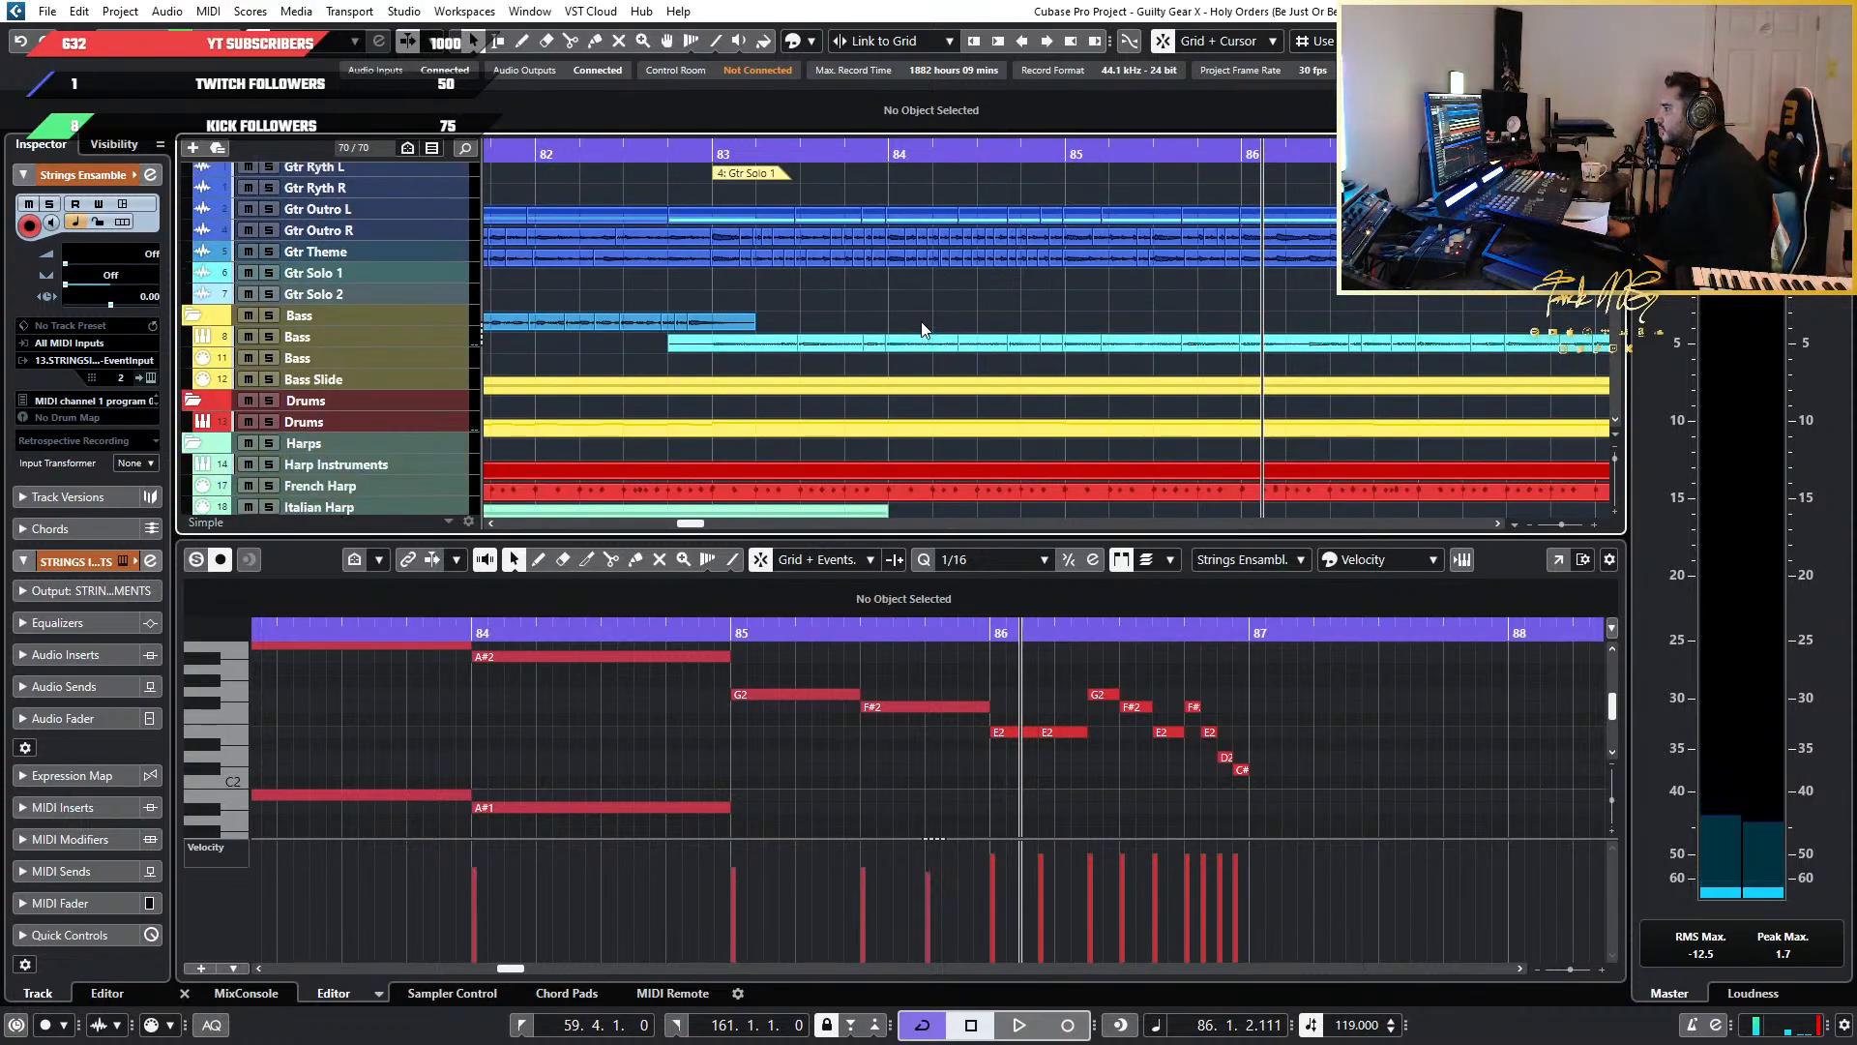
scroll(921, 329, down, 10)
scroll(920, 321, up, 4)
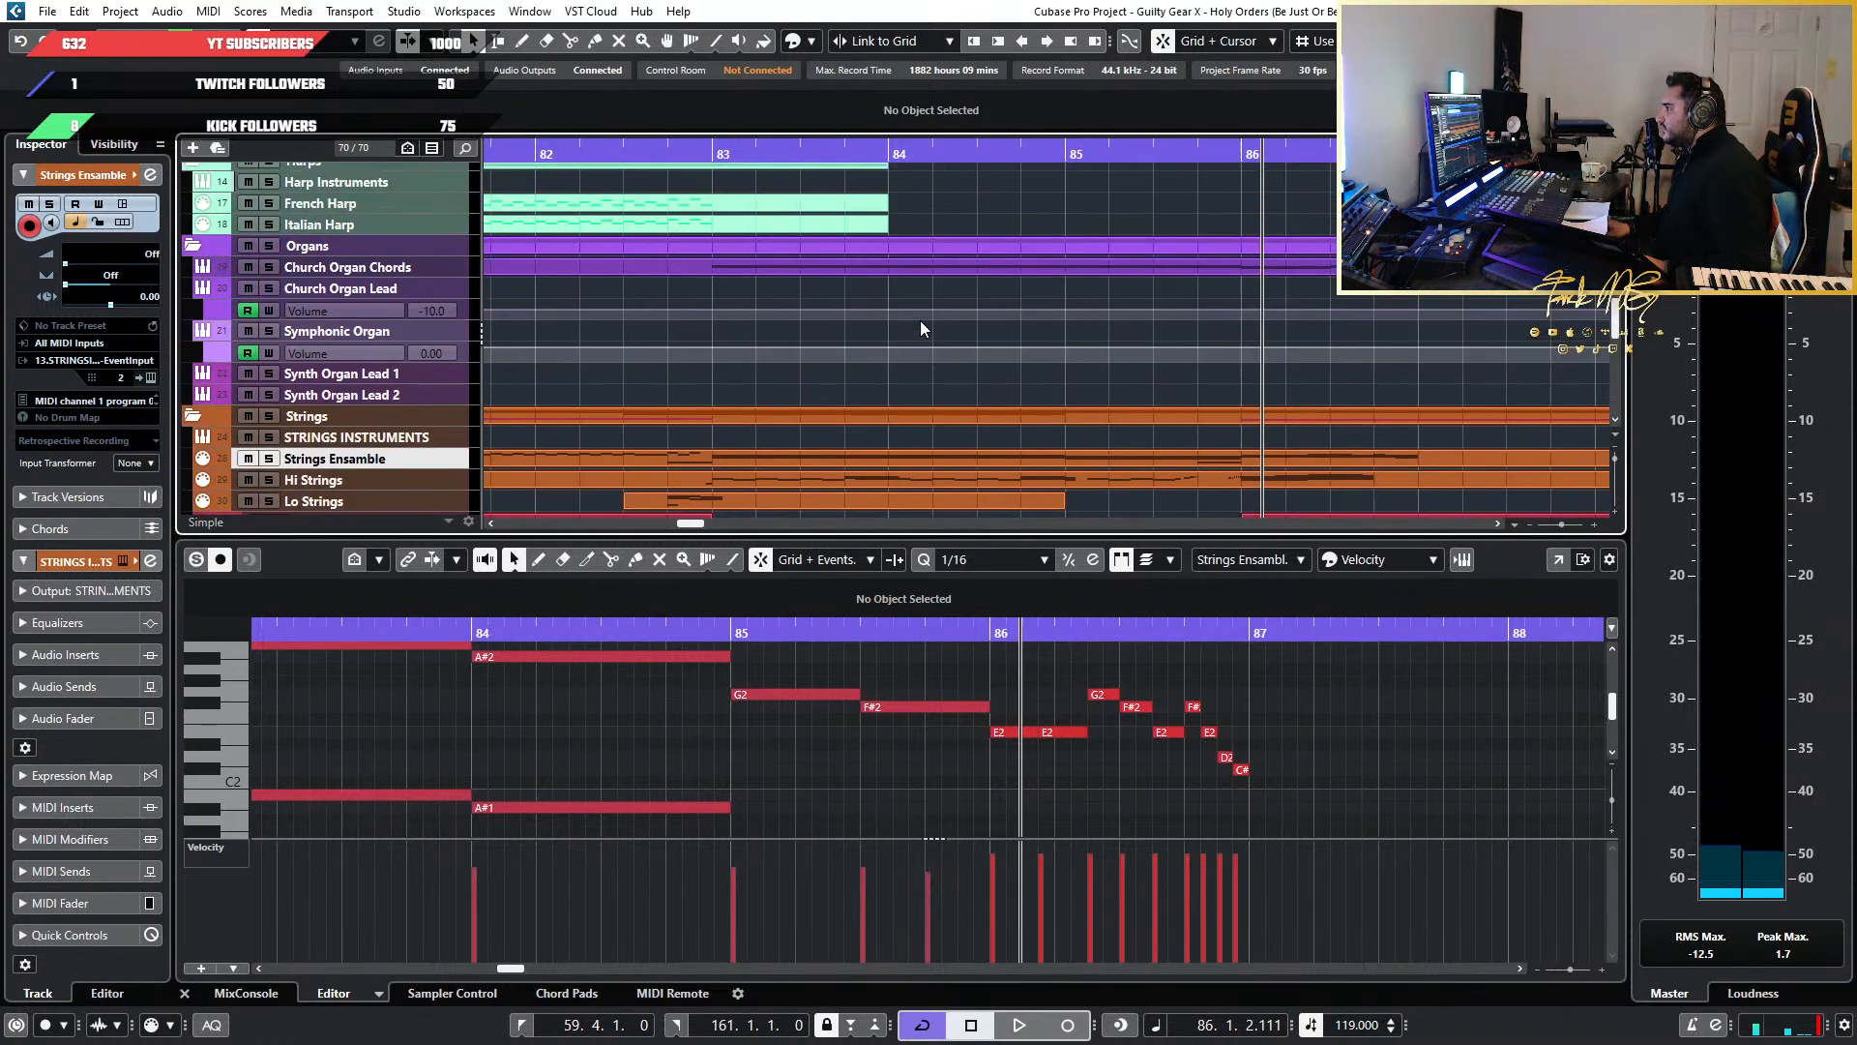
click(269, 289)
click(338, 267)
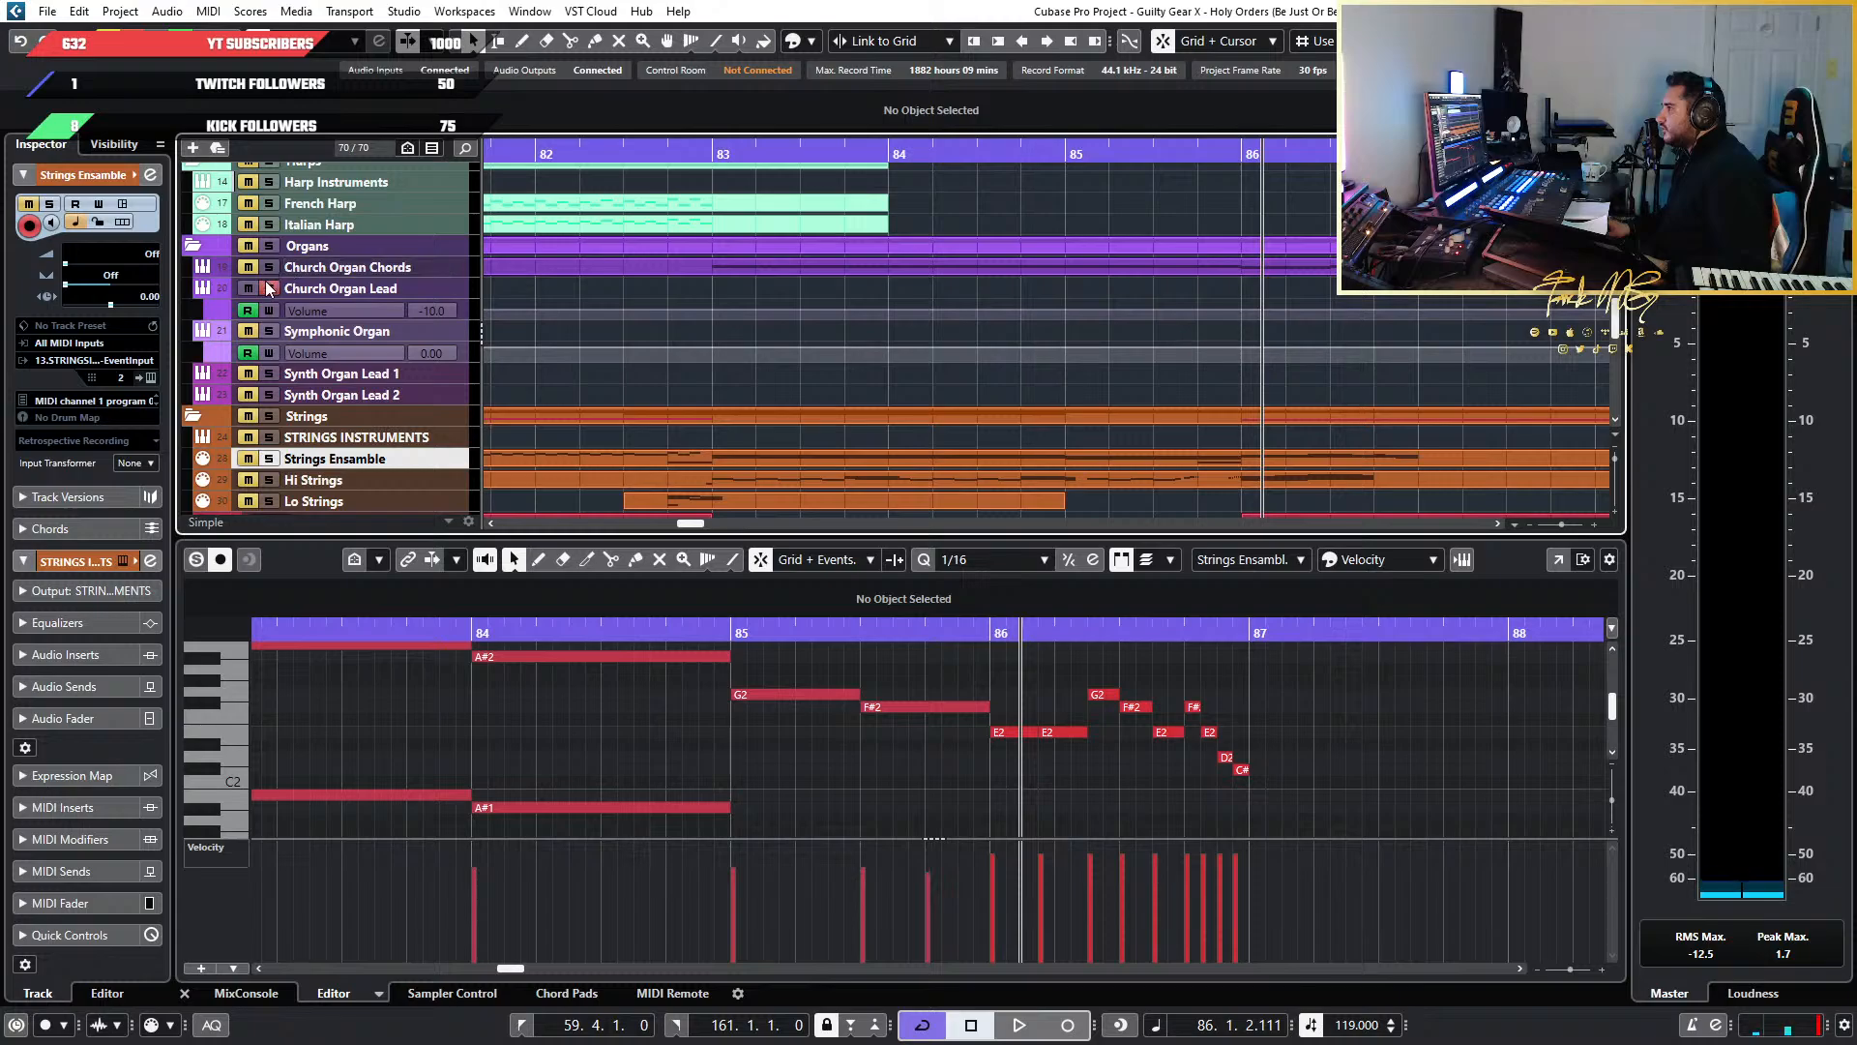
click(677, 158)
key(space)
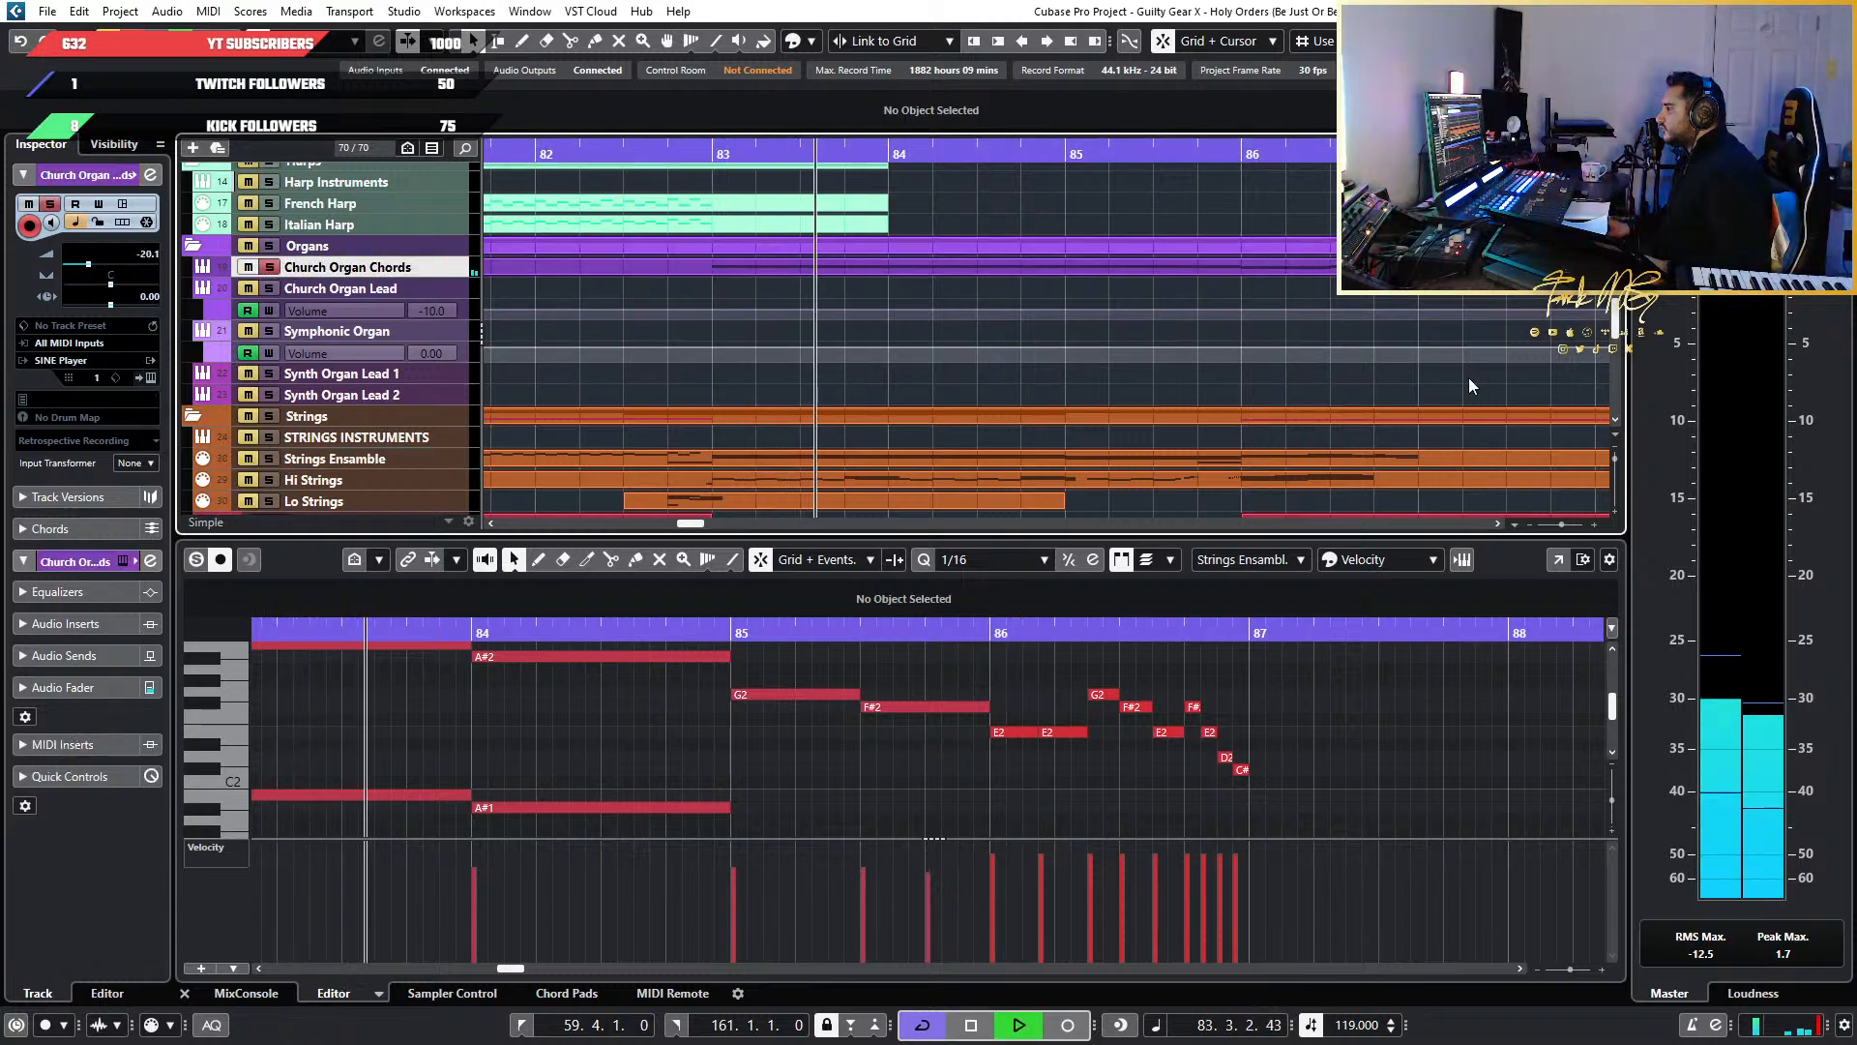
Enlarge the Church Organ Chords track, compare its chords with the strings and brass during playback, and stop in bar 86
key(g)
key(g)
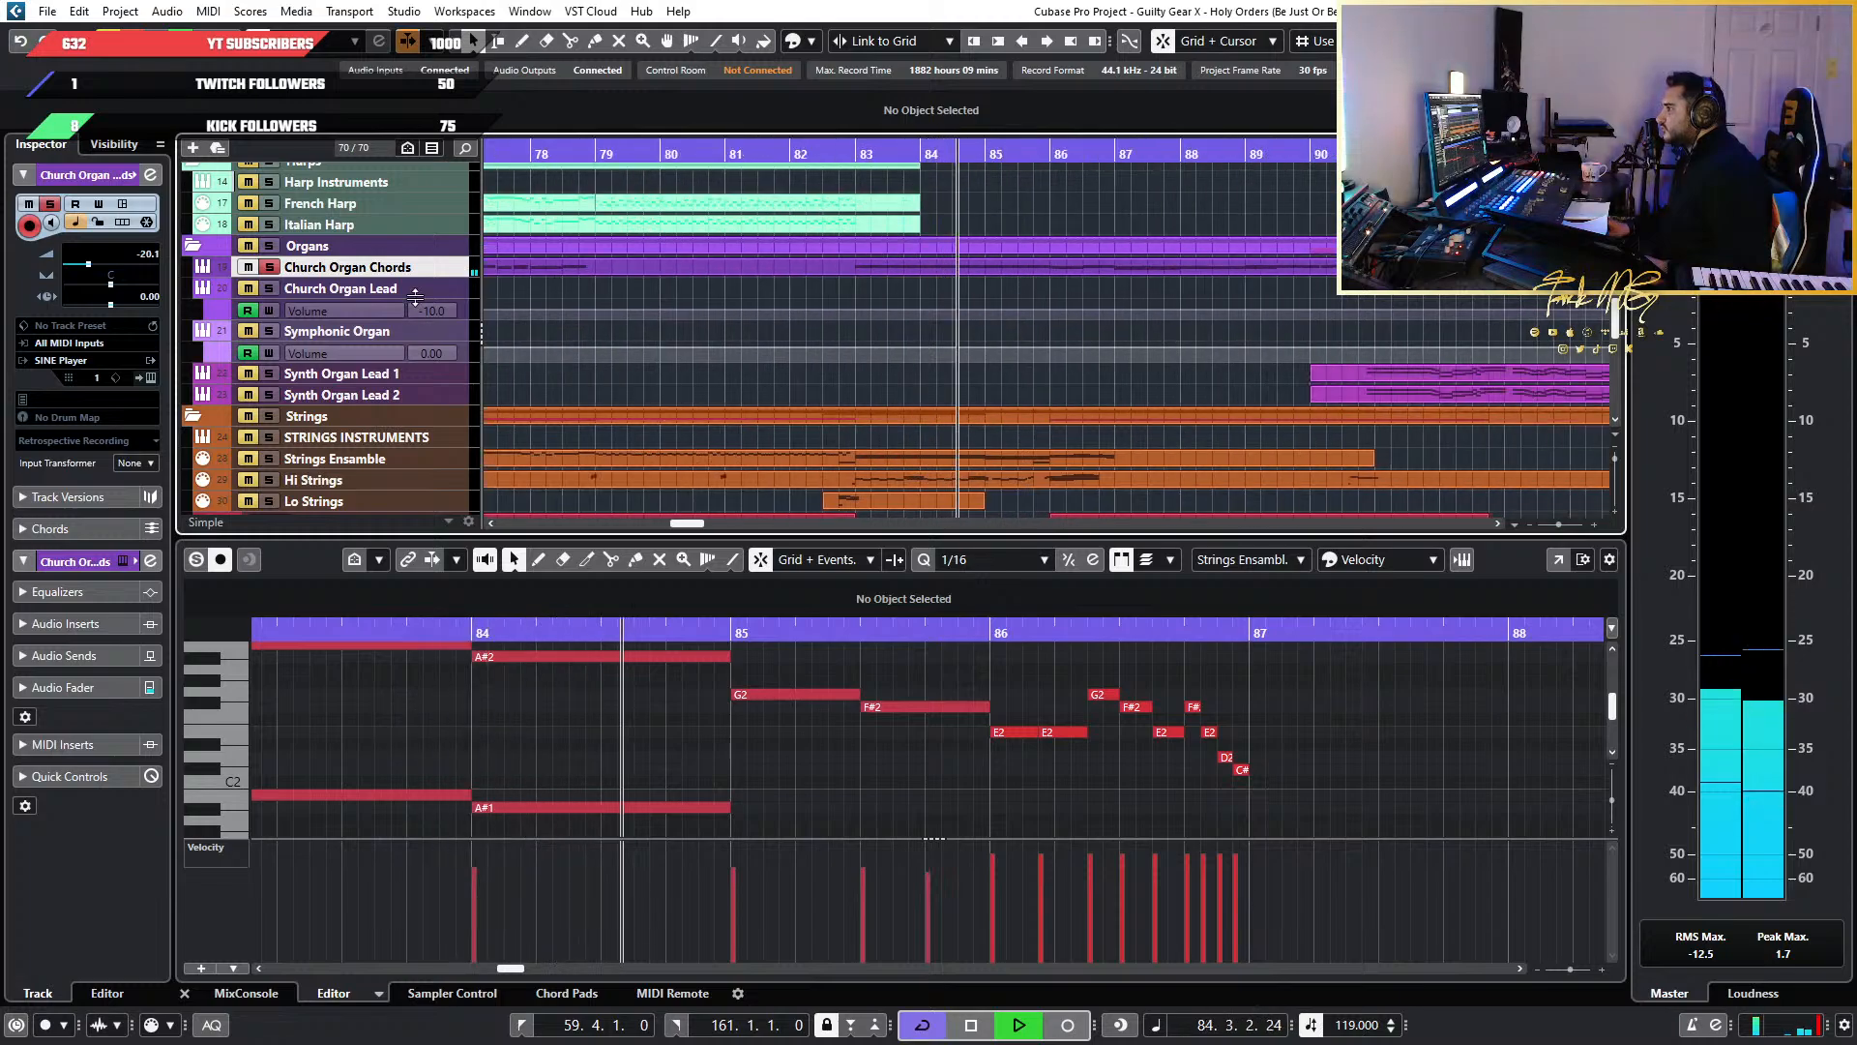
key(ctrl+alt+e)
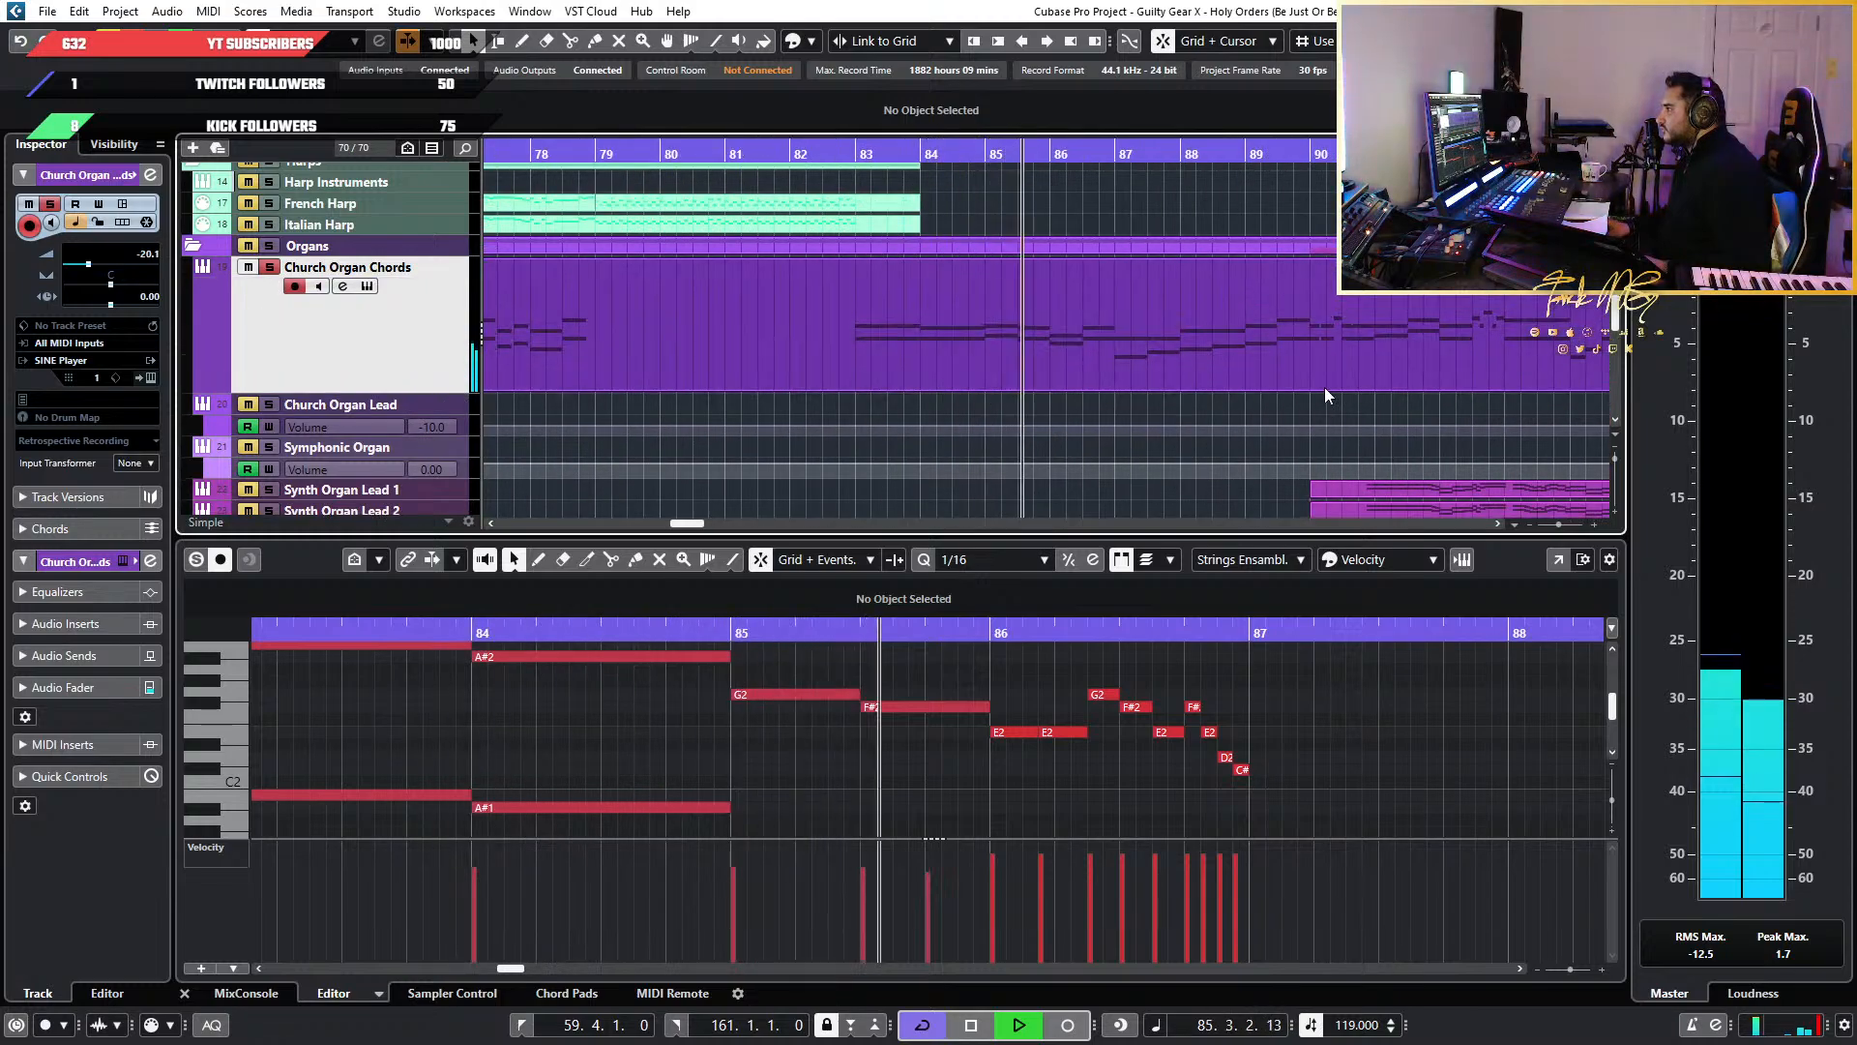
scroll(1323, 388, down, 5)
scroll(1298, 398, up, 3)
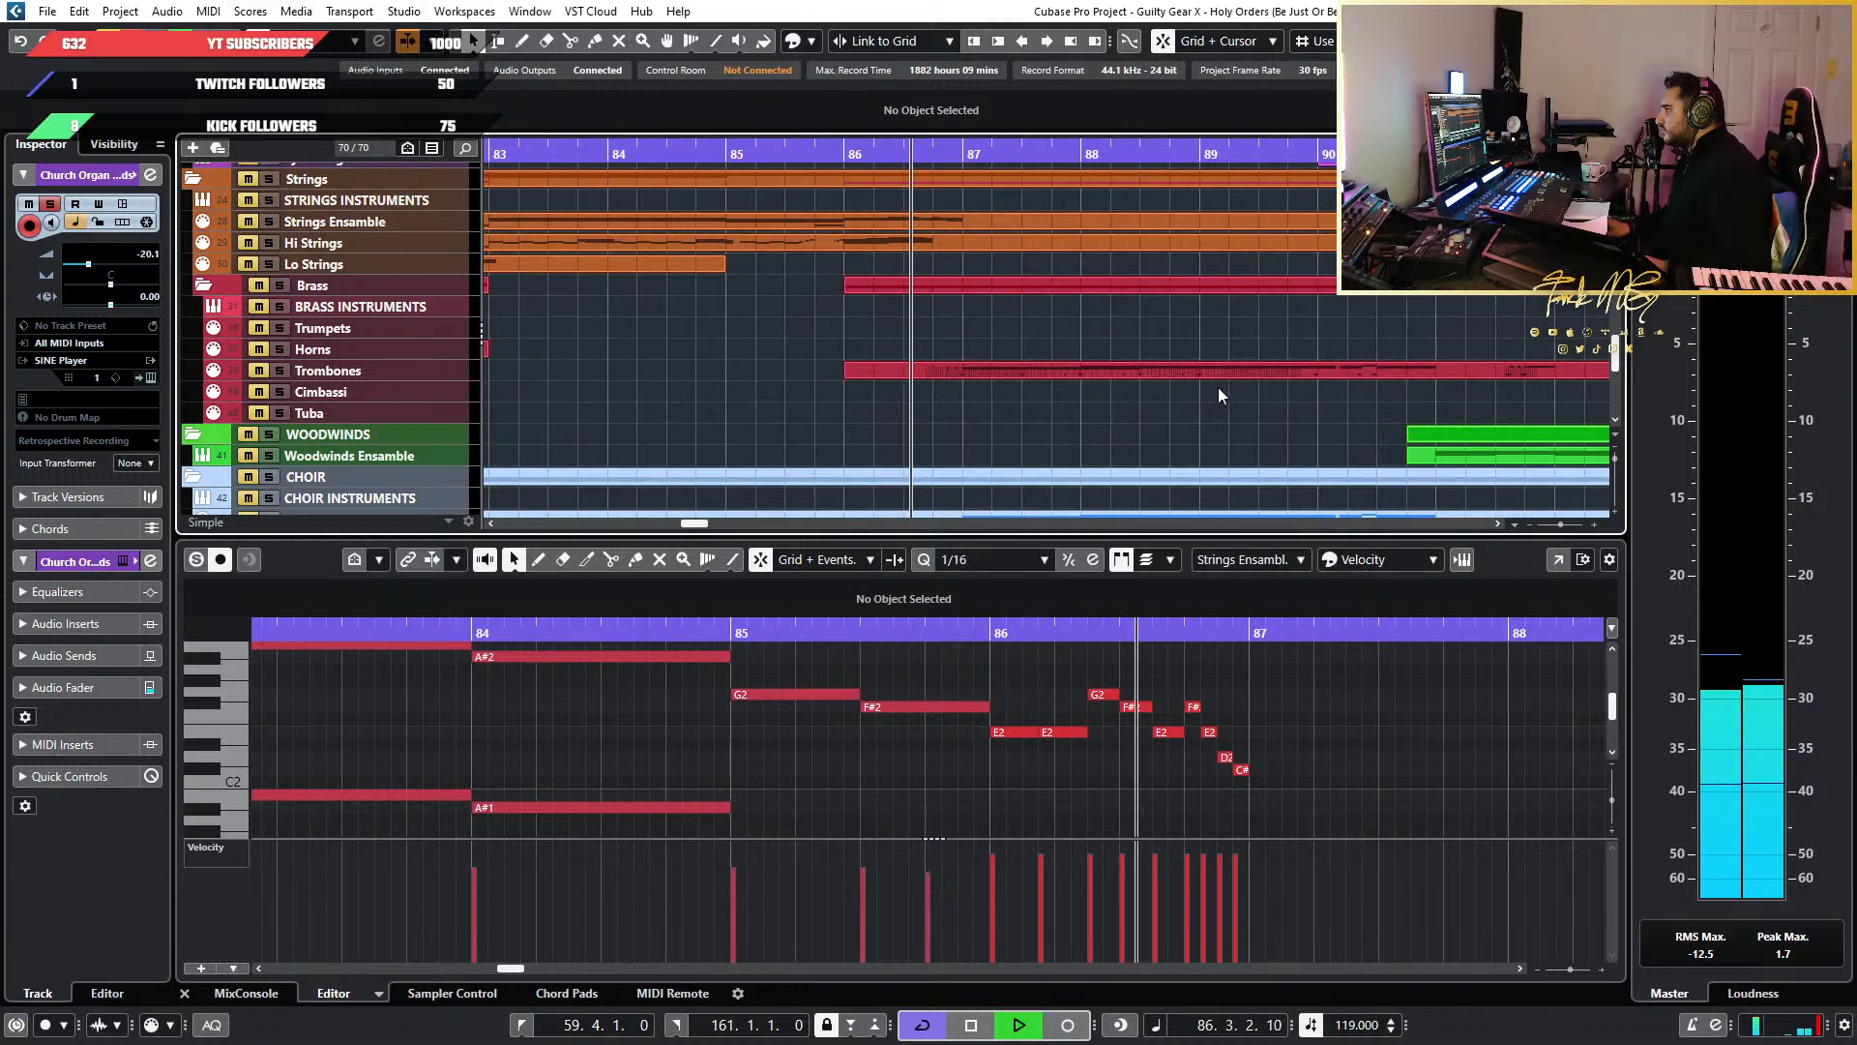
key(space)
Try to isolate the Church Organ Chords phrase by splitting its part at bars 87 and 83, and undo the splits
scroll(1166, 384, up, 5)
scroll(1021, 385, up, 2)
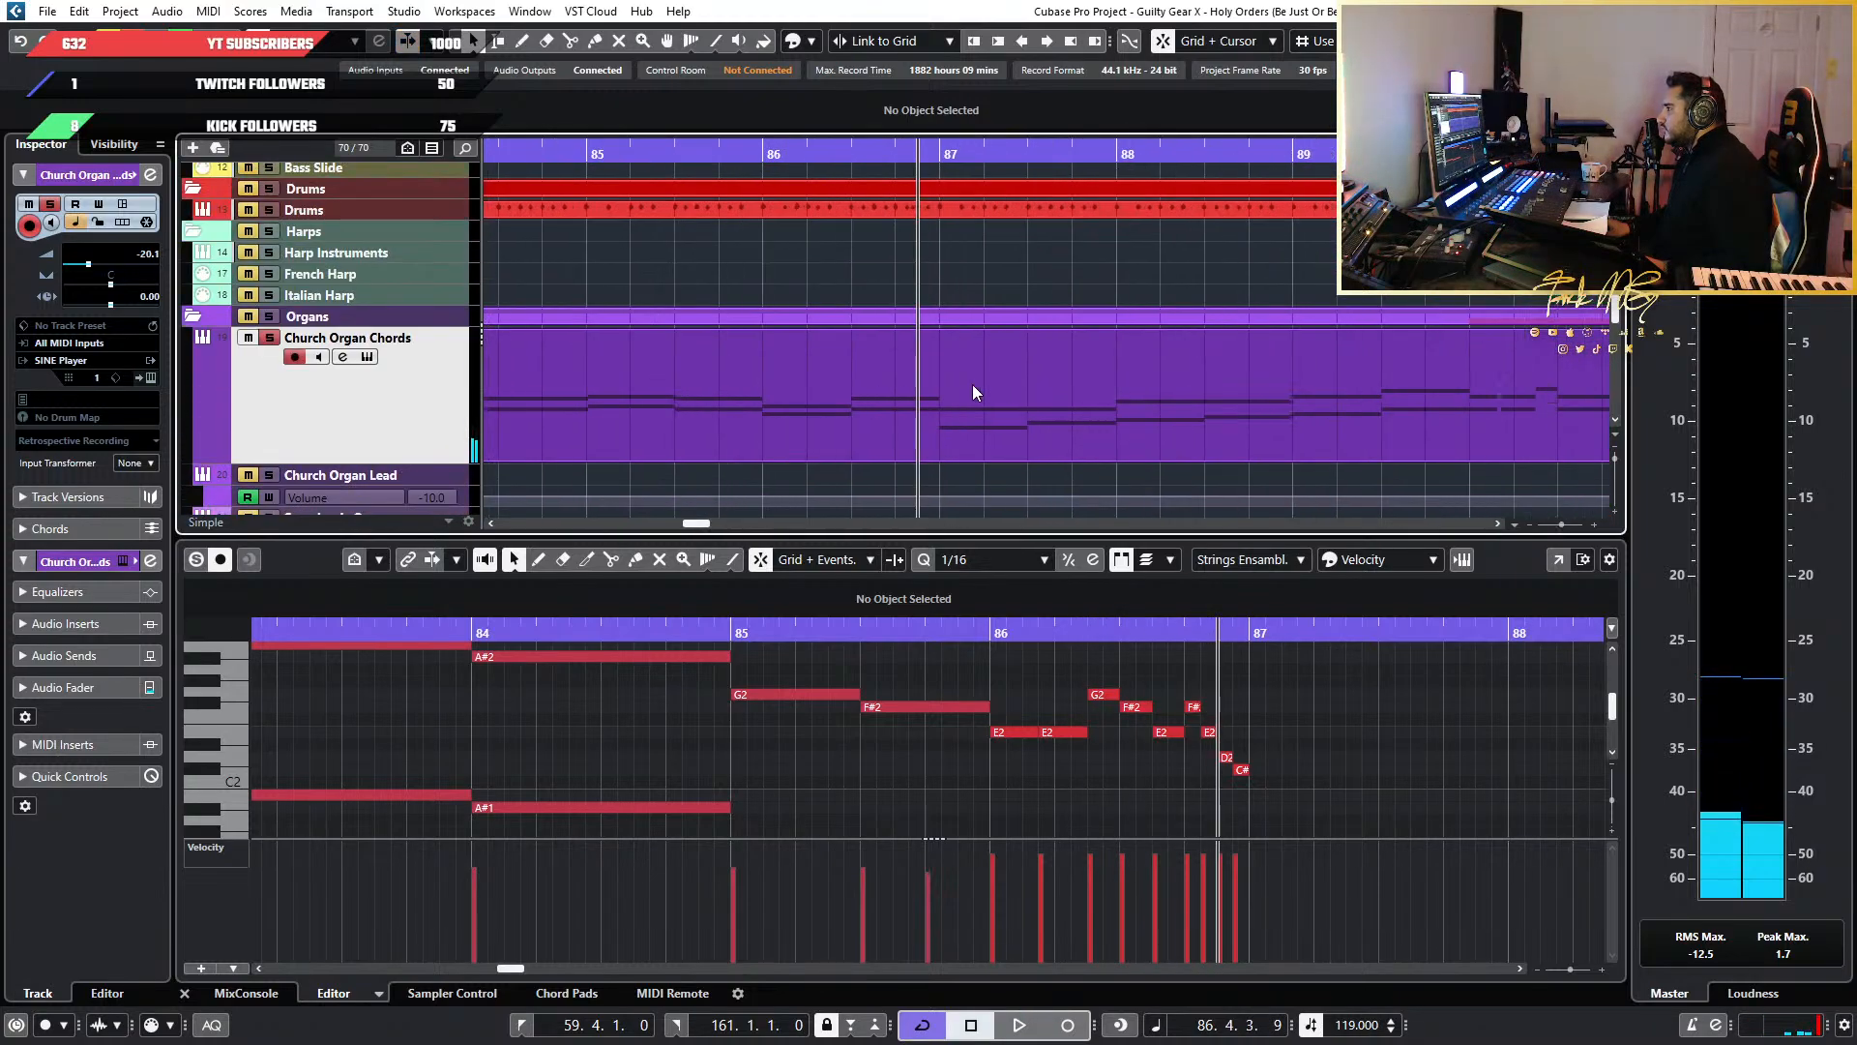
click(913, 392)
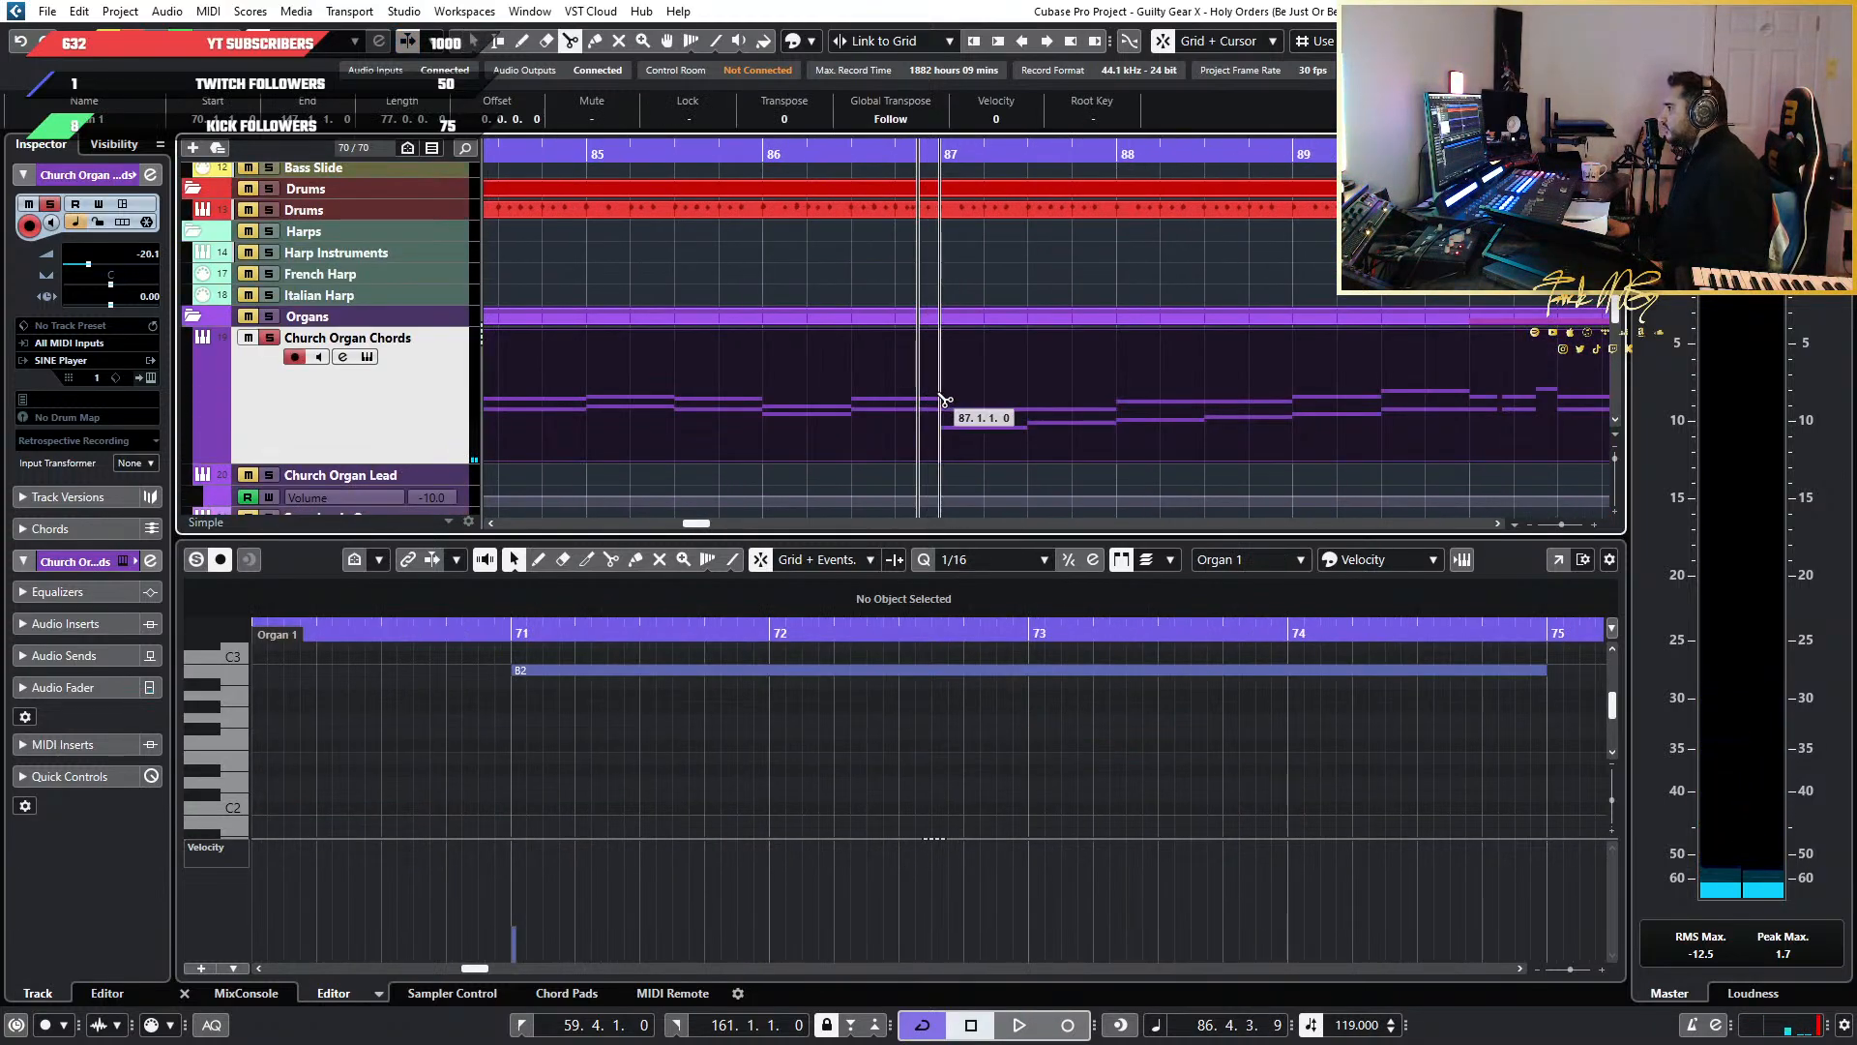
scroll(737, 397, down, 3)
scroll(718, 405, up, 4)
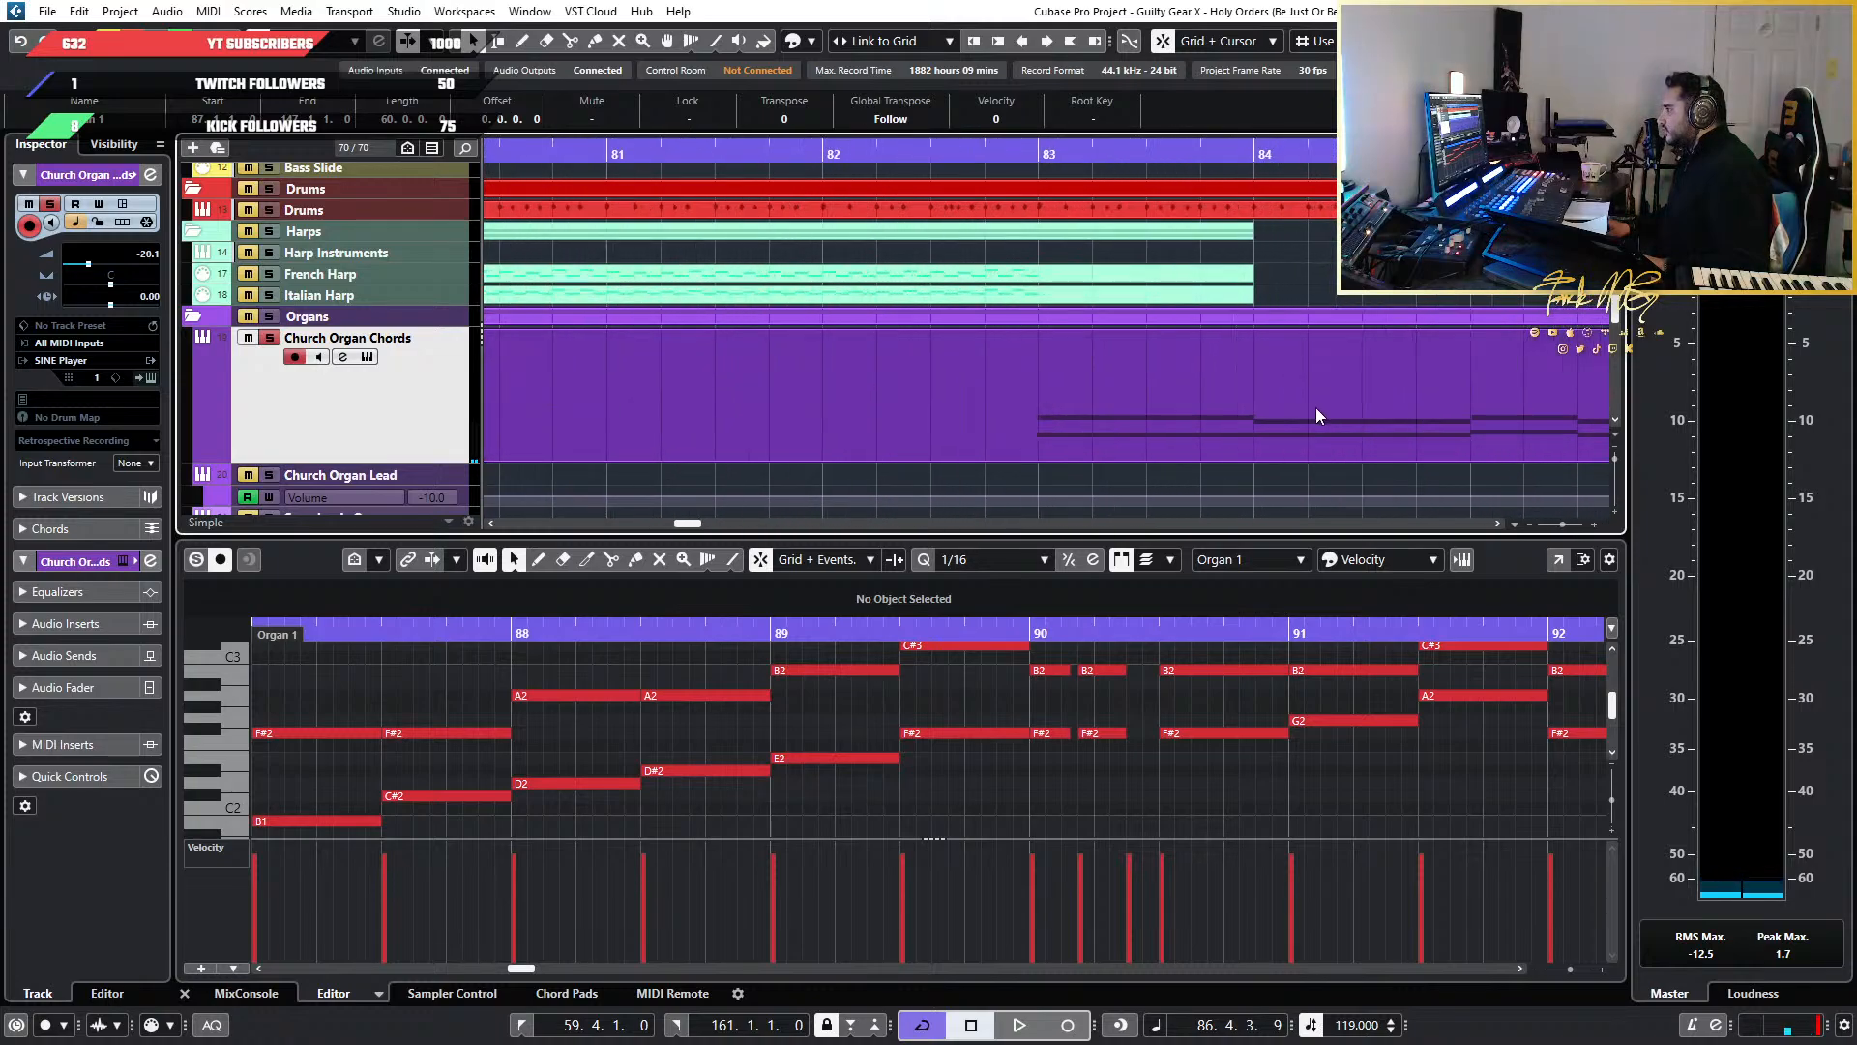
click(1047, 426)
key(1)
click(1273, 369)
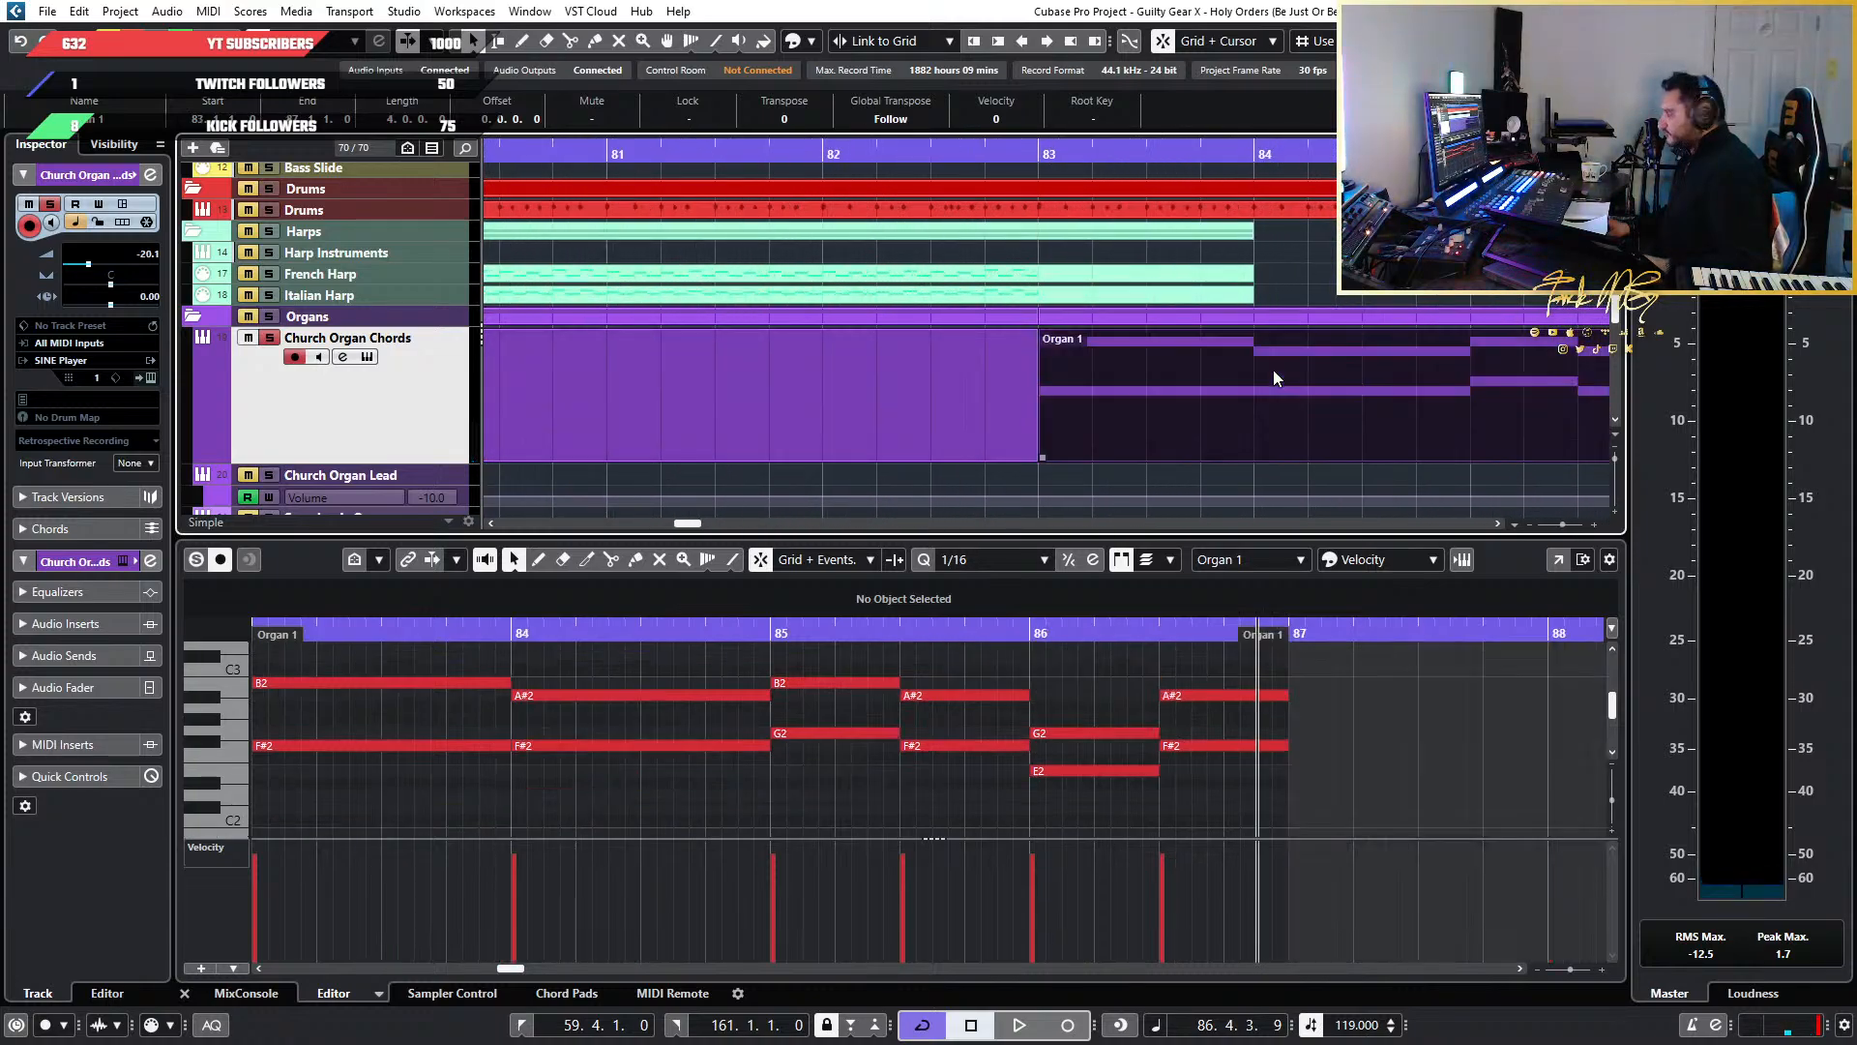
key(ctrl+z)
Move the playhead to 83.1.1.0 at the end of the Horns part and select the Horns track
scroll(1292, 382, down, 5)
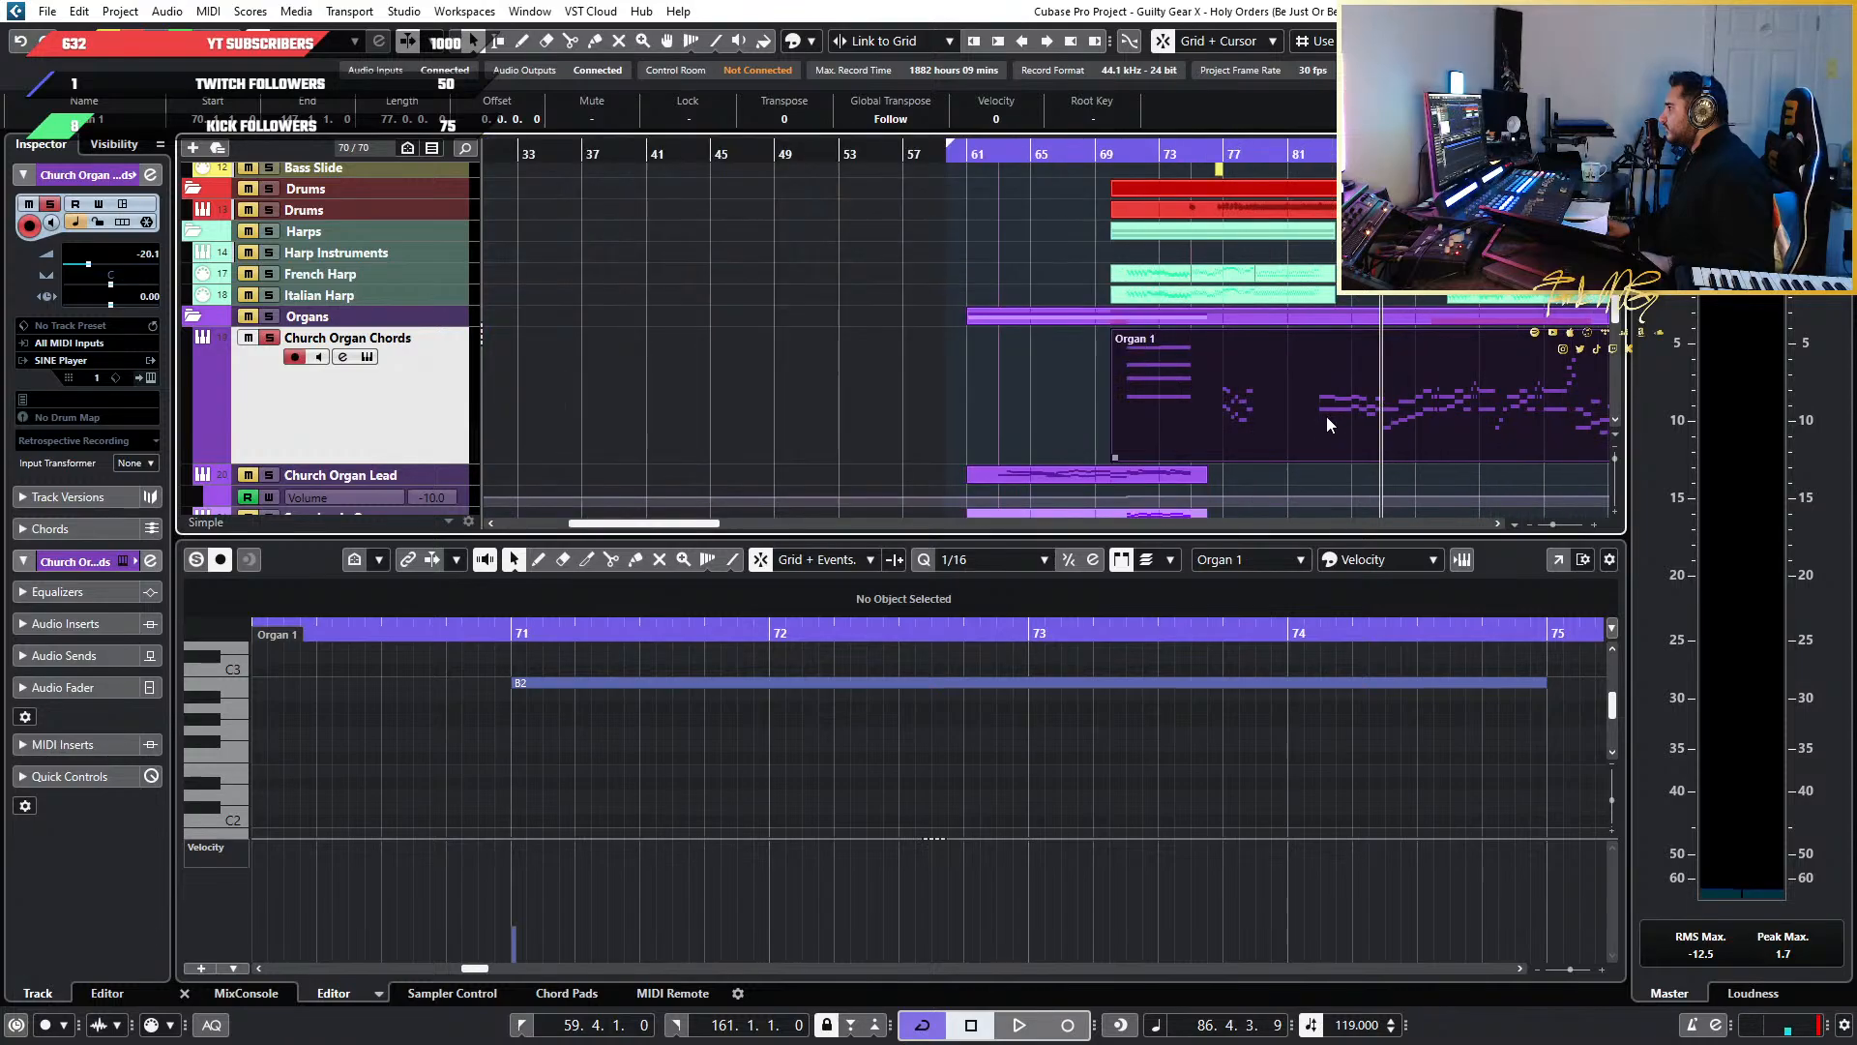
scroll(1326, 416, down, 5)
scroll(1374, 426, up, 3)
click(1238, 155)
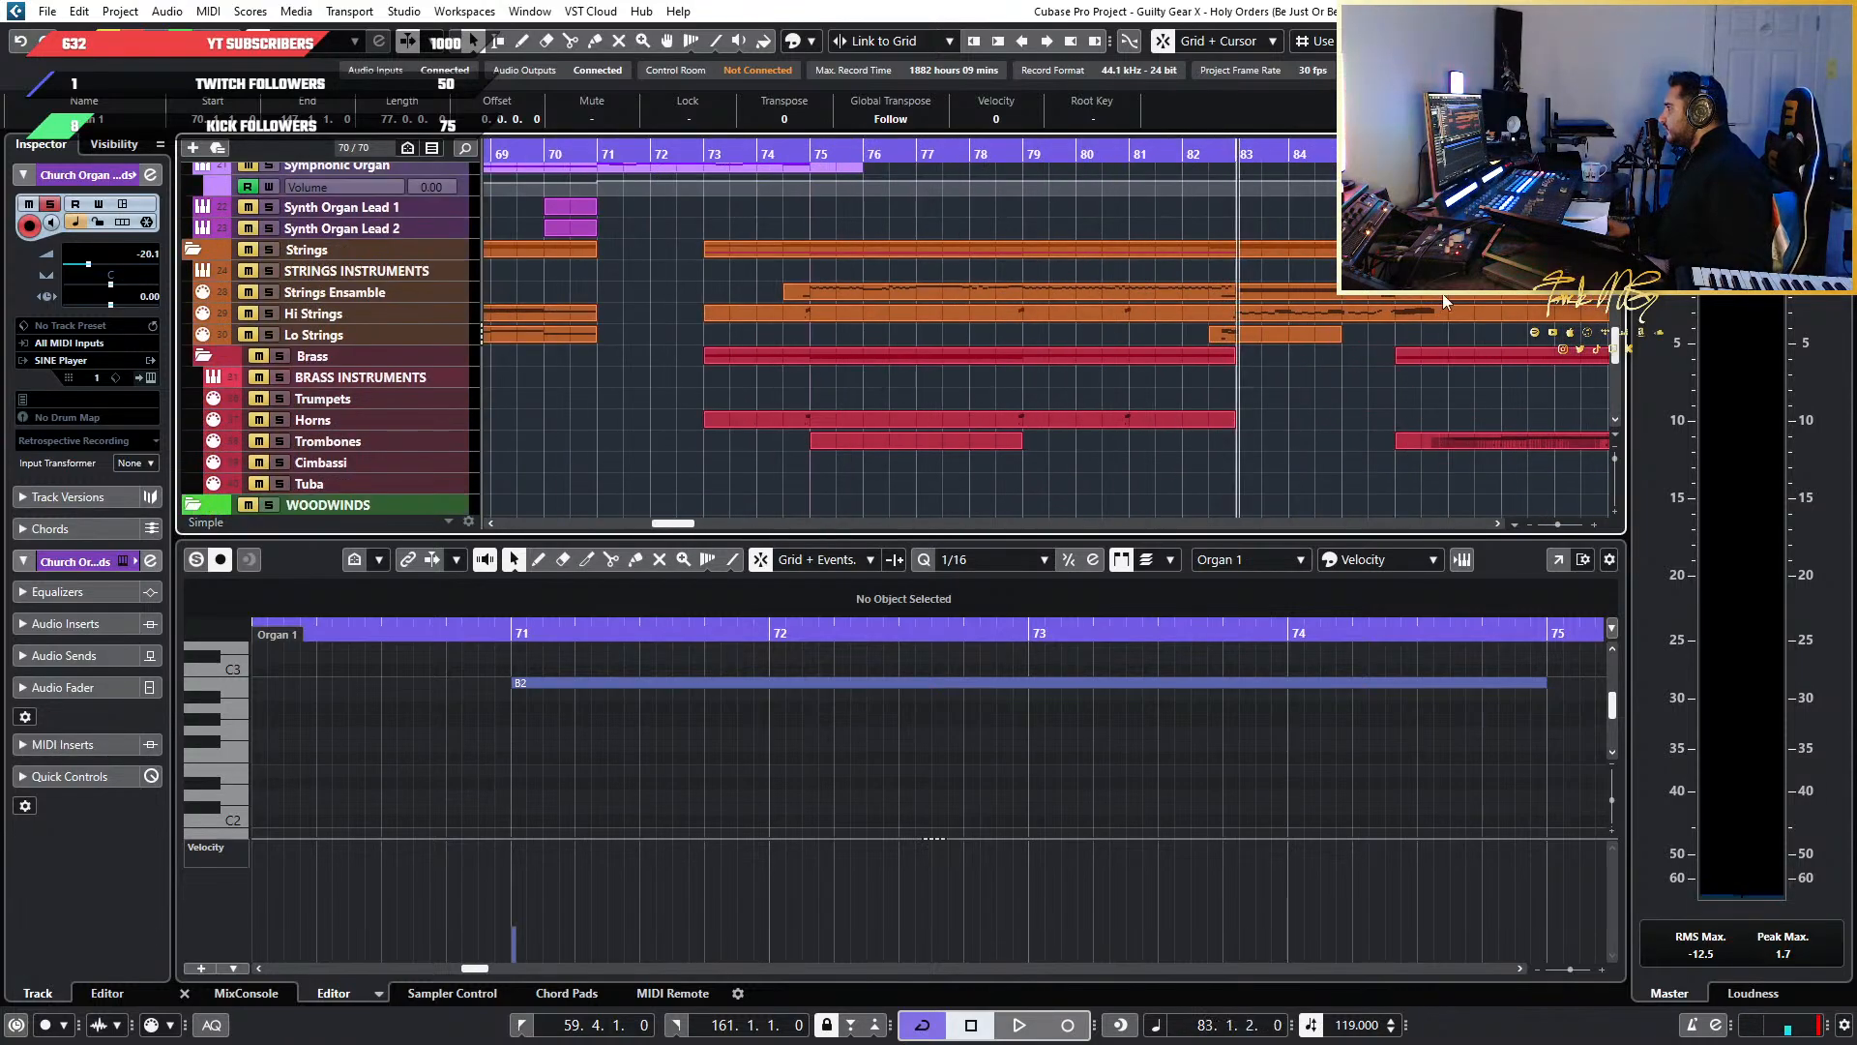
scroll(1296, 426, up, 7)
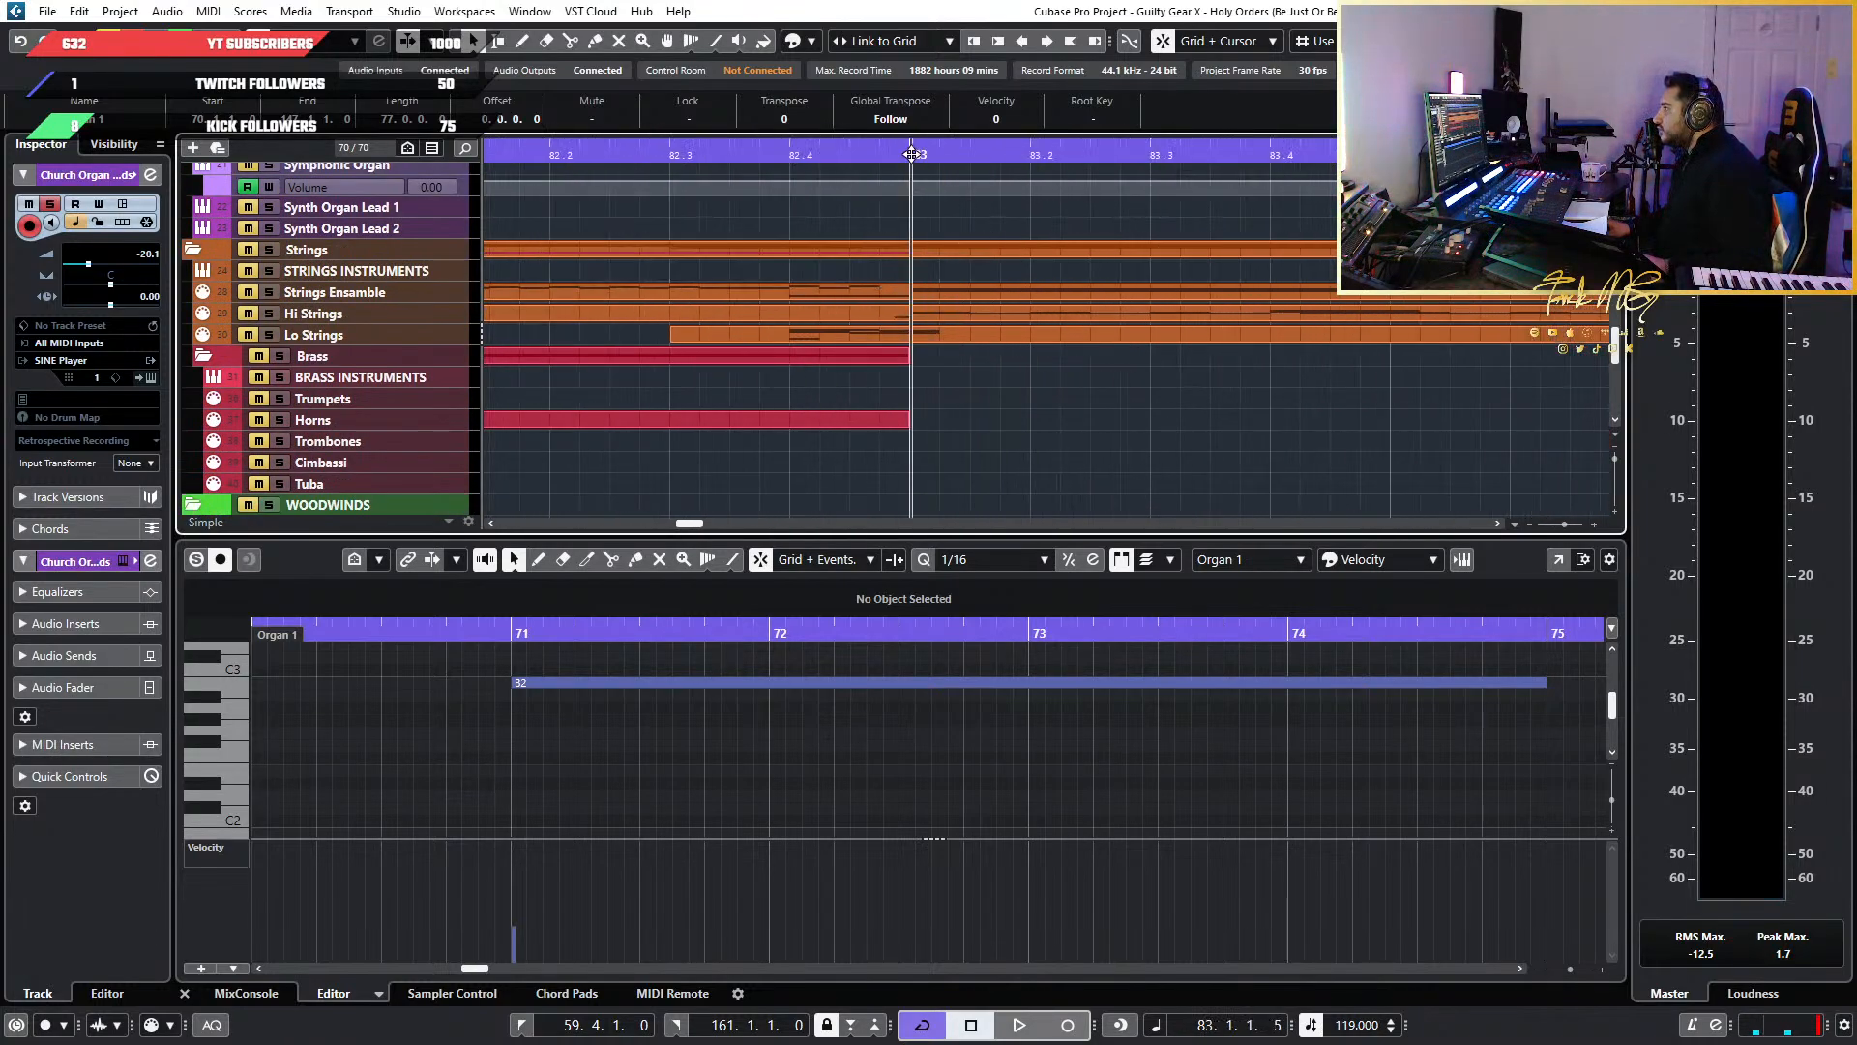
click(404, 418)
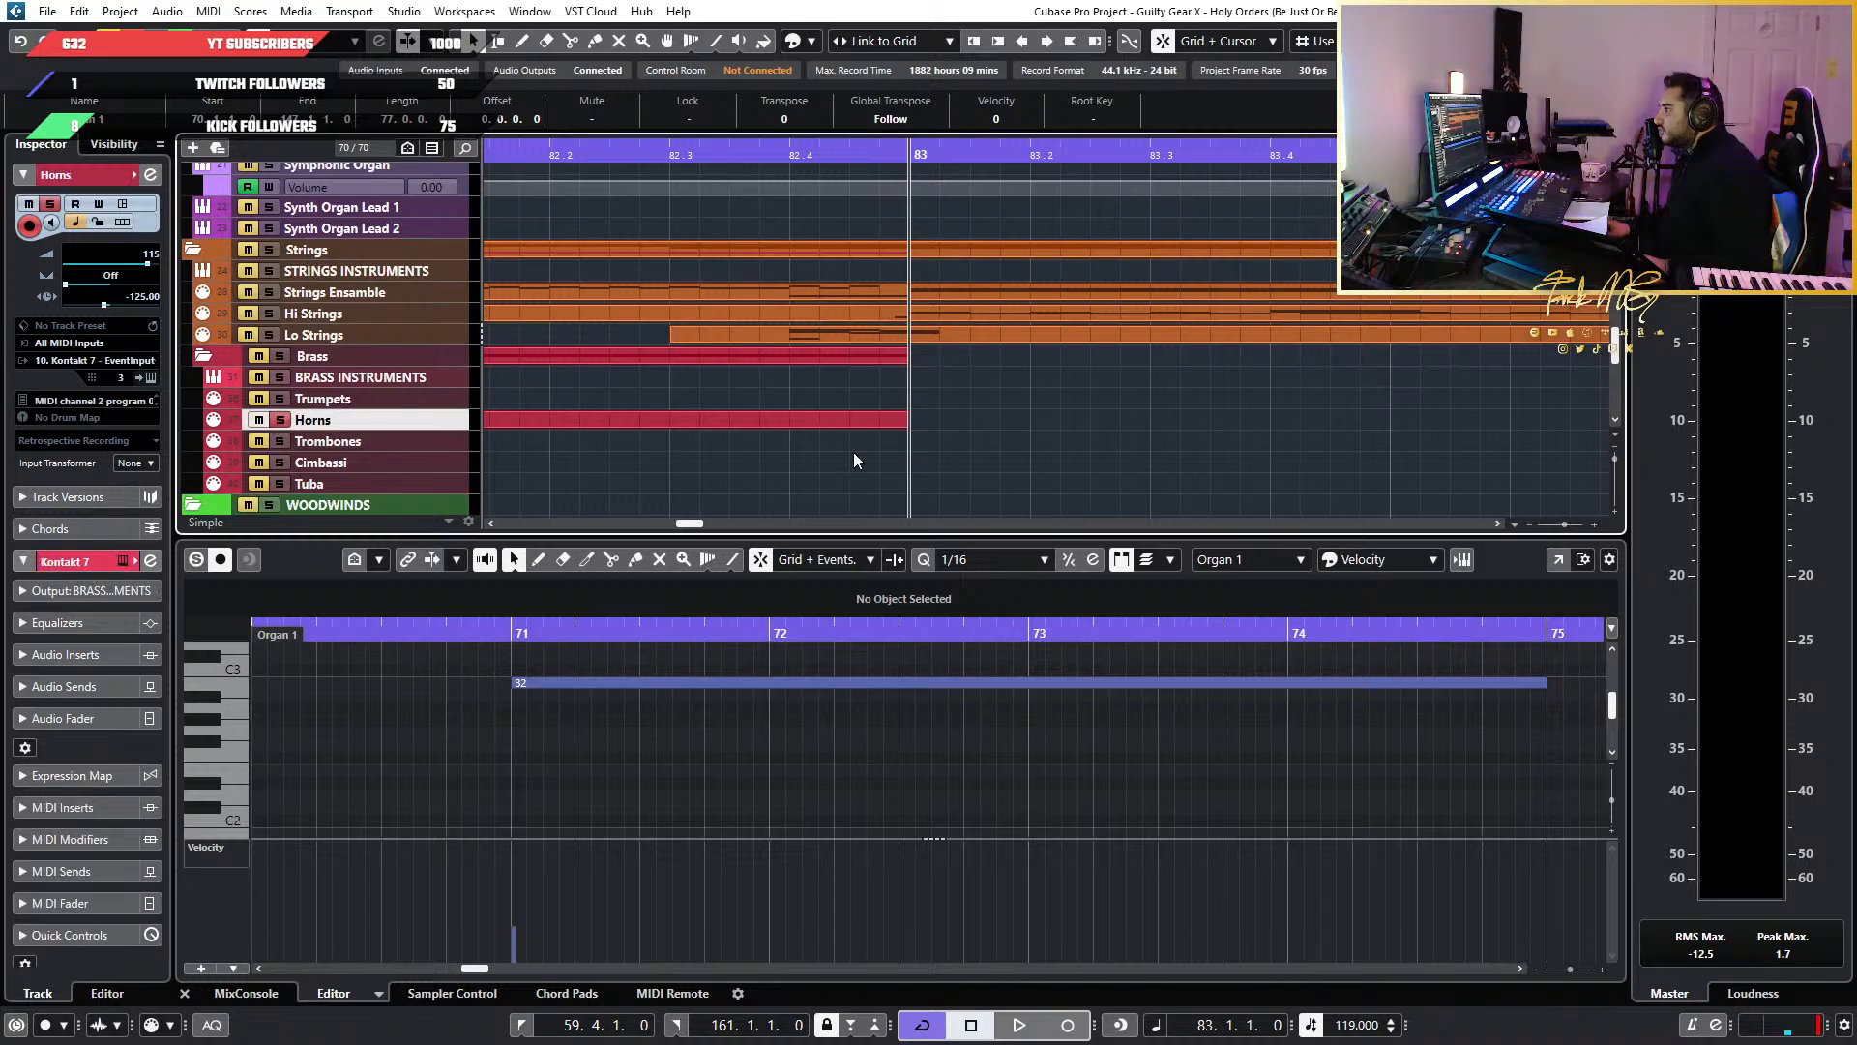
key(space)
click(905, 155)
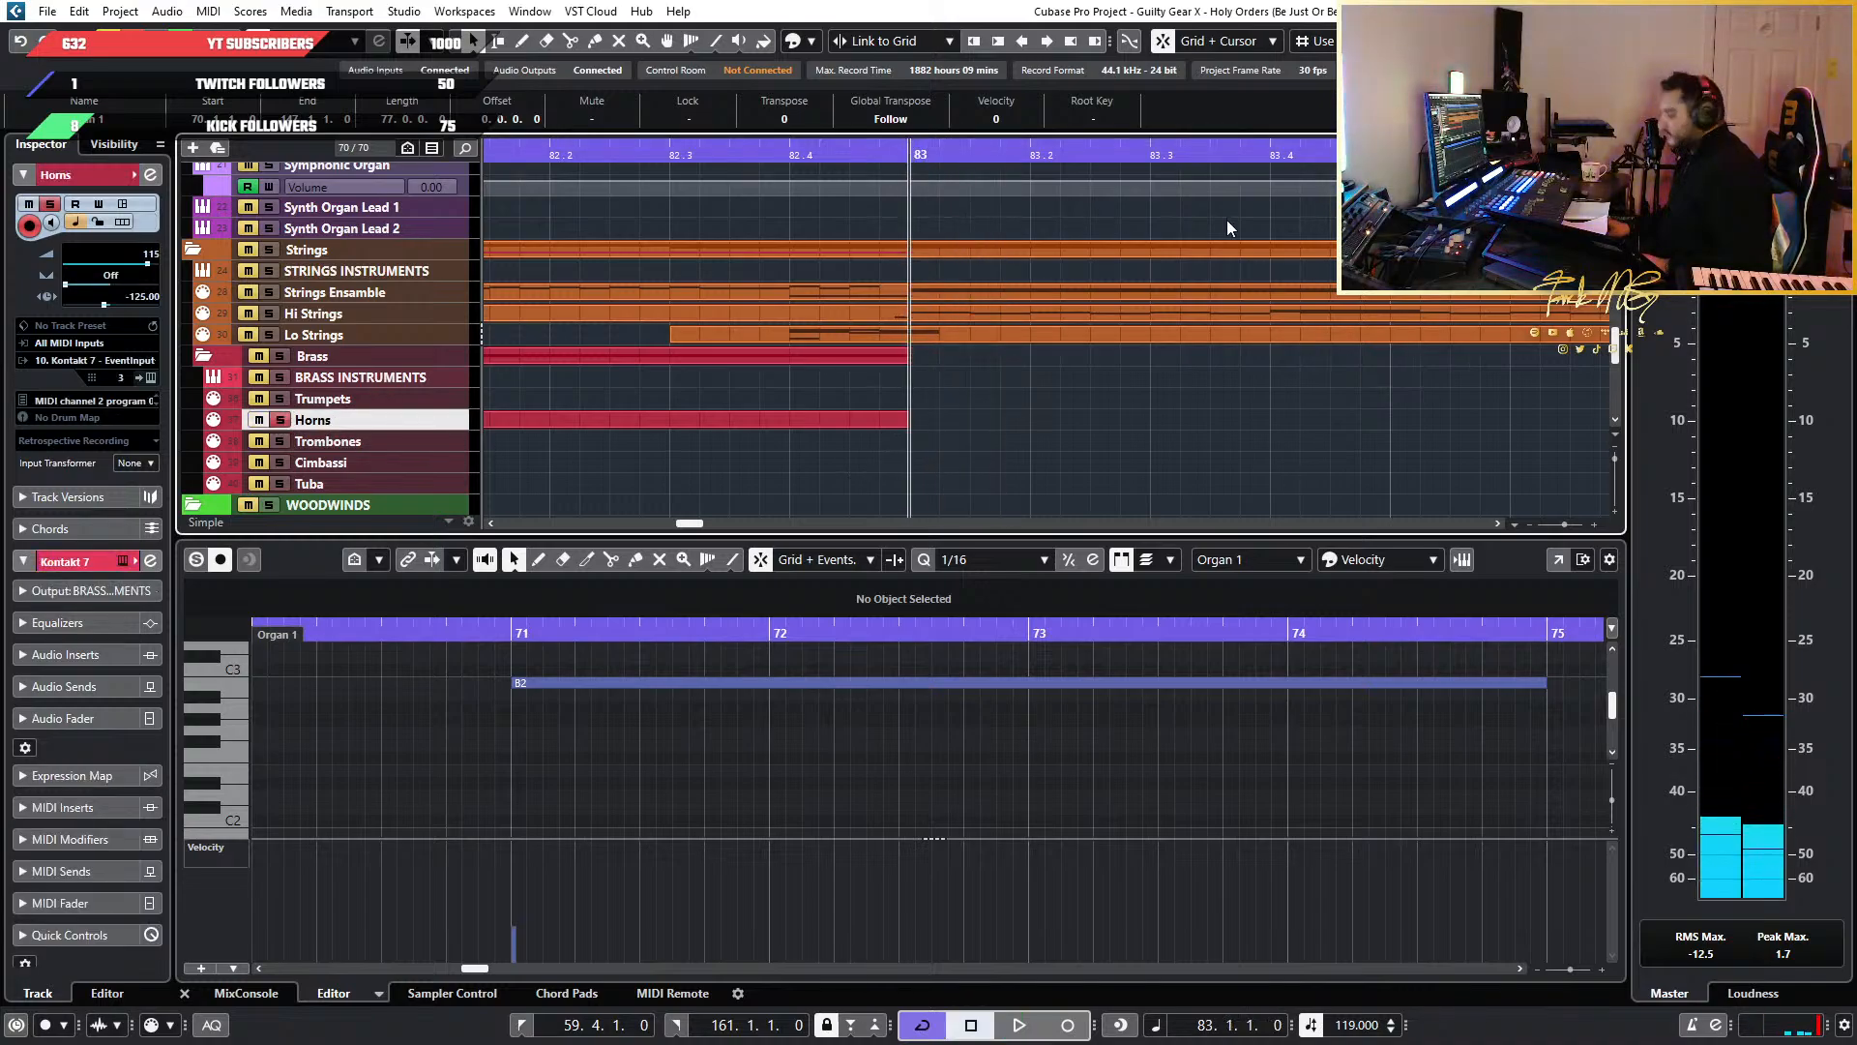
Paste the clipboard contents into the Horns track at bar 83 and undo the paste
key(ctrl+v)
scroll(1156, 416, down, 5)
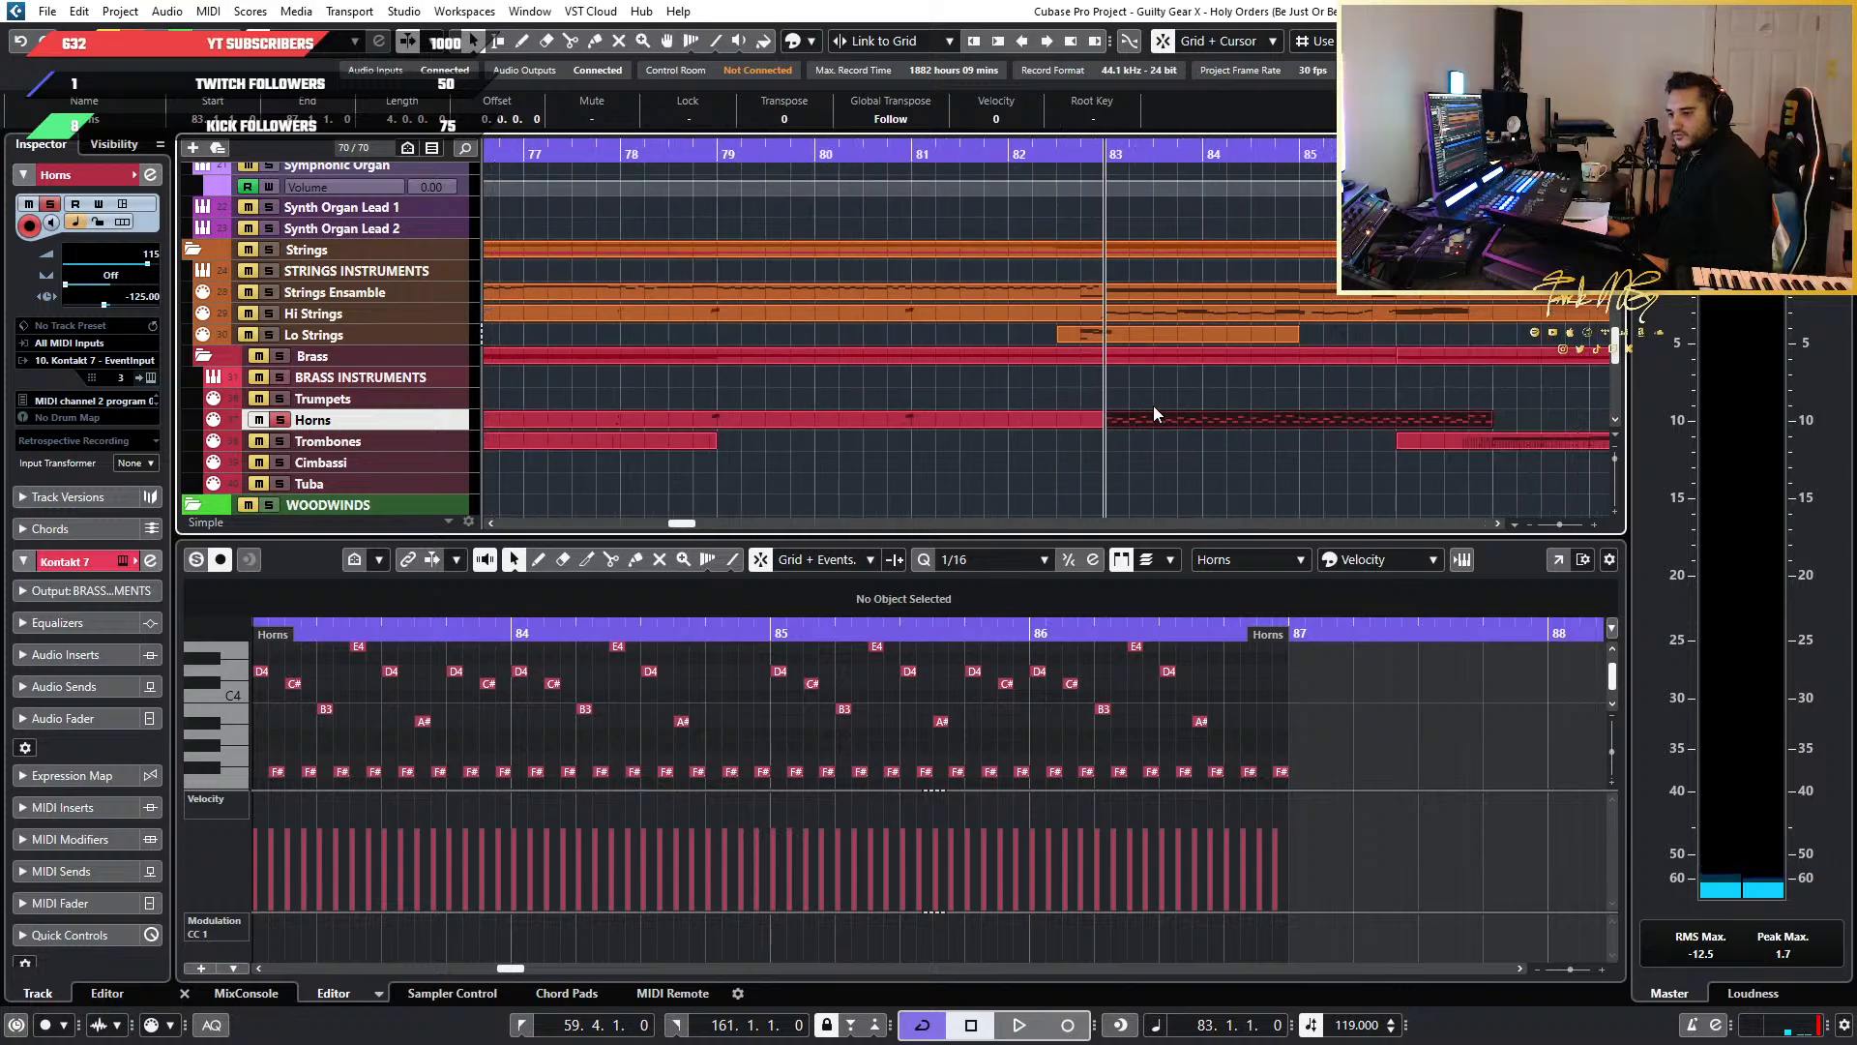
scroll(1153, 405, up, 3)
scroll(1078, 447, up, 2)
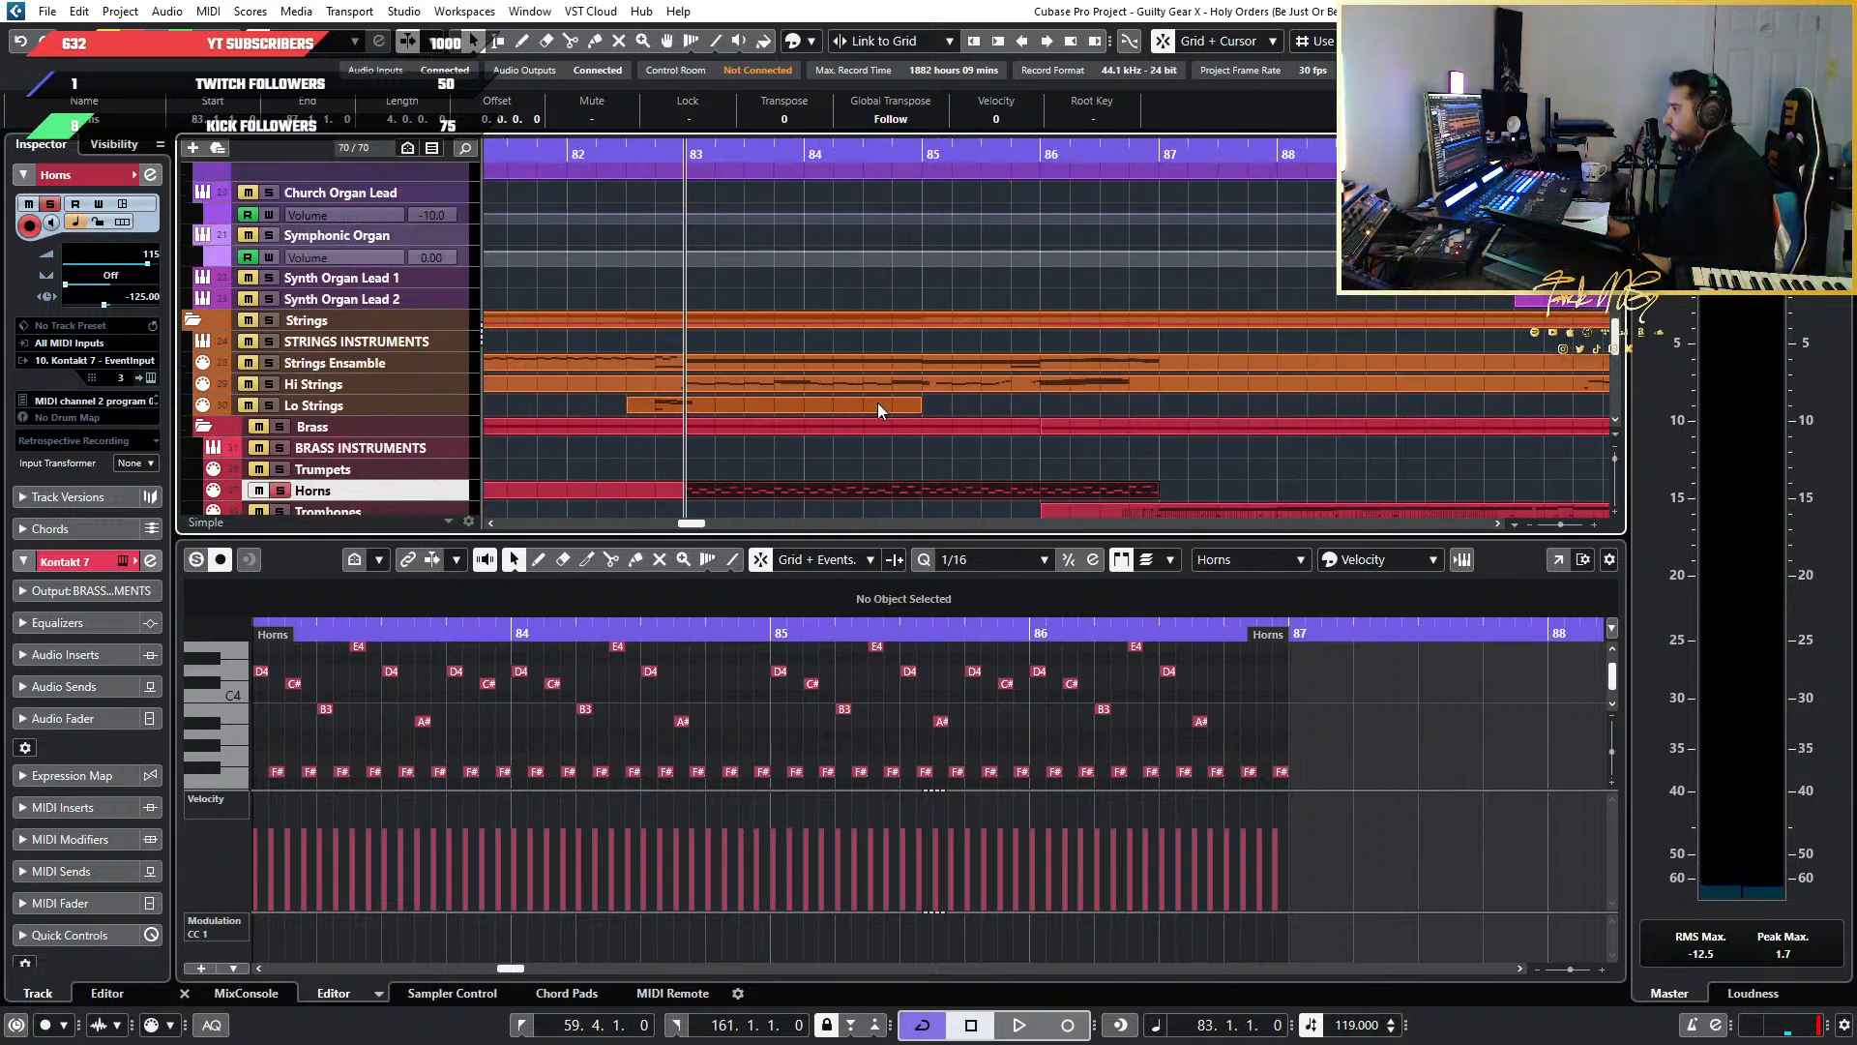
key(ctrl+z)
Set the quantize value to 1/1 and split the Church Organ Chords part at bar 83
scroll(865, 403, up, 6)
double_click(902, 387)
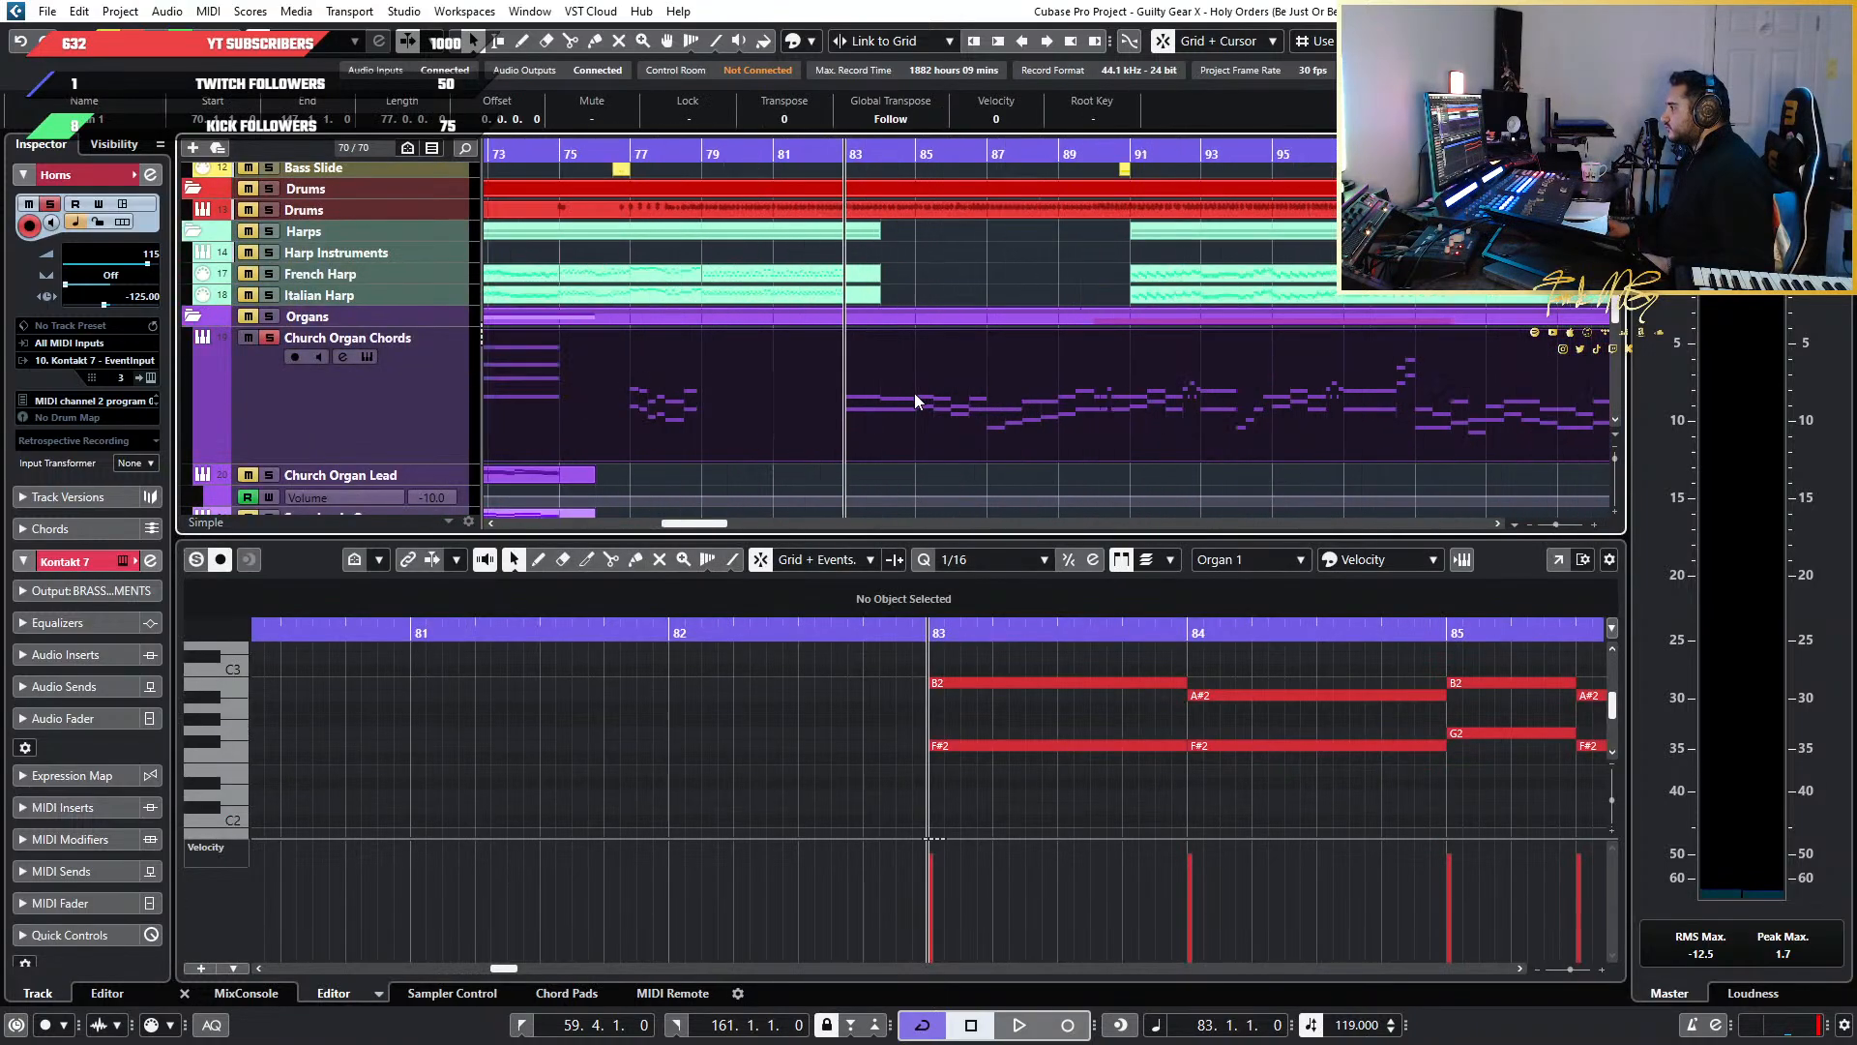
key(3)
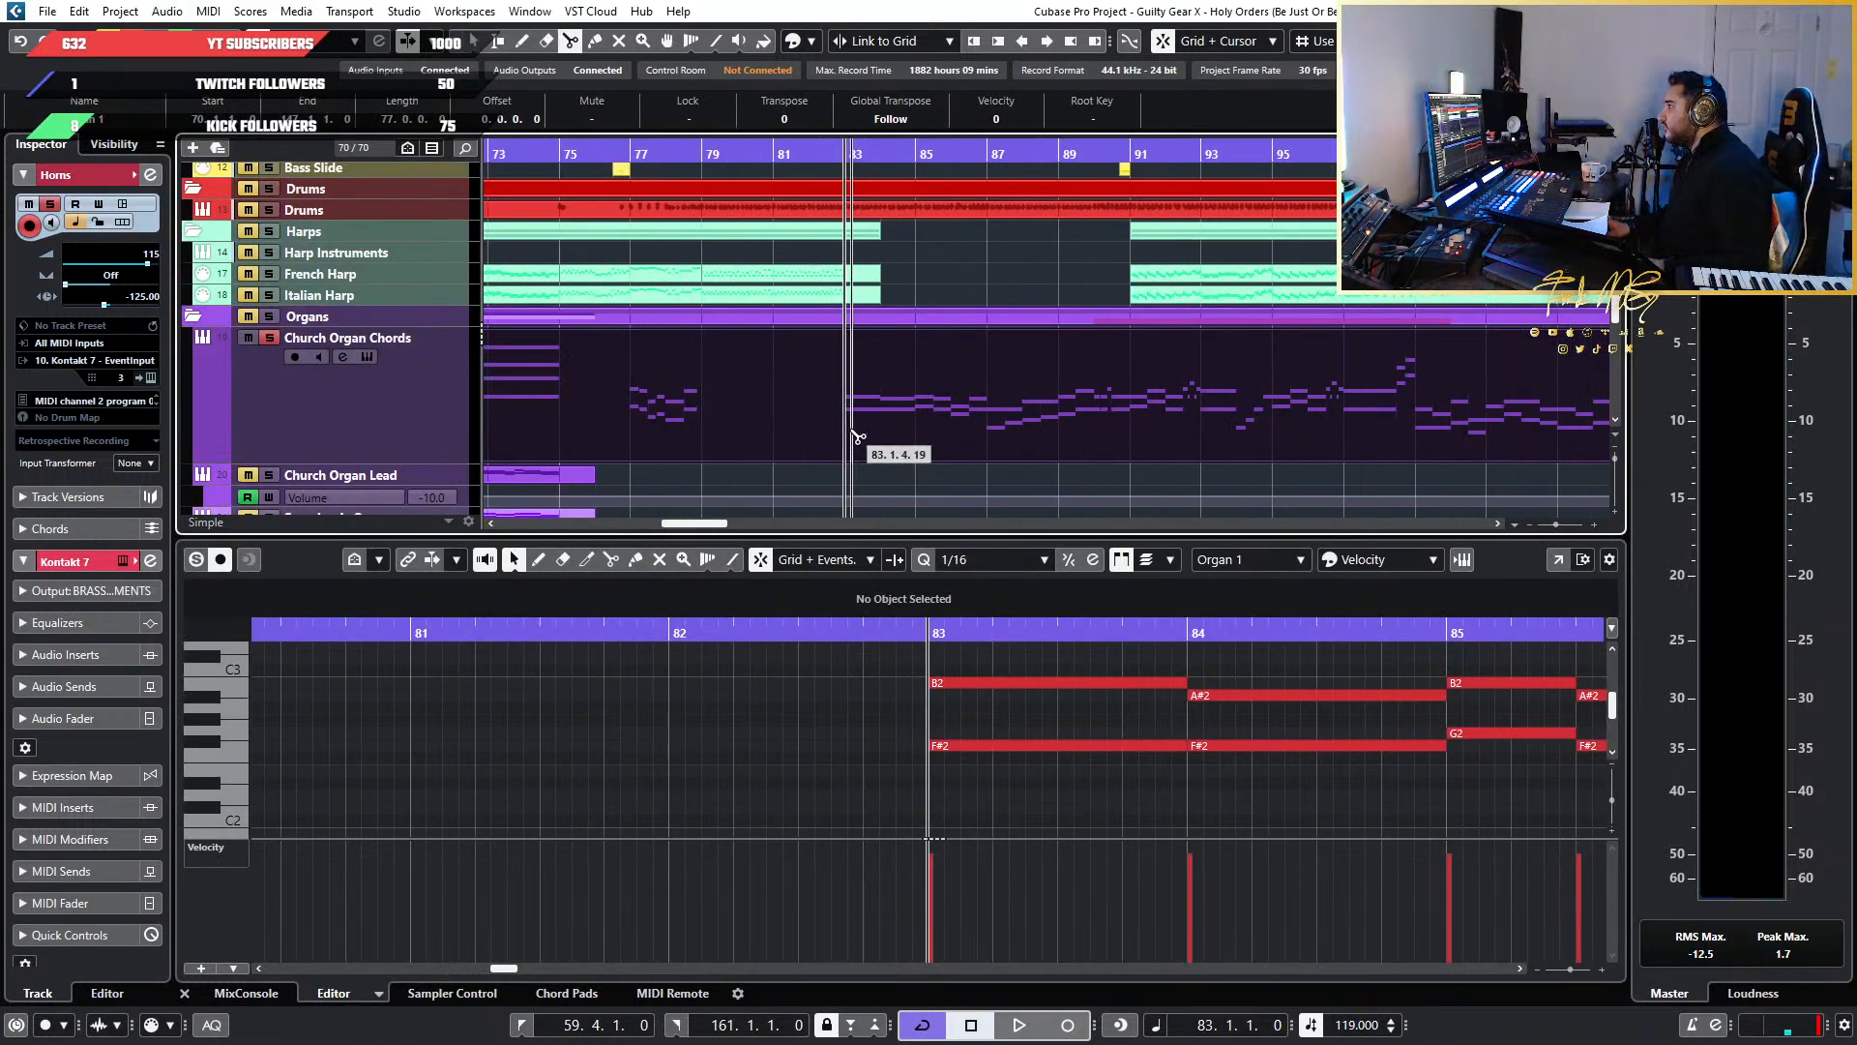
scroll(924, 398, up, 3)
click(1524, 41)
click(1509, 62)
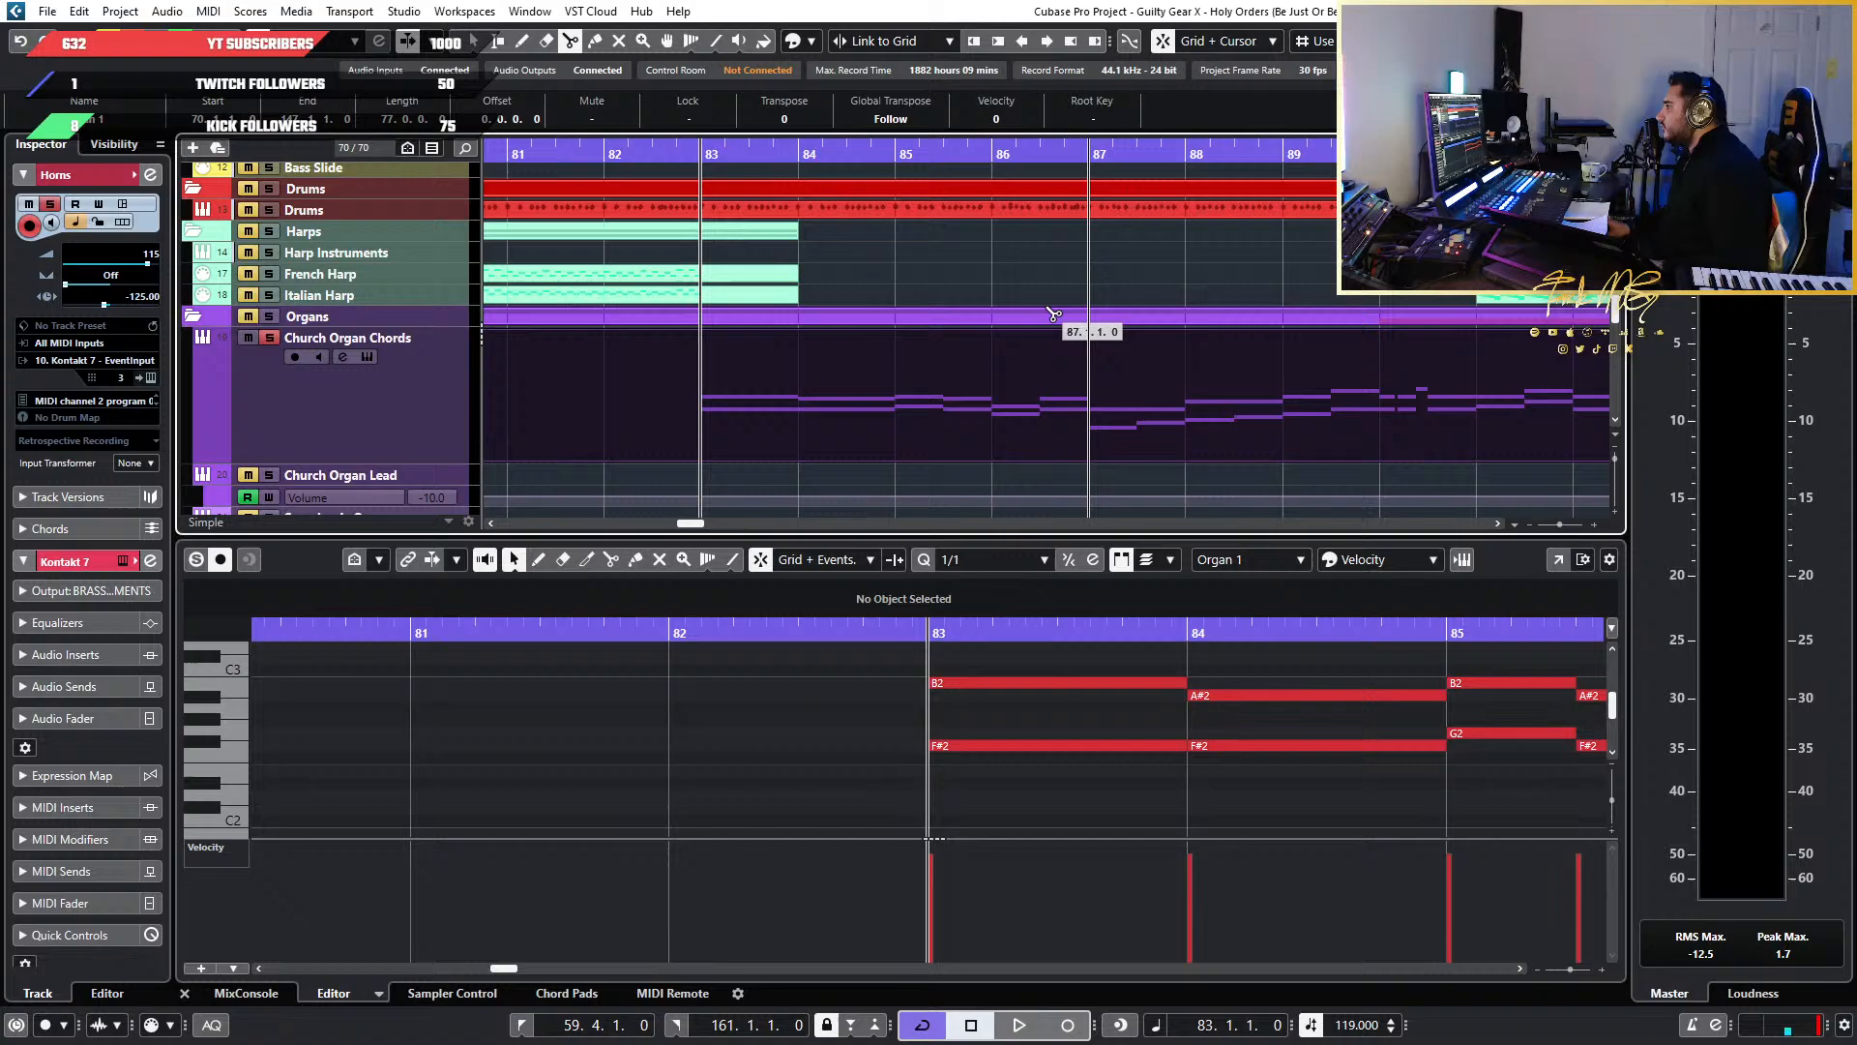
click(735, 414)
Split the Church Organ Chords part at bar 87 and copy the section from bar 83 to 87
scroll(1316, 368, down, 5)
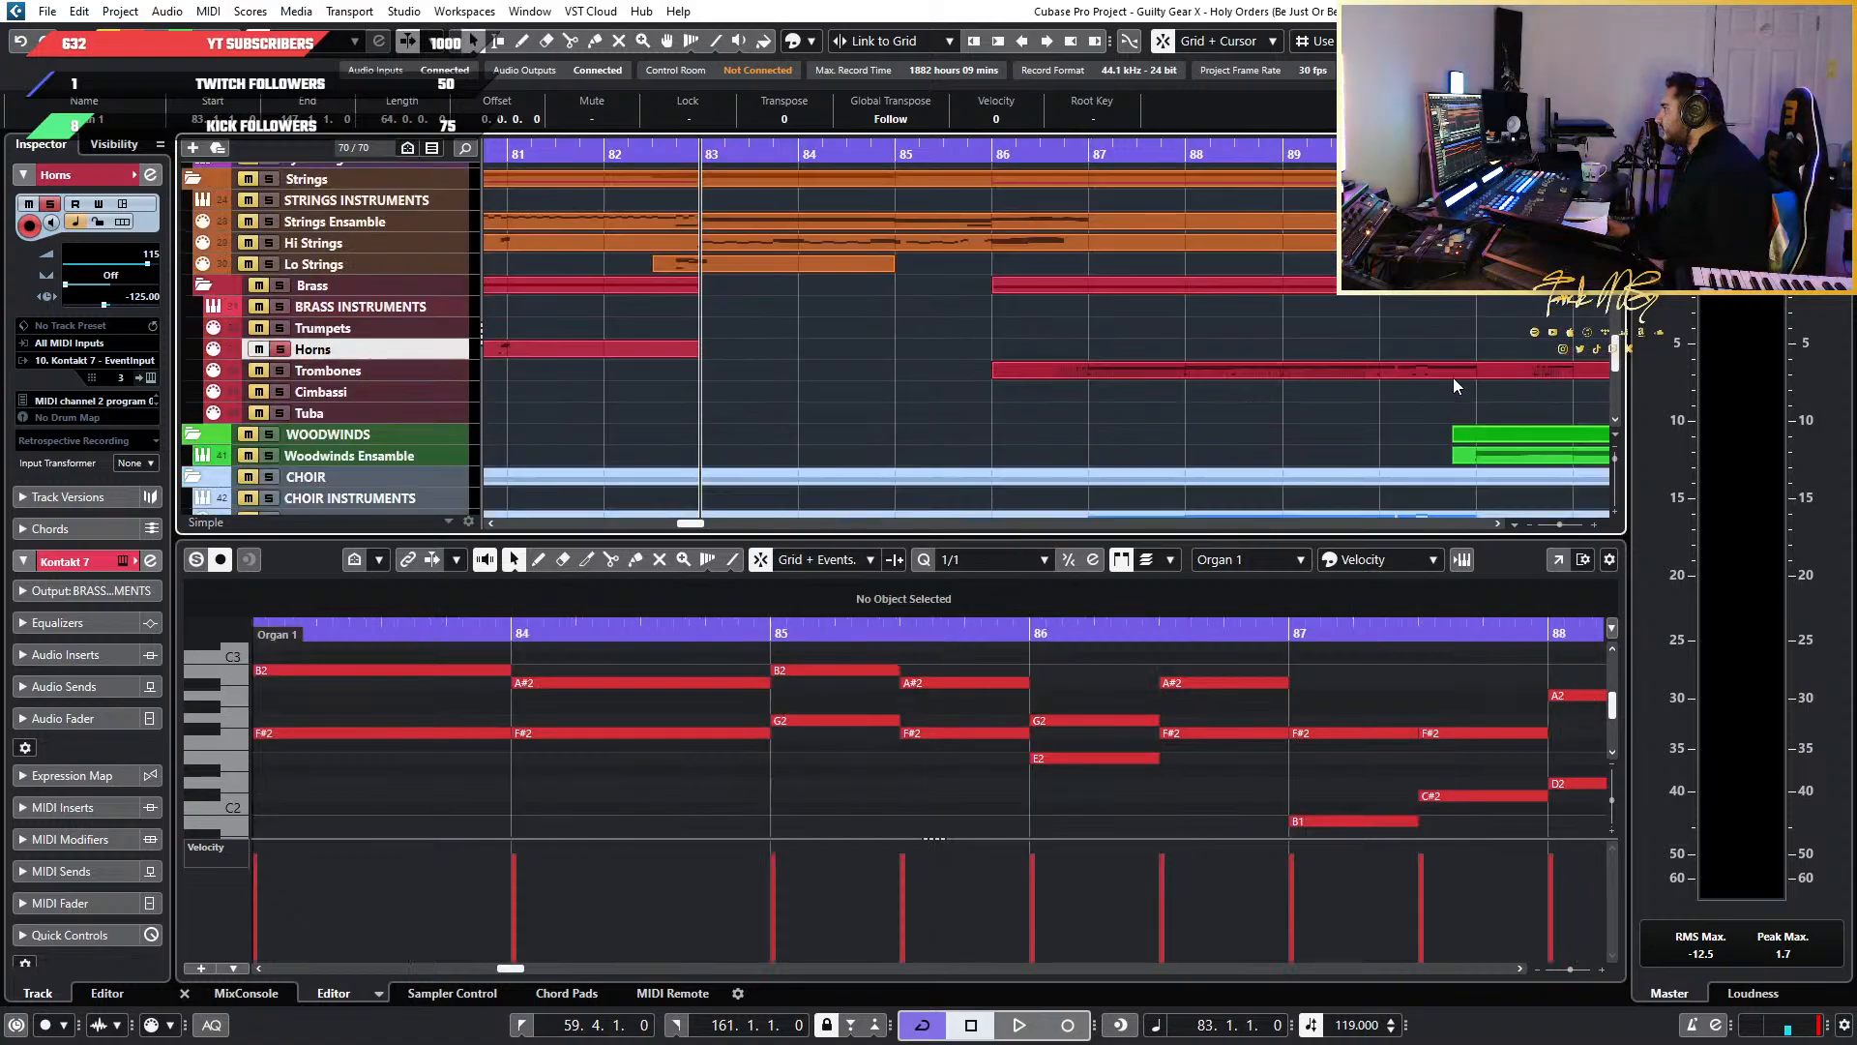
scroll(1151, 439, up, 2)
scroll(1112, 327, up, 3)
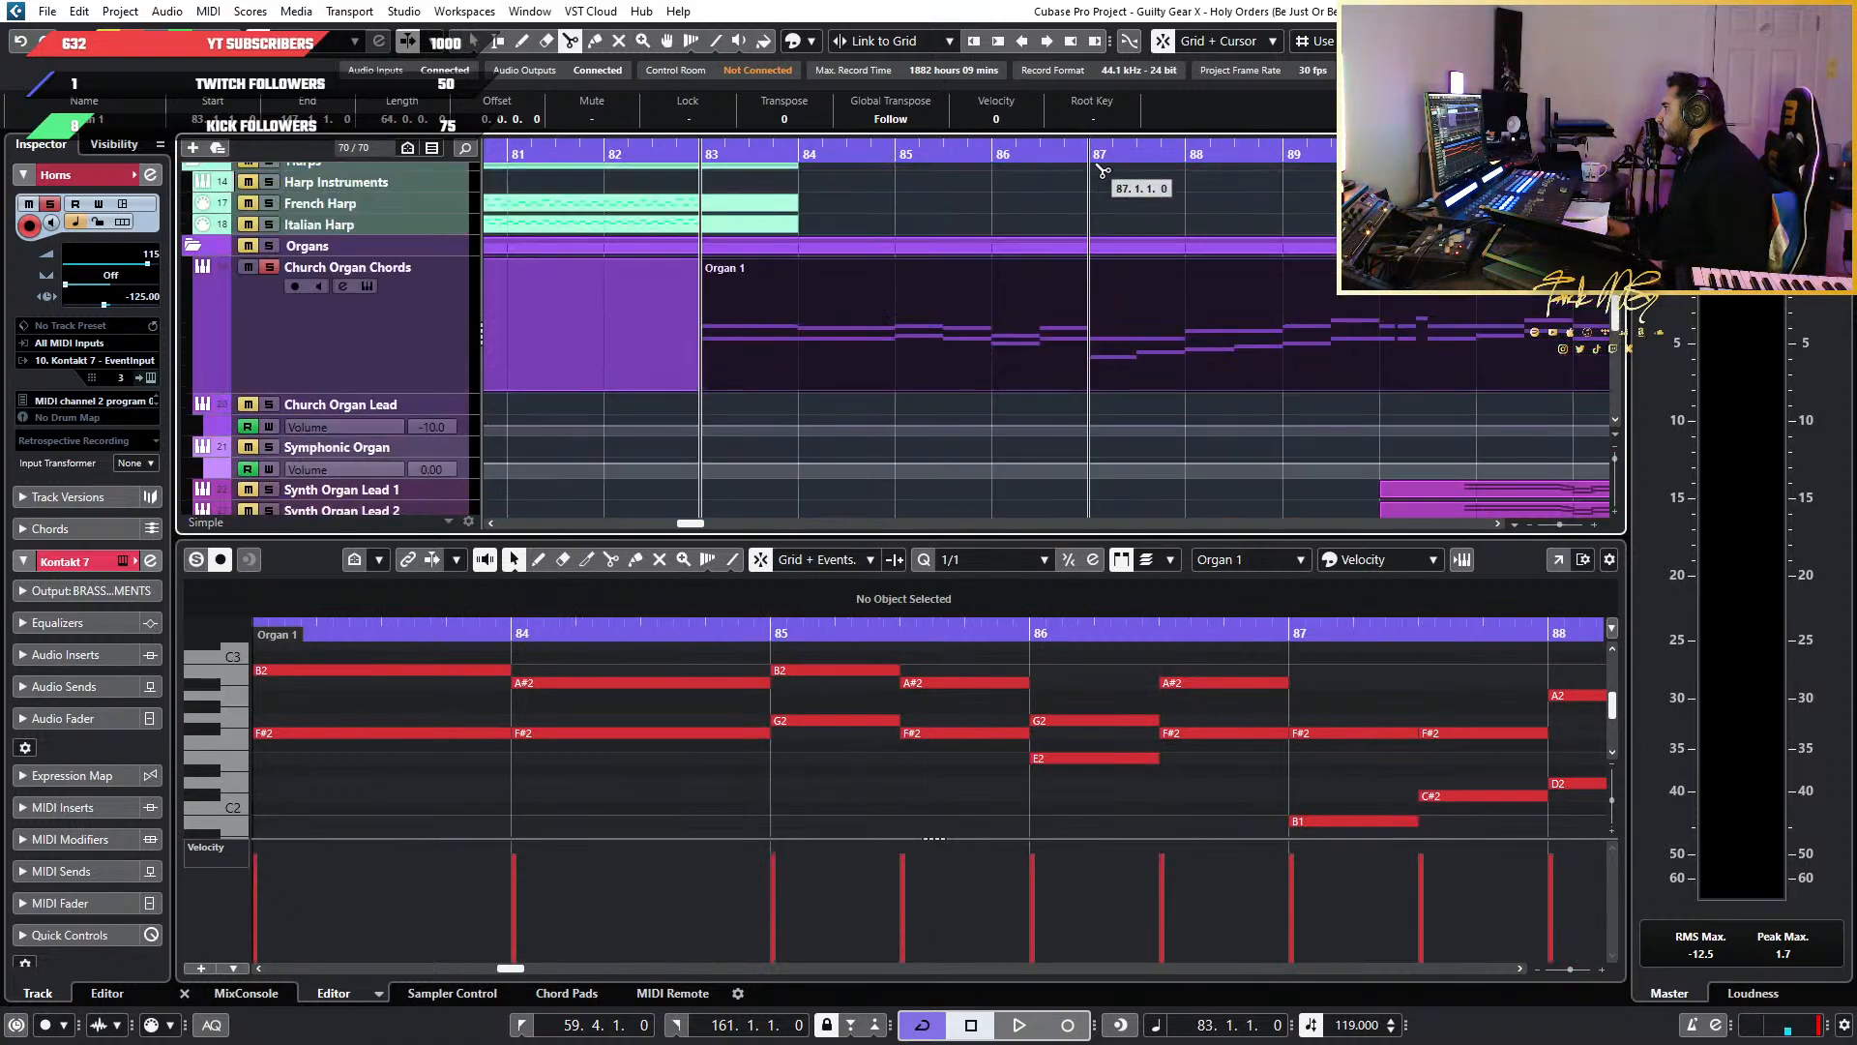
click(1101, 368)
key(1)
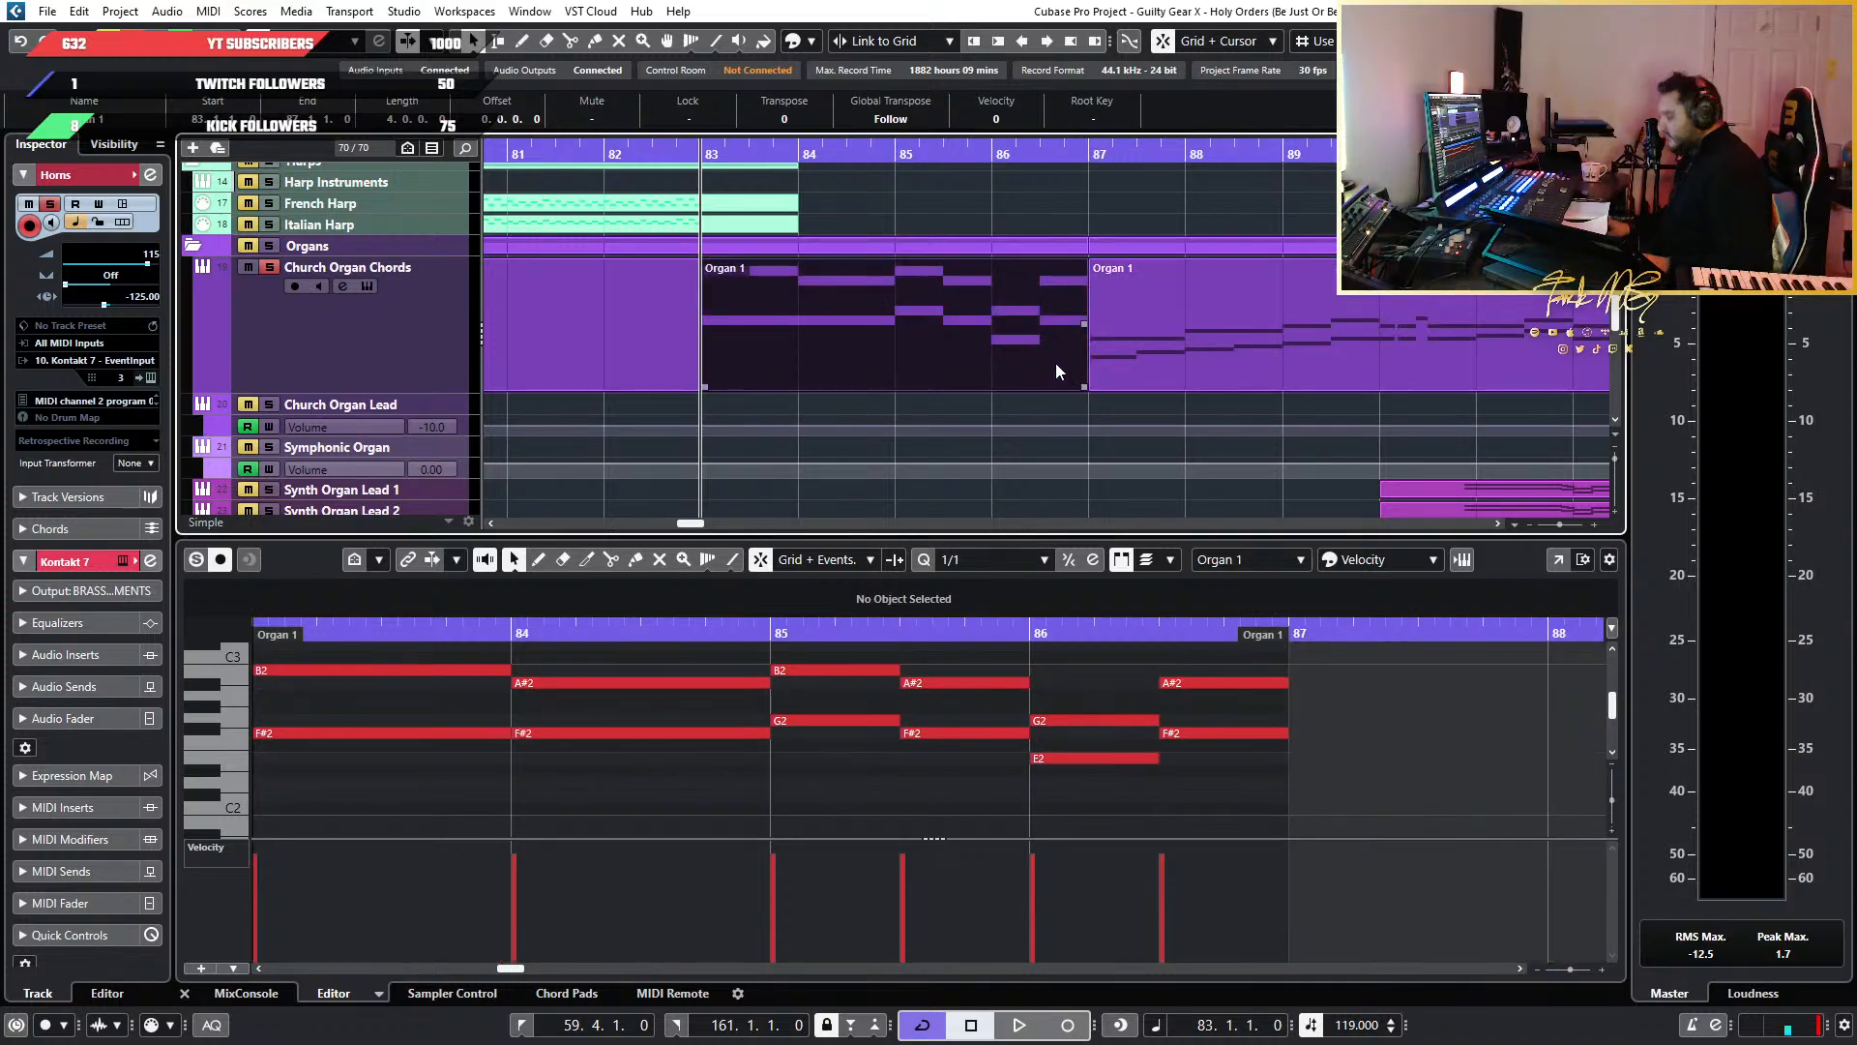
scroll(769, 392, down, 4)
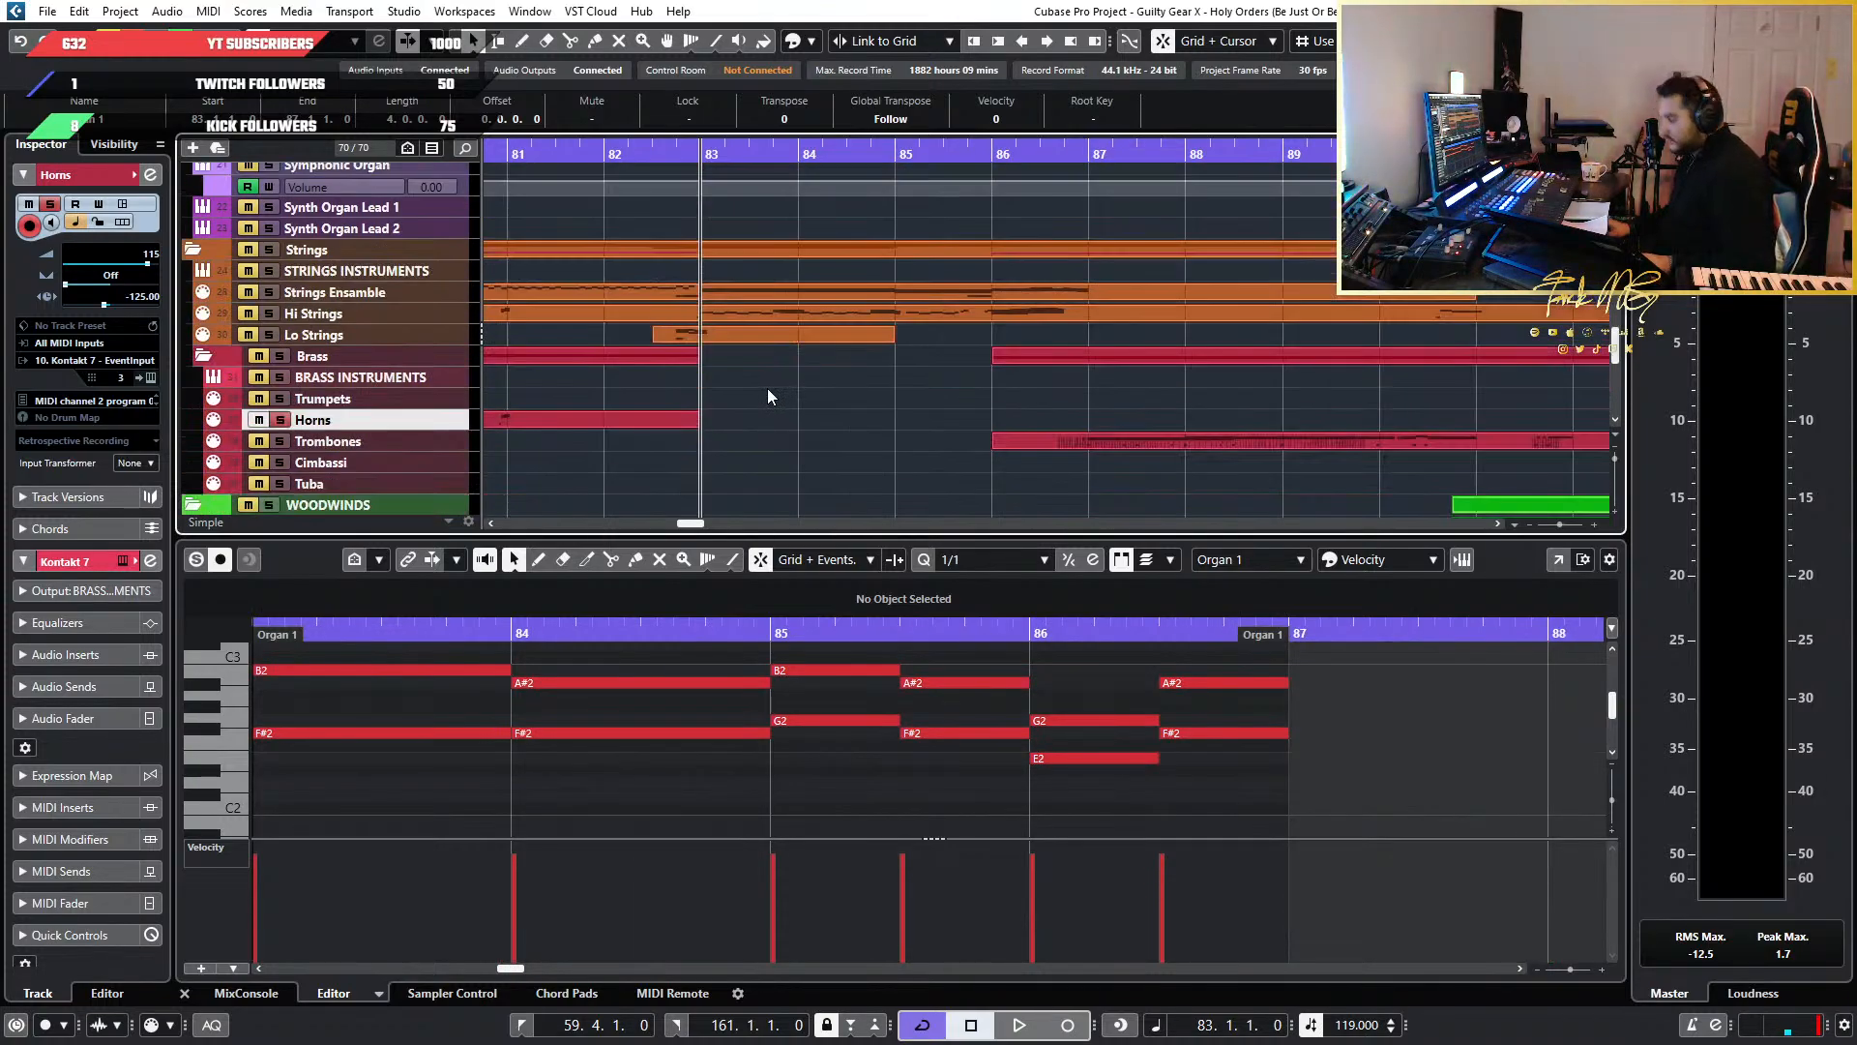
Undo both splits of the organ part and paste the copied organ phrase into the Horns track at bar 83
key(ctrl+z)
key(ctrl+z)
scroll(745, 377, up, 3)
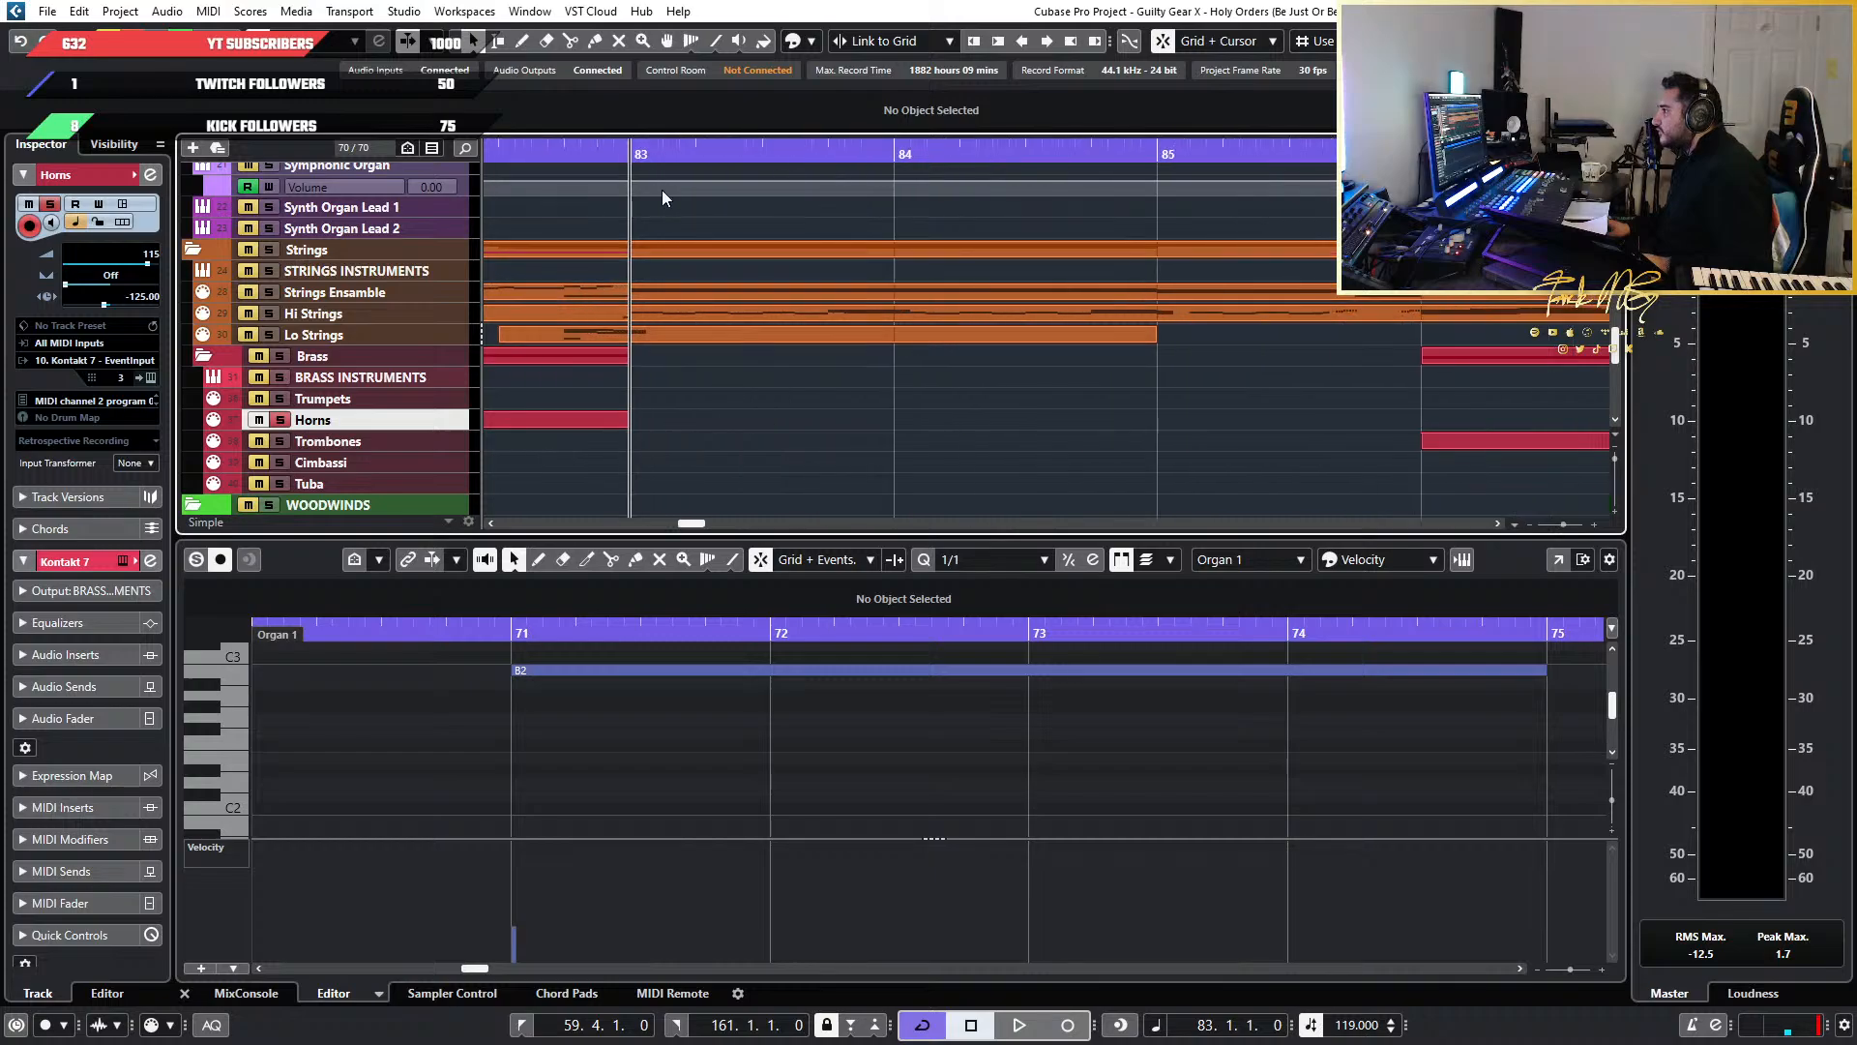
click(685, 172)
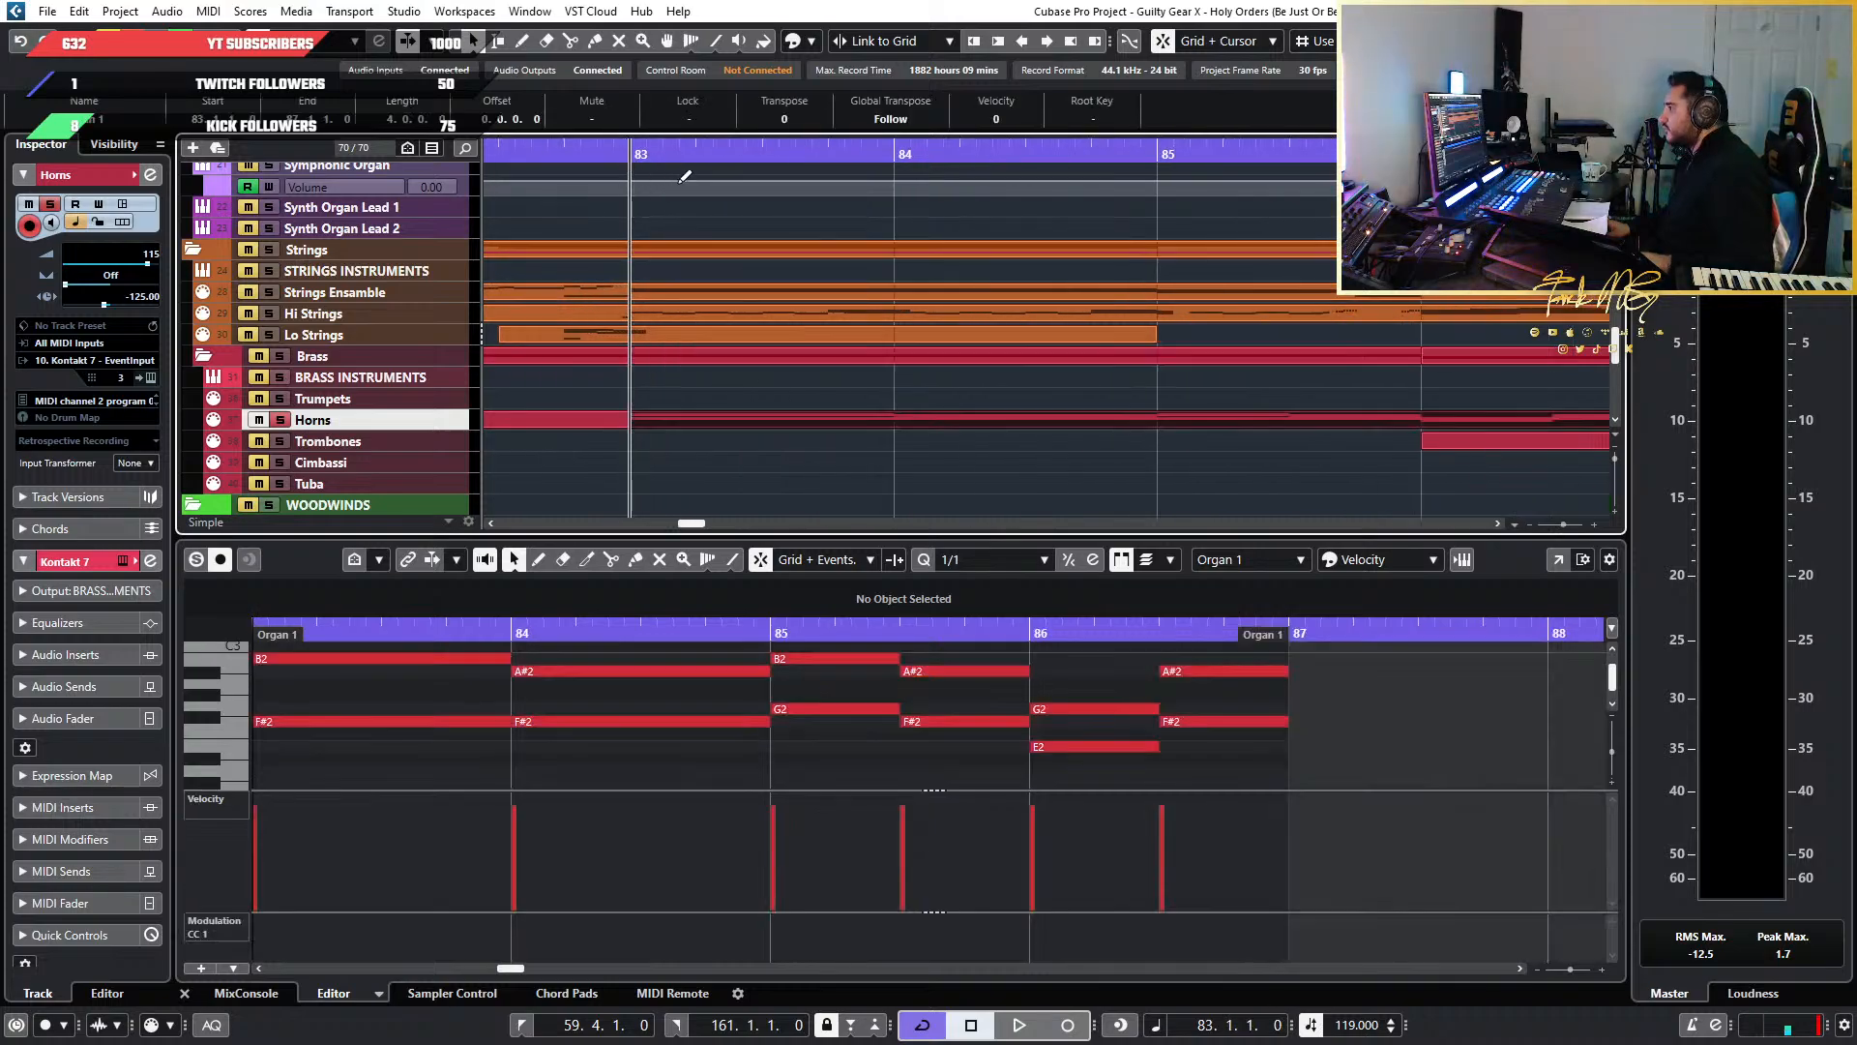
scroll(1139, 398, down, 4)
scroll(1105, 493, right, 3)
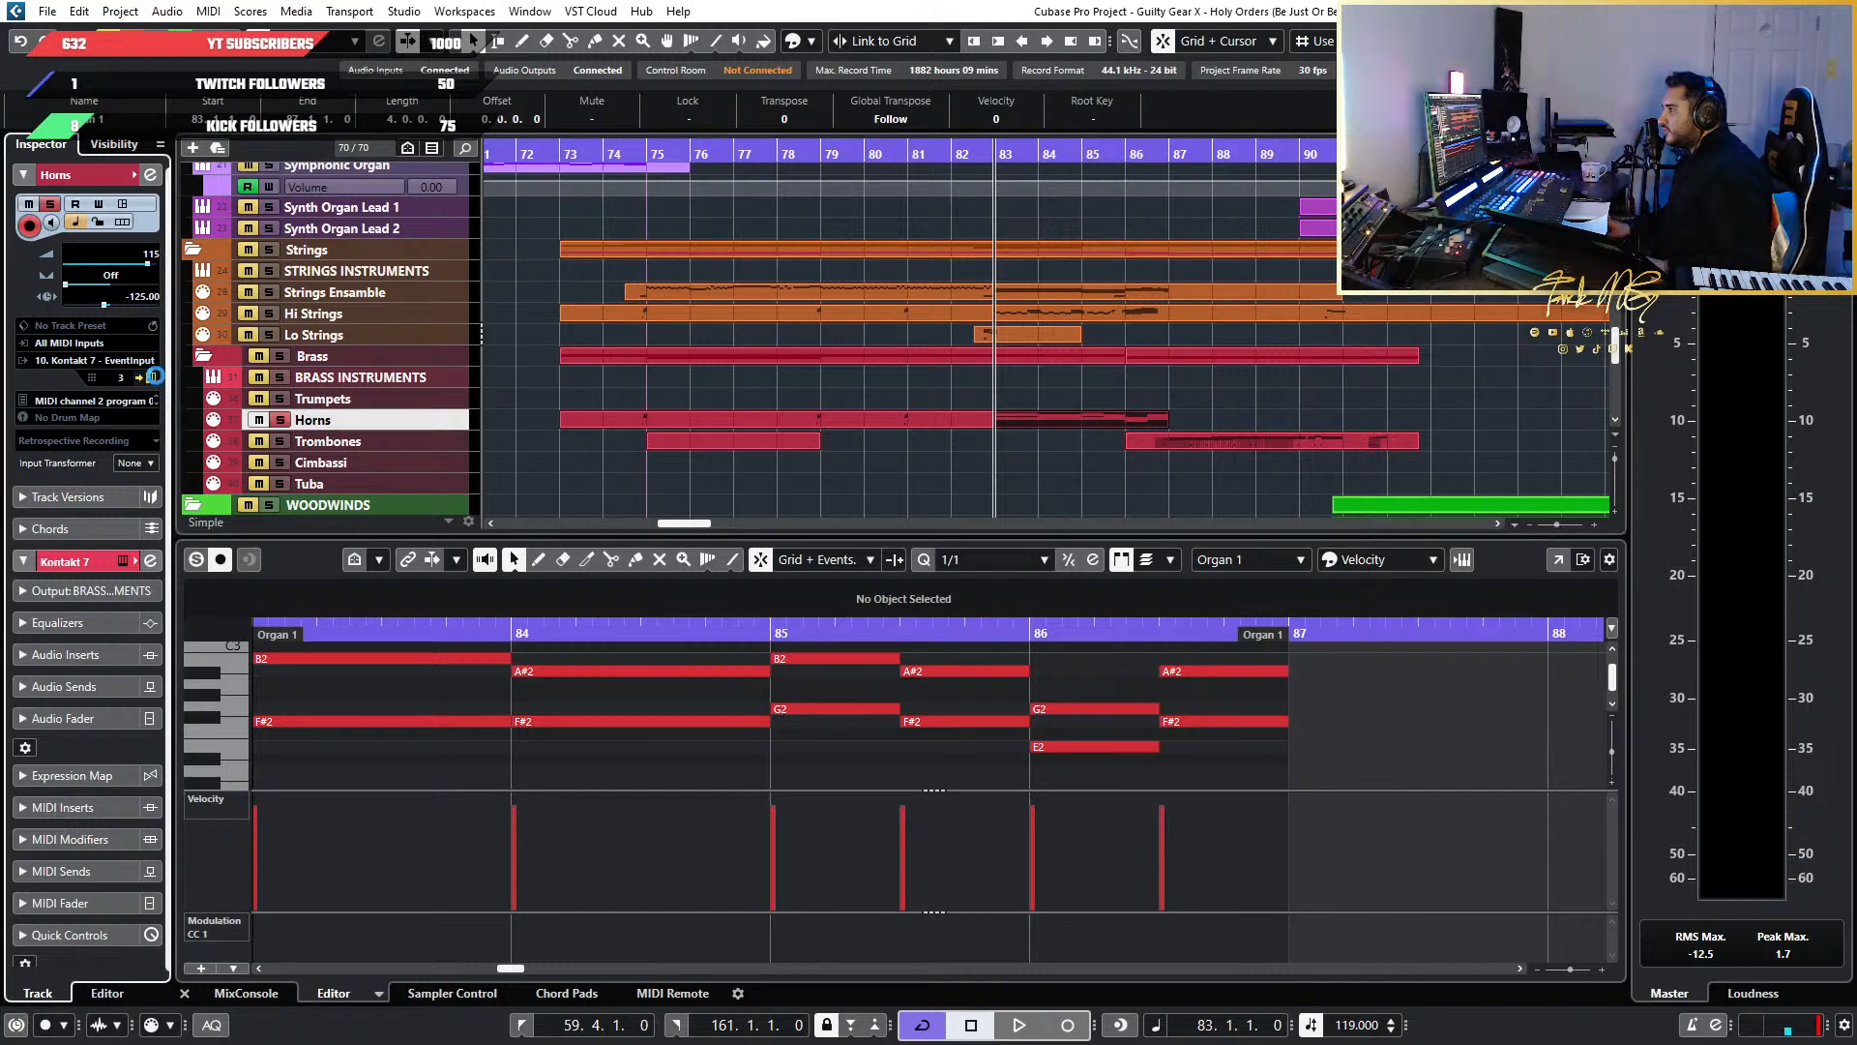
Open the Horns track's Kontakt 7 instrument, check the articulations of the Jaeger 6 French Horns, and move the window aside
click(150, 377)
drag(1068, 394, 1408, 474)
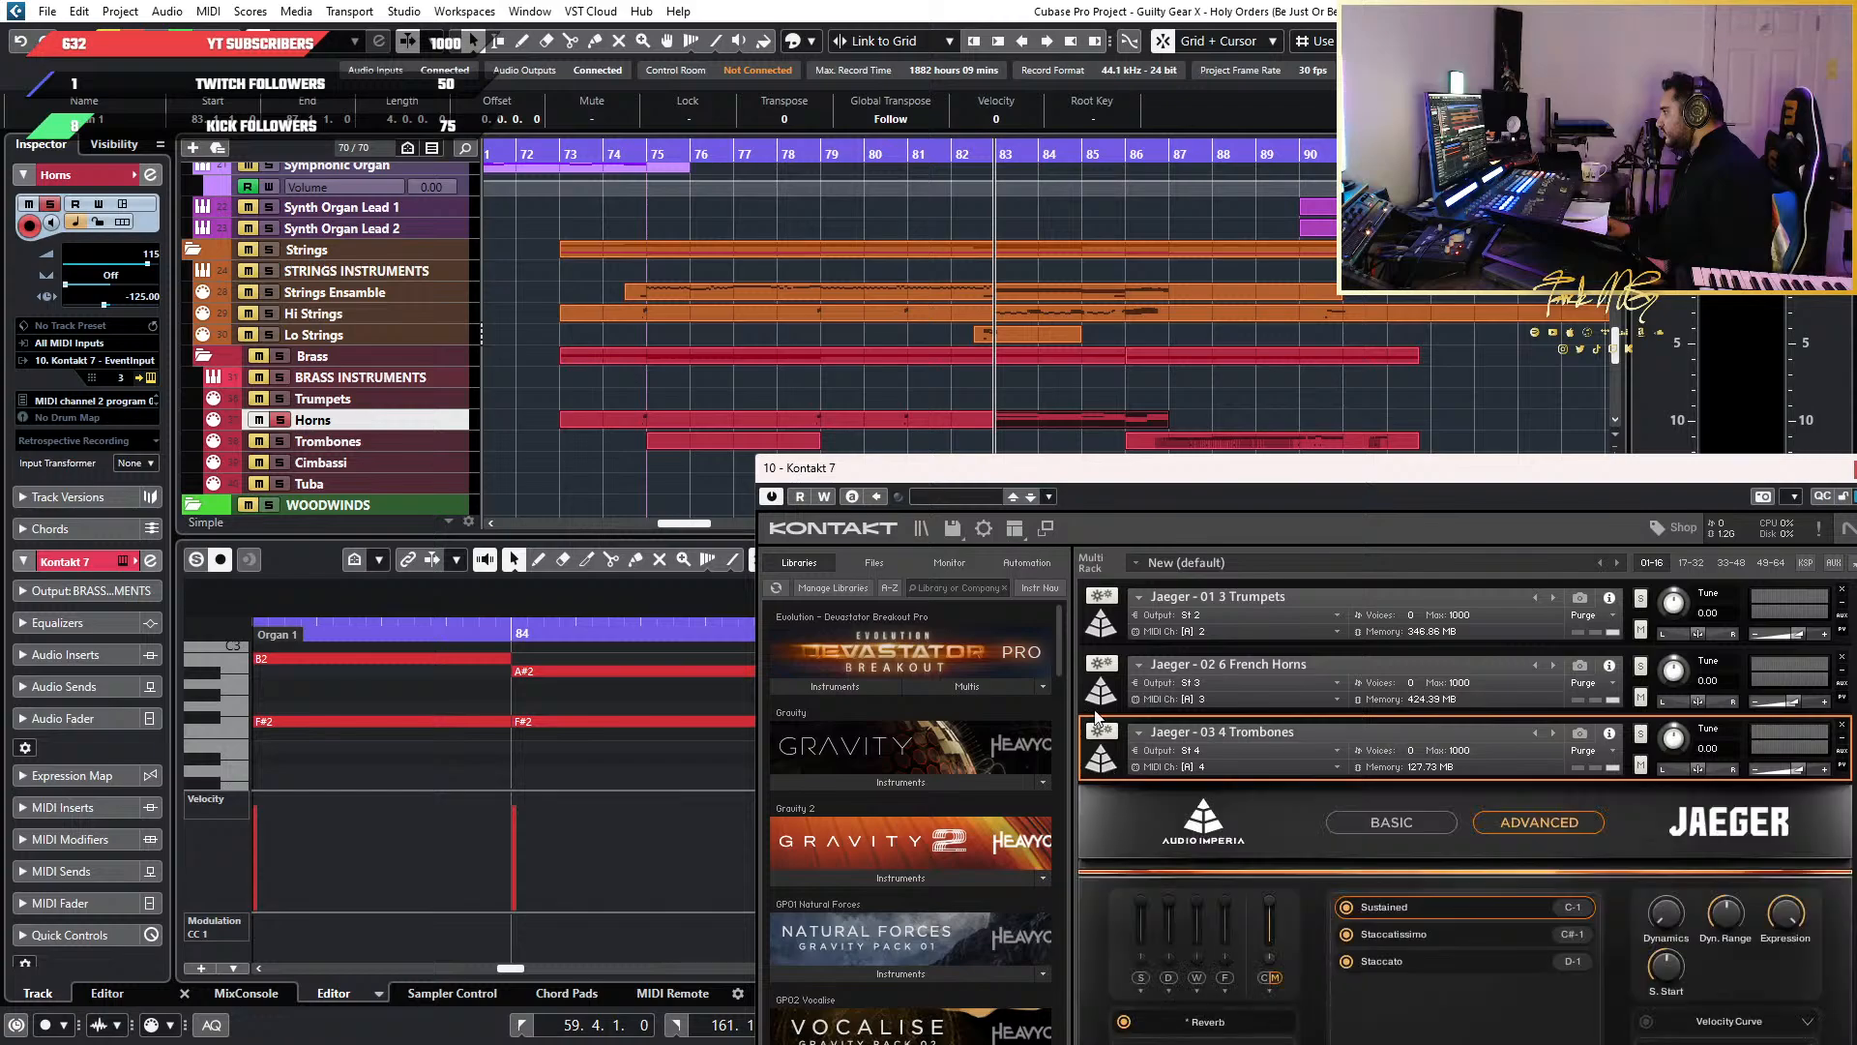
click(1105, 769)
click(1110, 688)
scroll(1454, 900, down, 2)
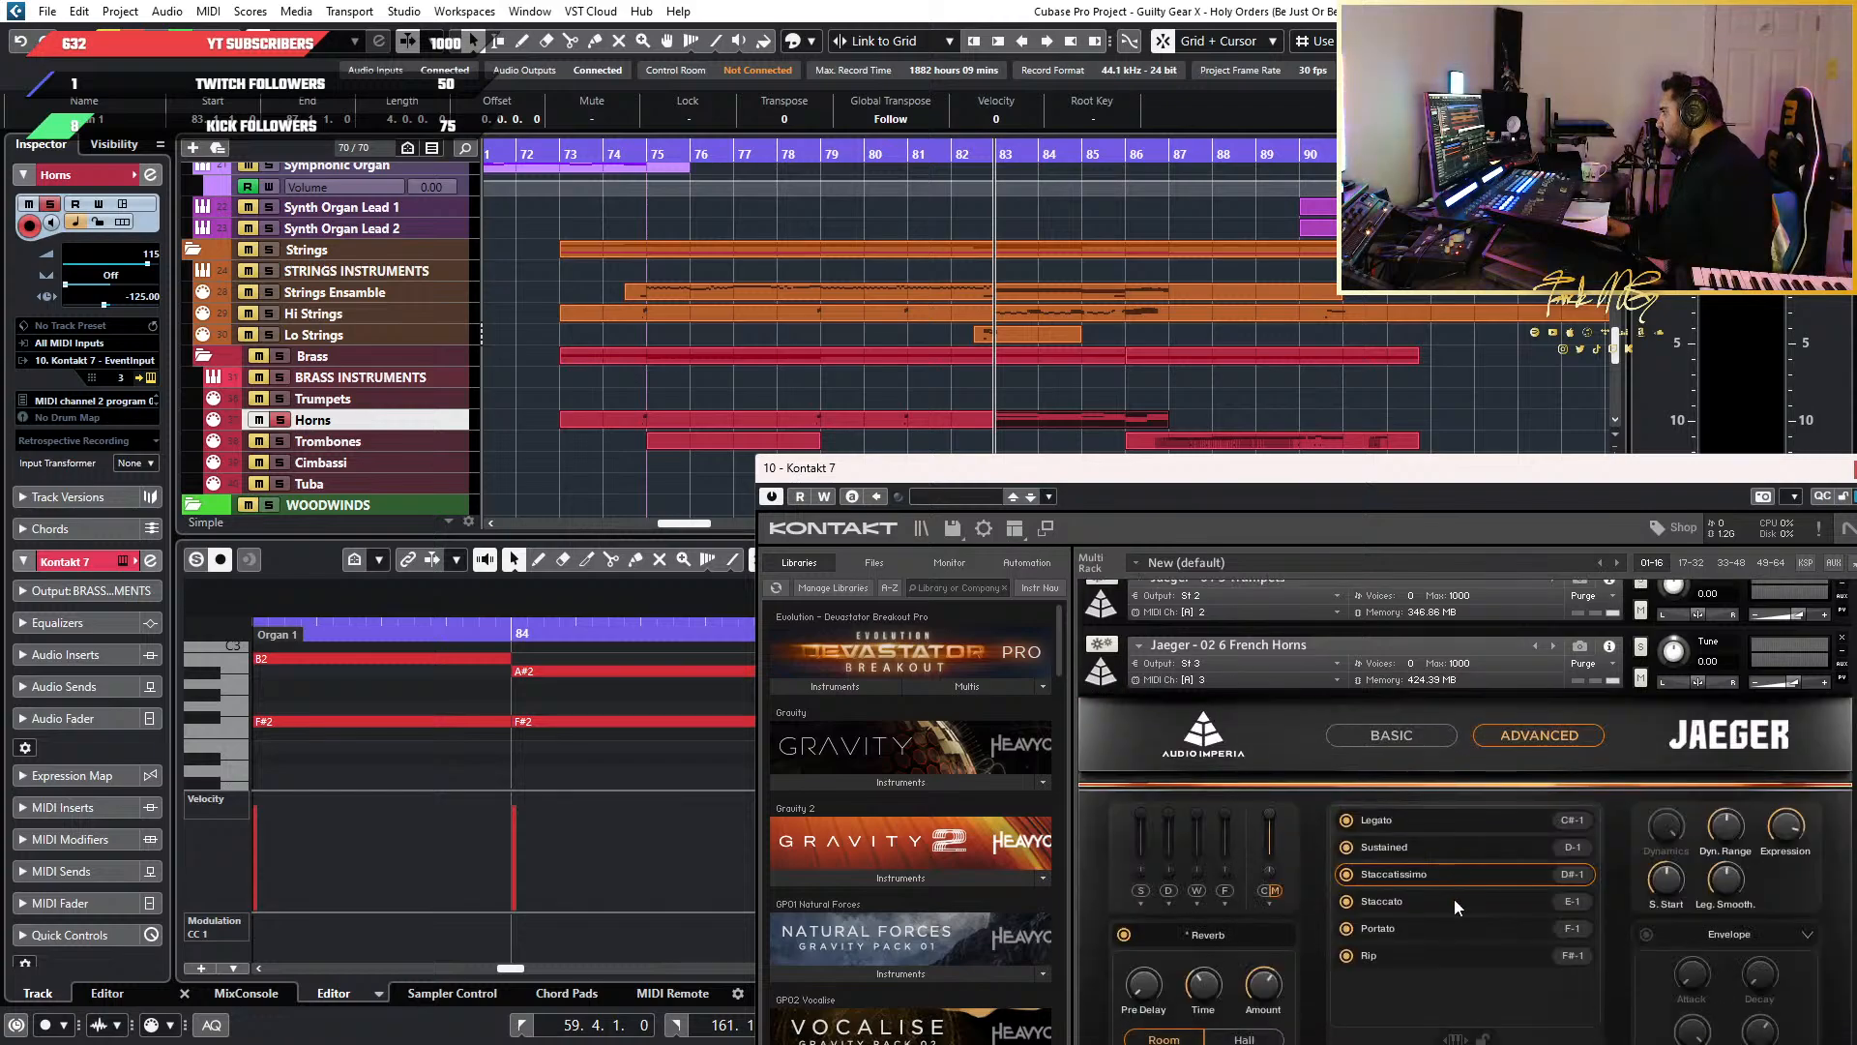
scroll(1033, 398, up, 3)
drag(984, 481, 1473, 477)
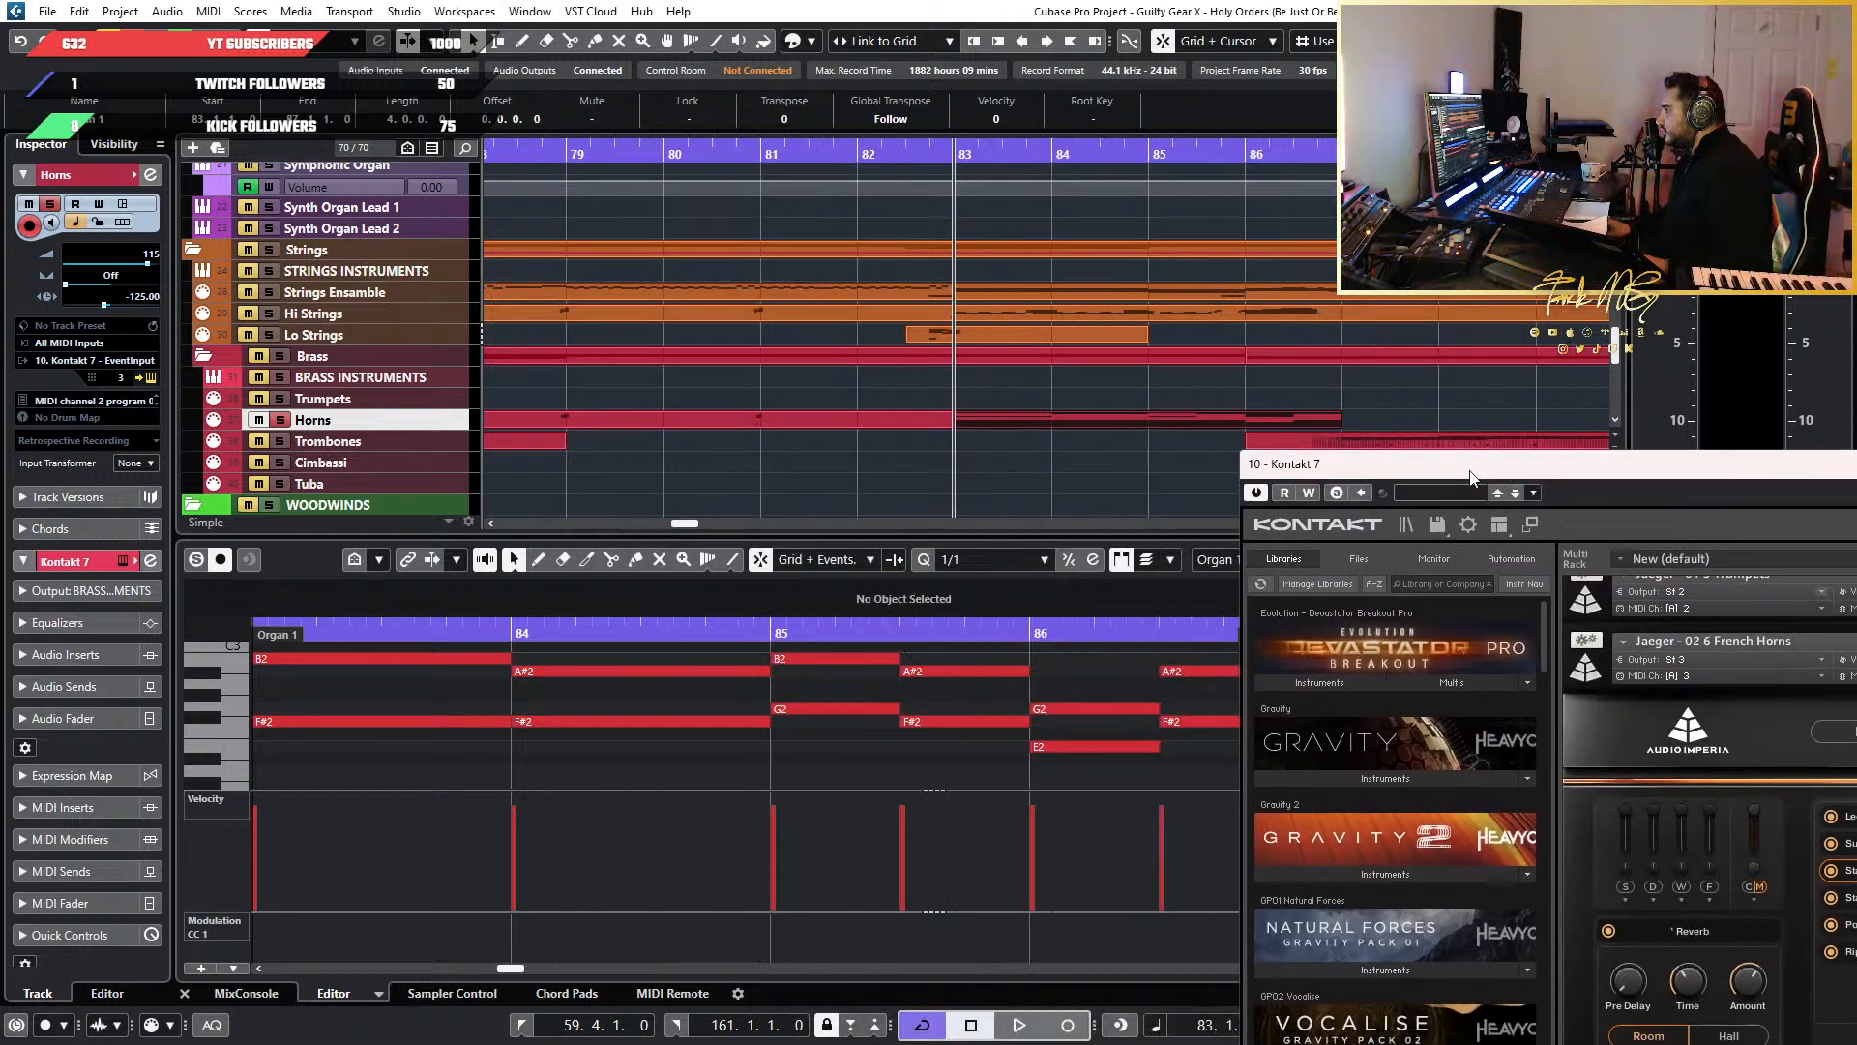
Merge the pasted organ phrase with the adjoining Horns part into one part using Bounce MIDI
scroll(884, 706, down, 3)
scroll(448, 682, down, 2)
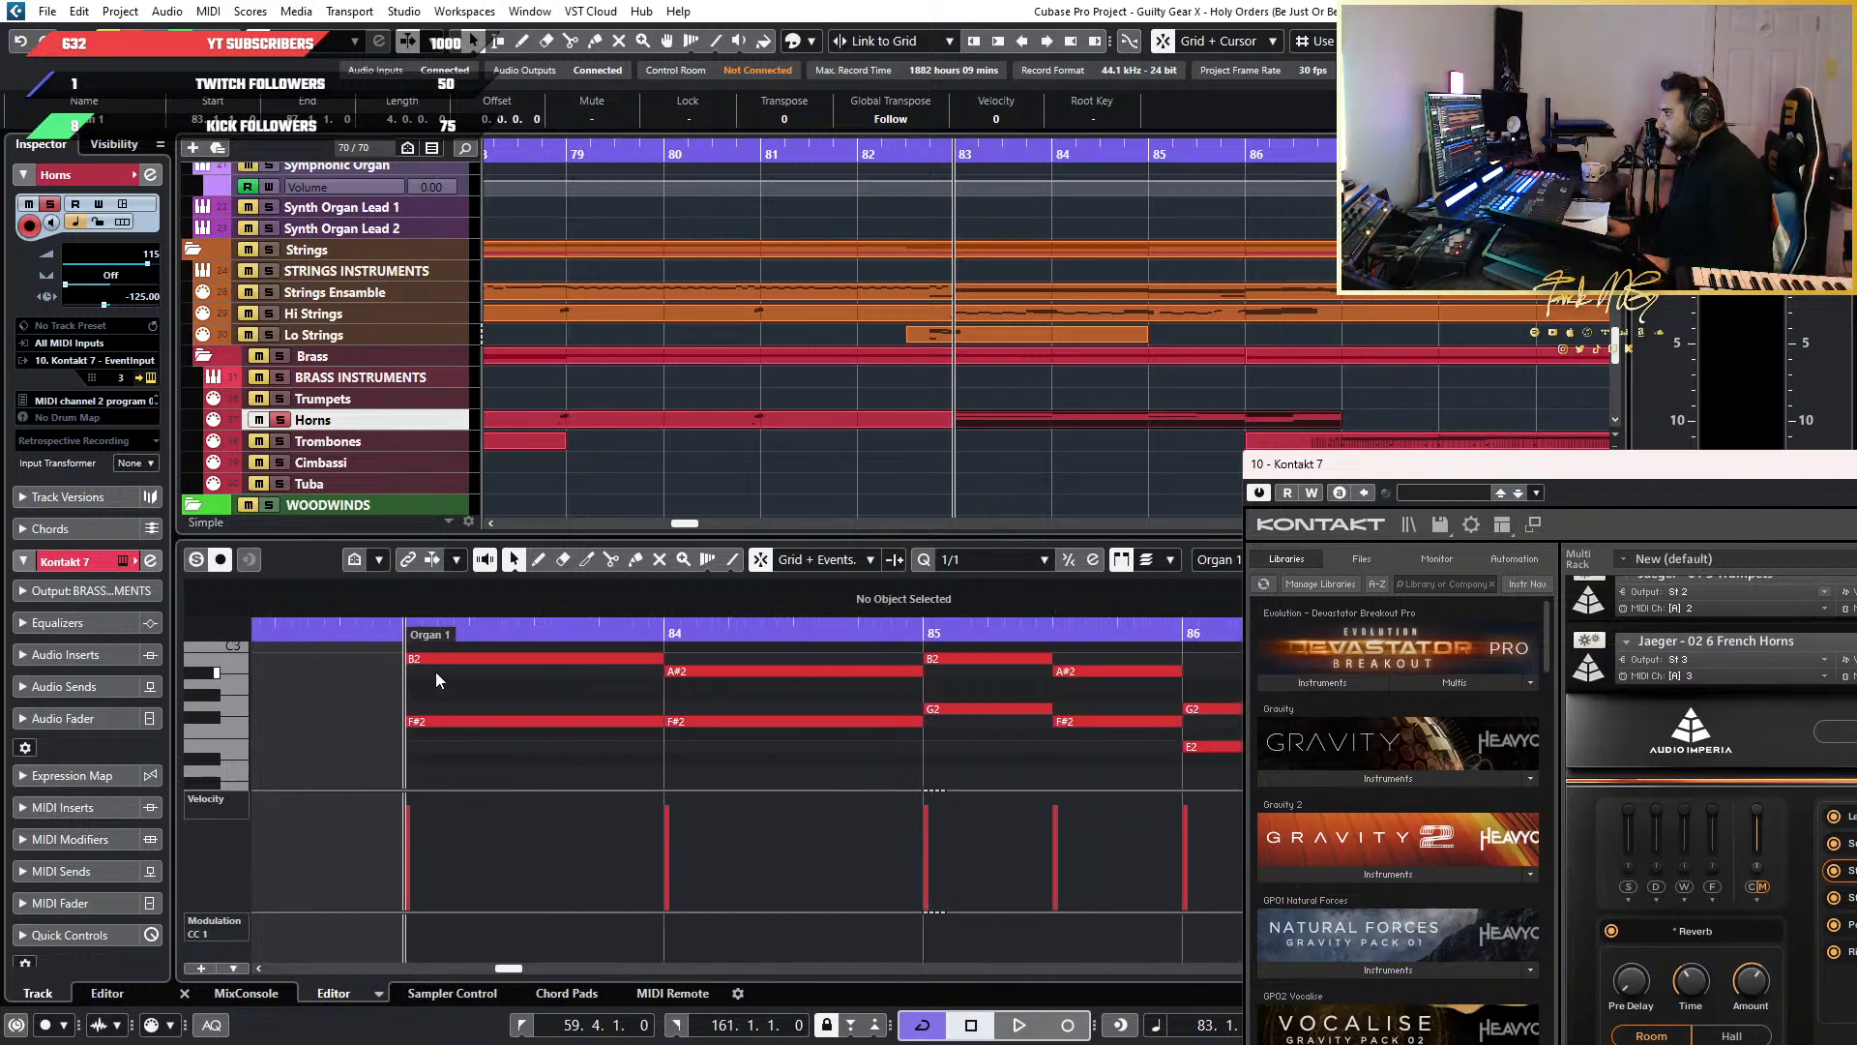
drag(1037, 385, 903, 433)
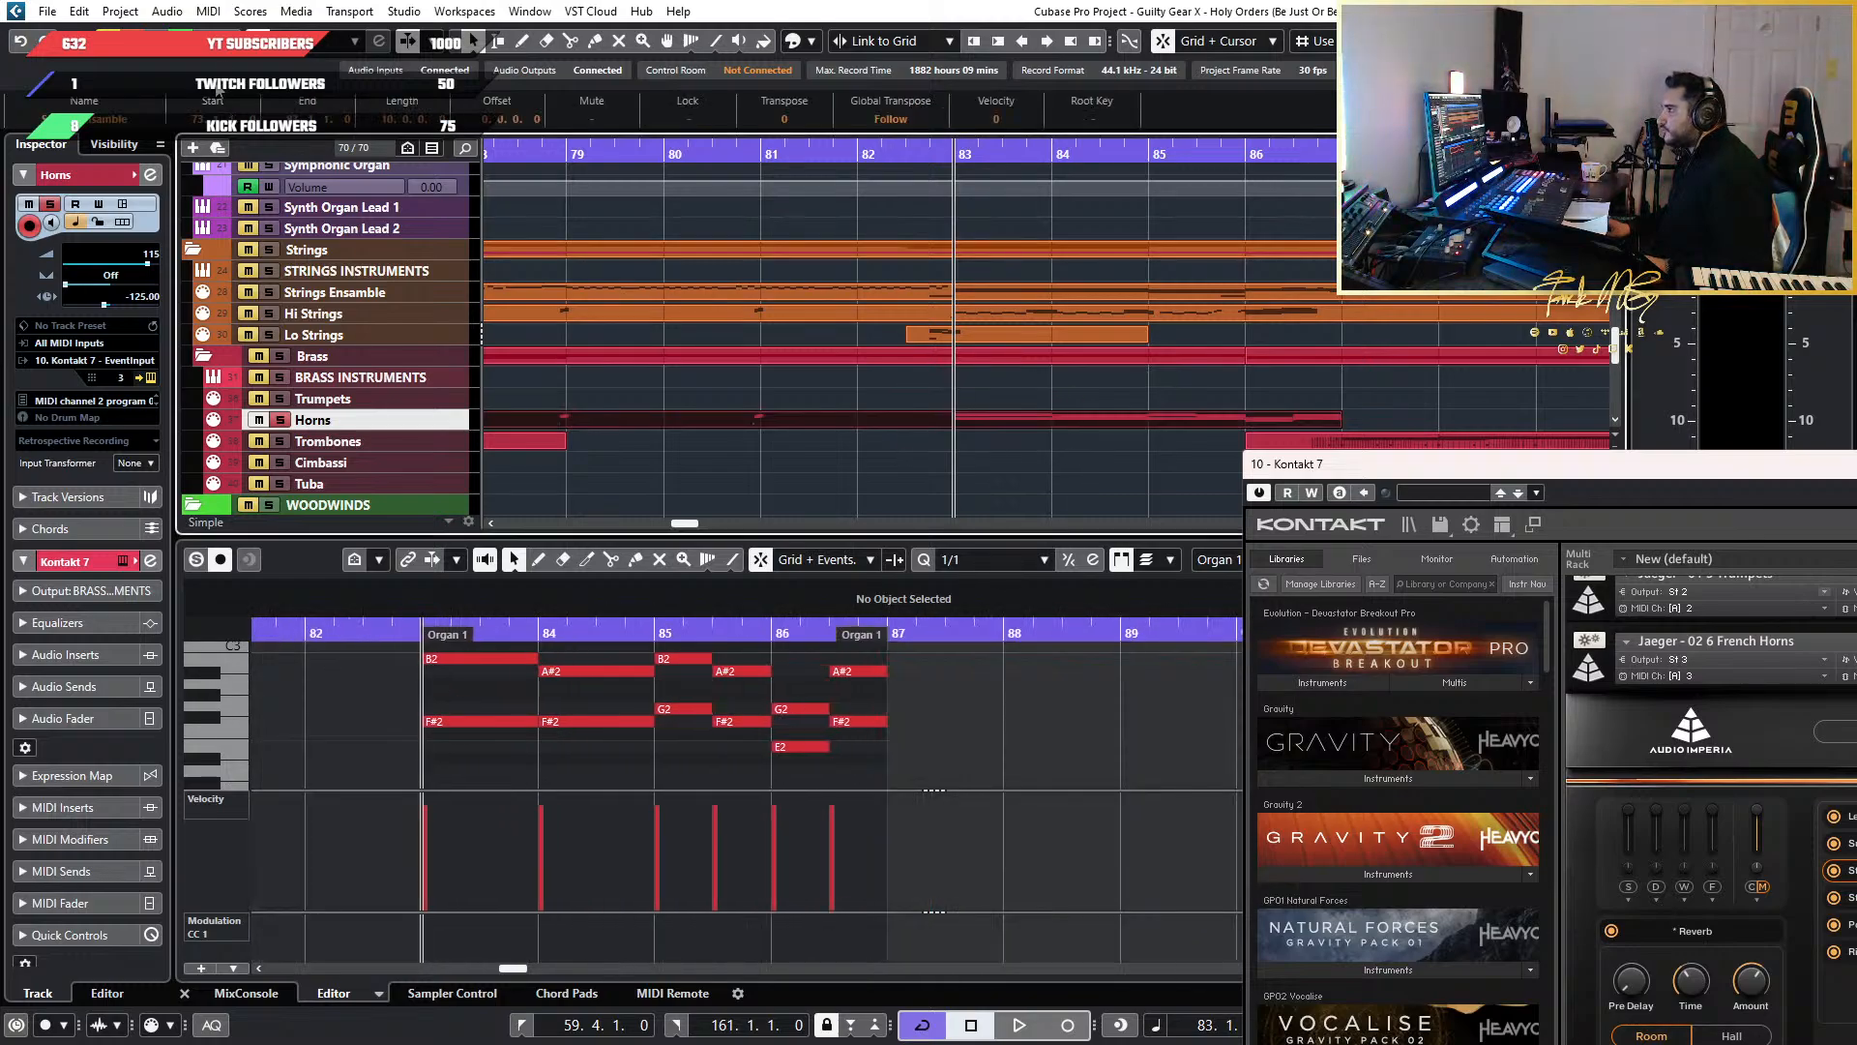
click(209, 10)
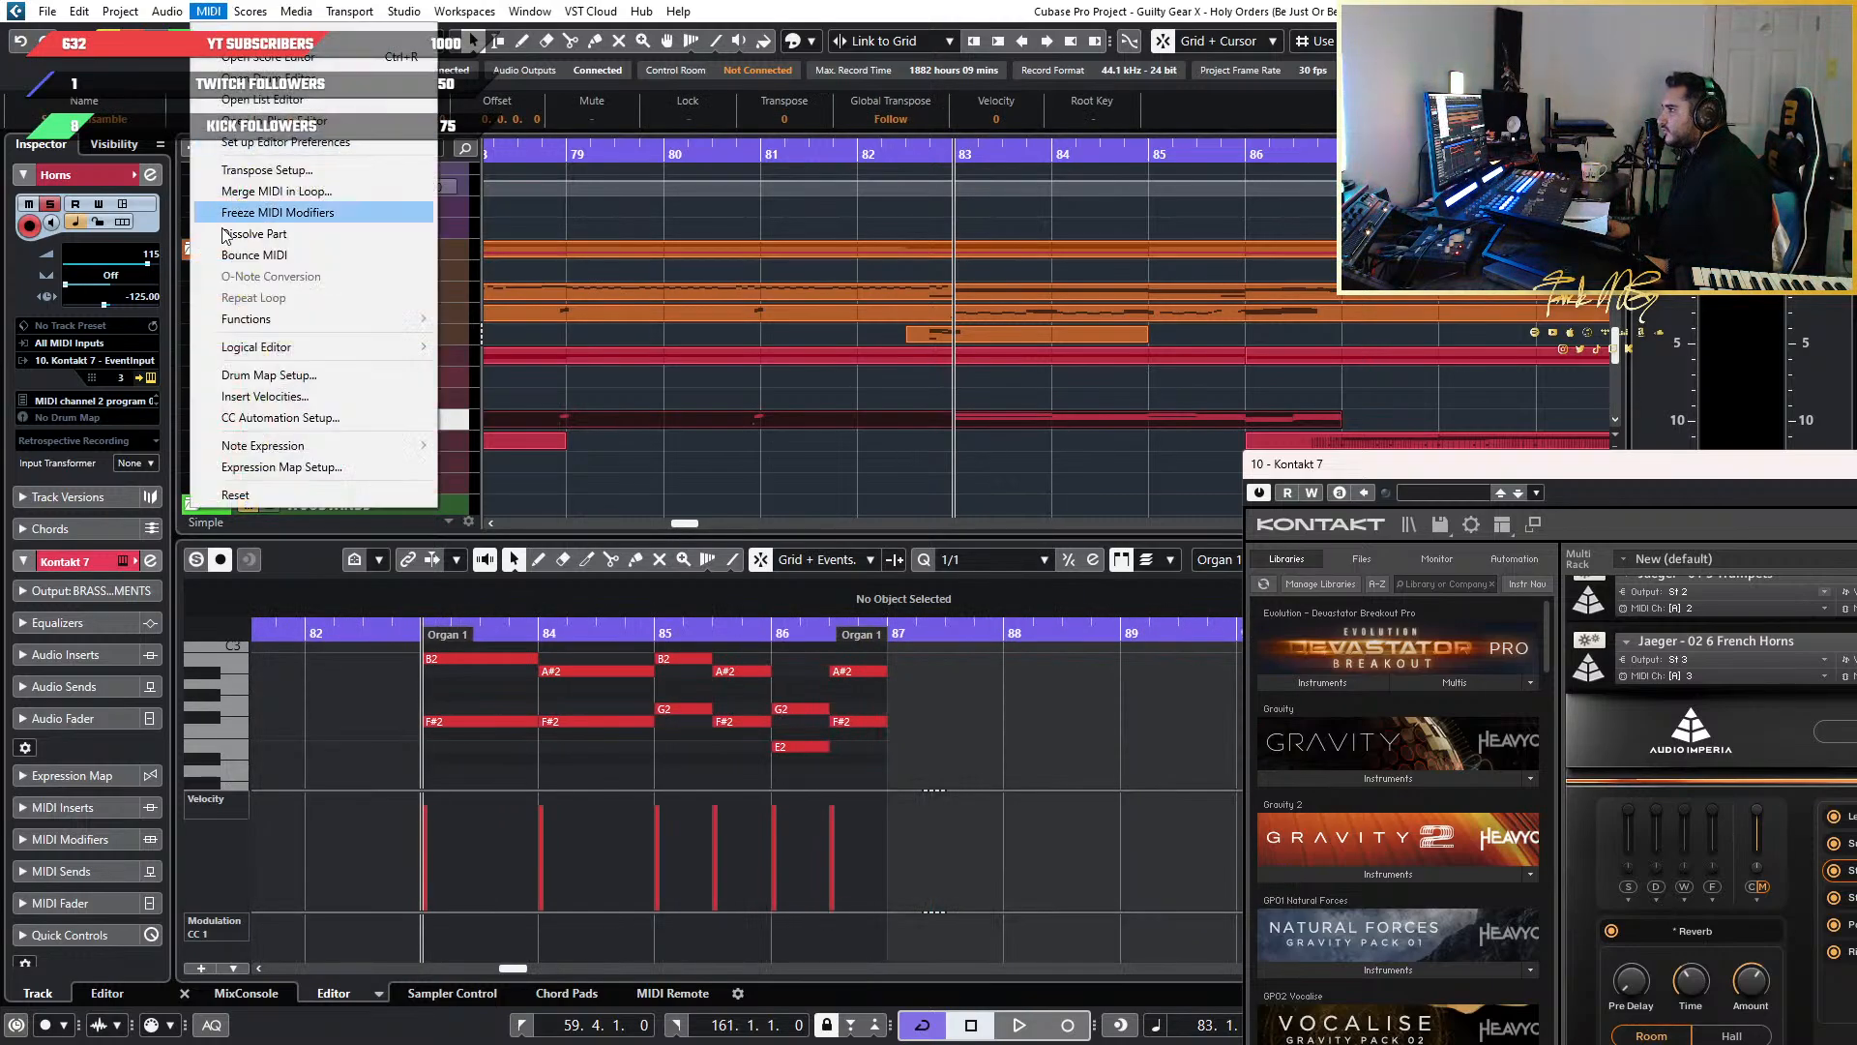
click(295, 255)
scroll(1037, 722, down, 4)
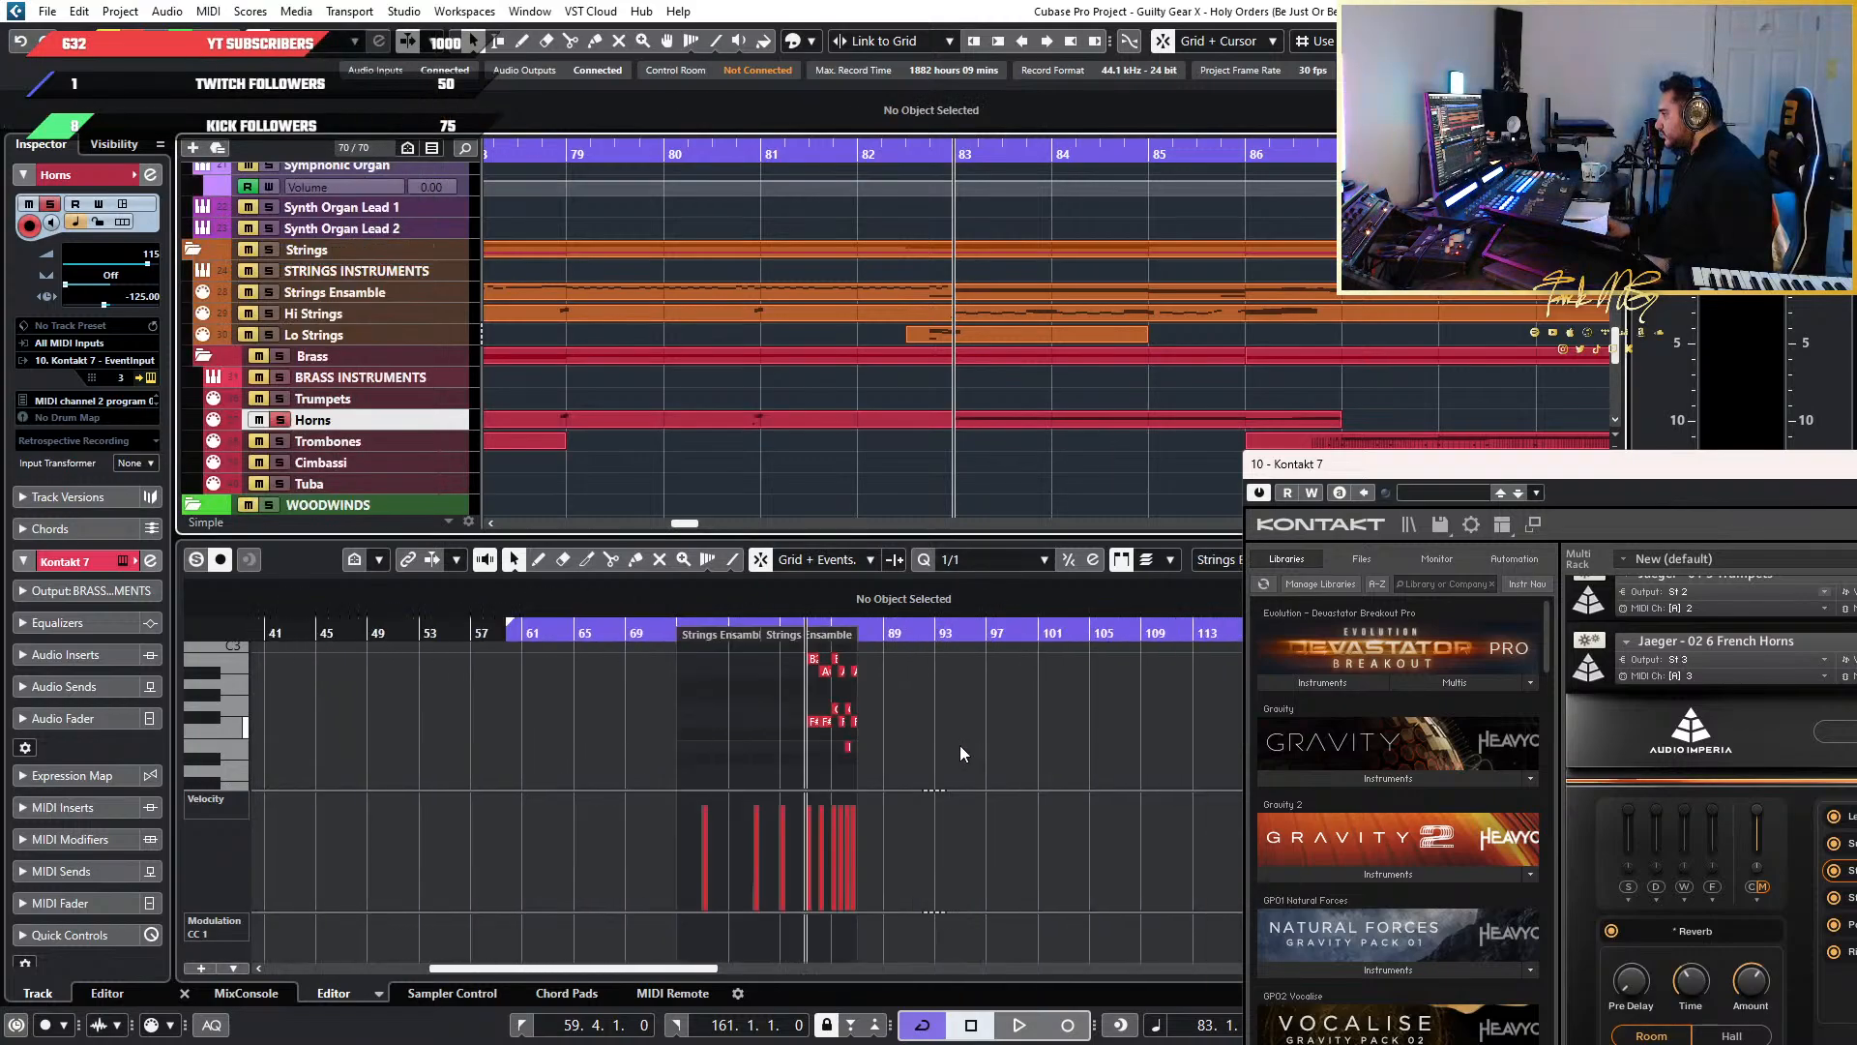
scroll(938, 740, up, 6)
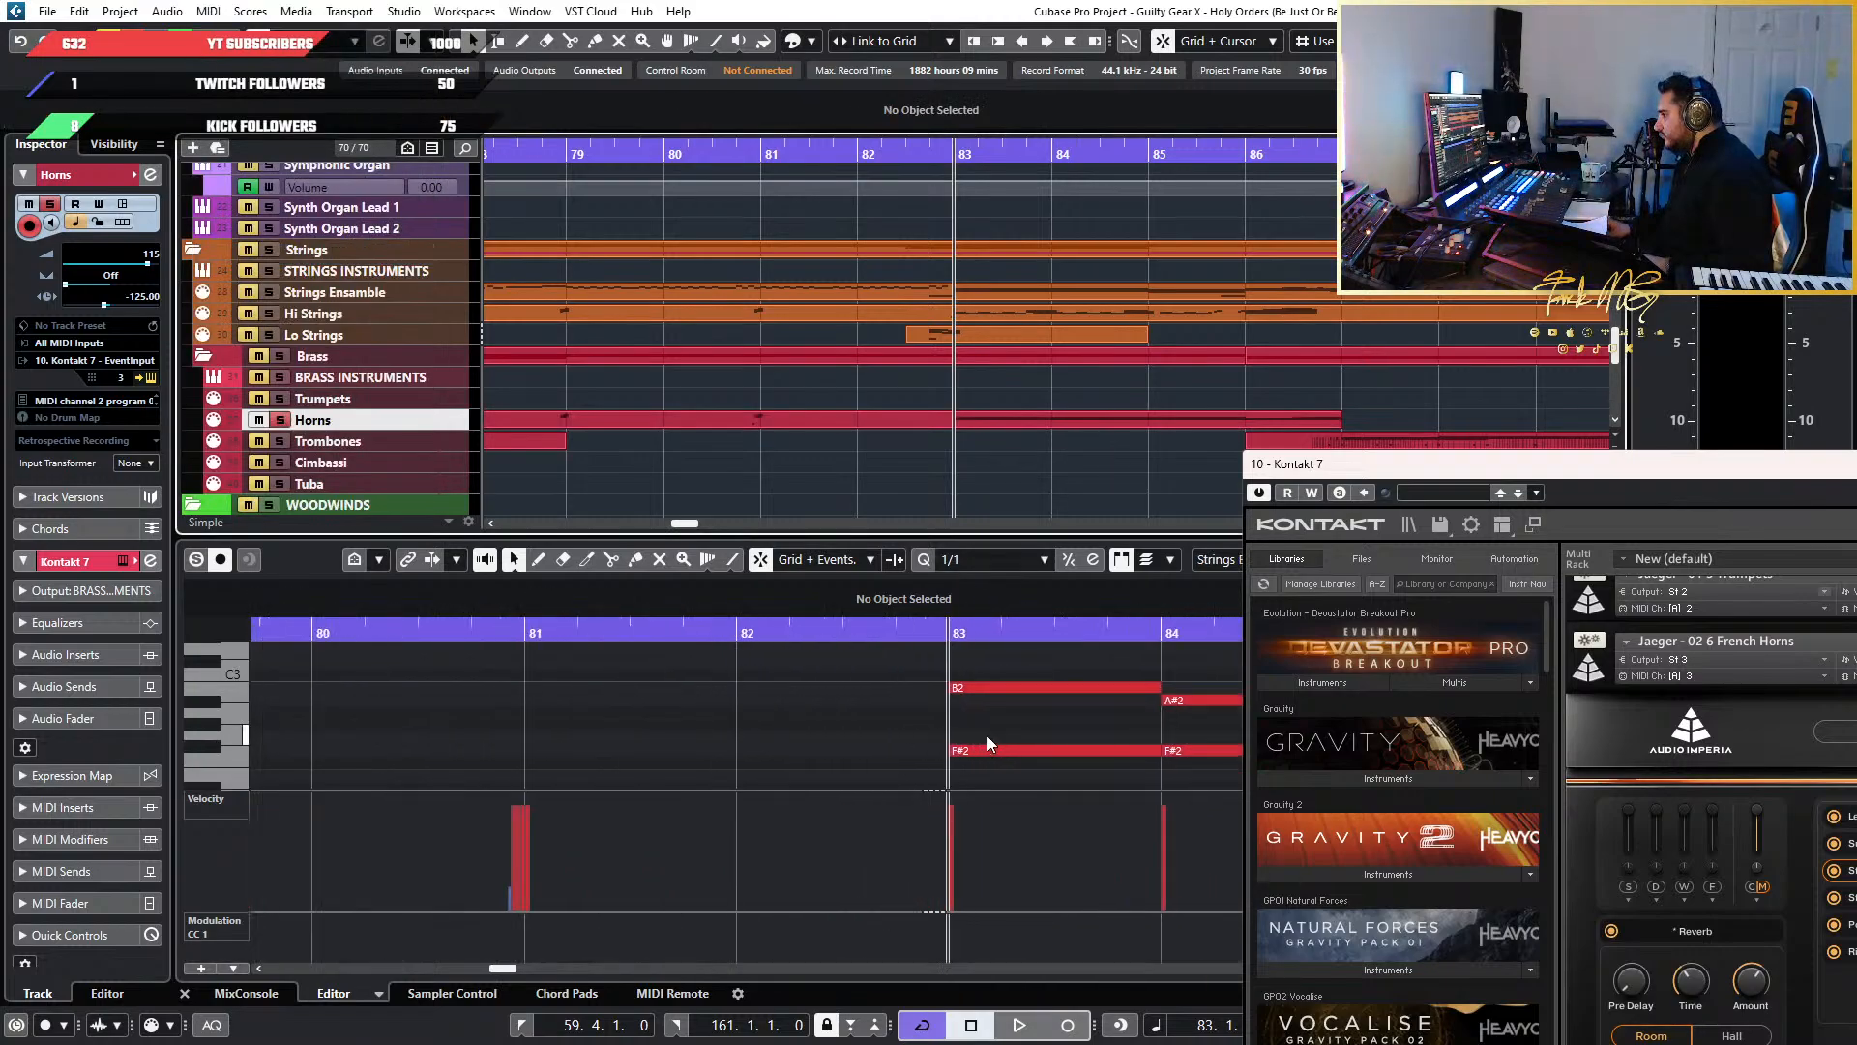
Set the quantize value to 1/16 and draw a short E2 note in the Horns part immediately before bar 83
click(539, 560)
scroll(828, 668, down, 3)
click(986, 561)
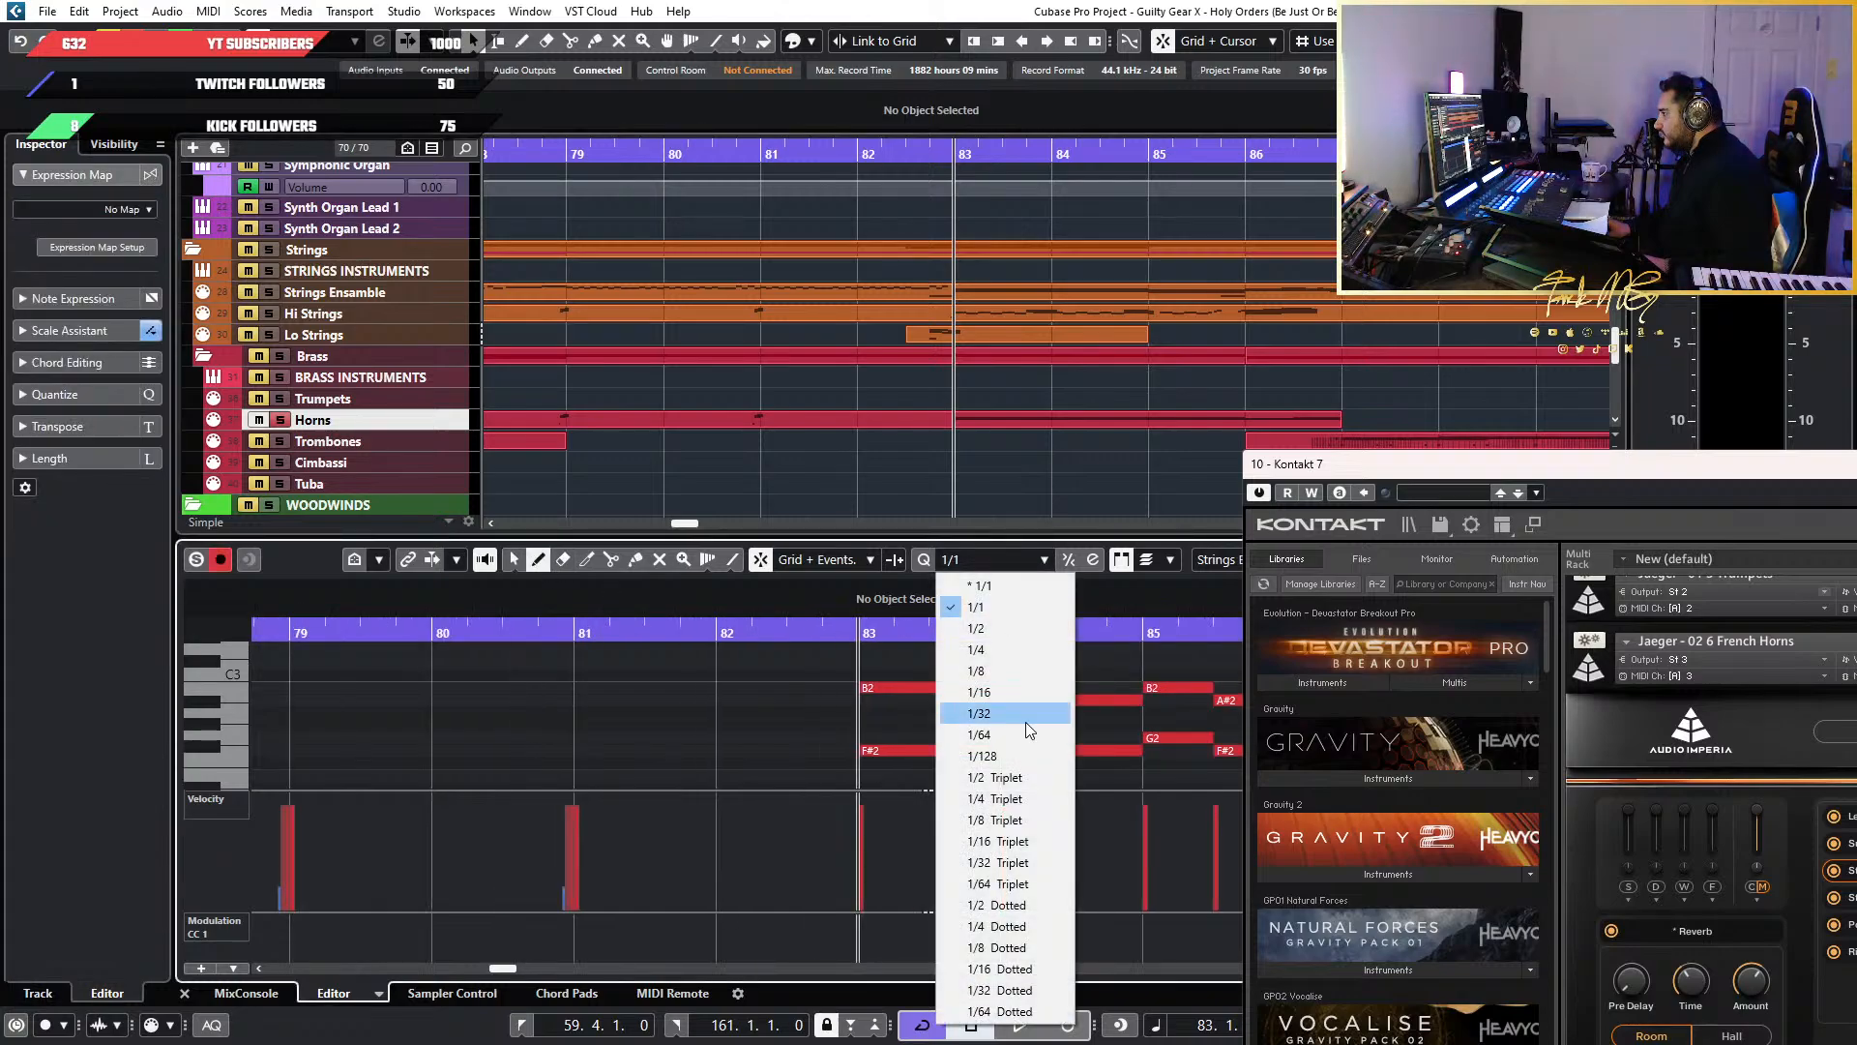
click(1036, 694)
scroll(895, 755, up, 3)
click(740, 775)
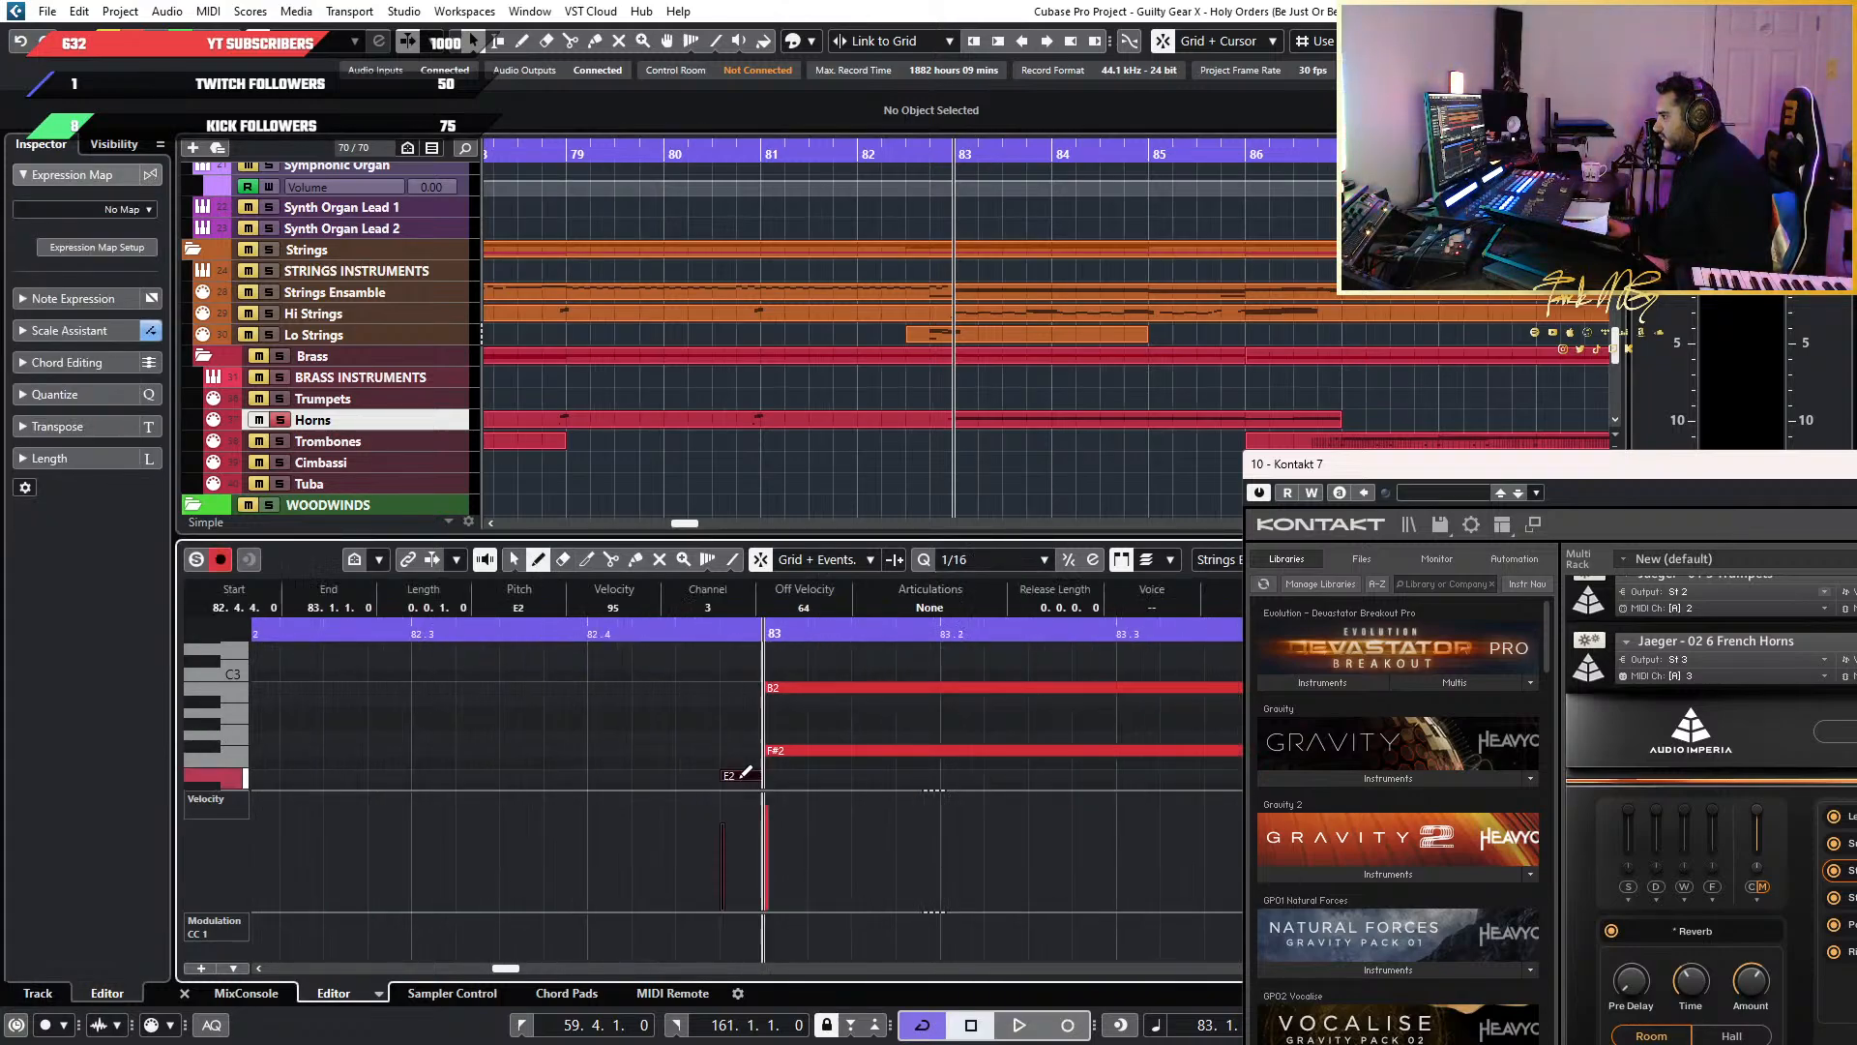
Transpose the short note before bar 83 to D-1, the French Horns' Sustained keyswitch, and set its velocity to 16
drag(1341, 465, 991, 153)
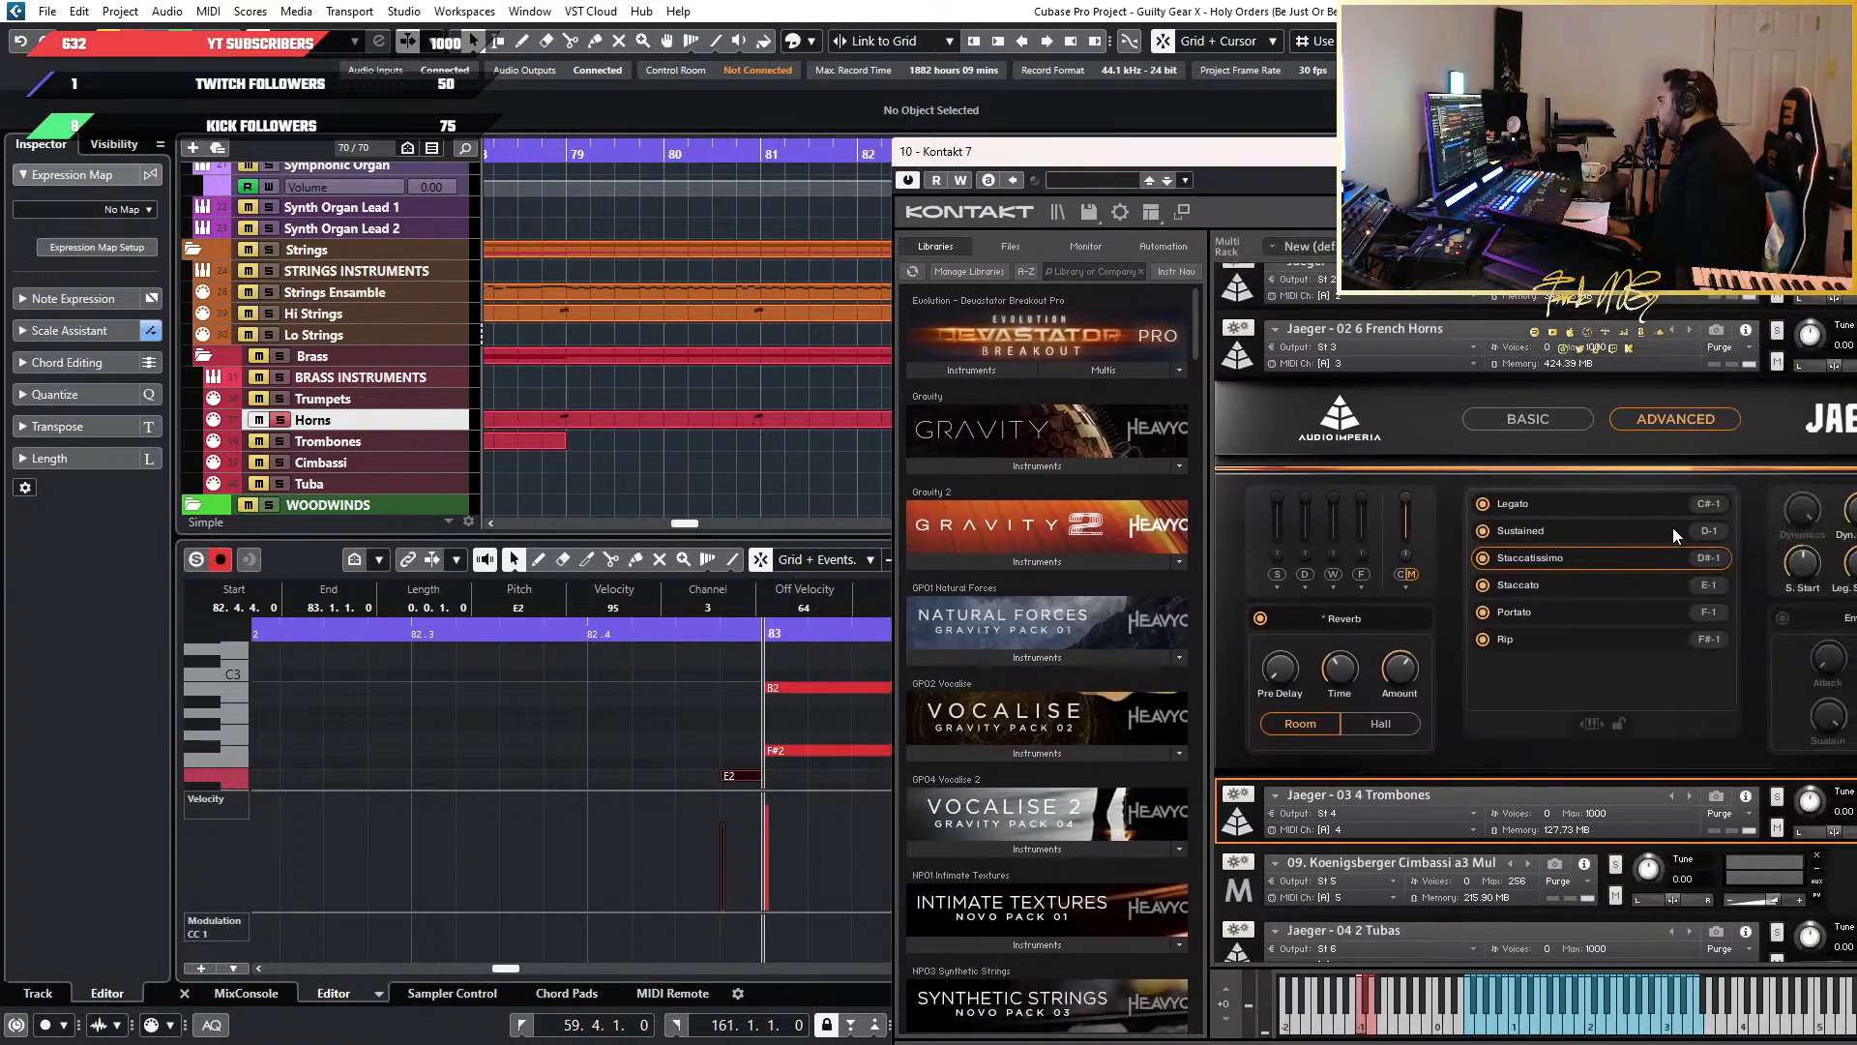
key(shift+Down)
key(shift+Down)
key(shift+Down)
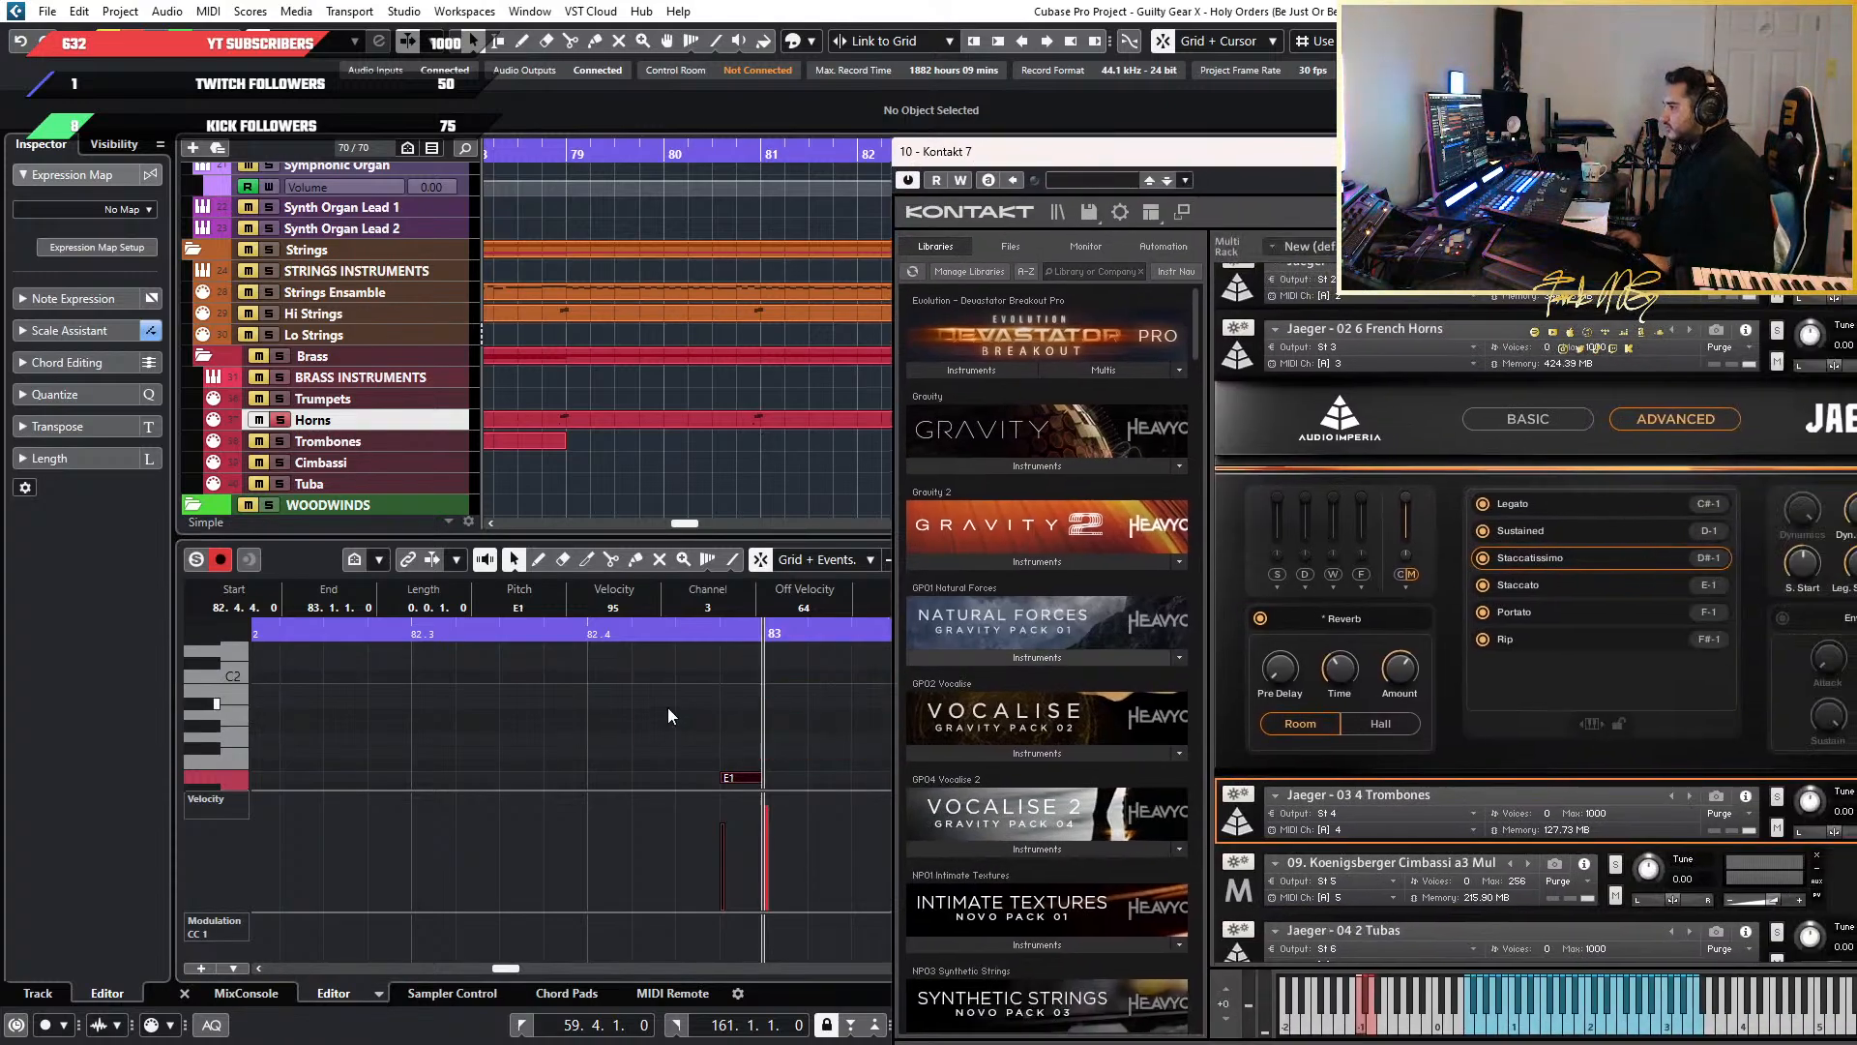
key(Down)
key(Down)
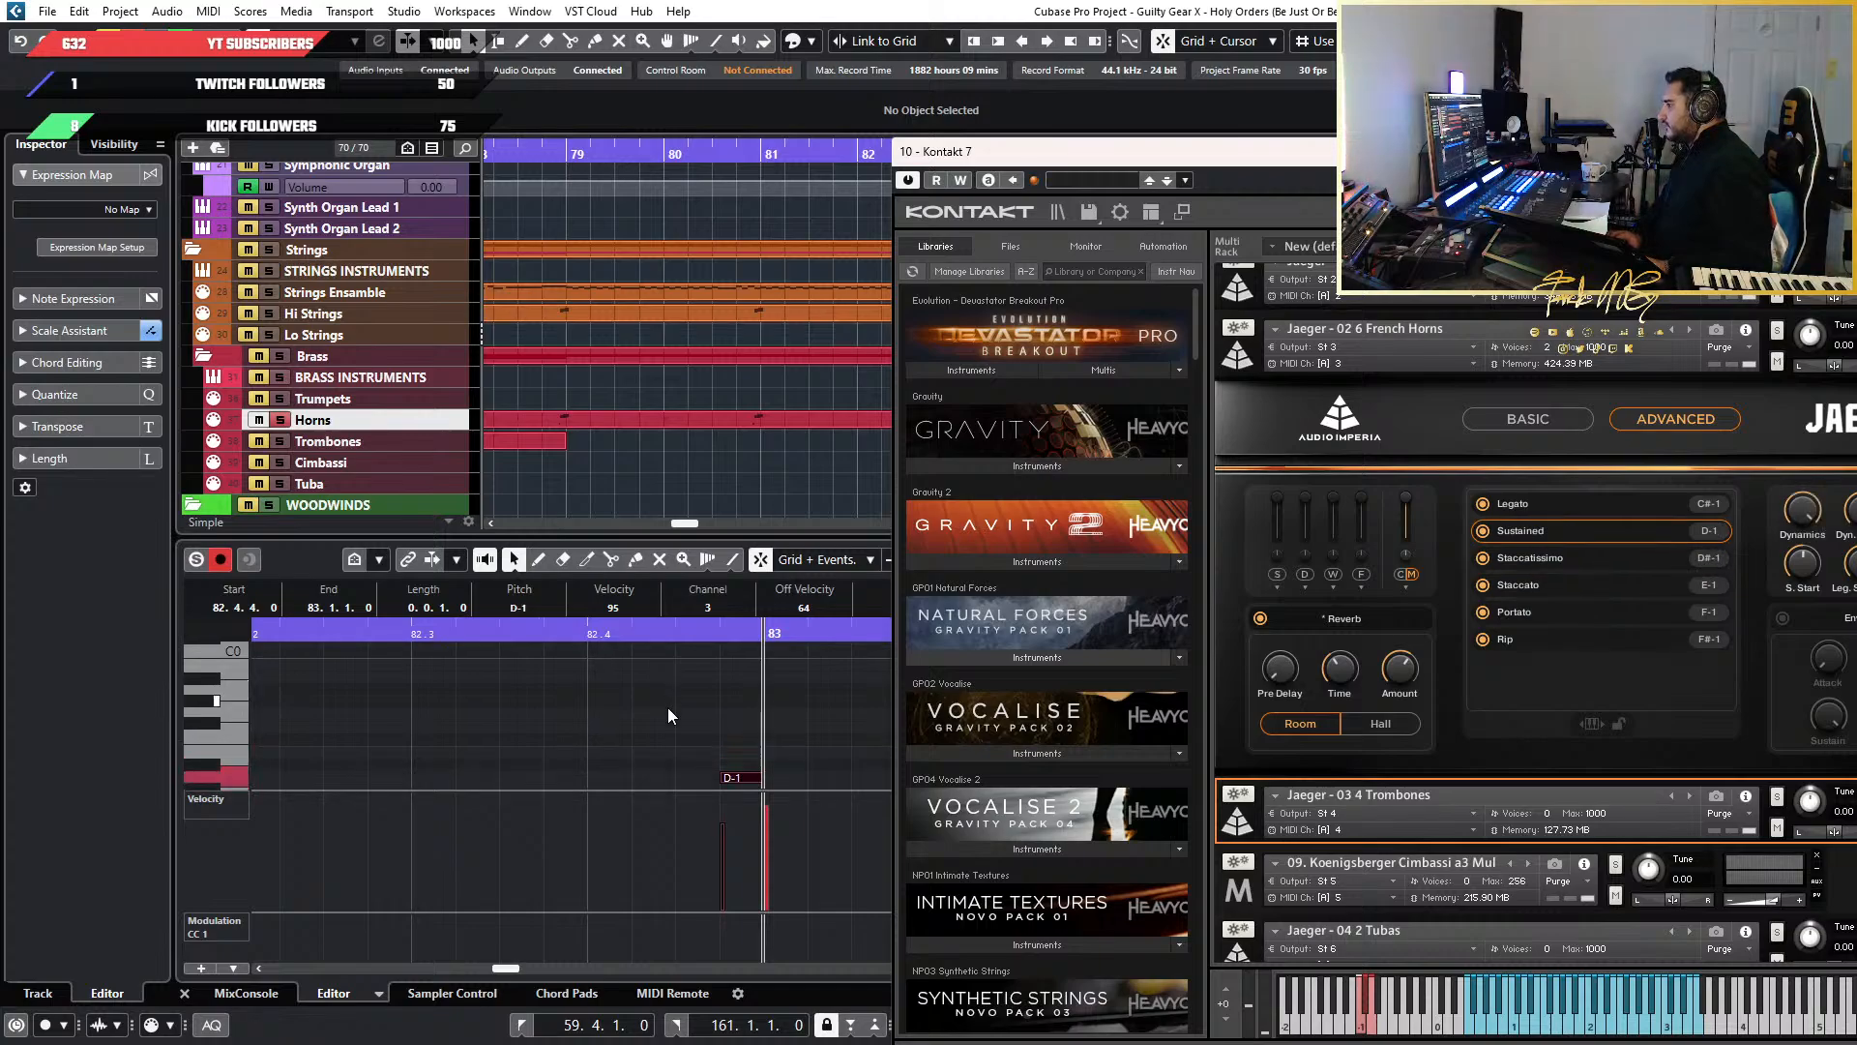
click(723, 893)
scroll(652, 753, down, 9)
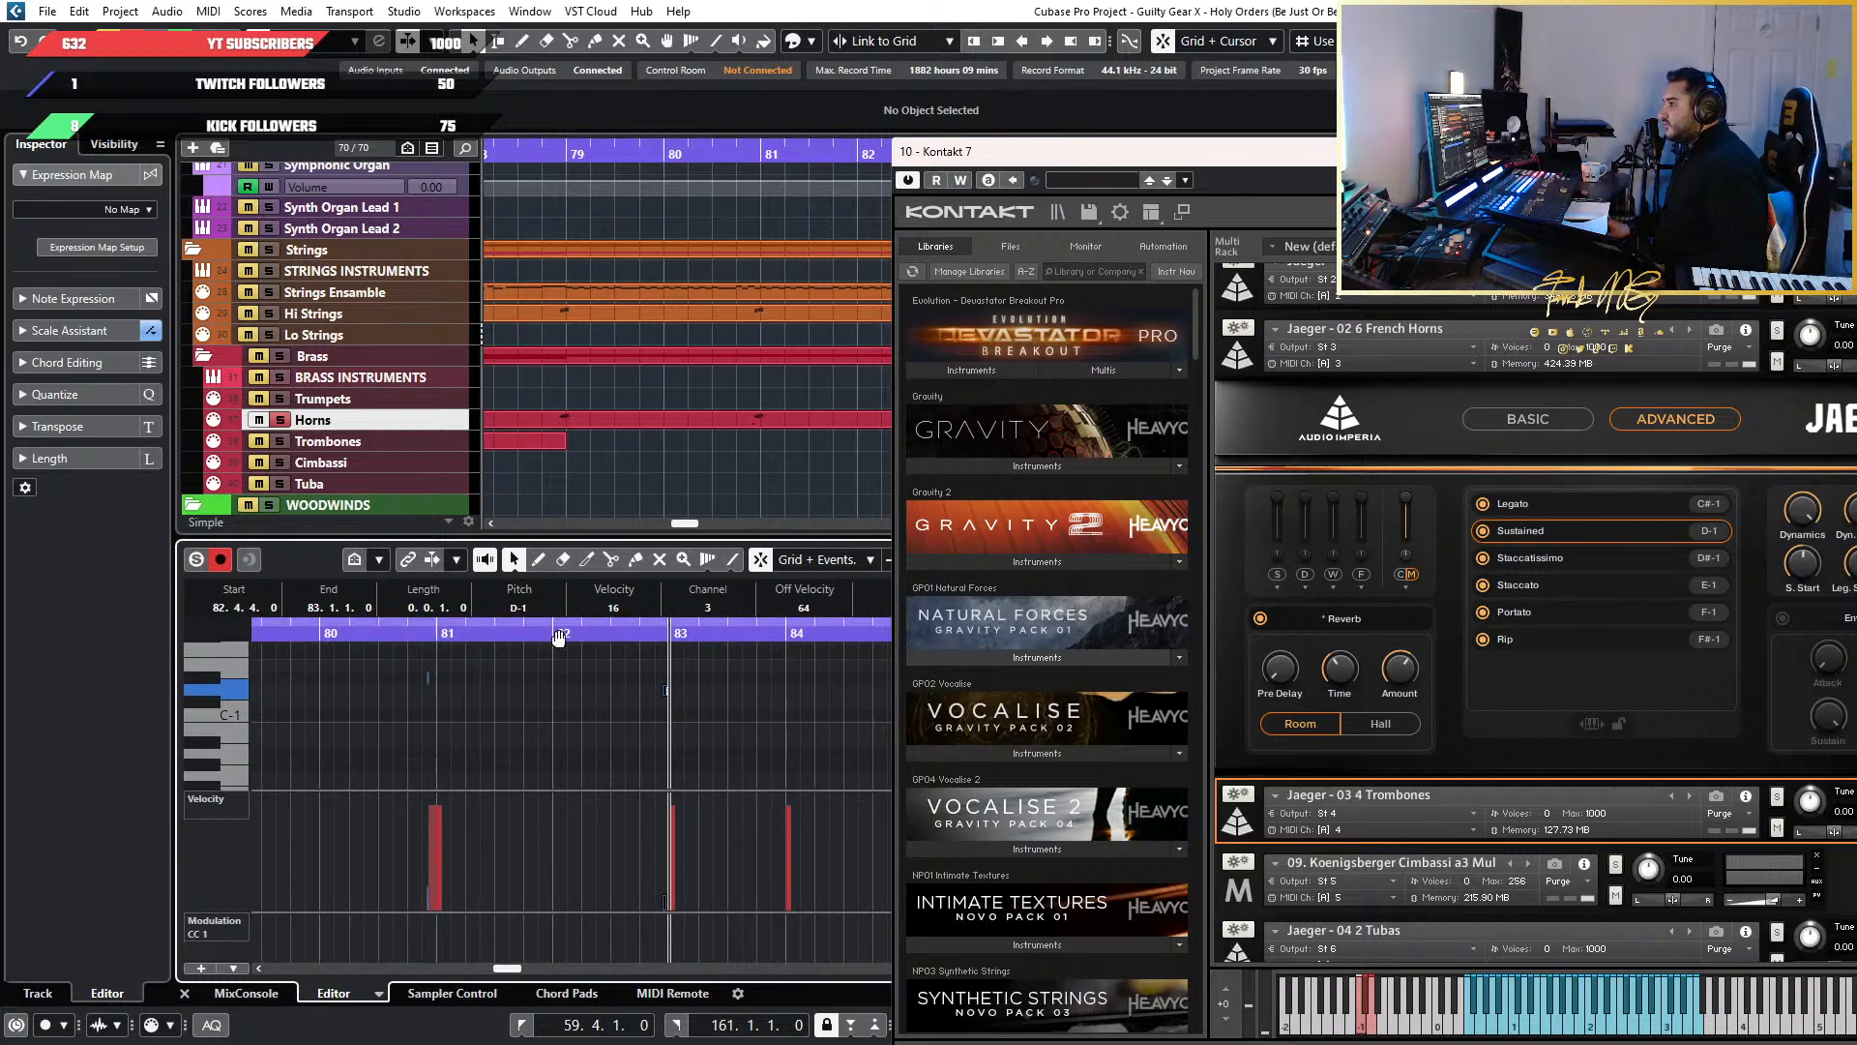
Play back the soloed Horns phrase from bar 83 and move the Kontakt 7 window clear of the project and key editor
key(space)
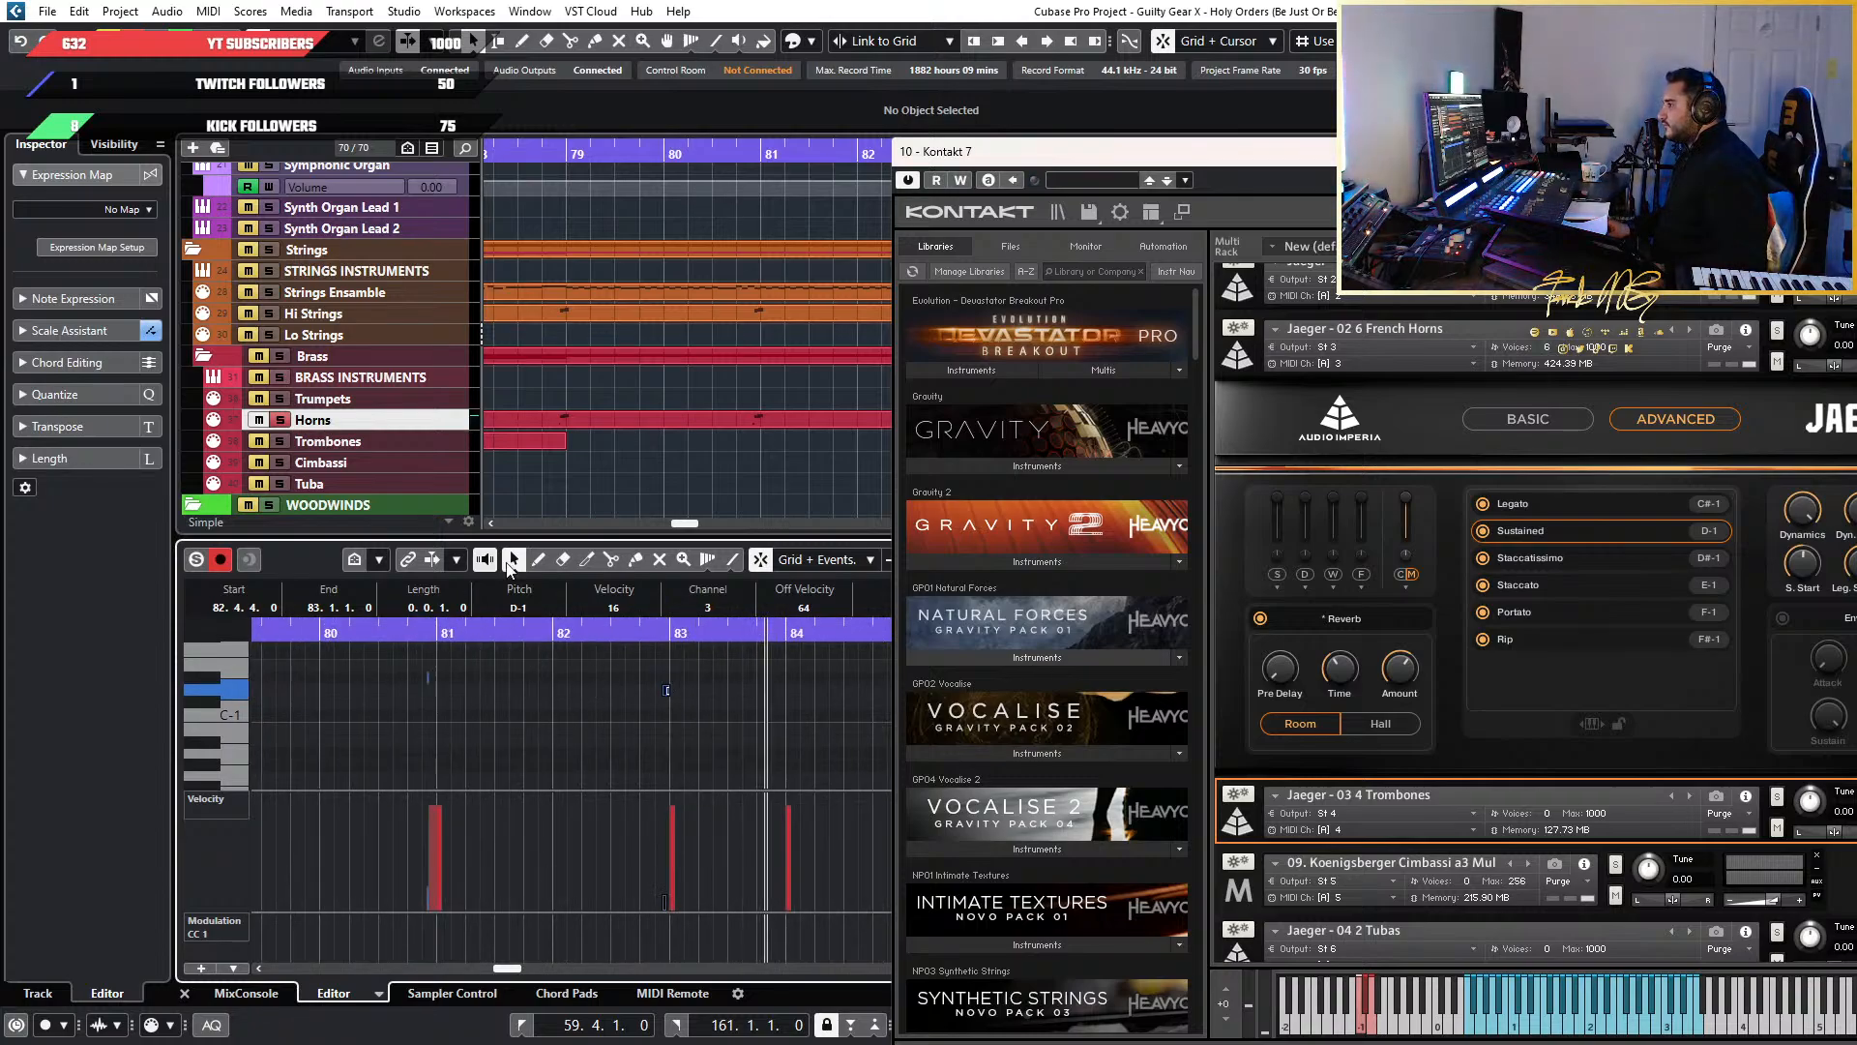
drag(1073, 151, 903, 109)
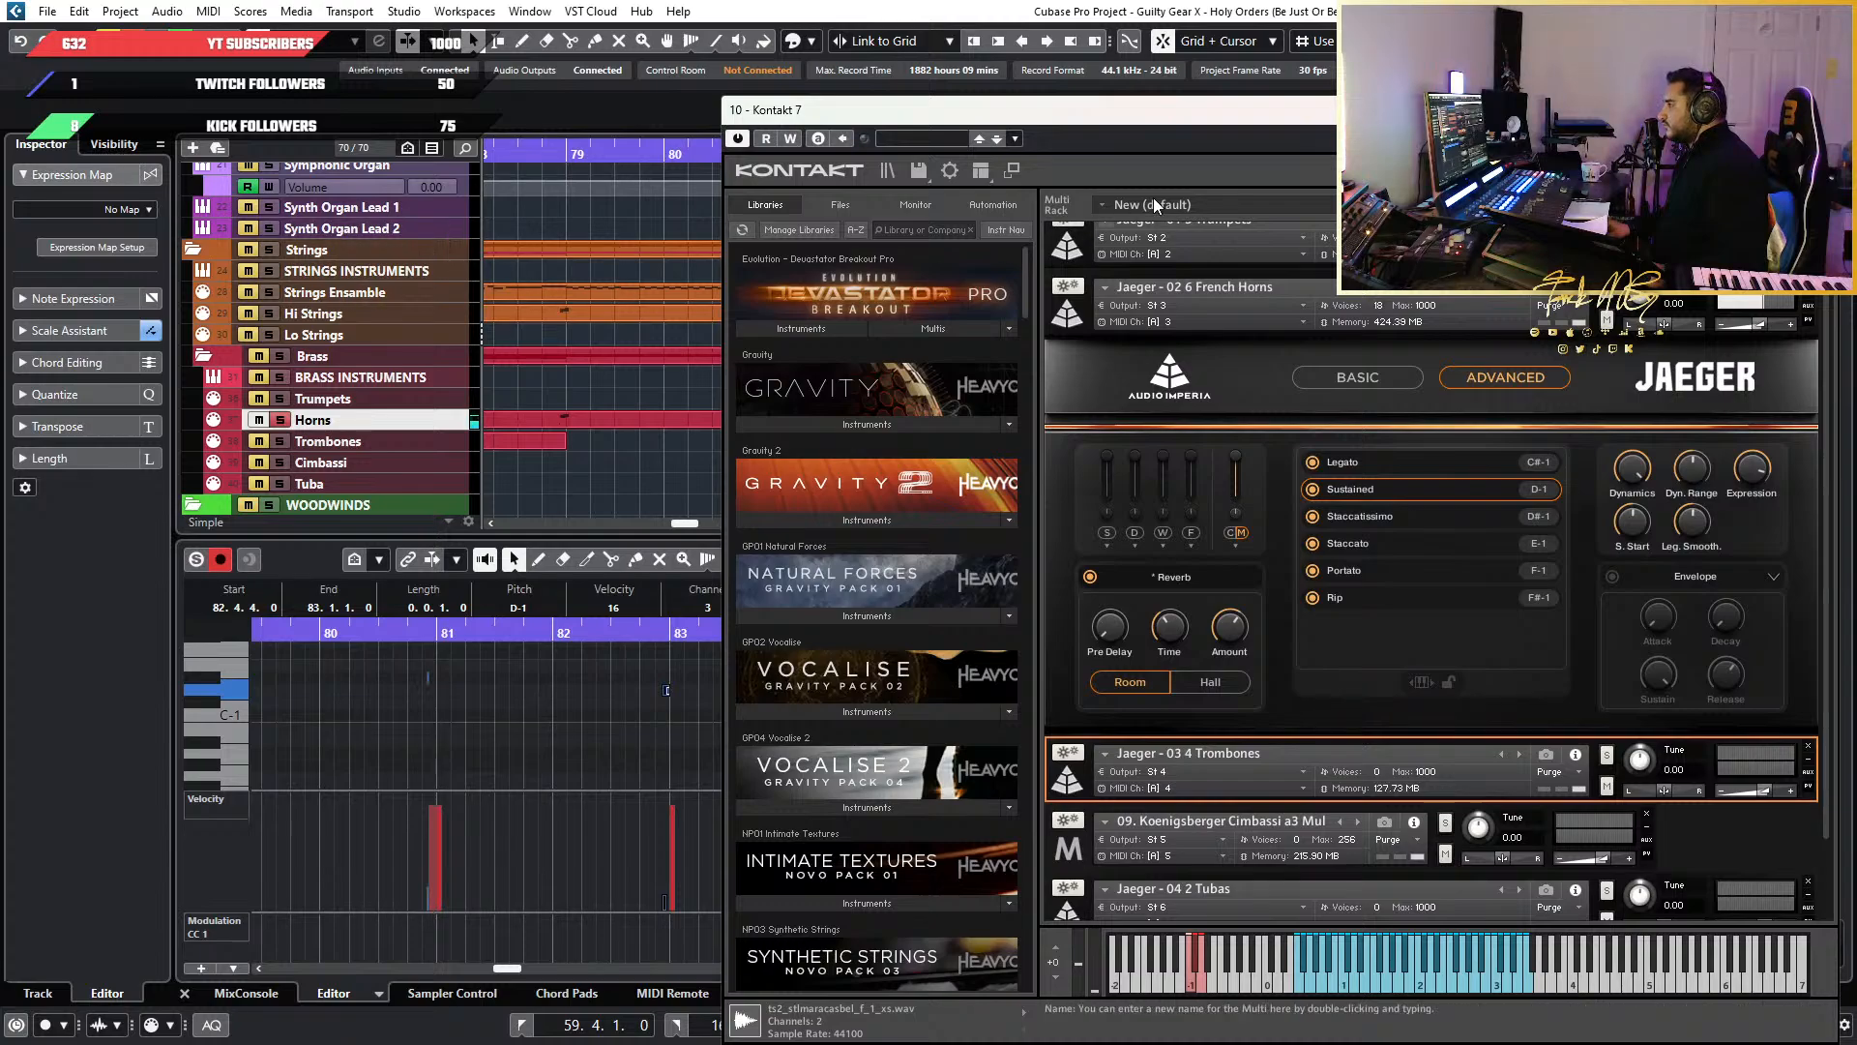
drag(1178, 123, 1493, 140)
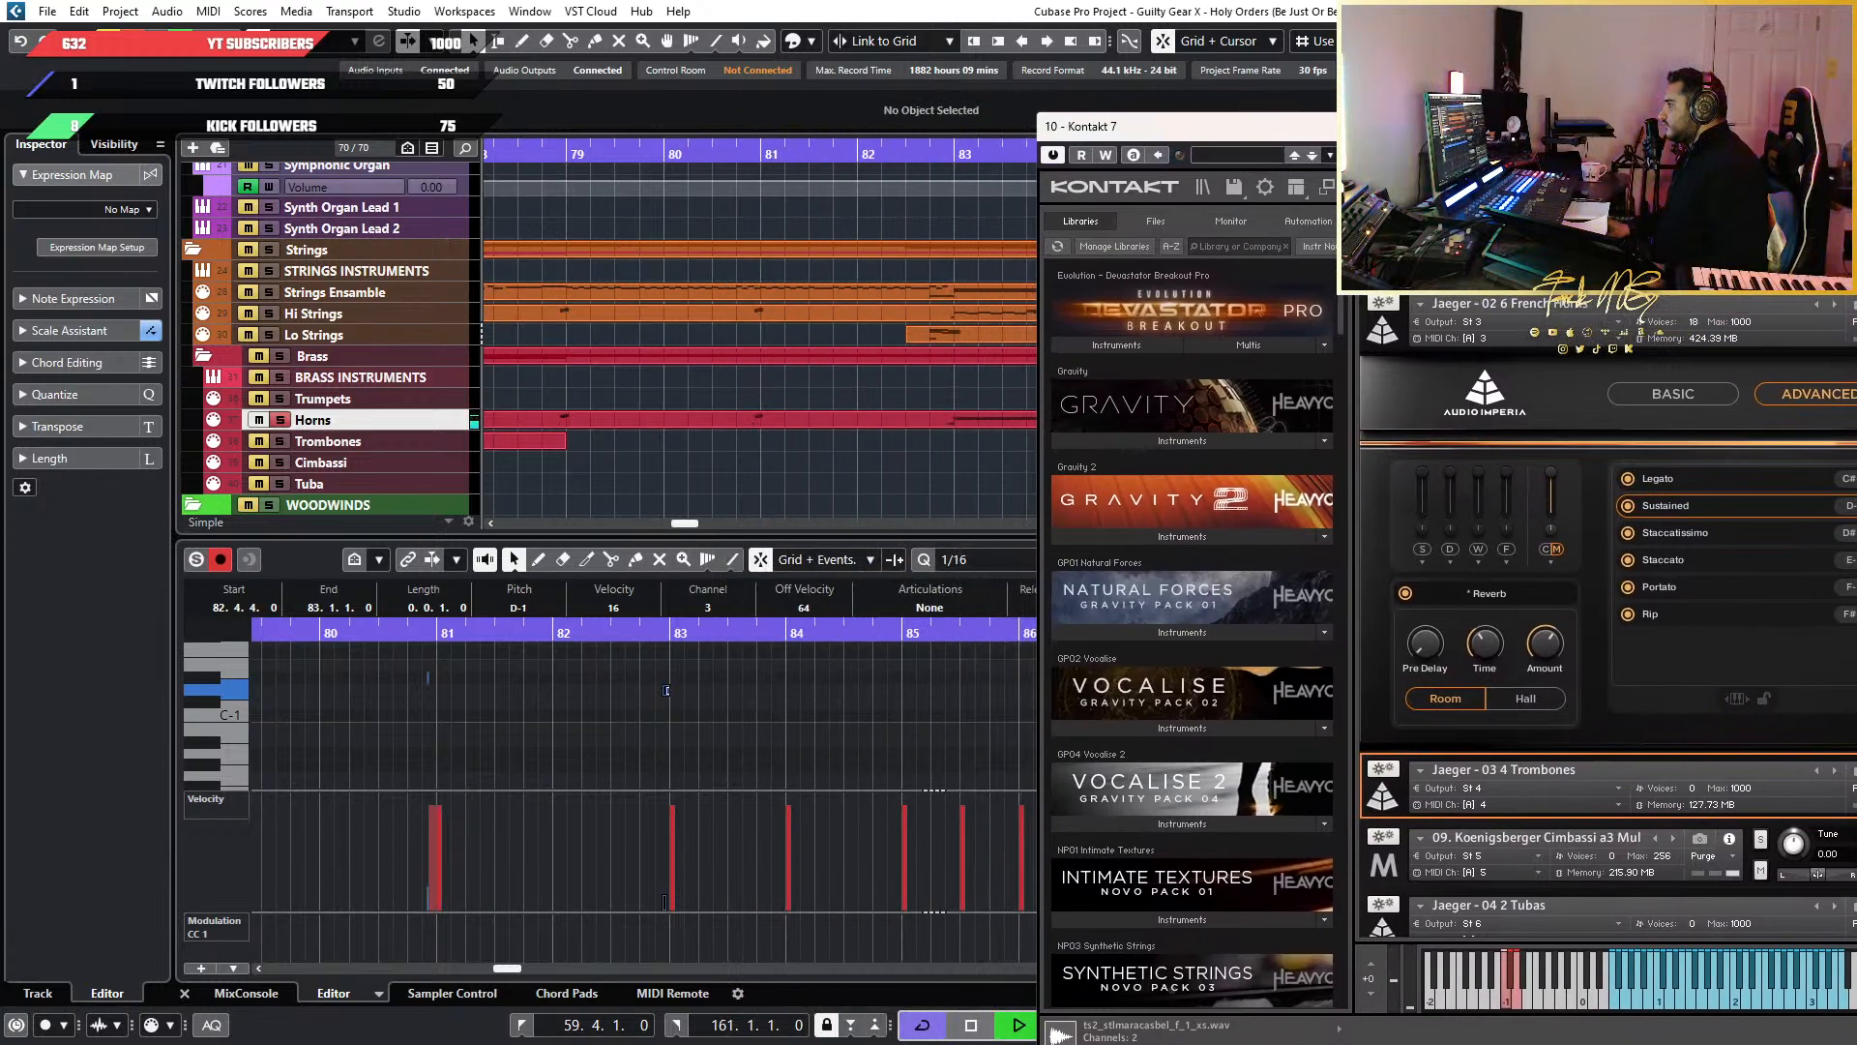
drag(1207, 133, 1462, 134)
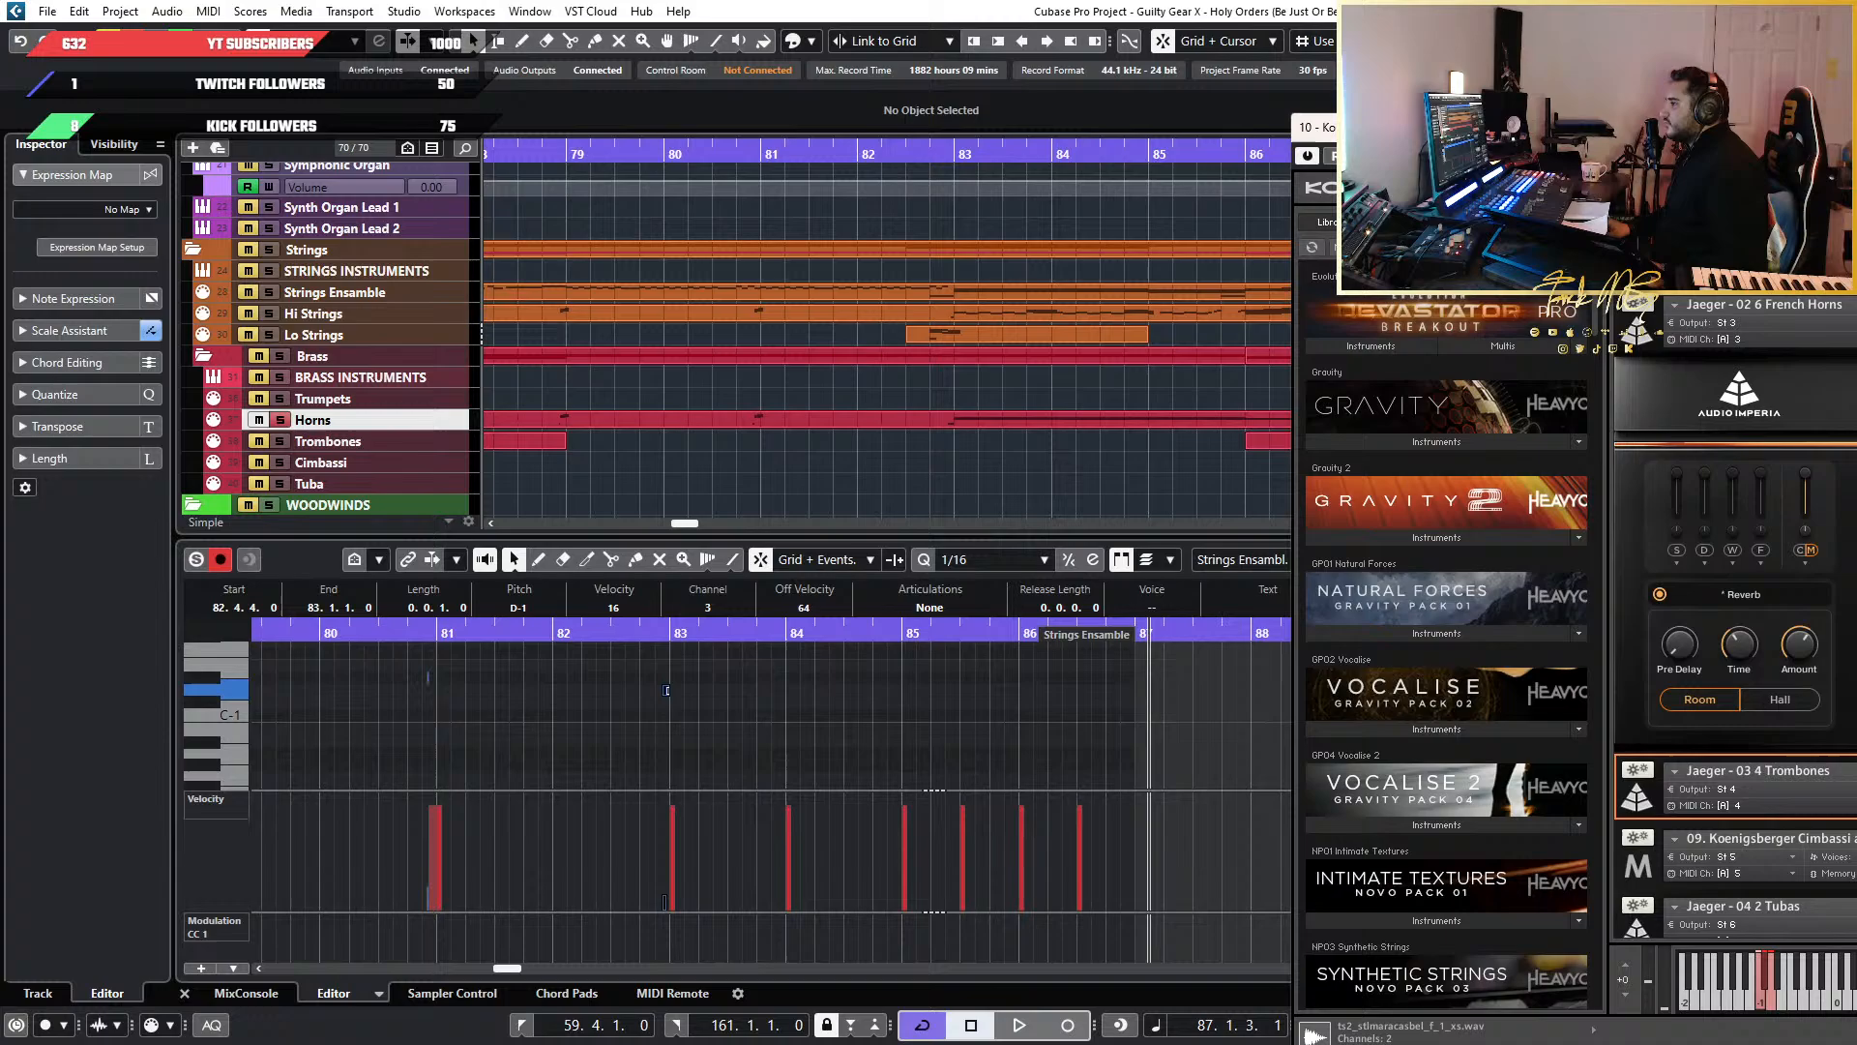
Turn off the Horns solo and play the full arrangement from just before bar 83 through bar 90
click(323, 418)
scroll(973, 366, down, 3)
click(966, 171)
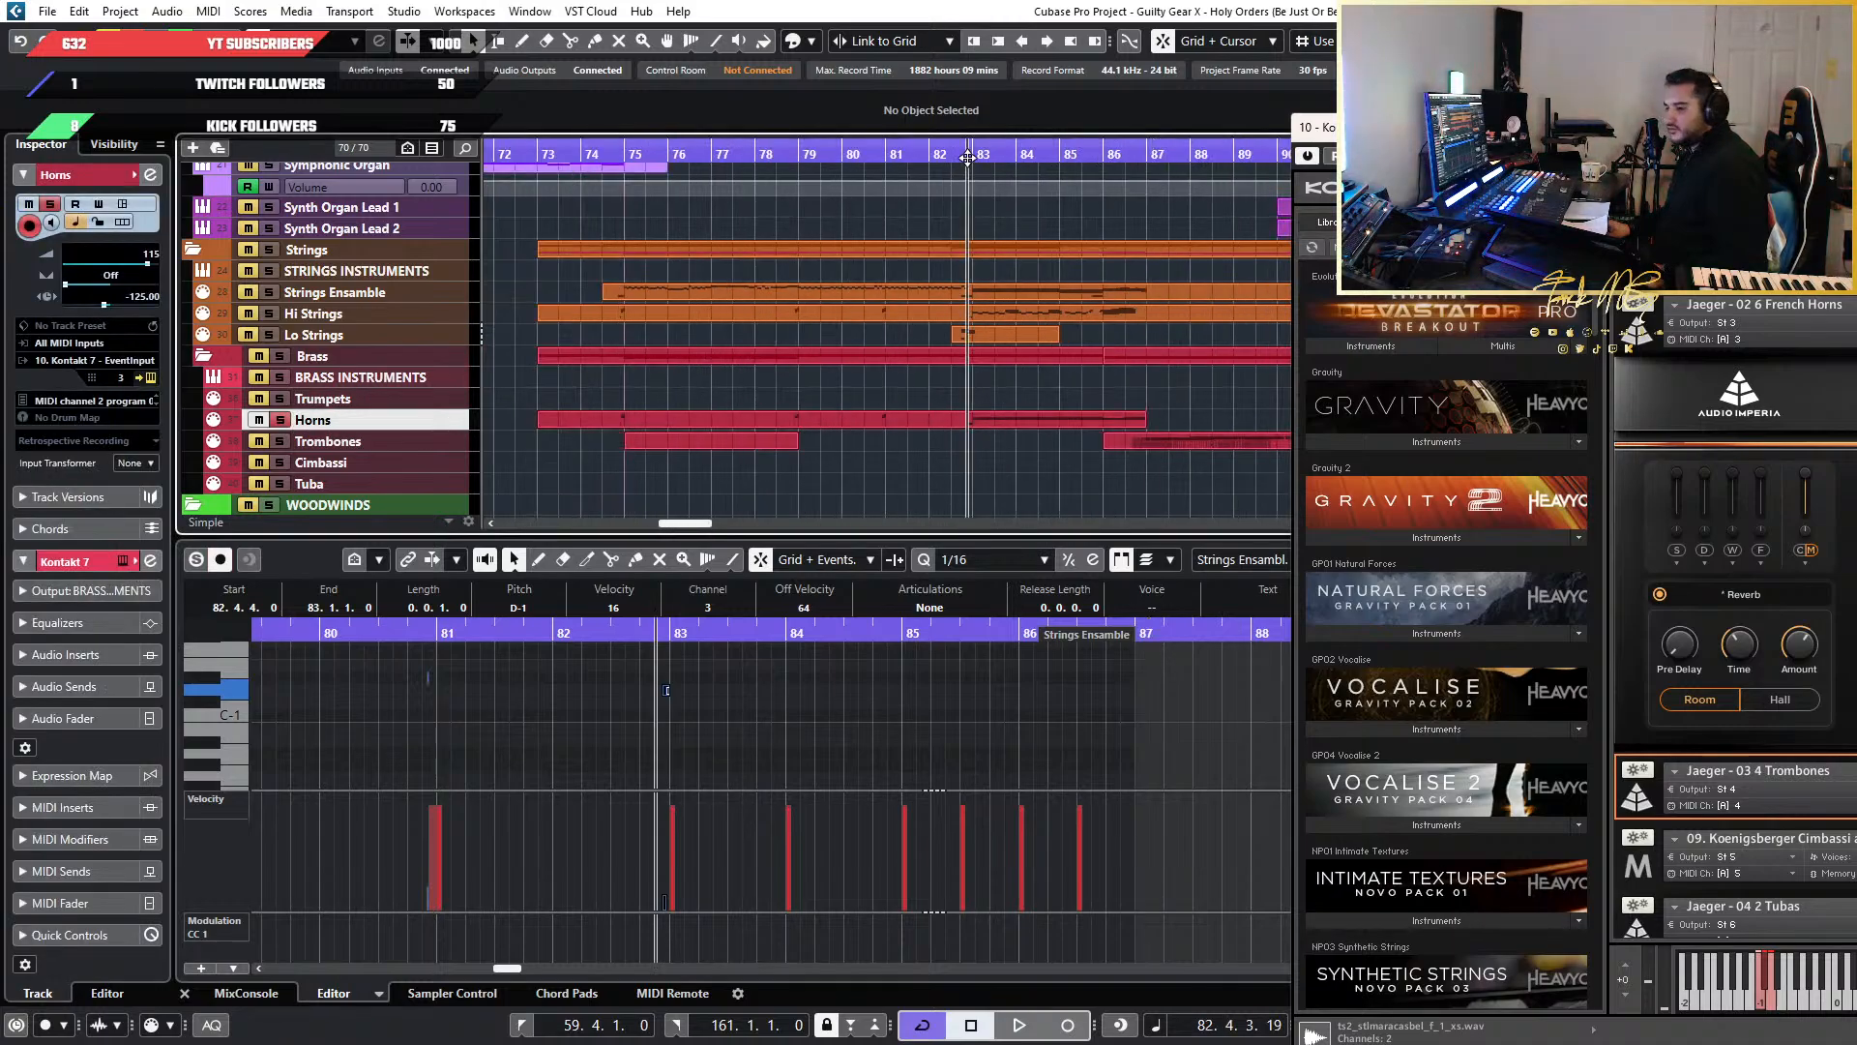
key(space)
scroll(1082, 441, up, 3)
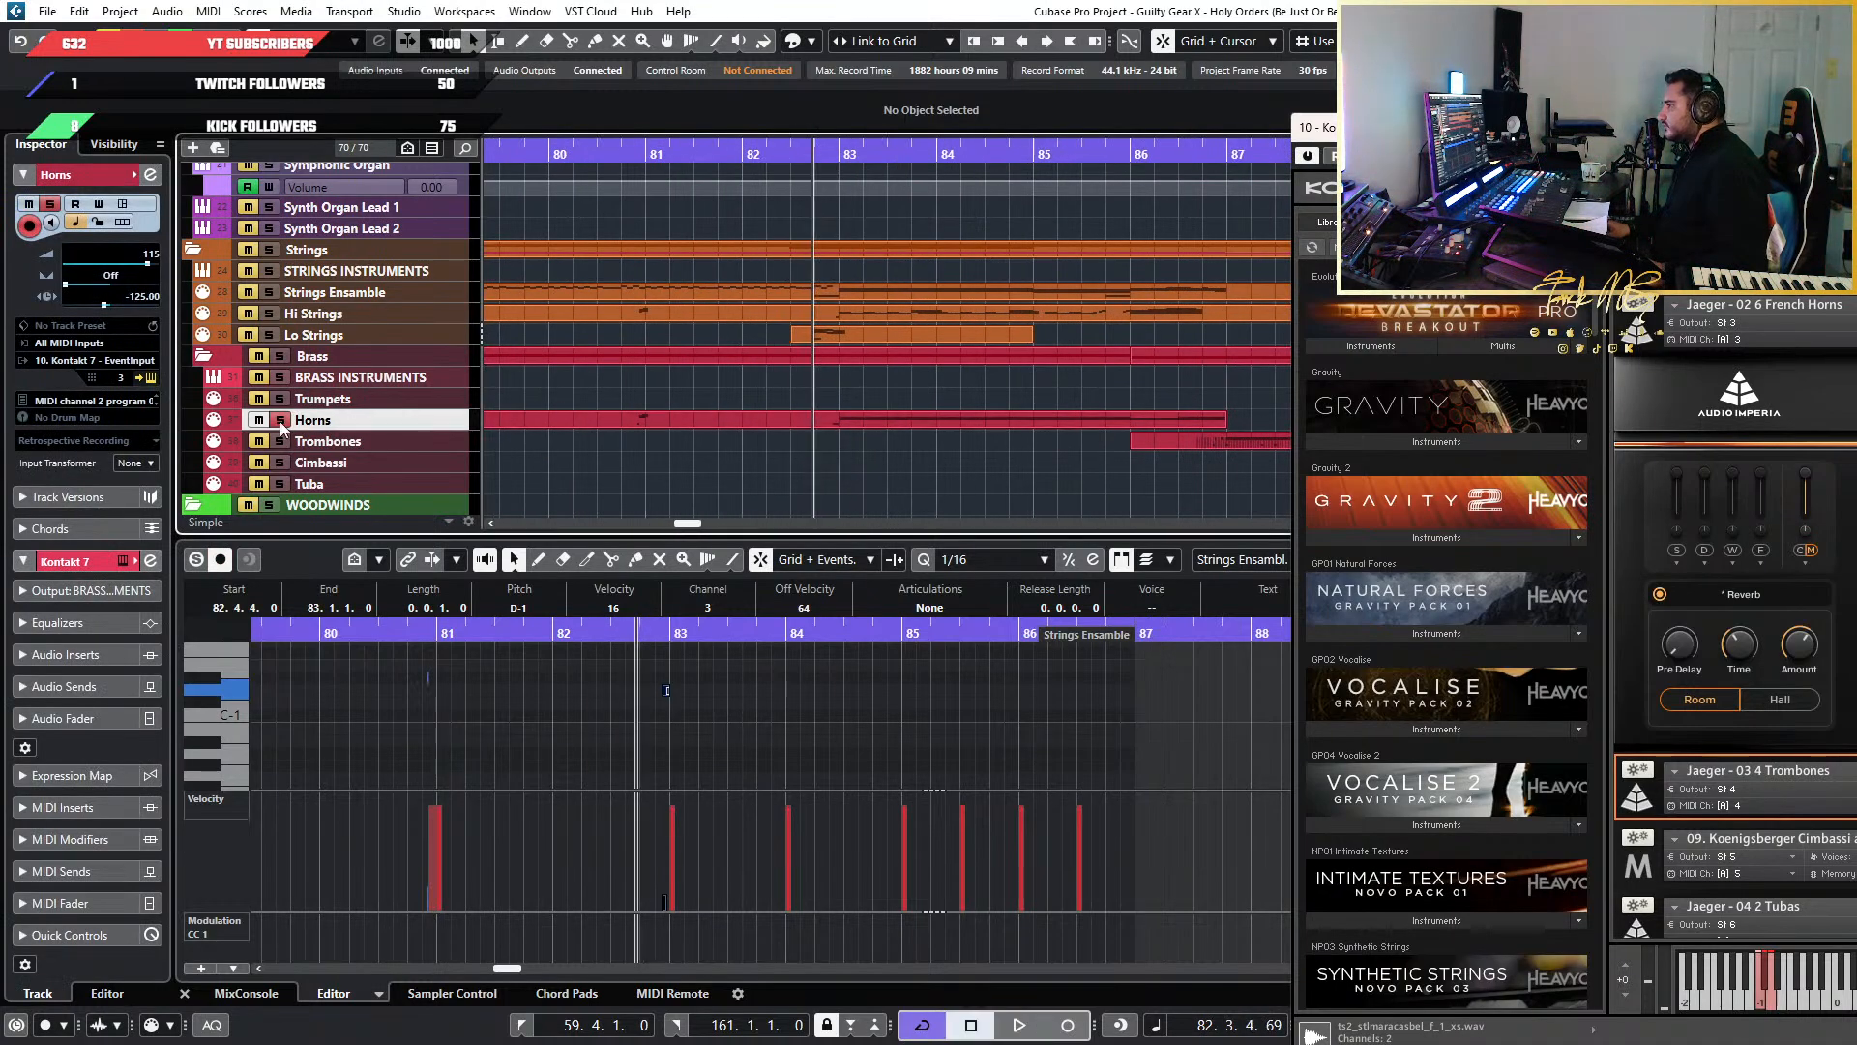
key(space)
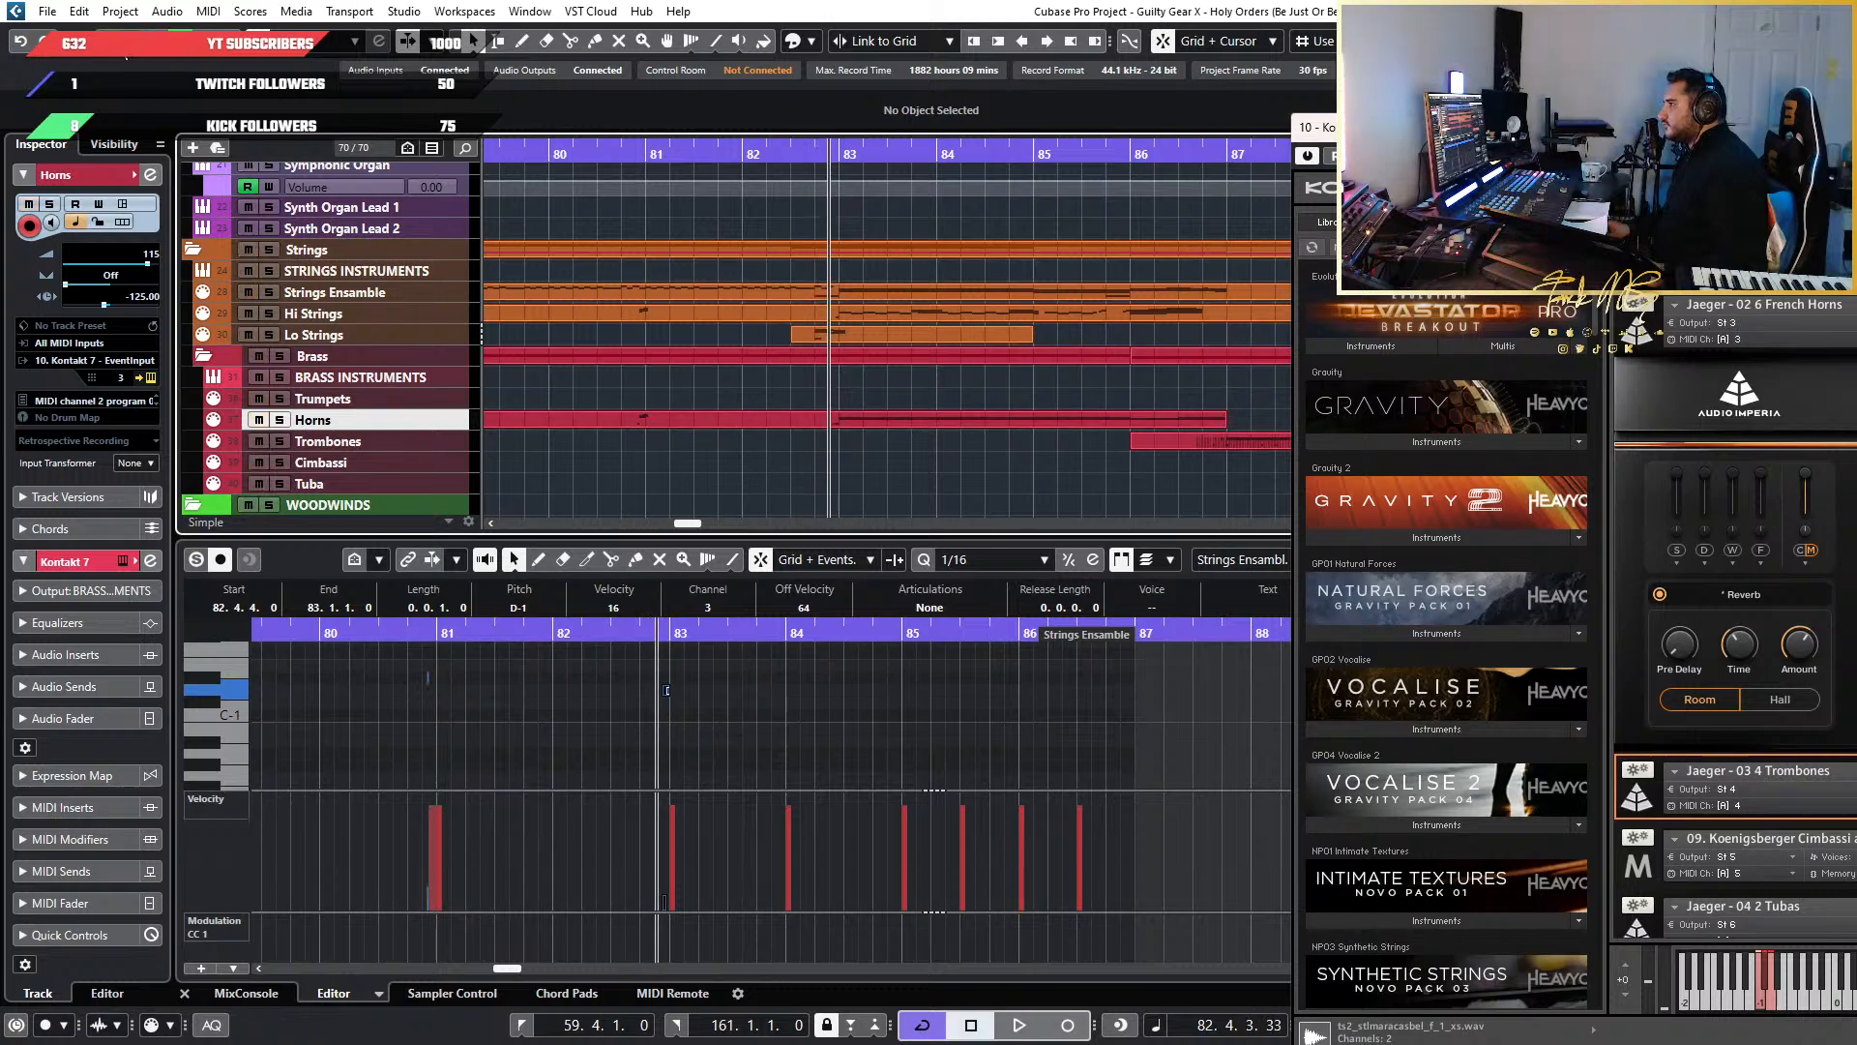
key(space)
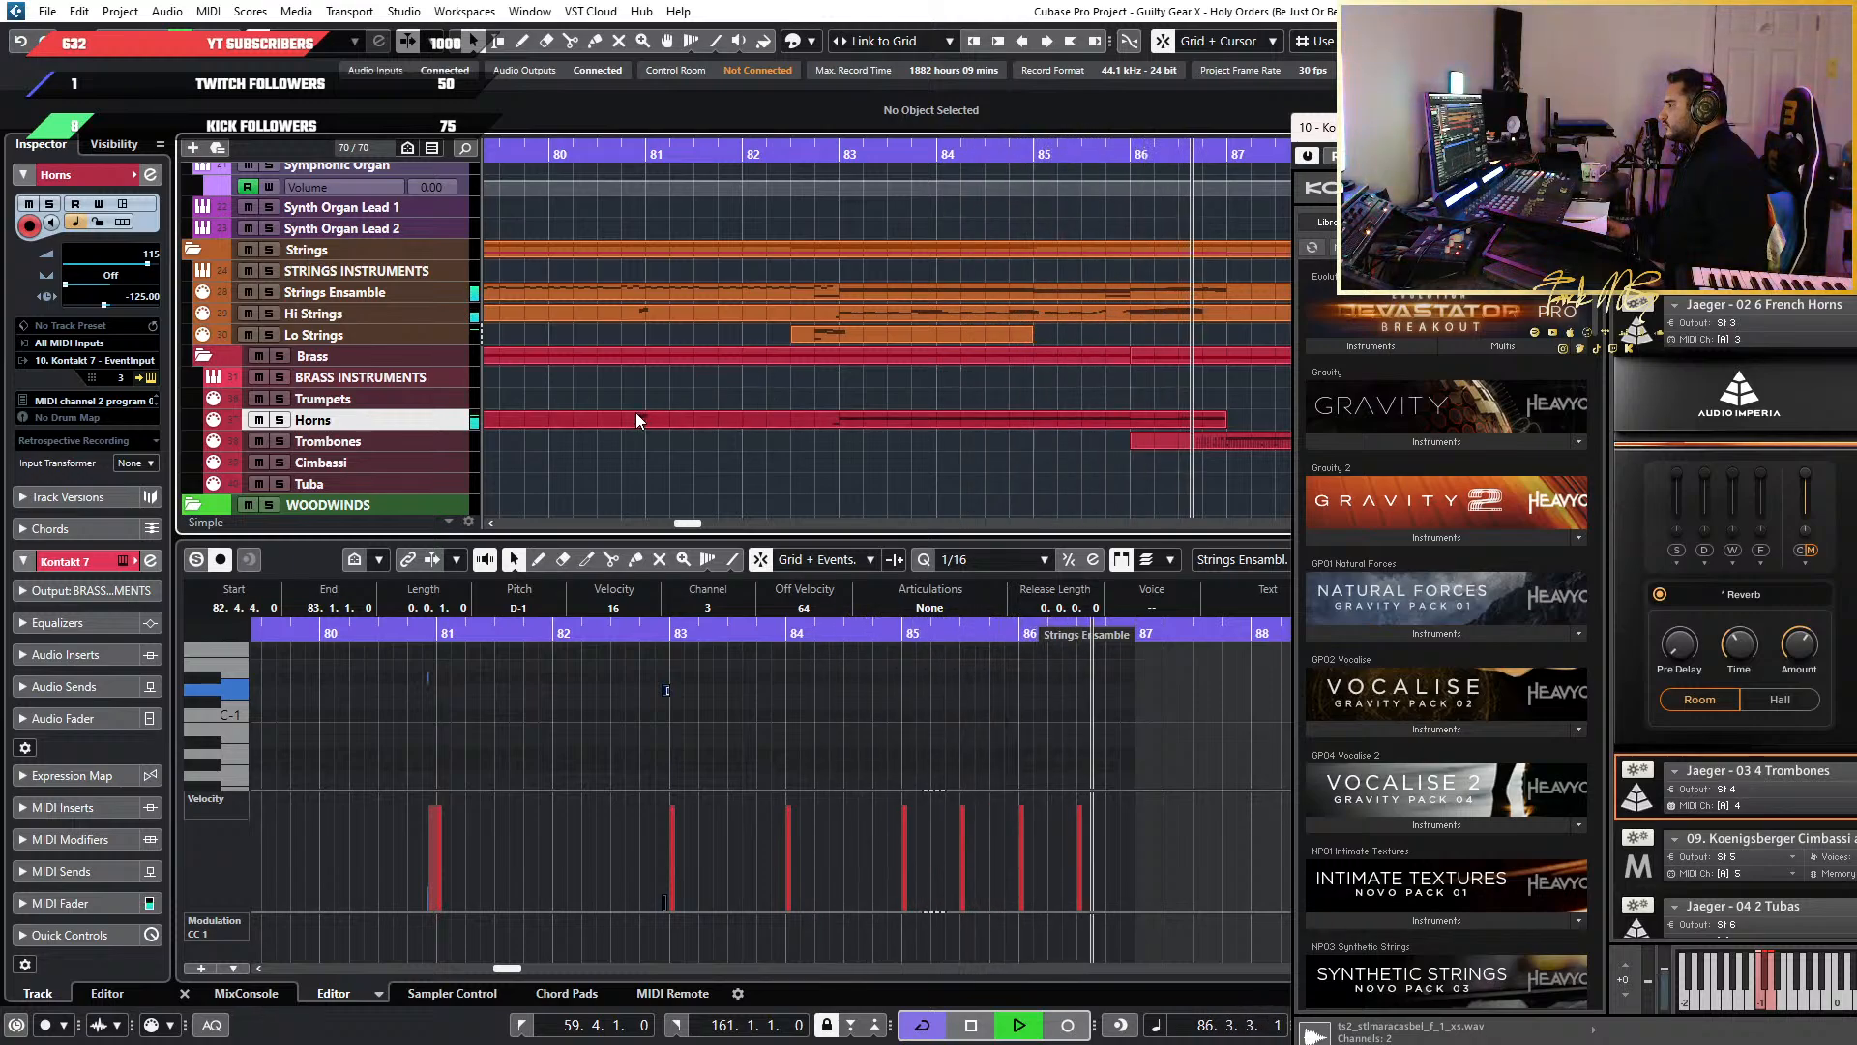
scroll(764, 474, down, 1)
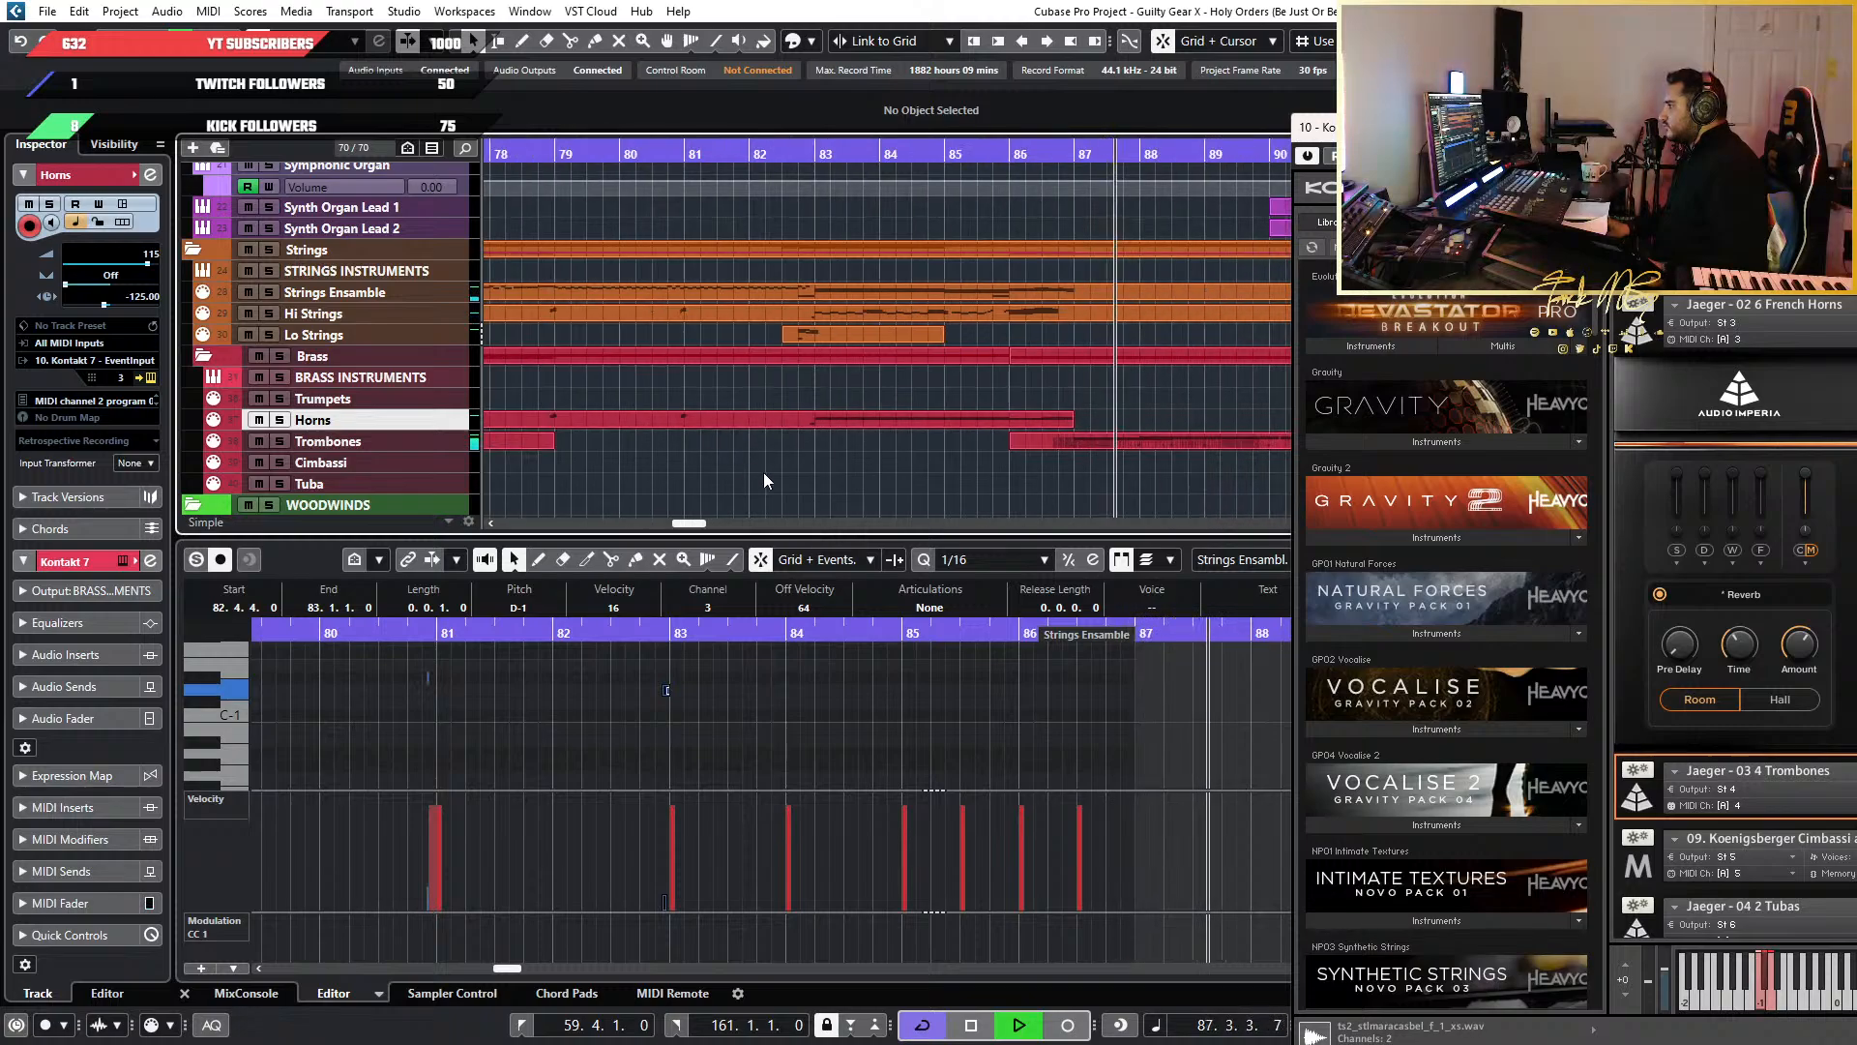
scroll(981, 475, right, 2)
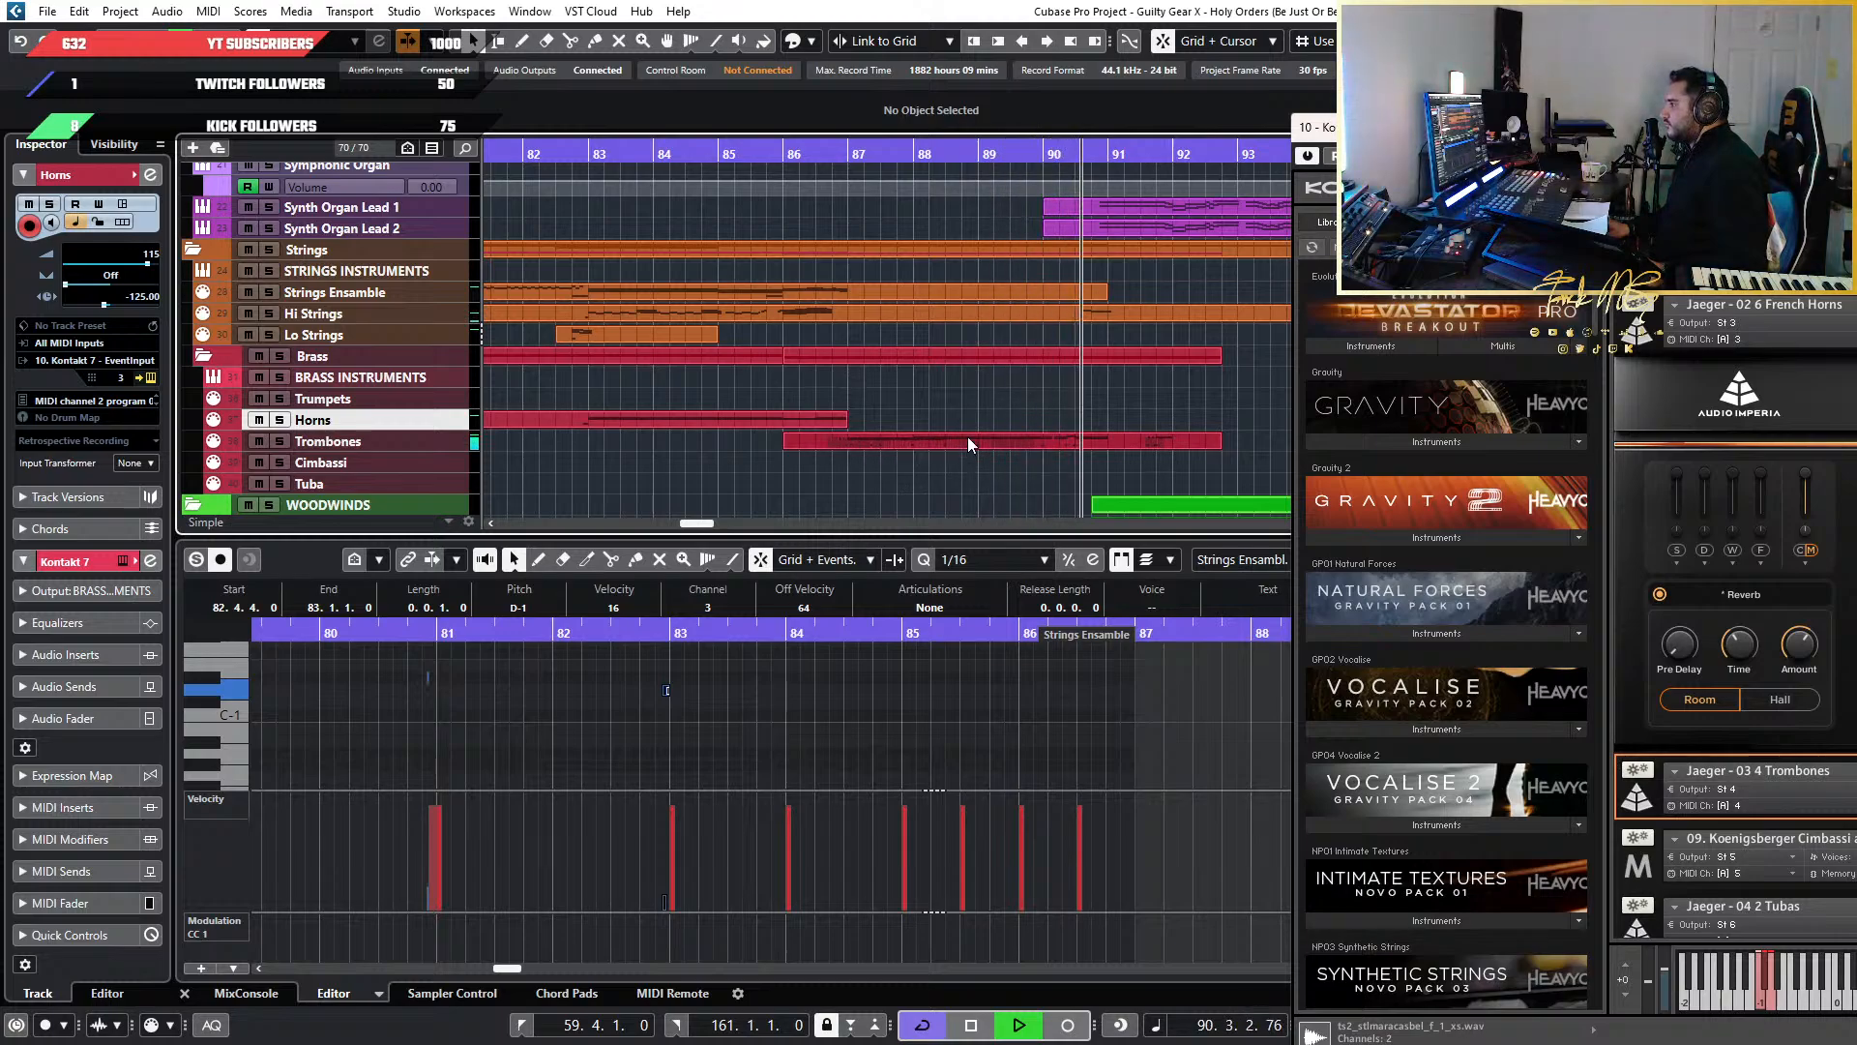
key(space)
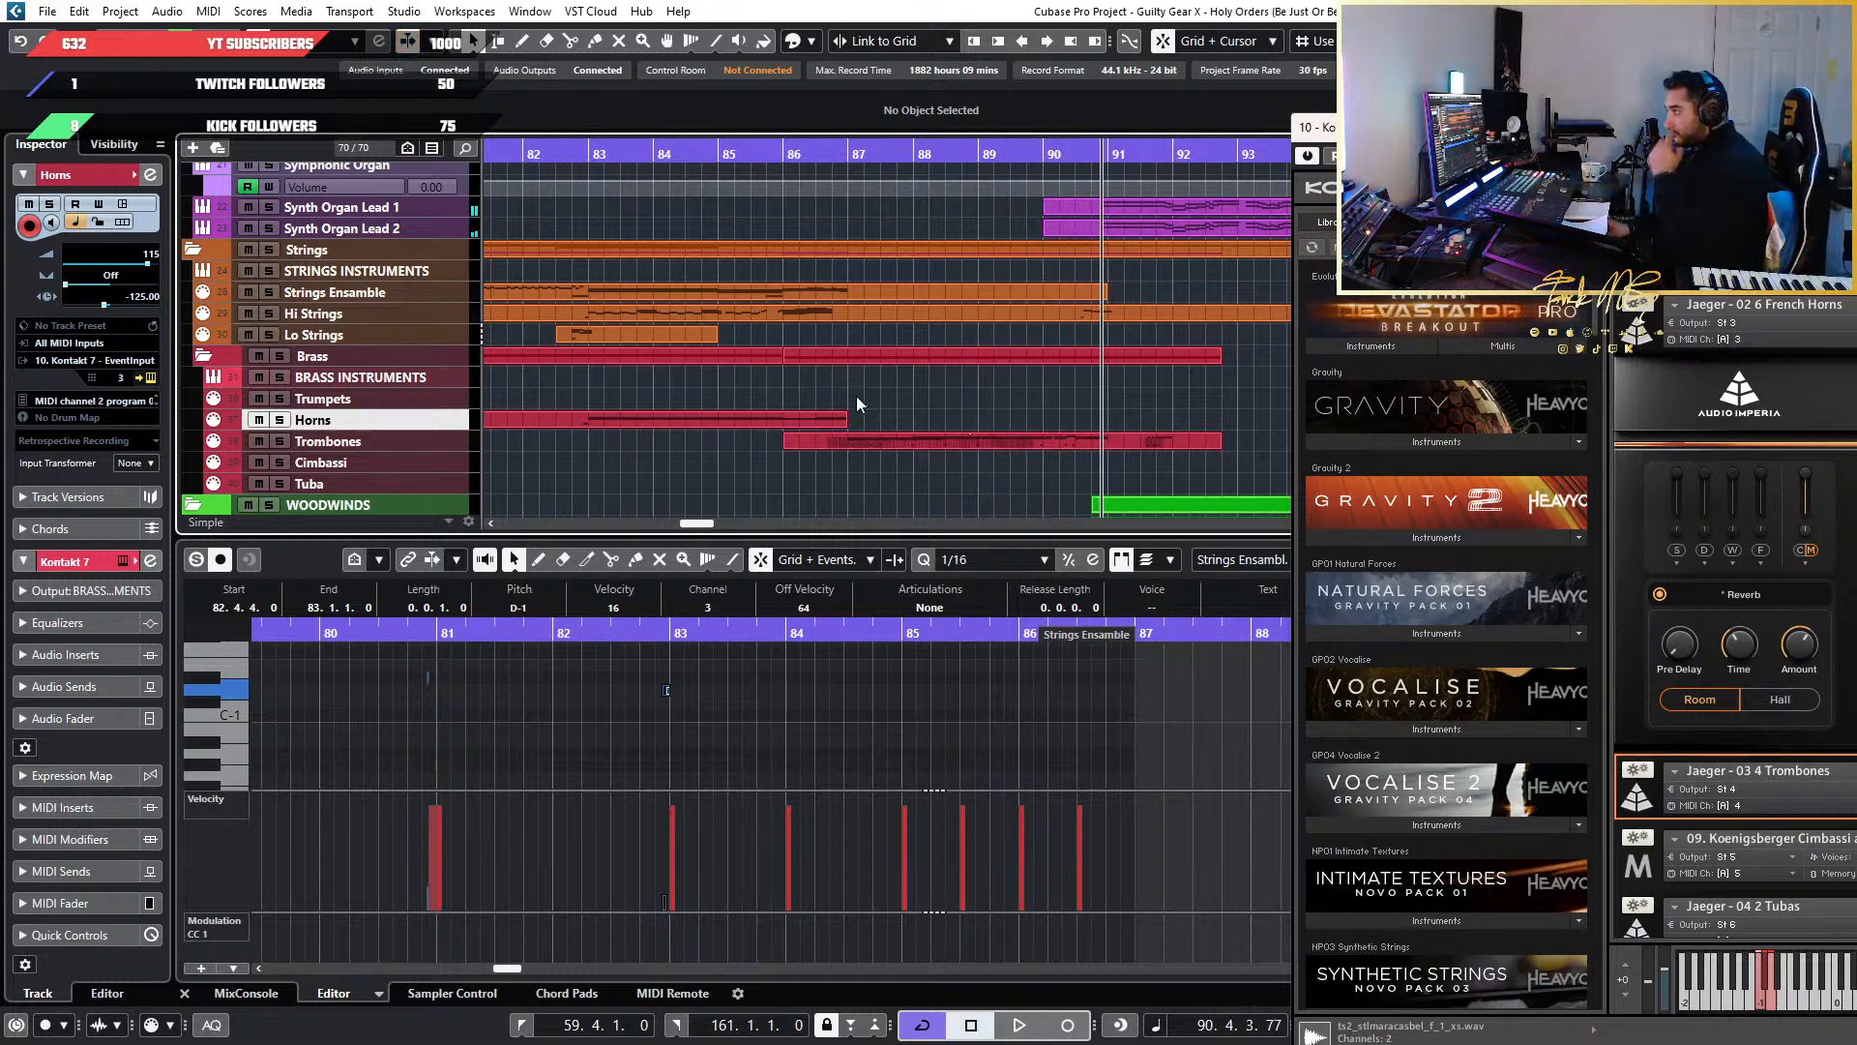
Compare the Church Organ Chords phrase from bar 87 with the Horns and Trombones parts around the same bars
scroll(943, 385, up, 2)
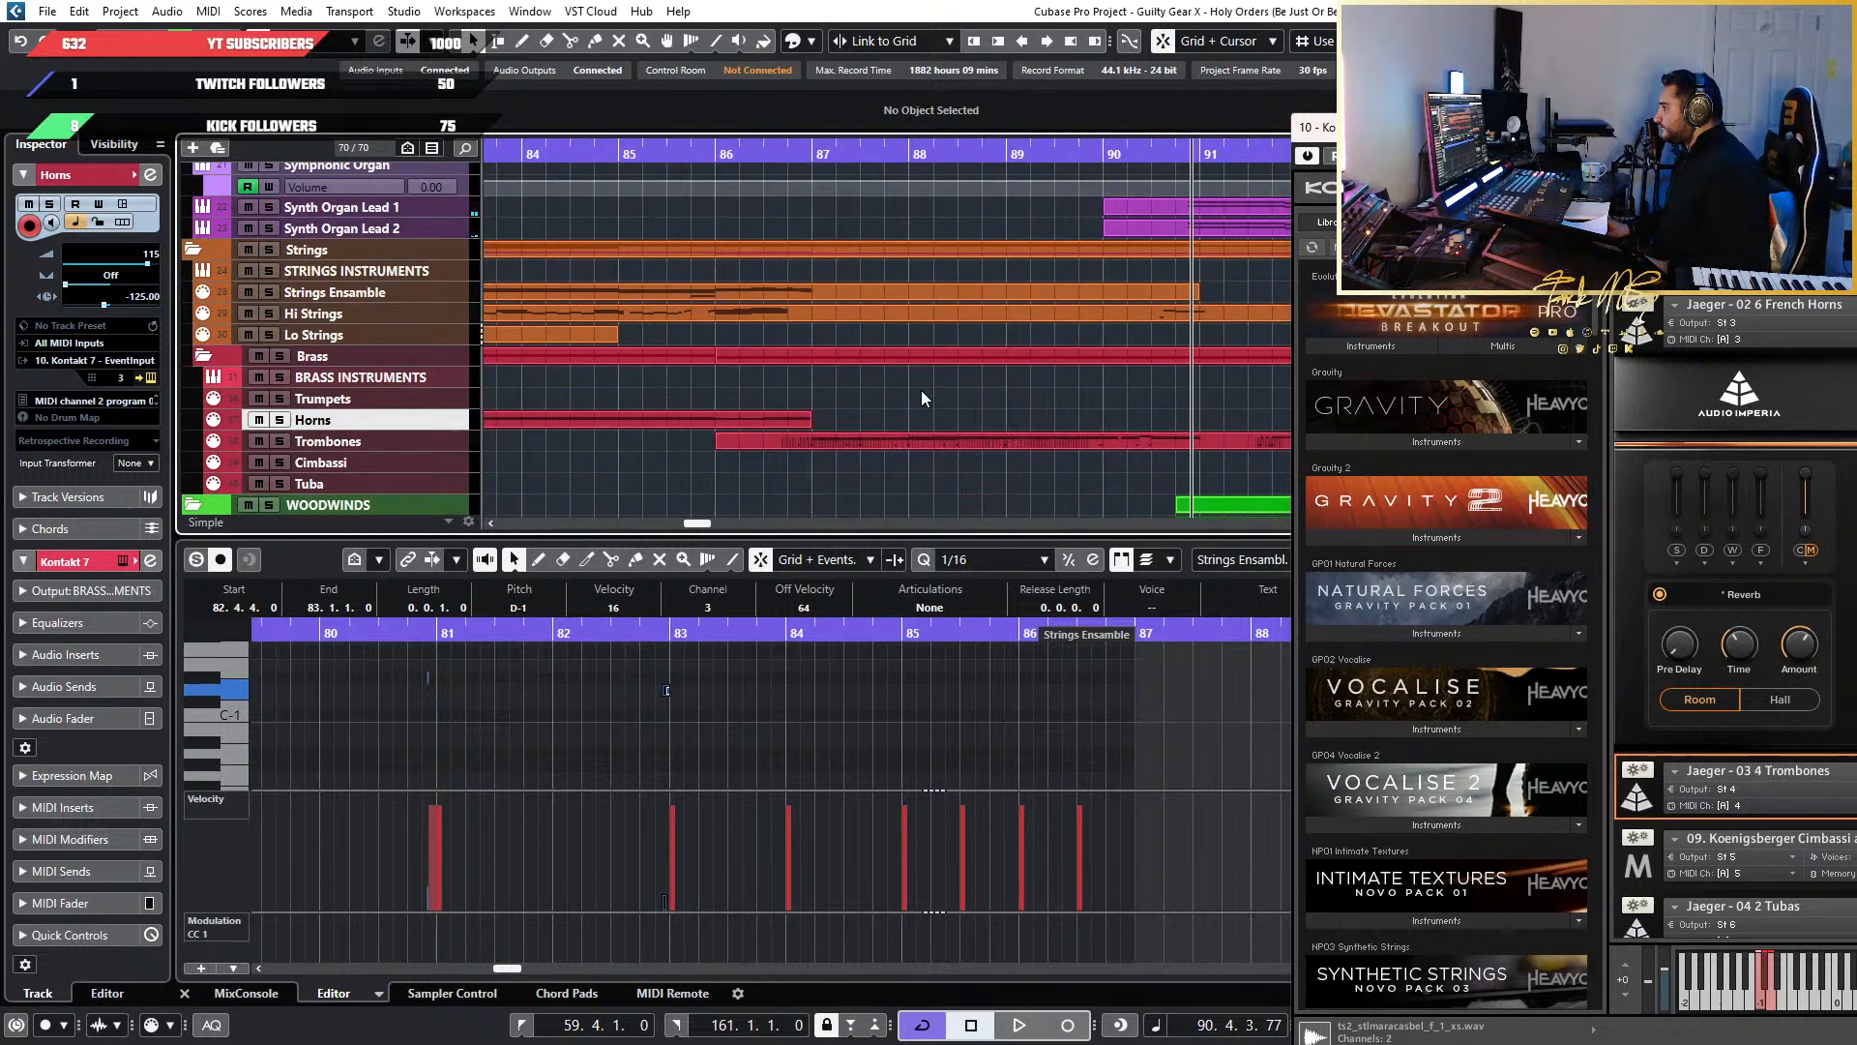
scroll(921, 391, up, 5)
scroll(921, 391, down, 3)
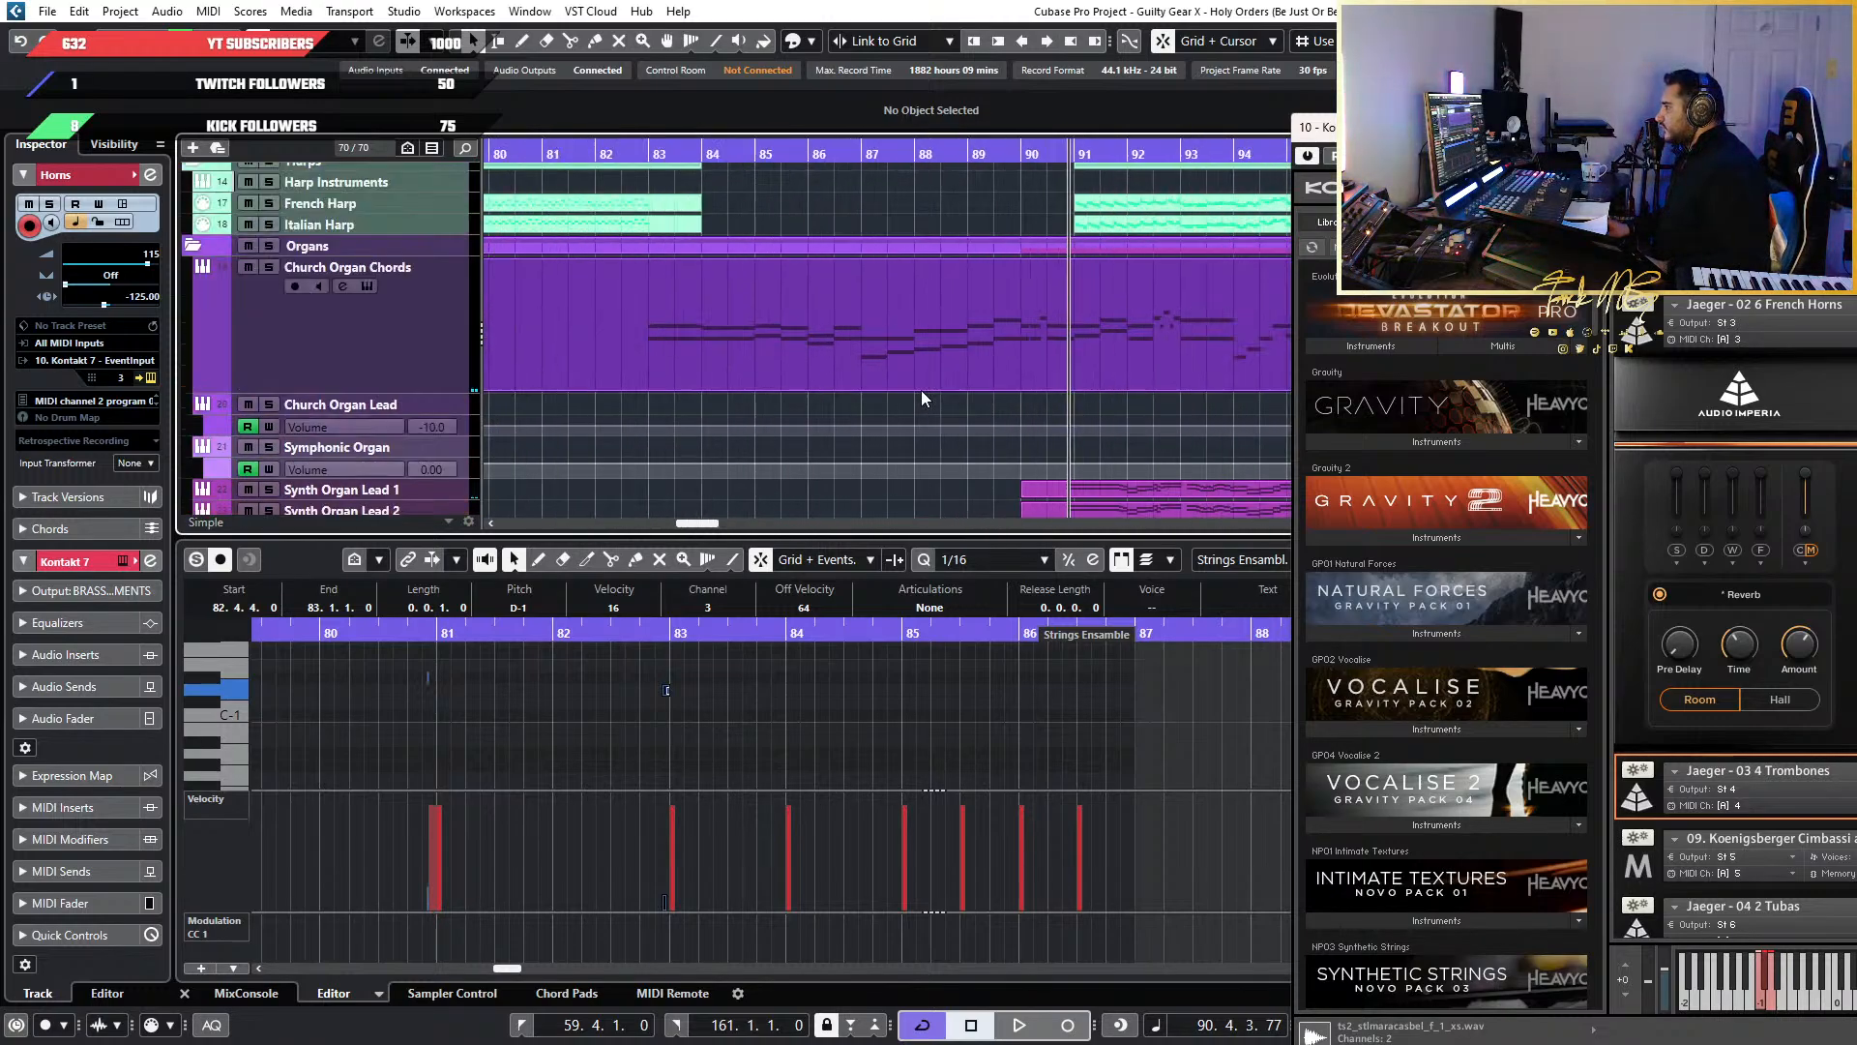
scroll(921, 391, down, 4)
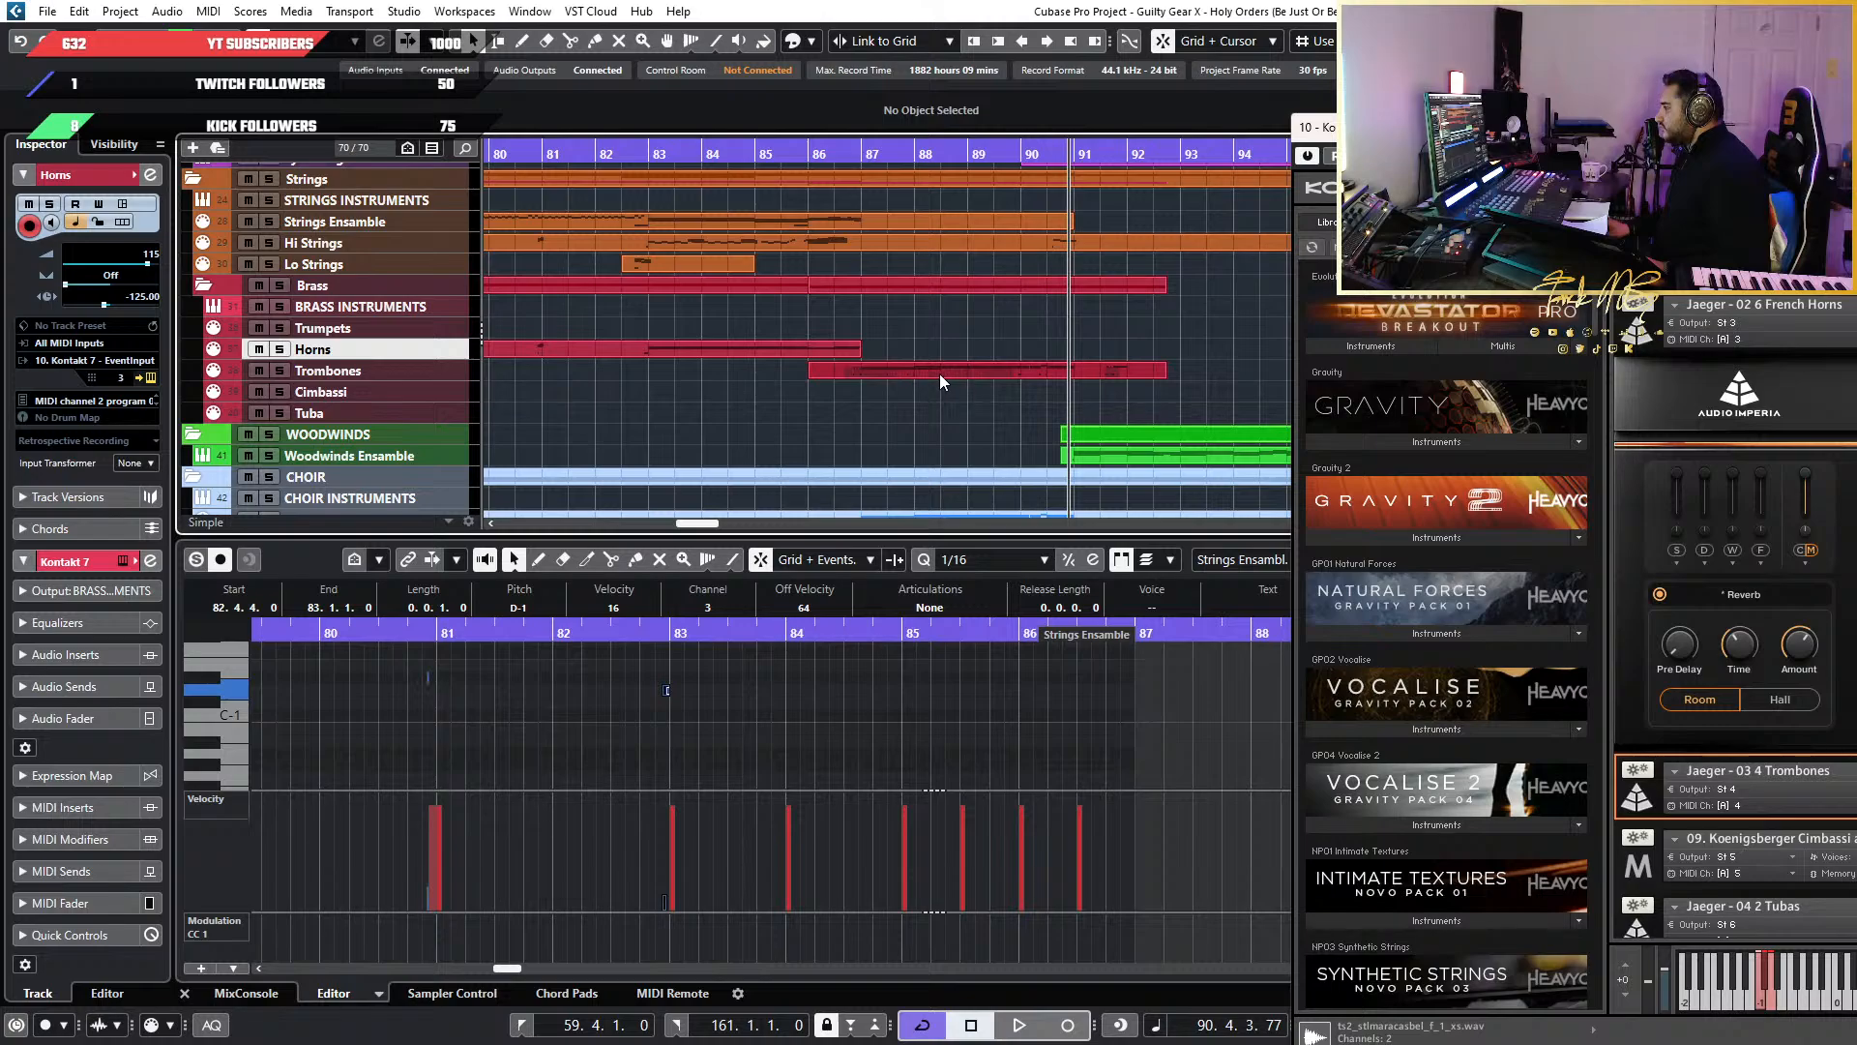
scroll(921, 381, up, 3)
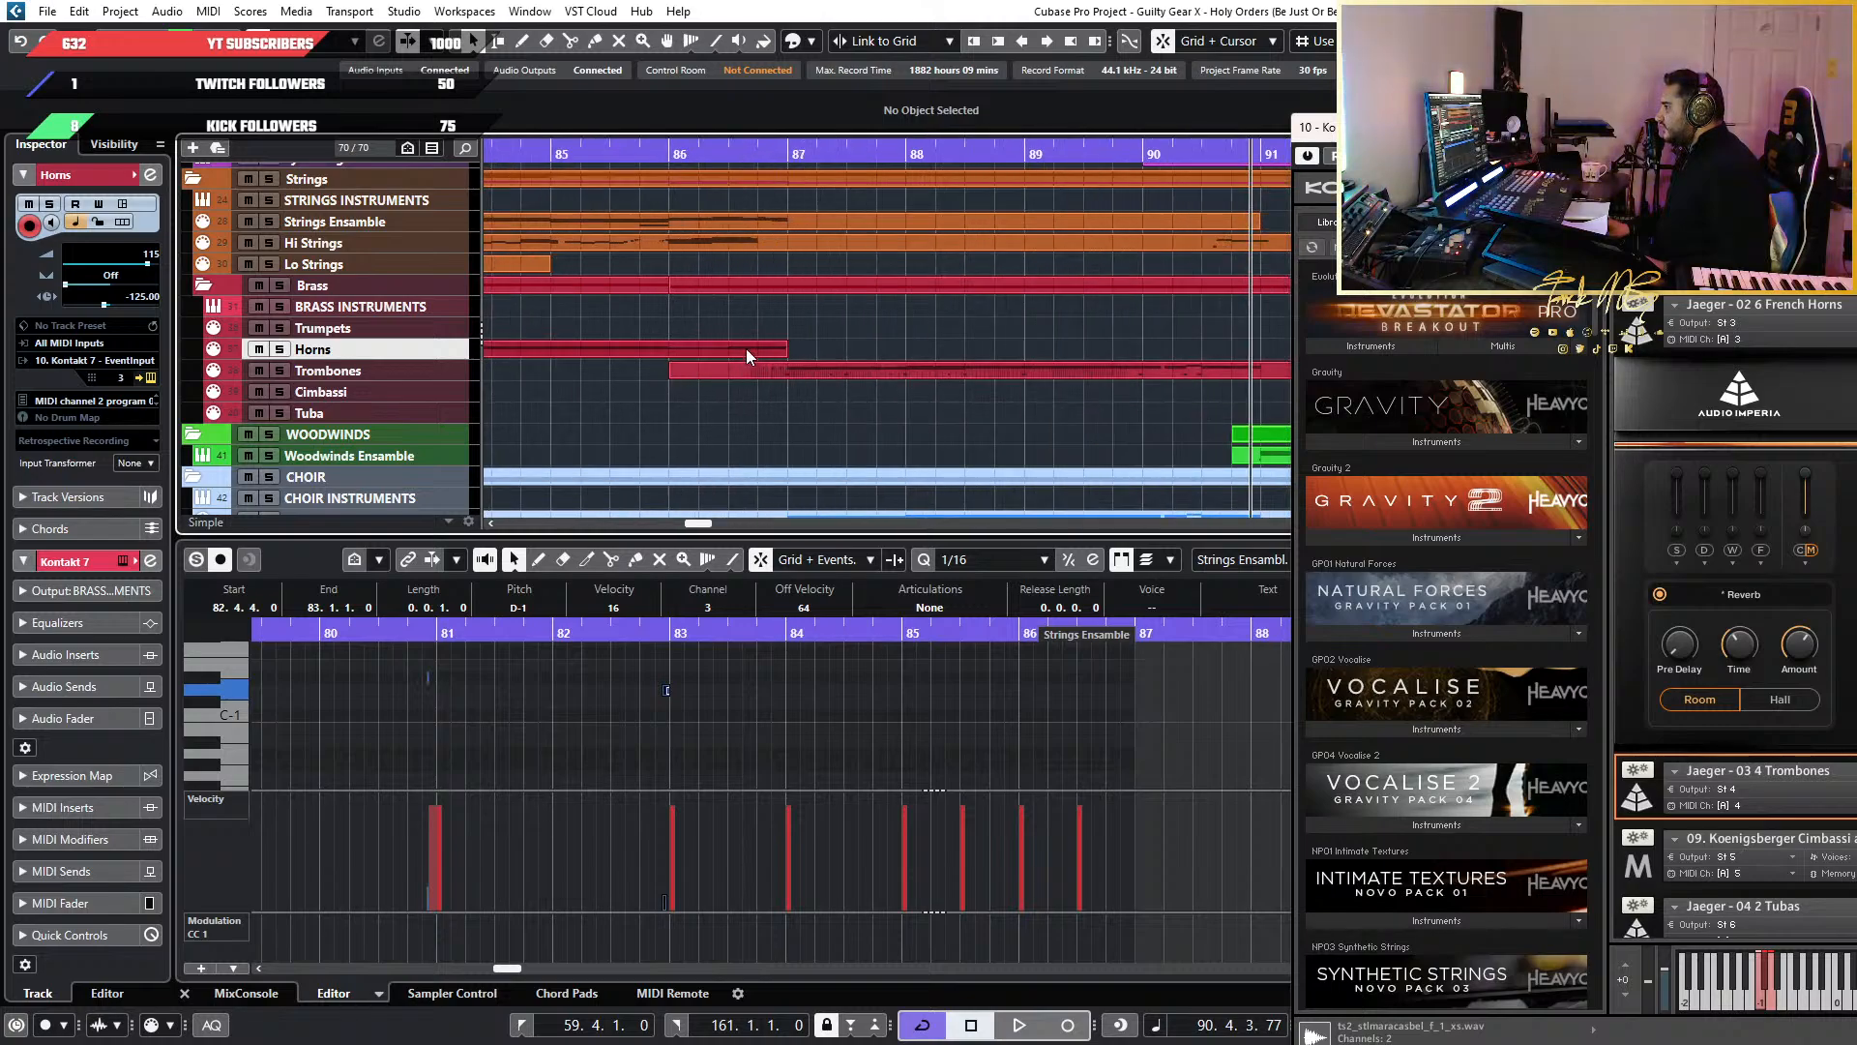
scroll(925, 367, up, 5)
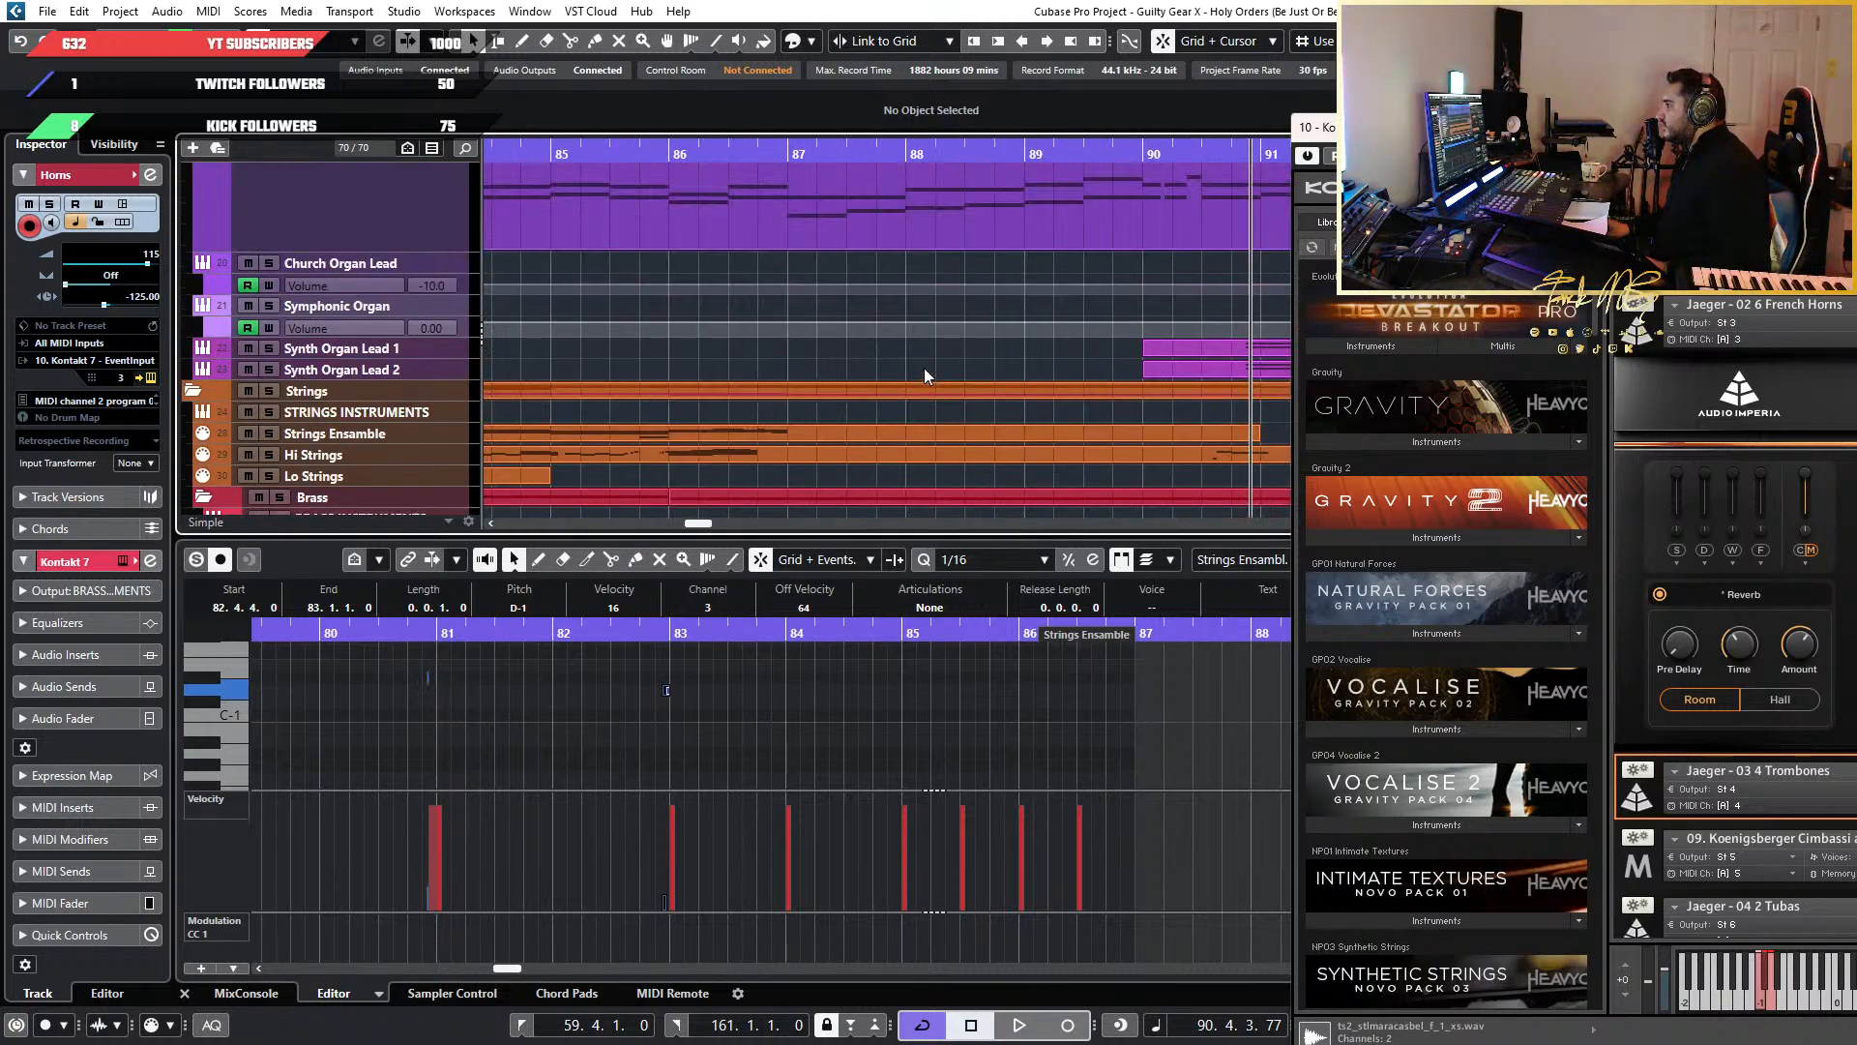
key(3)
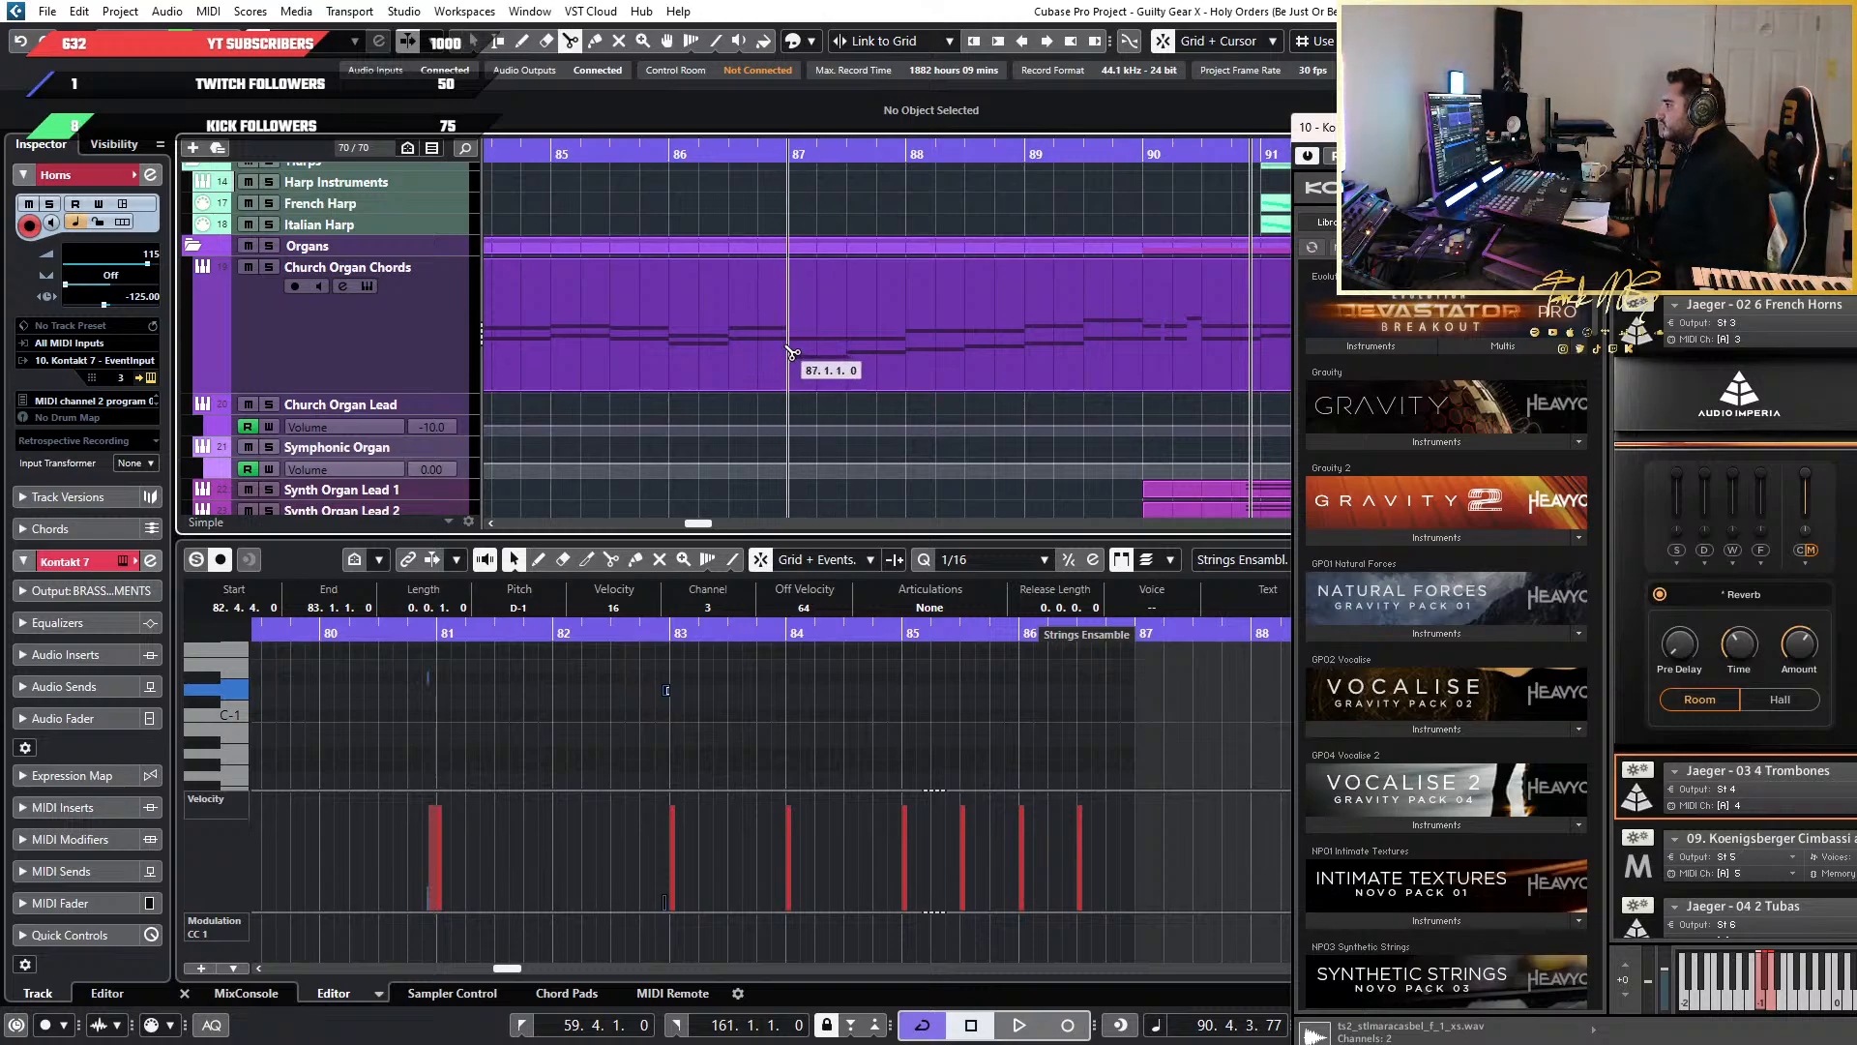
key(1)
Play the arrangement from just before bar 87 through bar 90, following the organ and brass parts
click(781, 154)
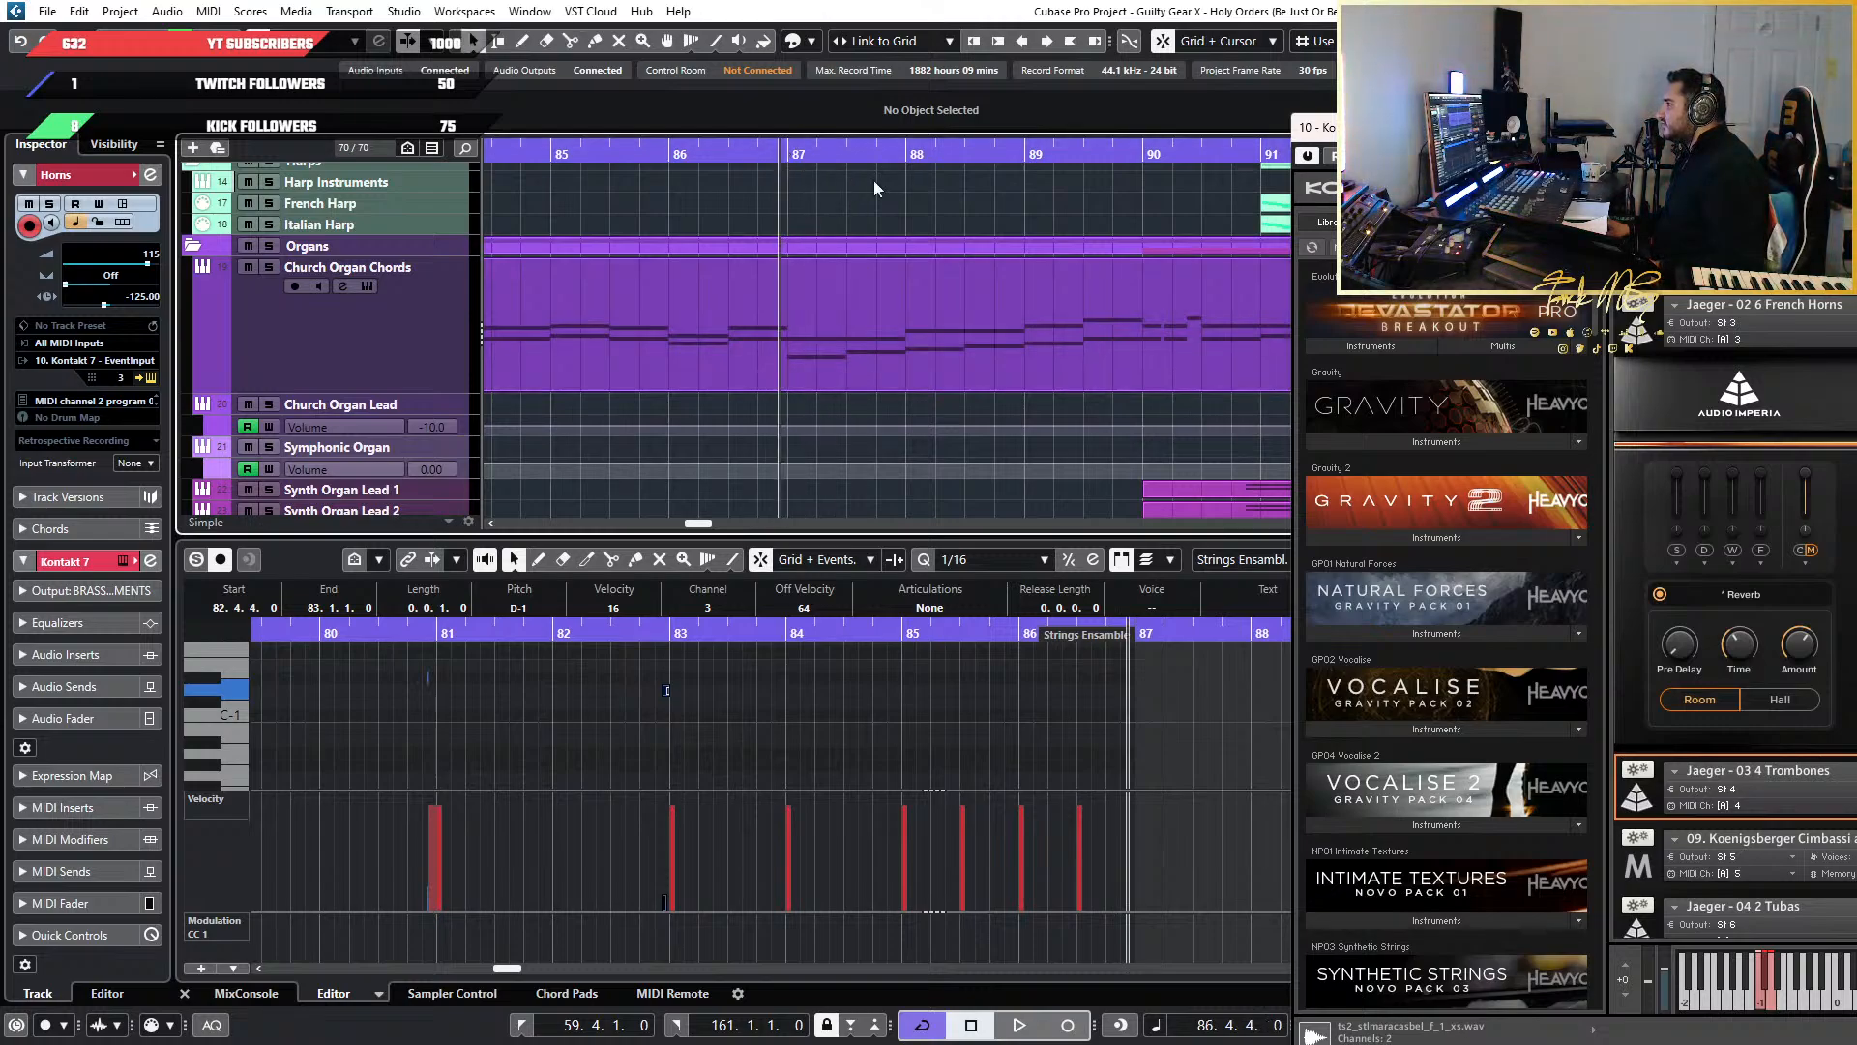
key(space)
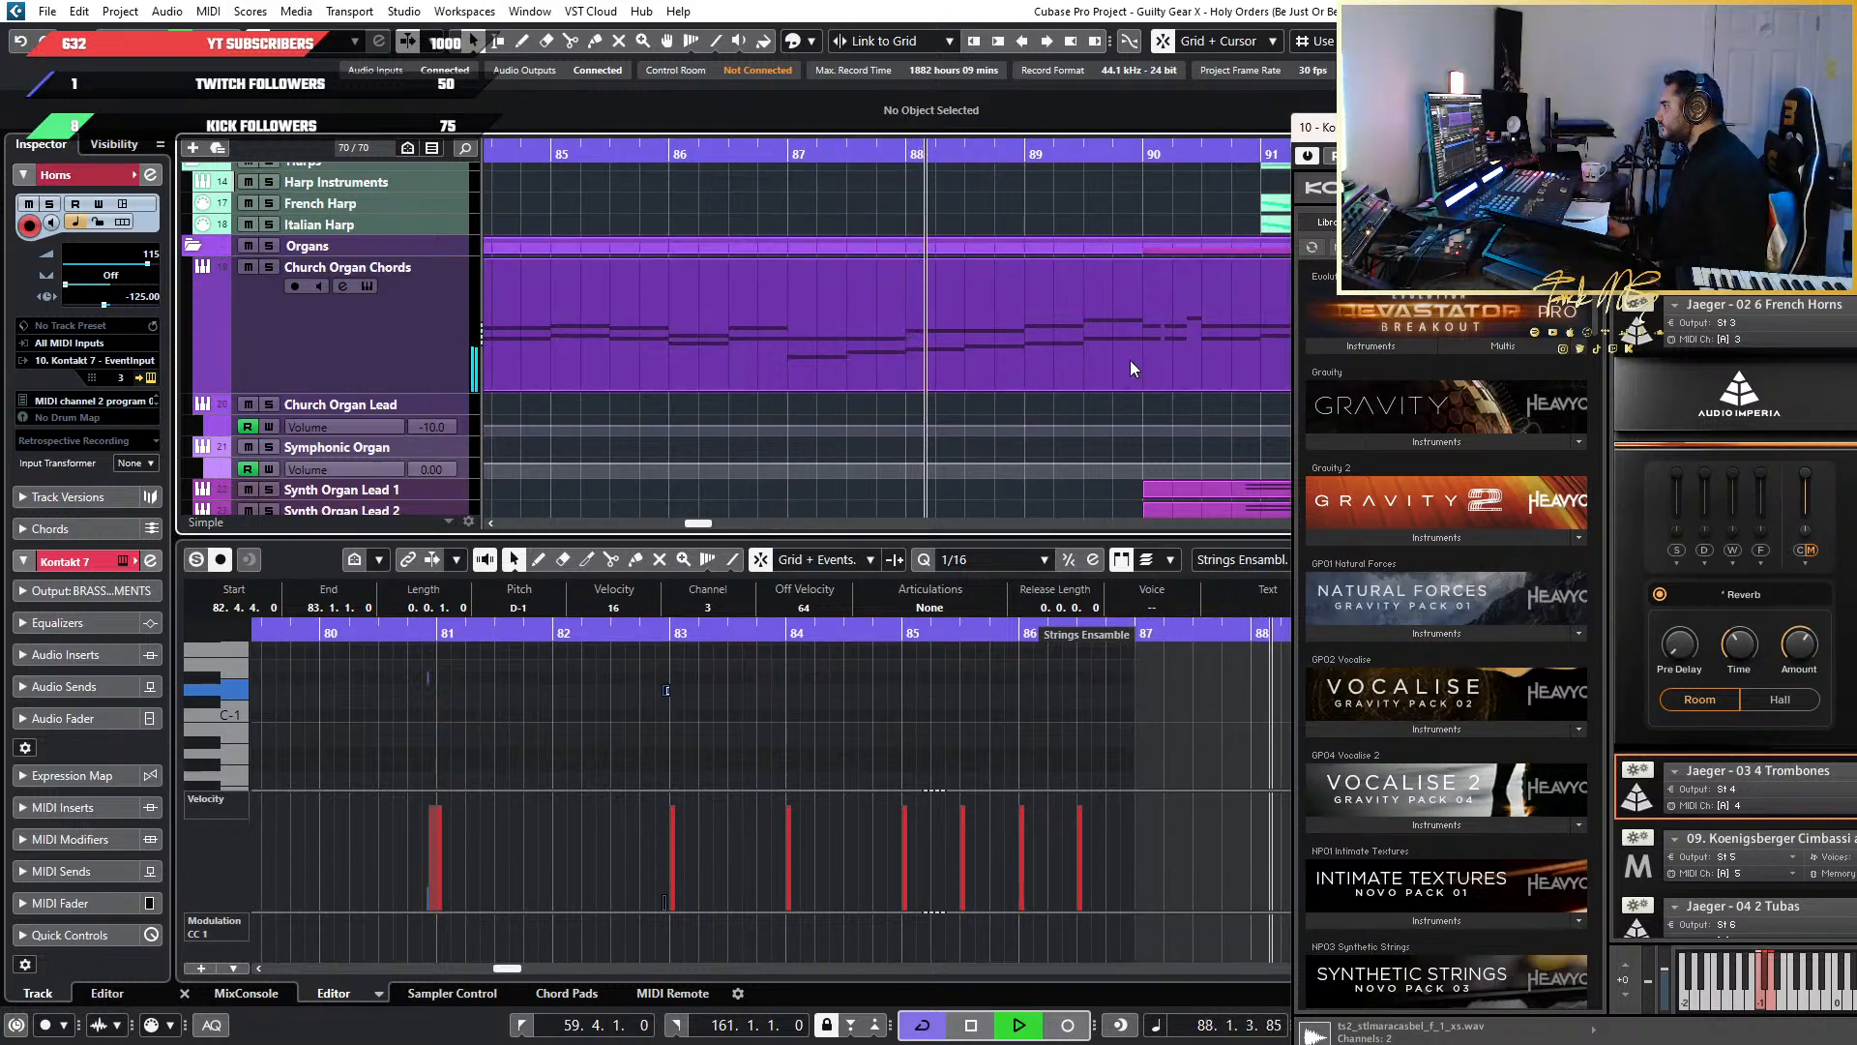
scroll(1131, 361, down, 5)
scroll(1146, 360, down, 2)
scroll(1158, 369, down, 3)
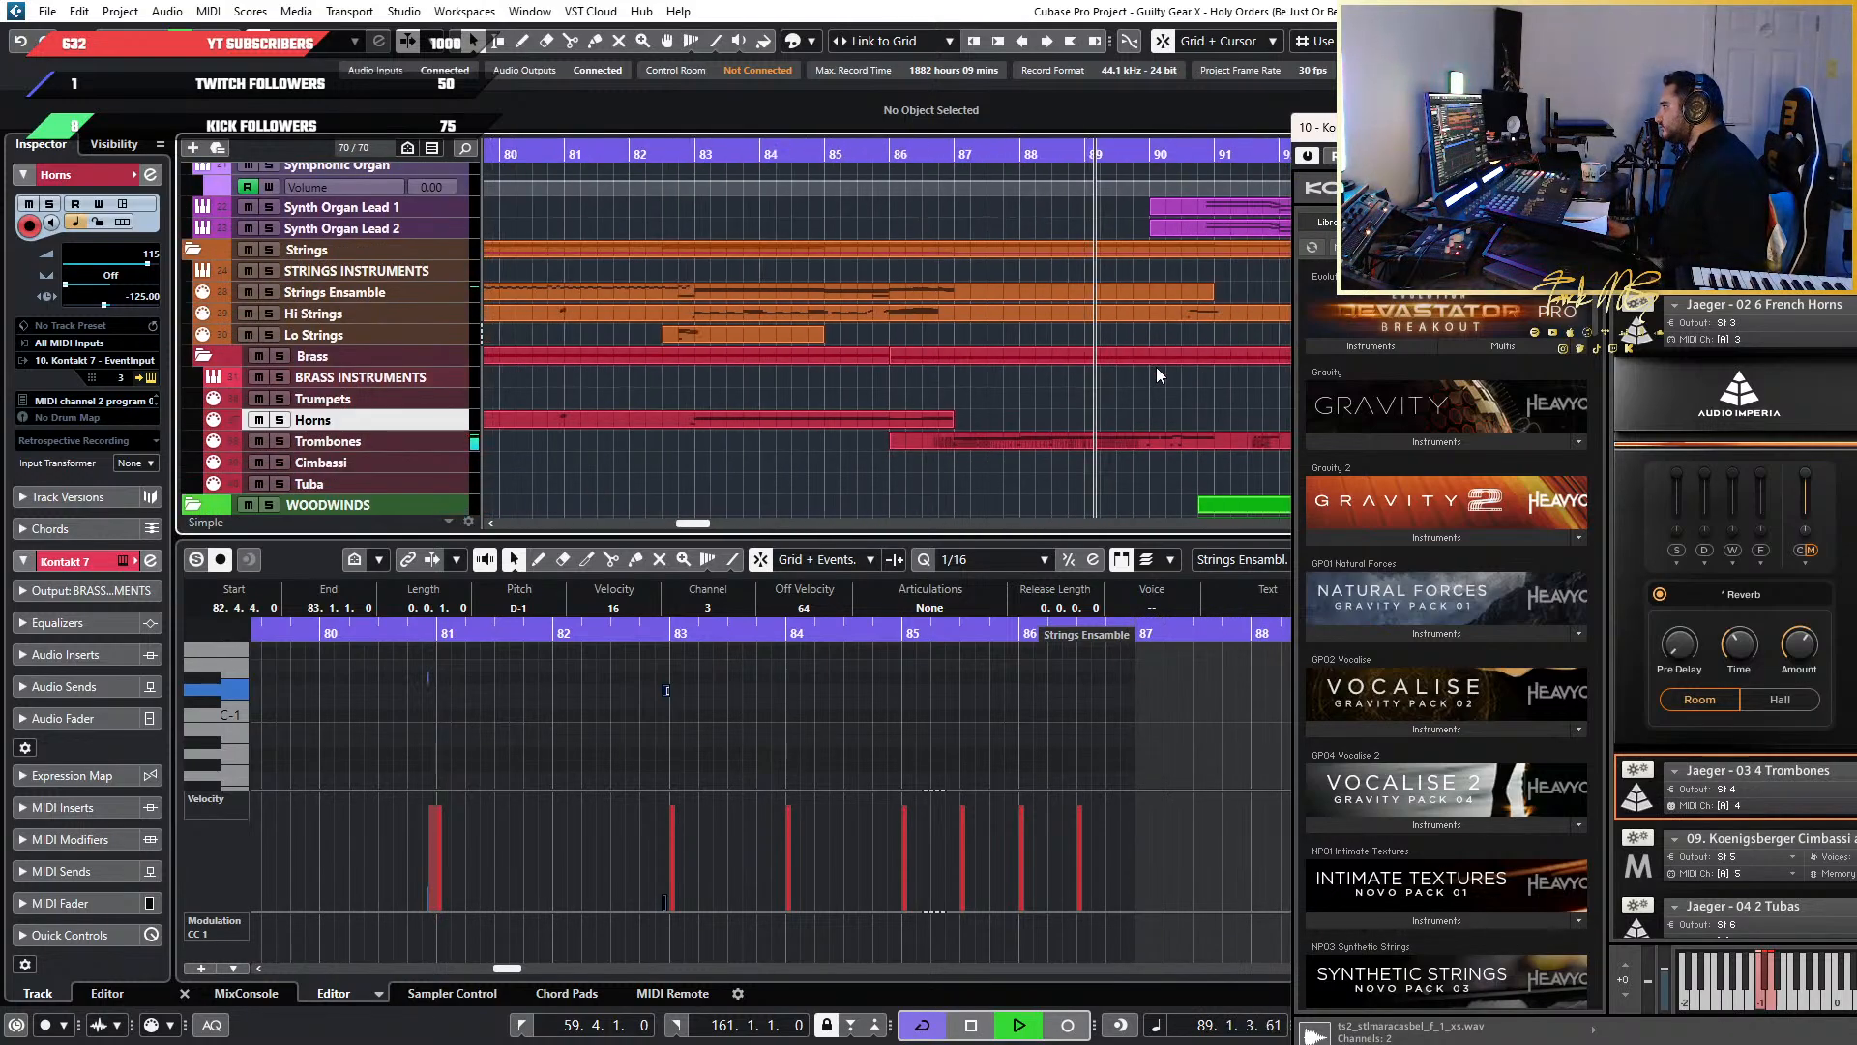
scroll(1151, 370, right, 2)
scroll(1057, 369, up, 3)
scroll(1058, 368, up, 3)
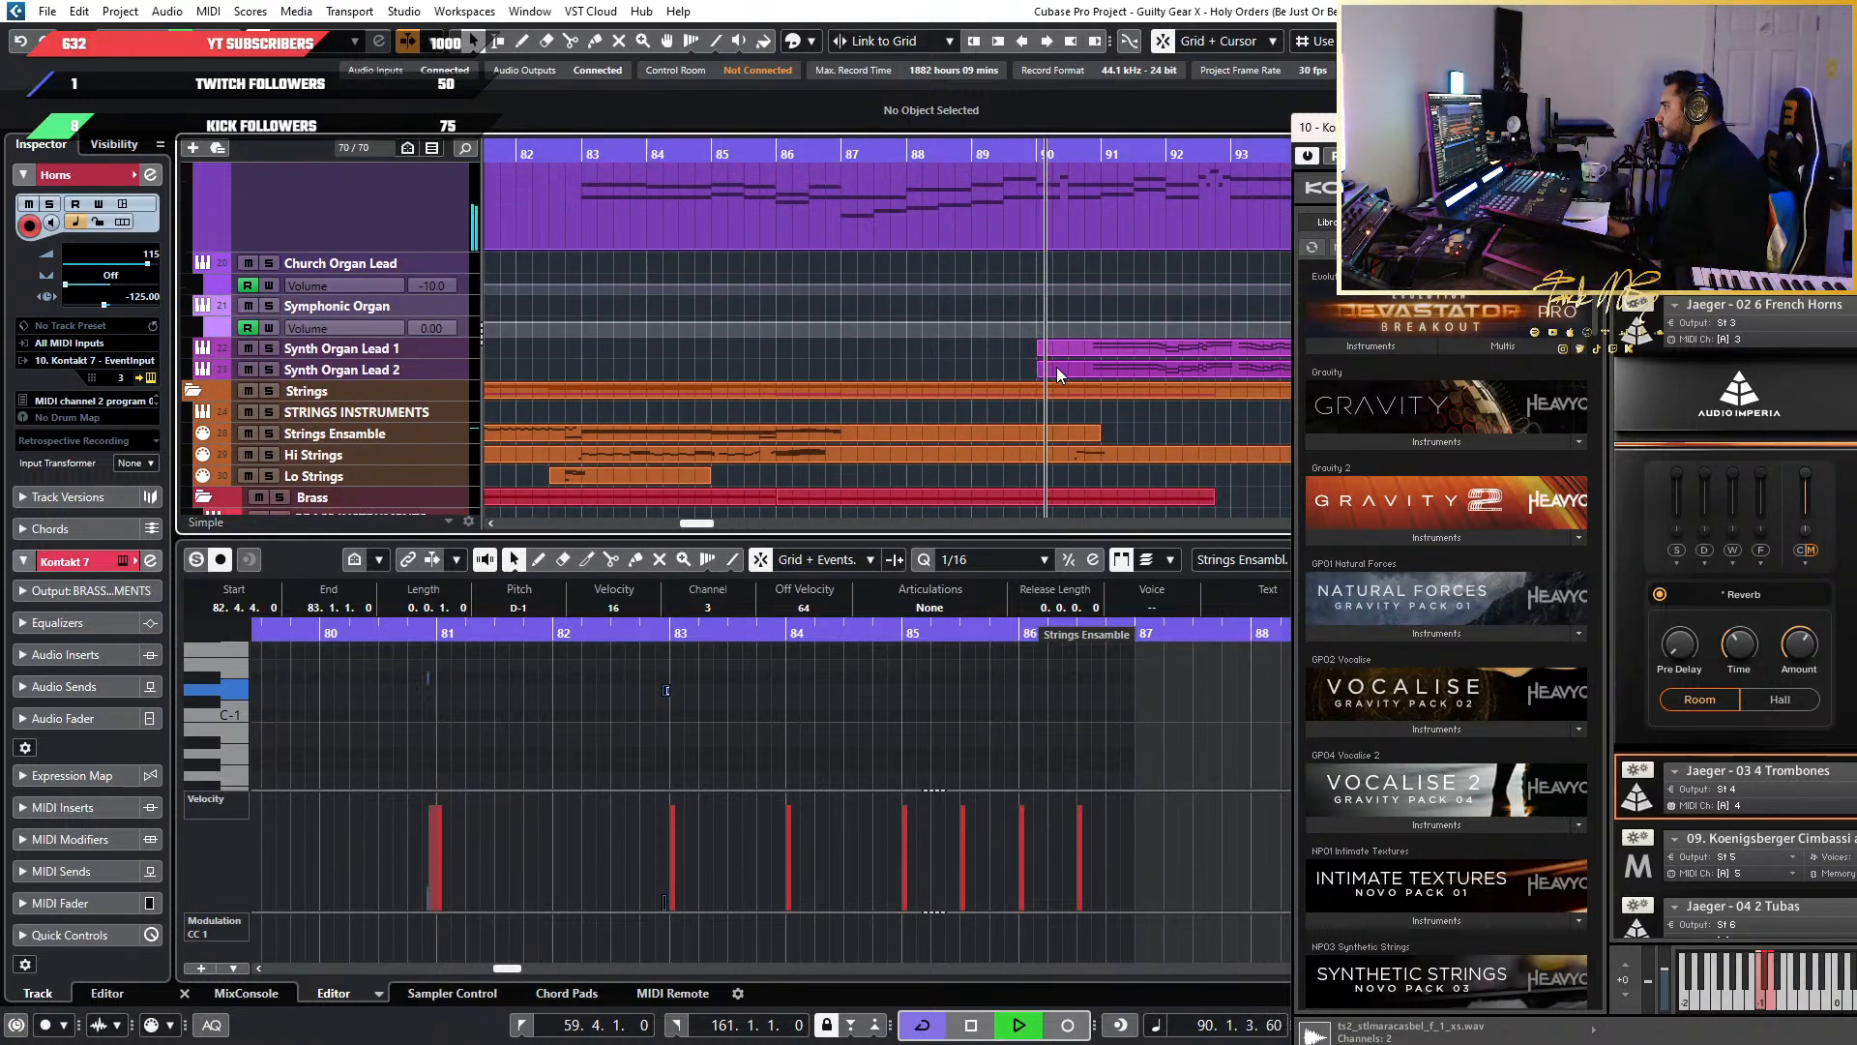
key(space)
Continue playback from bar 90 into bar 91 and review the string and brass parts there
scroll(1012, 371, down, 3)
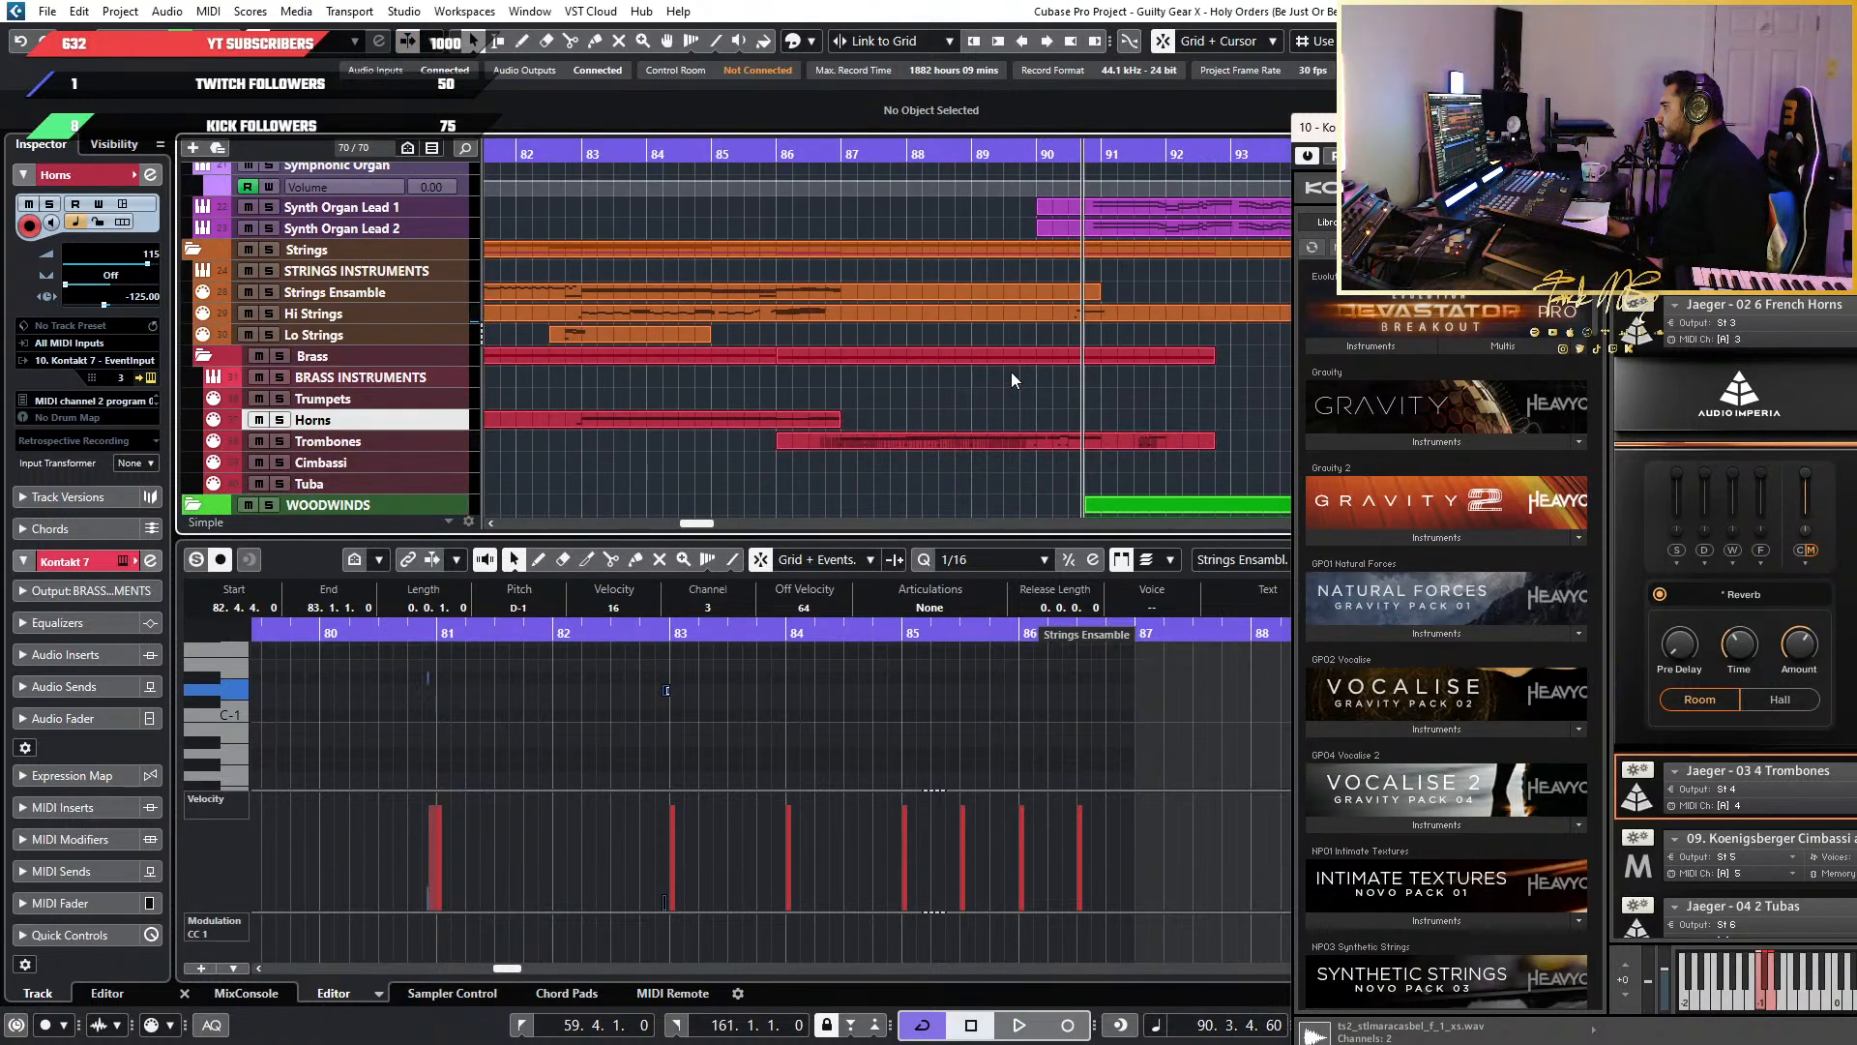
scroll(1012, 372, up, 2)
scroll(1011, 372, down, 2)
key(space)
scroll(1010, 372, down, 1)
scroll(1010, 371, up, 2)
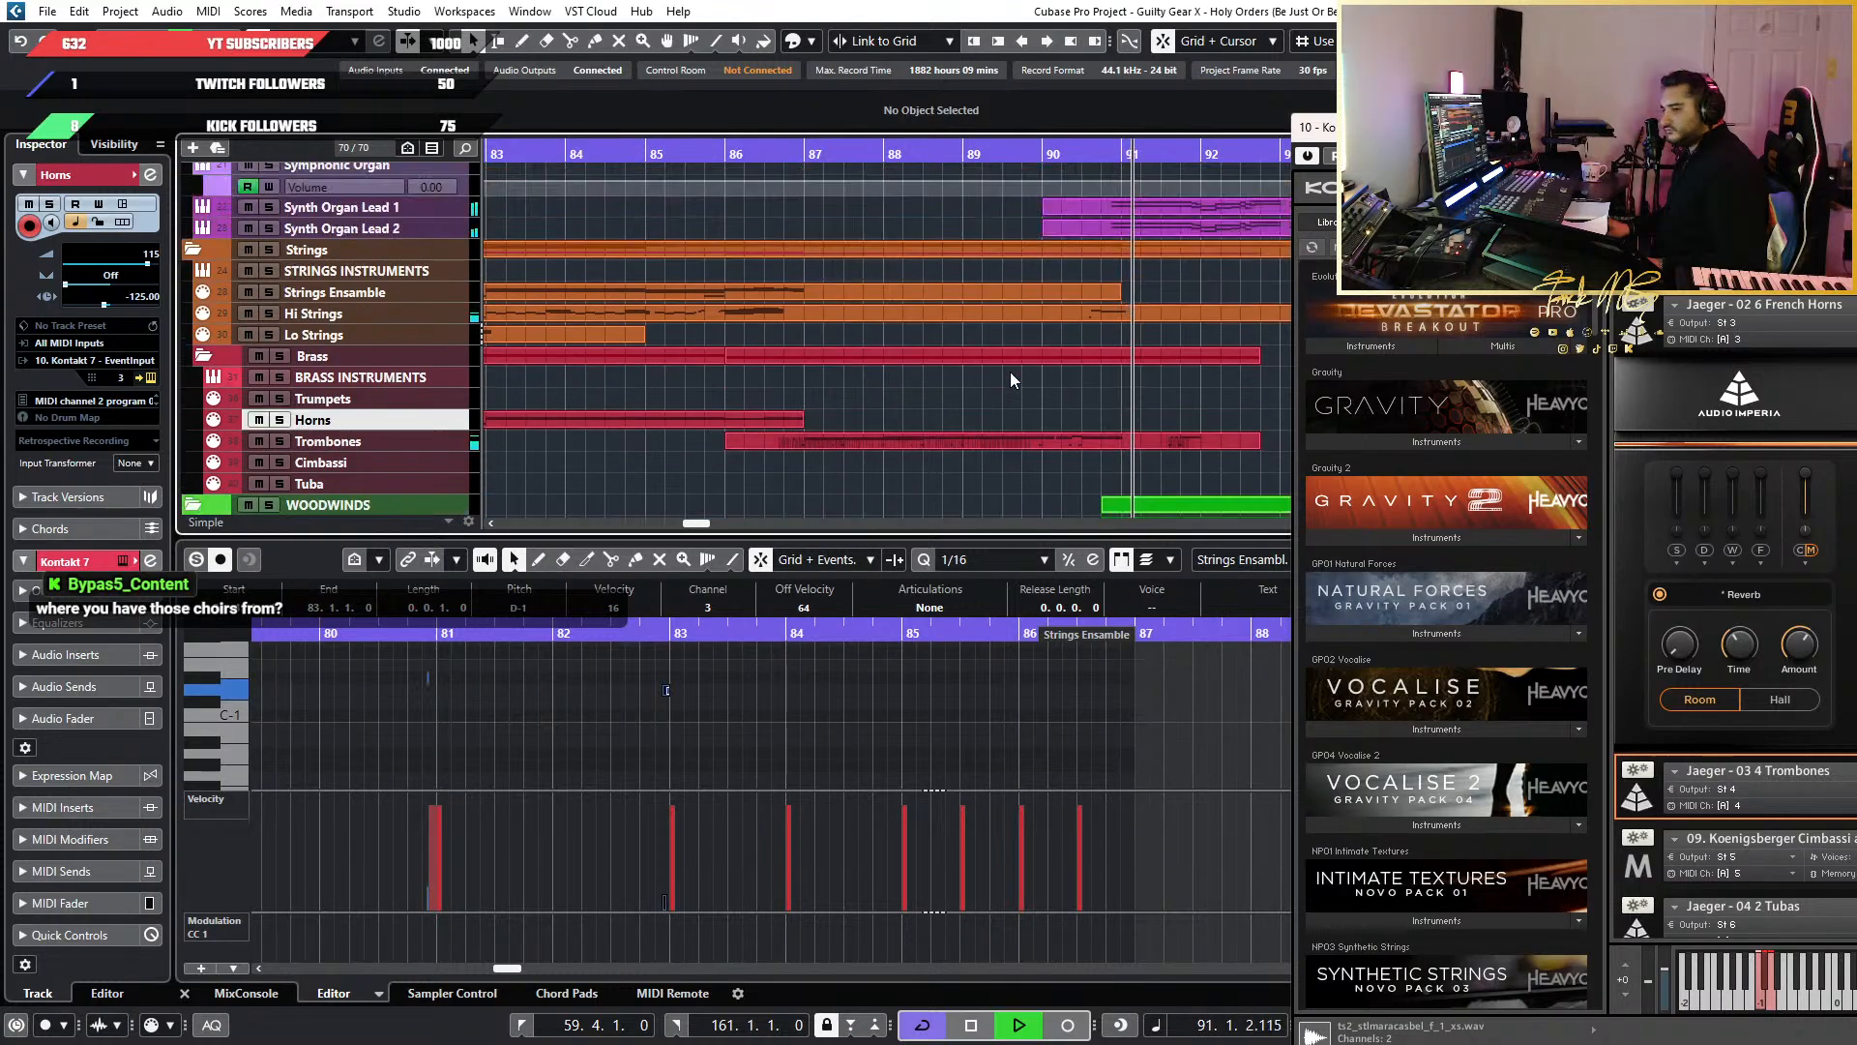
key(space)
scroll(1010, 372, down, 3)
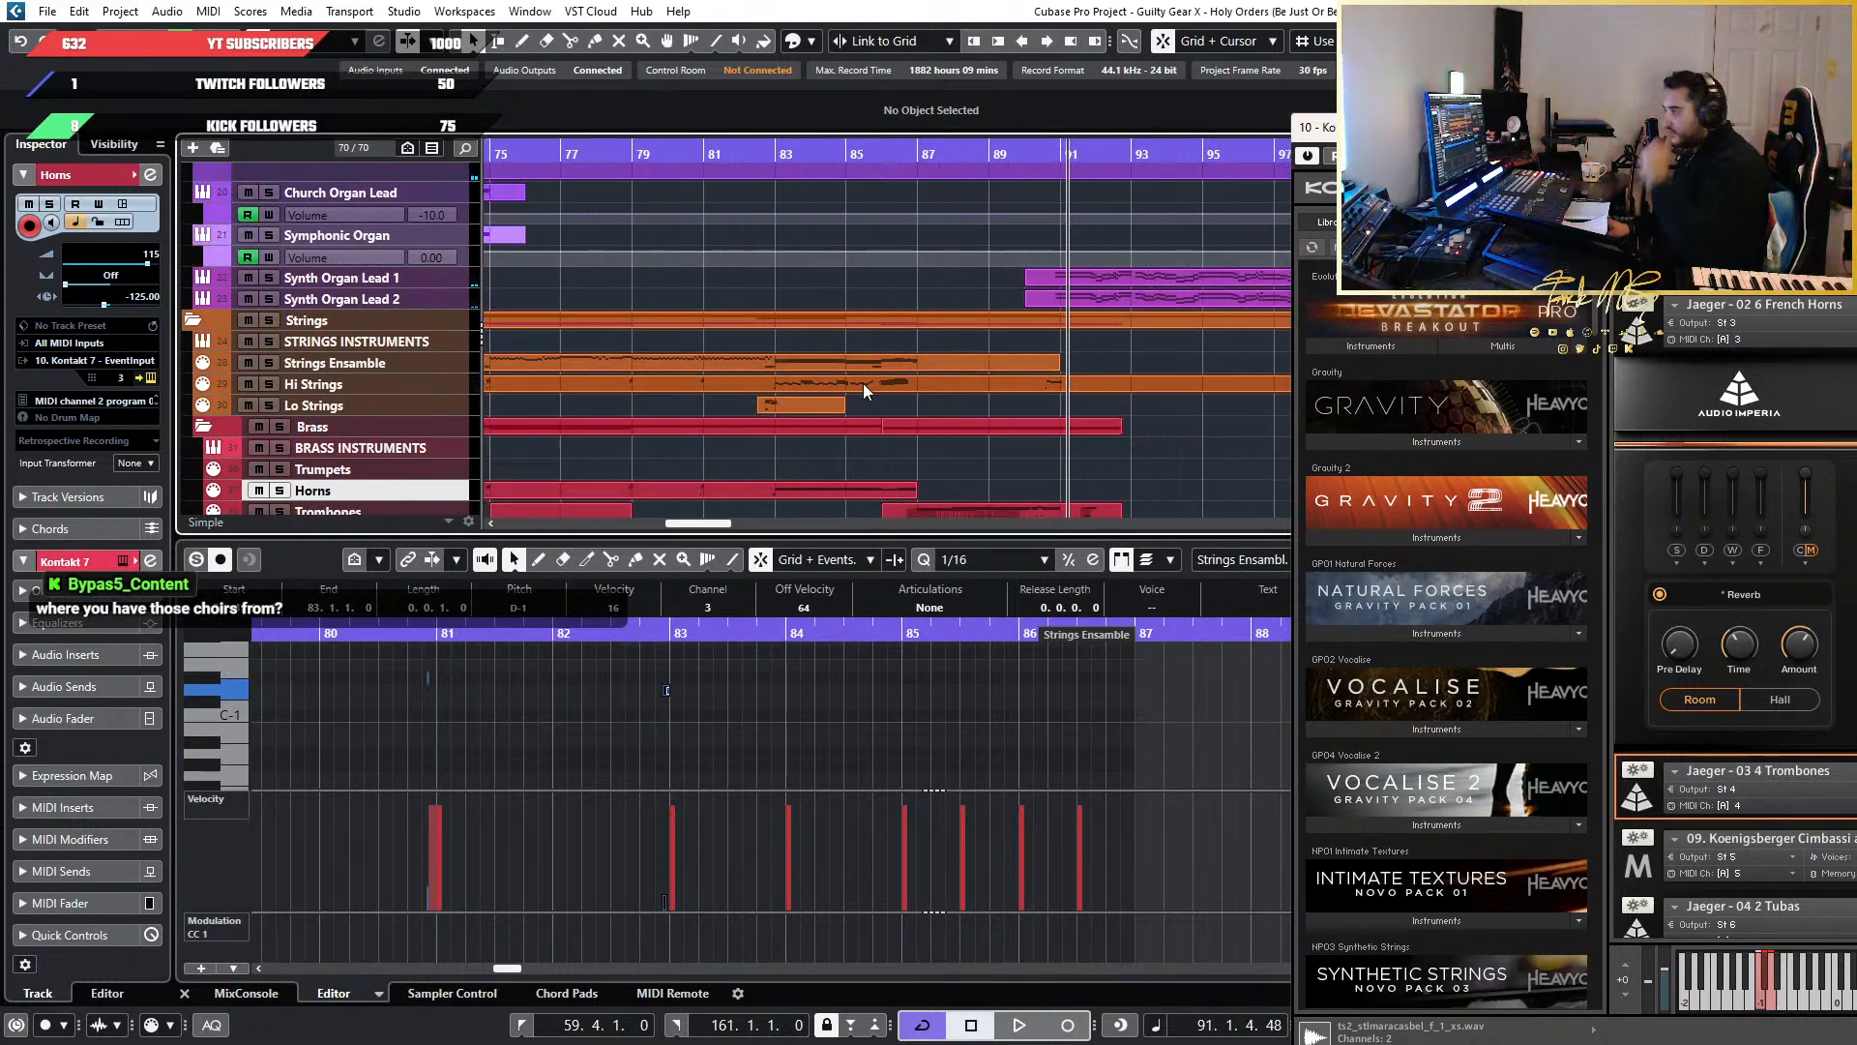
Browse the instrument libraries listed in the Kontakt 7 instance
drag(1471, 127, 992, 116)
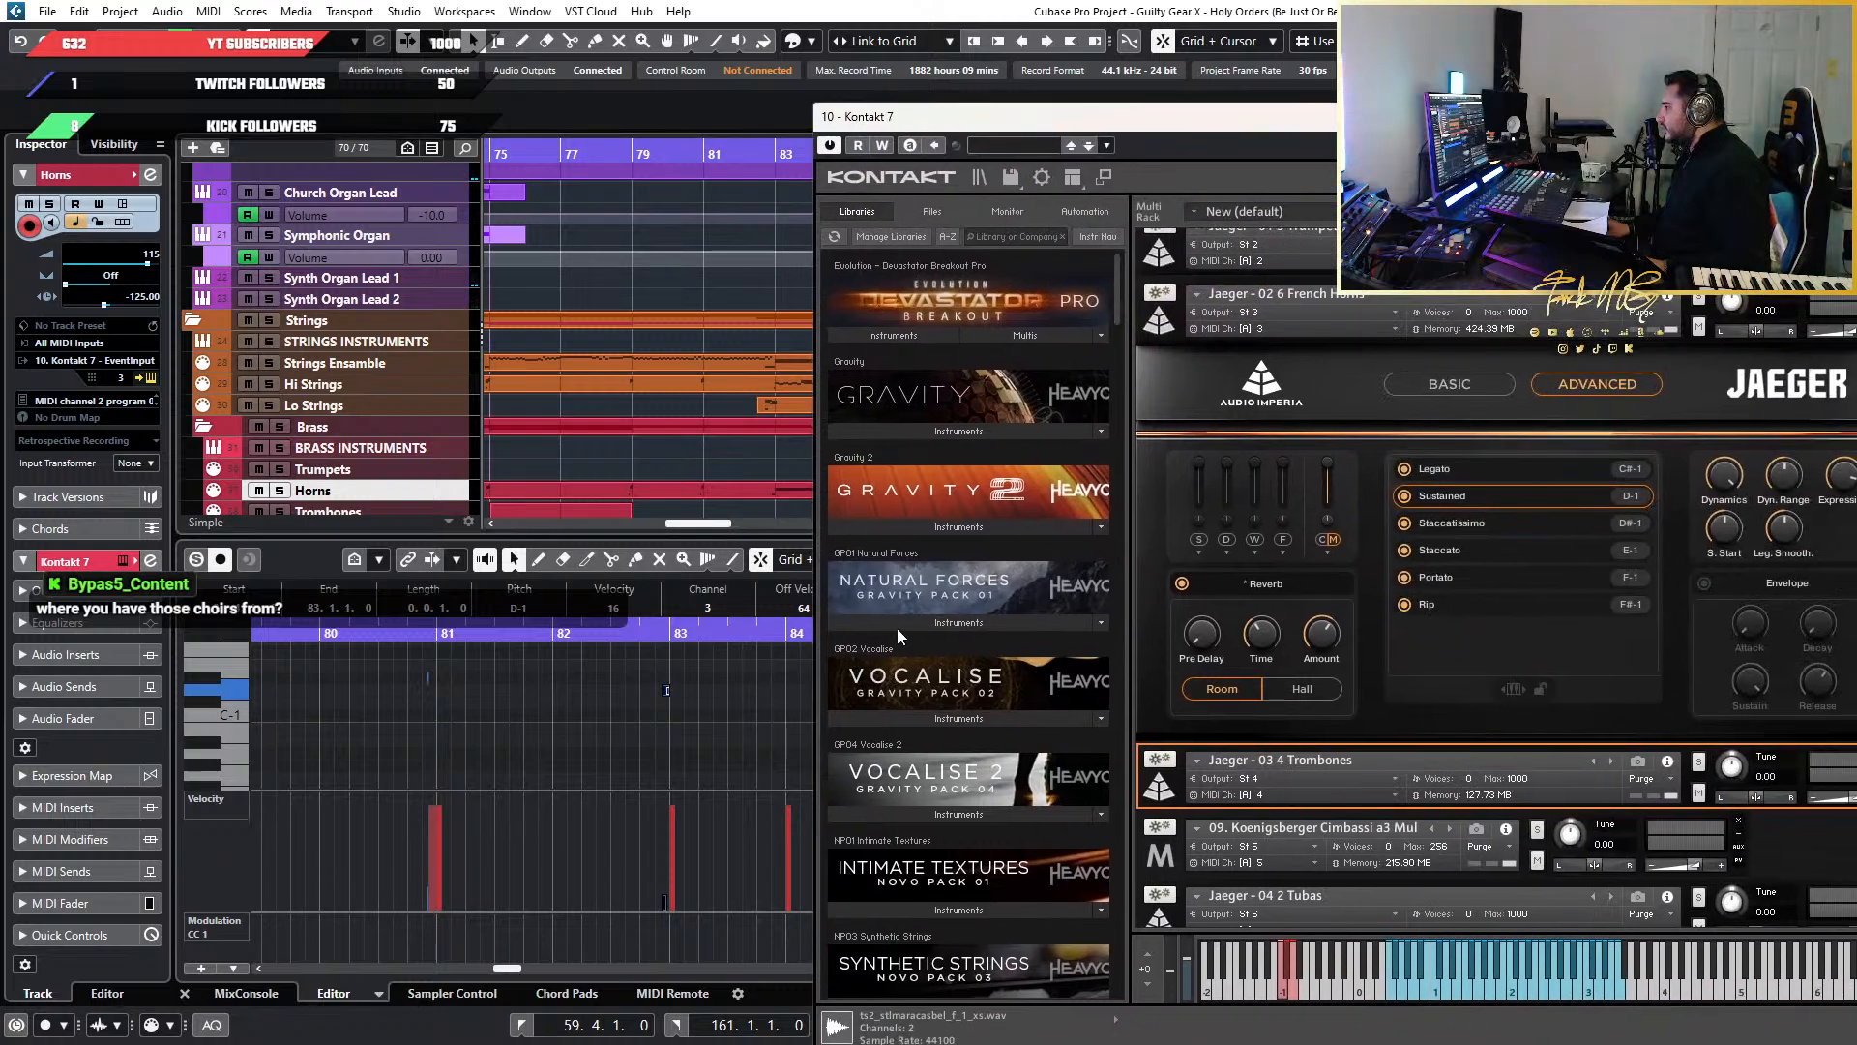
drag(1119, 296, 1151, 492)
drag(963, 118, 1297, 117)
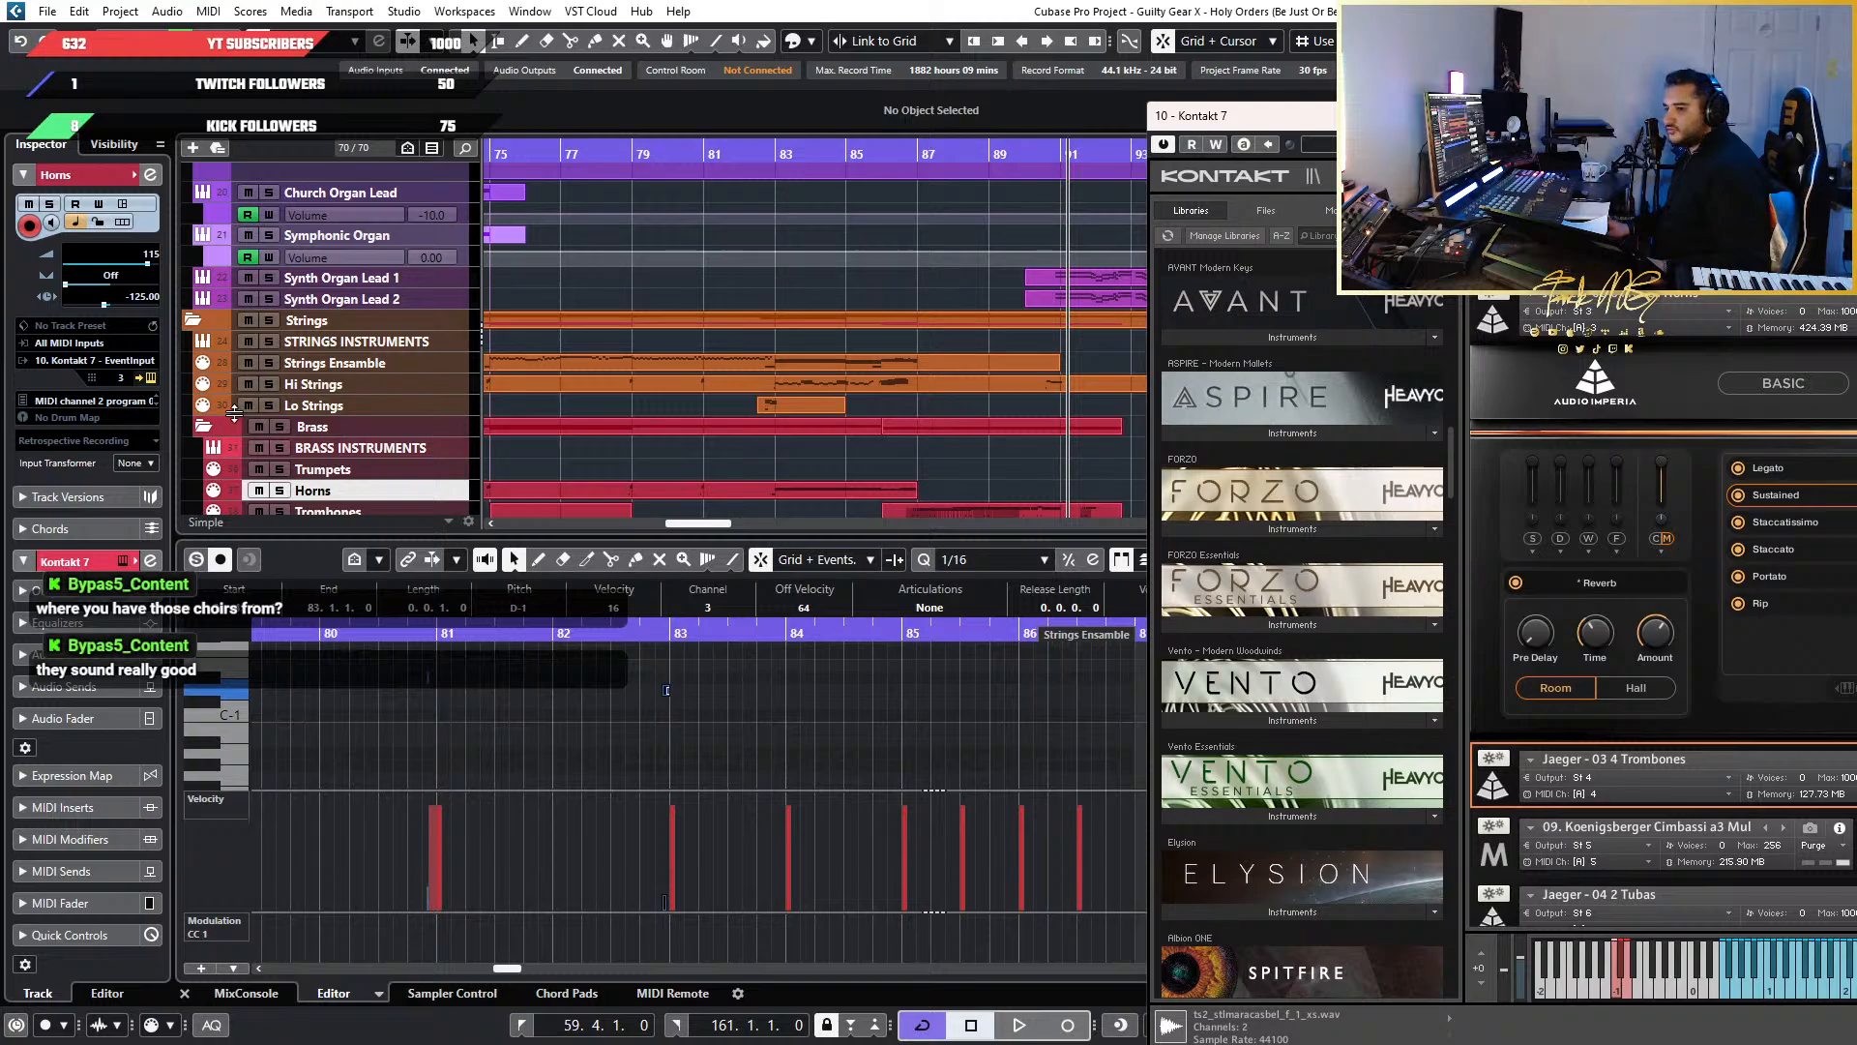
Find the CHOIR folder in the track list and select the Choir - Ensemble track
scroll(233, 413, down, 8)
ctrl+scroll(663, 404, down, 5)
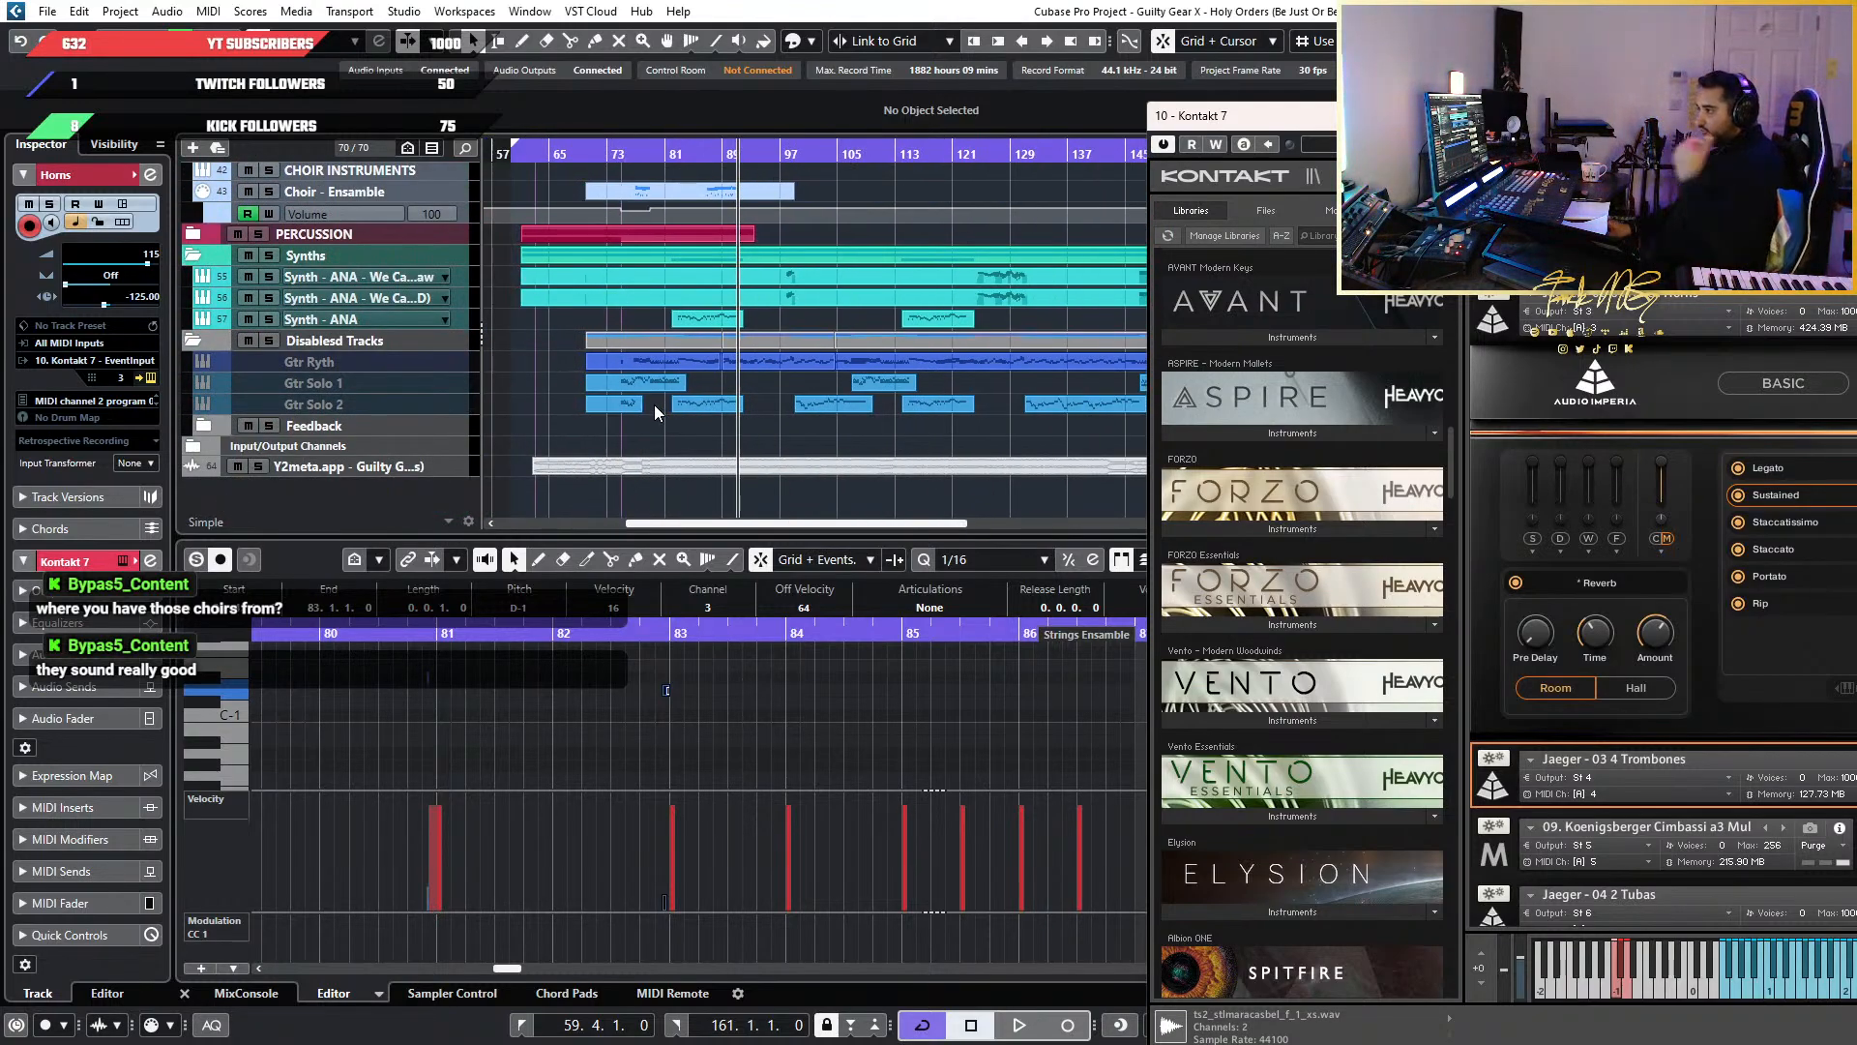
scroll(828, 523, up, 3)
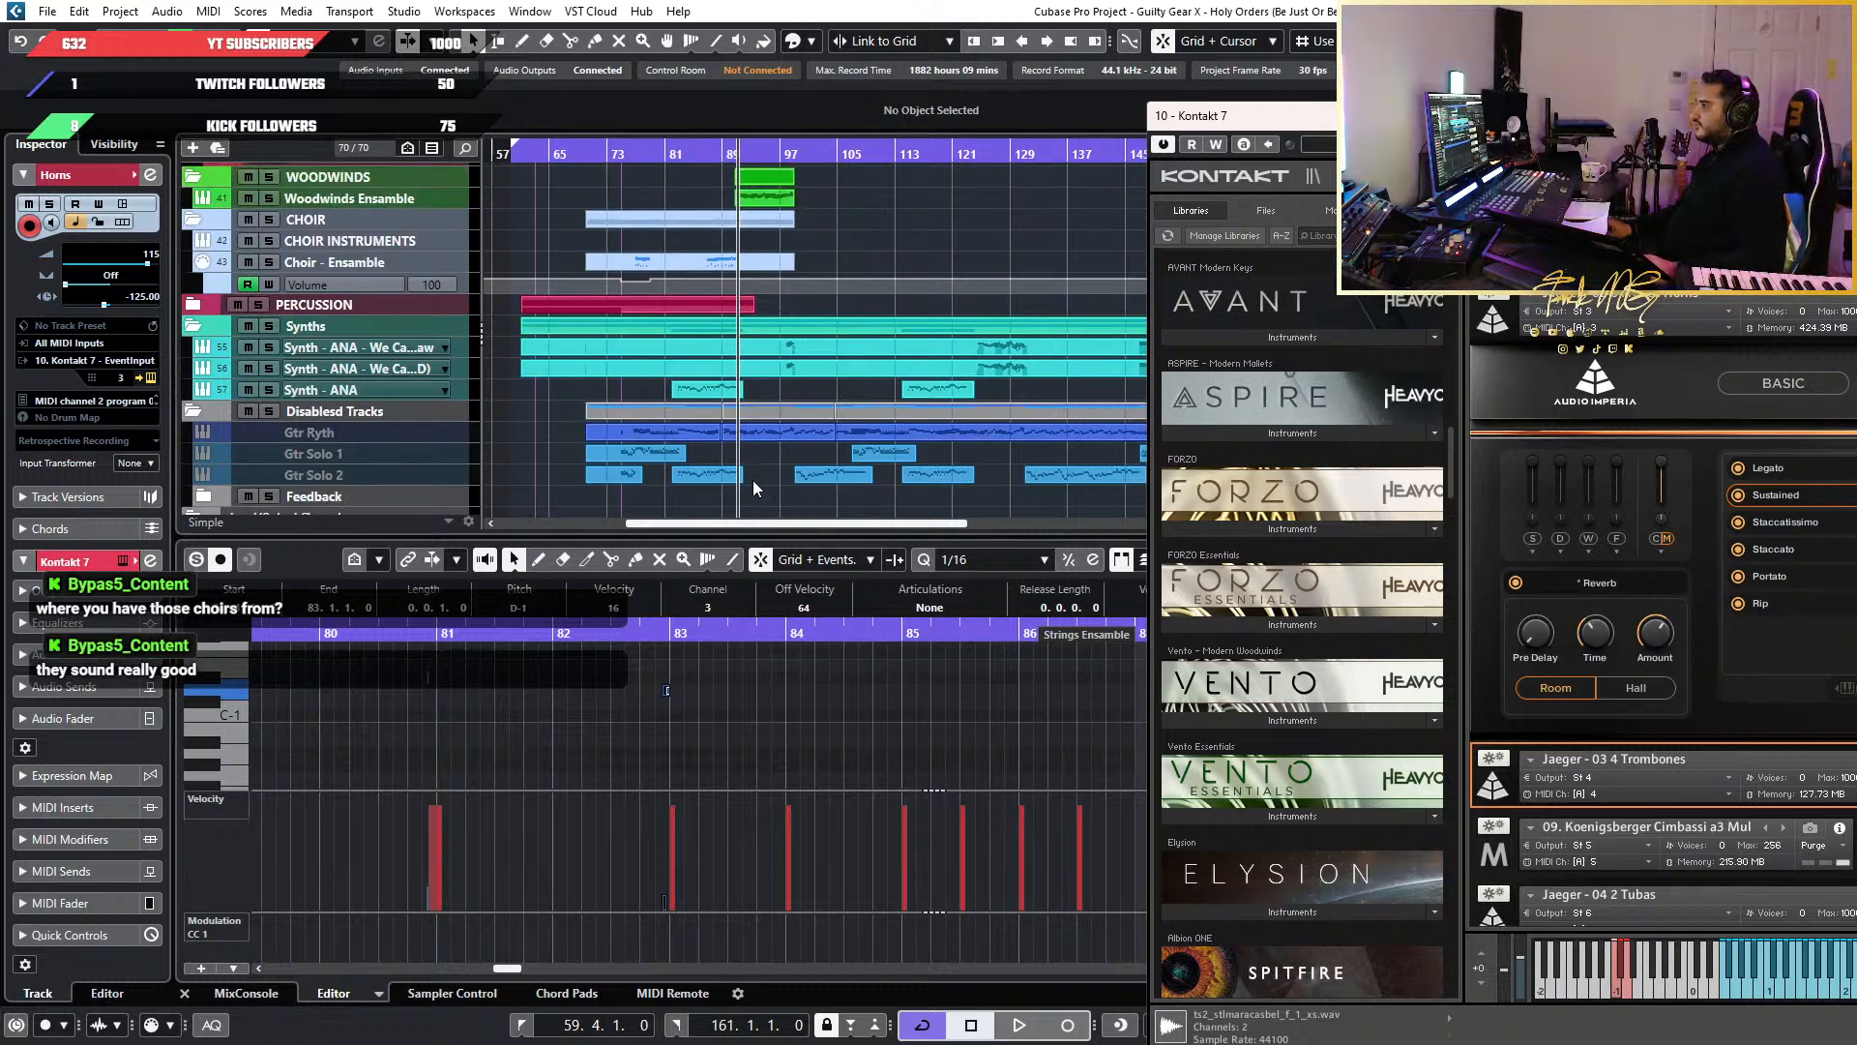
scroll(752, 479, up, 1)
ctrl+scroll(668, 435, up, 5)
click(442, 332)
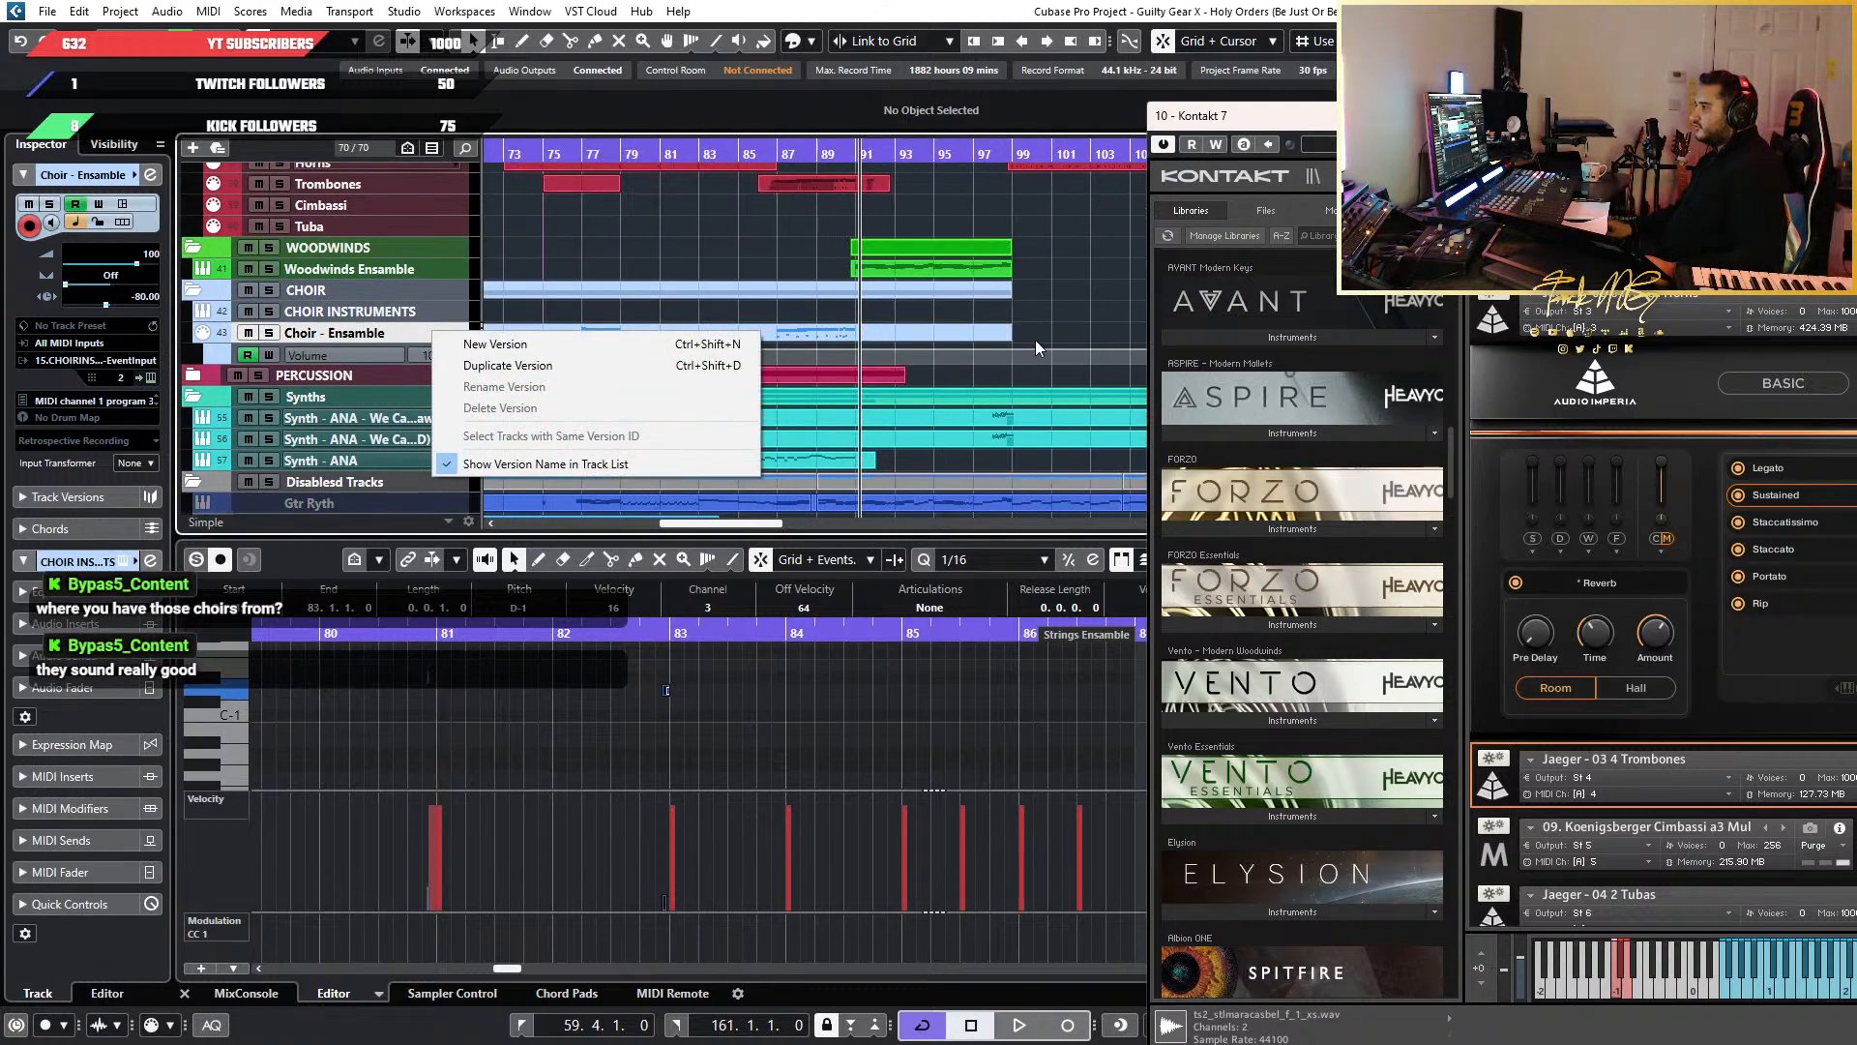
click(1131, 319)
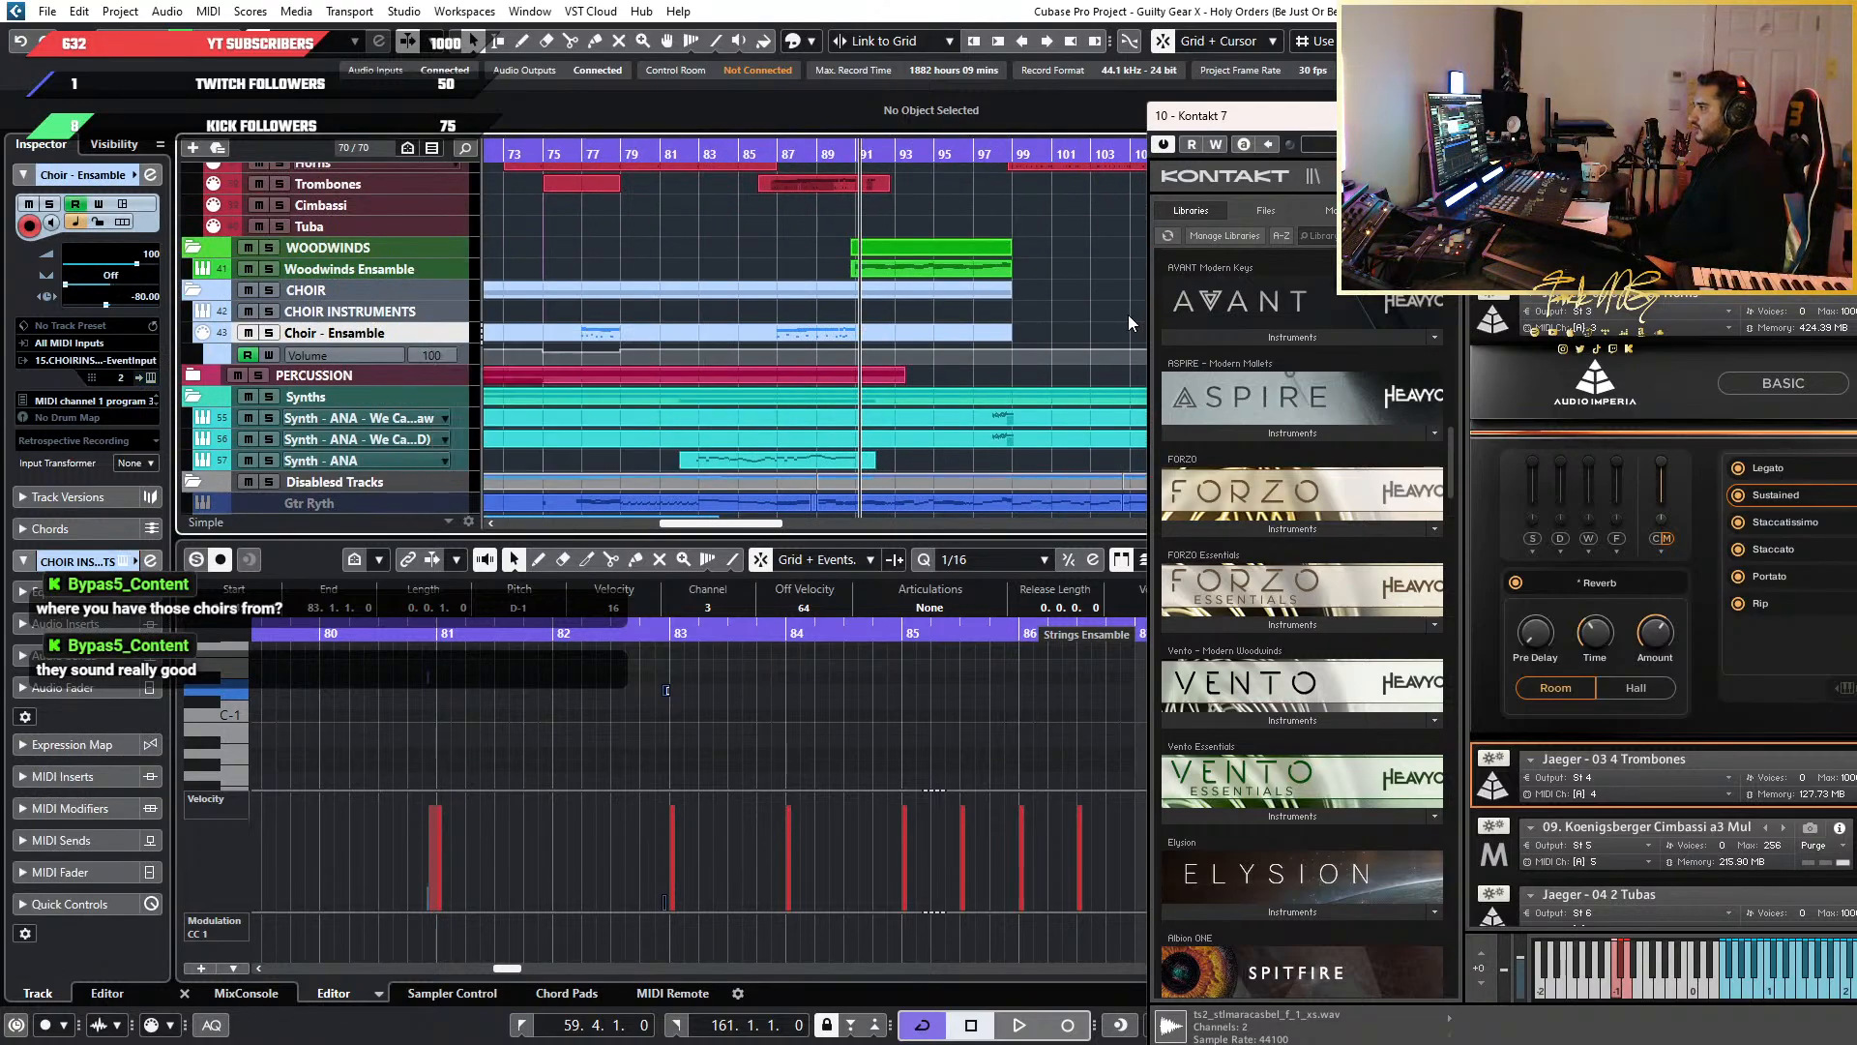
Open the choir track's Kontakt instrument and inspect the Chorus women's and men's Traditional Syllables patches
click(150, 378)
drag(870, 100, 645, 130)
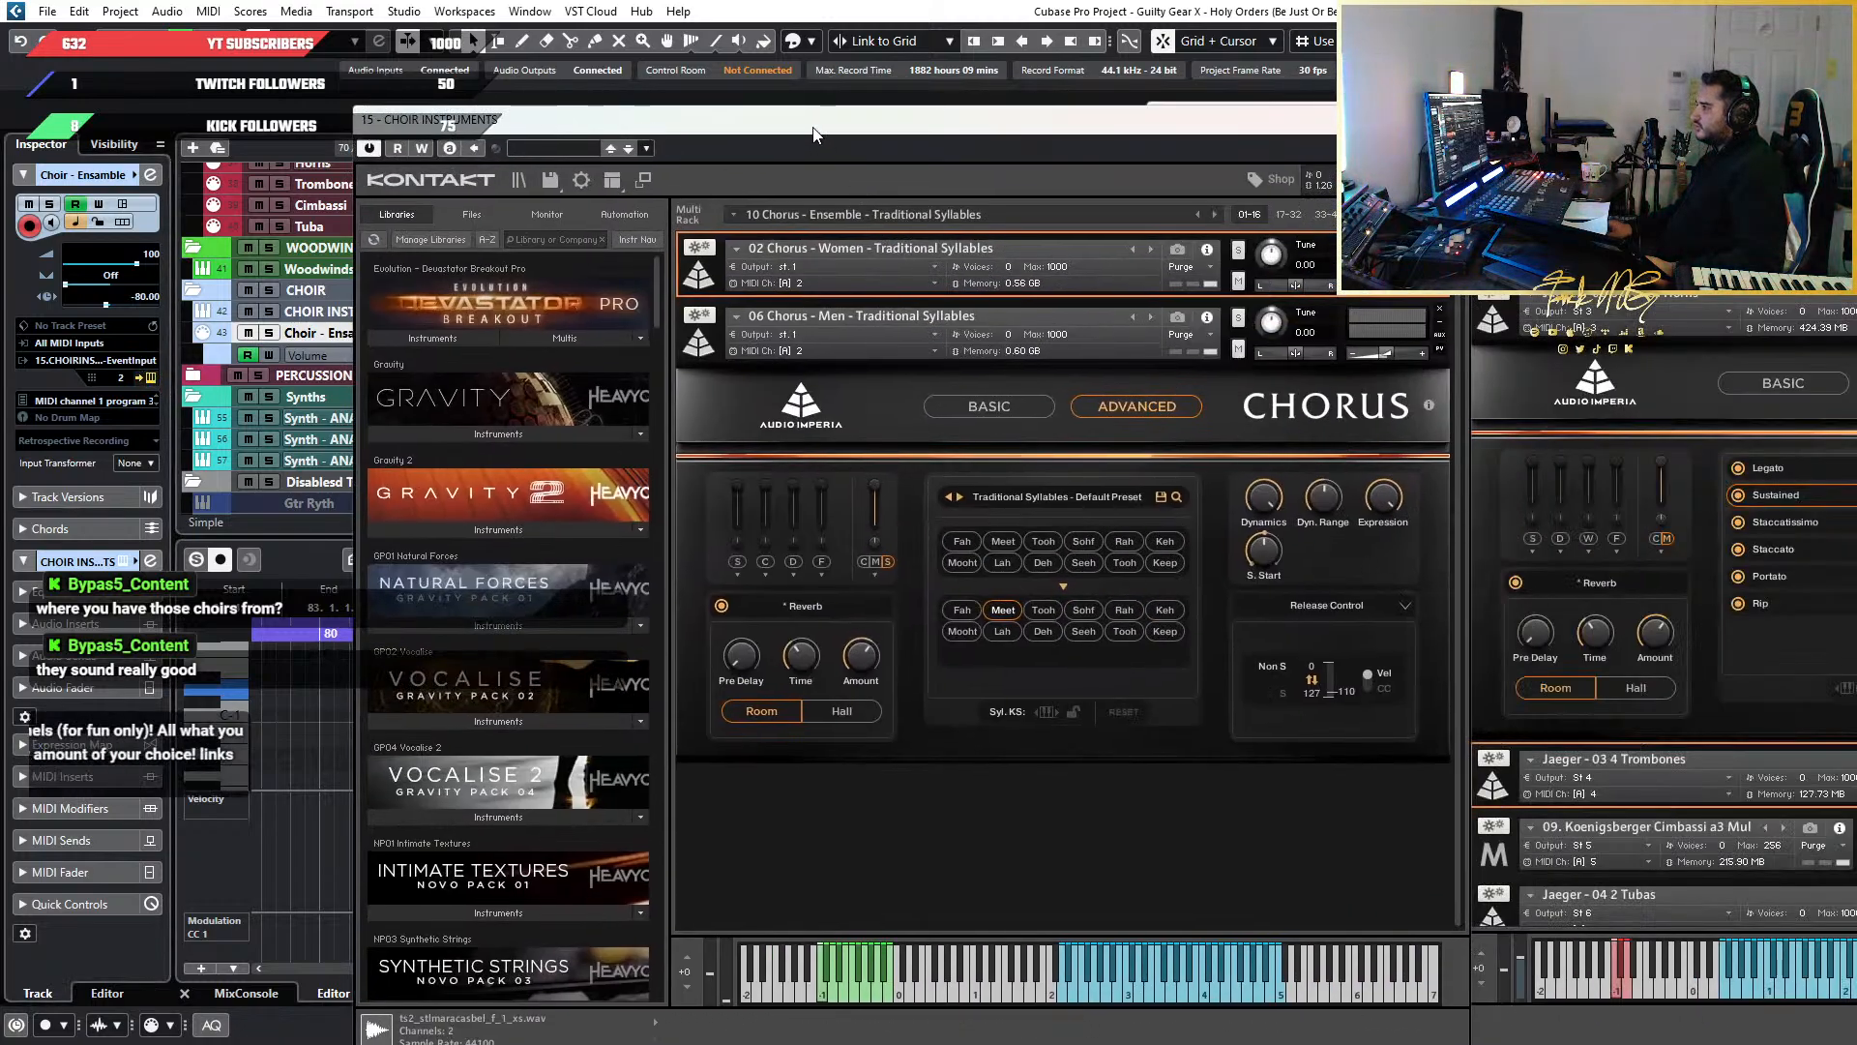
drag(813, 129, 846, 95)
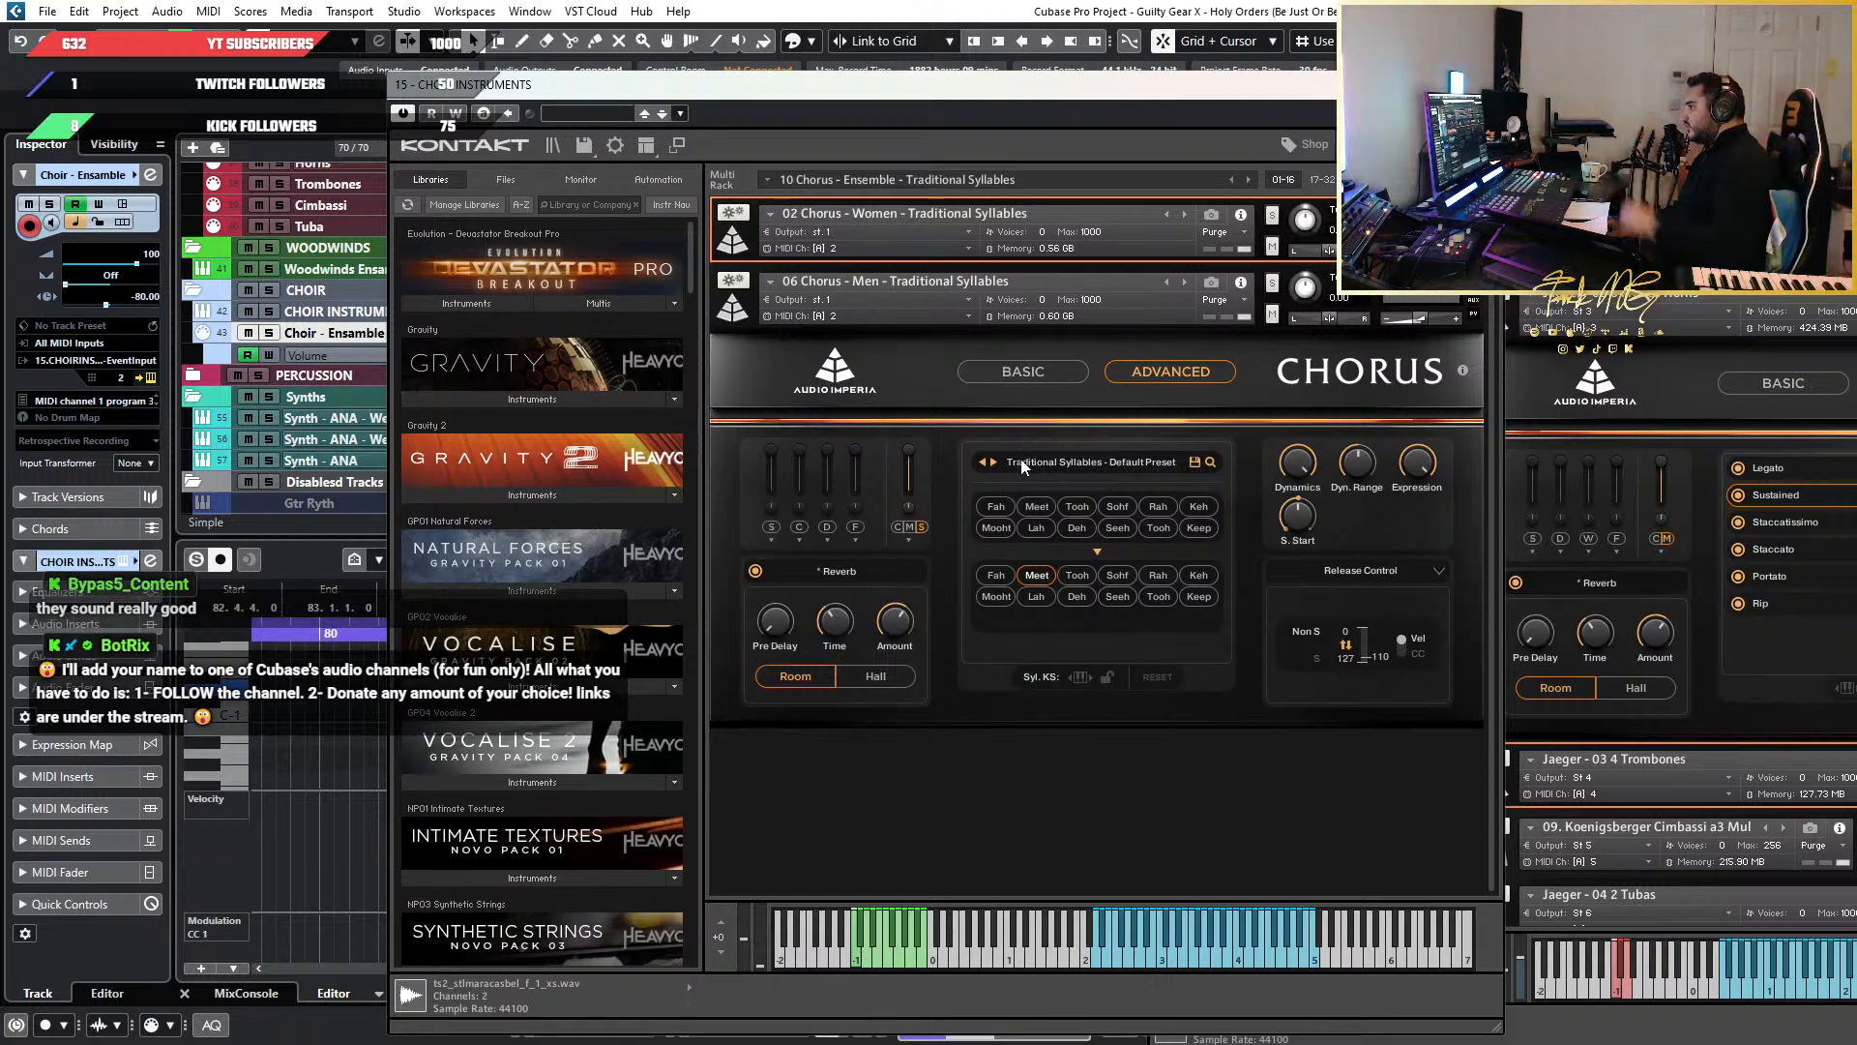
drag(948, 85, 1584, 130)
Open the Choir - Ensemble part in the Key Editor and play its bar 77 phrase in the full mix
click(622, 332)
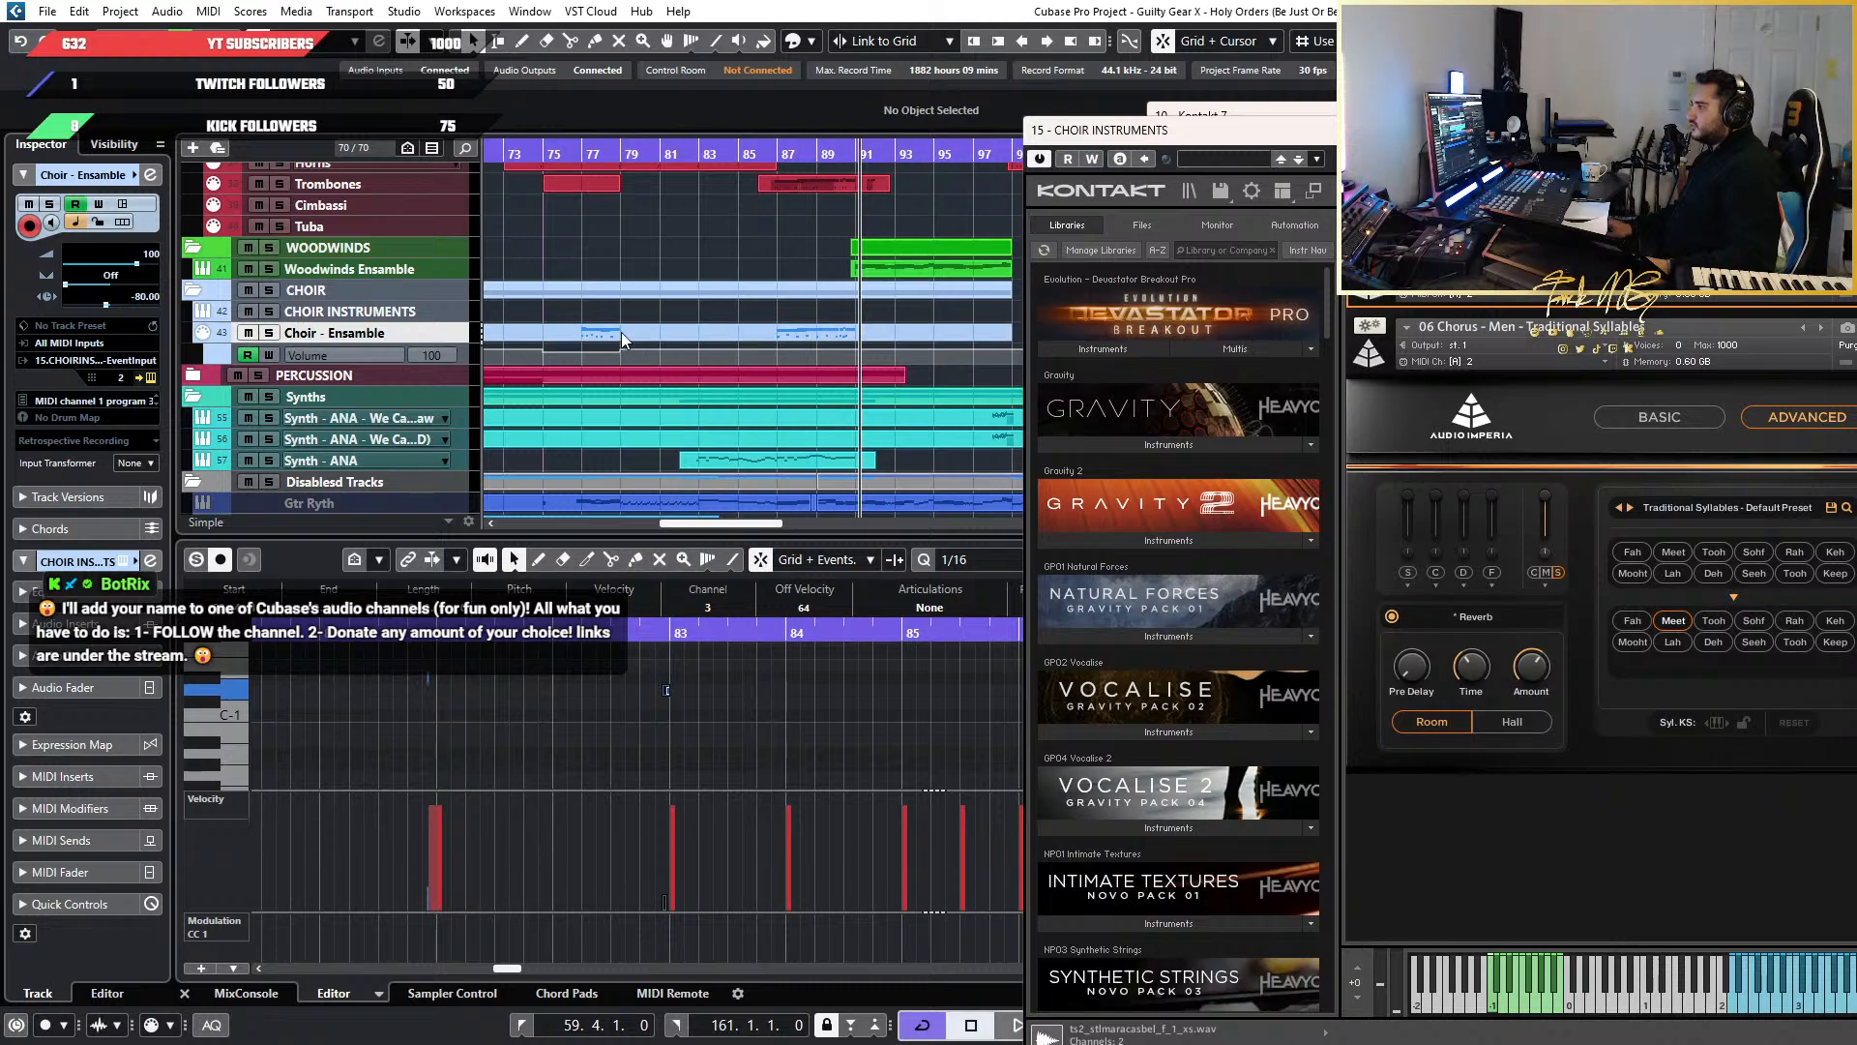
scroll(684, 734, up, 2)
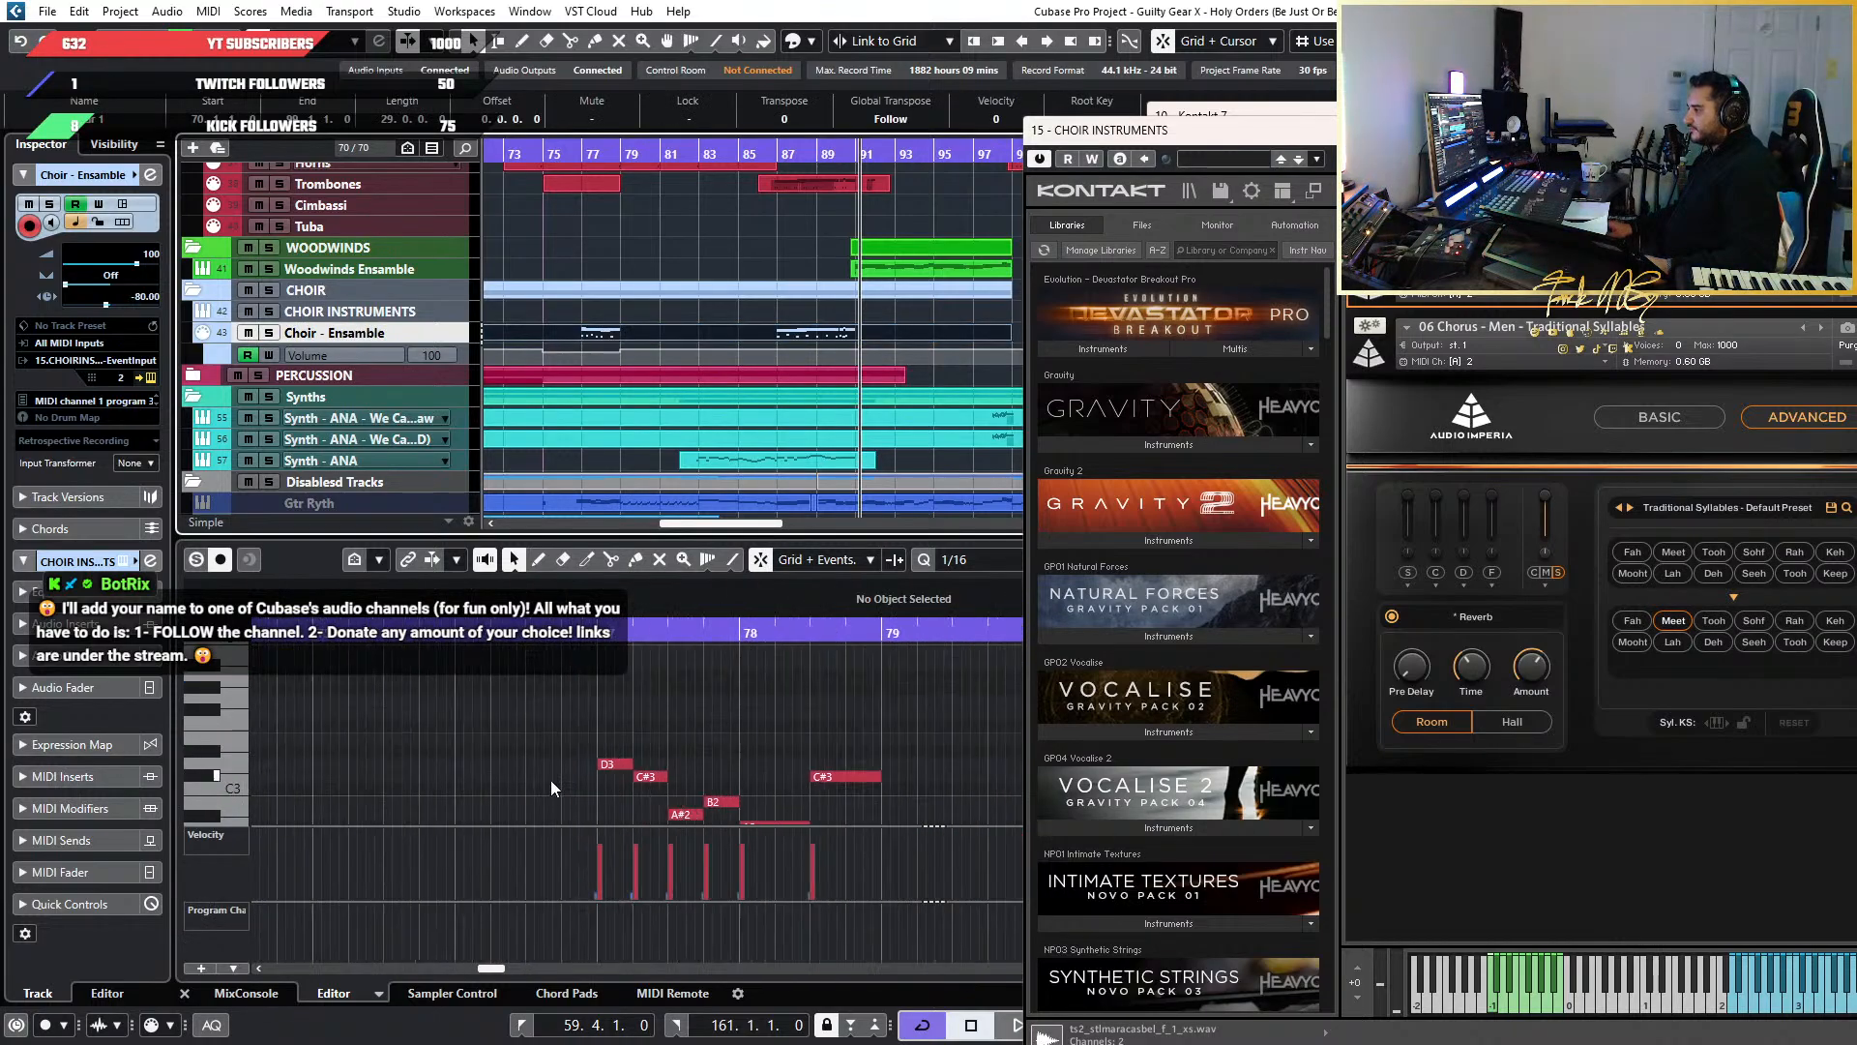
scroll(714, 757, down, 3)
scroll(799, 758, up, 3)
scroll(779, 716, up, 1)
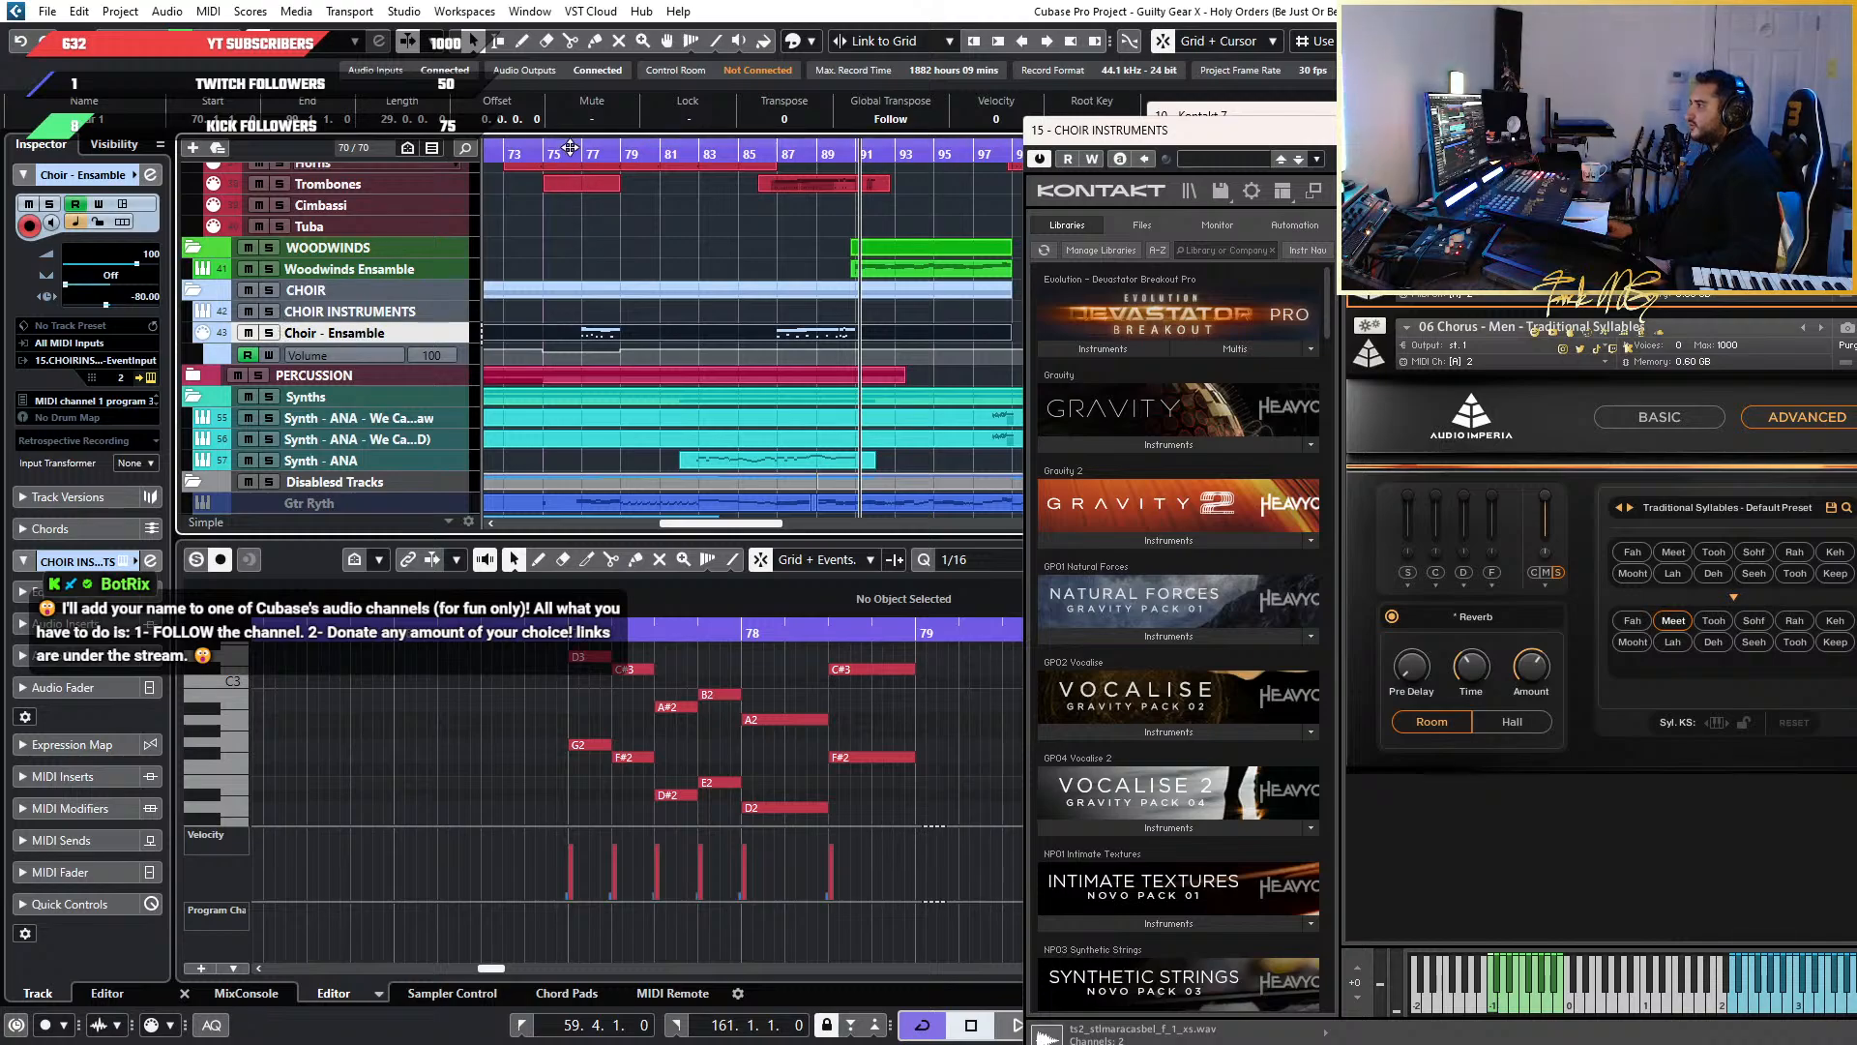
drag(572, 147, 574, 158)
key(space)
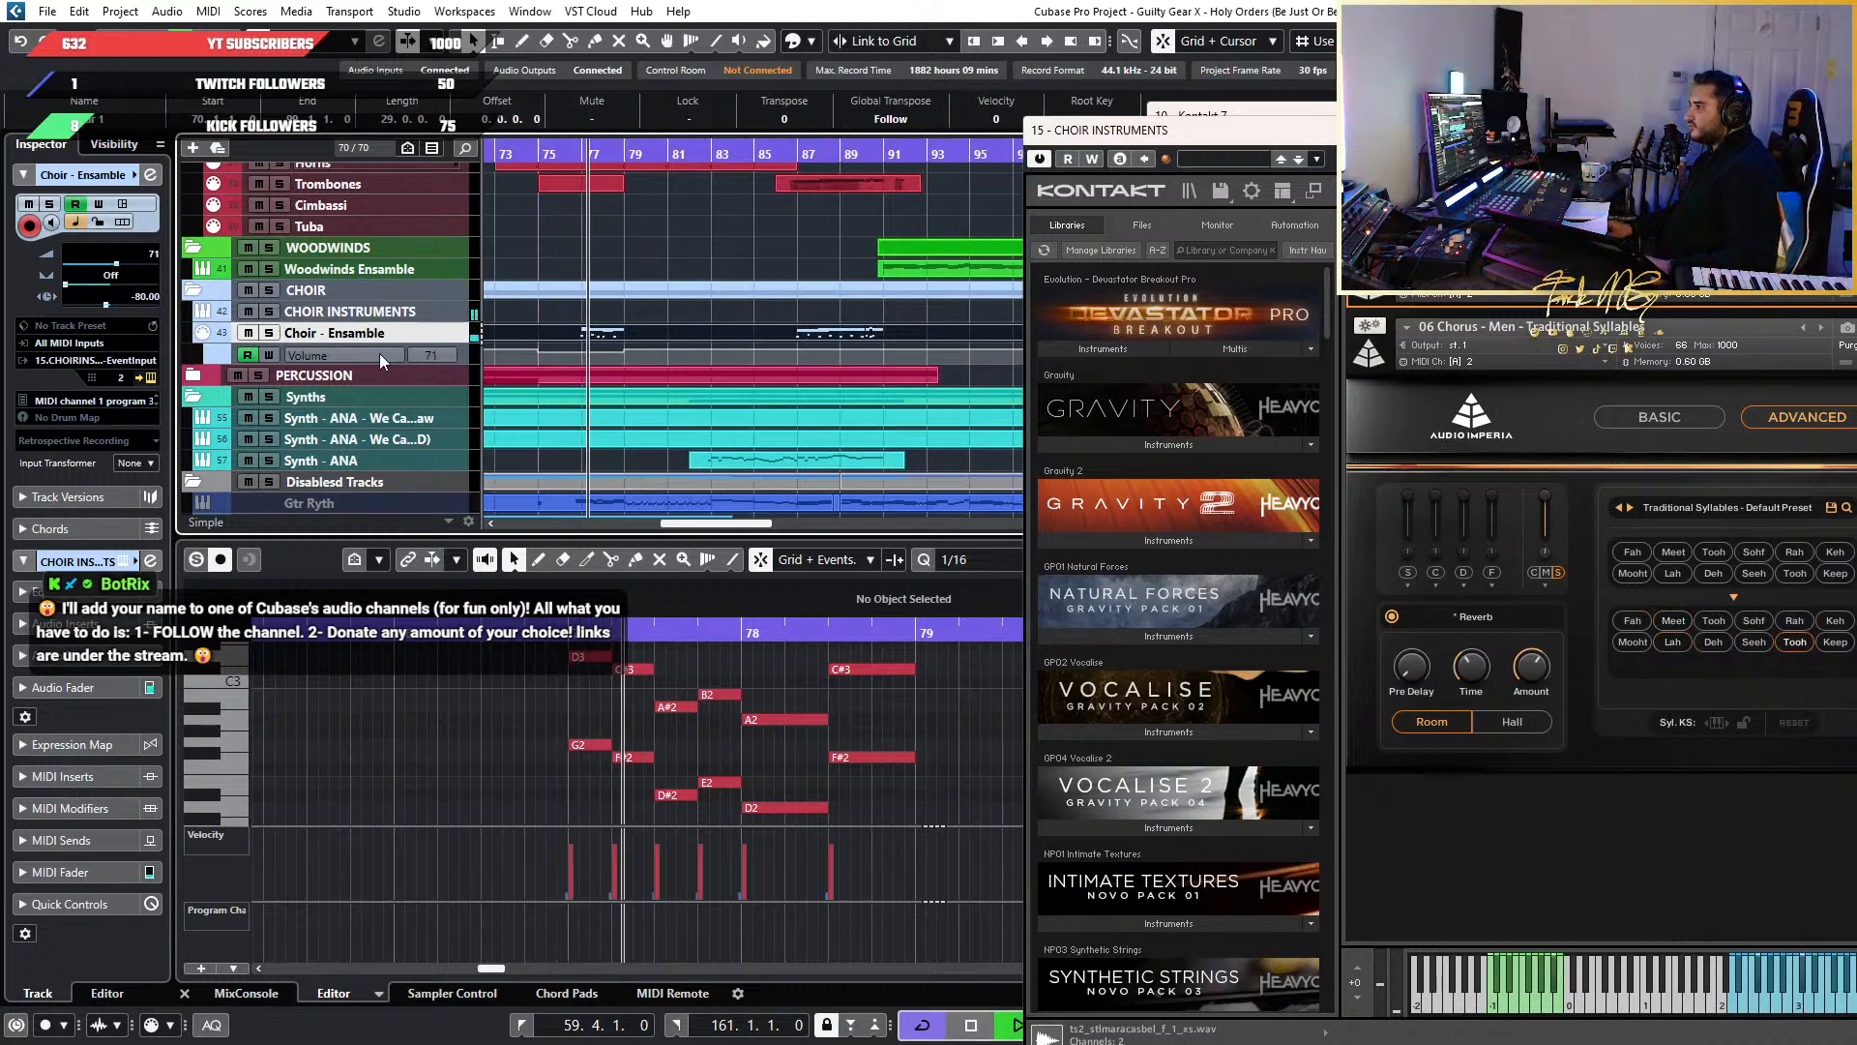
key(space)
Solo the Choir - Ensemble track and play it from midway through bar 76
click(271, 332)
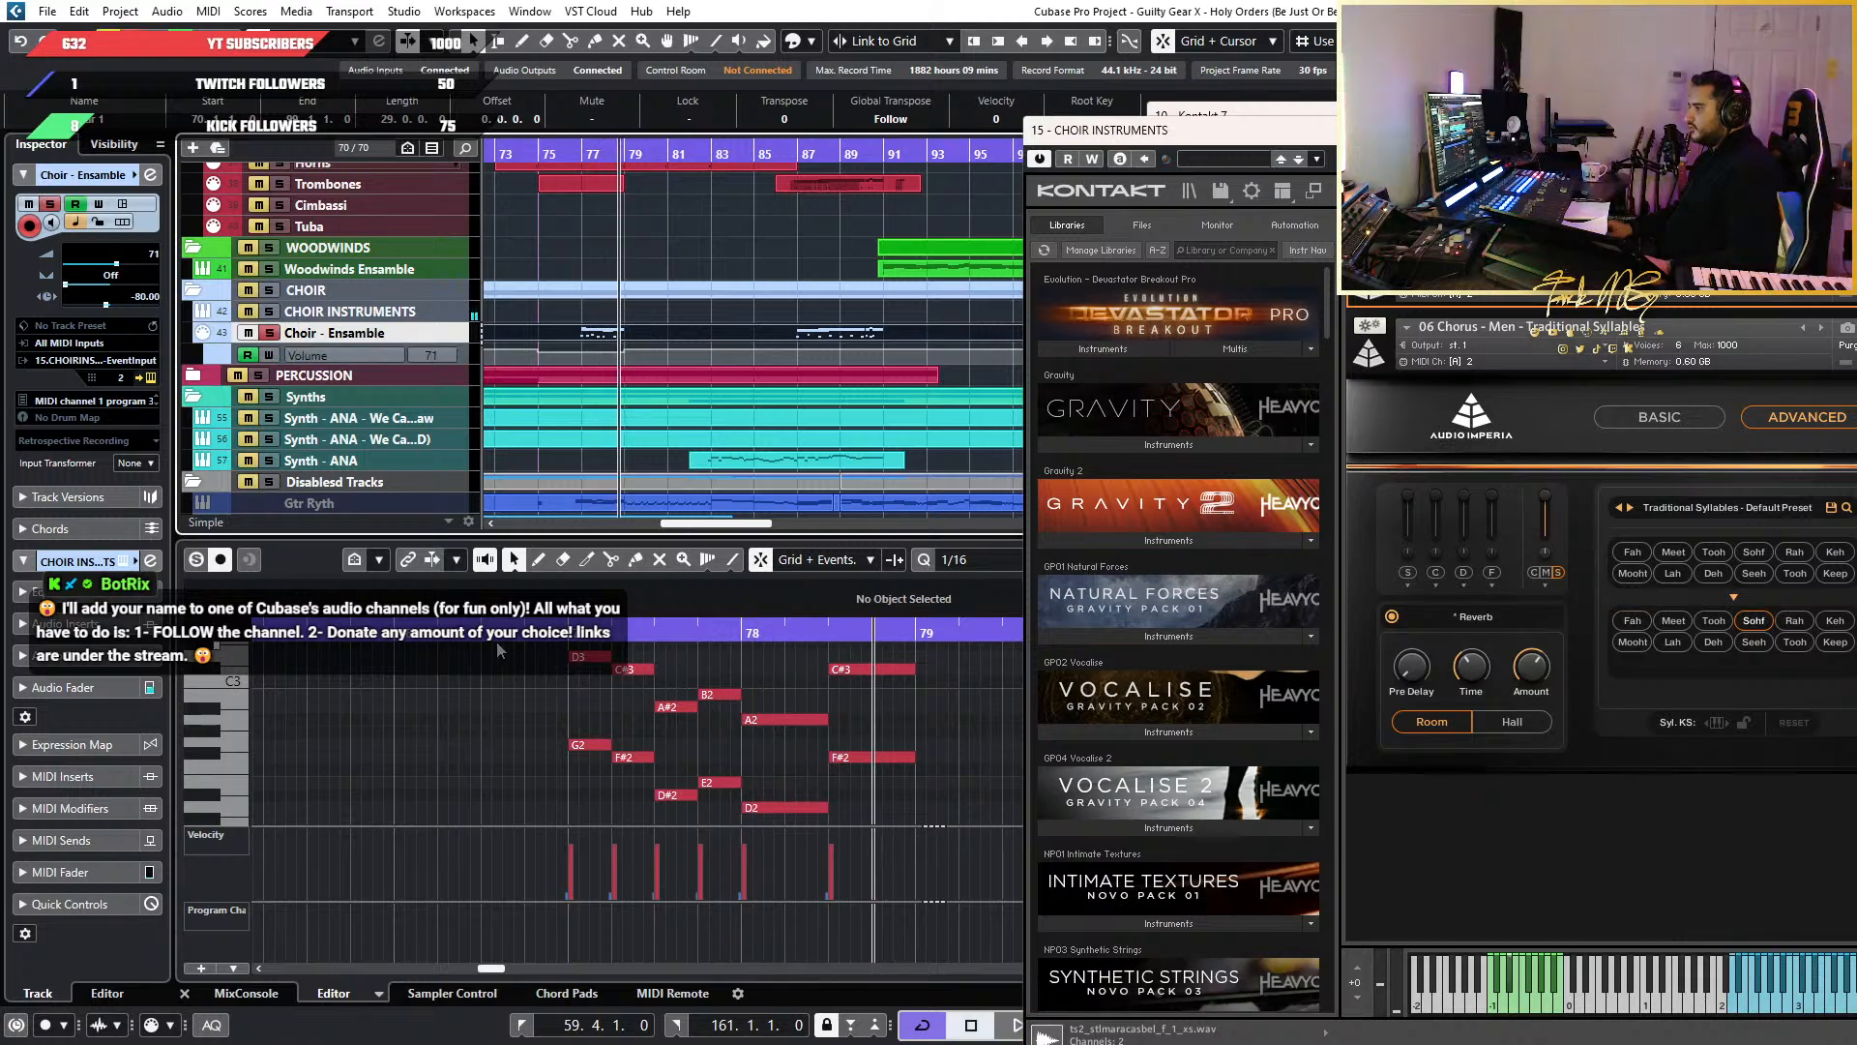
click(495, 638)
key(space)
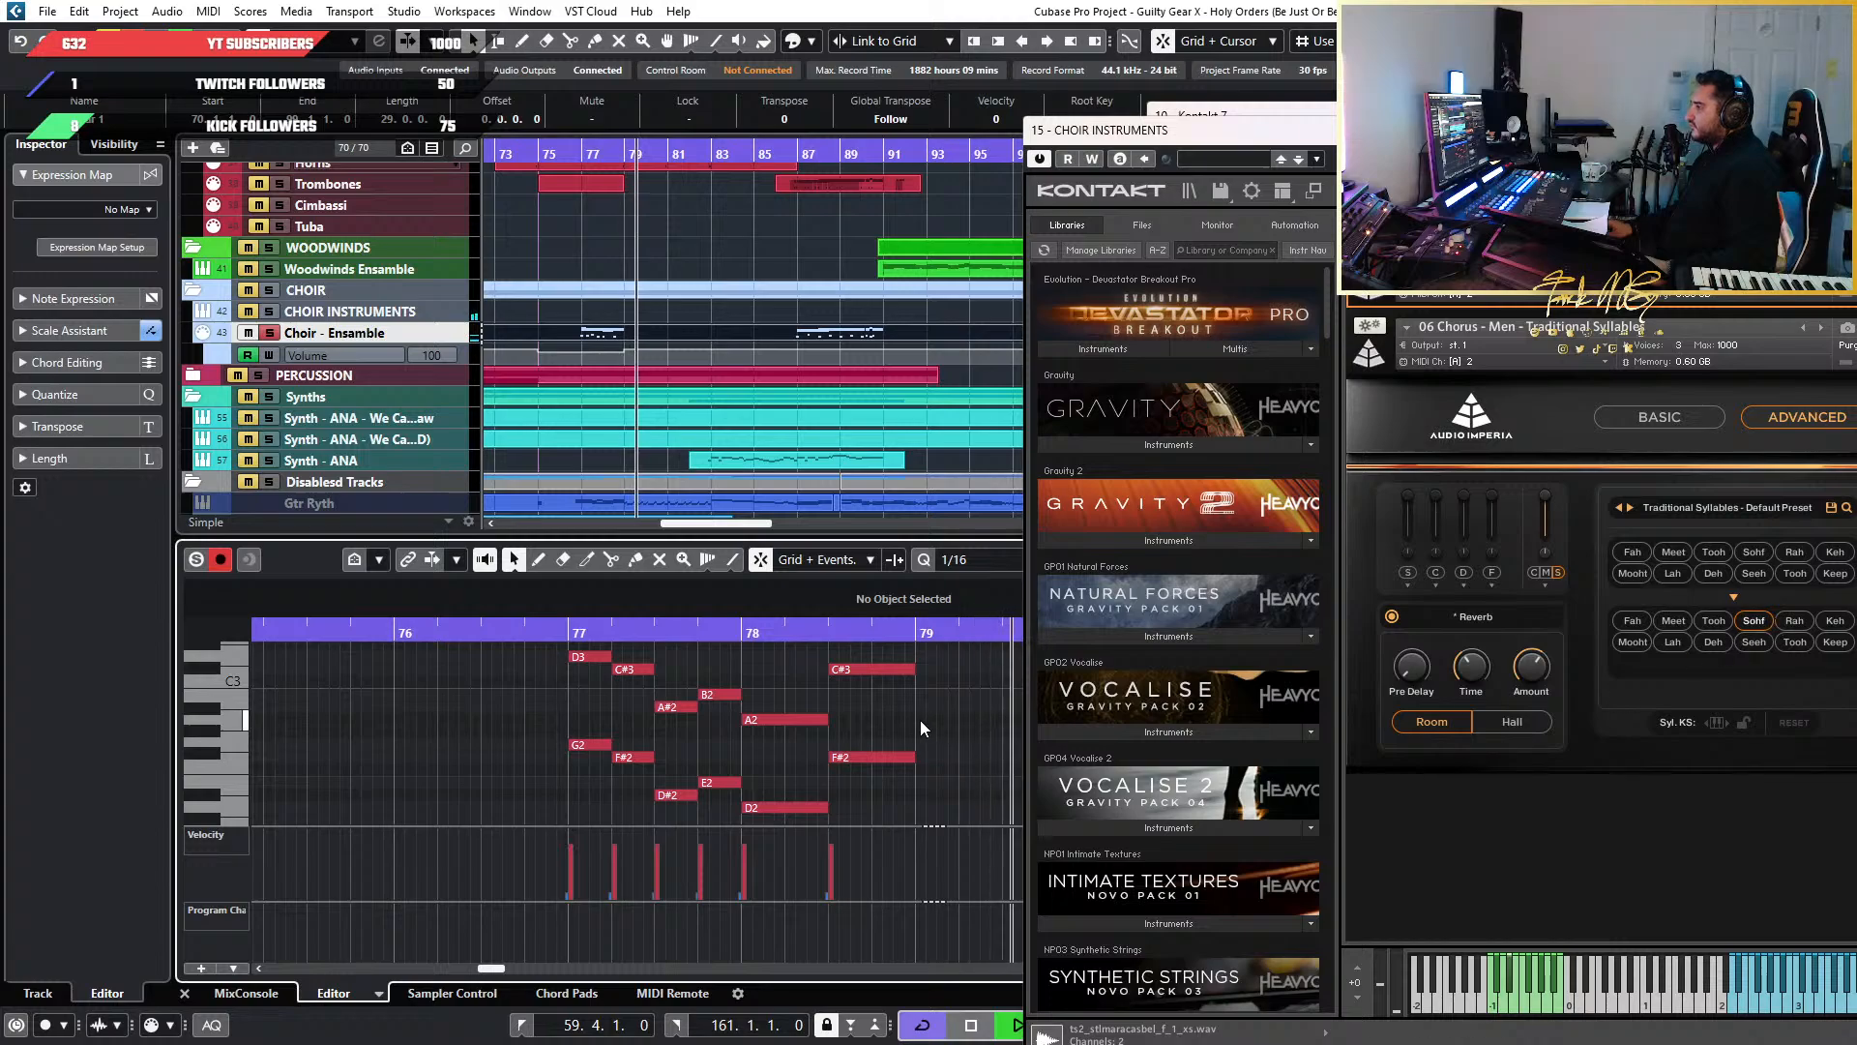
Select the choir notes of the bar 77 phrase and play them from just before bar 77
scroll(871, 695, down, 2)
scroll(930, 694, down, 3)
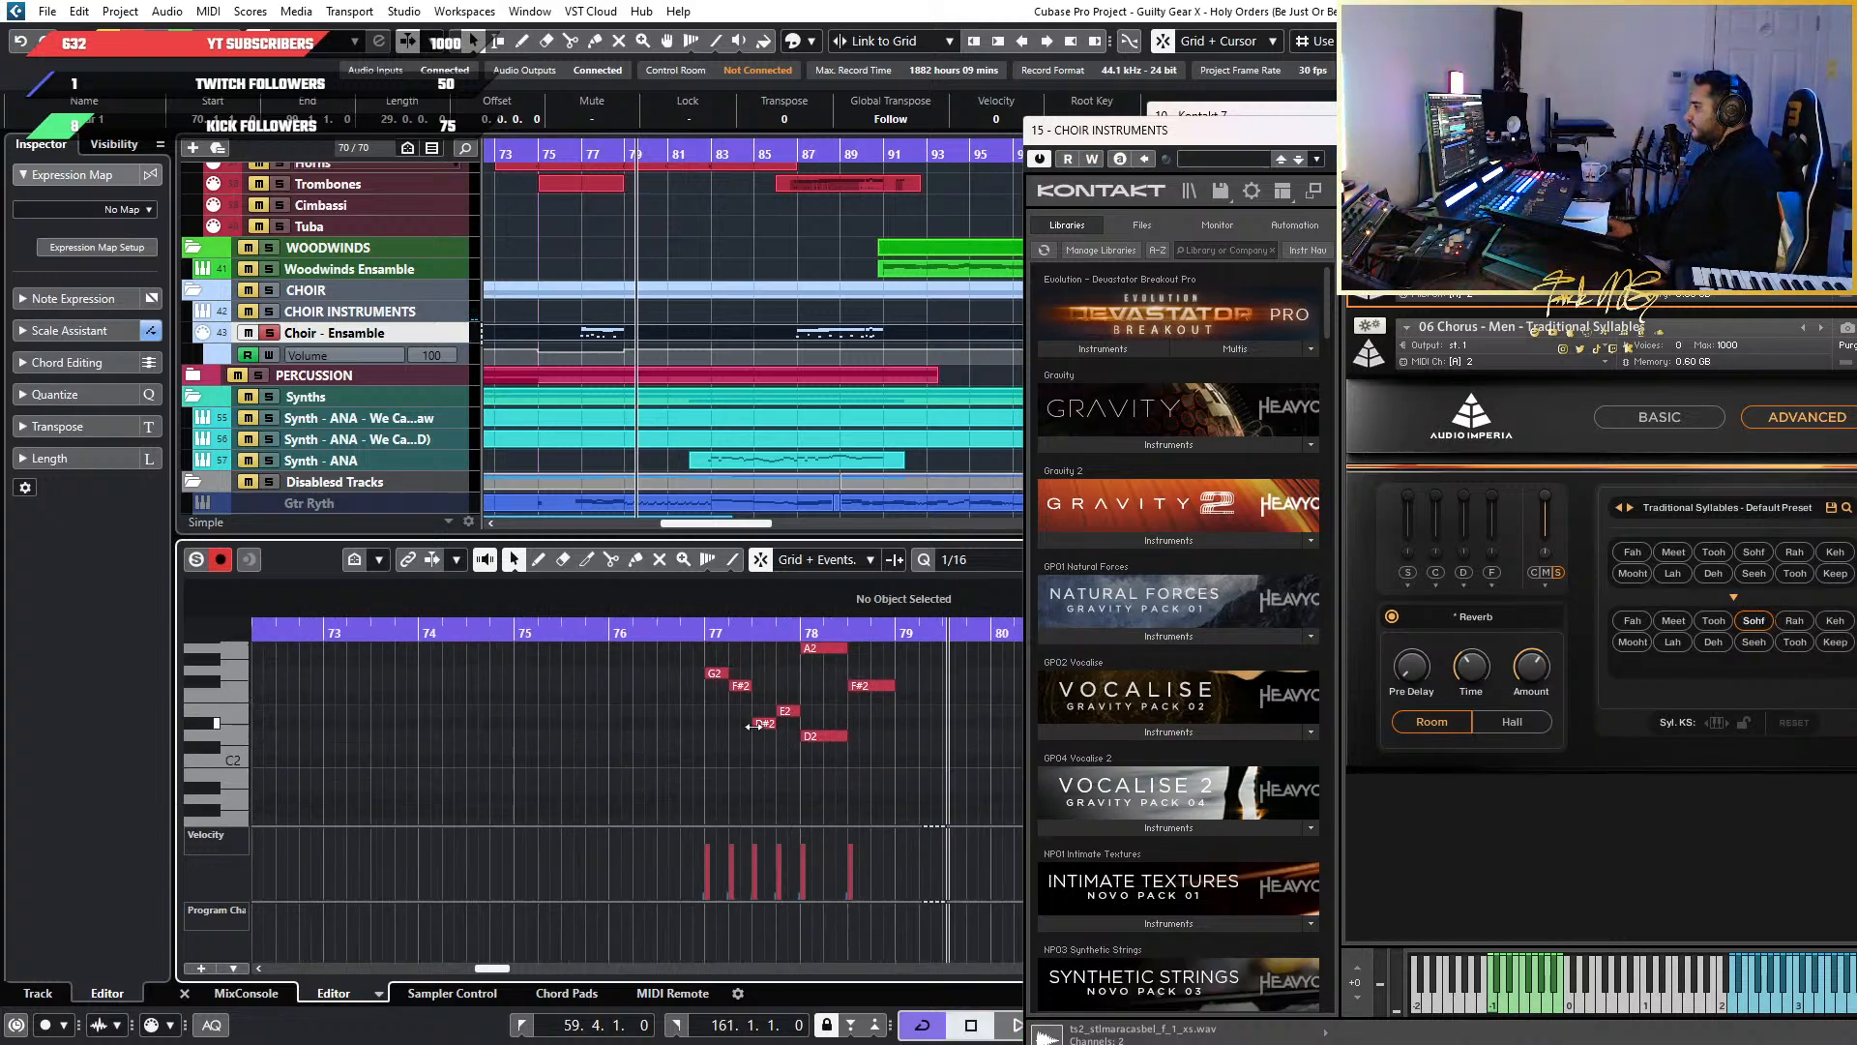
scroll(753, 725, up, 2)
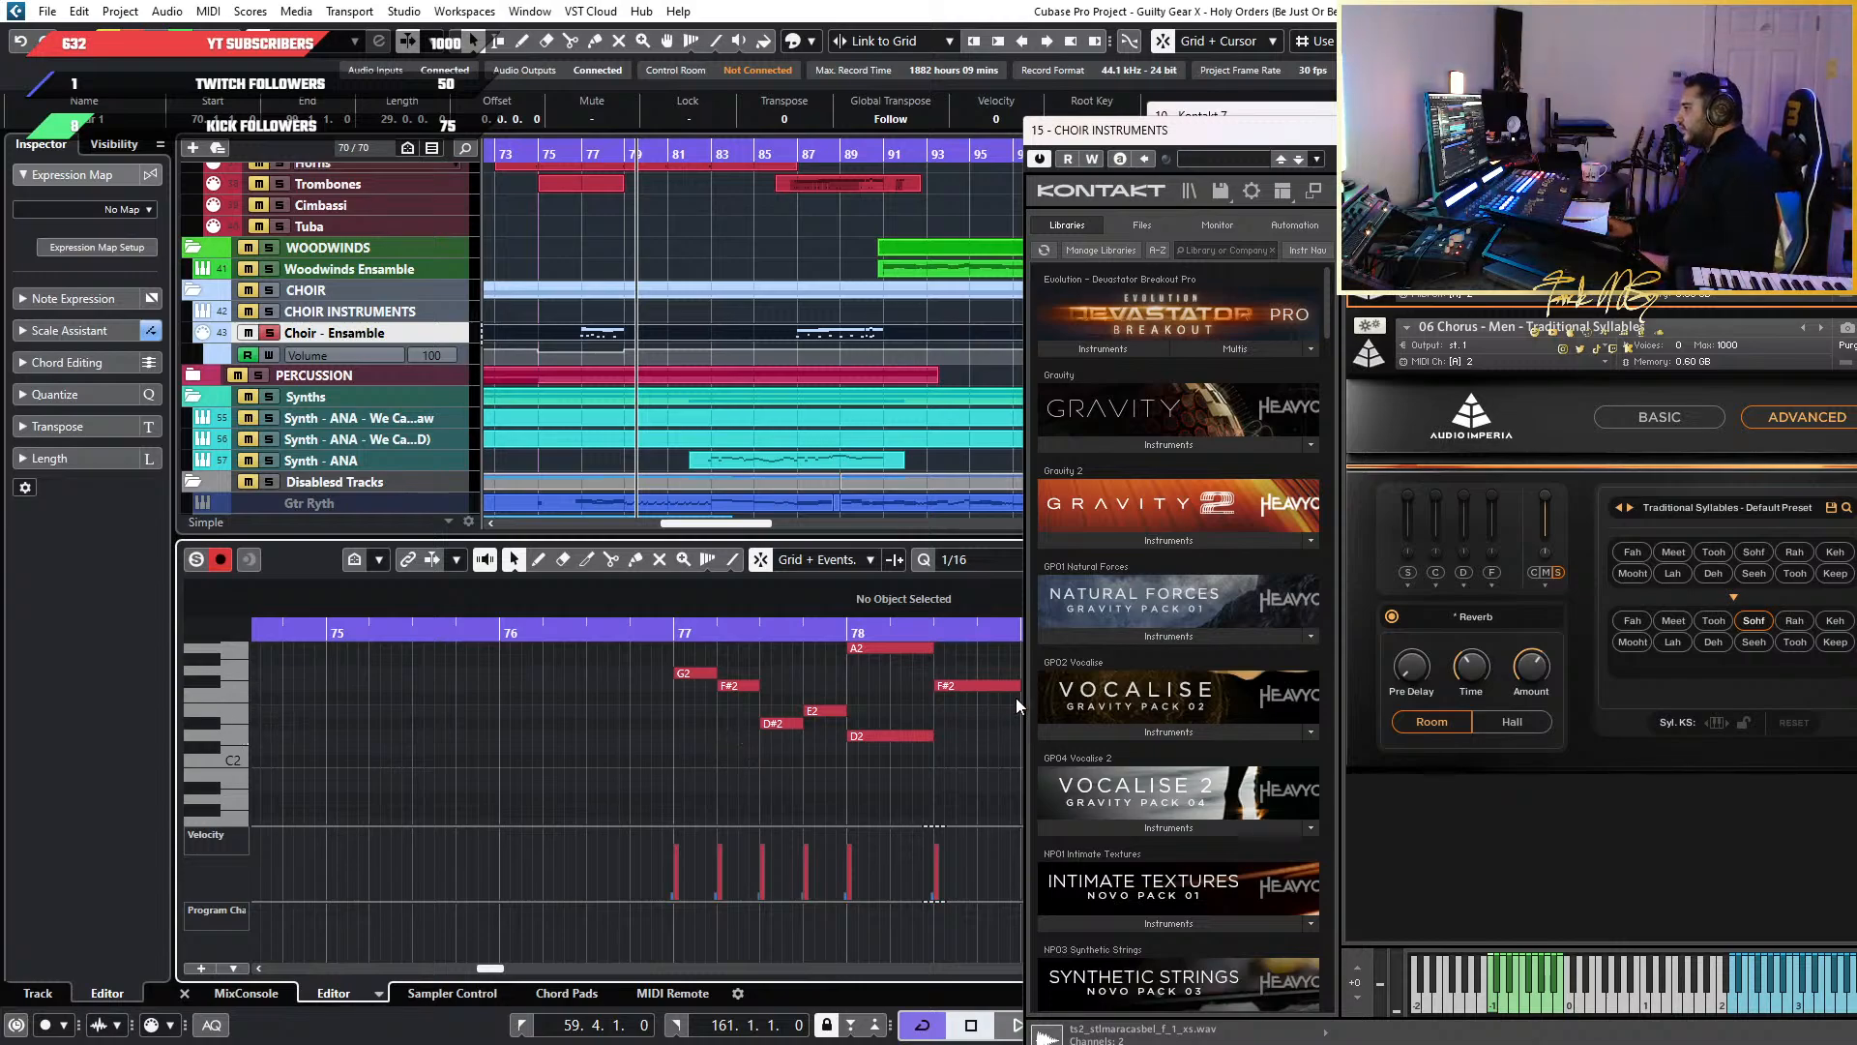
drag(634, 746, 926, 733)
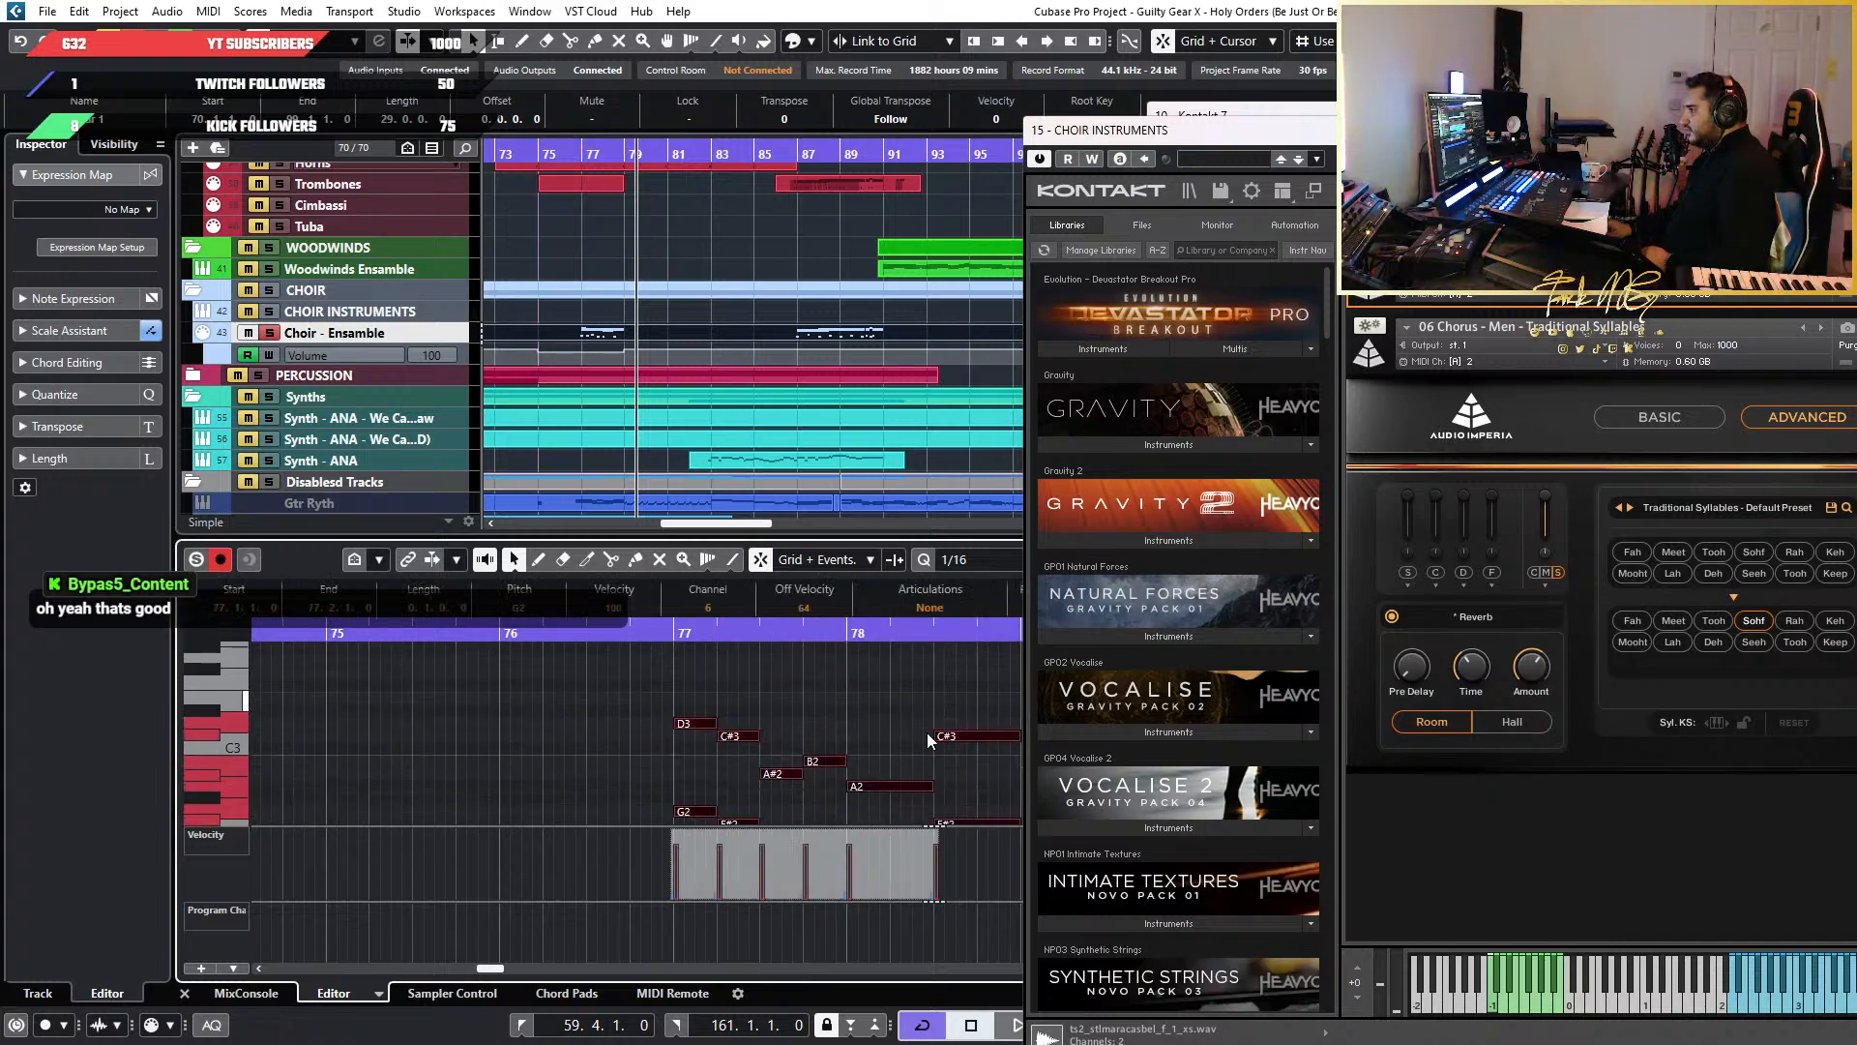
scroll(926, 733, down, 2)
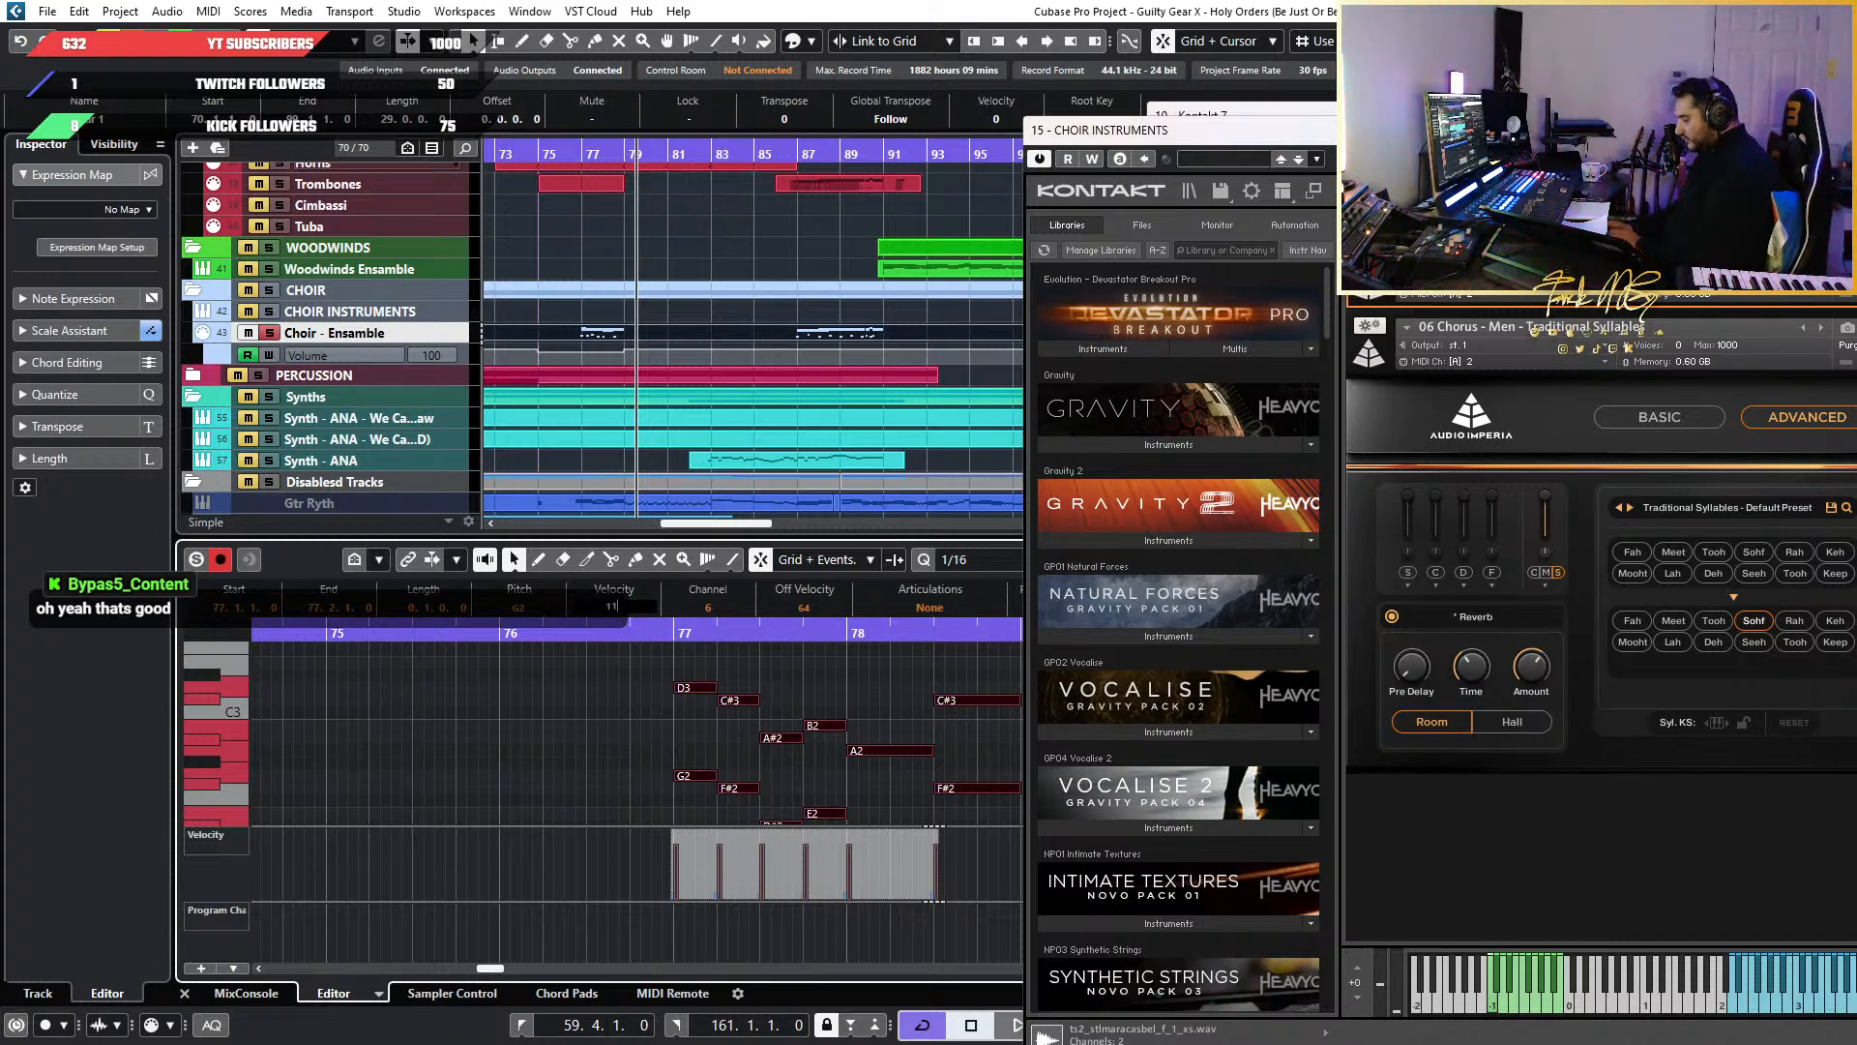
click(633, 634)
key(space)
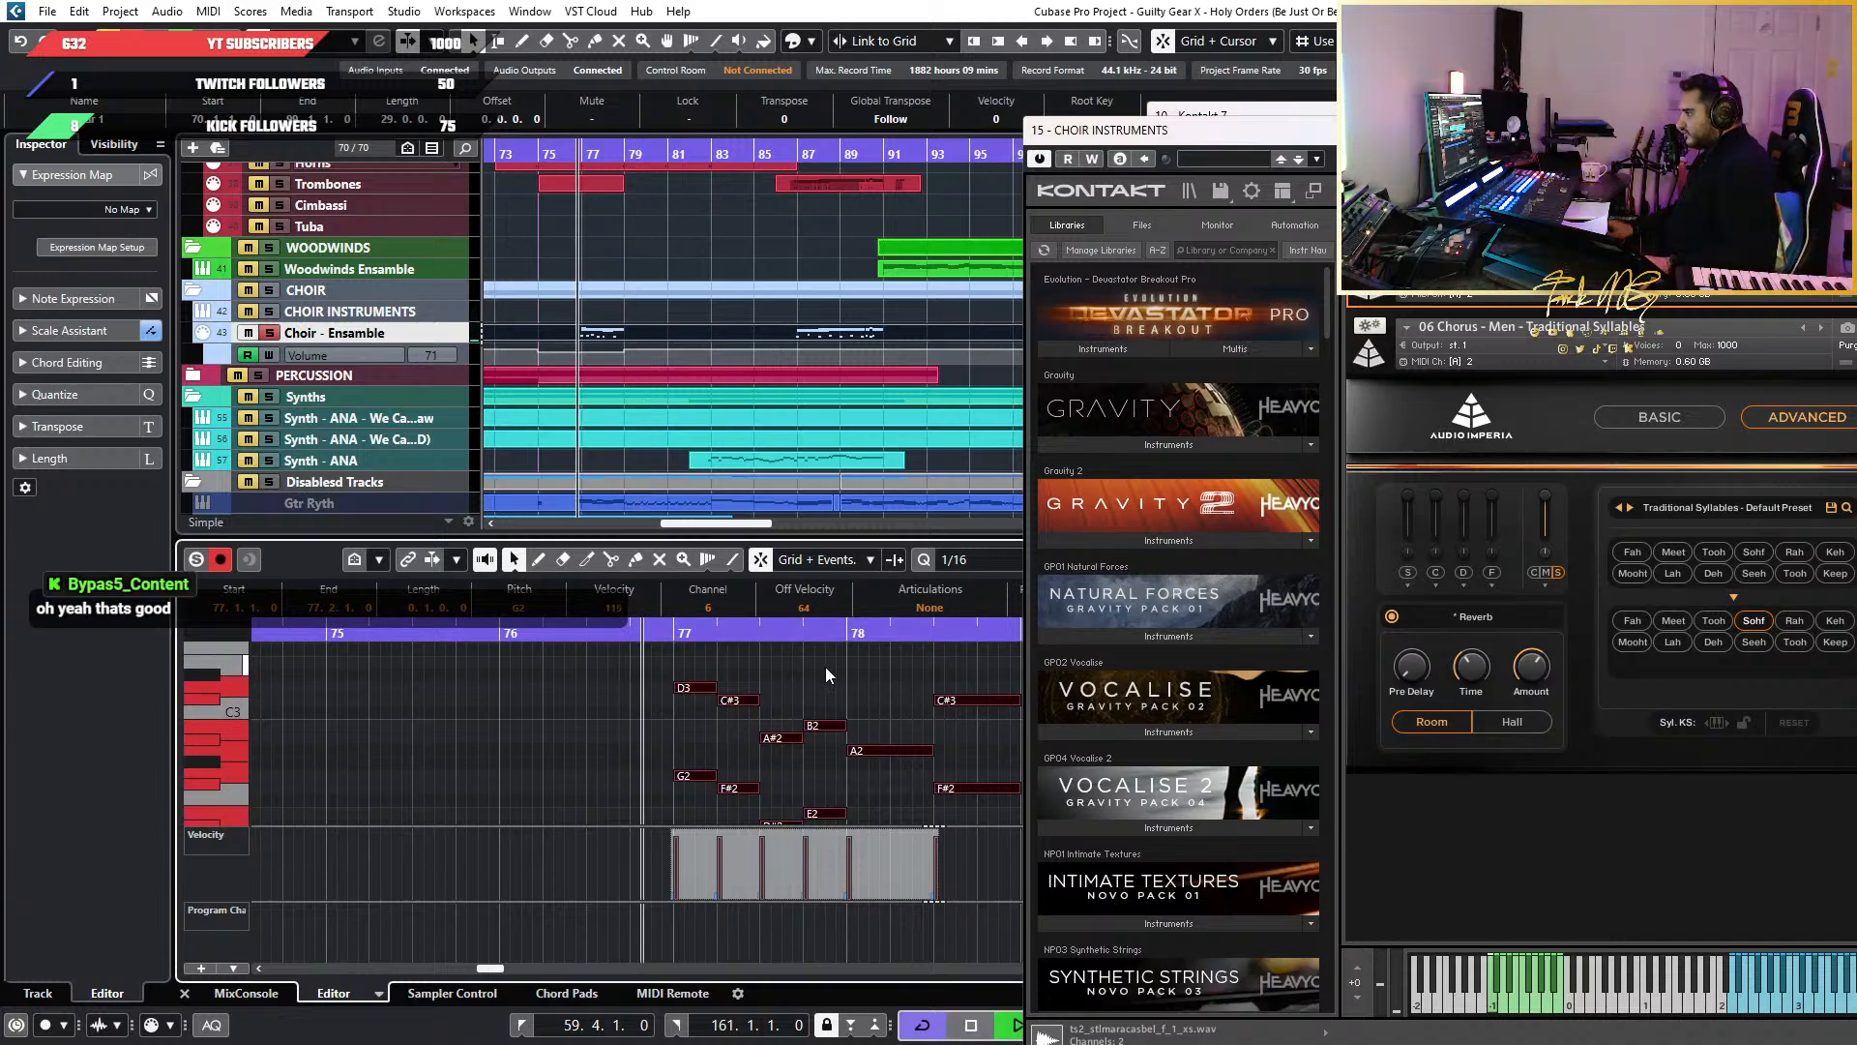
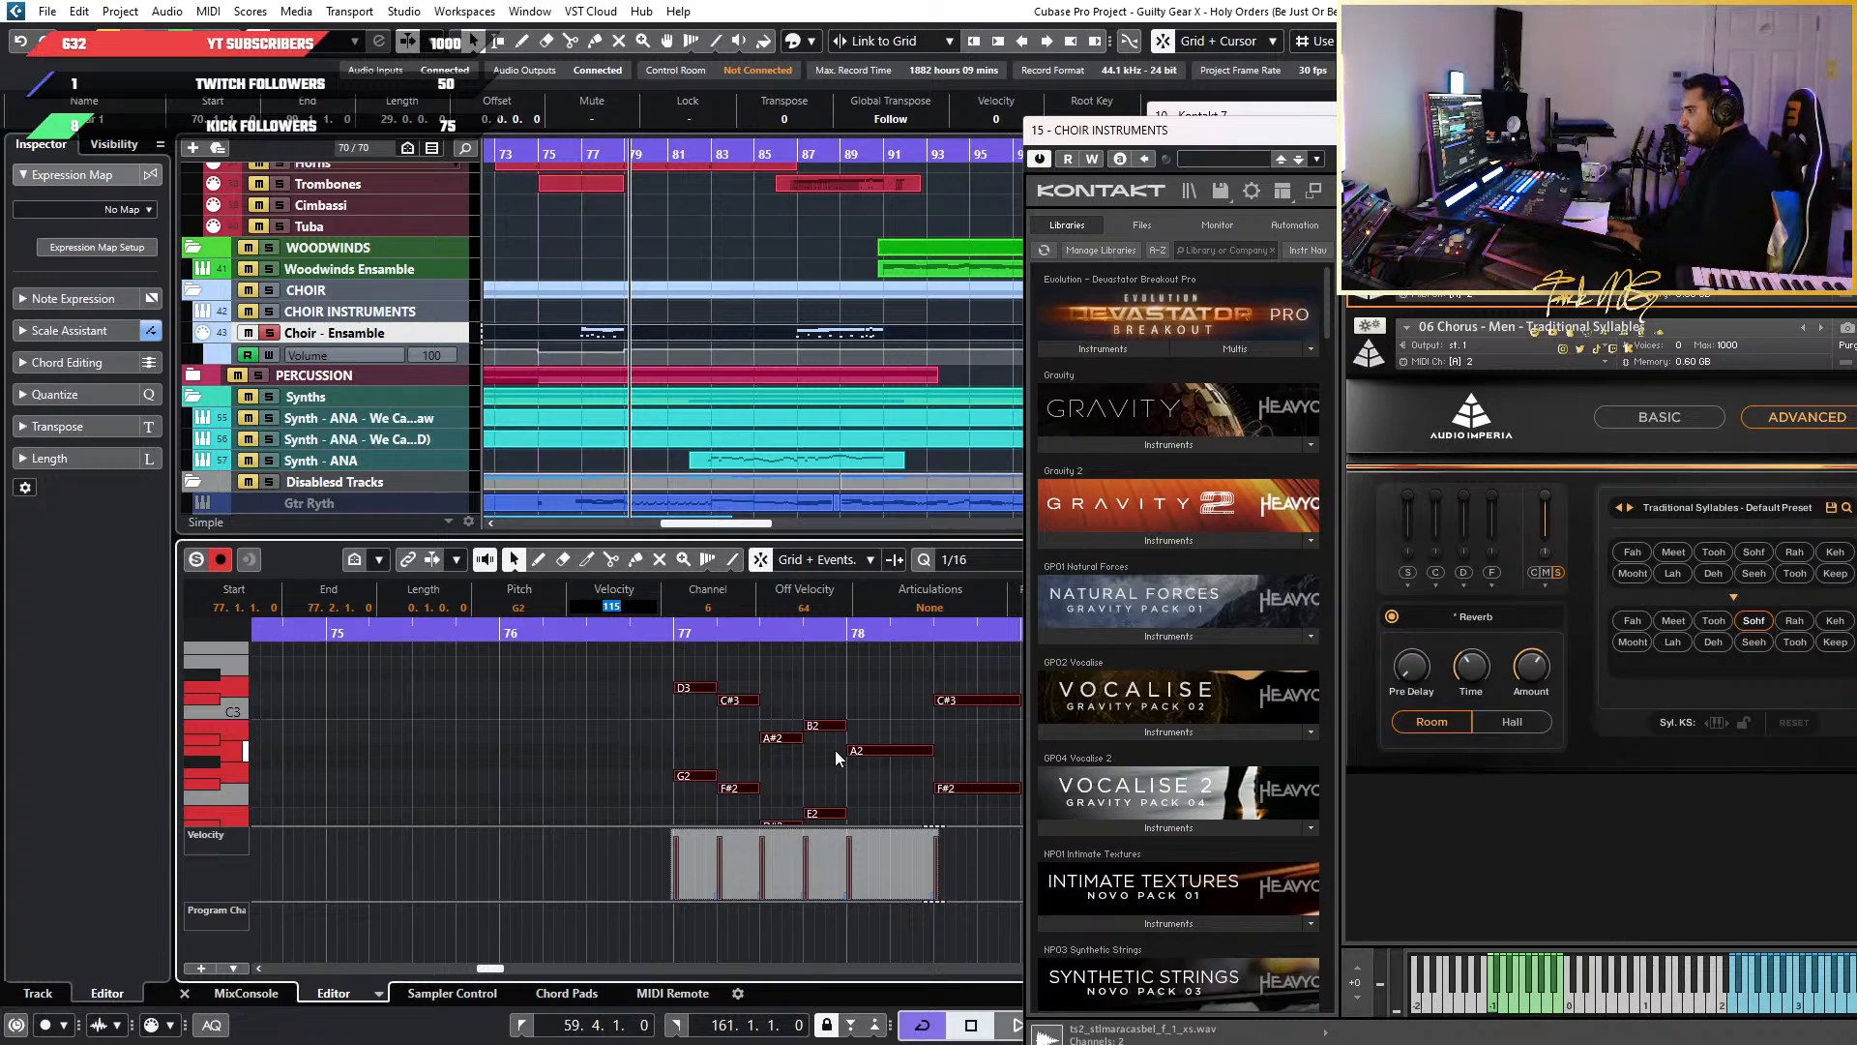
Set the velocity of the selected bar 77 choir notes to 110 and play the phrase again
text(1)
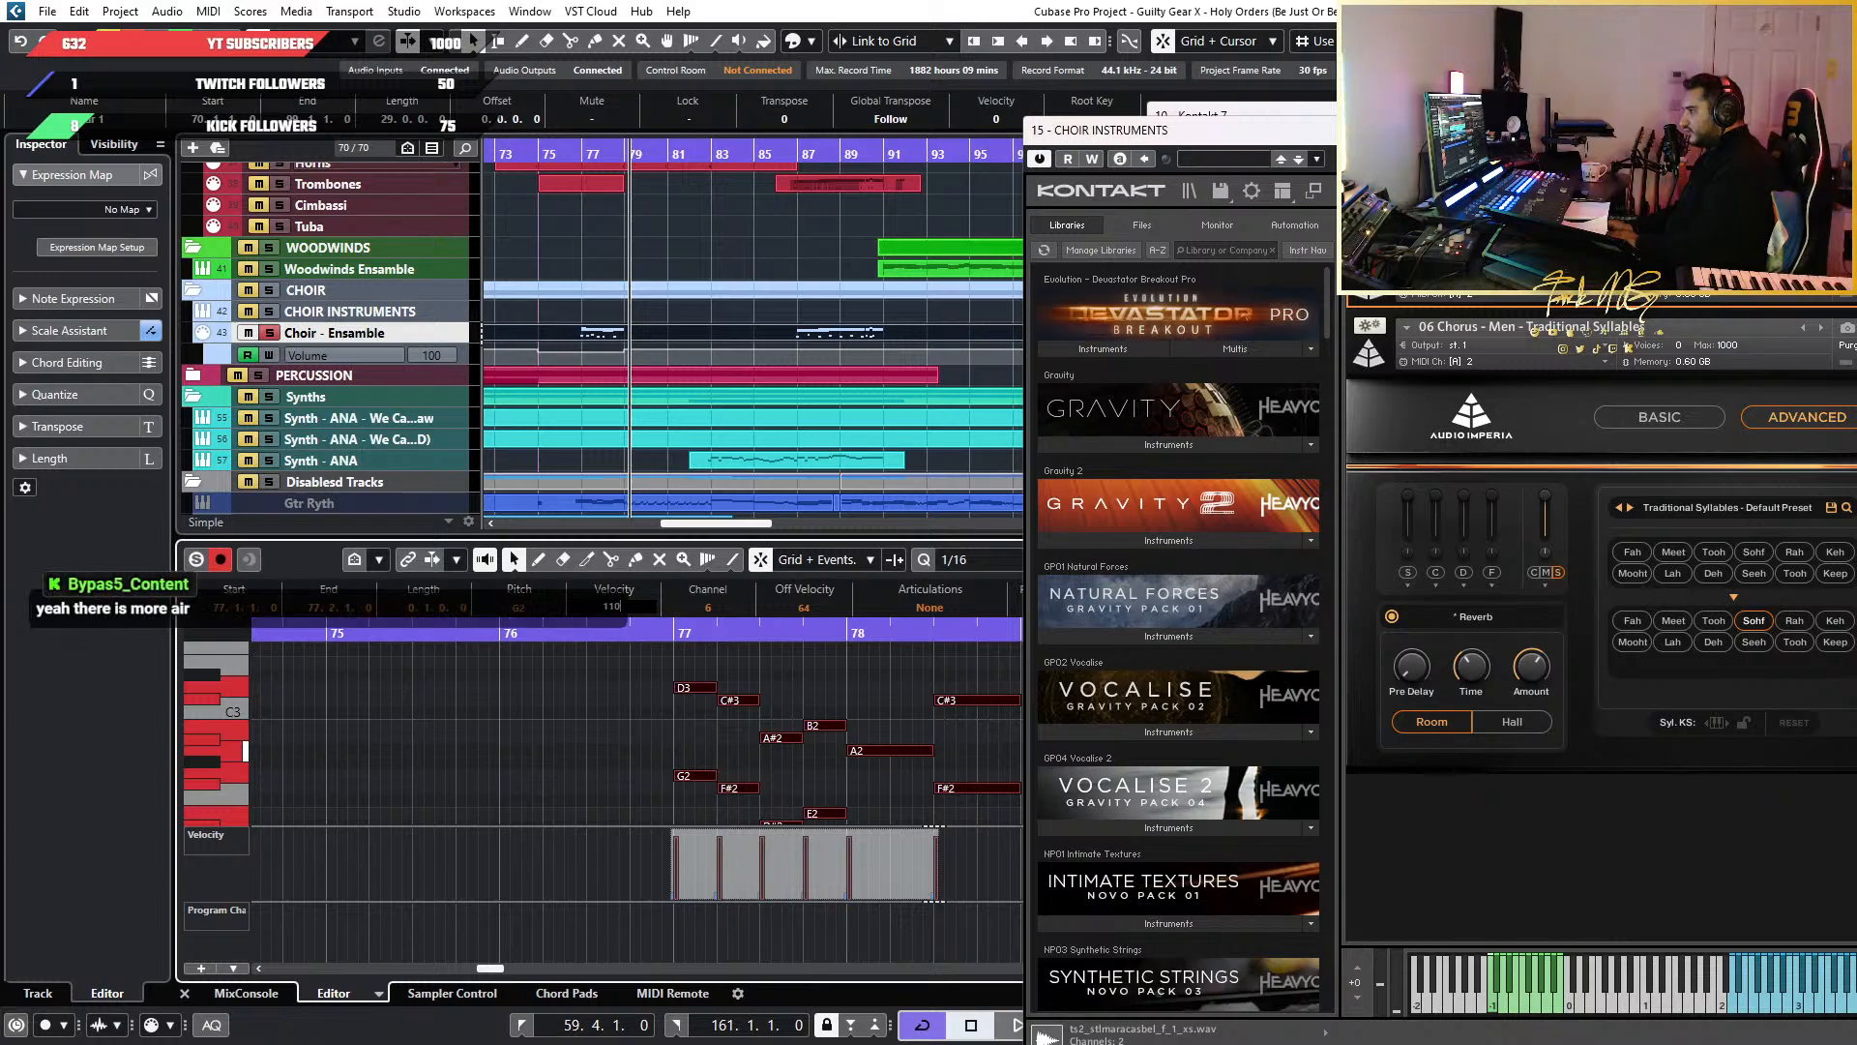
key(Return)
click(642, 634)
key(space)
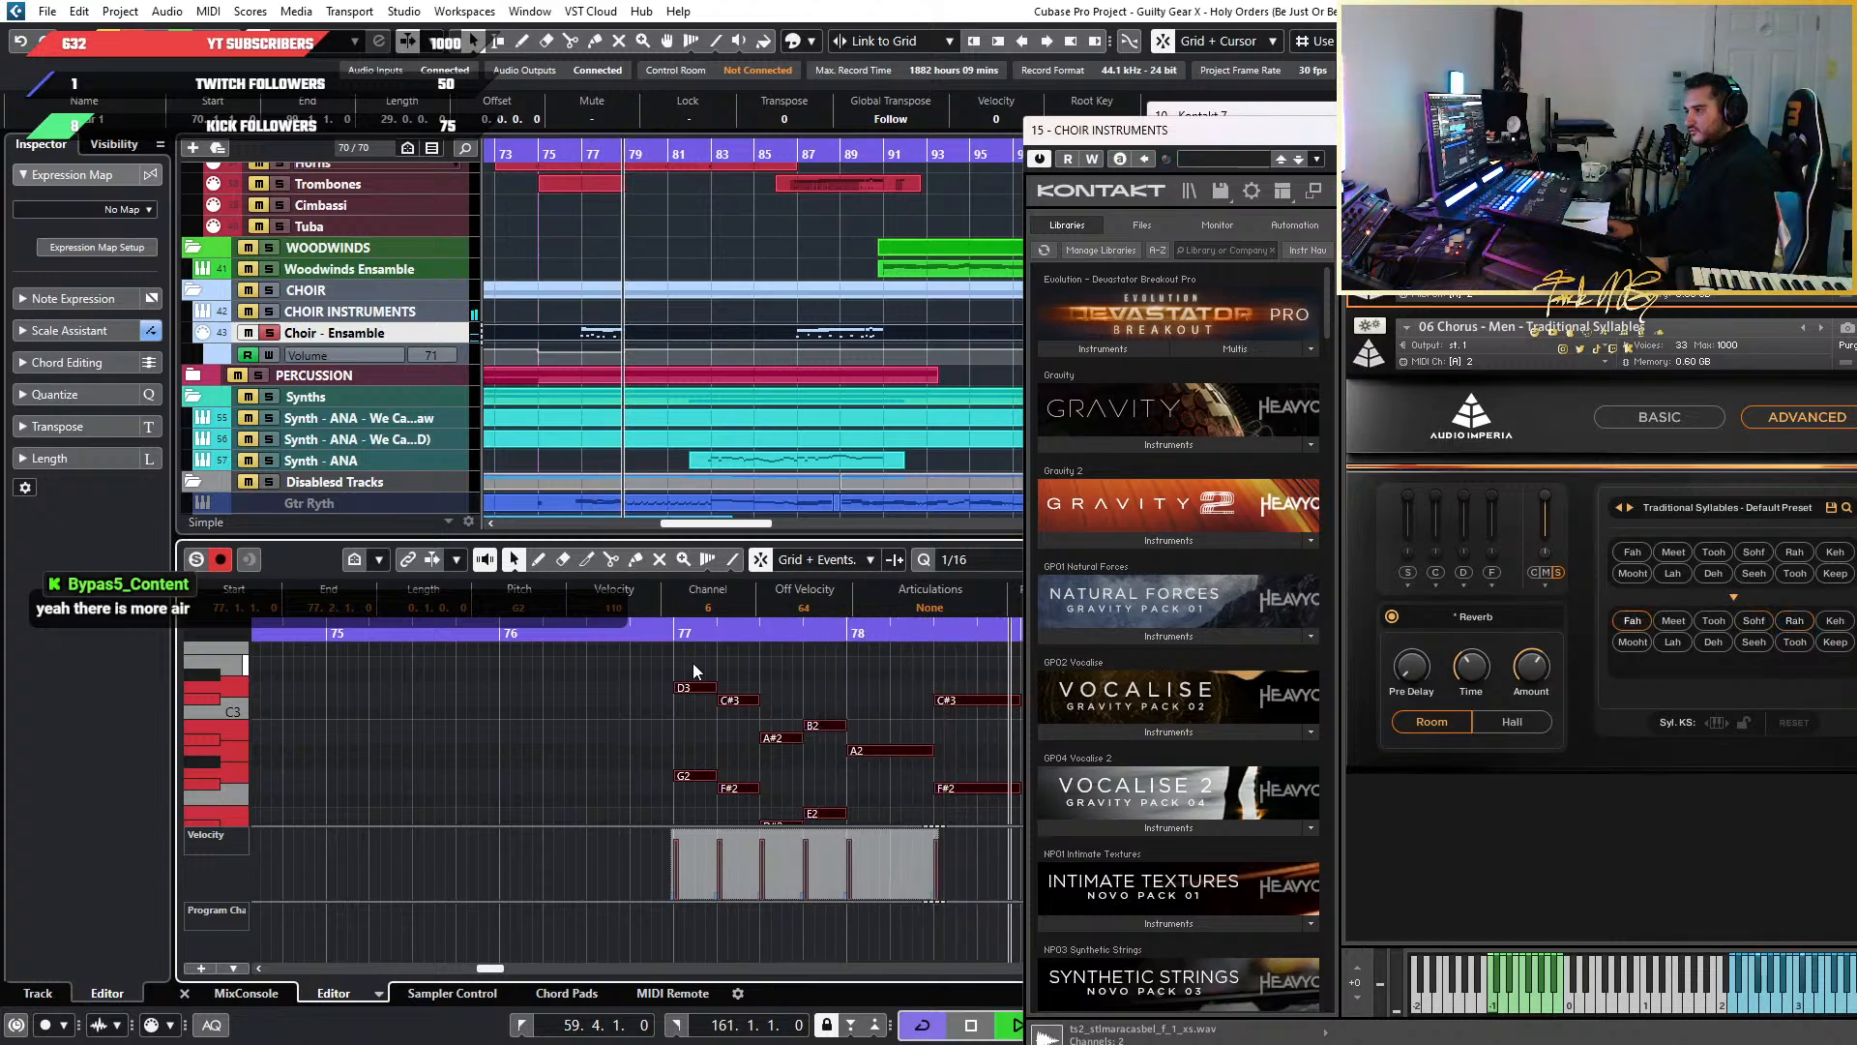
key(space)
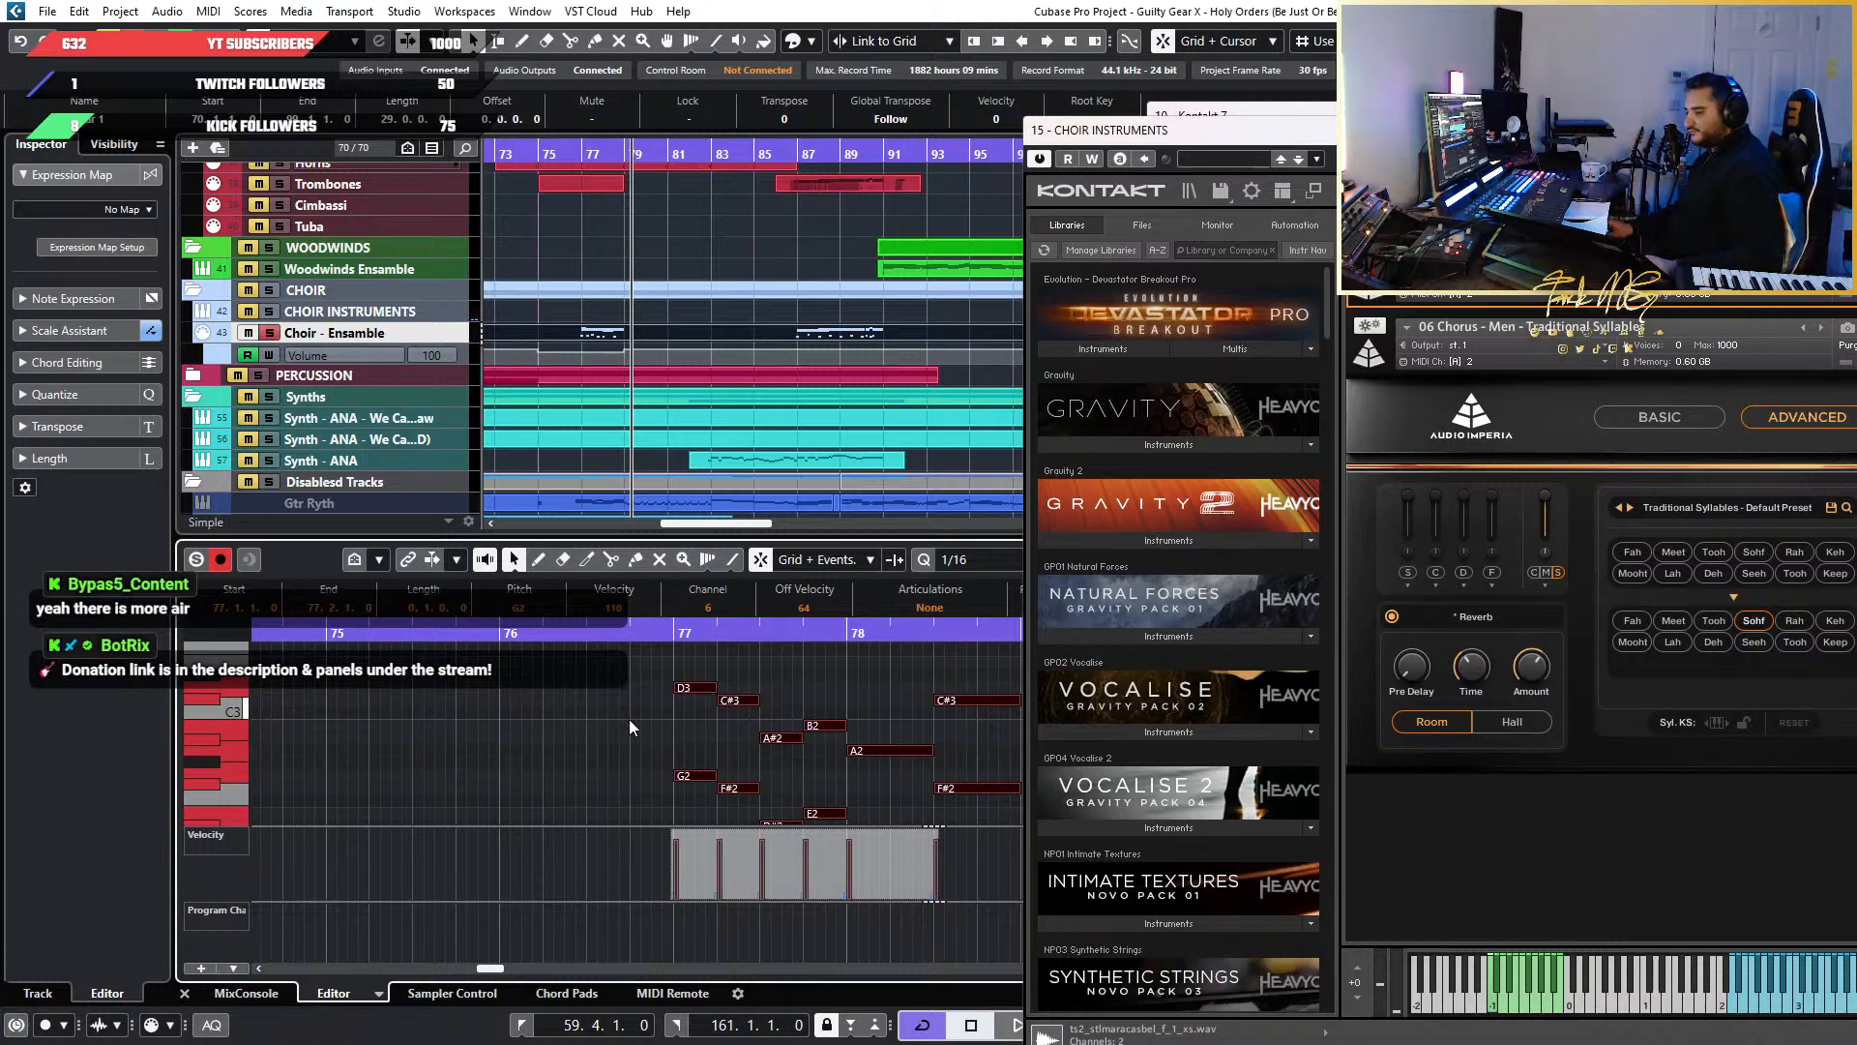
Compare the choir phrase at bar 77 with the one starting at bar 87 in the Key Editor
scroll(677, 716, down, 5)
scroll(775, 739, up, 4)
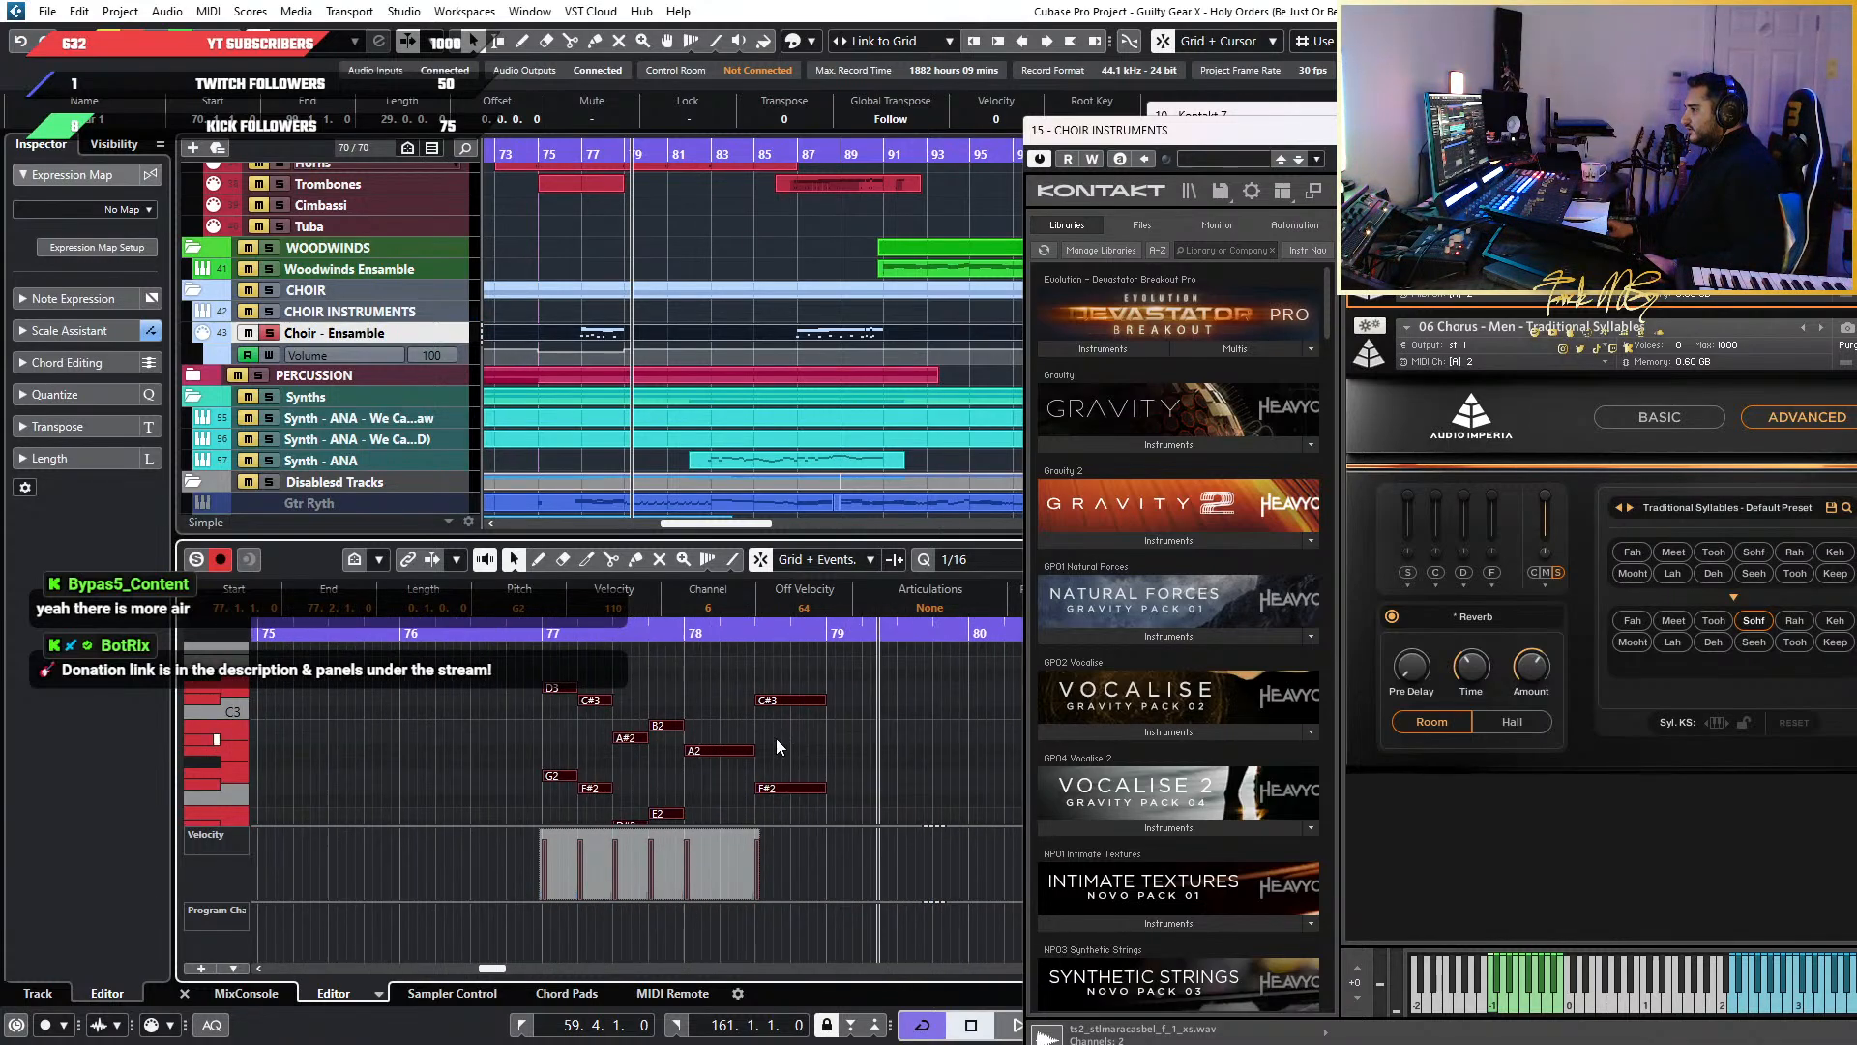
scroll(717, 724, down, 3)
scroll(711, 710, right, 2)
scroll(594, 713, down, 1)
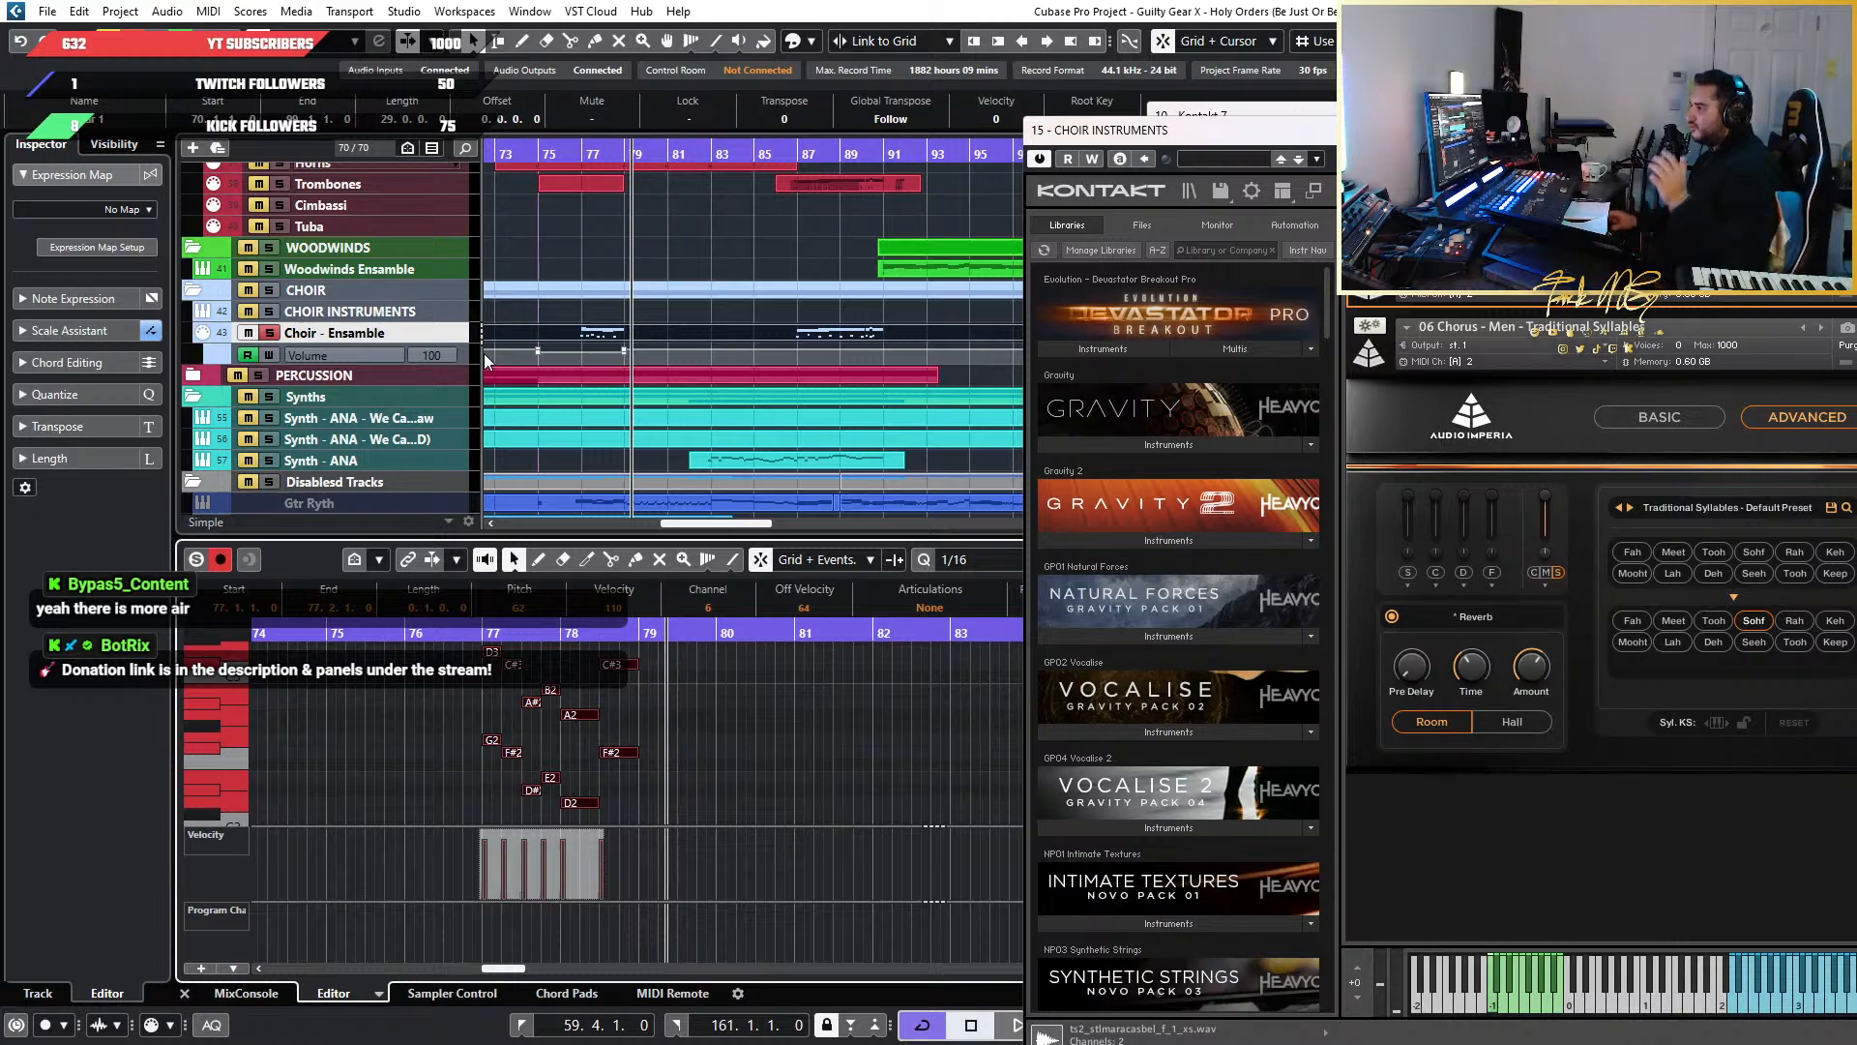
scroll(853, 742, down, 4)
scroll(834, 742, right, 4)
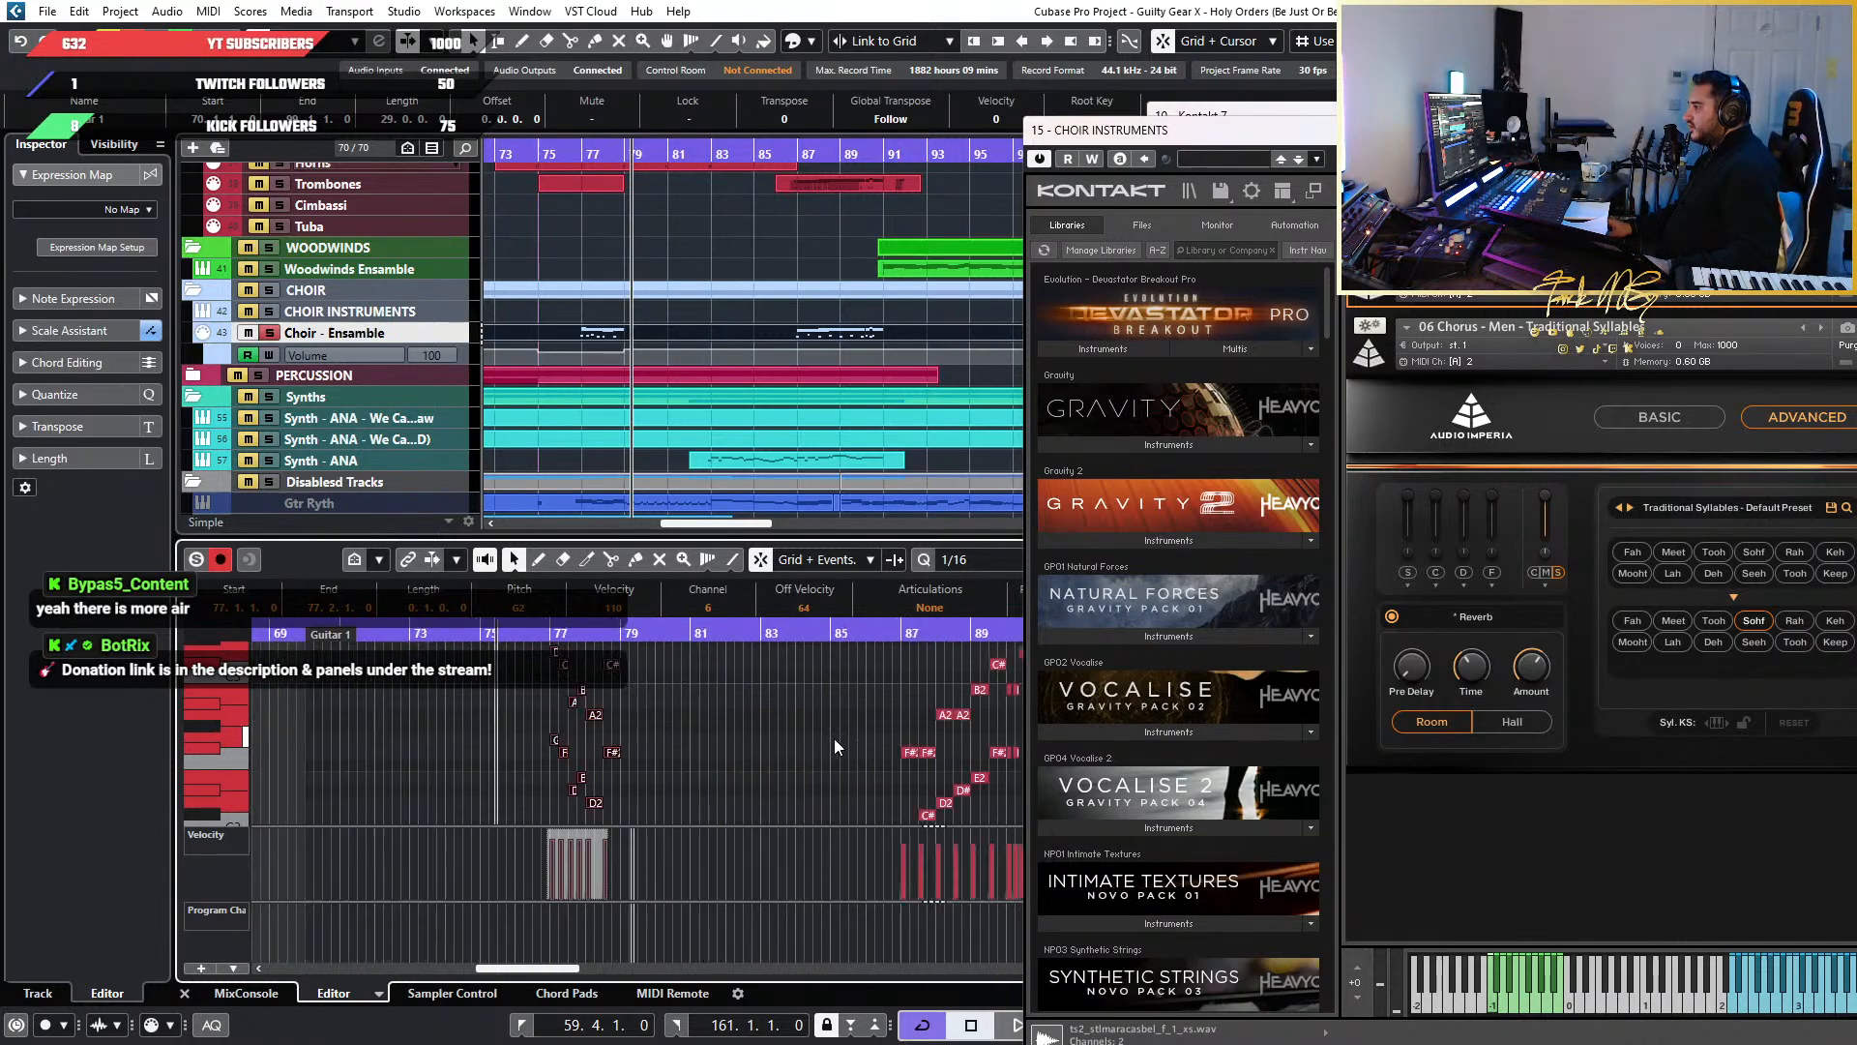
scroll(699, 734, left, 4)
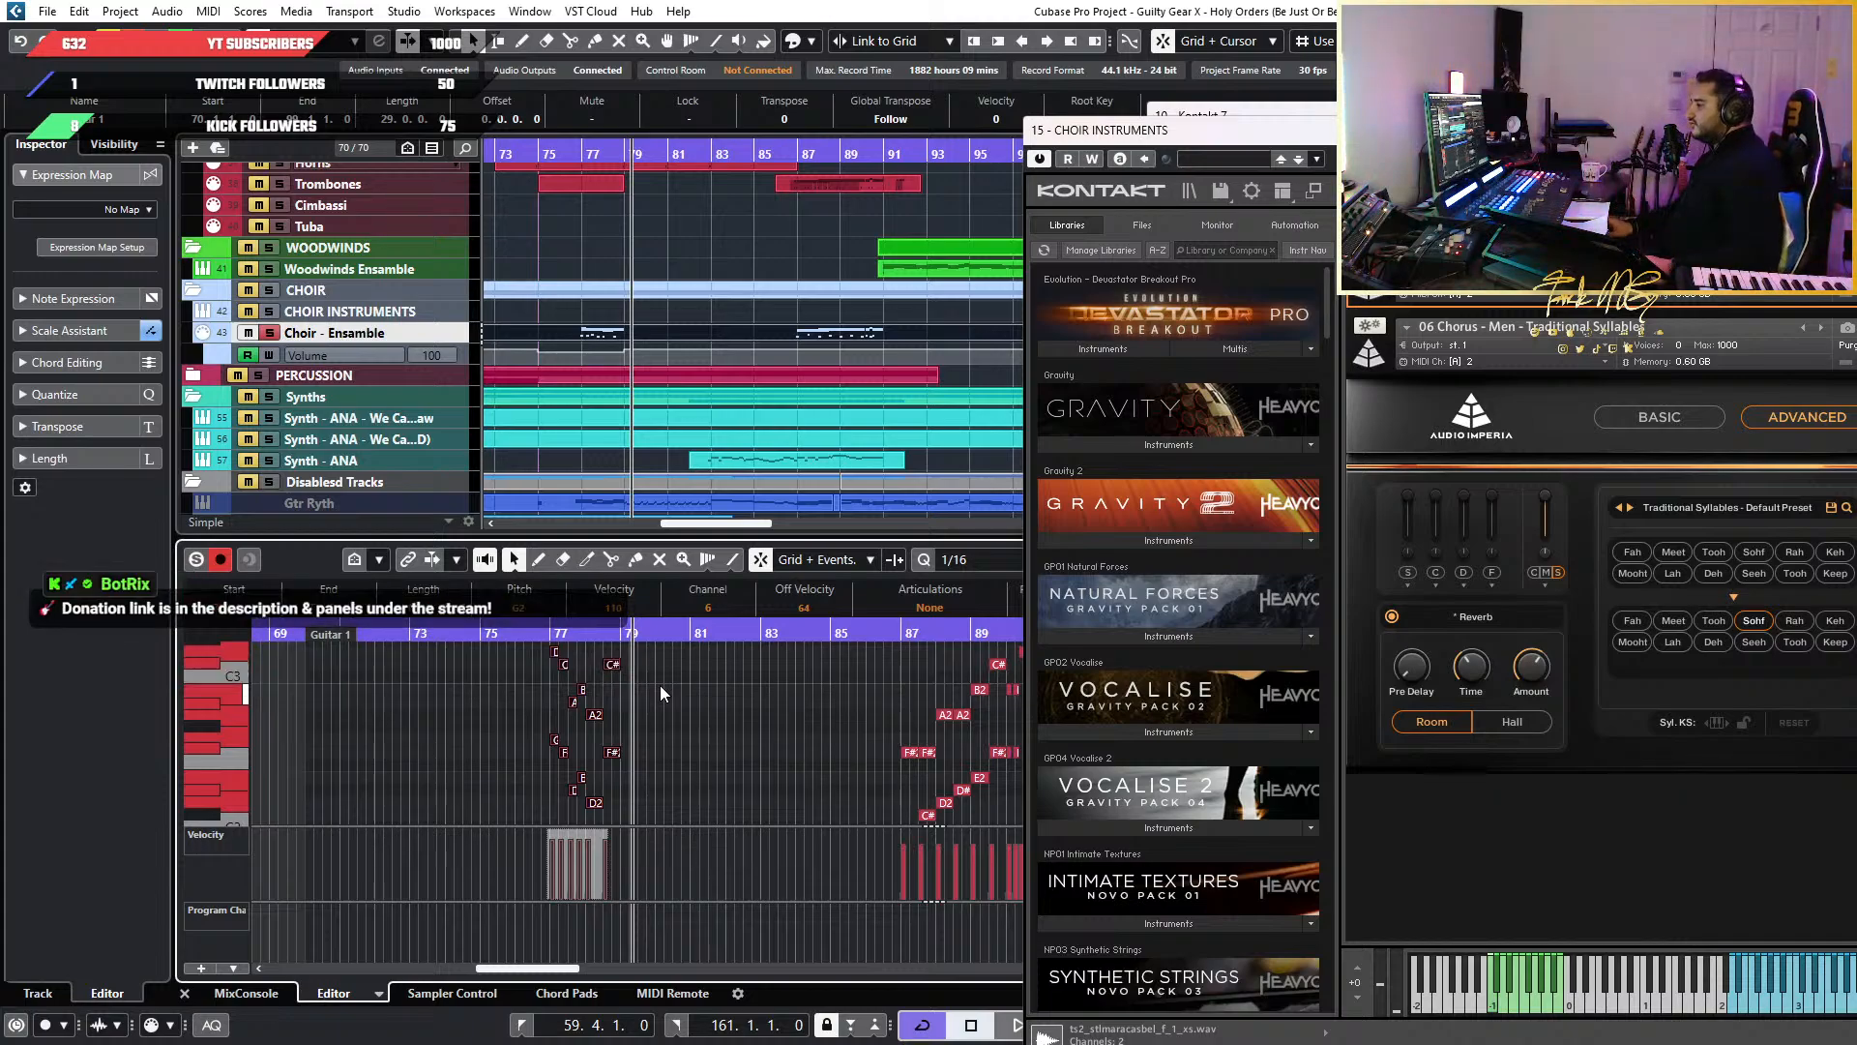
Play the soloed choir phrase from bar 87 through bar 90, following its notes
scroll(718, 692, up, 3)
scroll(795, 699, right, 4)
click(650, 633)
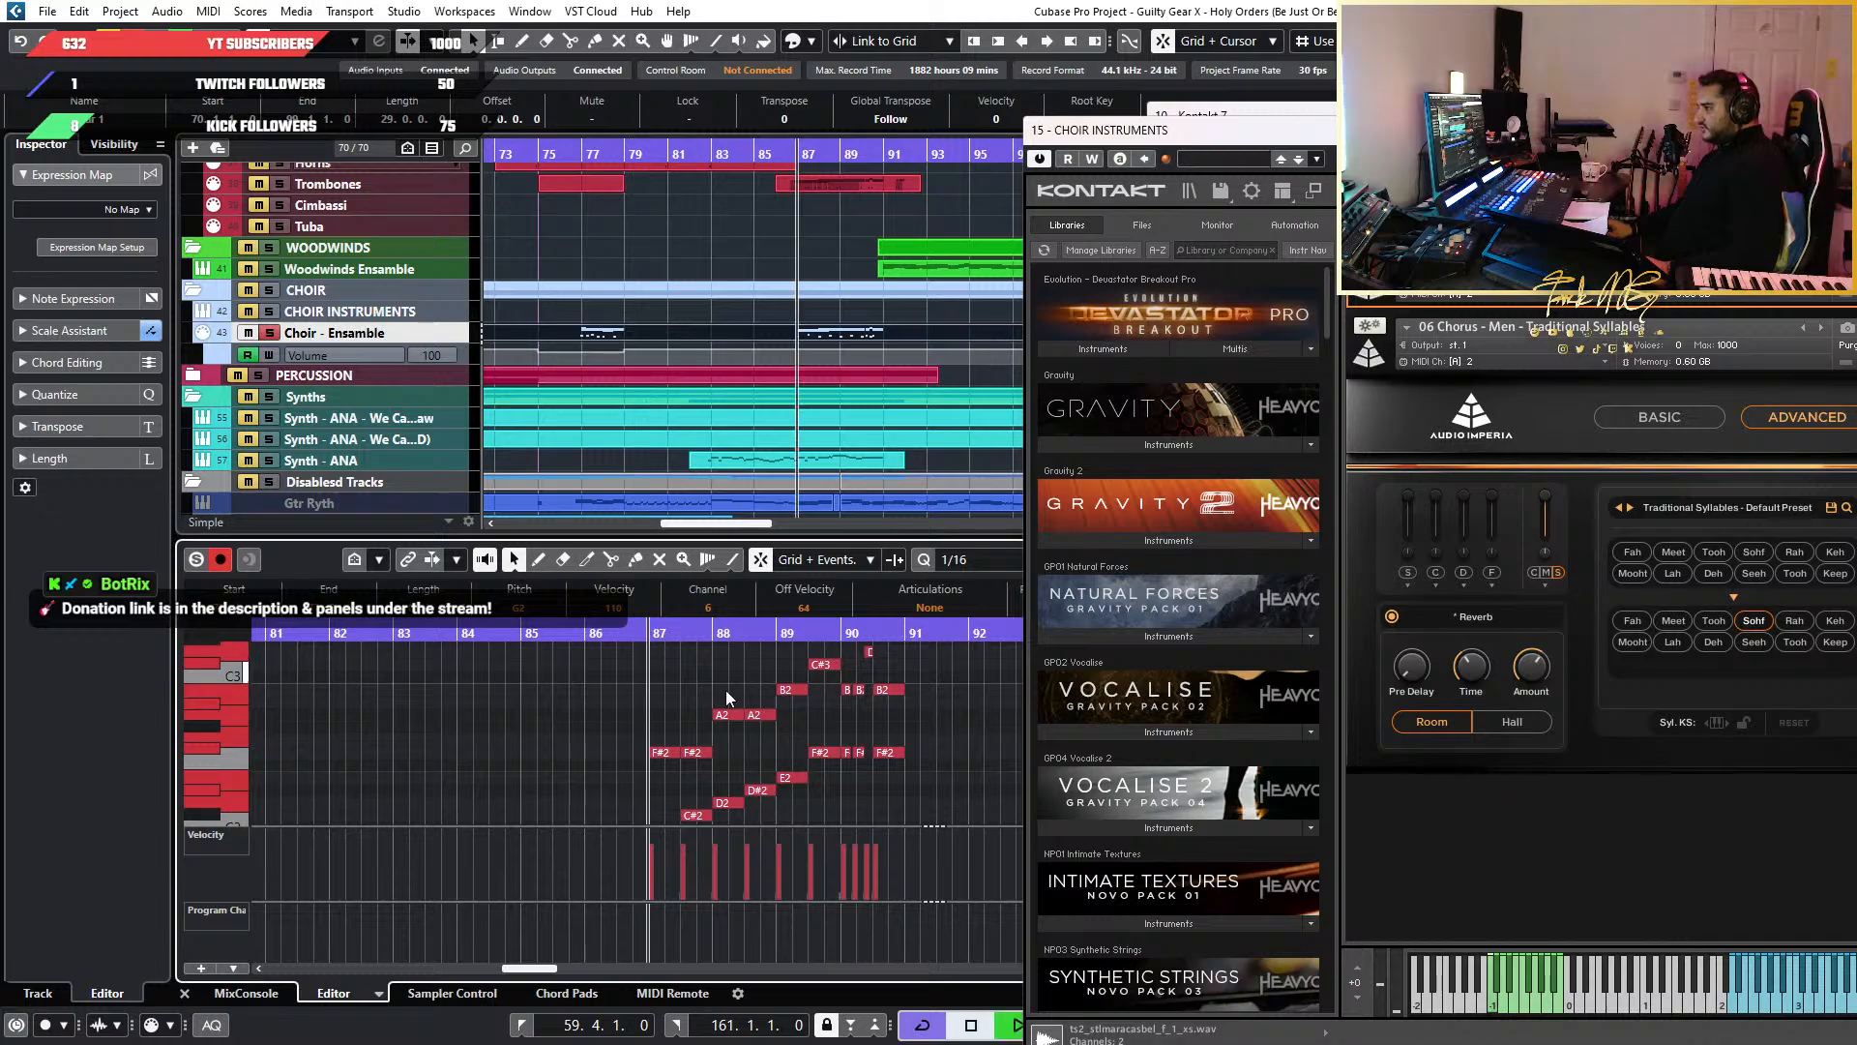
key(space)
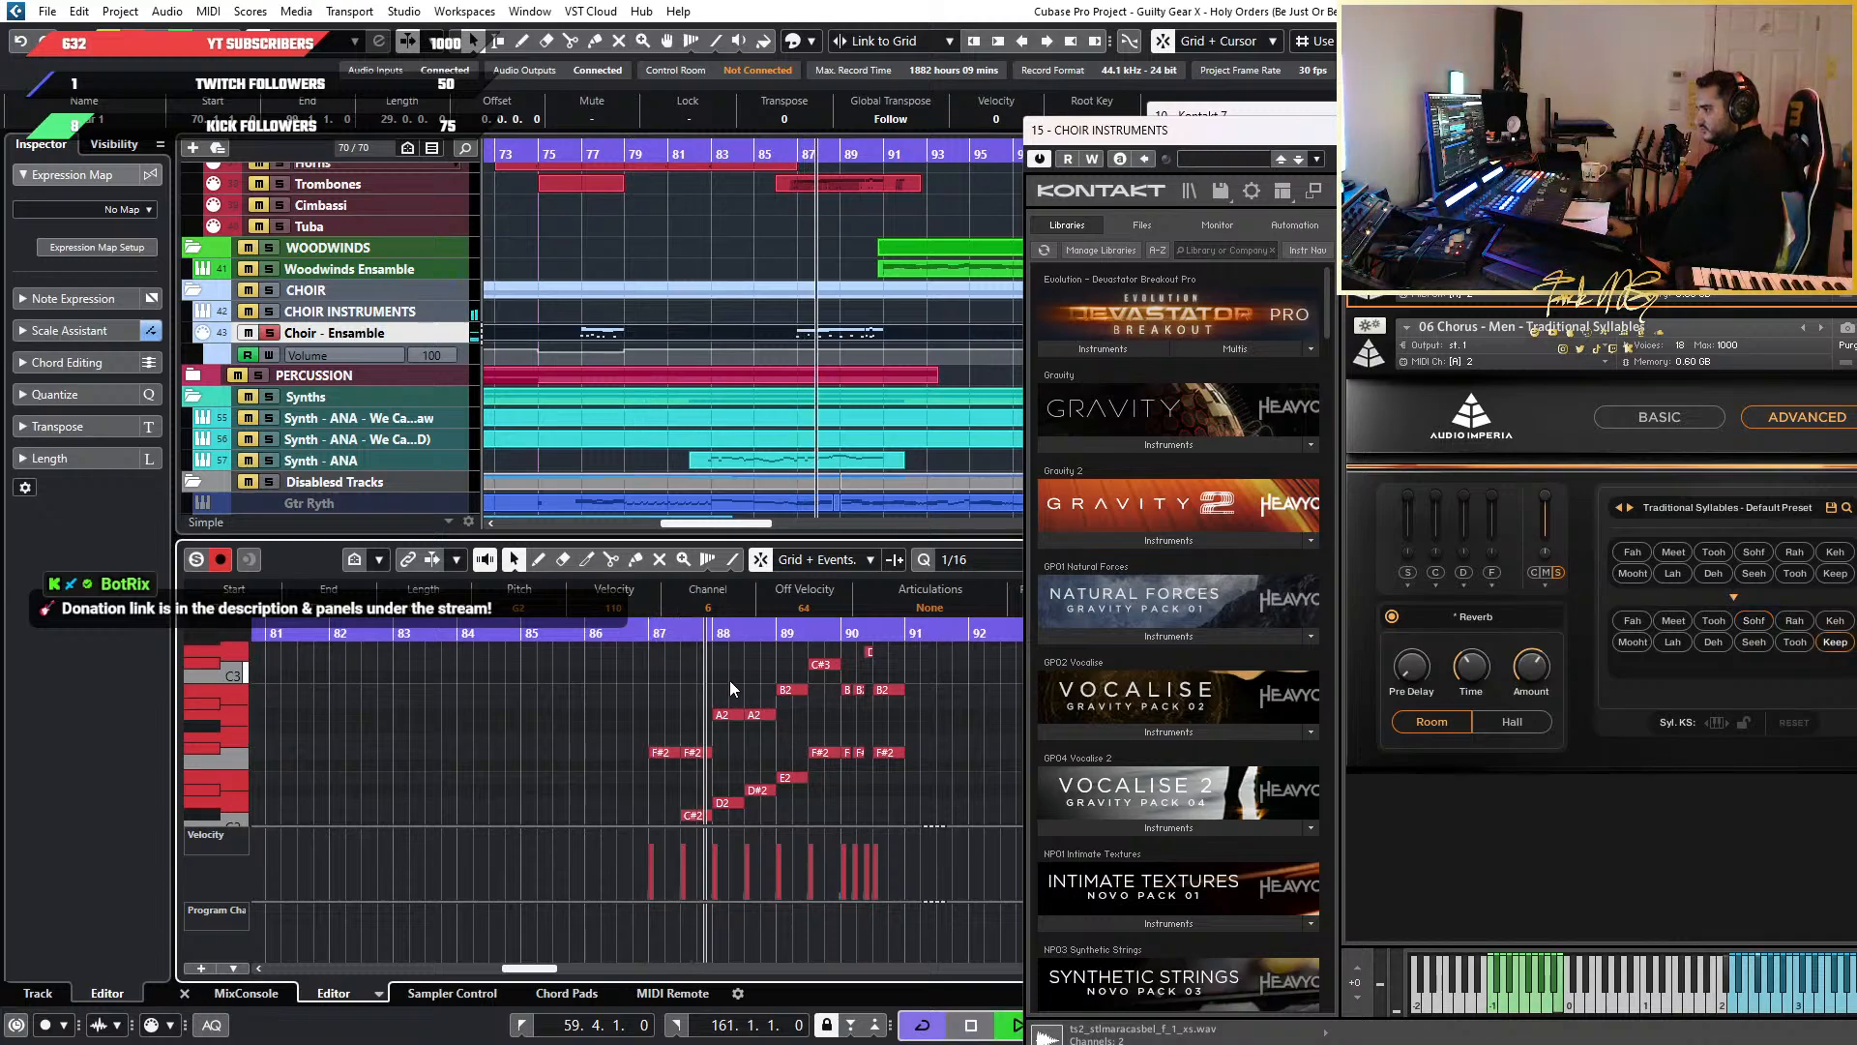
scroll(782, 723, up, 3)
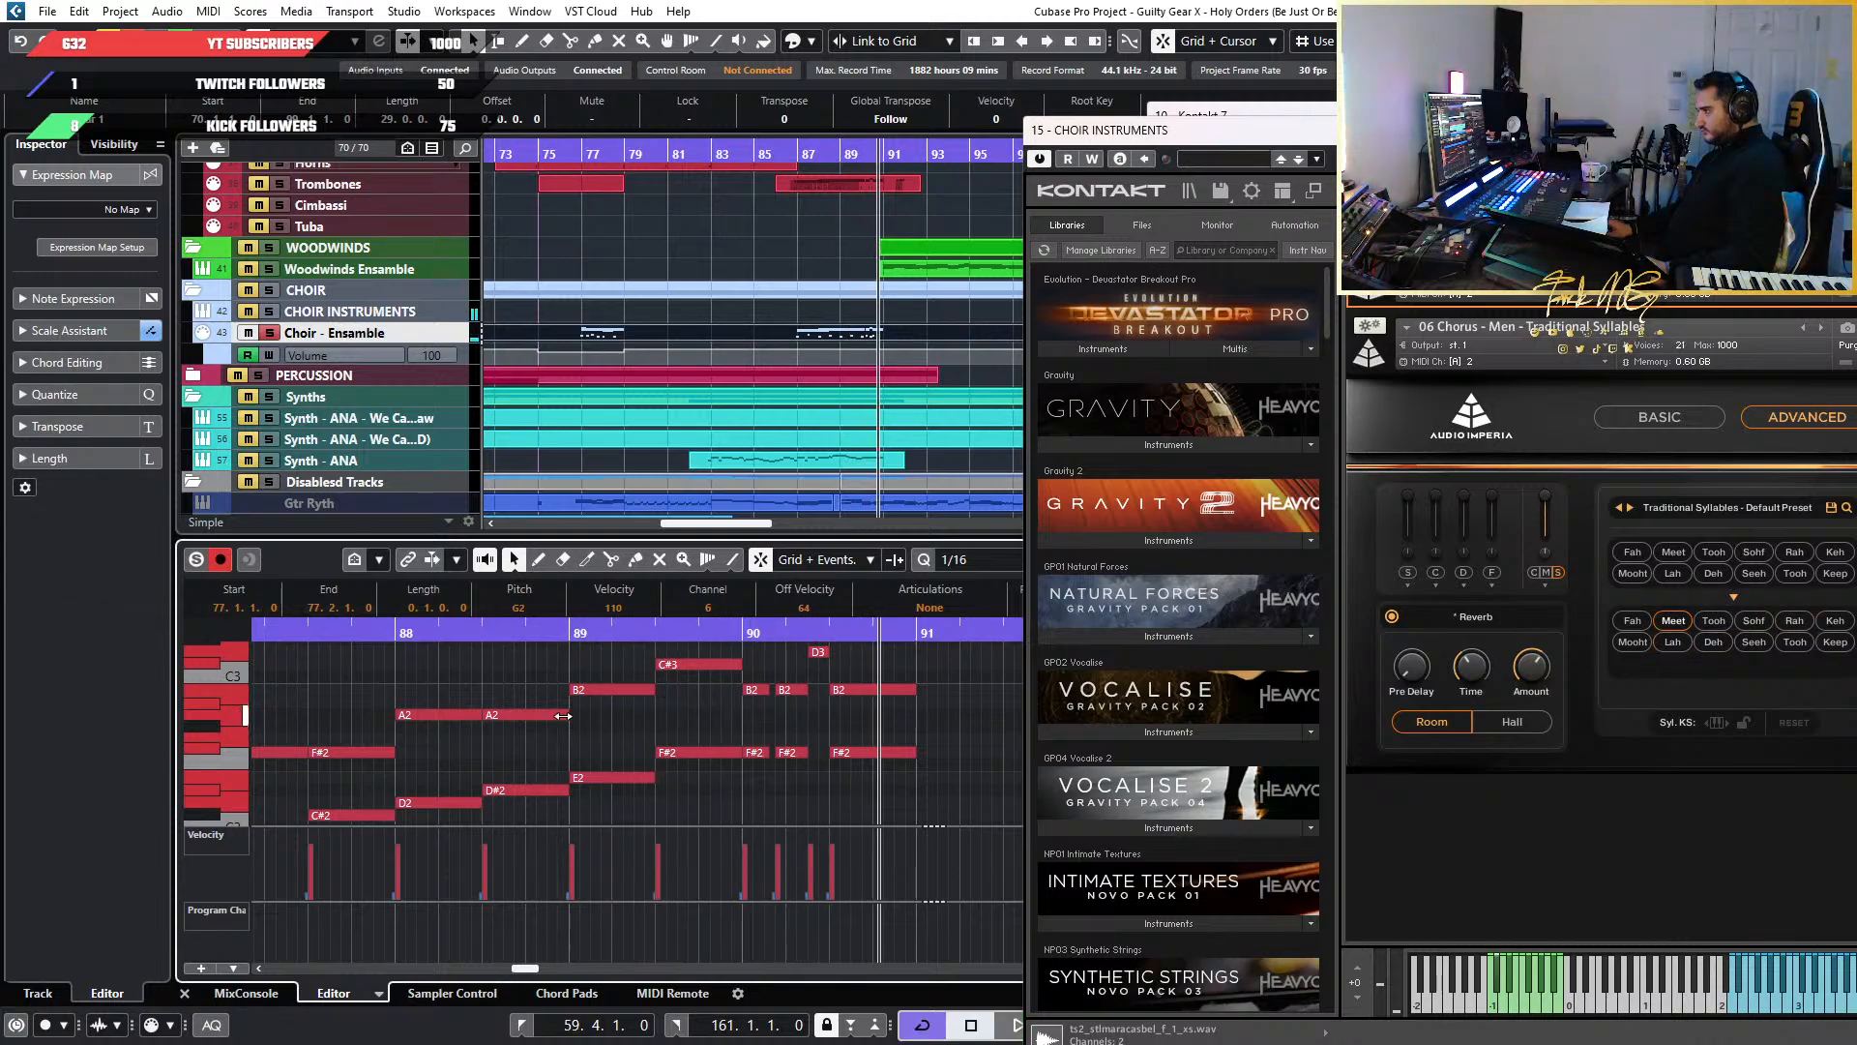
Examine the low keyswitch notes under the bar 87 choir phrase alongside the syllables in the Chorus instrument
scroll(495, 712, down, 5)
scroll(493, 714, down, 8)
scroll(539, 724, up, 2)
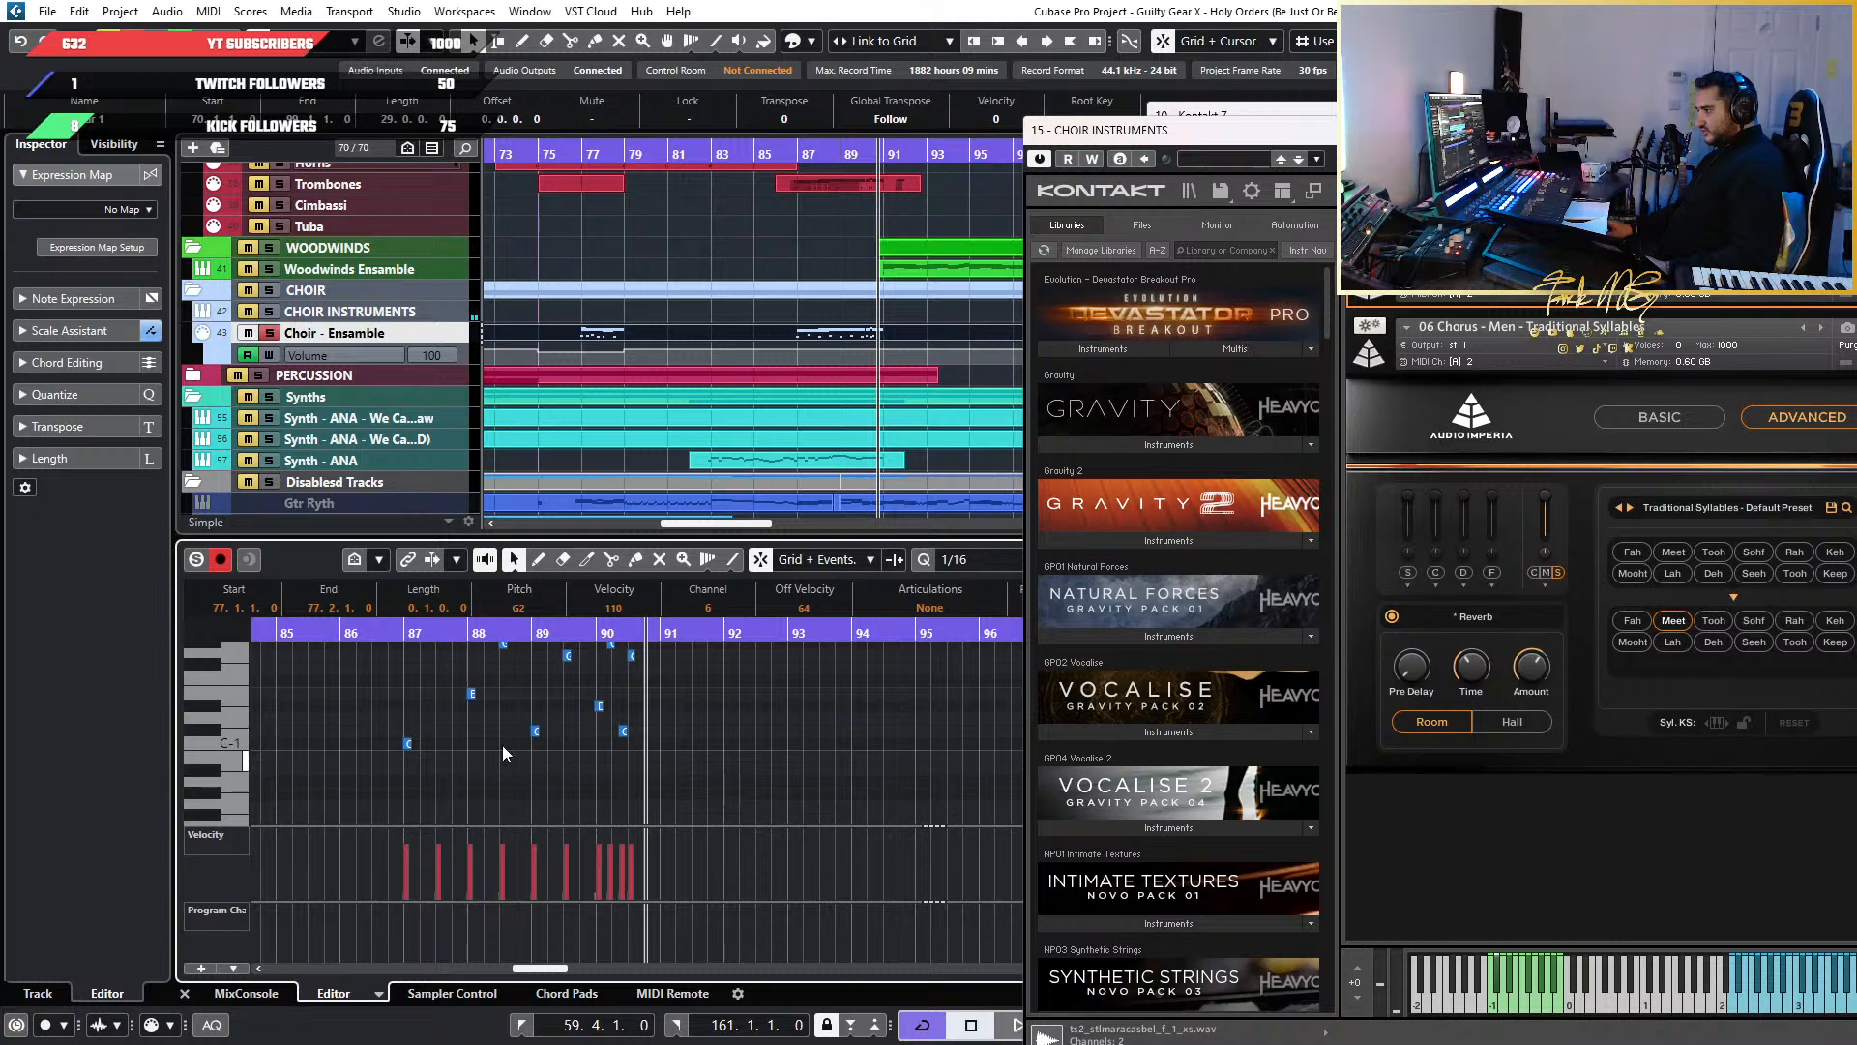
scroll(447, 664, up, 1)
scroll(422, 758, up, 1)
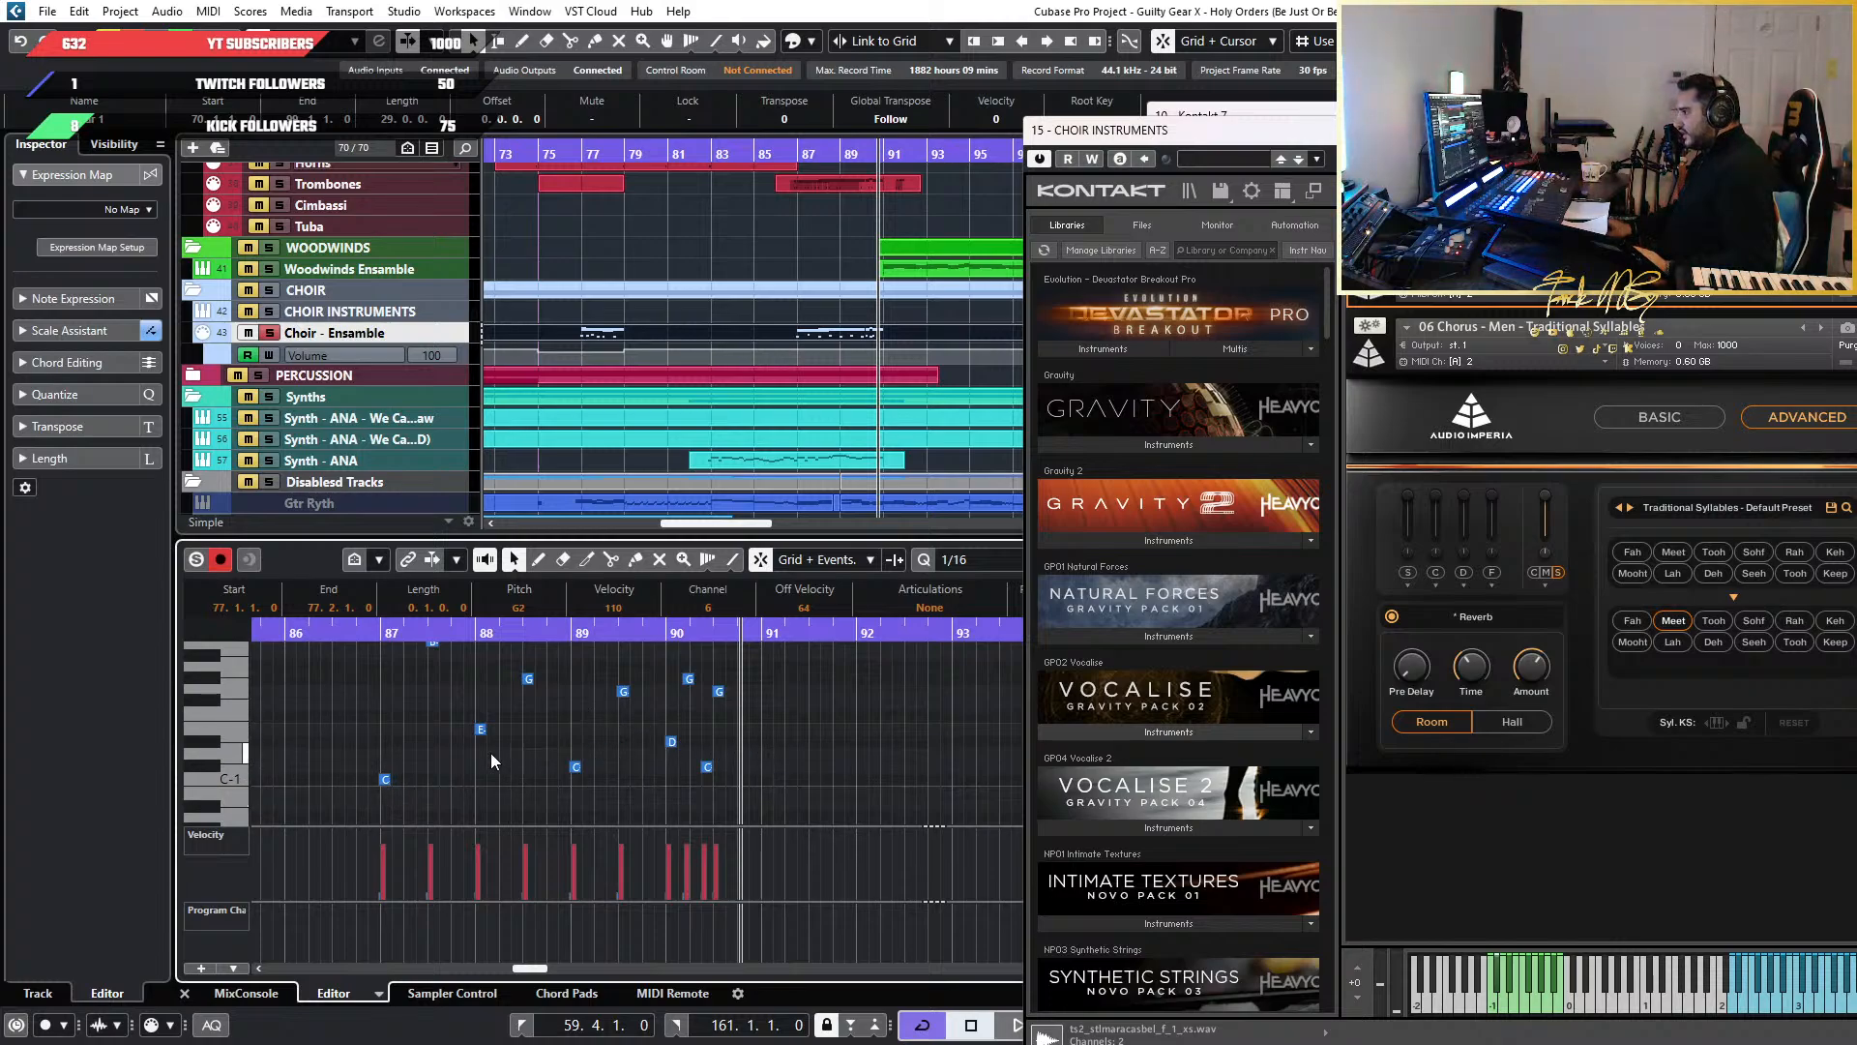
scroll(482, 753, up, 2)
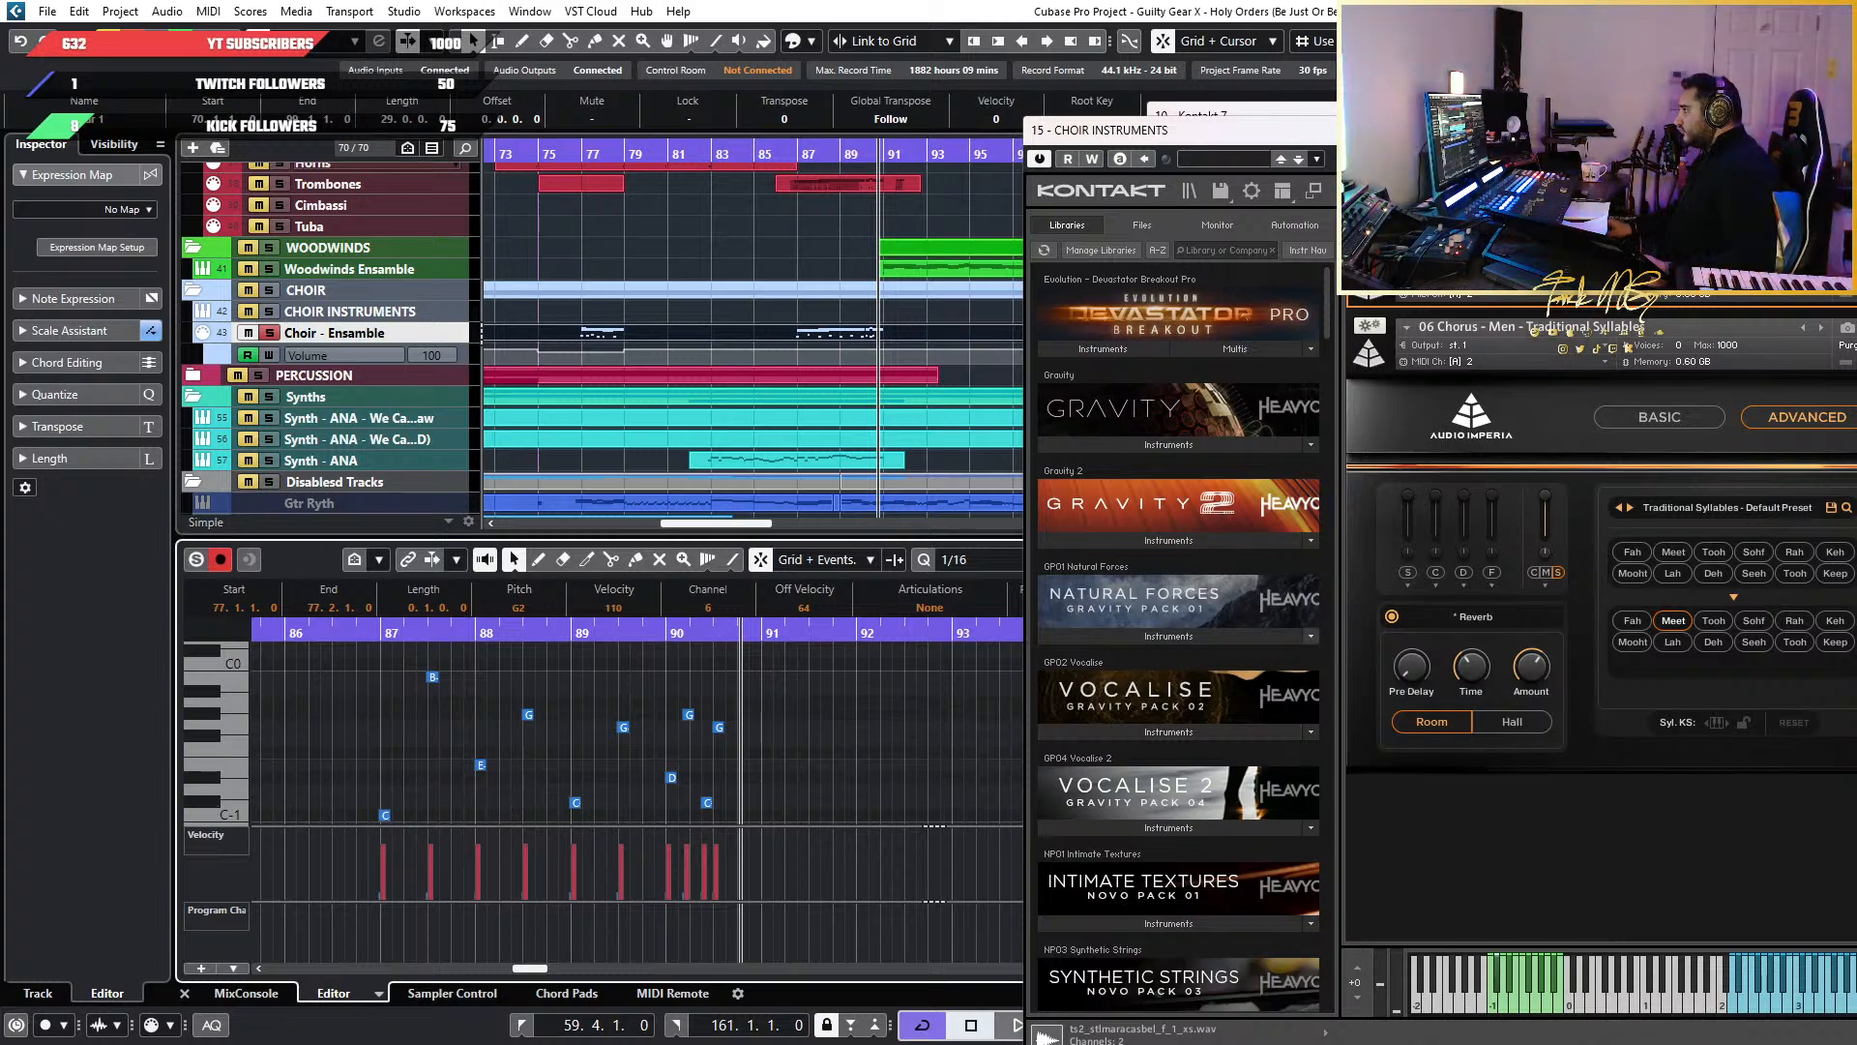
drag(1257, 129, 985, 128)
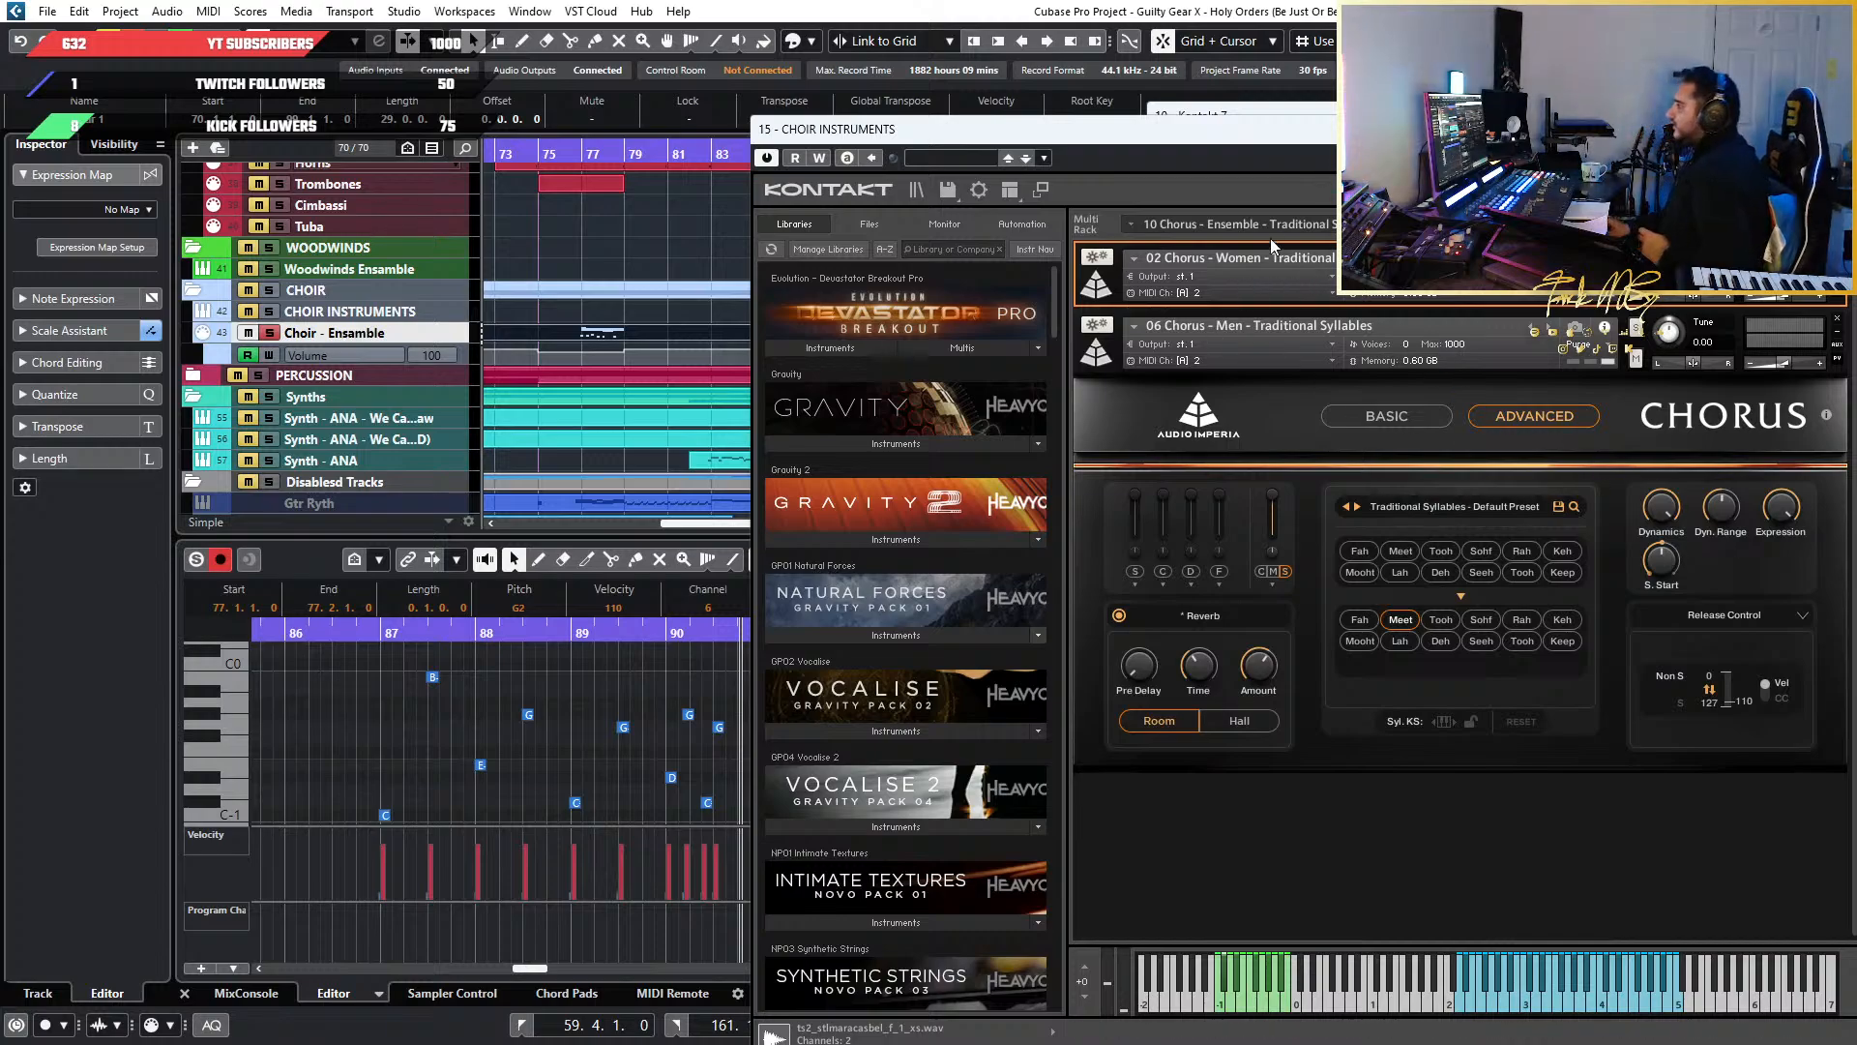
drag(1280, 142, 1503, 107)
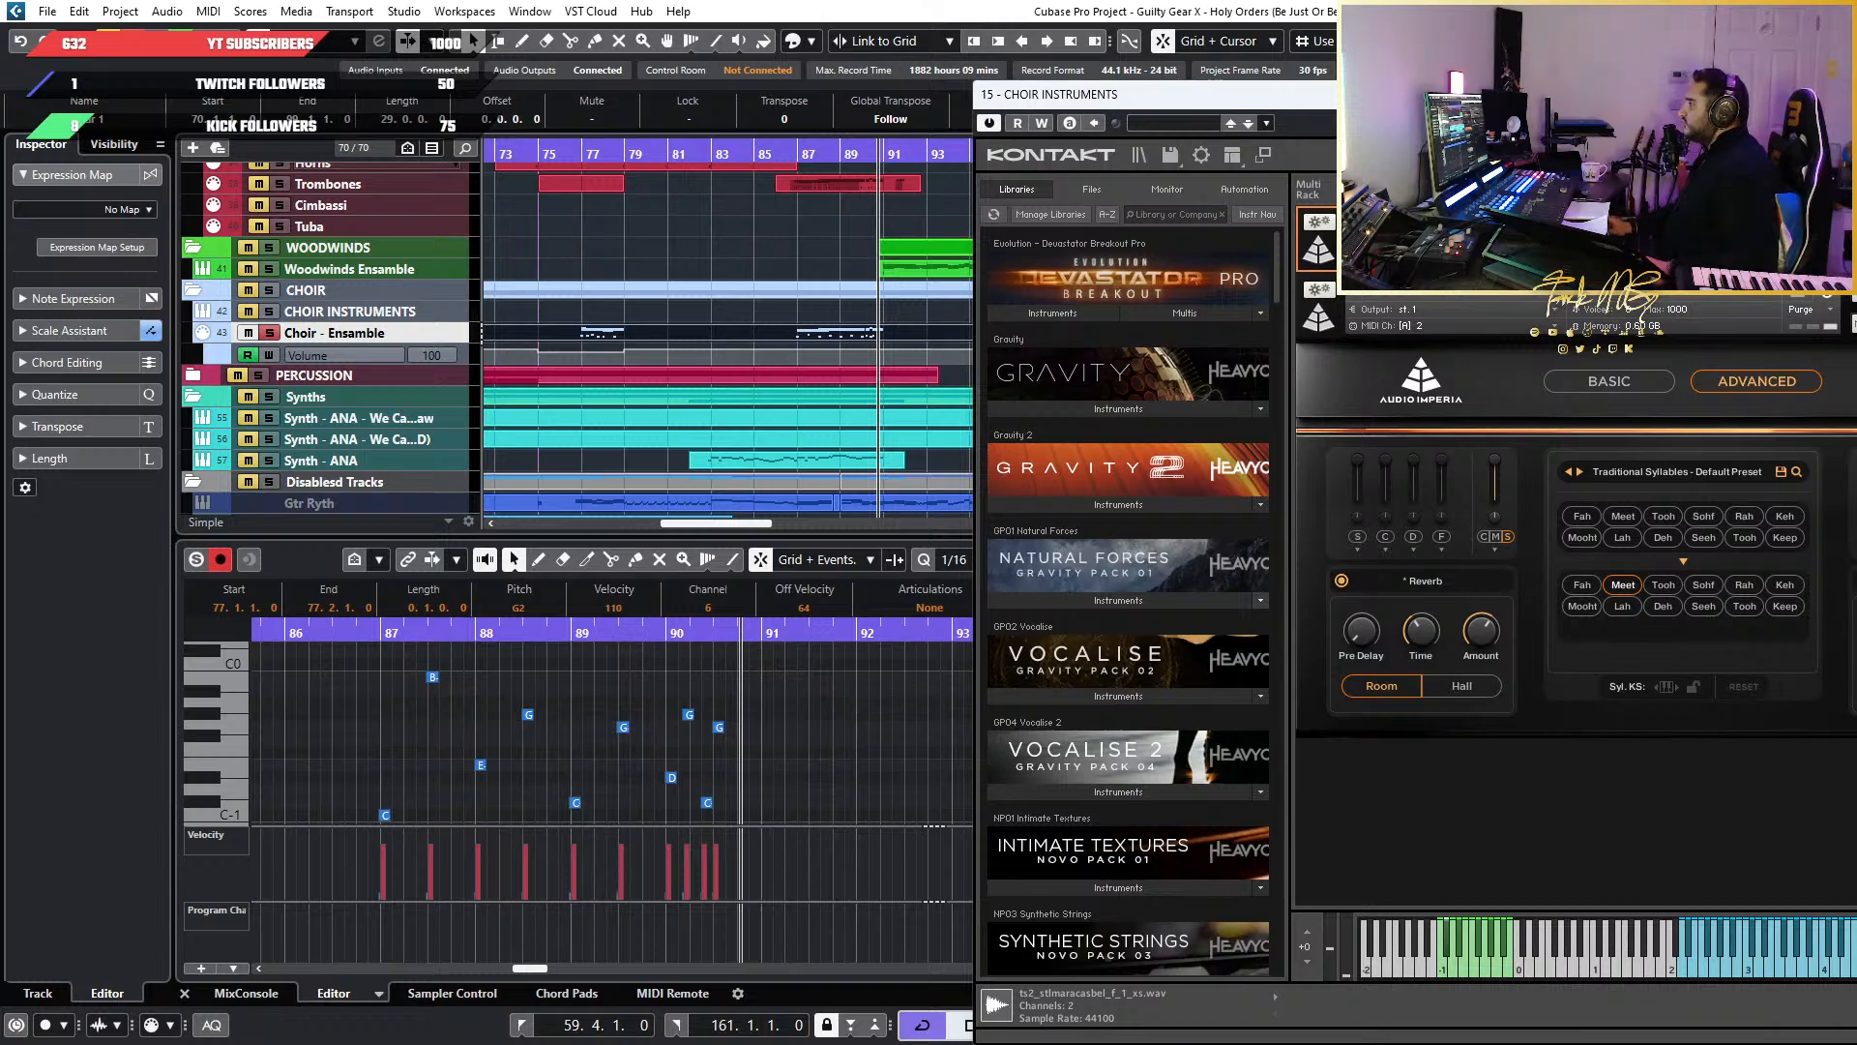
Move the choir's Kontakt window clear of the overlay and close it
drag(1503, 107, 1075, 173)
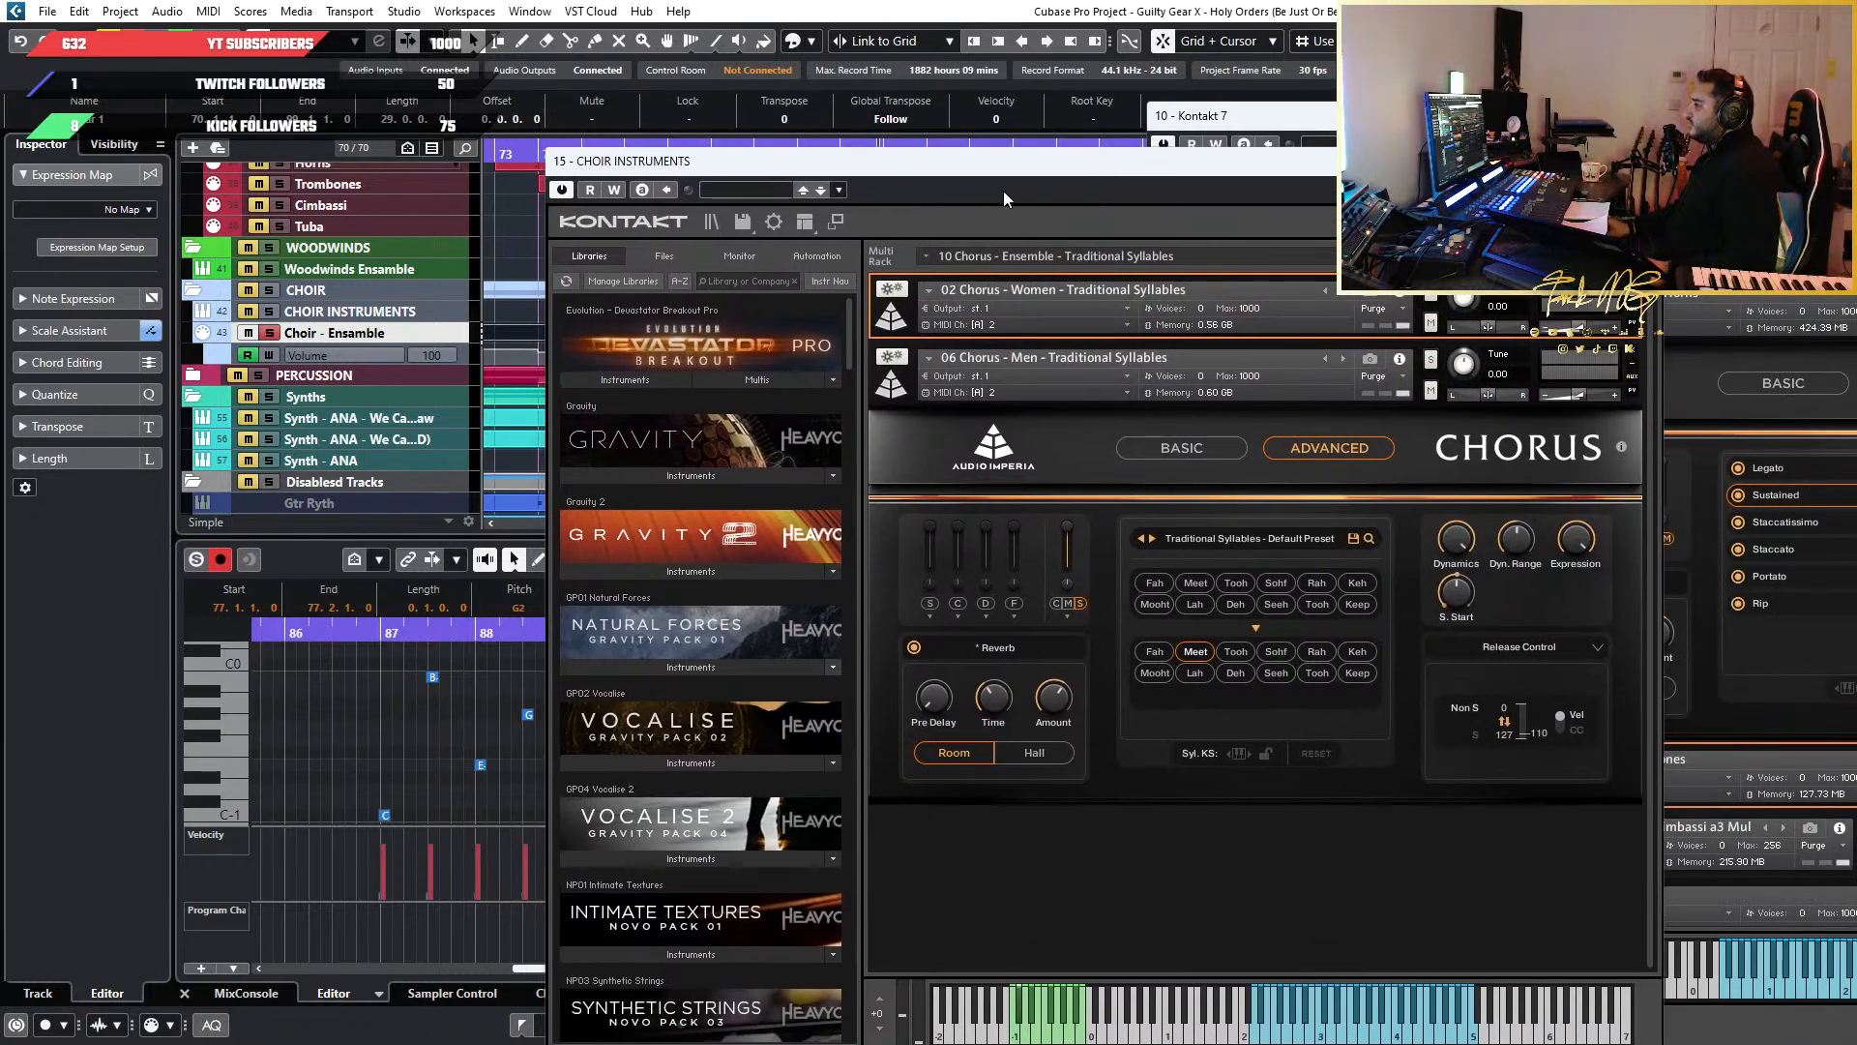
drag(1631, 167, 1391, 298)
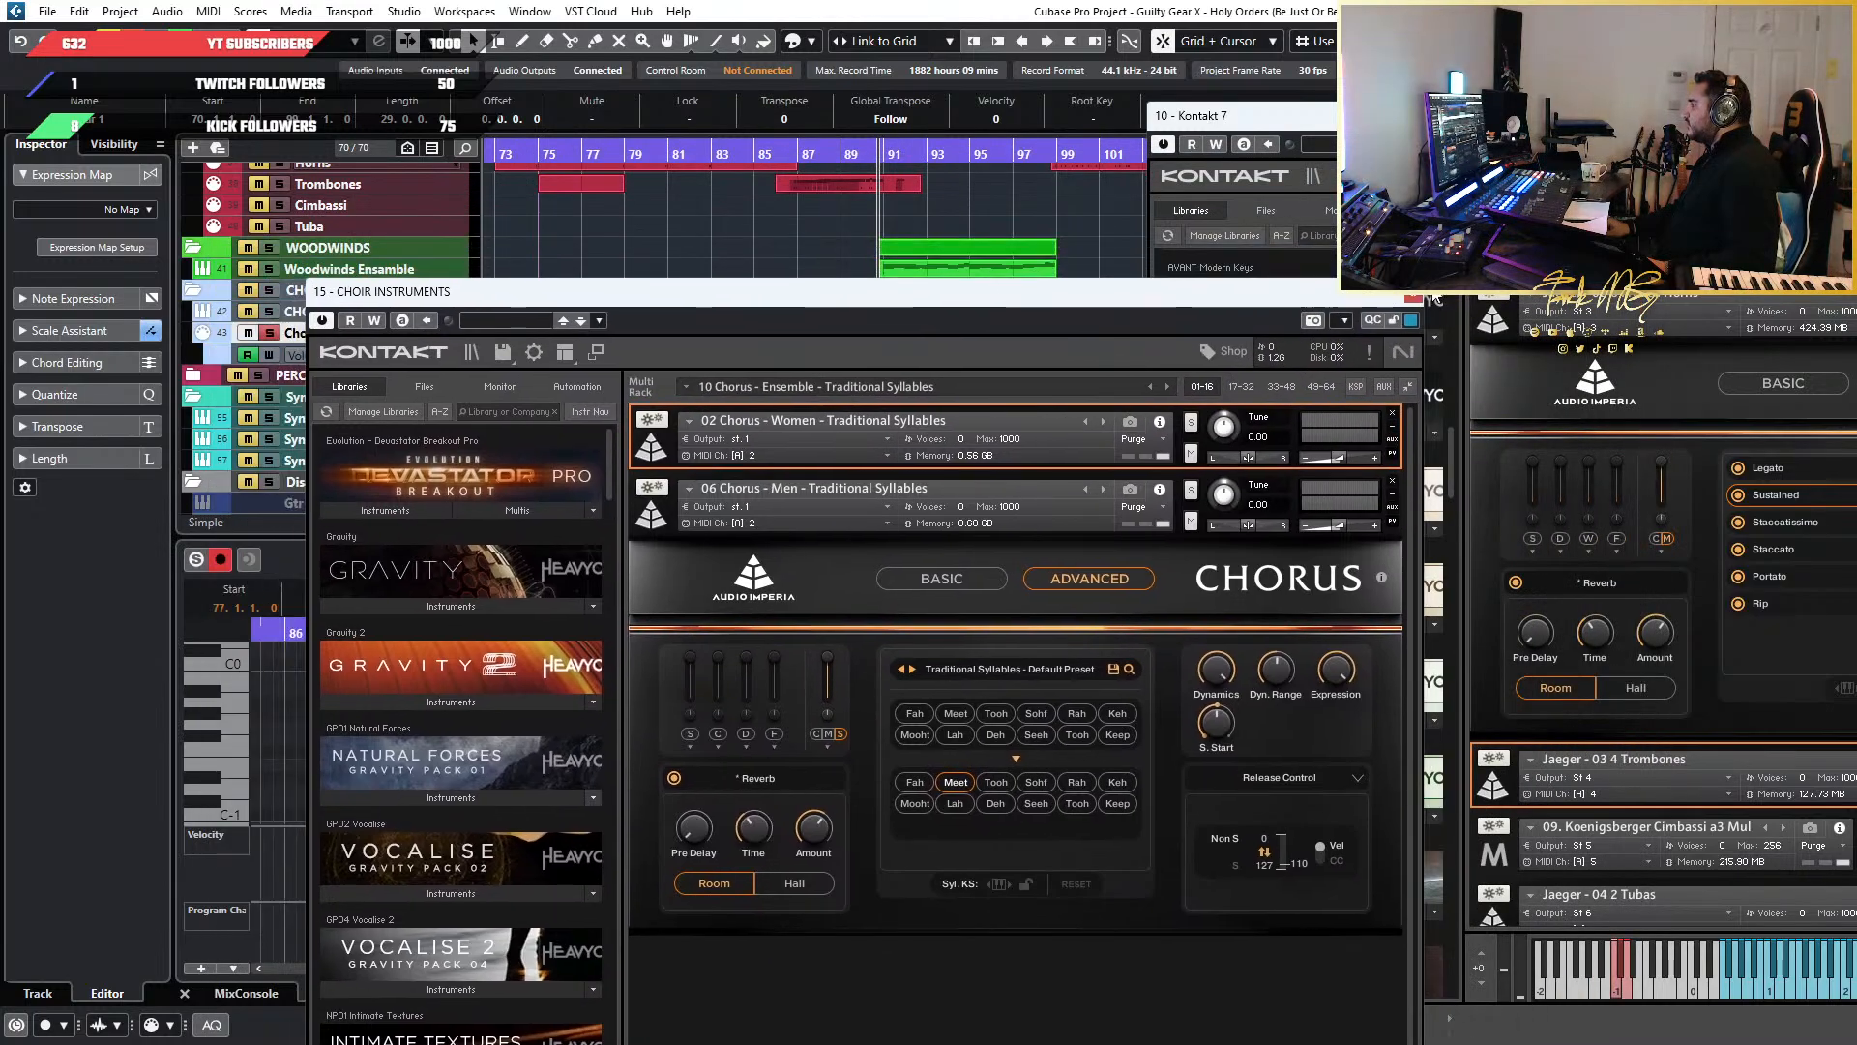
click(1415, 295)
Take the choir out of solo and play the full mix from the Theme Intro marker at bar 75 into the Theme section
scroll(743, 261, down, 7)
scroll(726, 246, up, 12)
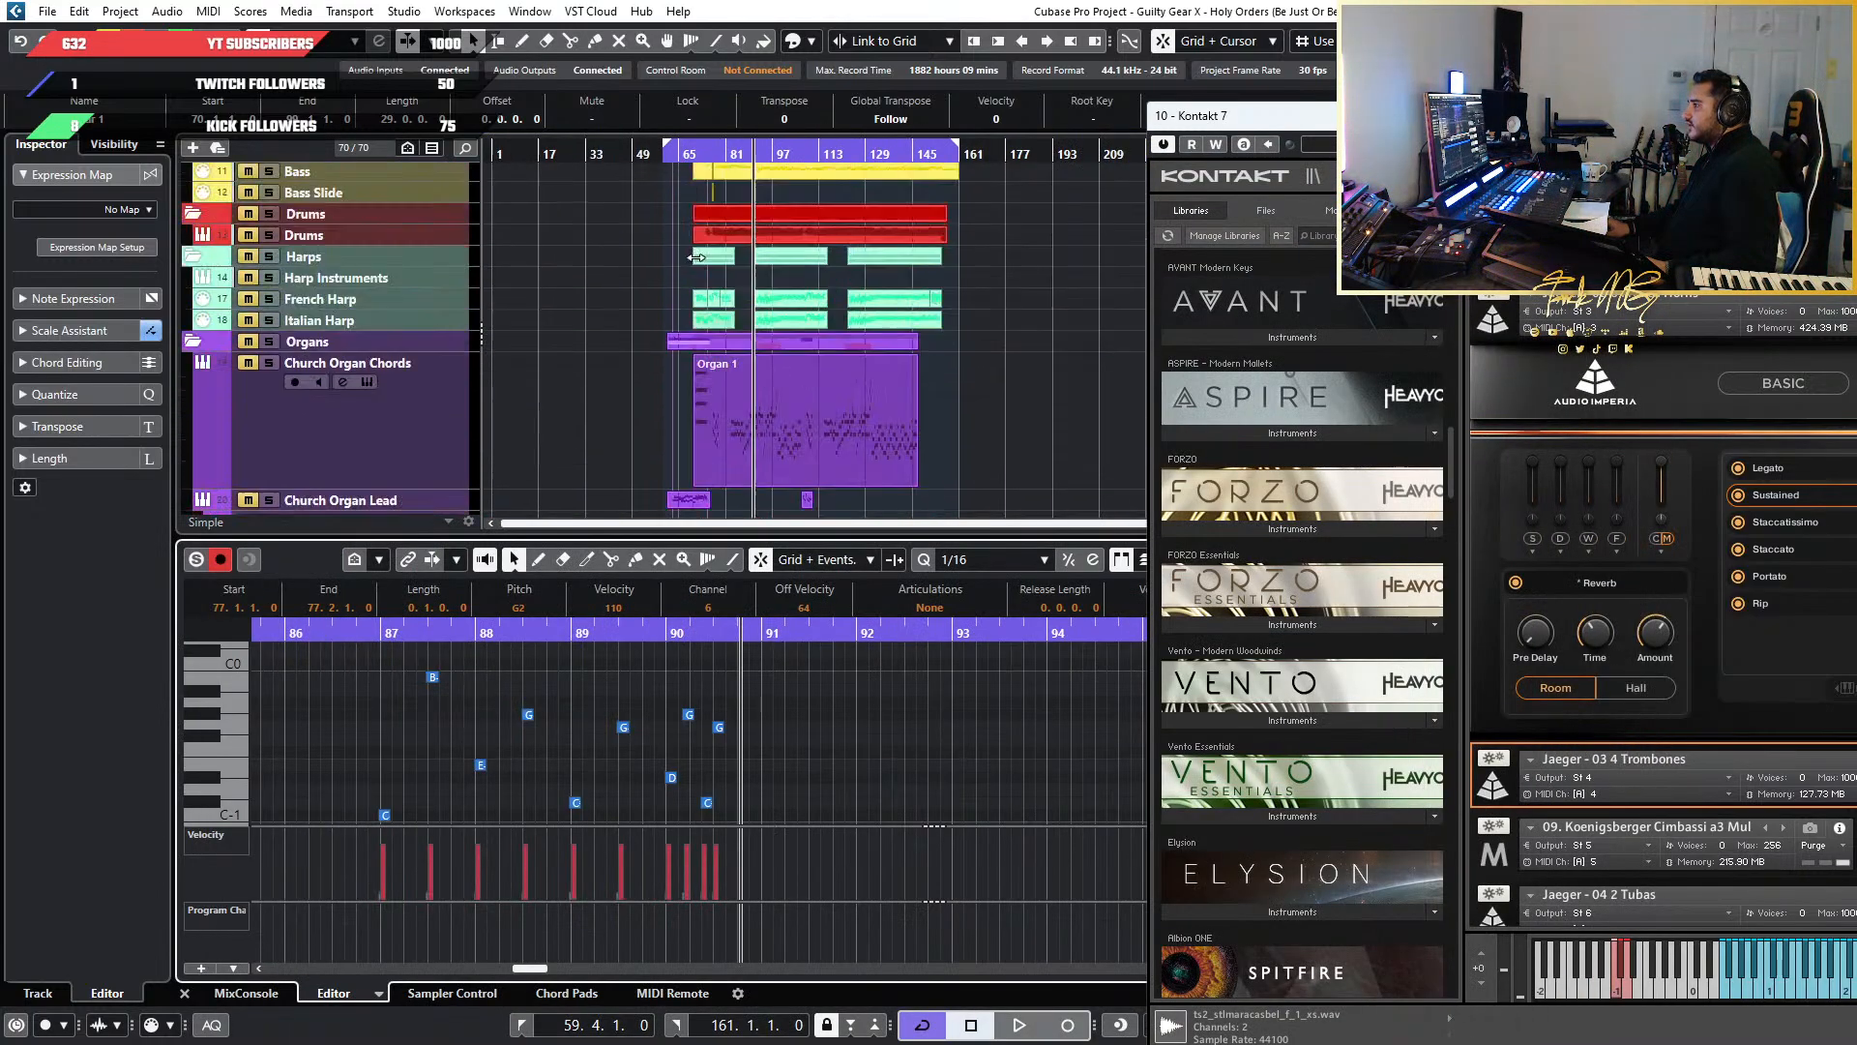
scroll(677, 212, up, 10)
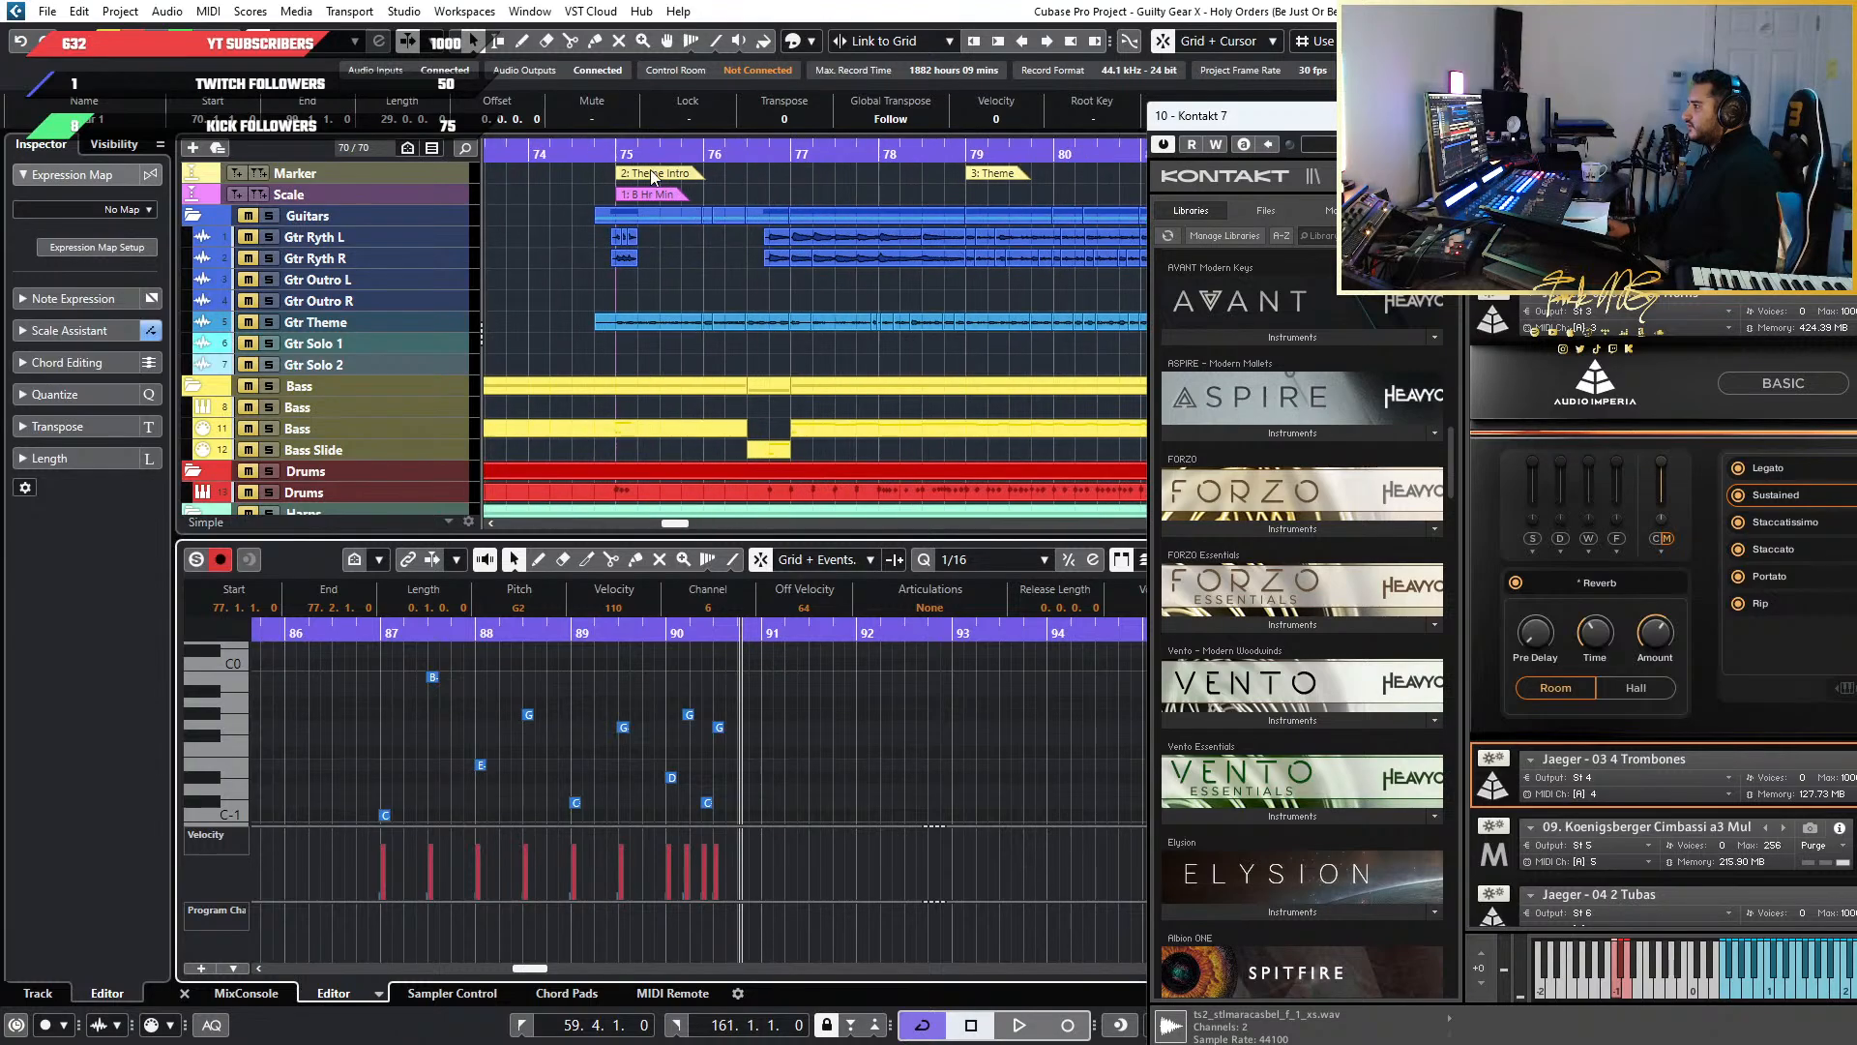
scroll(715, 191, down, 2)
click(653, 157)
key(space)
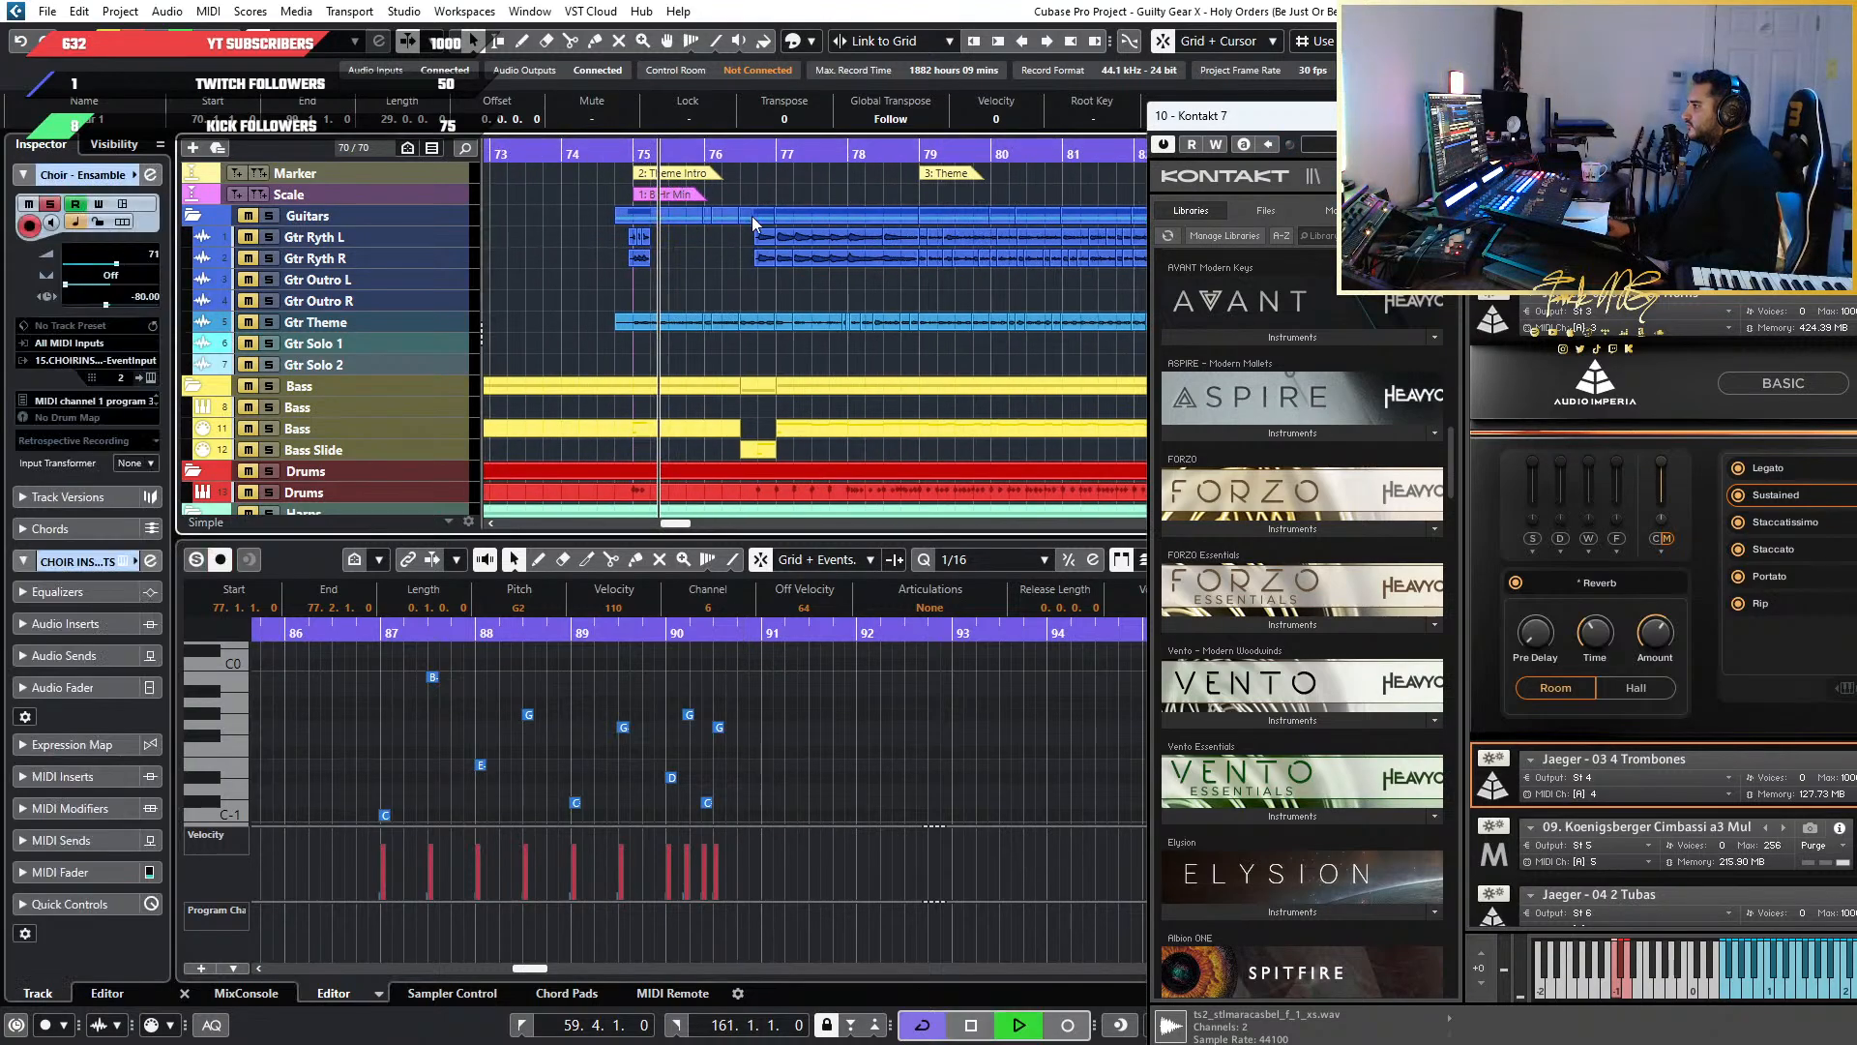
key(space)
key(s)
key(space)
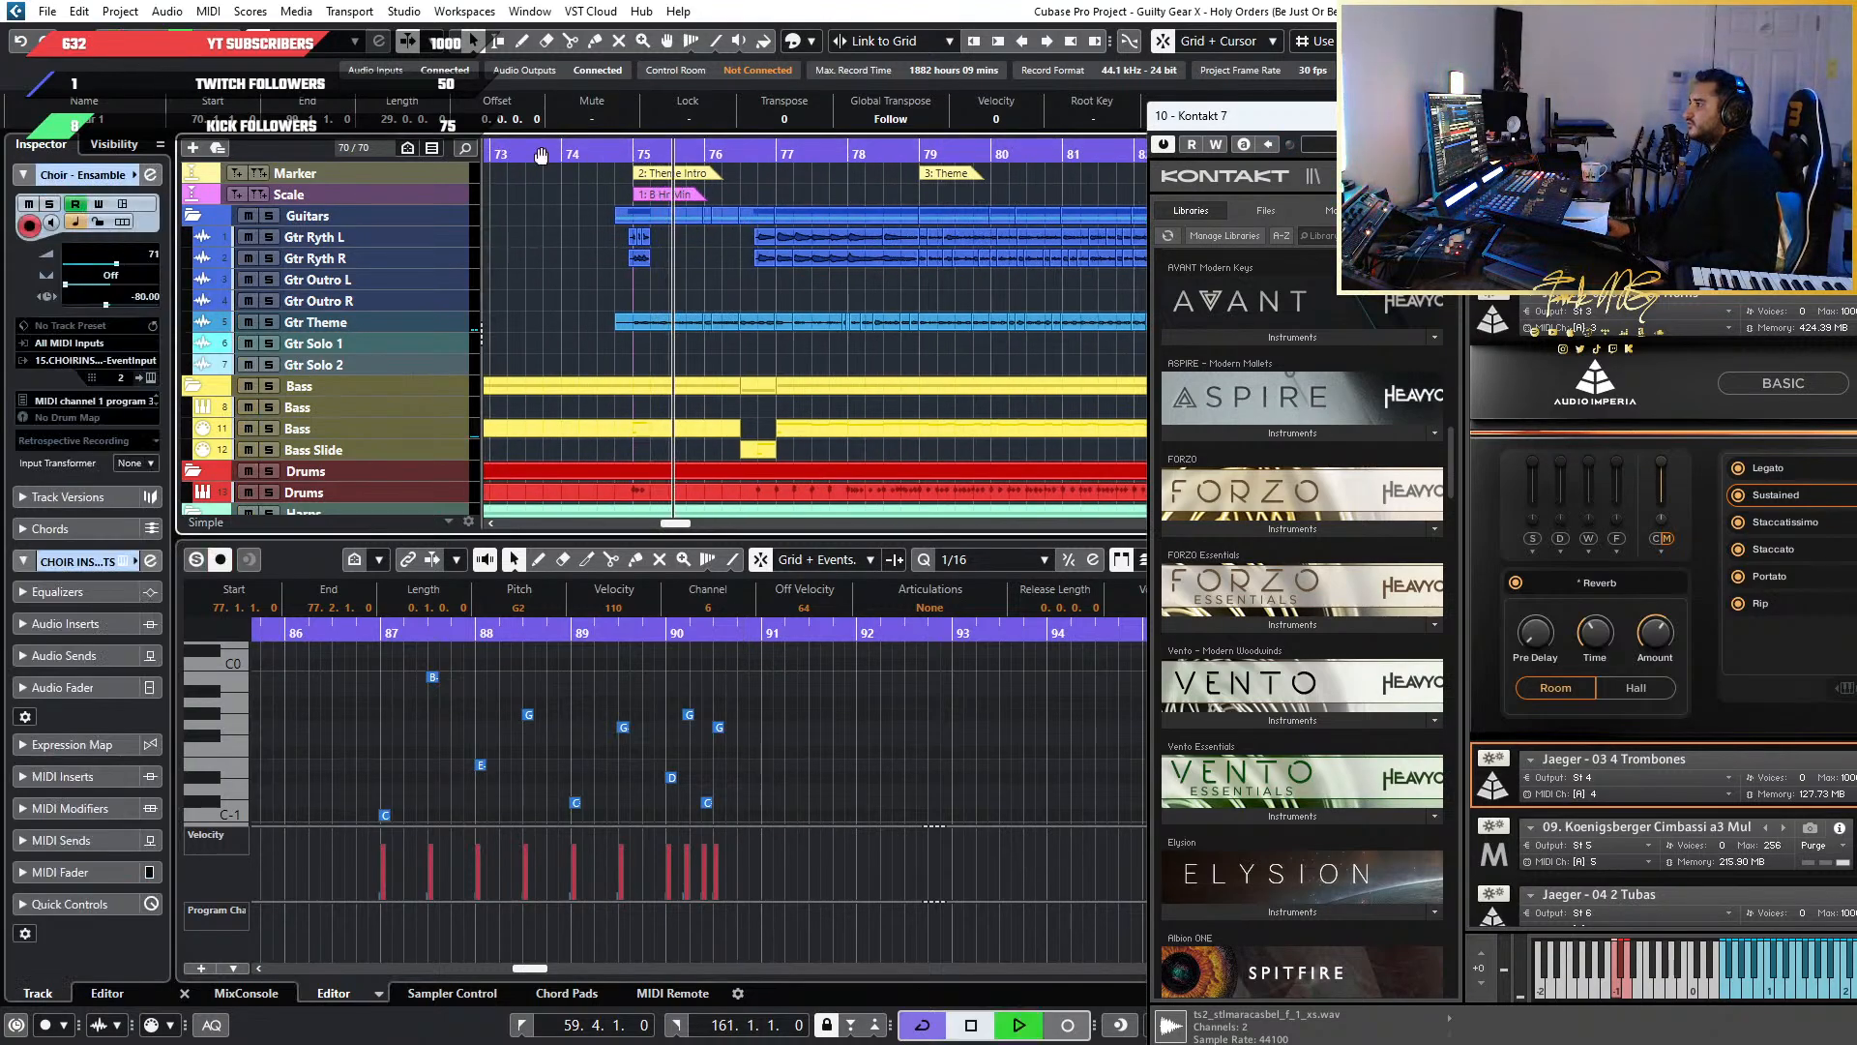
scroll(900, 309, up, 2)
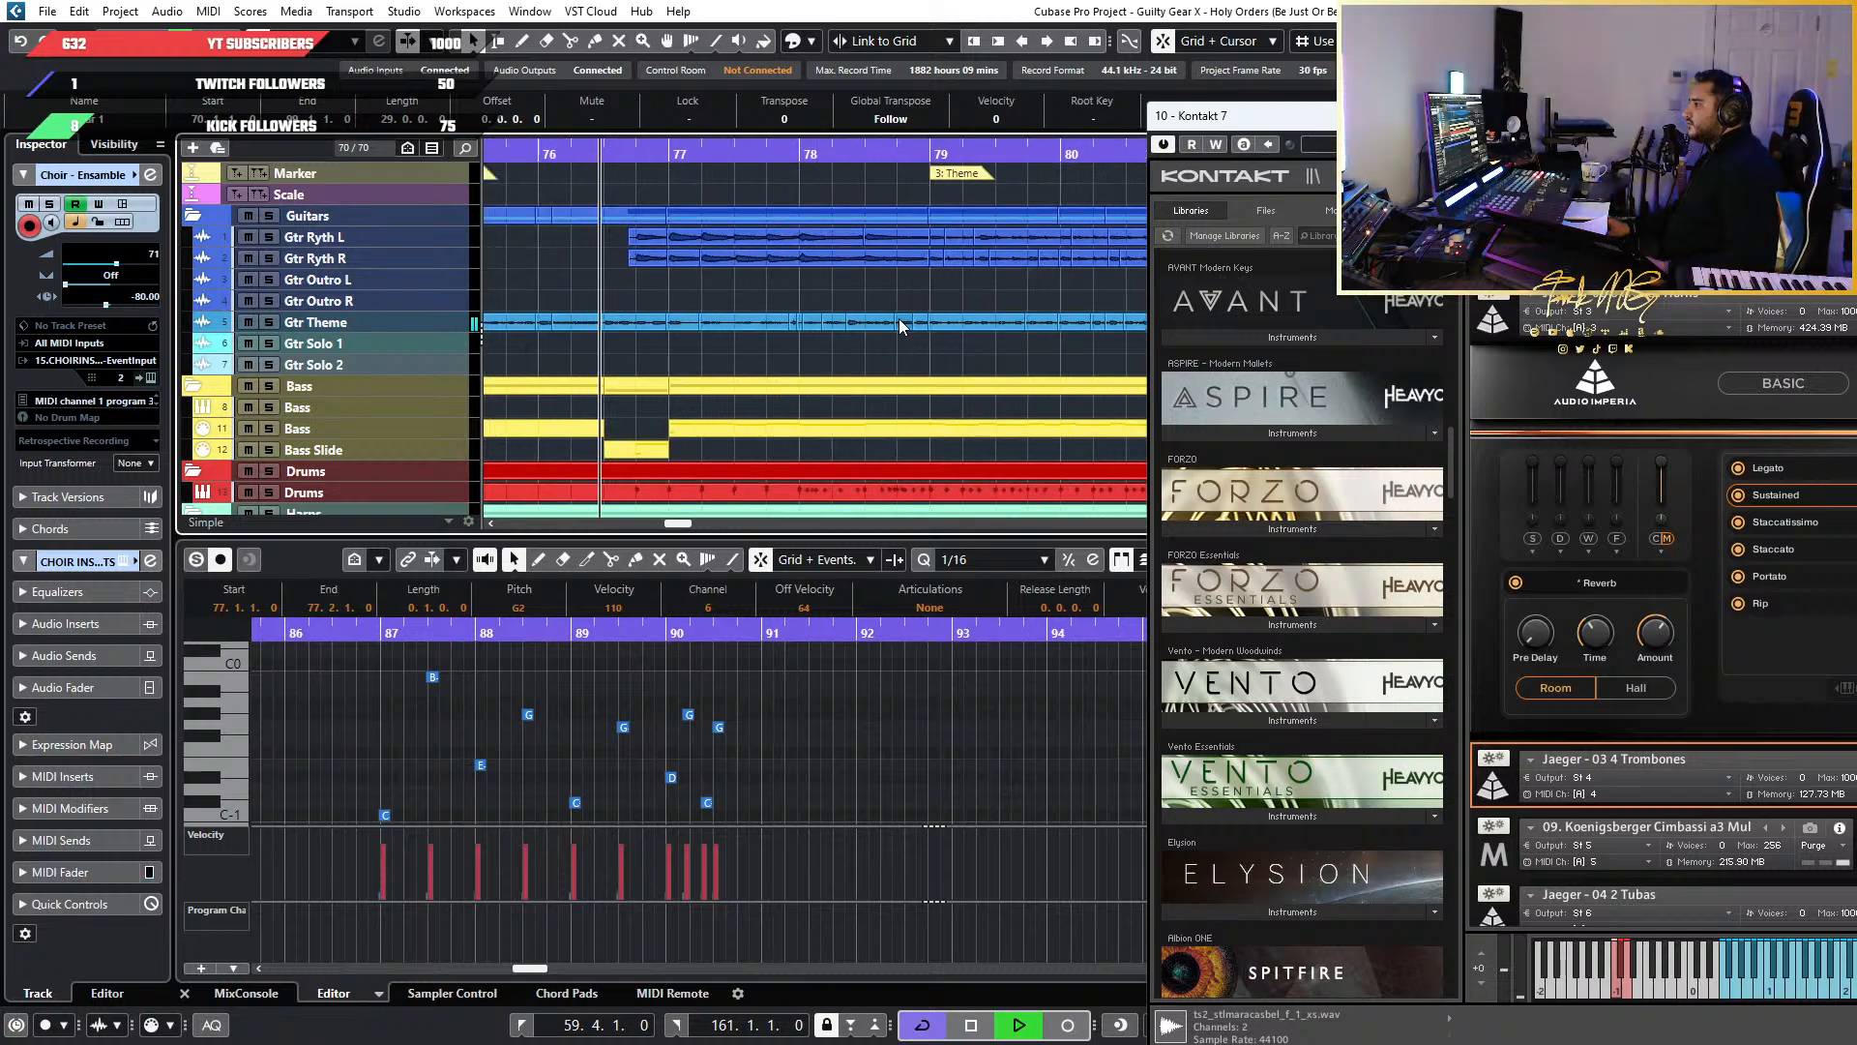
scroll(966, 185, down, 1)
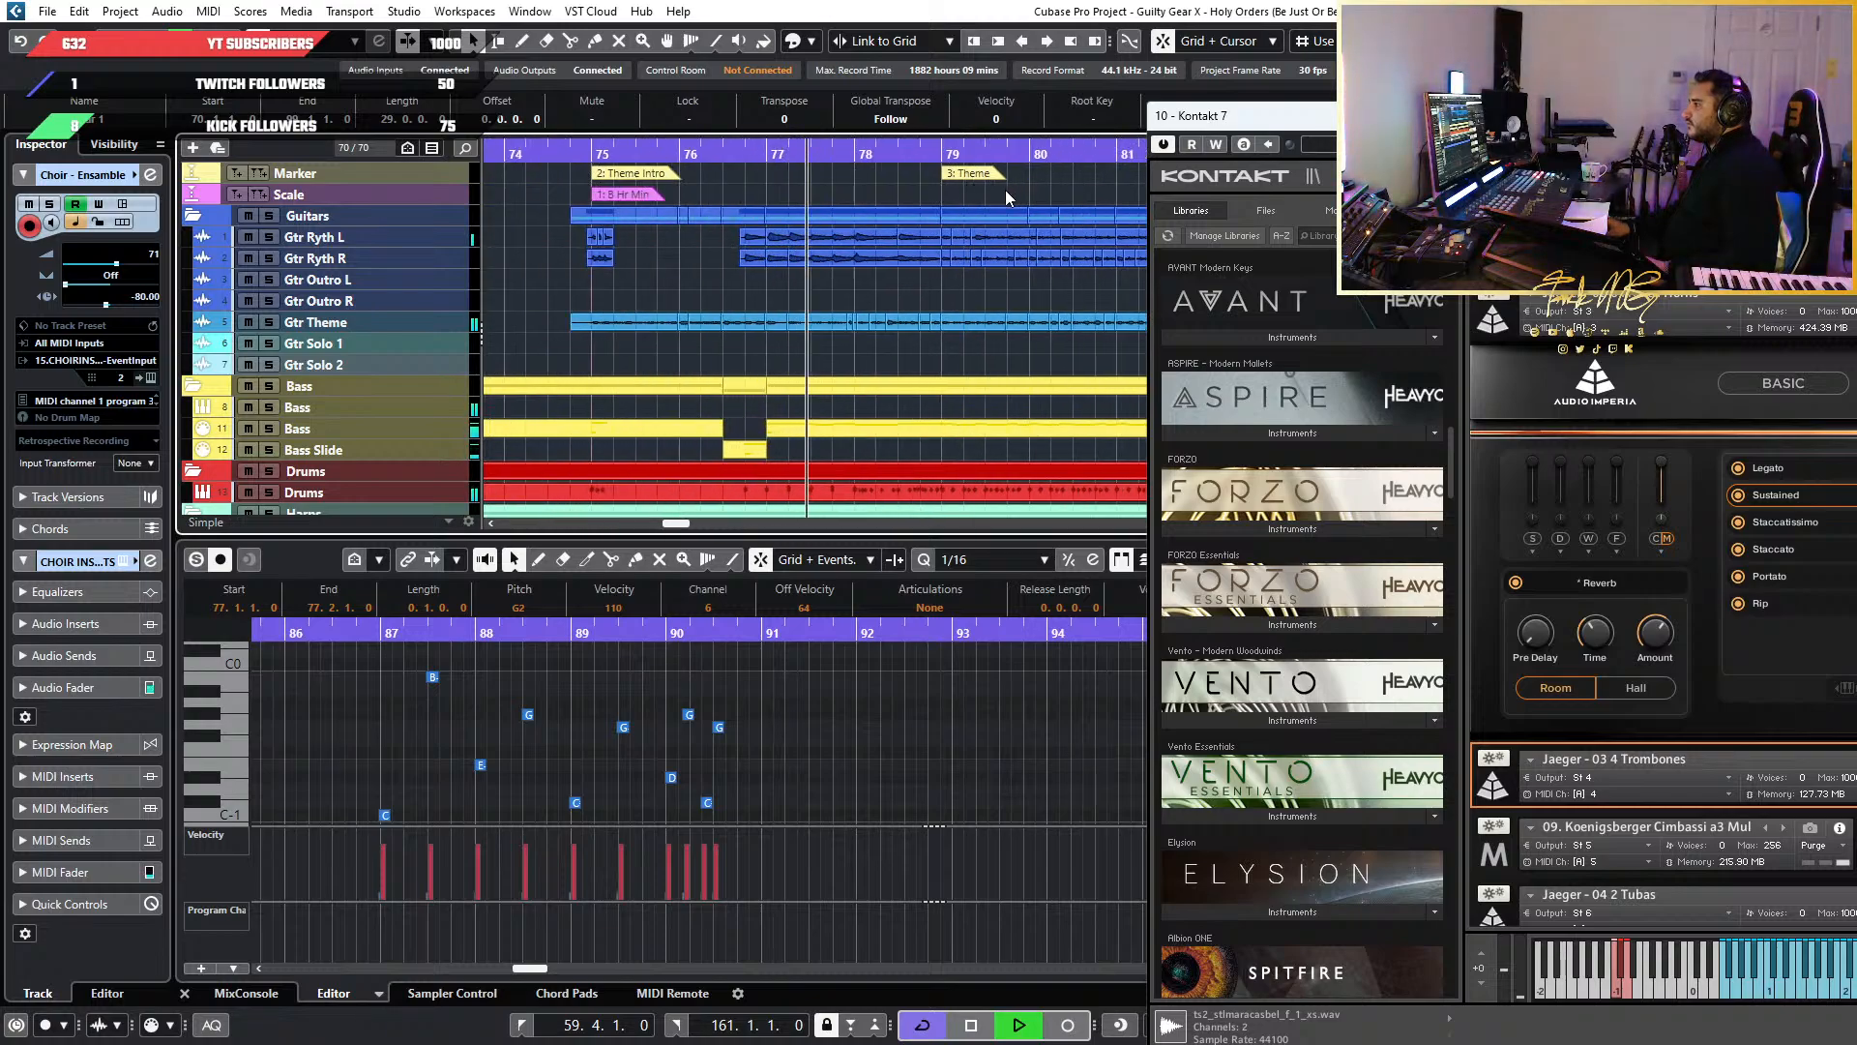
scroll(1007, 190, right, 1)
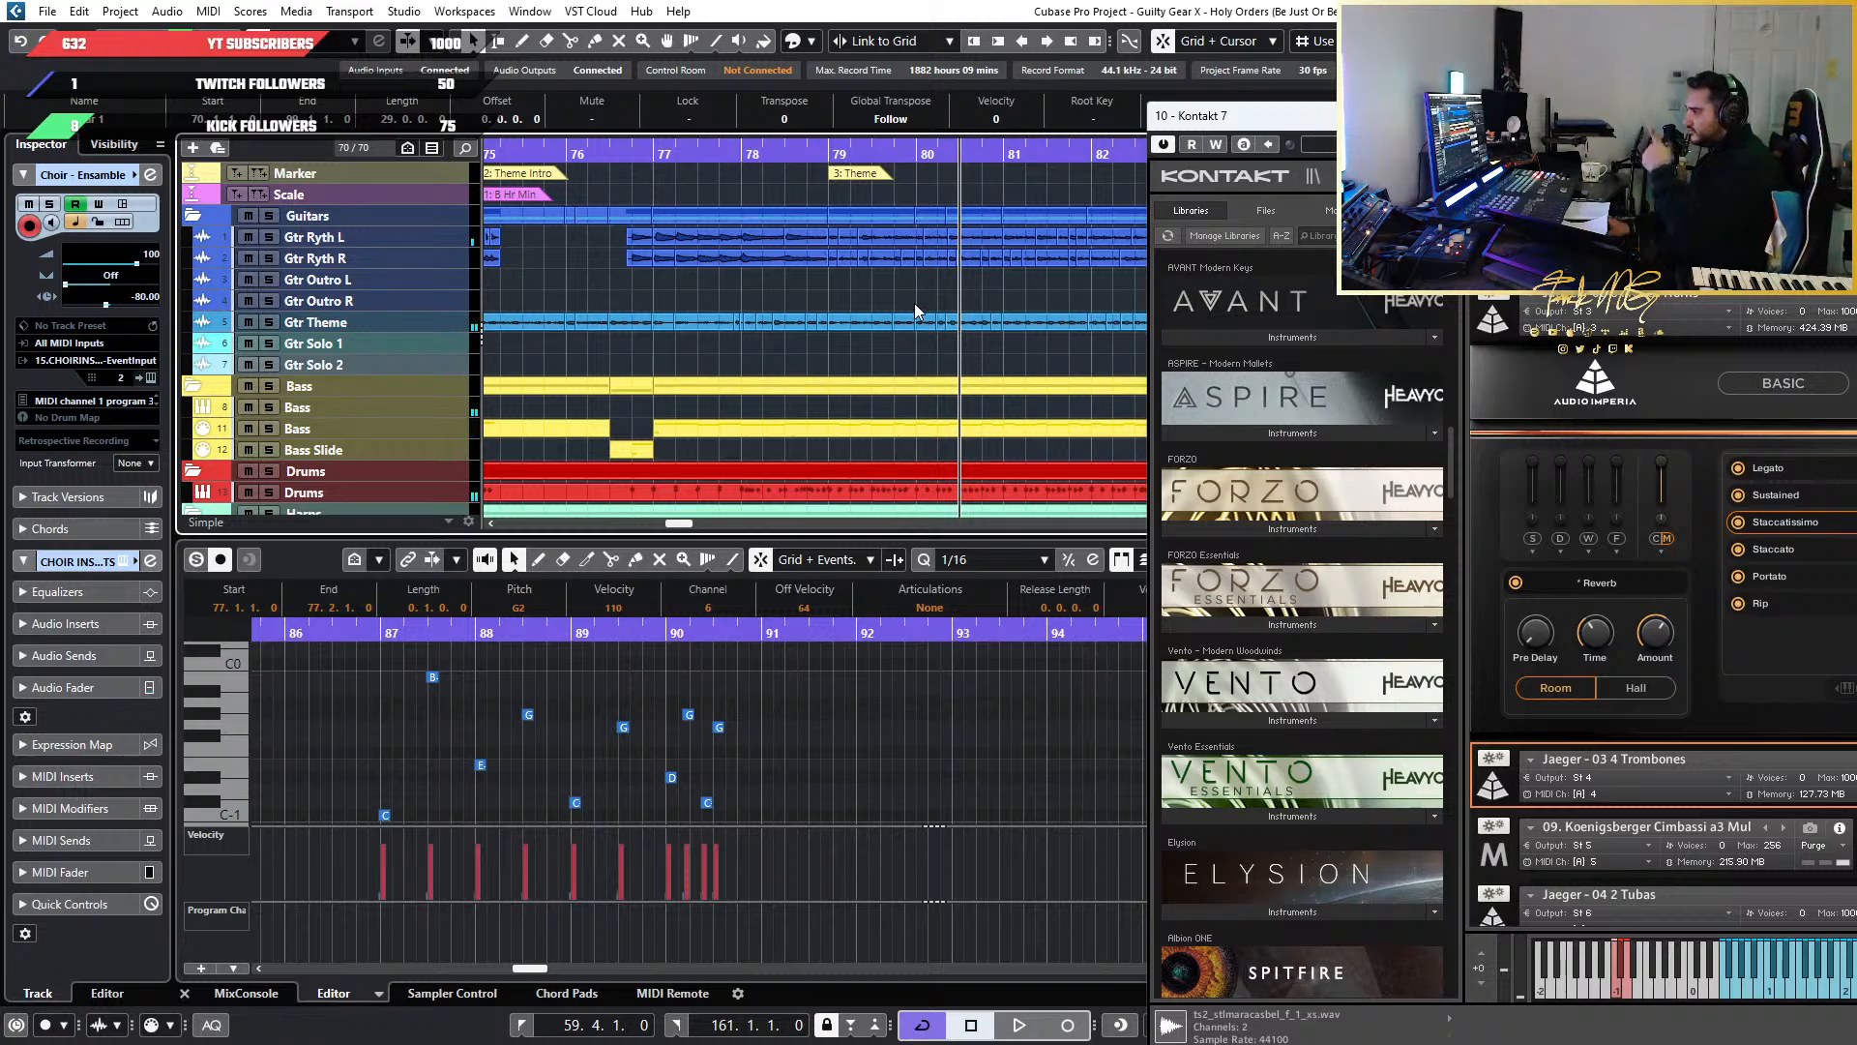
Examine the guitar, bass, harp, organ and string tracks around the Theme section, comparing them with the neighbouring section markers
scroll(909, 308, down, 5)
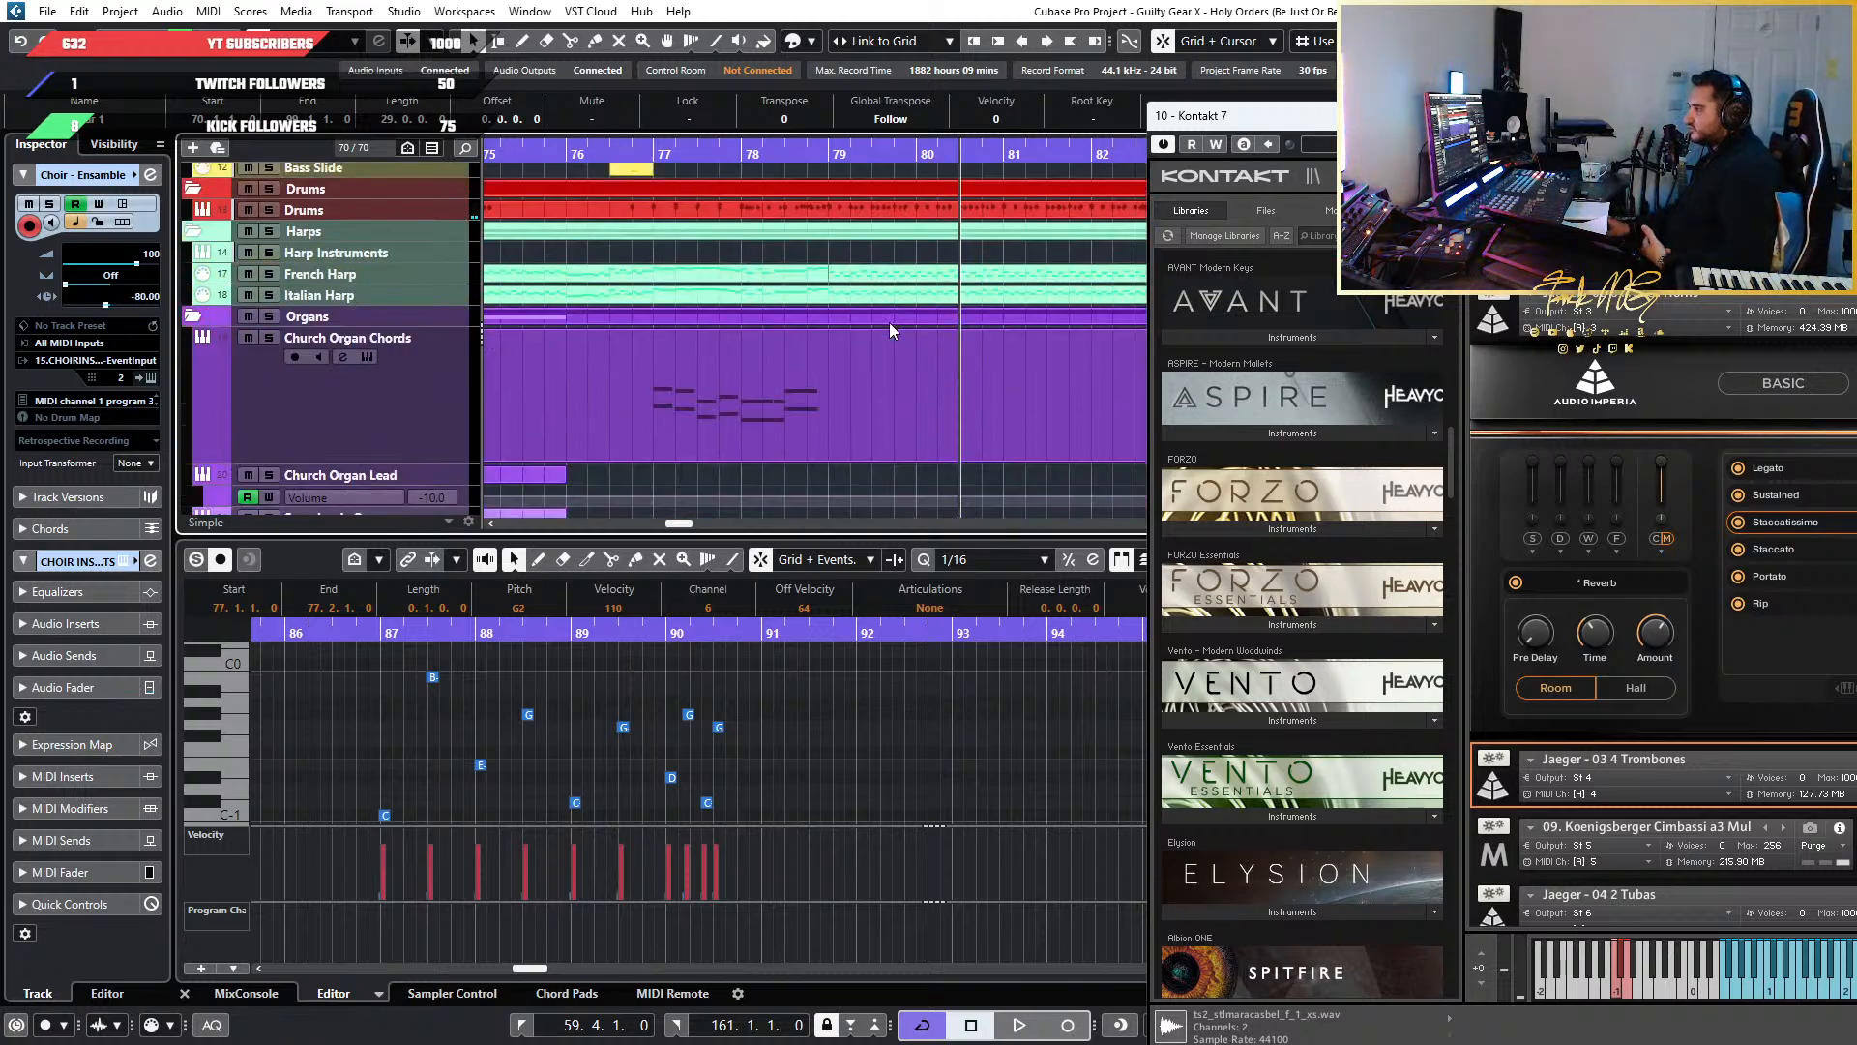
scroll(890, 322, down, 2)
scroll(890, 322, up, 8)
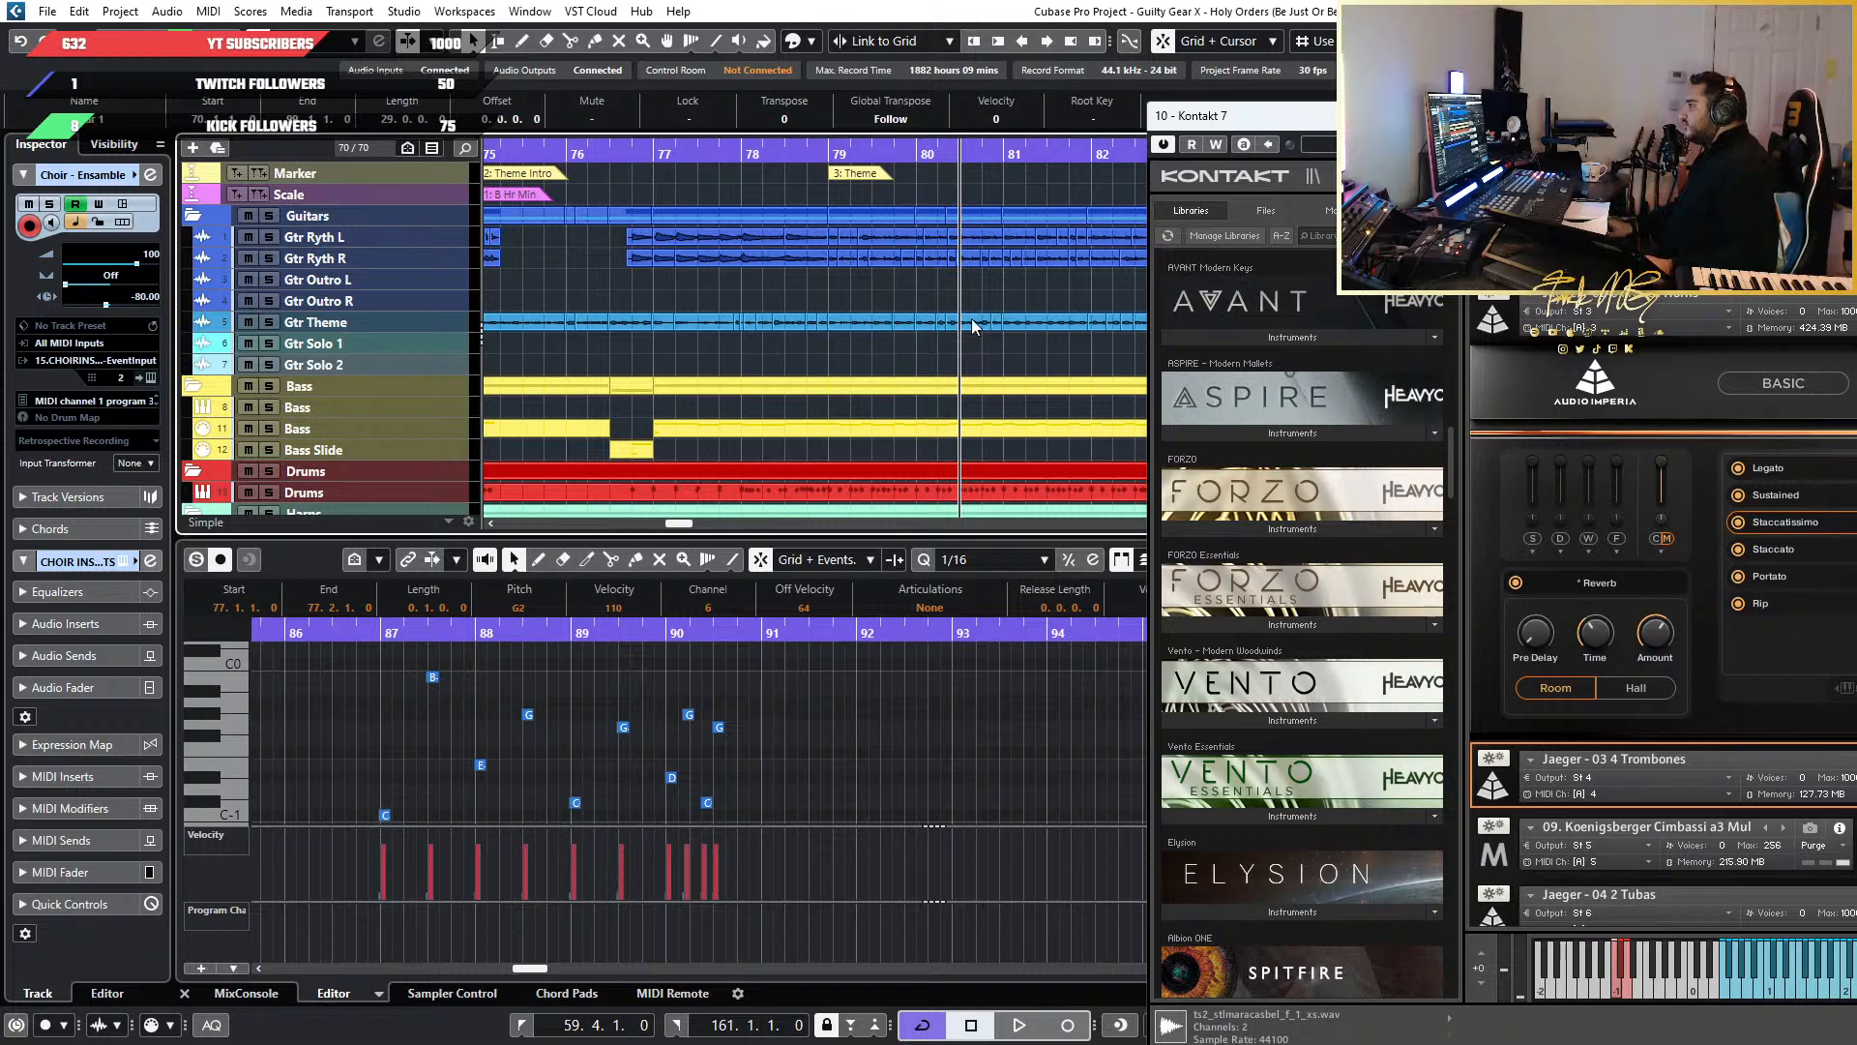
scroll(891, 329, down, 5)
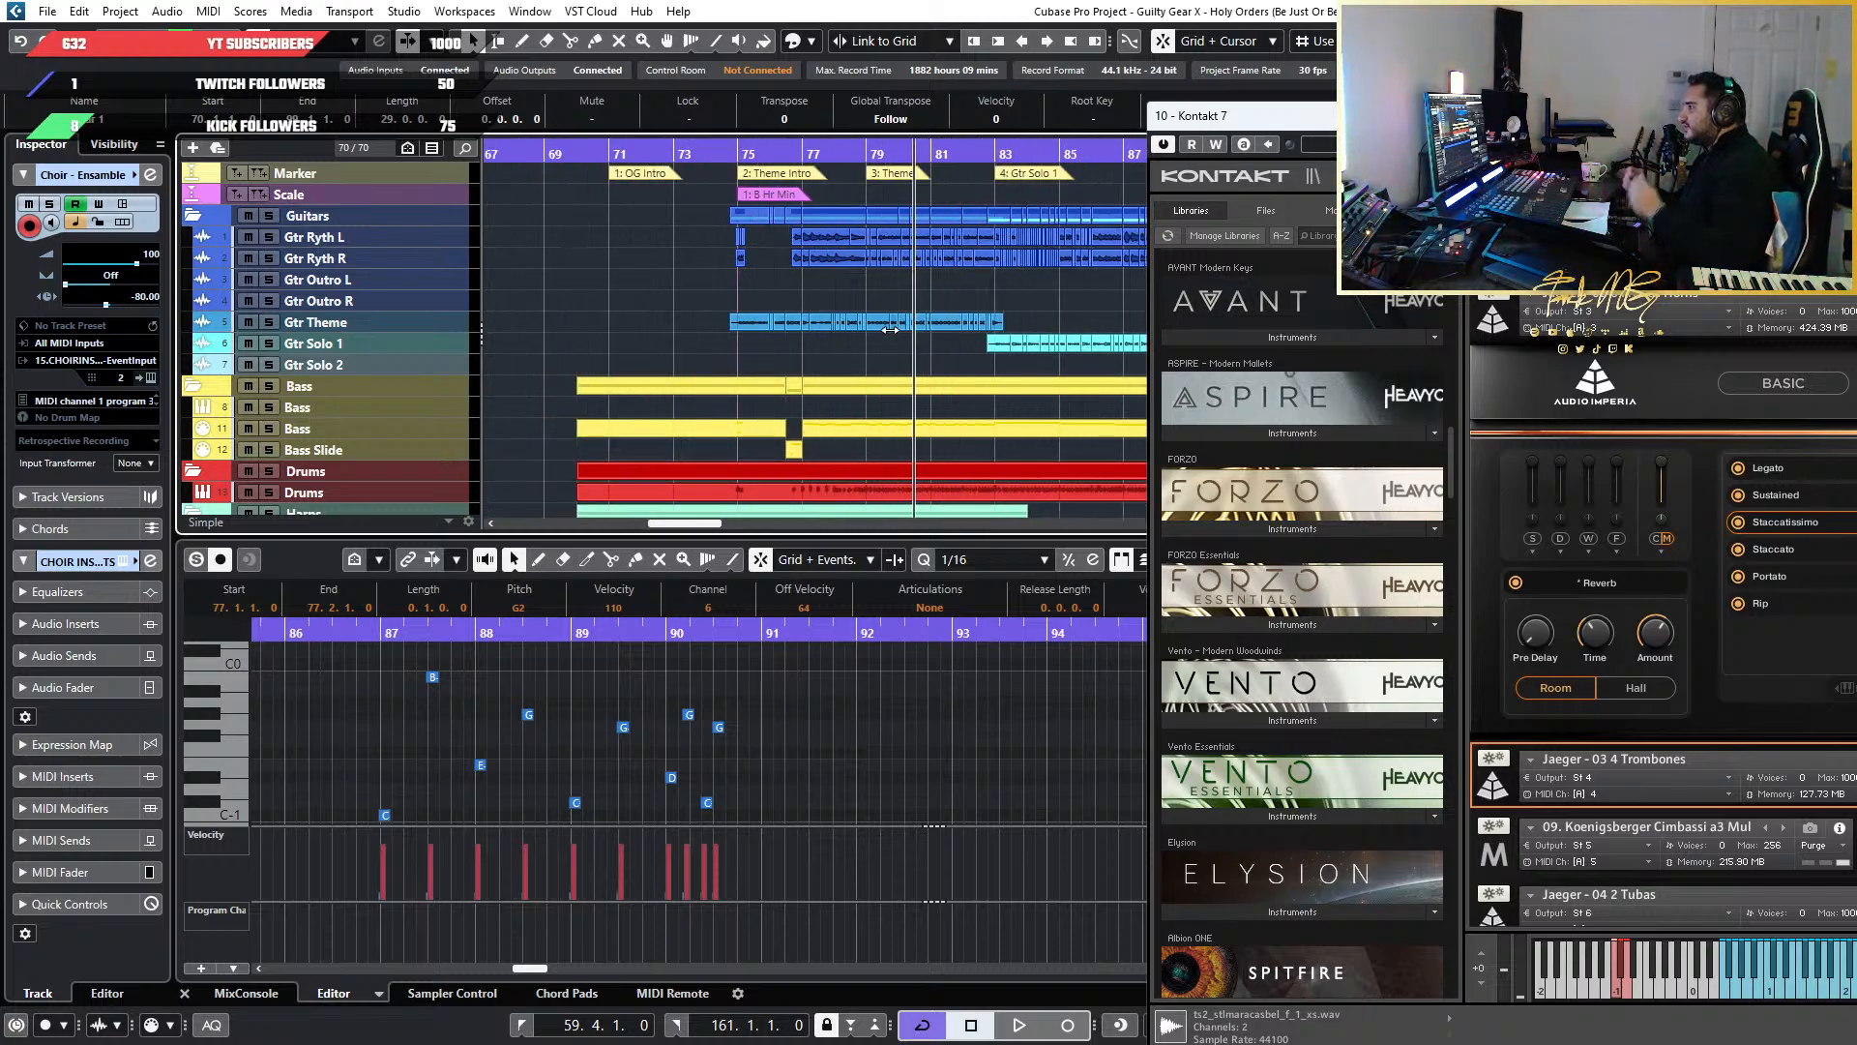
scroll(890, 330, up, 6)
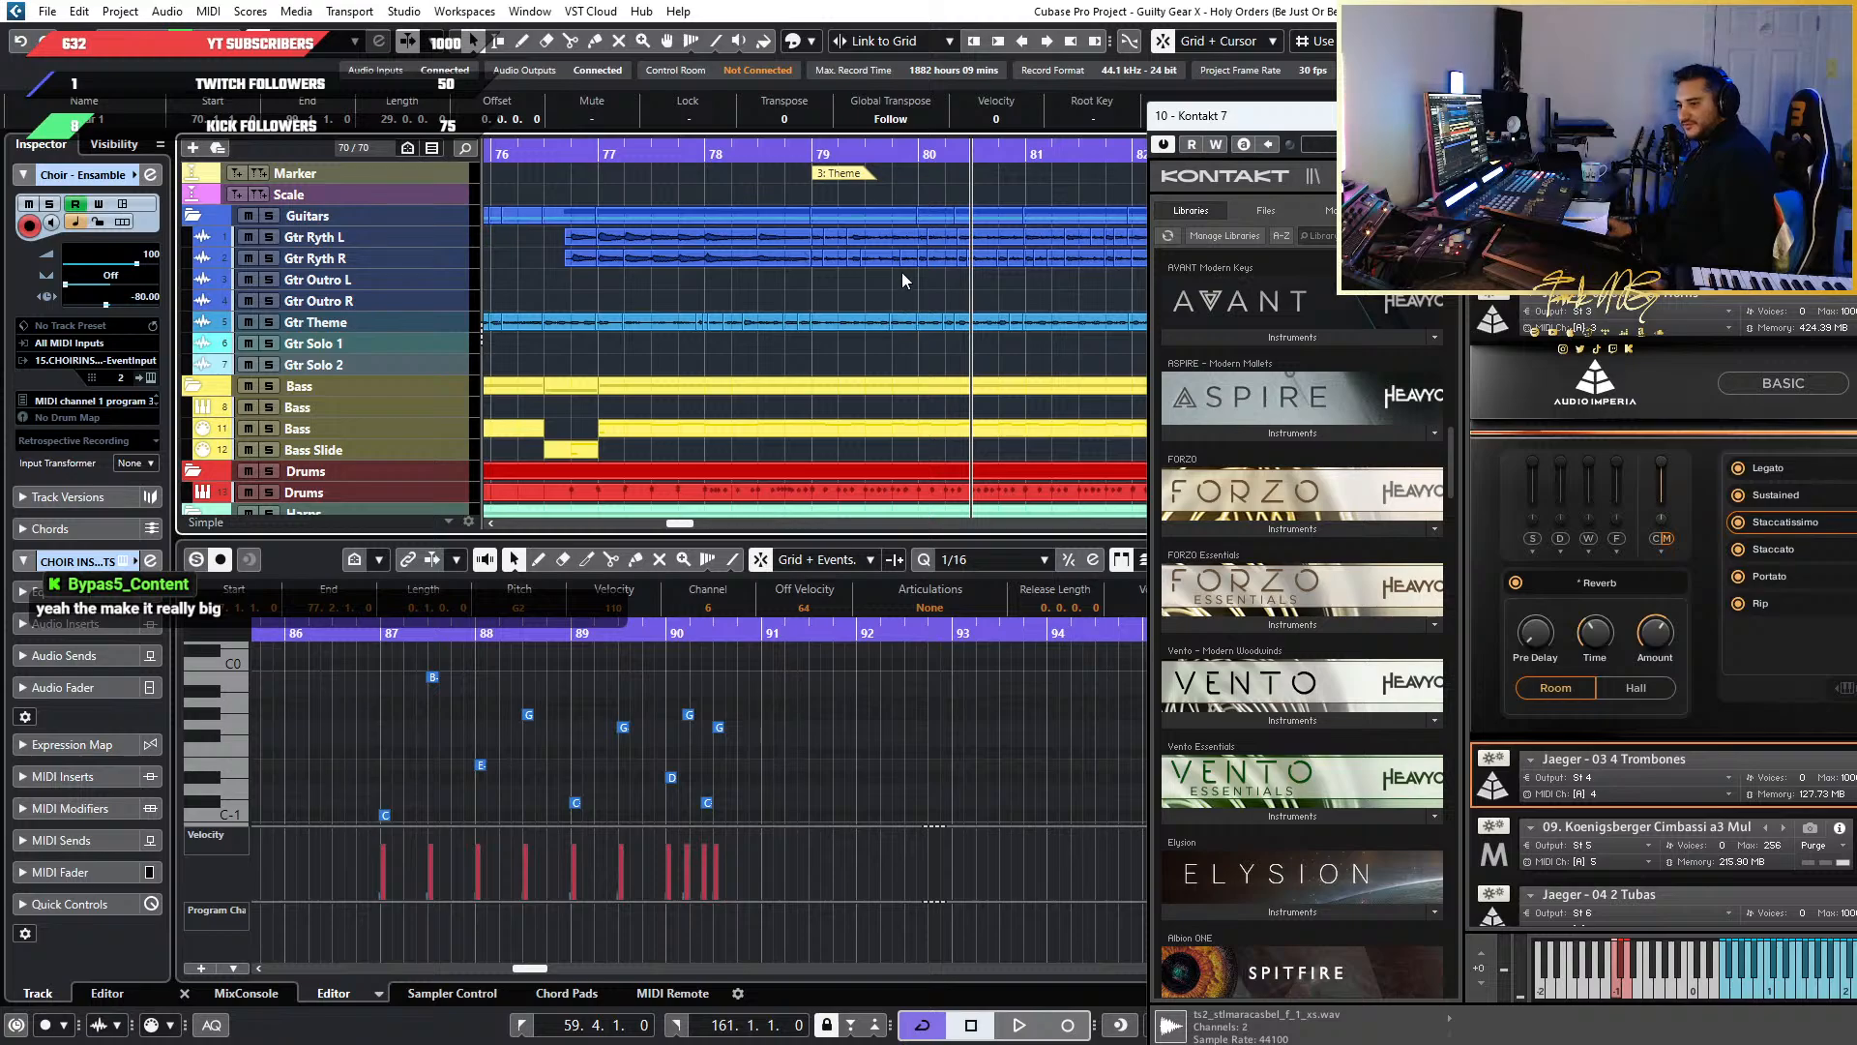
scroll(890, 278, down, 5)
scroll(688, 288, down, 3)
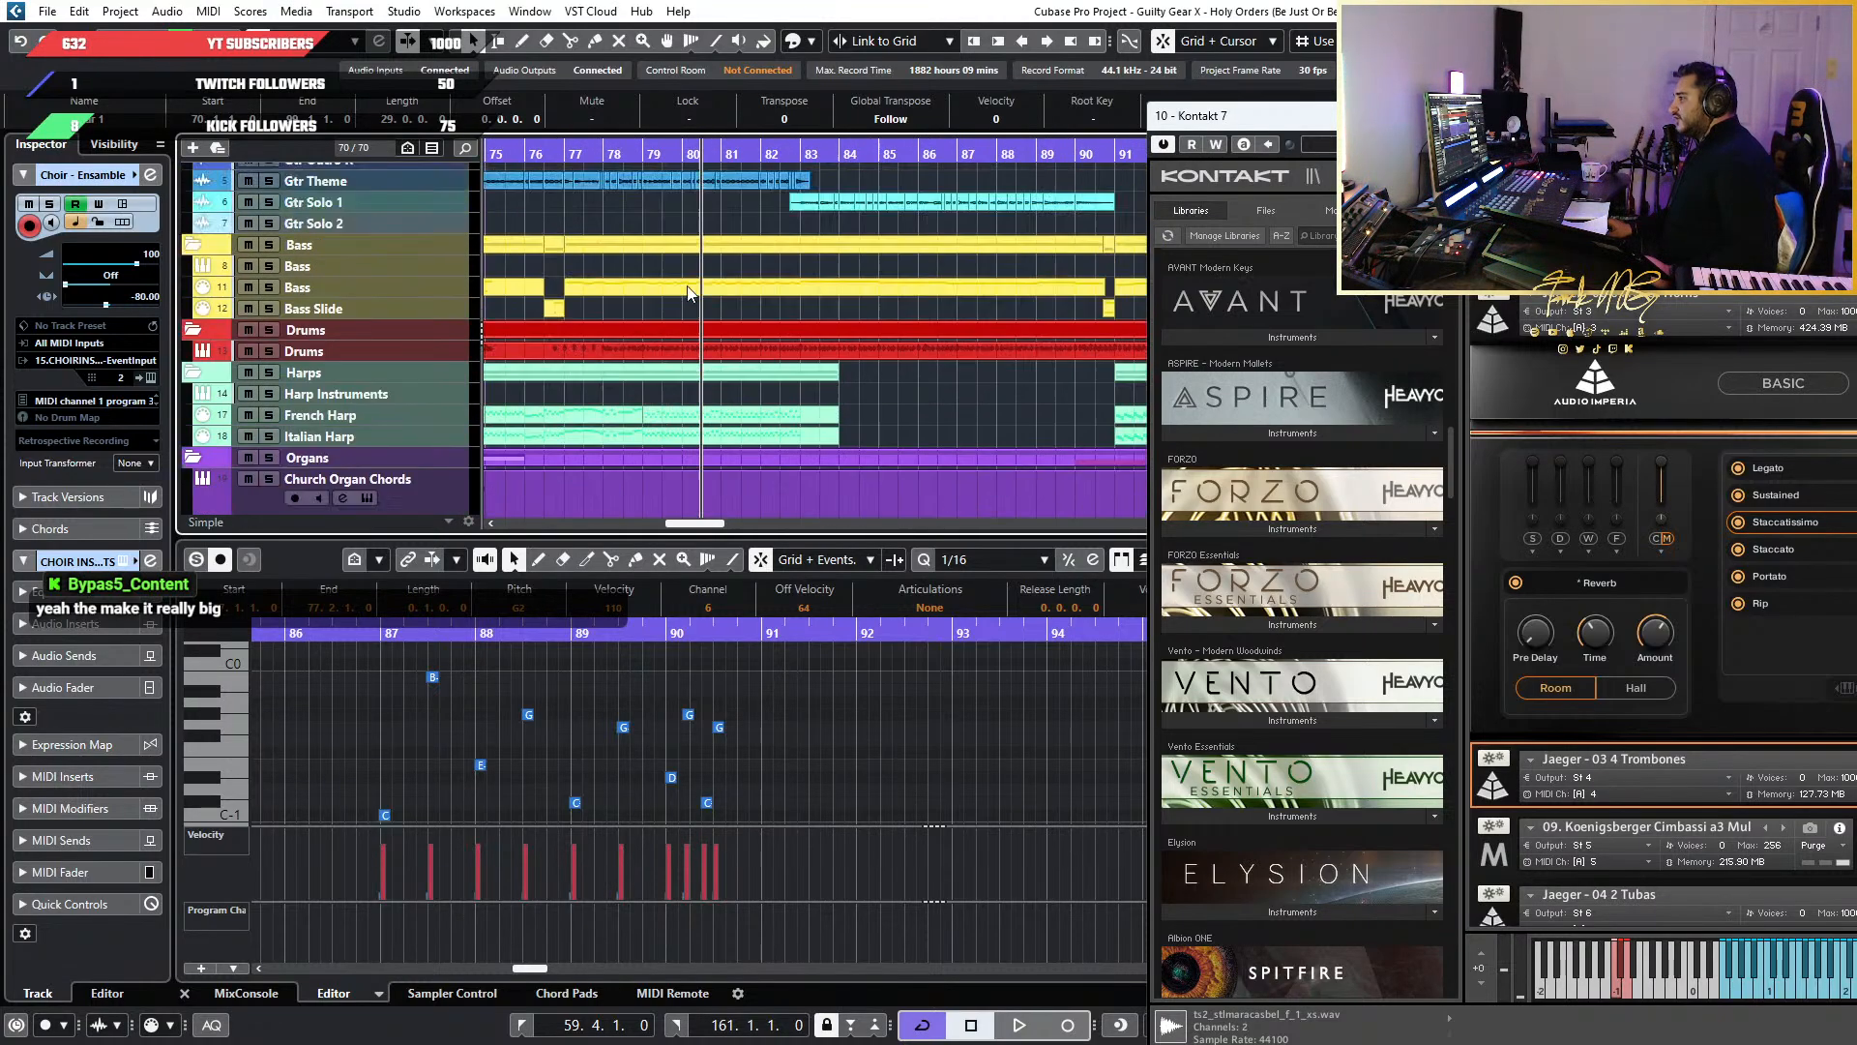
scroll(687, 288, down, 5)
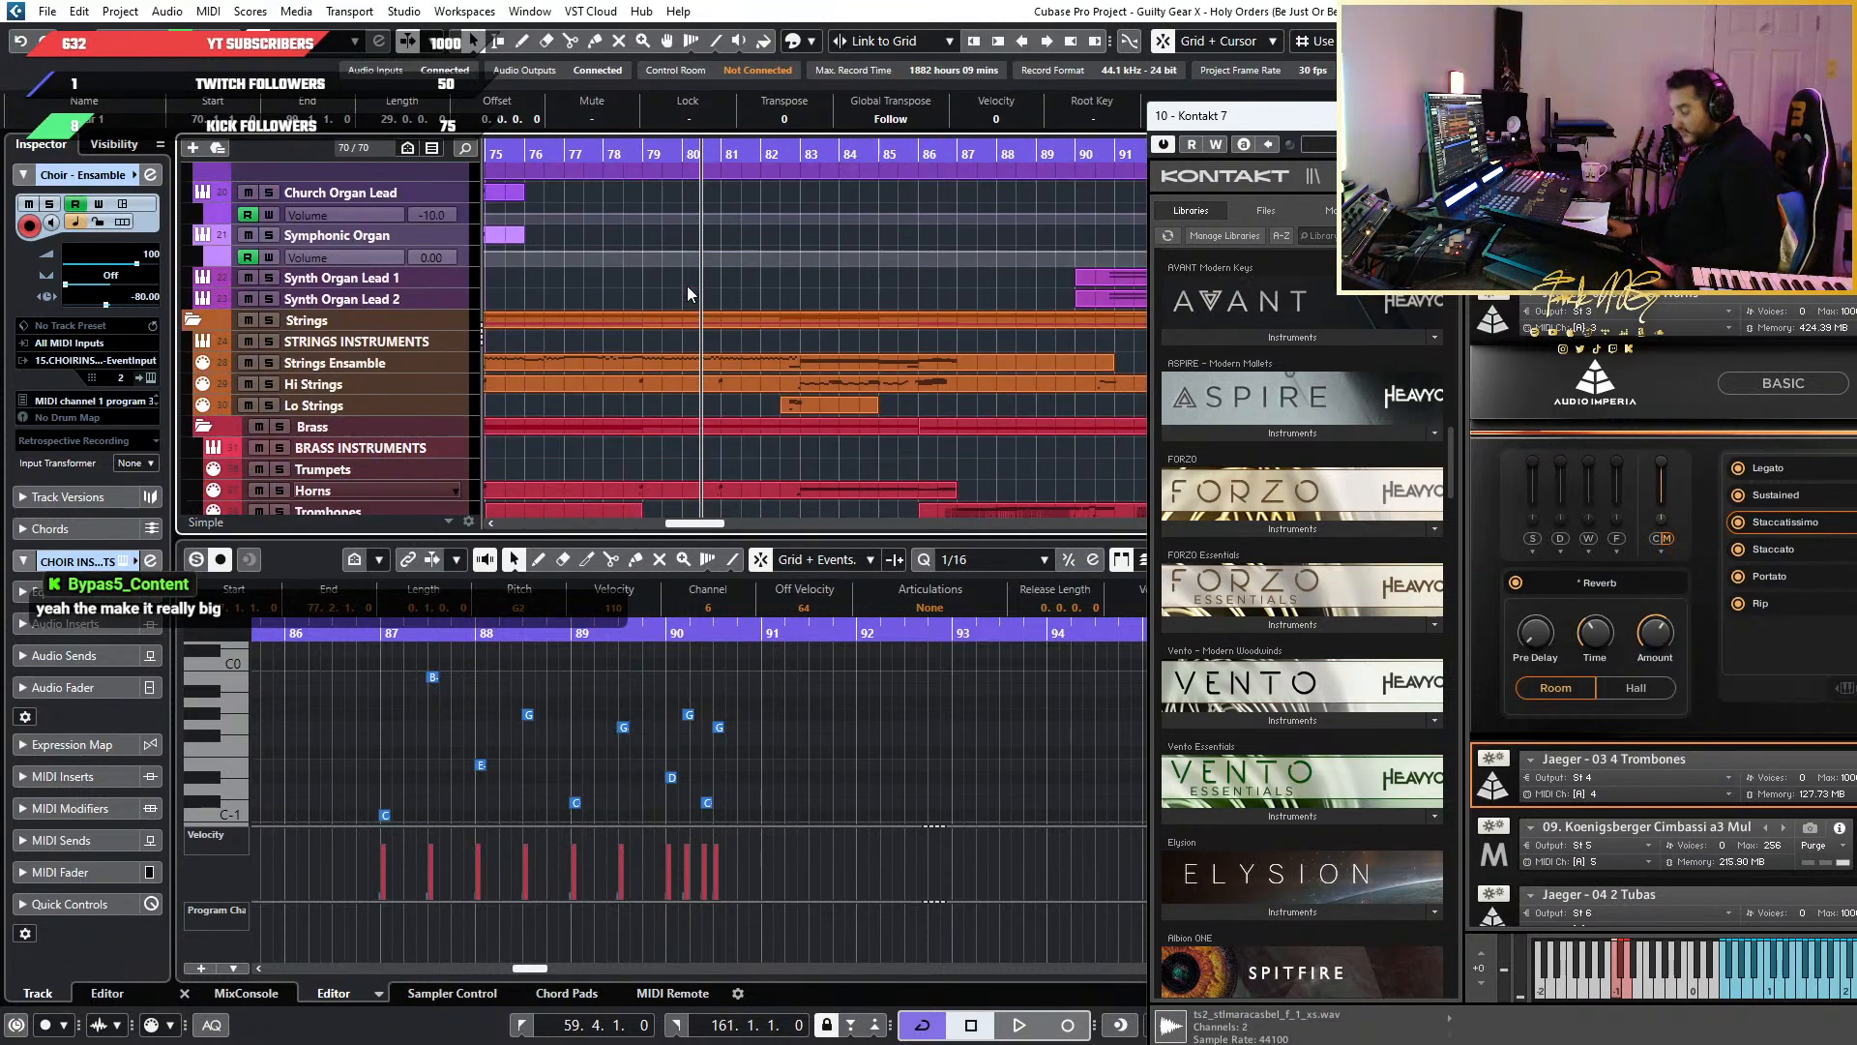
scroll(687, 286, up, 10)
scroll(687, 286, down, 3)
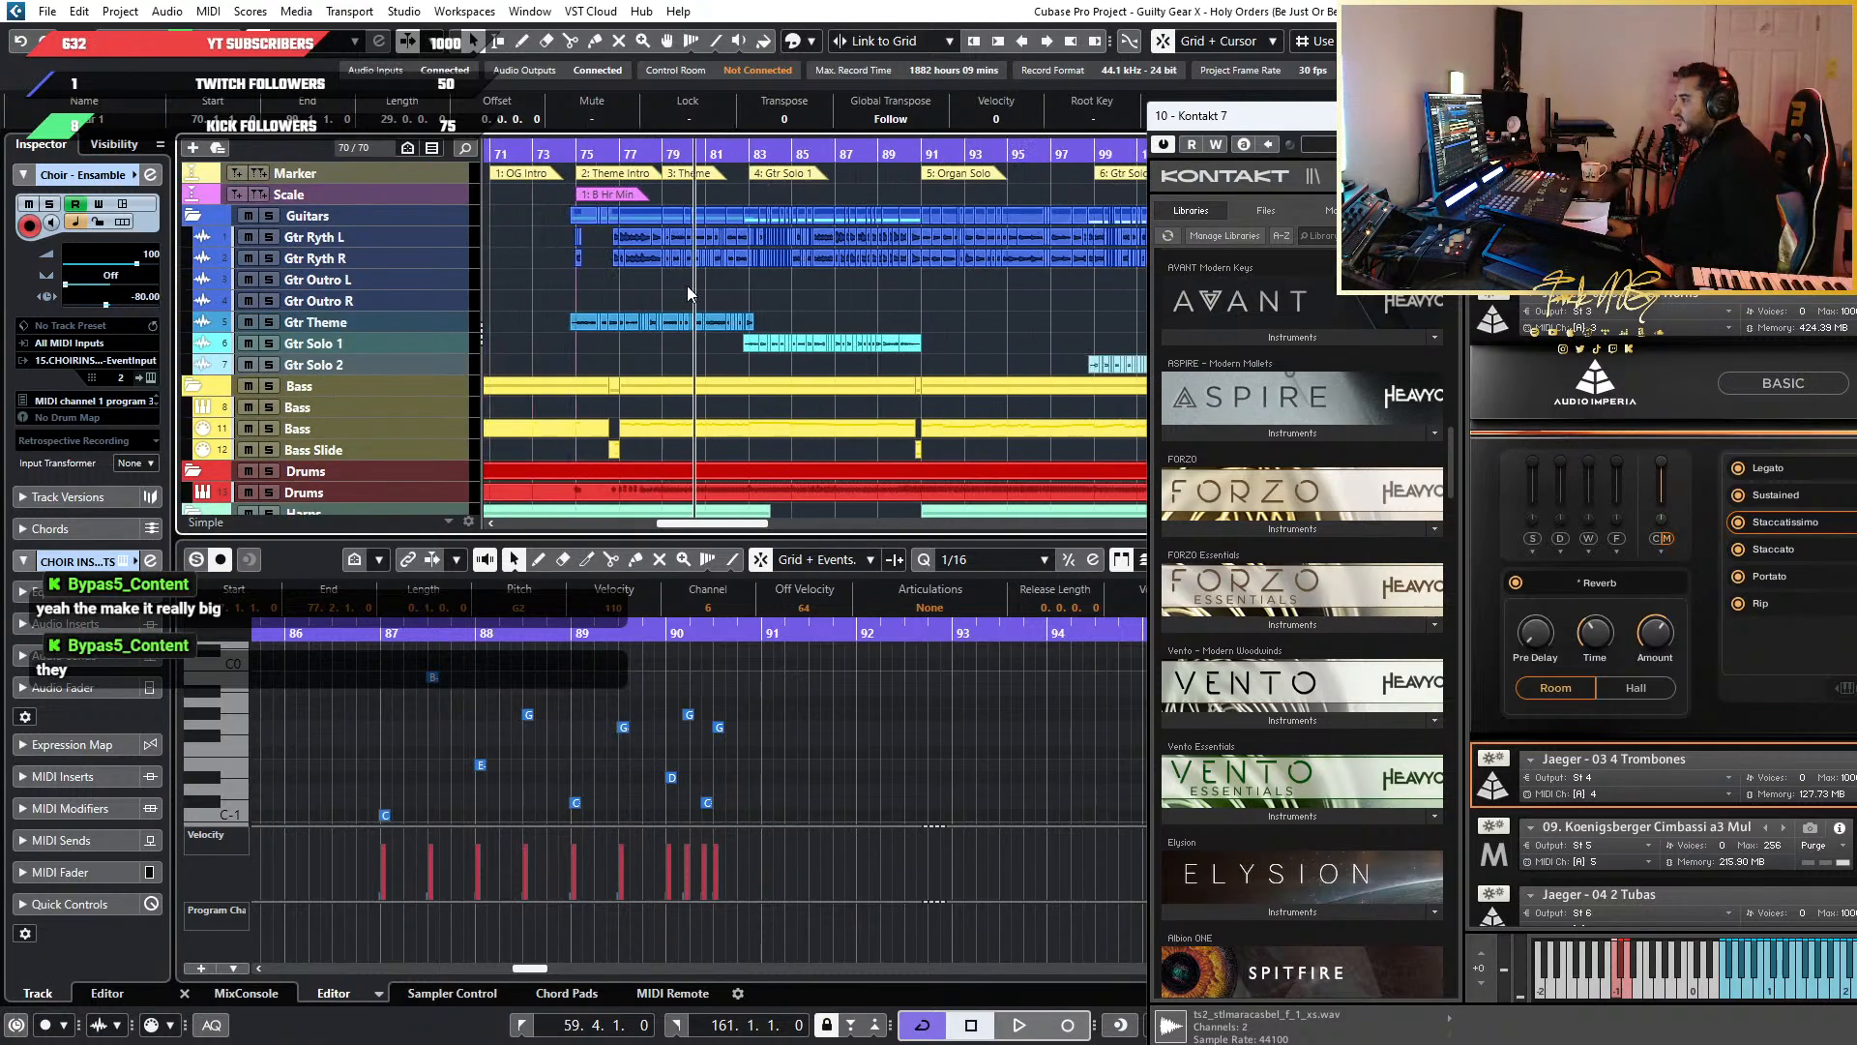
scroll(691, 342, up, 2)
scroll(690, 343, down, 4)
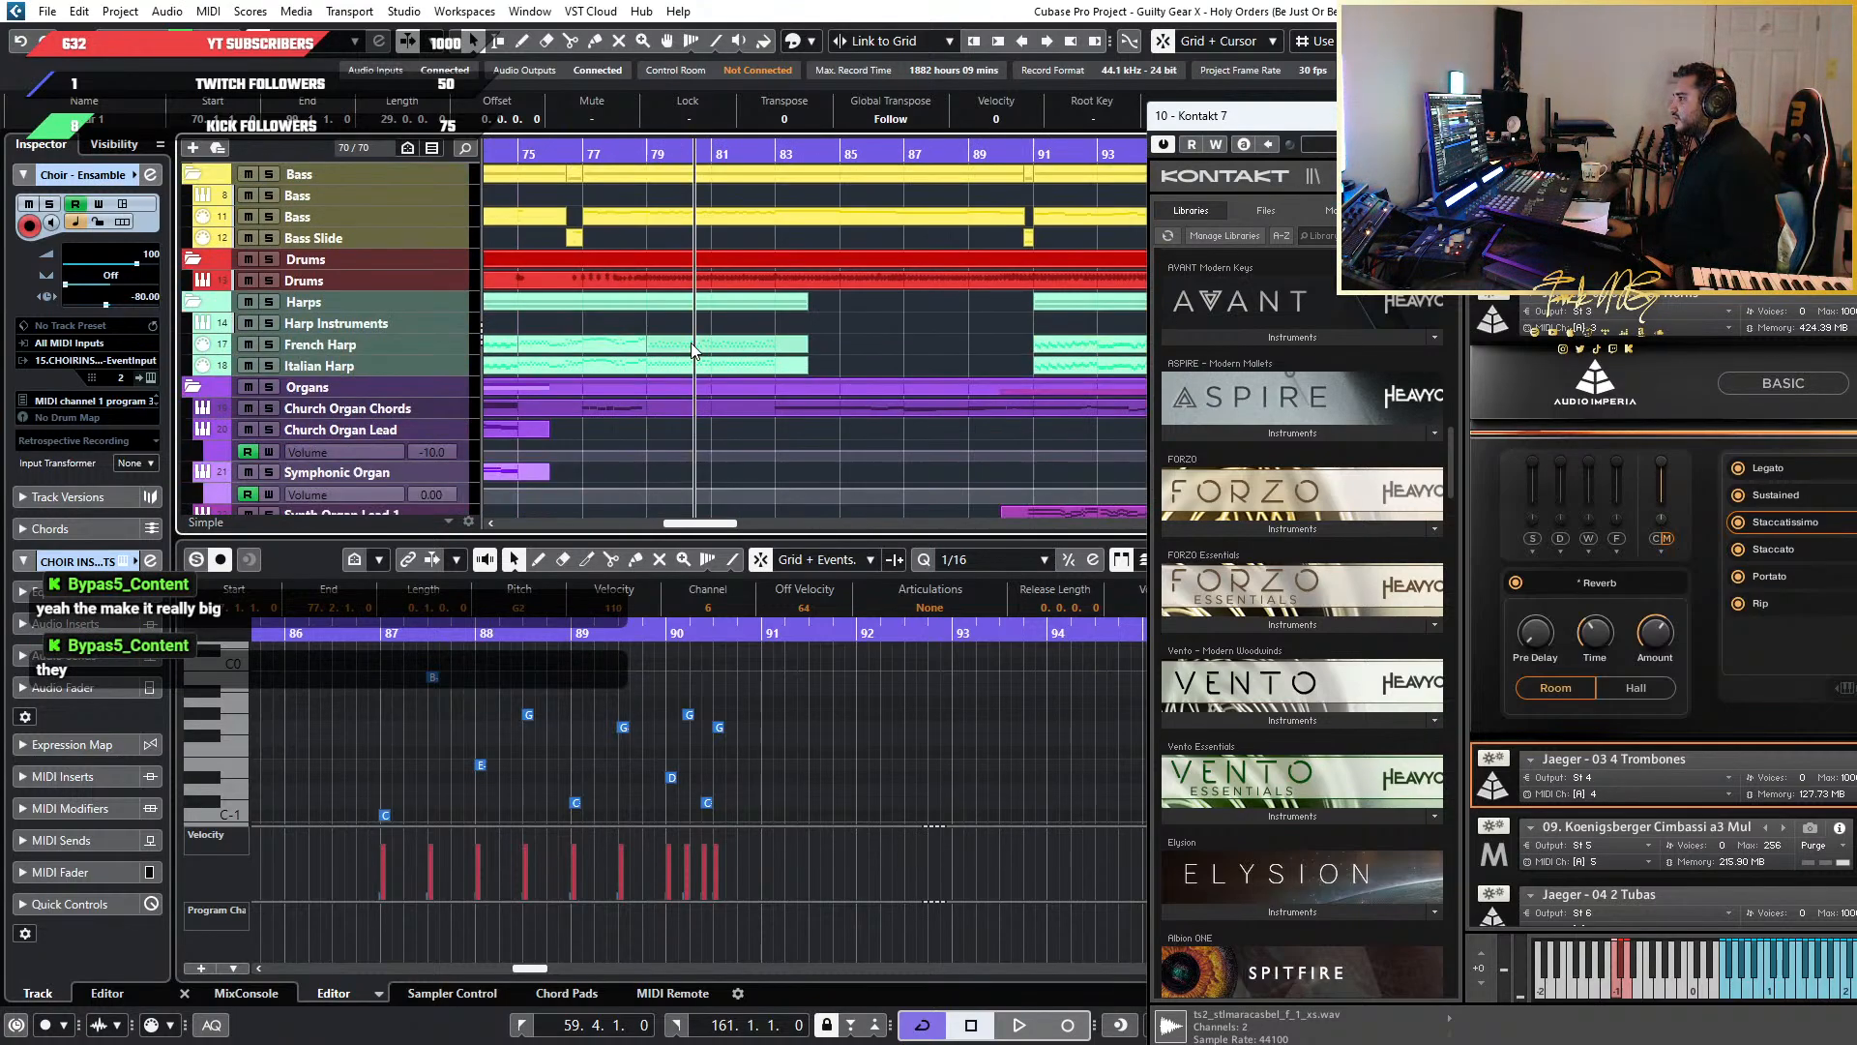
scroll(693, 350, up, 4)
Play briefly from about bar 80 and check which brass, choir, synth and guitar tracks have parts there
key(space)
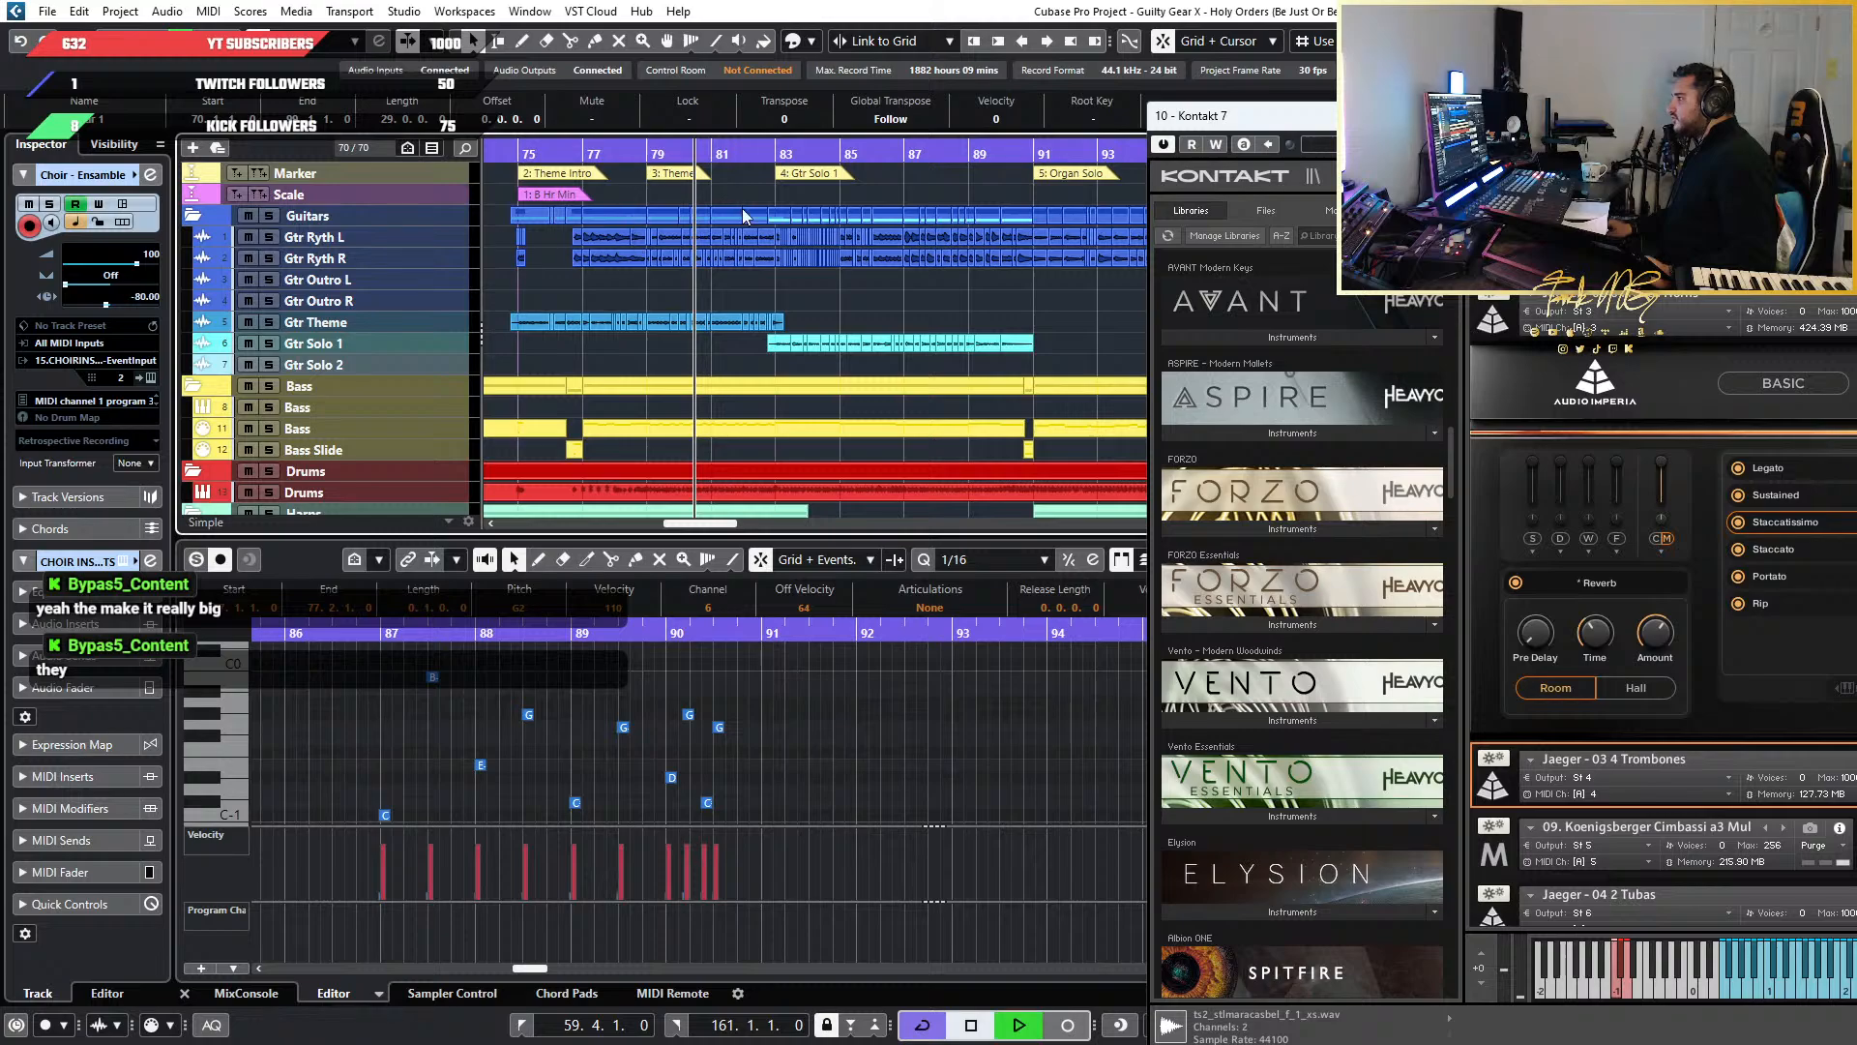
scroll(662, 288, down, 8)
key(space)
scroll(580, 421, down, 10)
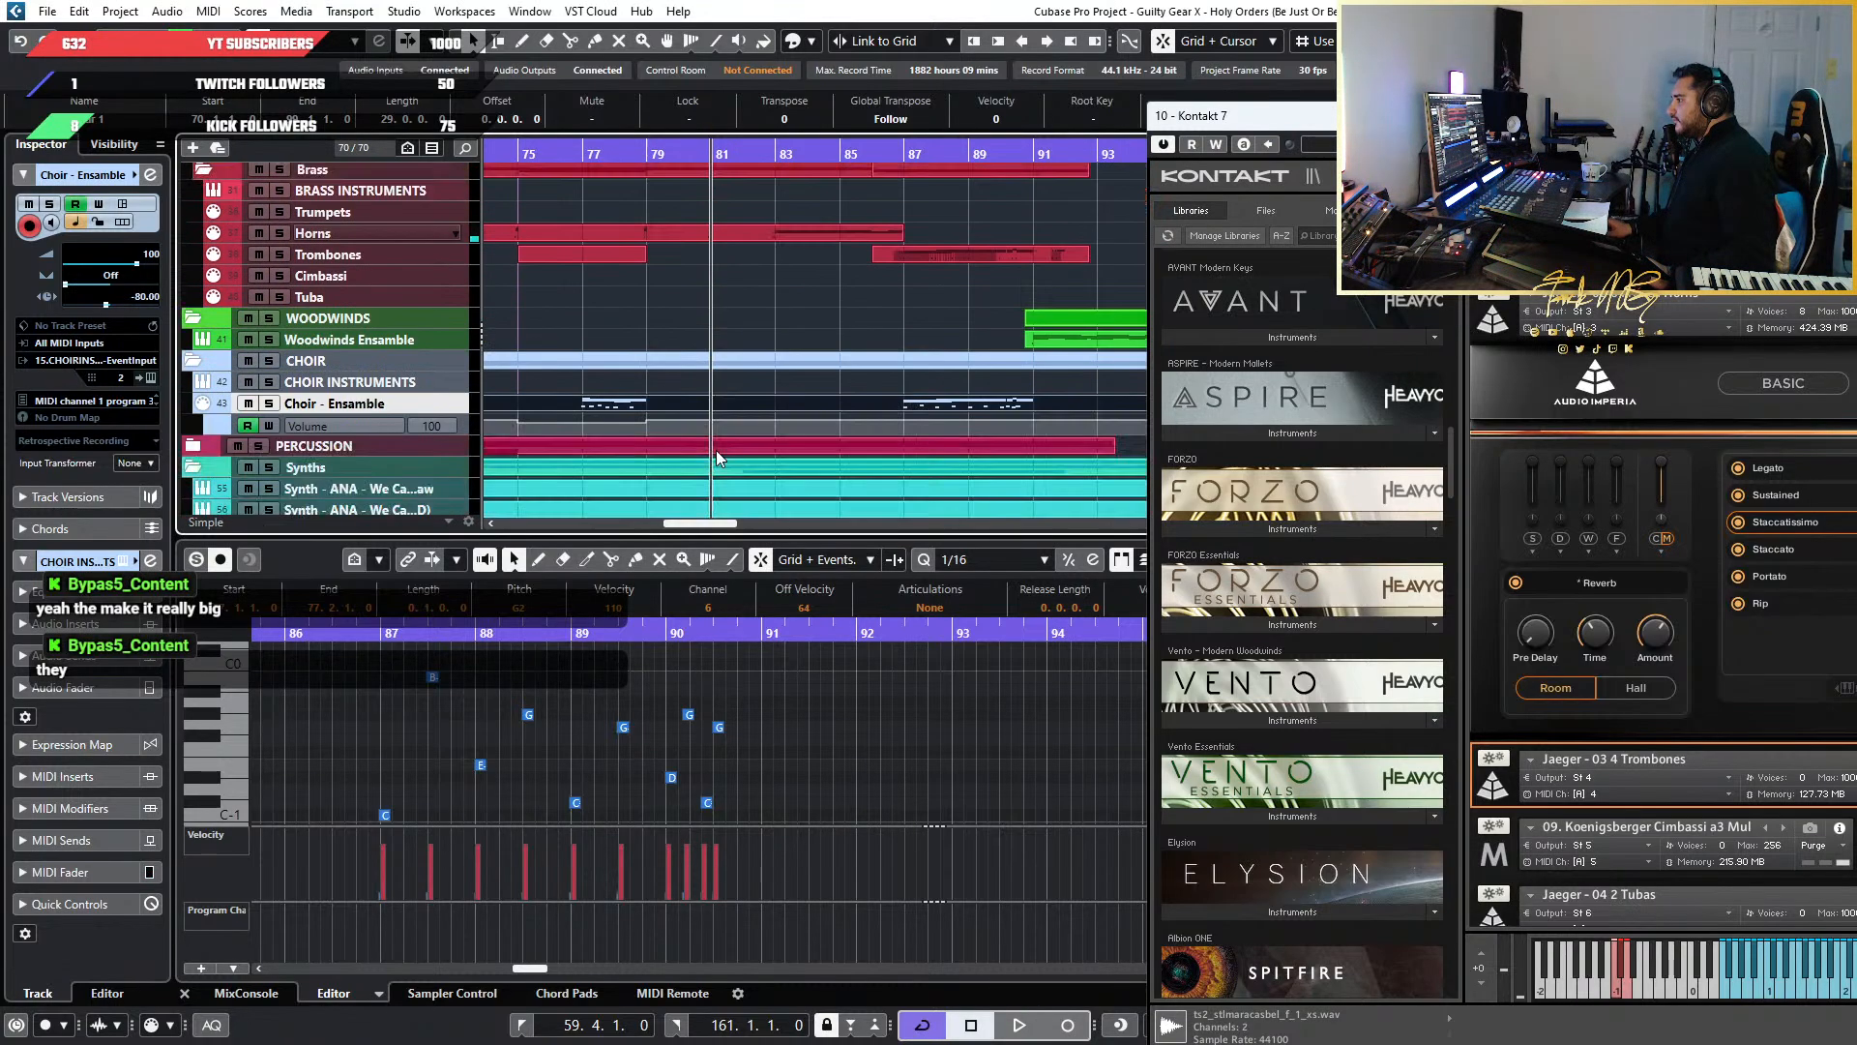
scroll(716, 450, up, 2)
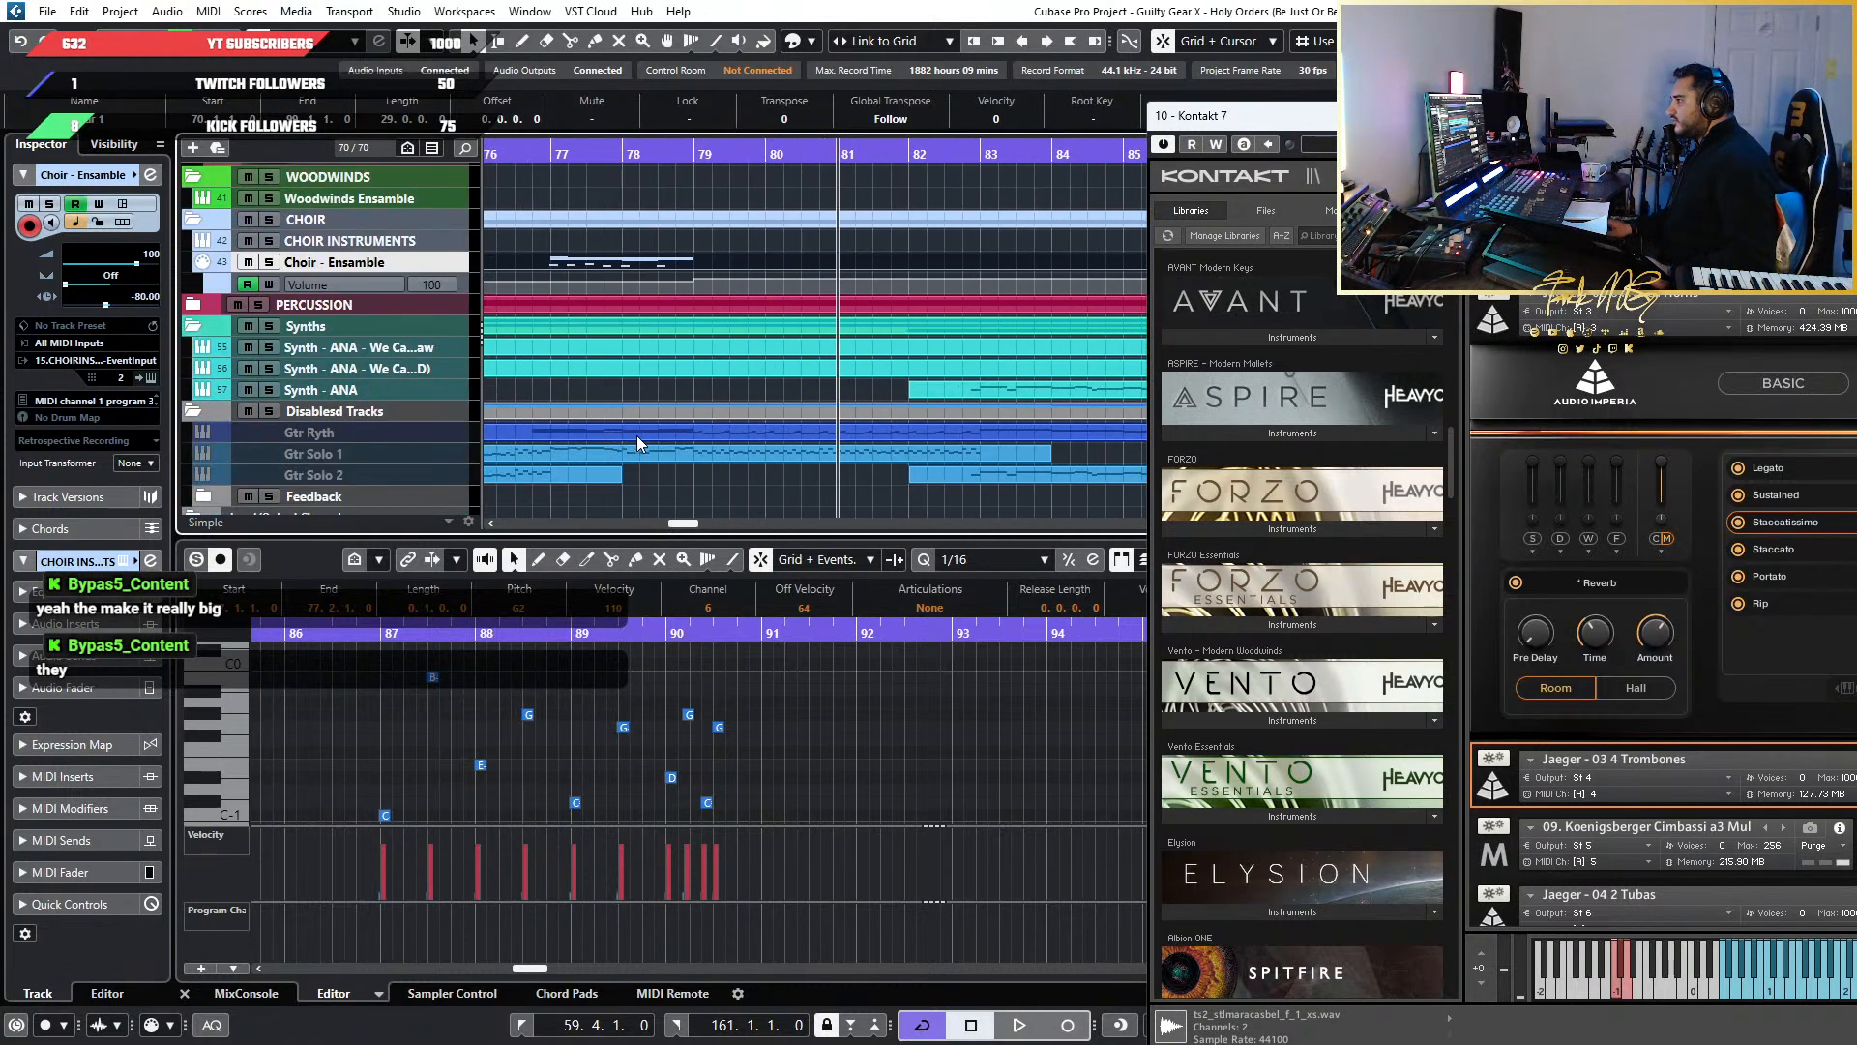
scroll(677, 447, up, 4)
scroll(718, 463, down, 6)
scroll(718, 455, up, 10)
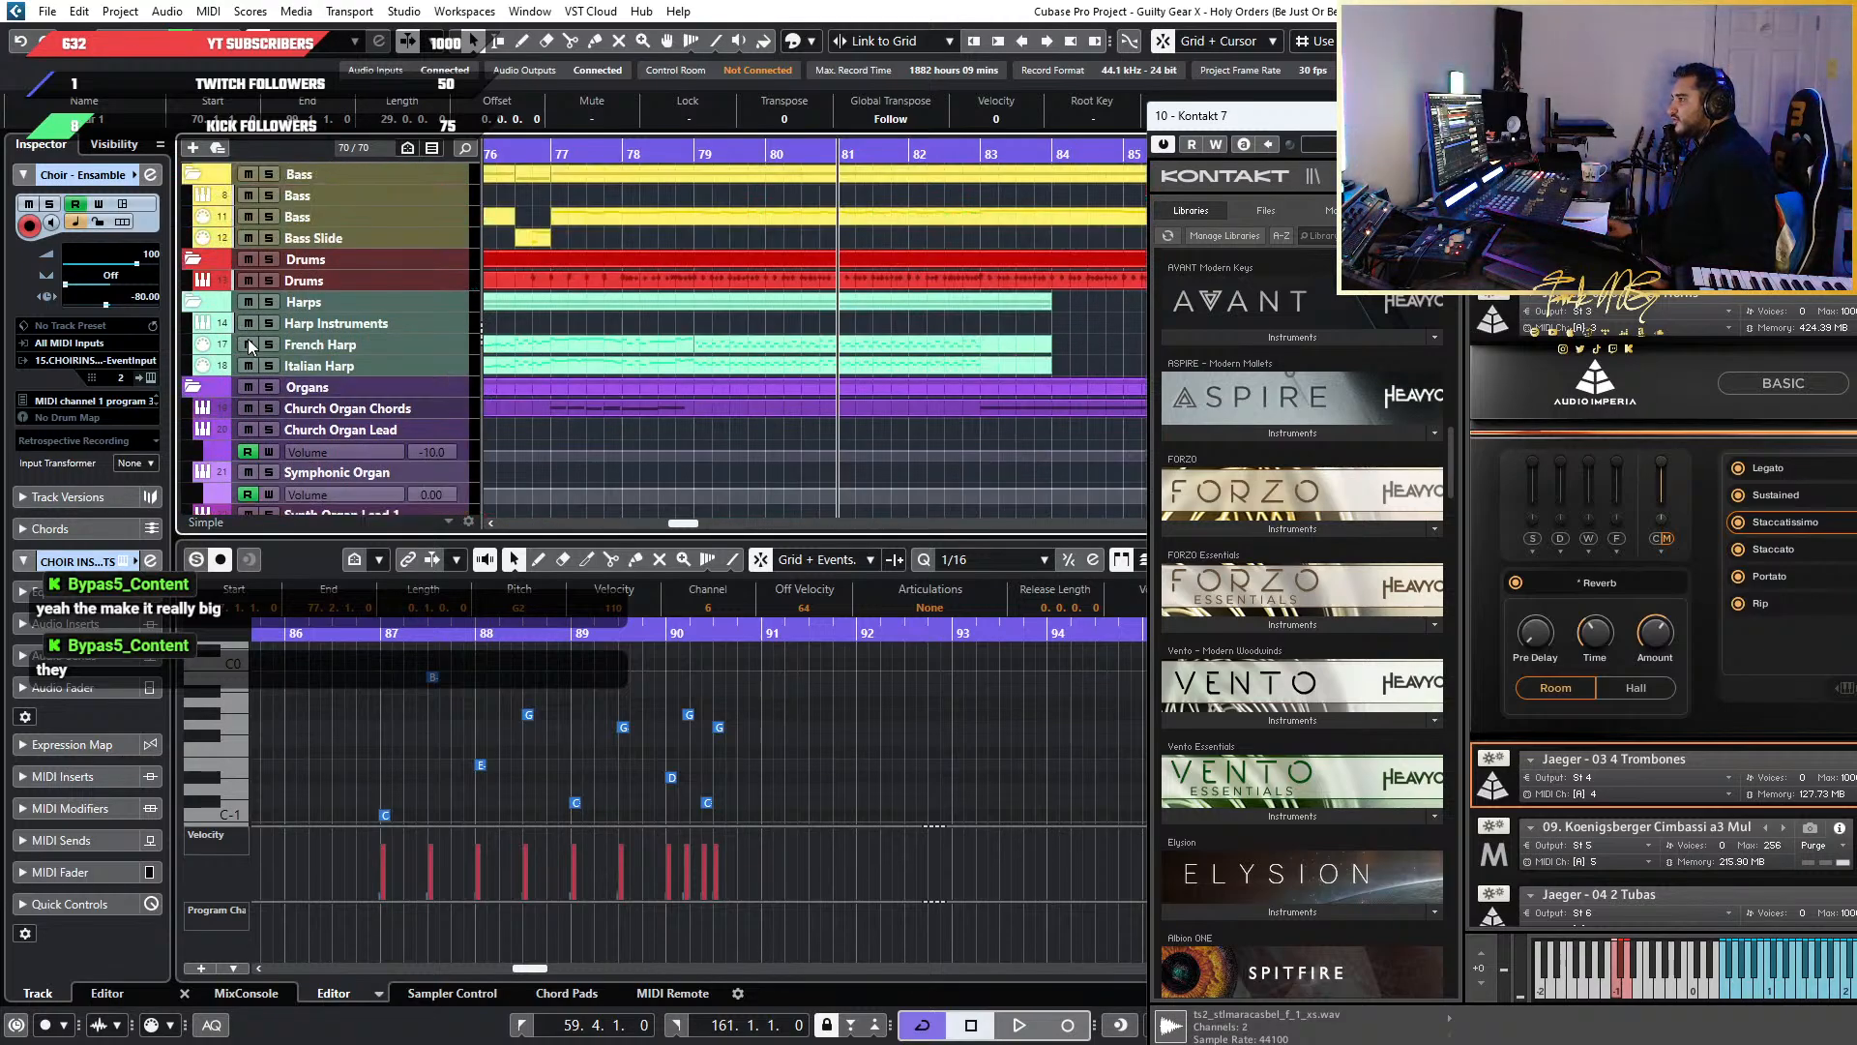
scroll(628, 380, down, 10)
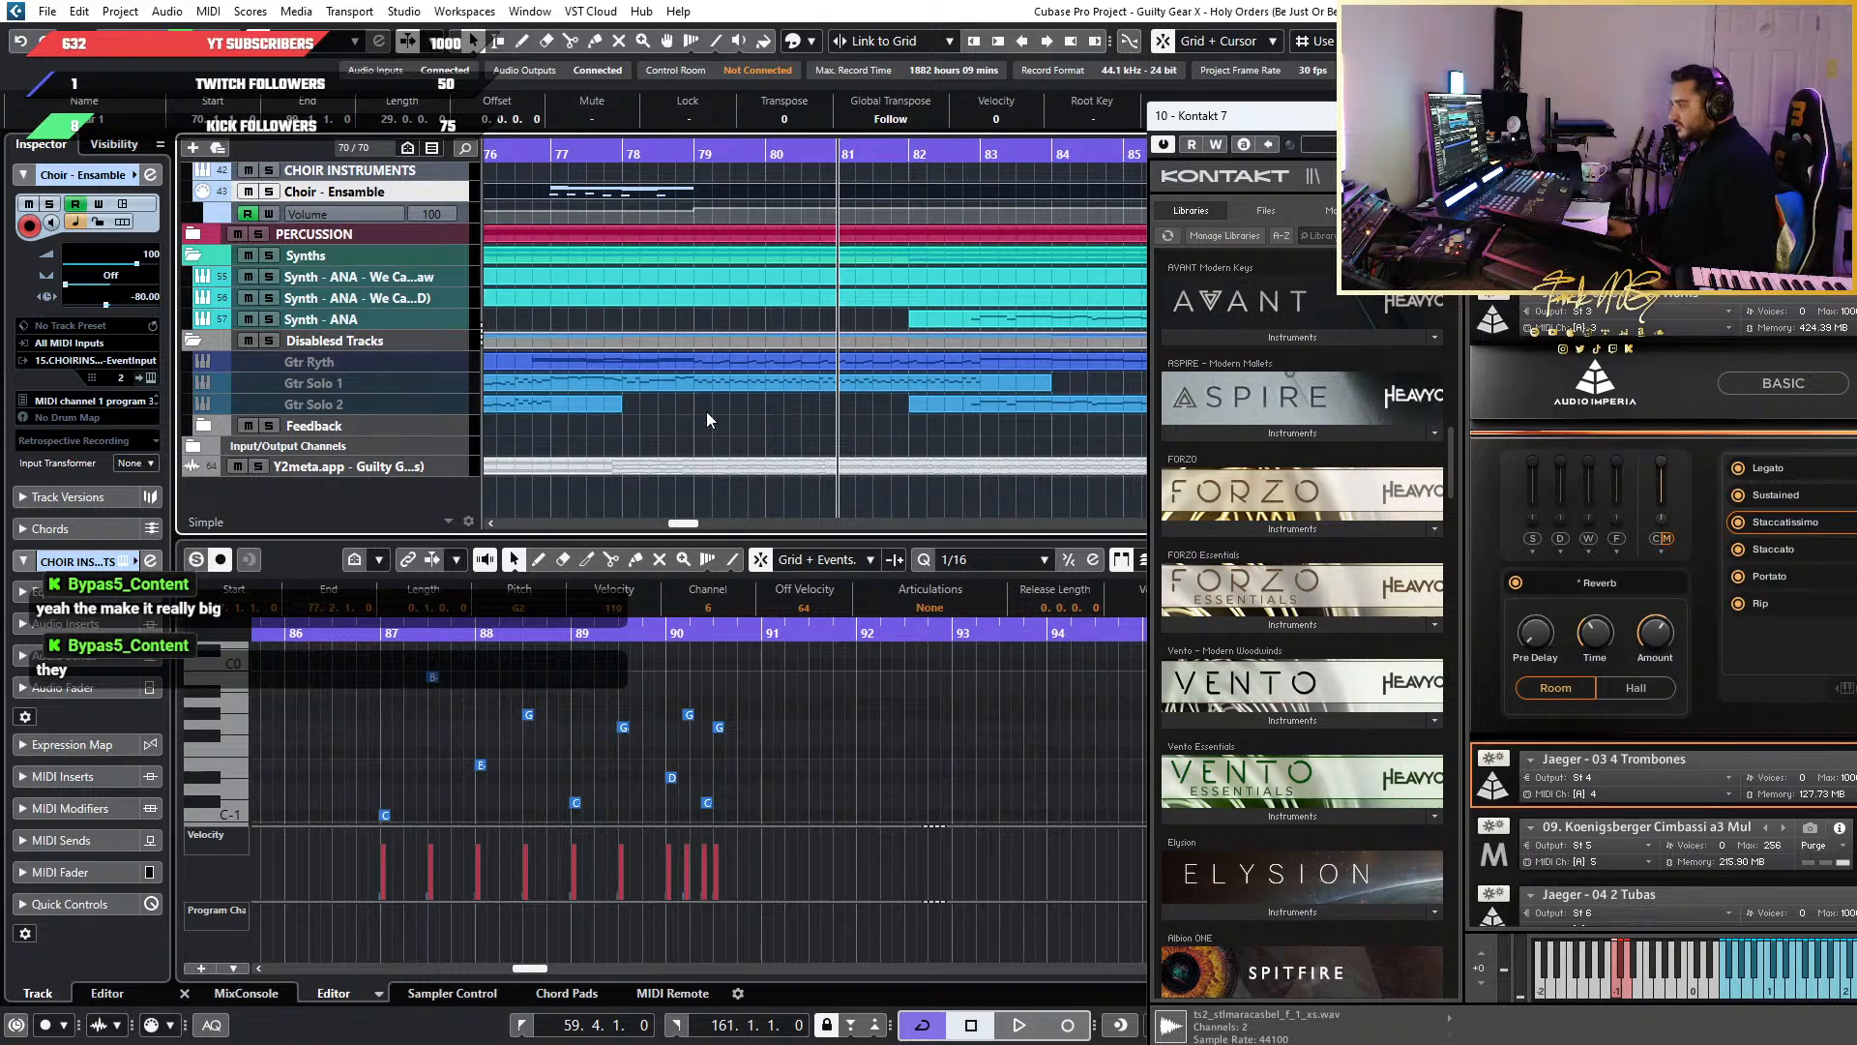
Split the disabled Gtr Solo 1 part at bars 79 and 83 and select the section in between
key(3)
scroll(835, 399, up, 2)
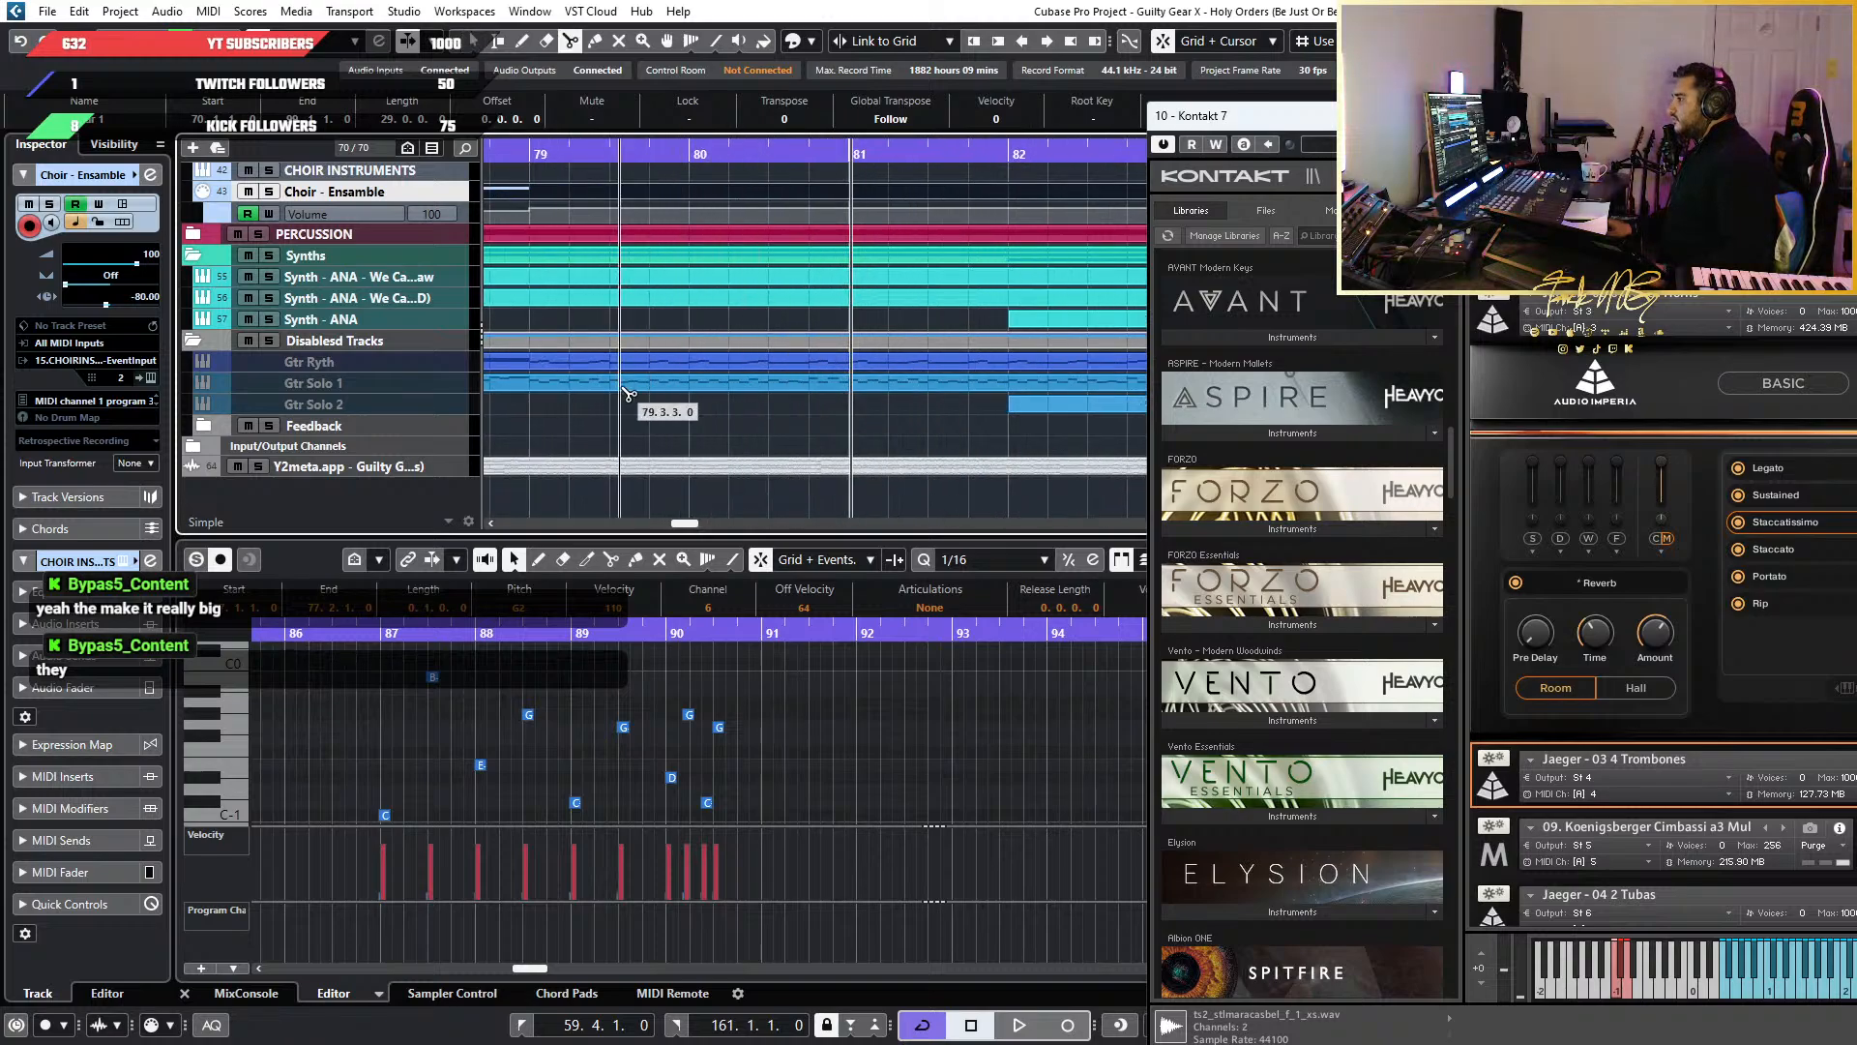
click(530, 387)
scroll(1037, 388, down, 2)
scroll(1040, 392, up, 3)
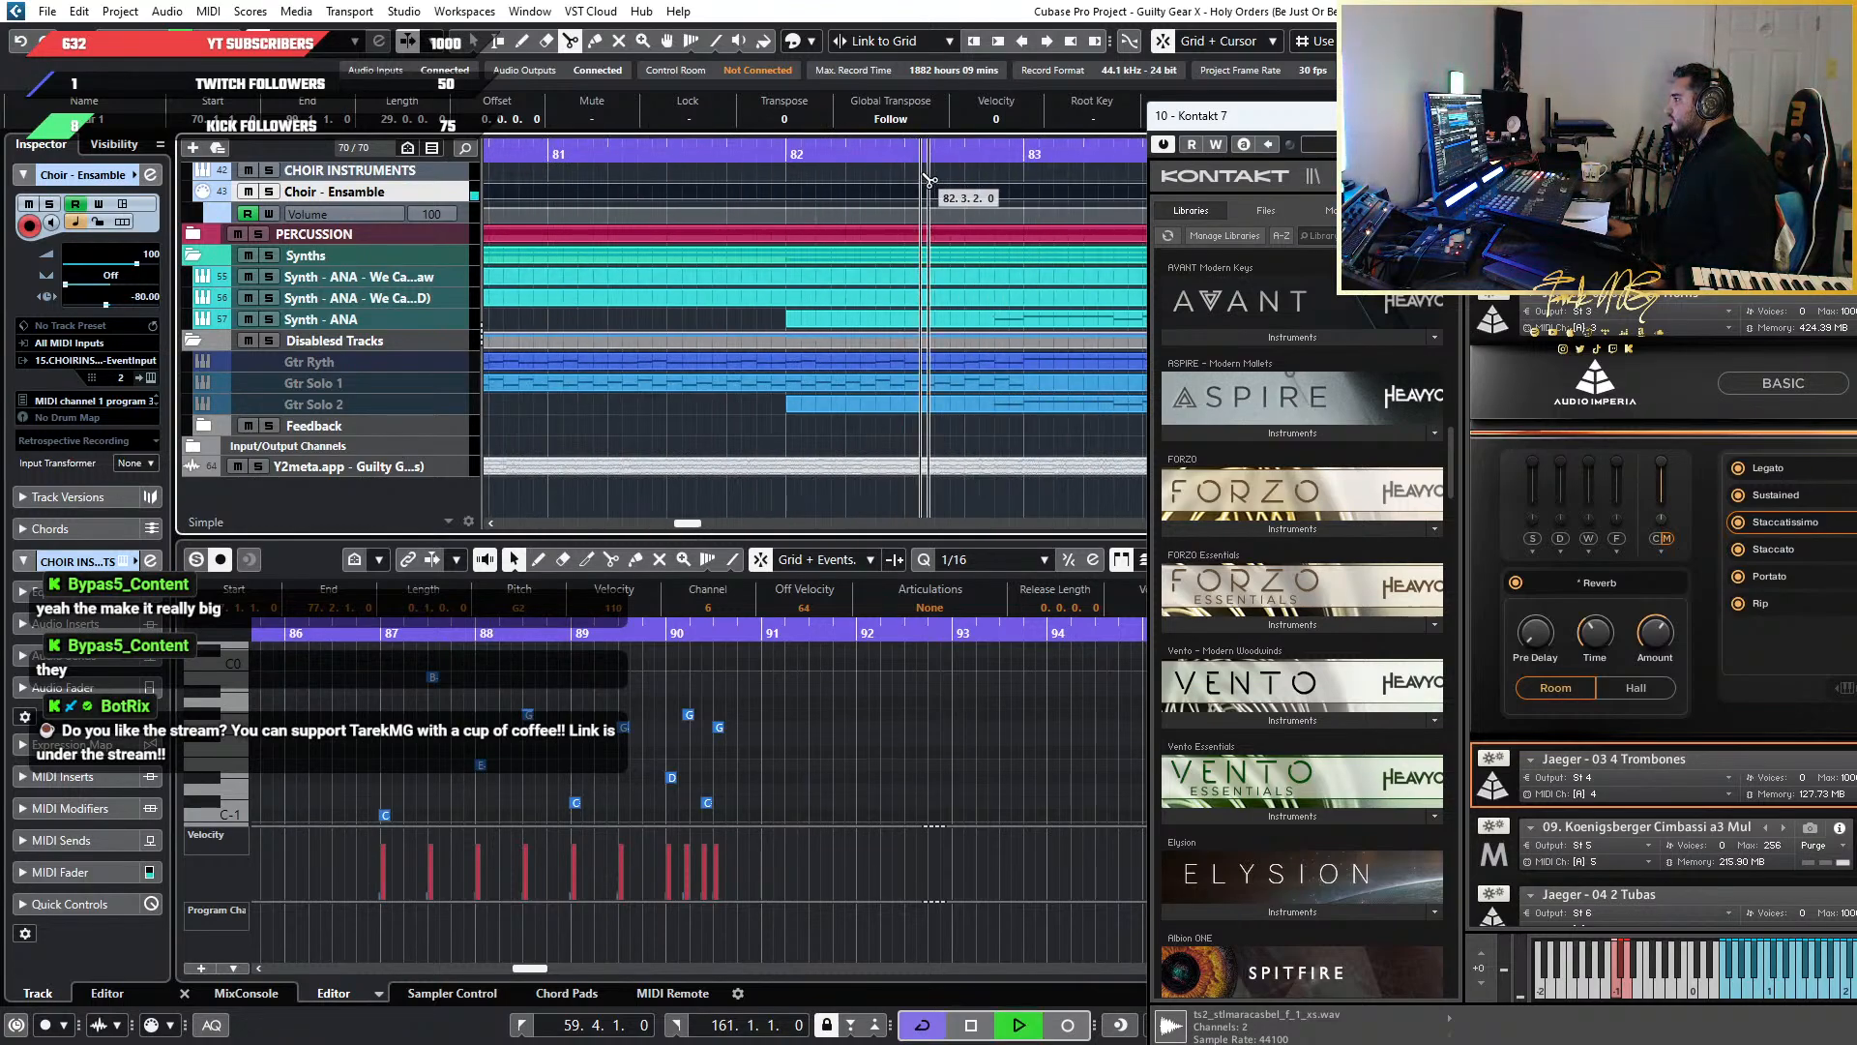
click(1019, 403)
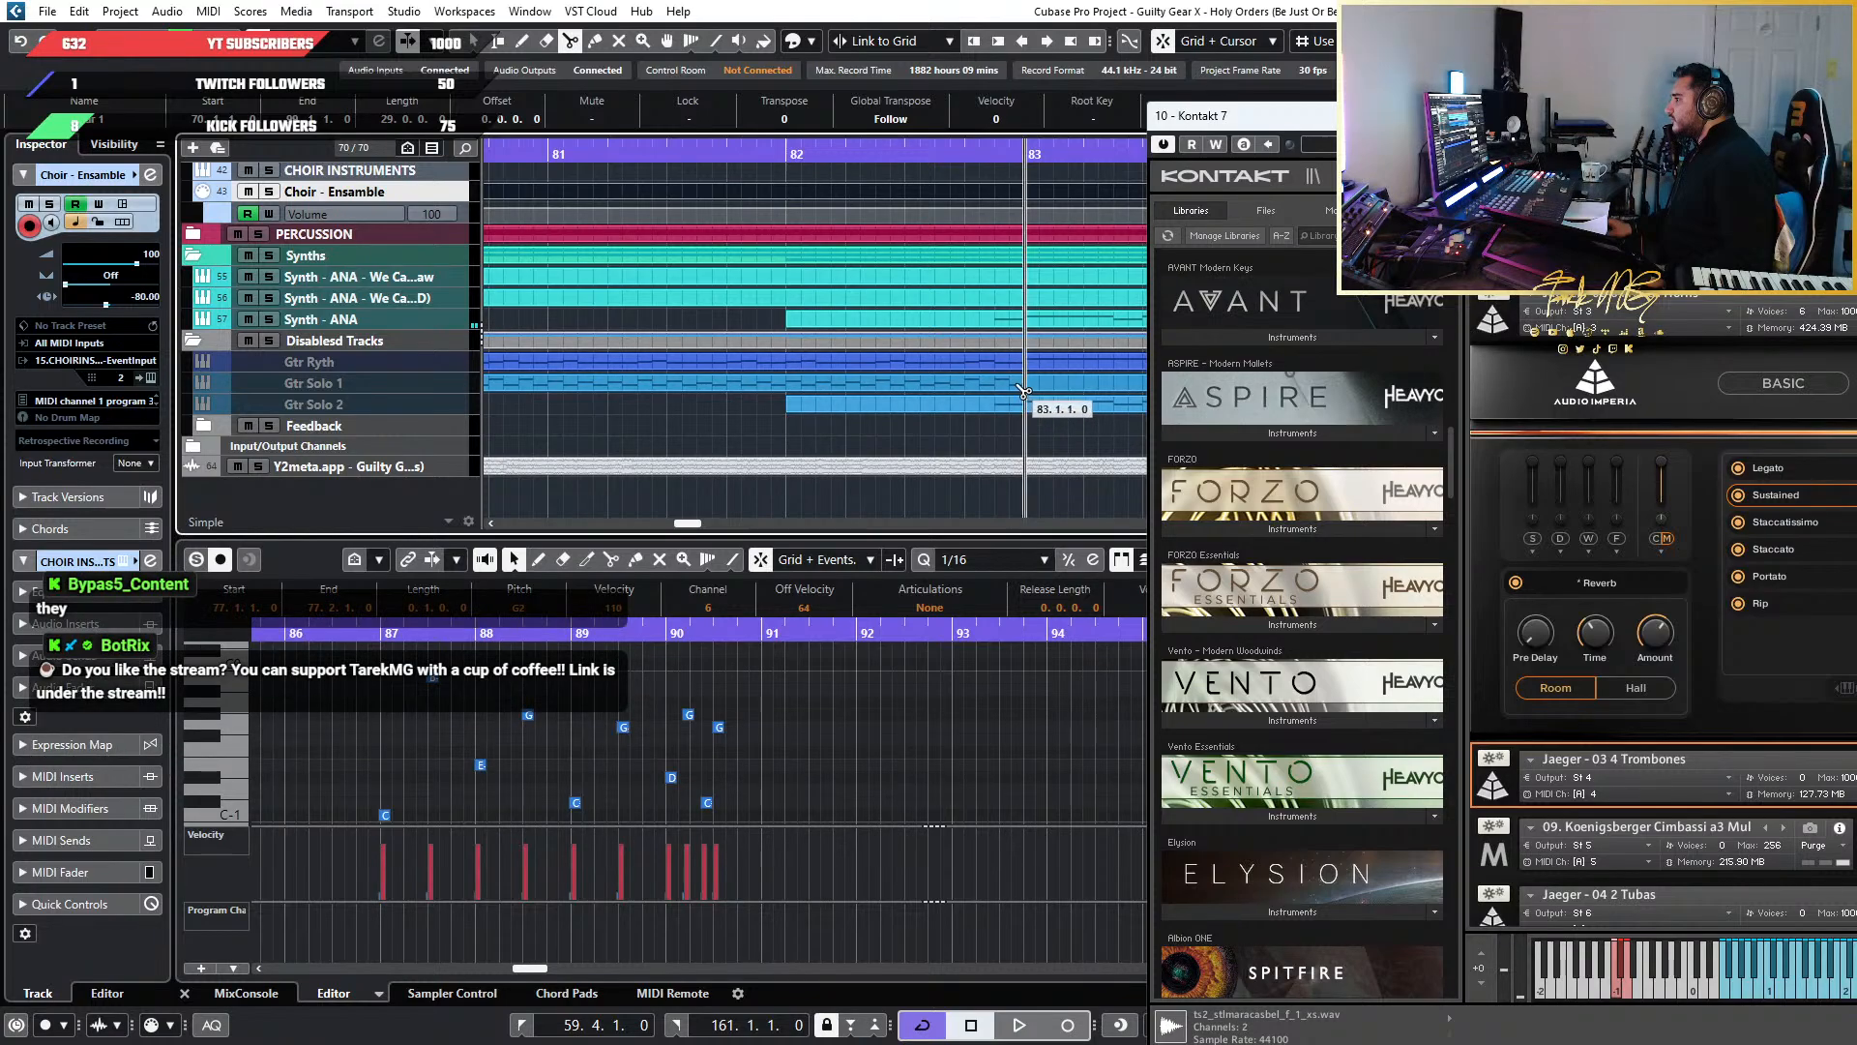
key(1)
click(885, 392)
click(832, 381)
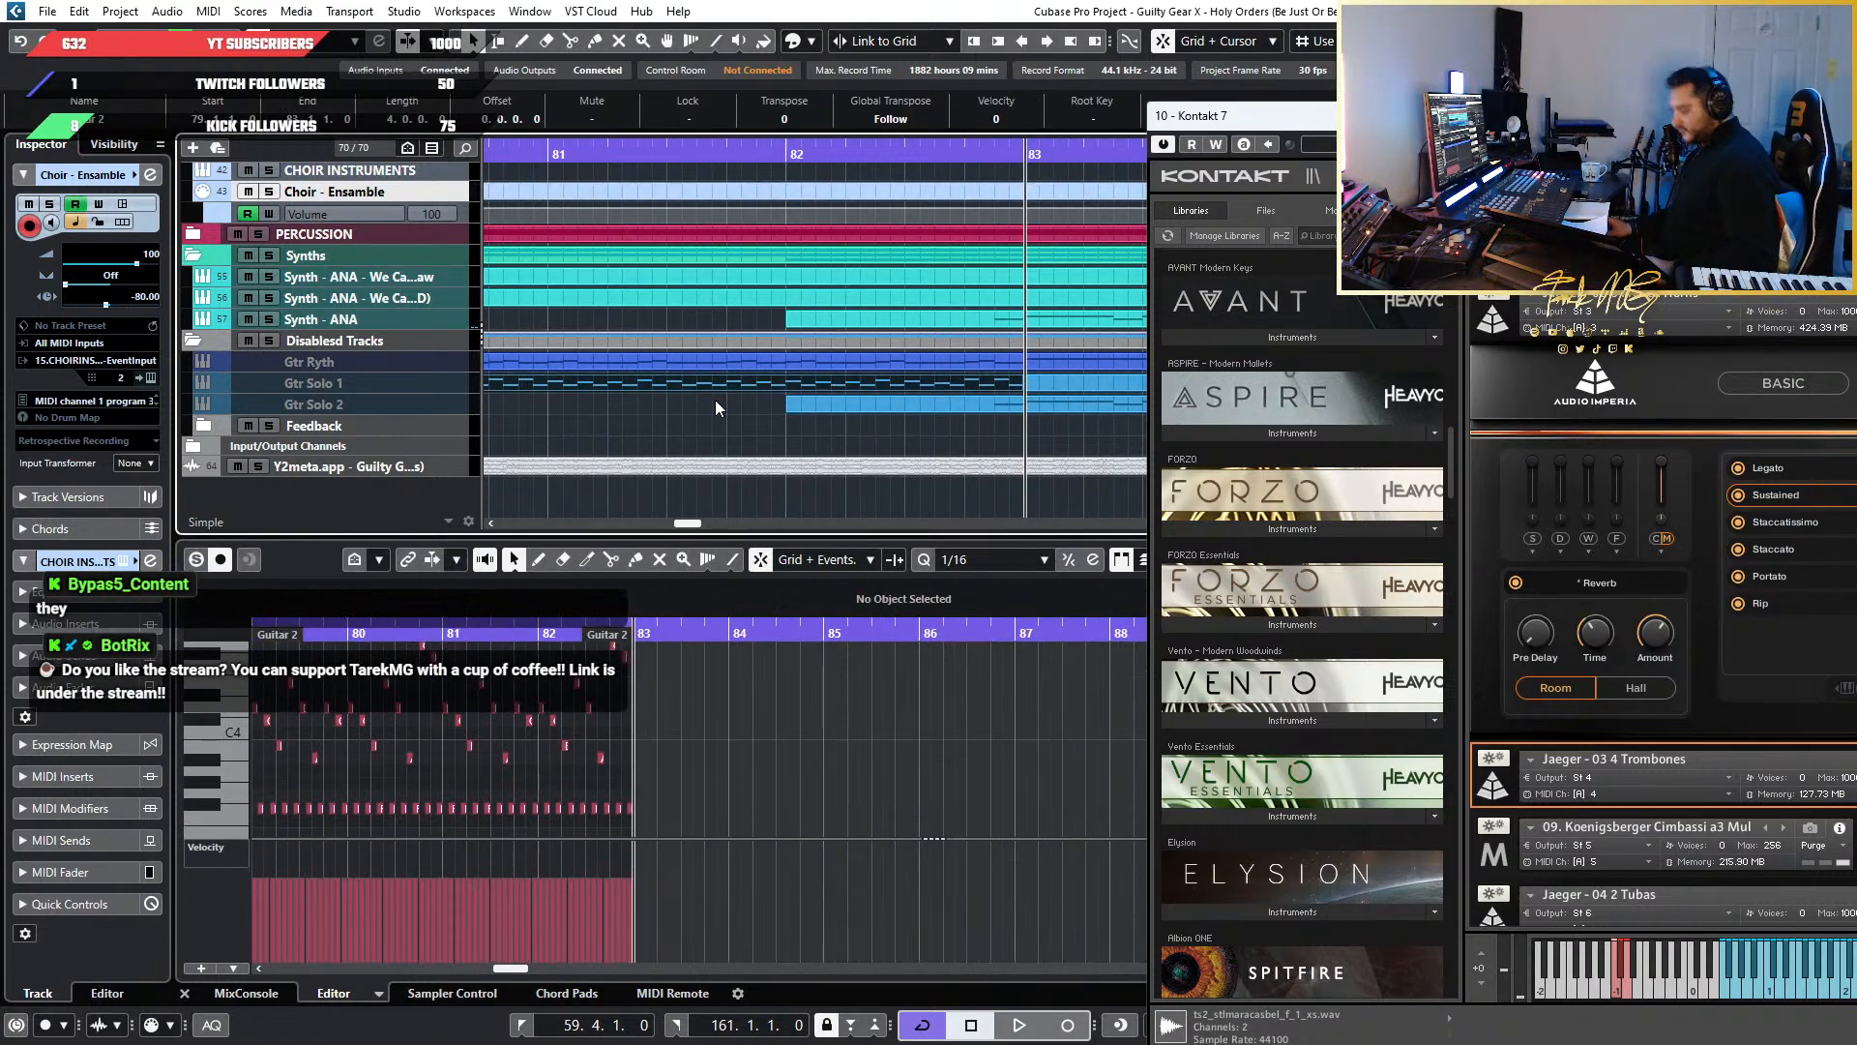
Deselect the guitar section and select the Choir - Ensemble part near bar 79 to show its notes in the Key Editor
scroll(733, 409, down, 3)
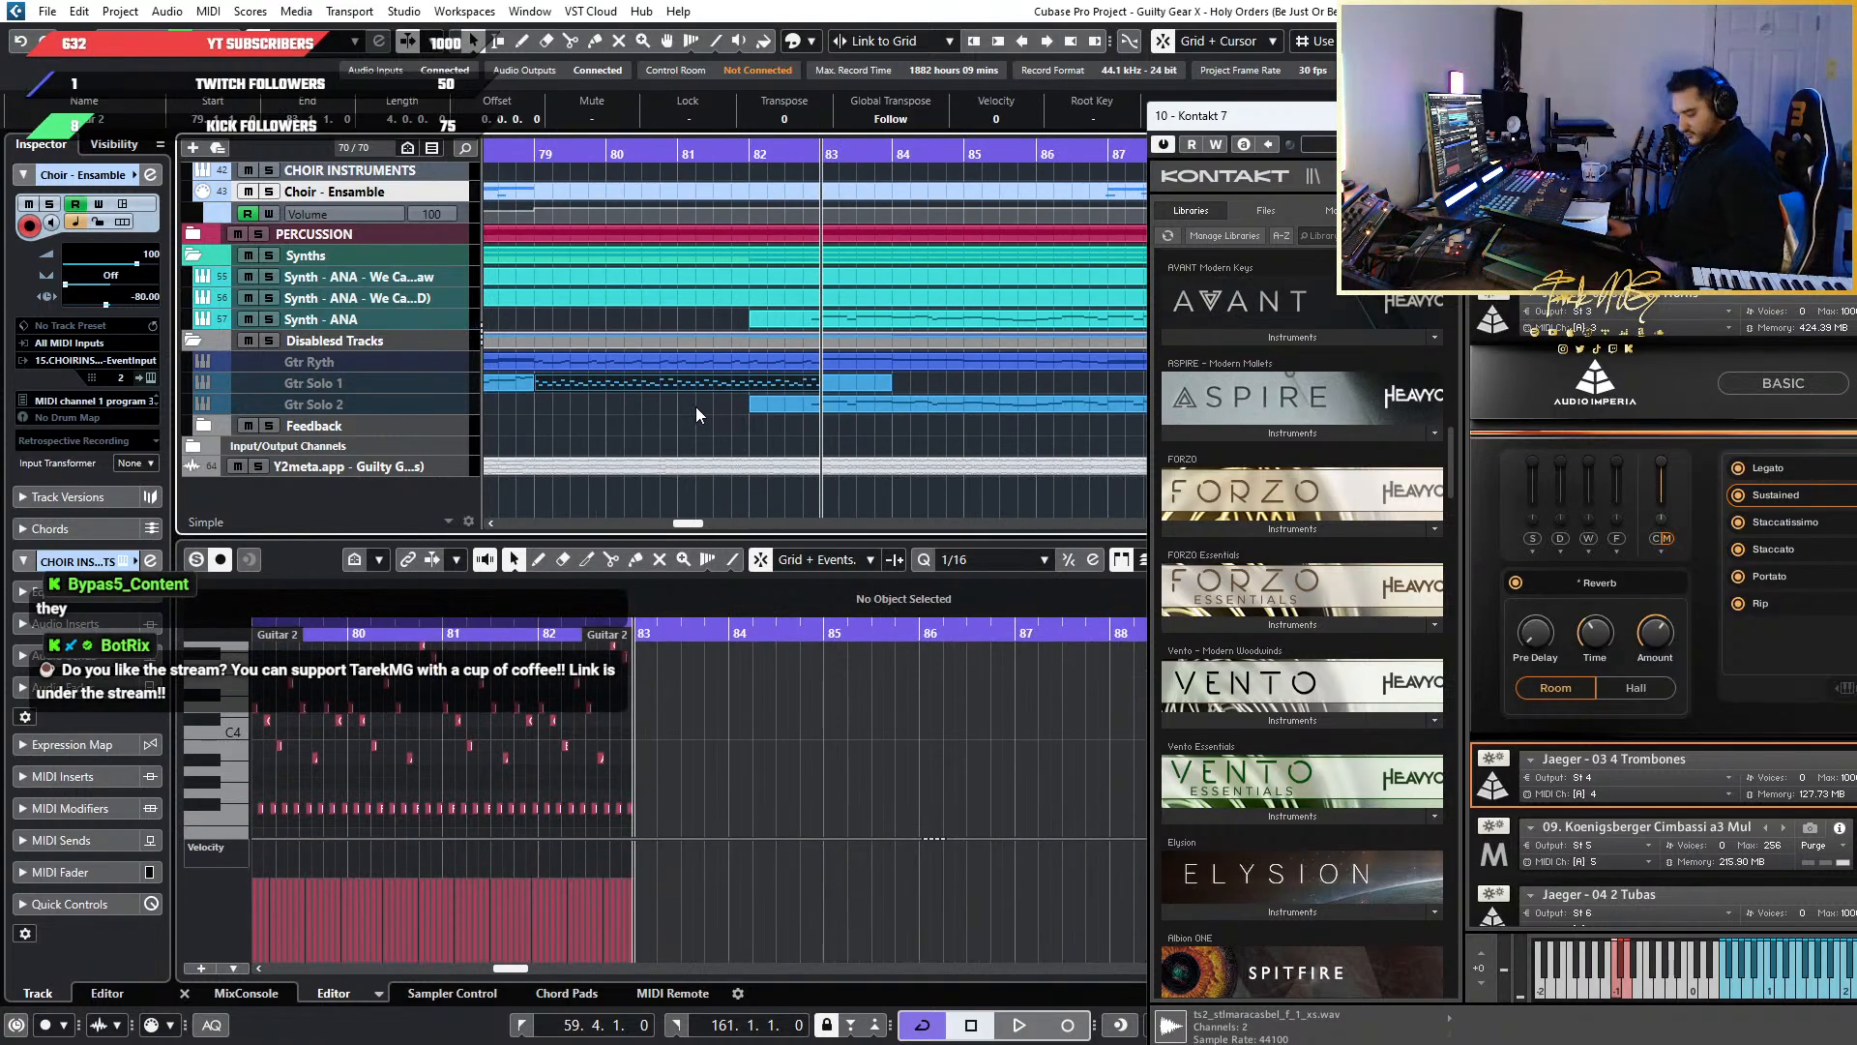
click(695, 409)
scroll(592, 373, down, 2)
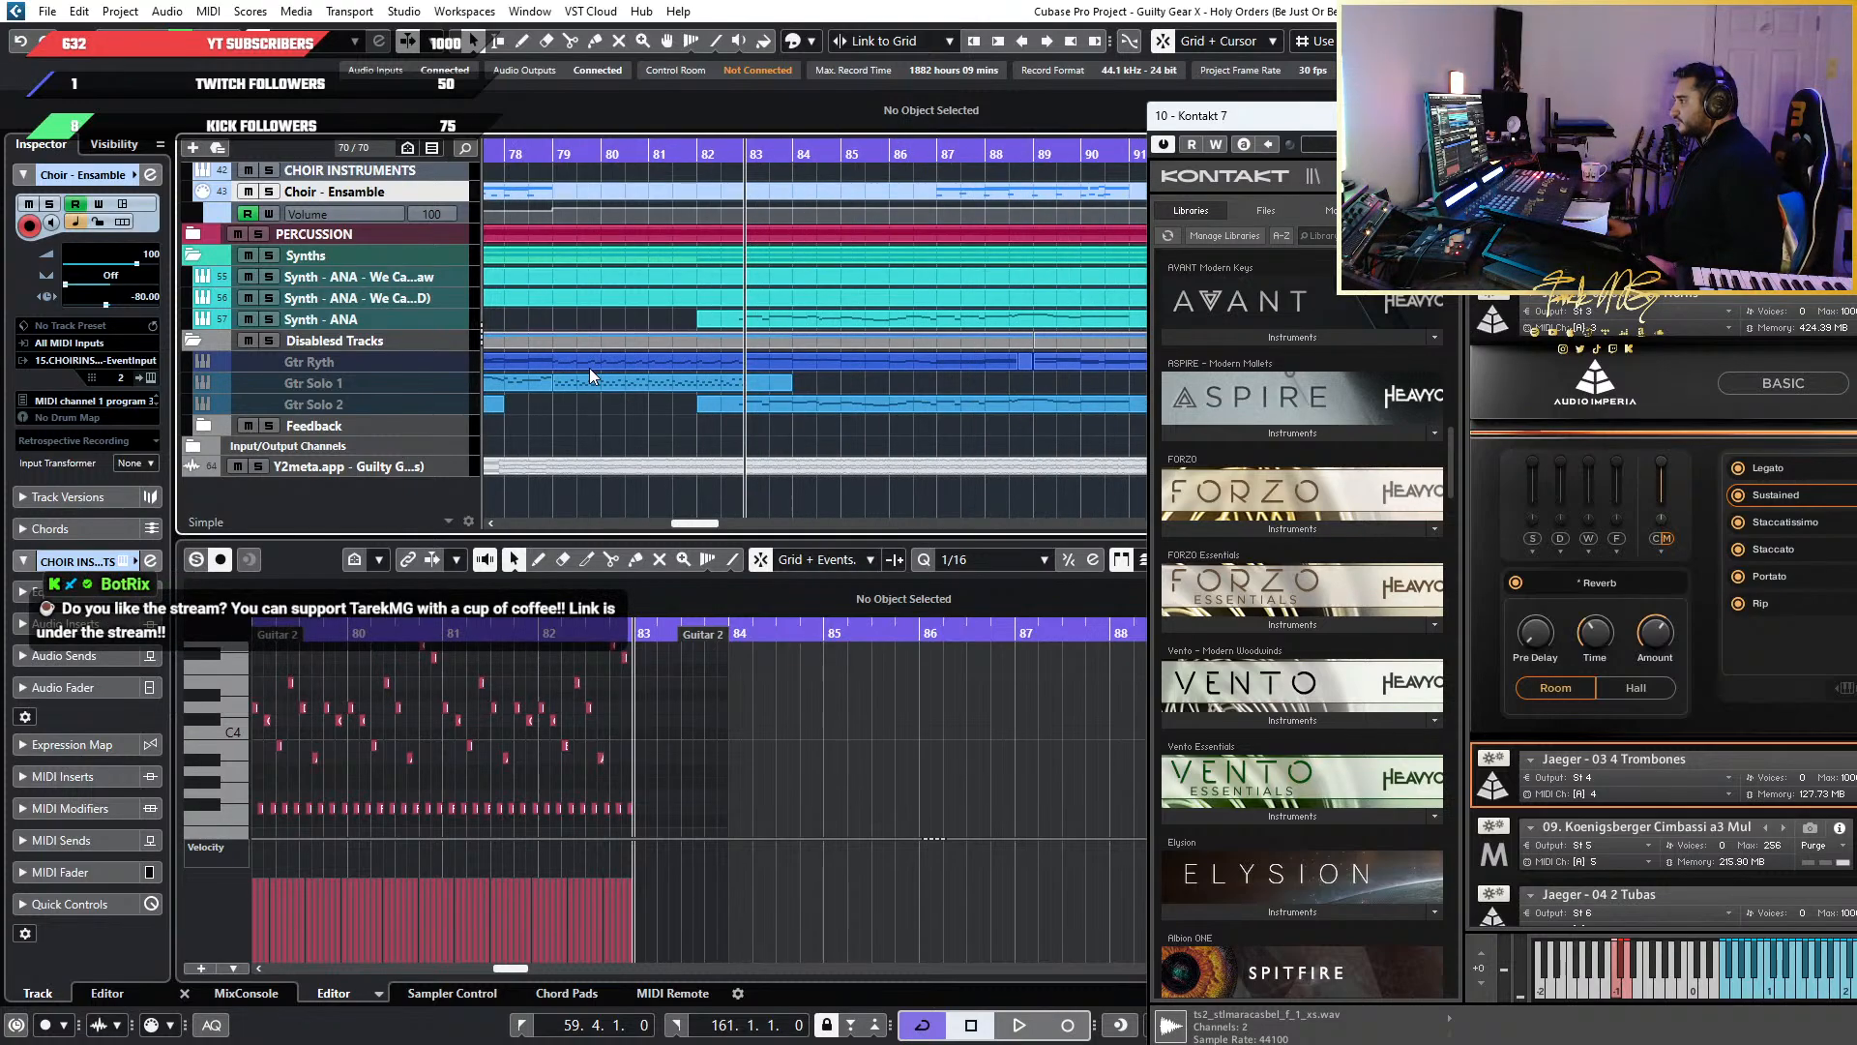
scroll(541, 379, up, 5)
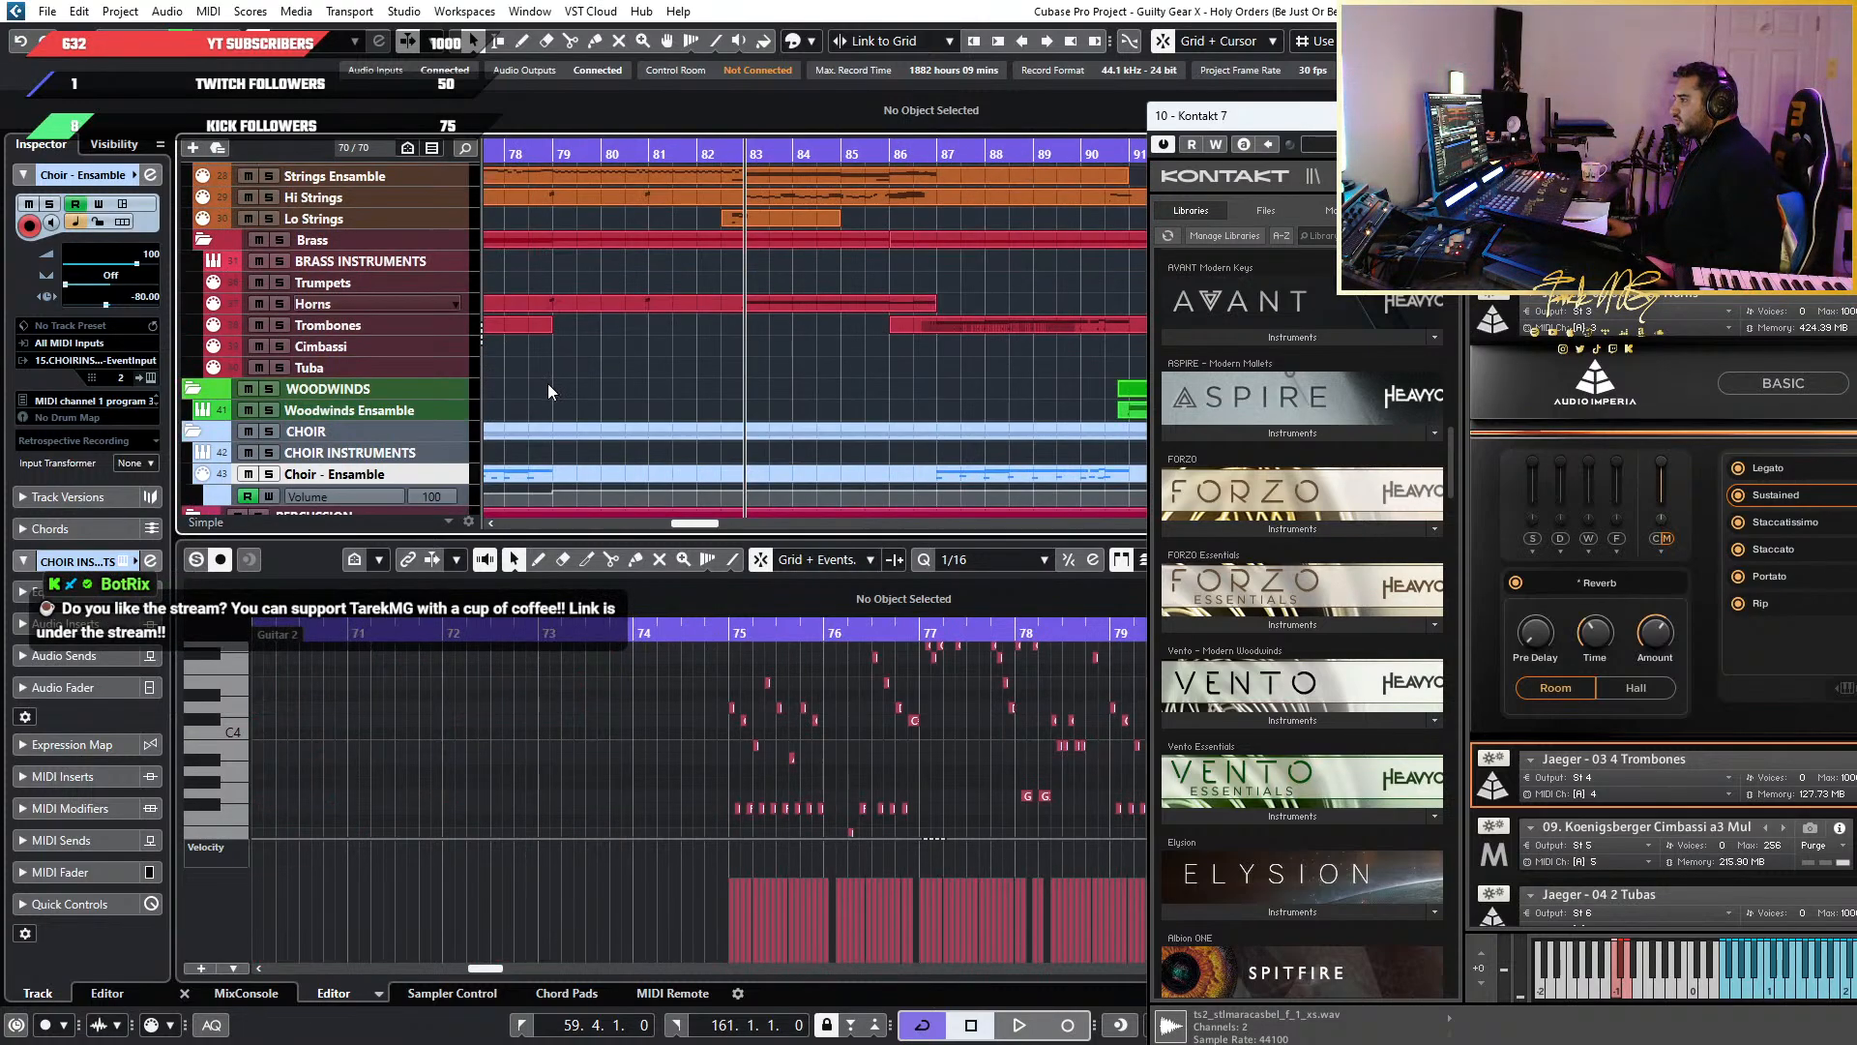
scroll(547, 391, up, 3)
click(613, 478)
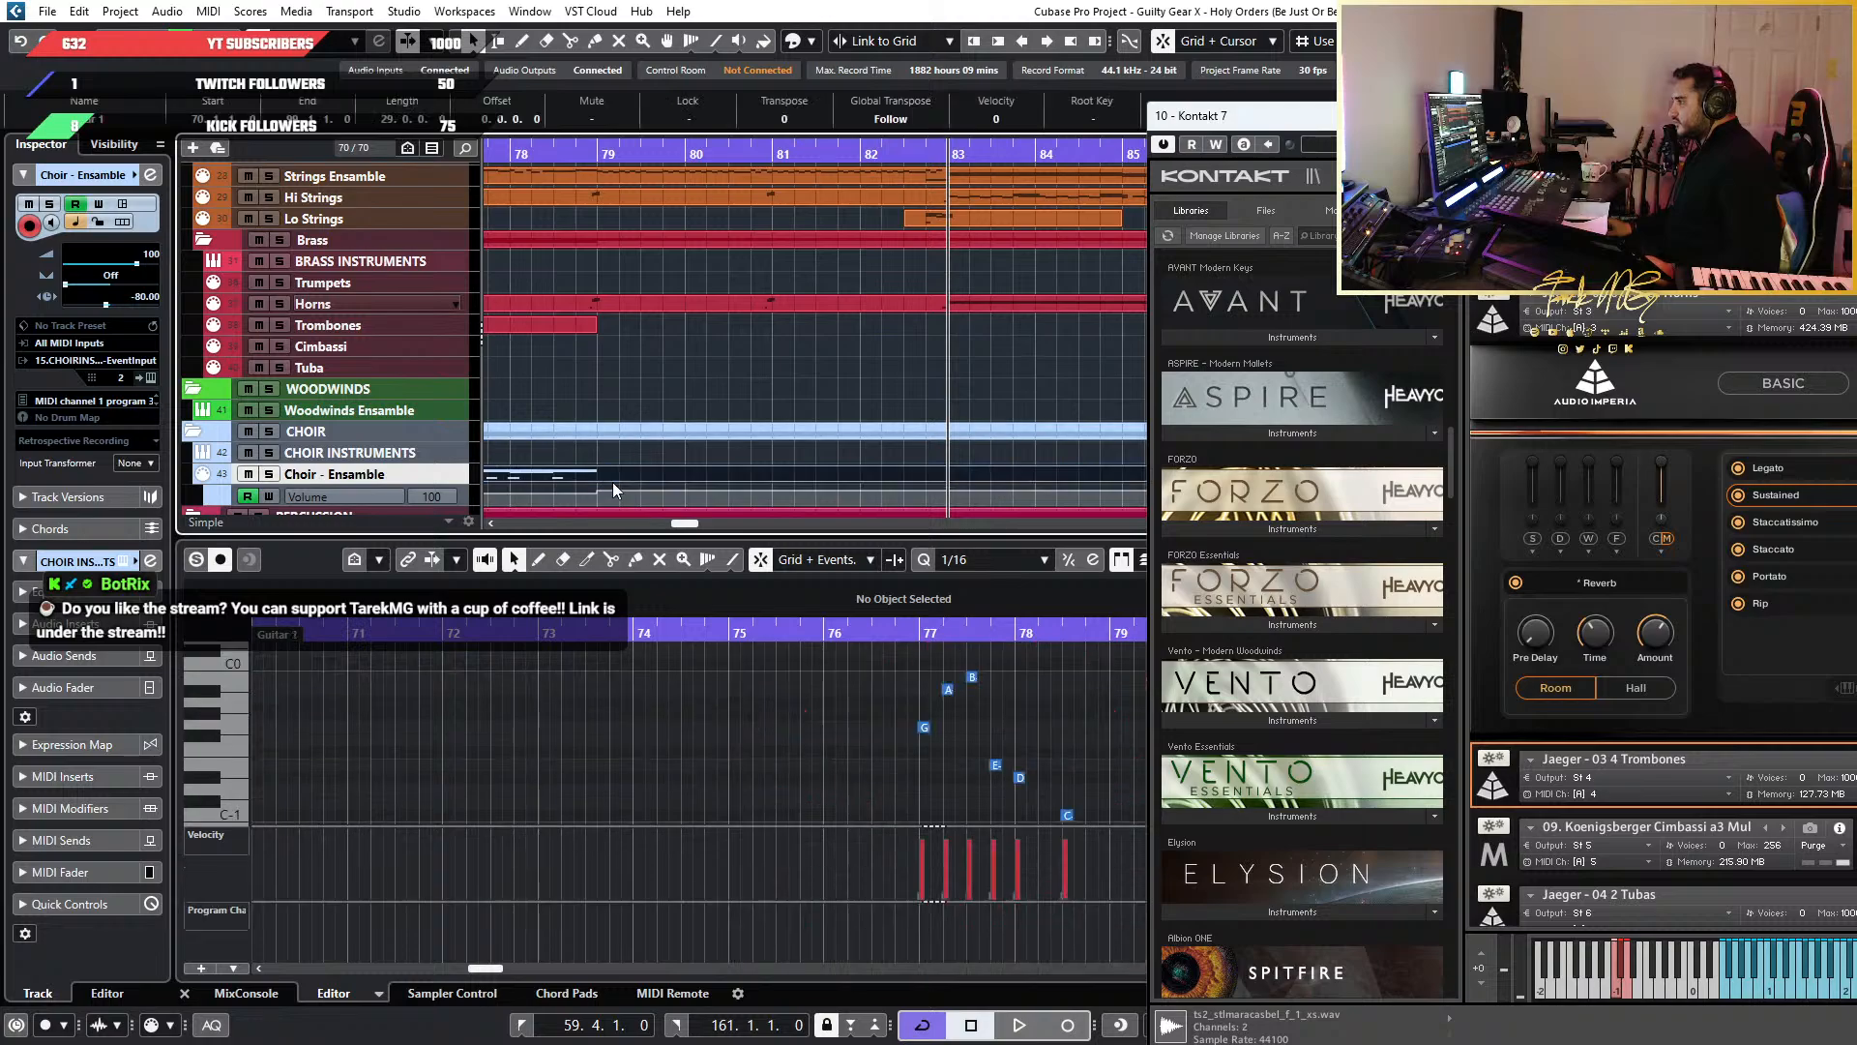
Place the playhead at bar 79 and set the quantize value to 1/4
scroll(805, 421, down, 4)
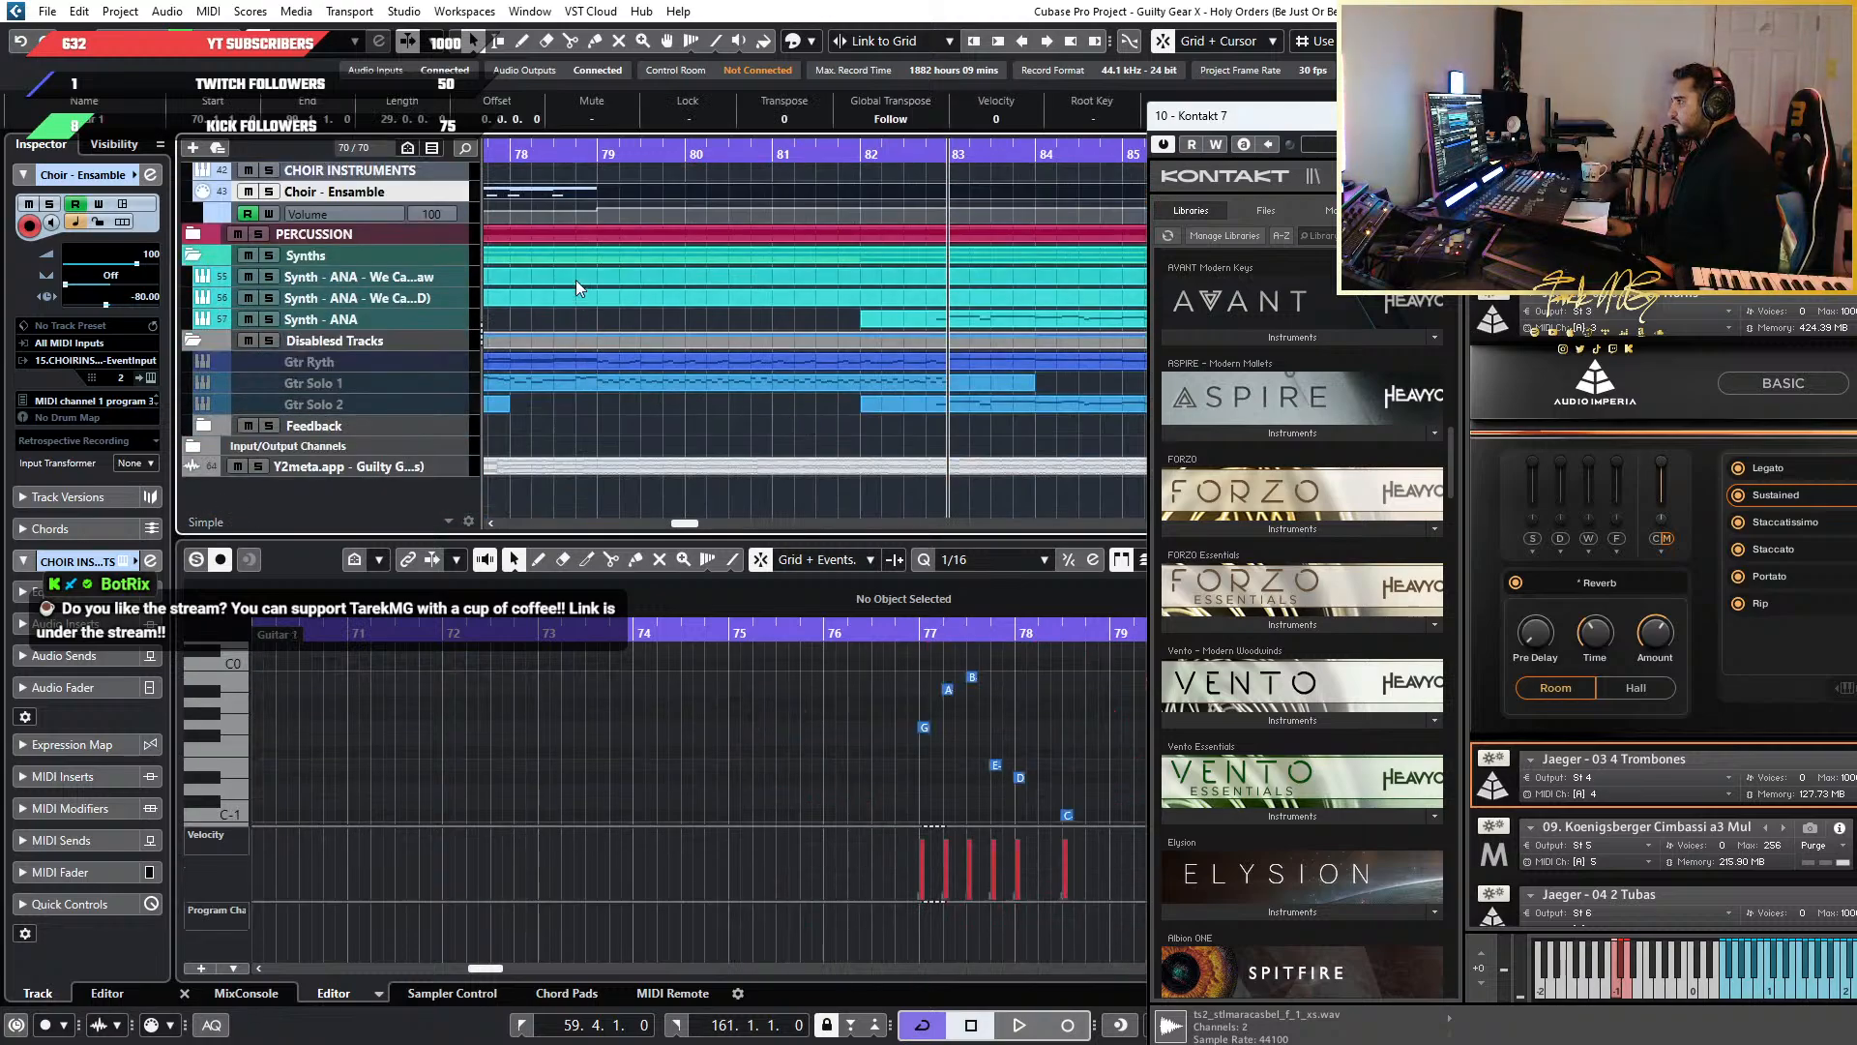
scroll(653, 273, up, 2)
scroll(653, 273, up, 2)
drag(608, 153, 608, 203)
click(1509, 41)
click(1500, 103)
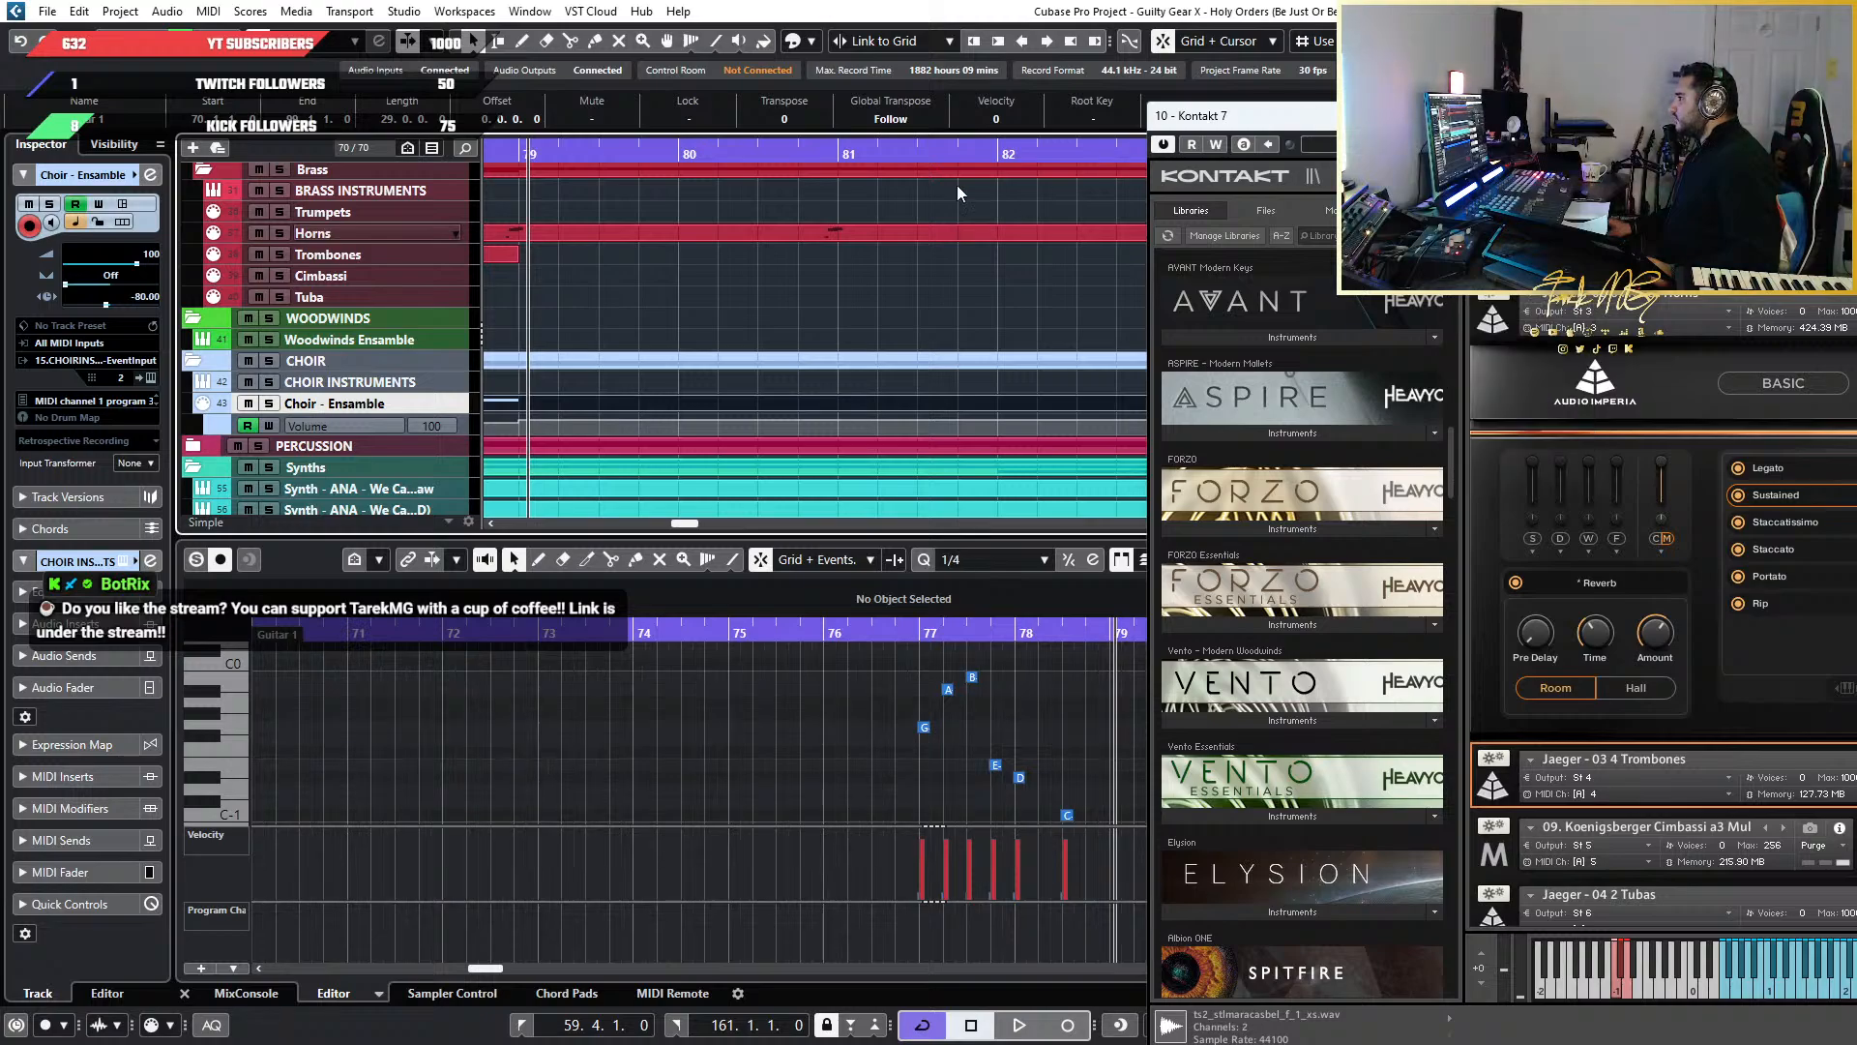
Play briefly from bar 79 and return the playhead to bar 79
click(519, 157)
key(space)
key(space)
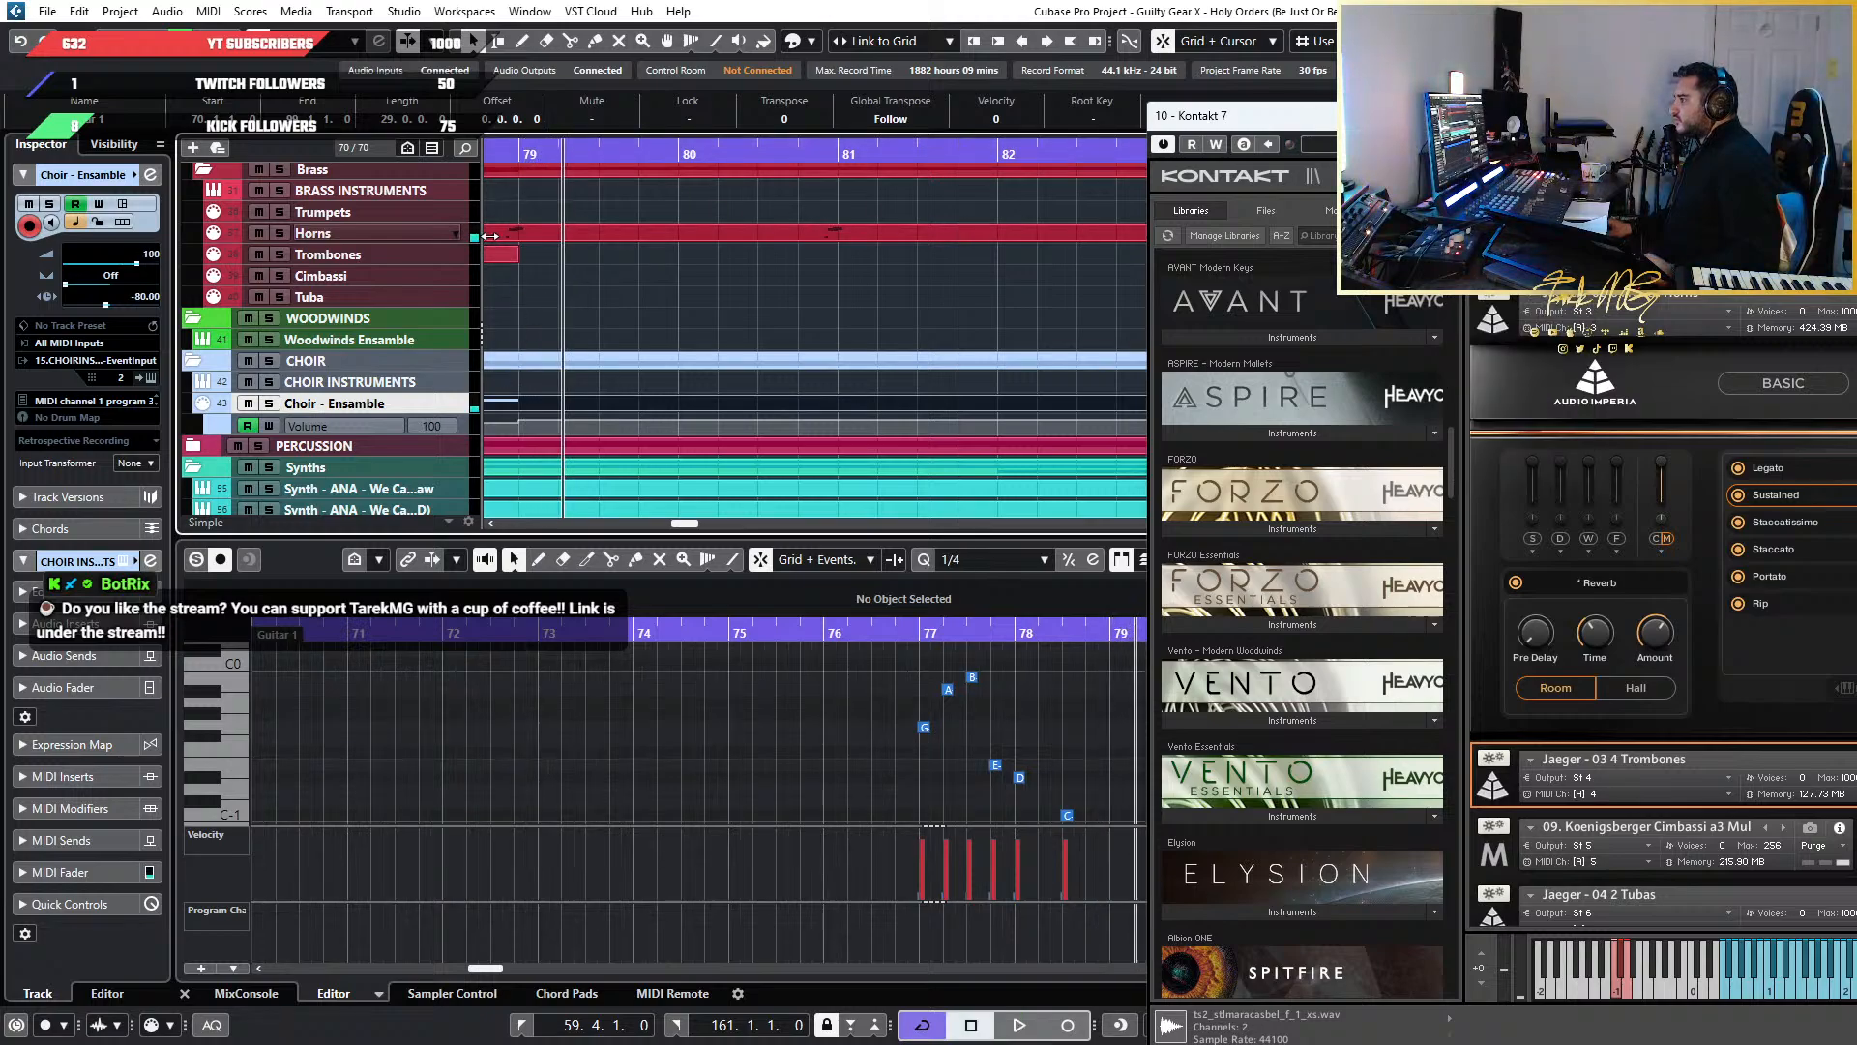
click(518, 155)
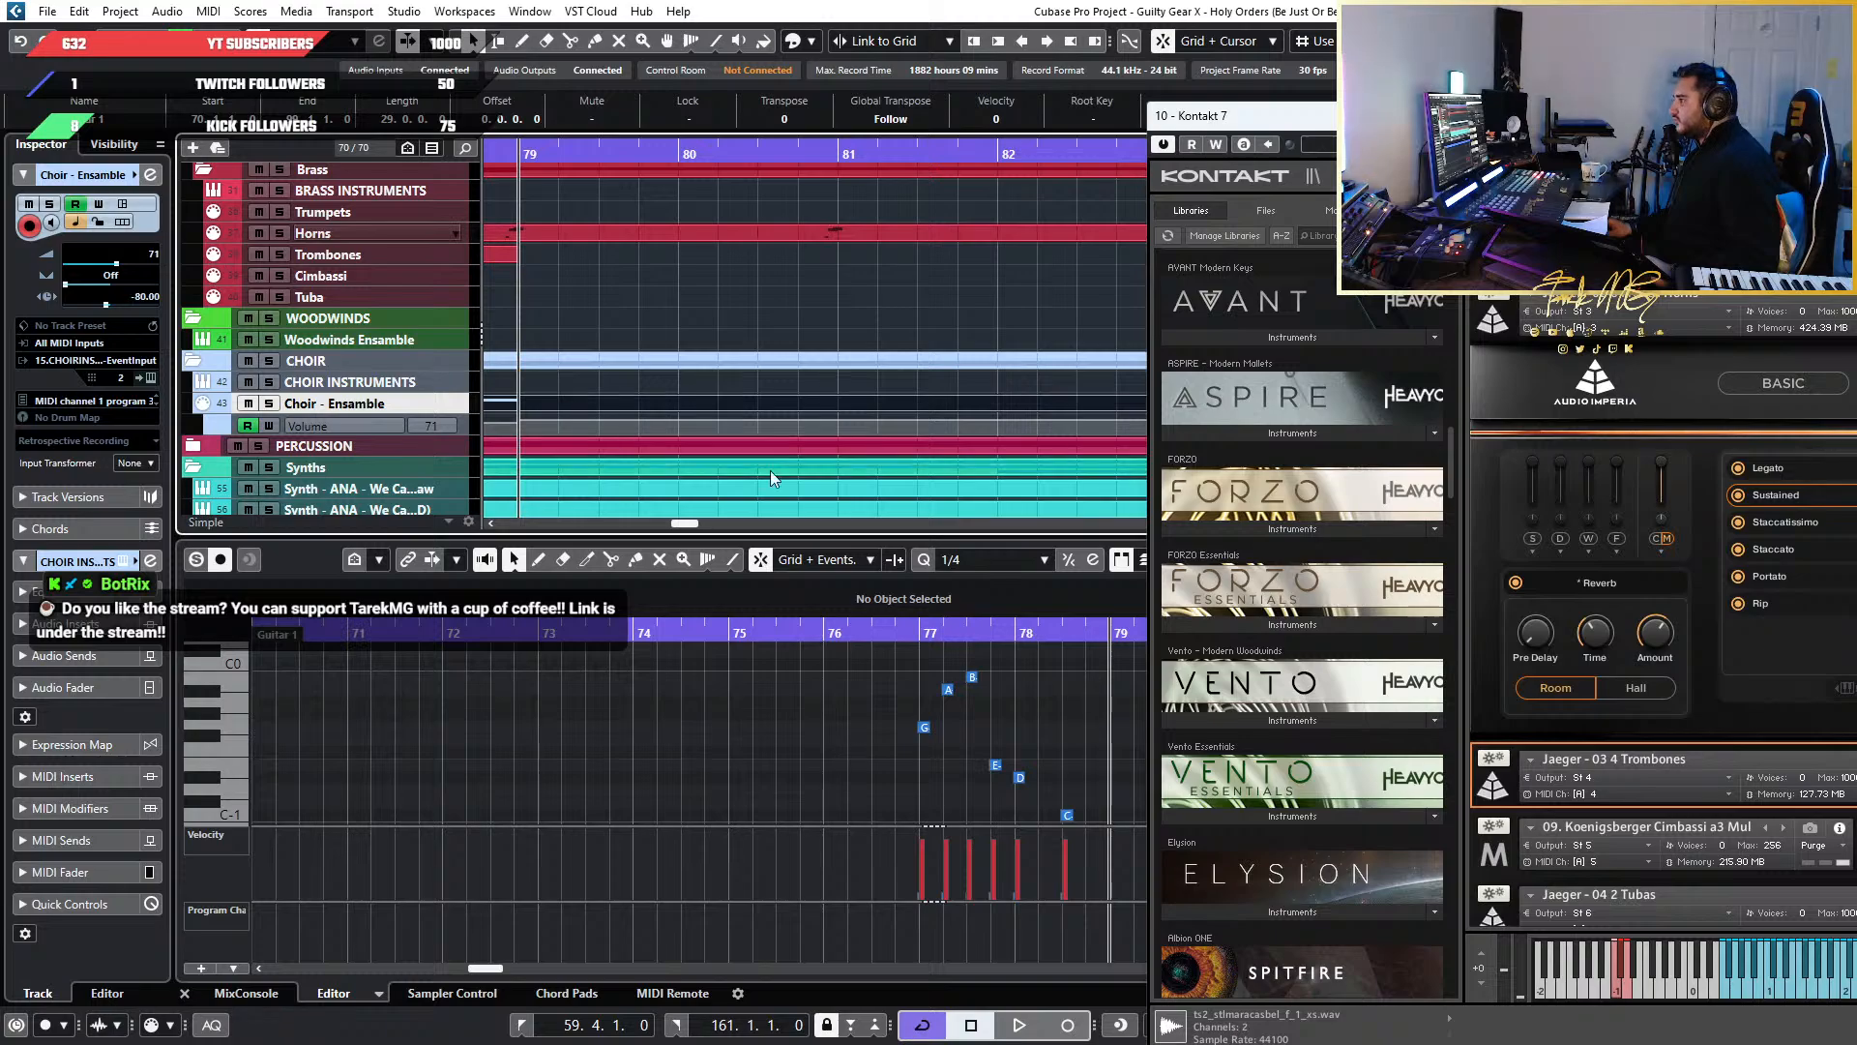
Examine the choir notes and the empty space around bar 79 in the Key Editor
scroll(972, 695, up, 4)
scroll(861, 688, right, 4)
scroll(857, 686, right, 1)
scroll(857, 687, up, 3)
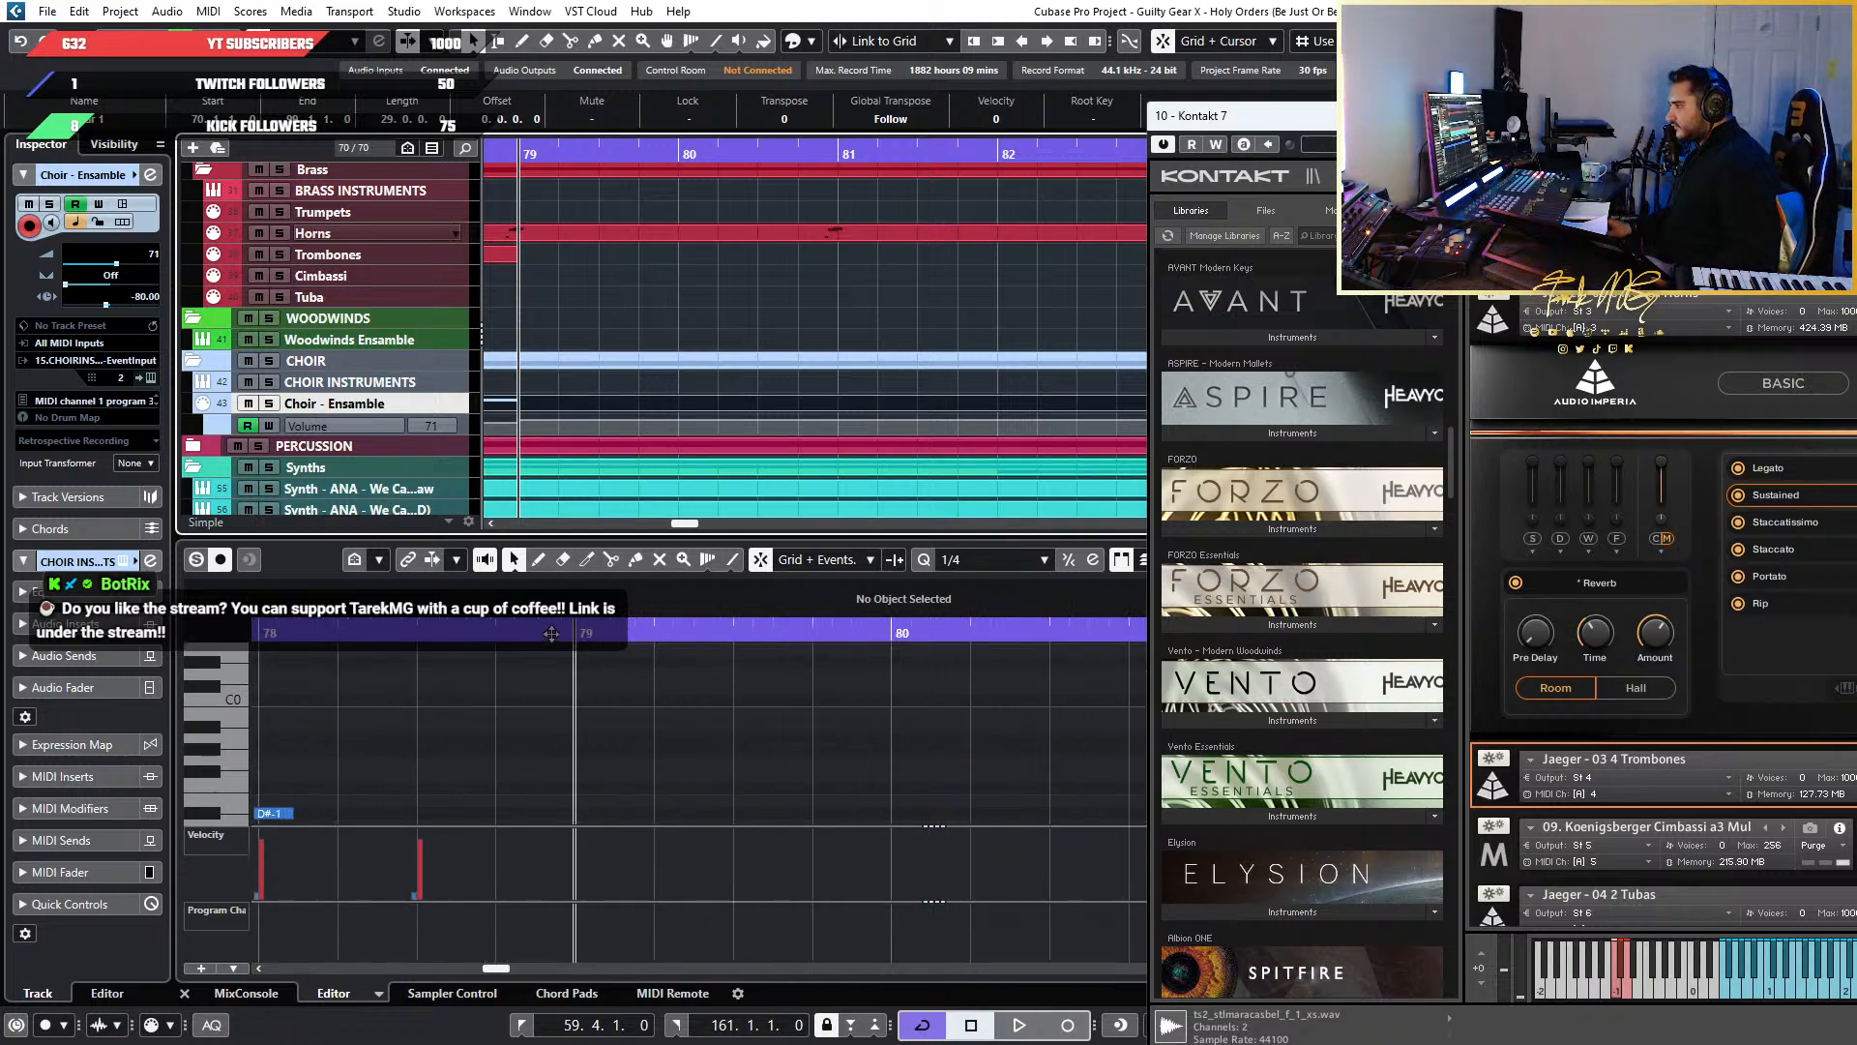
click(745, 671)
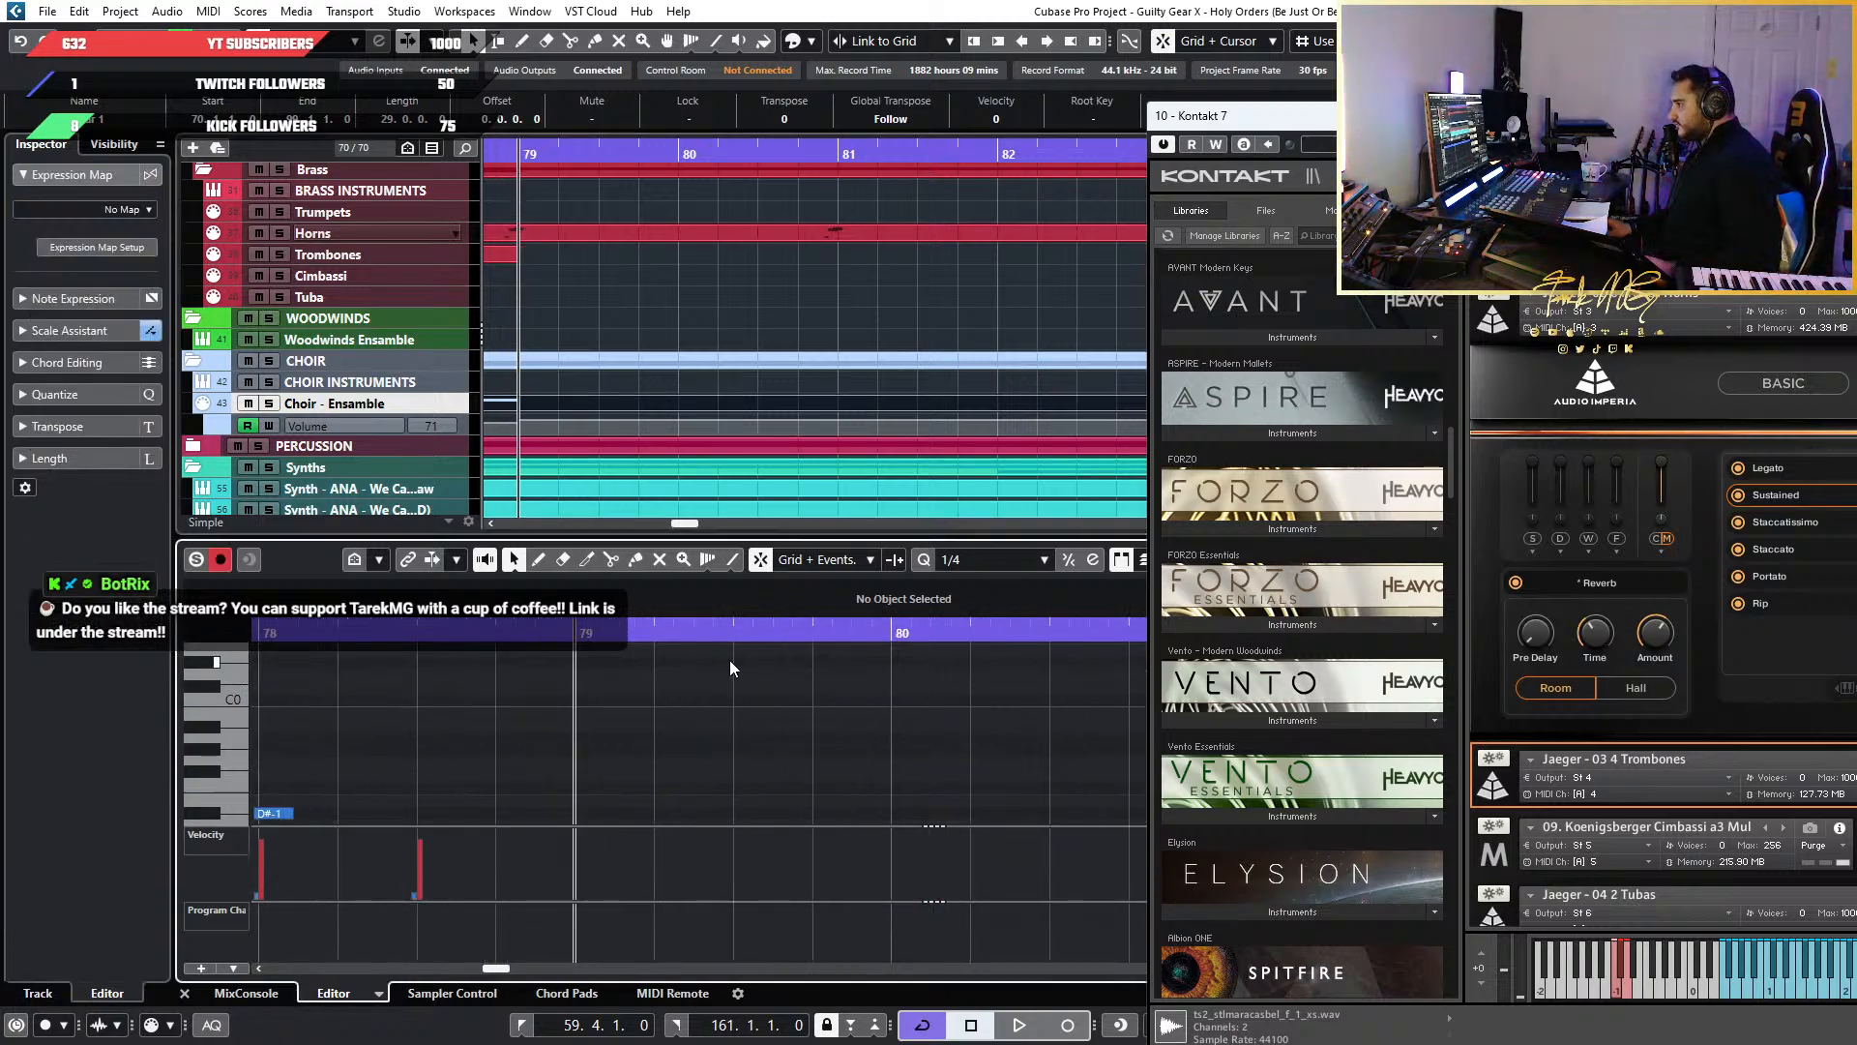
scroll(630, 736, down, 5)
scroll(640, 741, up, 5)
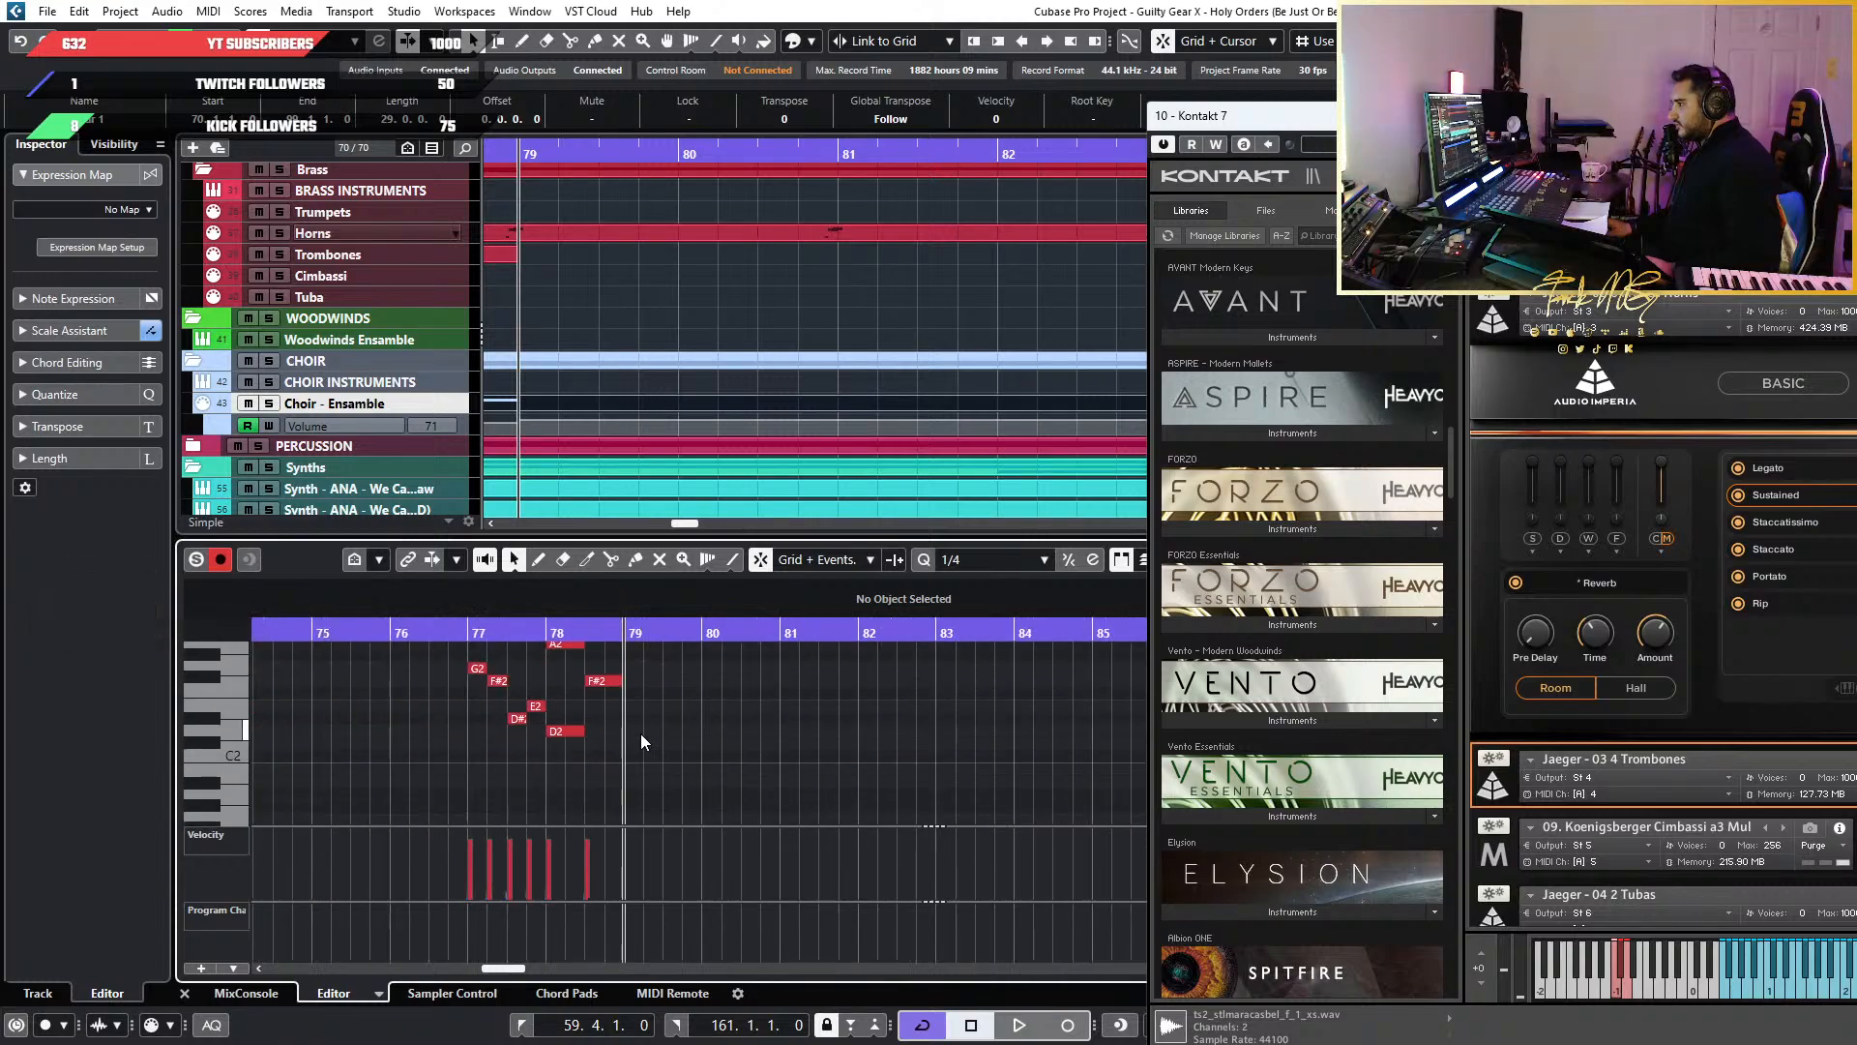
scroll(675, 760, up, 3)
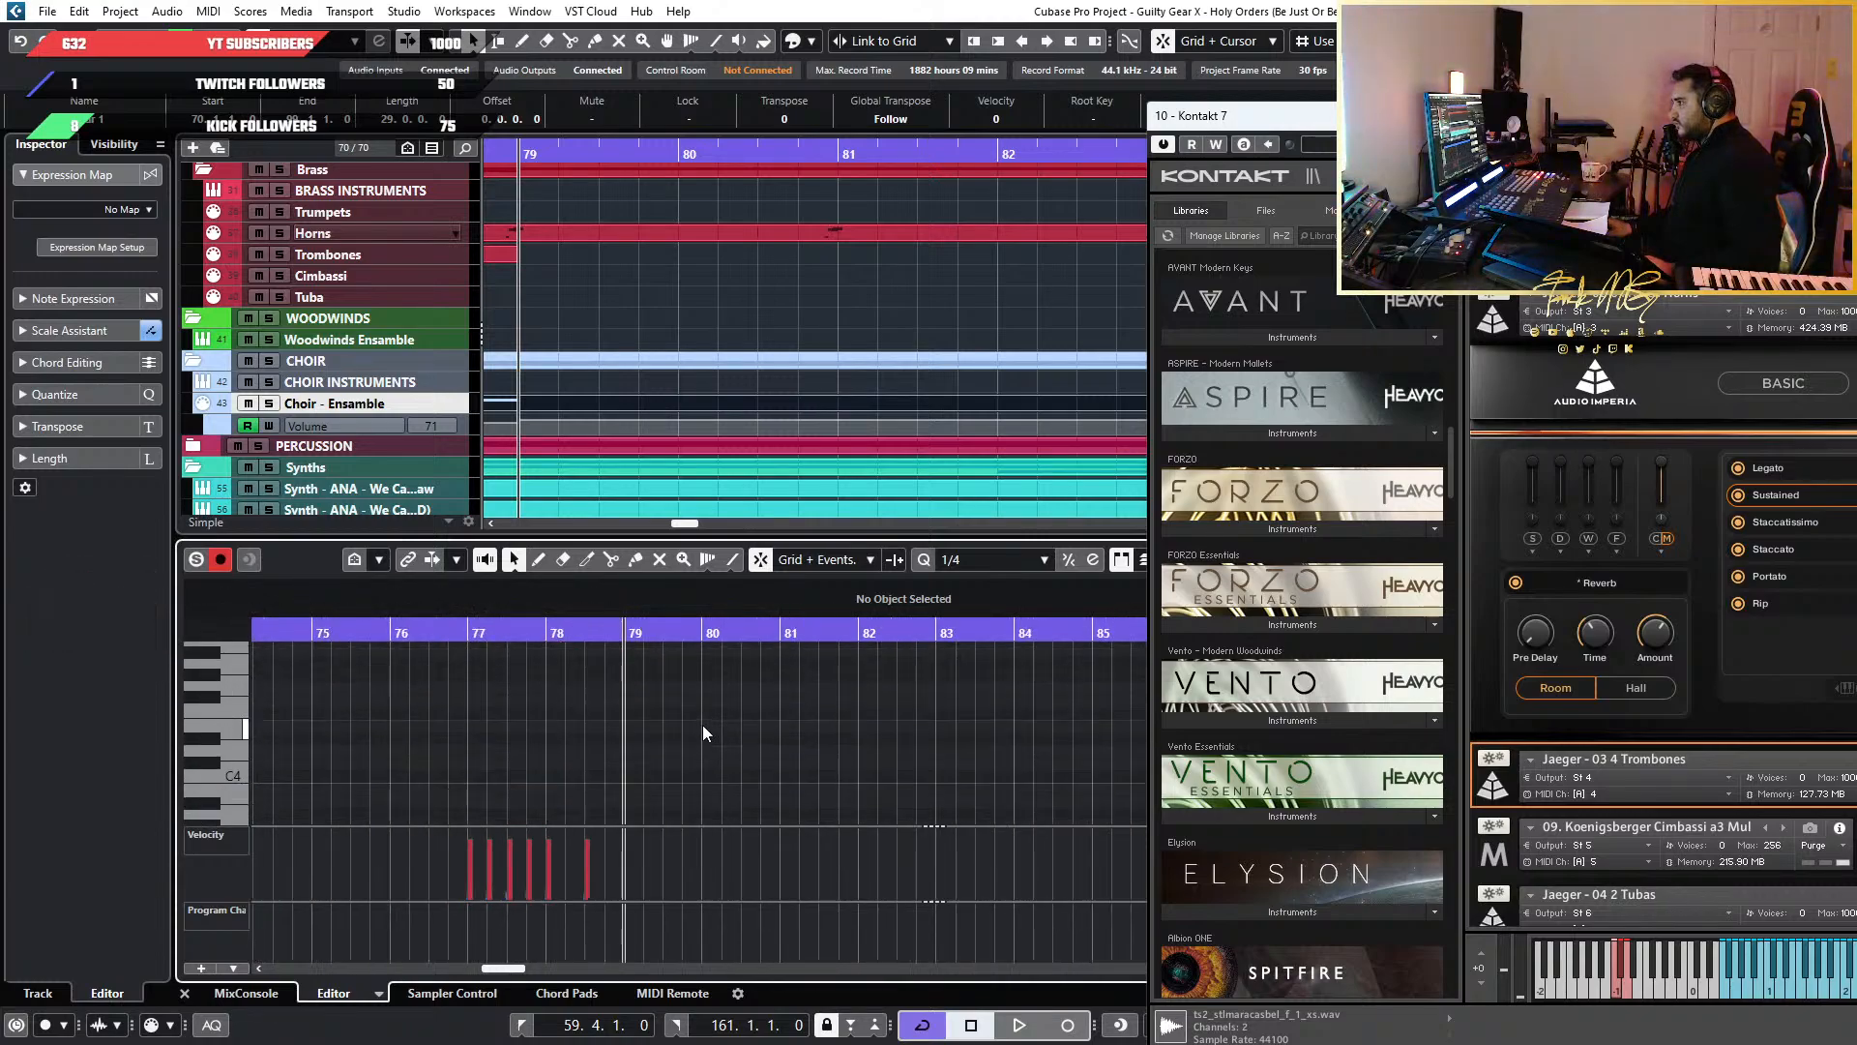
Select and copy the Gtr Solo 1 notes between bars 79 and 83 in the Key Editor
scroll(644, 425, down, 3)
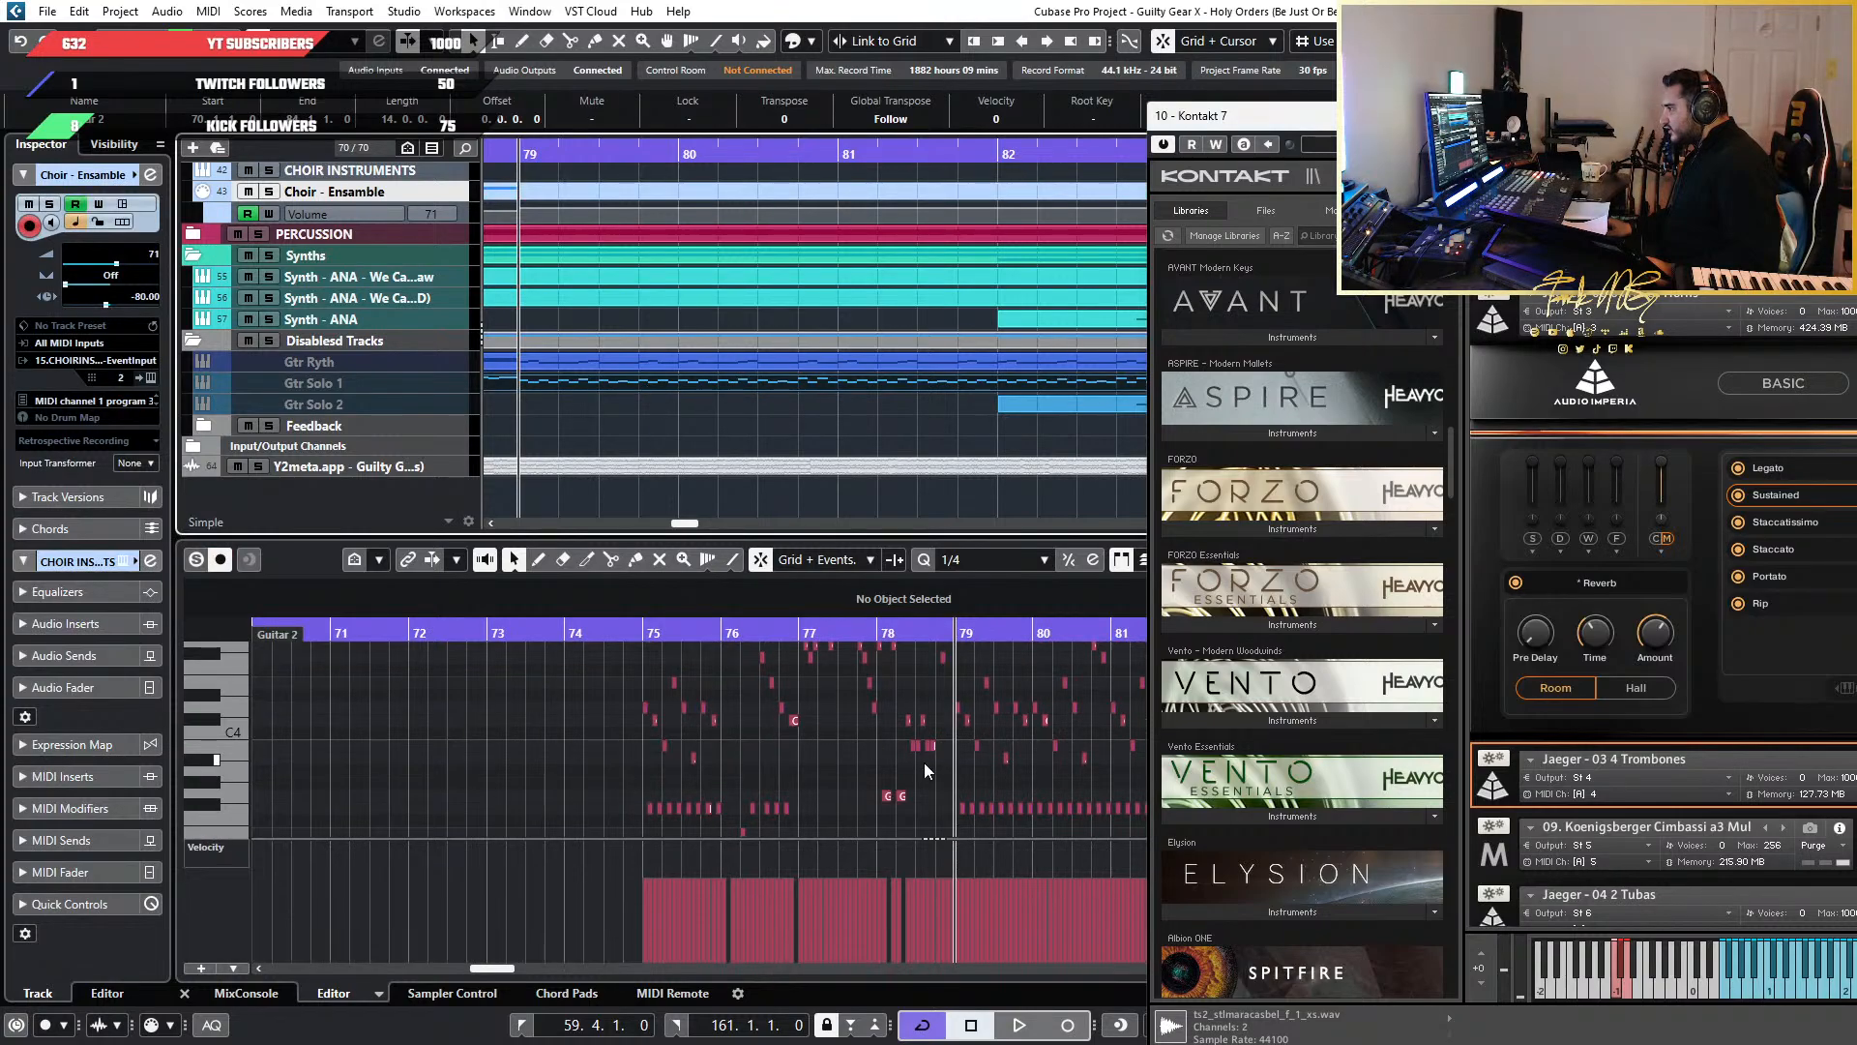
scroll(996, 774, up, 4)
scroll(1061, 780, right, 5)
scroll(917, 781, down, 3)
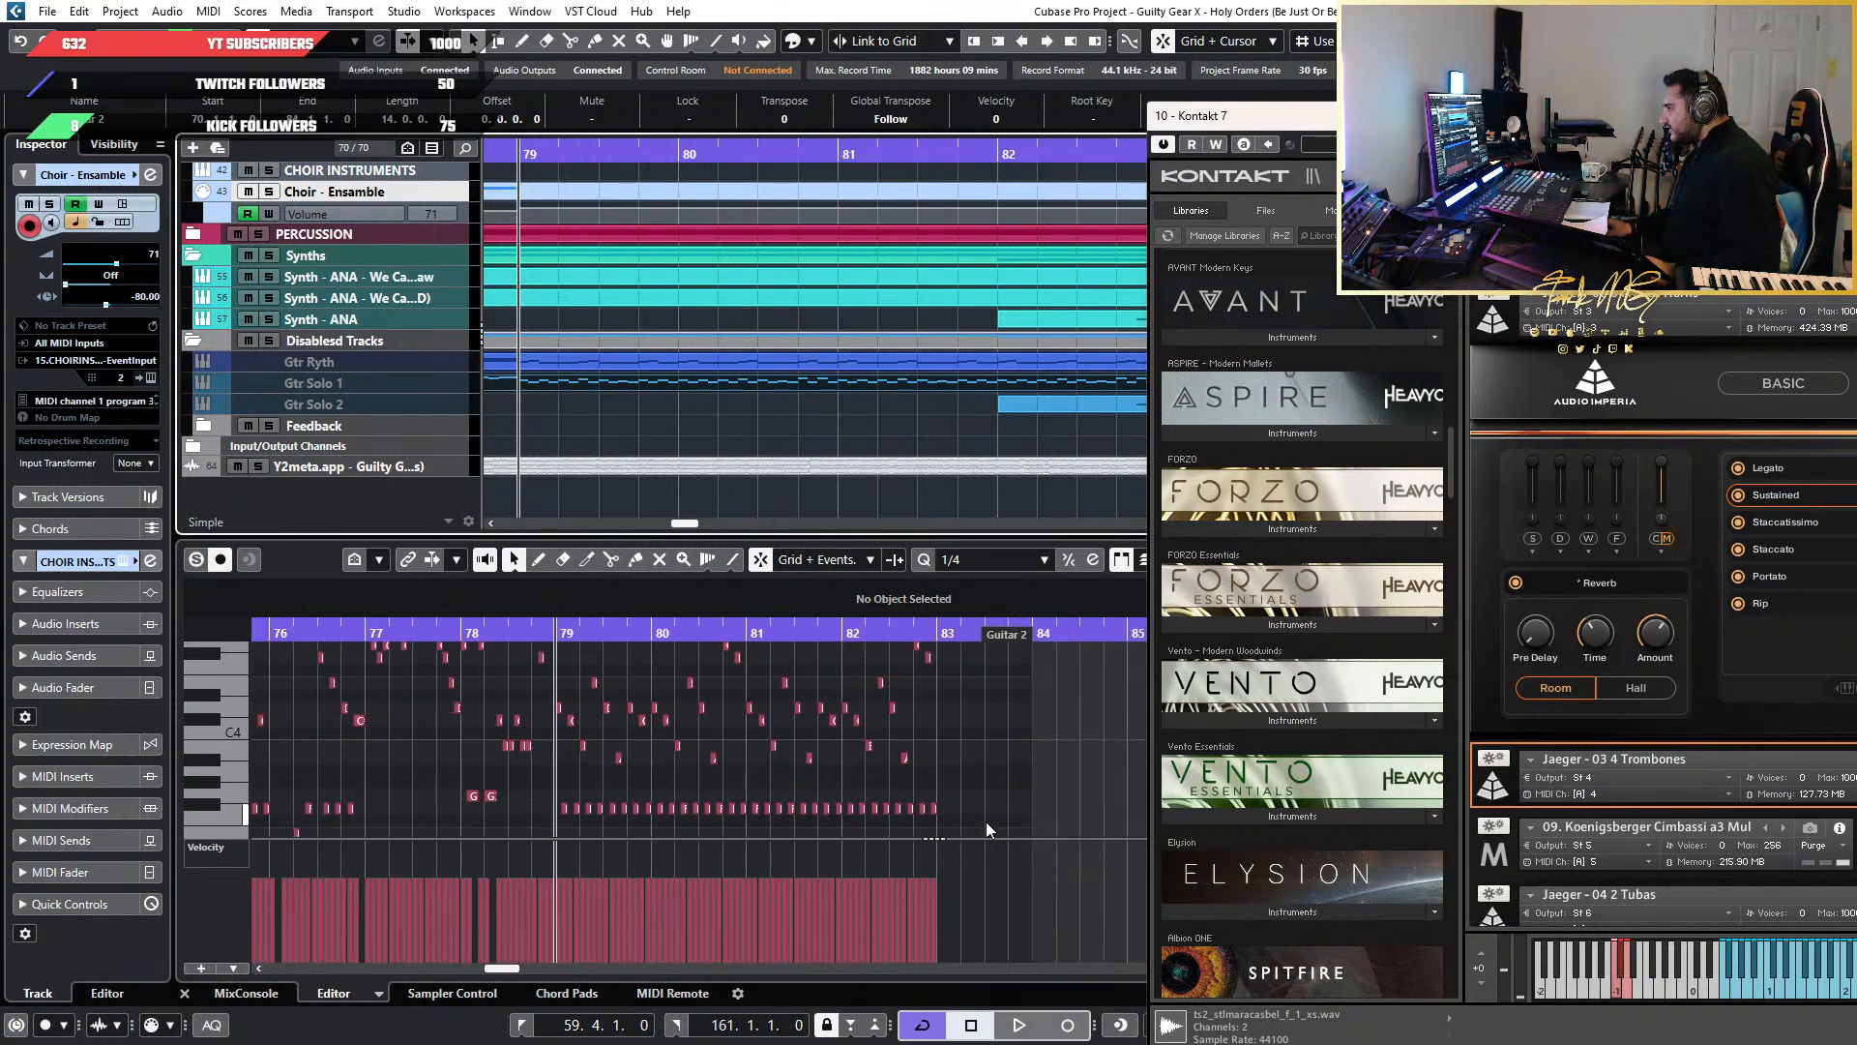
drag(985, 822, 559, 677)
scroll(554, 696, up, 3)
click(571, 762)
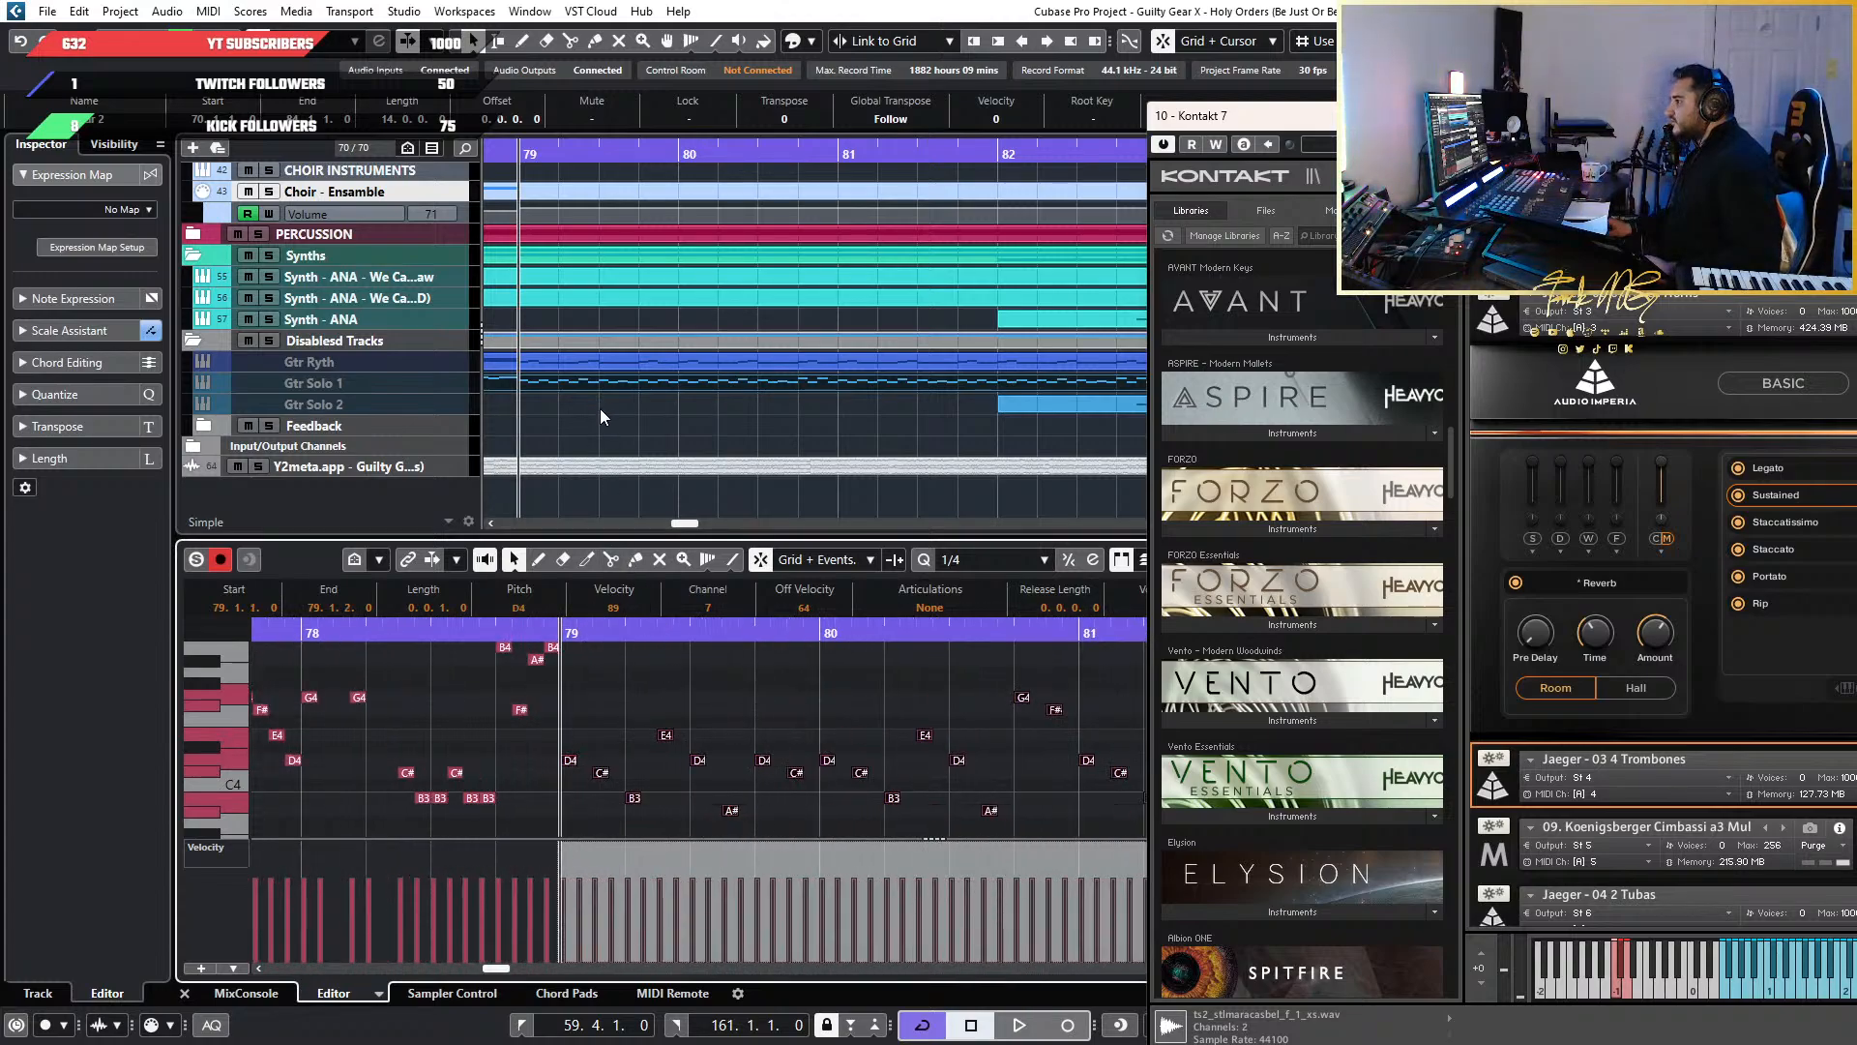
Paste the copied guitar notes into the Choir - Ensemble part at bar 79
scroll(601, 424, down, 3)
scroll(600, 406, up, 5)
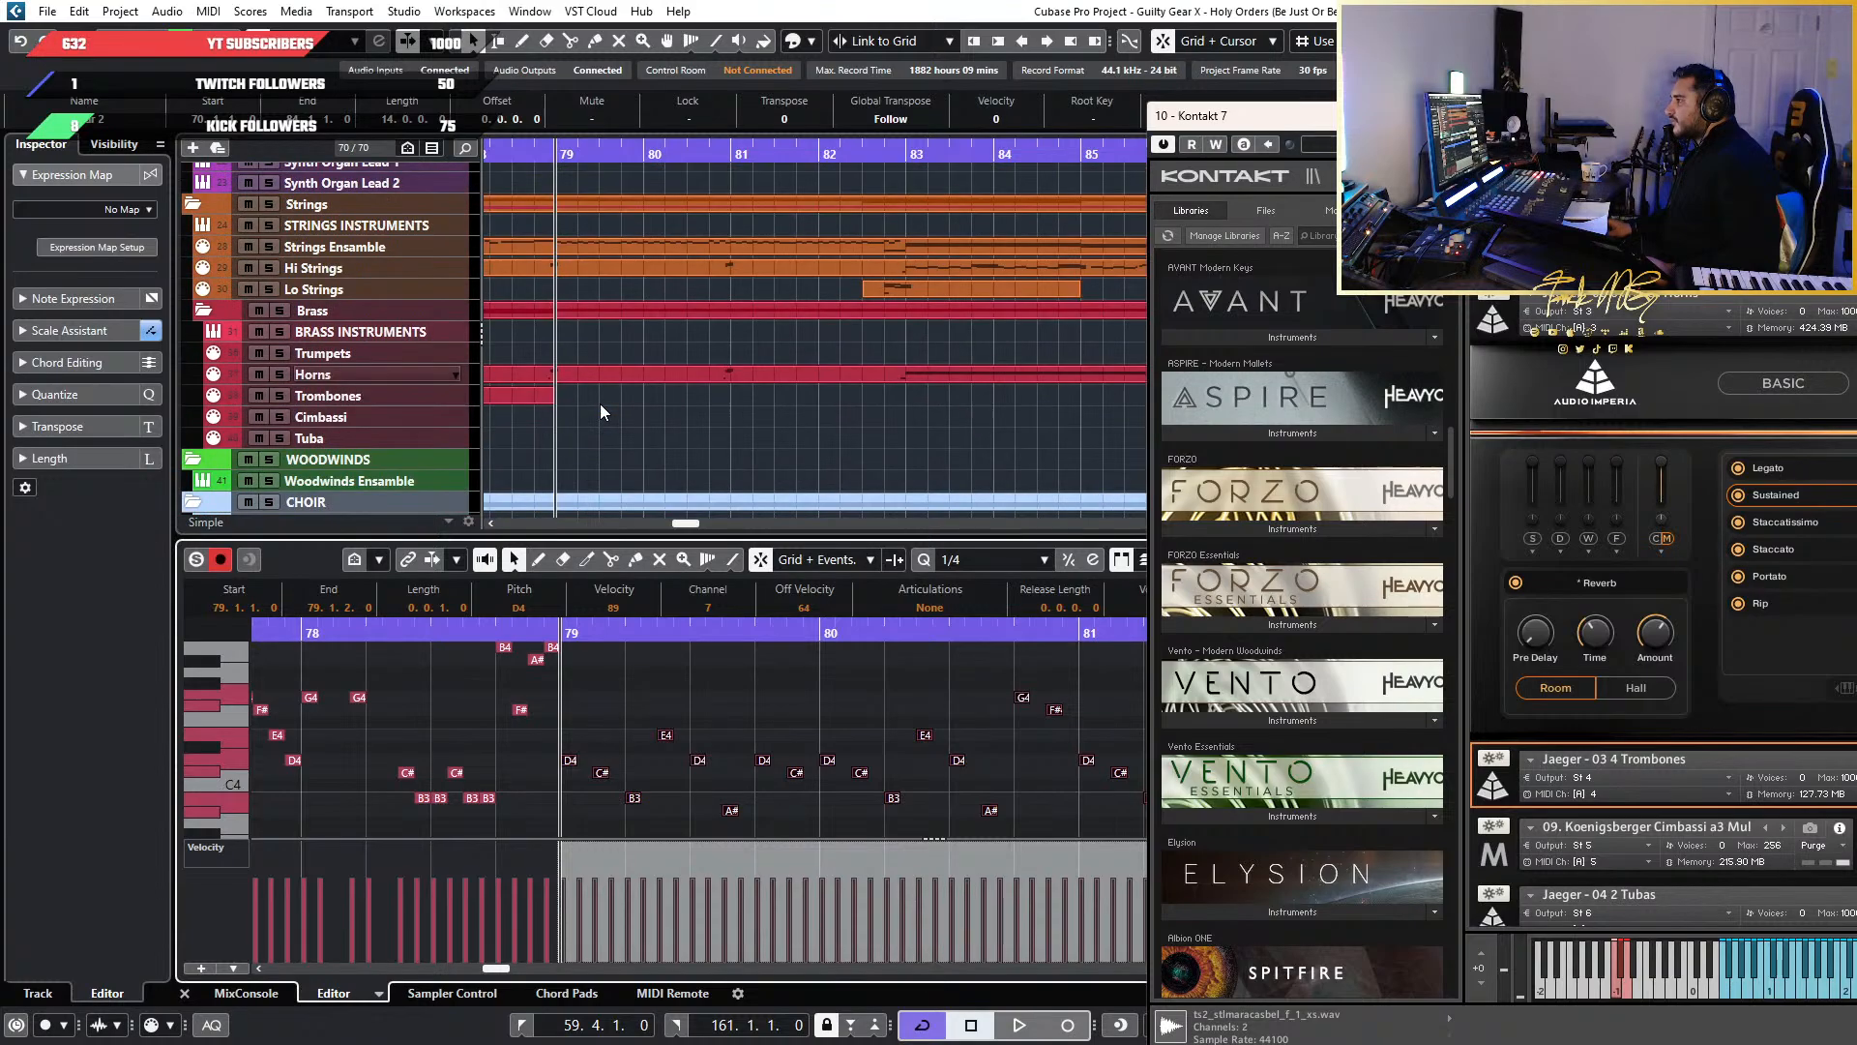
scroll(600, 406, down, 2)
scroll(600, 427, down, 3)
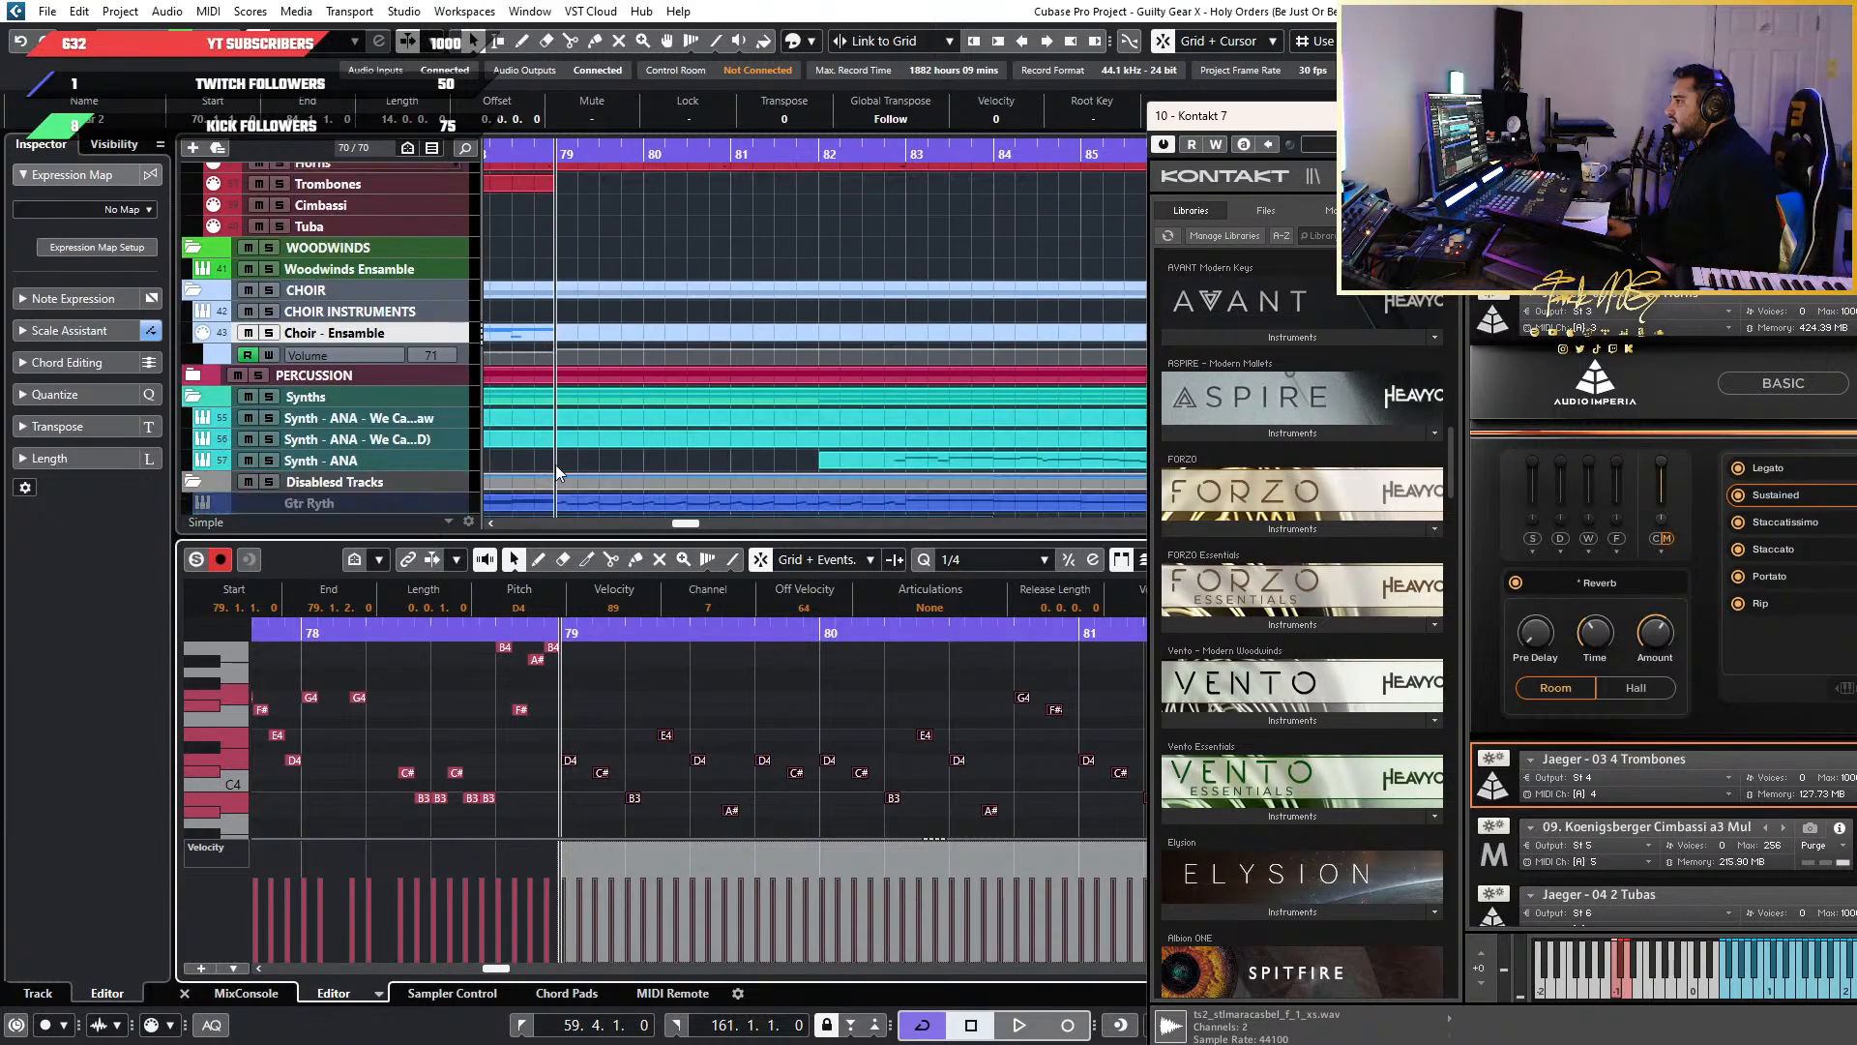
click(561, 331)
key(ctrl+v)
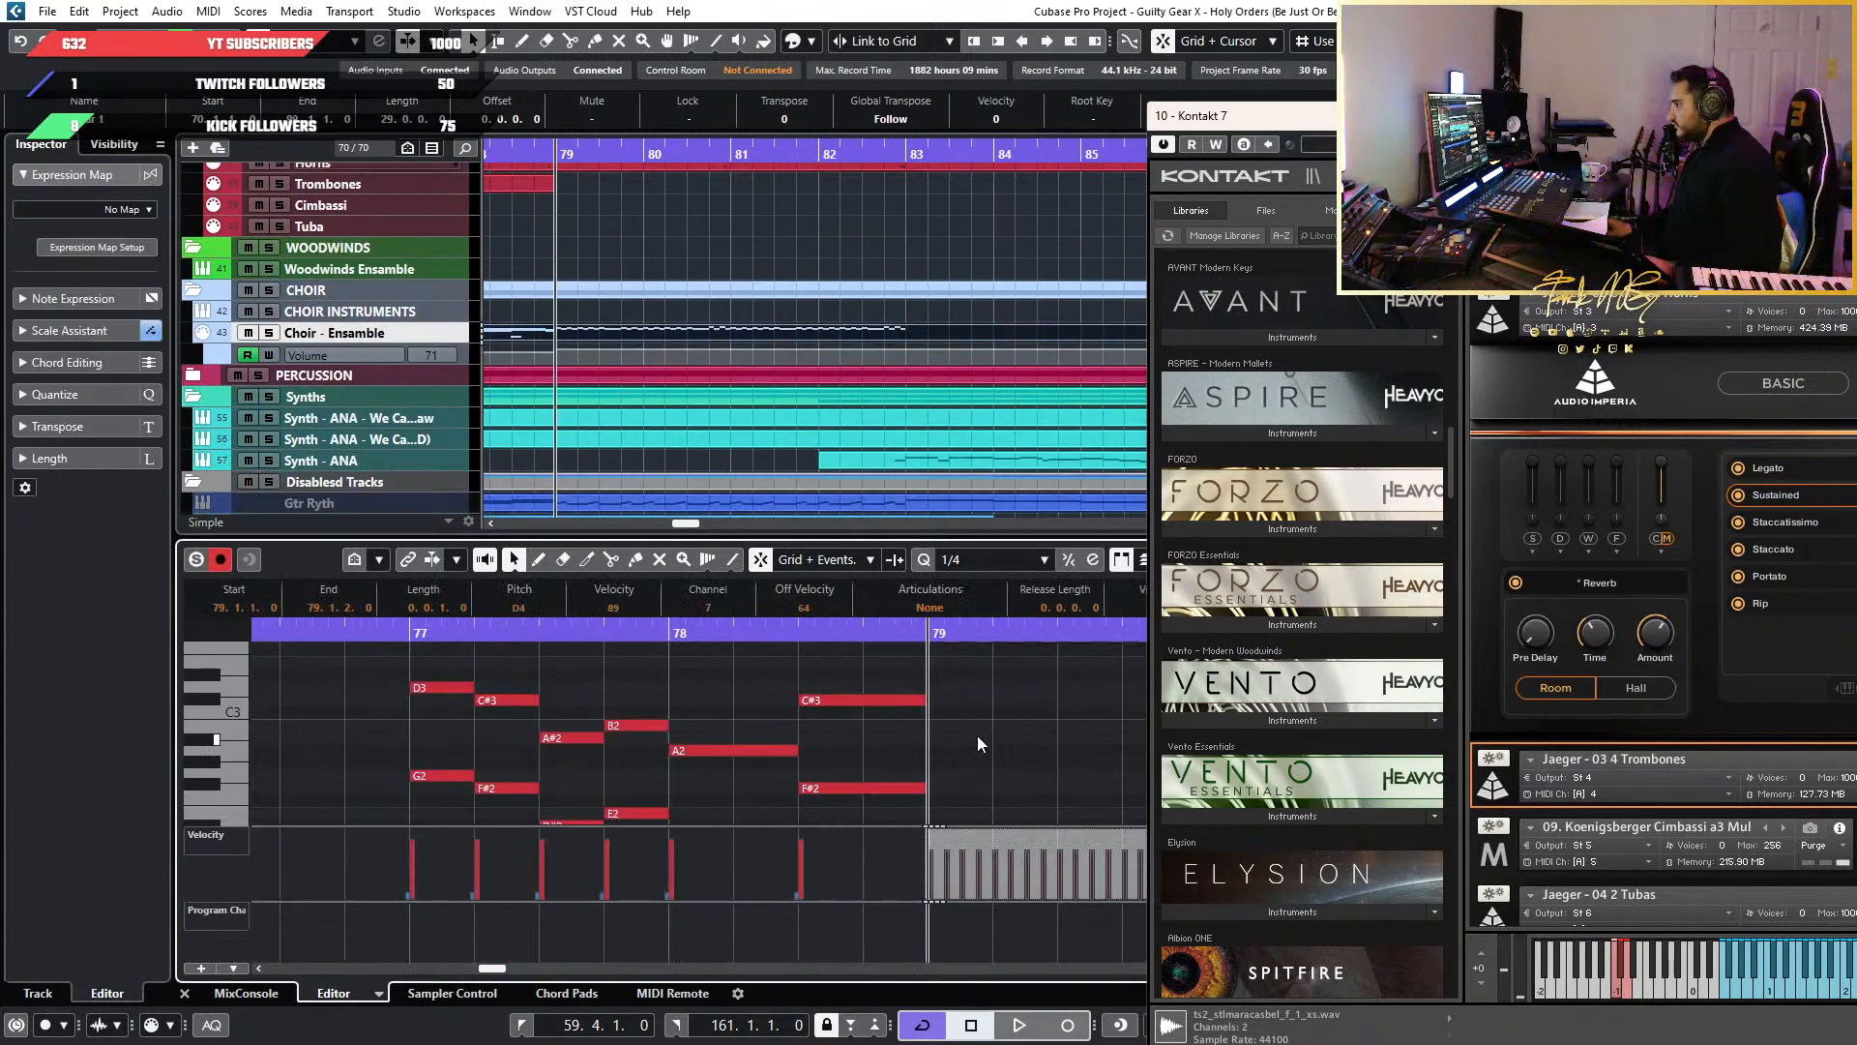
Set the velocity of the pasted choir notes to 110
scroll(979, 740, down, 2)
scroll(959, 740, right, 4)
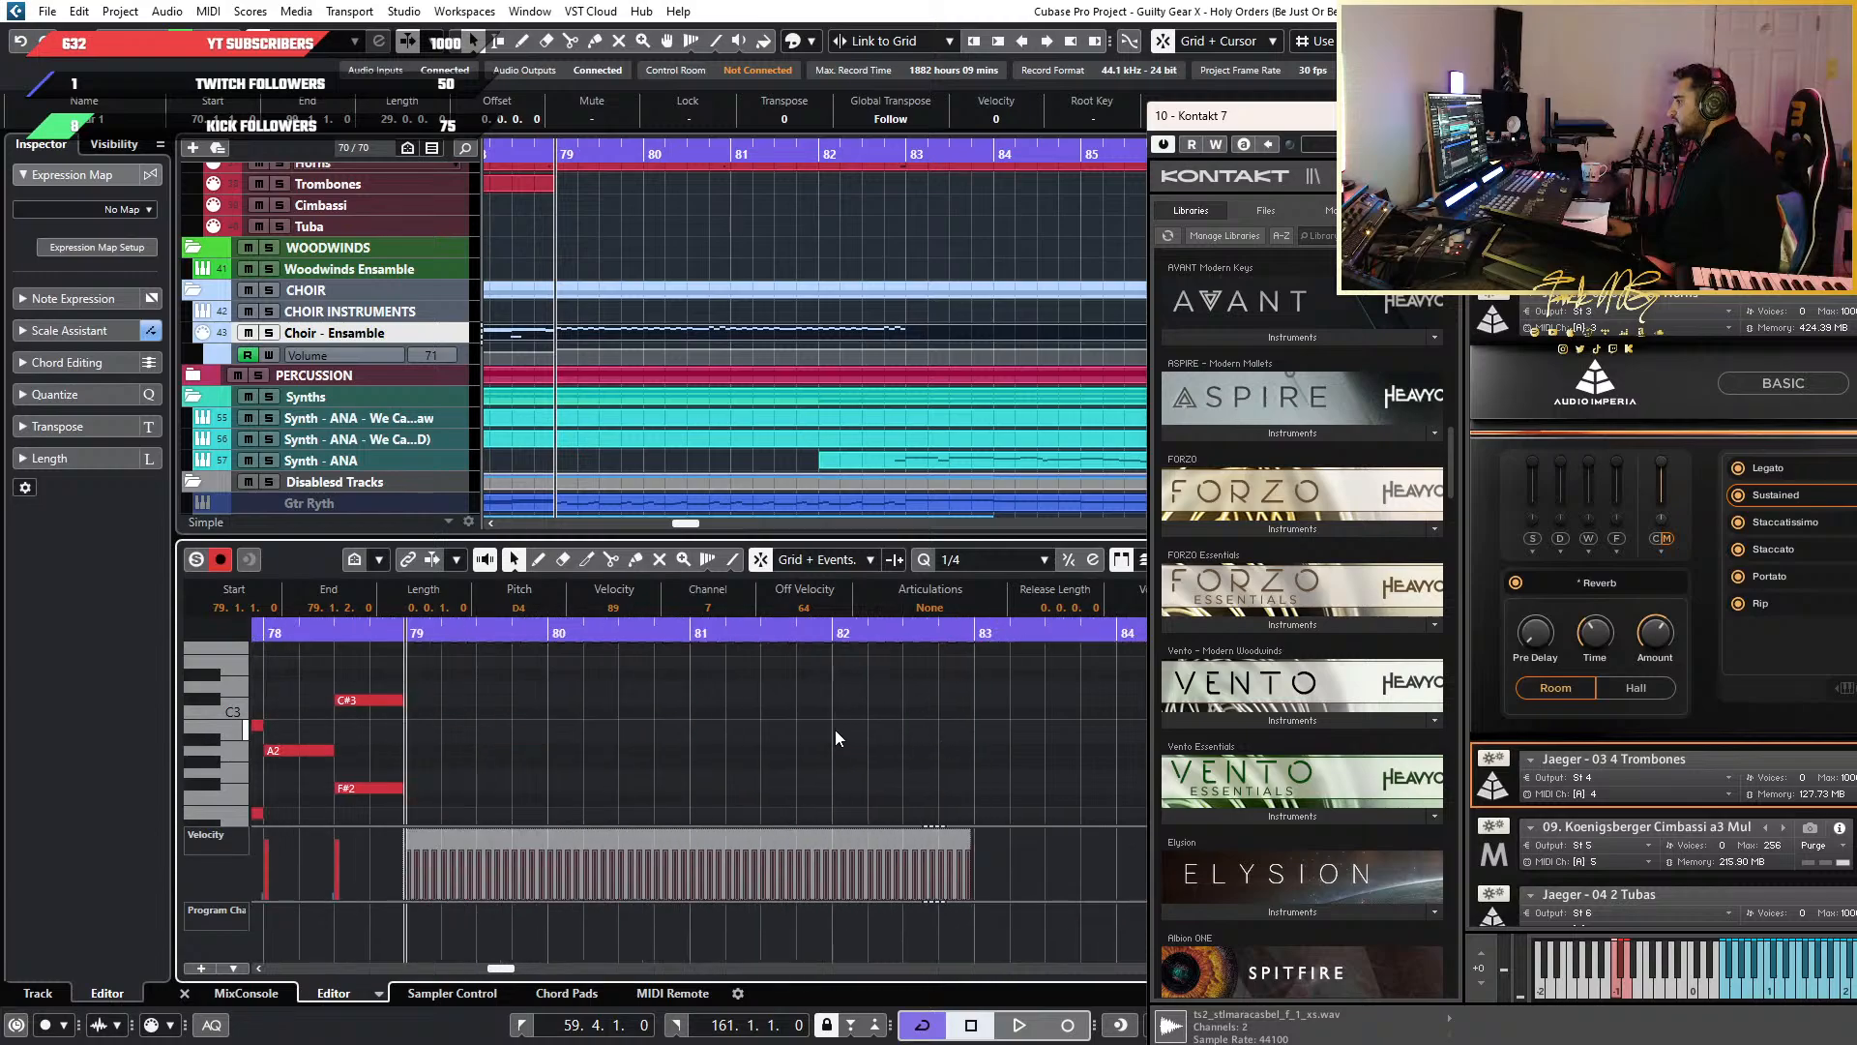
click(613, 607)
text(1)
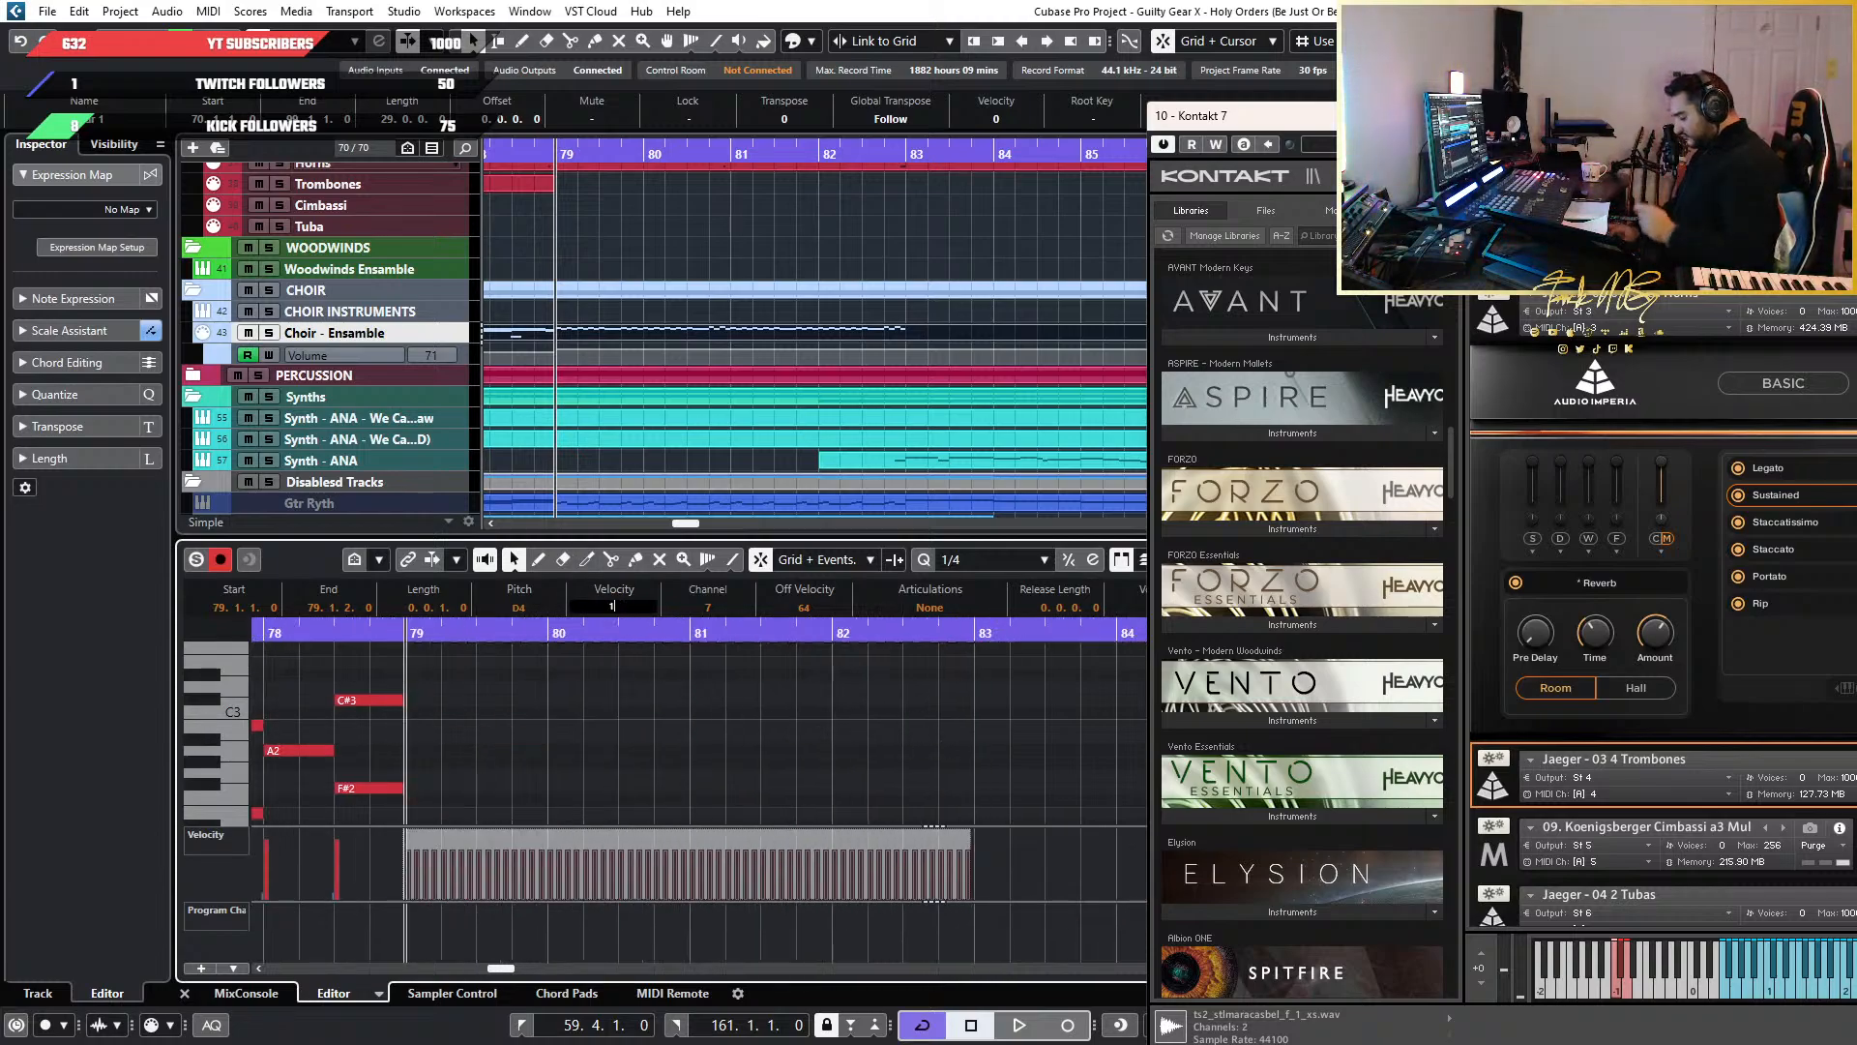
text(100)
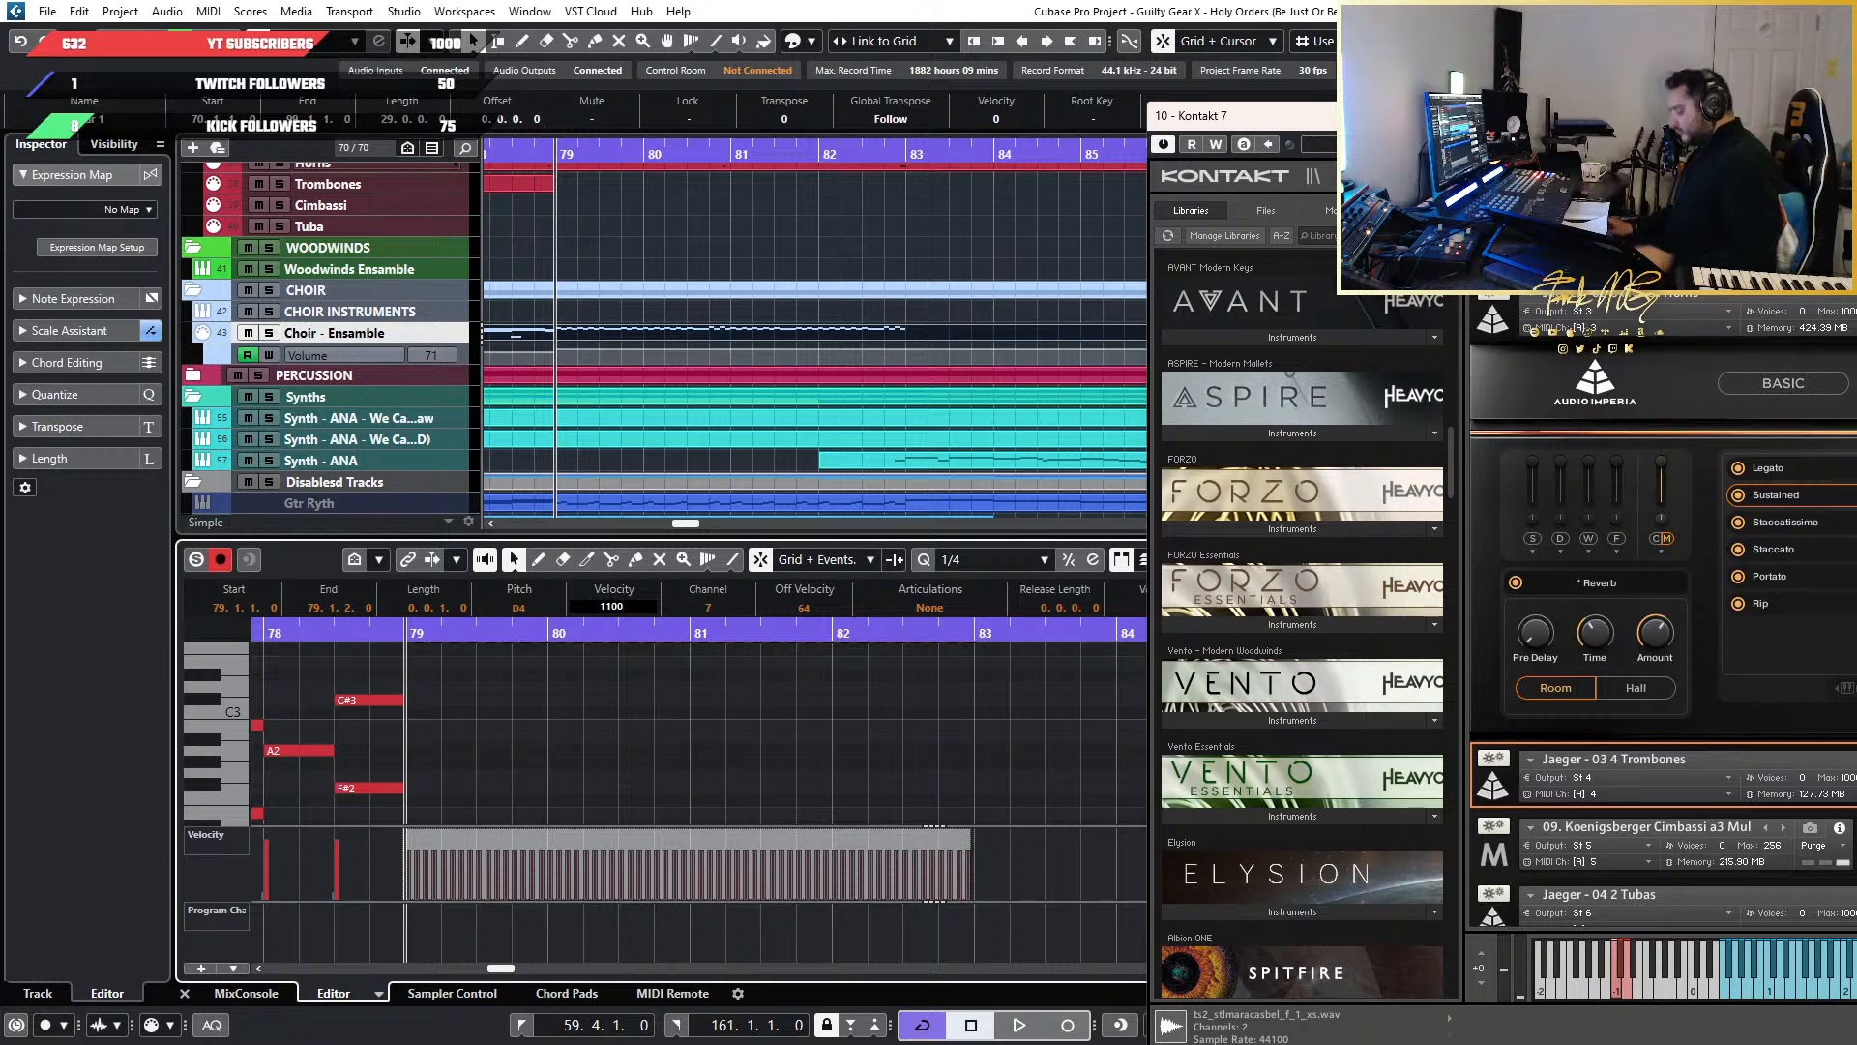
key(BackSpace)
key(Return)
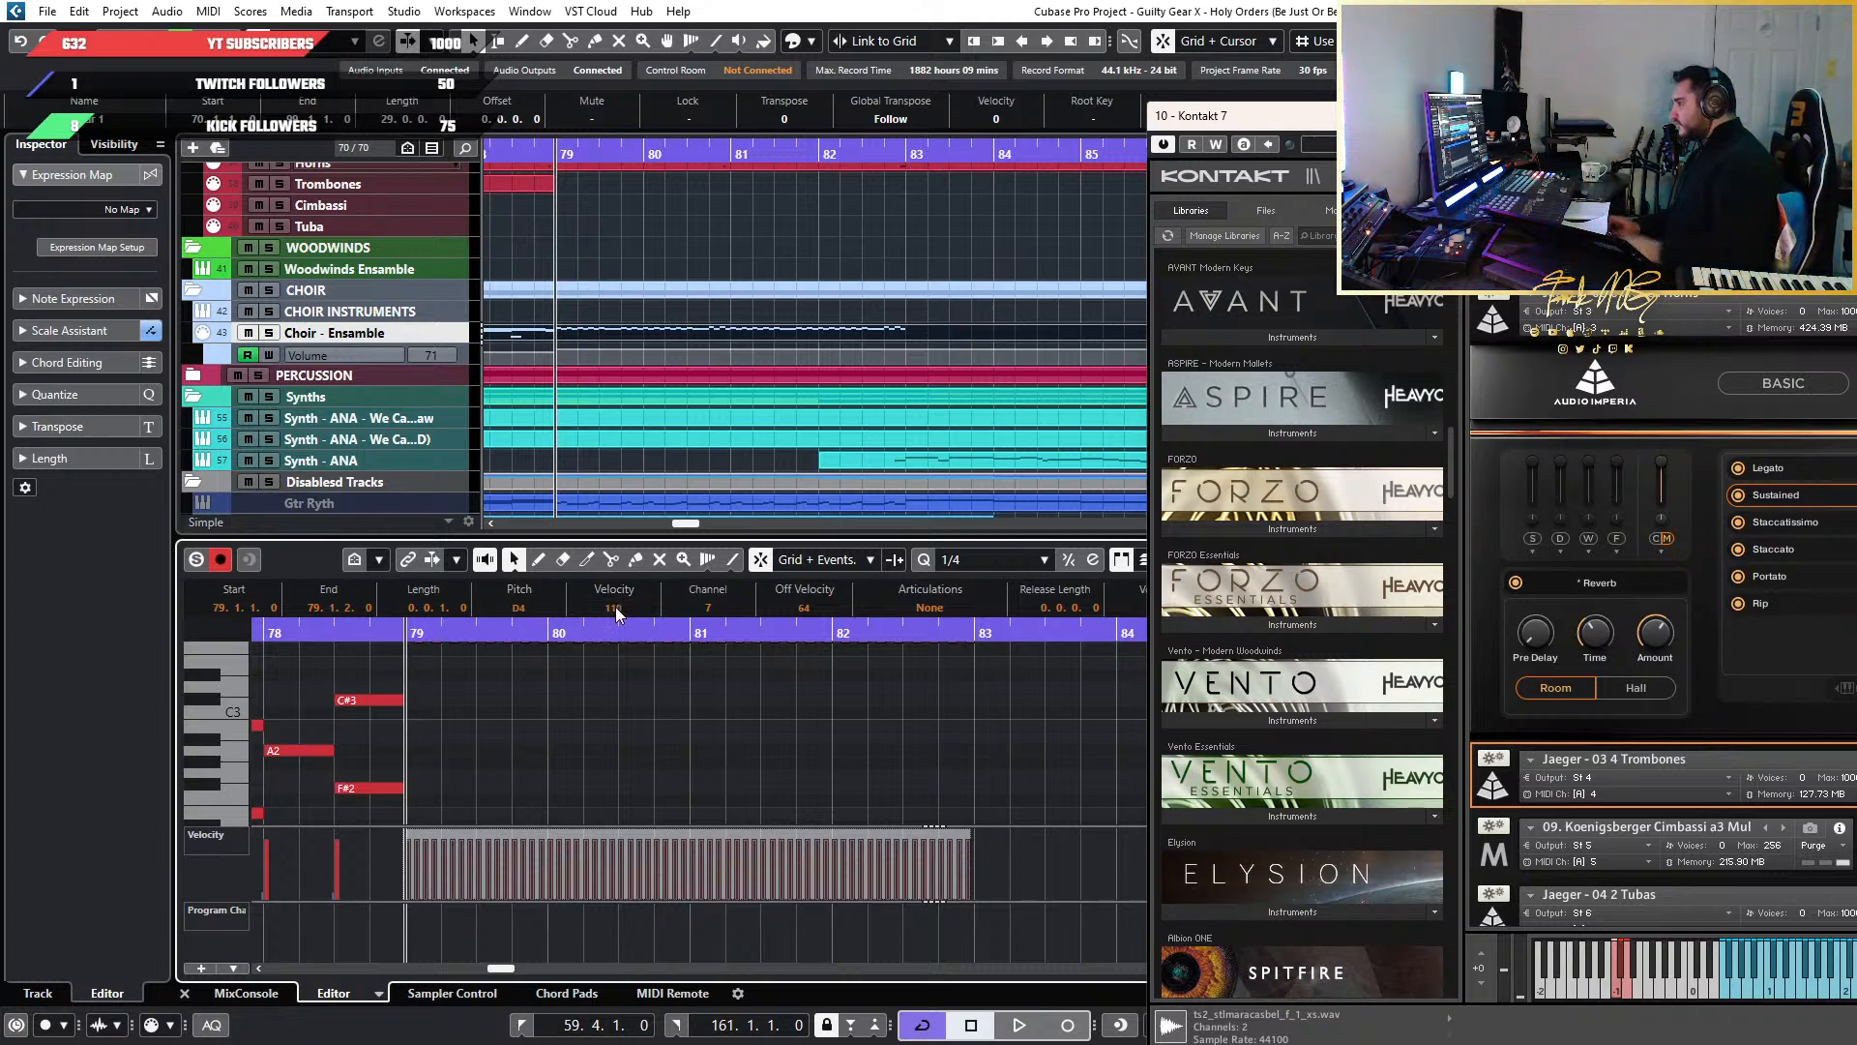
Solo the Choir - Ensemble track and play the pasted notes from bar 79
scroll(530, 724, up, 5)
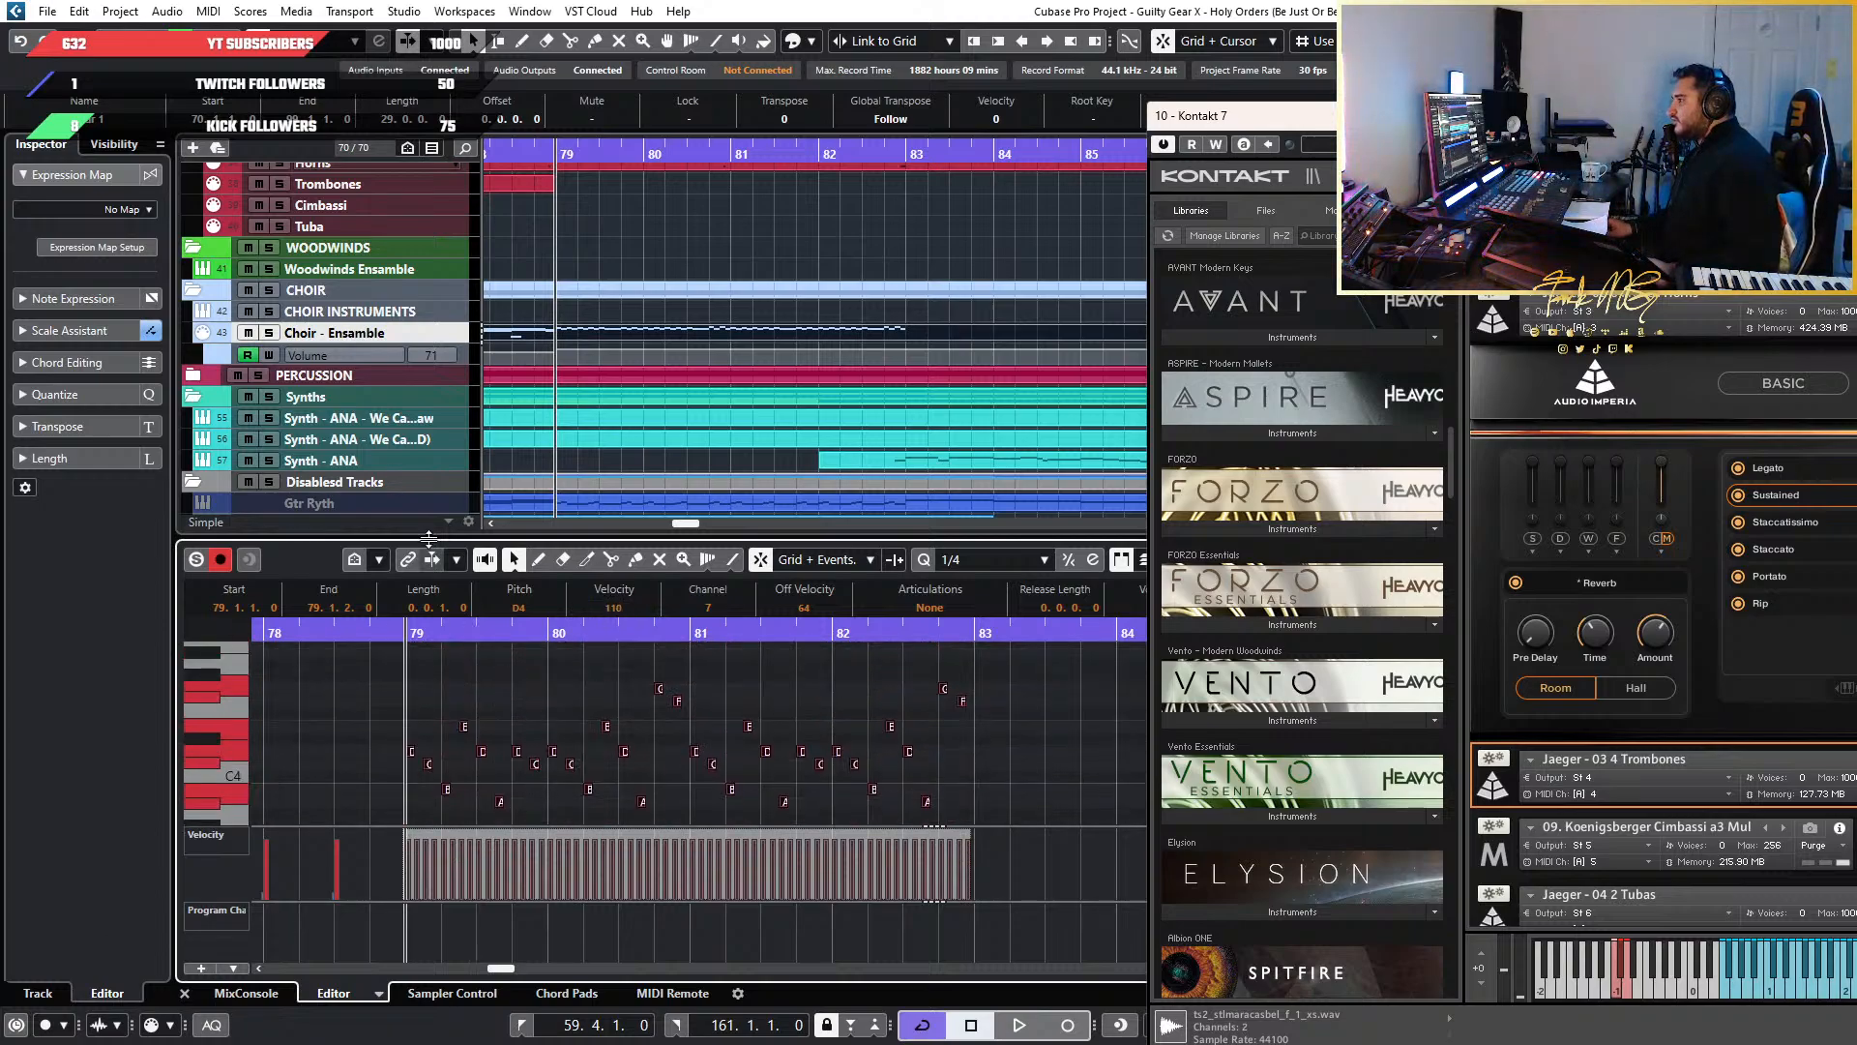
scroll(754, 716, down, 5)
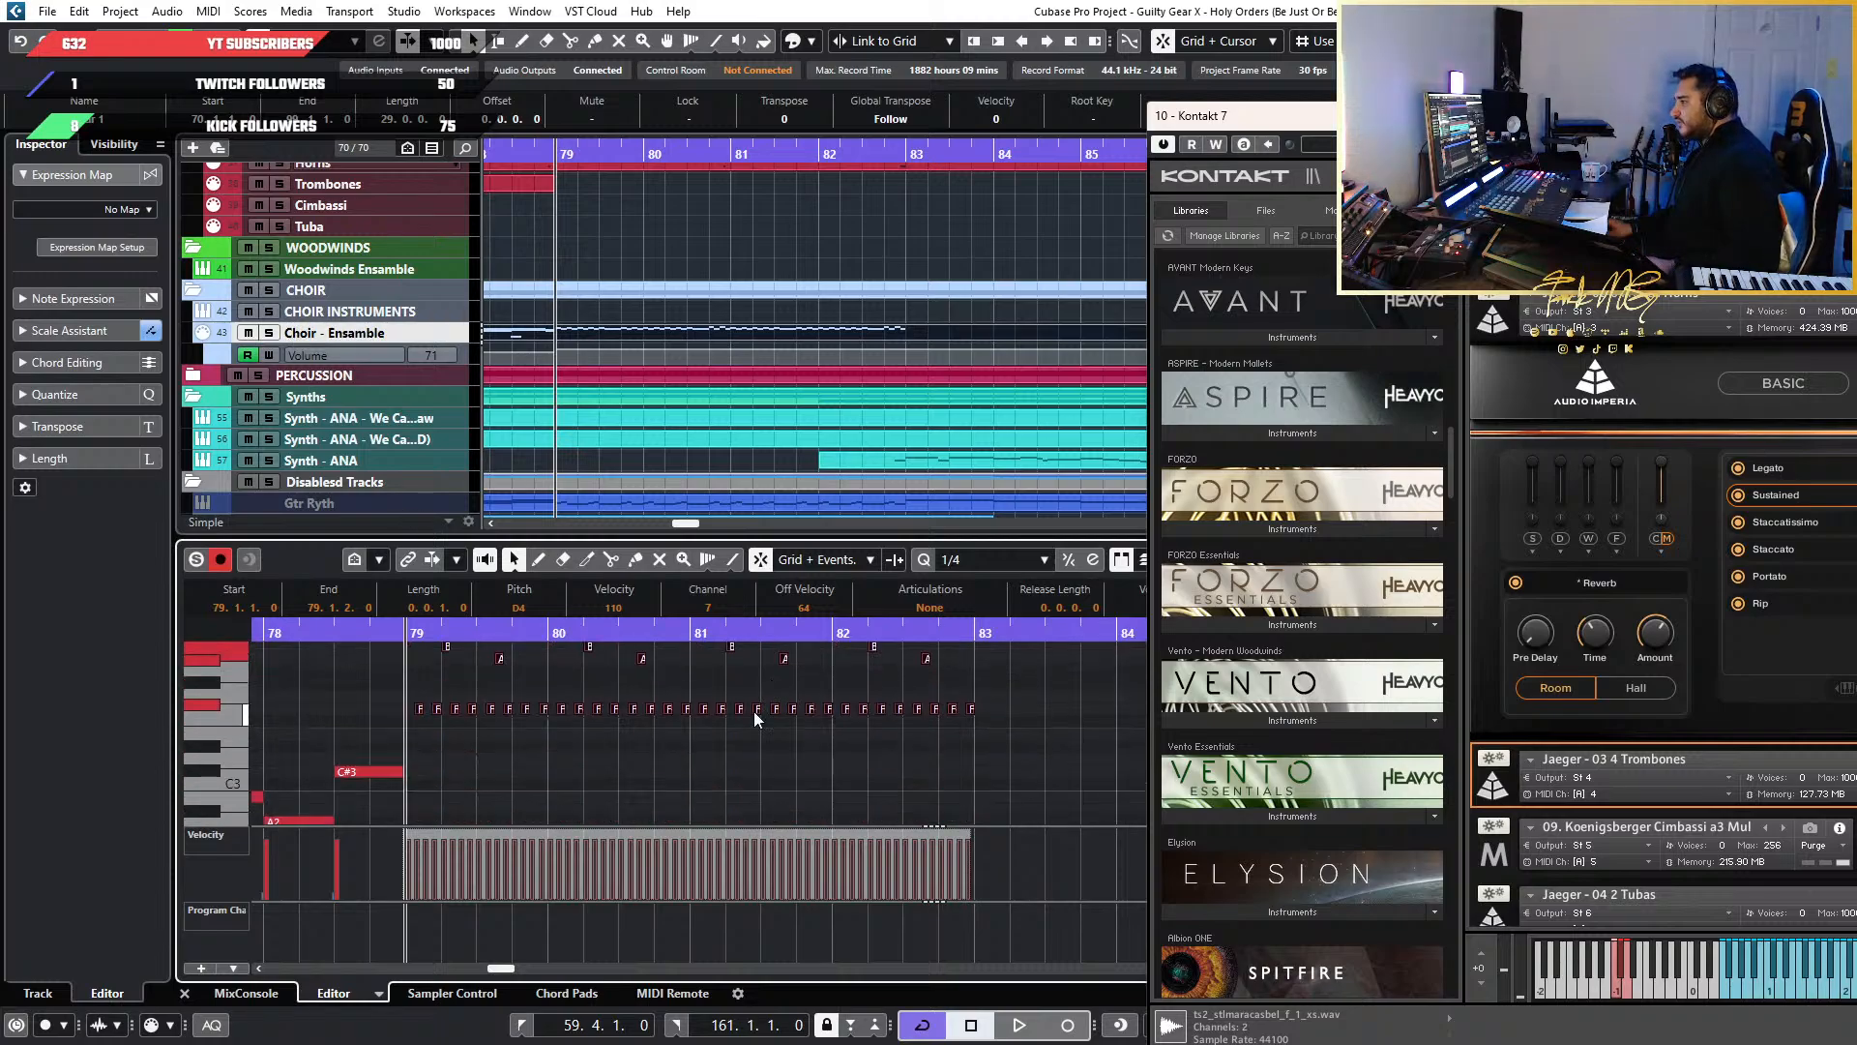
click(270, 334)
key(space)
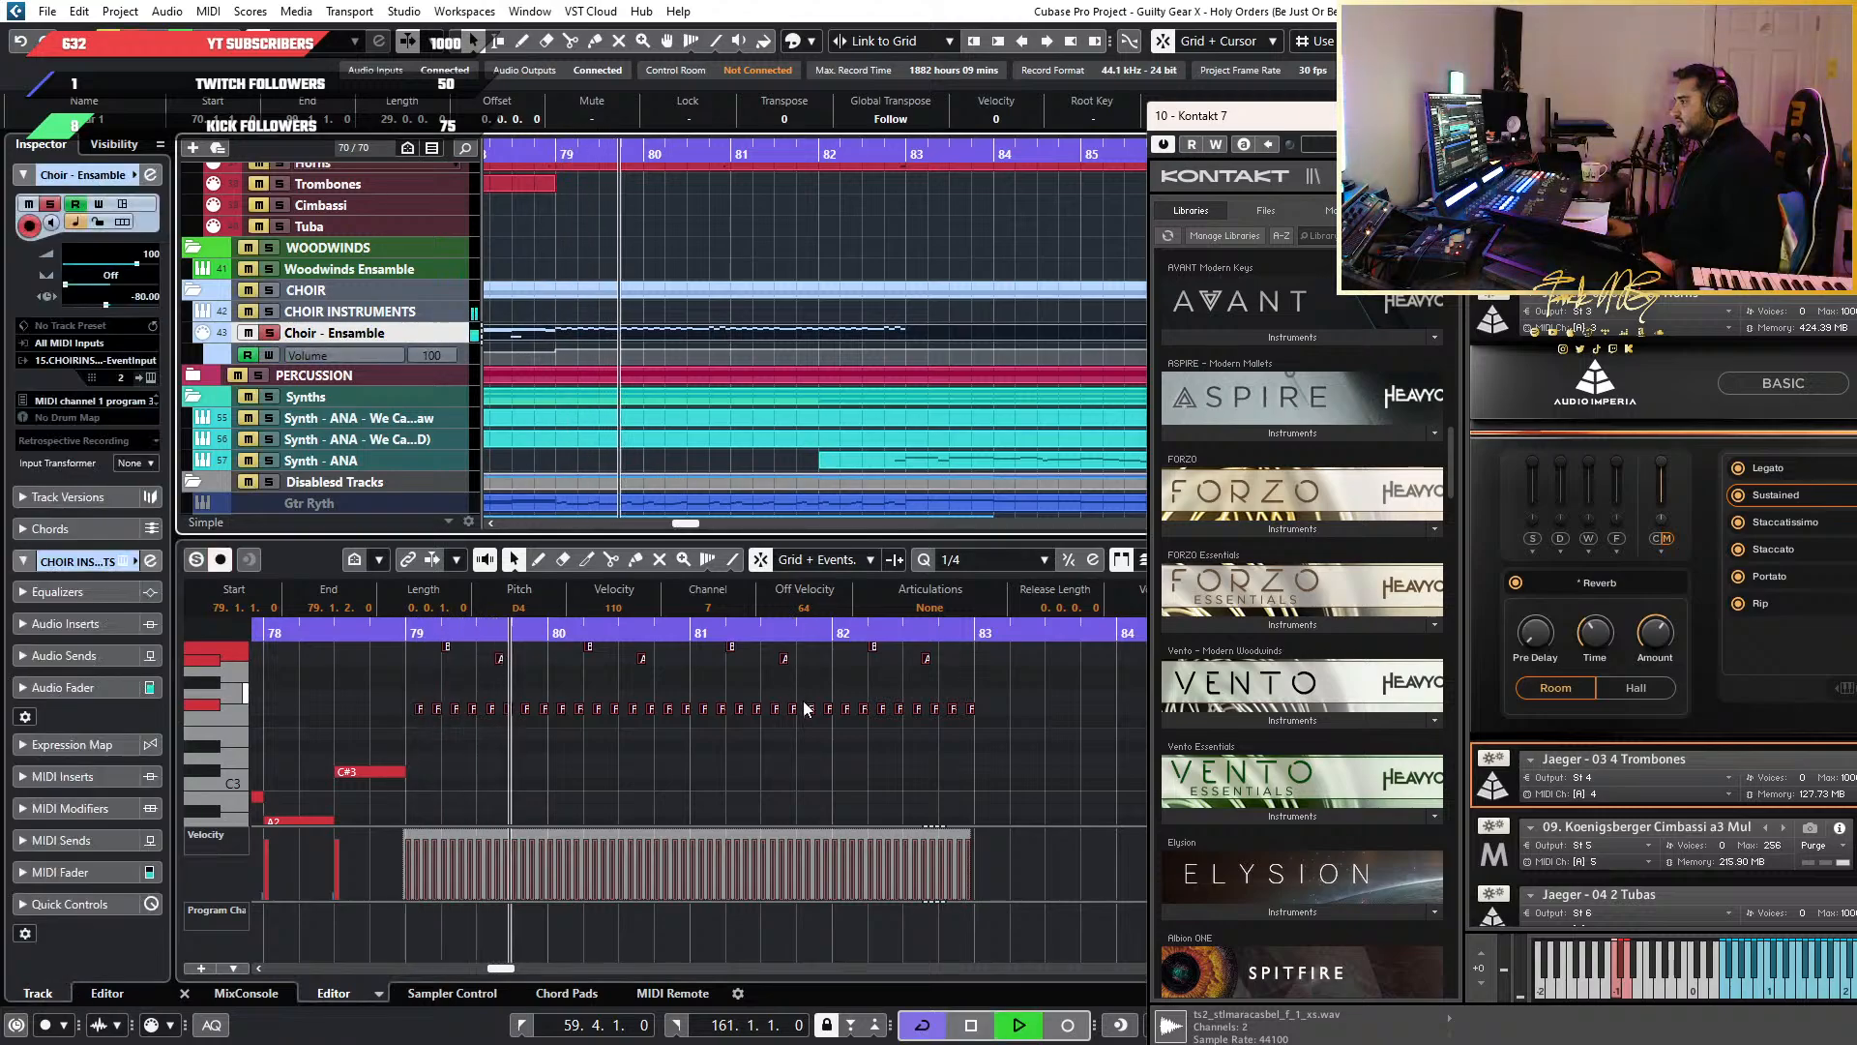
key(space)
Close the brass Kontakt 7 window and open the CHOIR INSTRUMENTS plug-in for the Choir - Ensemble track
drag(1688, 115, 1070, 96)
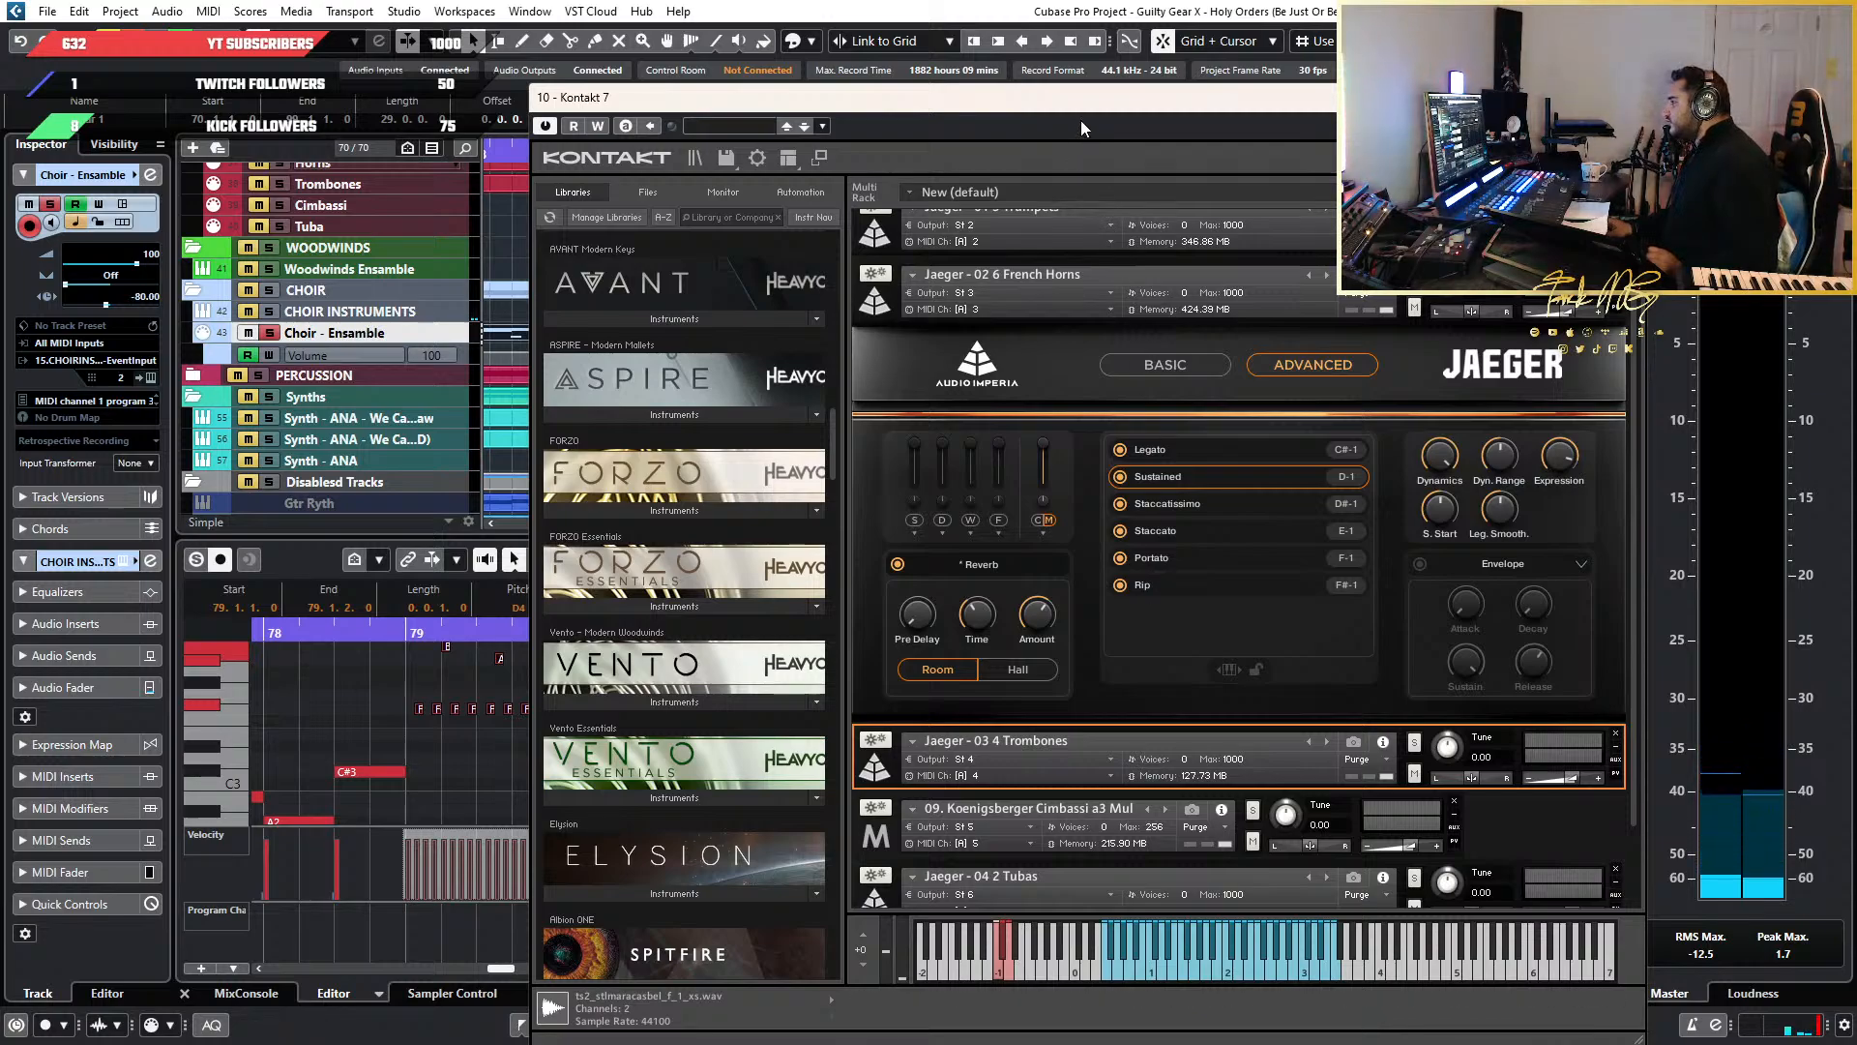
click(1624, 97)
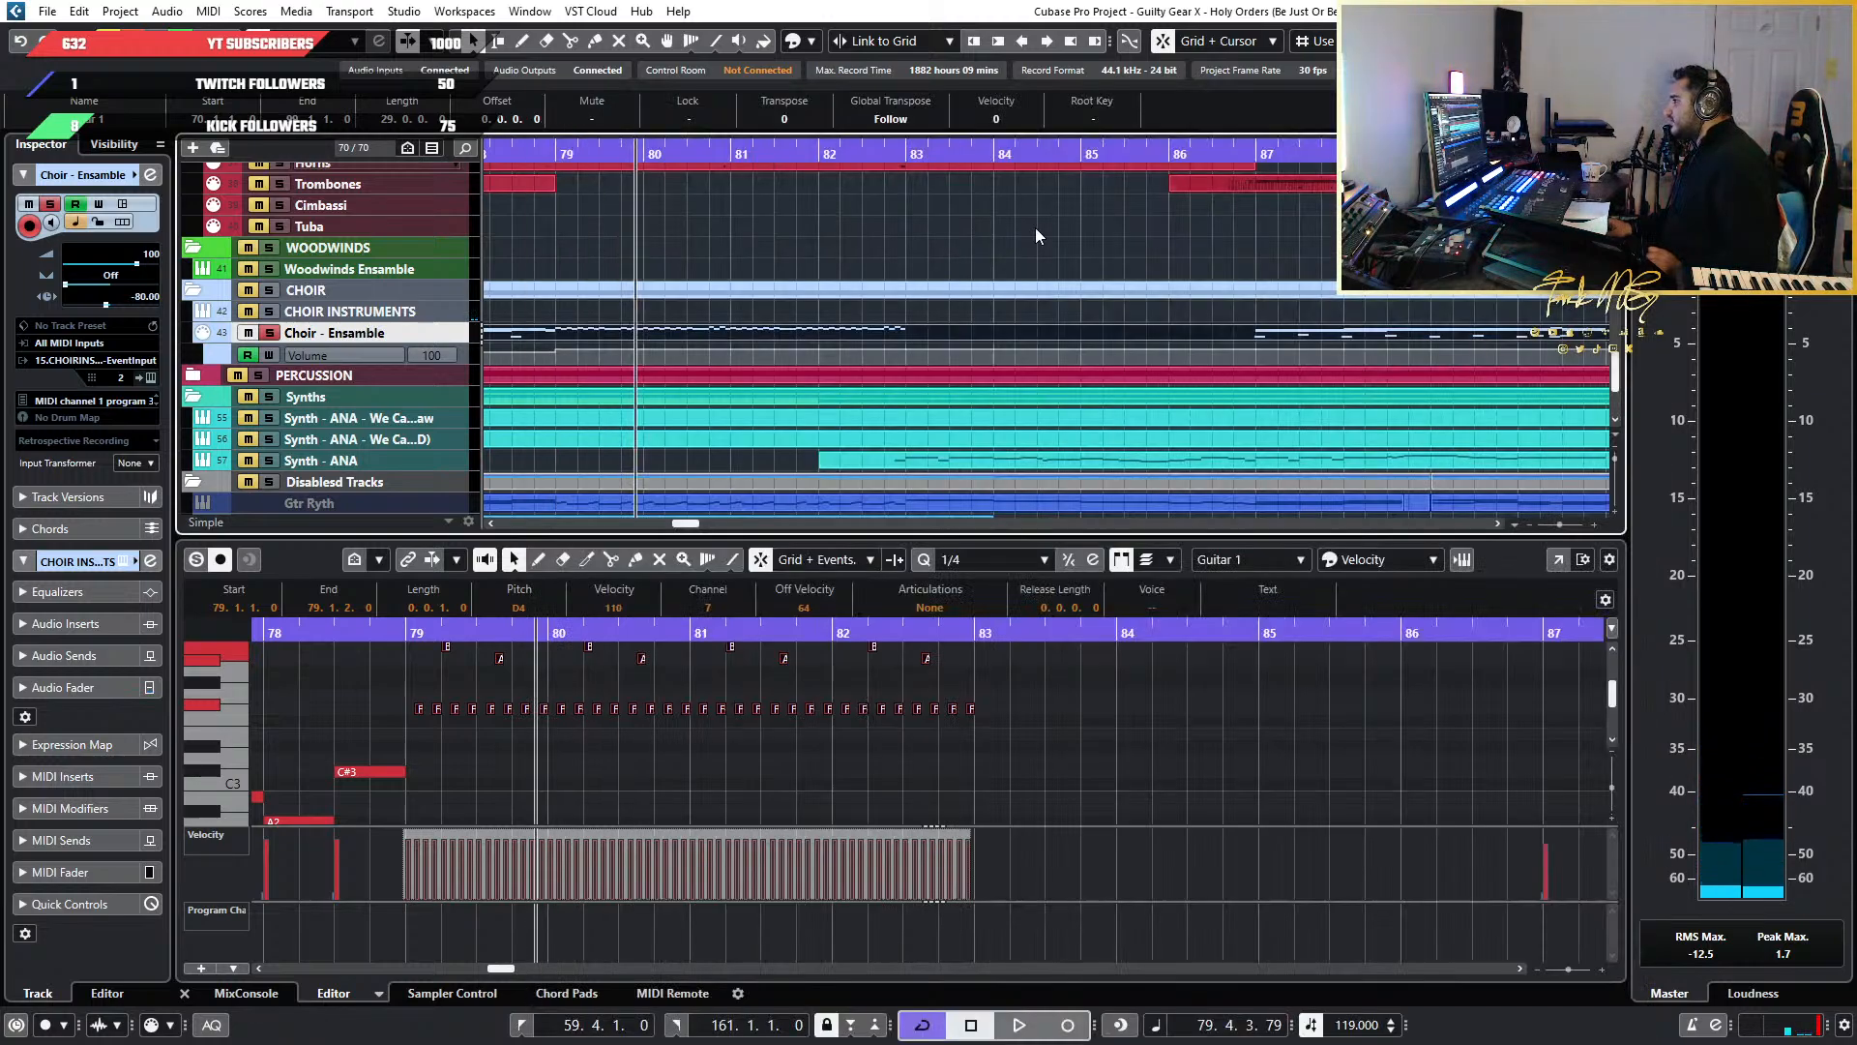
click(443, 333)
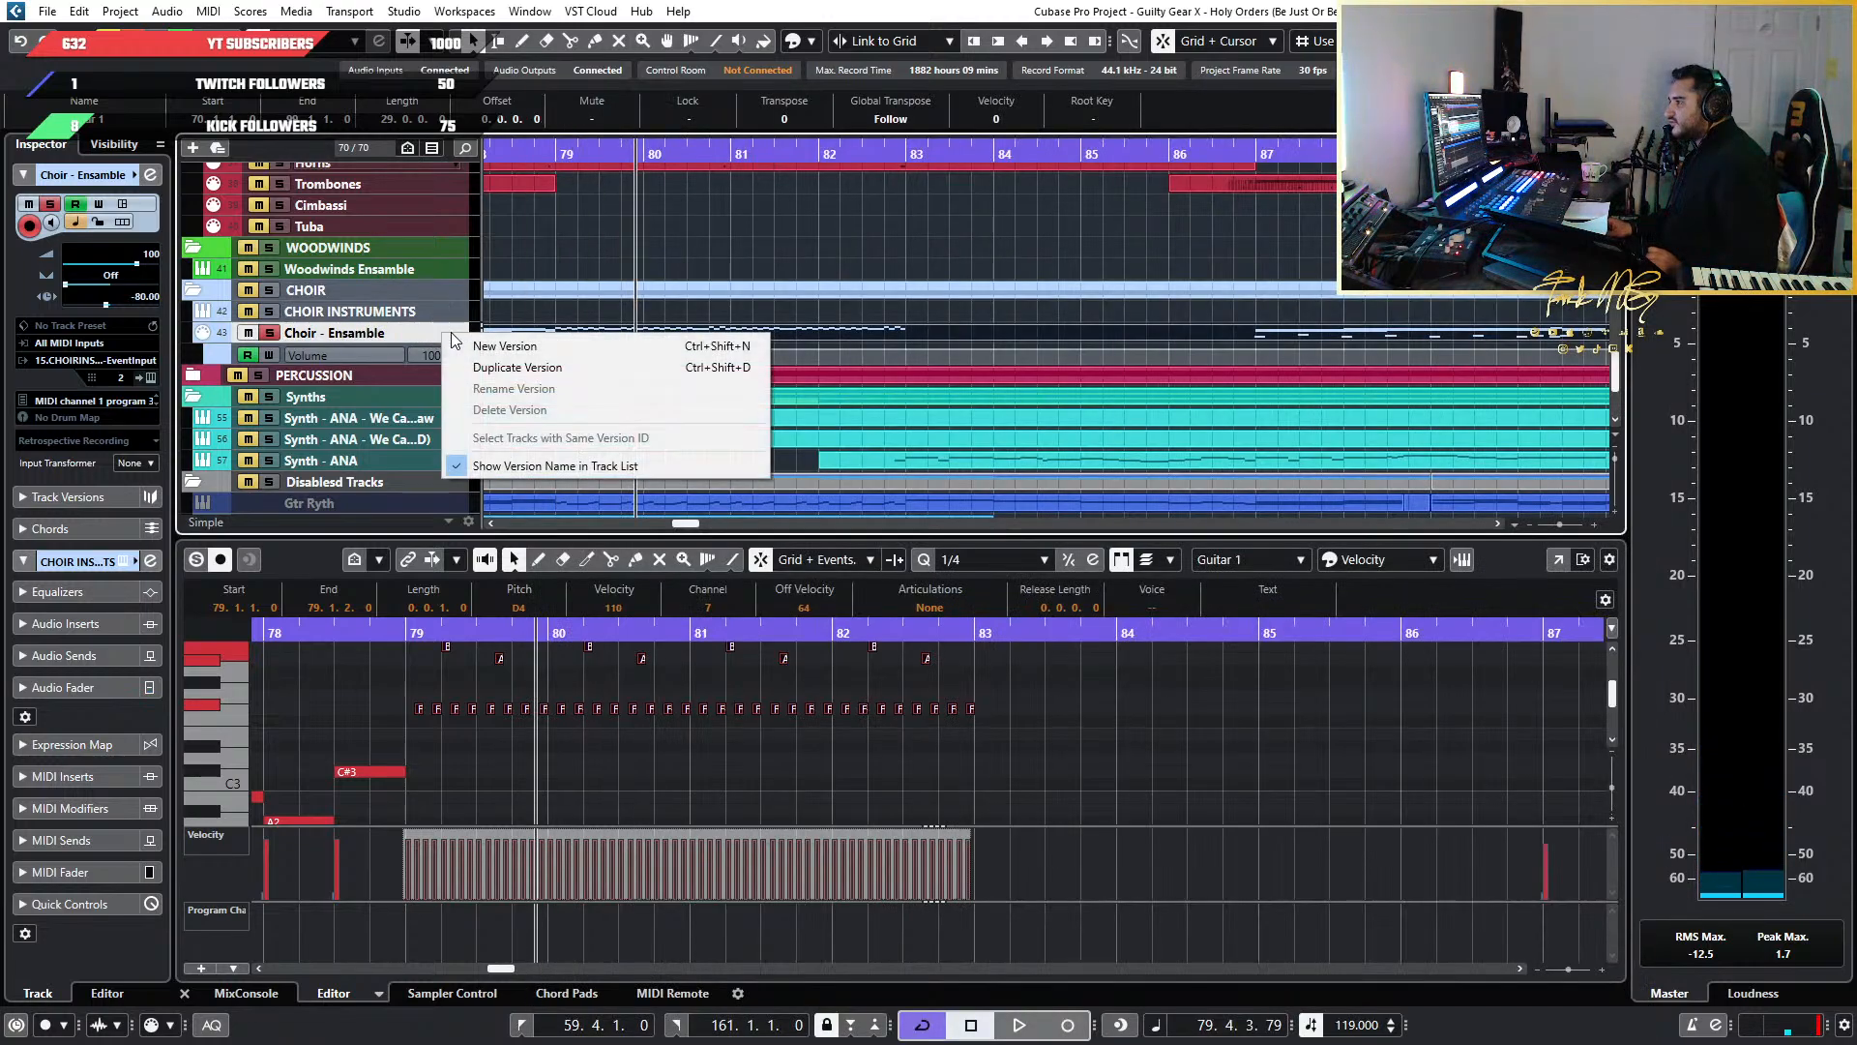
click(153, 378)
click(152, 377)
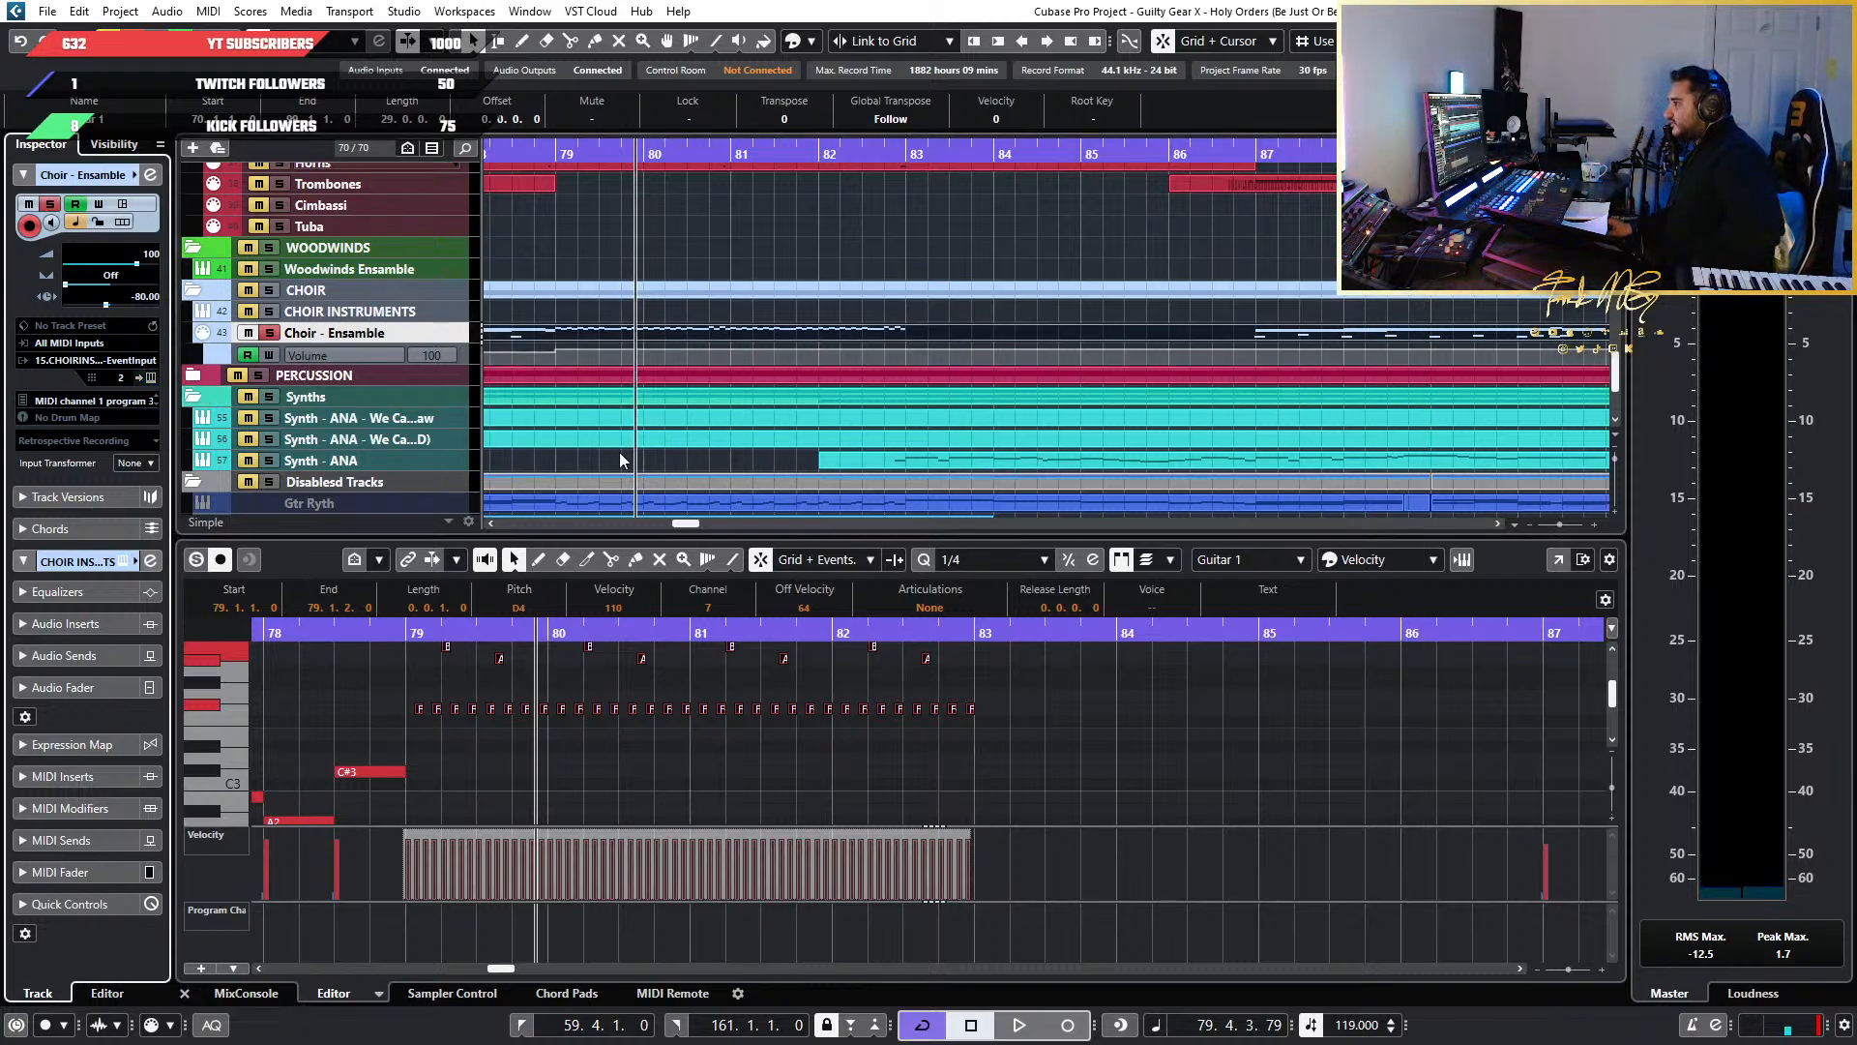
click(149, 377)
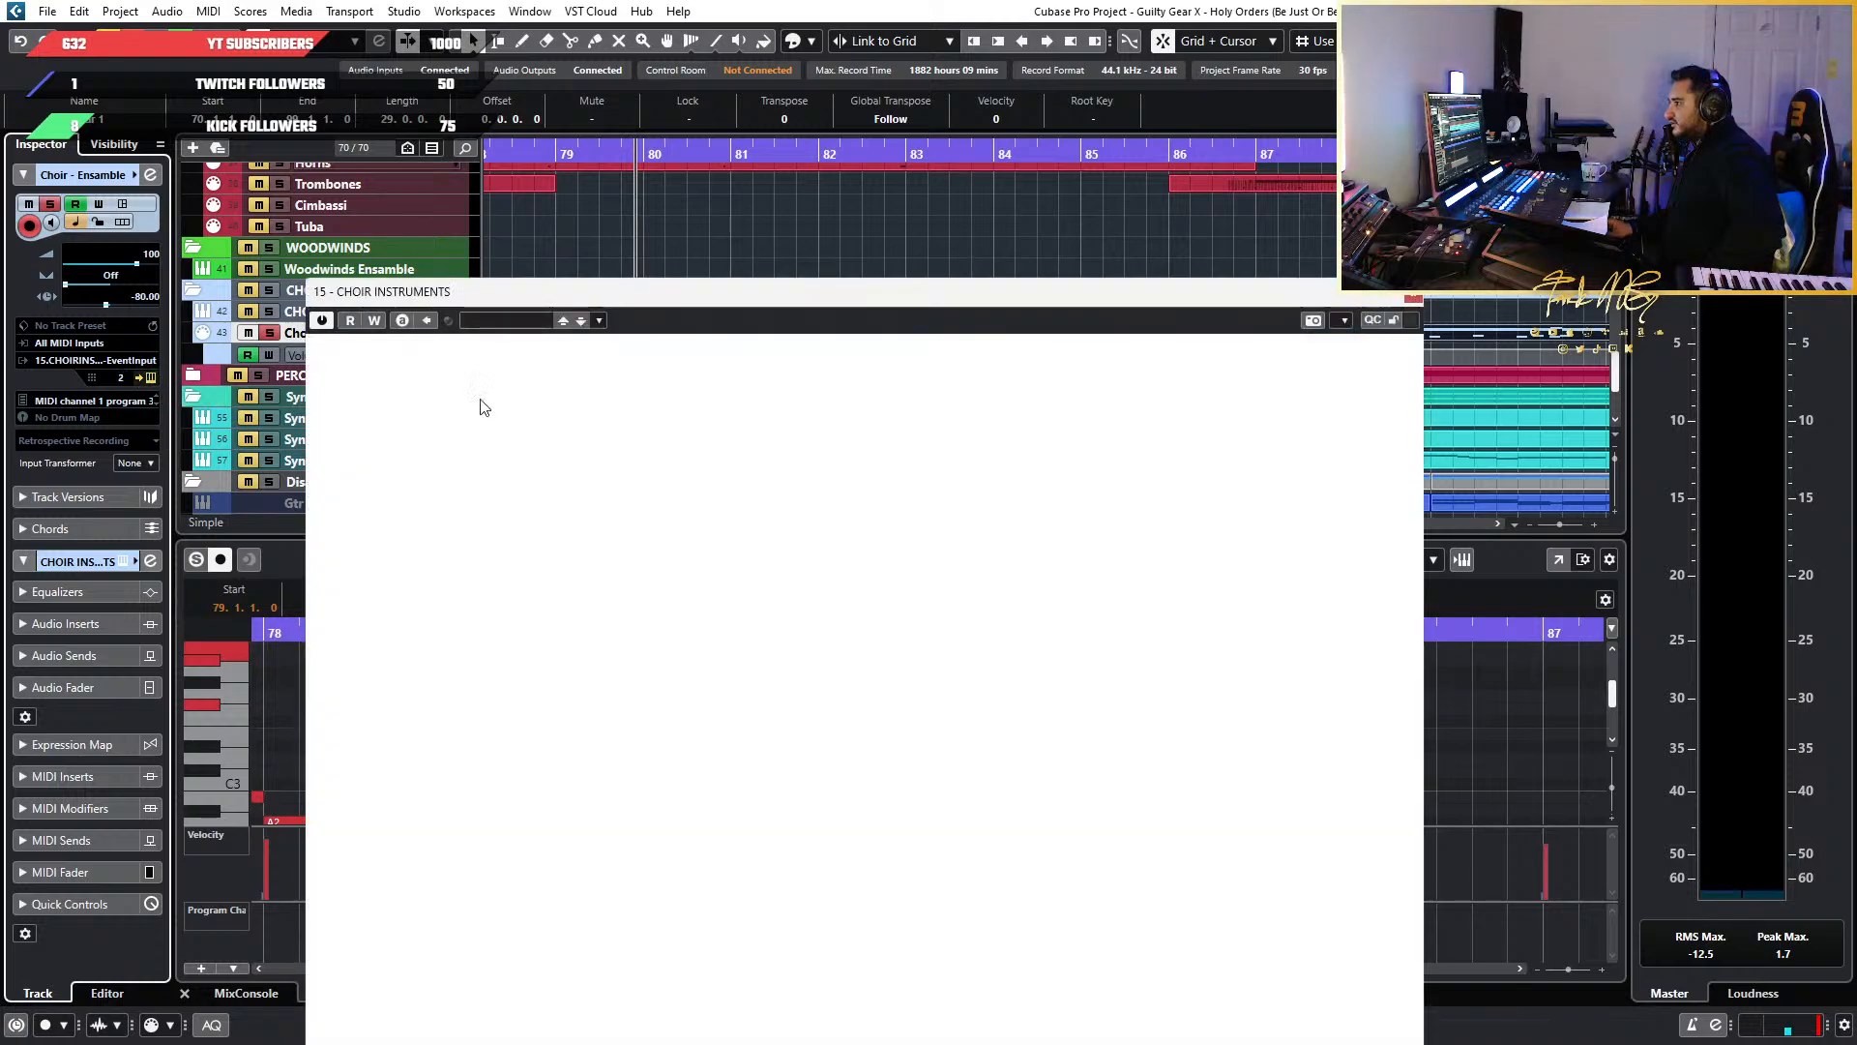
drag(832, 319, 1176, 182)
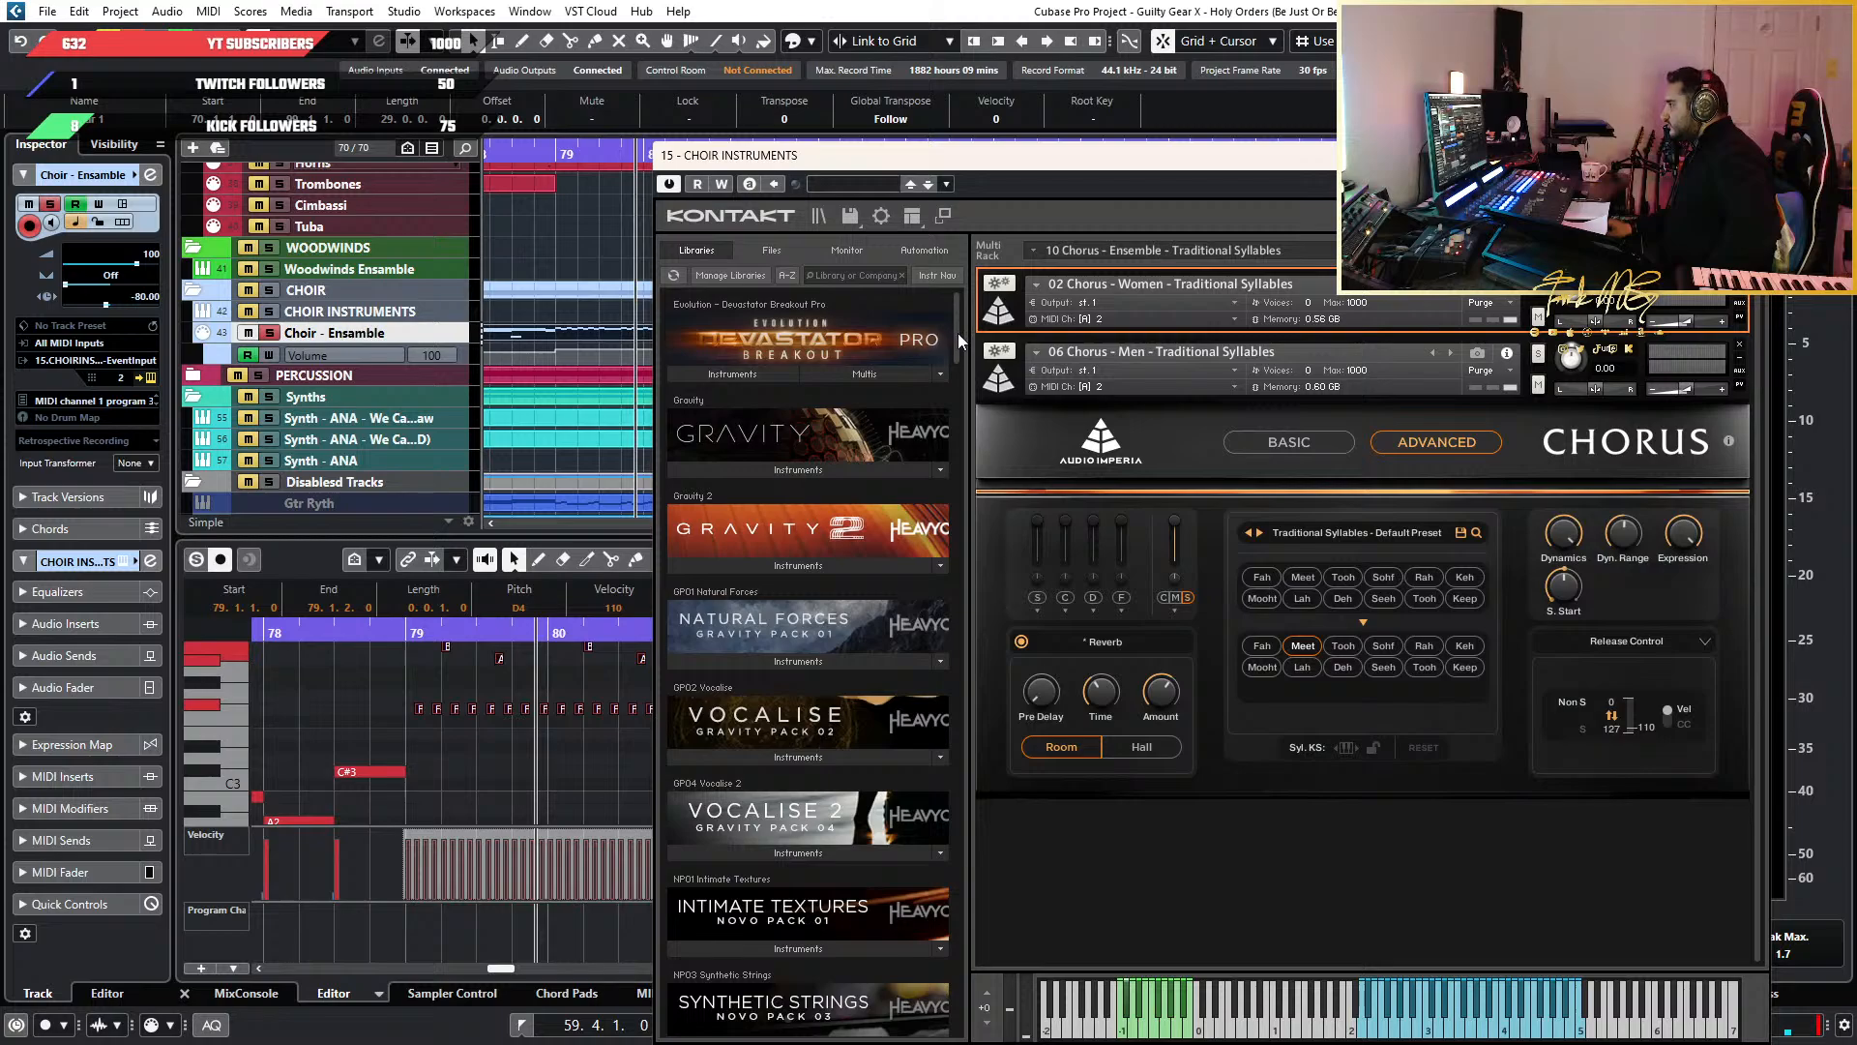
Load 04 Chorus - Women - Slow Syllables.nki from the Chorus library into the choir's Kontakt rack
drag(958, 333, 987, 653)
click(766, 548)
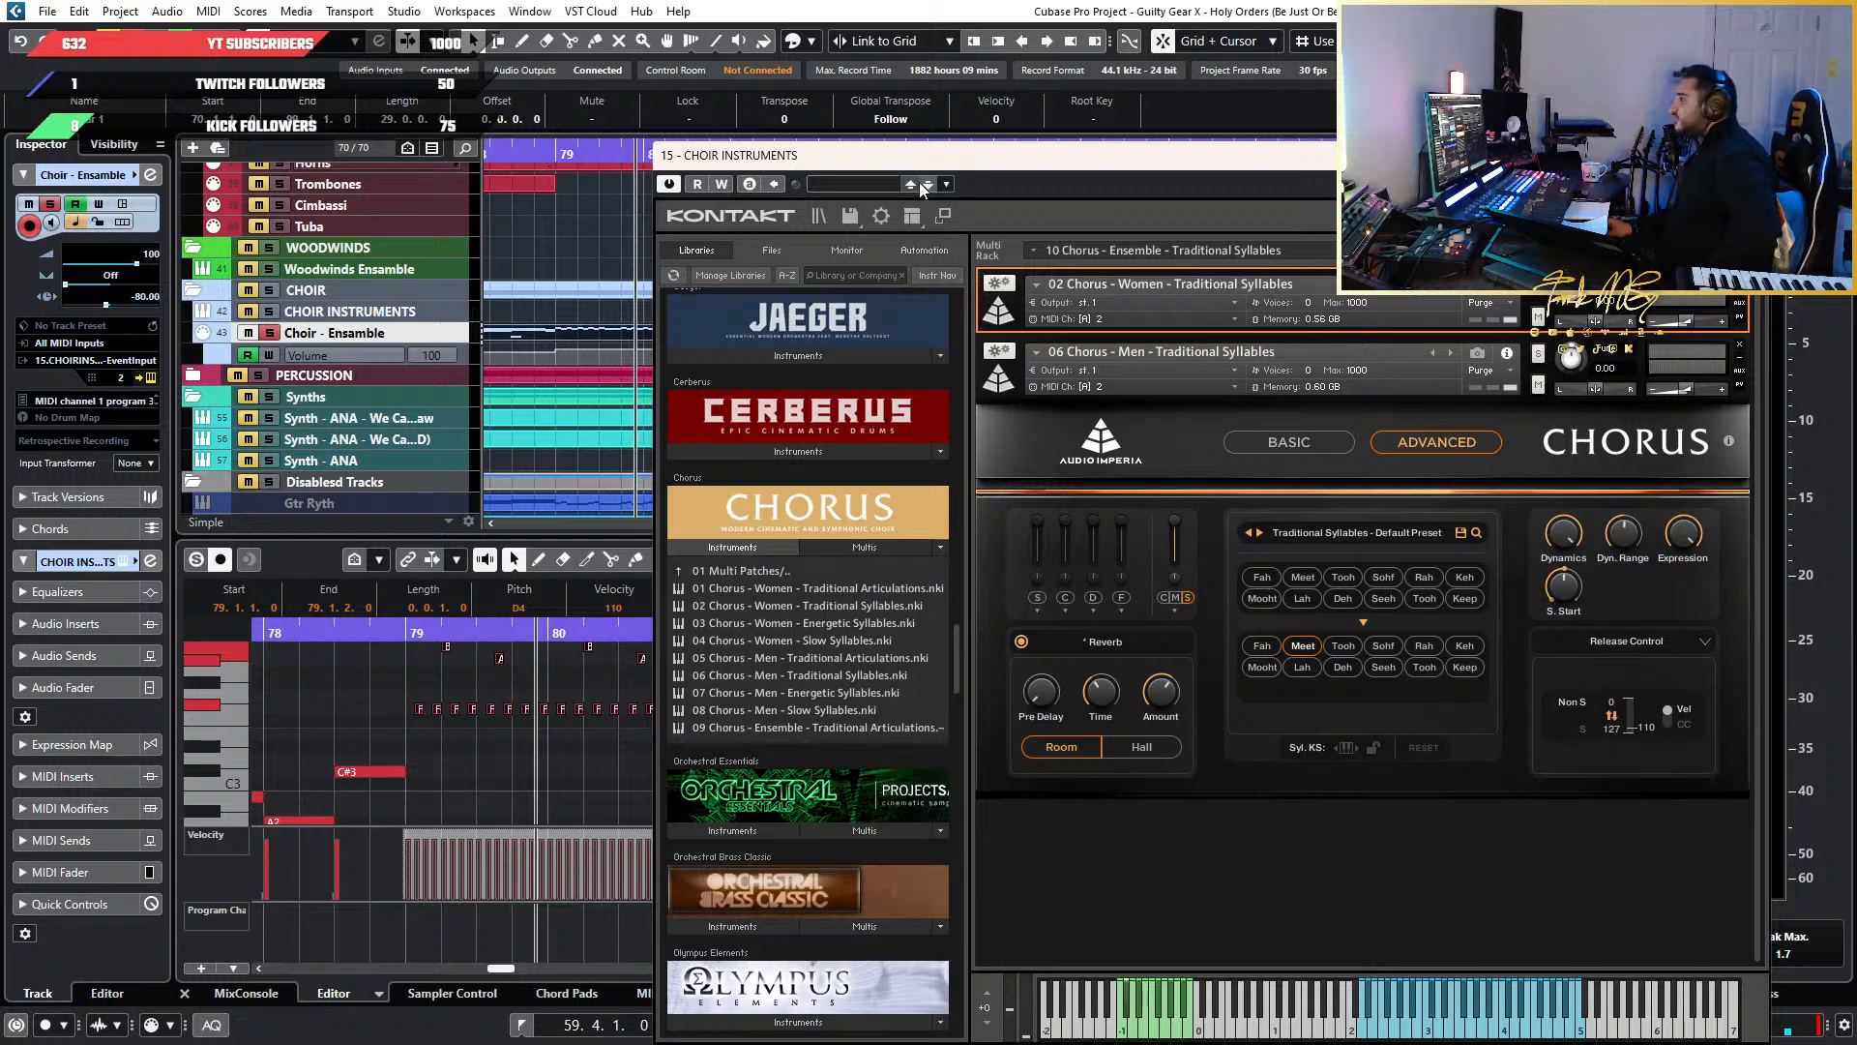
drag(919, 155, 931, 68)
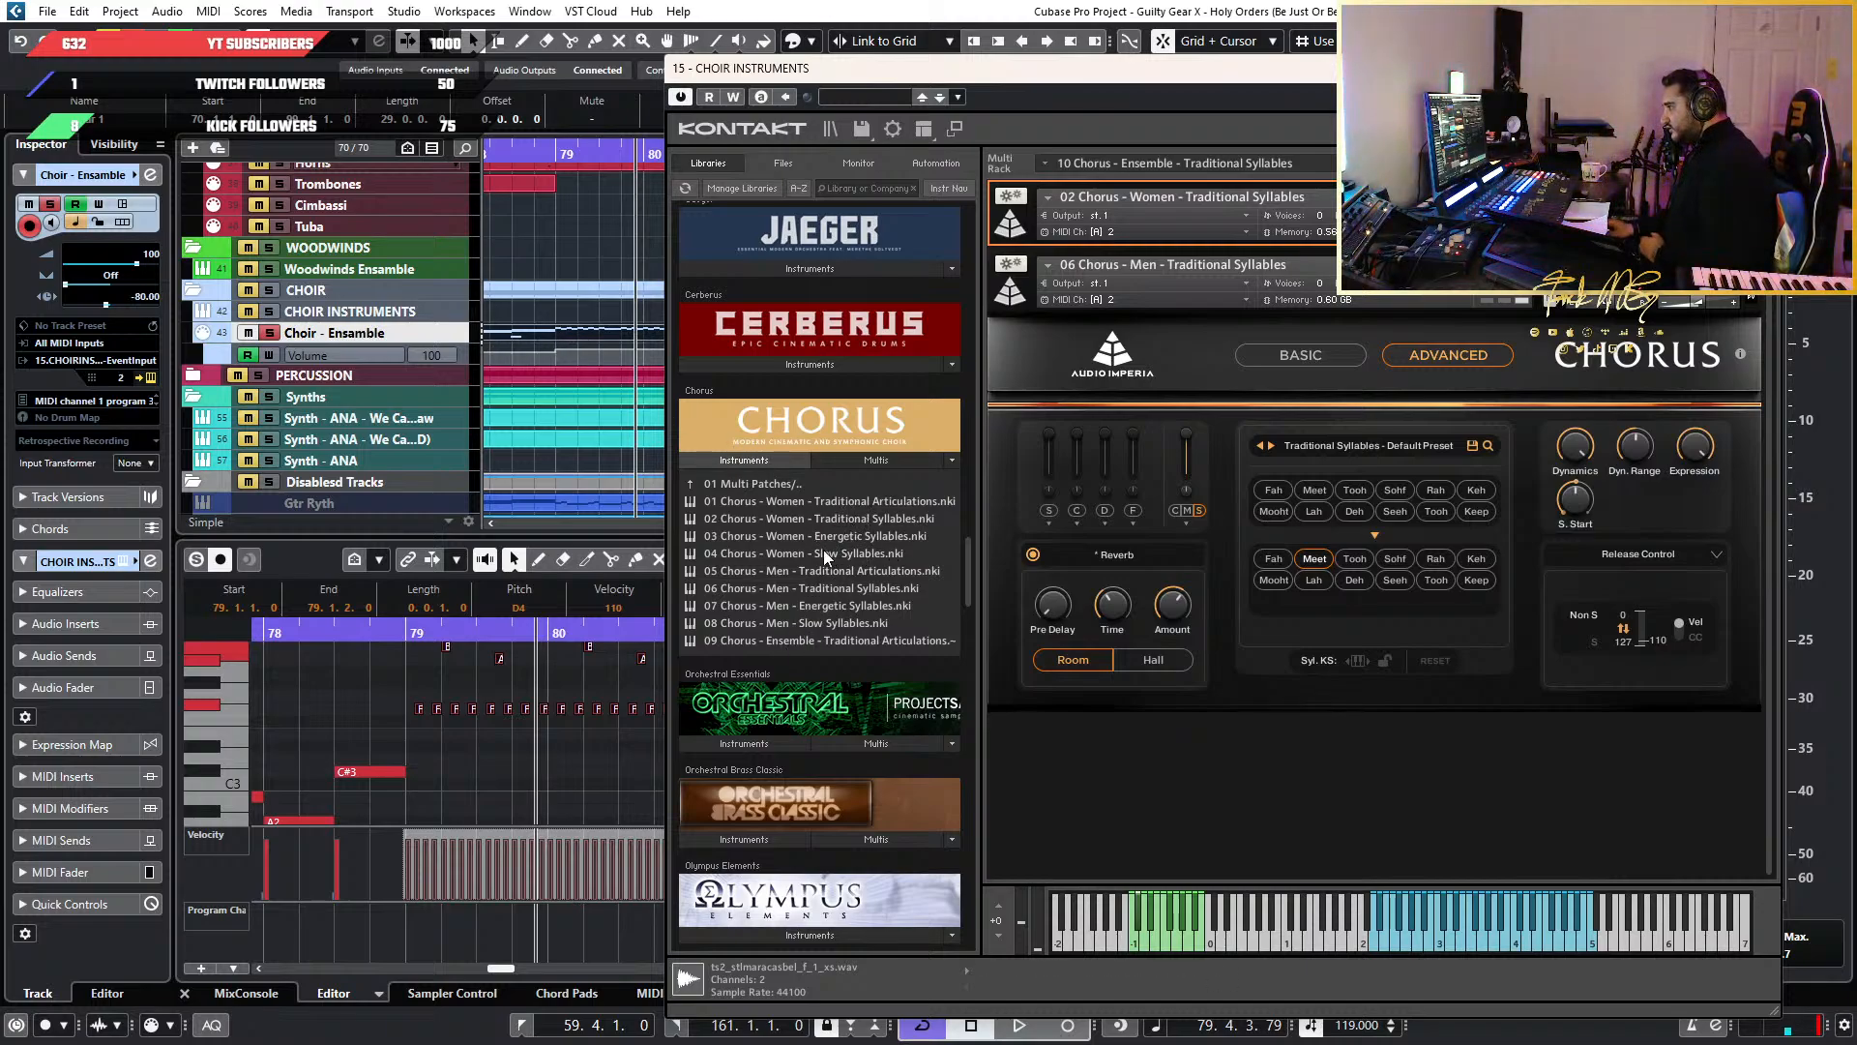
drag(825, 552, 1137, 697)
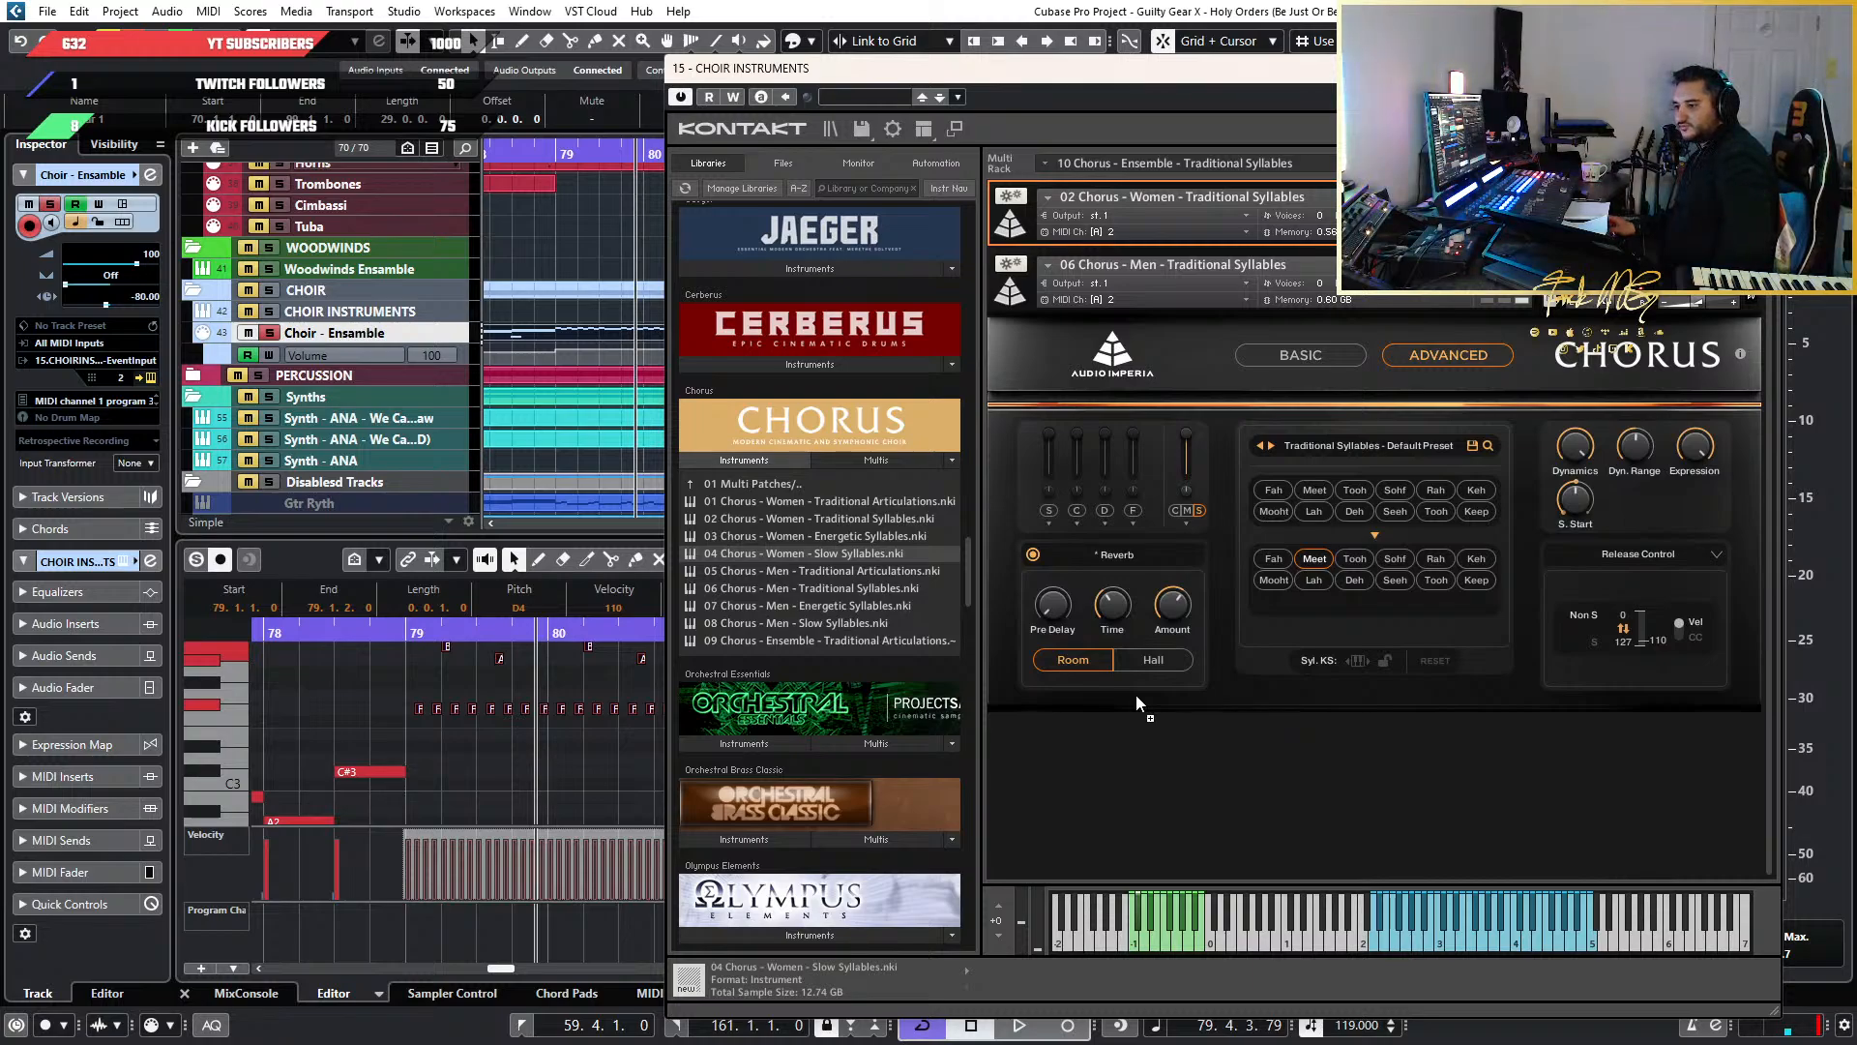
drag(1335, 855, 1240, 685)
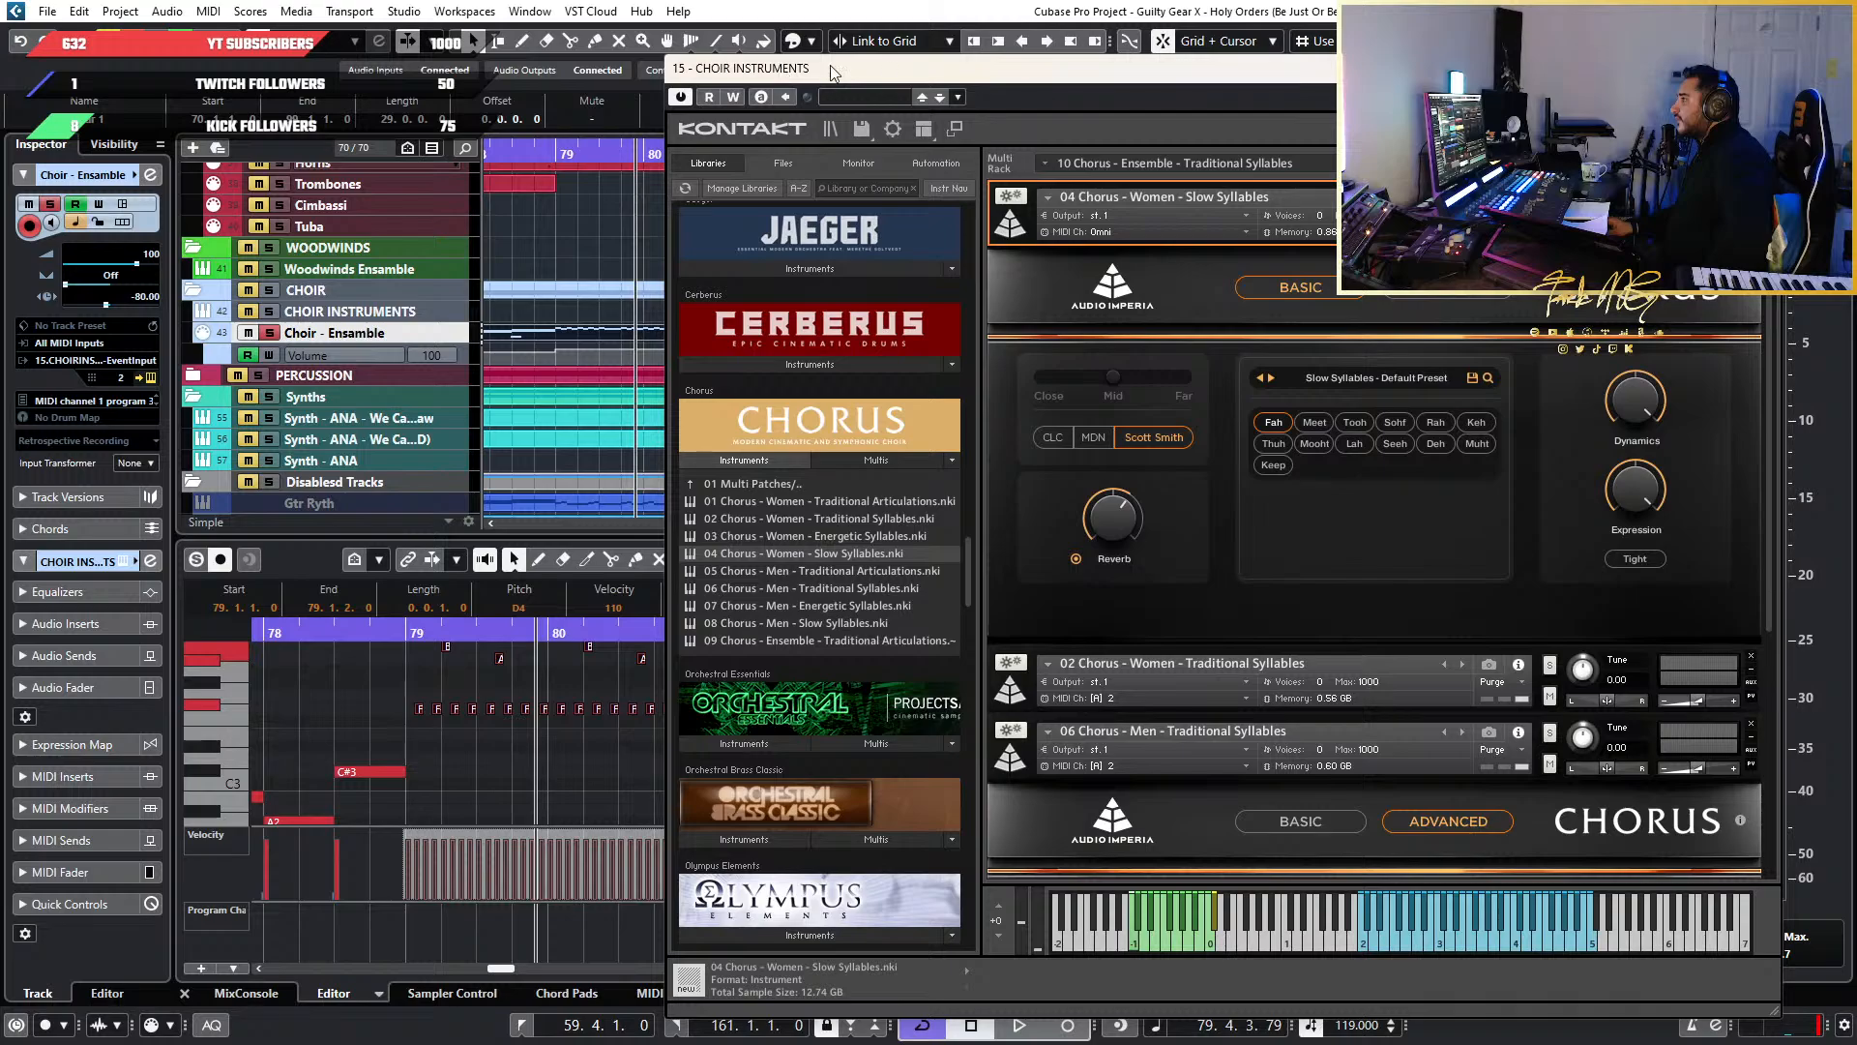
Audition the Slow Syllables women's choir by sounding several low, middle and high notes on the Kontakt keyboard
drag(830, 73, 550, 39)
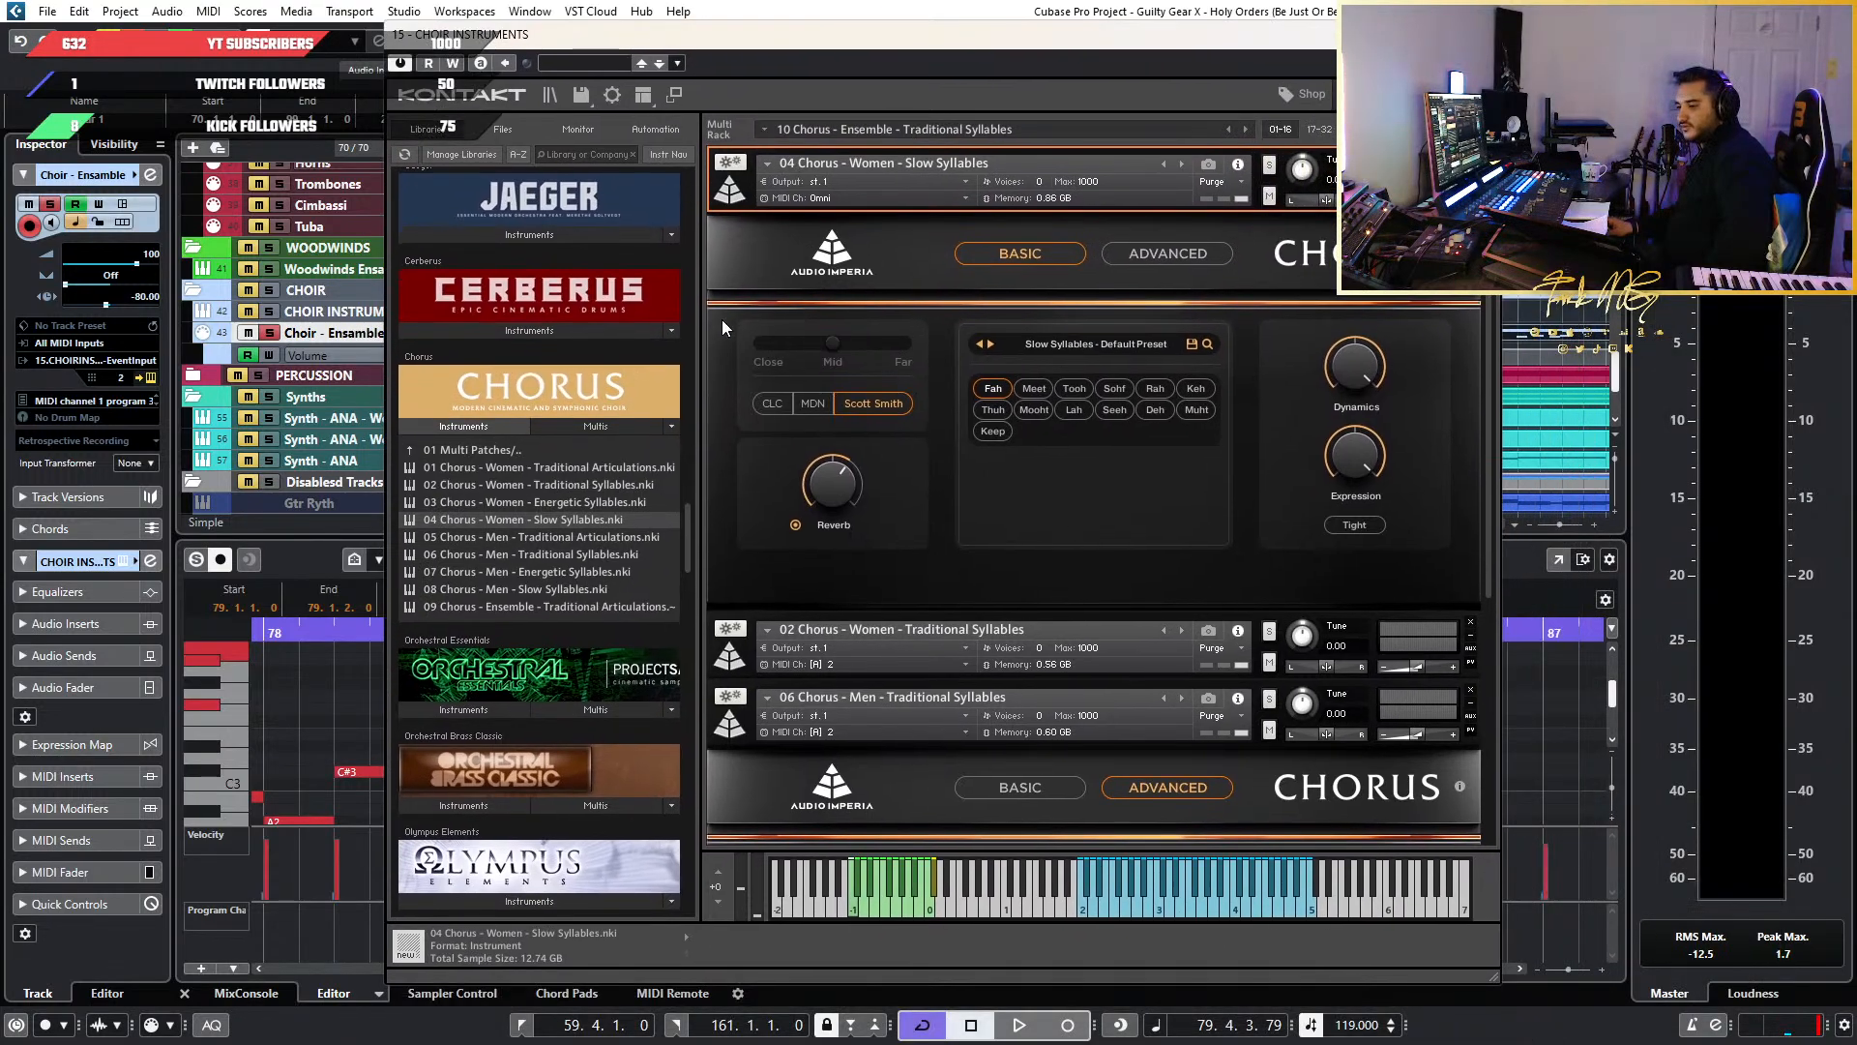
click(1161, 905)
click(1193, 903)
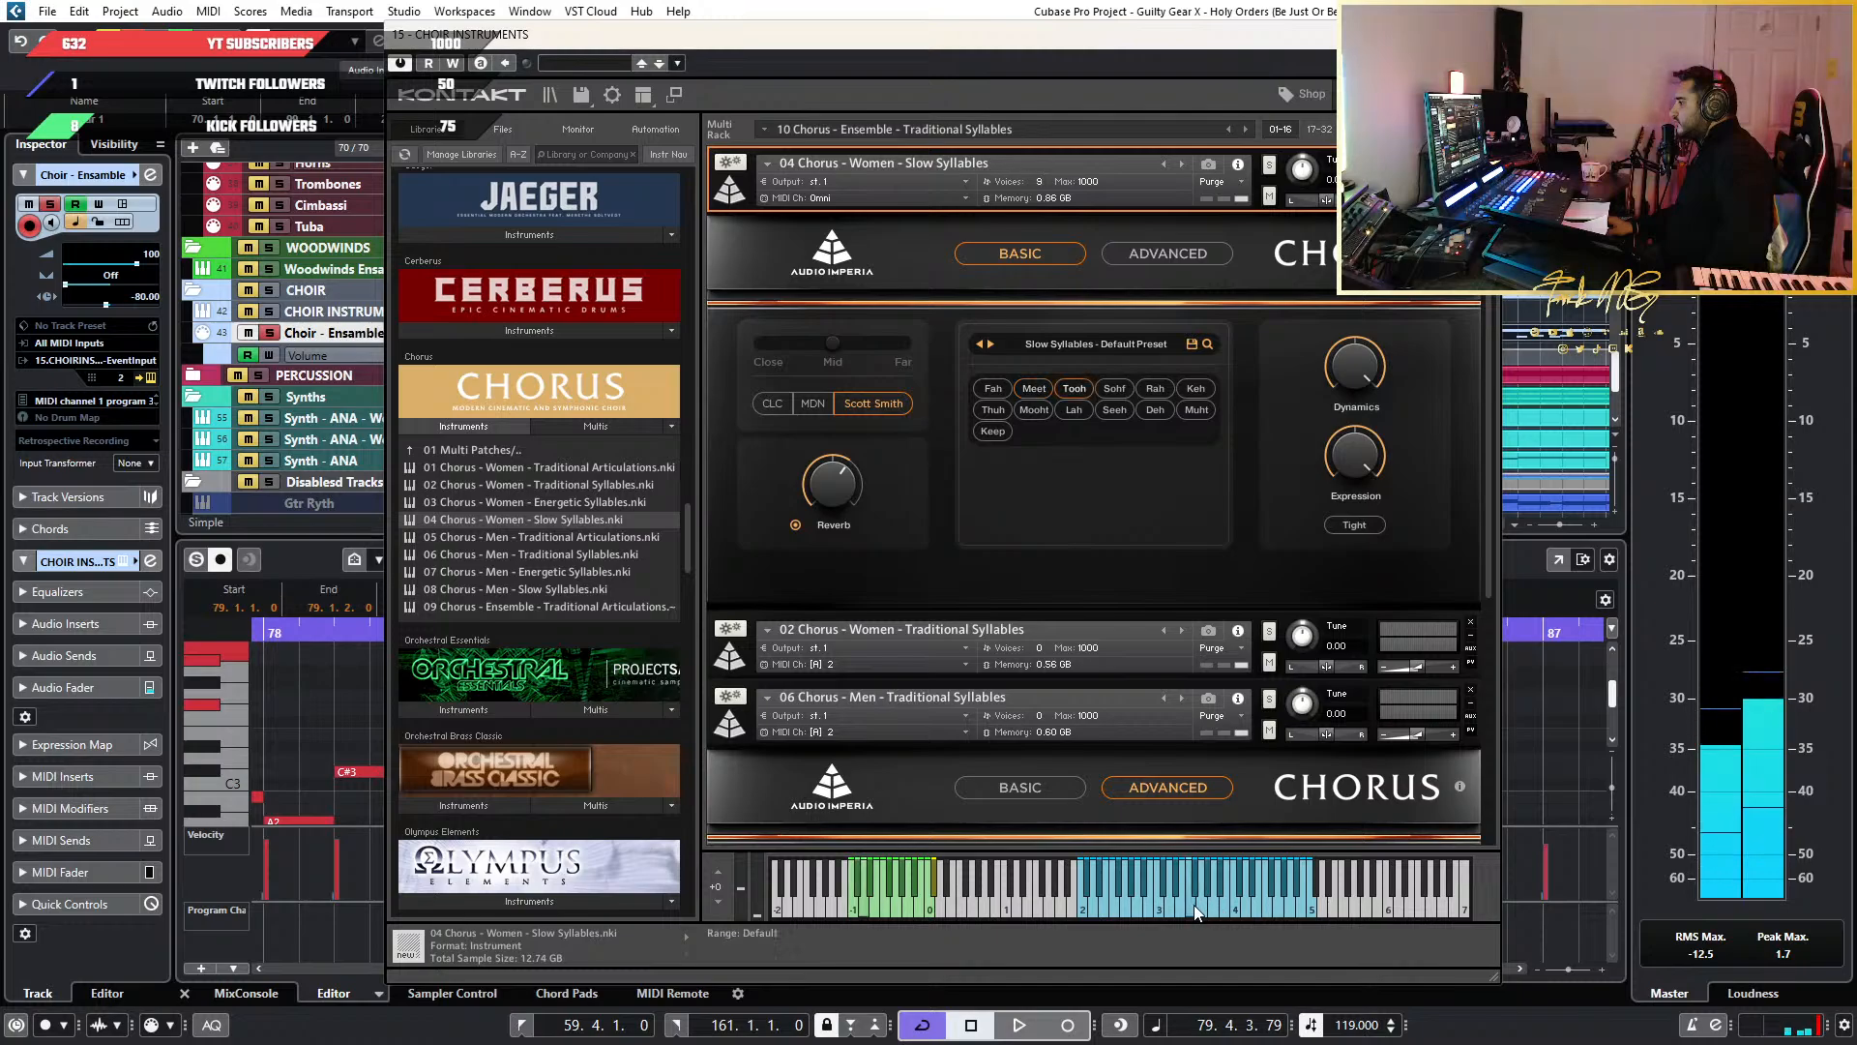
click(1186, 904)
click(1160, 904)
click(1135, 903)
click(1124, 902)
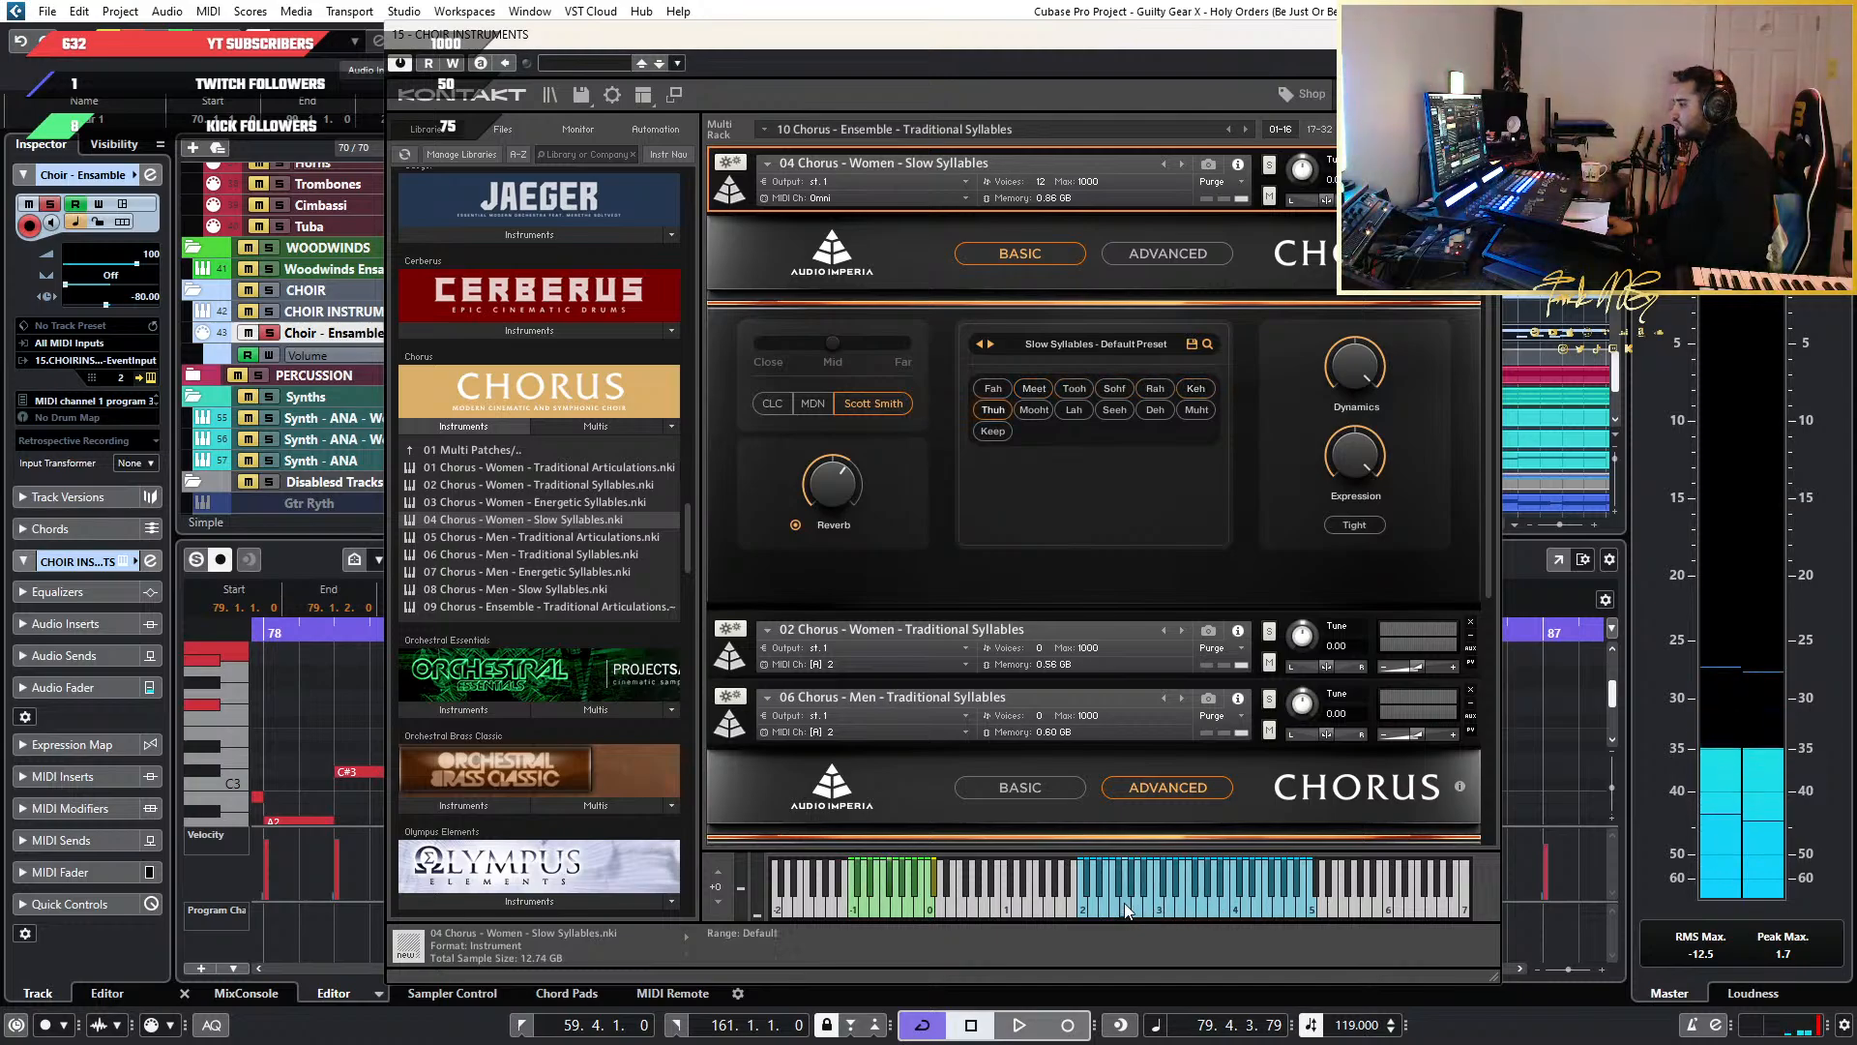
click(1105, 903)
click(1205, 904)
click(1252, 904)
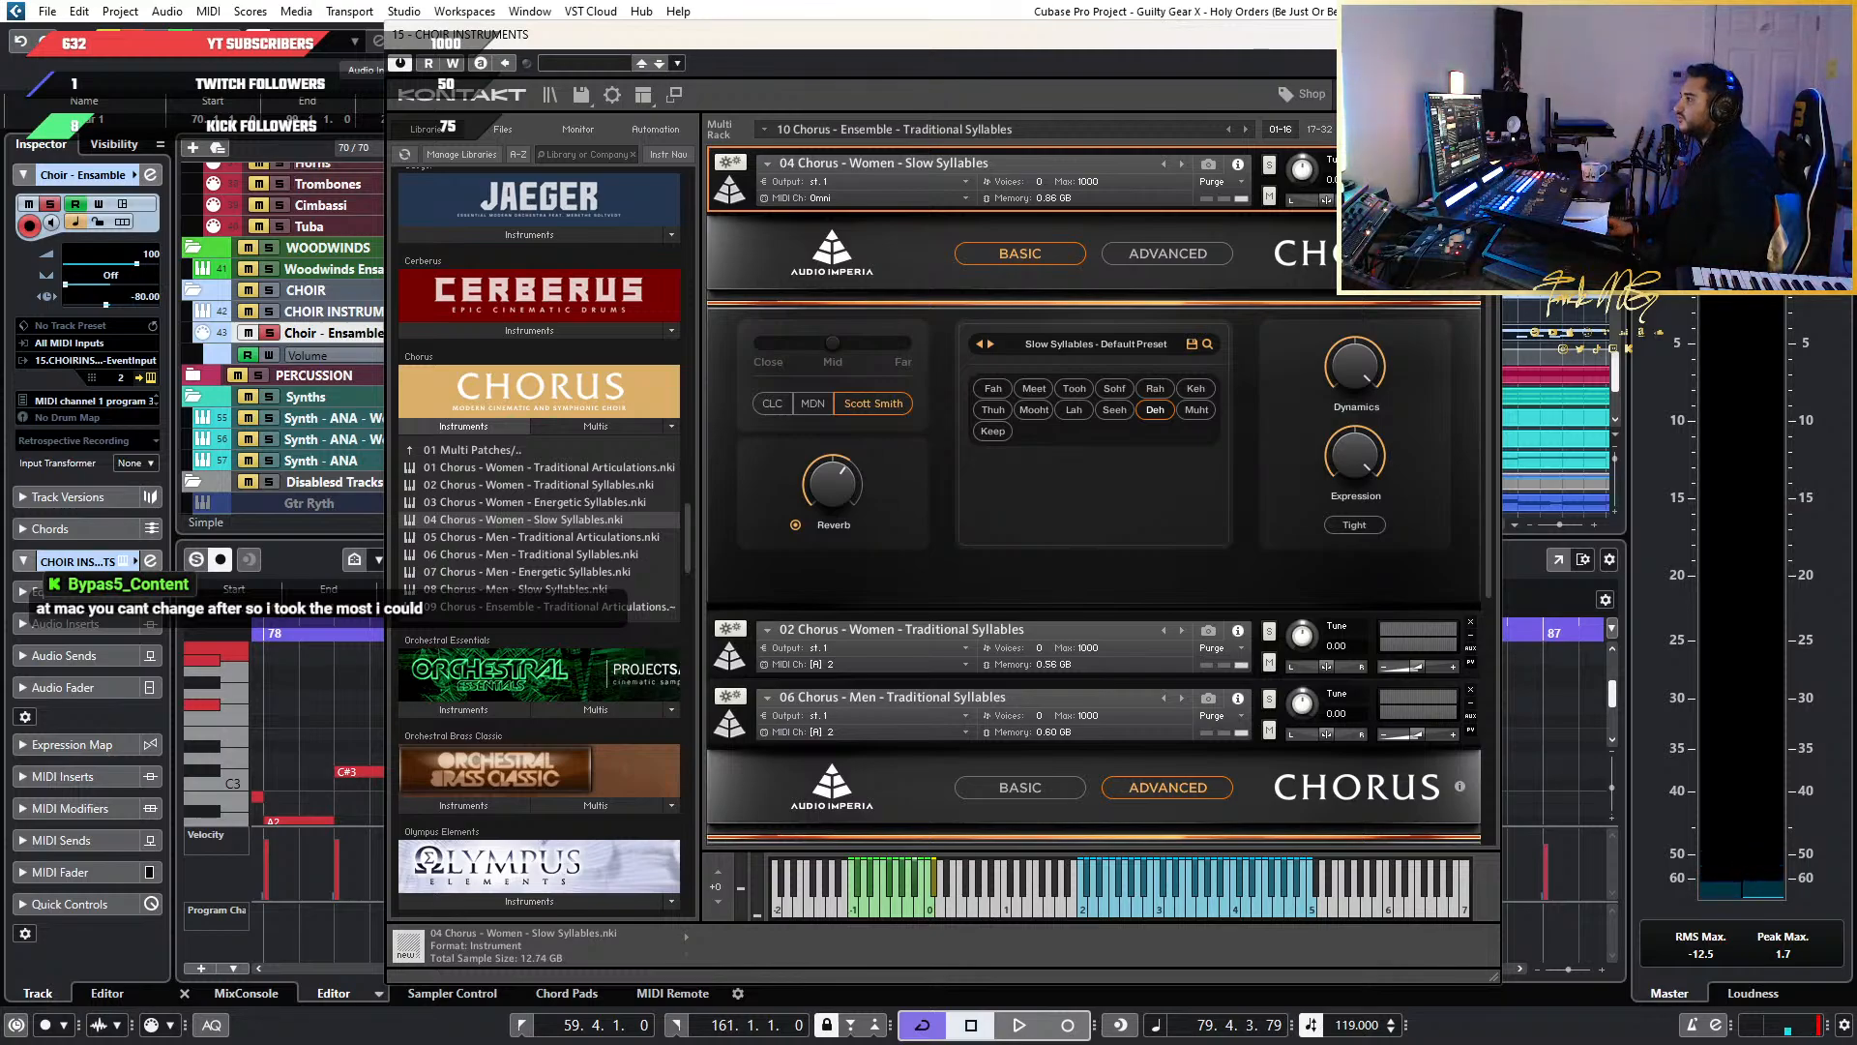
Move the Kontakt window off the note editor and play the choir notes from bar 79
drag(934, 49, 1159, 71)
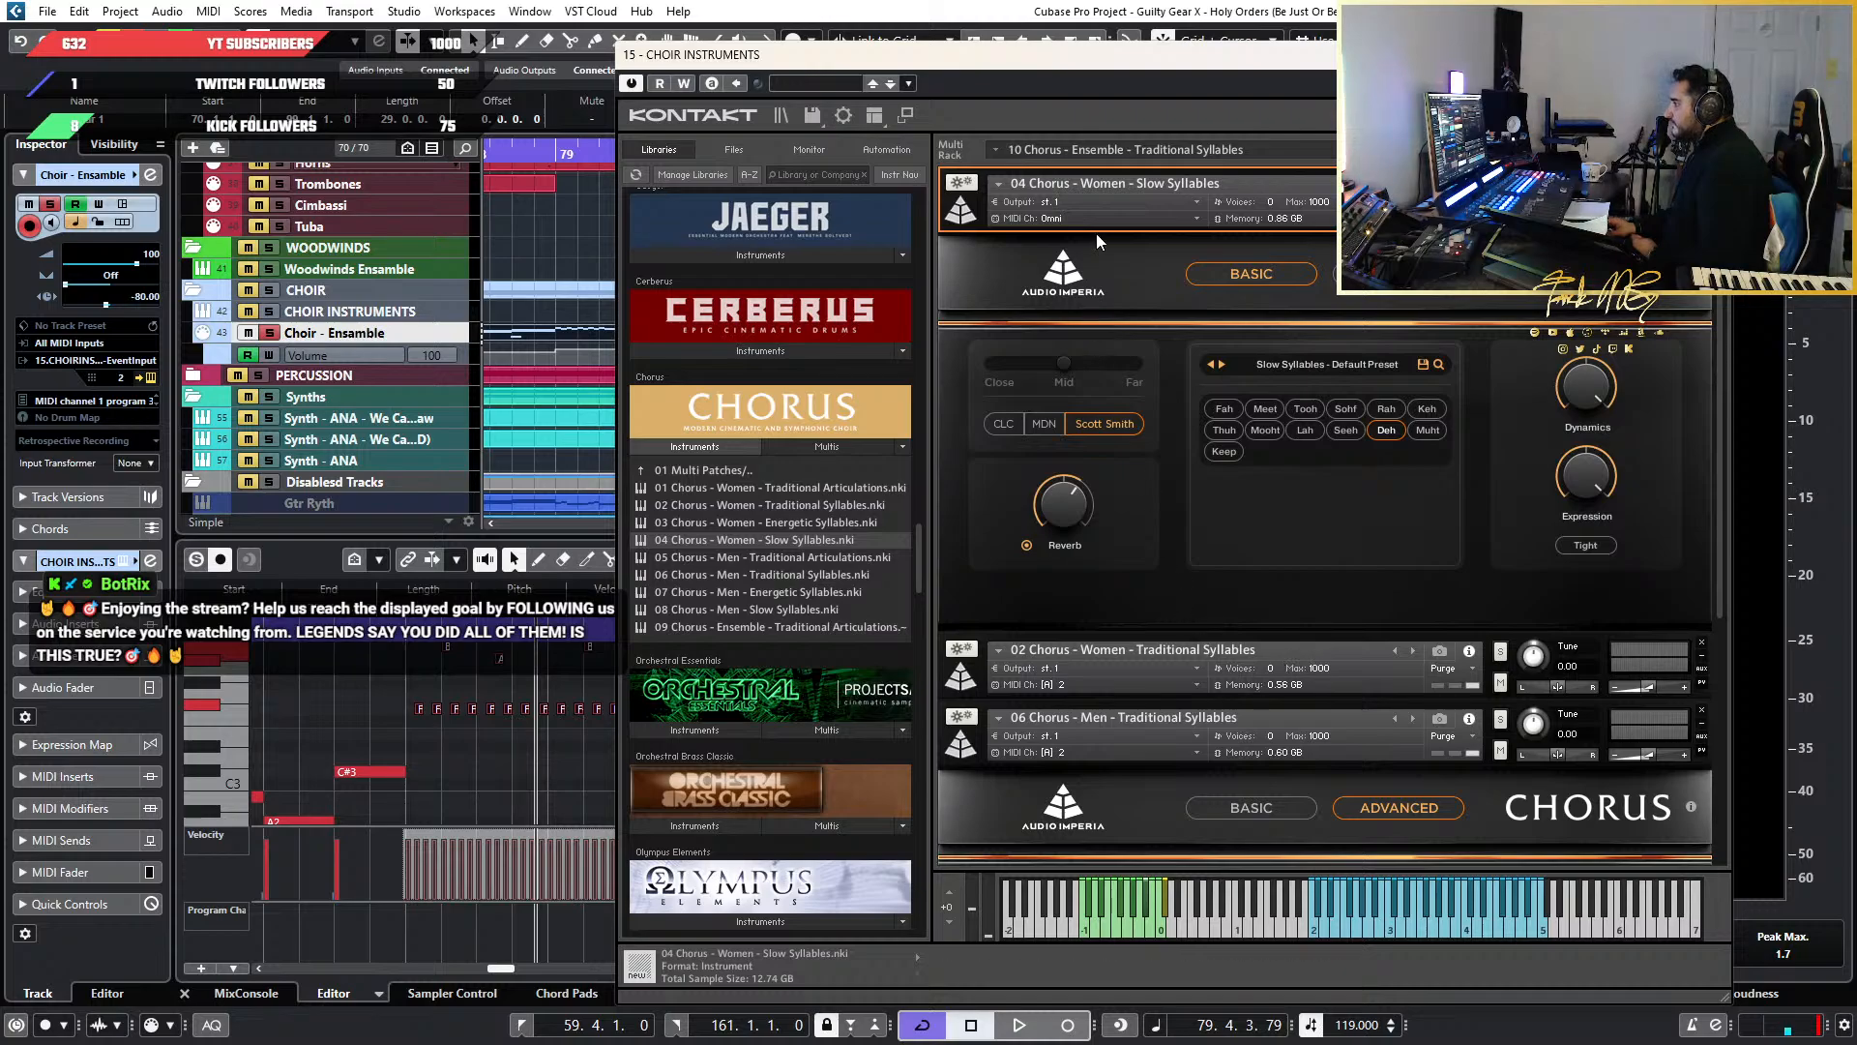
drag(983, 66, 1157, 217)
scroll(437, 712, up, 5)
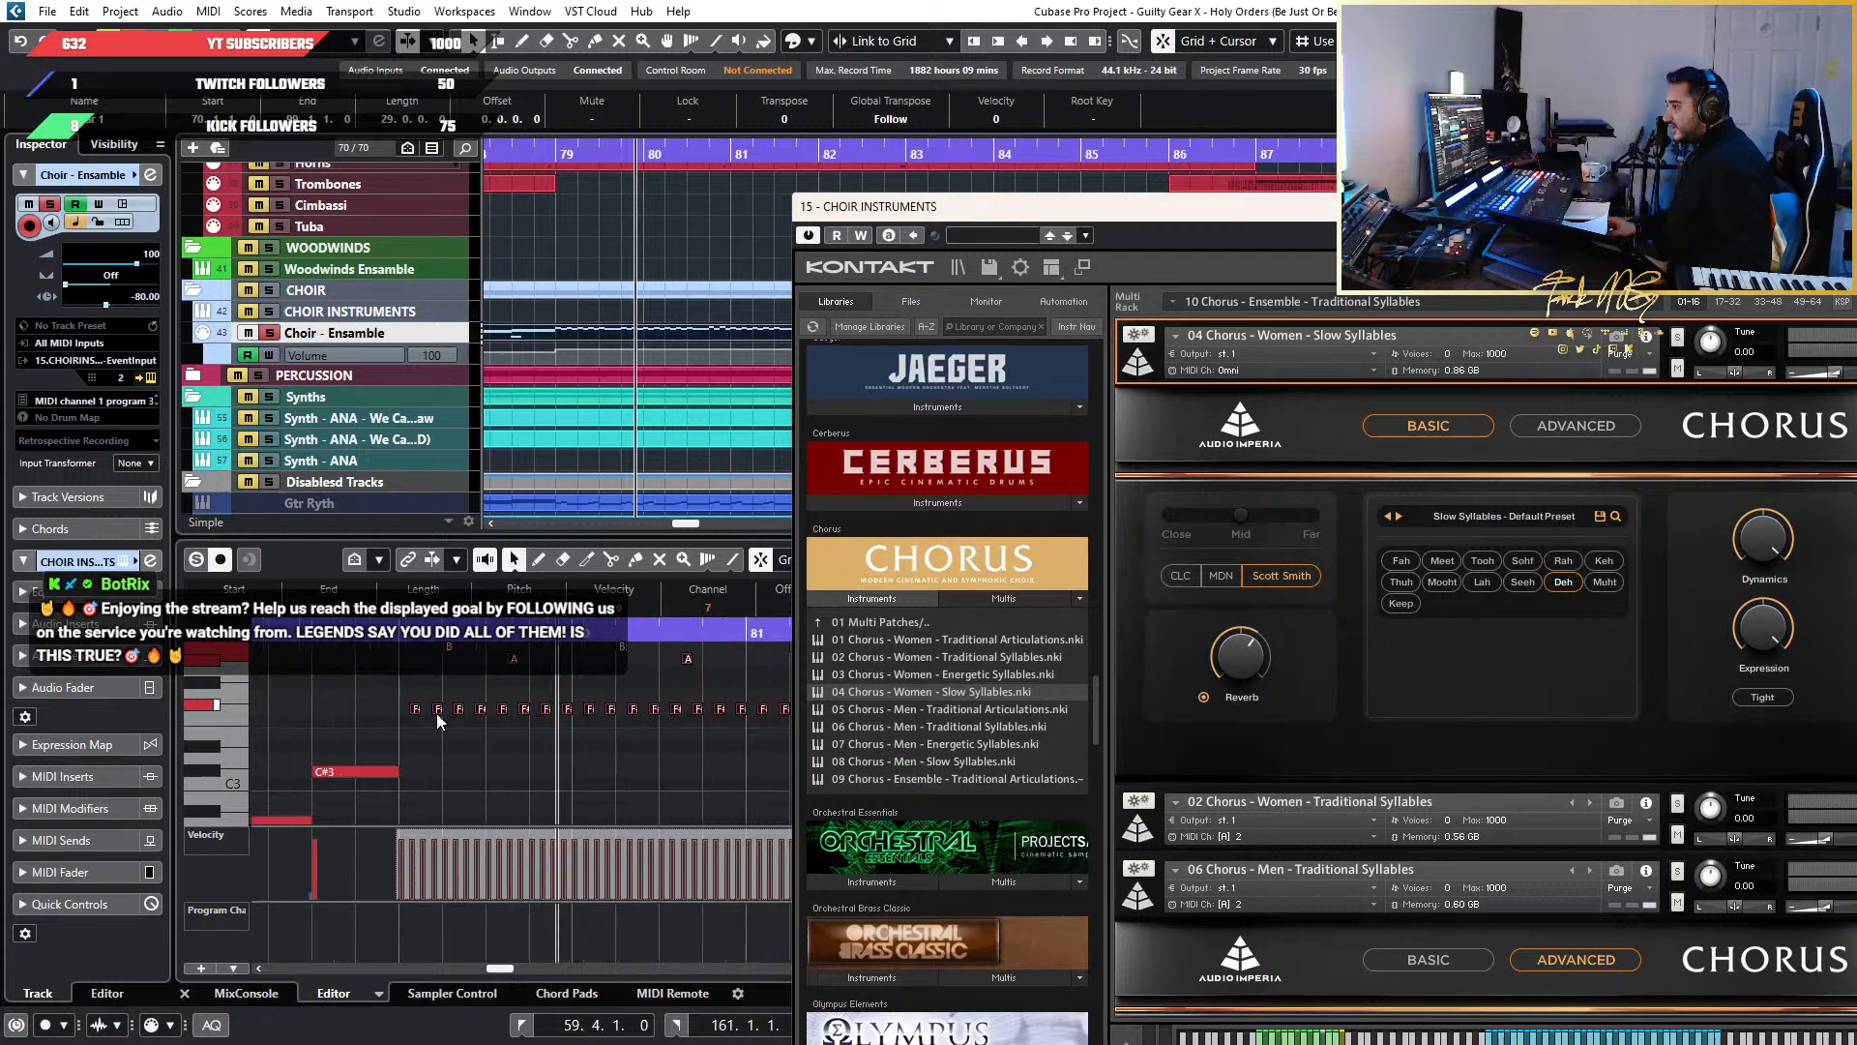
scroll(437, 712, down, 3)
scroll(437, 712, up, 2)
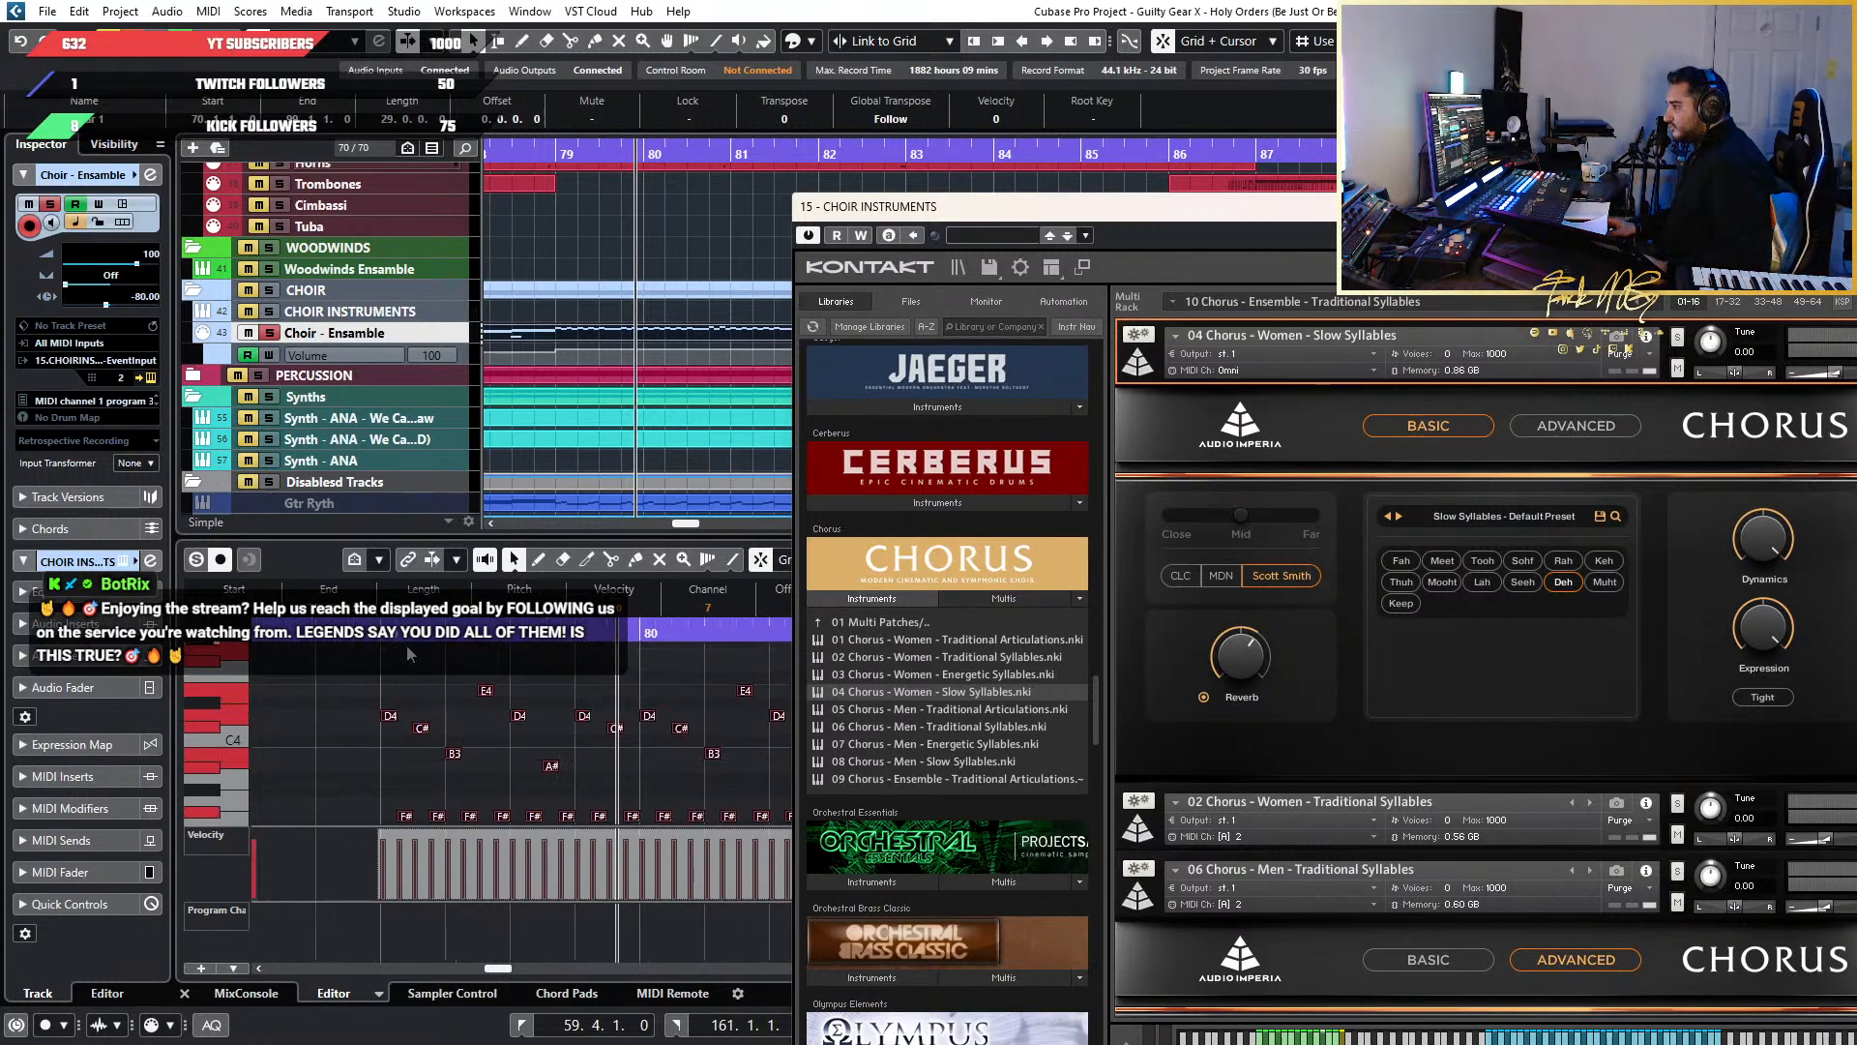
click(538, 675)
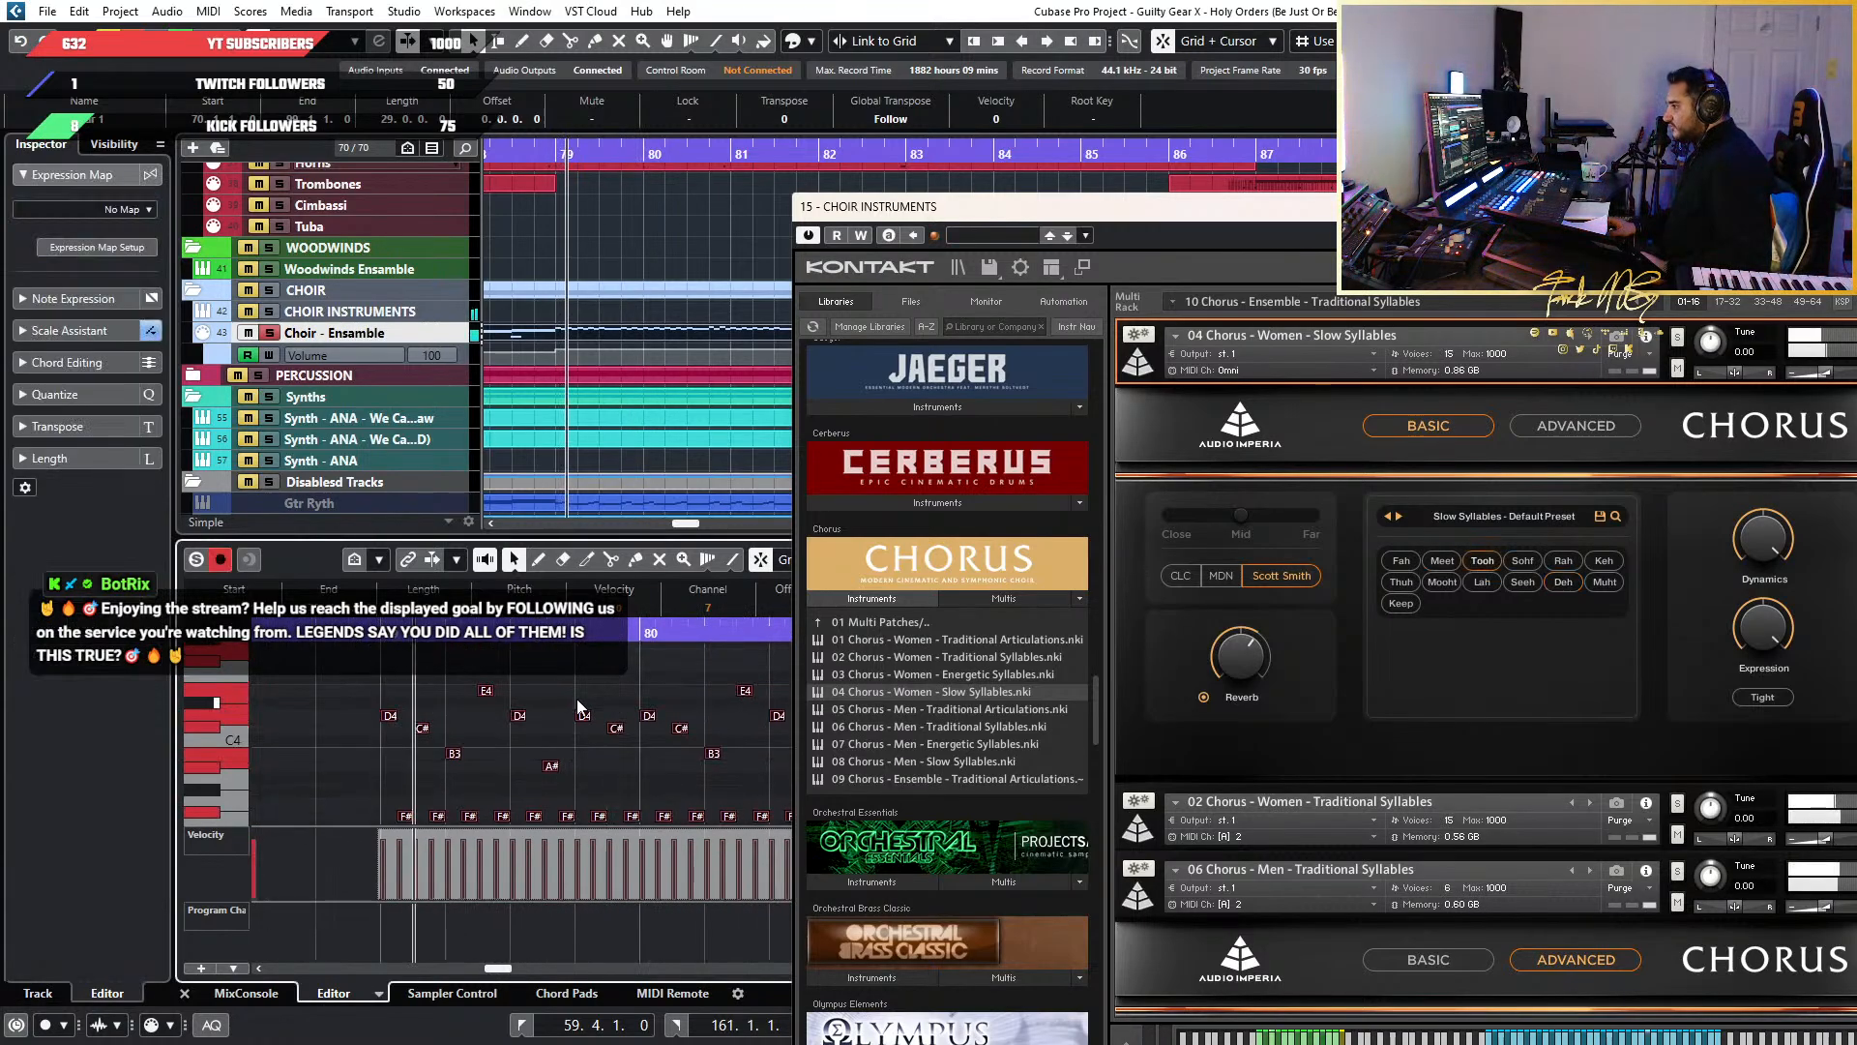
key(space)
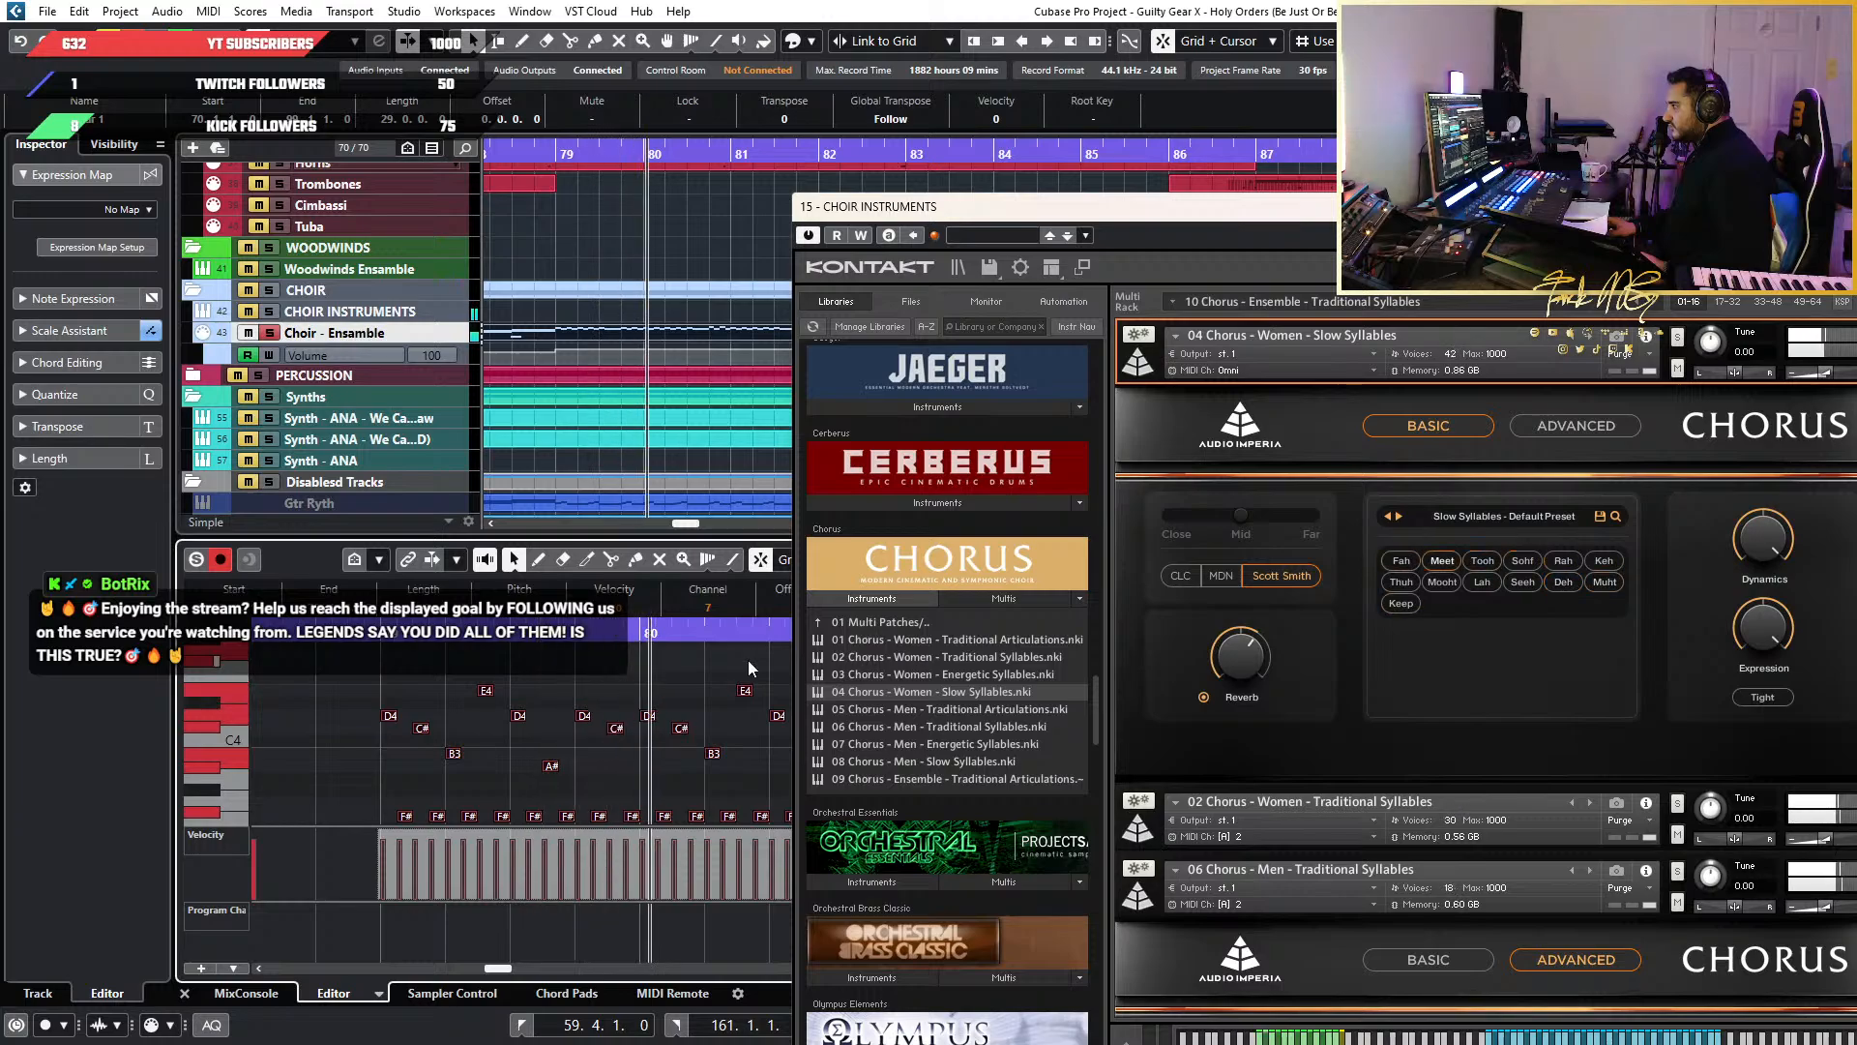
Mute the 02 Chorus - Women and 06 Chorus - Men Traditional Syllables patches in Kontakt and replay the choir from bar 79
drag(1440, 218, 1315, 165)
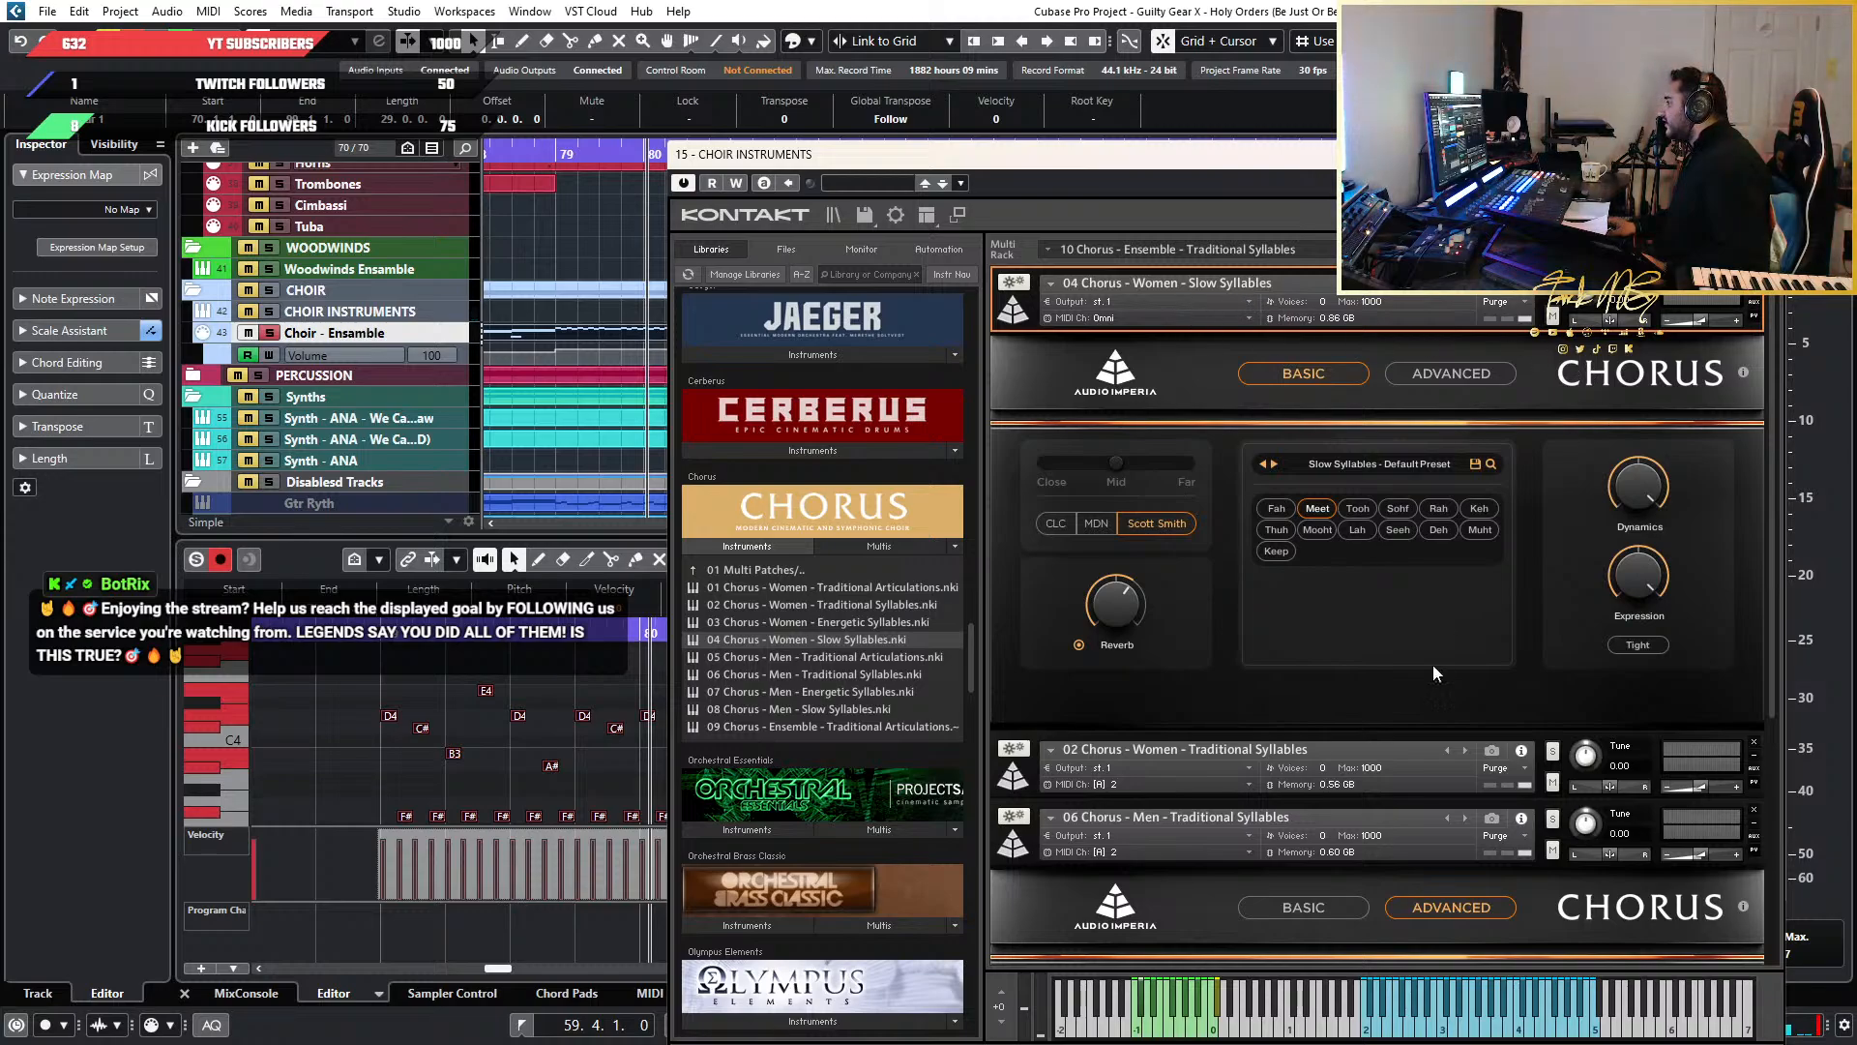
click(1553, 781)
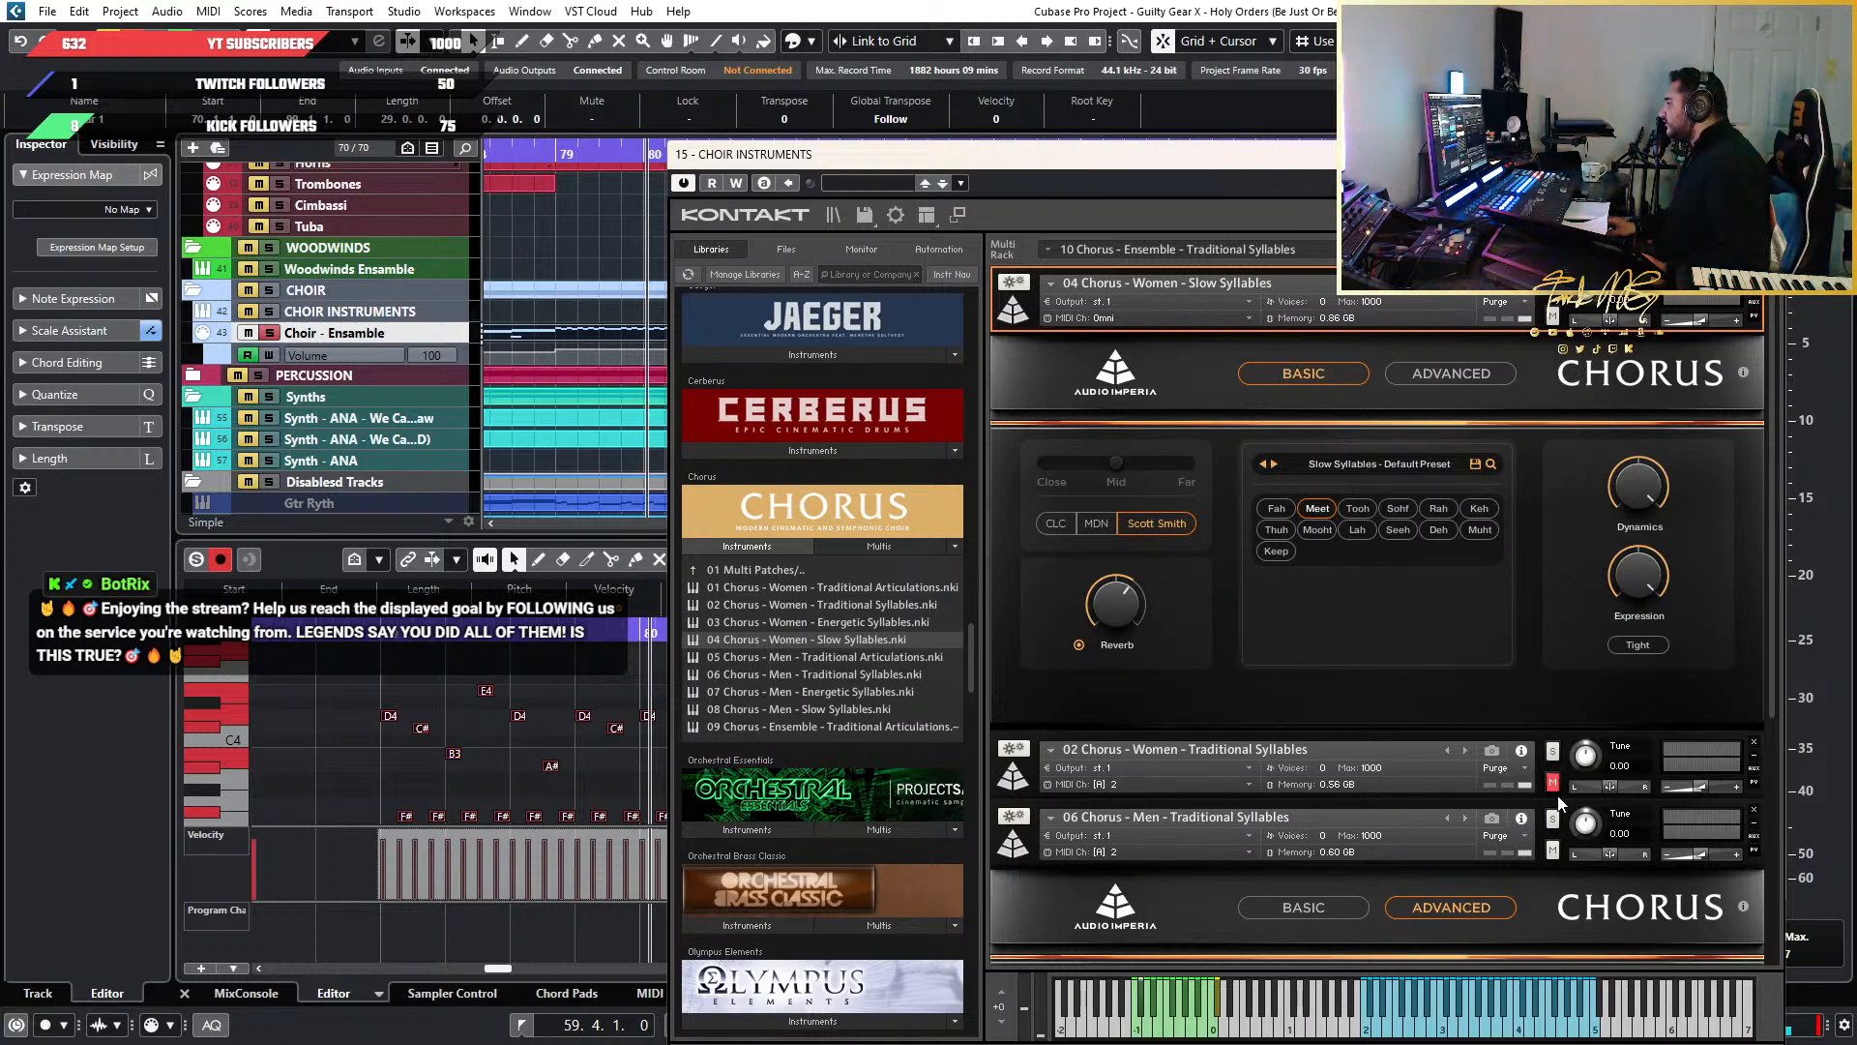
click(1552, 849)
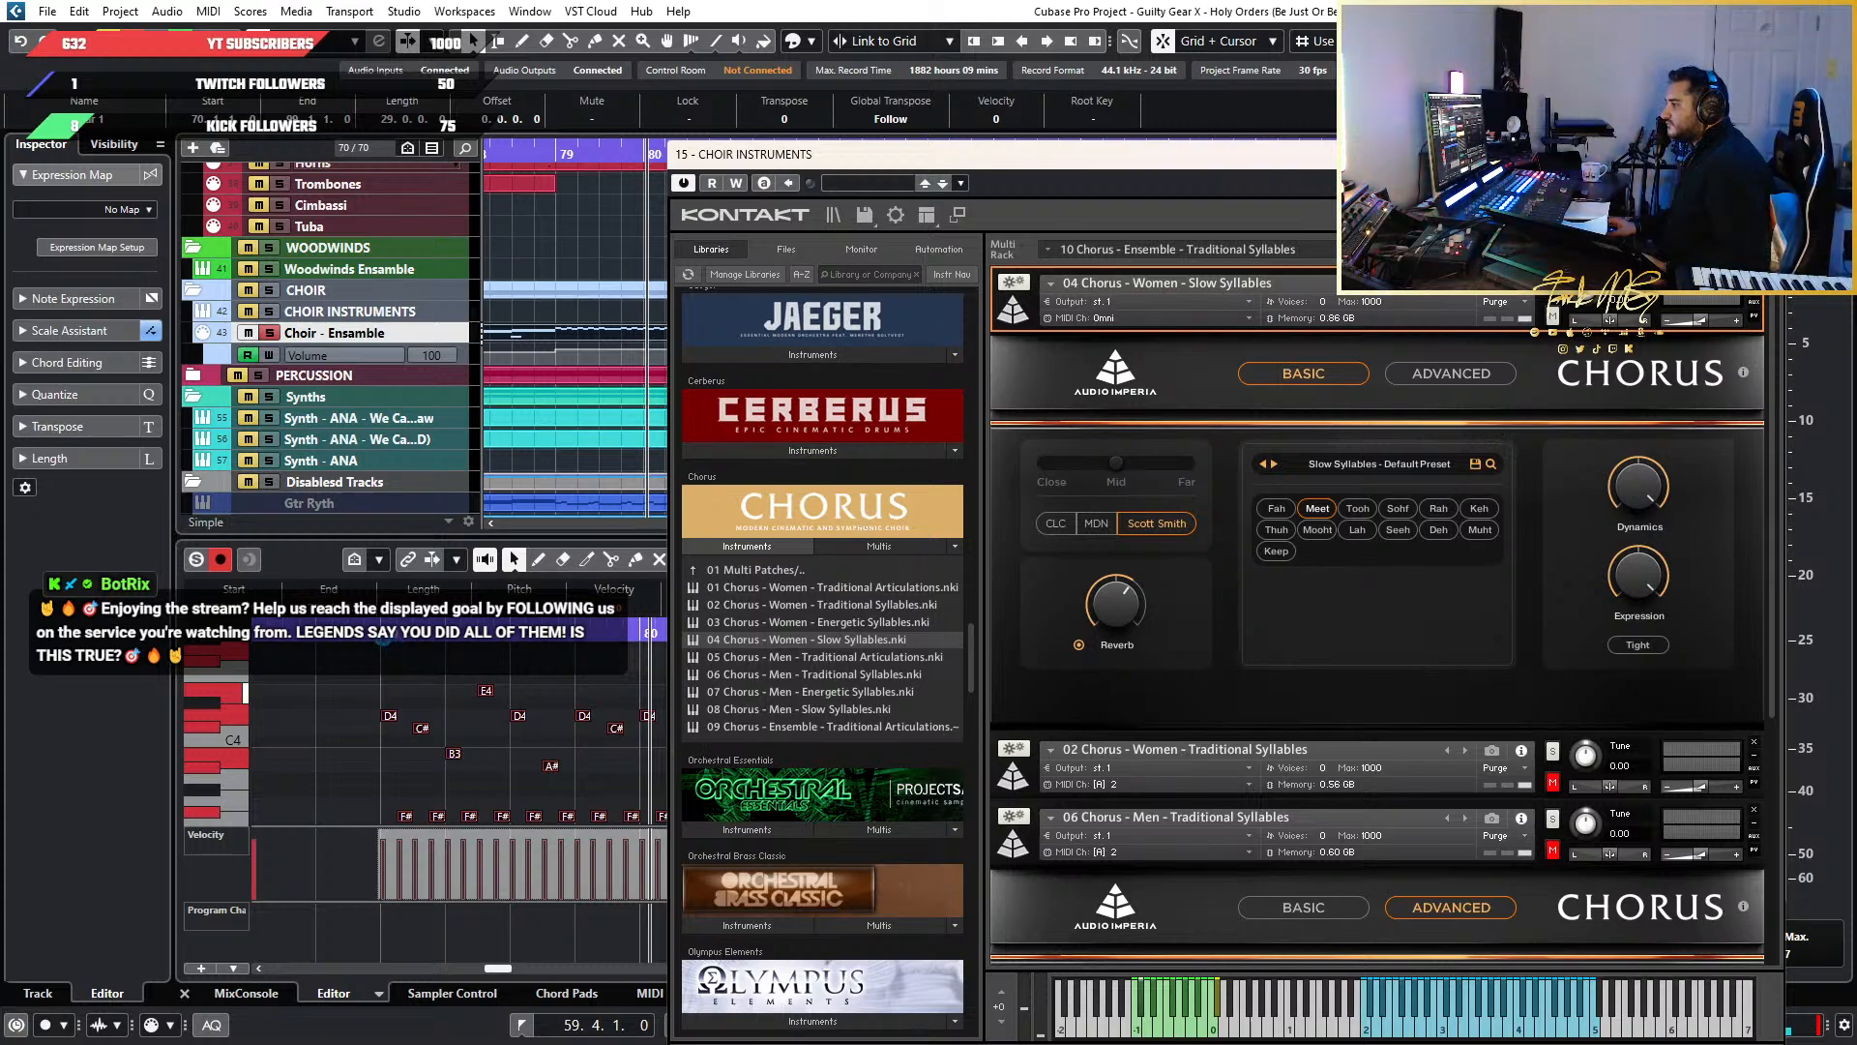
click(383, 638)
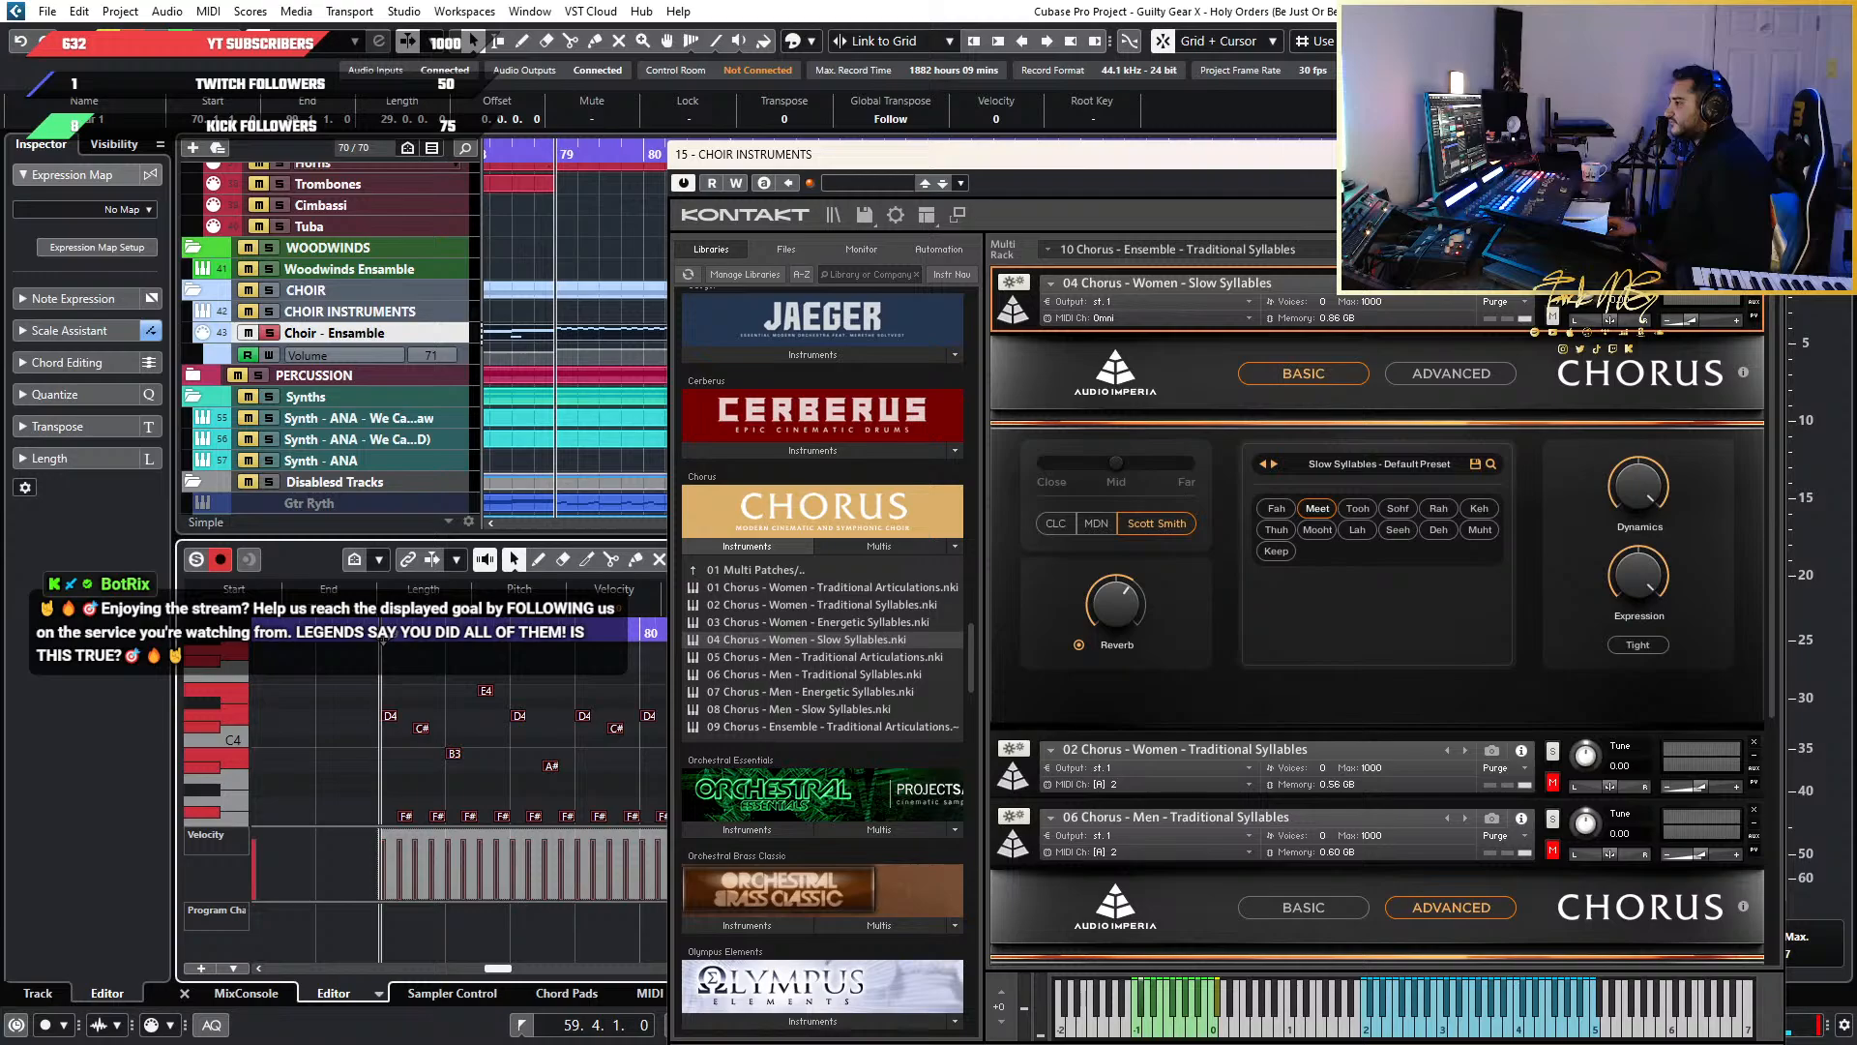
key(space)
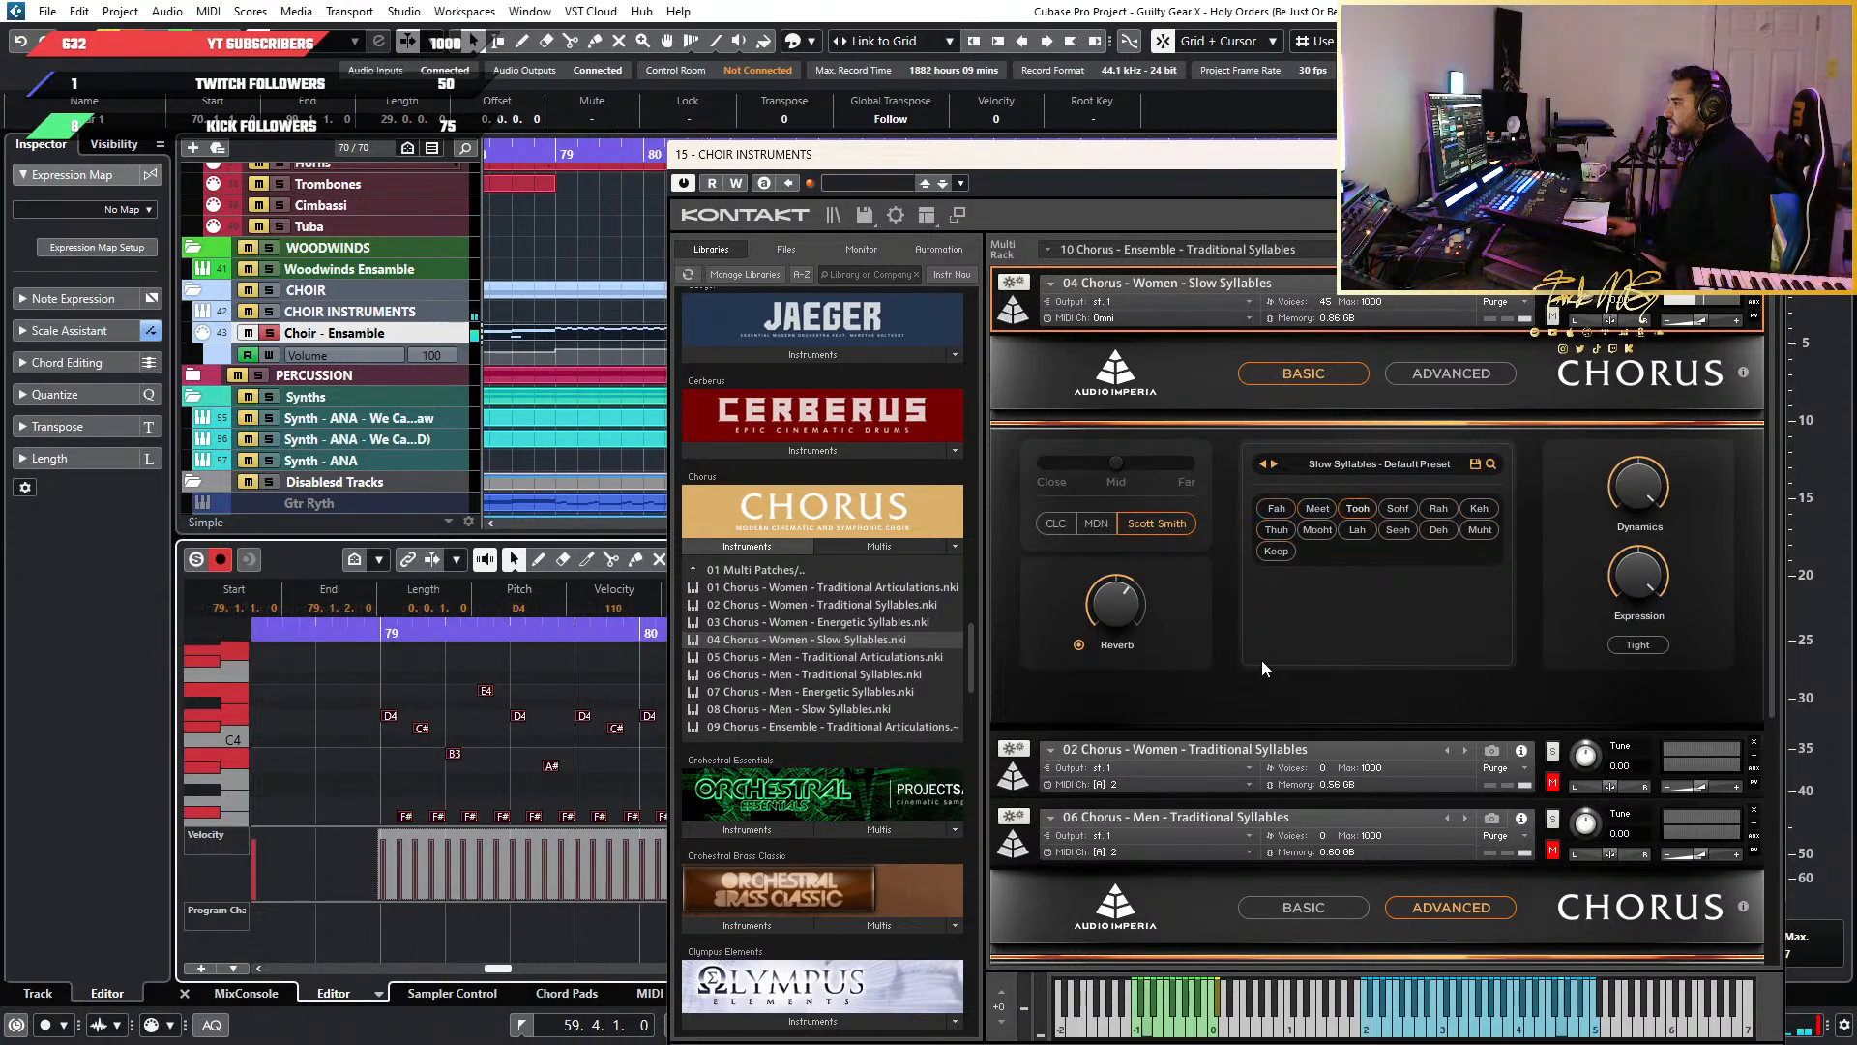
Set the velocity of the selected choir notes starting at bar 79 to 70
scroll(509, 660, down, 6)
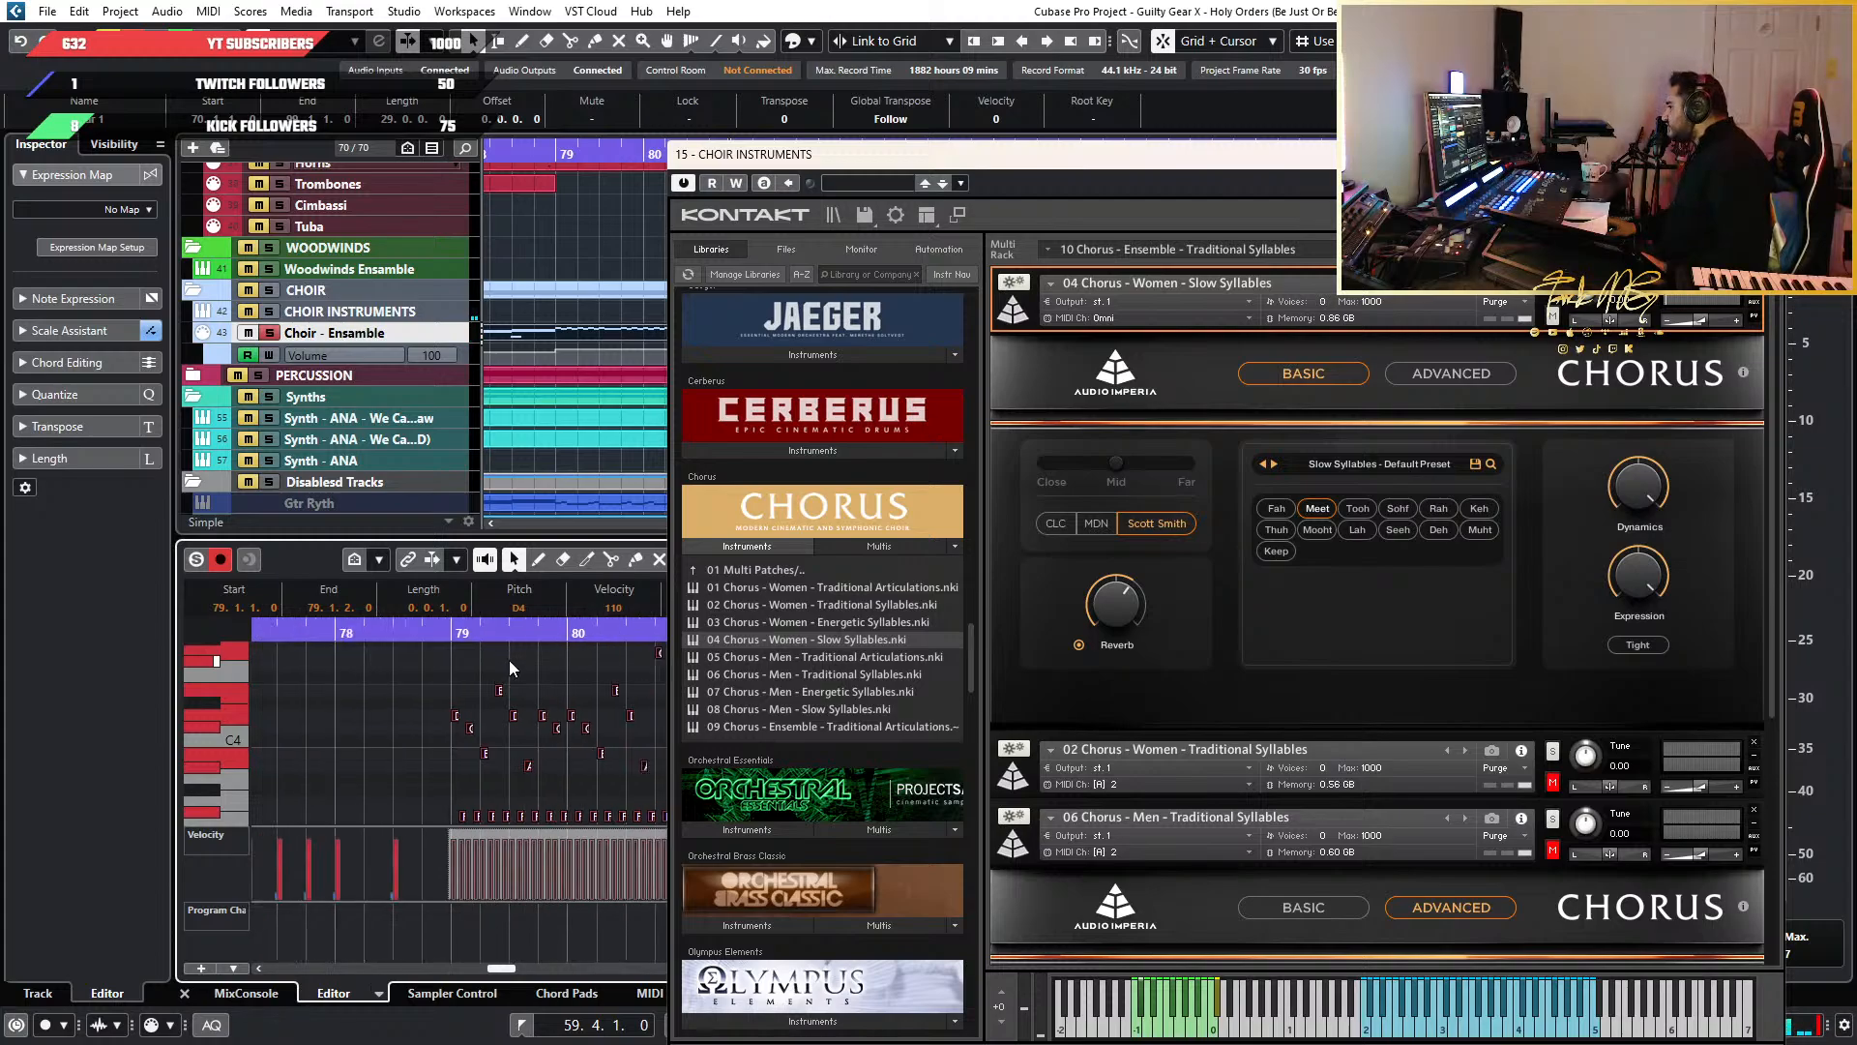
scroll(508, 659, right, 3)
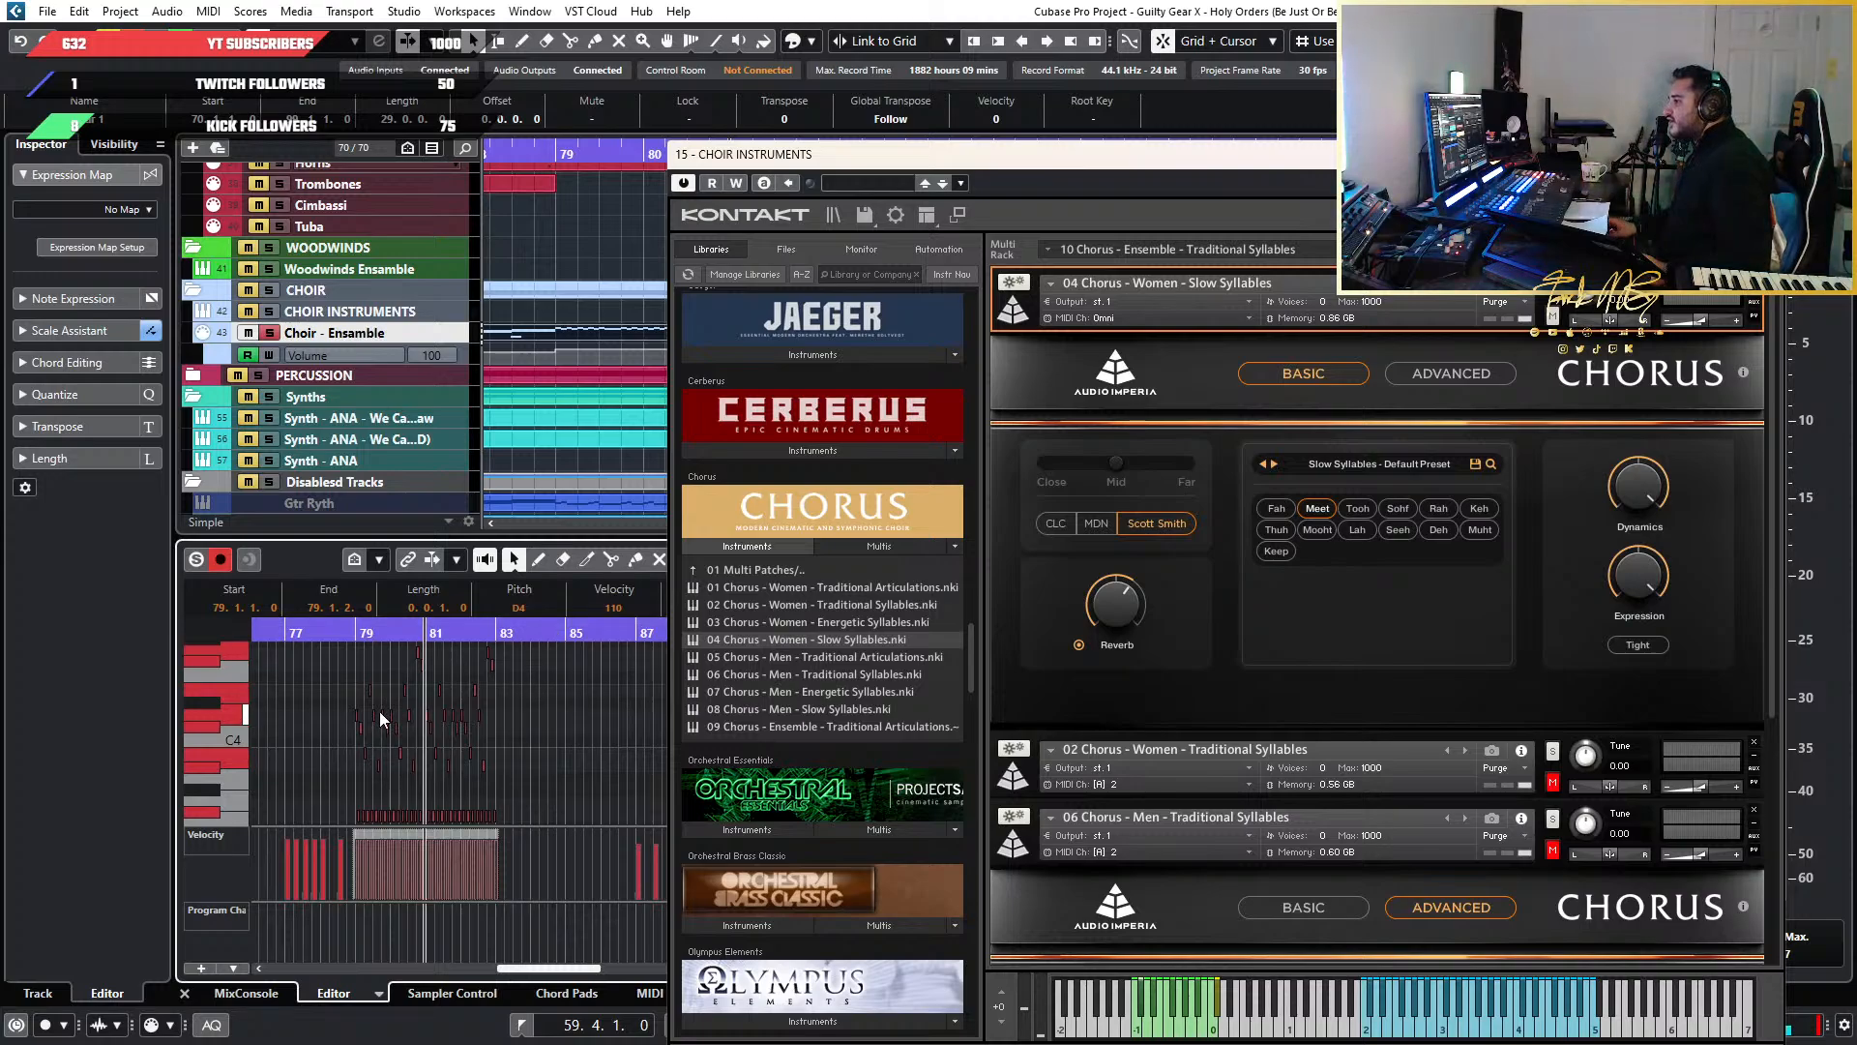
key(alt+Tab)
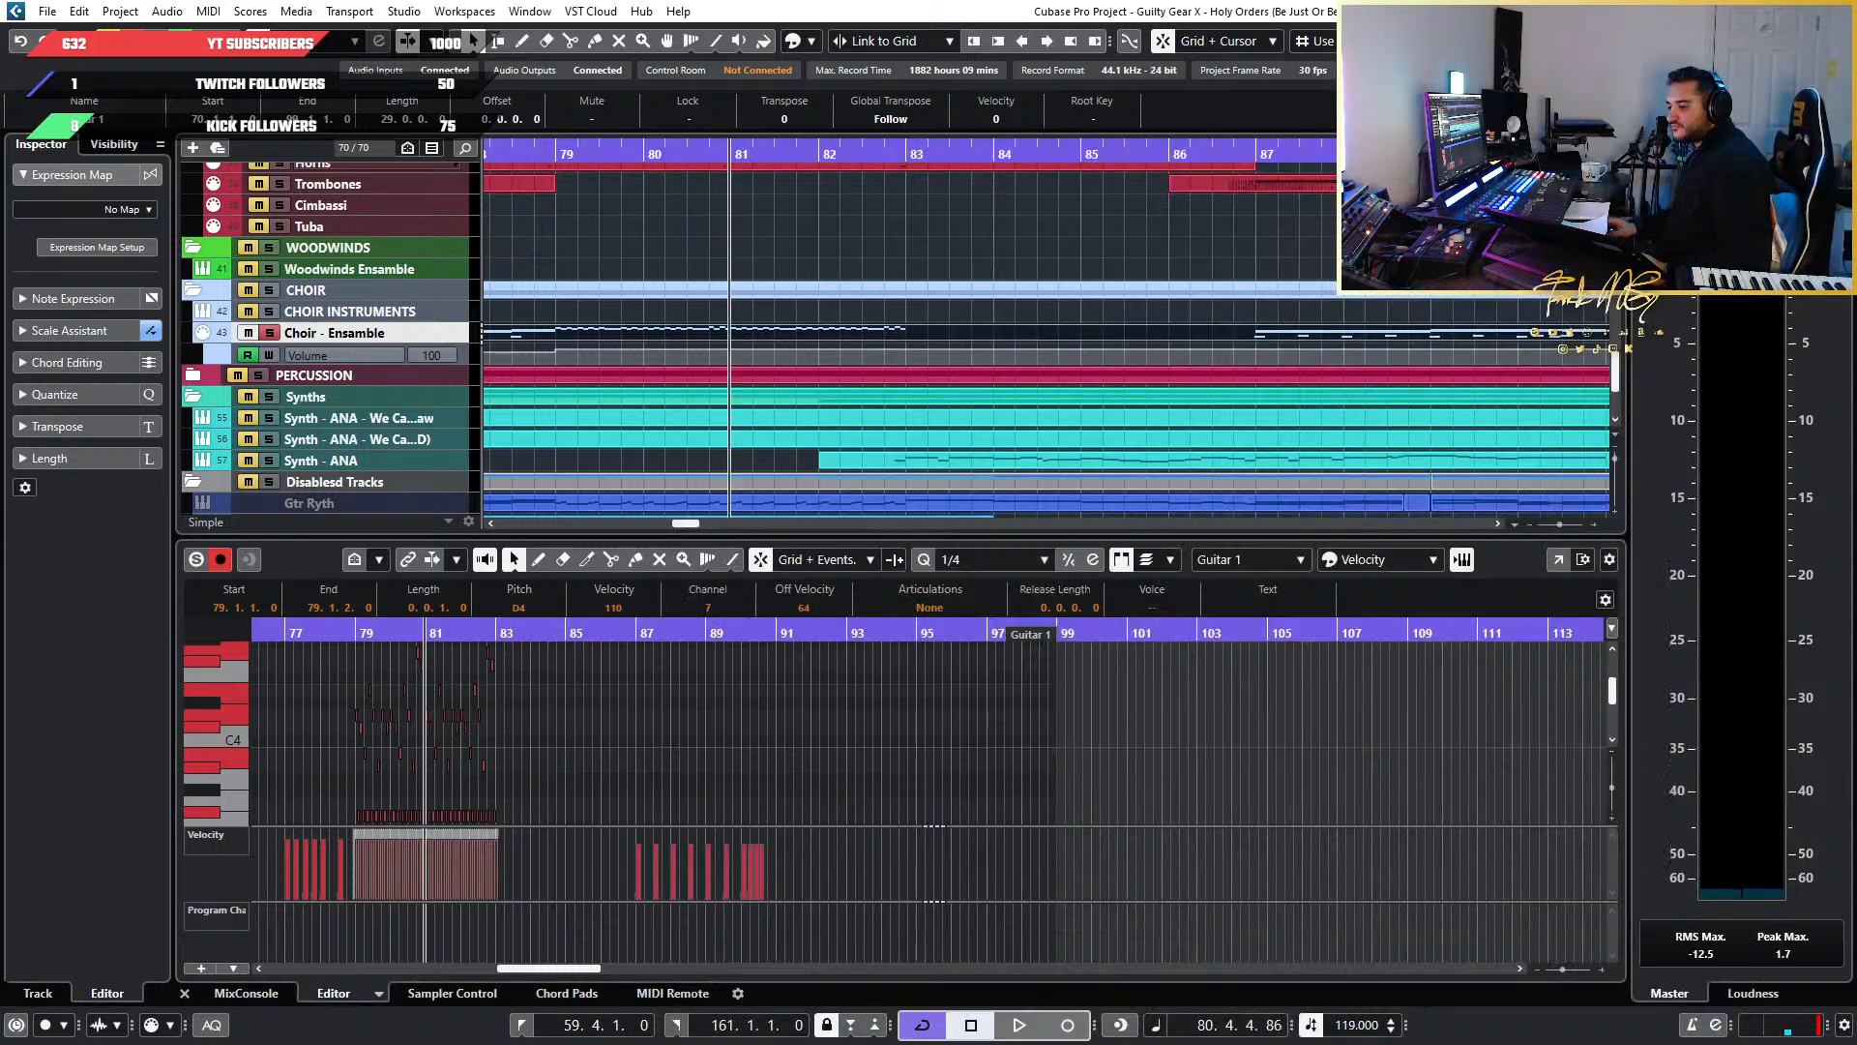
key(alt+Tab)
scroll(399, 746, up, 3)
scroll(399, 746, down, 3)
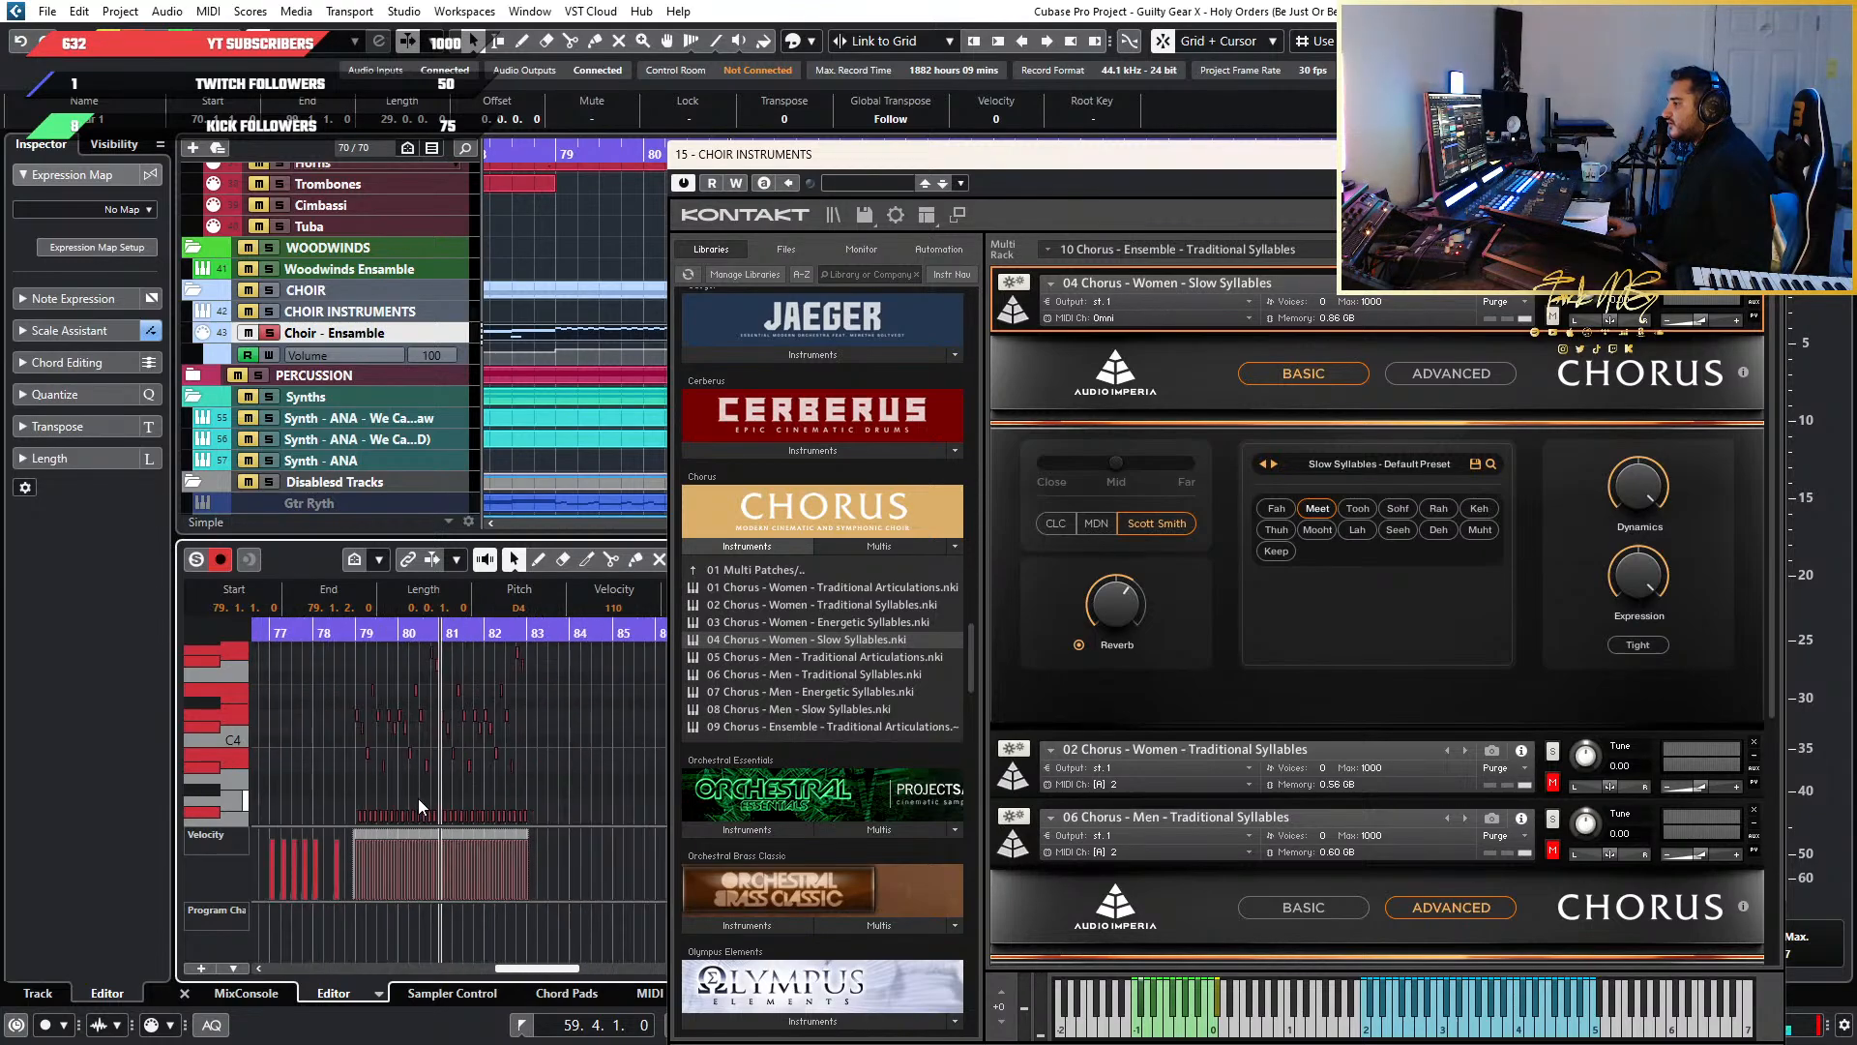
click(598, 607)
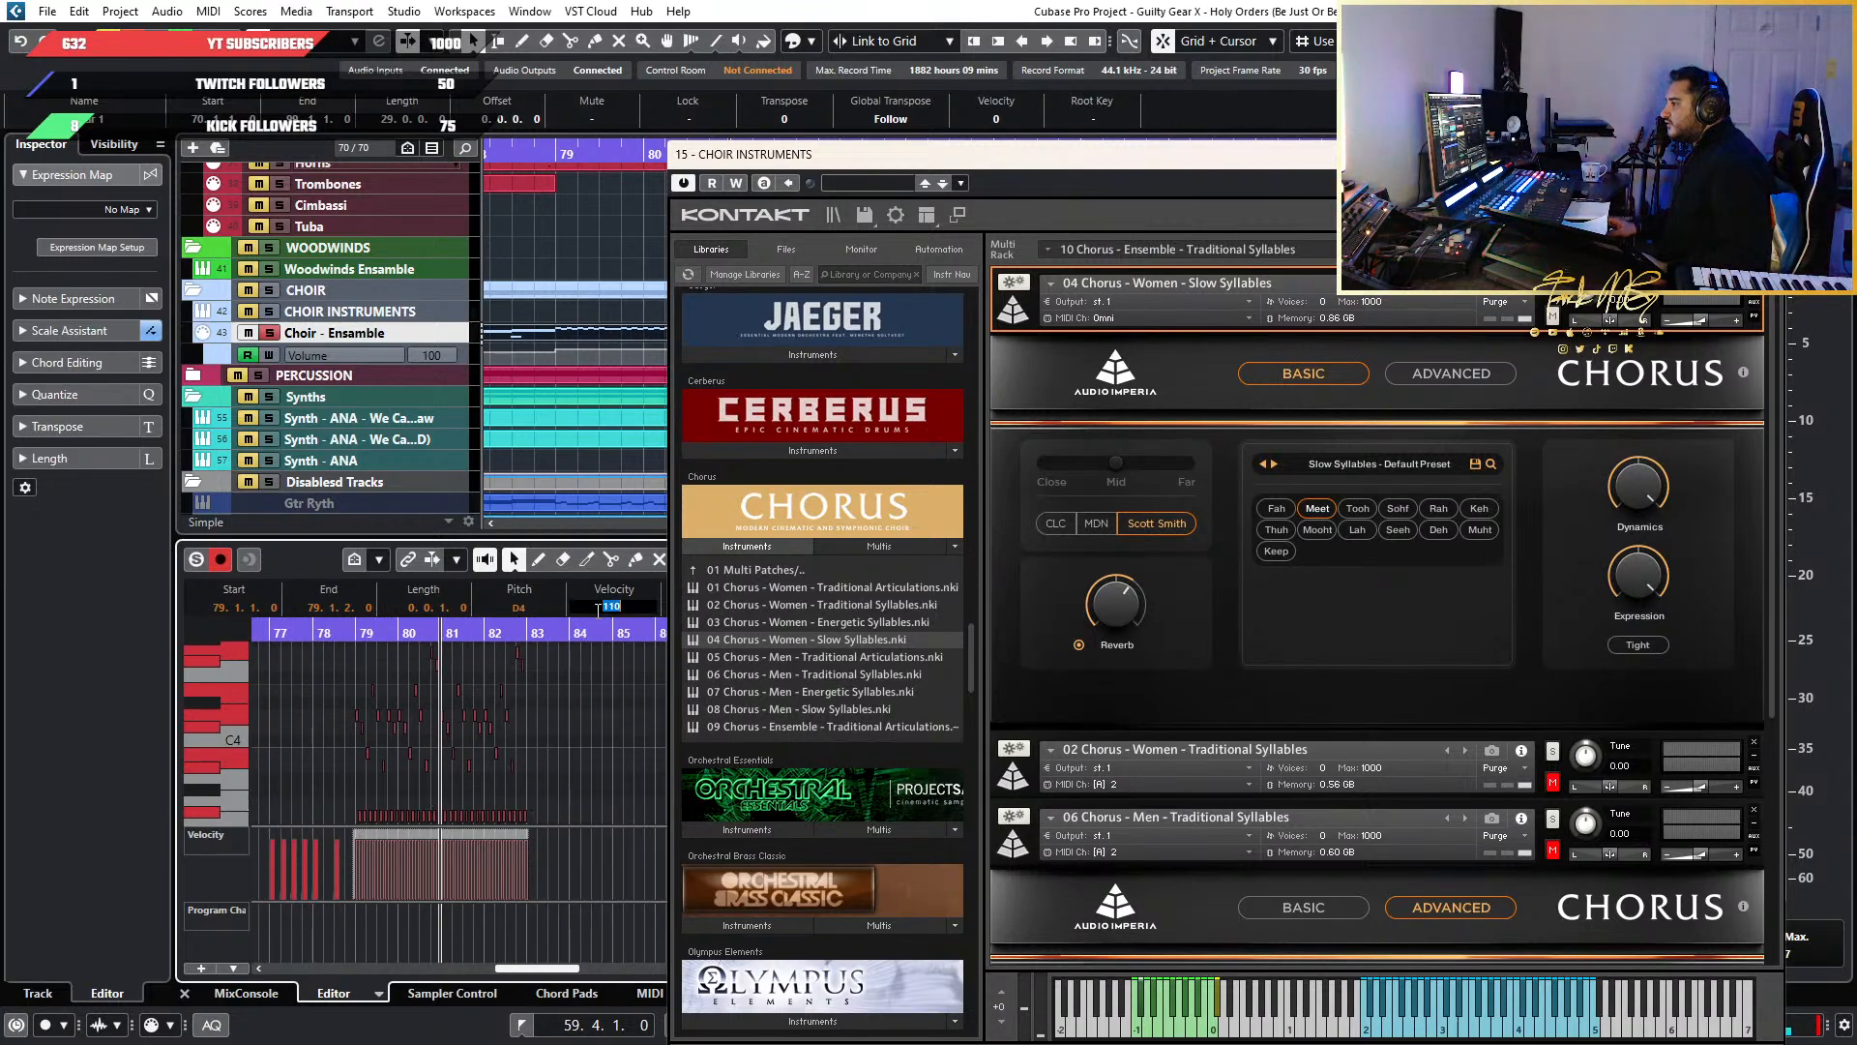
text(70)
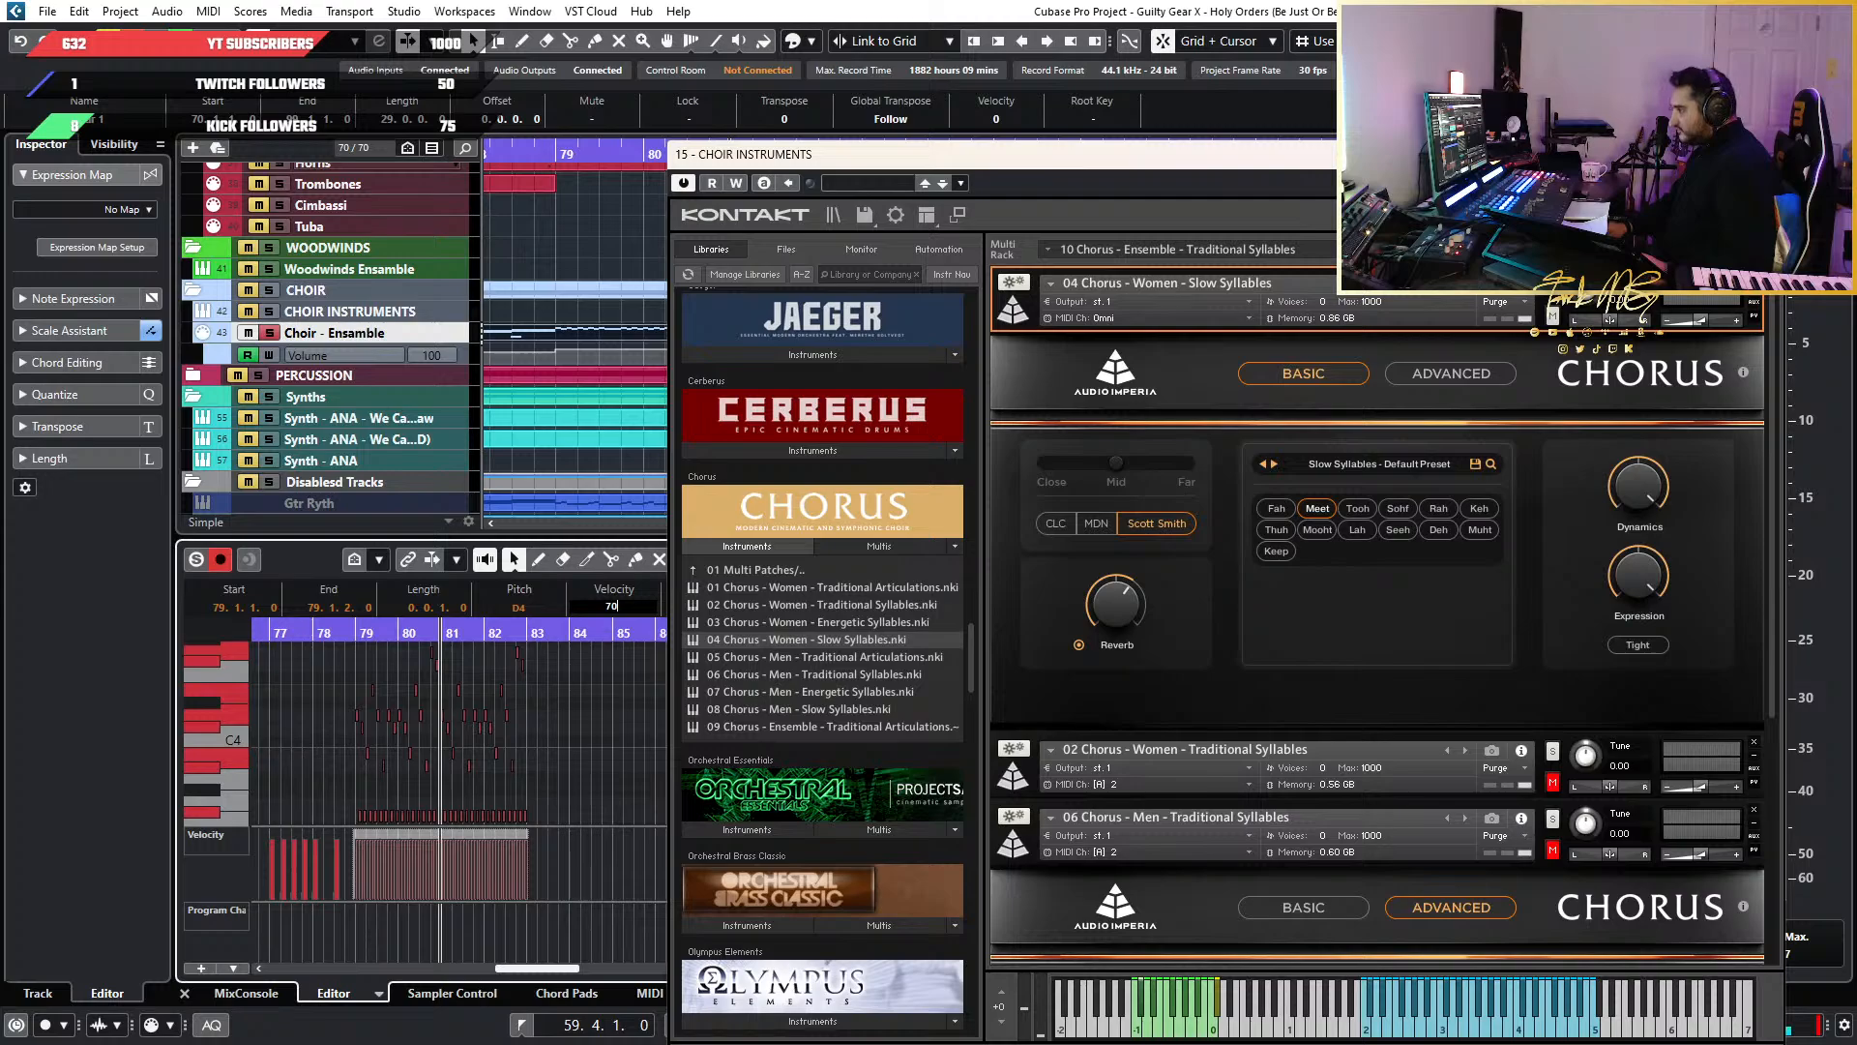
key(Return)
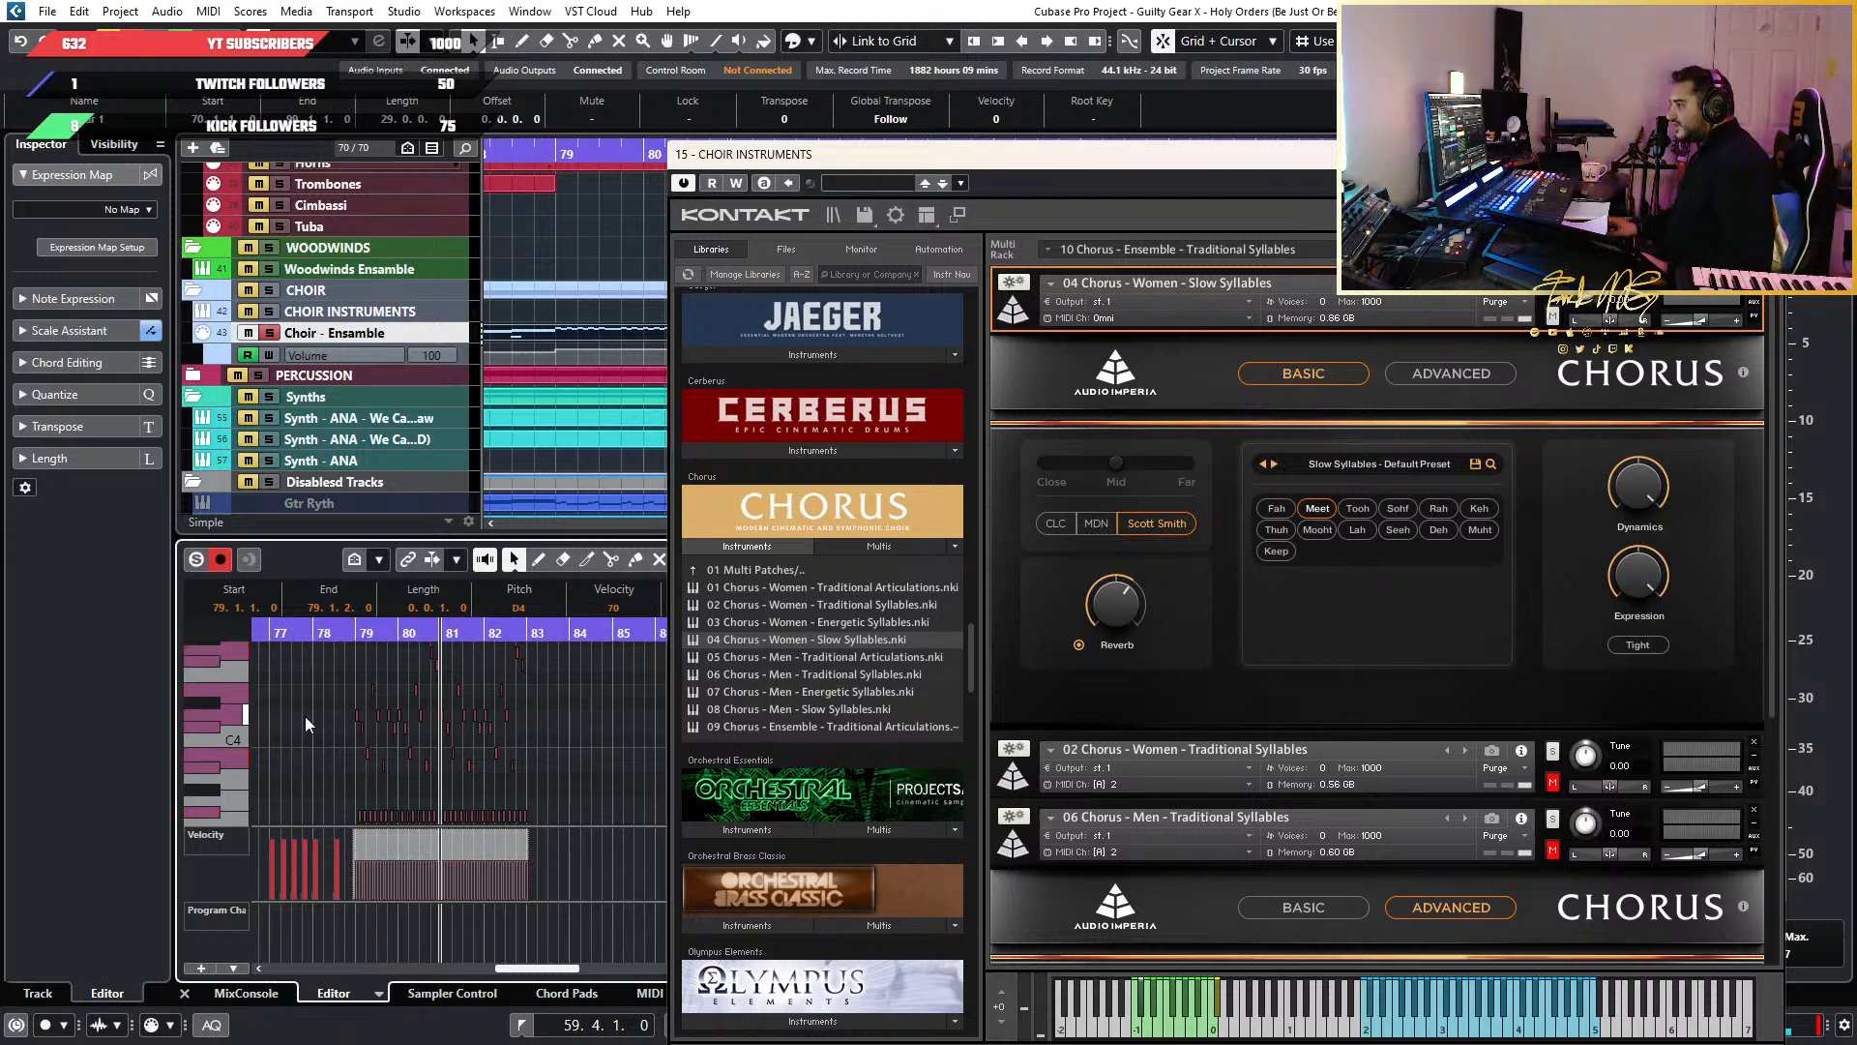
Play the choir passage from bar 79 to judge the softer velocity
scroll(304, 716, up, 5)
click(426, 635)
key(space)
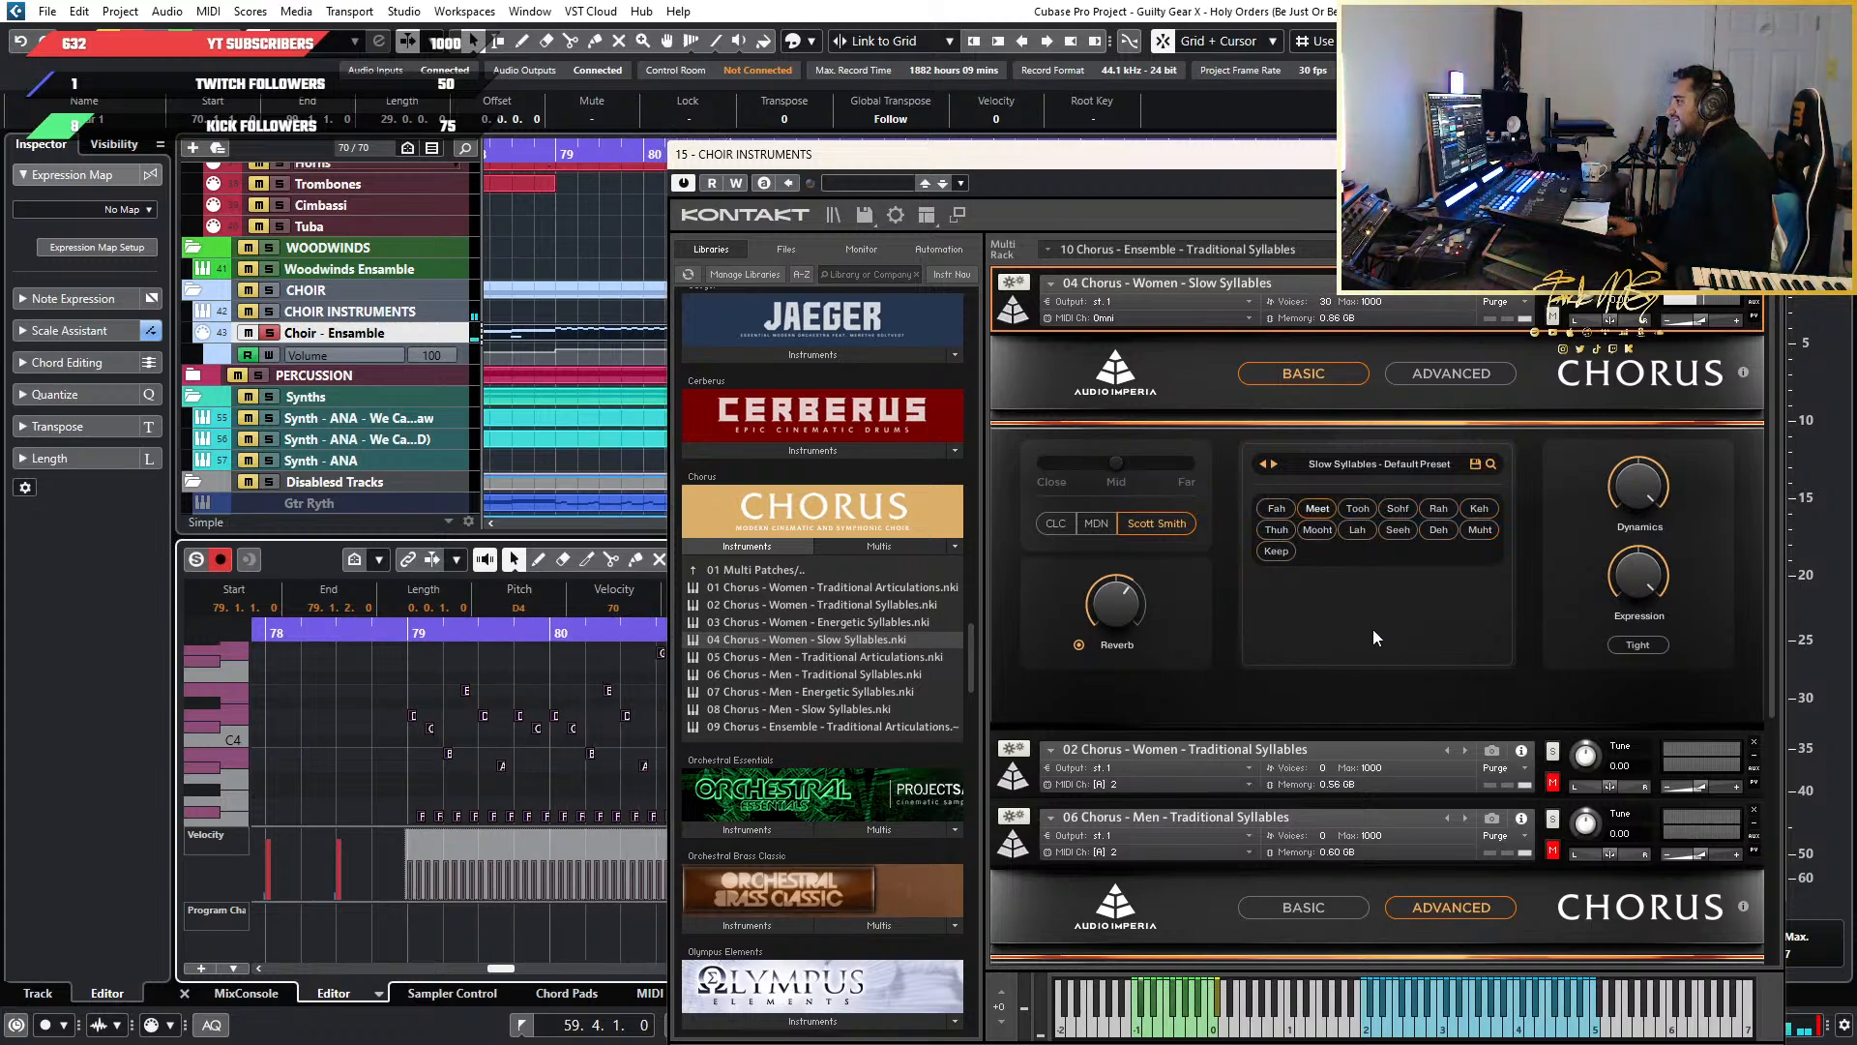
scroll(443, 668, down, 2)
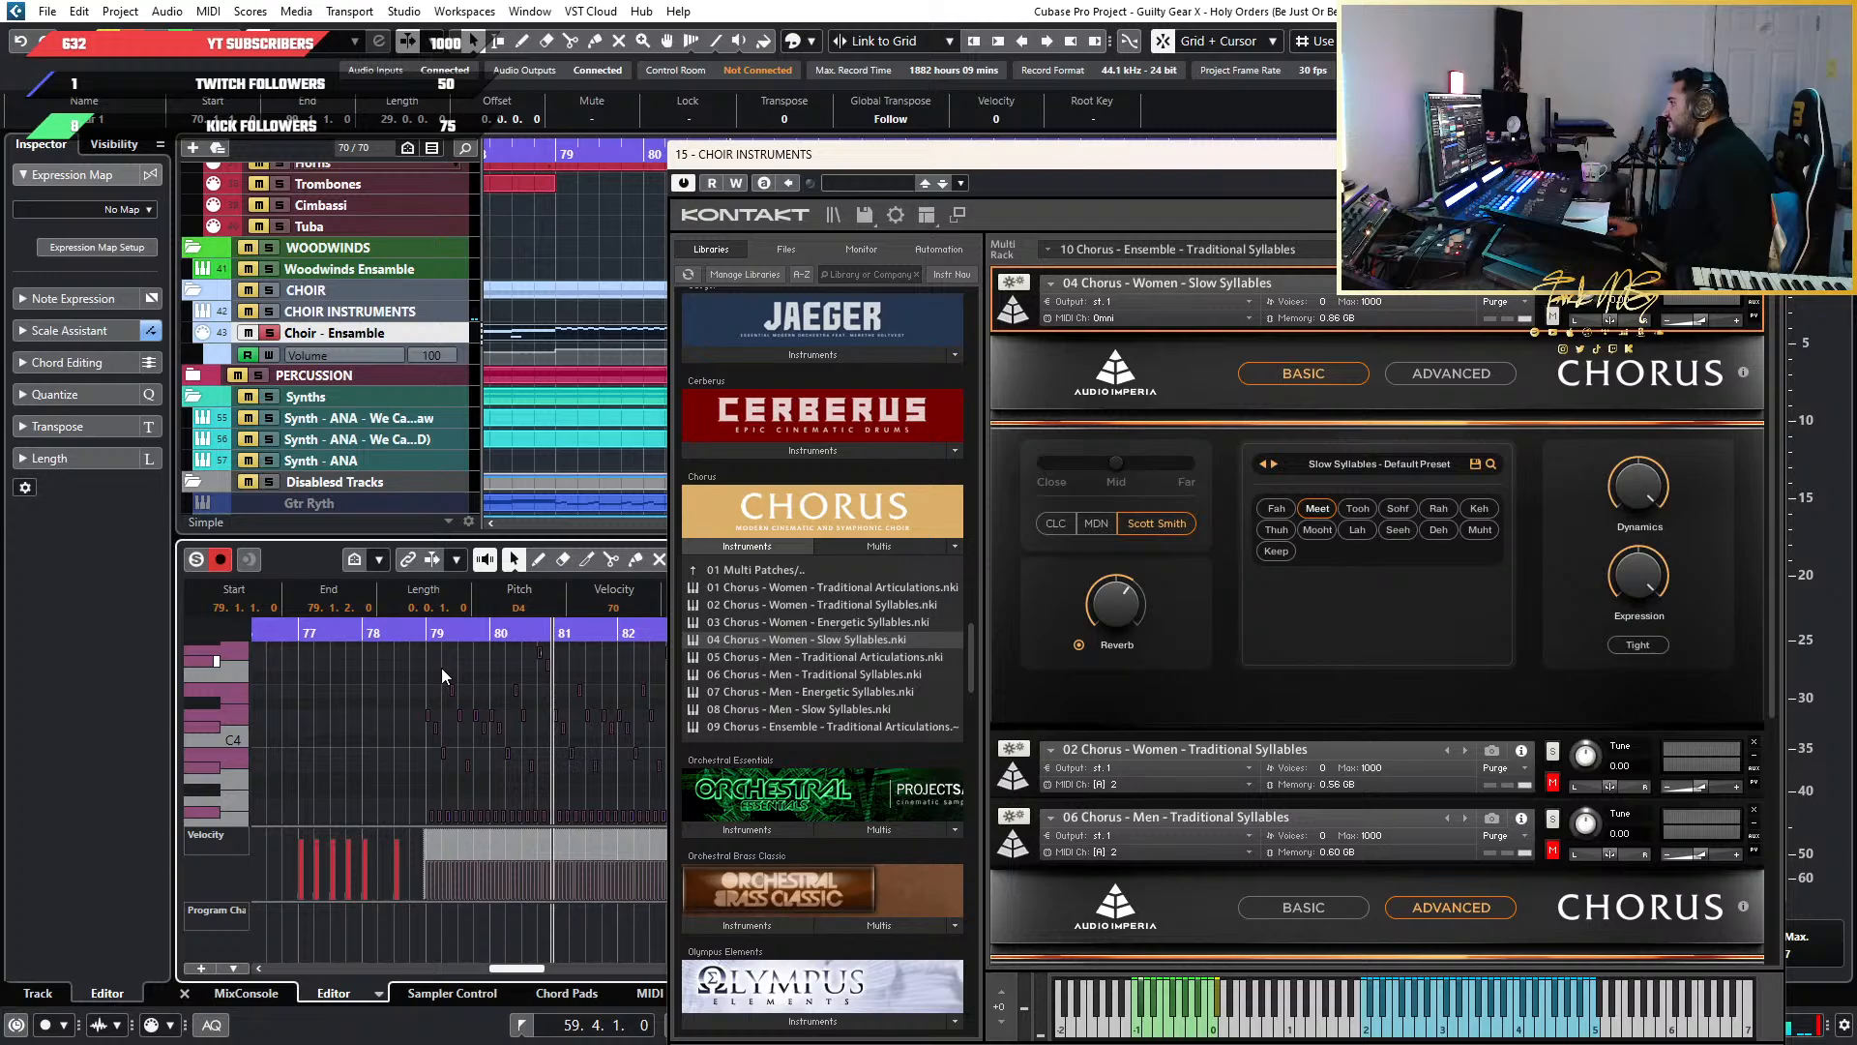
scroll(473, 714, down, 1)
scroll(381, 714, up, 4)
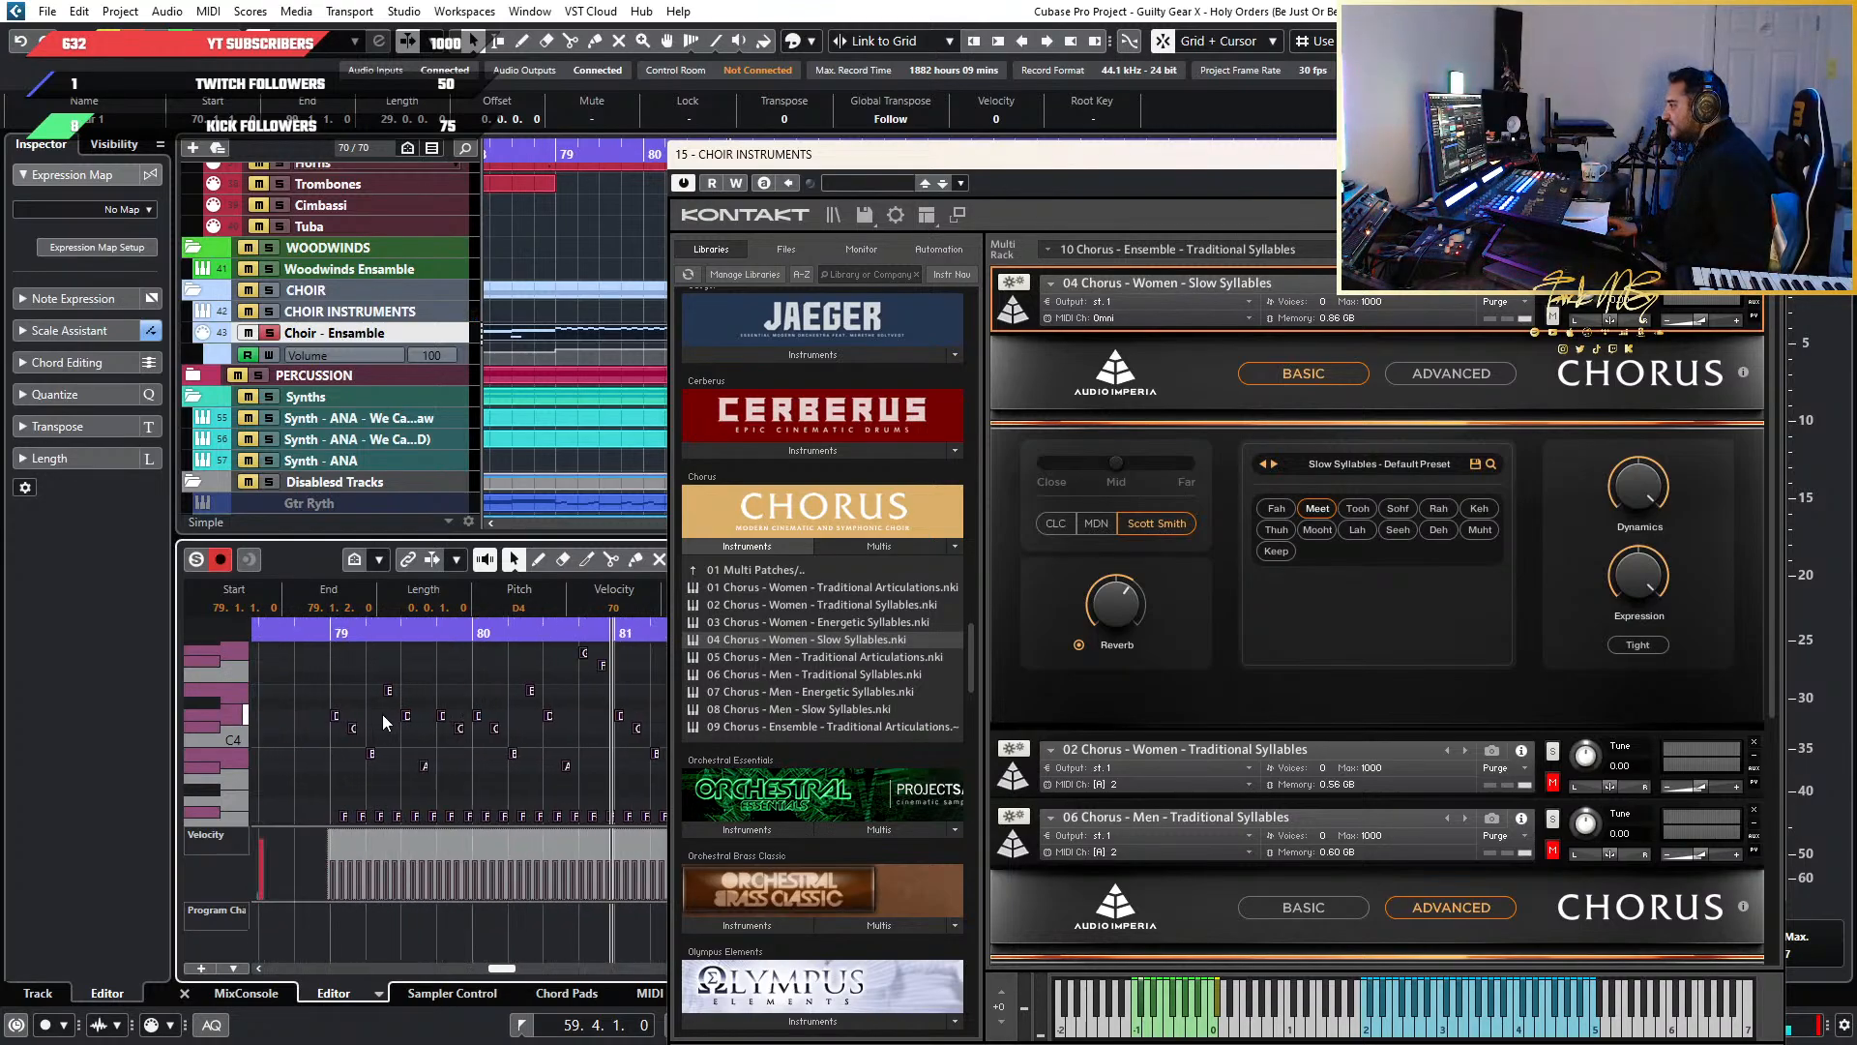
Set the velocity of the selected choir notes to 50 and play them from bar 79
drag(1402, 154, 1369, 62)
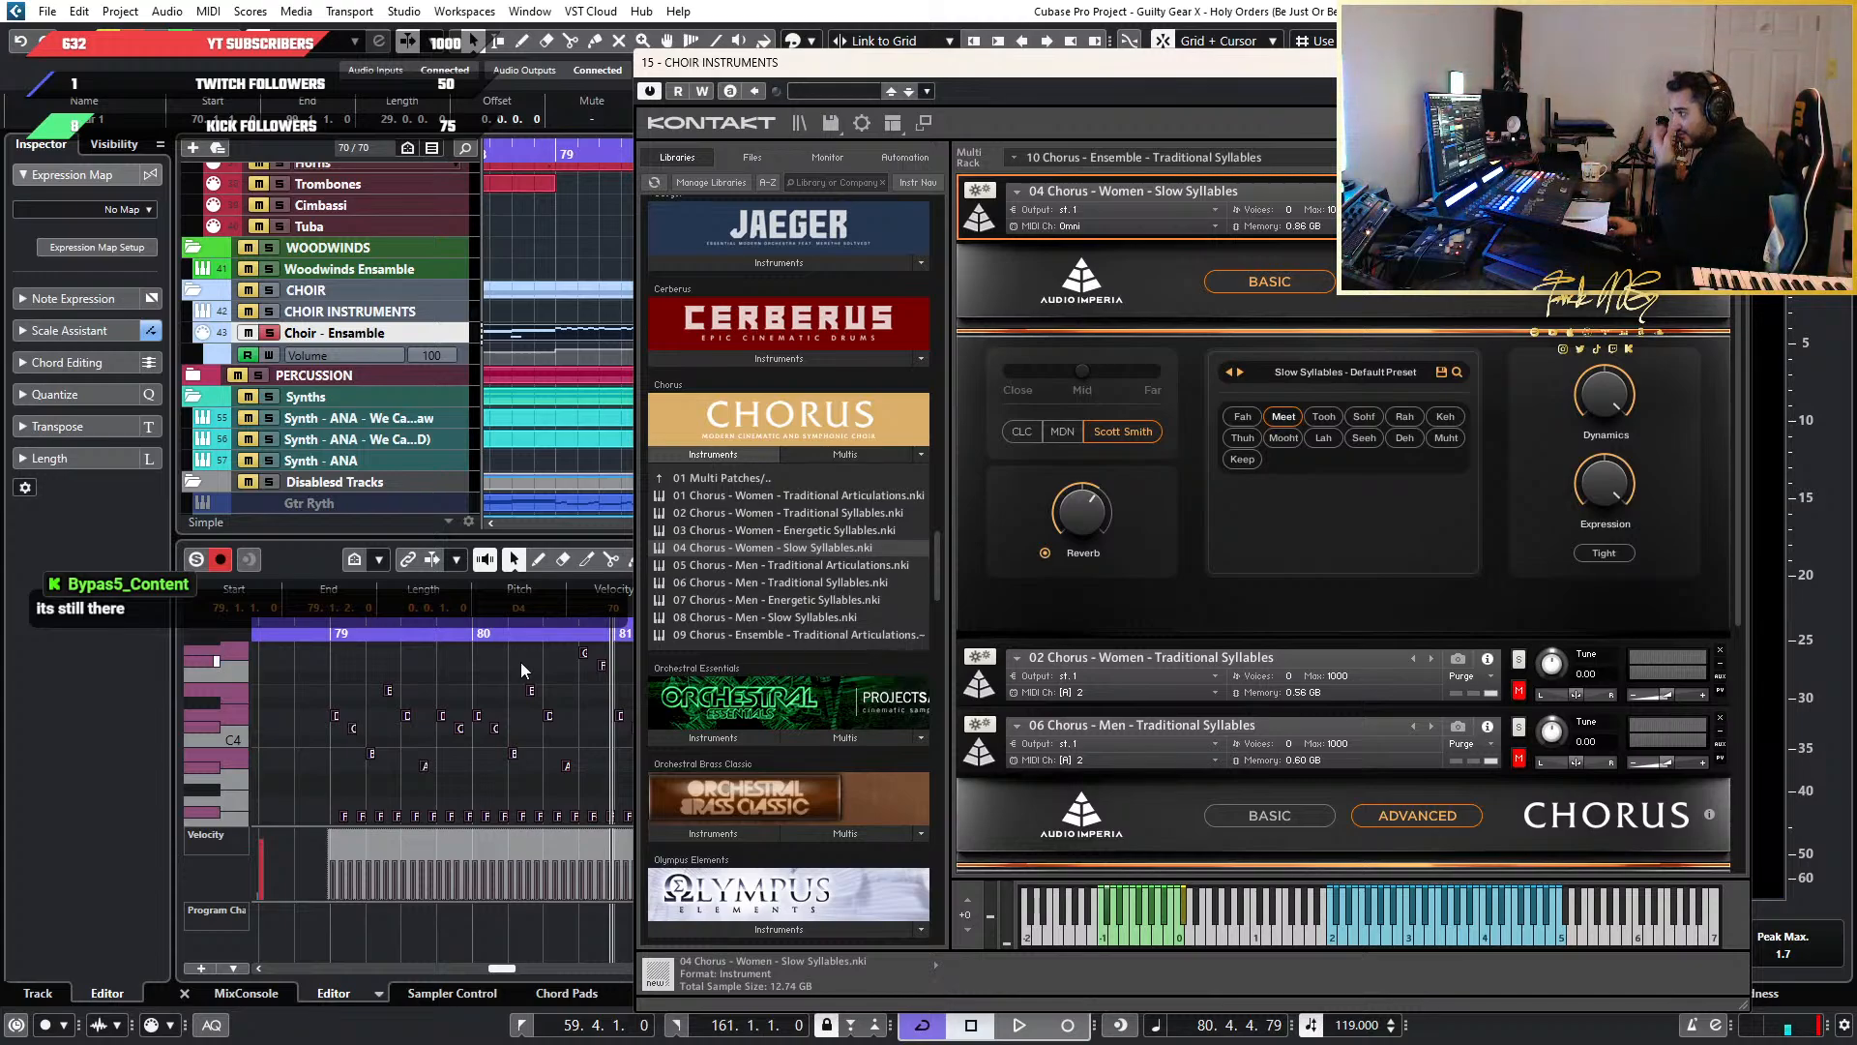
click(615, 606)
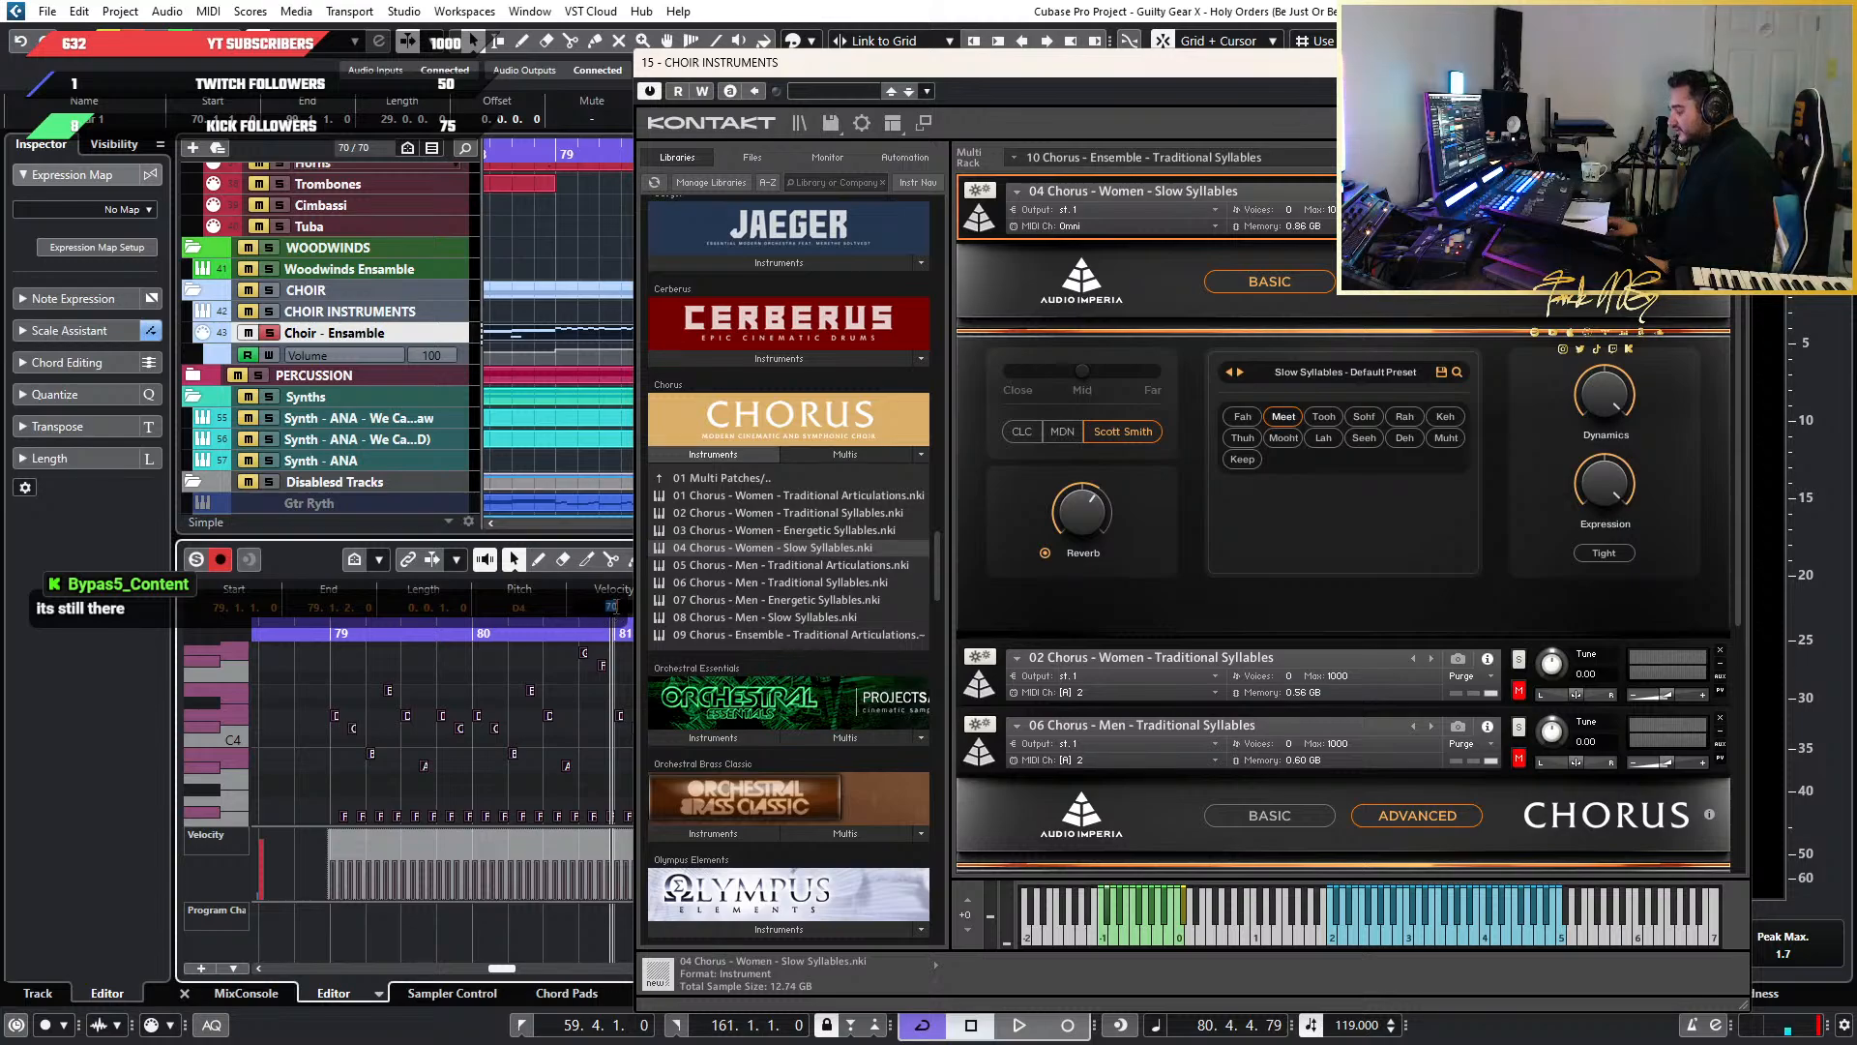
text(50)
key(Return)
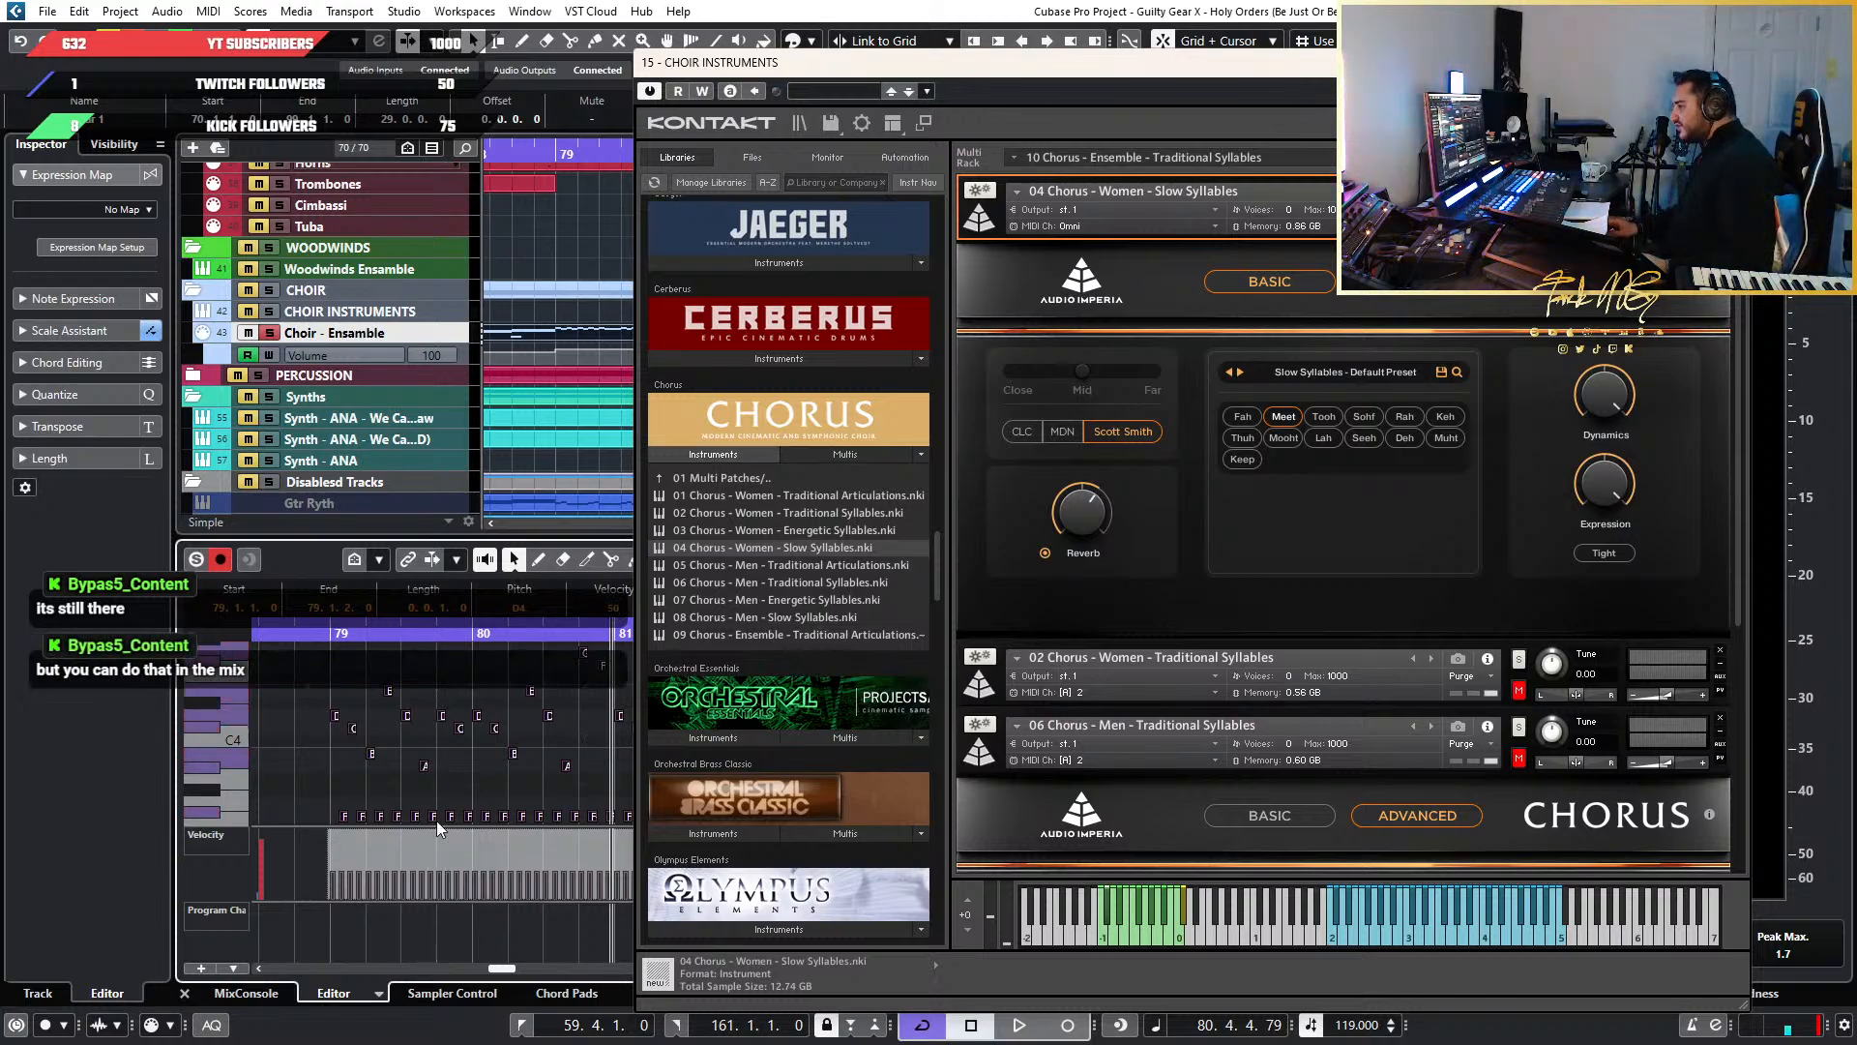
click(321, 633)
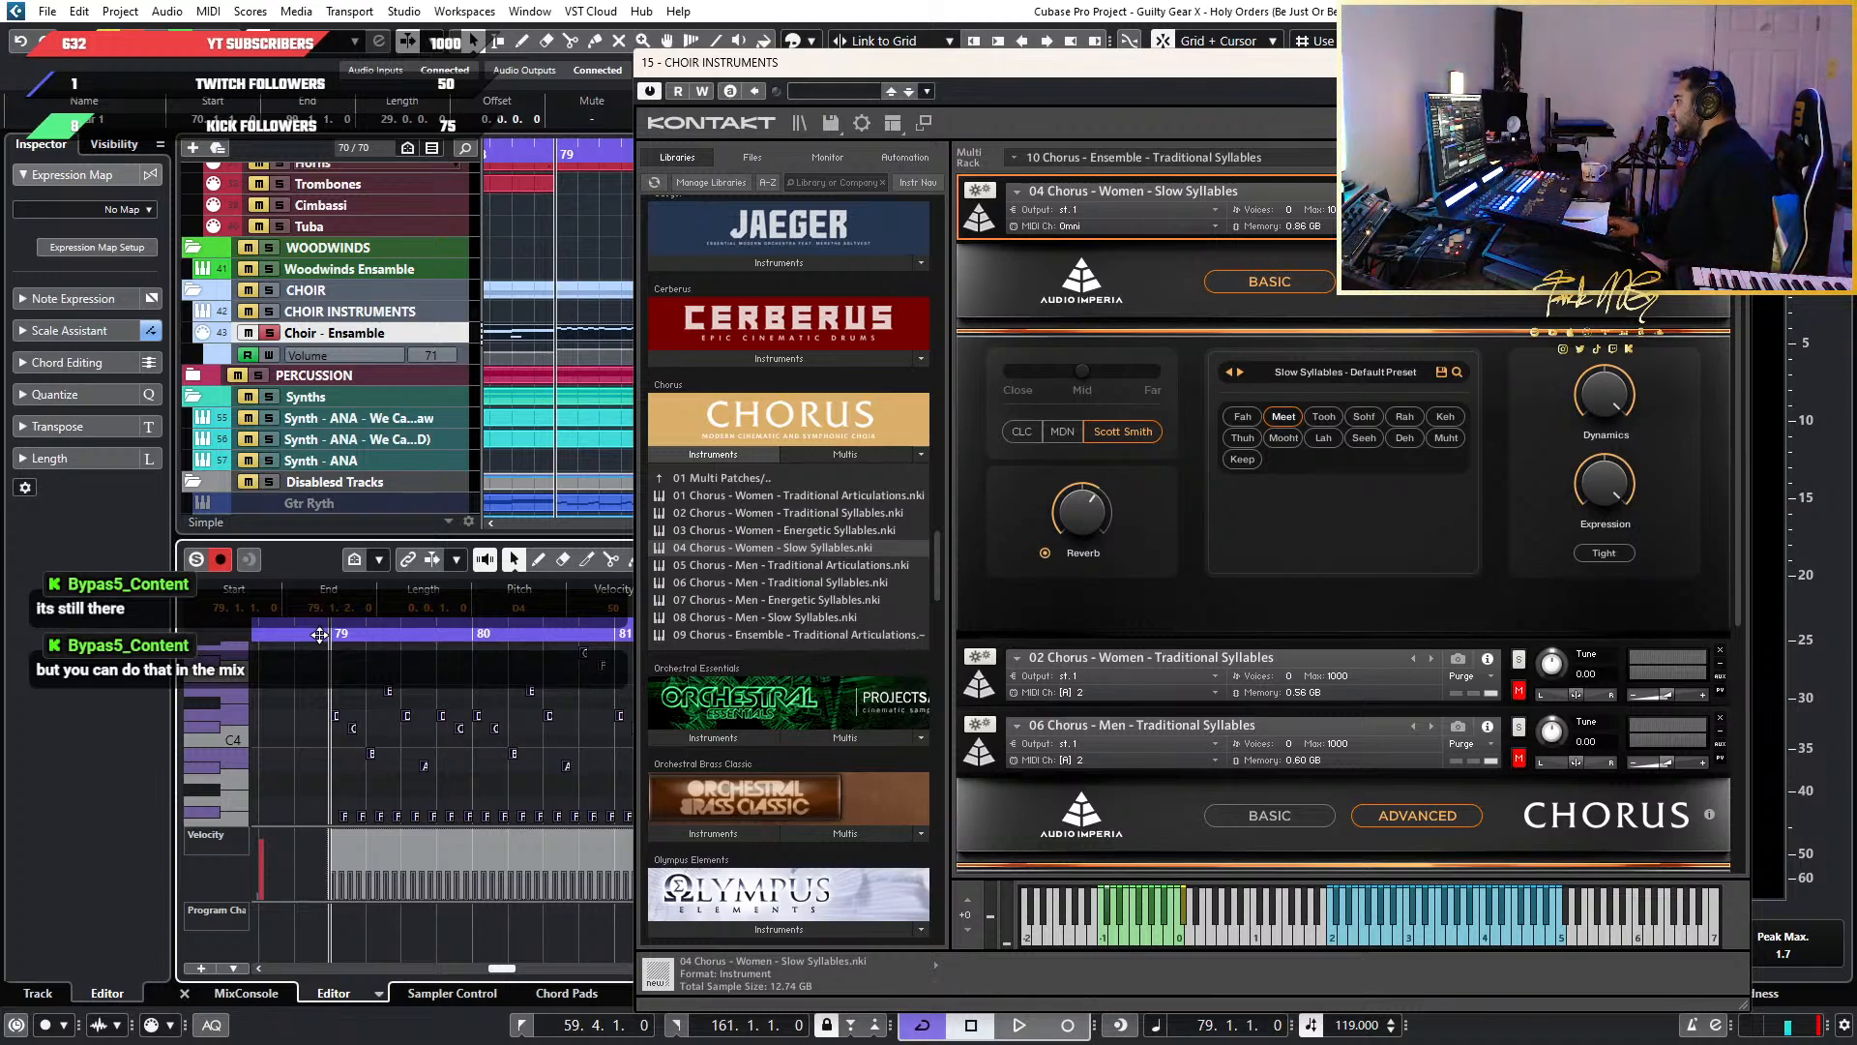
key(space)
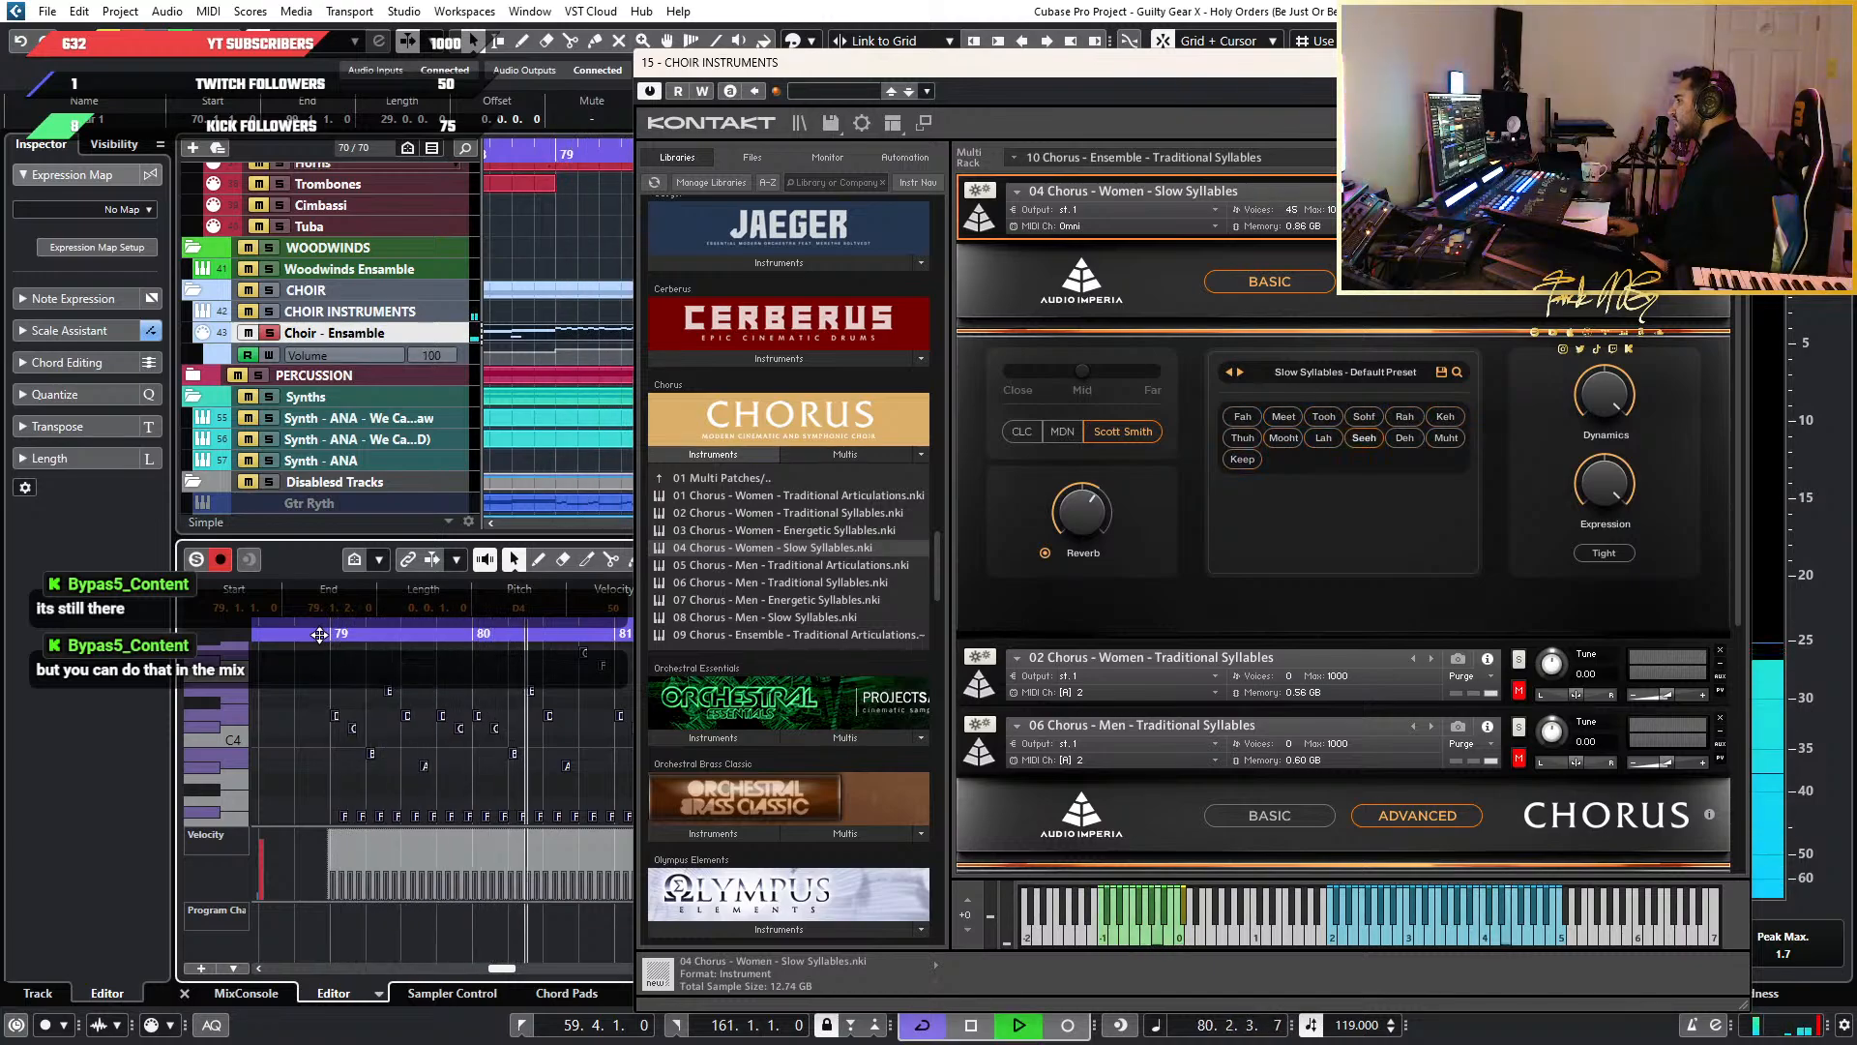
key(space)
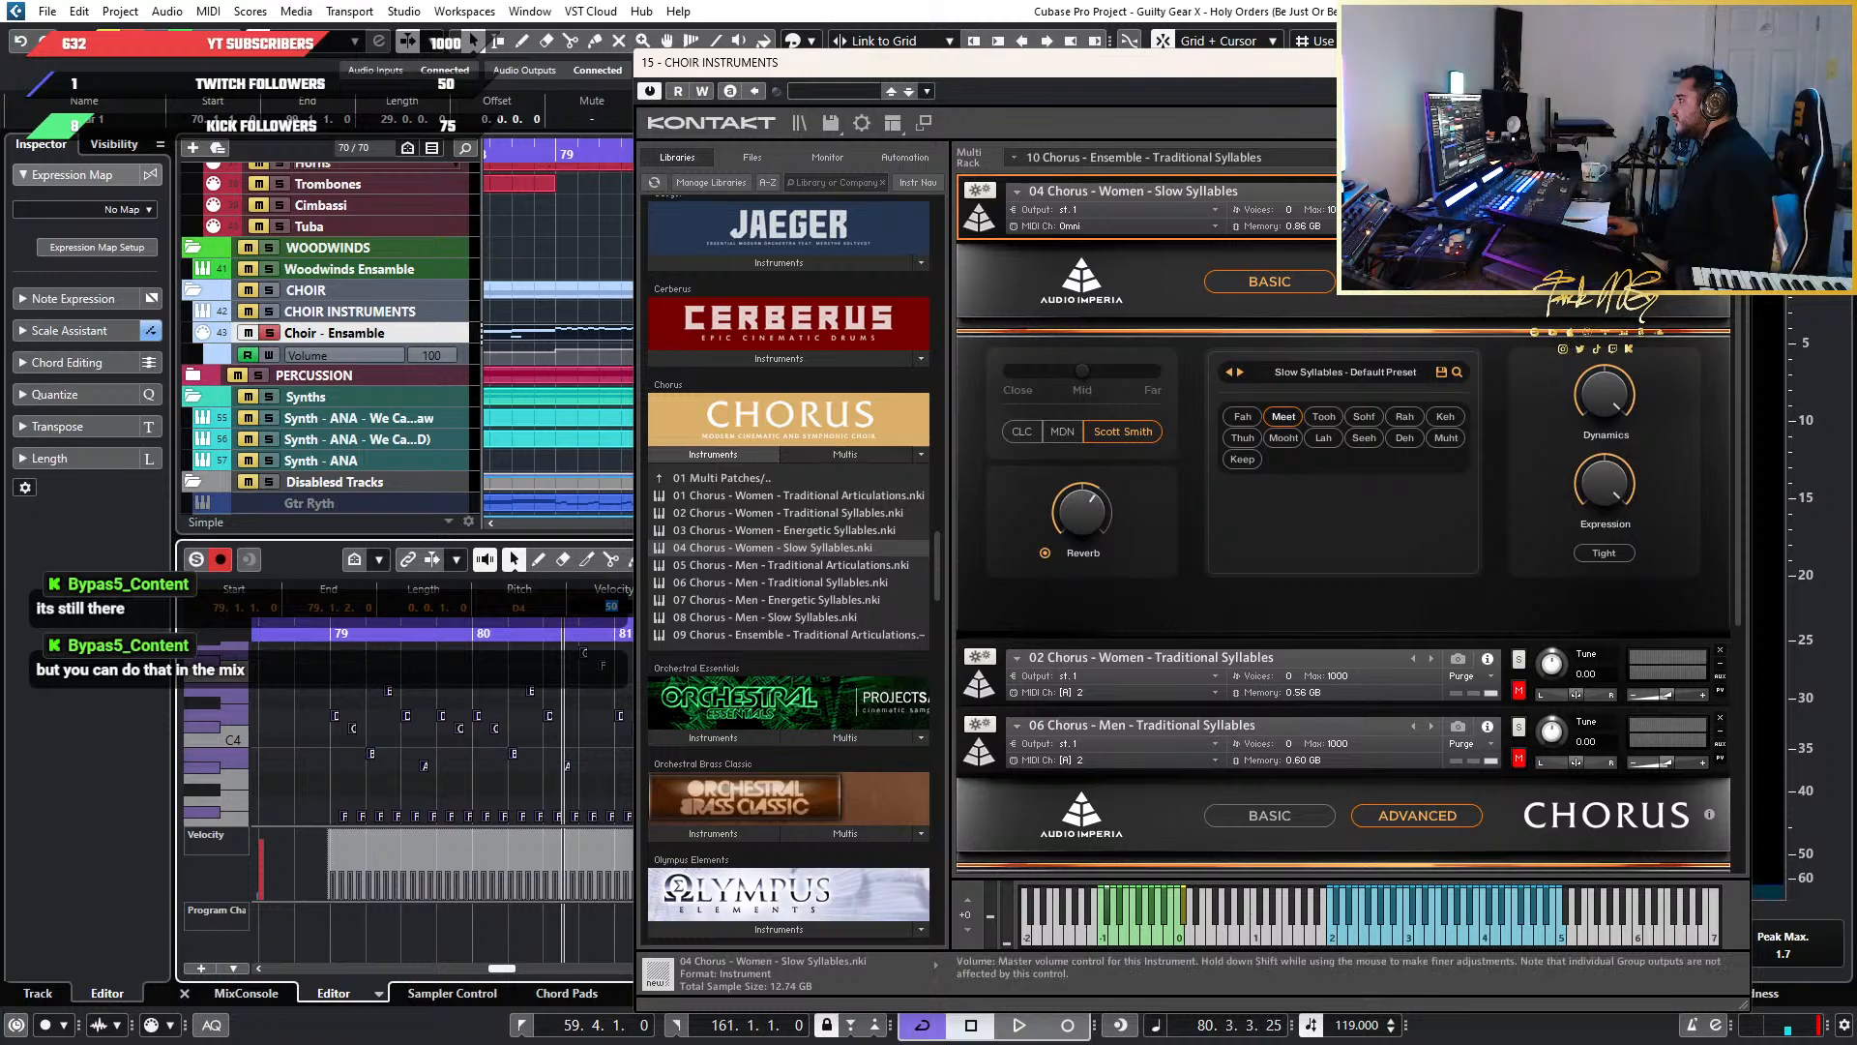
Adjust the master volume of the 04 Chorus - Women - Slow Syllables instrument and replay the choir from bar 79
click(1666, 228)
click(333, 634)
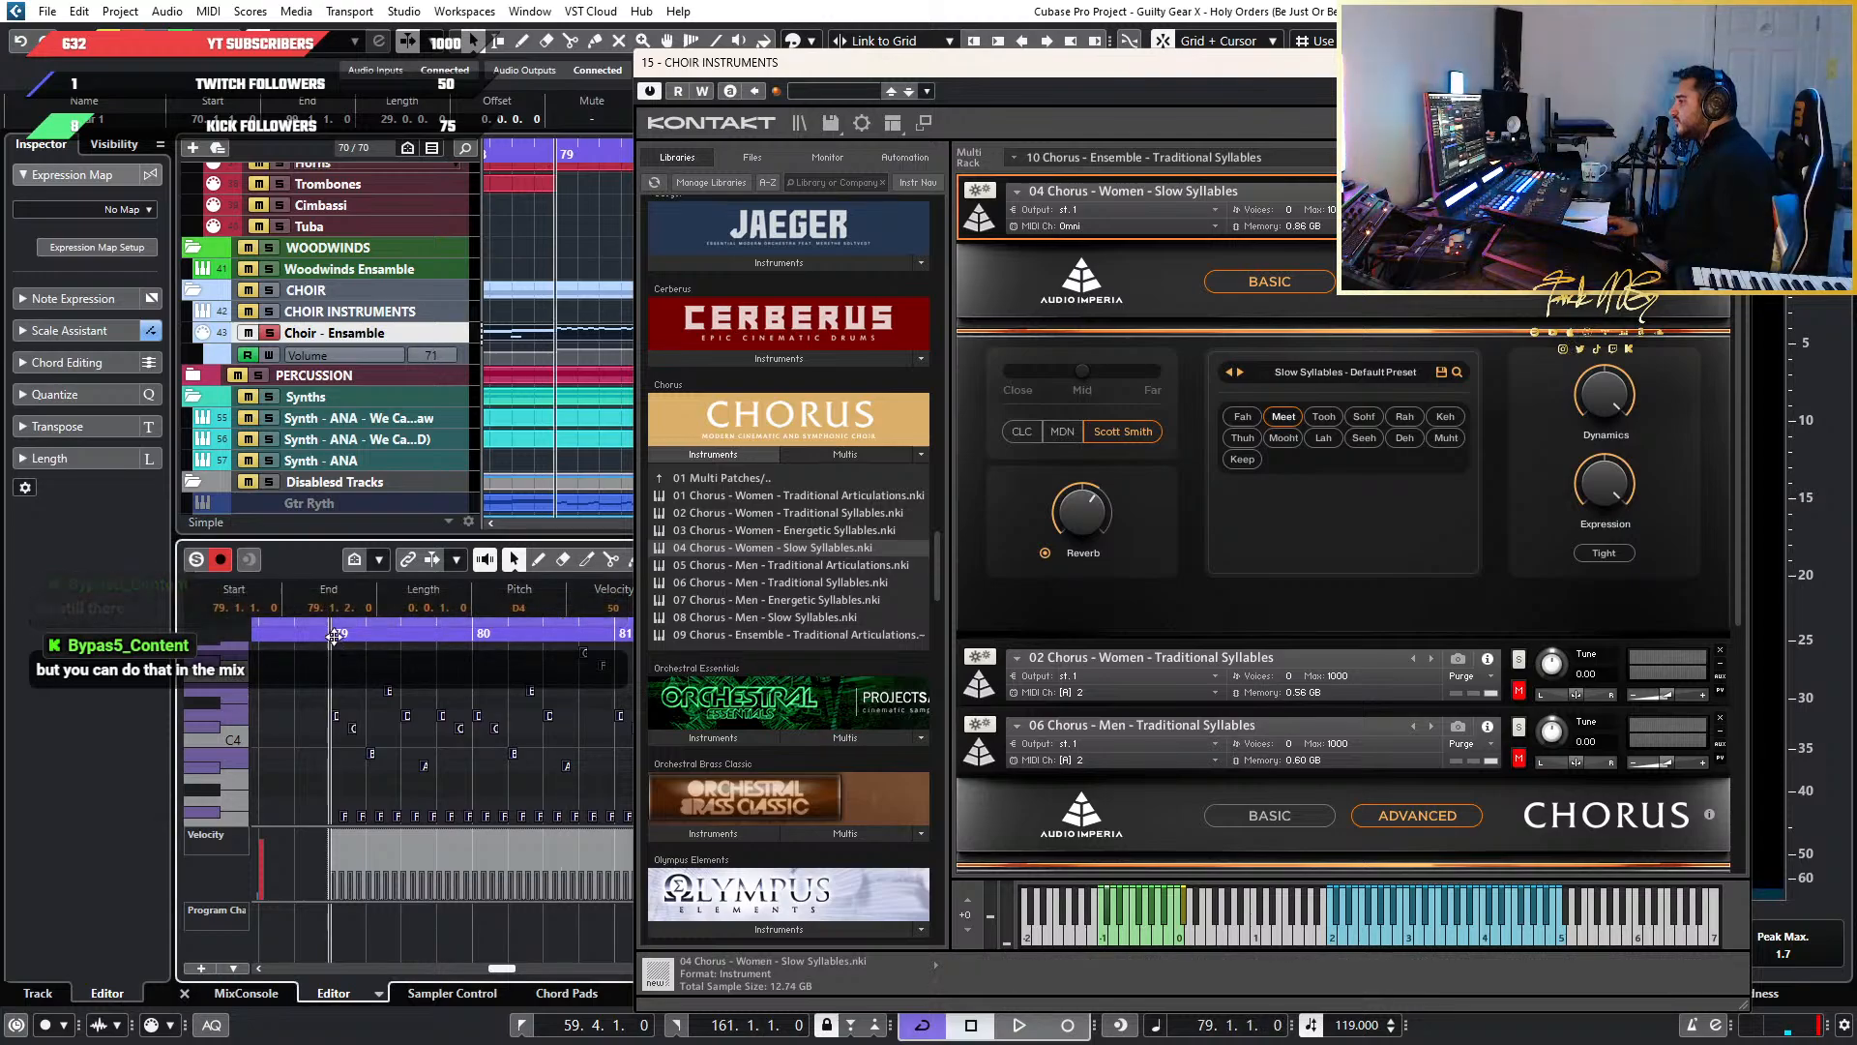
key(space)
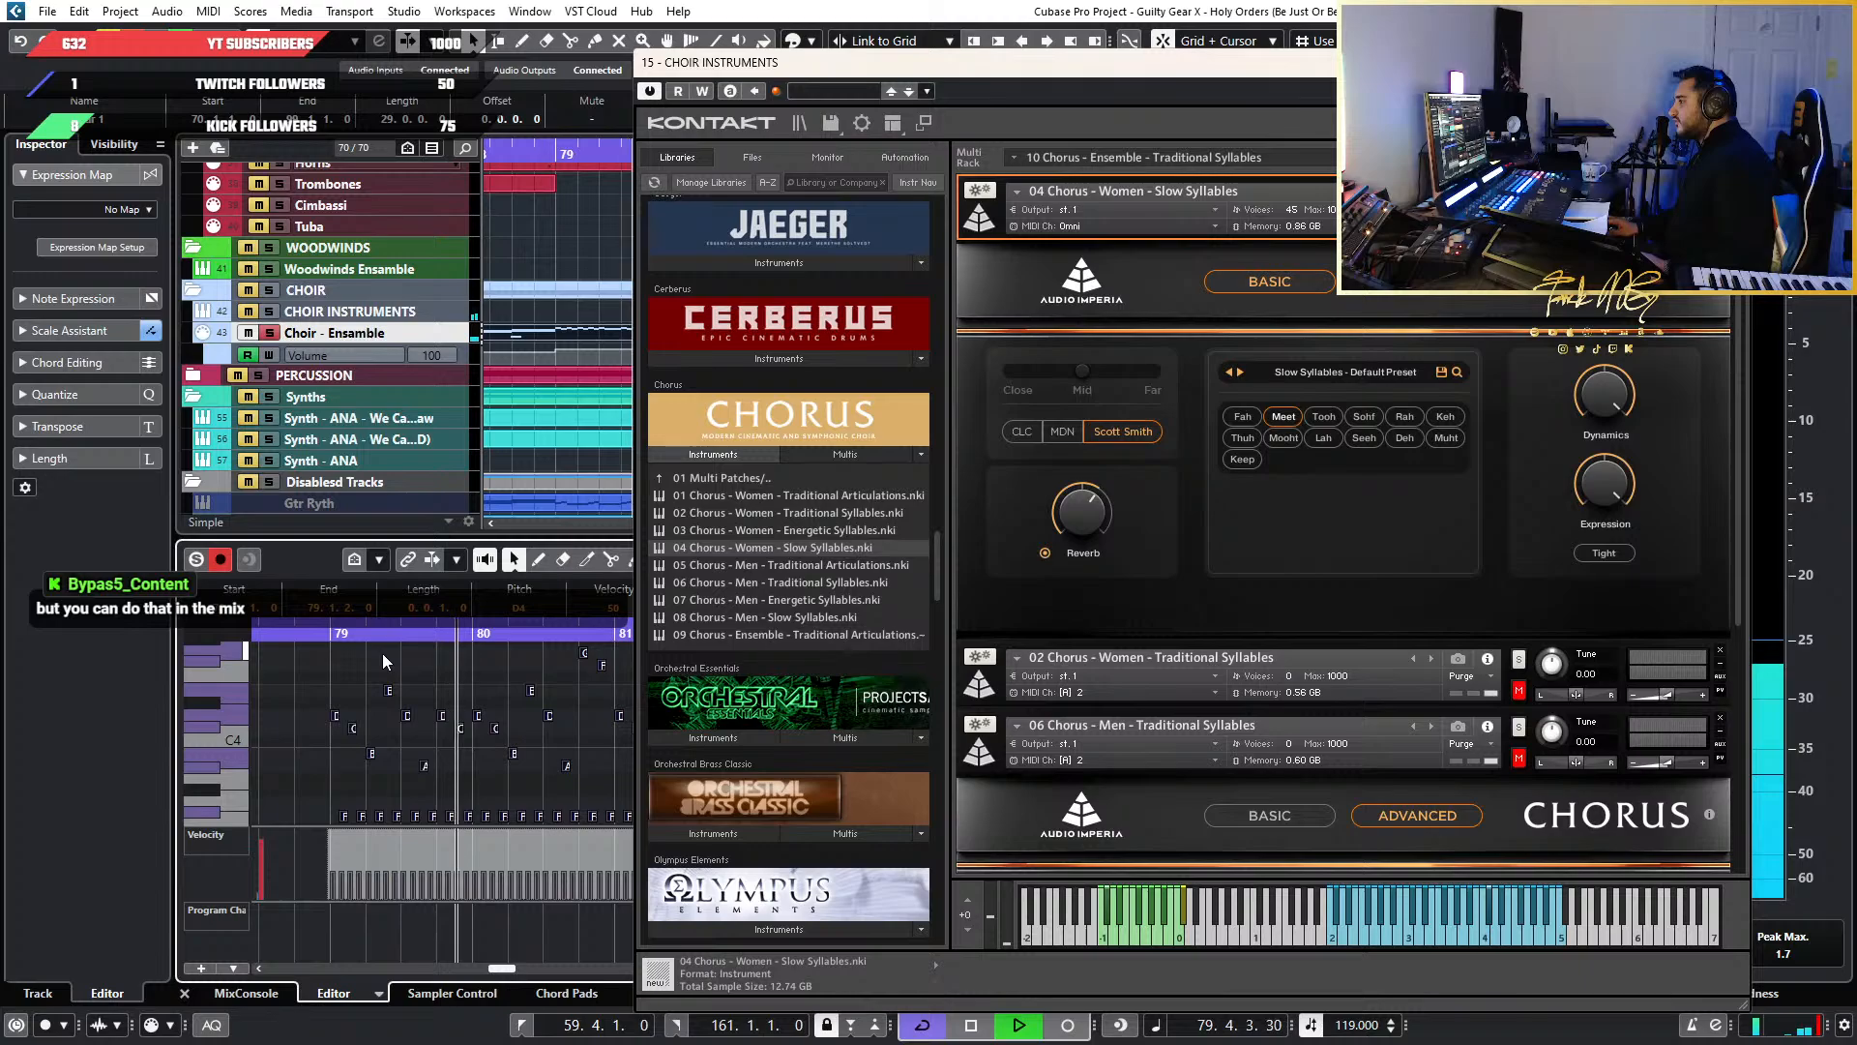
key(space)
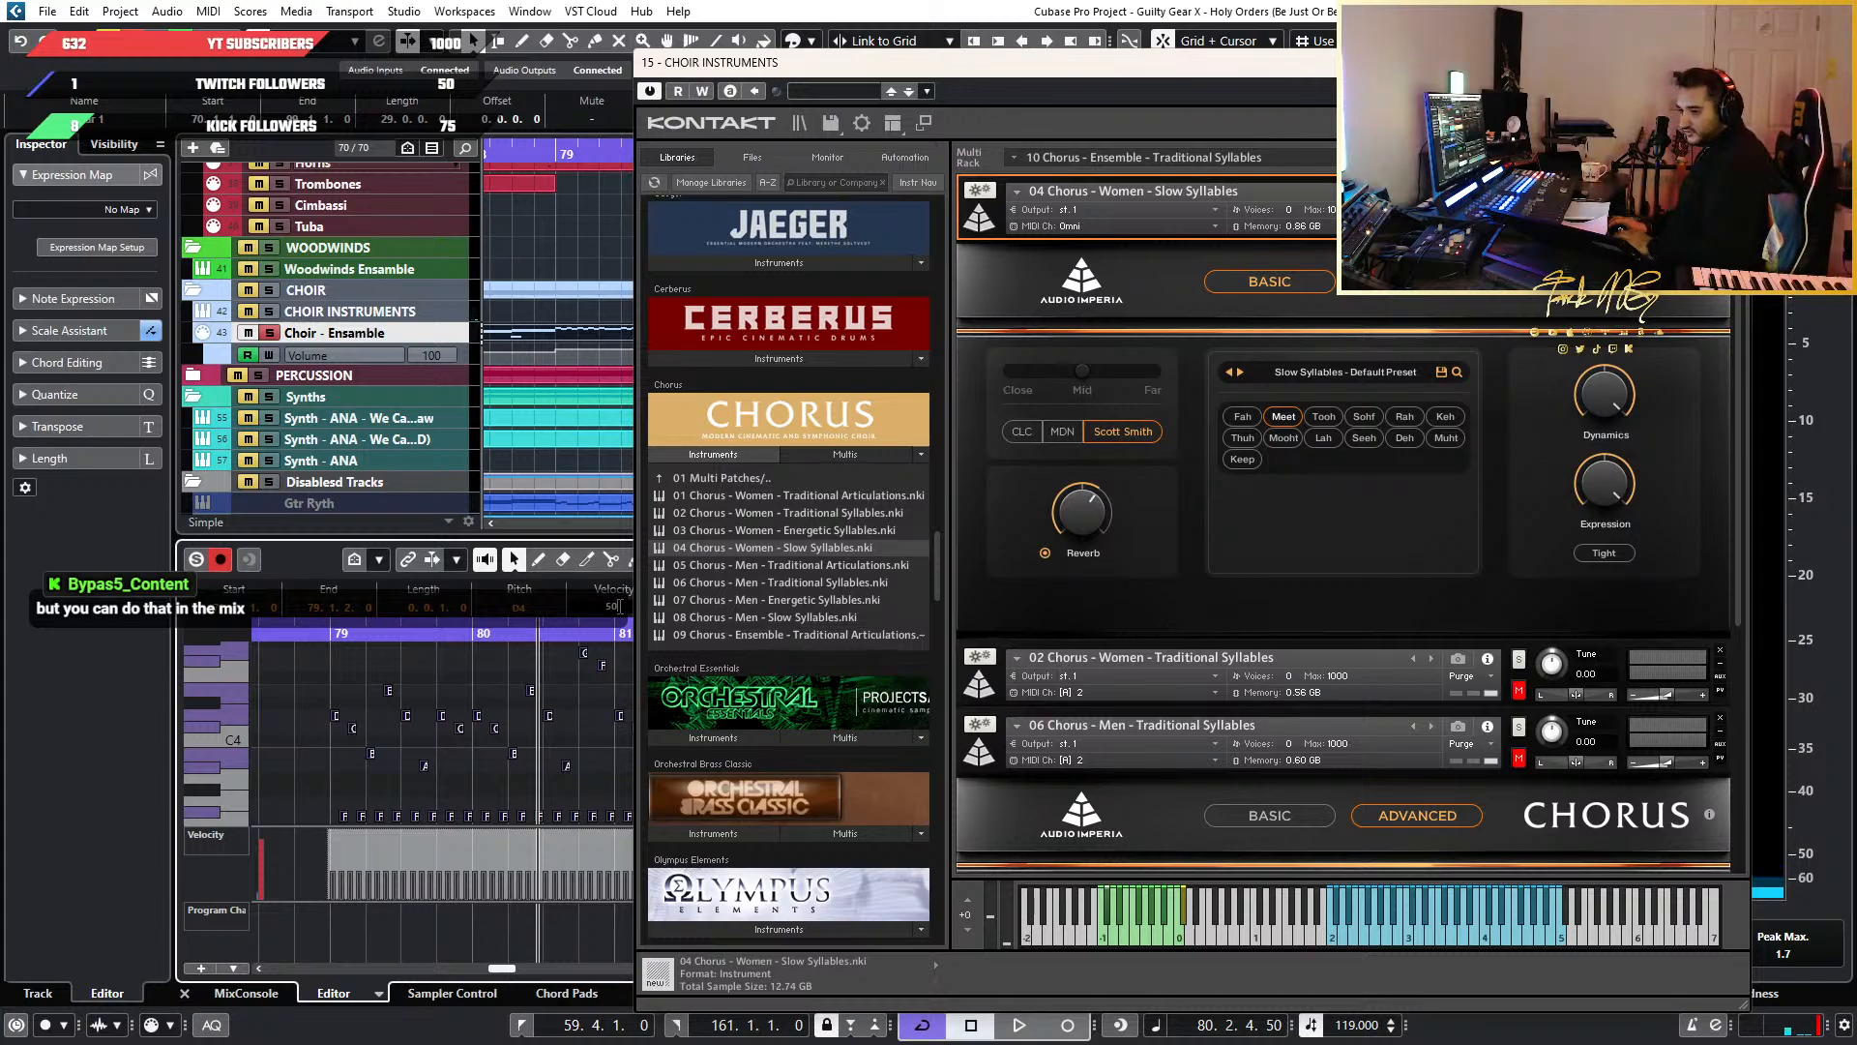
Set the velocity of the selected choir notes to 40 and listen to the passage
text(40)
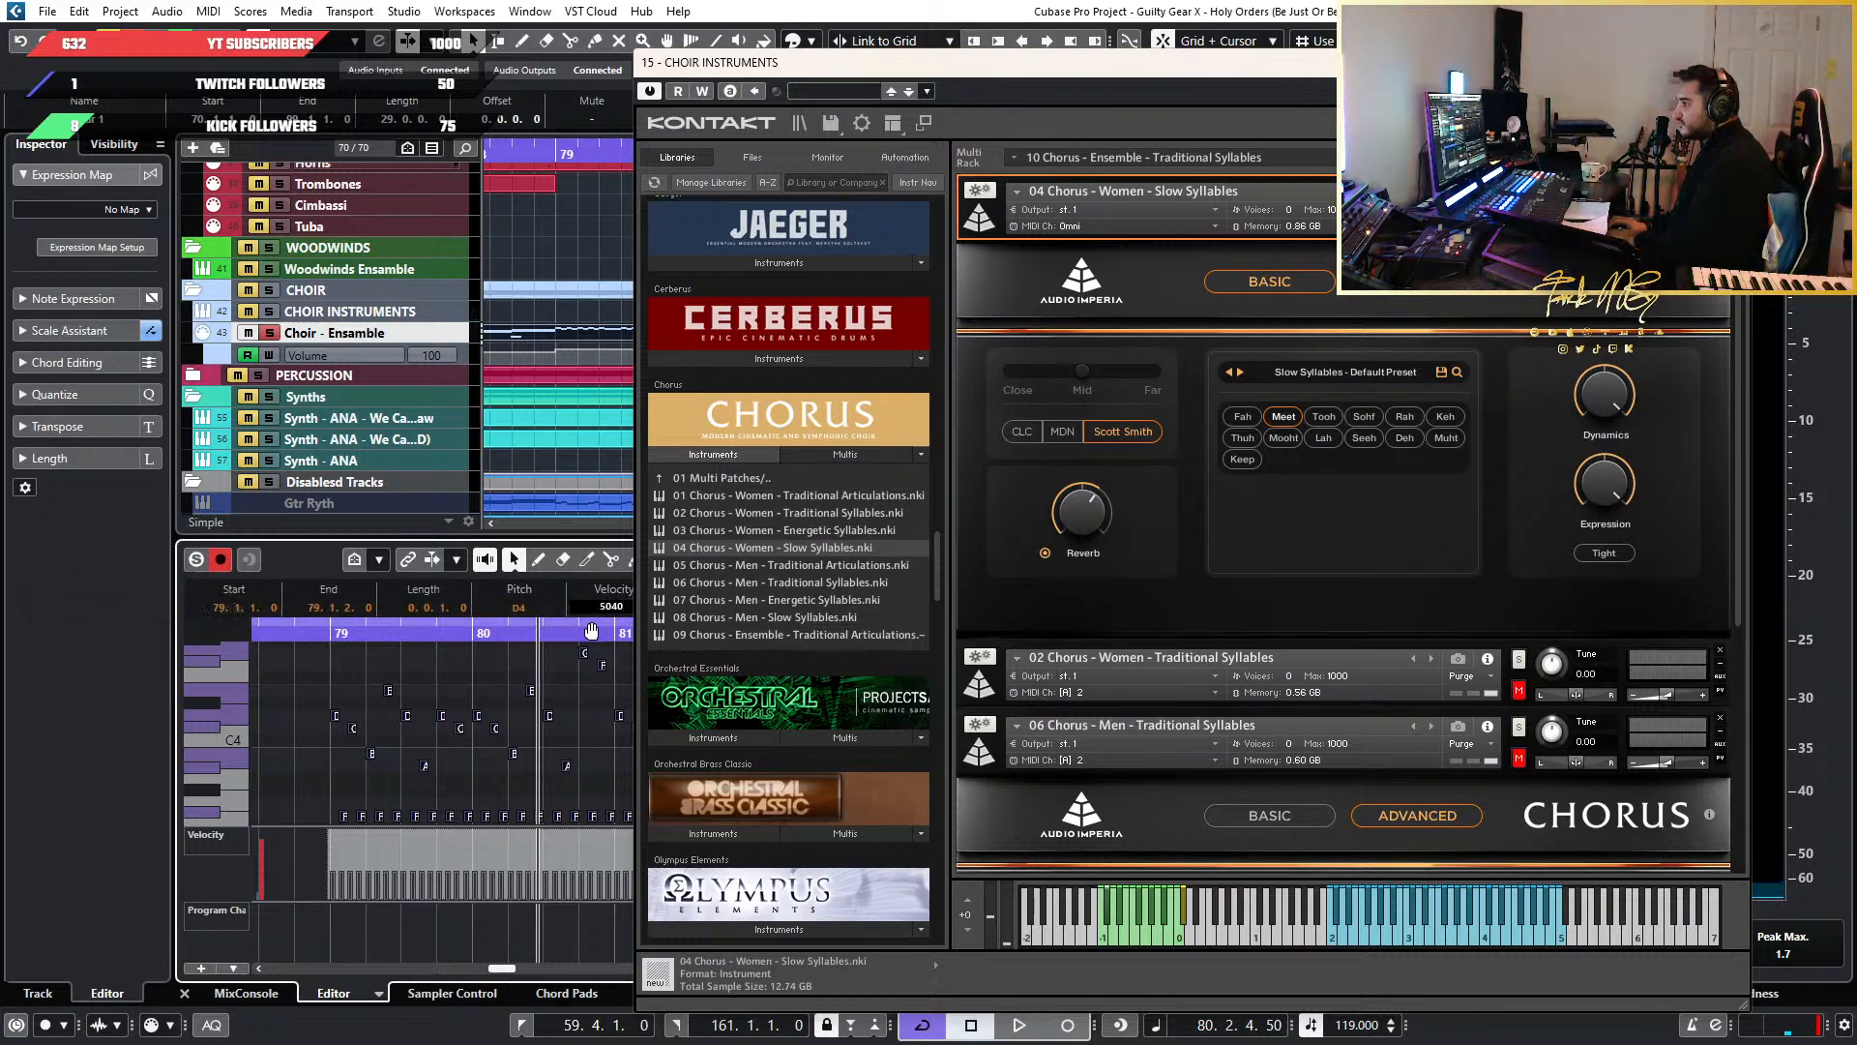
key(Return)
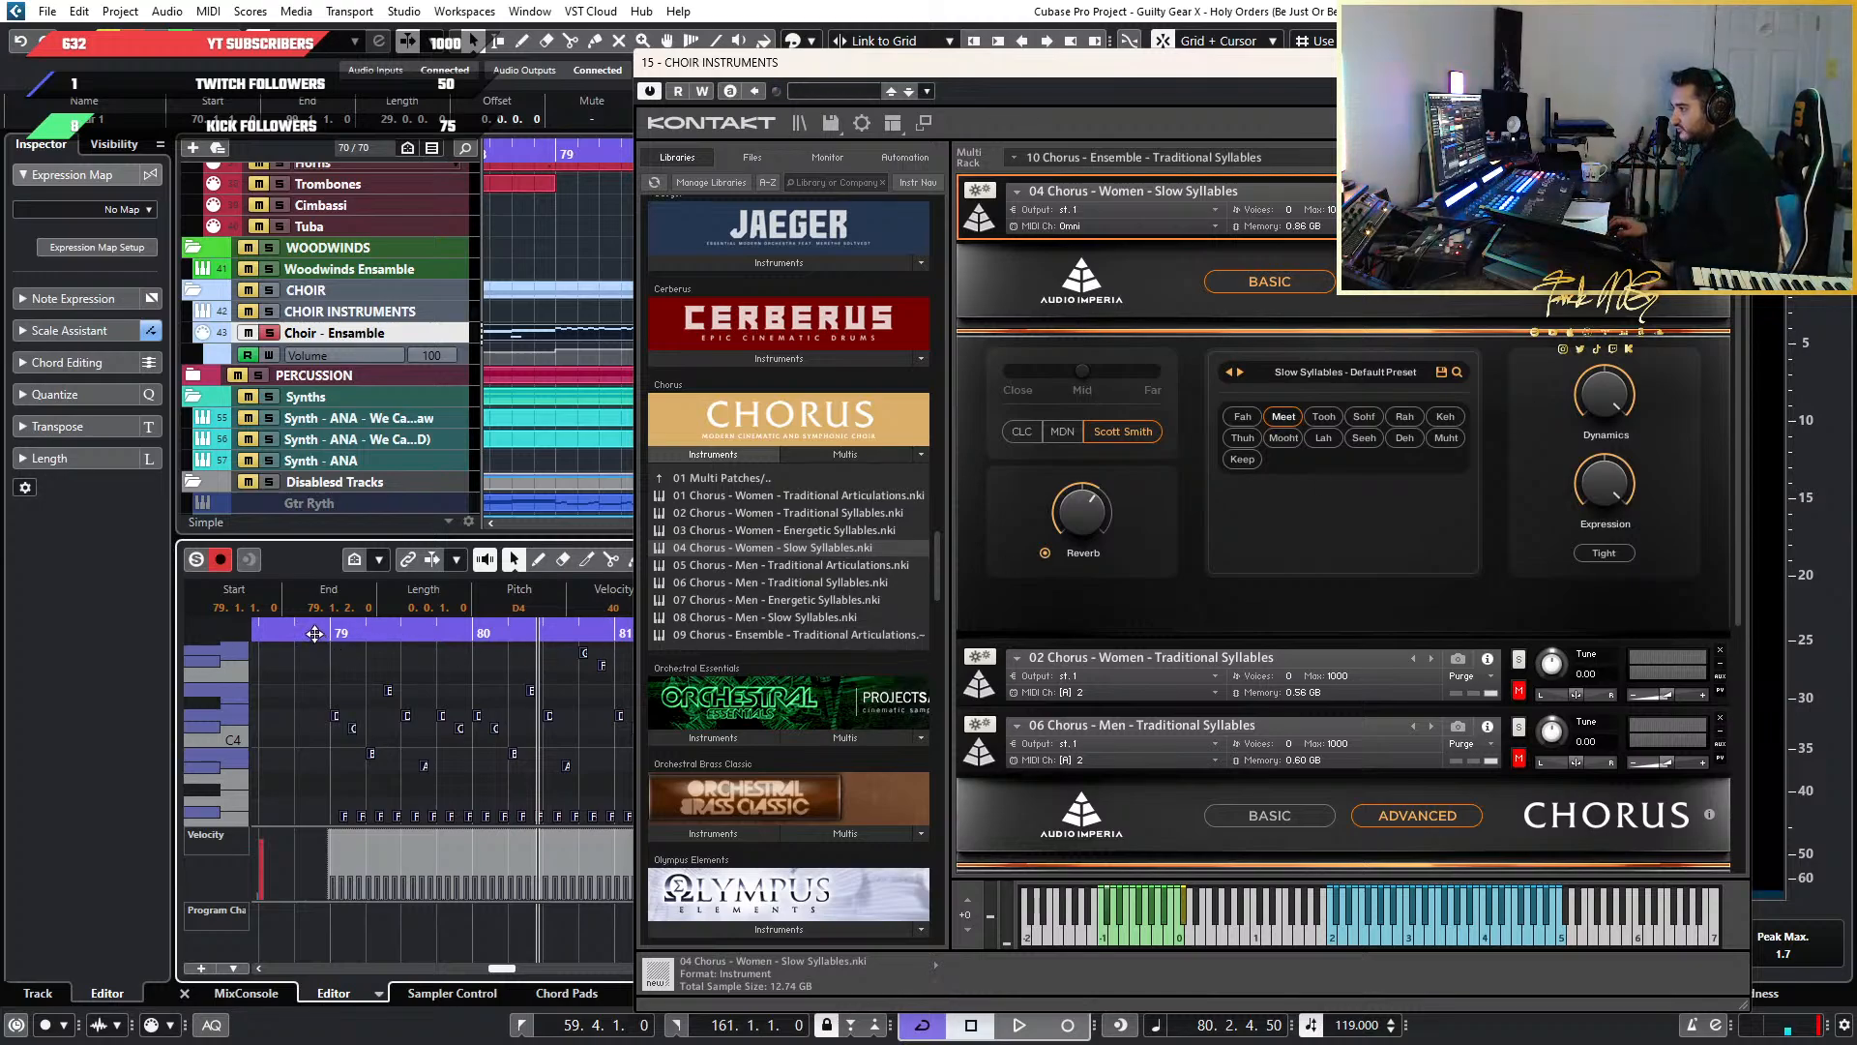
key(space)
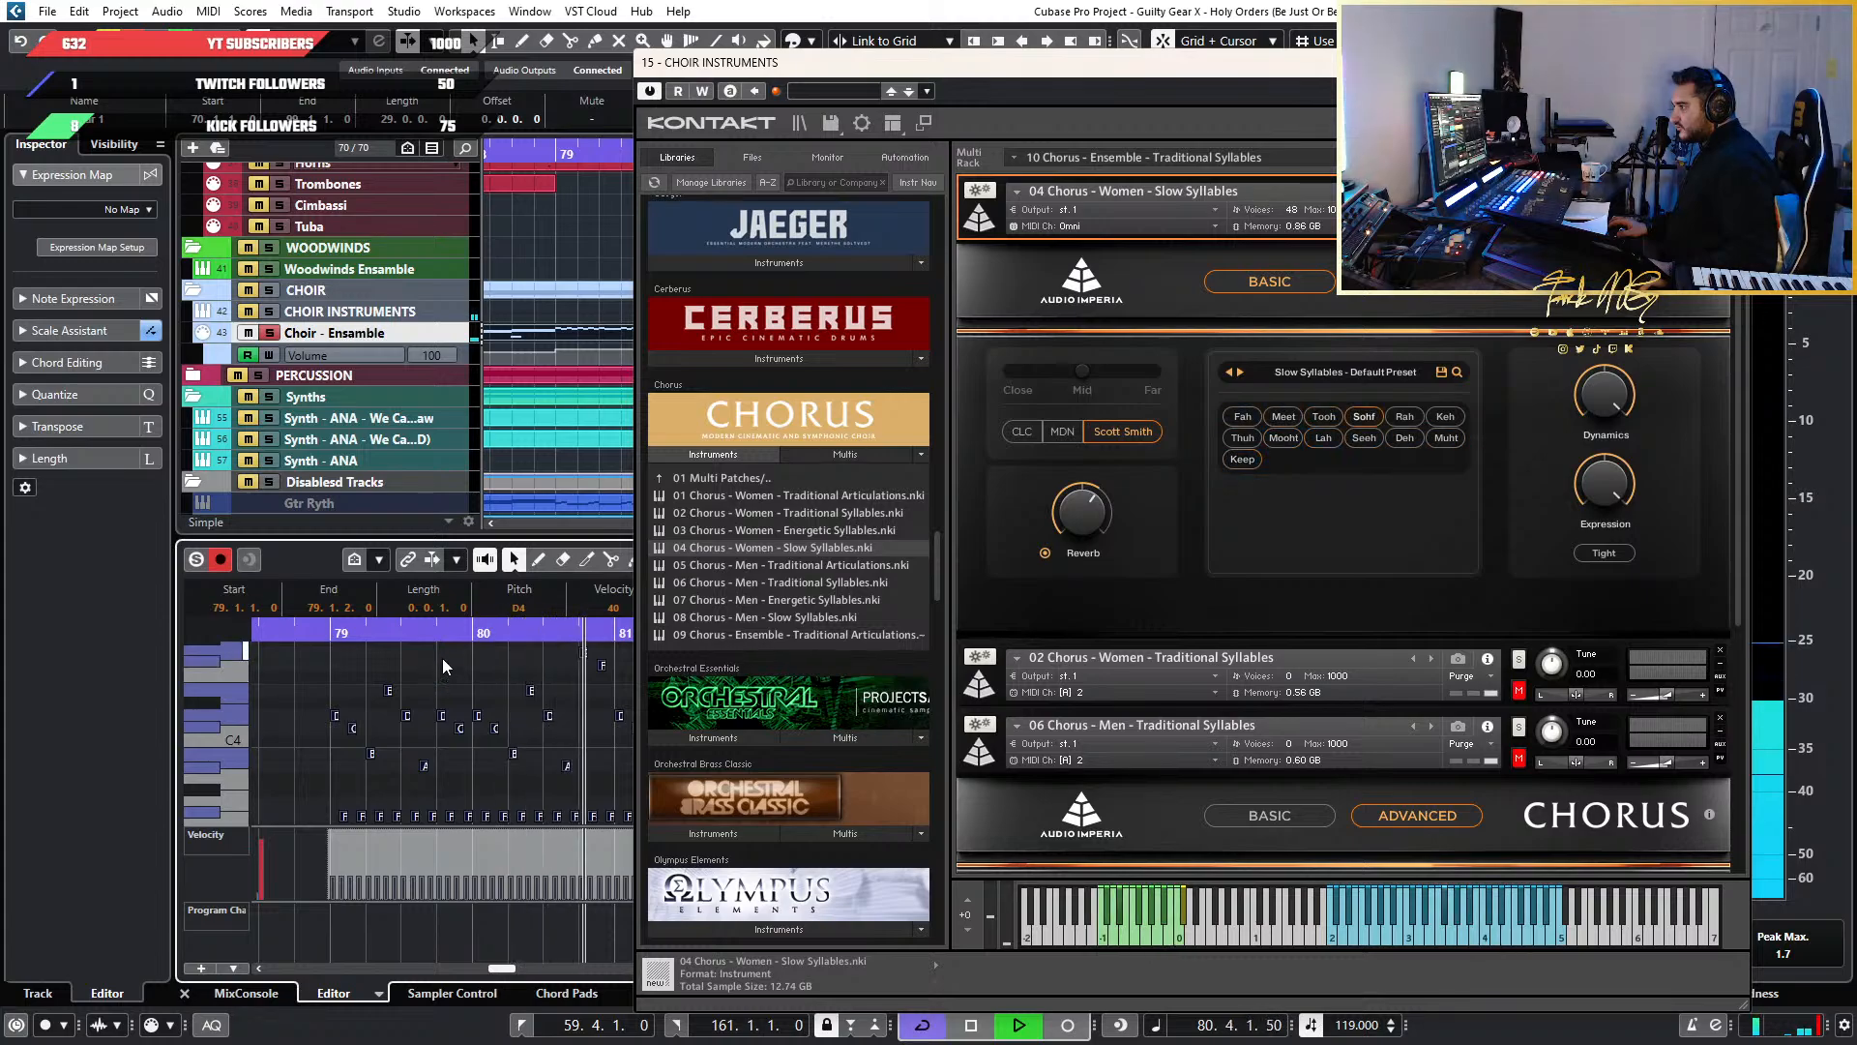
key(space)
Replay the choir passage from bar 79 and move the Kontakt window aside to uncover the arrangement around the choir track
drag(1203, 69, 1222, 63)
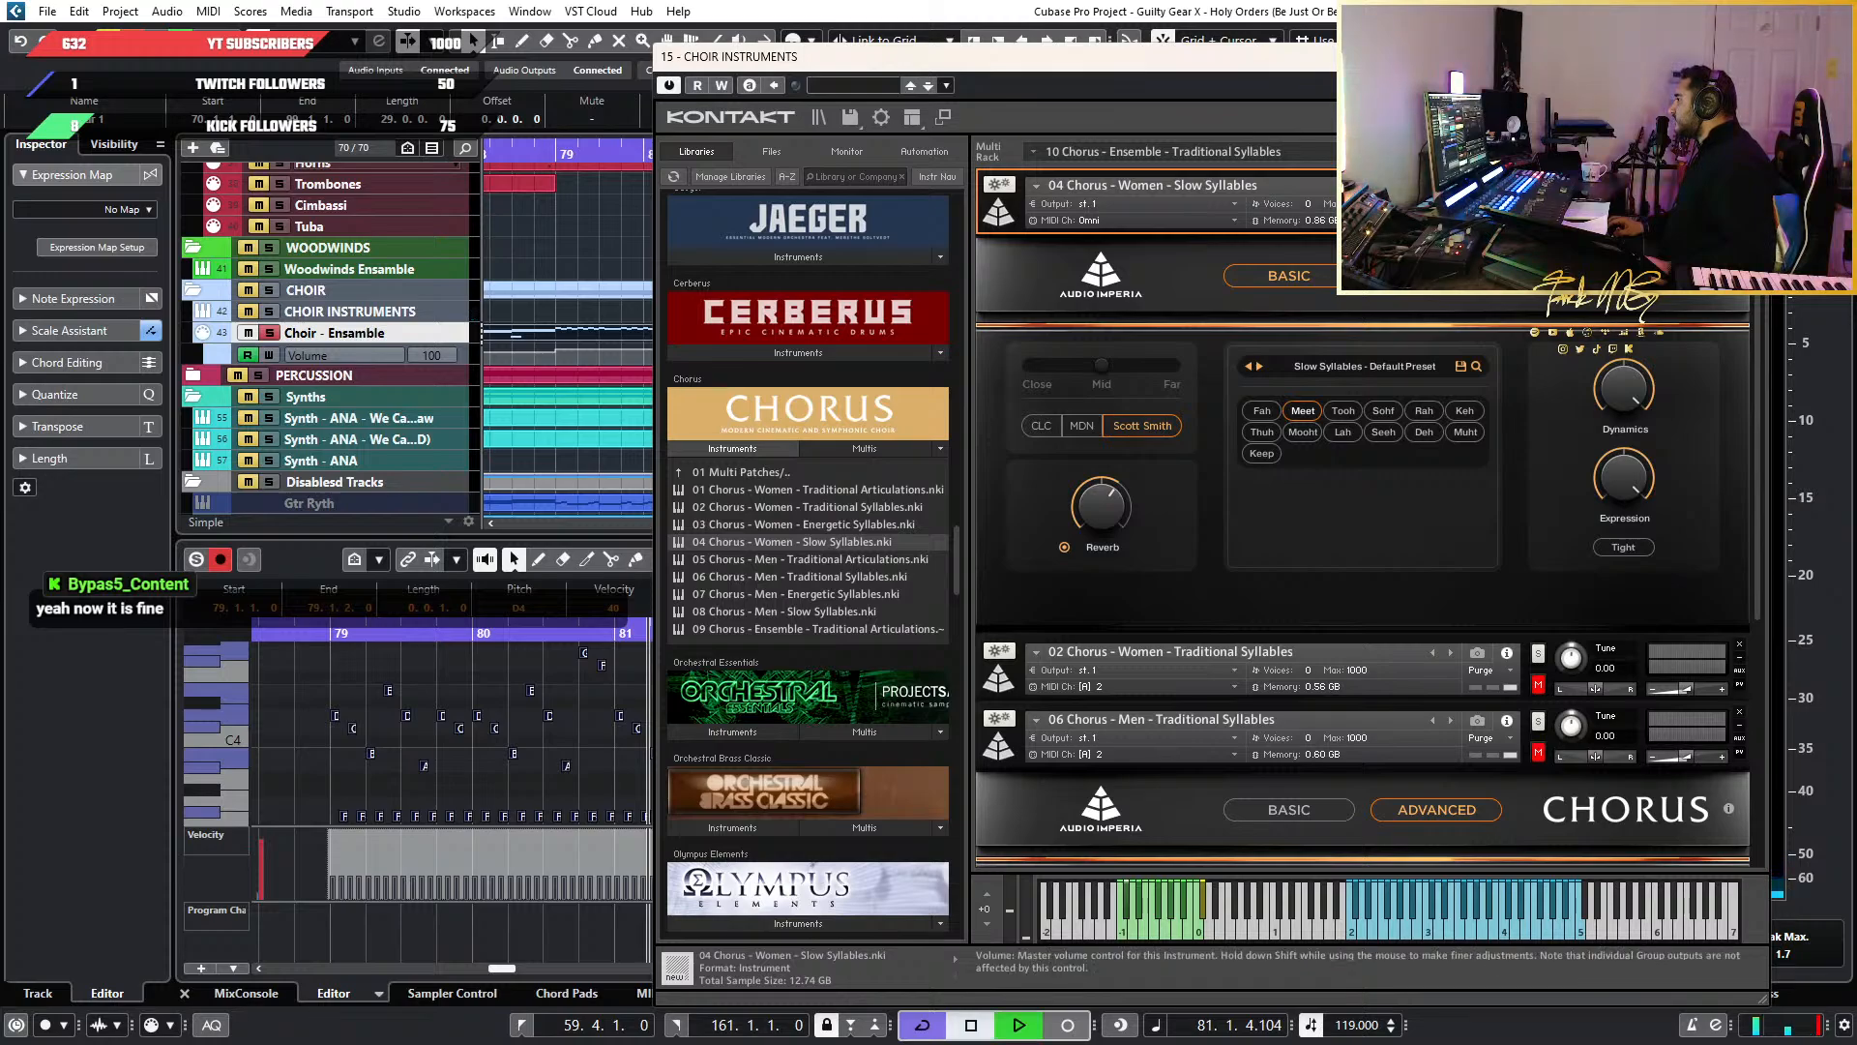
click(332, 635)
key(space)
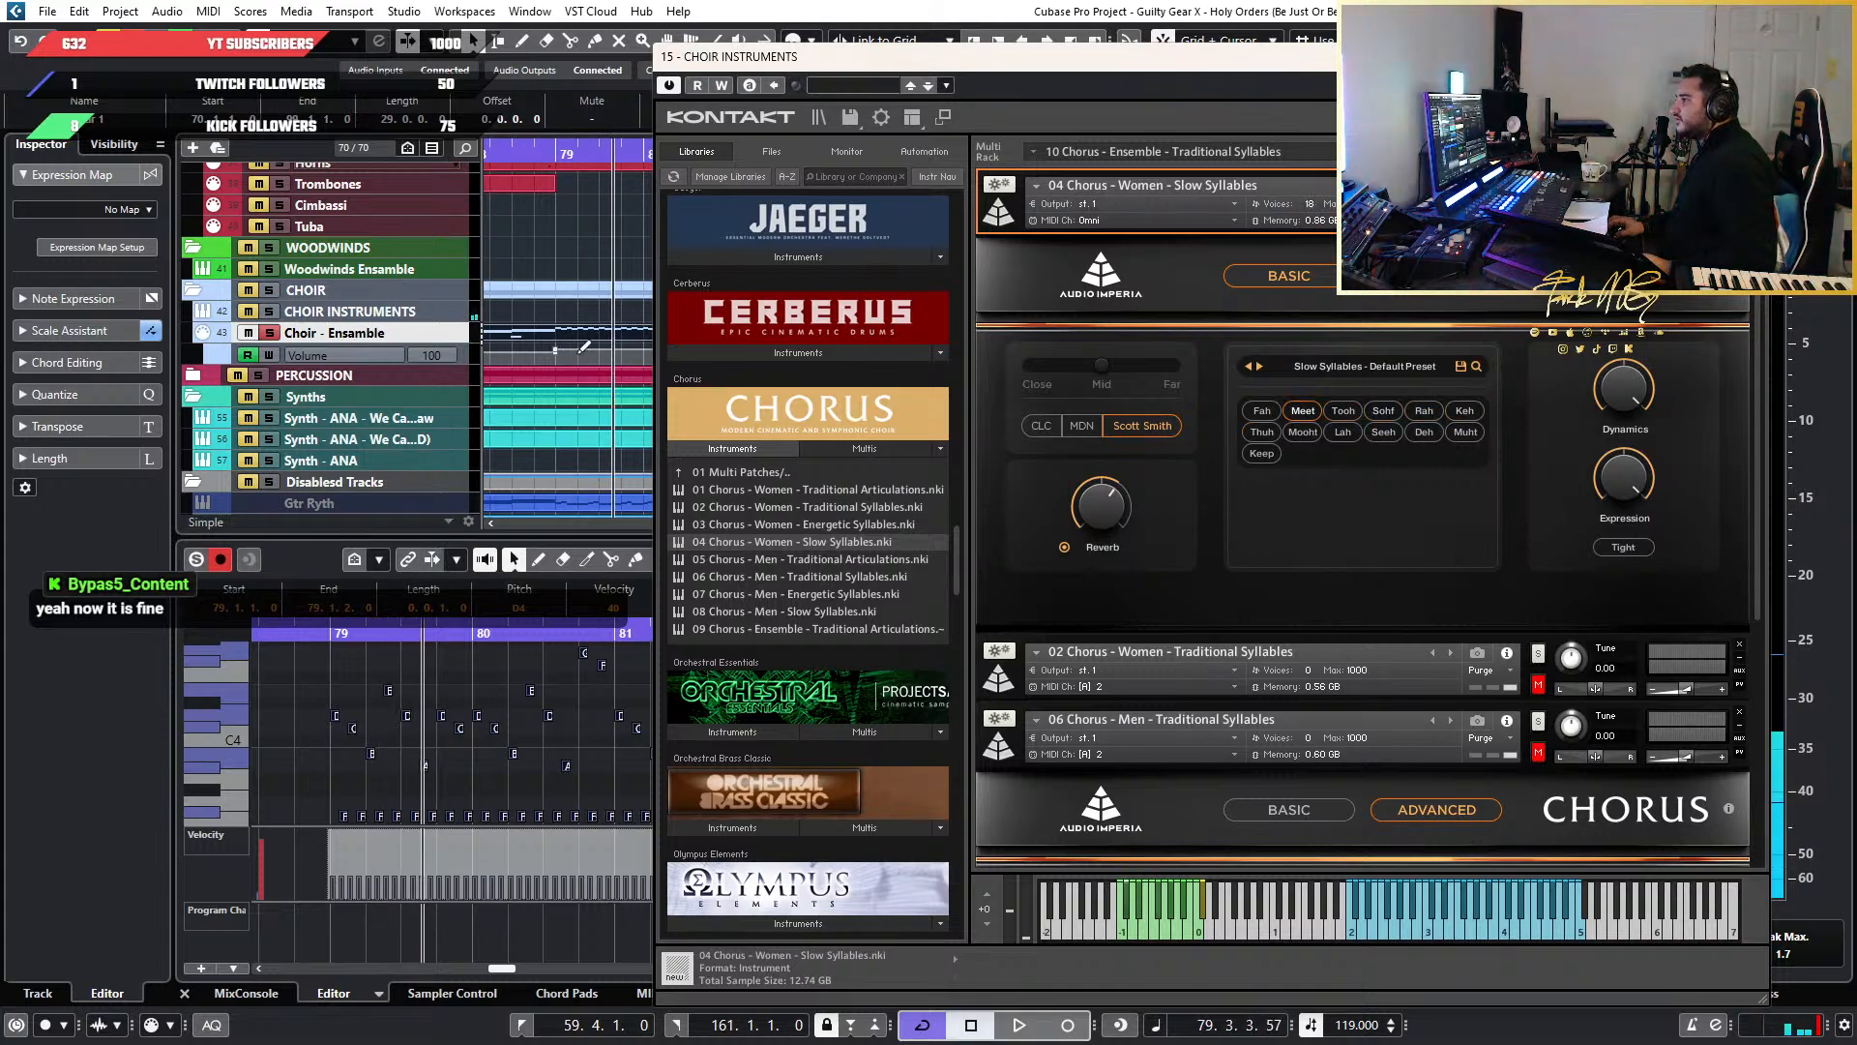
drag(904, 66, 1090, 65)
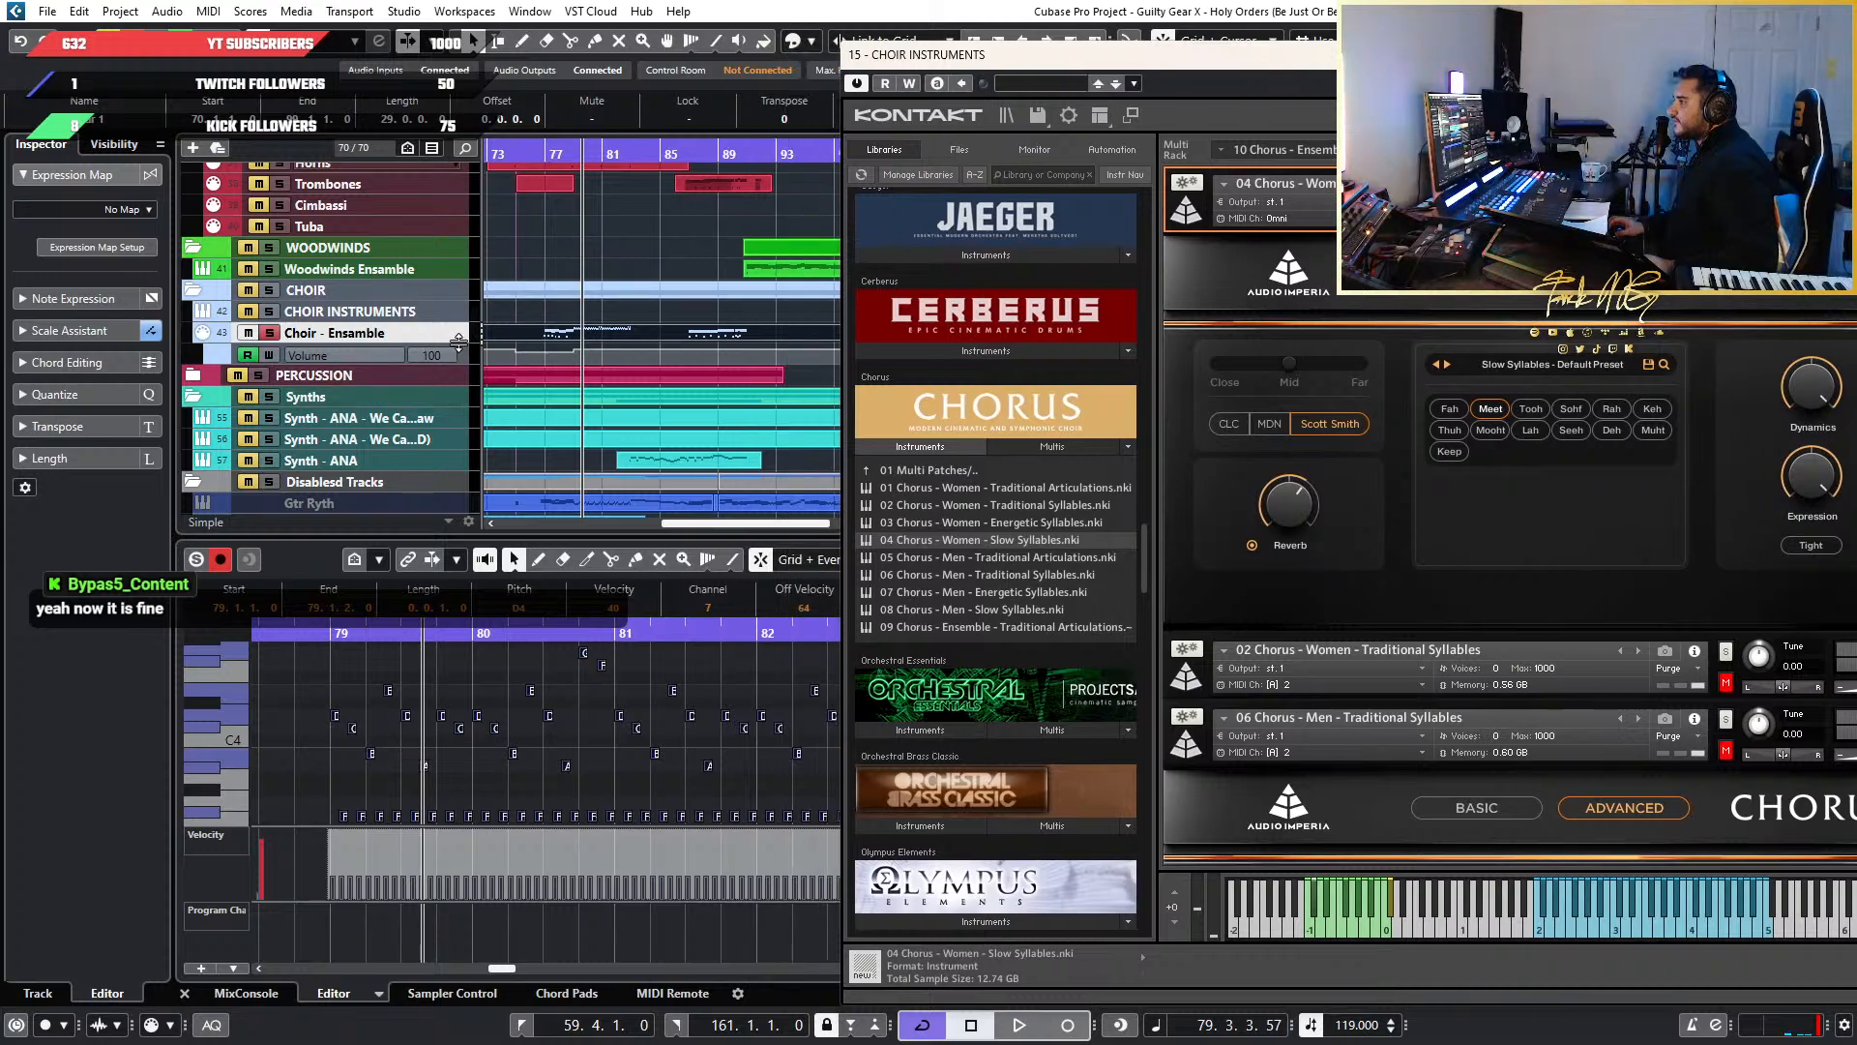
Enlarge the Choir - Ensemble track and its Volume automation lane around bar 79
drag(459, 344, 463, 420)
scroll(559, 401, up, 5)
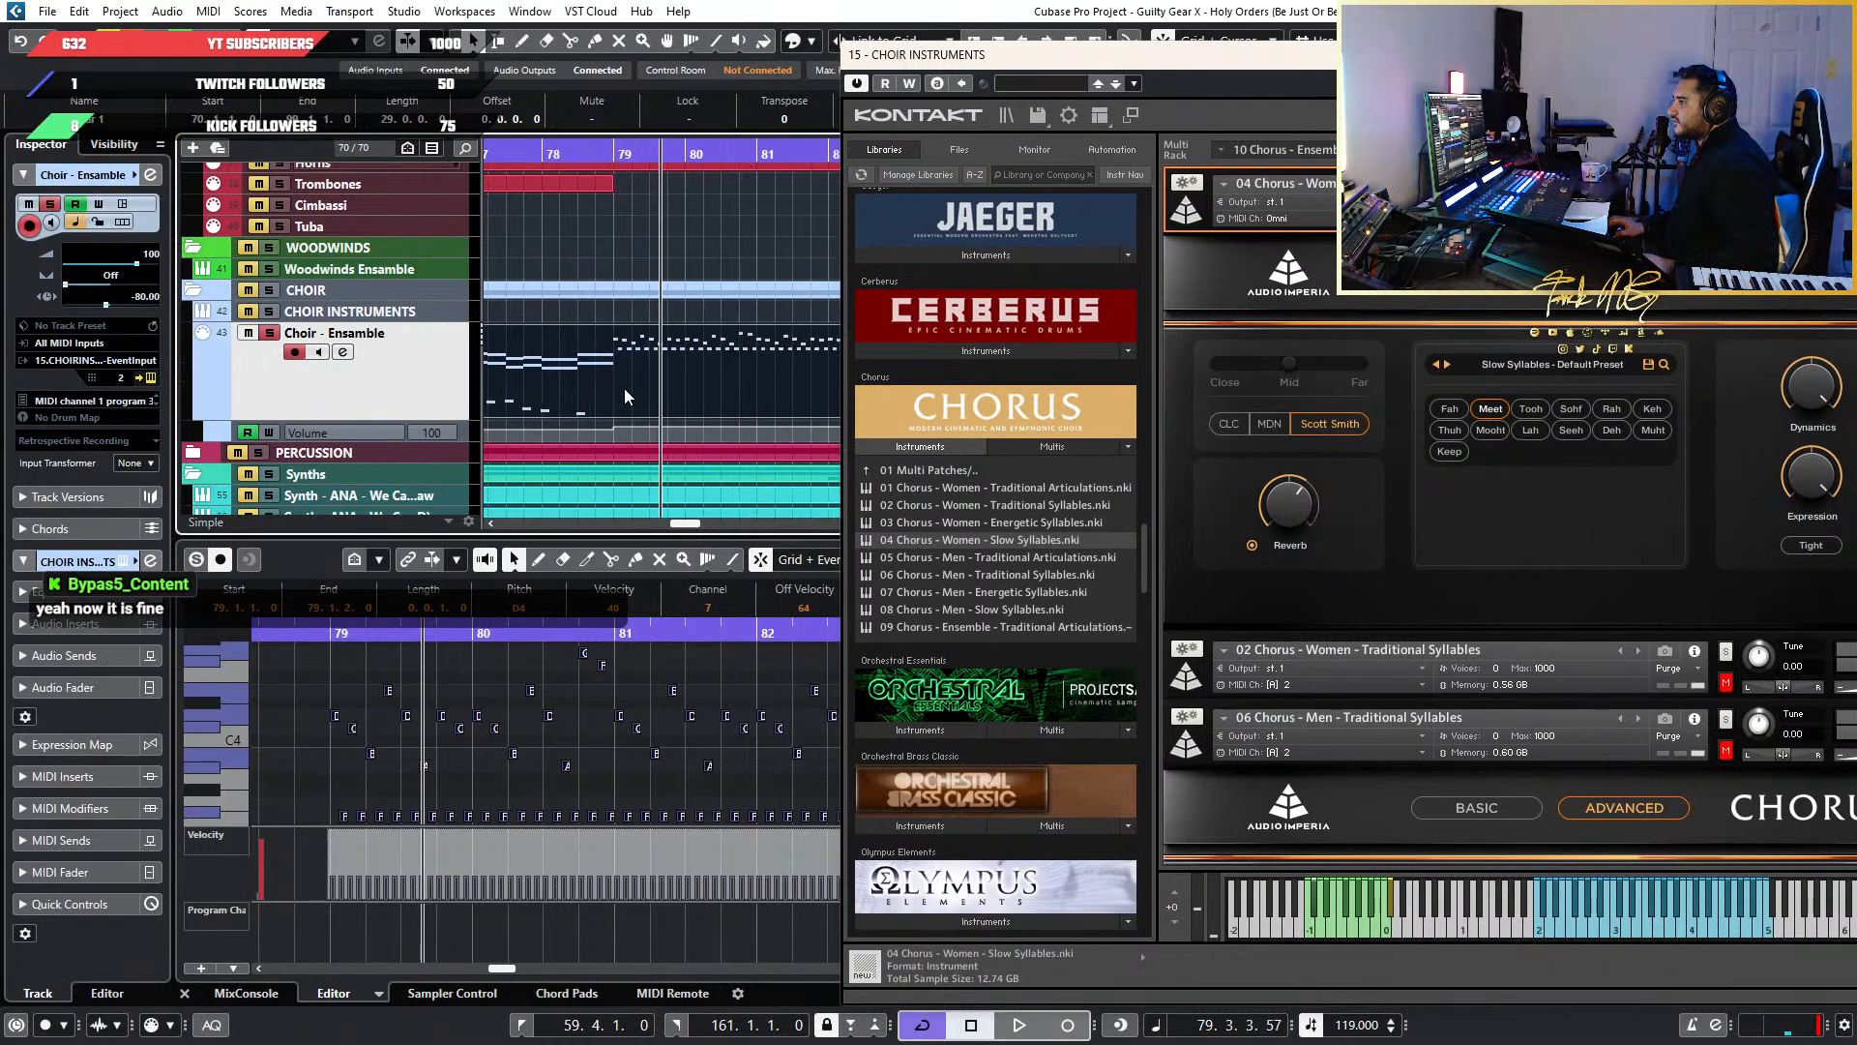
scroll(646, 421, down, 5)
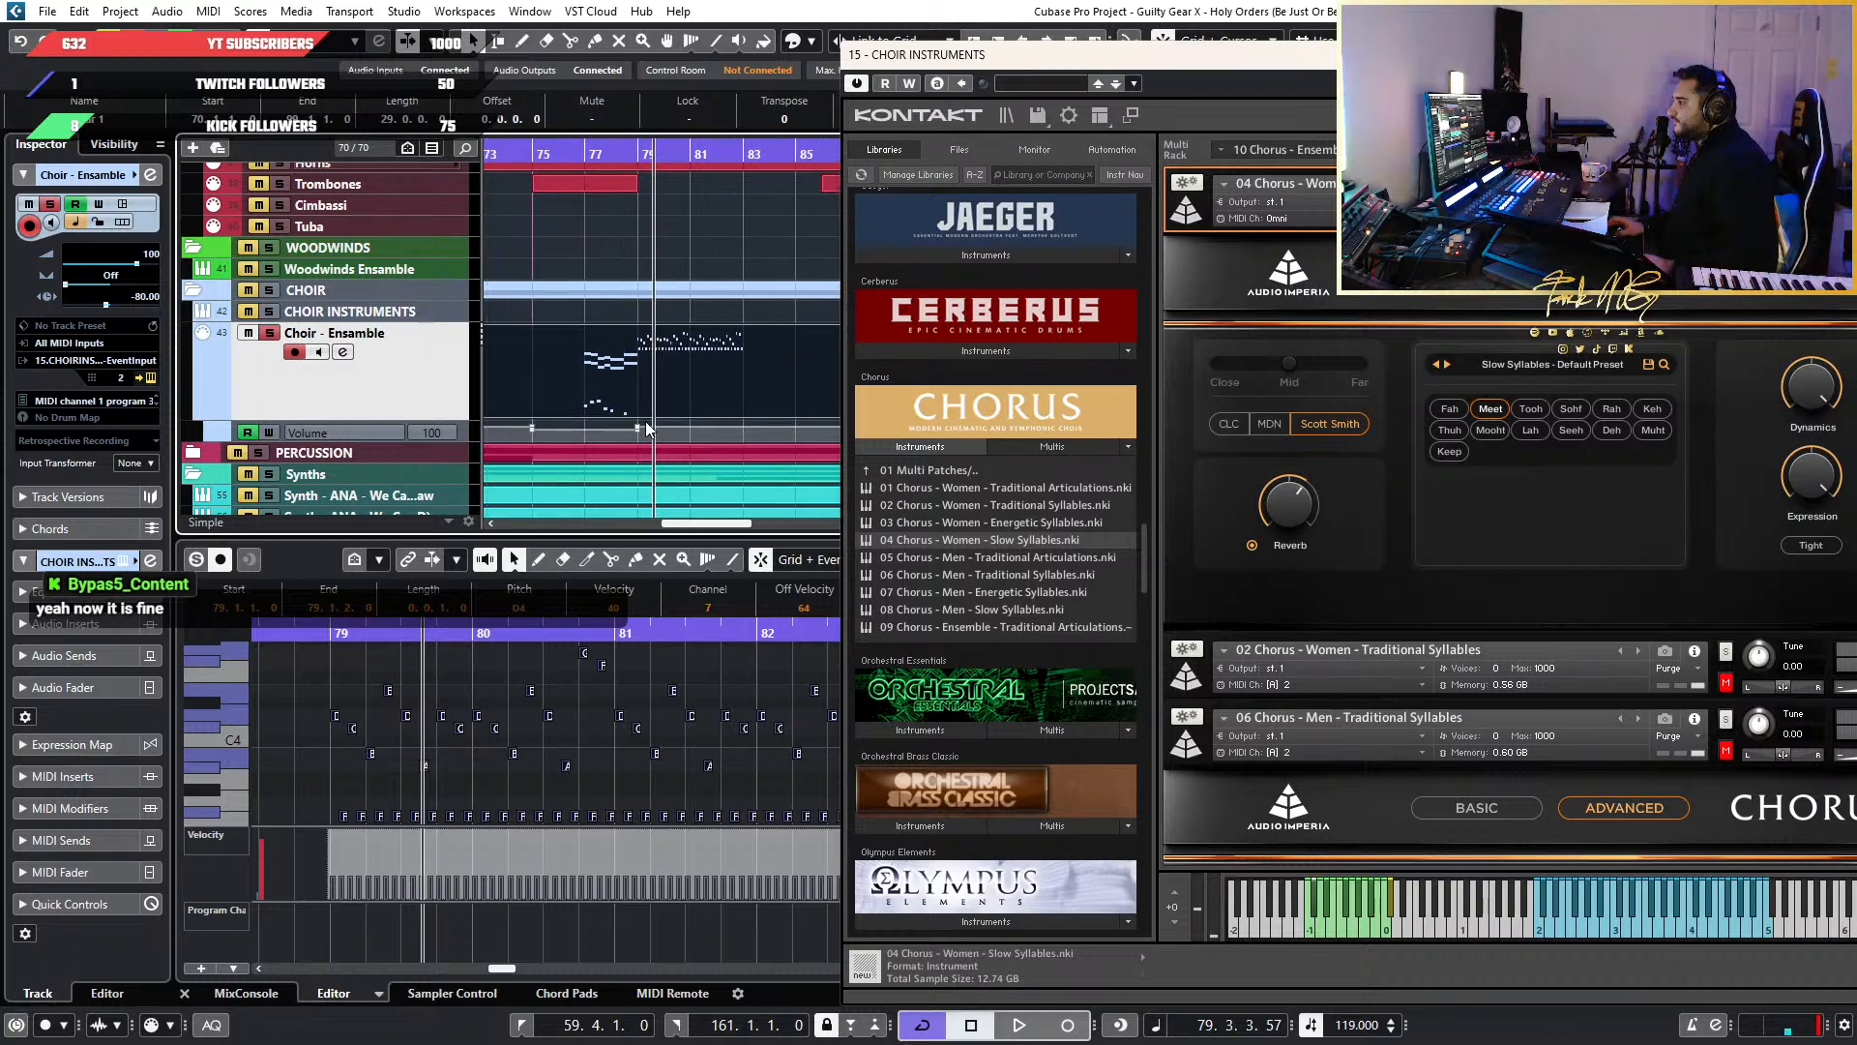
drag(651, 429, 462, 498)
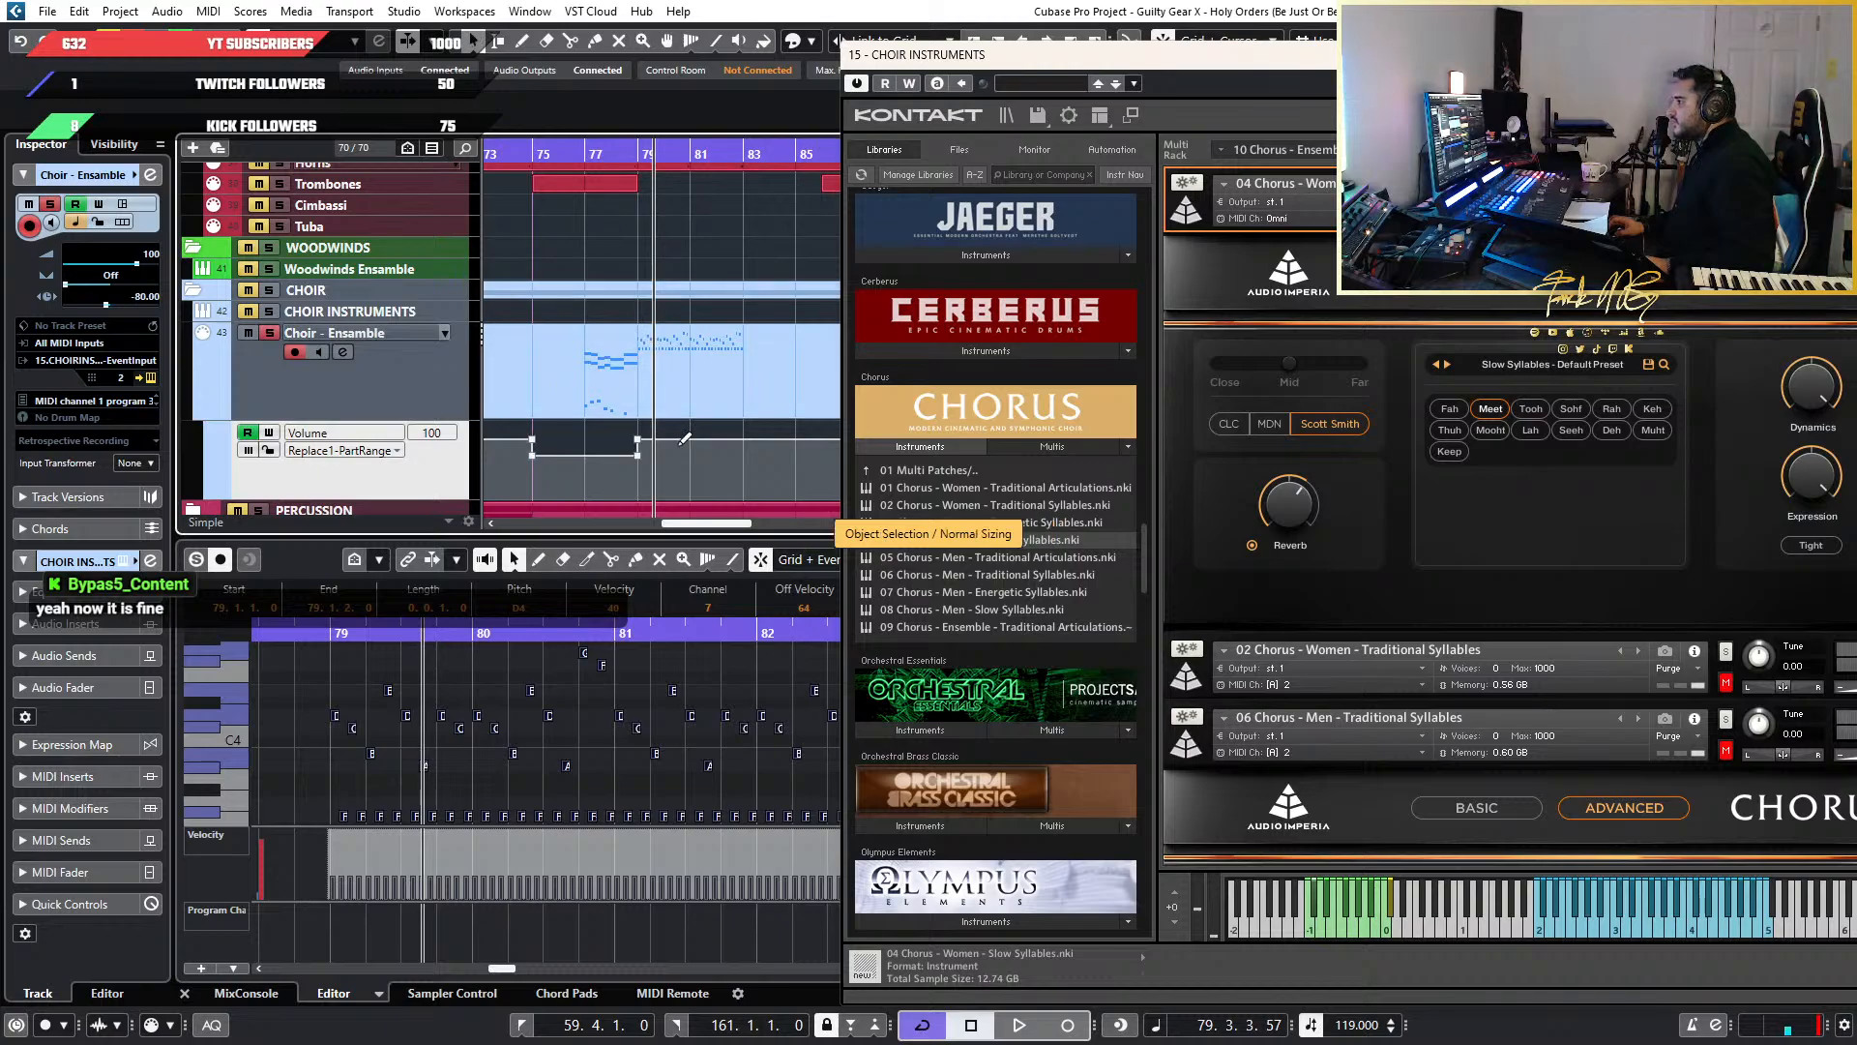
Remove the choir track's volume automation points between bars 75 and 79 and hide the Volume lane
scroll(649, 437, up, 4)
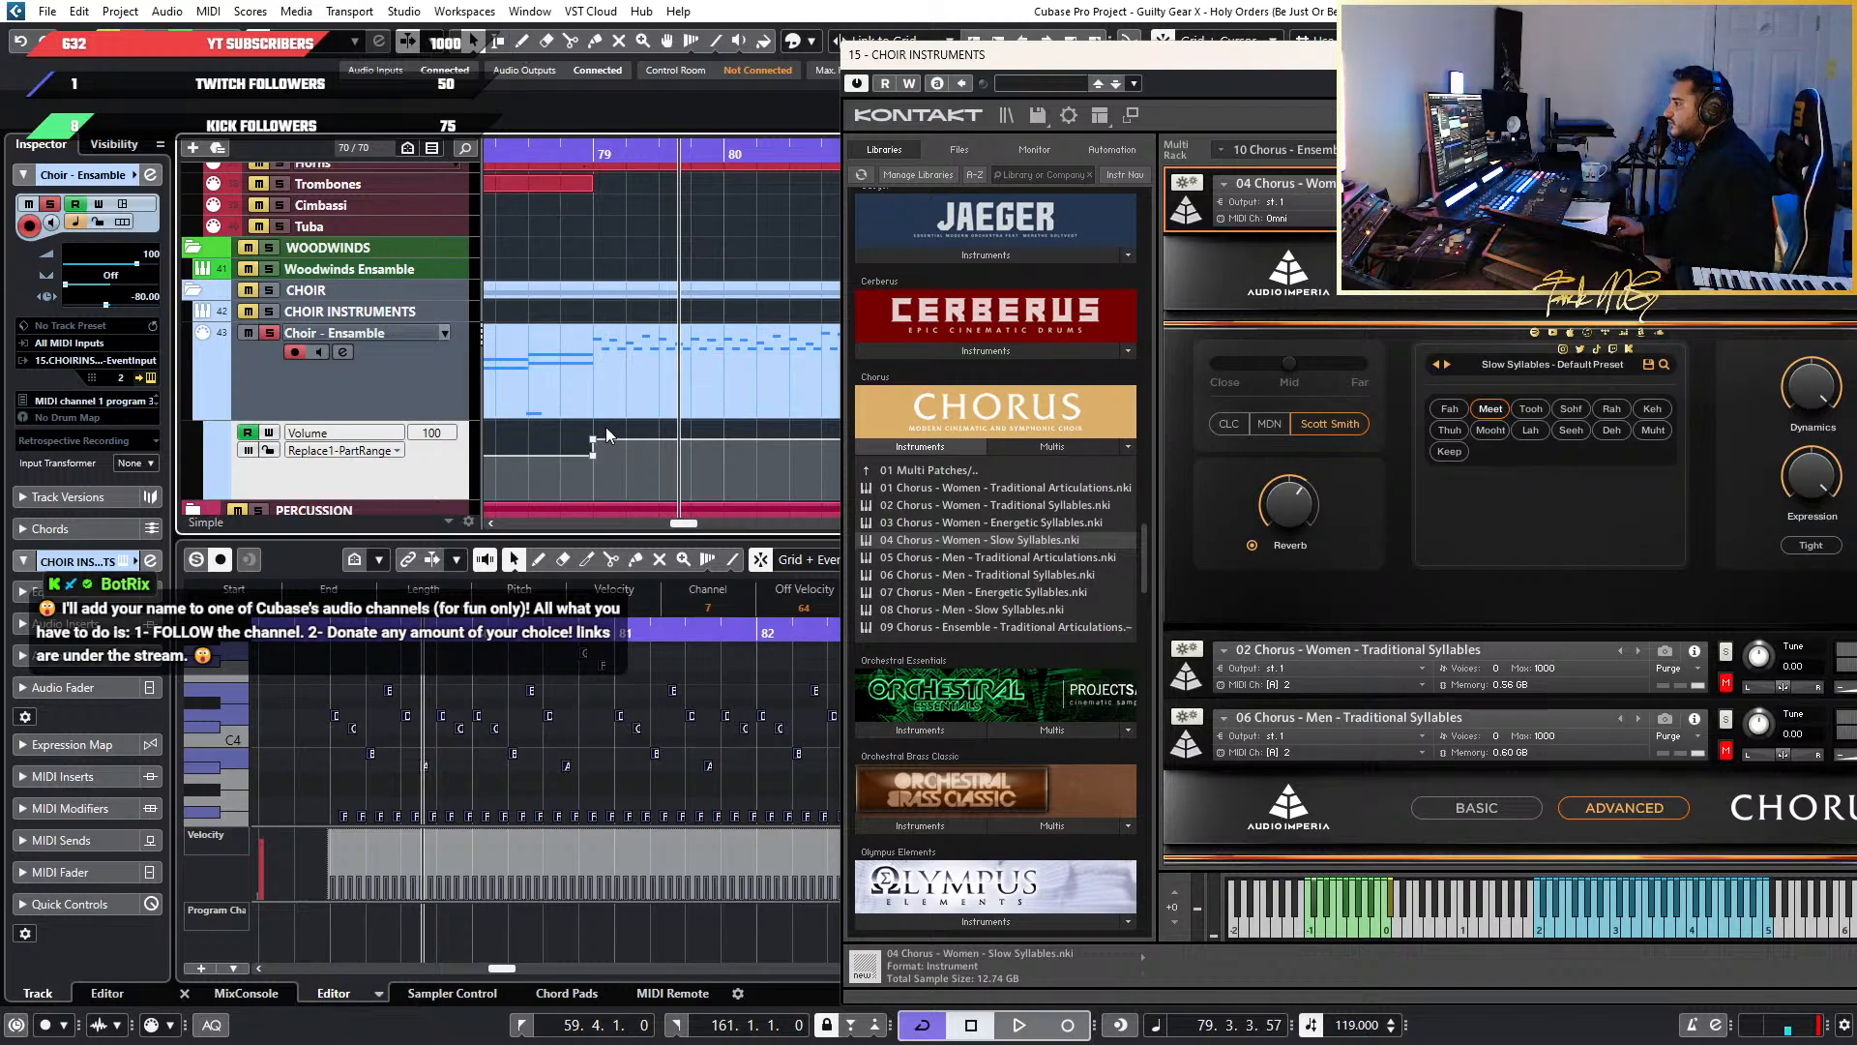
scroll(607, 435, down, 4)
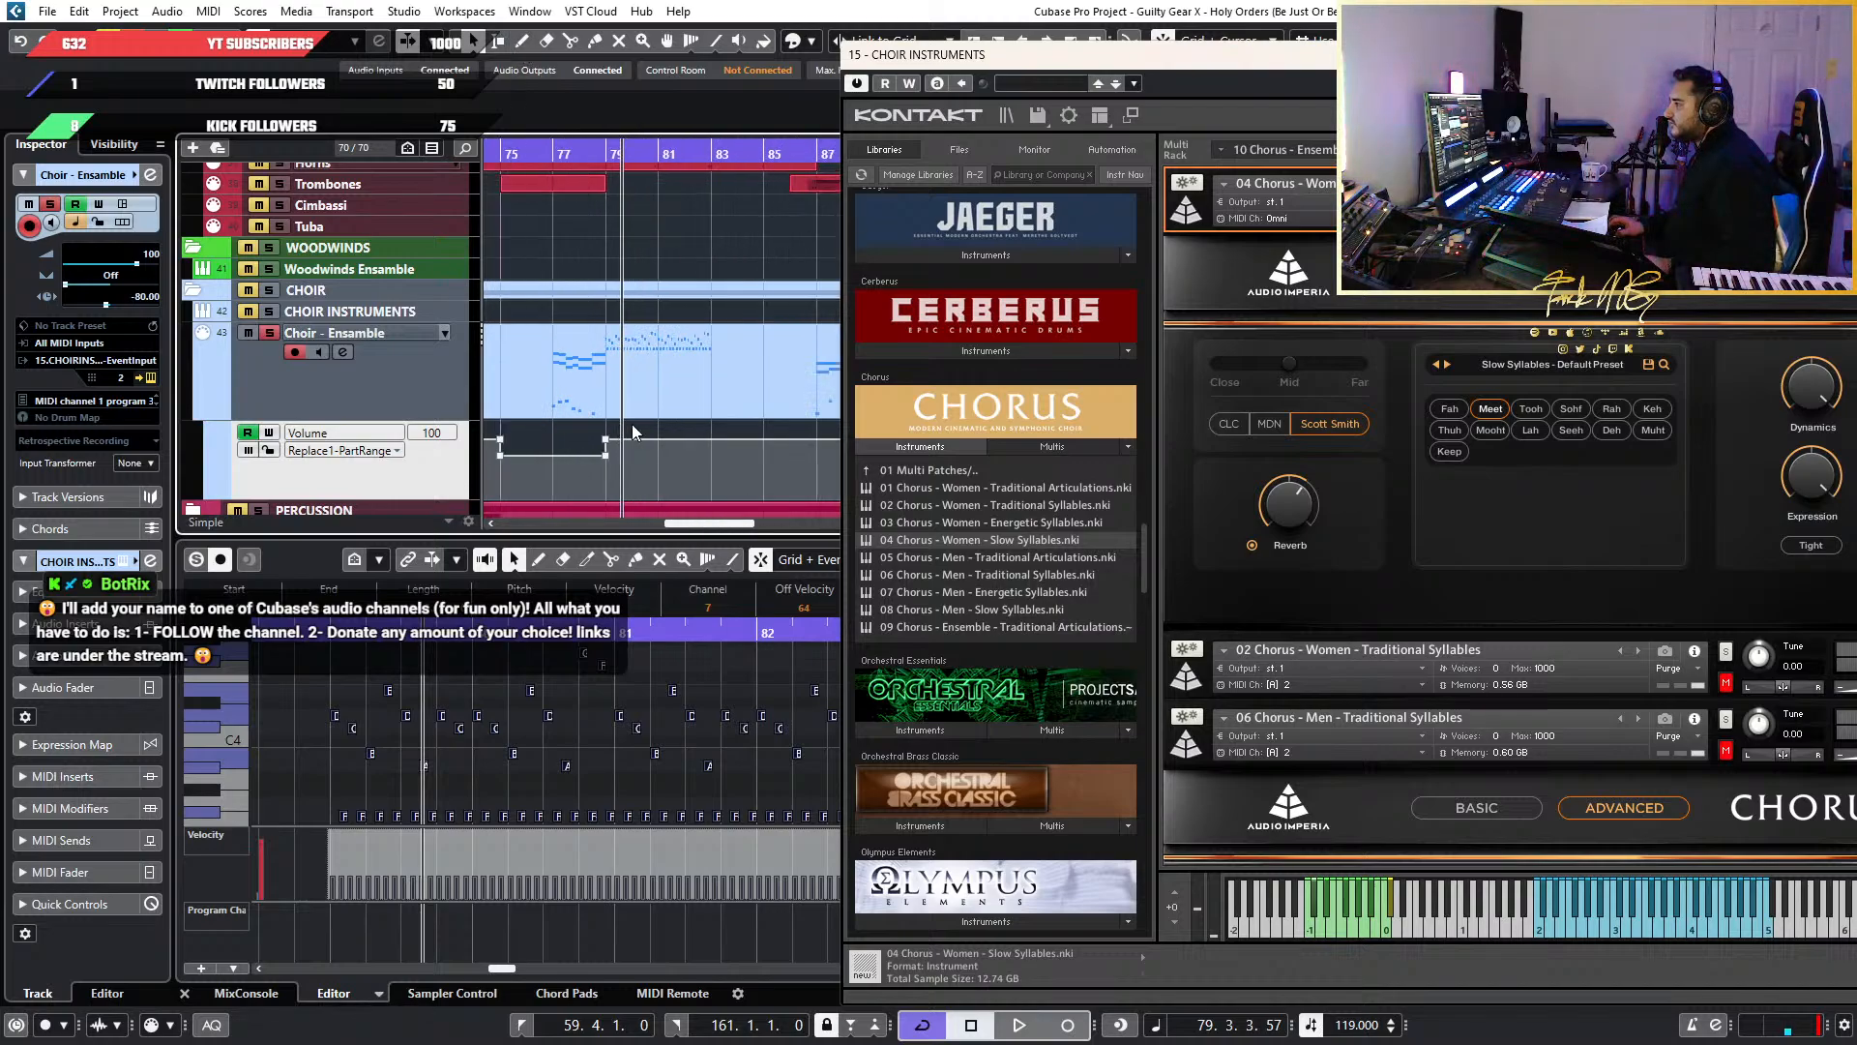
scroll(489, 454, left, 1)
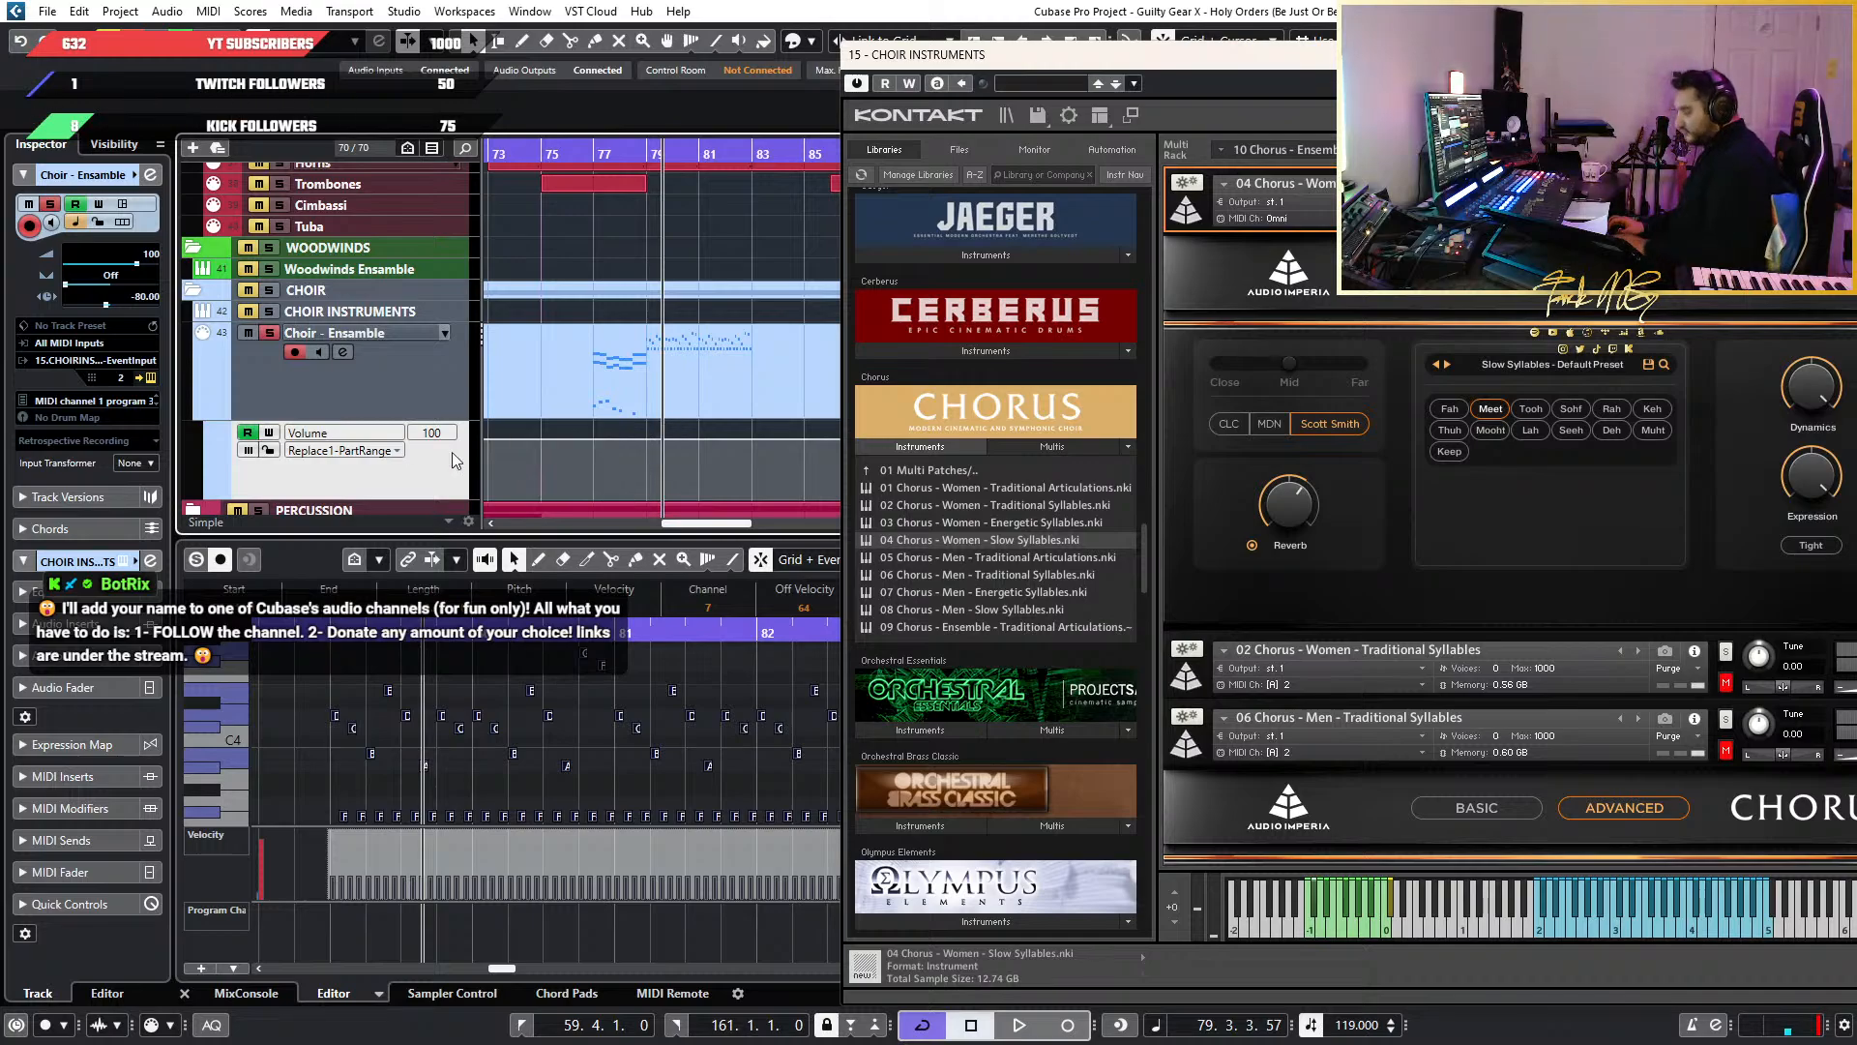
click(248, 432)
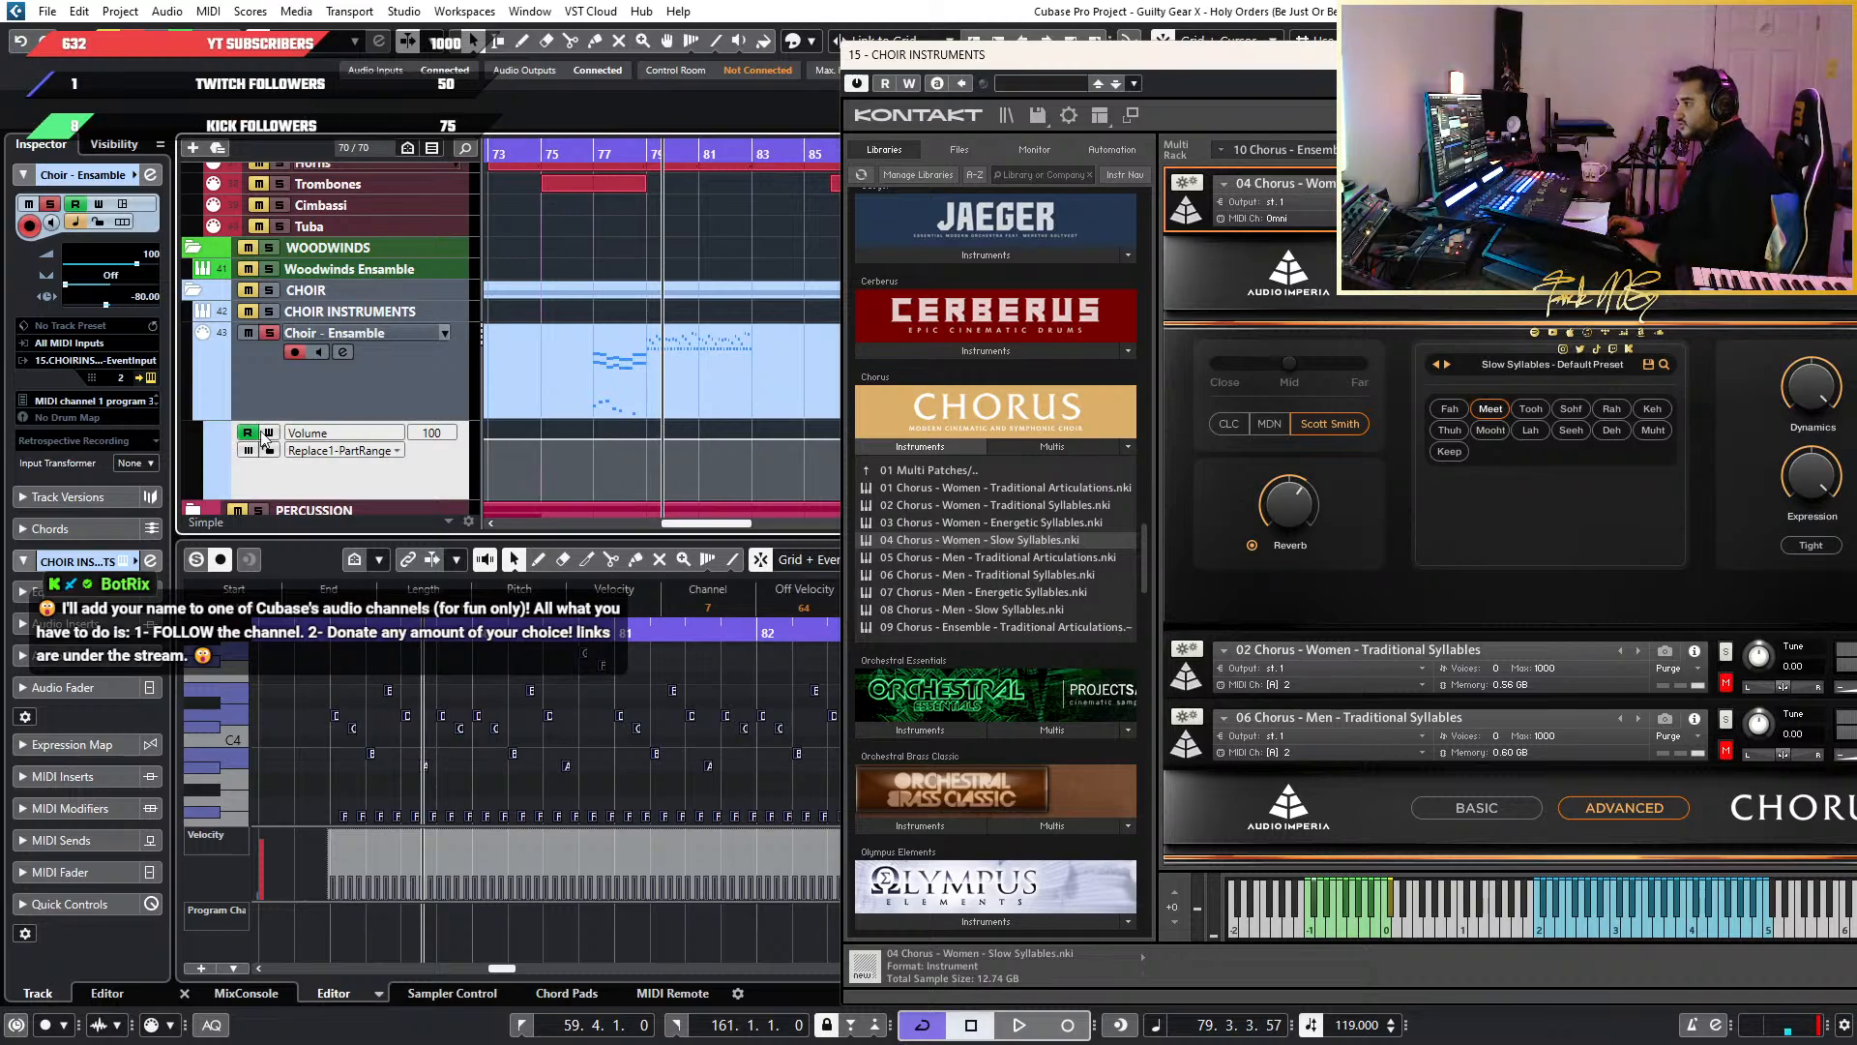
click(202, 408)
scroll(719, 322, up, 2)
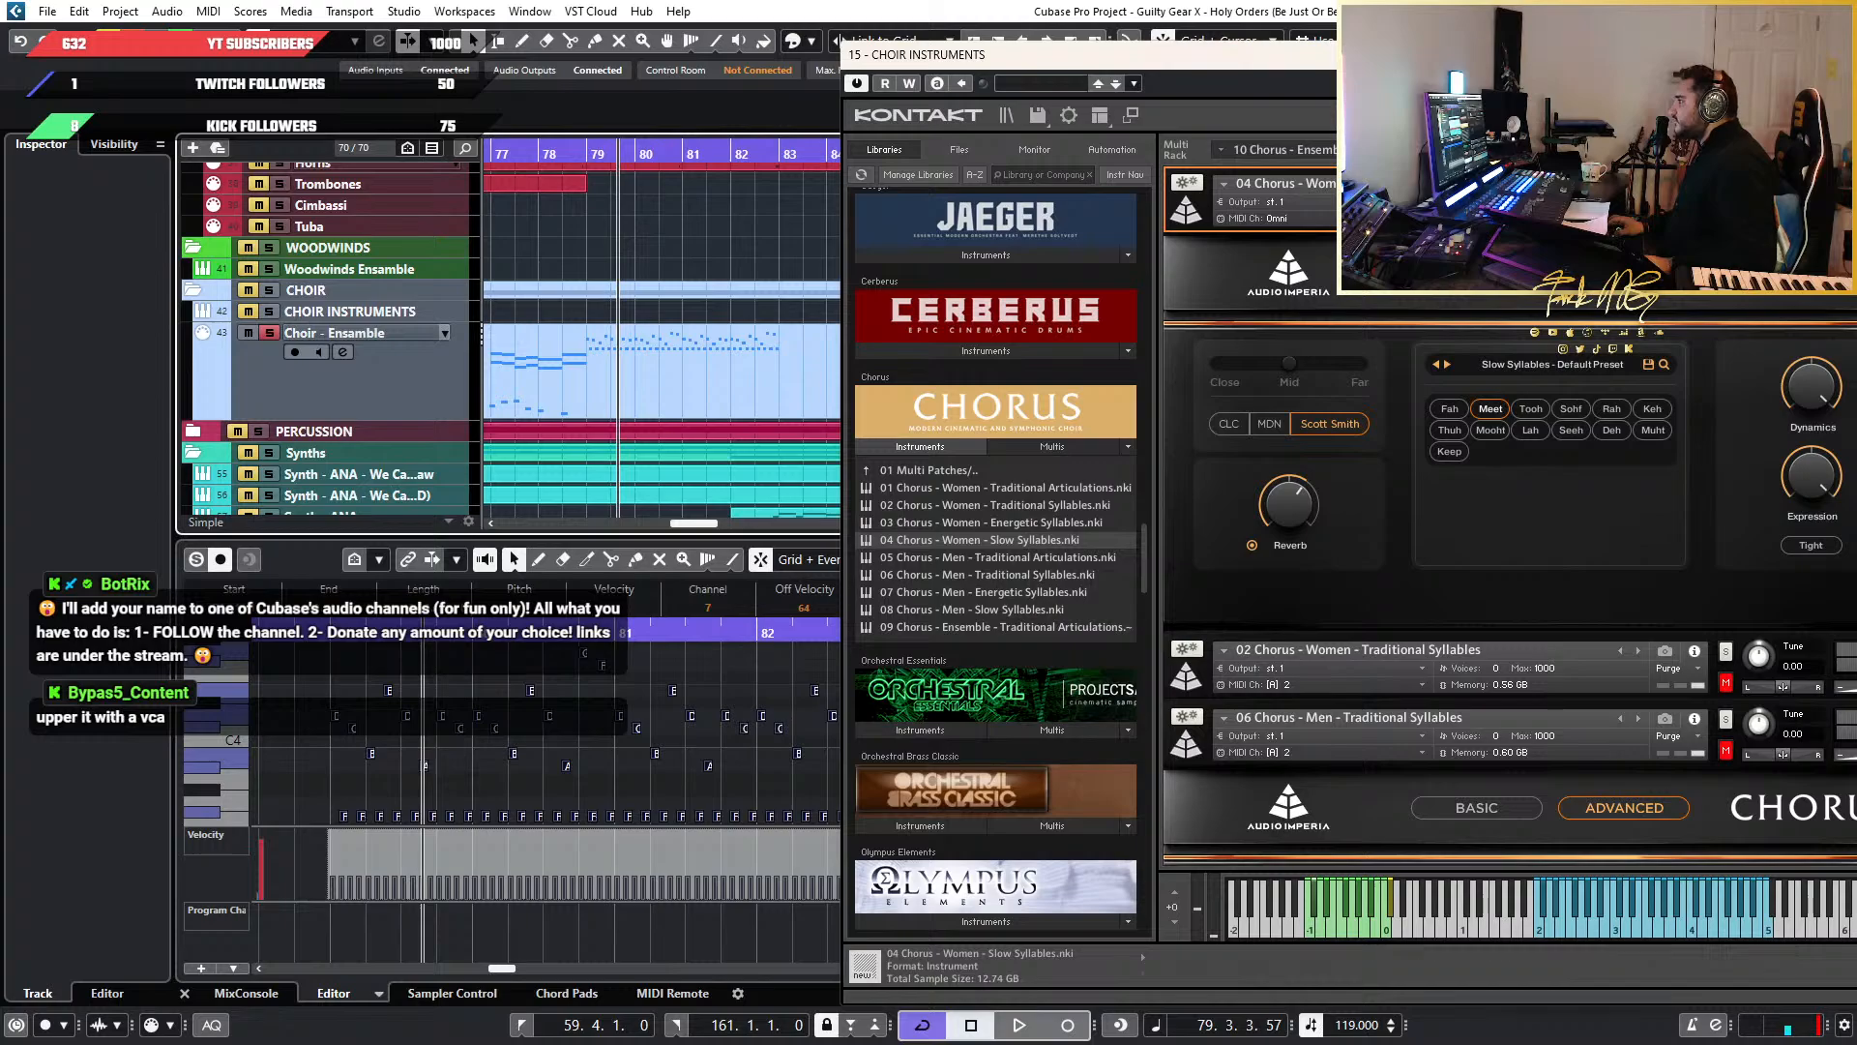
Play the choir passage from bar 79, turn off the Choir - Ensemble solo and listen to it with the other tracks
drag(1645, 55, 1396, 82)
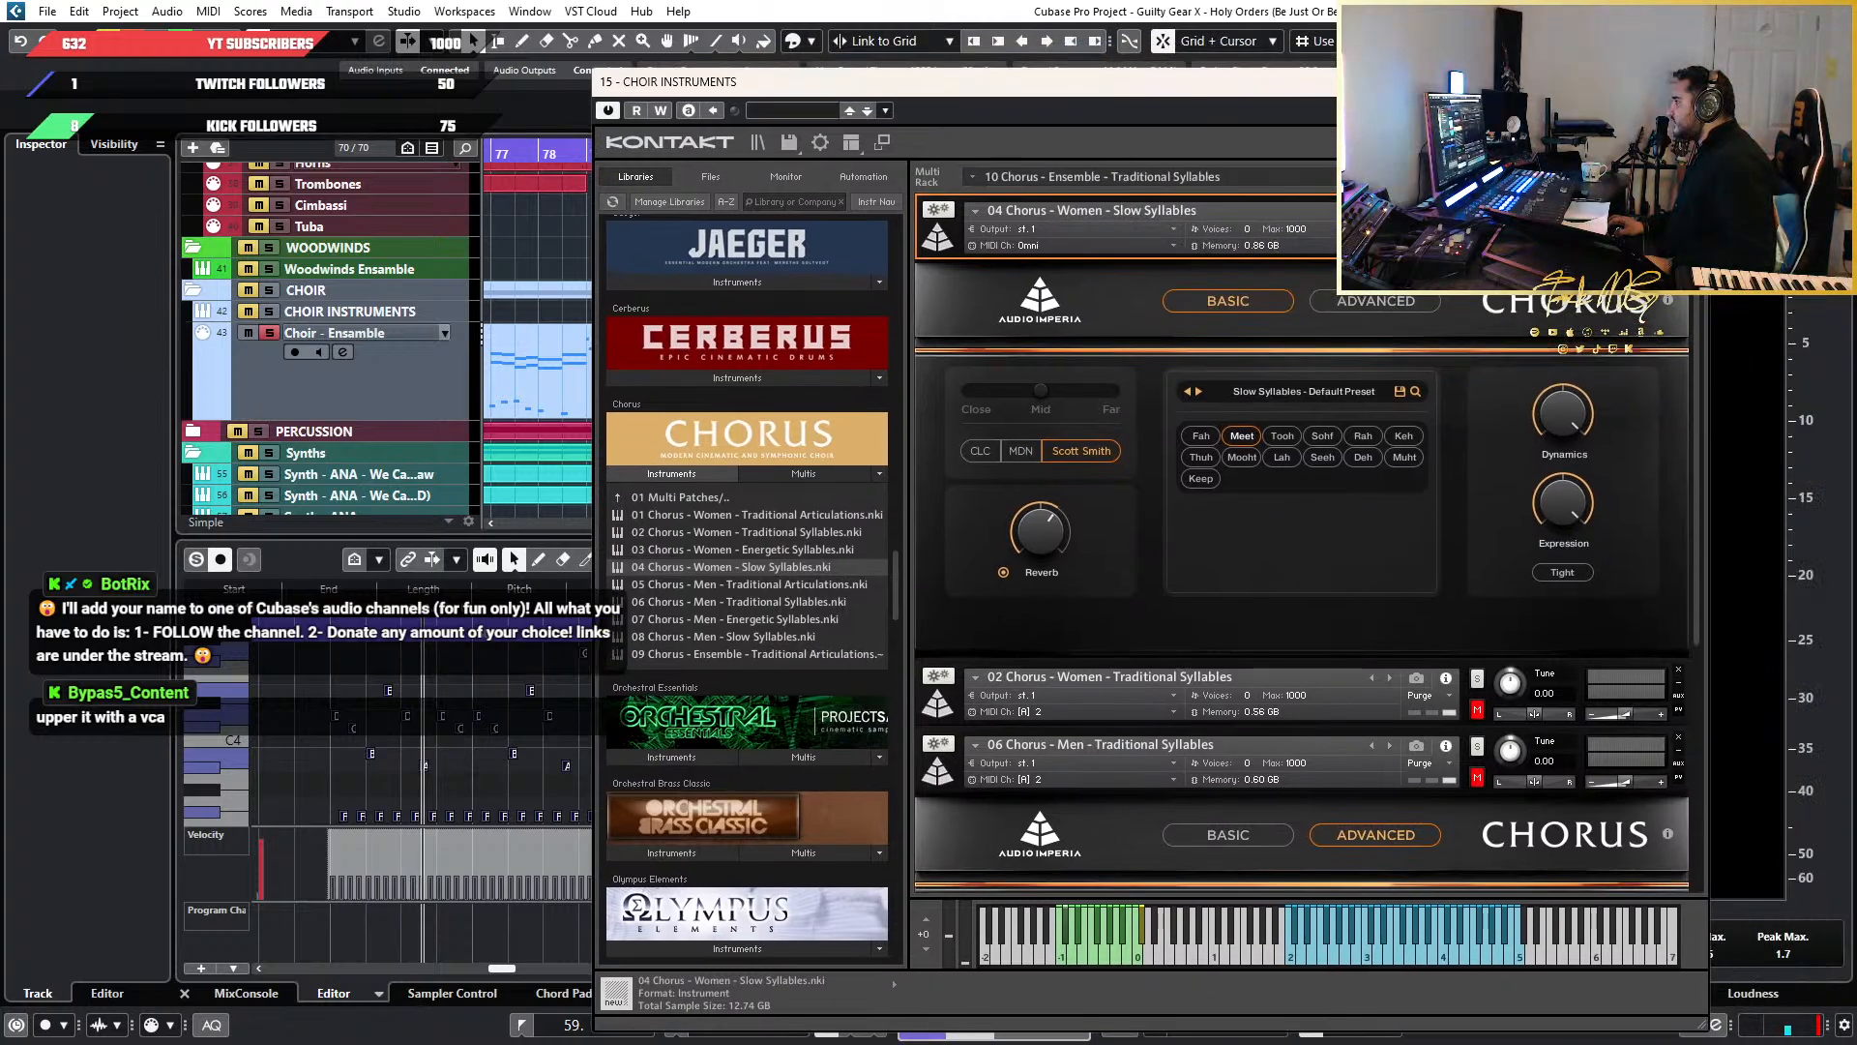
drag(1269, 85, 1421, 86)
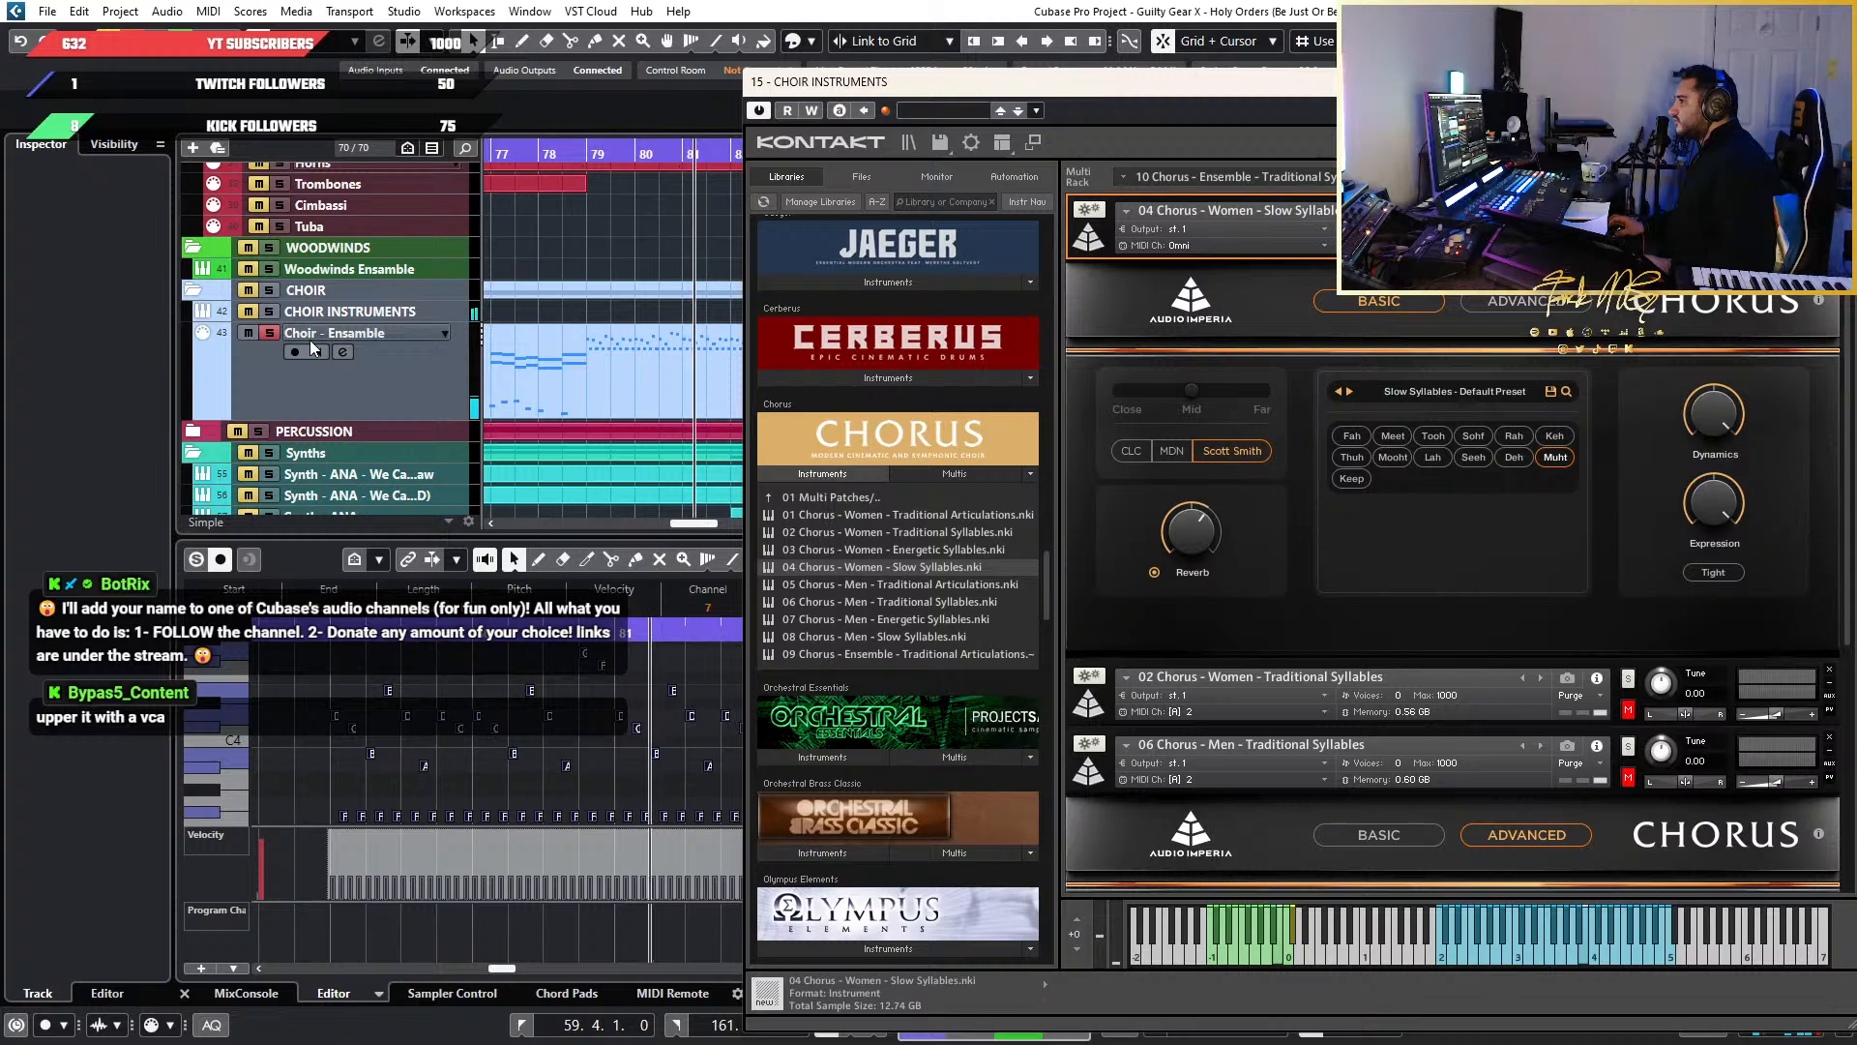
scroll(589, 292, down, 3)
click(269, 333)
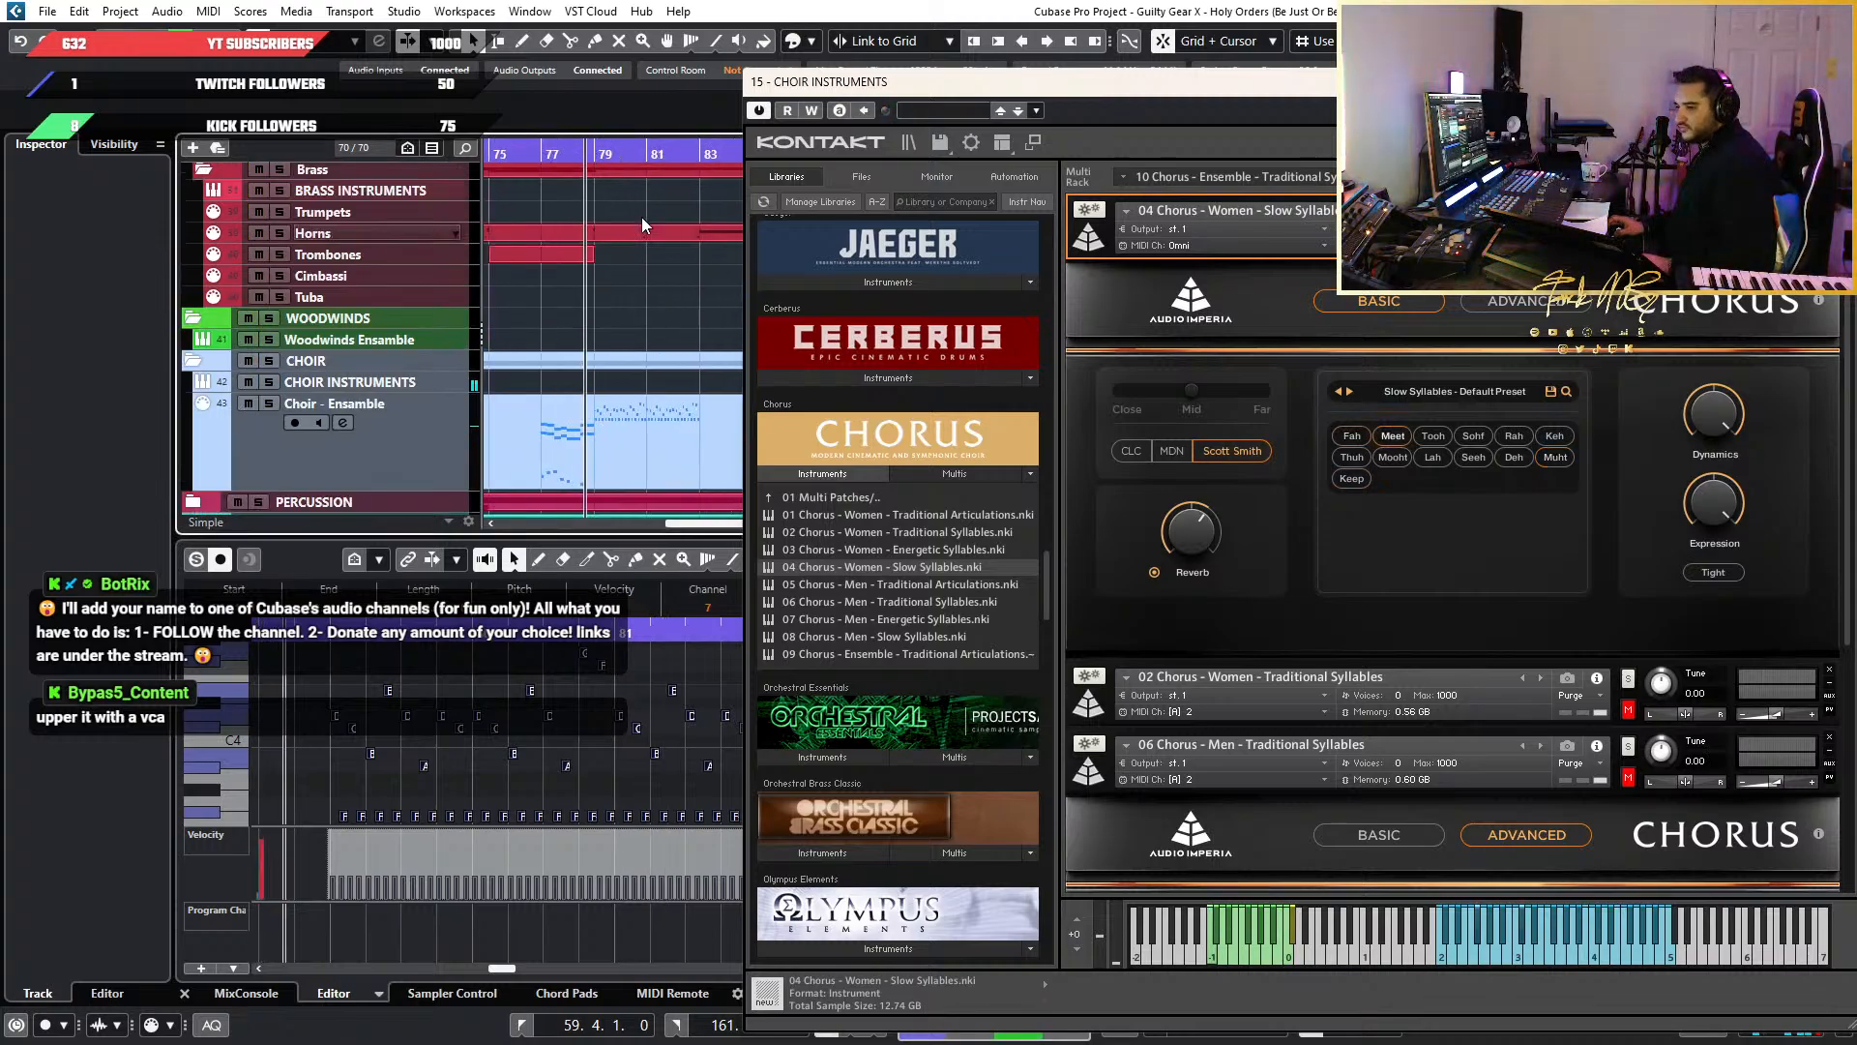
scroll(641, 217, up, 3)
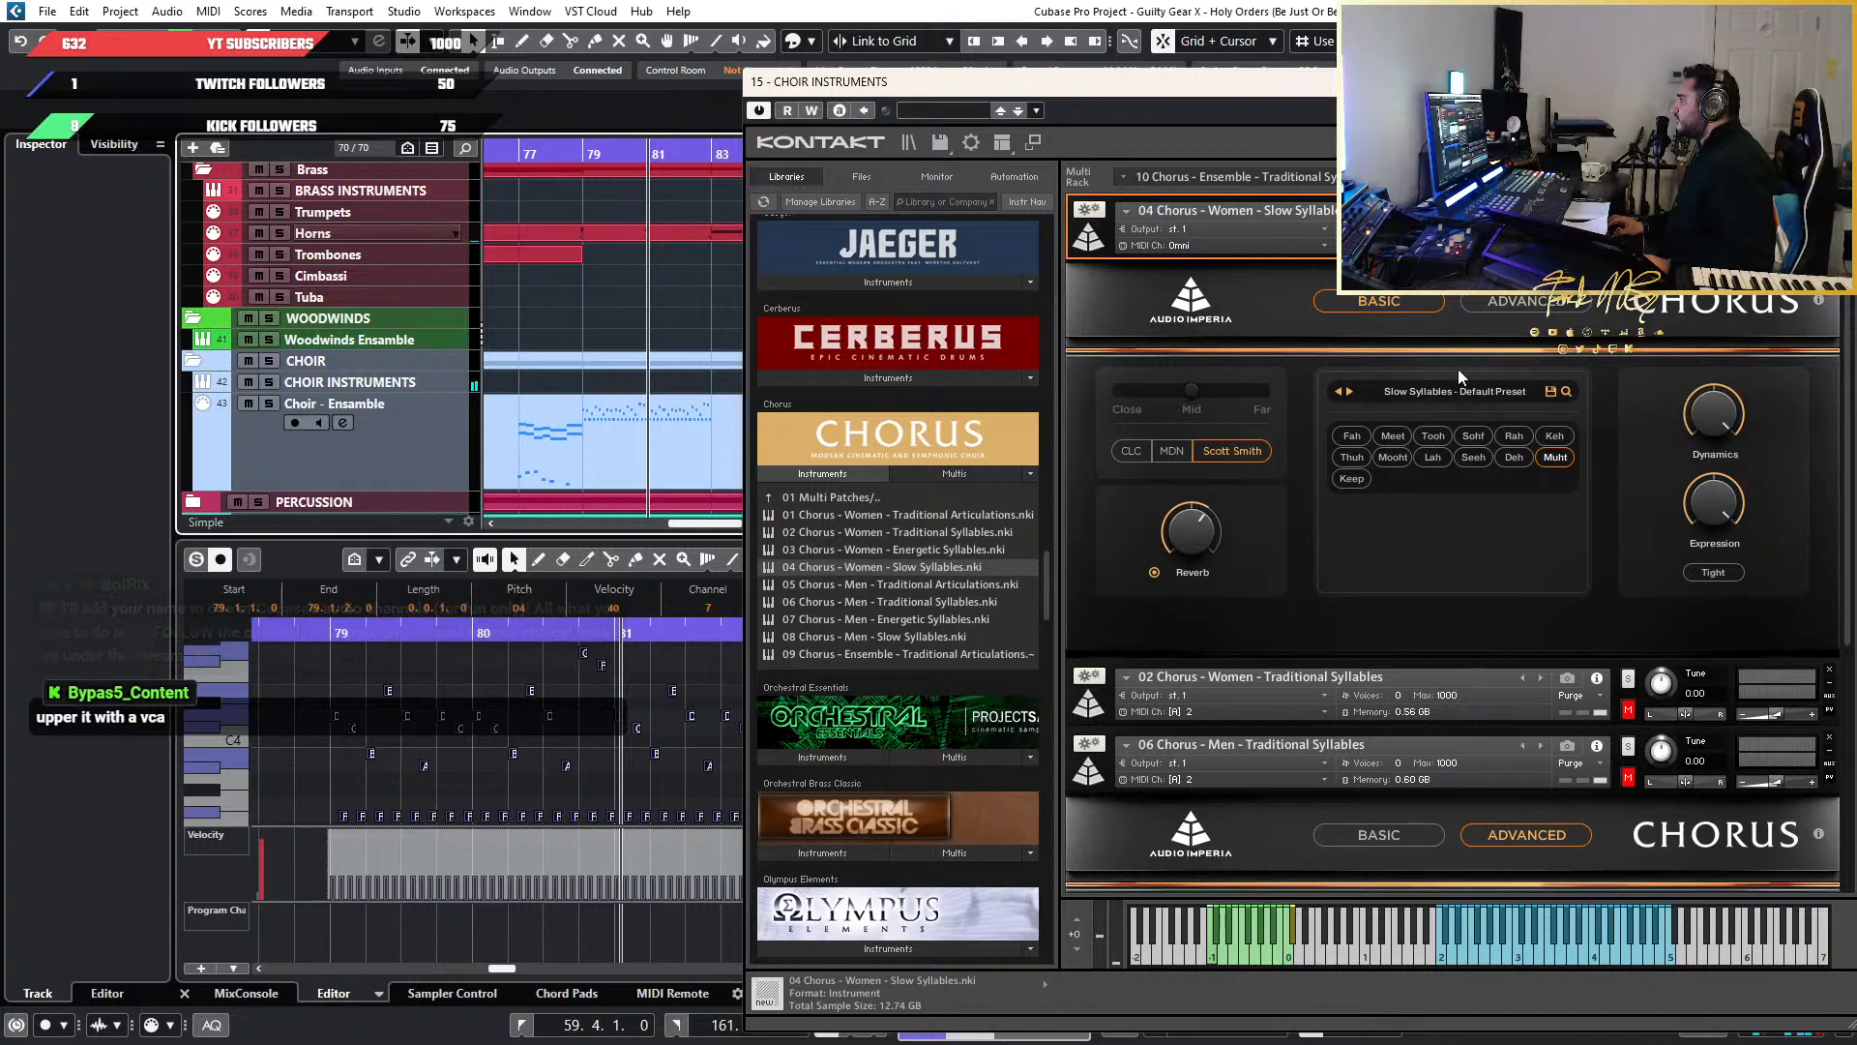
Show the advanced controls of the Slow Syllables instrument, display the Choir - Ensemble track settings and adjust the instrument's sample start
click(1523, 305)
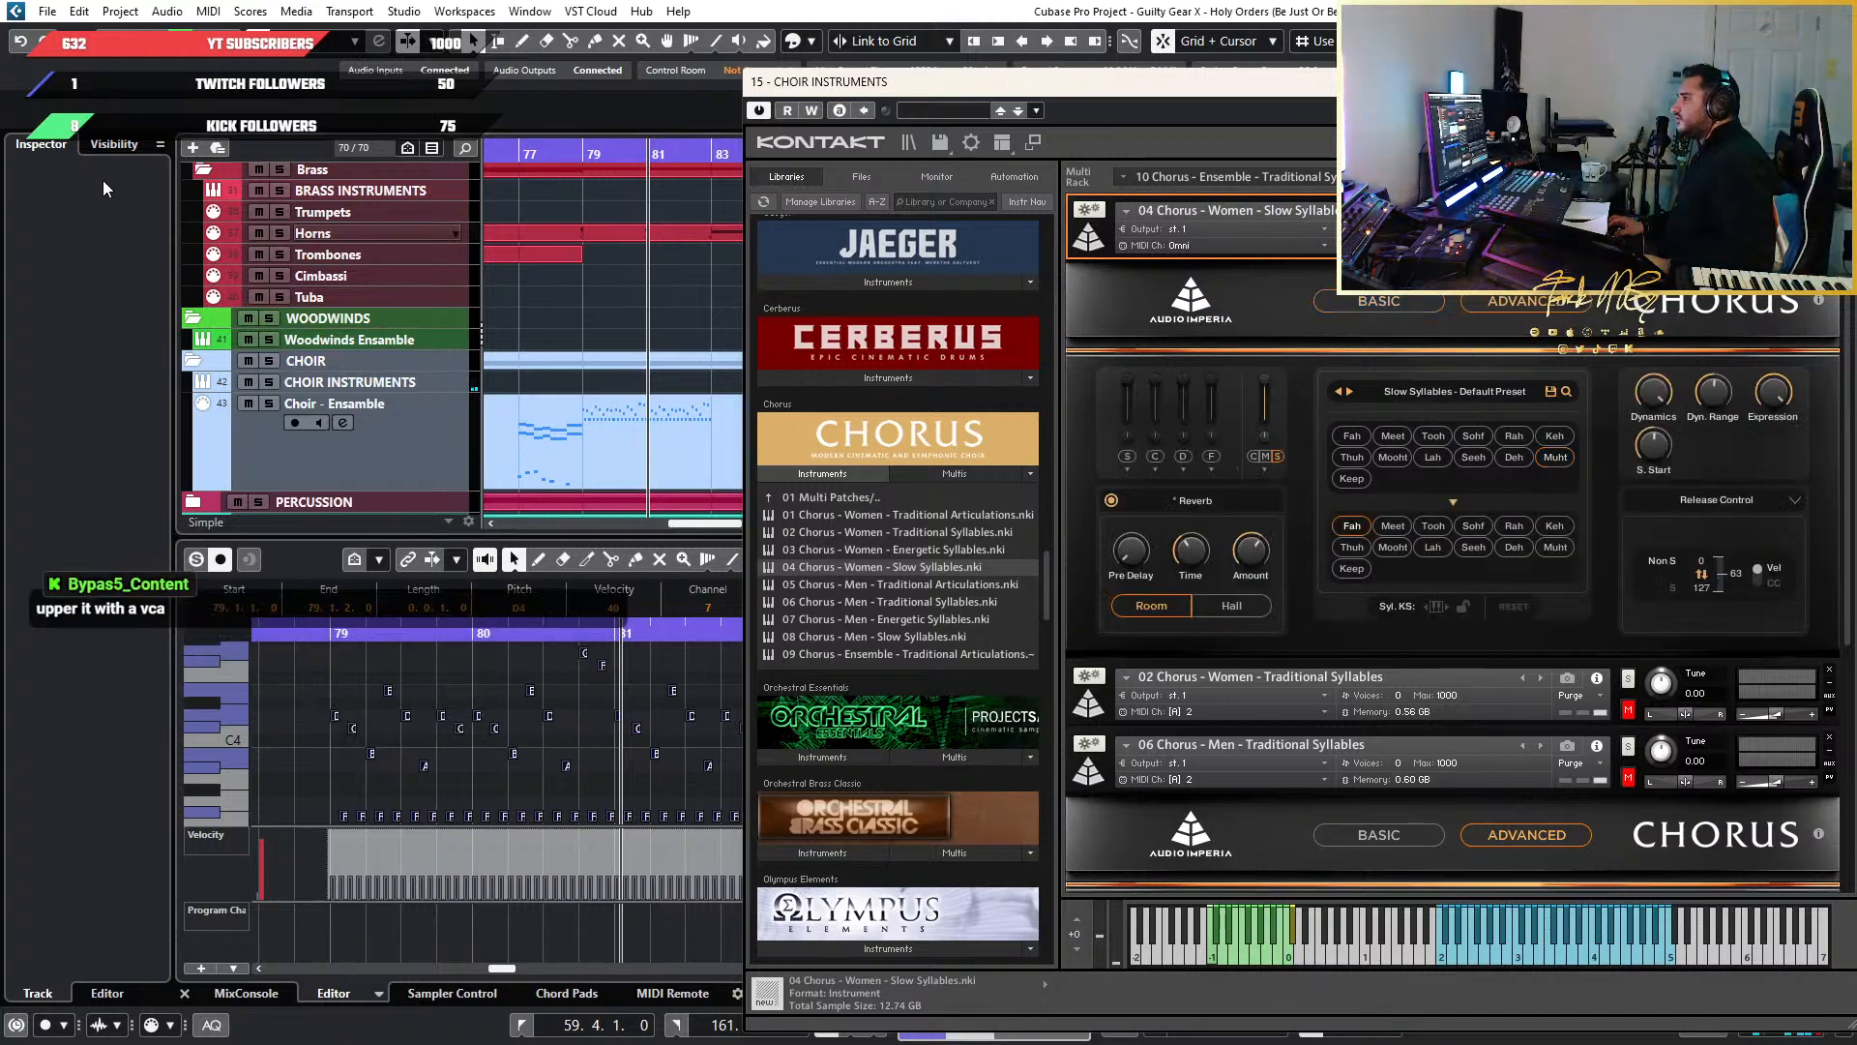
click(115, 144)
click(60, 147)
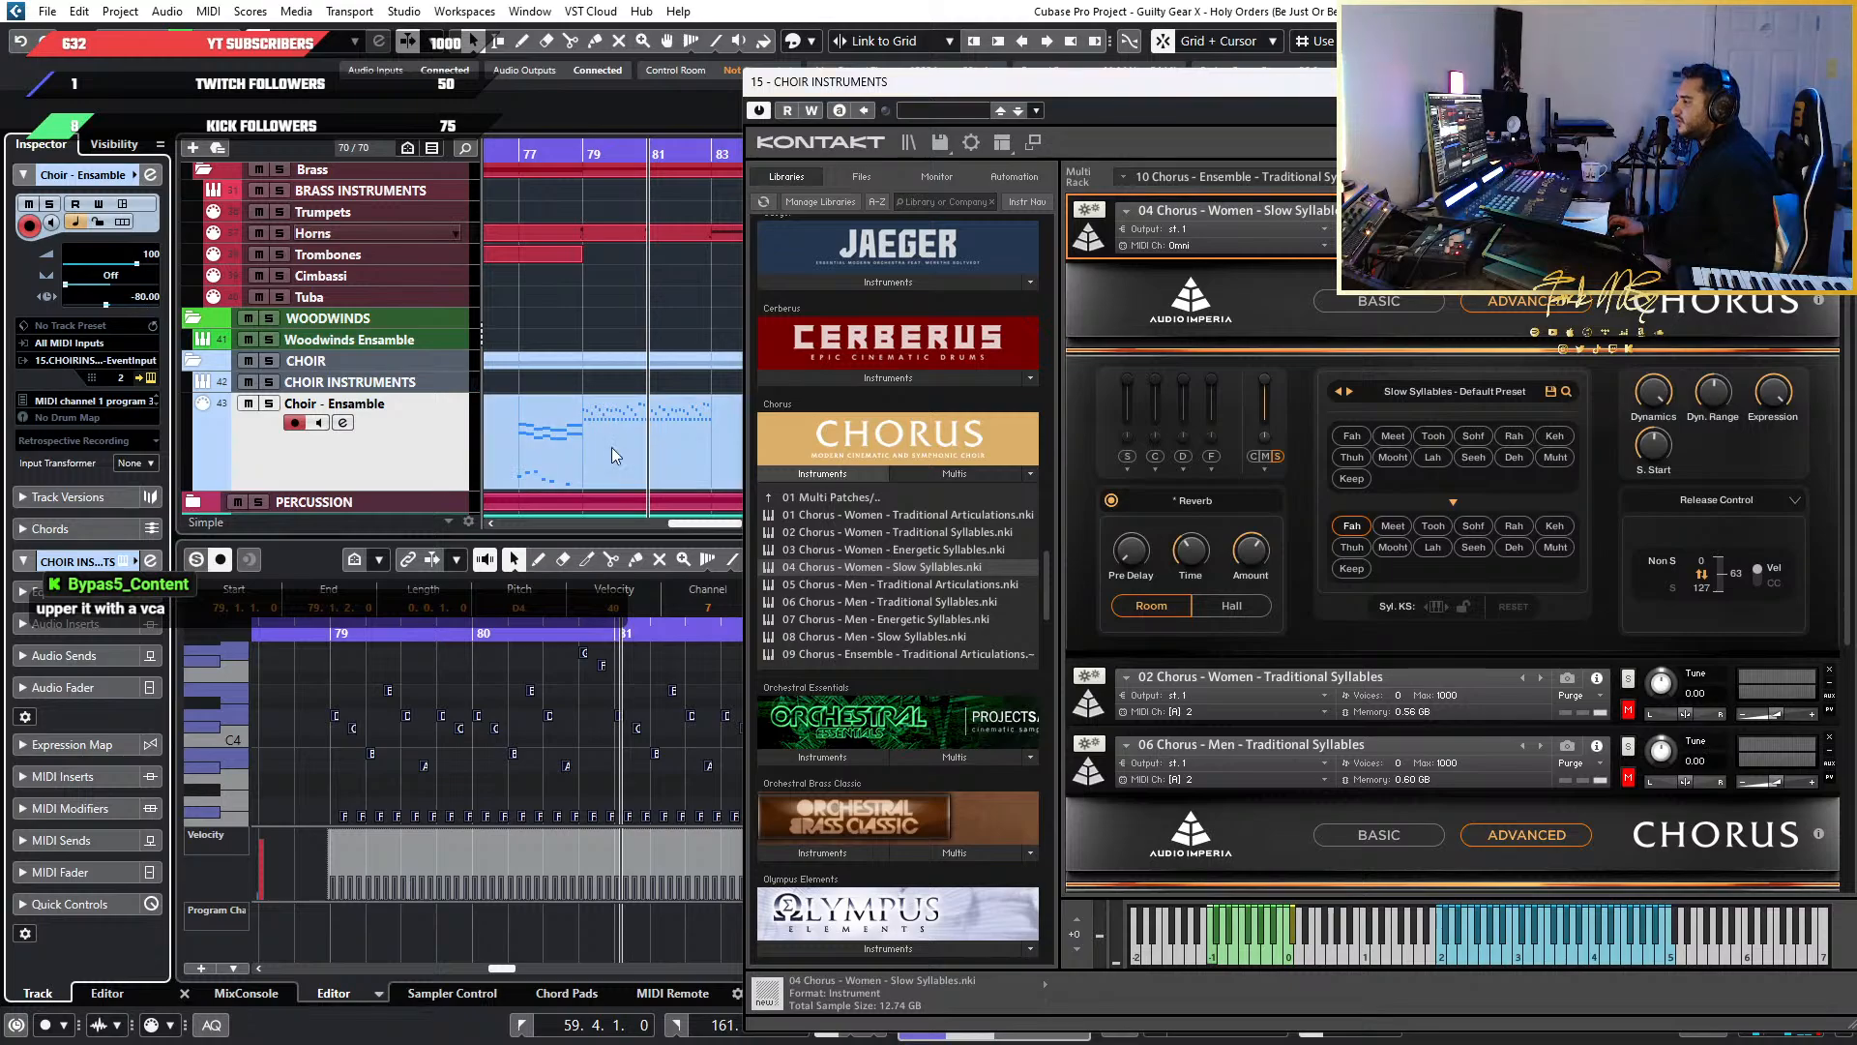
drag(1656, 451, 1664, 445)
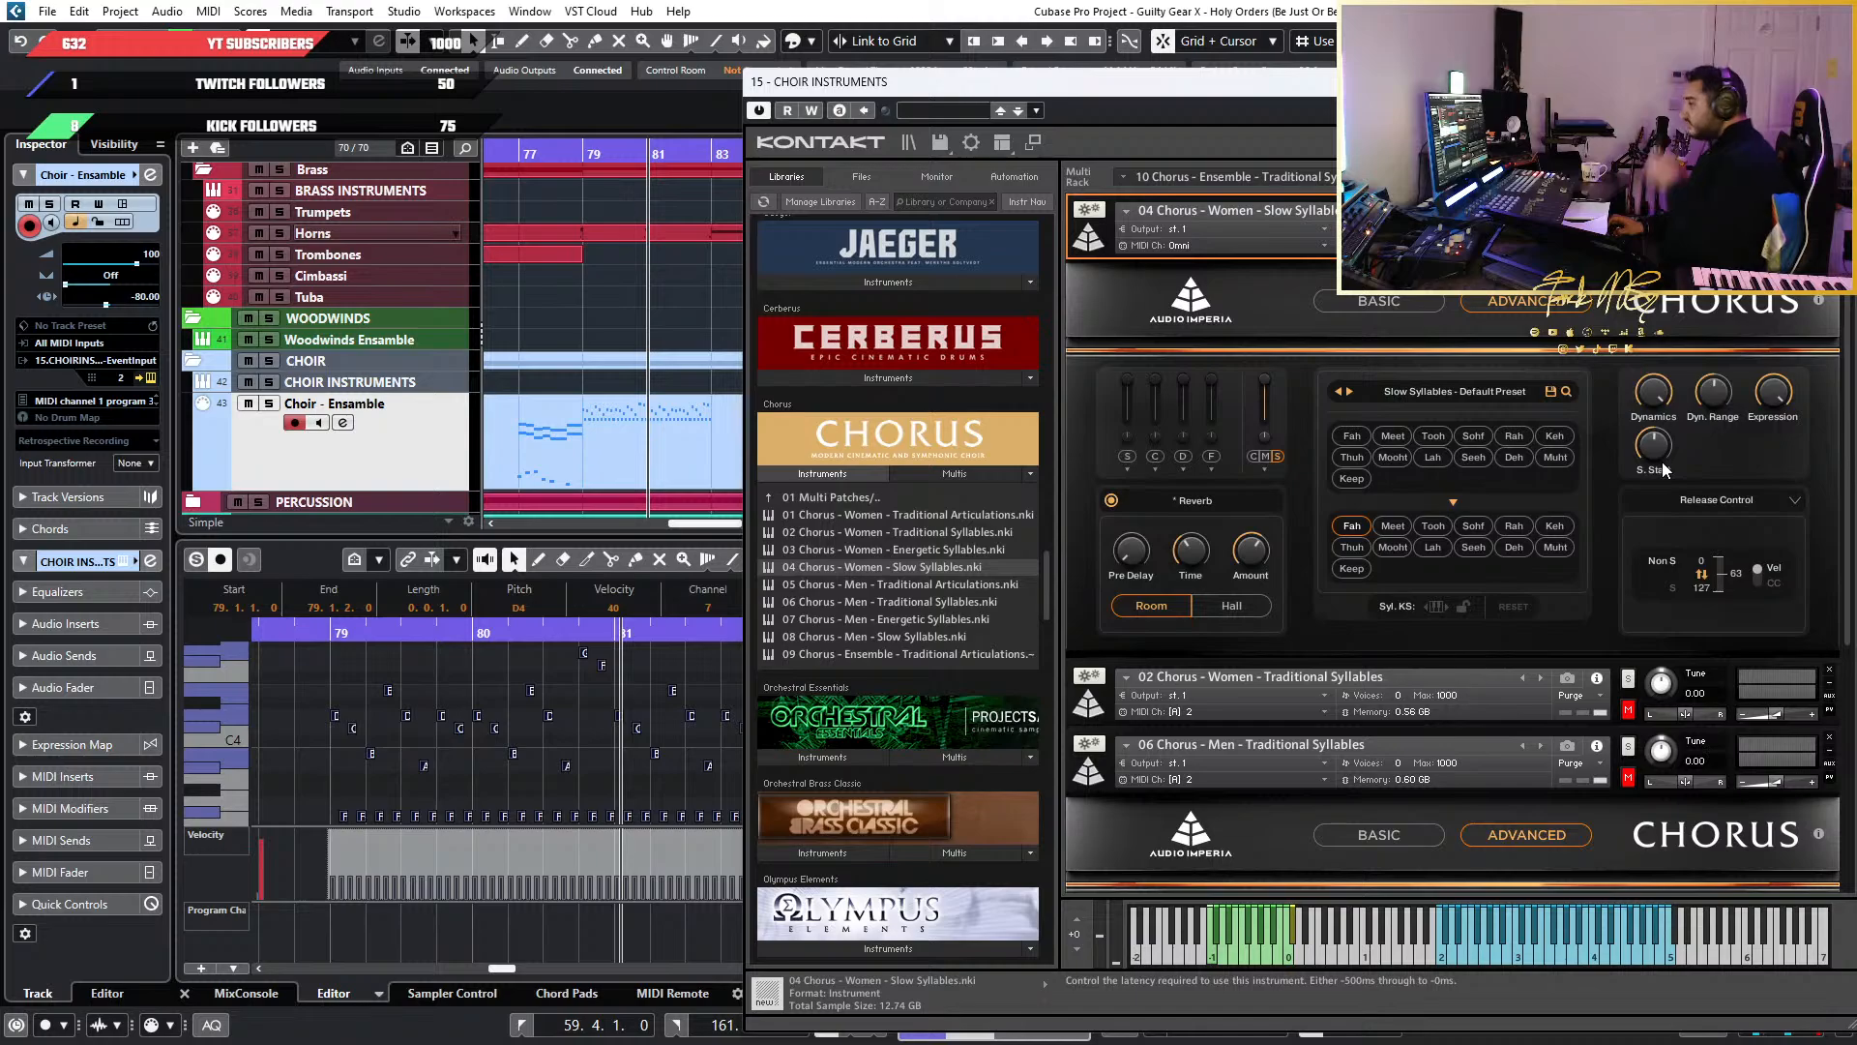
Compare the sample start latency of the Slow Syllables instrument with that of the Traditional Syllables instruments
scroll(1099, 670, down, 1)
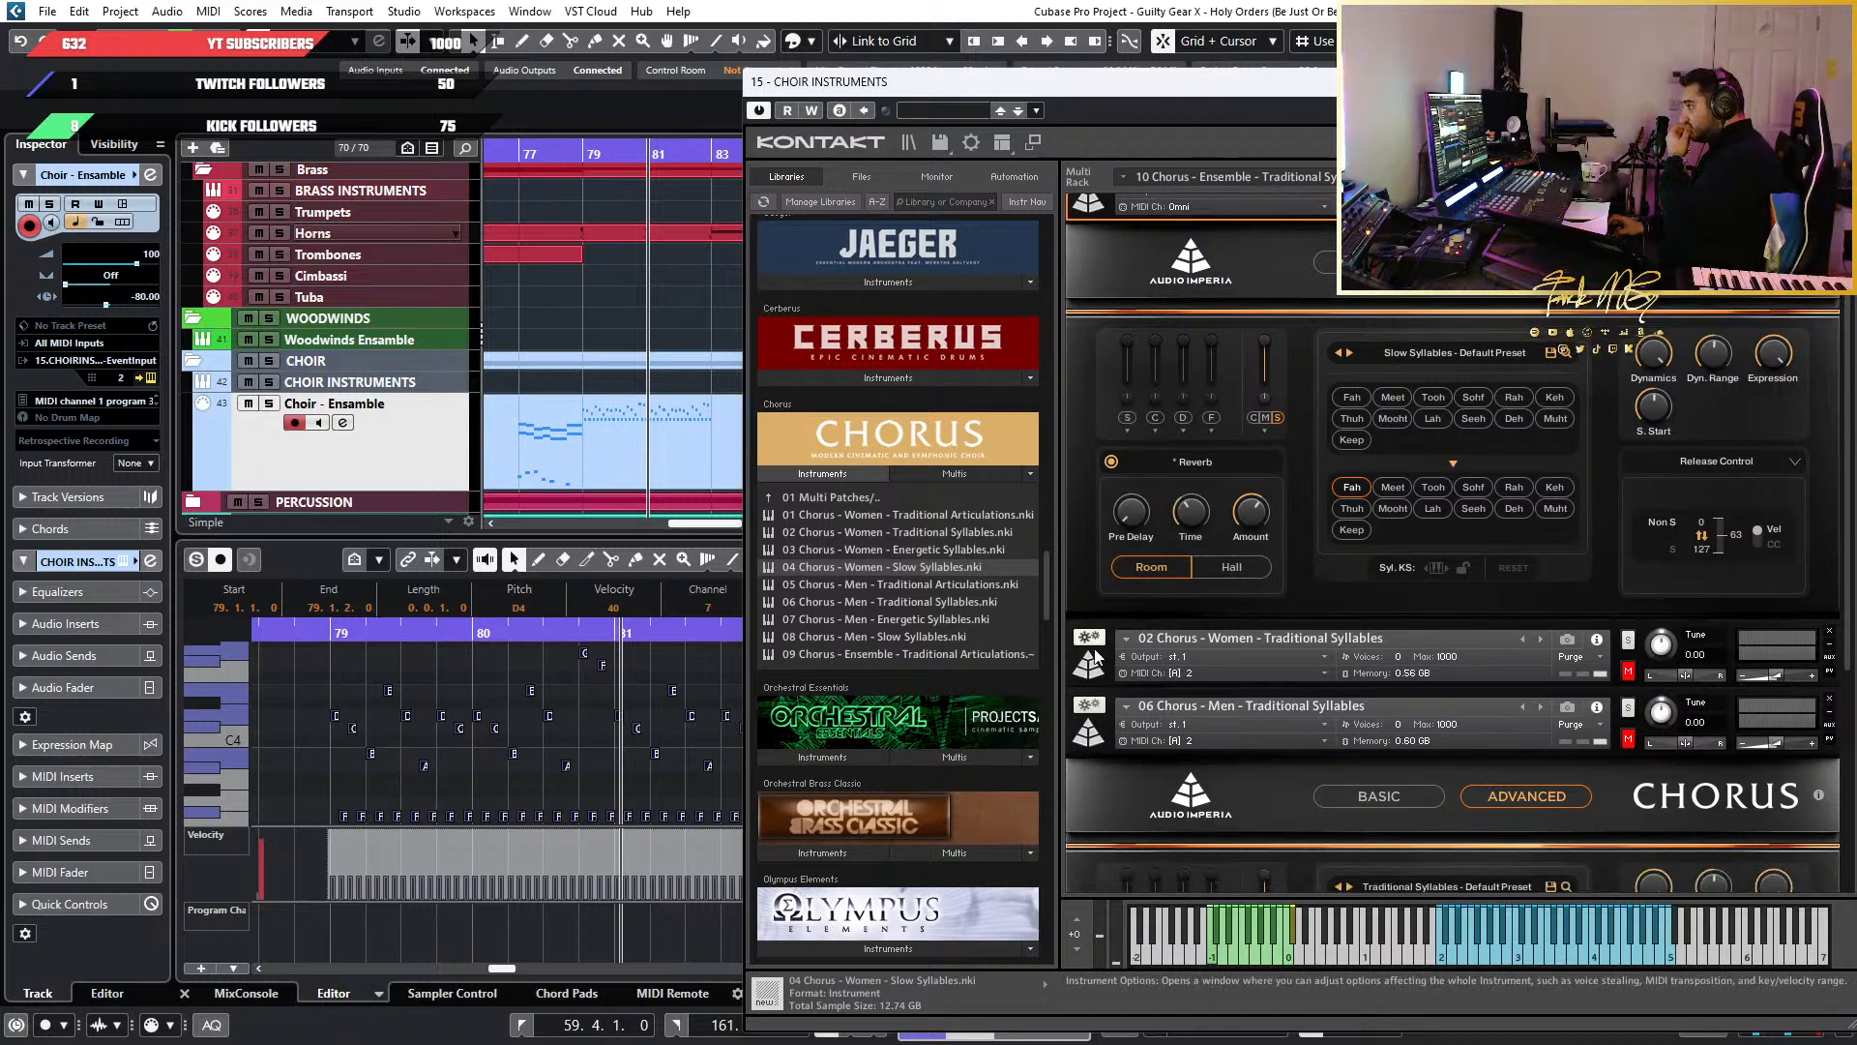
scroll(1384, 625, down, 3)
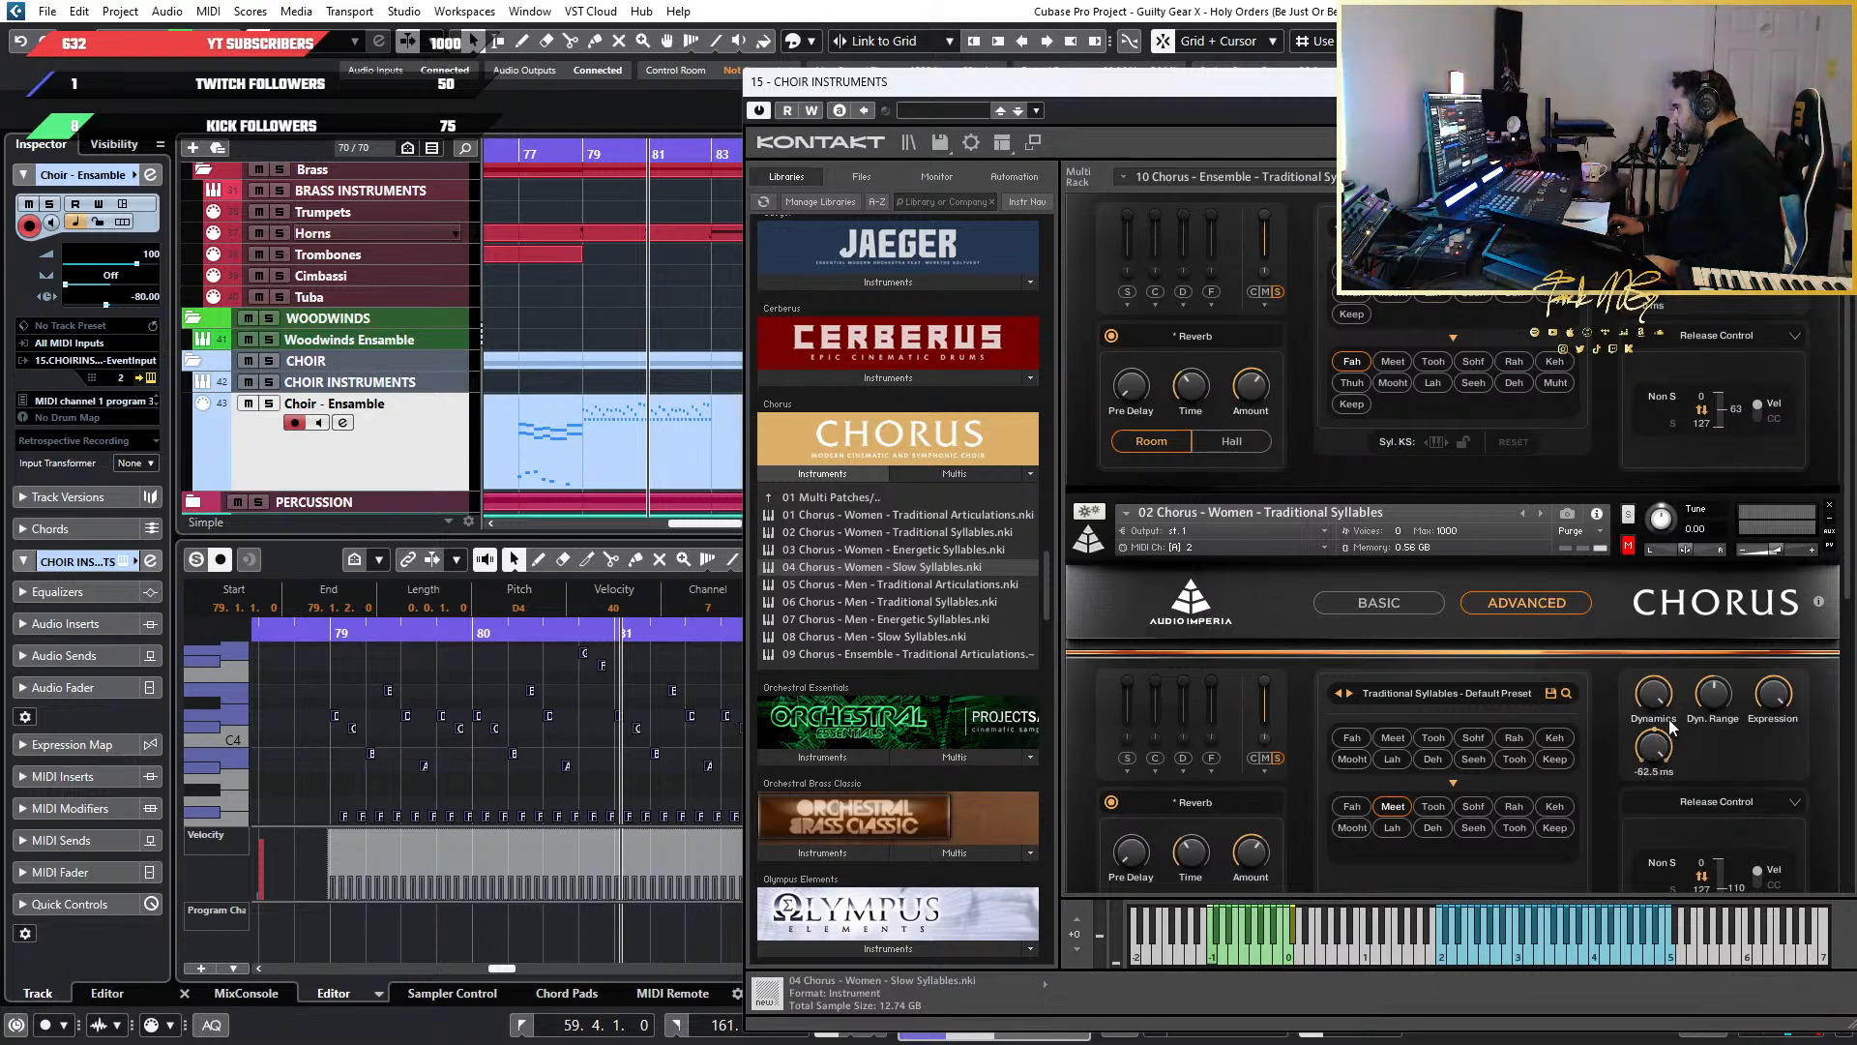
scroll(1688, 387, up, 3)
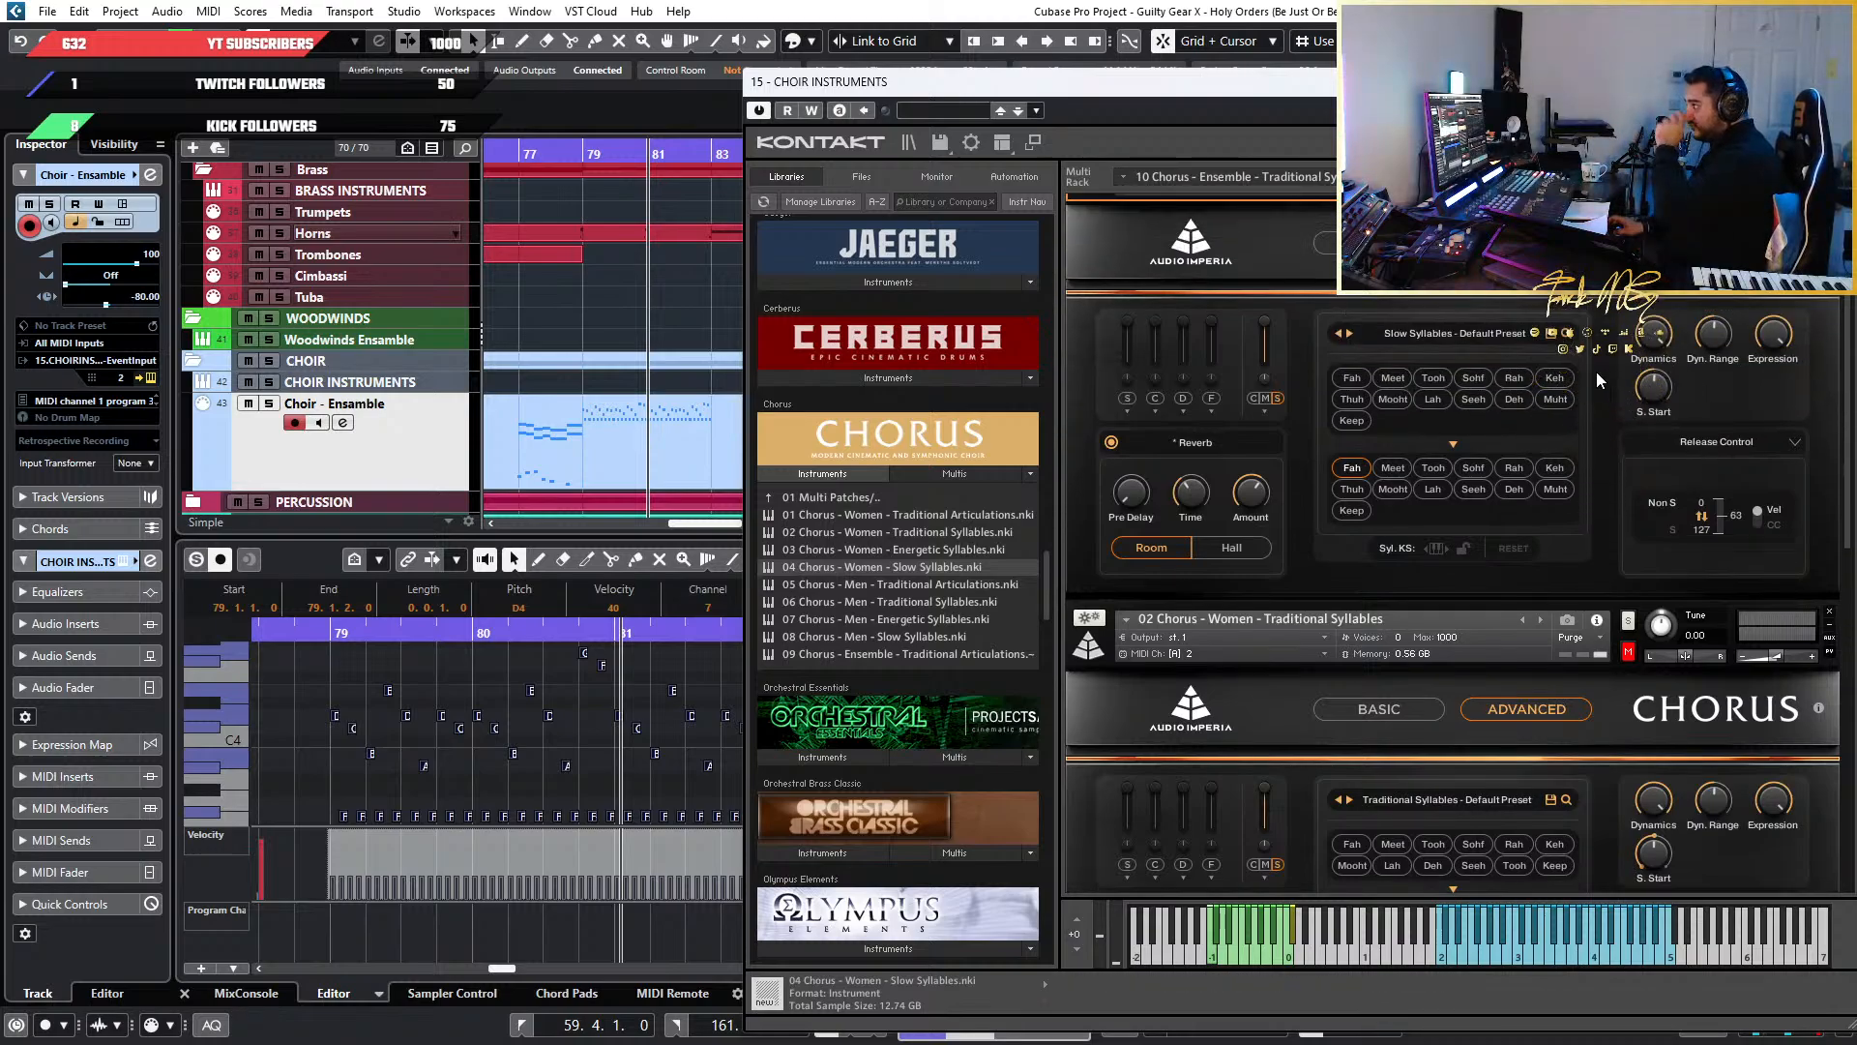
scroll(1412, 374, down, 1)
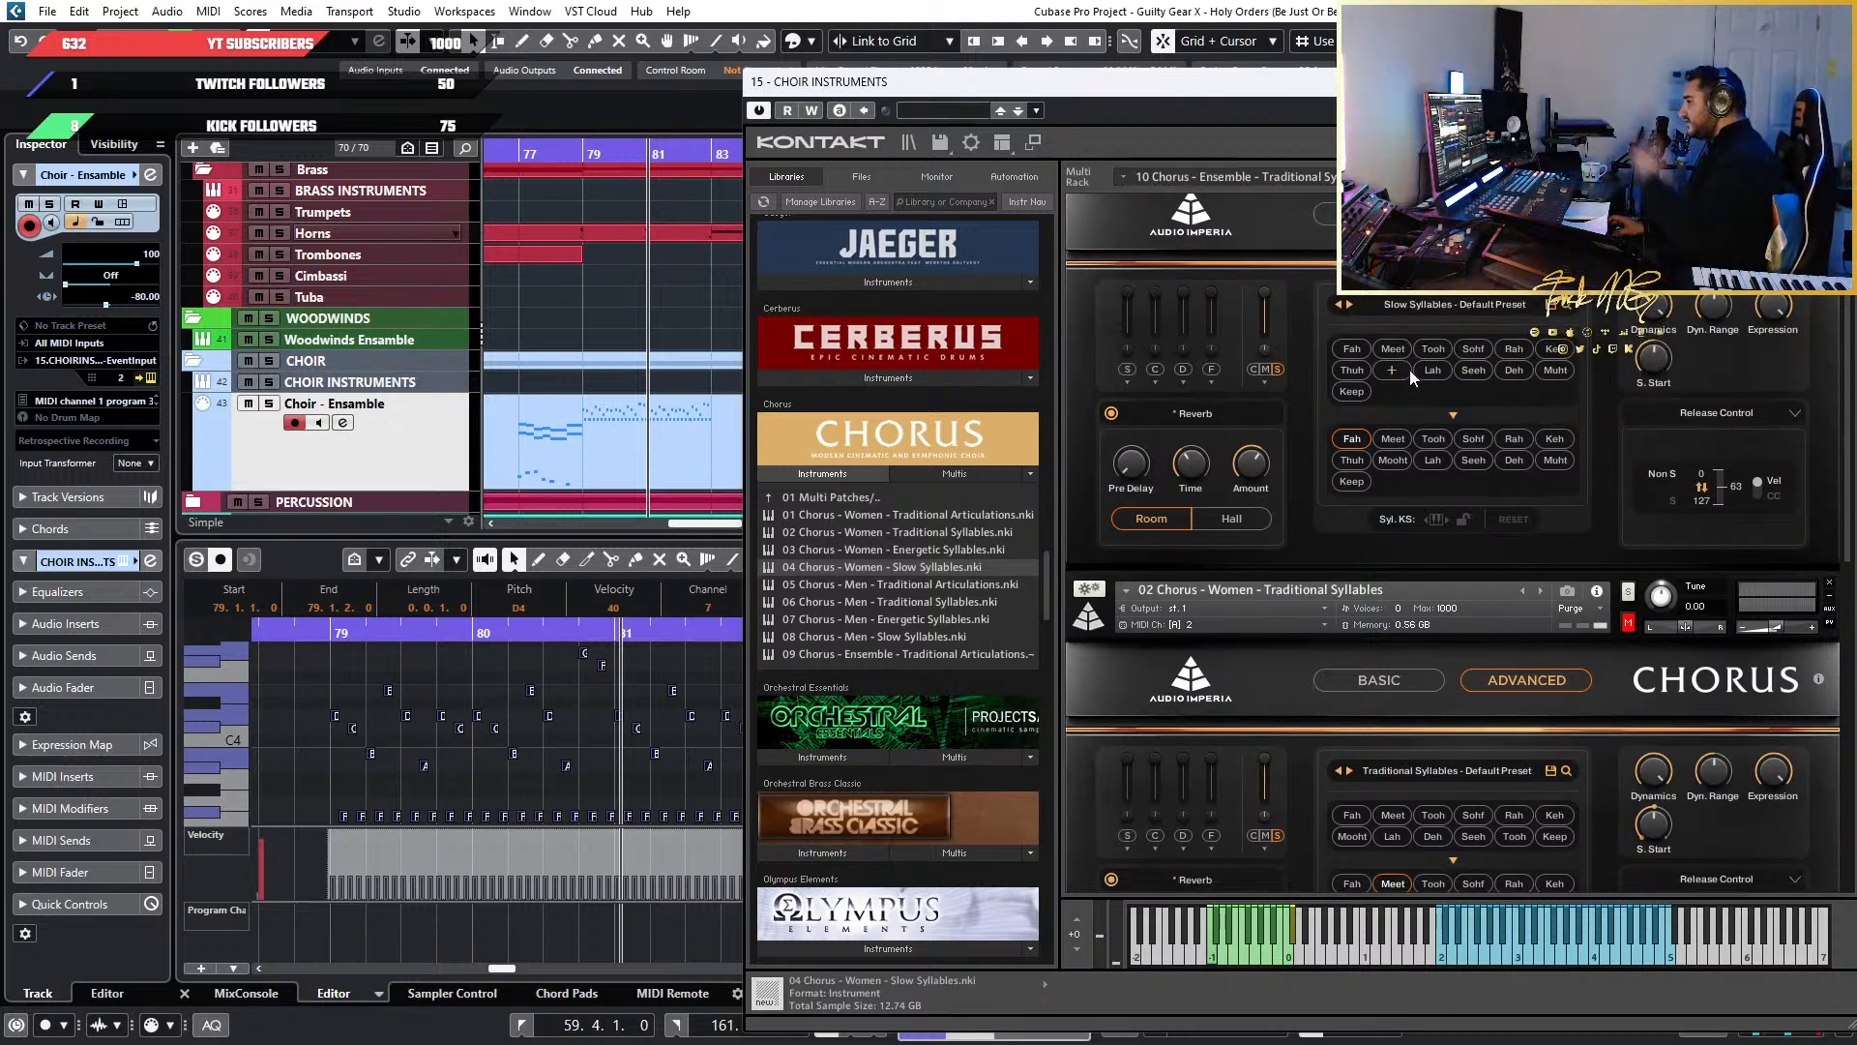
scroll(1437, 387, up, 1)
scroll(1628, 390, down, 6)
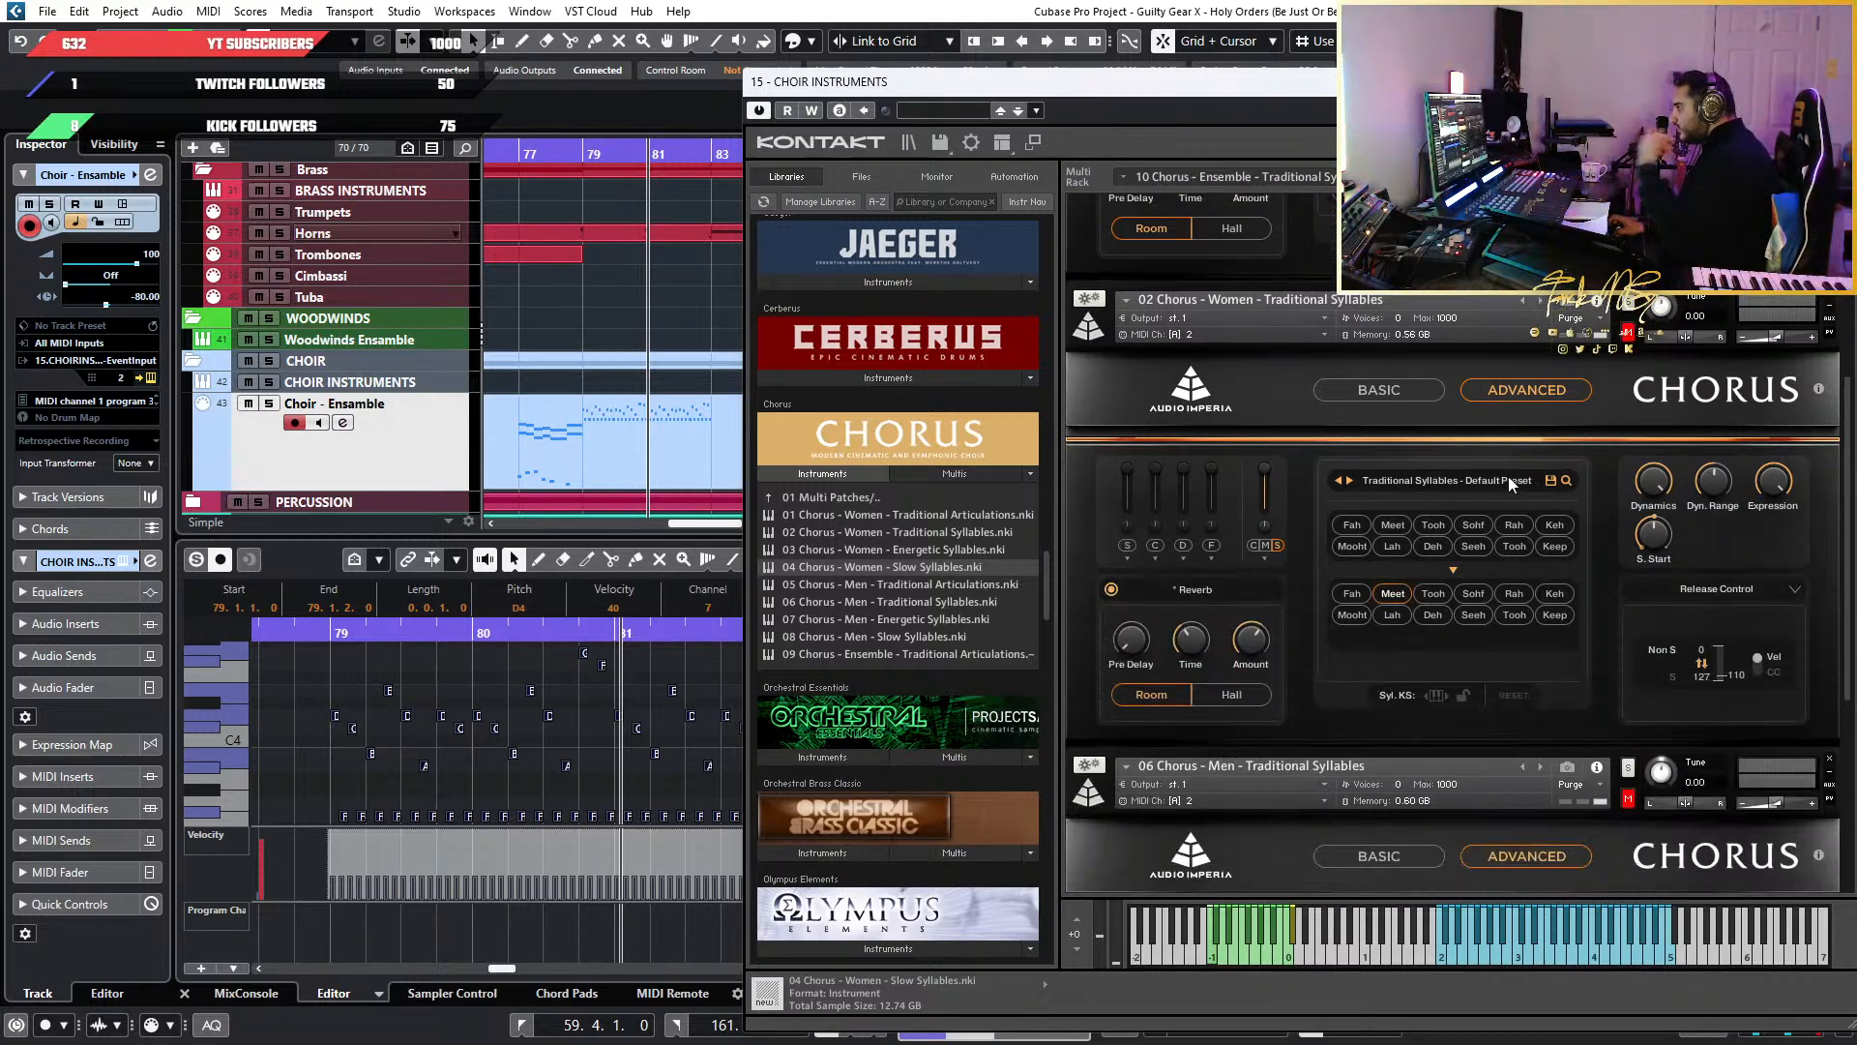
scroll(1508, 476, down, 4)
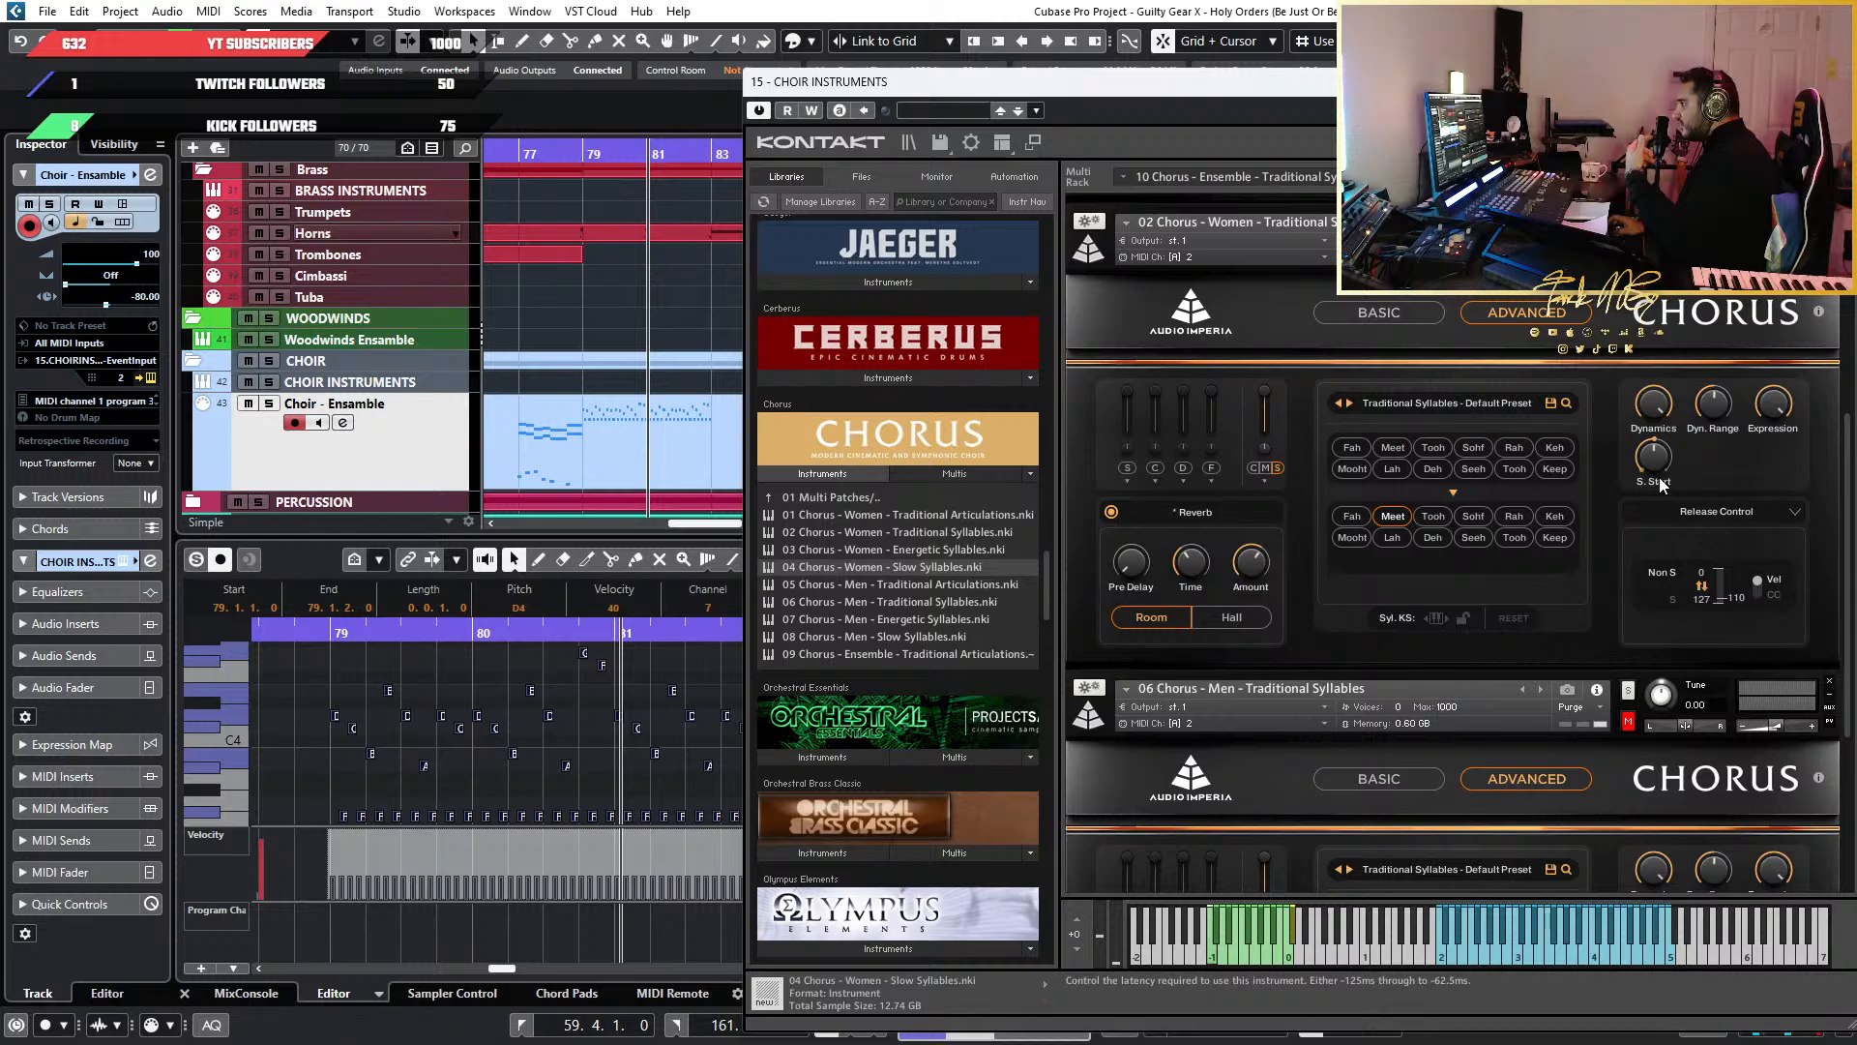
scroll(1652, 523, up, 3)
scroll(1652, 520, up, 6)
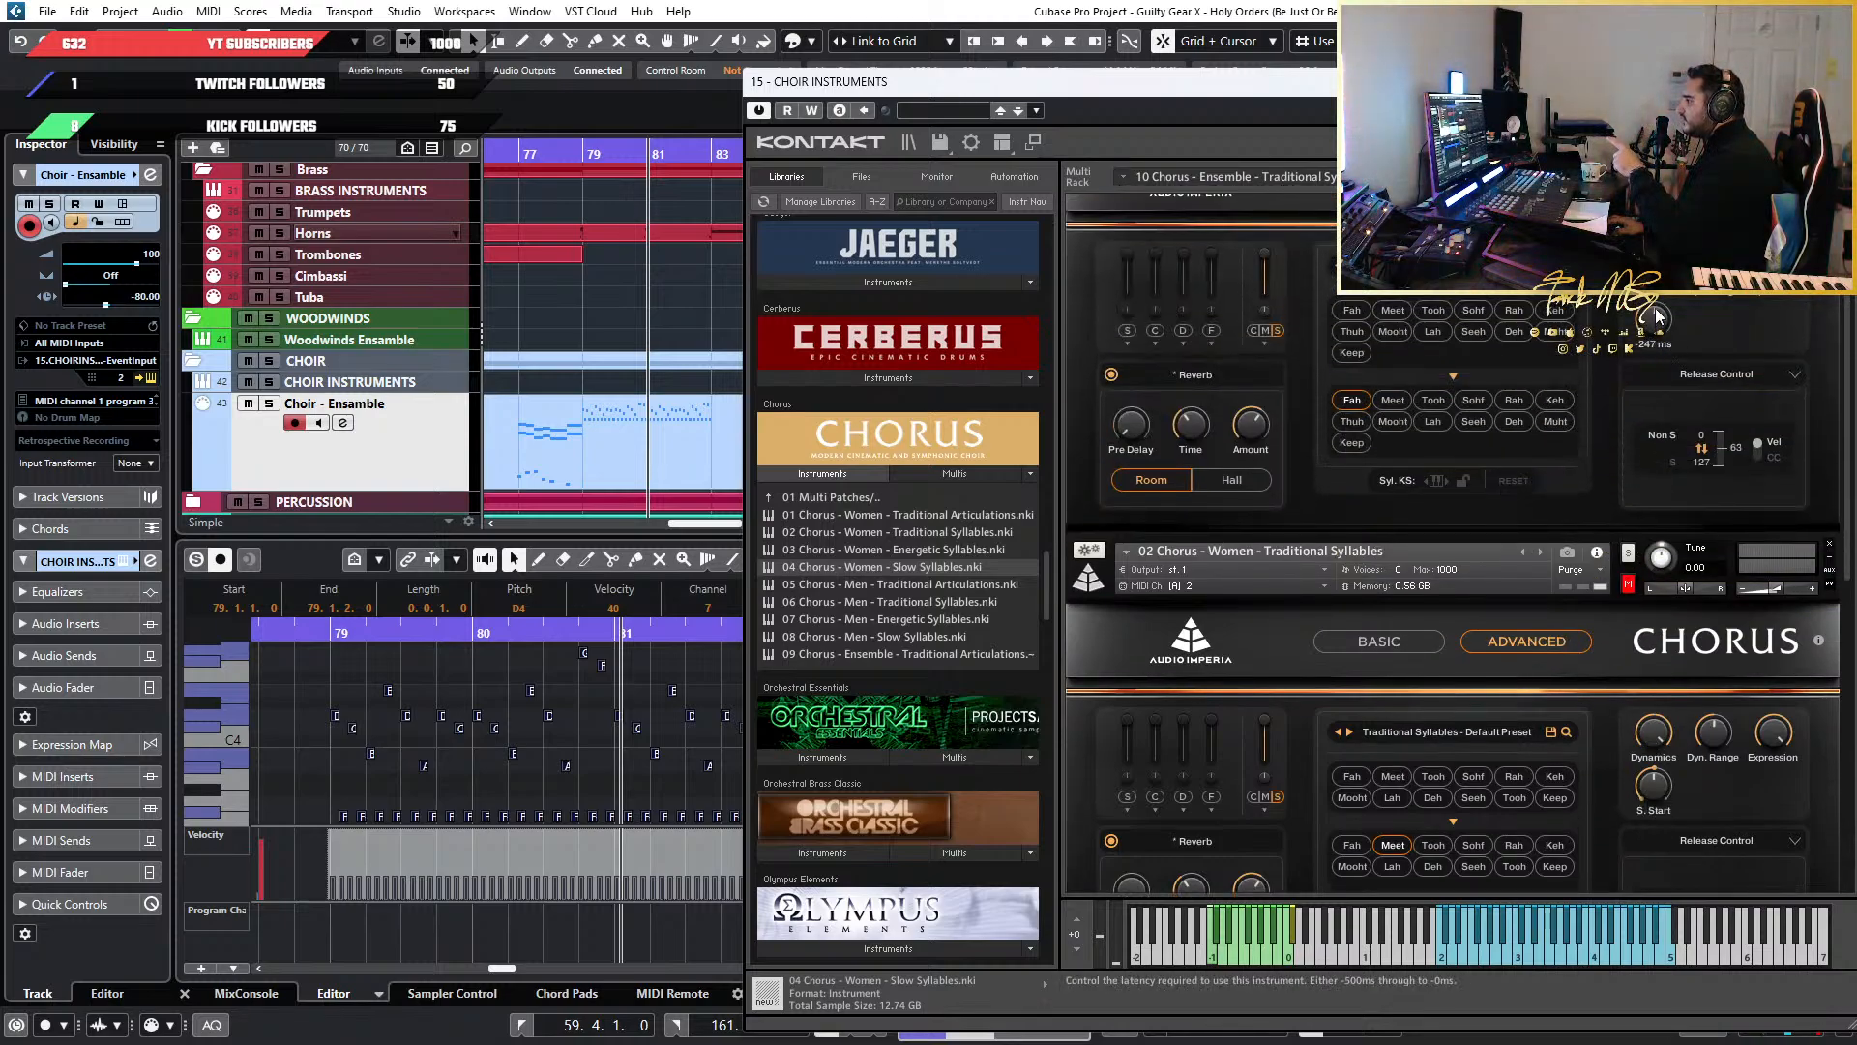
Readjust the sample start of the 04 Chorus - Women - Slow Syllables instrument
drag(1656, 316, 1661, 333)
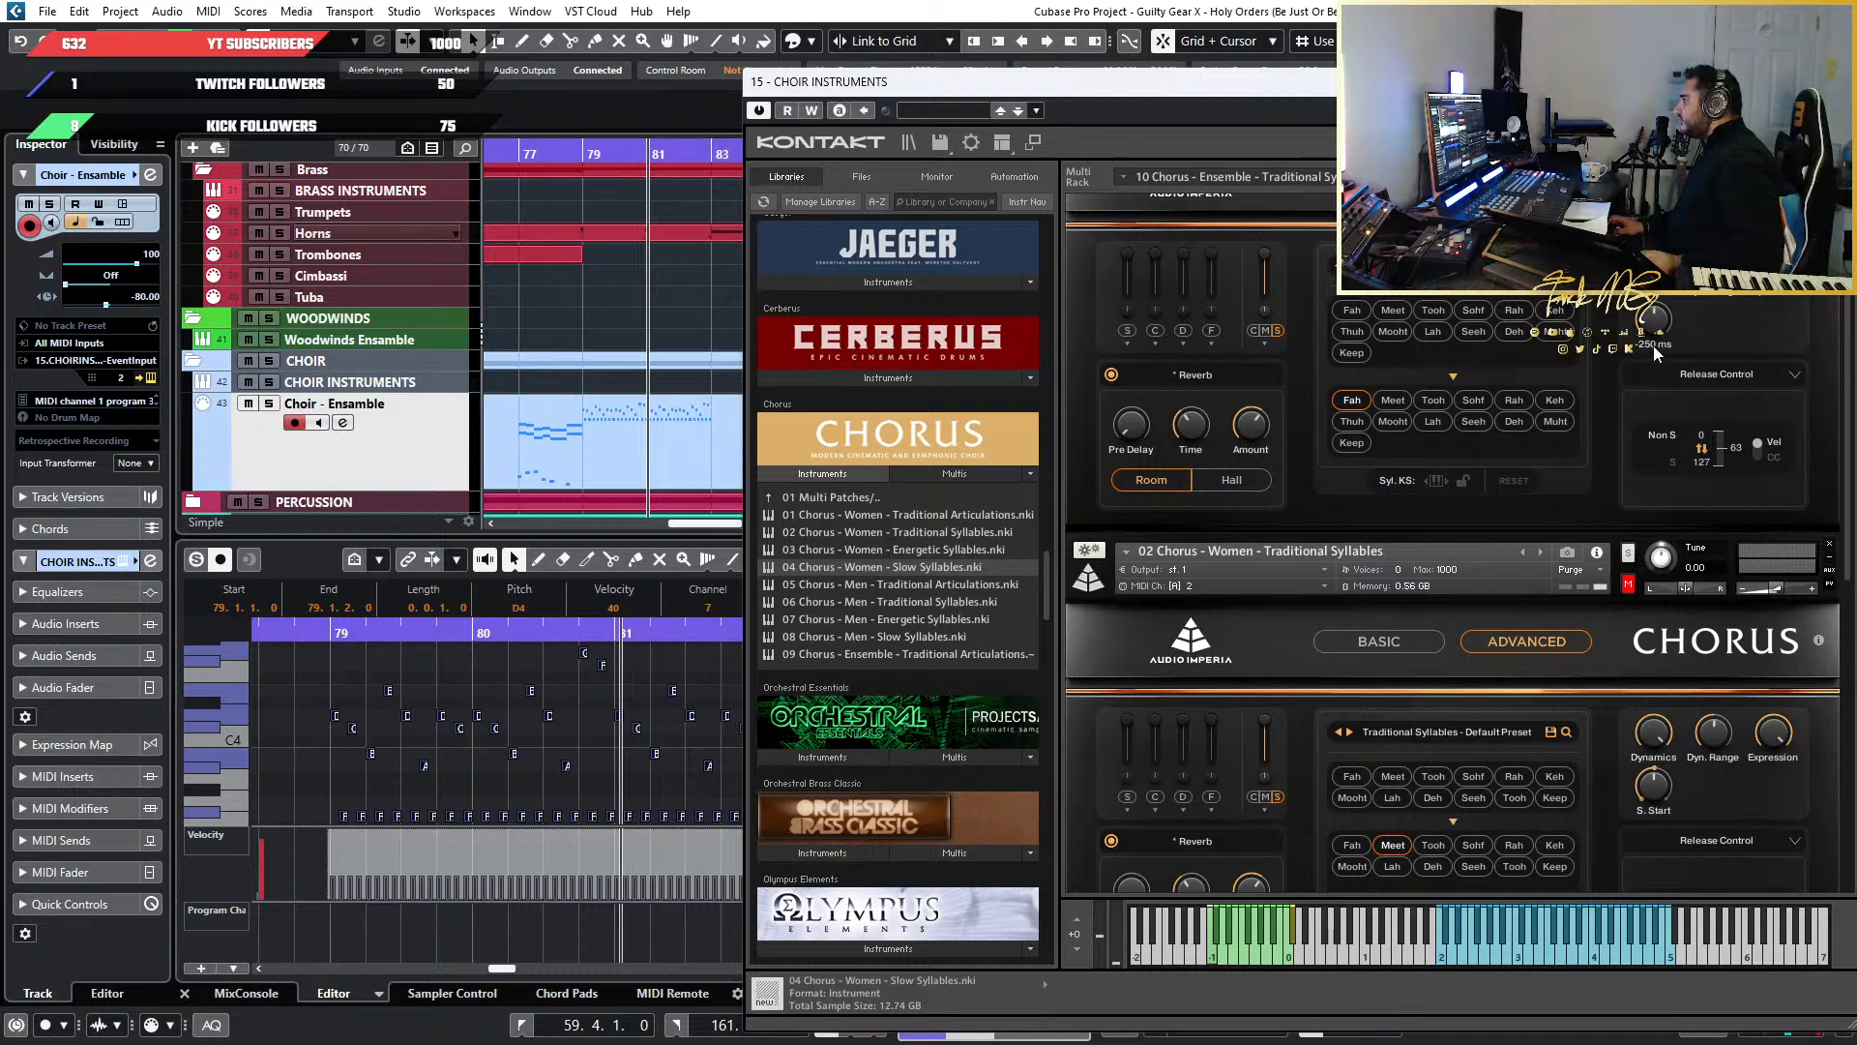
scroll(1653, 346, up, 3)
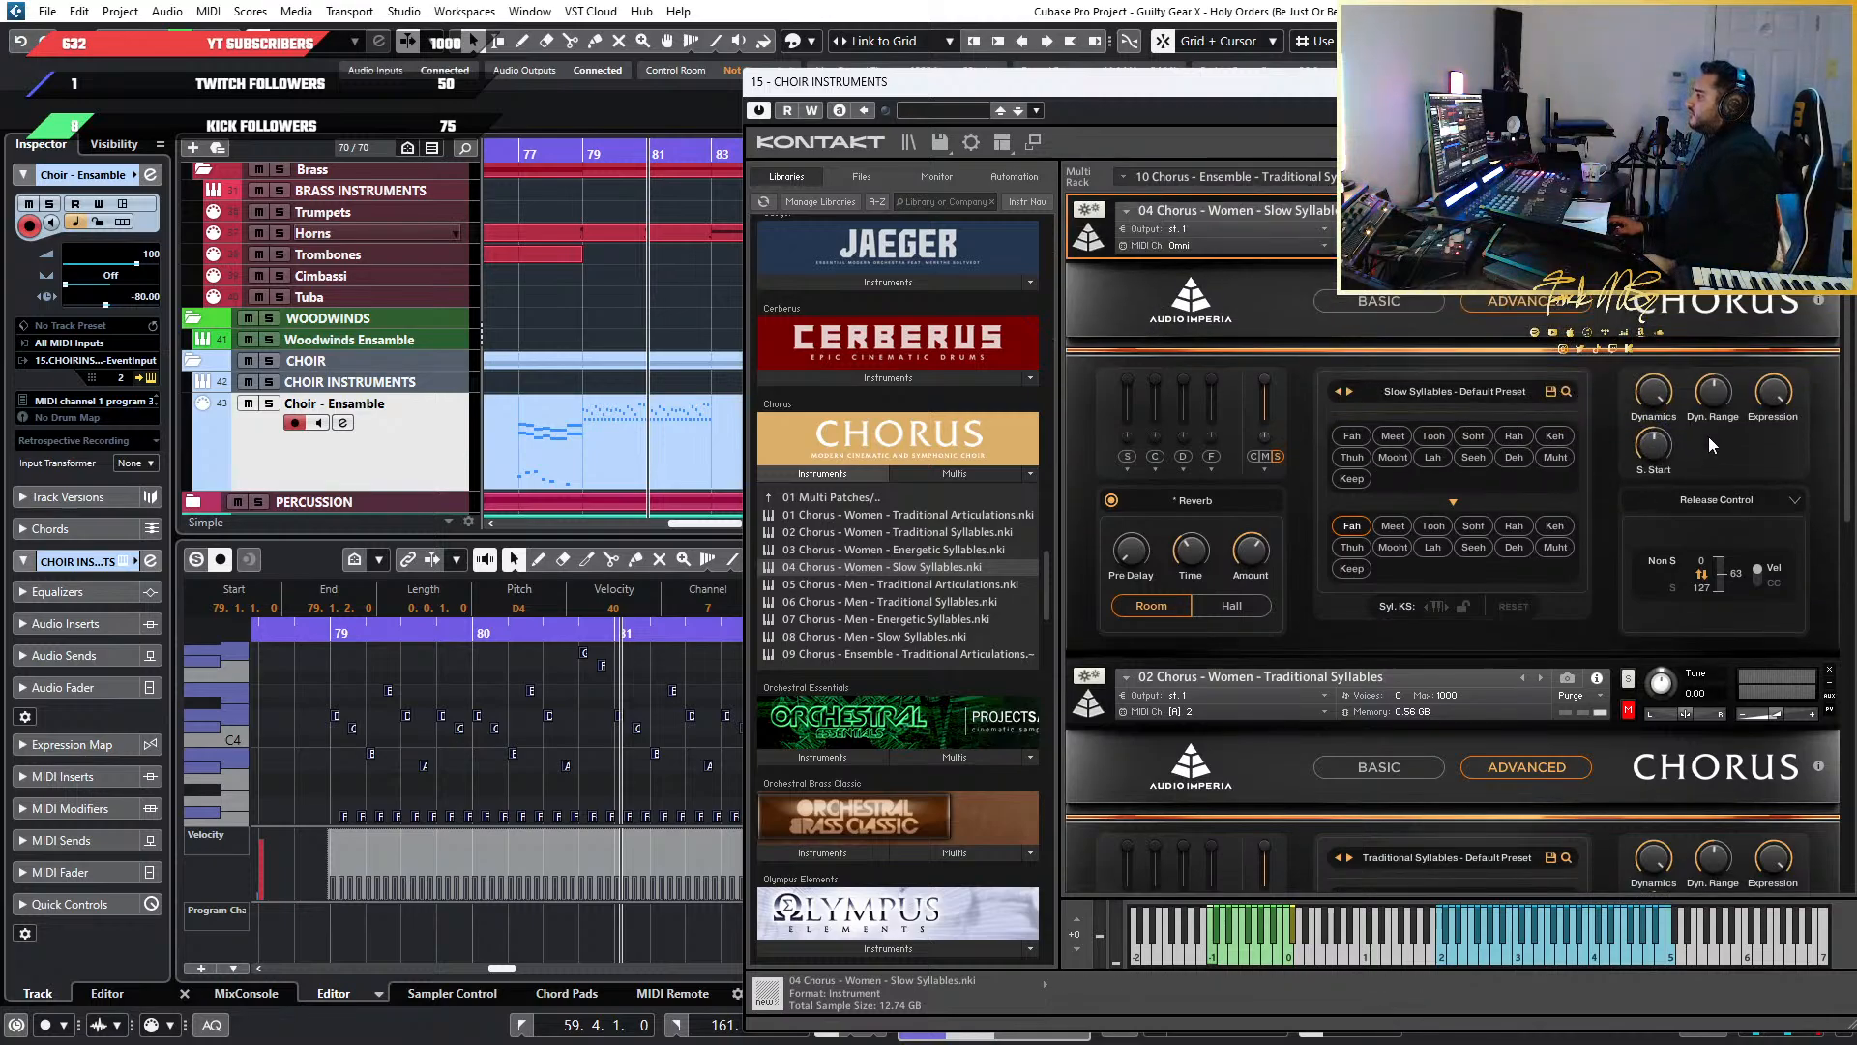
drag(1660, 460, 1658, 399)
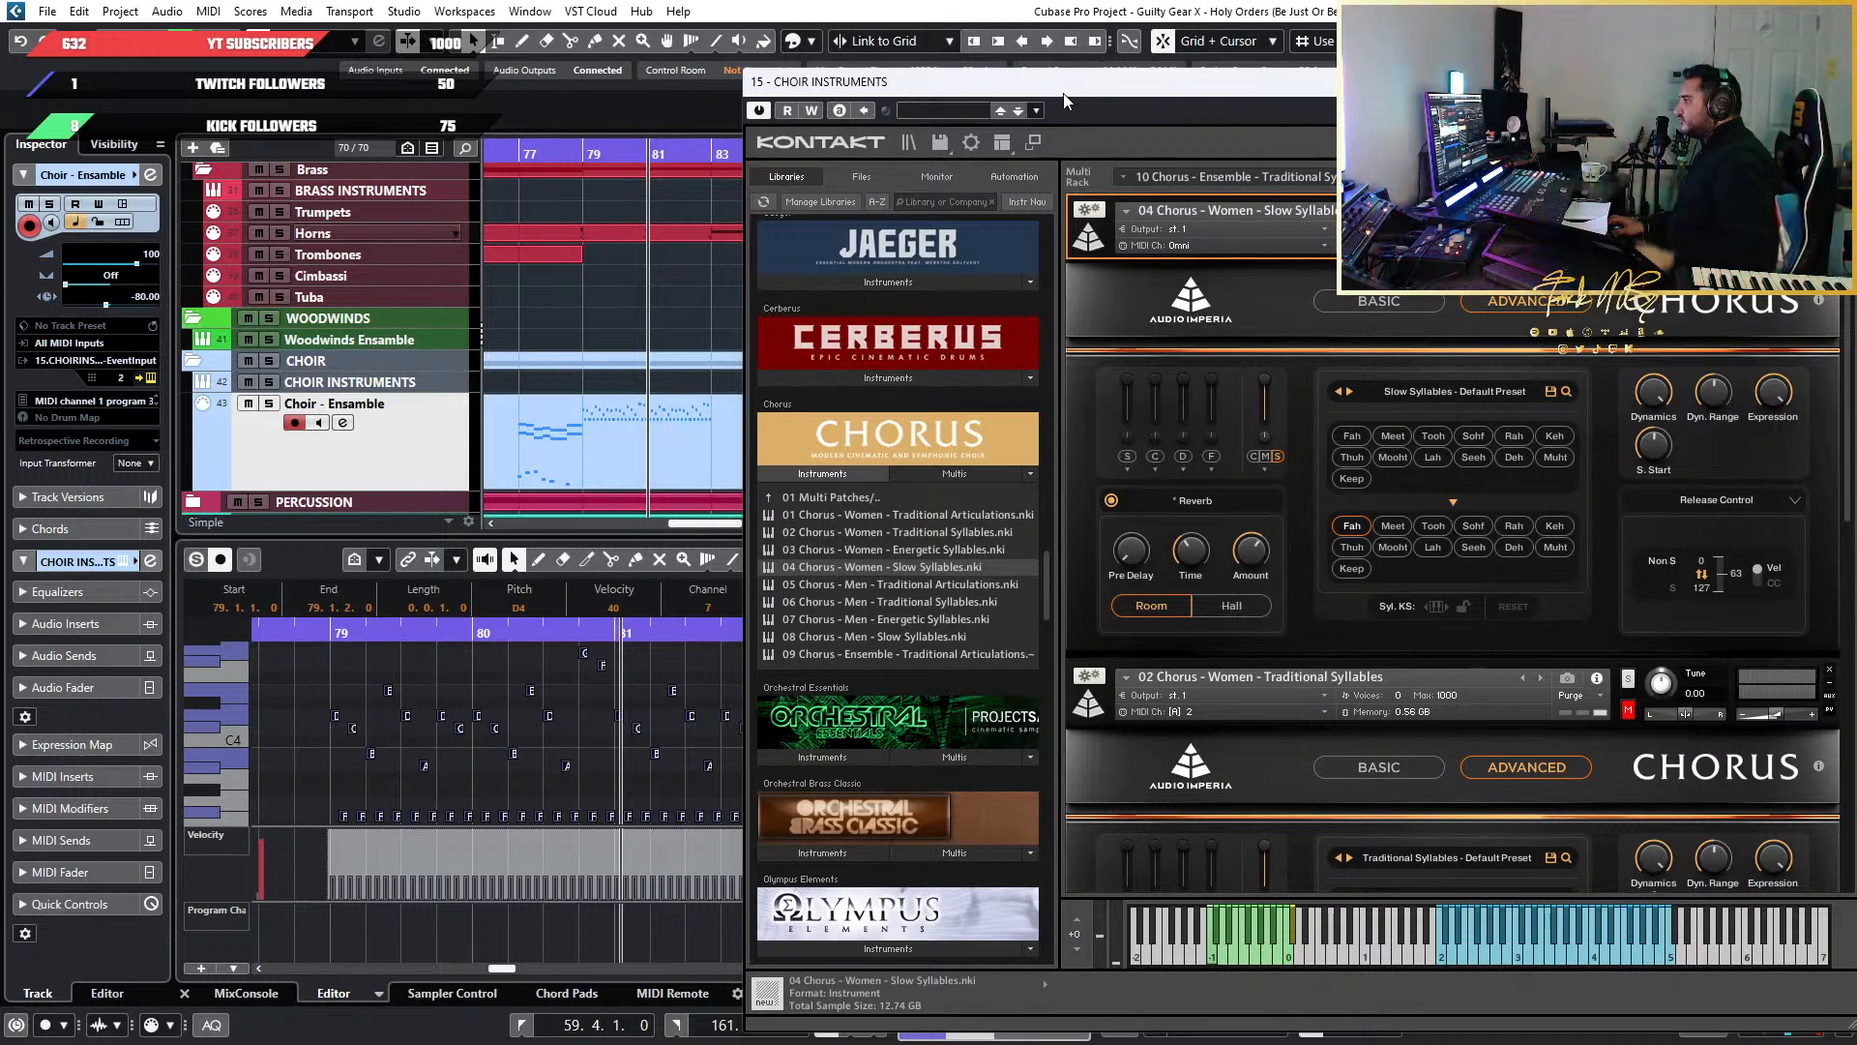
Add a MIDI track named Choir - Stacc below Choir - Ensemble and enlarge its height
drag(1067, 99, 1013, 63)
right_click(427, 445)
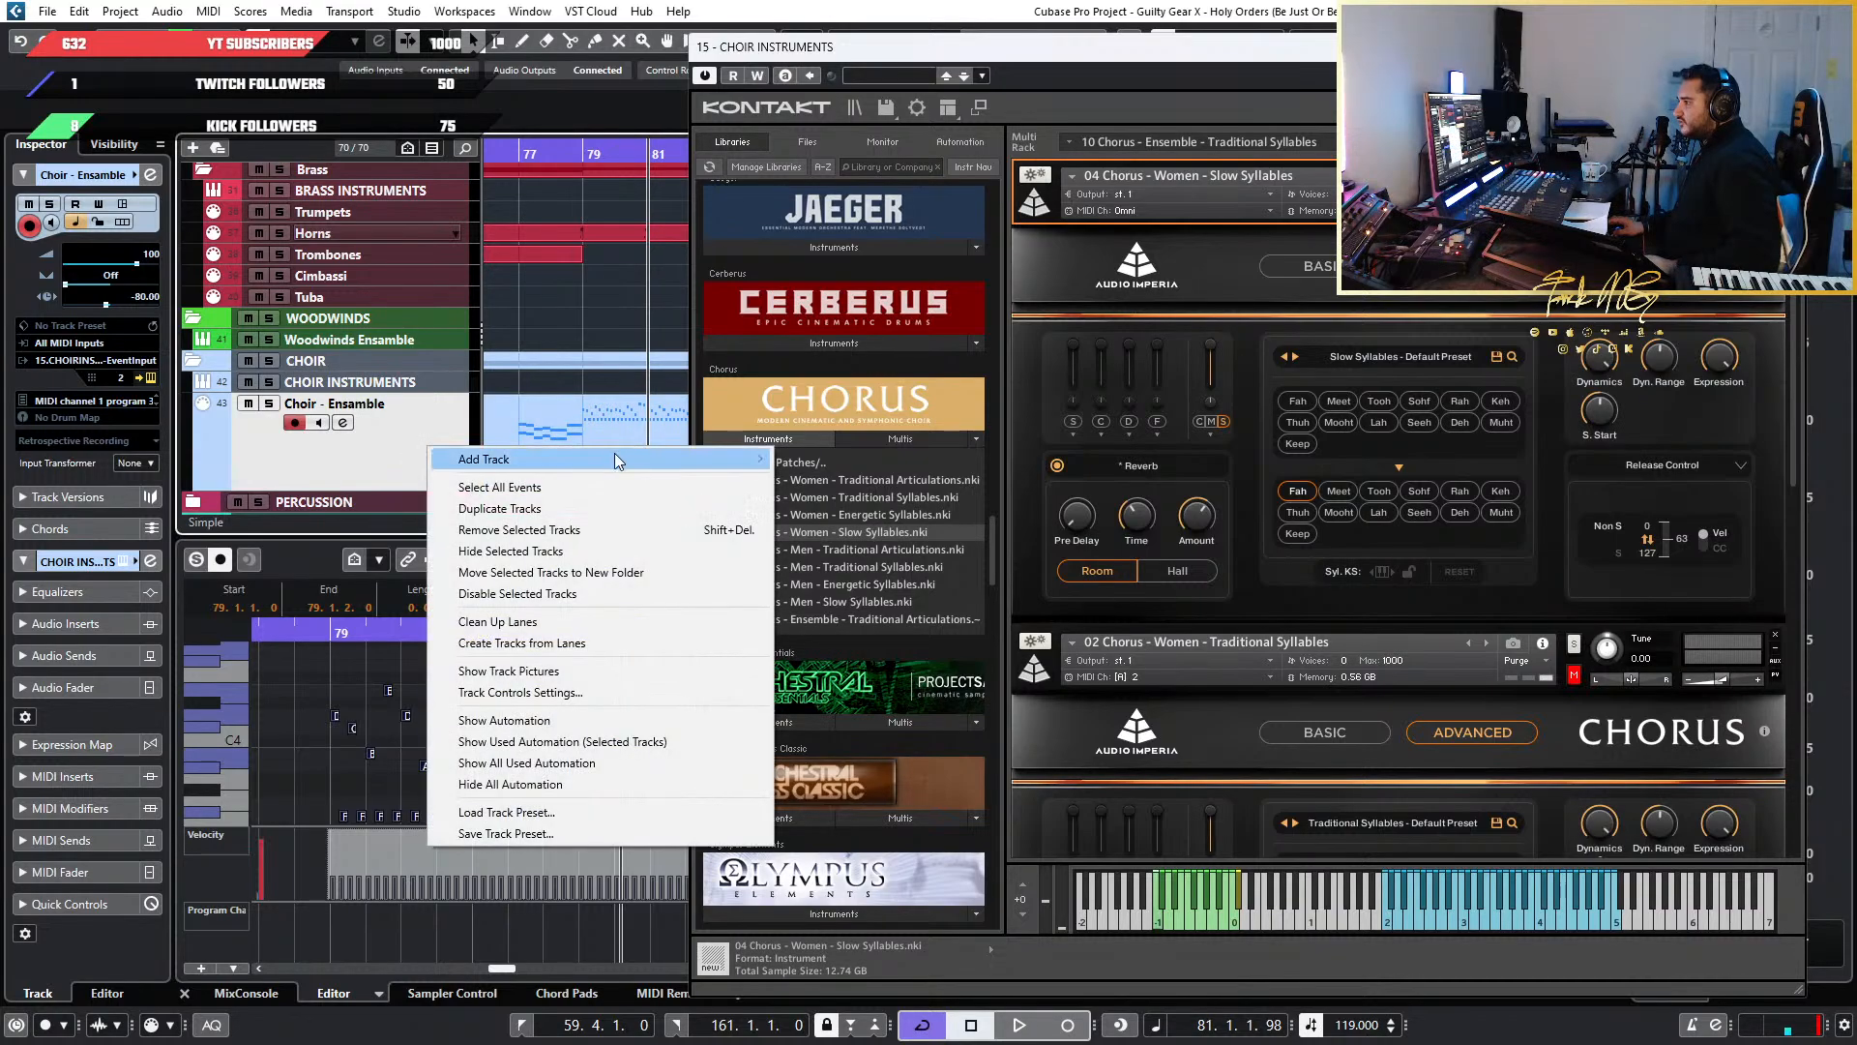
mouse_move(584, 455)
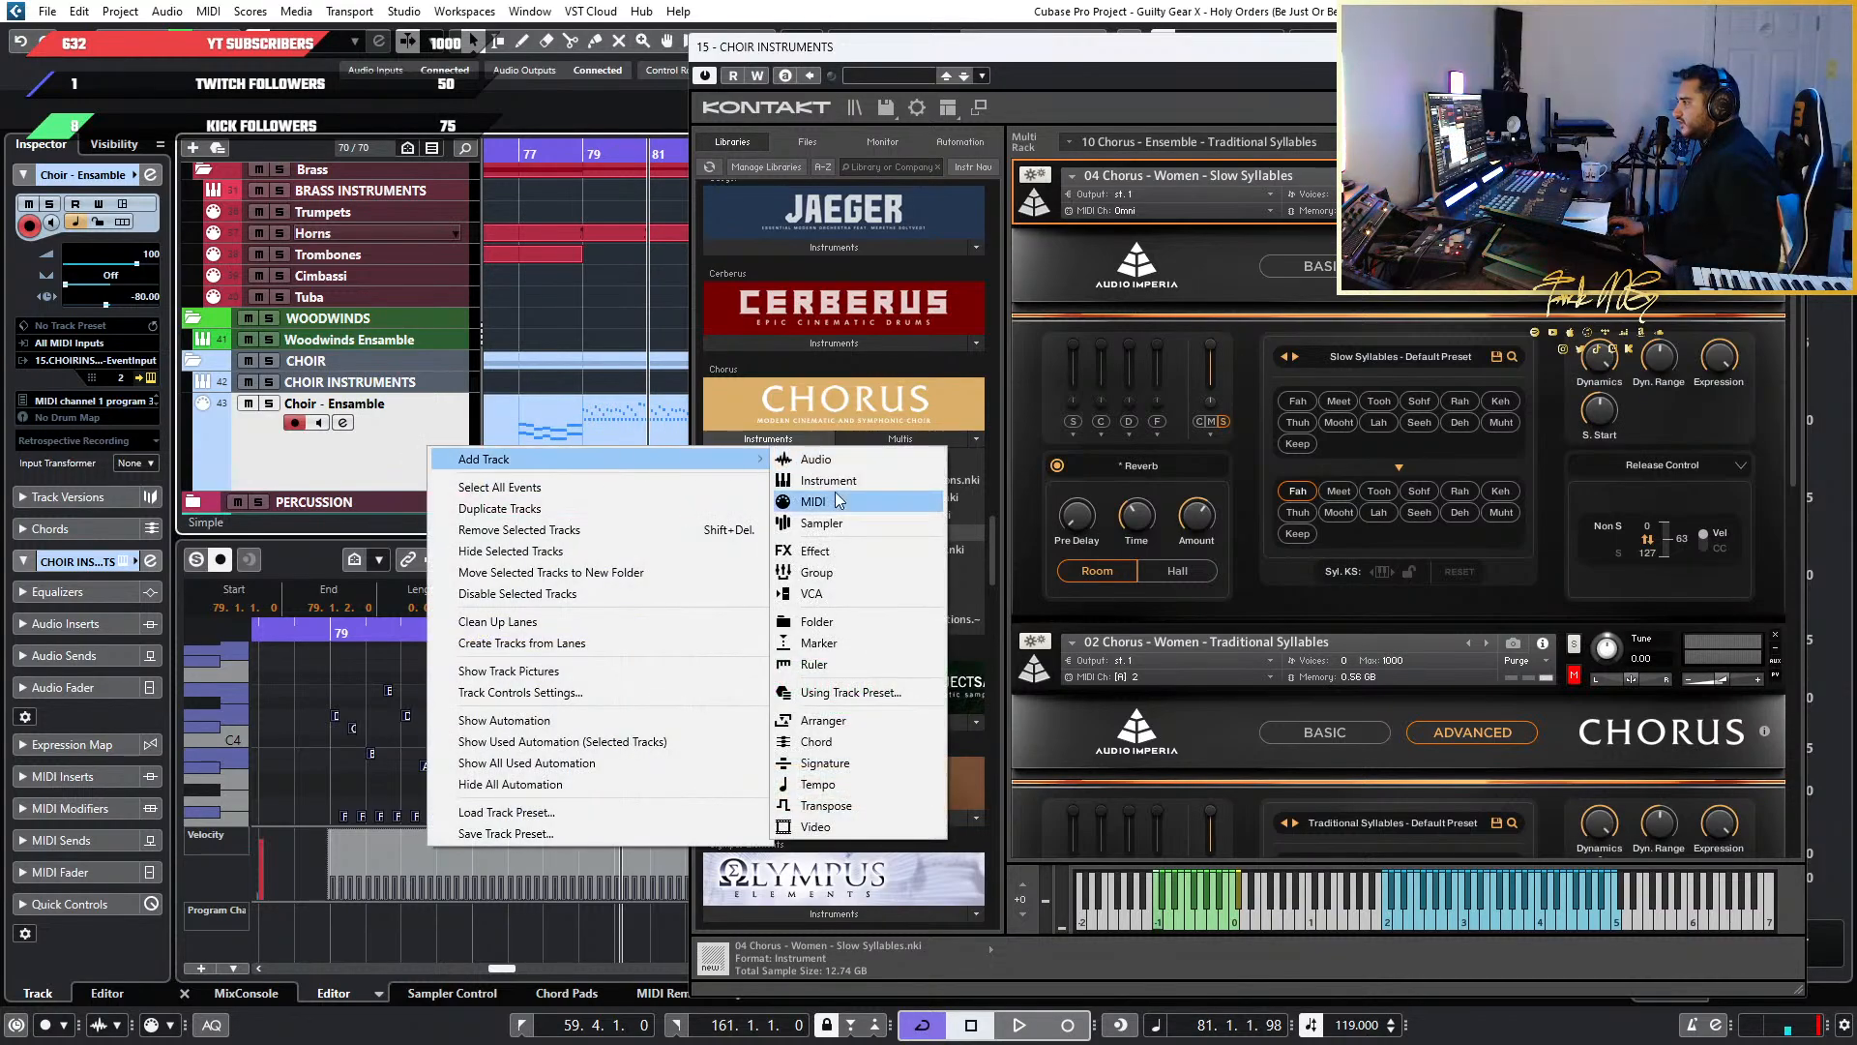
click(812, 501)
text(C)
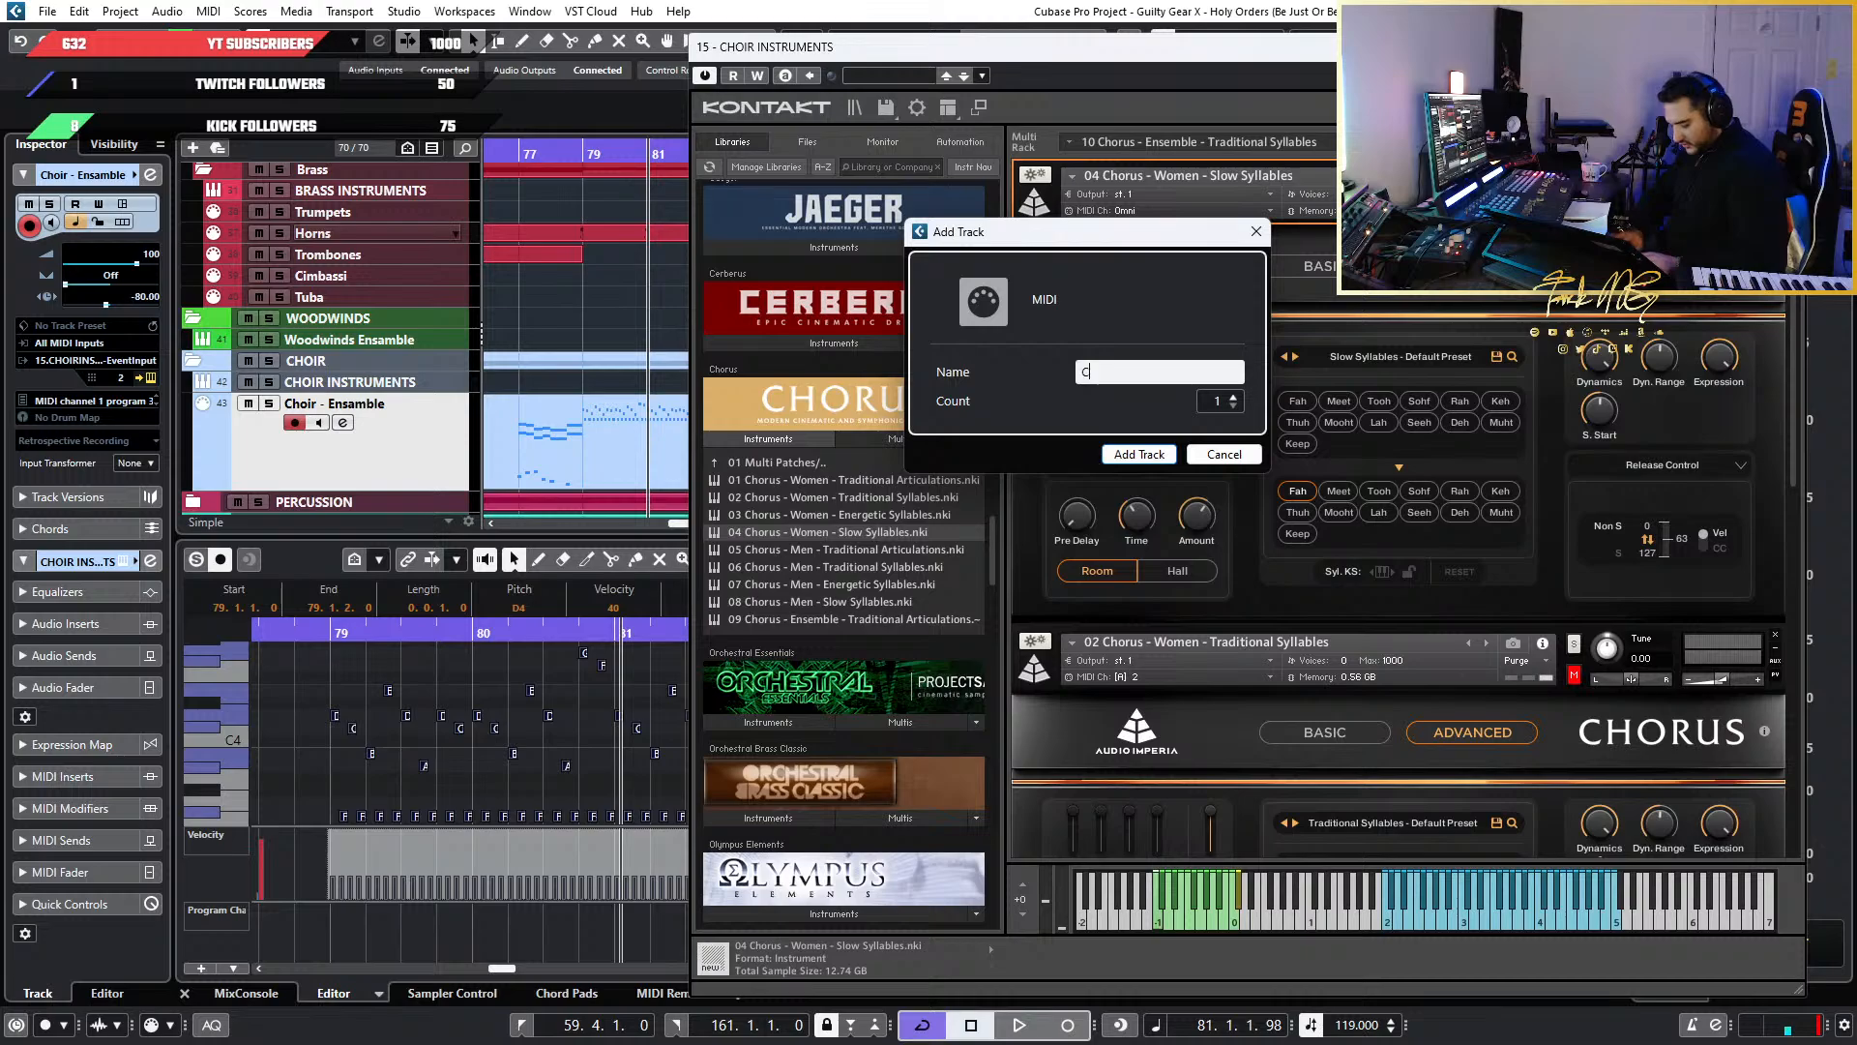
text(hoir)
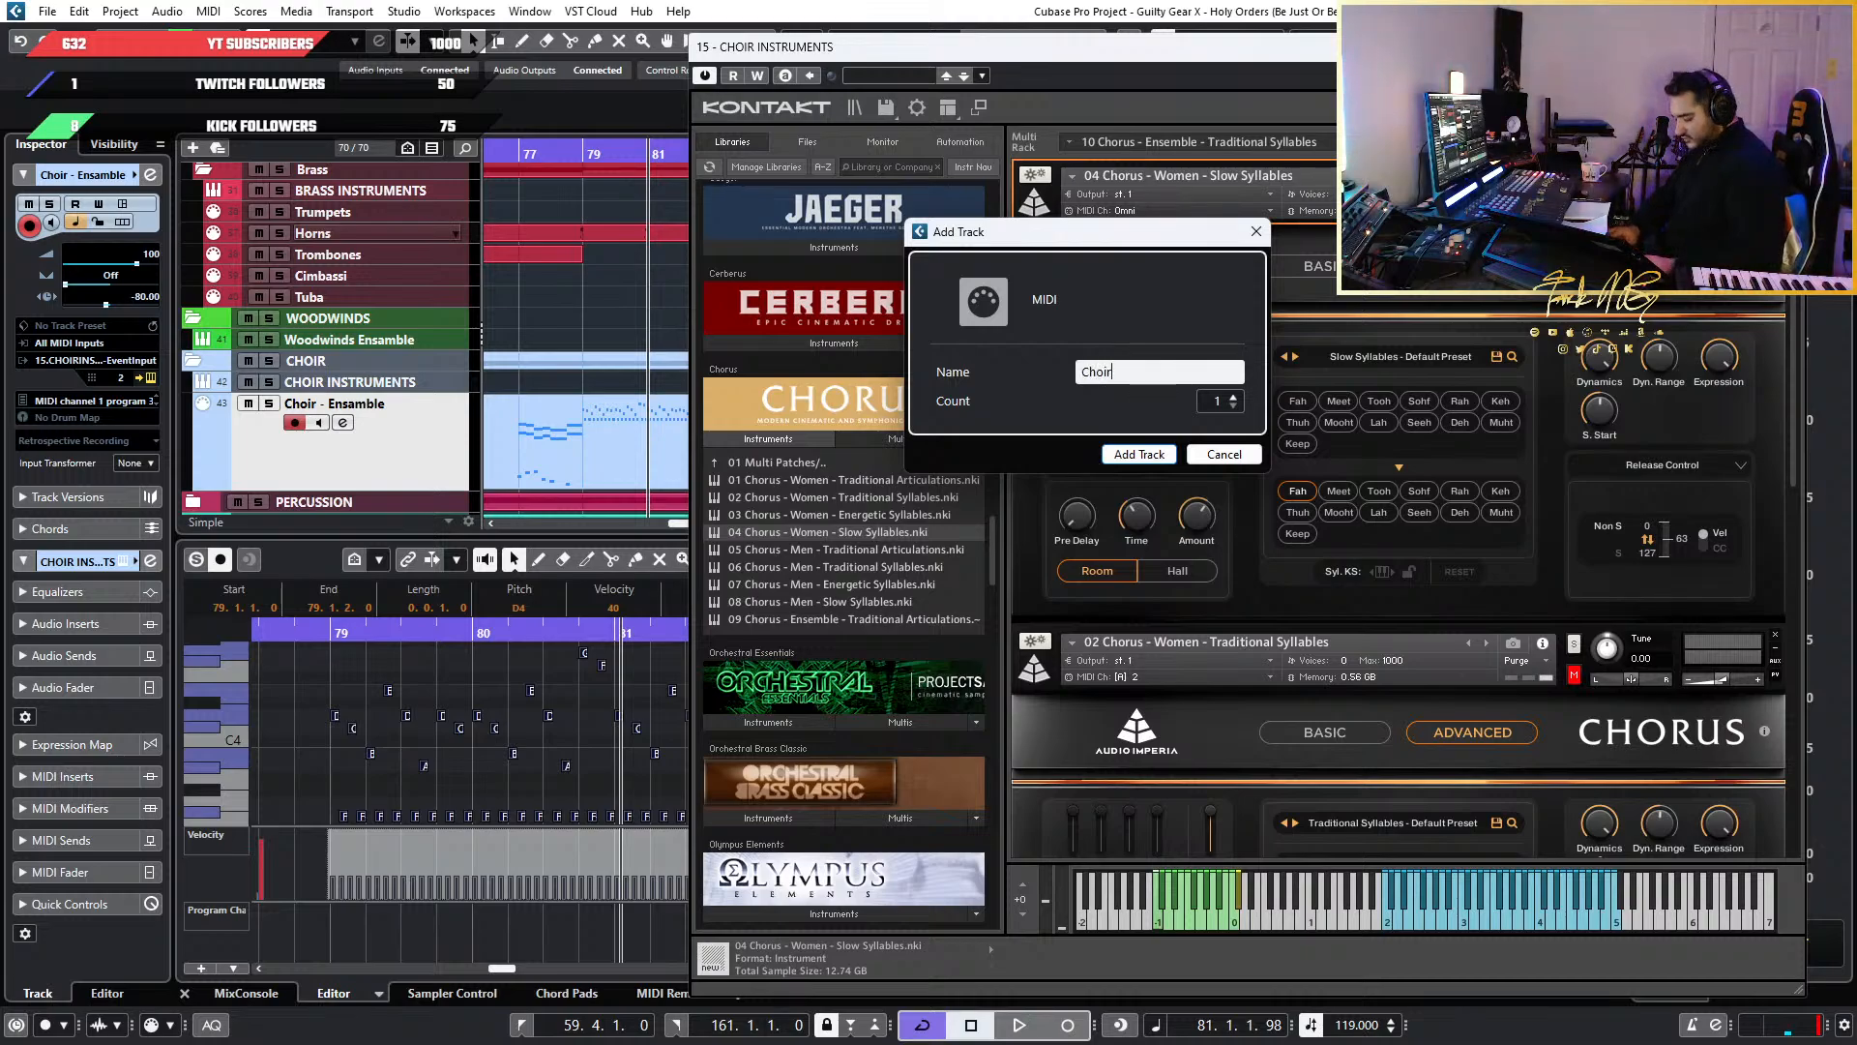
text( - Stacc)
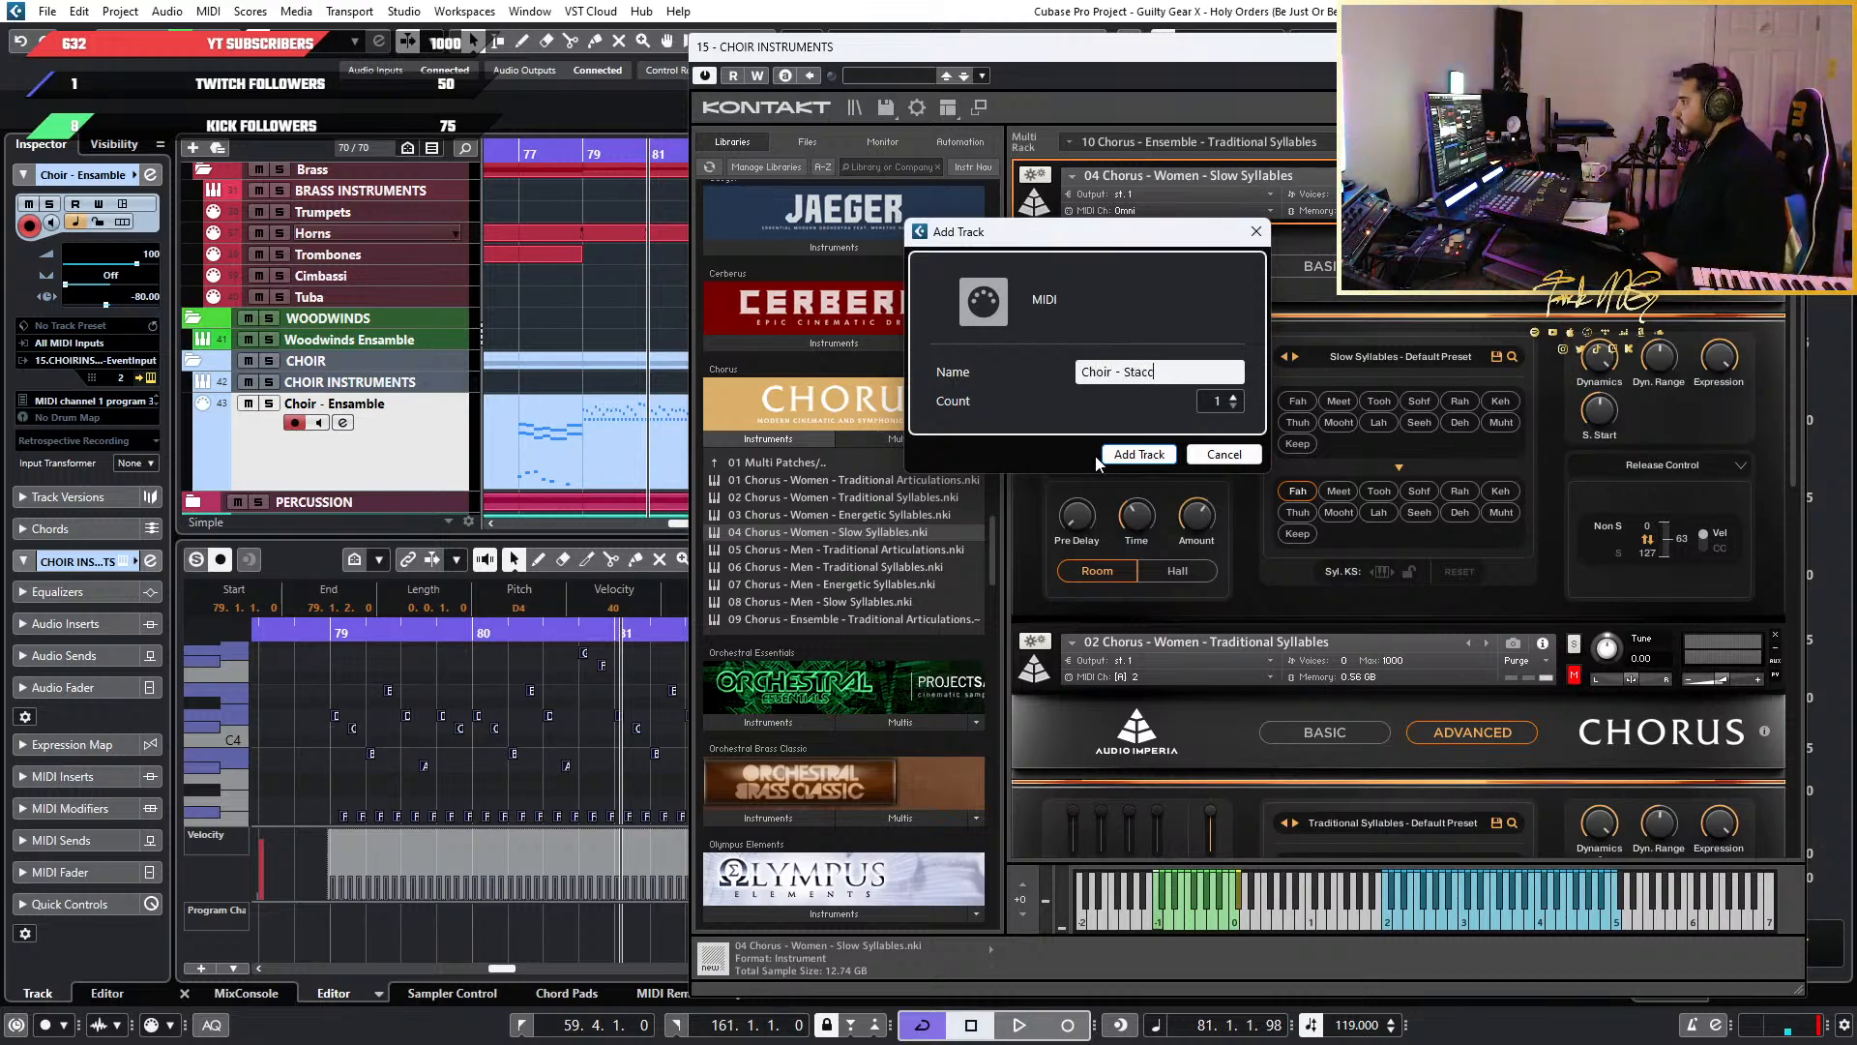
click(1122, 454)
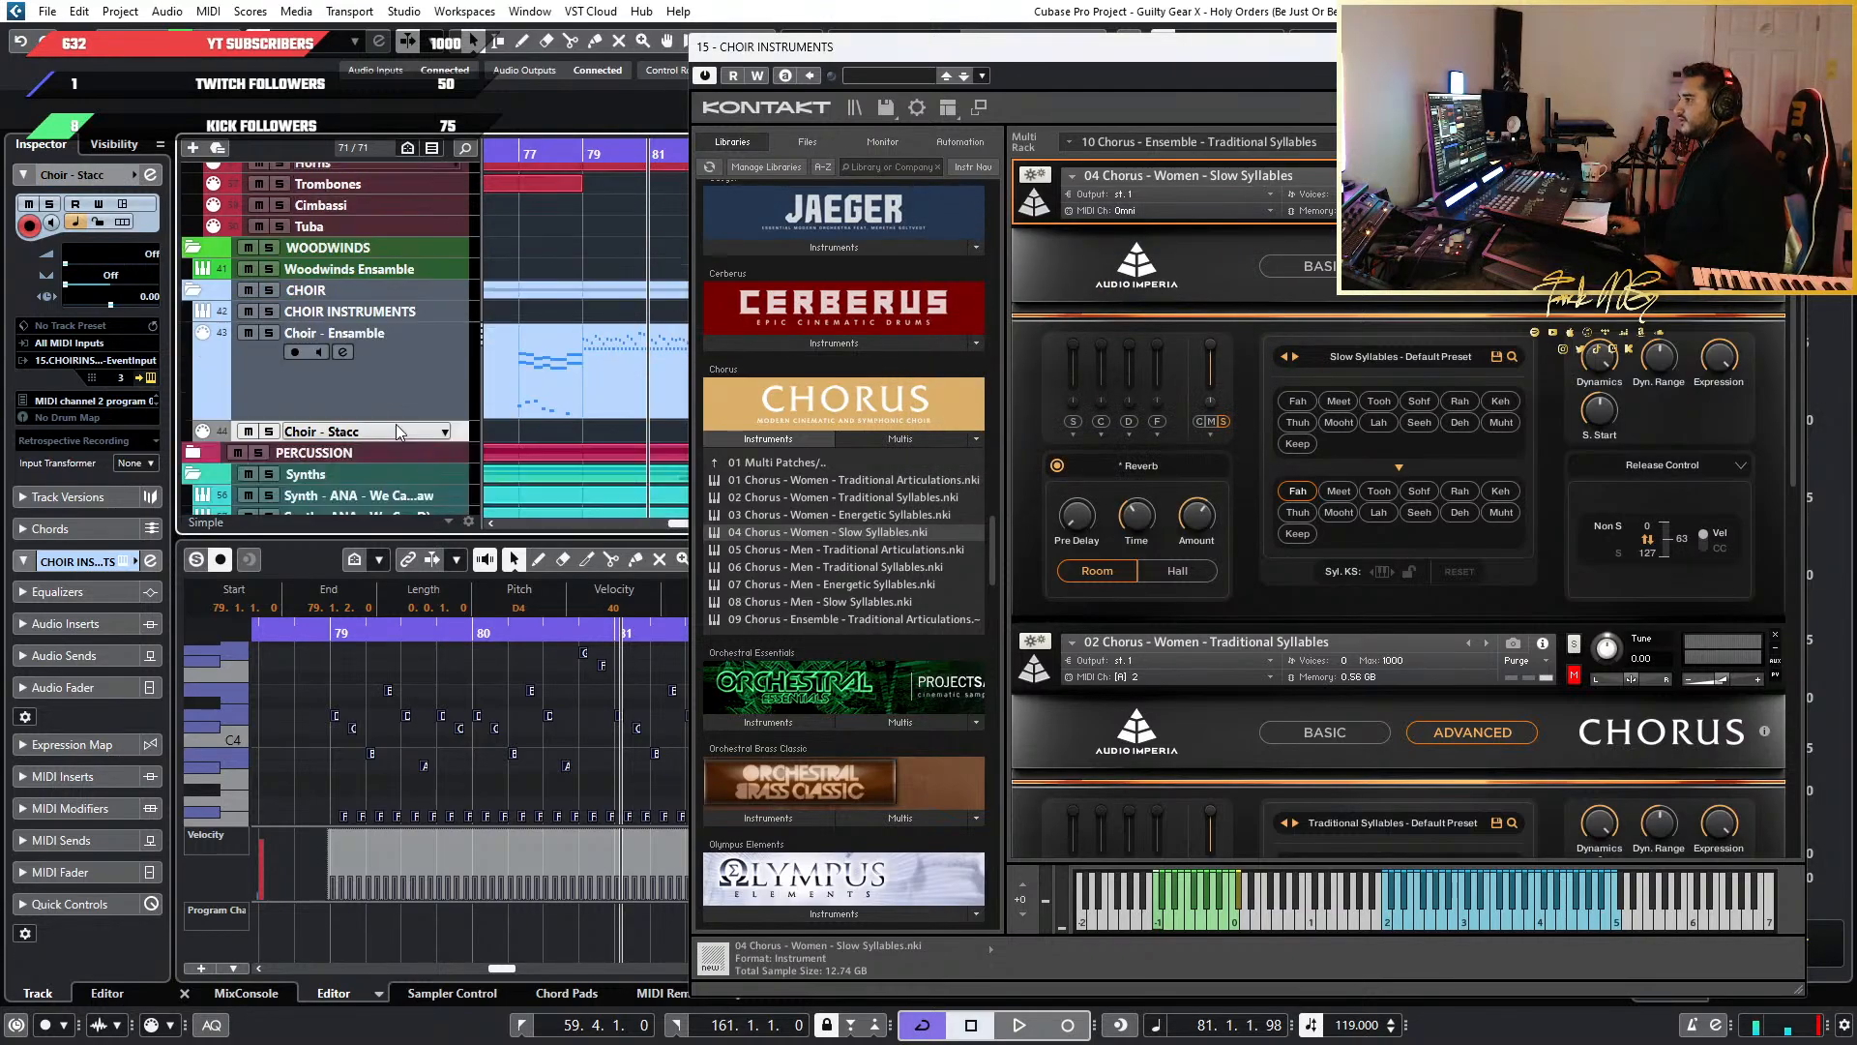
scroll(459, 295, down, 5)
drag(458, 295, 458, 333)
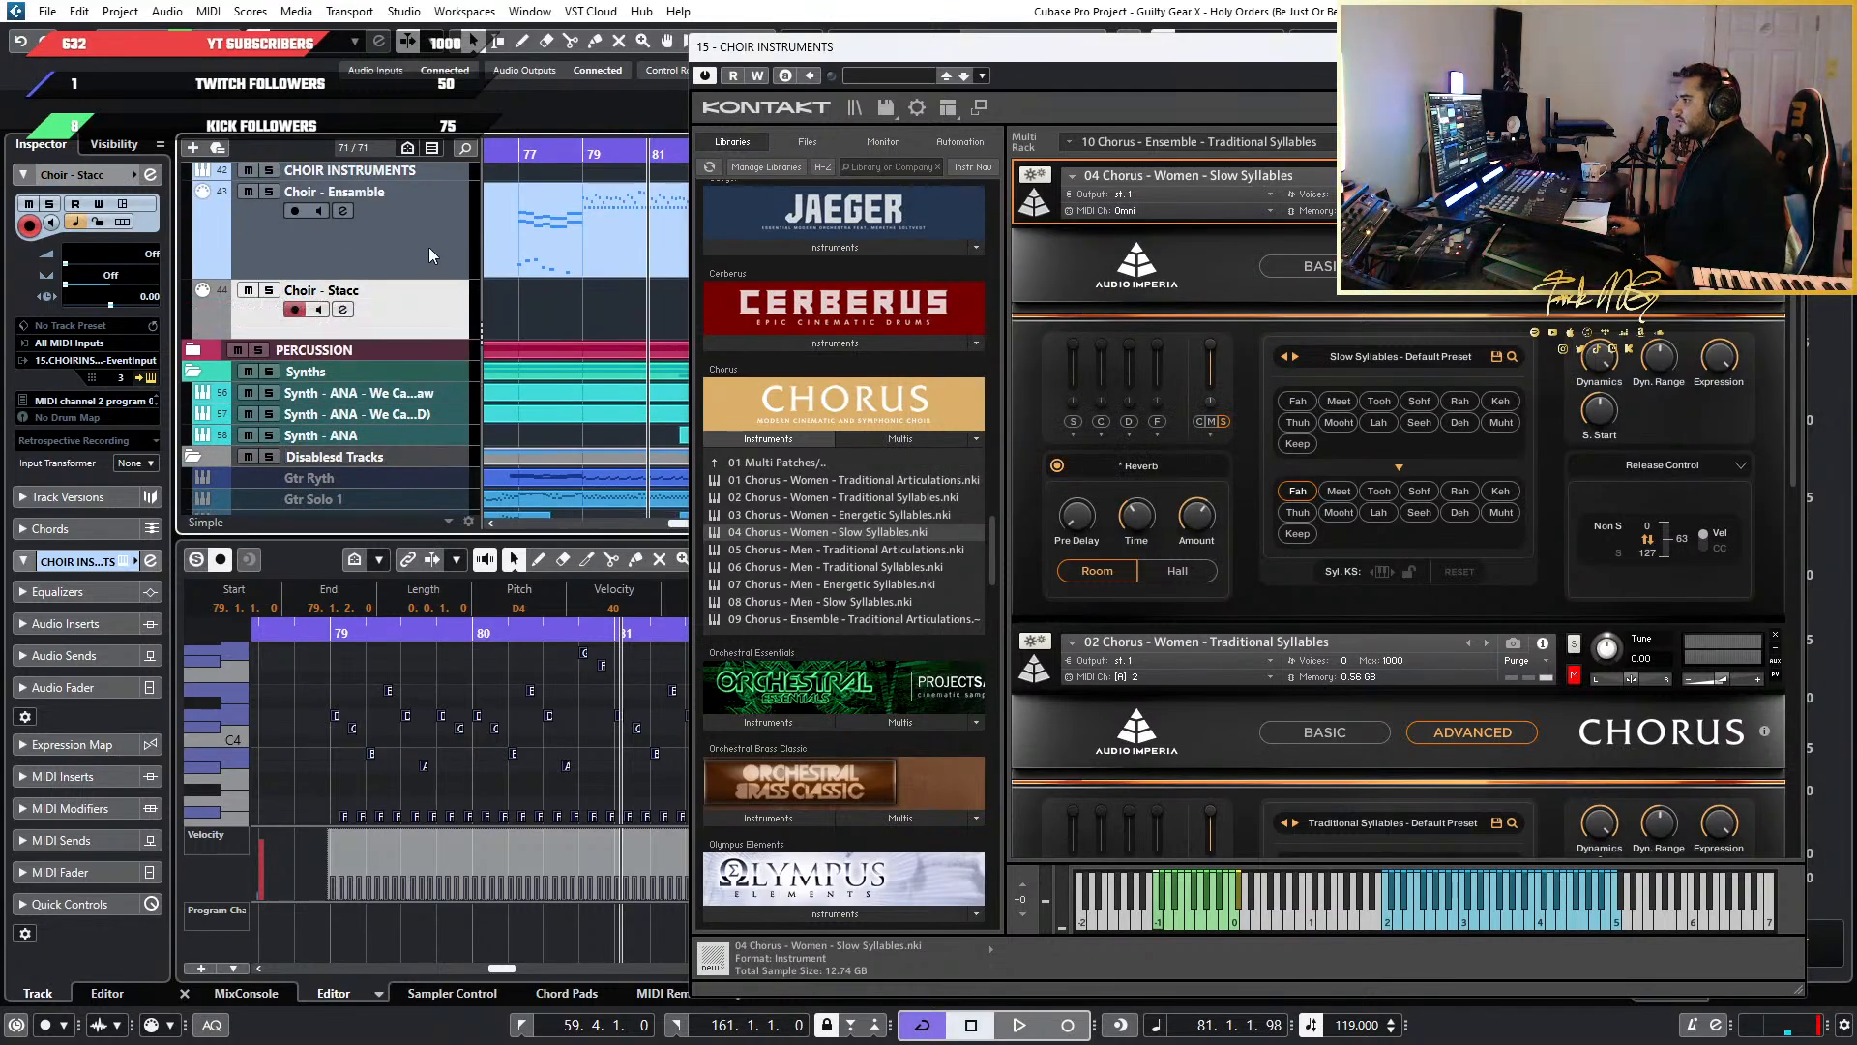
Select the Choir - Ensemble track and move the 04 Chorus - Women - Slow Syllables instrument below the Traditional Syllables instruments in the rack
key(Up)
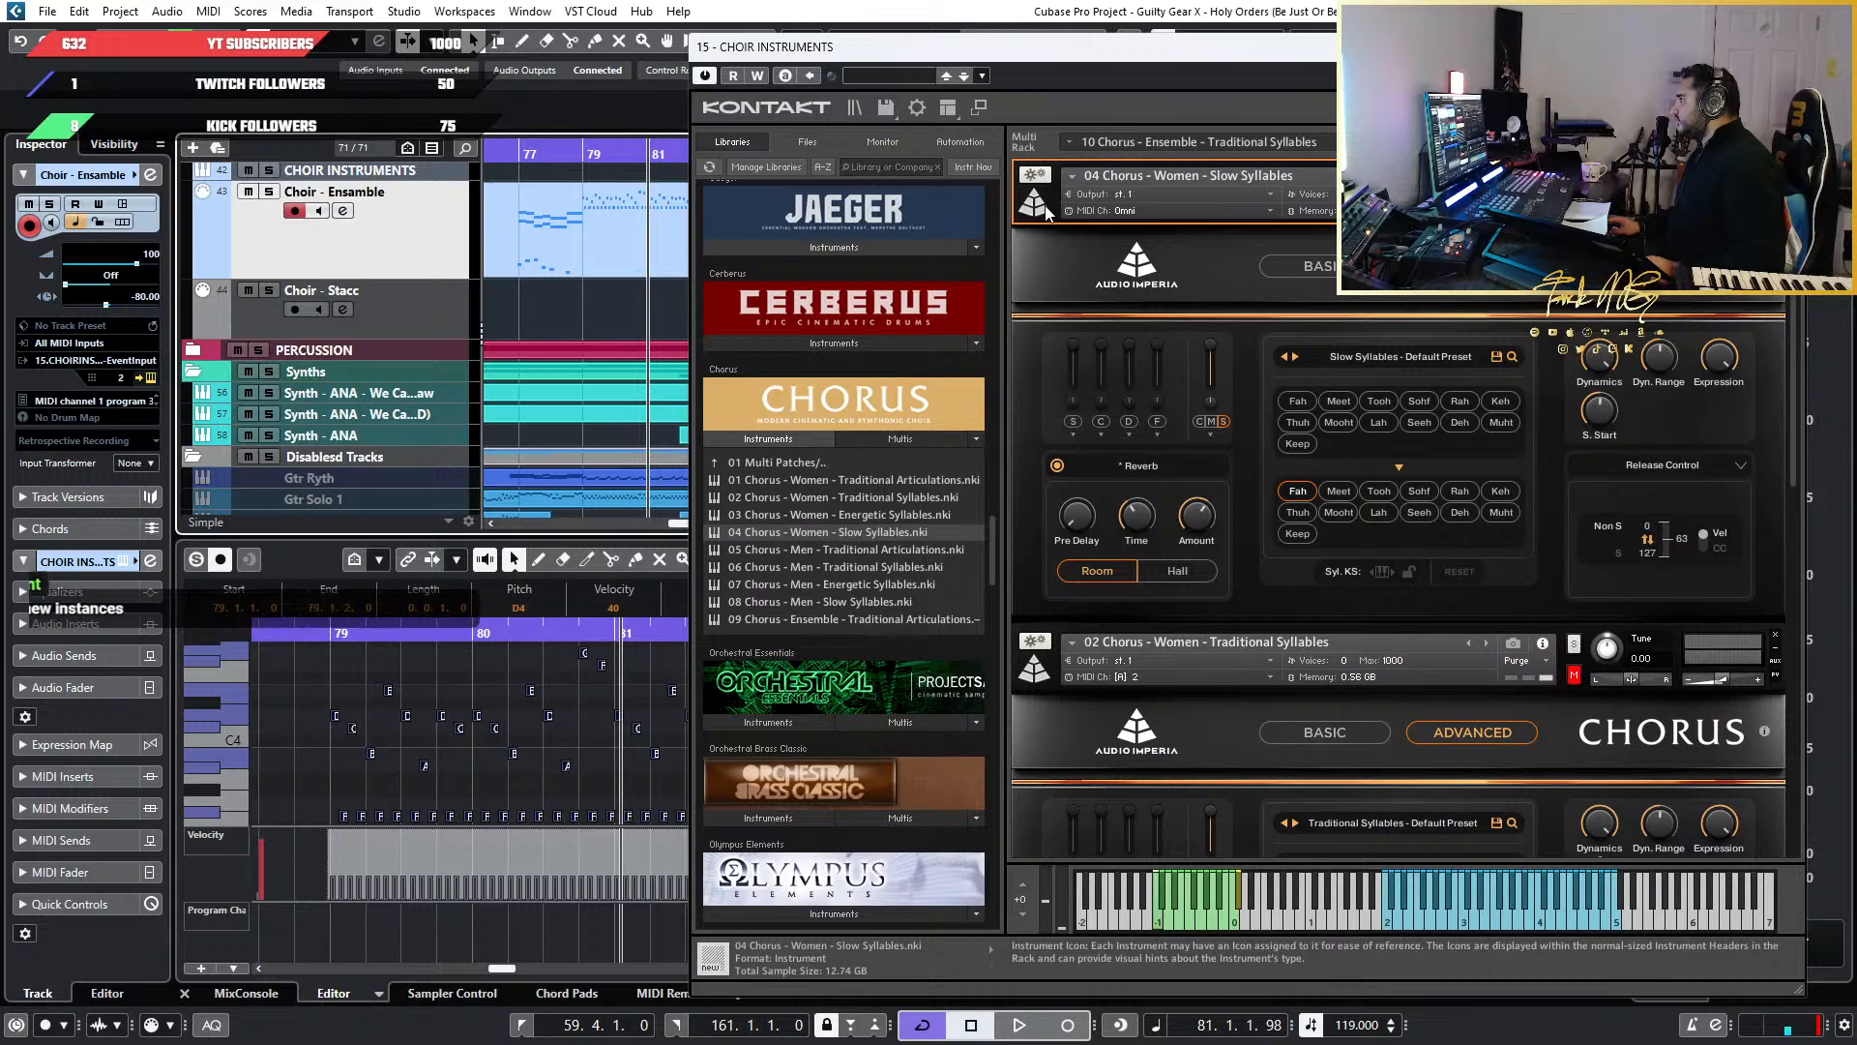
scroll(1127, 681, down, 5)
scroll(1127, 680, down, 6)
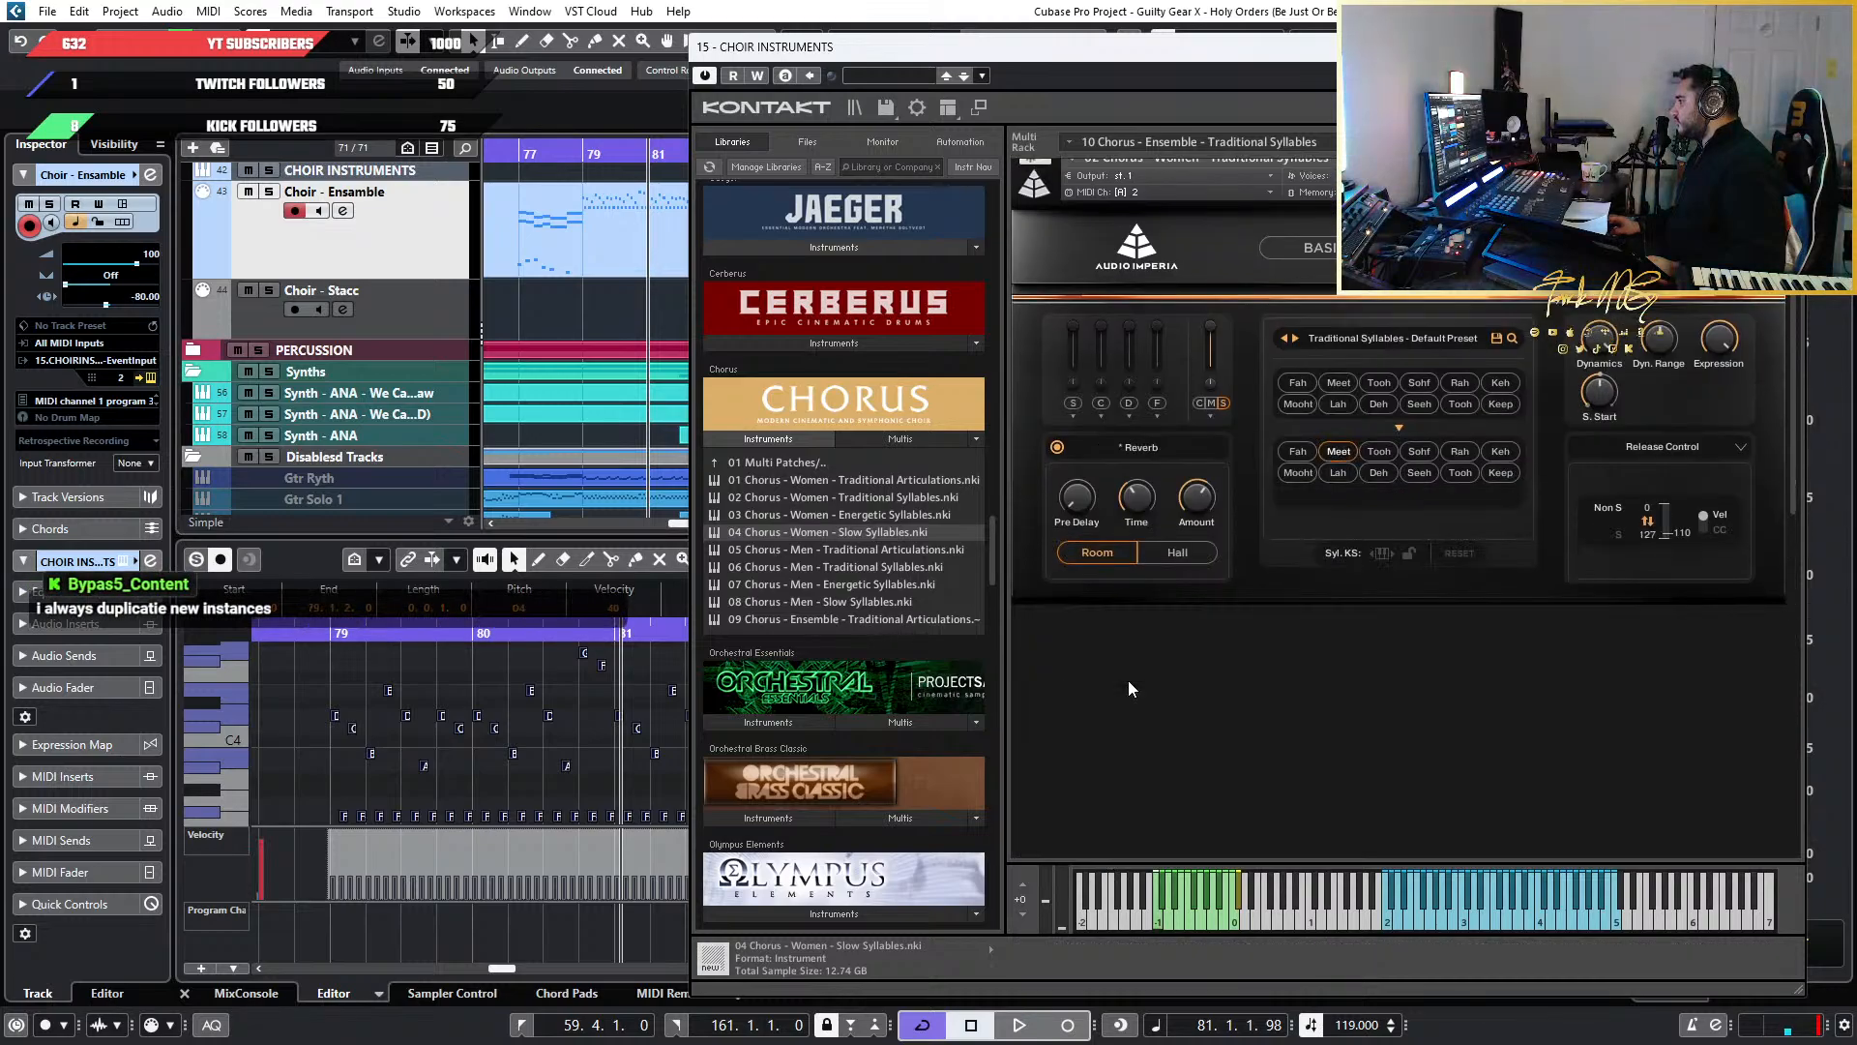
scroll(1068, 528, up, 1)
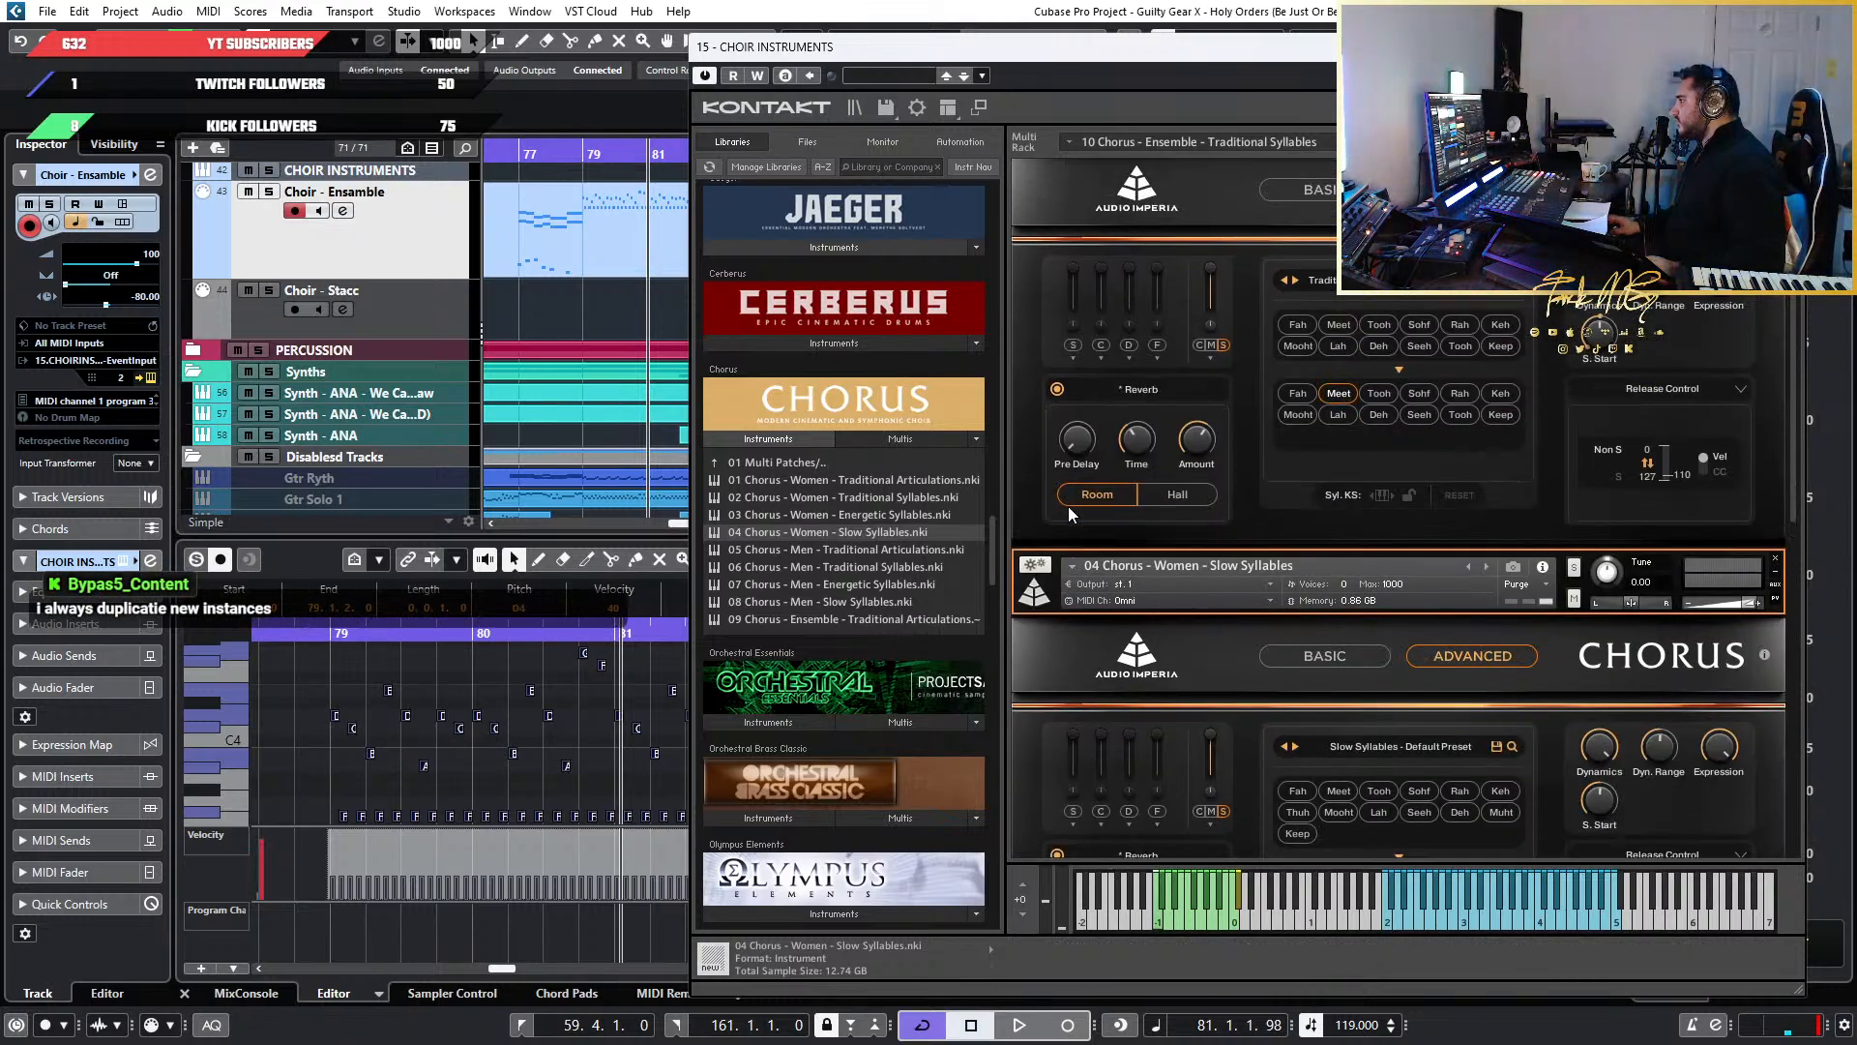
Move the 04 Chorus - Women - Slow Syllables instrument below 06 Chorus - Men - Traditional Syllables and leave only its panel expanded
click(1050, 596)
click(1041, 587)
click(1040, 597)
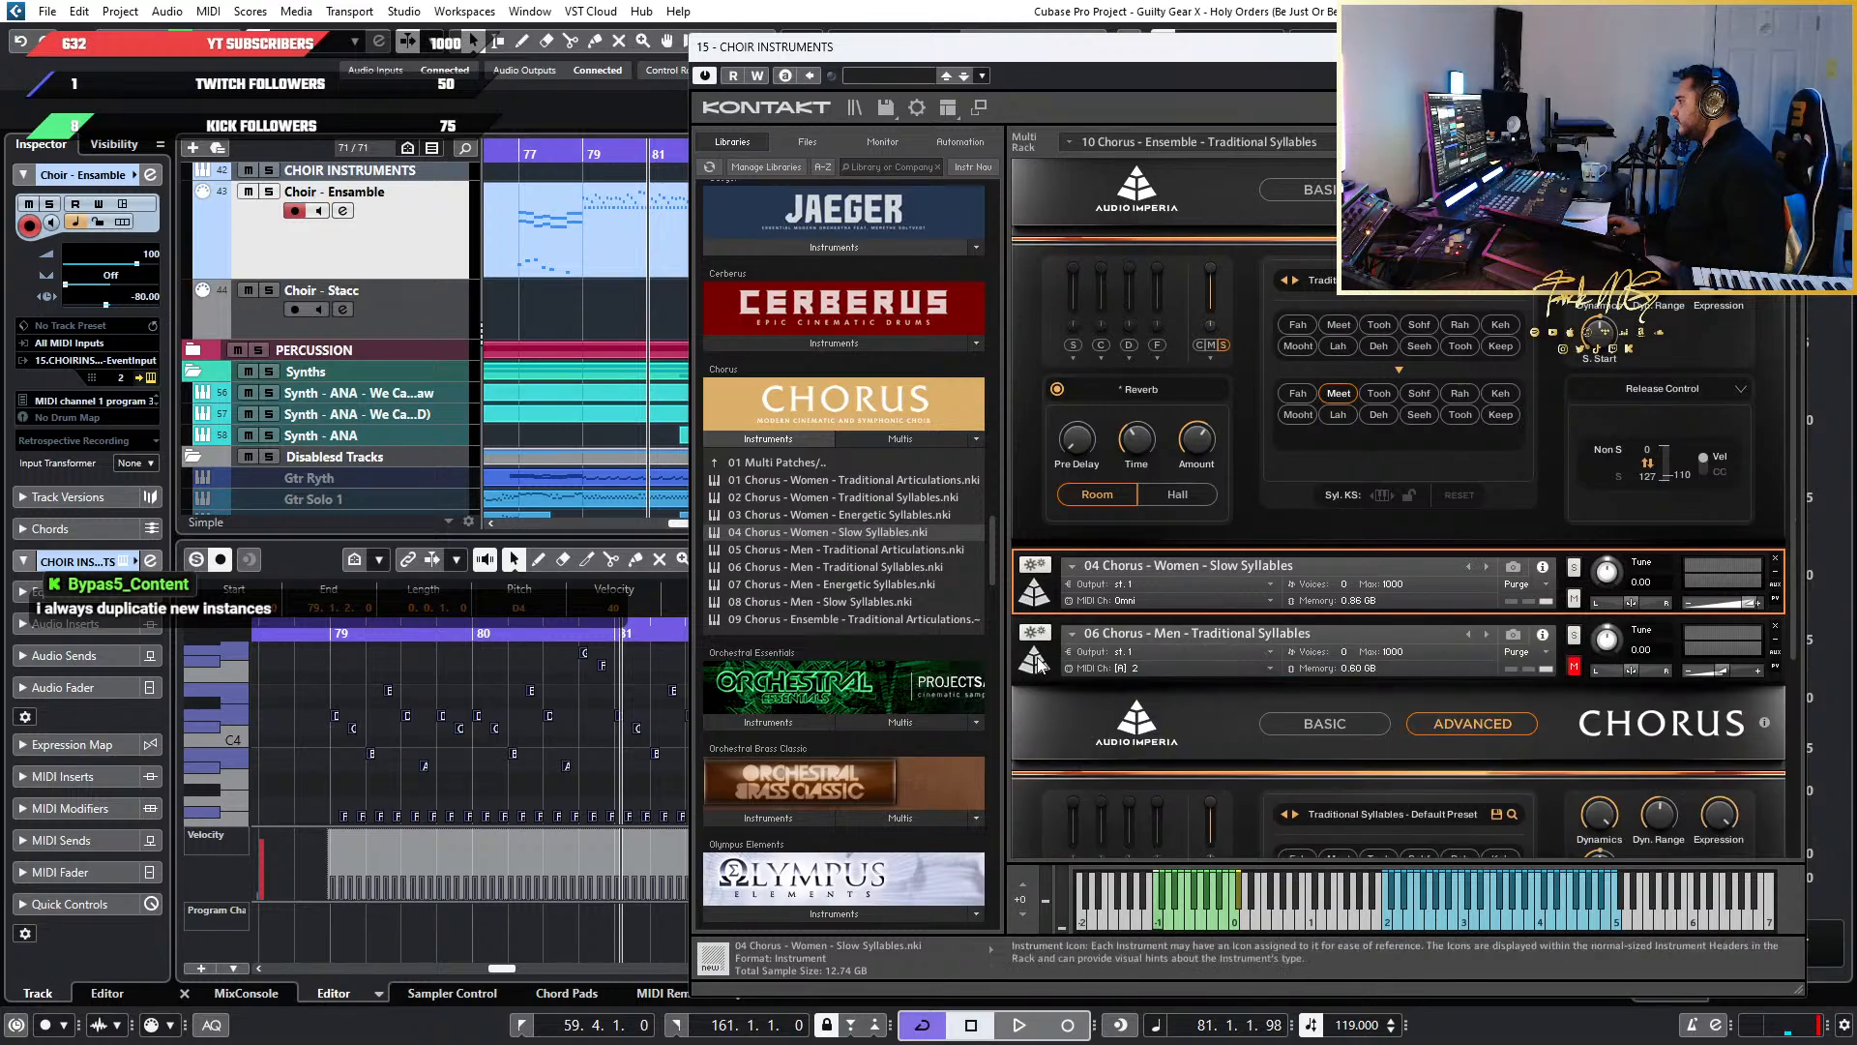
scroll(1040, 664, up, 2)
click(1037, 663)
click(1037, 664)
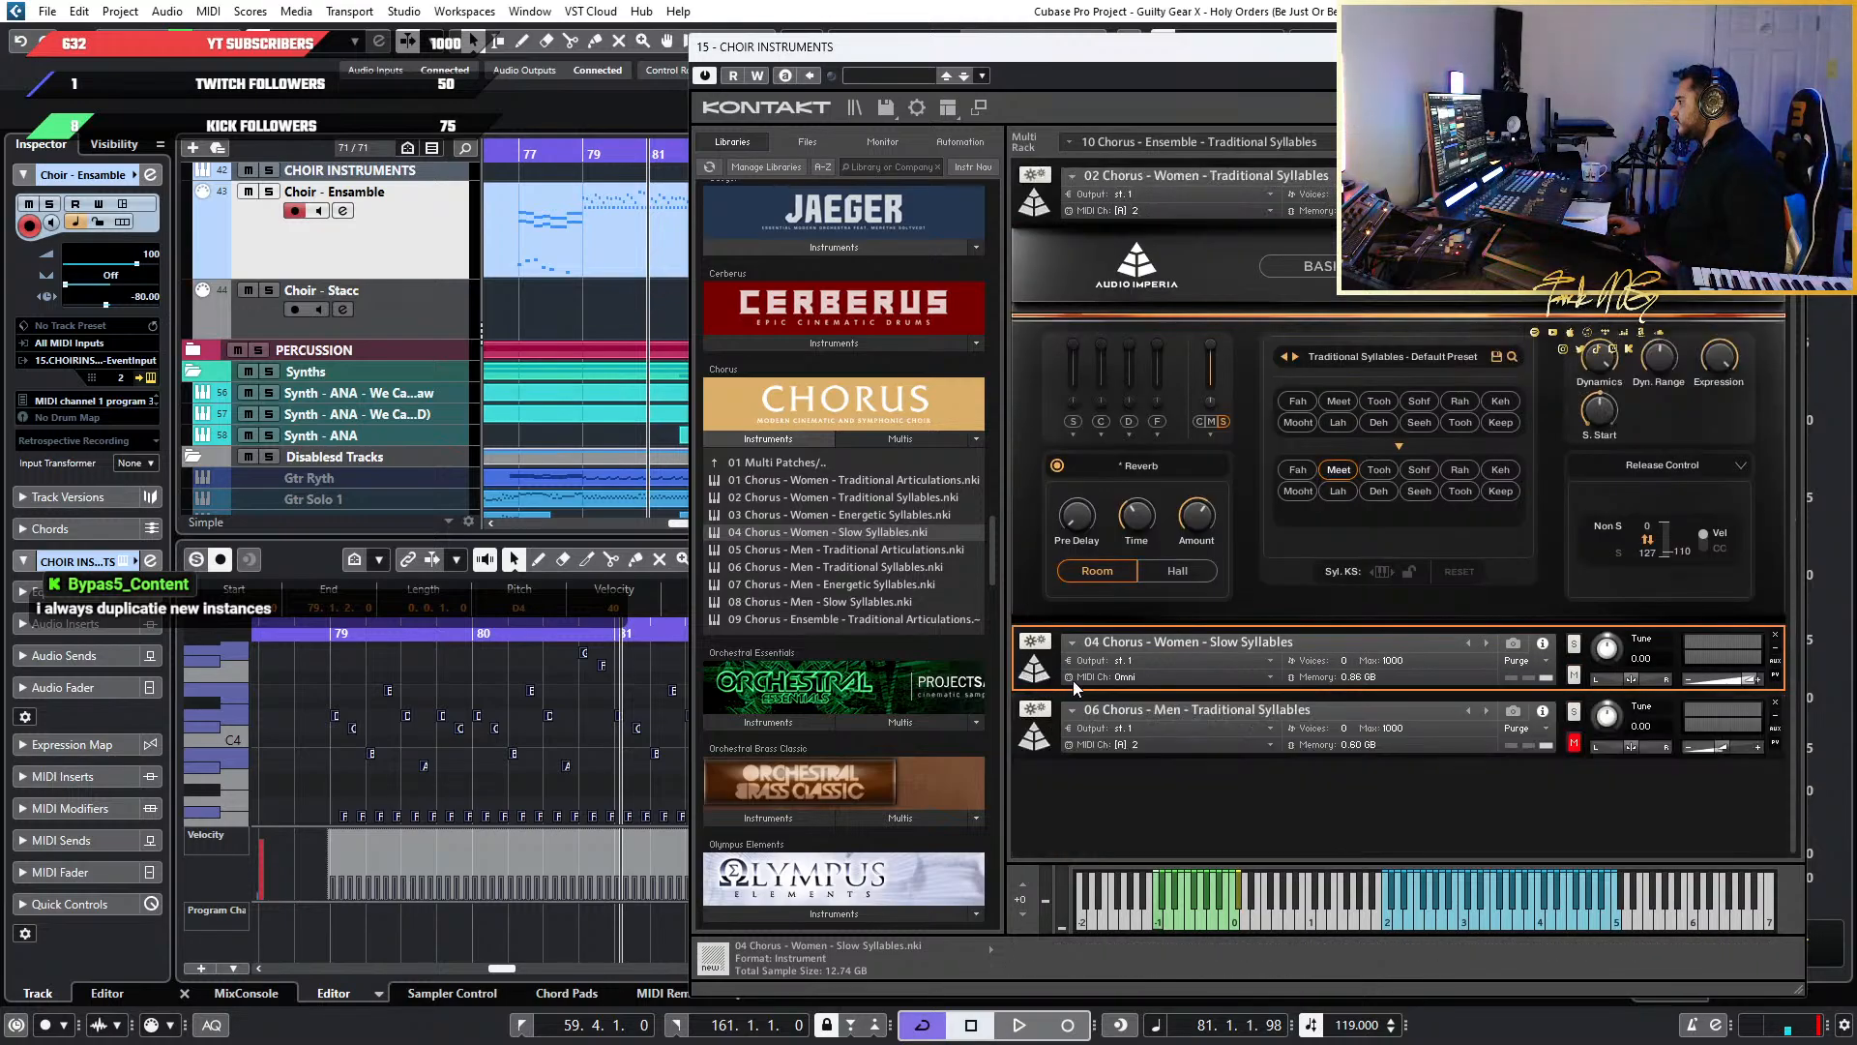
drag(1059, 653, 1058, 760)
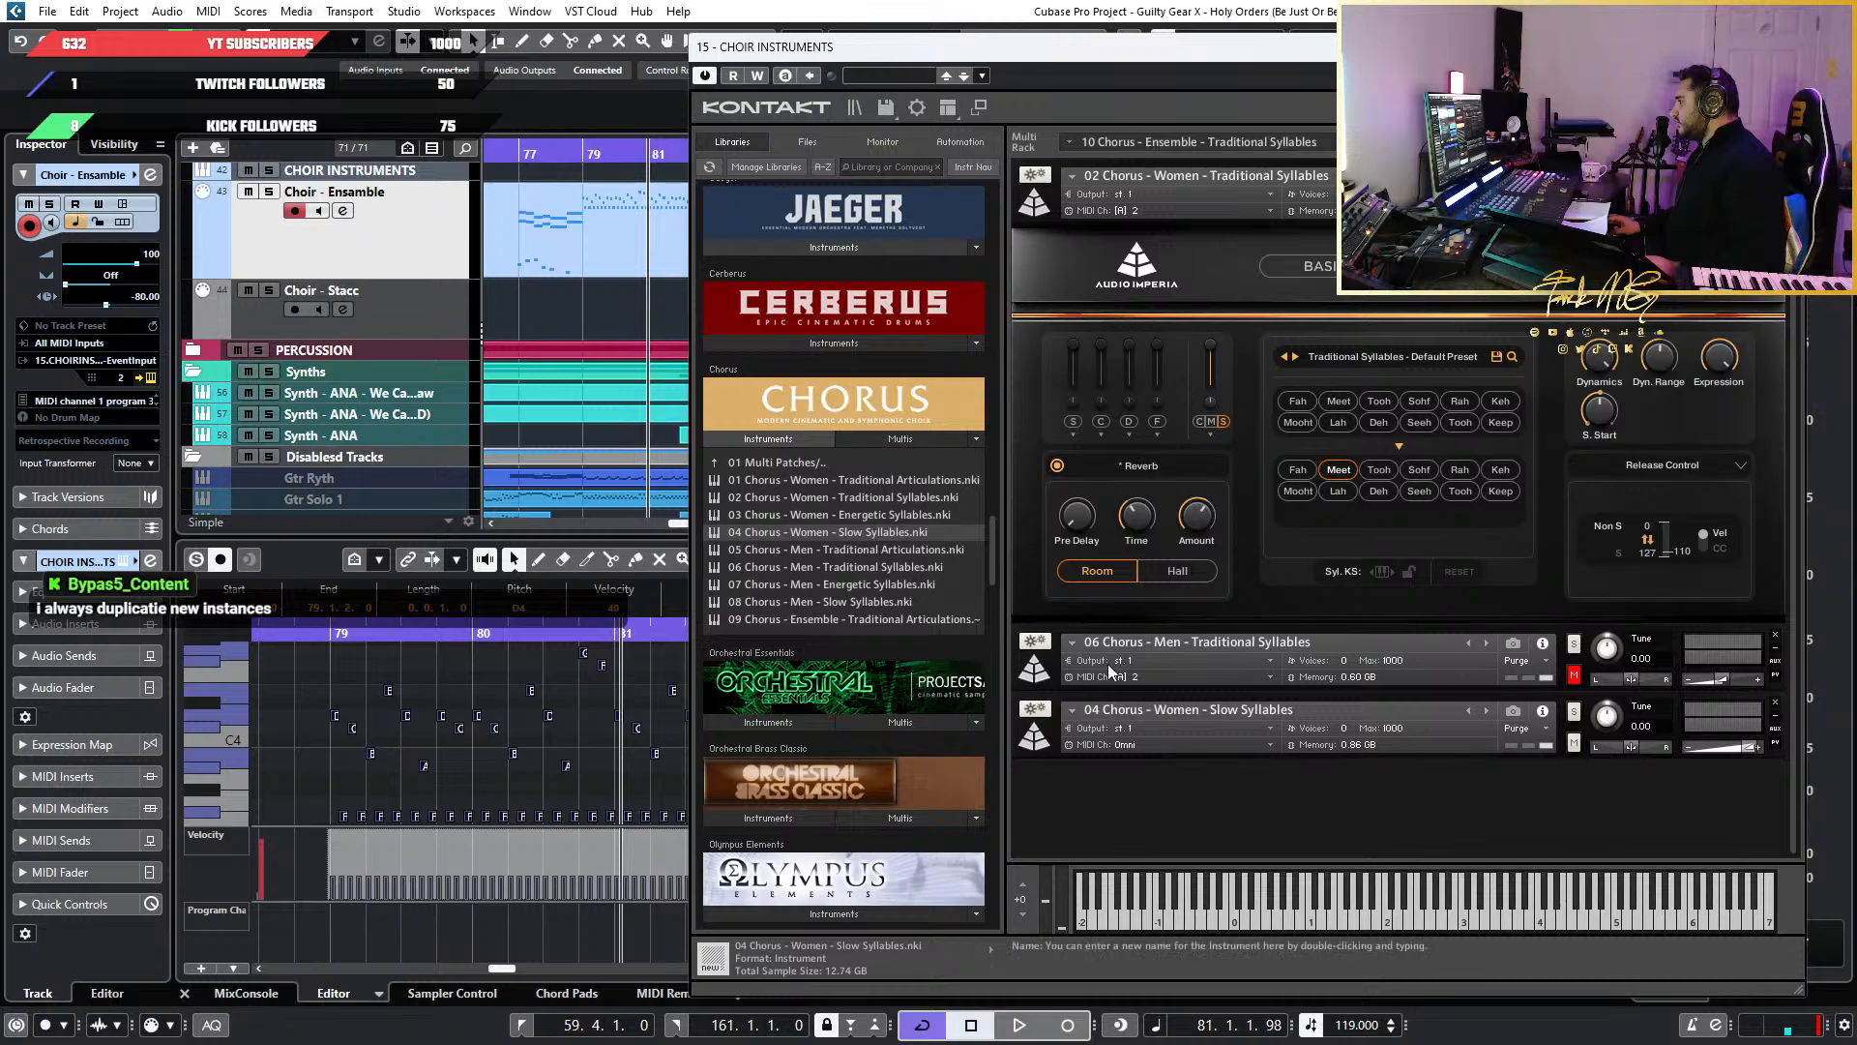
click(1034, 201)
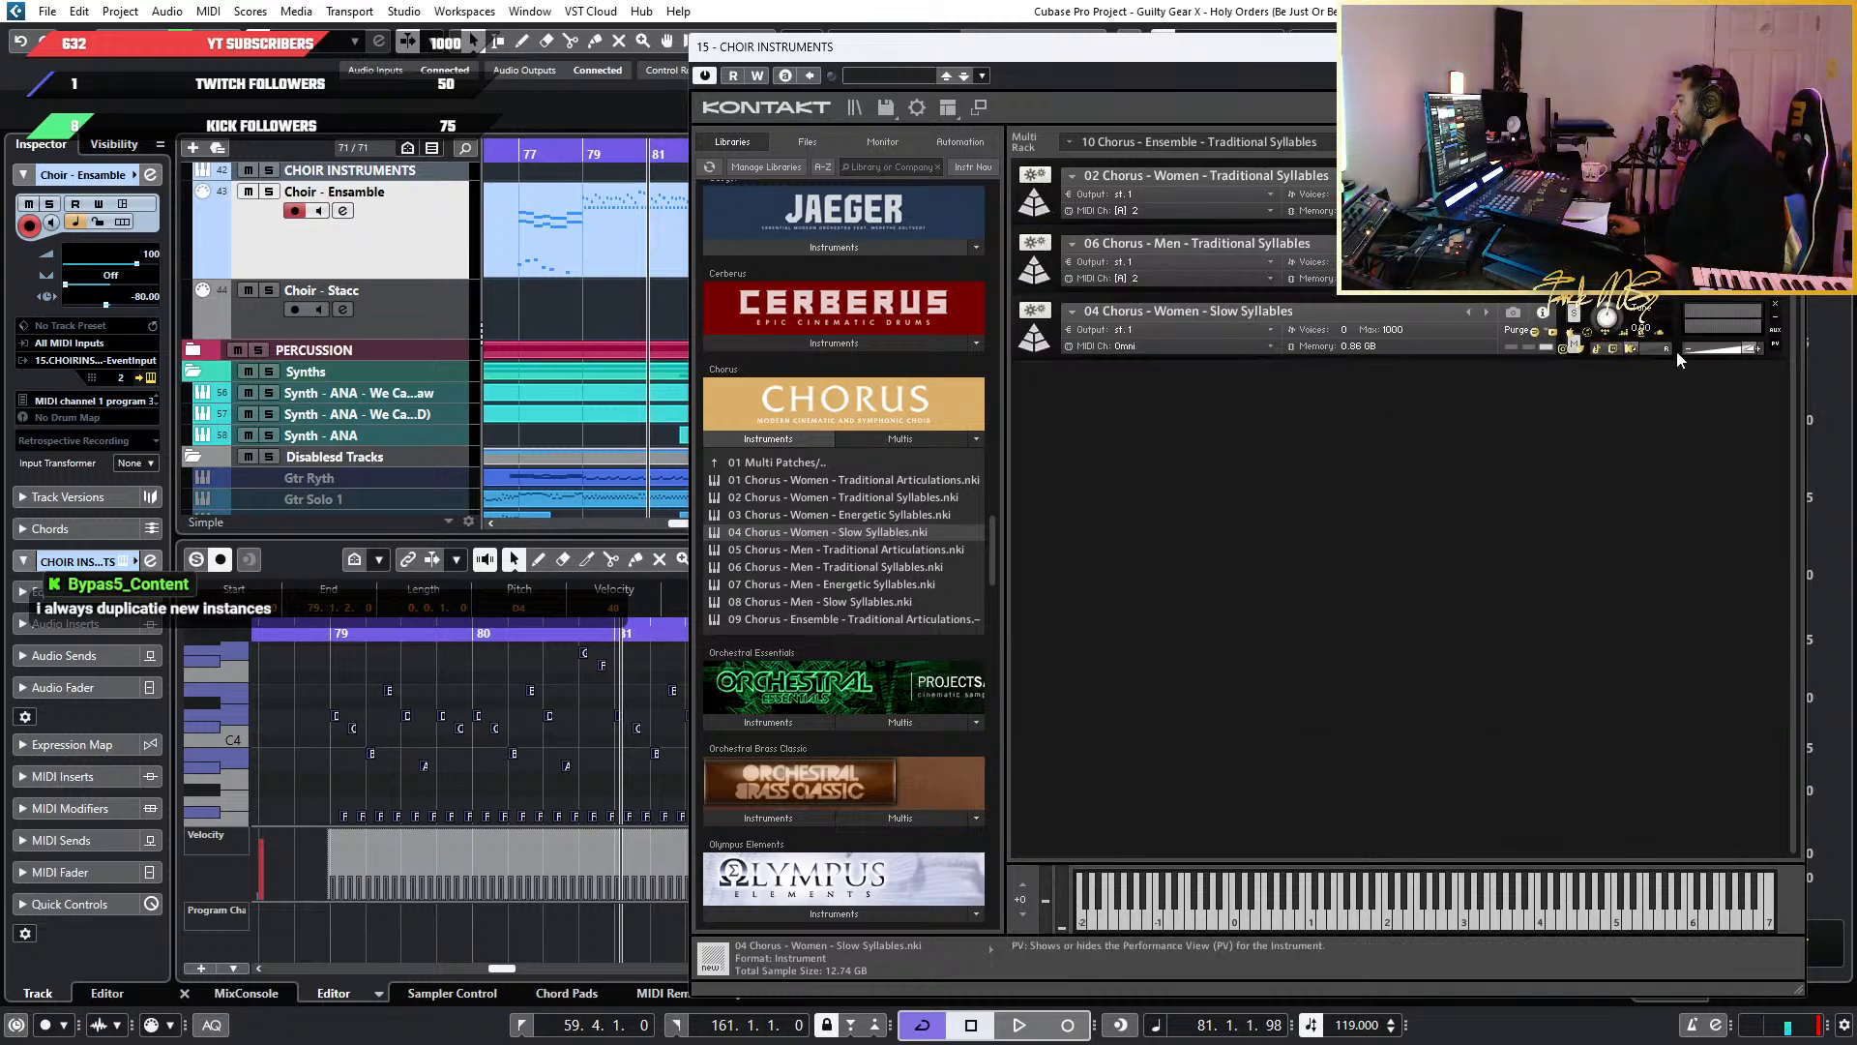
click(1031, 339)
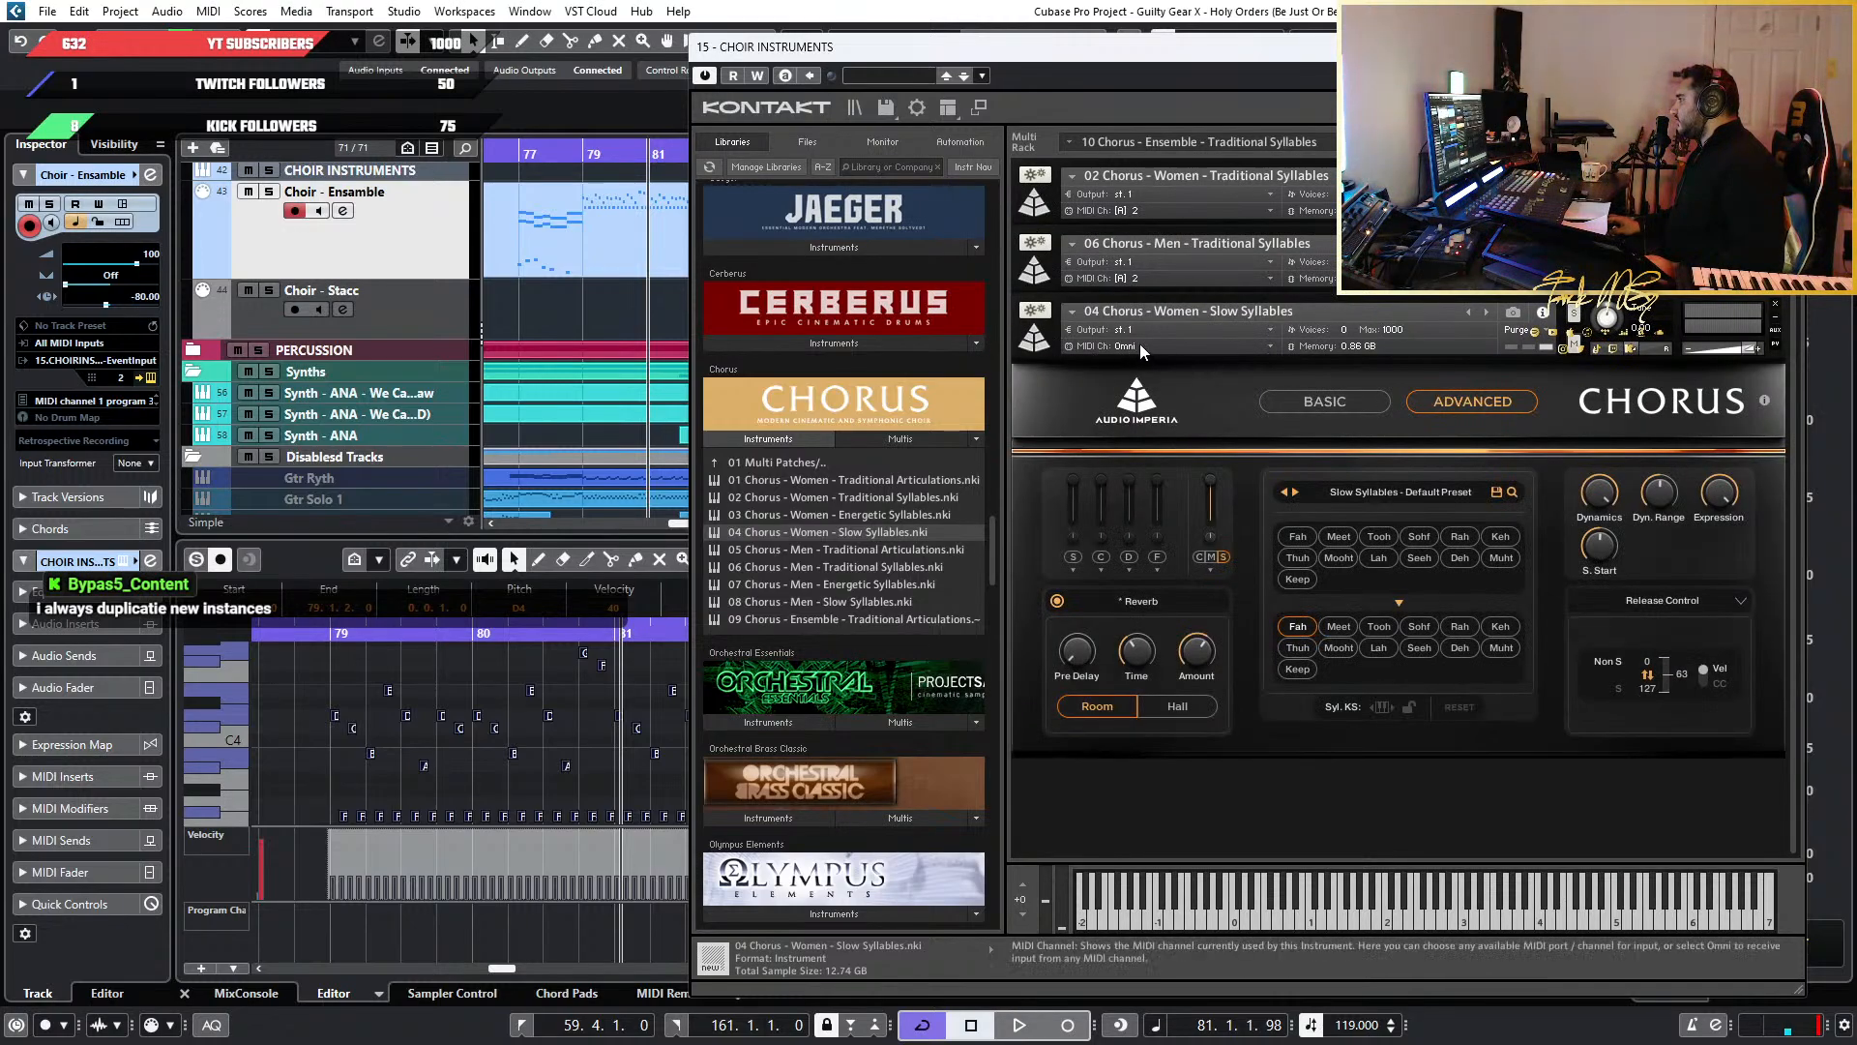
Check the Slow Syllables instrument's output choices and activate the KT Unassigned [2] stereo output for the CHOIR INSTRUMENTS track
click(1169, 328)
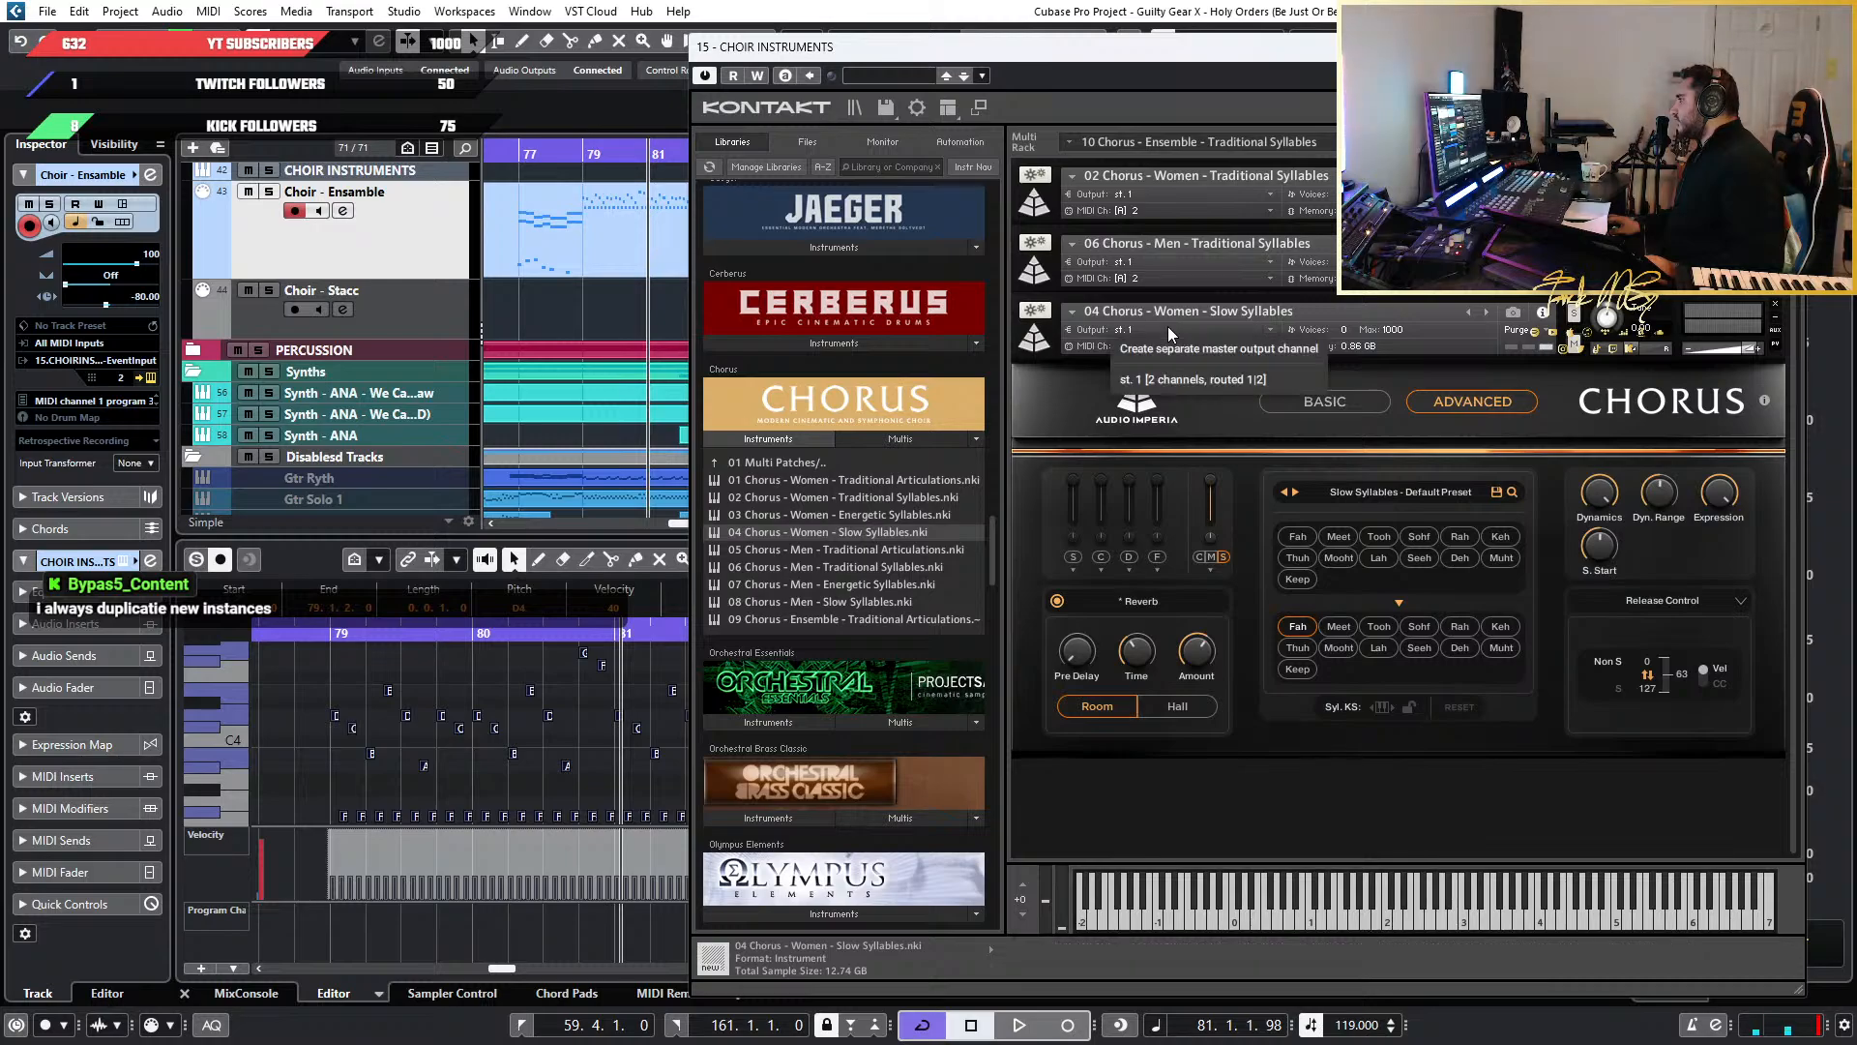
click(1169, 327)
click(1151, 346)
click(1156, 363)
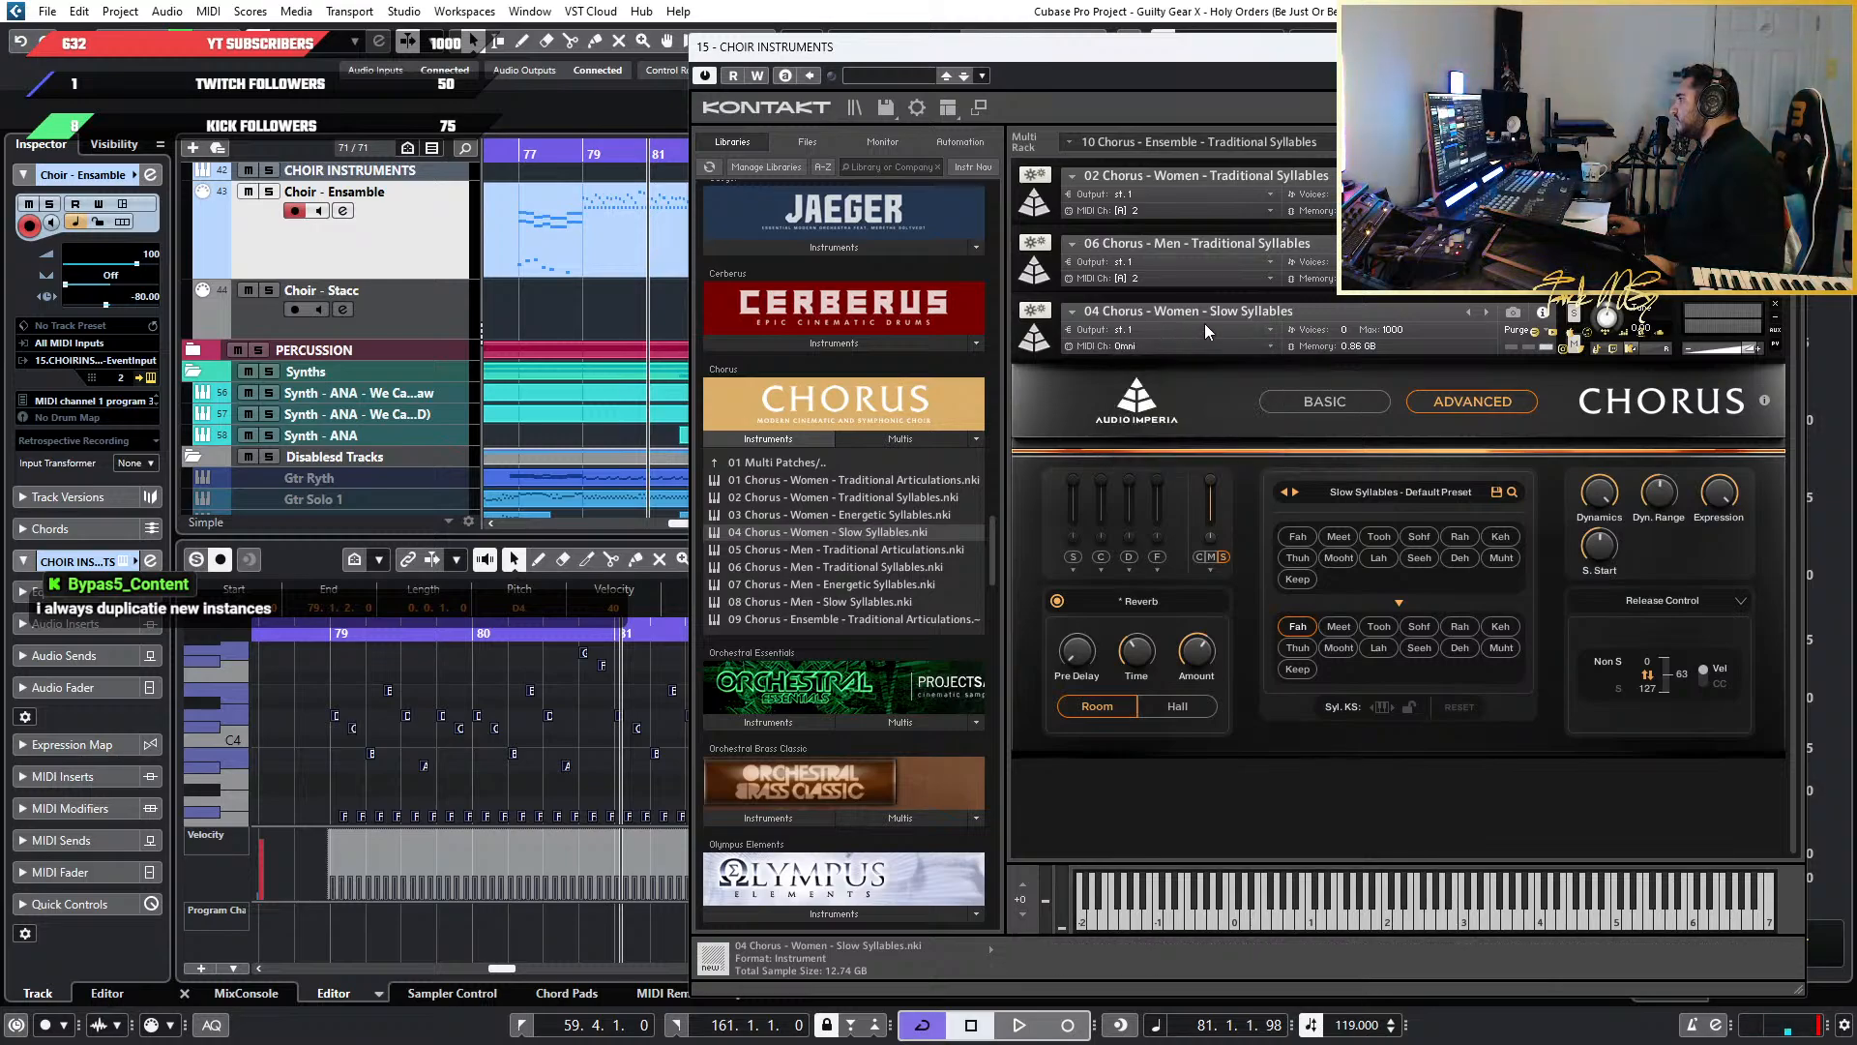
click(1204, 329)
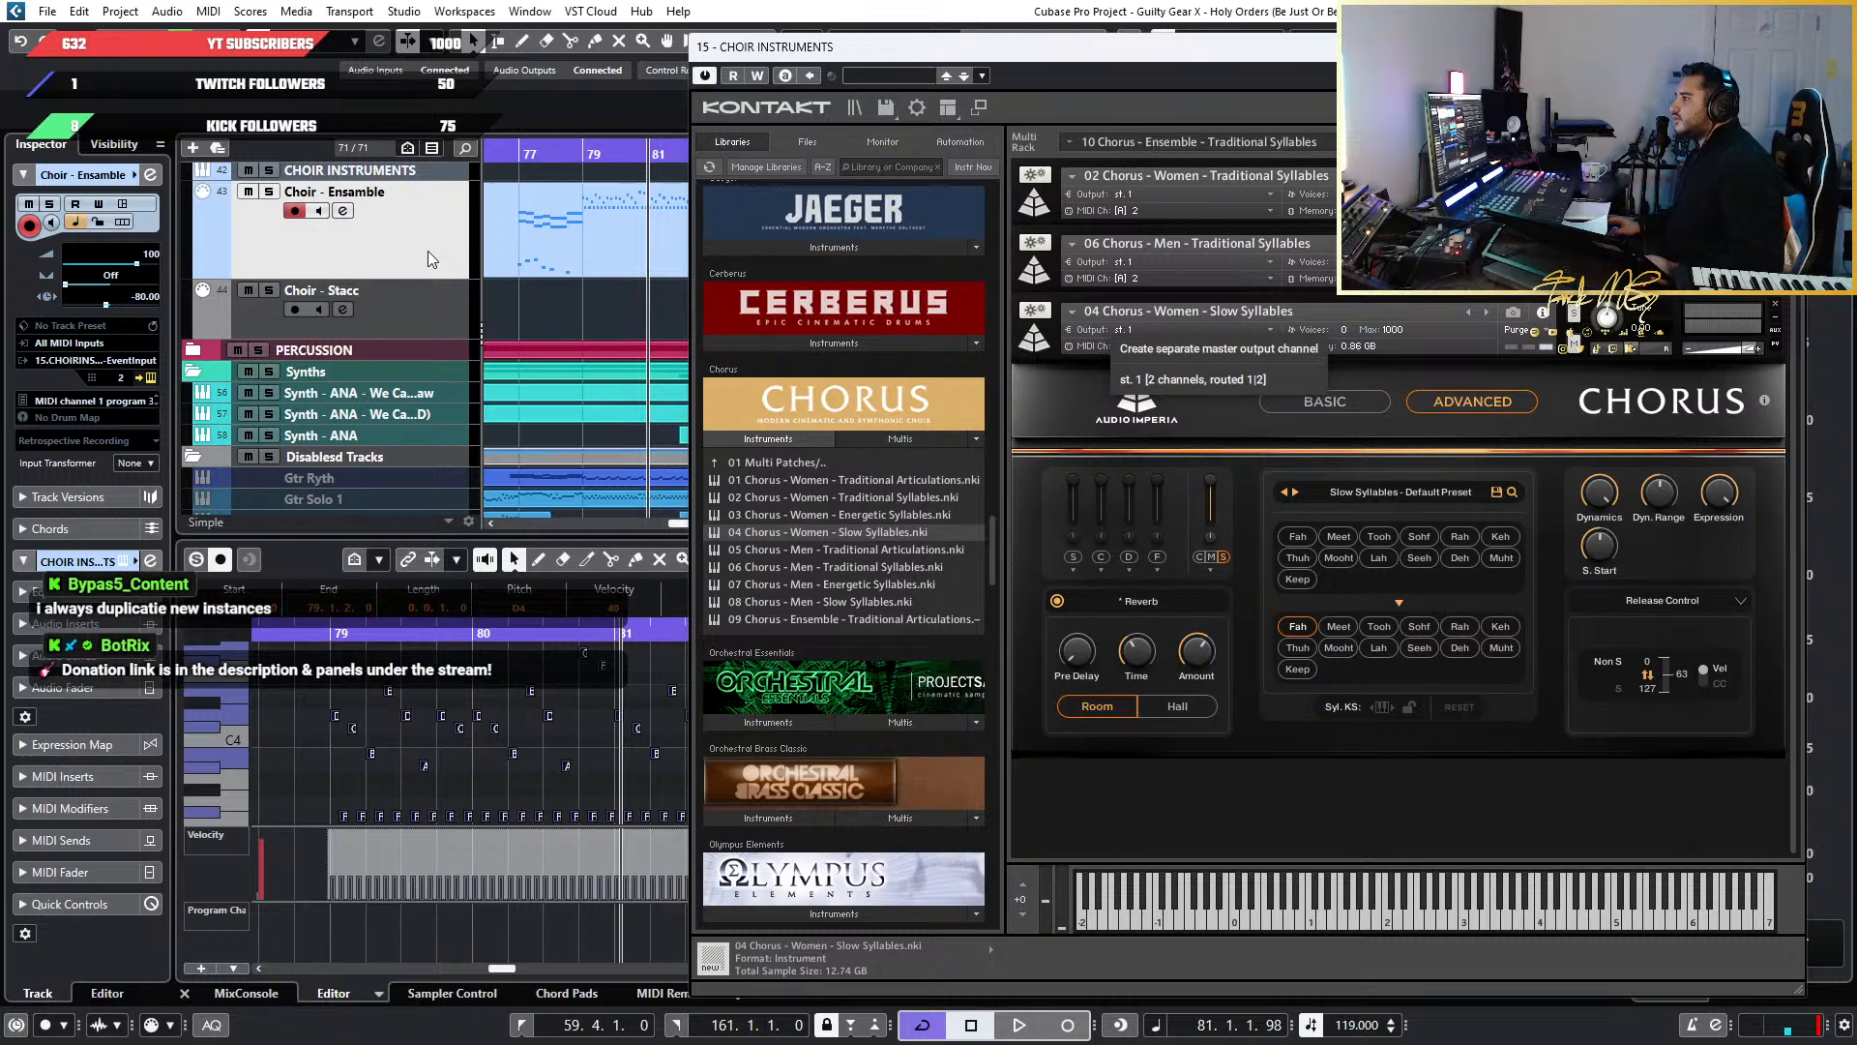
scroll(461, 281, up, 3)
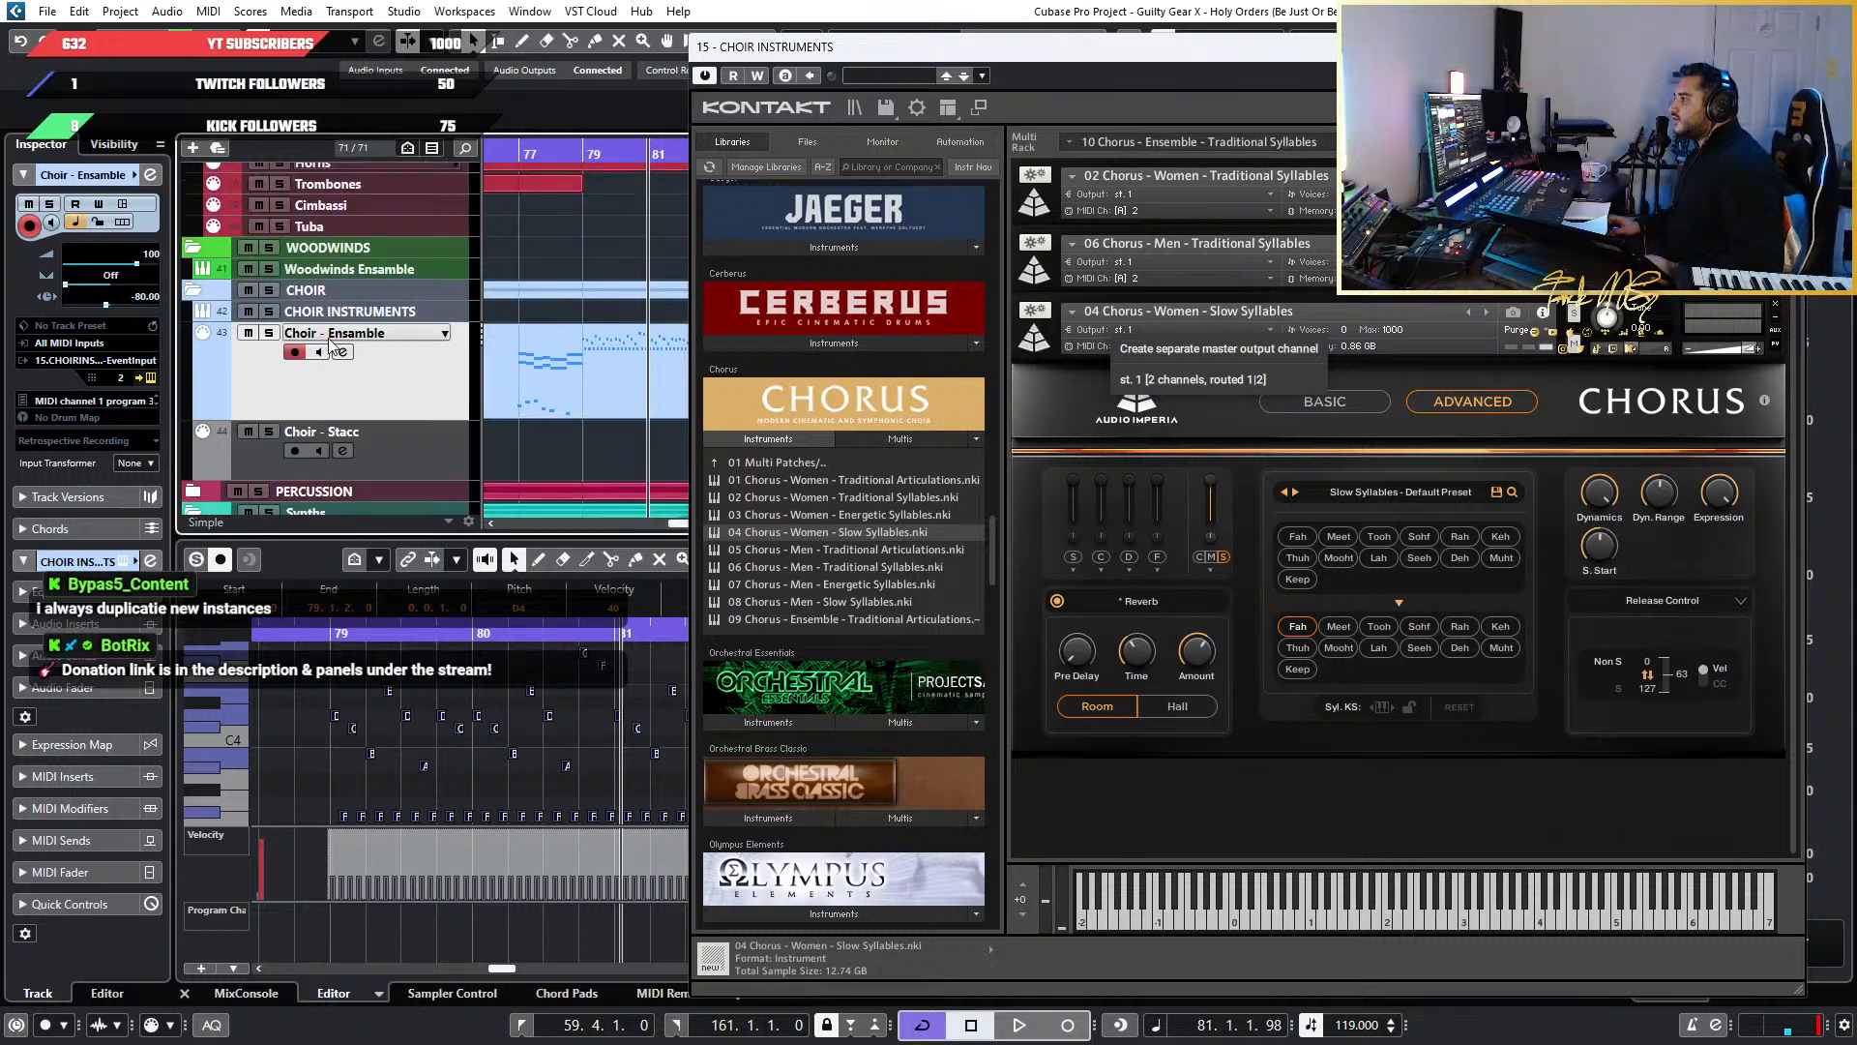
click(469, 312)
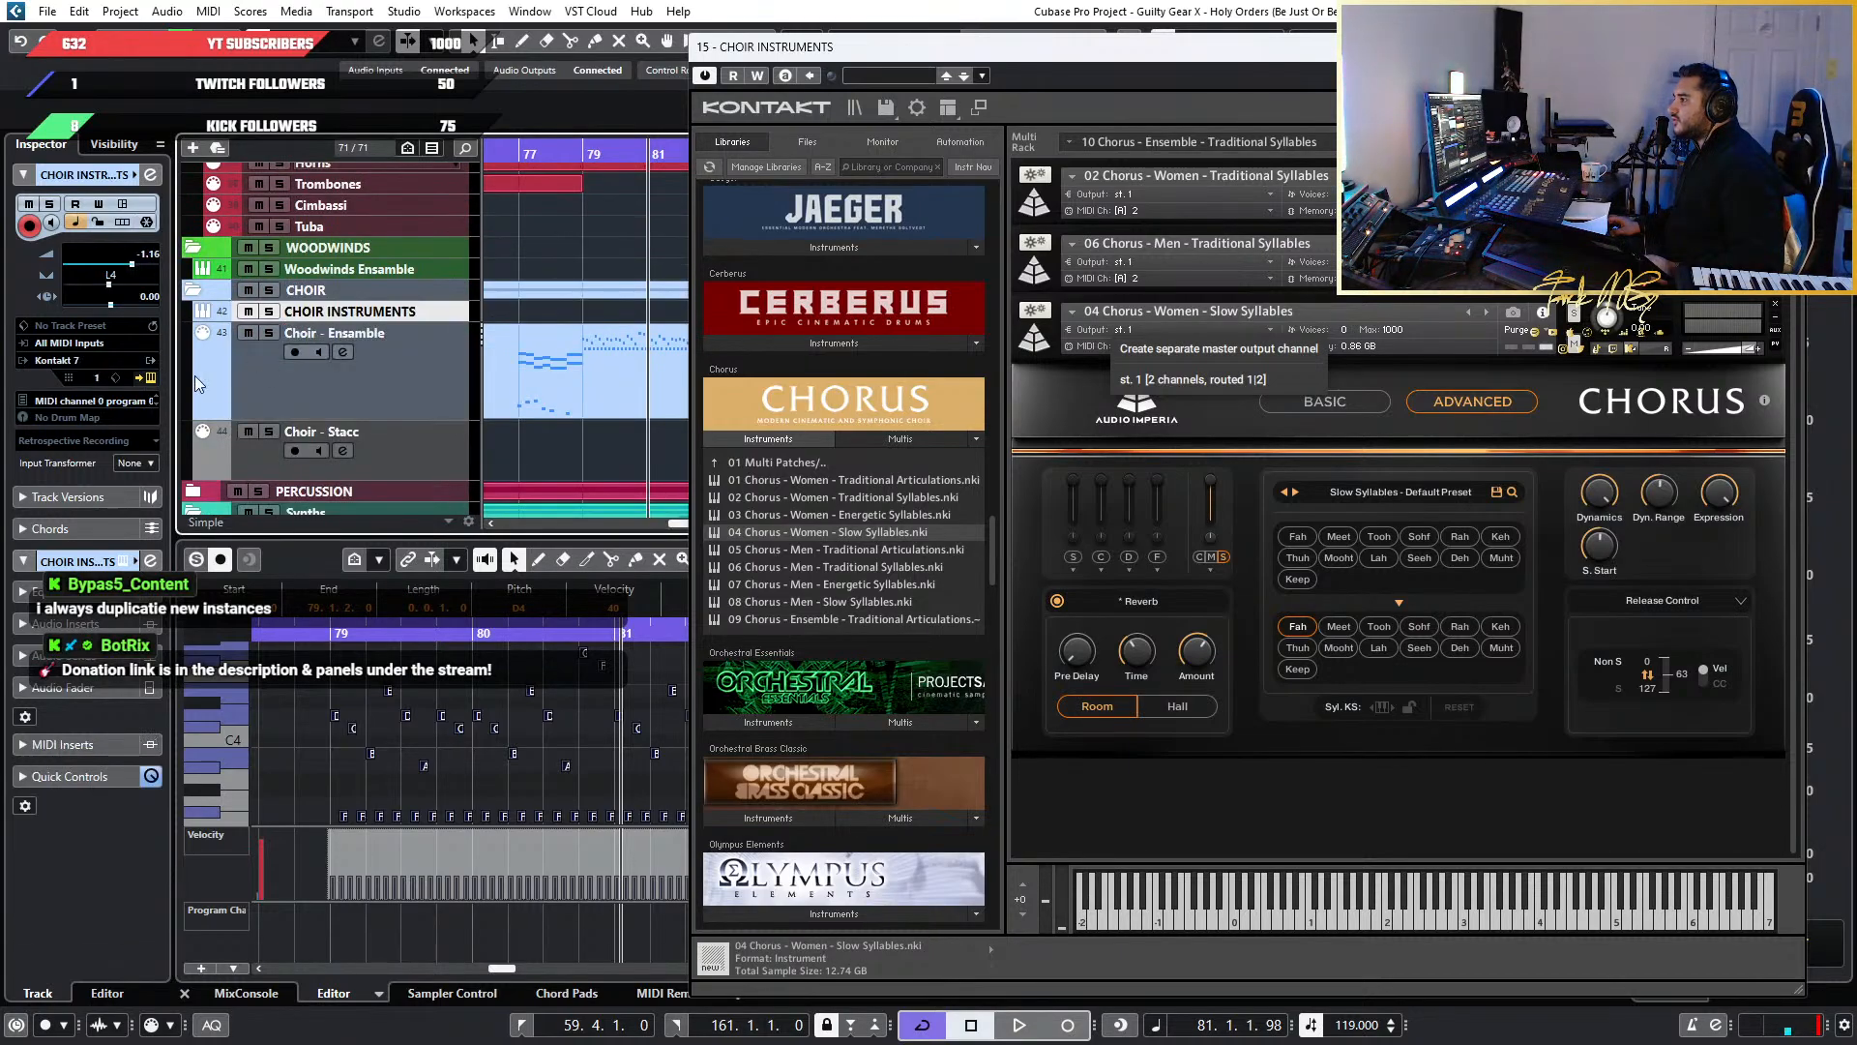
click(150, 360)
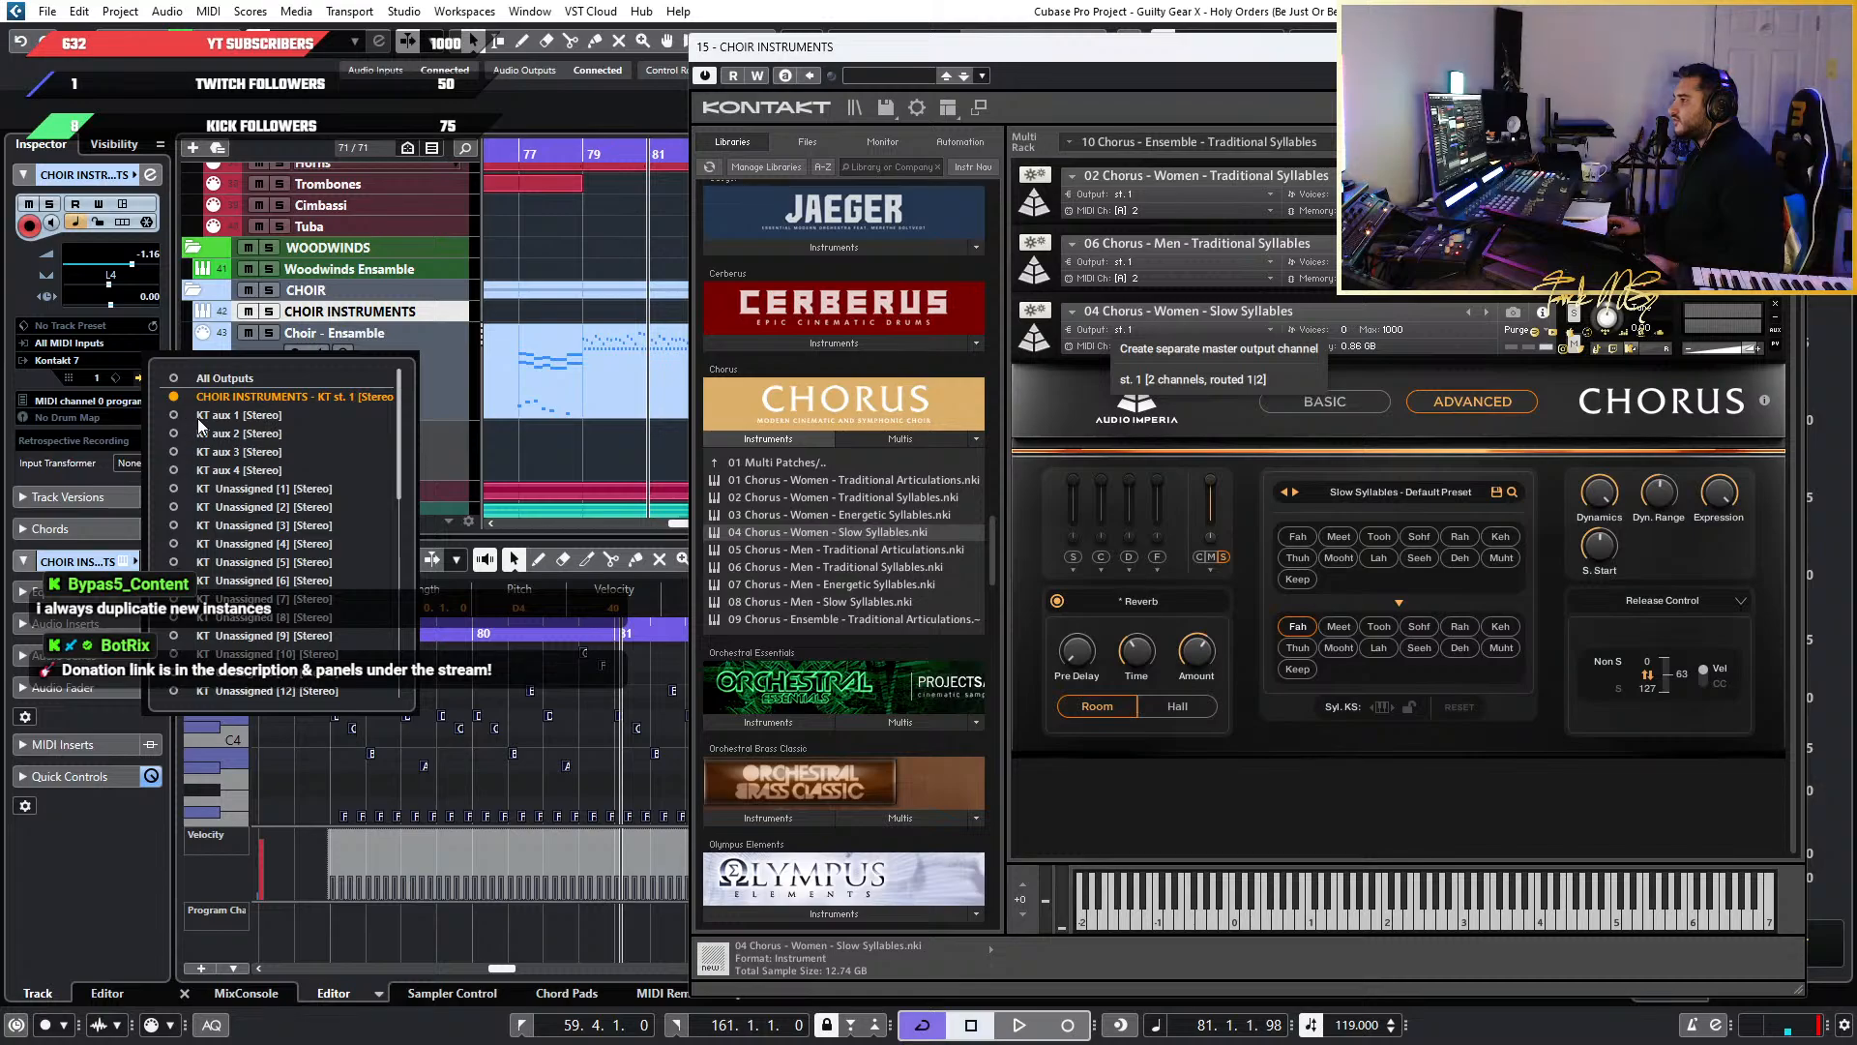
click(173, 508)
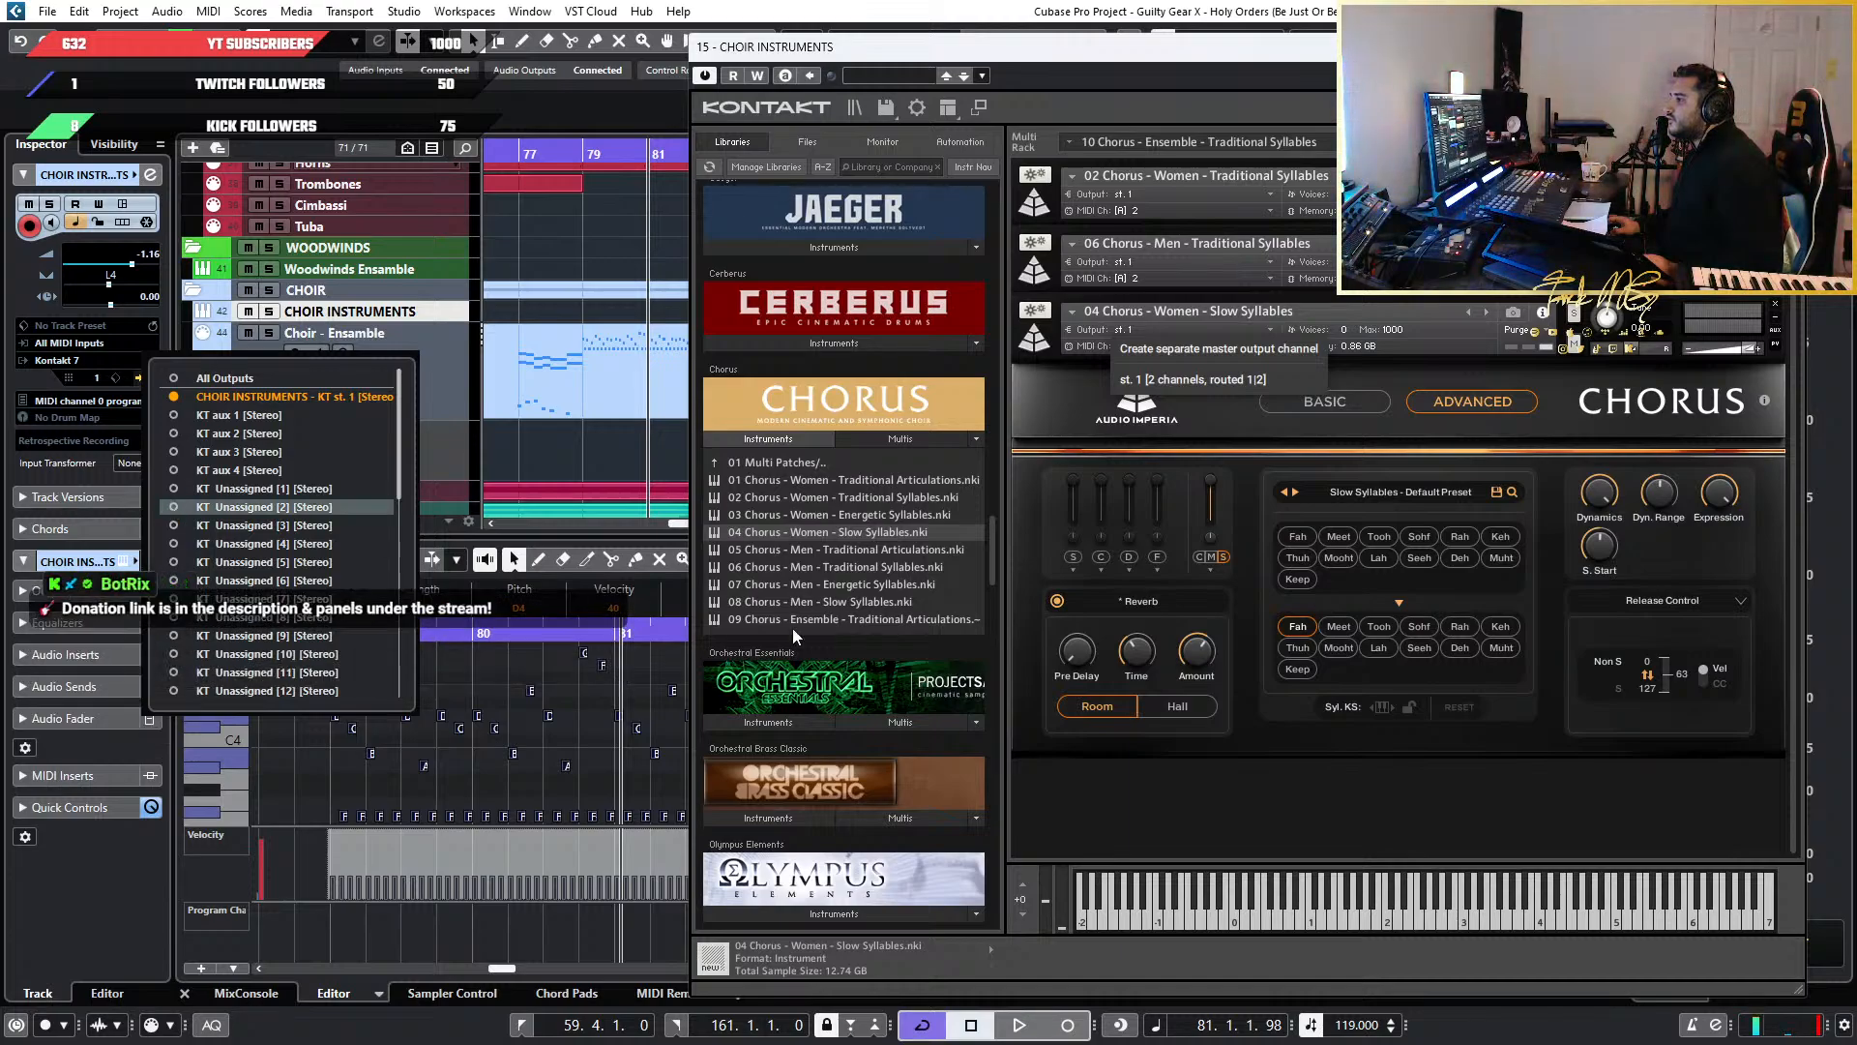
click(1511, 790)
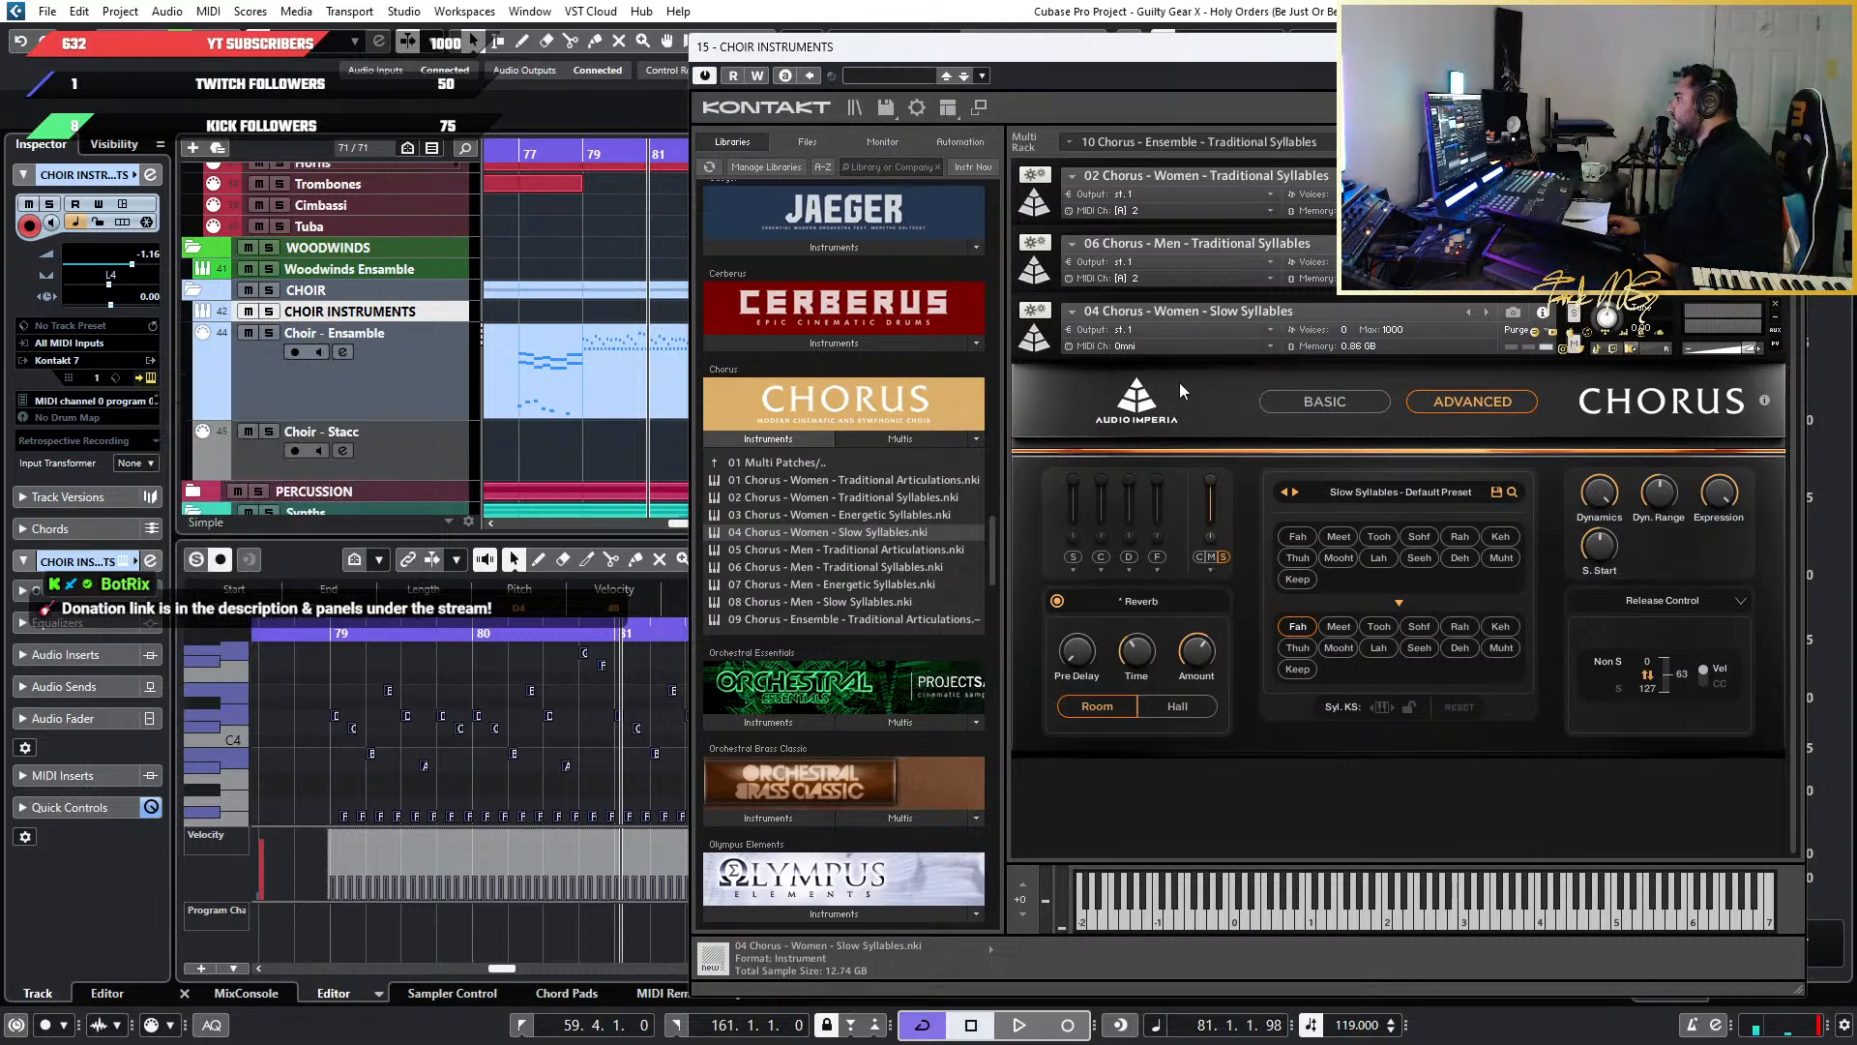
Recheck which output channels are available for routing the 04 Chorus - Women - Slow Syllables instrument
click(1213, 331)
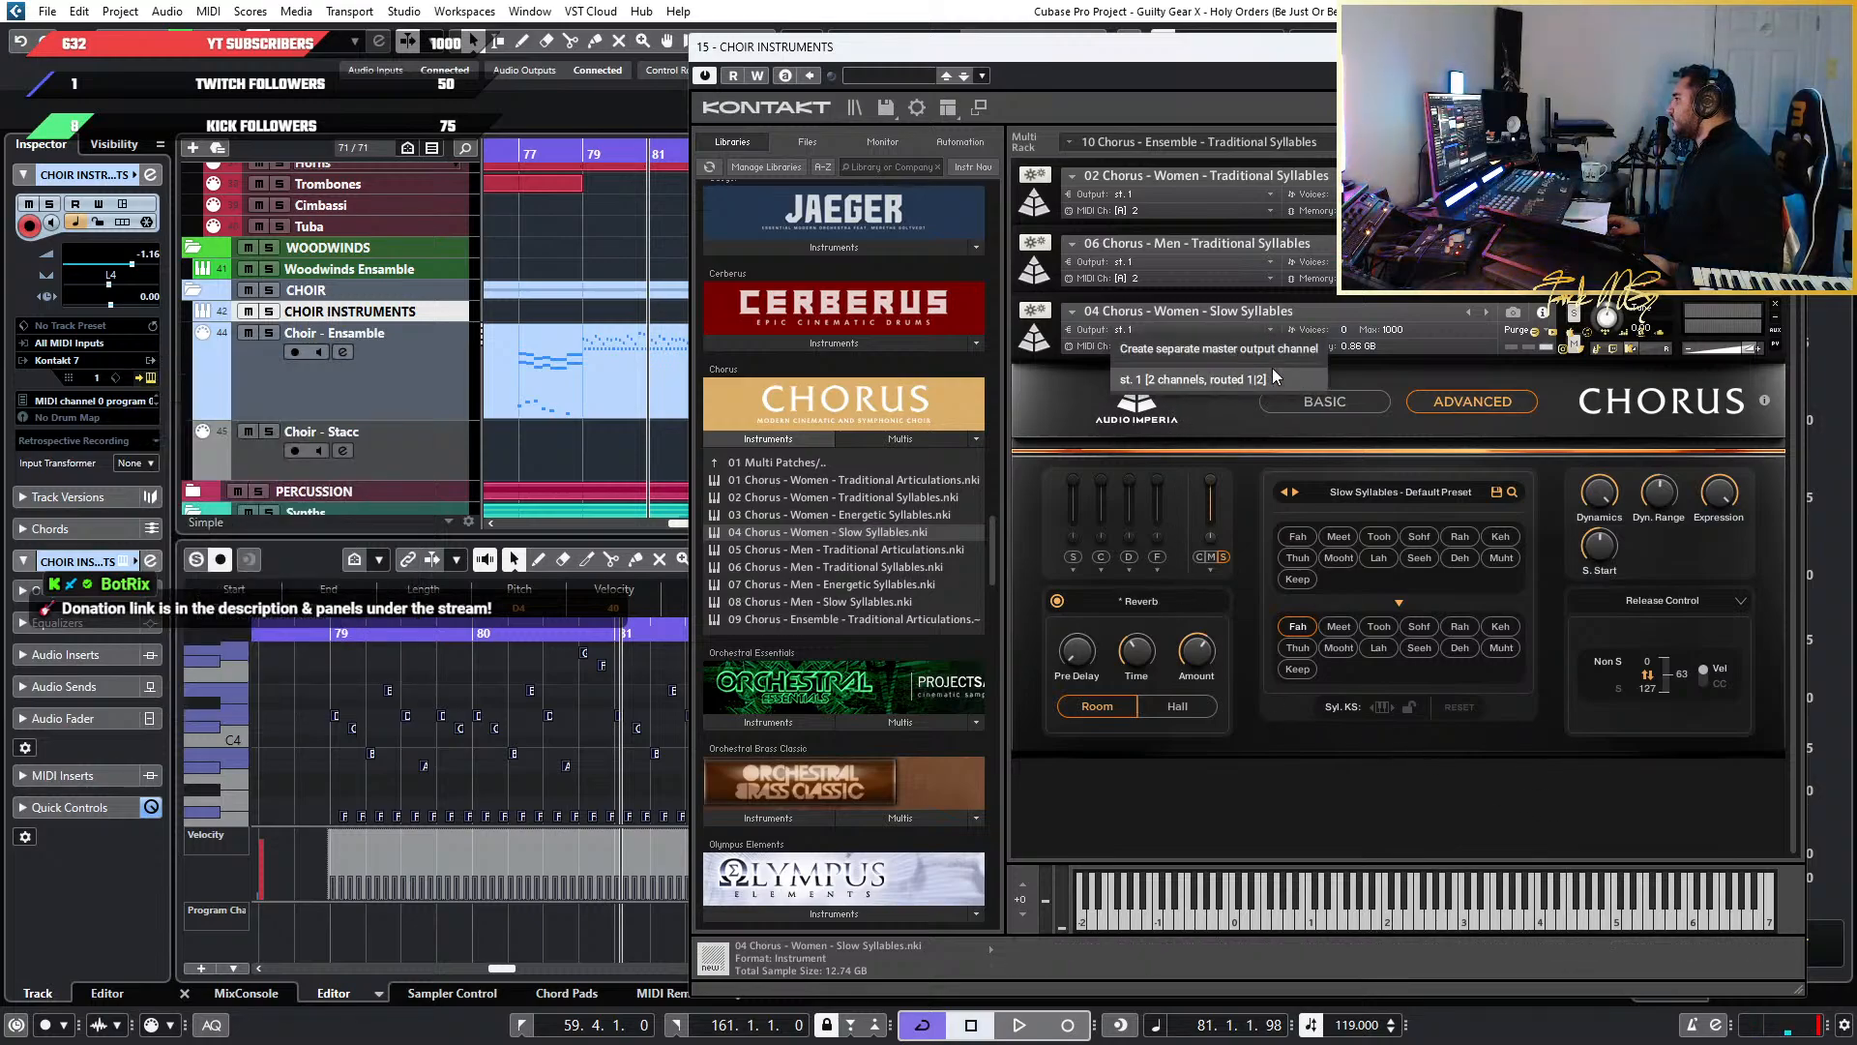
click(1348, 786)
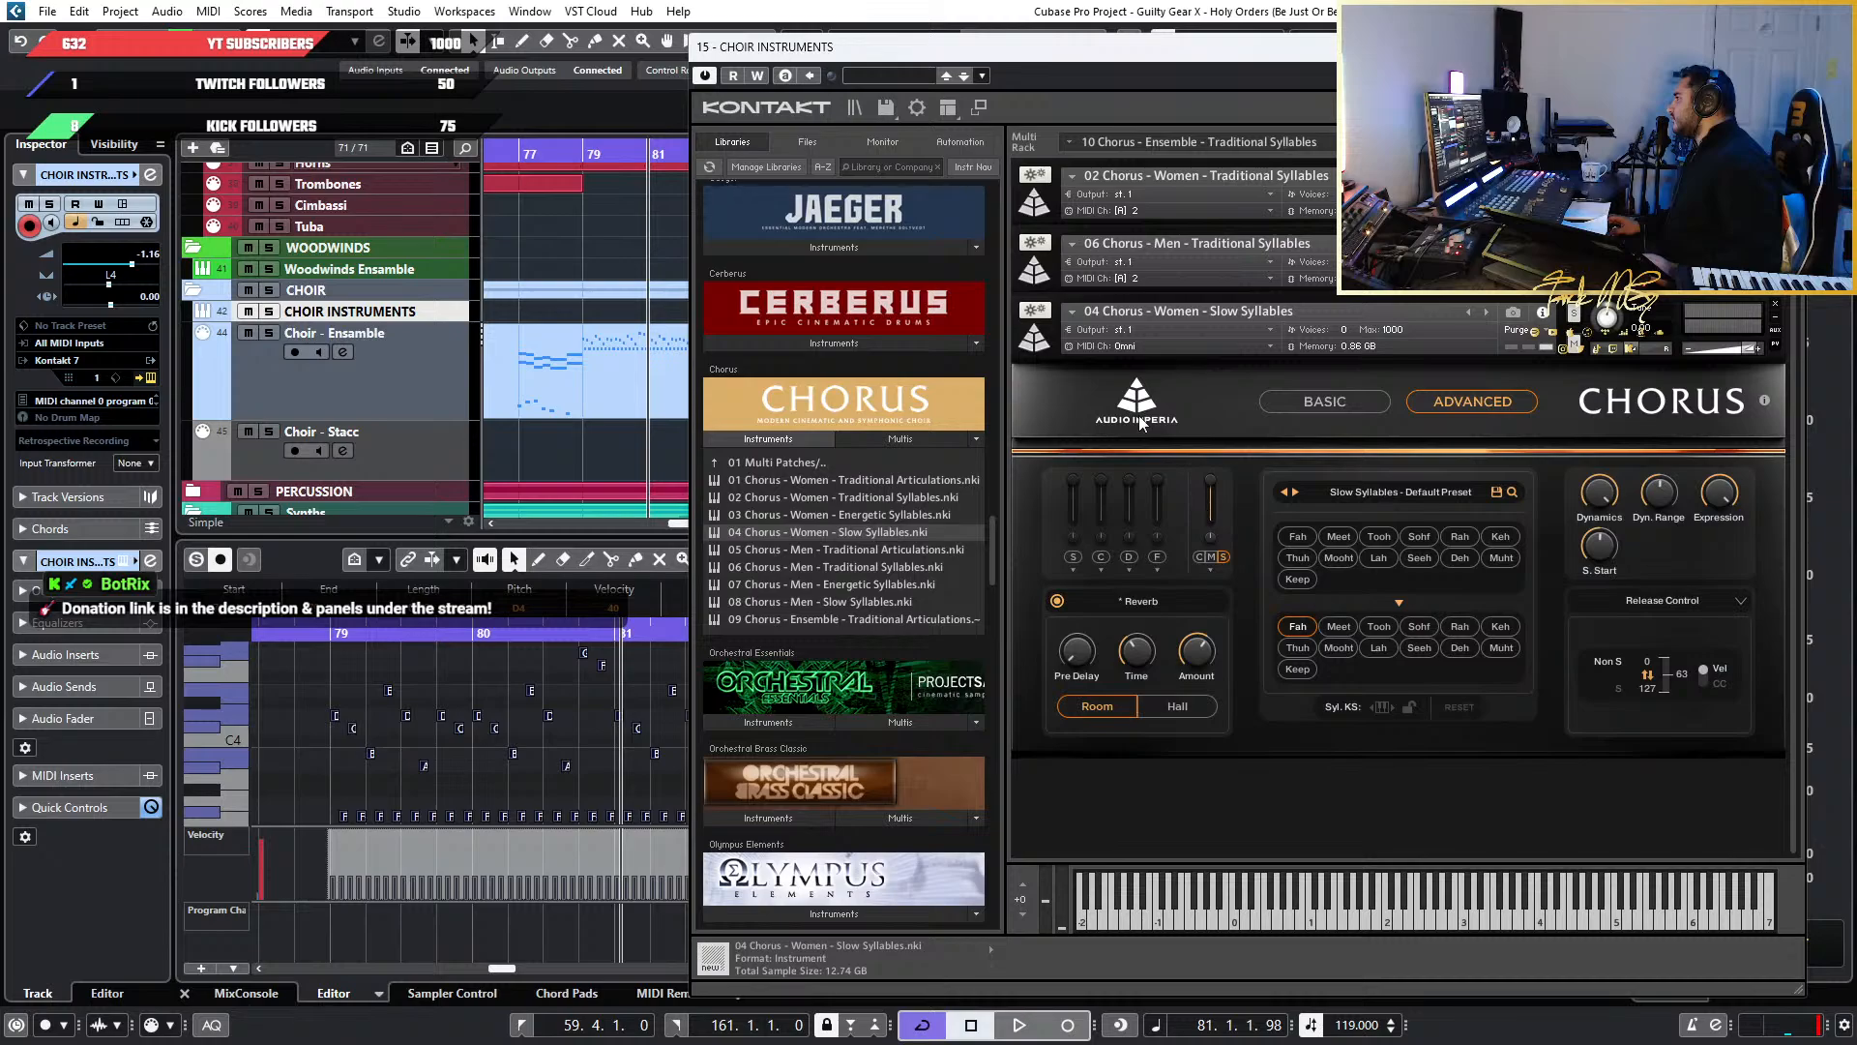
click(1268, 344)
click(1277, 329)
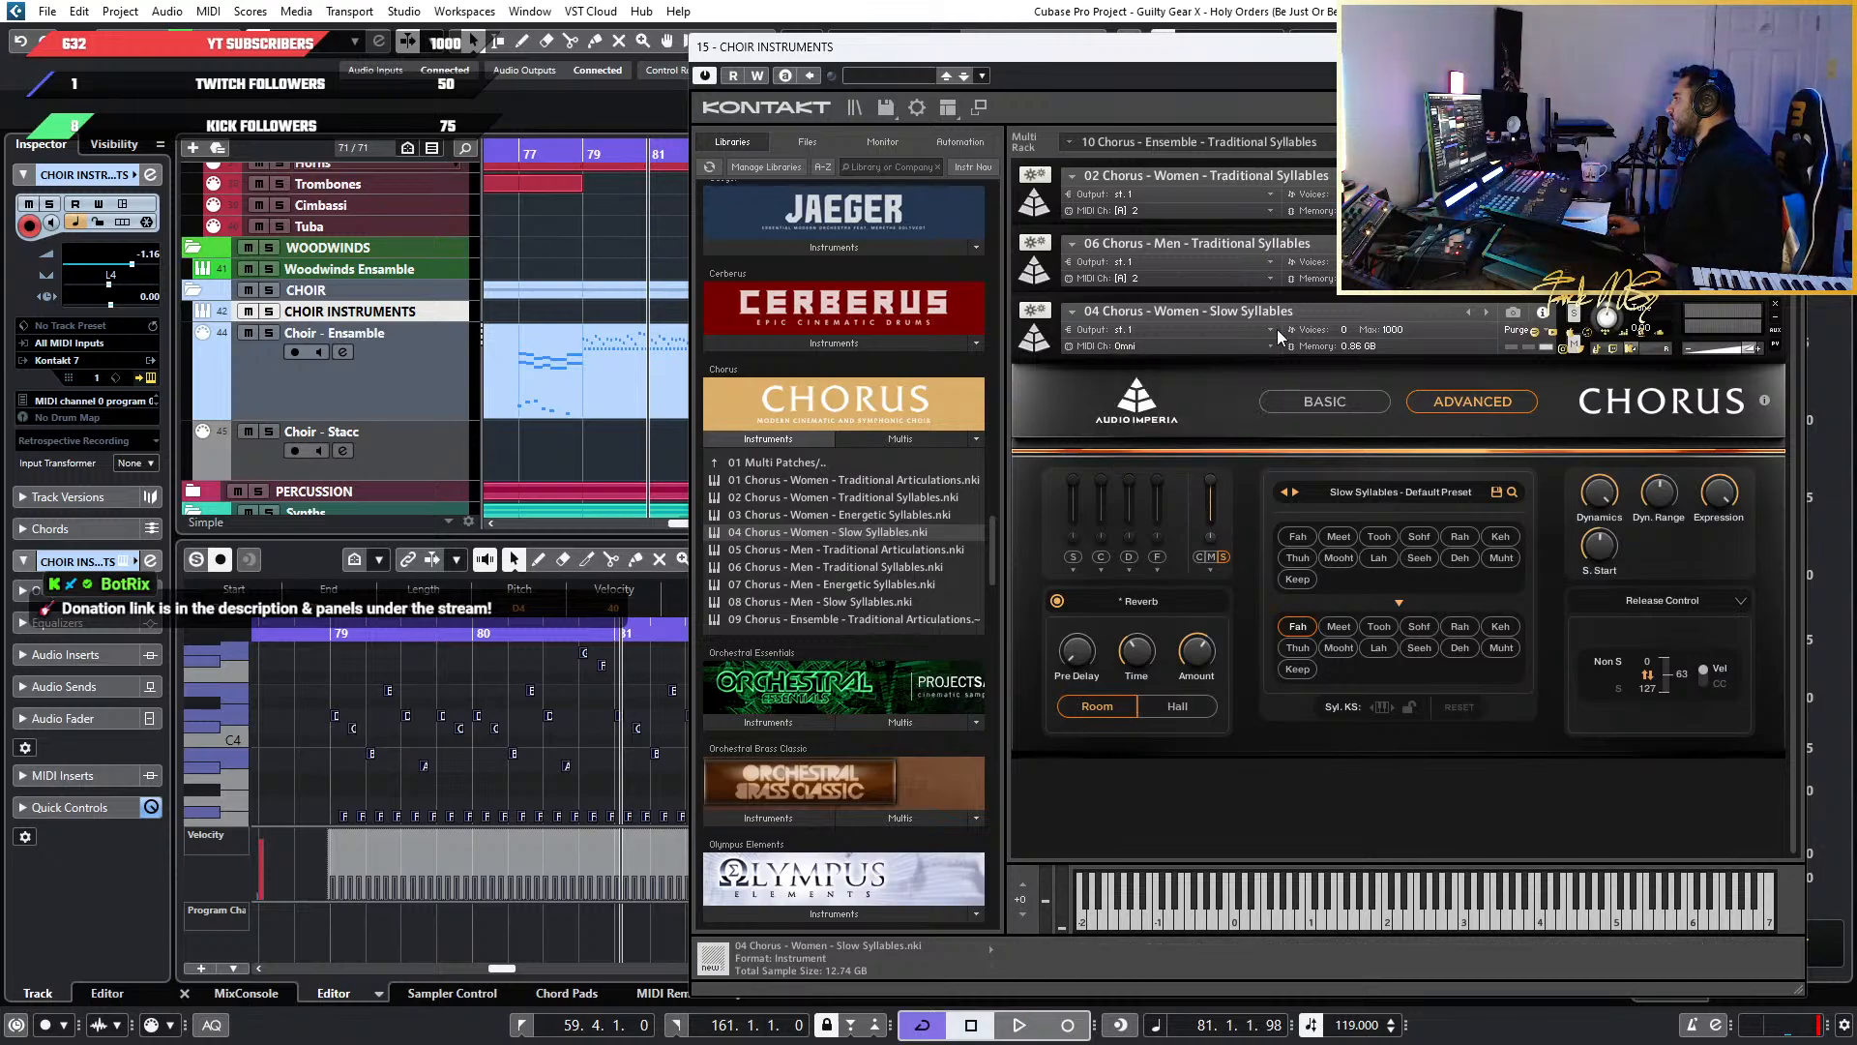
click(1274, 329)
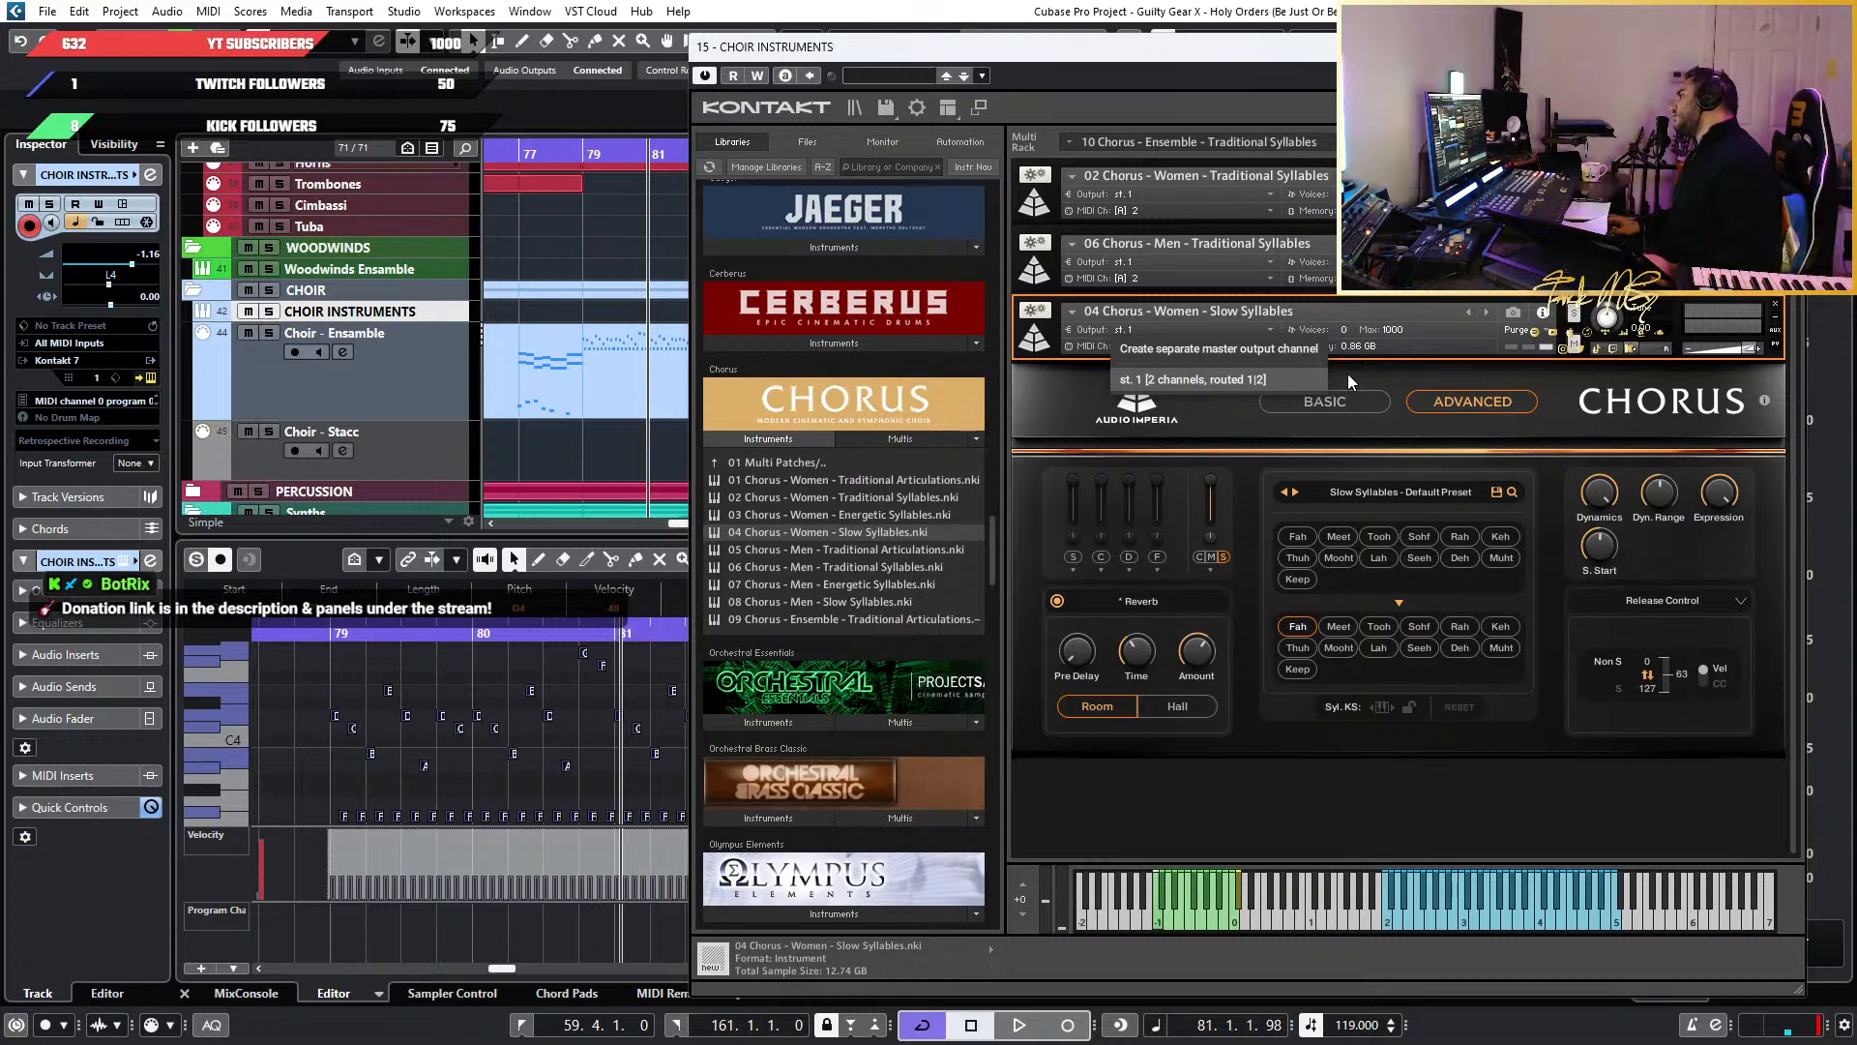
click(252, 377)
click(459, 320)
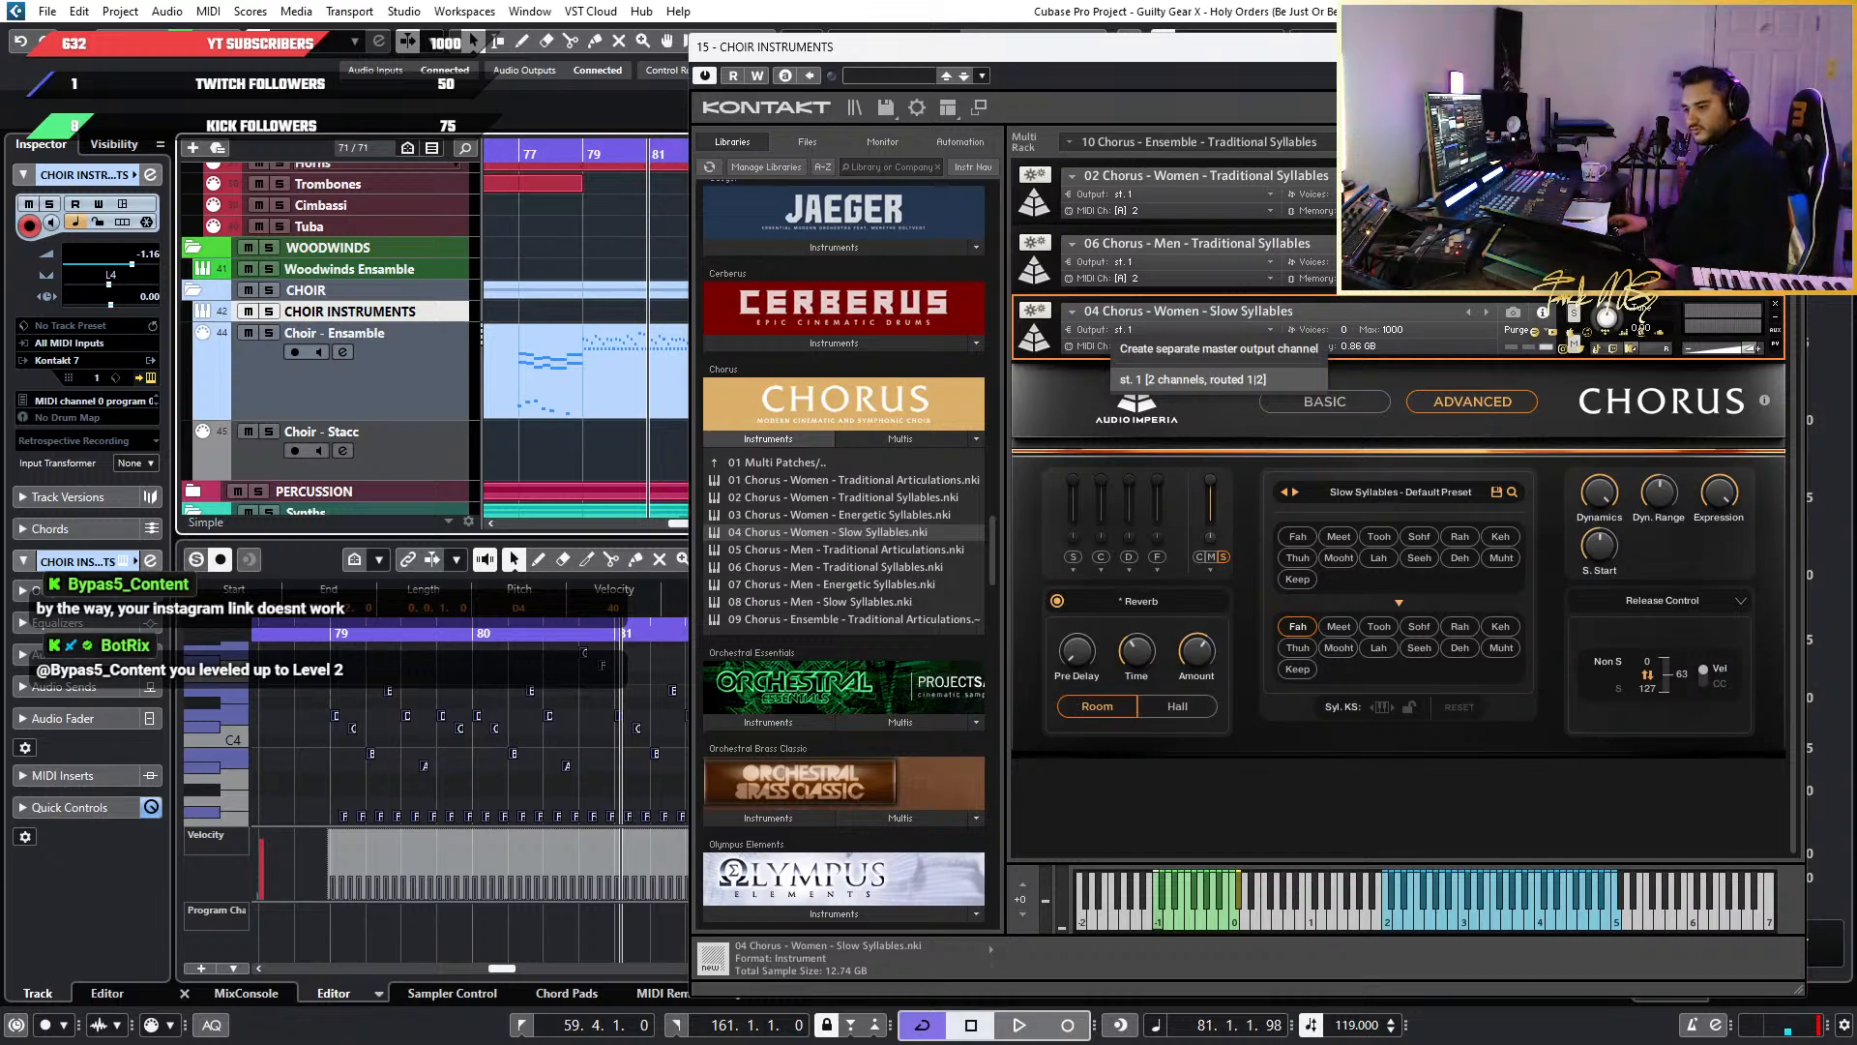
key(alt+Tab)
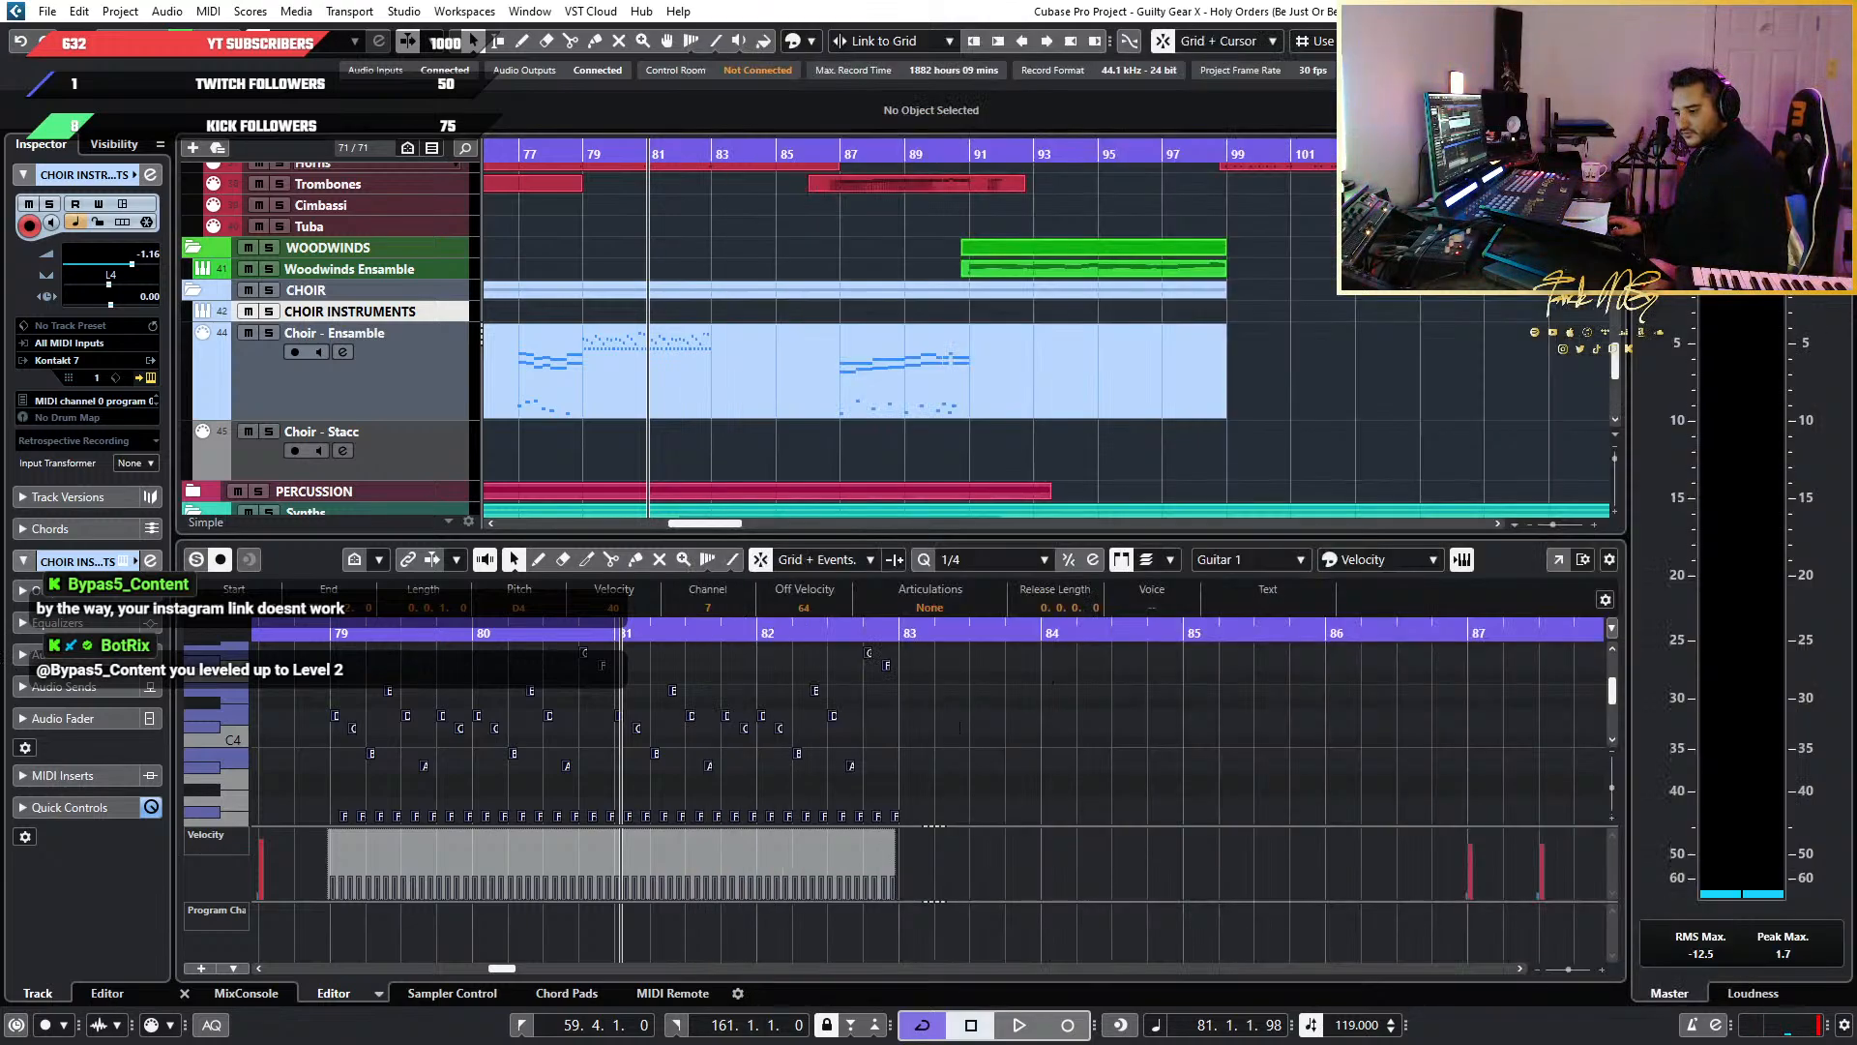
key(alt+Tab)
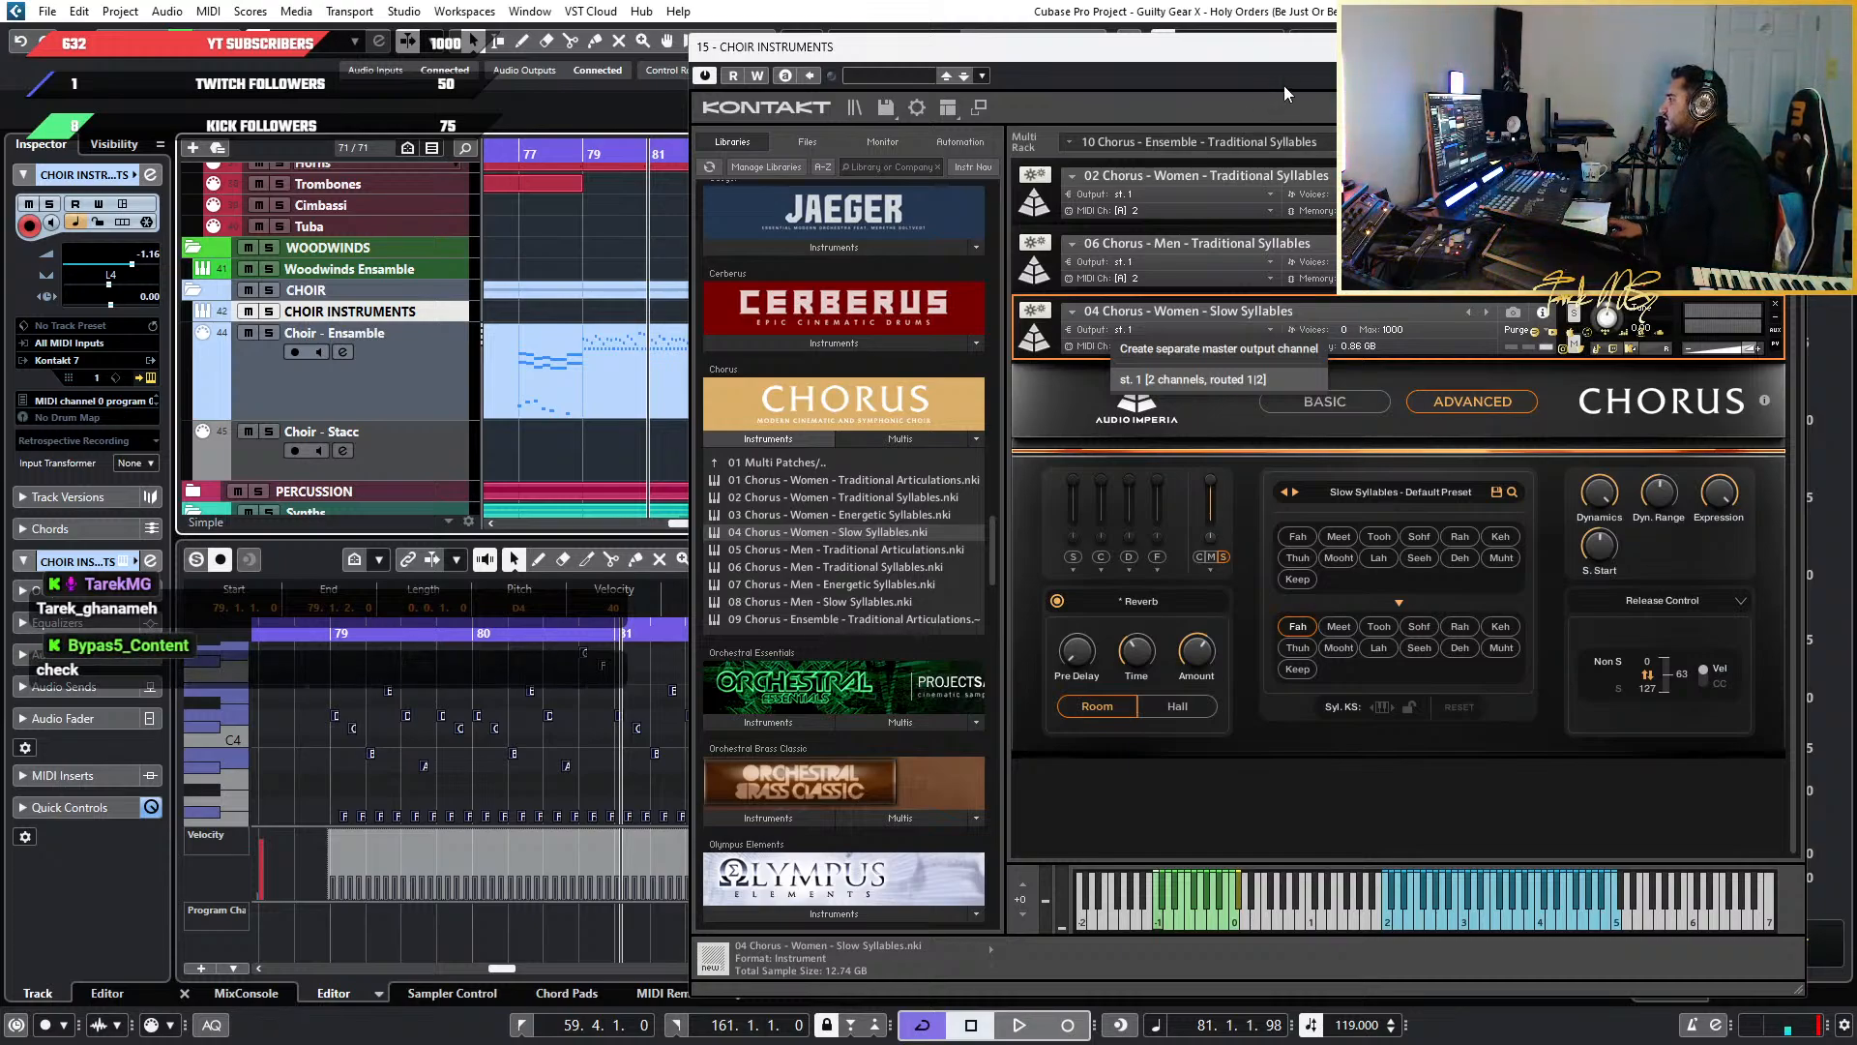
drag(1340, 59, 1250, 53)
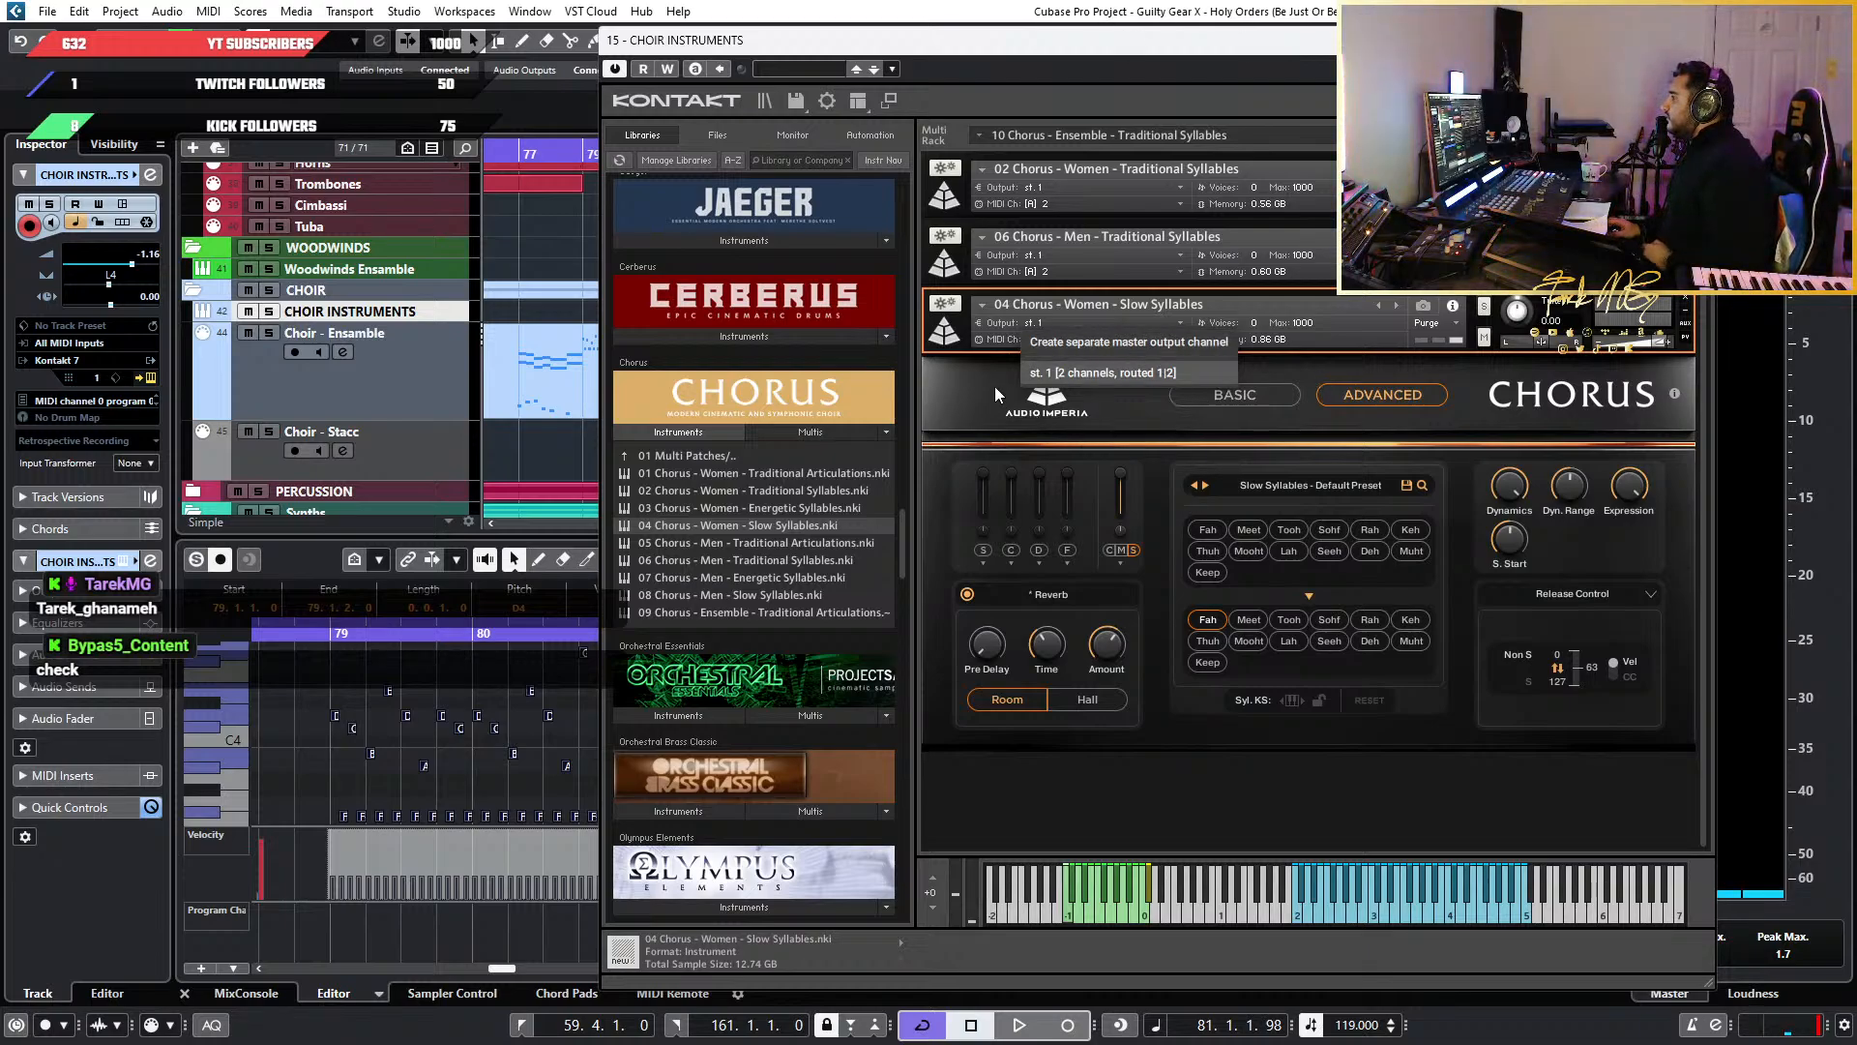
click(1083, 377)
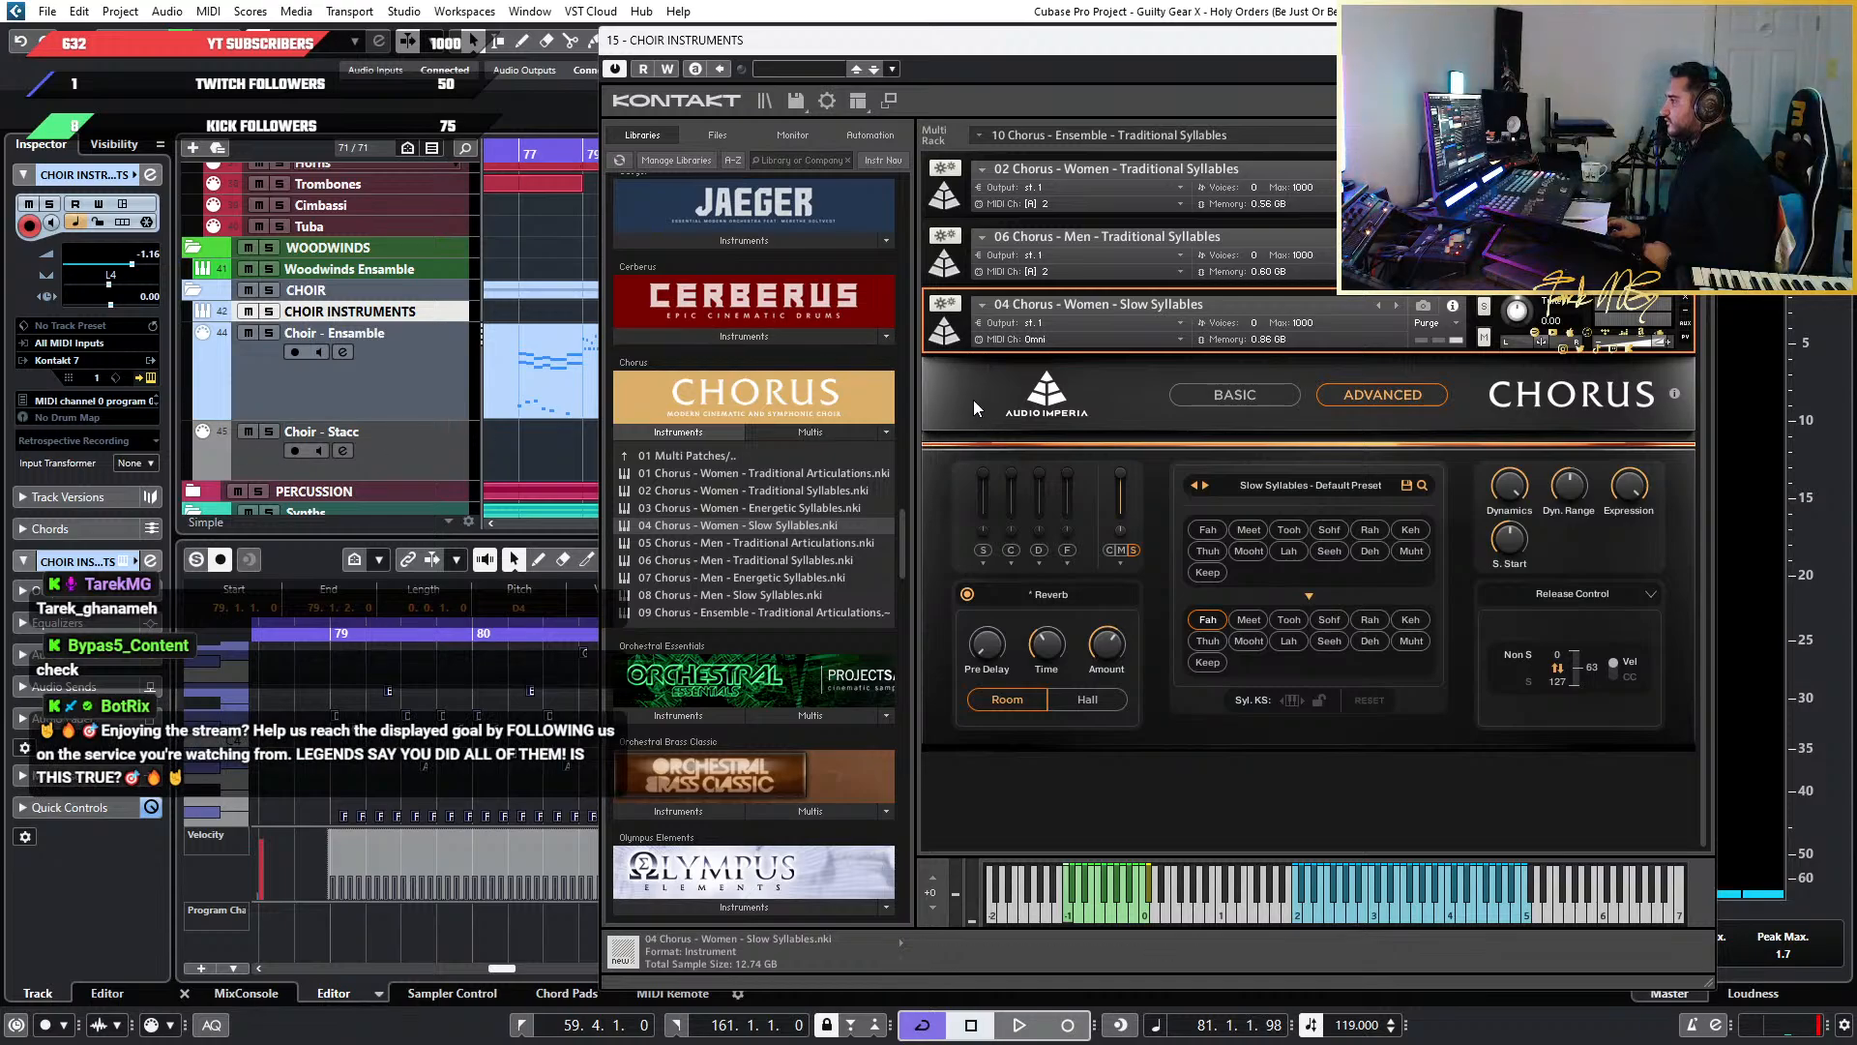
Set the 04 Chorus - Women - Slow Syllables instrument's MIDI channel to 3 on Port A and close the Kontakt window
click(945, 334)
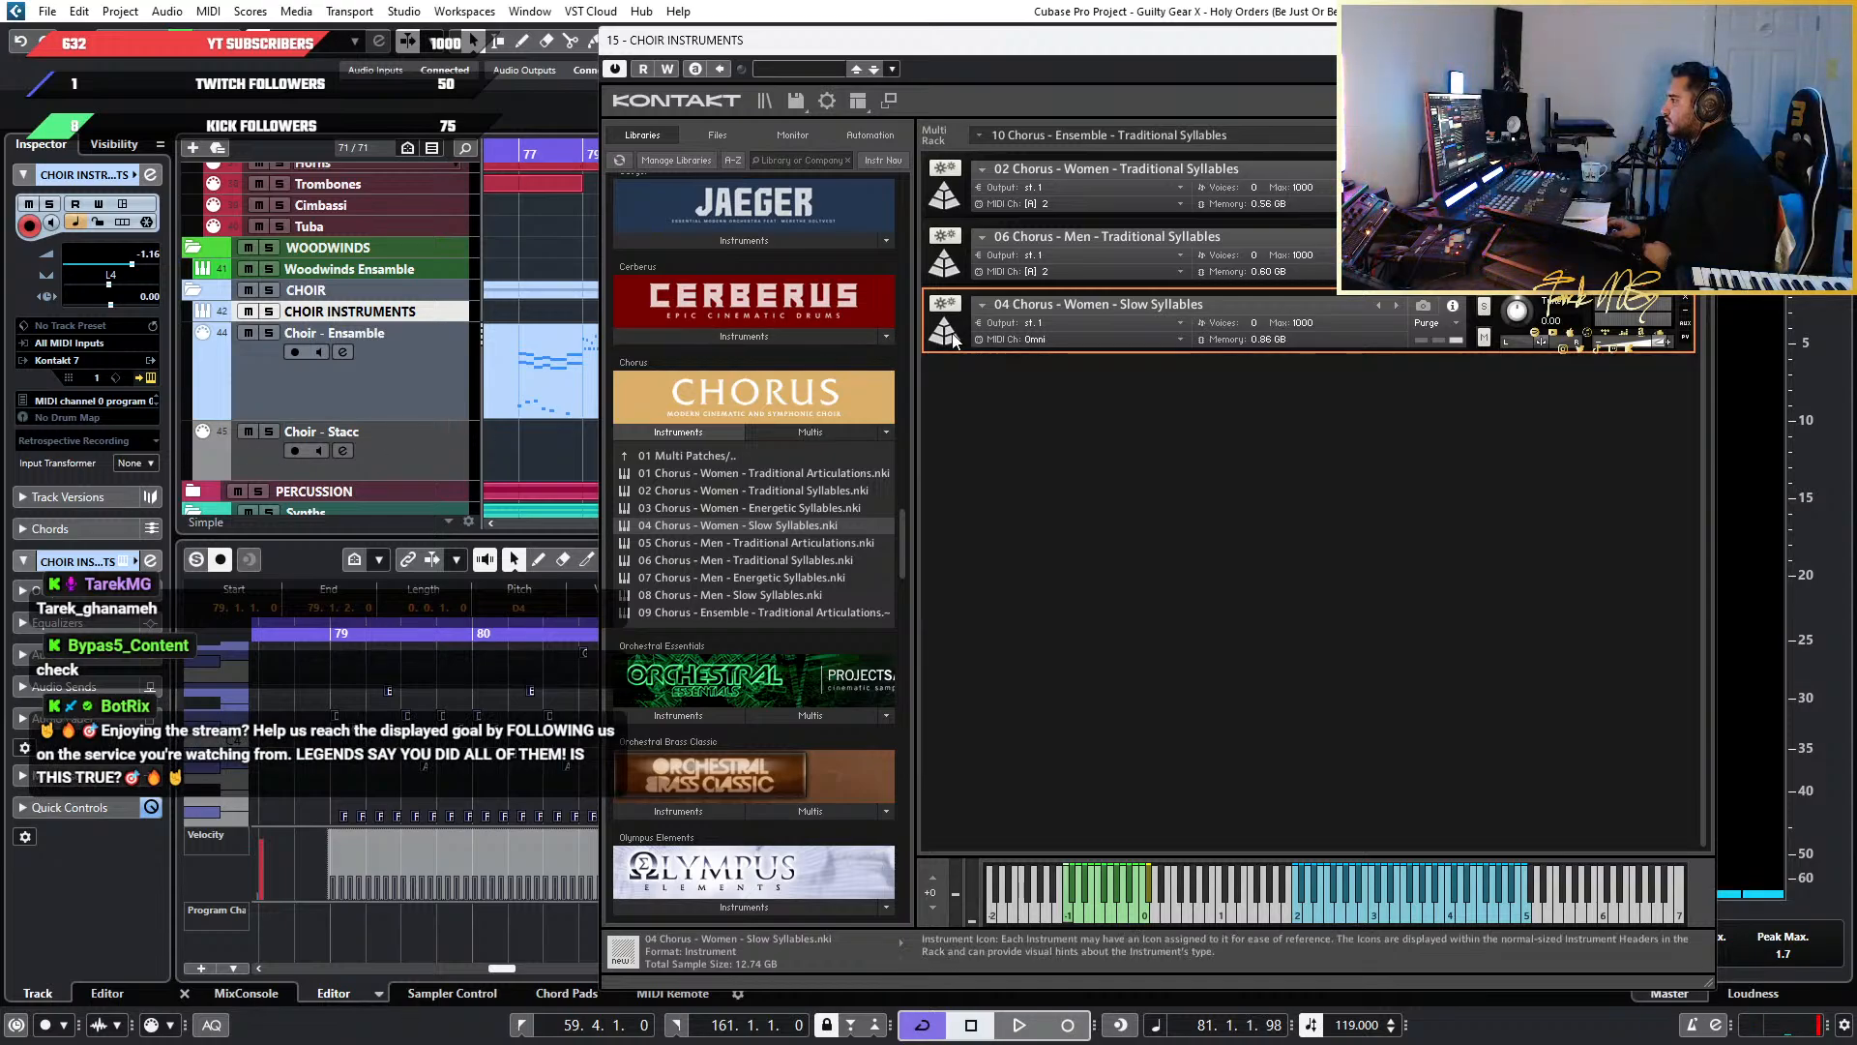
click(953, 334)
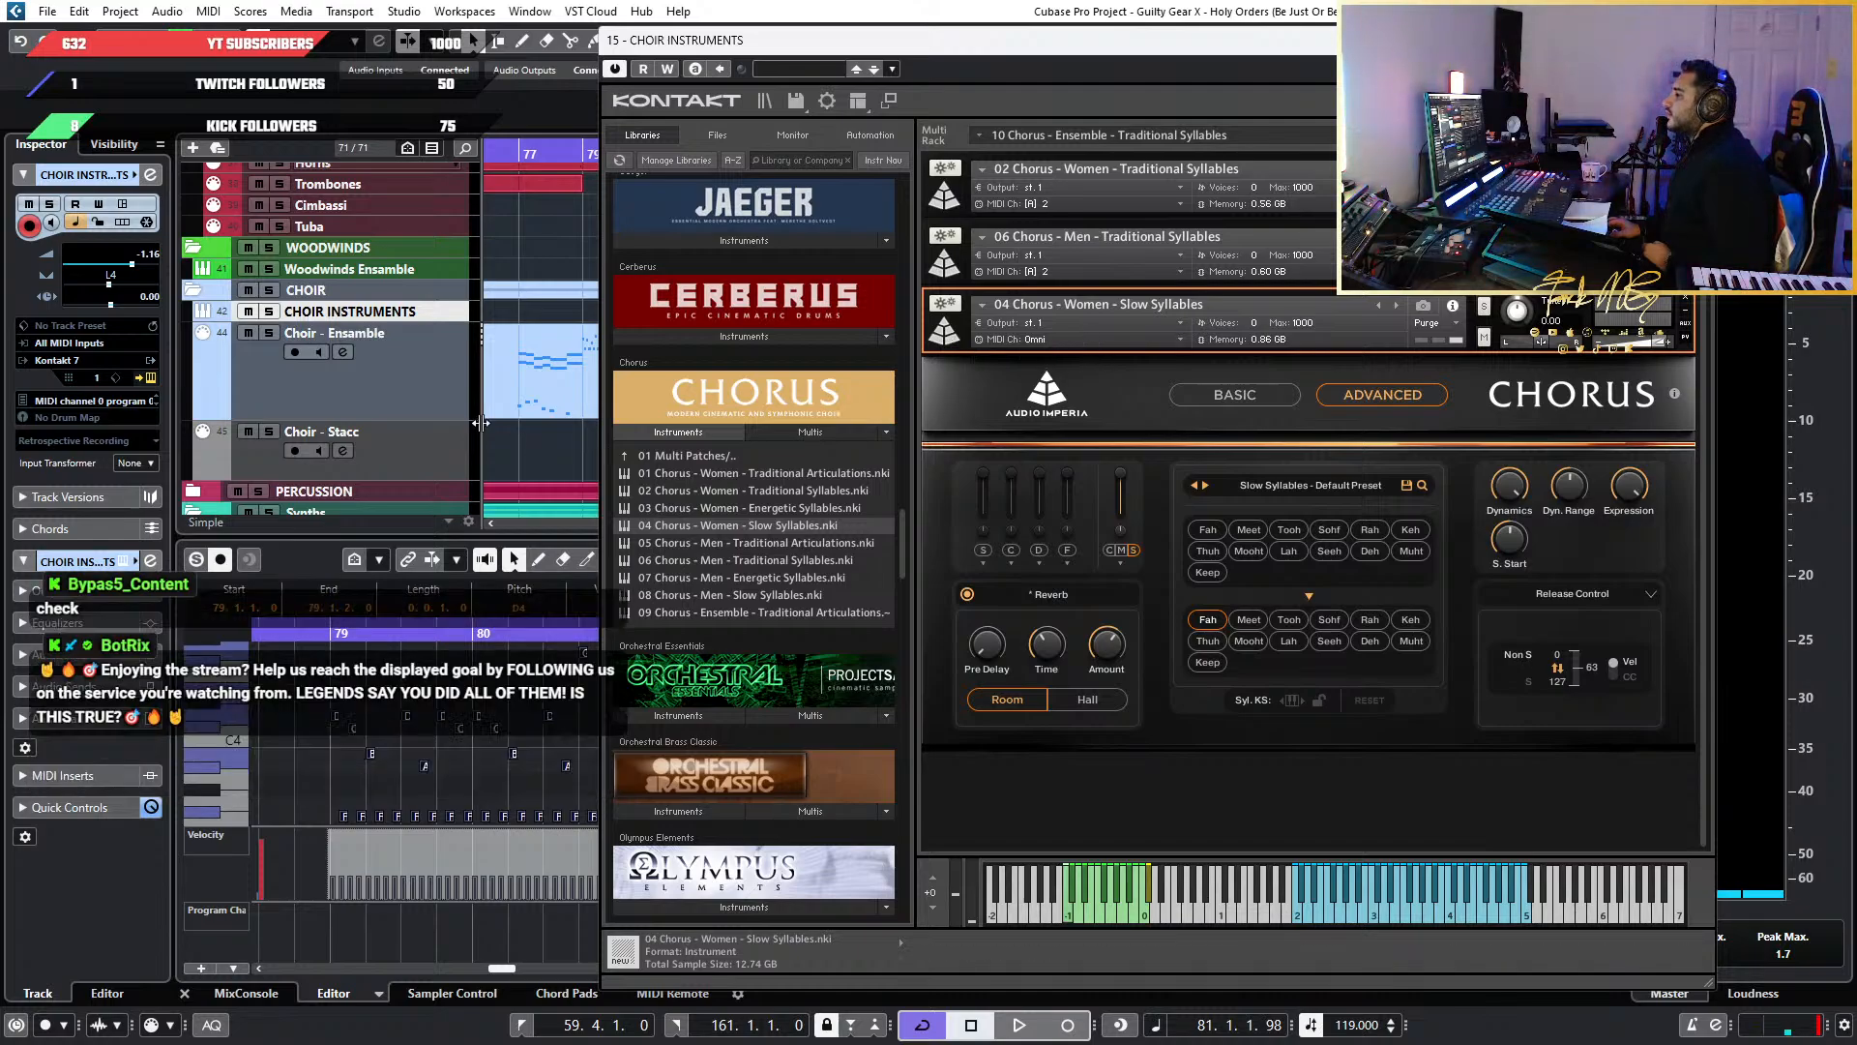
click(1065, 339)
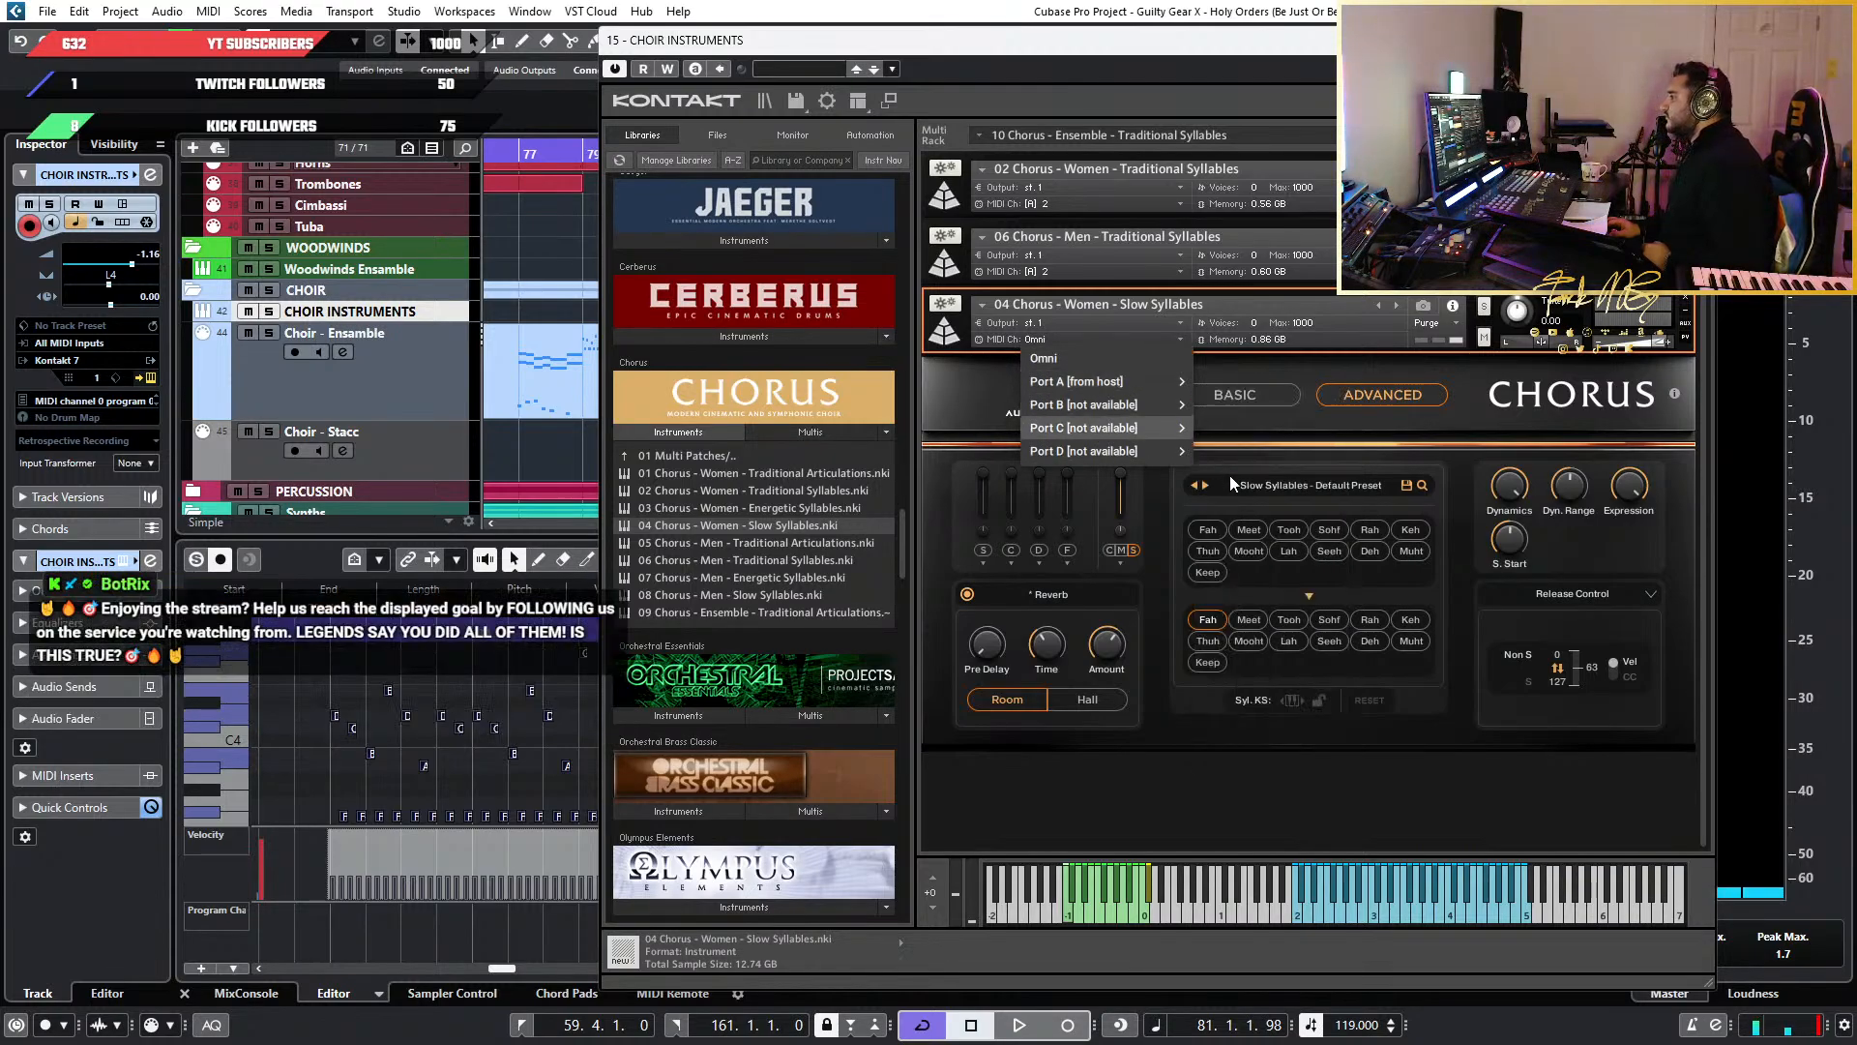
mouse_move(1171, 386)
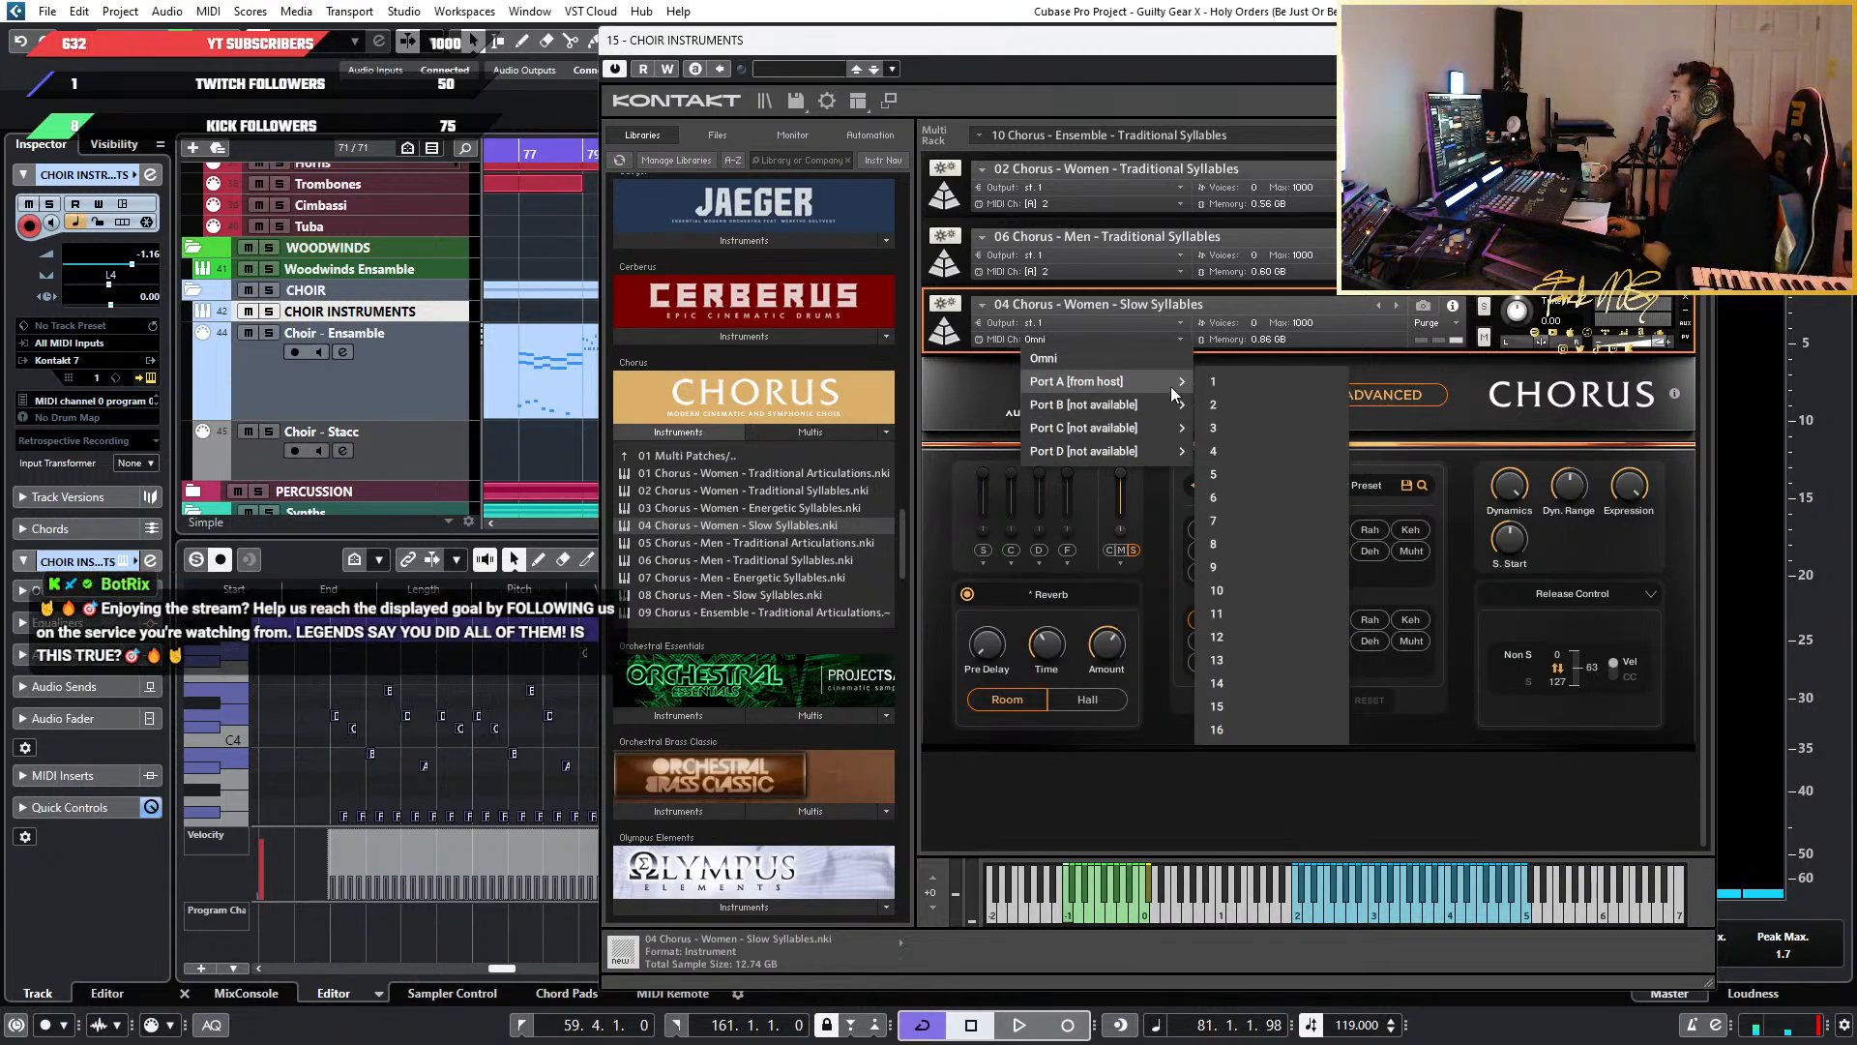
click(1238, 444)
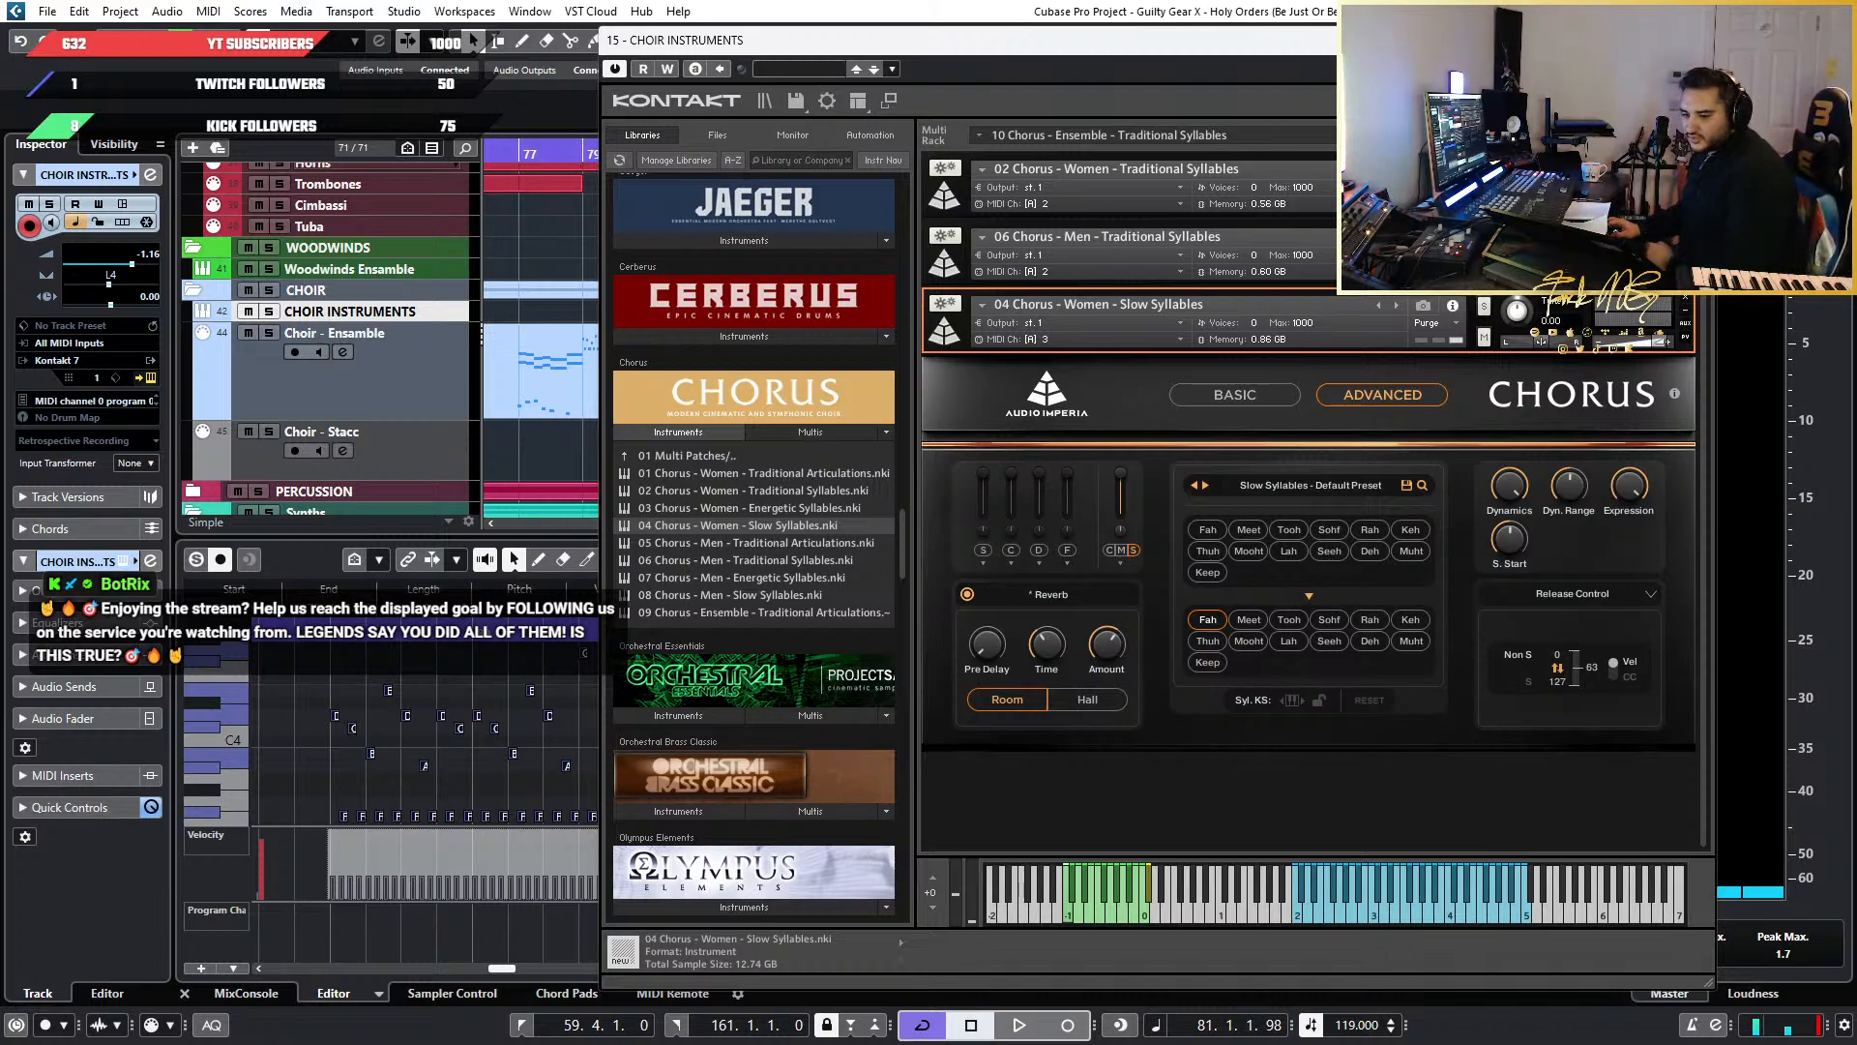
key(ctrl+w)
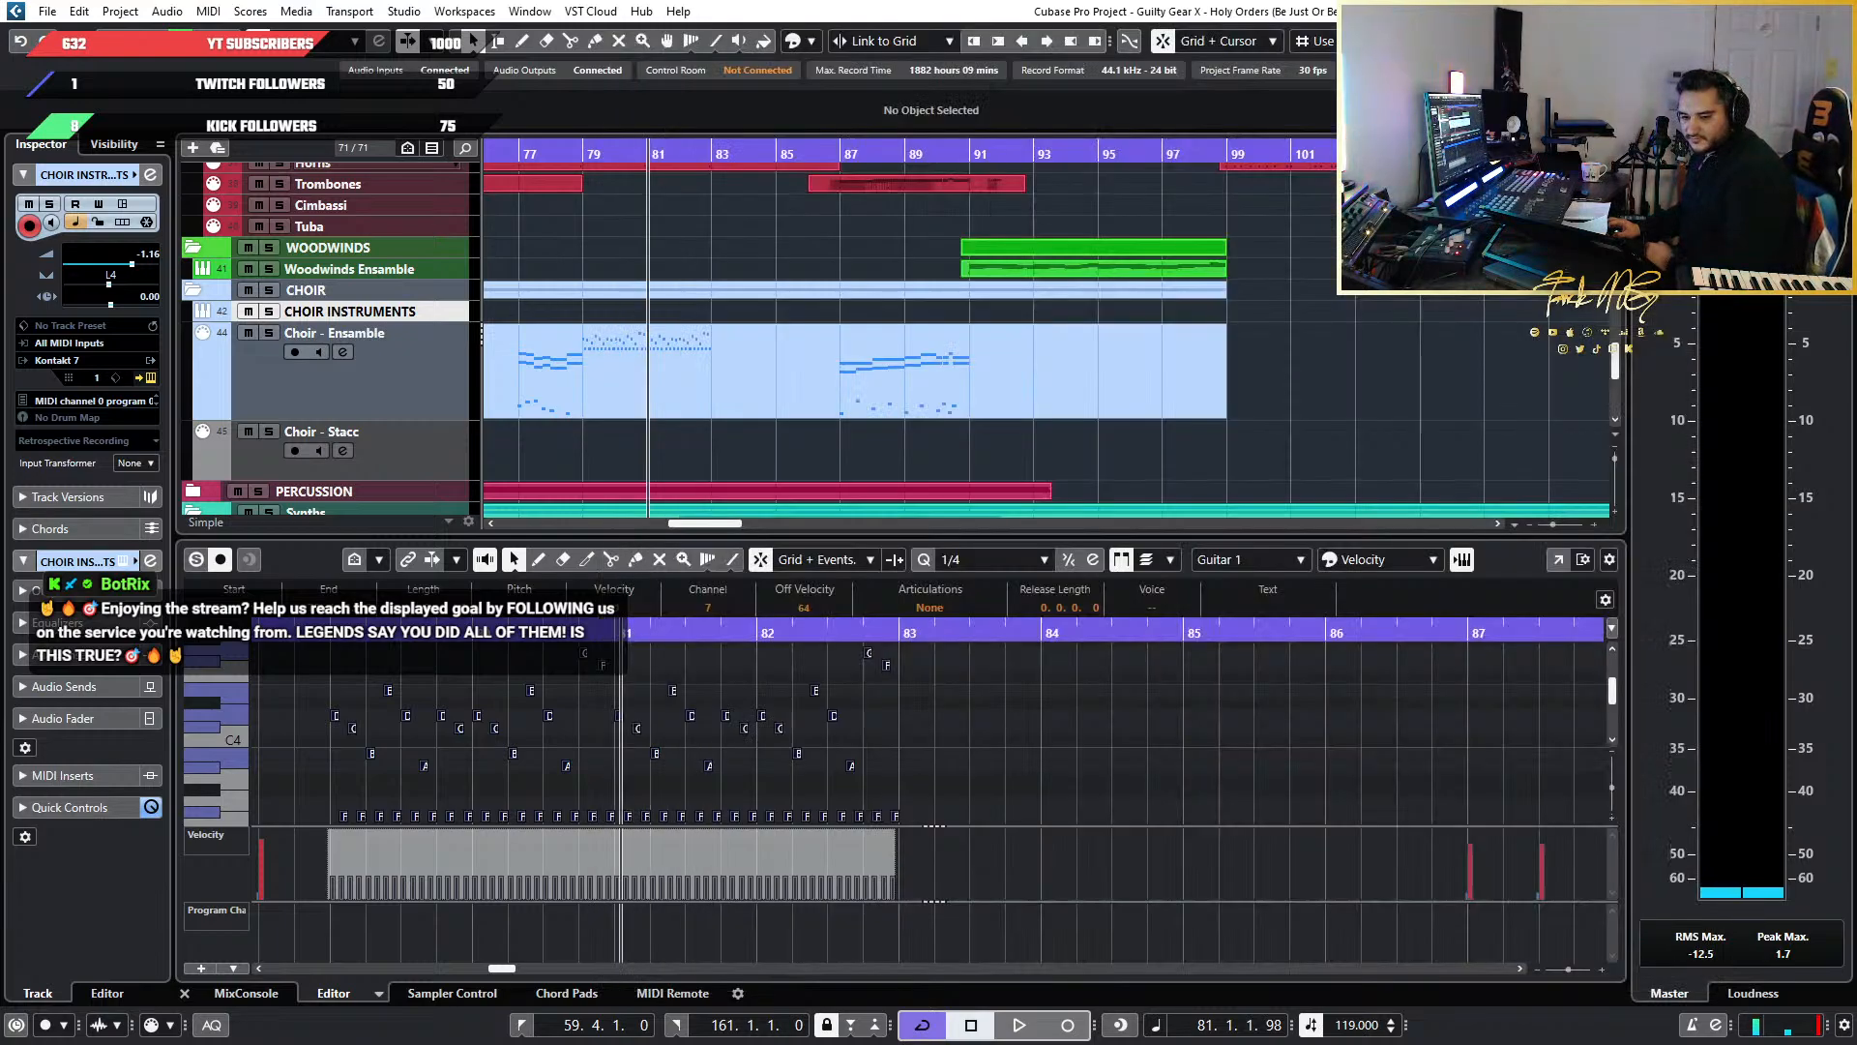